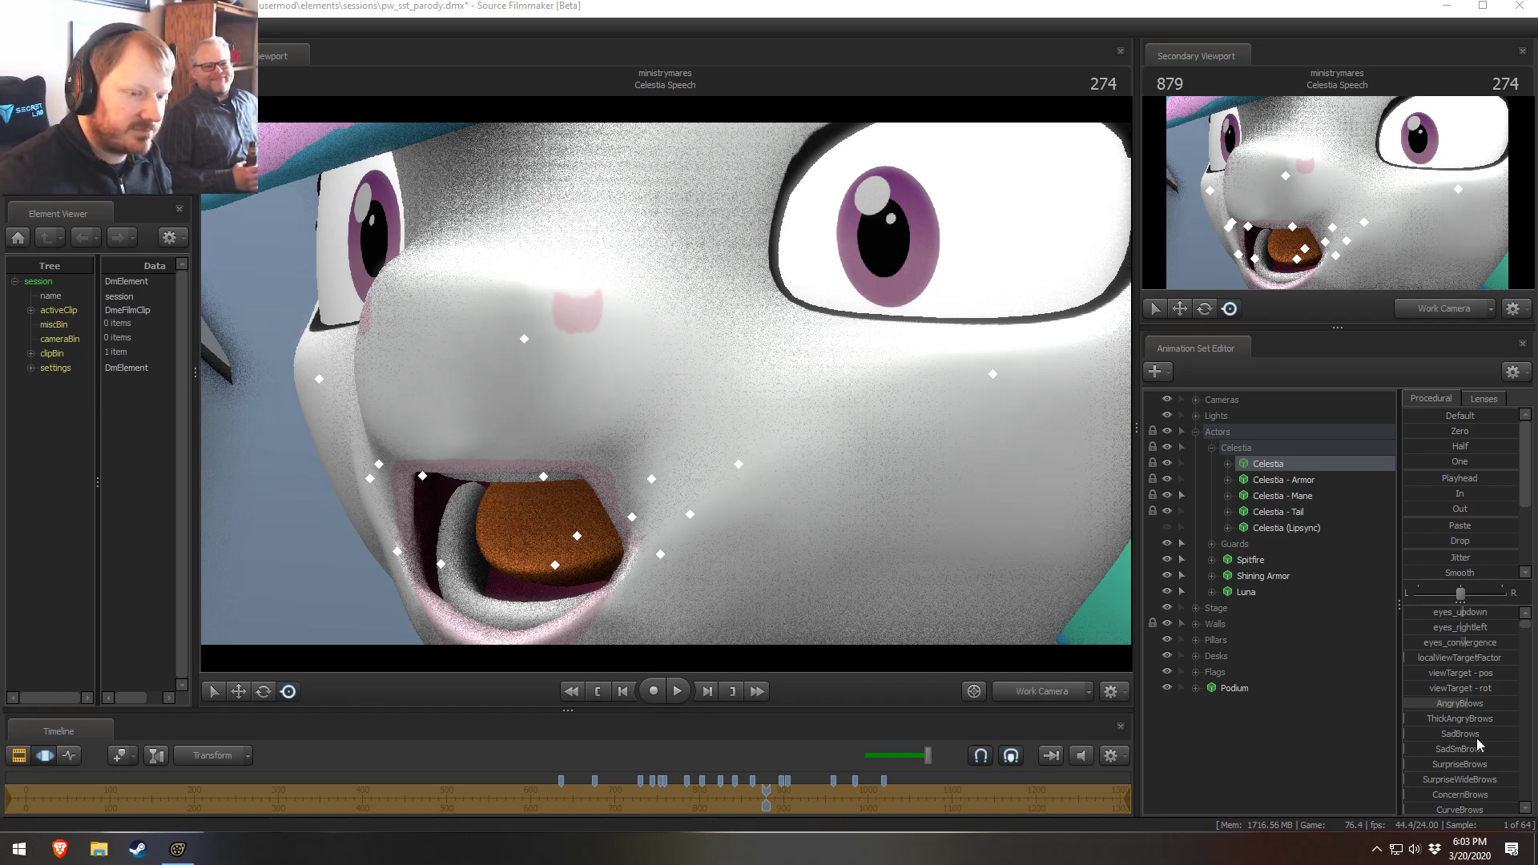
# Expand Celestia's face controls and adjust her Lower Face jaw slider
pyautogui.click(1228, 463)
pyautogui.click(1241, 479)
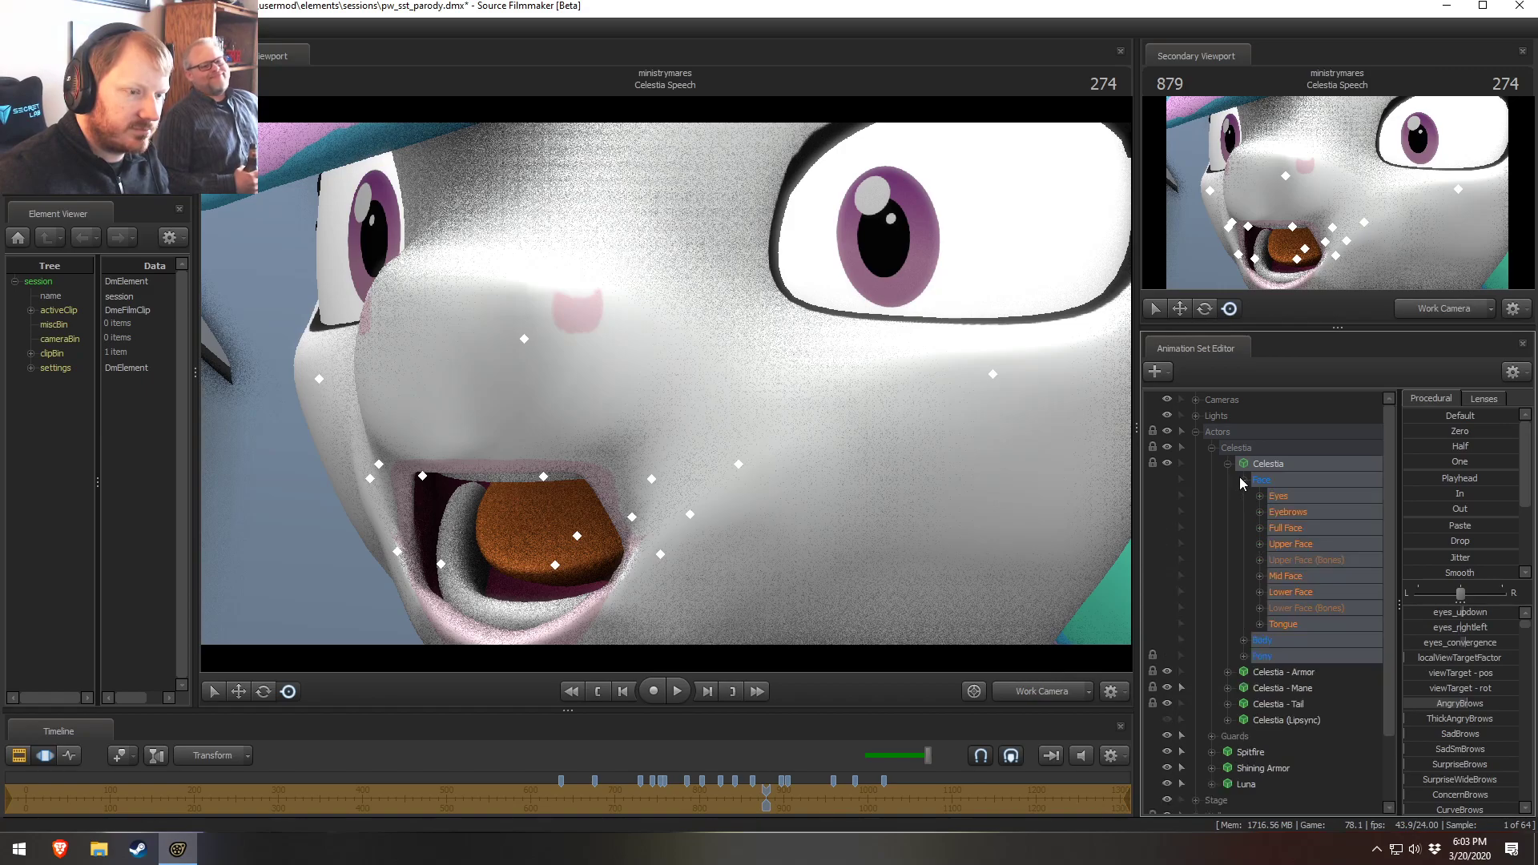
pyautogui.click(1291, 592)
pyautogui.moveTo(1459, 611); pyautogui.dragTo(1516, 627)
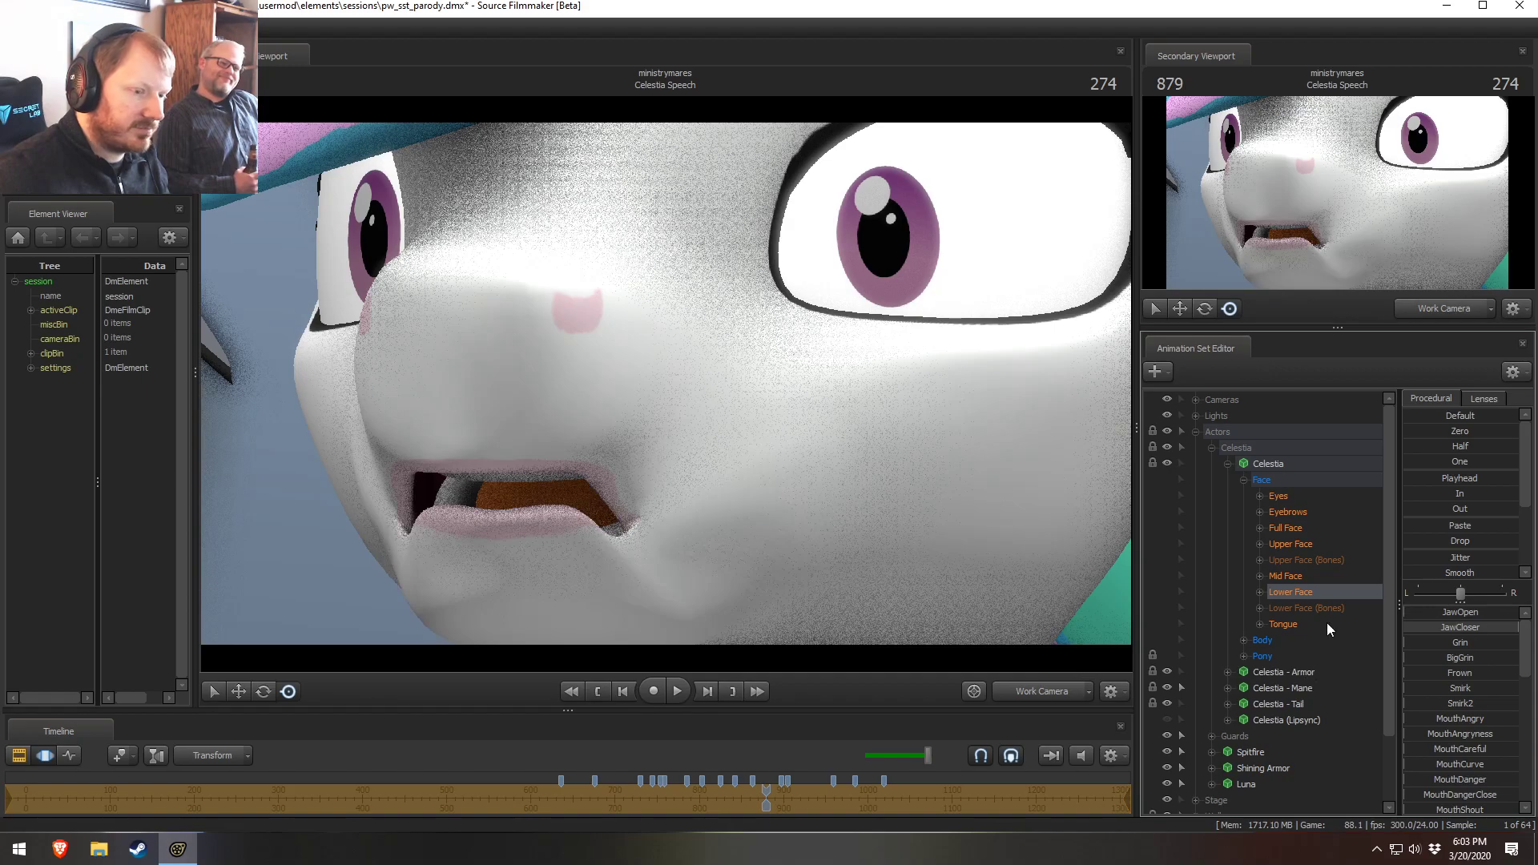
# Adjust Celestia's Mid Face cheek slider and open her jaw wider with the Lower Face JawOpen slider
pyautogui.click(1313, 577)
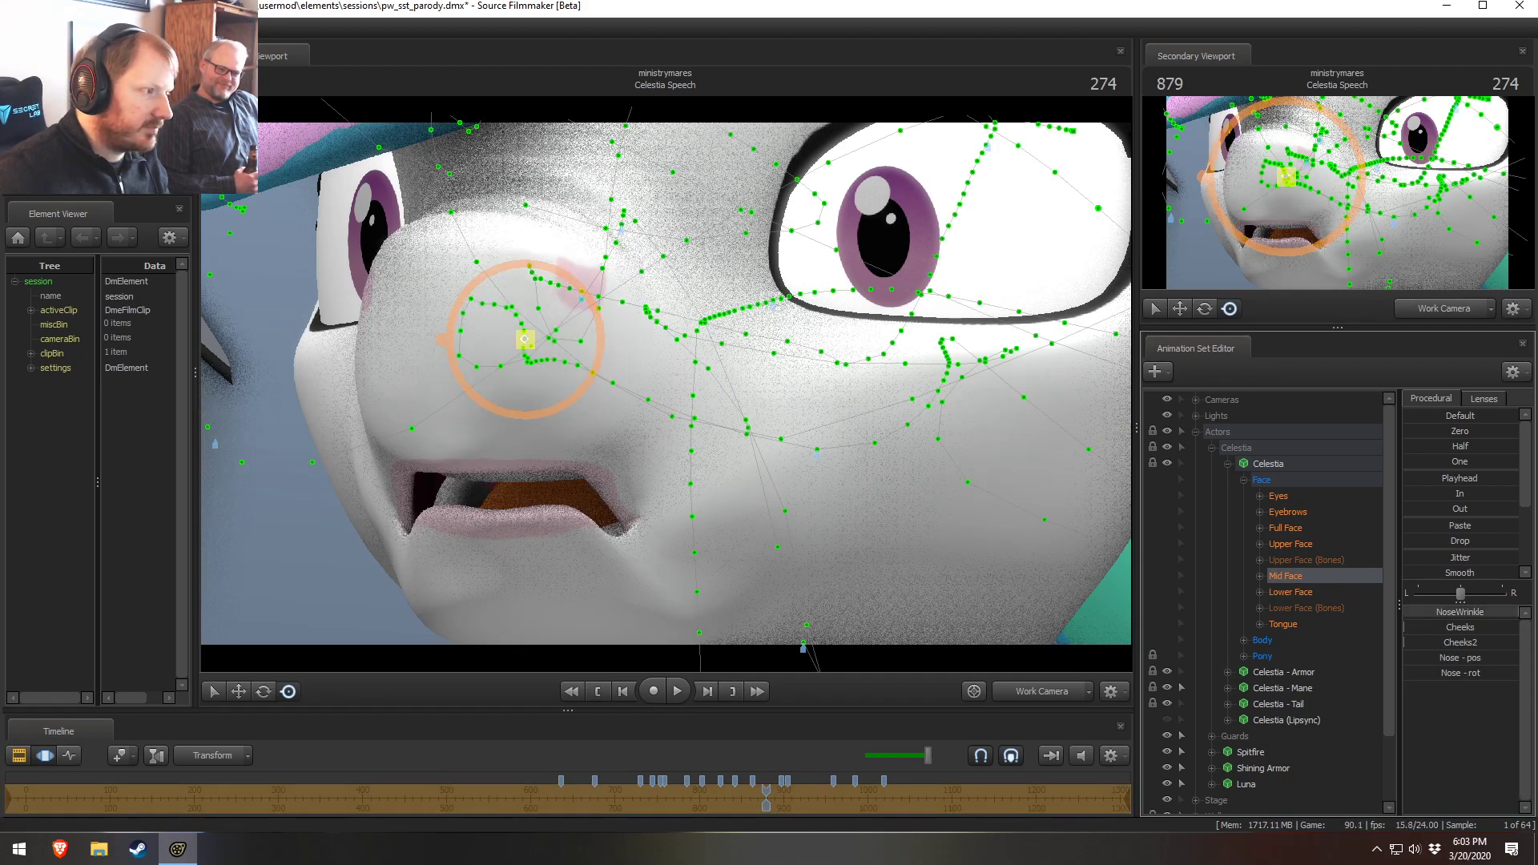
pyautogui.moveTo(1459, 648)
pyautogui.mouseDown()
pyautogui.moveTo(1517, 647)
pyautogui.moveTo(1459, 629)
pyautogui.mouseUp()
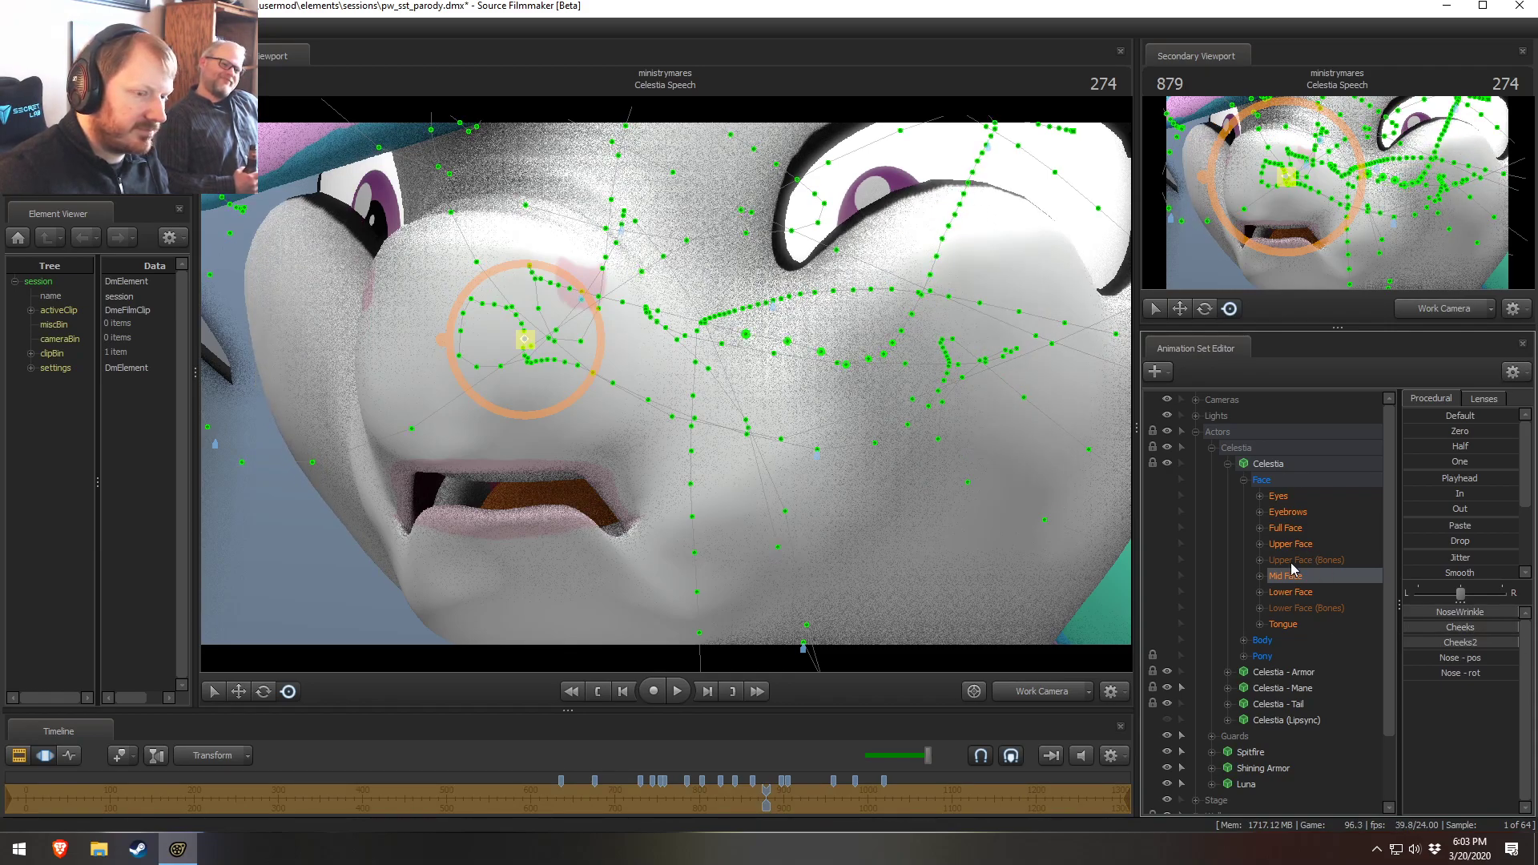
pyautogui.click(1290, 591)
pyautogui.moveTo(1460, 612); pyautogui.dragTo(1484, 612)
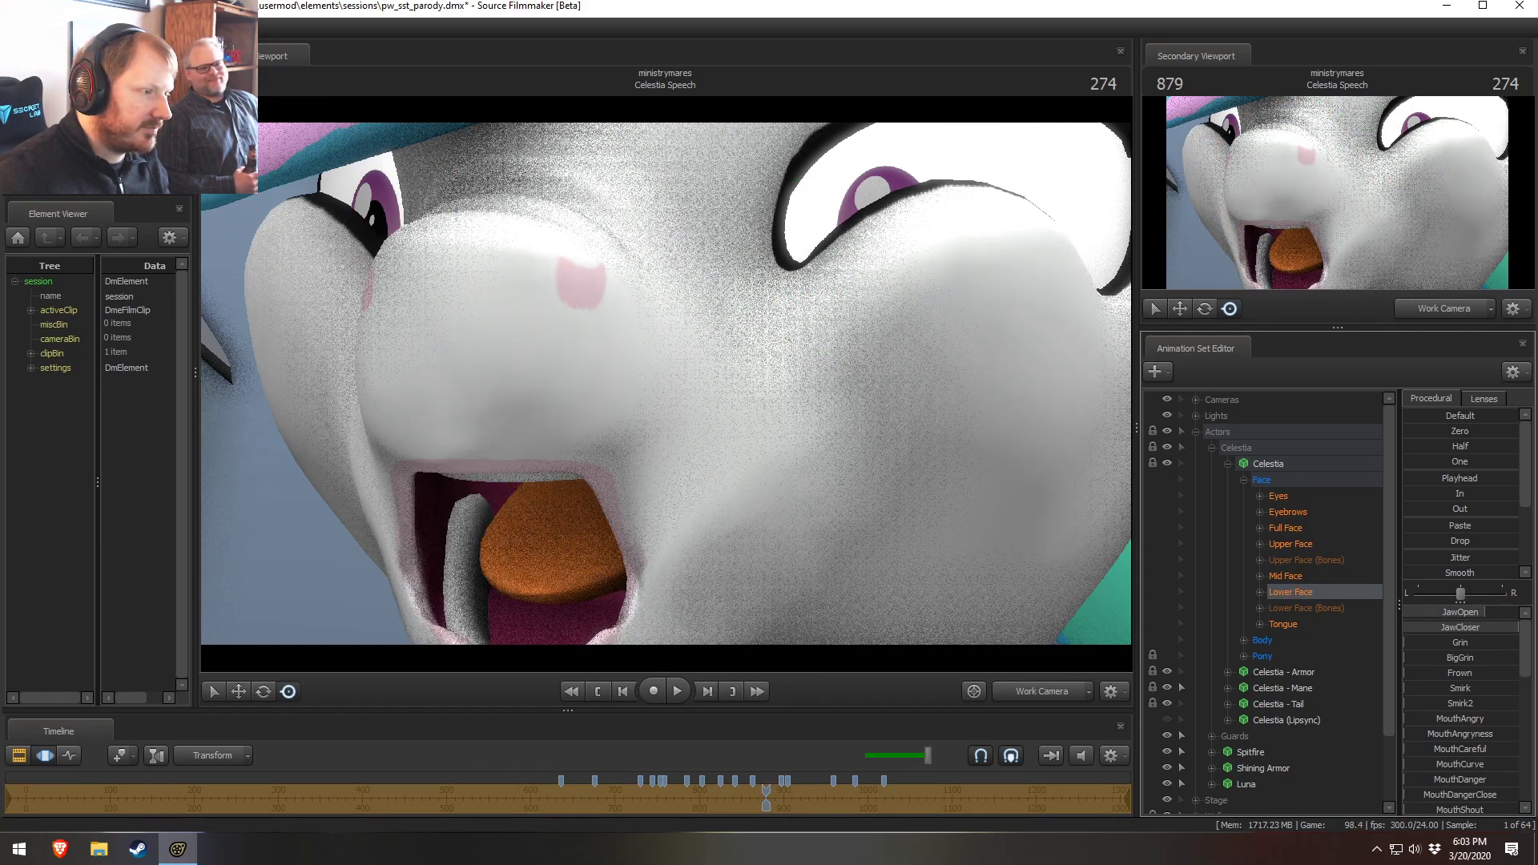
pyautogui.press('s')
pyautogui.moveTo(1001, 481); pyautogui.dragTo(1001, 500)
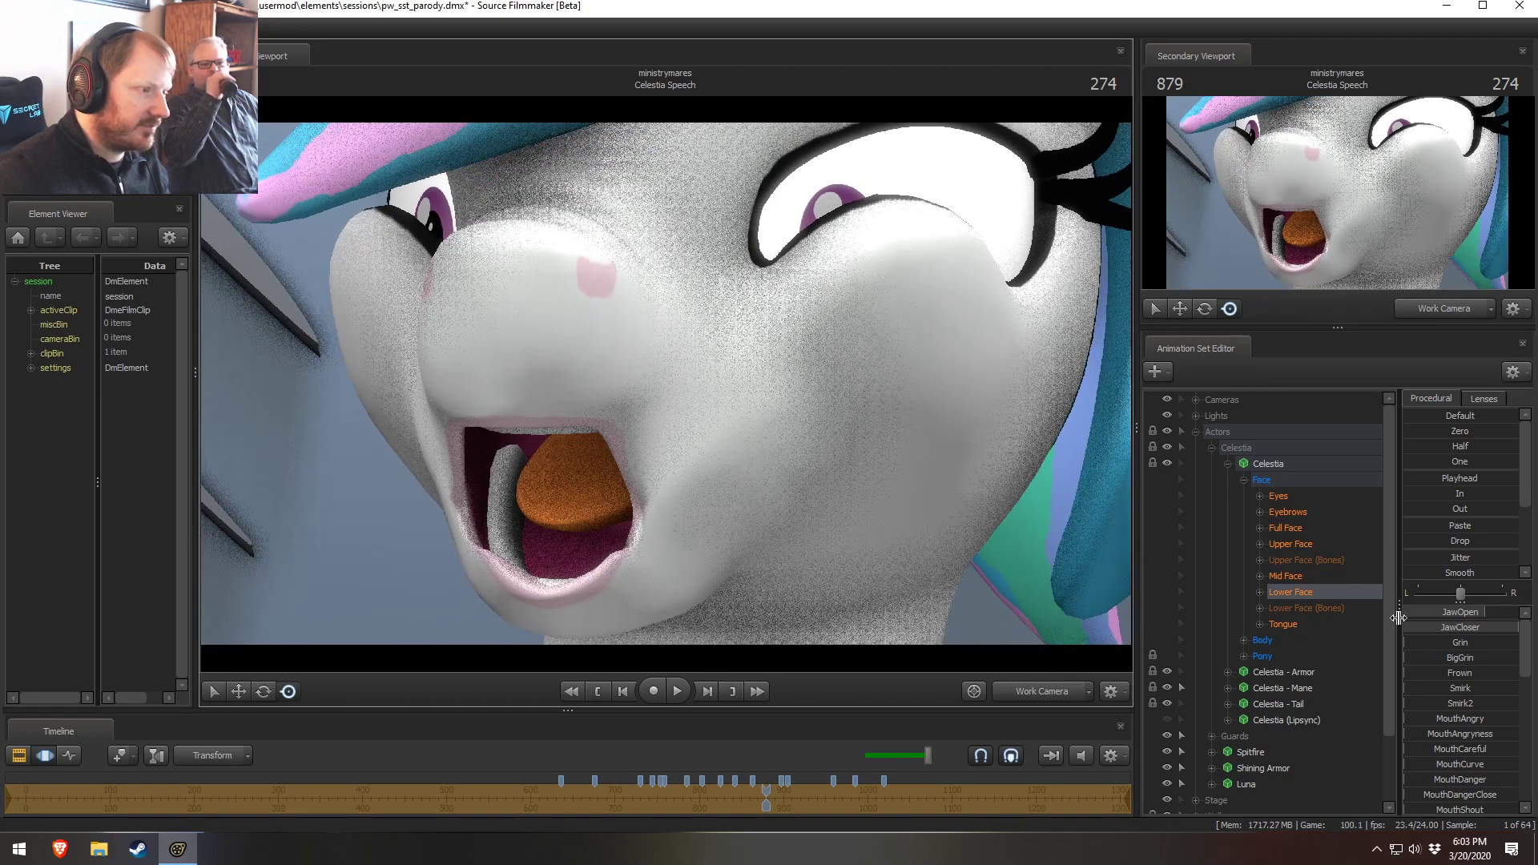
# Apply the One preset to Celestia's Upper Face controls
pyautogui.click(1301, 545)
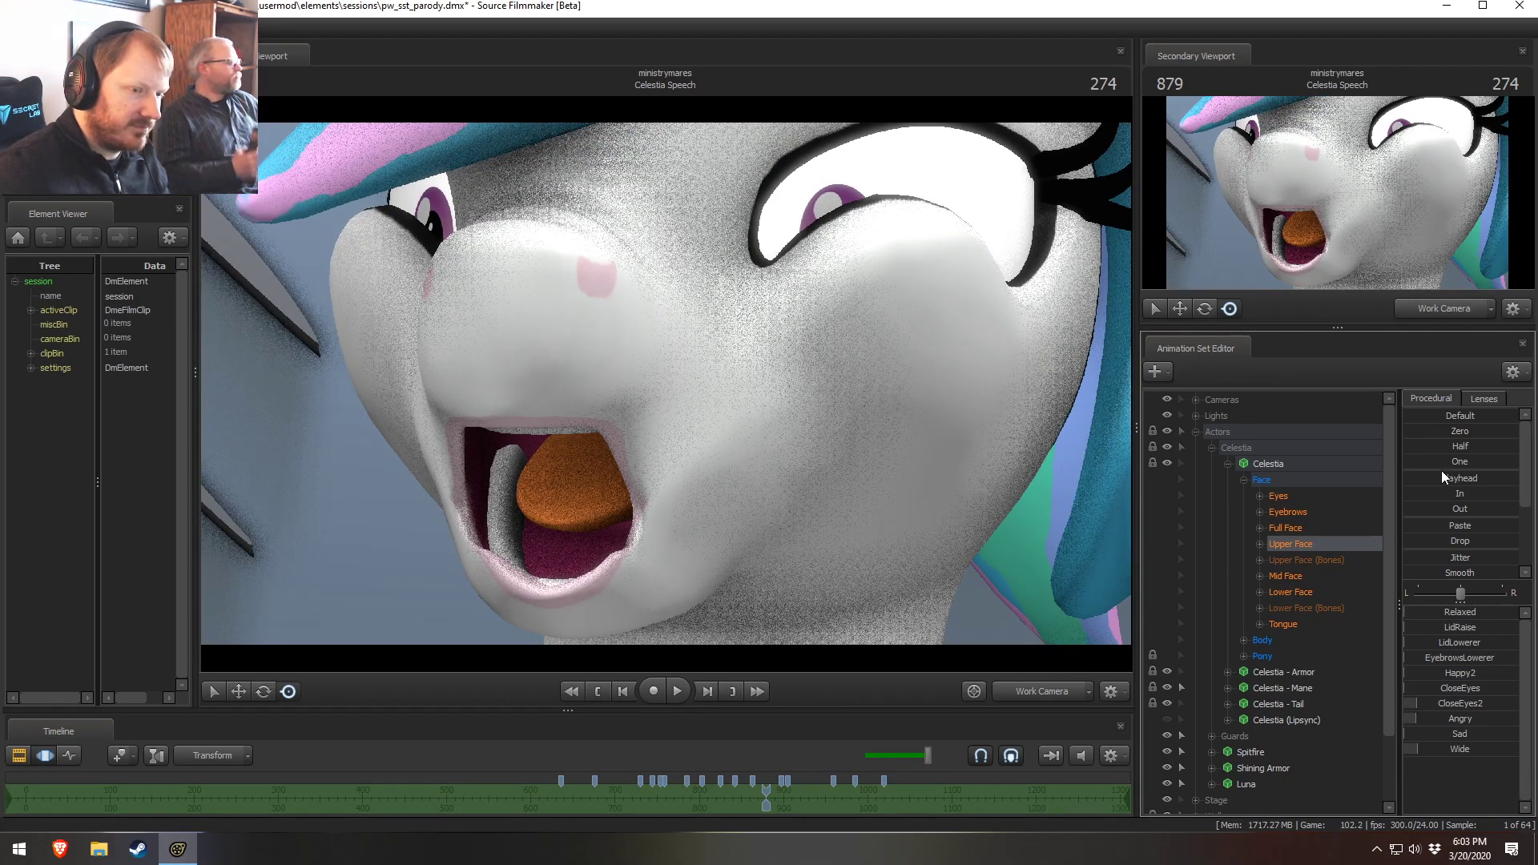
pyautogui.moveTo(1420, 463); pyautogui.dragTo(1466, 463)
pyautogui.moveTo(801, 404); pyautogui.dragTo(798, 399)
pyautogui.press('s')
pyautogui.moveTo(666, 383); pyautogui.dragTo(656, 407)
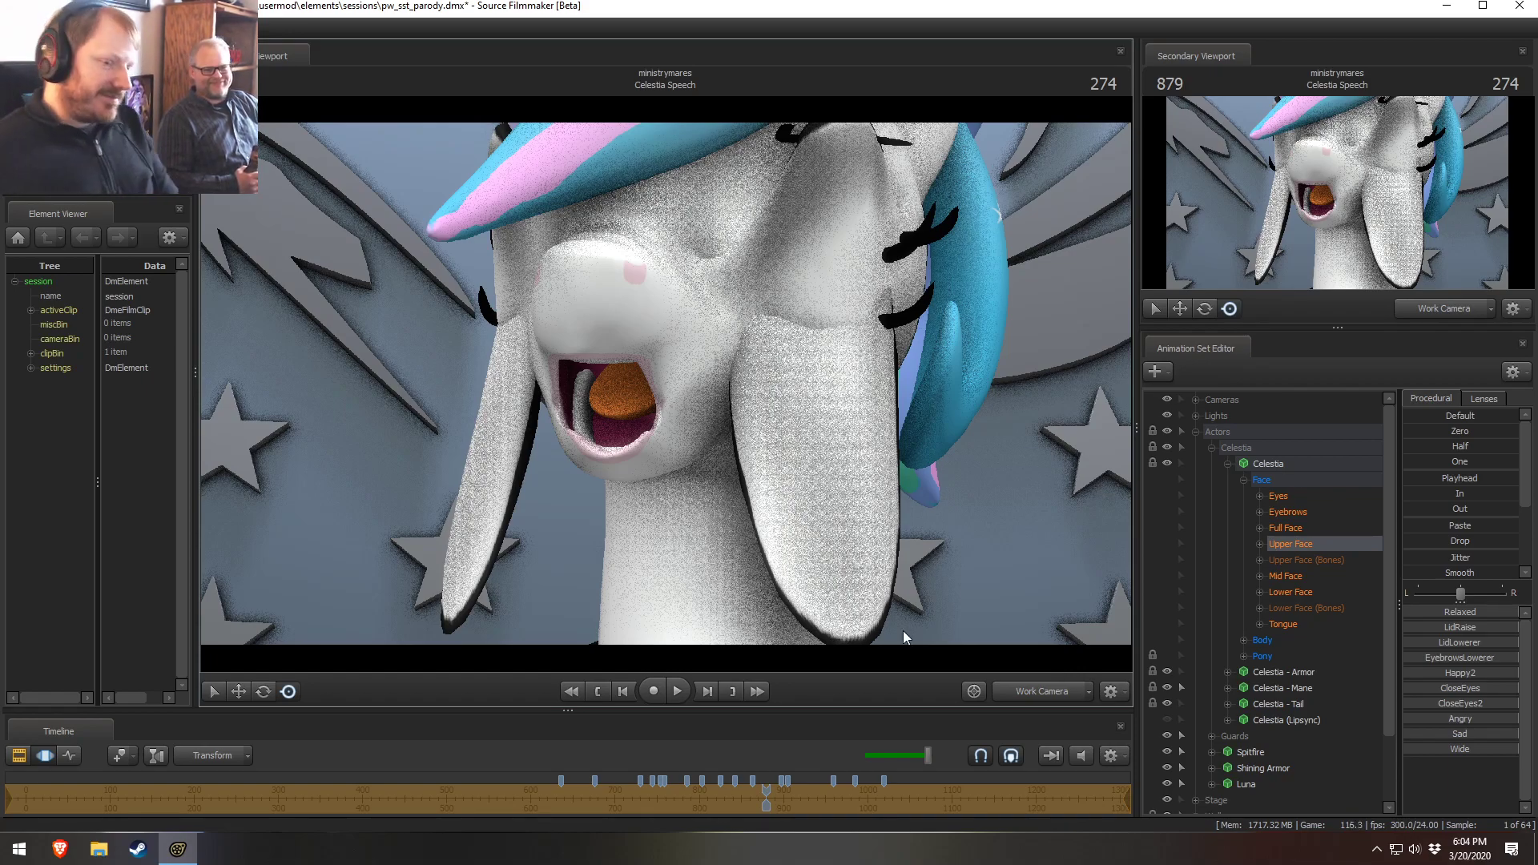
# Close Celestia's jaw with the JawOpen slider, then undo the last three changes
pyautogui.click(1297, 589)
pyautogui.moveTo(1472, 615); pyautogui.dragTo(1407, 615)
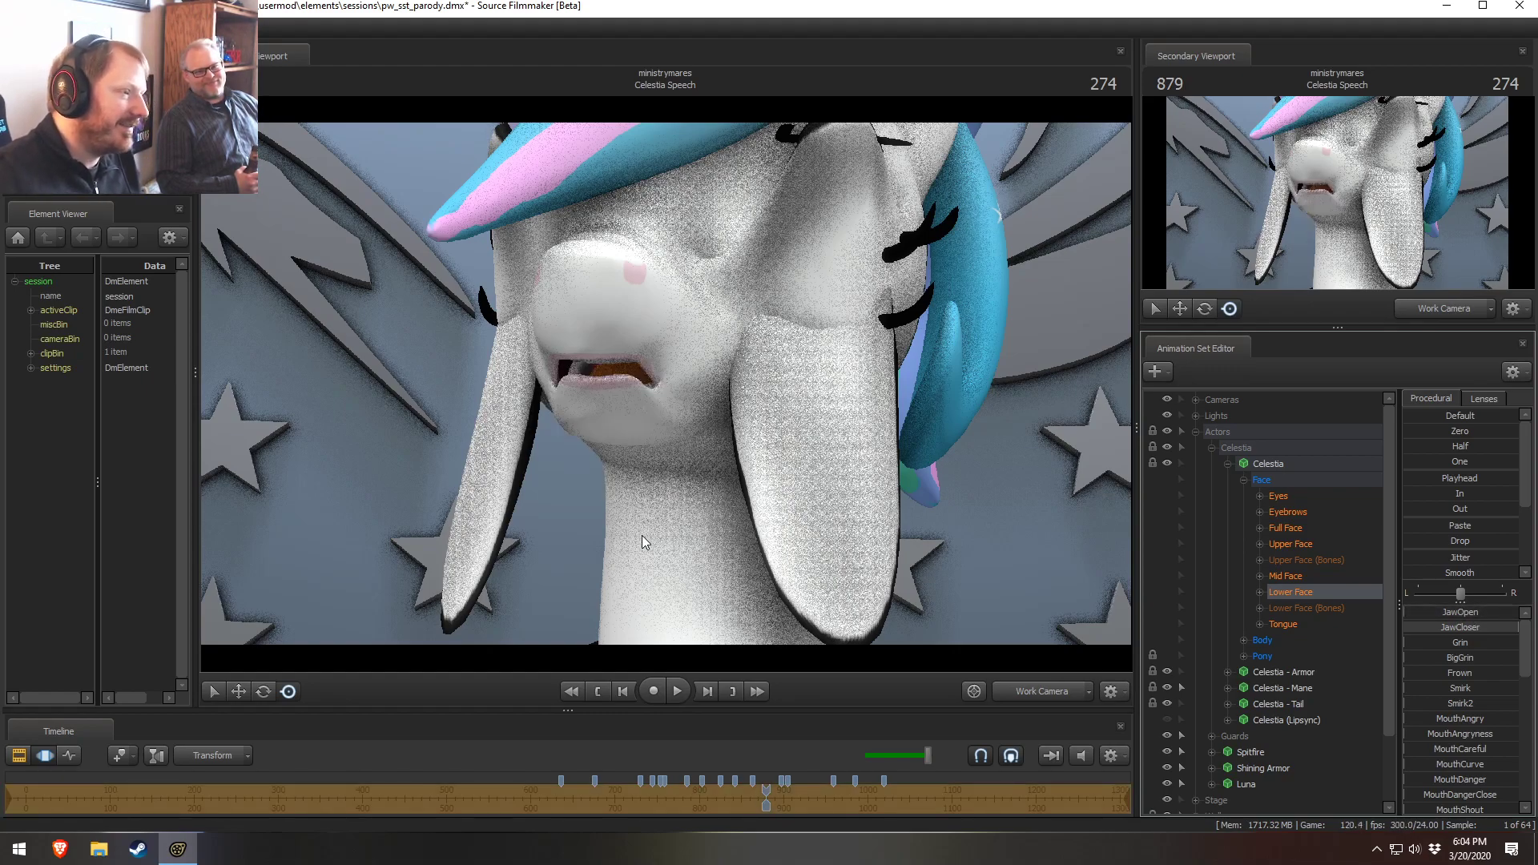
pyautogui.hotkey('ctrl', 'z')
pyautogui.hotkey('ctrl', 'z')
pyautogui.hotkey('ctrl', 'z')
pyautogui.hotkey('ctrl', 'z')
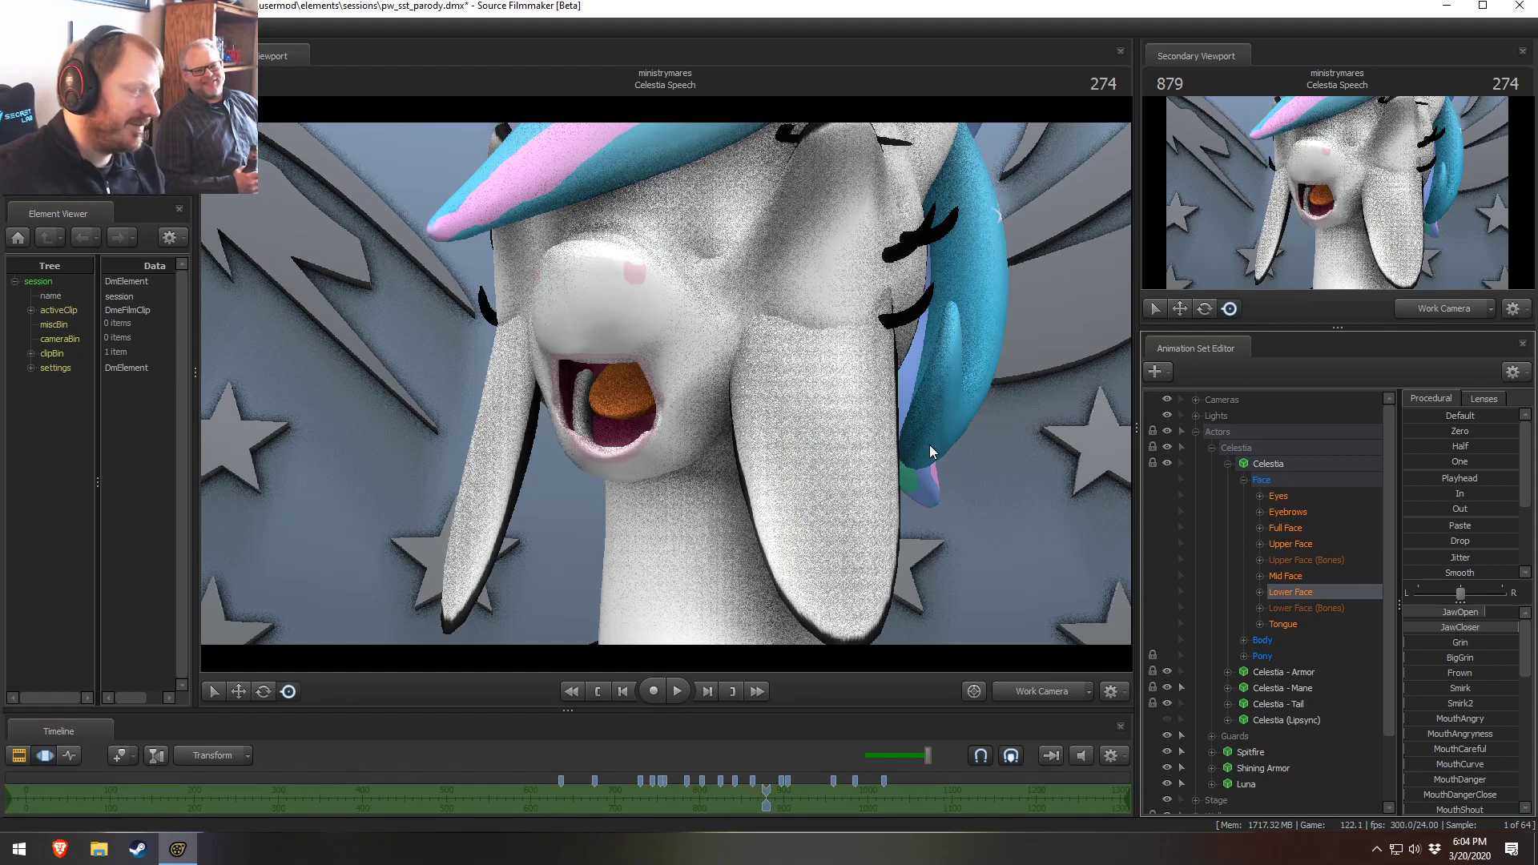
# Switch to the clip editor, enlarge the timeline, and view the shot through the Main Camera
pyautogui.press('F2')
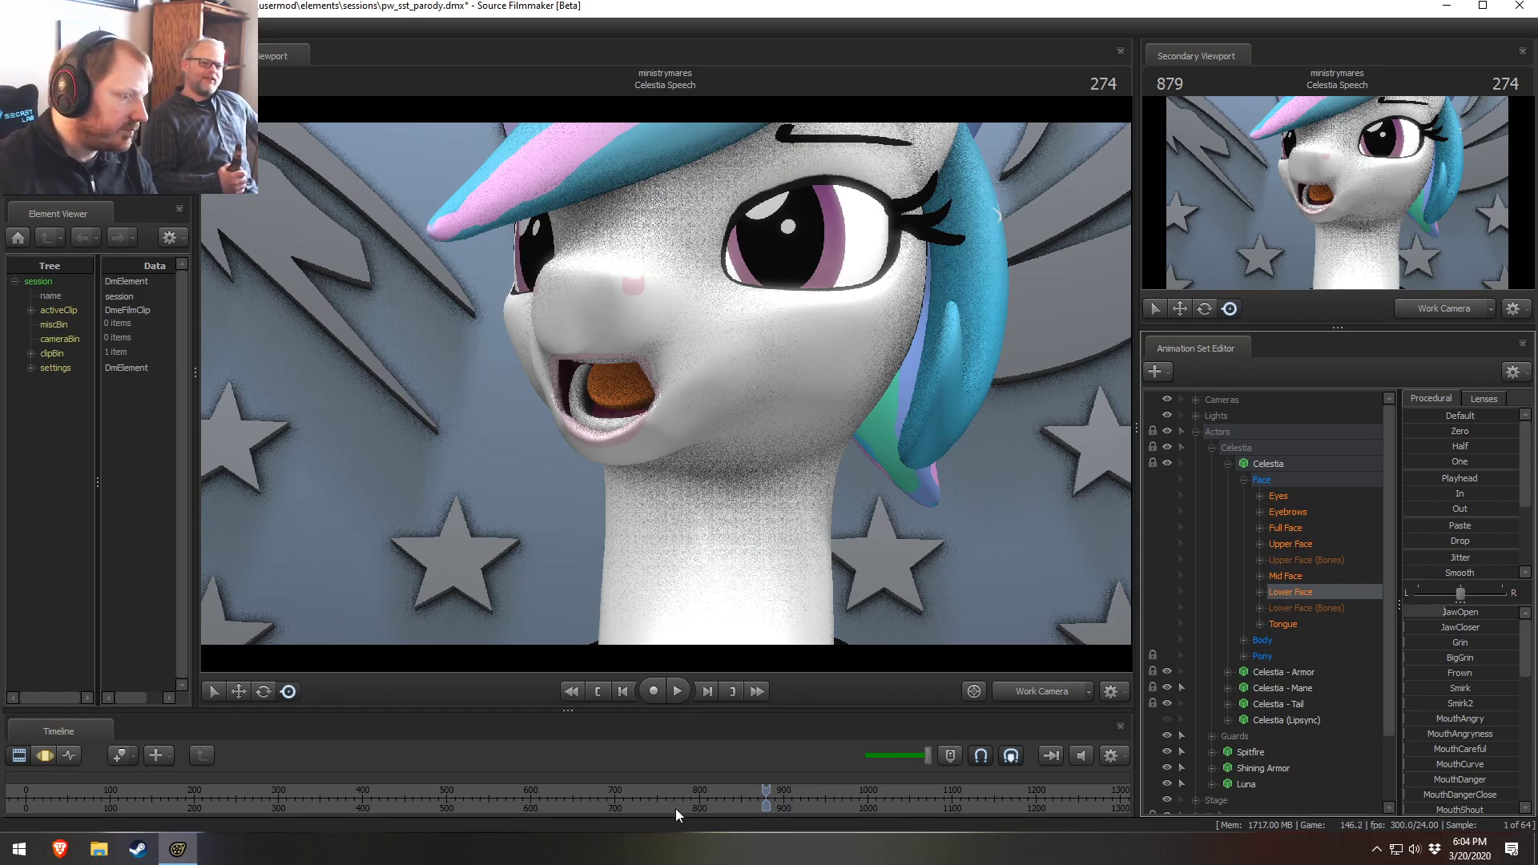
pyautogui.moveTo(936, 713); pyautogui.dragTo(935, 675)
pyautogui.rightClick(711, 748)
pyautogui.moveTo(749, 776)
pyautogui.click(892, 778)
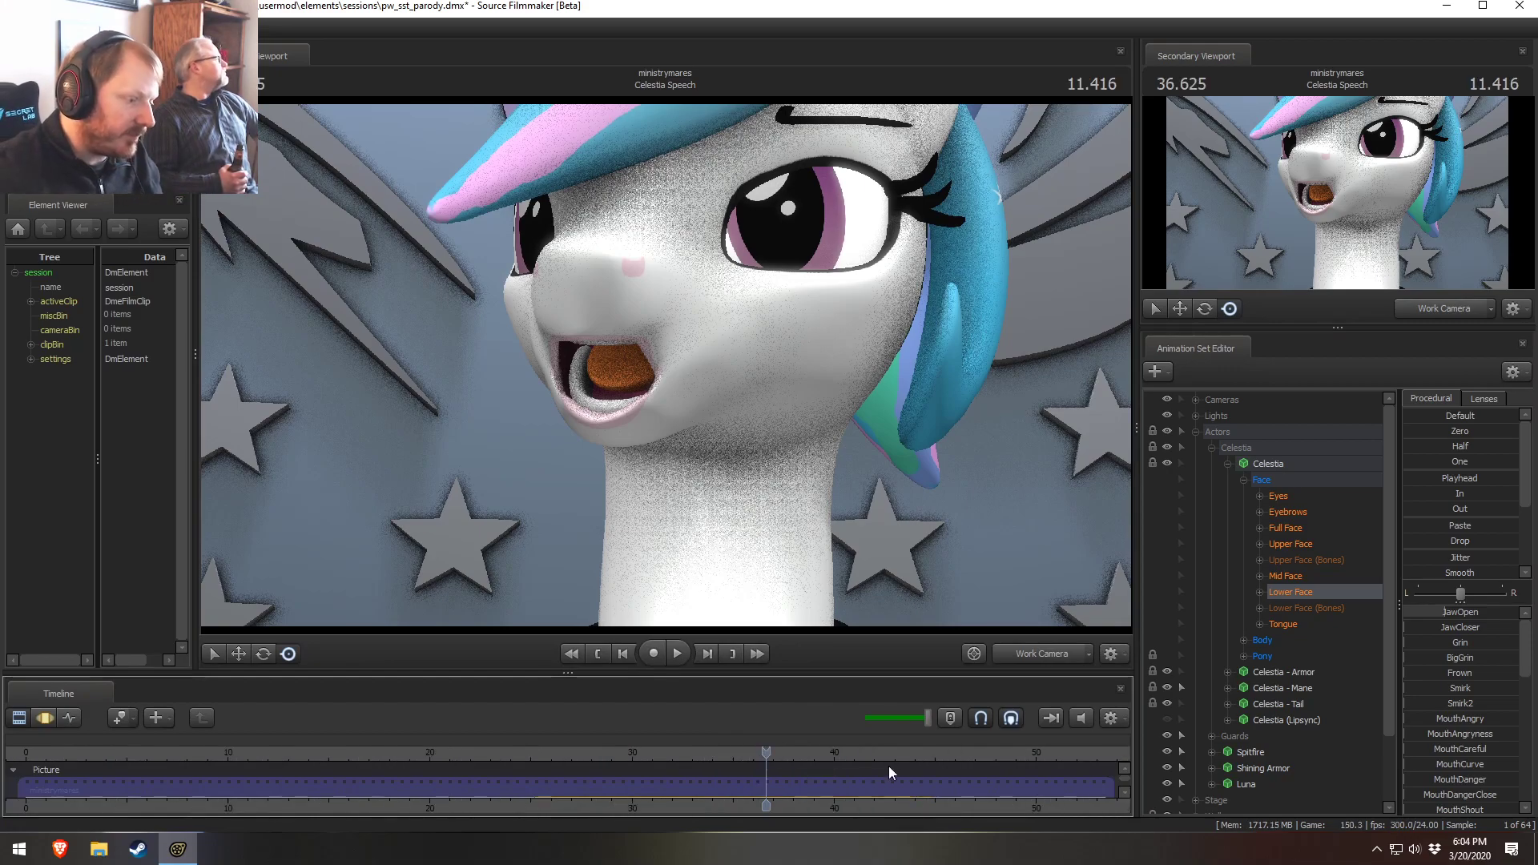
pyautogui.moveTo(915, 669); pyautogui.dragTo(917, 637)
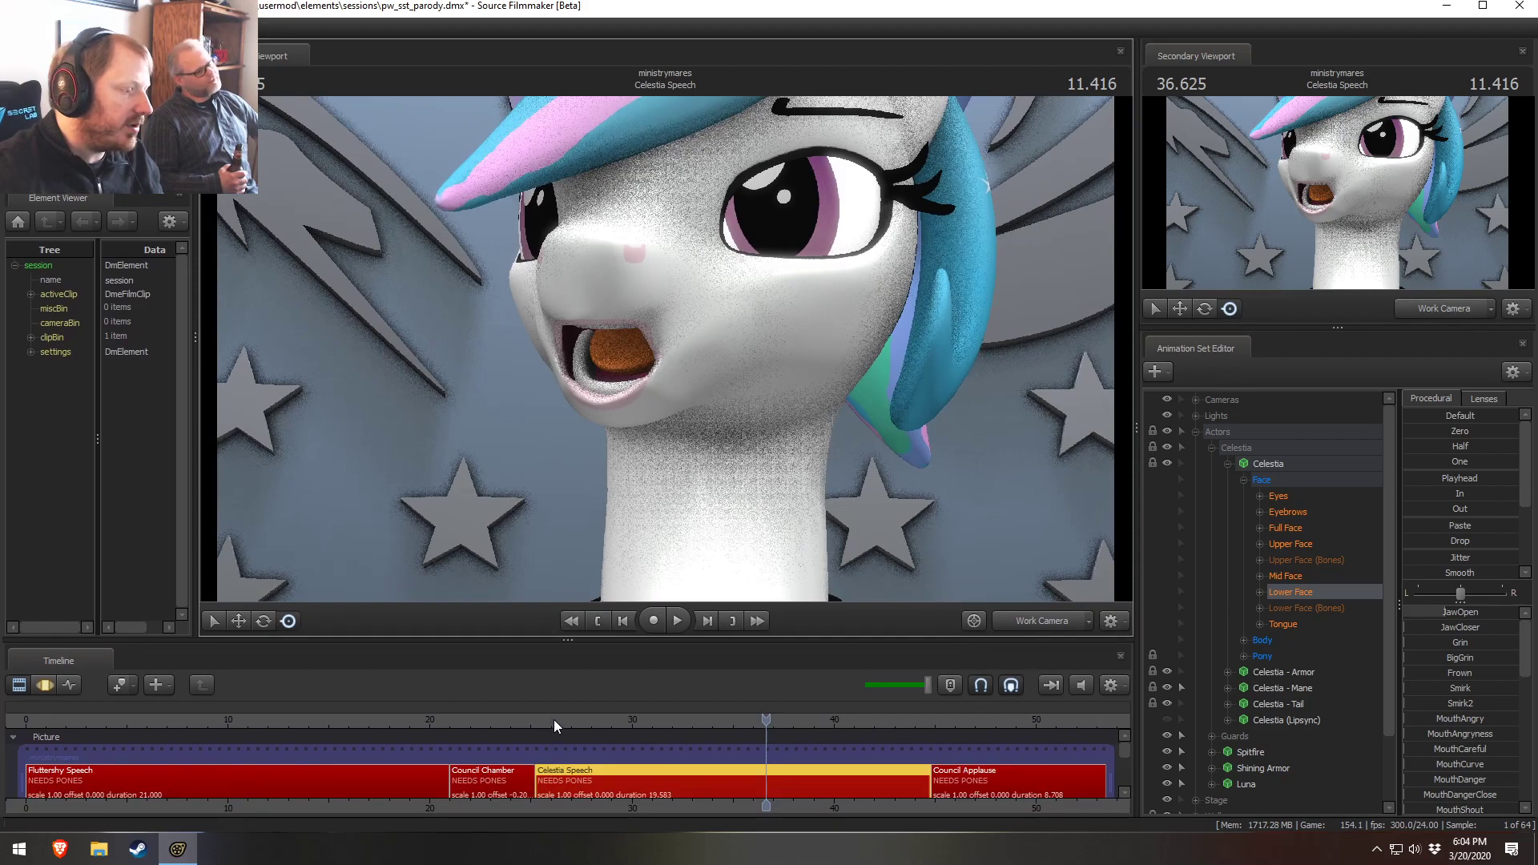
pyautogui.click(556, 719)
pyautogui.click(1041, 621)
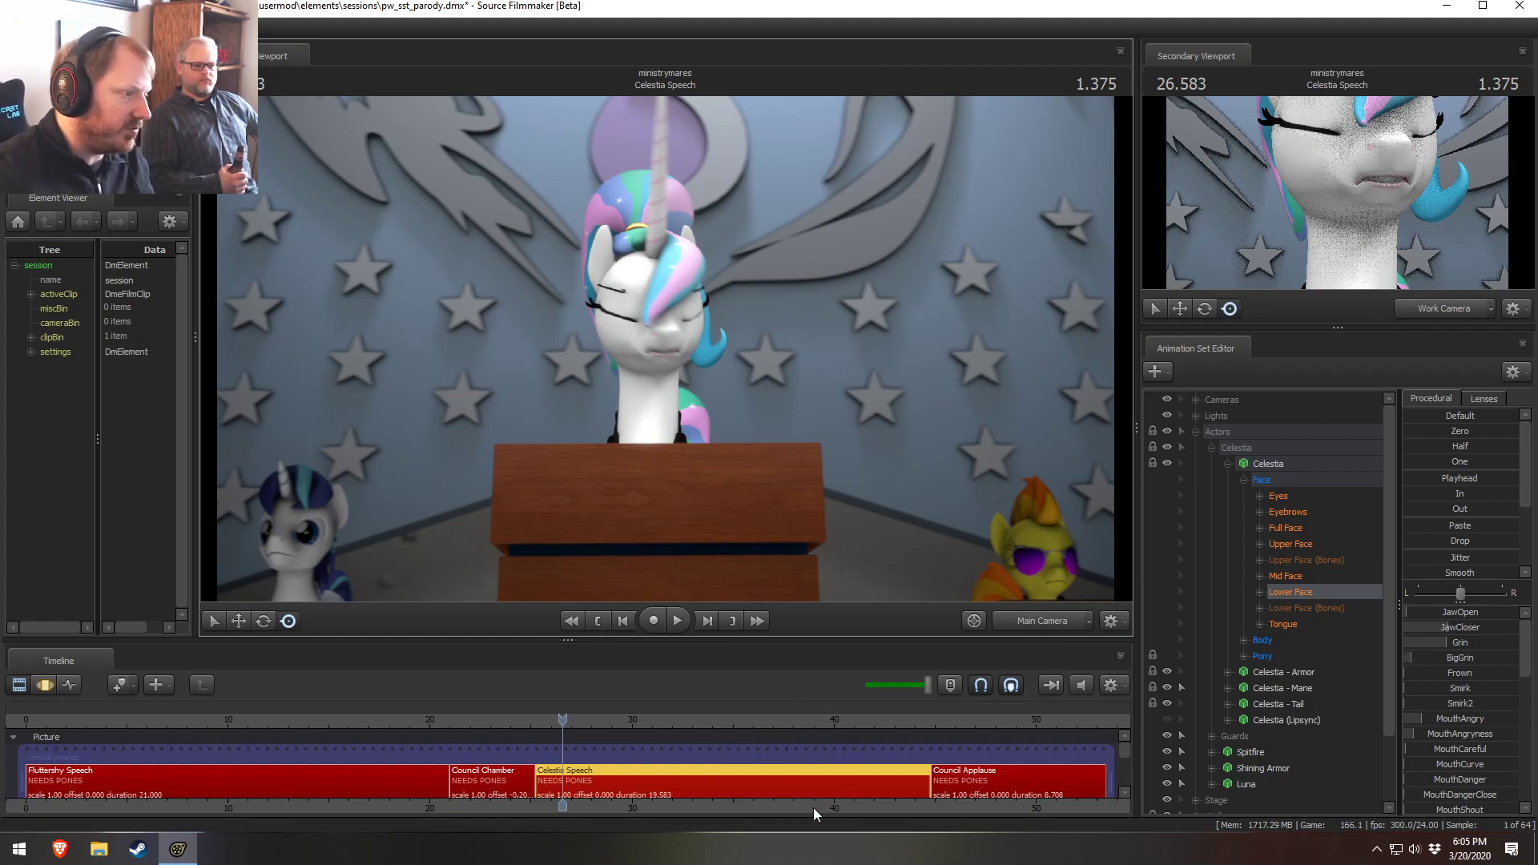
# Play back the Celestia Speech shot from its start and scrub the playhead
pyautogui.click(769, 787)
pyautogui.press('space')
pyautogui.press('space')
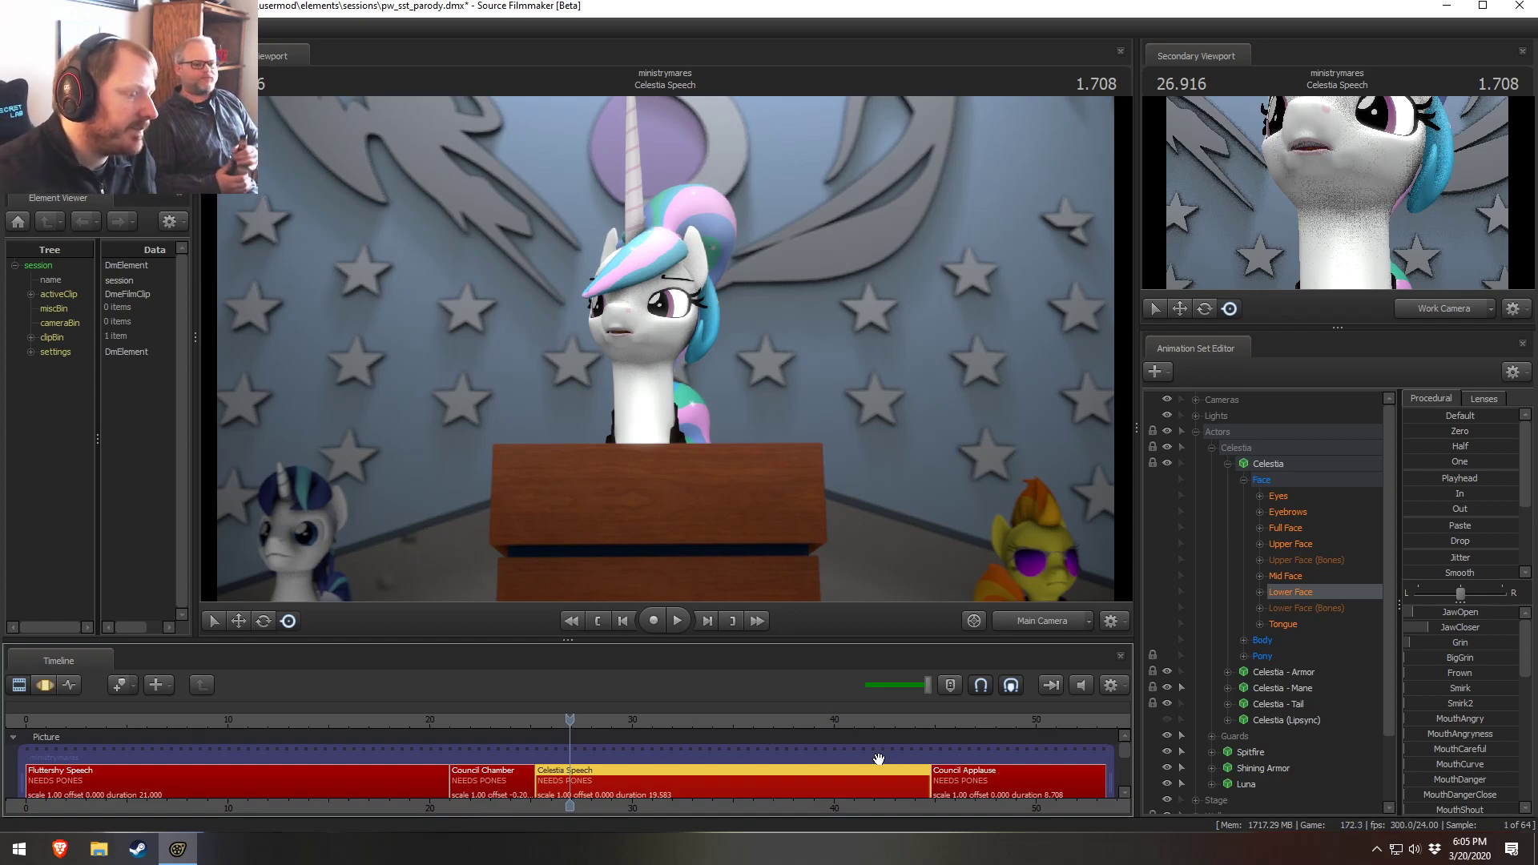
pyautogui.scroll(-1, 305, 746)
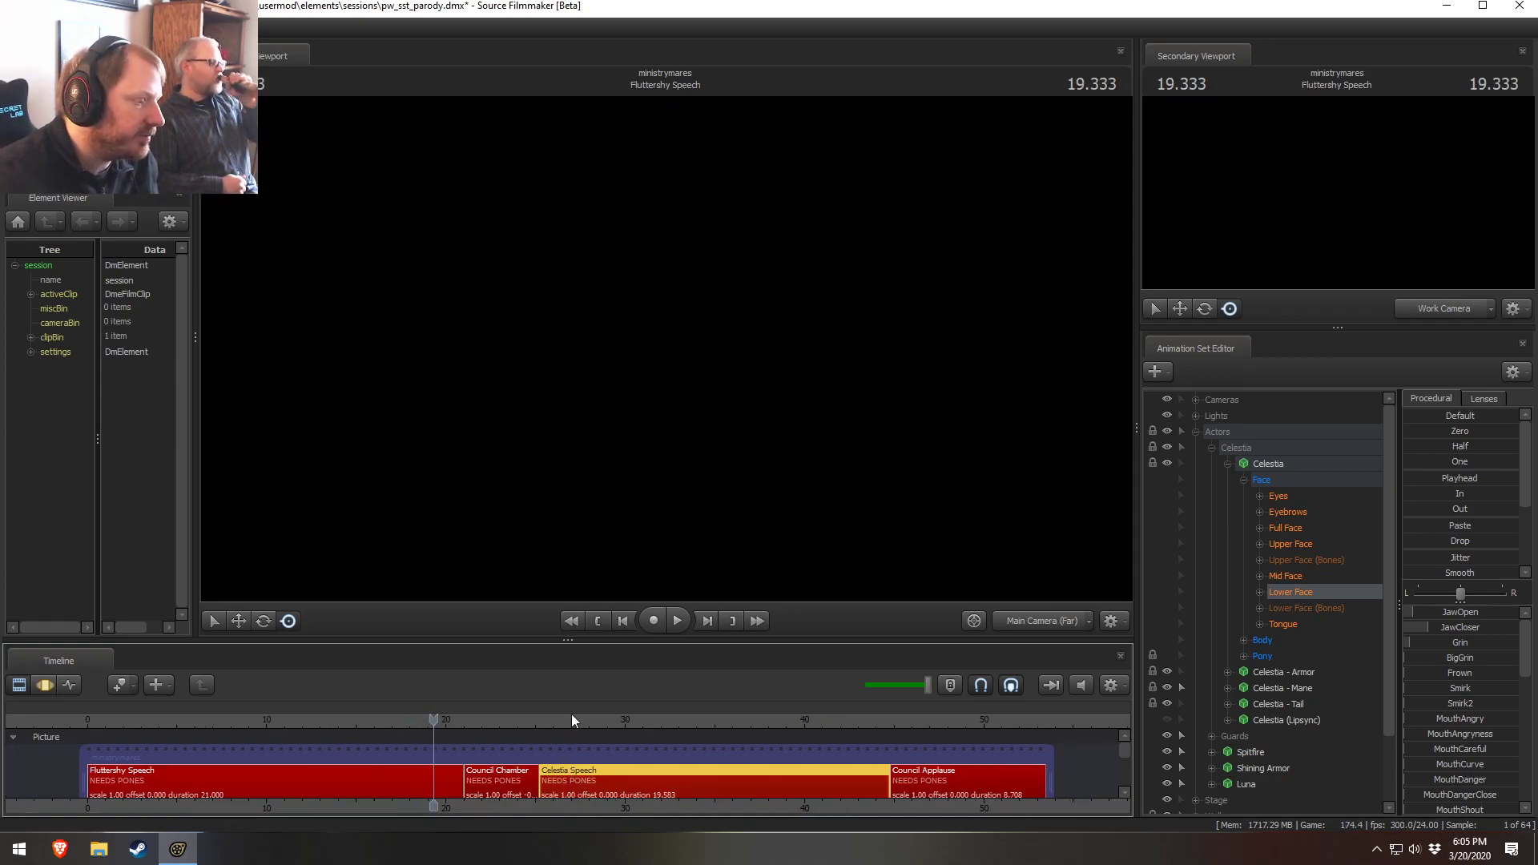
pyautogui.moveTo(571, 717)
pyautogui.mouseDown()
pyautogui.moveTo(494, 720)
pyautogui.moveTo(565, 720)
pyautogui.moveTo(535, 720)
pyautogui.moveTo(547, 721)
pyautogui.mouseUp()
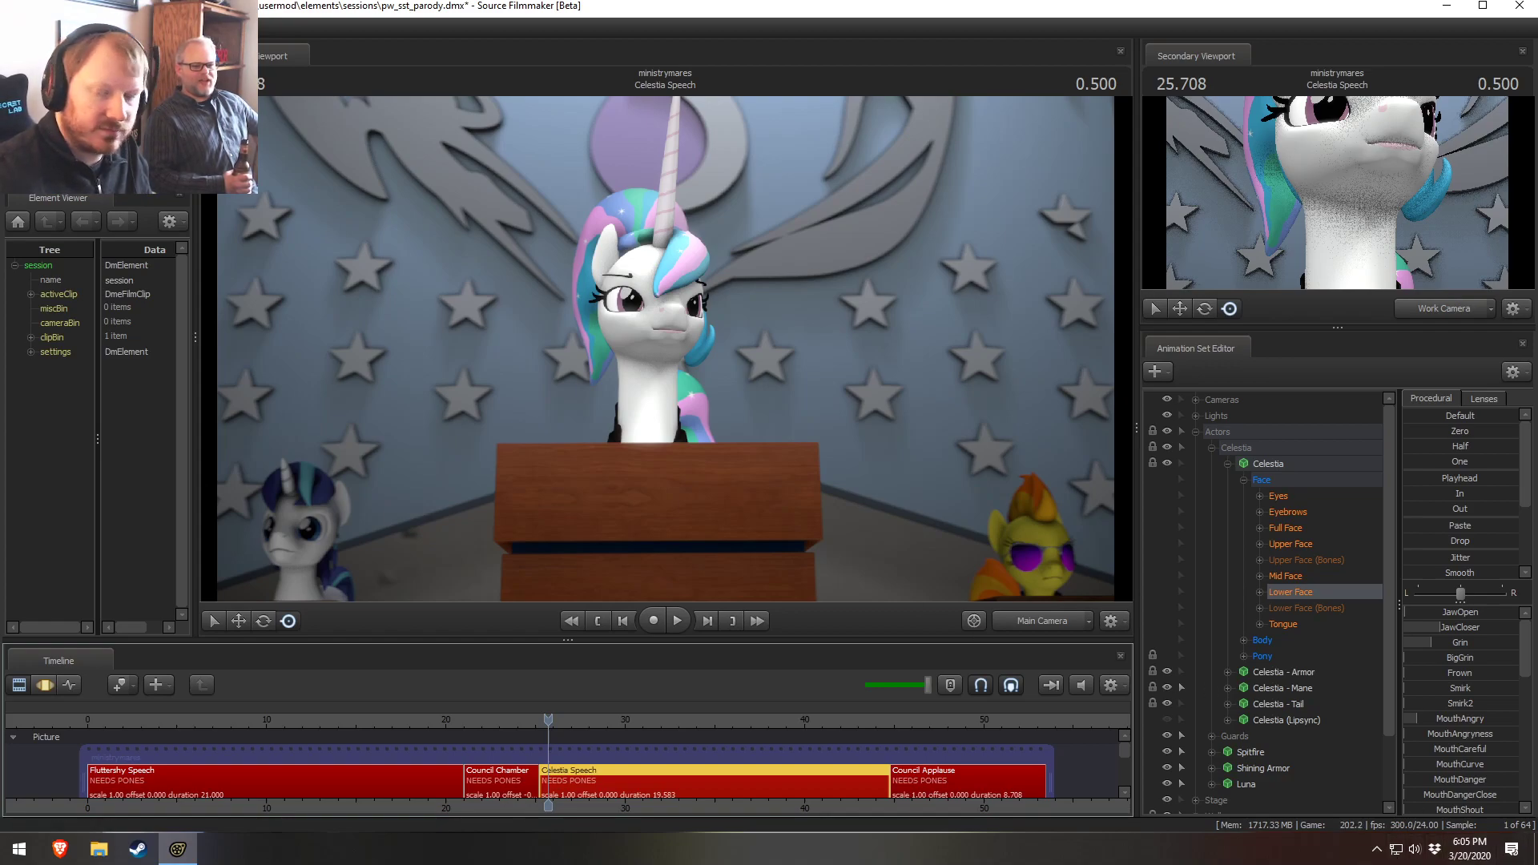
# Lower the system speaker volume to 40
pyautogui.click(1414, 848)
pyautogui.moveTo(1394, 811); pyautogui.dragTo(1376, 811)
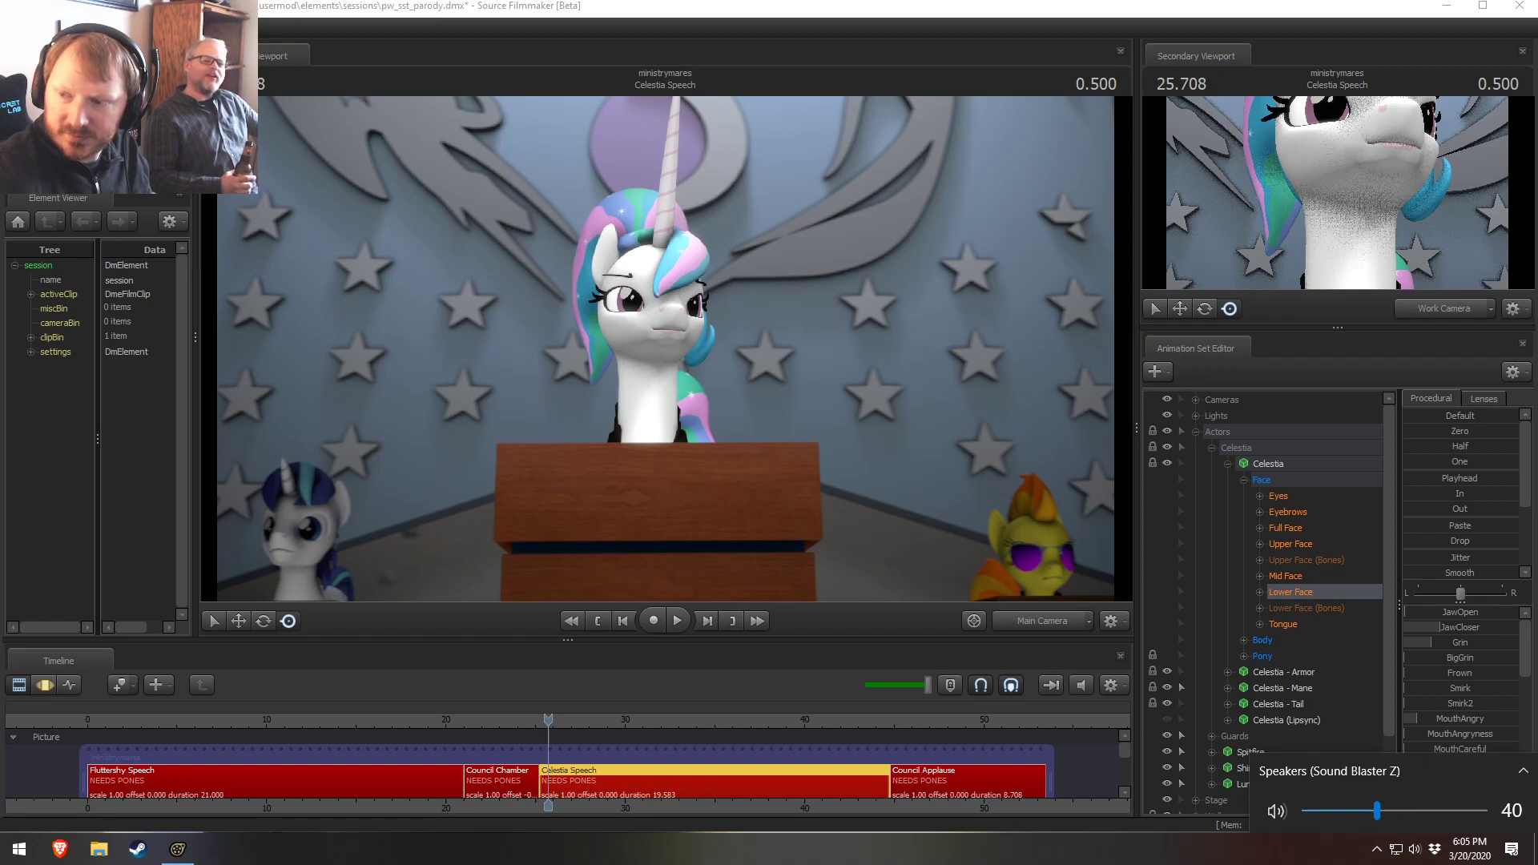
pyautogui.press('Escape')
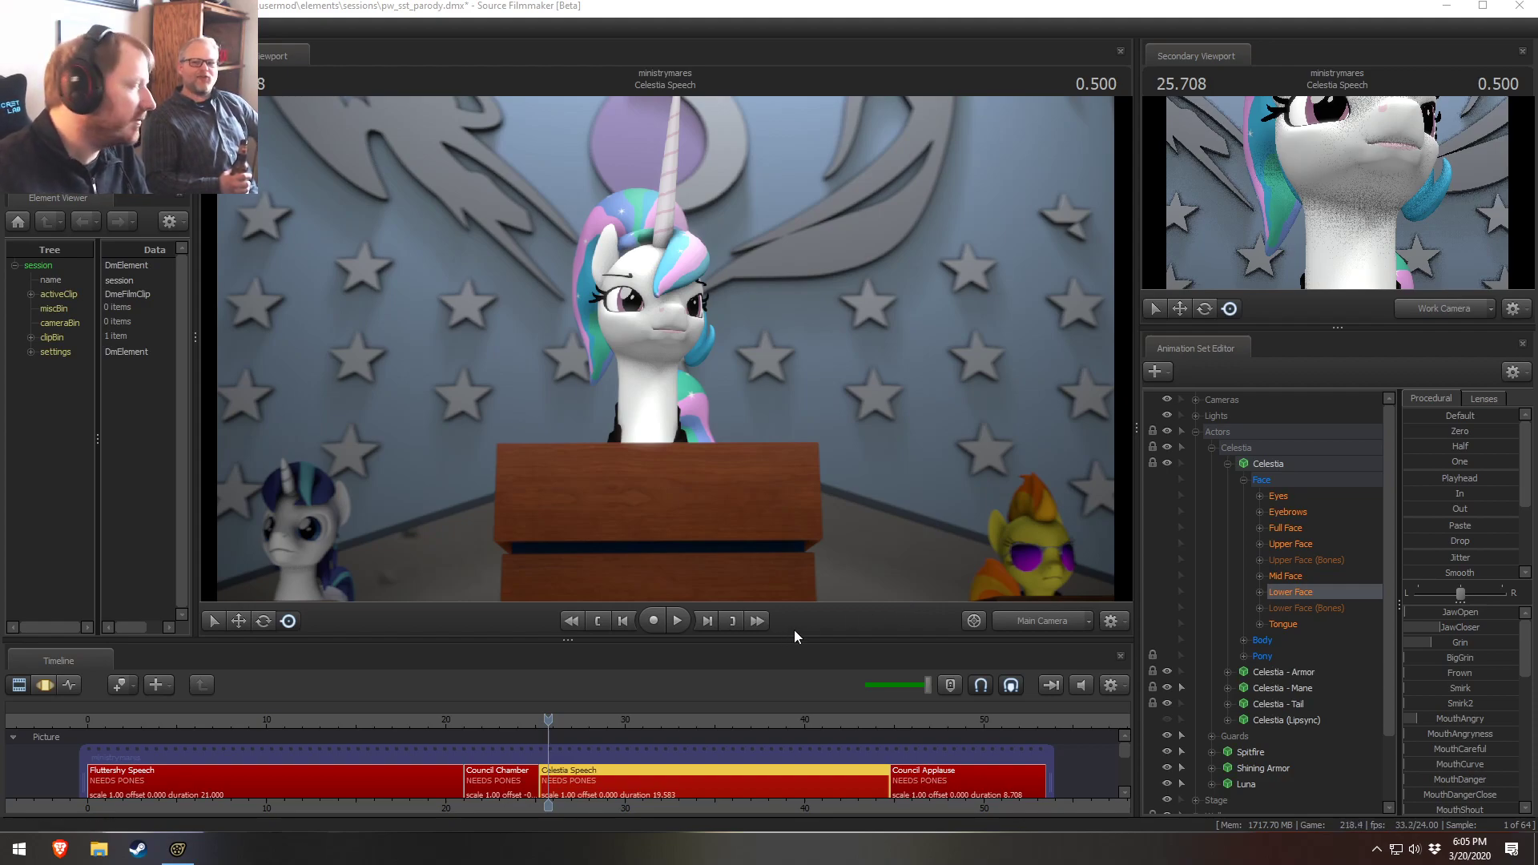
# Switch the viewport between the Work Camera and the shot camera
pyautogui.click(1064, 625)
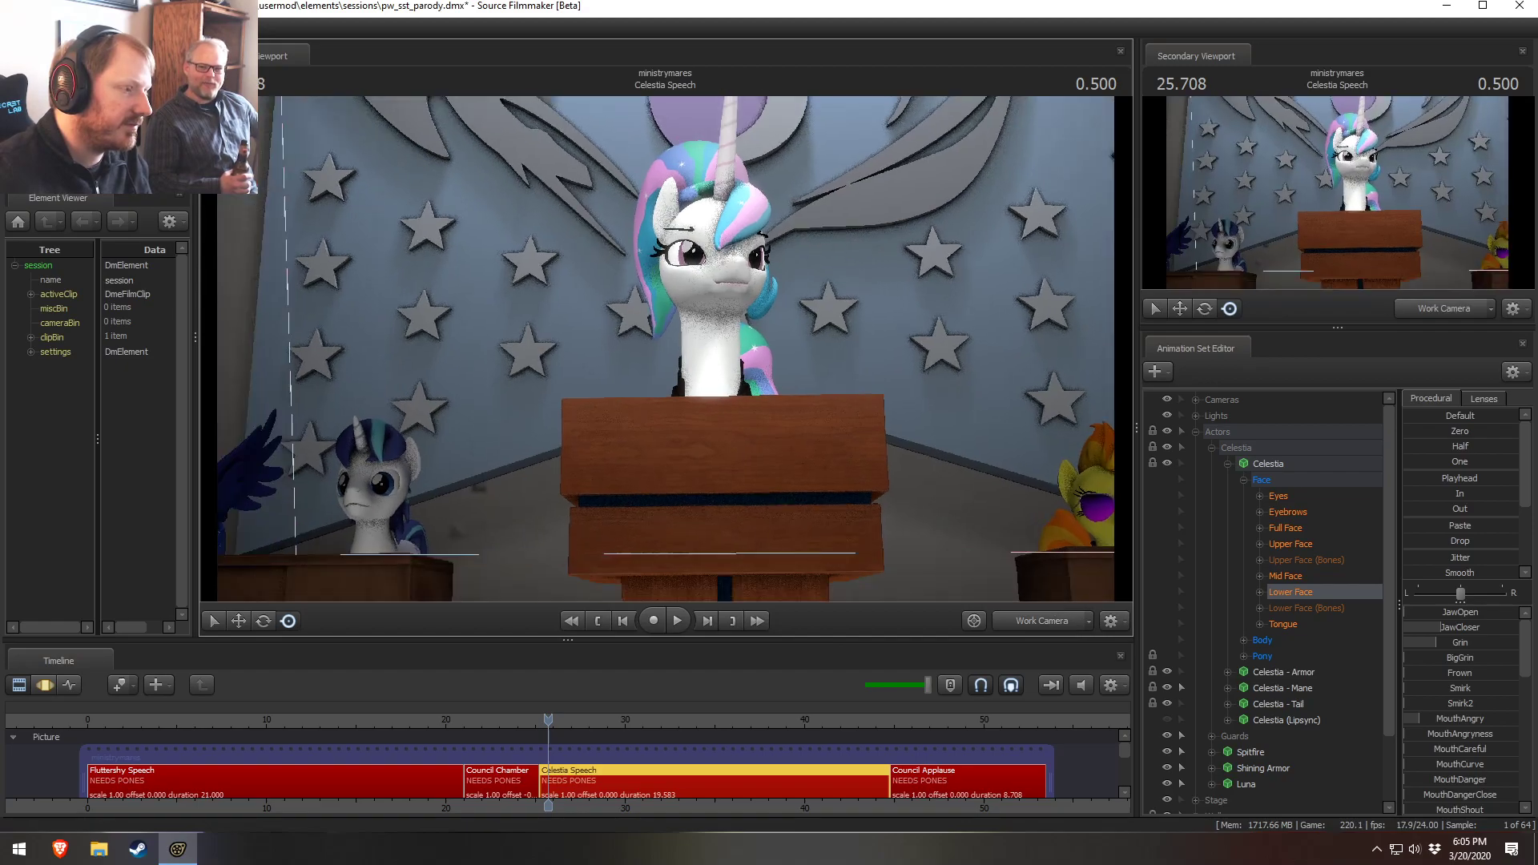
pyautogui.moveTo(719, 348)
pyautogui.mouseDown()
pyautogui.moveTo(733, 340)
pyautogui.moveTo(719, 347)
pyautogui.mouseUp()
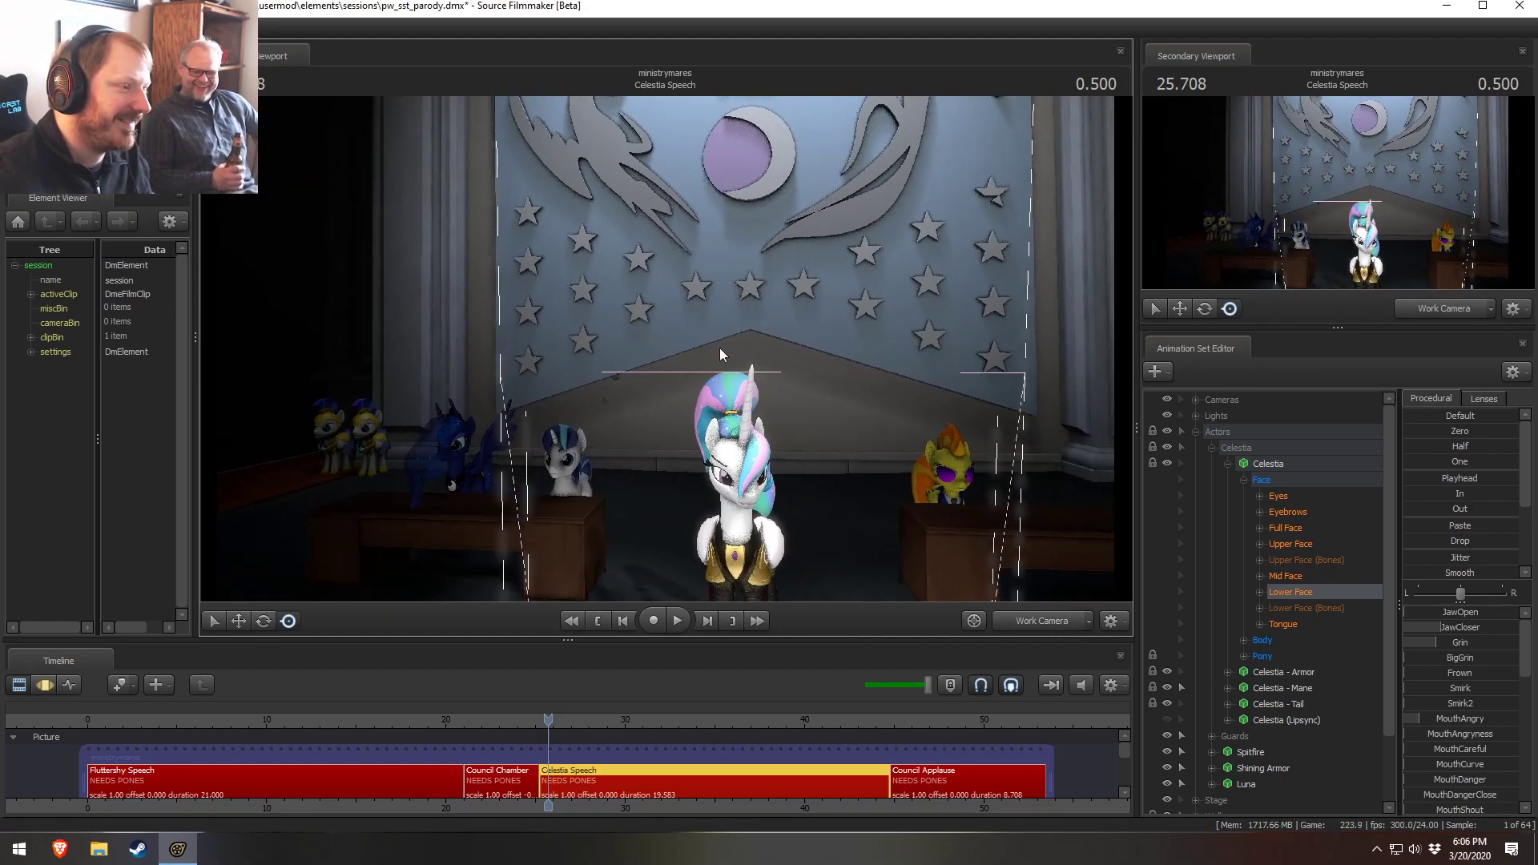
pyautogui.click(1031, 612)
# Scrub to the Council Chamber shot and play it through its camera
pyautogui.click(419, 719)
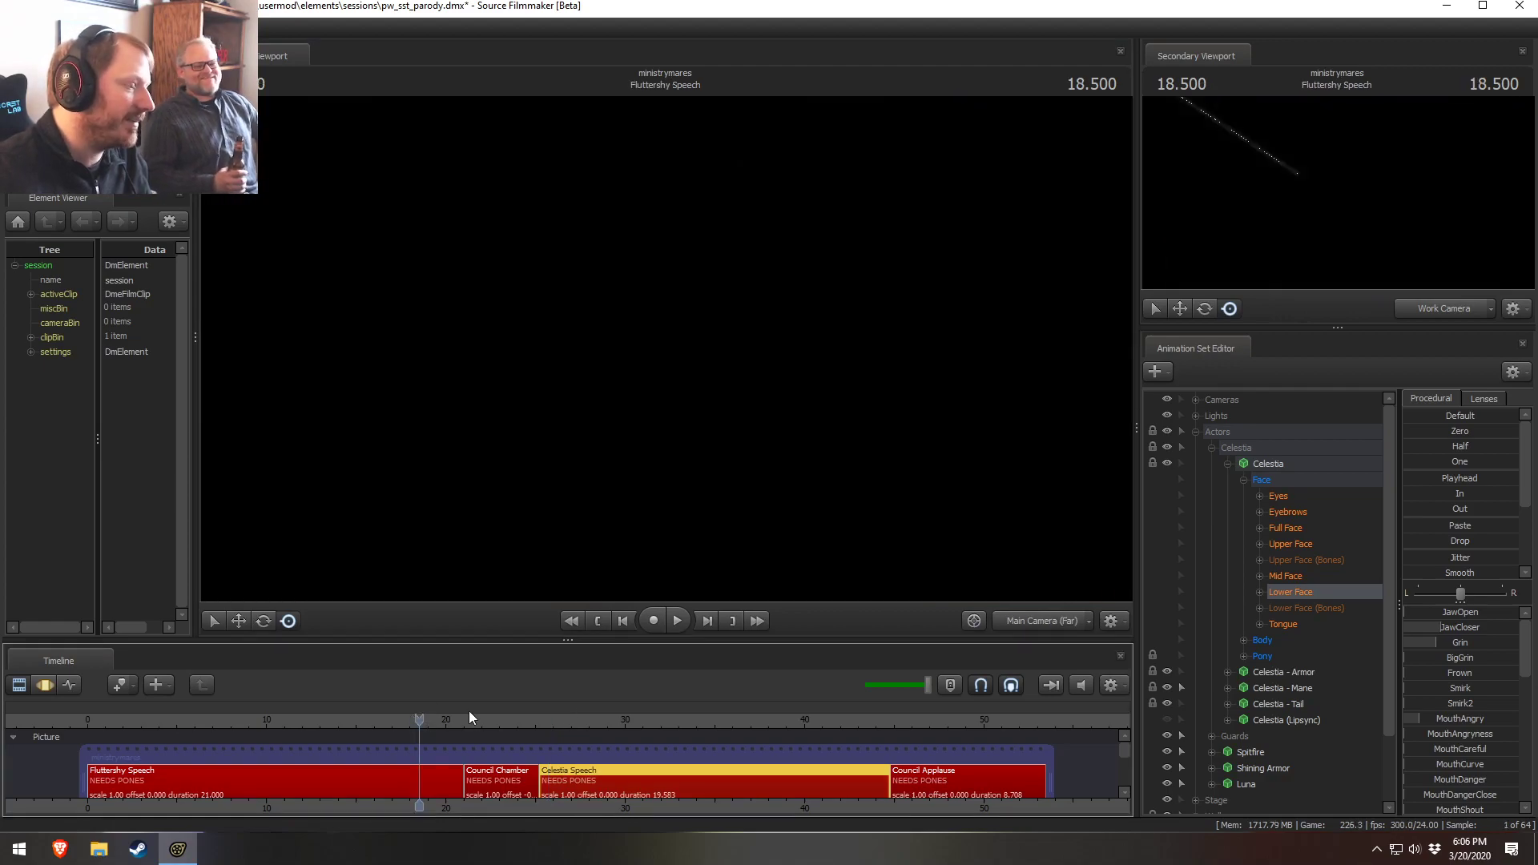
pyautogui.click(480, 718)
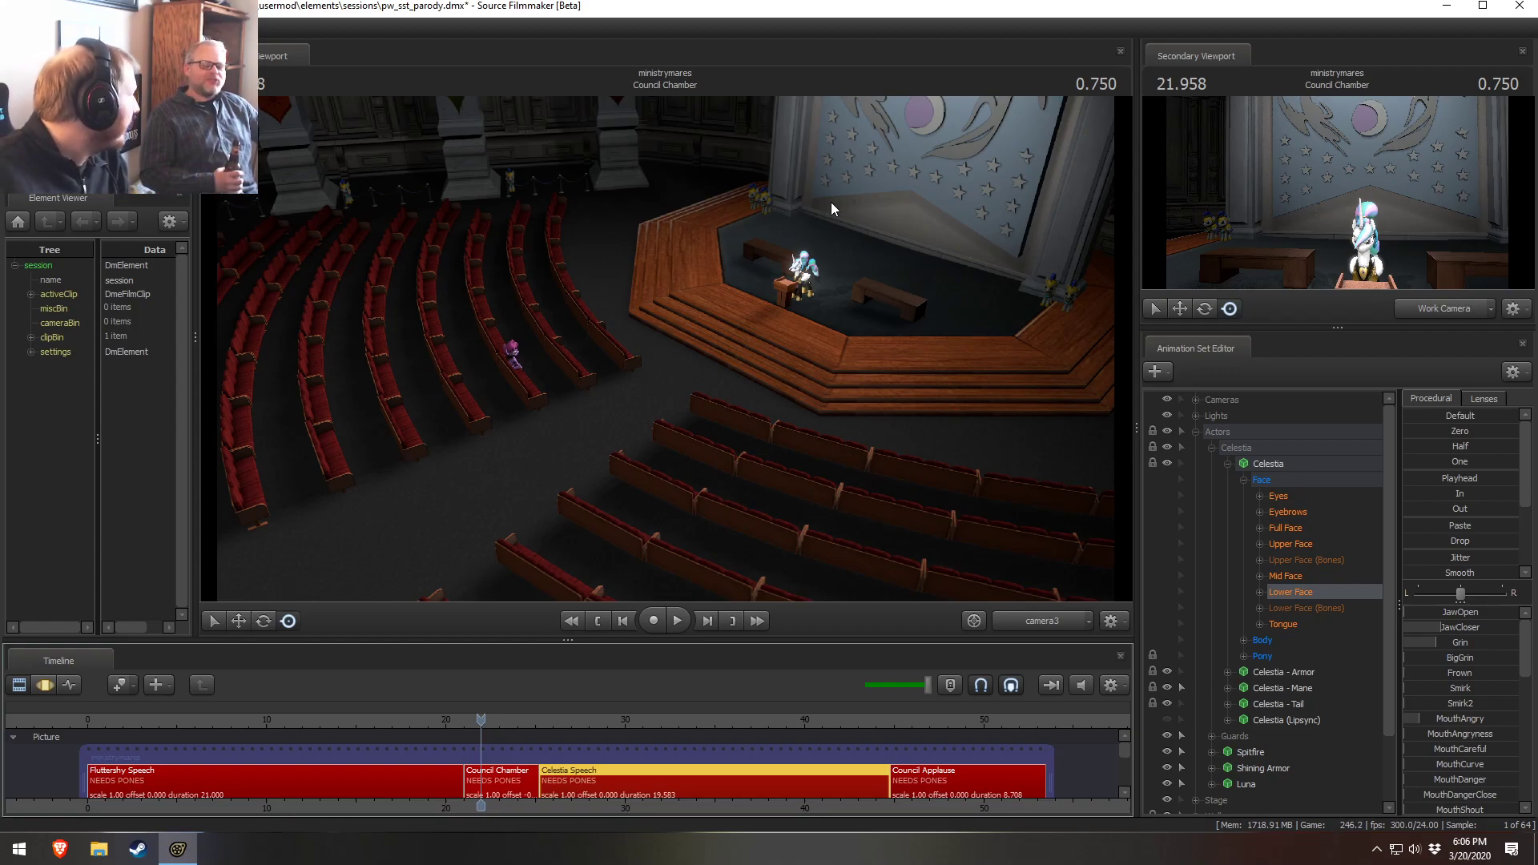
pyautogui.click(1035, 623)
pyautogui.press('space')
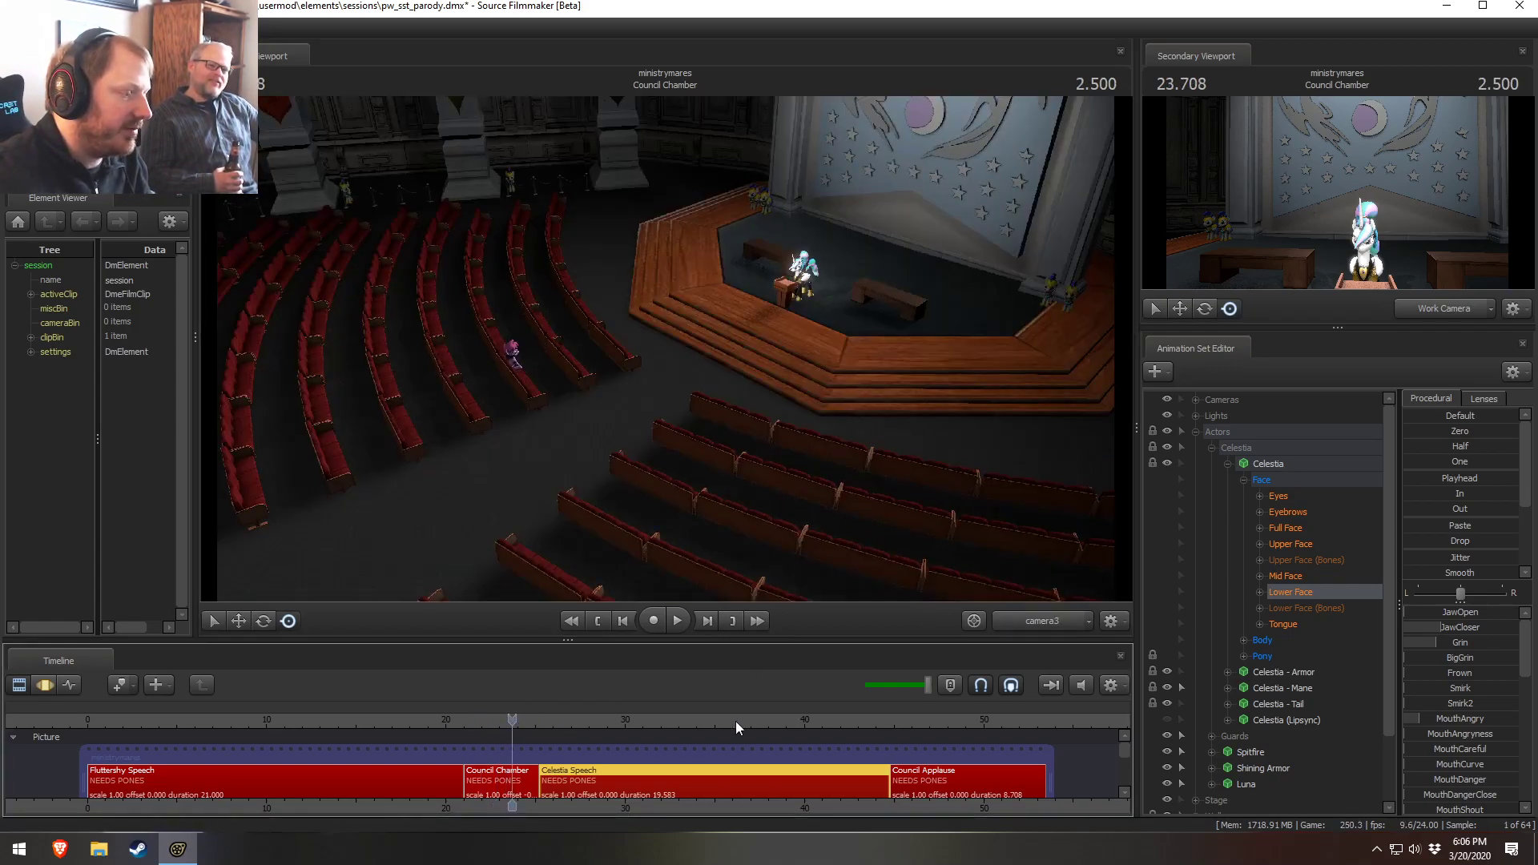
# Switch to the motion editor and select Luna's head in the viewport, undoing an accidental edit
pyautogui.press('w')
pyautogui.moveTo(662, 517); pyautogui.dragTo(564, 551)
pyautogui.press('F3')
pyautogui.keyDown('ctrl'); pyautogui.click(612, 351); pyautogui.keyUp('ctrl')
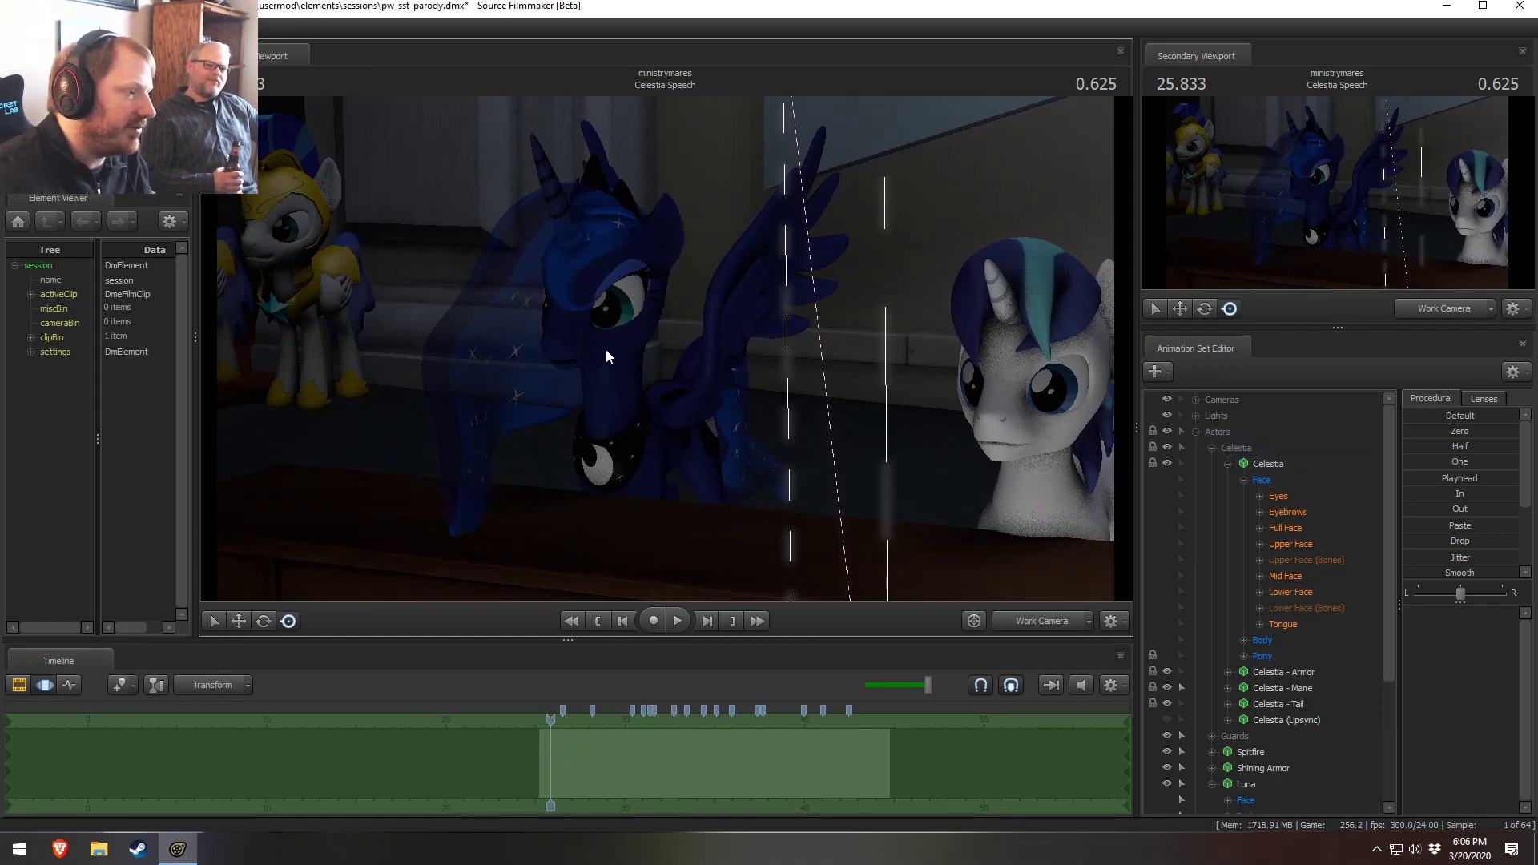
pyautogui.keyDown('ctrl'); pyautogui.click(609, 350); pyautogui.keyUp('ctrl')
pyautogui.moveTo(637, 315); pyautogui.dragTo(635, 319)
pyautogui.hotkey('ctrl', 'z')
pyautogui.scroll(-2, 1288, 671)
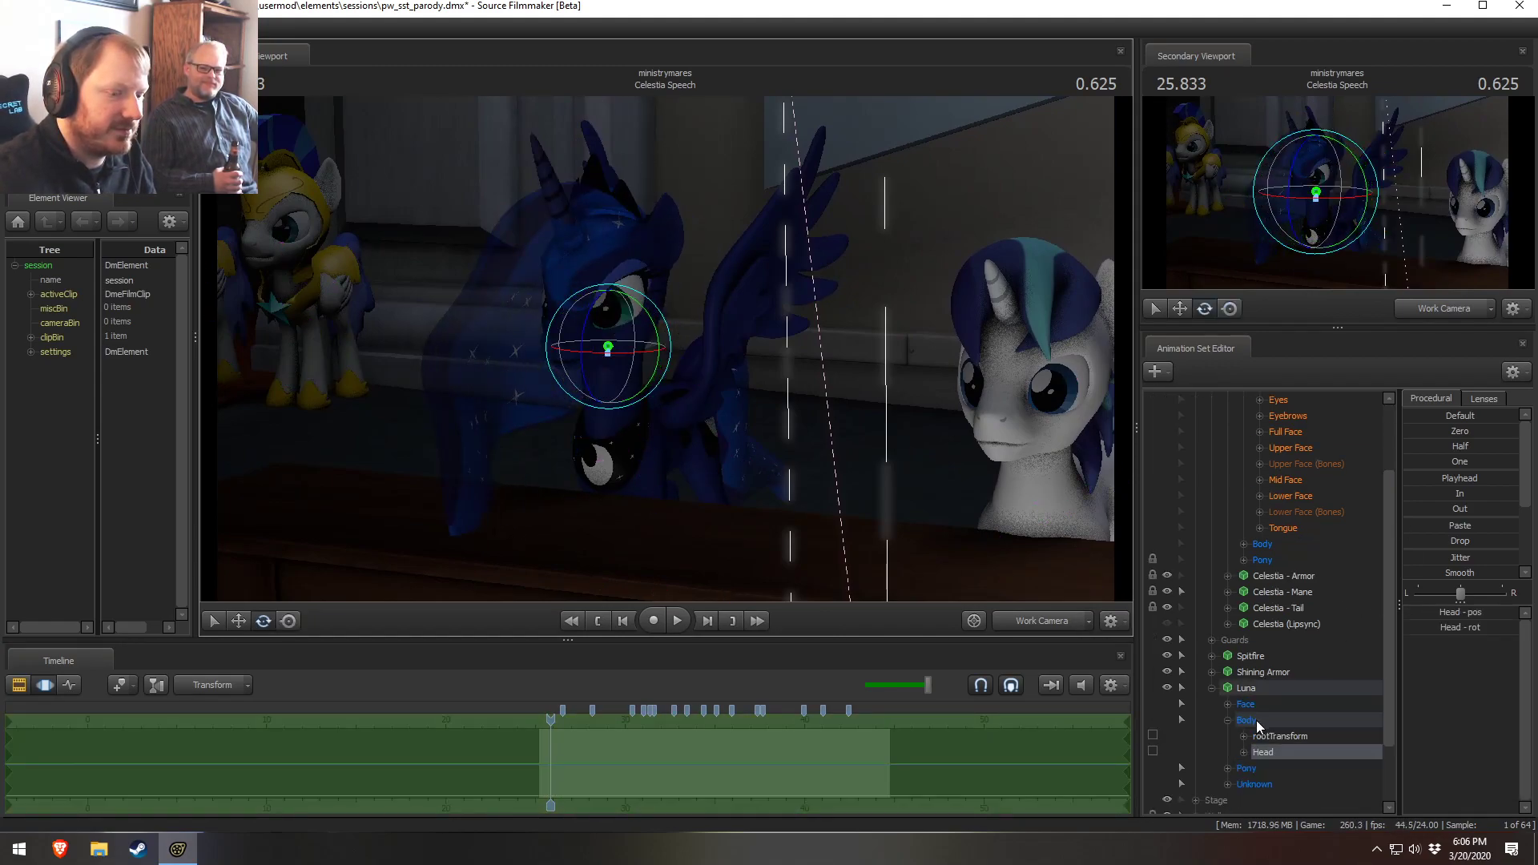
# Expand Luna's controls and adjust her head slider
pyautogui.click(1226, 702)
pyautogui.click(1266, 767)
pyautogui.moveTo(948, 479); pyautogui.dragTo(868, 471)
pyautogui.press('w')
pyautogui.moveTo(1471, 615); pyautogui.dragTo(1433, 614)
# Rotate Luna's head slightly with the rotate gizmo
pyautogui.moveTo(558, 554); pyautogui.dragTo(621, 581)
pyautogui.press('s')
pyautogui.moveTo(666, 348)
pyautogui.mouseDown()
pyautogui.moveTo(720, 349)
pyautogui.moveTo(665, 349)
pyautogui.moveTo(640, 376)
pyautogui.moveTo(658, 362)
pyautogui.mouseUp()
pyautogui.hotkey('ctrl', 'z')
pyautogui.press('s')
pyautogui.press('w')
pyautogui.press('ctrl')
pyautogui.keyDown('ctrl'); pyautogui.click(593, 271); pyautogui.keyUp('ctrl')
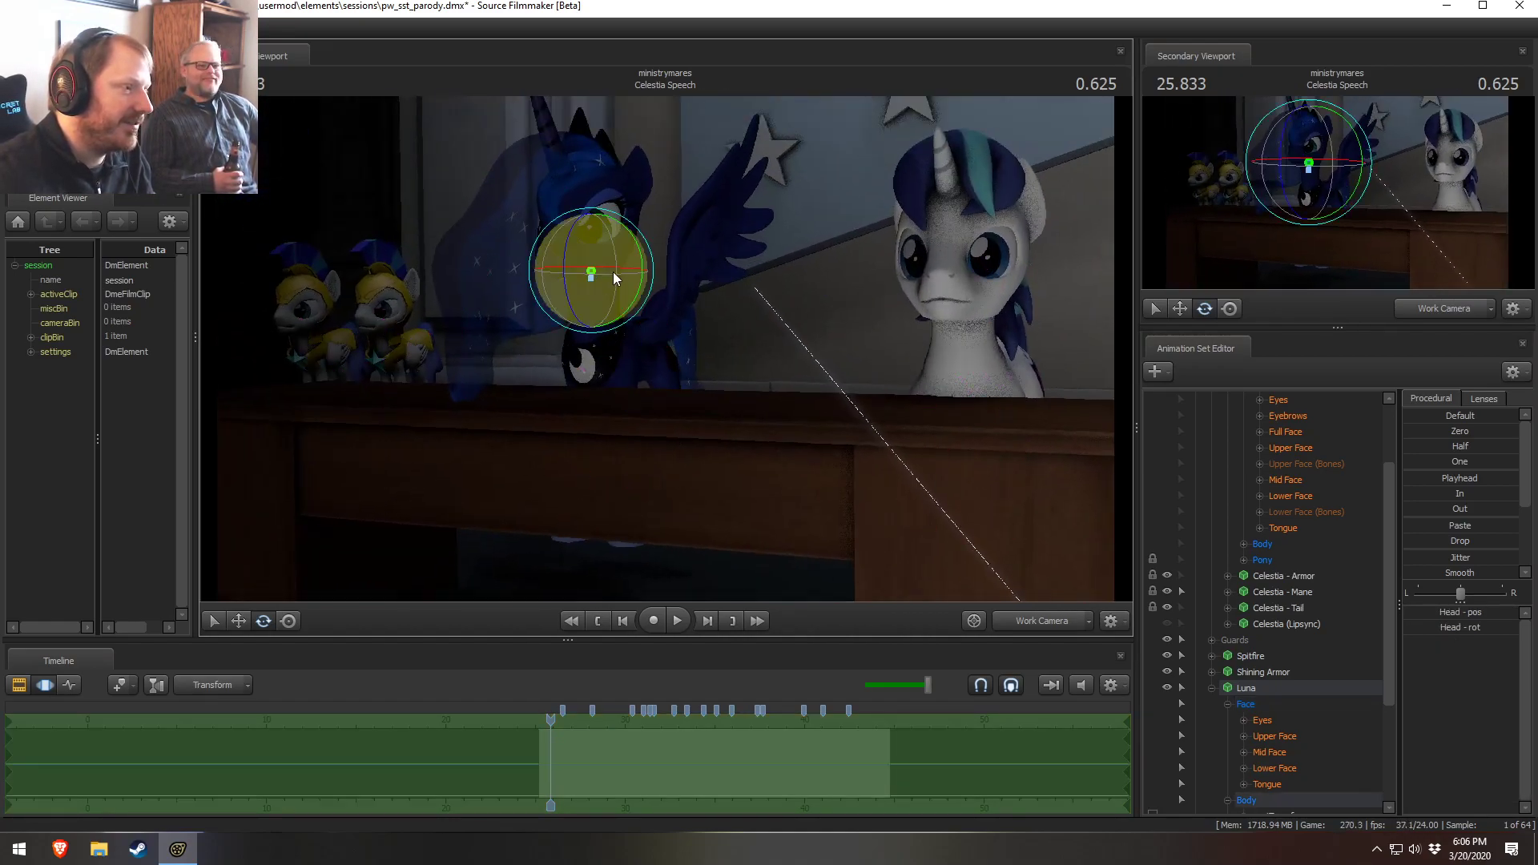
pyautogui.moveTo(611, 283)
pyautogui.mouseDown()
pyautogui.moveTo(601, 311)
pyautogui.moveTo(564, 302)
pyautogui.moveTo(620, 304)
pyautogui.mouseUp()
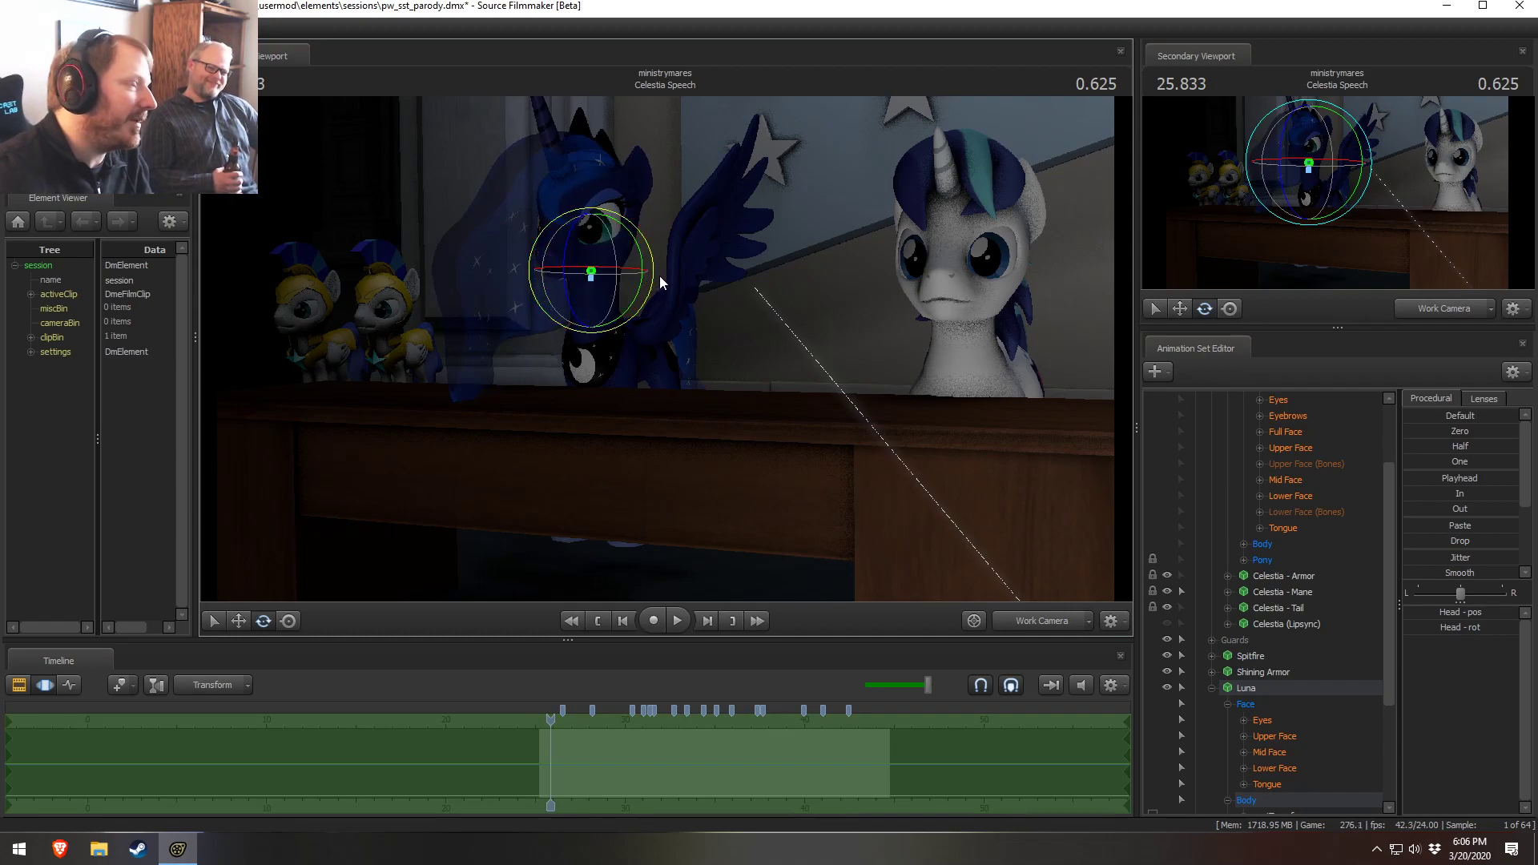
# Select Celestia's Pelvis bone under Pony Body and expand her Pony Legs group
pyautogui.moveTo(969, 521); pyautogui.dragTo(1130, 504)
pyautogui.moveTo(809, 417)
pyautogui.mouseDown()
pyautogui.moveTo(805, 448)
pyautogui.moveTo(817, 421)
pyautogui.mouseUp()
pyautogui.scroll(2, 1253, 582)
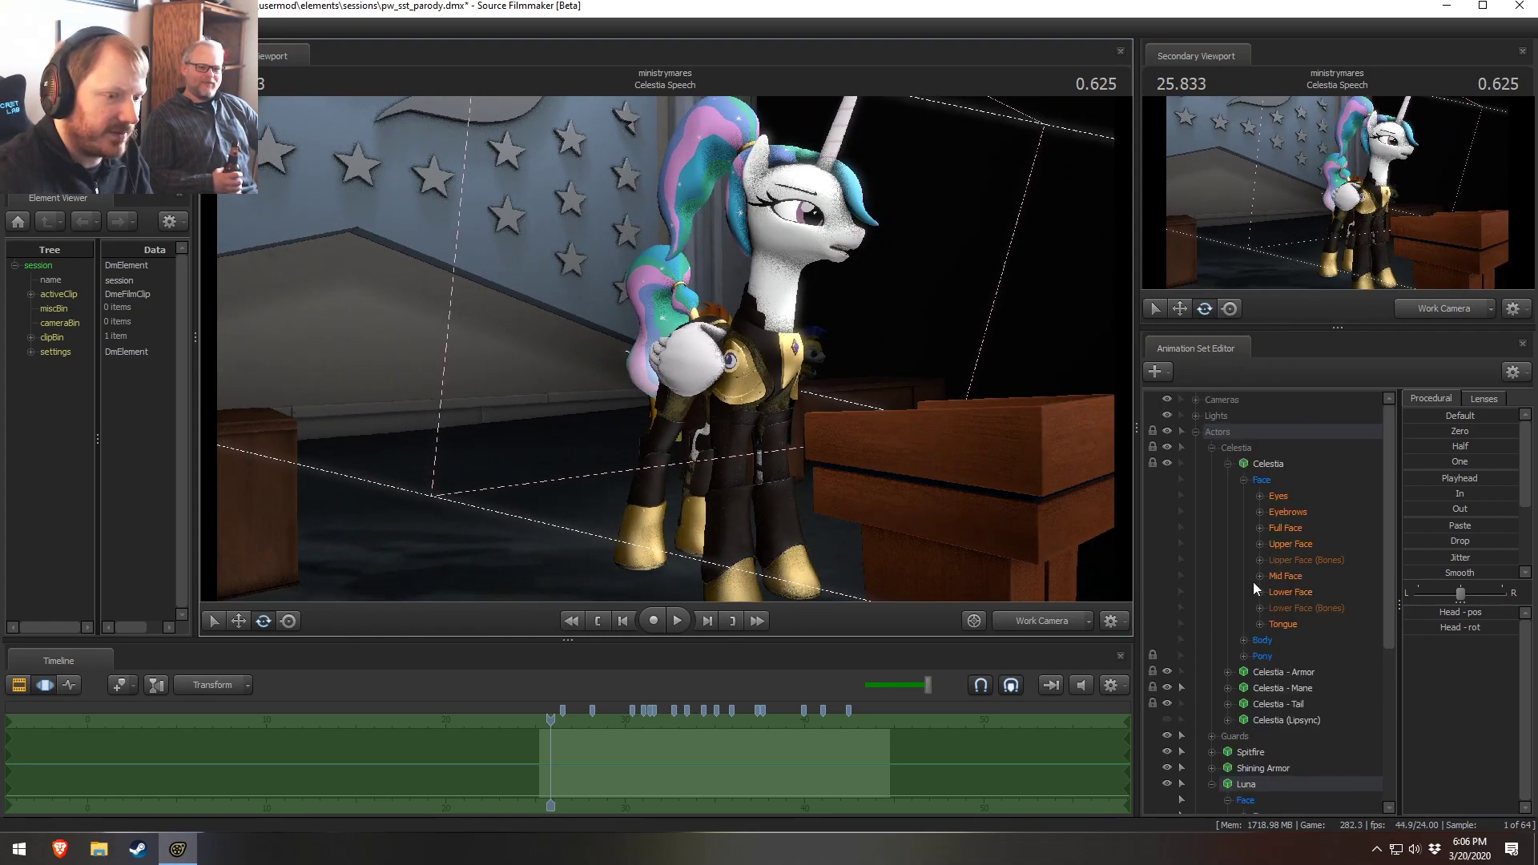
pyautogui.click(1244, 656)
pyautogui.scroll(-1, 1254, 677)
pyautogui.click(1260, 674)
pyautogui.scroll(-1, 1261, 679)
pyautogui.click(1296, 641)
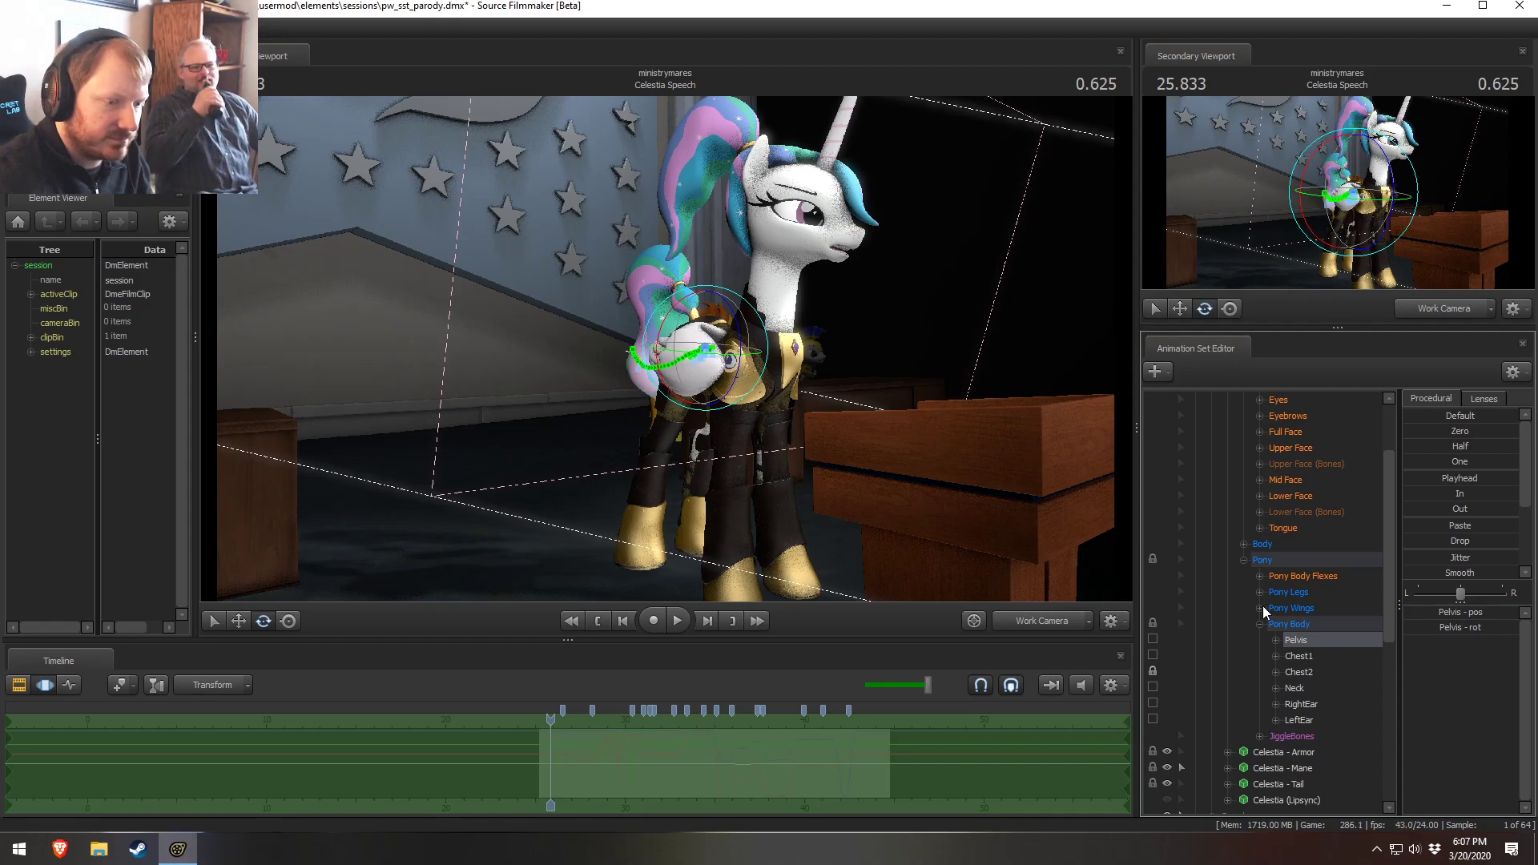
pyautogui.click(1260, 593)
pyautogui.click(1279, 653)
pyautogui.click(1278, 640)
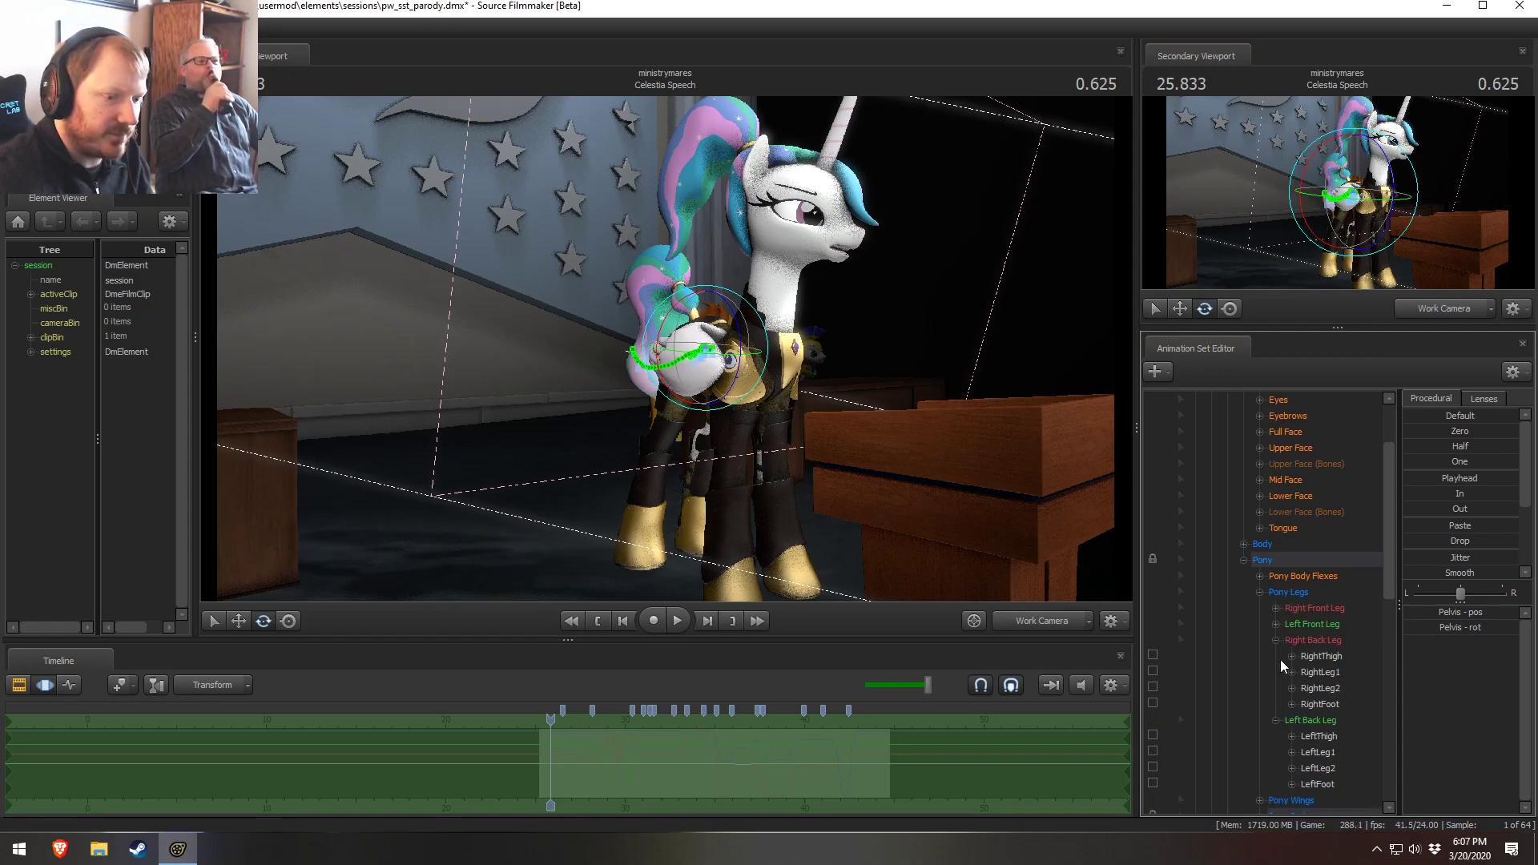
# Lock Celestia's Left Back Leg and Right Back Leg controls
pyautogui.click(1152, 734)
pyautogui.click(1152, 655)
pyautogui.scroll(-1, 1320, 715)
pyautogui.scroll(-1, 1321, 718)
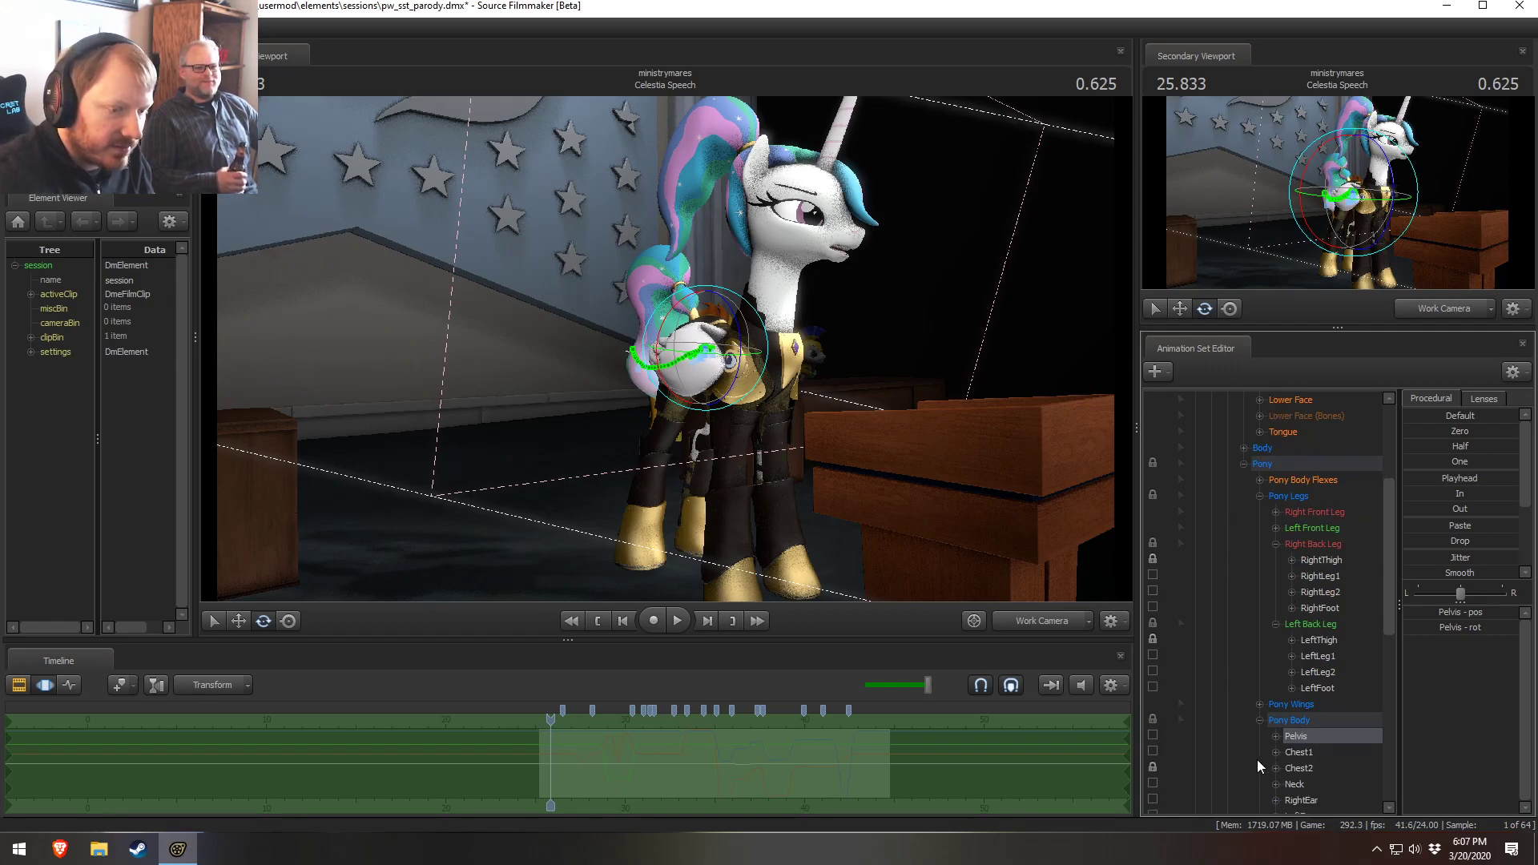
# Add a scale control to Celestia's Pelvis and try enlarging Pelvis_scale, then undo it
pyautogui.rightClick(1305, 736)
pyautogui.click(1376, 613)
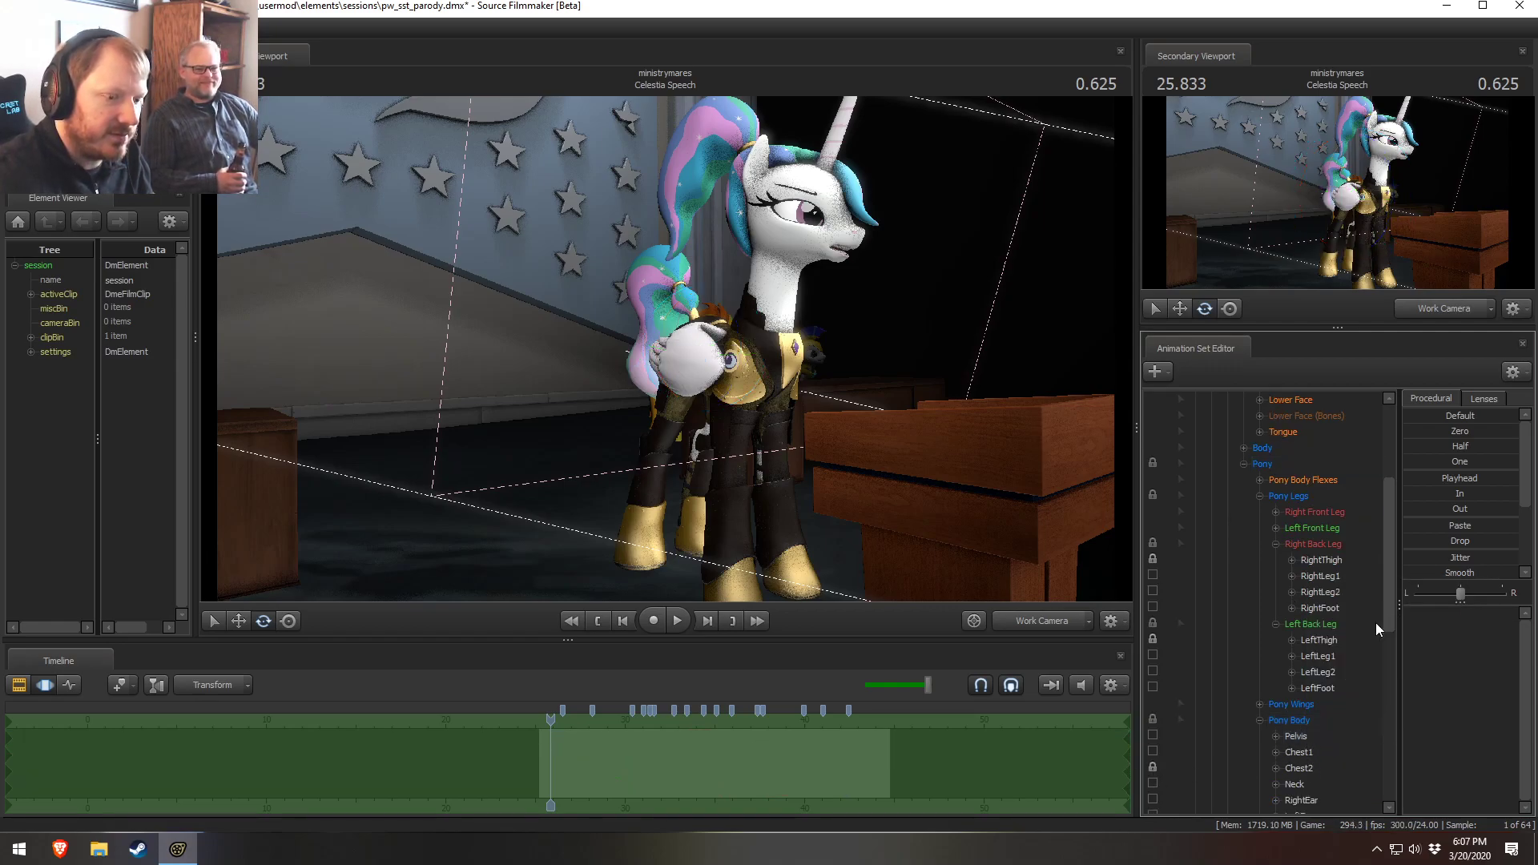
pyautogui.scroll(-3, 1377, 617)
pyautogui.click(1322, 689)
pyautogui.click(1456, 607)
pyautogui.moveTo(1445, 611); pyautogui.dragTo(1453, 611)
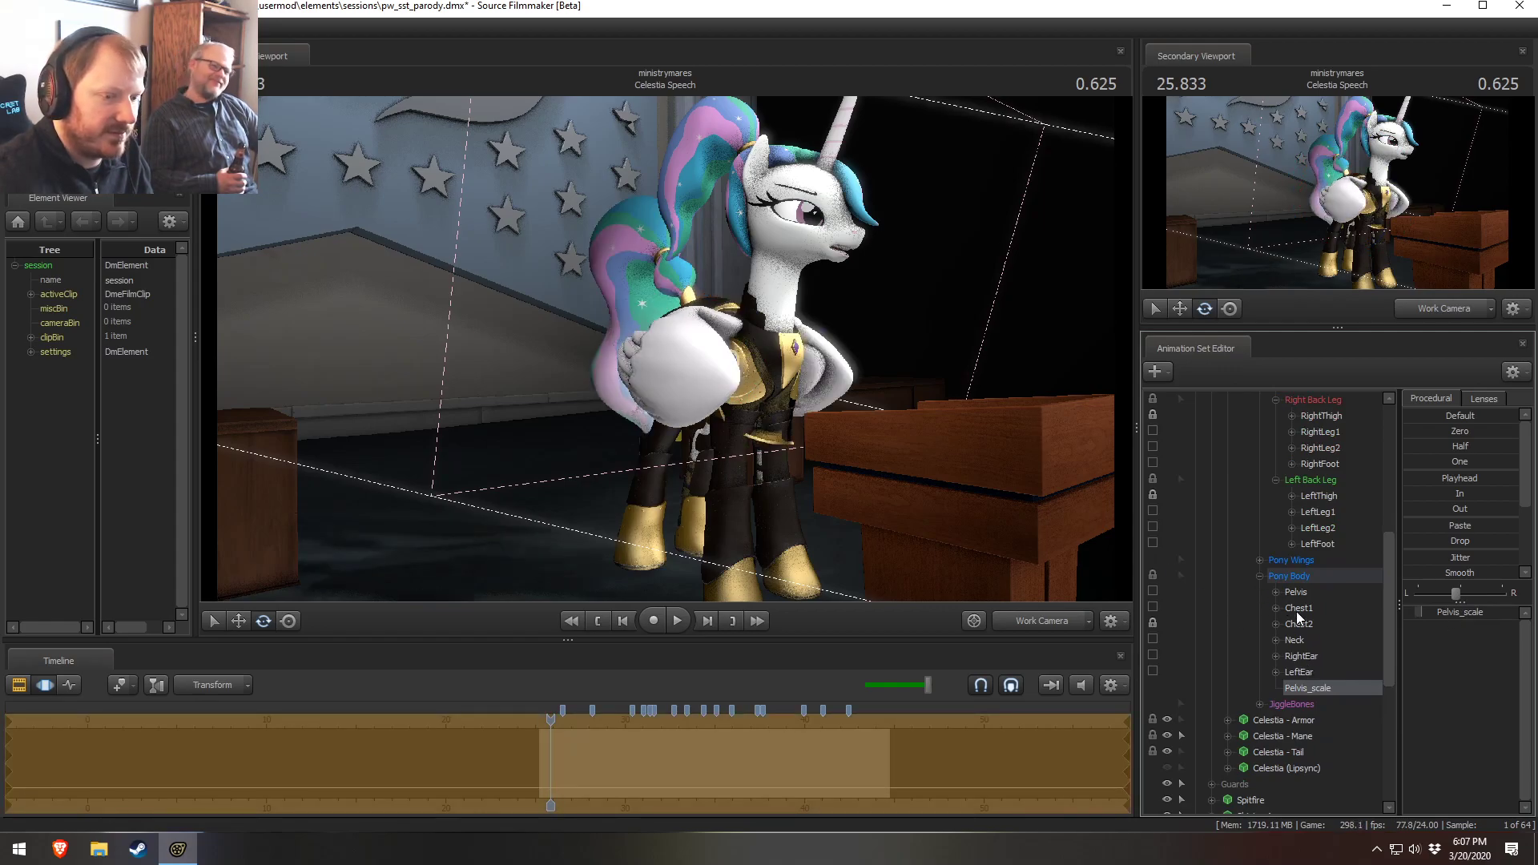
pyautogui.hotkey('ctrl', 'z')
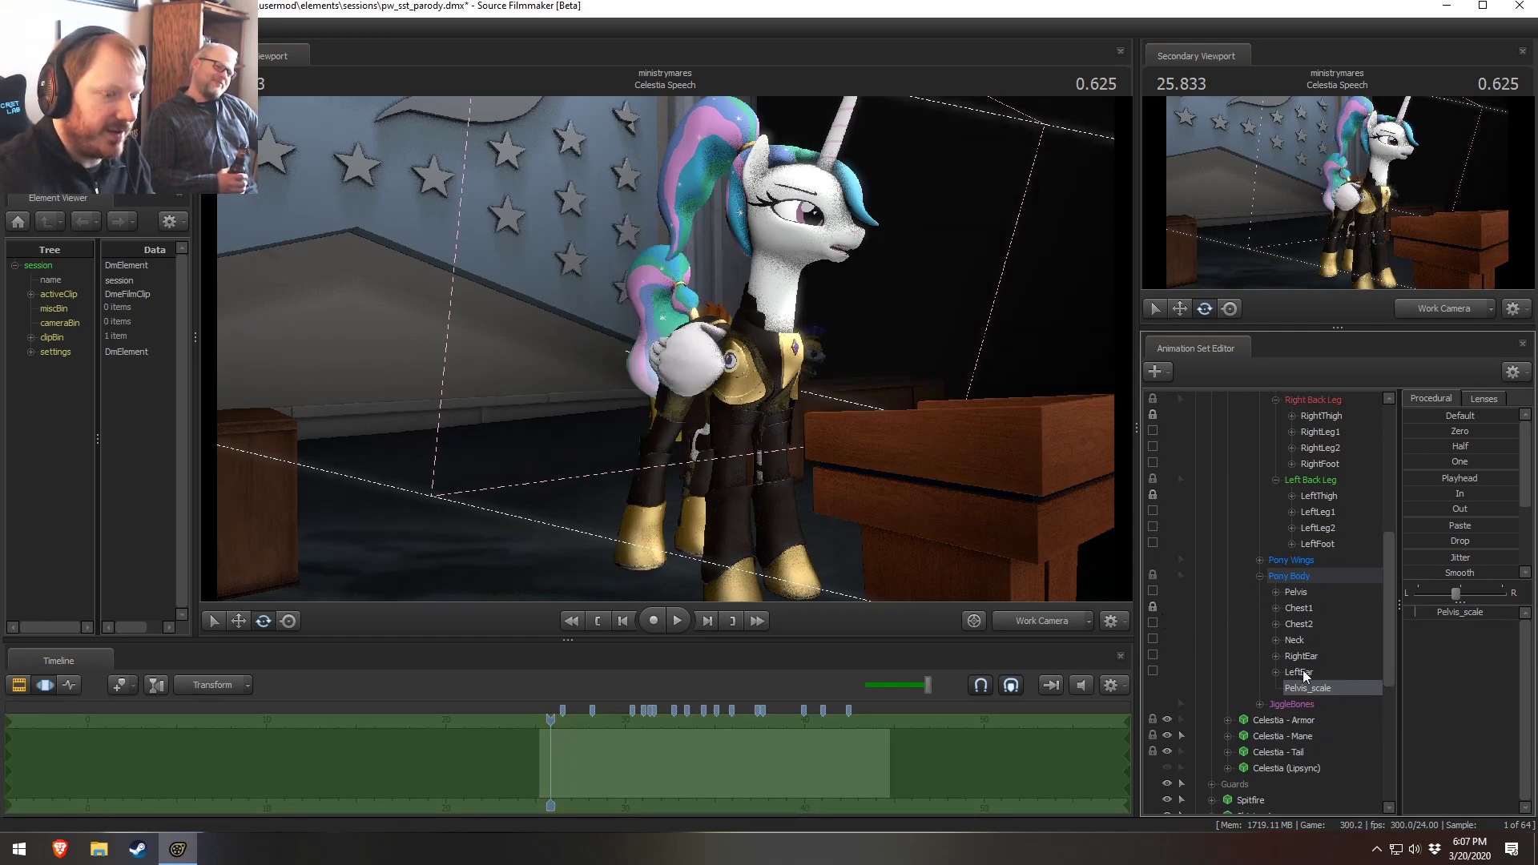
# Select Celestia's Pelvis bone and try repositioning it with the move gizmo, undoing and redoing the attempts
pyautogui.moveTo(1429, 613); pyautogui.dragTo(1432, 616)
pyautogui.moveTo(677, 359)
pyautogui.mouseDown()
pyautogui.moveTo(648, 359)
pyautogui.moveTo(677, 359)
pyautogui.moveTo(563, 292)
pyautogui.moveTo(677, 357)
pyautogui.mouseUp()
pyautogui.click(1296, 595)
pyautogui.press('w')
pyautogui.rightClick(678, 357)
pyautogui.click(701, 401)
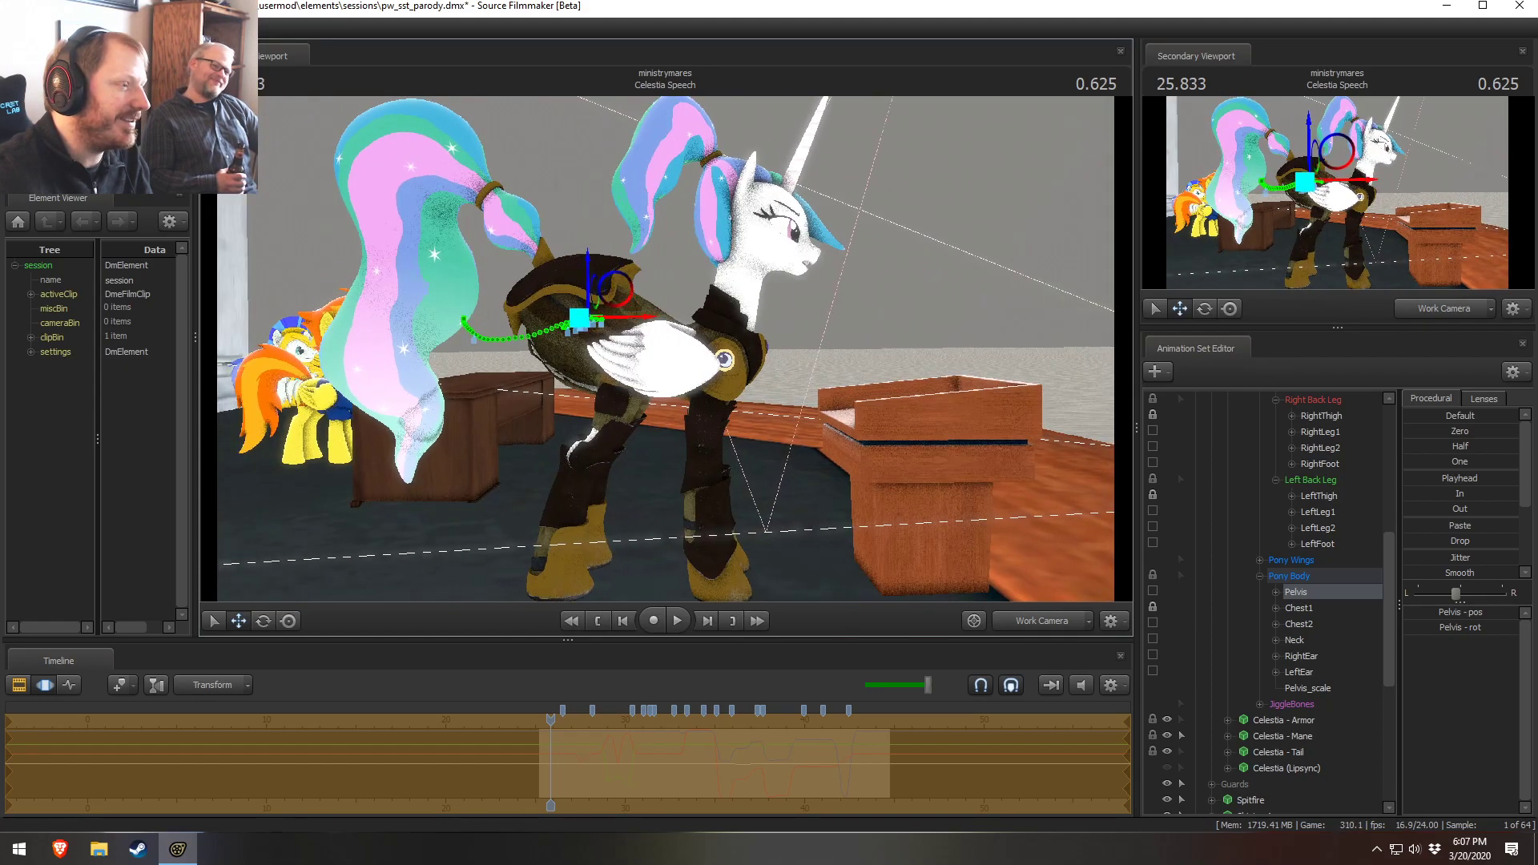
pyautogui.moveTo(666, 349)
pyautogui.keyDown('alt'); pyautogui.mouseDown()
pyautogui.moveTo(729, 359)
pyautogui.moveTo(666, 349)
pyautogui.mouseUp(); pyautogui.keyUp('alt')
pyautogui.hotkey('ctrl', 'z')
pyautogui.keyDown('alt'); pyautogui.moveTo(752, 370); pyautogui.dragTo(690, 346); pyautogui.keyUp('alt')
pyautogui.hotkey('ctrl', 'z')
pyautogui.hotkey('ctrl', 'z')
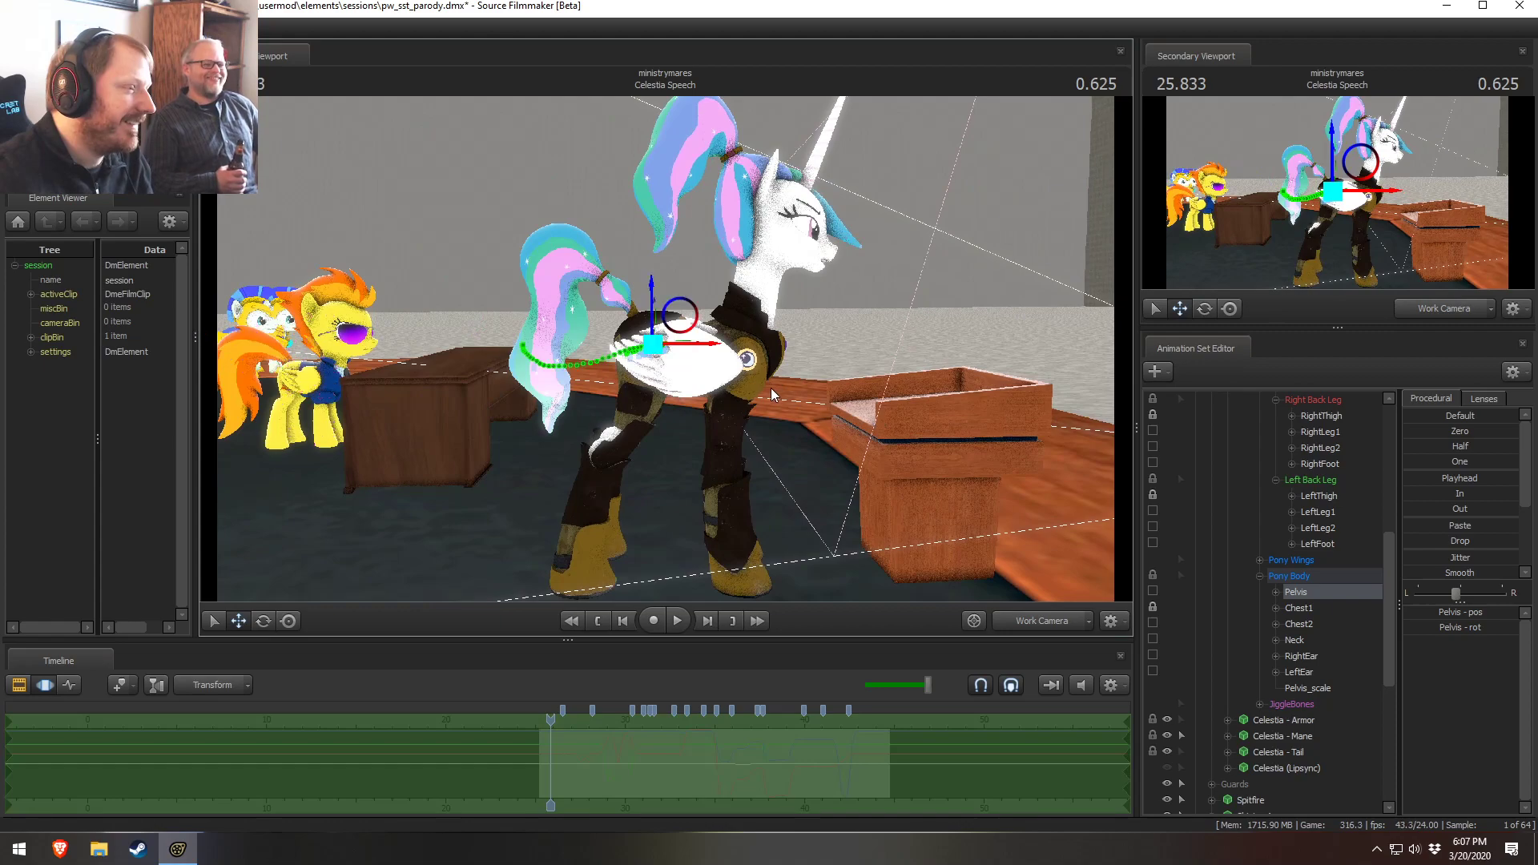
pyautogui.hotkey('ctrl', 'y')
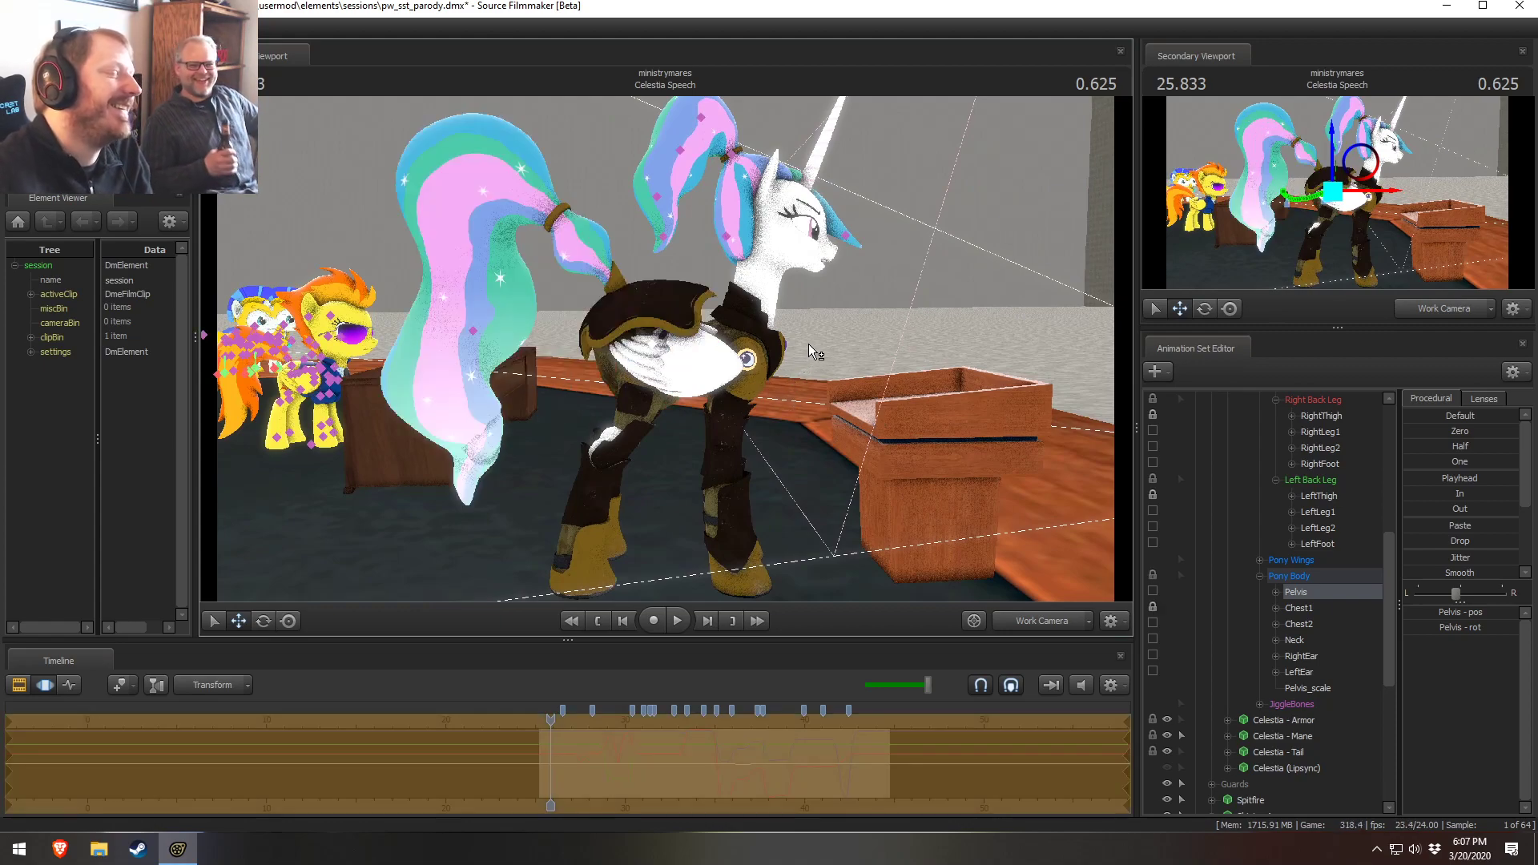
# Select all of Celestia's Pony Body bones, try enlarging Pelvis_scale and scaling the pelvis, then undo everything back past the scale control
pyautogui.click(1343, 579)
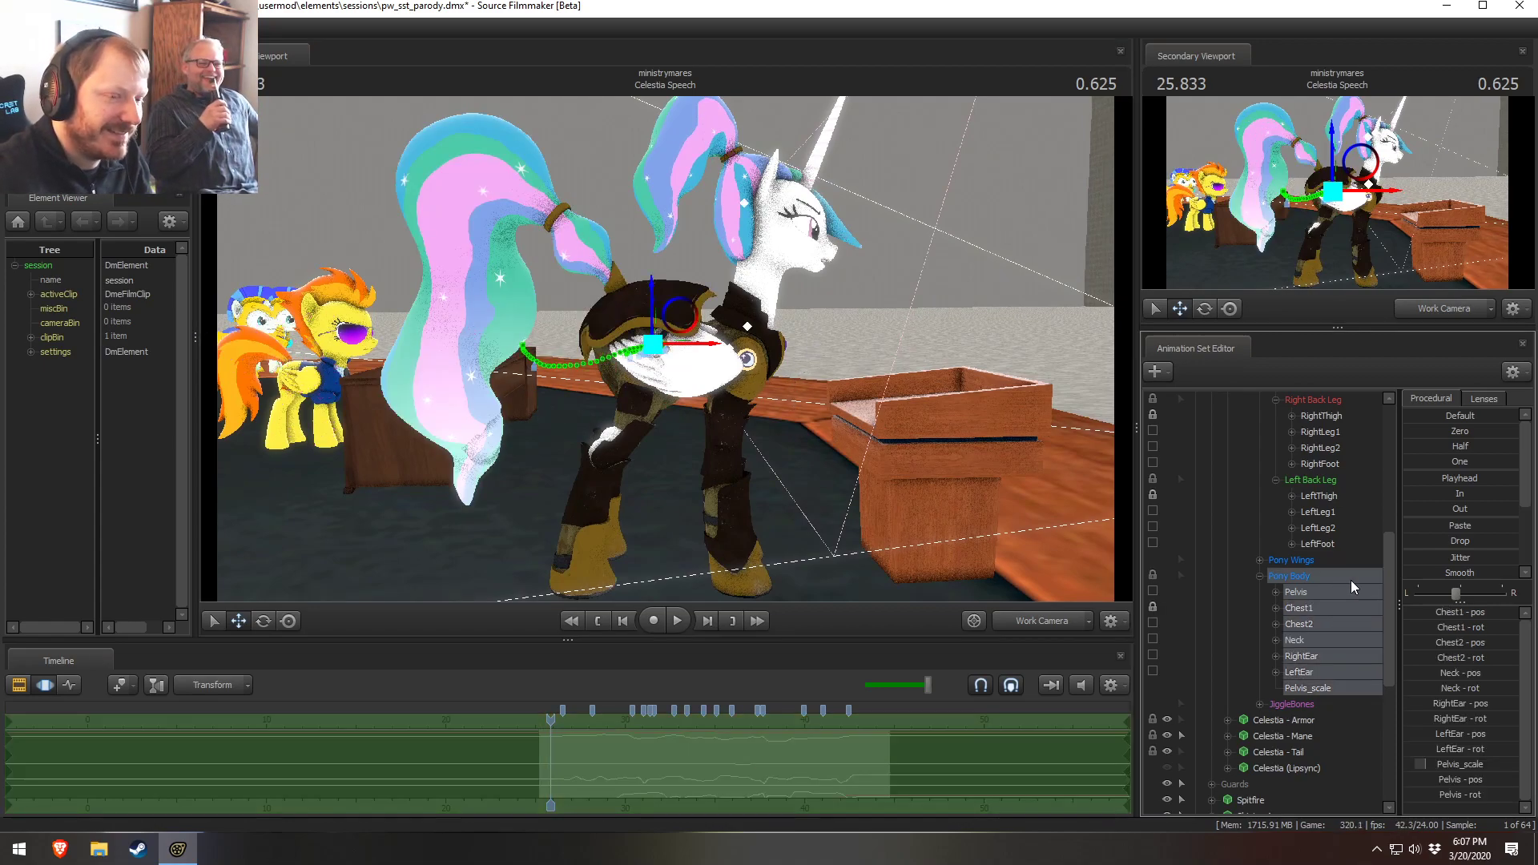
pyautogui.moveTo(1458, 761); pyautogui.dragTo(1478, 761)
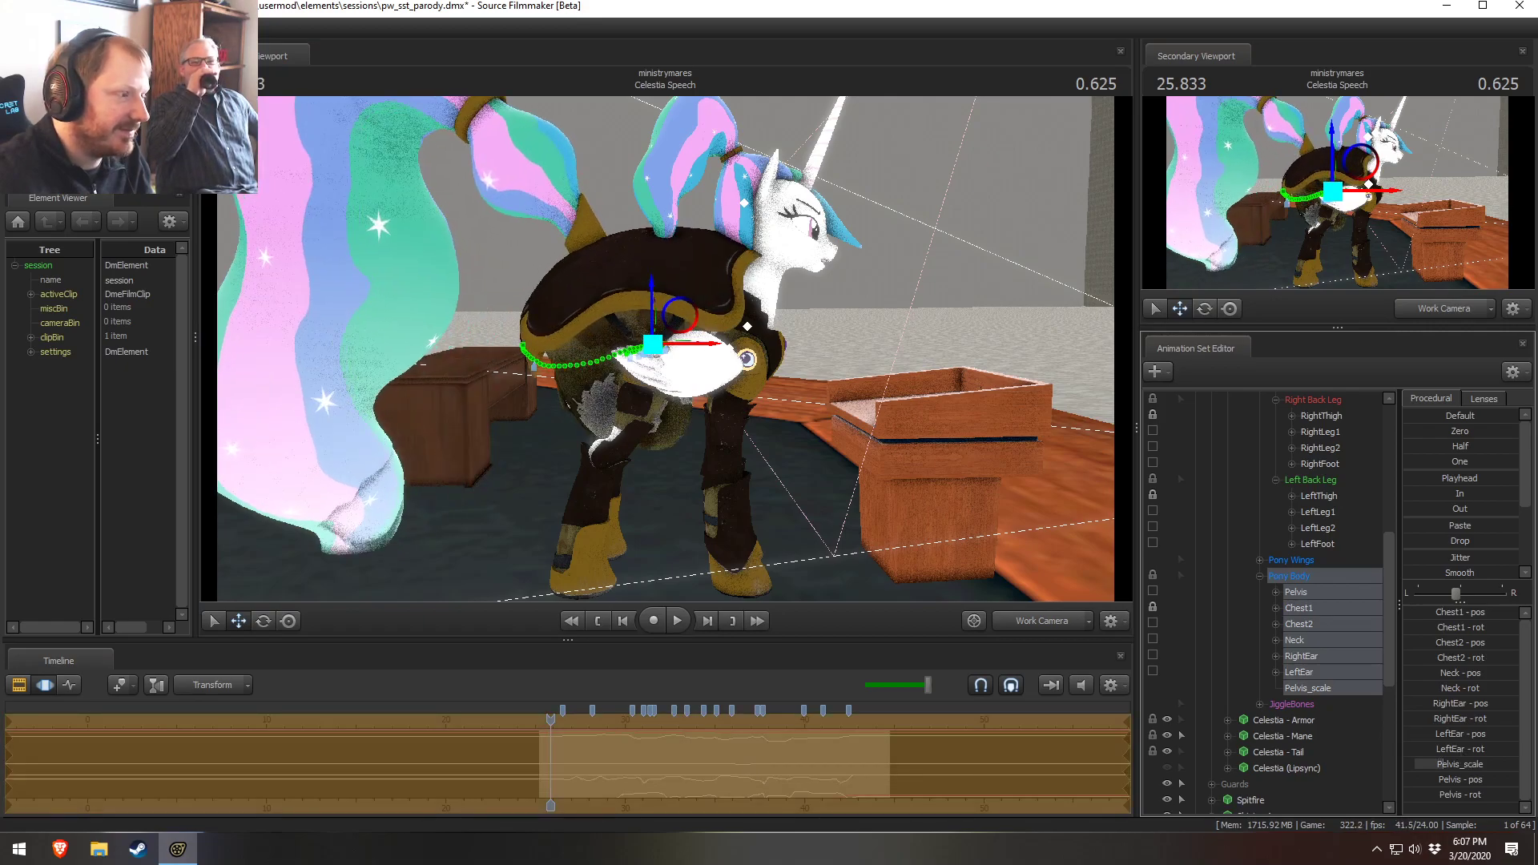
pyautogui.moveTo(683, 323); pyautogui.dragTo(621, 412)
pyautogui.press('e')
pyautogui.hotkey('ctrl', 'z')
pyautogui.press('a')
pyautogui.moveTo(796, 314); pyautogui.dragTo(668, 352)
pyautogui.hotkey('ctrl', 'z')
pyautogui.hotkey('ctrl', 'z')
pyautogui.hotkey('ctrl', 'z')
pyautogui.hotkey('ctrl', 'z')
pyautogui.hotkey('ctrl', 'z')
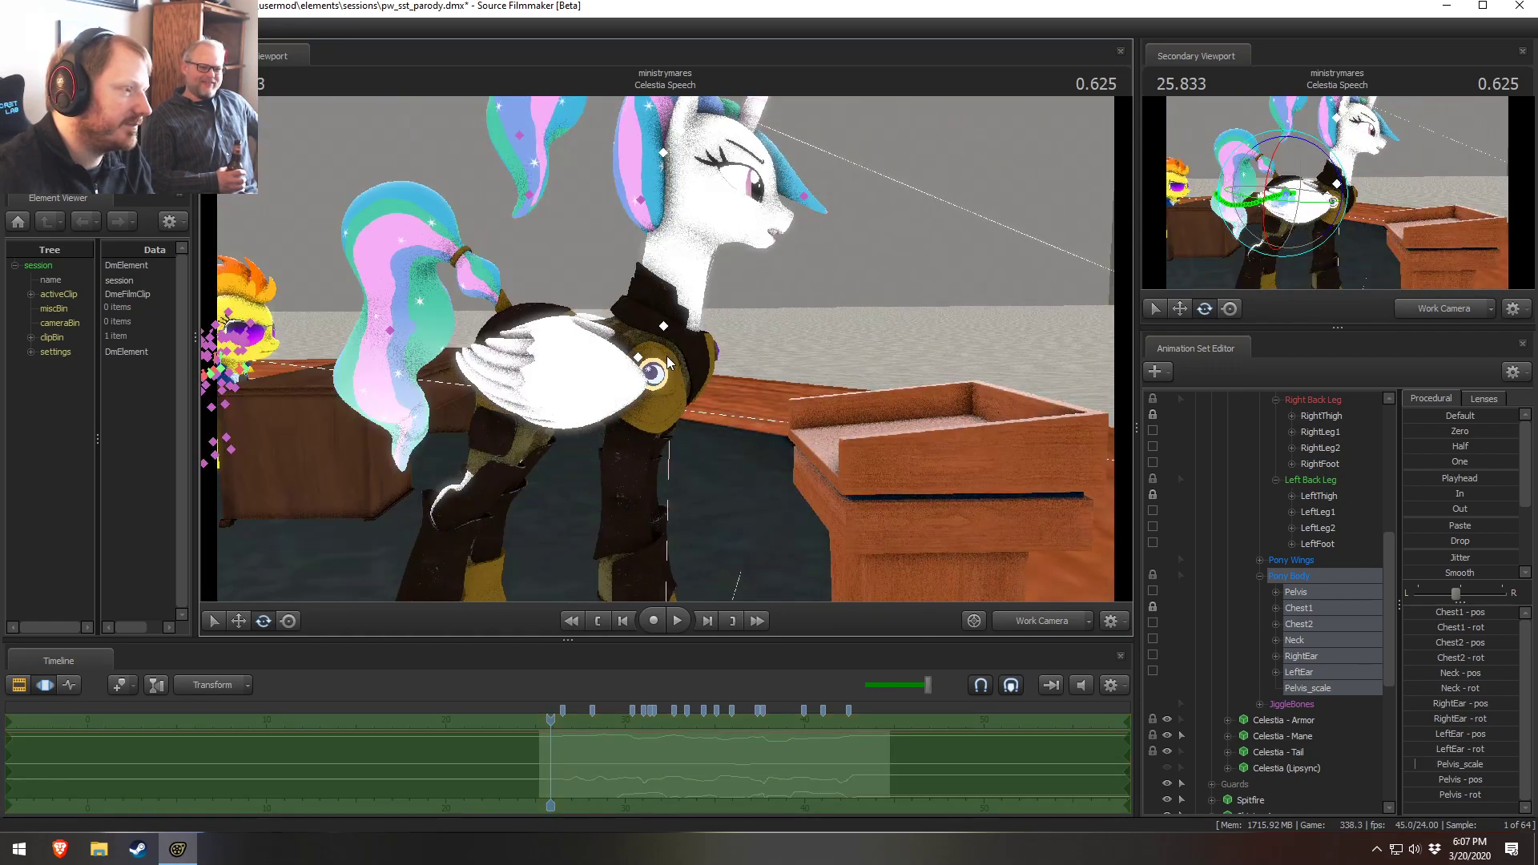
pyautogui.hotkey('ctrl', 'z')
pyautogui.hotkey('ctrl', 'z')
pyautogui.hotkey('ctrl', 'z')
pyautogui.hotkey('ctrl', 'z')
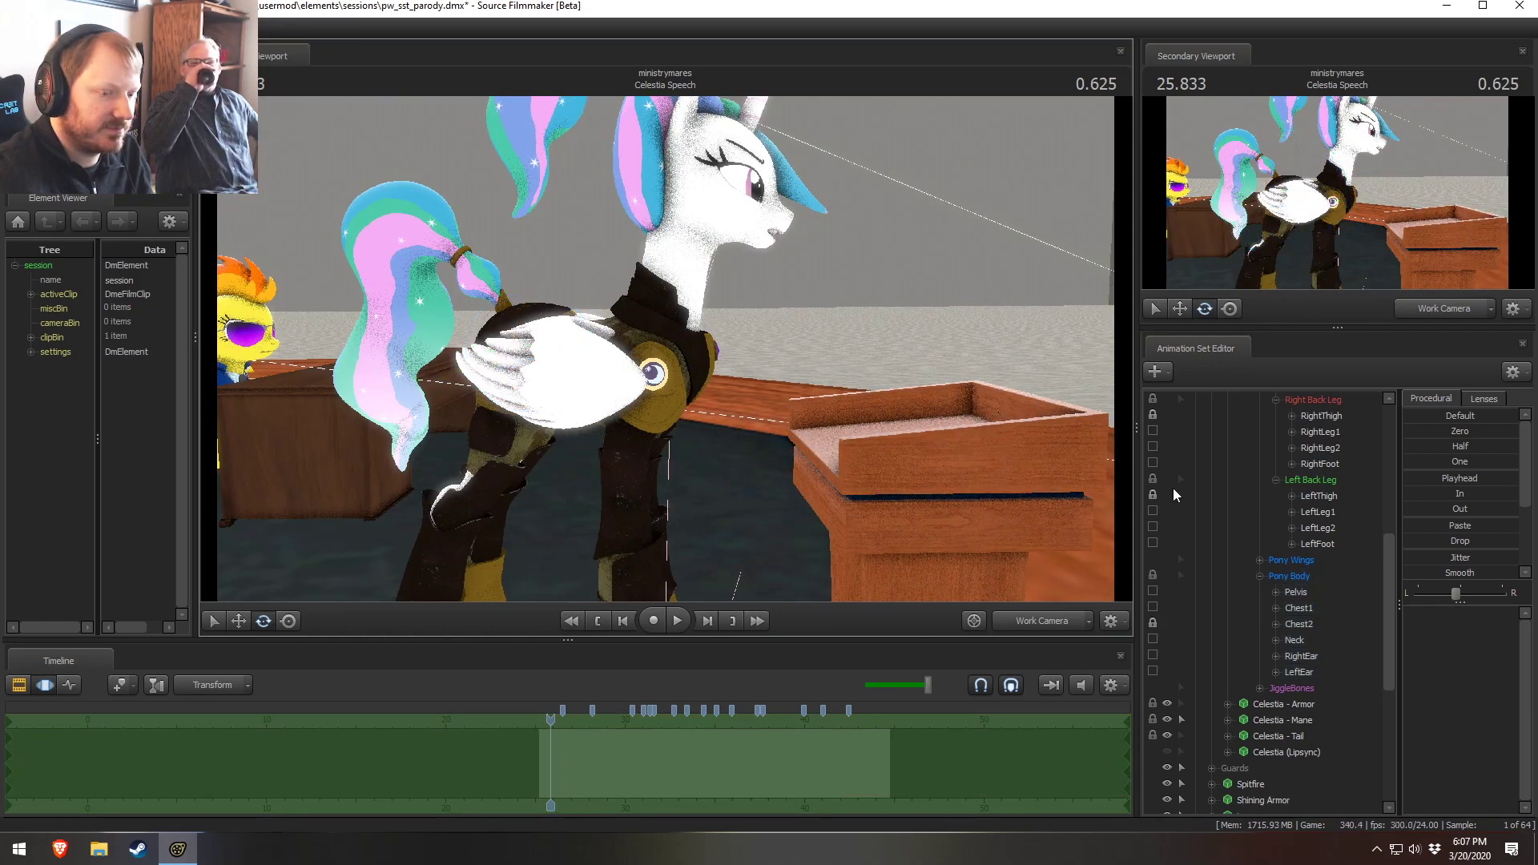
# Collapse Celestia's Pony Legs group in the Animation Set Editor
pyautogui.scroll(7, 1183, 583)
pyautogui.click(1243, 481)
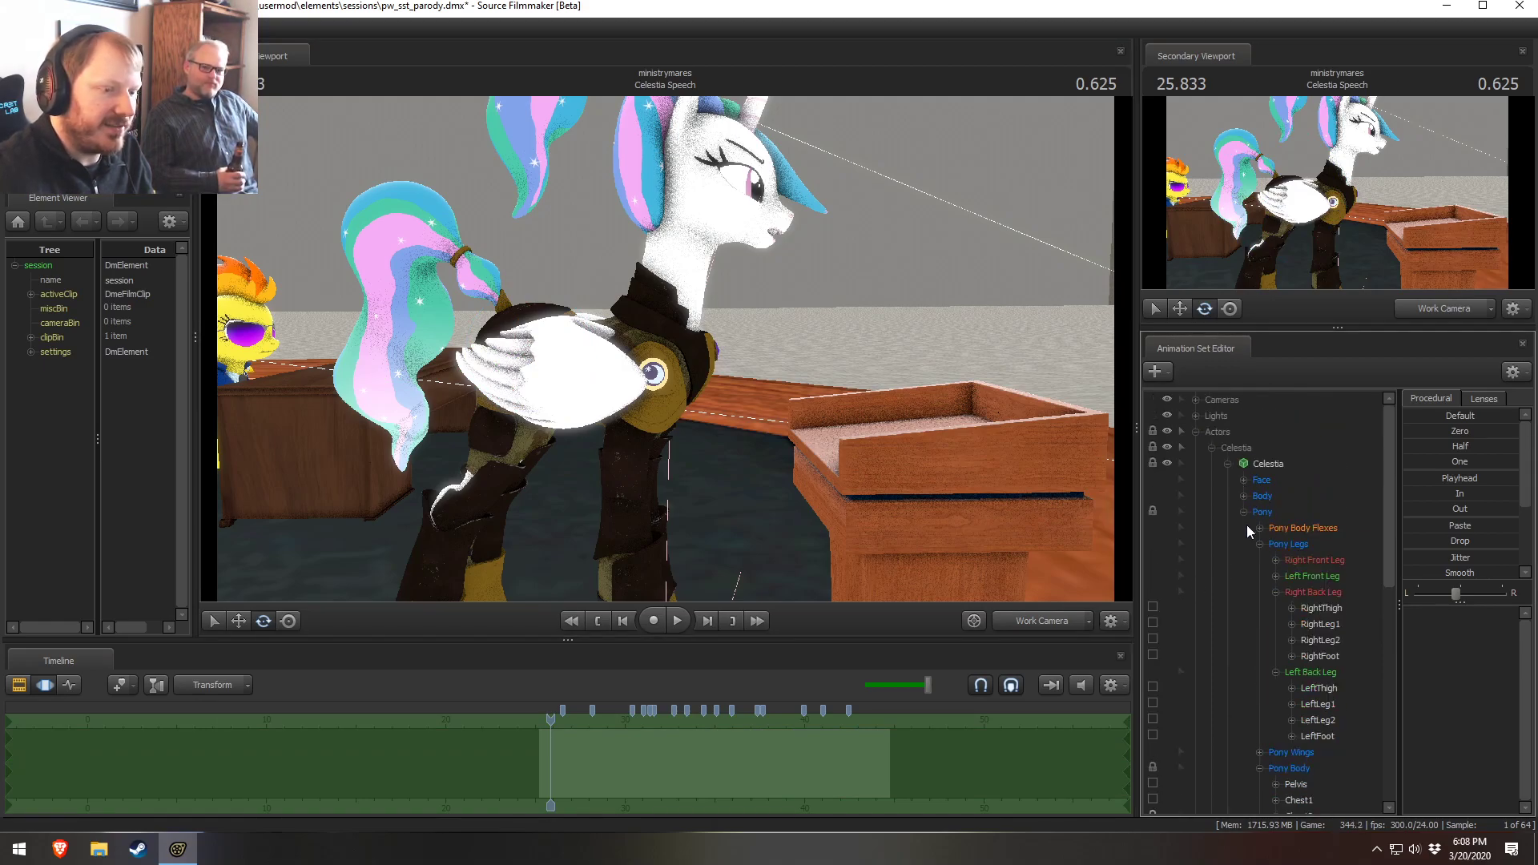
pyautogui.click(1260, 543)
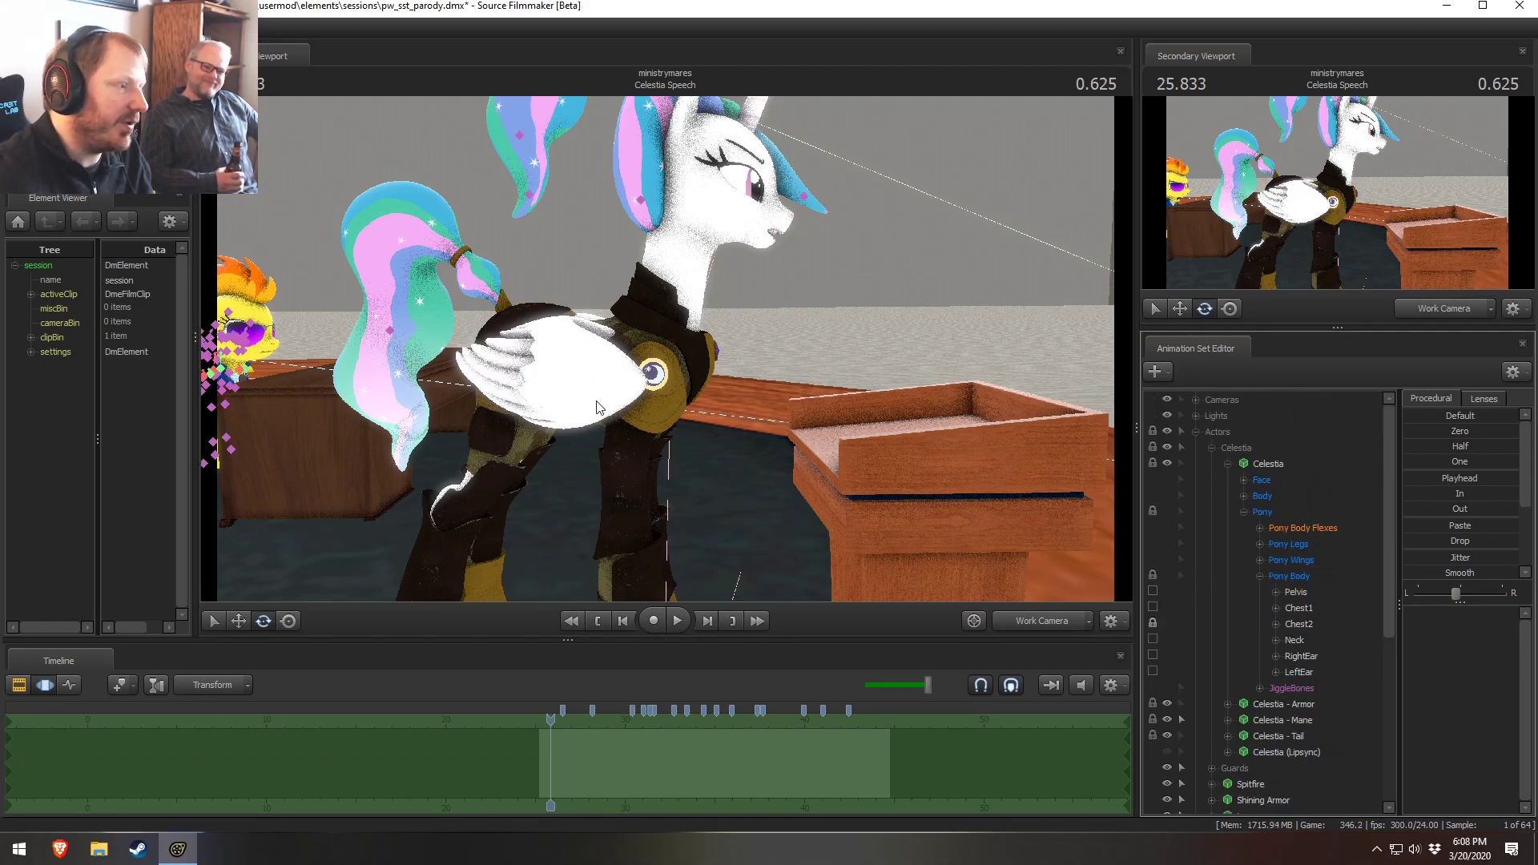
pyautogui.moveTo(669, 366); pyautogui.dragTo(544, 361)
pyautogui.press('s')
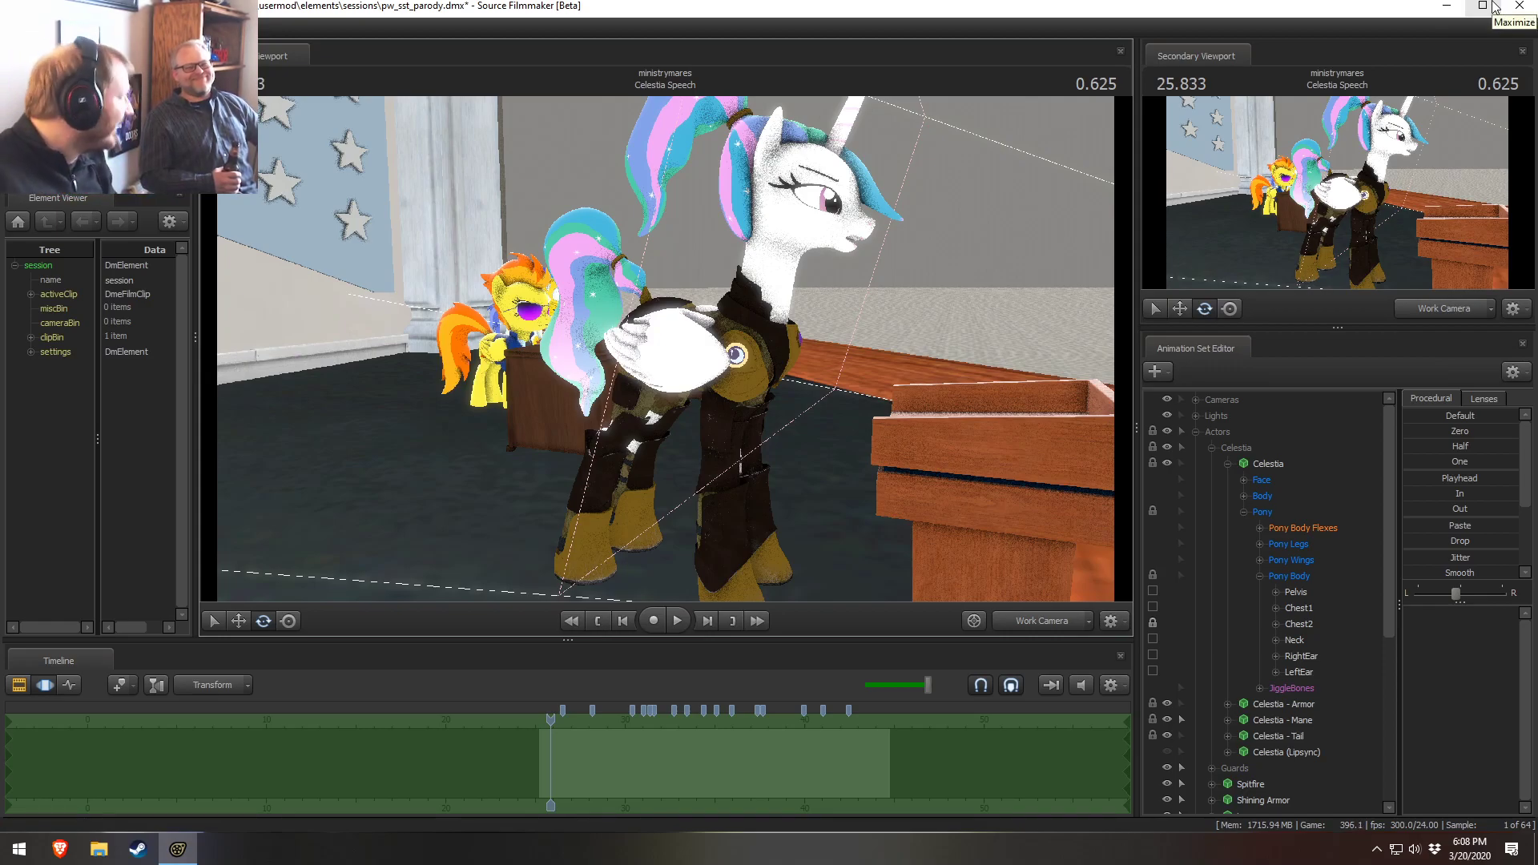
pyautogui.moveTo(814, 416); pyautogui.dragTo(685, 346)
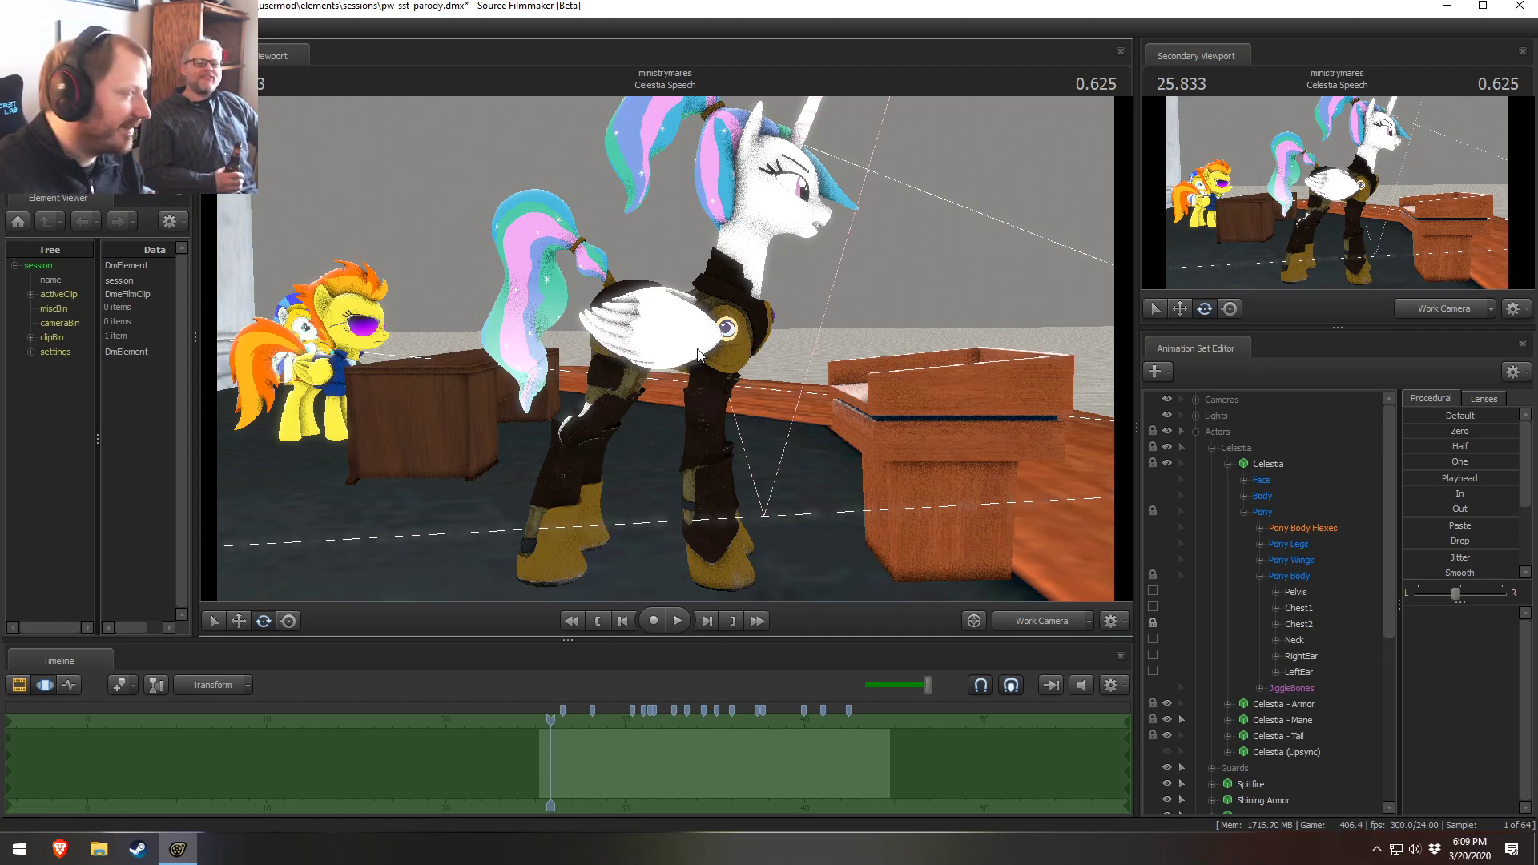
# Collapse Celestia and the Actors group in the Animation Set Editor, then save the session
pyautogui.click(1031, 628)
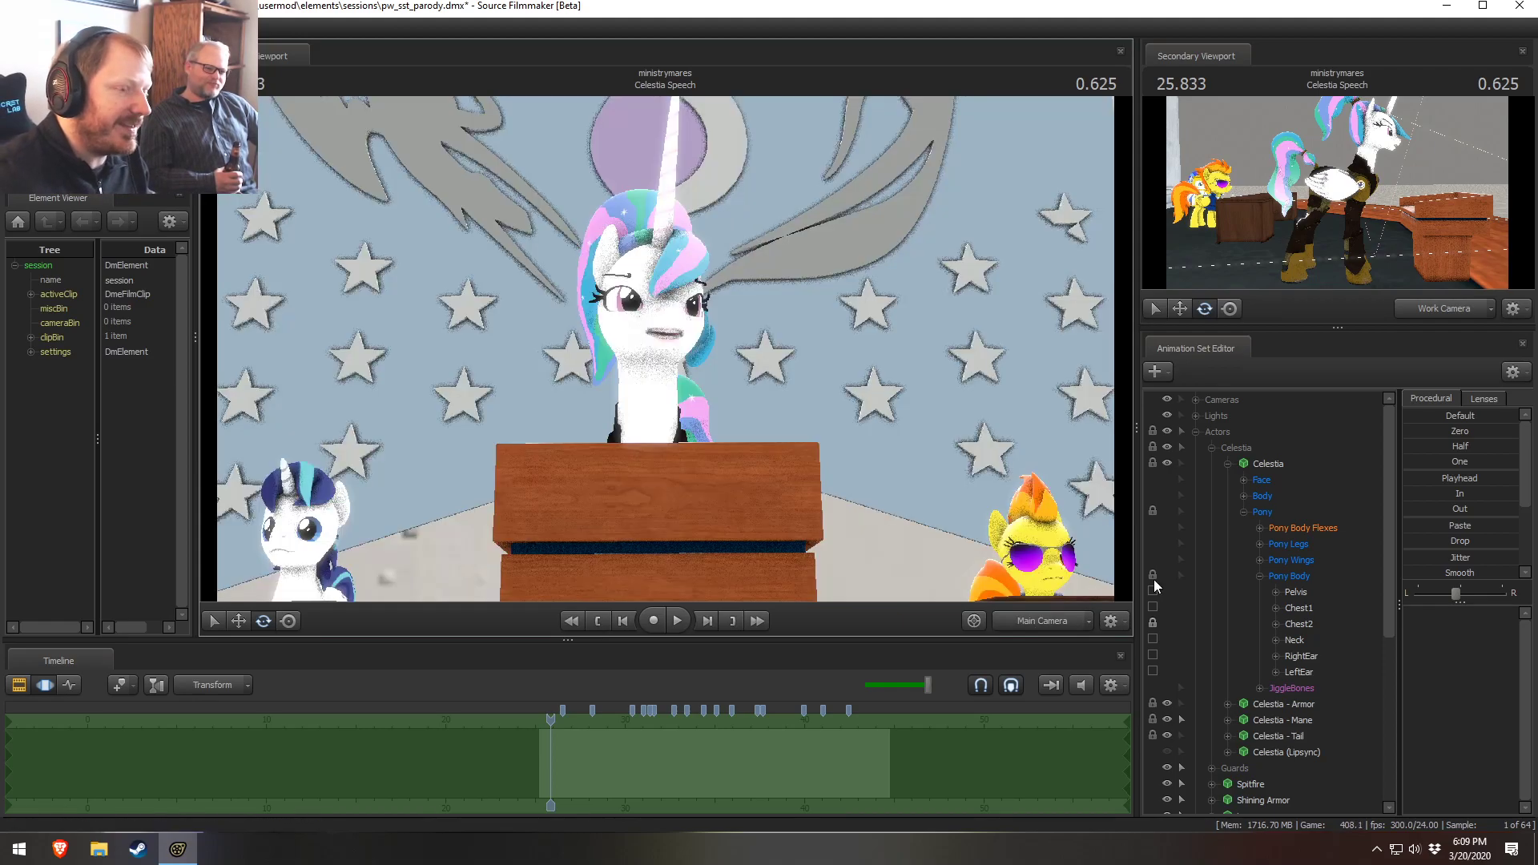
pyautogui.click(1227, 463)
pyautogui.click(1211, 448)
pyautogui.click(1210, 512)
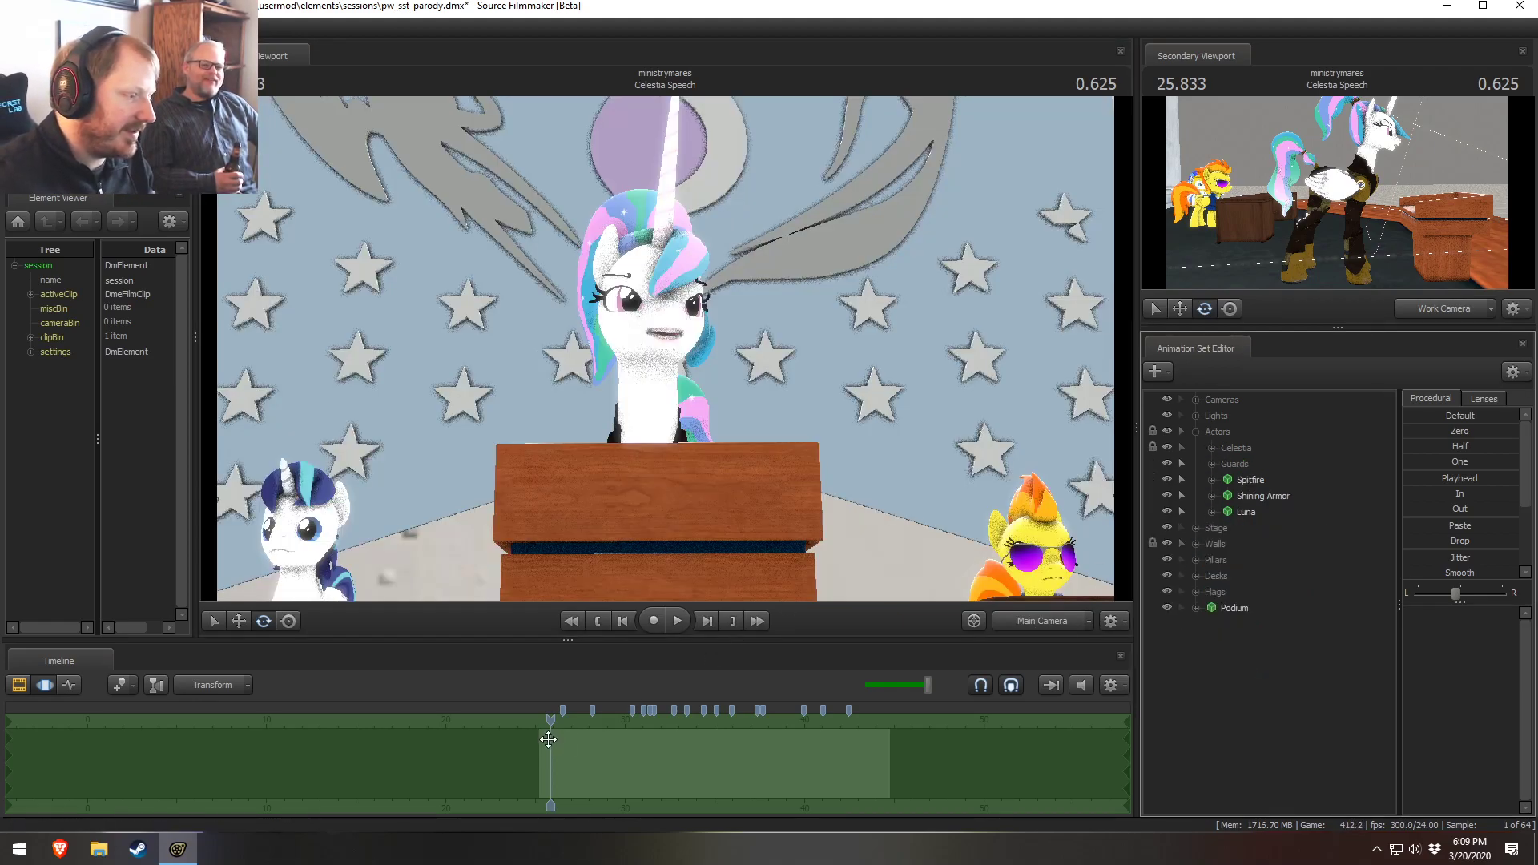
pyautogui.click(805, 371)
pyautogui.moveTo(806, 371); pyautogui.dragTo(672, 343)
pyautogui.click(1194, 433)
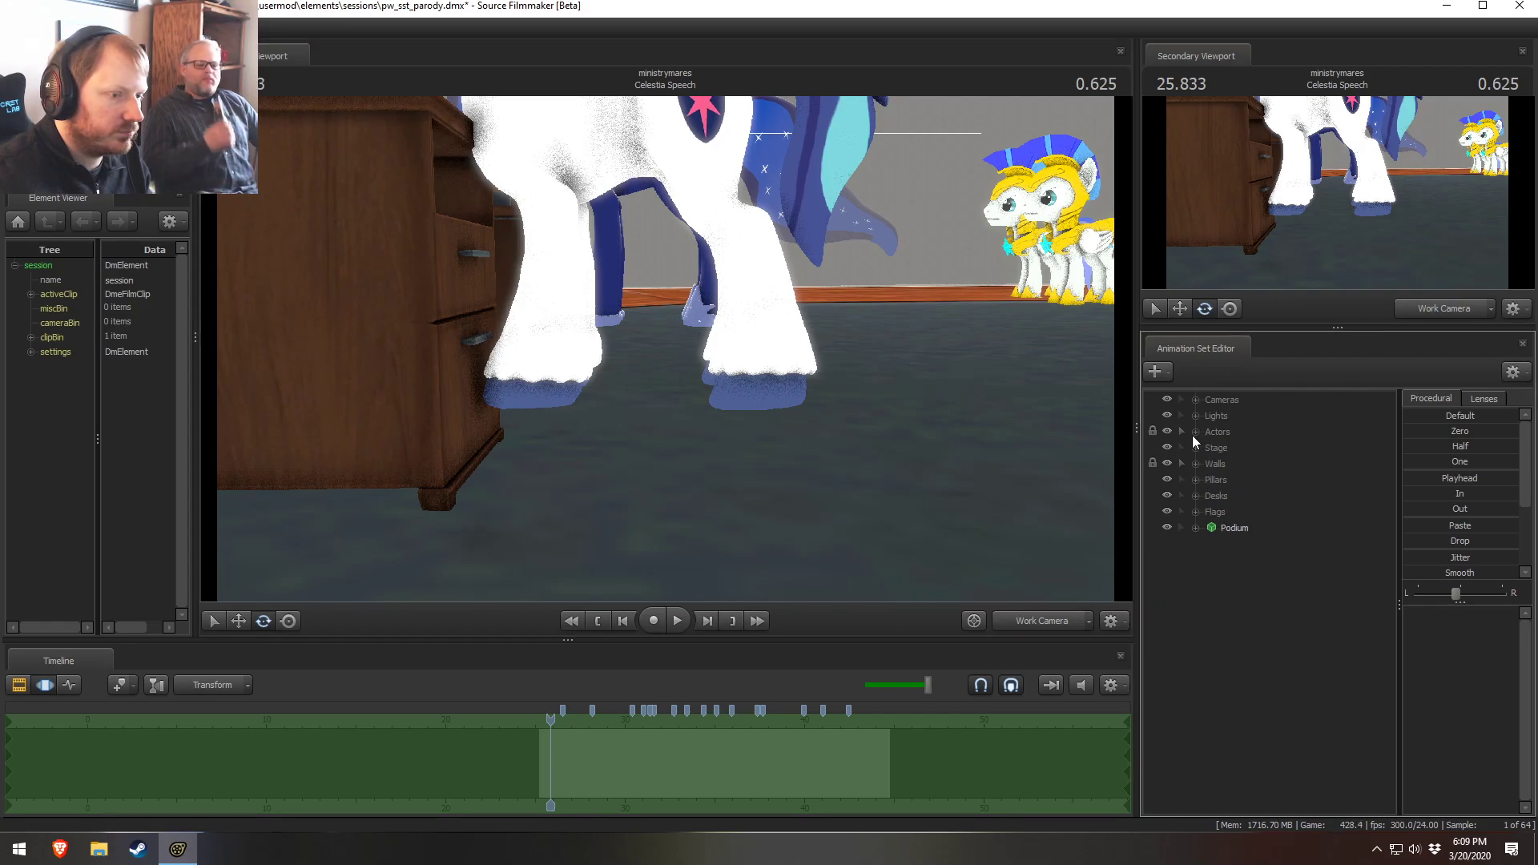
pyautogui.moveTo(730, 445); pyautogui.dragTo(704, 437)
pyautogui.hotkey('ctrl', 's')
# Create an animation set for a new model and filter the model browser for stairs
pyautogui.rightClick(1237, 599)
pyautogui.click(1366, 634)
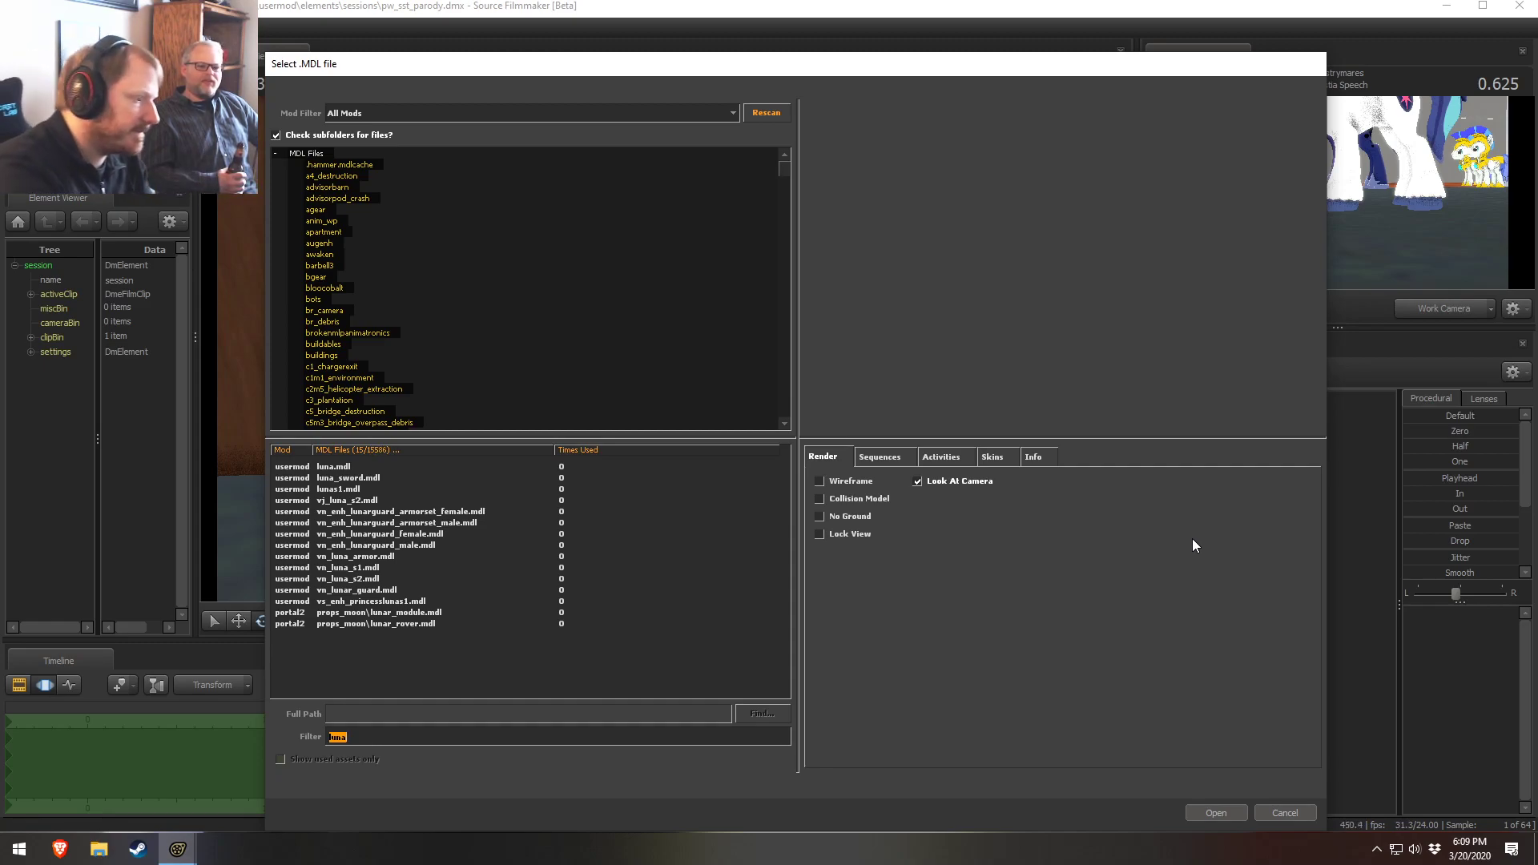
pyautogui.write('stairs')
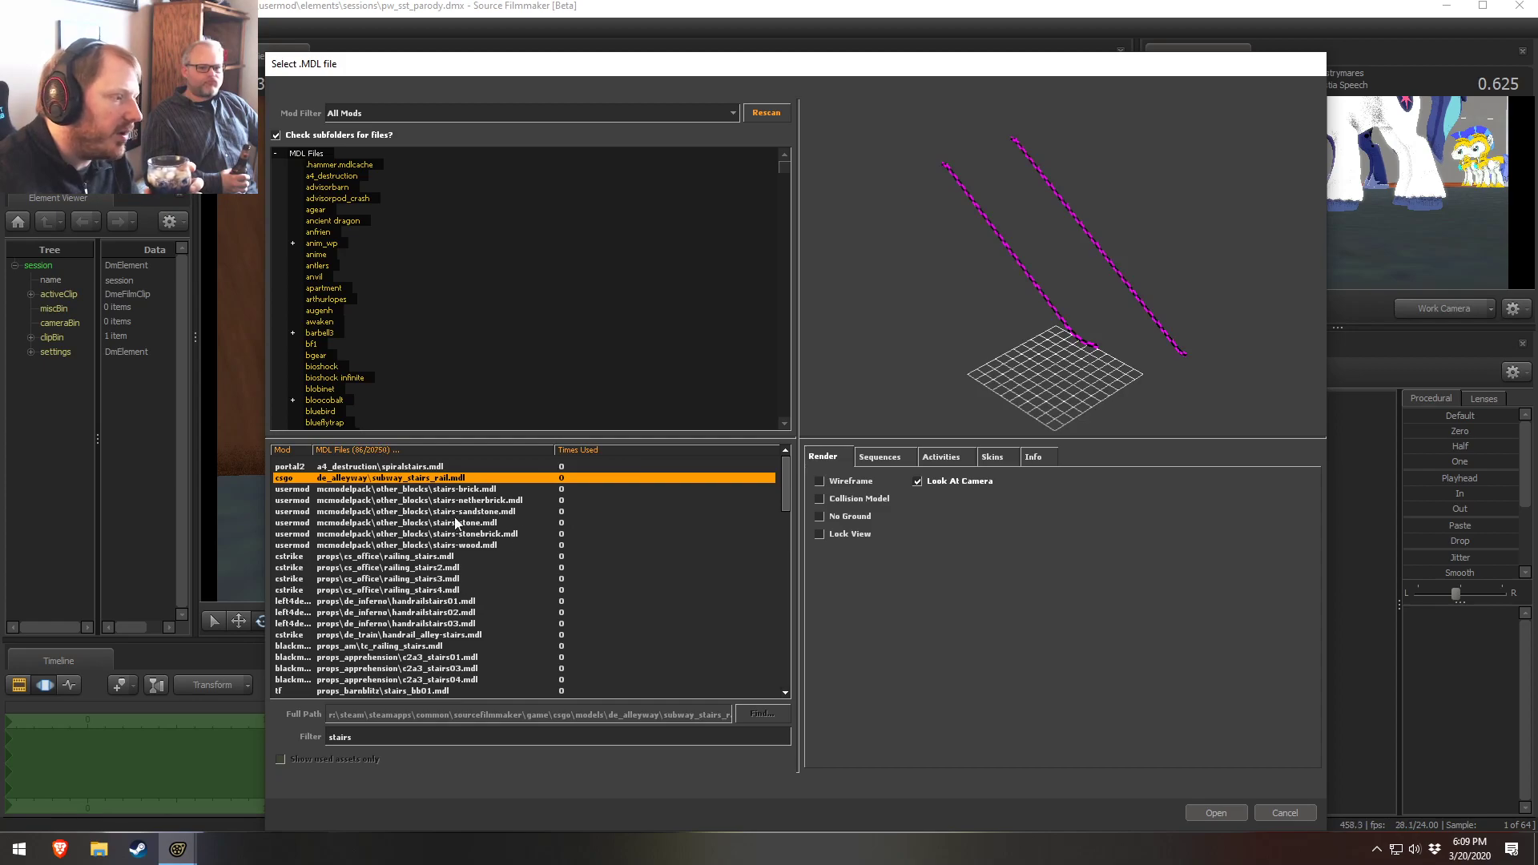
# Preview the stairs models in the model list one by one
pyautogui.click(404, 500)
pyautogui.click(406, 533)
pyautogui.click(396, 624)
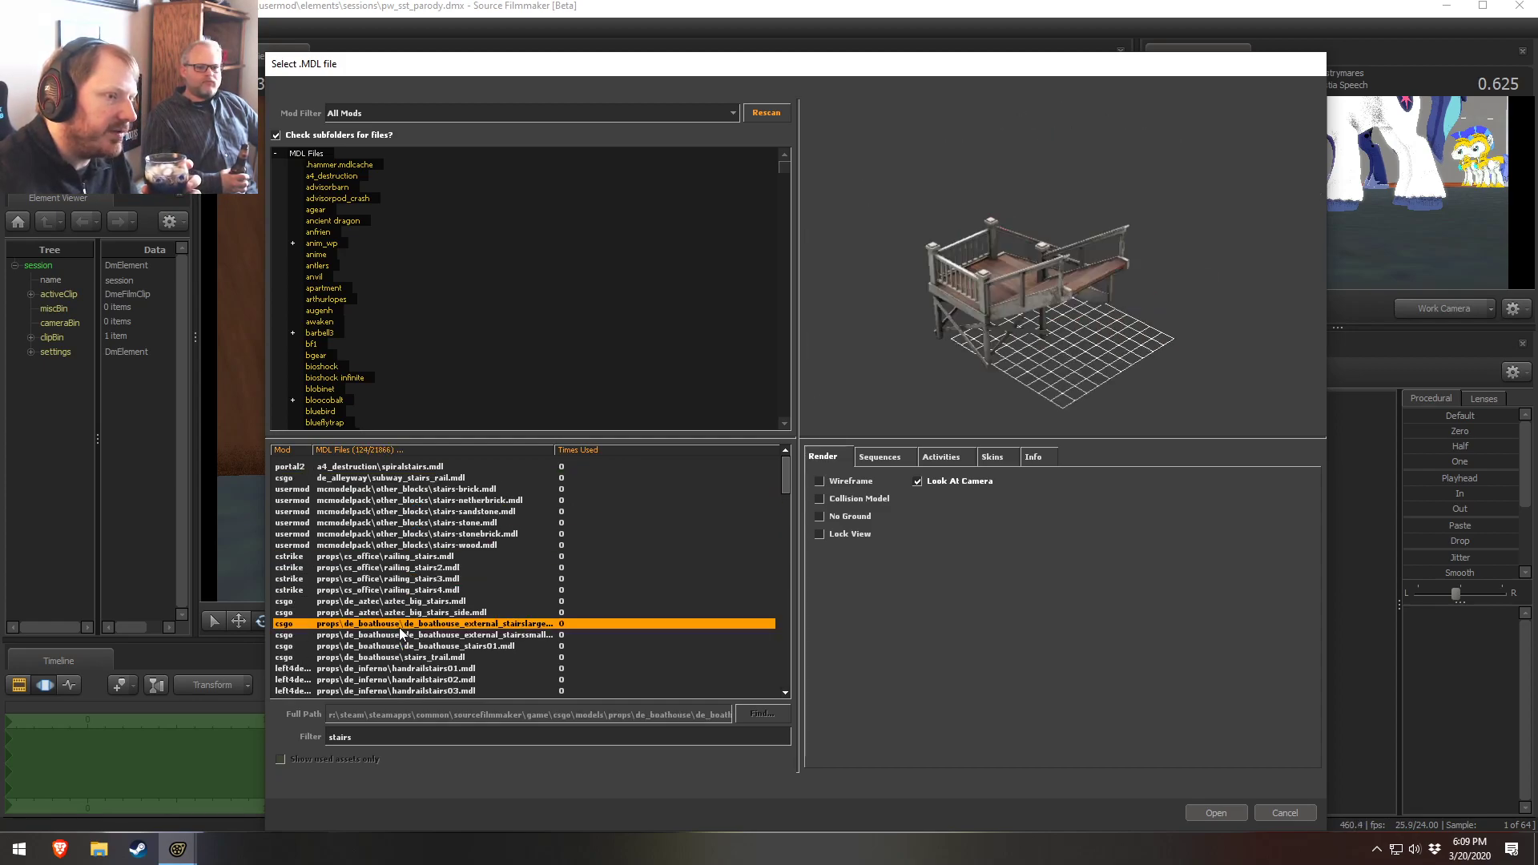
pyautogui.click(416, 679)
pyautogui.scroll(-2, 381, 653)
pyautogui.scroll(-2, 381, 653)
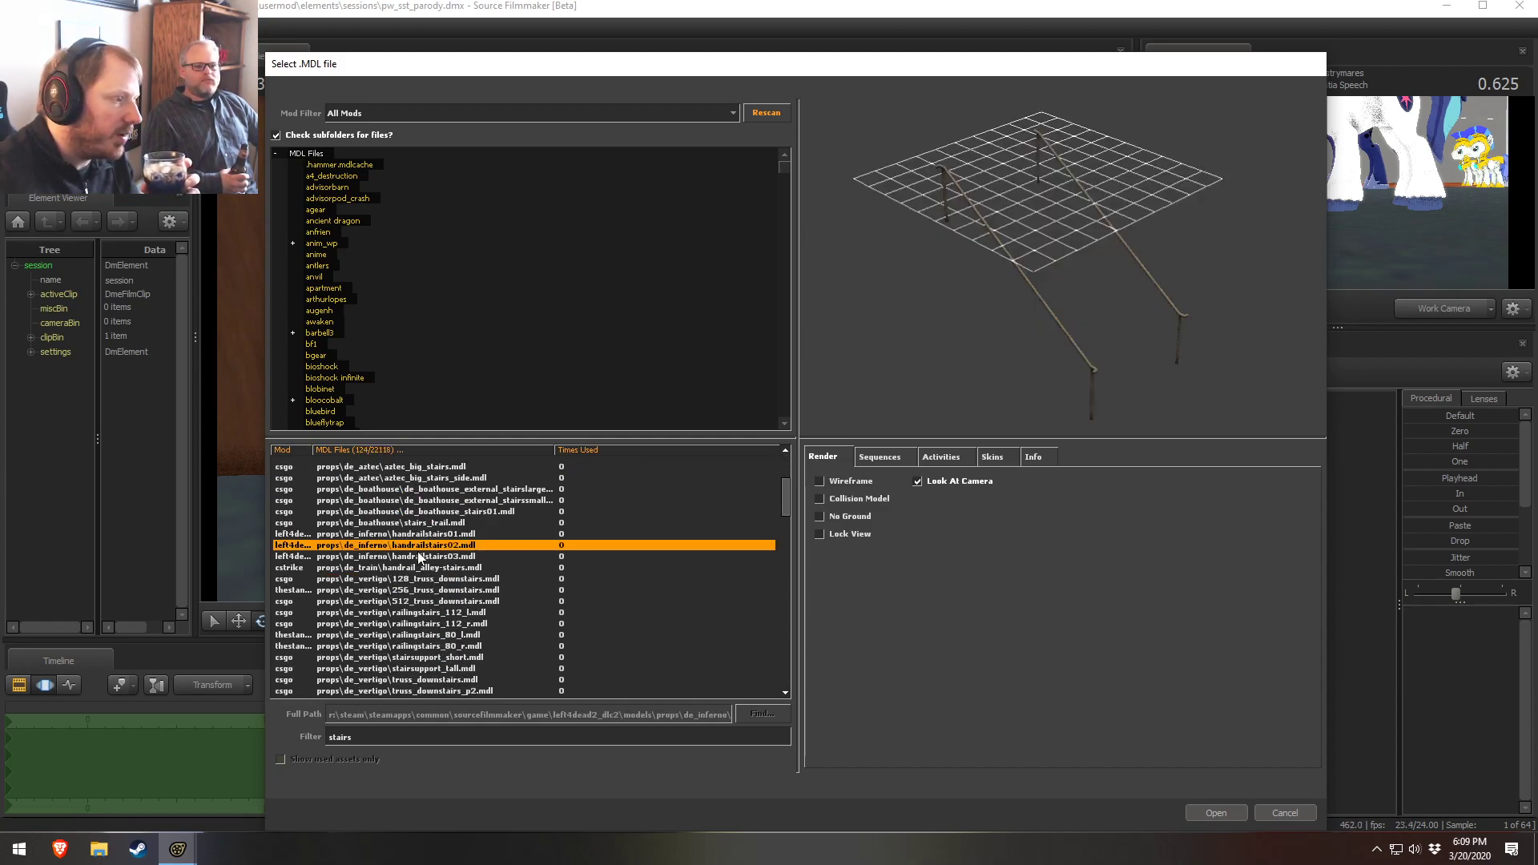
pyautogui.click(416, 556)
pyautogui.click(412, 567)
pyautogui.click(404, 600)
pyautogui.click(427, 658)
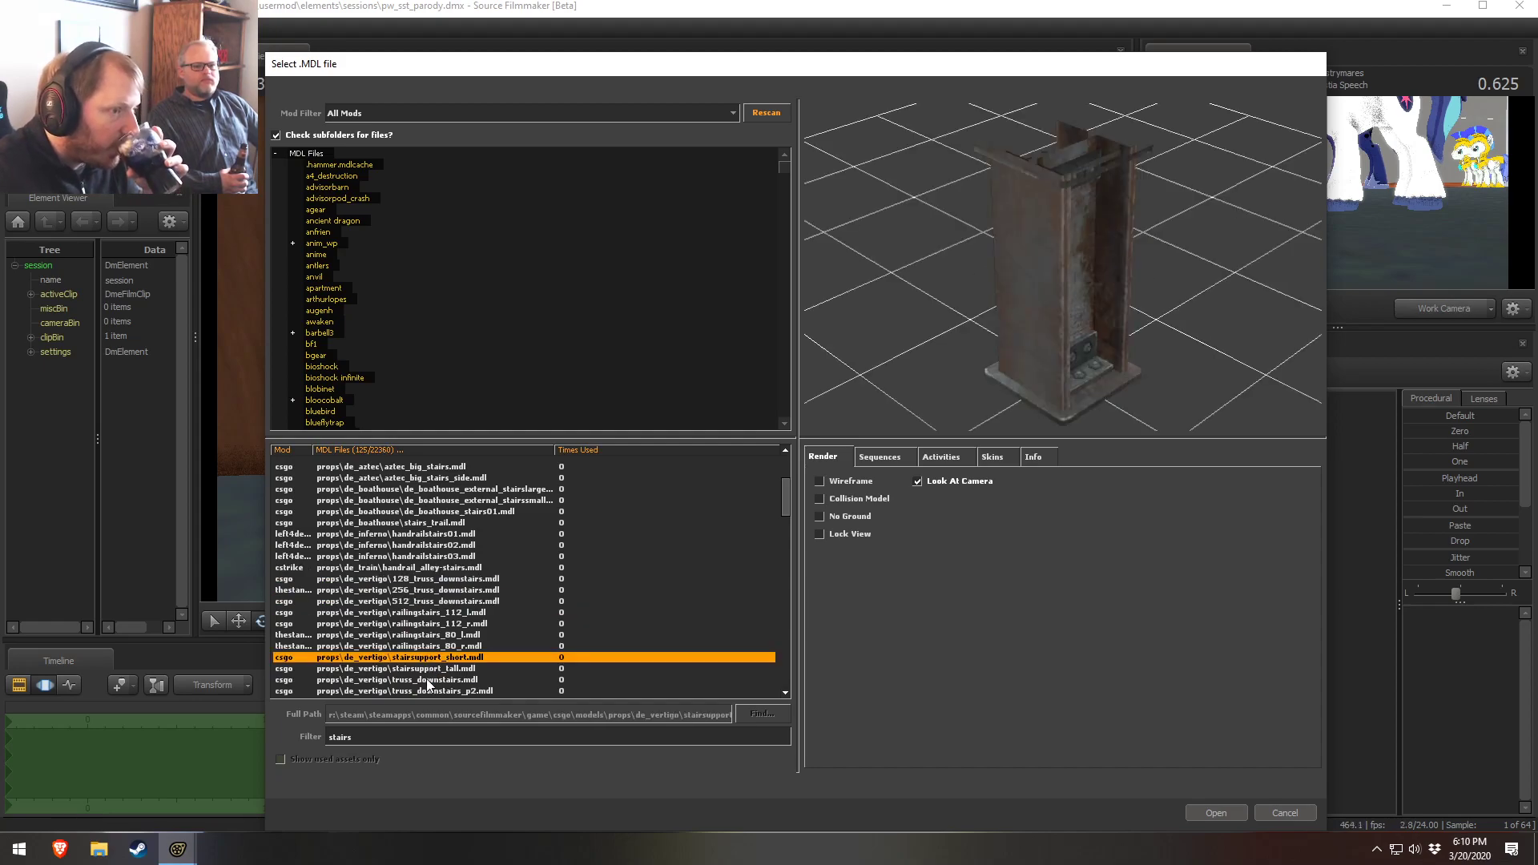
pyautogui.scroll(-3, 430, 675)
pyautogui.click(425, 578)
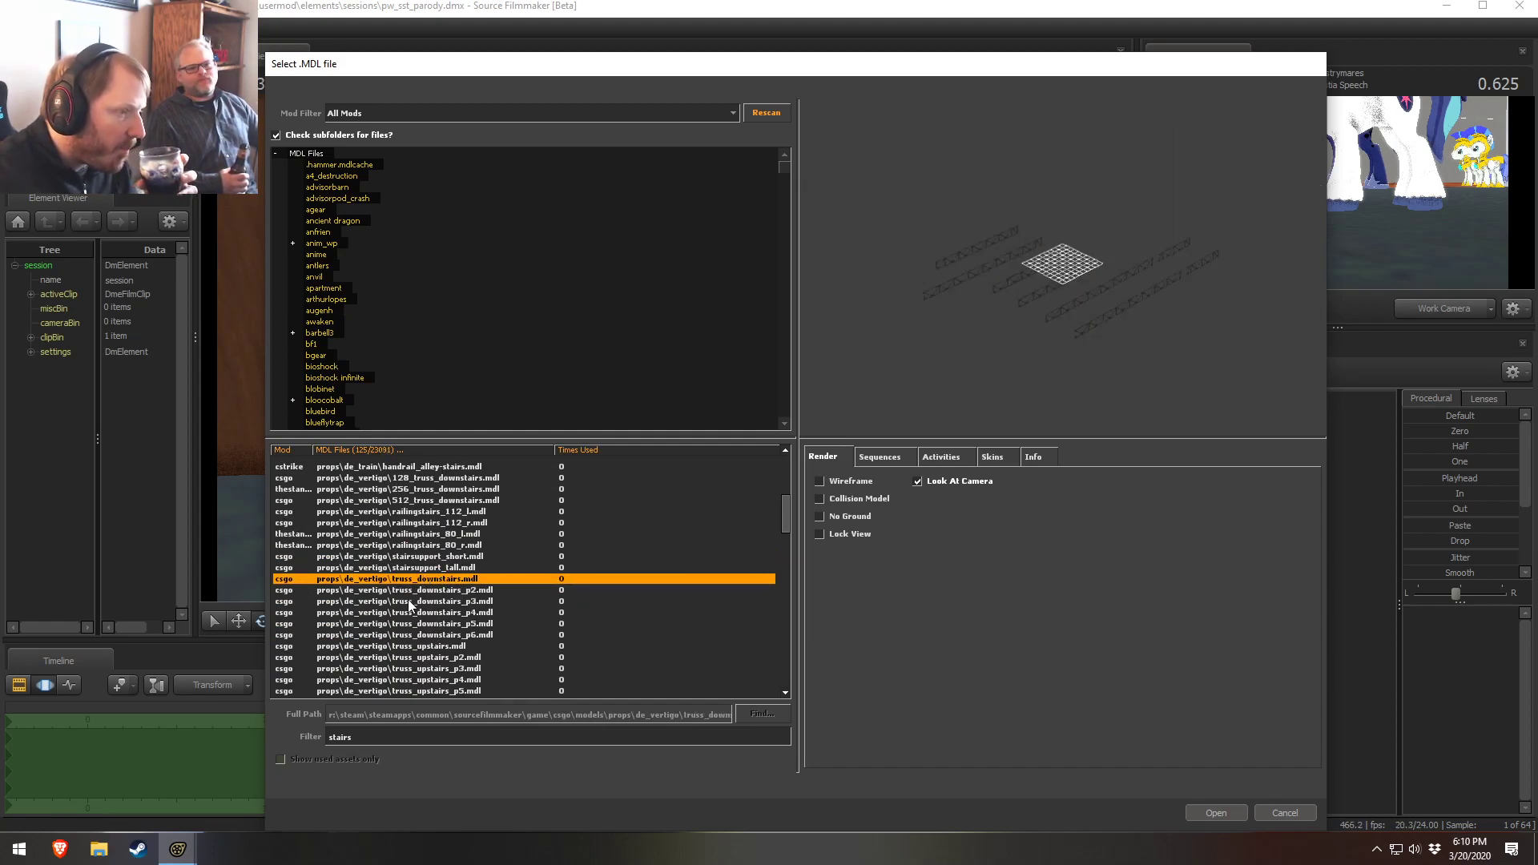
pyautogui.click(409, 600)
pyautogui.click(402, 645)
pyautogui.scroll(-3, 402, 651)
pyautogui.scroll(-2, 410, 647)
pyautogui.click(428, 503)
pyautogui.click(412, 587)
pyautogui.click(429, 545)
pyautogui.click(432, 657)
pyautogui.scroll(-3, 433, 663)
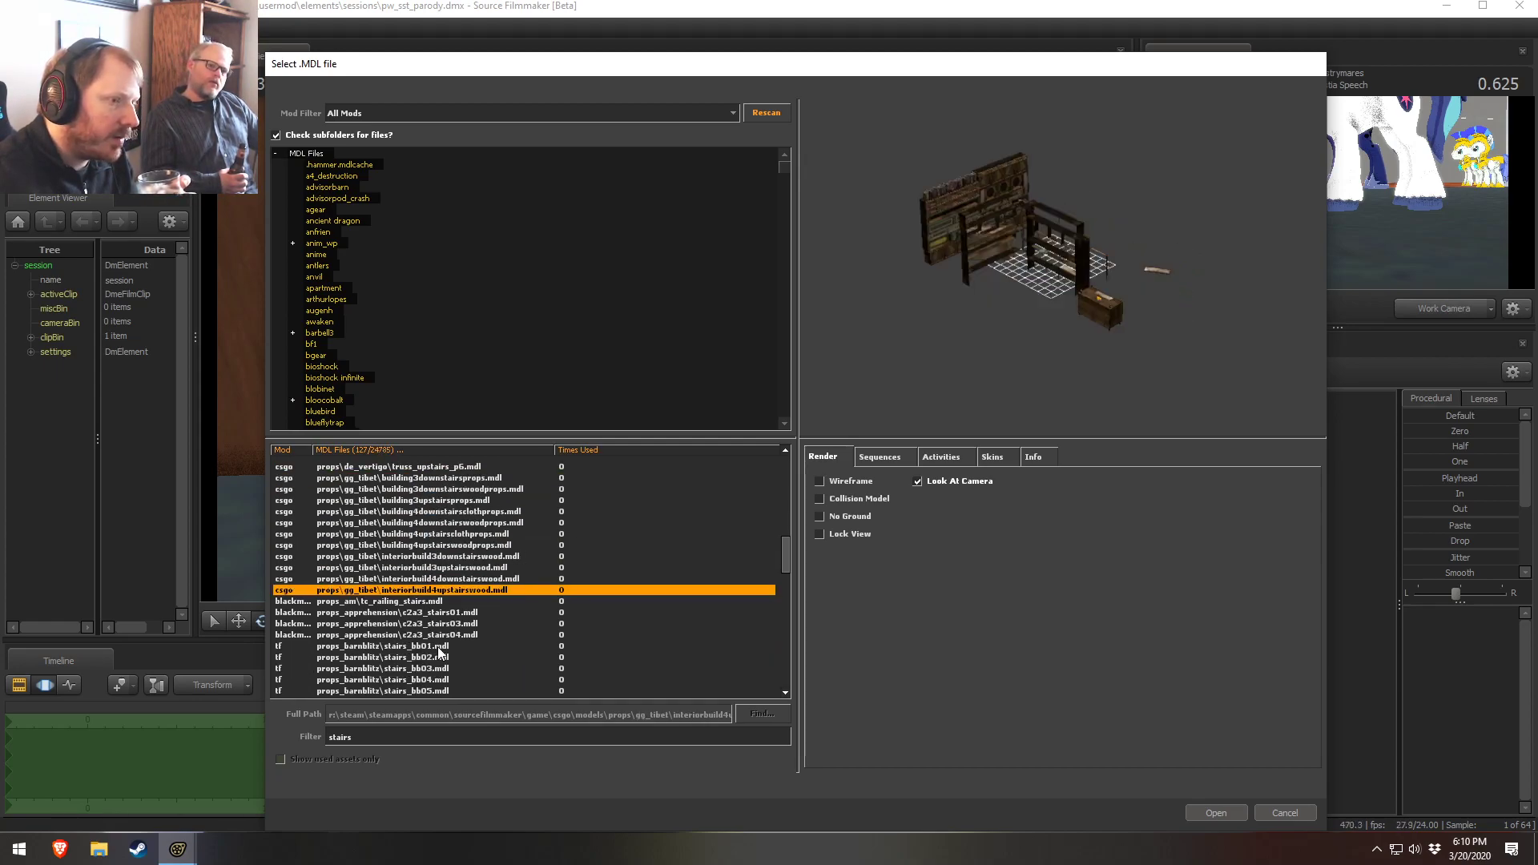
# Shorten the filter to stair and preview more staircase models from the list
pyautogui.press('BackSpace')
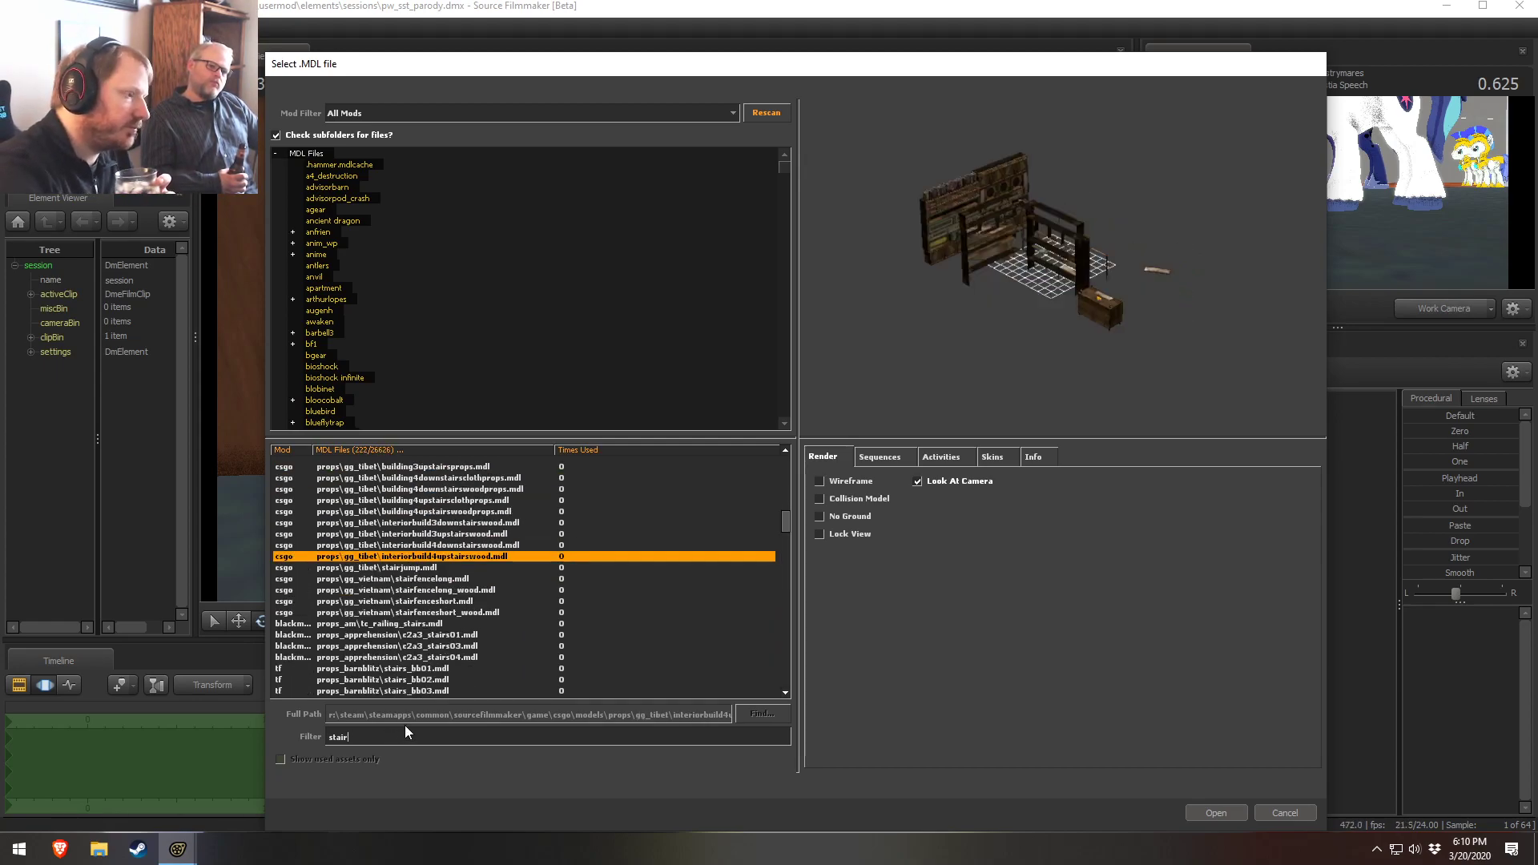
pyautogui.click(416, 568)
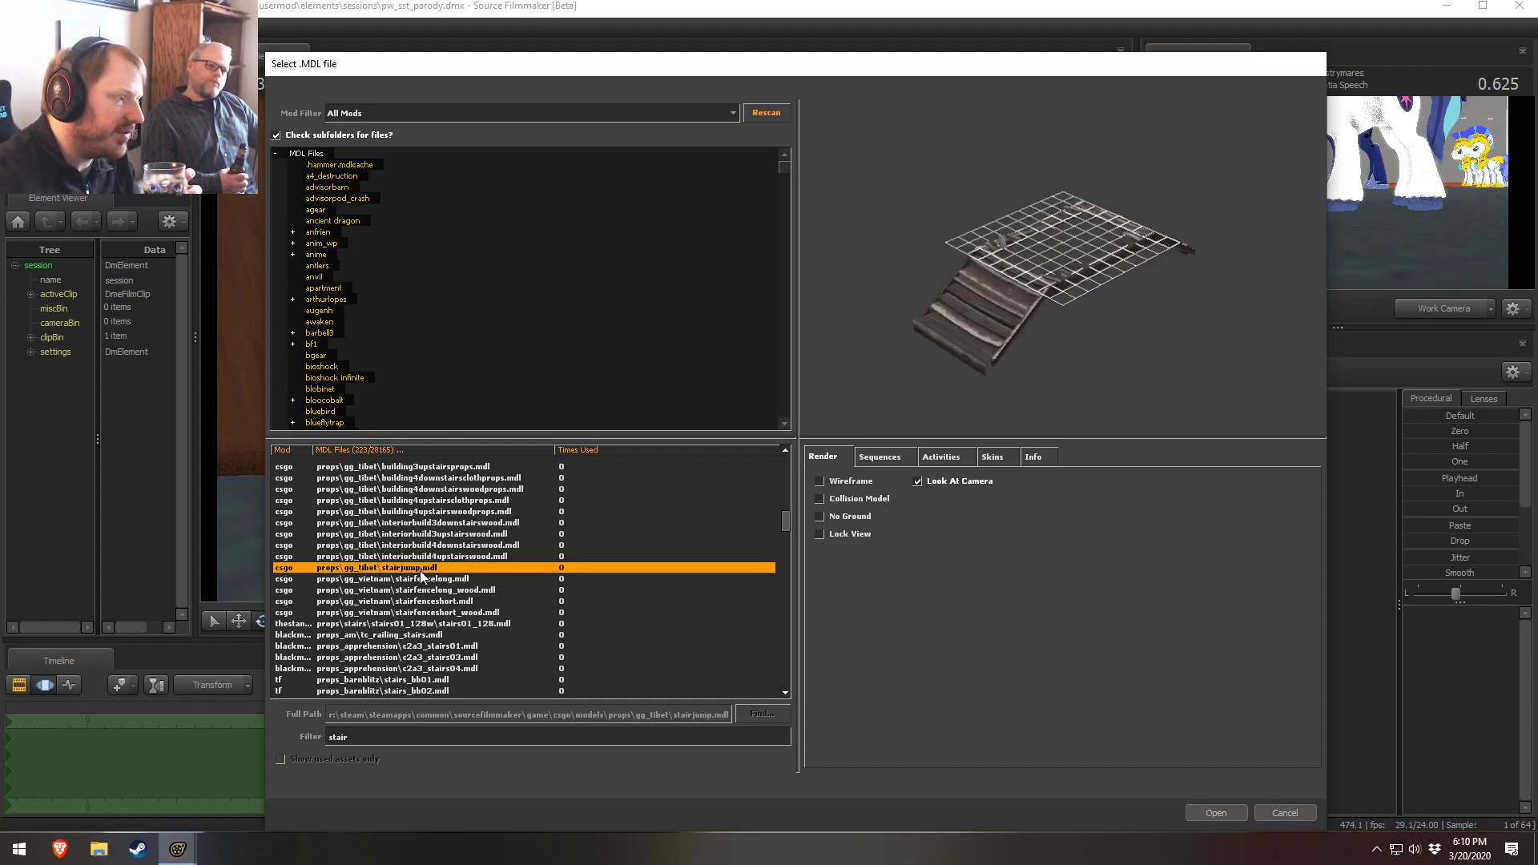
pyautogui.moveTo(1057, 276); pyautogui.dragTo(1102, 329)
pyautogui.moveTo(1101, 328); pyautogui.dragTo(1101, 264, button='right')
pyautogui.moveTo(1101, 264); pyautogui.dragTo(1043, 287)
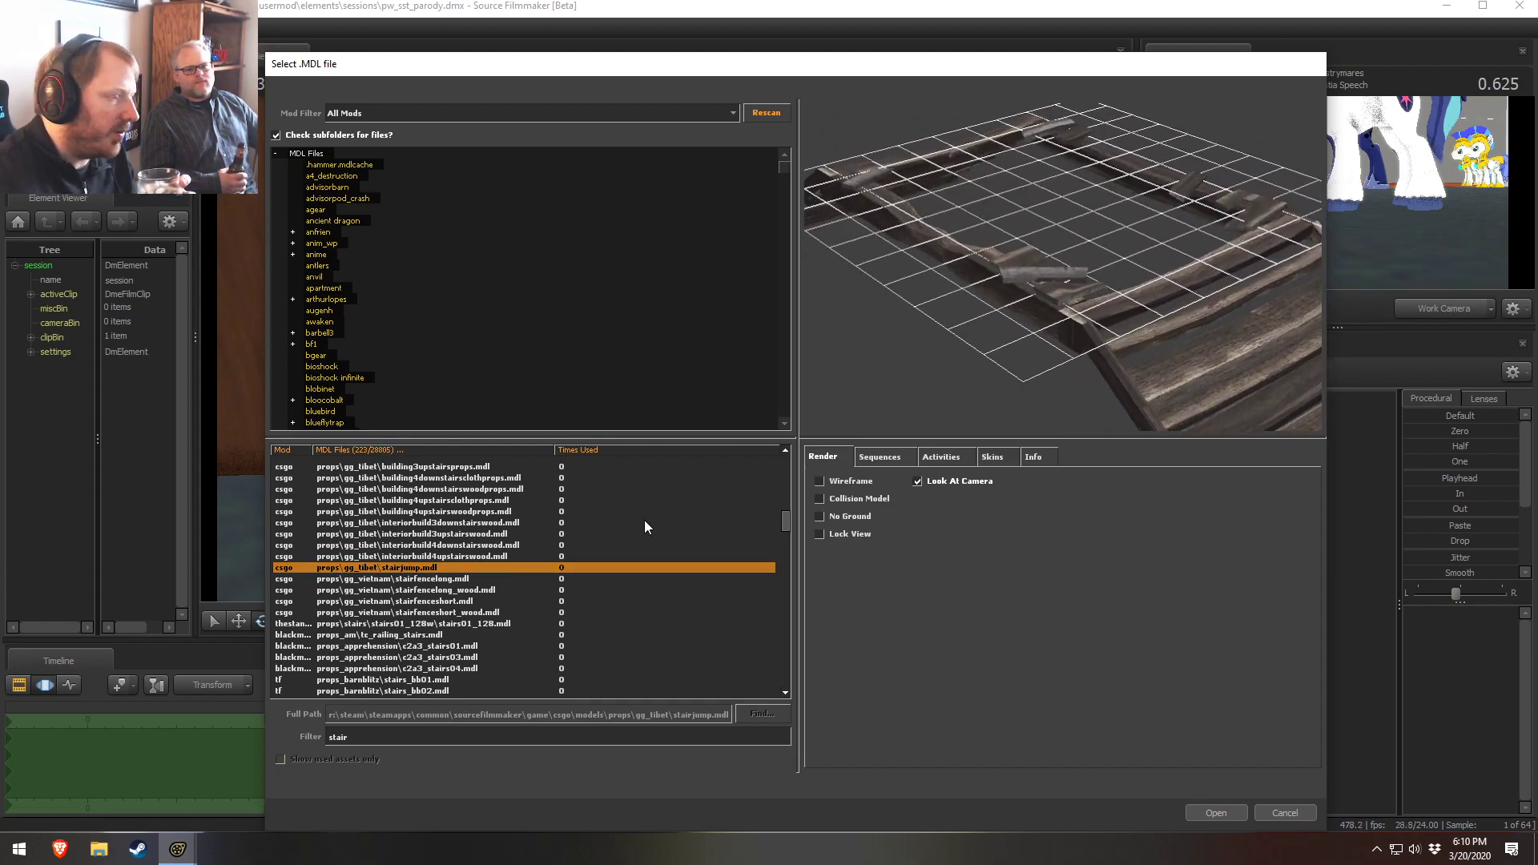
pyautogui.click(433, 589)
pyautogui.click(432, 580)
pyautogui.click(420, 611)
pyautogui.click(416, 623)
pyautogui.click(424, 658)
pyautogui.scroll(-4, 425, 658)
pyautogui.click(415, 538)
pyautogui.click(415, 544)
pyautogui.click(424, 555)
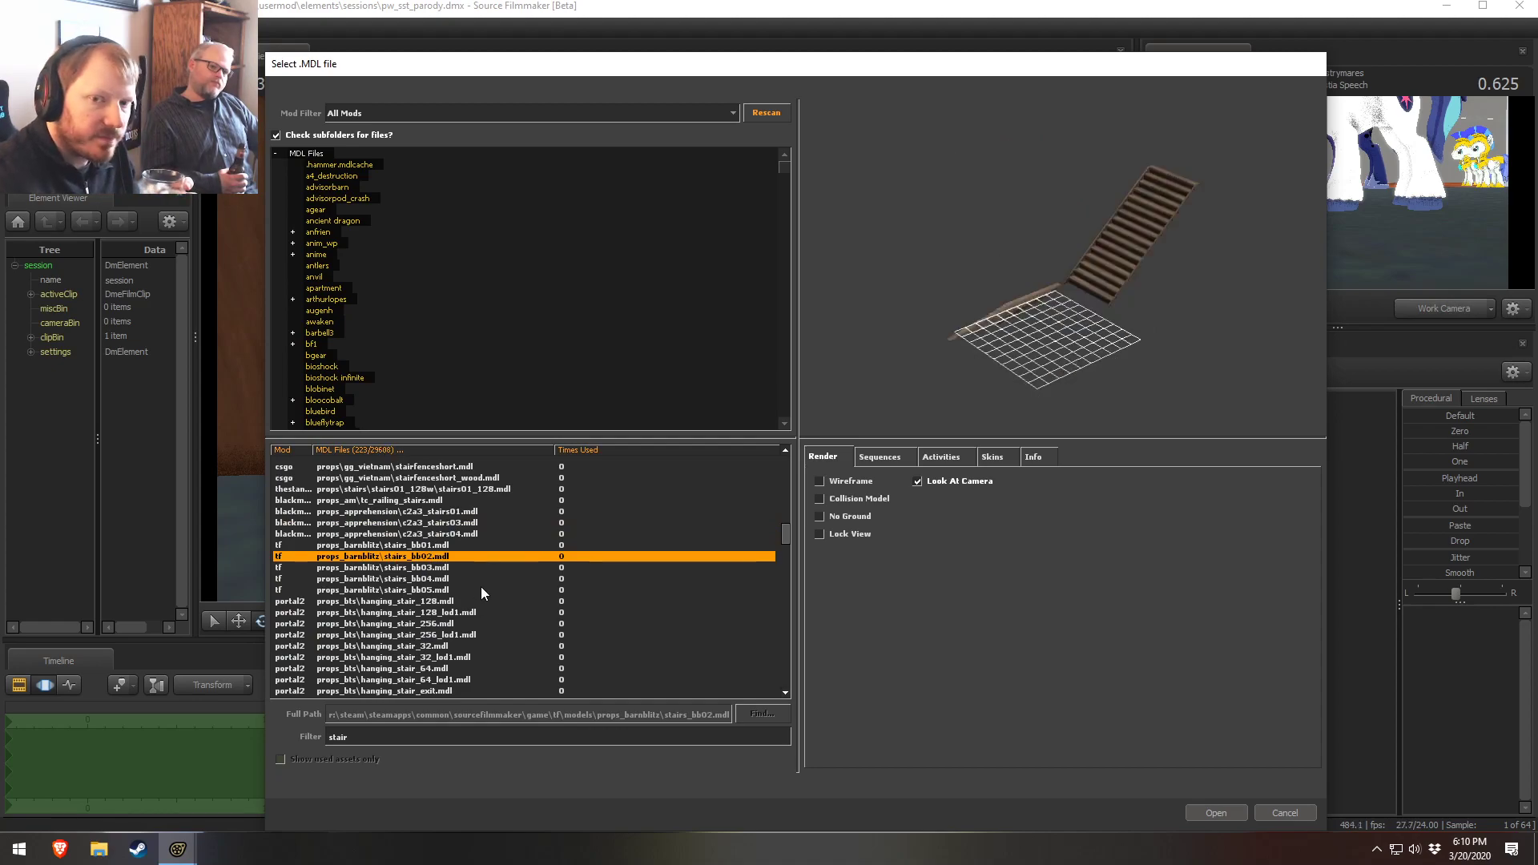
pyautogui.scroll(-1, 474, 627)
pyautogui.click(407, 569)
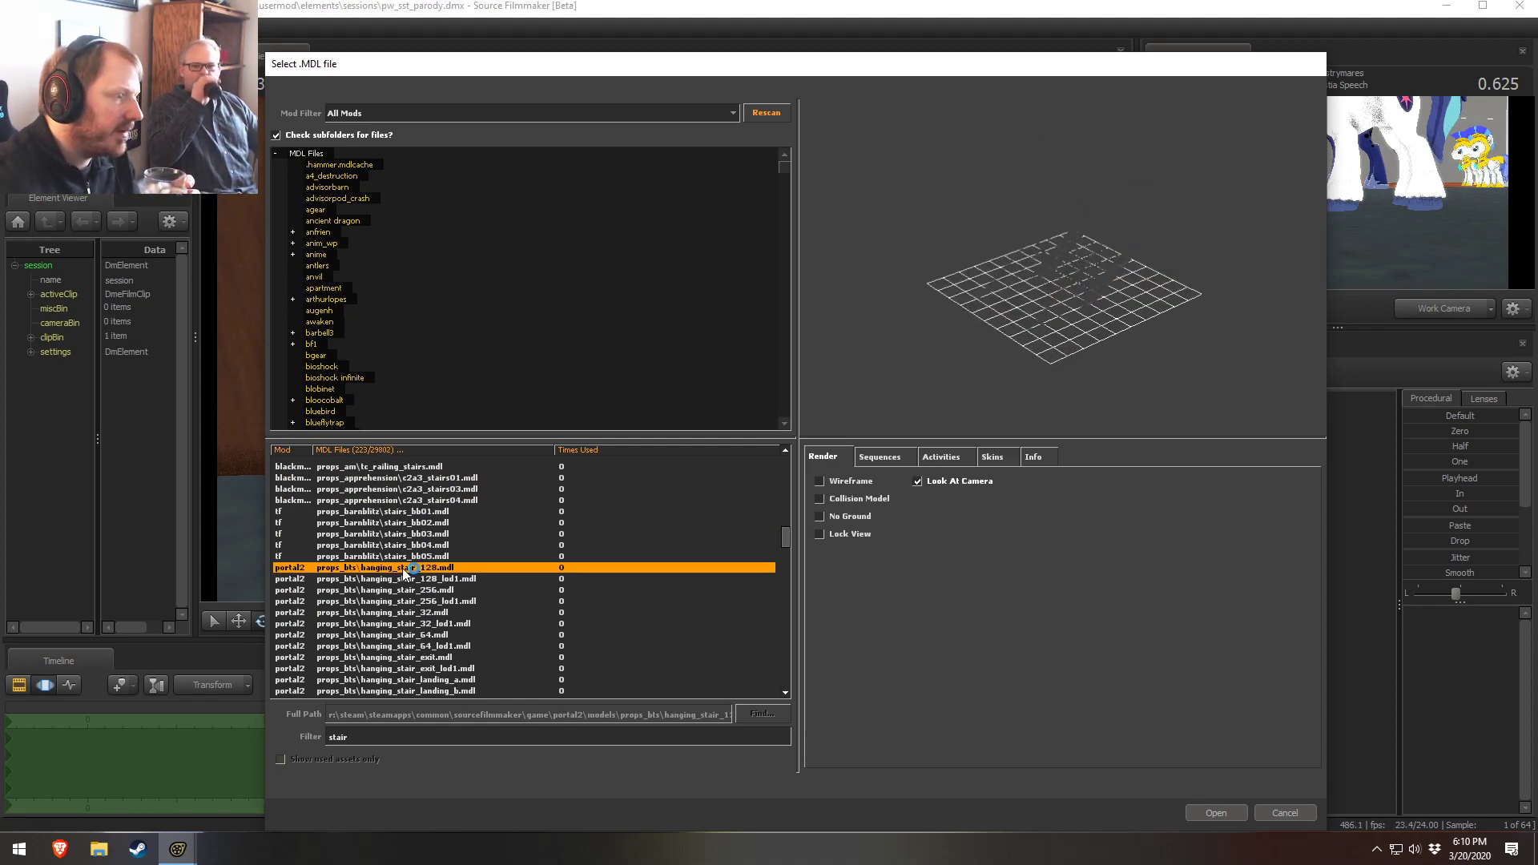
pyautogui.click(412, 645)
pyautogui.scroll(-4, 418, 637)
pyautogui.click(418, 568)
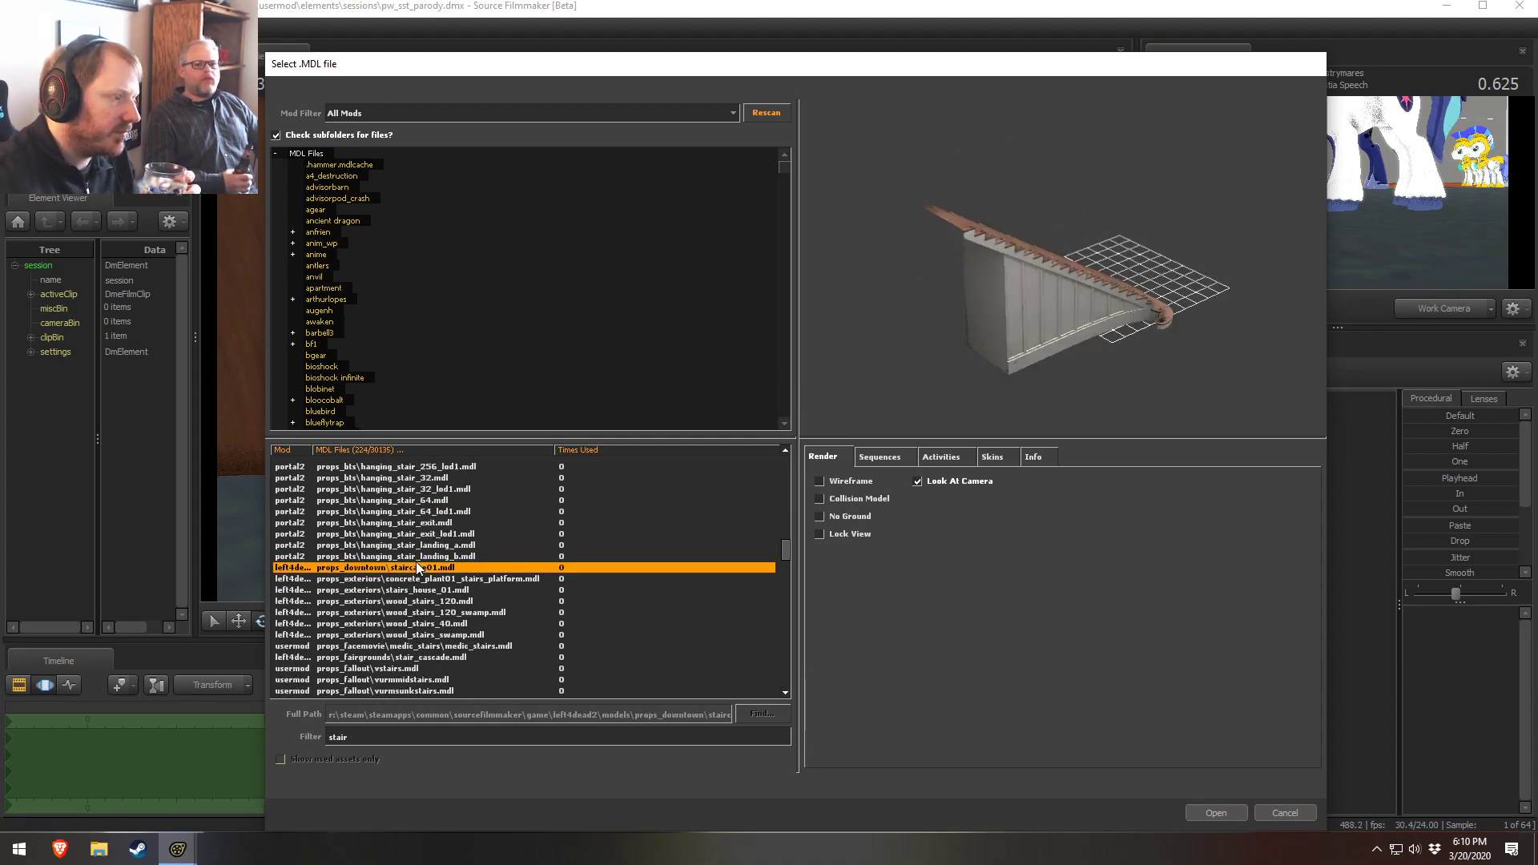
pyautogui.click(416, 599)
pyautogui.click(415, 546)
pyautogui.click(405, 572)
pyautogui.click(405, 604)
pyautogui.click(408, 579)
pyautogui.click(399, 599)
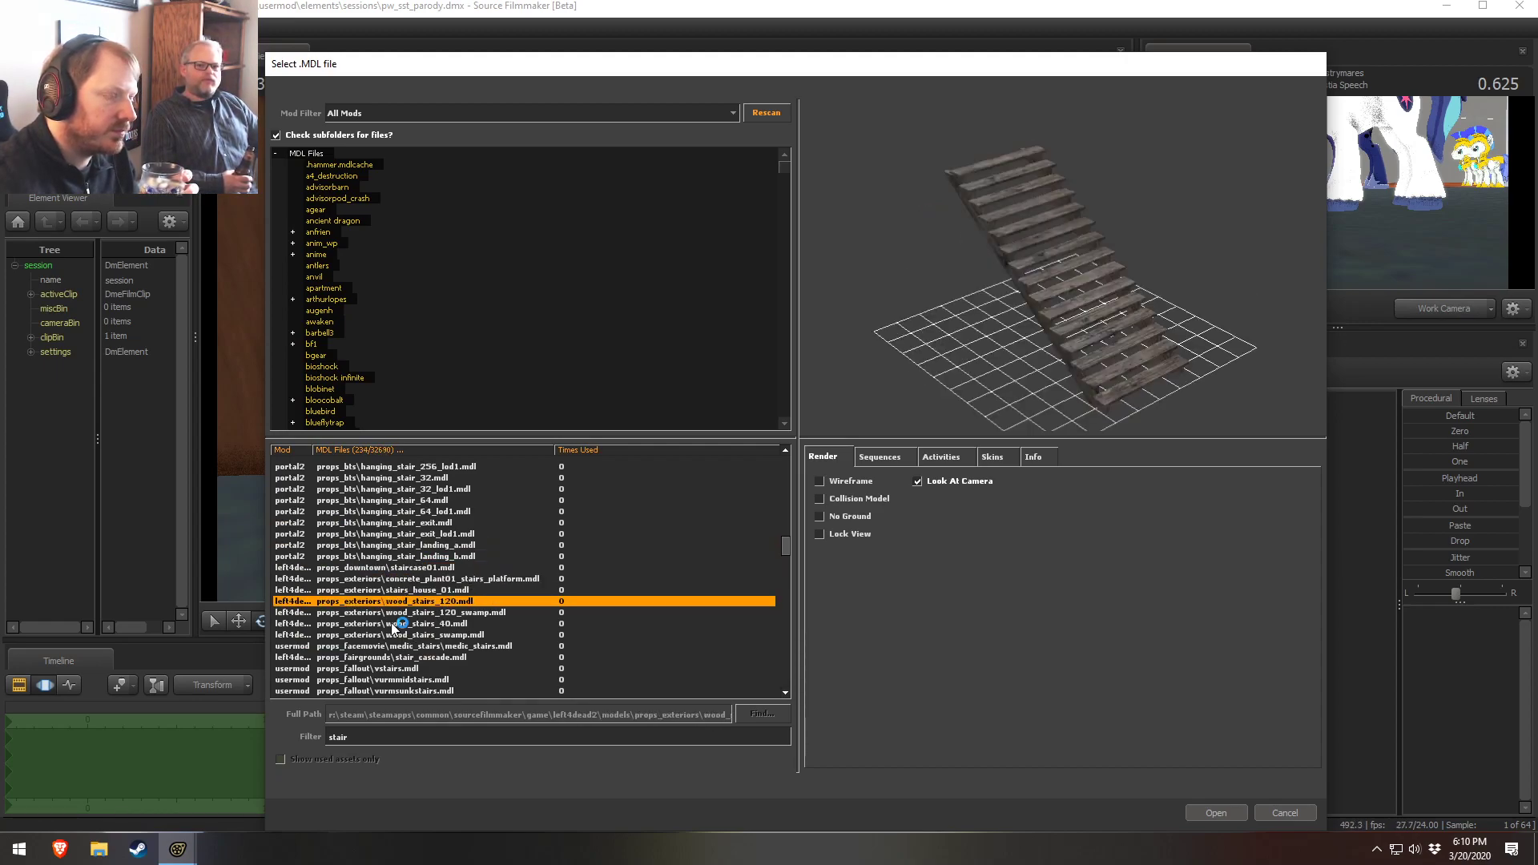
pyautogui.click(394, 624)
pyautogui.click(394, 634)
pyautogui.click(392, 668)
pyautogui.click(392, 646)
pyautogui.click(391, 668)
pyautogui.scroll(-4, 393, 624)
# Enable wireframe preview and browse further stair models, selecting props_garden\bad_stairs_garden001.mdl
pyautogui.click(818, 481)
pyautogui.click(417, 580)
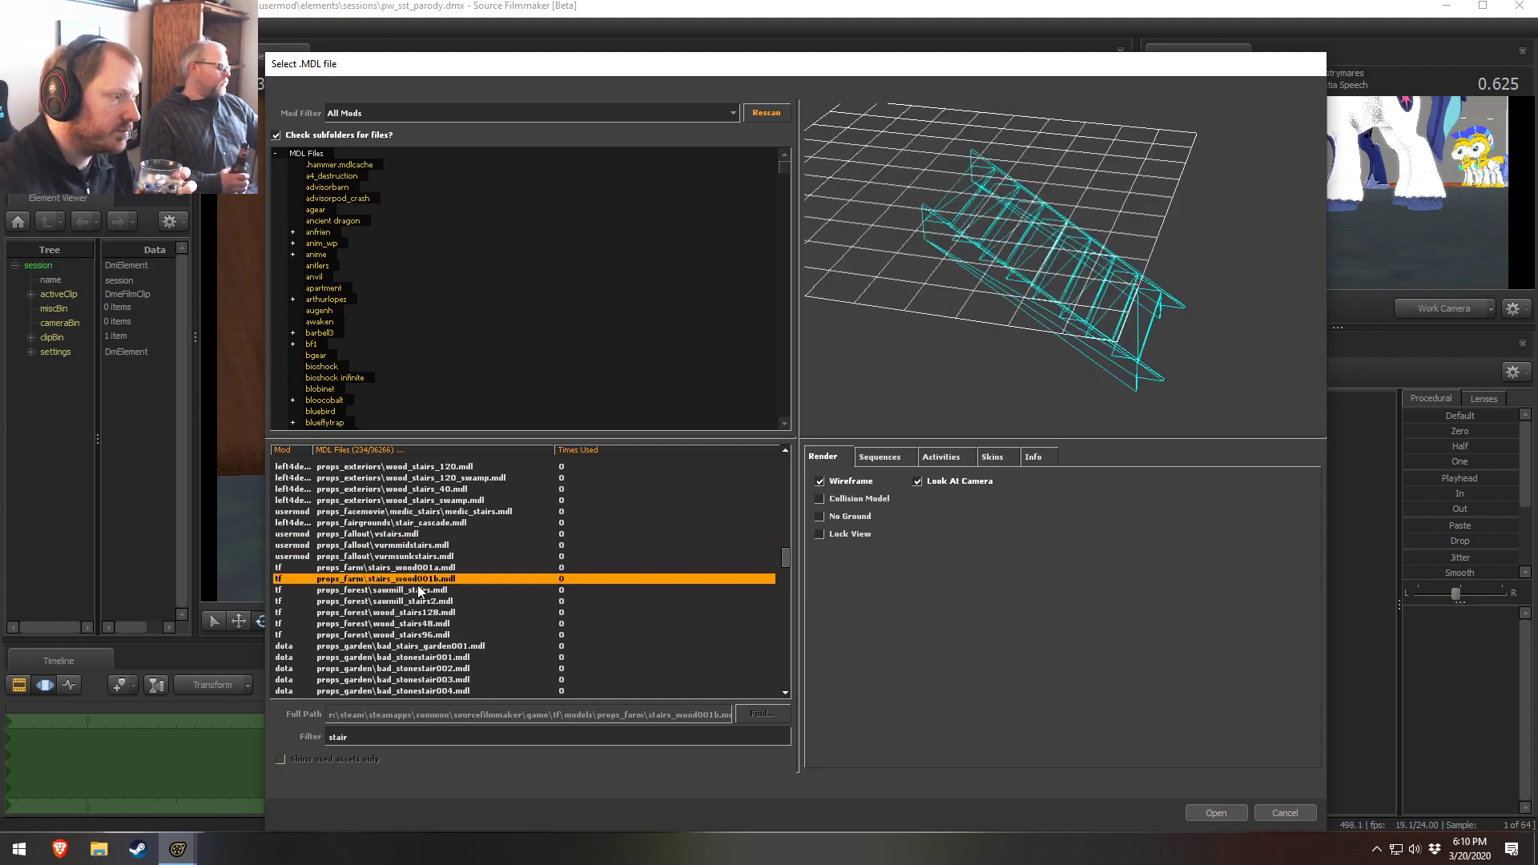
pyautogui.scroll(-3, 418, 588)
pyautogui.click(406, 545)
pyautogui.click(409, 567)
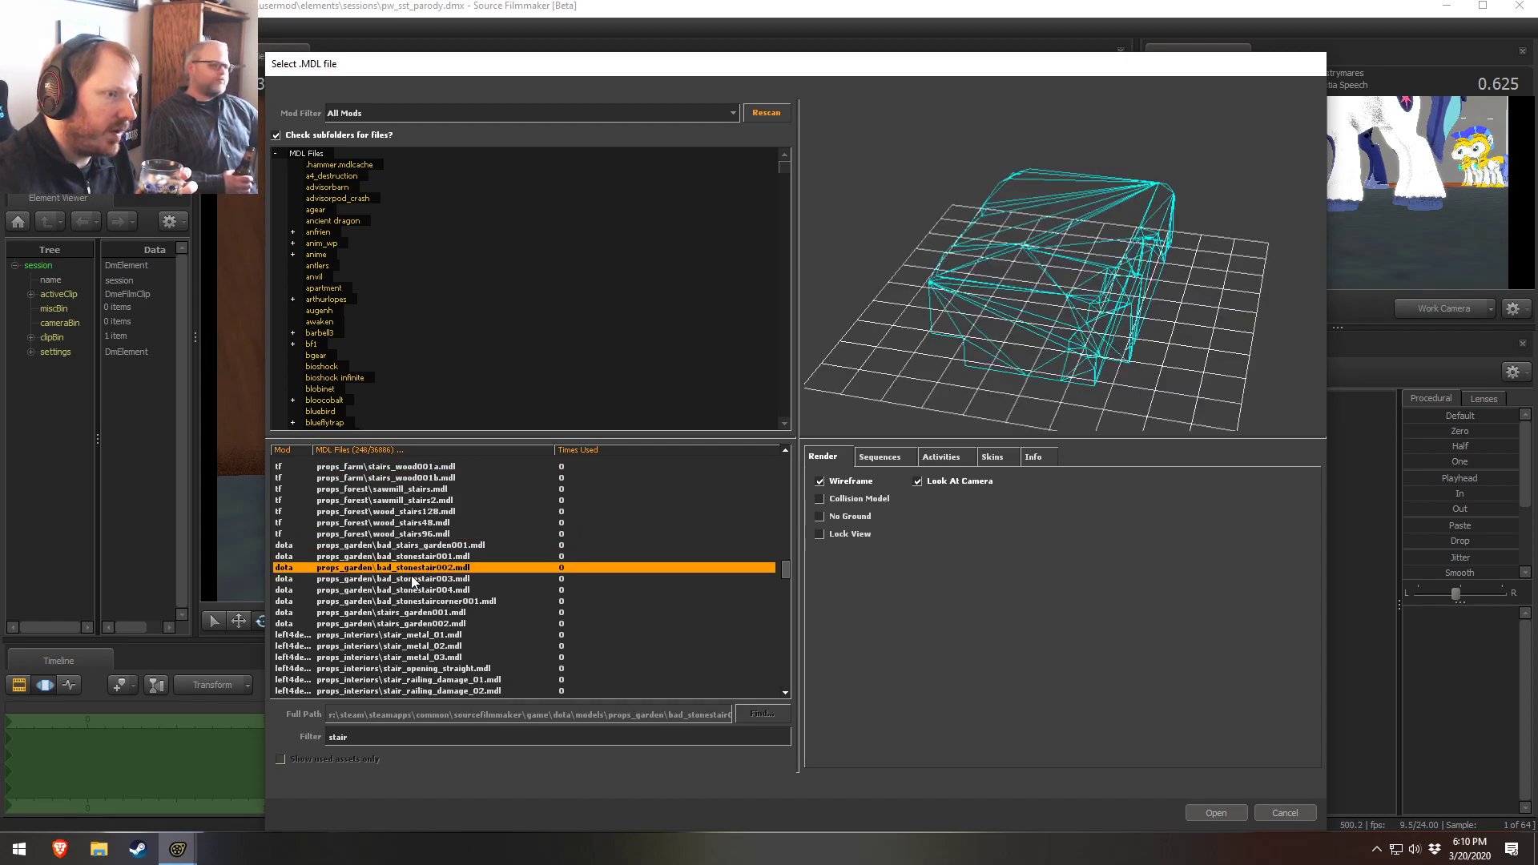
pyautogui.moveTo(927, 342); pyautogui.dragTo(825, 361)
pyautogui.click(383, 546)
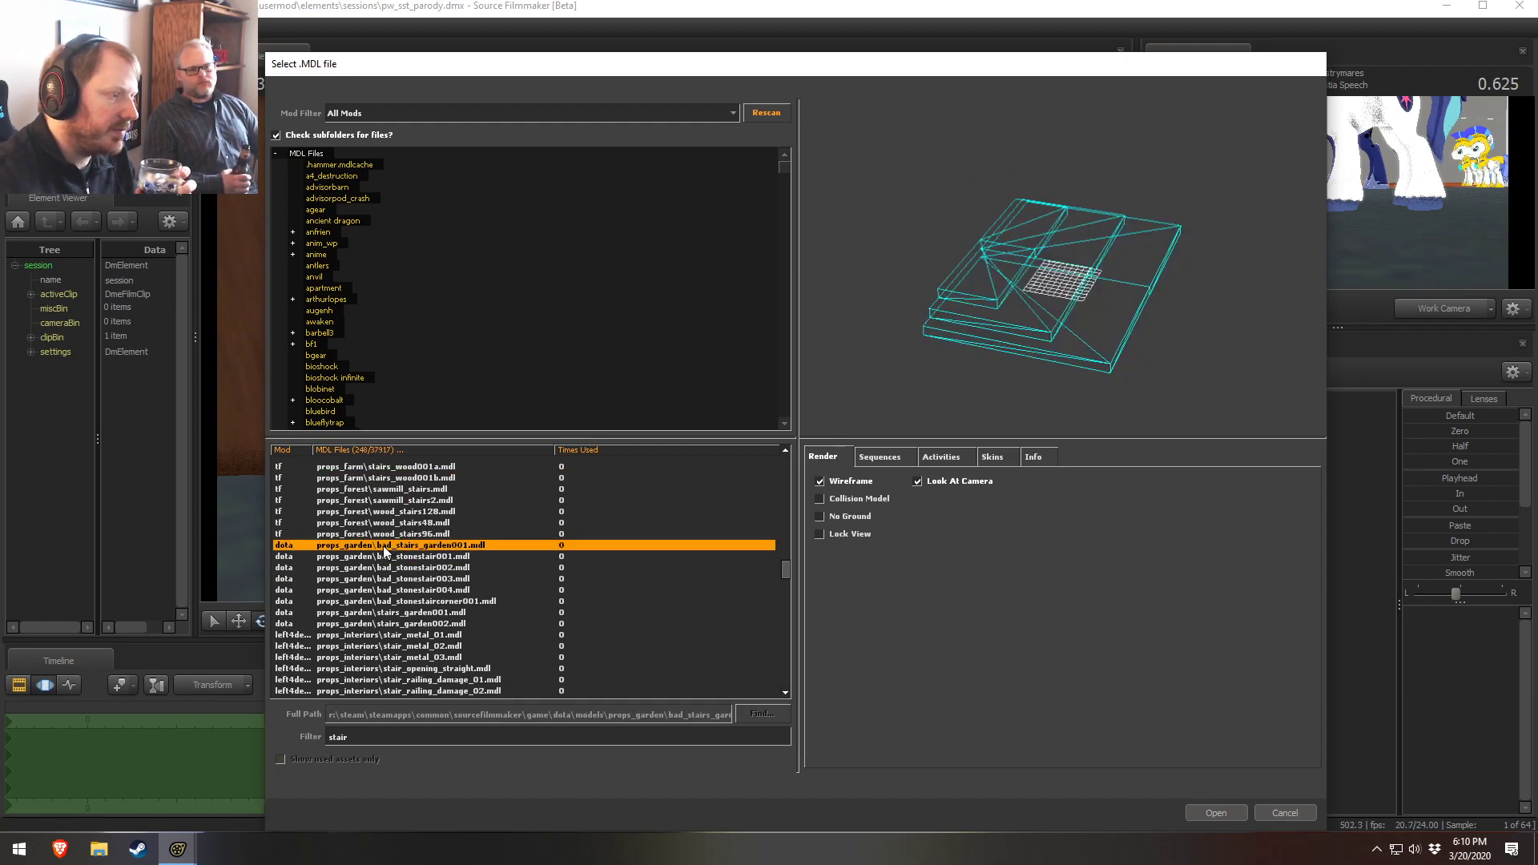
pyautogui.click(394, 552)
pyautogui.click(395, 545)
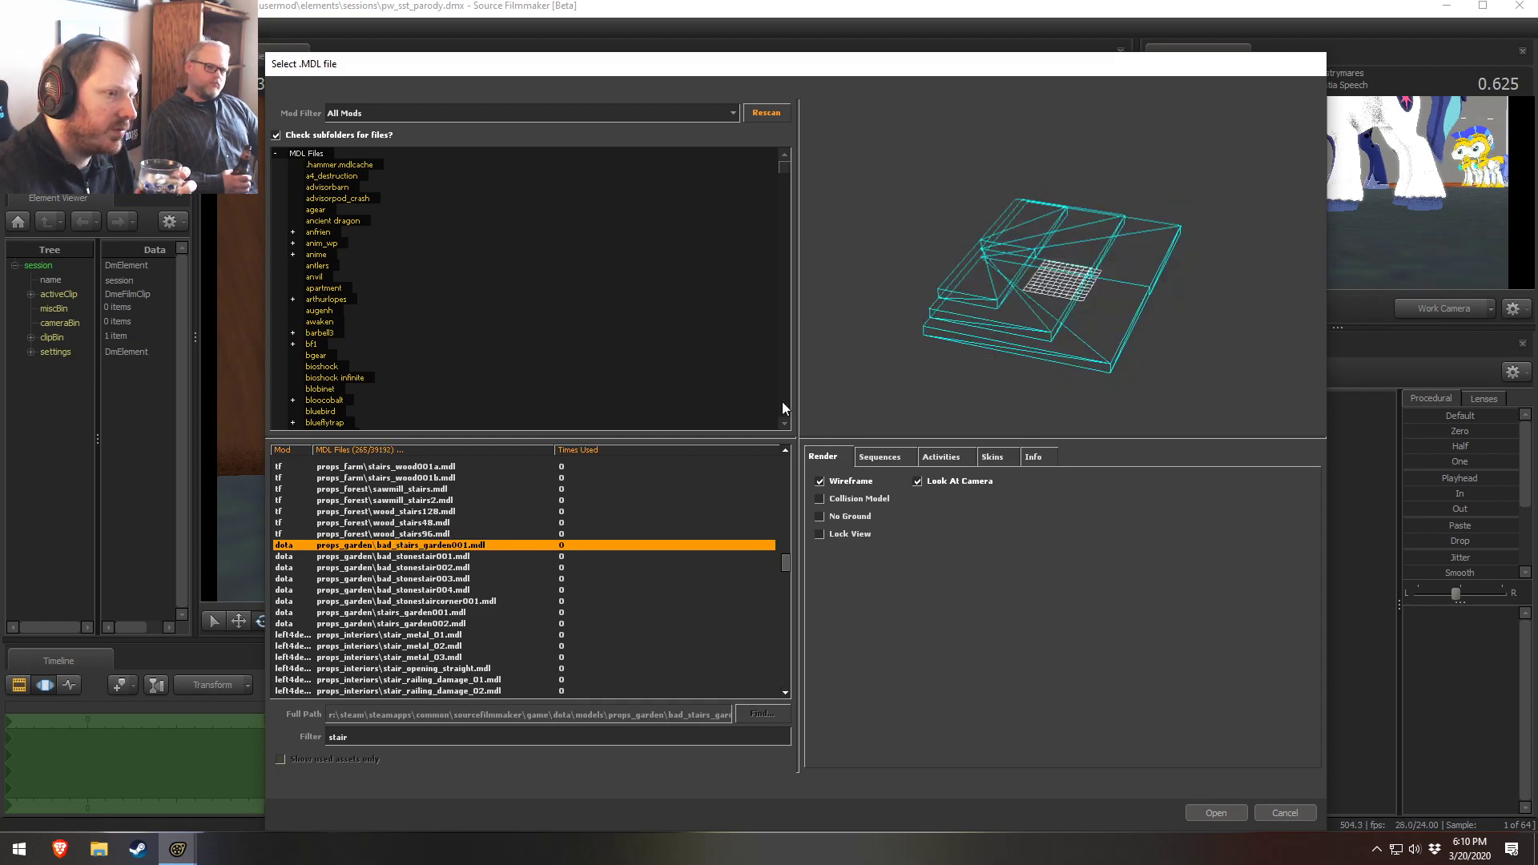
# Turn off wireframe preview and orbit the bad_stairs_garden001 model preview to inspect its shape
pyautogui.click(847, 481)
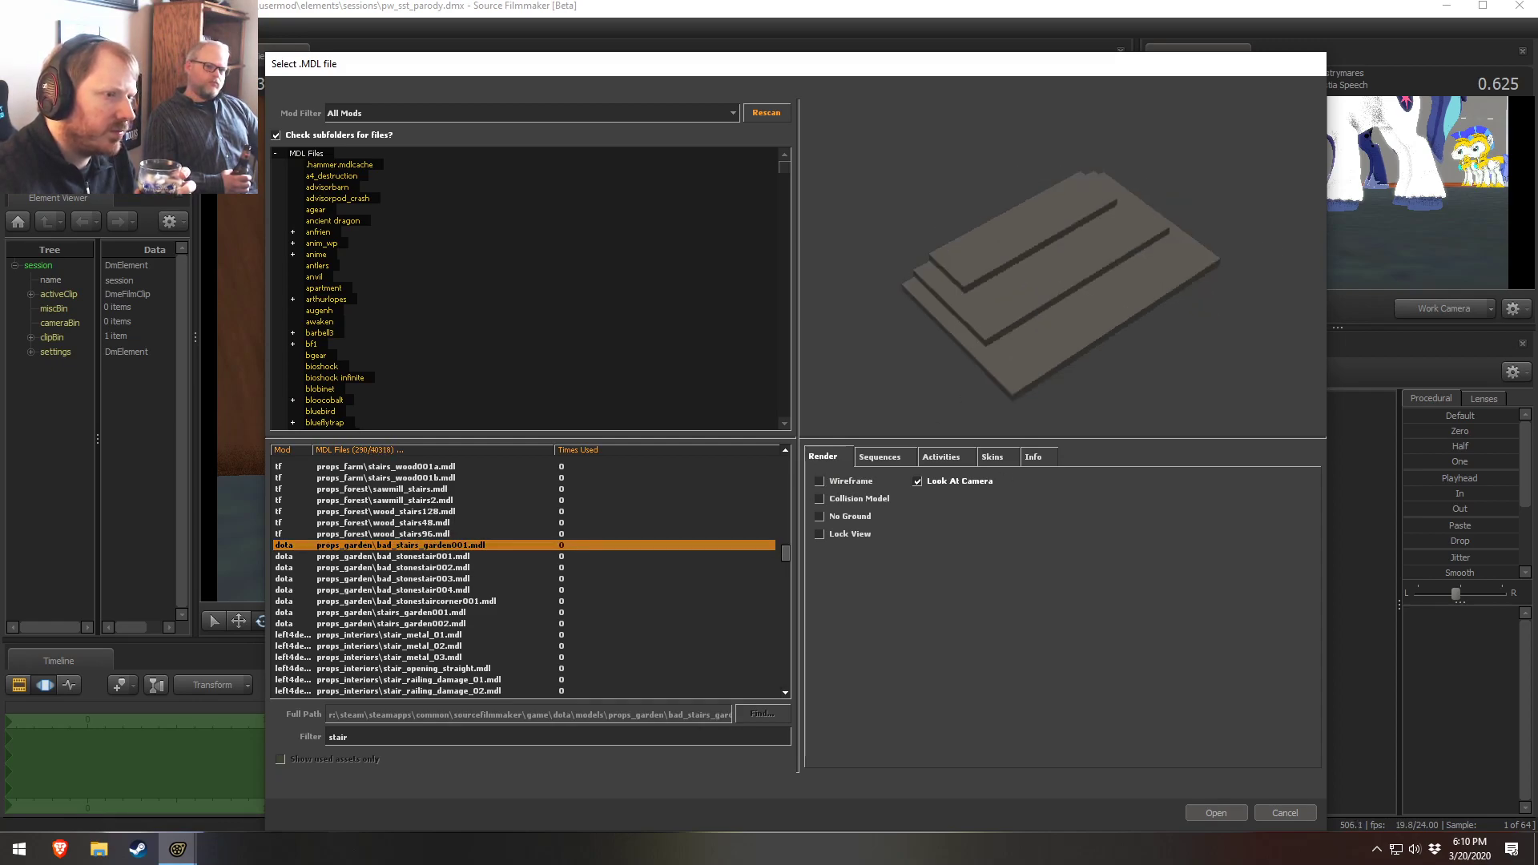
pyautogui.moveTo(1063, 270); pyautogui.dragTo(1062, 293)
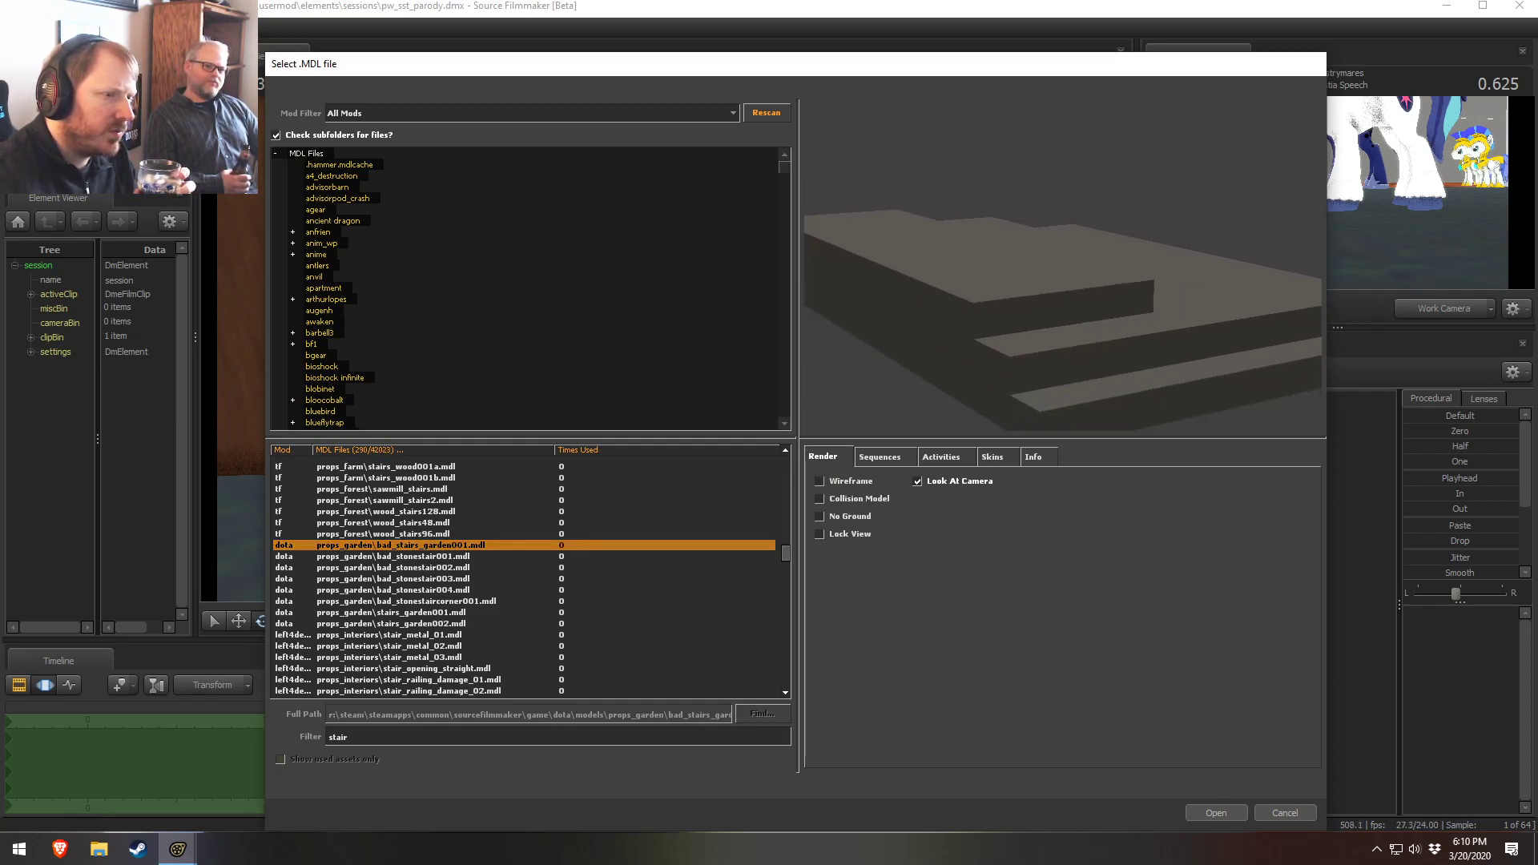
pyautogui.moveTo(1063, 270); pyautogui.dragTo(1062, 304, button='right')
pyautogui.moveTo(977, 282); pyautogui.dragTo(979, 280)
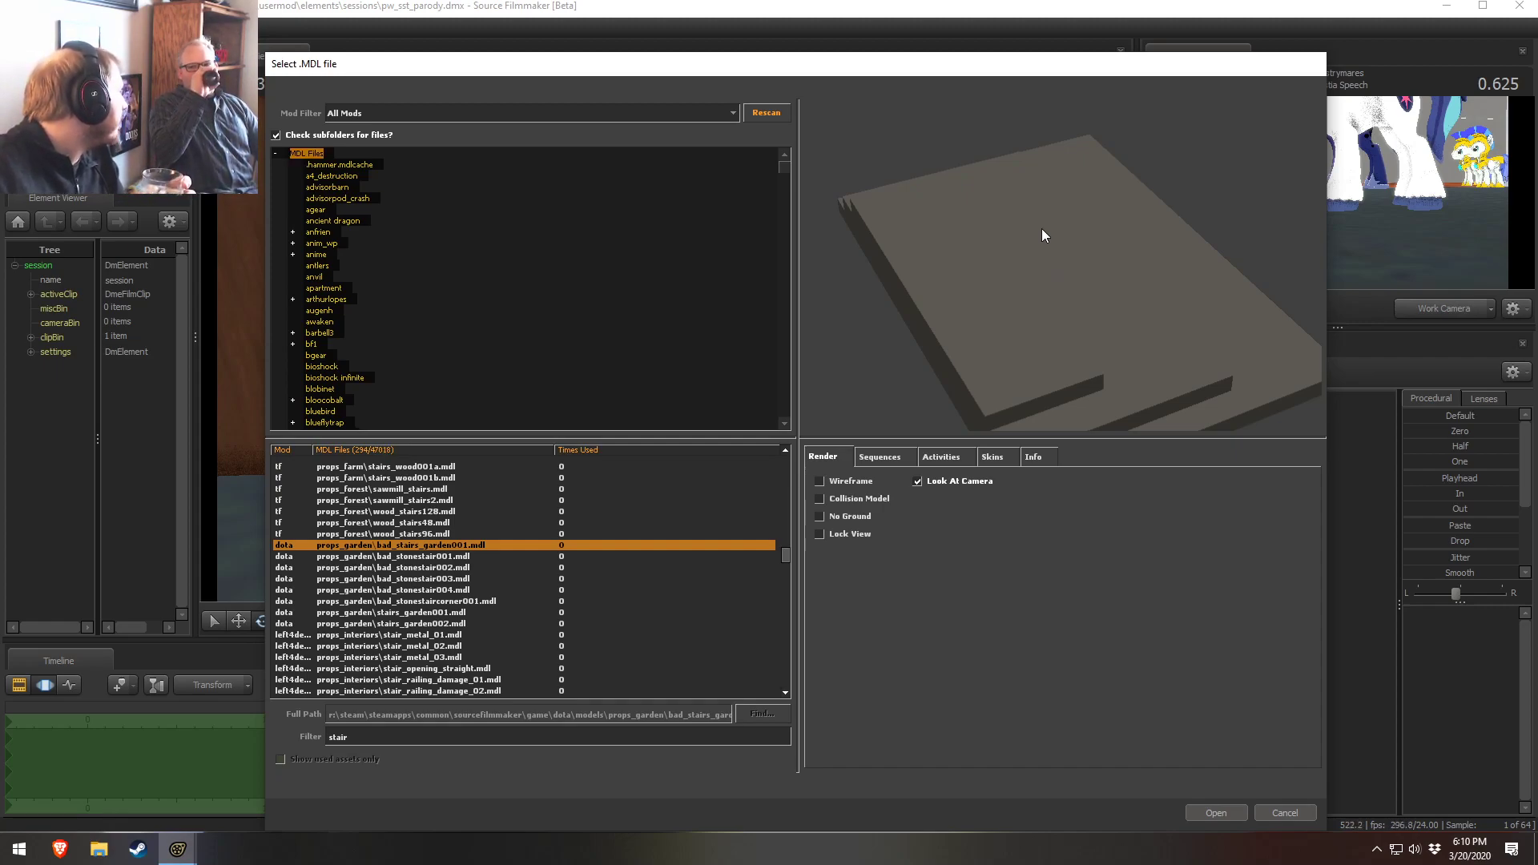
pyautogui.moveTo(1047, 345); pyautogui.dragTo(1044, 288)
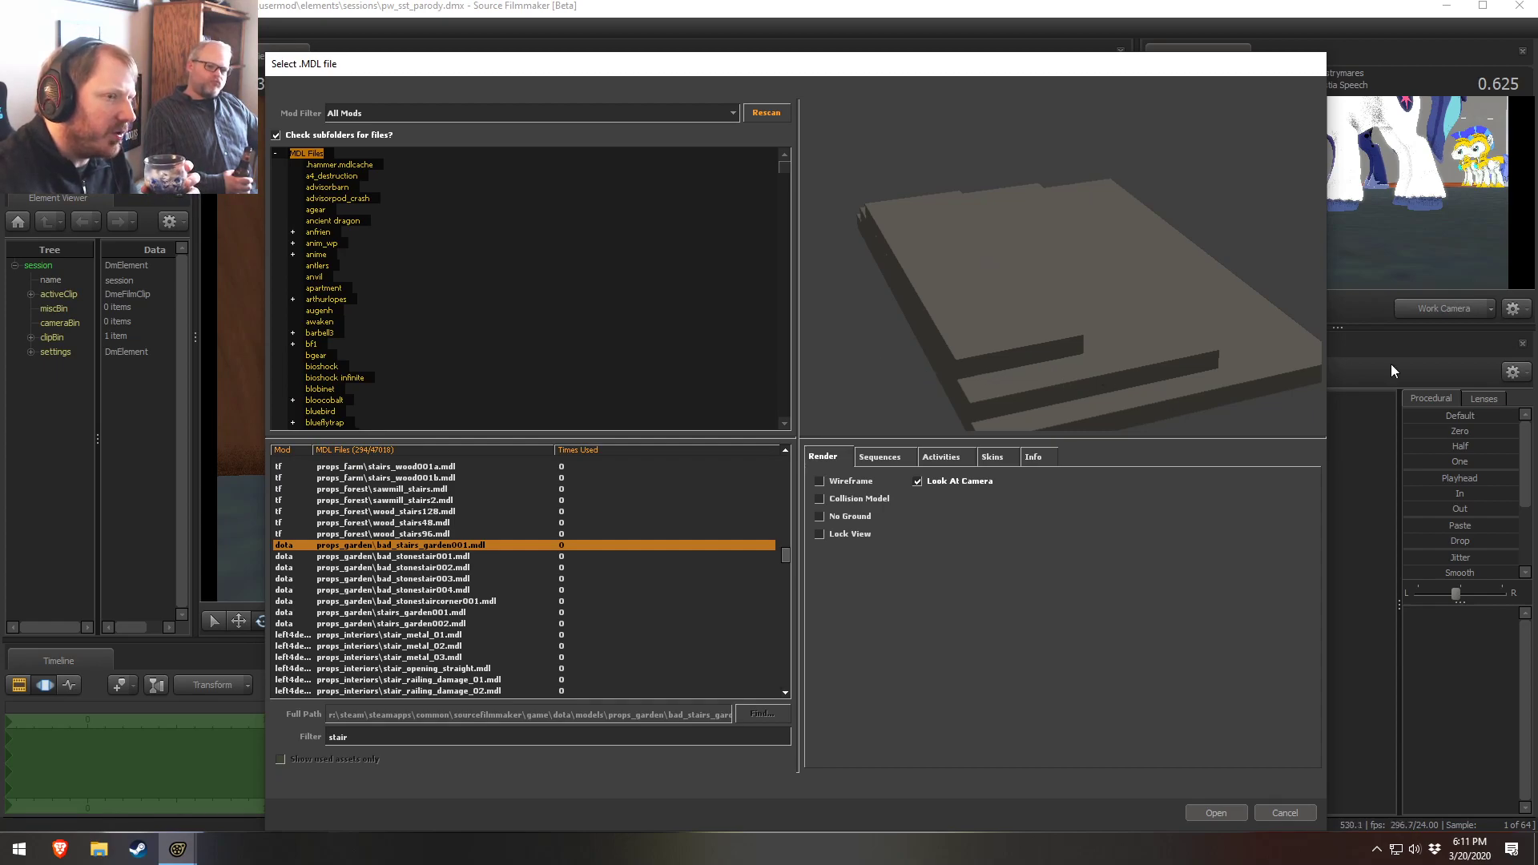
# Preview the garden stone stair and interior metal stair models, orbiting the preview
pyautogui.click(468, 578)
pyautogui.click(394, 600)
pyautogui.scroll(-4, 430, 607)
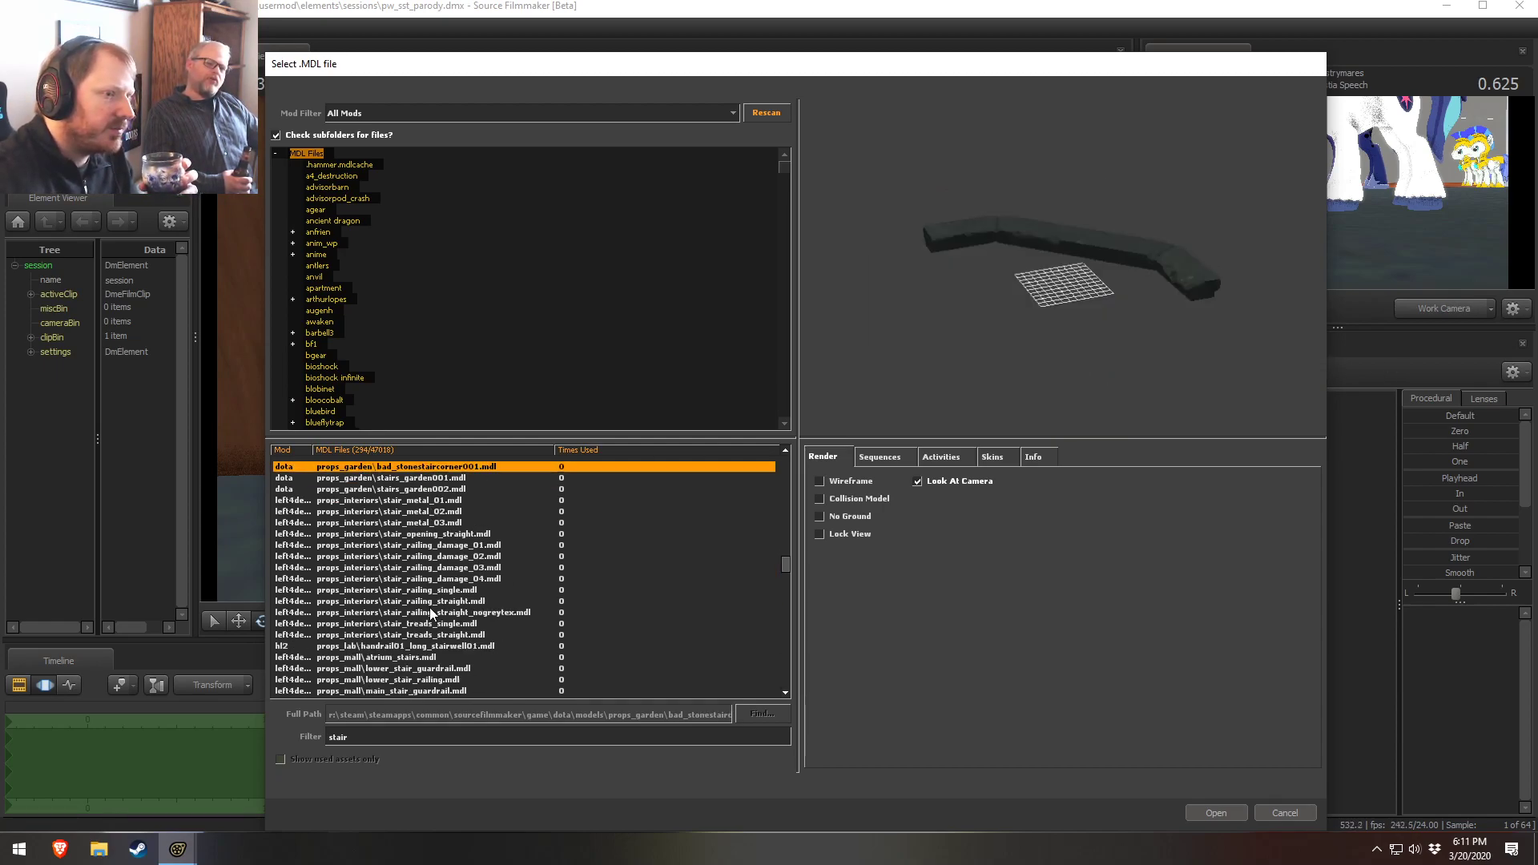
pyautogui.click(414, 488)
pyautogui.click(416, 555)
pyautogui.click(473, 511)
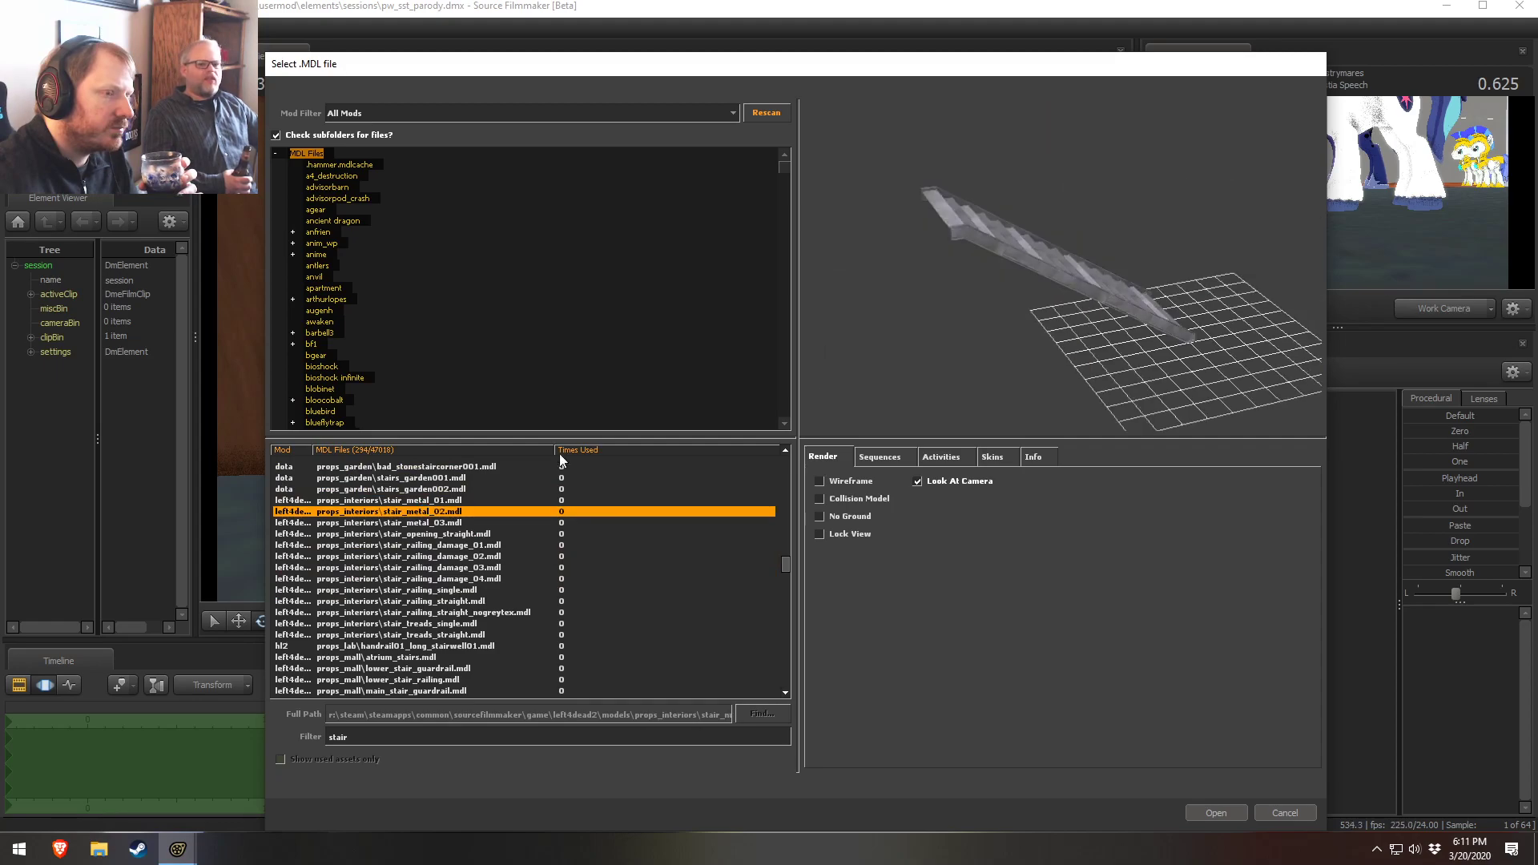
pyautogui.click(375, 521)
pyautogui.click(409, 487)
pyautogui.moveTo(985, 296); pyautogui.dragTo(1061, 320)
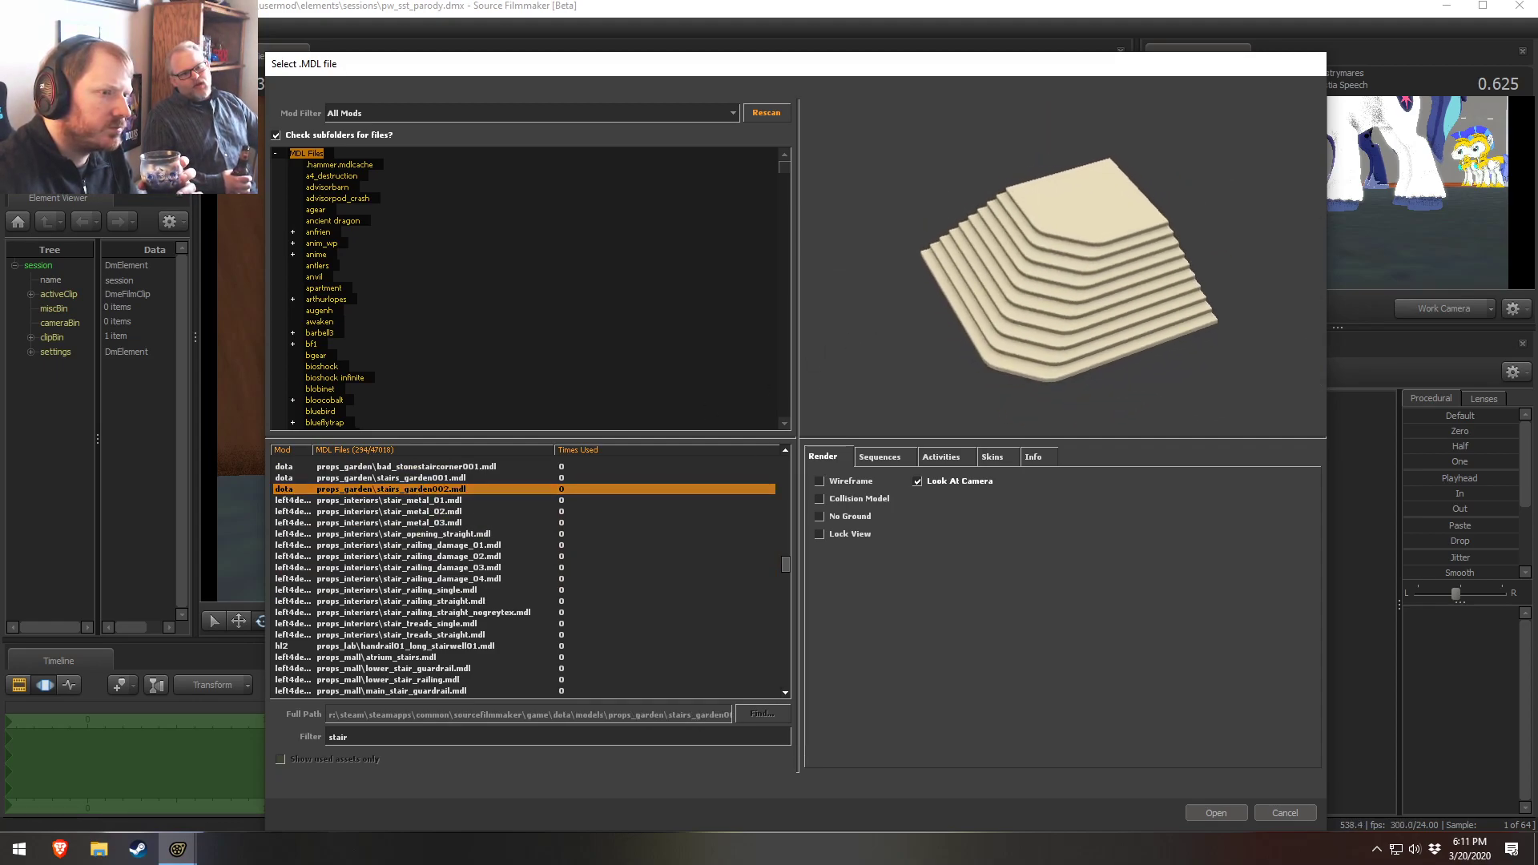
# Preview props_garden\stairs_garden002.mdl, orbit it, and reposition the Select .MDL file dialog
pyautogui.click(432, 525)
pyautogui.click(440, 490)
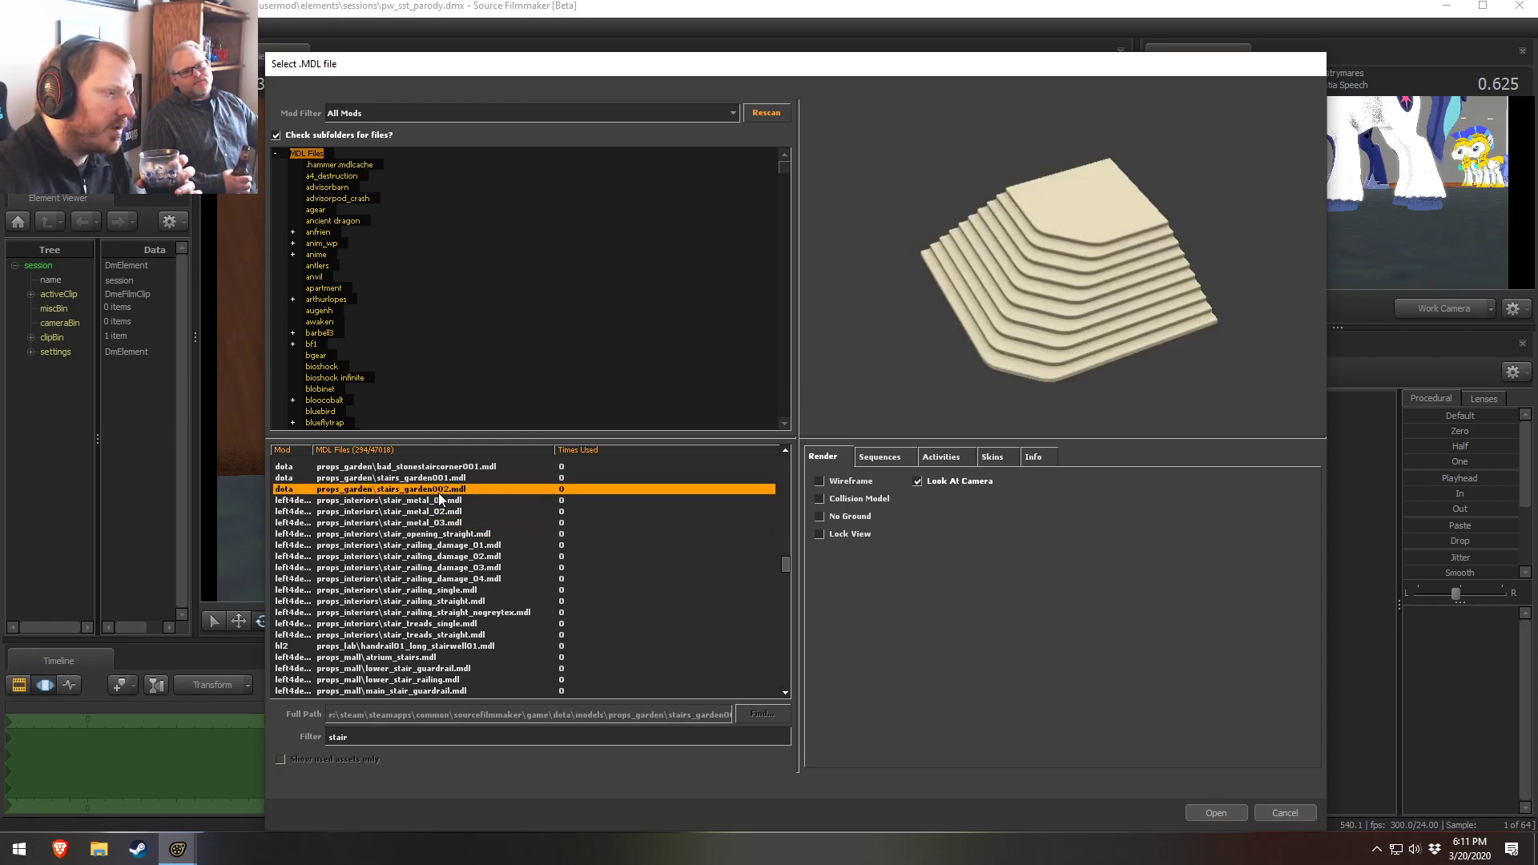
pyautogui.moveTo(1061, 316); pyautogui.dragTo(1006, 305)
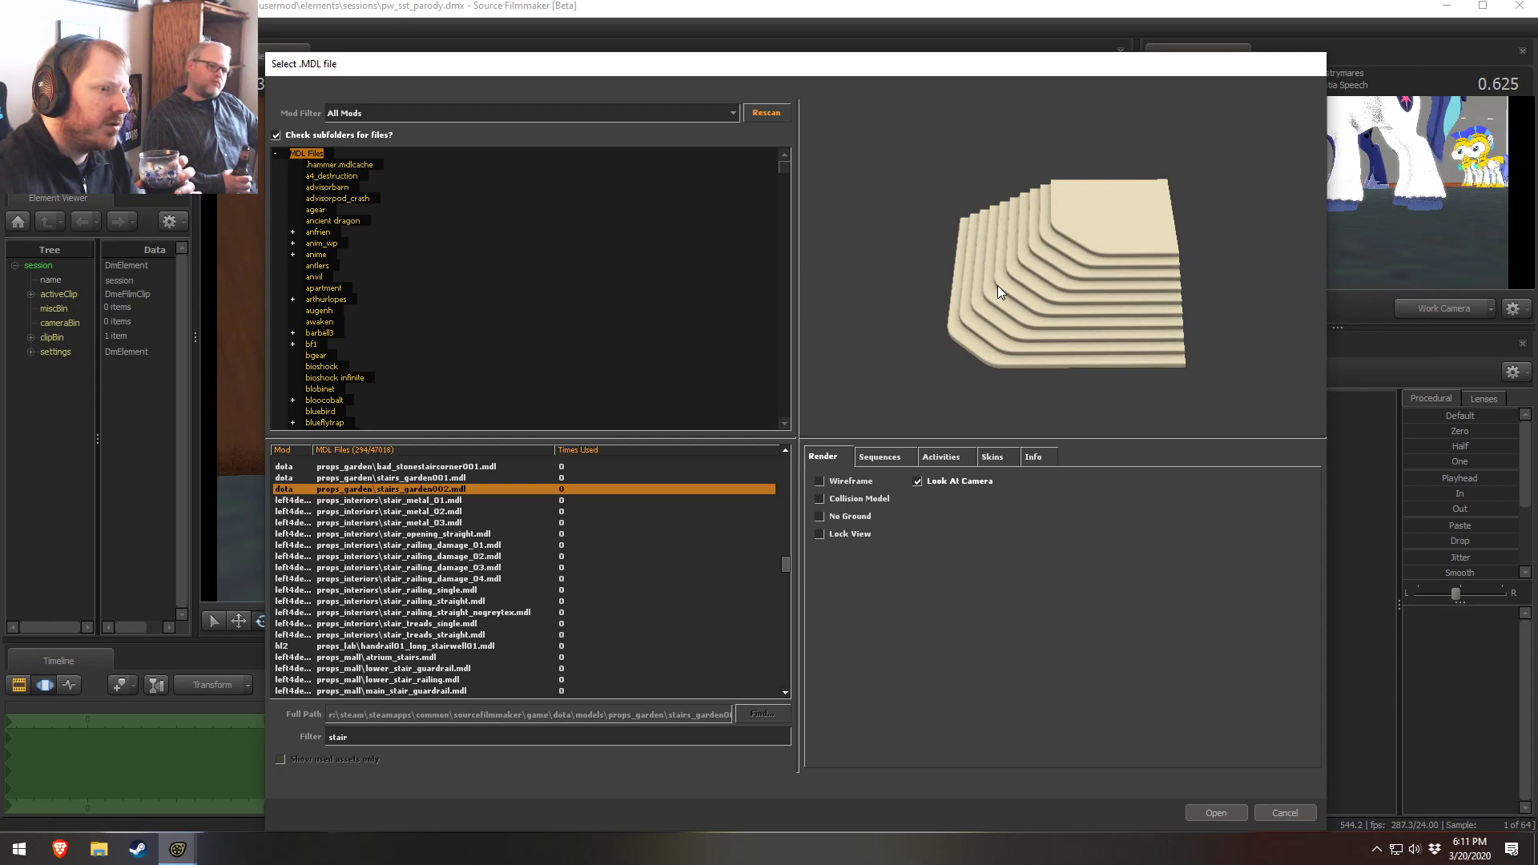
pyautogui.moveTo(997, 285); pyautogui.dragTo(997, 255, button='right')
pyautogui.moveTo(997, 255); pyautogui.dragTo(905, 377, button='middle')
pyautogui.moveTo(997, 265); pyautogui.dragTo(997, 338, button='right')
pyautogui.moveTo(1256, 79); pyautogui.dragTo(1282, 41)
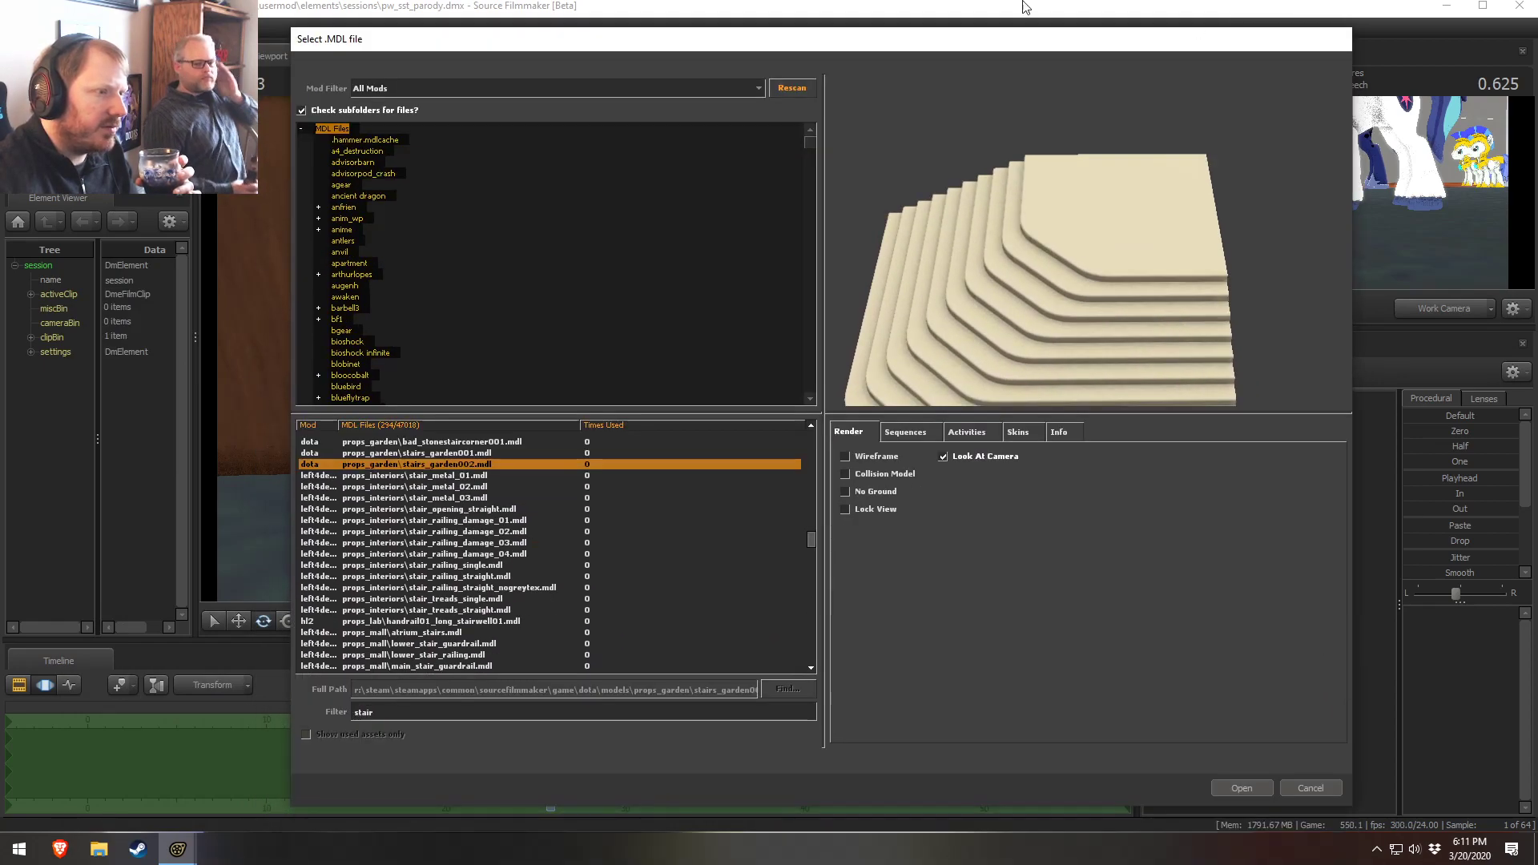
pyautogui.click(442, 453)
pyautogui.moveTo(1153, 280); pyautogui.dragTo(987, 377)
pyautogui.click(422, 466)
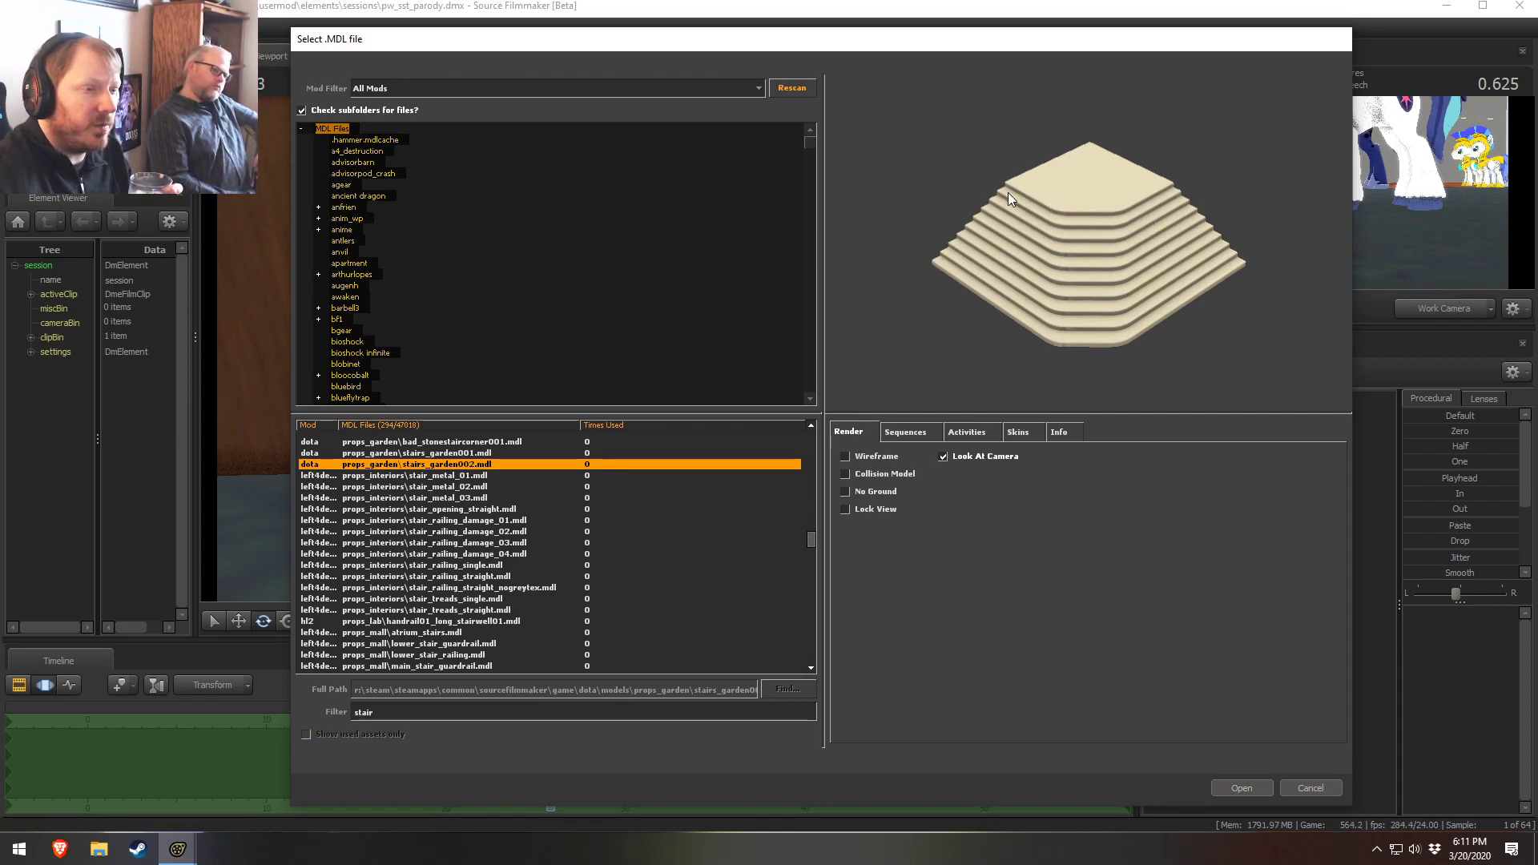
# Browse further down the list, previewing interior railing, lab handrail and mall staircase models
pyautogui.click(395, 598)
pyautogui.click(416, 621)
pyautogui.scroll(-3, 437, 611)
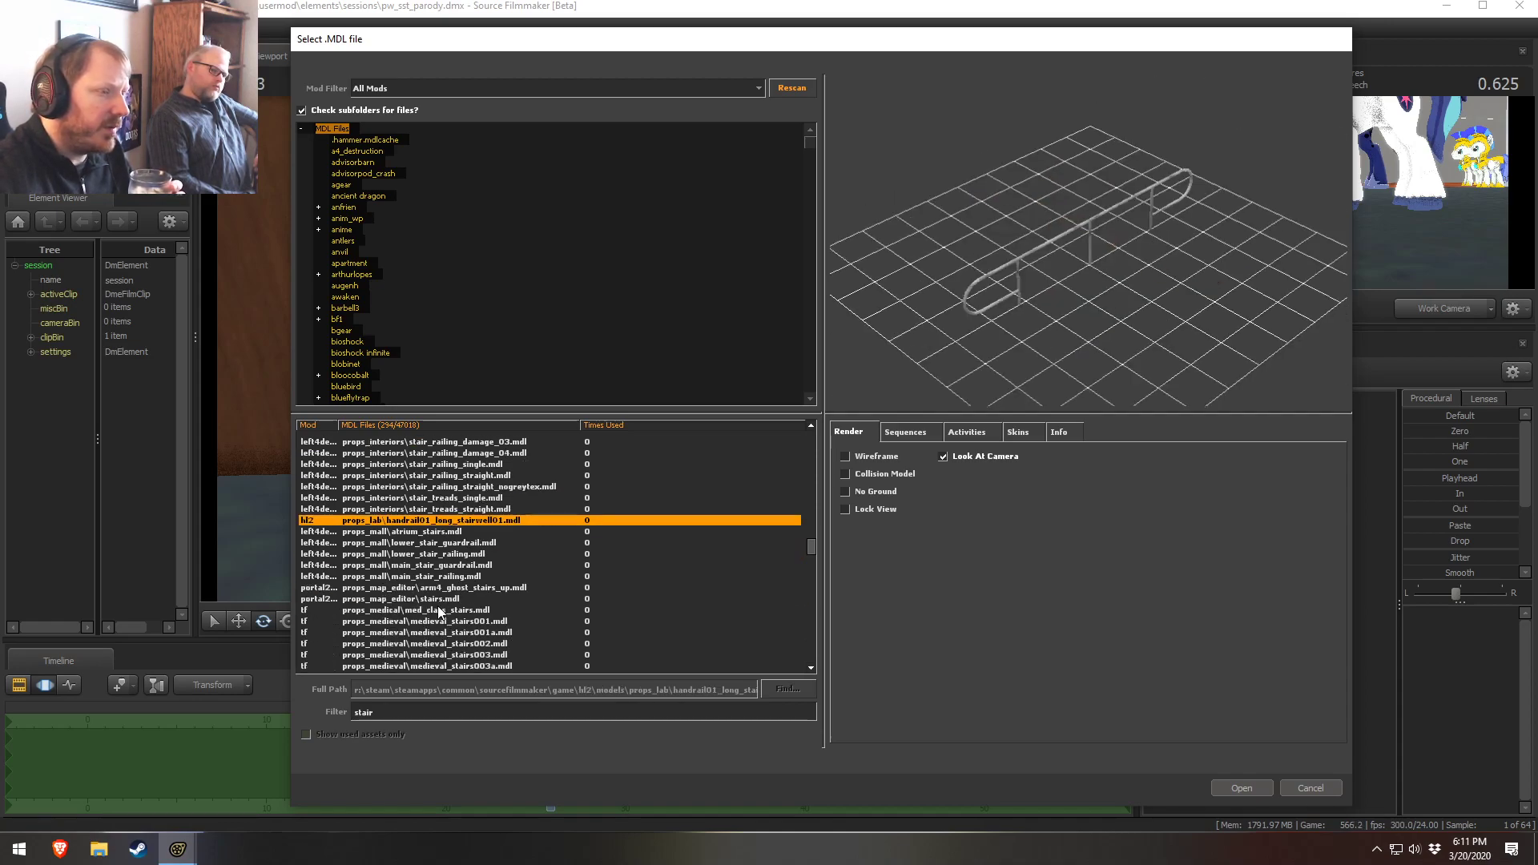
pyautogui.click(443, 453)
pyautogui.click(445, 464)
pyautogui.click(456, 509)
pyautogui.click(471, 577)
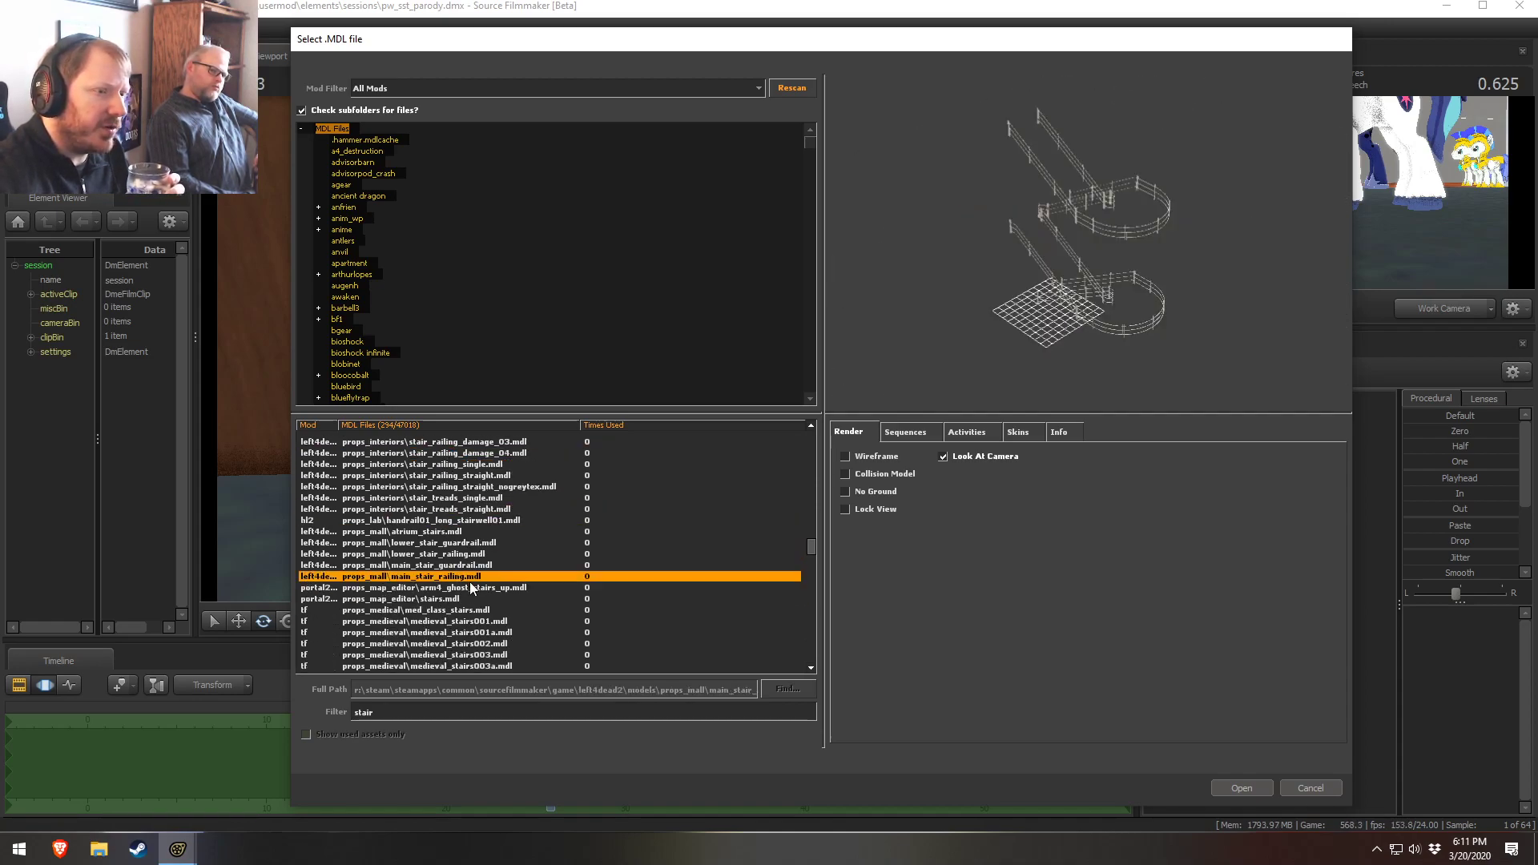
pyautogui.click(467, 610)
pyautogui.moveTo(907, 361); pyautogui.dragTo(1029, 280)
pyautogui.click(472, 621)
pyautogui.scroll(-2, 472, 623)
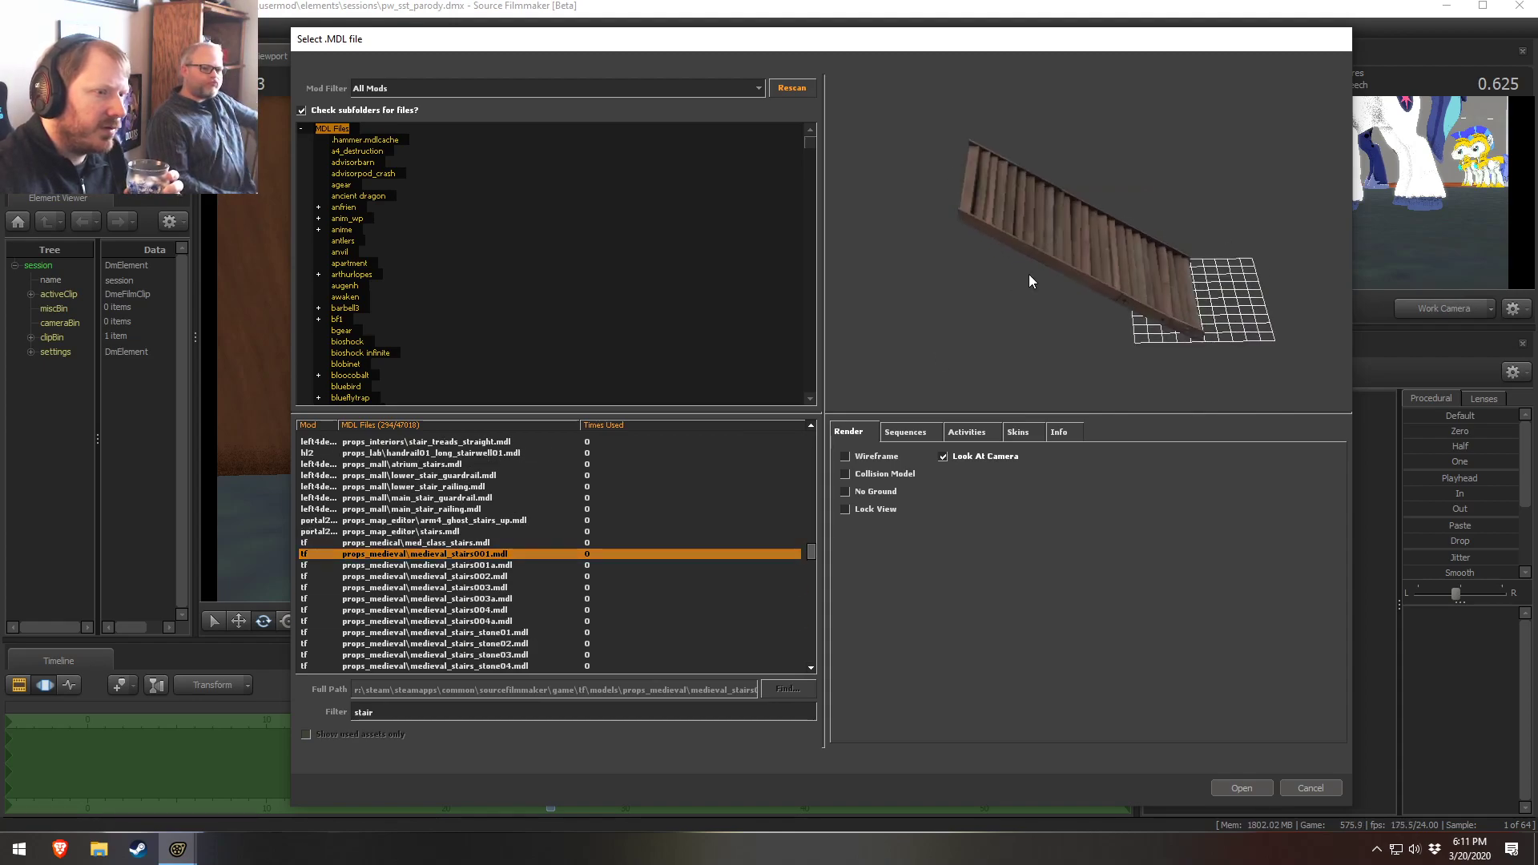
# Preview the medieval stairs models one by one, including props_medieval\wooden_stairs.mdl
pyautogui.click(468, 599)
pyautogui.click(445, 631)
pyautogui.scroll(-2, 447, 640)
pyautogui.click(452, 509)
pyautogui.click(454, 486)
pyautogui.click(456, 475)
pyautogui.click(467, 498)
pyautogui.click(463, 476)
pyautogui.click(461, 509)
pyautogui.click(463, 540)
pyautogui.click(474, 556)
pyautogui.click(475, 565)
pyautogui.click(472, 610)
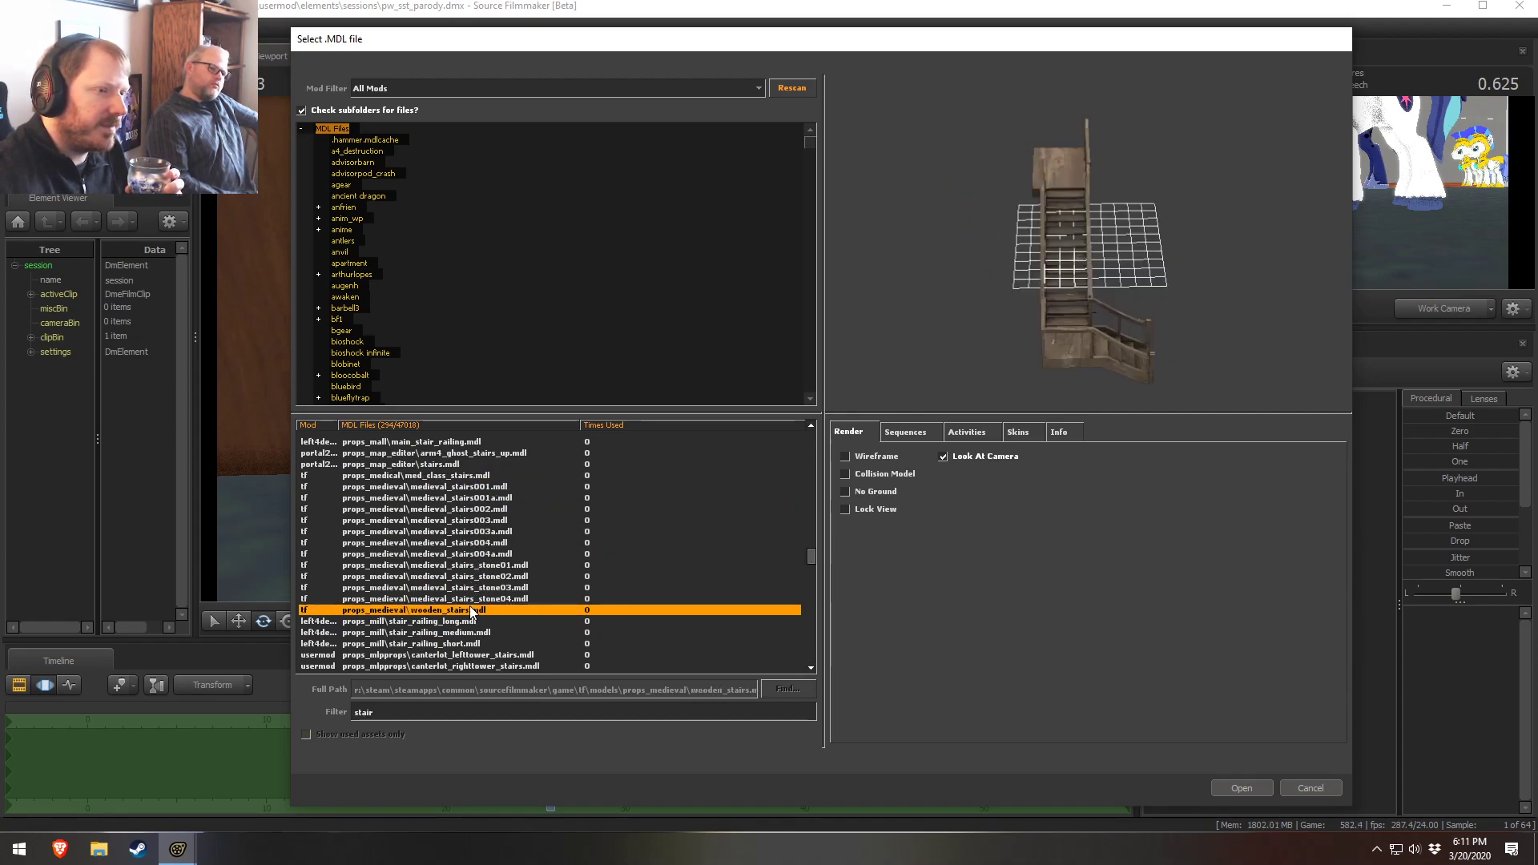
pyautogui.click(449, 620)
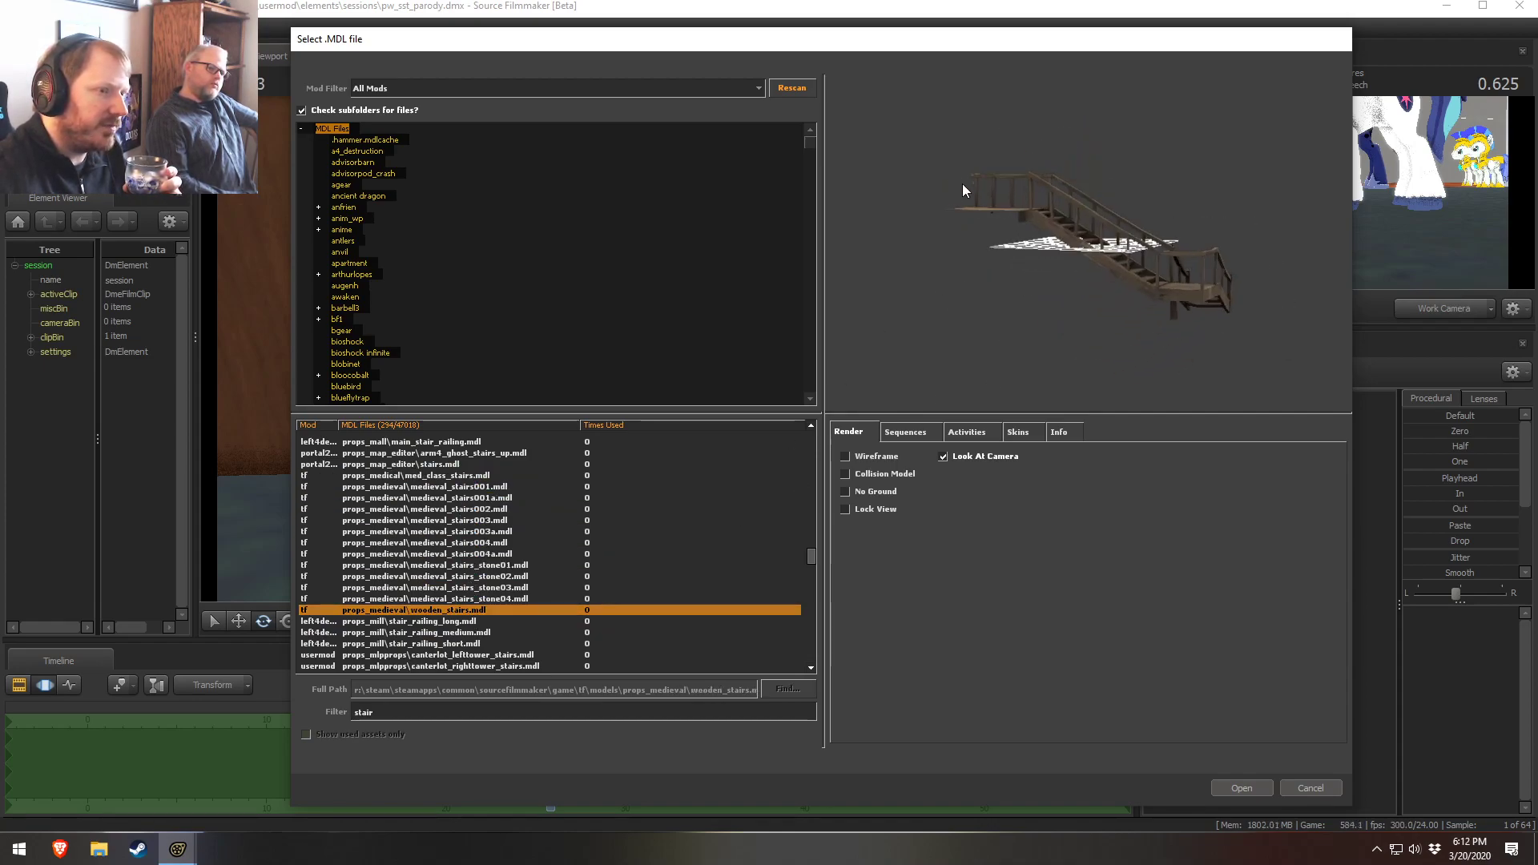
pyautogui.click(454, 632)
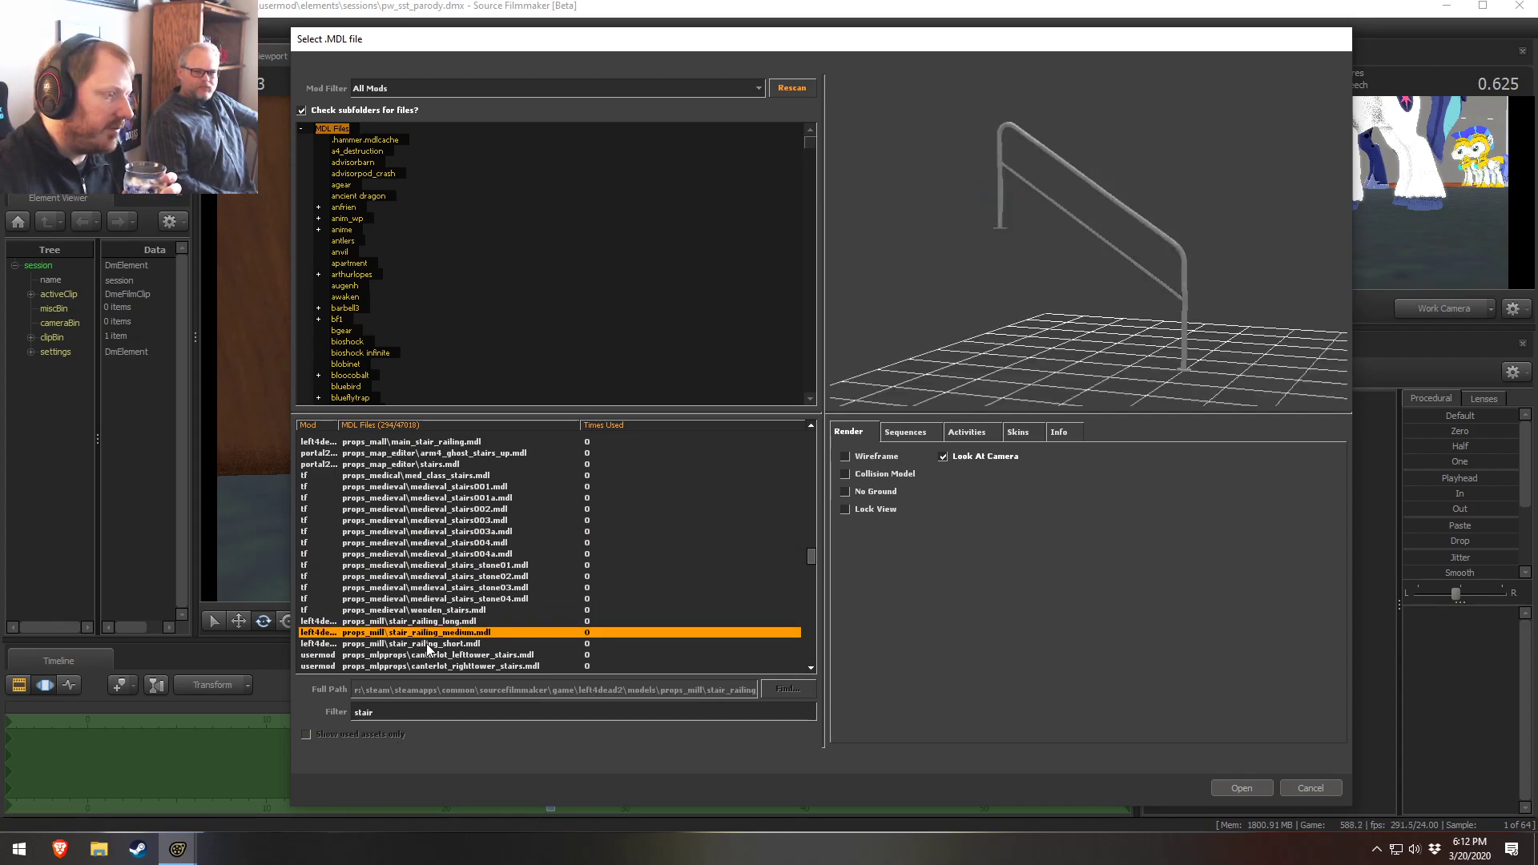
# Preview the mill railings and the mlpprops Canterlot staircase models and neighbouring entries
pyautogui.click(427, 644)
pyautogui.click(422, 667)
pyautogui.scroll(-2, 443, 668)
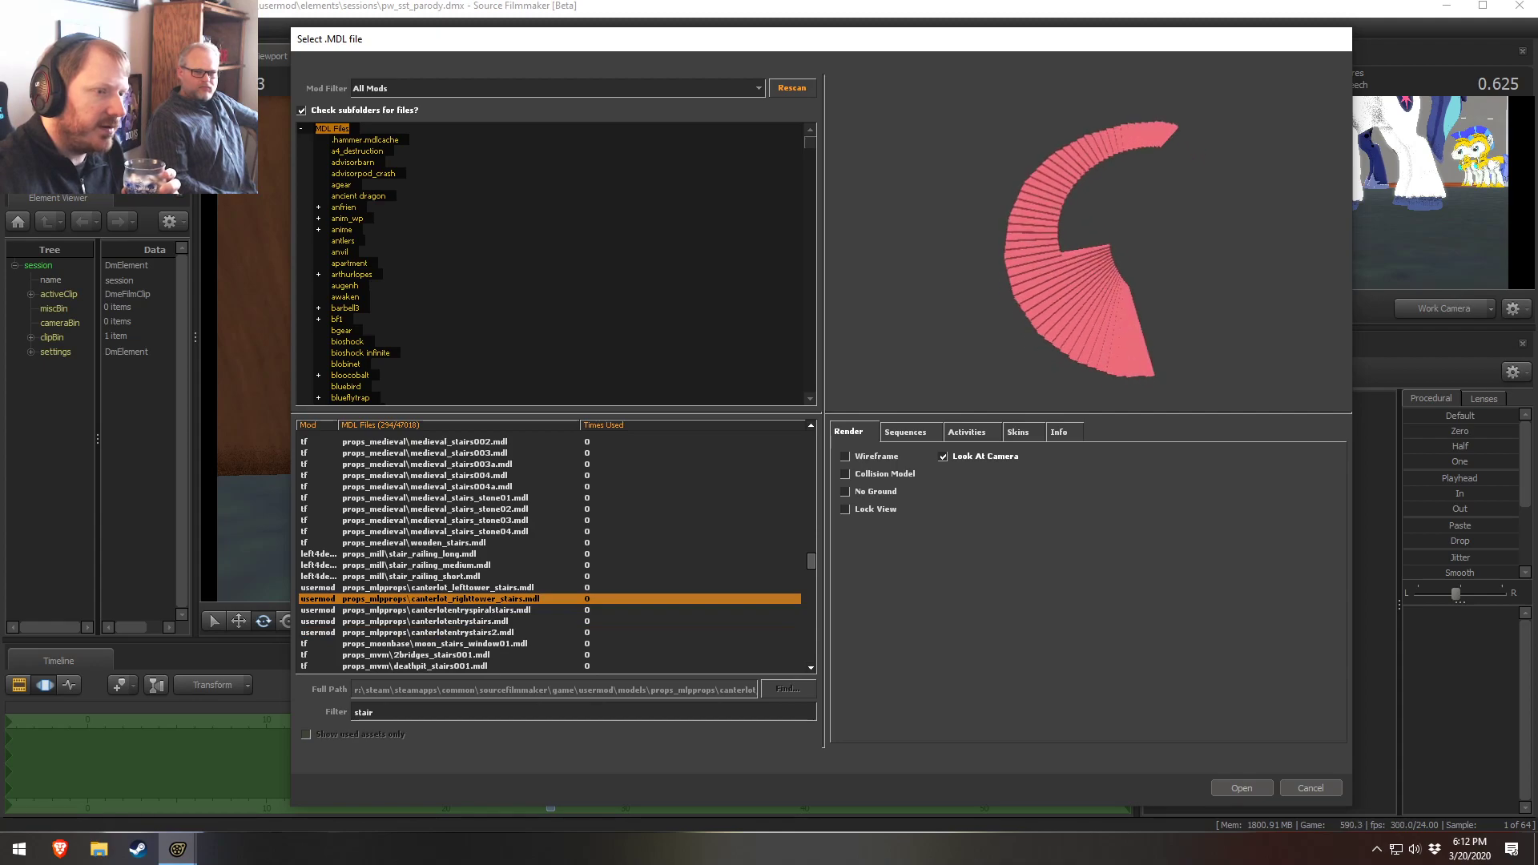
pyautogui.click(471, 620)
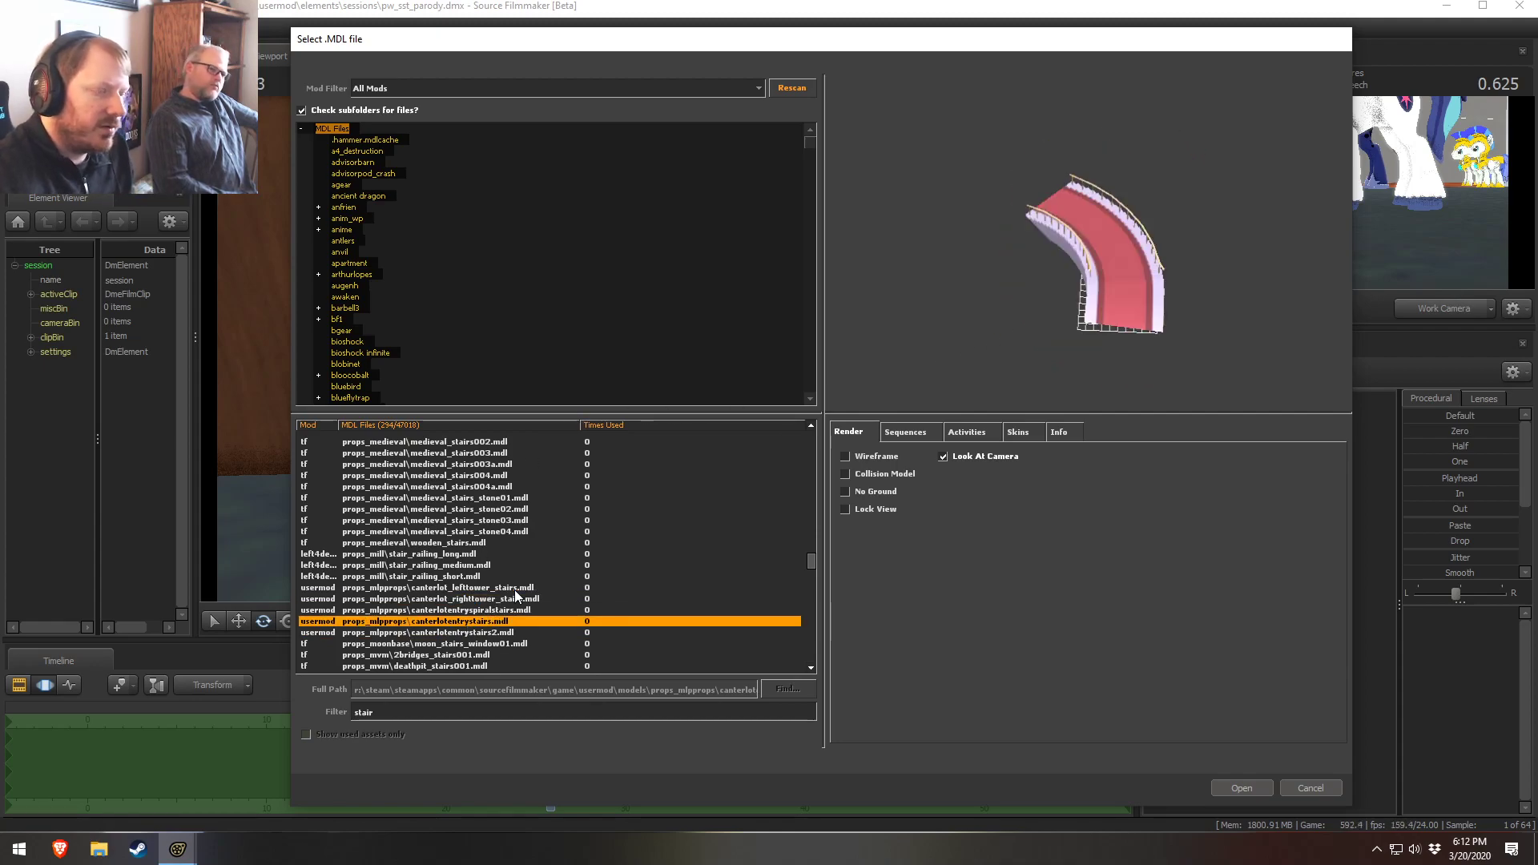
pyautogui.click(463, 633)
pyautogui.click(468, 643)
pyautogui.scroll(-2, 481, 636)
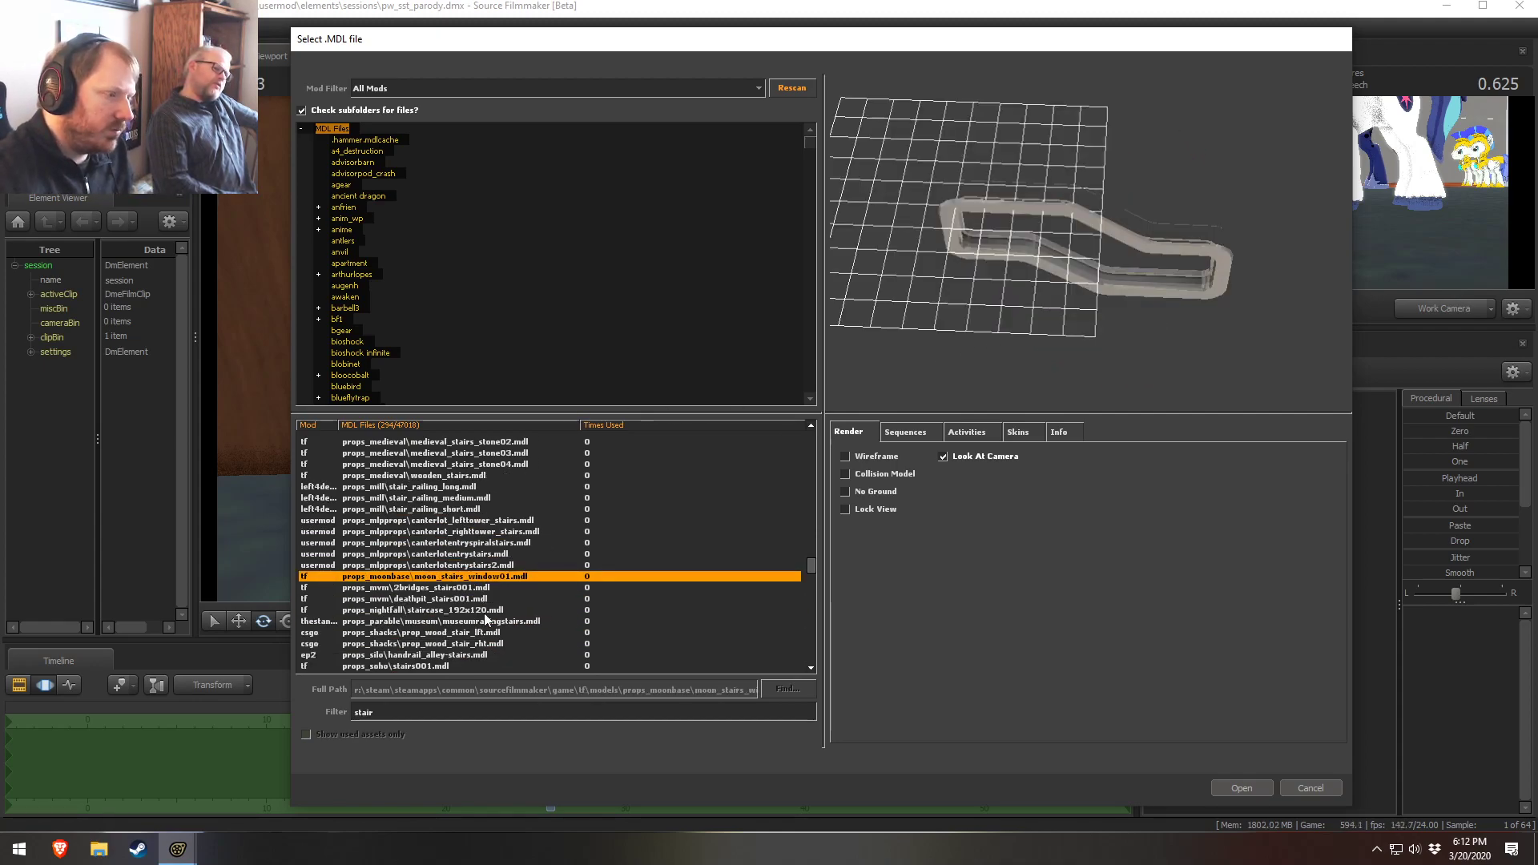
pyautogui.click(473, 588)
pyautogui.click(466, 610)
pyautogui.click(461, 620)
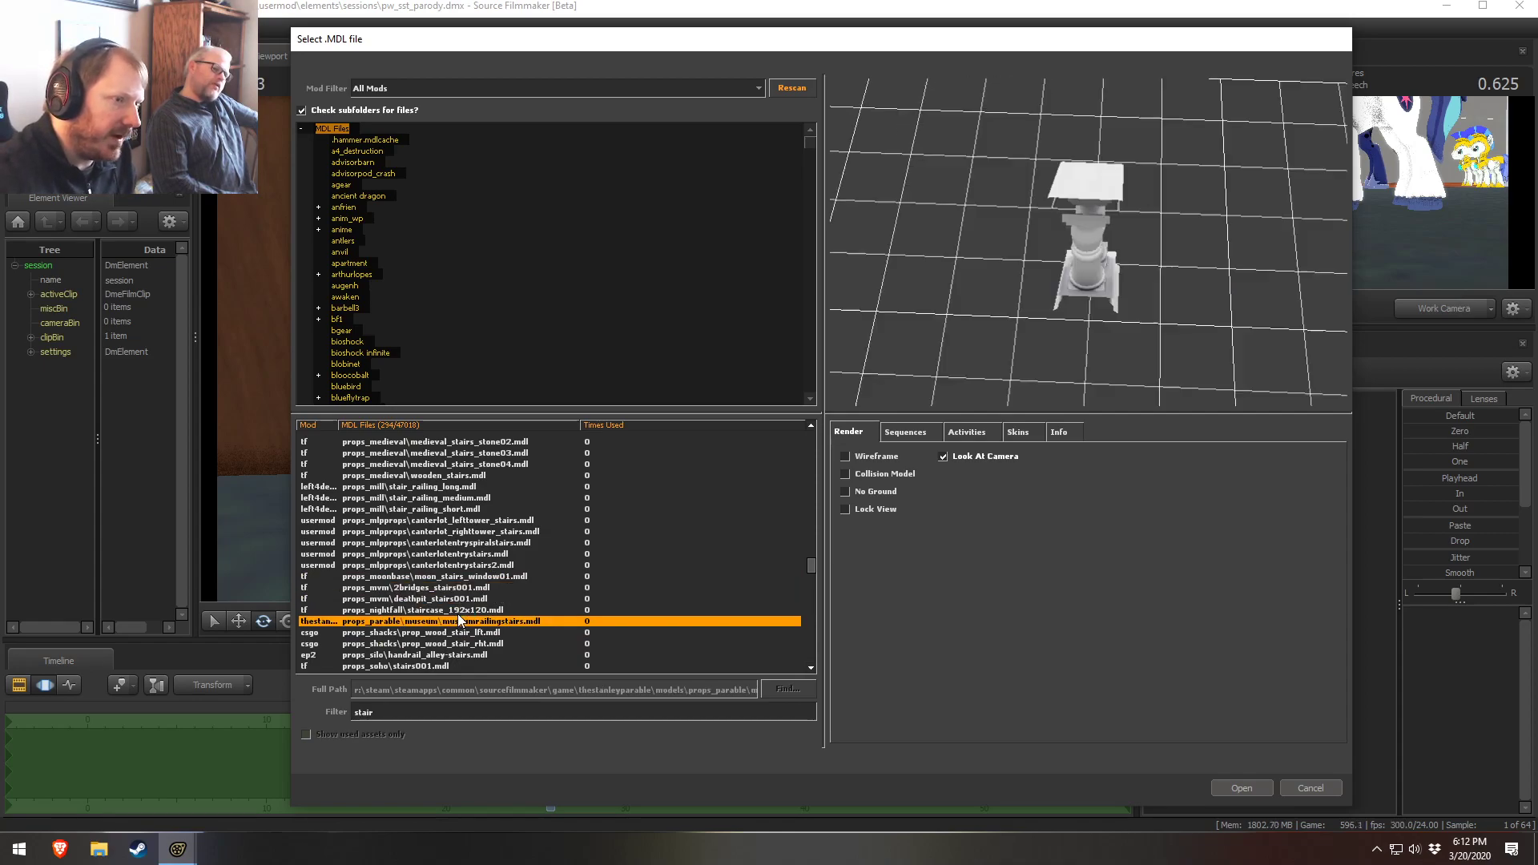
pyautogui.scroll(-1, 458, 622)
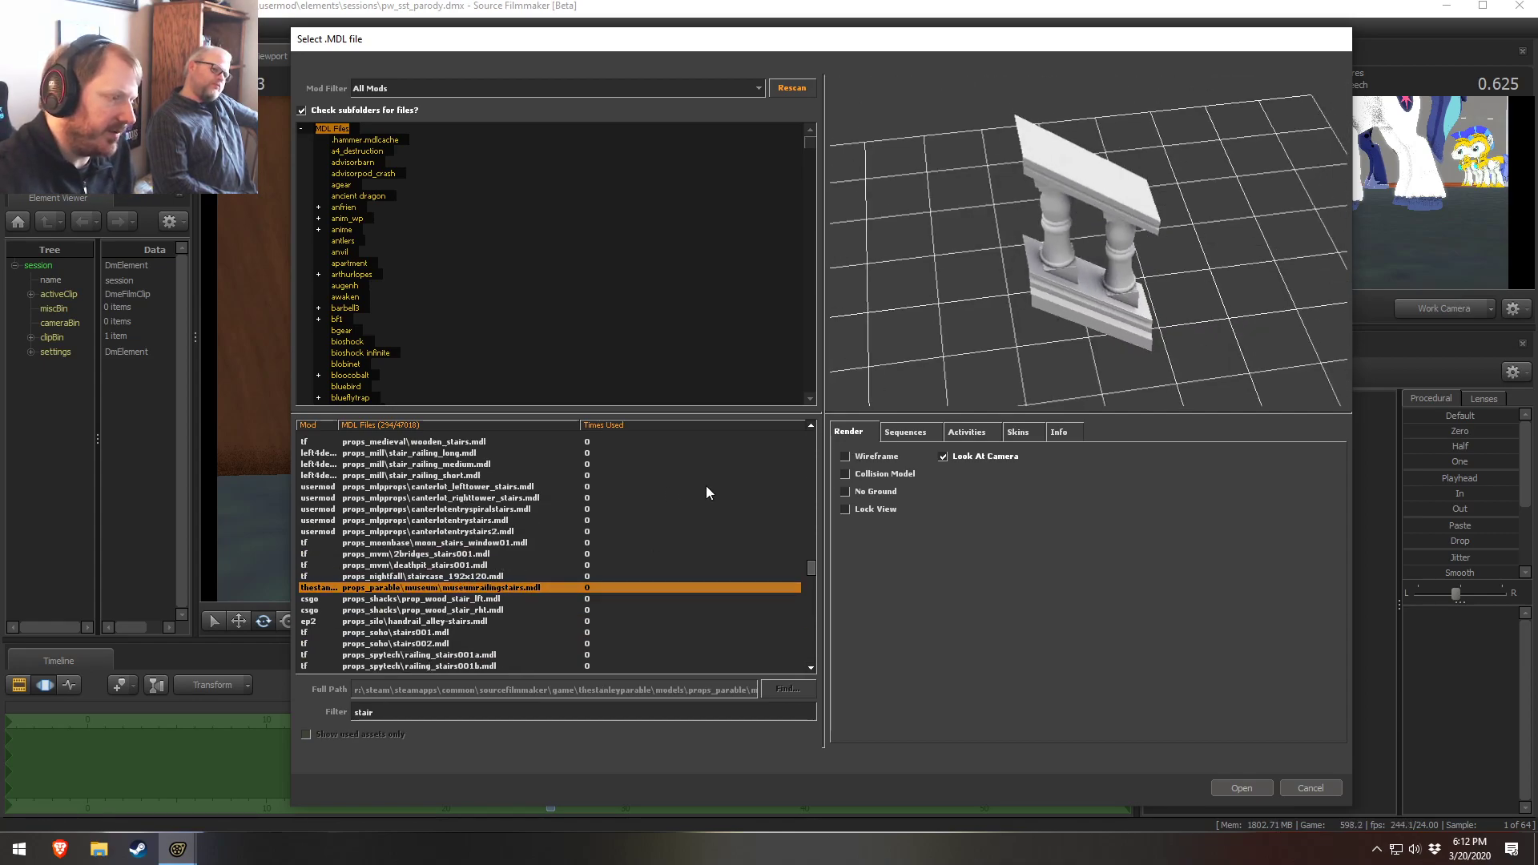
# Scroll on and preview the soho, spytech and stone stair models in the list
pyautogui.scroll(-2, 450, 535)
pyautogui.click(450, 532)
pyautogui.click(424, 543)
pyautogui.click(425, 555)
pyautogui.click(423, 587)
pyautogui.click(425, 609)
pyautogui.click(424, 589)
pyautogui.click(433, 643)
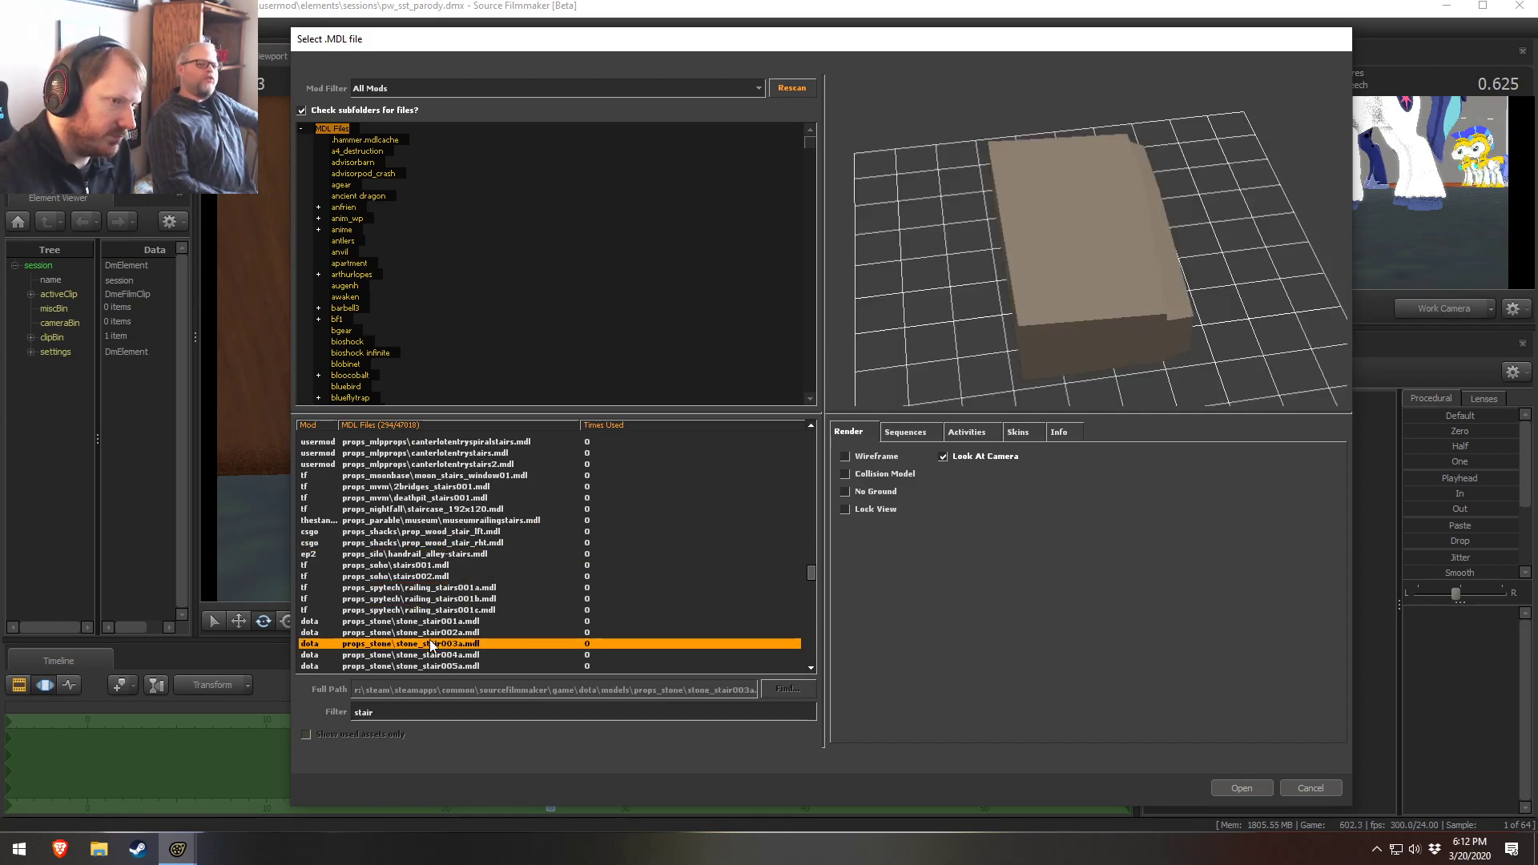
pyautogui.scroll(-2, 433, 645)
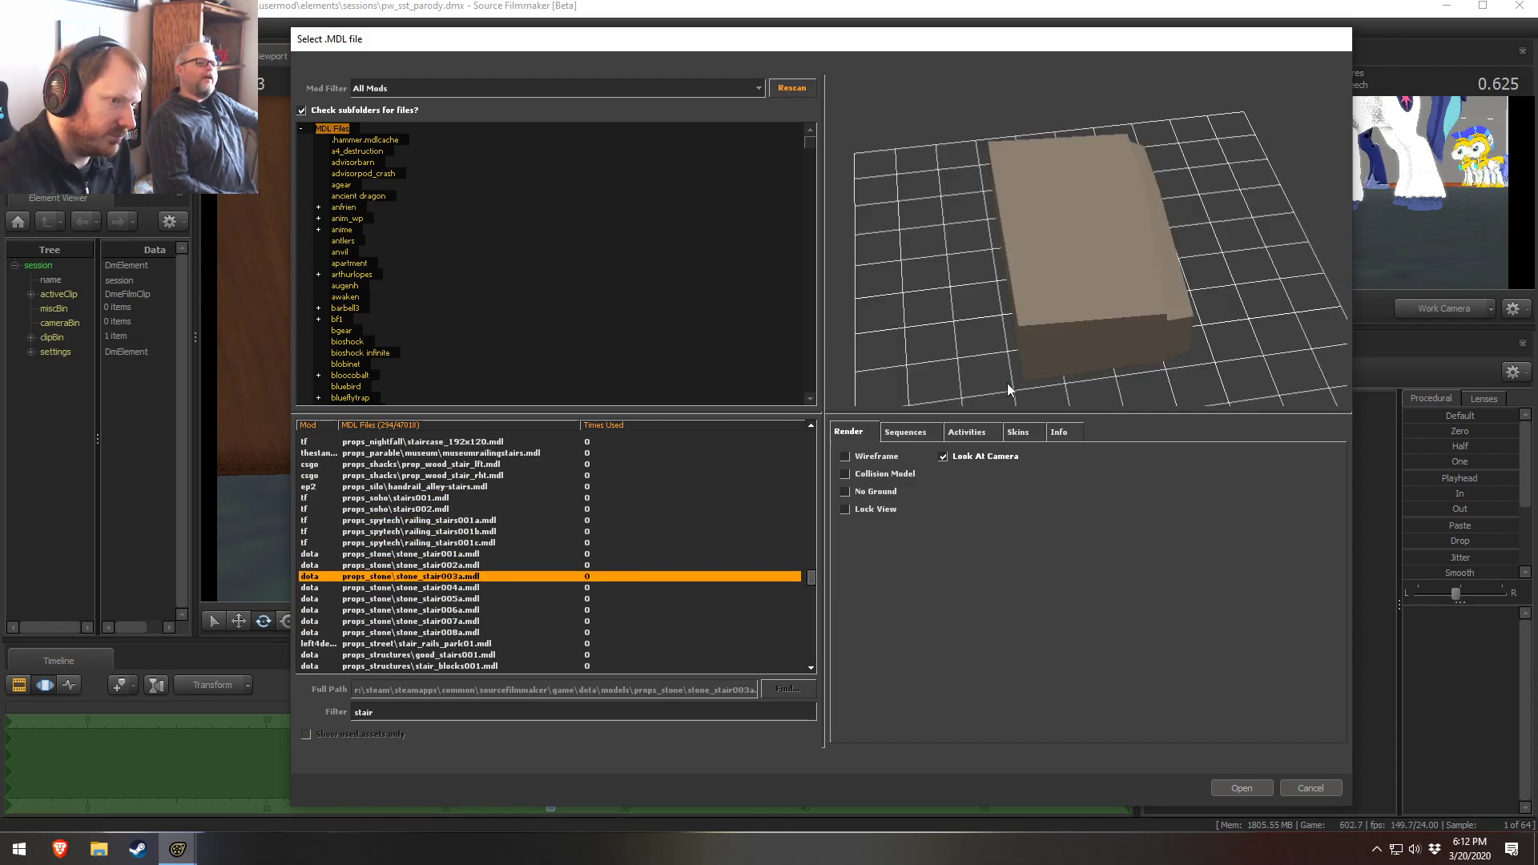
pyautogui.click(440, 599)
pyautogui.click(435, 621)
pyautogui.click(436, 643)
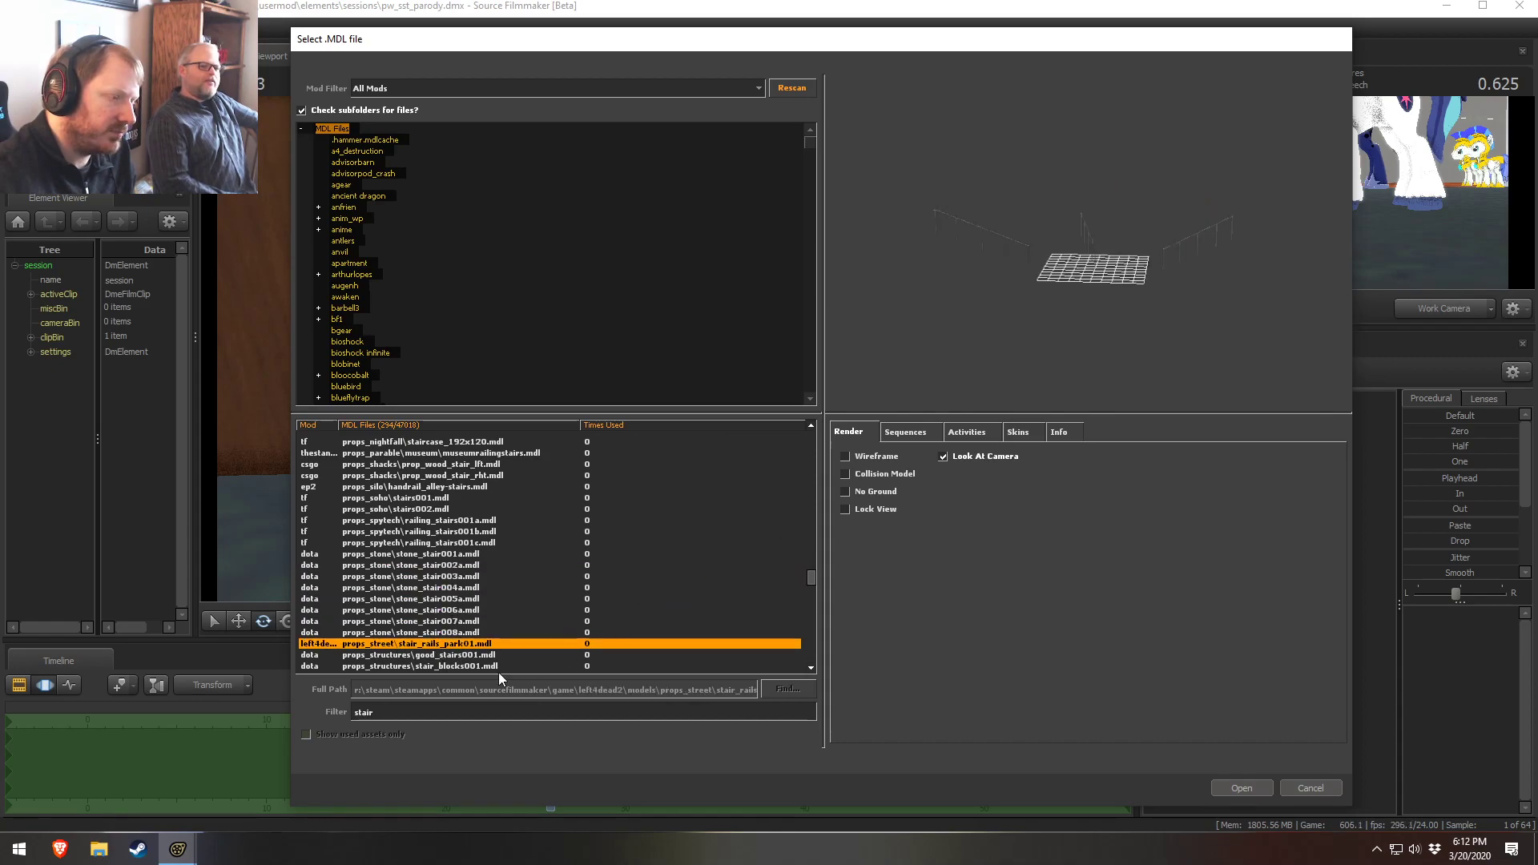
pyautogui.click(456, 655)
# Preview the structures, trainyard and underground stair models, orbiting the preview
pyautogui.scroll(-2, 493, 651)
pyautogui.click(441, 599)
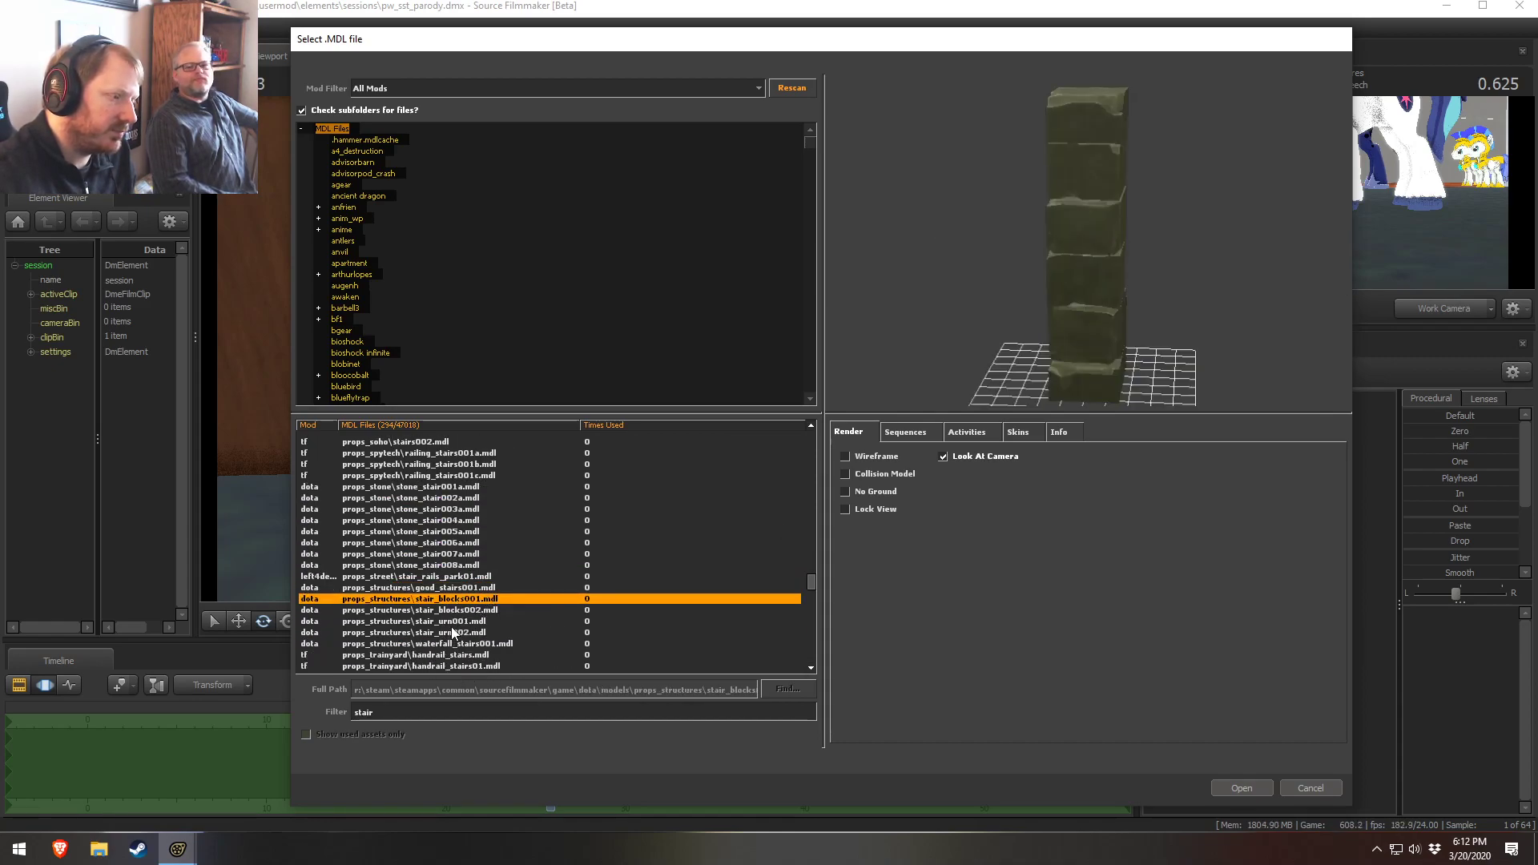
pyautogui.click(448, 622)
pyautogui.click(472, 633)
pyautogui.click(468, 656)
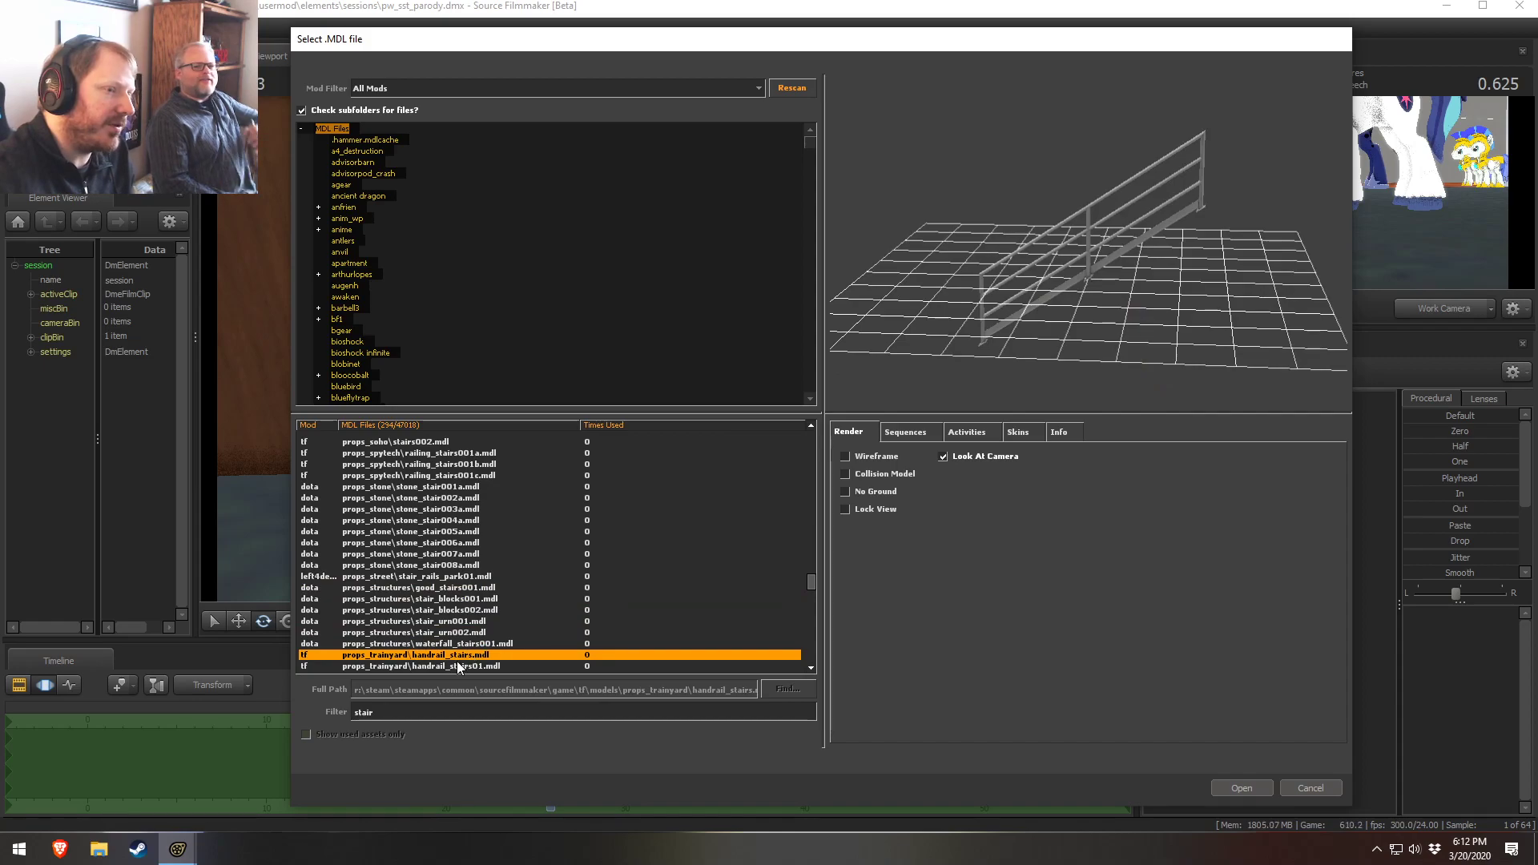
pyautogui.click(445, 666)
pyautogui.scroll(-3, 445, 653)
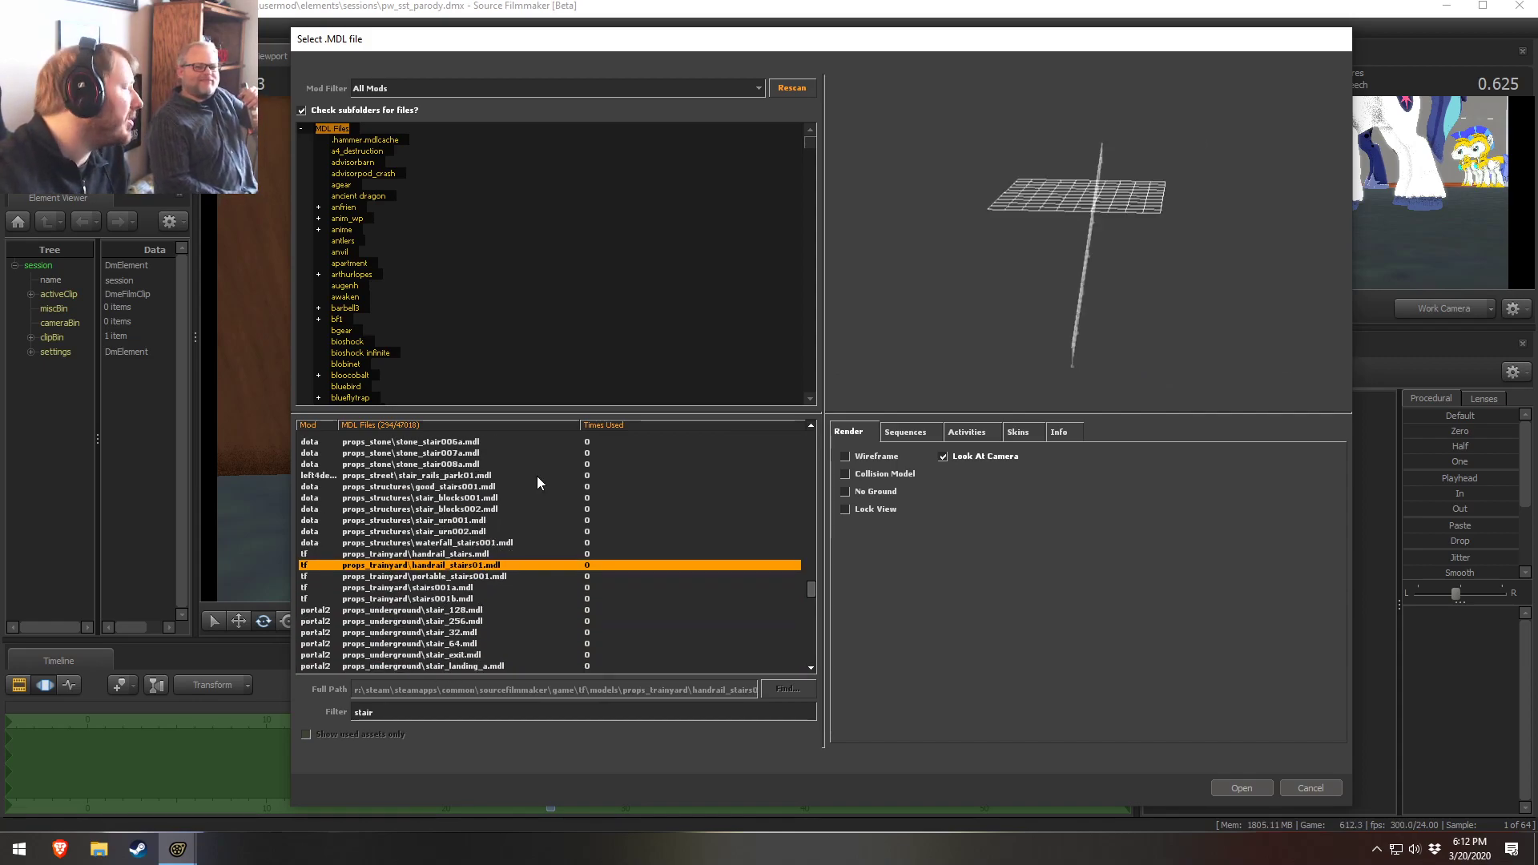
pyautogui.click(438, 589)
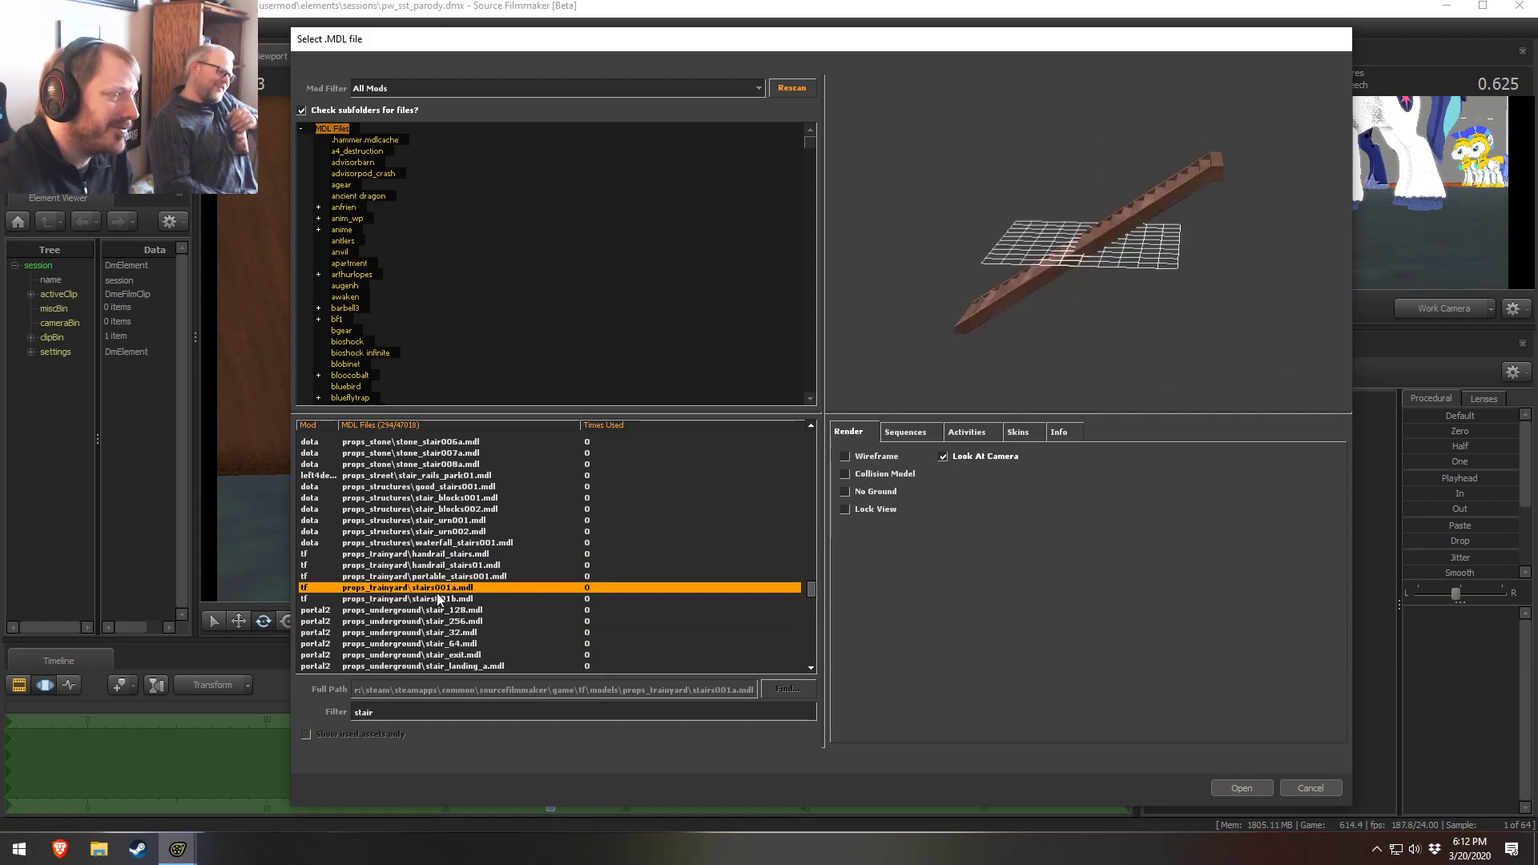
pyautogui.click(446, 601)
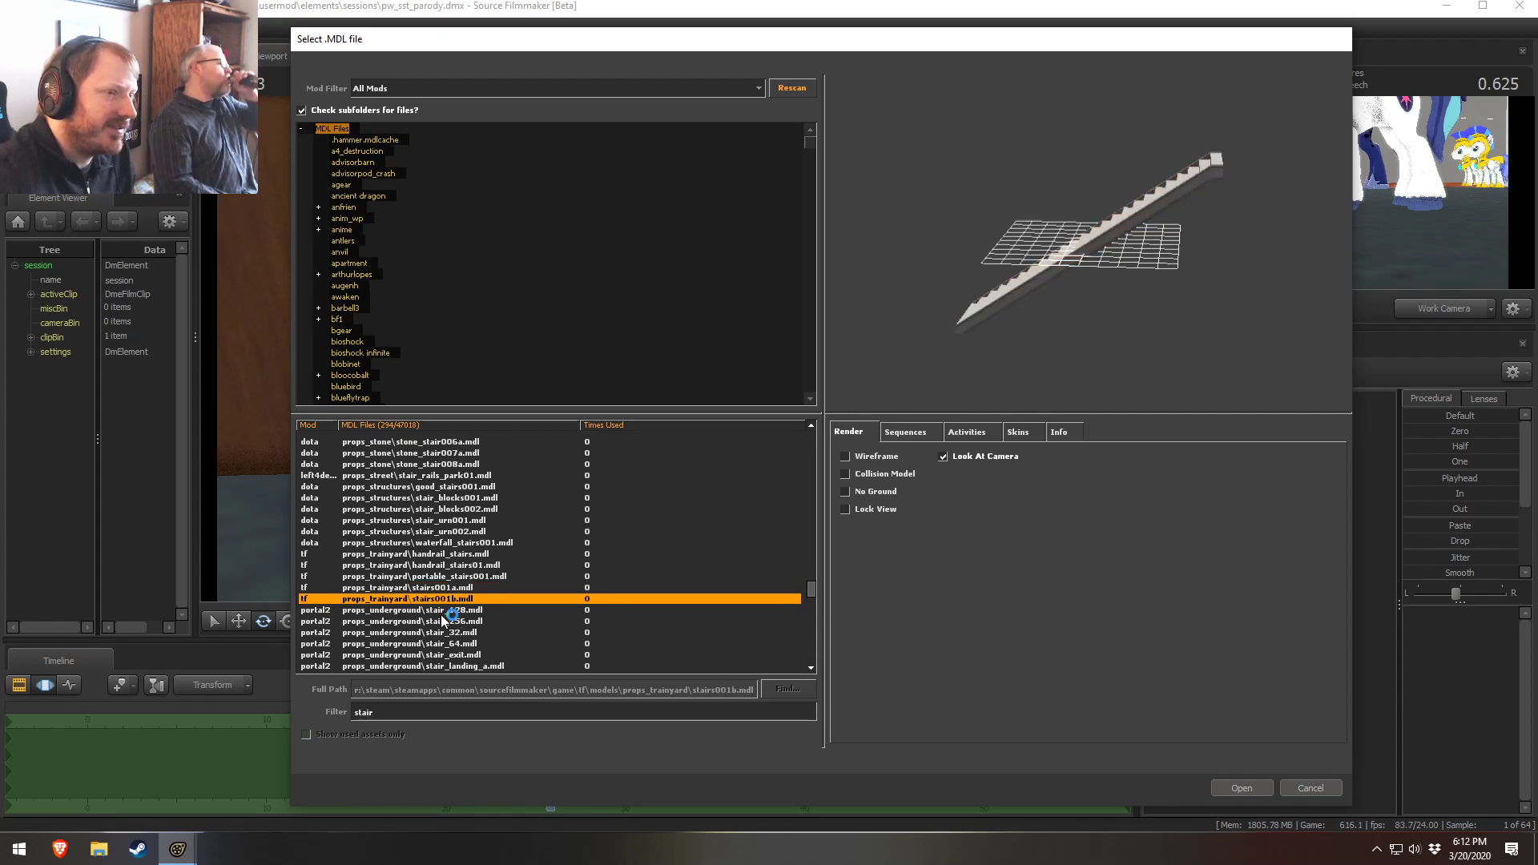
pyautogui.click(442, 613)
pyautogui.click(436, 633)
pyautogui.click(434, 646)
pyautogui.moveTo(1033, 321); pyautogui.dragTo(1061, 341)
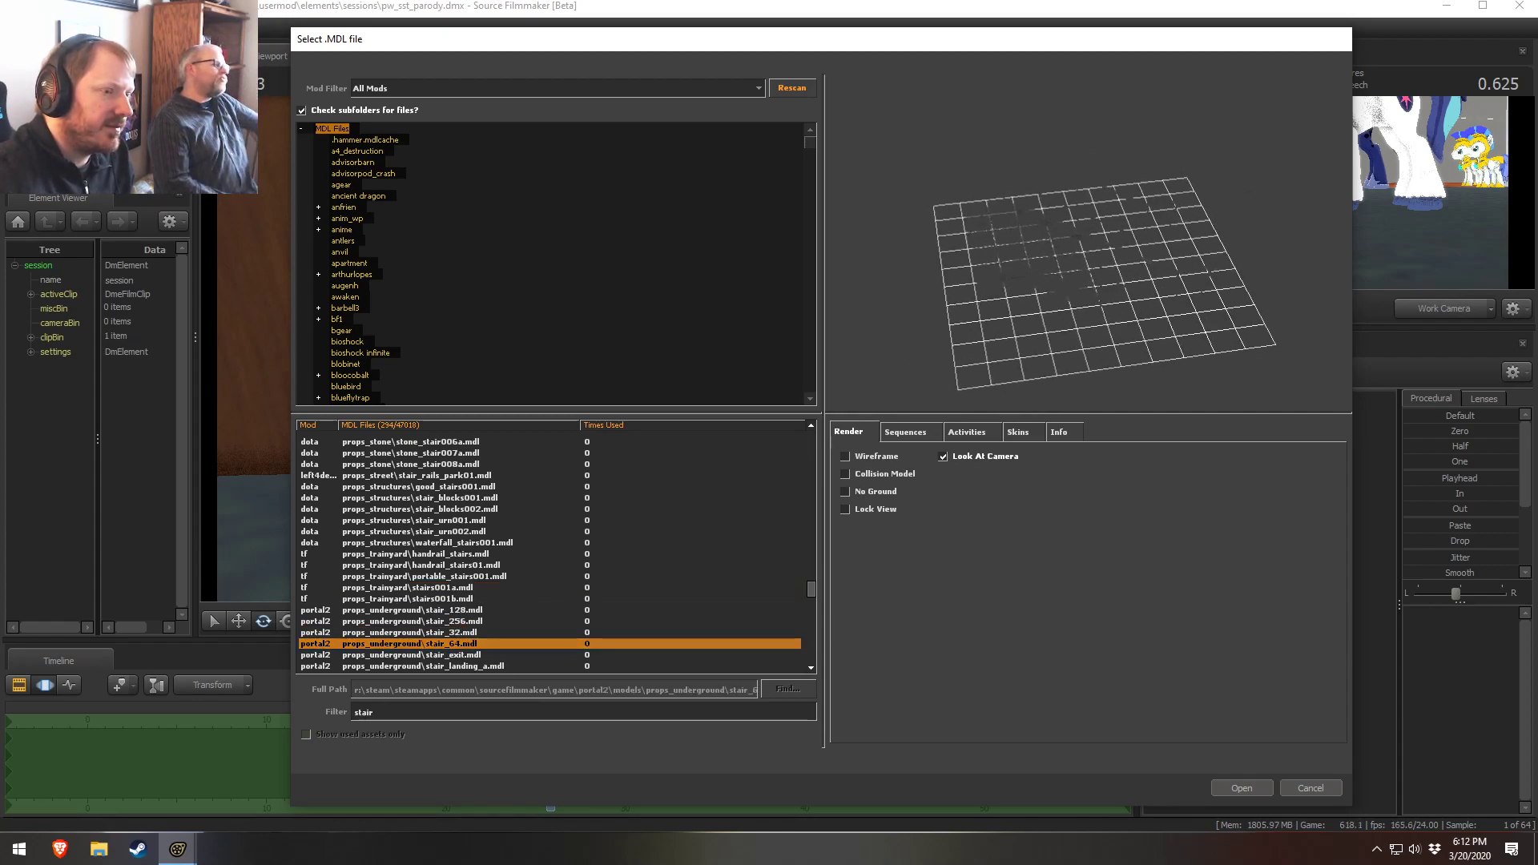
# Enable wireframe preview and browse the underground module, hospital and urban hotel stair models
pyautogui.click(845, 456)
pyautogui.scroll(-2, 581, 574)
pyautogui.click(439, 598)
pyautogui.click(439, 621)
pyautogui.click(433, 655)
pyautogui.scroll(-5, 449, 661)
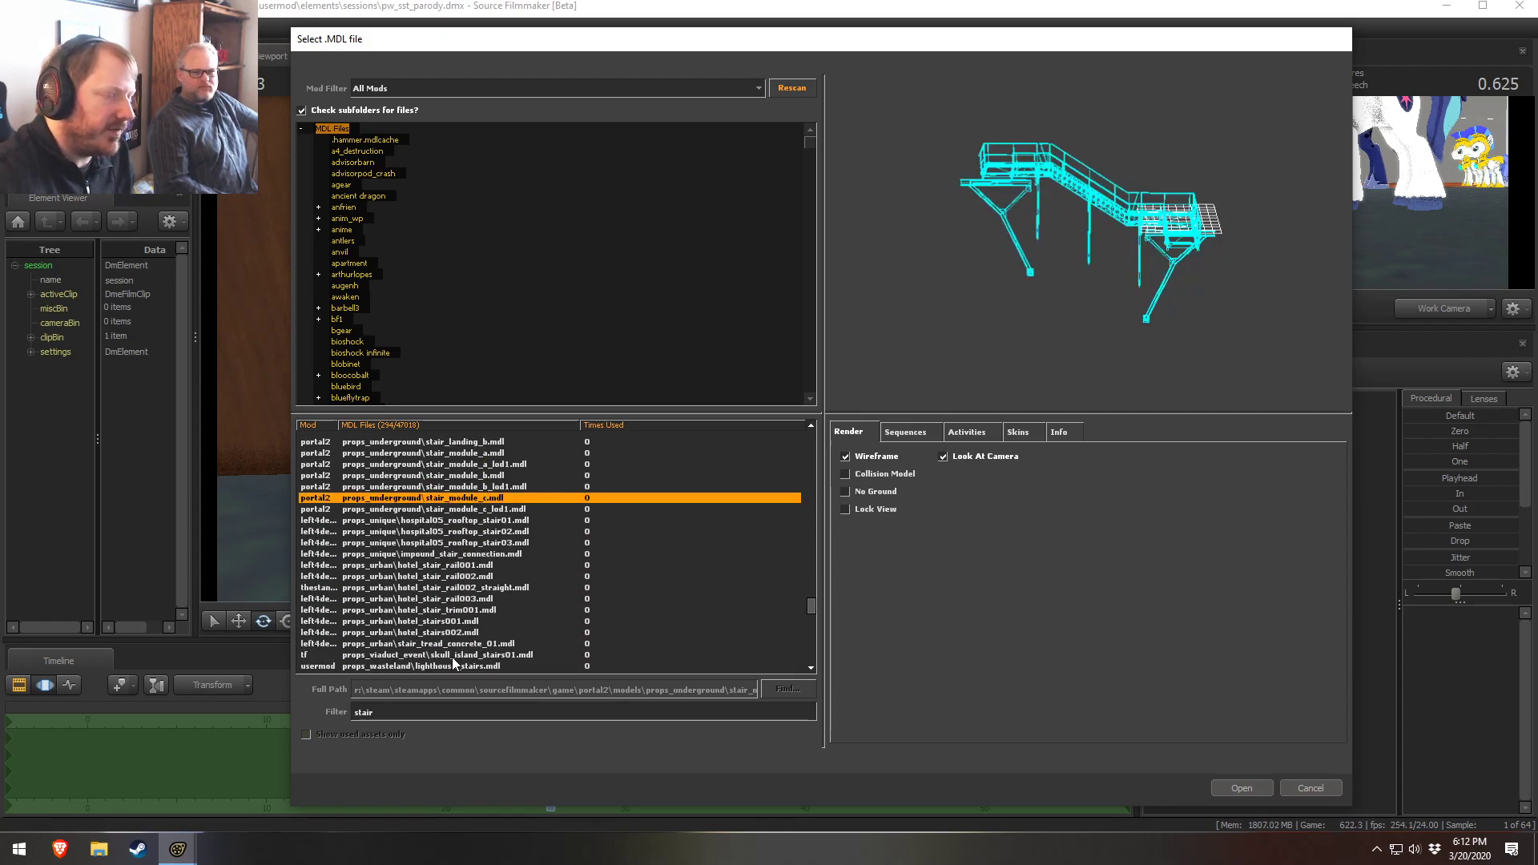
pyautogui.click(440, 587)
pyautogui.click(437, 632)
pyautogui.click(438, 599)
pyautogui.click(439, 632)
pyautogui.click(439, 621)
pyautogui.click(439, 587)
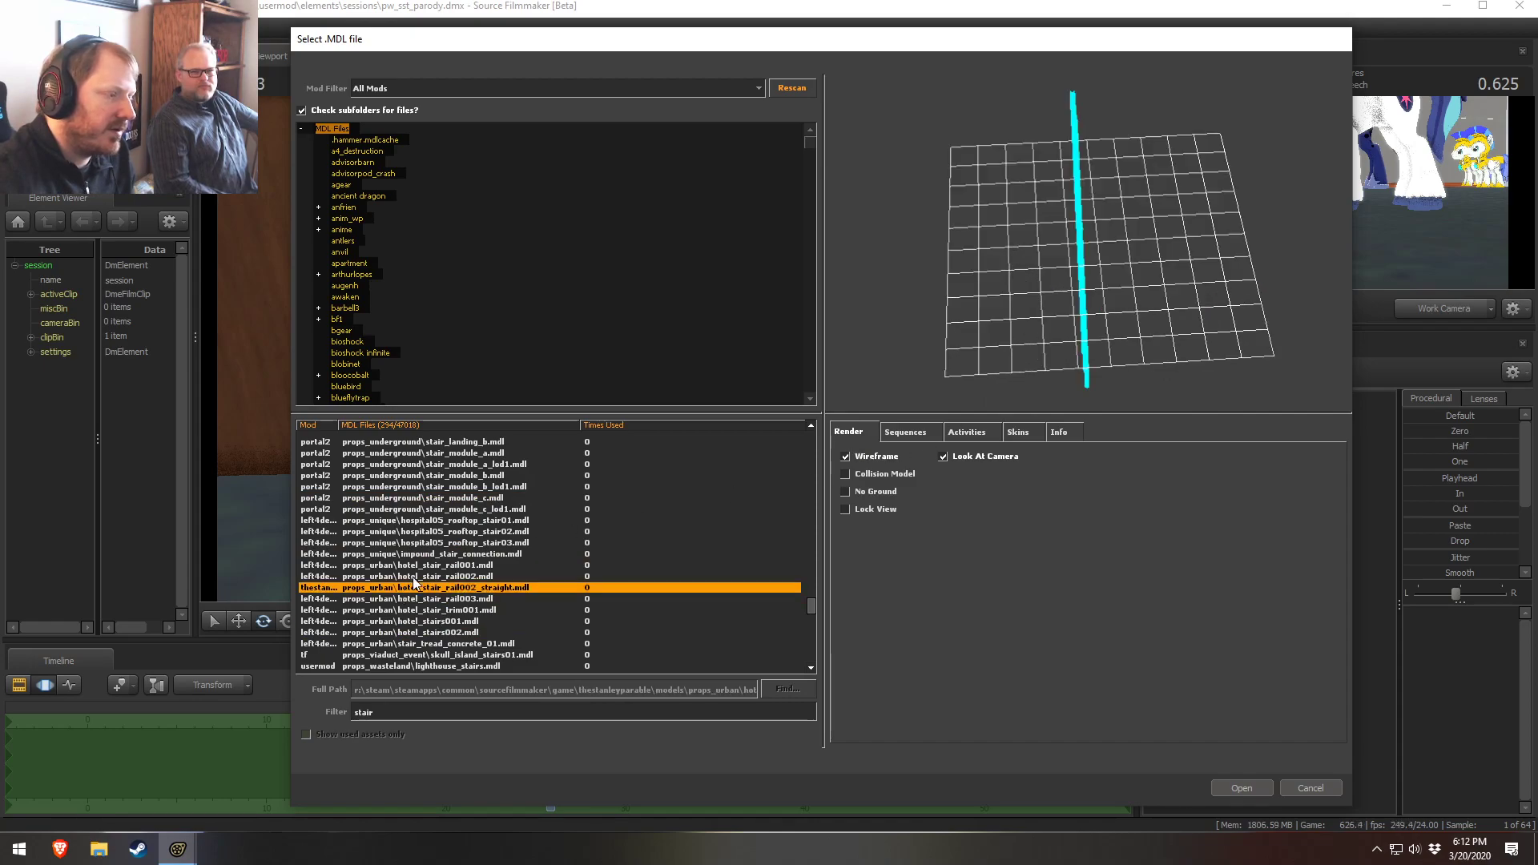
# Preview the remaining urban, wasteland, waterfront and workshop stair models in the list
pyautogui.click(442, 565)
pyautogui.click(446, 553)
pyautogui.scroll(-5, 455, 609)
pyautogui.click(457, 487)
pyautogui.click(436, 531)
pyautogui.click(435, 575)
pyautogui.click(450, 521)
pyautogui.click(434, 554)
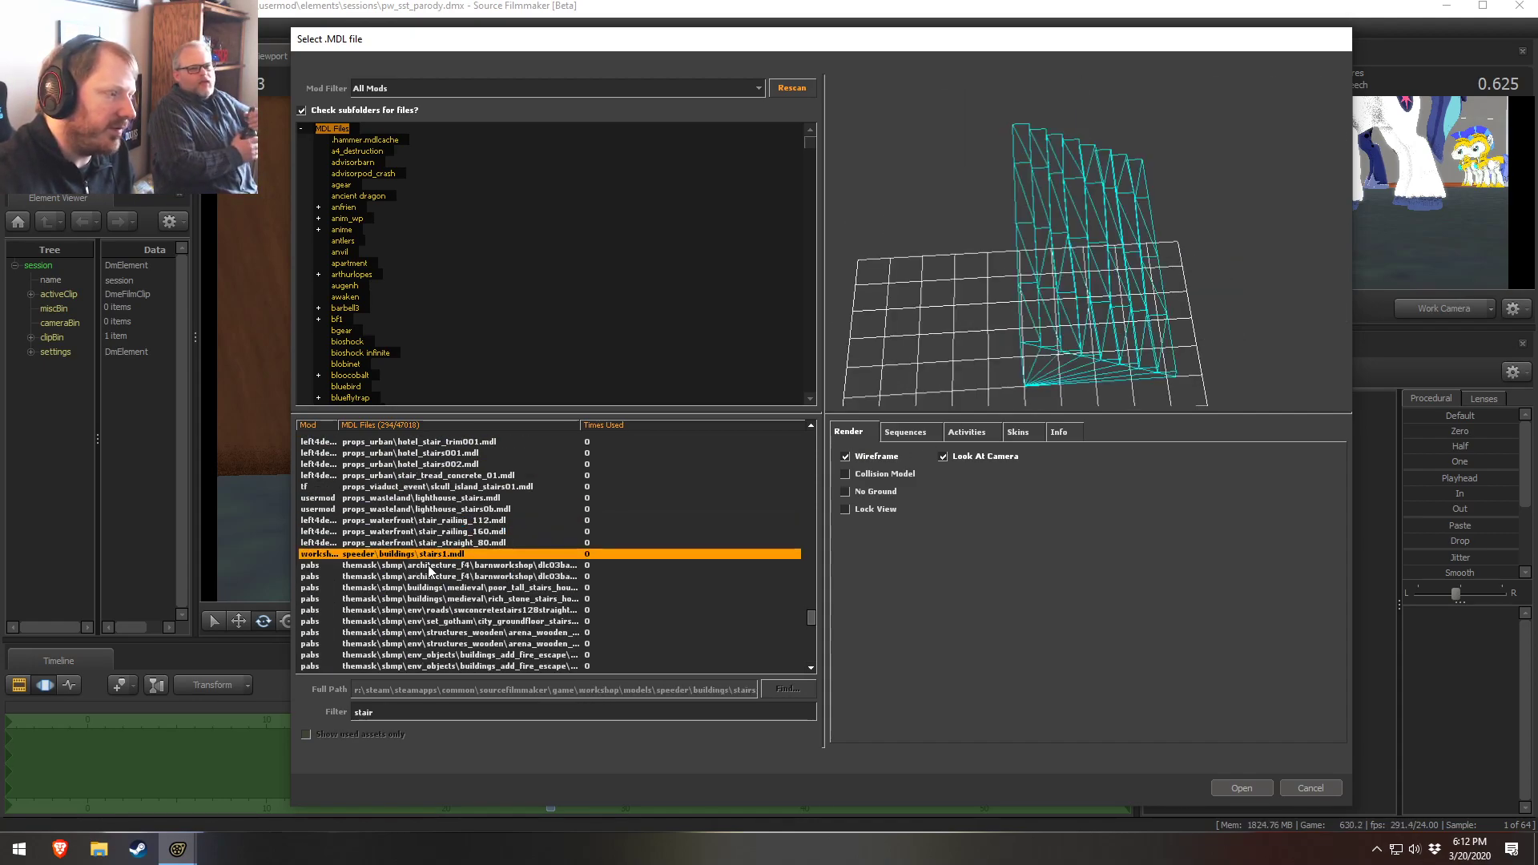
pyautogui.click(429, 587)
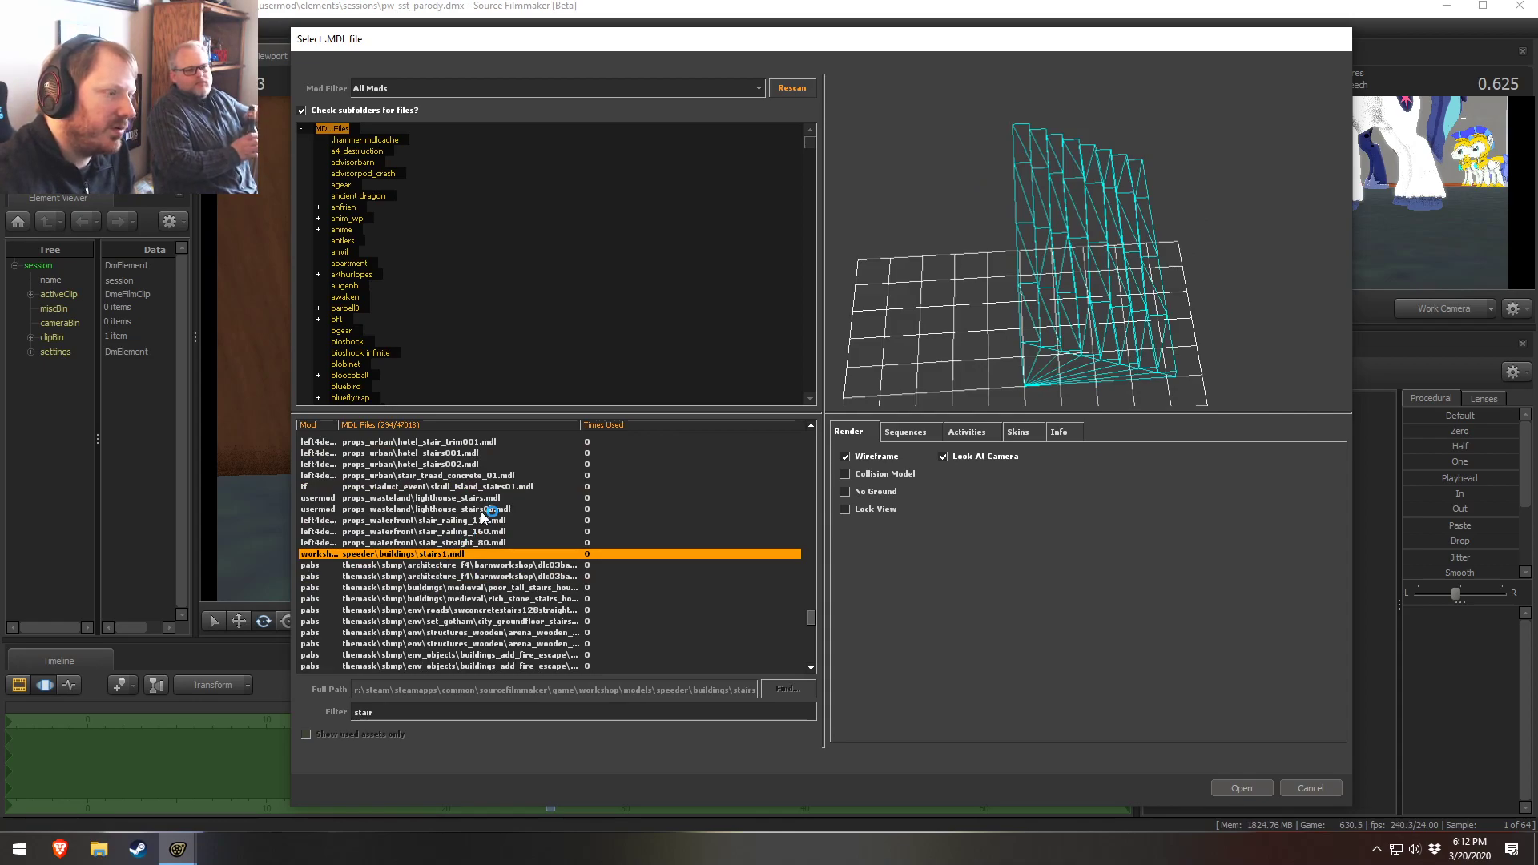
# Turn off wireframe preview and preview the medieval tall stair building and railing stair models further down the list
pyautogui.moveTo(1007, 338)
pyautogui.mouseDown()
pyautogui.moveTo(1061, 340)
pyautogui.moveTo(1007, 338)
pyautogui.mouseUp()
pyautogui.click(869, 456)
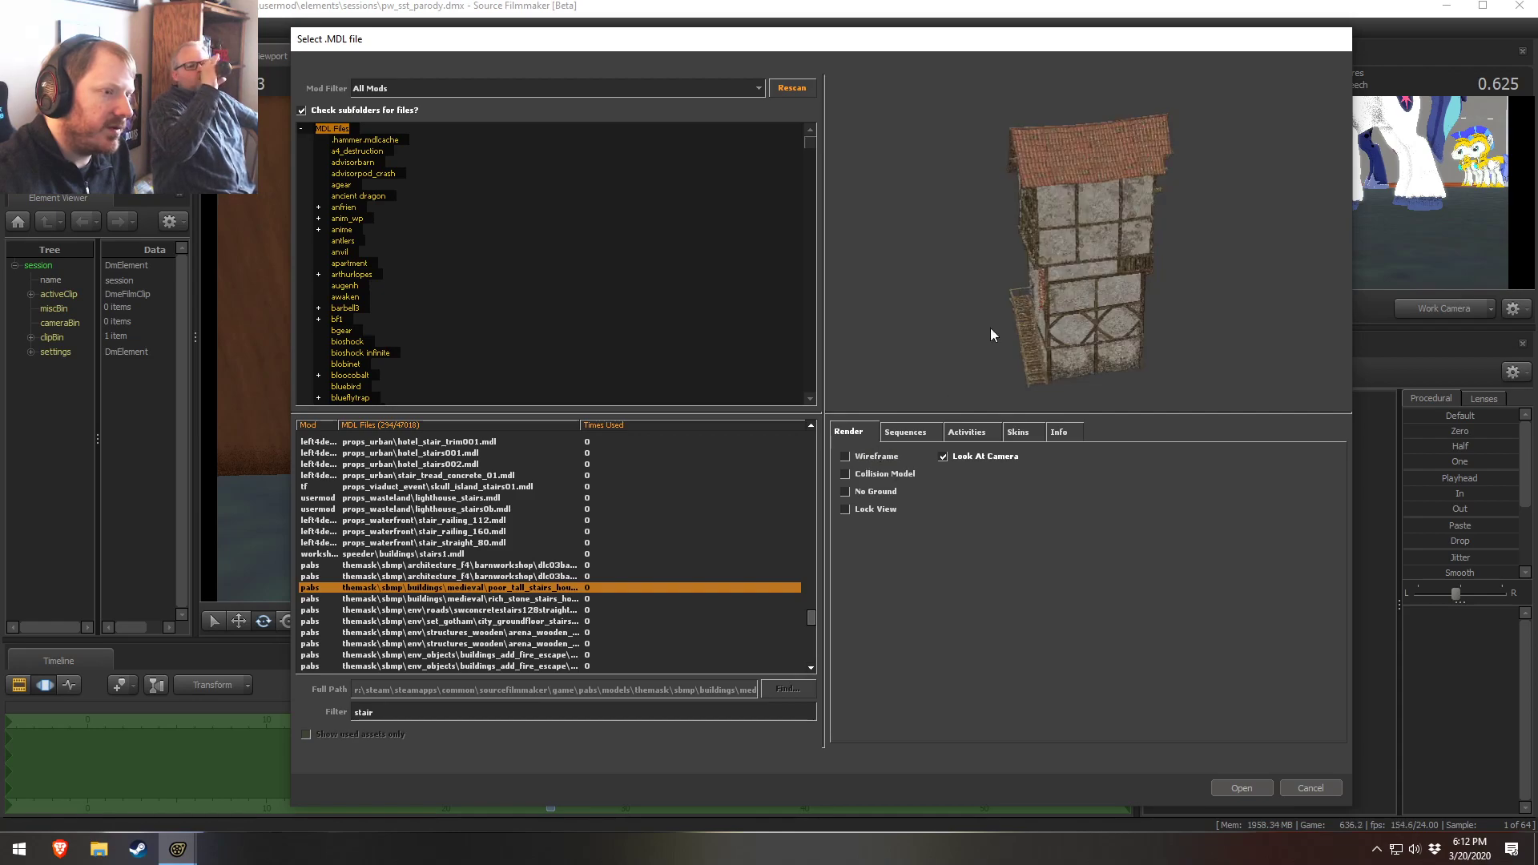
pyautogui.scroll(-12, 433, 609)
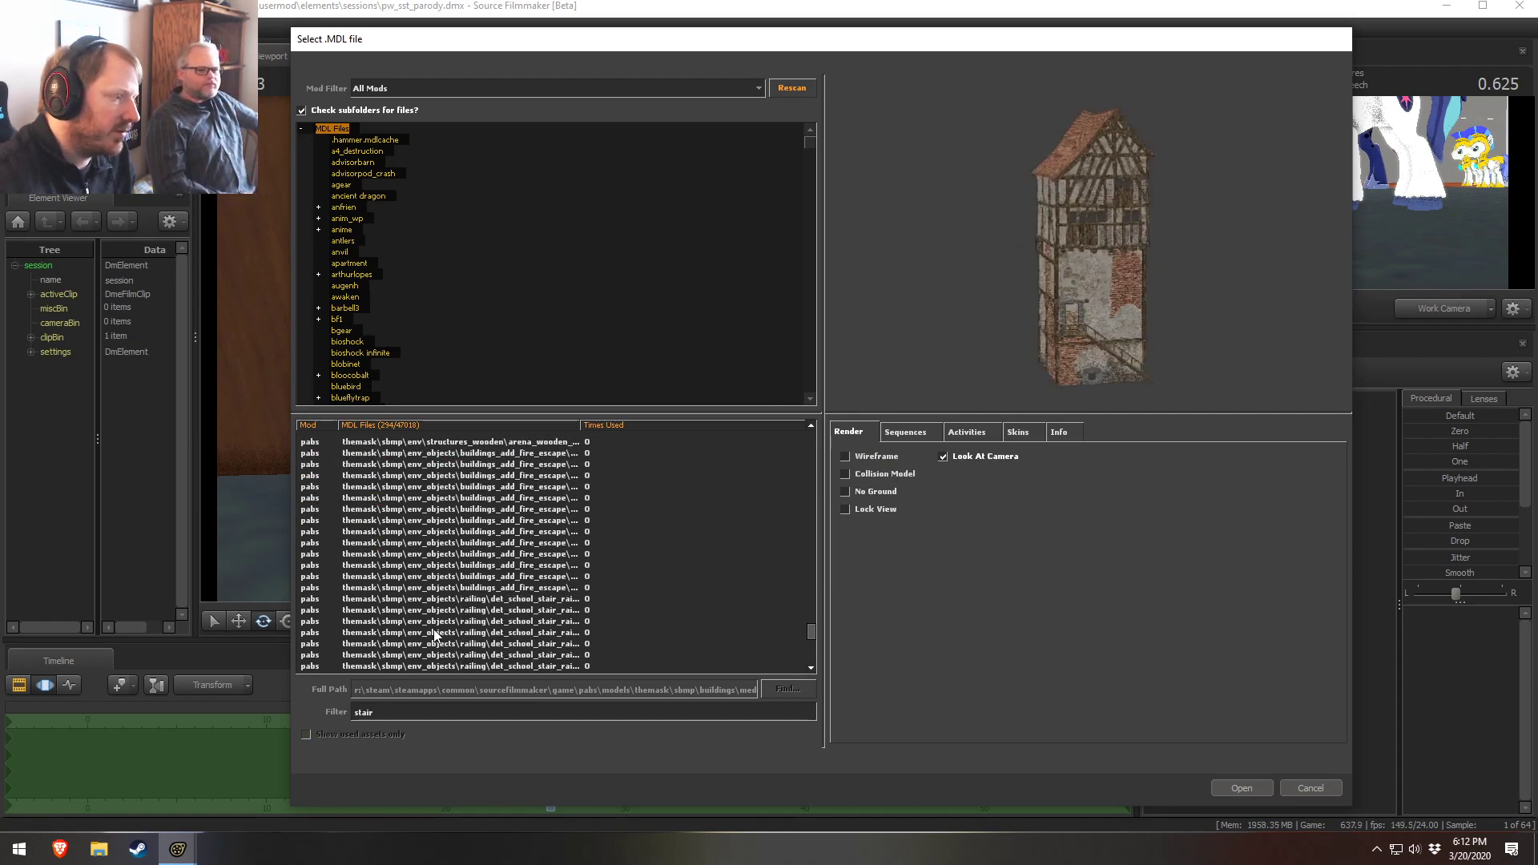
pyautogui.click(480, 609)
pyautogui.click(534, 644)
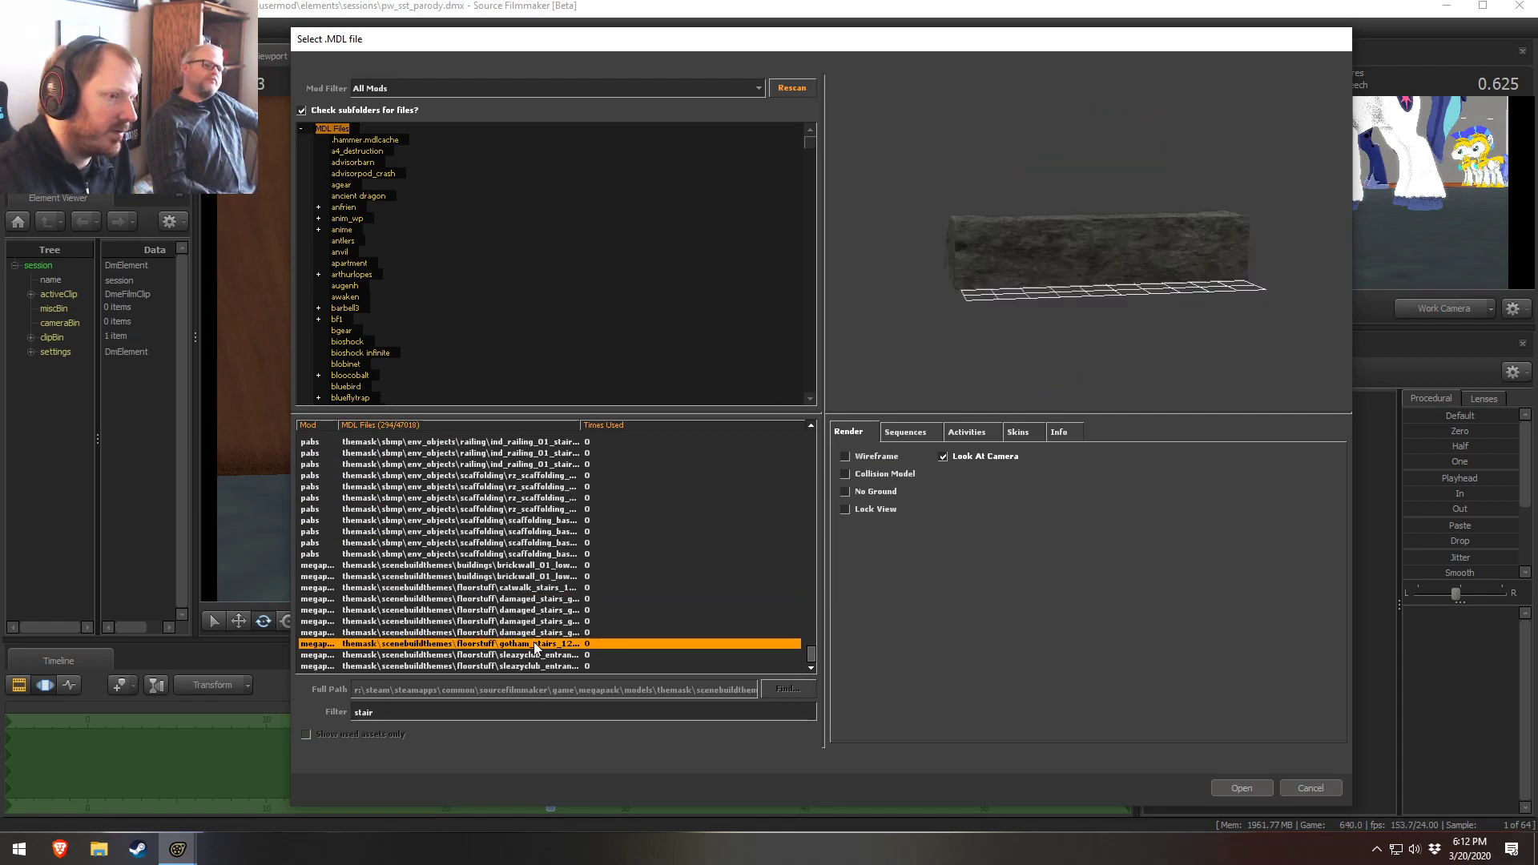
# Orbit the preview and check the gotham, damaged, catwalk and brickwall stair models from the megapack
pyautogui.moveTo(1268, 167); pyautogui.dragTo(1166, 184)
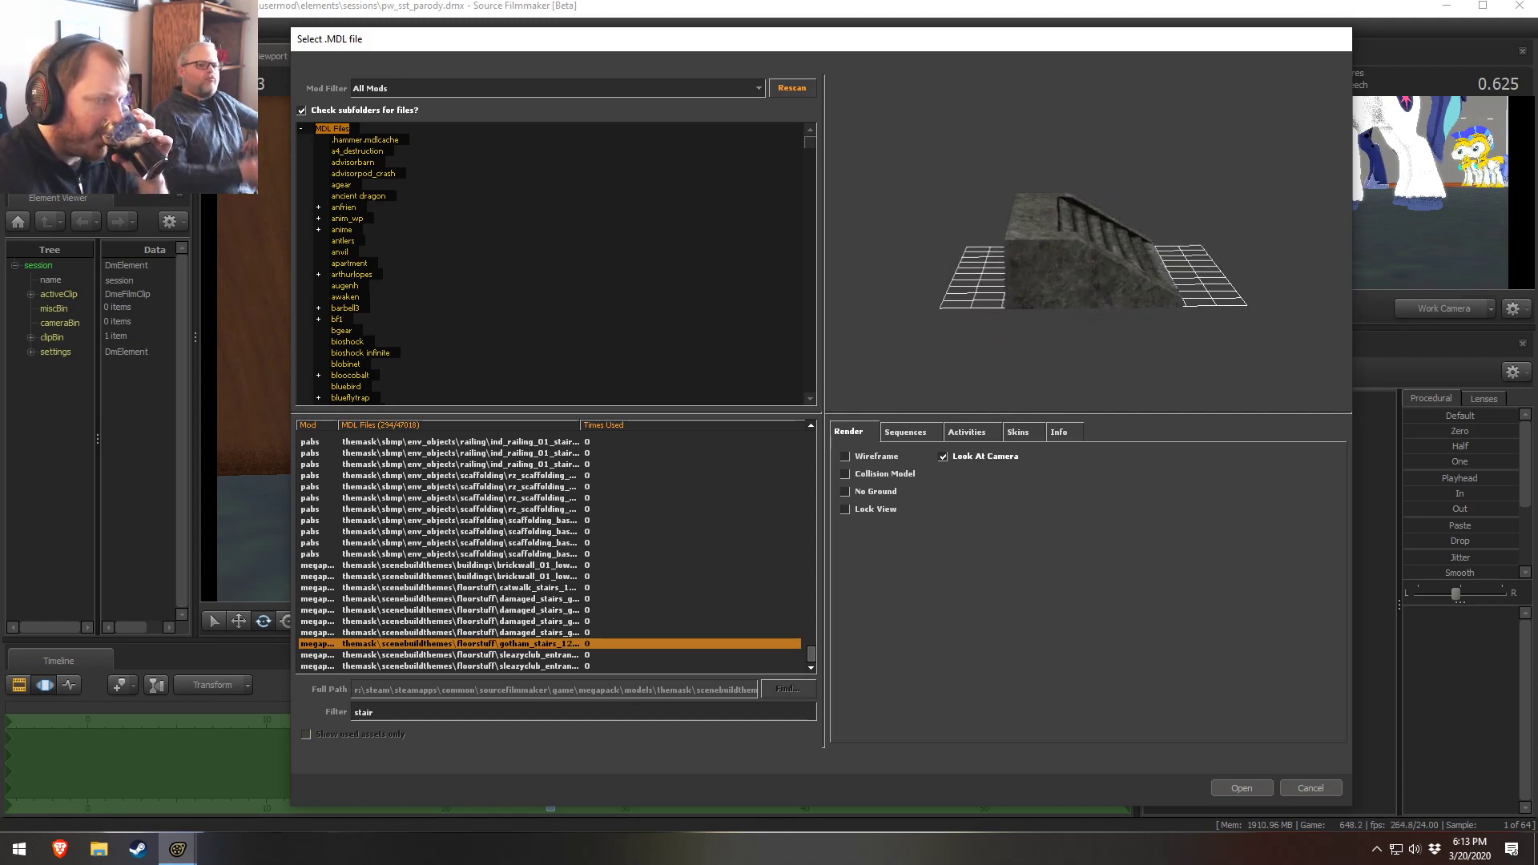
pyautogui.click(502, 655)
pyautogui.click(510, 621)
pyautogui.click(510, 599)
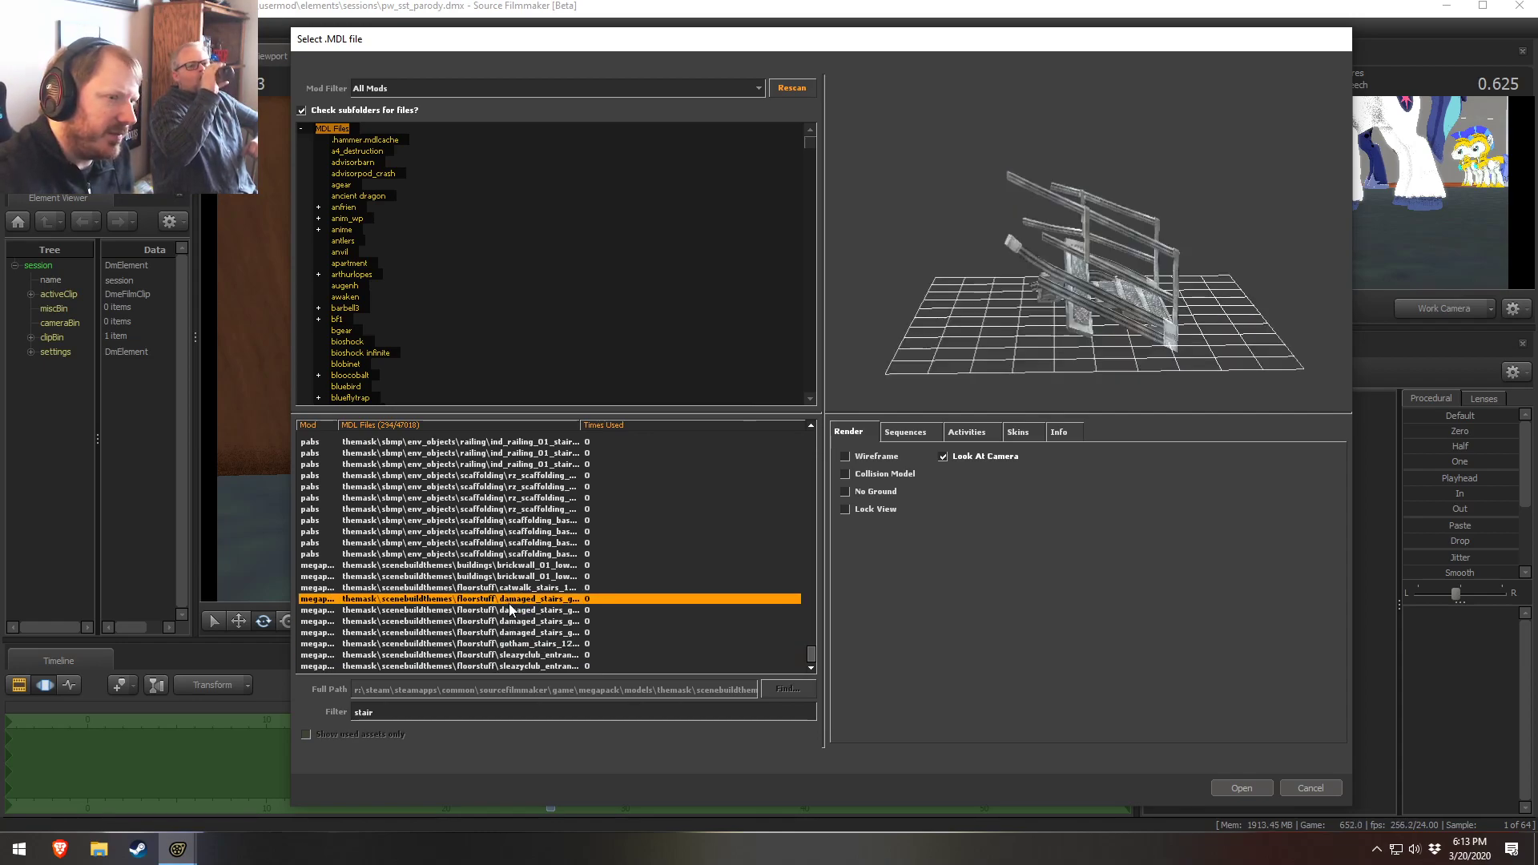
pyautogui.click(510, 588)
pyautogui.click(509, 577)
pyautogui.click(510, 566)
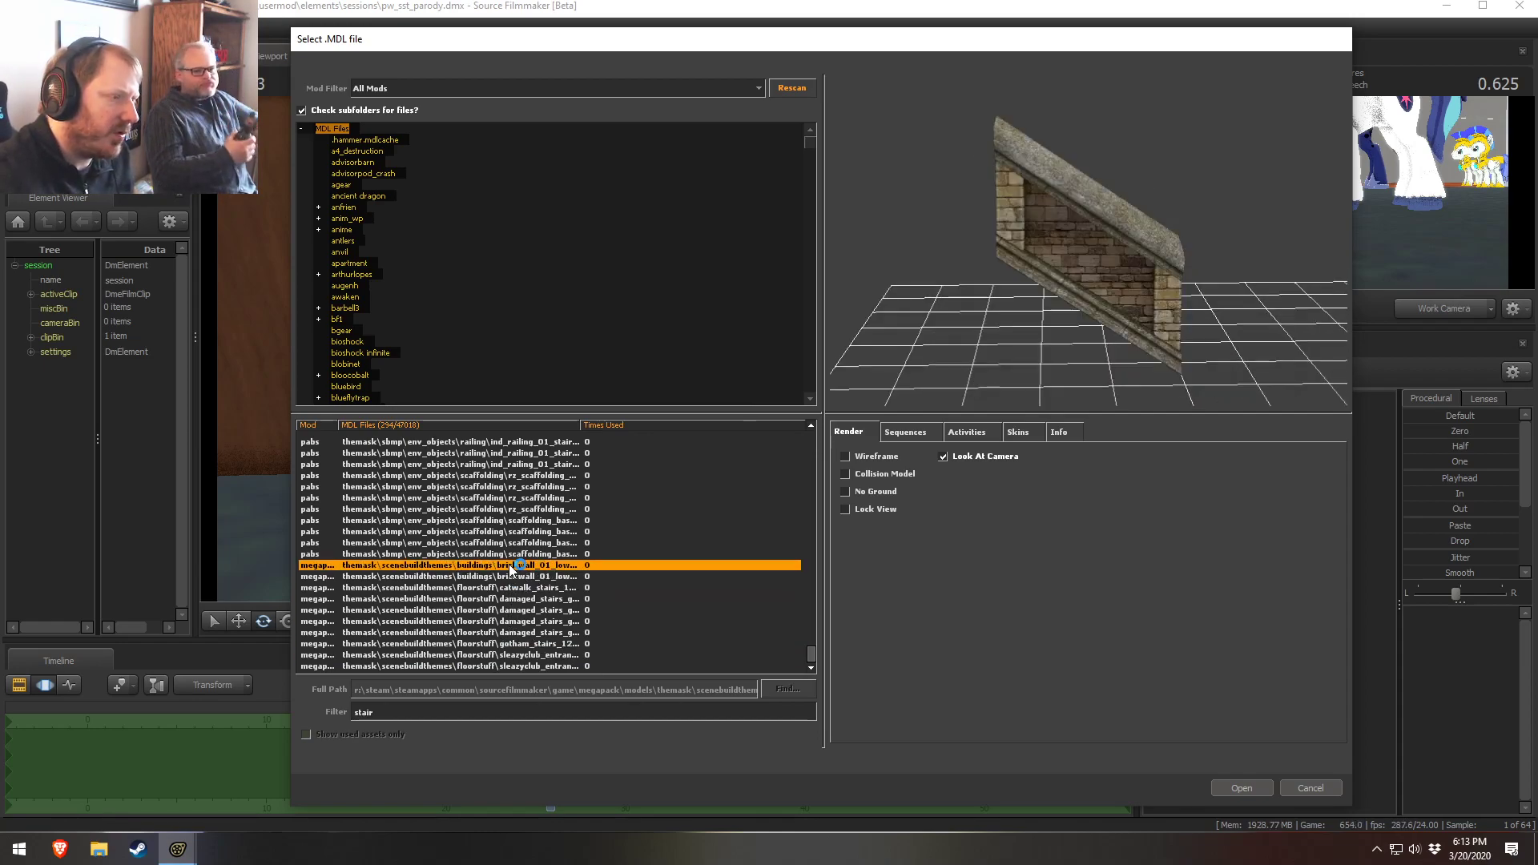
# Scroll the list back up and preview the barnblitz stairs bb01 to bb05 models, orbiting the preview
pyautogui.moveTo(811, 652); pyautogui.dragTo(793, 472)
pyautogui.moveTo(795, 476); pyautogui.dragTo(796, 503)
pyautogui.click(497, 521)
pyautogui.click(484, 531)
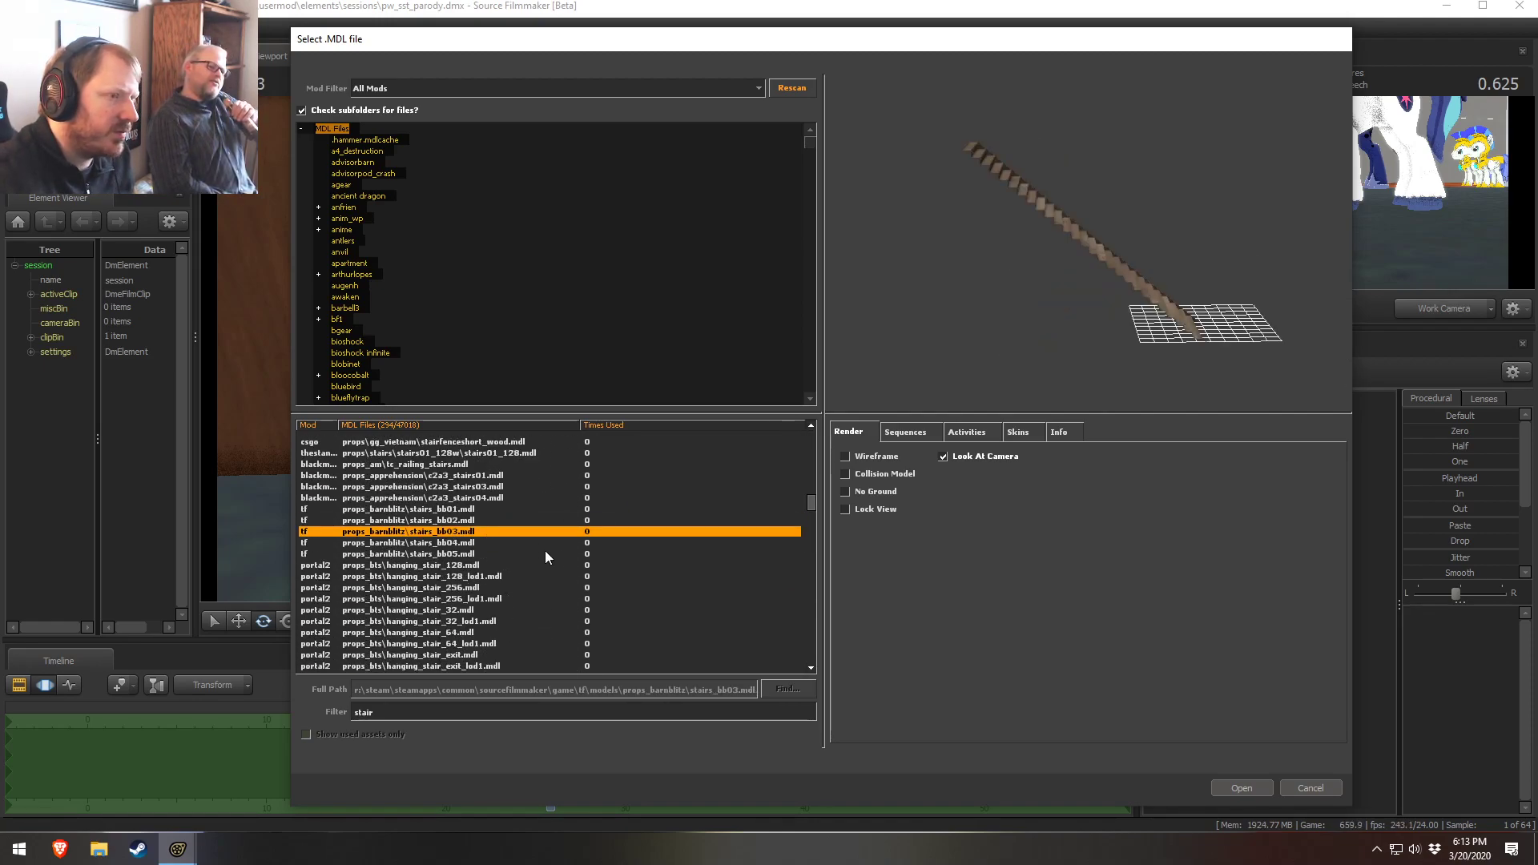
pyautogui.click(452, 511)
pyautogui.click(456, 528)
pyautogui.click(453, 551)
pyautogui.moveTo(939, 268); pyautogui.dragTo(956, 330)
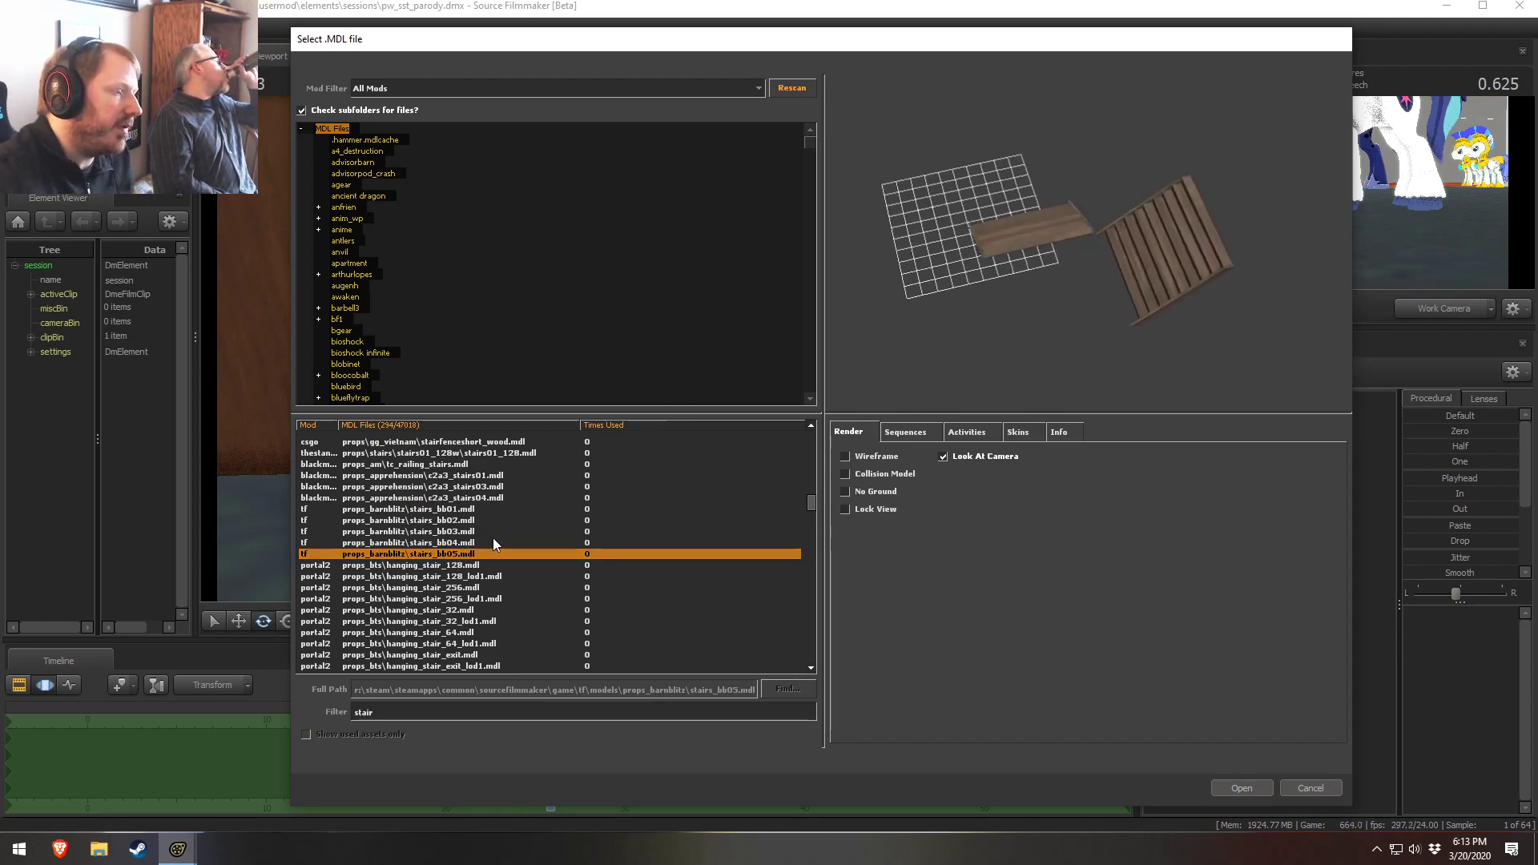
# Preview the hanging stair exit and landing models and the downtown staircase, orbiting the preview
pyautogui.scroll(-2, 493, 544)
pyautogui.click(362, 531)
pyautogui.click(362, 566)
pyautogui.click(370, 598)
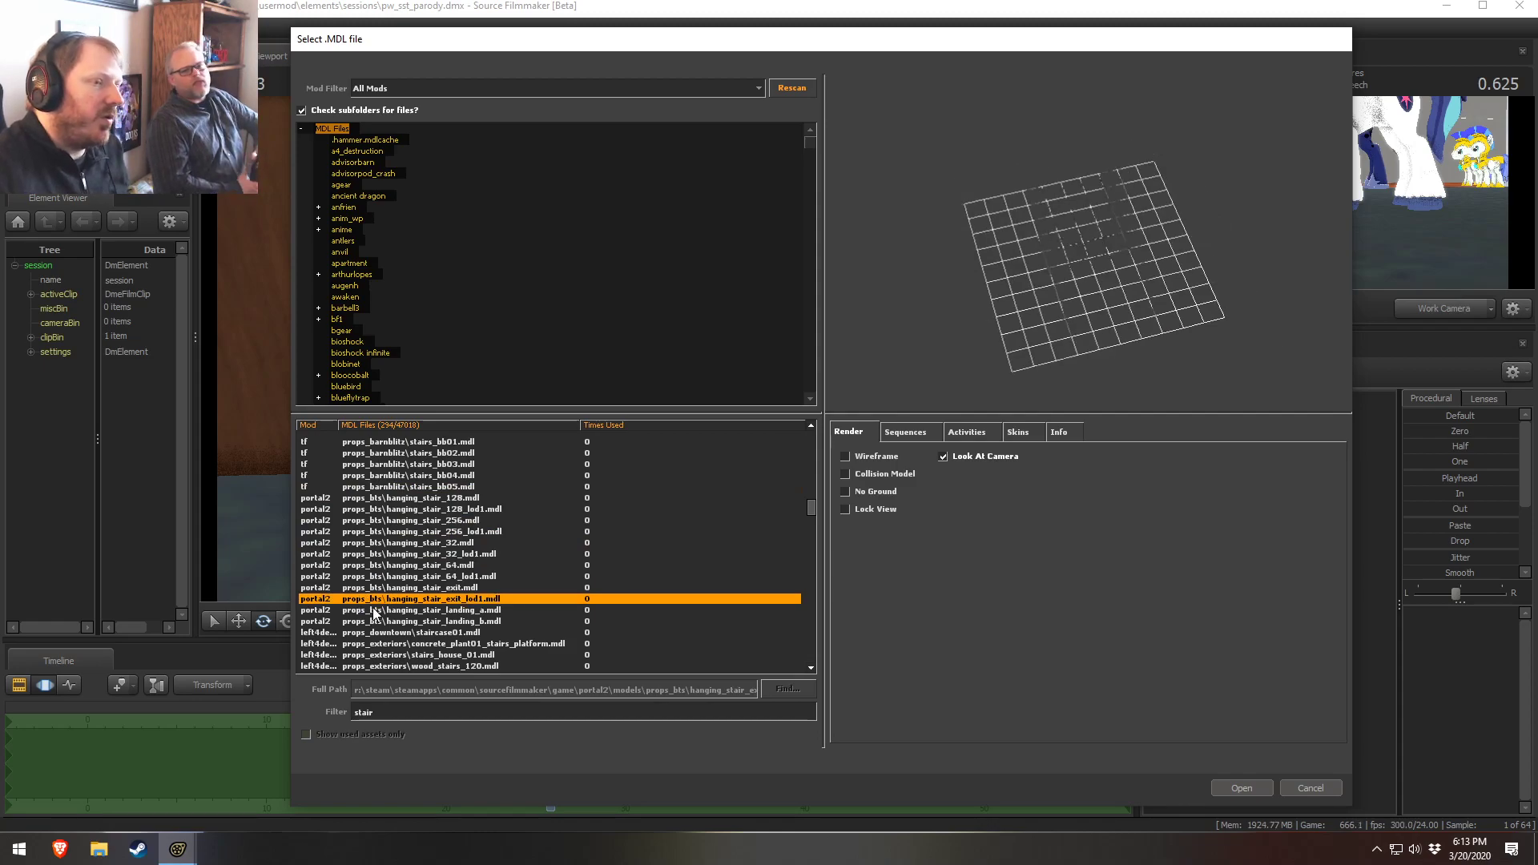
pyautogui.click(373, 610)
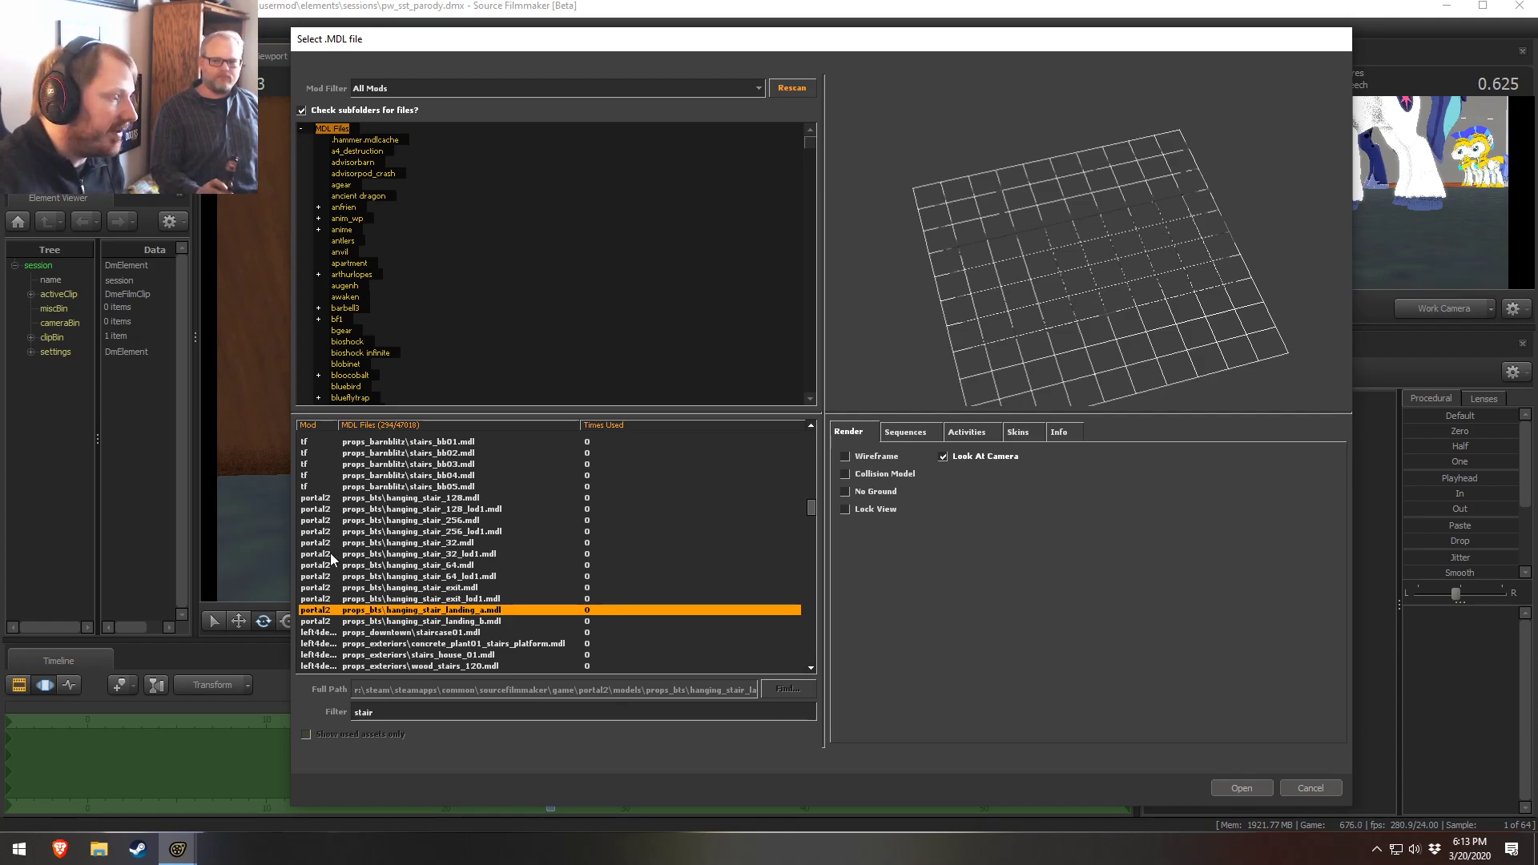
pyautogui.click(437, 622)
pyautogui.click(437, 632)
pyautogui.moveTo(1160, 298); pyautogui.dragTo(1140, 325)
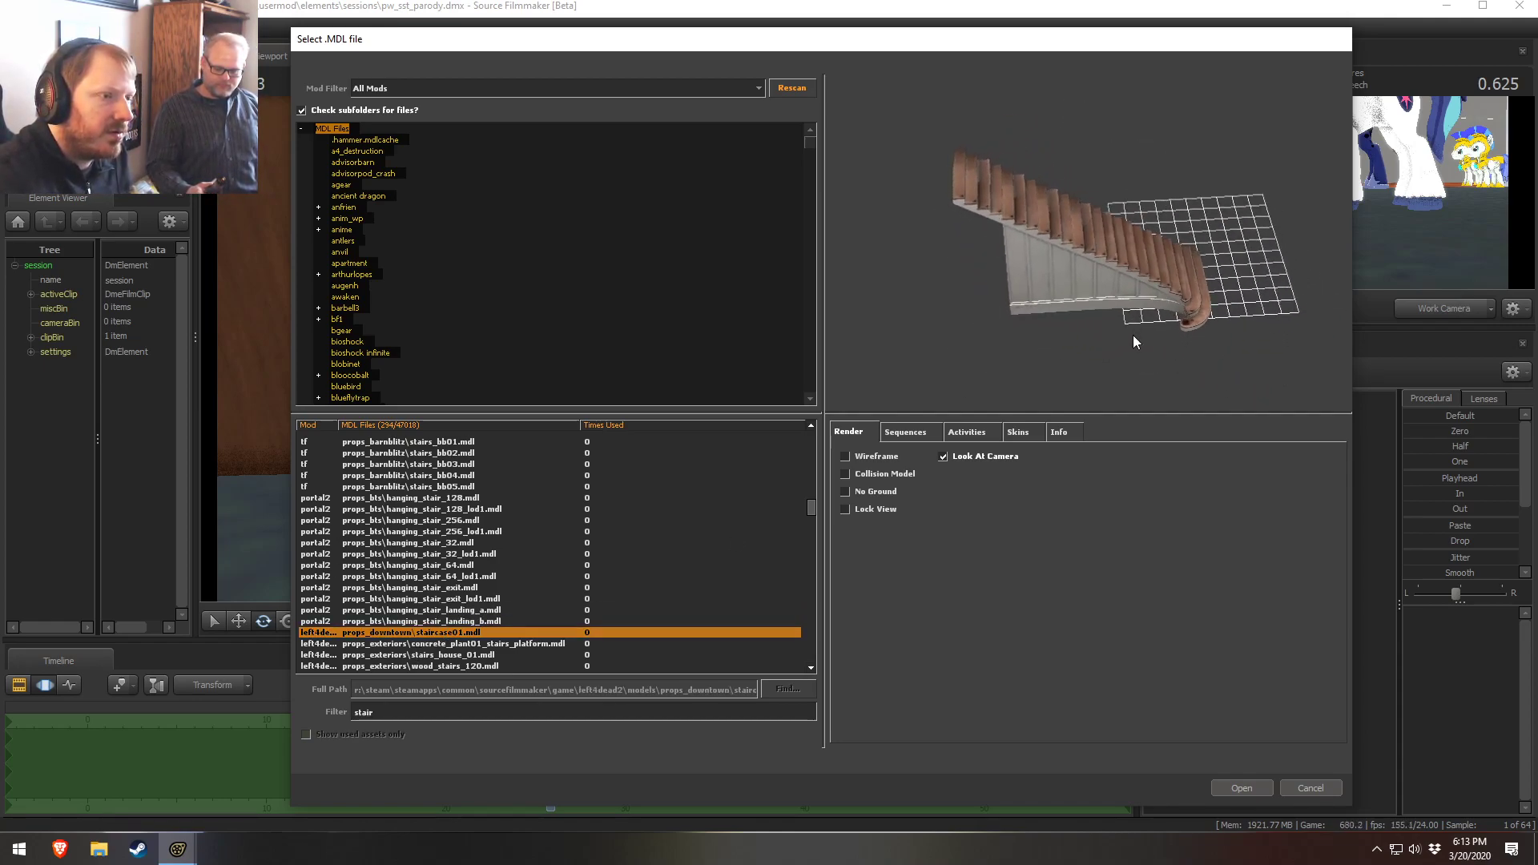
# Preview the concrete plant, stairs house and wood stairs 120 exterior models
pyautogui.click(456, 643)
pyautogui.click(446, 666)
pyautogui.click(449, 643)
pyautogui.click(455, 666)
pyautogui.moveTo(1059, 344)
pyautogui.mouseDown()
pyautogui.moveTo(1041, 320)
pyautogui.moveTo(1059, 344)
pyautogui.mouseUp()
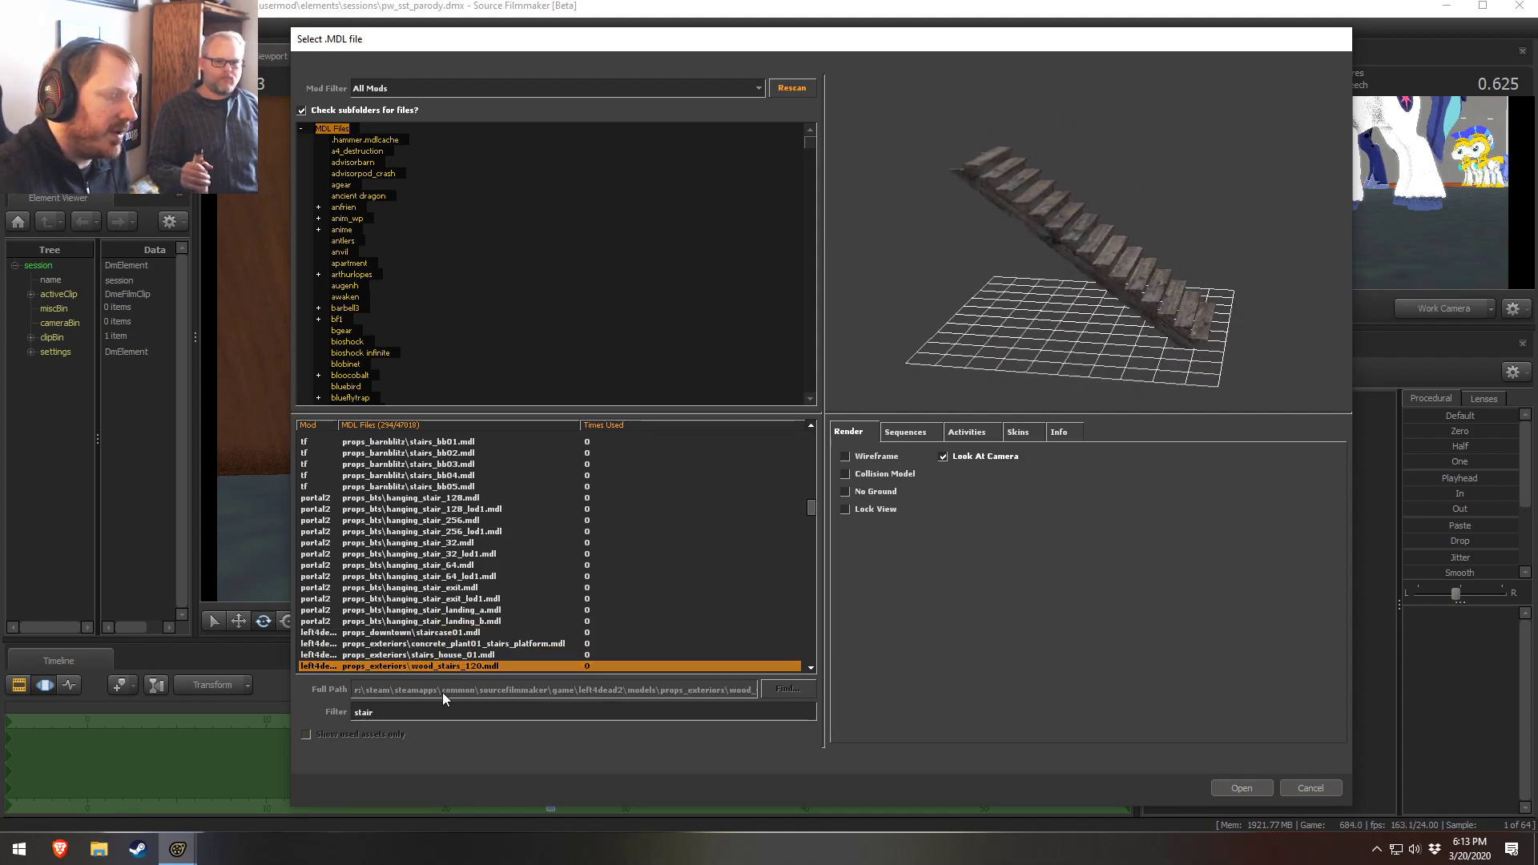
# Scroll on and preview the exterior wood stairs, fairgrounds cascade and fallout vstairs models
pyautogui.scroll(-2, 442, 644)
pyautogui.click(427, 621)
pyautogui.click(425, 611)
pyautogui.click(423, 633)
pyautogui.click(425, 655)
pyautogui.click(426, 665)
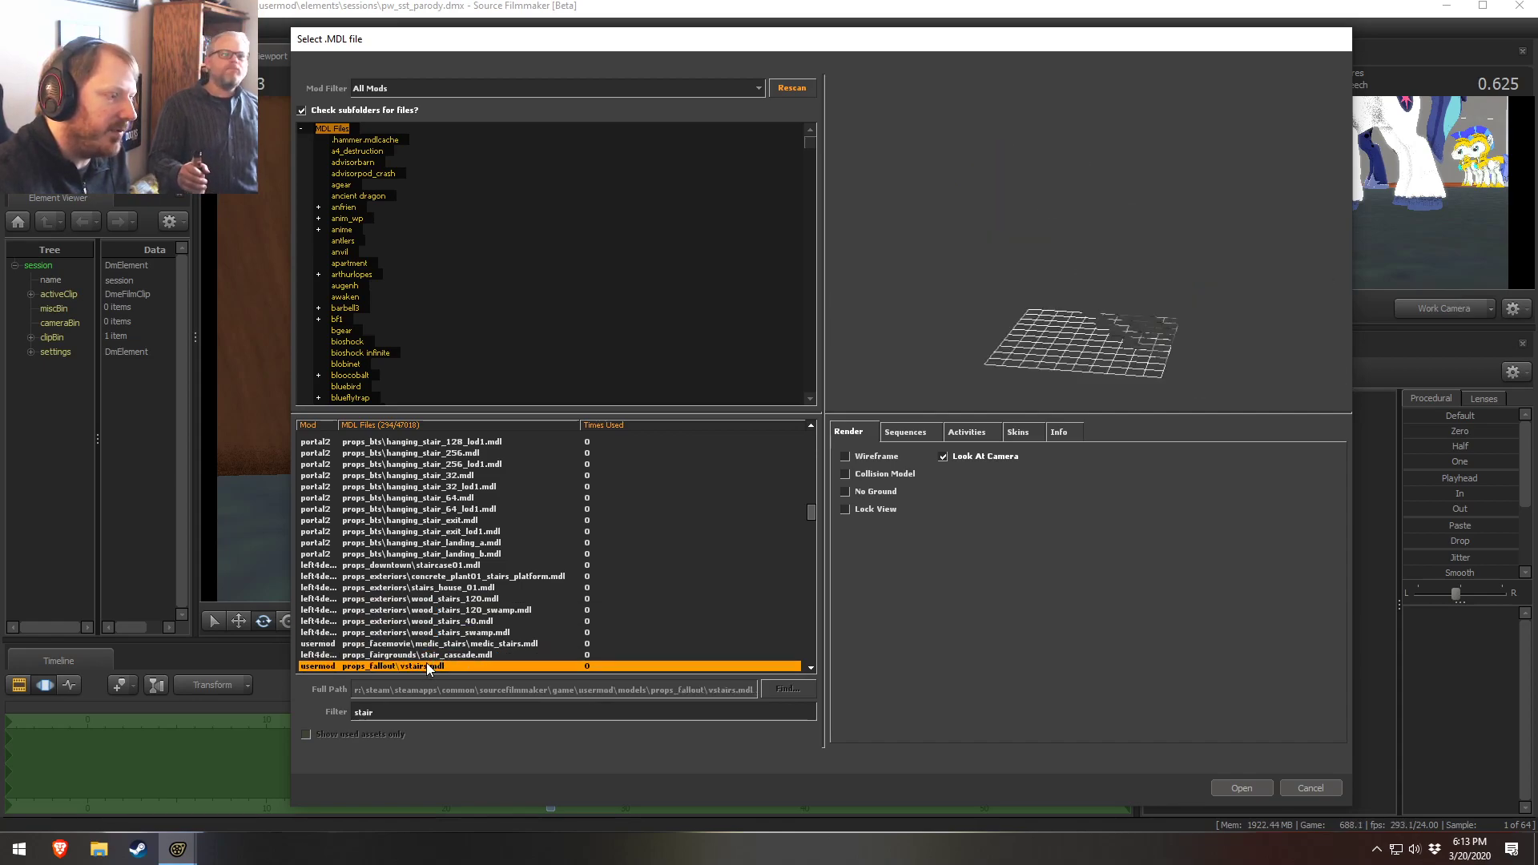
# Scroll on and preview the farm and forest sawmill and wood stairs models
pyautogui.scroll(-4, 432, 641)
pyautogui.click(436, 543)
pyautogui.click(440, 556)
pyautogui.click(441, 575)
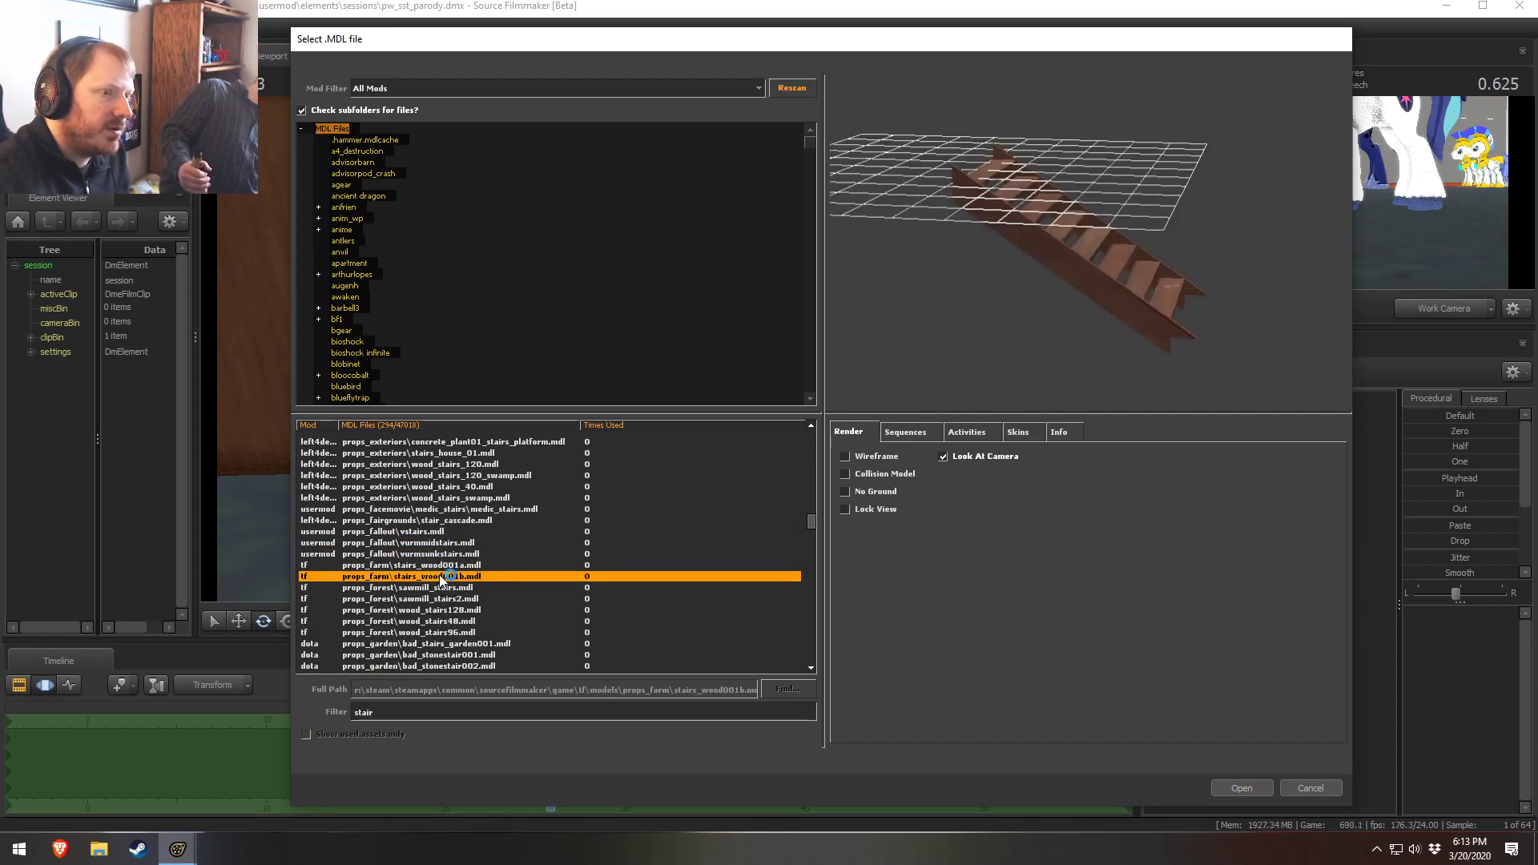
pyautogui.click(441, 609)
pyautogui.click(464, 645)
# Compare the forest wood stairs 48 and 96 and the garden stair models, orbiting the preview
pyautogui.scroll(-1, 459, 651)
pyautogui.scroll(3, 440, 593)
pyautogui.scroll(-2, 434, 602)
pyautogui.click(433, 599)
pyautogui.click(410, 632)
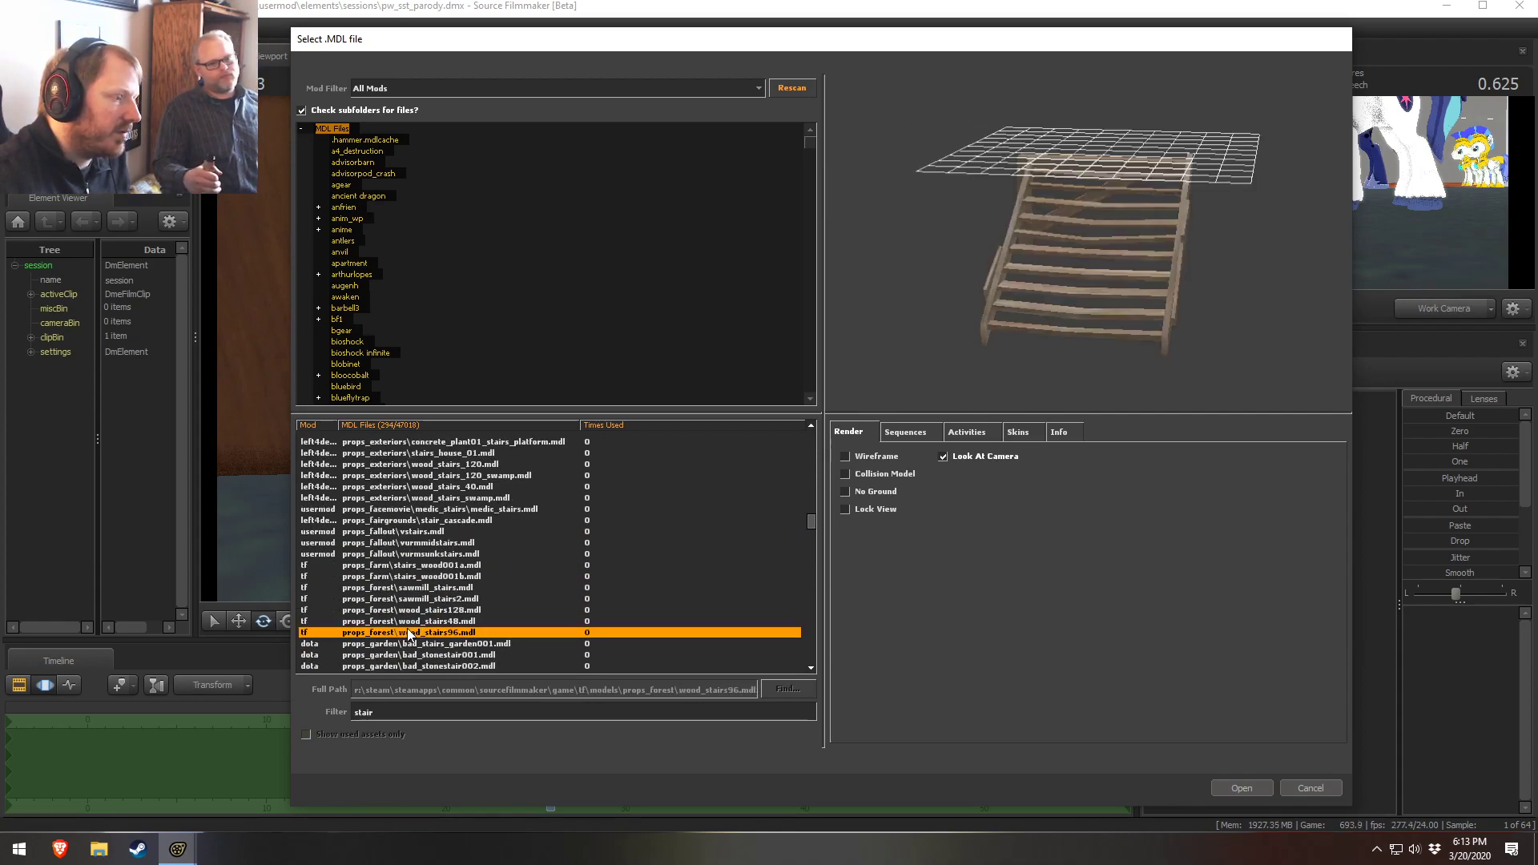
pyautogui.click(416, 621)
pyautogui.click(434, 655)
pyautogui.click(433, 632)
pyautogui.moveTo(961, 329); pyautogui.dragTo(810, 413)
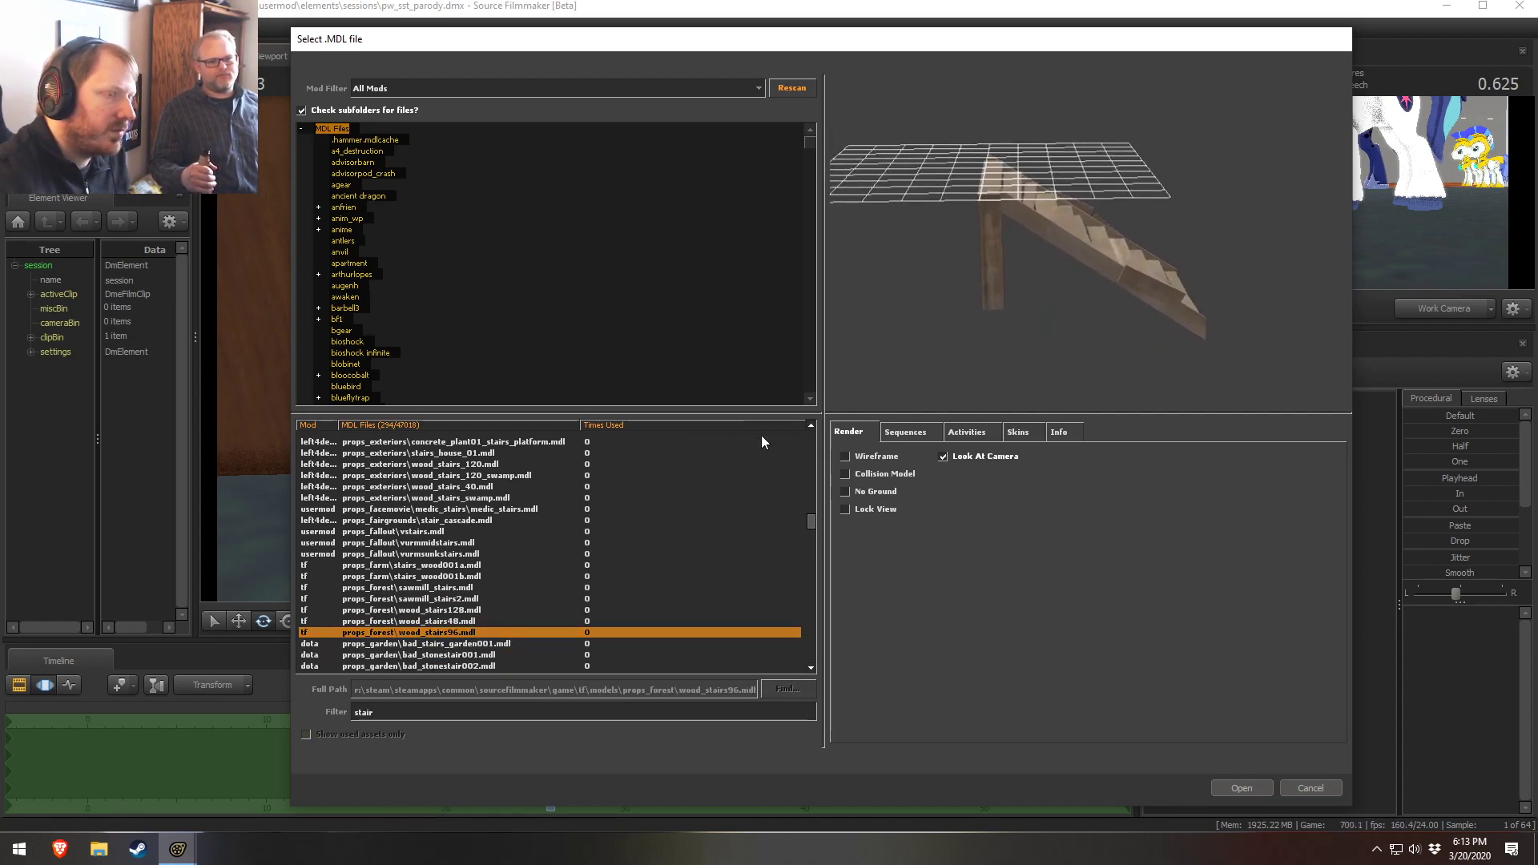
# Revisit the forest wood stairs 128 and 48, sawmill, farm and fallout stair models
pyautogui.click(427, 610)
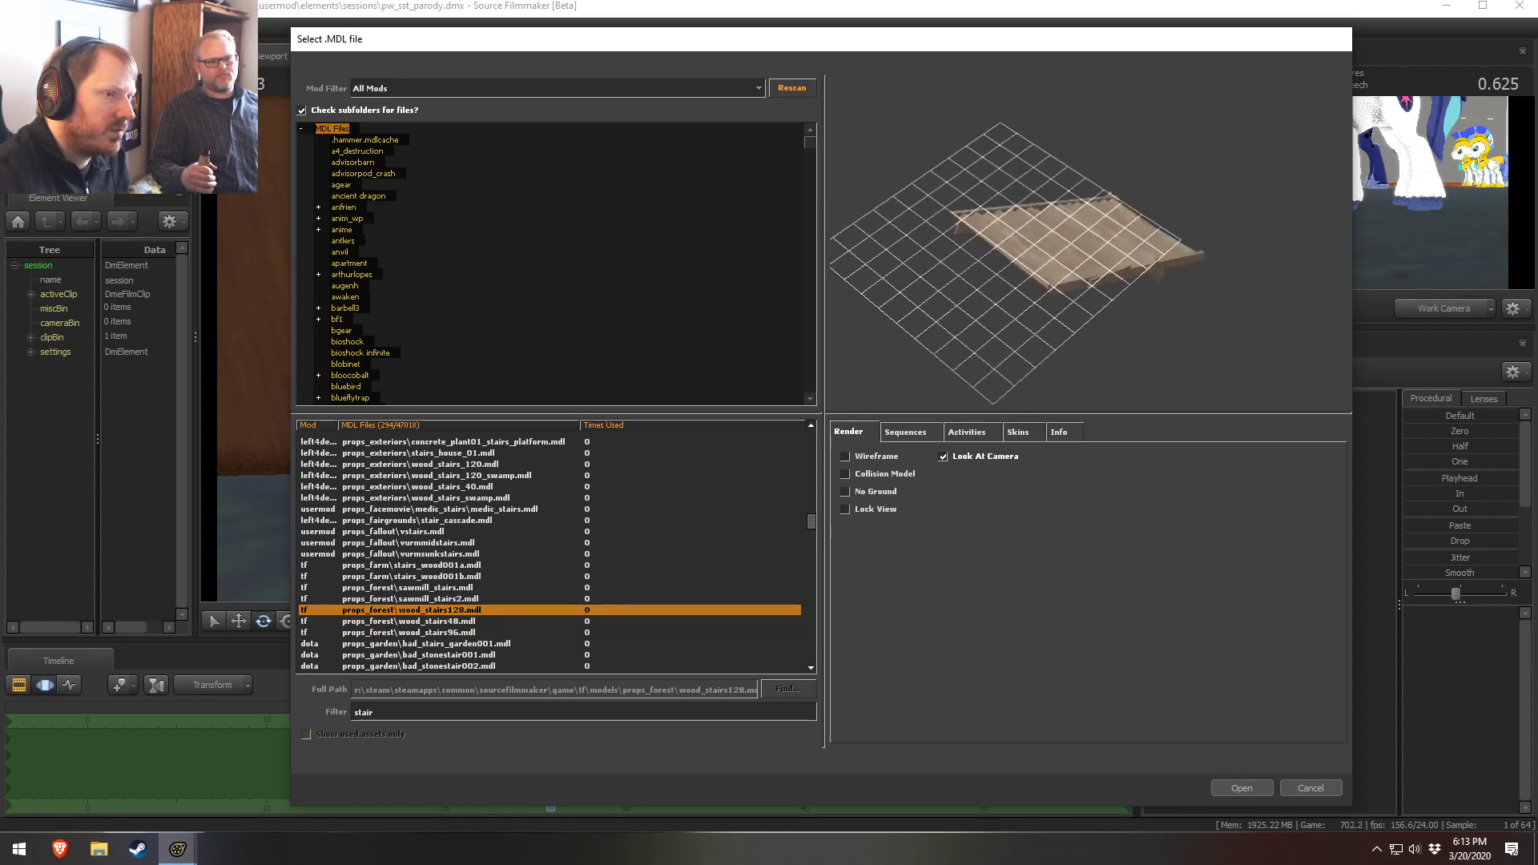
pyautogui.click(378, 625)
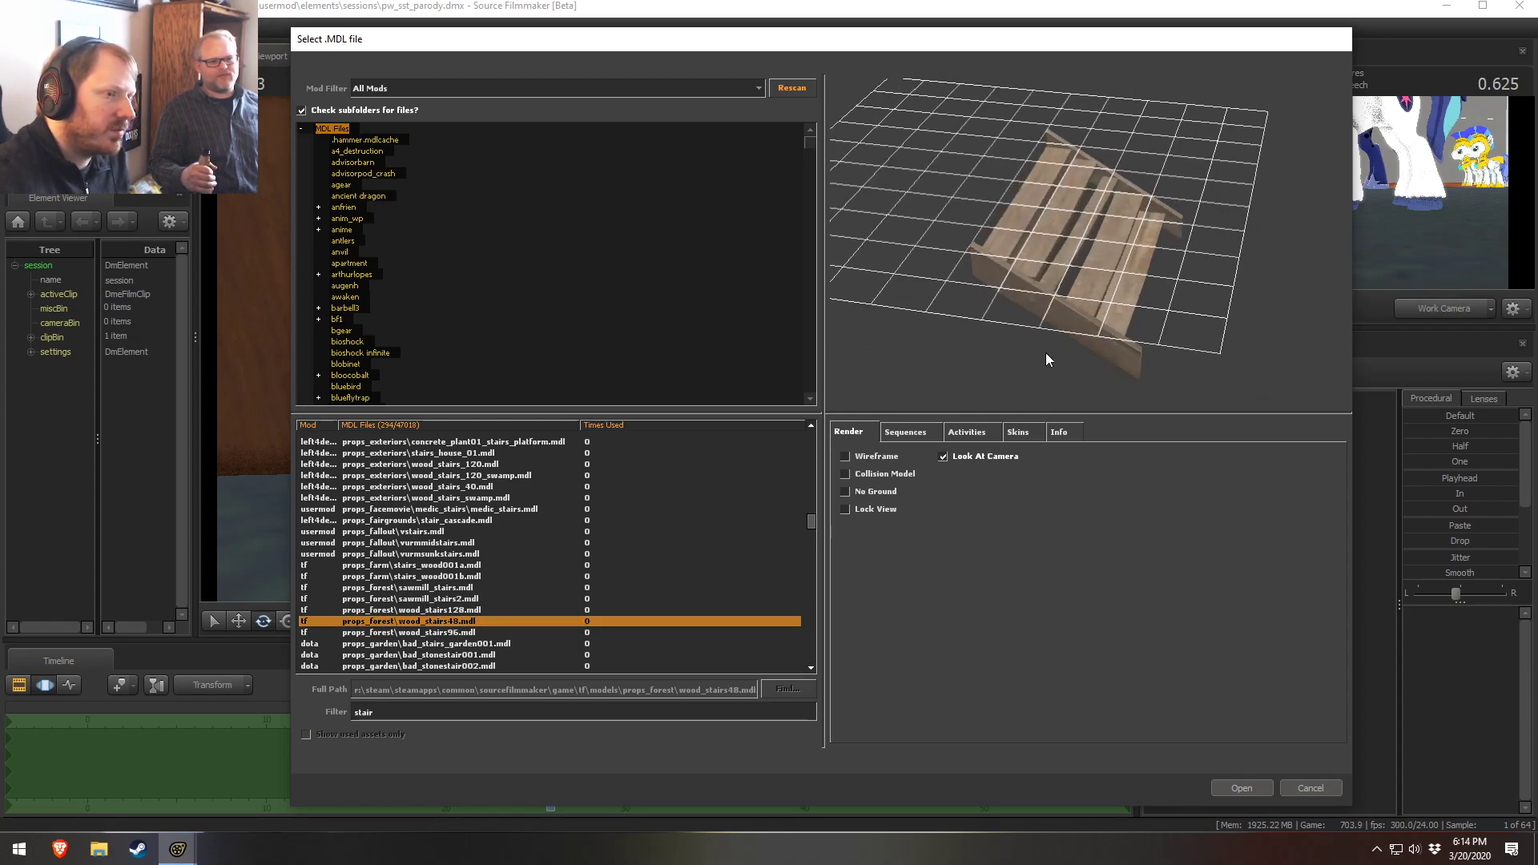
pyautogui.click(413, 598)
pyautogui.click(416, 587)
pyautogui.click(440, 564)
pyautogui.click(459, 532)
pyautogui.click(442, 554)
pyautogui.scroll(10, 484, 517)
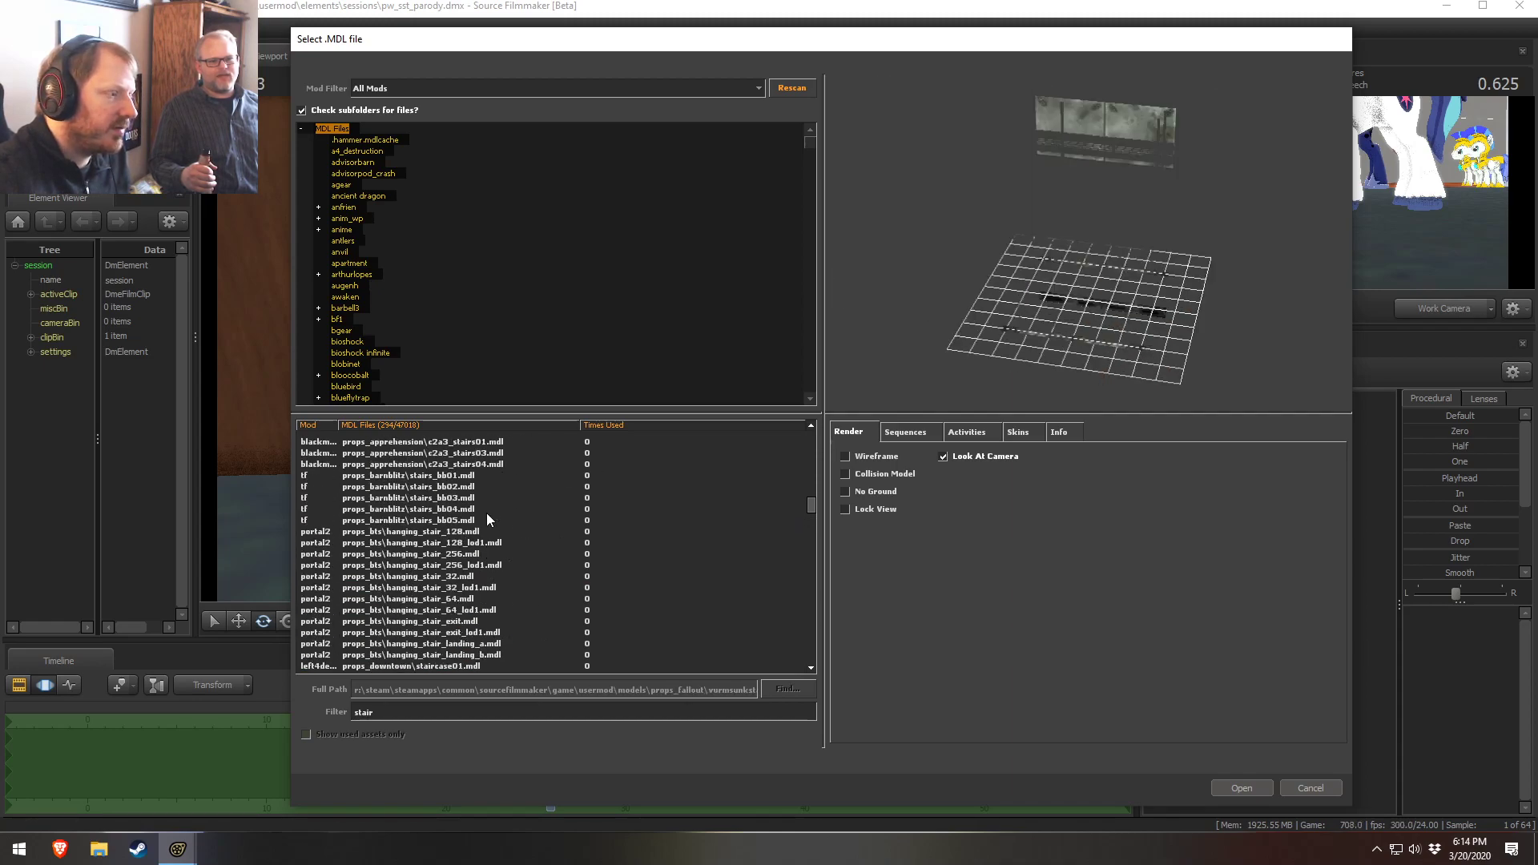
# Scroll through the list and preview the hanging stair and de_vertigo railing stair models
pyautogui.scroll(3, 483, 521)
pyautogui.click(435, 565)
pyautogui.scroll(-1, 439, 537)
pyautogui.click(442, 487)
pyautogui.click(442, 453)
pyautogui.click(443, 426)
pyautogui.scroll(7, 448, 525)
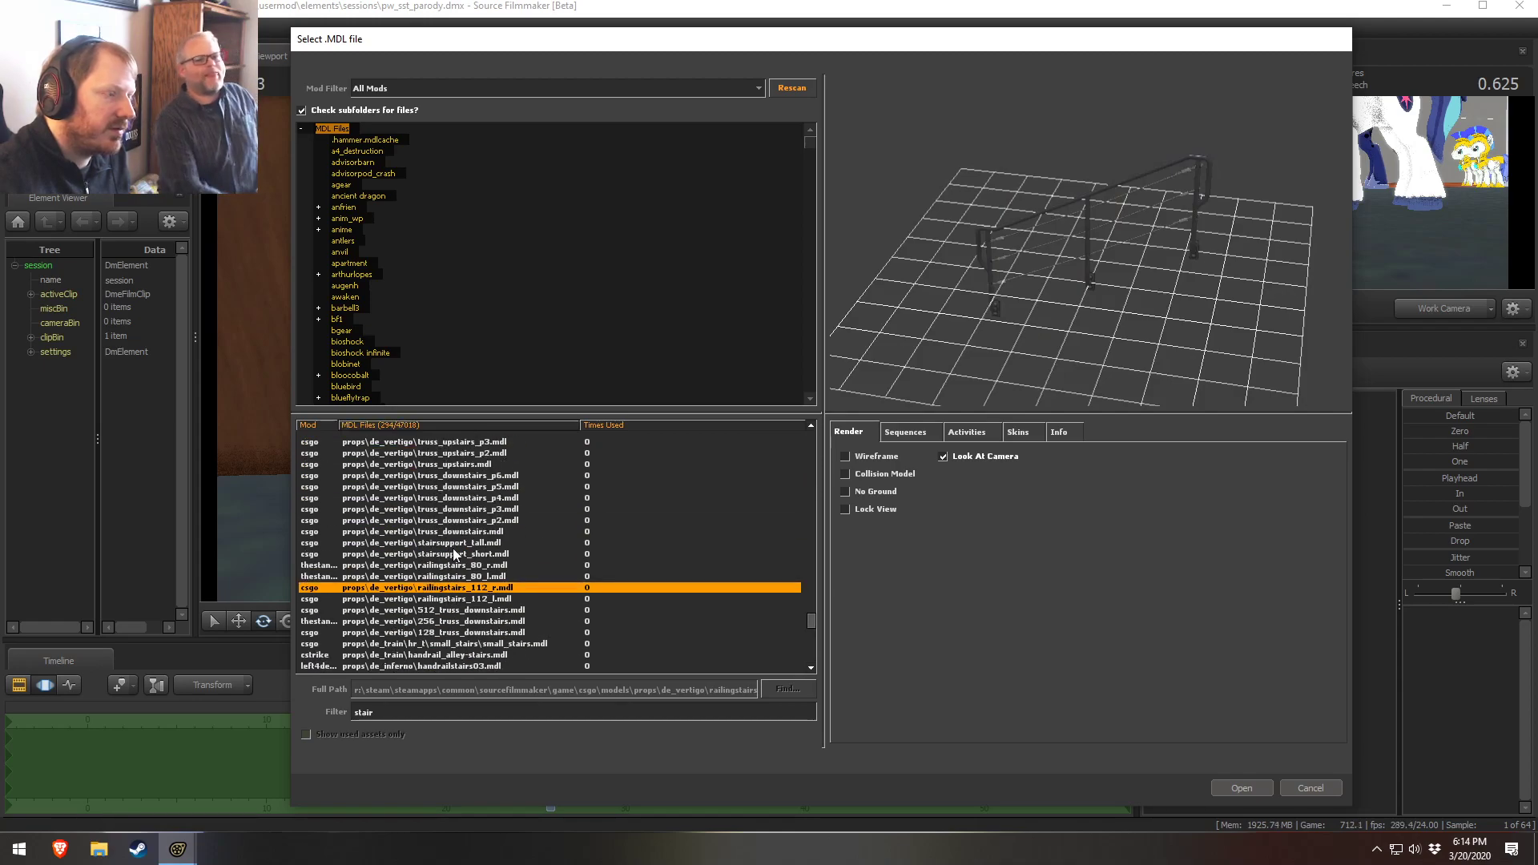
# Preview the de_vertigo truss stairs and gg_tibet building stair models
pyautogui.click(444, 543)
pyautogui.click(434, 495)
pyautogui.scroll(3, 436, 542)
pyautogui.click(434, 552)
pyautogui.scroll(4, 434, 551)
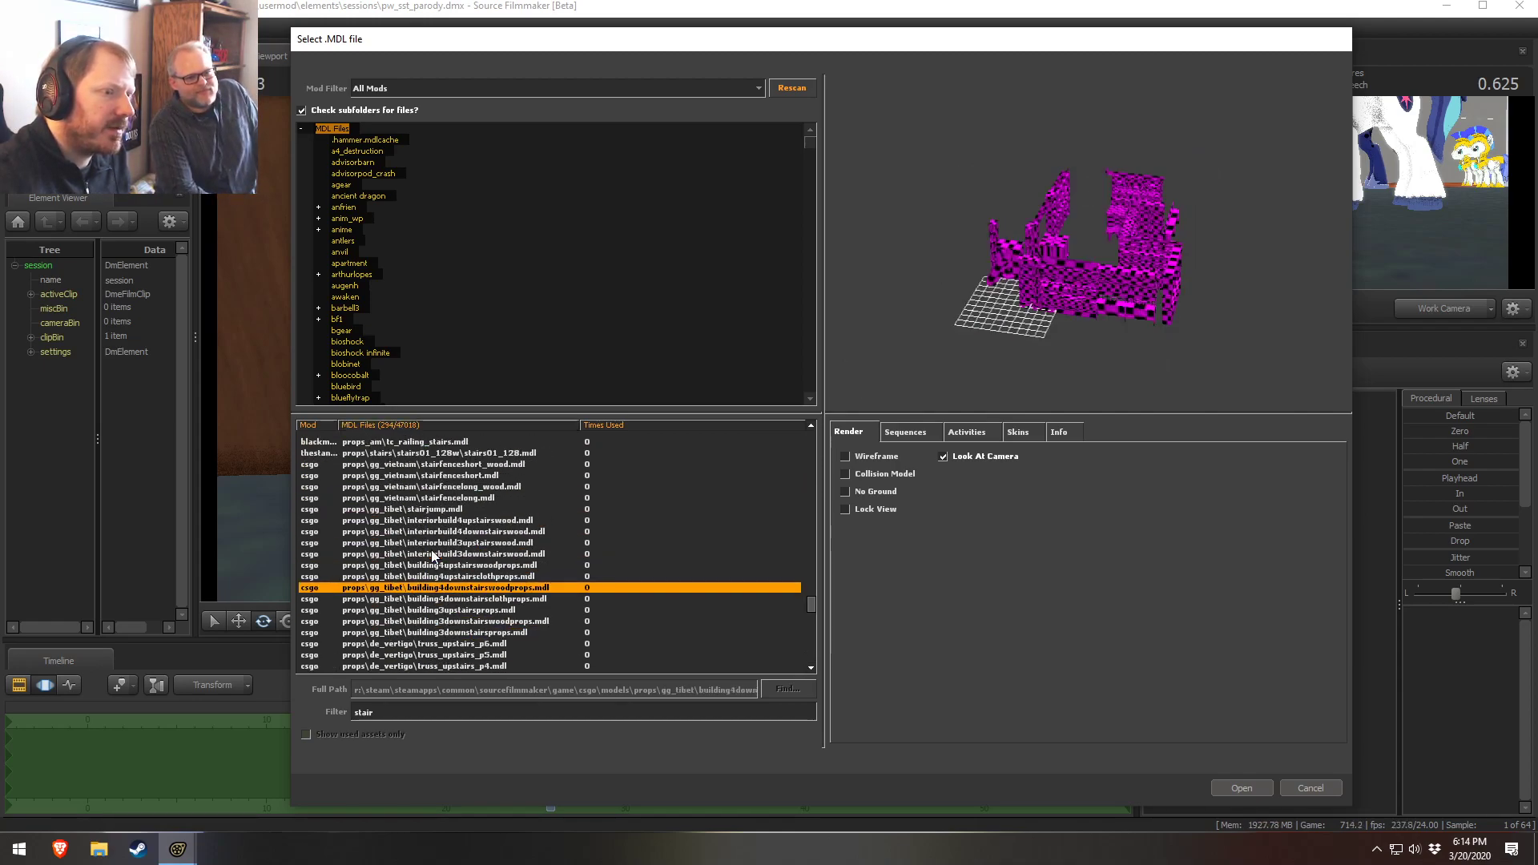
pyautogui.click(432, 551)
pyautogui.scroll(6, 430, 551)
# Scroll further up and preview the gg_vietnam, stairjump and railing stair models
pyautogui.click(369, 671)
pyautogui.click(404, 631)
pyautogui.click(423, 565)
pyautogui.click(427, 510)
pyautogui.click(449, 487)
pyautogui.scroll(3, 452, 526)
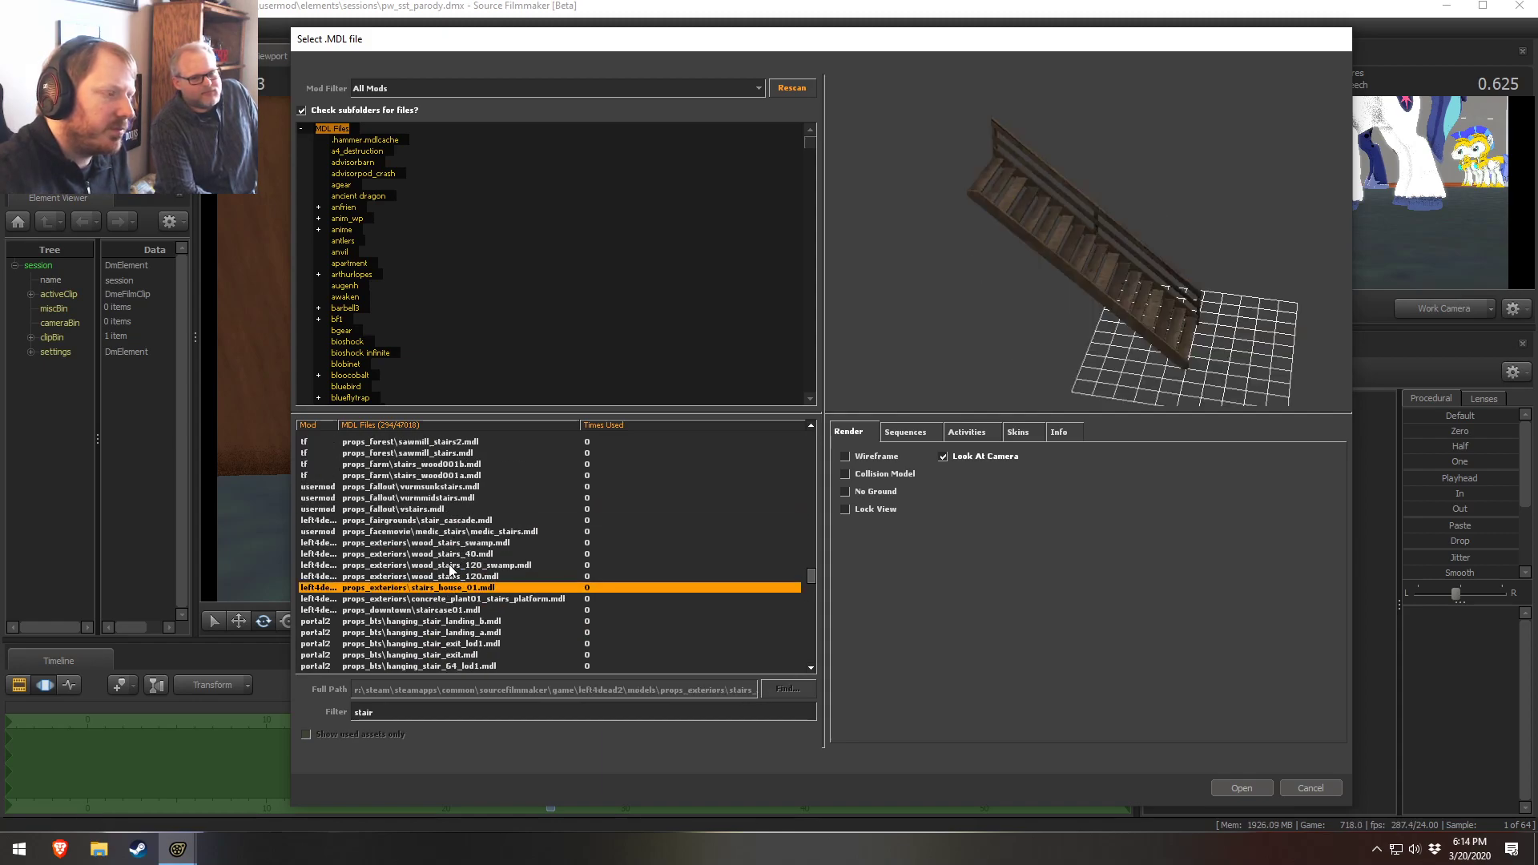
# Preview the exterior stairs house, swamp, fallout, farm and sawmill stair models in turn
pyautogui.click(430, 566)
pyautogui.click(428, 542)
pyautogui.click(428, 531)
pyautogui.click(429, 509)
pyautogui.click(428, 498)
pyautogui.click(430, 487)
pyautogui.click(433, 465)
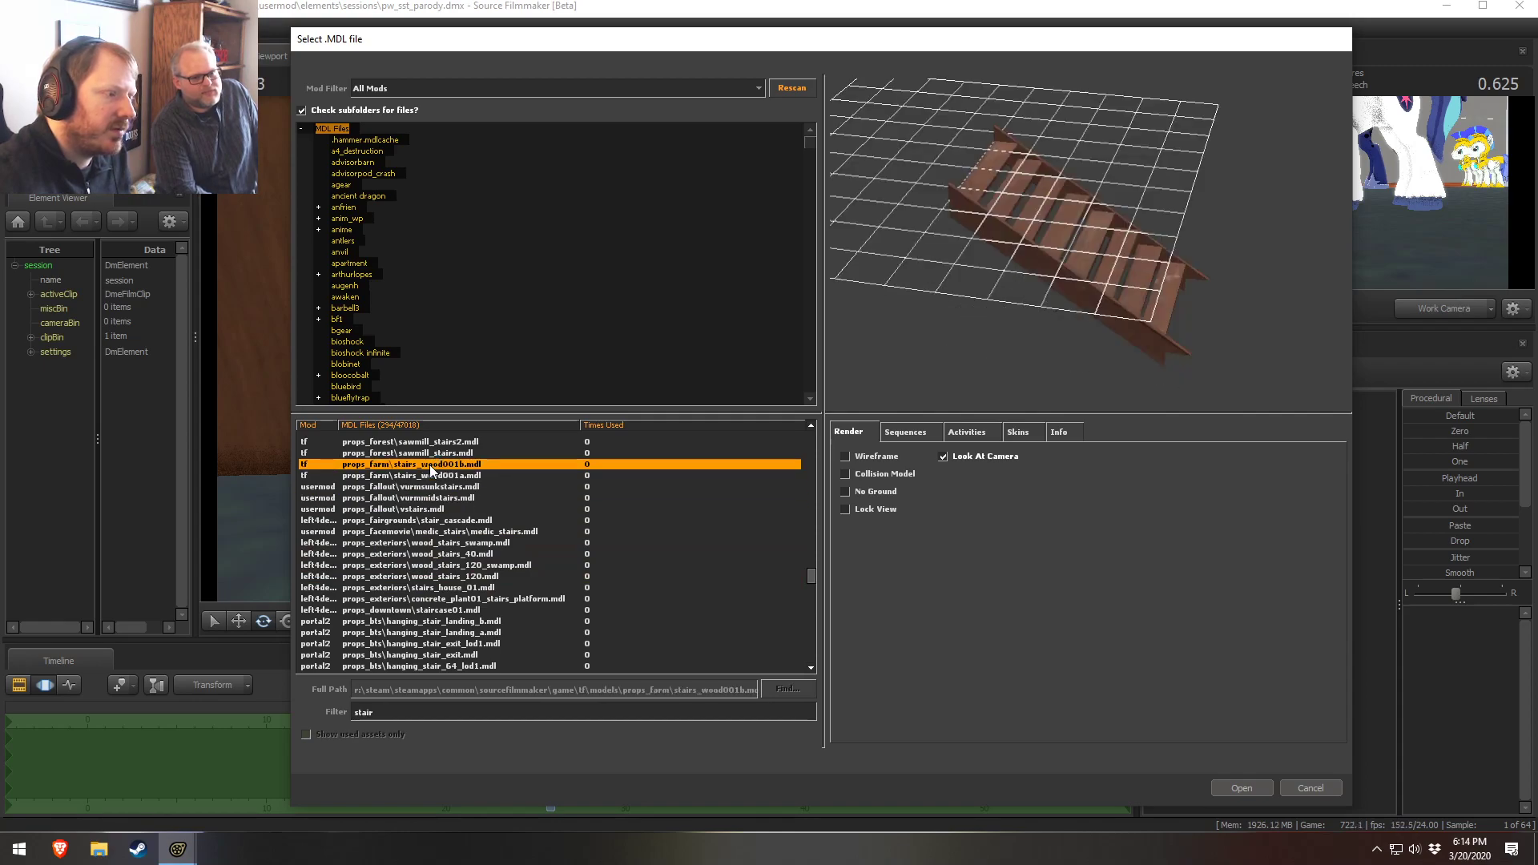
pyautogui.click(438, 453)
pyautogui.click(433, 442)
pyautogui.scroll(10, 437, 448)
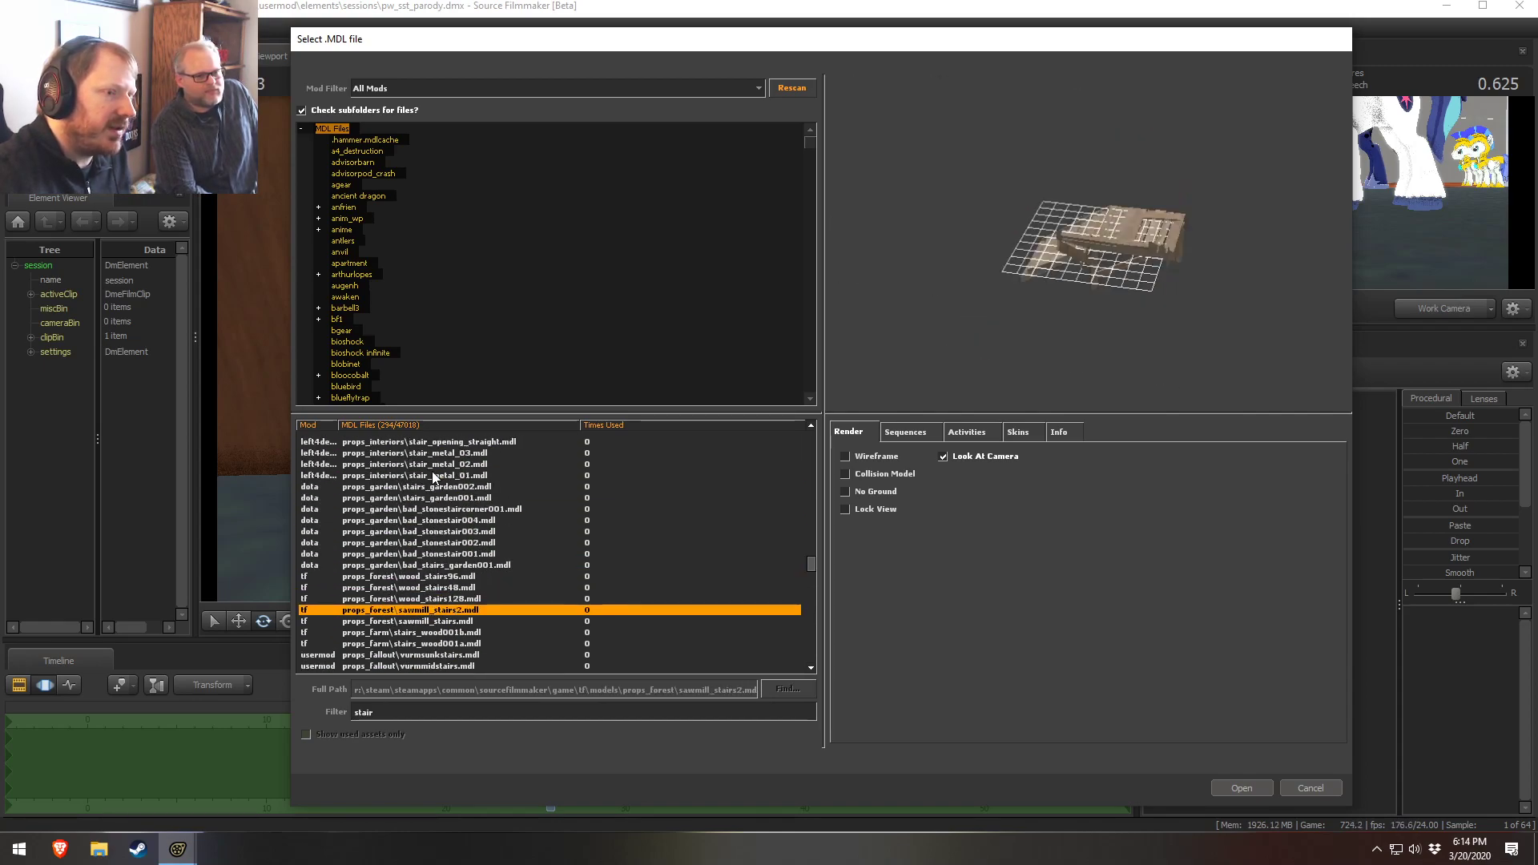
# Orbit the preview and check the interior stair railing, metal and map editor stair models
pyautogui.moveTo(1041, 280); pyautogui.dragTo(1084, 257)
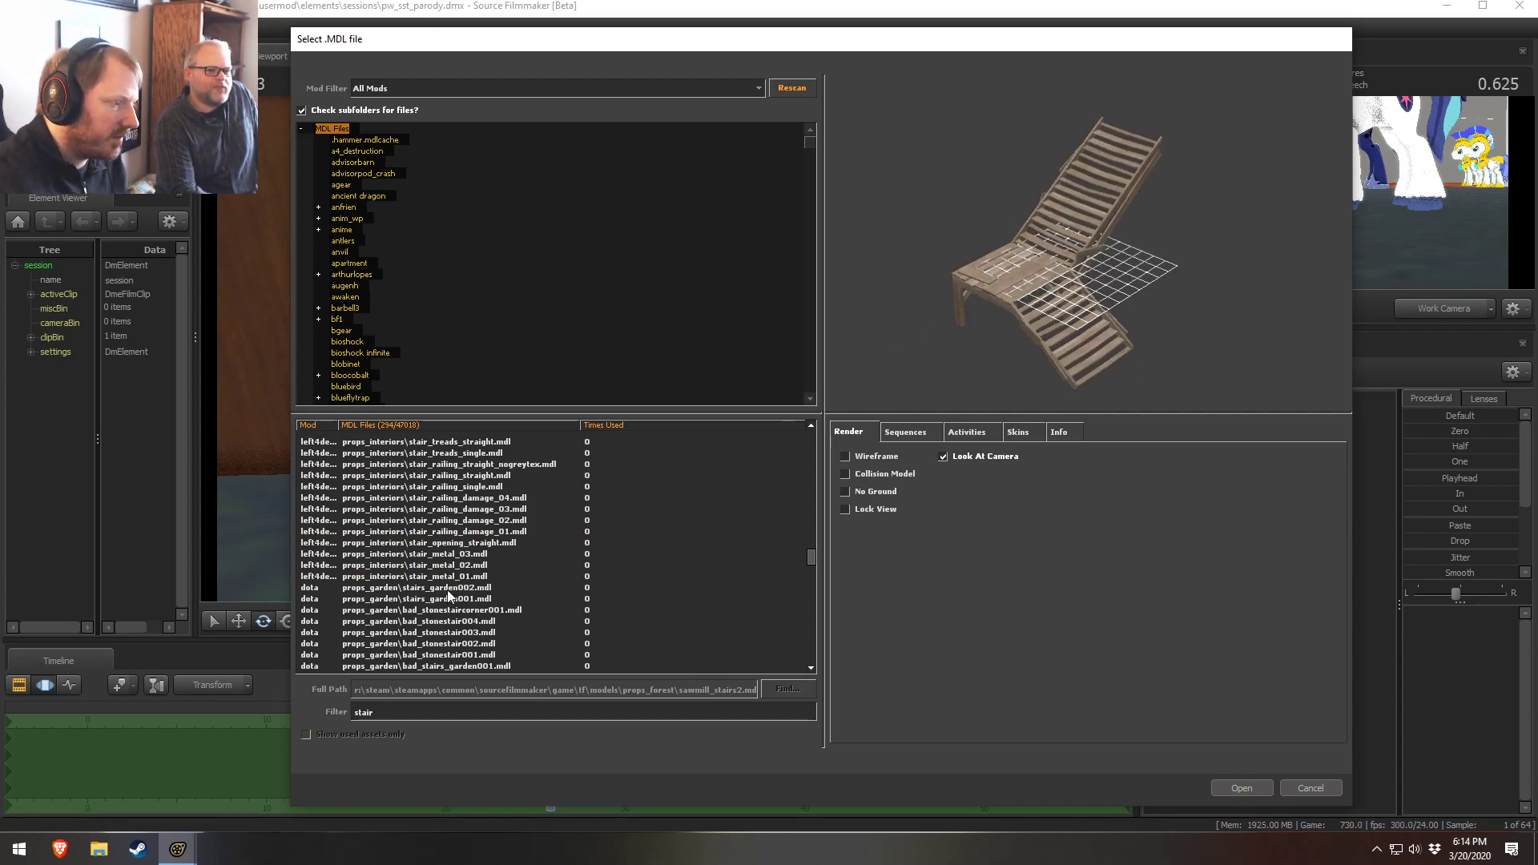
pyautogui.scroll(5, 437, 532)
pyautogui.click(445, 531)
pyautogui.click(449, 476)
pyautogui.click(448, 531)
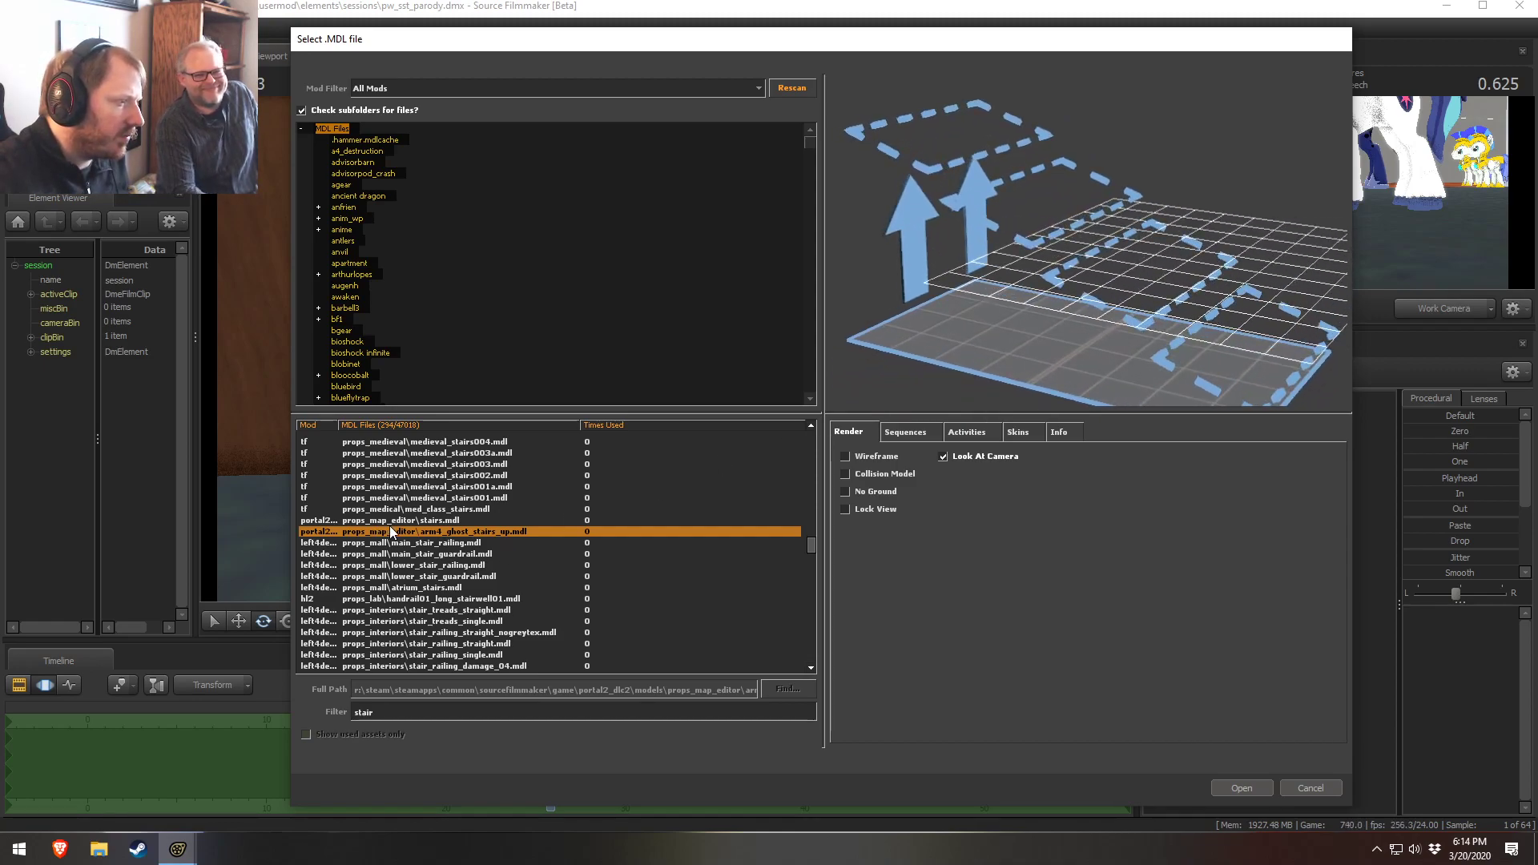
# Preview the map editor, mall, atrium, lab and interior stair treads models, orbiting the preview
pyautogui.click(409, 522)
pyautogui.click(408, 543)
pyautogui.click(410, 565)
pyautogui.click(399, 589)
pyautogui.click(416, 611)
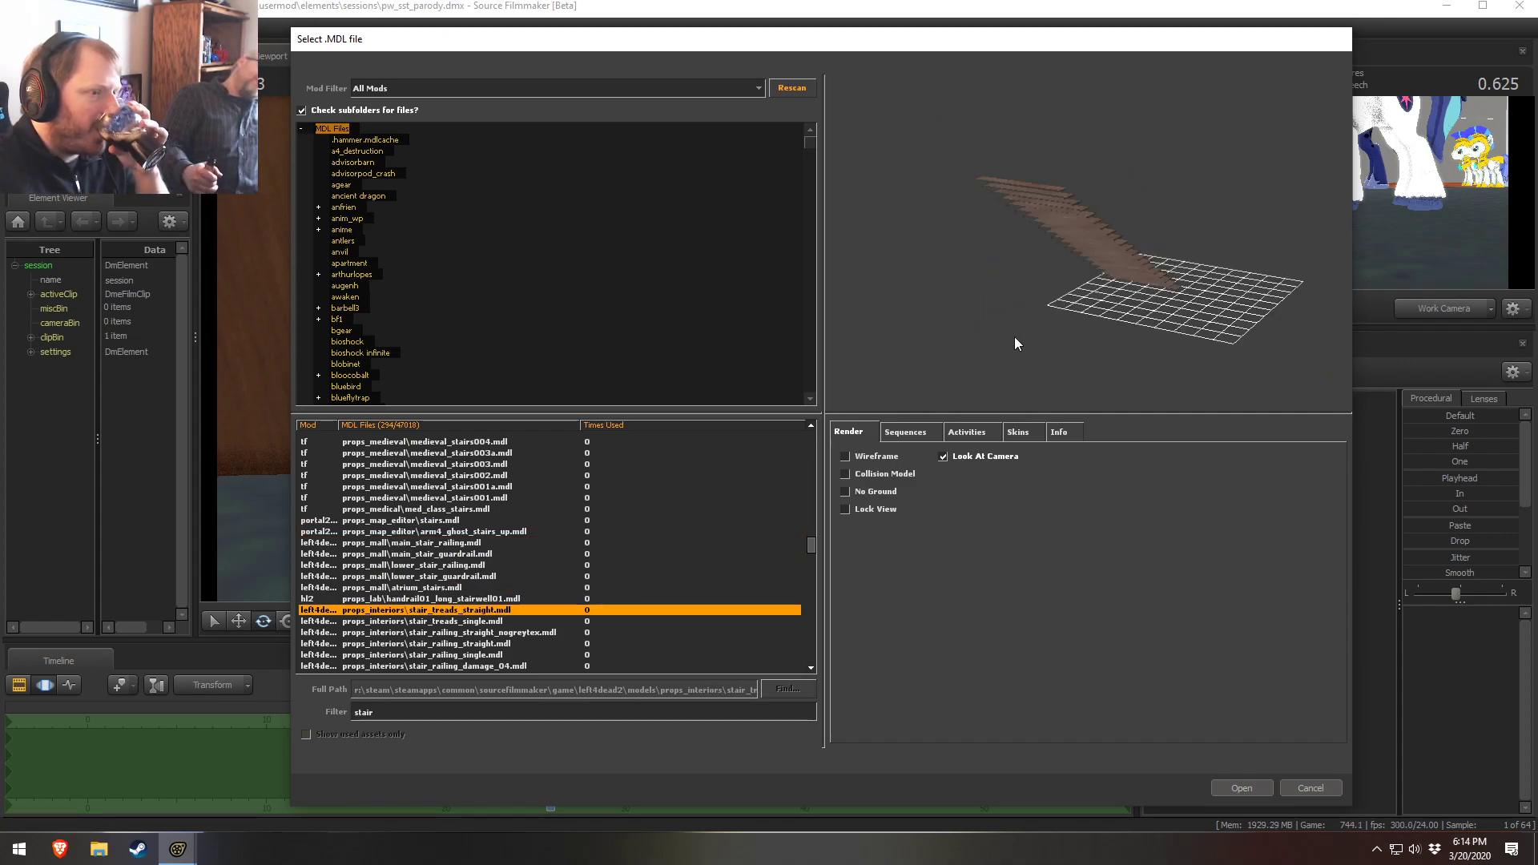
pyautogui.moveTo(983, 353); pyautogui.dragTo(1052, 330)
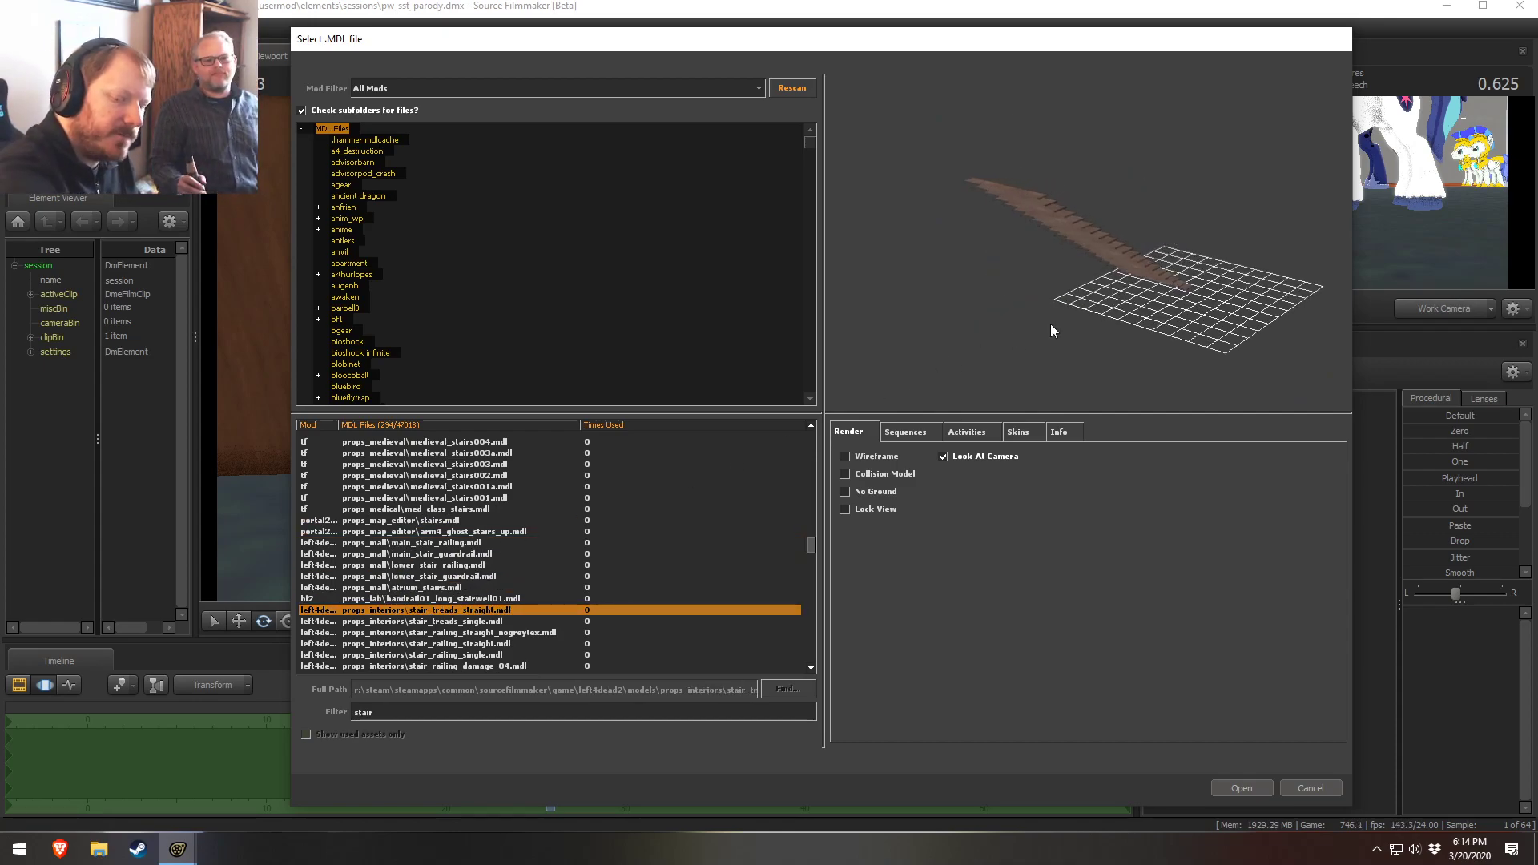
# Filter the model list by wood, briefly trying wood block
pyautogui.moveTo(376, 709); pyautogui.dragTo(296, 706)
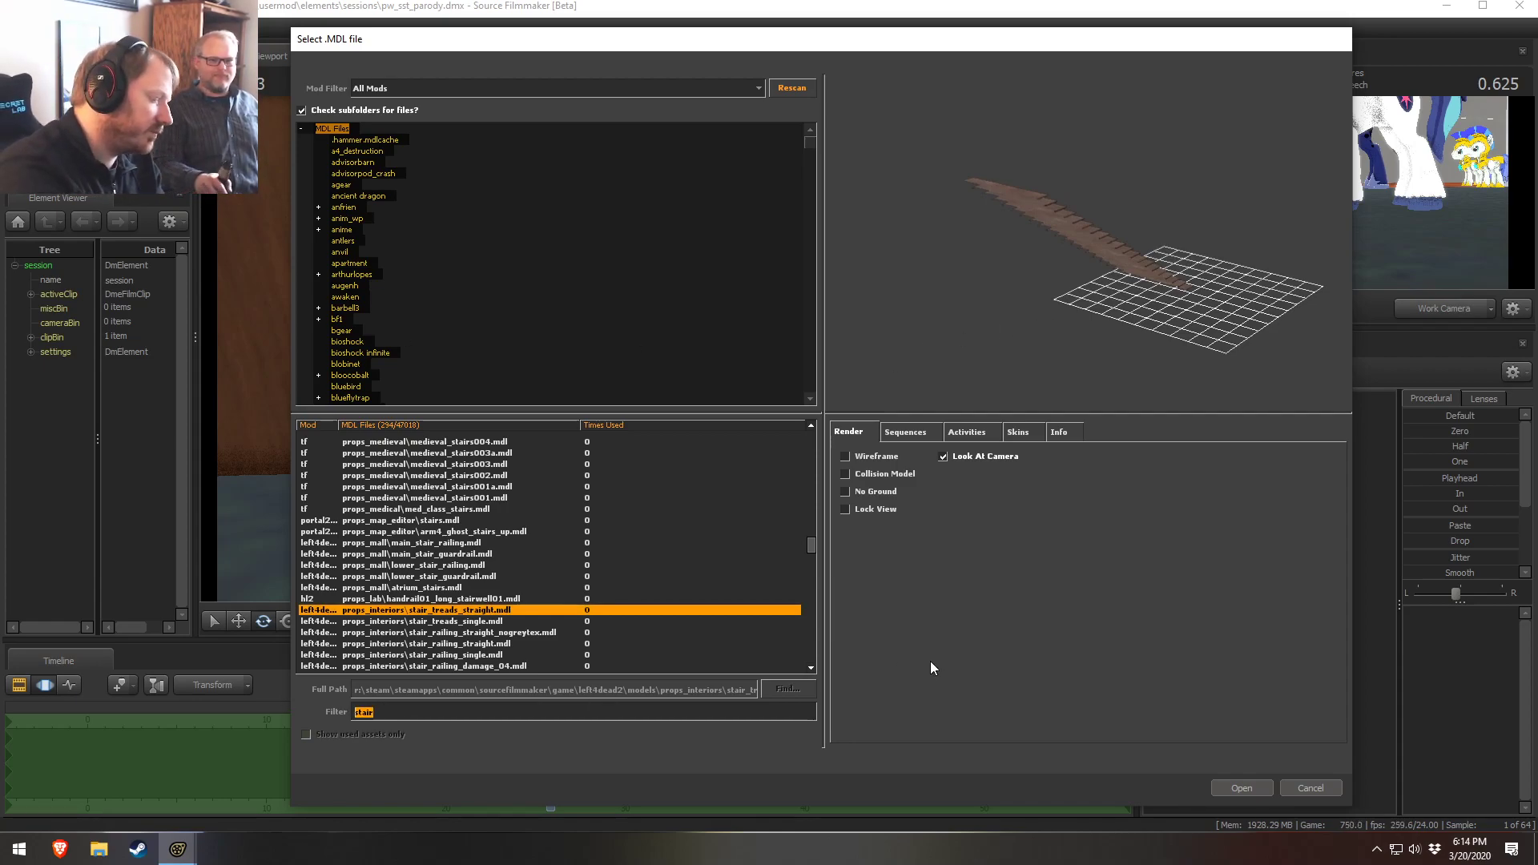
pyautogui.write('wood')
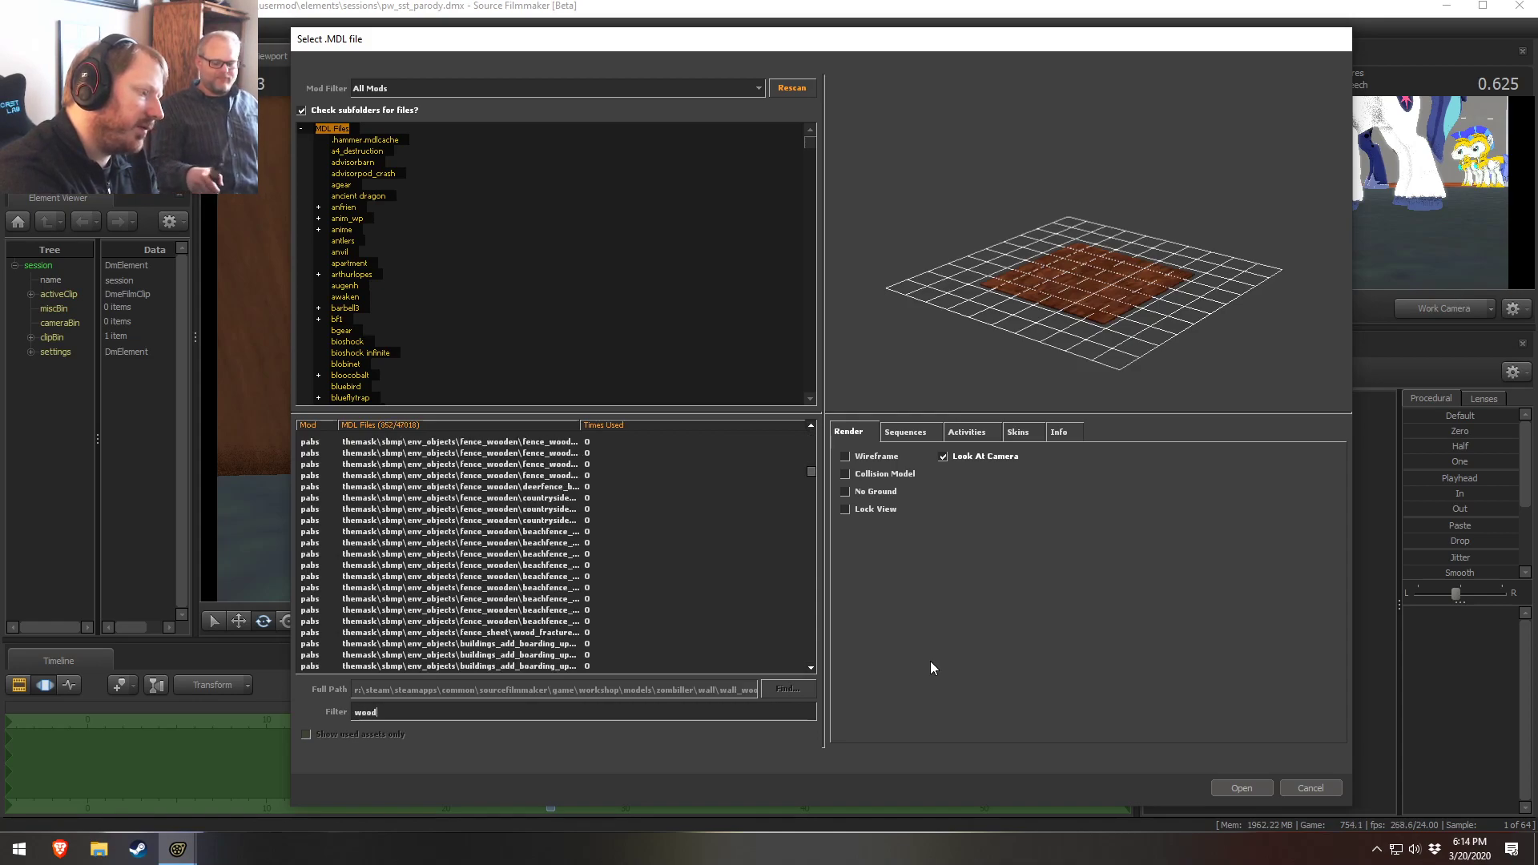
pyautogui.write(' block')
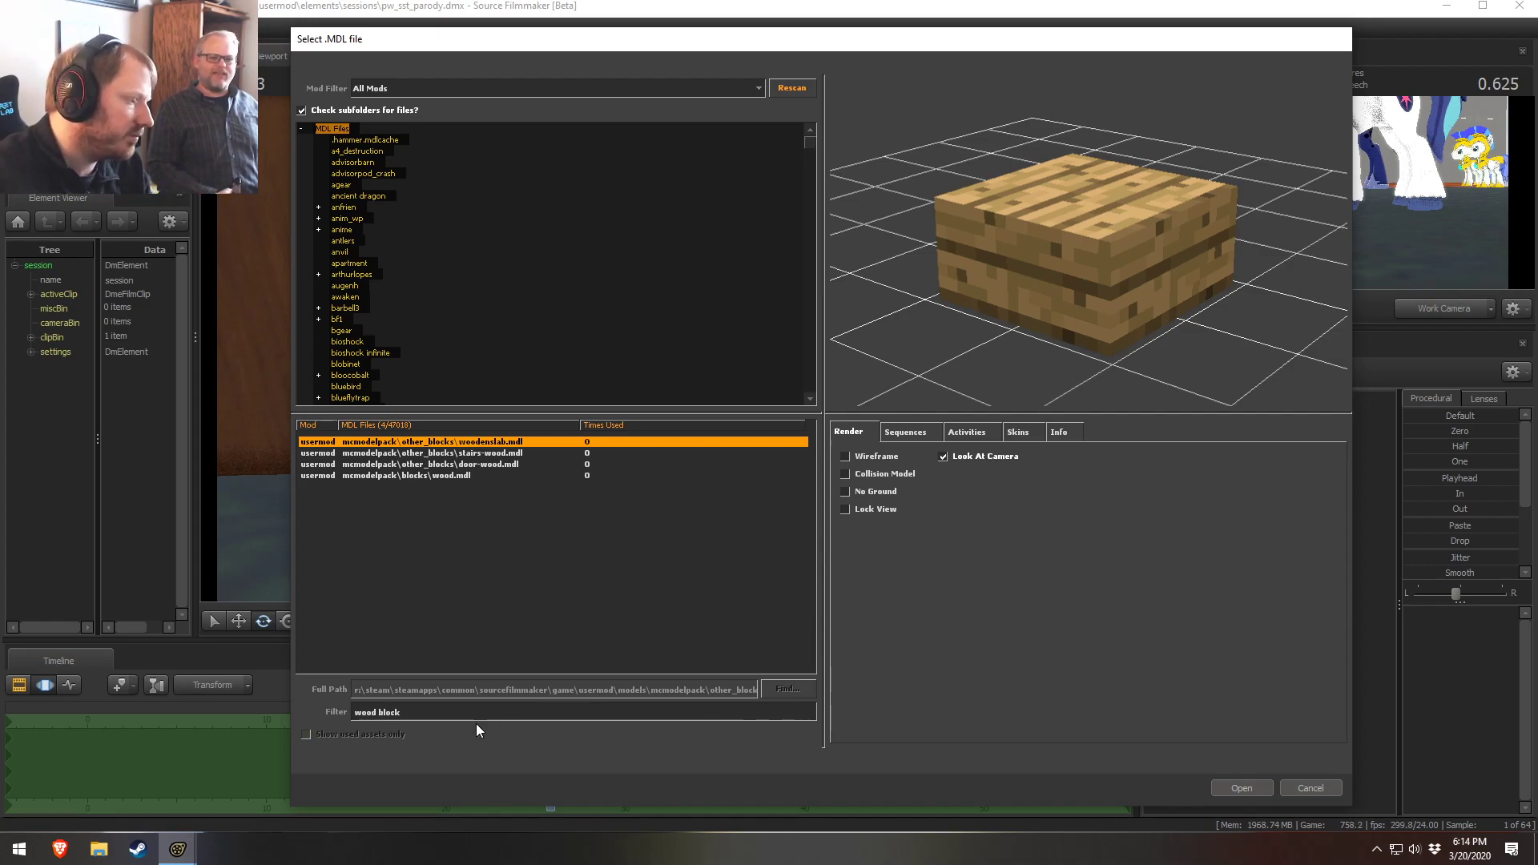
pyautogui.press('BackSpace')
pyautogui.press('BackSpace')
pyautogui.press('BackSpace')
pyautogui.press('BackSpace')
pyautogui.press('BackSpace')
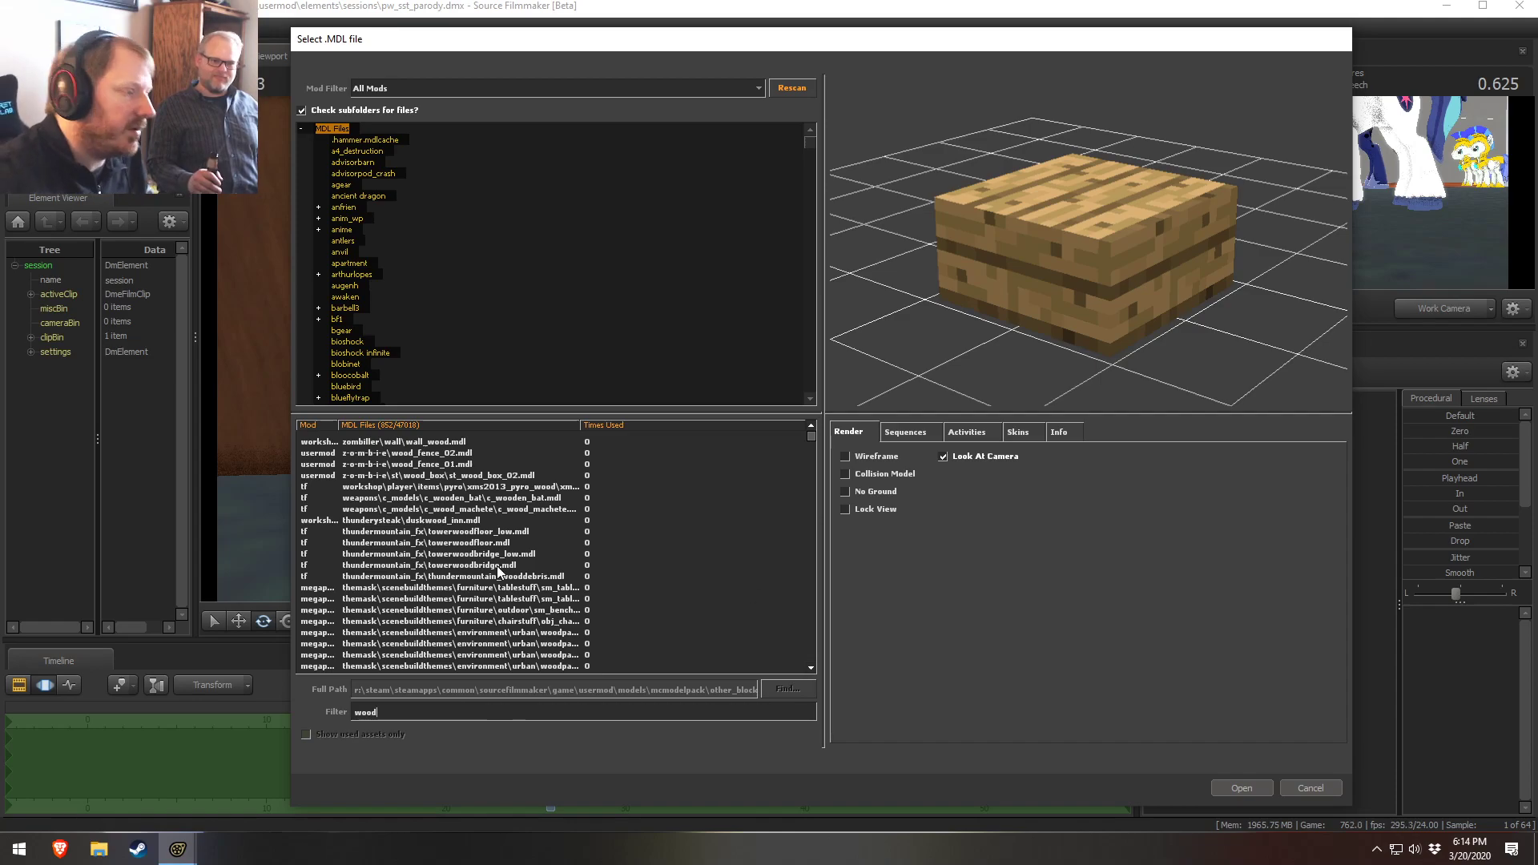
# Preview the wall wood, wood fence, wood box and thundermountain wood models
pyautogui.click(460, 543)
pyautogui.click(453, 510)
pyautogui.click(462, 476)
pyautogui.click(445, 497)
pyautogui.click(445, 475)
pyautogui.click(445, 441)
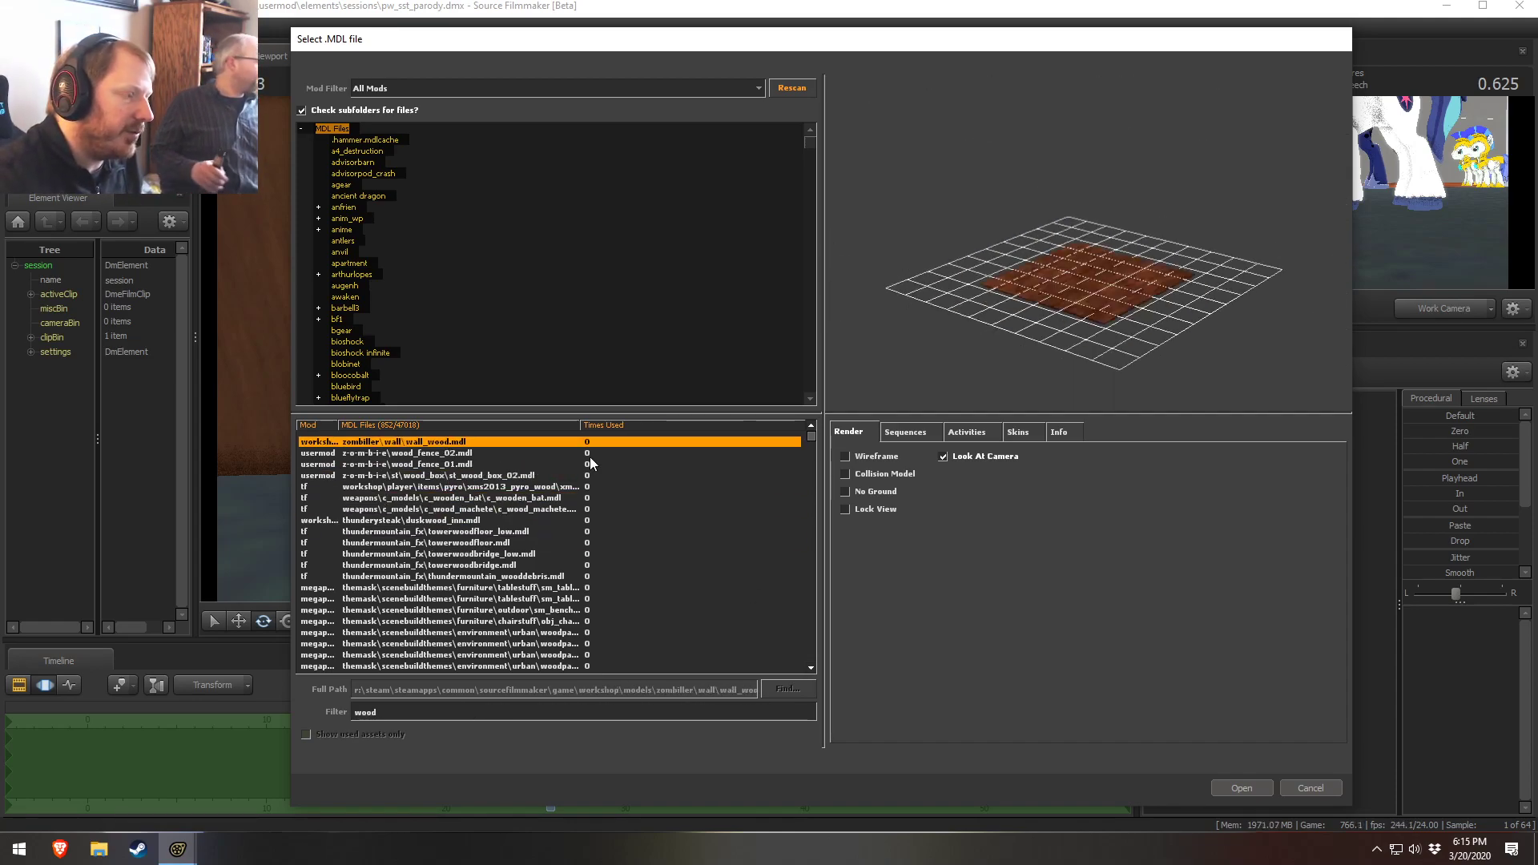
# Scroll through and preview the wood panel, plywood and wooden crate models
pyautogui.click(446, 455)
pyautogui.click(459, 564)
pyautogui.click(448, 643)
pyautogui.scroll(-4, 445, 668)
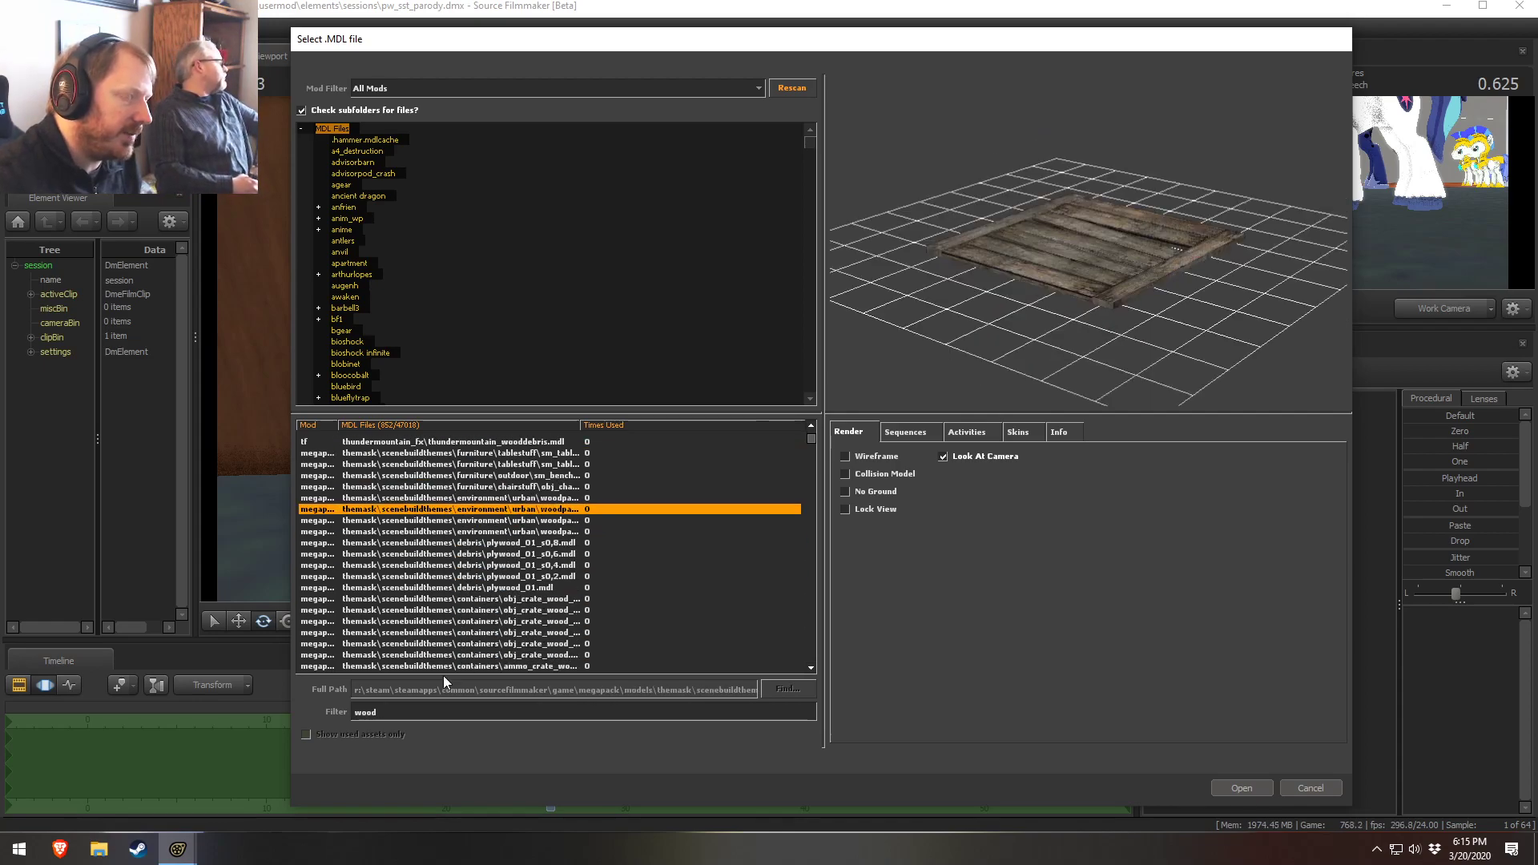
pyautogui.click(461, 621)
pyautogui.scroll(-2, 464, 591)
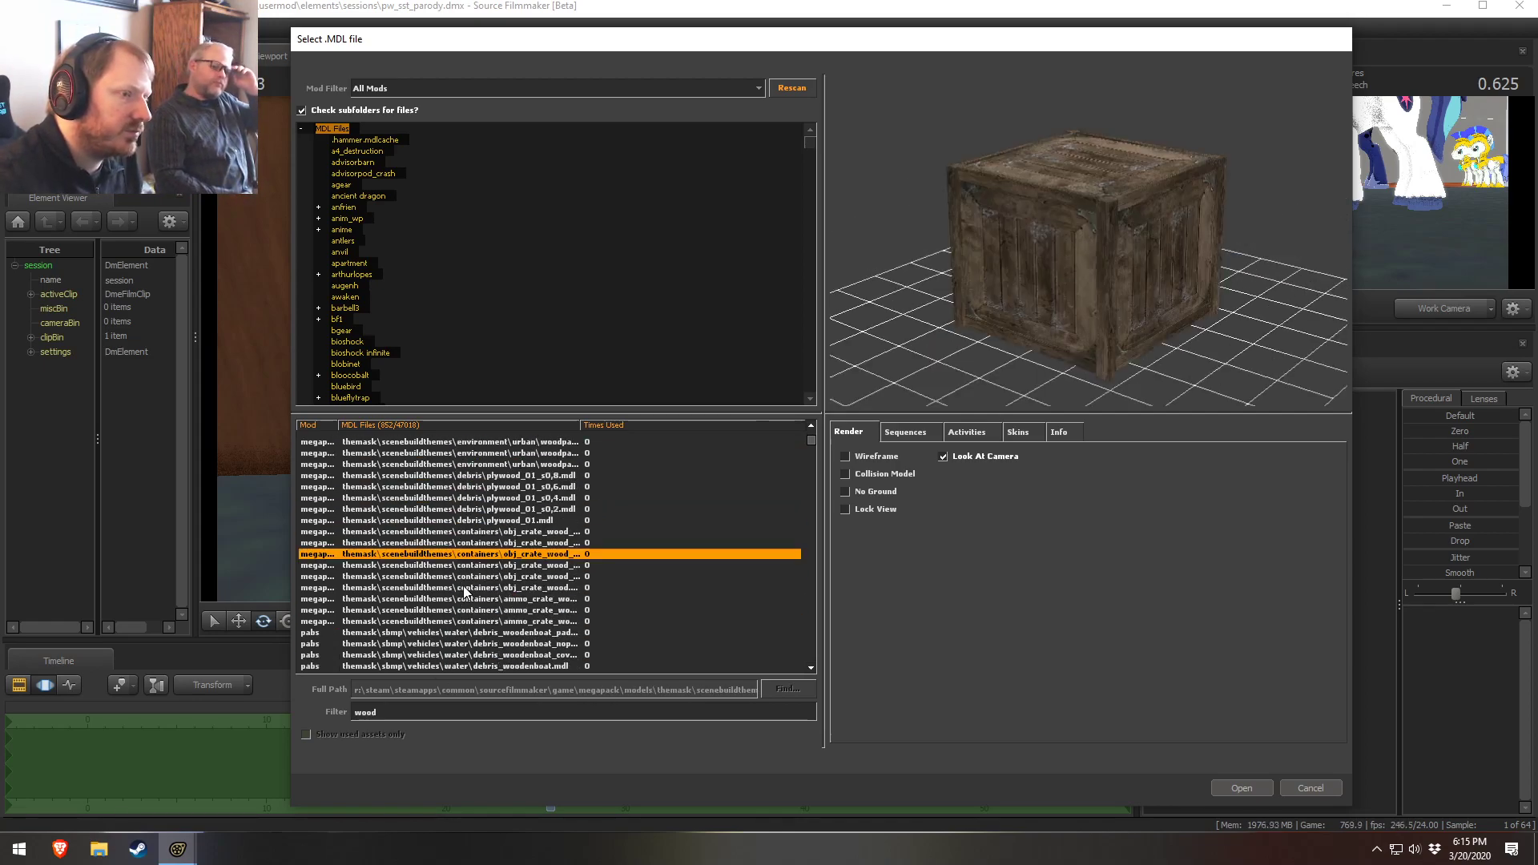
# Preview more wooden crate, boat and tree models from the wood-filtered list, orbiting the preview
pyautogui.moveTo(940, 320)
pyautogui.mouseDown()
pyautogui.moveTo(1009, 332)
pyautogui.moveTo(940, 321)
pyautogui.mouseUp()
pyautogui.click(533, 543)
pyautogui.click(476, 587)
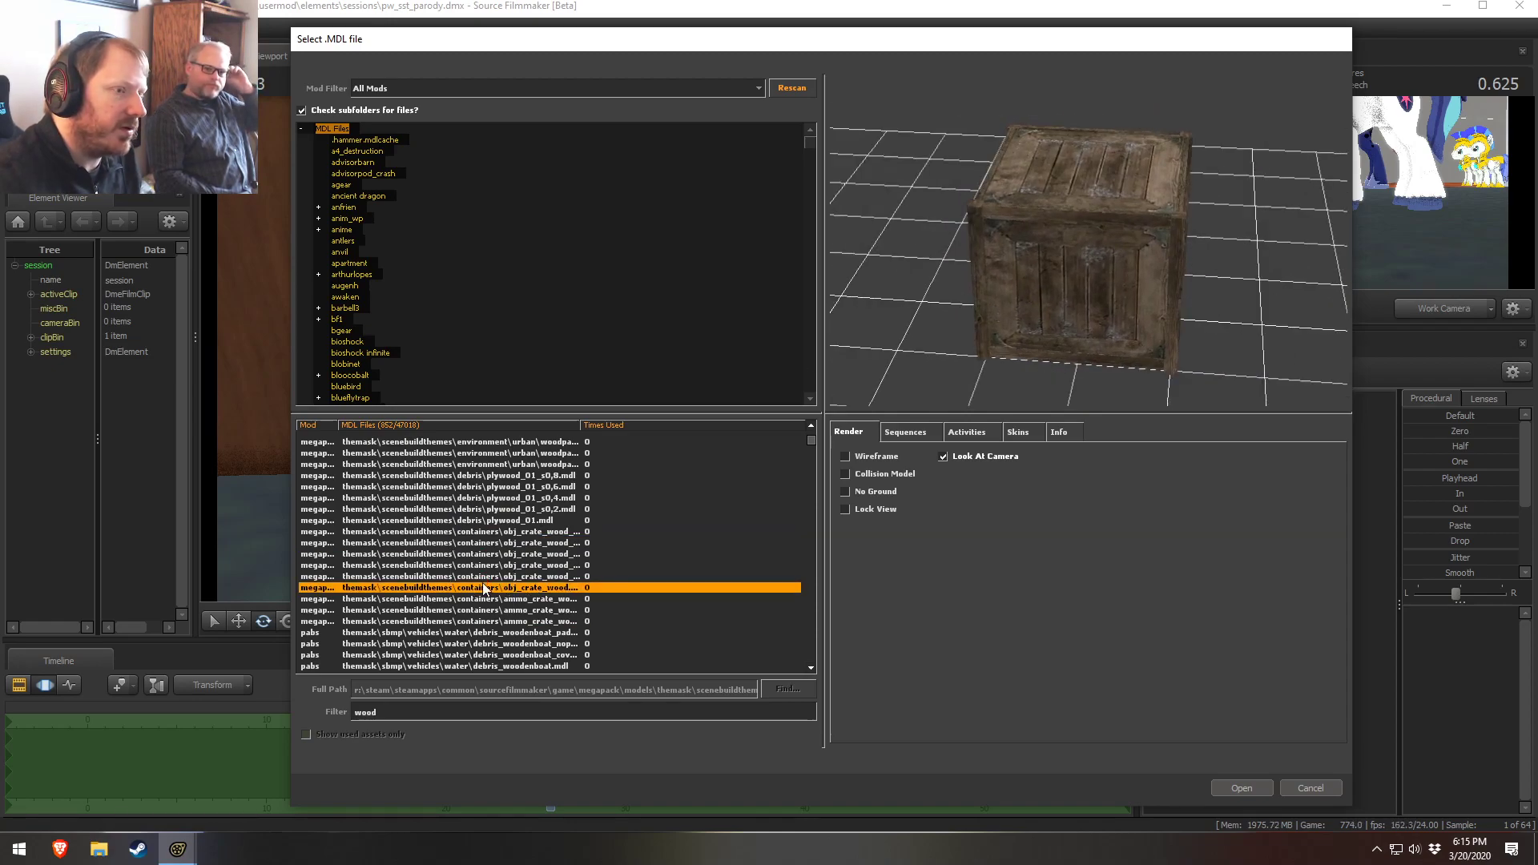
pyautogui.click(522, 620)
pyautogui.scroll(-2, 526, 622)
pyautogui.scroll(-1, 525, 622)
pyautogui.click(526, 532)
pyautogui.click(526, 565)
pyautogui.click(525, 587)
pyautogui.scroll(-3, 524, 600)
pyautogui.click(503, 533)
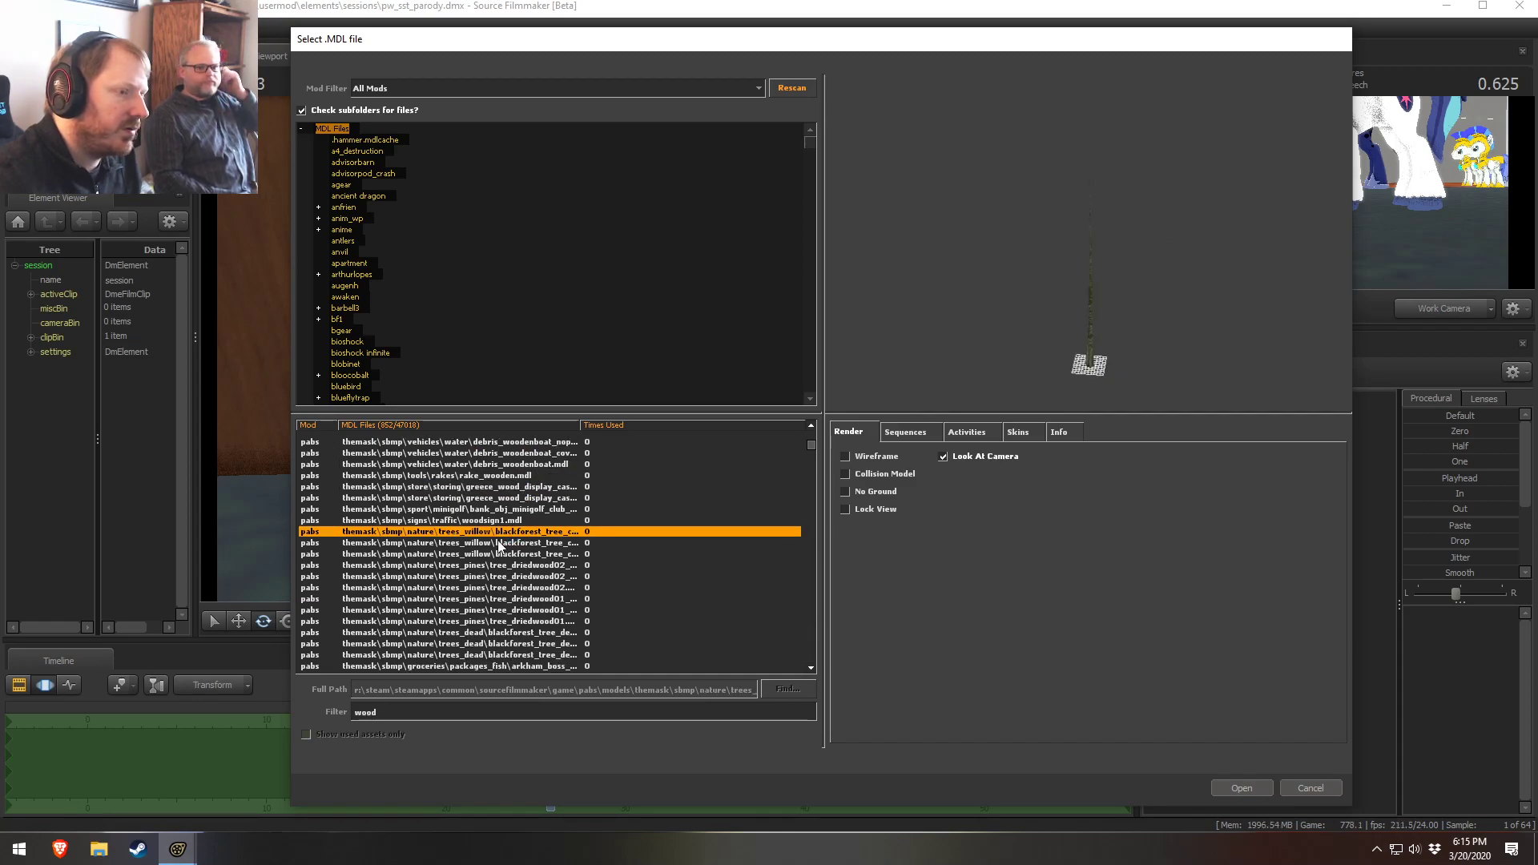
pyautogui.click(508, 509)
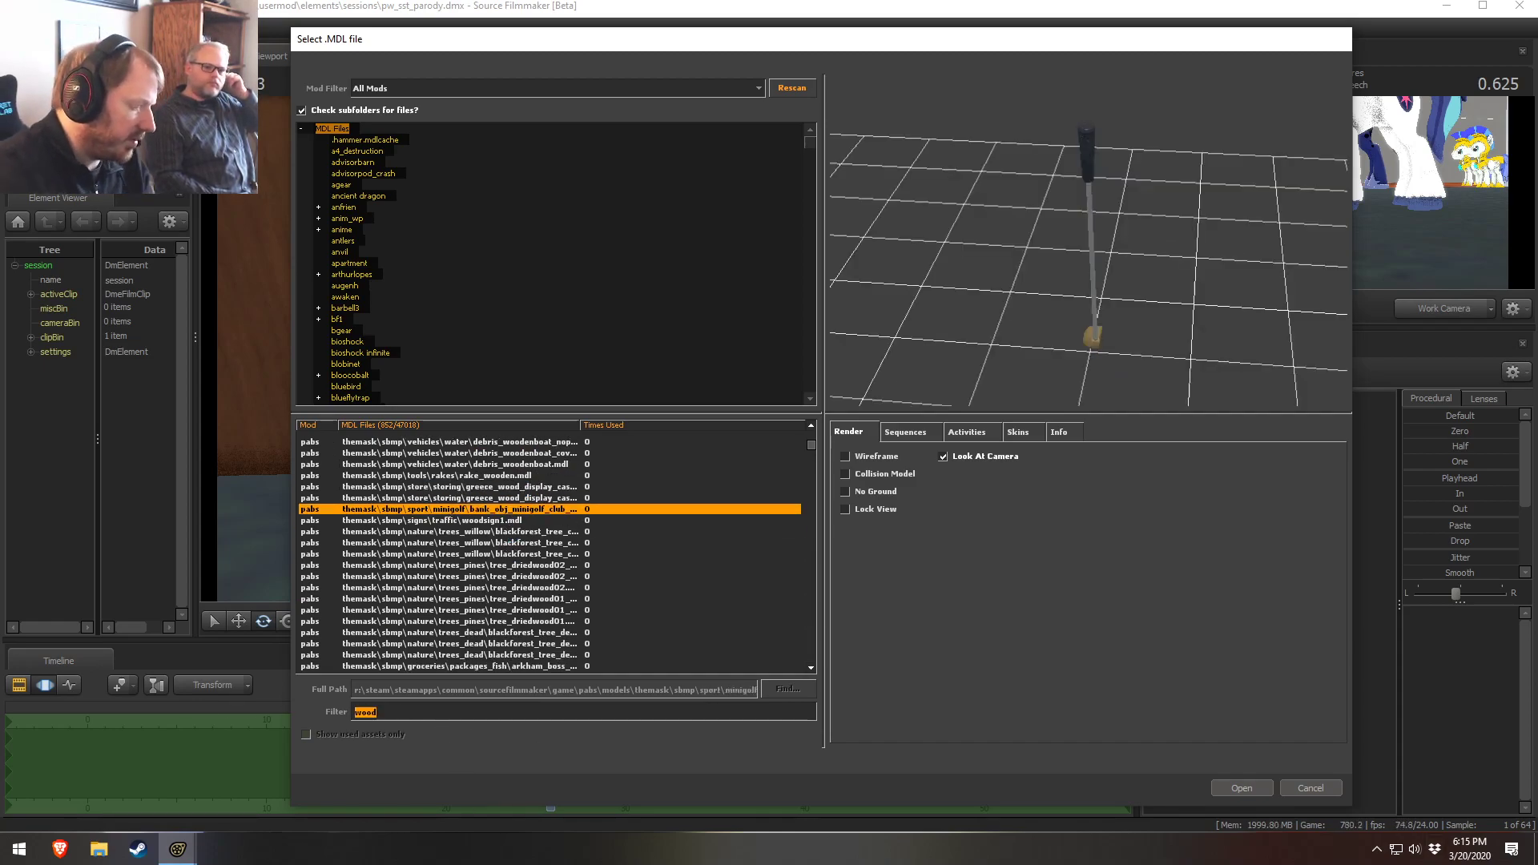
# Filter the model list by crate and preview the lab and container crate models
pyautogui.write('crate')
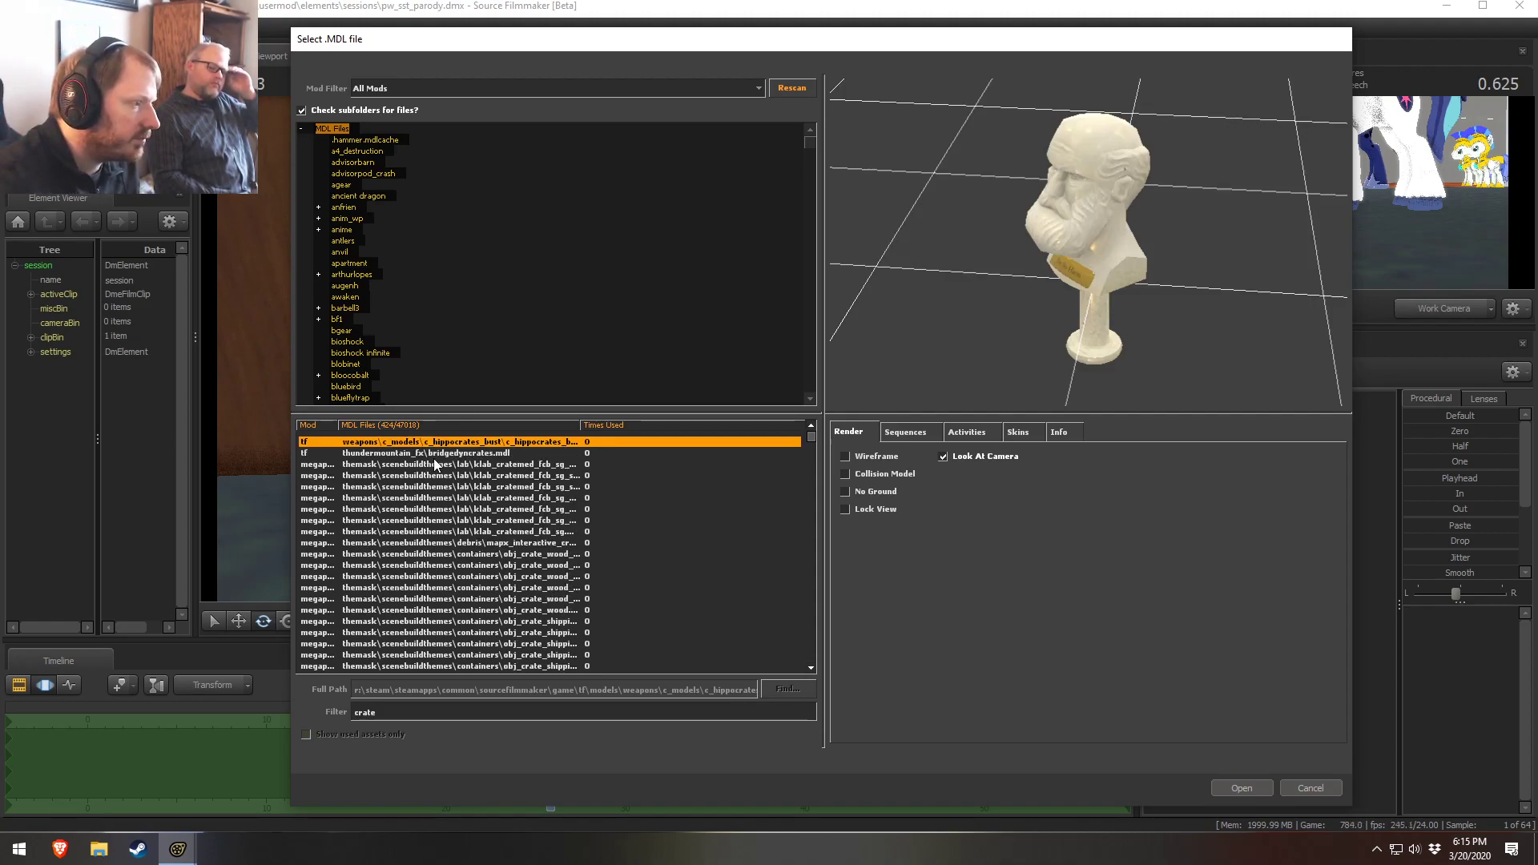
pyautogui.click(436, 455)
pyautogui.click(439, 485)
pyautogui.click(438, 554)
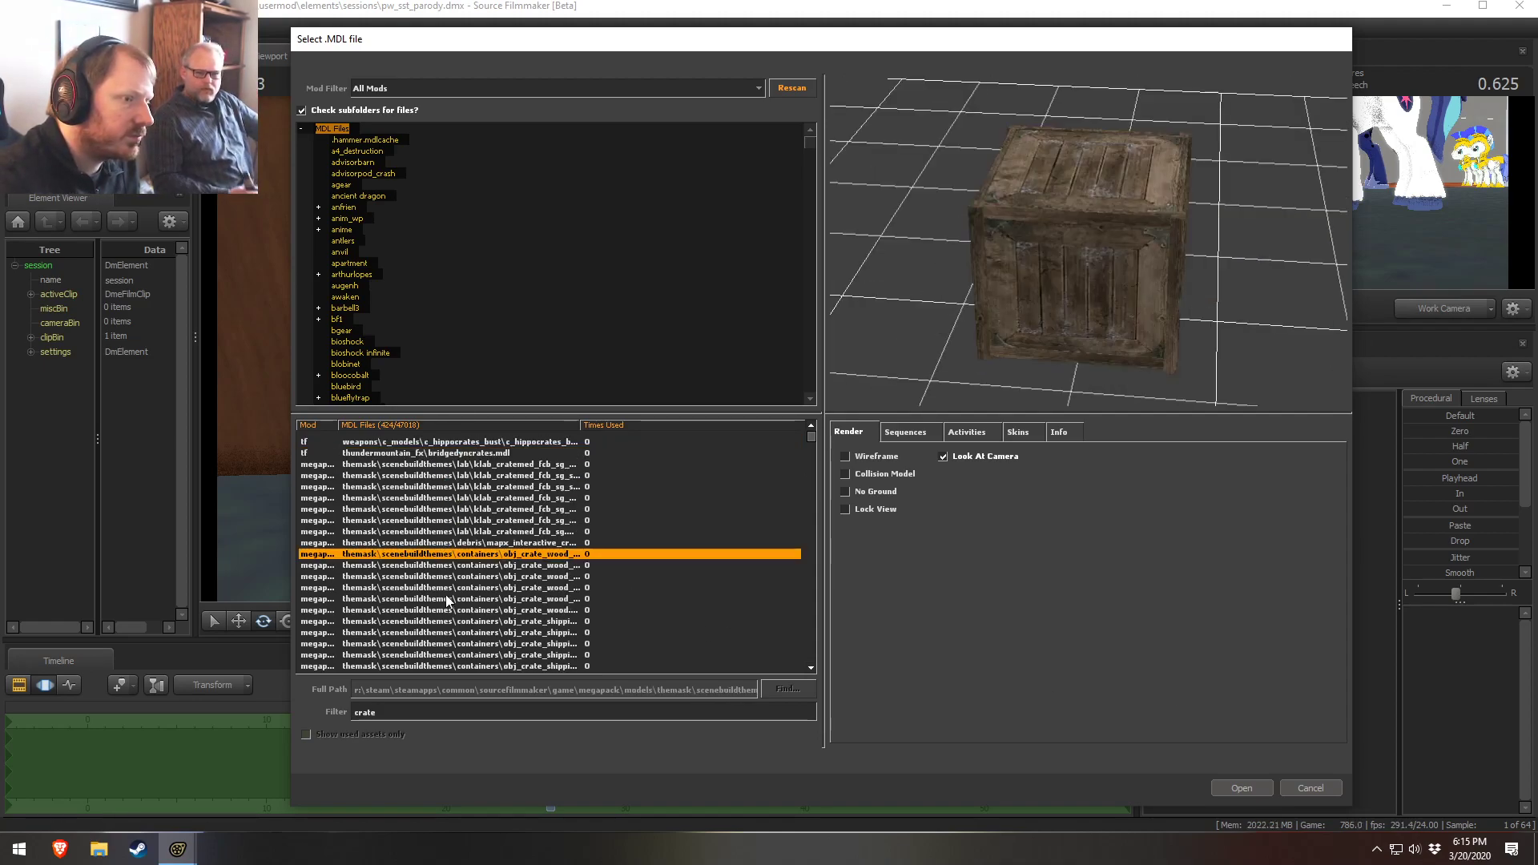
pyautogui.click(445, 597)
pyautogui.scroll(-15, 472, 589)
pyautogui.scroll(-12, 462, 590)
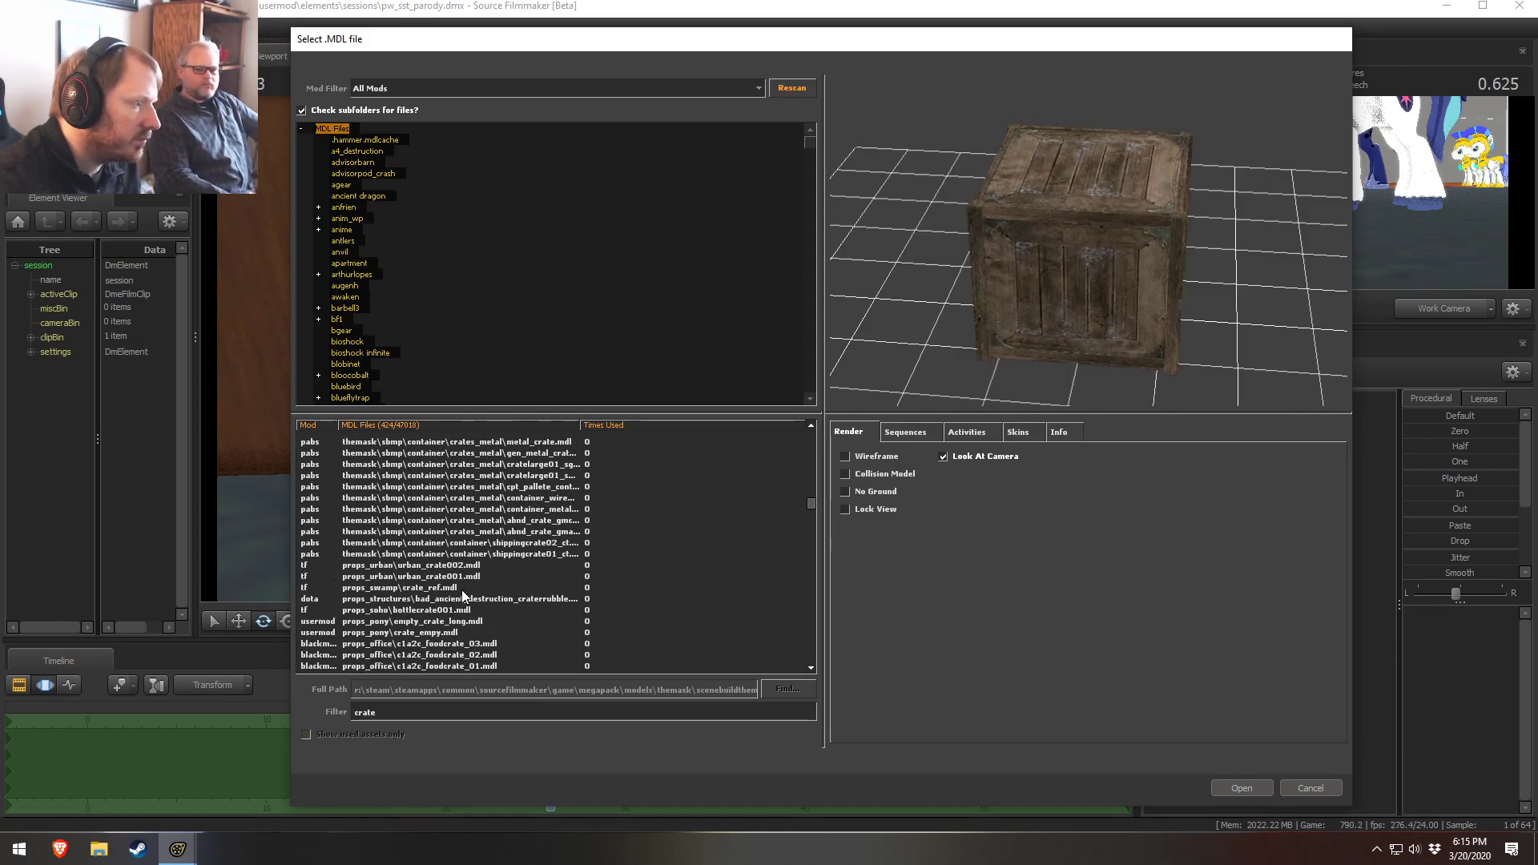
# Preview the urban crate and swamp crate_ref models, orbiting the preview
pyautogui.click(463, 590)
pyautogui.click(450, 576)
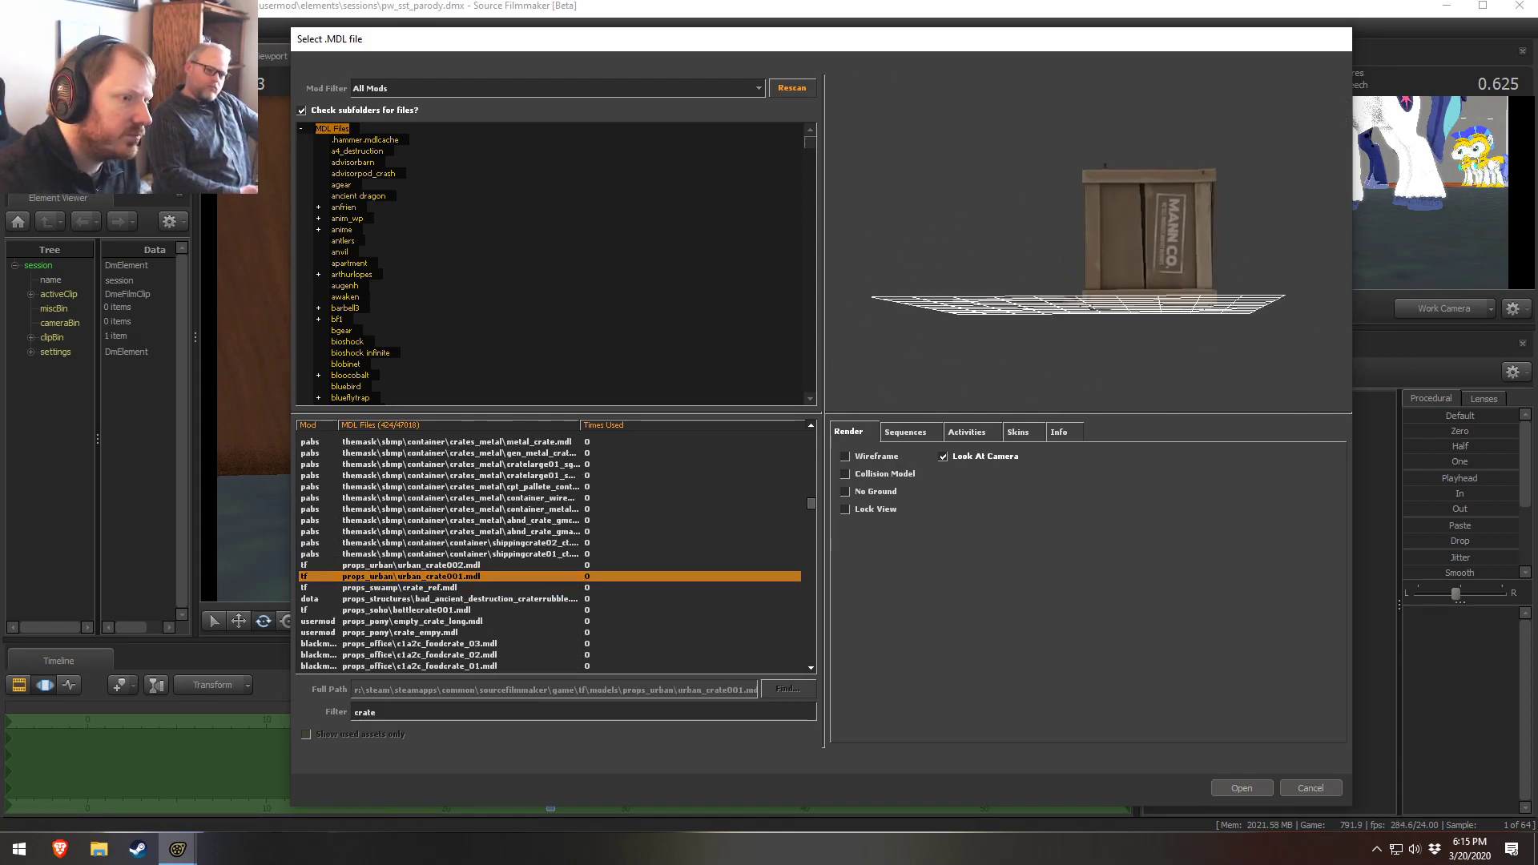
pyautogui.moveTo(1089, 241)
pyautogui.mouseDown()
pyautogui.moveTo(1133, 269)
pyautogui.moveTo(1145, 176)
pyautogui.moveTo(1077, 254)
pyautogui.mouseUp()
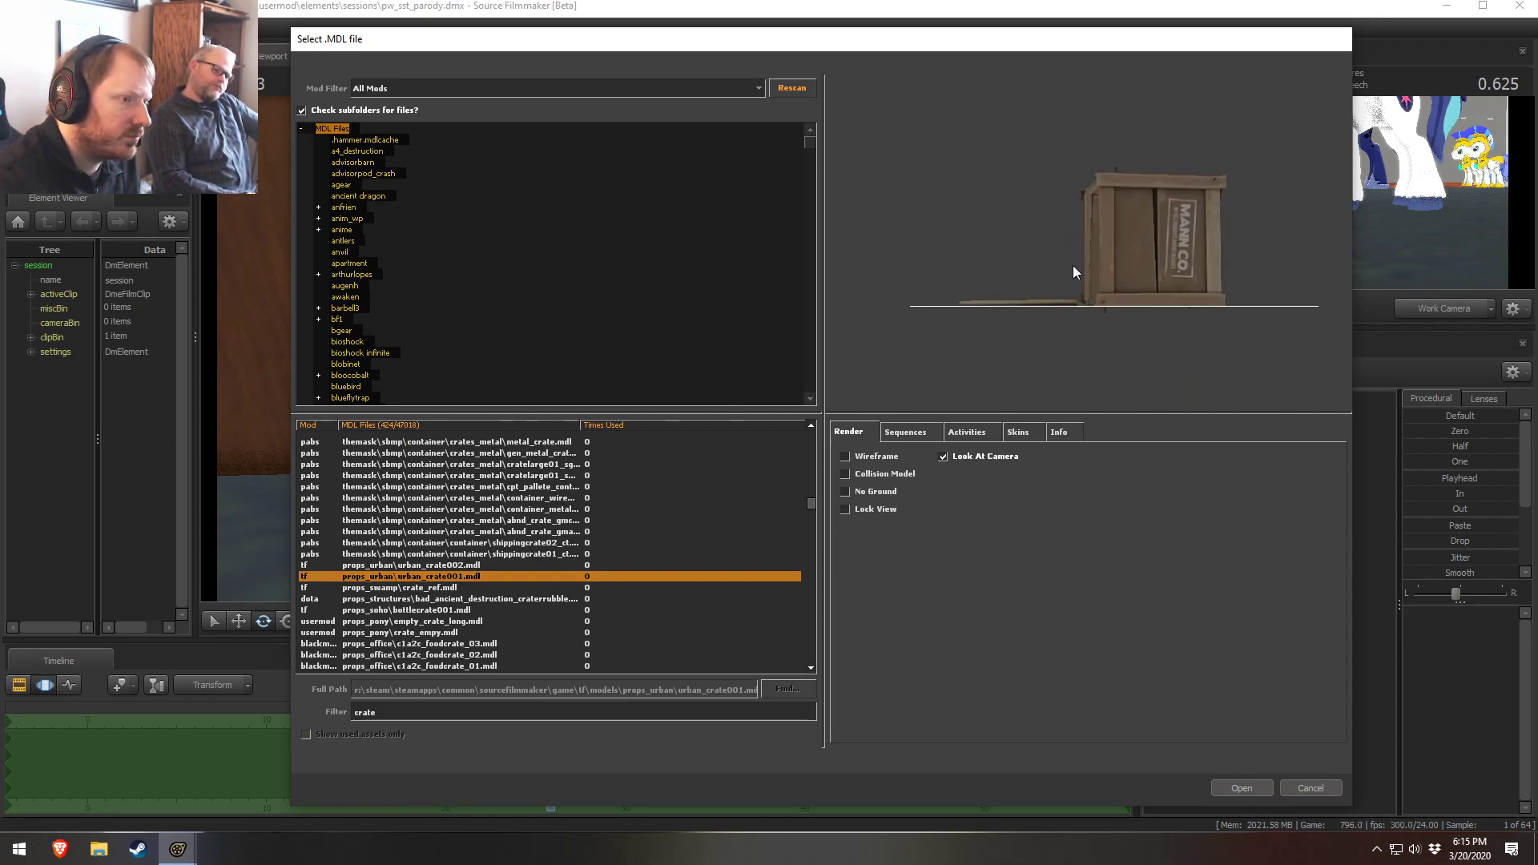
pyautogui.click(423, 586)
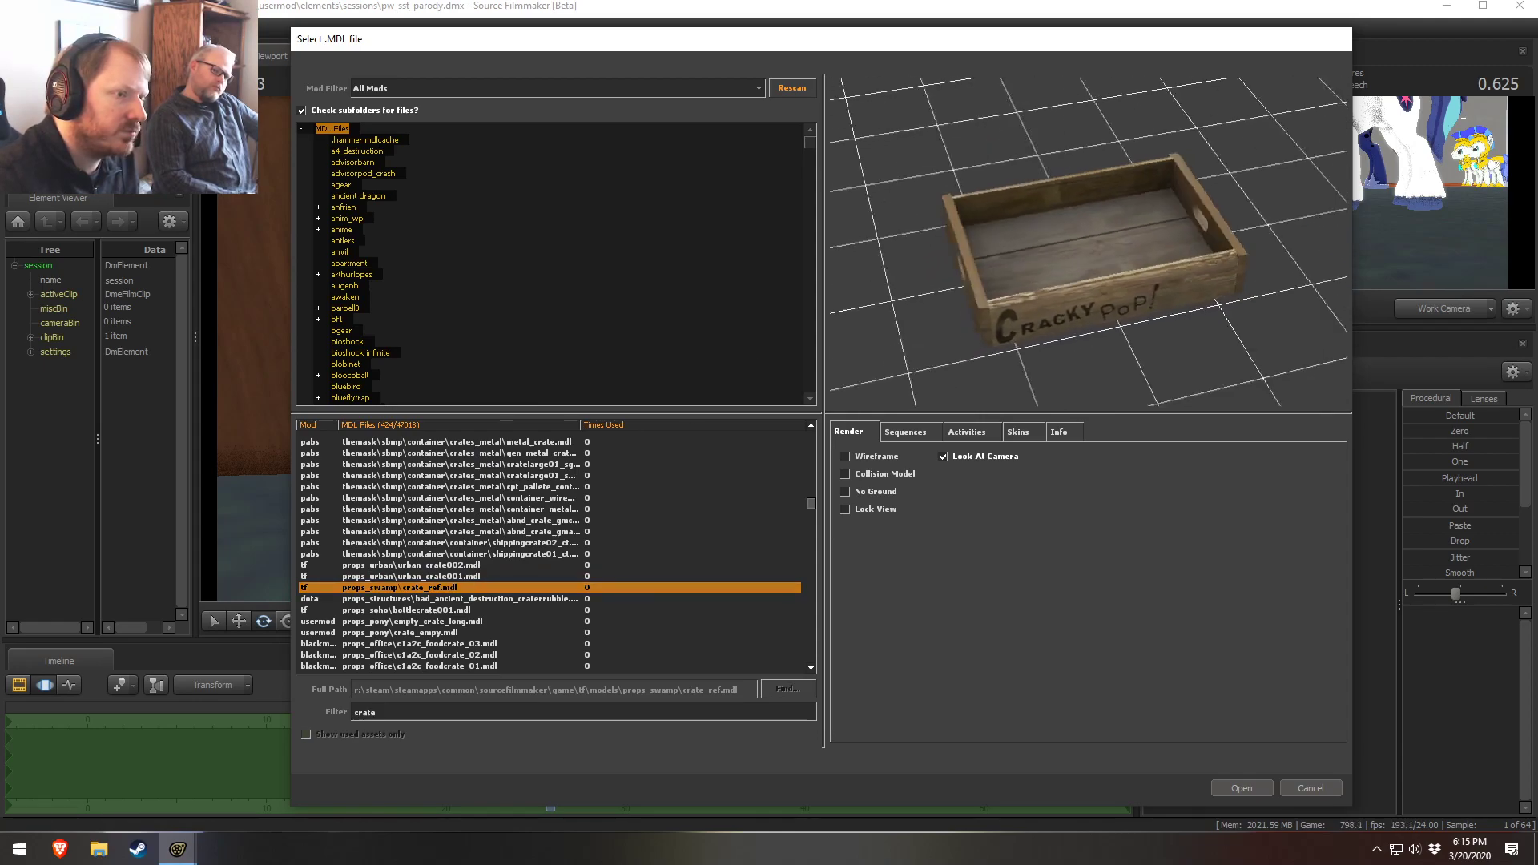
pyautogui.moveTo(1089, 240); pyautogui.dragTo(1302, 209)
pyautogui.moveTo(1106, 240); pyautogui.dragTo(1129, 292)
pyautogui.click(416, 598)
pyautogui.scroll(-3, 425, 600)
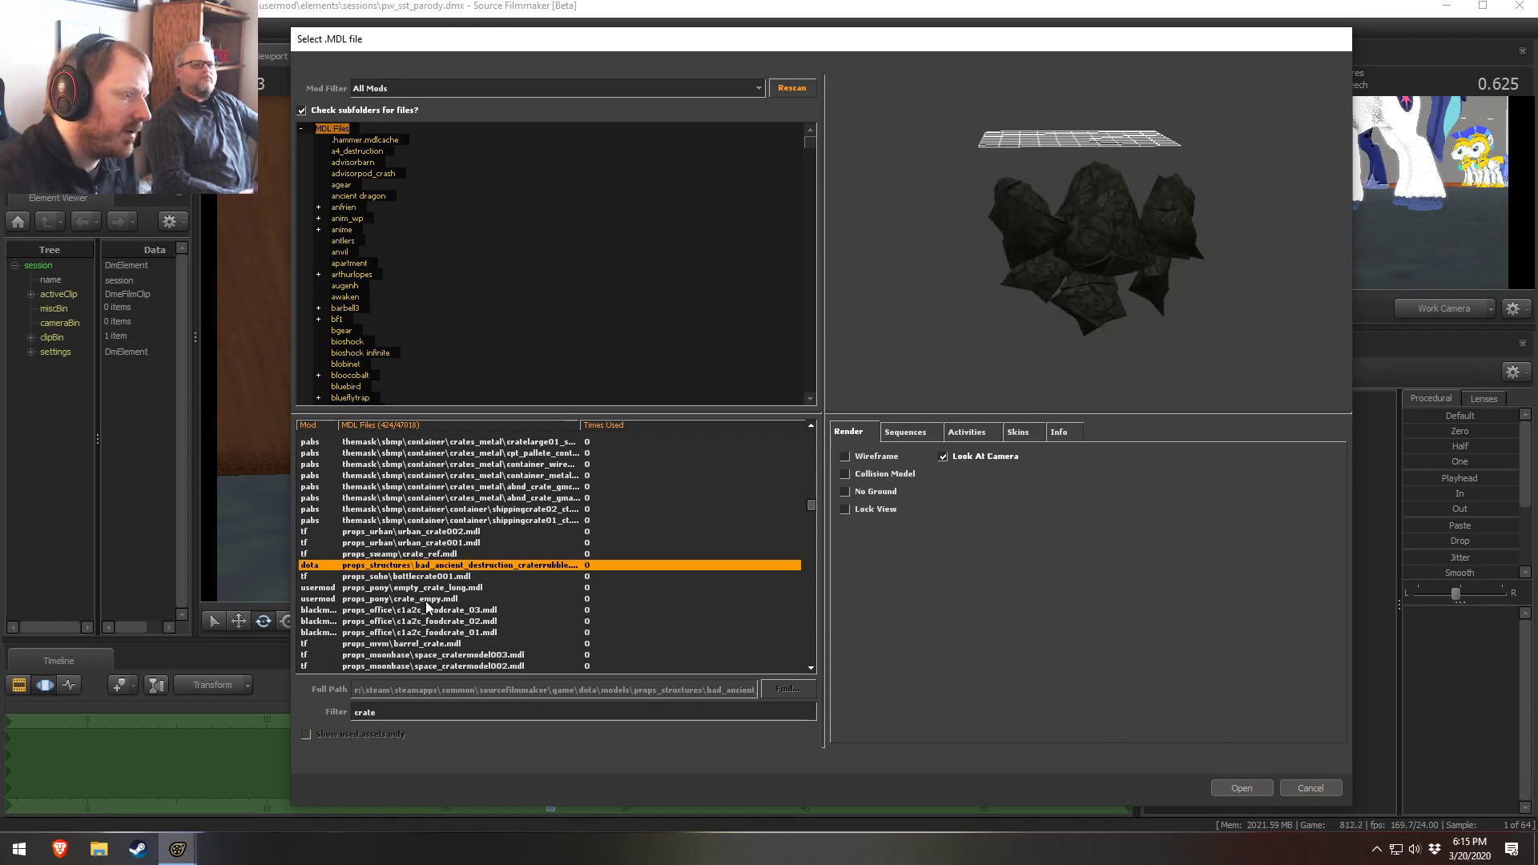
# Preview the pony empty crate, food crate, barrel crate and ammo crate models, orbiting the preview
pyautogui.click(447, 510)
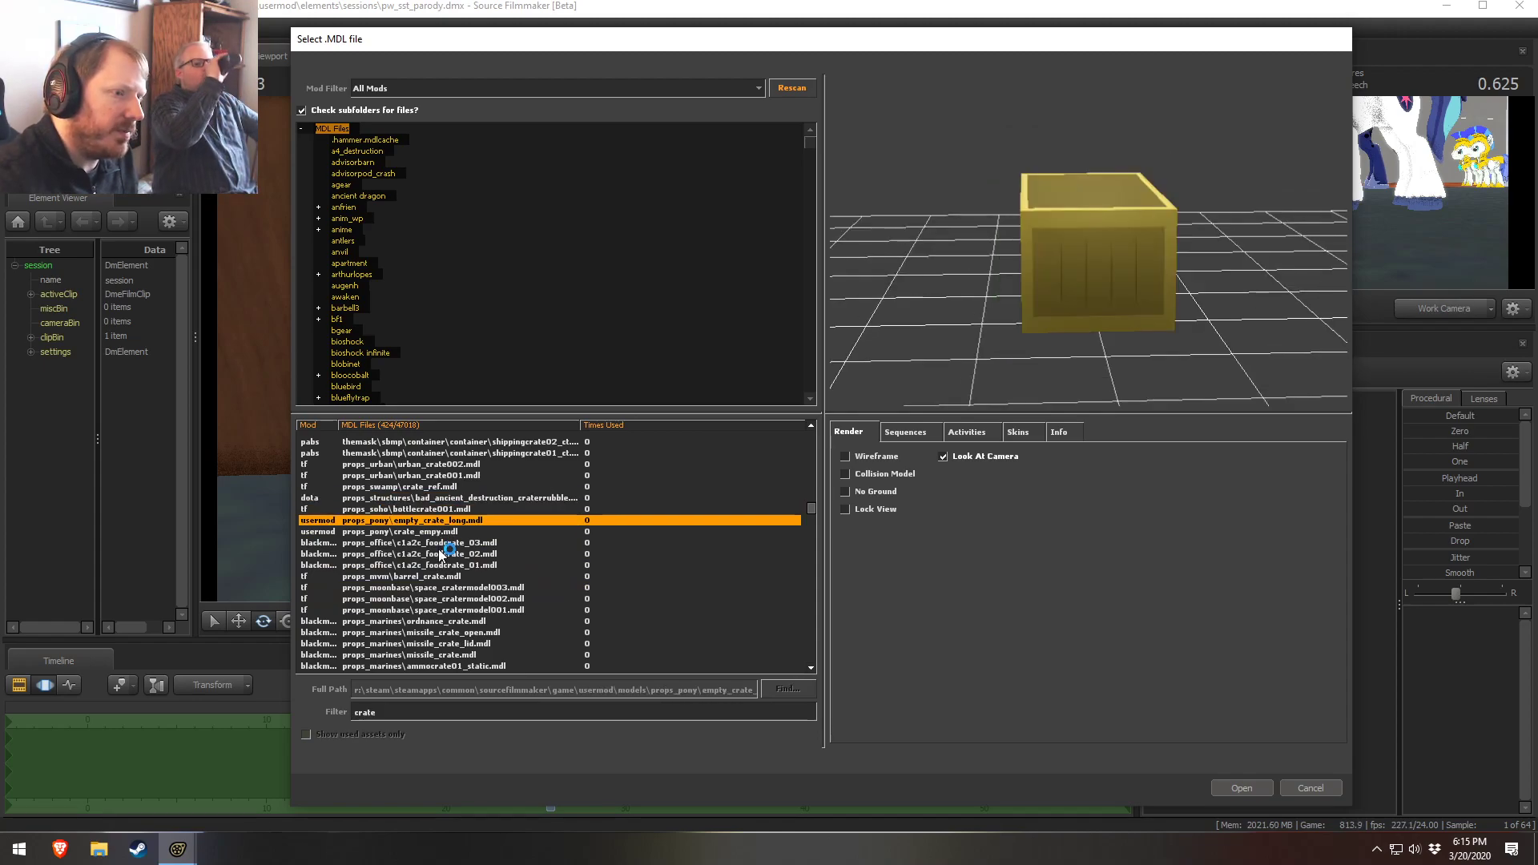
pyautogui.click(439, 548)
pyautogui.click(436, 576)
pyautogui.moveTo(1089, 240)
pyautogui.mouseDown()
pyautogui.moveTo(1097, 320)
pyautogui.moveTo(1089, 240)
pyautogui.moveTo(1089, 256)
pyautogui.mouseUp()
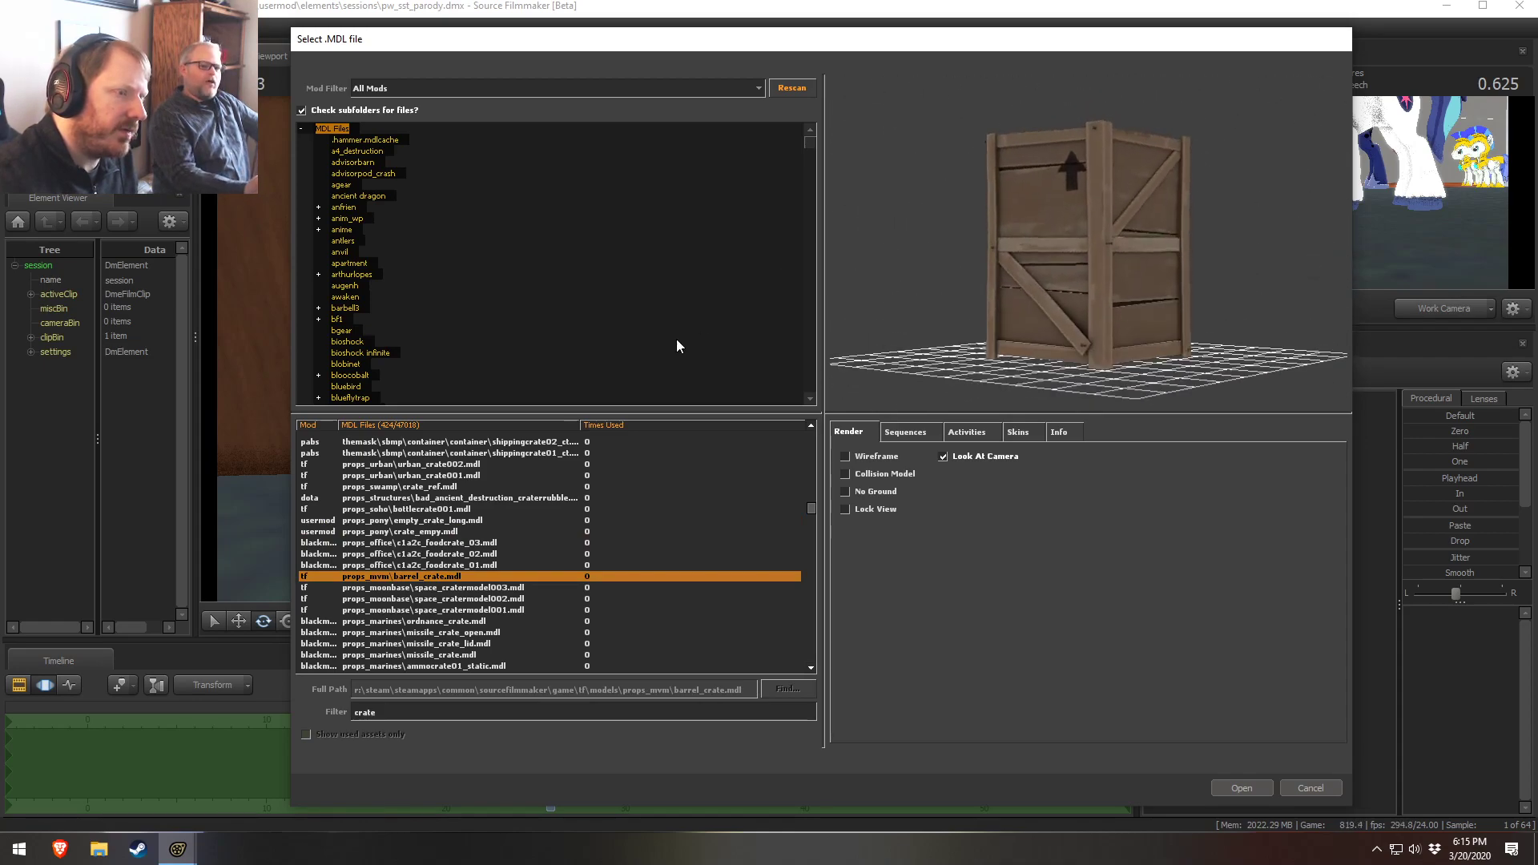
pyautogui.click(449, 600)
pyautogui.click(439, 632)
pyautogui.scroll(-1, 440, 640)
pyautogui.press('Down')
pyautogui.press('Down')
pyautogui.click(443, 654)
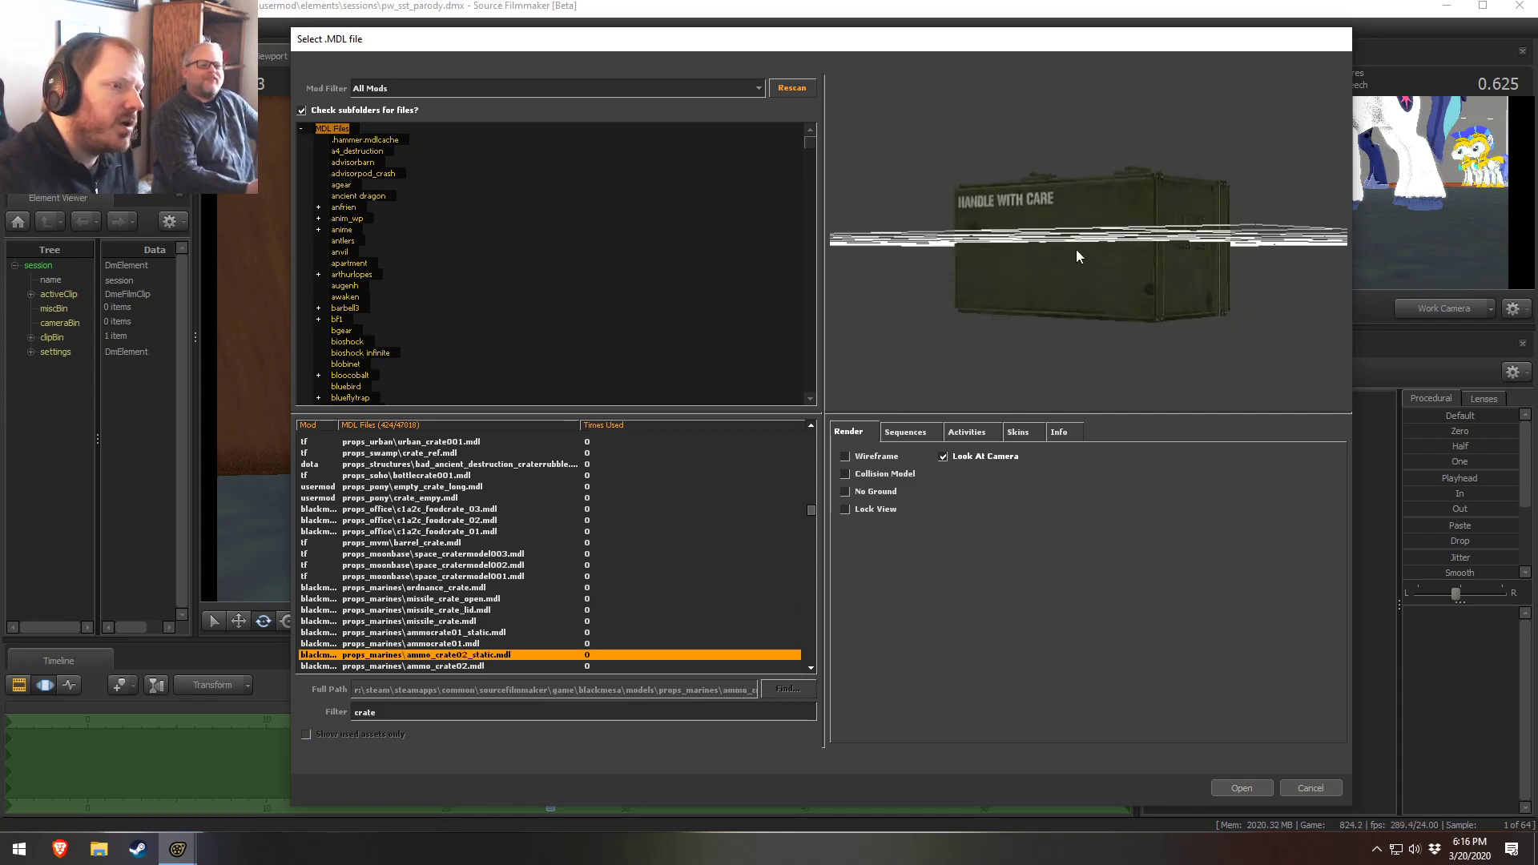
pyautogui.moveTo(1070, 251); pyautogui.dragTo(1073, 296)
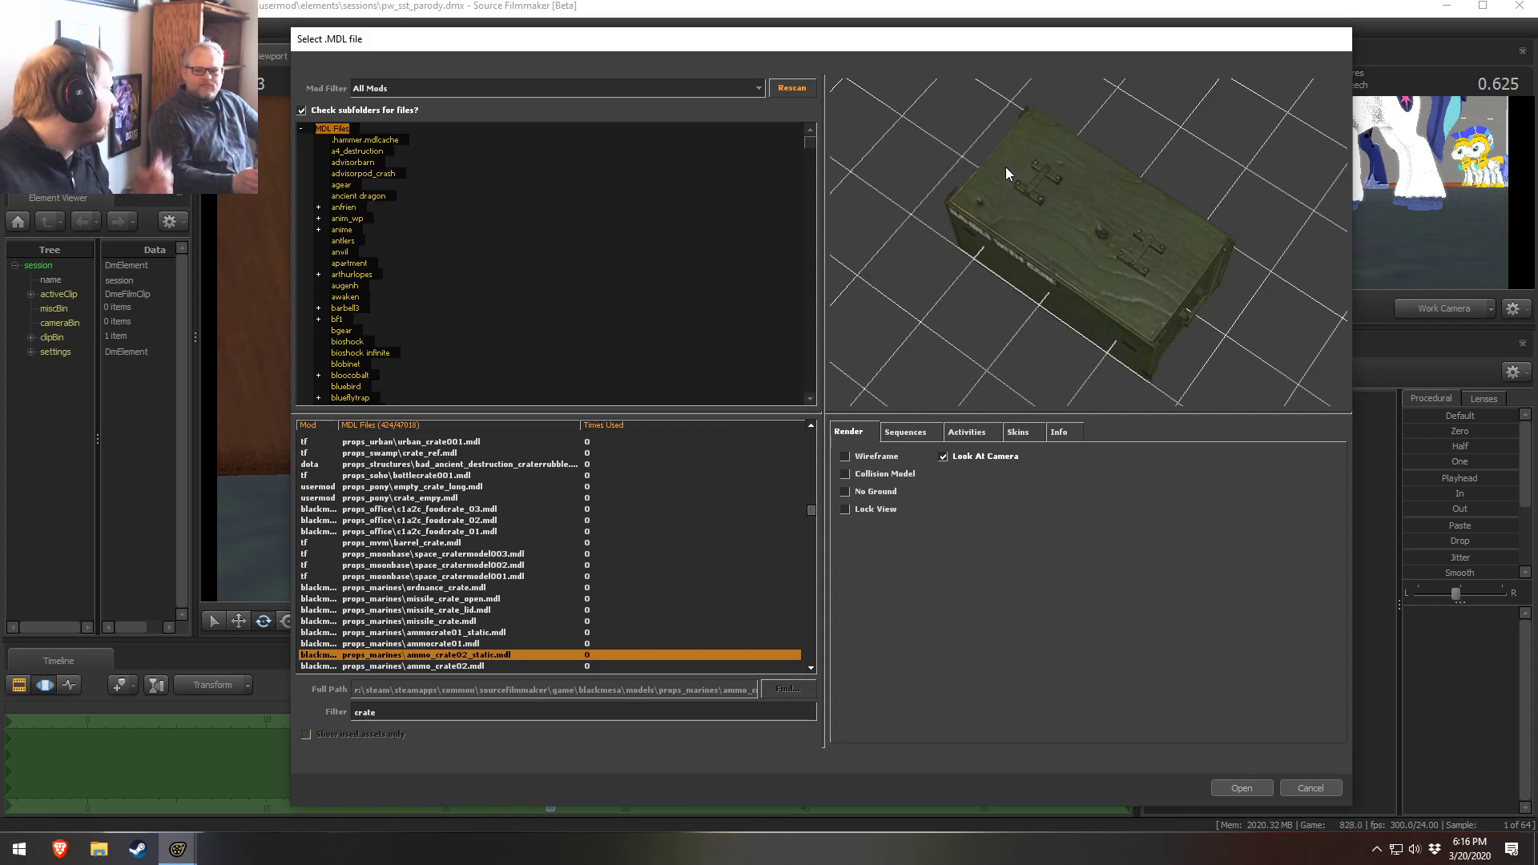
# Preview the junk wood crate models and their chunk pieces
pyautogui.scroll(-4, 529, 551)
pyautogui.click(496, 551)
pyautogui.click(473, 541)
pyautogui.click(506, 553)
pyautogui.moveTo(1073, 248); pyautogui.dragTo(917, 421)
pyautogui.click(465, 588)
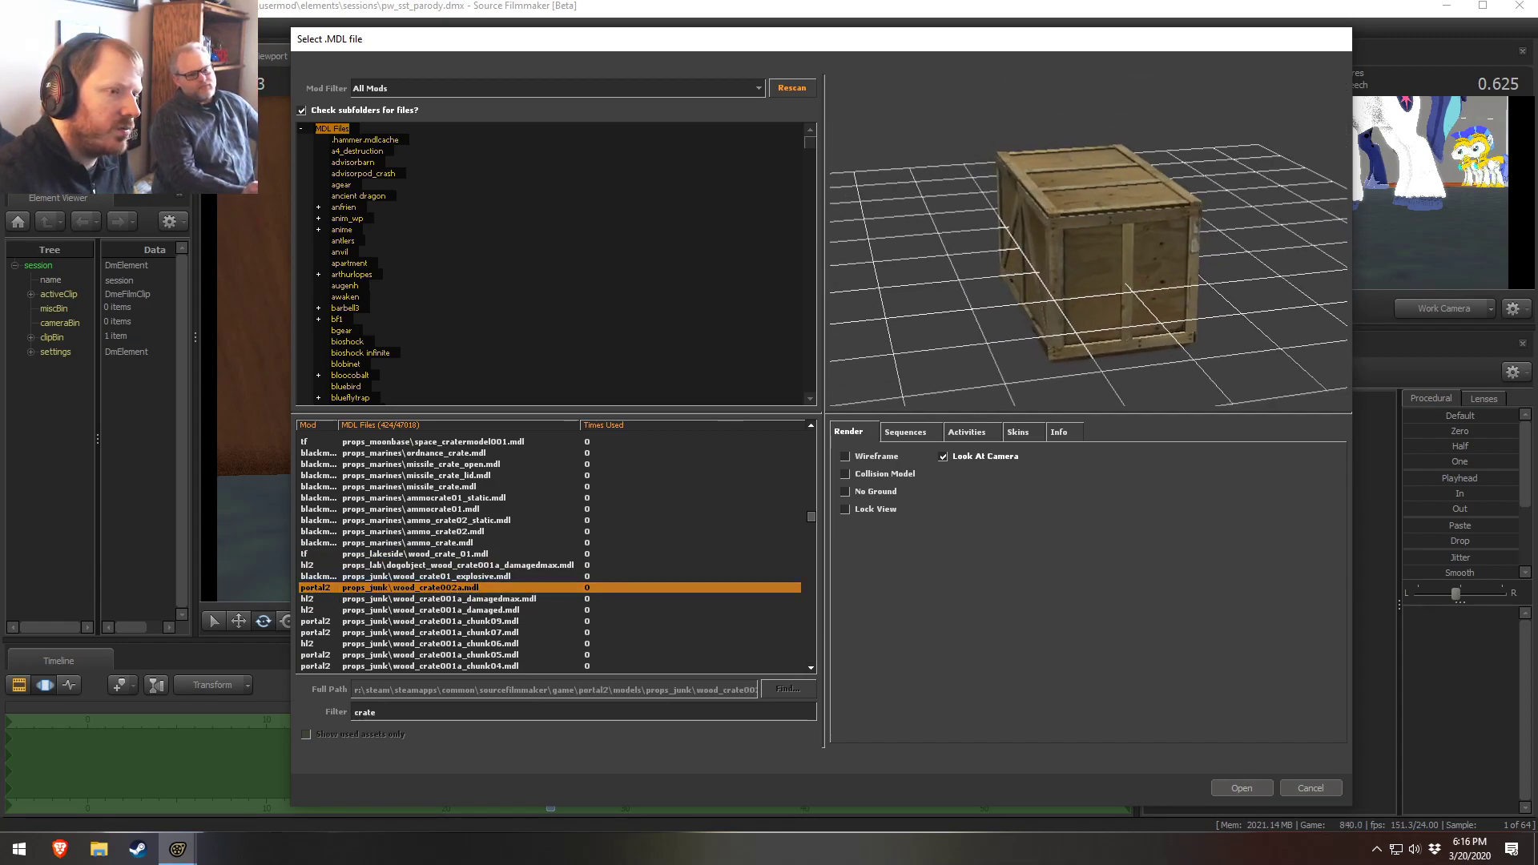
pyautogui.click(413, 599)
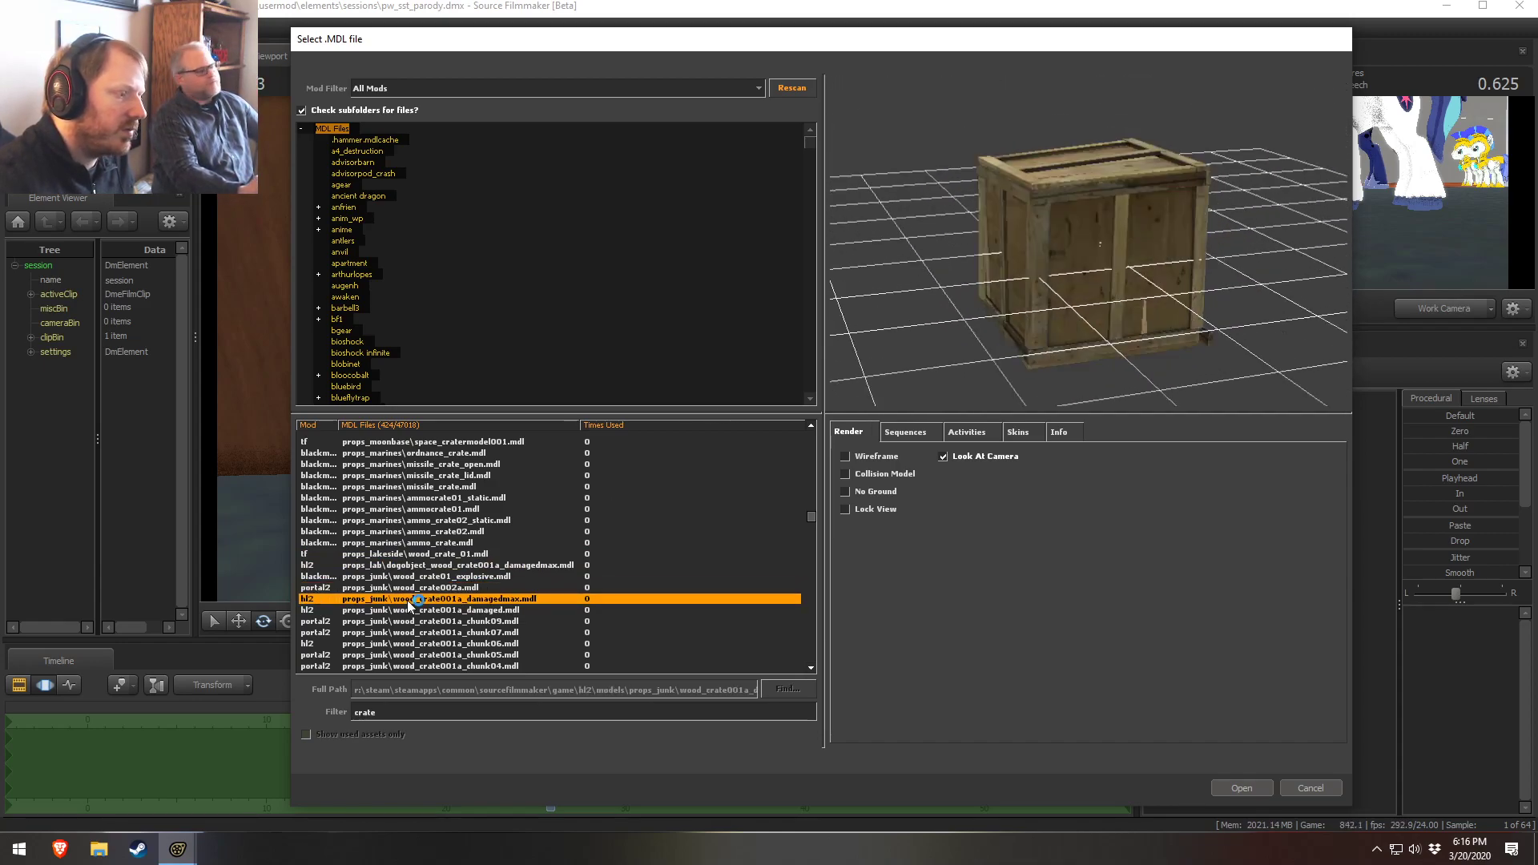
pyautogui.click(412, 633)
pyautogui.scroll(-1, 412, 636)
pyautogui.click(428, 621)
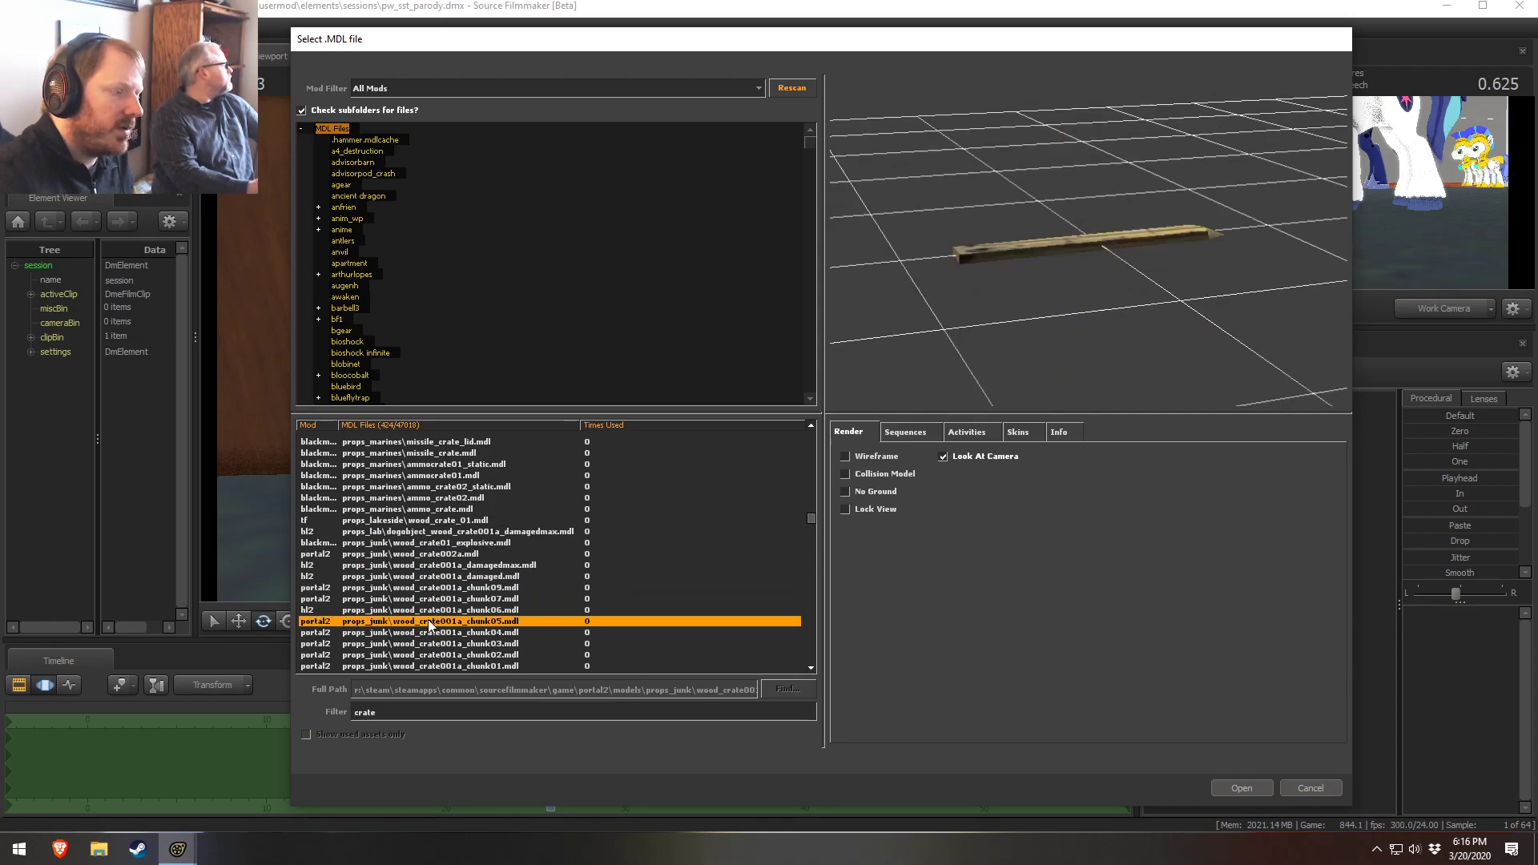
pyautogui.click(428, 644)
# Scroll through and preview the storage, plastic and wooden container crate models
pyautogui.scroll(-4, 432, 668)
pyautogui.click(432, 520)
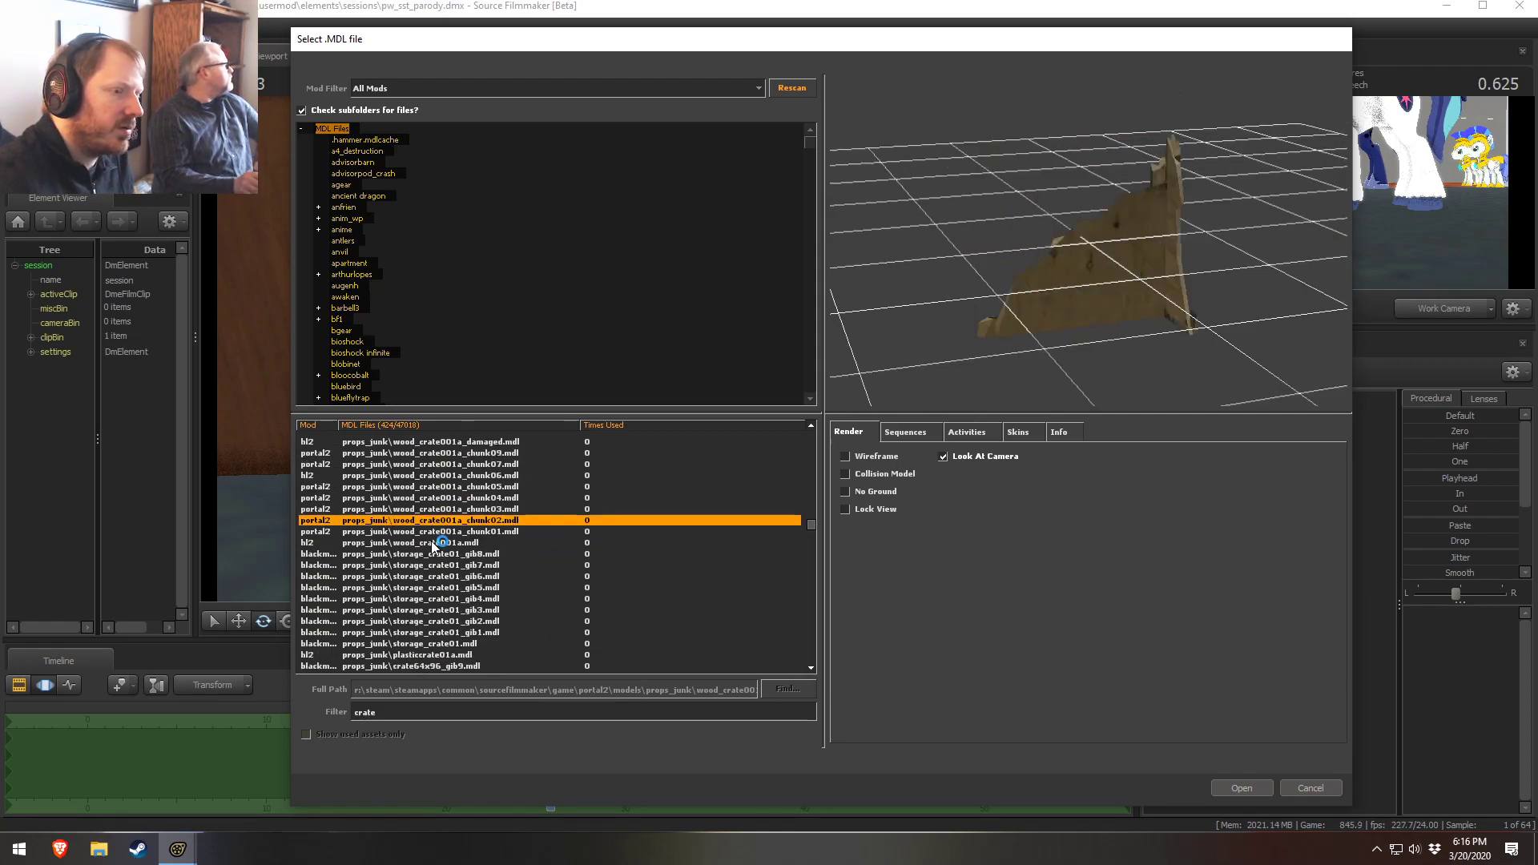
pyautogui.click(436, 542)
pyautogui.click(436, 576)
pyautogui.click(435, 621)
pyautogui.scroll(20, 453, 588)
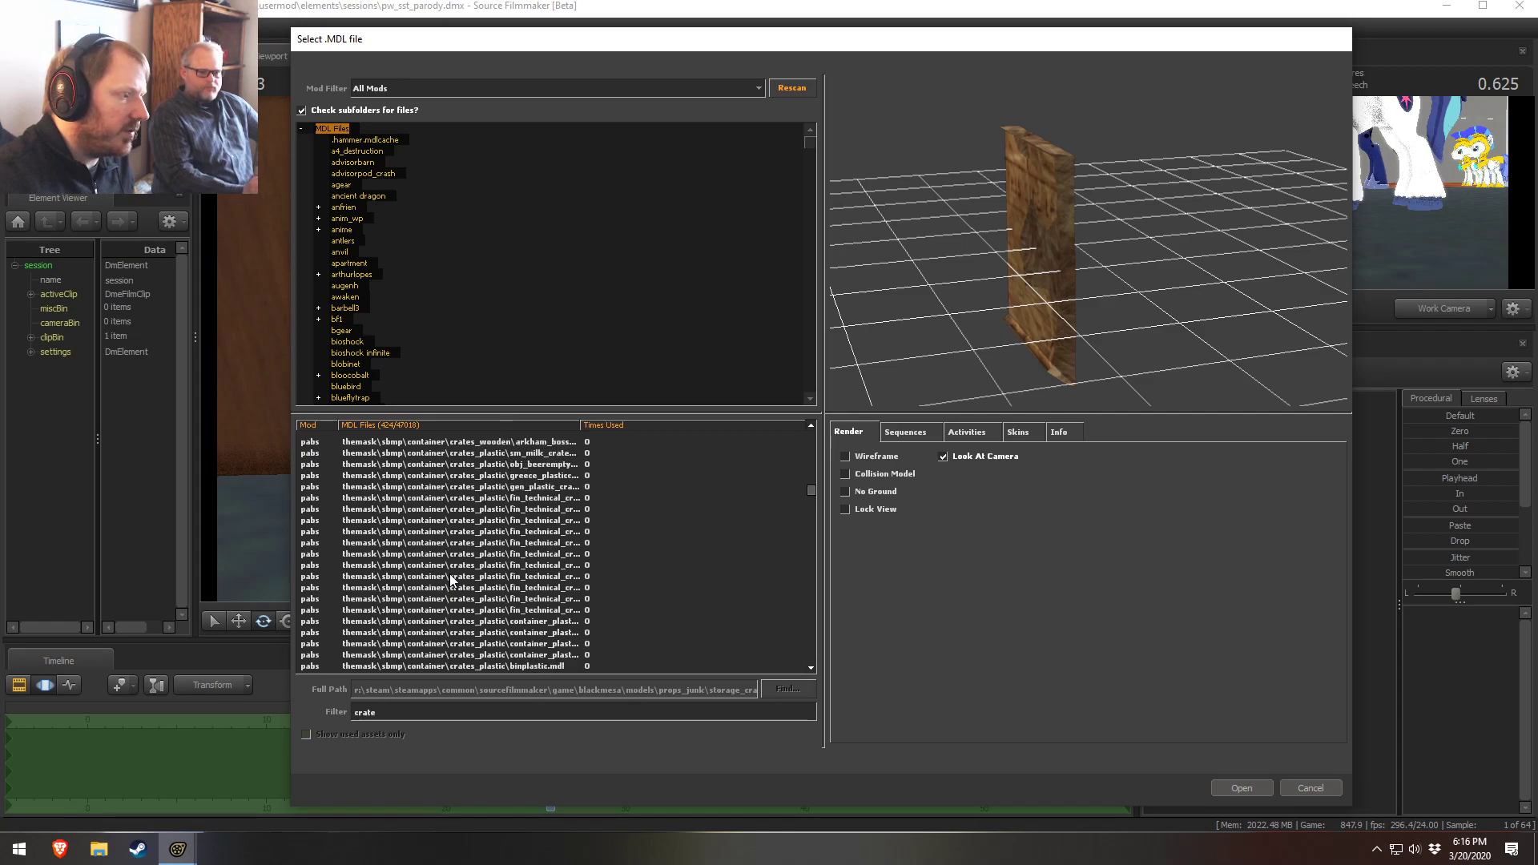
pyautogui.click(456, 567)
pyautogui.click(474, 531)
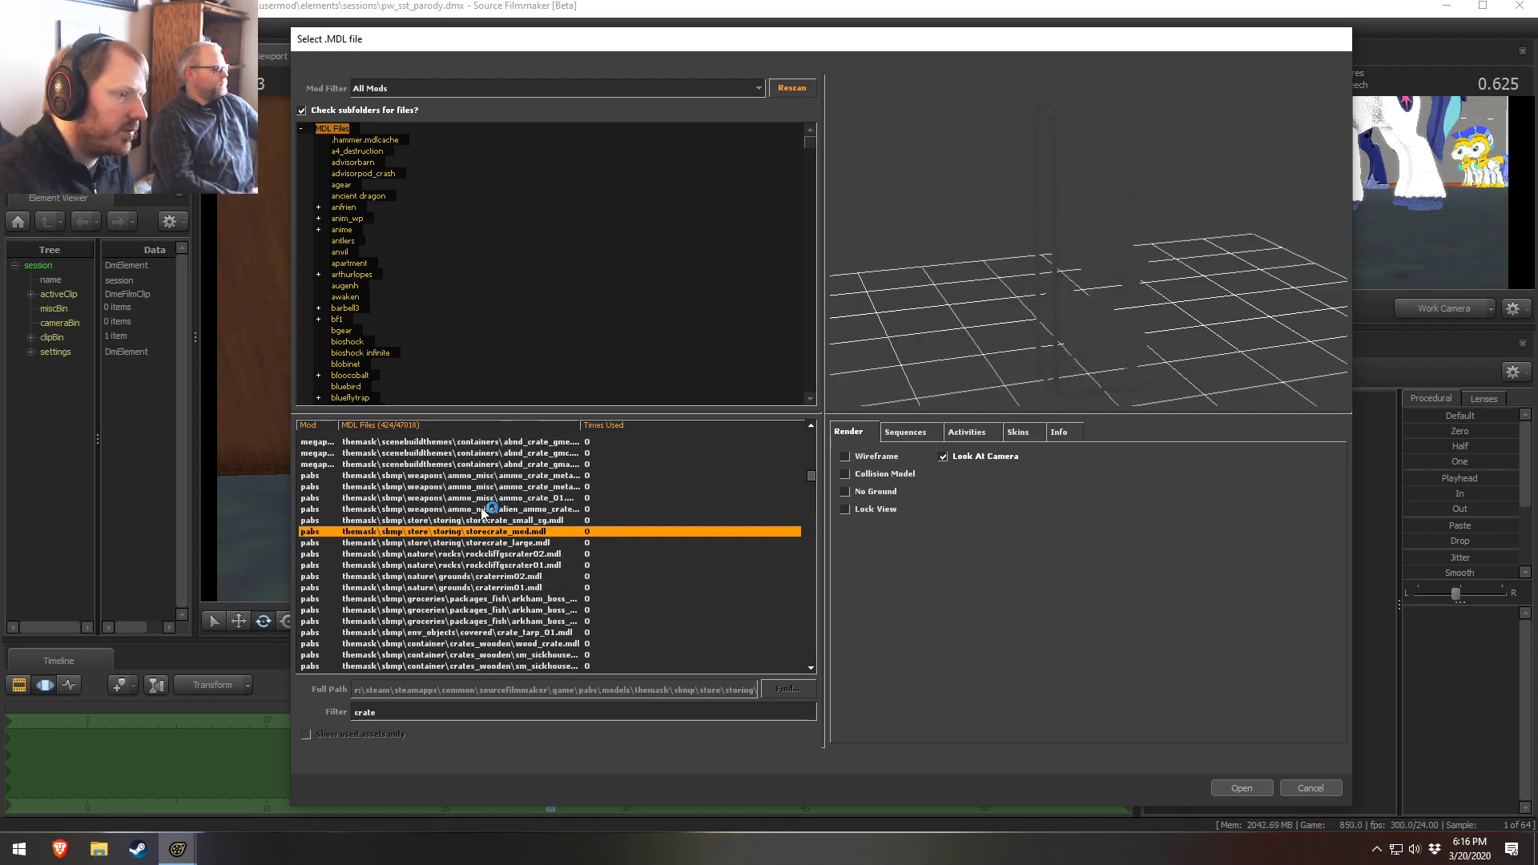
pyautogui.scroll(4, 474, 532)
pyautogui.click(472, 532)
pyautogui.scroll(-20, 469, 535)
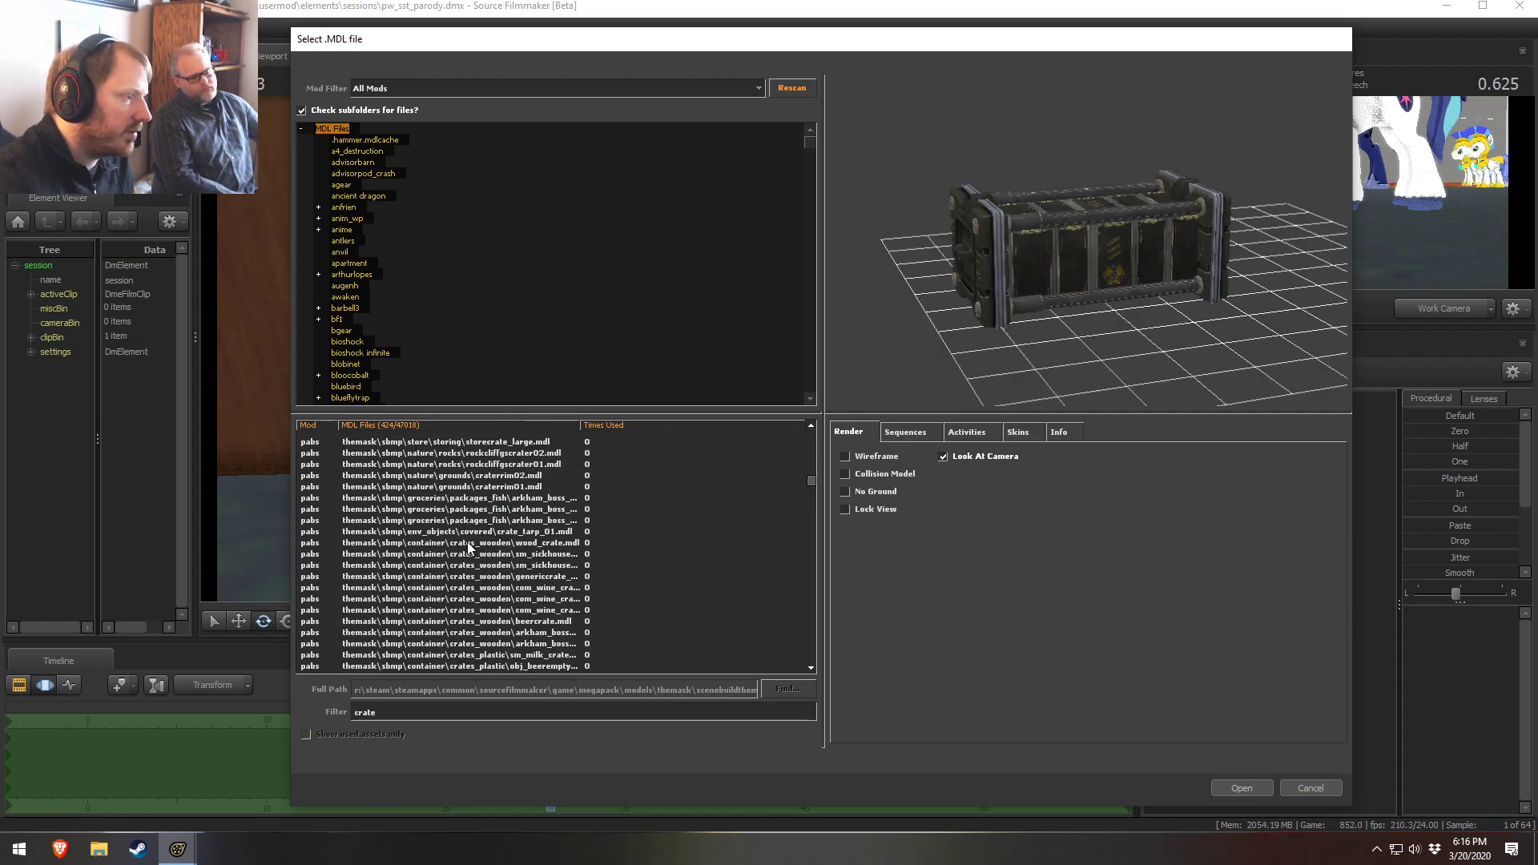
pyautogui.click(468, 541)
pyautogui.click(453, 532)
pyautogui.click(450, 555)
pyautogui.click(439, 587)
pyautogui.click(446, 576)
pyautogui.click(453, 564)
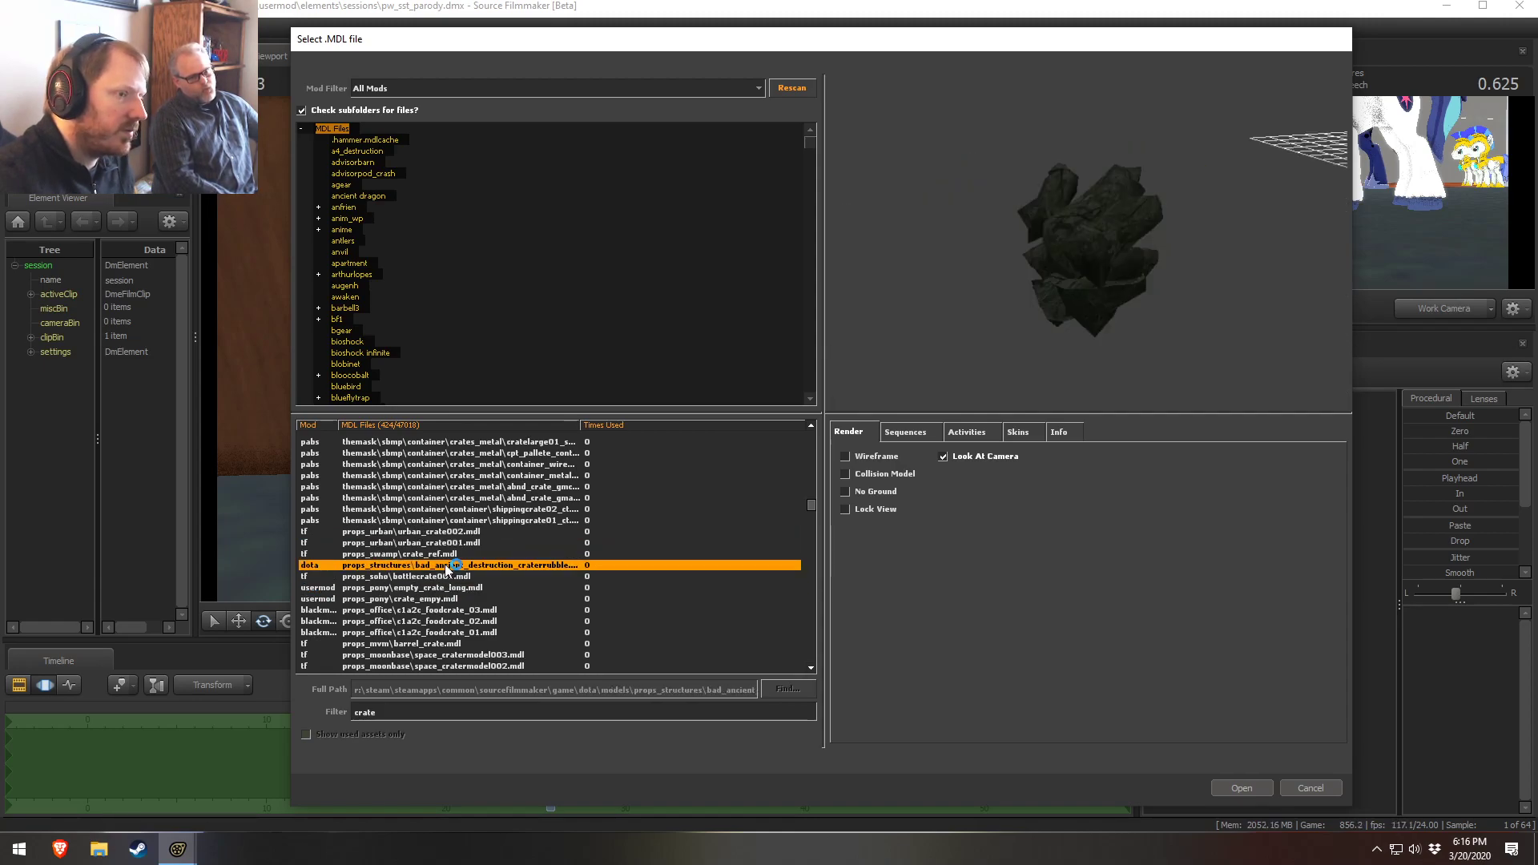
# Load the swamp crate_ref model into the scene, switch to the work camera and select crate_ref1
pyautogui.click(459, 554)
pyautogui.click(1241, 792)
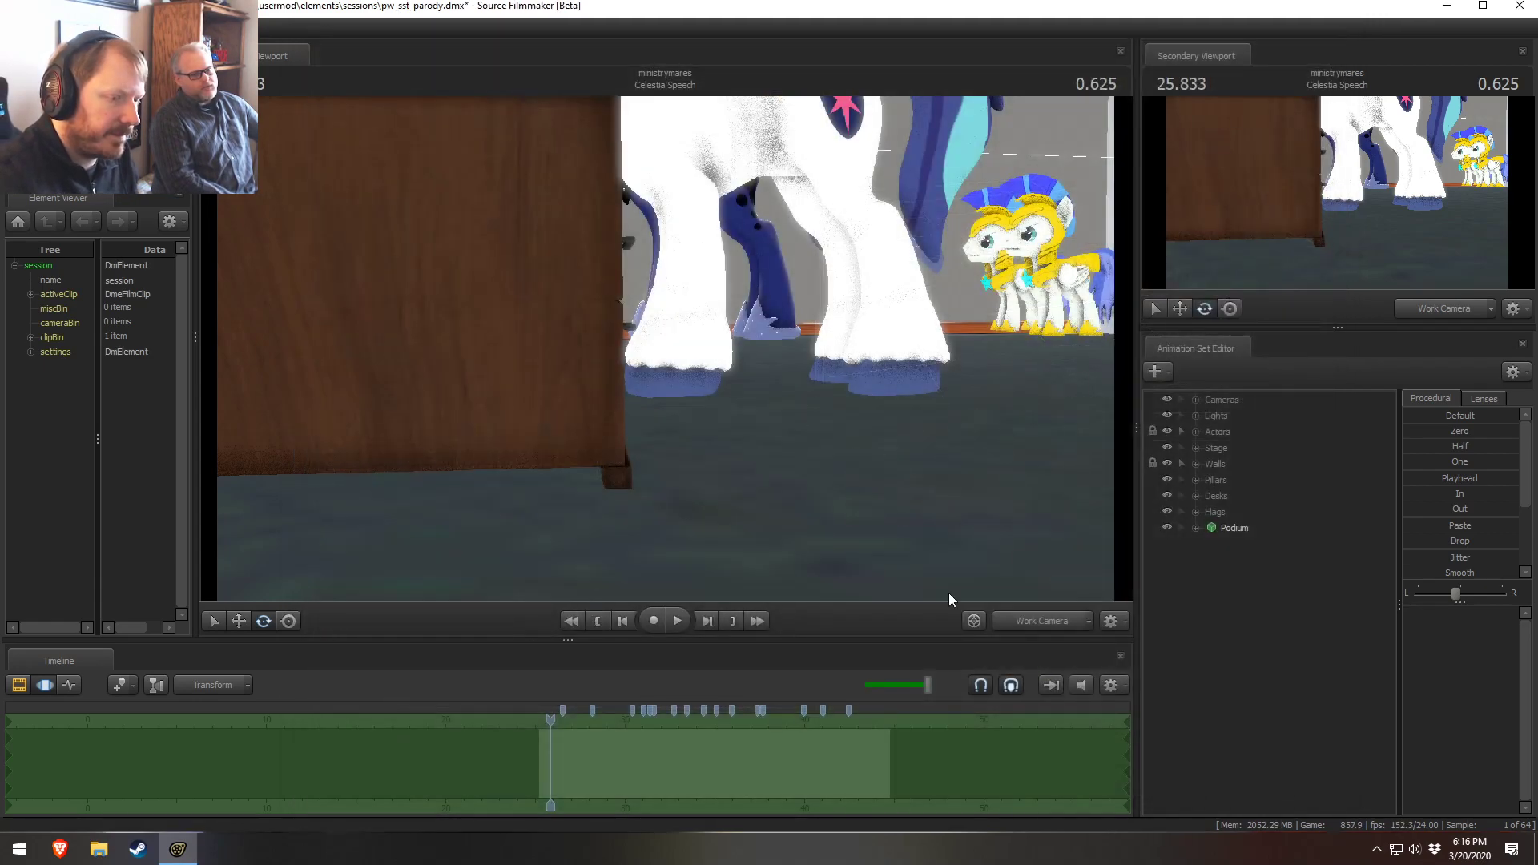
pyautogui.click(1015, 622)
pyautogui.keyDown('ctrl'); pyautogui.click(1045, 624); pyautogui.keyUp('ctrl')
pyautogui.moveTo(1017, 544)
pyautogui.mouseDown()
pyautogui.moveTo(961, 568)
pyautogui.moveTo(1009, 592)
pyautogui.moveTo(993, 596)
pyautogui.moveTo(1041, 596)
pyautogui.moveTo(1037, 561)
pyautogui.moveTo(1001, 552)
pyautogui.mouseUp()
pyautogui.click(1234, 544)
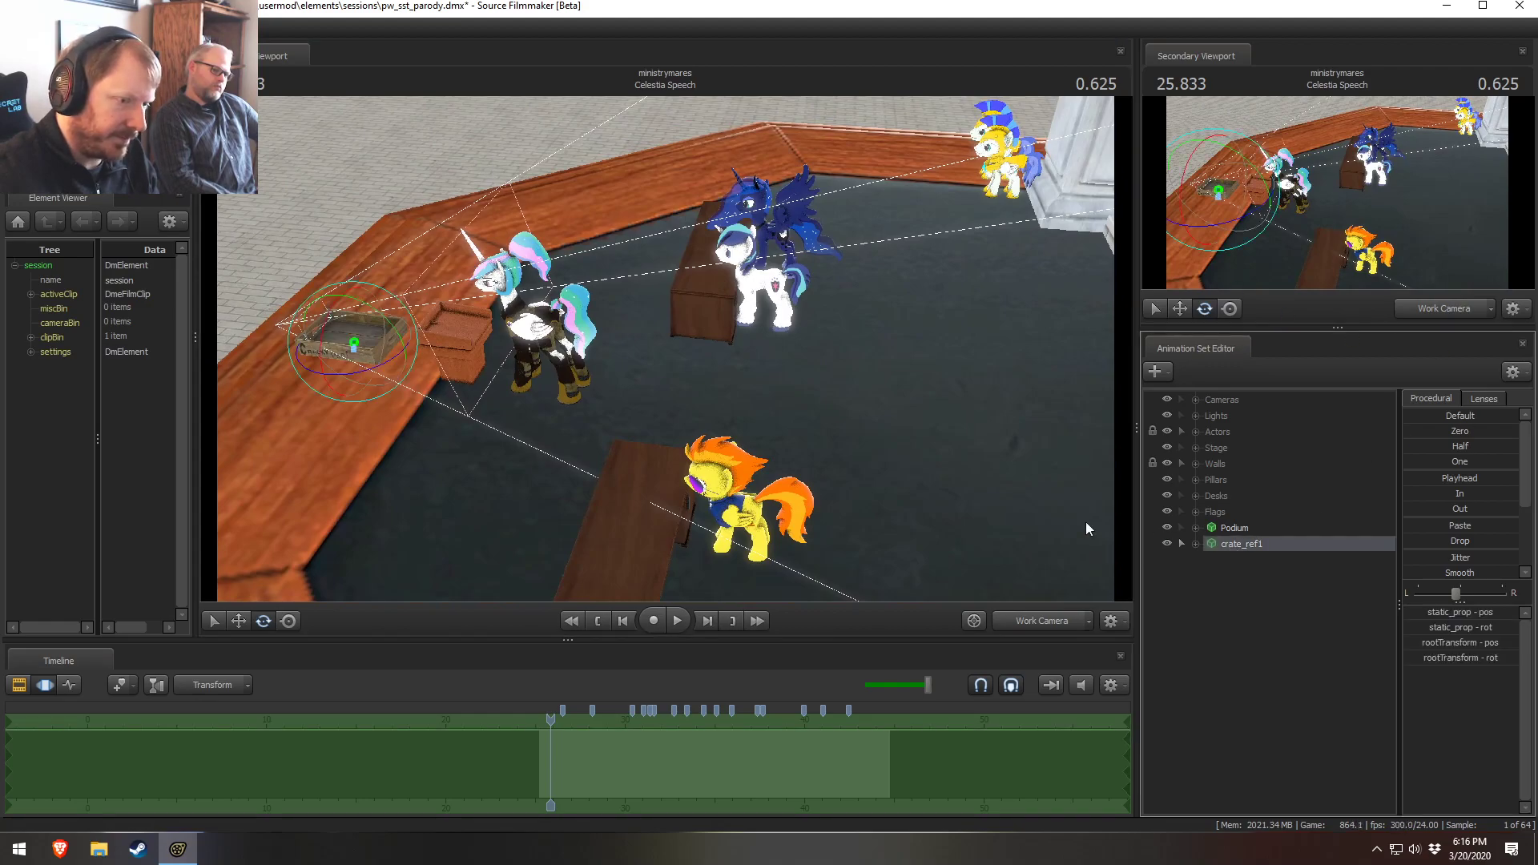
# Move the crate from the corner to the middle of the floor near the ponies
pyautogui.press('r')
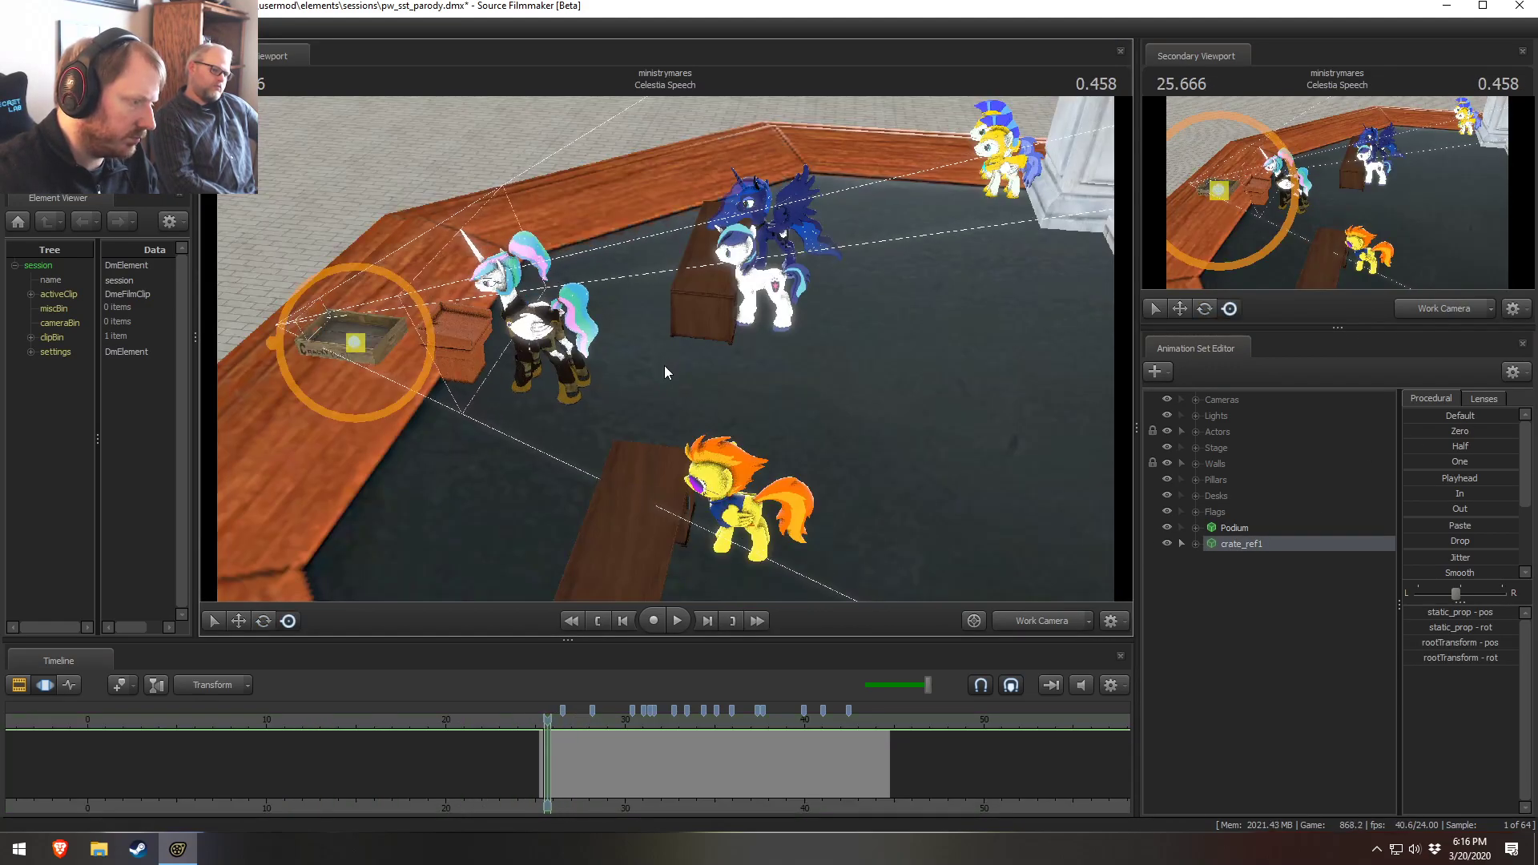
pyautogui.click(604, 743)
pyautogui.hotkey('ctrl', 'a')
pyautogui.moveTo(355, 344); pyautogui.dragTo(776, 375)
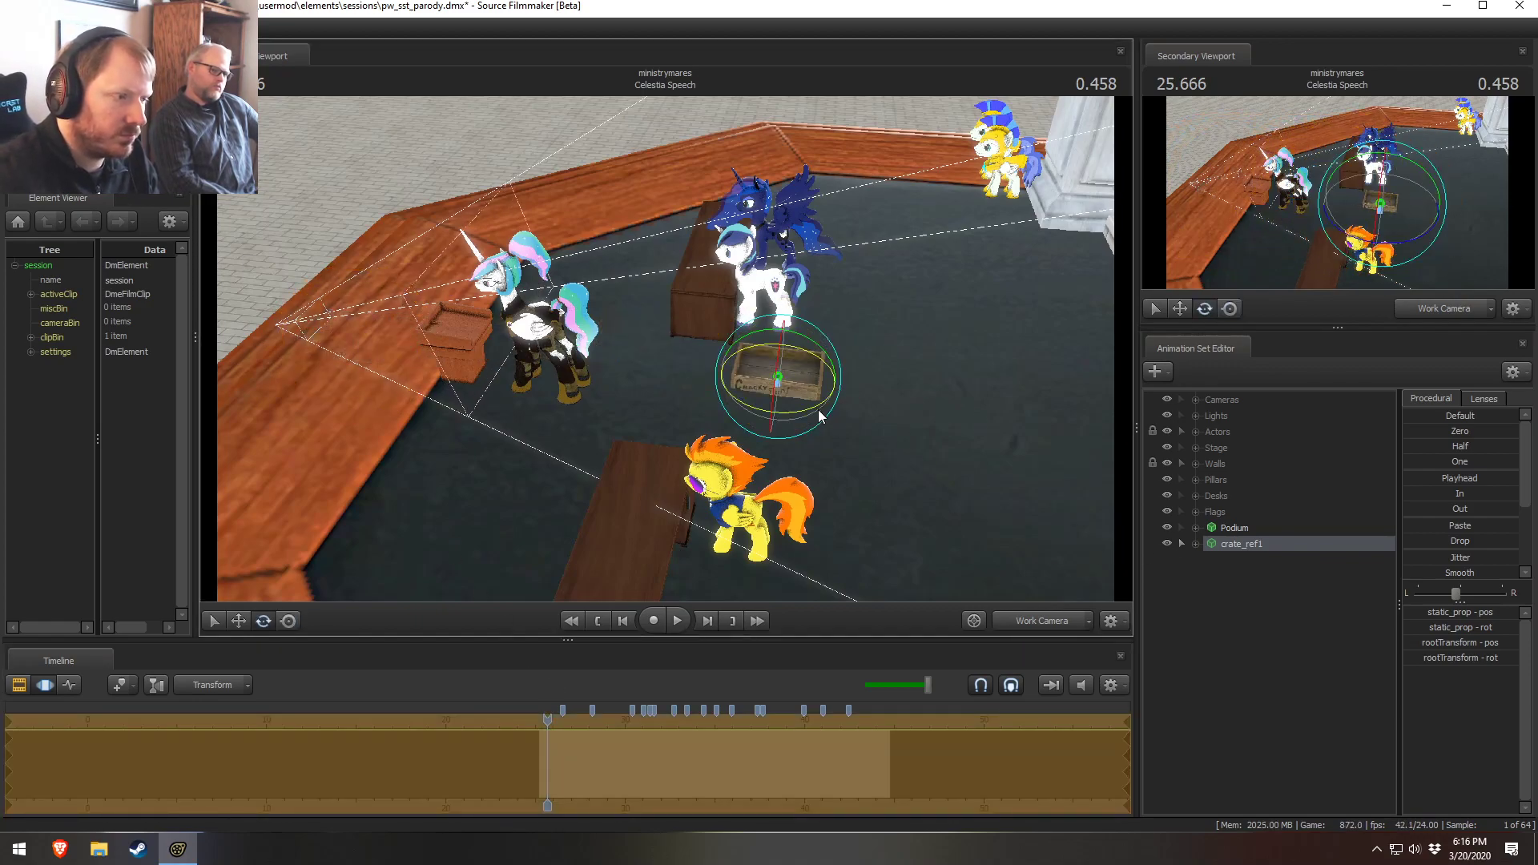
# Add a scale control to the crate's static_prop transform and enlarge the crate
pyautogui.click(1196, 544)
pyautogui.click(1210, 560)
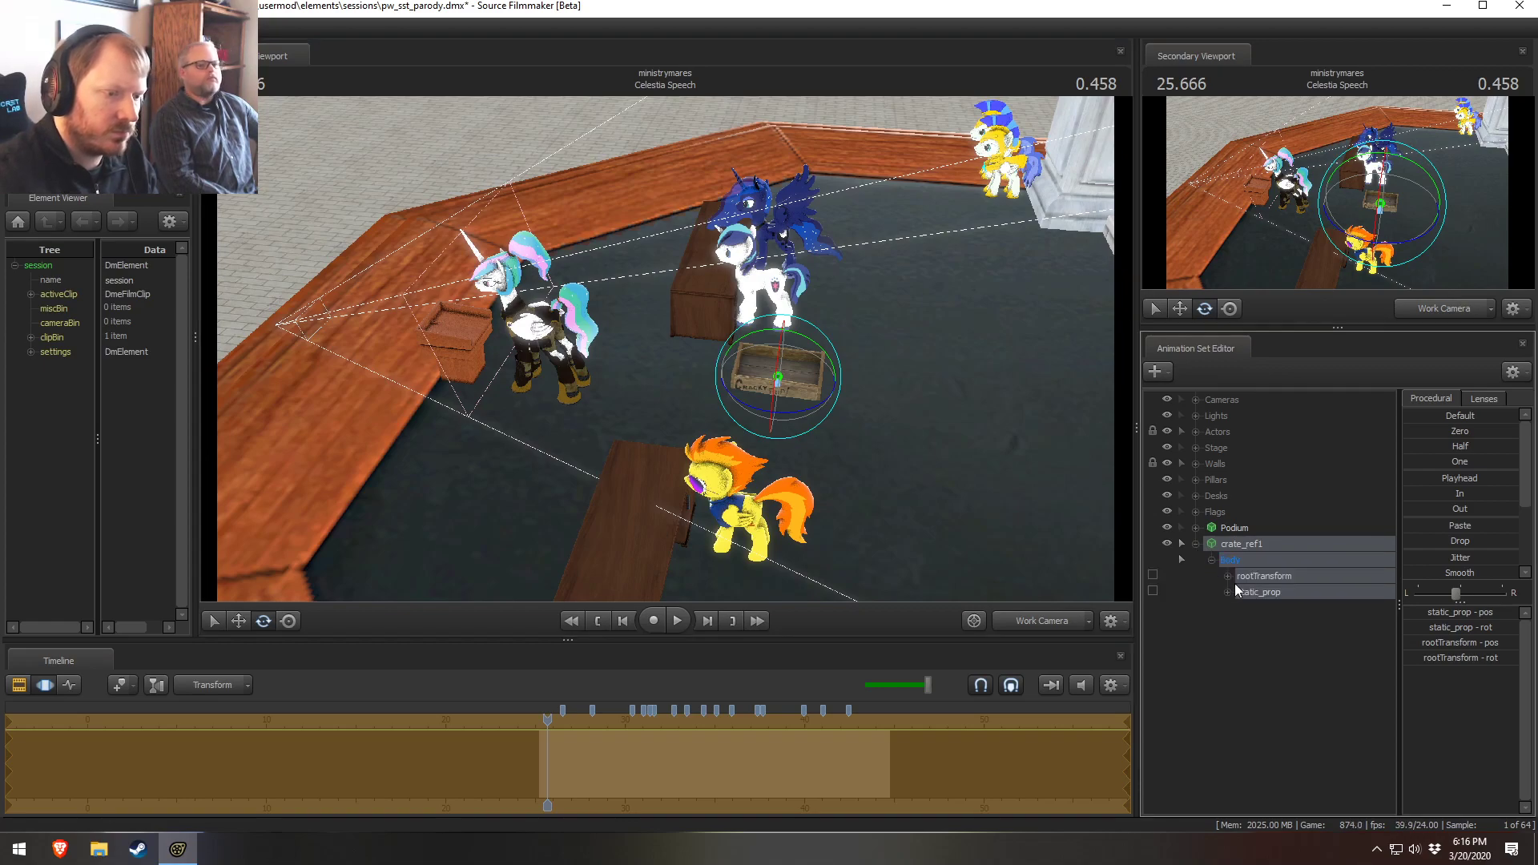
pyautogui.click(1256, 592)
pyautogui.rightClick(1256, 593)
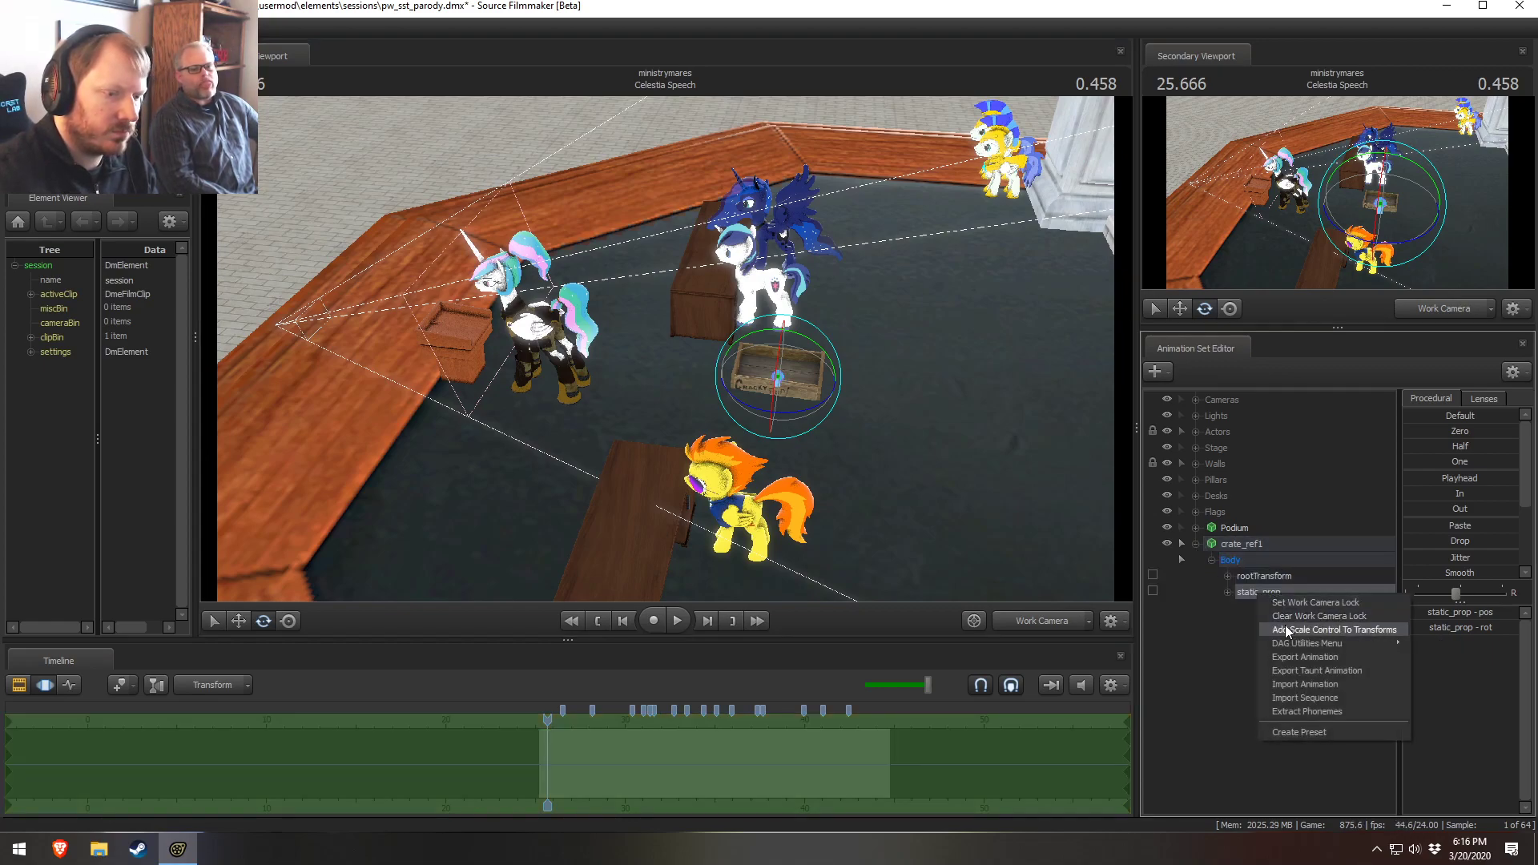
pyautogui.click(1285, 625)
pyautogui.moveTo(1433, 612); pyautogui.dragTo(1462, 612)
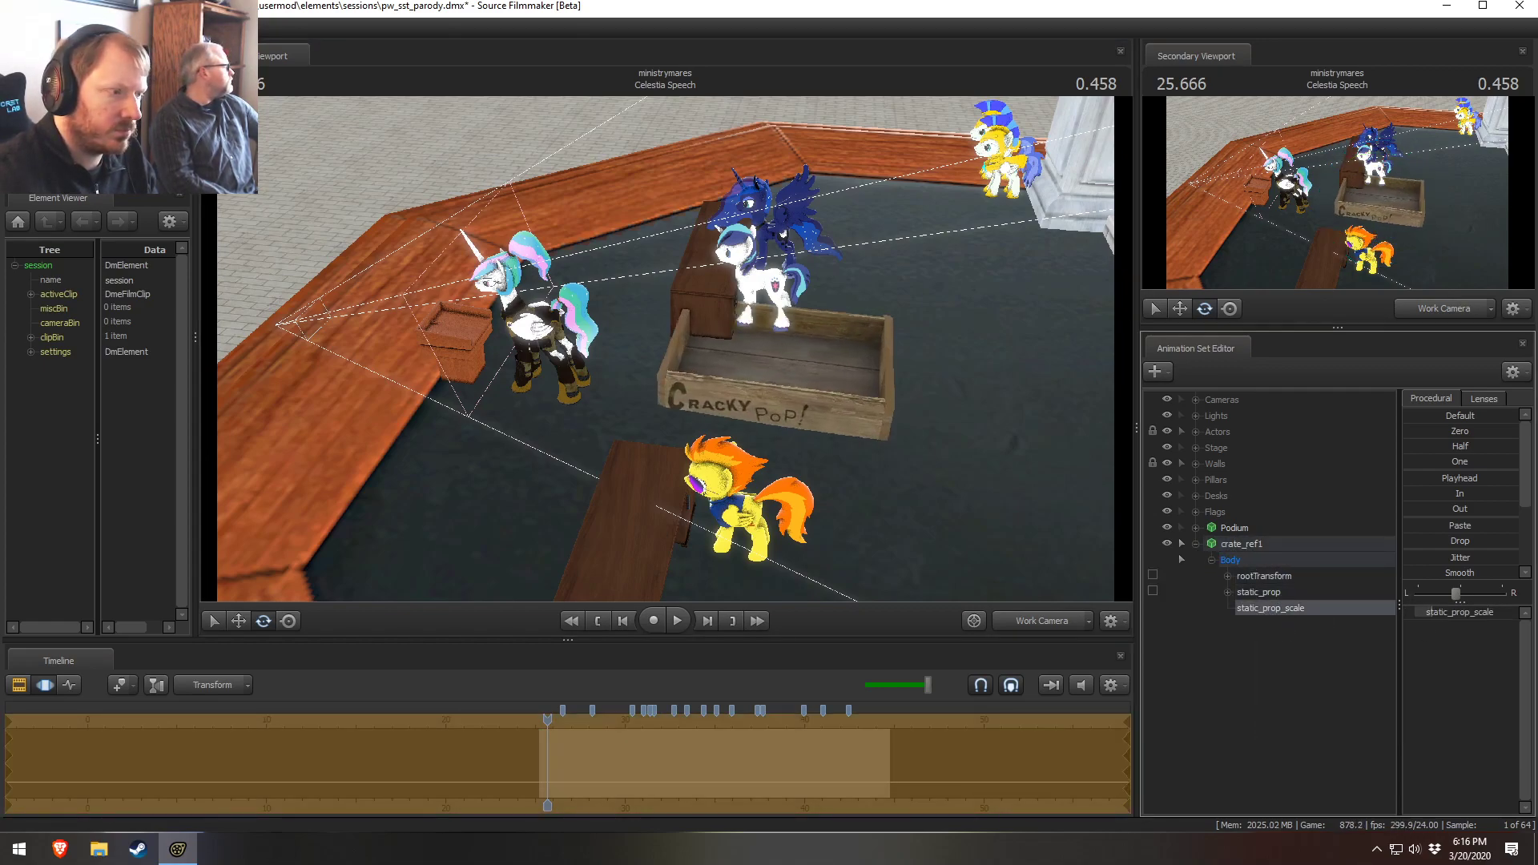
# Reposition the enlarged crate on the floor beside the desk
pyautogui.moveTo(961, 480); pyautogui.dragTo(673, 472)
pyautogui.press('d')
pyautogui.moveTo(944, 401)
pyautogui.mouseDown()
pyautogui.moveTo(944, 352)
pyautogui.moveTo(957, 400)
pyautogui.moveTo(944, 401)
pyautogui.mouseUp()
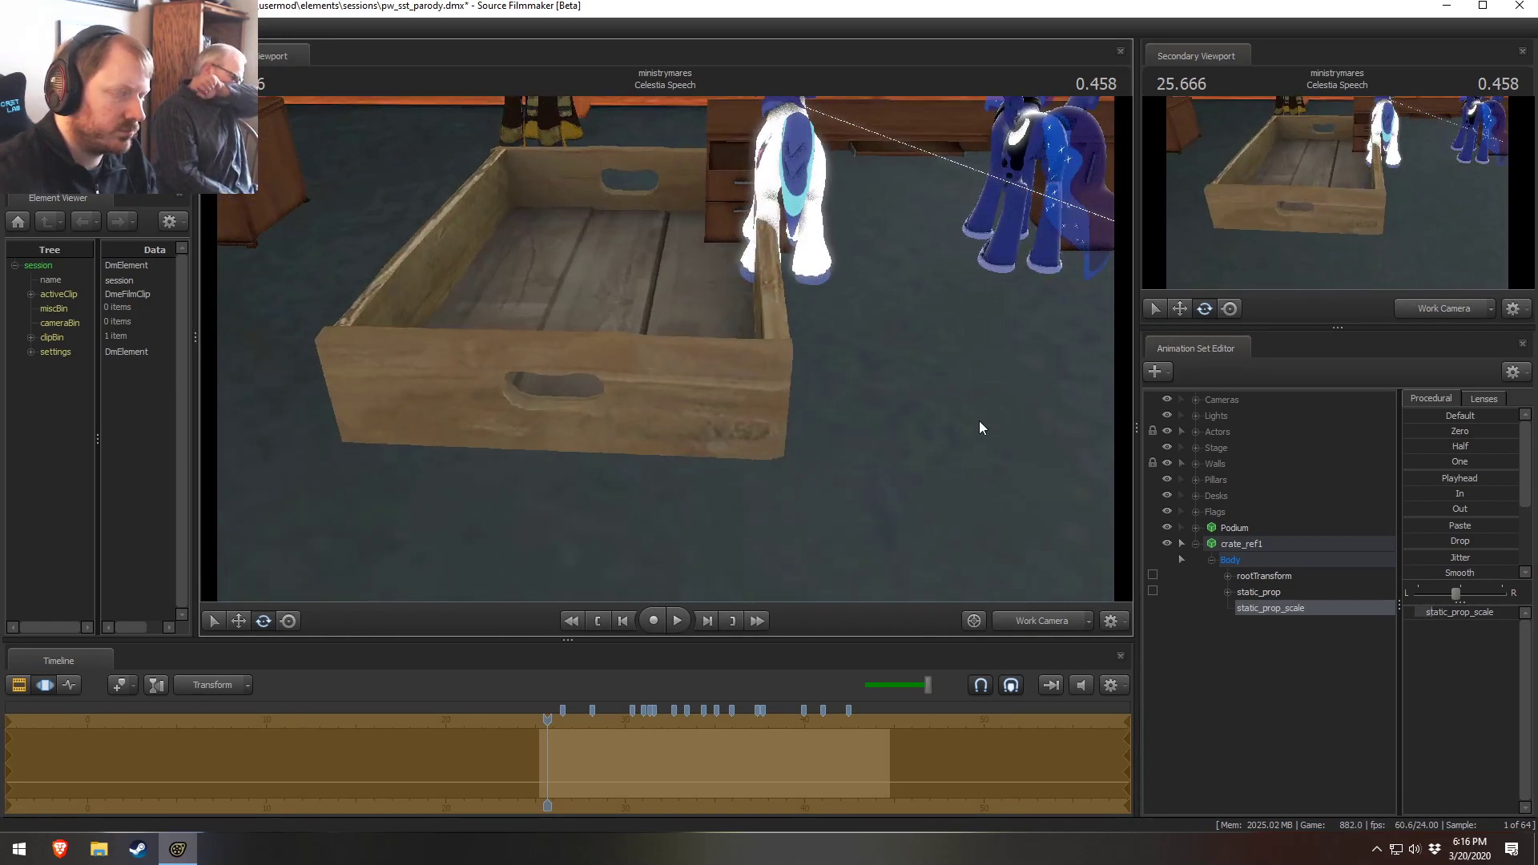
pyautogui.click(1266, 592)
pyautogui.click(1256, 546)
pyautogui.moveTo(633, 381); pyautogui.dragTo(681, 352)
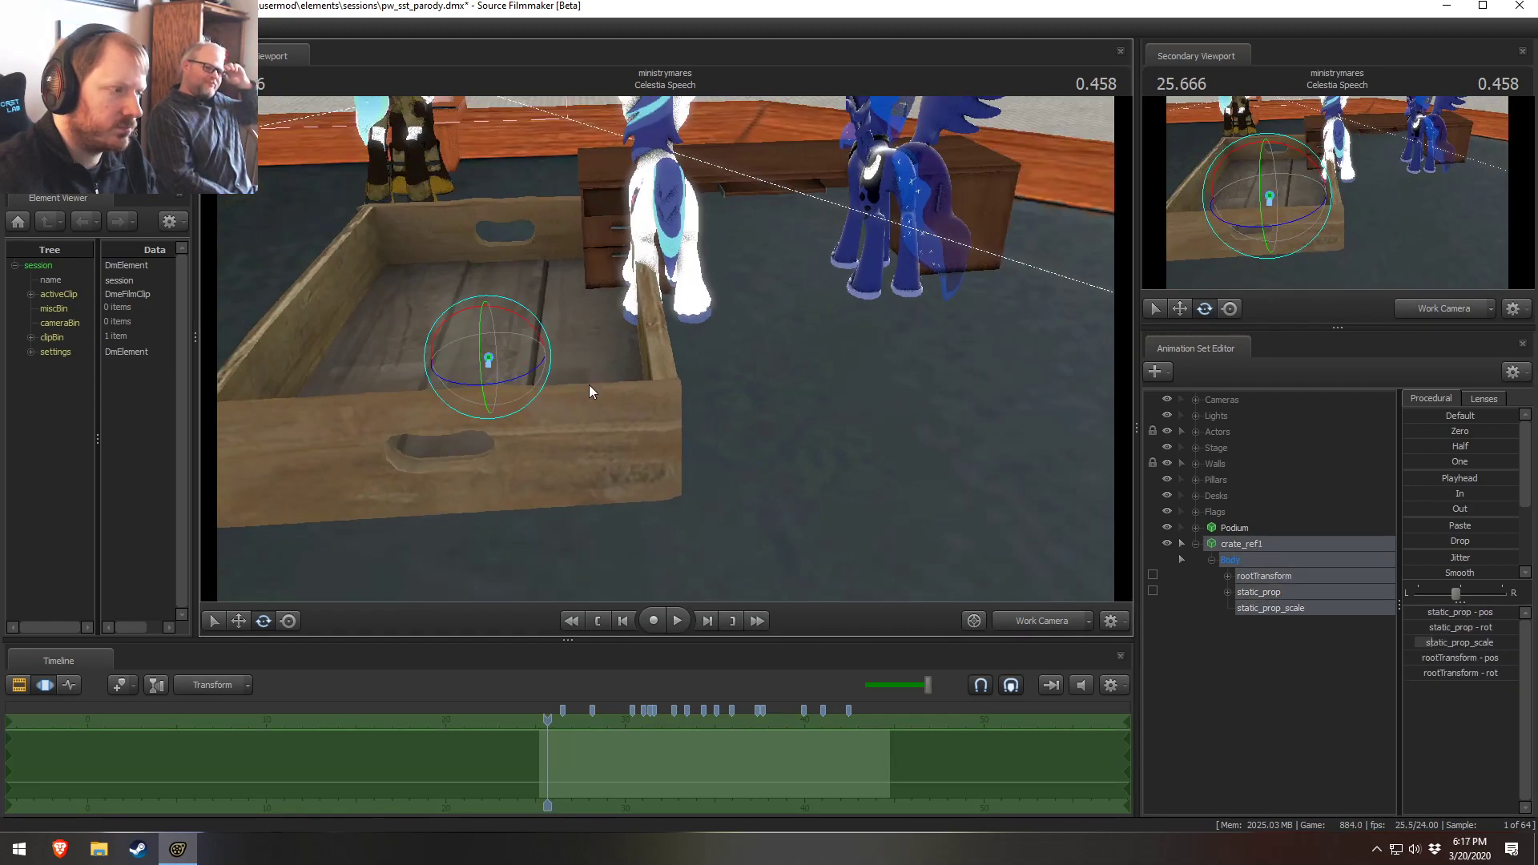
pyautogui.moveTo(510, 380); pyautogui.dragTo(546, 342)
pyautogui.moveTo(625, 376); pyautogui.dragTo(725, 301)
# Expand the Desks group and lock the crate to Desk 2
pyautogui.press('w')
pyautogui.click(1195, 495)
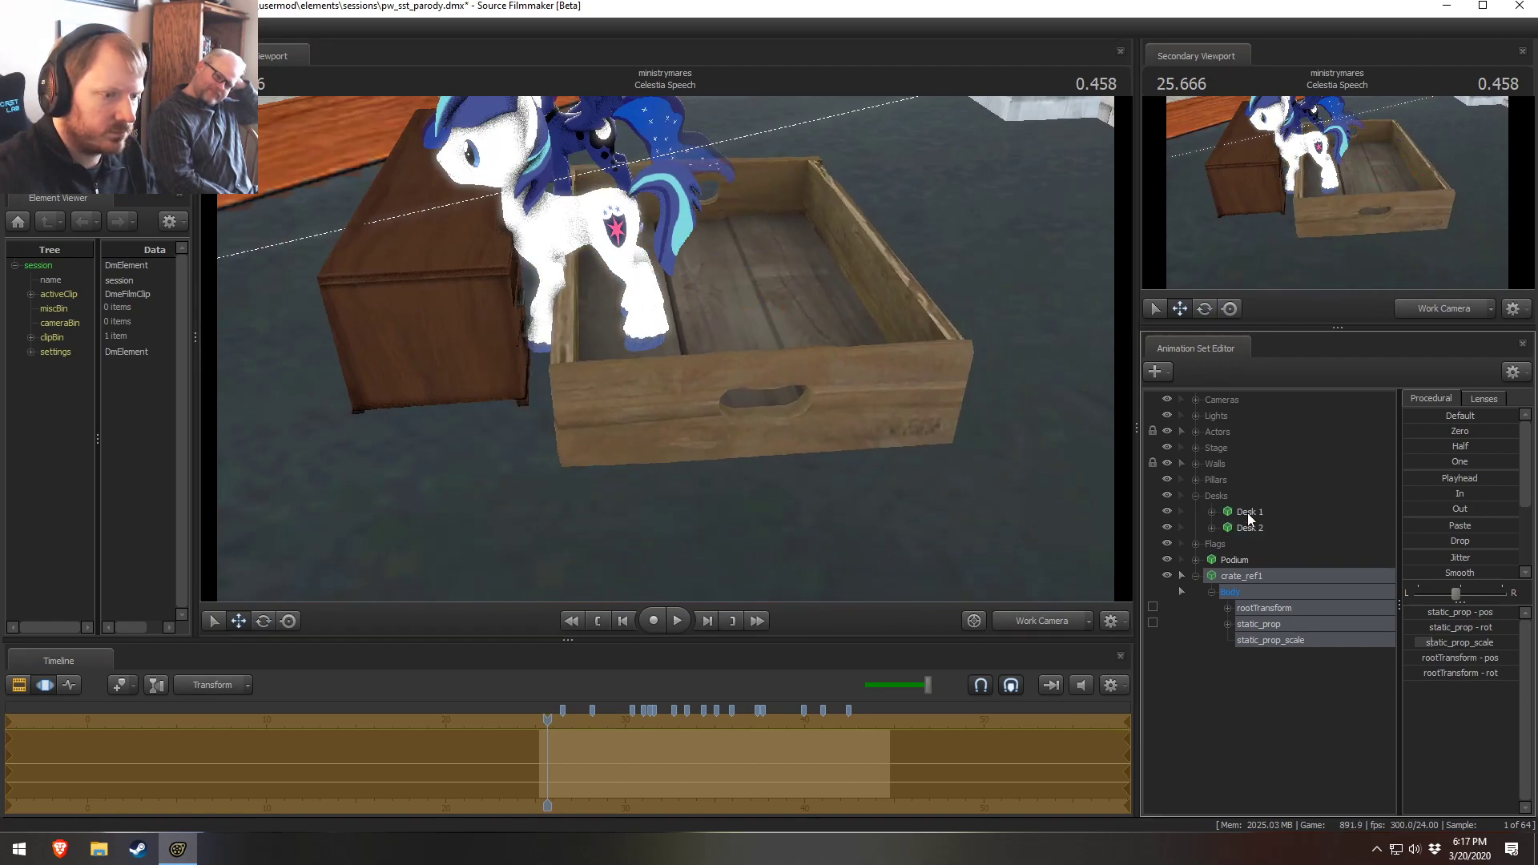
pyautogui.click(1249, 526)
pyautogui.moveTo(1241, 526); pyautogui.dragTo(1252, 577)
pyautogui.click(1459, 431)
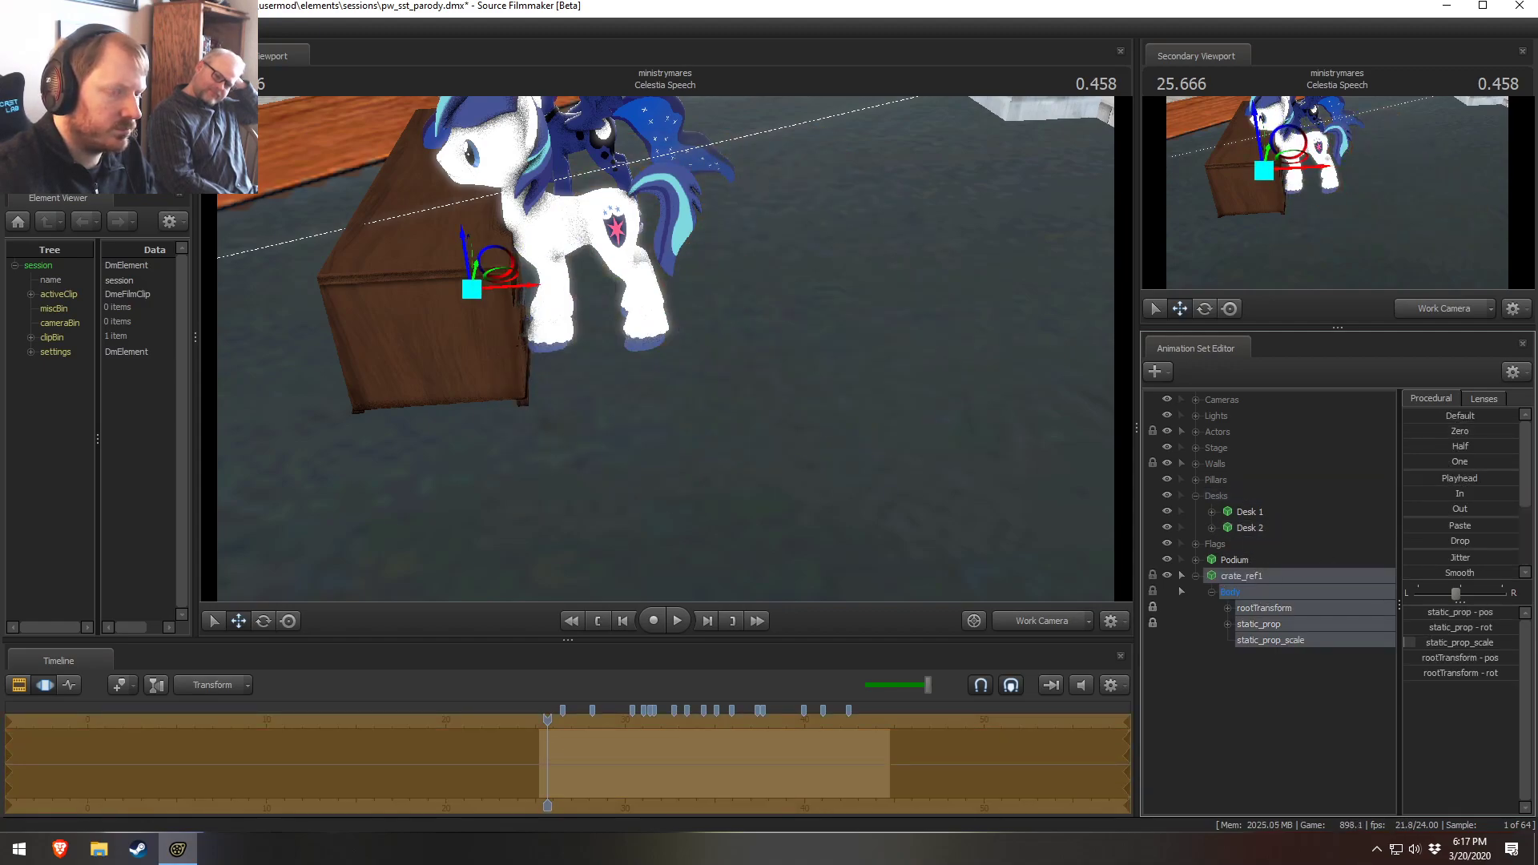
# Adjust the crate's scale and flip it over by setting its root transform rotation to 180
pyautogui.click(1258, 637)
pyautogui.doubleClick(1426, 608)
pyautogui.moveTo(1424, 609)
pyautogui.mouseDown()
pyautogui.moveTo(1438, 609)
pyautogui.moveTo(1426, 612)
pyautogui.mouseUp()
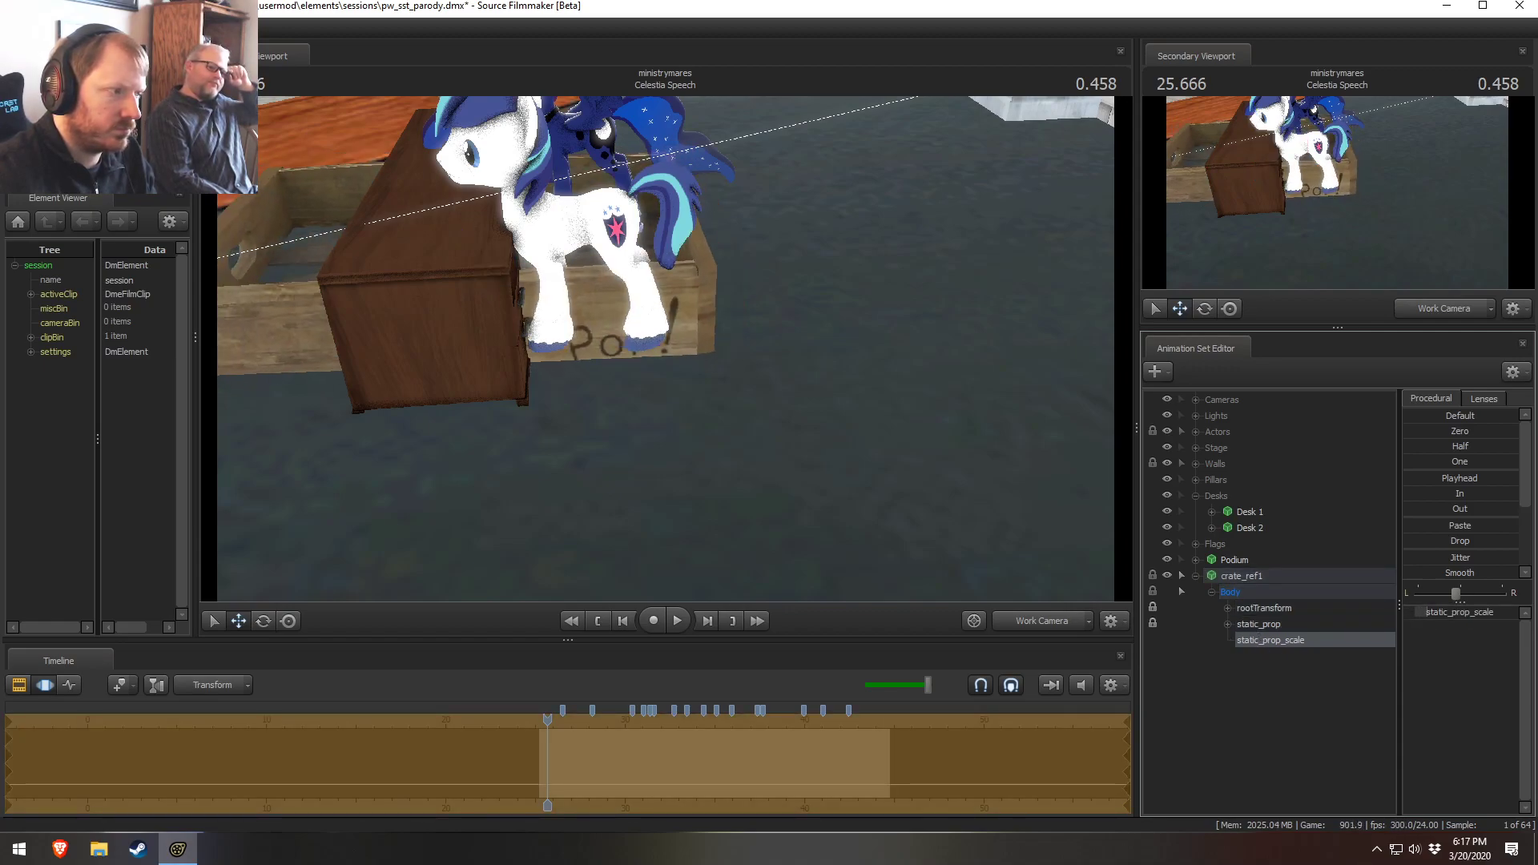
pyautogui.click(1259, 626)
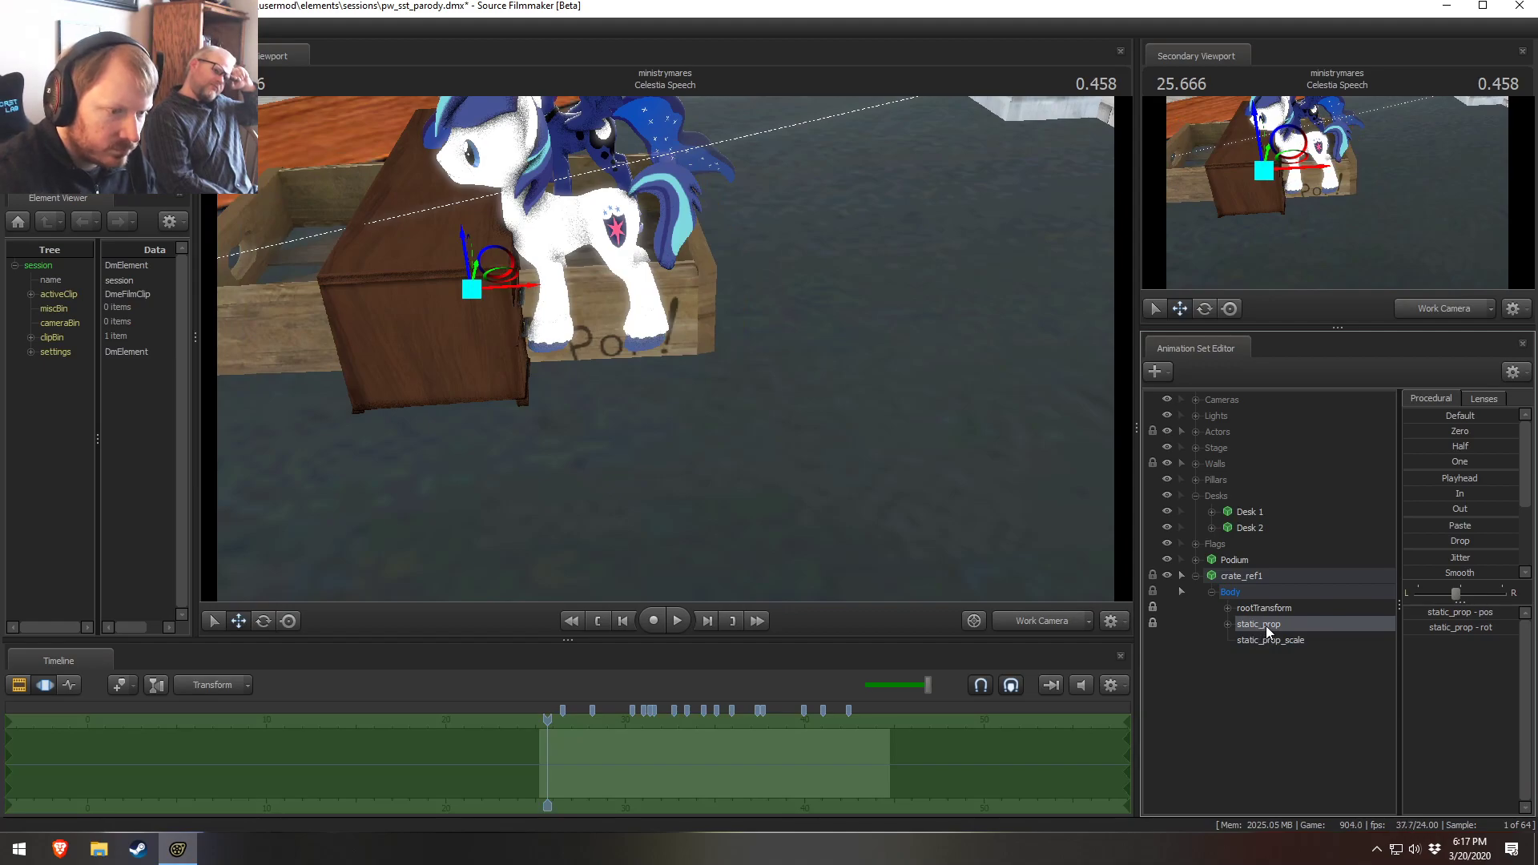
pyautogui.click(1256, 613)
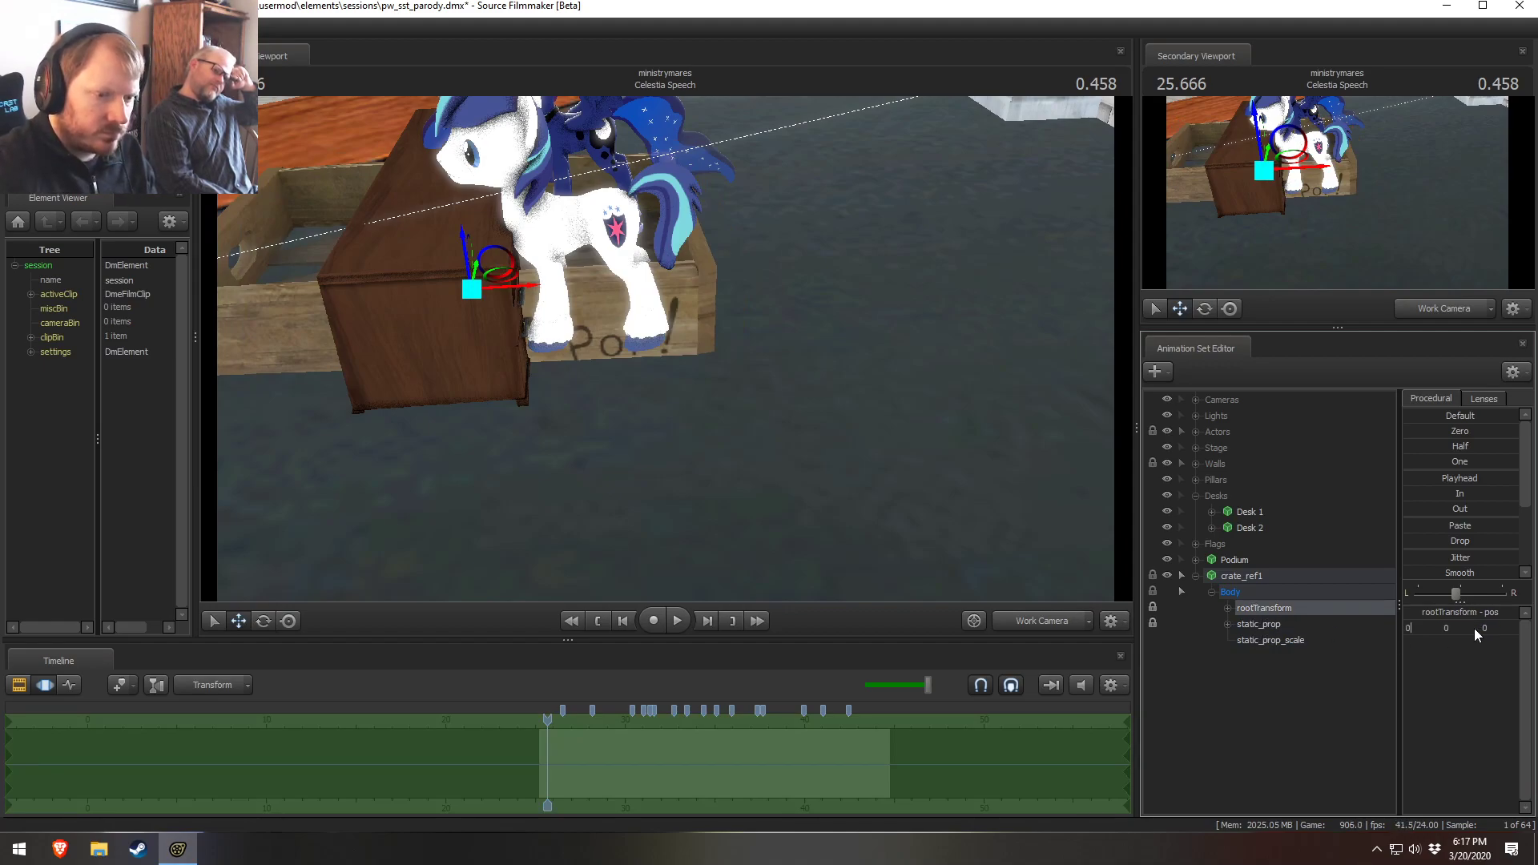
pyautogui.press('Return')
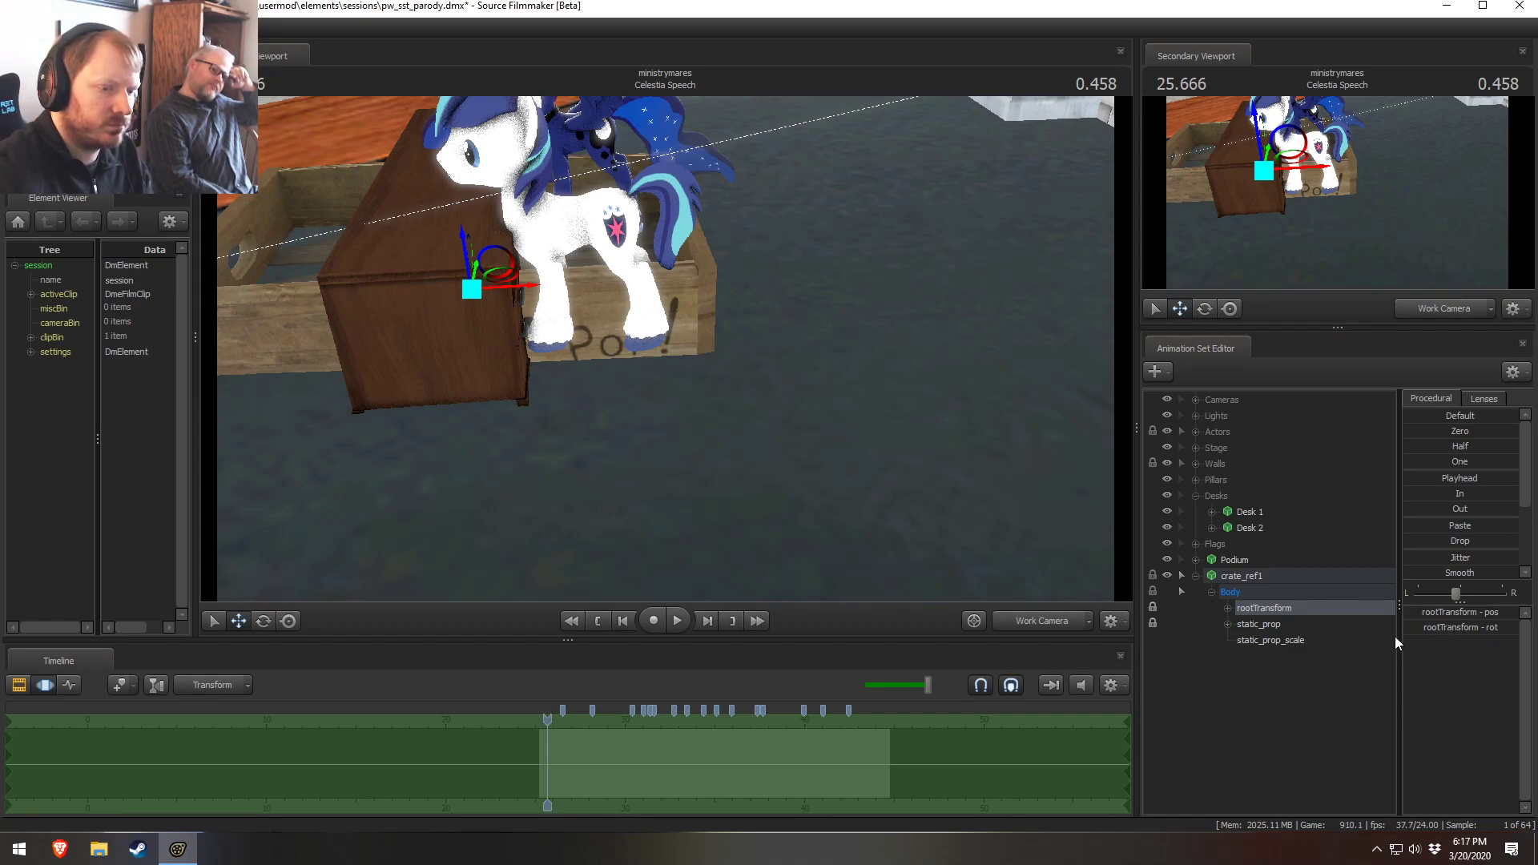
pyautogui.click(1241, 625)
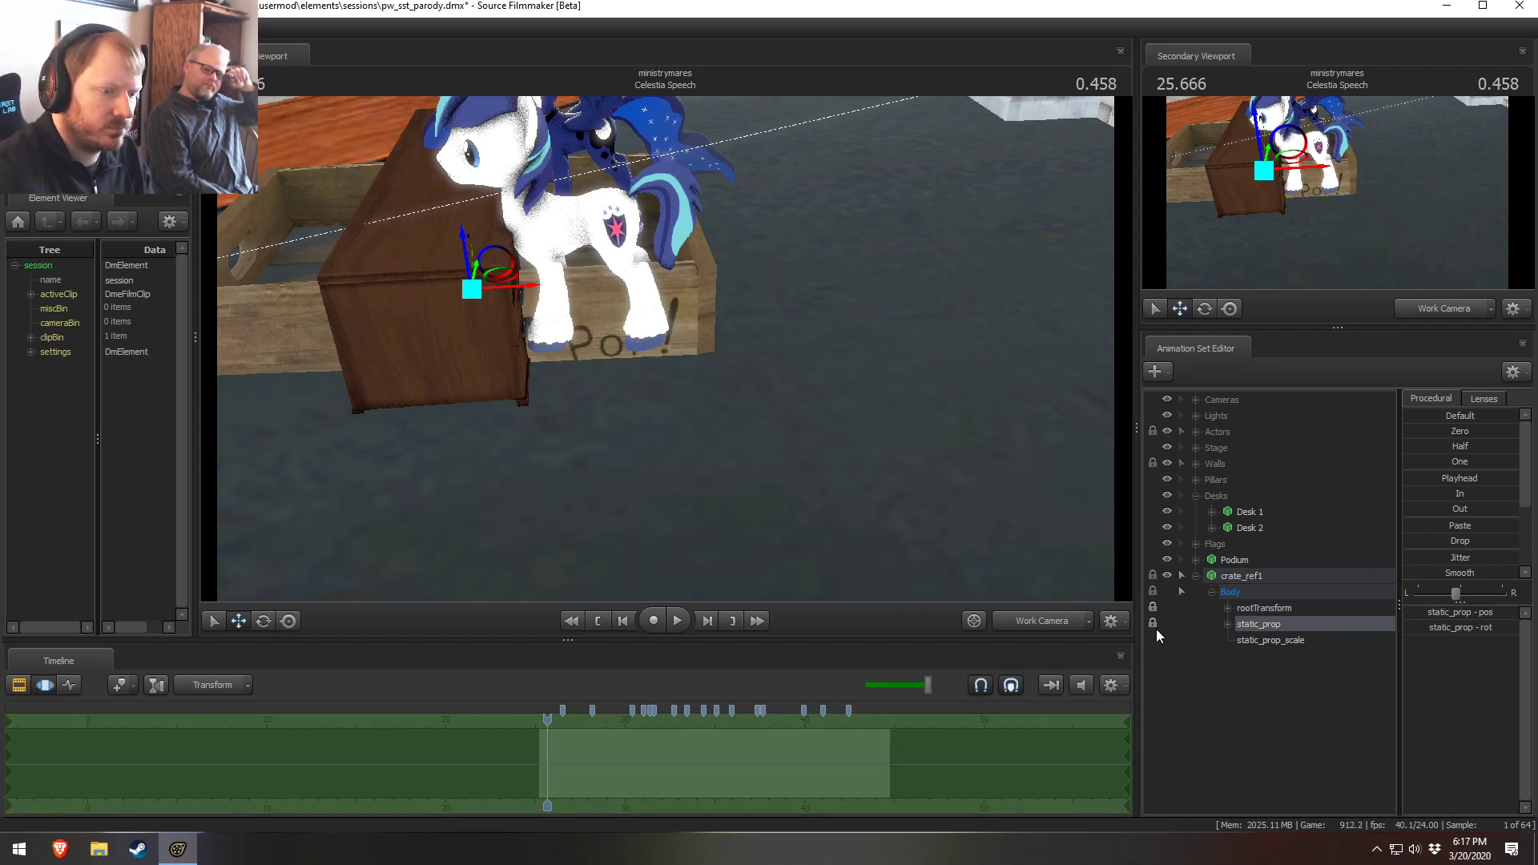
pyautogui.click(1280, 610)
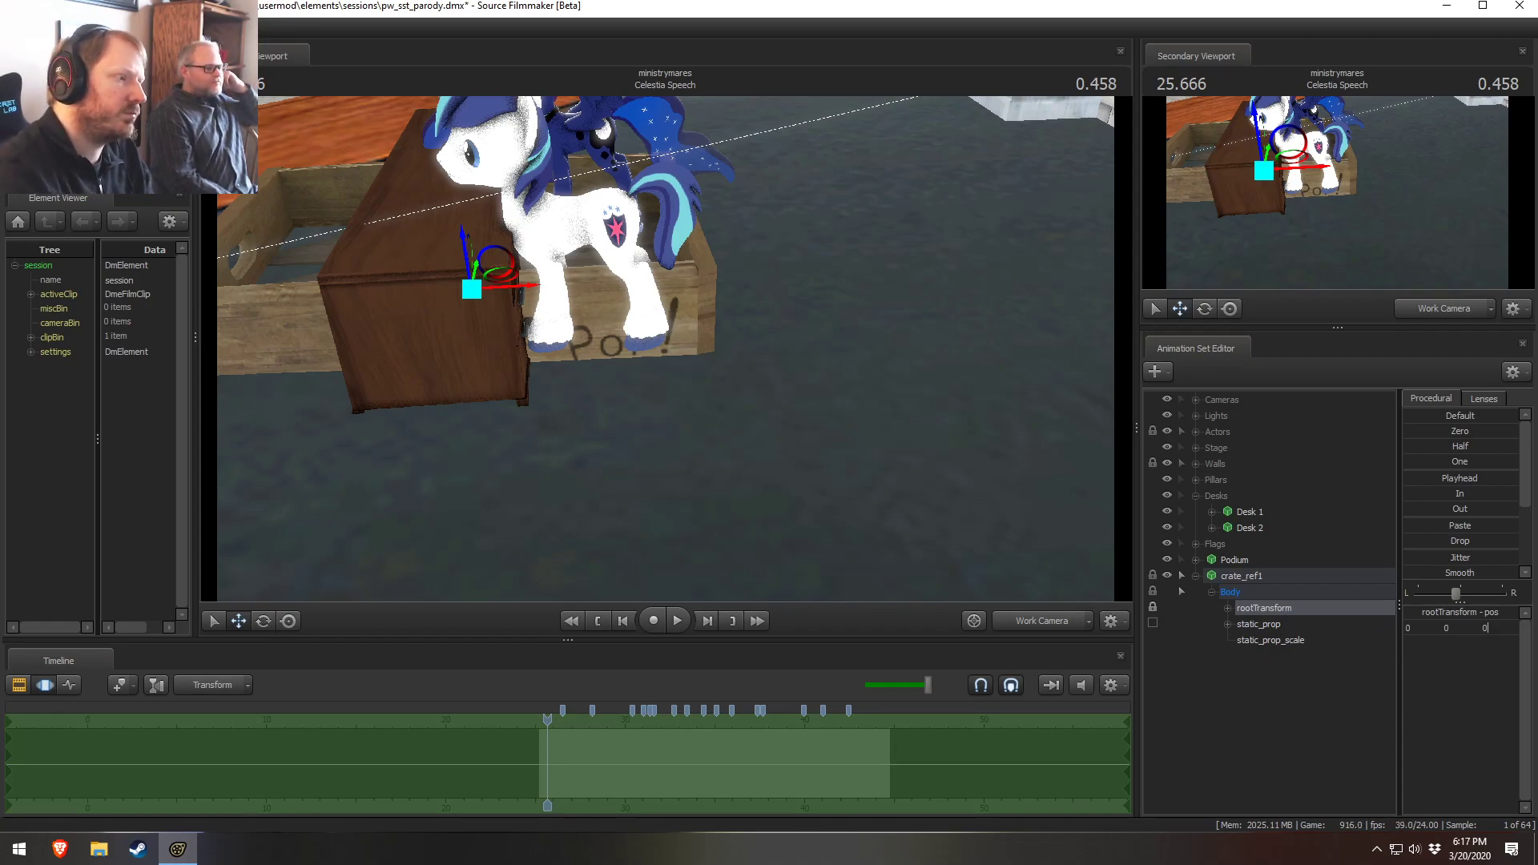
pyautogui.press('Return')
pyautogui.keyDown('alt'); pyautogui.moveTo(665, 349); pyautogui.dragTo(785, 370); pyautogui.keyUp('alt')
pyautogui.click(1433, 628)
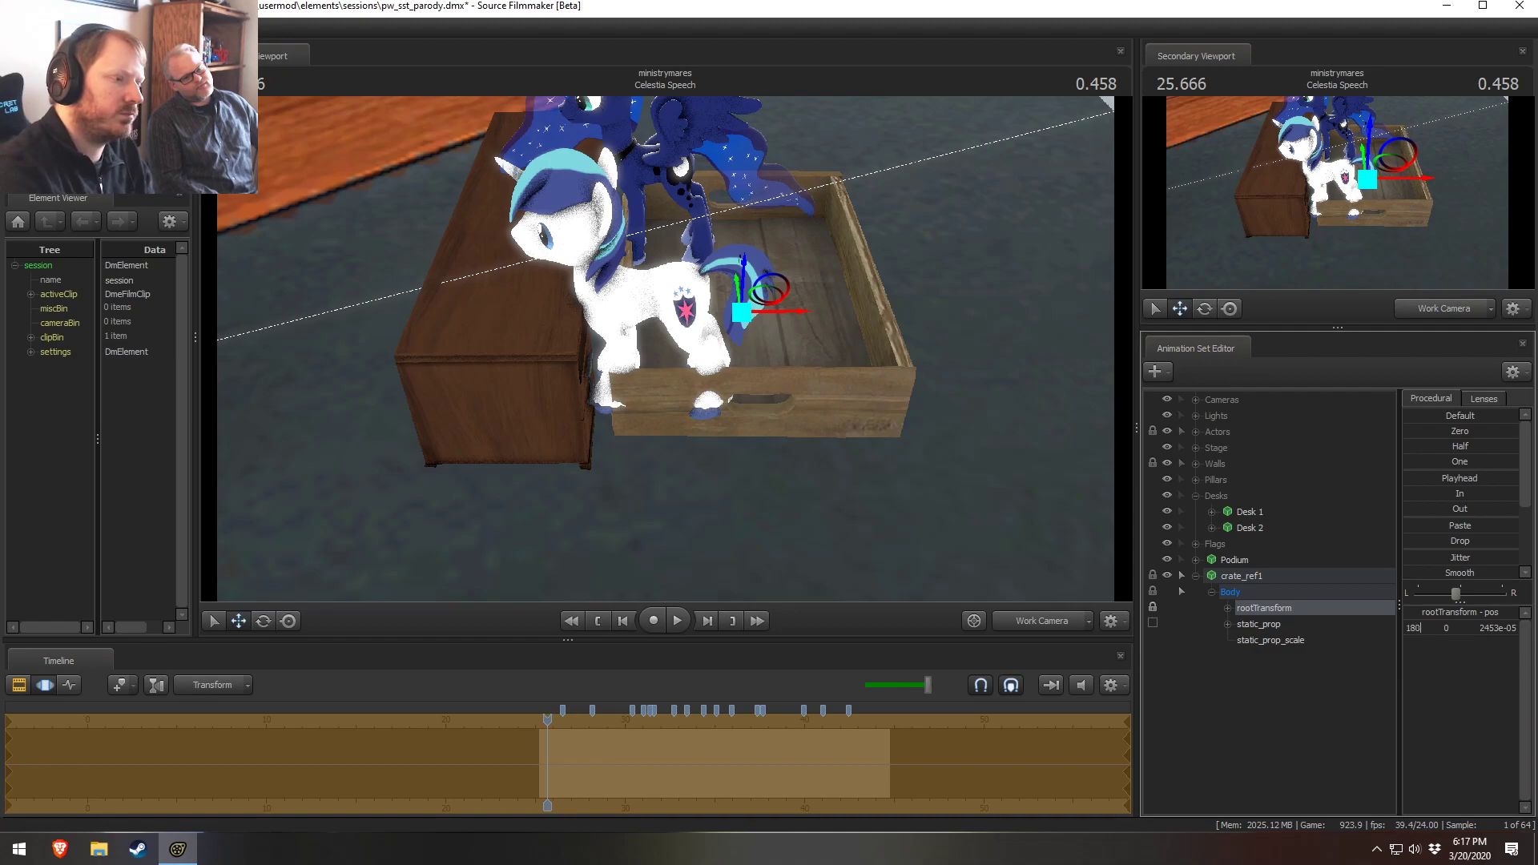
pyautogui.press('Return')
# Select the crate and move it with the gizmo underneath Desk 2
pyautogui.click(1267, 576)
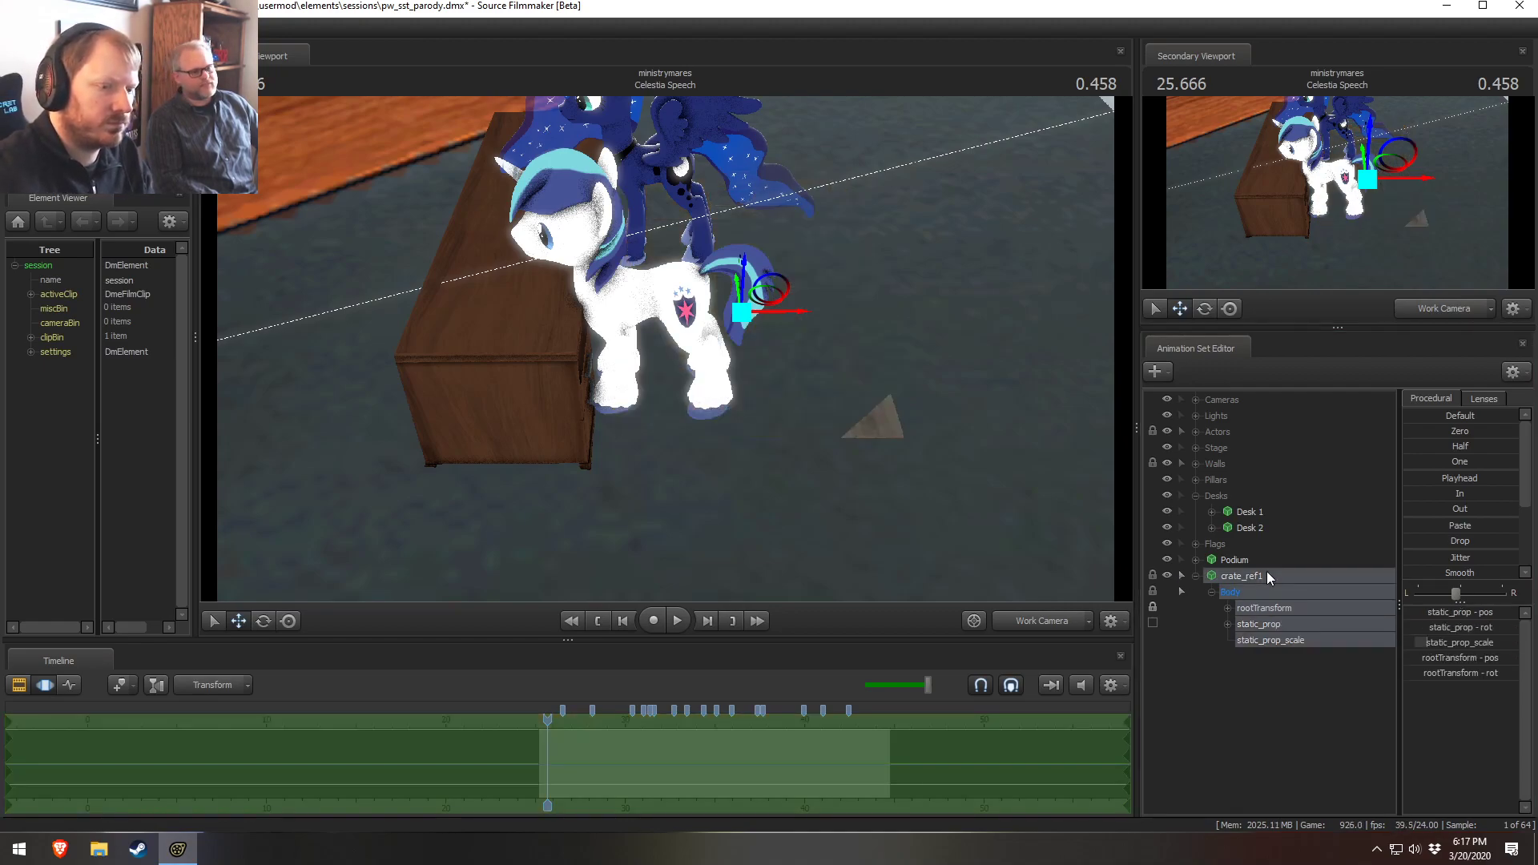
pyautogui.moveTo(744, 280); pyautogui.dragTo(746, 247)
pyautogui.moveTo(751, 249); pyautogui.dragTo(528, 255)
pyautogui.moveTo(730, 359); pyautogui.dragTo(752, 280)
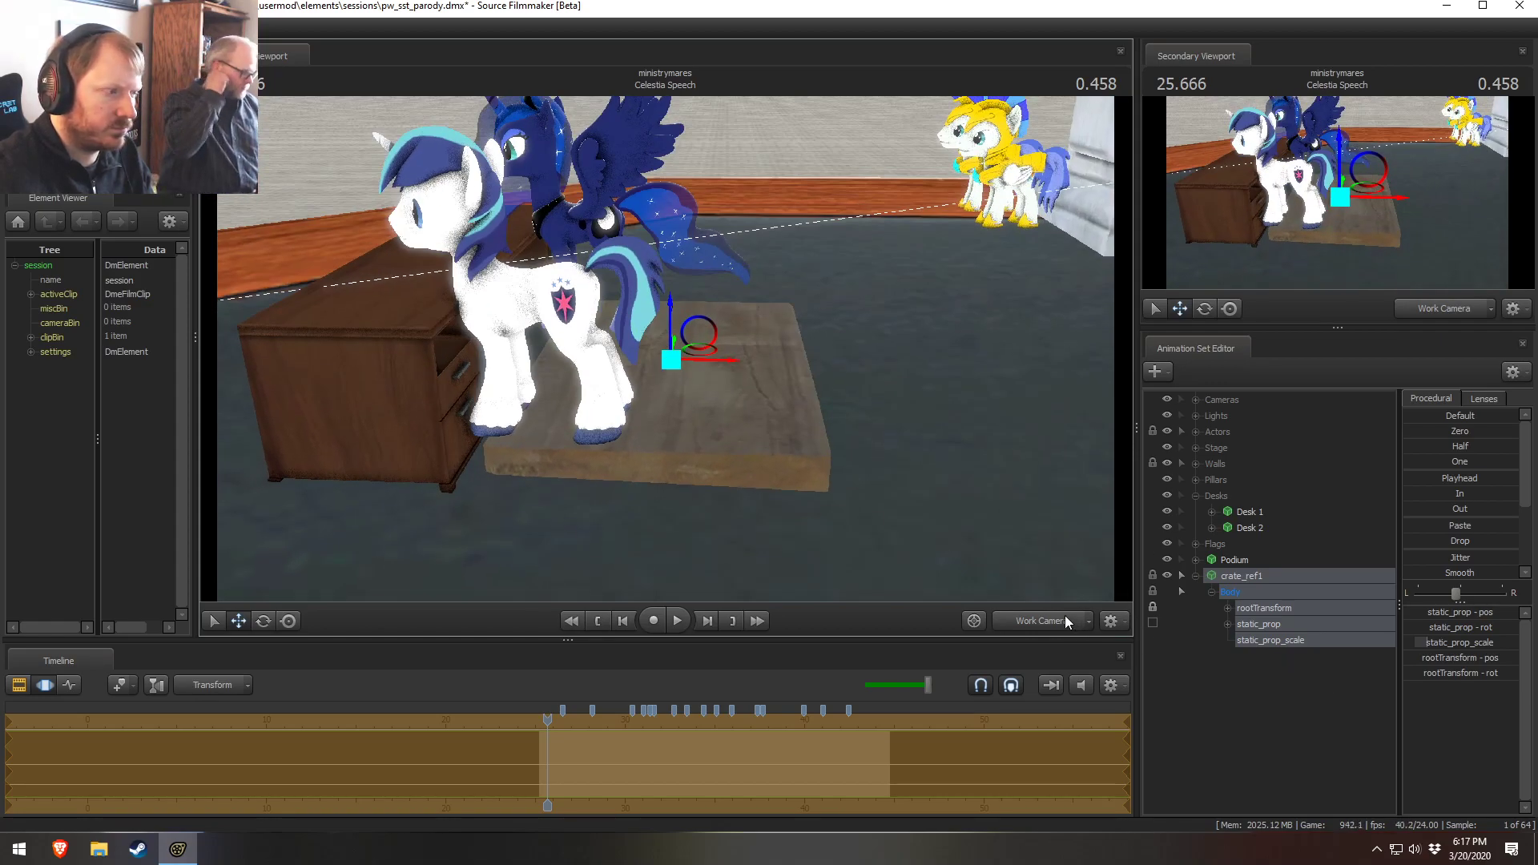
pyautogui.keyDown('alt'); pyautogui.moveTo(773, 560); pyautogui.dragTo(1077, 484); pyautogui.keyUp('alt')
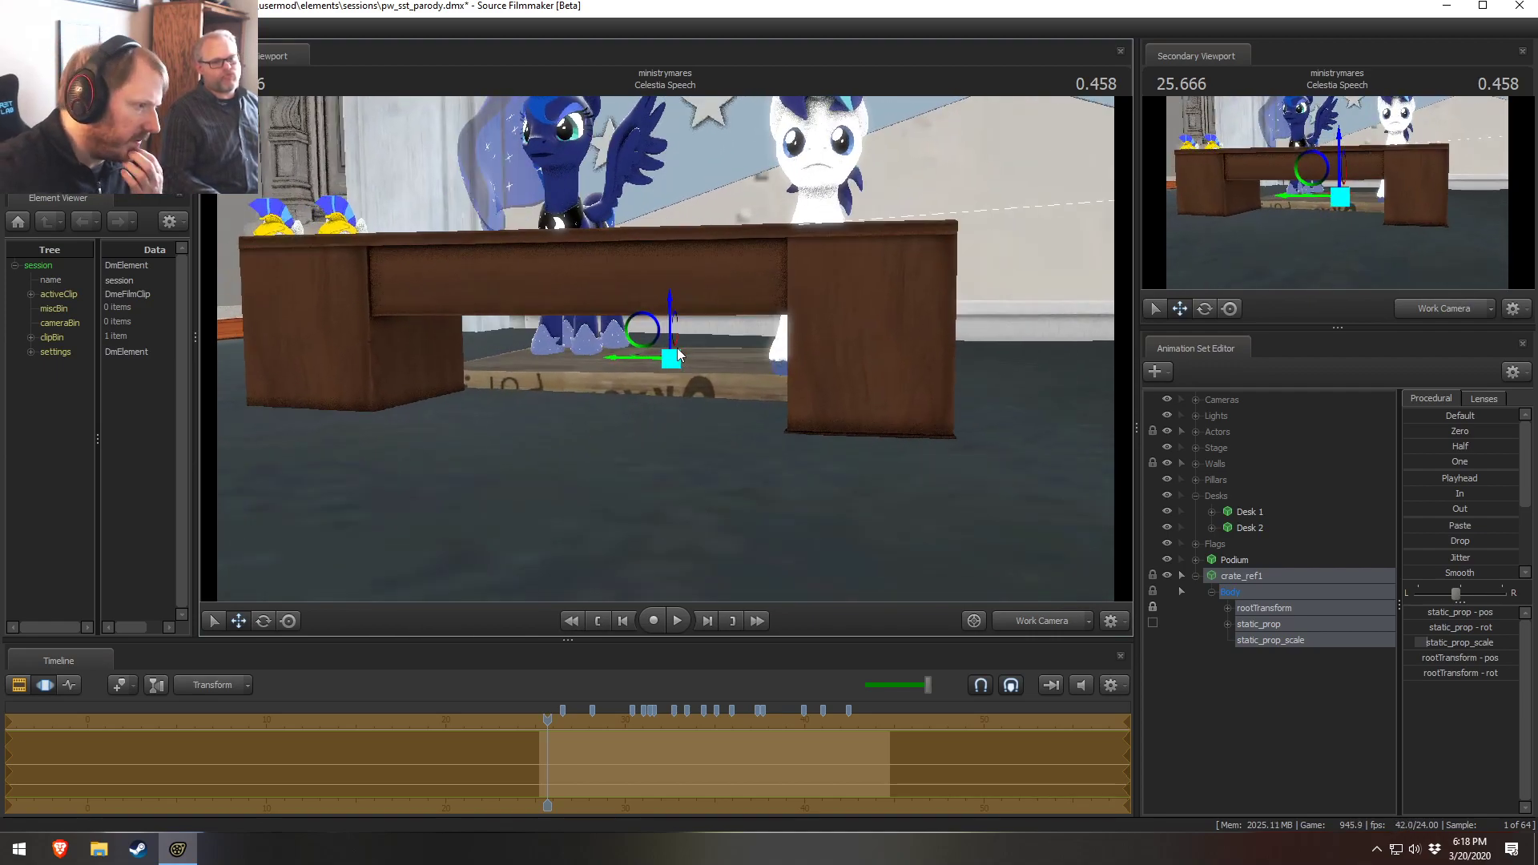
pyautogui.moveTo(682, 357); pyautogui.dragTo(752, 361)
pyautogui.moveTo(985, 424); pyautogui.dragTo(800, 577)
pyautogui.press('s')
pyautogui.moveTo(665, 348)
pyautogui.mouseDown()
pyautogui.moveTo(668, 333)
pyautogui.moveTo(665, 348)
pyautogui.mouseUp()
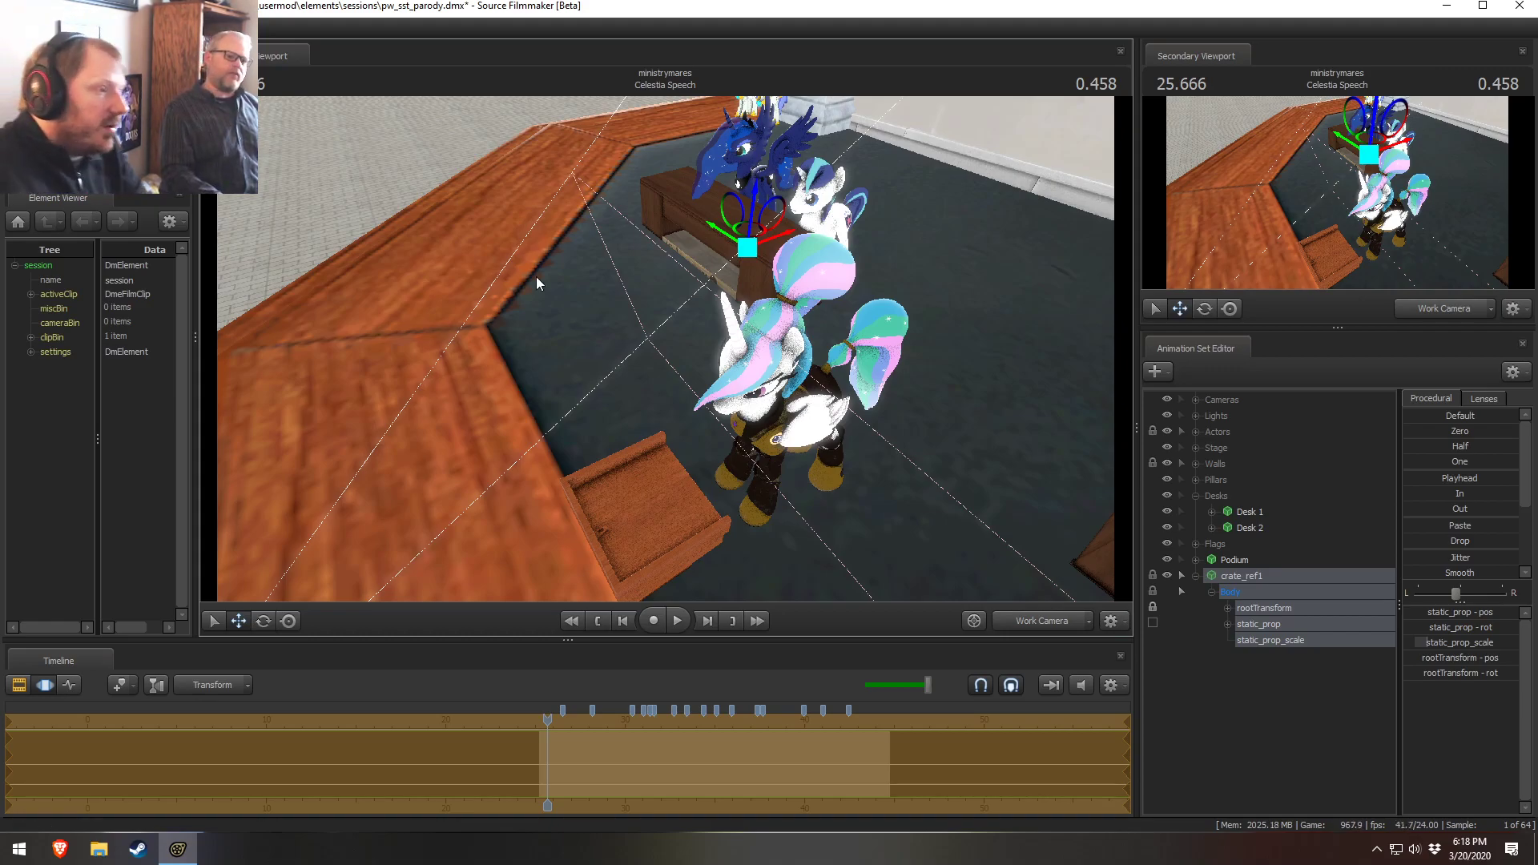
# Fly the work camera around the desk to examine the crate's placement
pyautogui.moveTo(599, 226); pyautogui.dragTo(657, 323, button='right')
pyautogui.click(665, 349)
pyautogui.moveTo(666, 350); pyautogui.dragTo(616, 285)
pyautogui.press('w')
pyautogui.press('w')
pyautogui.press('x')
pyautogui.press('z')
pyautogui.press('d')
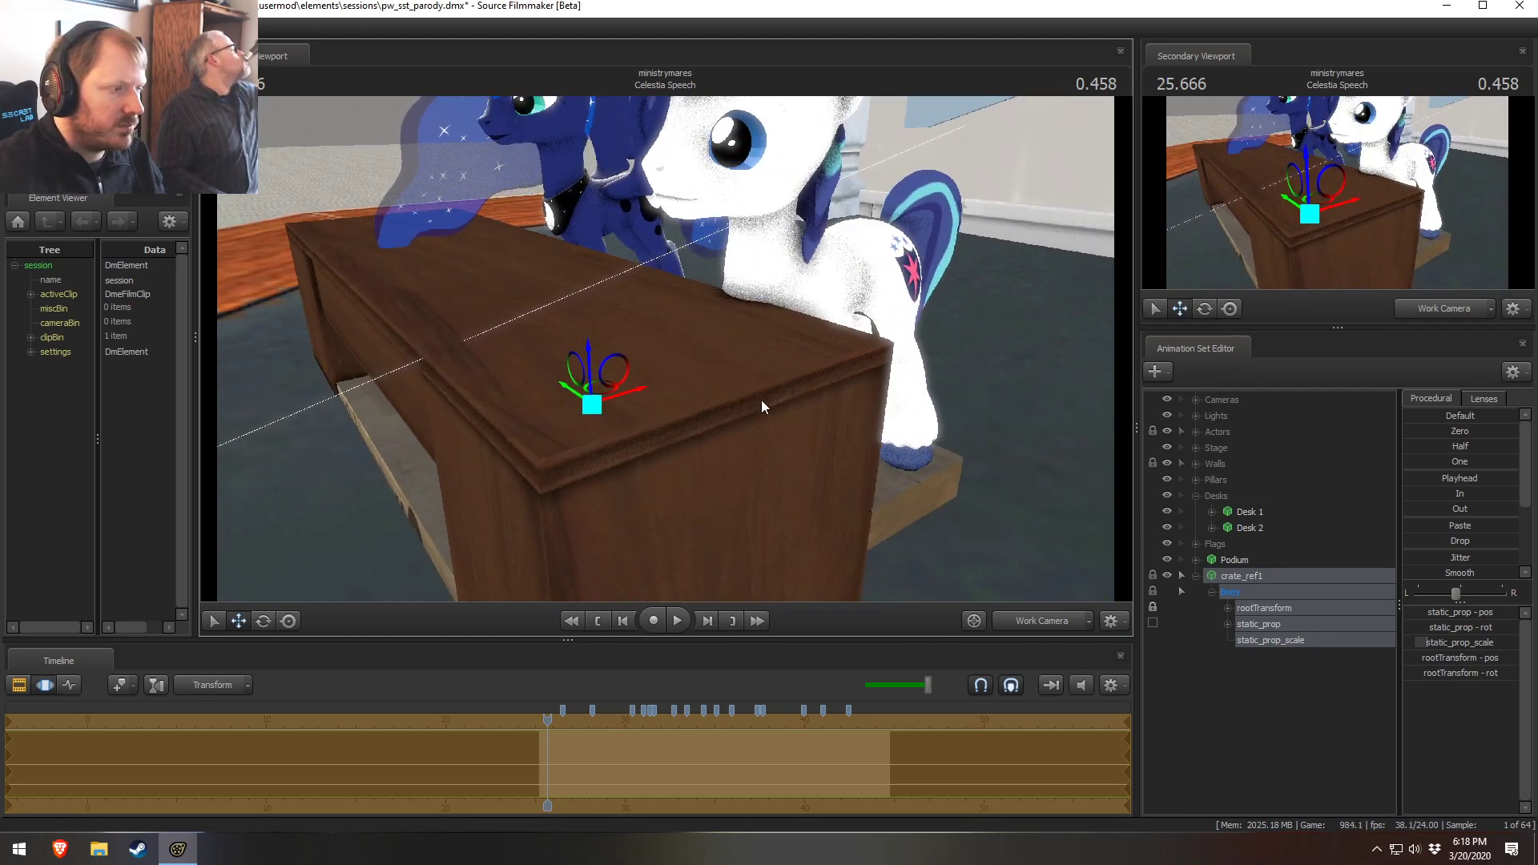
# Delete the crate animation set, then copy Desk 2 and paste it as a new desk
pyautogui.rightClick(1280, 575)
pyautogui.click(1297, 603)
pyautogui.rightClick(1247, 528)
pyautogui.click(1270, 549)
pyautogui.rightClick(1243, 600)
pyautogui.click(1296, 682)
# Rename the pasted desk animation set to Desk 2 Under
pyautogui.rightClick(1229, 577)
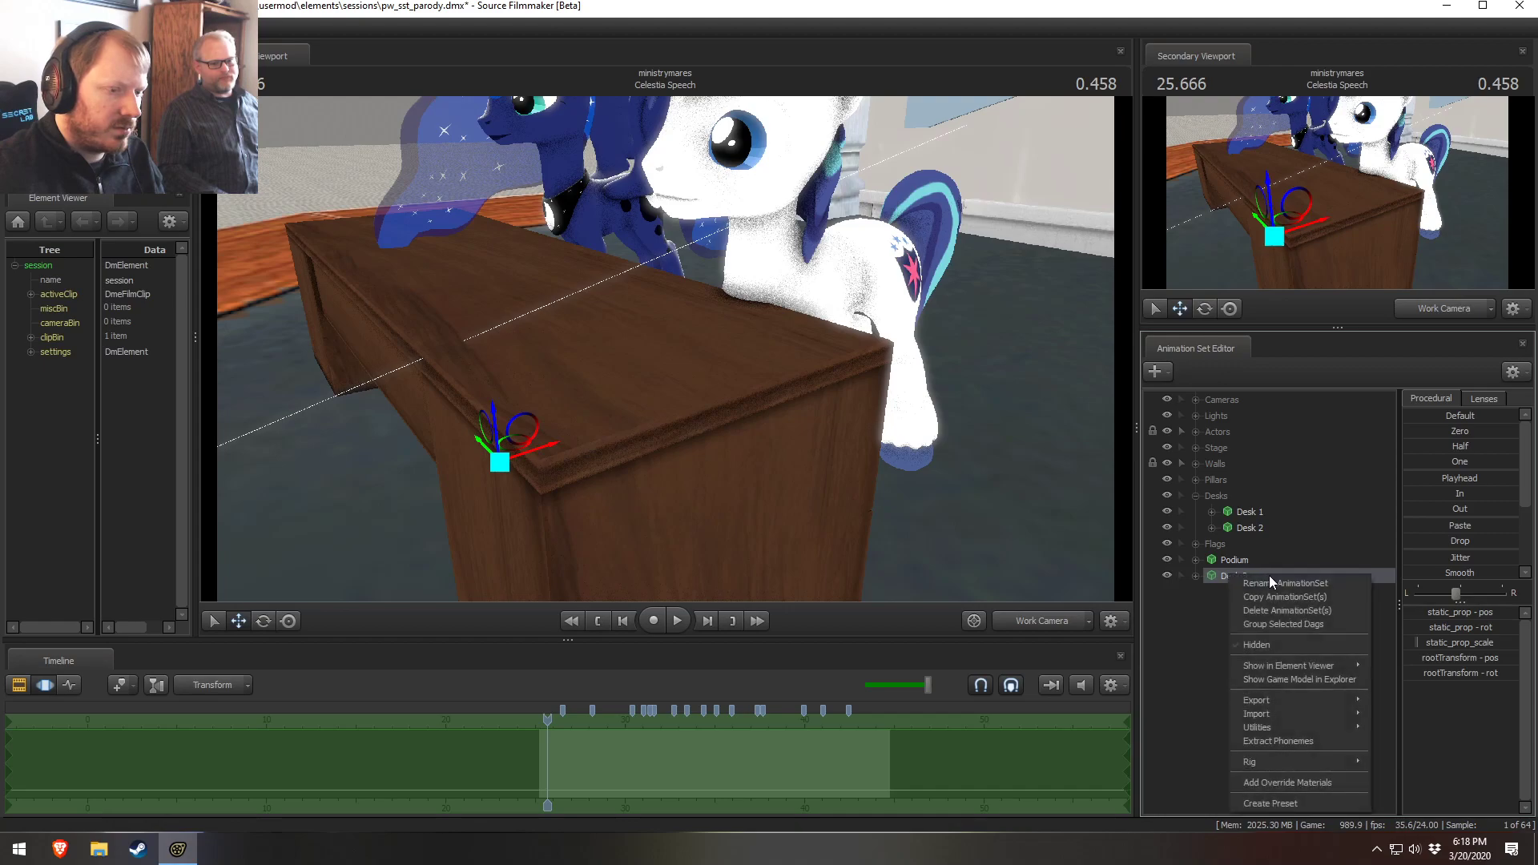
pyautogui.click(1270, 576)
pyautogui.rightClick(1271, 576)
pyautogui.click(1294, 589)
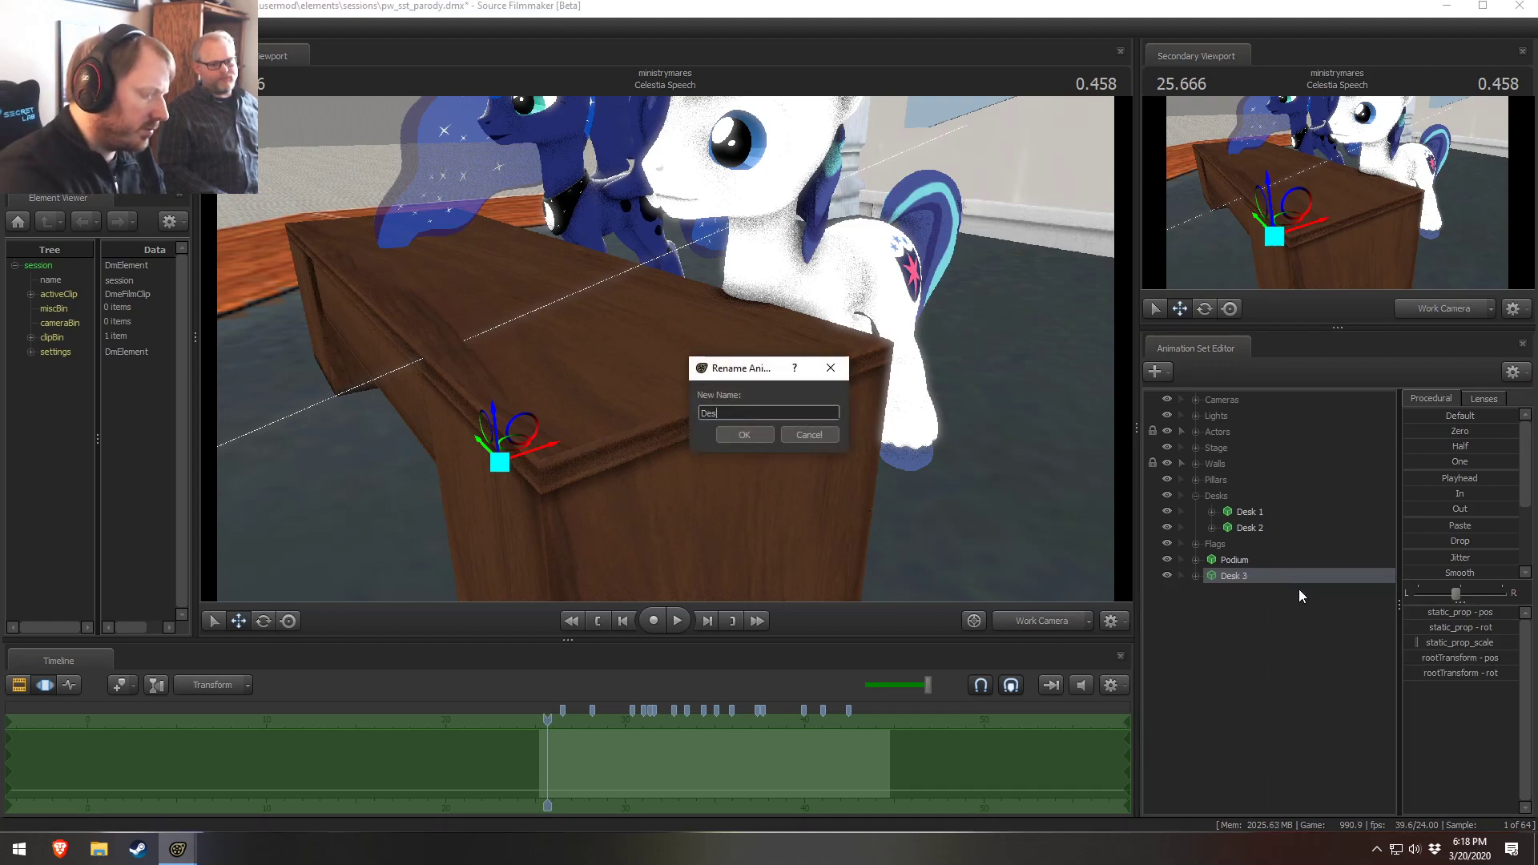
pyautogui.write('Desk 2 Under')
pyautogui.press('Return')
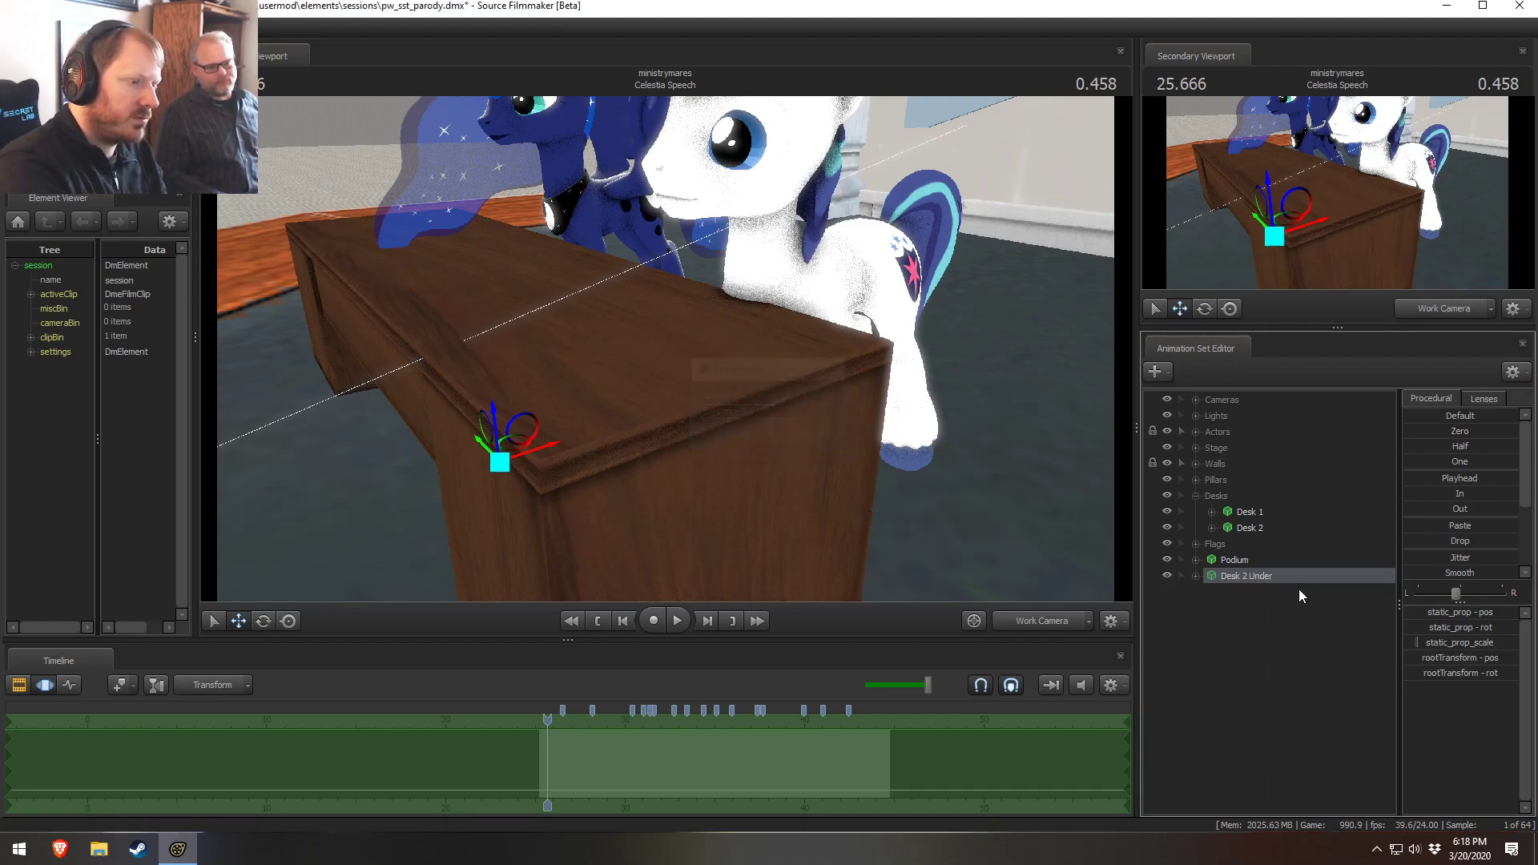
# Lower the duplicated desk below the floor directly beneath Desk 2
pyautogui.moveTo(606, 244); pyautogui.dragTo(605, 244)
pyautogui.press('s')
pyautogui.moveTo(850, 357); pyautogui.dragTo(851, 357)
pyautogui.press('s')
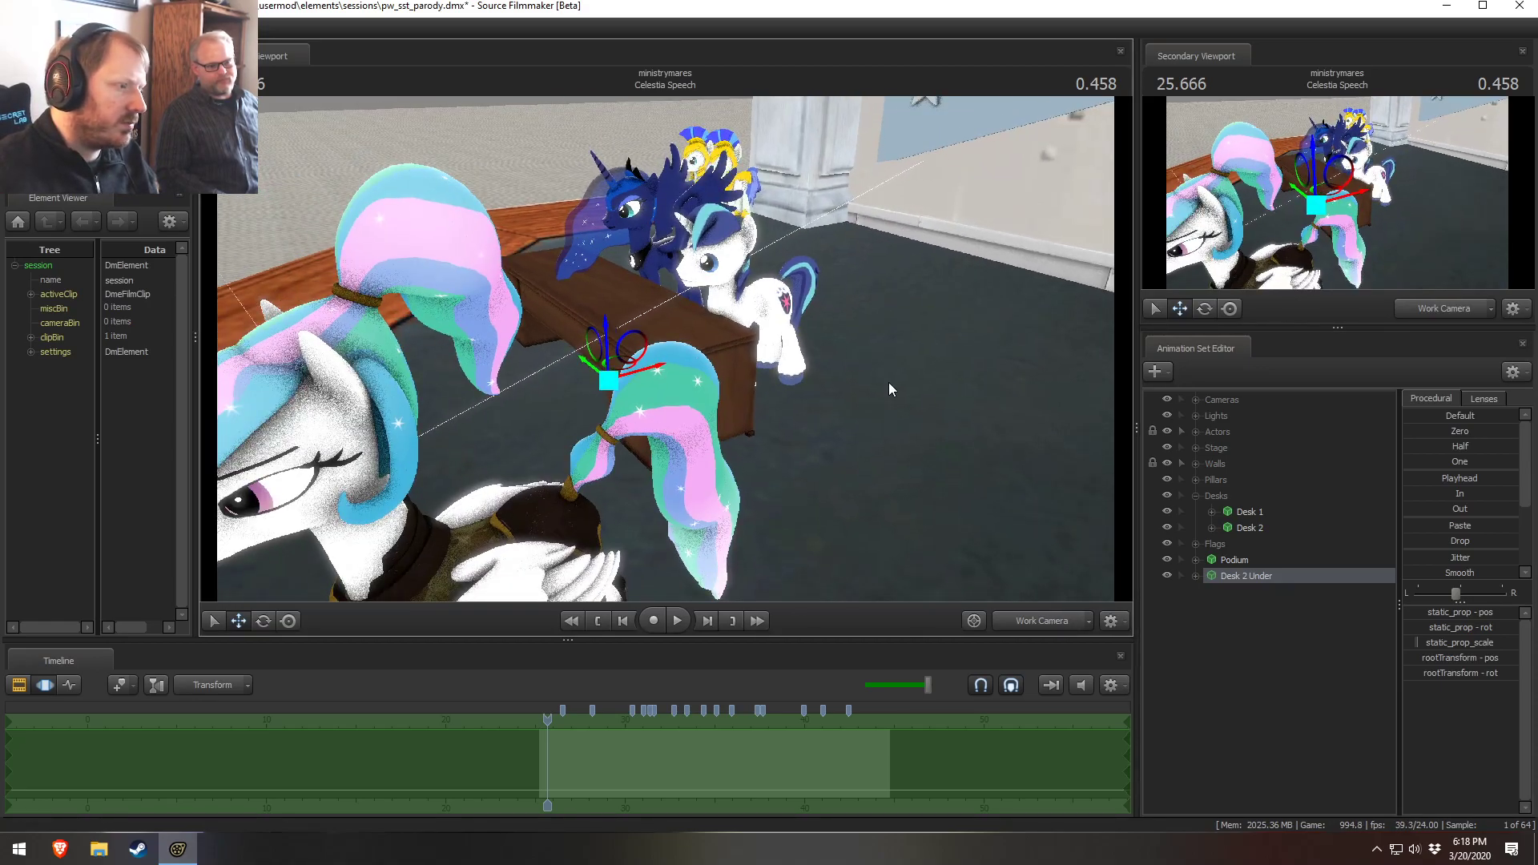
pyautogui.moveTo(1449, 644); pyautogui.dragTo(1447, 644)
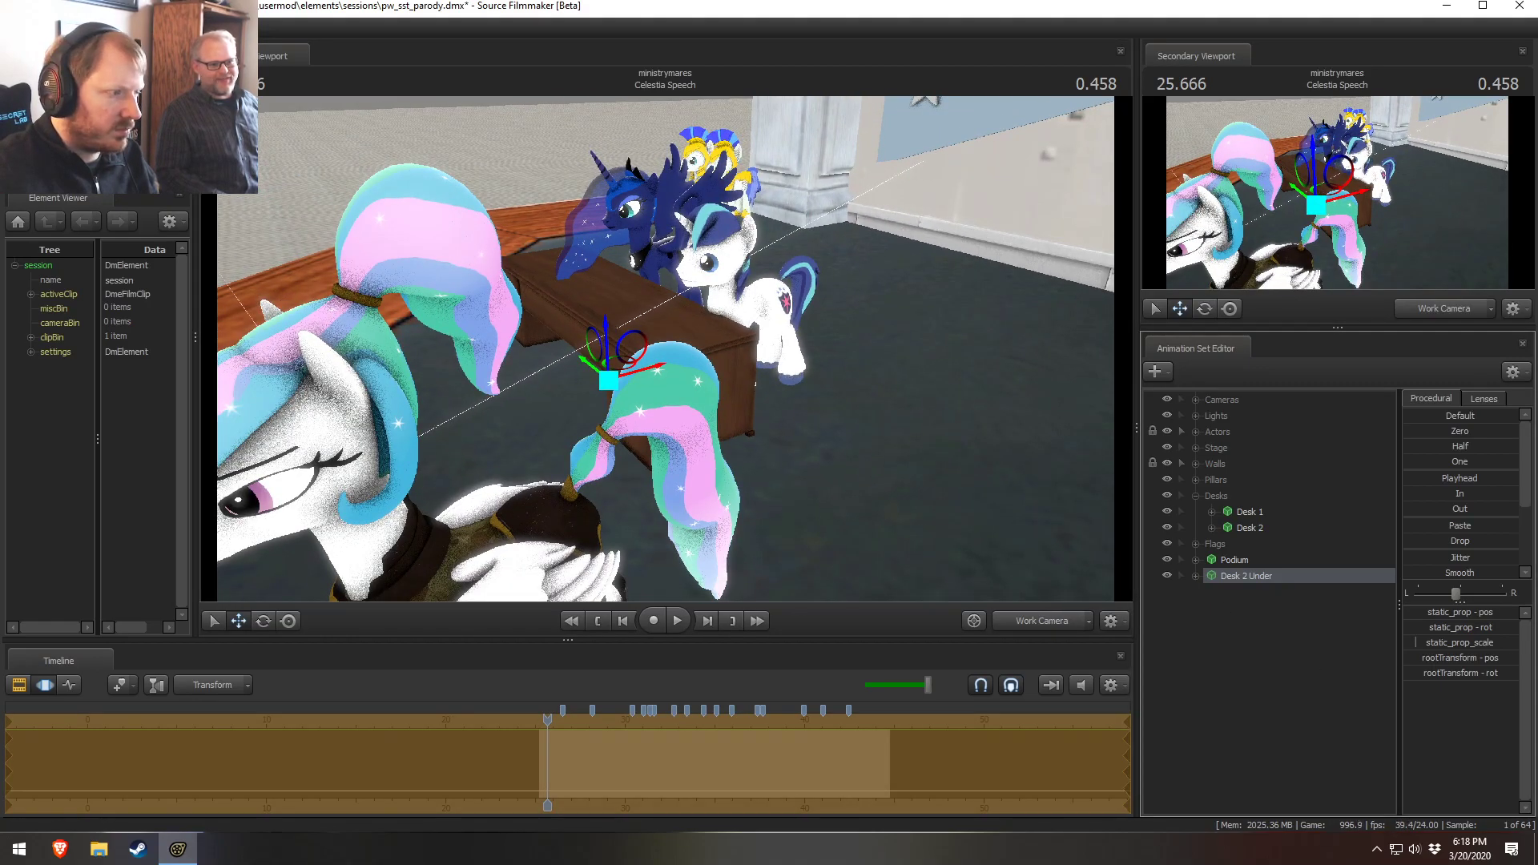
pyautogui.press('w')
pyautogui.moveTo(665, 348); pyautogui.dragTo(833, 400)
pyautogui.press('d')
pyautogui.moveTo(861, 408); pyautogui.dragTo(861, 409)
pyautogui.moveTo(669, 352); pyautogui.dragTo(670, 352)
pyautogui.moveTo(675, 518); pyautogui.dragTo(618, 473)
pyautogui.moveTo(684, 360); pyautogui.dragTo(684, 361)
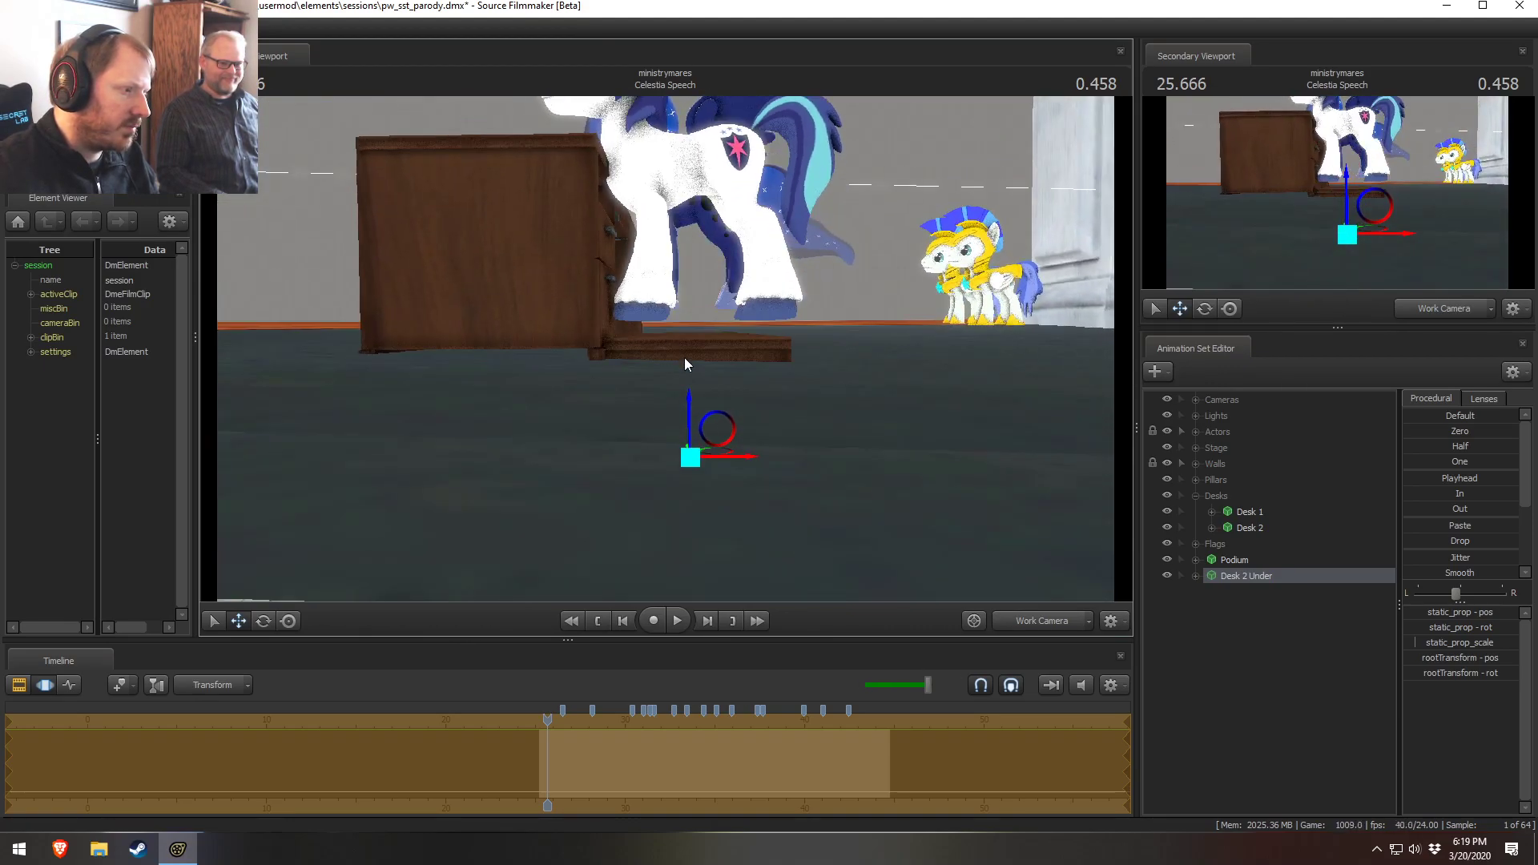
pyautogui.moveTo(717, 422); pyautogui.dragTo(762, 415)
pyautogui.moveTo(667, 352); pyautogui.dragTo(666, 348)
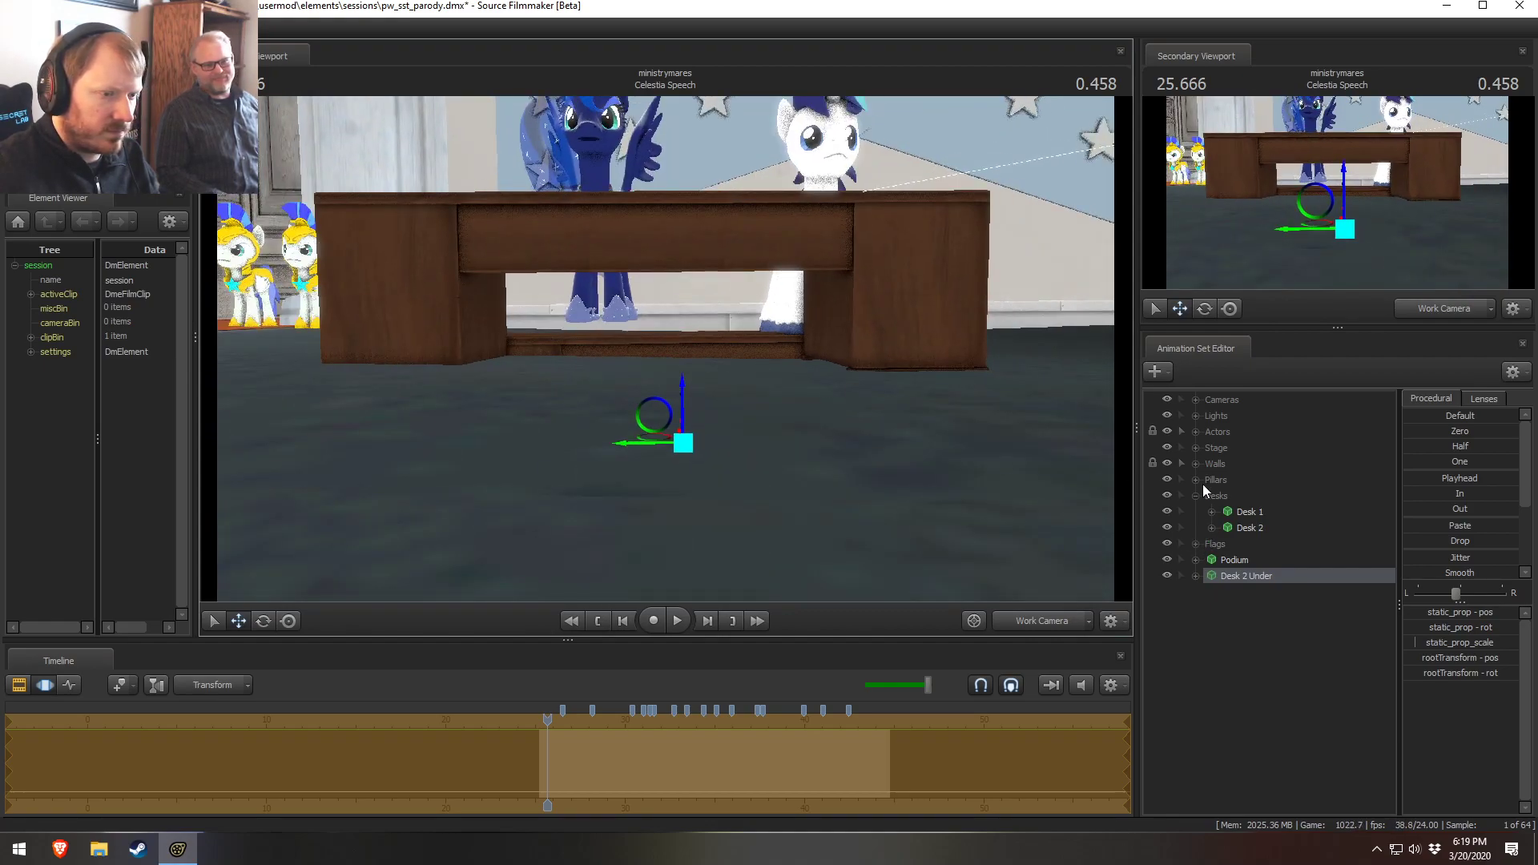
# Expand the Stage group and inspect the Stage 3 and Stage 4 transform controls
pyautogui.click(1194, 448)
pyautogui.click(1250, 463)
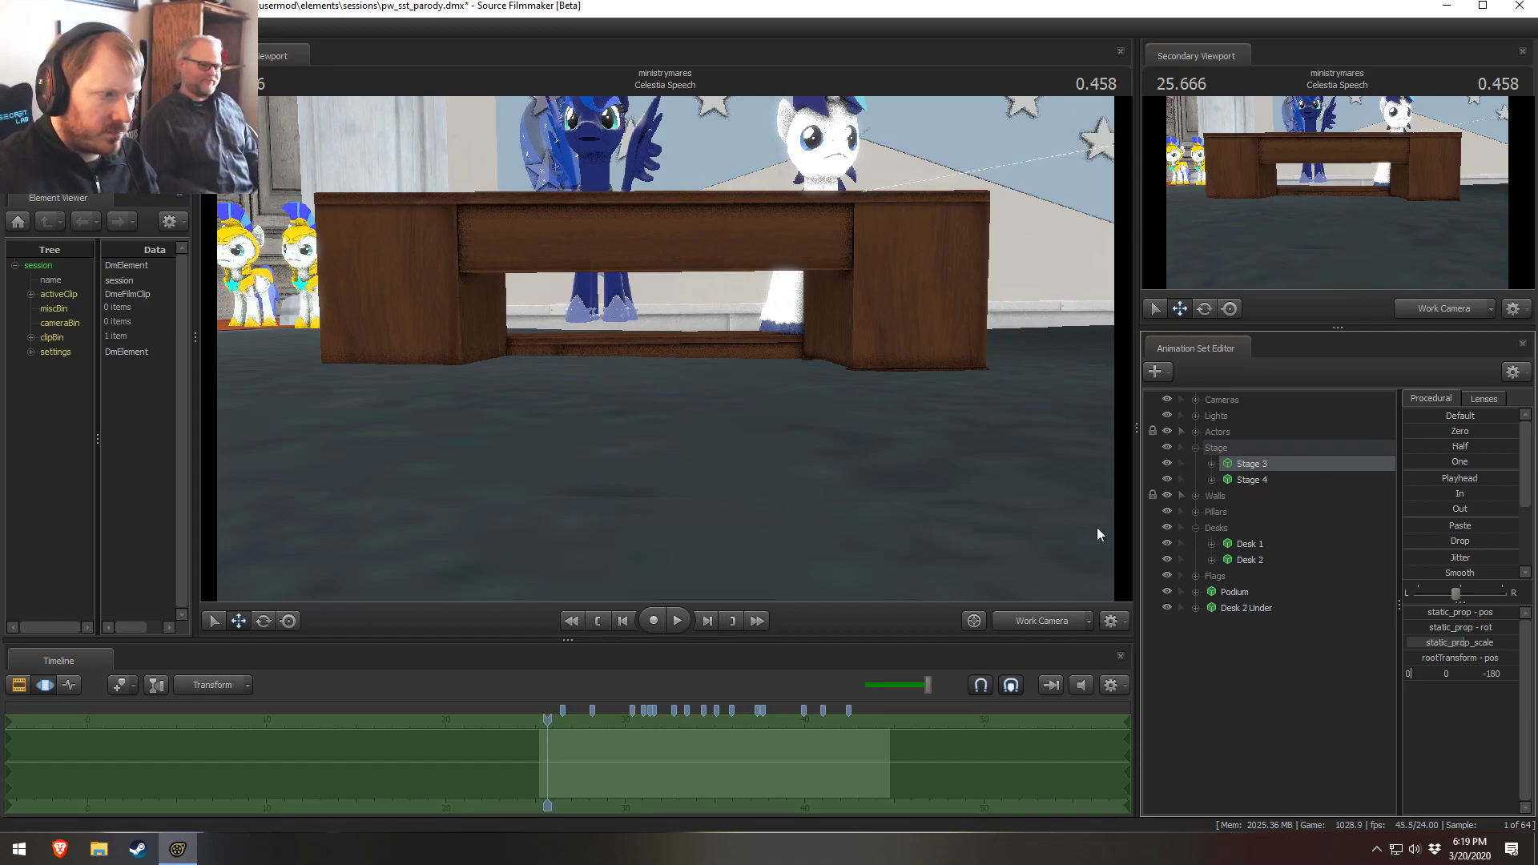
pyautogui.click(1251, 479)
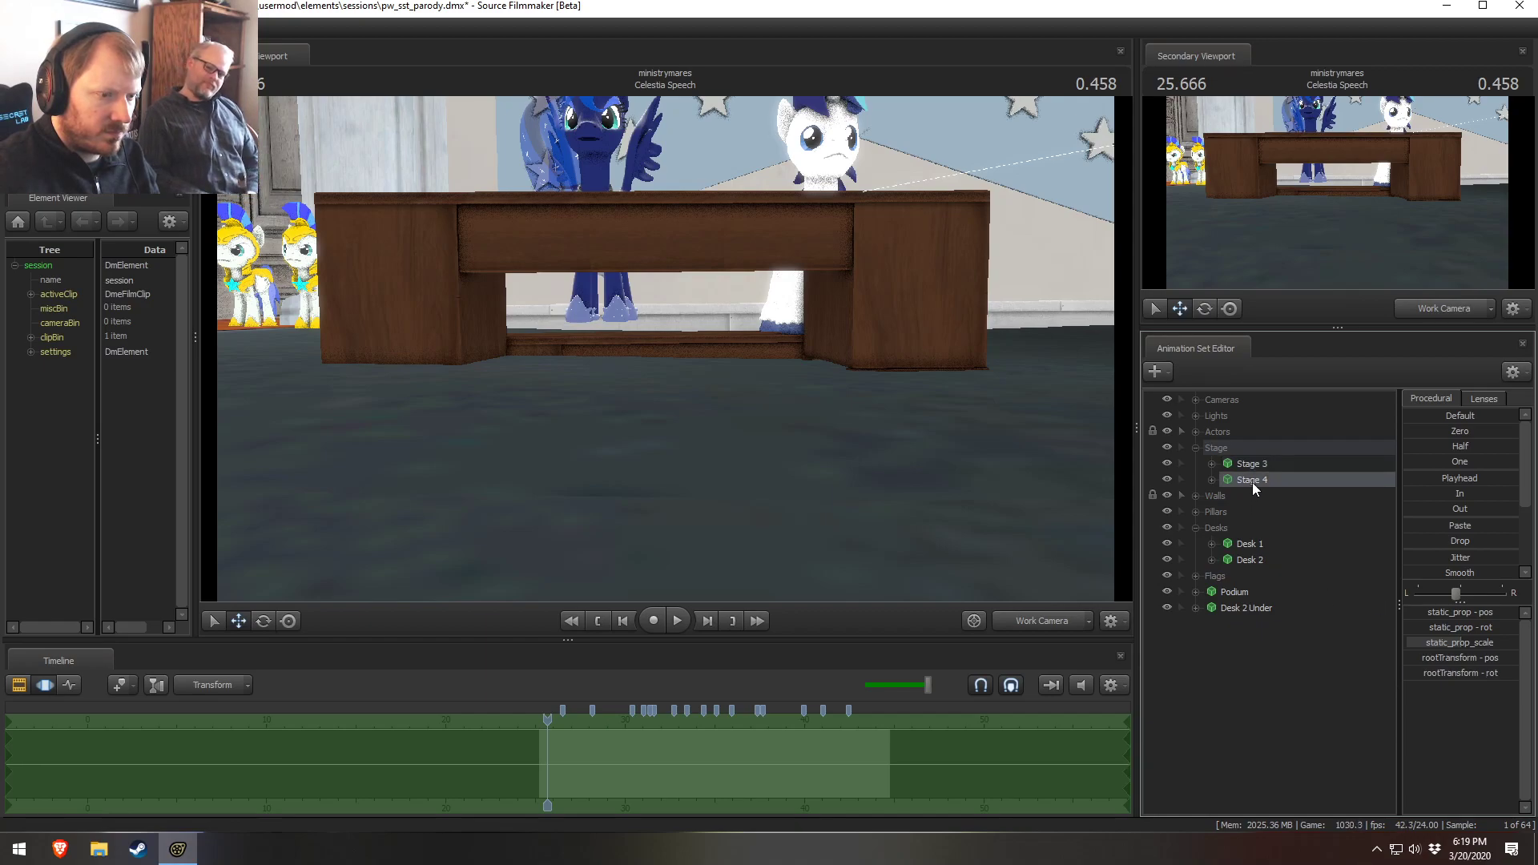
pyautogui.click(1470, 672)
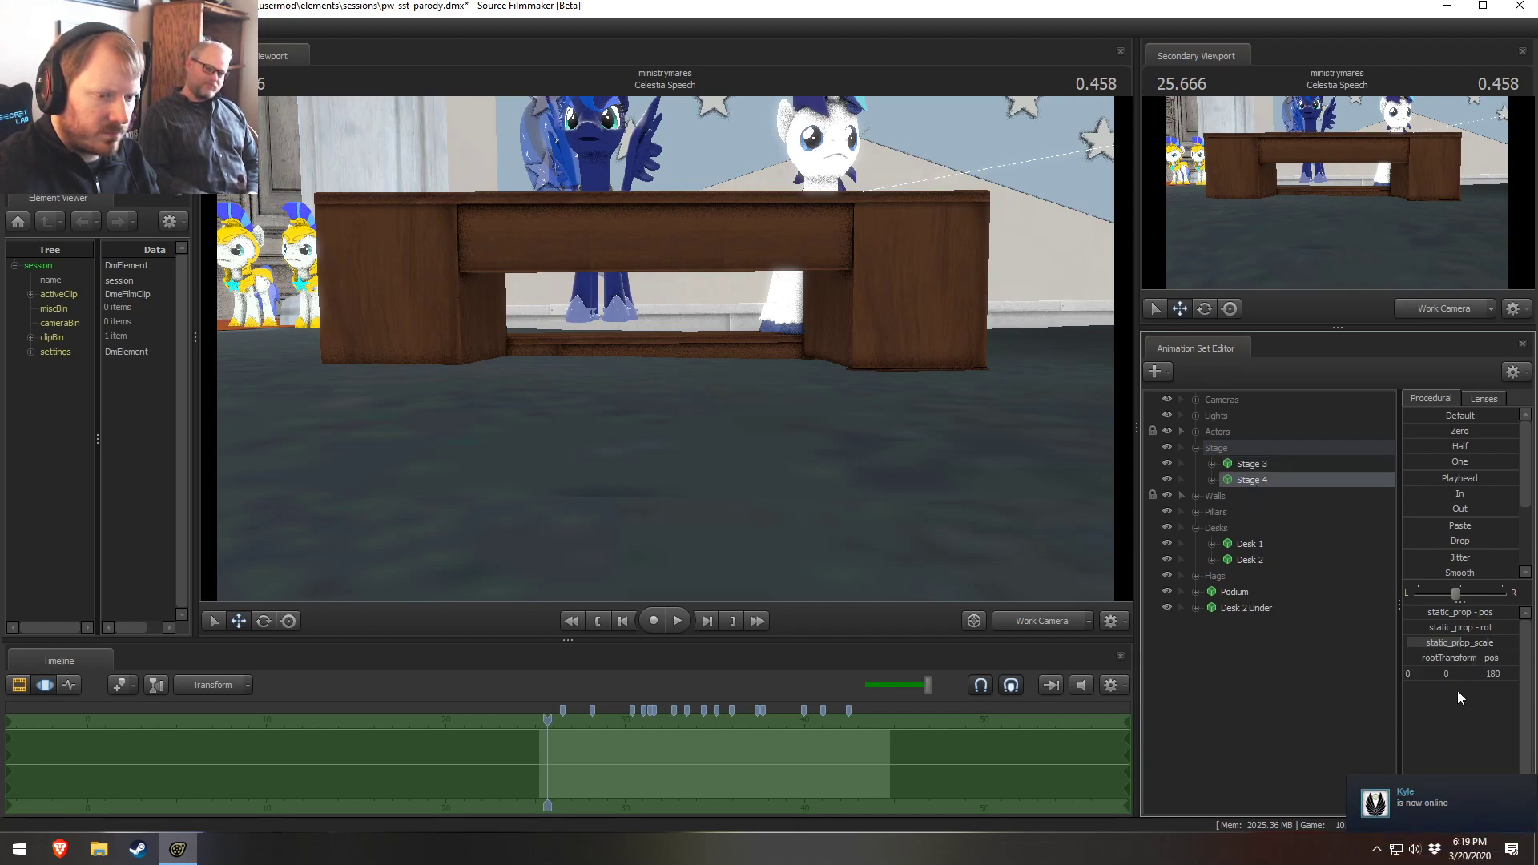
pyautogui.click(1212, 480)
pyautogui.click(1227, 497)
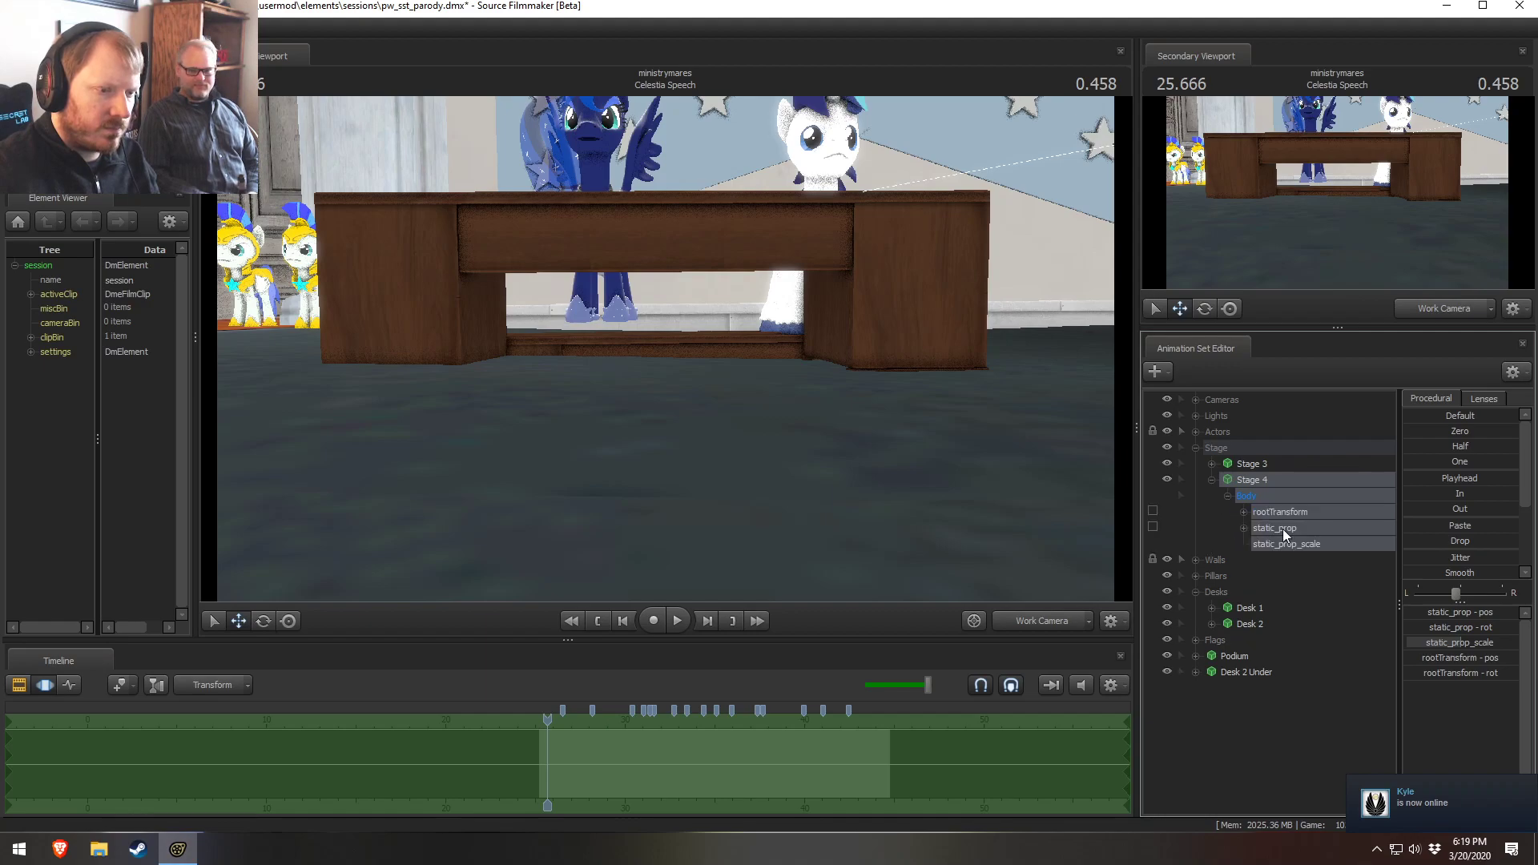
pyautogui.click(1314, 528)
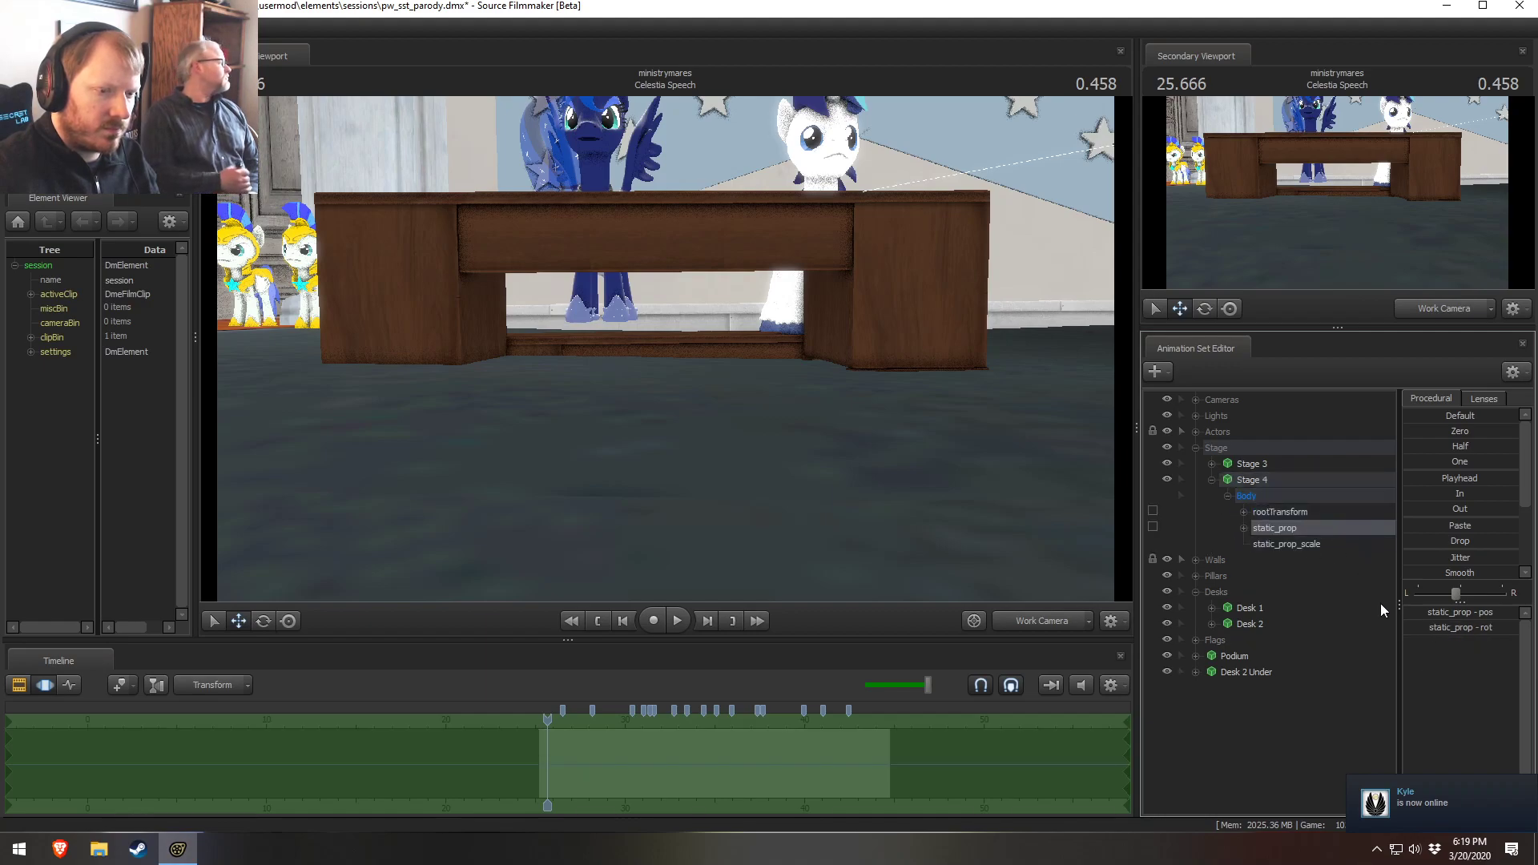
pyautogui.click(1212, 480)
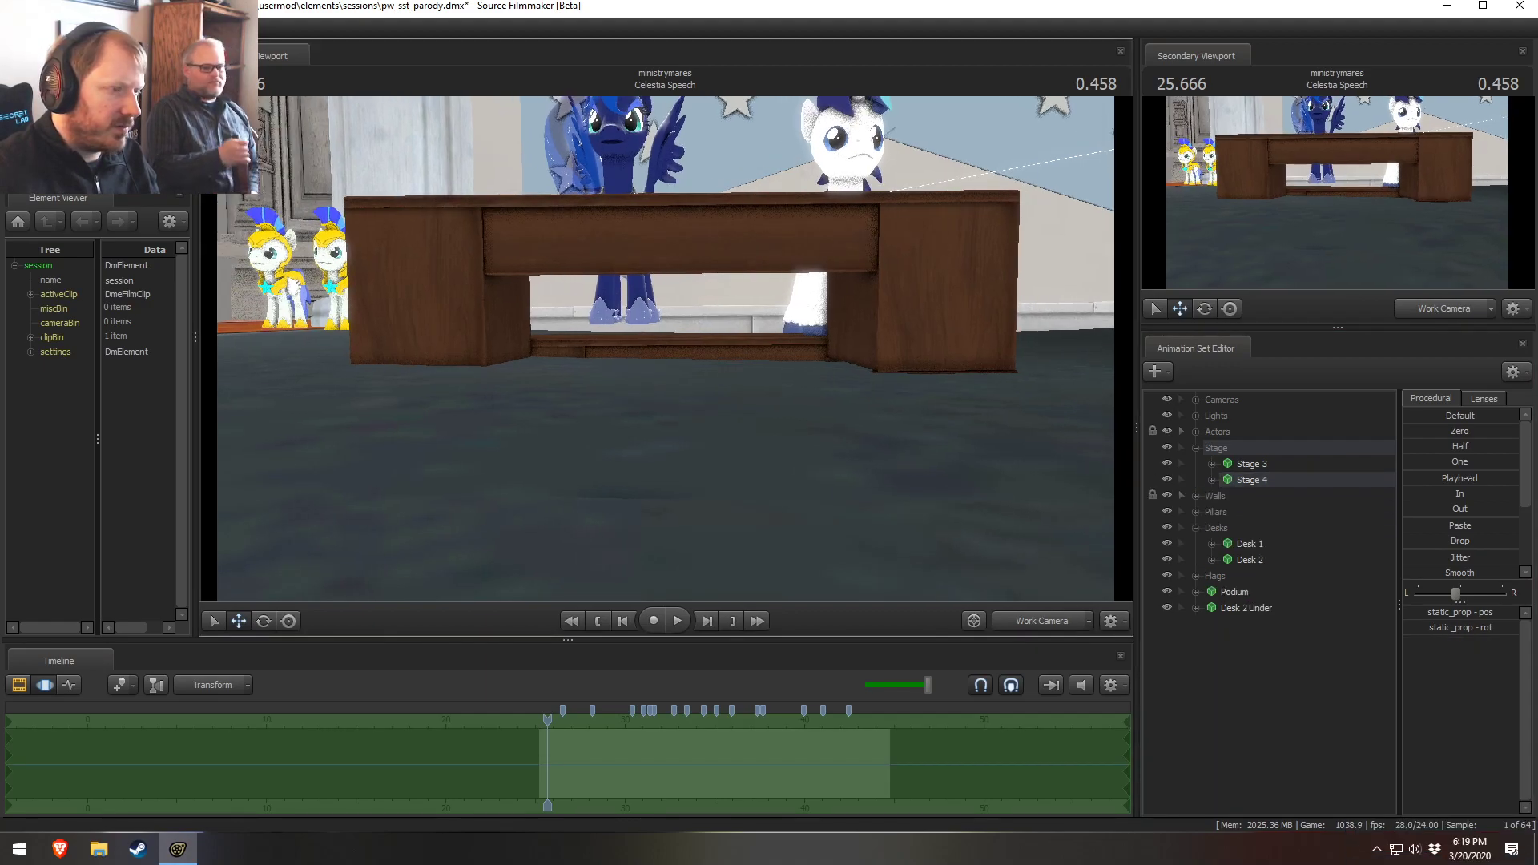
# Fly the work camera underneath the floor to examine the space below the desks
pyautogui.press('w')
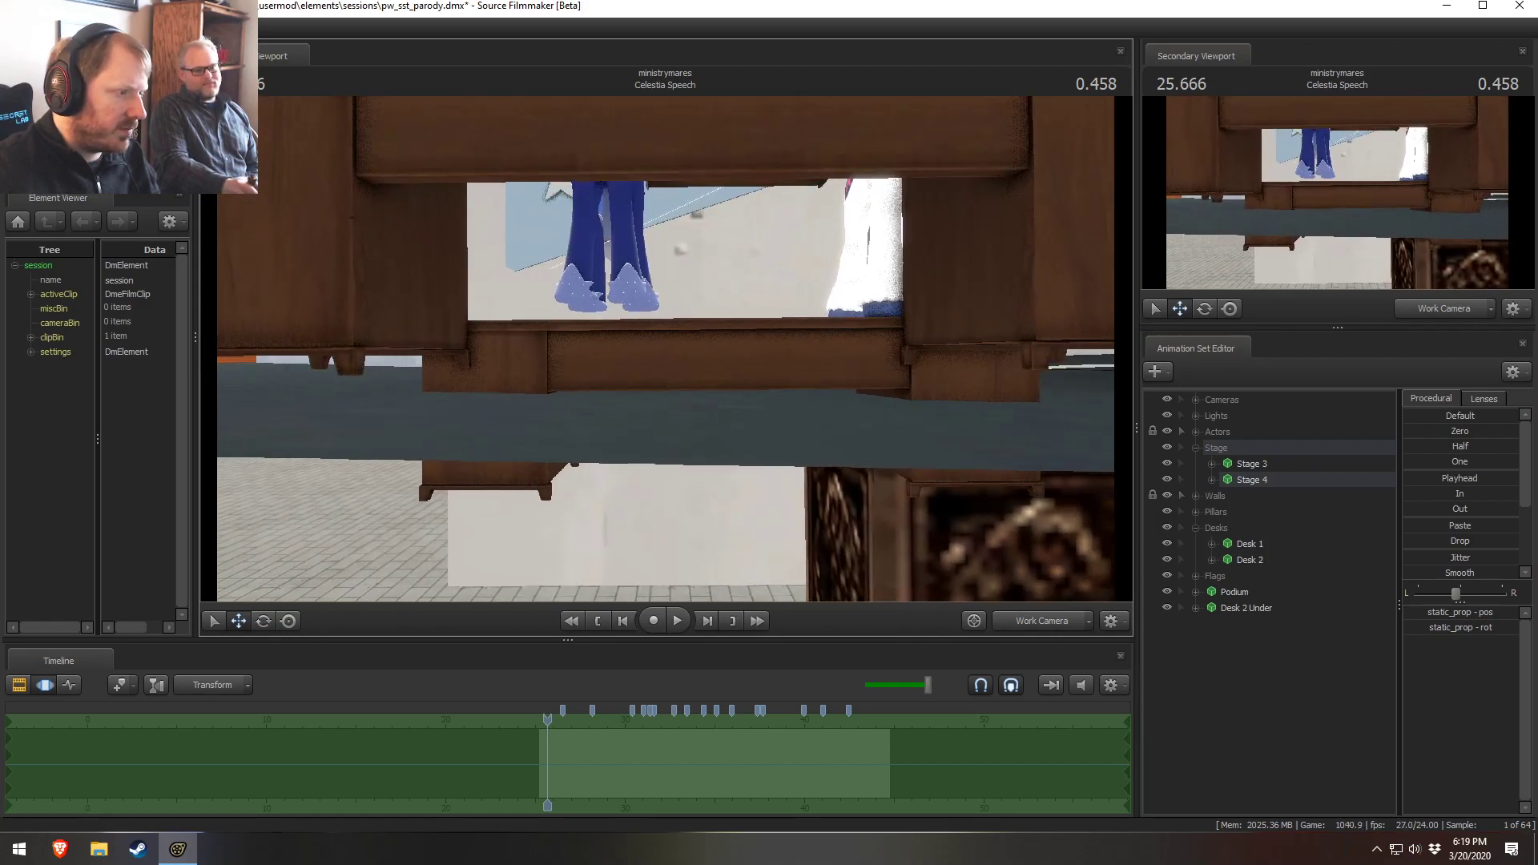
pyautogui.press('z')
pyautogui.press('z')
pyautogui.press('x')
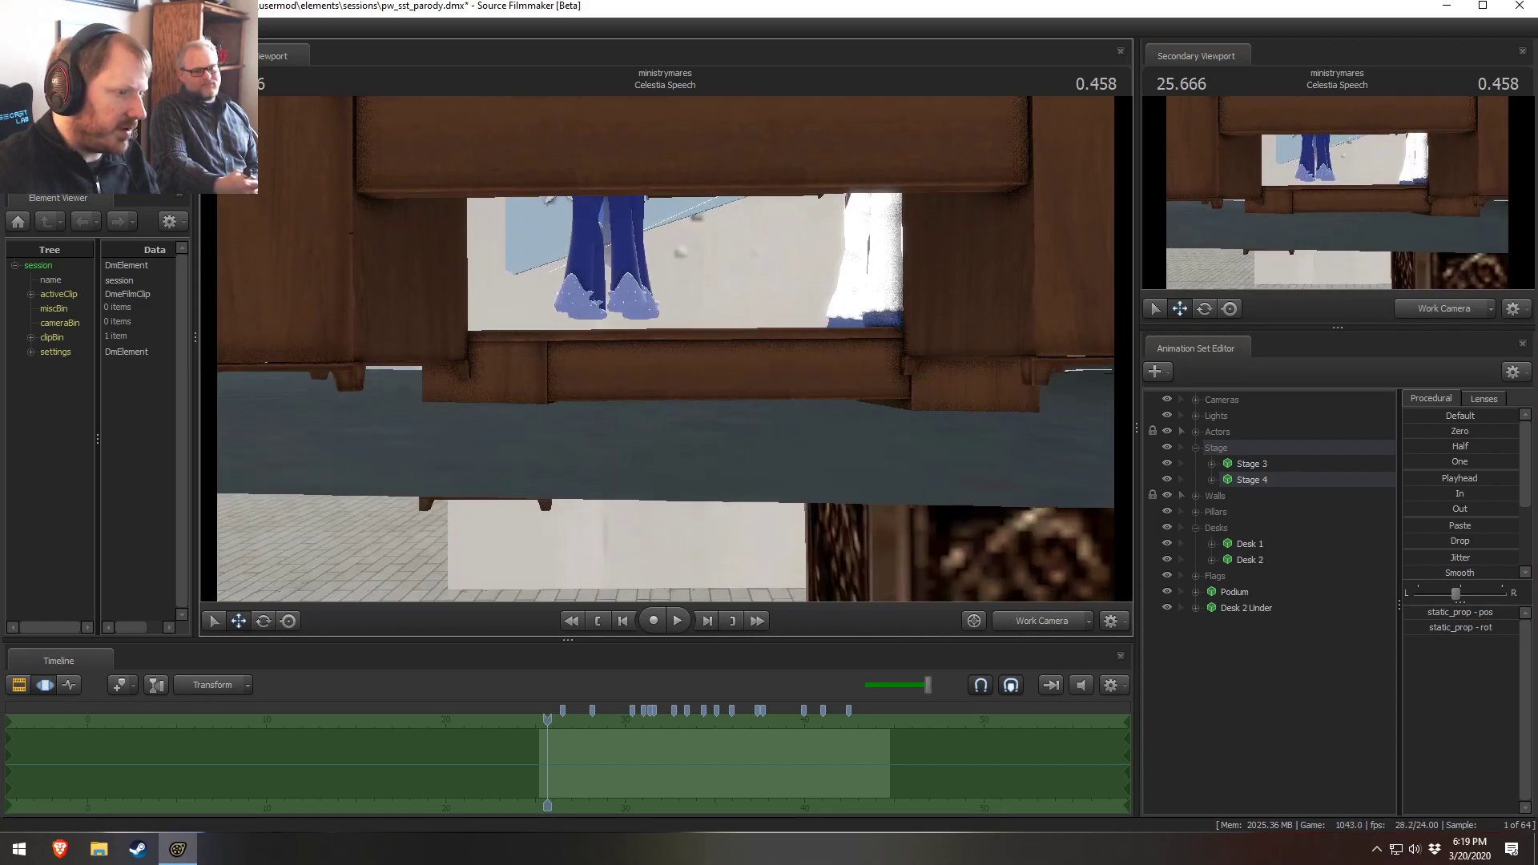
pyautogui.press('s')
pyautogui.press('d')
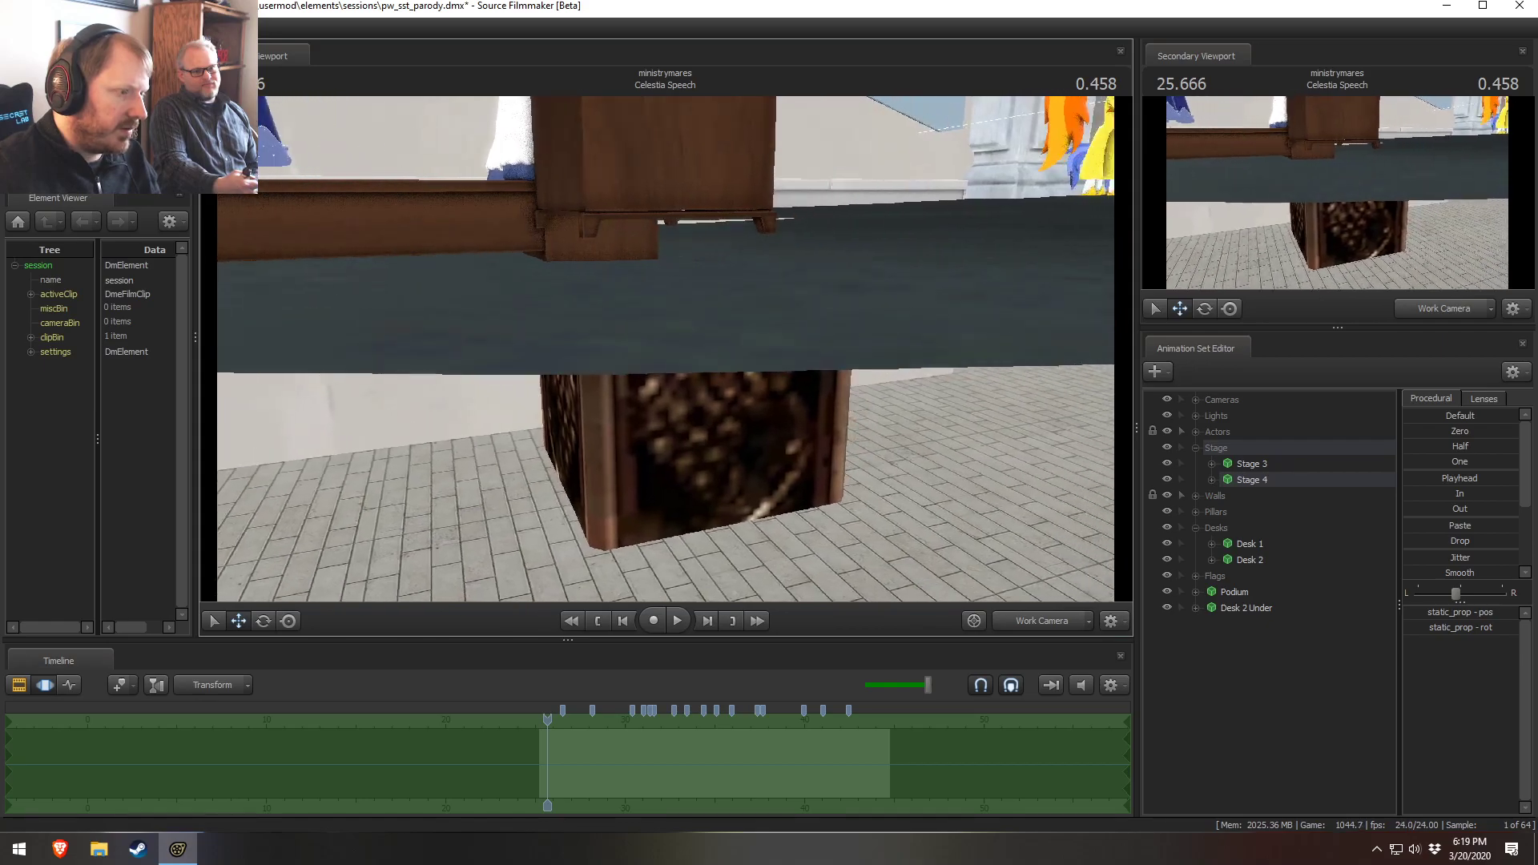
pyautogui.press('x')
pyautogui.press('s')
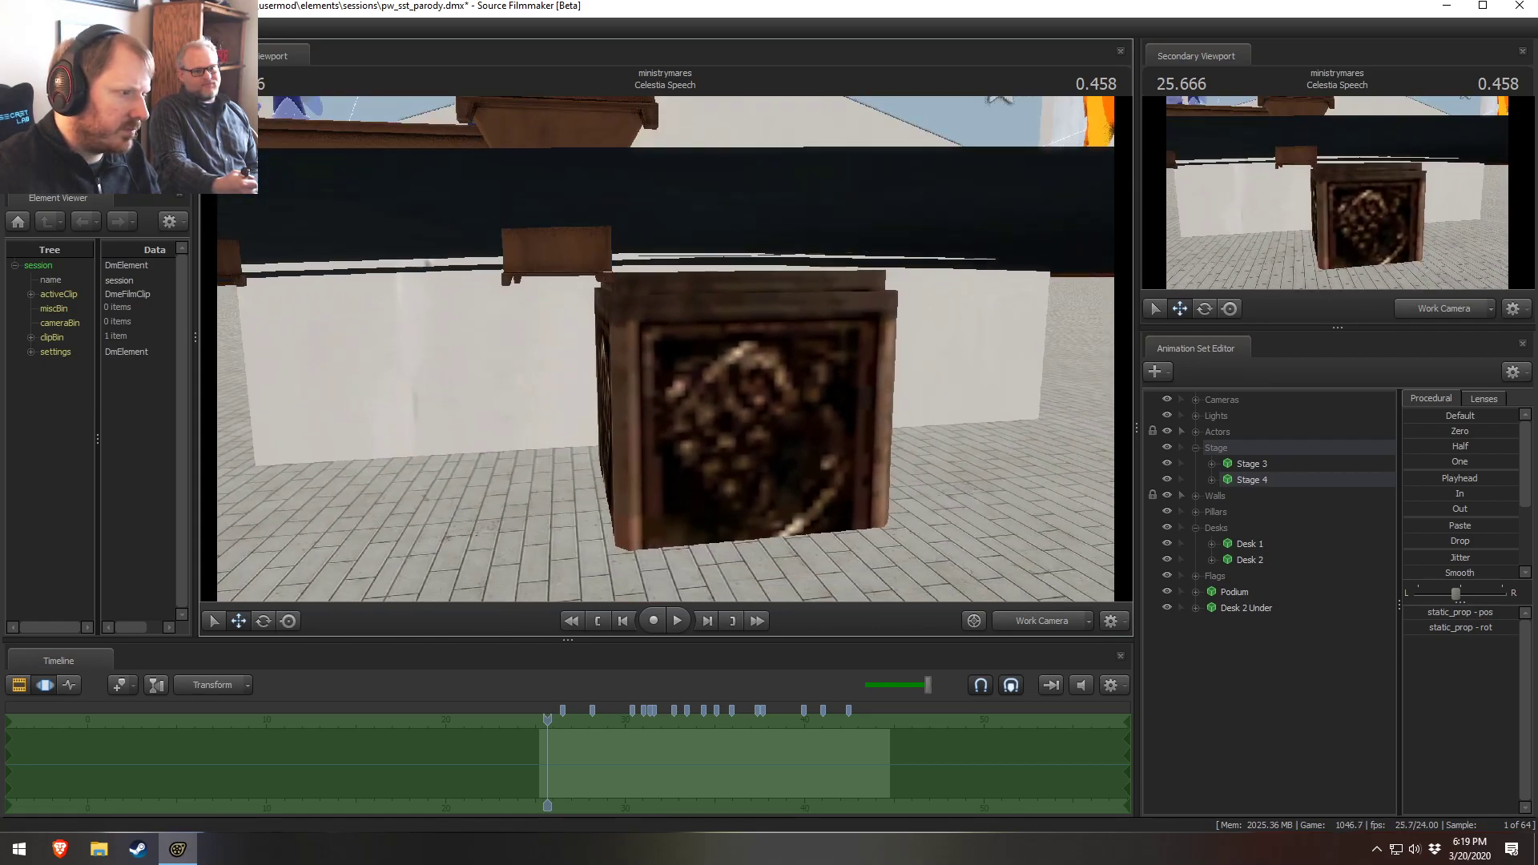
pyautogui.press('a')
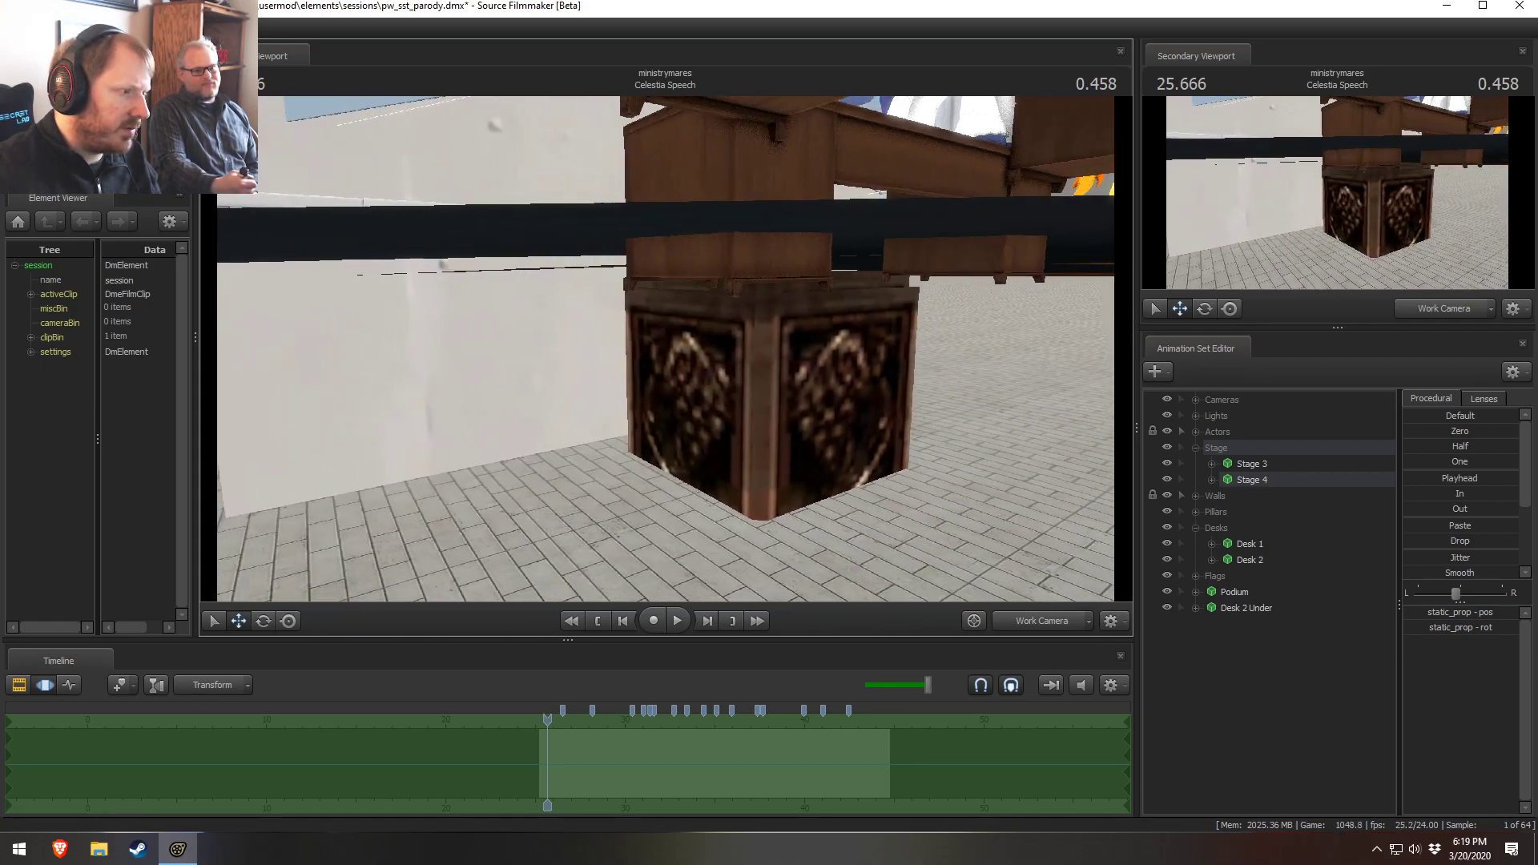
pyautogui.press('d')
pyautogui.press('w')
pyautogui.press('z')
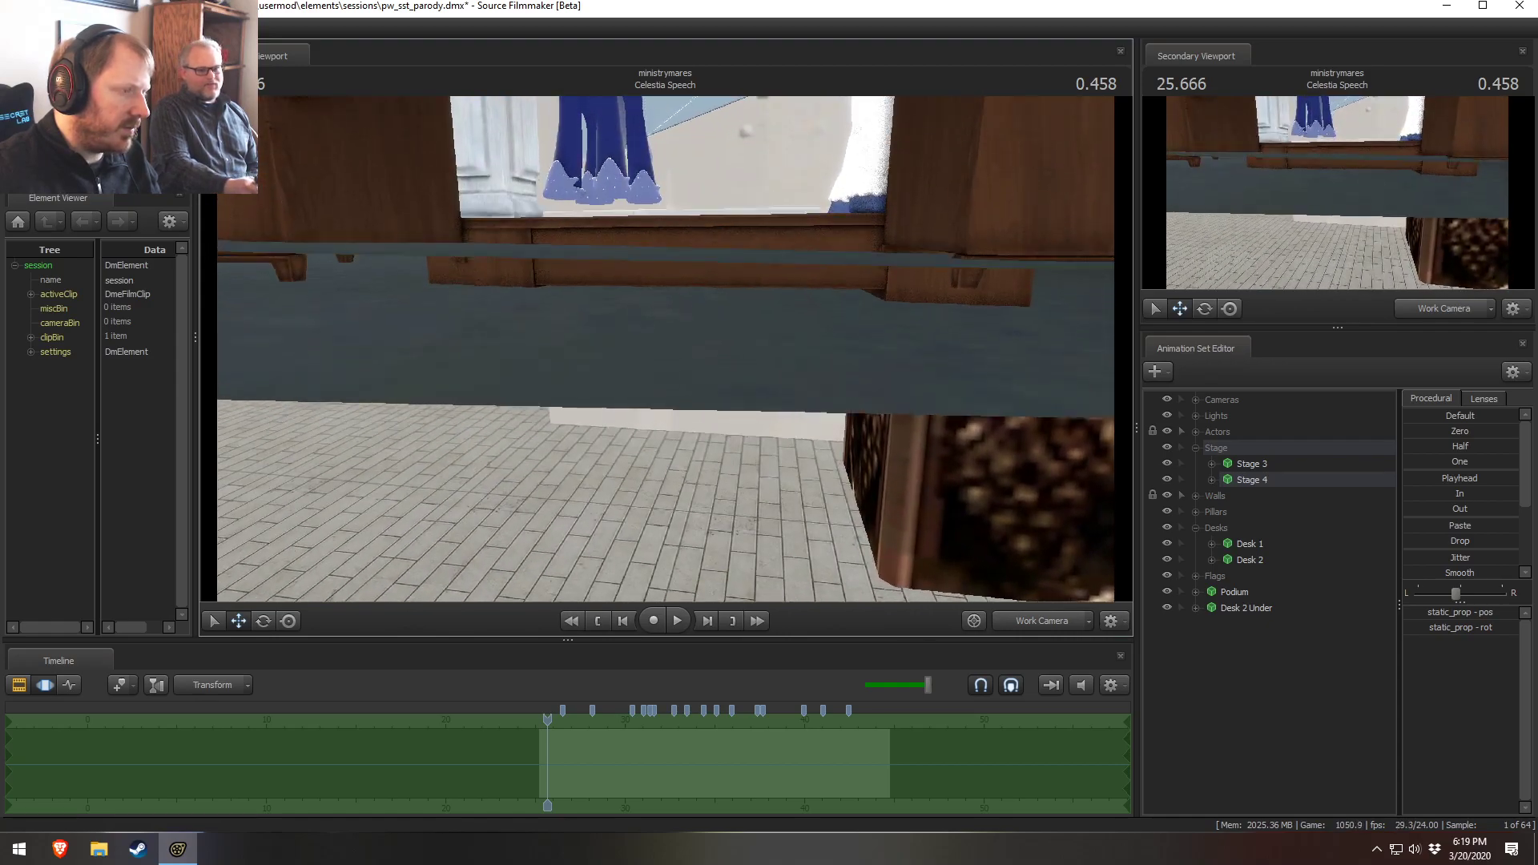
pyautogui.press('w')
pyautogui.moveTo(665, 349); pyautogui.dragTo(675, 325)
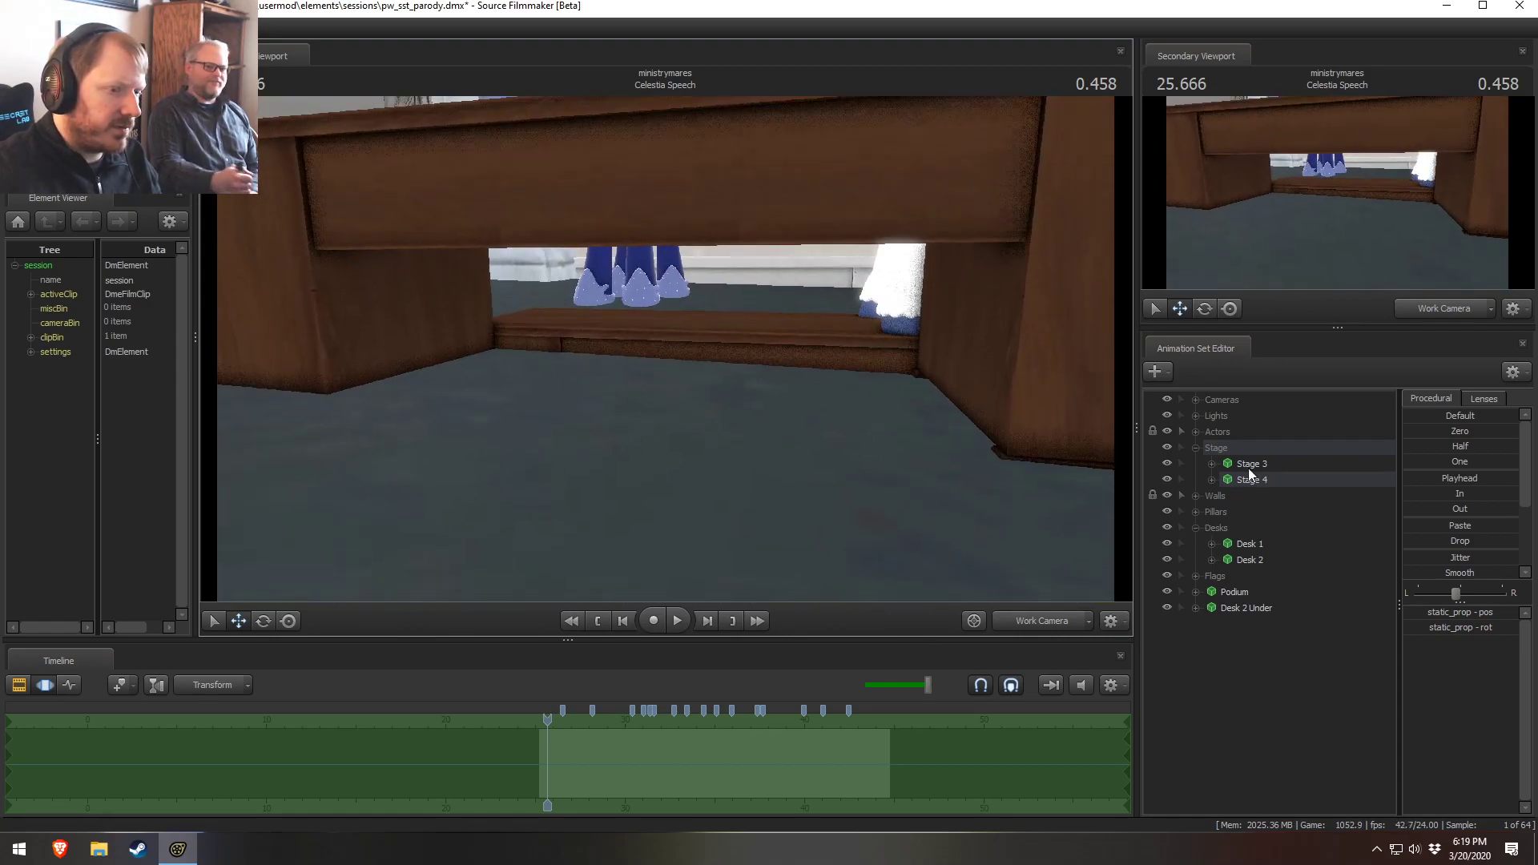
pyautogui.press('s')
pyautogui.press('x')
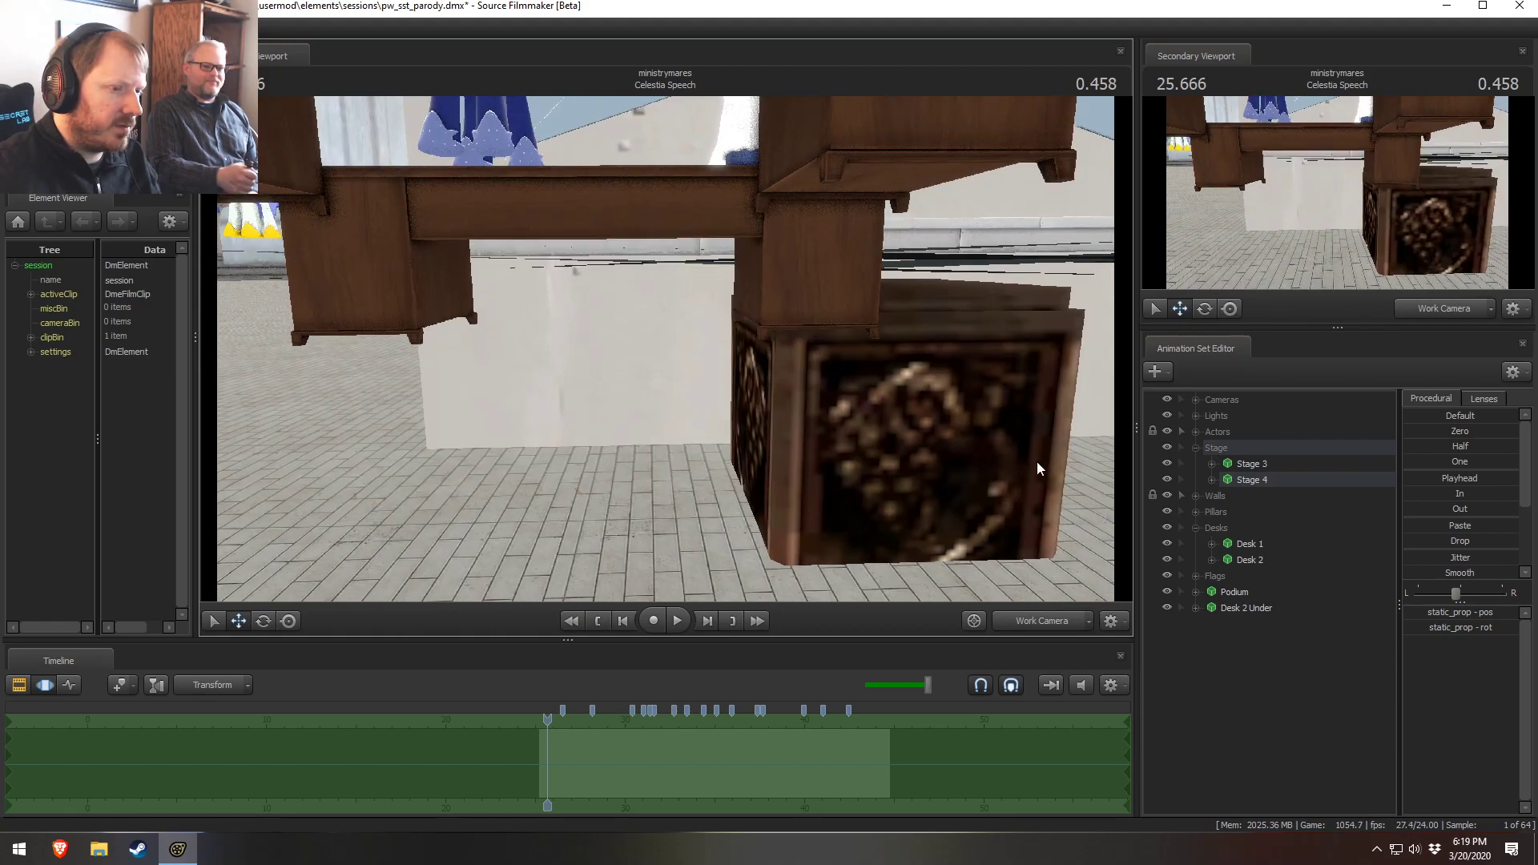
# Toggle the Stage group's visibility off and on, and fly the camera back up to view the desks
pyautogui.click(1166, 447)
pyautogui.click(1166, 448)
pyautogui.click(1166, 447)
pyautogui.moveTo(993, 449); pyautogui.dragTo(933, 464)
pyautogui.press('s')
pyautogui.press('x')
pyautogui.press('z')
pyautogui.press('w')
pyautogui.press('d')
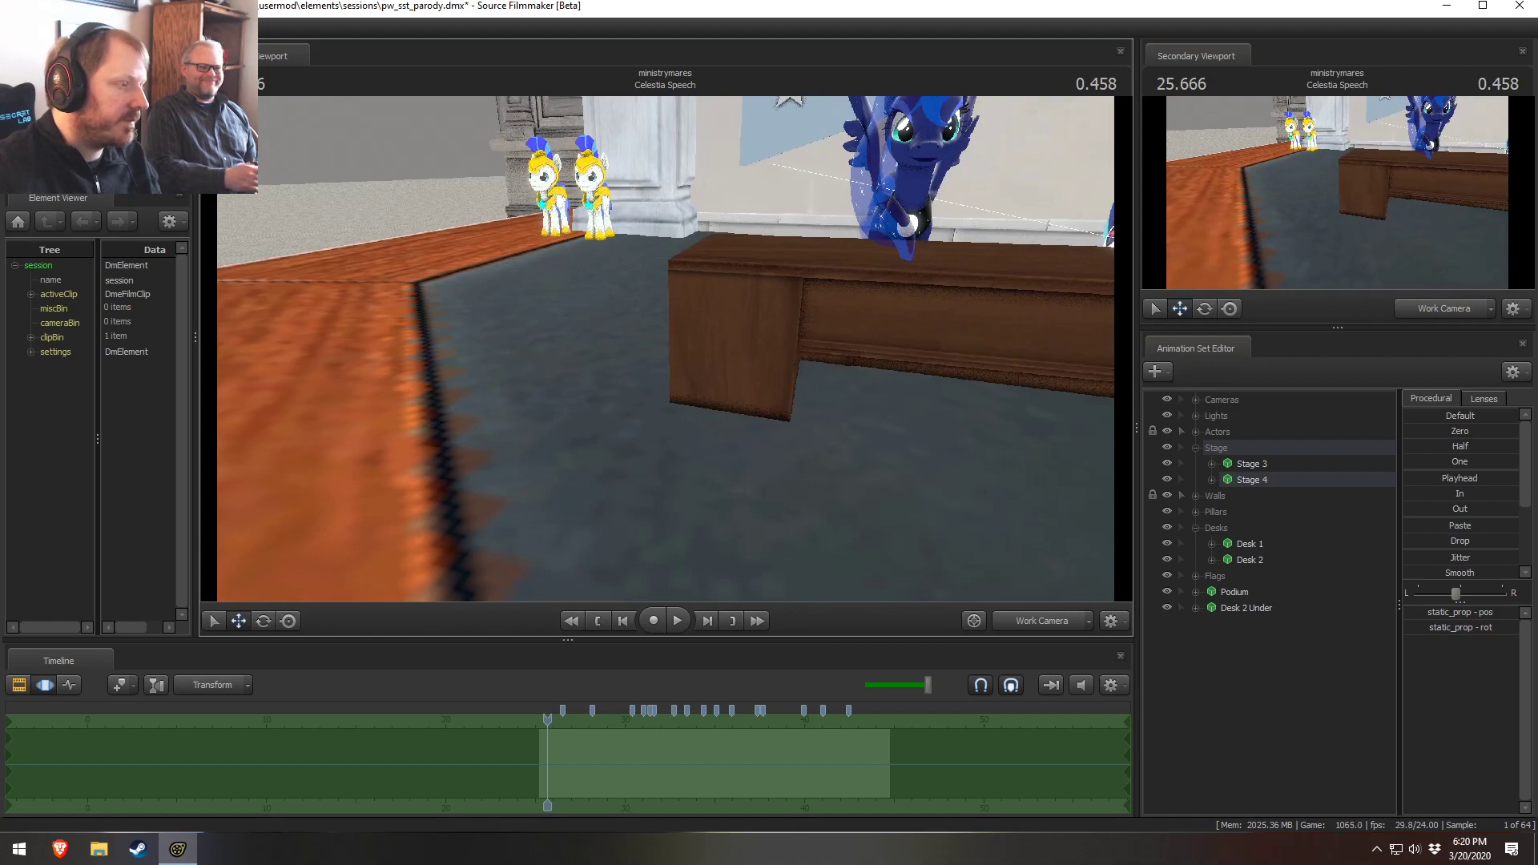
pyautogui.moveTo(666, 348); pyautogui.dragTo(709, 352)
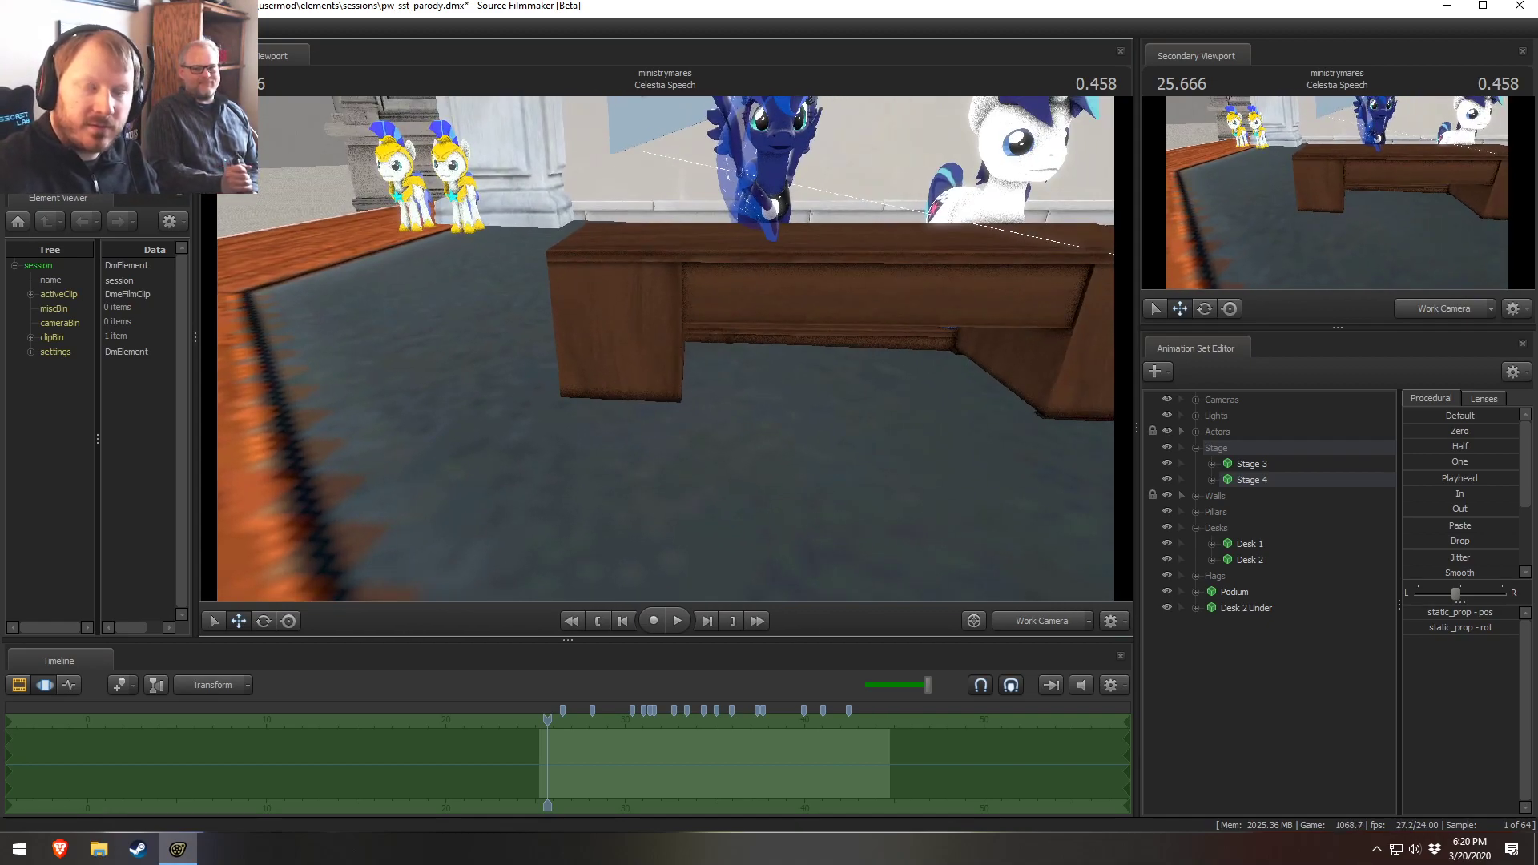
# Fly the work camera beneath Desk 2 and select the Desk 2 Under prop
pyautogui.moveTo(708, 352); pyautogui.dragTo(665, 348)
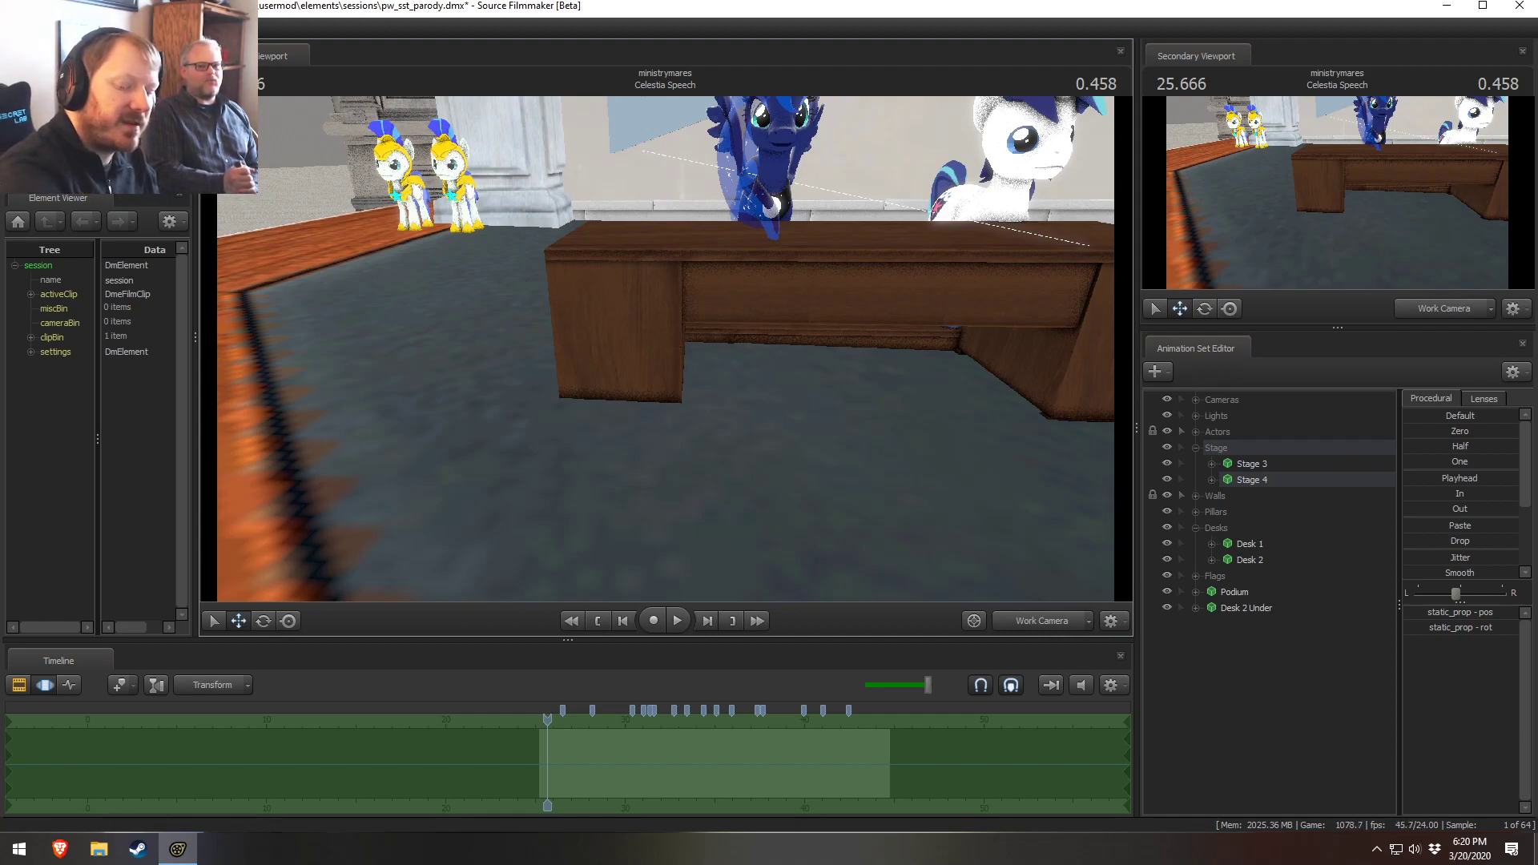
pyautogui.moveTo(881, 368)
pyautogui.mouseDown()
pyautogui.moveTo(889, 384)
pyautogui.moveTo(885, 373)
pyautogui.mouseUp()
pyautogui.press('w')
pyautogui.moveTo(665, 355); pyautogui.dragTo(671, 351)
pyautogui.press('s')
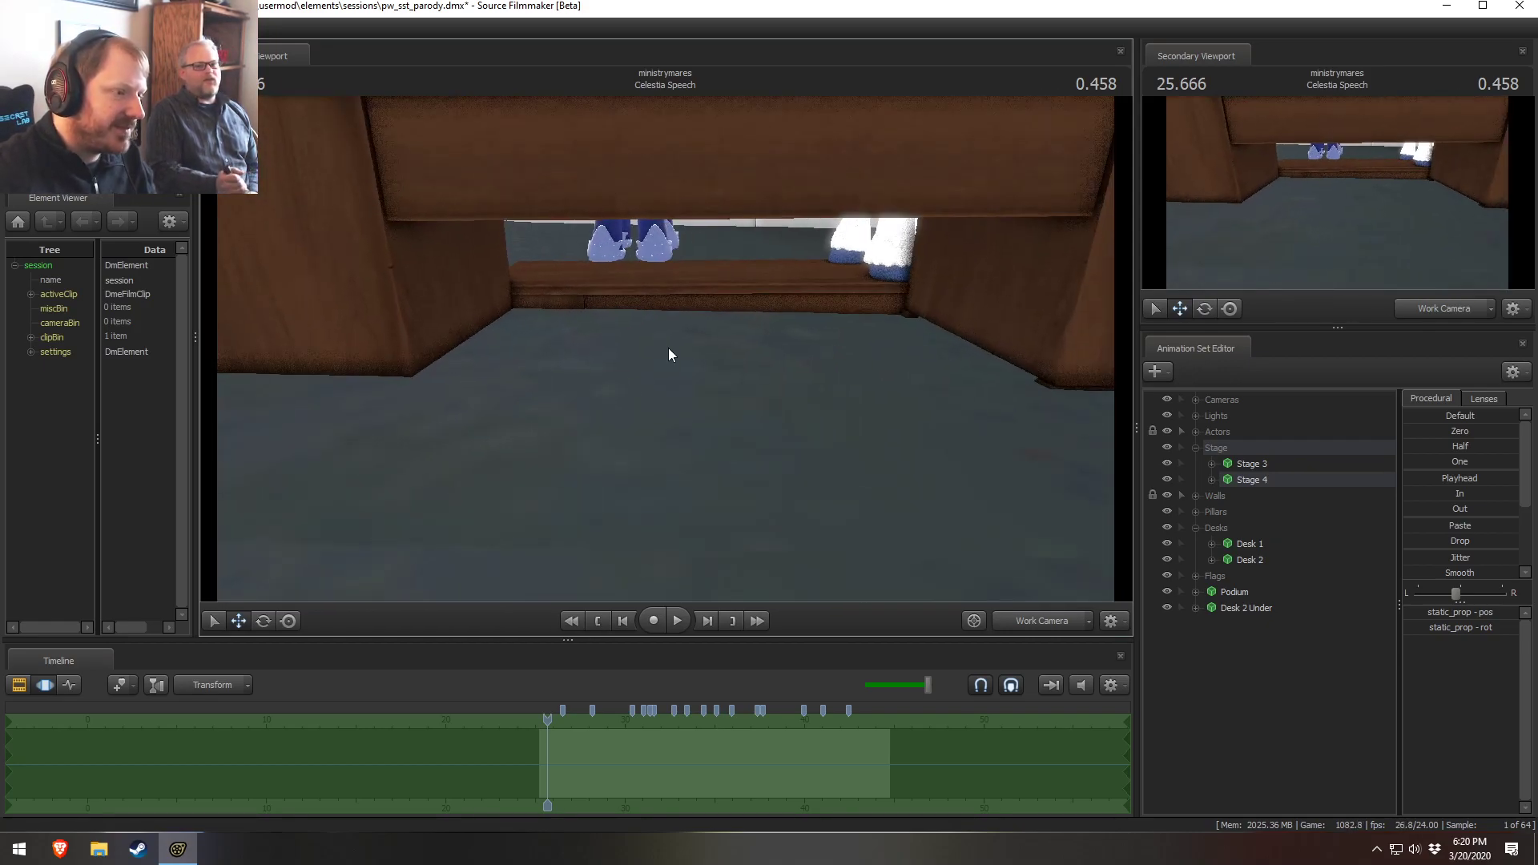
pyautogui.click(1243, 545)
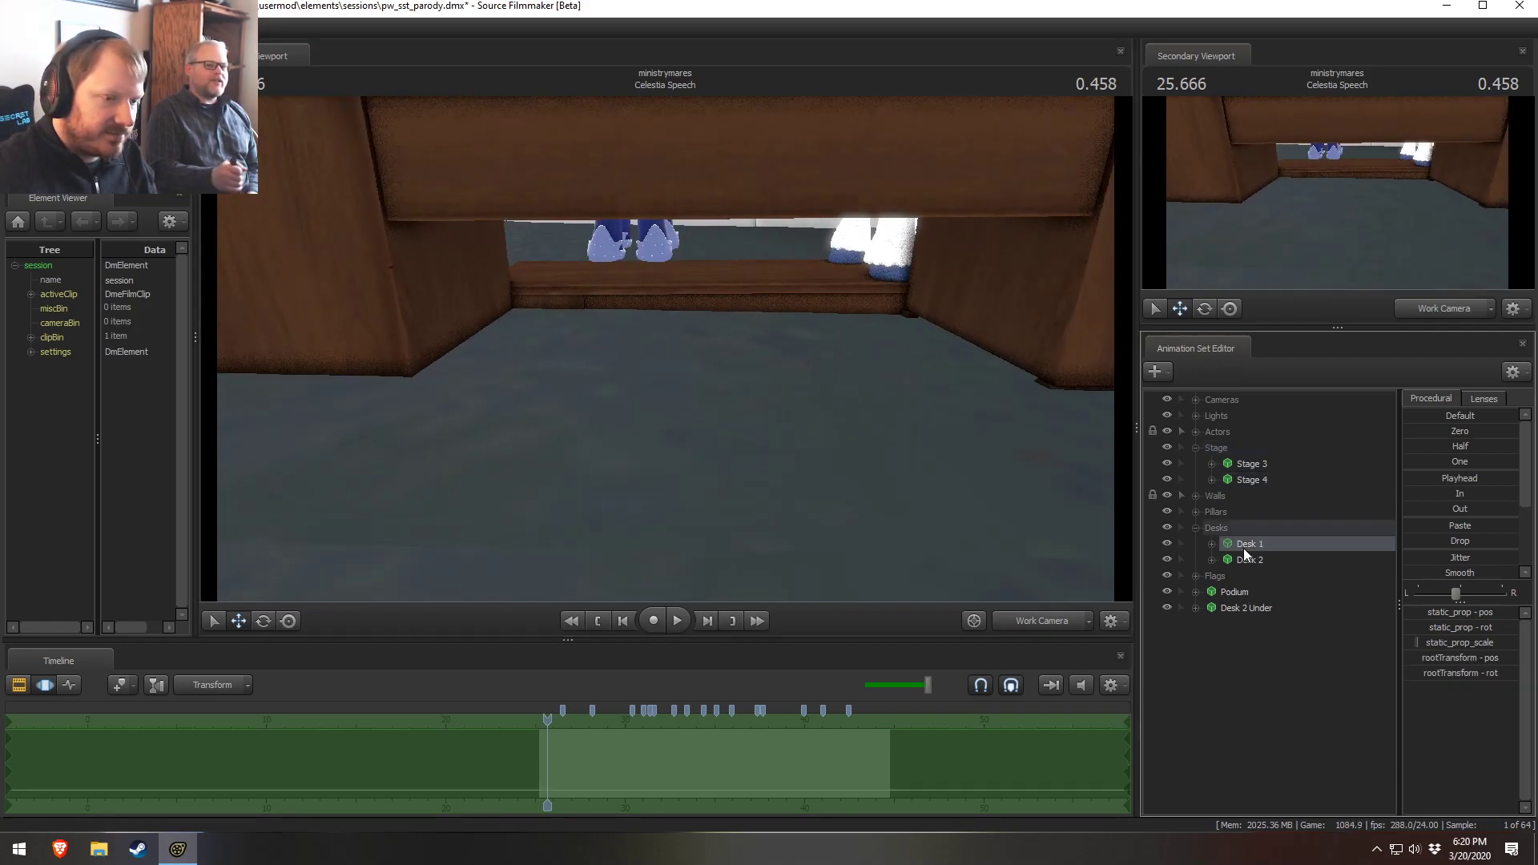
pyautogui.click(1256, 613)
pyautogui.click(1492, 680)
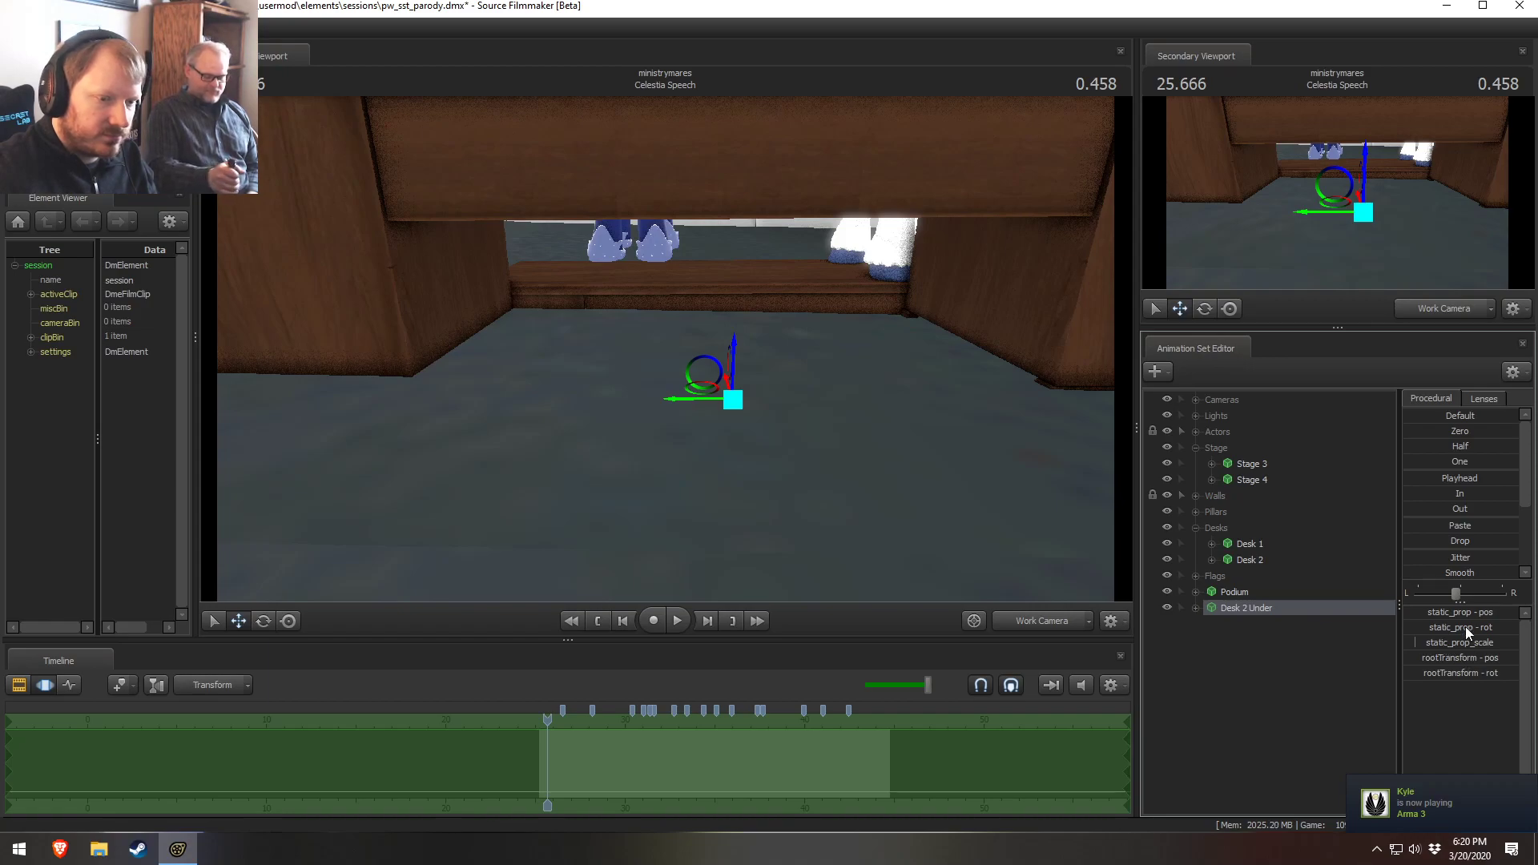
# Fly the work camera around the scene to inspect where the Desk 2 Under prop sits relative to the floor
pyautogui.moveTo(881, 416); pyautogui.dragTo(873, 337)
pyautogui.press('x')
pyautogui.press('z')
pyautogui.press('s')
pyautogui.press('d')
pyautogui.press('d')
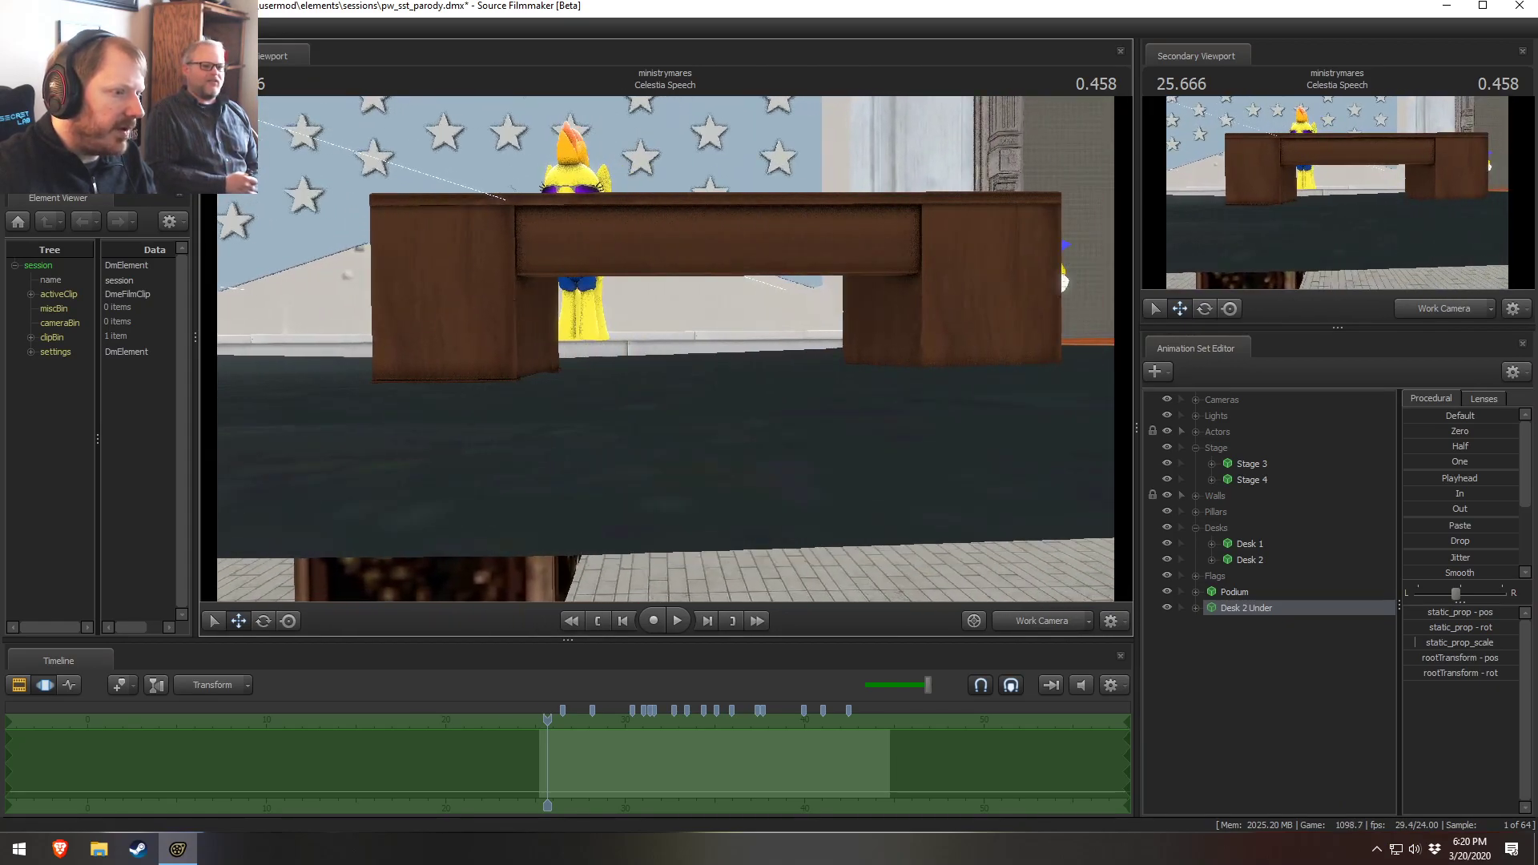
pyautogui.press('a')
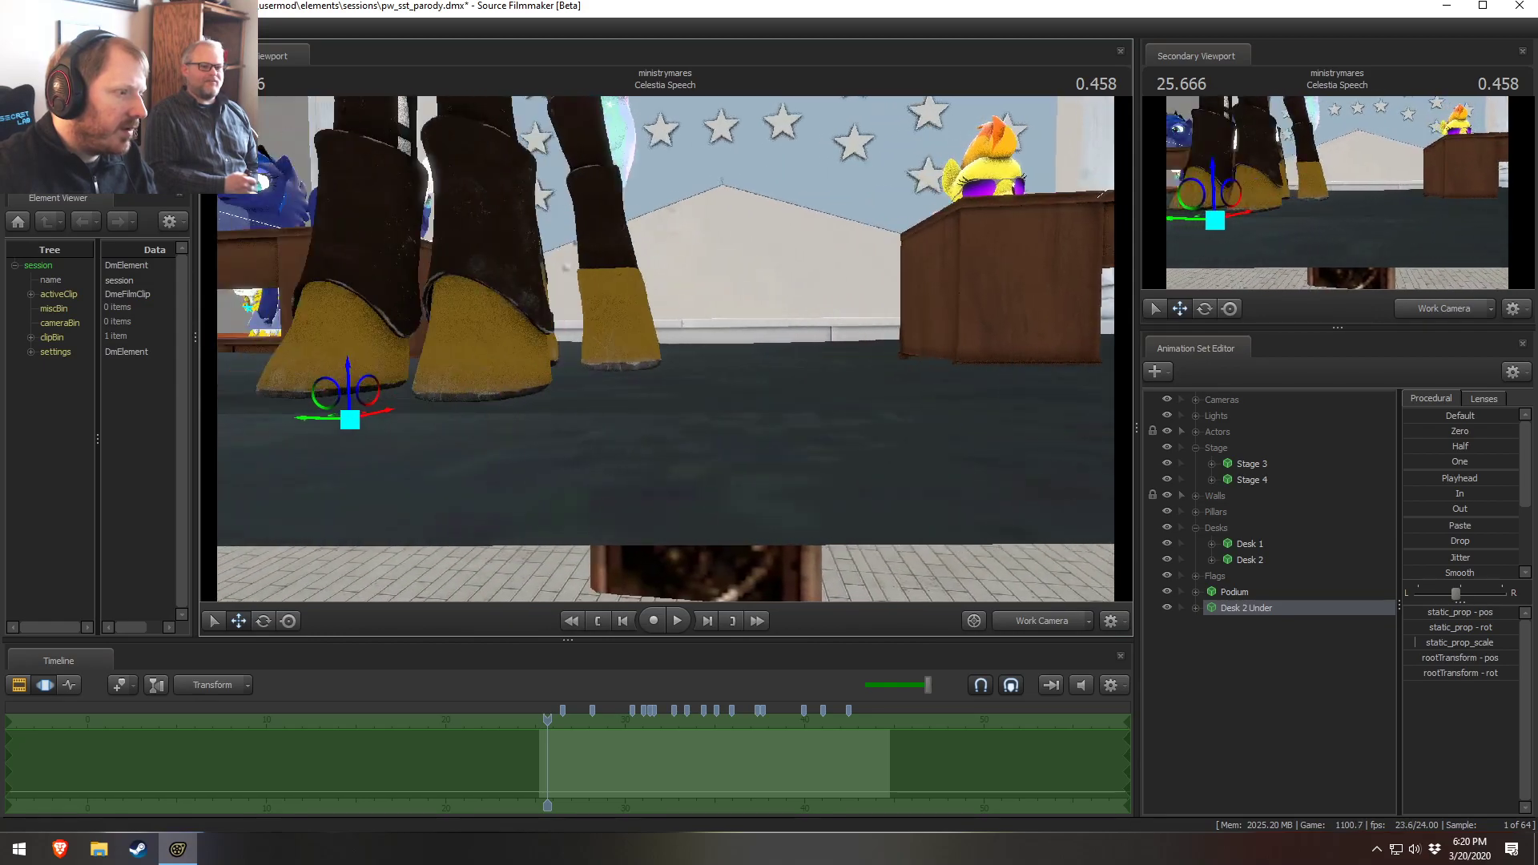
pyautogui.press('w')
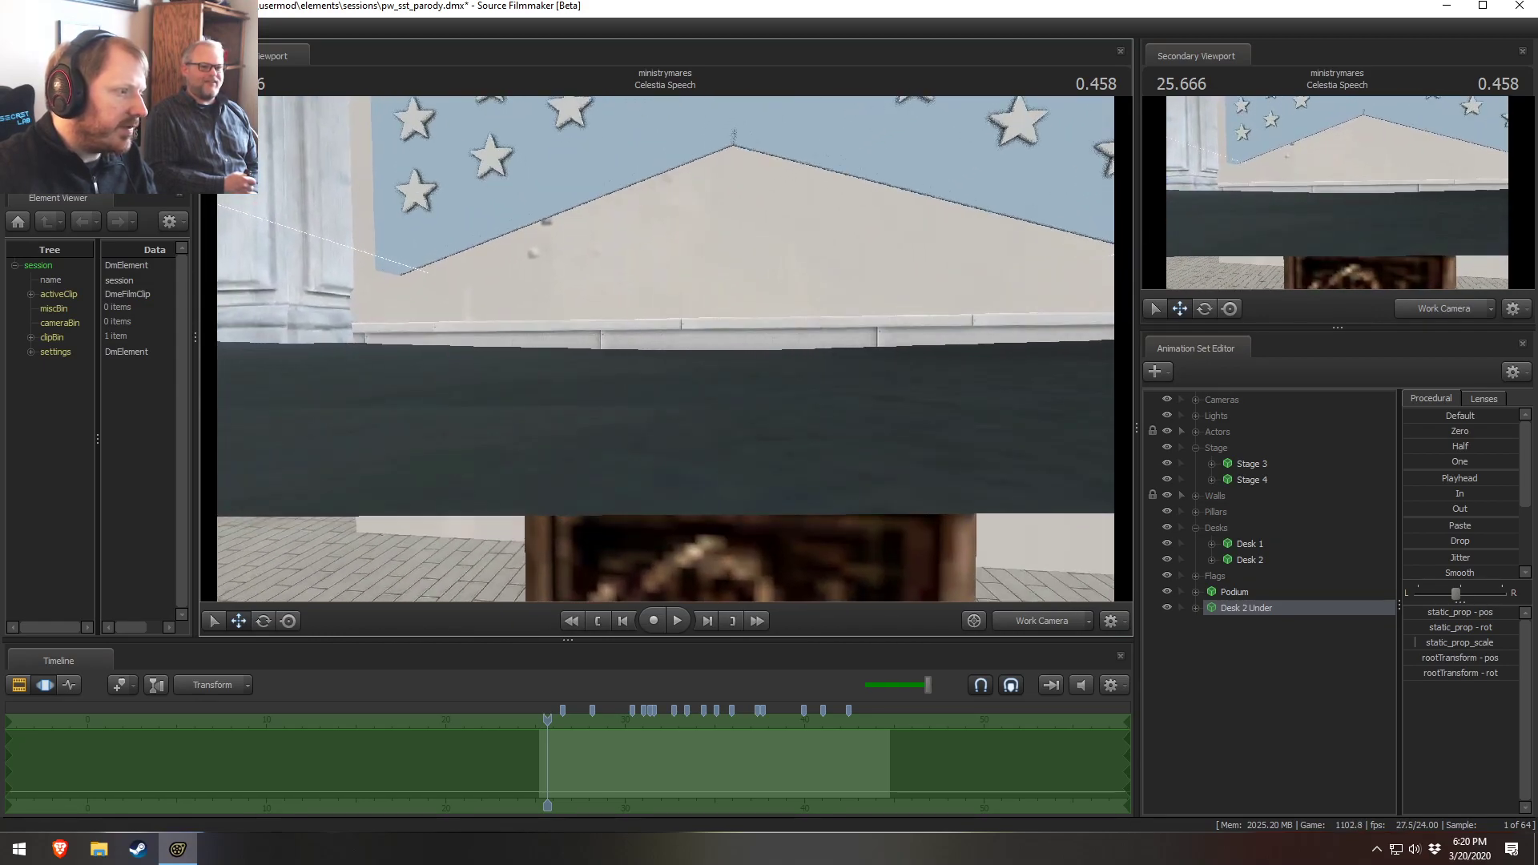
pyautogui.press('s')
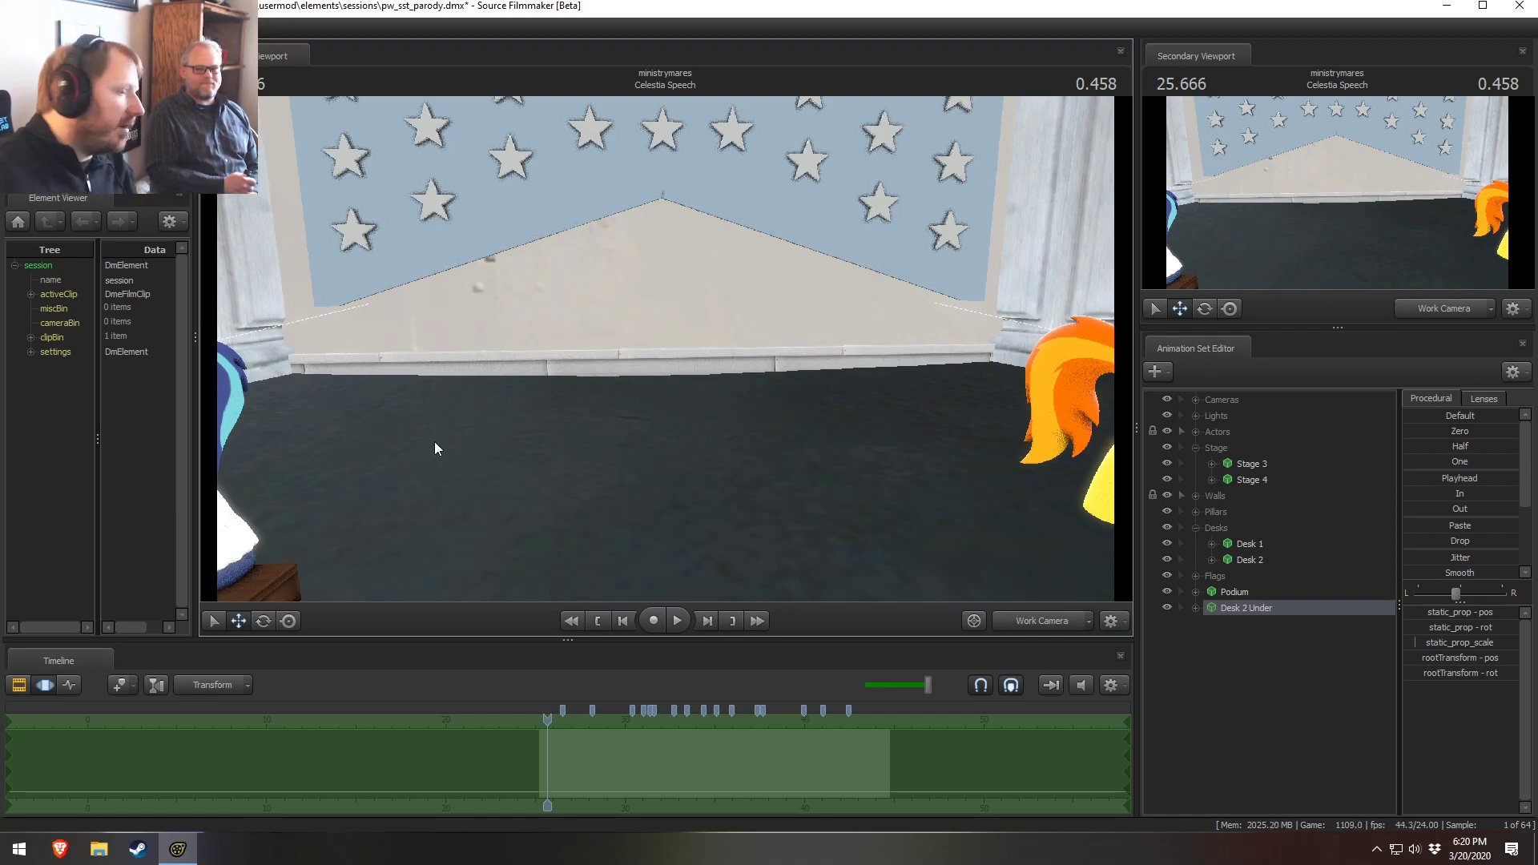
pyautogui.moveTo(665, 348)
pyautogui.mouseDown()
pyautogui.moveTo(513, 384)
pyautogui.moveTo(496, 464)
pyautogui.moveTo(520, 456)
pyautogui.moveTo(496, 473)
pyautogui.moveTo(688, 340)
pyautogui.moveTo(741, 260)
pyautogui.moveTo(662, 346)
pyautogui.mouseUp()
pyautogui.press('s')
pyautogui.press('w')
pyautogui.press('w')
pyautogui.press('w')
pyautogui.press('w')
pyautogui.press('x')
pyautogui.press('z')
pyautogui.press('x')
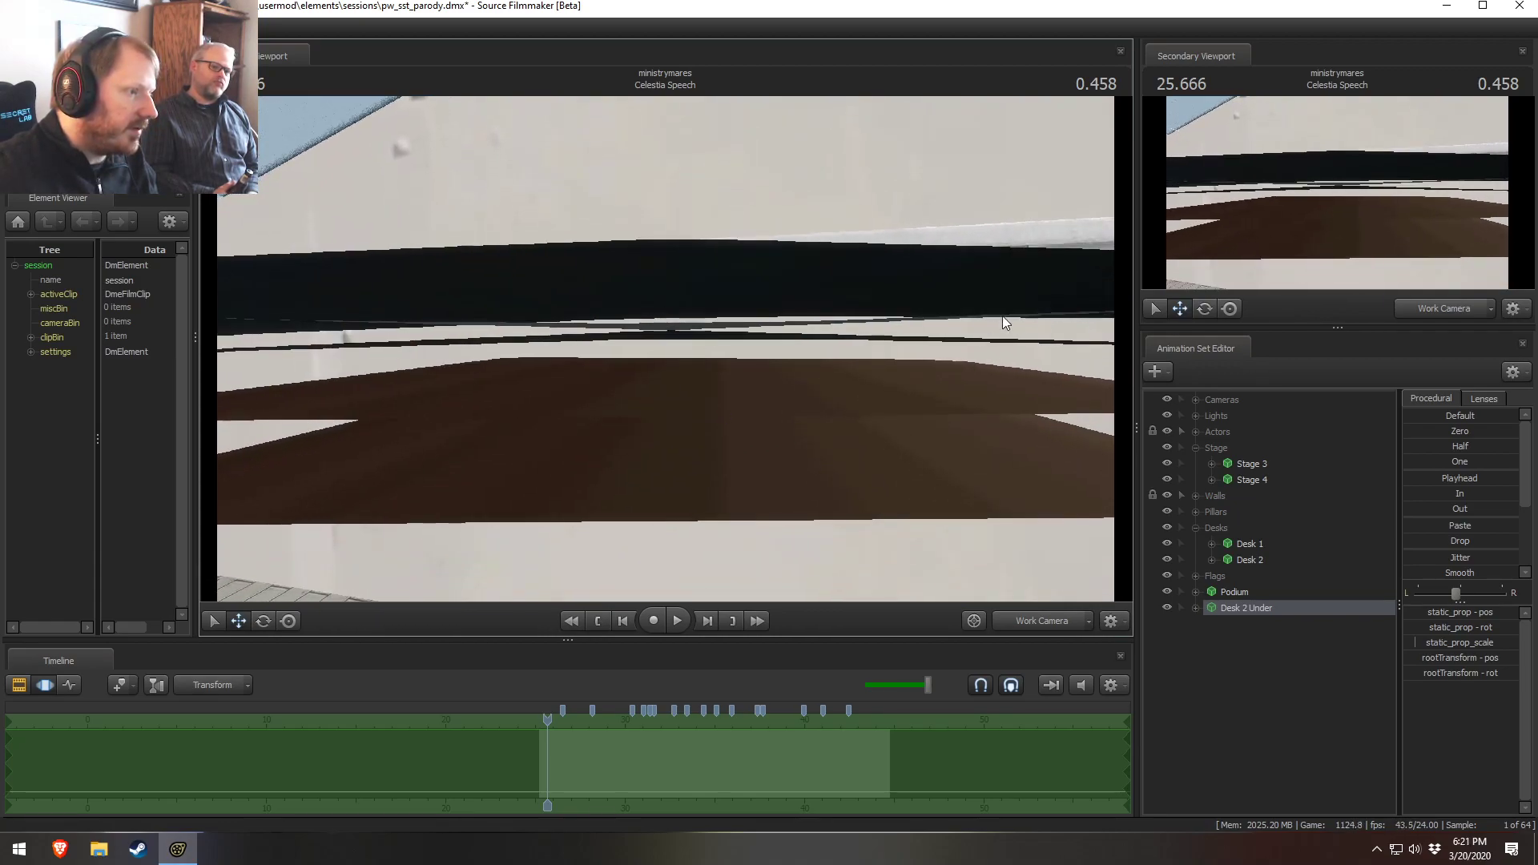
pyautogui.press('z')
pyautogui.moveTo(419, 254)
pyautogui.mouseDown()
pyautogui.moveTo(409, 317)
pyautogui.moveTo(388, 311)
pyautogui.moveTo(405, 280)
pyautogui.mouseUp()
pyautogui.press('s')
pyautogui.press('w')
pyautogui.press('x')
pyautogui.moveTo(767, 310); pyautogui.dragTo(560, 322)
pyautogui.keyDown('alt'); pyautogui.moveTo(638, 400); pyautogui.dragTo(667, 349); pyautogui.keyUp('alt')
pyautogui.moveTo(708, 408); pyautogui.dragTo(809, 433)
pyautogui.keyDown('alt'); pyautogui.moveTo(641, 264); pyautogui.dragTo(620, 212); pyautogui.keyUp('alt')
pyautogui.press('s')
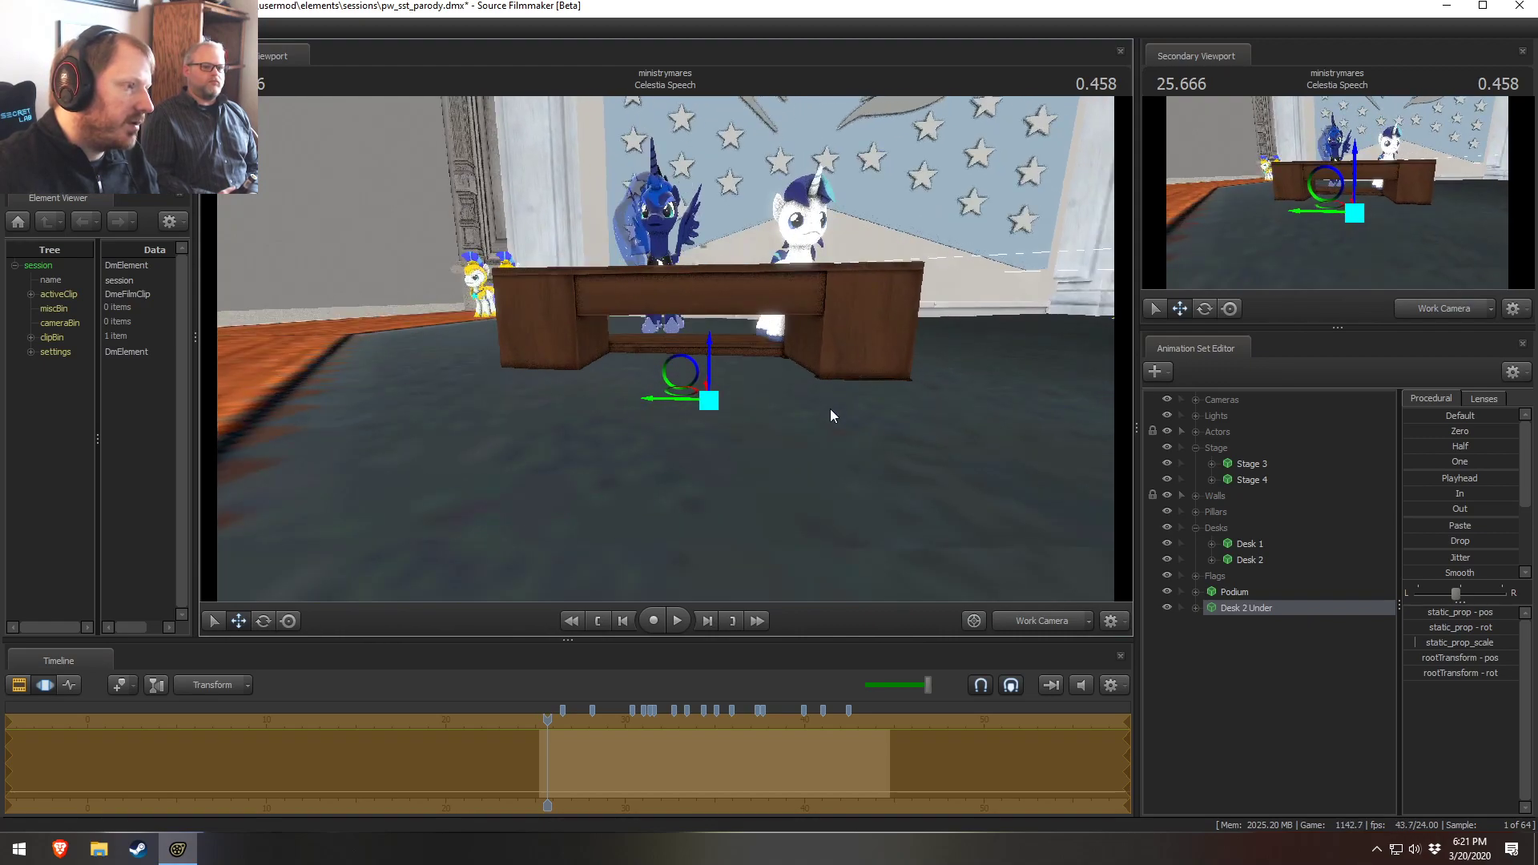
# Expand the Actors group and Luna's controls, and preview the shot through the Main Camera
pyautogui.click(1197, 414)
pyautogui.click(1198, 416)
pyautogui.click(1195, 432)
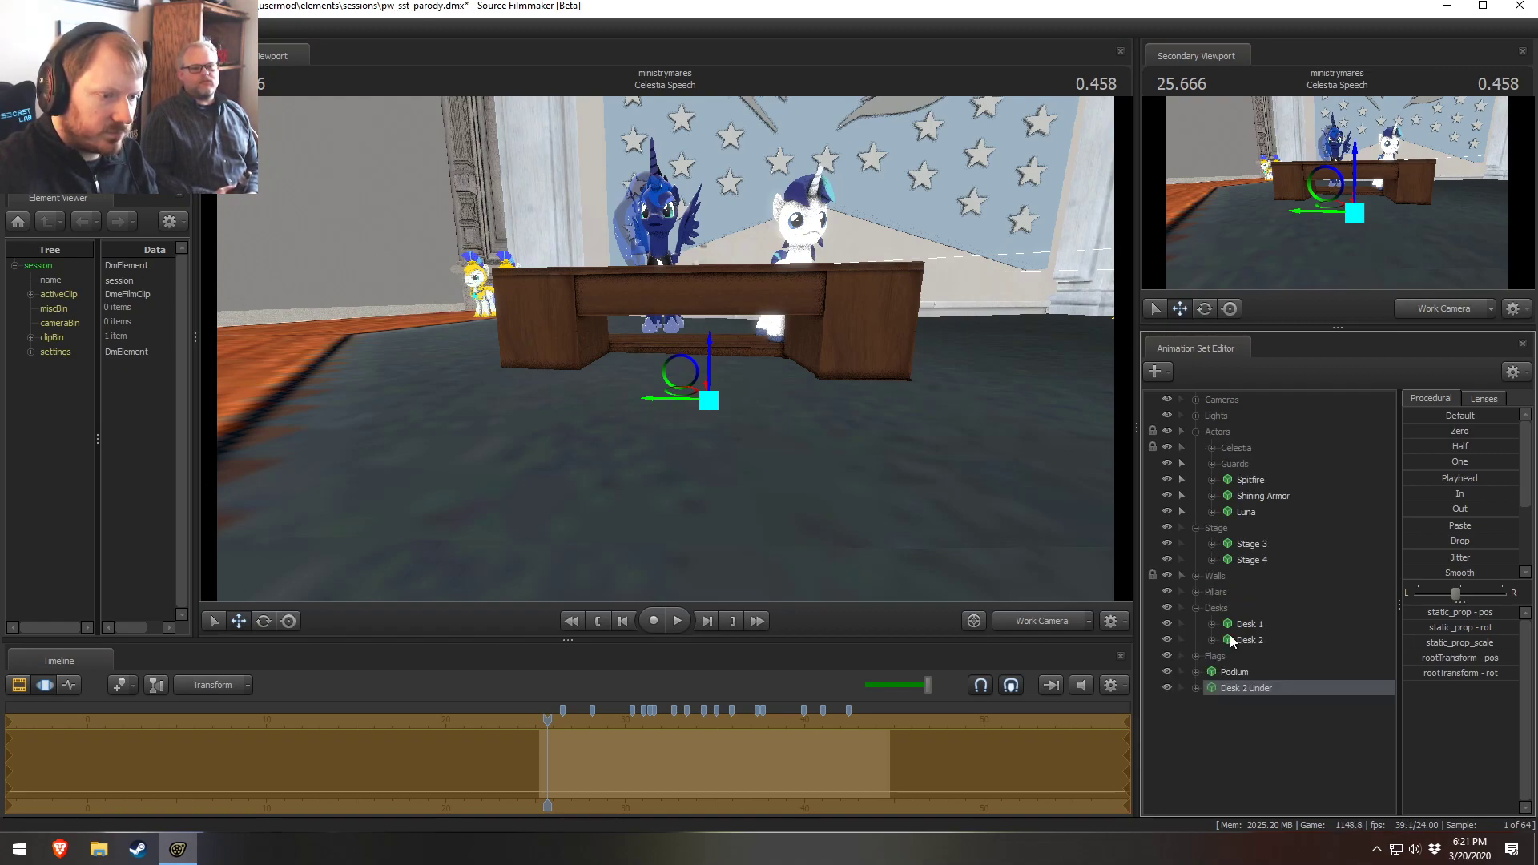
pyautogui.click(1196, 528)
pyautogui.click(1210, 512)
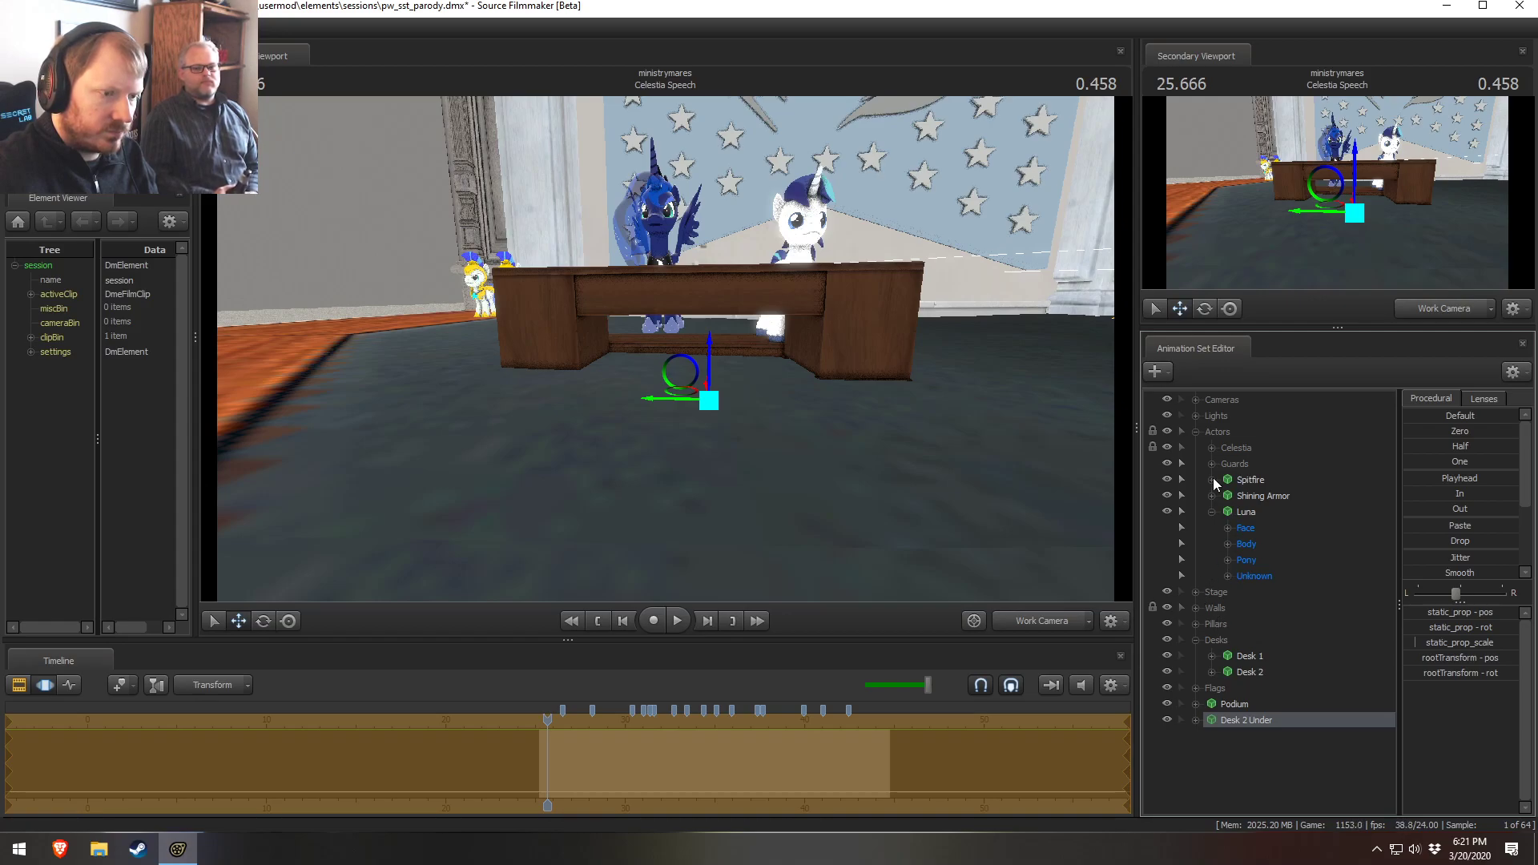
pyautogui.moveTo(1073, 553); pyautogui.dragTo(1092, 585)
pyautogui.click(1042, 621)
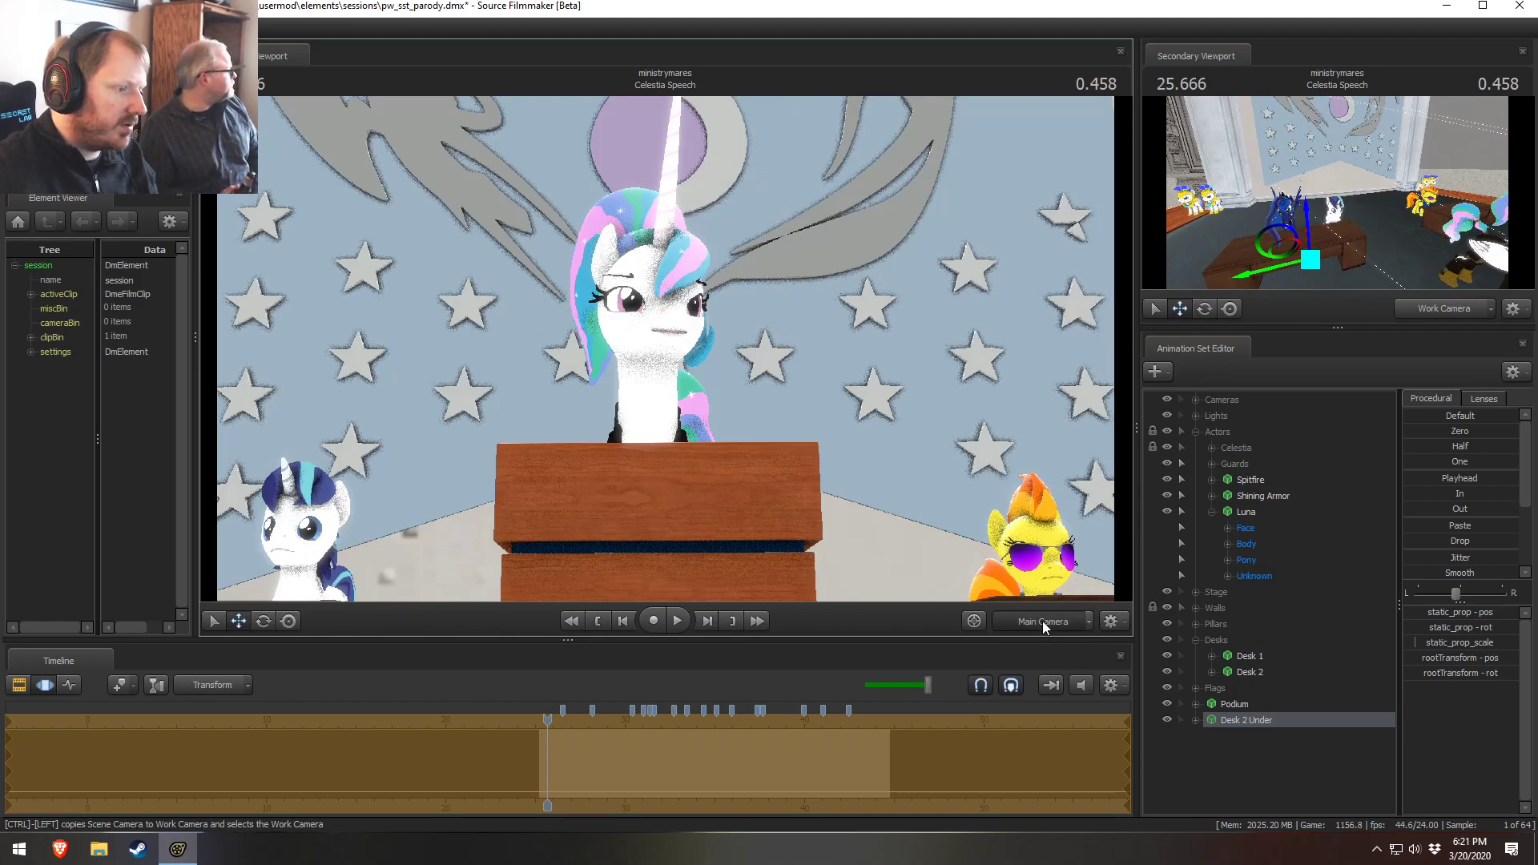
pyautogui.click(1041, 621)
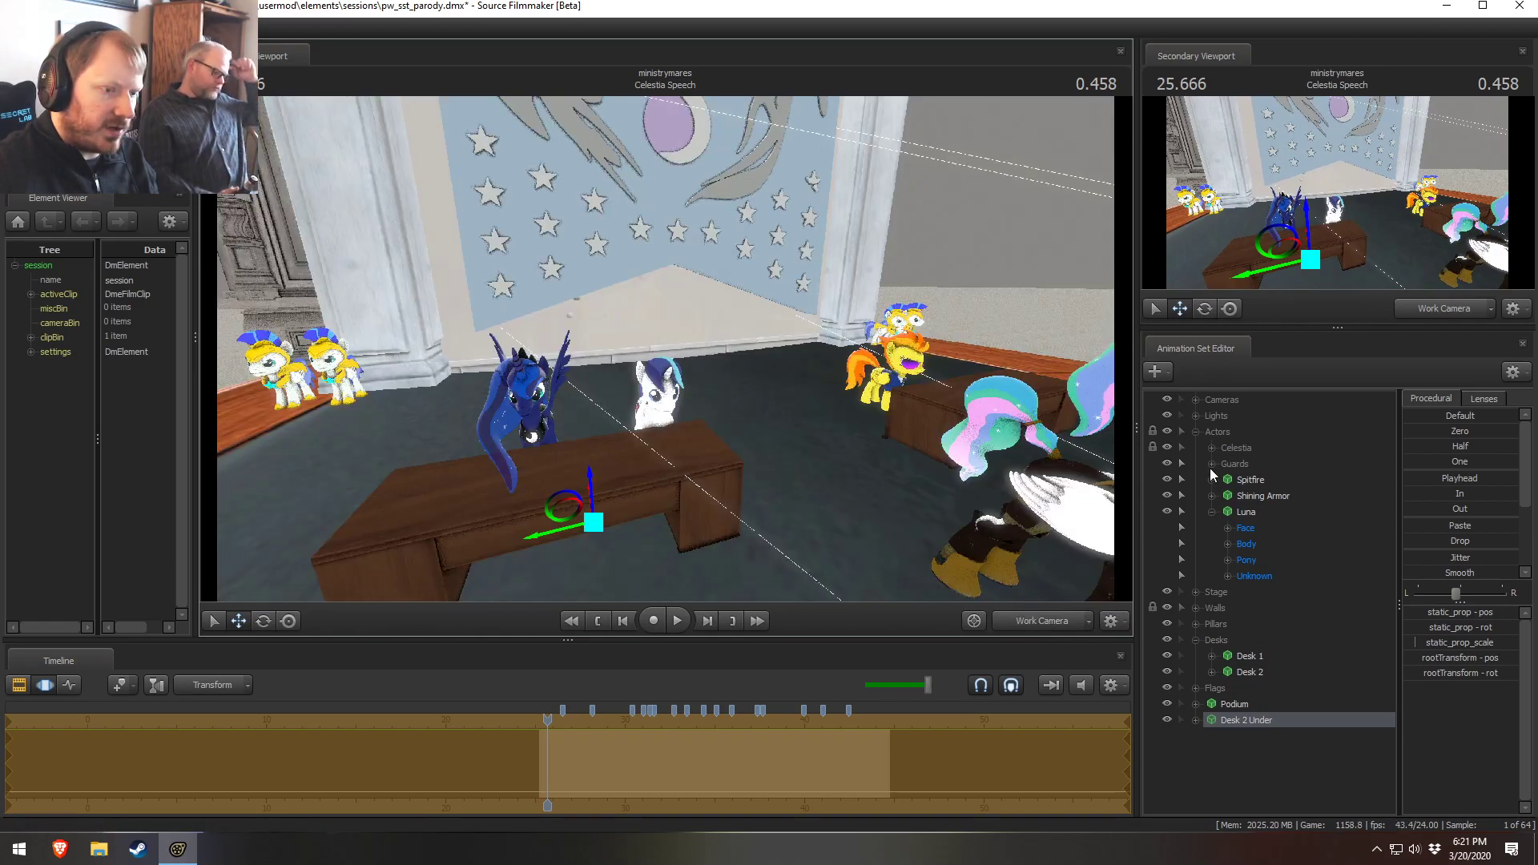
# Hide the Guards group from the scene and the animation set list
pyautogui.rightClick(1235, 464)
pyautogui.click(1309, 691)
pyautogui.rightClick(1290, 708)
pyautogui.rightClick(1253, 765)
pyautogui.click(1325, 713)
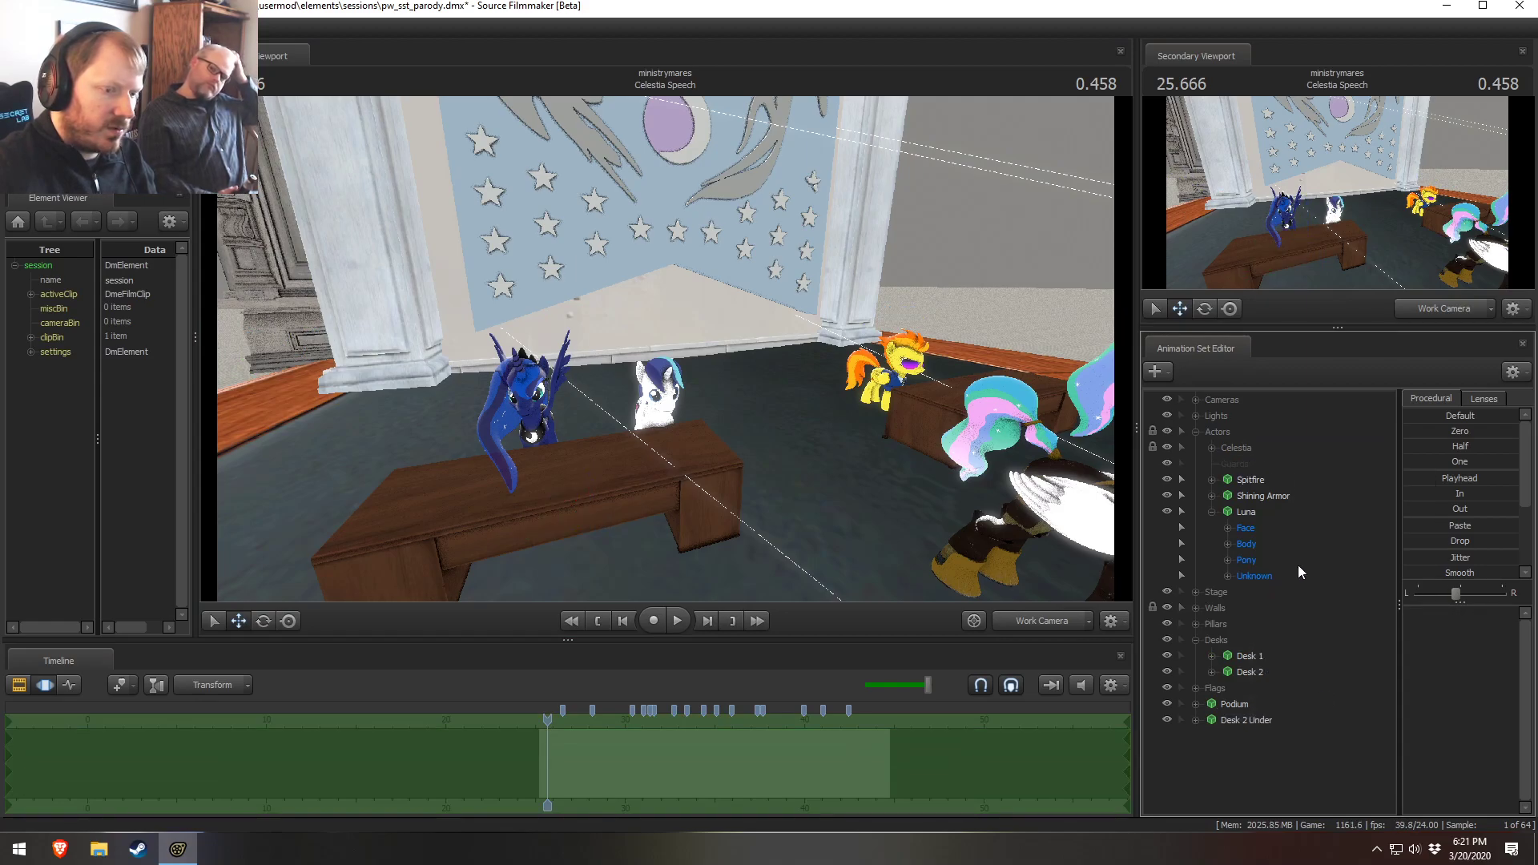
pyautogui.rightClick(1226, 463)
pyautogui.click(1273, 488)
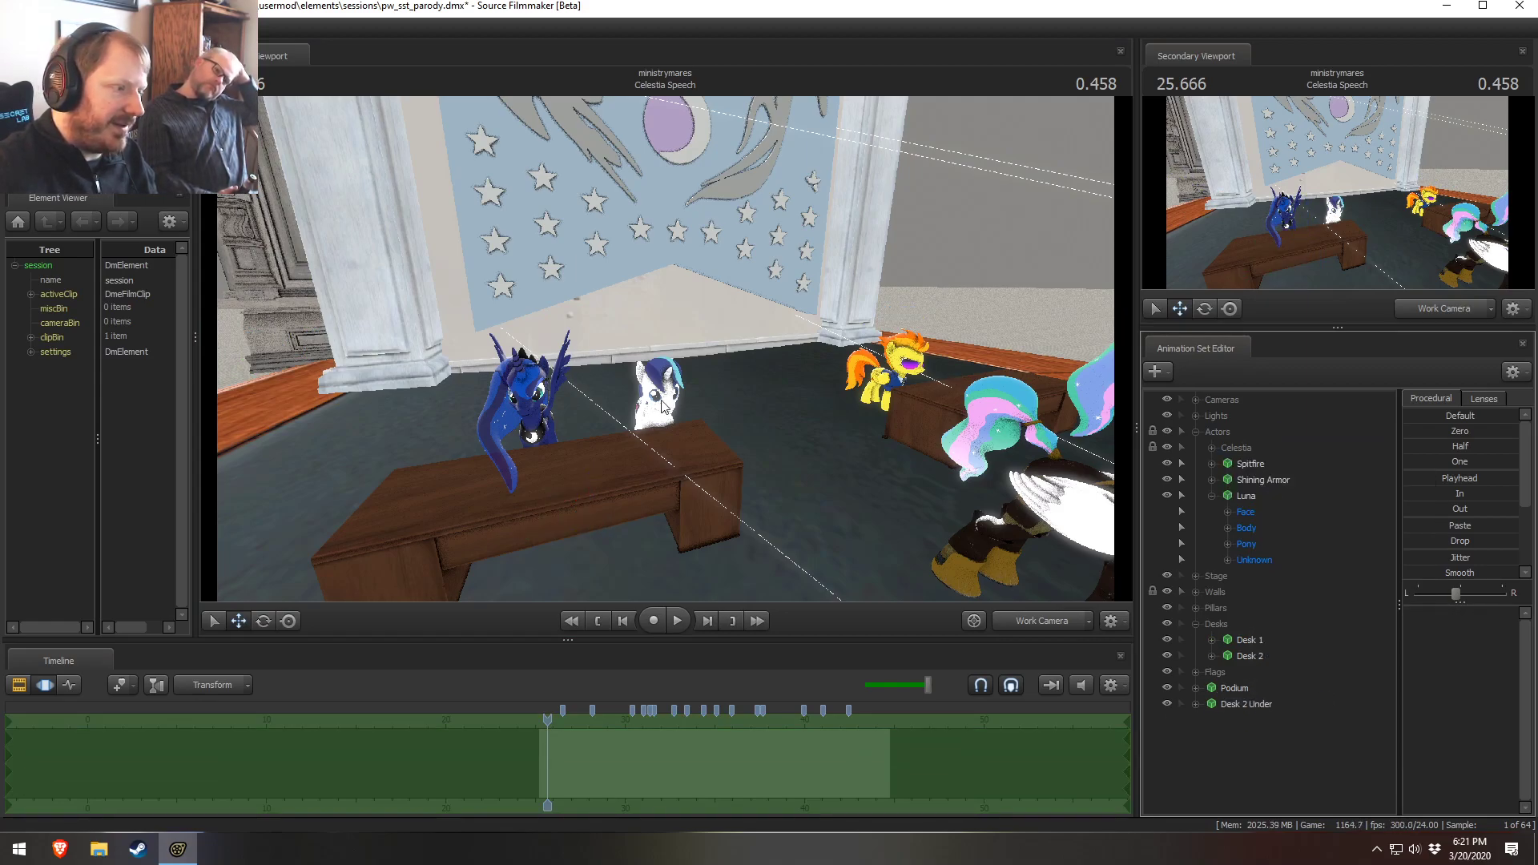
# Switch the primary viewport to the Main Camera and widen it by resizing the neighbouring panel
pyautogui.moveTo(794, 494)
pyautogui.mouseDown()
pyautogui.moveTo(773, 494)
pyautogui.moveTo(782, 506)
pyautogui.mouseUp()
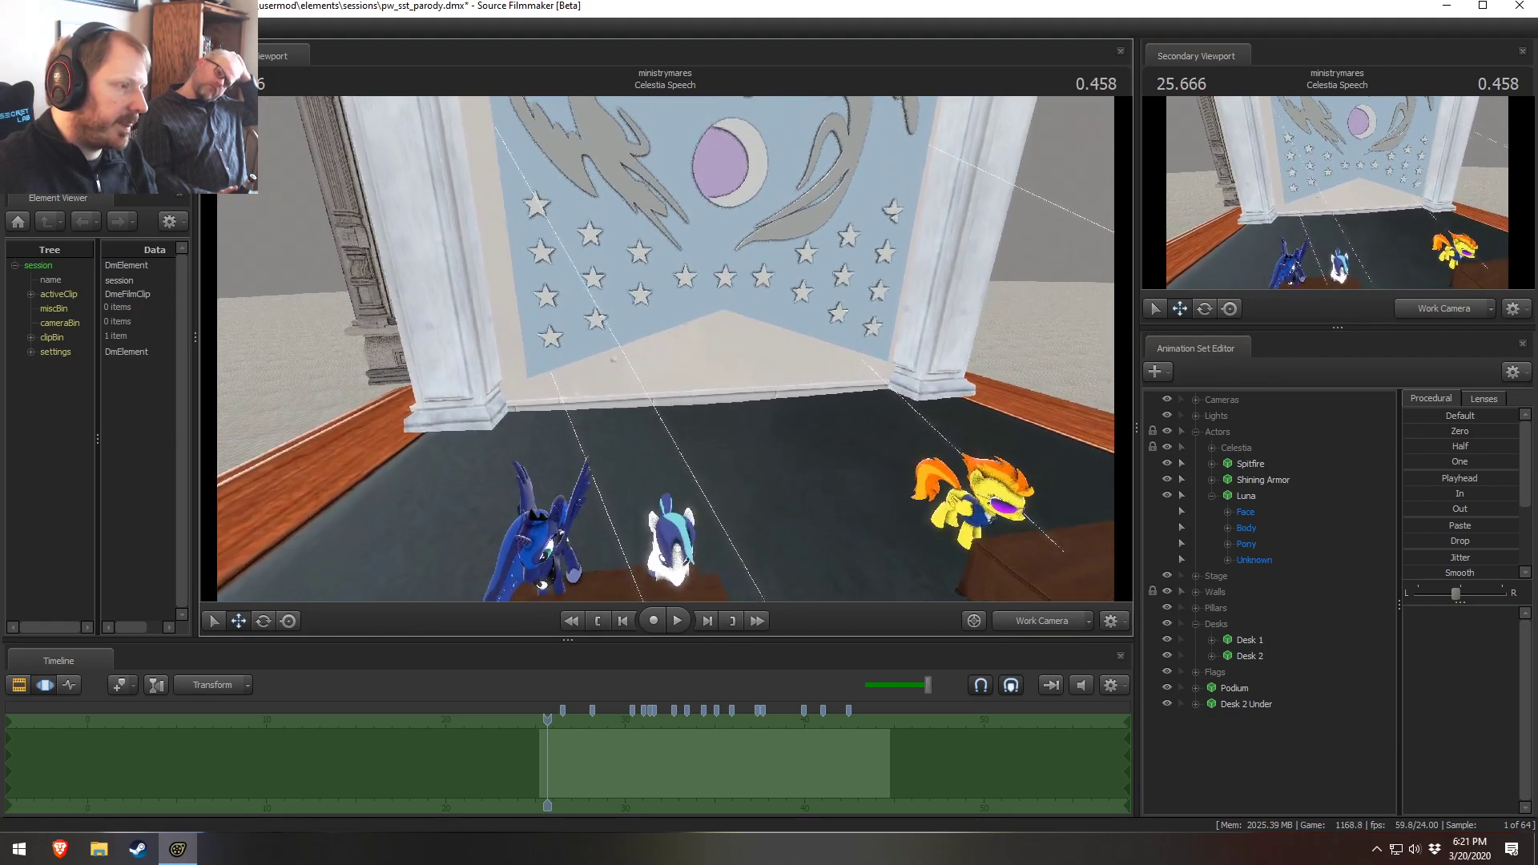
pyautogui.click(1022, 619)
pyautogui.click(1022, 618)
pyautogui.click(1022, 618)
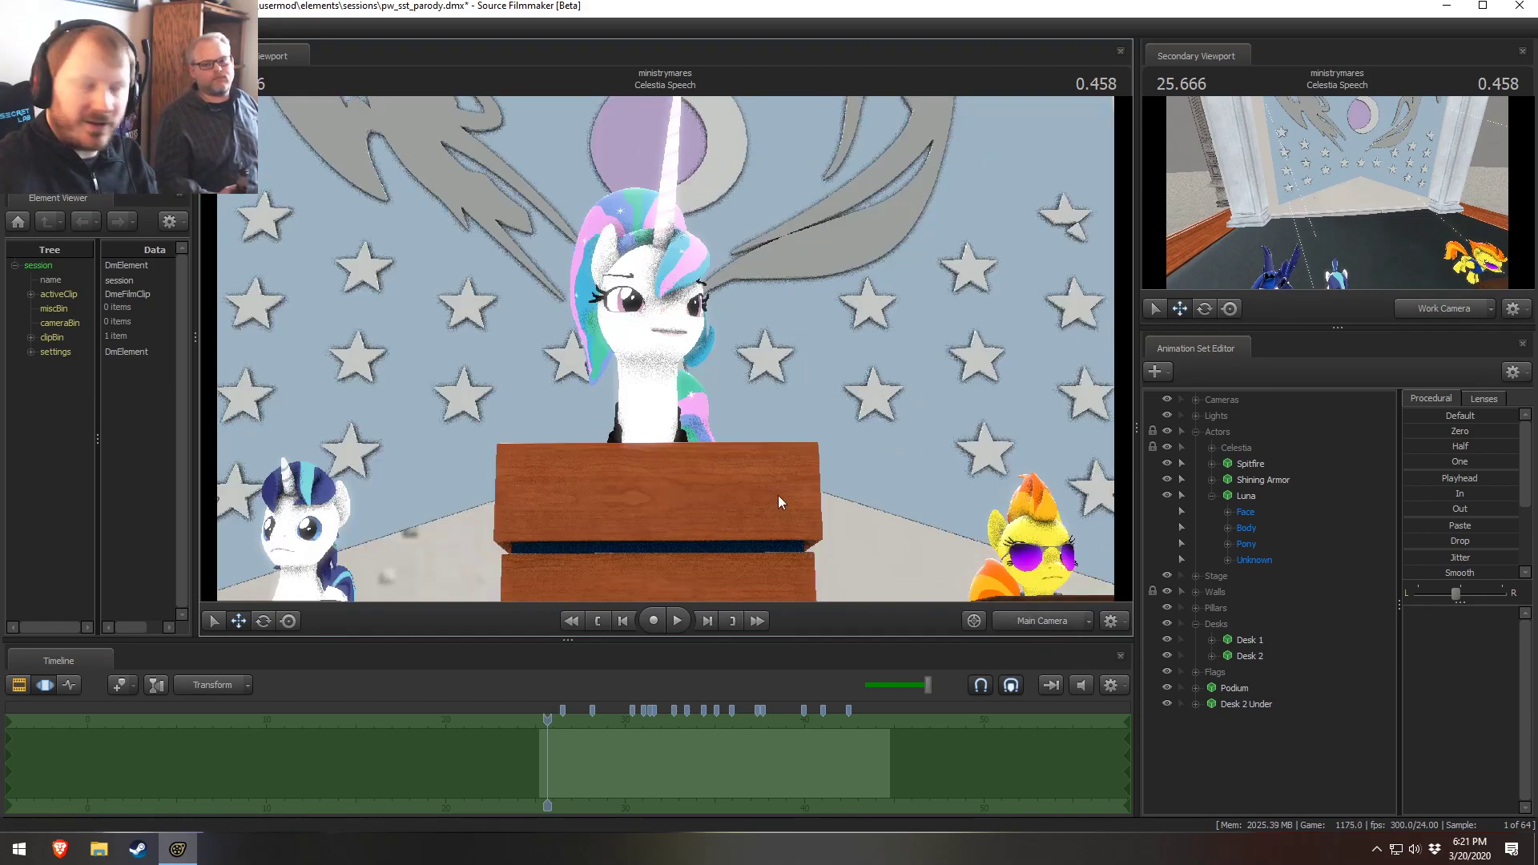
pyautogui.moveTo(196, 433); pyautogui.dragTo(264, 433)
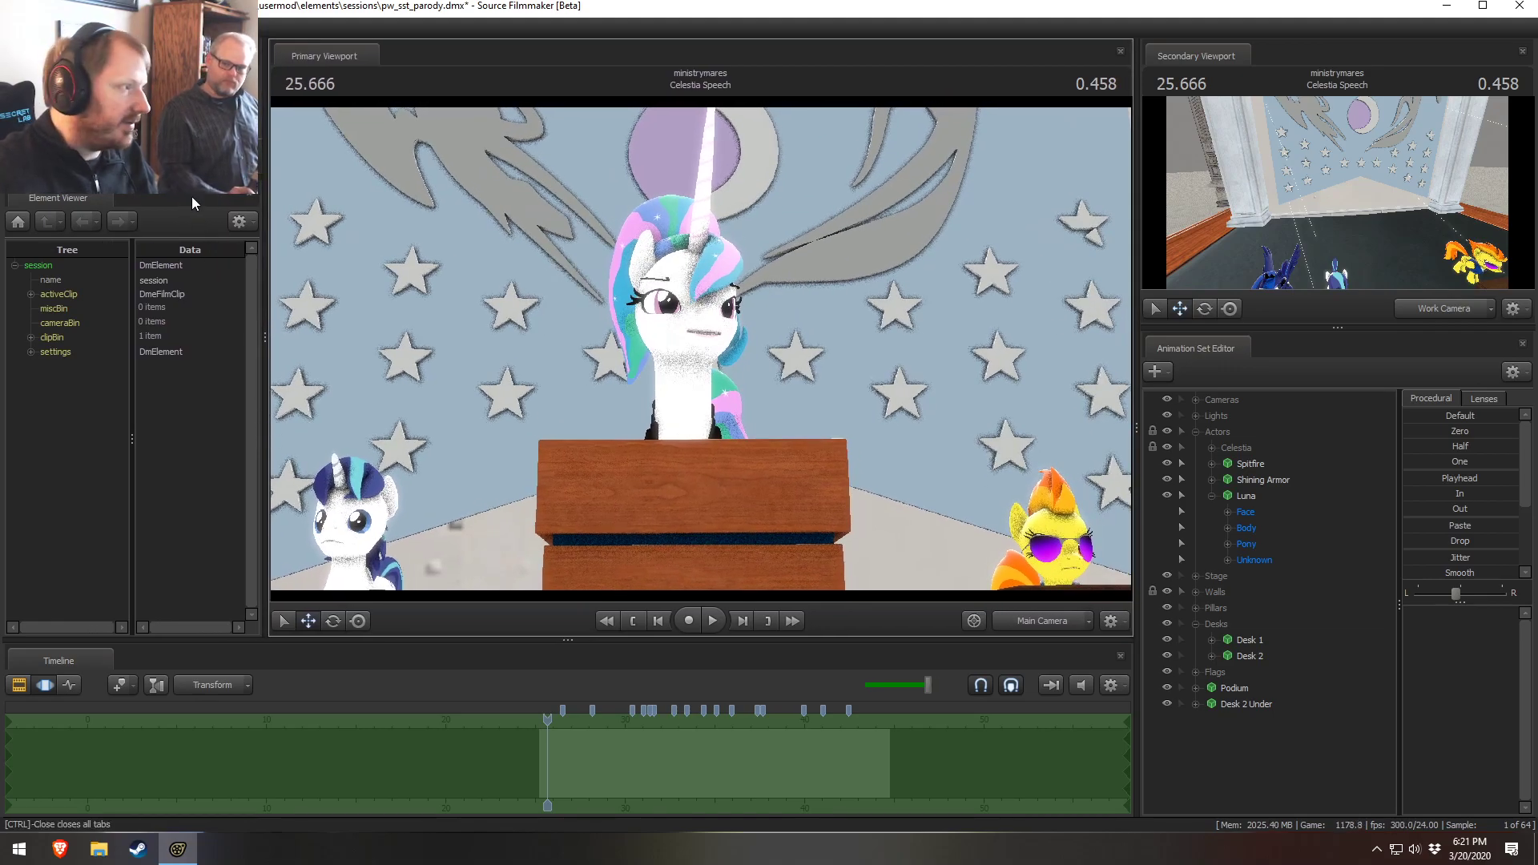
pyautogui.moveTo(189, 194); pyautogui.dragTo(195, 197)
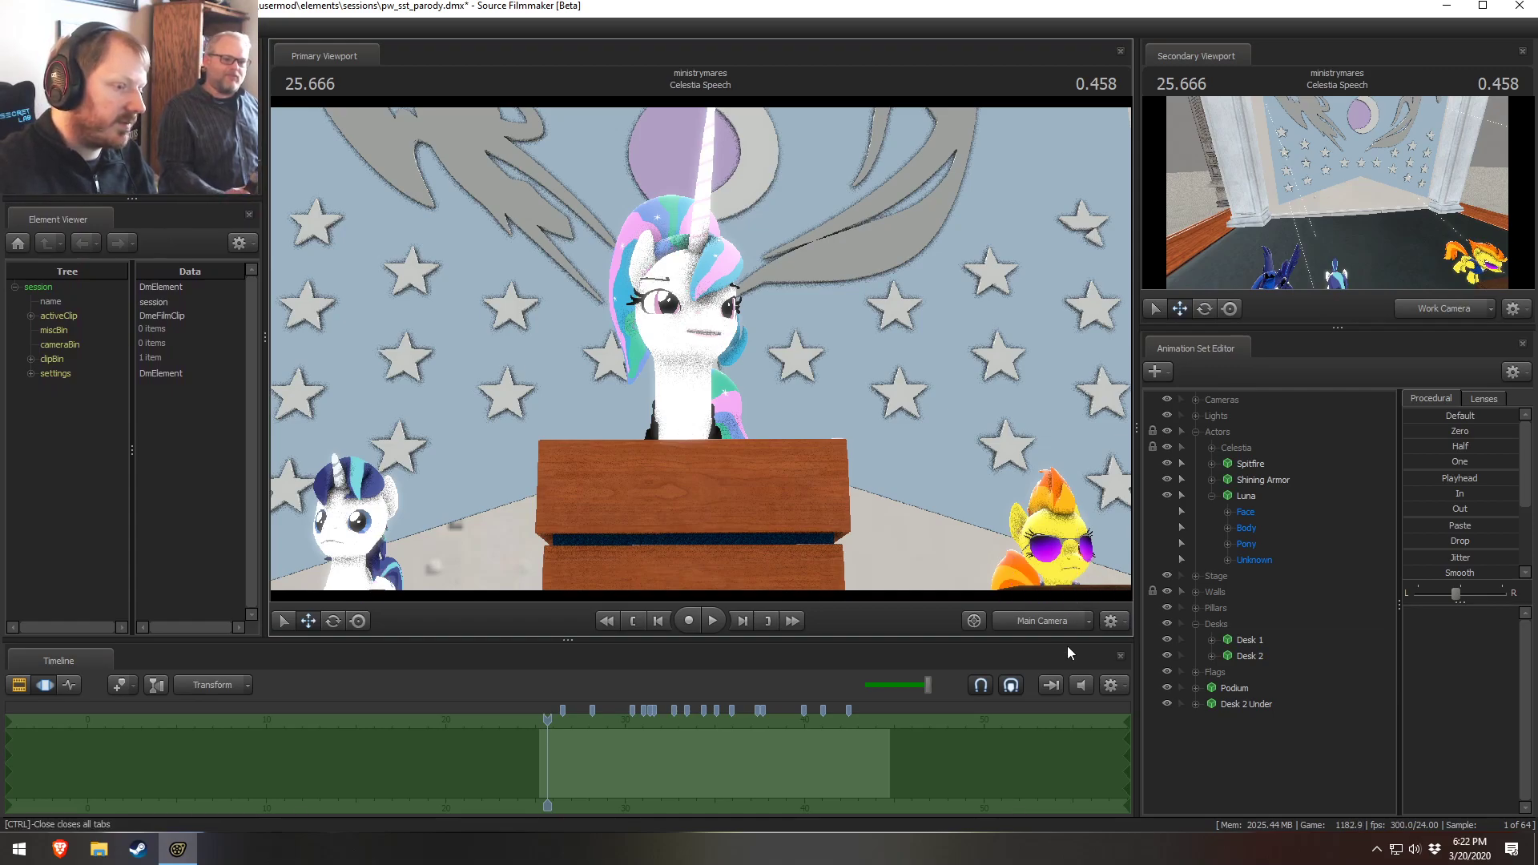
# Fly the work camera close to Celestia's face and adjust her Lower Face sliders into a smirk
pyautogui.keyDown('ctrl'); pyautogui.click(1044, 626); pyautogui.keyUp('ctrl')
pyautogui.press('w')
pyautogui.moveTo(977, 536); pyautogui.dragTo(985, 501)
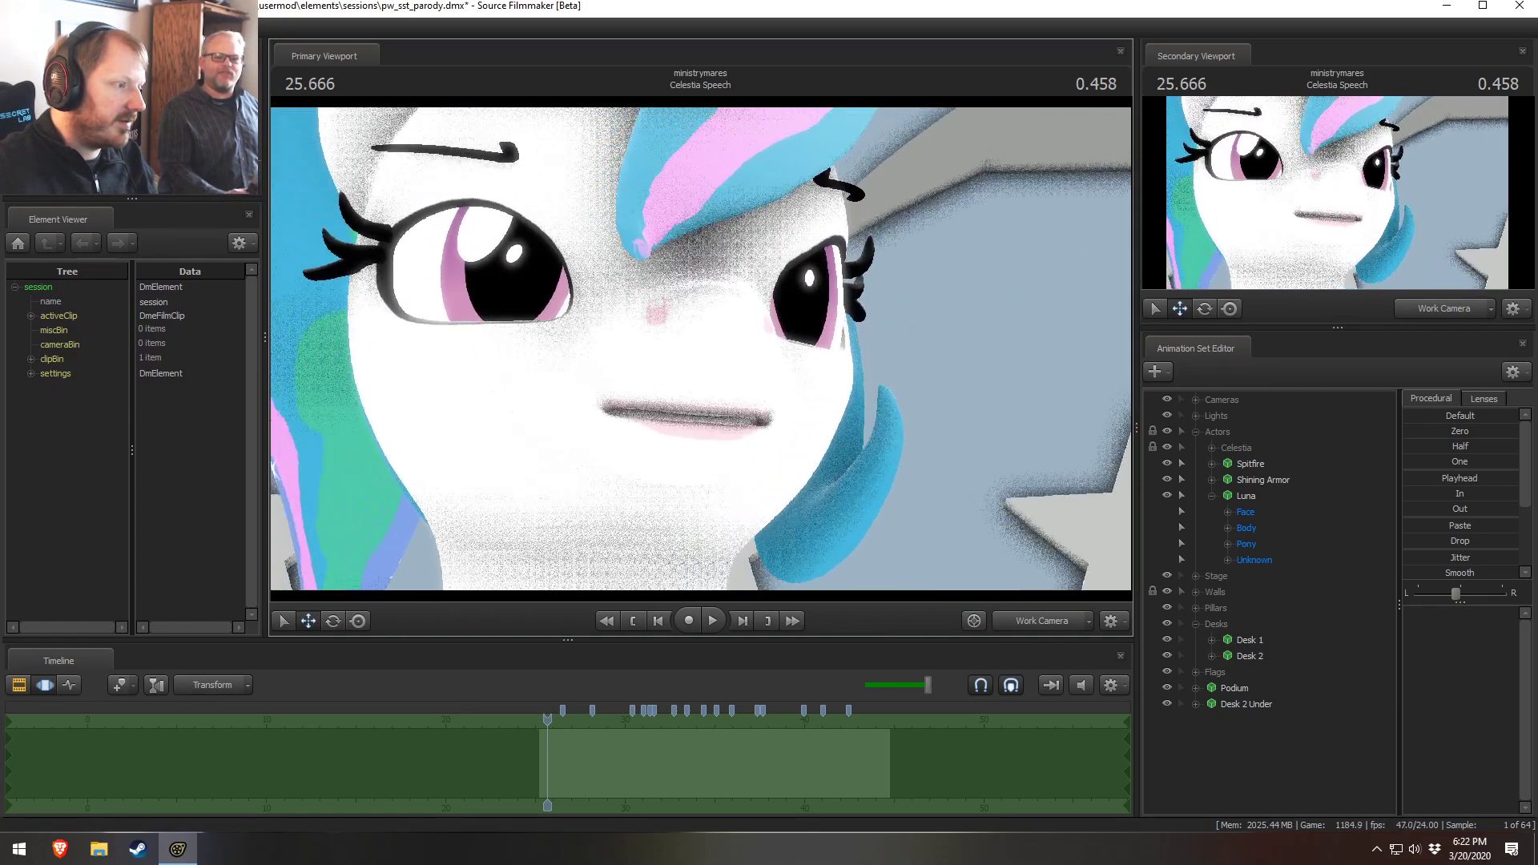
pyautogui.moveTo(701, 349); pyautogui.dragTo(691, 341)
pyautogui.press('w')
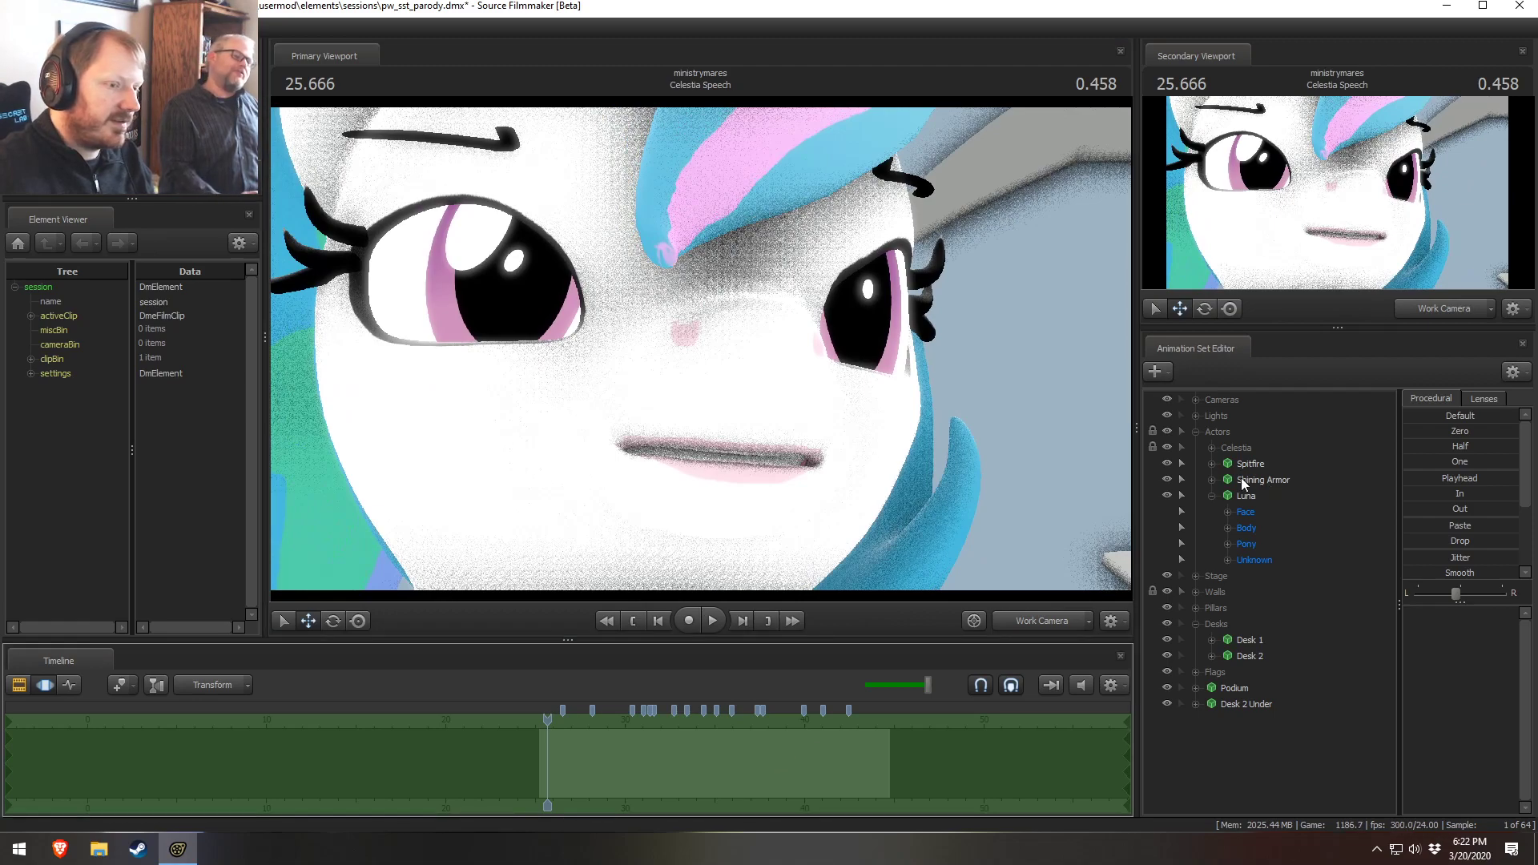
pyautogui.click(1212, 448)
pyautogui.click(1228, 464)
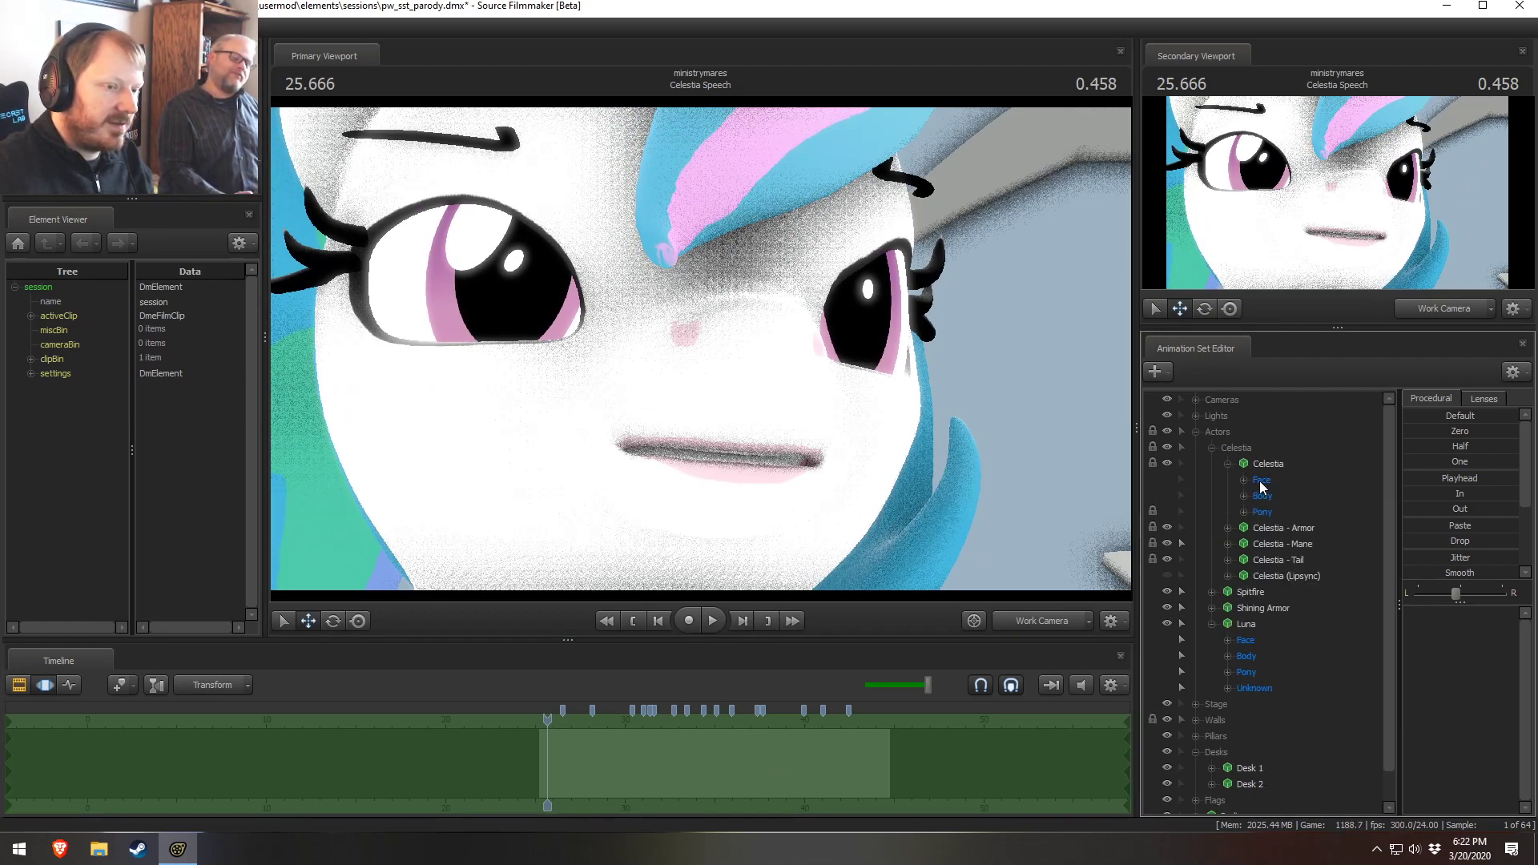
pyautogui.doubleClick(1261, 481)
pyautogui.click(1297, 593)
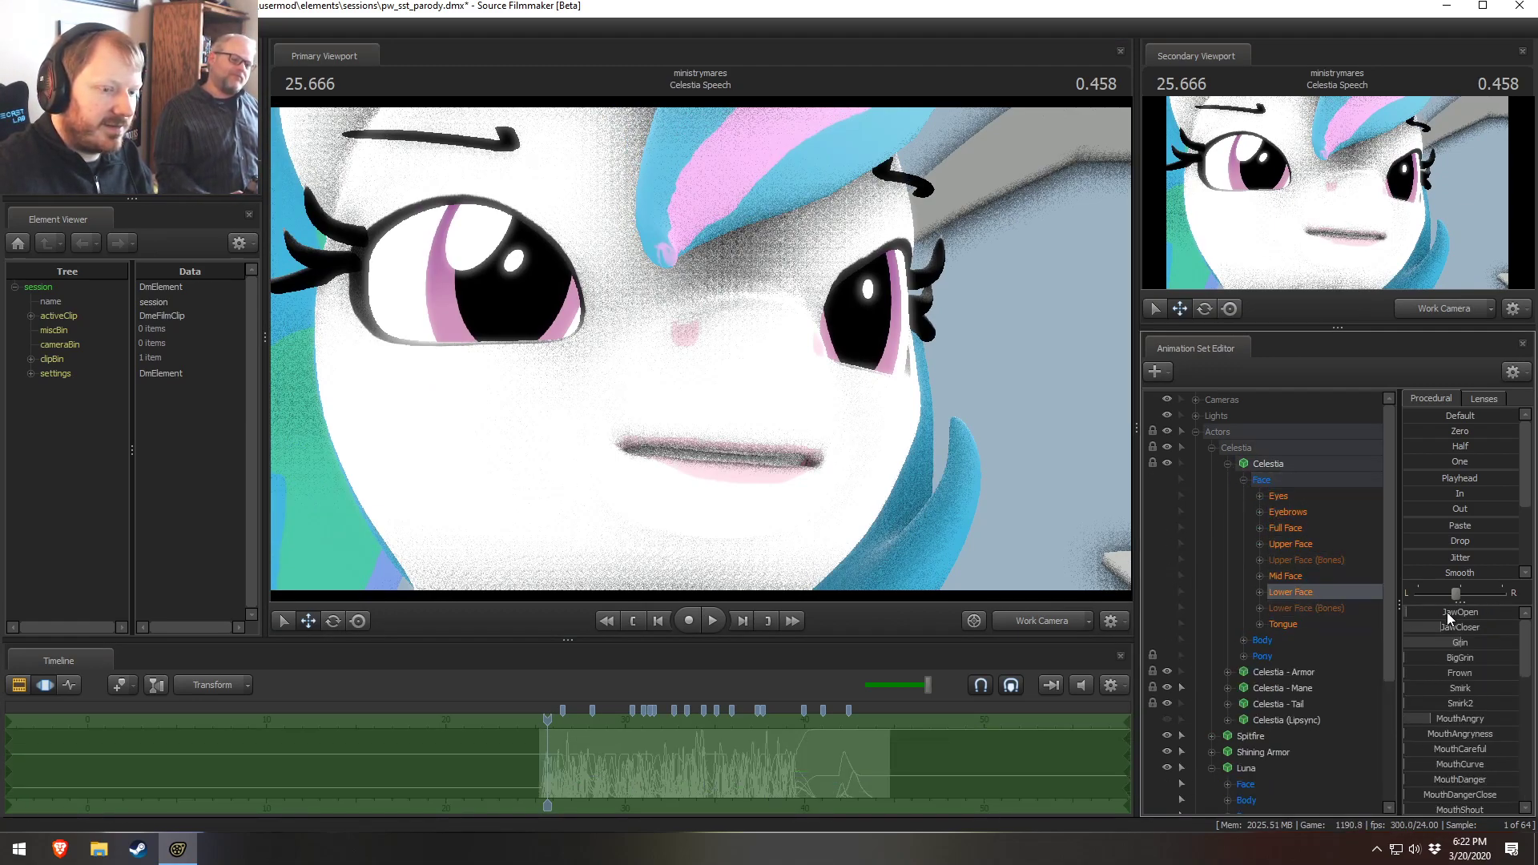
pyautogui.moveTo(1442, 611); pyautogui.dragTo(1406, 612)
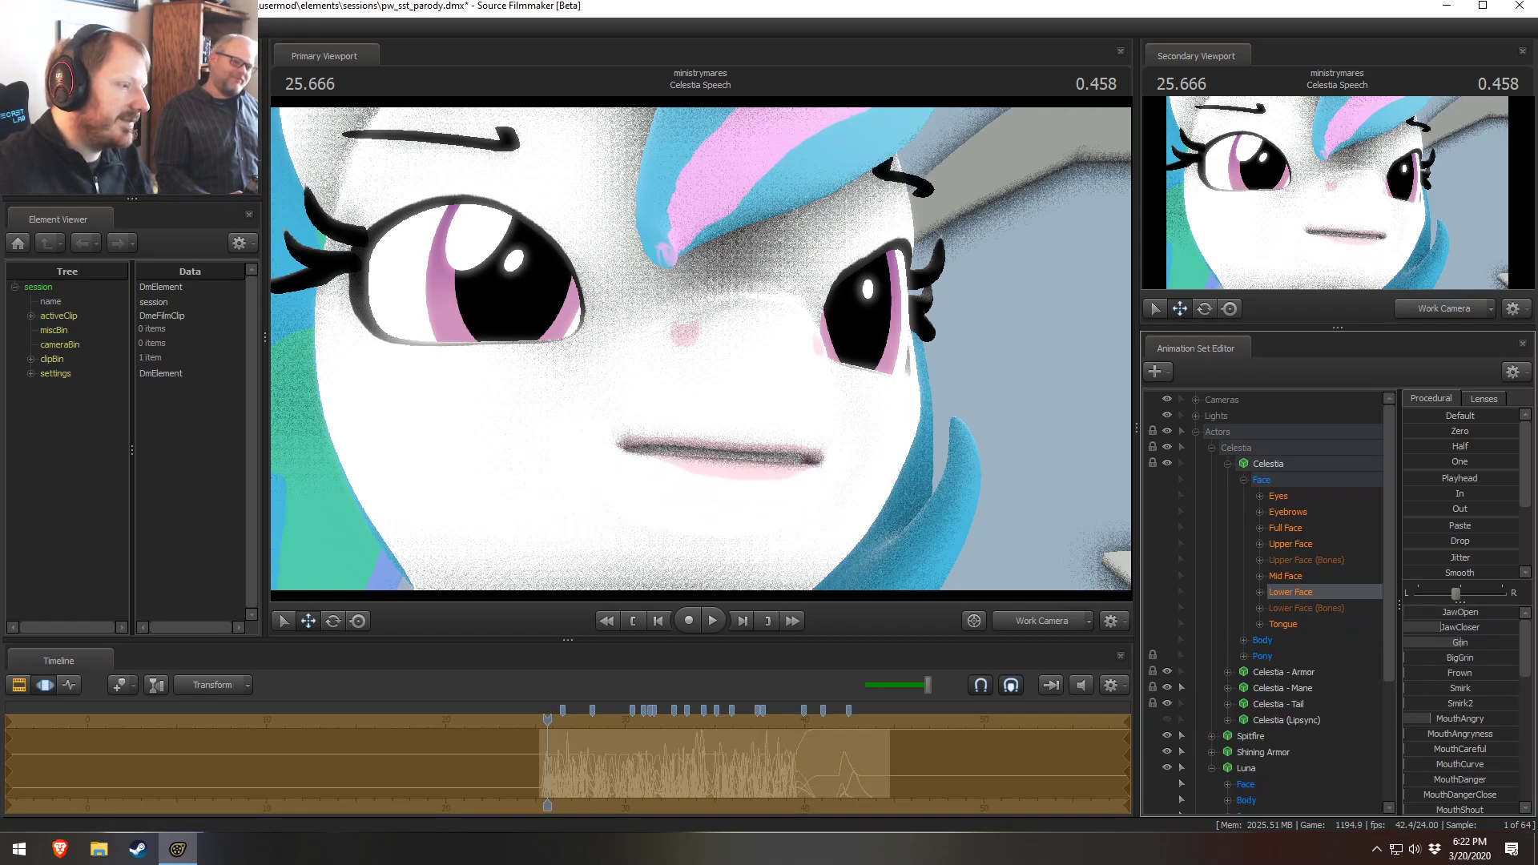
pyautogui.moveTo(1466, 706); pyautogui.dragTo(1441, 706)
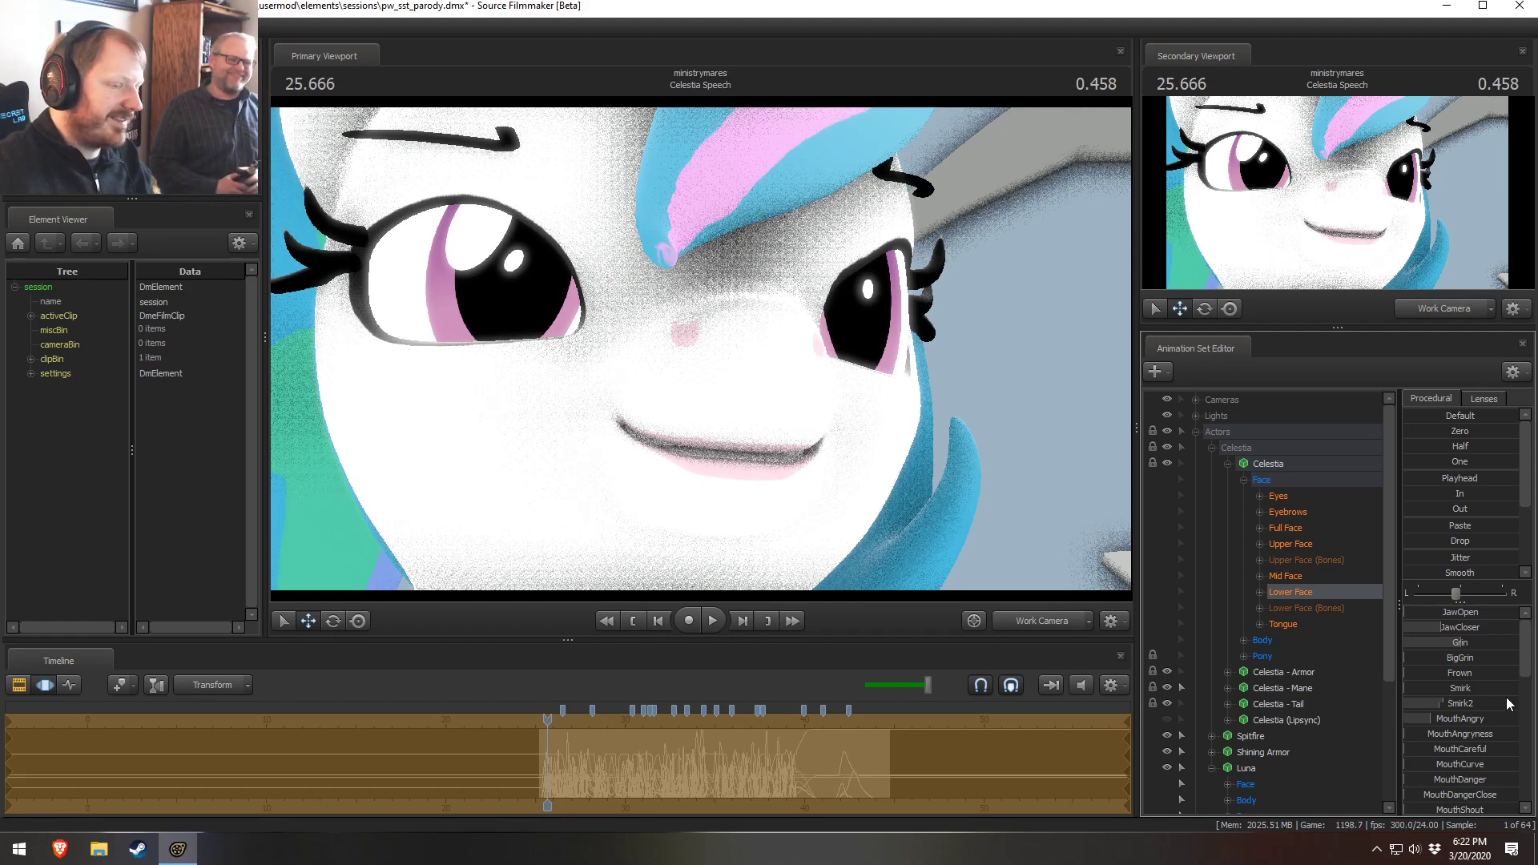
# Adjust Celestia's Upper Face sliders to widen her eyes
pyautogui.click(1308, 548)
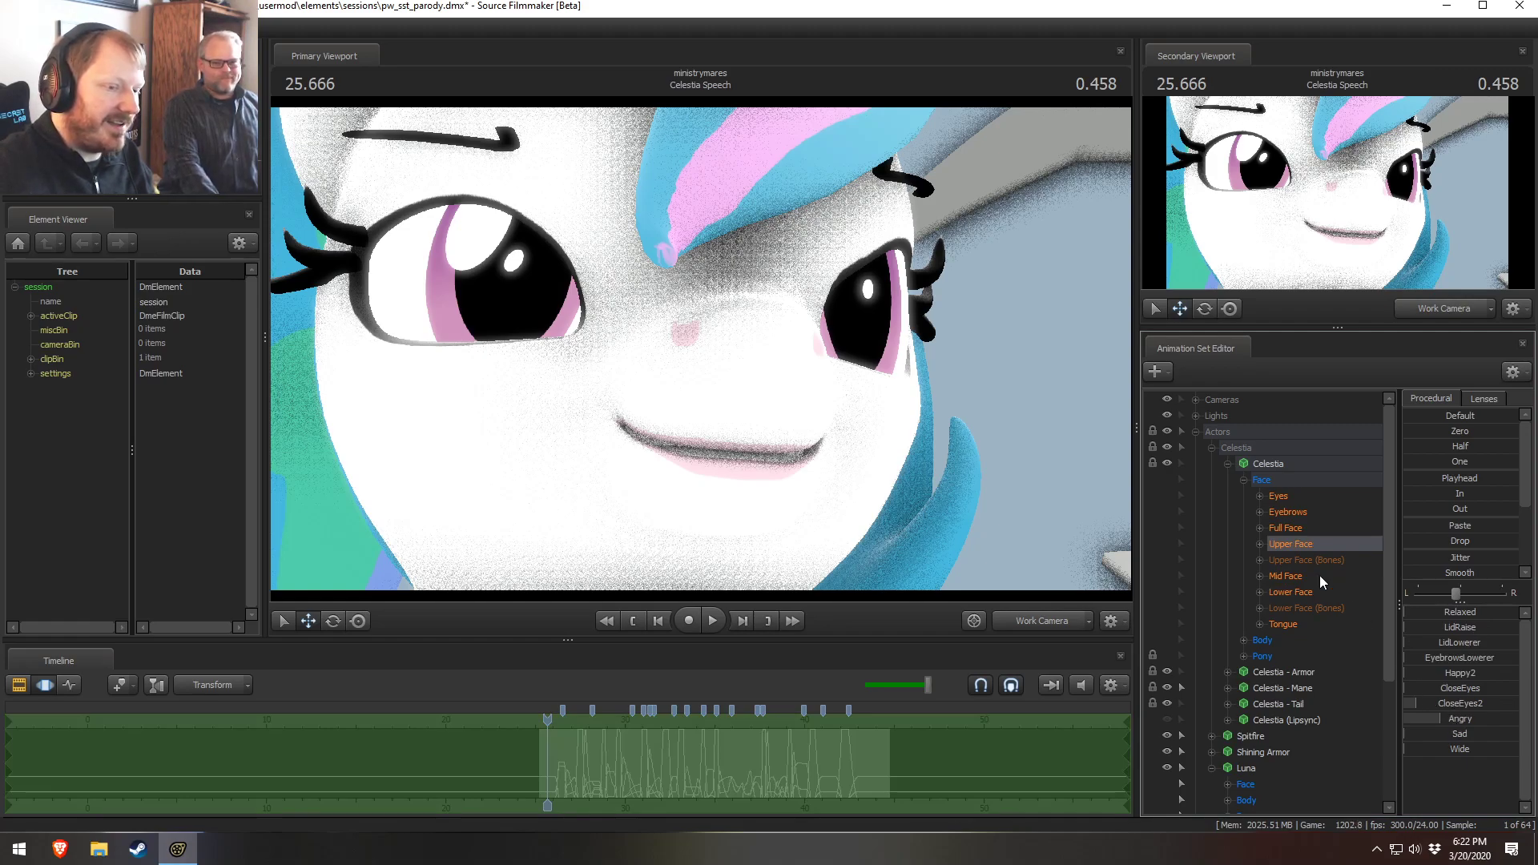
pyautogui.click(1304, 594)
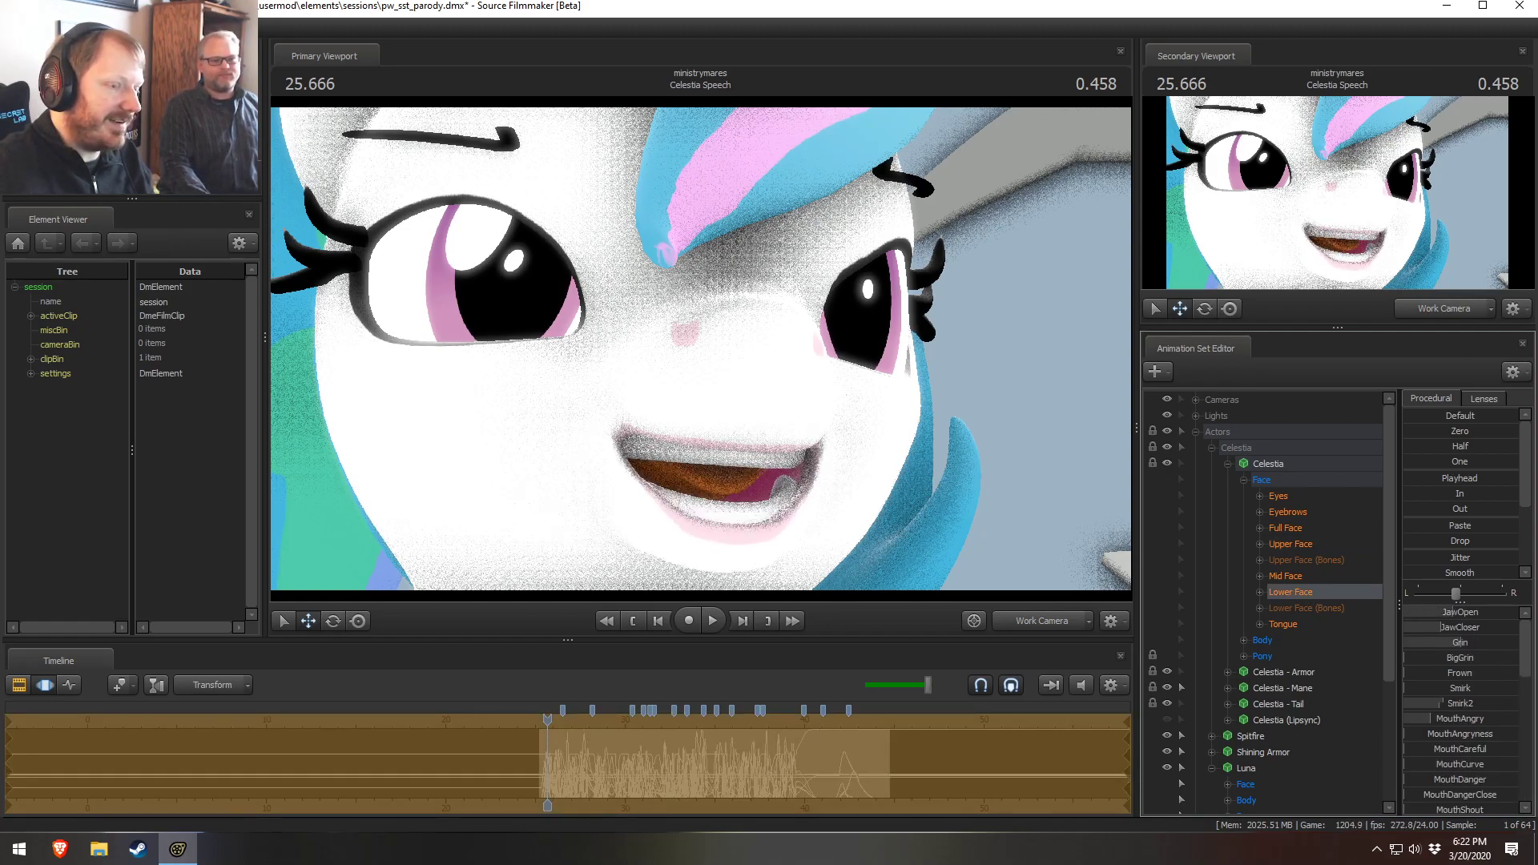
pyautogui.click(1325, 547)
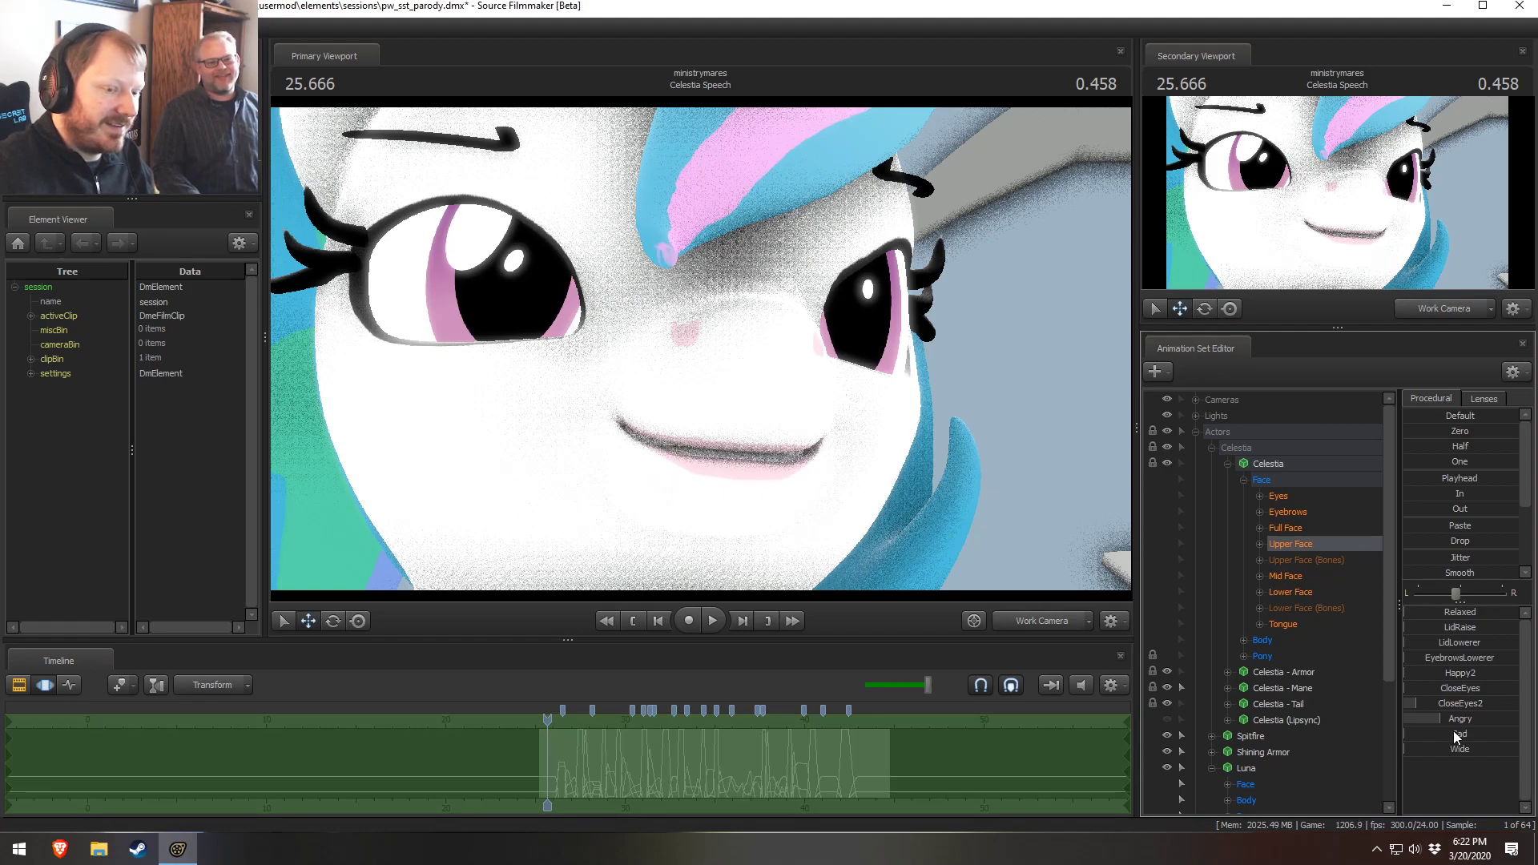
pyautogui.moveTo(1452, 738); pyautogui.dragTo(1505, 738)
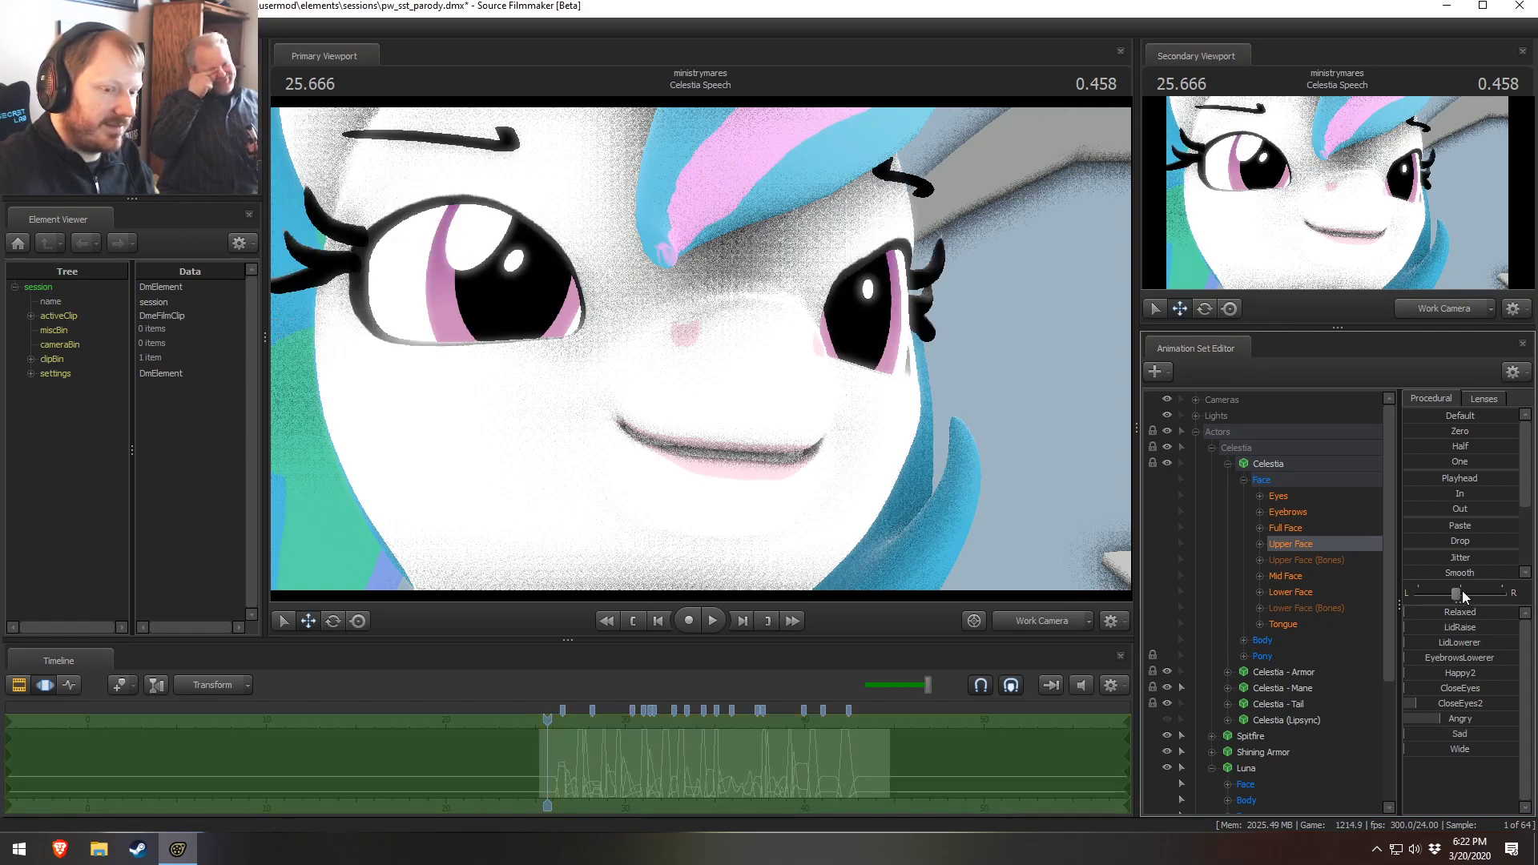
pyautogui.moveTo(1471, 733)
pyautogui.mouseDown()
pyautogui.moveTo(1487, 733)
pyautogui.moveTo(1441, 731)
pyautogui.moveTo(1474, 757)
pyautogui.mouseUp()
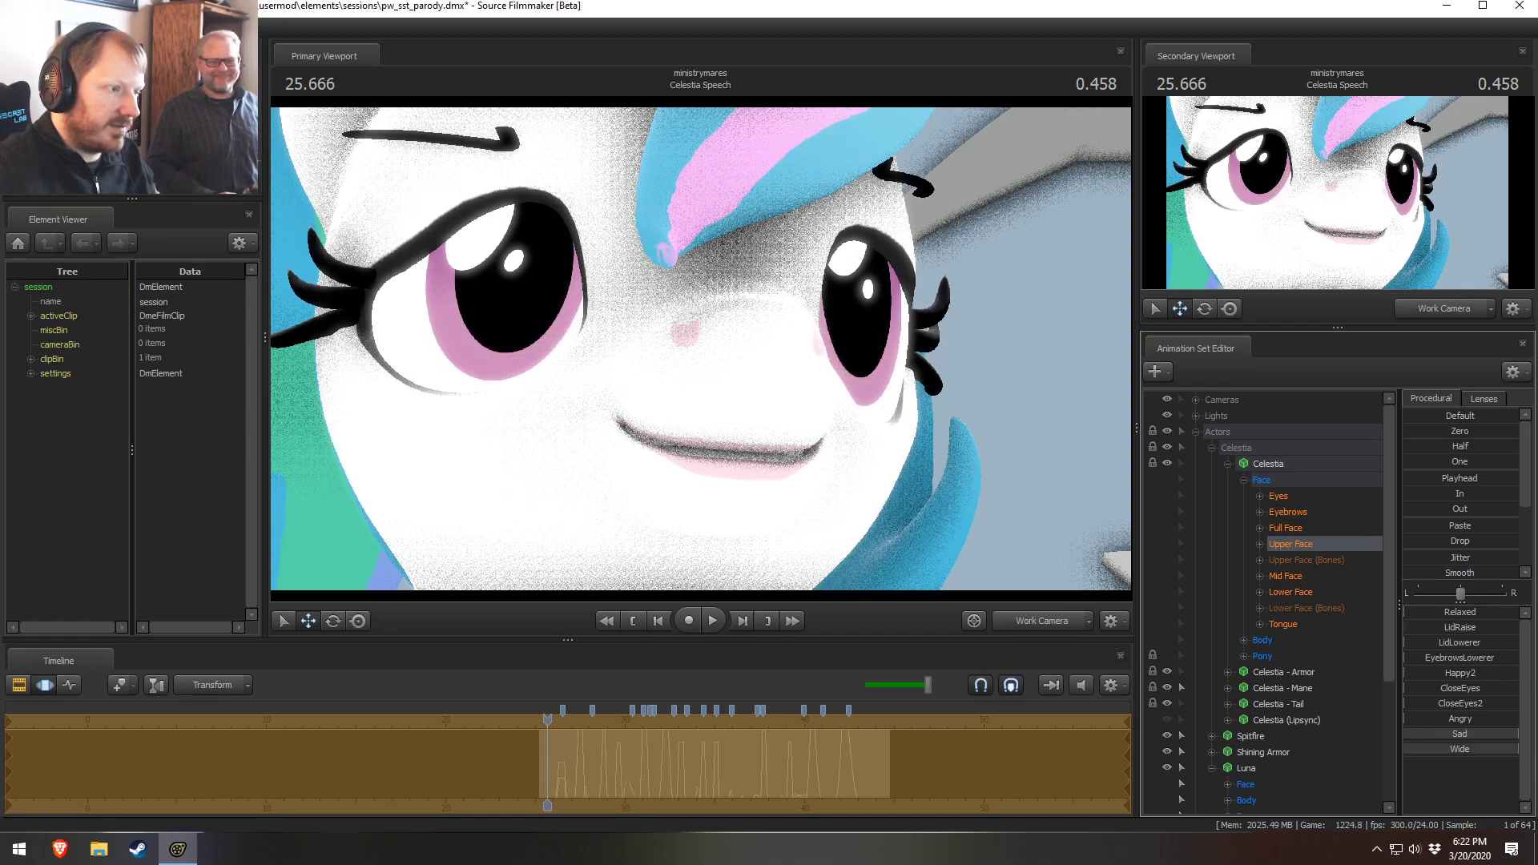
# Set Celestia's mouth to a frown using the Frown and jaw sliders in Lower Face
pyautogui.moveTo(1464, 647); pyautogui.dragTo(1406, 612)
pyautogui.click(1295, 591)
pyautogui.click(1297, 625)
pyautogui.click(1305, 593)
pyautogui.moveTo(1460, 641); pyautogui.dragTo(1473, 673)
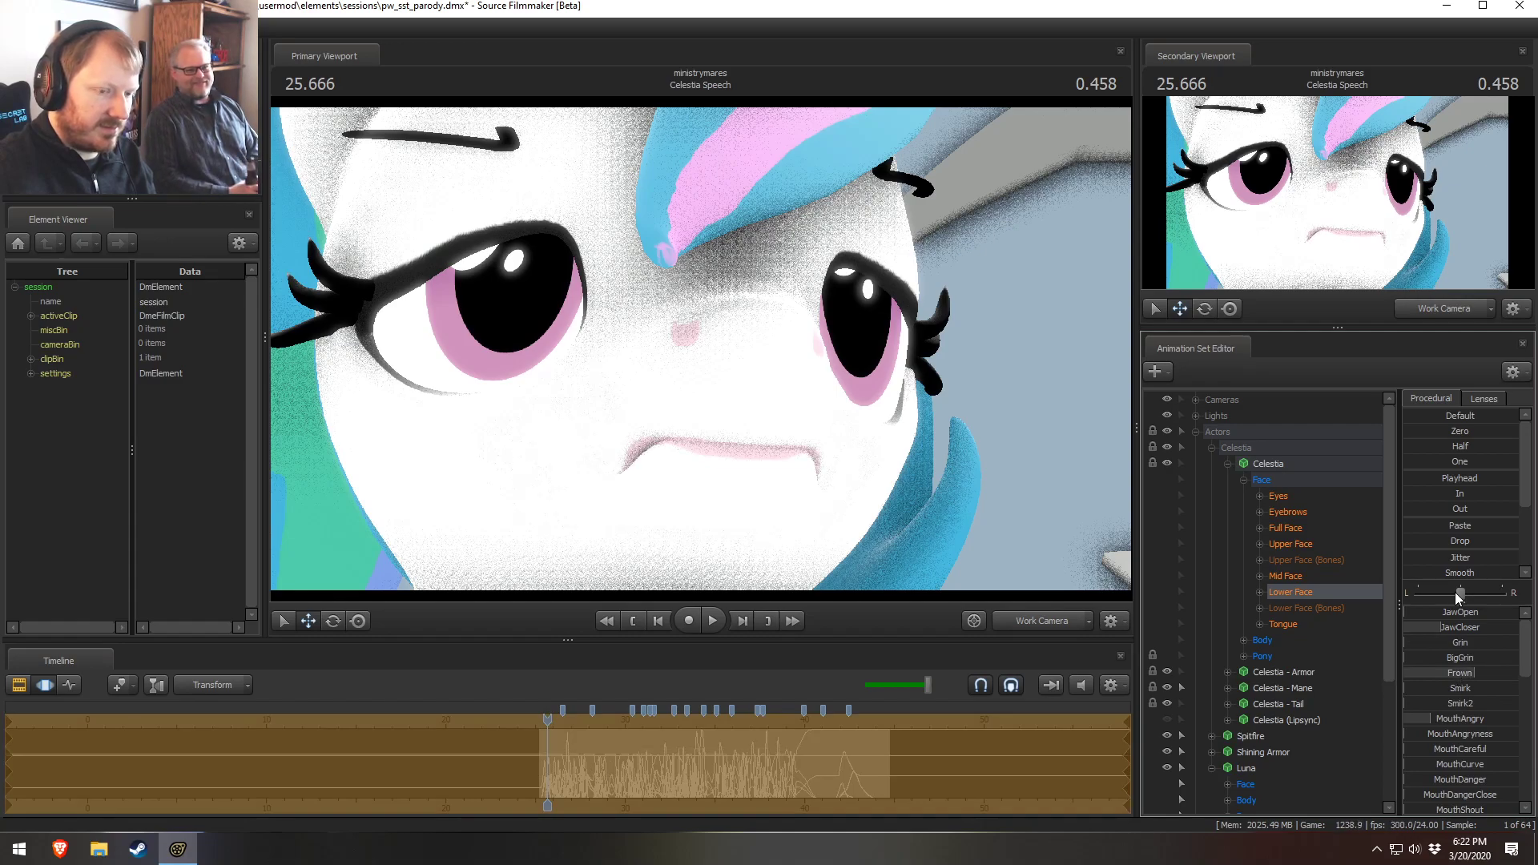
pyautogui.moveTo(1455, 612); pyautogui.dragTo(1411, 612)
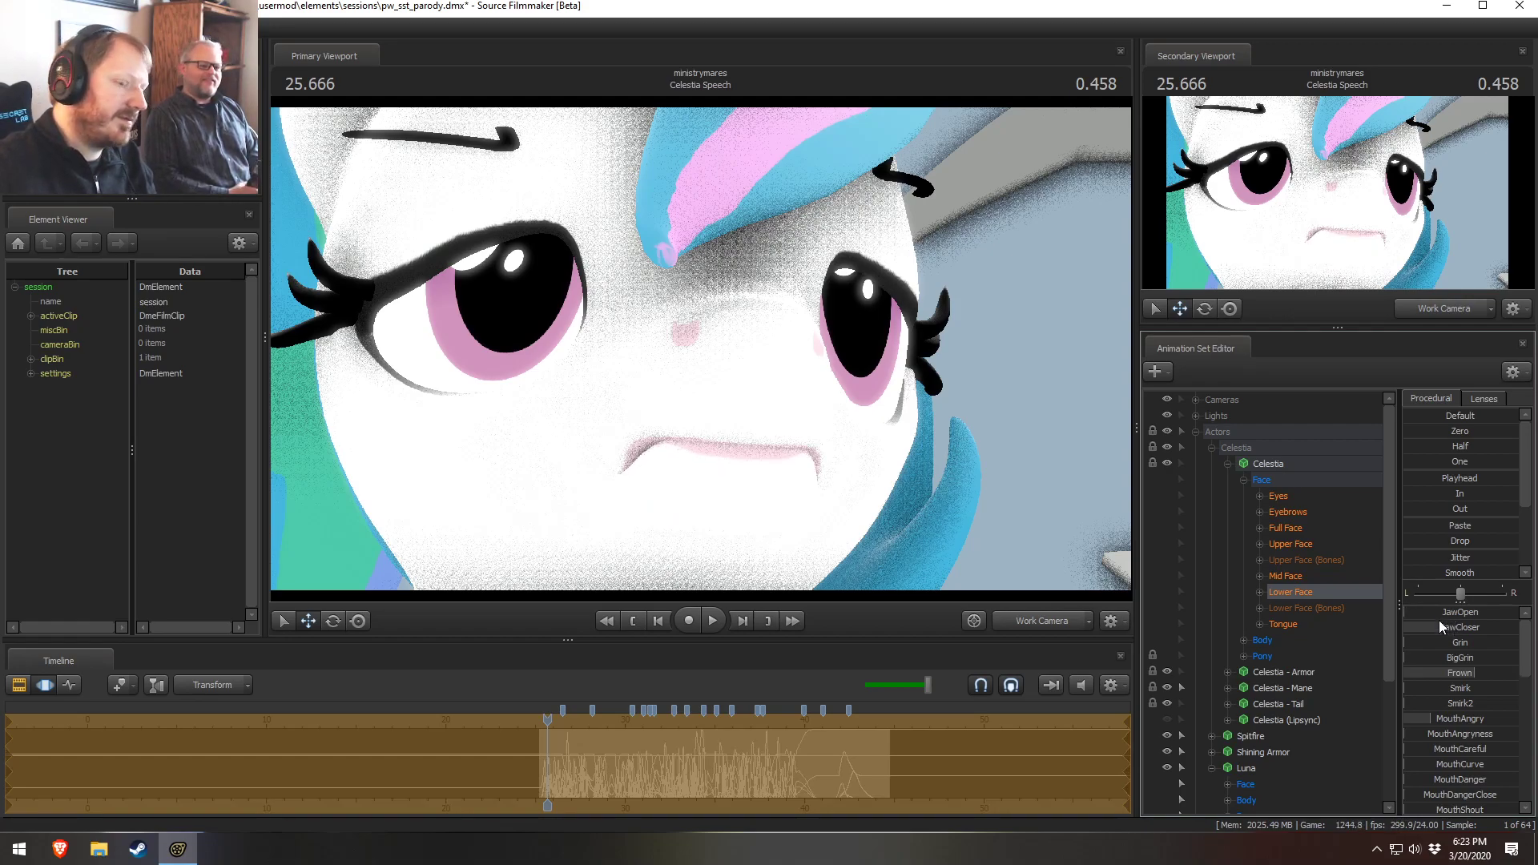
pyautogui.moveTo(1434, 627)
pyautogui.mouseDown()
pyautogui.moveTo(1418, 627)
pyautogui.moveTo(1458, 612)
pyautogui.moveTo(1441, 612)
pyautogui.mouseUp()
# Reframe Celestia's face and lower her eyelids with the Upper Face sliders
pyautogui.moveTo(824, 510); pyautogui.dragTo(701, 345)
pyautogui.press('s')
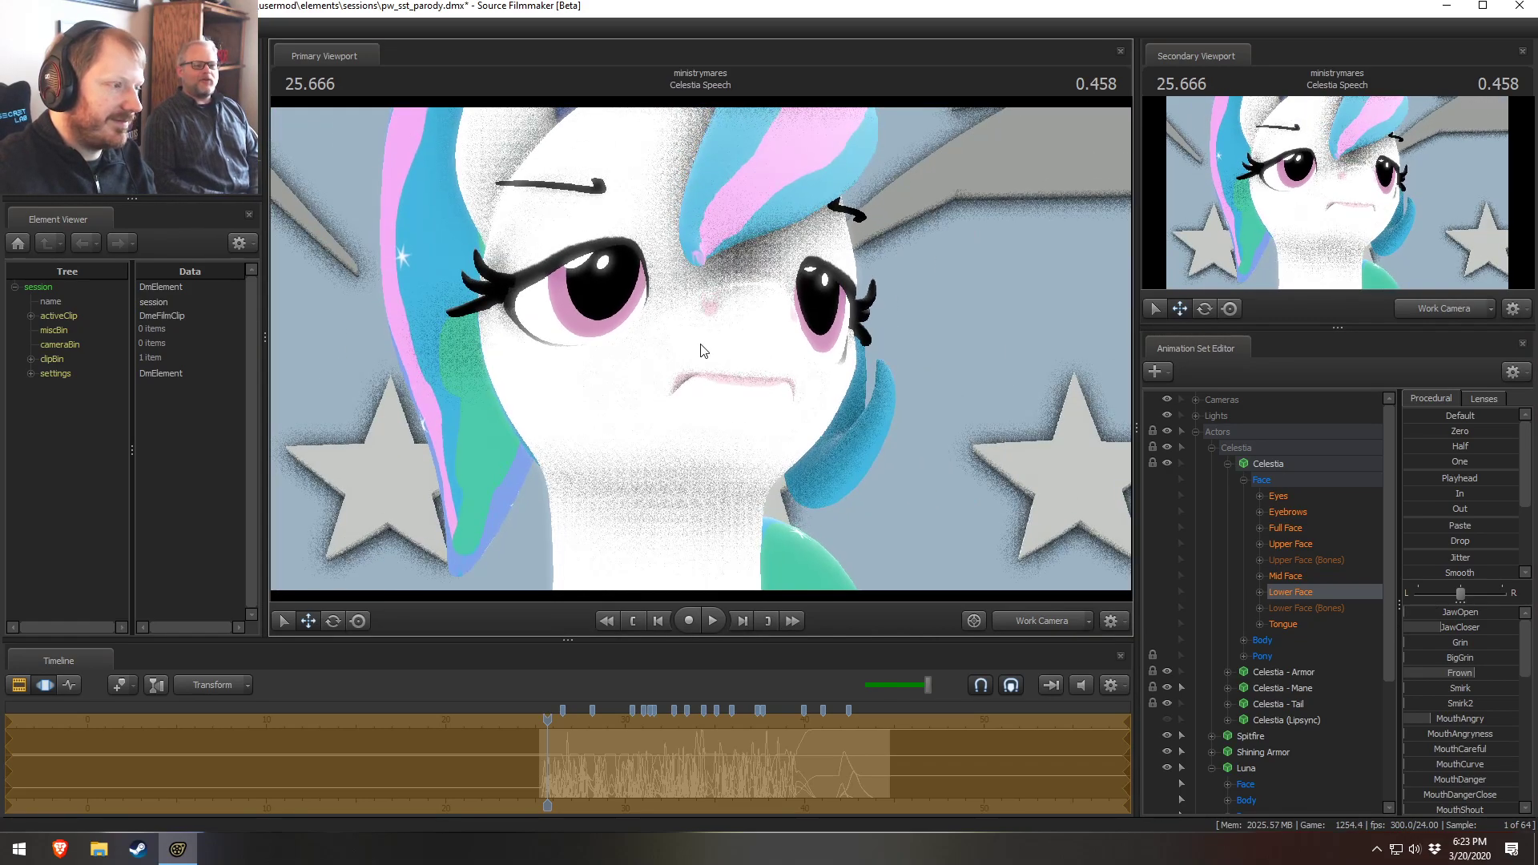
pyautogui.click(1327, 547)
pyautogui.moveTo(1459, 647); pyautogui.dragTo(1494, 675)
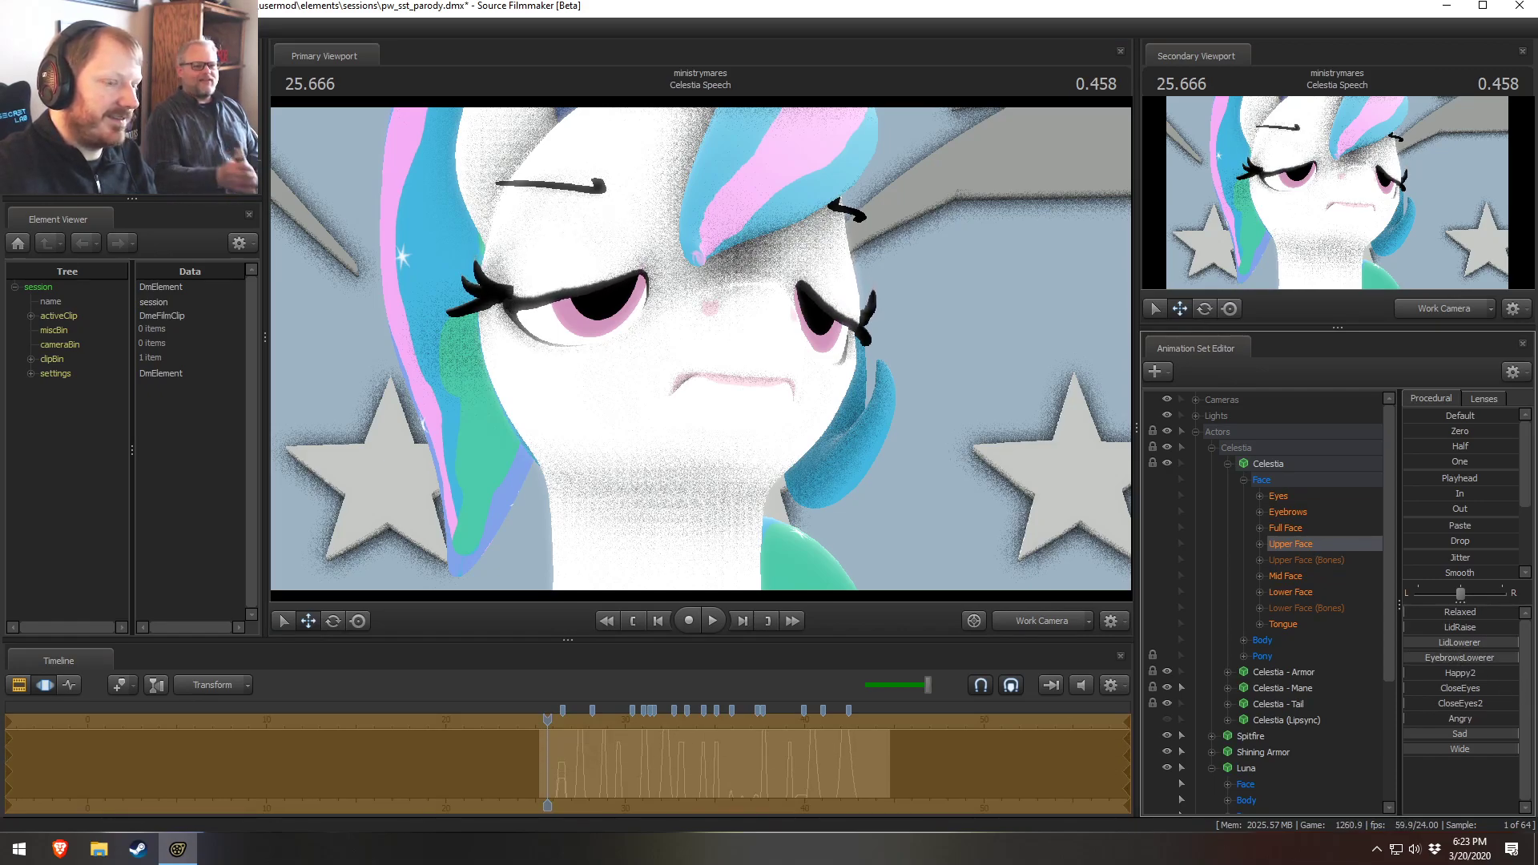
# Try lowering Celestia's eyelids and squinting her face further with the Upper Face sliders
pyautogui.moveTo(1439, 628); pyautogui.dragTo(1409, 627)
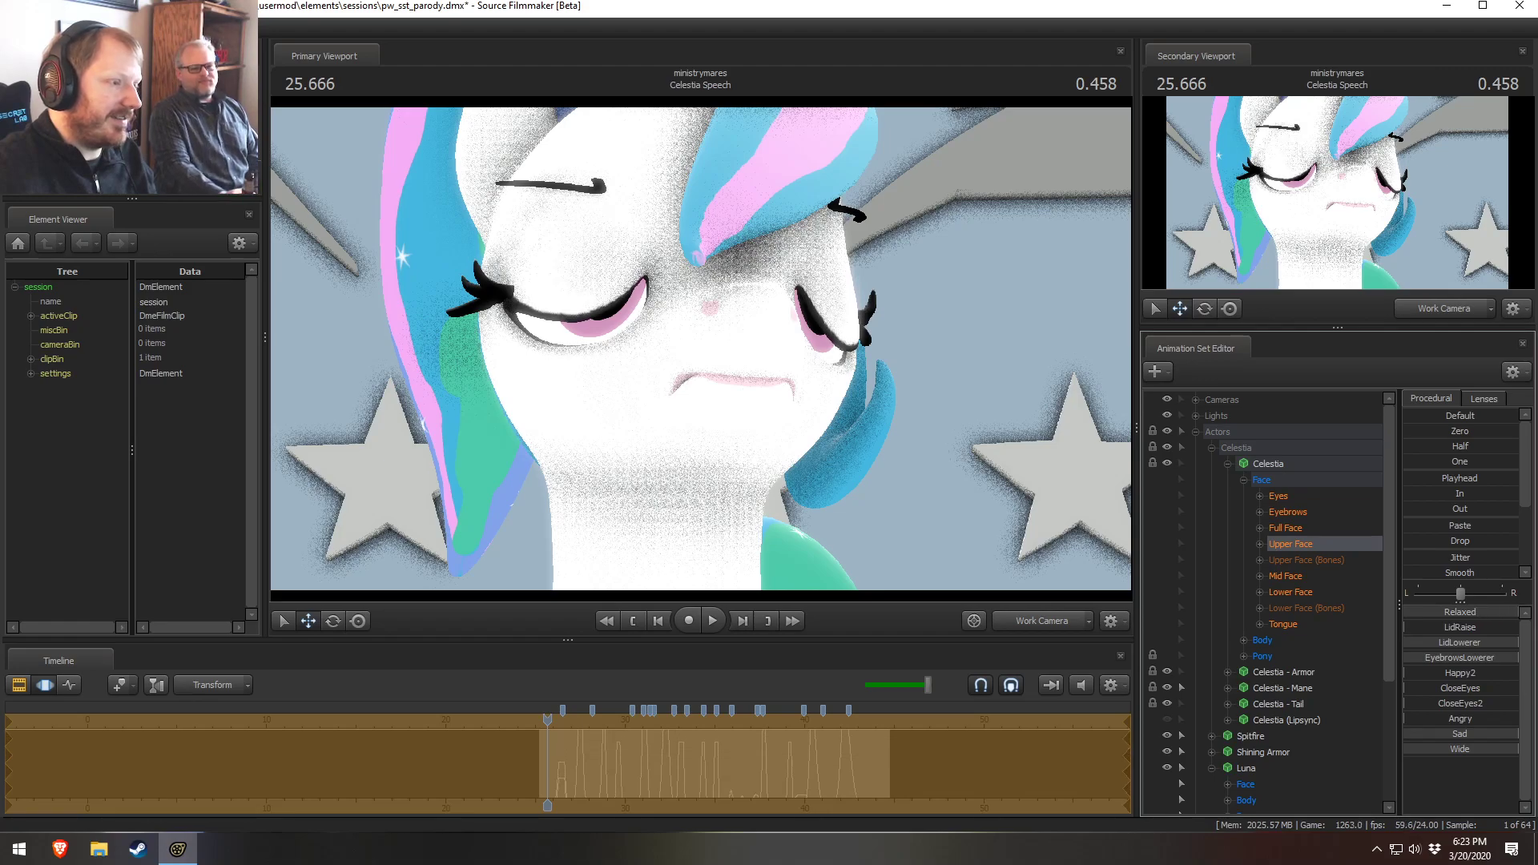
pyautogui.moveTo(1457, 708); pyautogui.dragTo(1518, 631)
pyautogui.moveTo(1469, 723); pyautogui.dragTo(1517, 722)
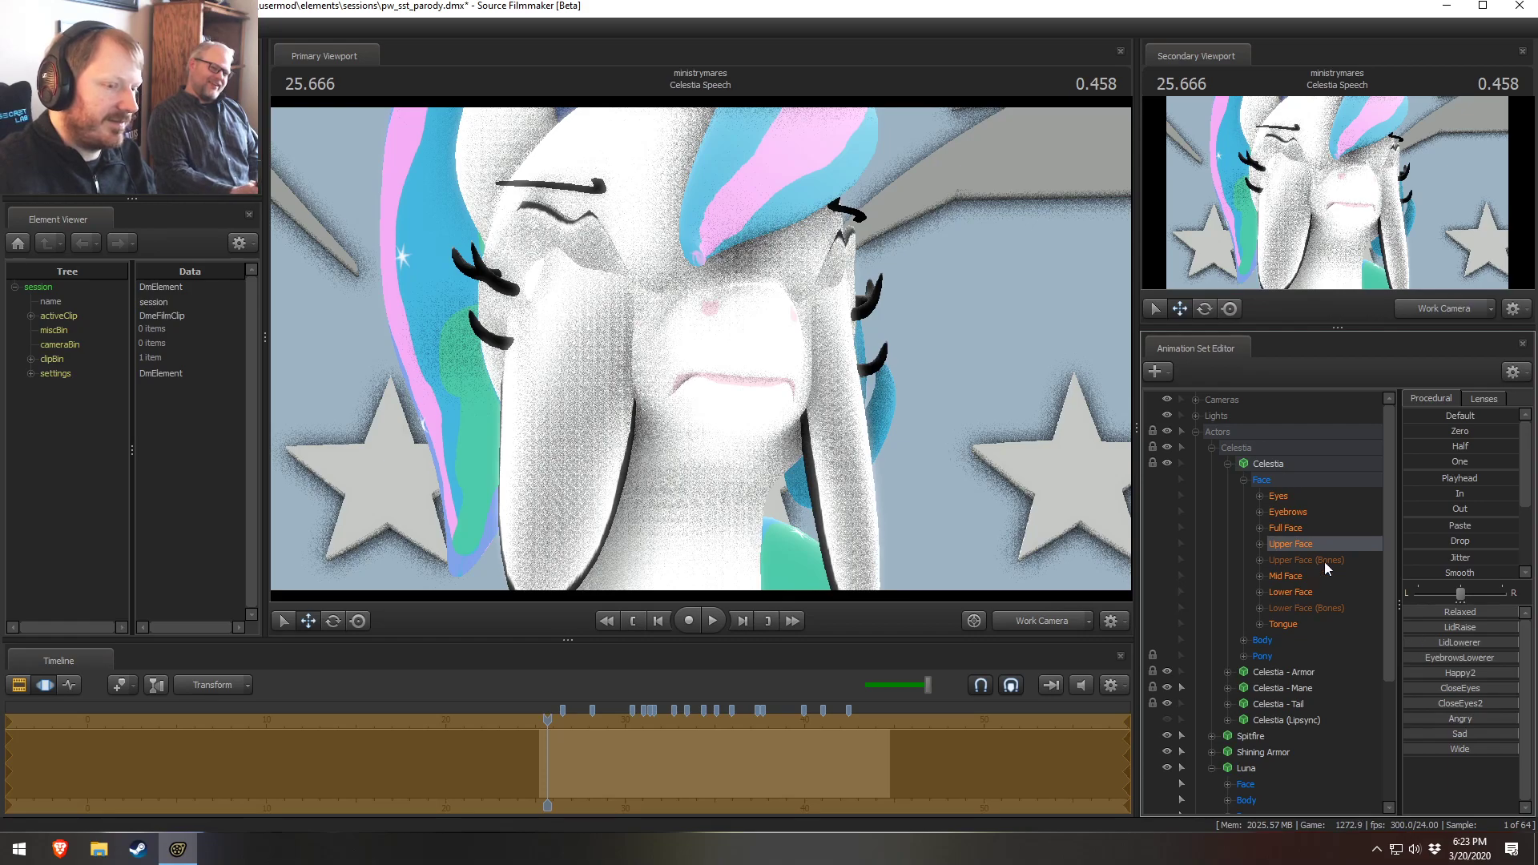
pyautogui.click(1313, 593)
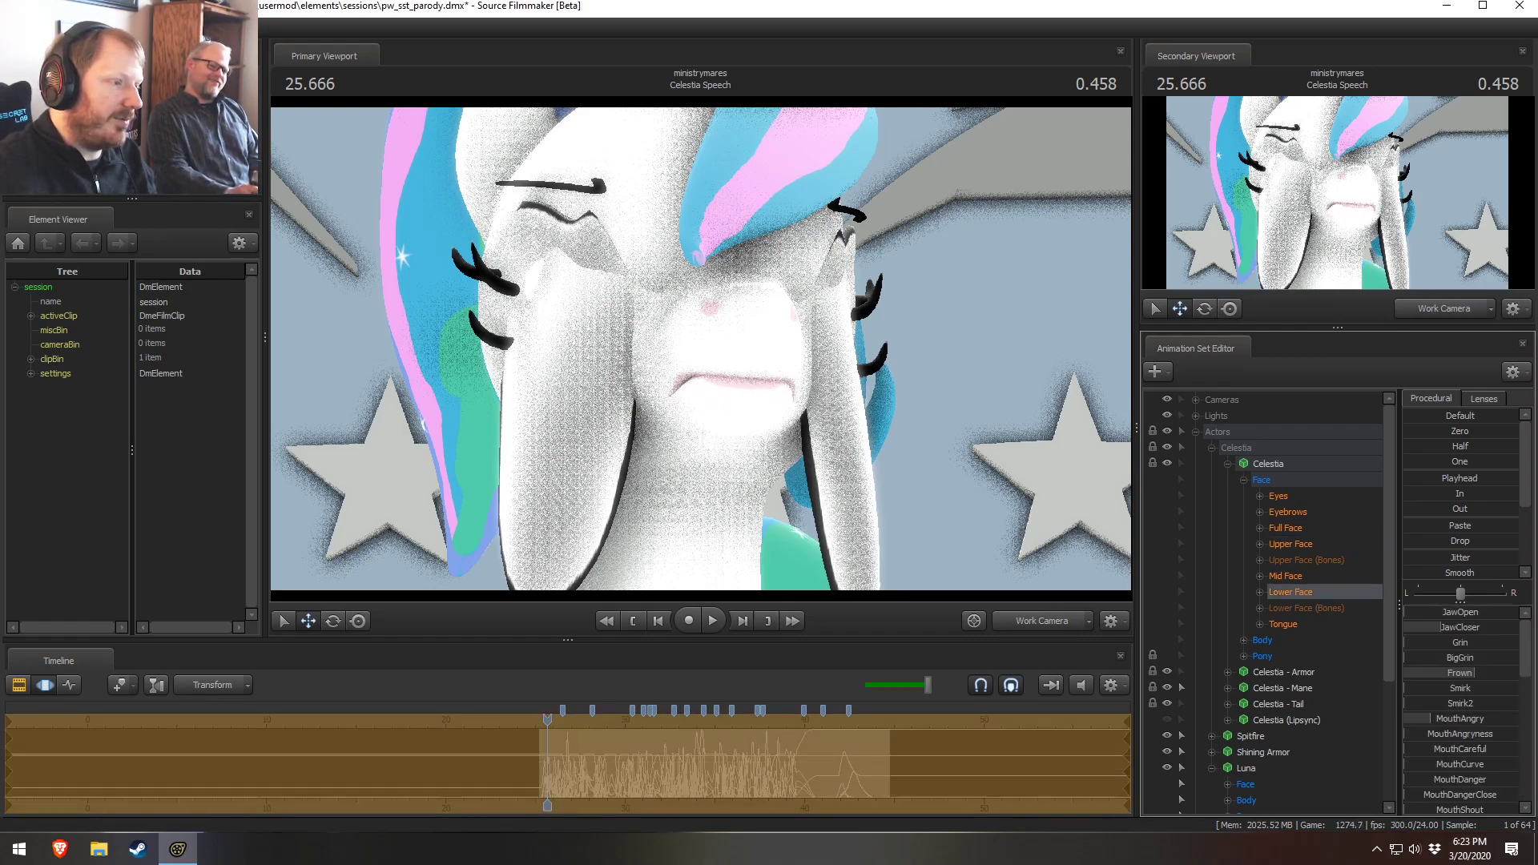
# Undo the recent expression changes on Celestia's face
pyautogui.hotkey('ctrl', 'z')
pyautogui.hotkey('ctrl', 'z')
pyautogui.hotkey('ctrl', 'z')
pyautogui.hotkey('ctrl', 'z')
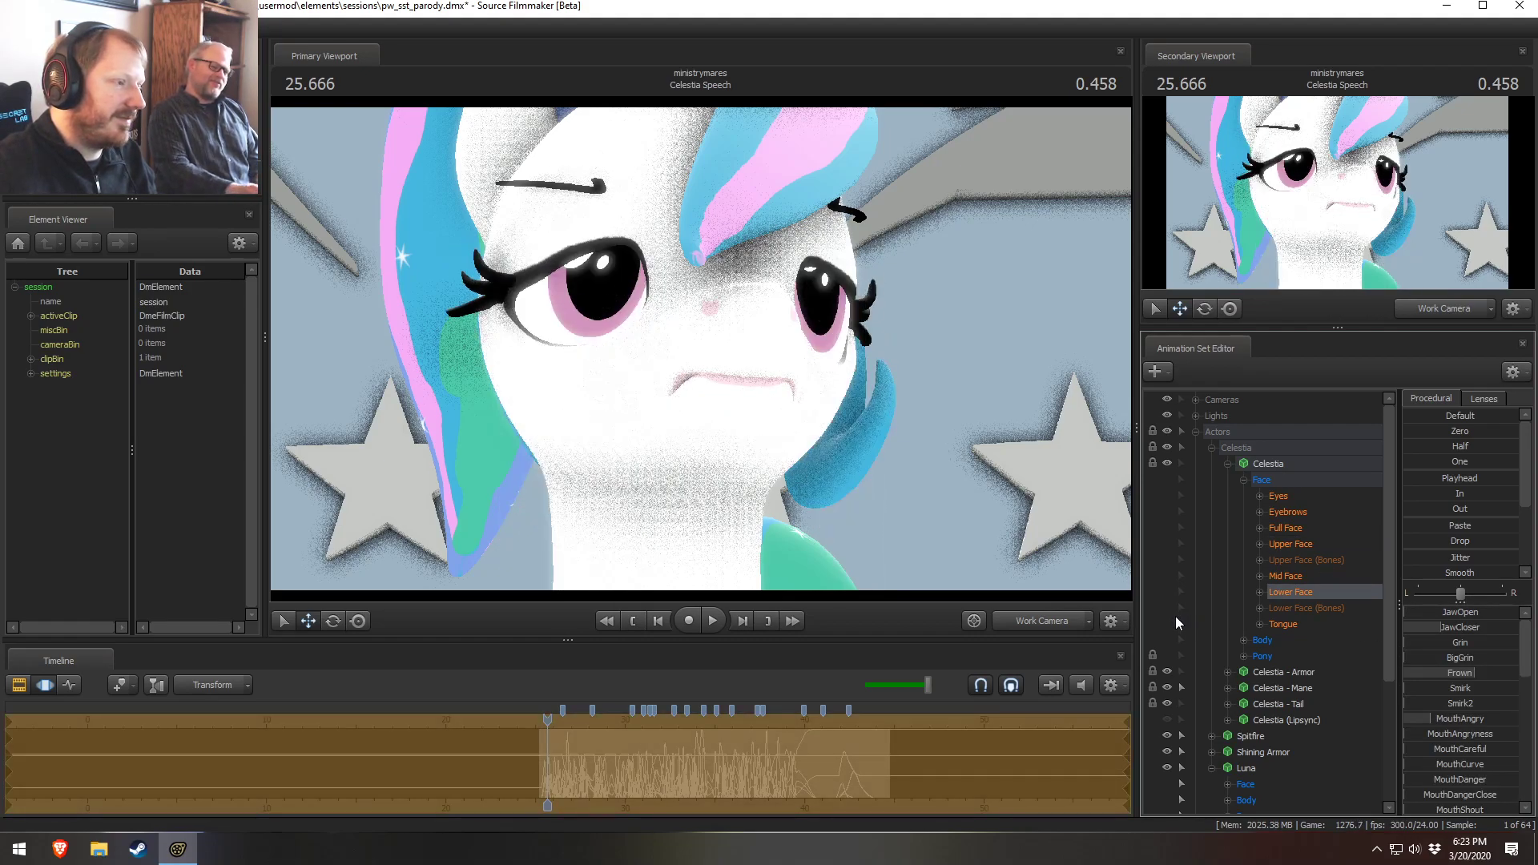
pyautogui.hotkey('ctrl', 'z')
pyautogui.hotkey('ctrl', 'z')
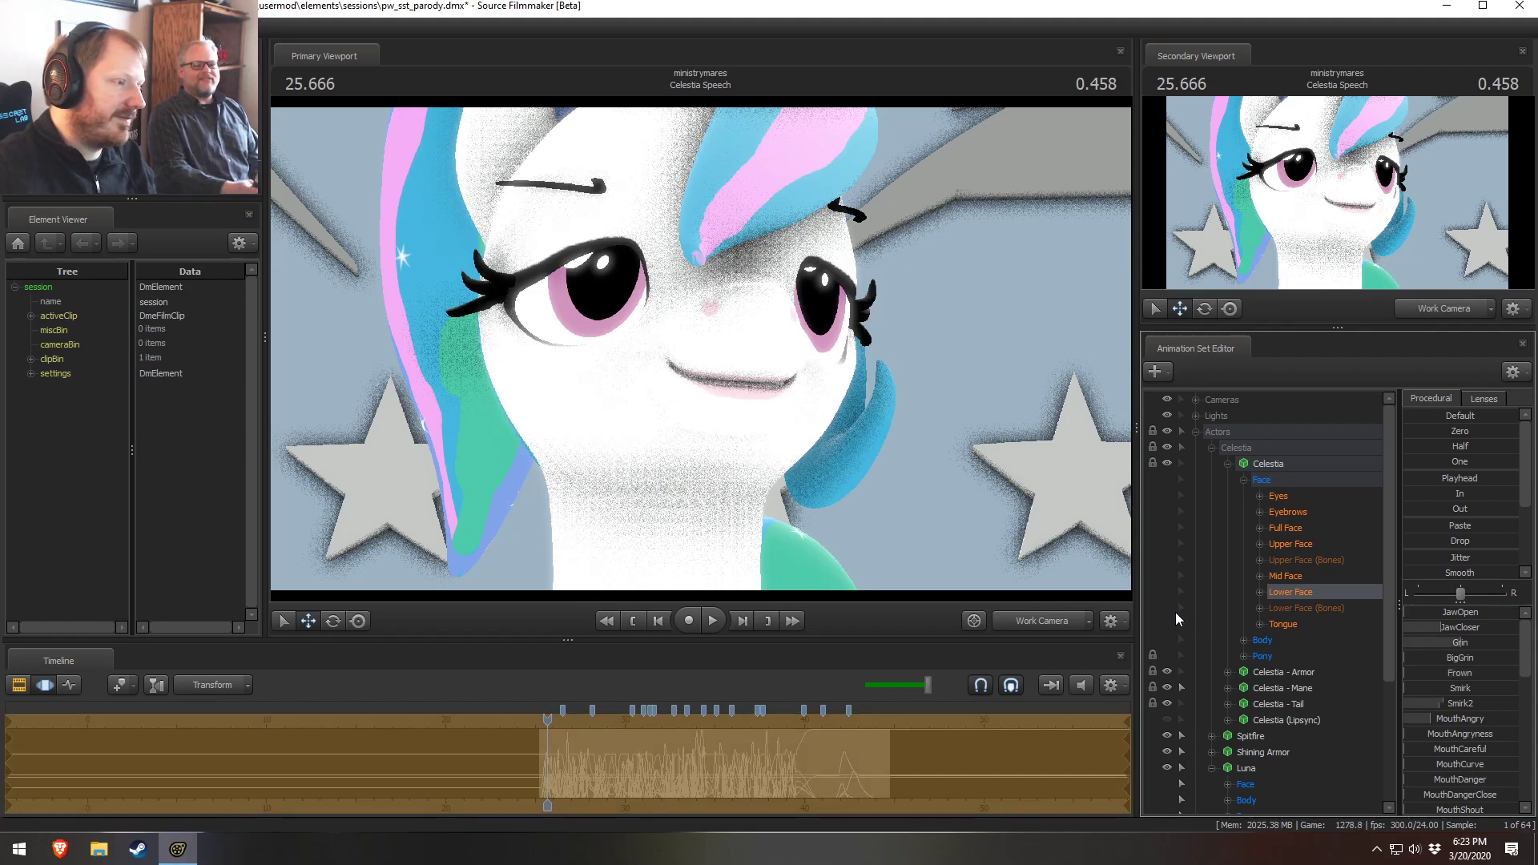
pyautogui.hotkey('ctrl', 'z')
pyautogui.hotkey('ctrl', 'z')
pyautogui.hotkey('ctrl', 'z')
pyautogui.hotkey('ctrl', 'z')
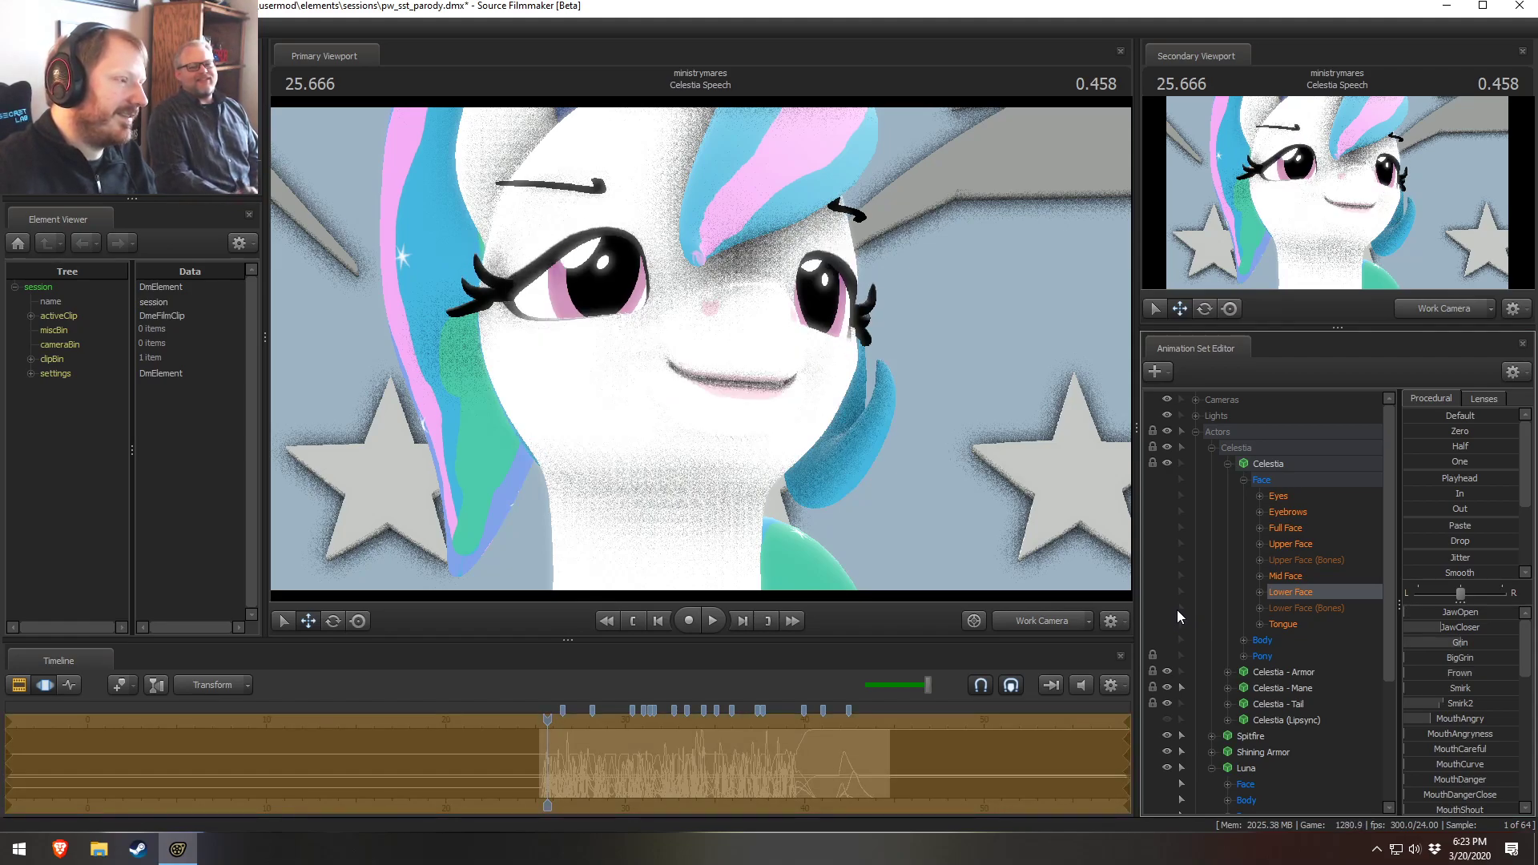
pyautogui.hotkey('ctrl', 'z')
pyautogui.hotkey('ctrl', 'z')
pyautogui.hotkey('ctrl', 'z')
pyautogui.hotkey('ctrl', 'z')
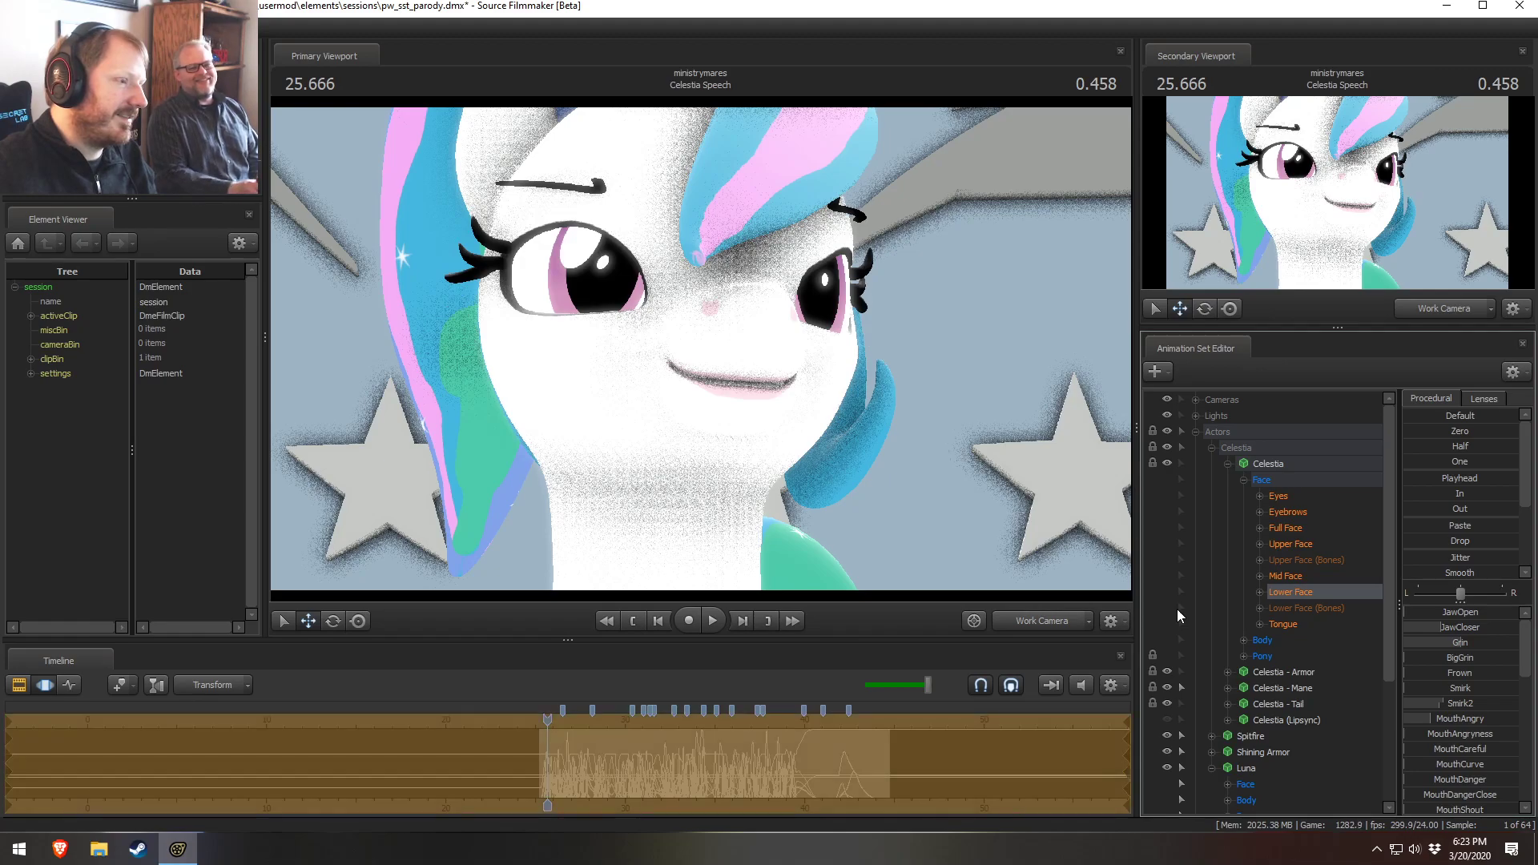
pyautogui.hotkey('ctrl', 'z')
pyautogui.hotkey('ctrl', 'z')
pyautogui.hotkey('ctrl', 'z')
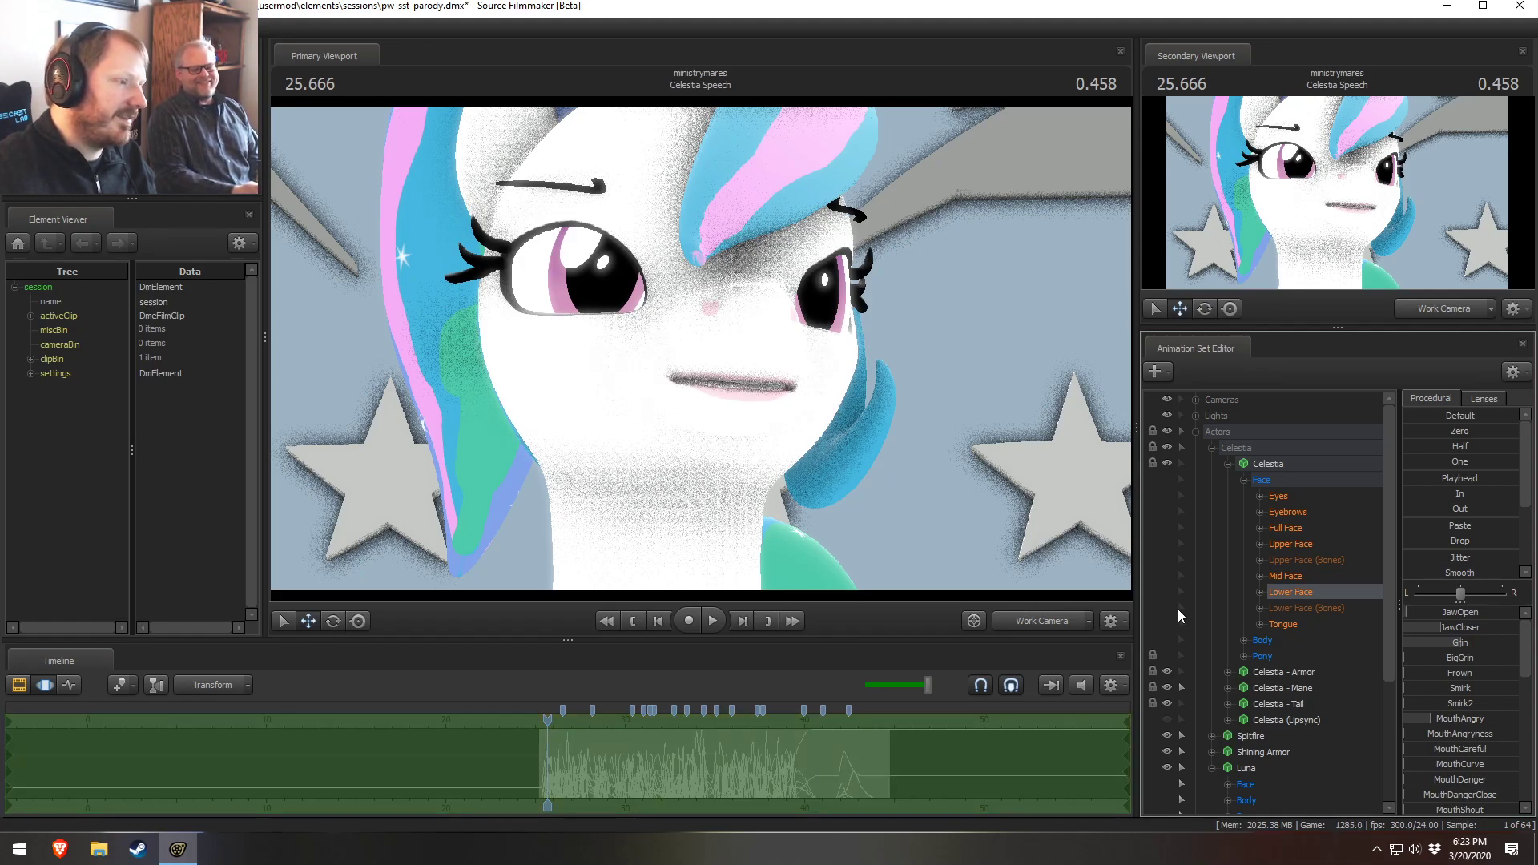
pyautogui.hotkey('ctrl', 'z')
pyautogui.hotkey('ctrl', 'z')
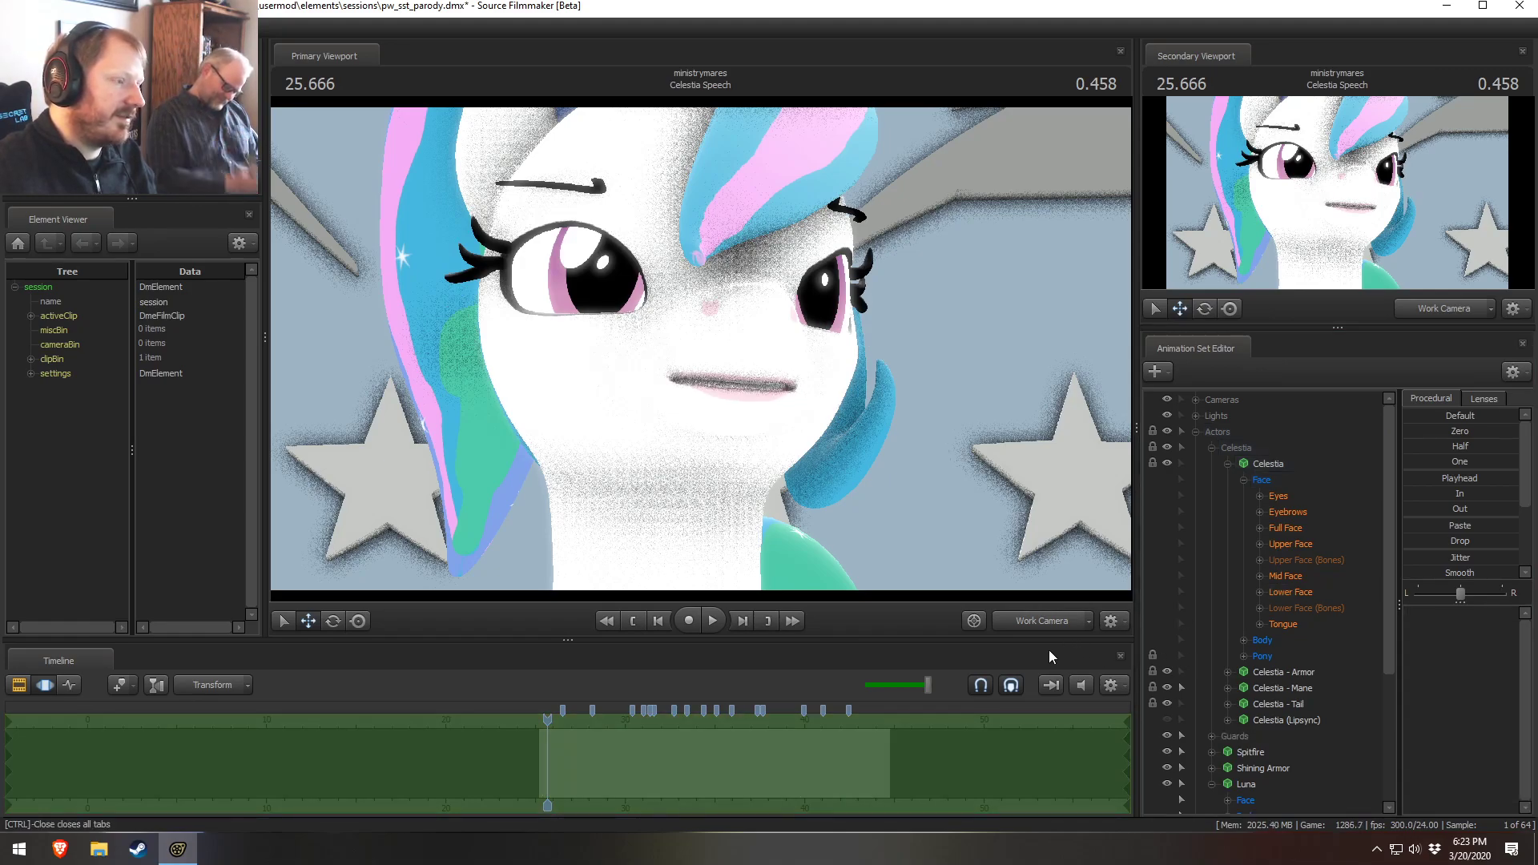
# Switch the primary viewport to the main camera and undo several more facial changes
pyautogui.click(1036, 623)
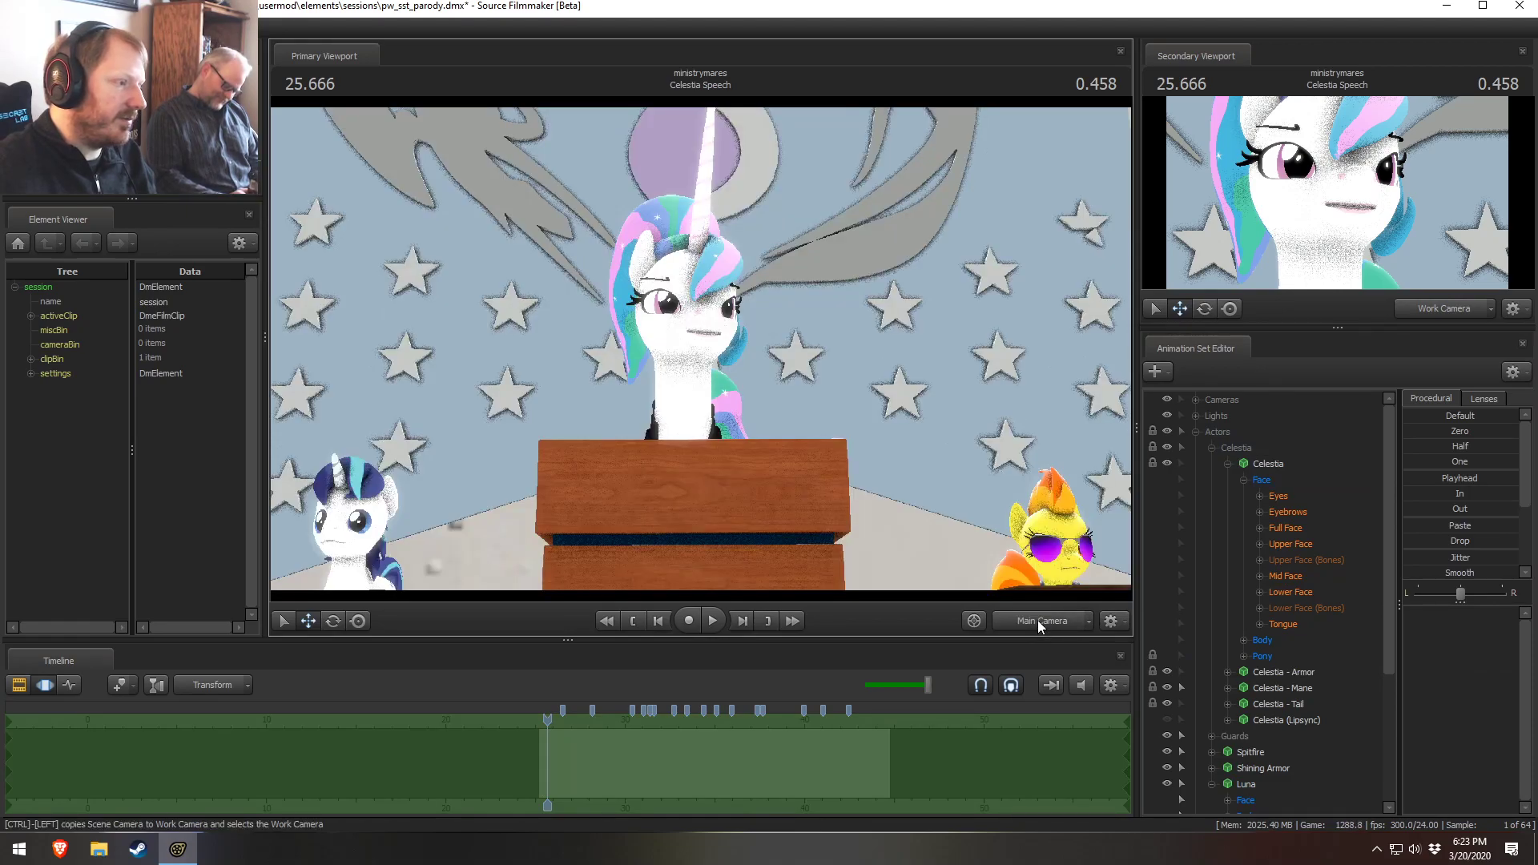
pyautogui.hotkey('ctrl', 'z')
pyautogui.hotkey('ctrl', 'z')
pyautogui.hotkey('ctrl', 'z')
pyautogui.hotkey('ctrl', 'z')
pyautogui.hotkey('ctrl', 'z')
pyautogui.hotkey('ctrl', 'z')
pyautogui.hotkey('ctrl', 'z')
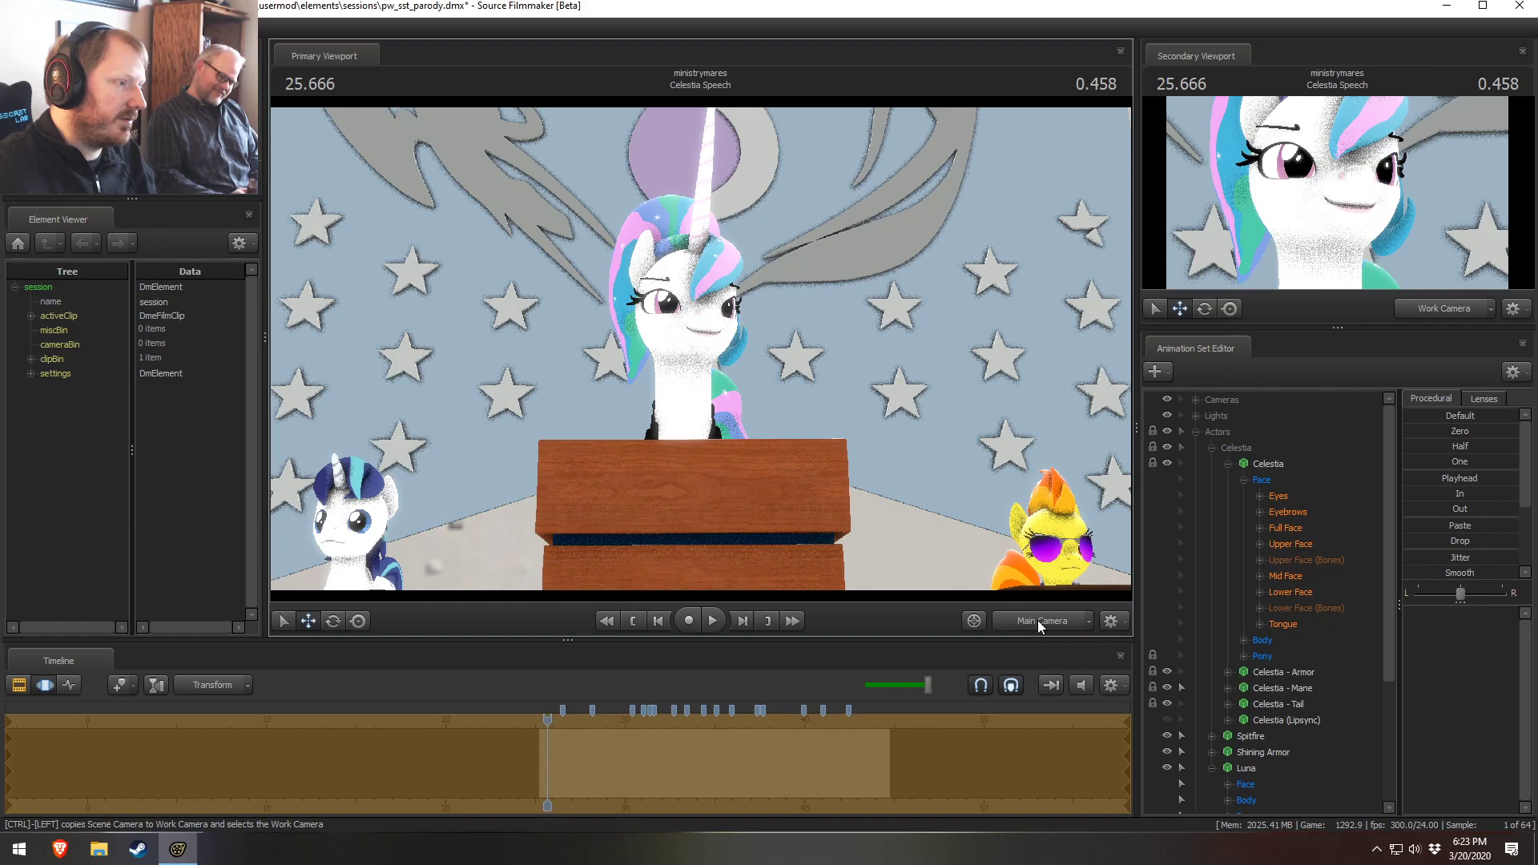
# Play the shot forward to about 27.958 and fly the work camera down under Luna's desk
pyautogui.press('space')
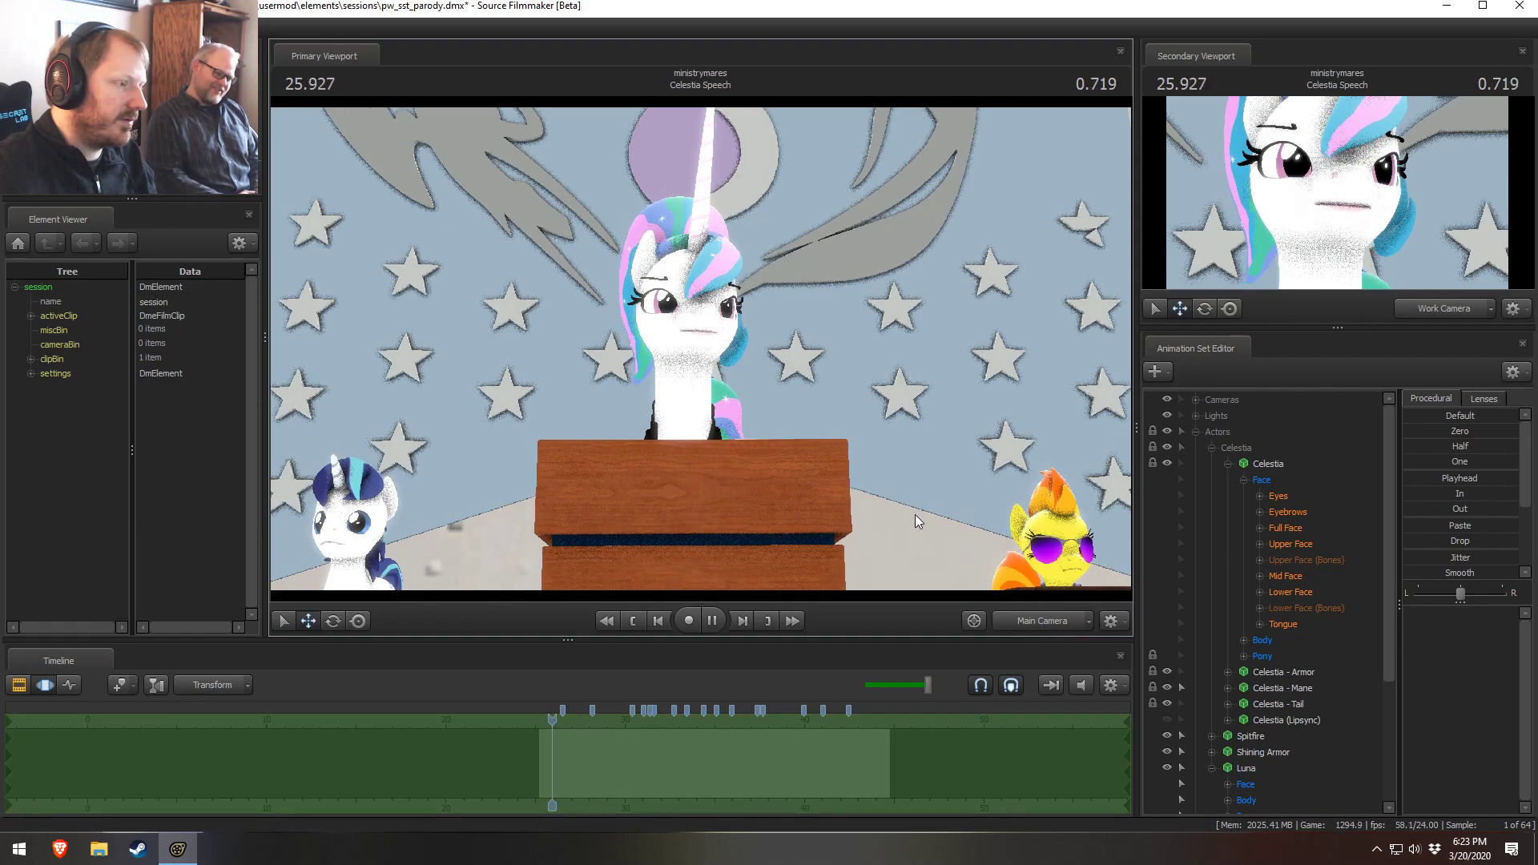
pyautogui.press('space')
pyautogui.moveTo(894, 312); pyautogui.dragTo(891, 293)
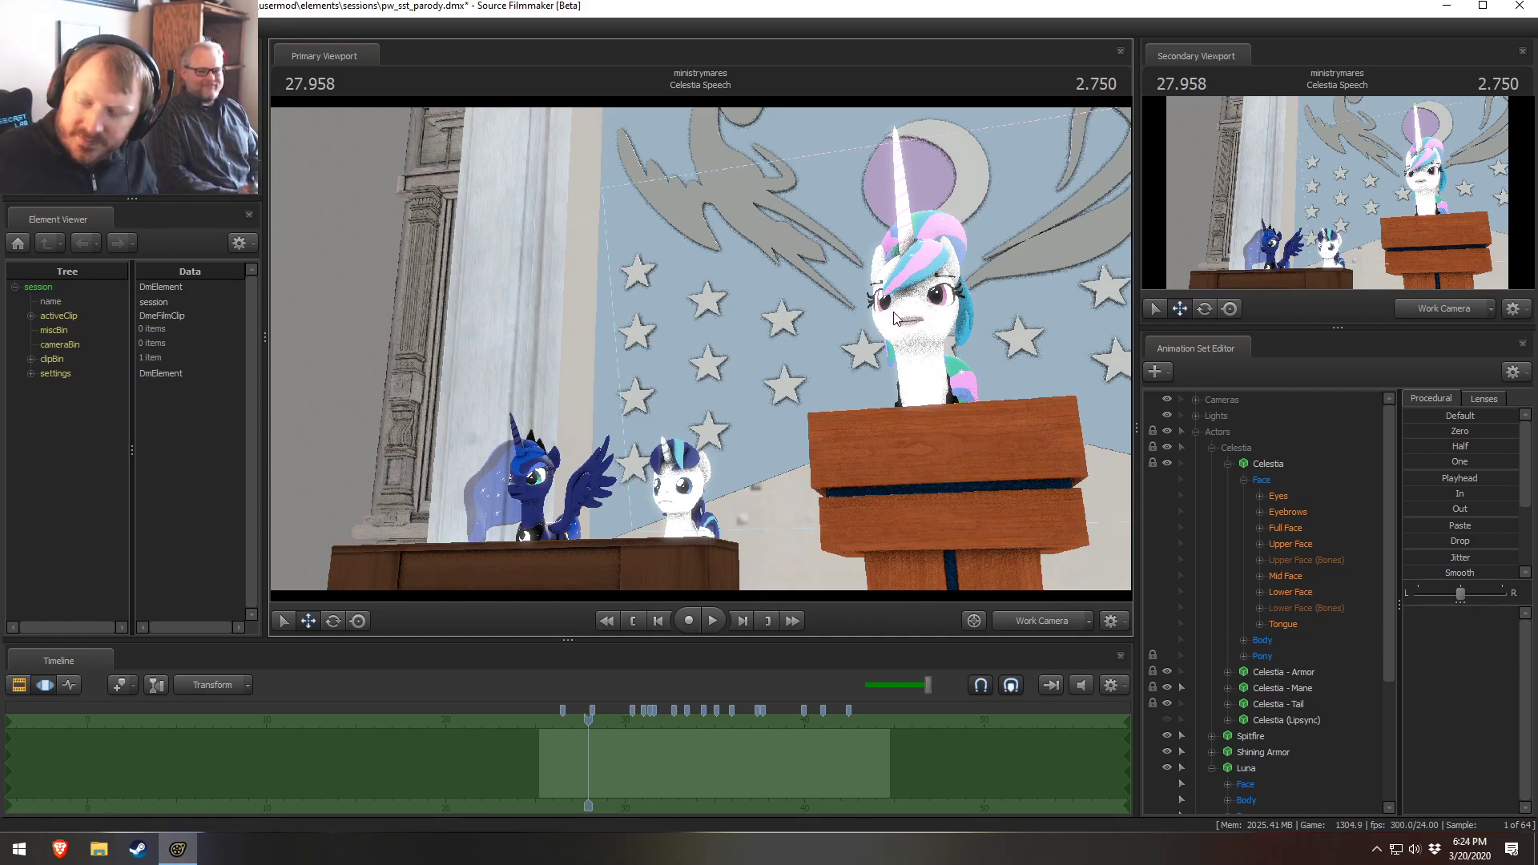
pyautogui.moveTo(871, 269); pyautogui.dragTo(797, 516)
pyautogui.press('w')
pyautogui.press('w')
pyautogui.press('x')
pyautogui.press('d')
pyautogui.press('a')
pyautogui.press('d')
pyautogui.press('w')
pyautogui.moveTo(1113, 417); pyautogui.dragTo(1110, 388)
pyautogui.press('x')
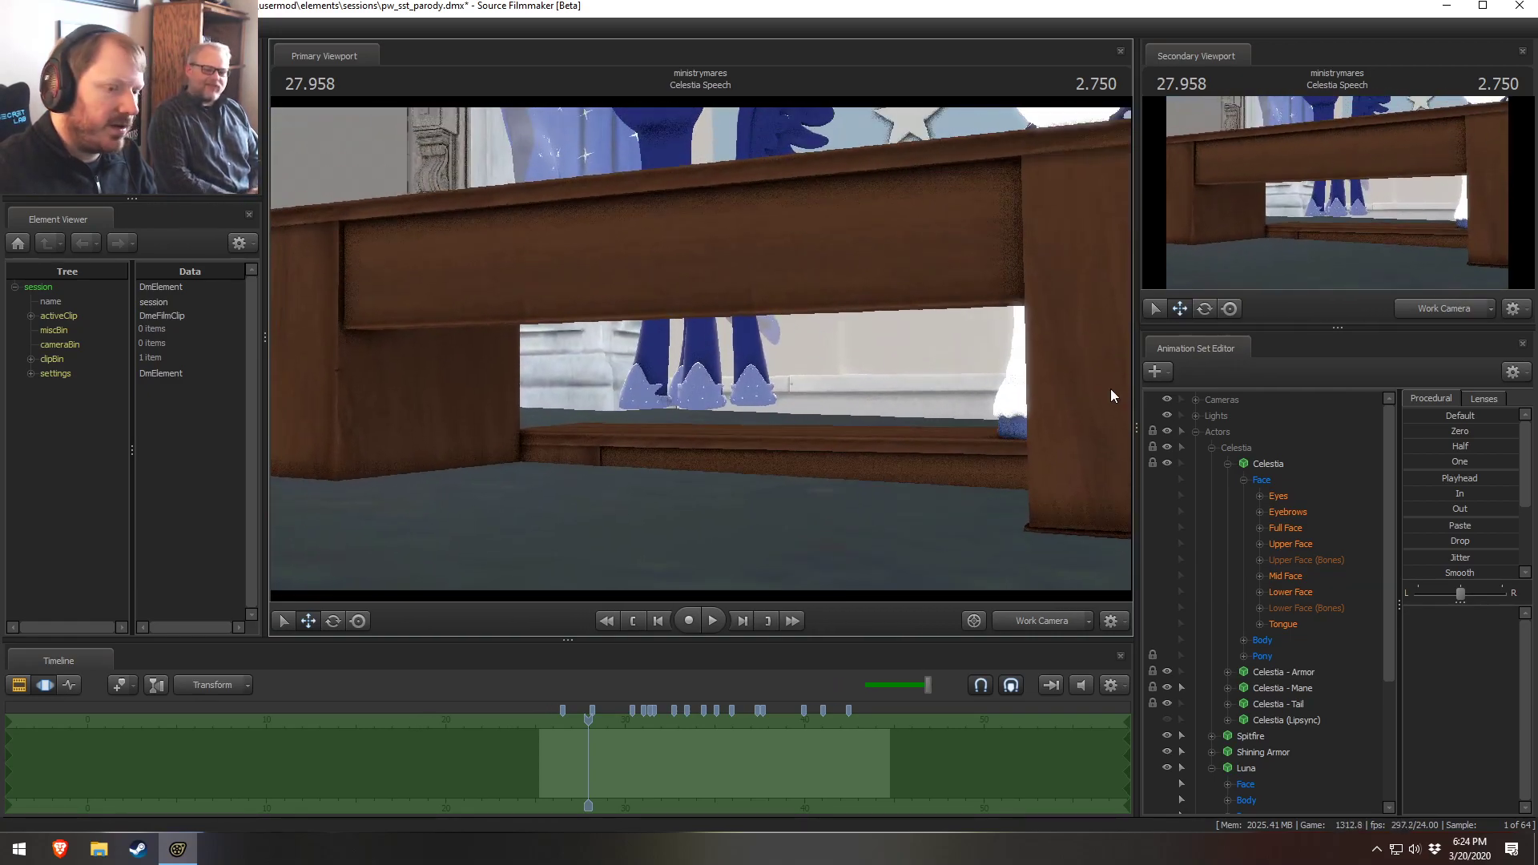
# Add a scale control to Luna's Pelvis bone in her Pony Body group
pyautogui.scroll(-3, 1232, 717)
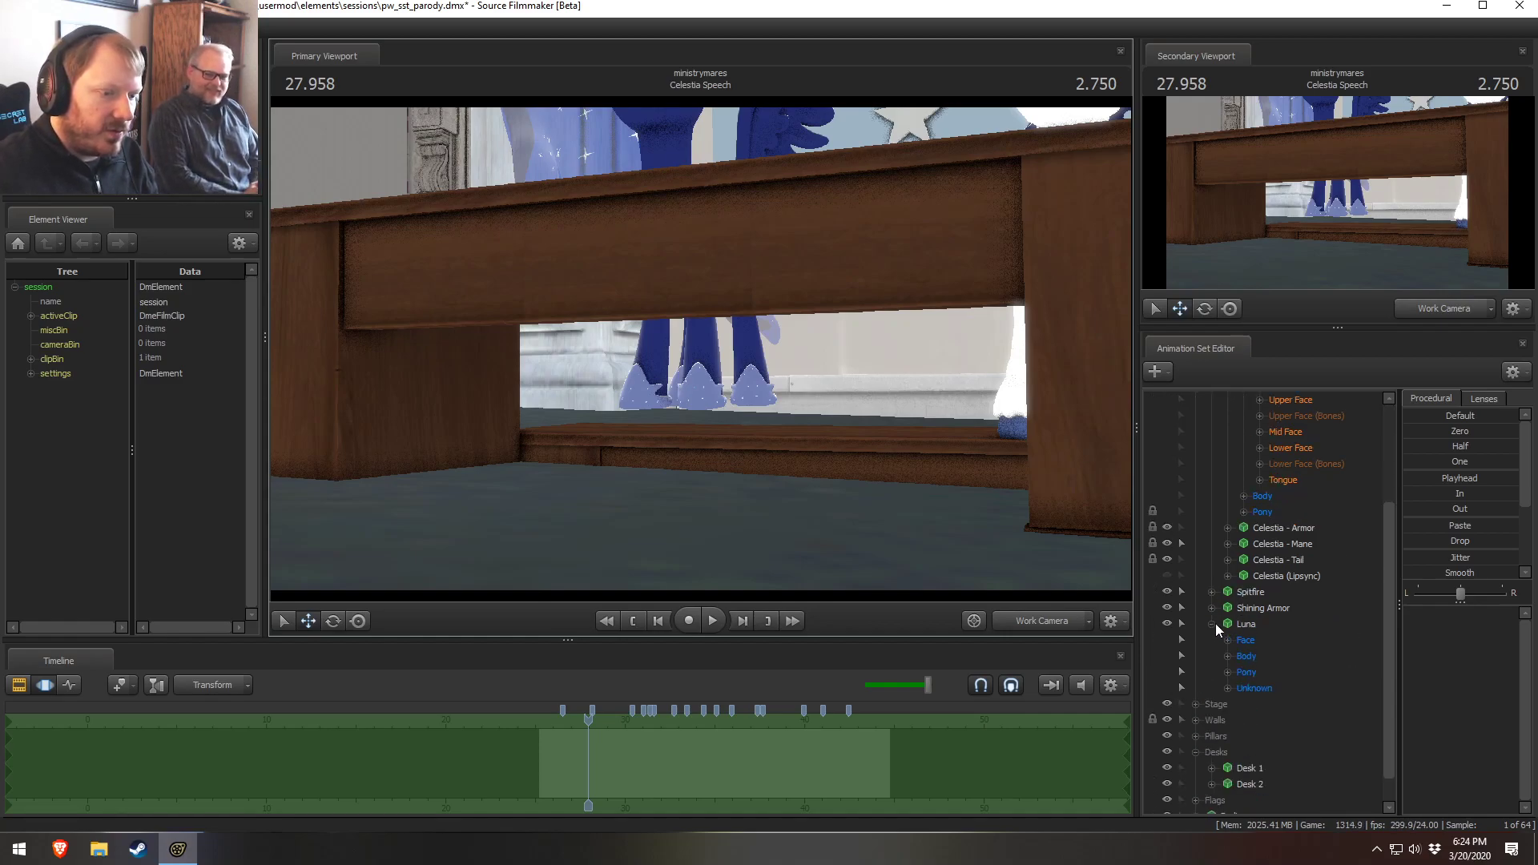
pyautogui.click(1227, 655)
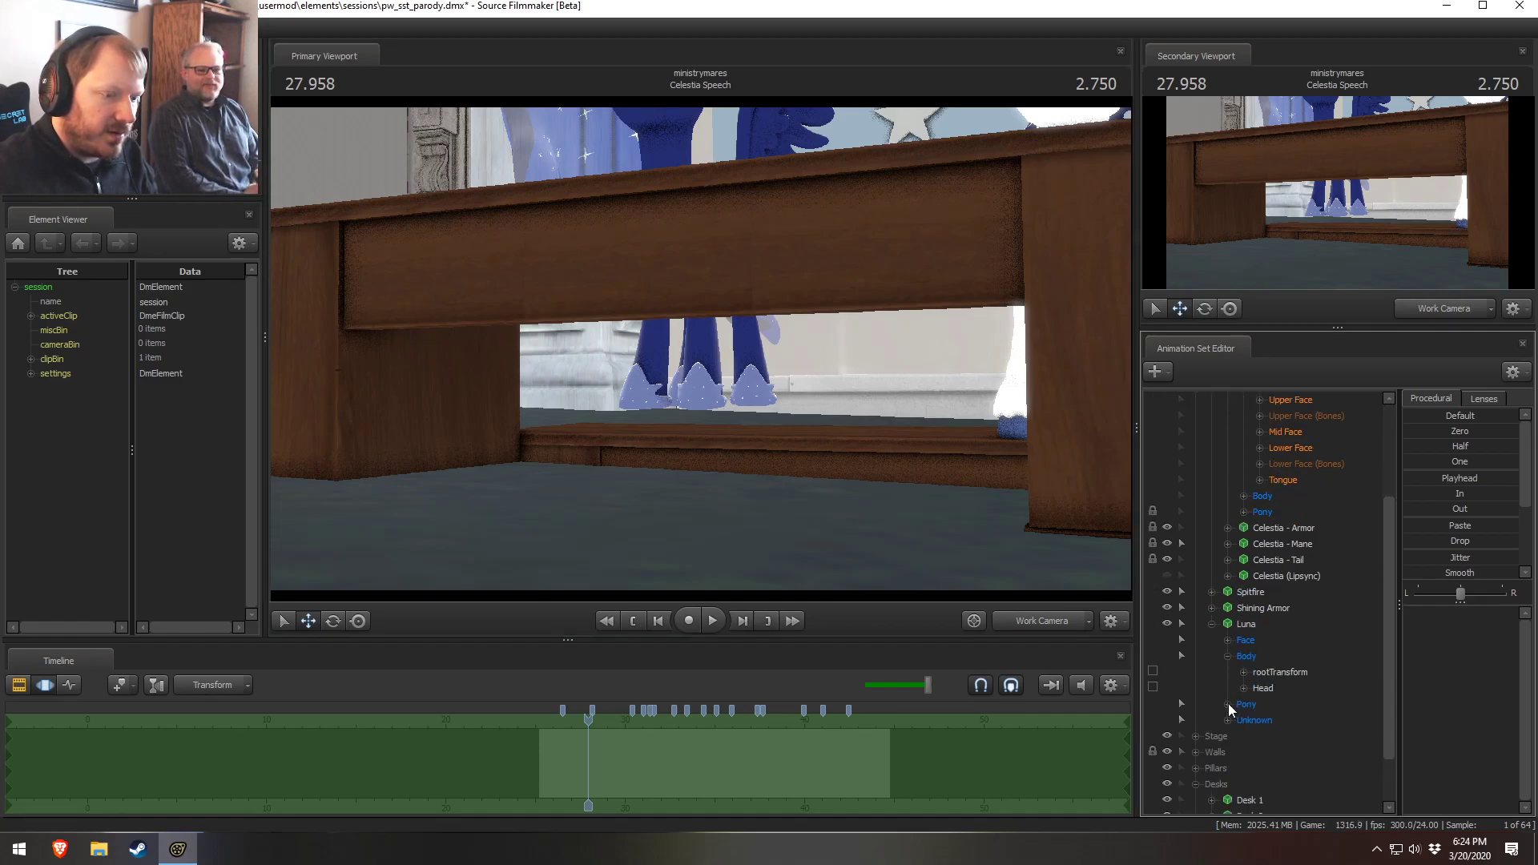
pyautogui.click(1227, 704)
pyautogui.scroll(-2, 1249, 720)
pyautogui.click(1244, 656)
pyautogui.click(1288, 674)
pyautogui.rightClick(1287, 679)
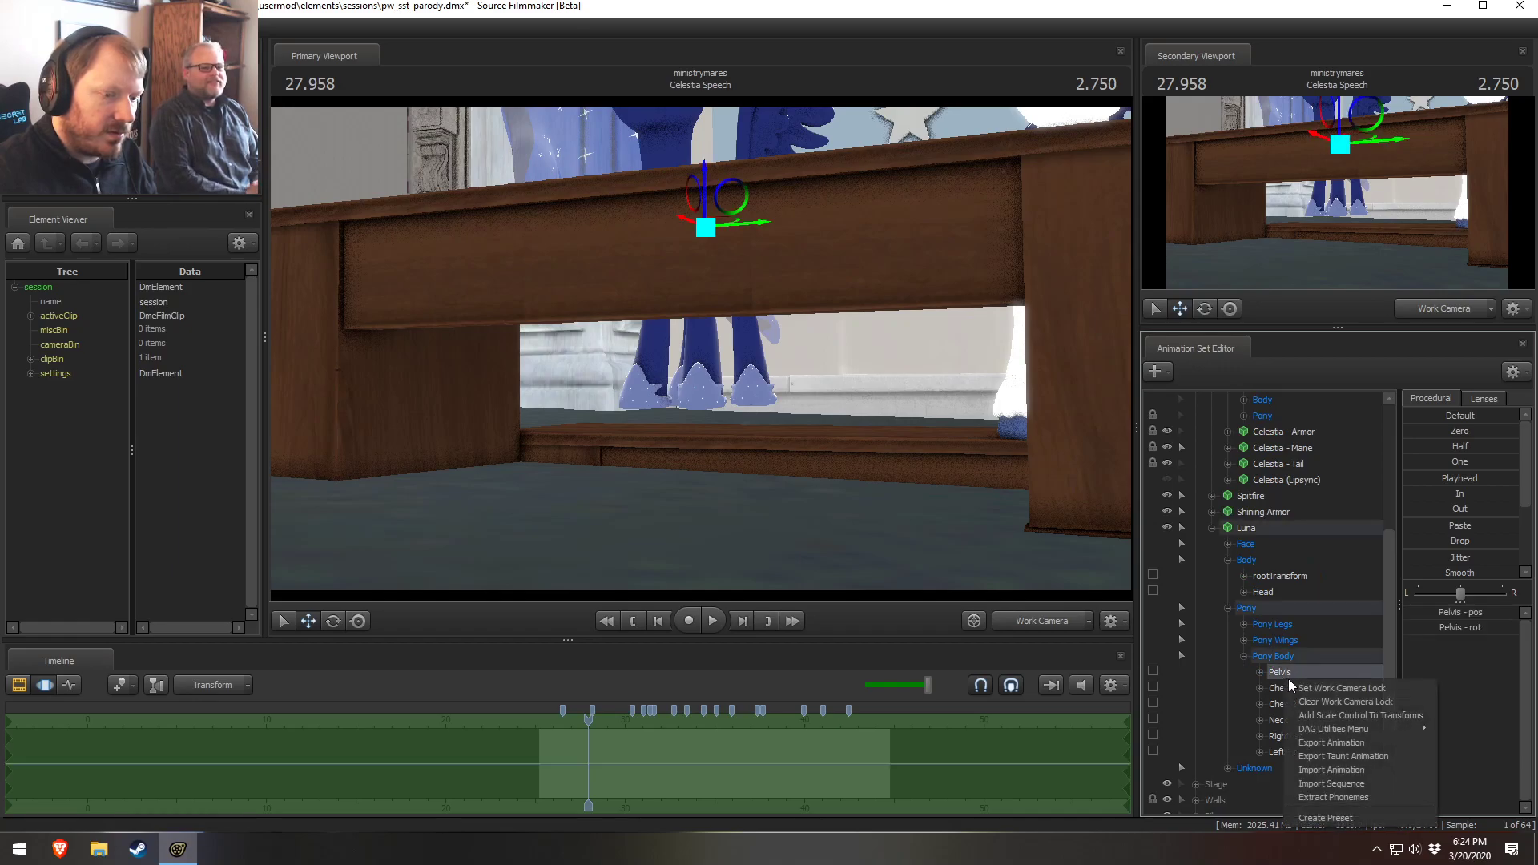
pyautogui.click(1360, 715)
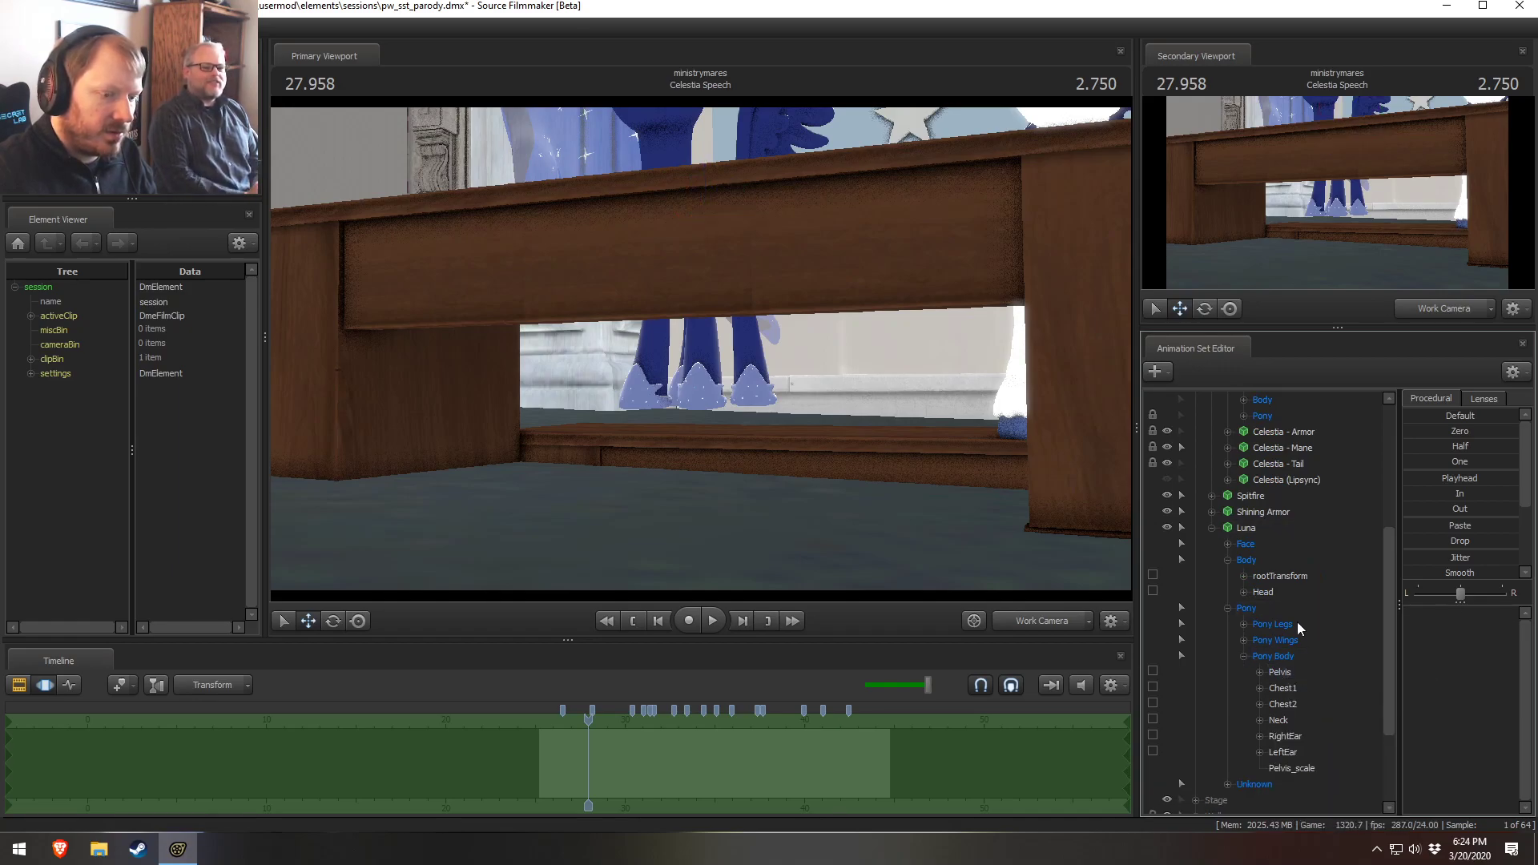
# Rebuild the control groups of Luna's animation set
pyautogui.click(1228, 768)
pyautogui.scroll(-2, 1225, 770)
pyautogui.click(1227, 688)
pyautogui.scroll(2, 1258, 697)
pyautogui.rightClick(1264, 529)
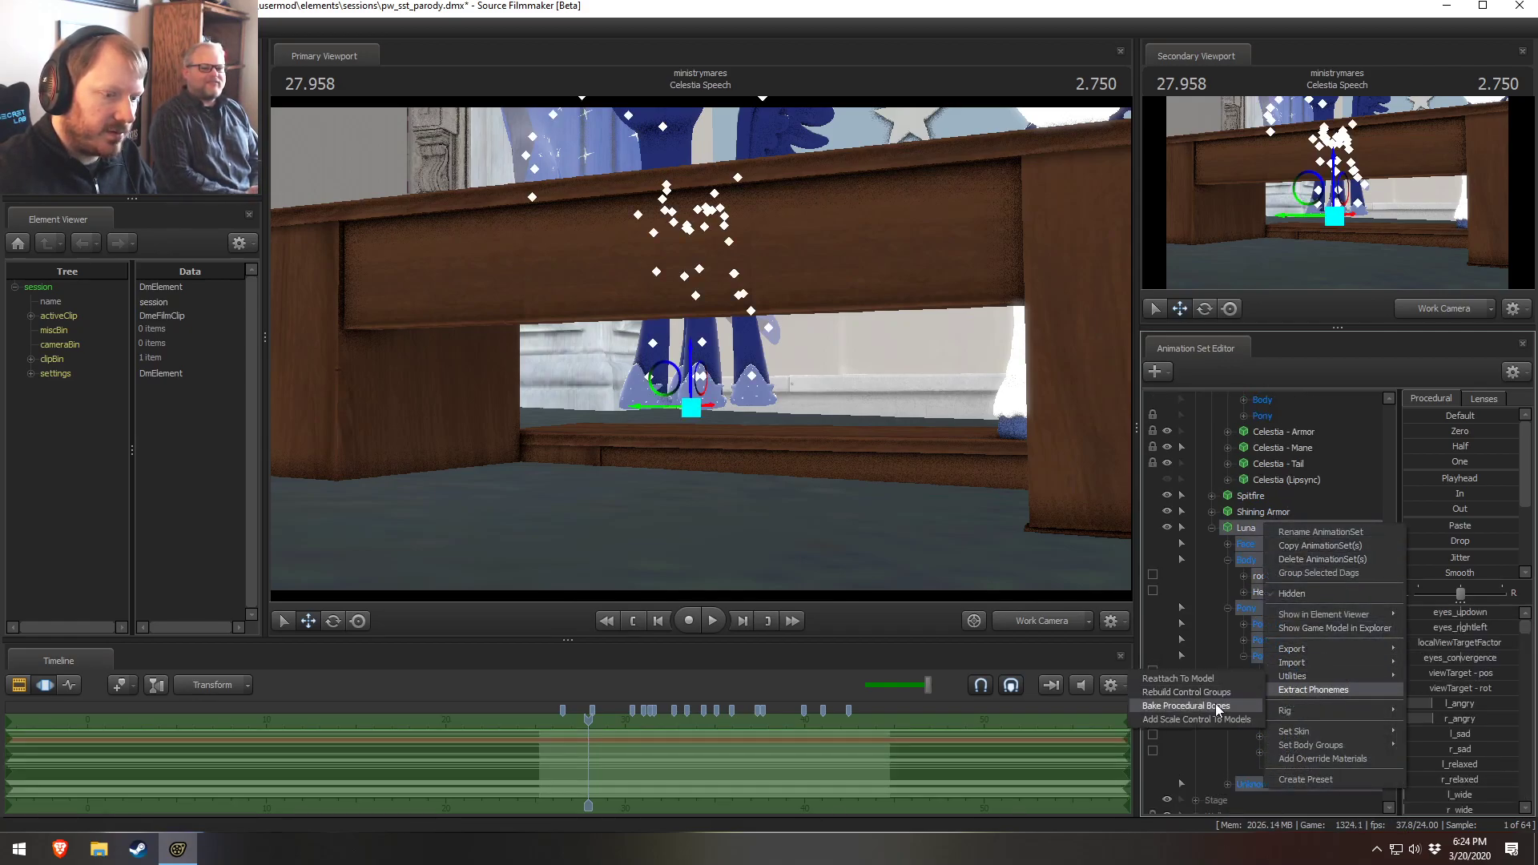
pyautogui.moveTo(1313, 675)
pyautogui.click(1197, 693)
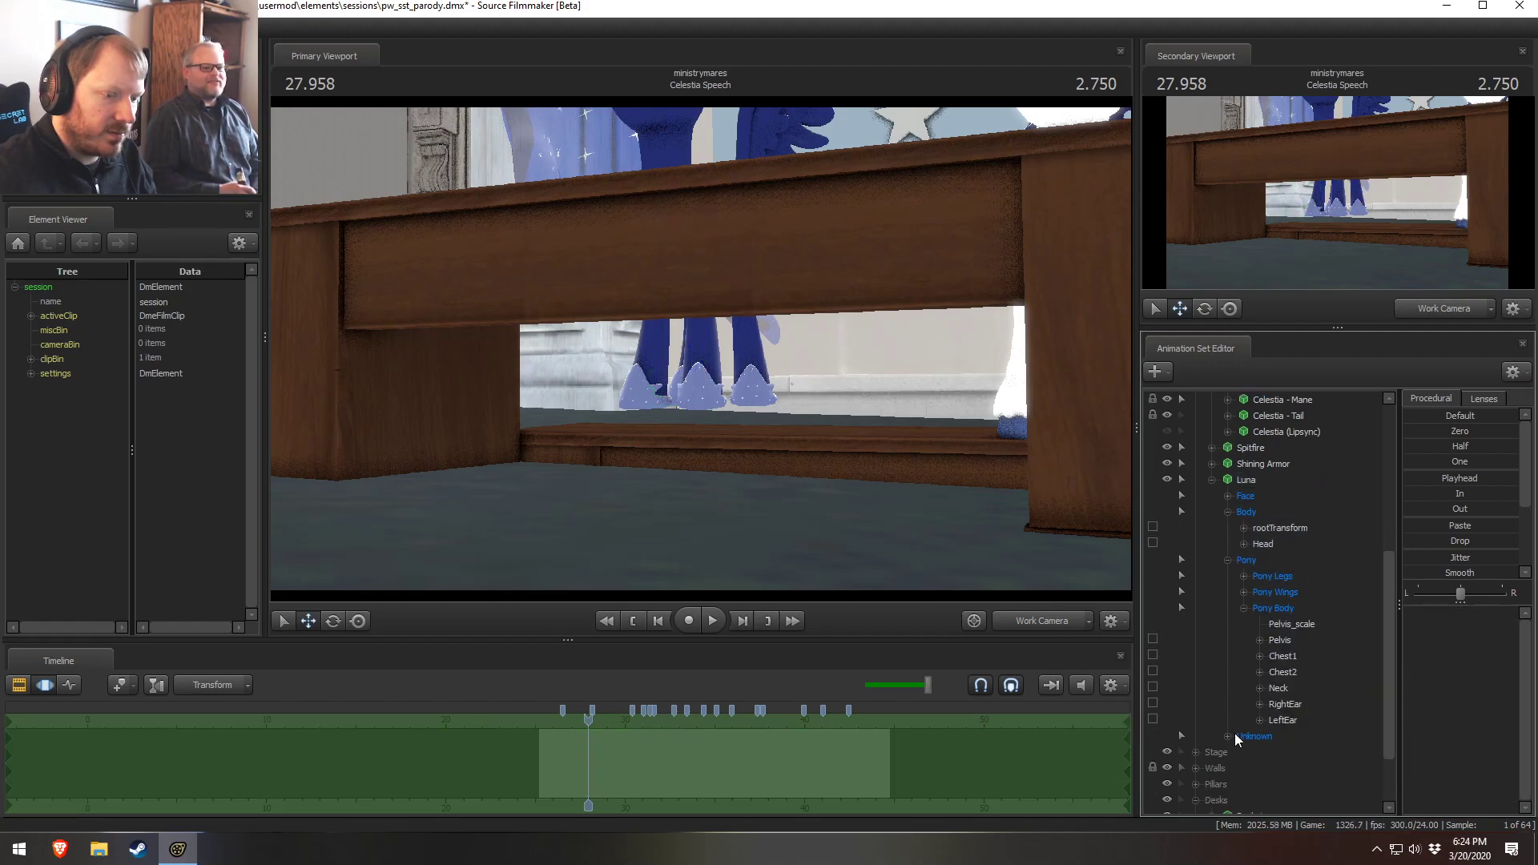
# Examine Luna's Unknown bone group and select her Pelvis_scale control
pyautogui.click(1236, 737)
pyautogui.scroll(-2, 1248, 753)
pyautogui.click(1226, 657)
pyautogui.scroll(-3, 1304, 695)
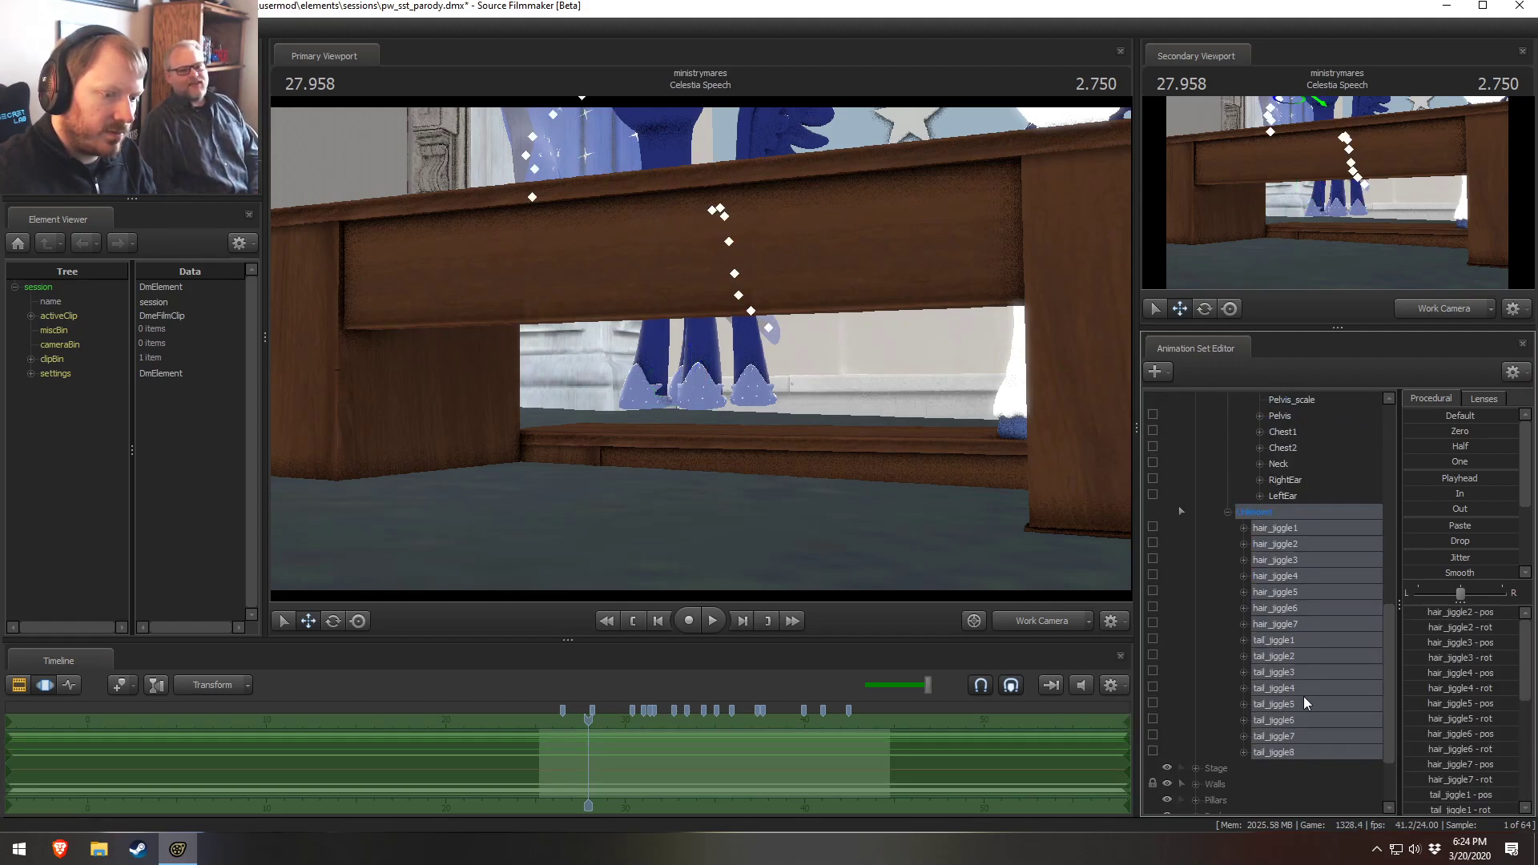
pyautogui.click(1304, 693)
pyautogui.scroll(2, 1307, 687)
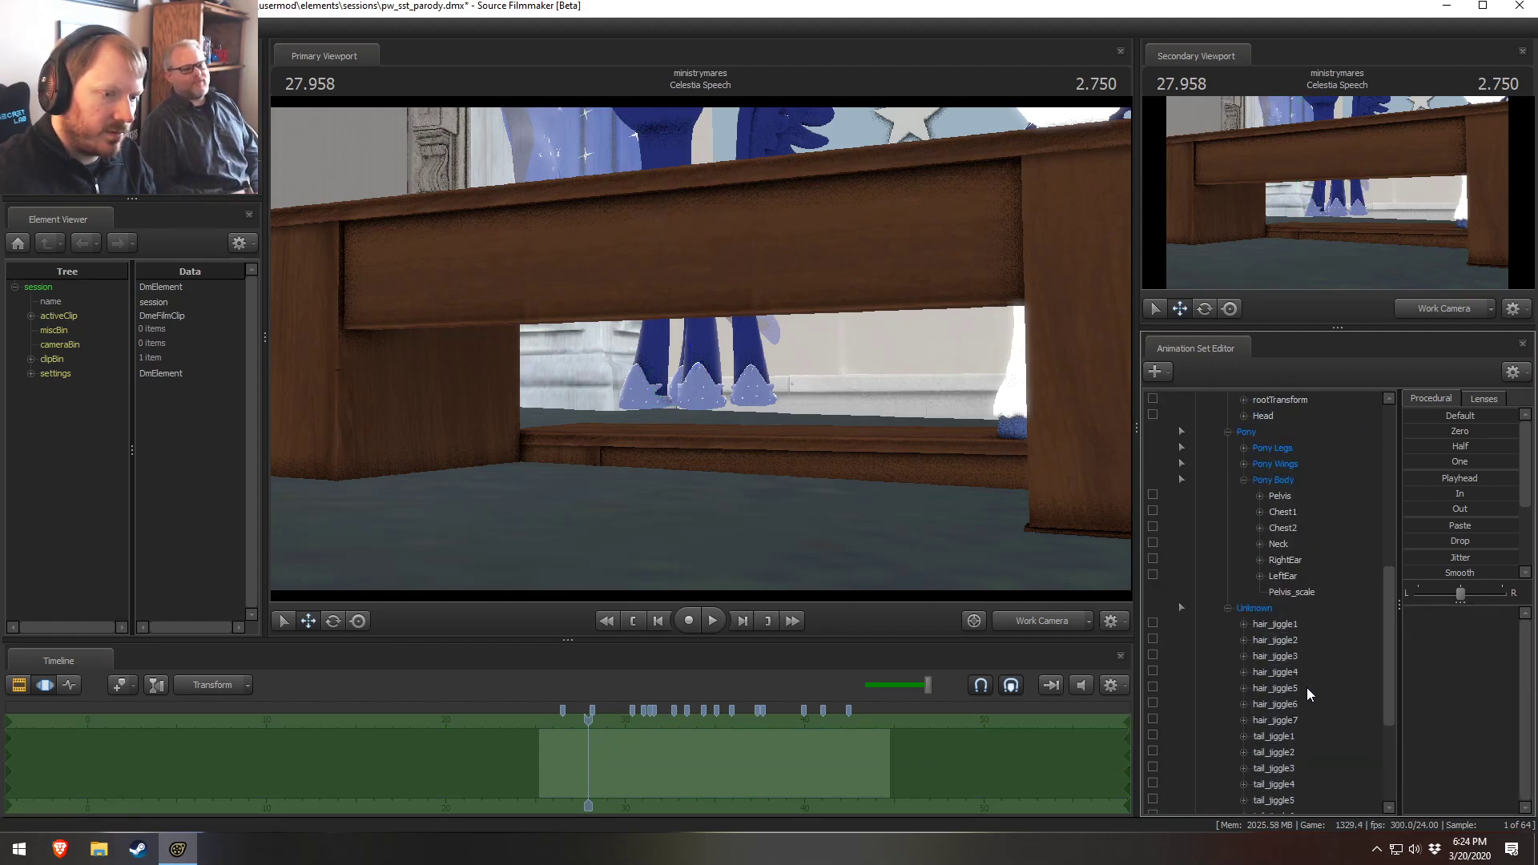
pyautogui.click(1300, 593)
pyautogui.moveTo(786, 337); pyautogui.dragTo(778, 269)
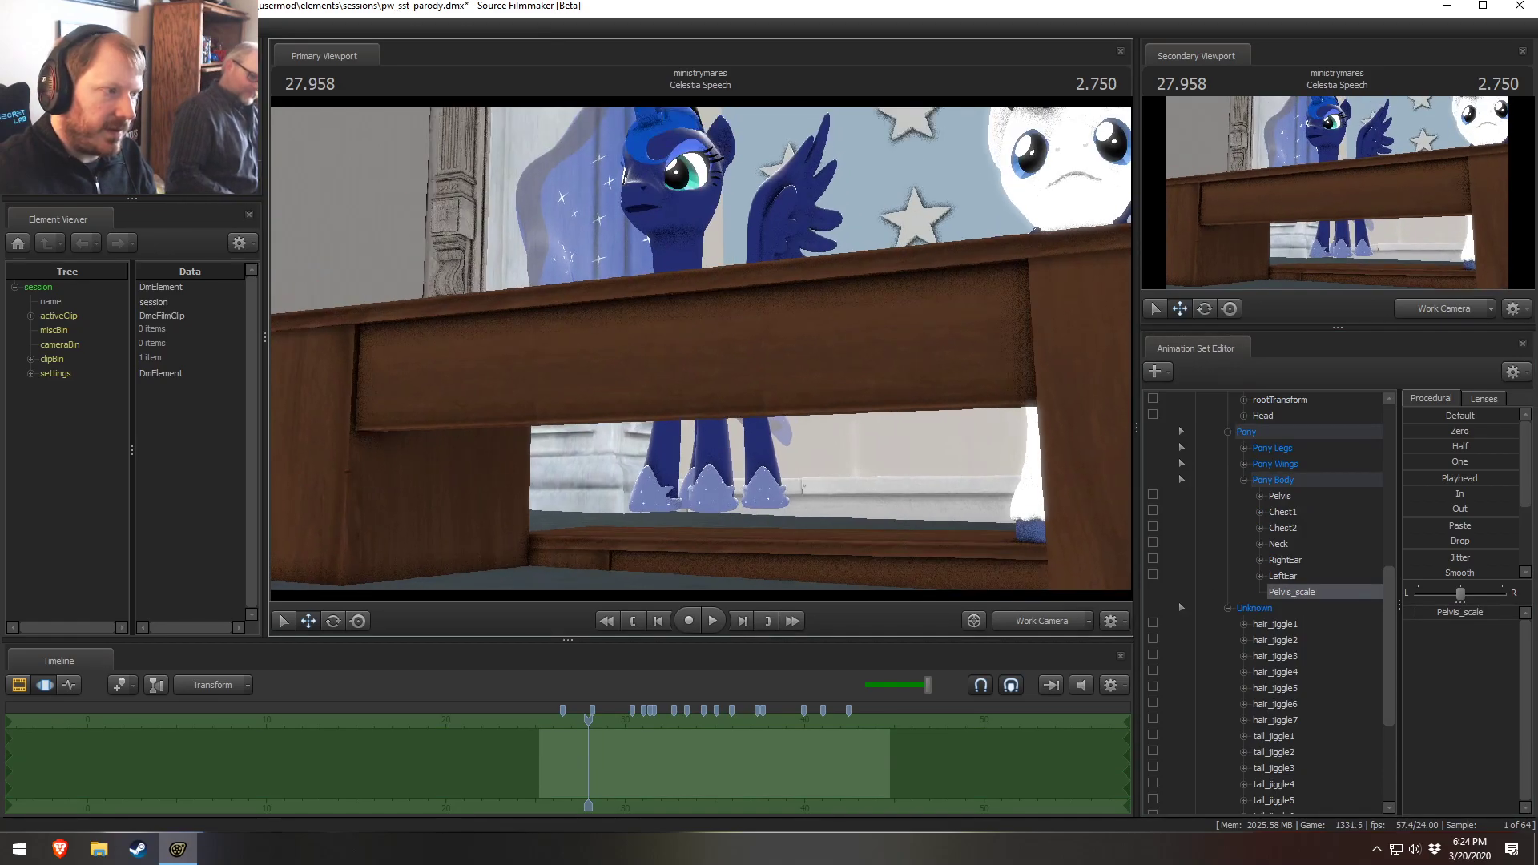
# Reattach Luna's animation set to her model
pyautogui.click(1306, 475)
pyautogui.rightClick(1305, 474)
pyautogui.click(1277, 571)
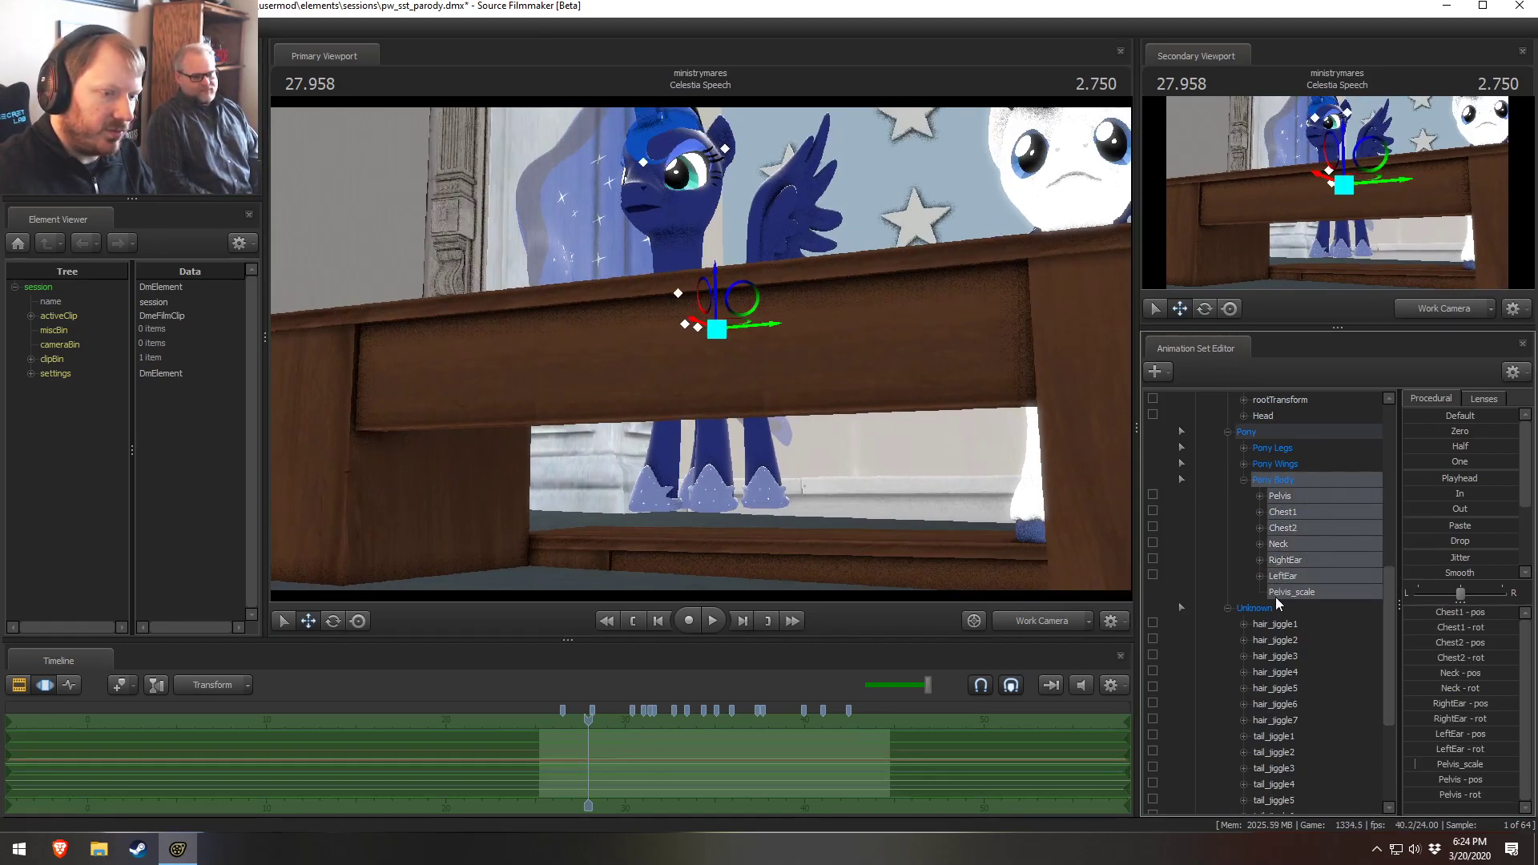
pyautogui.click(1300, 592)
pyautogui.scroll(3, 1275, 439)
pyautogui.click(1276, 494)
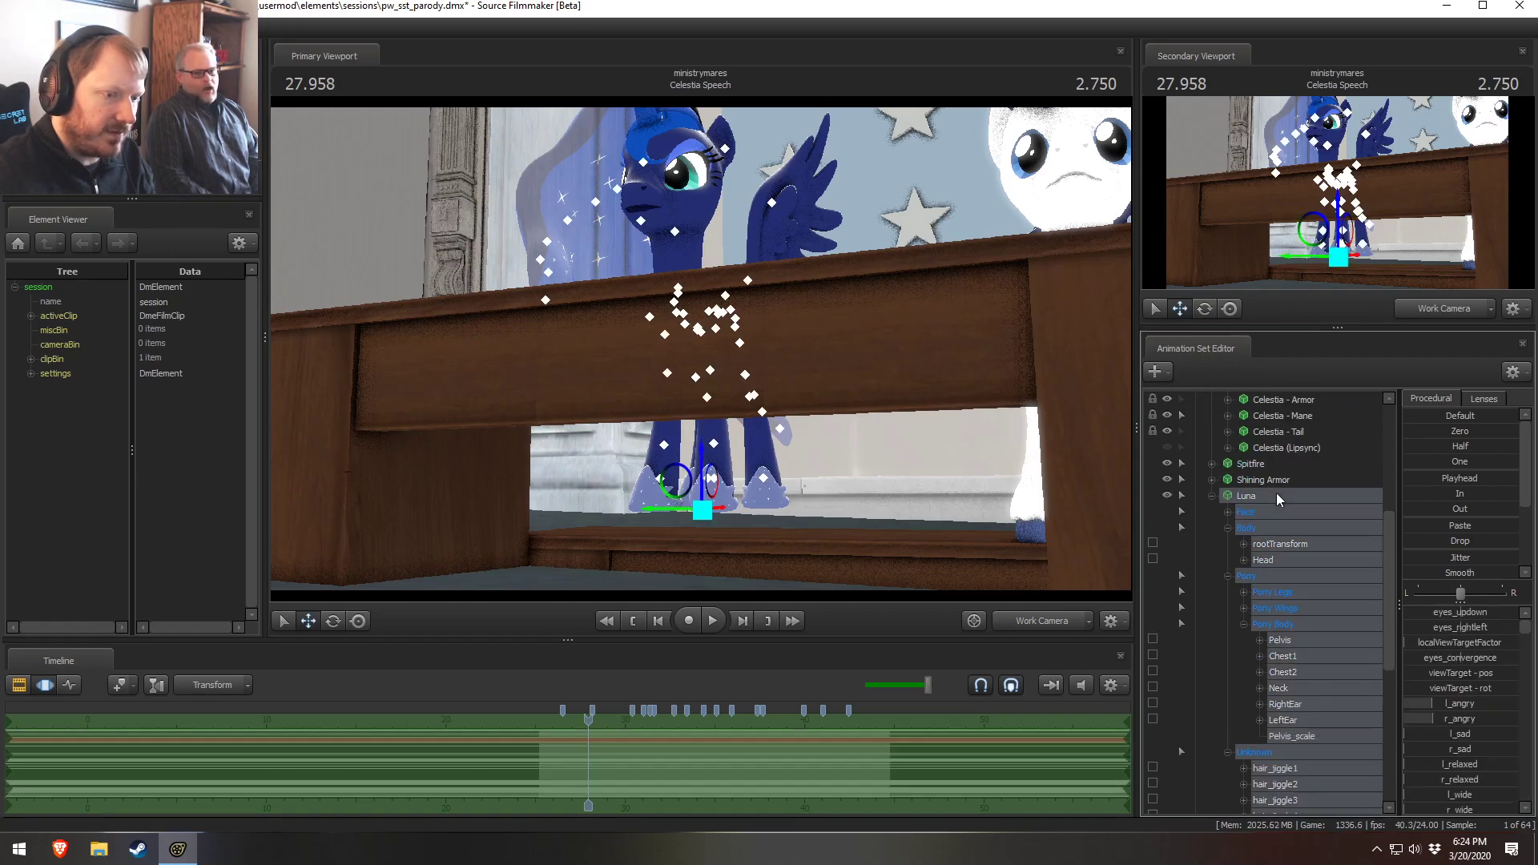
pyautogui.rightClick(1278, 496)
pyautogui.moveTo(1318, 710)
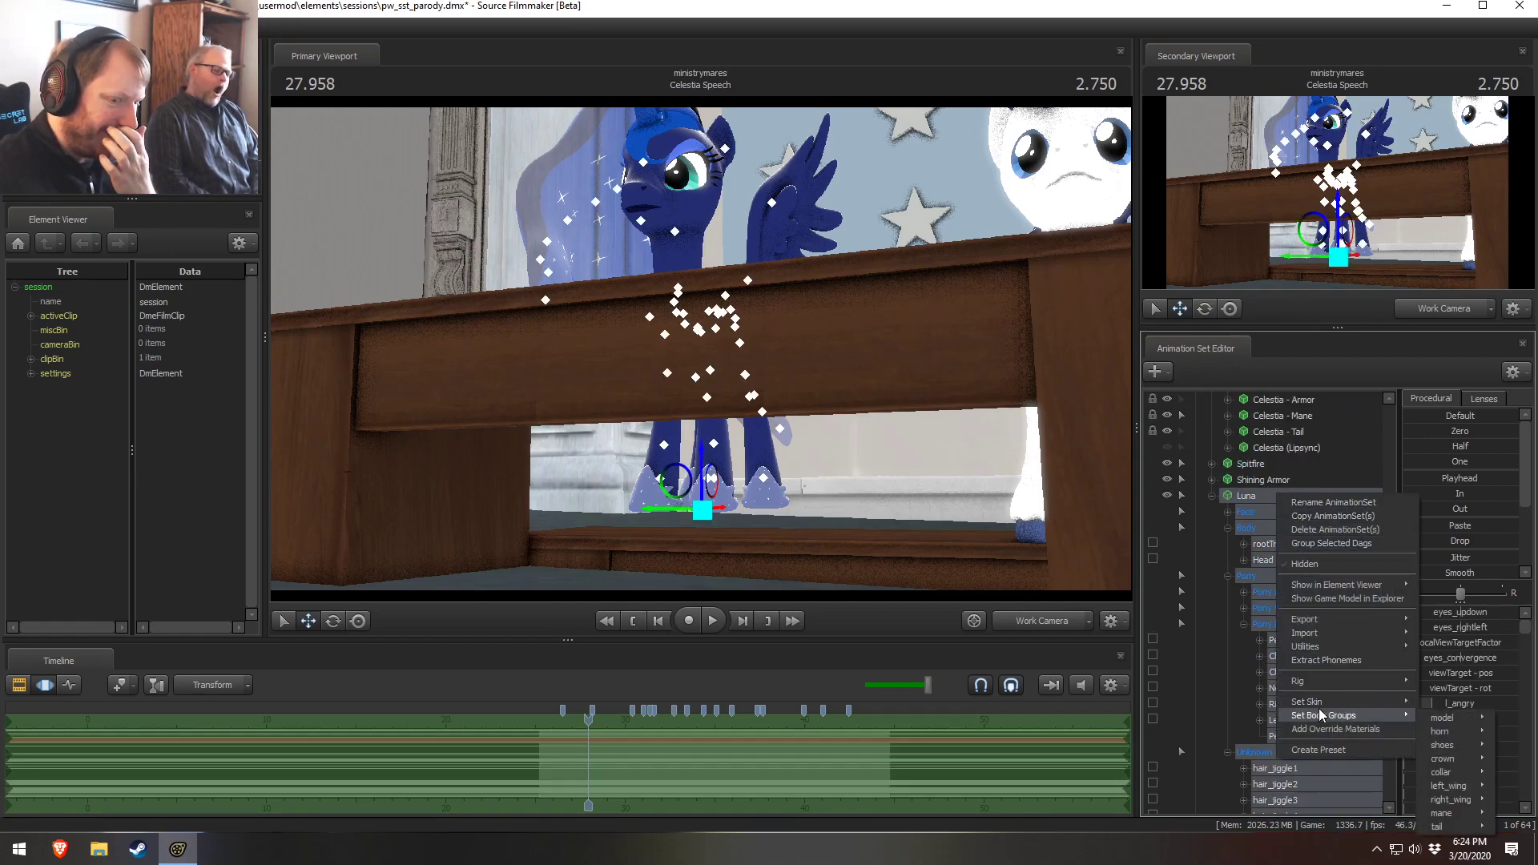
pyautogui.moveTo(1292, 647)
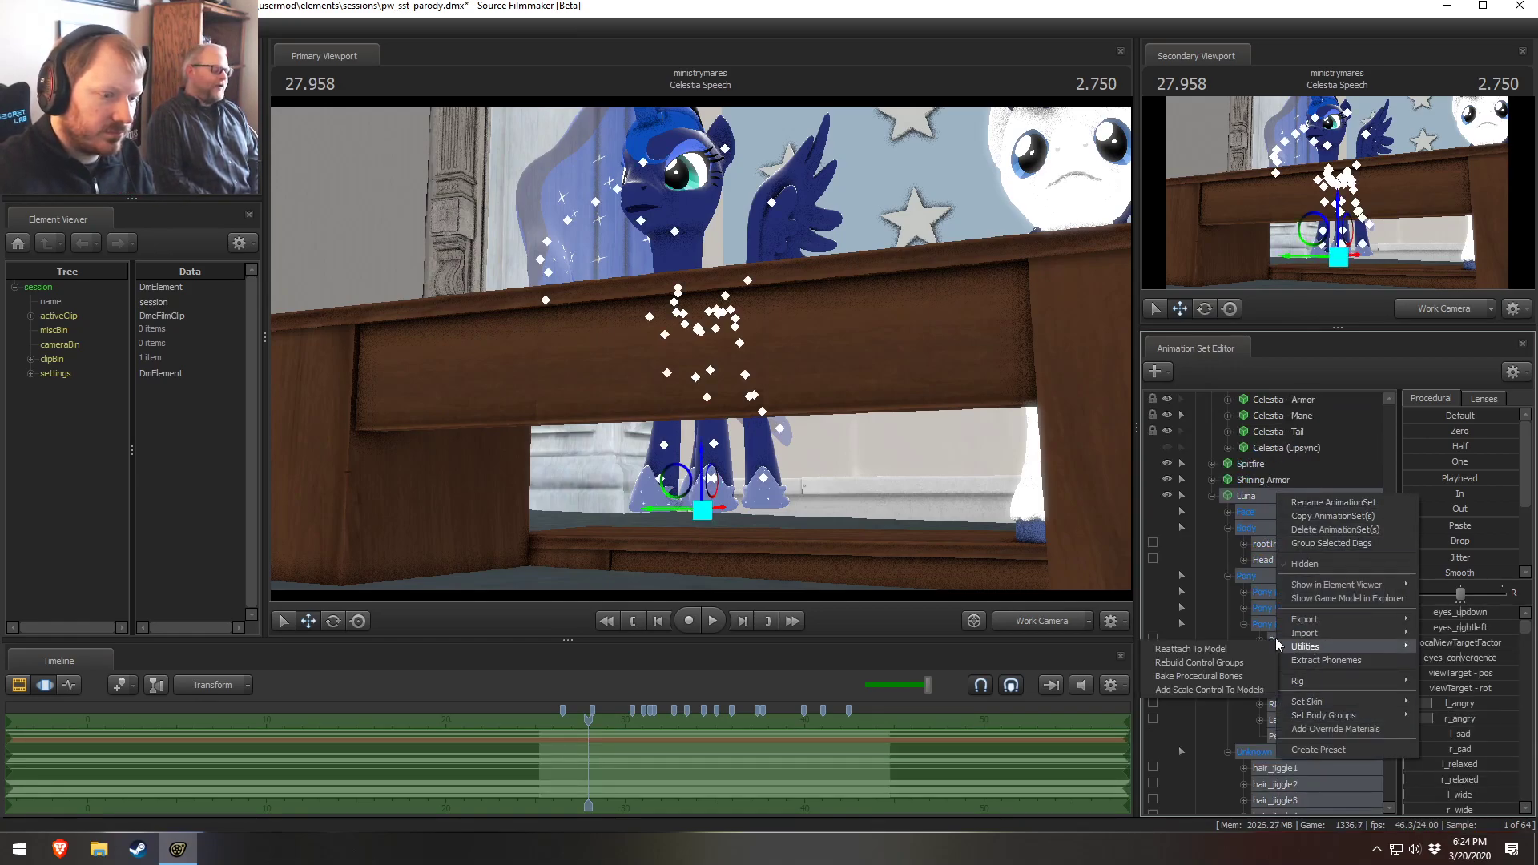
pyautogui.click(1251, 647)
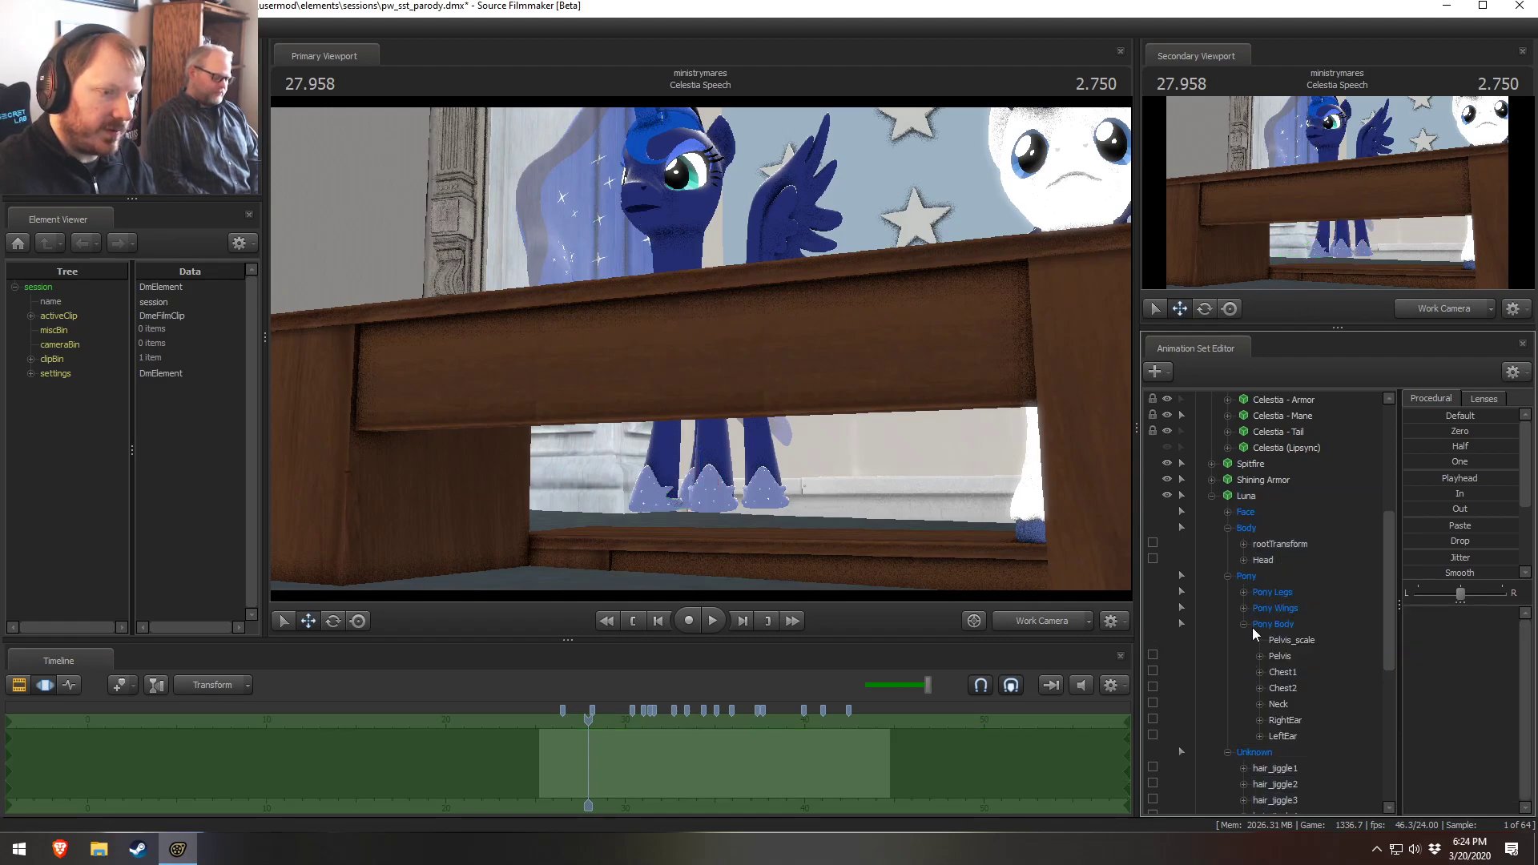
# Select Luna's Pelvis_scale control and orbit the work camera behind her on the desk
pyautogui.click(1227, 527)
pyautogui.click(1227, 546)
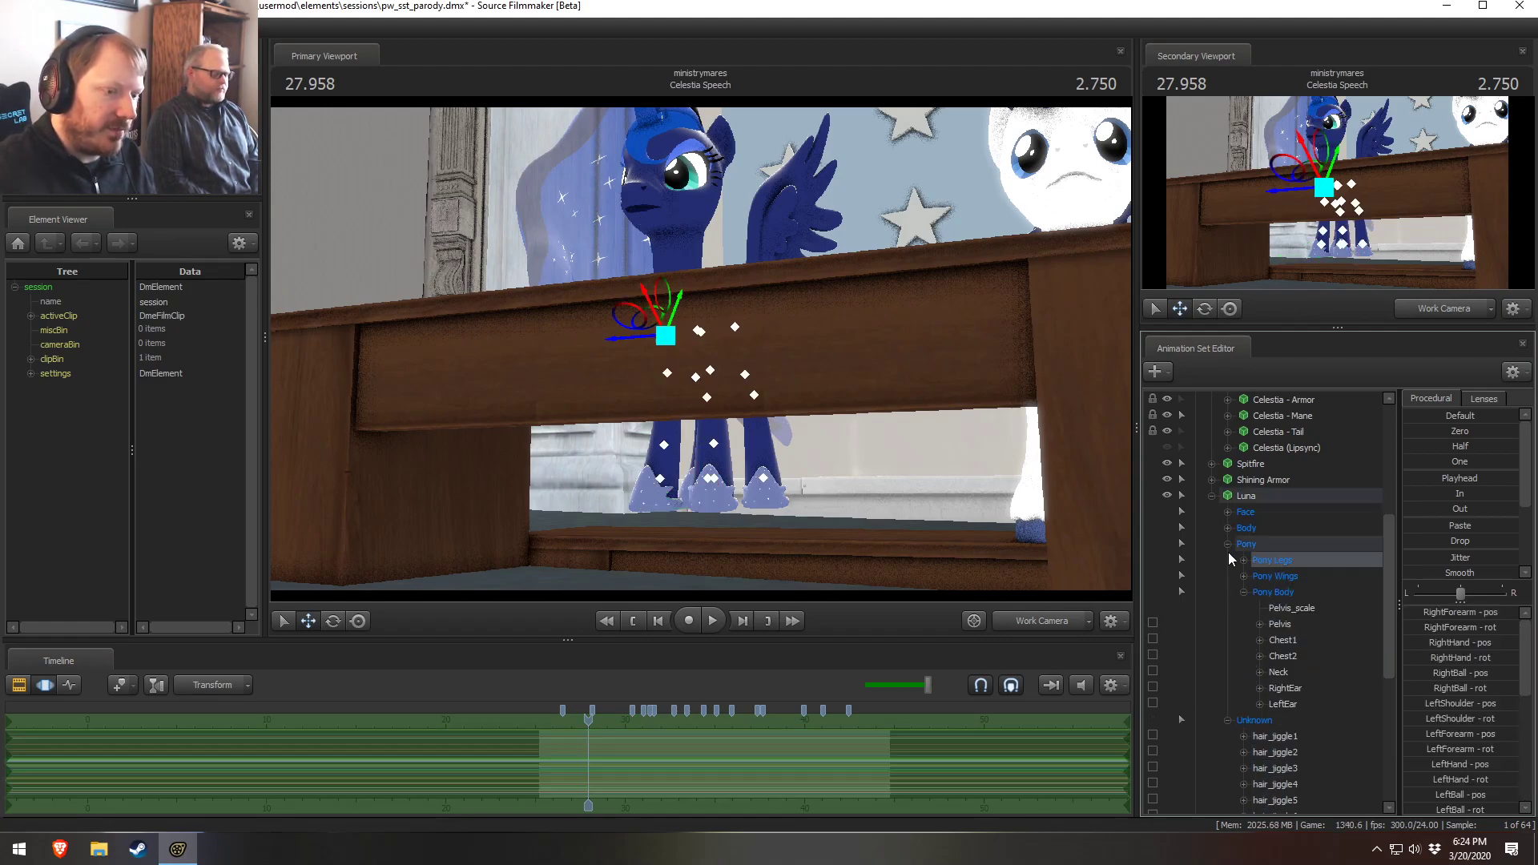
pyautogui.click(1232, 563)
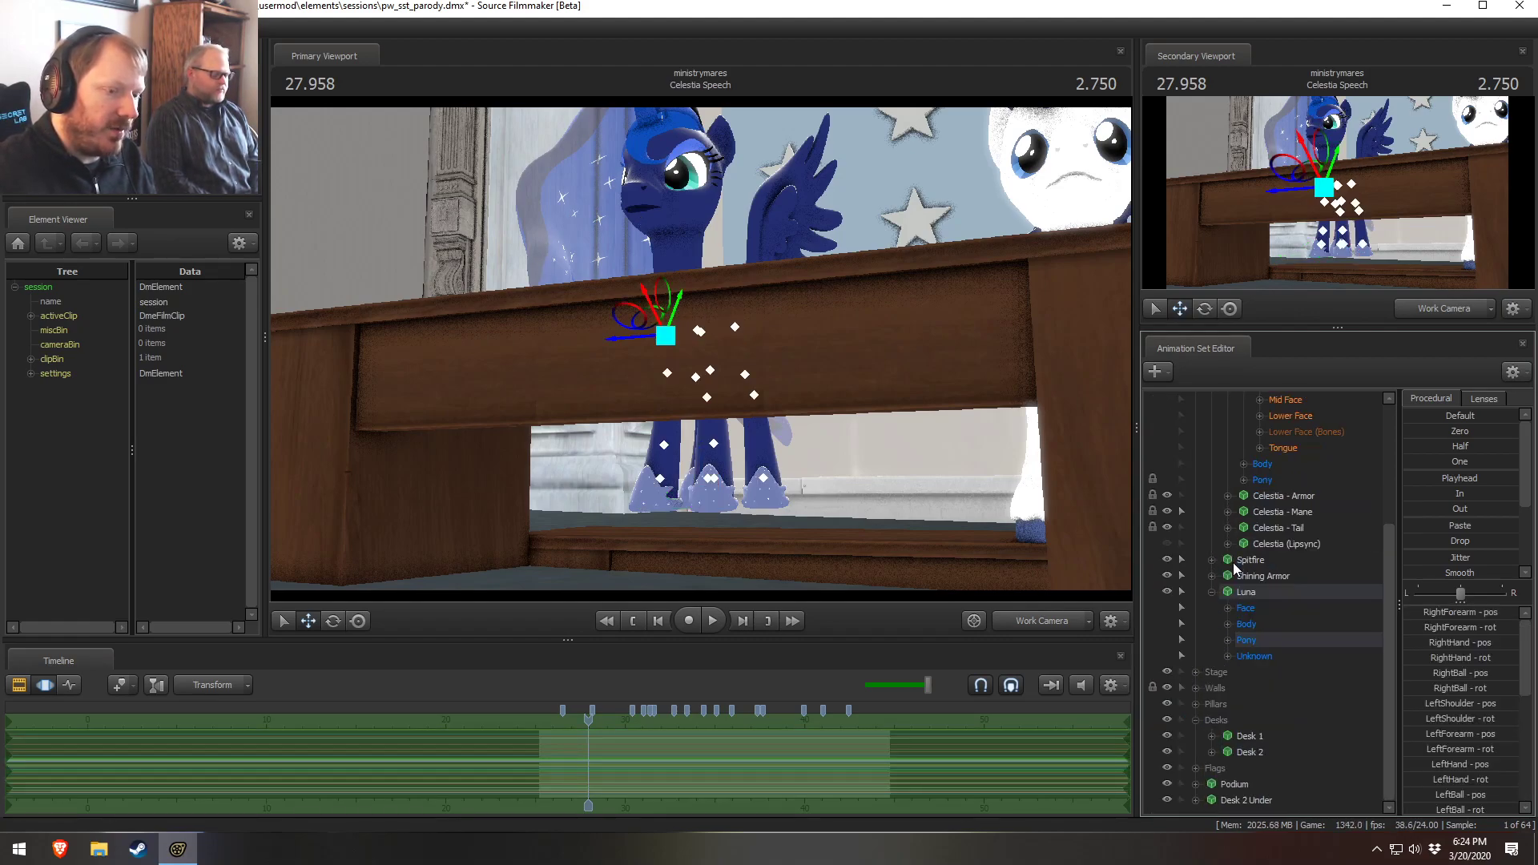
pyautogui.click(1227, 641)
pyautogui.scroll(-3, 1249, 674)
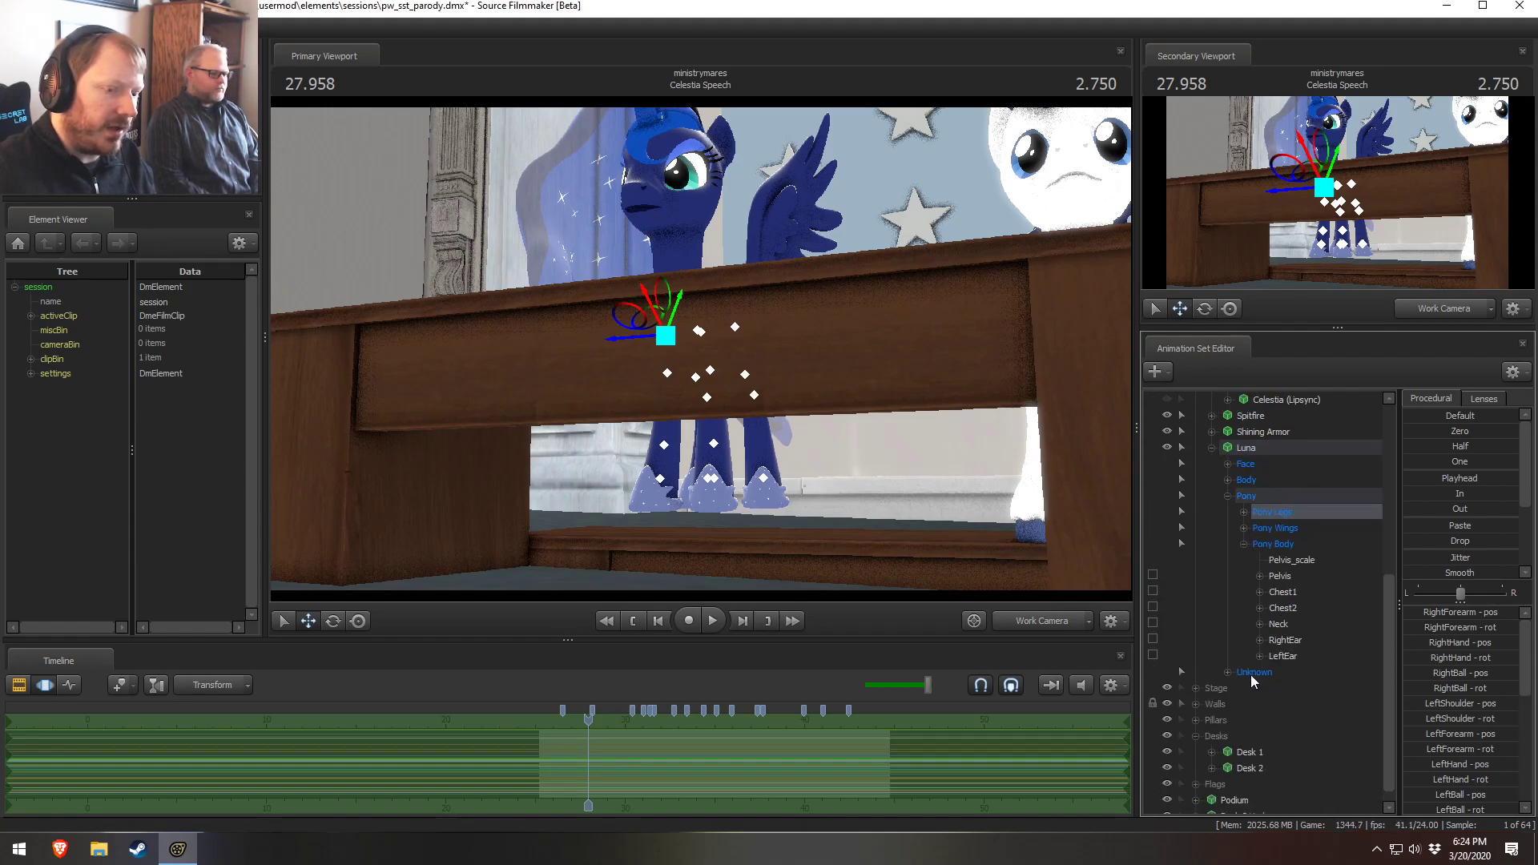
pyautogui.click(1285, 560)
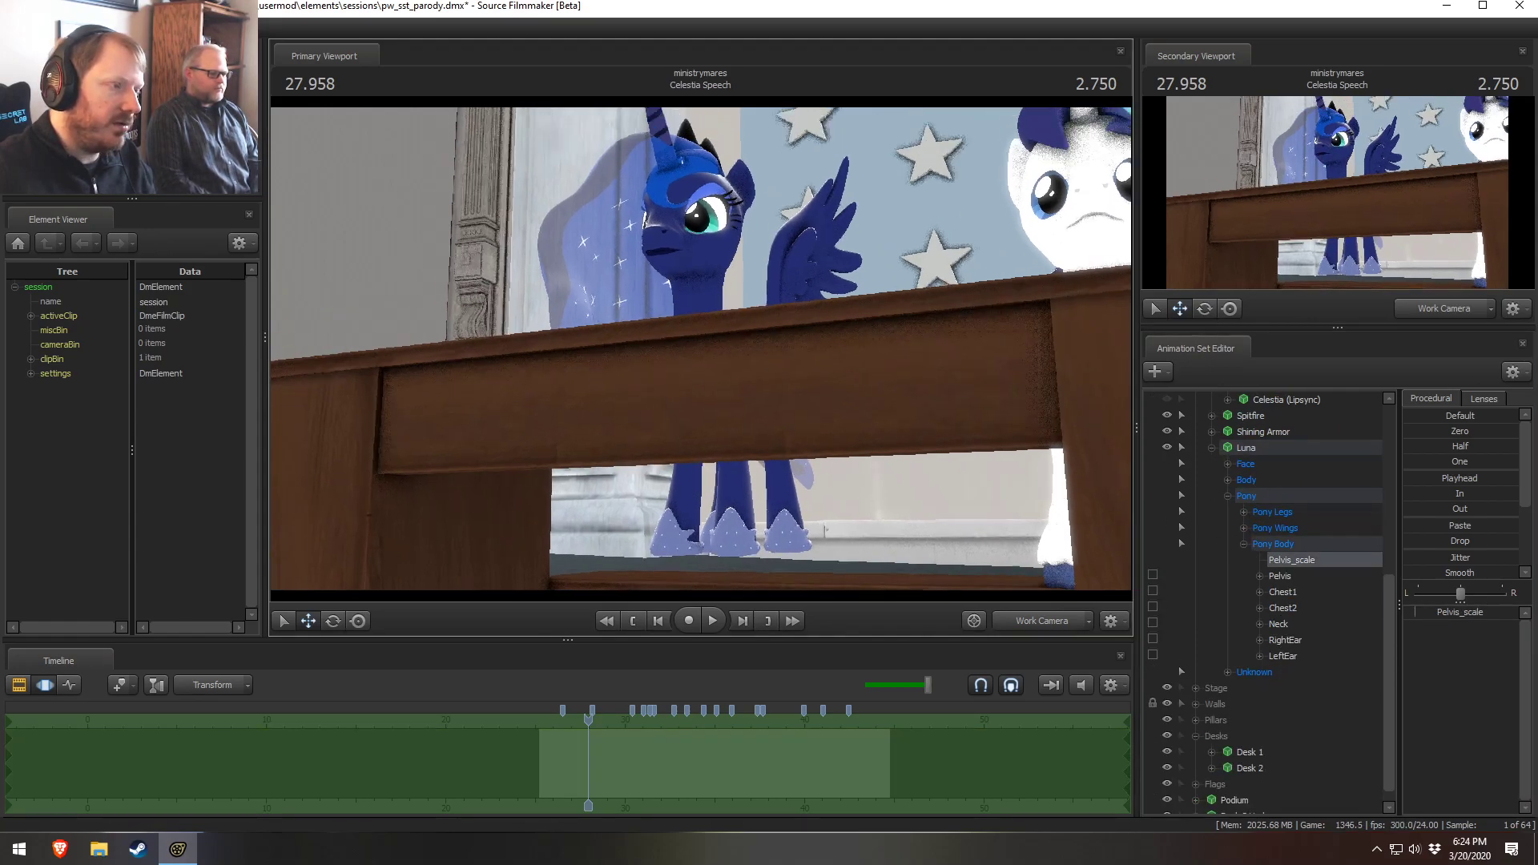
pyautogui.moveTo(763, 384); pyautogui.dragTo(676, 346)
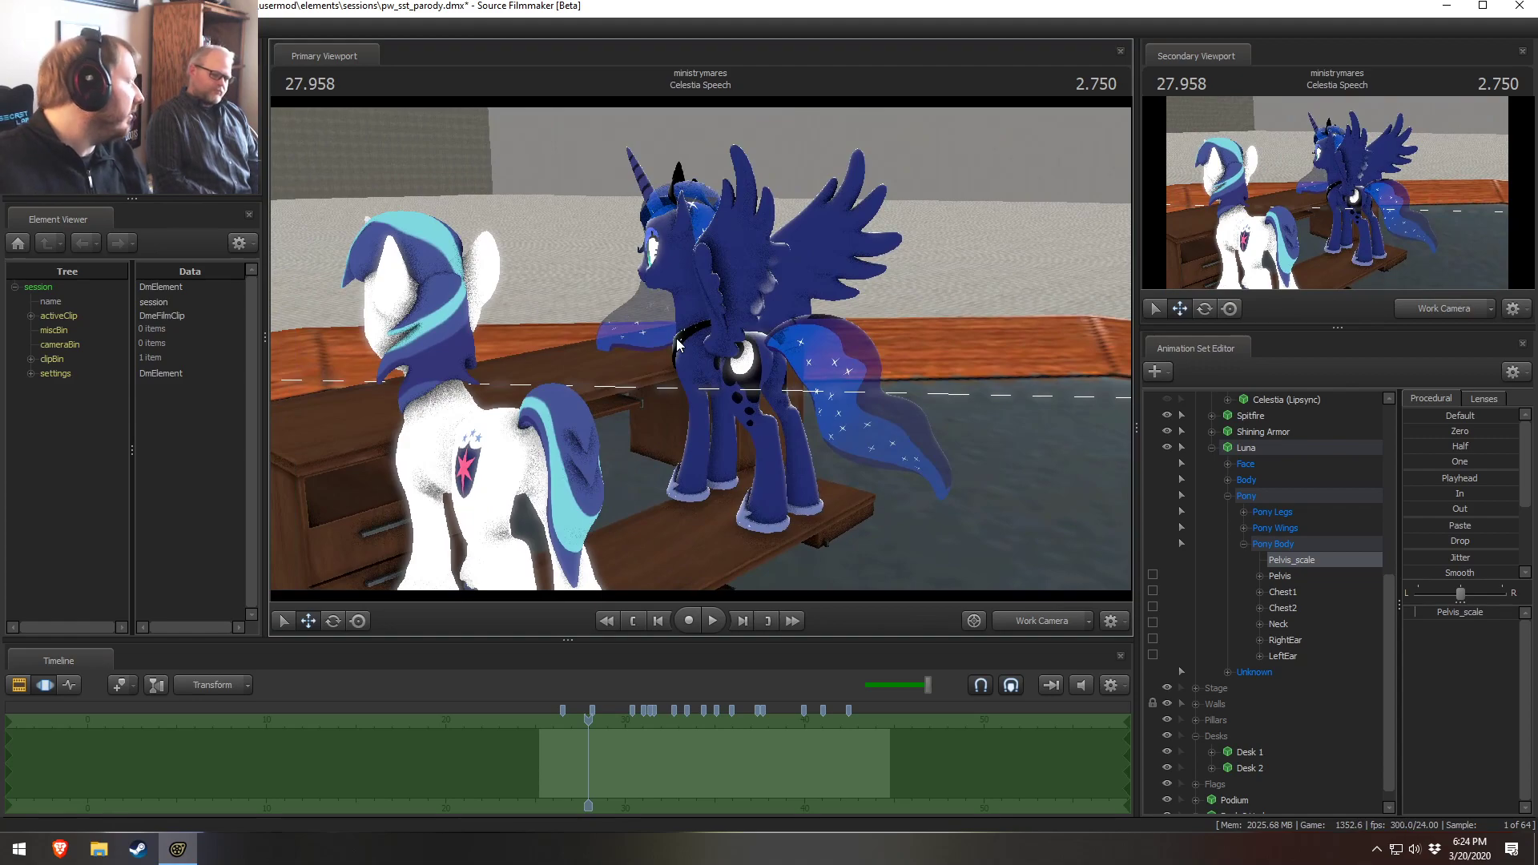
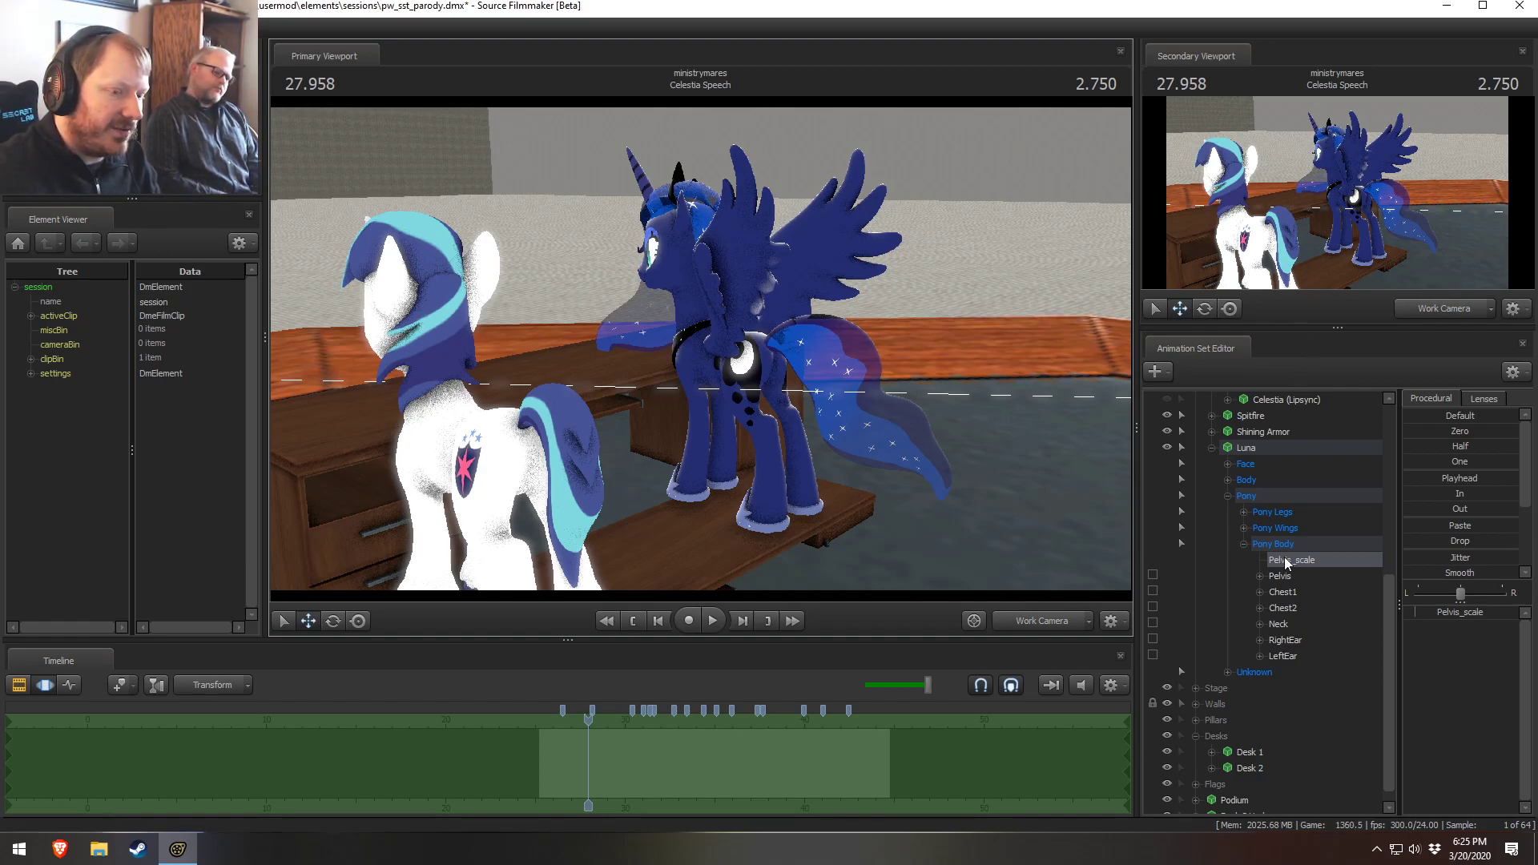
# Set Luna's Pelvis_scale control value to 0.11
pyautogui.moveTo(948, 457); pyautogui.dragTo(935, 500)
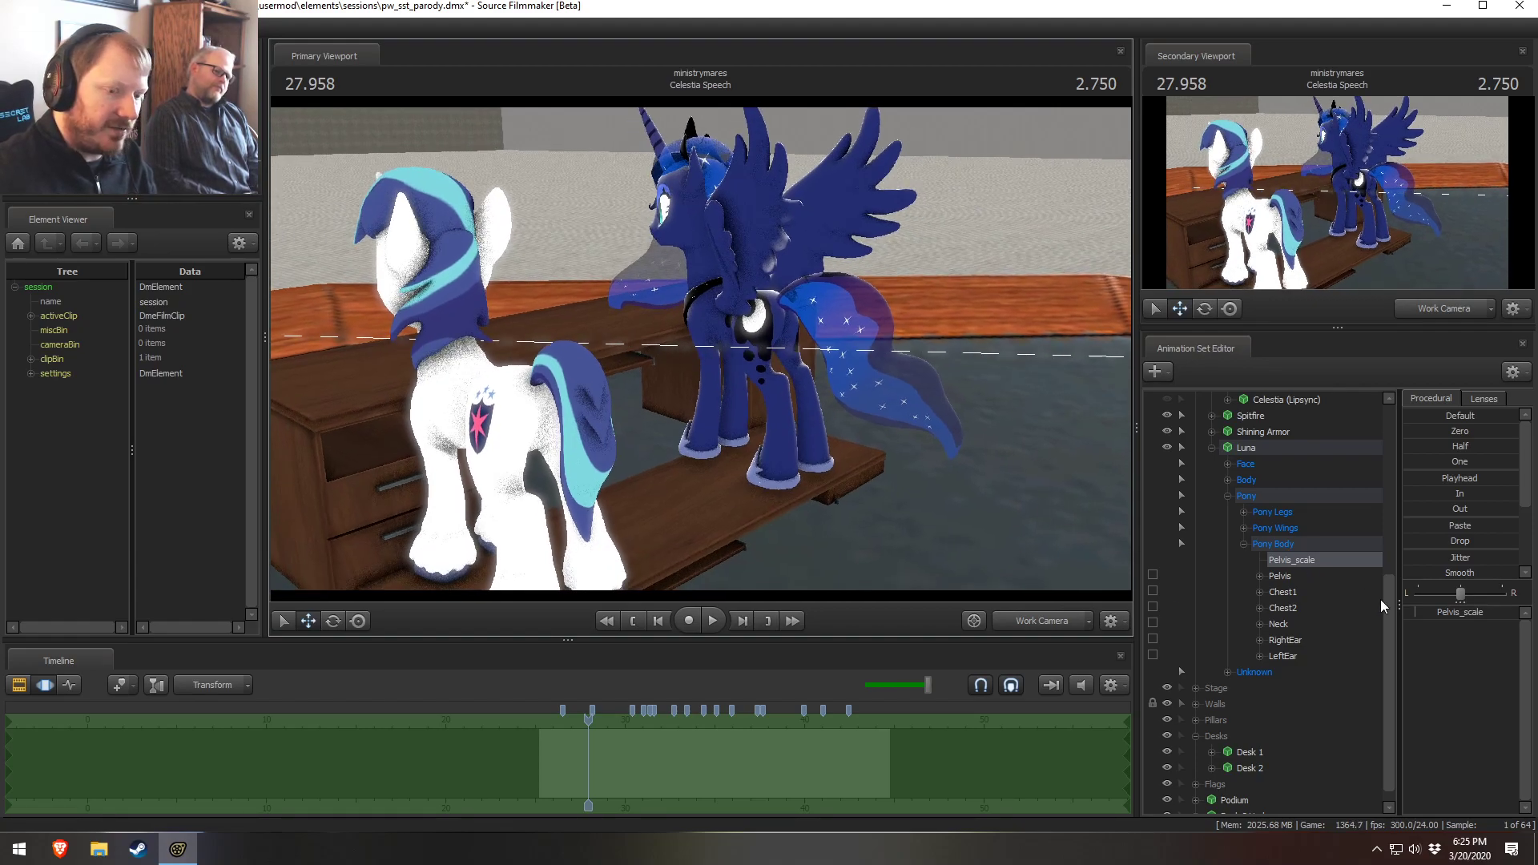
pyautogui.click(1430, 612)
pyautogui.write('0.1')
pyautogui.press('Return')
pyautogui.moveTo(876, 457)
pyautogui.mouseDown()
pyautogui.moveTo(881, 433)
pyautogui.moveTo(890, 465)
pyautogui.mouseUp()
pyautogui.click(1416, 612)
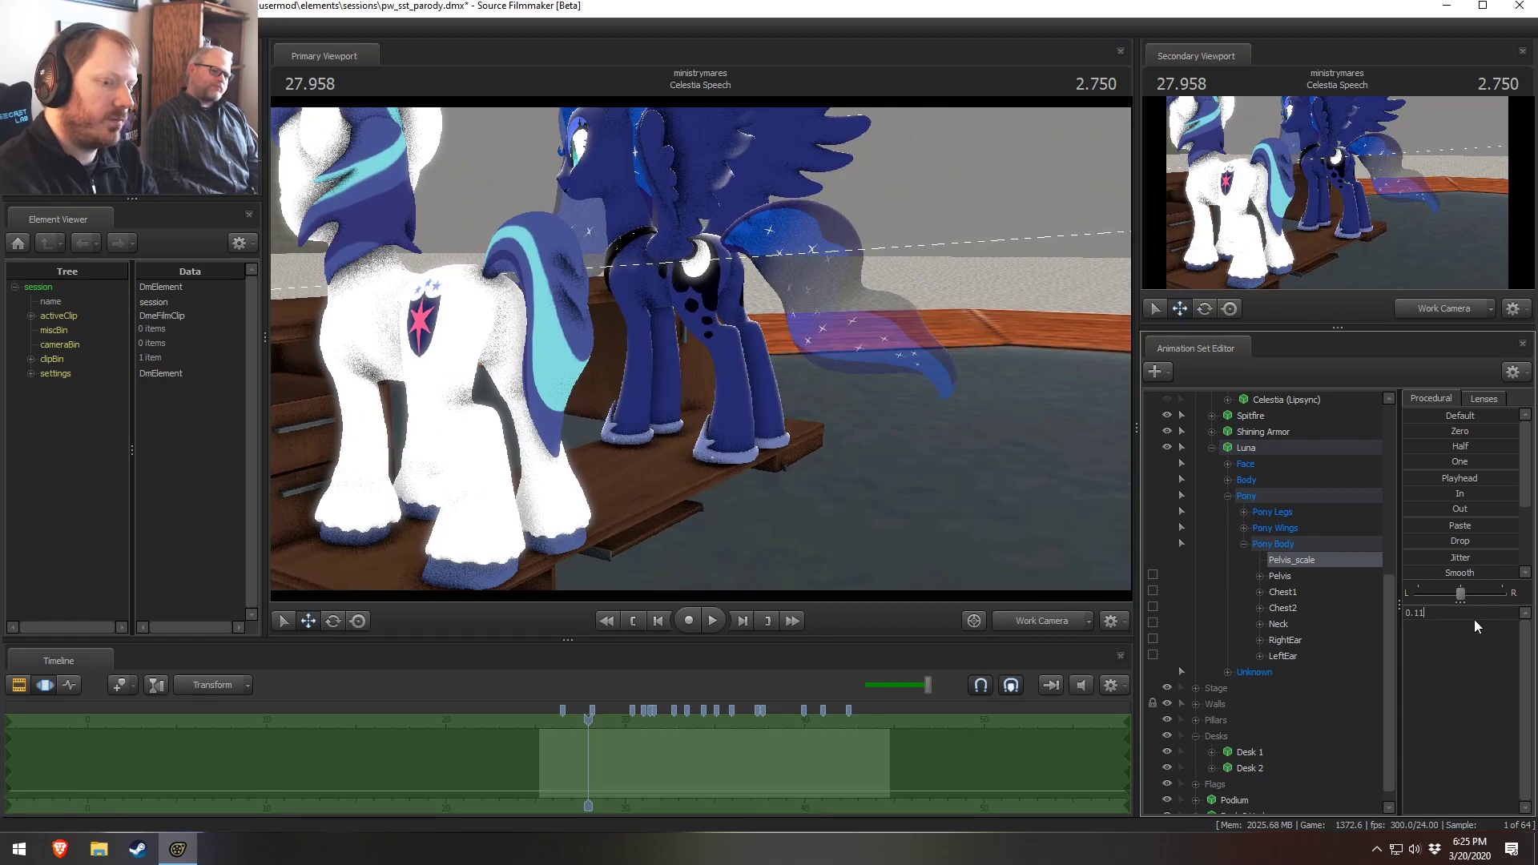
pyautogui.press('Return')
# Collapse Luna's and Celestia's control groups and select the Desk 2 Under prop
pyautogui.moveTo(907, 535); pyautogui.dragTo(752, 380)
pyautogui.press('s')
pyautogui.press('s')
pyautogui.press('w')
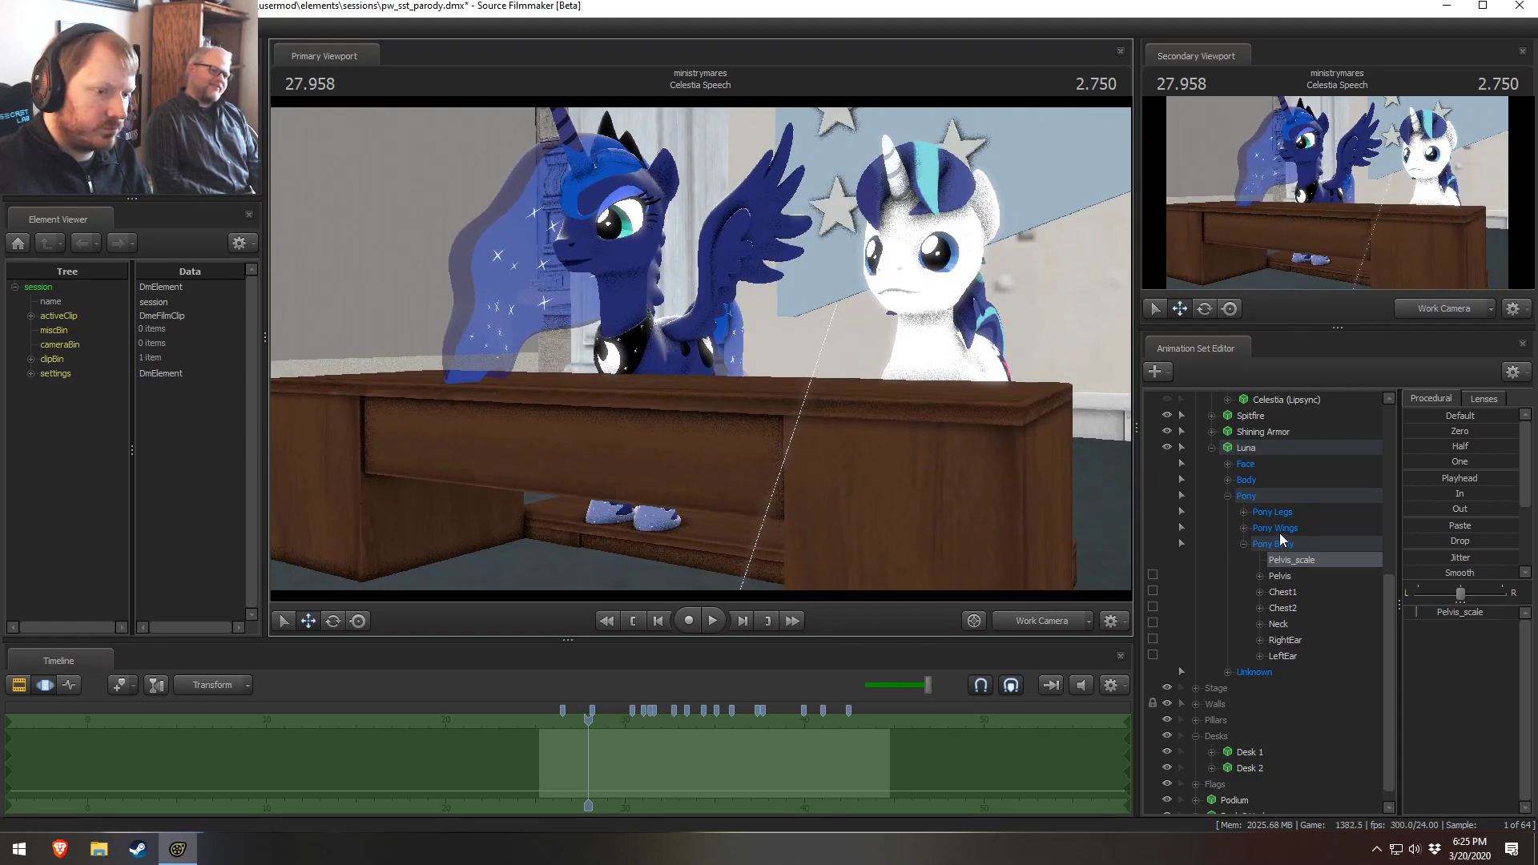
pyautogui.click(1244, 544)
pyautogui.press('s')
pyautogui.moveTo(700, 349)
pyautogui.mouseDown()
pyautogui.moveTo(674, 354)
pyautogui.moveTo(704, 356)
pyautogui.mouseUp()
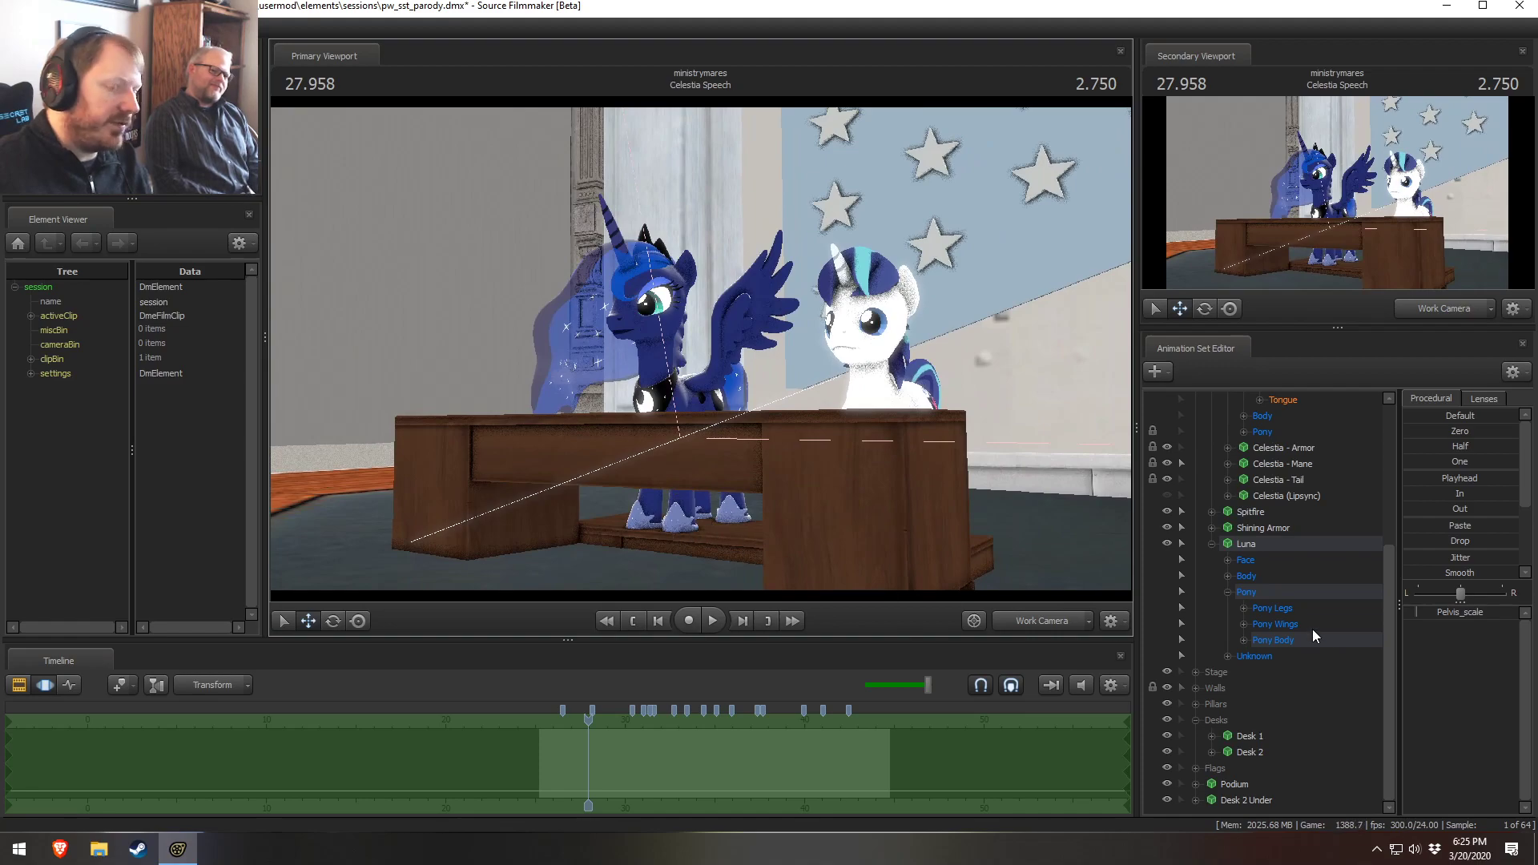
pyautogui.click(1210, 544)
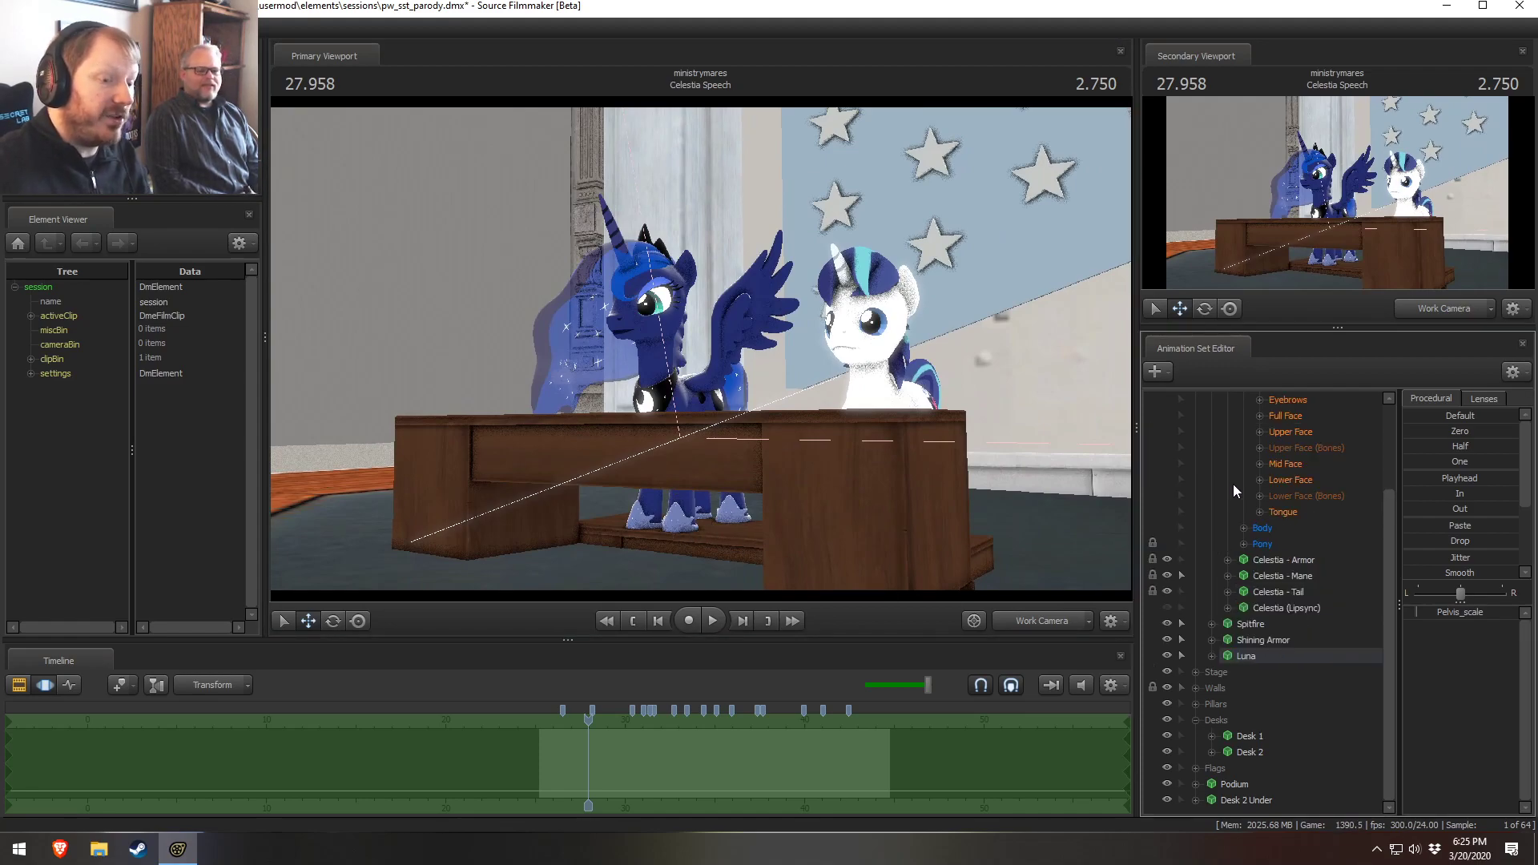
pyautogui.scroll(3, 1233, 488)
pyautogui.click(1211, 447)
pyautogui.click(1239, 639)
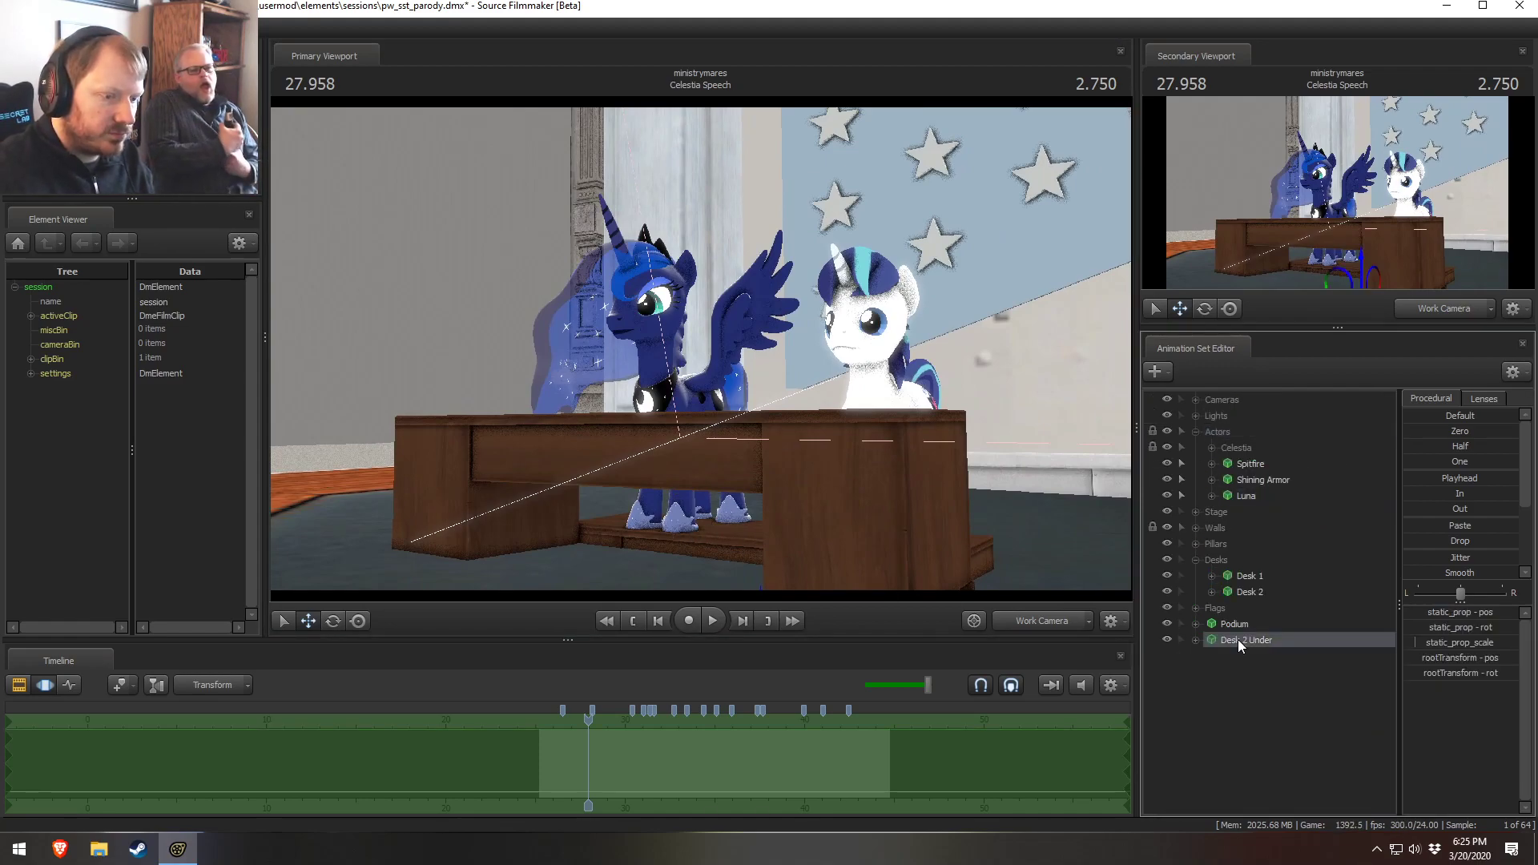
# Rename the Desk 2 Under prop to Desk 2 Under 1
pyautogui.rightClick(1239, 639)
pyautogui.click(1263, 410)
pyautogui.write('1')
pyautogui.click(745, 436)
pyautogui.rightClick(1260, 647)
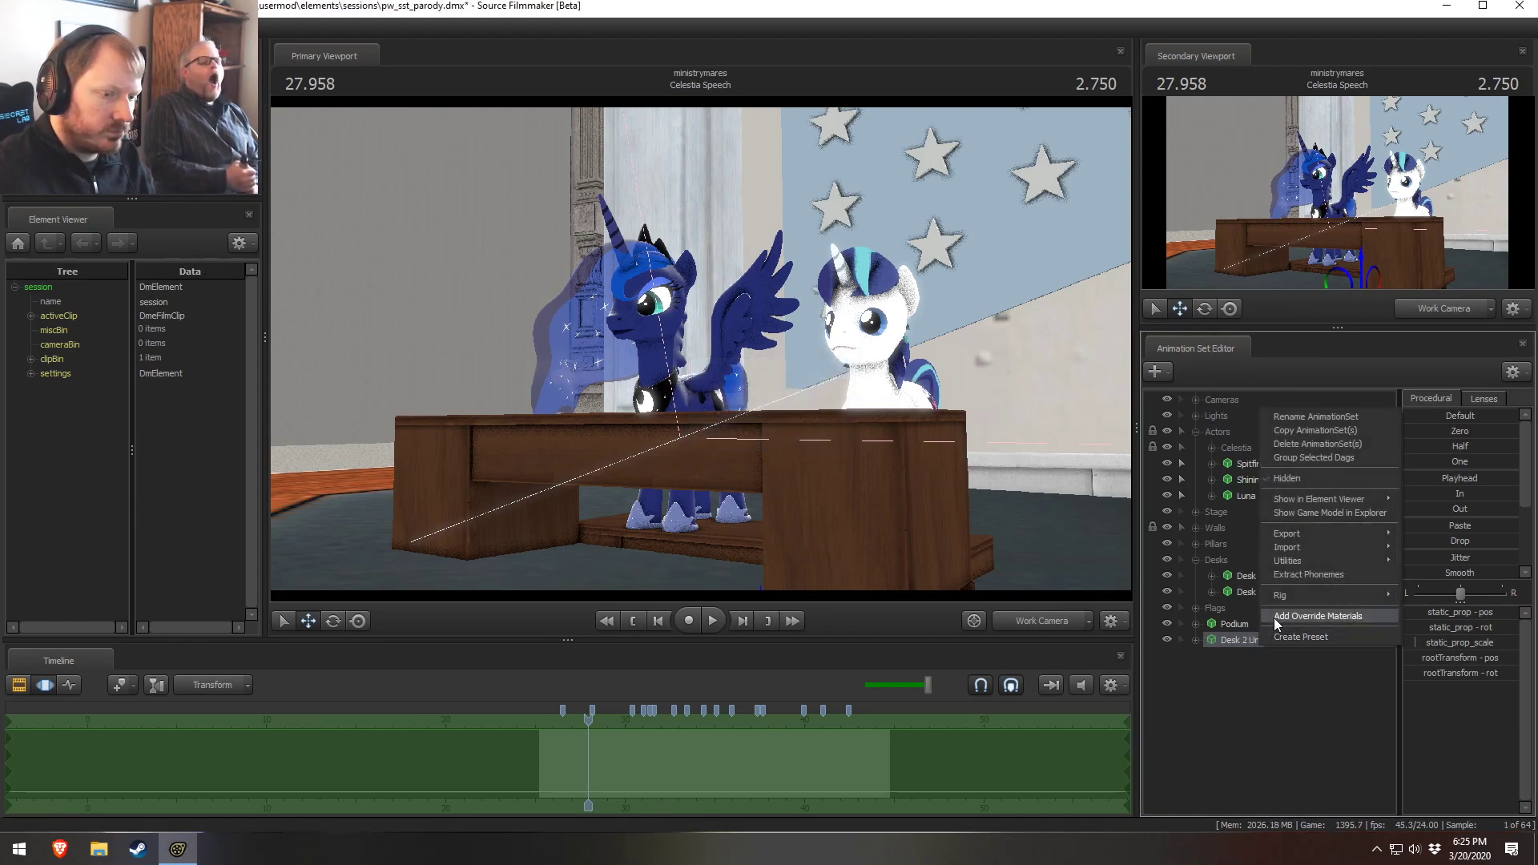
pyautogui.click(1286, 421)
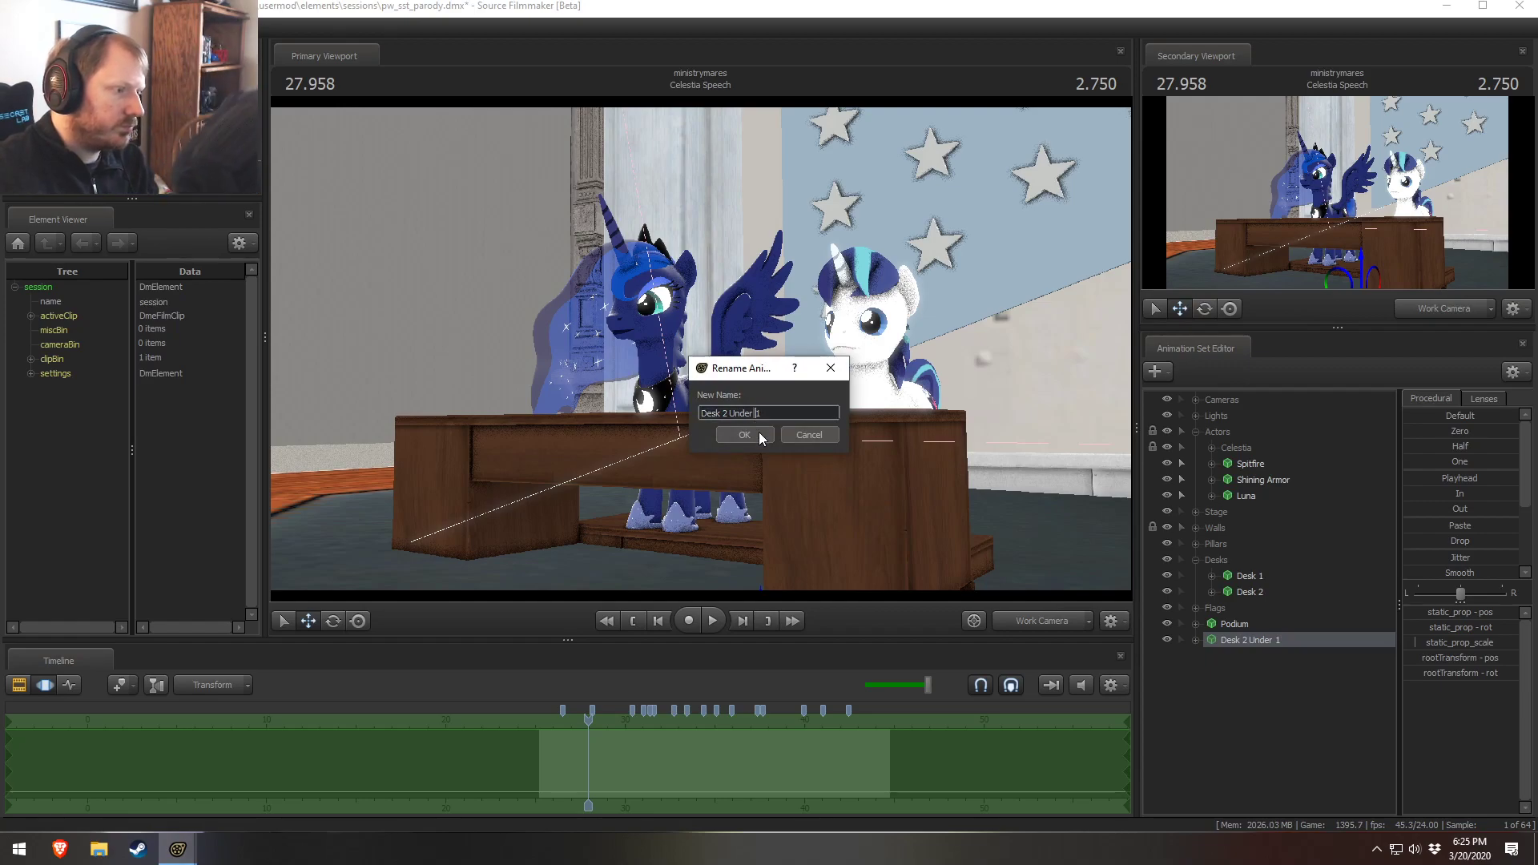
pyautogui.click(758, 433)
pyautogui.rightClick(1242, 638)
pyautogui.click(1281, 410)
pyautogui.click(753, 412)
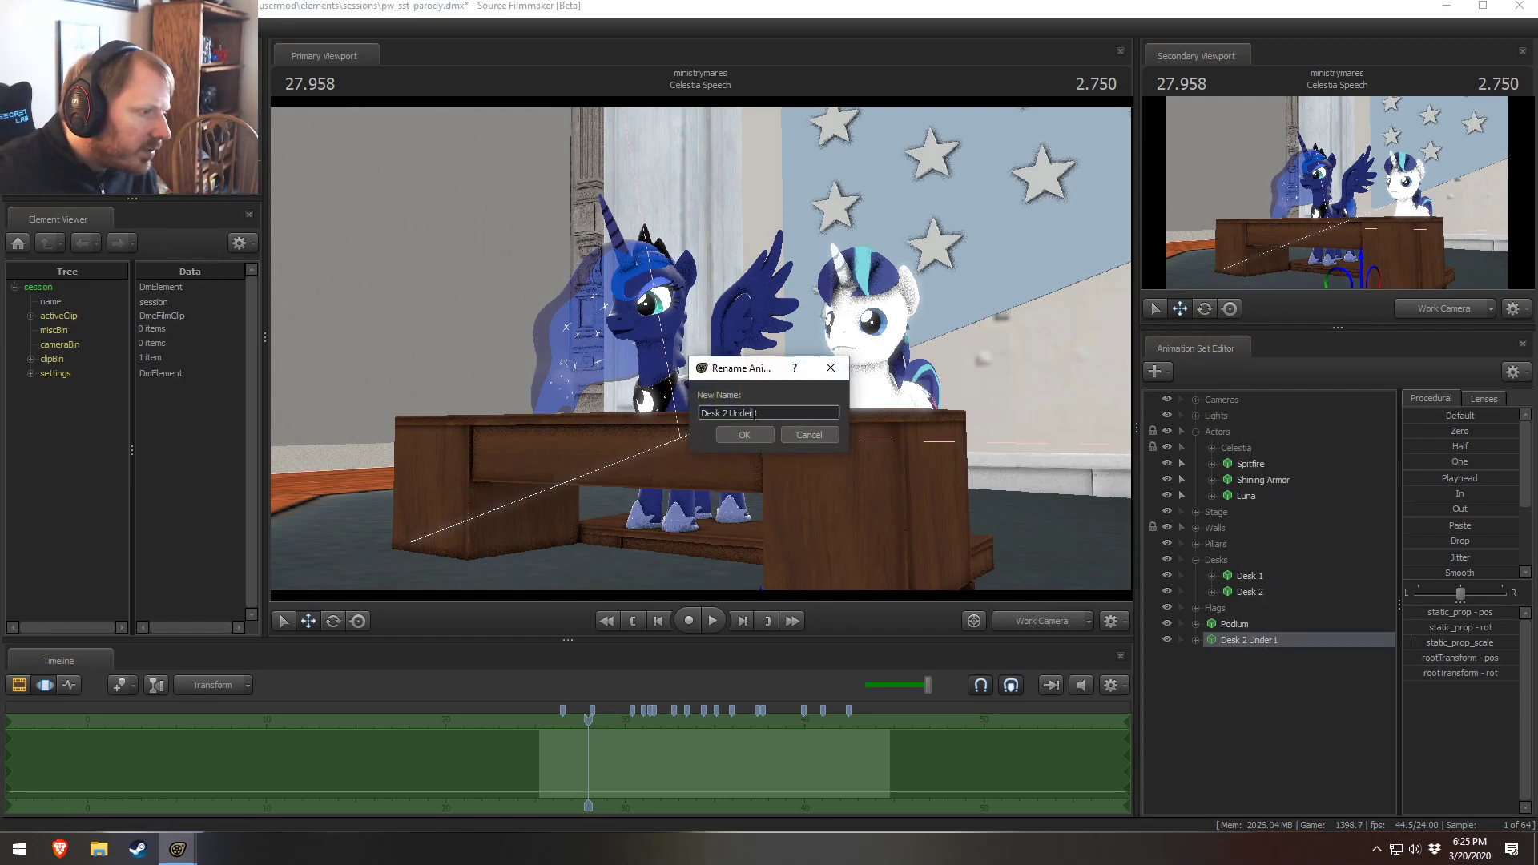
pyautogui.press('Return')
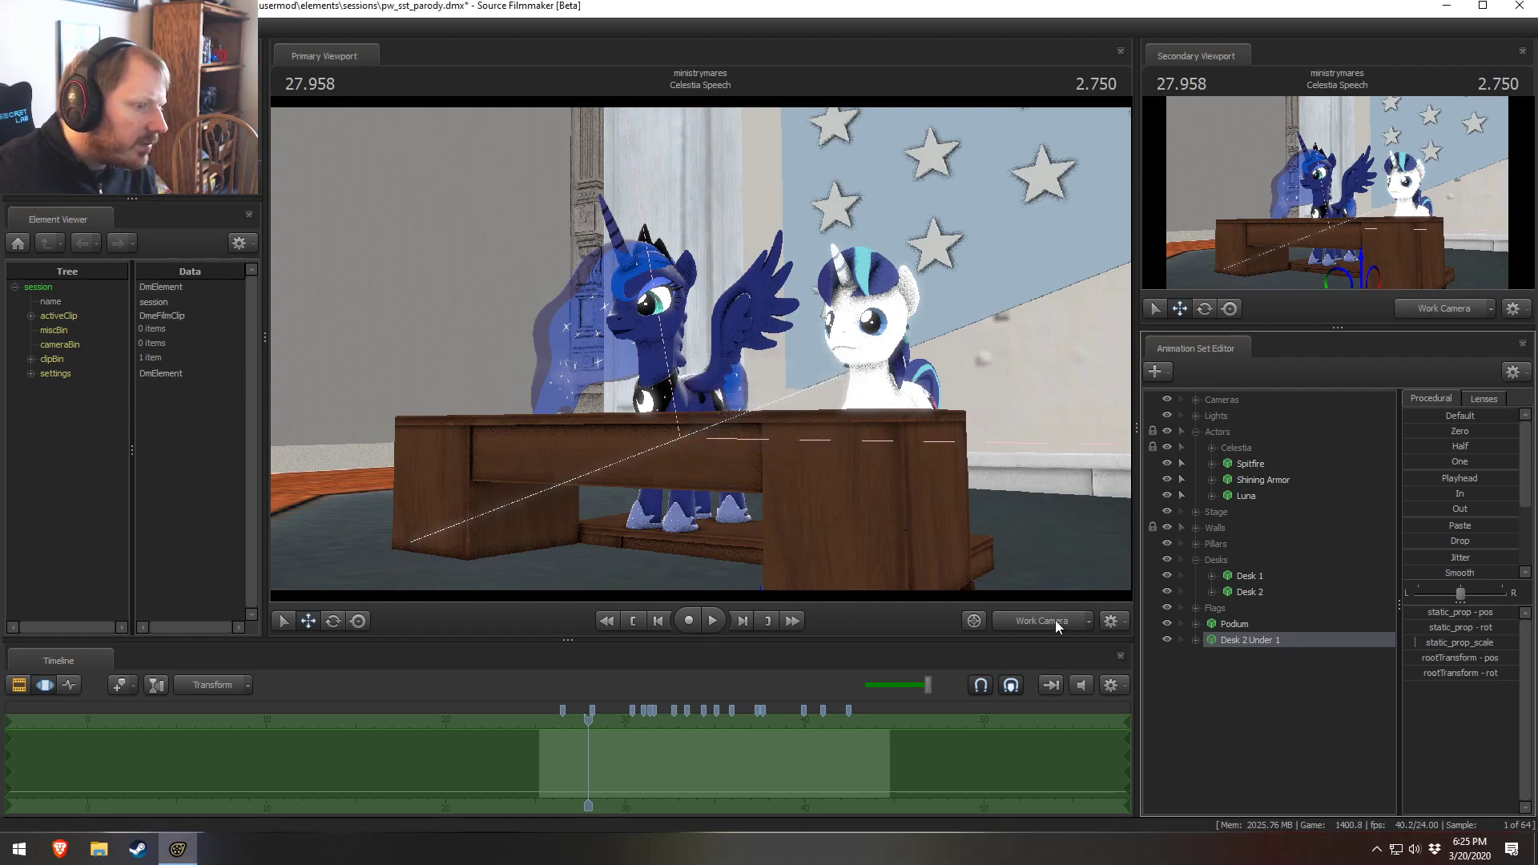
# Copy and paste the Desk 2 Under 1 prop and move the new copy beneath the desk
pyautogui.rightClick(1301, 642)
pyautogui.click(1238, 718)
pyautogui.rightClick(1237, 717)
pyautogui.click(1253, 647)
pyautogui.moveTo(826, 446); pyautogui.dragTo(703, 351)
pyautogui.press('e')
pyautogui.moveTo(675, 479); pyautogui.dragTo(679, 498)
pyautogui.press('w')
pyautogui.moveTo(680, 498); pyautogui.dragTo(613, 501, button='right')
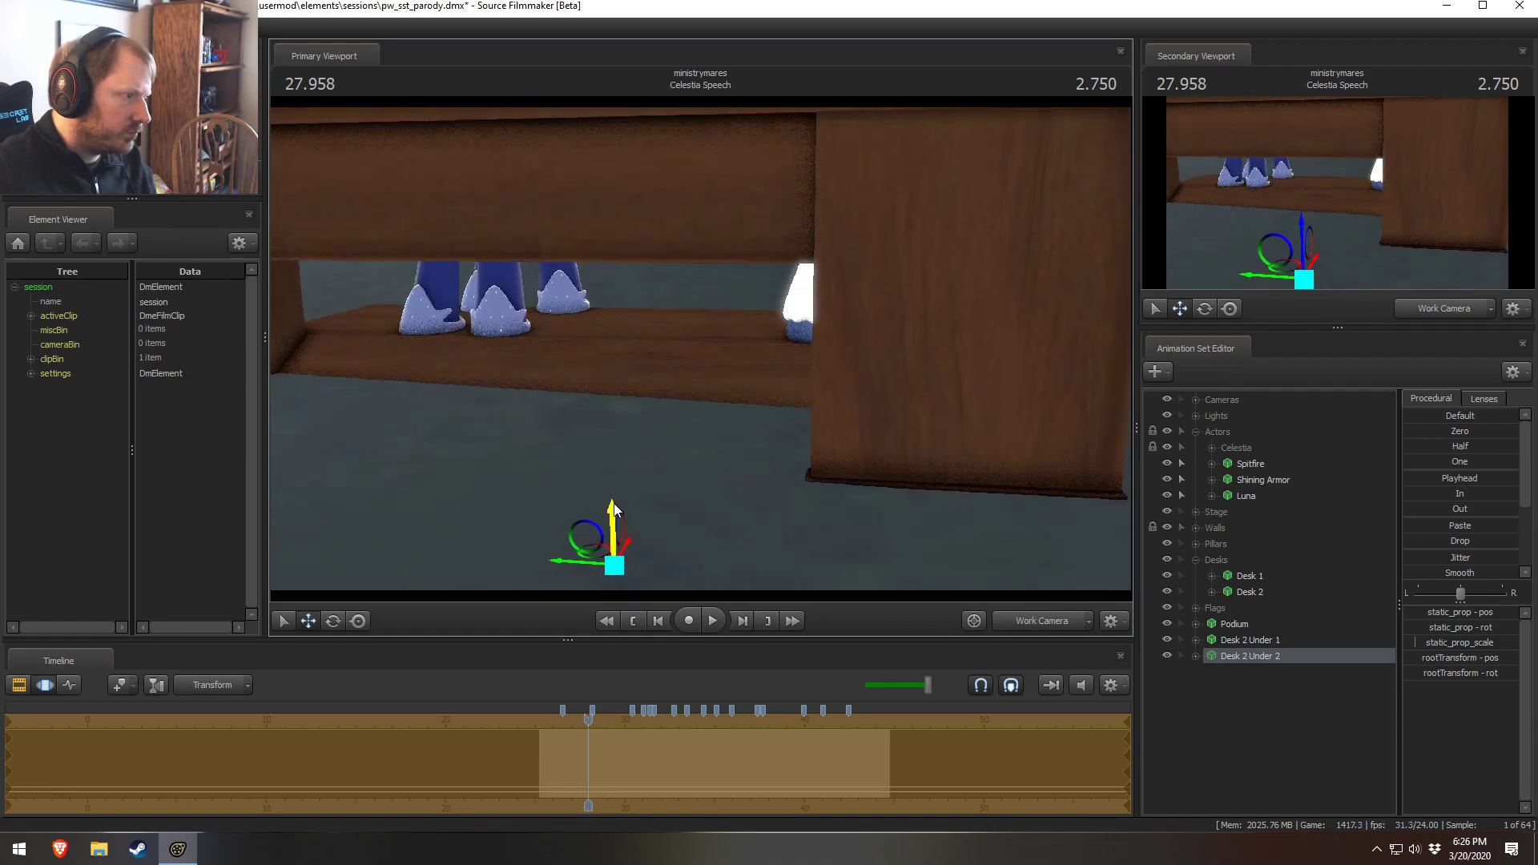
pyautogui.moveTo(756, 340); pyautogui.dragTo(938, 422)
# Paste another copy of the desk support prop and select it
pyautogui.rightClick(1247, 674)
pyautogui.click(1290, 758)
pyautogui.click(1249, 671)
pyautogui.moveTo(771, 447); pyautogui.dragTo(789, 409)
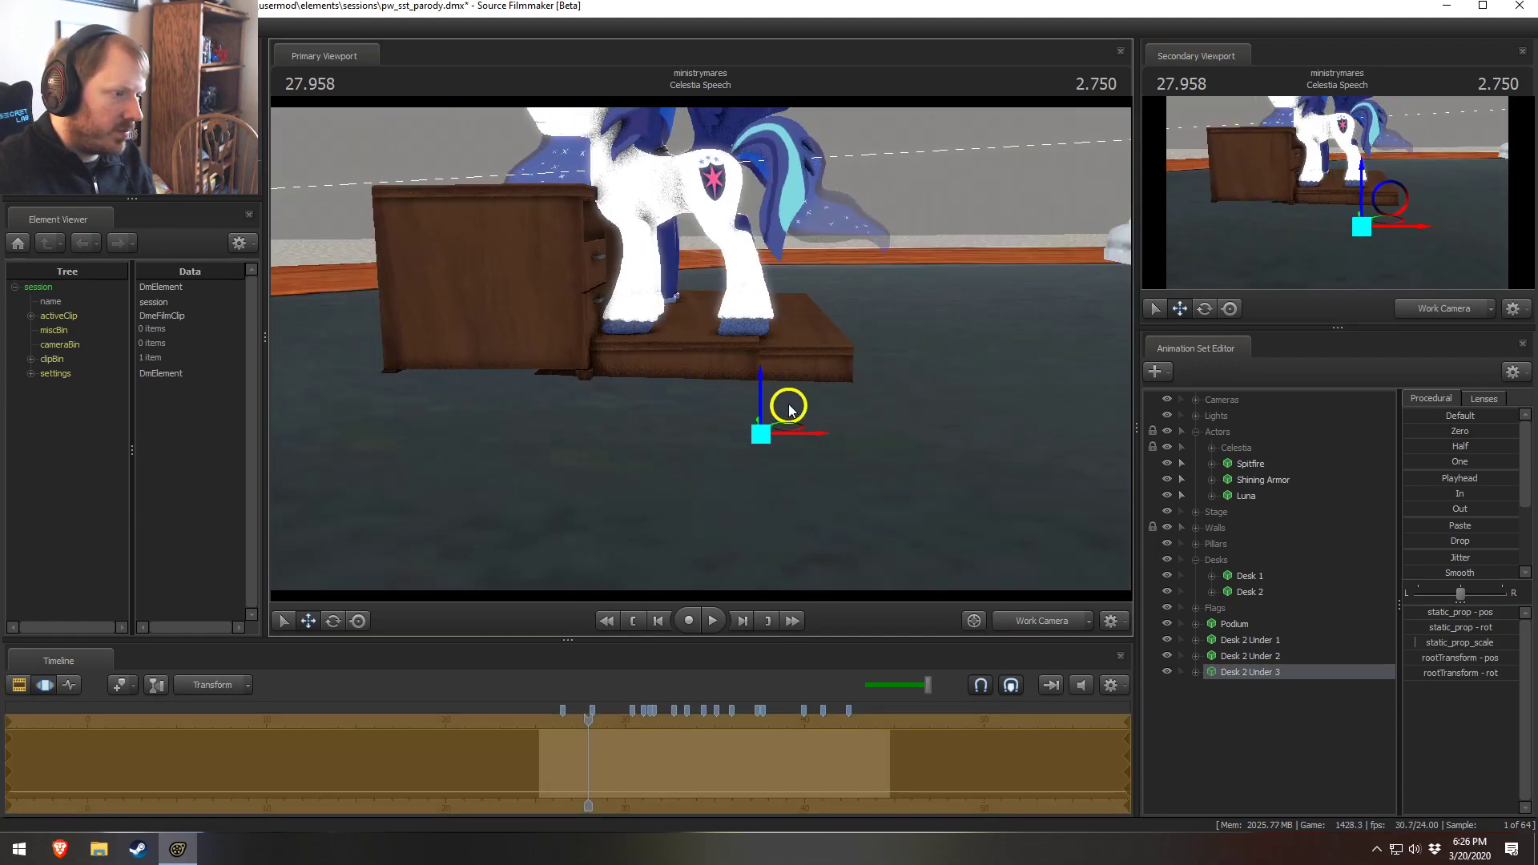
# Move the new copy under the desk and set its static_prop_scale to 0.1
pyautogui.click(1447, 645)
pyautogui.write('0.1')
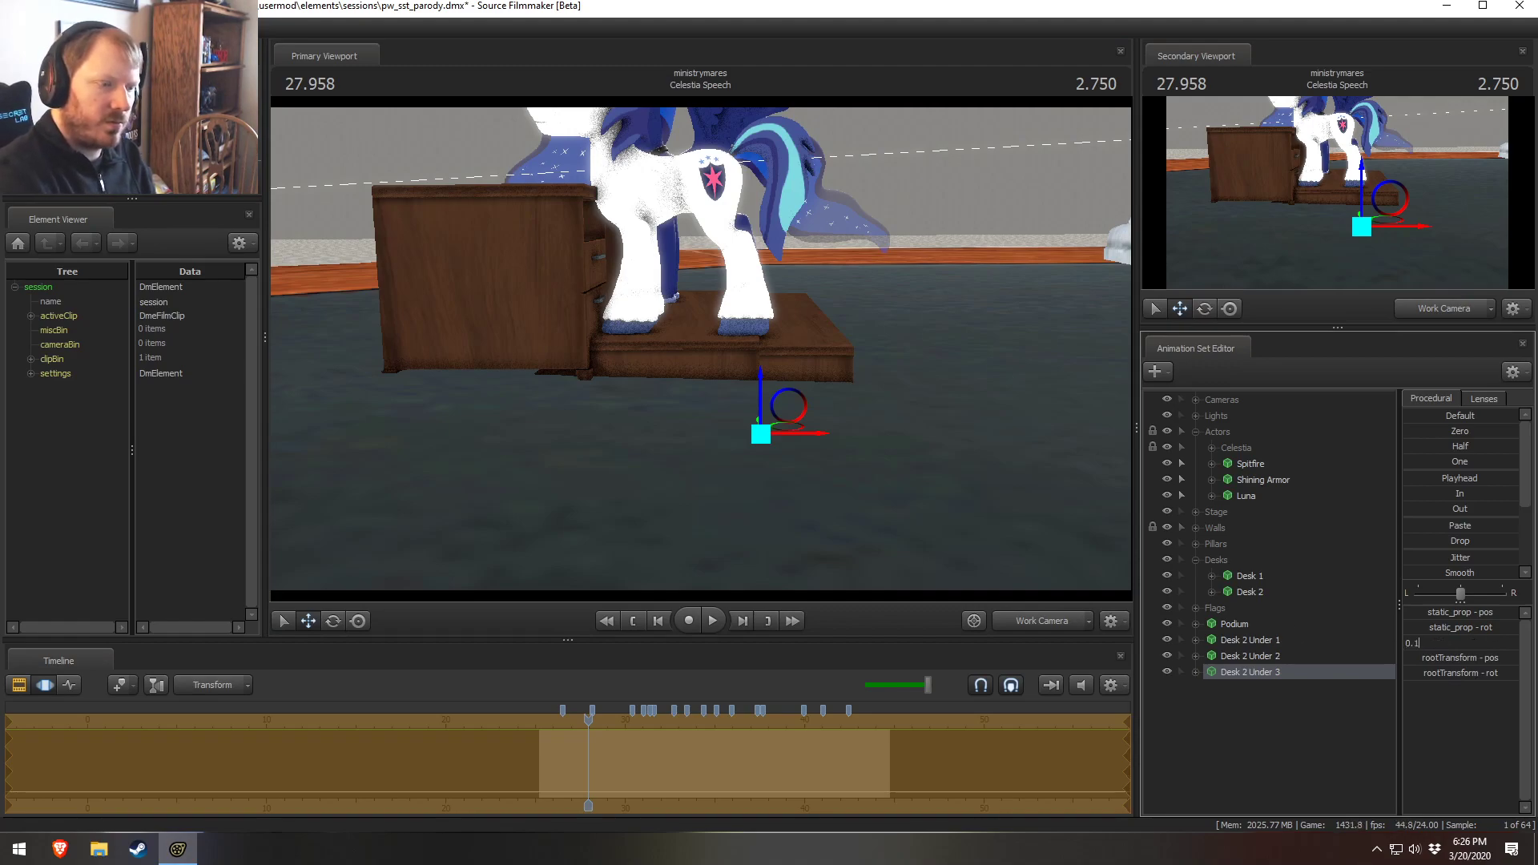
pyautogui.press('Return')
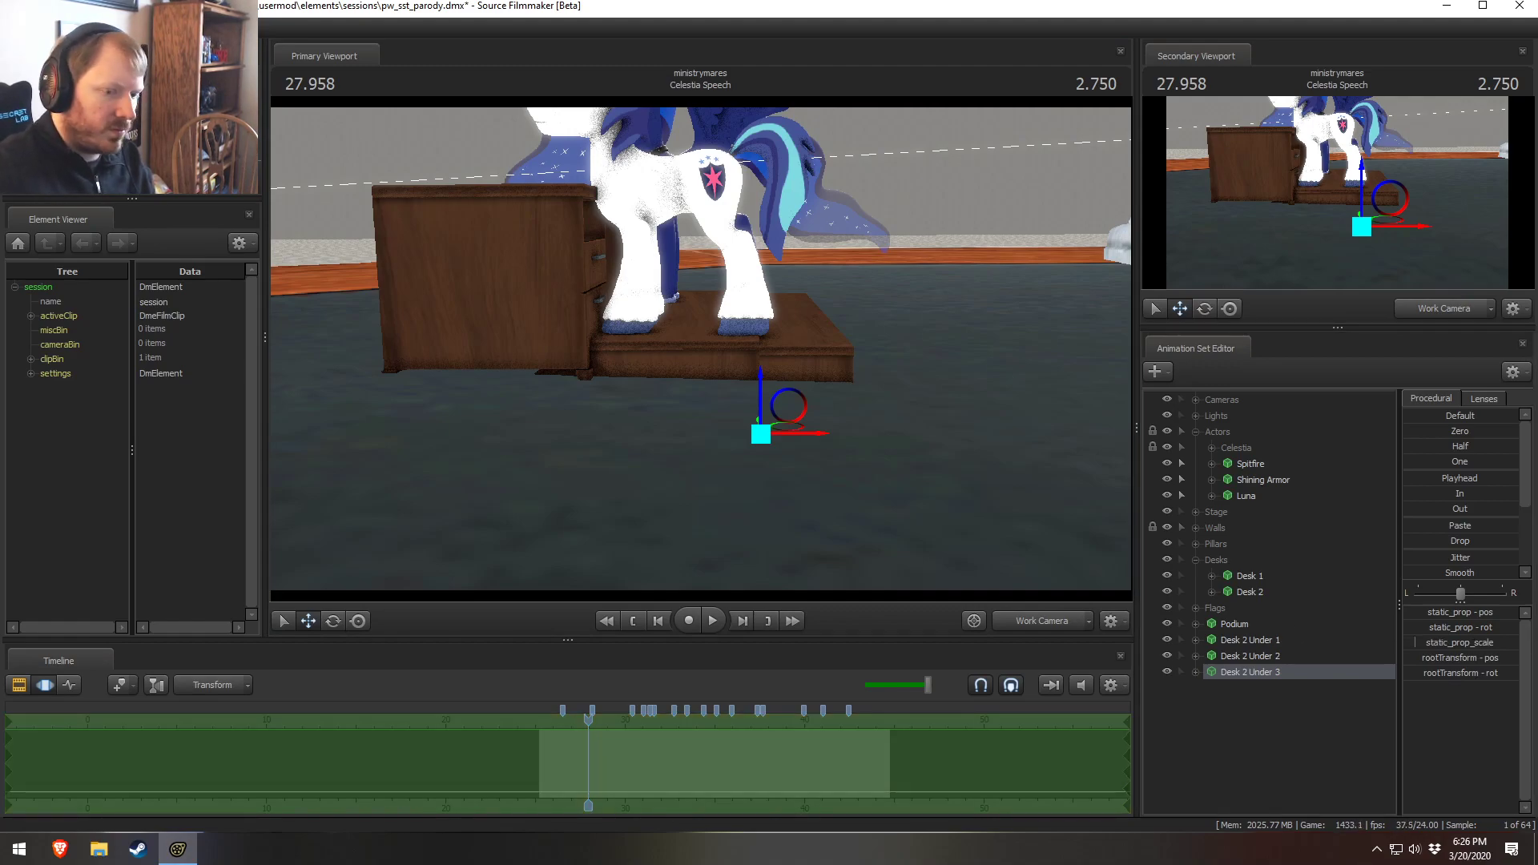
pyautogui.click(1439, 646)
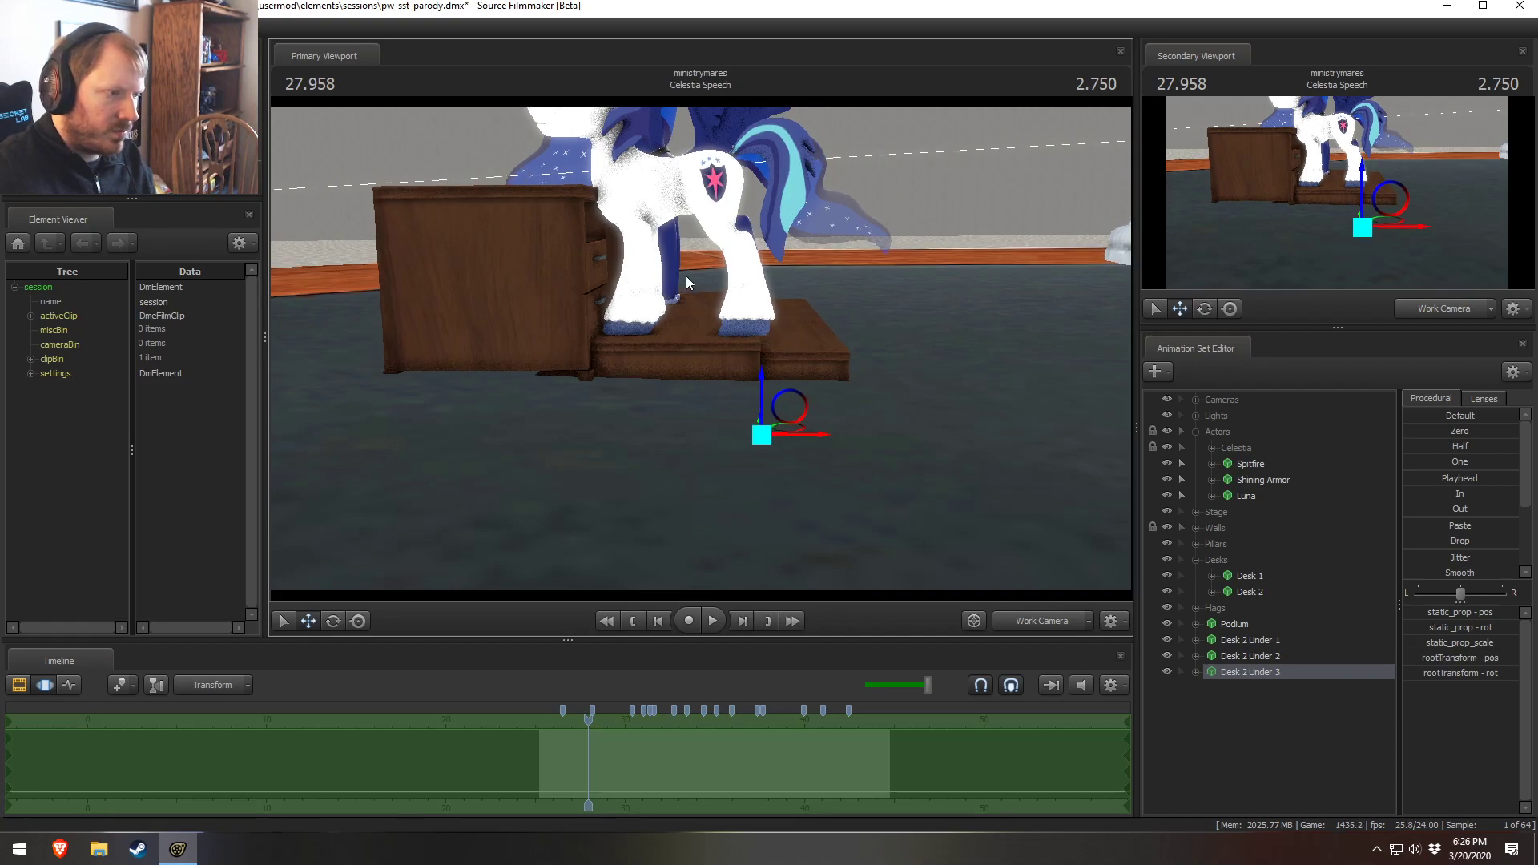
pyautogui.moveTo(683, 285); pyautogui.dragTo(737, 287)
pyautogui.press('w')
pyautogui.moveTo(737, 377); pyautogui.dragTo(744, 414)
pyautogui.press('d')
pyautogui.click(1466, 644)
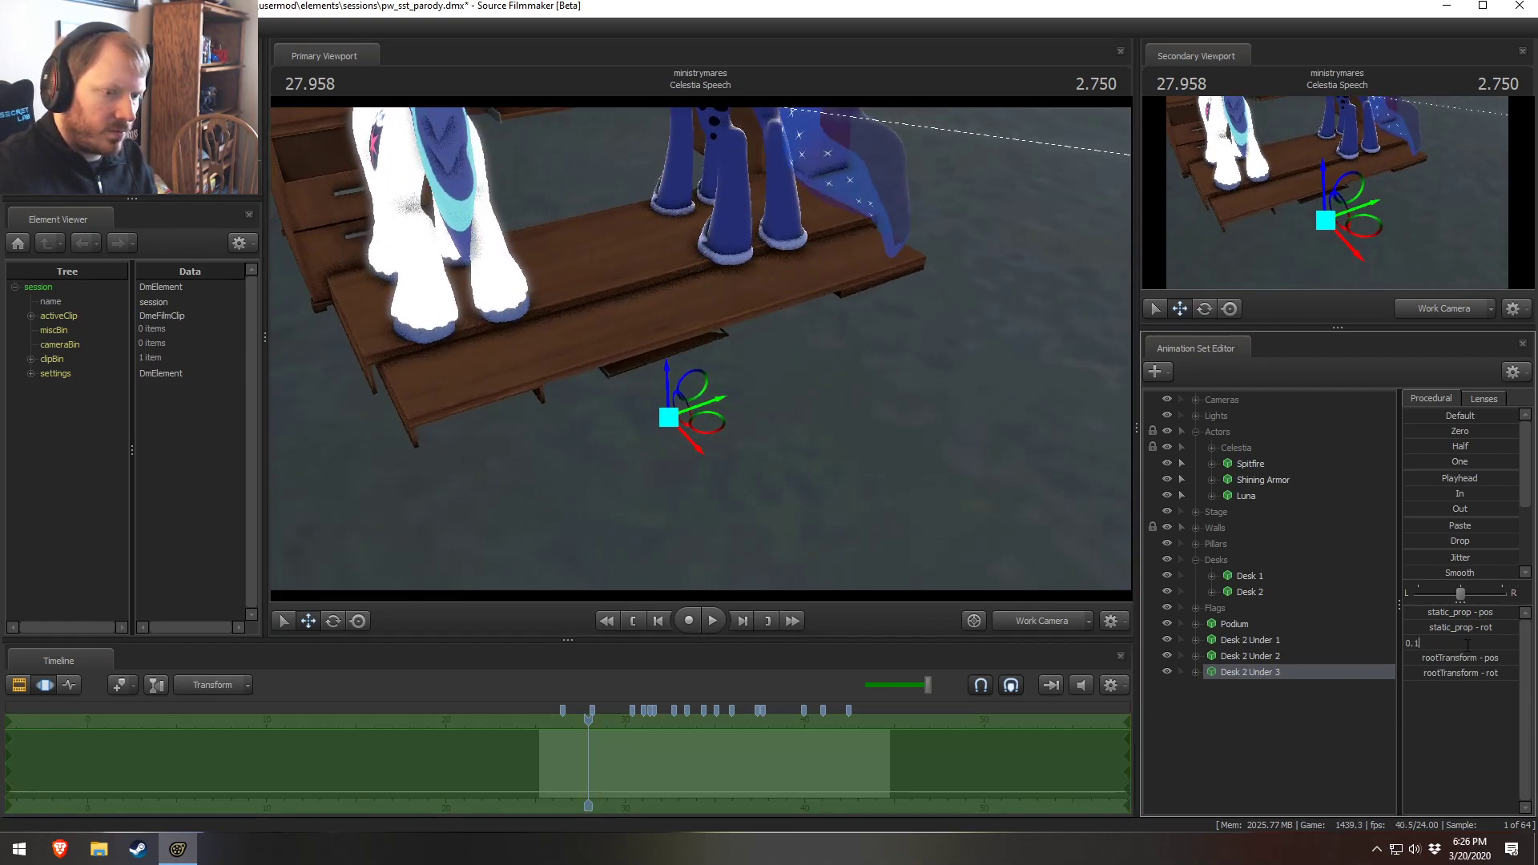
pyautogui.write('0.10')
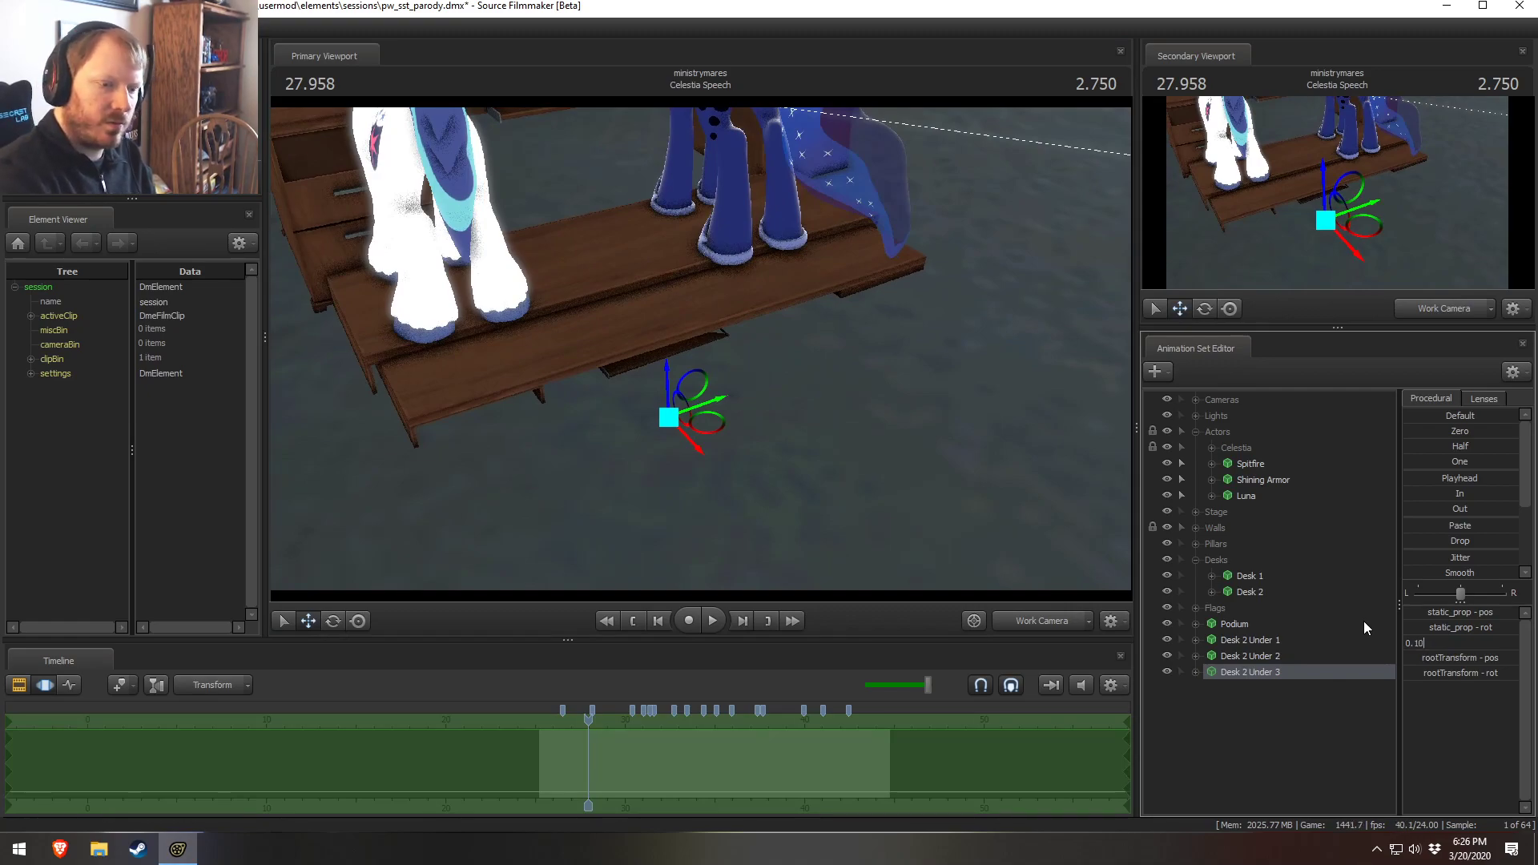
pyautogui.press('Return')
pyautogui.press('F2')
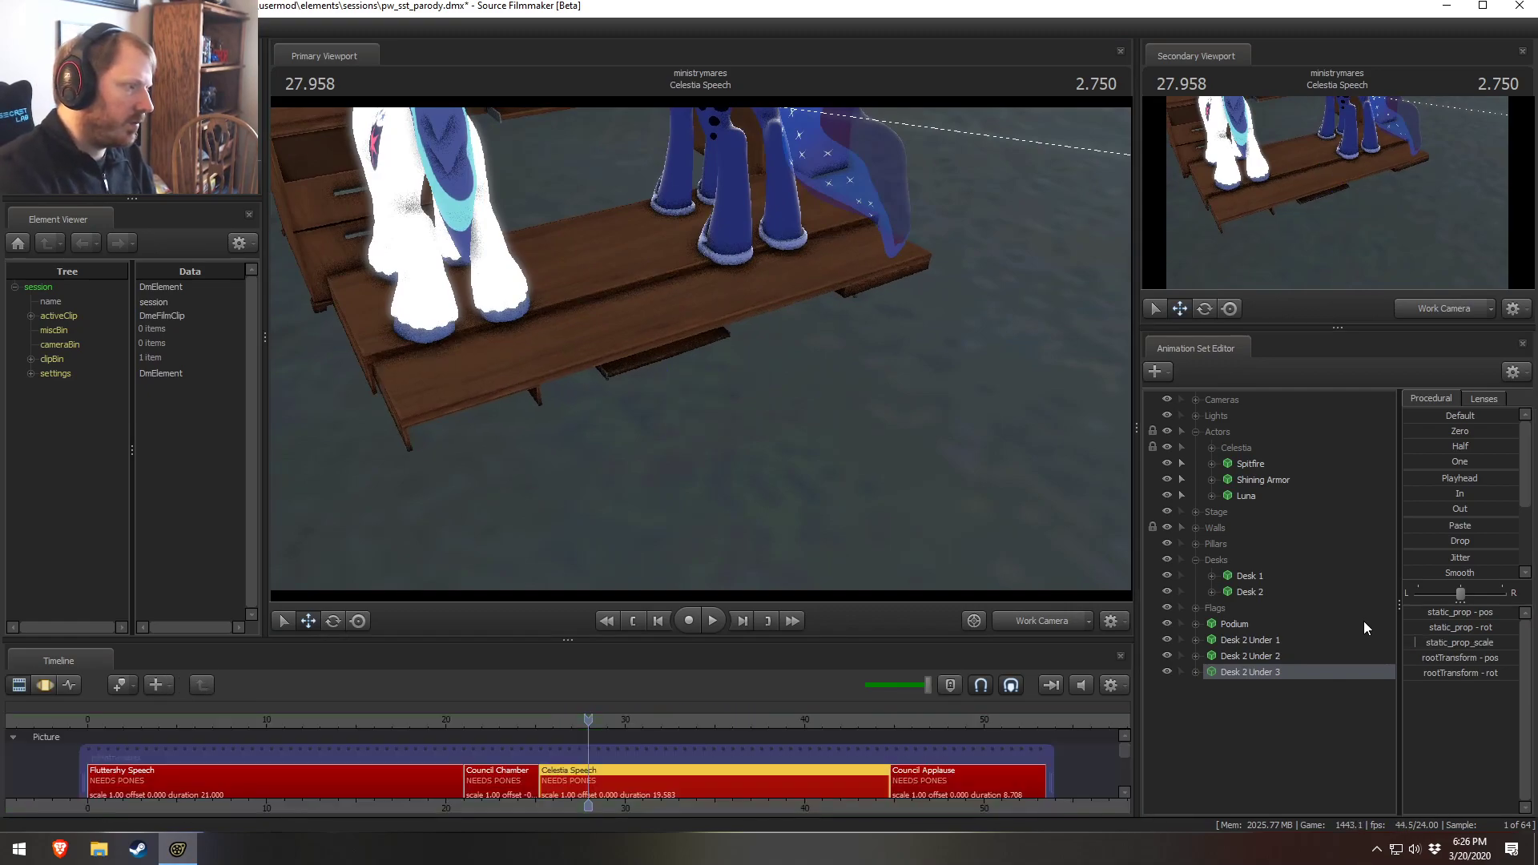
pyautogui.click(1458, 643)
pyautogui.press('Return')
pyautogui.press('F2')
pyautogui.moveTo(762, 442); pyautogui.dragTo(701, 346)
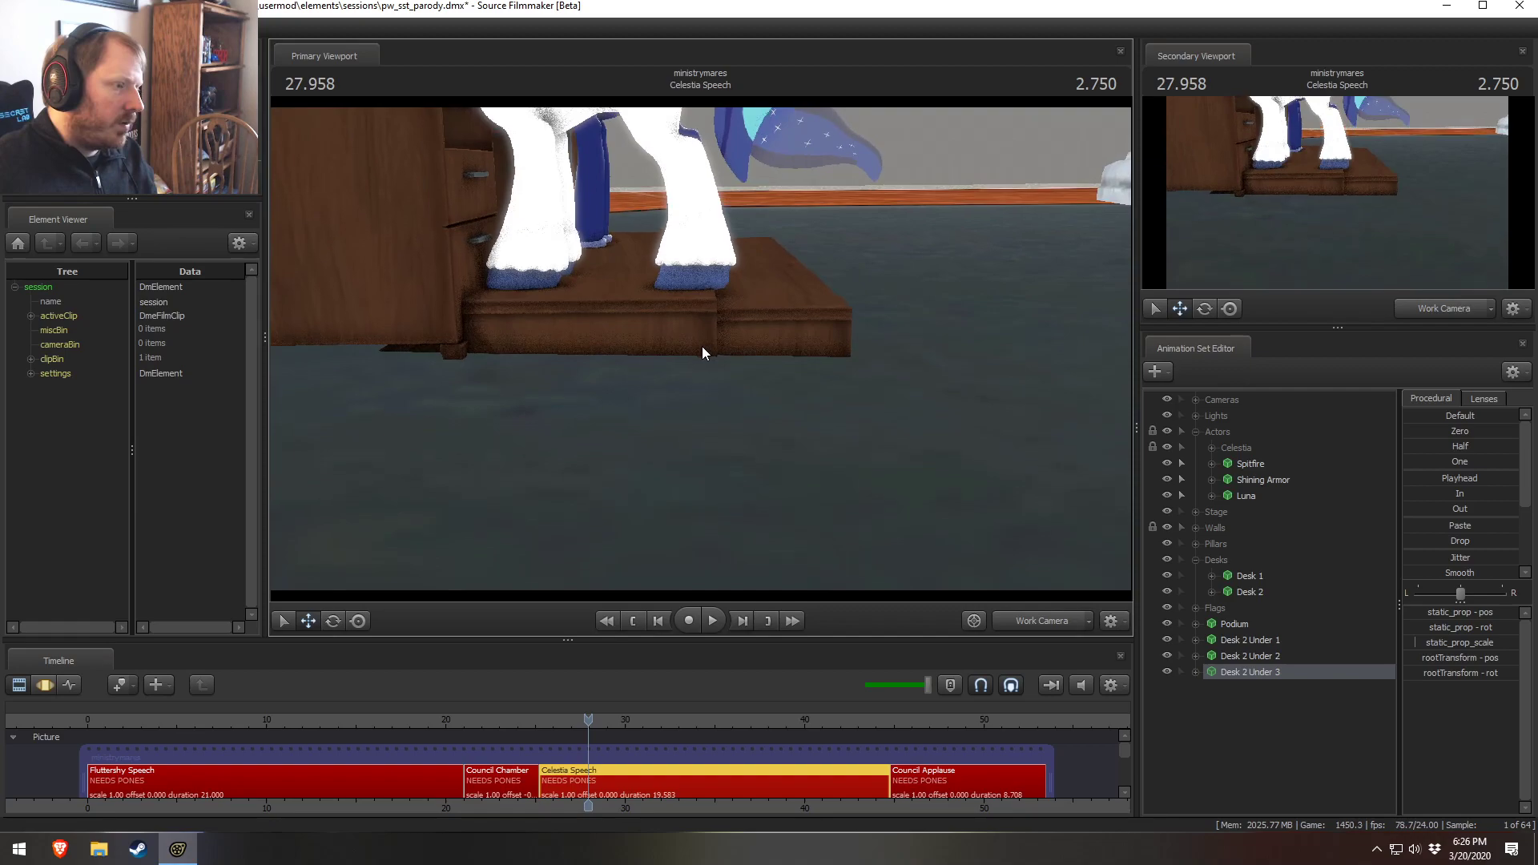
pyautogui.press('F3')
pyautogui.moveTo(751, 393); pyautogui.dragTo(680, 442)
# Copy and paste the Desk 2 Under 3 prop to make a fourth support copy
pyautogui.rightClick(1264, 663)
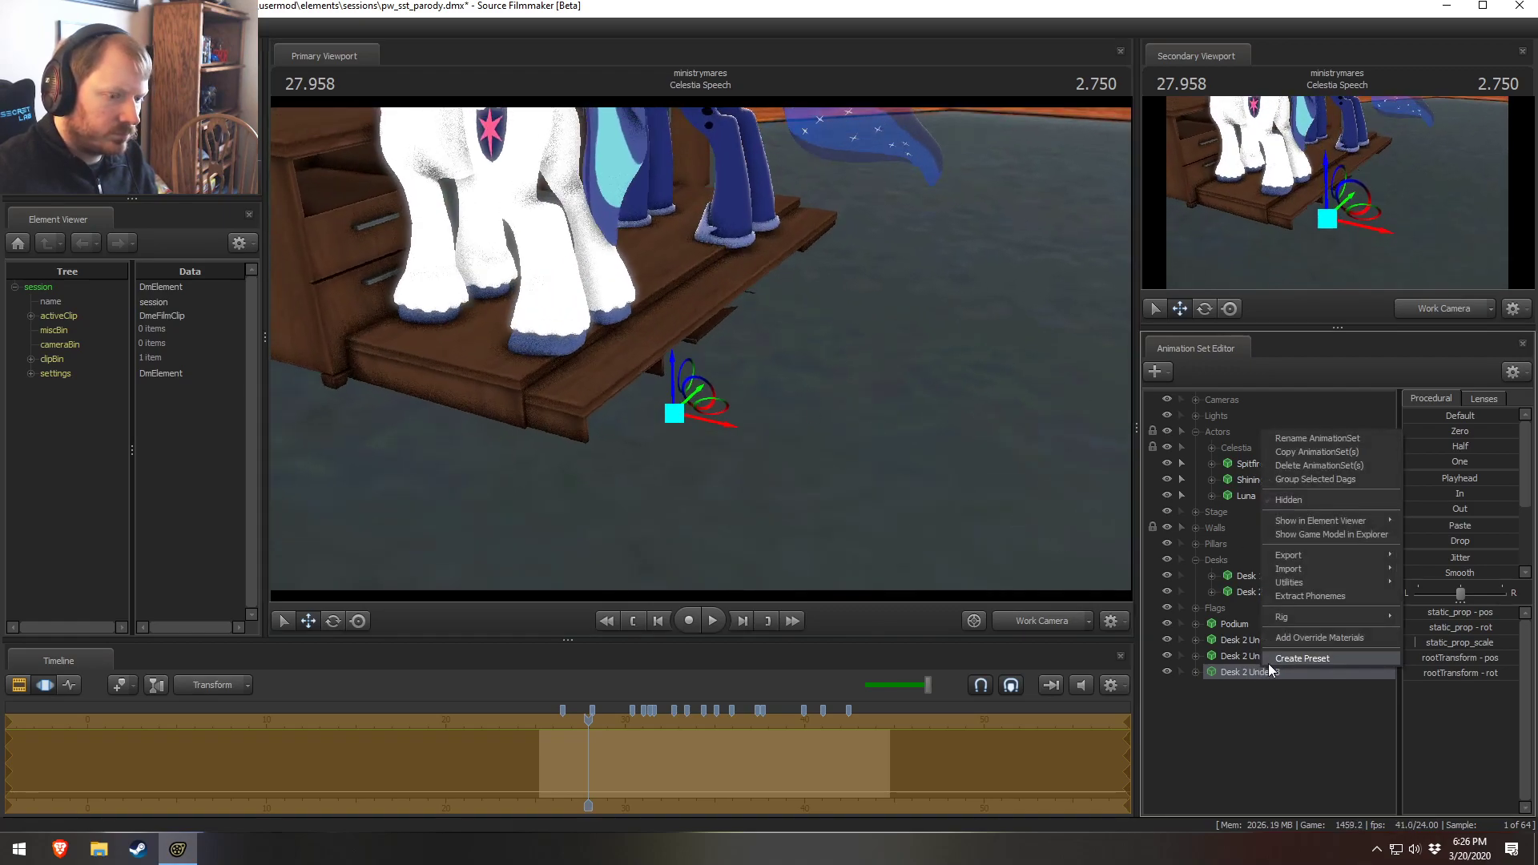
pyautogui.click(1277, 454)
pyautogui.rightClick(1256, 727)
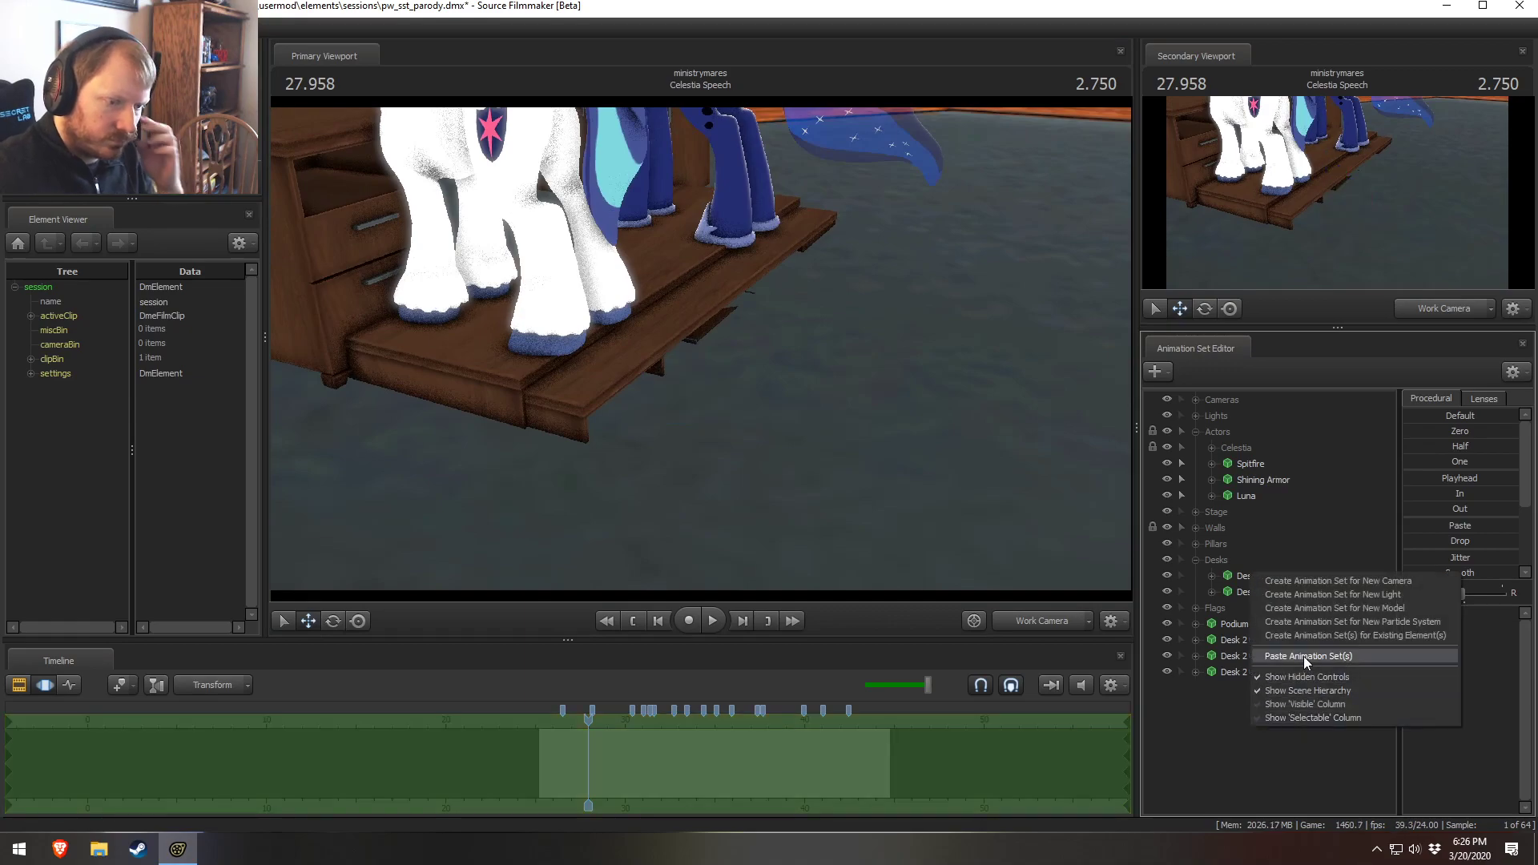
pyautogui.click(1304, 656)
pyautogui.click(1280, 689)
pyautogui.rightClick(1274, 689)
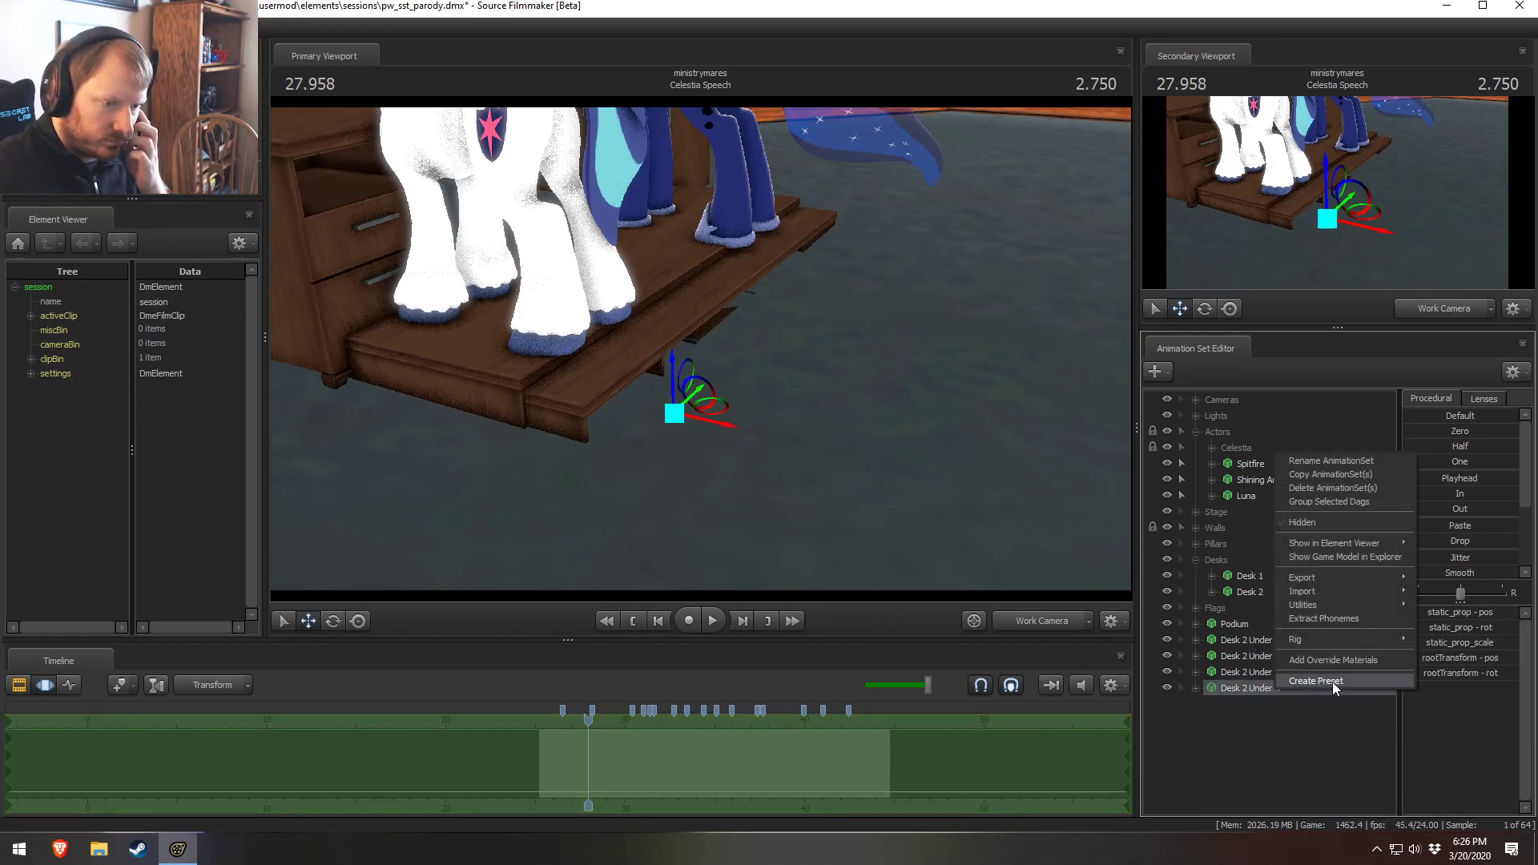
pyautogui.click(1465, 646)
pyautogui.moveTo(1472, 644); pyautogui.dragTo(1472, 641)
pyautogui.doubleClick(1469, 643)
pyautogui.hotkey('ctrl', 'a')
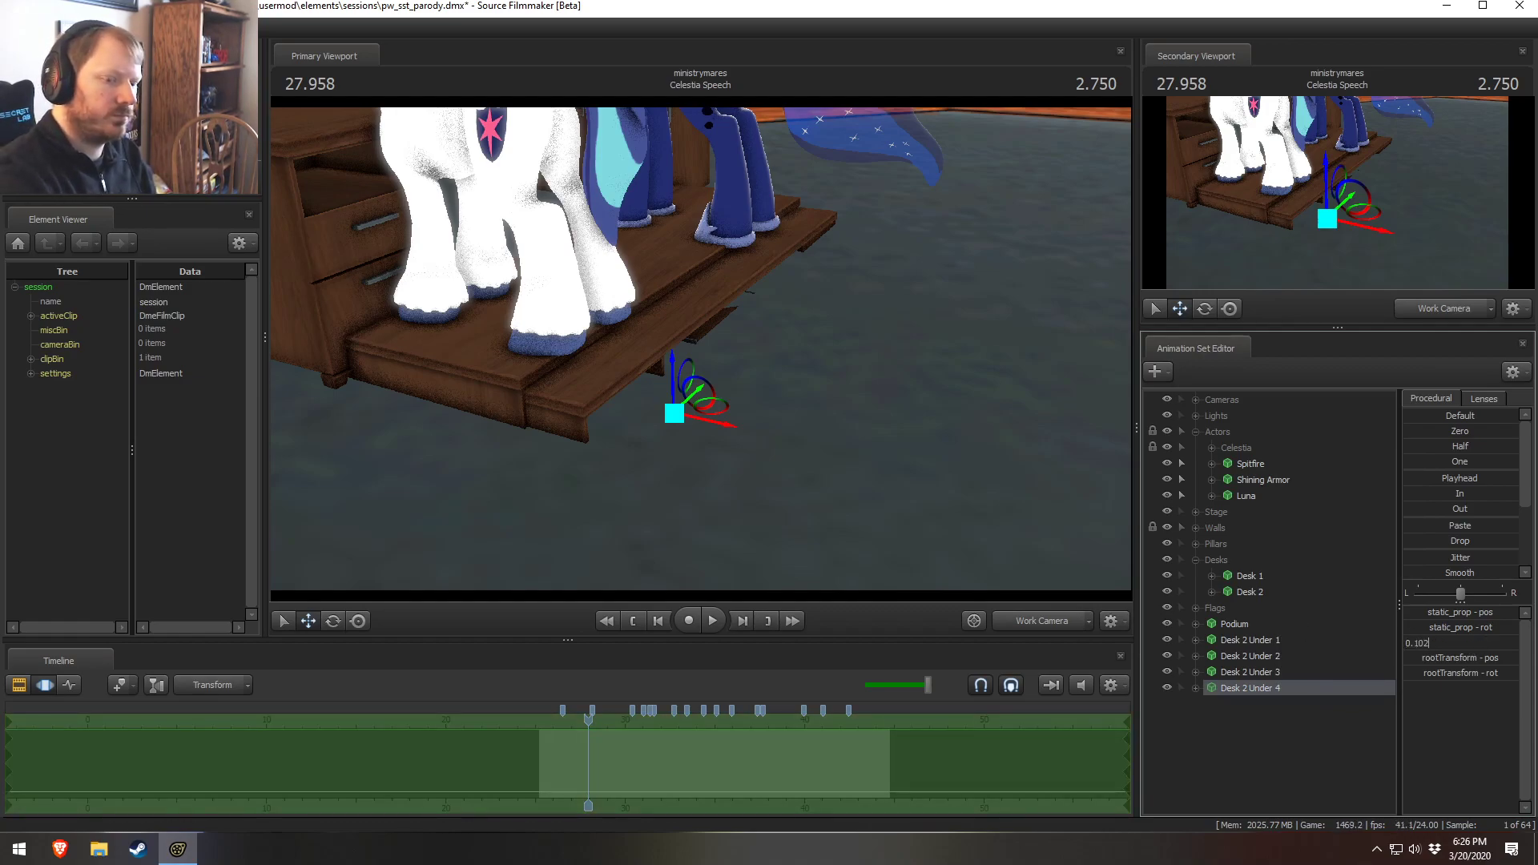
pyautogui.press('Return')
# Fly the work camera around the desks to inspect the placement of the support props
pyautogui.press('F2')
pyautogui.moveTo(700, 348)
pyautogui.keyDown('alt'); pyautogui.mouseDown()
pyautogui.moveTo(704, 434)
pyautogui.moveTo(734, 454)
pyautogui.moveTo(756, 445)
pyautogui.moveTo(714, 380)
pyautogui.moveTo(773, 448)
pyautogui.moveTo(694, 348)
pyautogui.mouseUp(); pyautogui.keyUp('alt')
pyautogui.press('F3')
pyautogui.keyDown('alt'); pyautogui.moveTo(989, 304); pyautogui.dragTo(1073, 591); pyautogui.keyUp('alt')
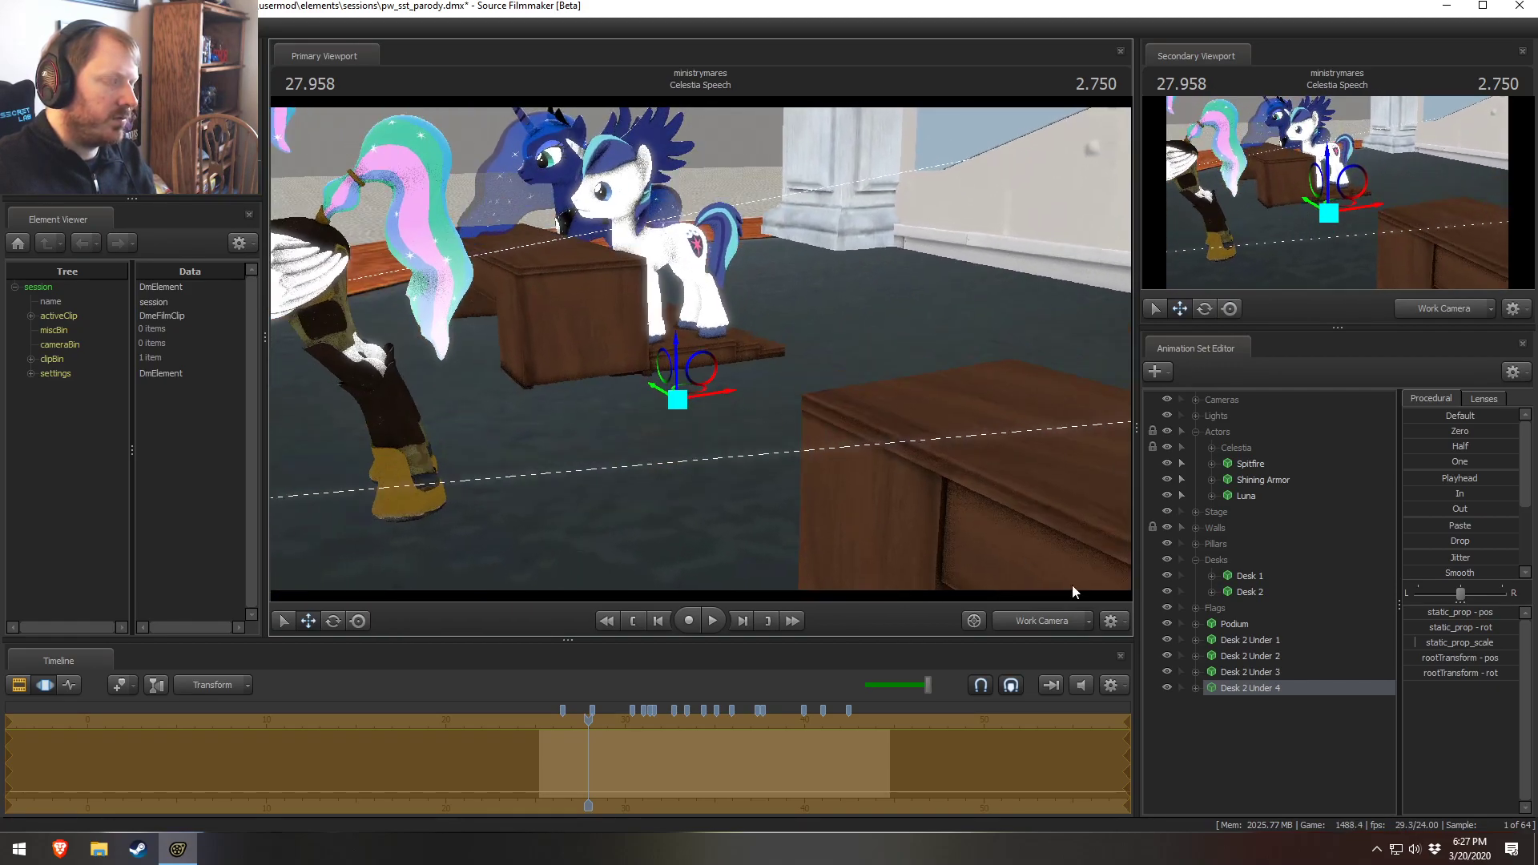
pyautogui.click(1045, 628)
pyautogui.press('F2')
pyautogui.keyDown('ctrl'); pyautogui.click(1030, 612); pyautogui.keyUp('ctrl')
pyautogui.moveTo(977, 448); pyautogui.dragTo(921, 572)
pyautogui.press('s')
pyautogui.press('w')
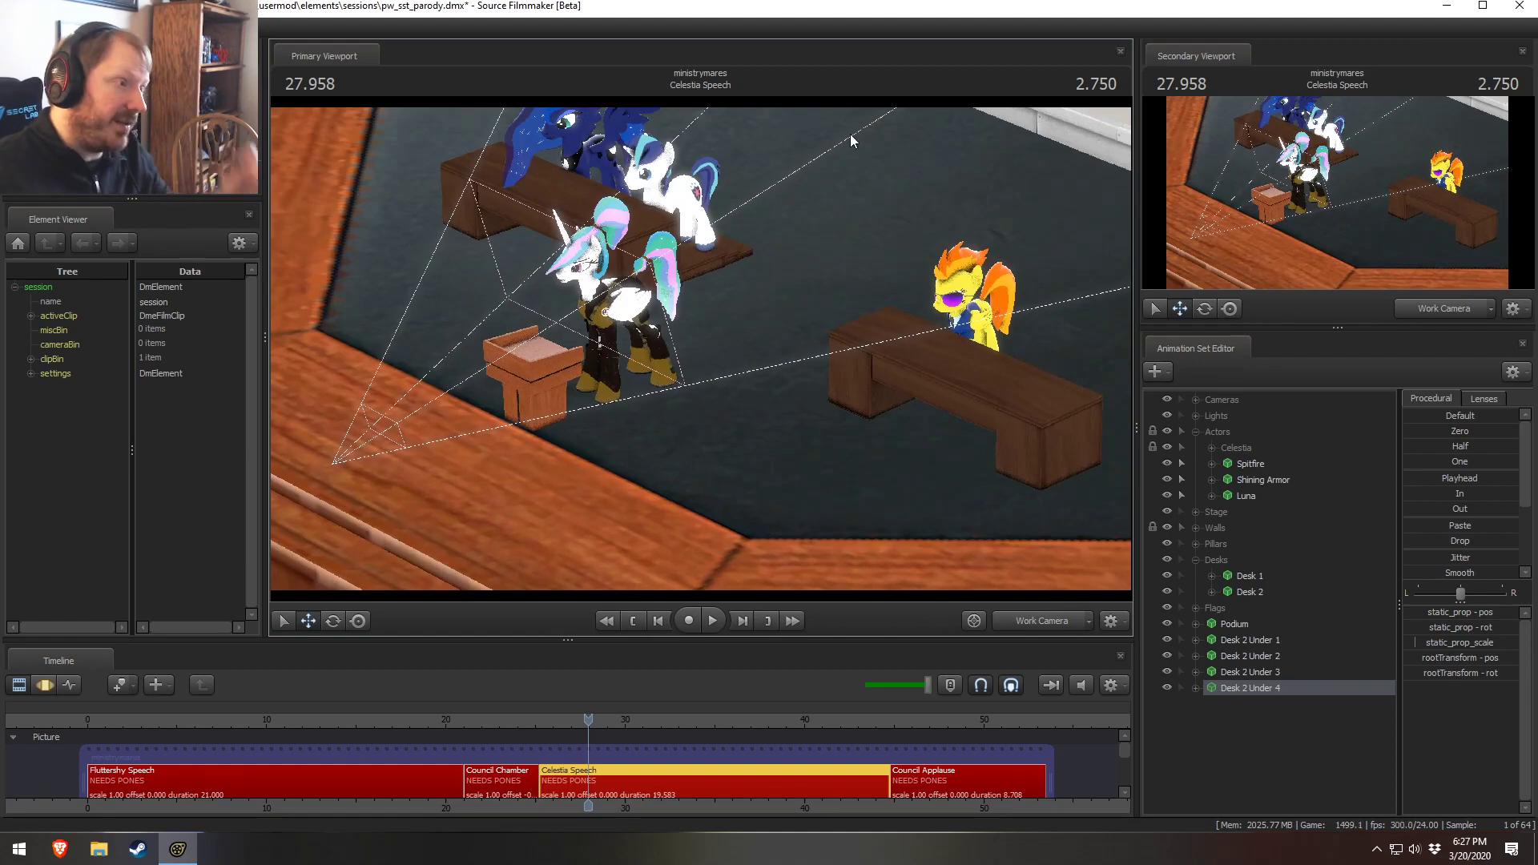
pyautogui.press('s')
pyautogui.moveTo(842, 344); pyautogui.dragTo(805, 349)
pyautogui.press('w')
pyautogui.press('s')
pyautogui.moveTo(700, 348)
pyautogui.mouseDown()
pyautogui.moveTo(702, 384)
pyautogui.moveTo(700, 349)
pyautogui.mouseUp()
pyautogui.press('w')
pyautogui.press('s')
pyautogui.moveTo(749, 404); pyautogui.dragTo(748, 436)
pyautogui.press('w')
pyautogui.moveTo(700, 348); pyautogui.dragTo(702, 321)
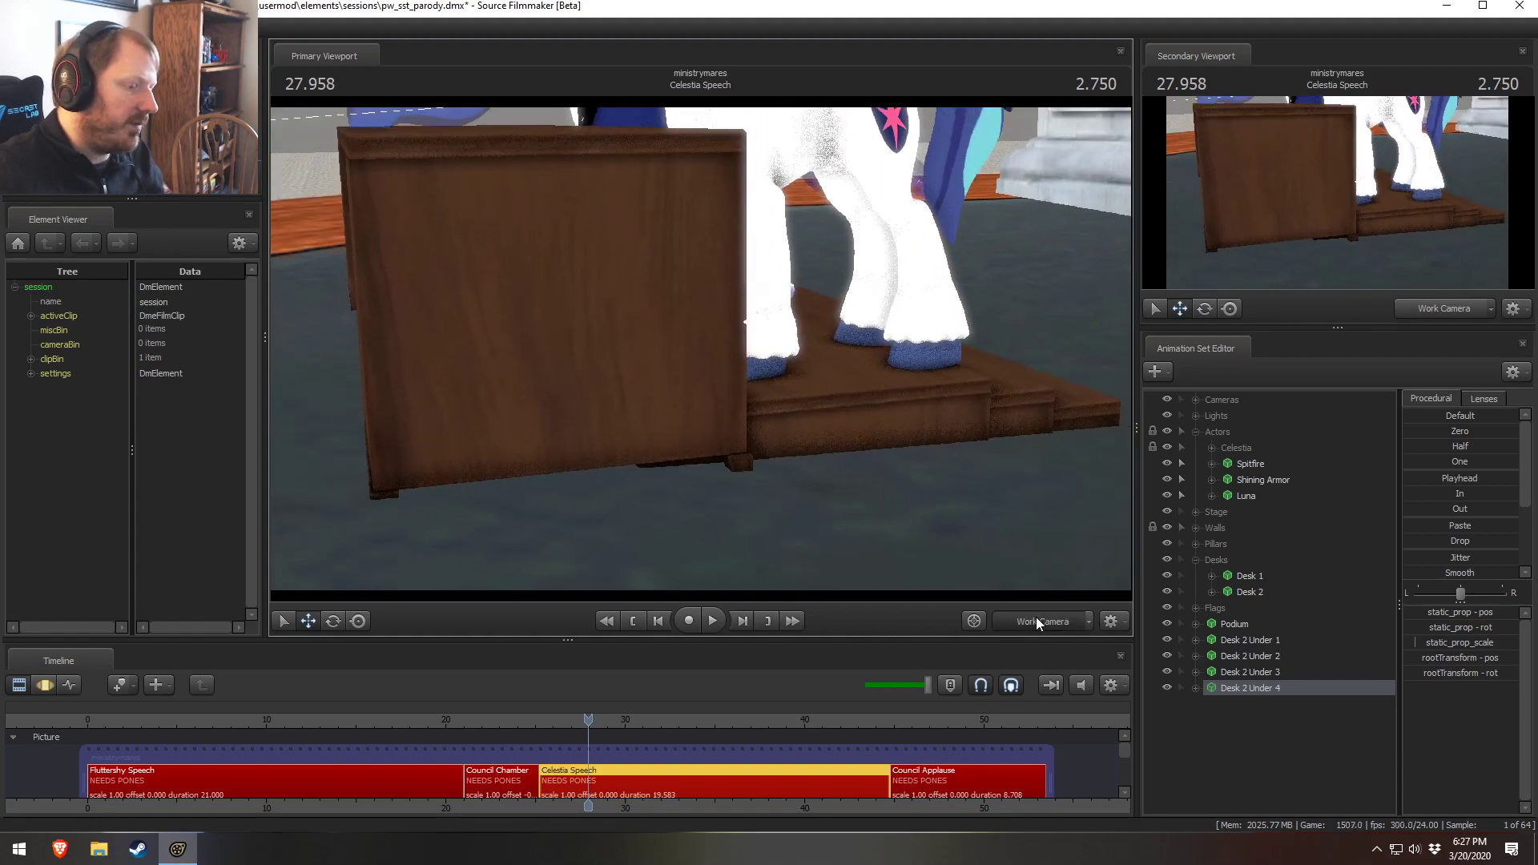
pyautogui.press('F3')
pyautogui.keyDown('ctrl'); pyautogui.click(1064, 621); pyautogui.keyUp('ctrl')
pyautogui.press('s')
pyautogui.moveTo(905, 472); pyautogui.dragTo(713, 560)
pyautogui.press('w')
pyautogui.press('a')
pyautogui.moveTo(701, 349); pyautogui.dragTo(695, 383)
pyautogui.press('w')
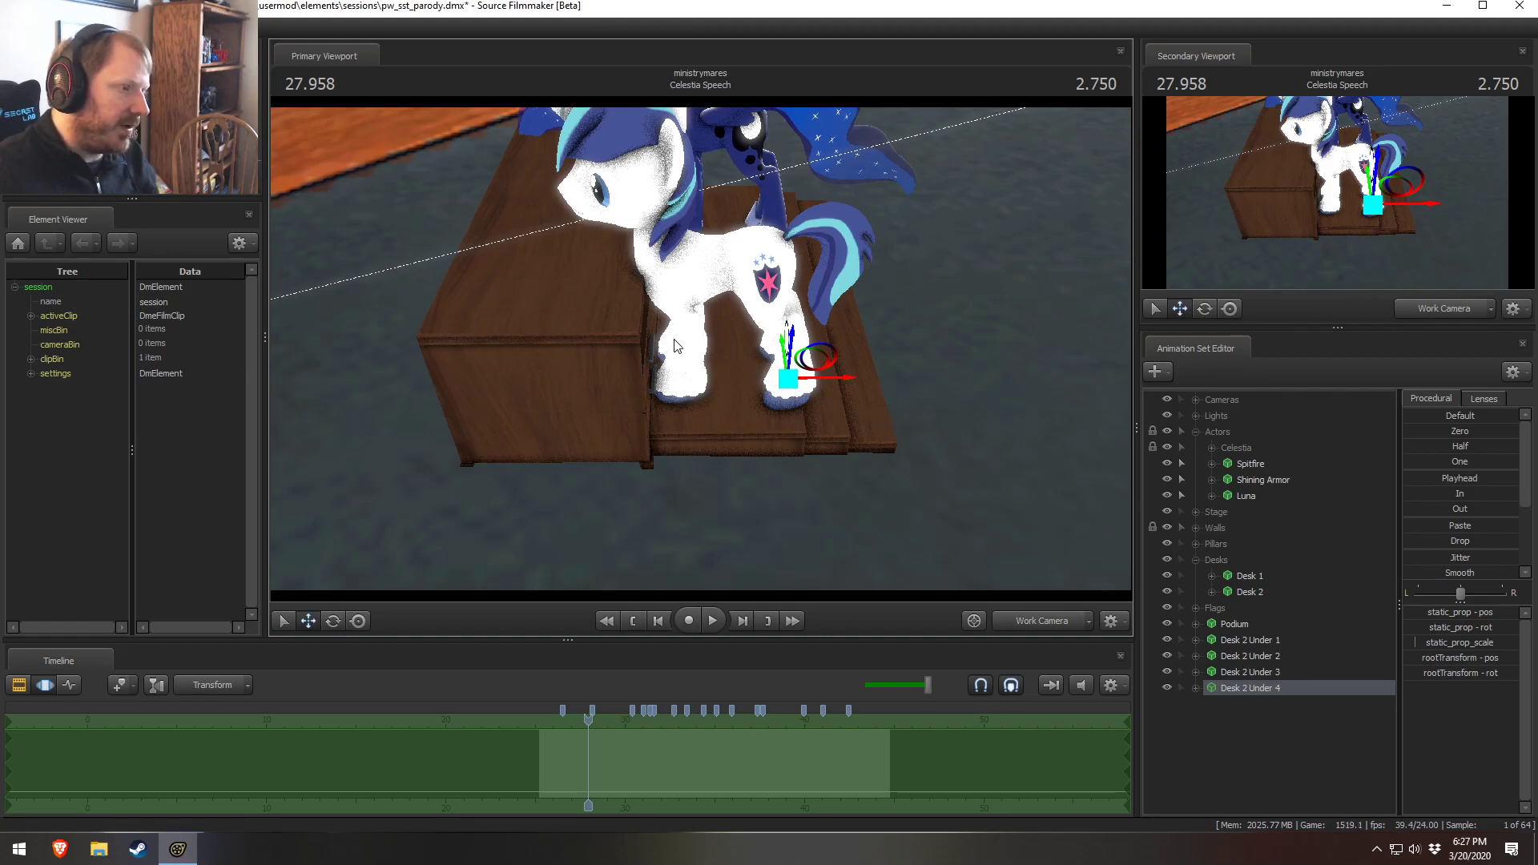
pyautogui.press('a')
pyautogui.moveTo(906, 365); pyautogui.dragTo(773, 352)
# Copy Desk 2 Under 1 through Desk 2 Under 4 together and paste them as four more props
pyautogui.click(1258, 642)
pyautogui.keyDown('shift'); pyautogui.click(1275, 687); pyautogui.keyUp('shift')
pyautogui.rightClick(1214, 712)
pyautogui.click(1205, 641)
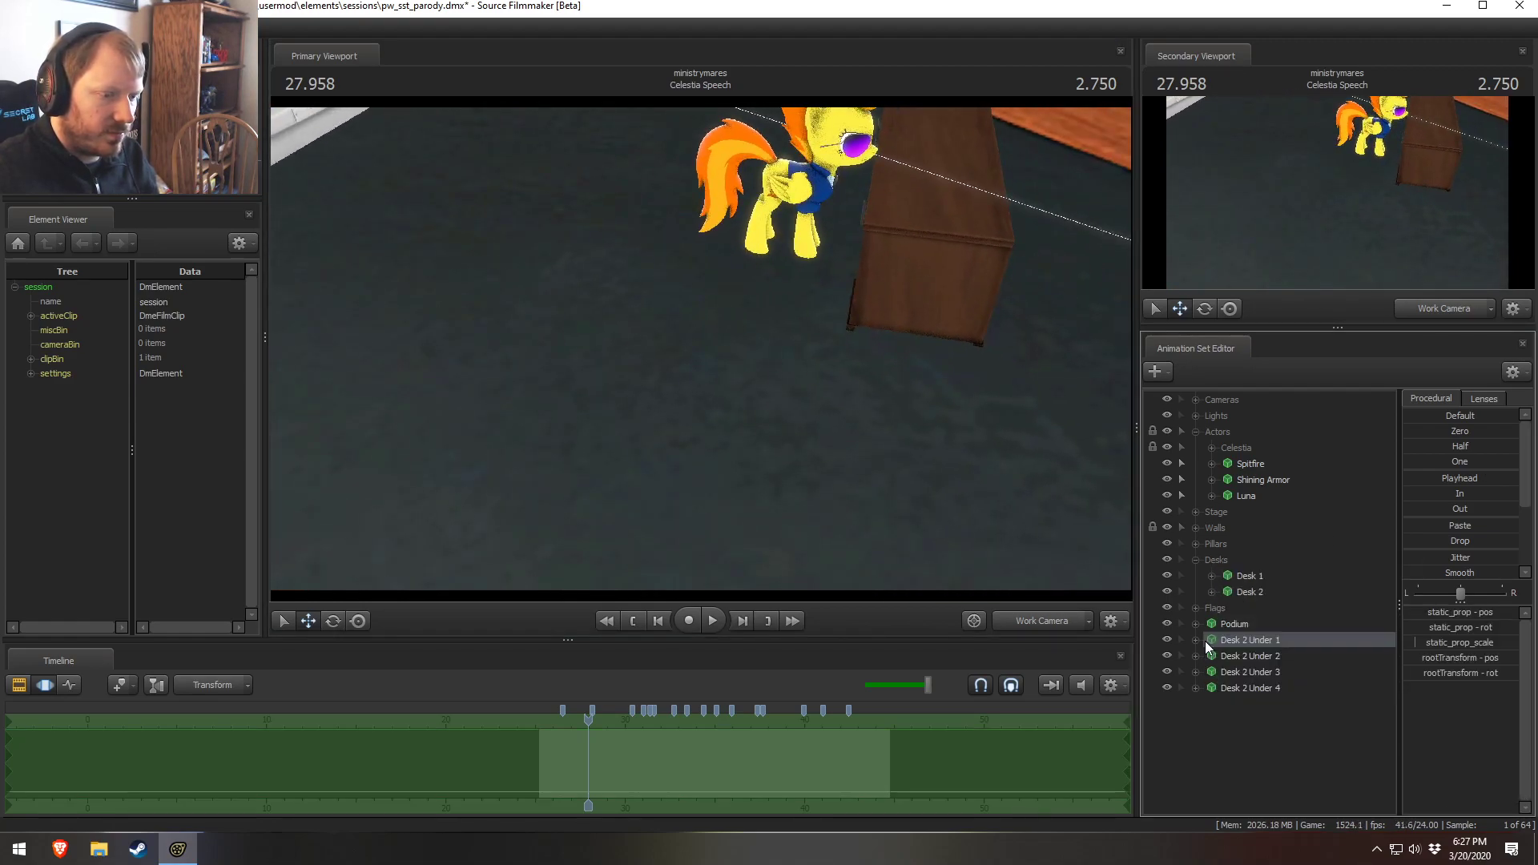
pyautogui.keyDown('shift'); pyautogui.click(1261, 683); pyautogui.keyUp('shift')
pyautogui.rightClick(1261, 682)
pyautogui.click(1289, 511)
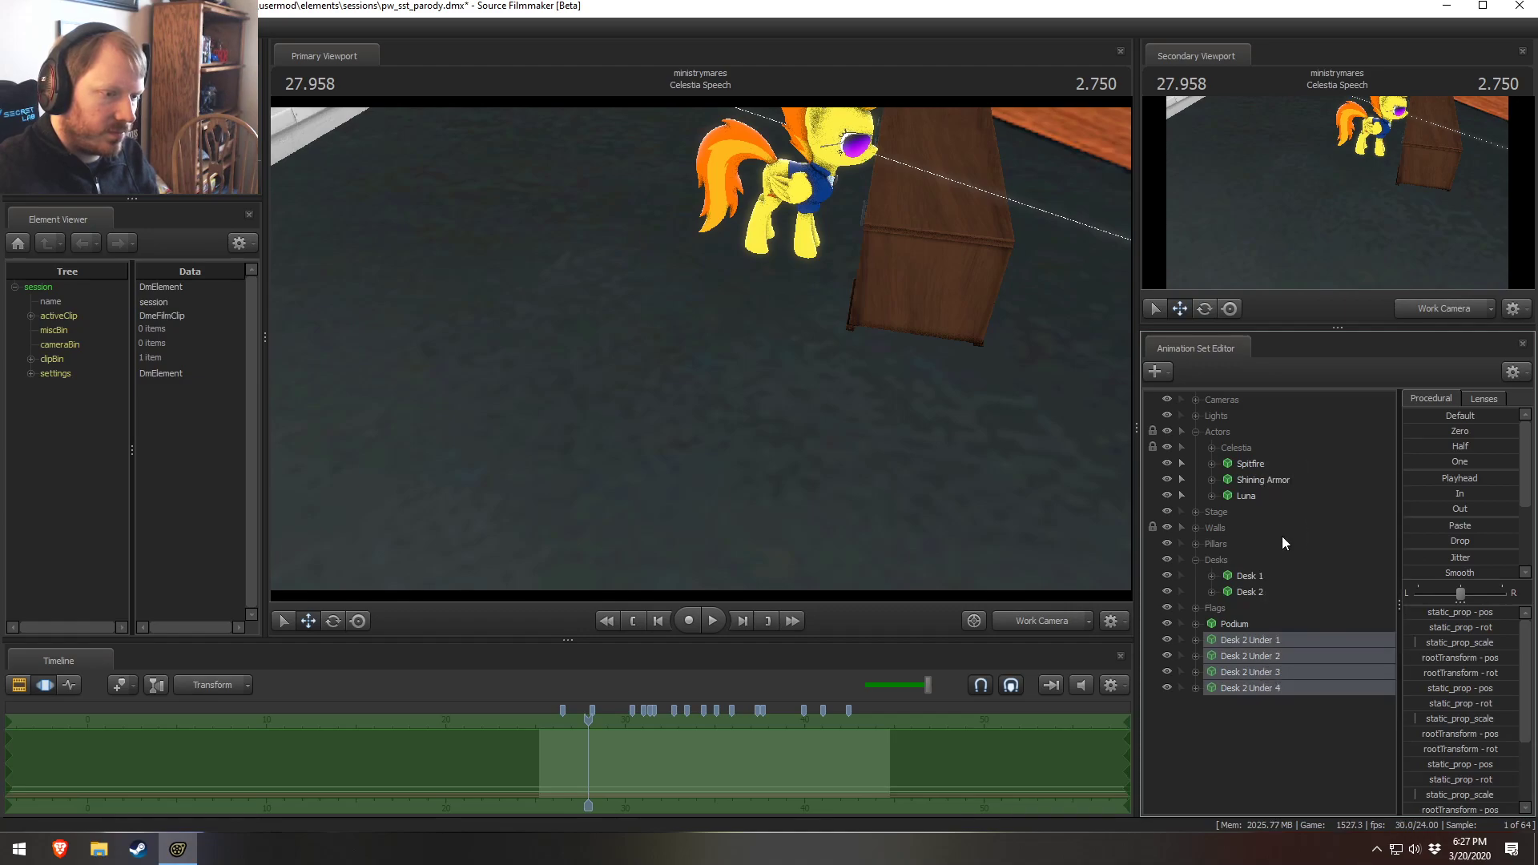
pyautogui.rightClick(1251, 751)
pyautogui.click(1305, 671)
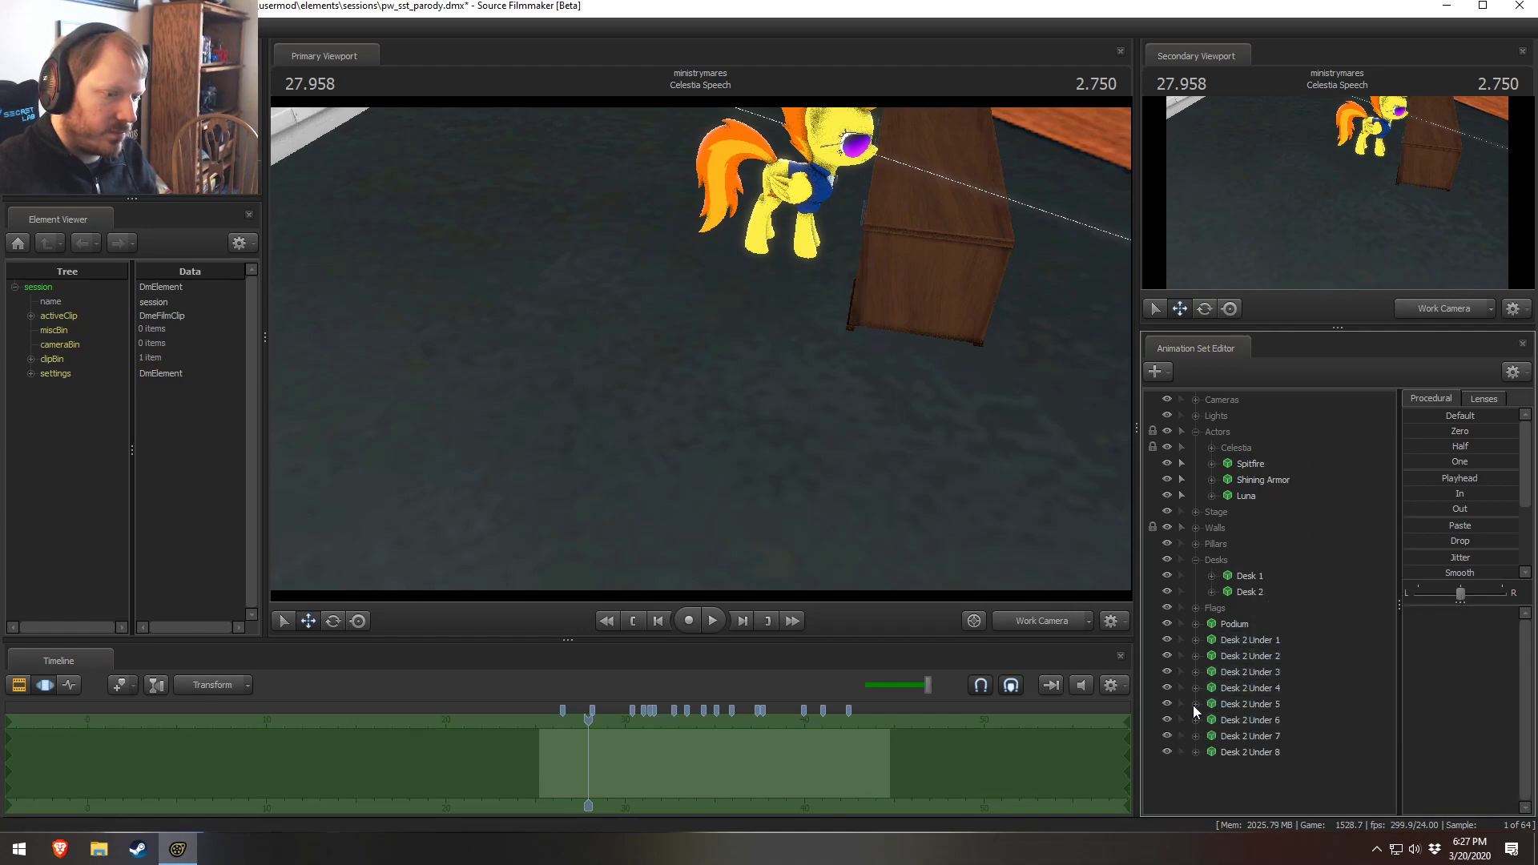
# Rename the Desk 2 Under 5 prop to Desk 1 Under 1
pyautogui.rightClick(1257, 702)
pyautogui.click(1303, 477)
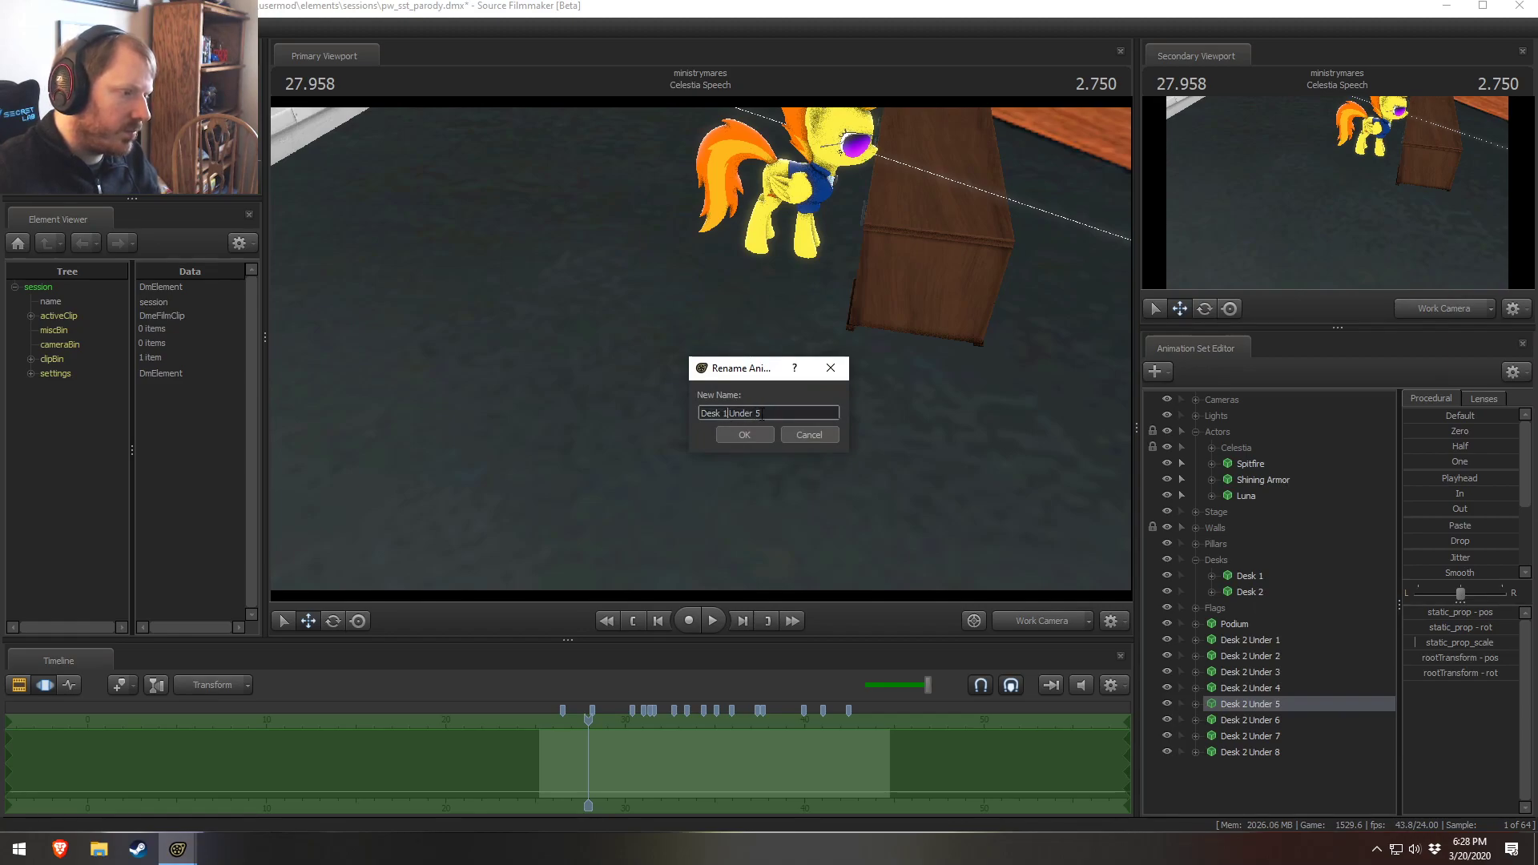
pyautogui.write('1')
pyautogui.click(761, 434)
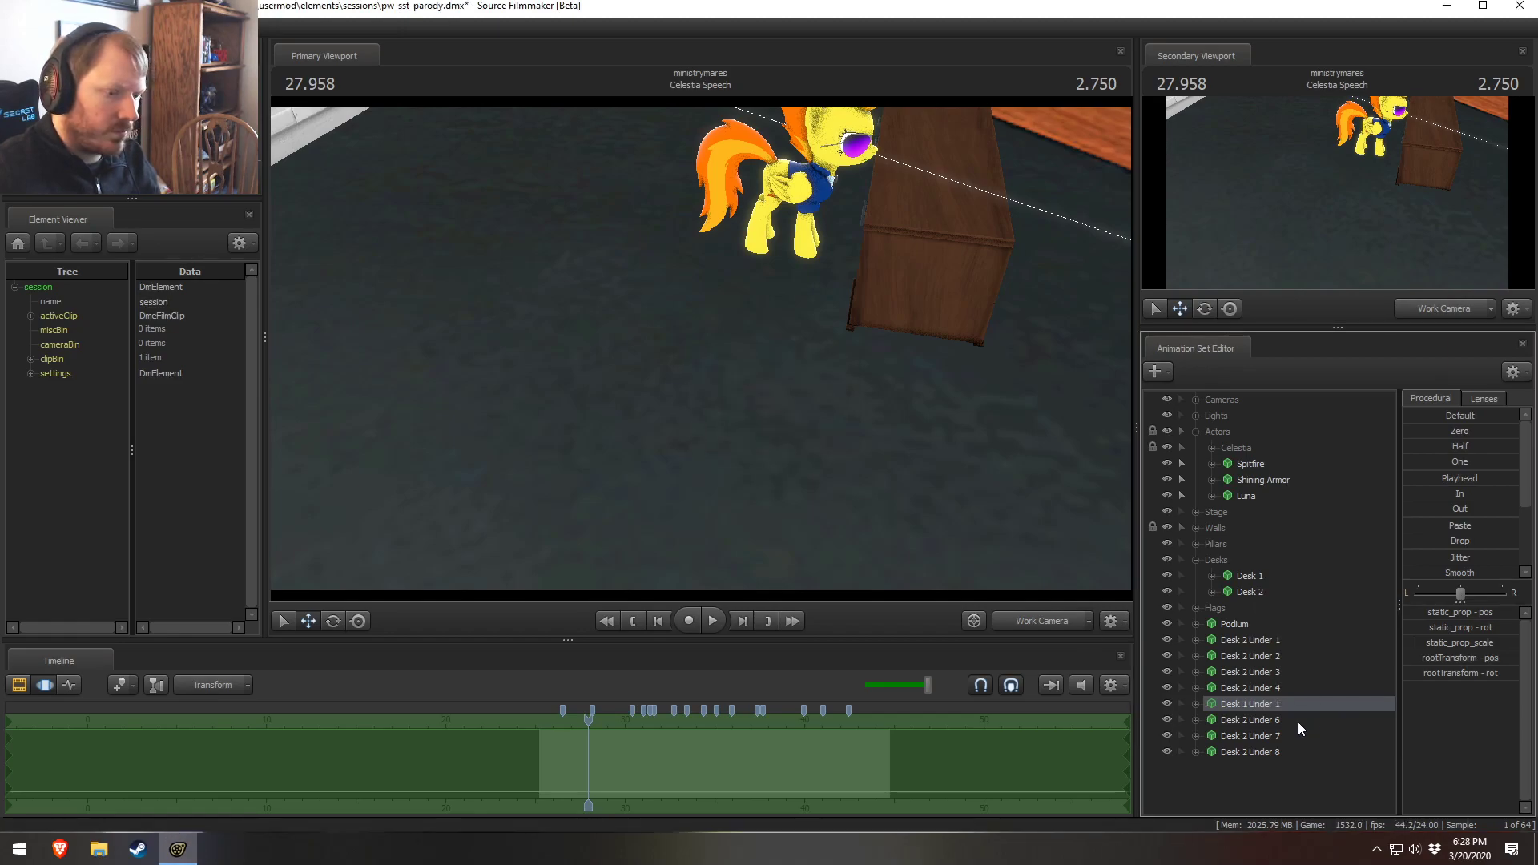
# Rename Desk 2 Under 6 and Desk 2 Under 7 to Desk 1 Under 2 and Desk 1 Under 3
pyautogui.rightClick(1295, 722)
pyautogui.click(1321, 492)
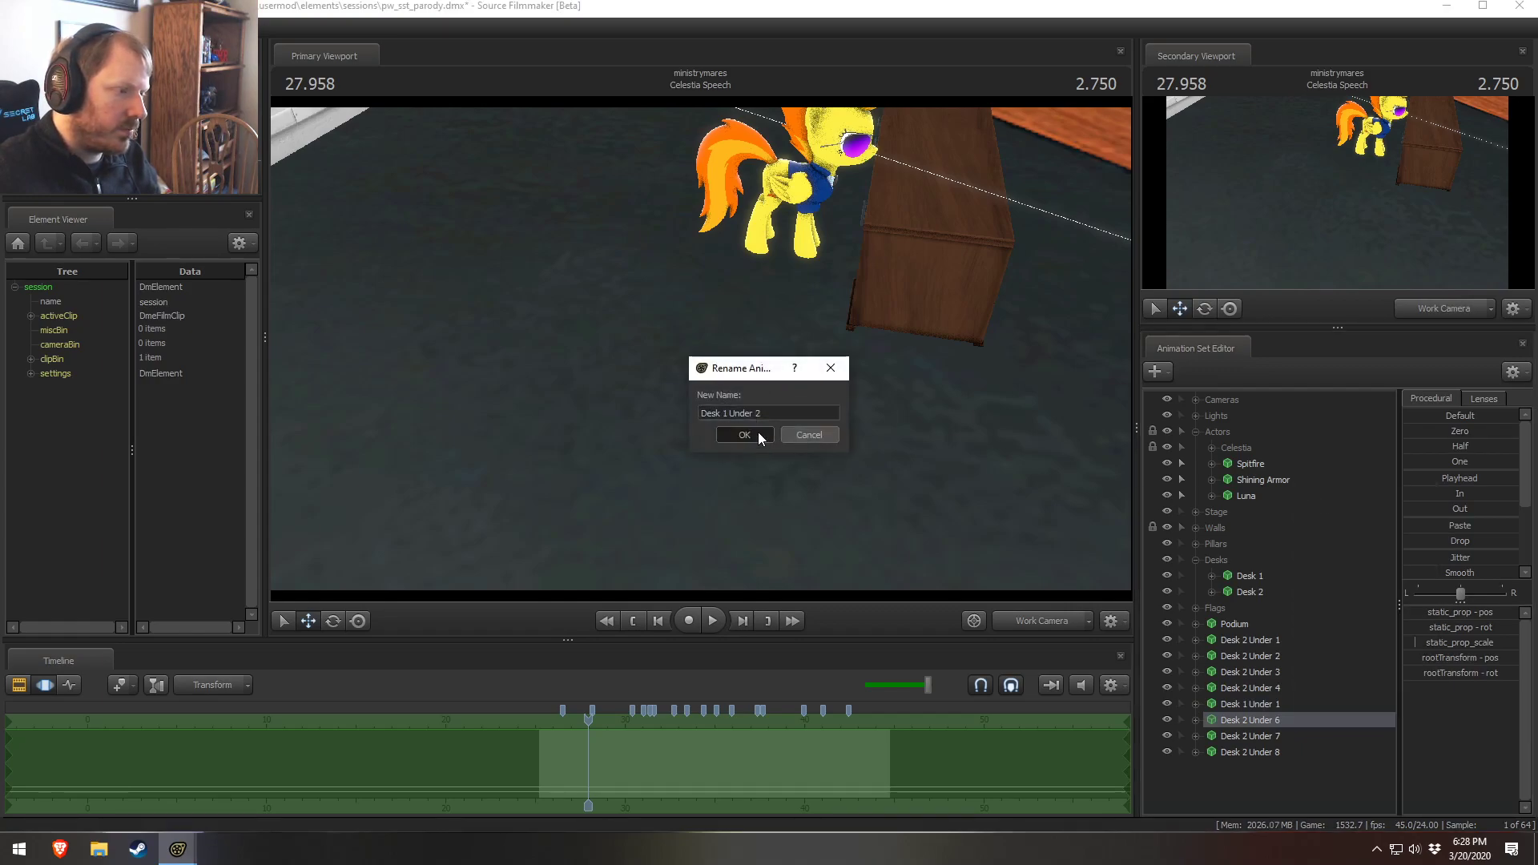
pyautogui.click(758, 432)
pyautogui.rightClick(1268, 735)
pyautogui.click(1312, 508)
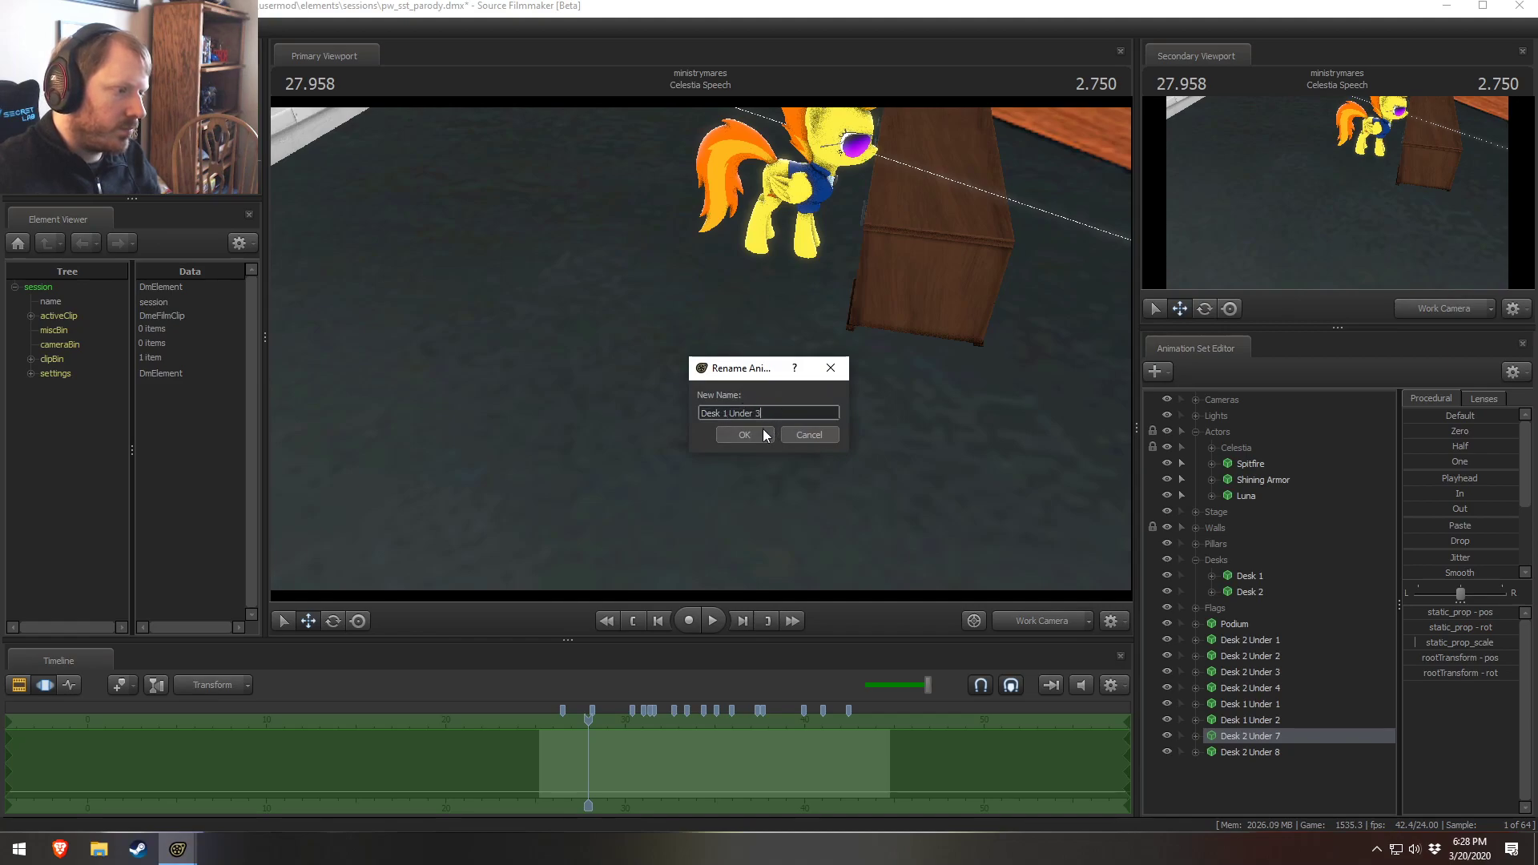
pyautogui.click(763, 434)
# Rename the Desk 2 Under 8 prop to Desk 1 Under 4
pyautogui.rightClick(1289, 750)
pyautogui.click(1331, 524)
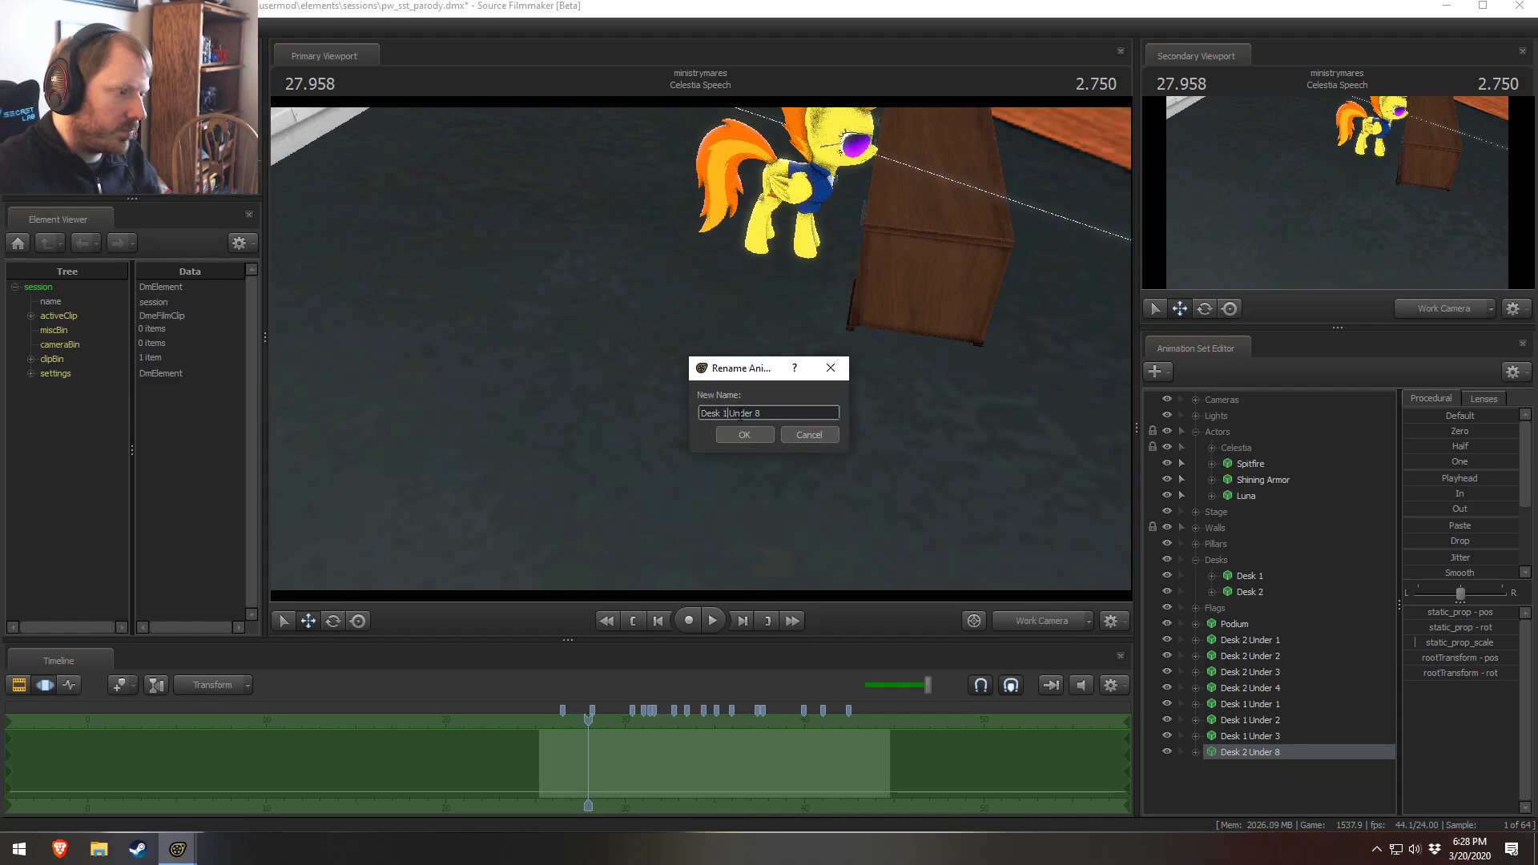
pyautogui.click(756, 432)
# Select the four Desk 1 Under props together and move them into place under Desk 1
pyautogui.click(1272, 719)
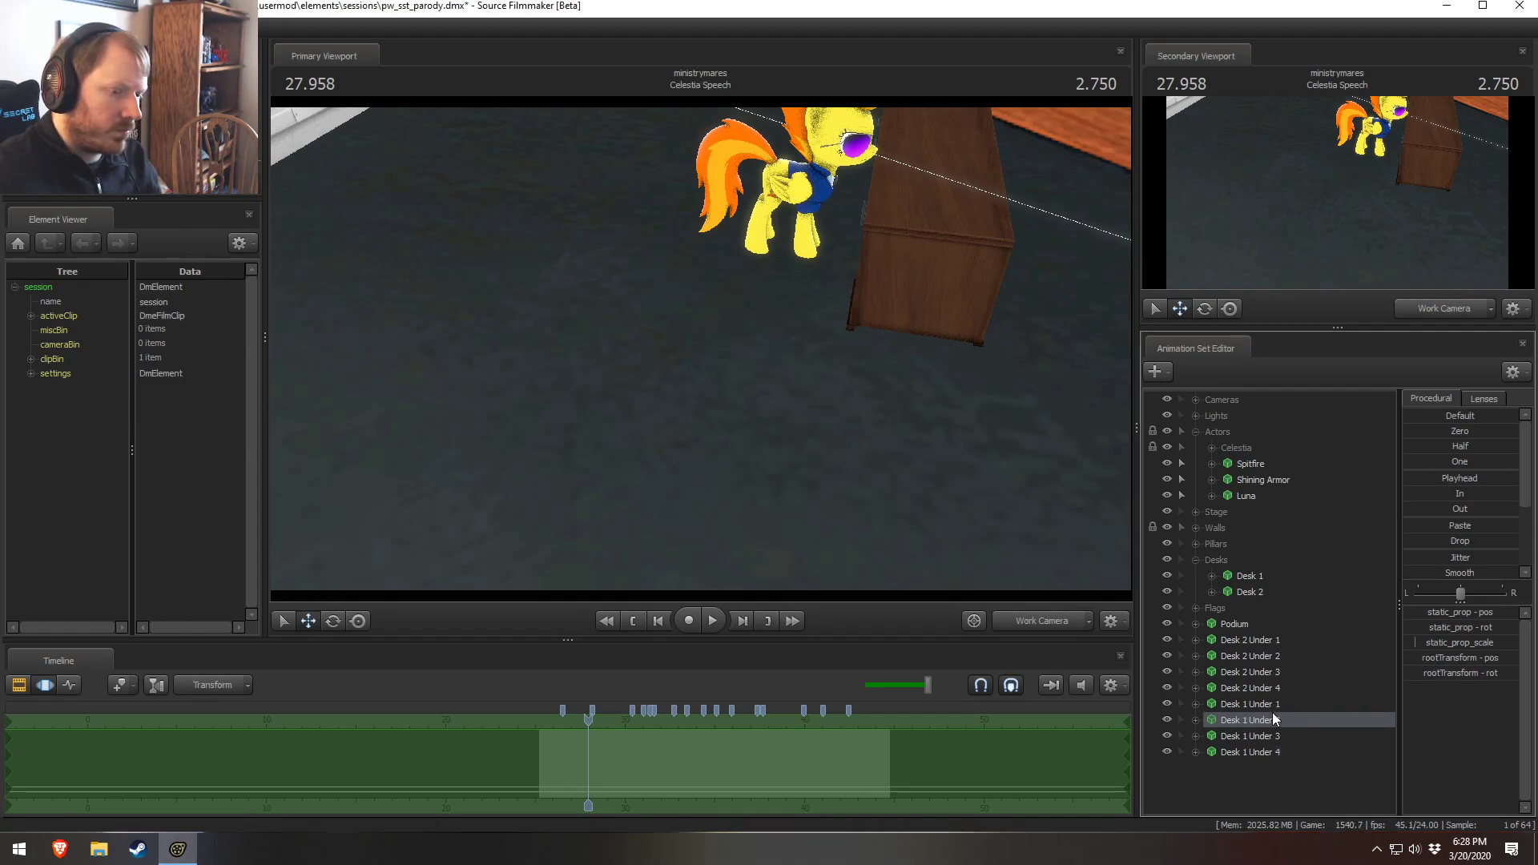
pyautogui.click(1272, 705)
pyautogui.keyDown('shift'); pyautogui.click(1260, 754); pyautogui.keyUp('shift')
pyautogui.moveTo(658, 437); pyautogui.dragTo(893, 290)
pyautogui.press('s')
pyautogui.press('w')
pyautogui.press('s')
pyautogui.press('z')
pyautogui.press('s')
pyautogui.press('a')
pyautogui.press('s')
pyautogui.moveTo(732, 430); pyautogui.dragTo(715, 398)
pyautogui.moveTo(728, 471); pyautogui.dragTo(753, 484)
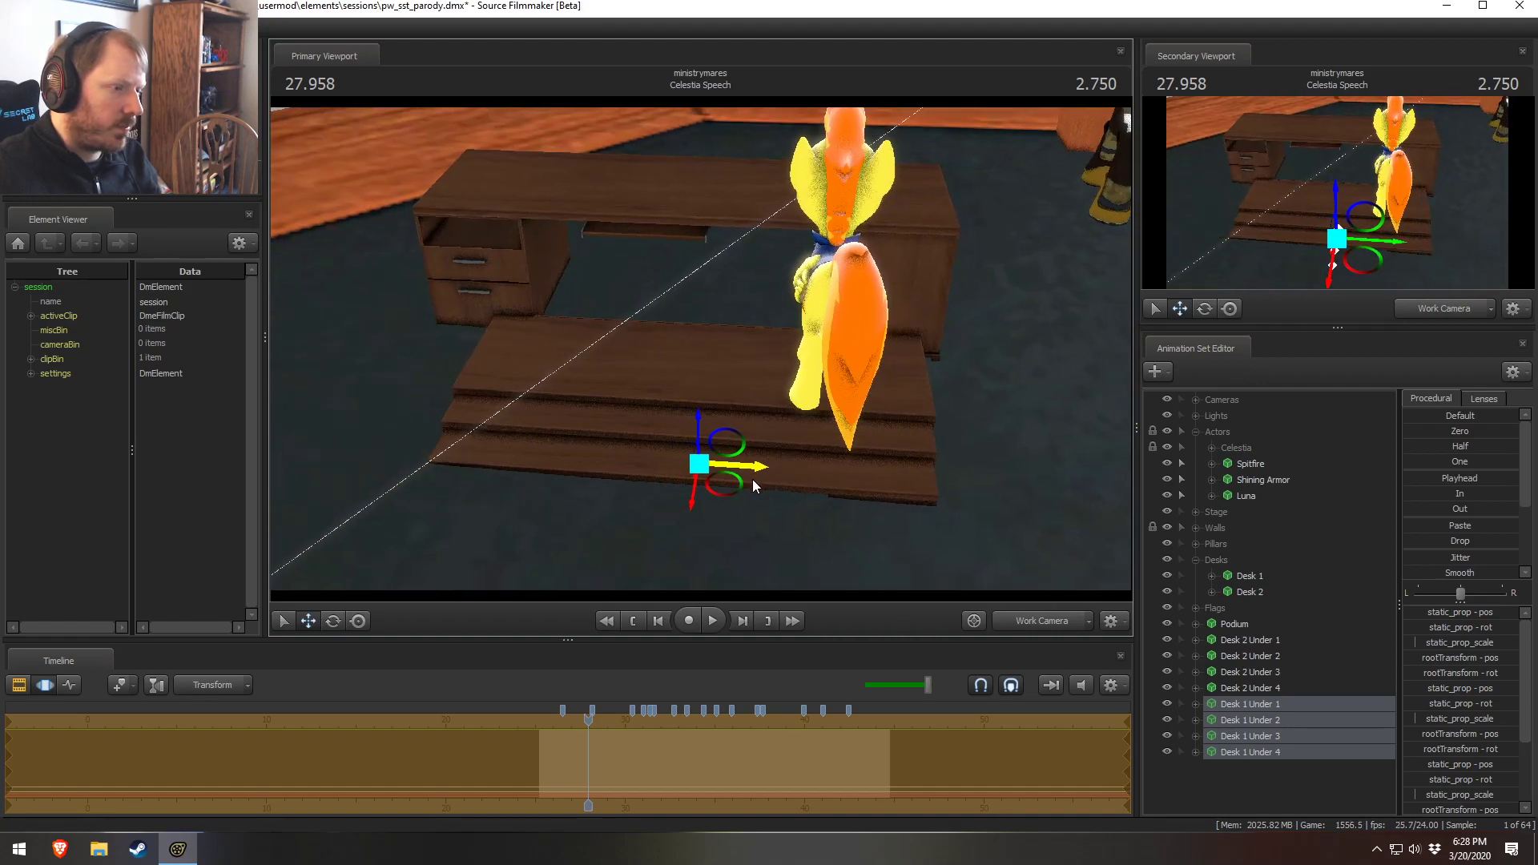
pyautogui.moveTo(979, 404); pyautogui.dragTo(979, 403)
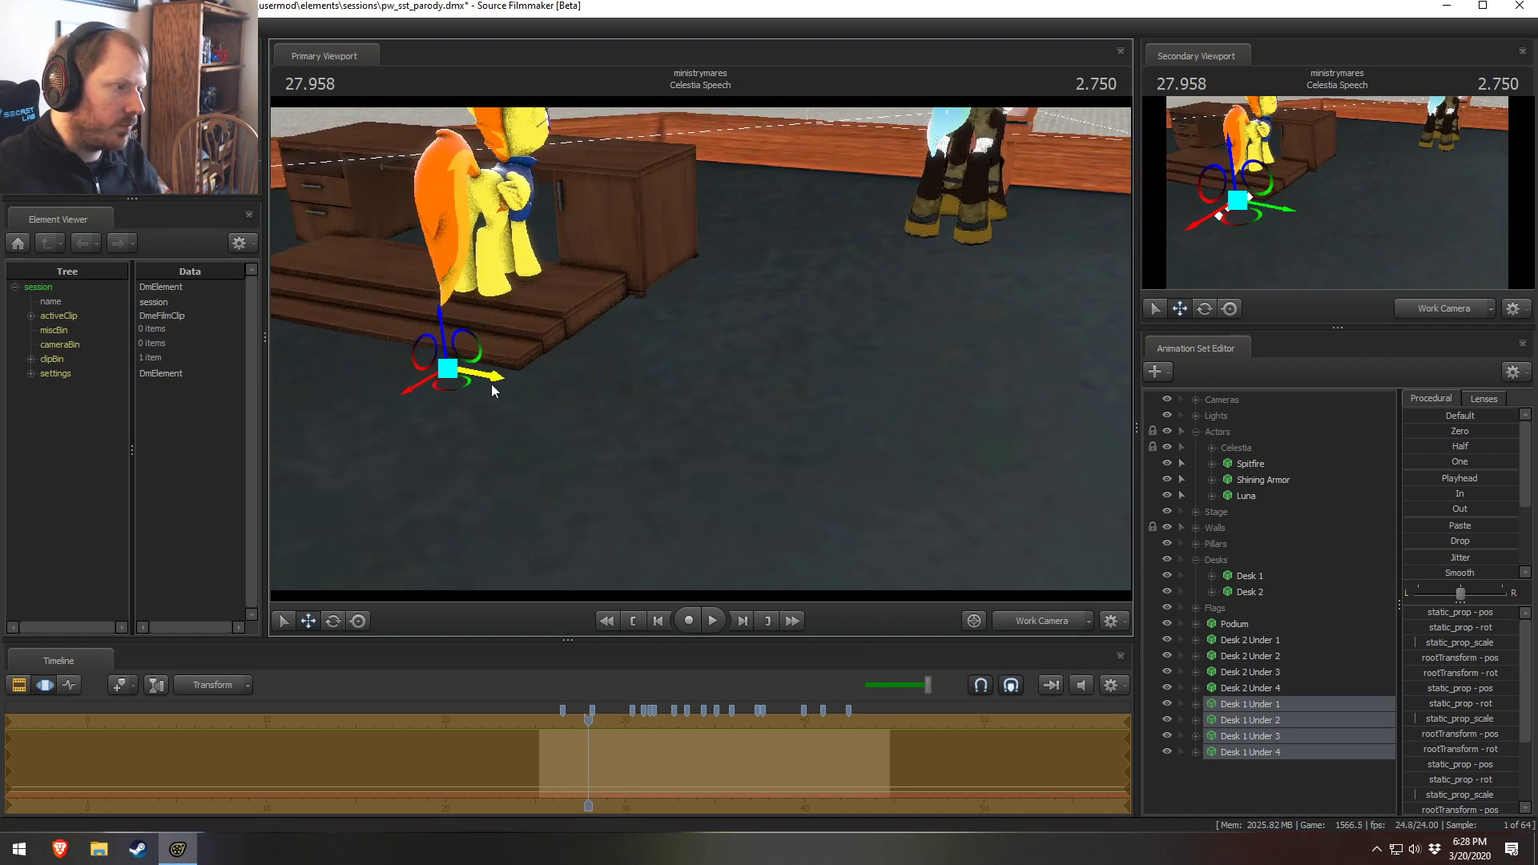
pyautogui.moveTo(493, 391); pyautogui.dragTo(743, 361)
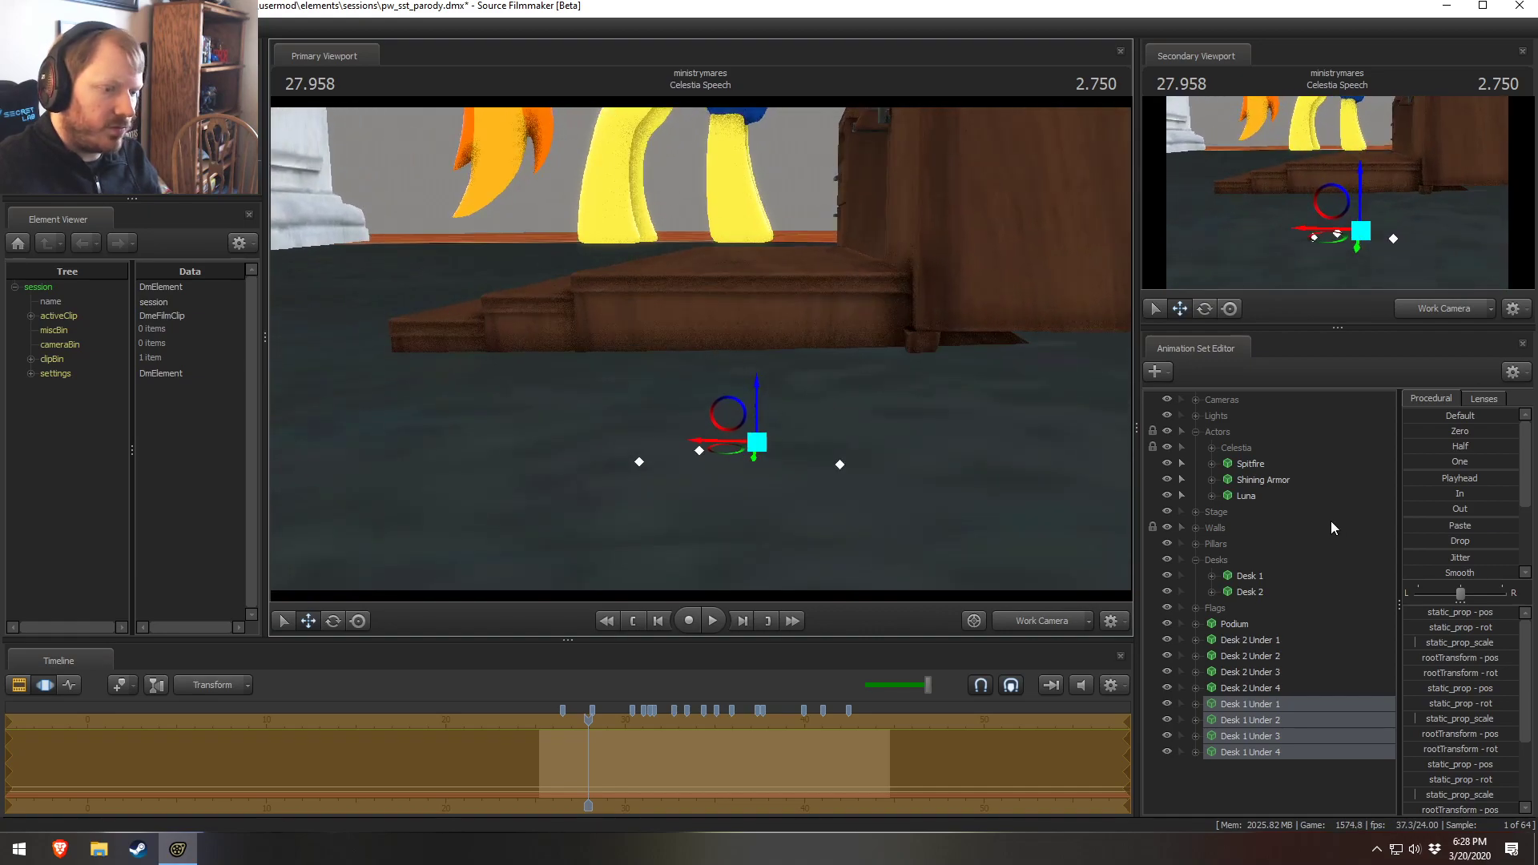
# Select Spitfire and lower her onto the support step under her desk
pyautogui.click(1250, 465)
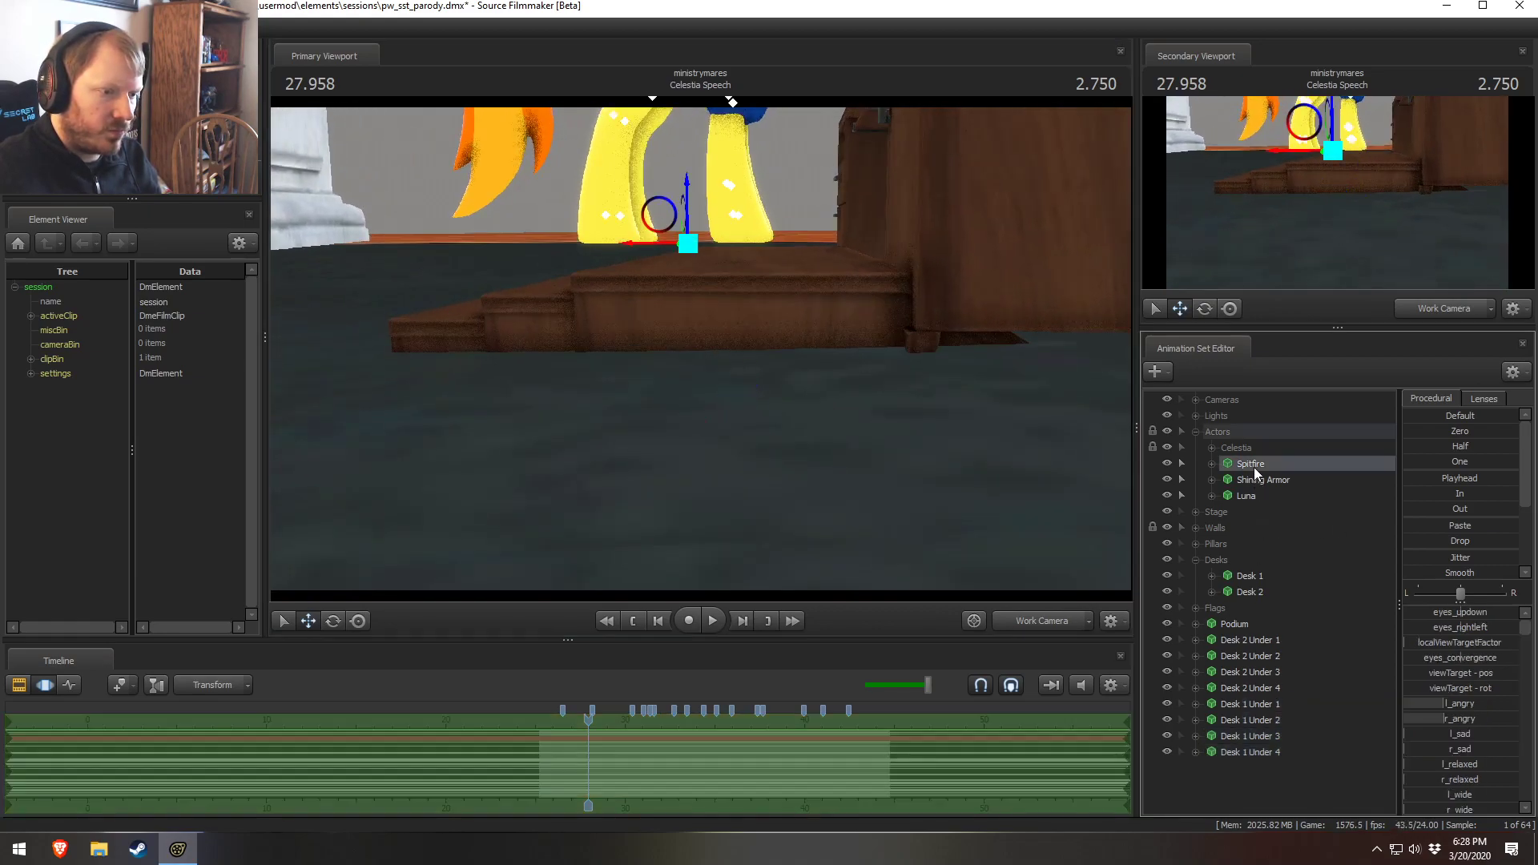
pyautogui.moveTo(759, 358); pyautogui.dragTo(716, 333)
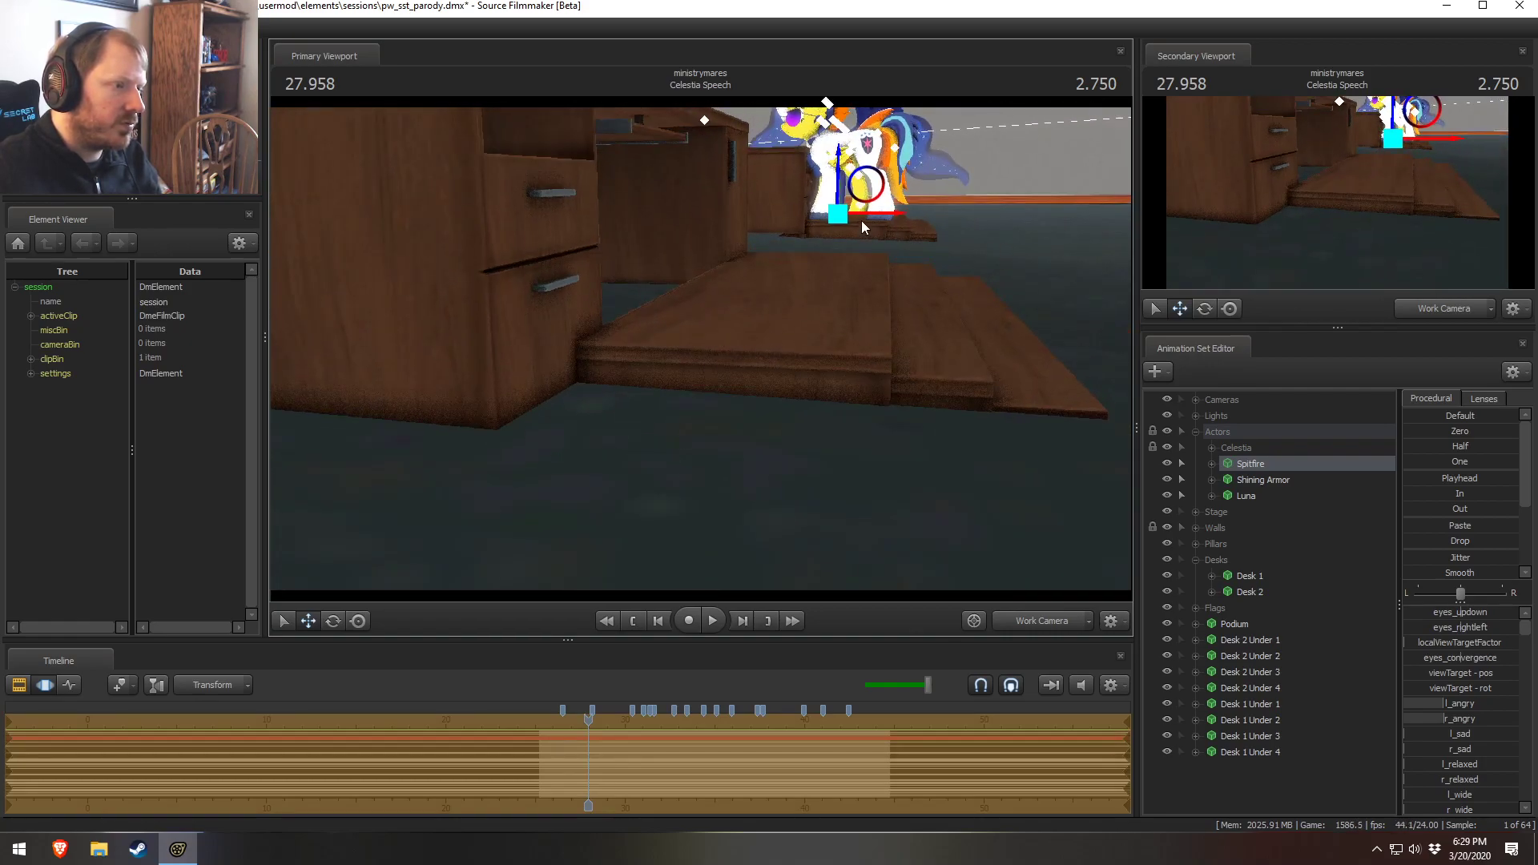
pyautogui.moveTo(838, 215); pyautogui.dragTo(802, 268)
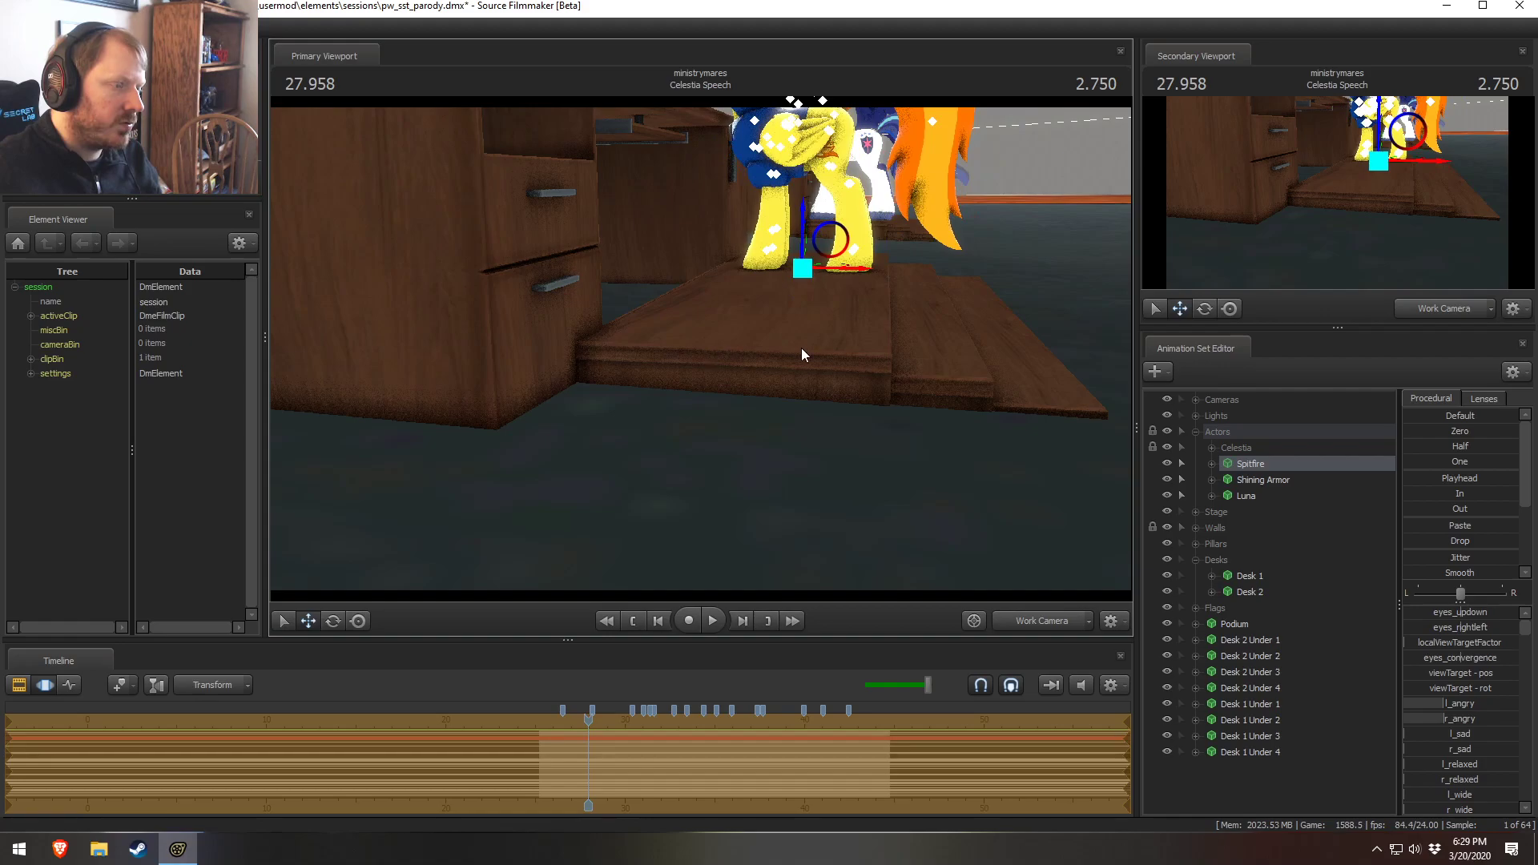
pyautogui.moveTo(800, 348); pyautogui.dragTo(799, 348)
pyautogui.moveTo(827, 425); pyautogui.dragTo(819, 428)
# Inspect the desks and Spitfire's placement through the main camera and the work camera
pyautogui.click(1058, 622)
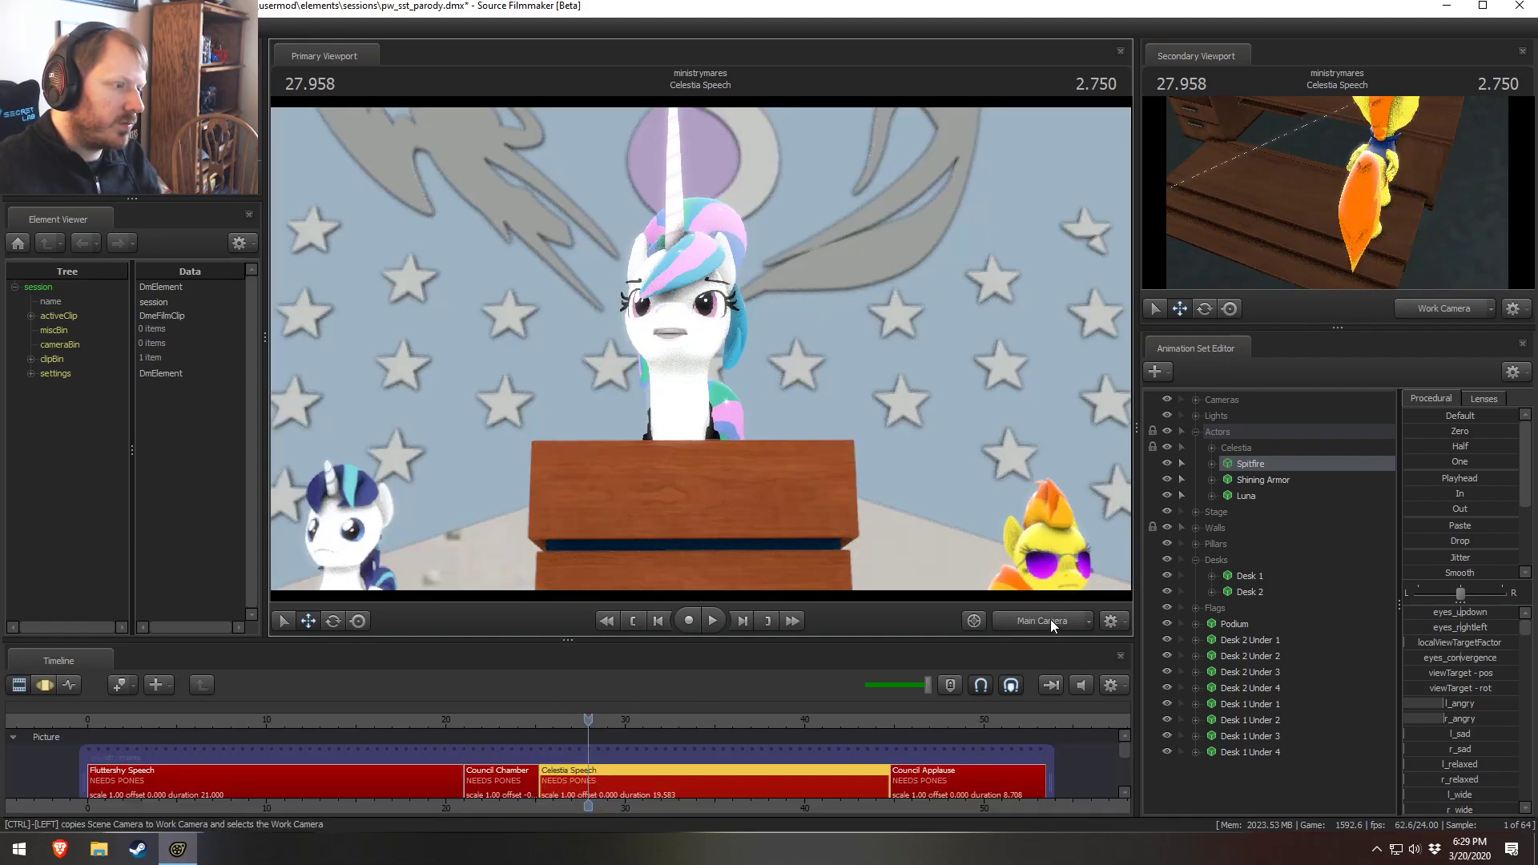
pyautogui.moveTo(973, 572); pyautogui.dragTo(973, 572)
pyautogui.press('s')
pyautogui.moveTo(730, 374); pyautogui.dragTo(1105, 498)
pyautogui.click(796, 388)
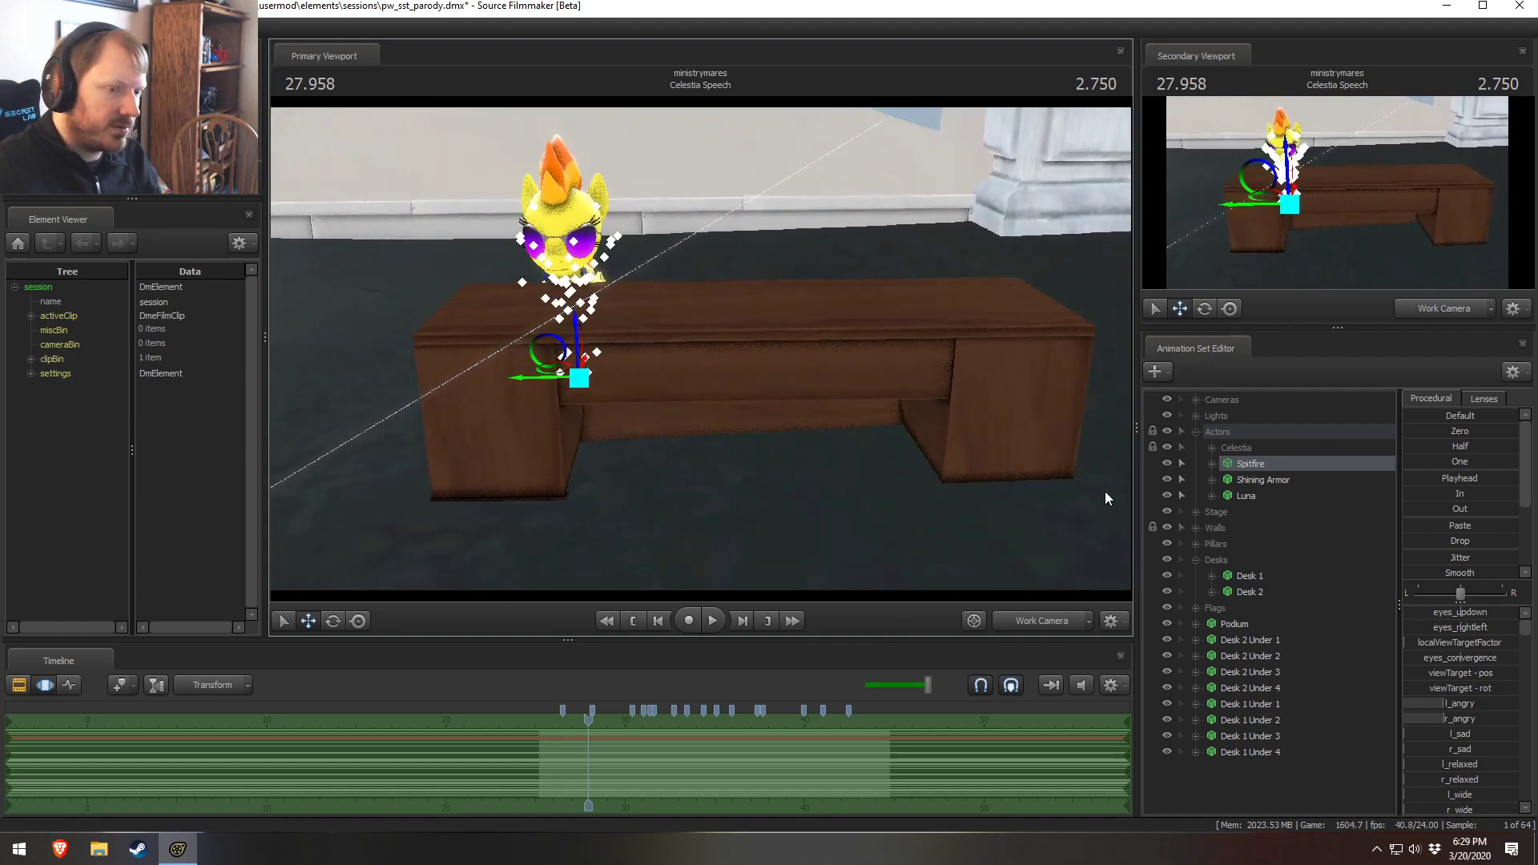
pyautogui.click(1253, 577)
pyautogui.moveTo(747, 410); pyautogui.dragTo(701, 350)
# Move the eight under-desk support props into the Desks group
pyautogui.click(1228, 640)
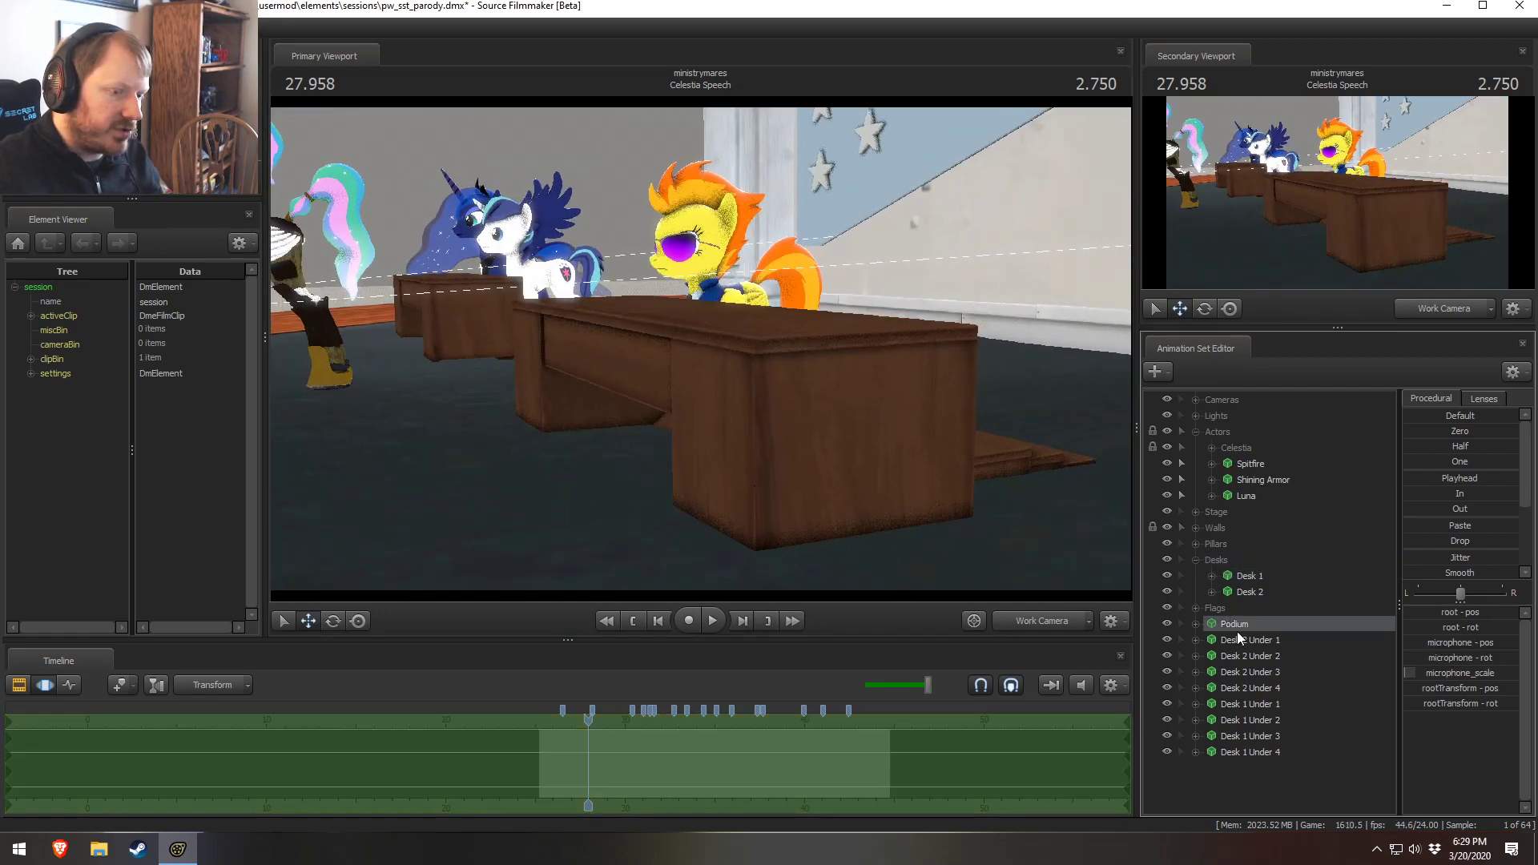
pyautogui.keyDown('shift'); pyautogui.click(1254, 737); pyautogui.keyUp('shift')
pyautogui.keyDown('shift'); pyautogui.click(1252, 747); pyautogui.keyUp('shift')
pyautogui.moveTo(1252, 747); pyautogui.dragTo(1246, 556)
# Fly the work camera around the desks to check Spitfire standing on the step
pyautogui.moveTo(1074, 490); pyautogui.dragTo(809, 355)
pyautogui.press('w')
pyautogui.press('w')
pyautogui.press('s')
pyautogui.press('s')
pyautogui.press('a')
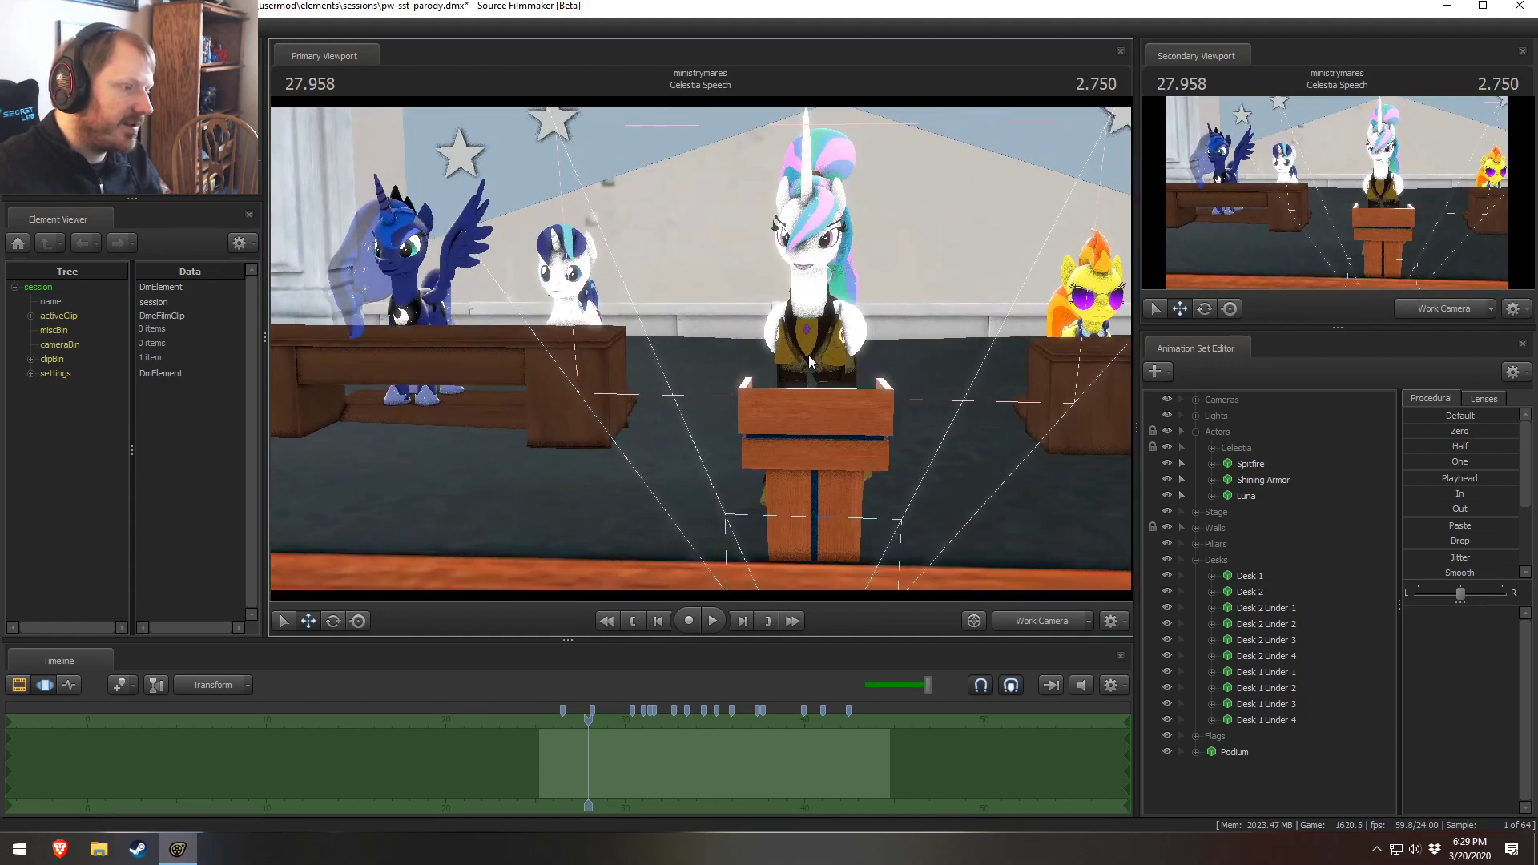
pyautogui.click(1027, 619)
pyautogui.press('F2')
pyautogui.click(1029, 621)
pyautogui.moveTo(977, 497); pyautogui.dragTo(1001, 561)
pyautogui.press('w')
pyautogui.press('s')
pyautogui.moveTo(710, 319); pyautogui.dragTo(753, 337)
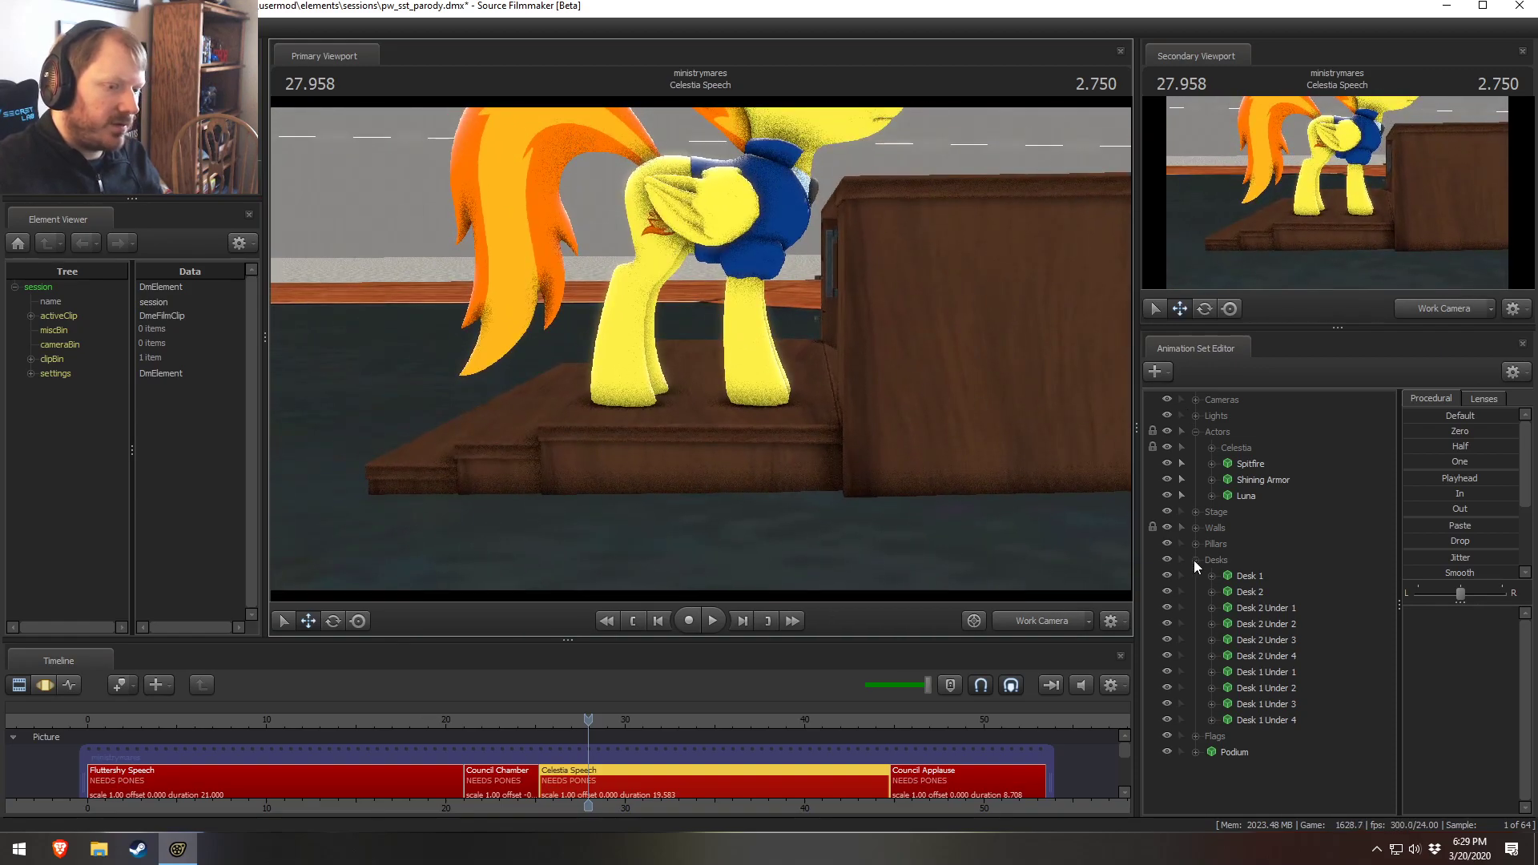
# Select Spitfire and raise her slightly on the support step
pyautogui.click(1246, 465)
pyautogui.press('F3')
pyautogui.moveTo(703, 339); pyautogui.dragTo(702, 312)
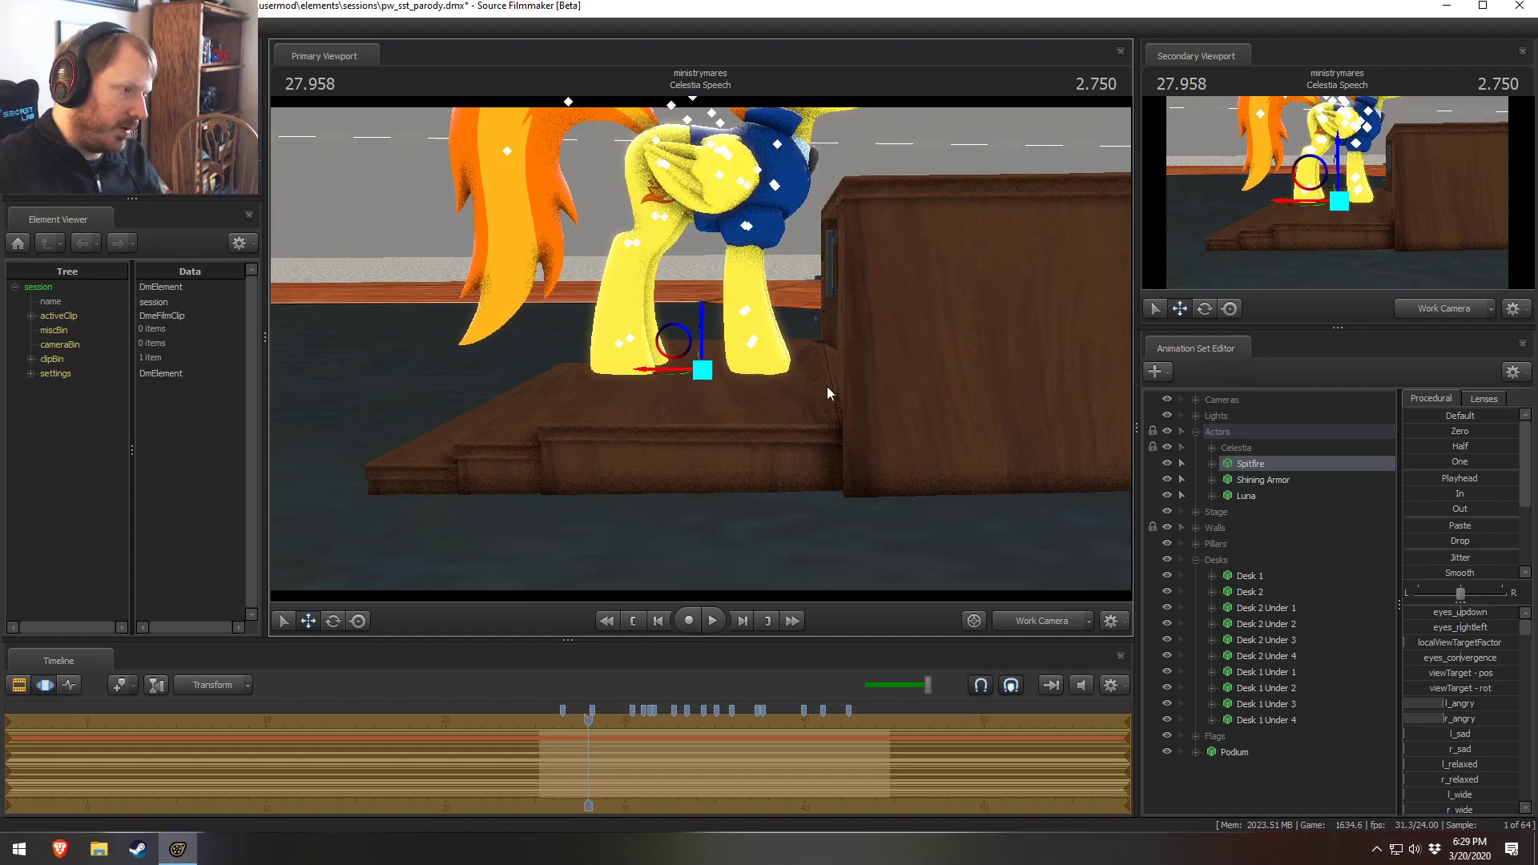
# Play back and scrub the shot through the main camera
pyautogui.press('F2')
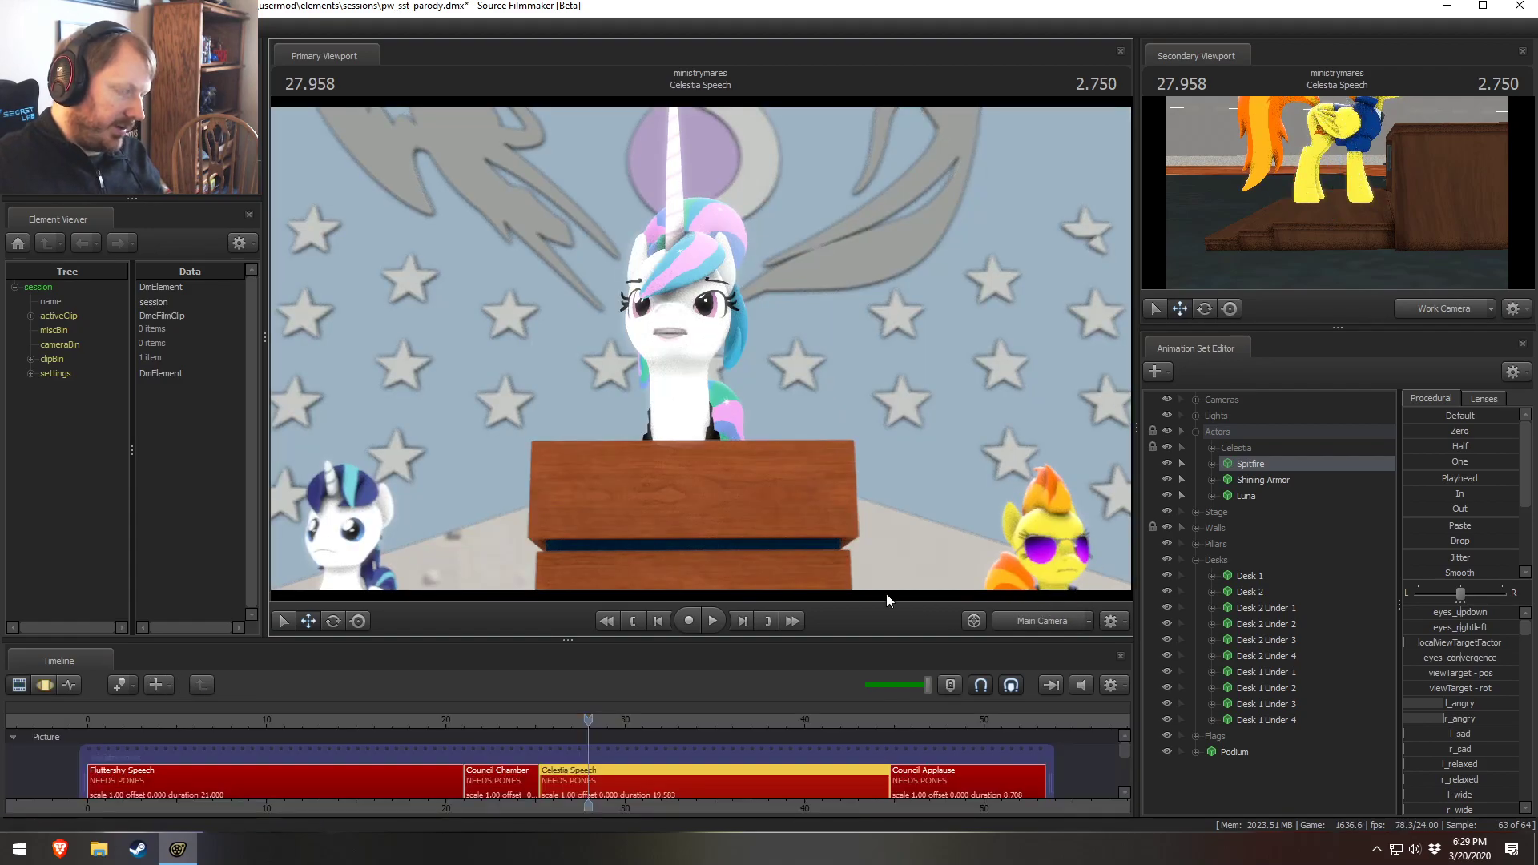
pyautogui.press('space')
pyautogui.press('space')
pyautogui.moveTo(535, 736); pyautogui.dragTo(635, 726)
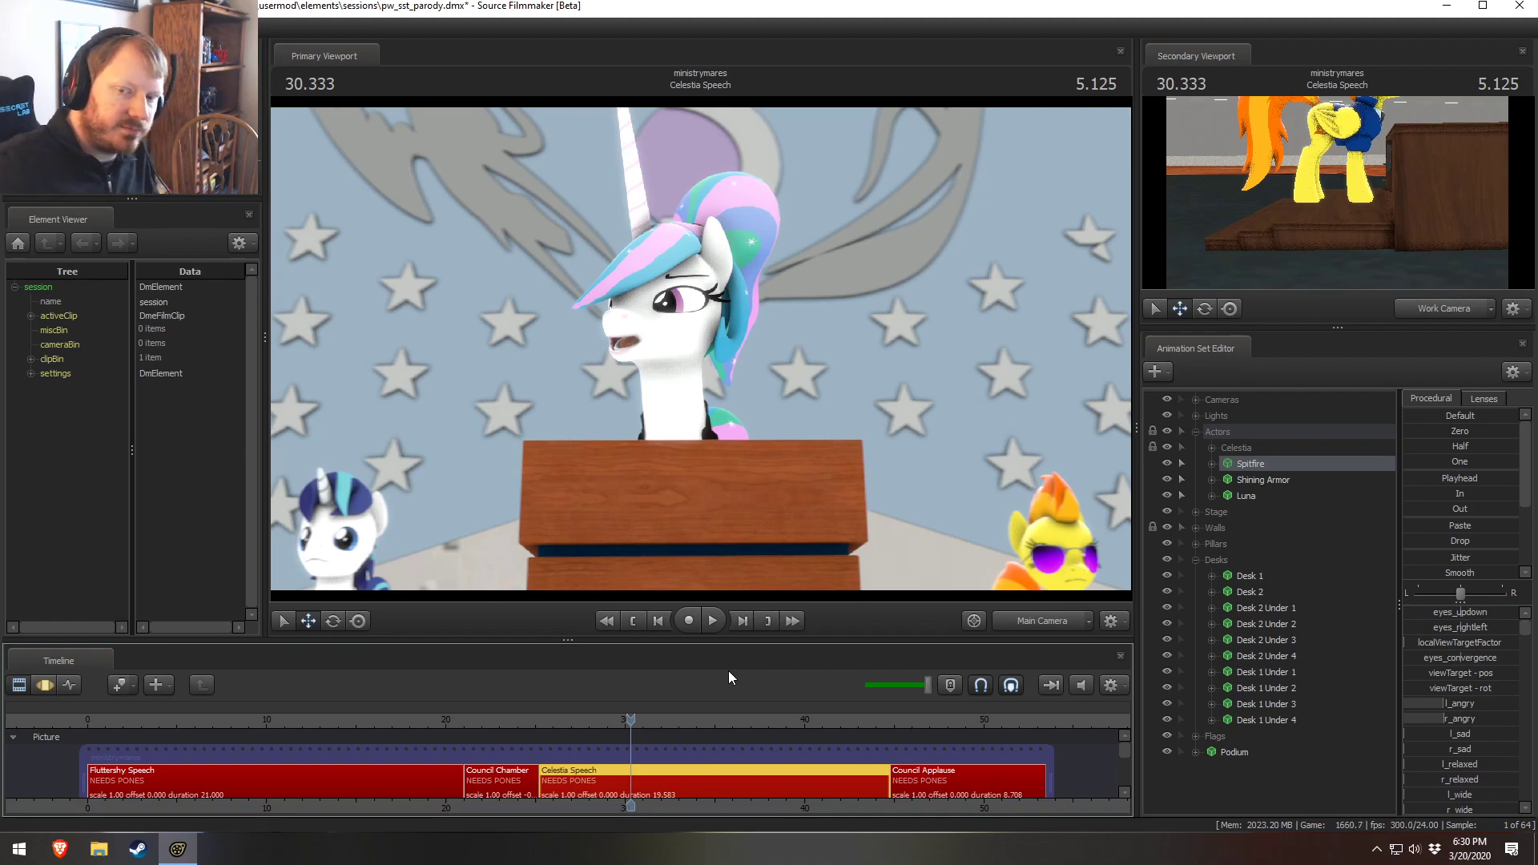
pyautogui.click(548, 718)
pyautogui.press('space')
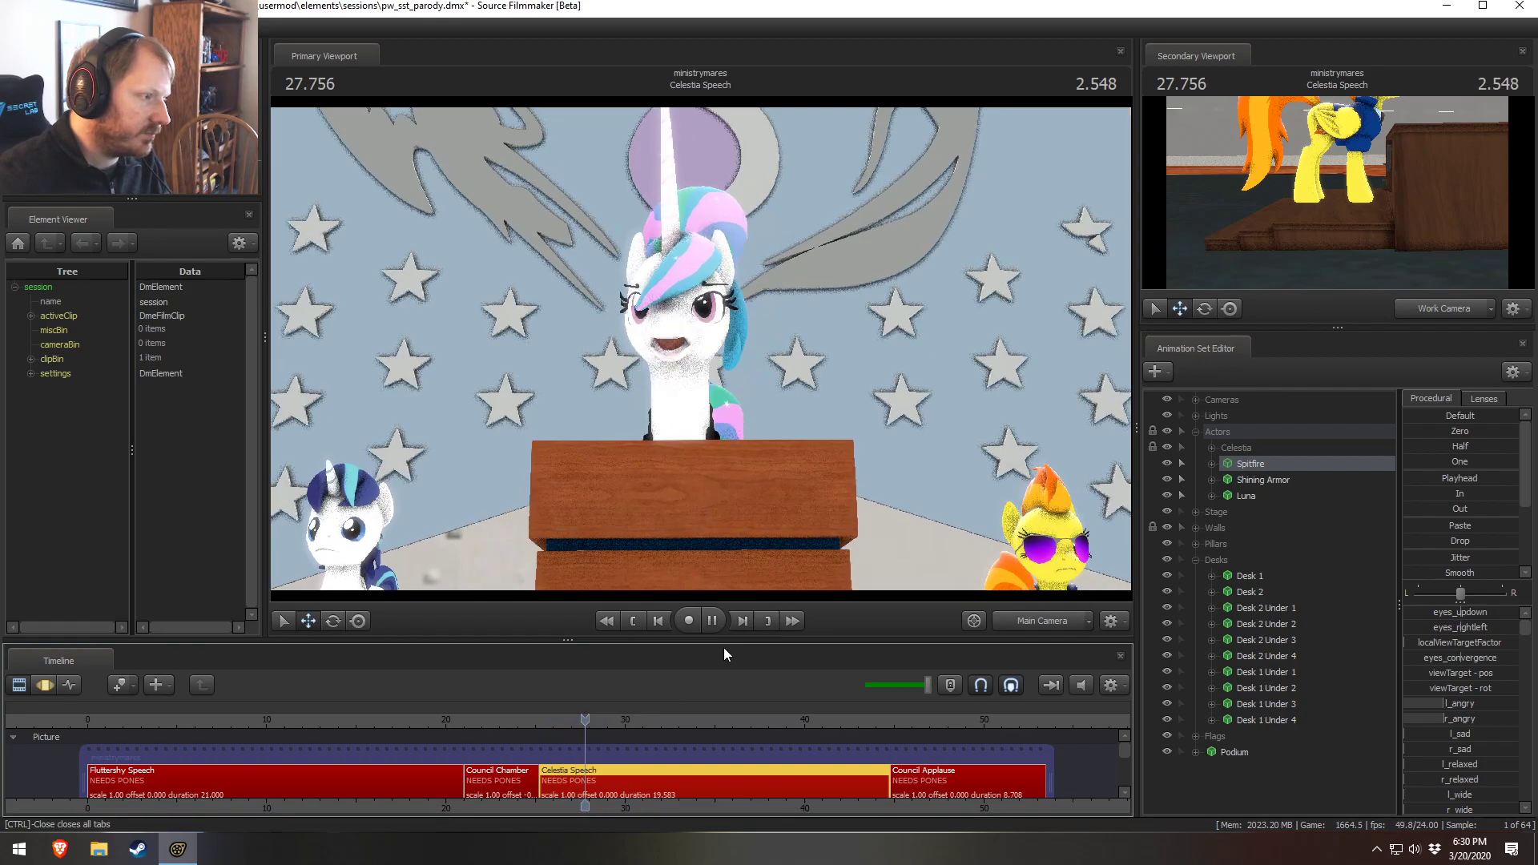
pyautogui.press('space')
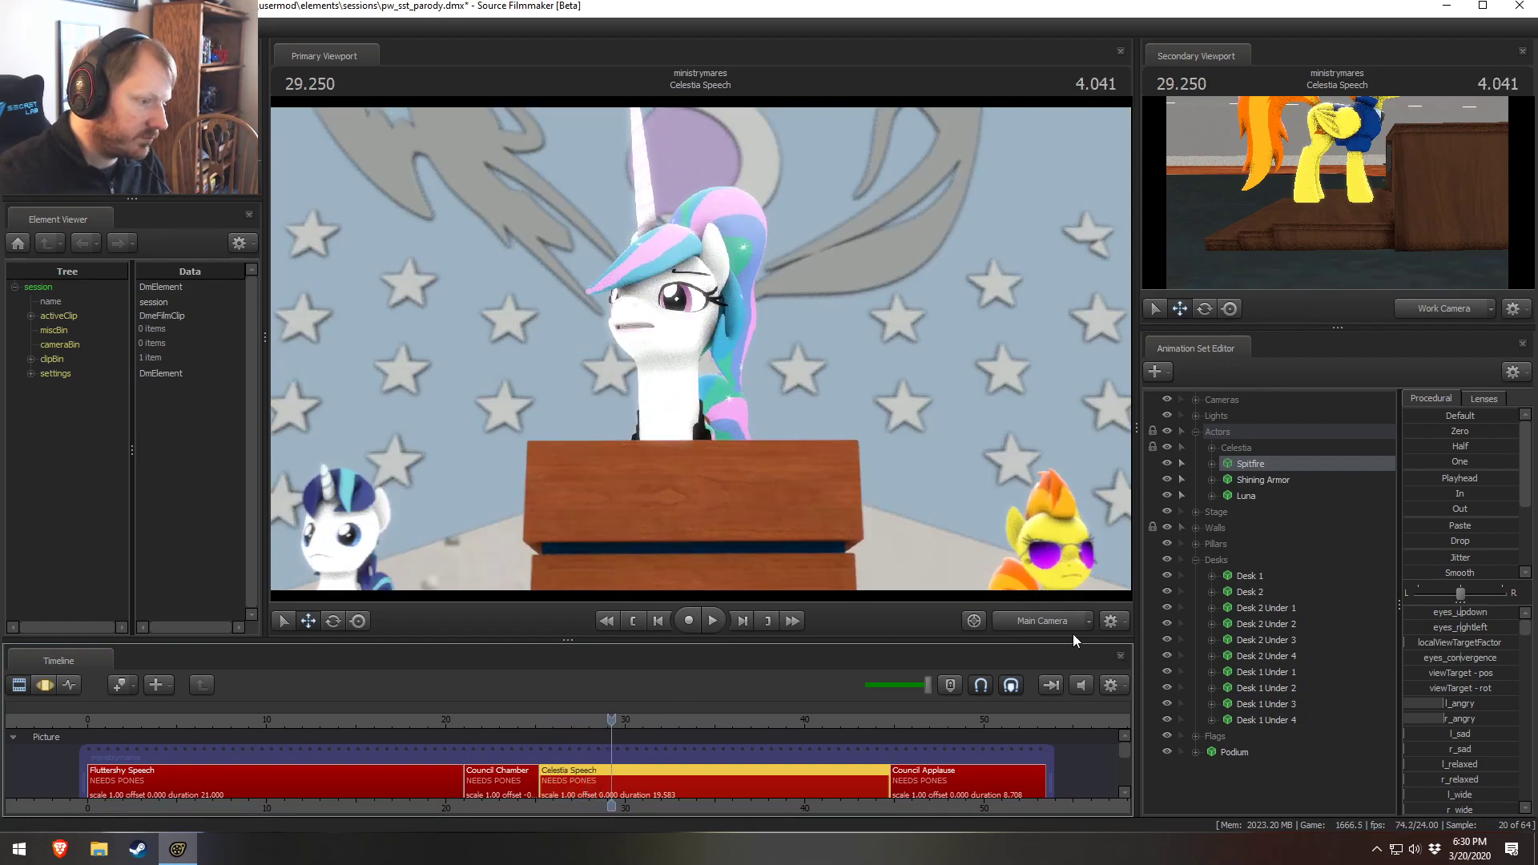
# Select Spitfire's Head bone, set the falloff mode, and rotate the head slightly
pyautogui.moveTo(1025, 594); pyautogui.dragTo(1097, 613)
pyautogui.press('w')
pyautogui.press('d')
pyautogui.moveTo(700, 349)
pyautogui.mouseDown()
pyautogui.moveTo(672, 352)
pyautogui.moveTo(700, 349)
pyautogui.mouseUp()
pyautogui.press('s')
pyautogui.press('F3')
pyautogui.click(741, 353)
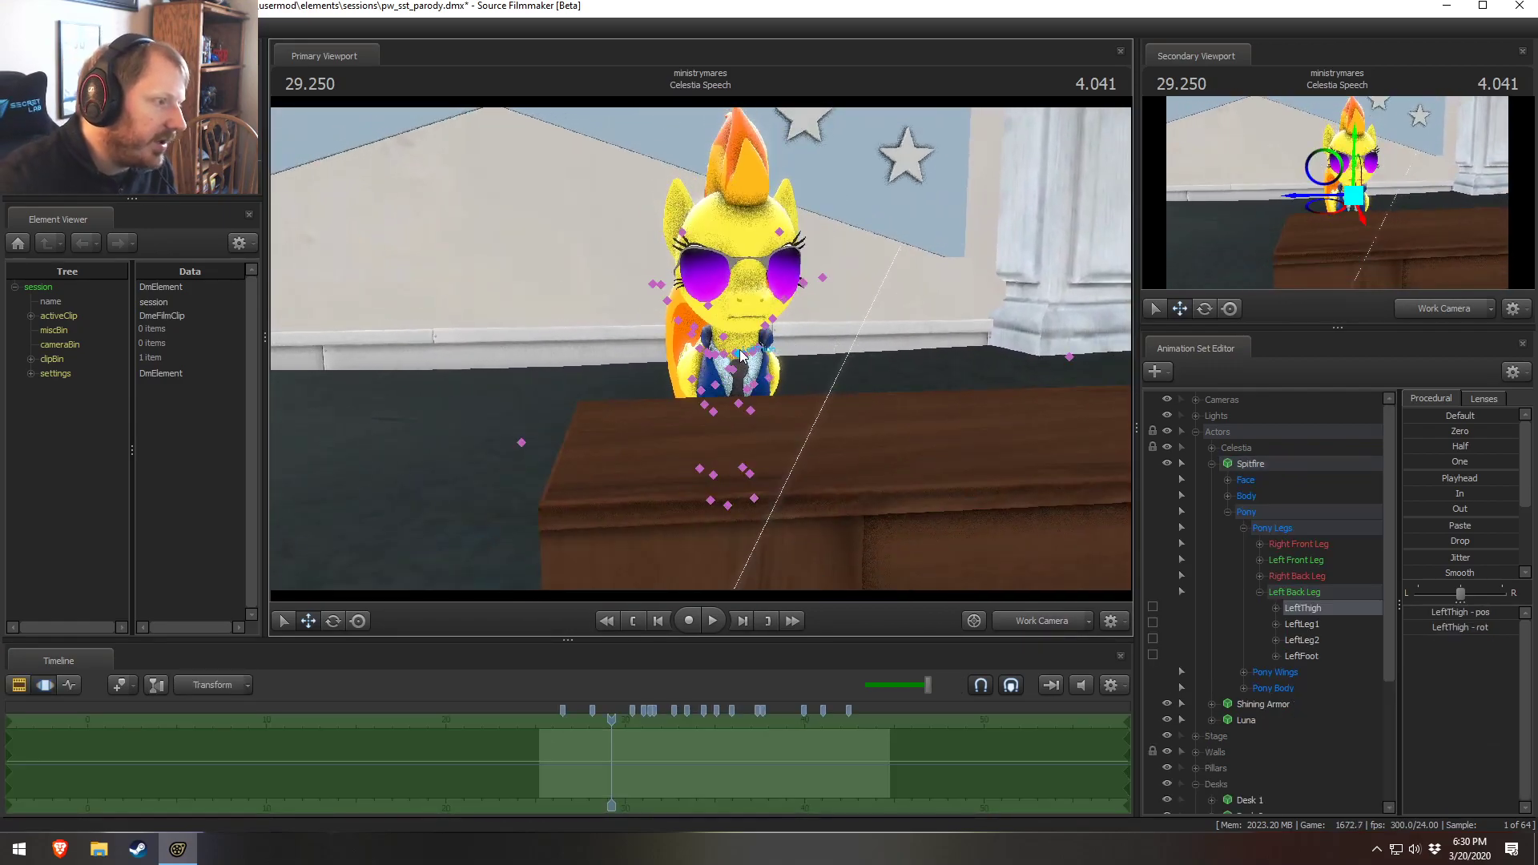
pyautogui.click(733, 350)
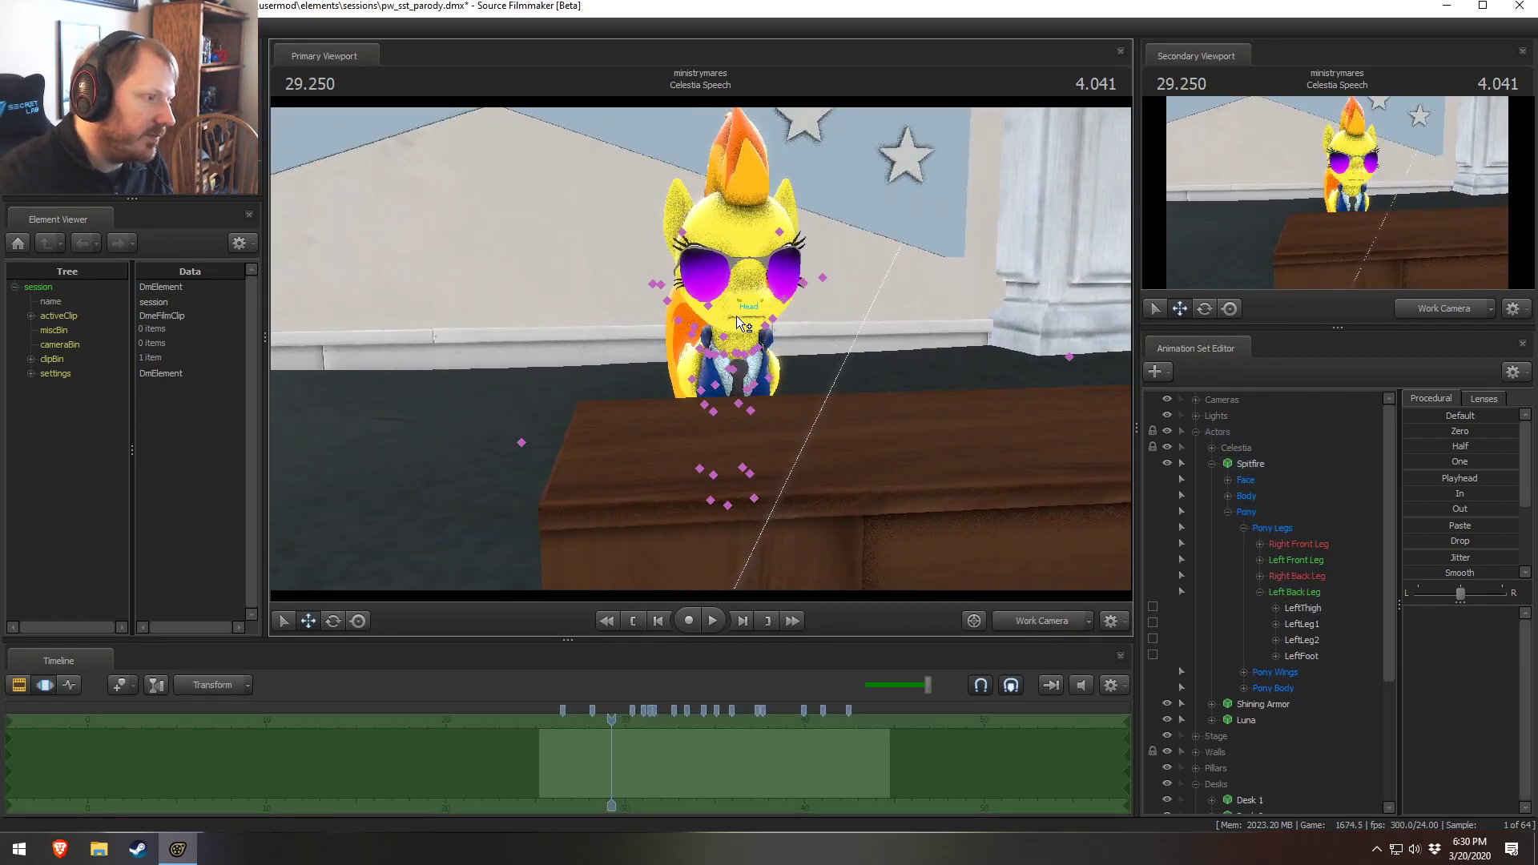
pyautogui.click(736, 316)
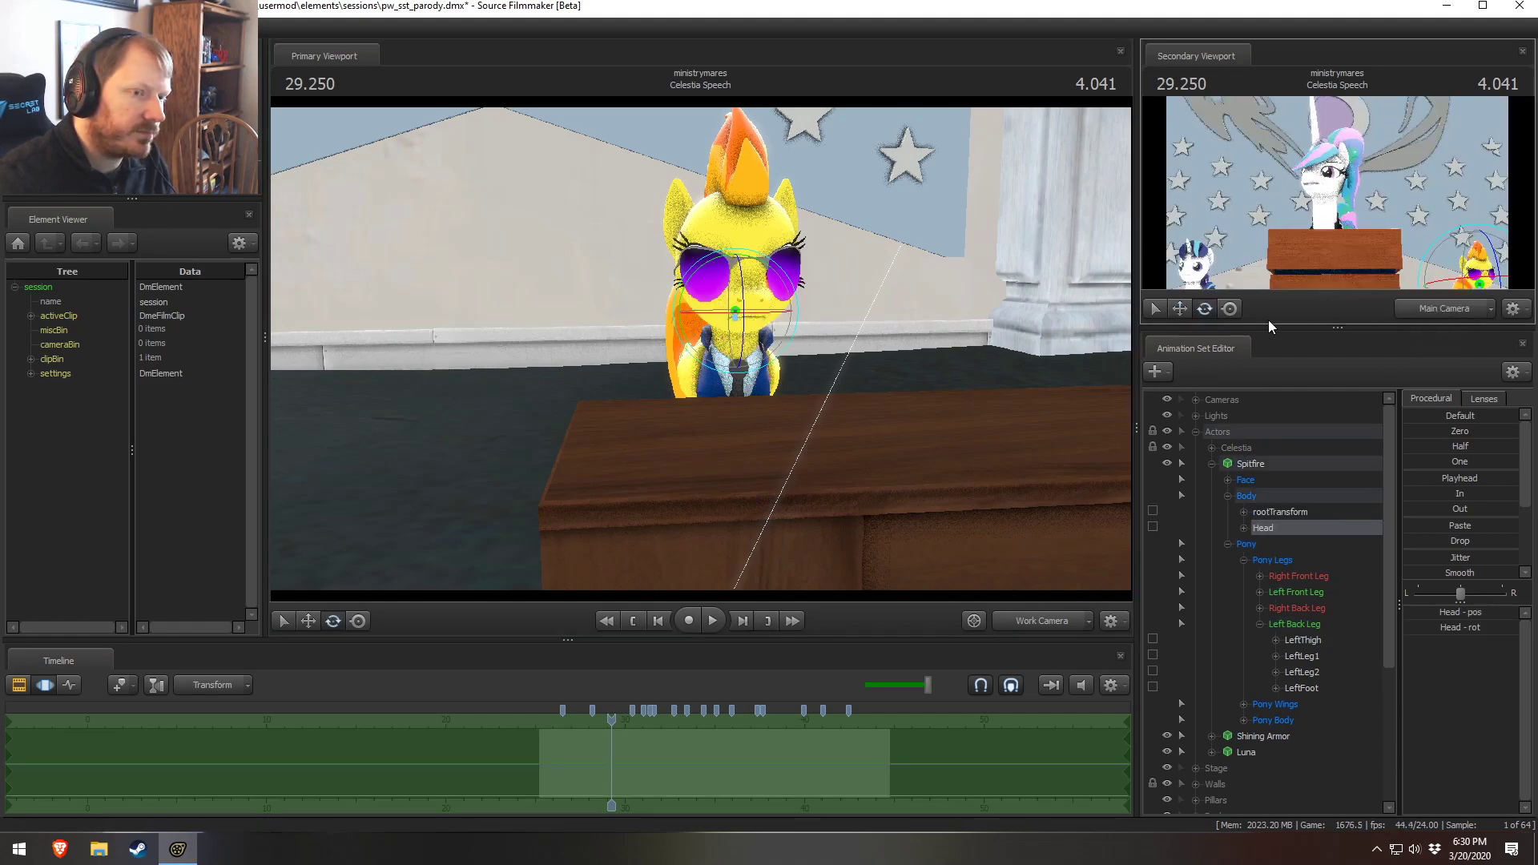
pyautogui.rightClick(753, 317)
pyautogui.moveTo(790, 351)
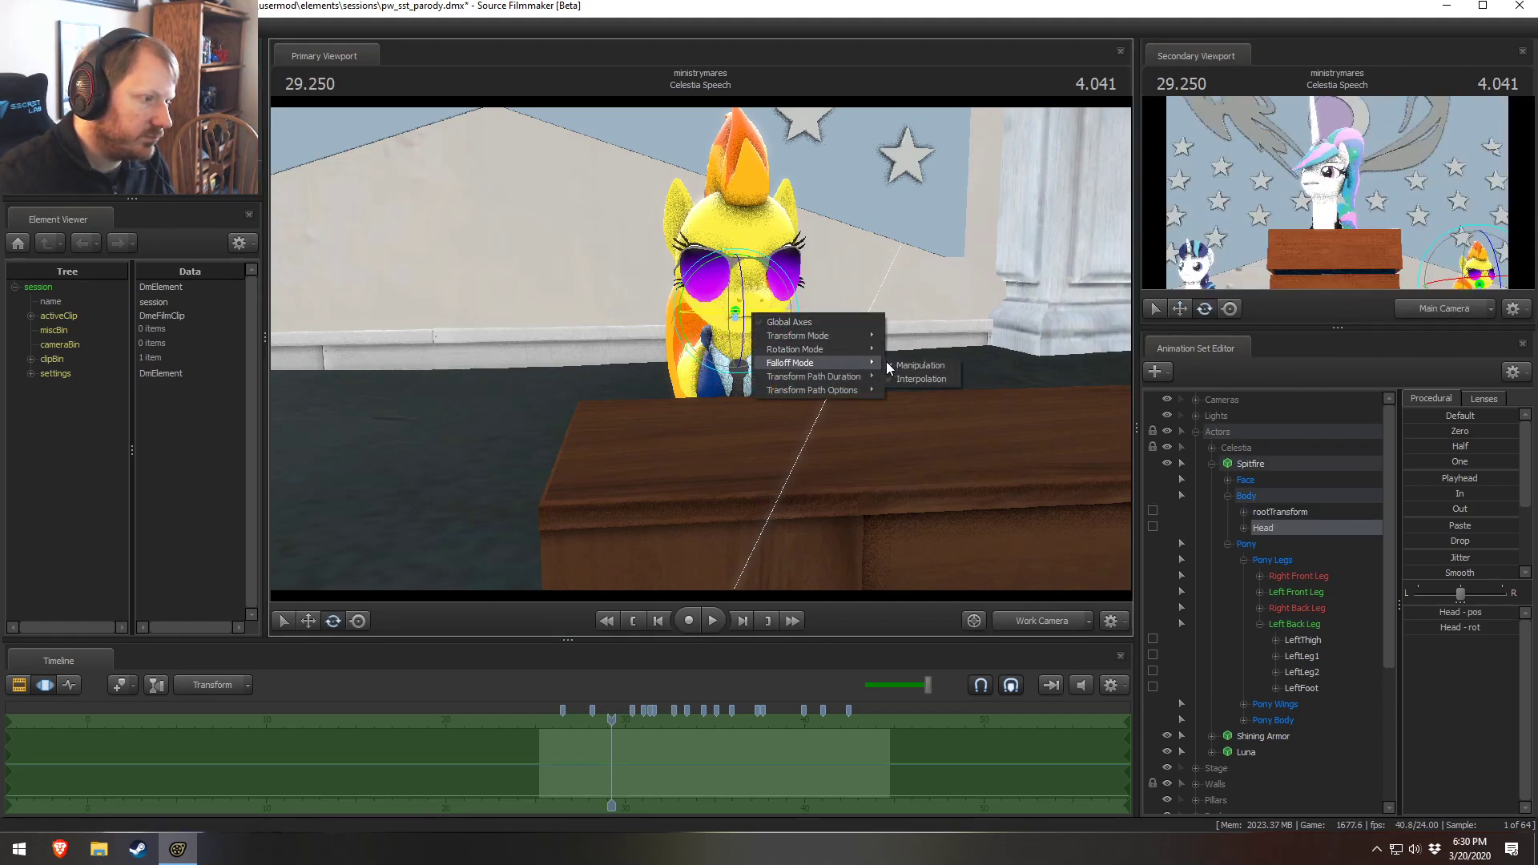
pyautogui.click(909, 354)
pyautogui.moveTo(770, 314); pyautogui.dragTo(762, 316)
pyautogui.press('ctrl')
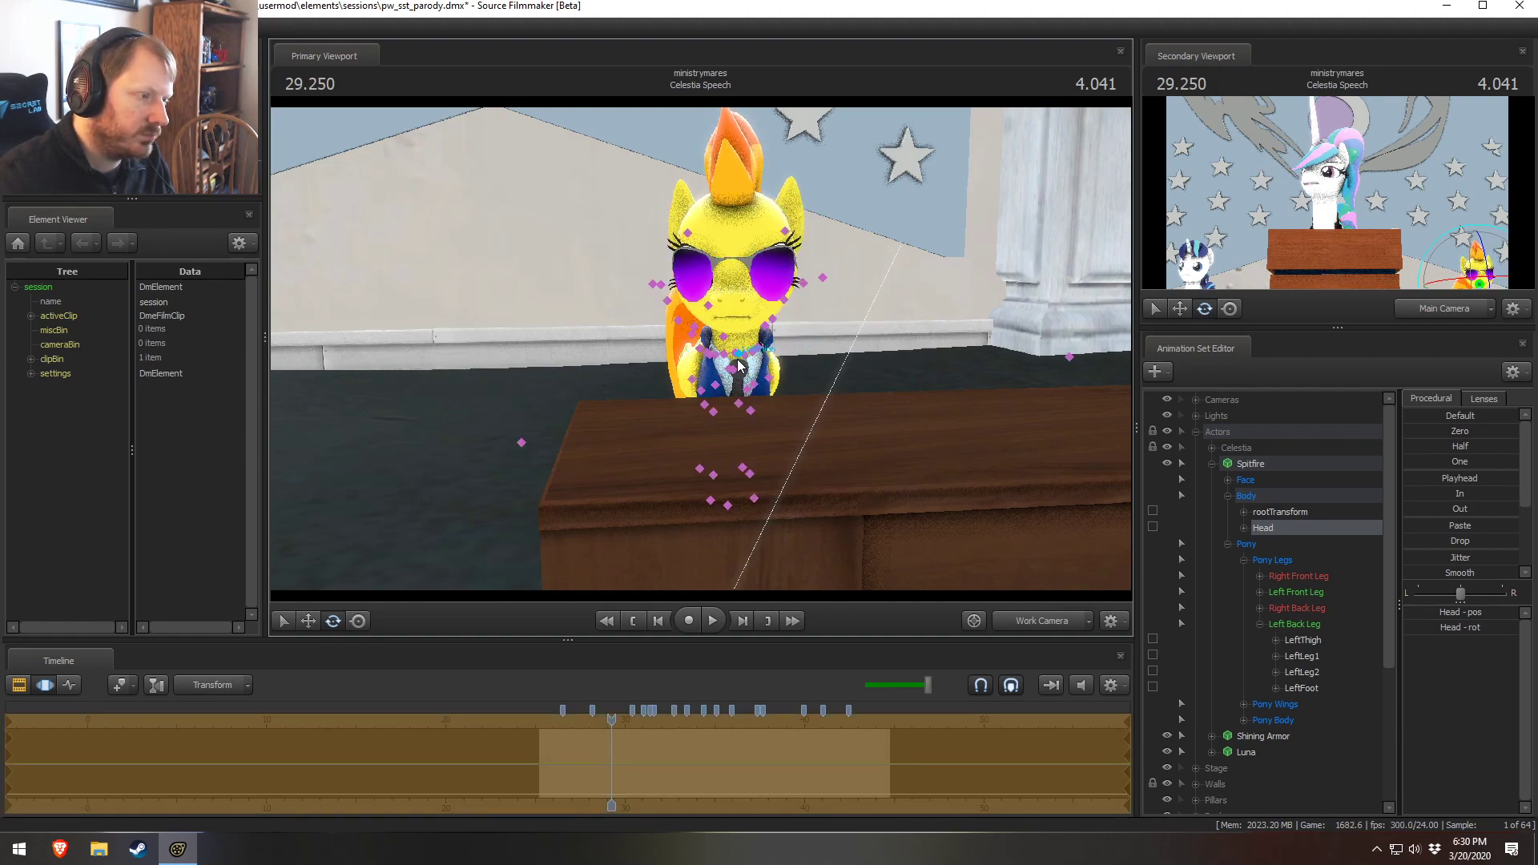
# Select Spitfire's Chest1 bone and rotate it to adjust her posture
pyautogui.keyDown('ctrl'); pyautogui.click(735, 366); pyautogui.keyUp('ctrl')
pyautogui.keyDown('alt'); pyautogui.moveTo(745, 365); pyautogui.dragTo(758, 378); pyautogui.keyUp('alt')
pyautogui.rightClick(757, 378)
pyautogui.moveTo(787, 385)
pyautogui.click(909, 399)
pyautogui.keyDown('alt'); pyautogui.moveTo(904, 397); pyautogui.dragTo(899, 409); pyautogui.keyUp('alt')
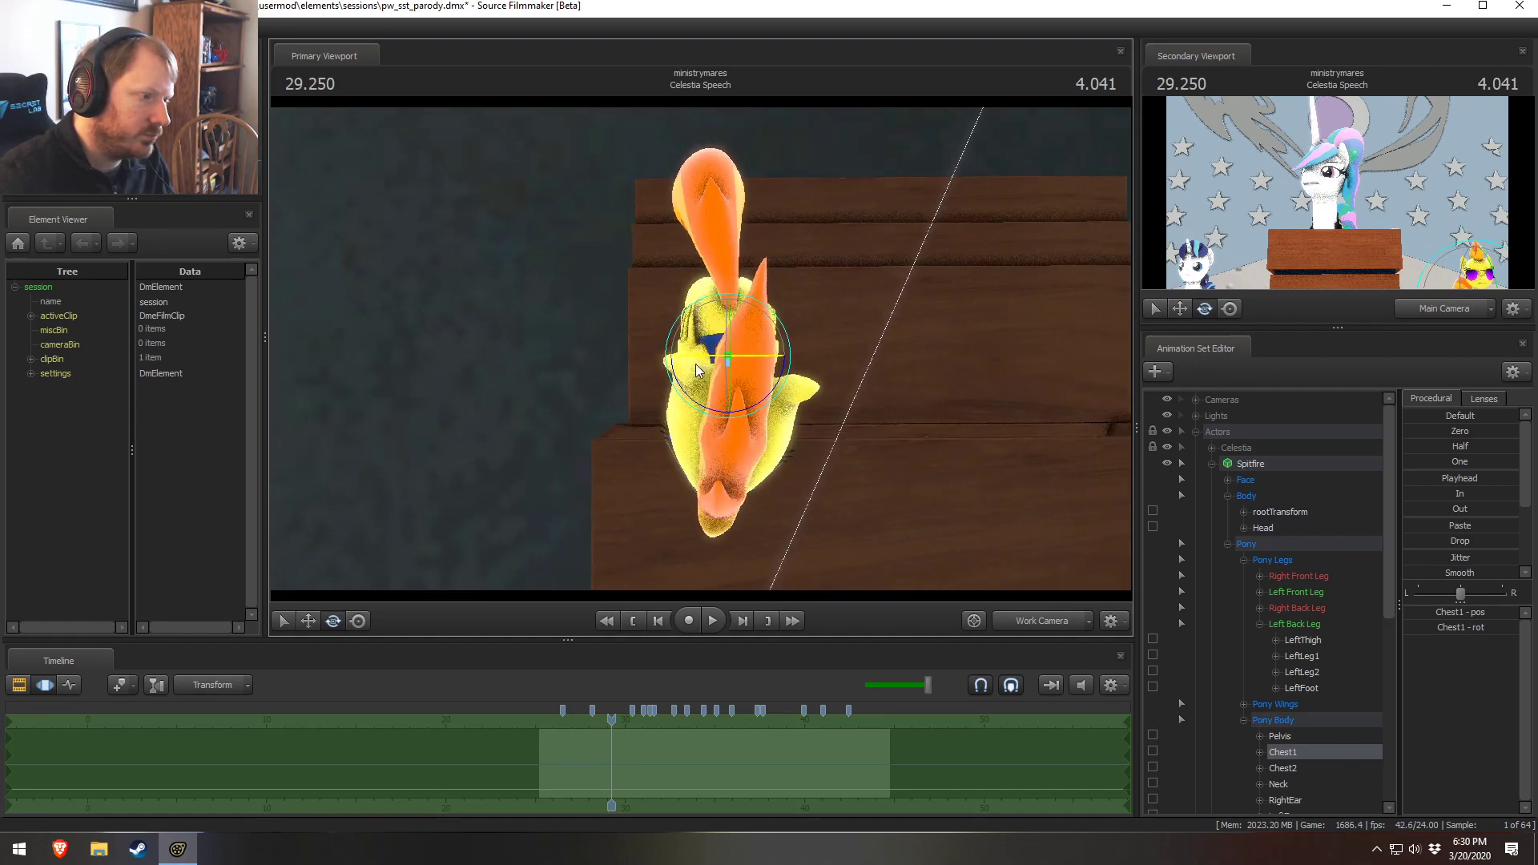
pyautogui.moveTo(772, 396); pyautogui.dragTo(762, 396)
pyautogui.press('w')
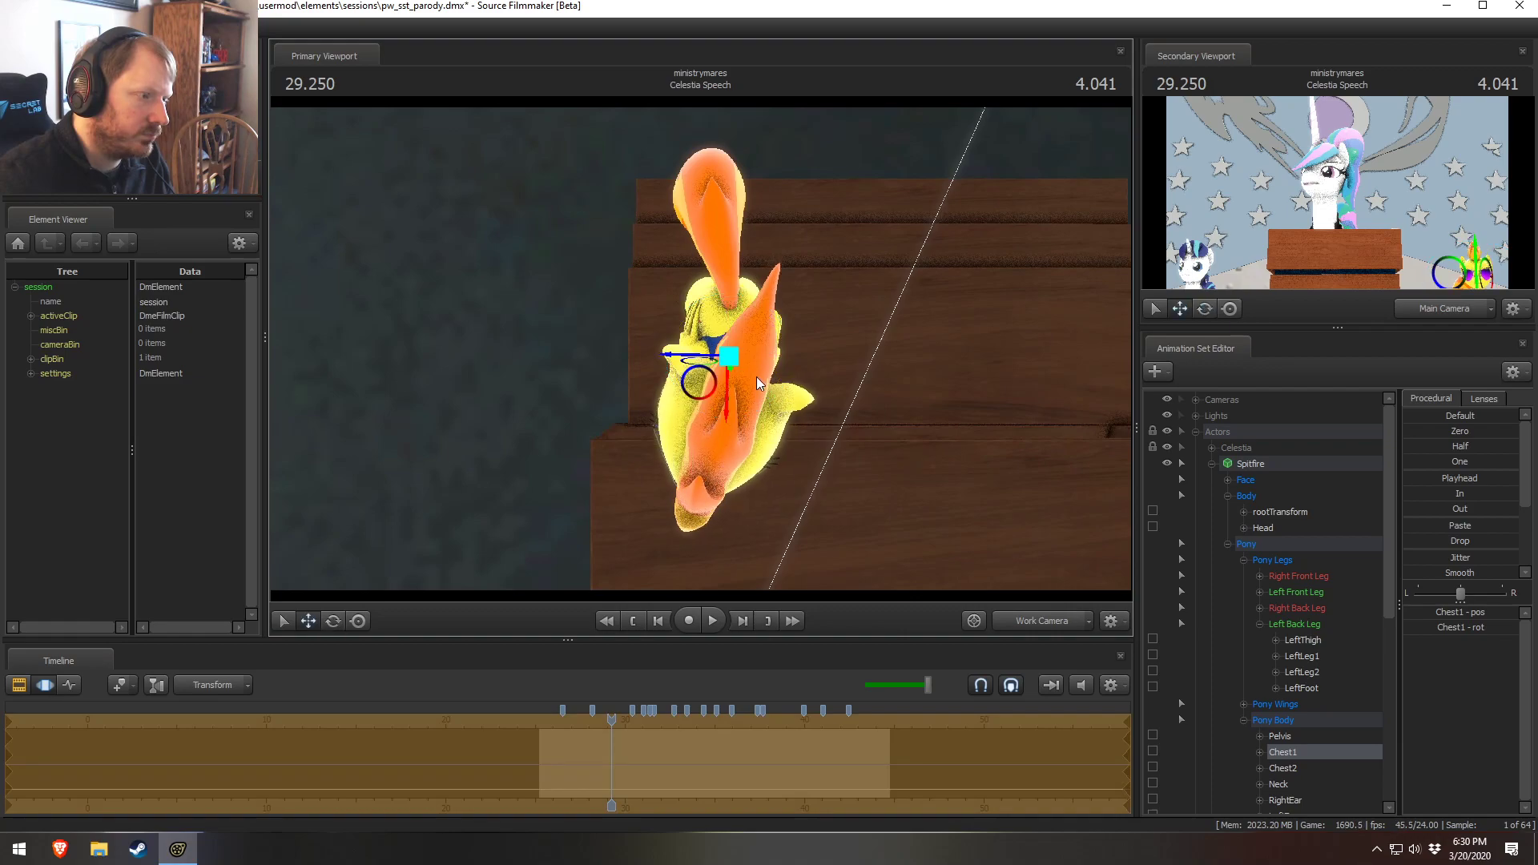
pyautogui.moveTo(694, 355); pyautogui.dragTo(688, 359)
pyautogui.keyDown('alt'); pyautogui.moveTo(834, 335); pyautogui.dragTo(849, 215); pyautogui.keyUp('alt')
pyautogui.press('F2')
pyautogui.press('F3')
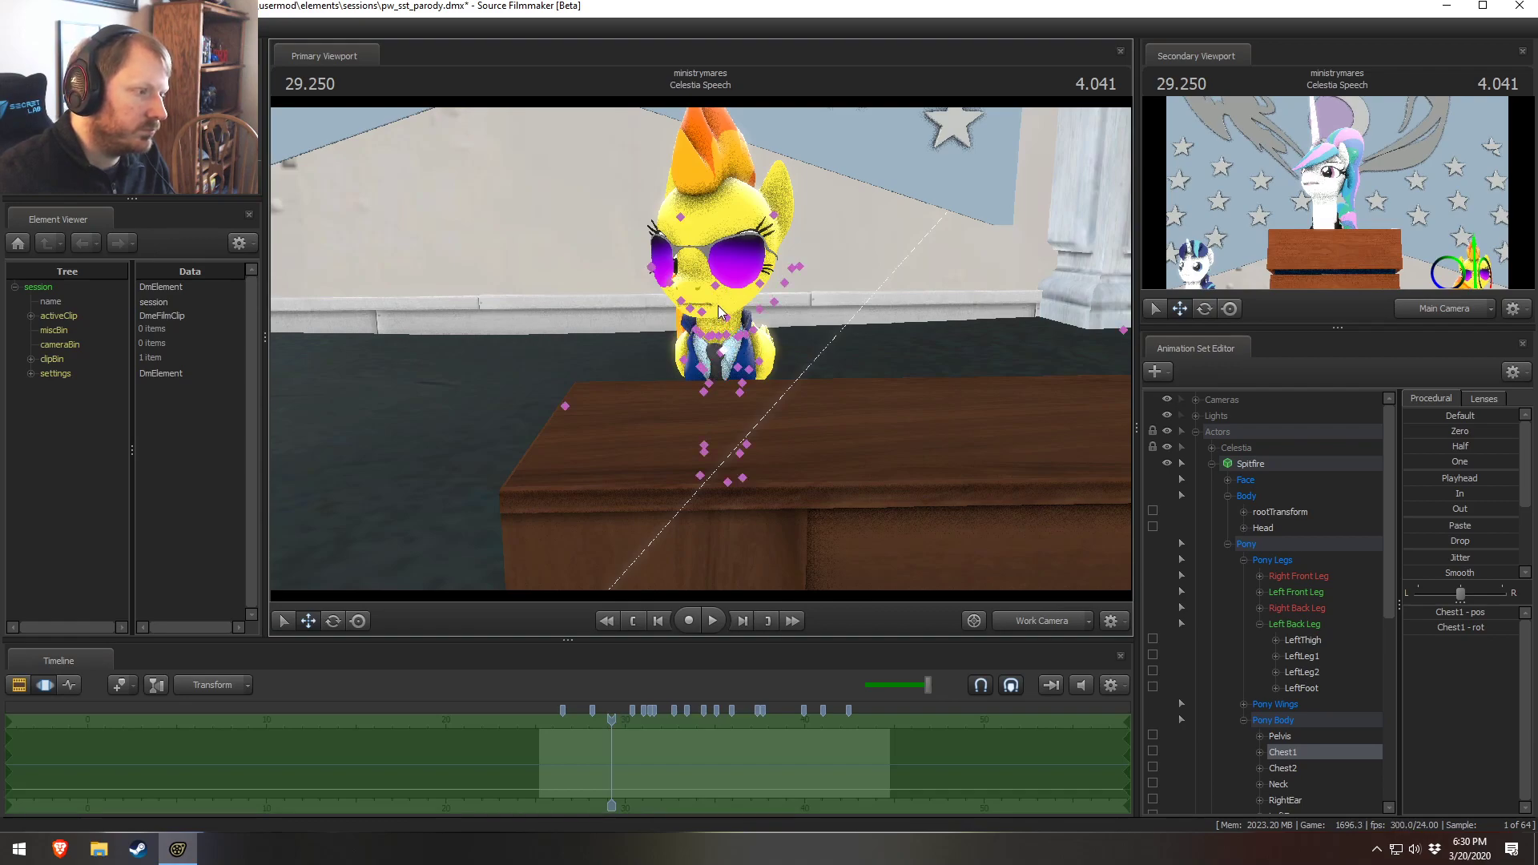
# Rotate Spitfire's head to turn her face toward the podium
pyautogui.click(713, 298)
pyautogui.press('e')
pyautogui.moveTo(726, 296)
pyautogui.mouseDown()
pyautogui.moveTo(769, 264)
pyautogui.moveTo(703, 352)
pyautogui.moveTo(702, 304)
pyautogui.mouseUp()
pyautogui.moveTo(718, 383); pyautogui.dragTo(728, 399)
pyautogui.moveTo(1032, 278); pyautogui.dragTo(1043, 265)
pyautogui.press('F2')
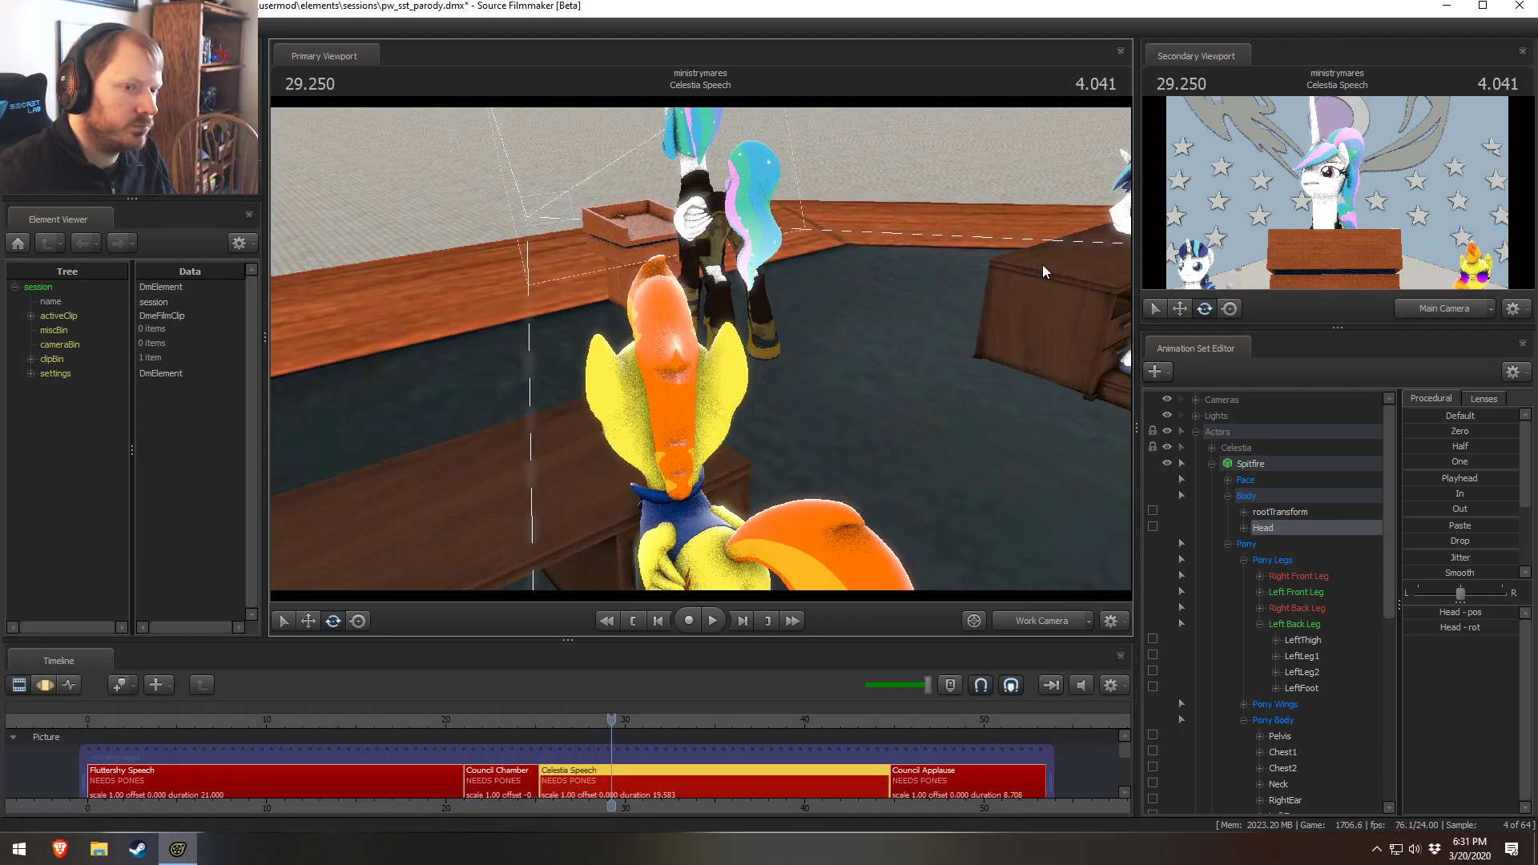
pyautogui.press('F3')
pyautogui.moveTo(671, 432); pyautogui.dragTo(693, 358)
pyautogui.press('F2')
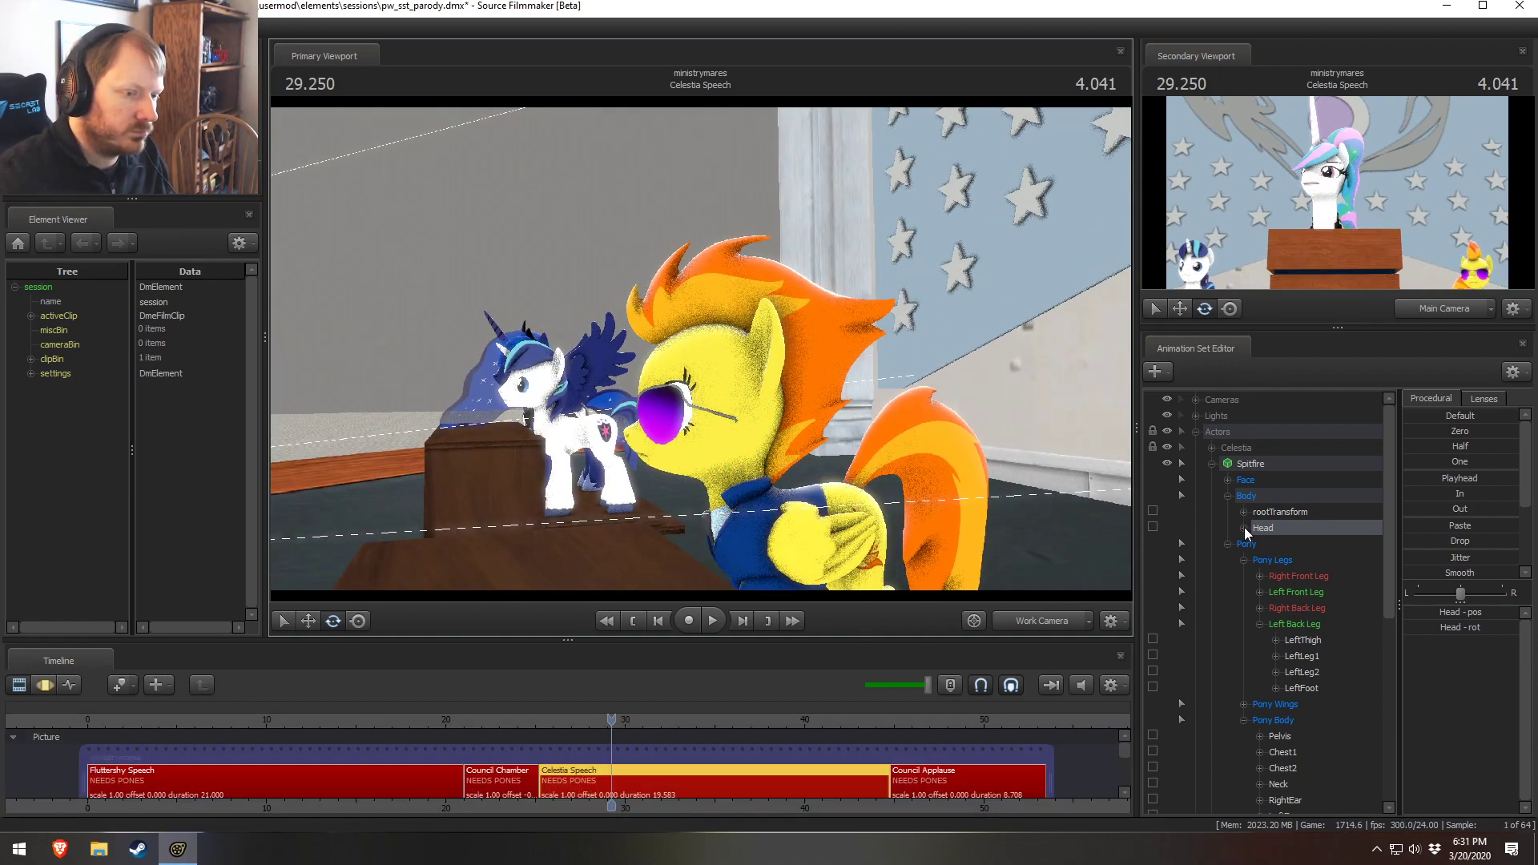
# Move Spitfire's eye viewTarget onto Celestia at the podium
pyautogui.click(1227, 481)
pyautogui.click(1290, 495)
pyautogui.moveTo(865, 449); pyautogui.dragTo(697, 448)
pyautogui.press('s')
pyautogui.moveTo(813, 324); pyautogui.dragTo(775, 346)
pyautogui.press('d')
pyautogui.press('F3')
pyautogui.press('r')
pyautogui.moveTo(589, 491); pyautogui.dragTo(759, 349)
pyautogui.keyDown('alt'); pyautogui.moveTo(759, 349); pyautogui.dragTo(617, 355); pyautogui.keyUp('alt')
pyautogui.press('w')
pyautogui.keyDown('alt'); pyautogui.moveTo(617, 355); pyautogui.dragTo(728, 276); pyautogui.keyUp('alt')
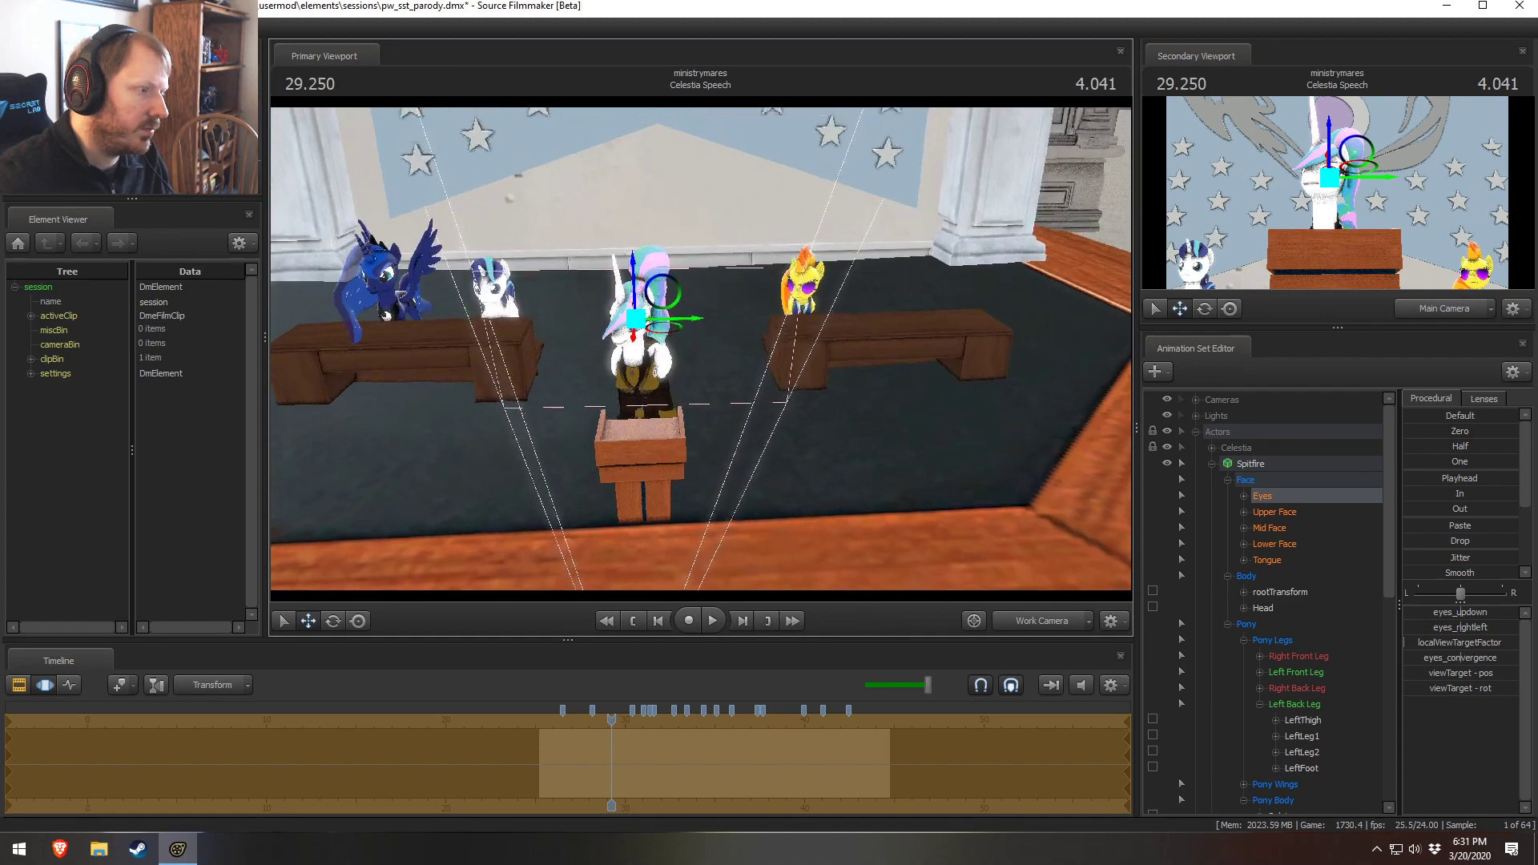
pyautogui.keyDown('alt'); pyautogui.moveTo(1030, 535); pyautogui.dragTo(1028, 498); pyautogui.keyUp('alt')
pyautogui.click(1242, 494)
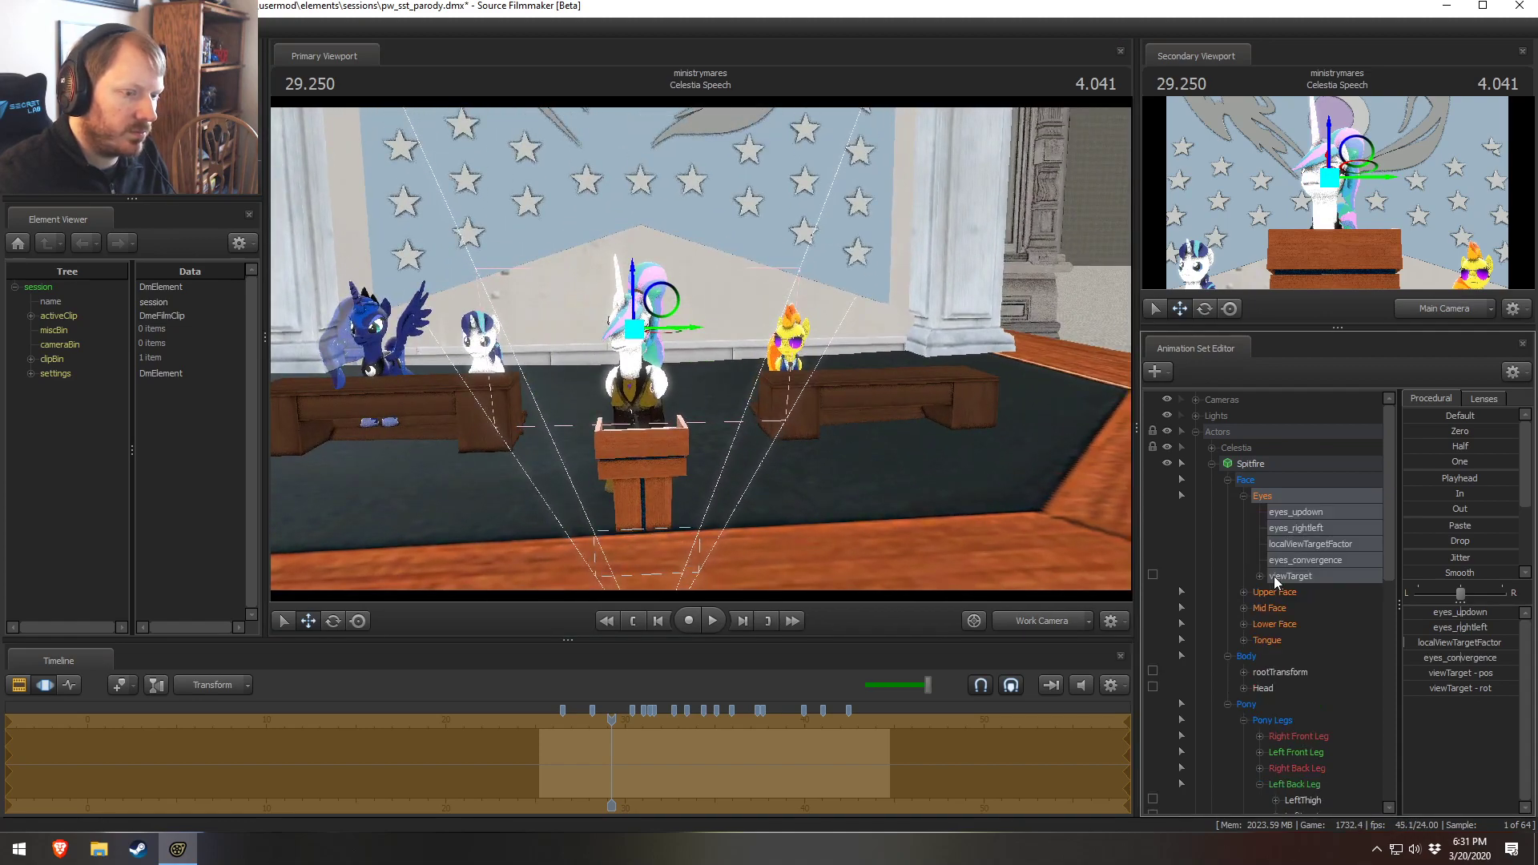
pyautogui.click(1301, 576)
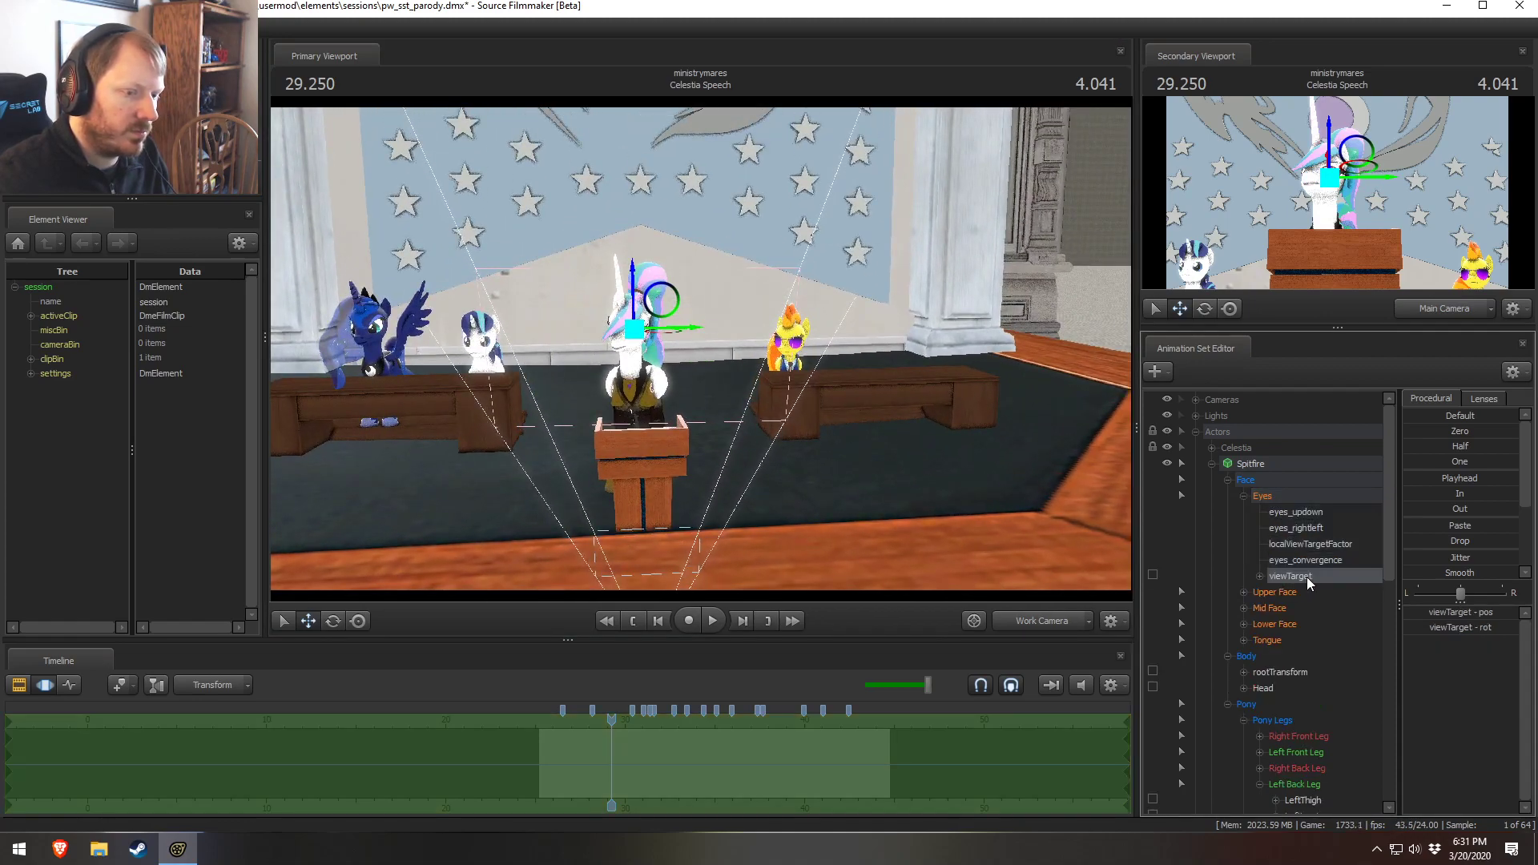
# Check the eye viewTarget controls of Spitfire and Shining Armor in the animation set list
pyautogui.click(1211, 465)
pyautogui.click(1227, 496)
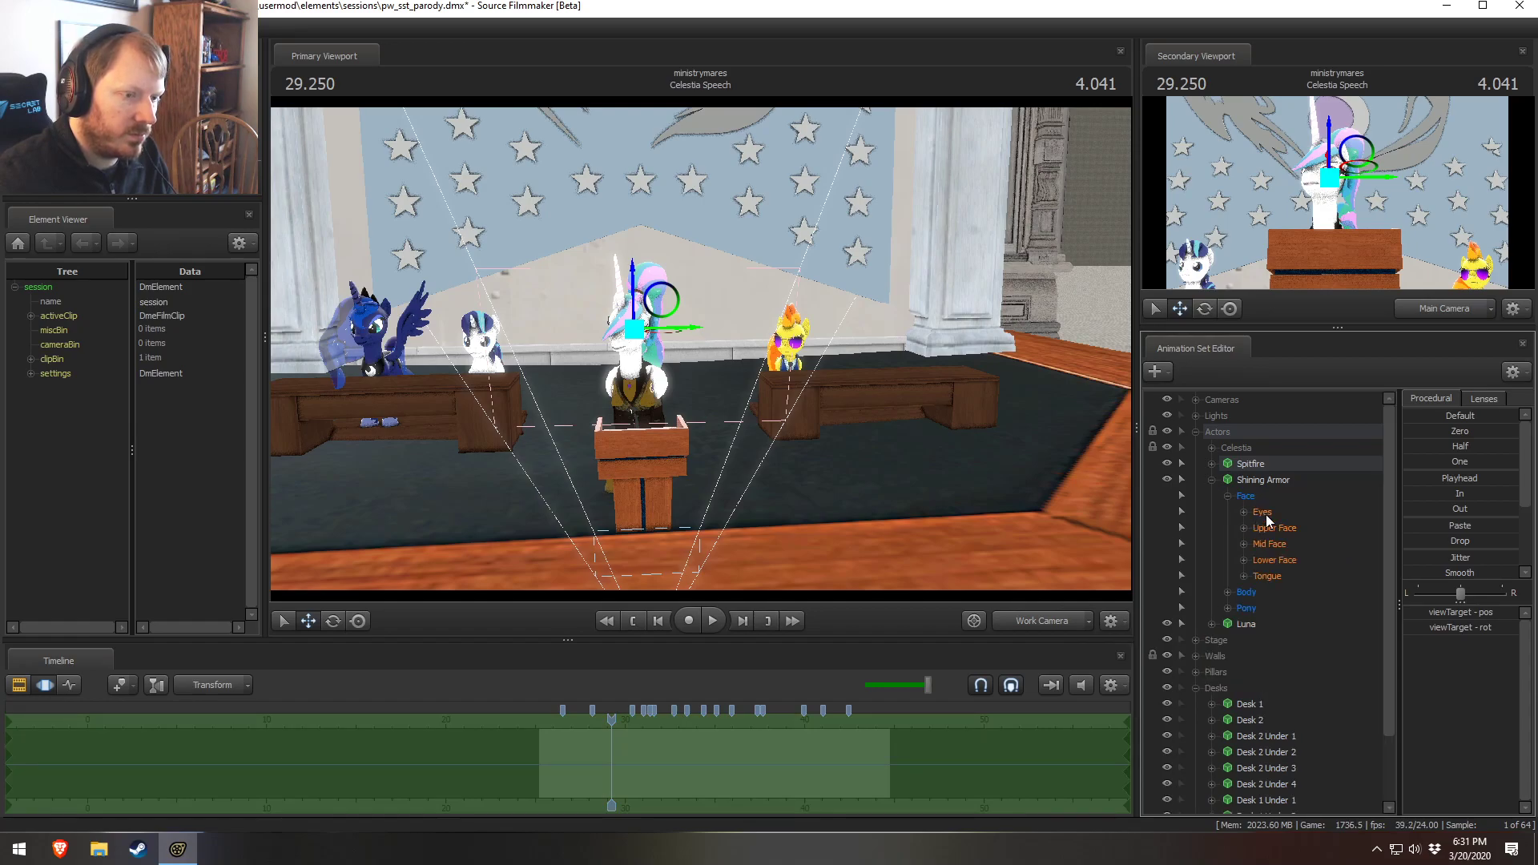
pyautogui.click(1242, 513)
pyautogui.click(1243, 513)
pyautogui.click(1317, 595)
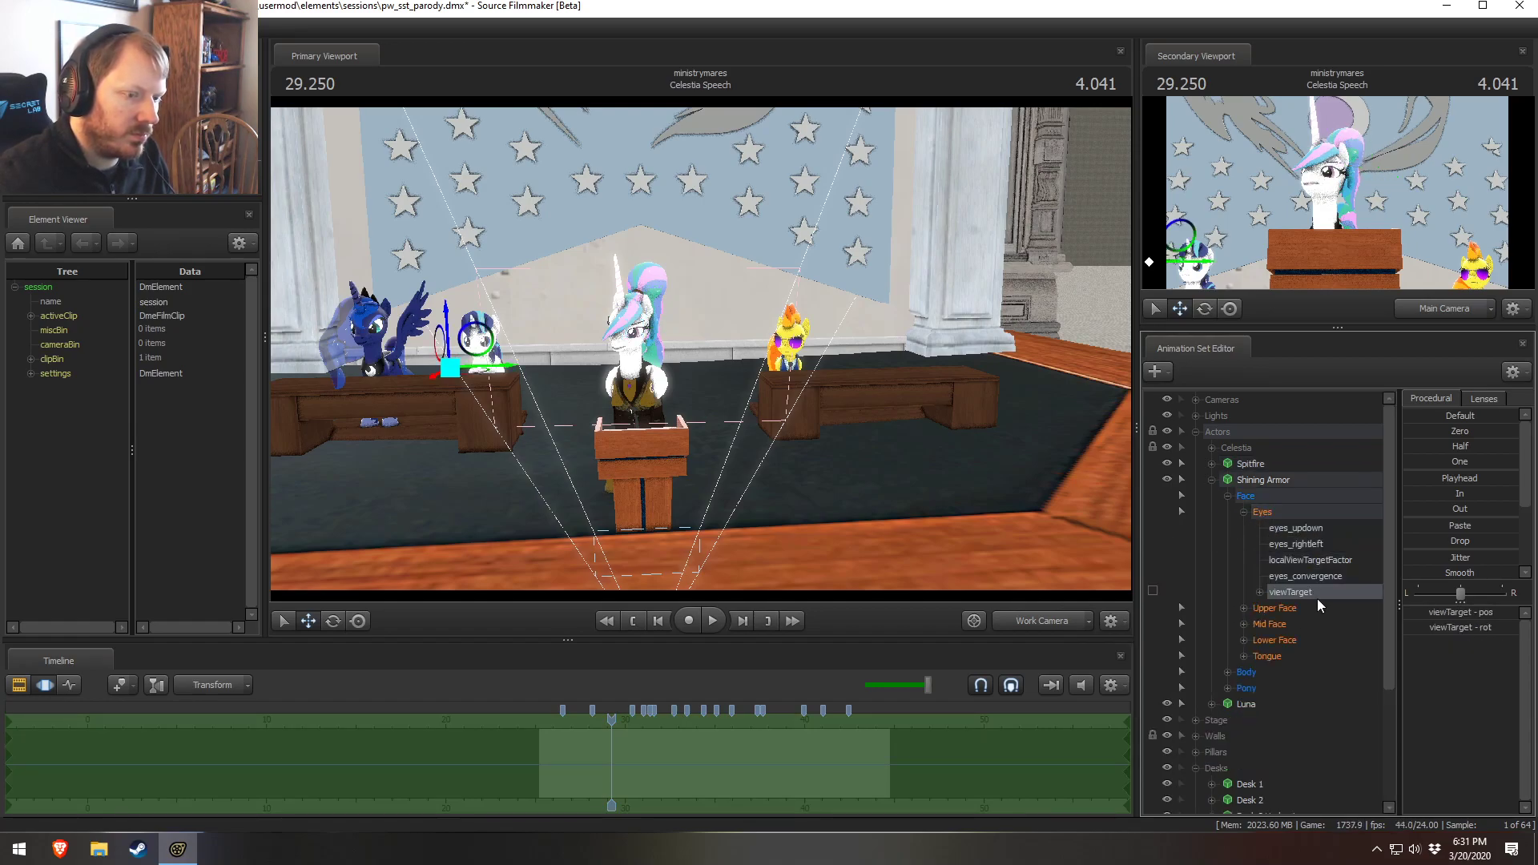
pyautogui.click(824, 736)
pyautogui.press('F2')
pyautogui.press('F3')
pyautogui.press('F2')
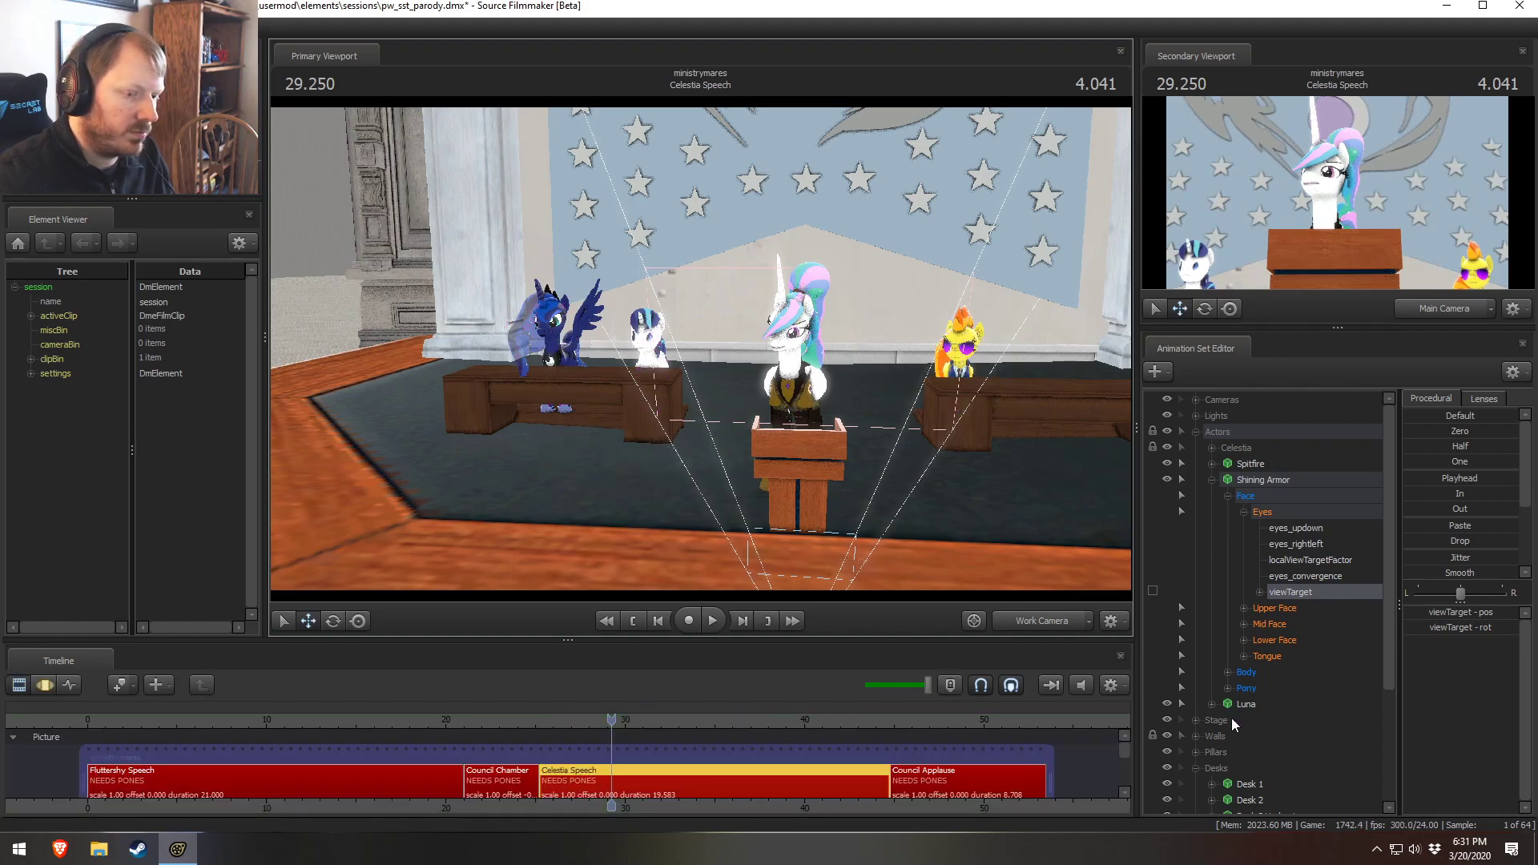
pyautogui.scroll(-3, 1231, 717)
pyautogui.scroll(3, 1248, 631)
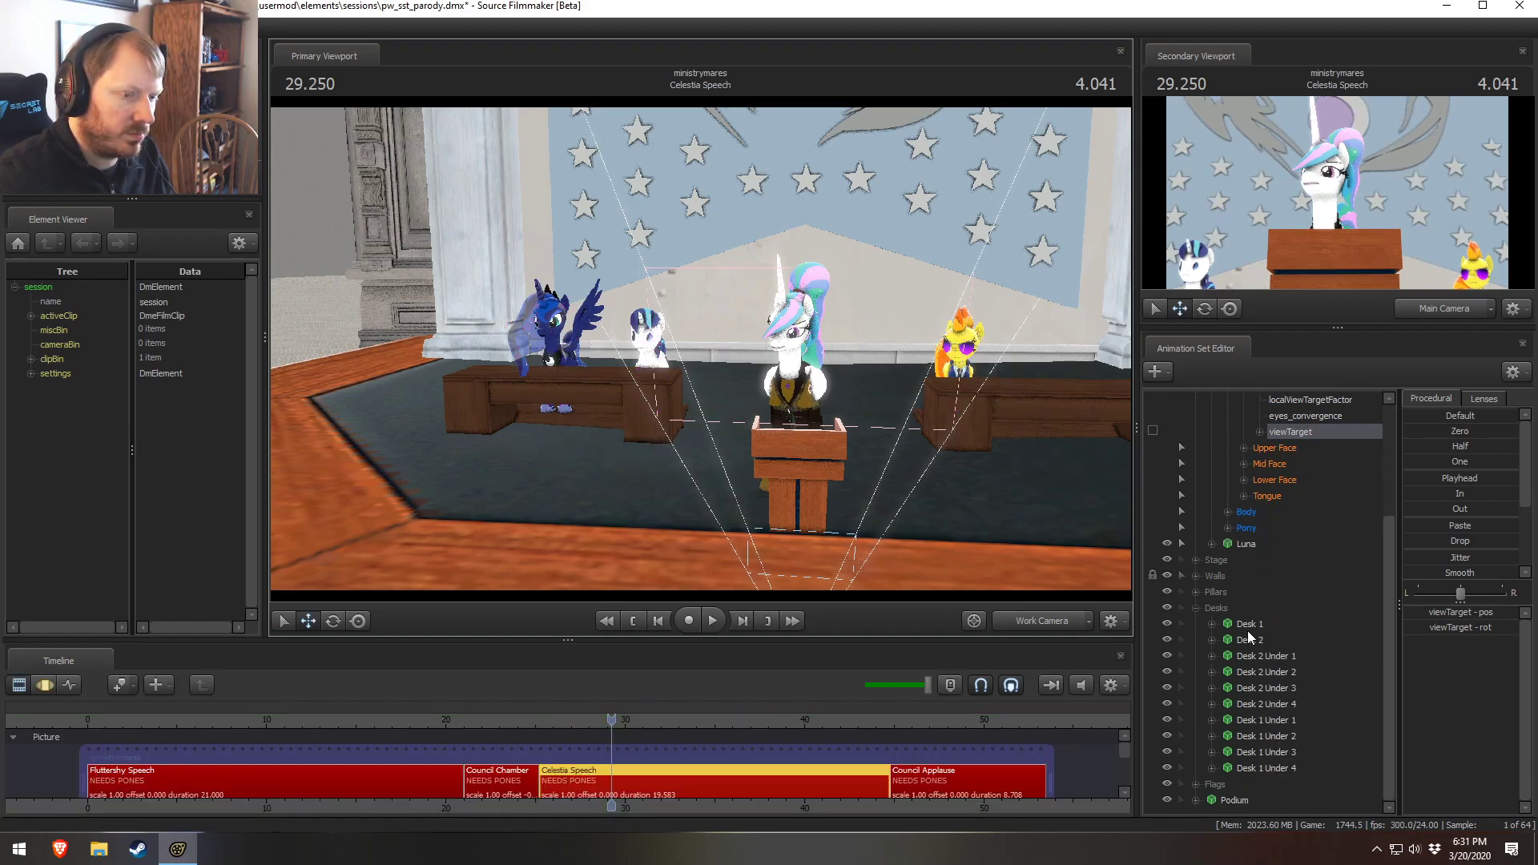
pyautogui.click(1211, 464)
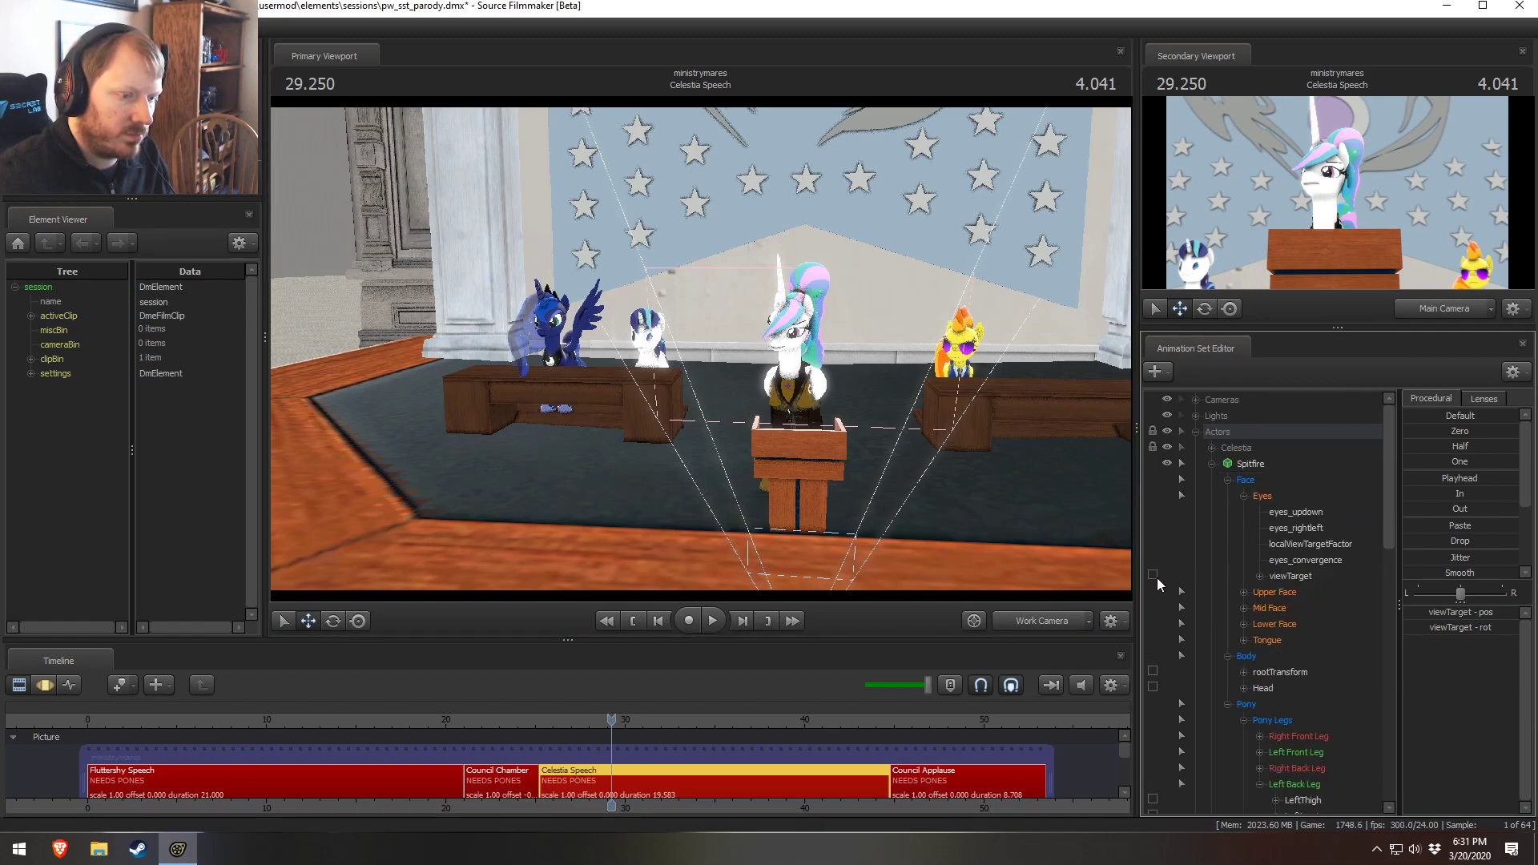
pyautogui.click(1289, 575)
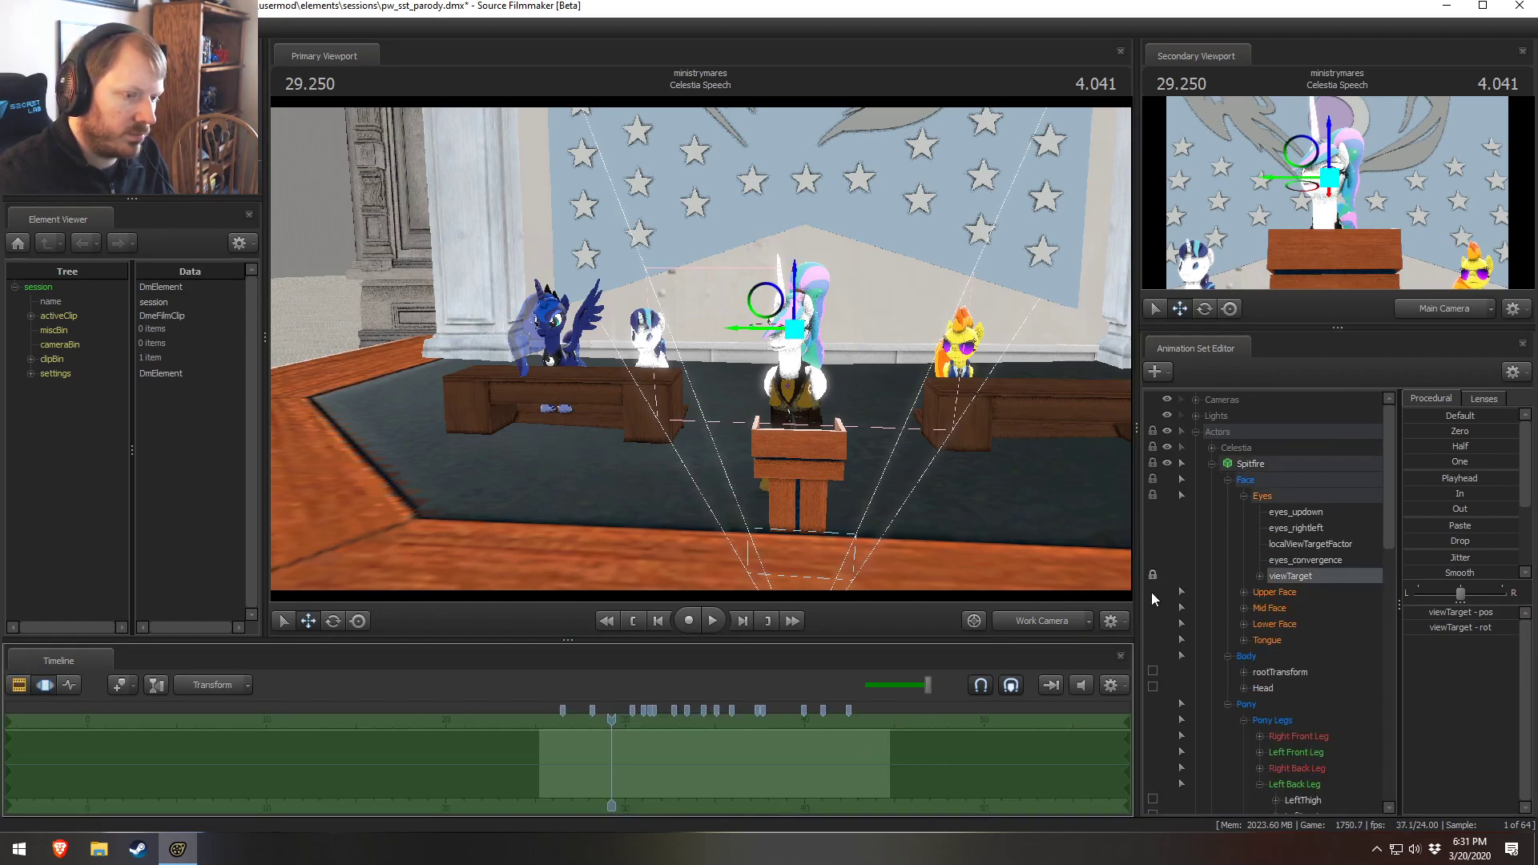
pyautogui.click(1212, 463)
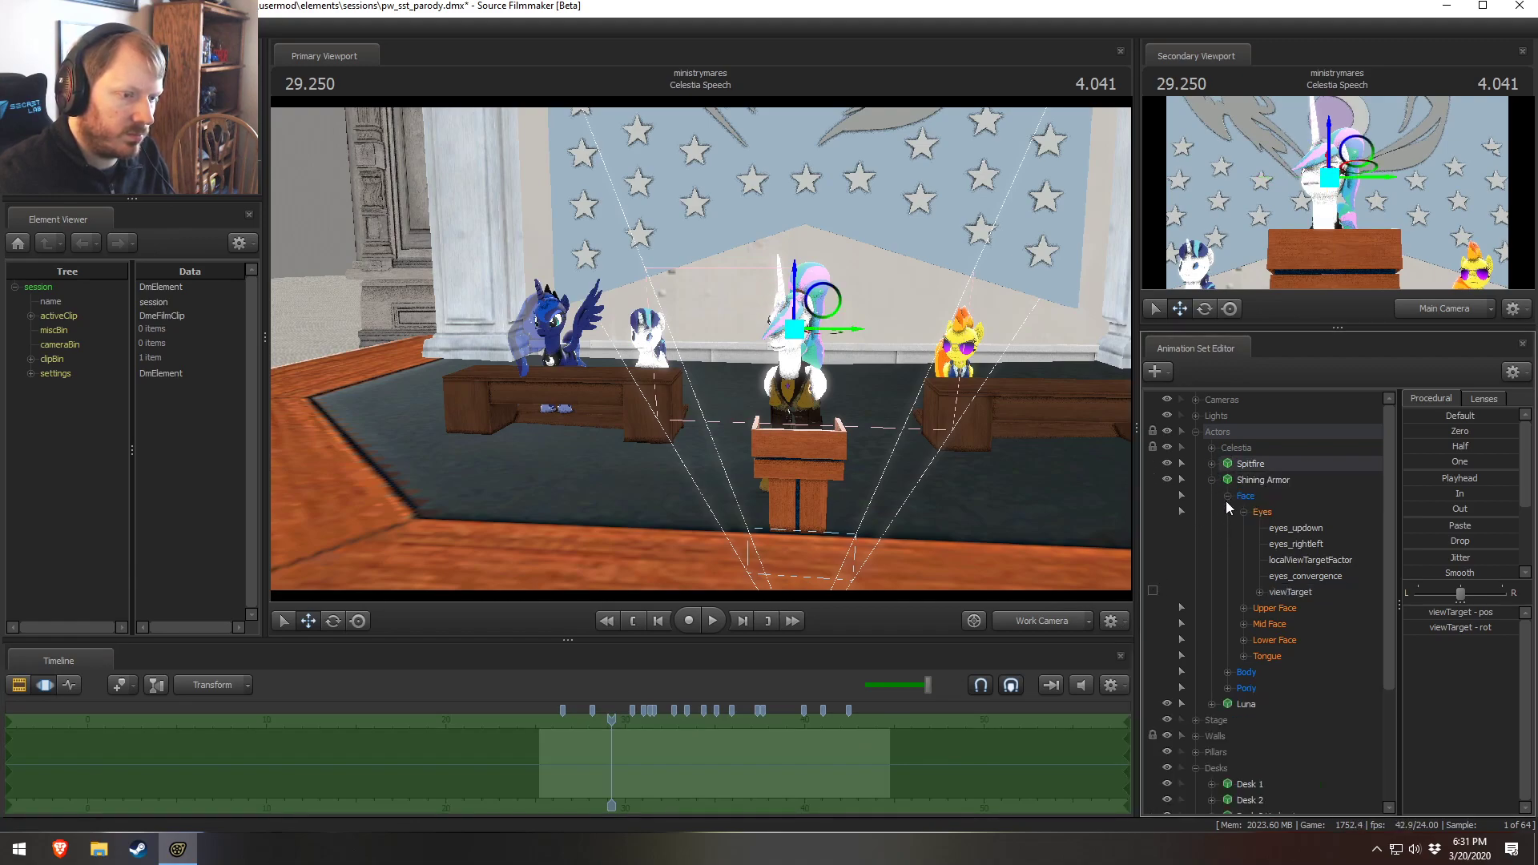
pyautogui.click(1153, 591)
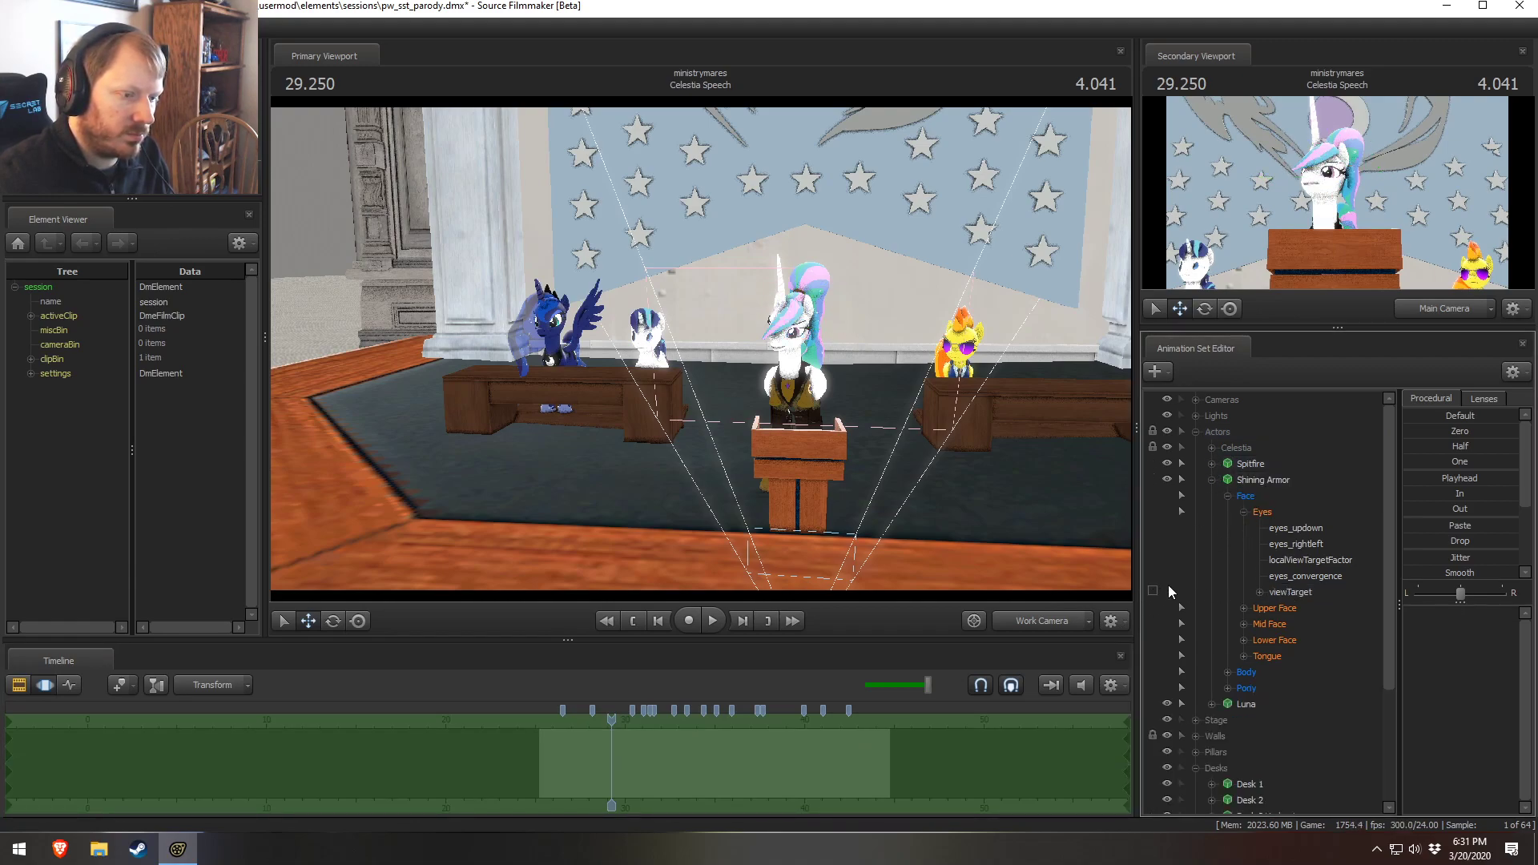
pyautogui.click(1286, 593)
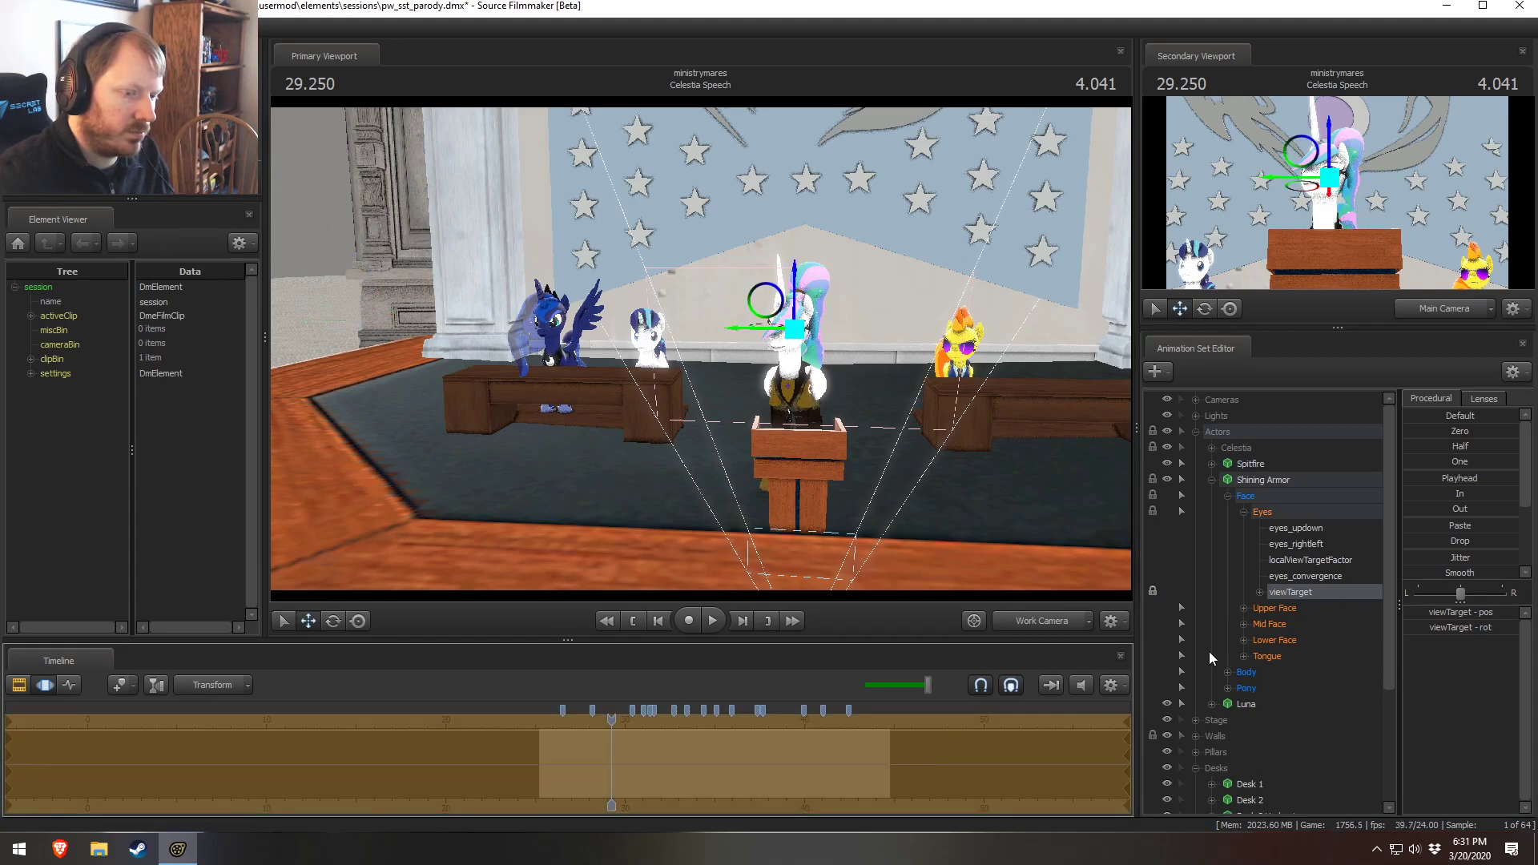
pyautogui.click(1153, 591)
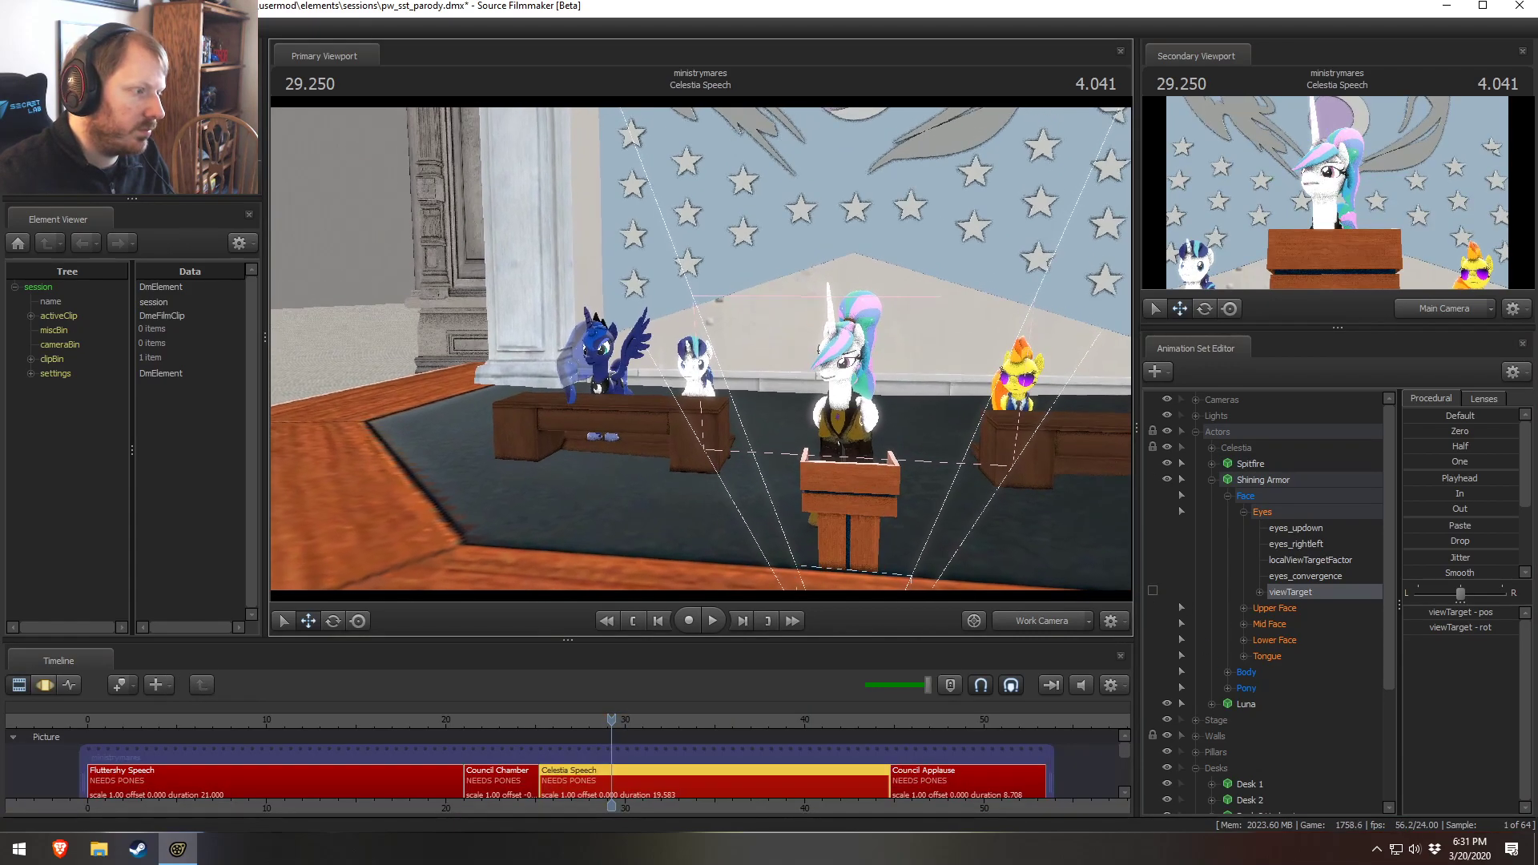
# Select Shining Armor's Chest1 bone and rotate it to adjust his posture at the desk
pyautogui.press('w')
pyautogui.moveTo(700, 376); pyautogui.dragTo(681, 383)
pyautogui.click(691, 381)
pyautogui.press('F3')
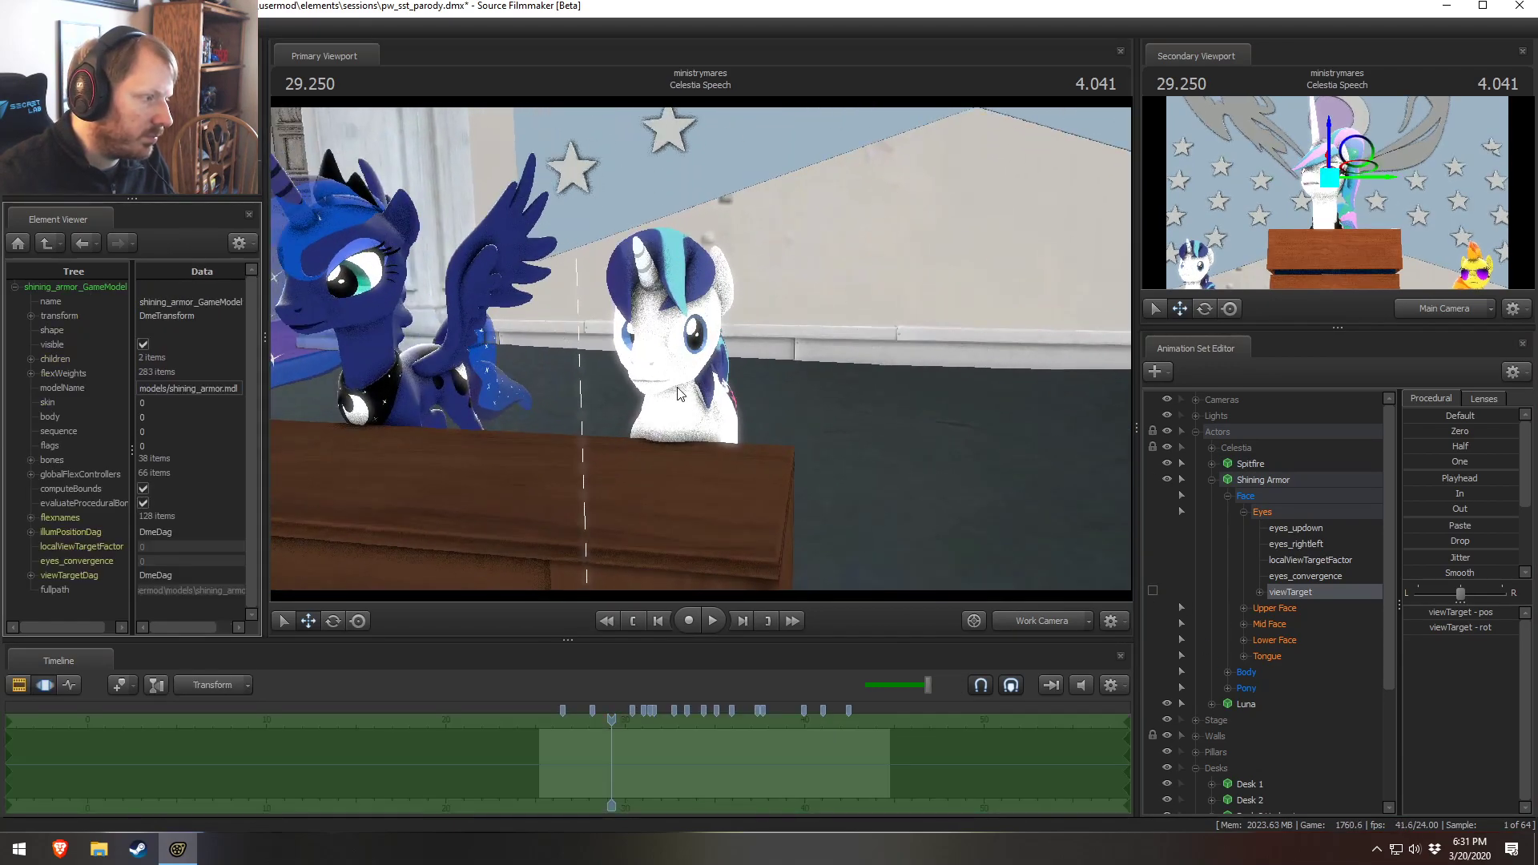
pyautogui.click(680, 417)
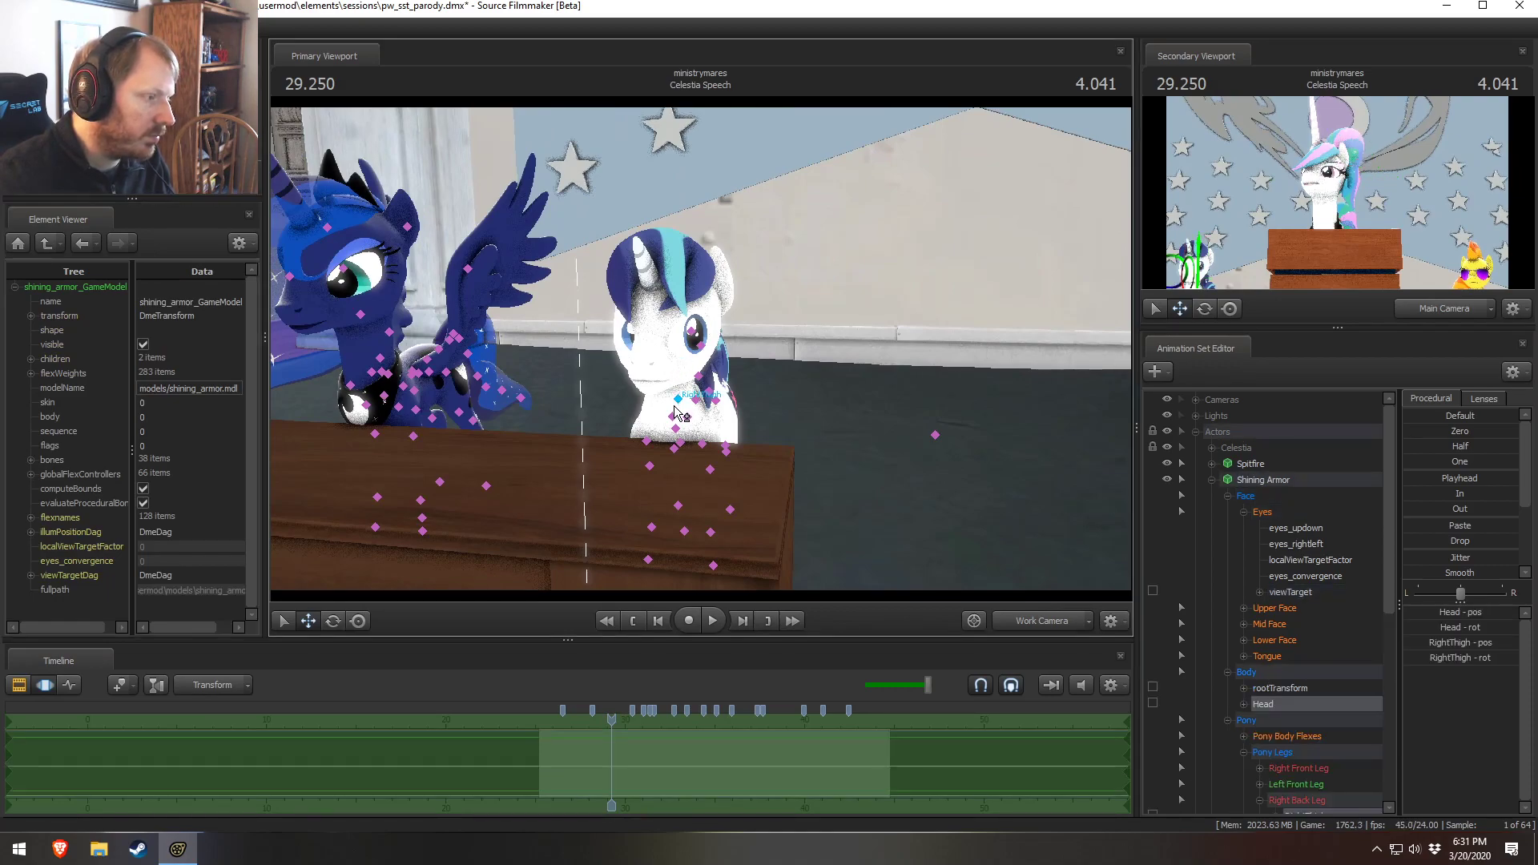
pyautogui.click(678, 417)
pyautogui.moveTo(700, 436)
pyautogui.mouseDown()
pyautogui.moveTo(718, 443)
pyautogui.moveTo(689, 388)
pyautogui.moveTo(675, 400)
pyautogui.moveTo(709, 440)
pyautogui.mouseUp()
pyautogui.click(683, 350)
pyautogui.rightClick(689, 399)
pyautogui.click(695, 410)
pyautogui.press('w')
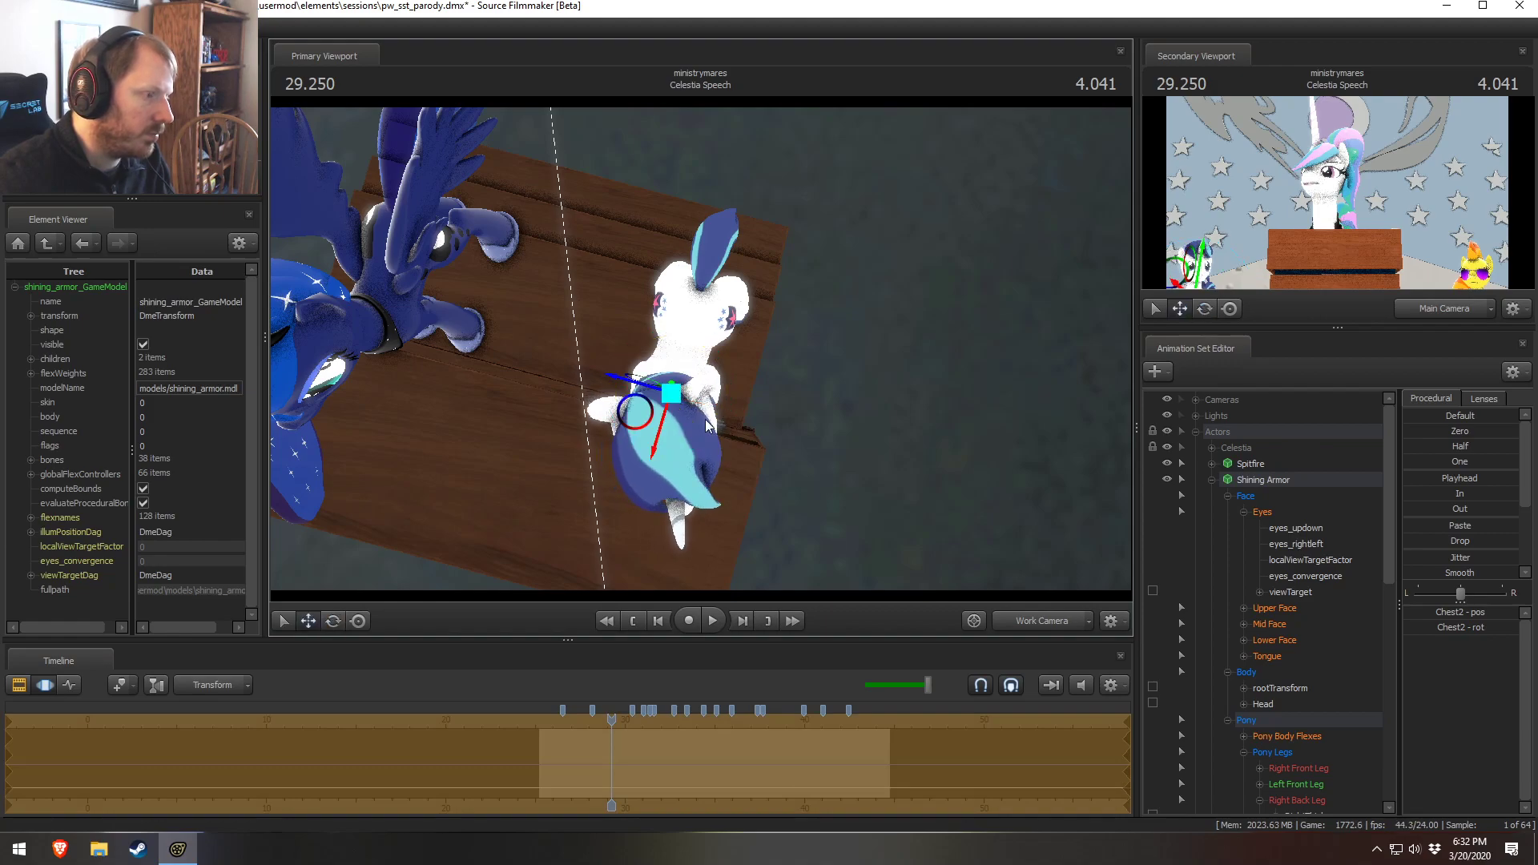
pyautogui.moveTo(628, 383); pyautogui.dragTo(625, 384)
pyautogui.hotkey('ctrl', 'z')
pyautogui.keyDown('ctrl'); pyautogui.click(684, 349); pyautogui.keyUp('ctrl')
pyautogui.press('e')
pyautogui.rightClick(668, 370)
pyautogui.click(704, 380)
pyautogui.moveTo(691, 404); pyautogui.dragTo(698, 403)
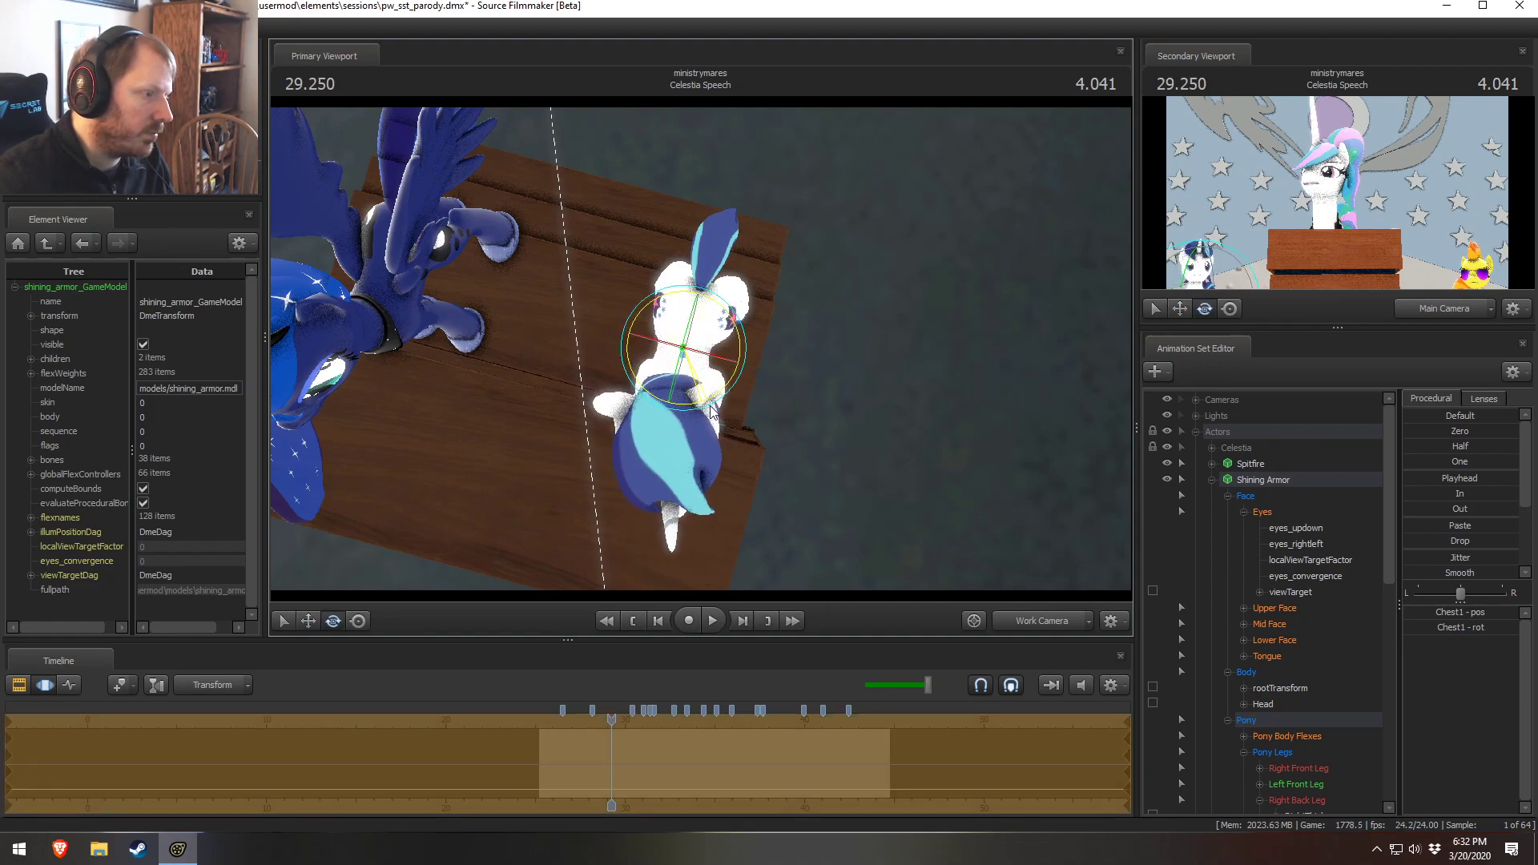
# Select Shining Armor's Chest2 bone and rotate it to raise his upper body
pyautogui.keyDown('ctrl'); pyautogui.click(672, 396); pyautogui.keyUp('ctrl')
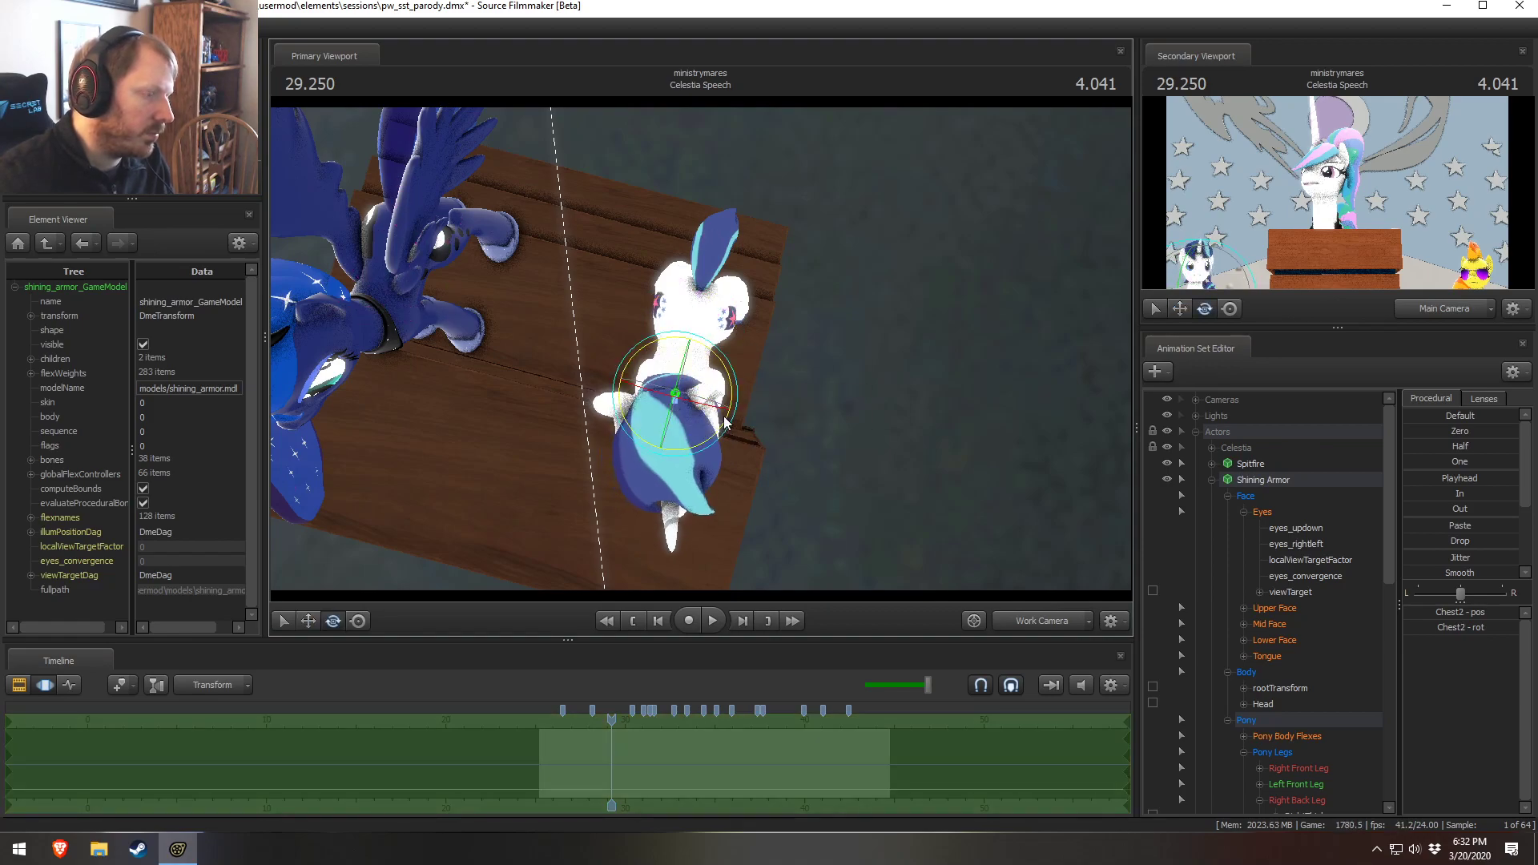
pyautogui.rightClick(718, 396)
pyautogui.click(724, 420)
pyautogui.moveTo(724, 418); pyautogui.dragTo(710, 358)
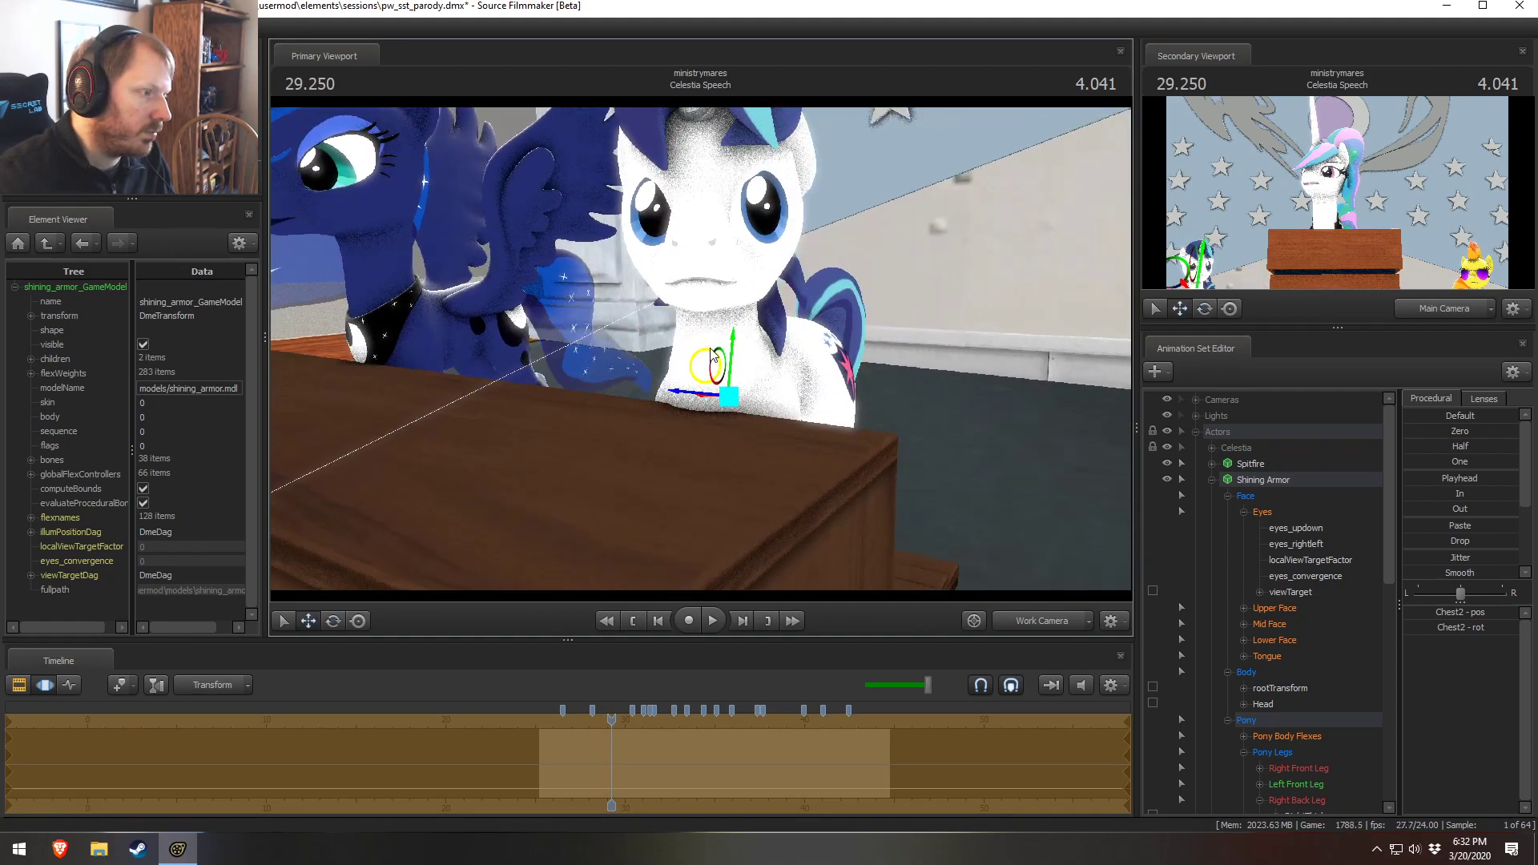
# Select Shining Armor's Head bone and rotate his head toward Celestia at the podium
pyautogui.click(735, 270)
pyautogui.moveTo(735, 268)
pyautogui.mouseDown()
pyautogui.moveTo(747, 323)
pyautogui.moveTo(743, 264)
pyautogui.mouseUp()
pyautogui.press('F2')
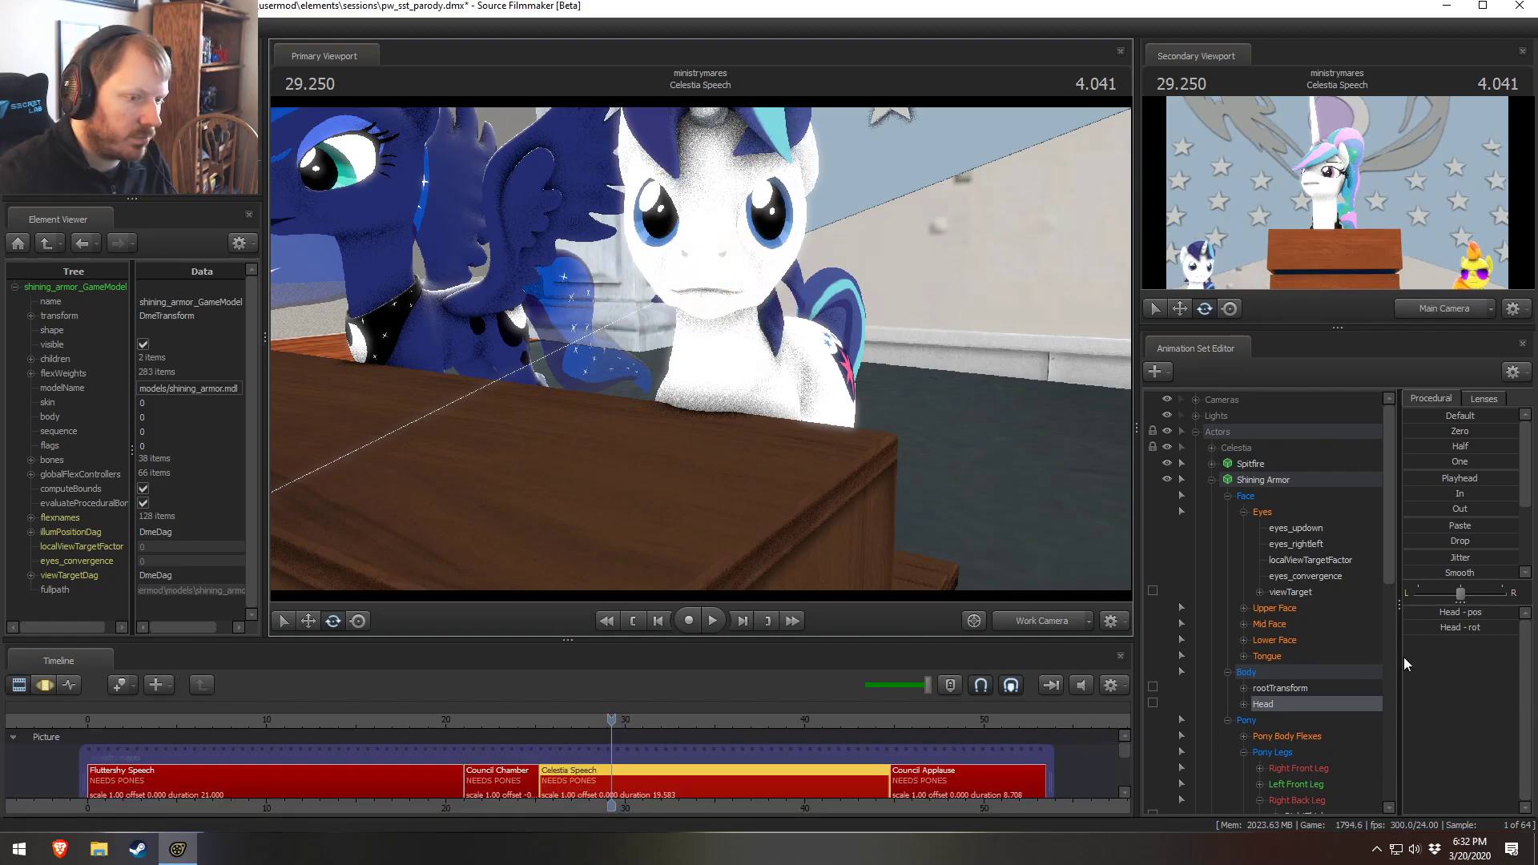
pyautogui.moveTo(773, 352); pyautogui.dragTo(702, 355)
pyautogui.press('w')
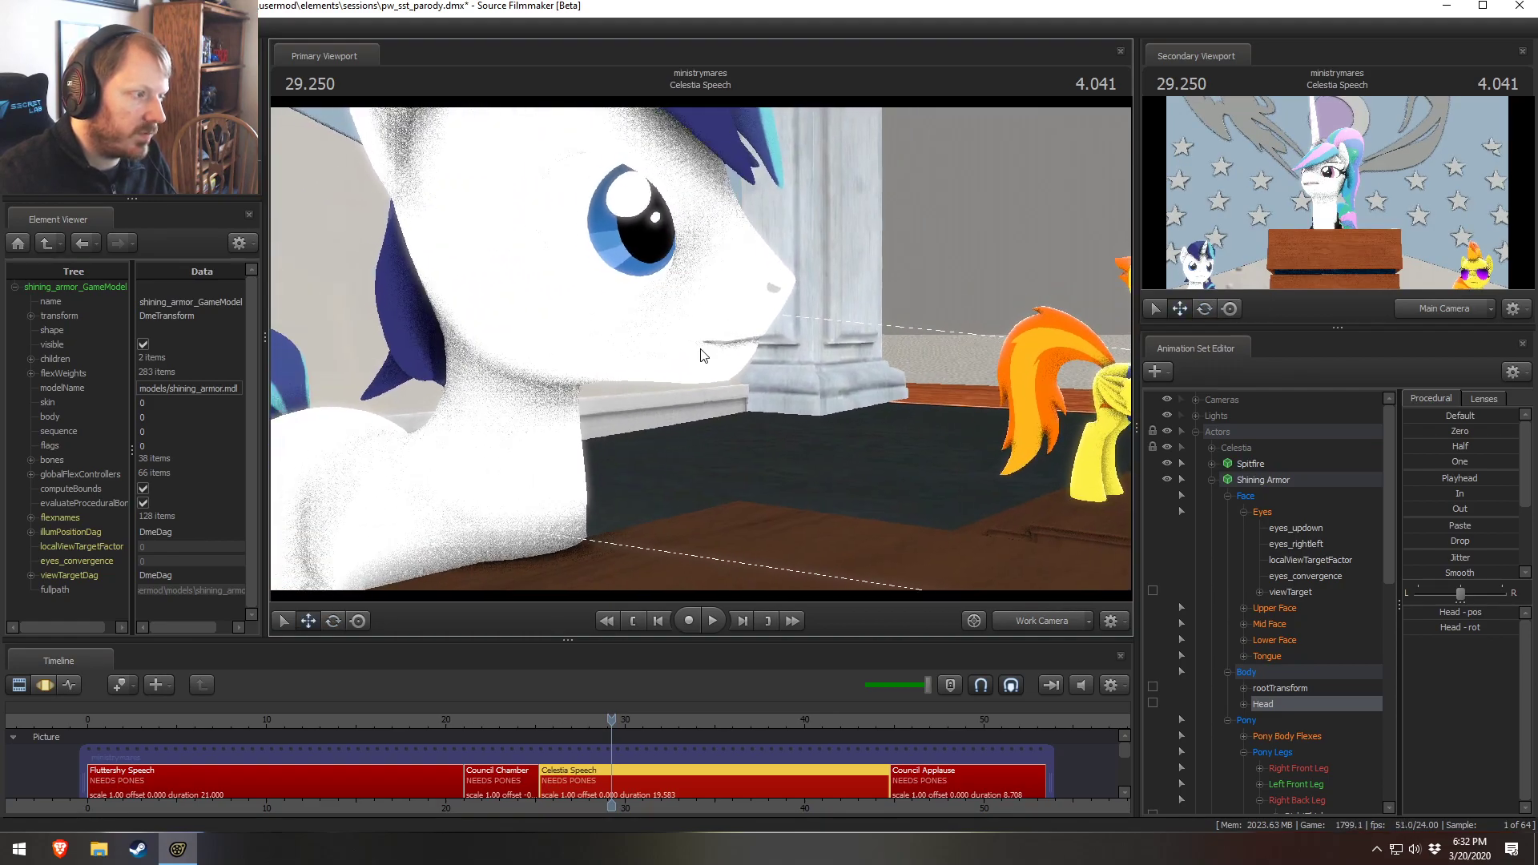
# Adjust Shining Armor's lower-face sliders, including mouth_angry, l_frown and r_frown, to give him a frown
pyautogui.click(1253, 640)
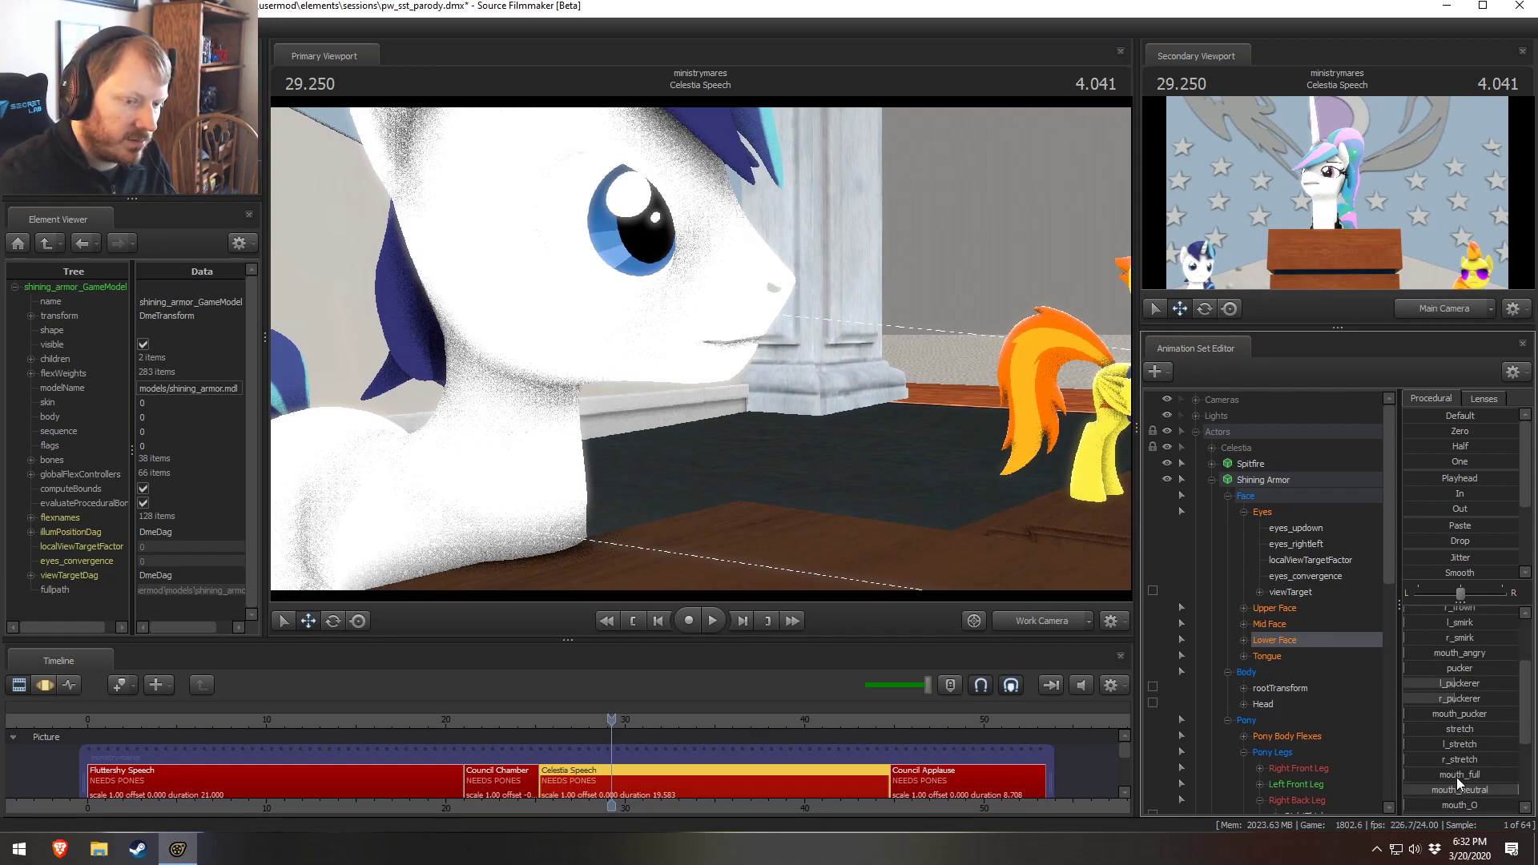
pyautogui.press('F3')
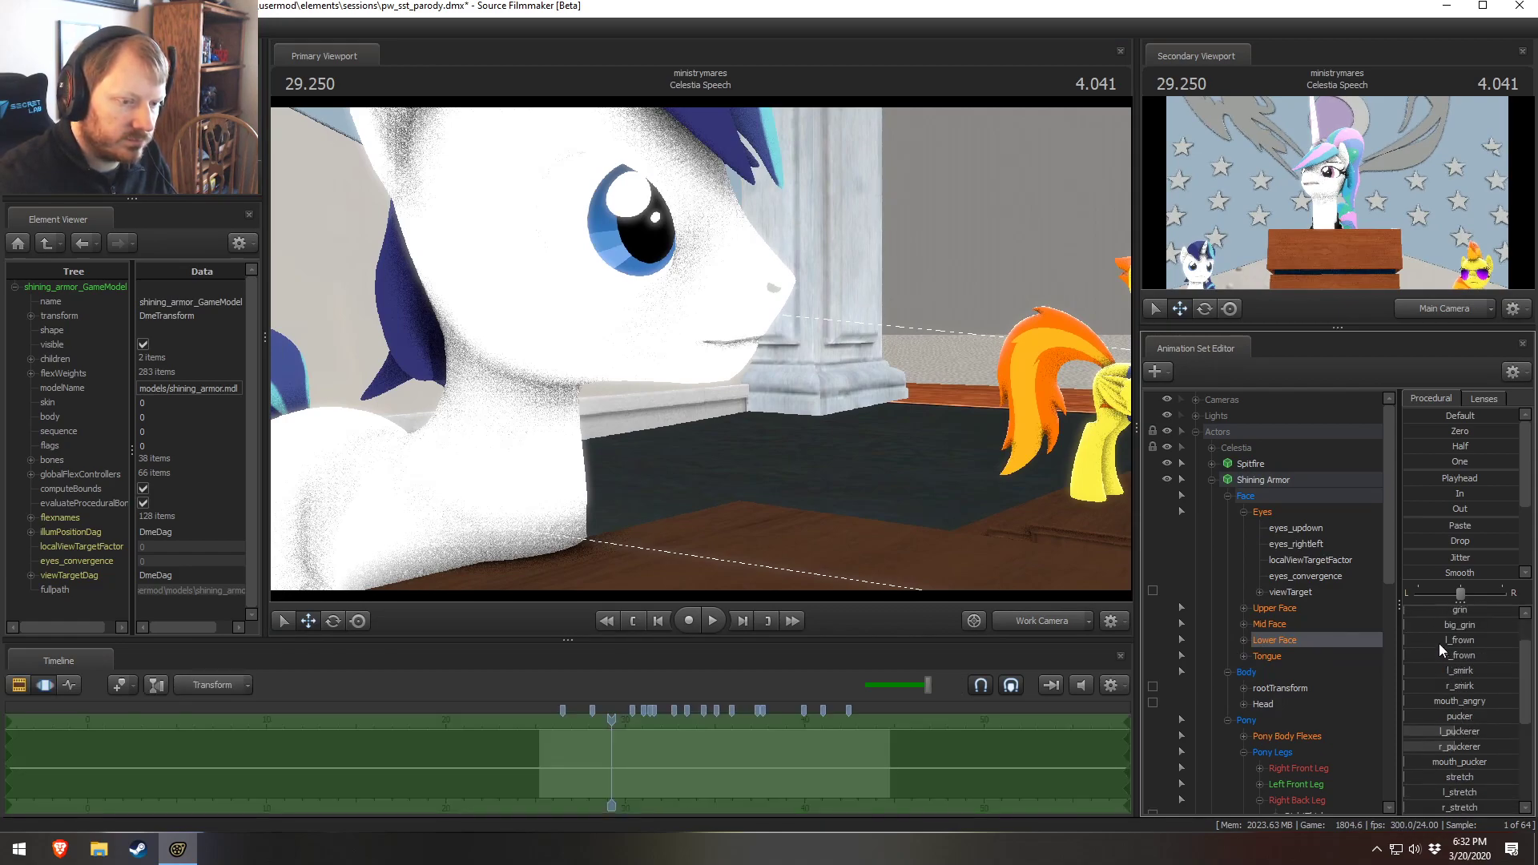
pyautogui.scroll(1, 1438, 649)
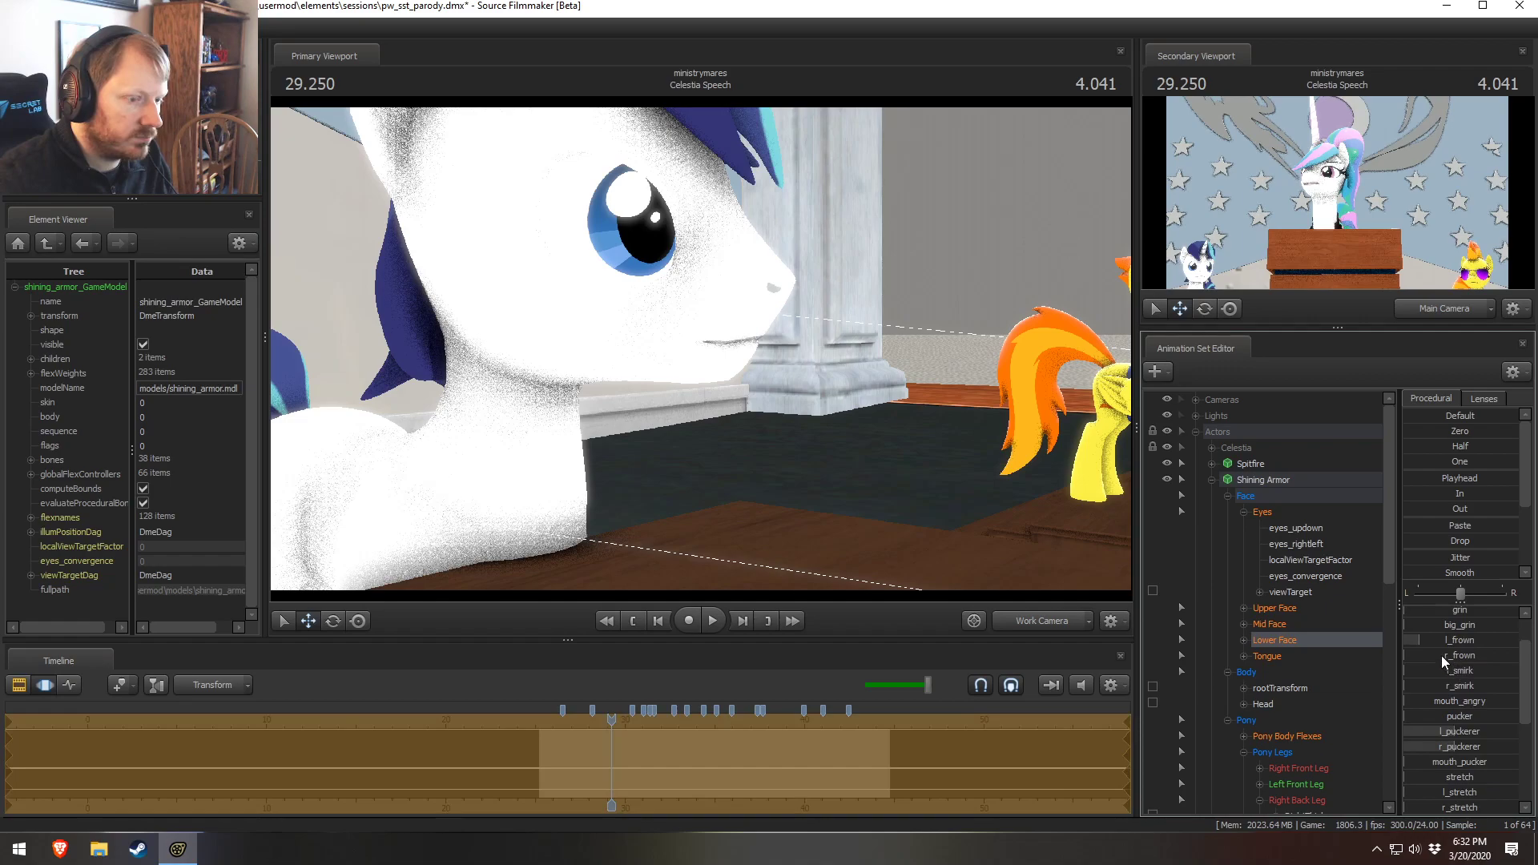
pyautogui.moveTo(1442, 658); pyautogui.dragTo(1470, 746)
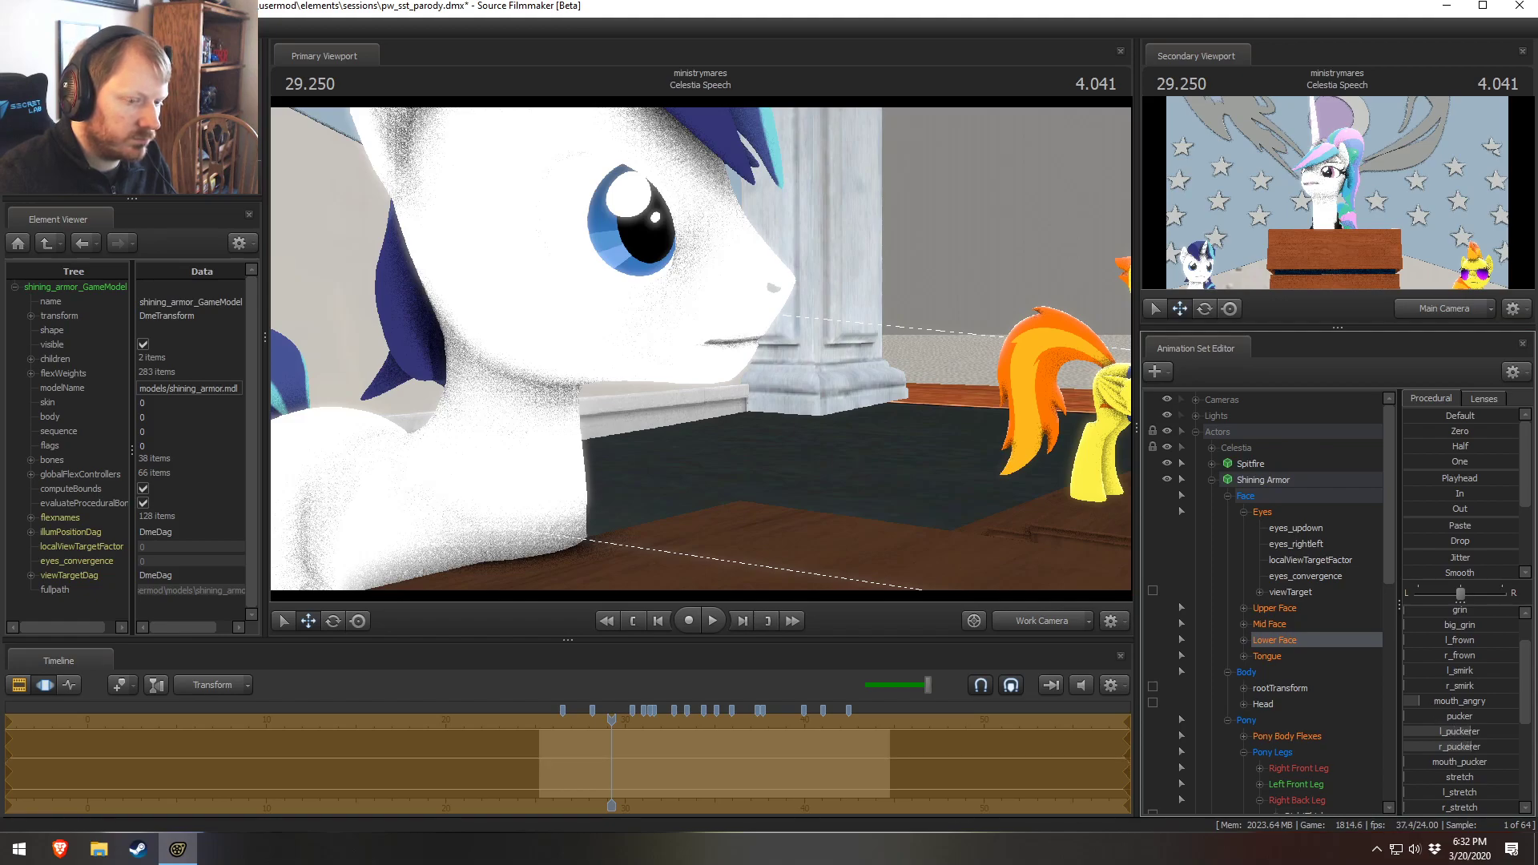
pyautogui.keyDown('alt'); pyautogui.moveTo(921, 384); pyautogui.dragTo(700, 384); pyautogui.keyUp('alt')
pyautogui.press('s')
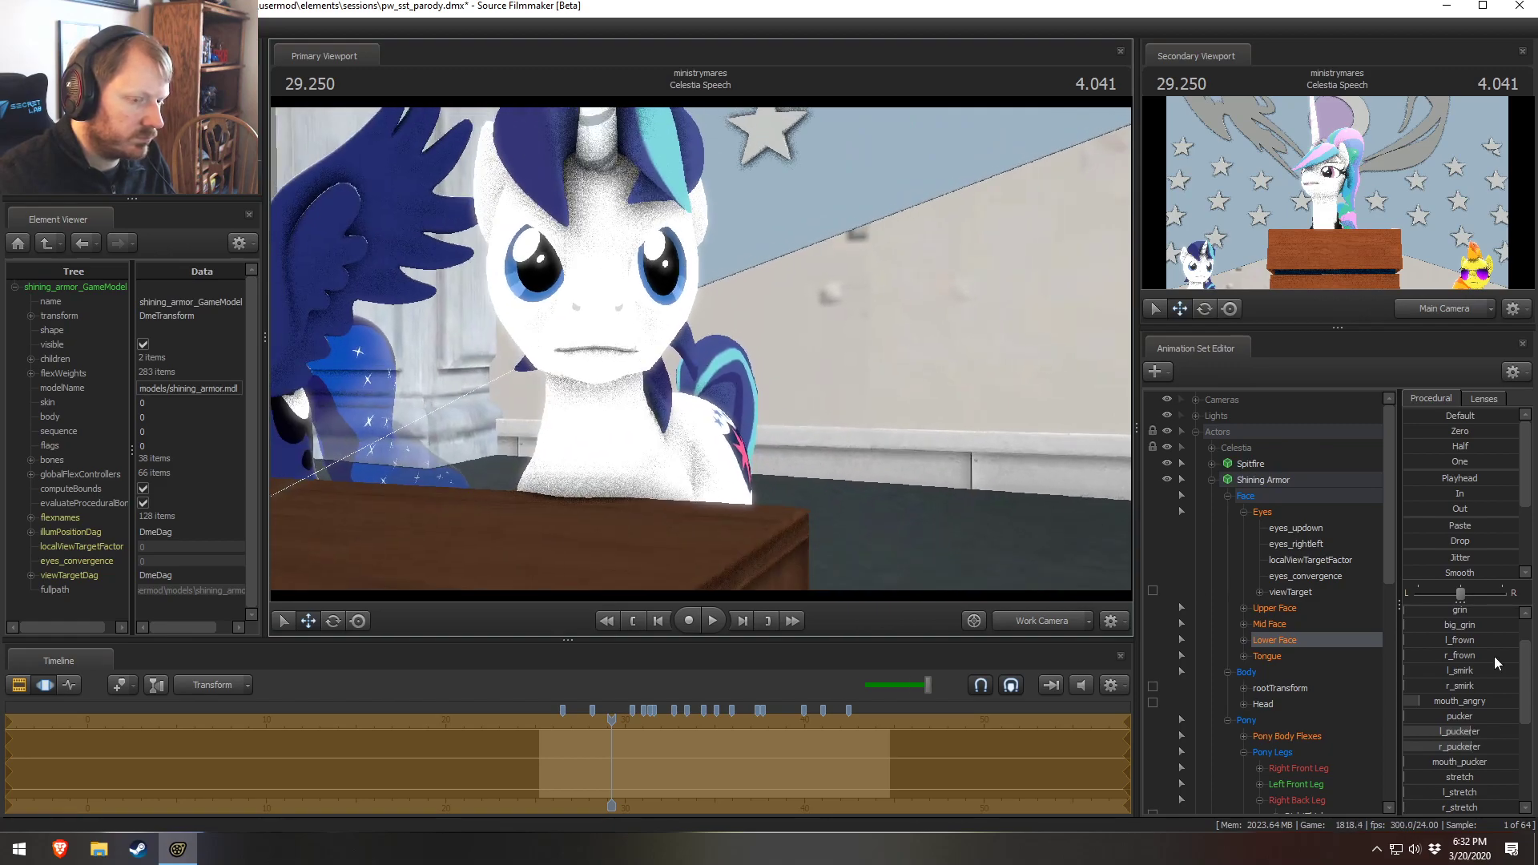
pyautogui.moveTo(1460, 640)
pyautogui.mouseDown()
pyautogui.moveTo(1451, 653)
pyautogui.moveTo(1444, 642)
pyautogui.mouseUp()
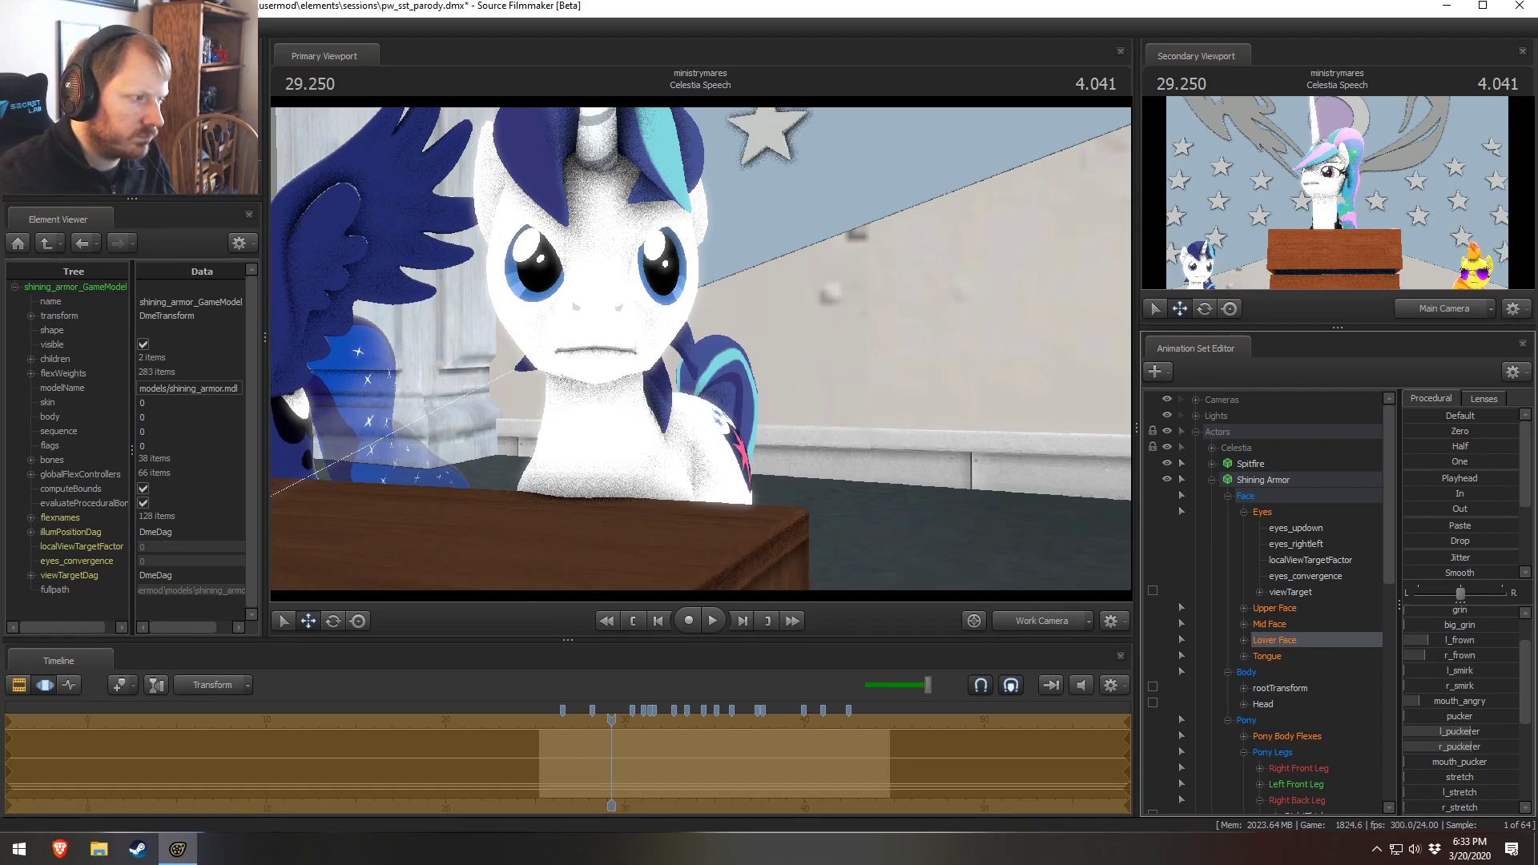
# Review Shining Armor's expression up close and return to the full scene view
pyautogui.moveTo(967, 493); pyautogui.dragTo(701, 350)
pyautogui.rightClick(701, 350)
pyautogui.click(748, 391)
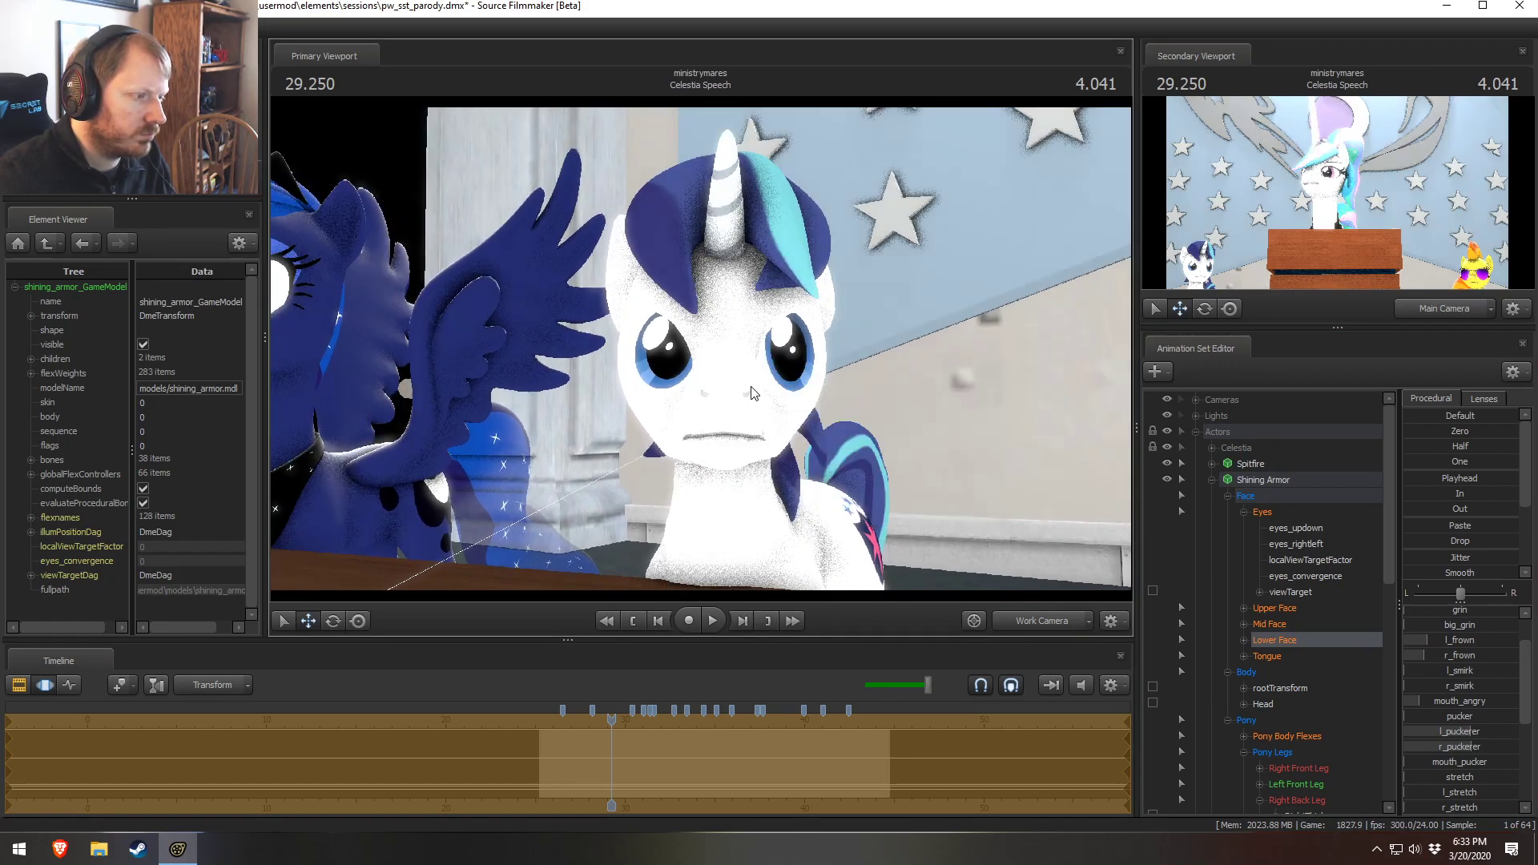
pyautogui.moveTo(866, 395); pyautogui.dragTo(700, 349)
pyautogui.press('w')
pyautogui.press('F2')
pyautogui.press('s')
pyautogui.press('s')
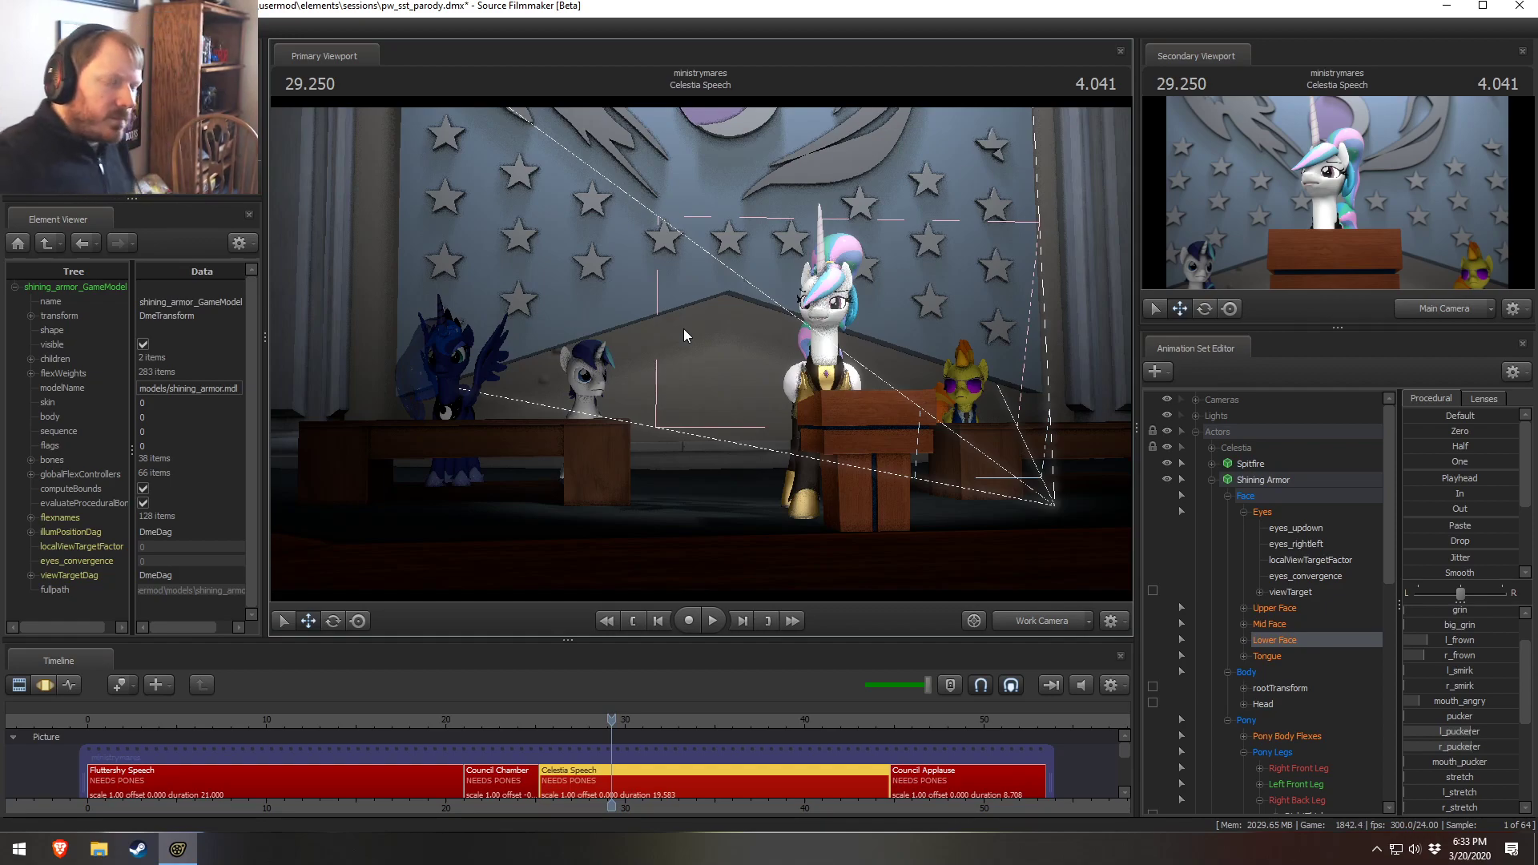
# Rename the Fluttershy Under light to Celestia Under
pyautogui.click(1197, 431)
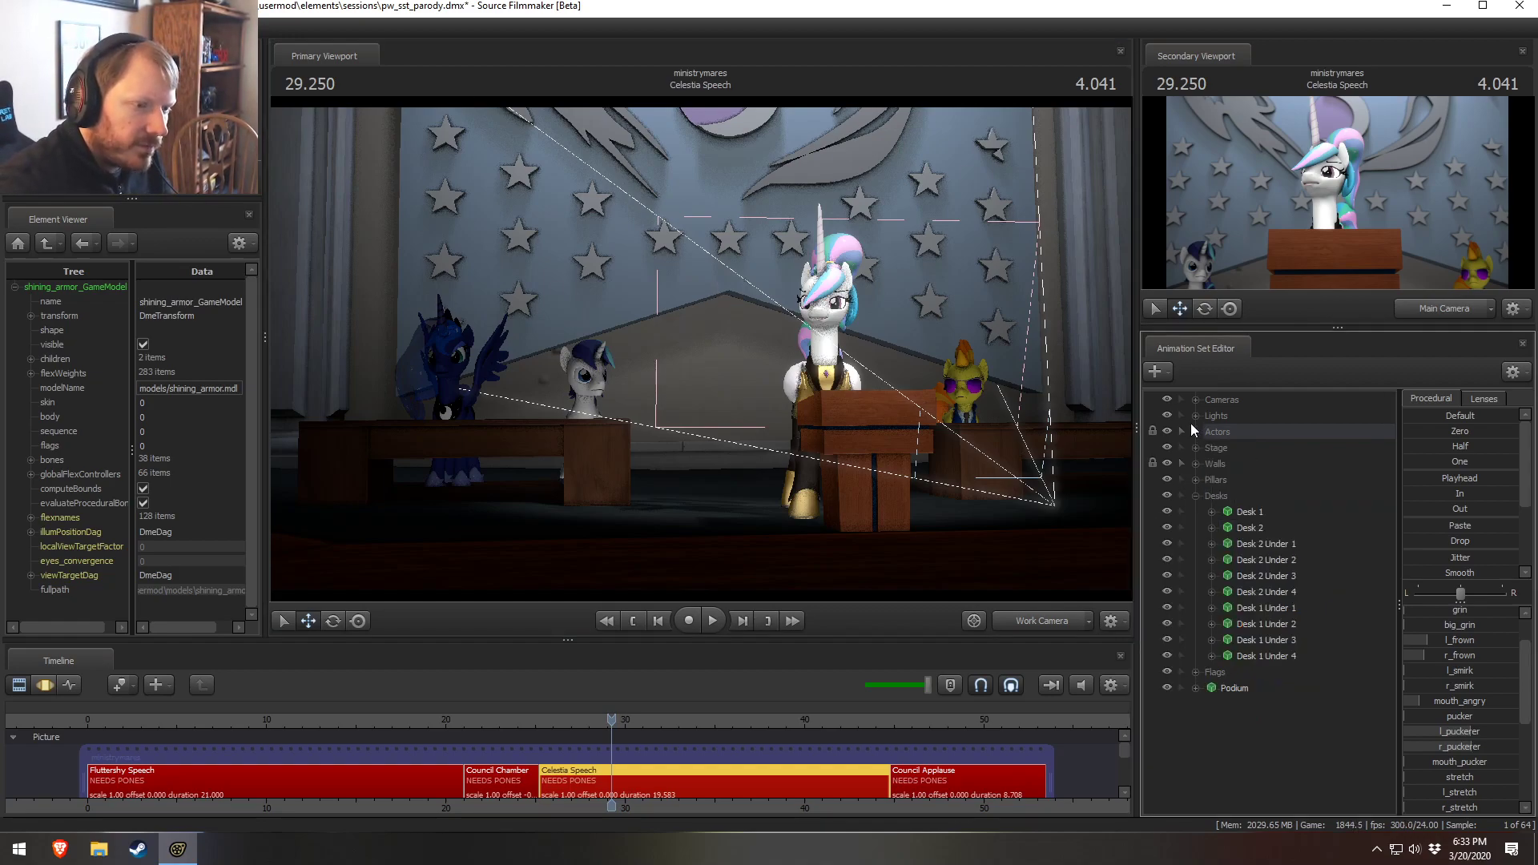
pyautogui.click(1197, 416)
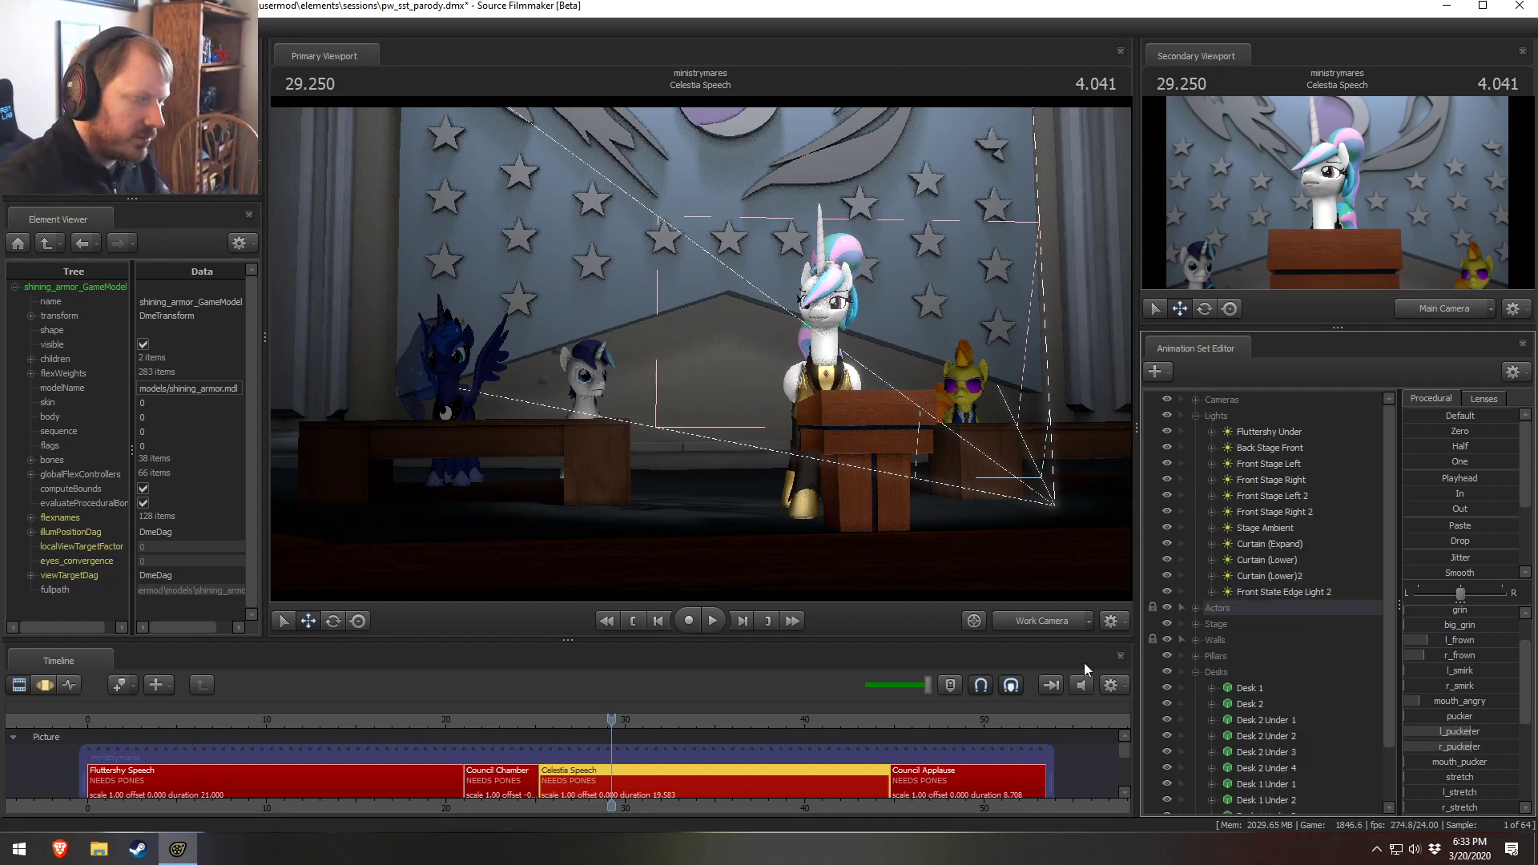
pyautogui.click(1275, 434)
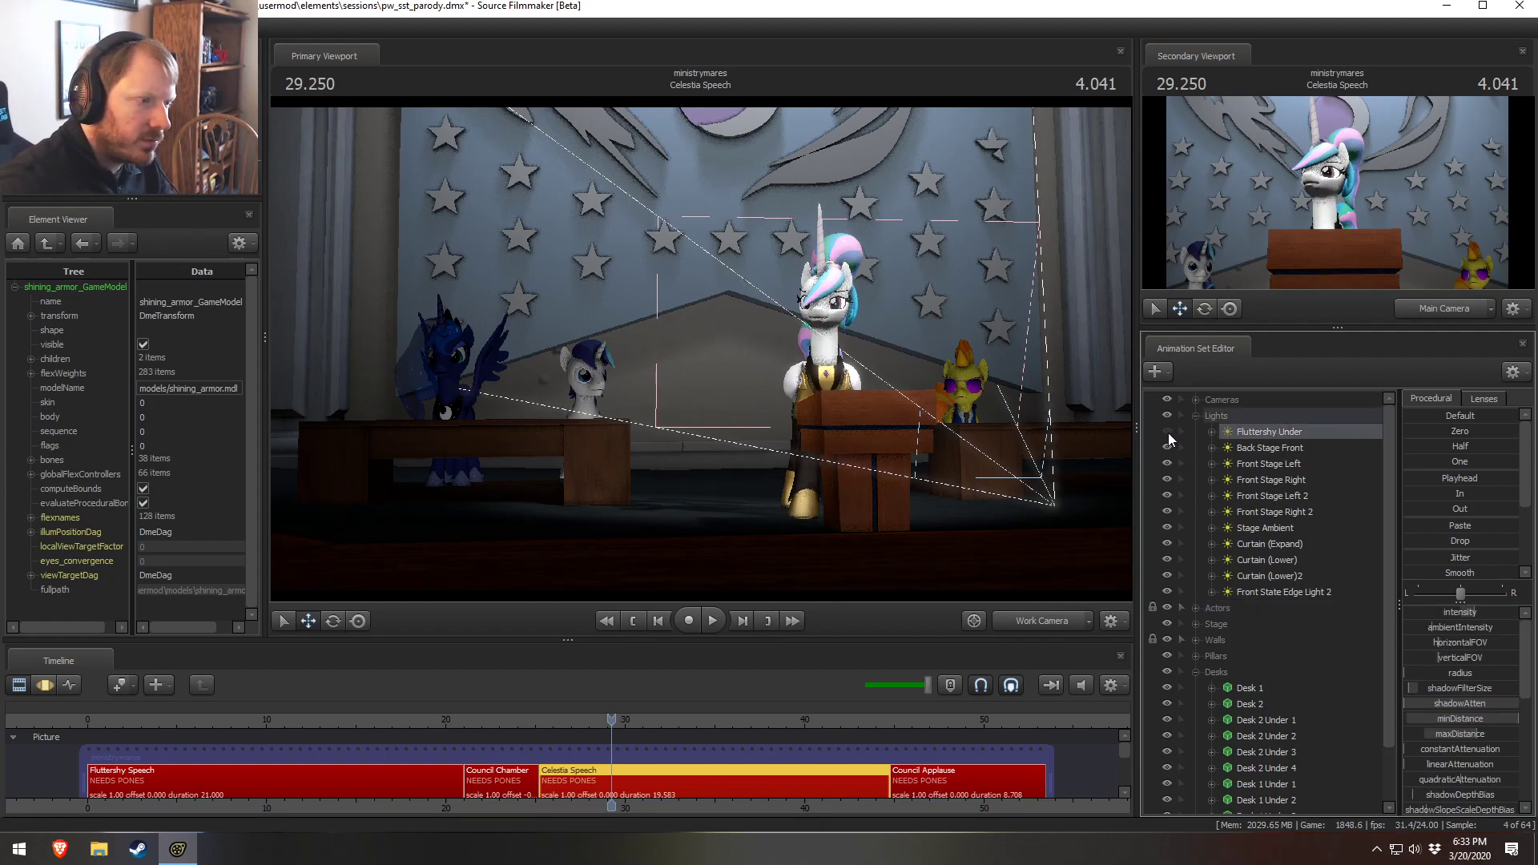
pyautogui.rightClick(1262, 434)
pyautogui.click(1303, 445)
pyautogui.moveTo(701, 414); pyautogui.dragTo(727, 413)
pyautogui.press('Delete')
pyautogui.press('Delete')
pyautogui.press('Delete')
pyautogui.press('Delete')
pyautogui.write('Cenestia')
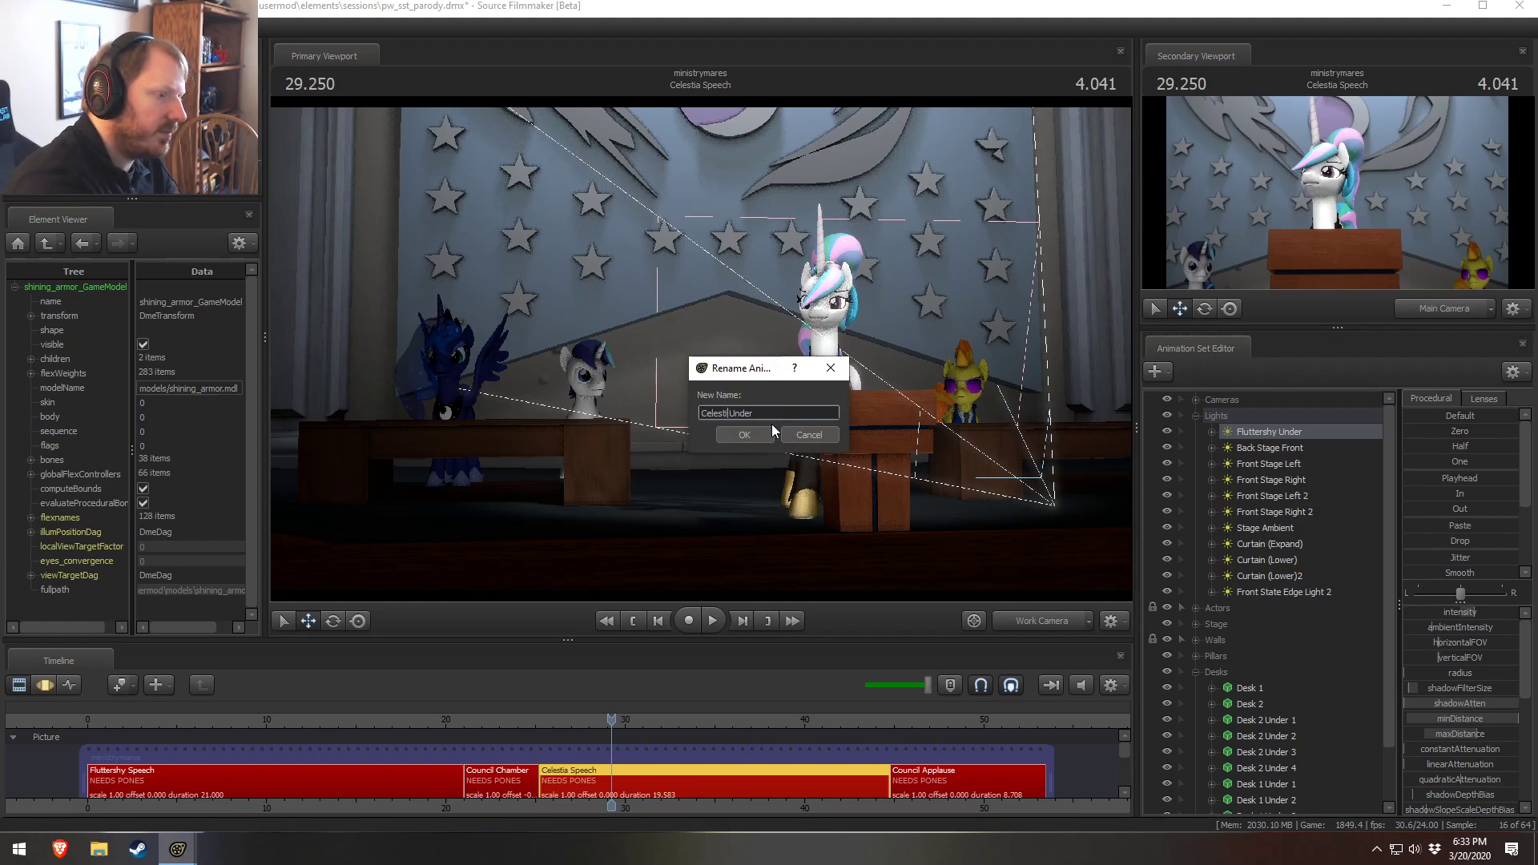
pyautogui.press('Return')
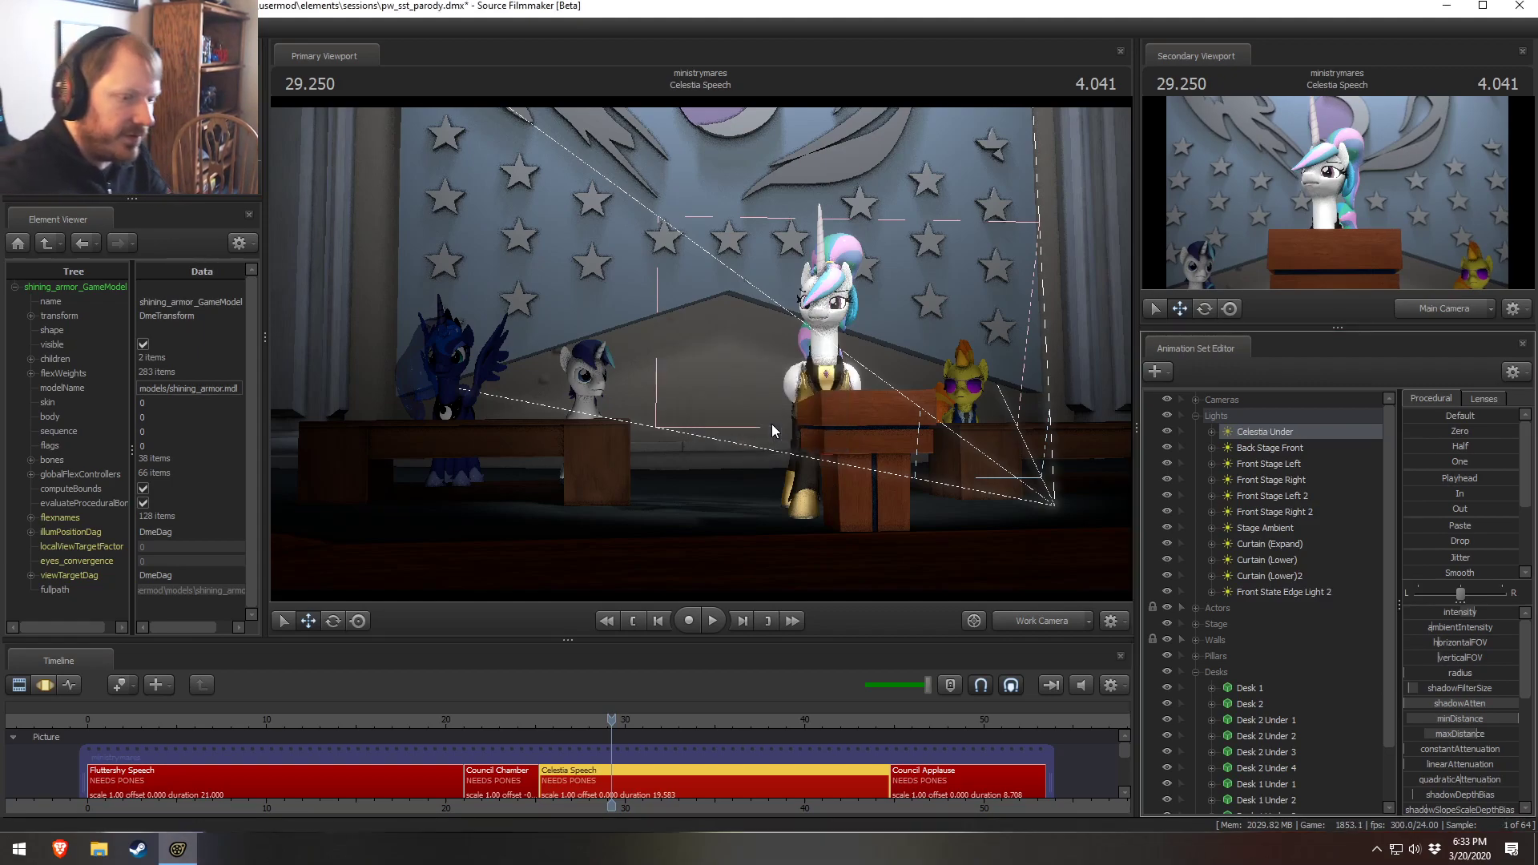
# Select the Front State Edge Light 2, view the scene through it, and adjust its intensity
pyautogui.click(1246, 590)
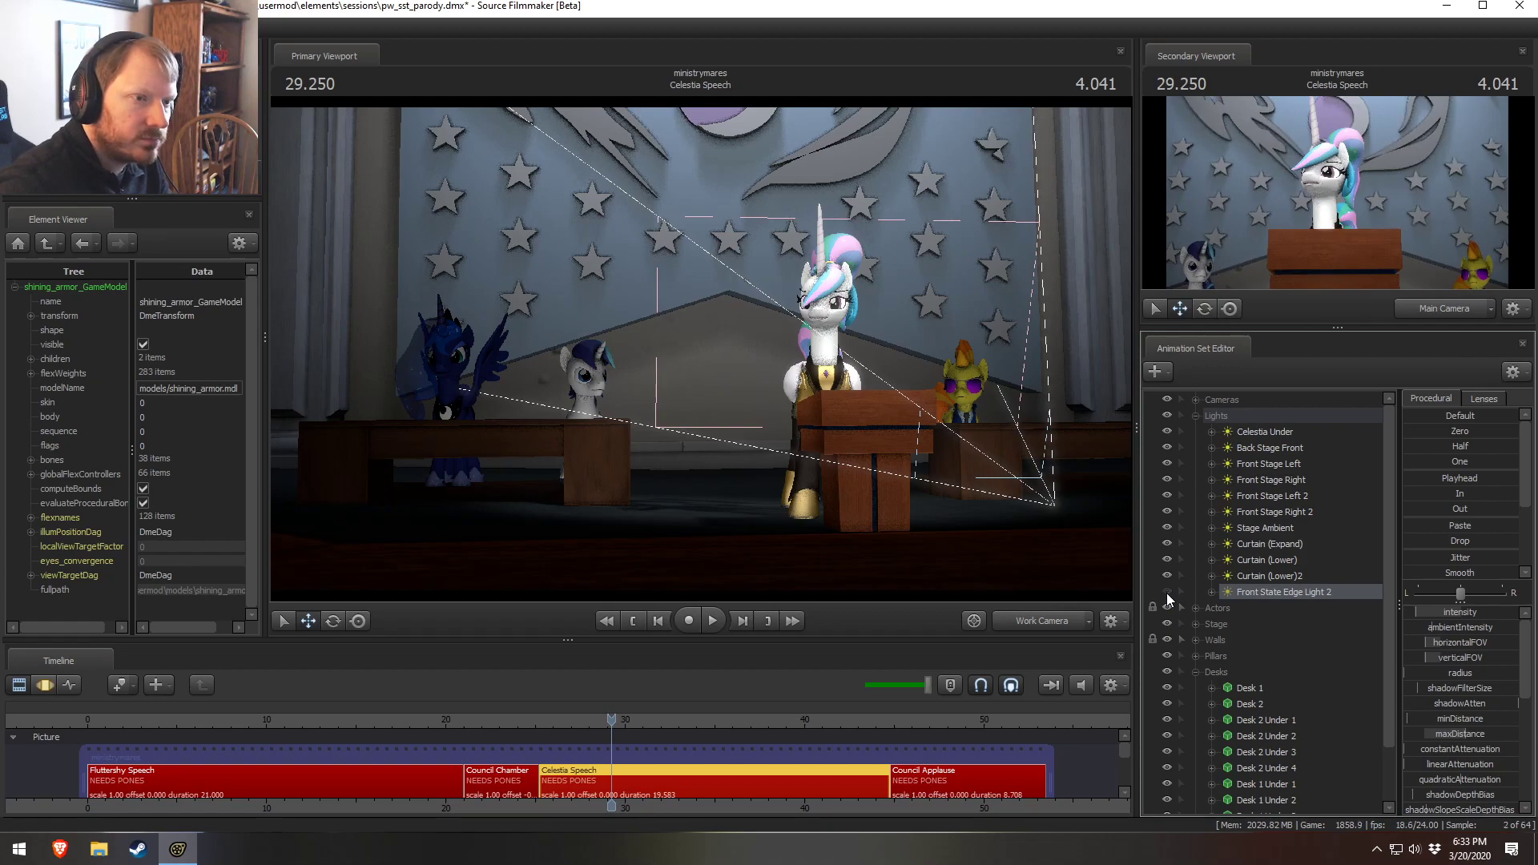
pyautogui.press('c')
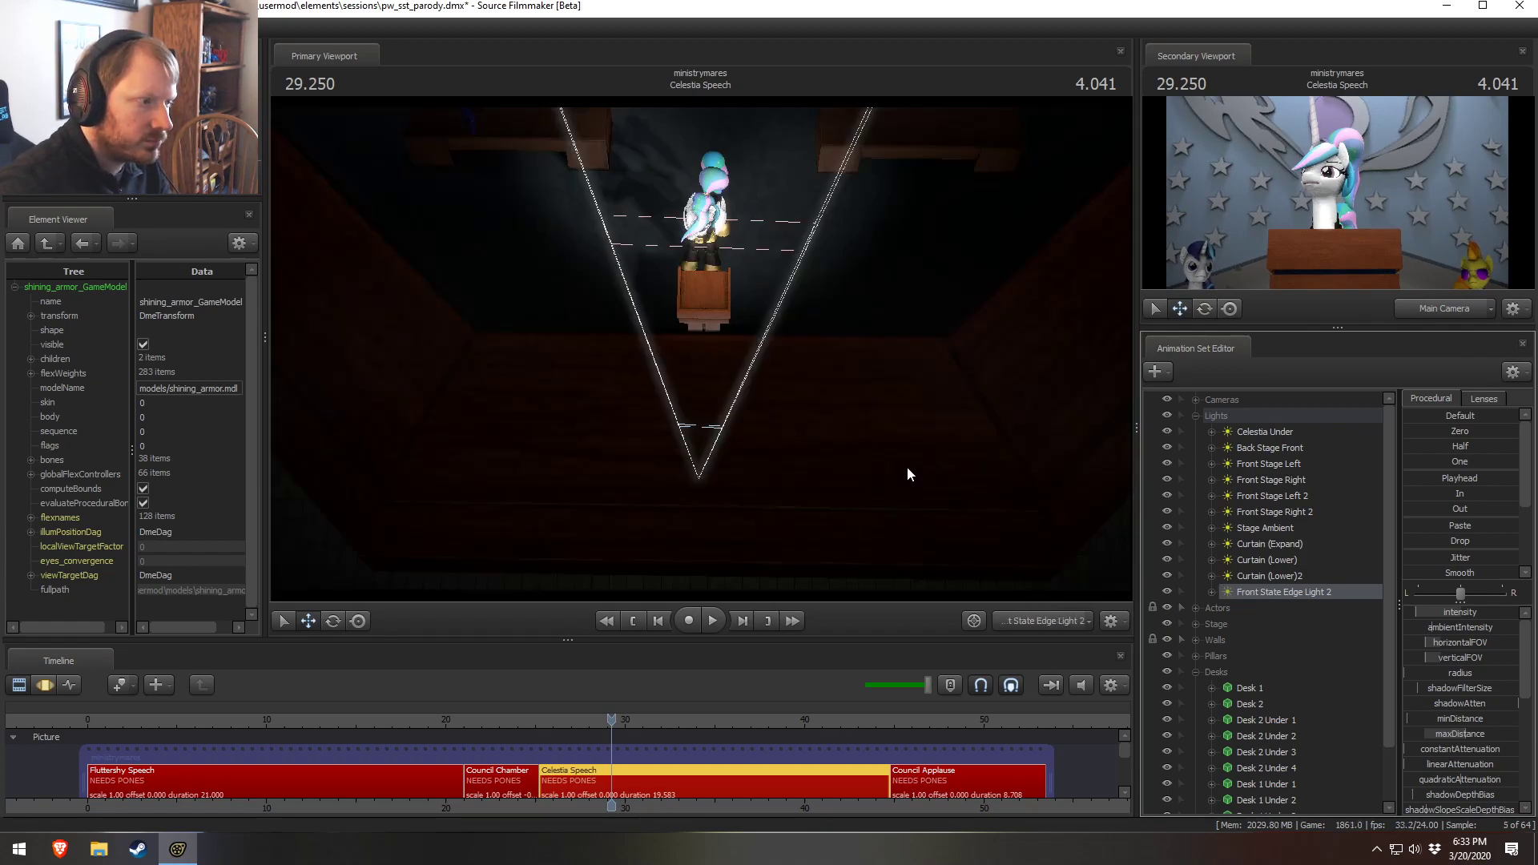
pyautogui.press('F3')
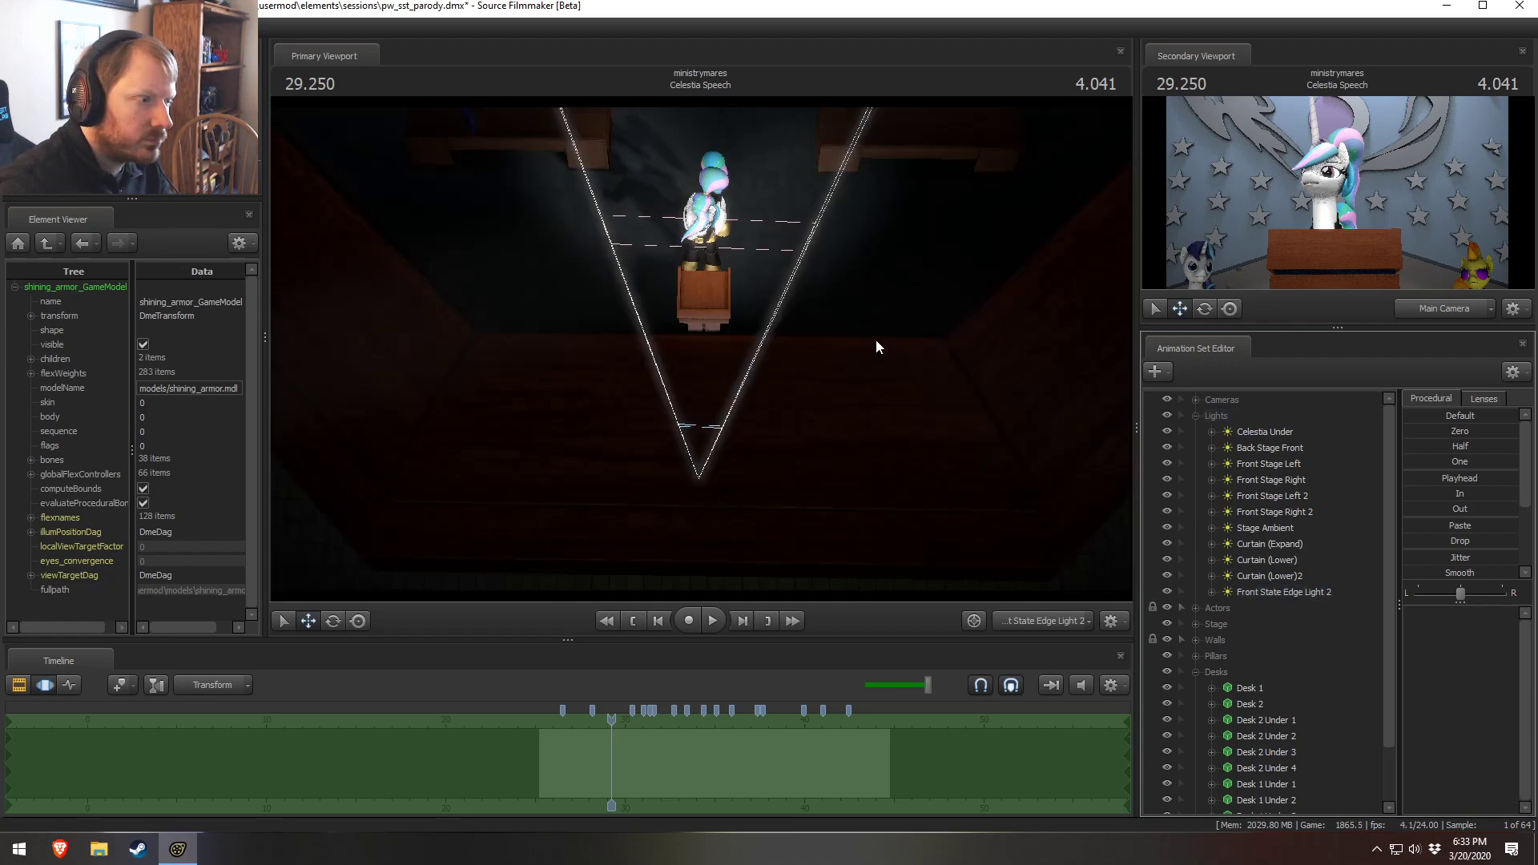
pyautogui.click(876, 339)
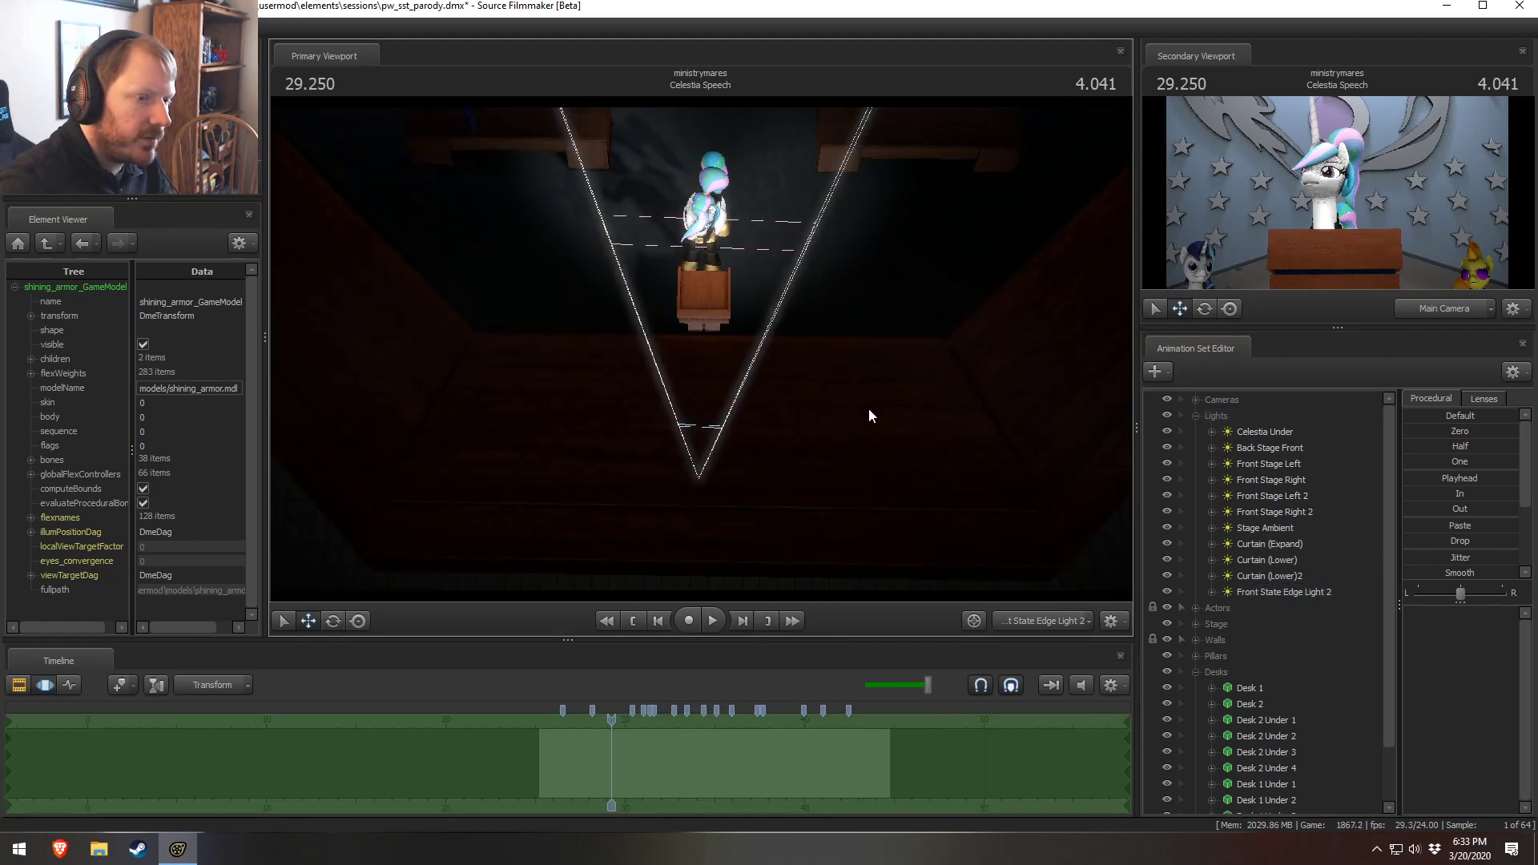
pyautogui.click(1282, 592)
pyautogui.moveTo(710, 342)
pyautogui.mouseDown()
pyautogui.moveTo(712, 326)
pyautogui.moveTo(710, 343)
pyautogui.mouseUp()
pyautogui.moveTo(1487, 642); pyautogui.dragTo(1505, 612)
pyautogui.press('F2')
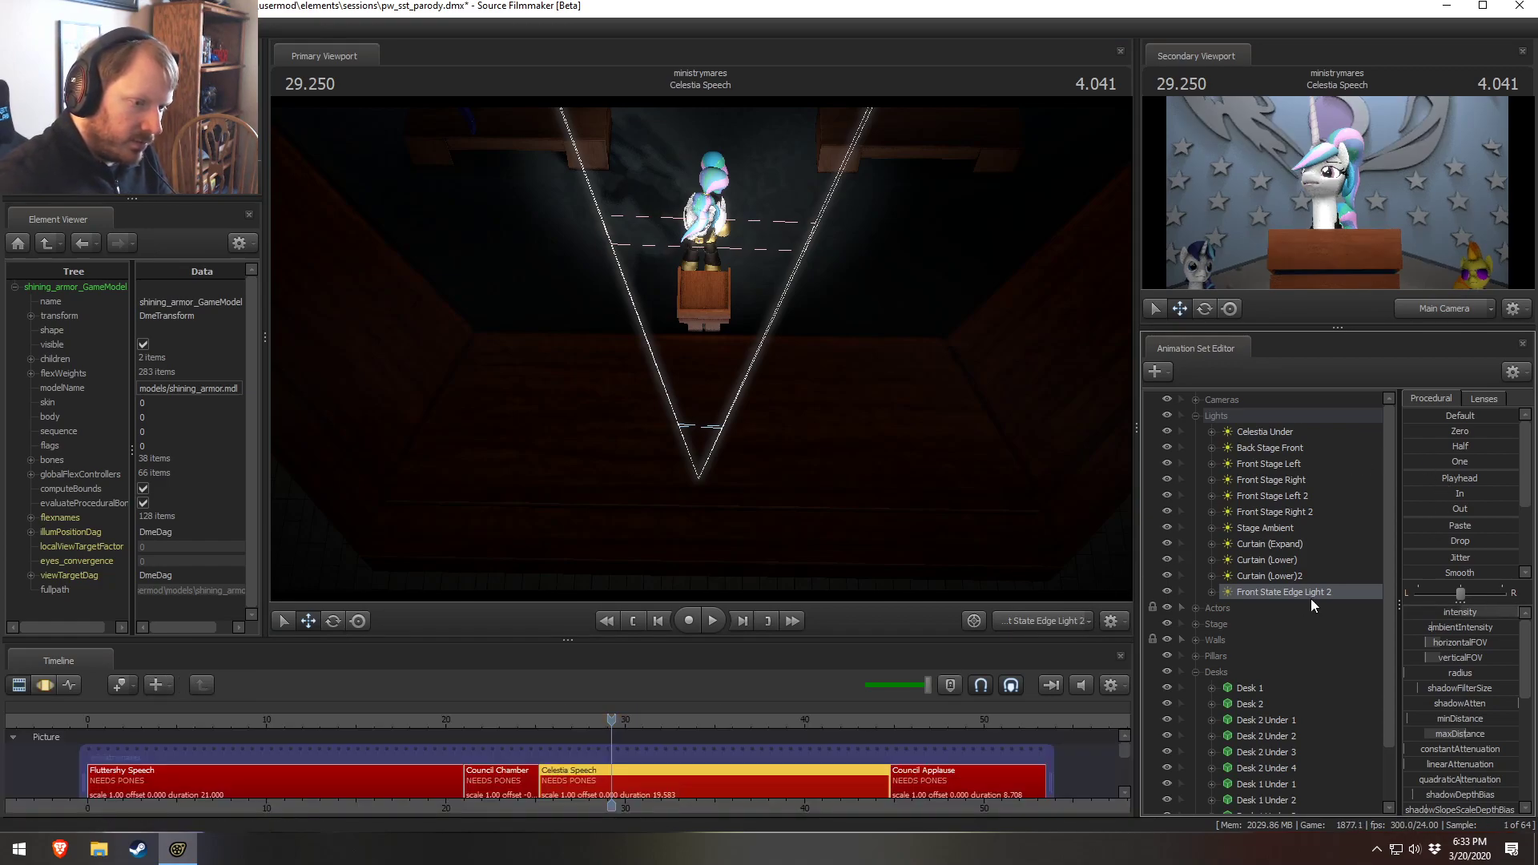
# Remap the edge light's intensity slider range with a new maximum and raise its intensity
pyautogui.rightClick(1470, 612)
pyautogui.click(1458, 634)
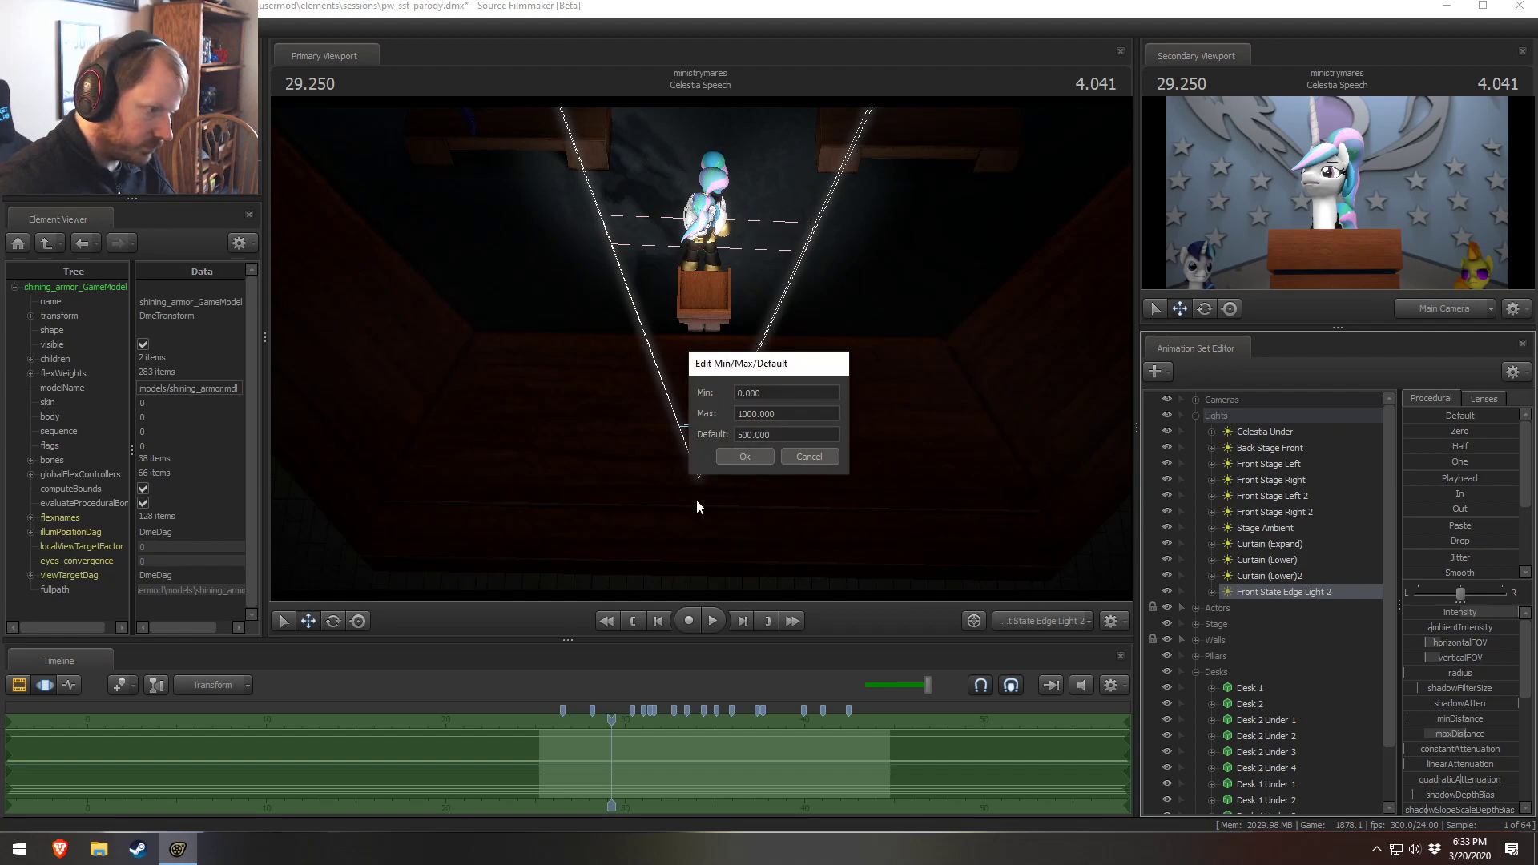
pyautogui.moveTo(742, 415); pyautogui.dragTo(732, 418)
pyautogui.write('2')
pyautogui.press('Return')
pyautogui.moveTo(1451, 612); pyautogui.dragTo(1514, 612)
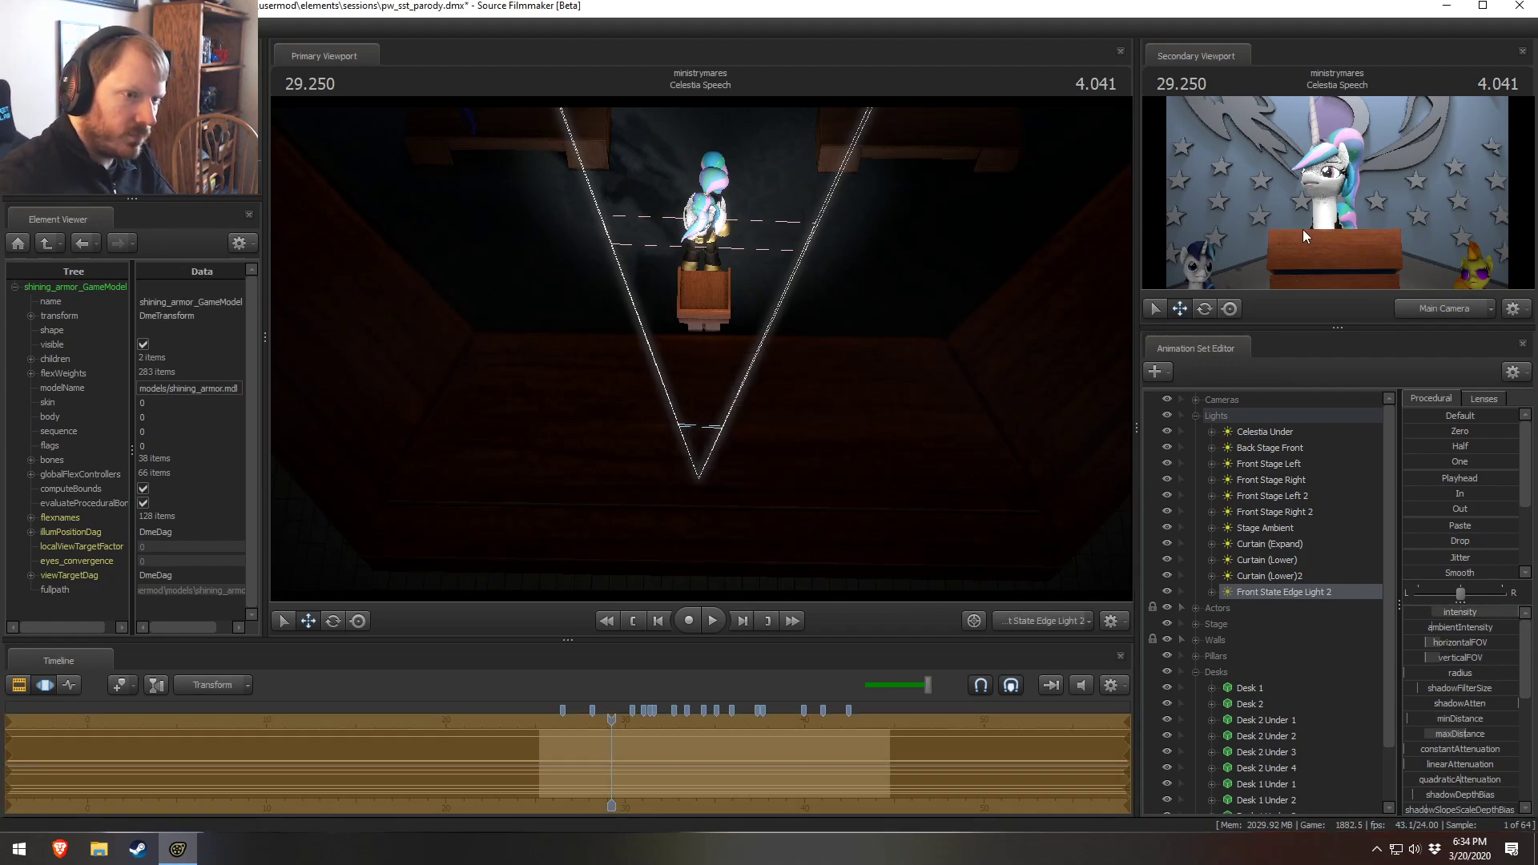
pyautogui.press('F2')
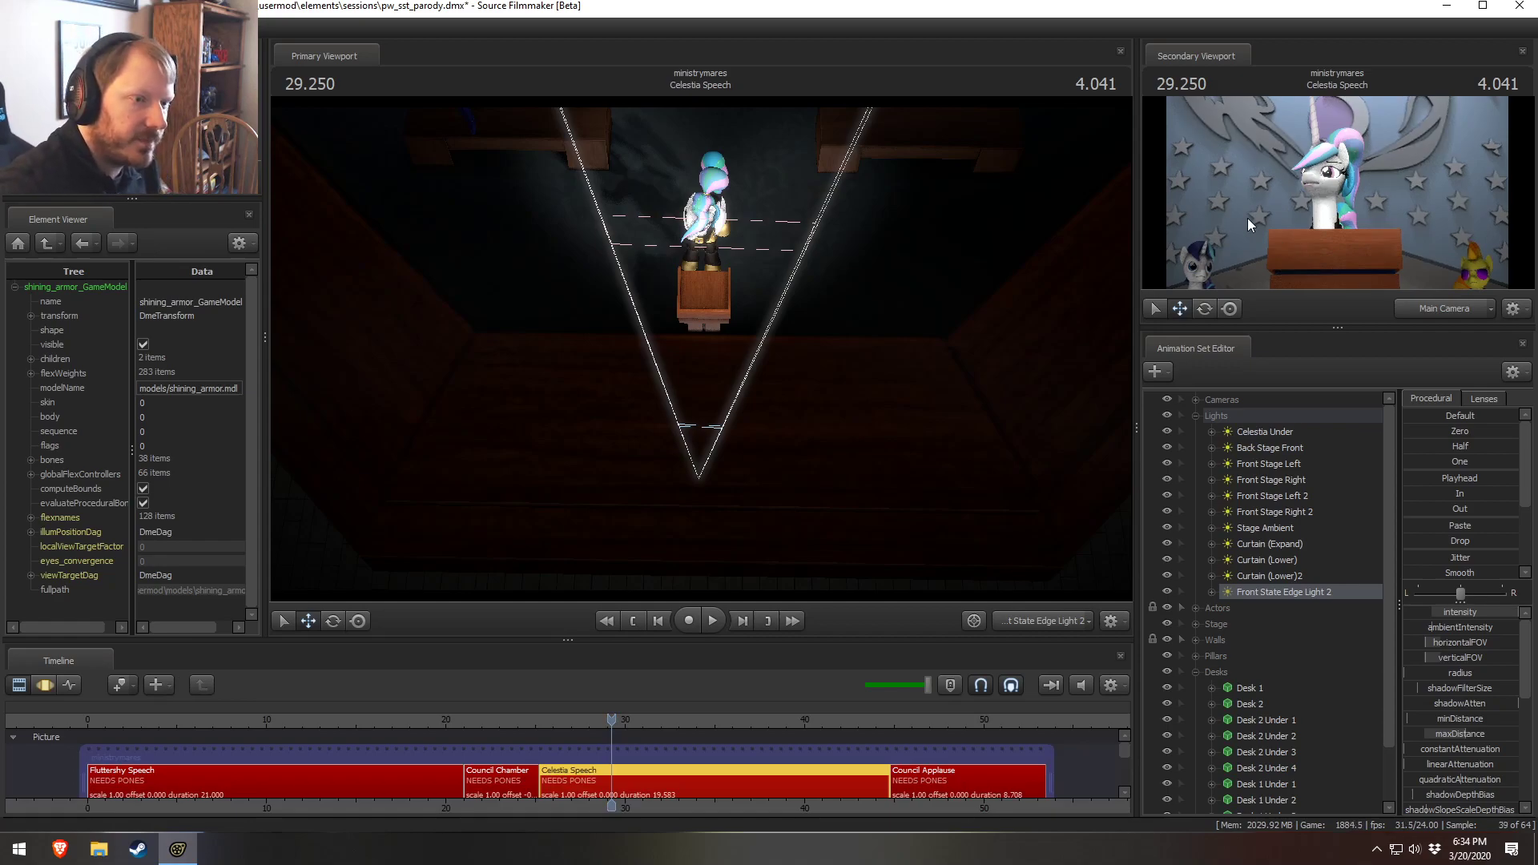
# Show the Main Camera in the primary viewport and the Work Camera in the secondary viewport
pyautogui.click(1033, 616)
pyautogui.press('F3')
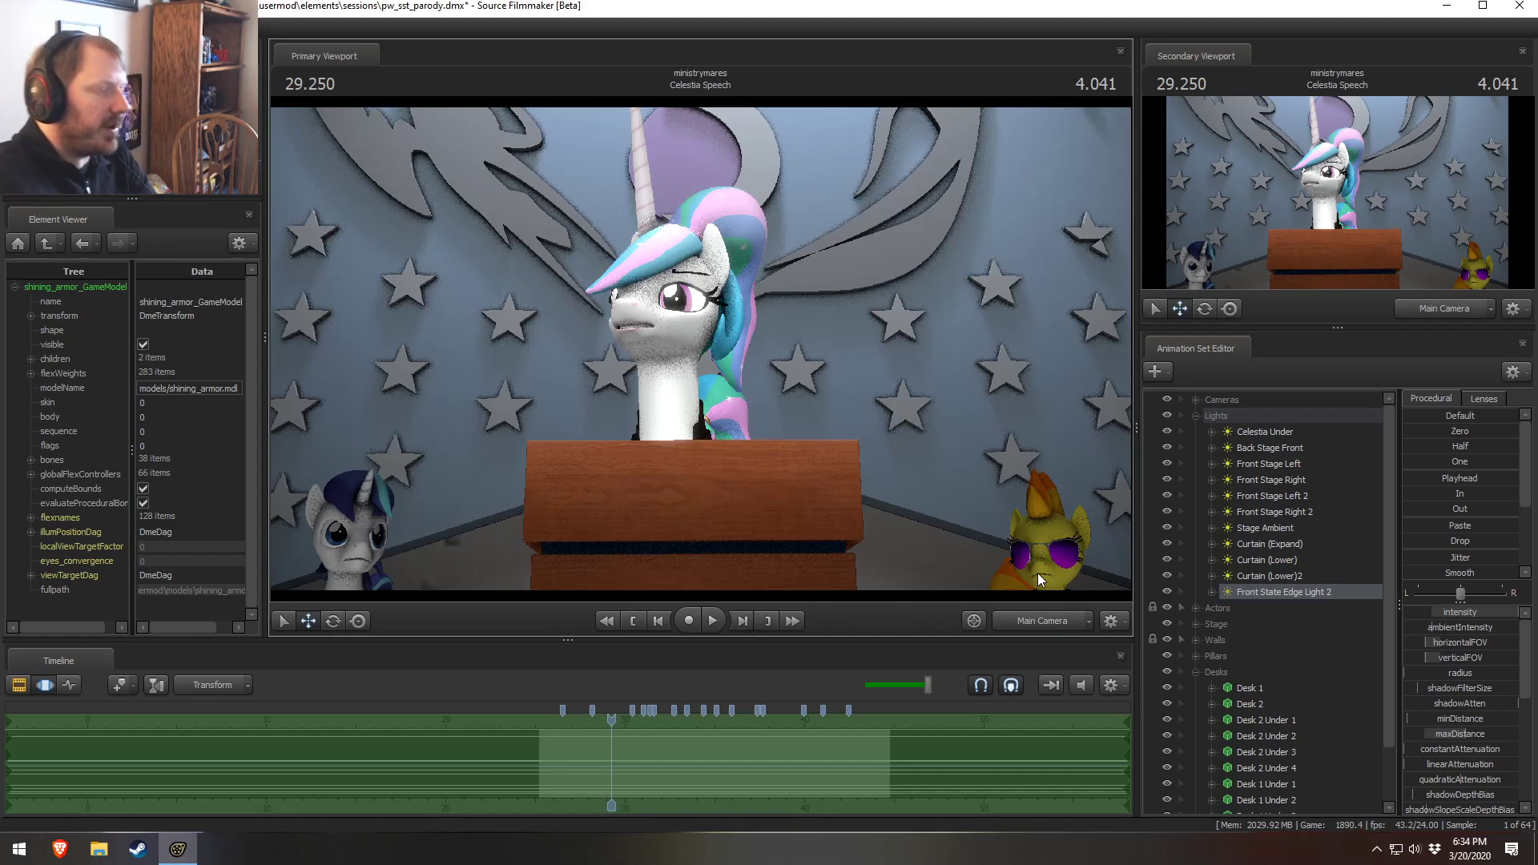
pyautogui.press('F2')
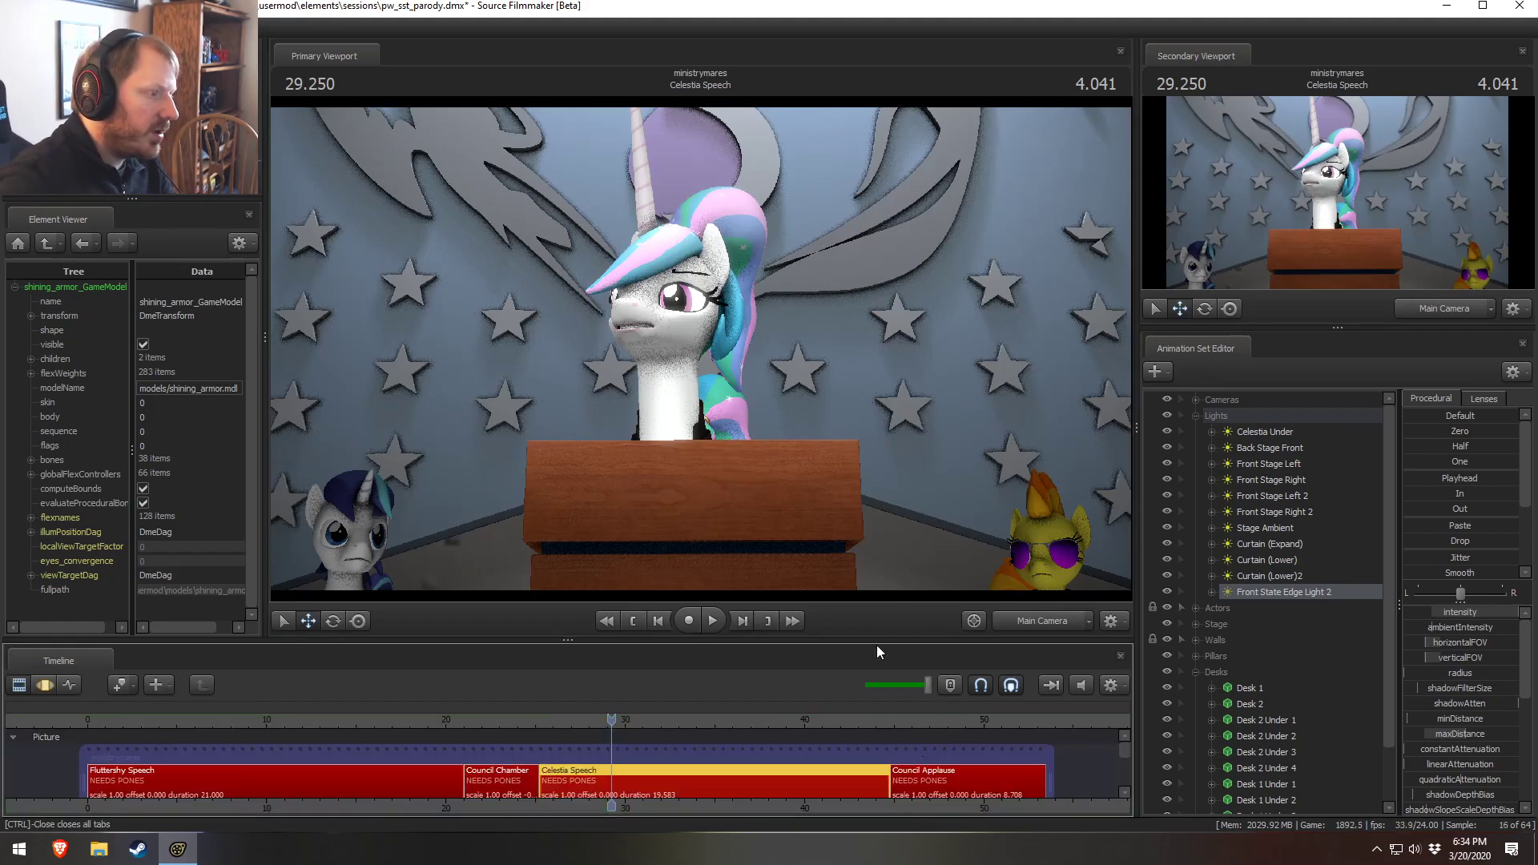
pyautogui.click(1443, 310)
# Turn off Progressive Refinement in the primary viewport
pyautogui.rightClick(685, 319)
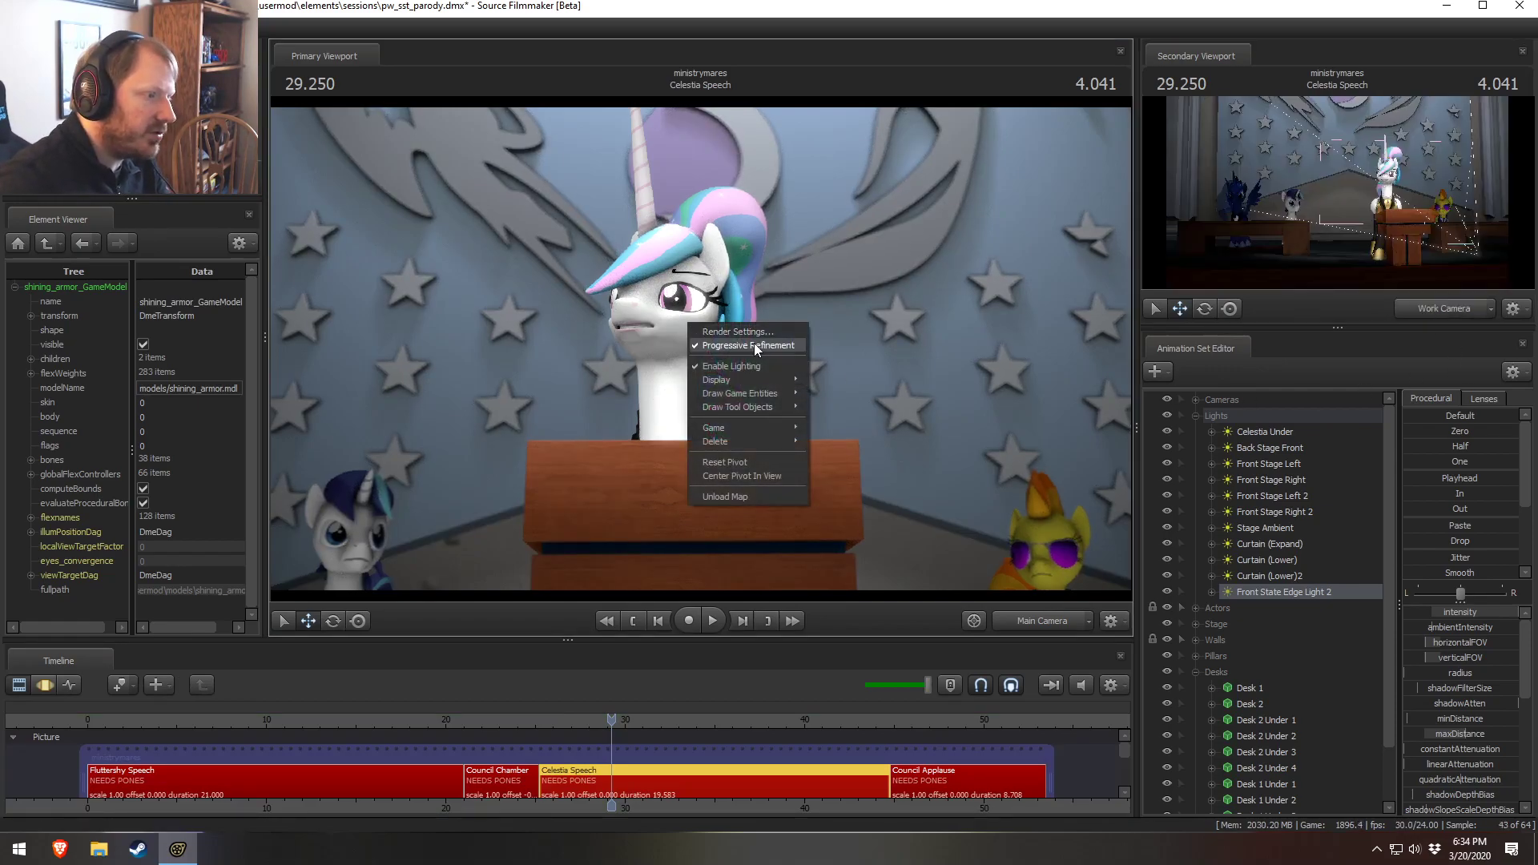
pyautogui.click(752, 344)
pyautogui.click(869, 504)
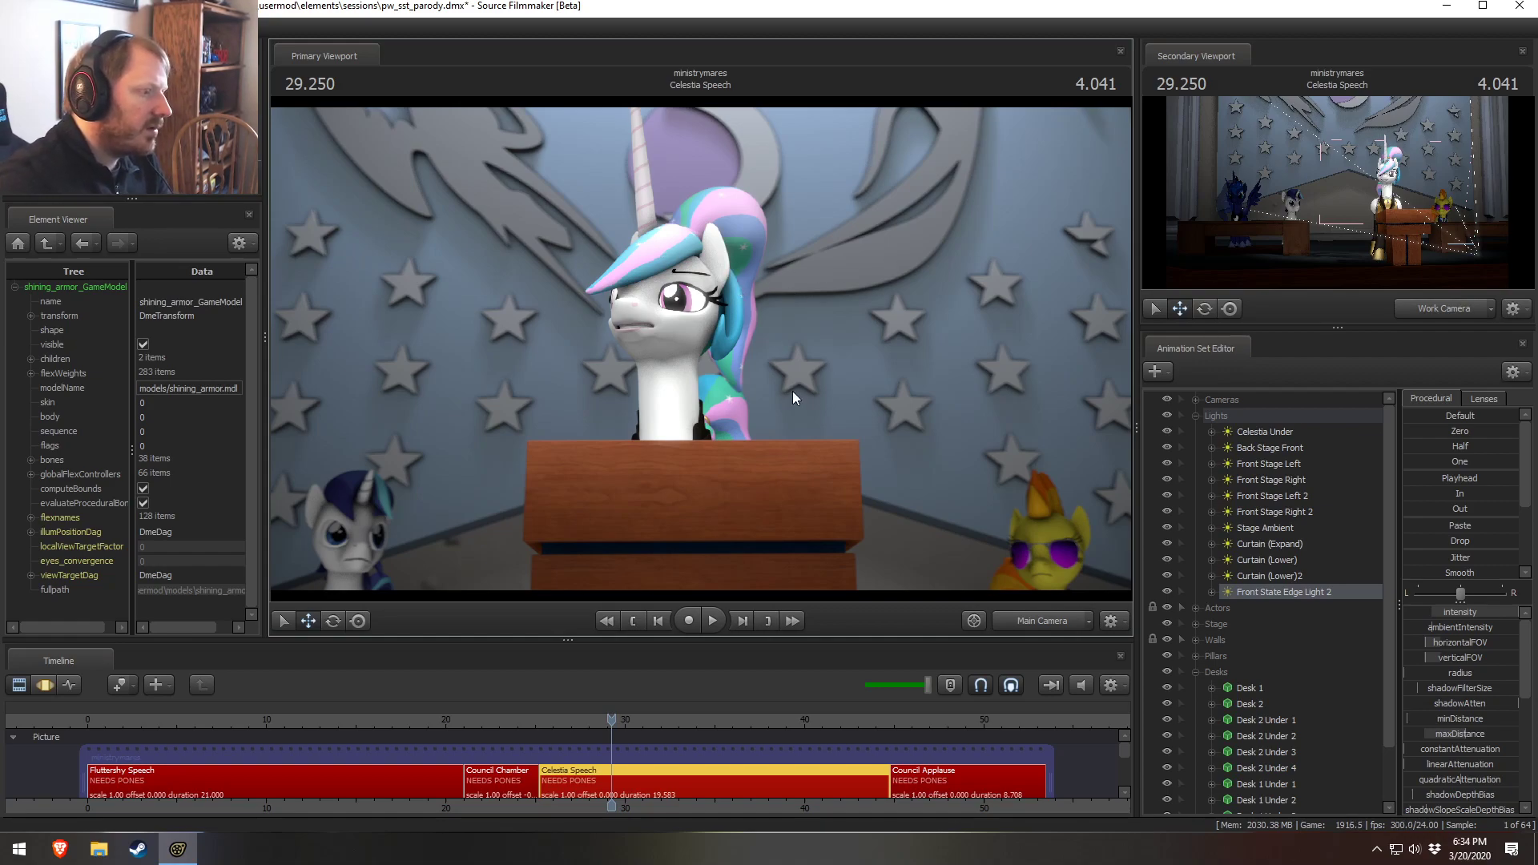
pyautogui.press('space')
pyautogui.press('space')
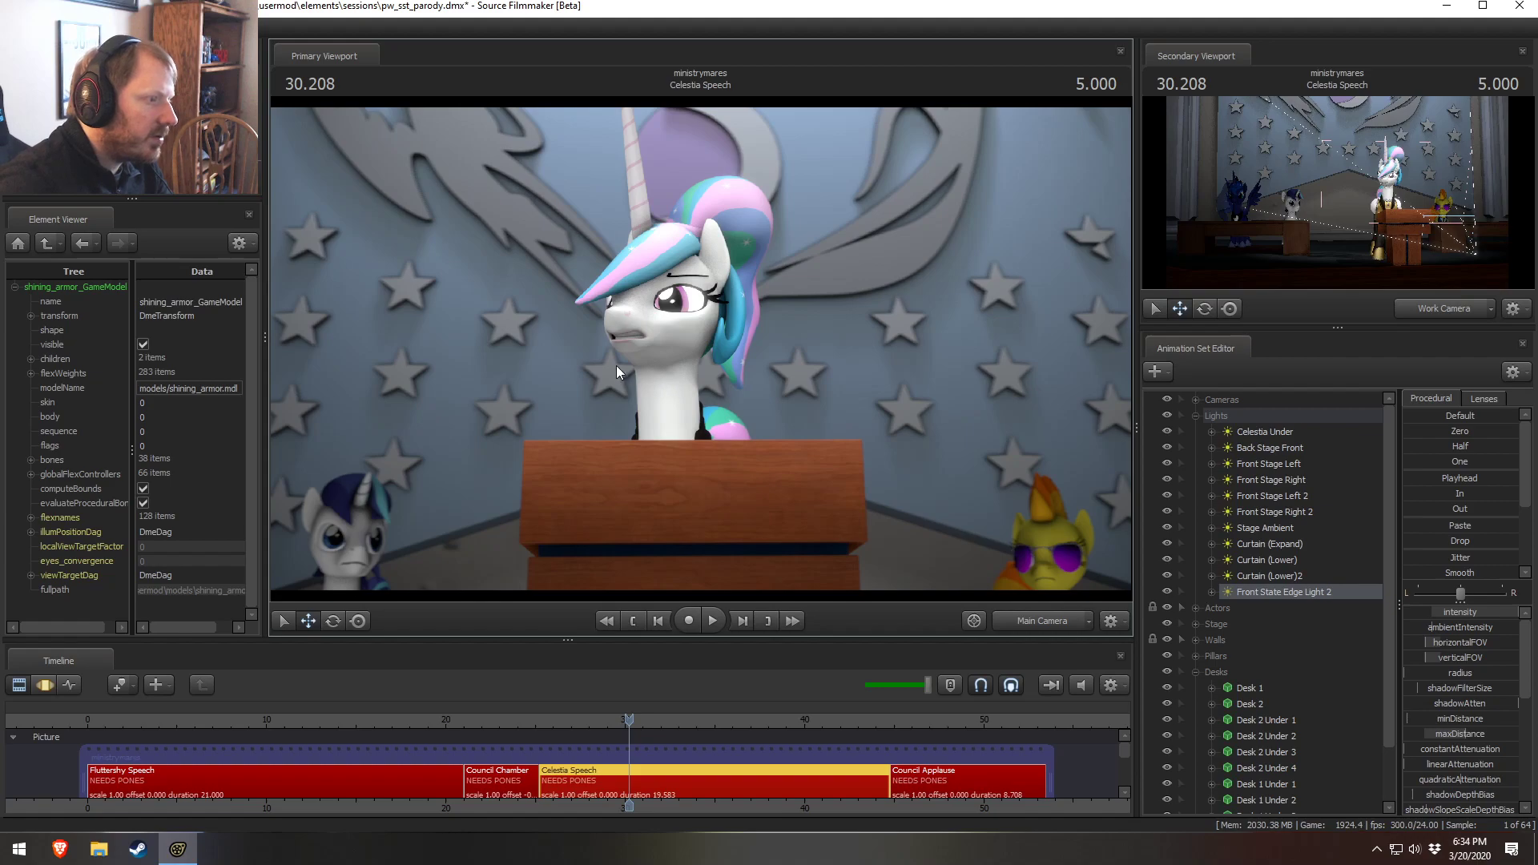
# Select the Celestia Under and Back Stage Front lights and toggle the Back Stage Front light's visibility
pyautogui.click(1247, 434)
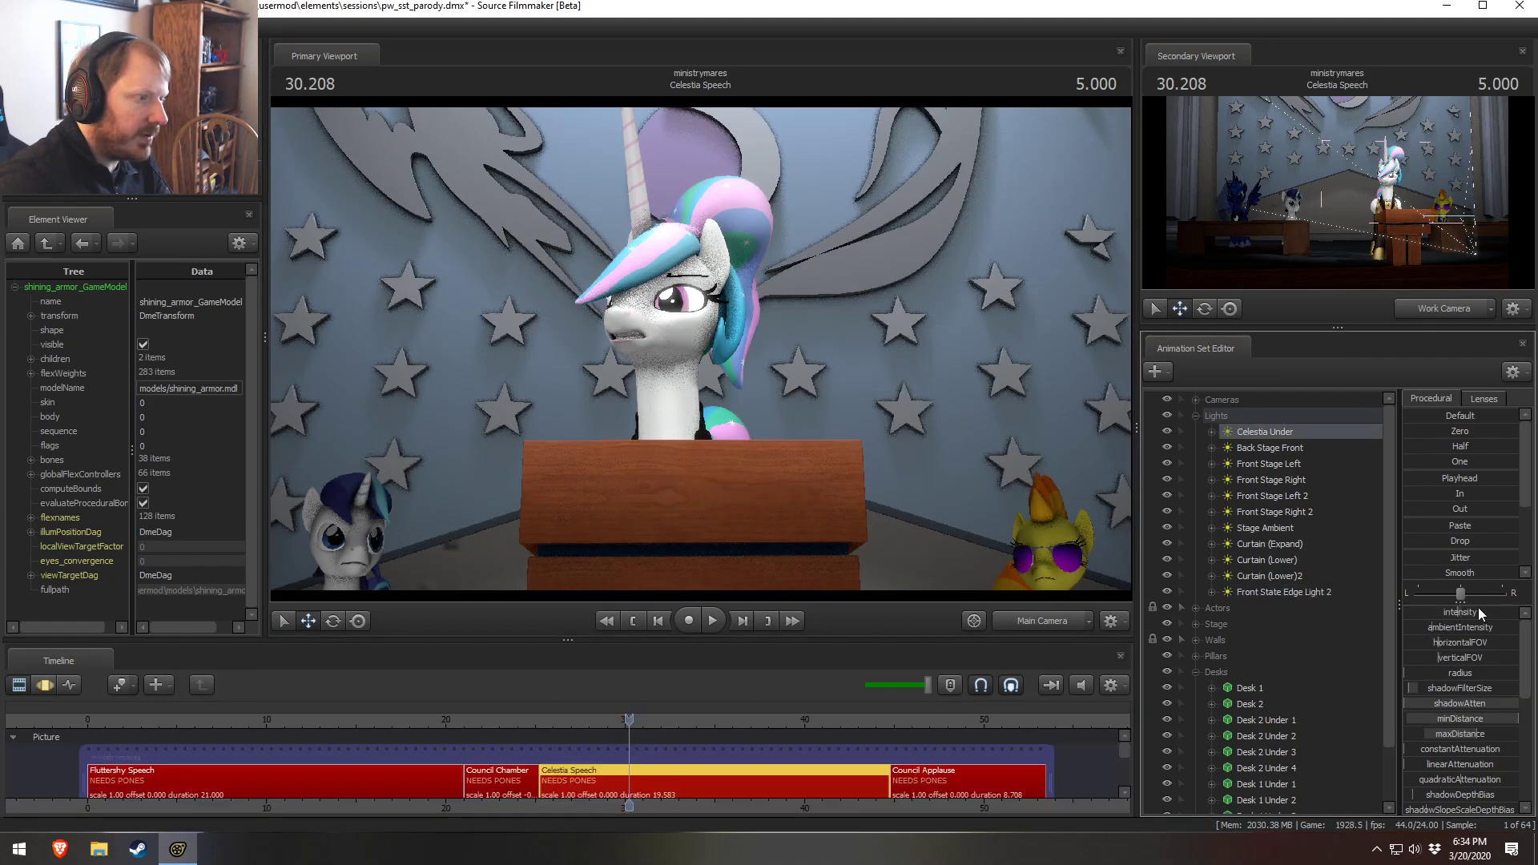
pyautogui.press('F3')
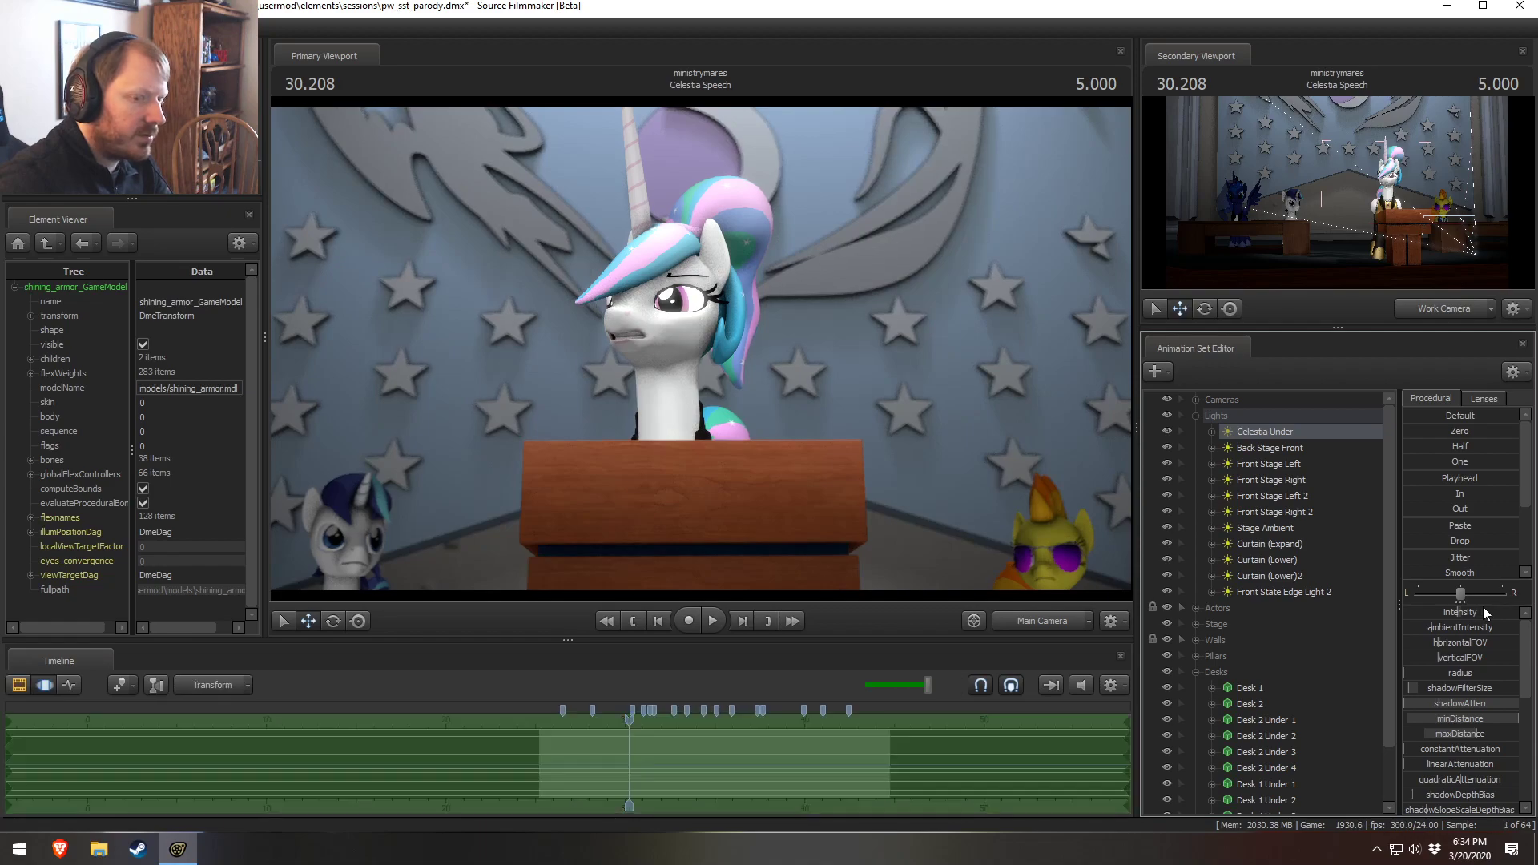
pyautogui.click(1272, 448)
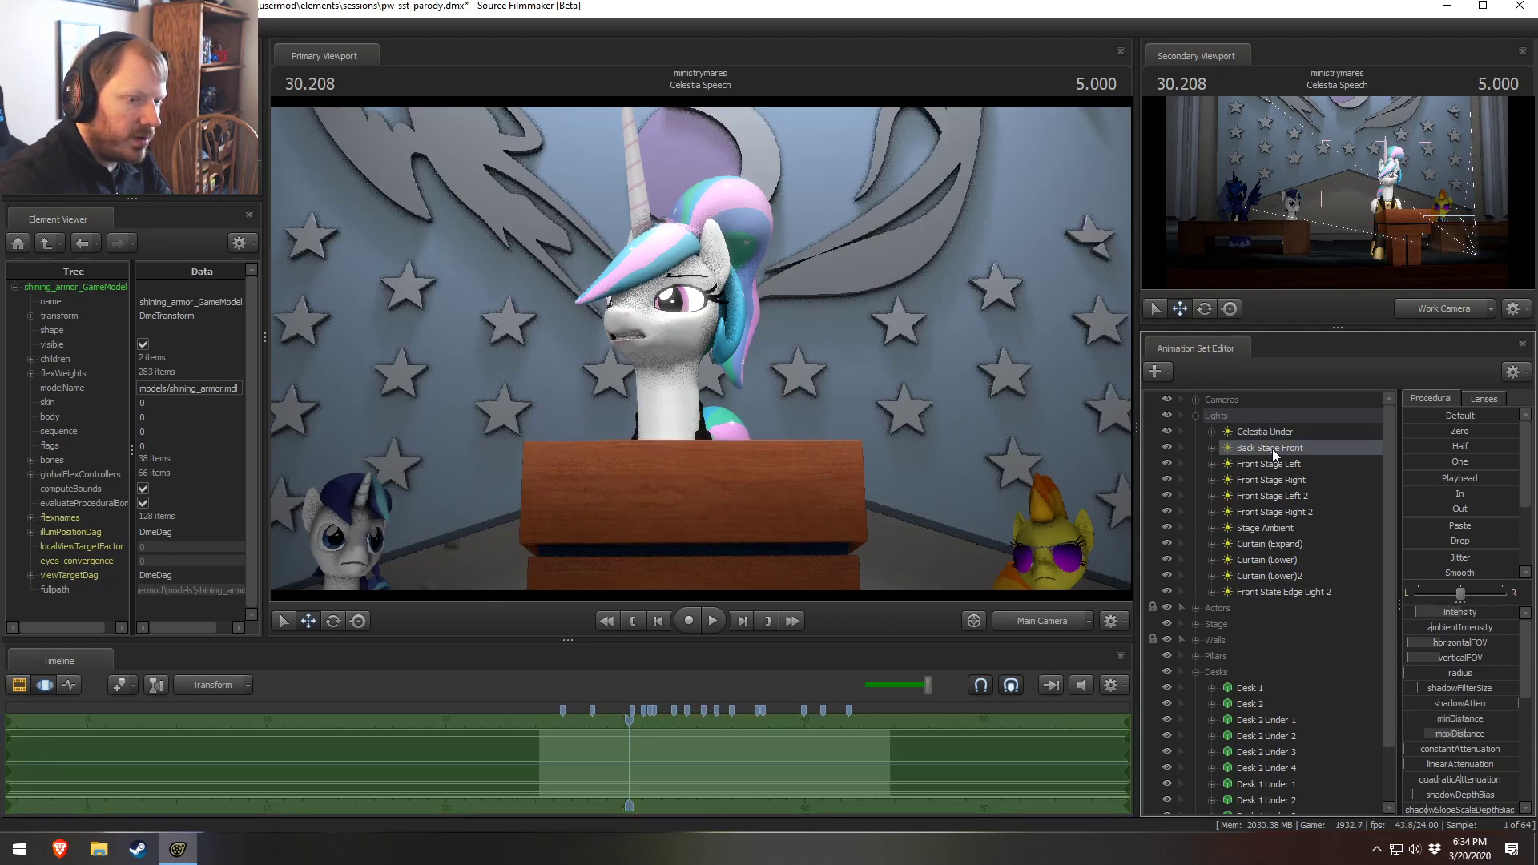
pyautogui.click(1168, 449)
pyautogui.click(1167, 449)
pyautogui.click(1167, 448)
pyautogui.click(1166, 448)
pyautogui.press('F2')
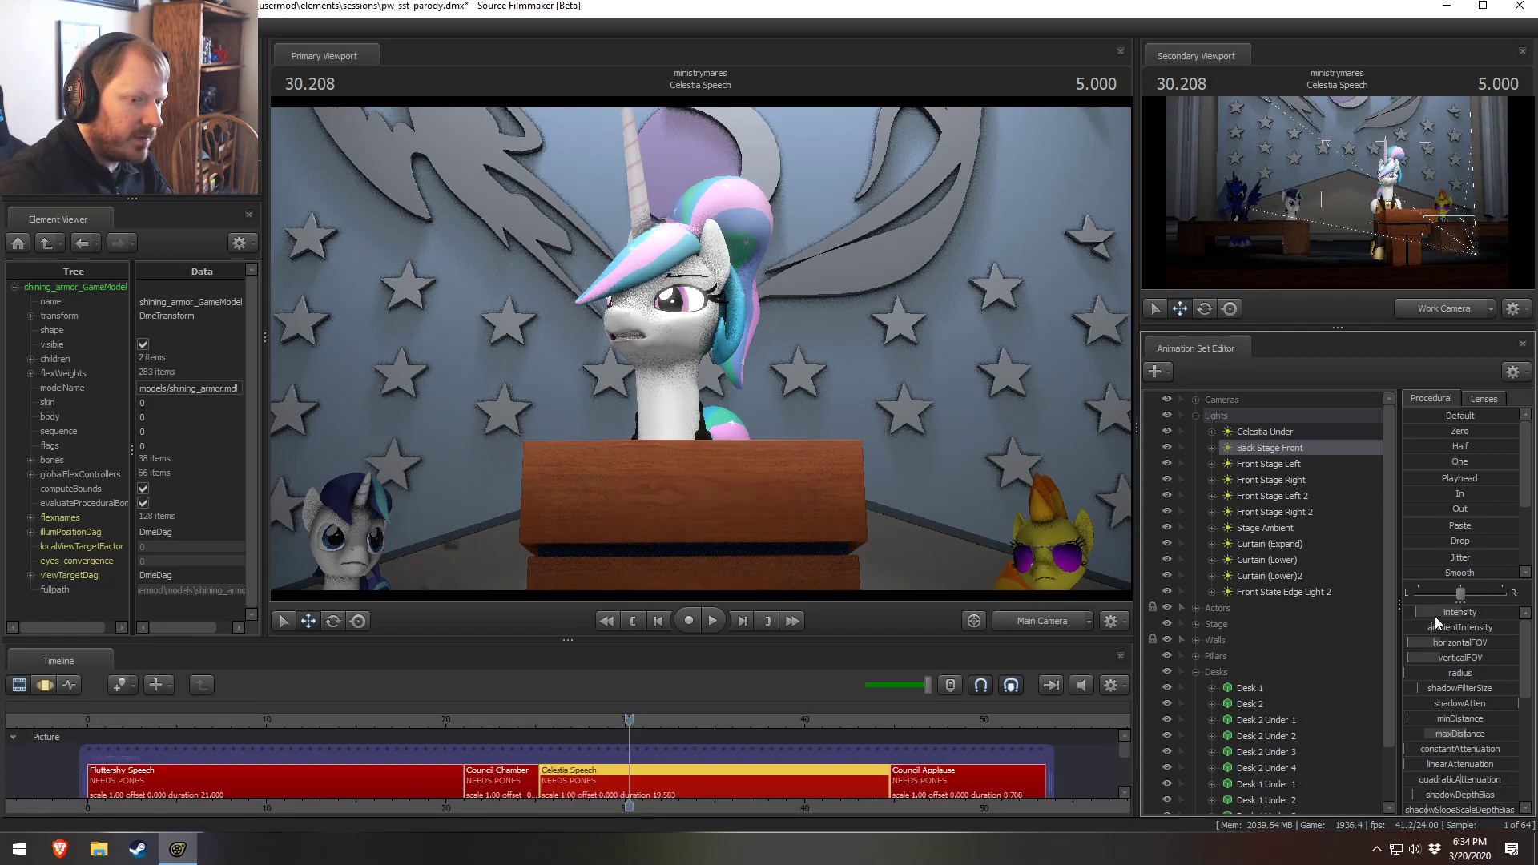
pyautogui.press('F3')
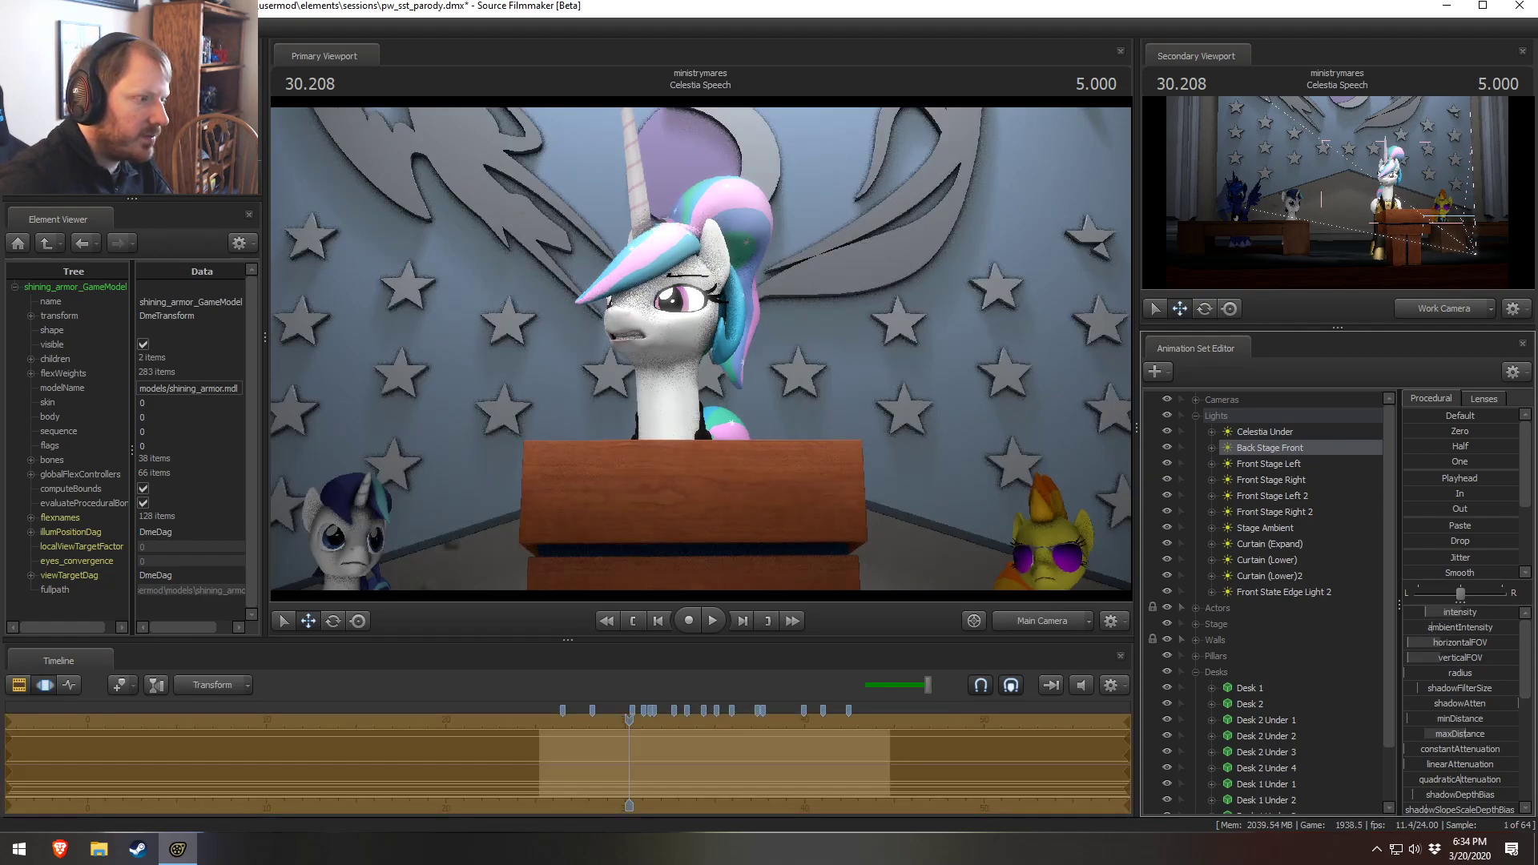
pyautogui.press('F2')
pyautogui.press('space')
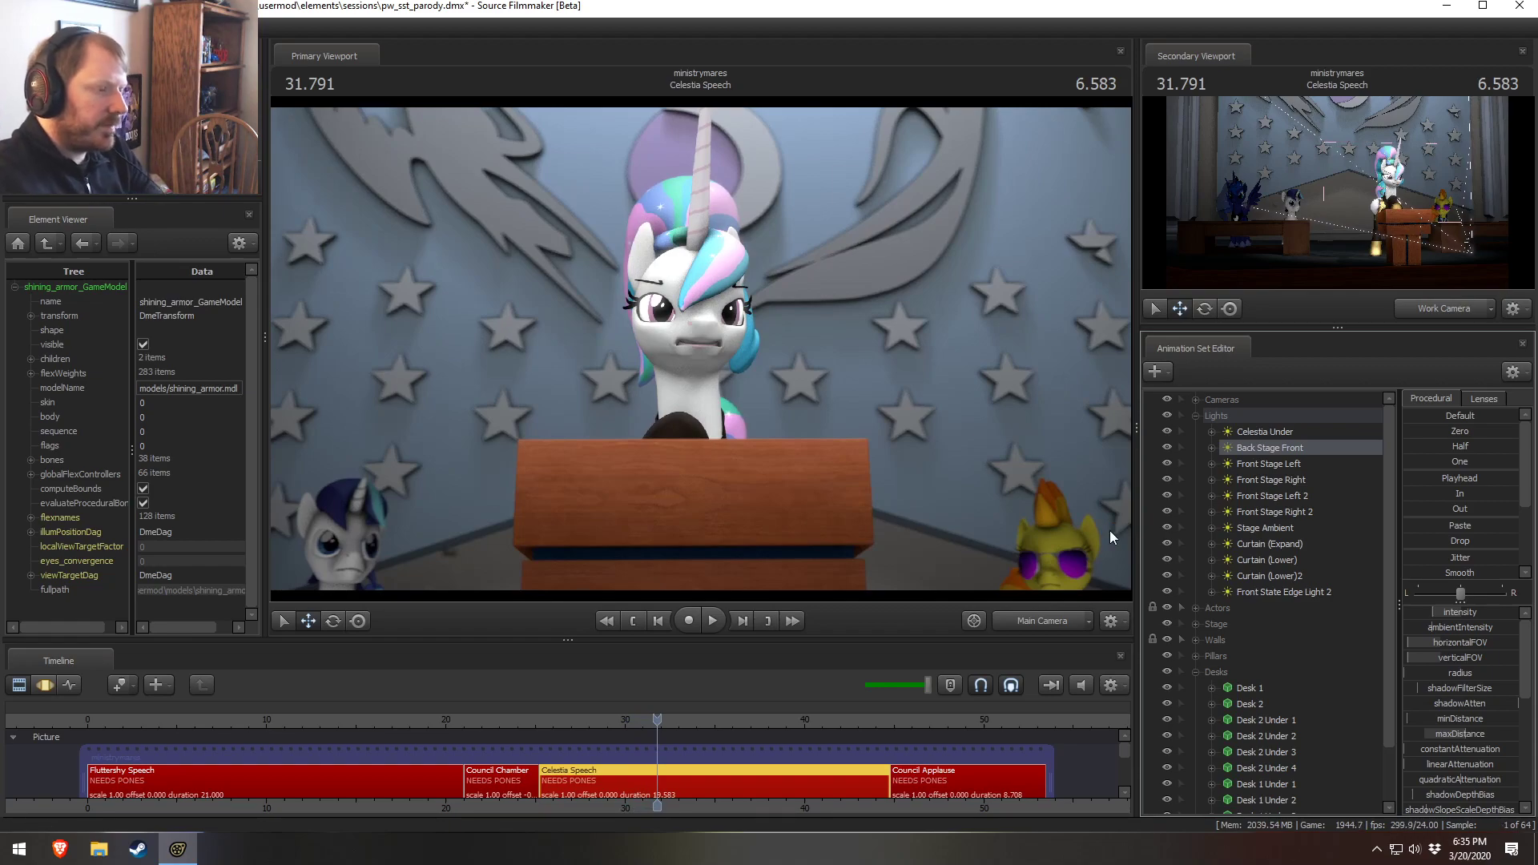
# Raise the Celestia Under light's intensity
pyautogui.click(1246, 434)
pyautogui.press('F3')
pyautogui.moveTo(1446, 614); pyautogui.dragTo(1491, 614)
pyautogui.press('F2')
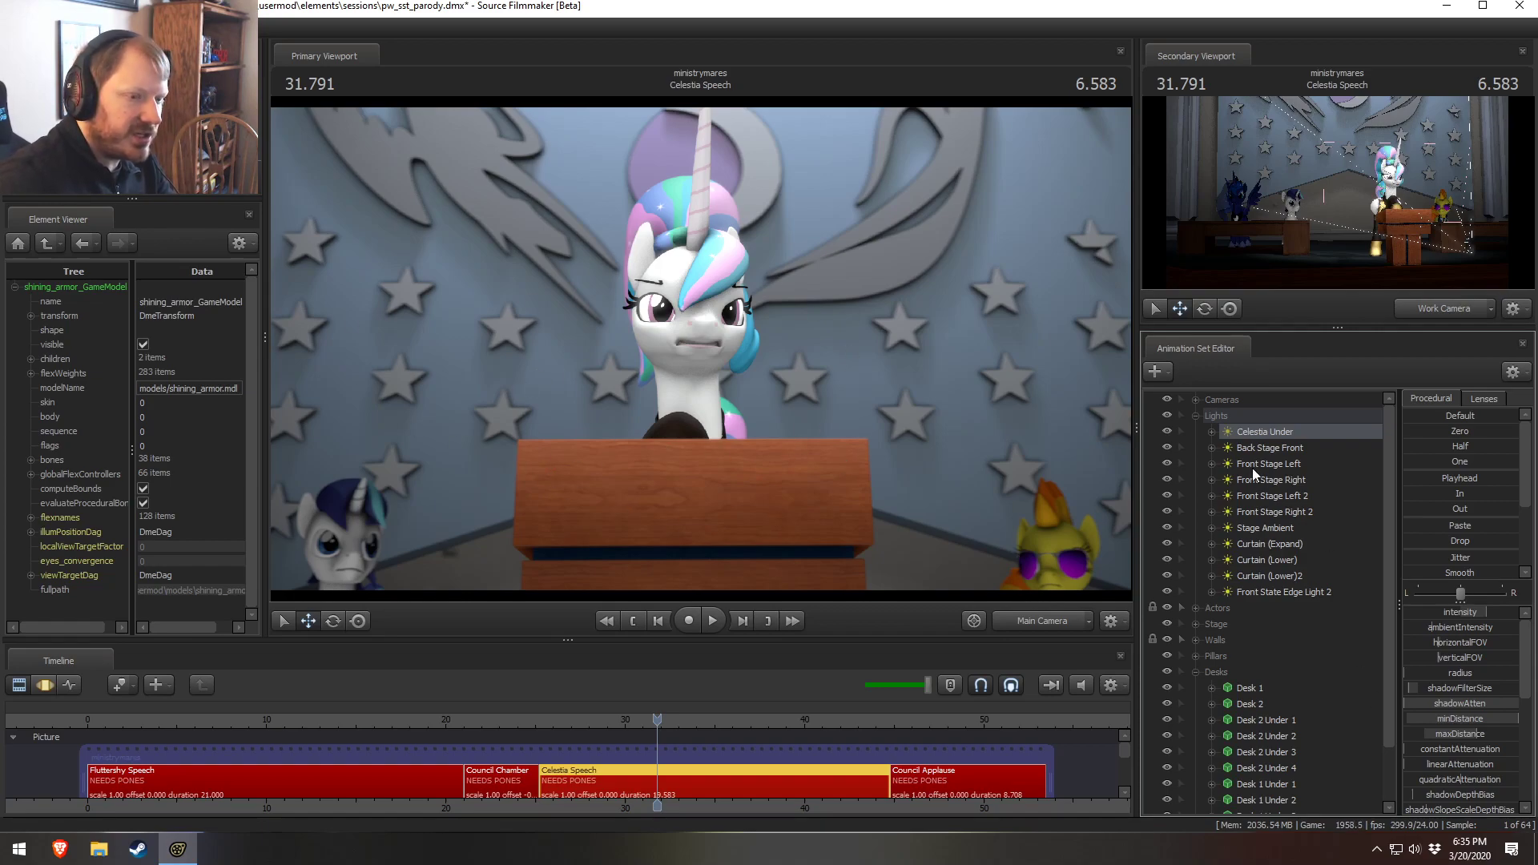
# Duplicate the Back Stage Front light into a new light animation set
pyautogui.click(1262, 449)
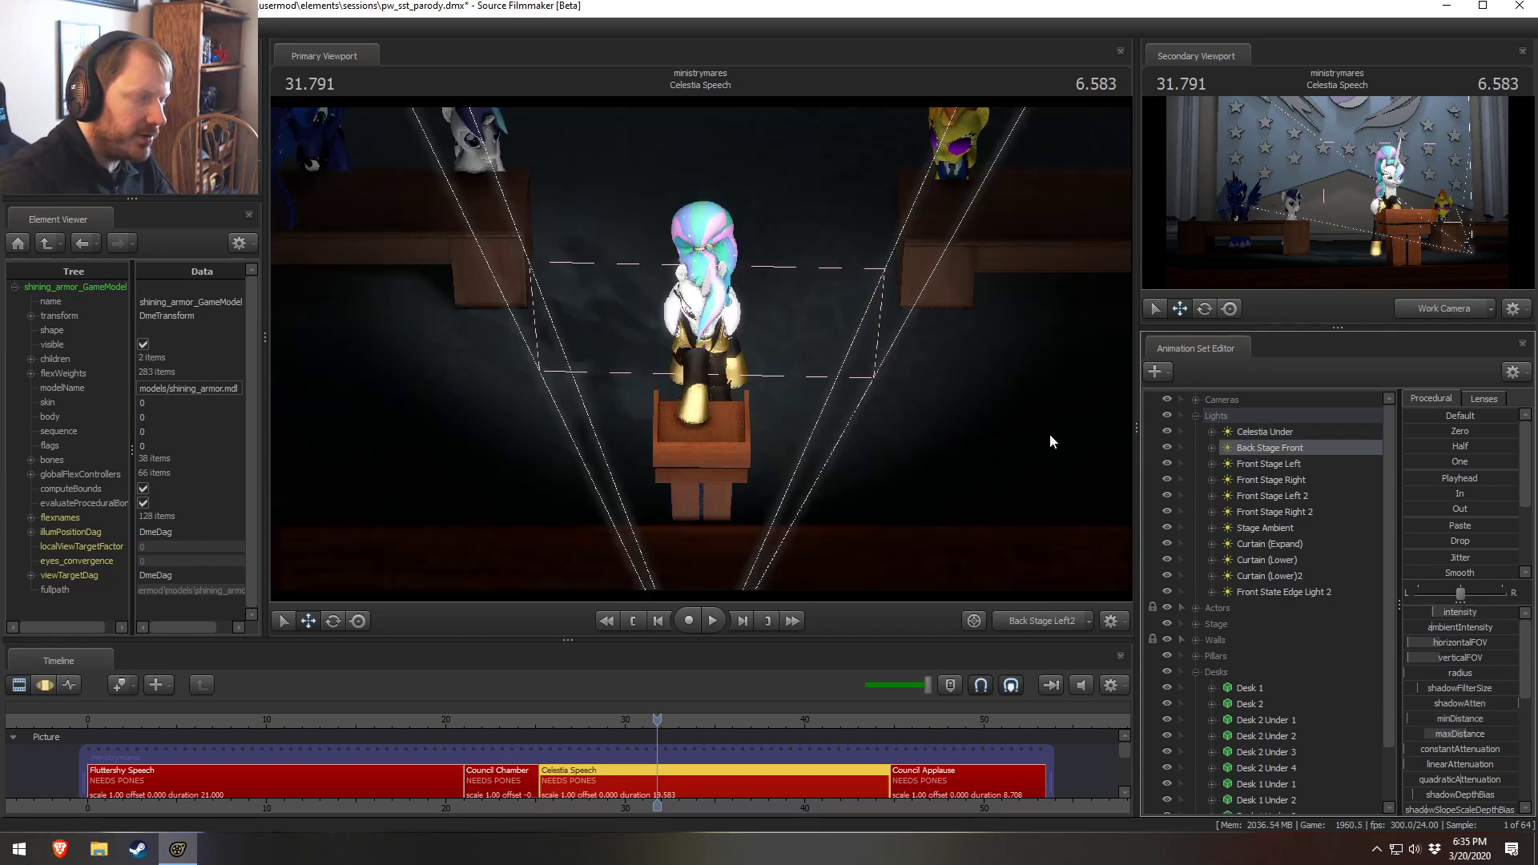
pyautogui.rightClick(1302, 453)
pyautogui.click(1190, 414)
pyautogui.click(1195, 415)
pyautogui.click(1195, 496)
pyautogui.rightClick(1244, 654)
pyautogui.click(1293, 710)
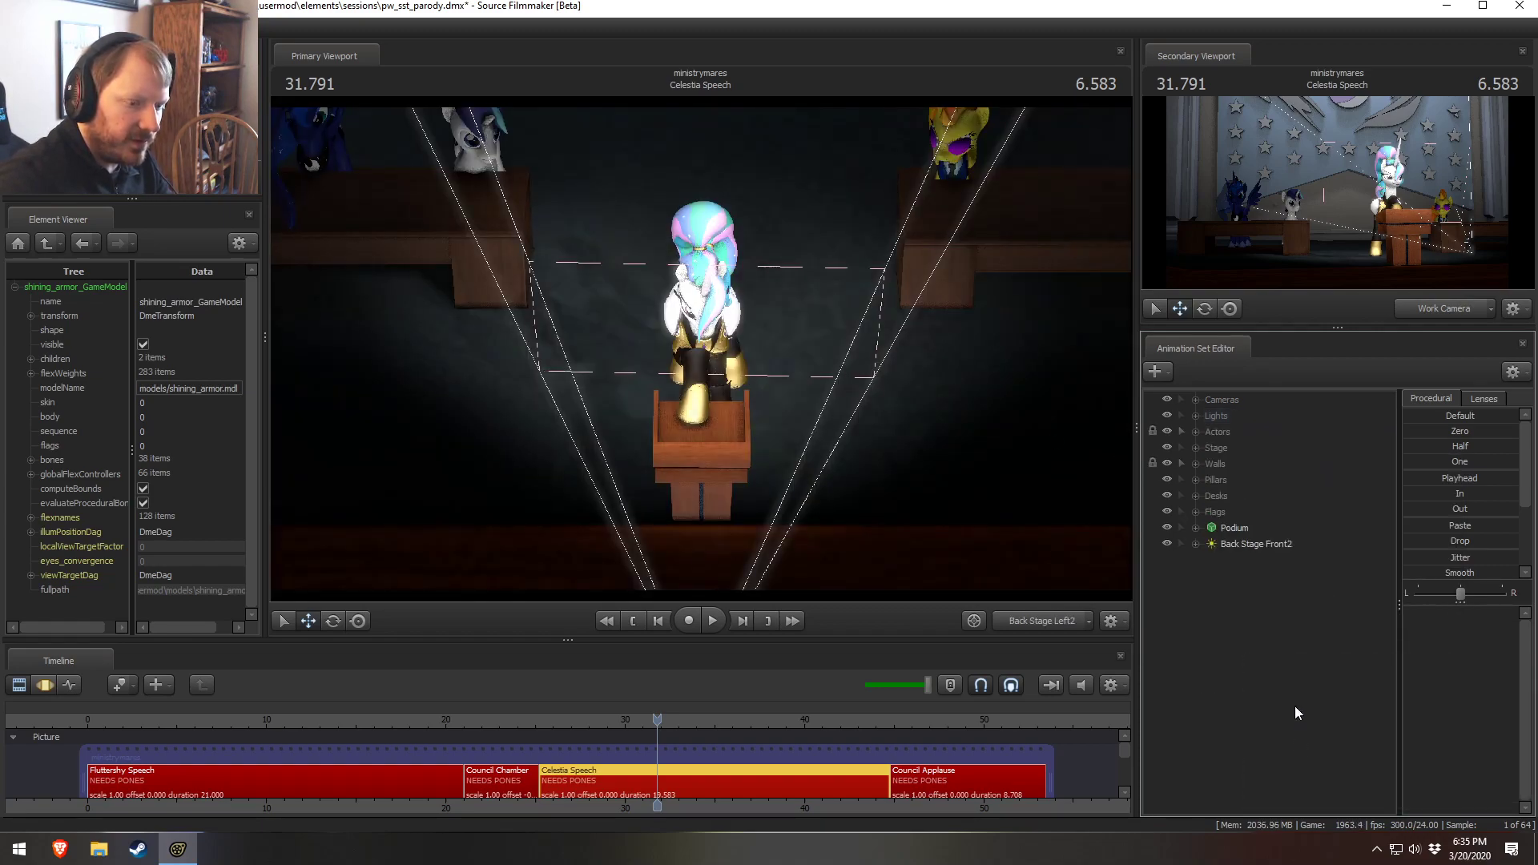
# Rename the copied light to Upper Volumetric
pyautogui.click(1238, 545)
pyautogui.rightClick(1243, 543)
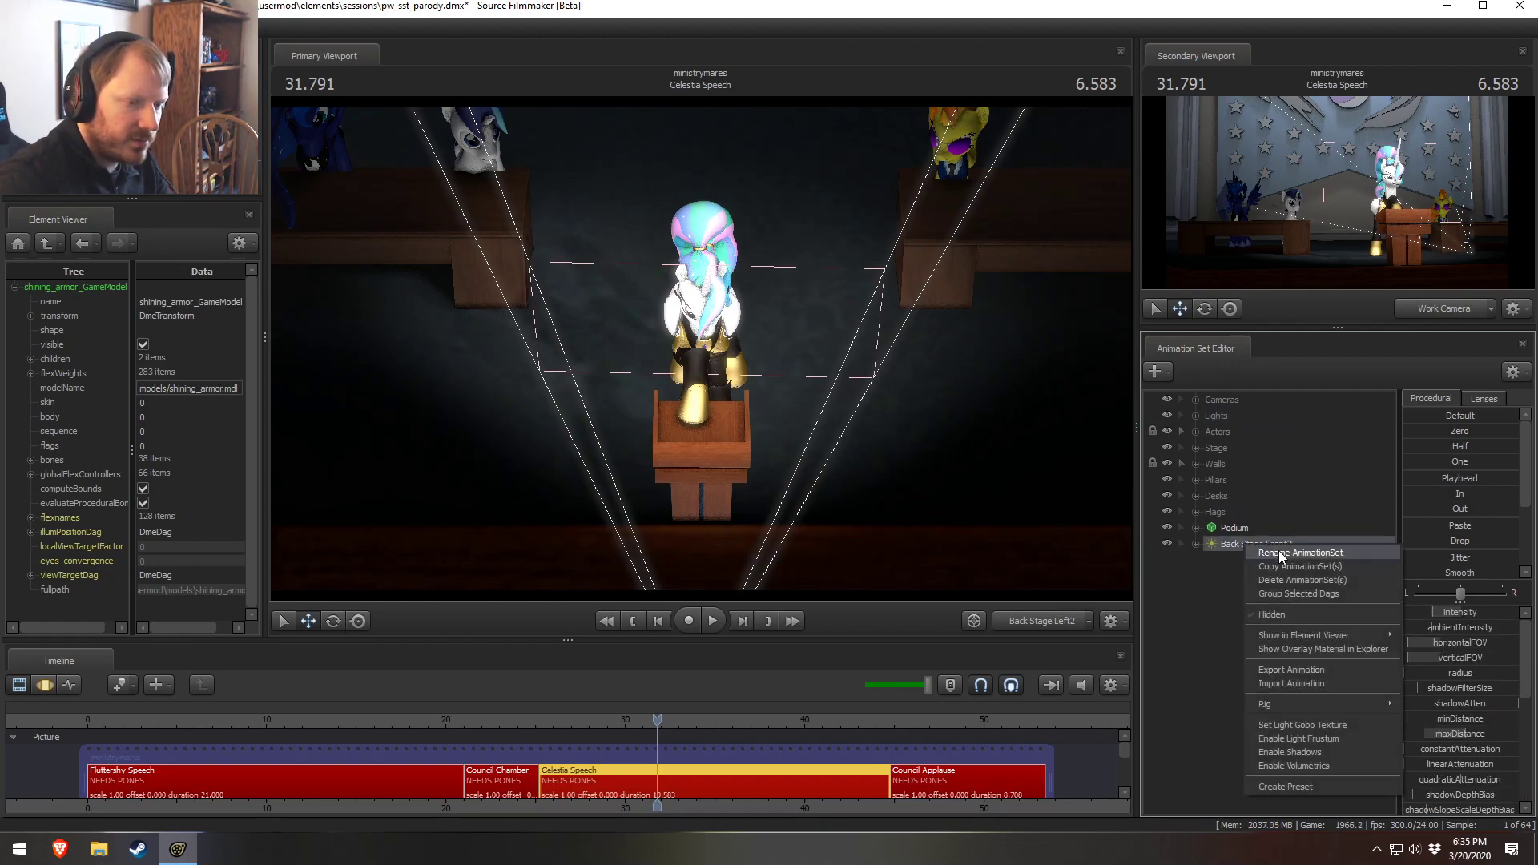
pyautogui.click(1277, 555)
pyautogui.write('Upper V')
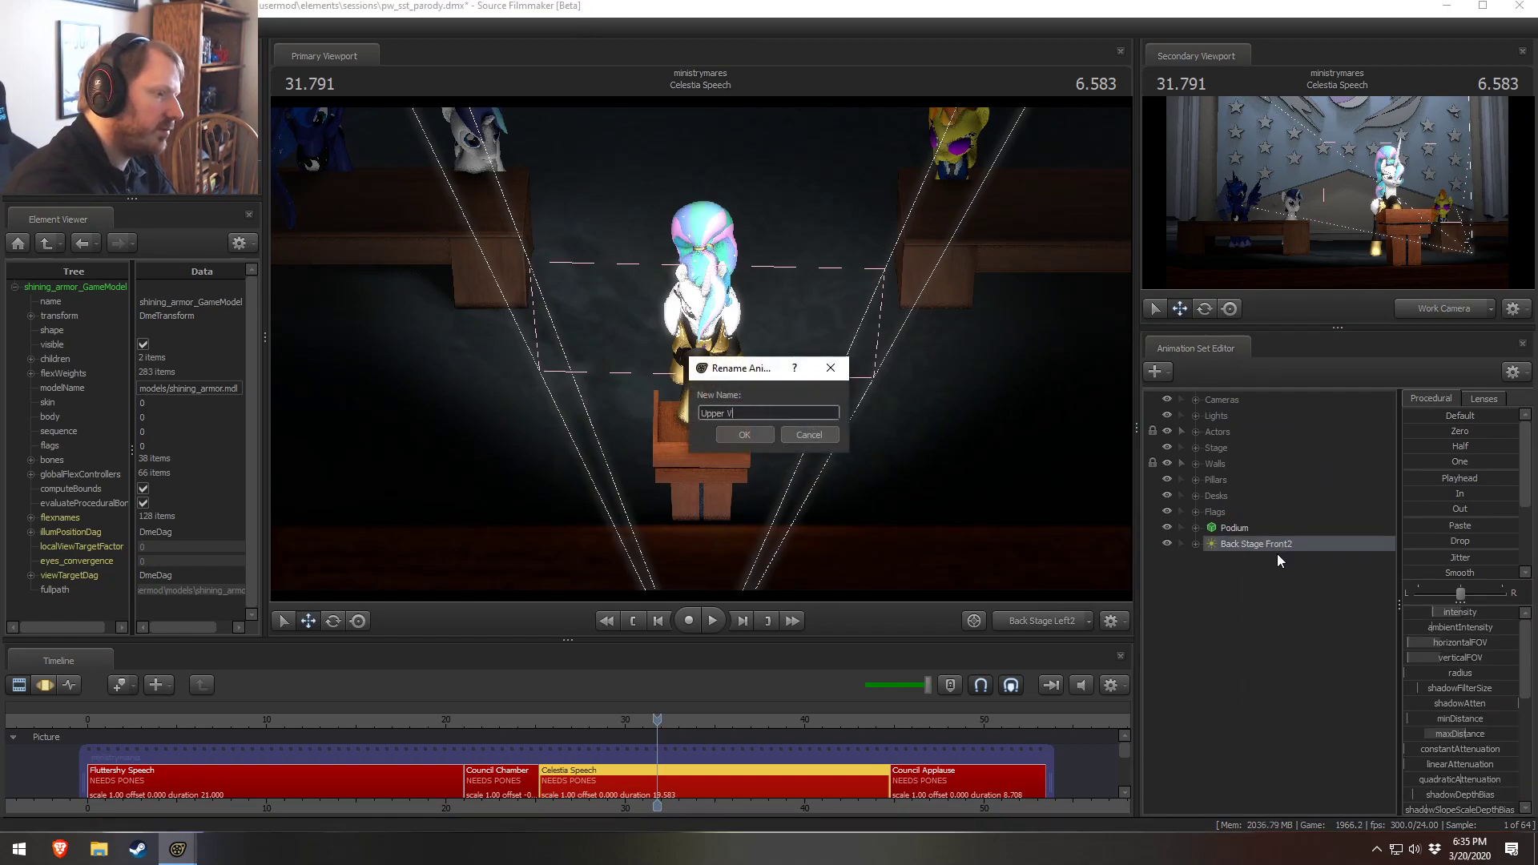
pyautogui.write('olumetric')
pyautogui.press('Return')
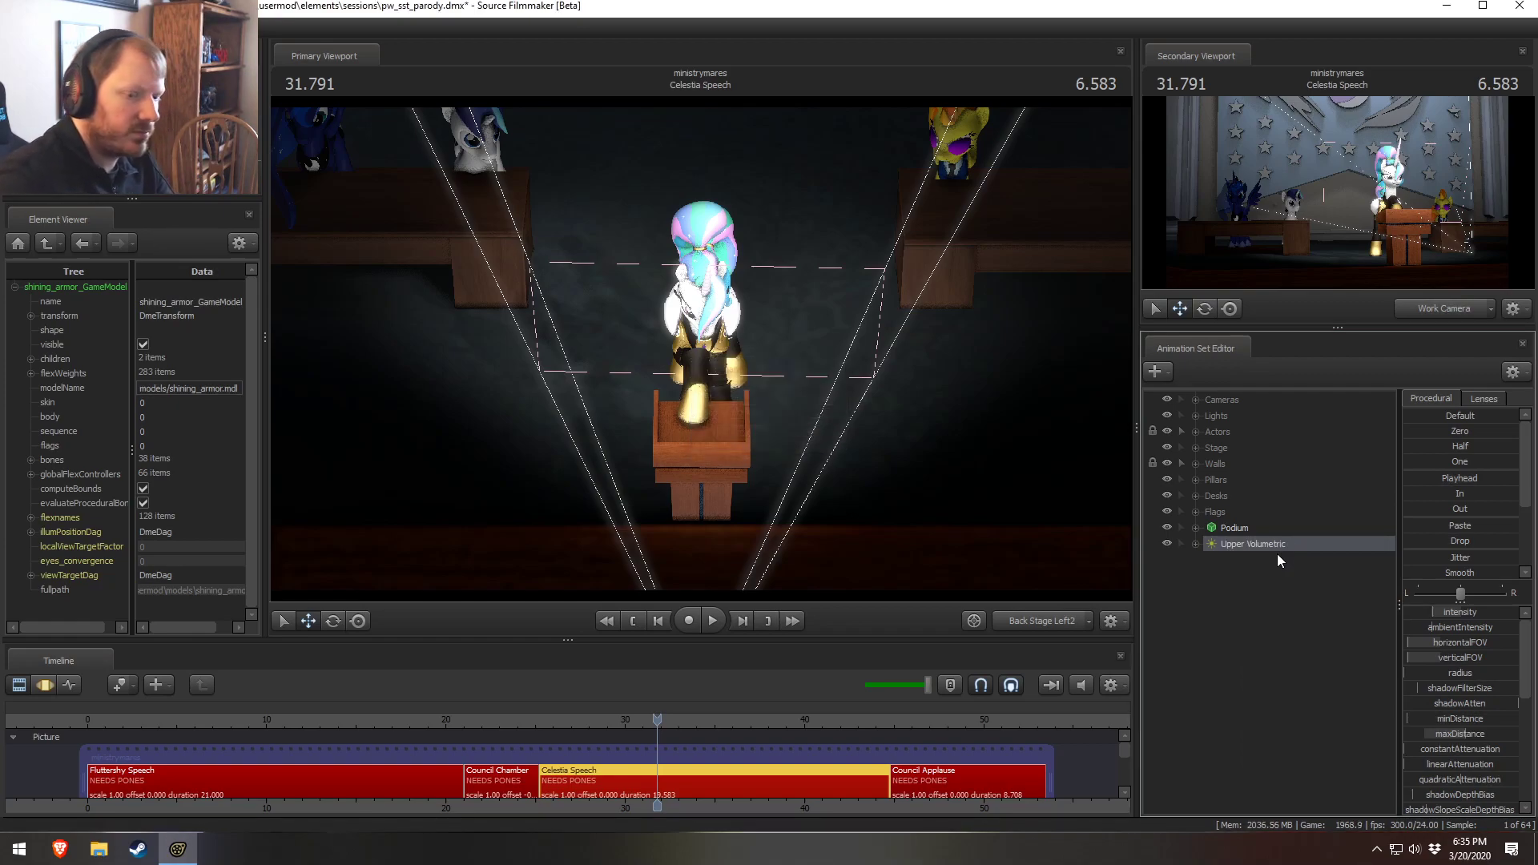
# Lower the Upper Volumetric light's intensity and edit its intensity slider range
pyautogui.press('F3')
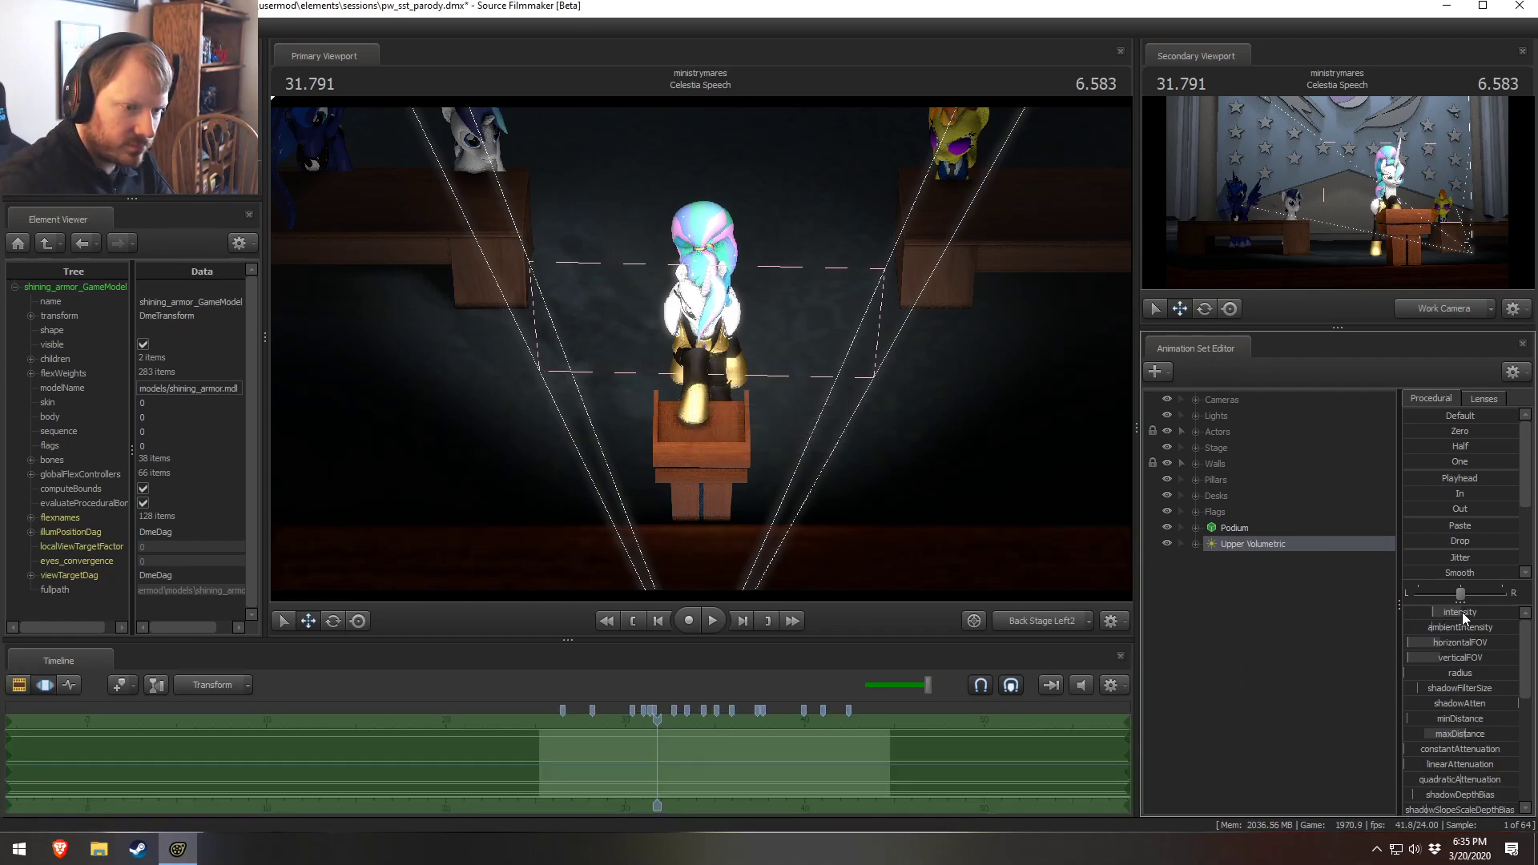
pyautogui.moveTo(1461, 613); pyautogui.dragTo(1440, 613)
pyautogui.rightClick(1439, 614)
pyautogui.click(1453, 623)
pyautogui.click(755, 416)
pyautogui.press('BackSpace')
pyautogui.click(756, 459)
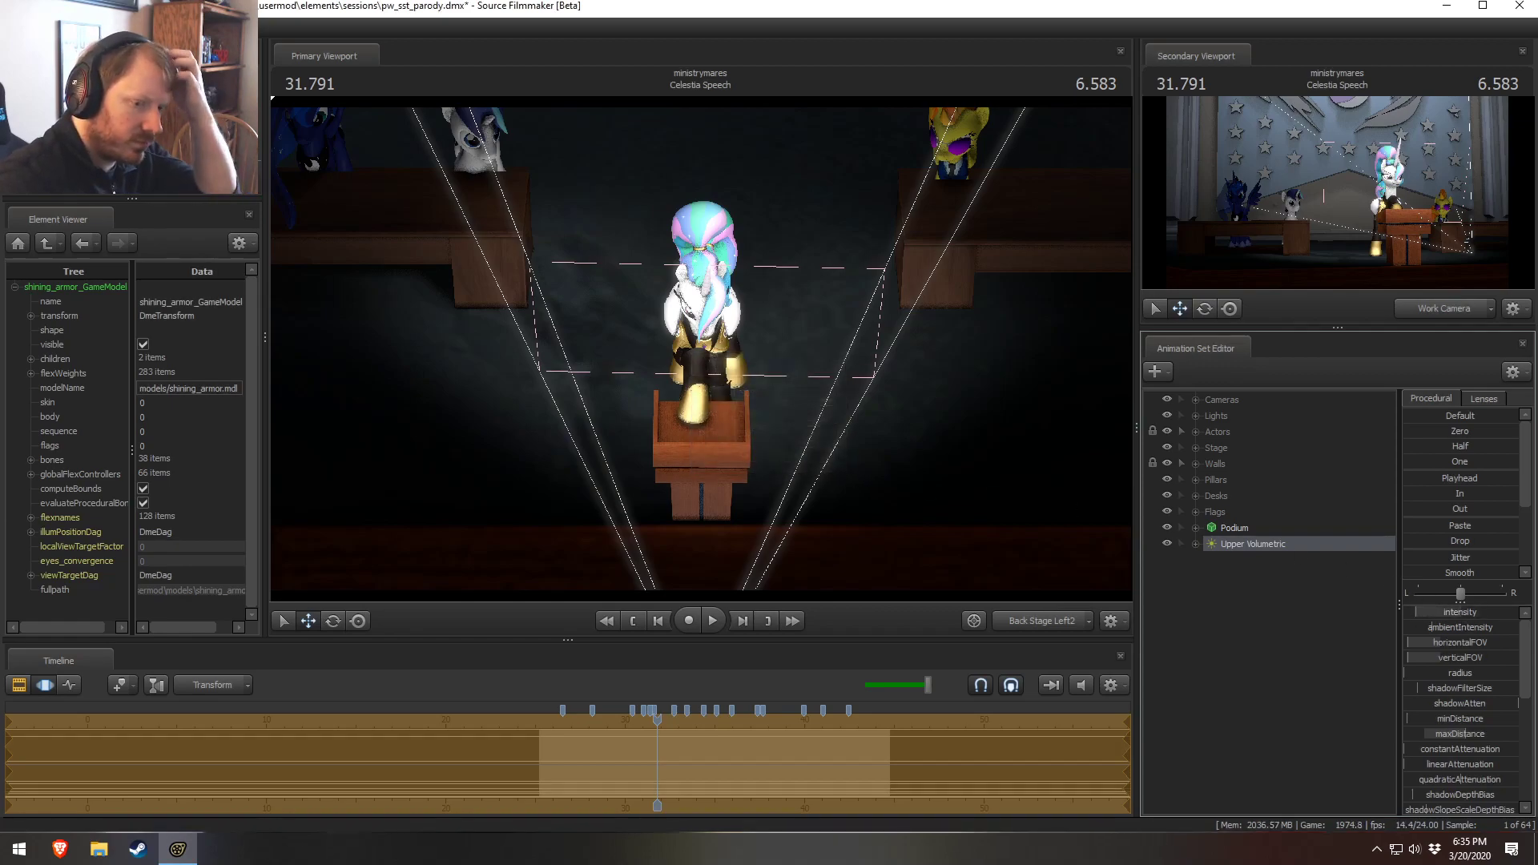
# Remap the Upper Volumetric light's volumetricIntensity slider range
pyautogui.scroll(-4, 1451, 720)
pyautogui.rightClick(1459, 713)
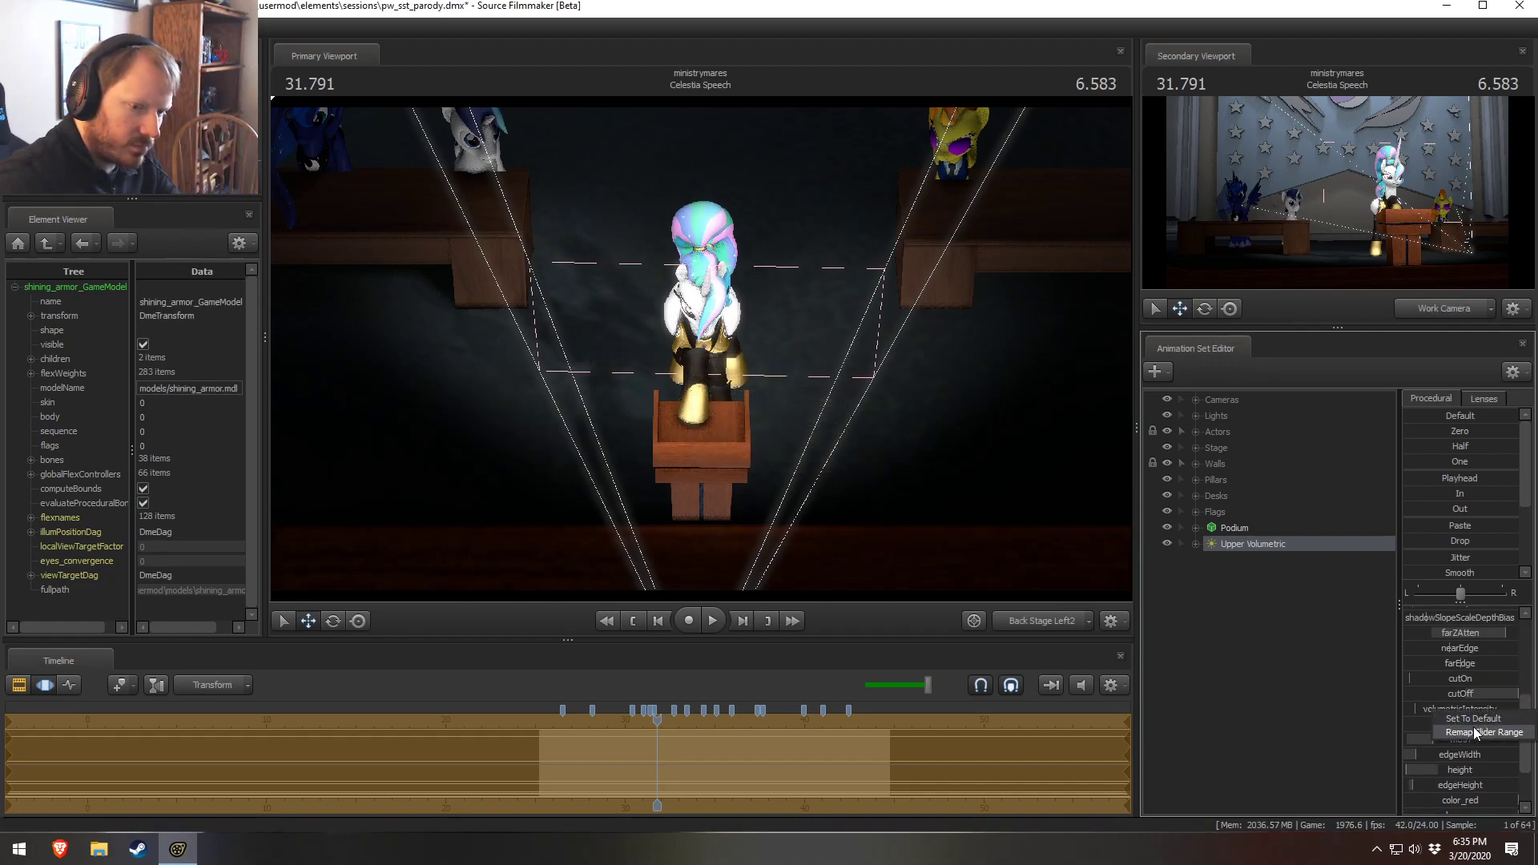
pyautogui.click(1472, 726)
pyautogui.click(744, 413)
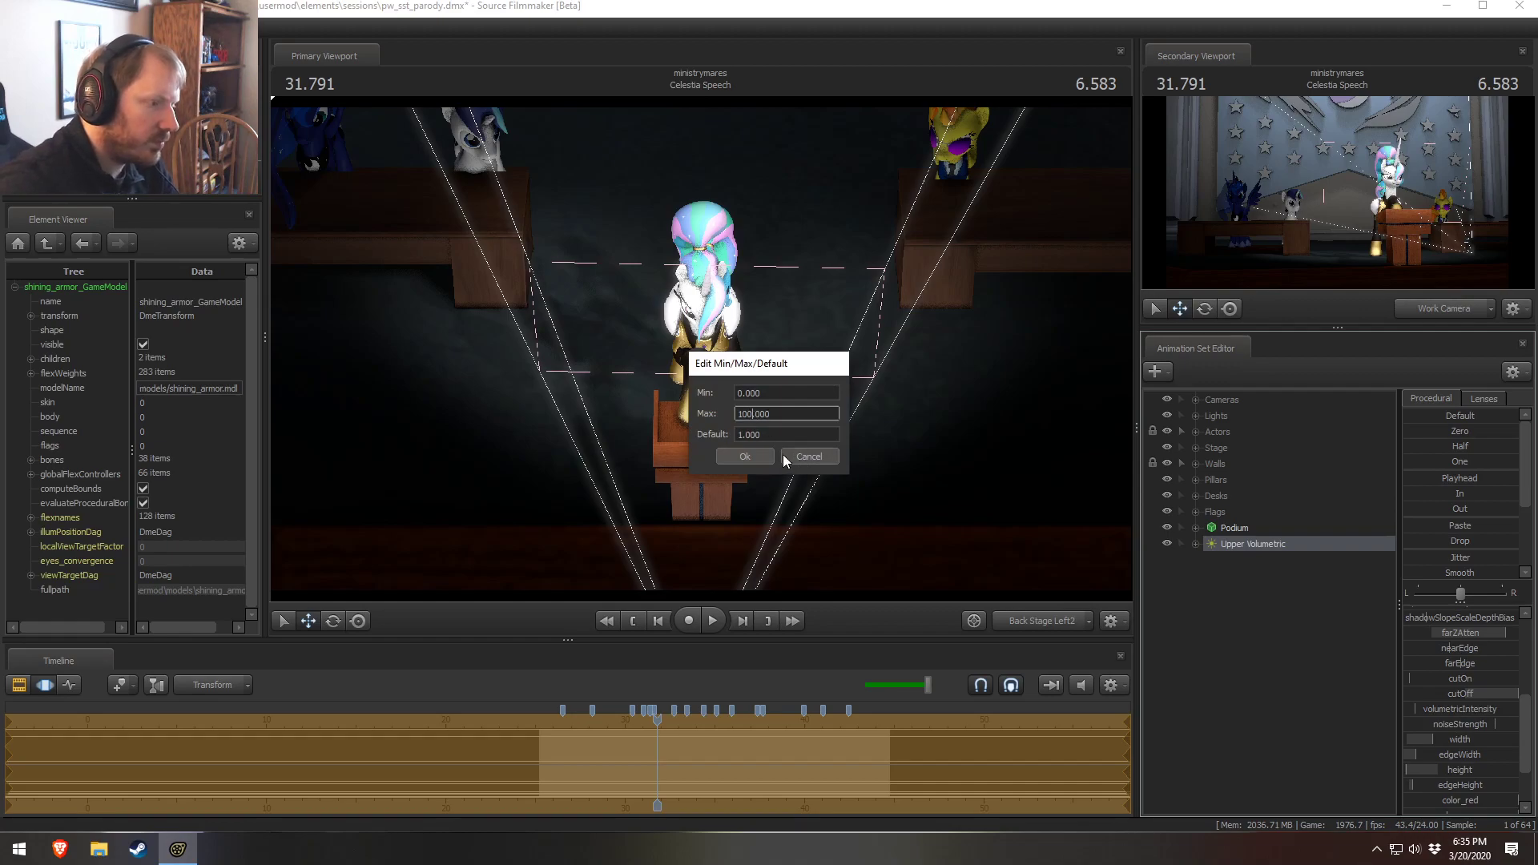
pyautogui.press('Return')
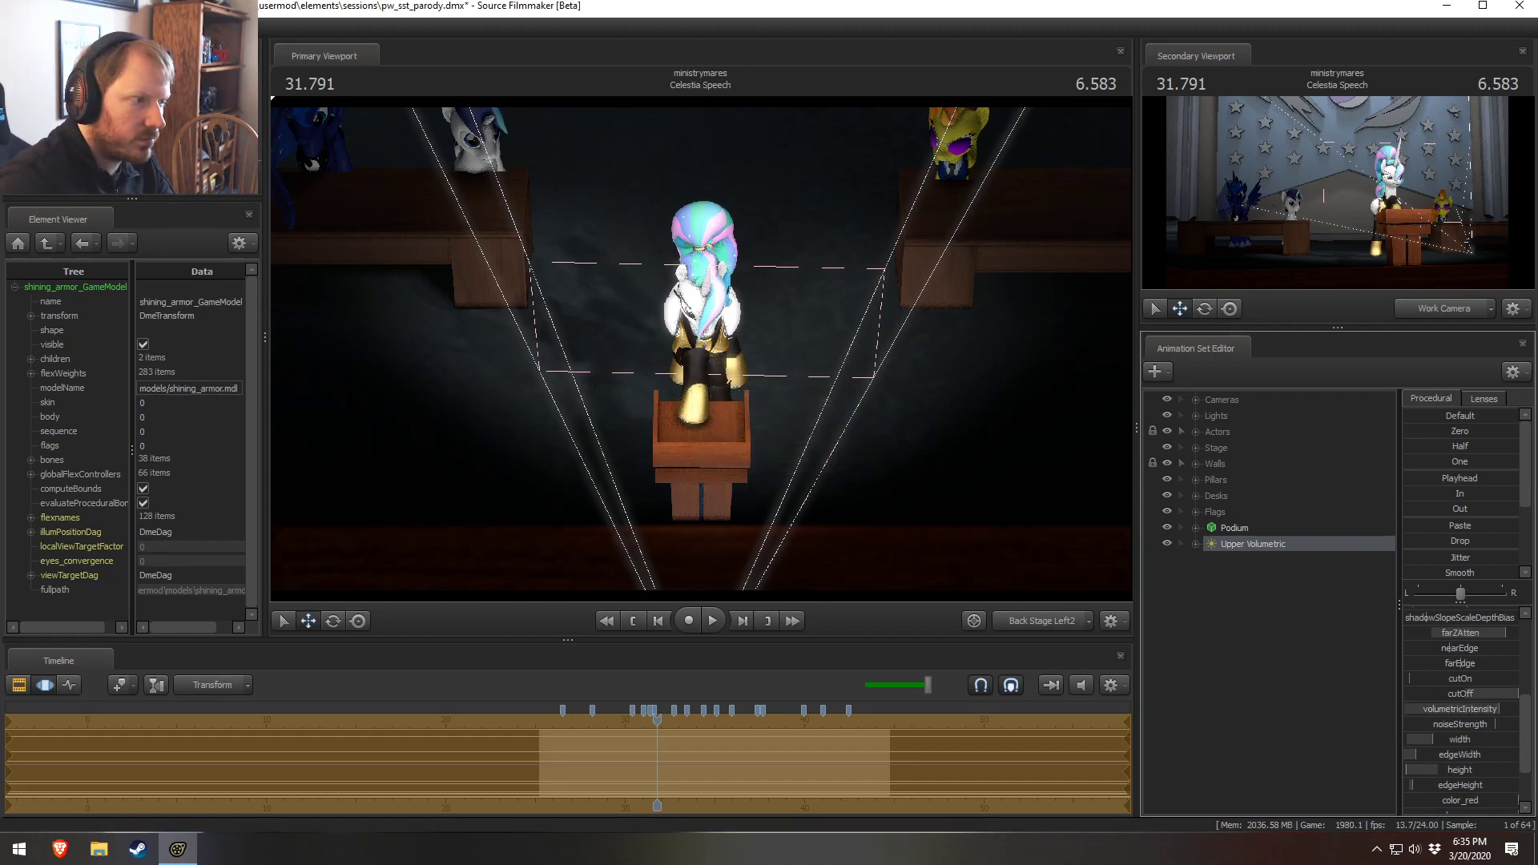
# Enable shadows and volumetrics on the Upper Volumetric light
pyautogui.rightClick(1266, 545)
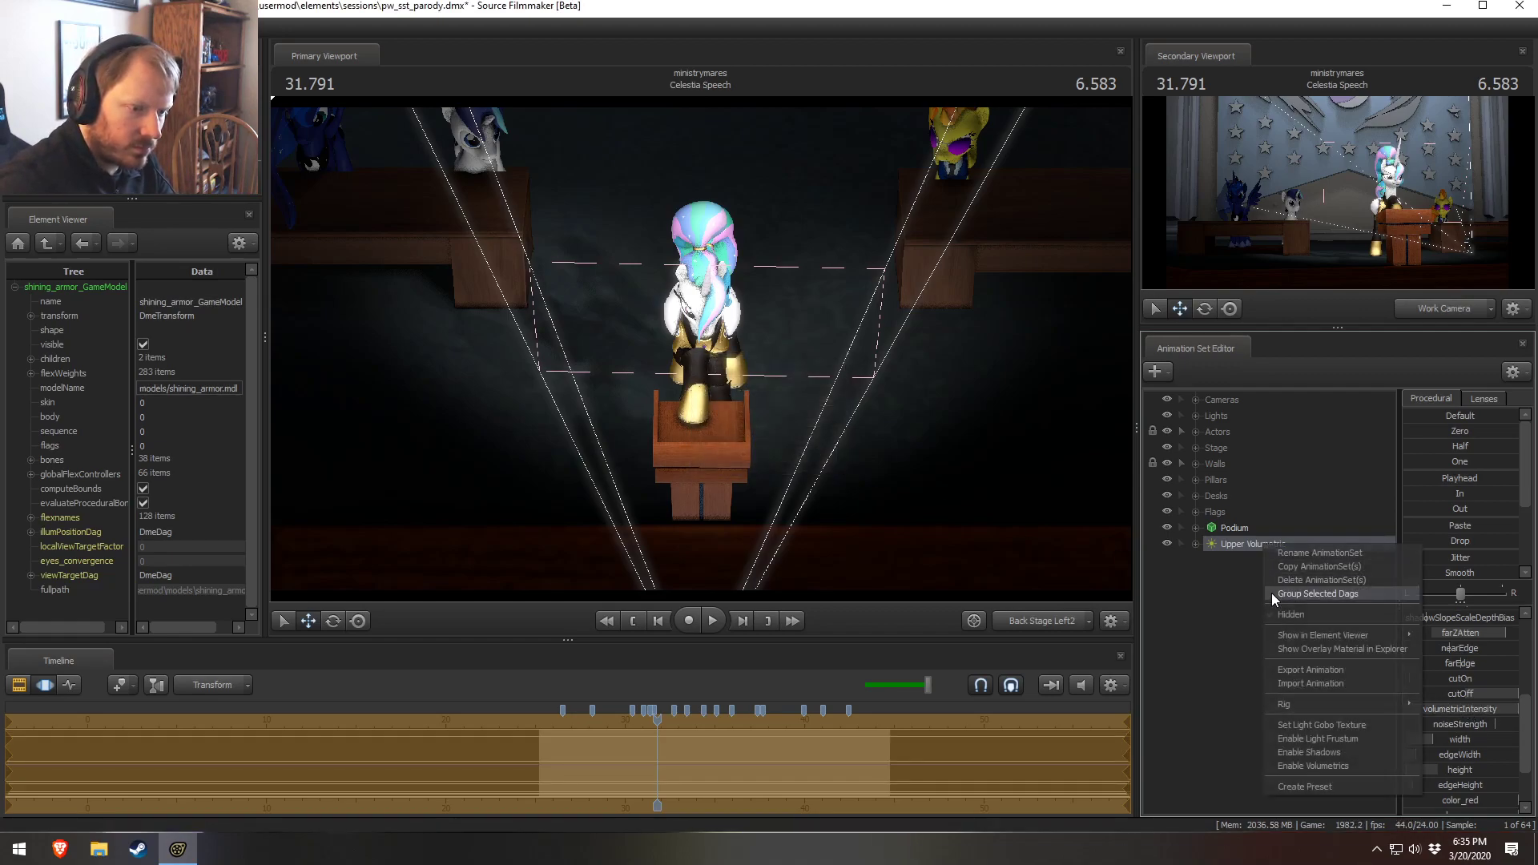
pyautogui.click(1299, 753)
pyautogui.rightClick(1244, 543)
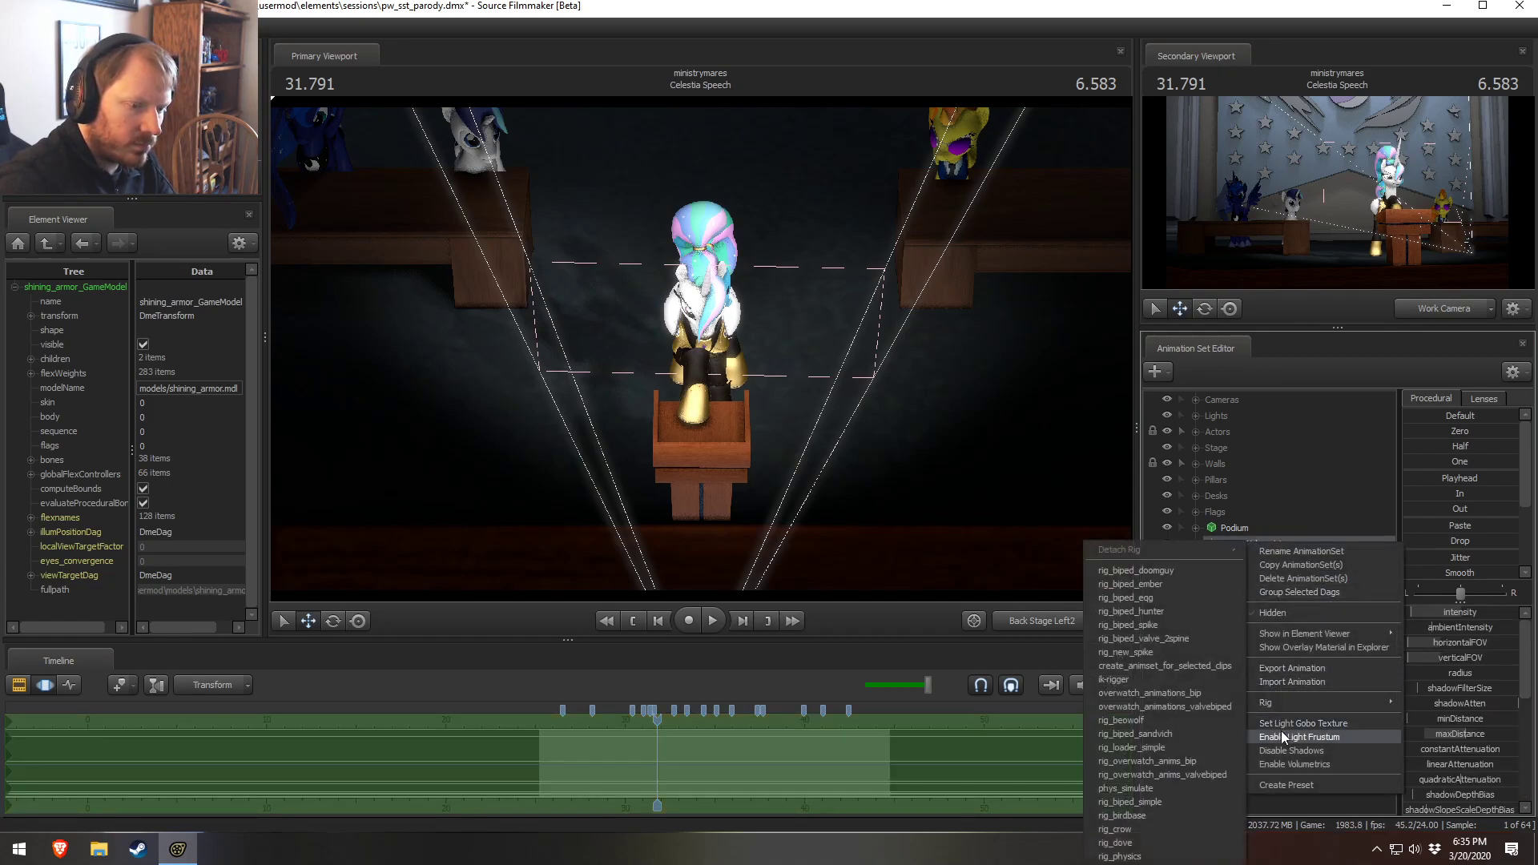
pyautogui.click(1281, 743)
pyautogui.rightClick(1239, 554)
pyautogui.click(1282, 772)
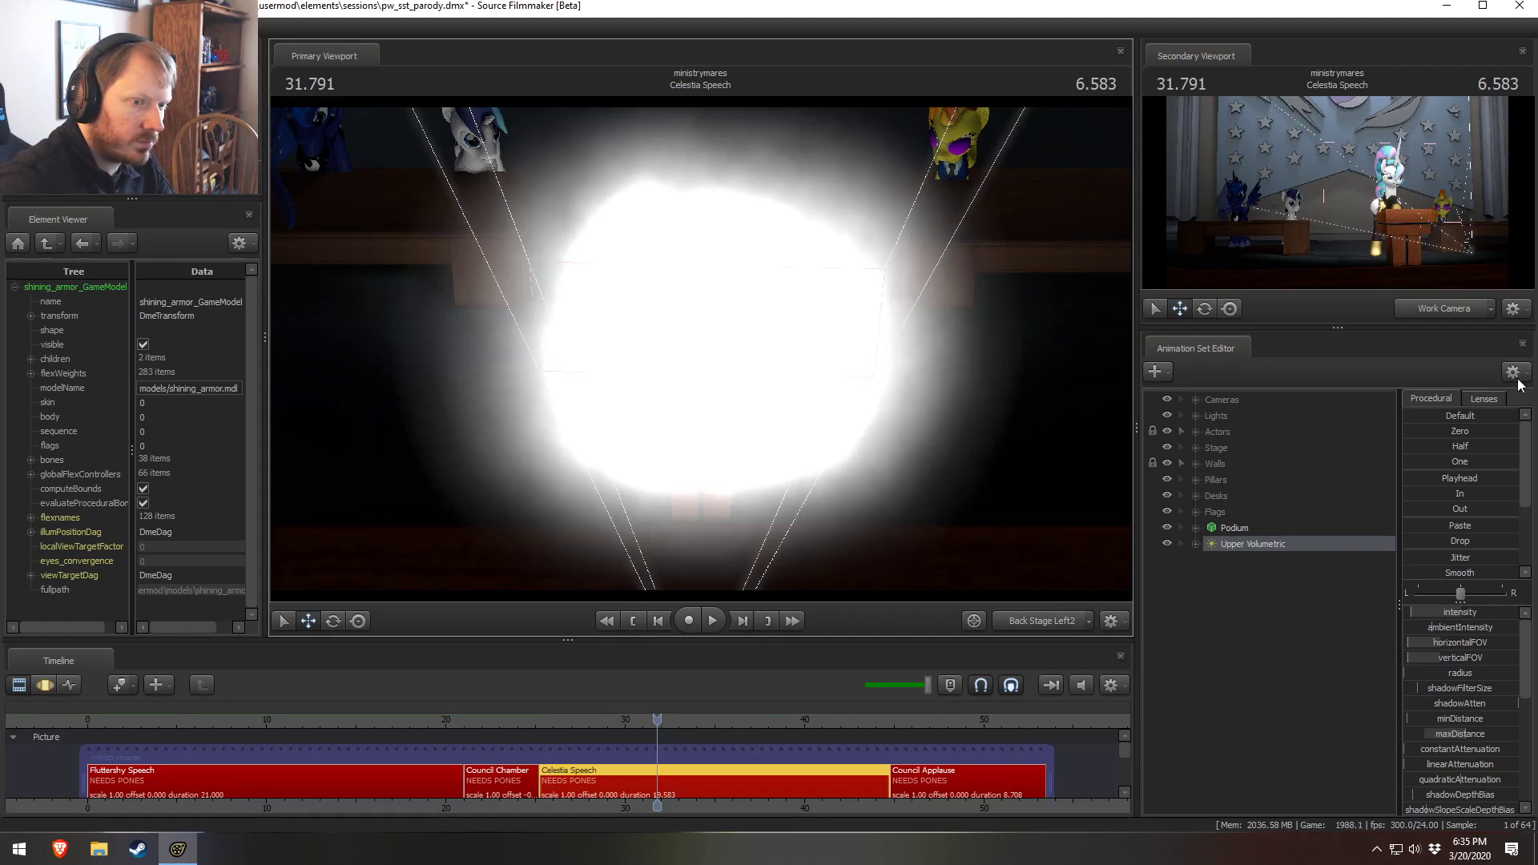
# Show the Main Camera in an enlarged secondary viewport and select the Upper Volumetric light
pyautogui.click(1442, 309)
pyautogui.moveTo(1327, 330); pyautogui.dragTo(1324, 387)
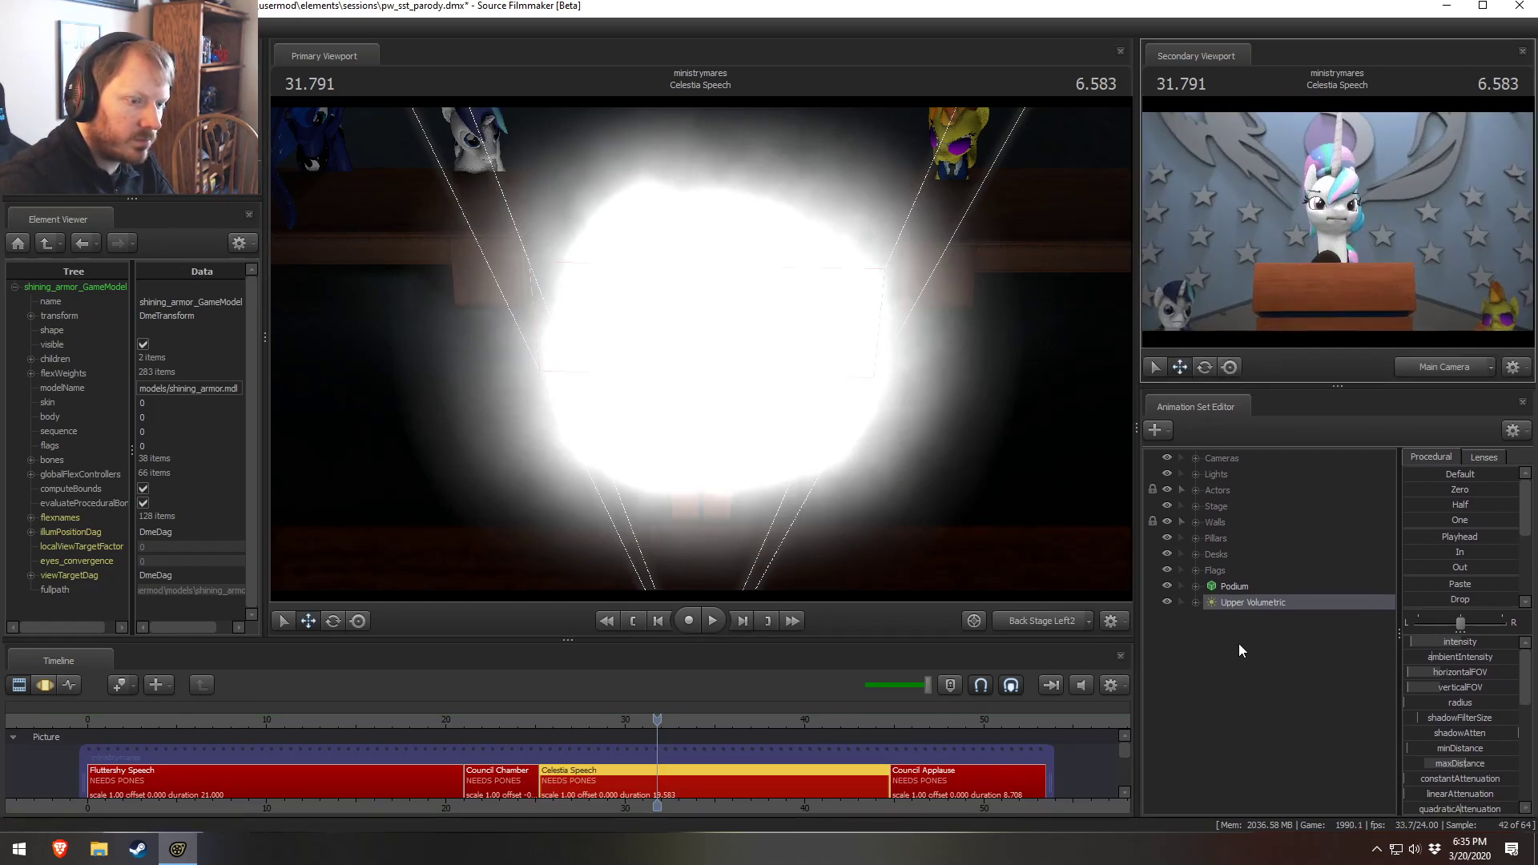
pyautogui.click(1248, 599)
pyautogui.moveTo(1064, 532); pyautogui.dragTo(1064, 532)
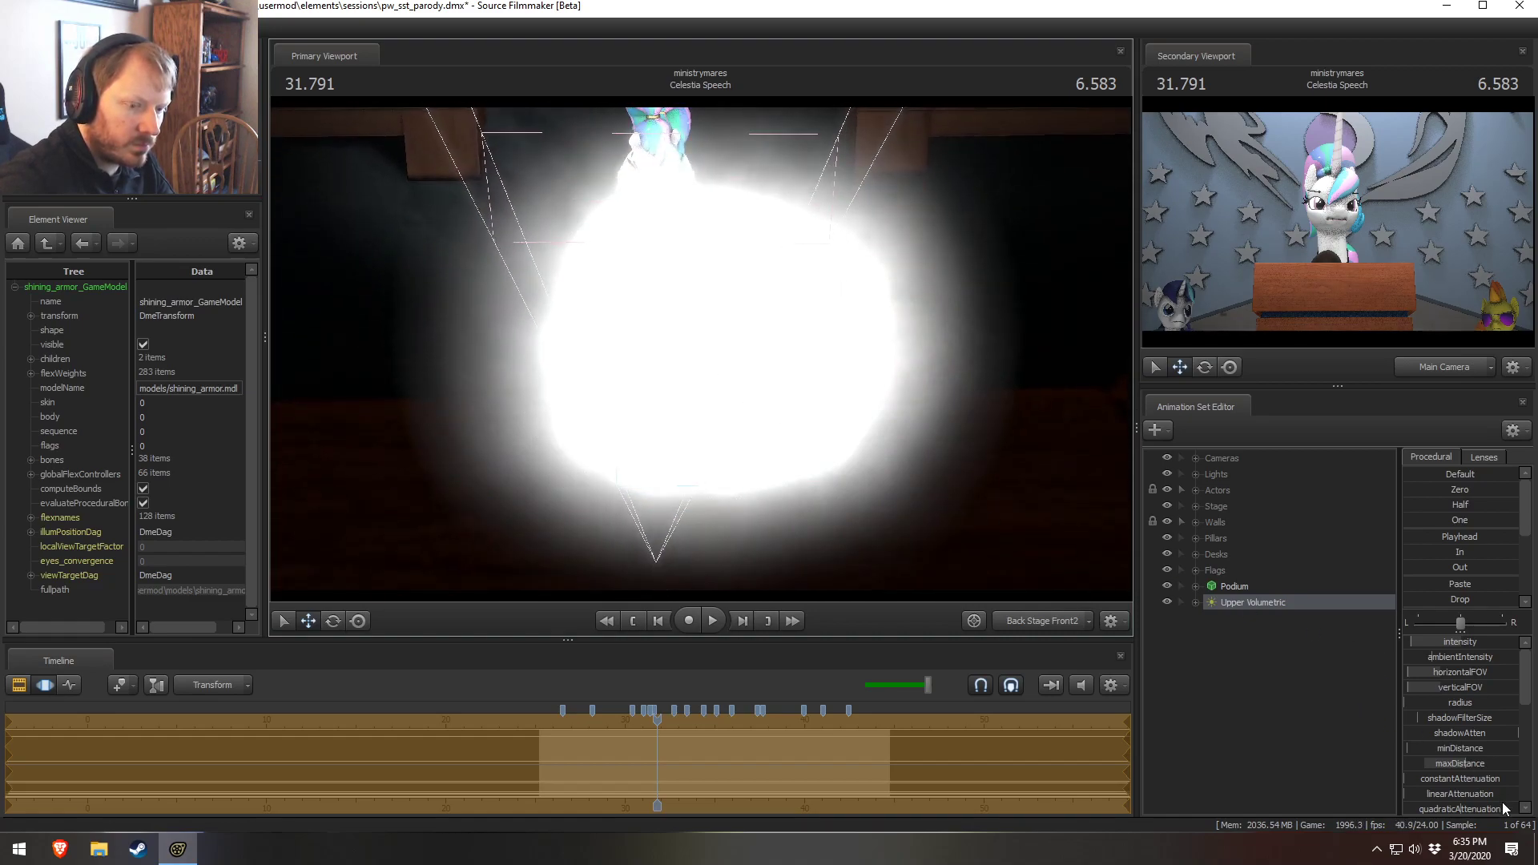
# Lower the Upper Volumetric light's maxDistance and open the light itself in the Element Viewer
pyautogui.moveTo(1474, 763); pyautogui.dragTo(1451, 763)
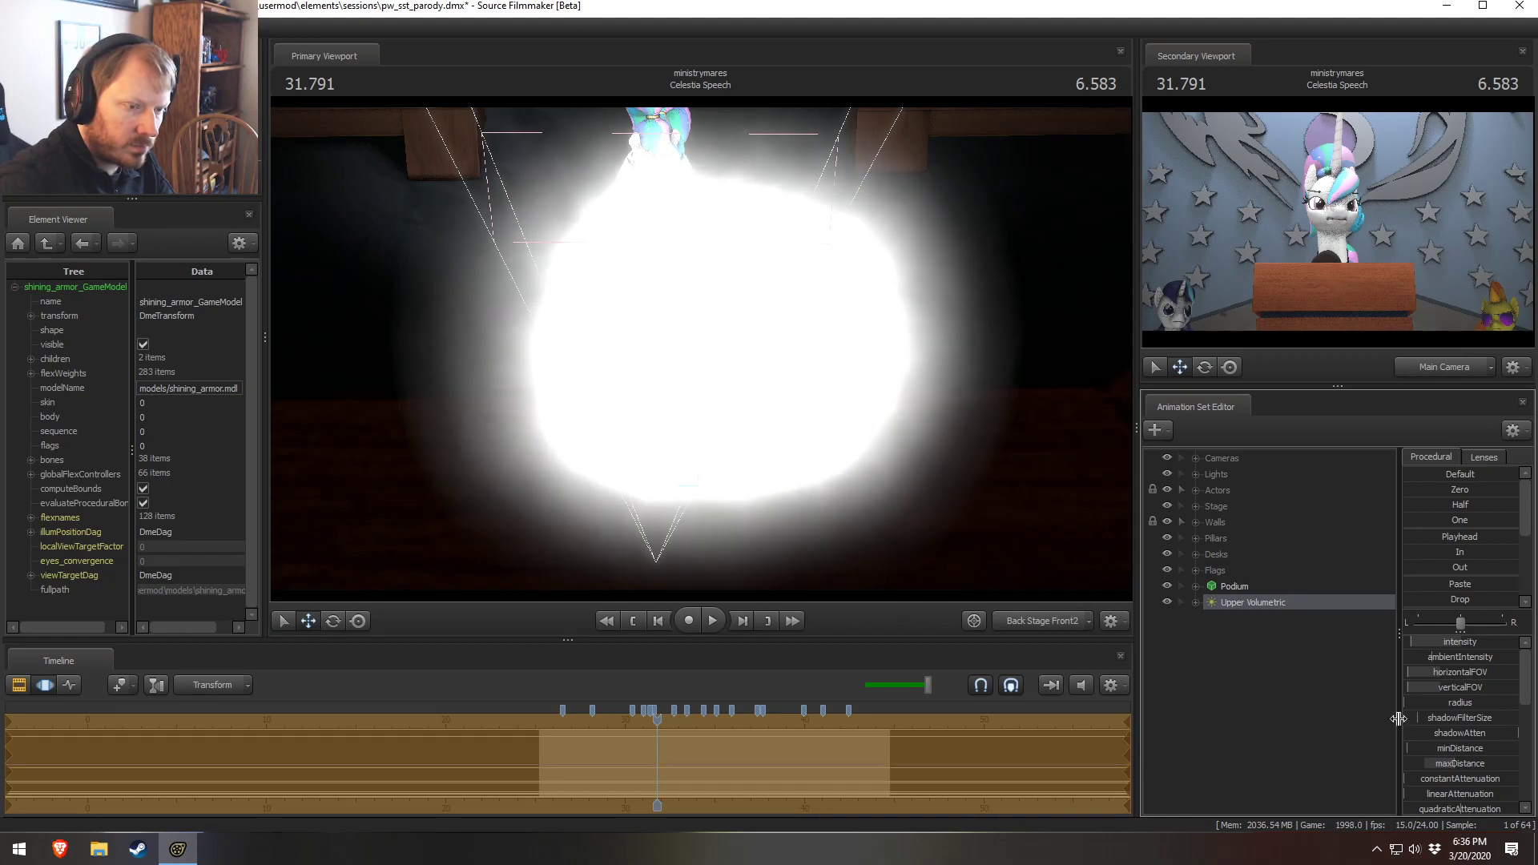
pyautogui.rightClick(1237, 607)
pyautogui.moveTo(1313, 699)
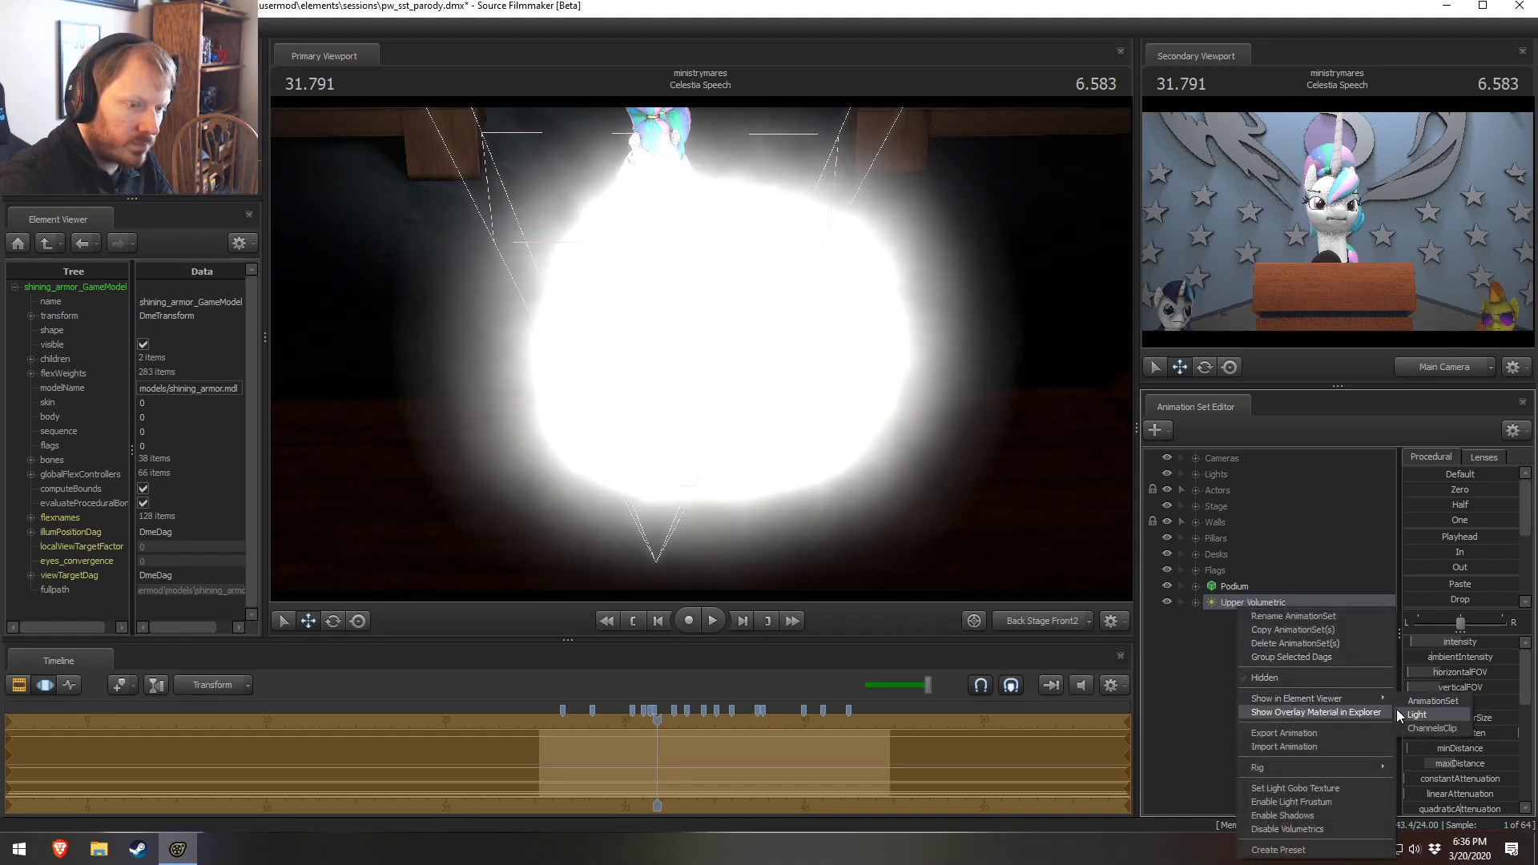
pyautogui.click(1419, 715)
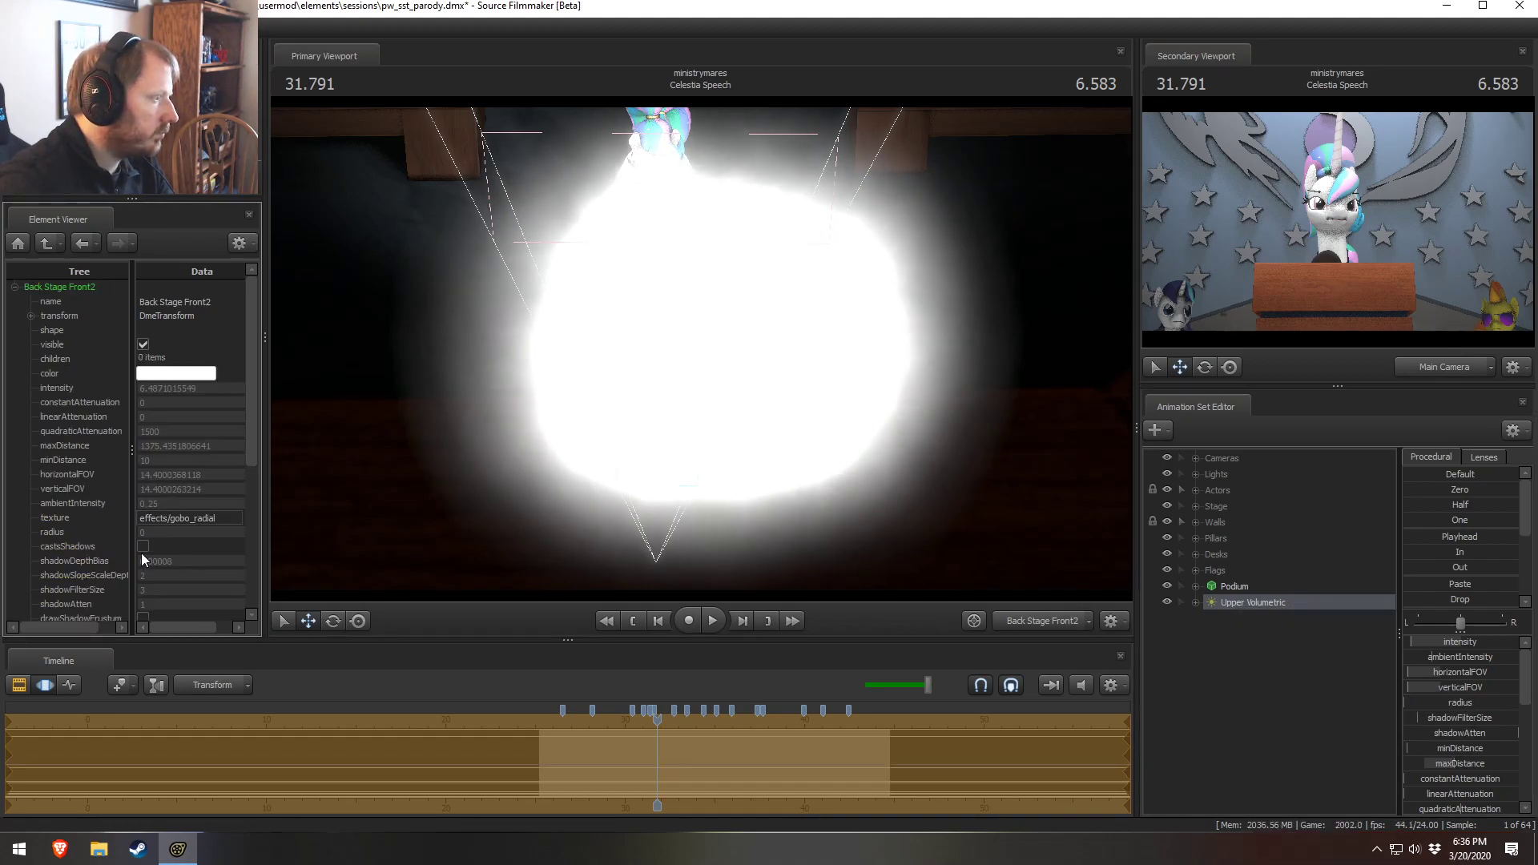
# Lower the Upper Volumetric light's farZAtten and maxDistance sliders
pyautogui.scroll(-1, 142, 561)
pyautogui.scroll(-2, 140, 577)
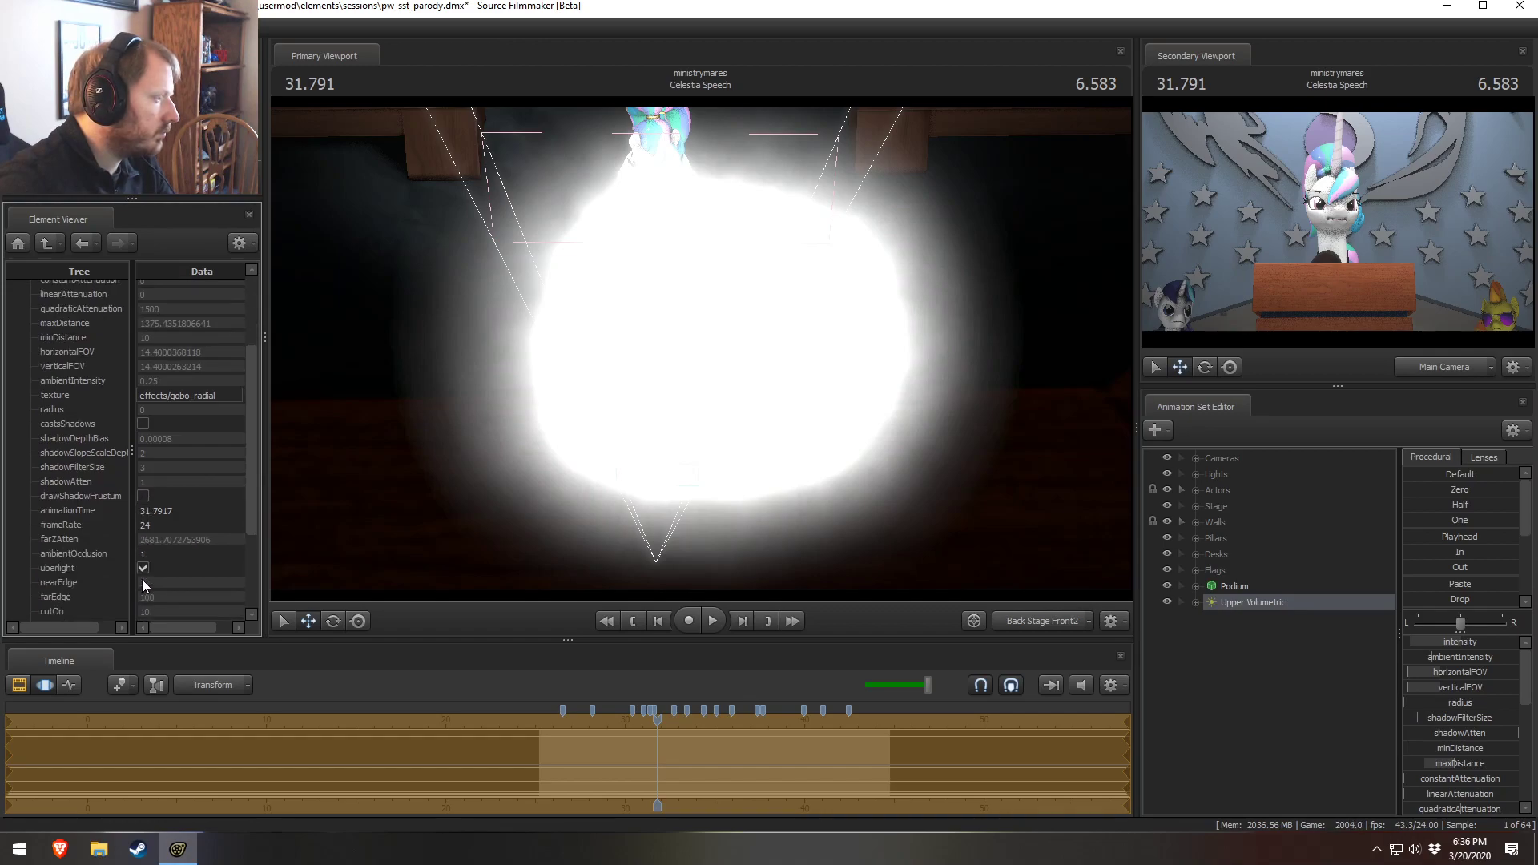
pyautogui.scroll(-2, 1497, 761)
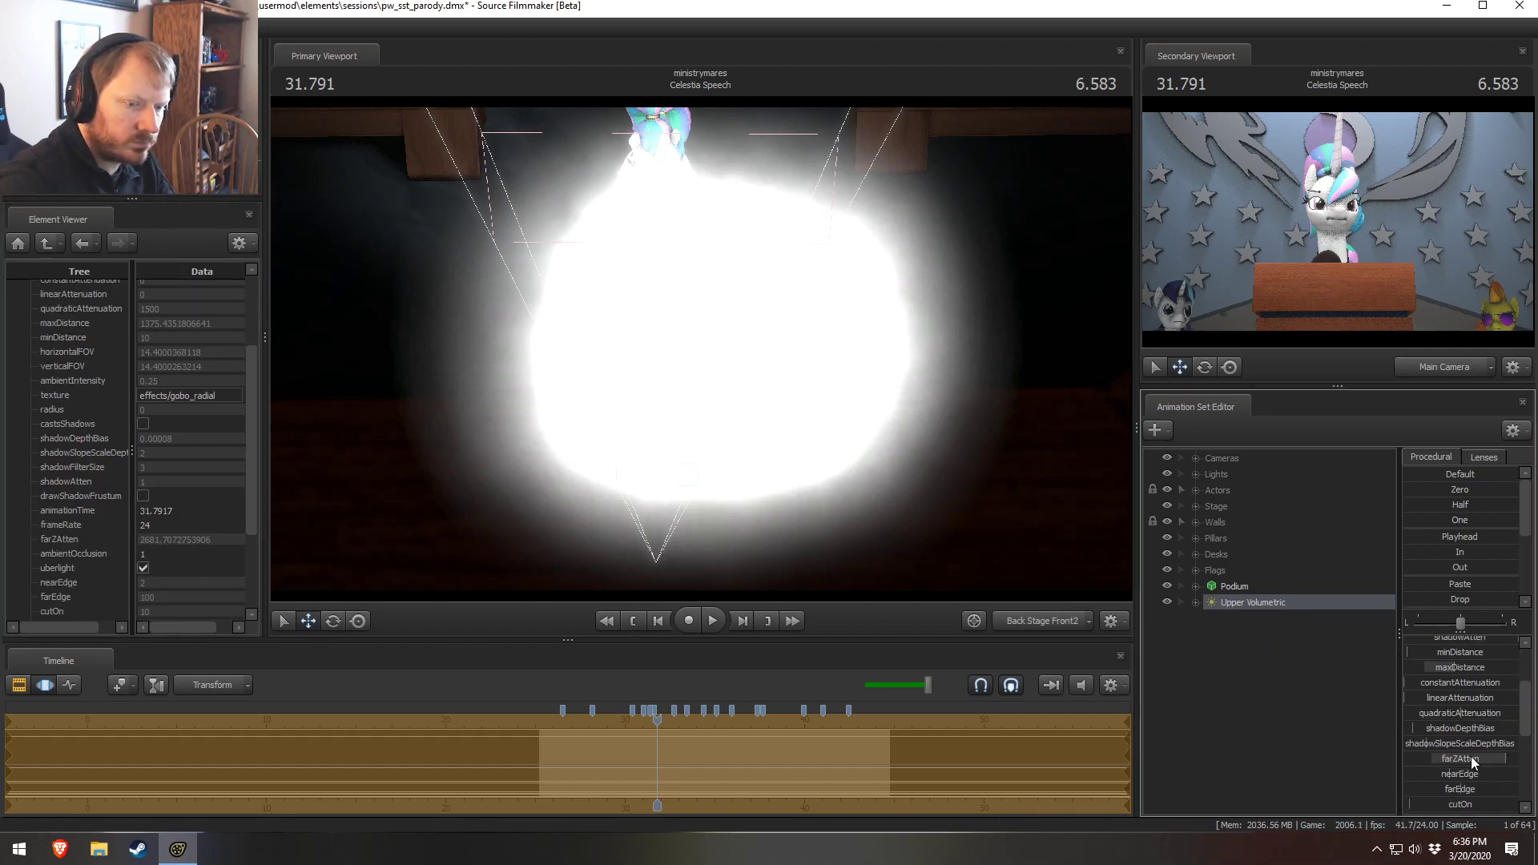
pyautogui.moveTo(1472, 764); pyautogui.dragTo(1423, 764)
pyautogui.moveTo(1460, 669); pyautogui.dragTo(1442, 669)
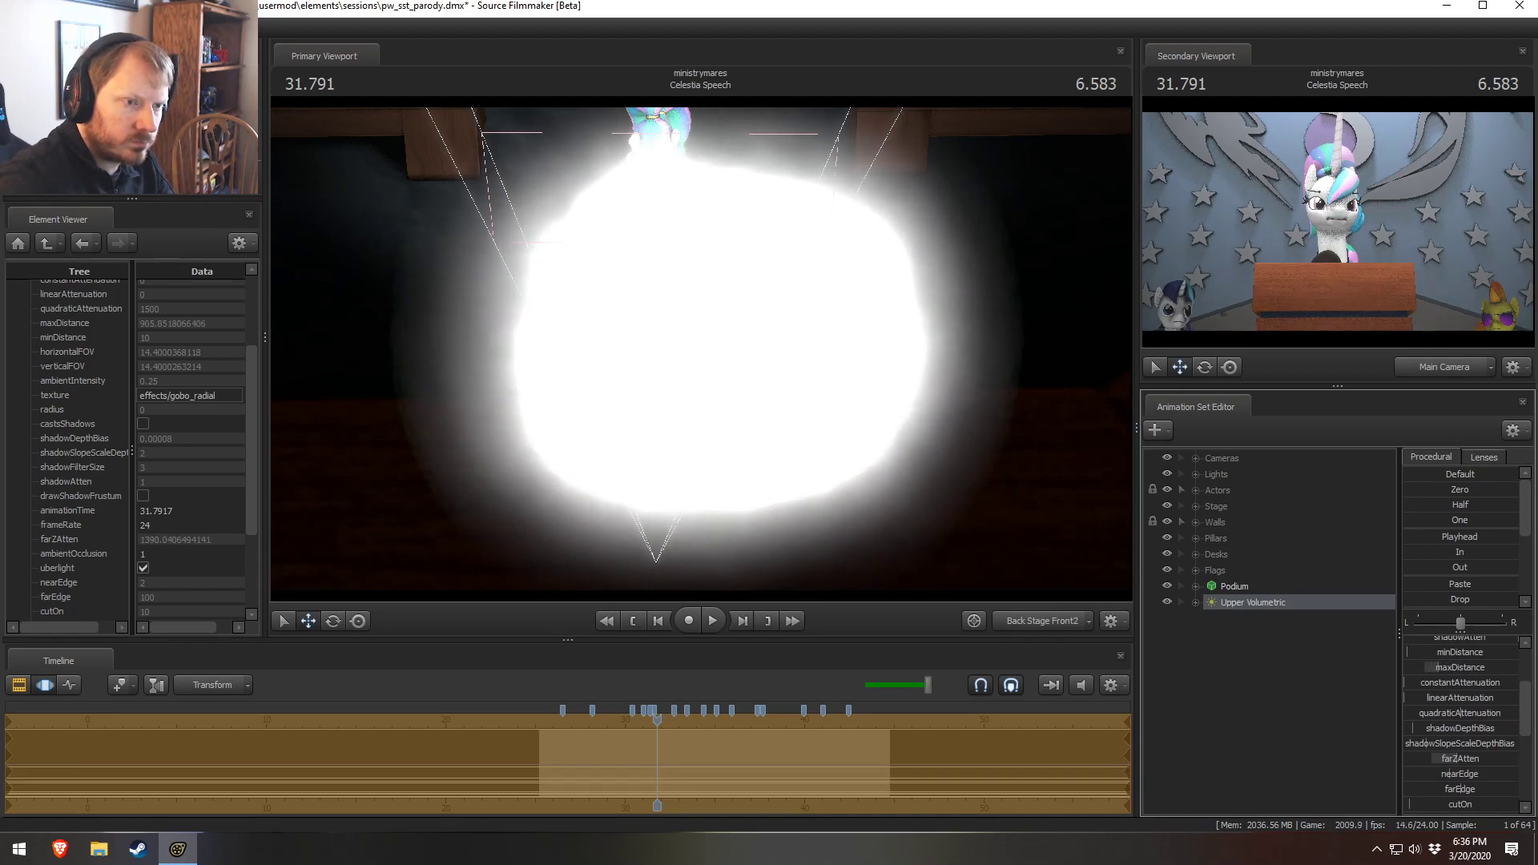
# Lower the light's cutOff slider and raise its minDistance to about 300
pyautogui.moveTo(875, 387); pyautogui.dragTo(878, 355)
pyautogui.scroll(-2, 1478, 732)
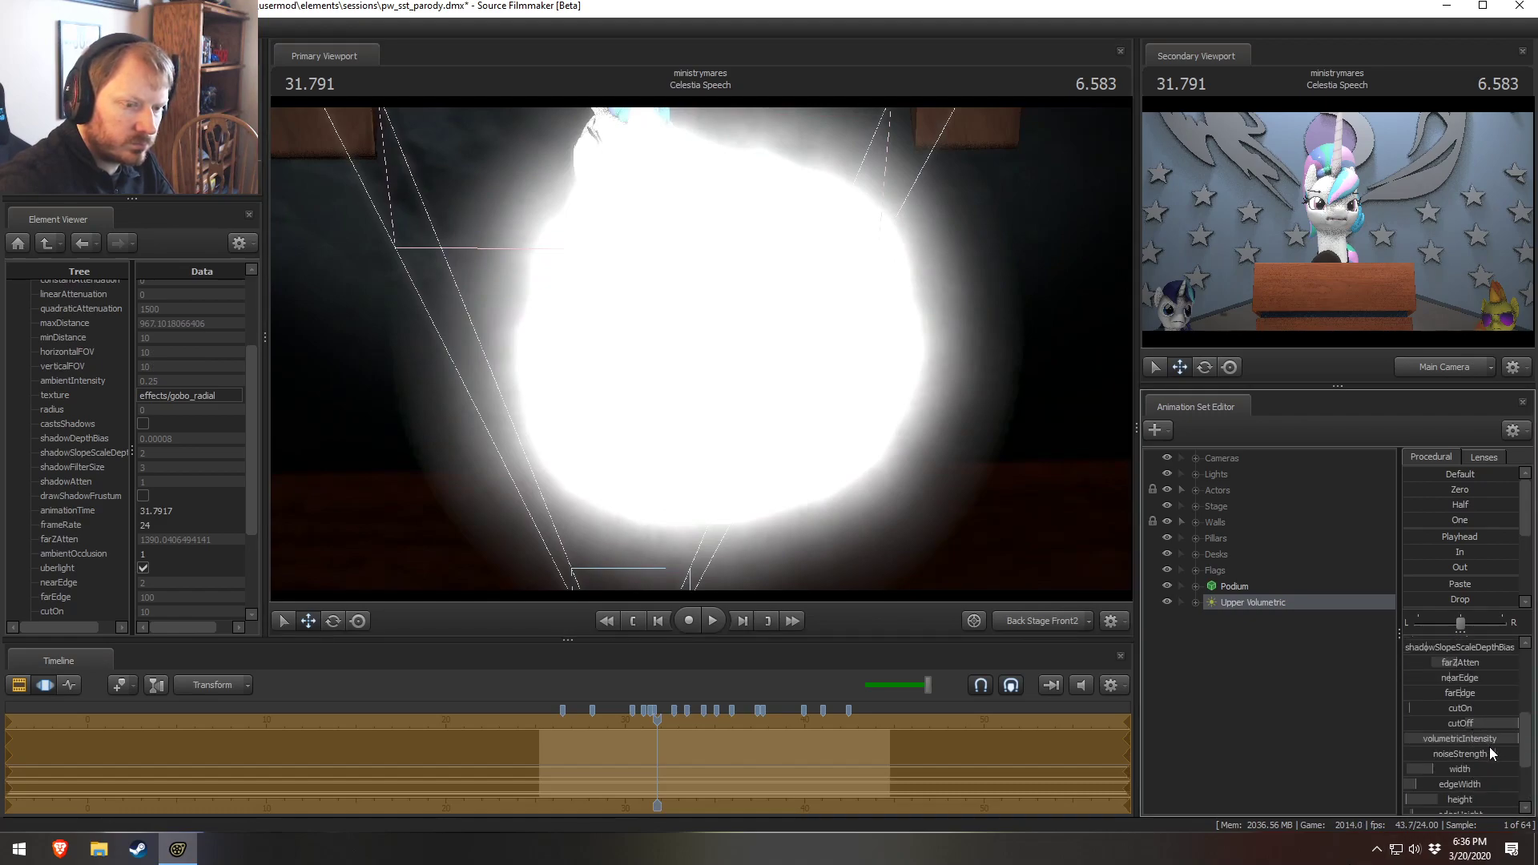
pyautogui.moveTo(1501, 724); pyautogui.dragTo(1444, 724)
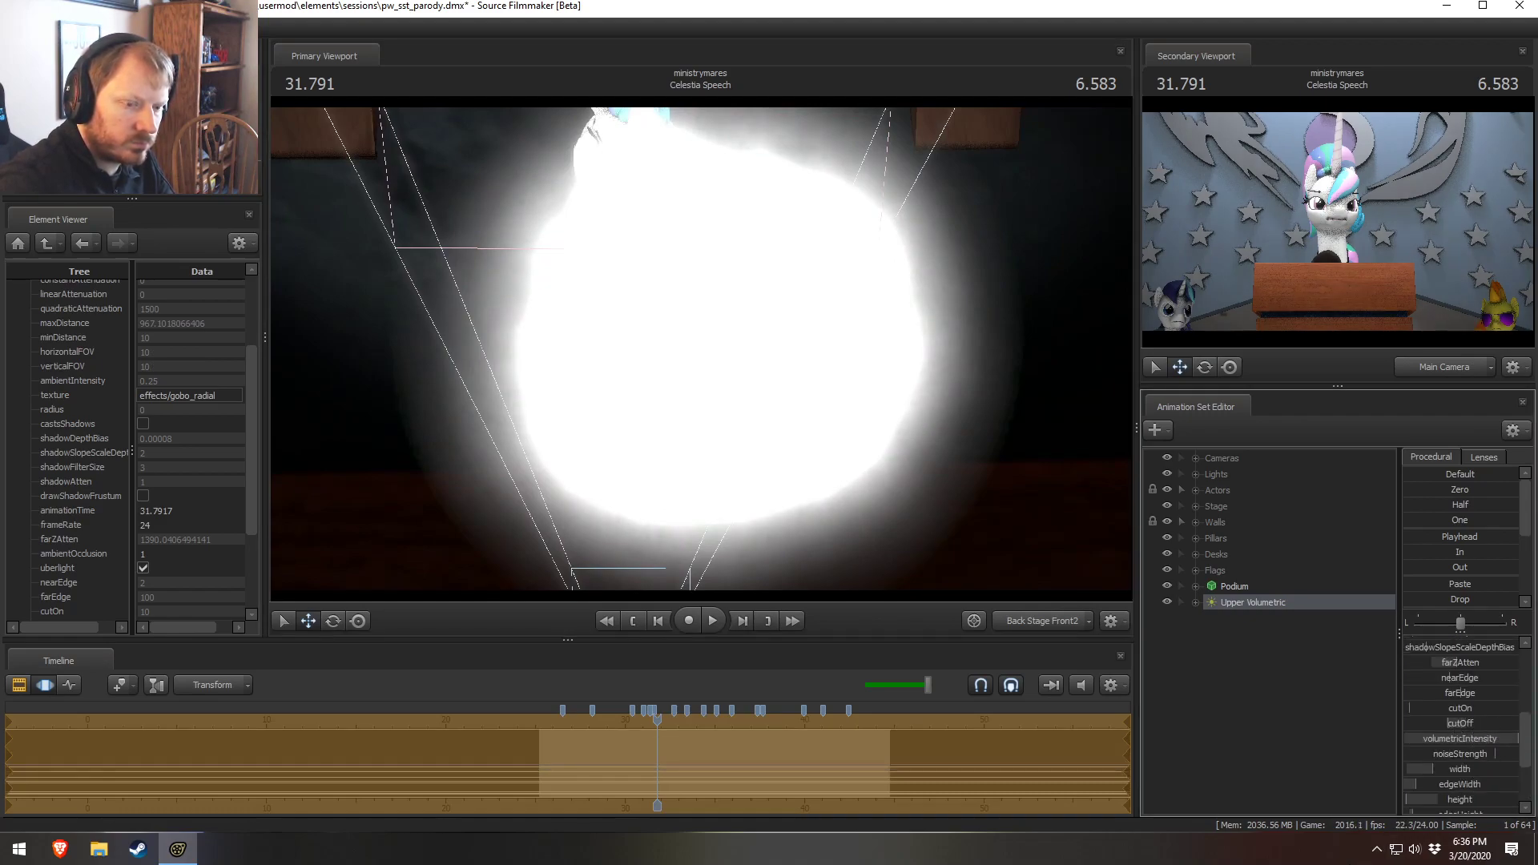
pyautogui.scroll(3, 1444, 709)
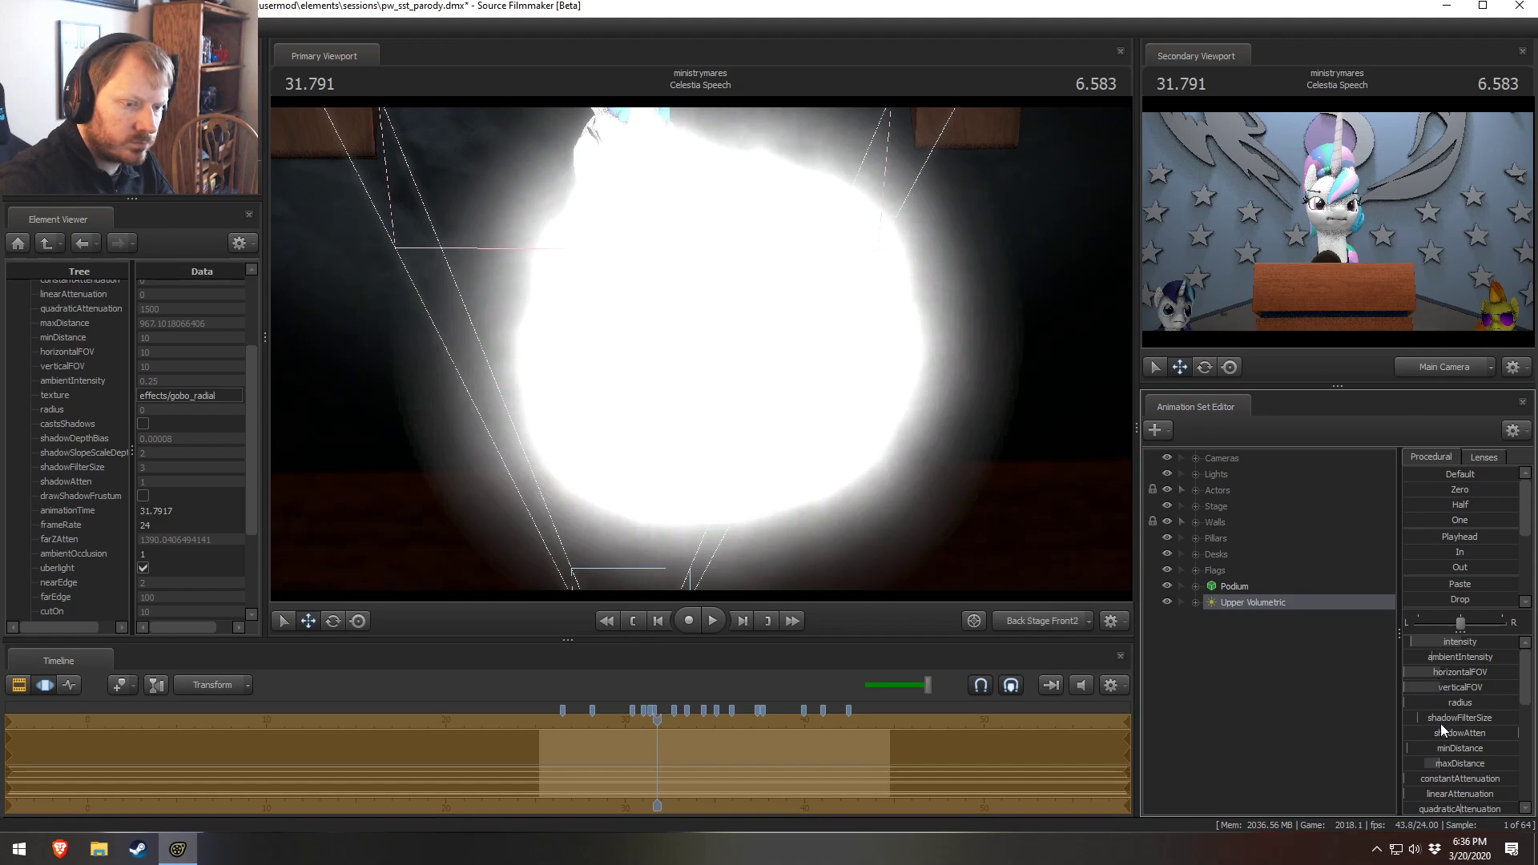
pyautogui.moveTo(1408, 748); pyautogui.dragTo(1518, 748)
# Remap the volumetricIntensity slider range and confirm the dialog
pyautogui.moveTo(767, 457); pyautogui.dragTo(751, 429)
pyautogui.scroll(-3, 1456, 729)
pyautogui.rightClick(1448, 785)
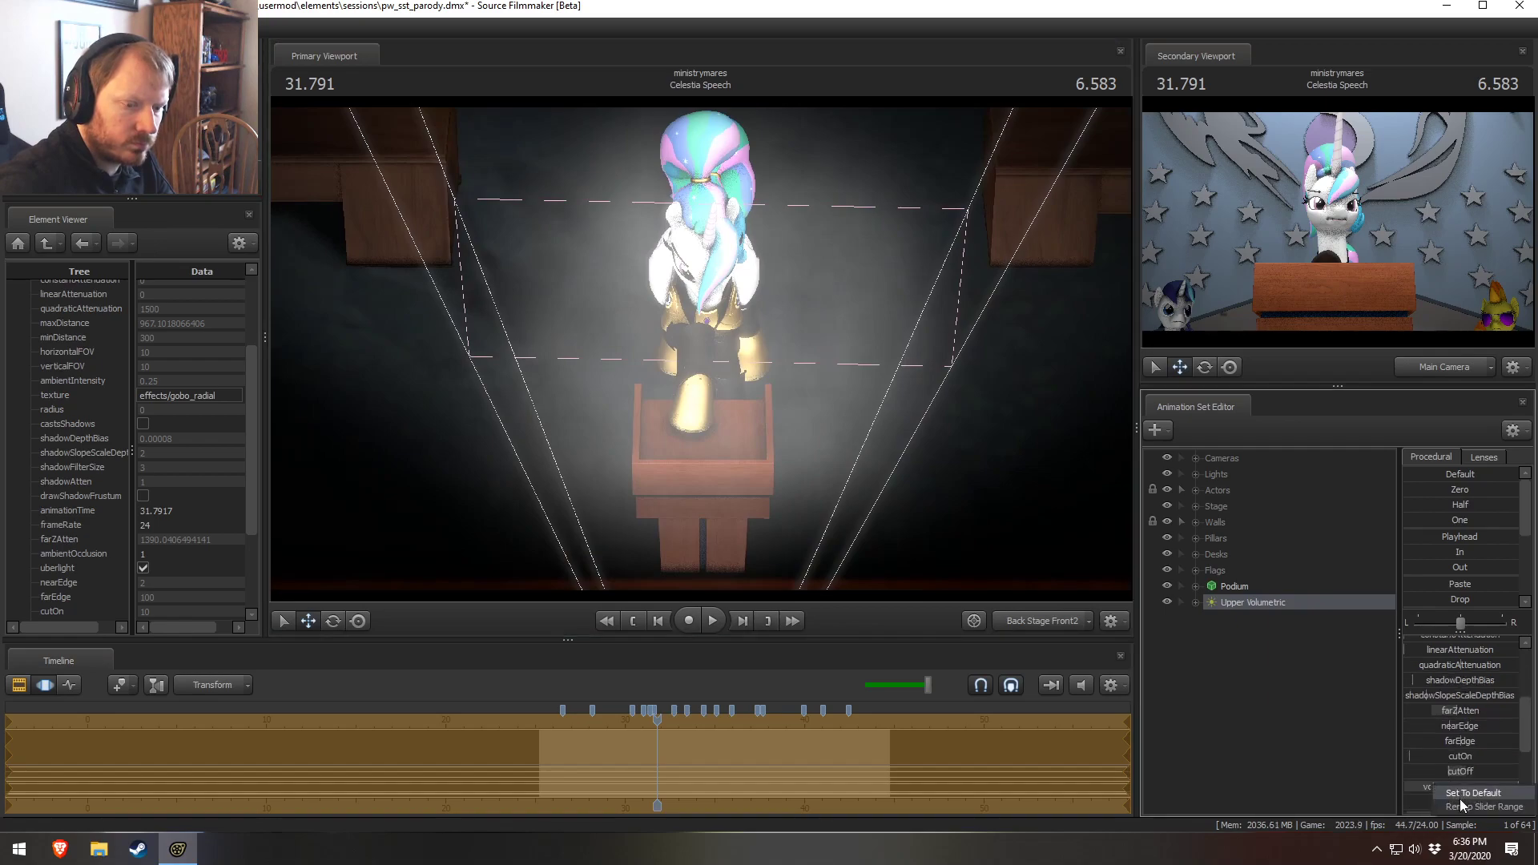
pyautogui.click(1462, 805)
pyautogui.click(741, 414)
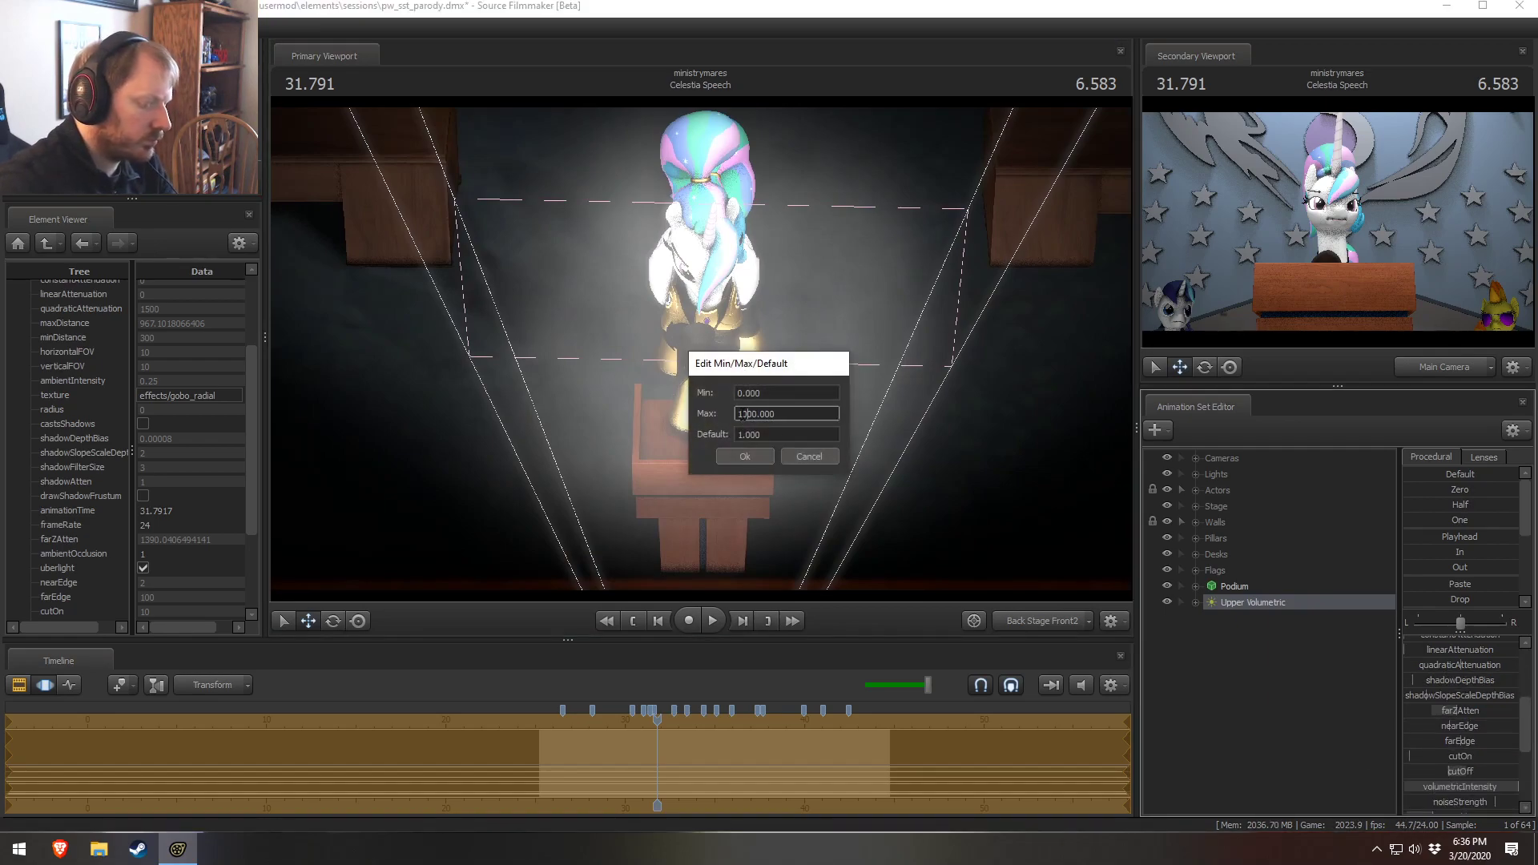
pyautogui.press('Return')
# Raise the light's volumetricIntensity slider to its maximum
pyautogui.moveTo(1456, 790); pyautogui.dragTo(1519, 789)
pyautogui.moveTo(992, 464); pyautogui.dragTo(979, 420)
pyautogui.scroll(-2, 1459, 773)
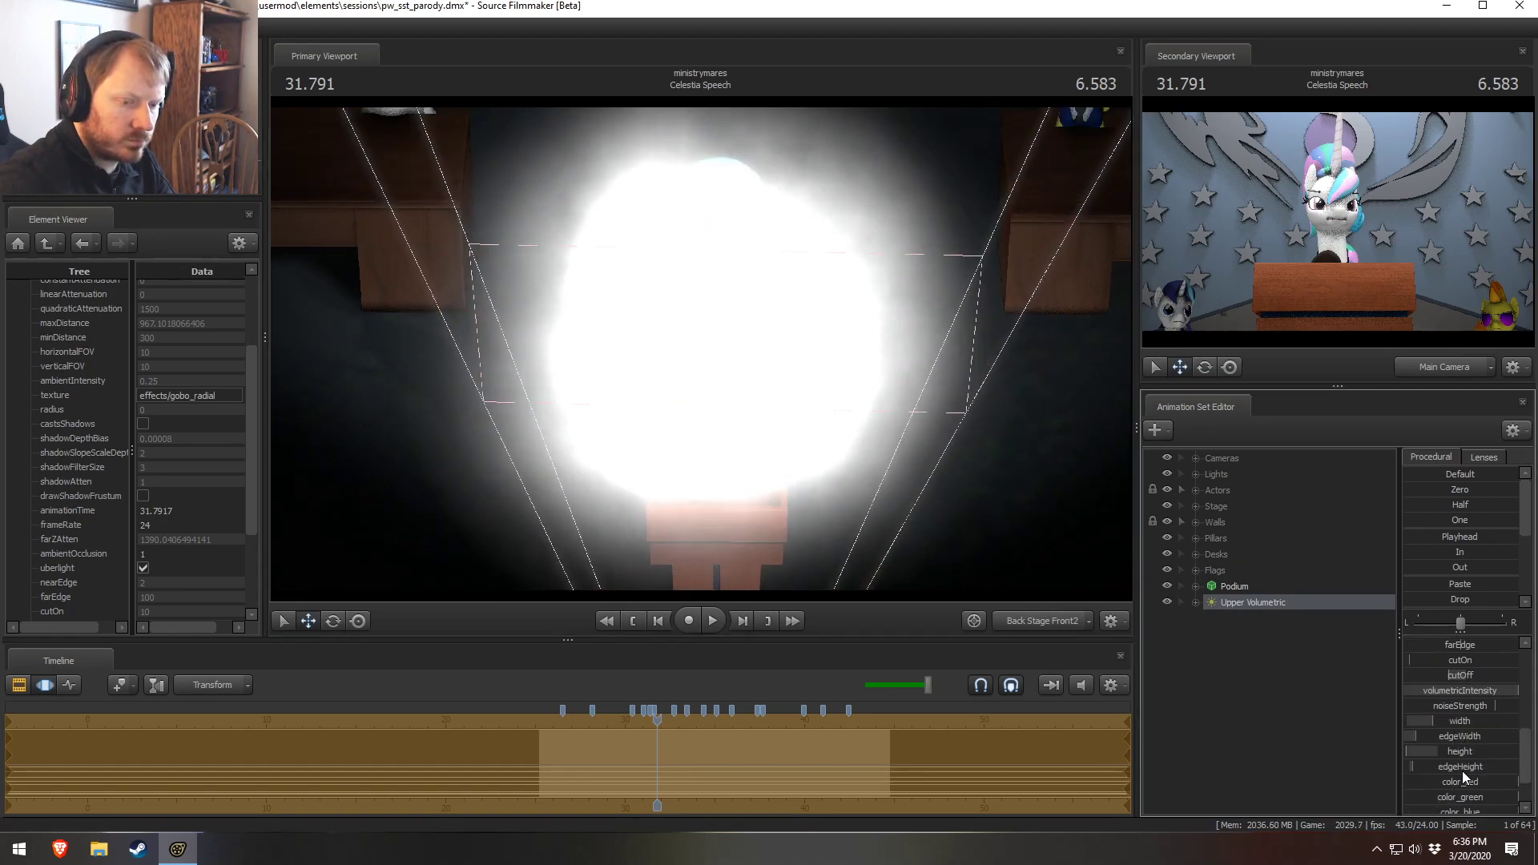
pyautogui.scroll(-1, 1462, 785)
pyautogui.scroll(1, 1464, 741)
# Widen the light's beam with the width slider, then undo the change
pyautogui.moveTo(1462, 719); pyautogui.dragTo(1492, 719)
pyautogui.scroll(-4, 701, 345)
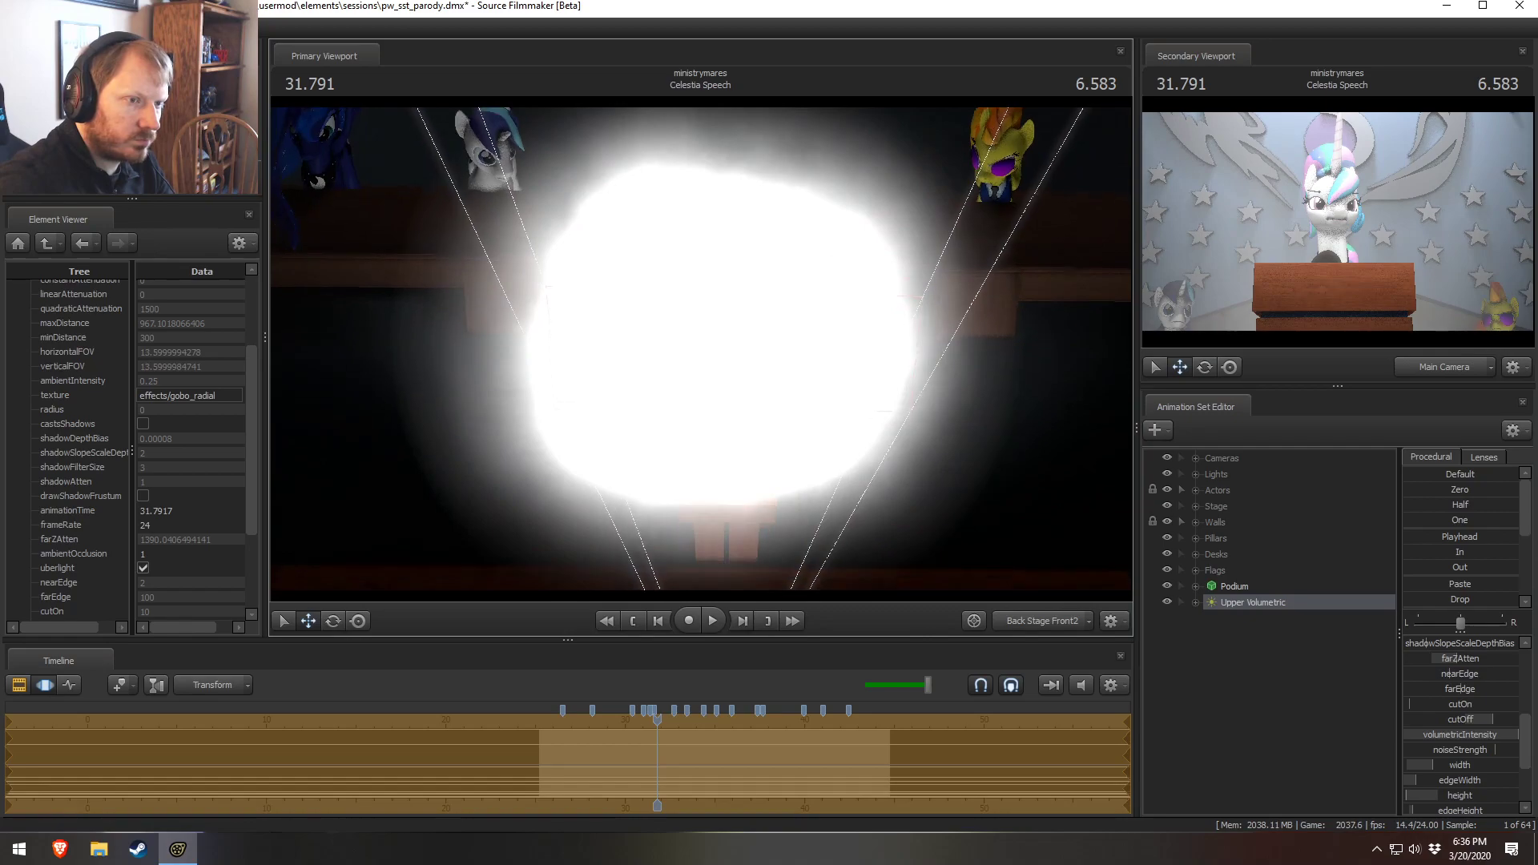
pyautogui.hotkey('ctrl', 'z')
# Lower the Upper Volumetric light's farEdge slider
pyautogui.moveTo(722, 347)
pyautogui.mouseDown()
pyautogui.moveTo(727, 309)
pyautogui.moveTo(725, 347)
pyautogui.moveTo(700, 349)
pyautogui.mouseUp()
pyautogui.scroll(-2, 700, 349)
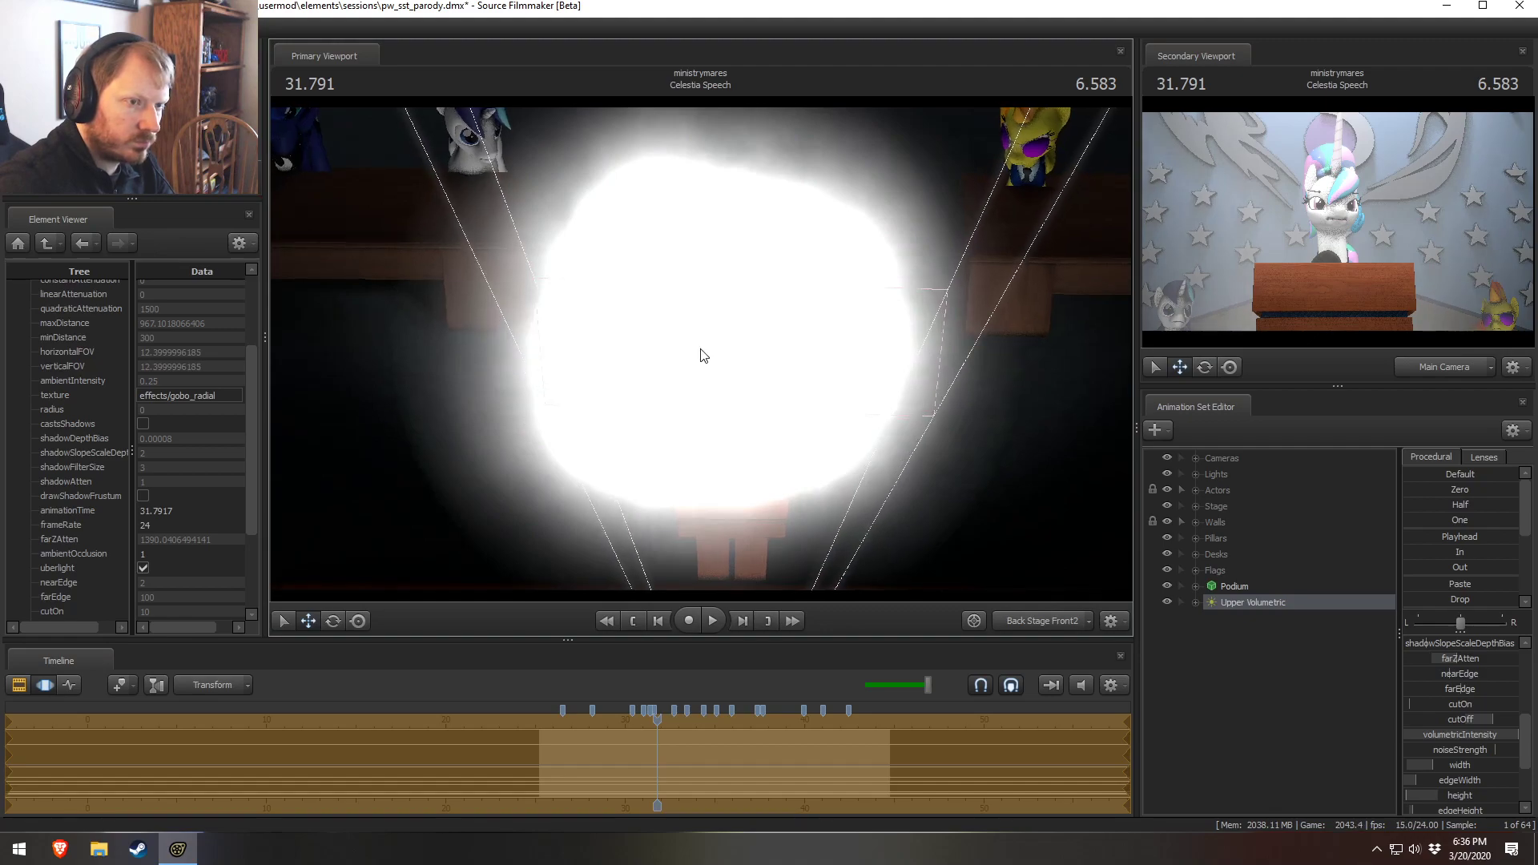
pyautogui.moveTo(1496, 721)
pyautogui.mouseDown()
pyautogui.moveTo(1466, 722)
pyautogui.moveTo(1460, 691)
pyautogui.moveTo(1478, 720)
pyautogui.mouseUp()
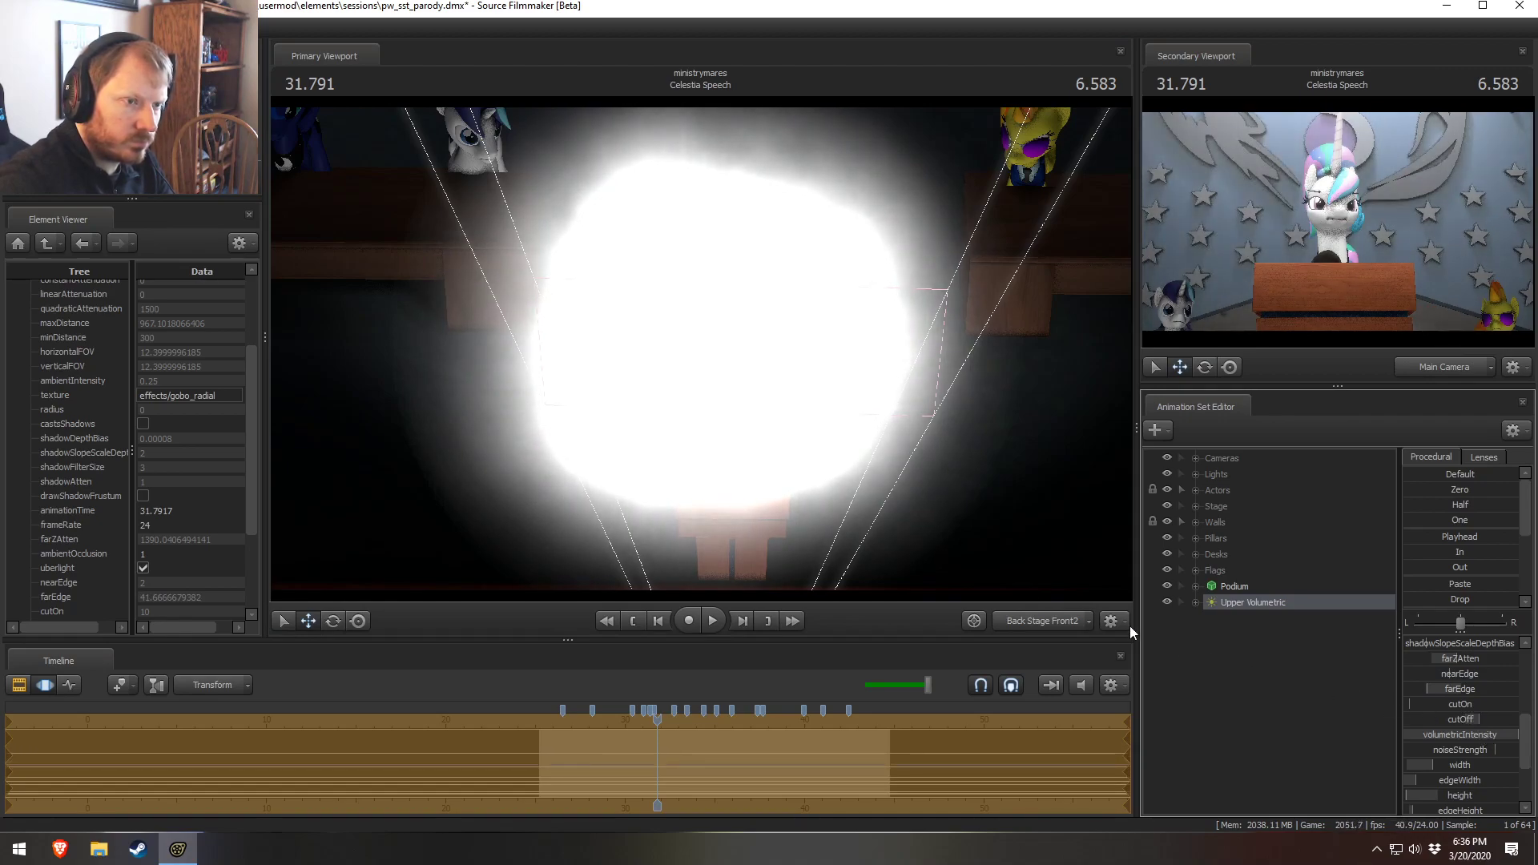
# Fly the viewport around to examine the volumetric beam over Celestia's podium
pyautogui.moveTo(961, 512); pyautogui.dragTo(963, 486)
pyautogui.moveTo(700, 349)
pyautogui.mouseDown()
pyautogui.moveTo(699, 327)
pyautogui.moveTo(700, 350)
pyautogui.mouseUp()
pyautogui.press('w')
pyautogui.moveTo(943, 512)
pyautogui.mouseDown()
pyautogui.moveTo(933, 550)
pyautogui.moveTo(934, 512)
pyautogui.mouseUp()
pyautogui.press('s')
pyautogui.press('z')
pyautogui.scroll(3, 948, 387)
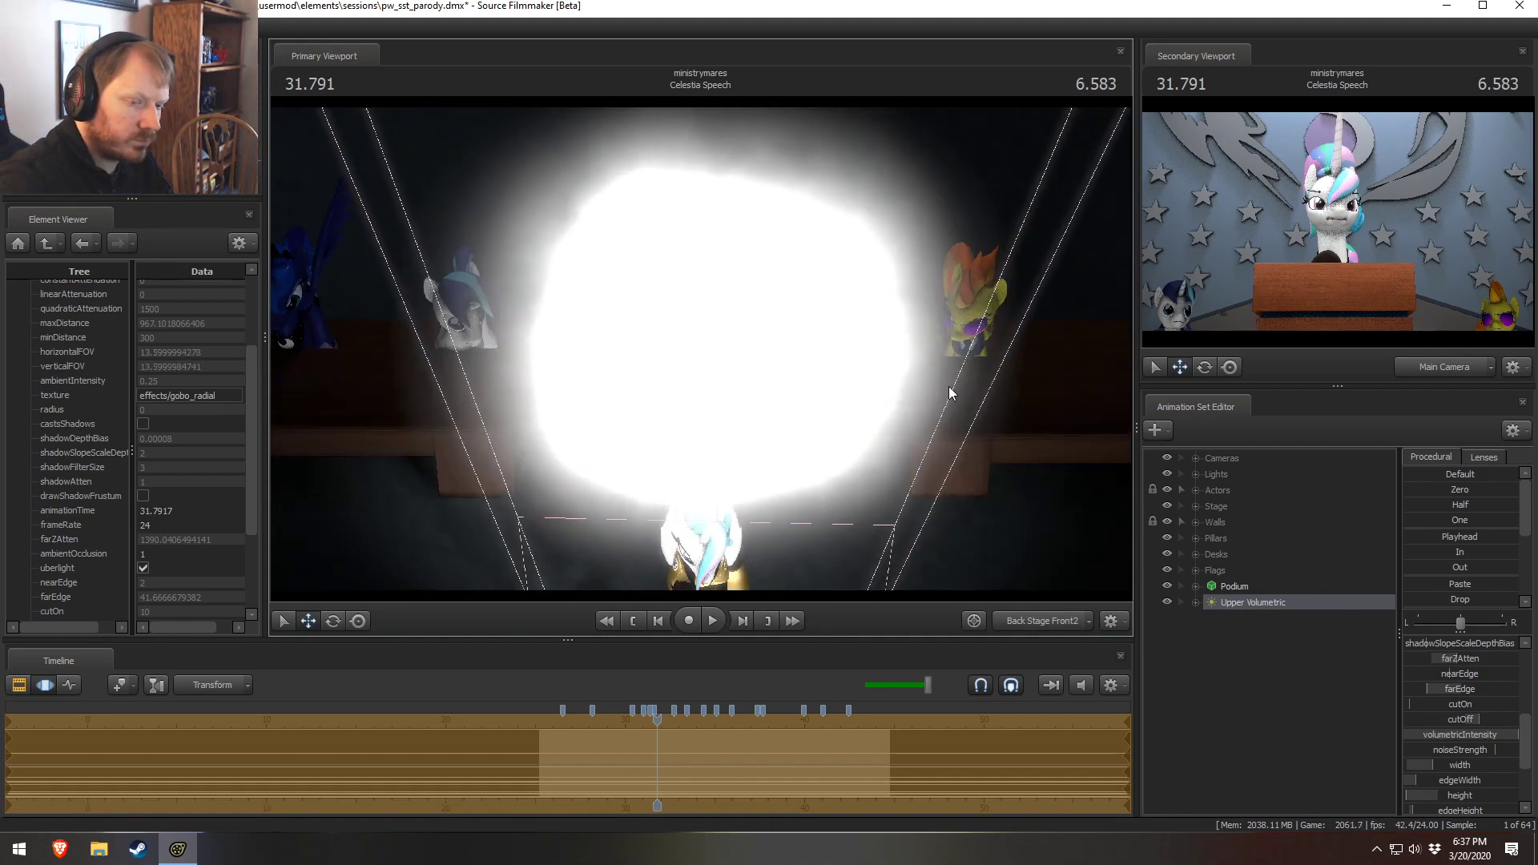
pyautogui.scroll(-2, 1459, 776)
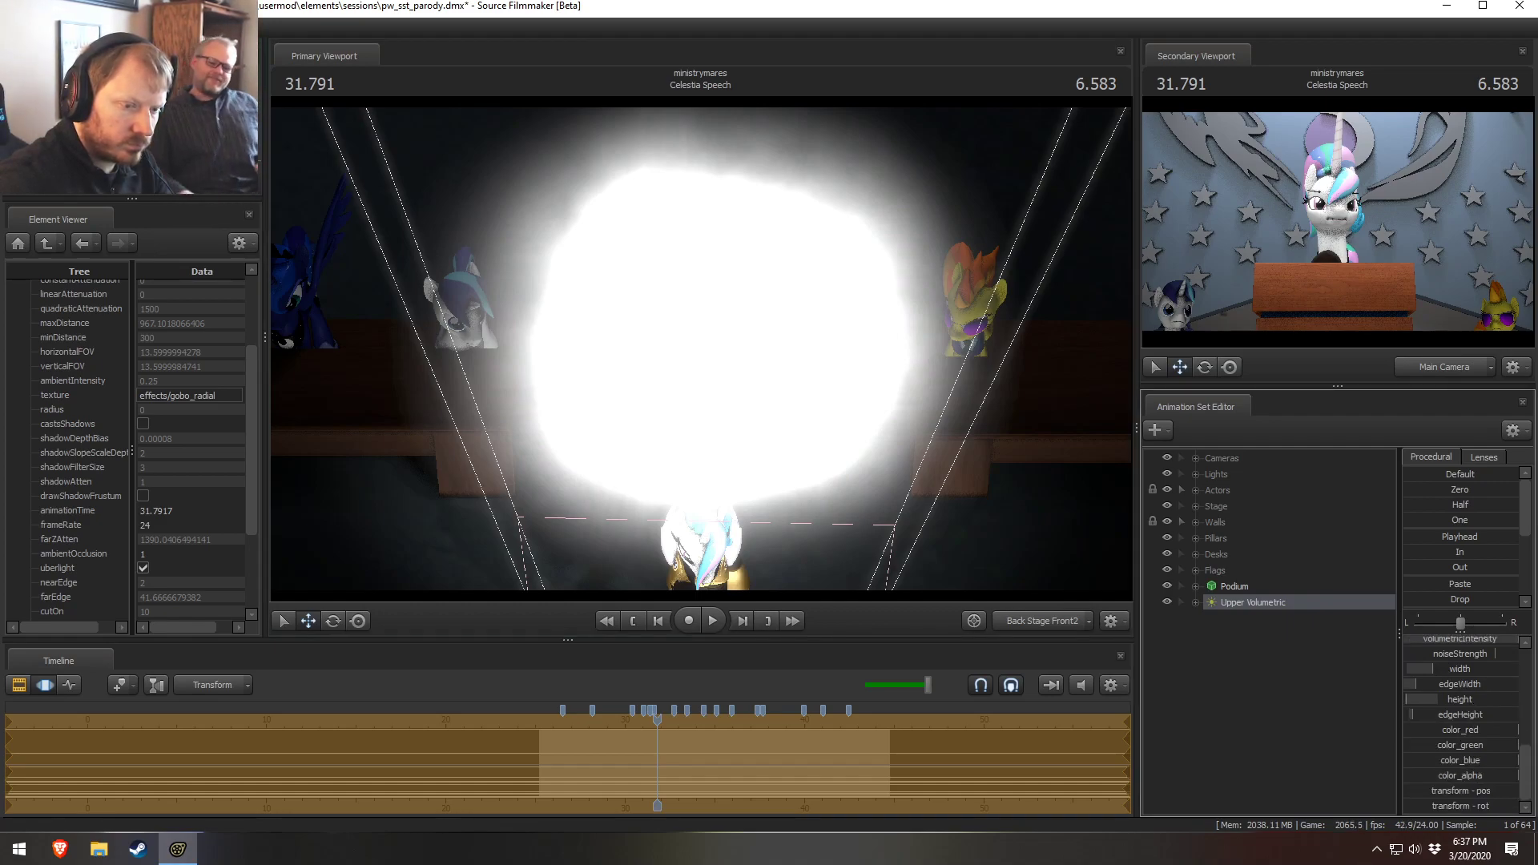
# Nudge the light's edgeHeight and cutOff sliders and raise its farEdge to about 114
pyautogui.moveTo(1472, 713); pyautogui.dragTo(1466, 714)
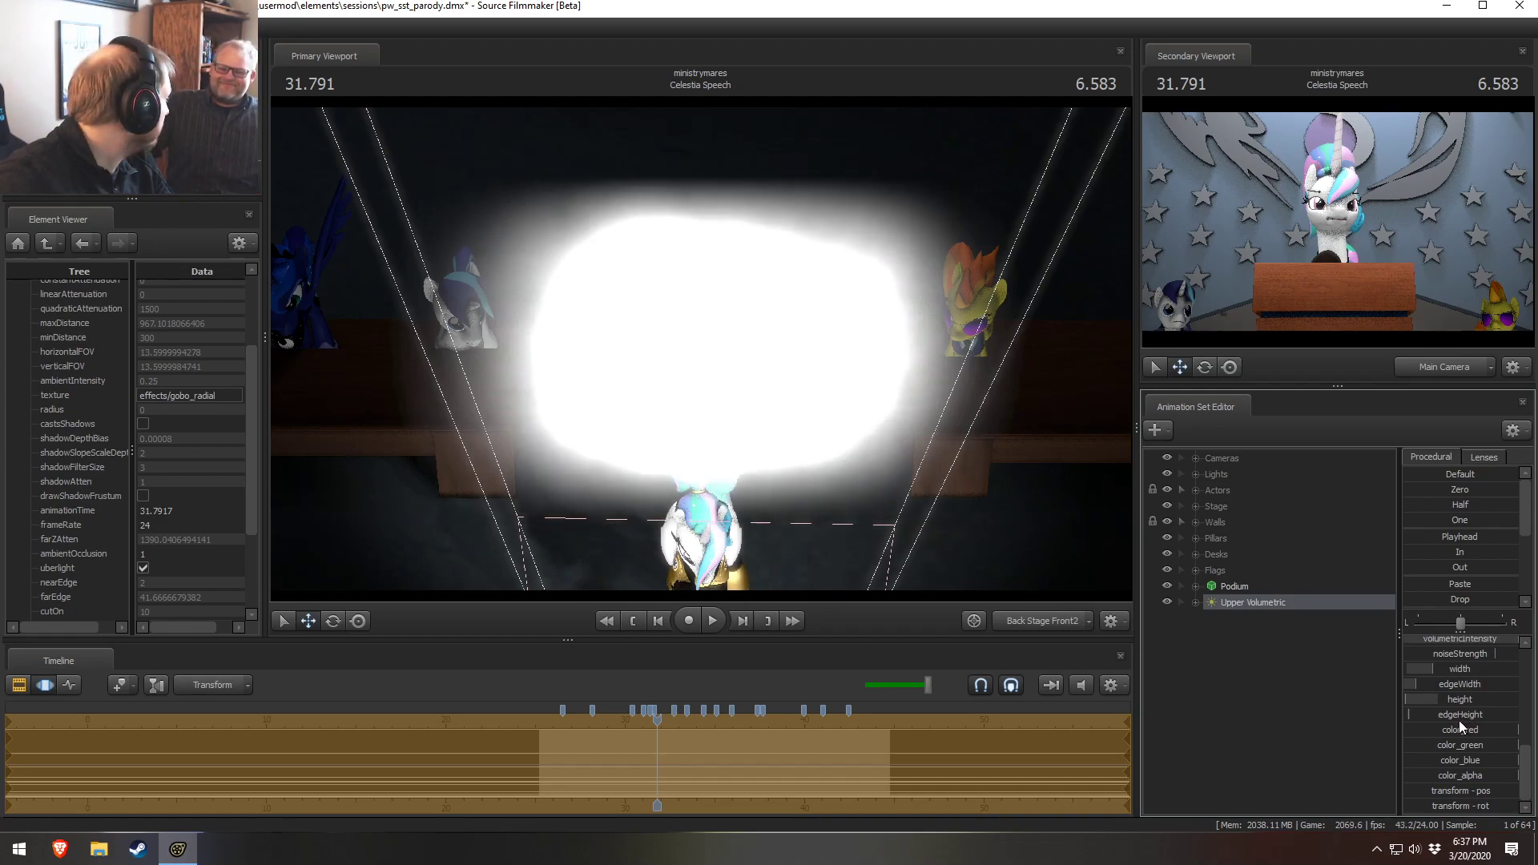
pyautogui.scroll(2, 1451, 684)
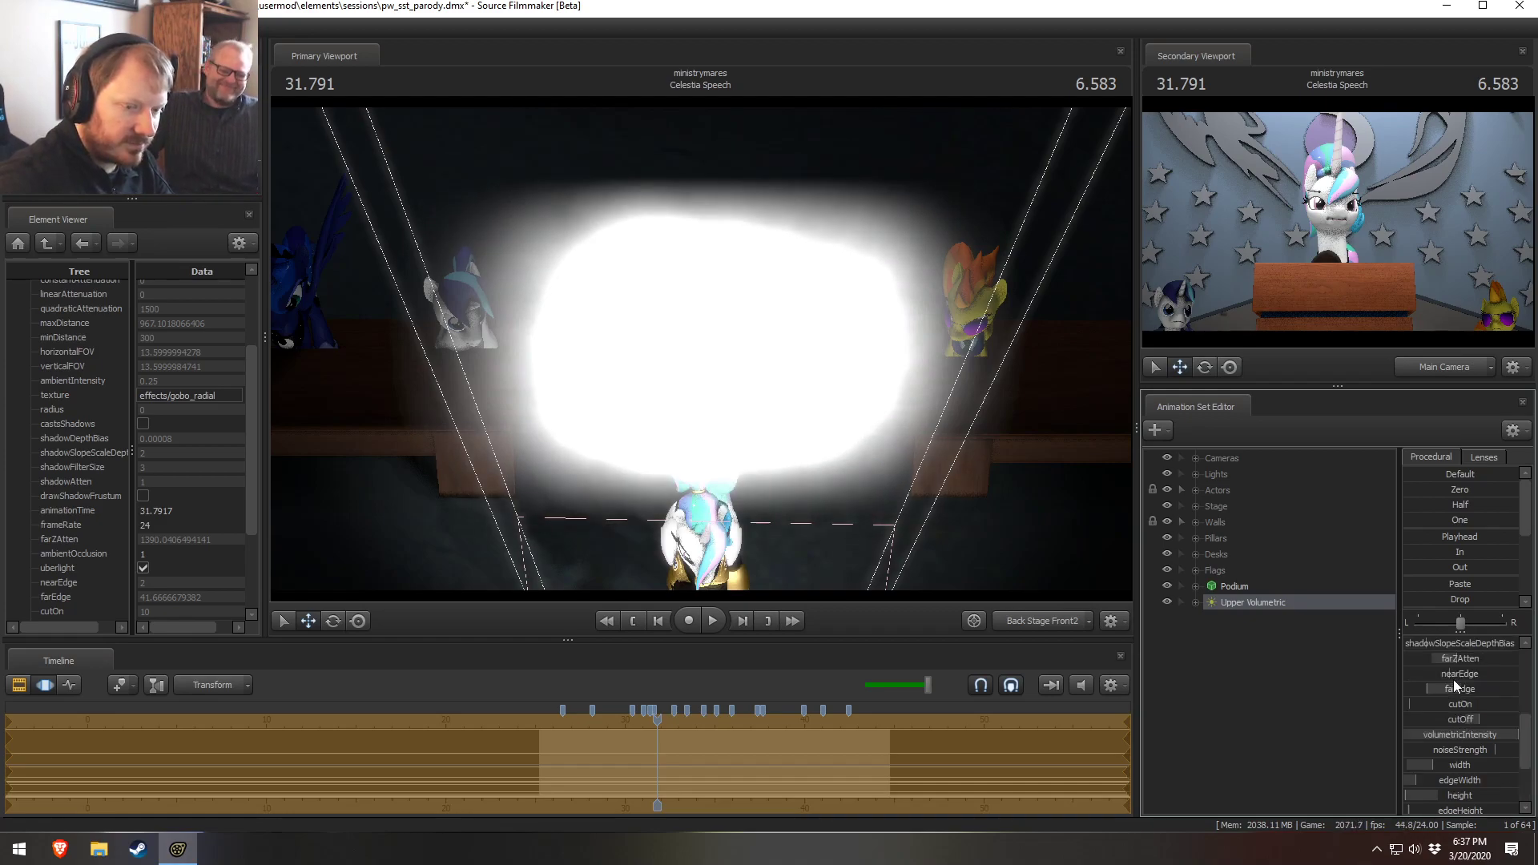
pyautogui.moveTo(1478, 721); pyautogui.dragTo(1484, 719)
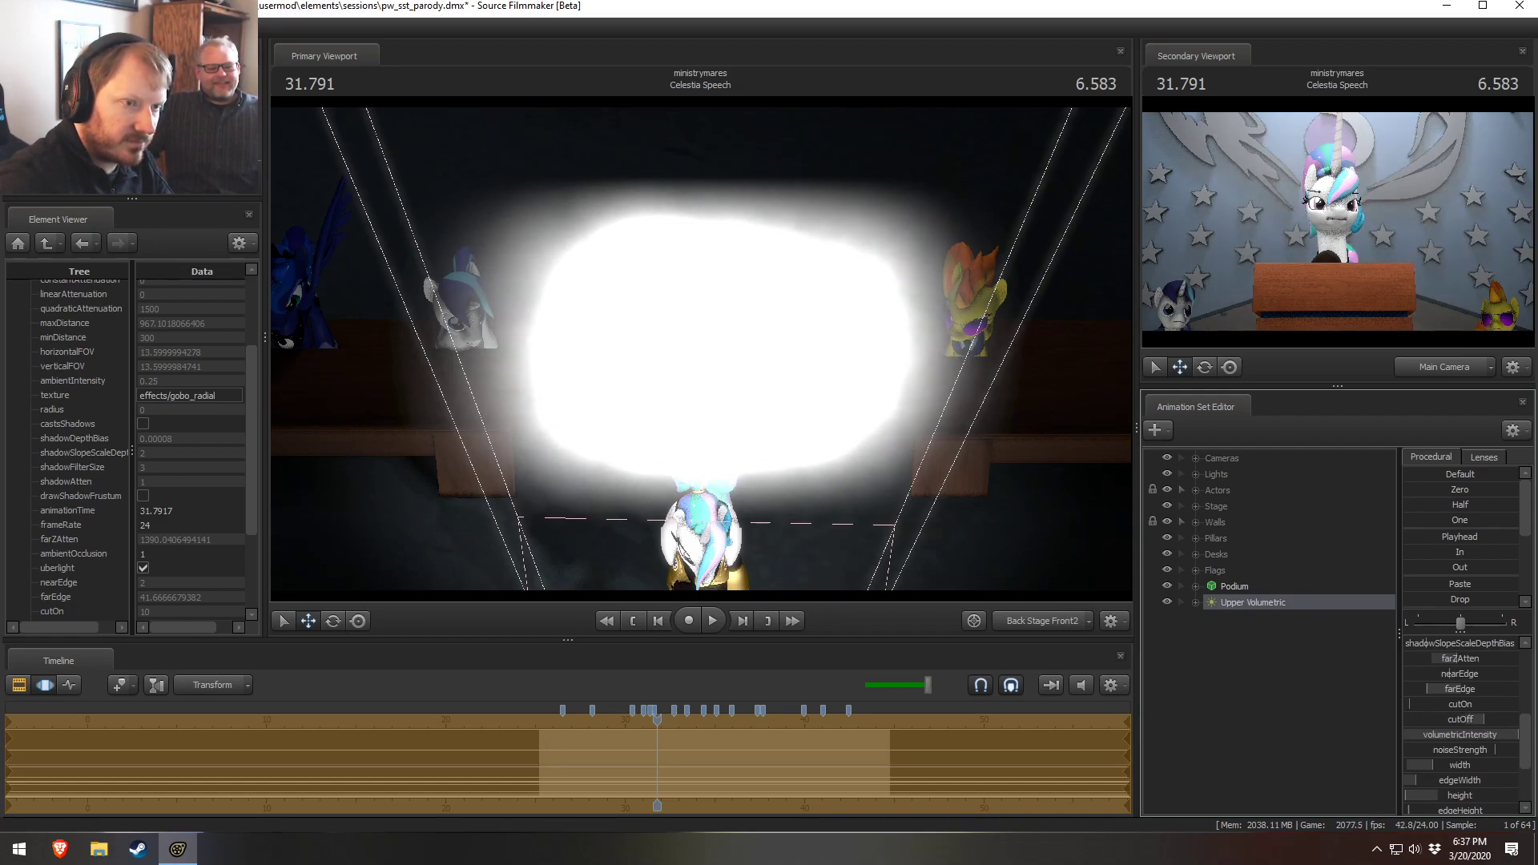
pyautogui.moveTo(1426, 689); pyautogui.dragTo(1482, 721)
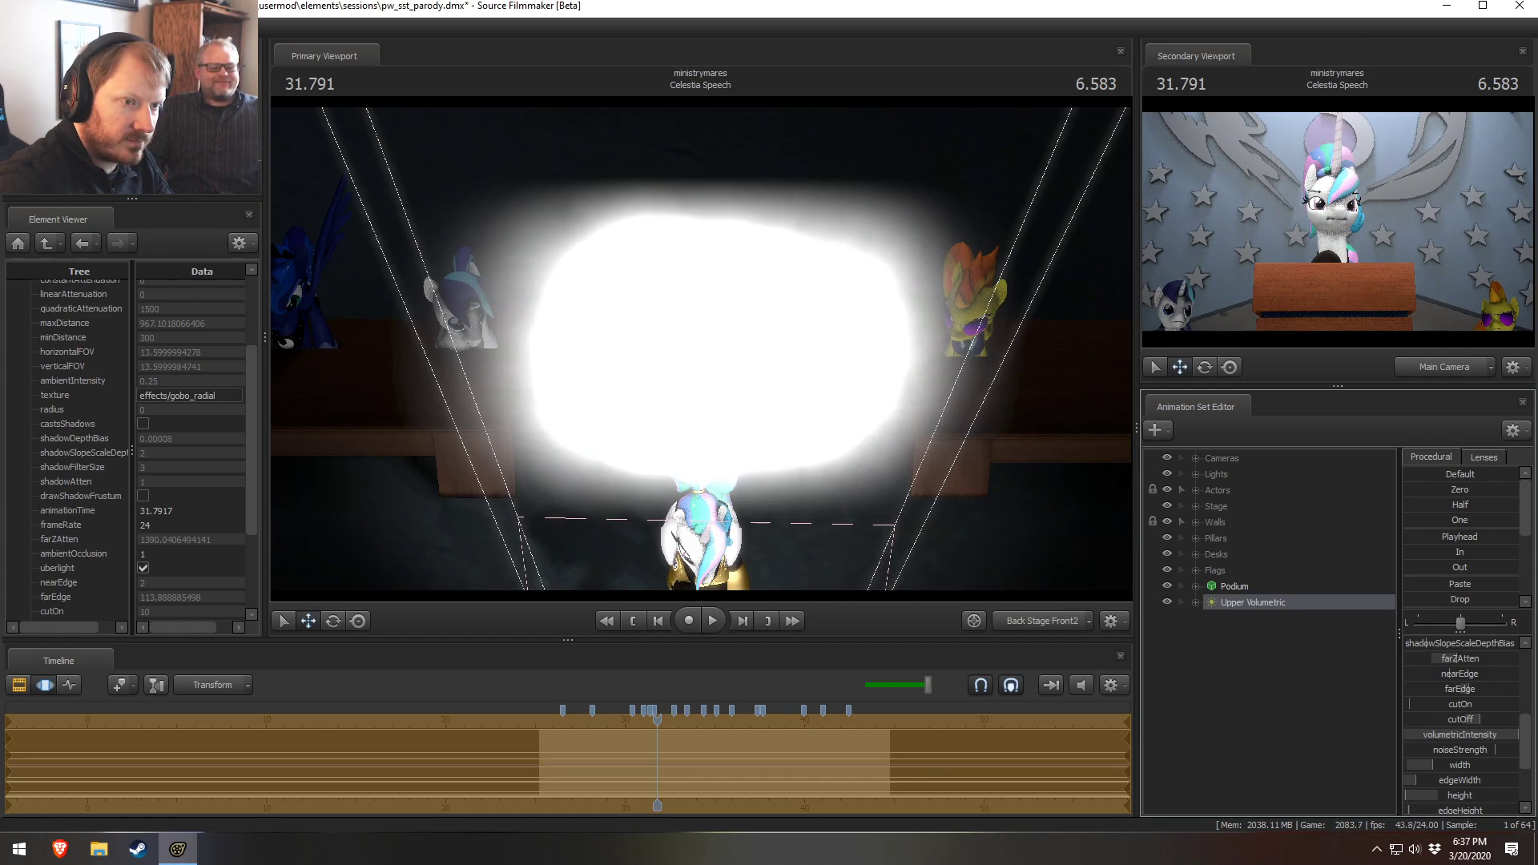
pyautogui.press('F3')
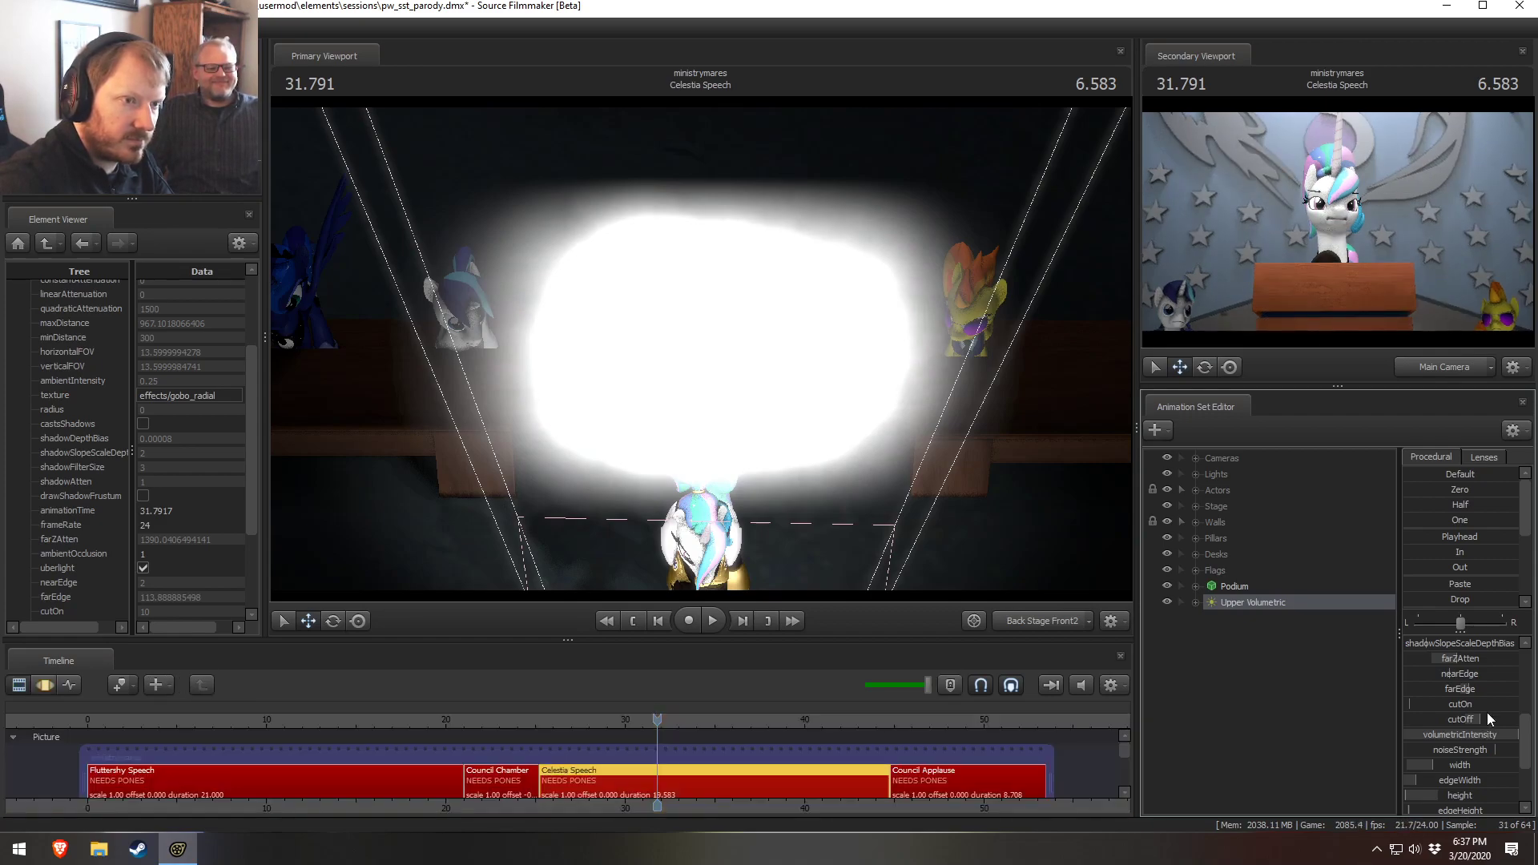
pyautogui.press('F3')
pyautogui.scroll(2, 1486, 703)
pyautogui.scroll(-2, 1453, 765)
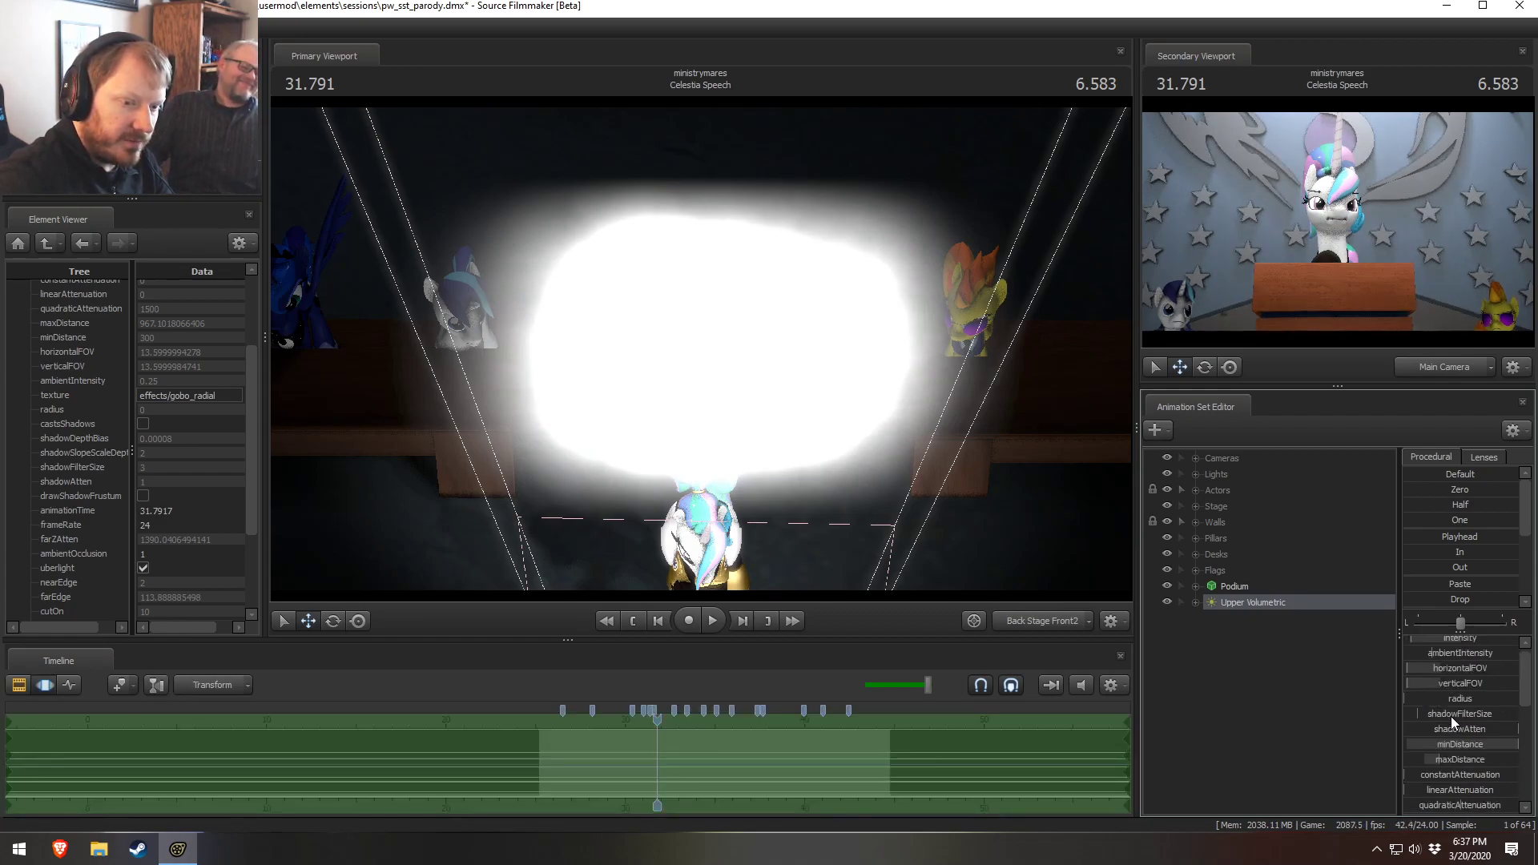
pyautogui.rightClick(1465, 742)
pyautogui.click(1473, 760)
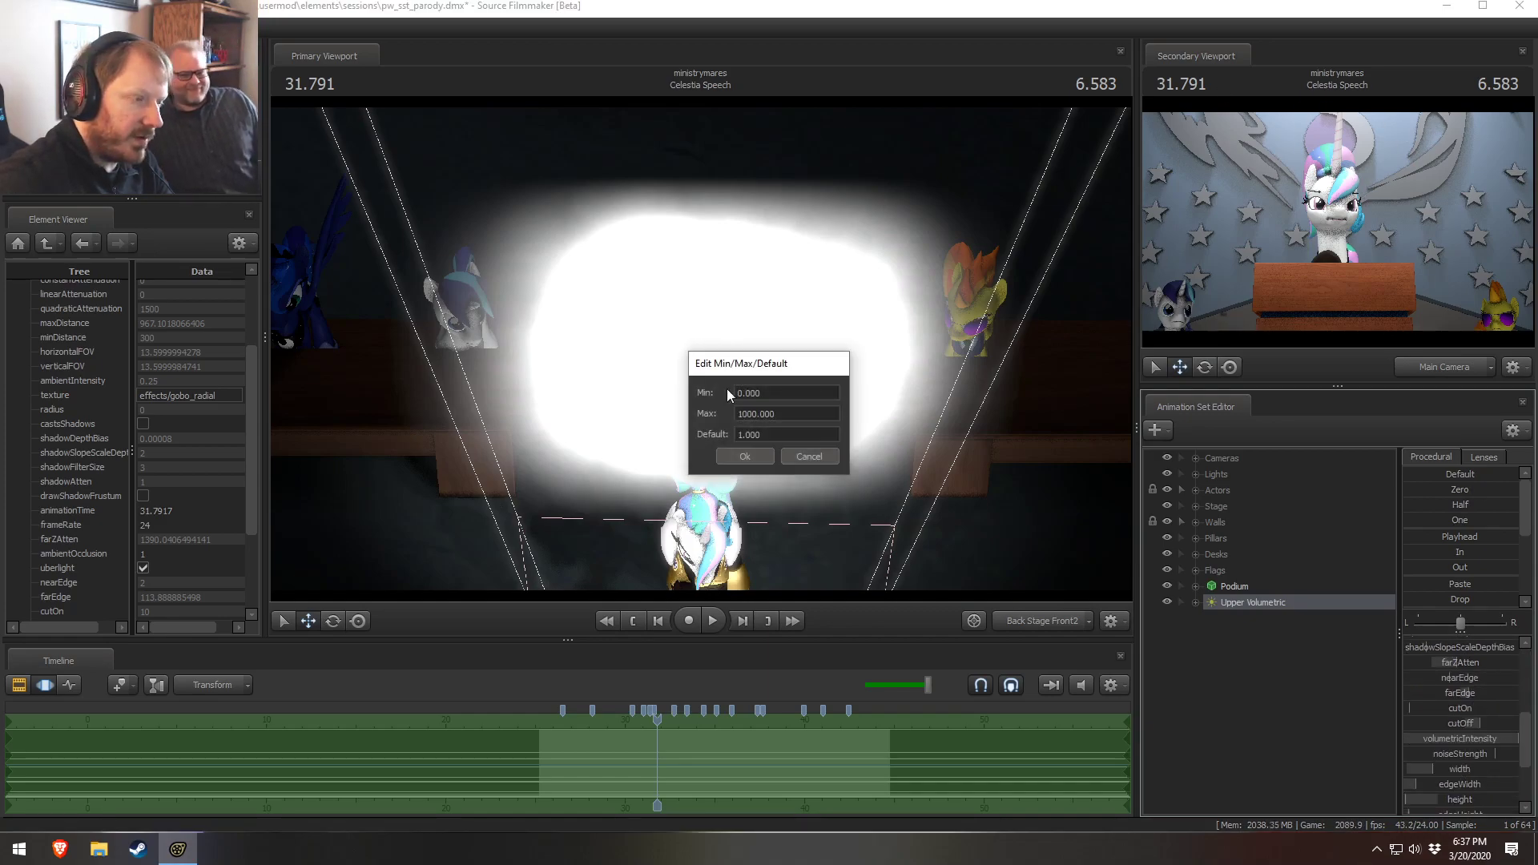
pyautogui.click(737, 413)
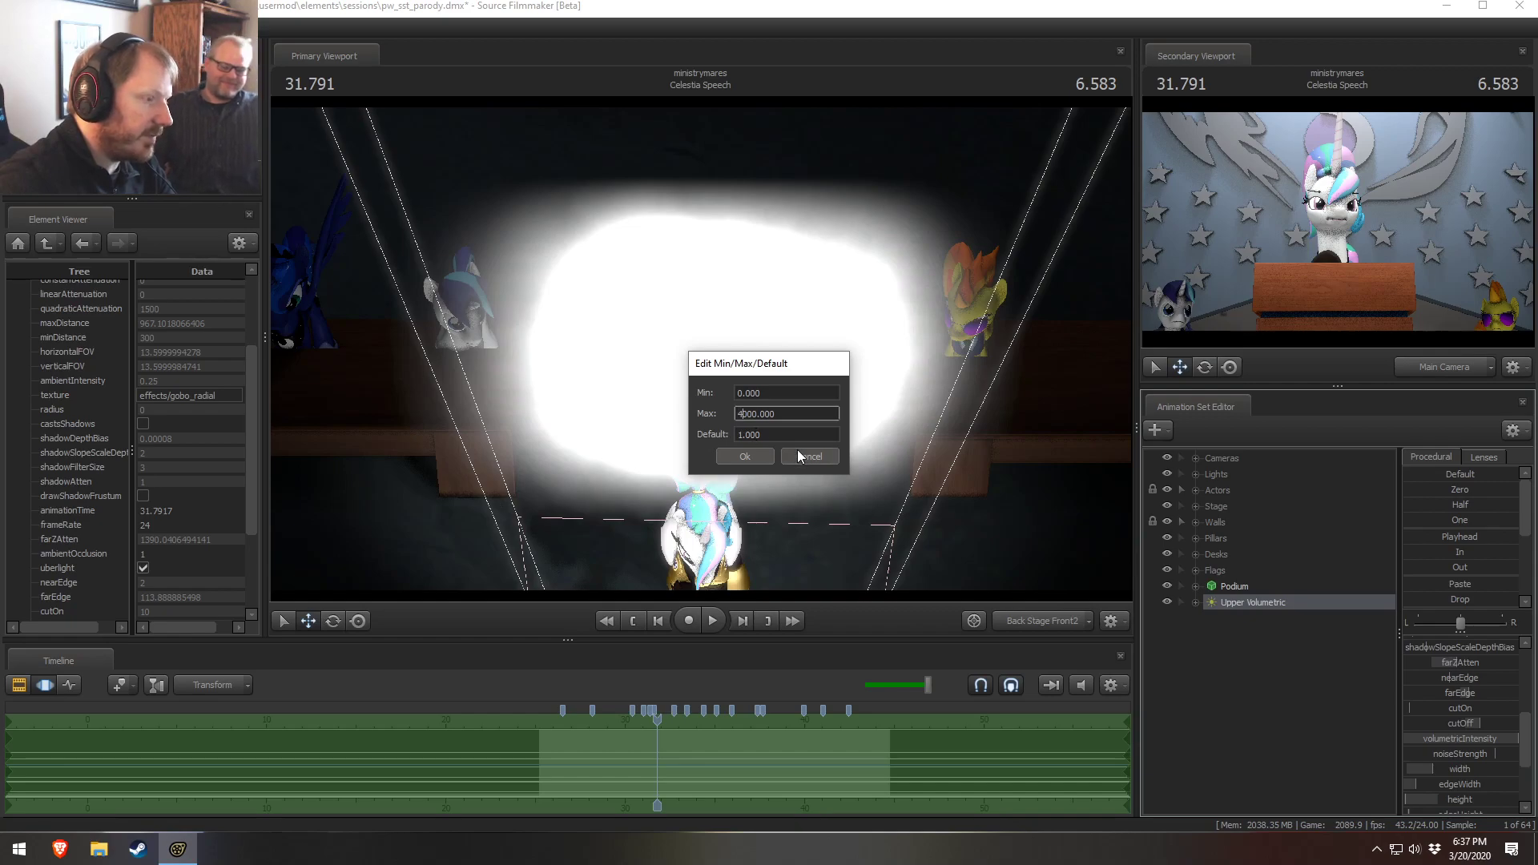
pyautogui.click(767, 457)
# Raise the light's volumetricIntensity slider further
pyautogui.scroll(3, 1463, 675)
pyautogui.scroll(-4, 1465, 675)
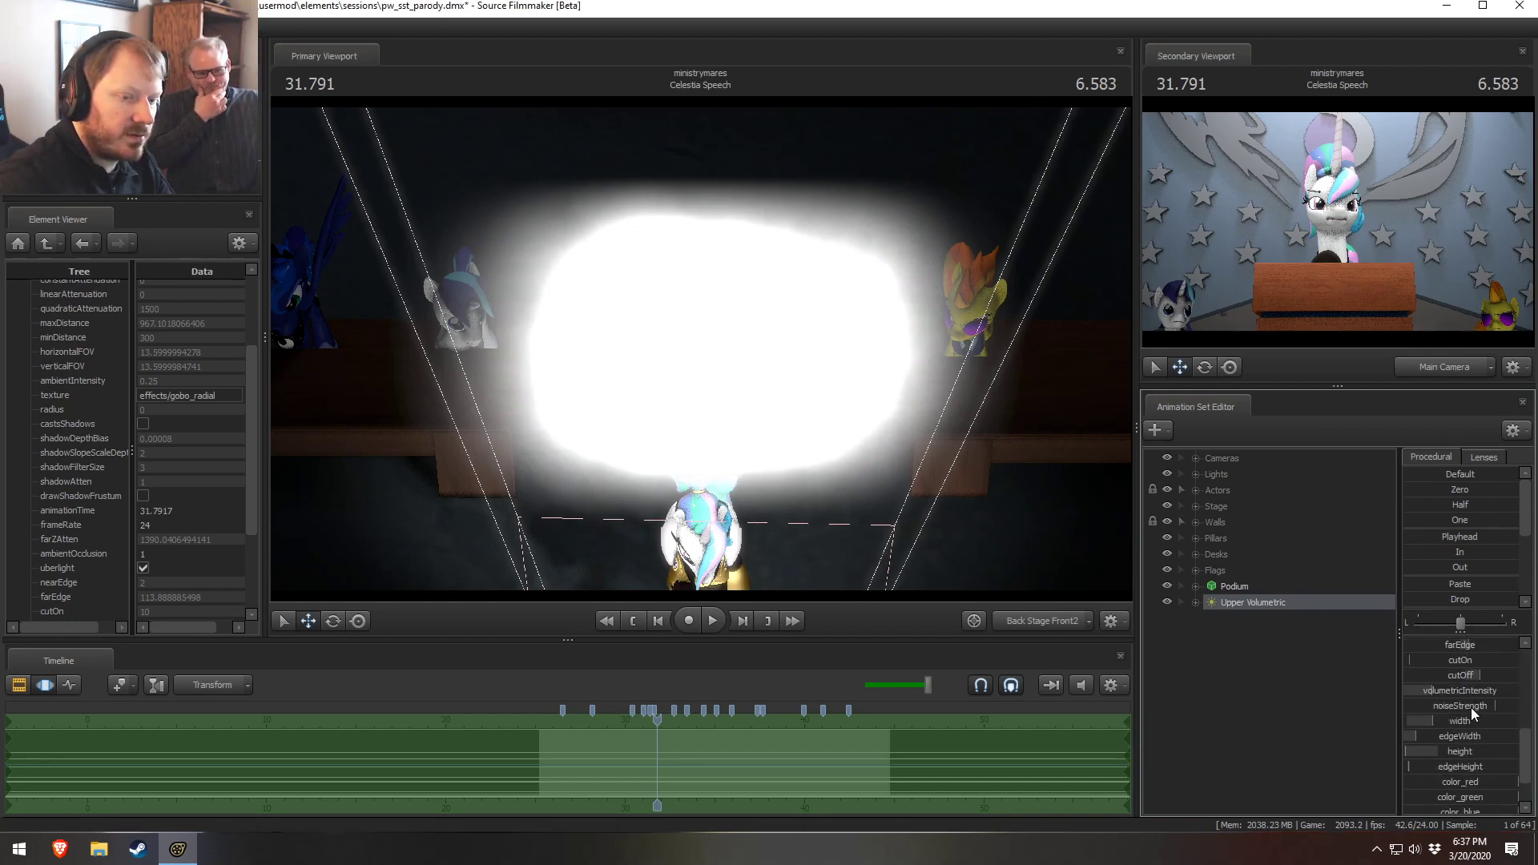
pyautogui.moveTo(1472, 694); pyautogui.dragTo(1495, 702)
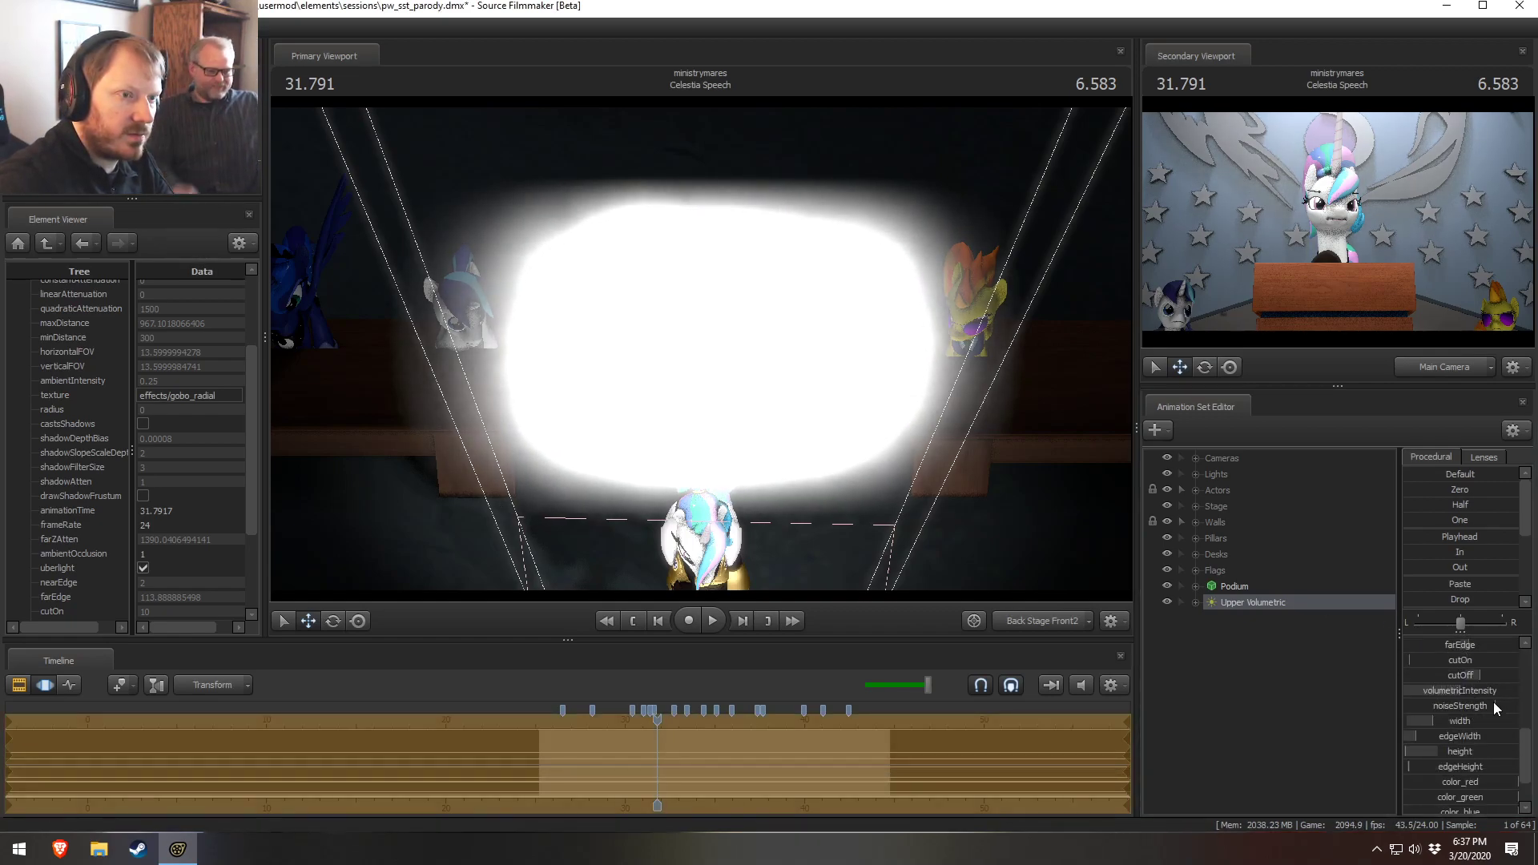
# Preview the Celestia Speech shot and move the playhead to about 26.6
pyautogui.press('F2')
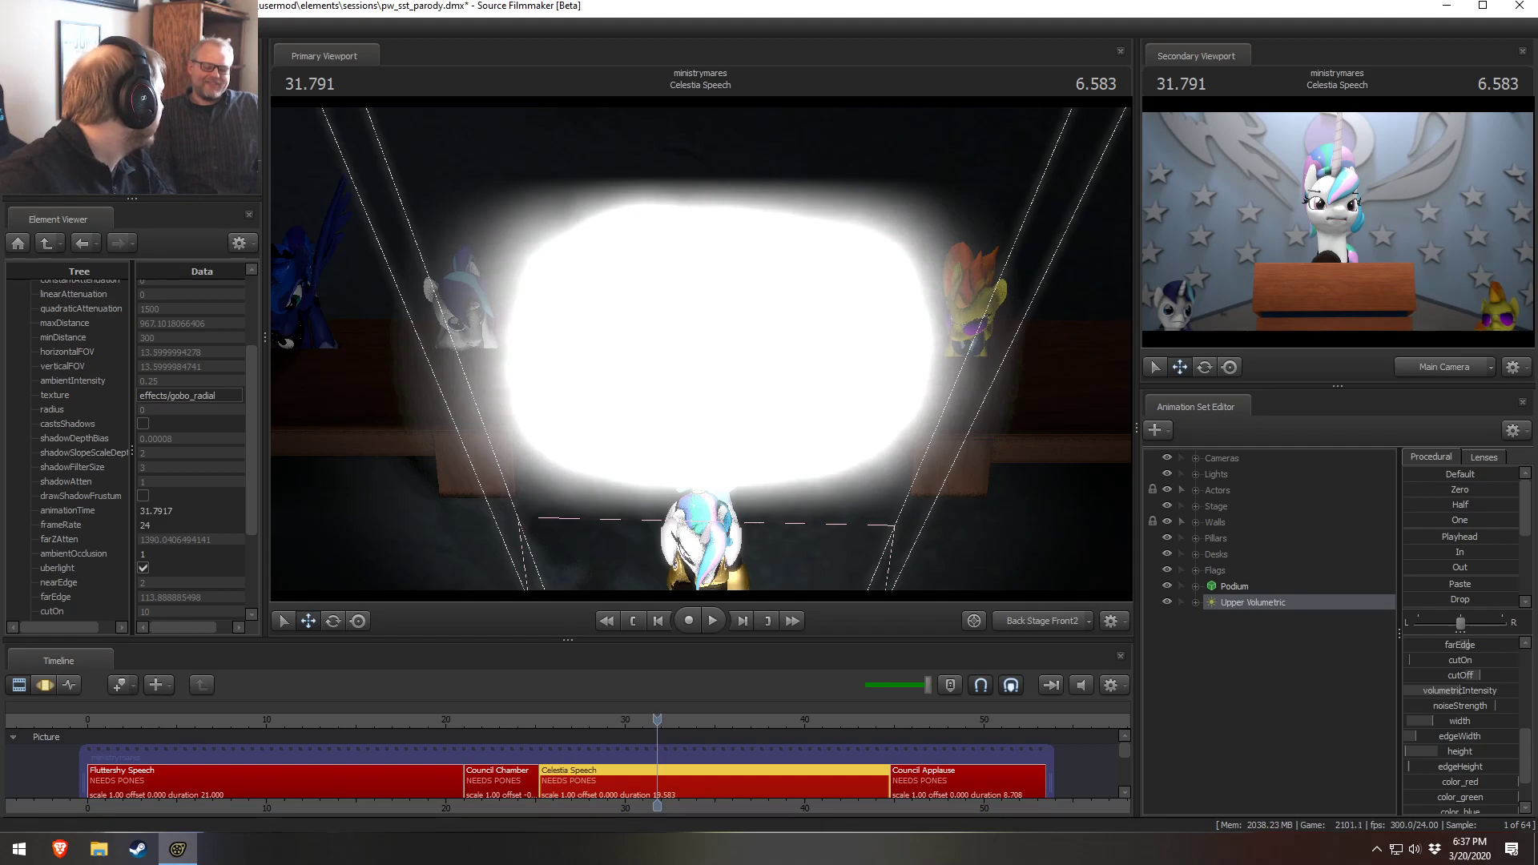
pyautogui.moveTo(622, 721); pyautogui.dragTo(603, 720)
pyautogui.press('space')
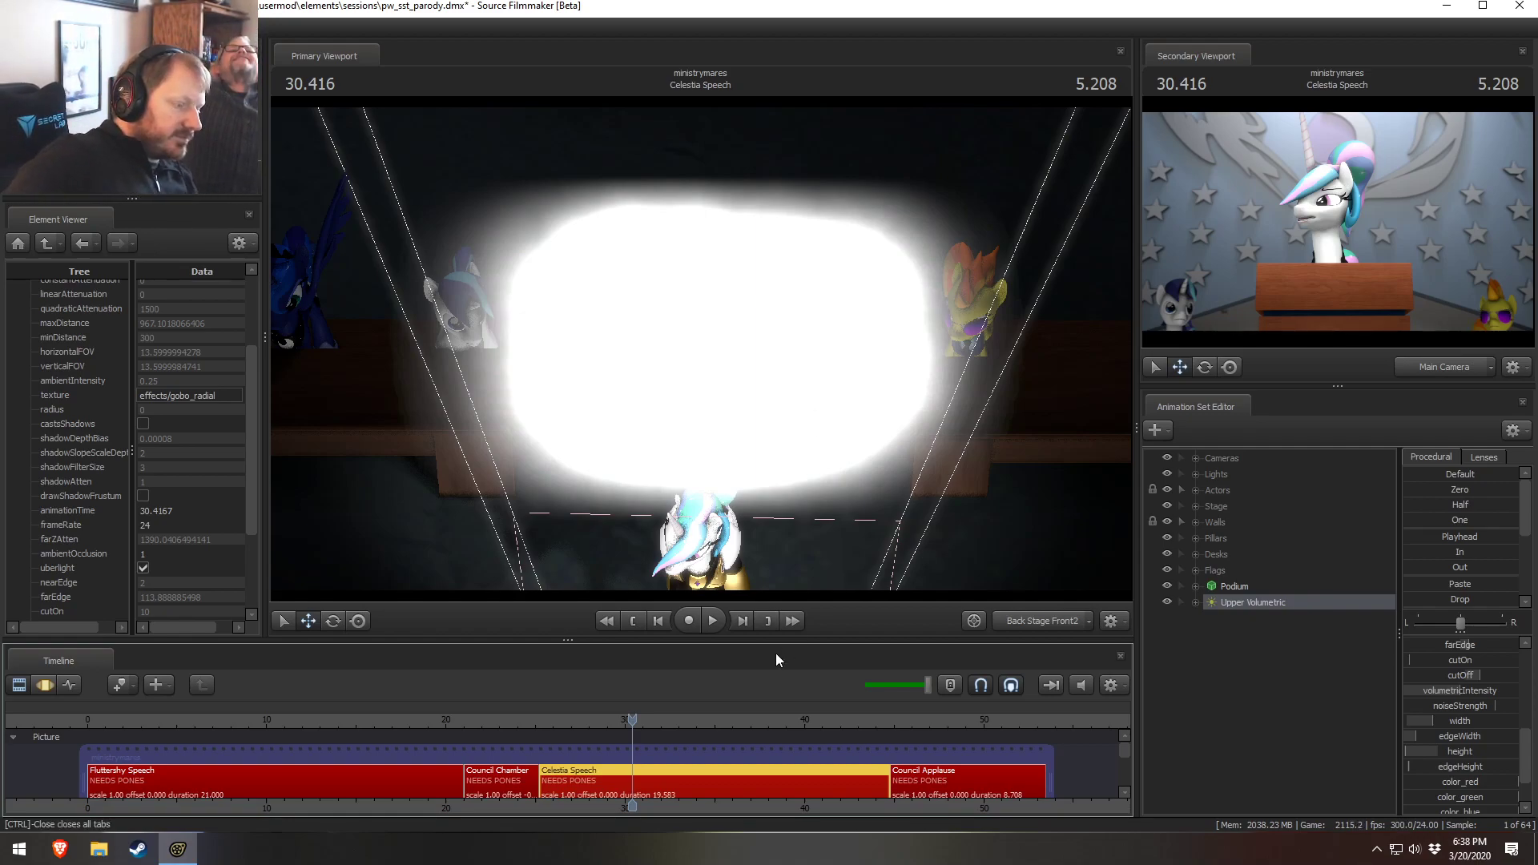
pyautogui.click(564, 718)
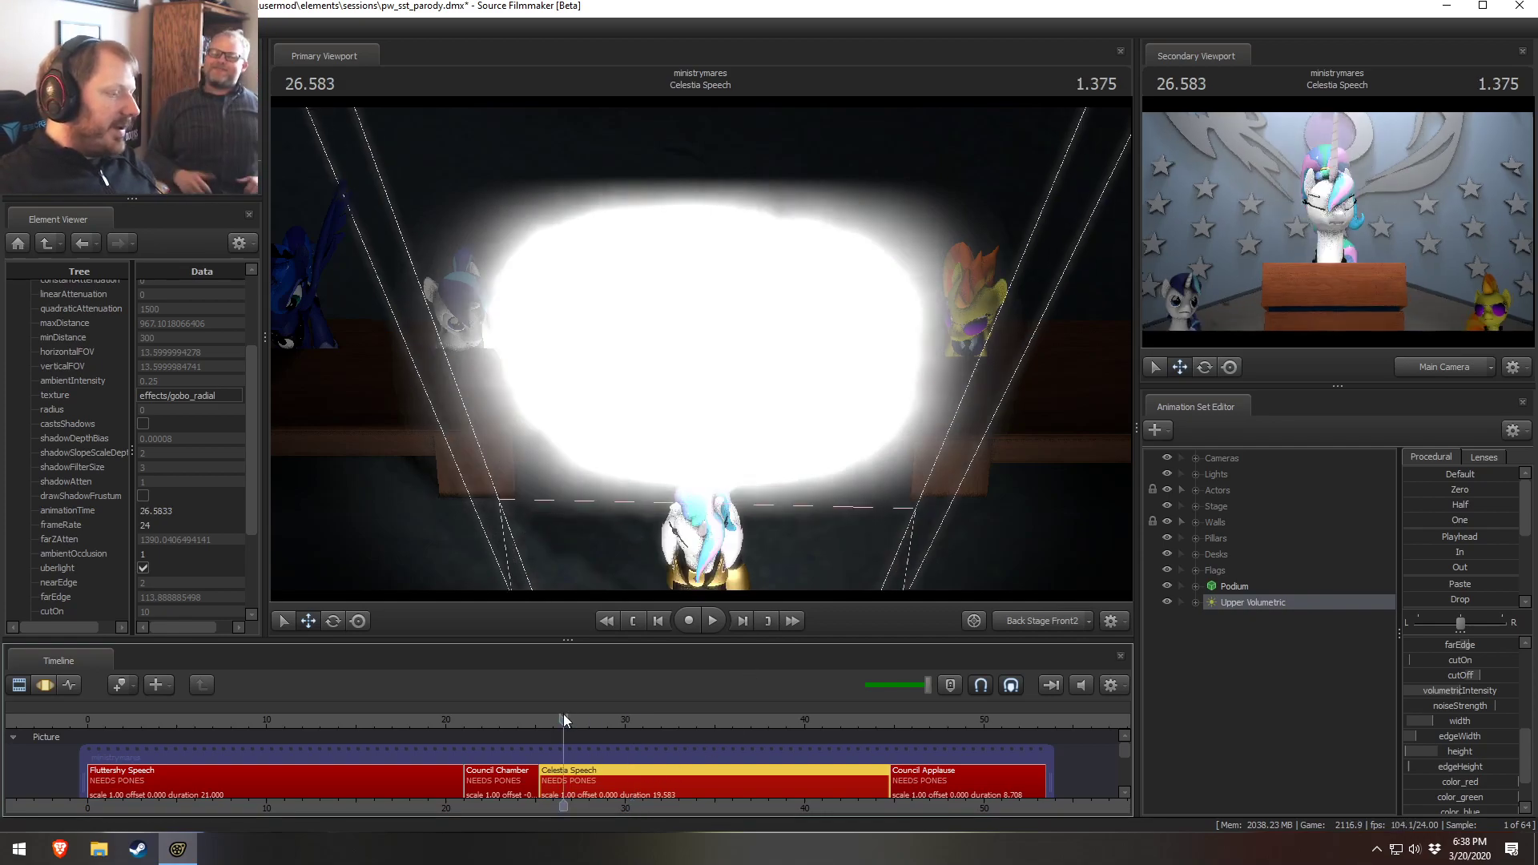
# Switch the primary viewport to the Work Camera
pyautogui.click(1151, 522)
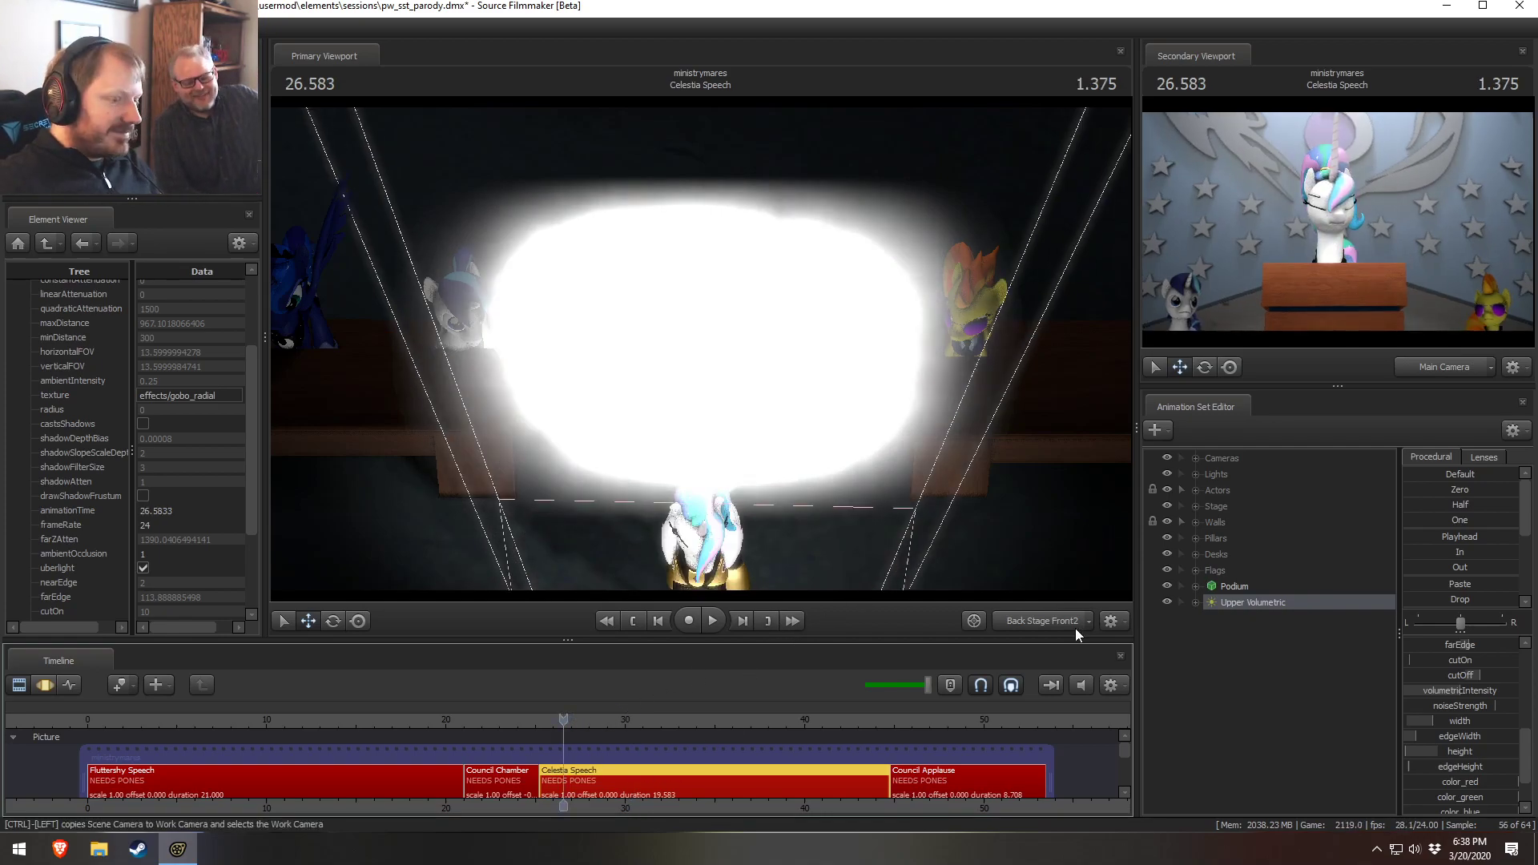
pyautogui.click(1041, 621)
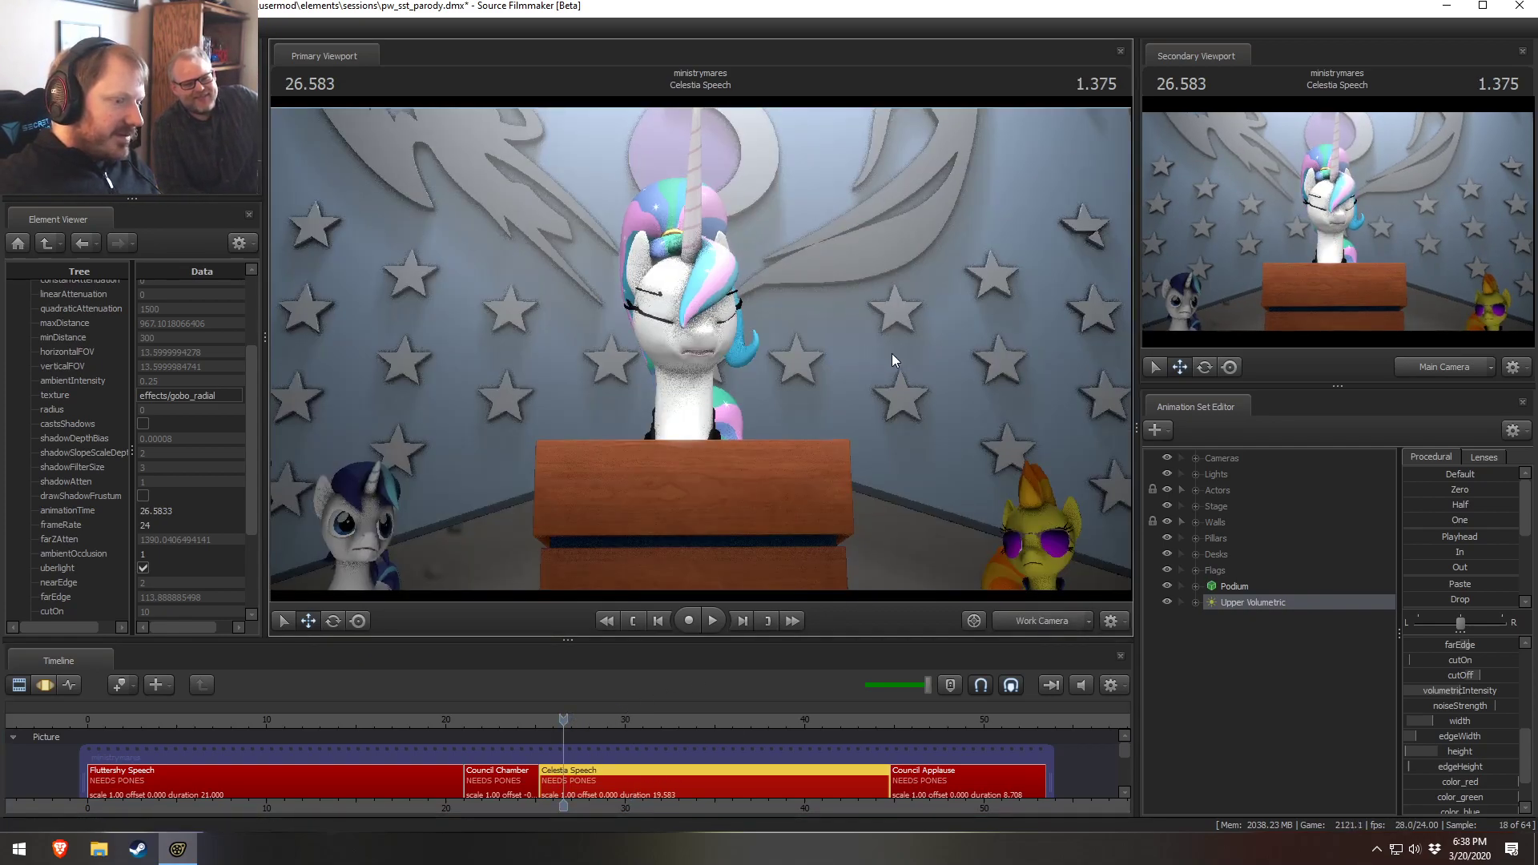
# Jump to the Council Chamber shot and orbit the work camera to view the stage from the audience
pyautogui.click(484, 719)
pyautogui.click(1038, 620)
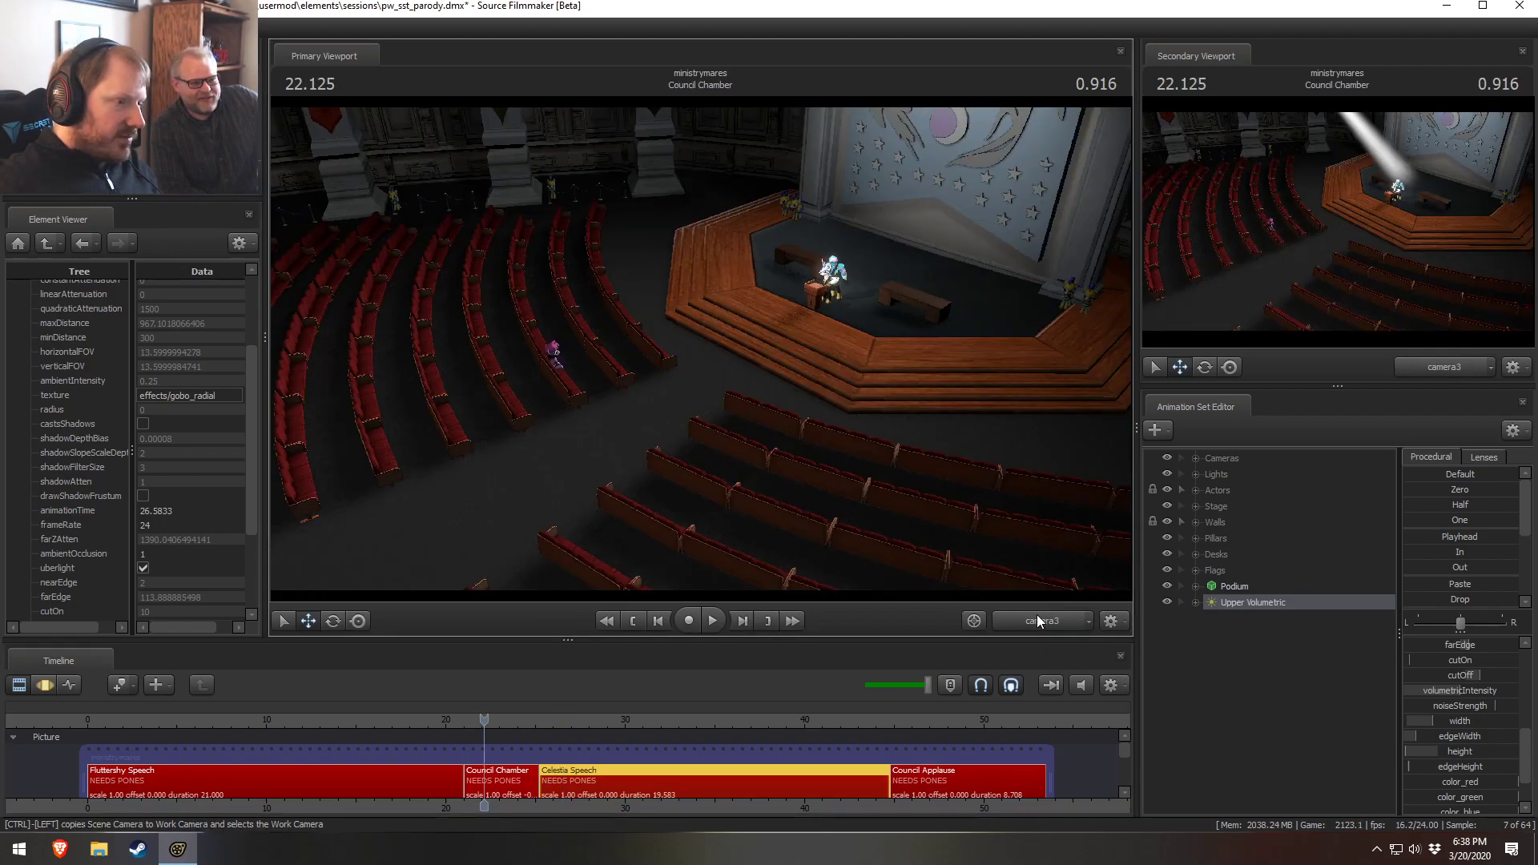
pyautogui.moveTo(897, 480); pyautogui.dragTo(816, 404)
pyautogui.moveTo(657, 337); pyautogui.dragTo(679, 338)
# Expand the Lights group in the animation set list
pyautogui.press('F3')
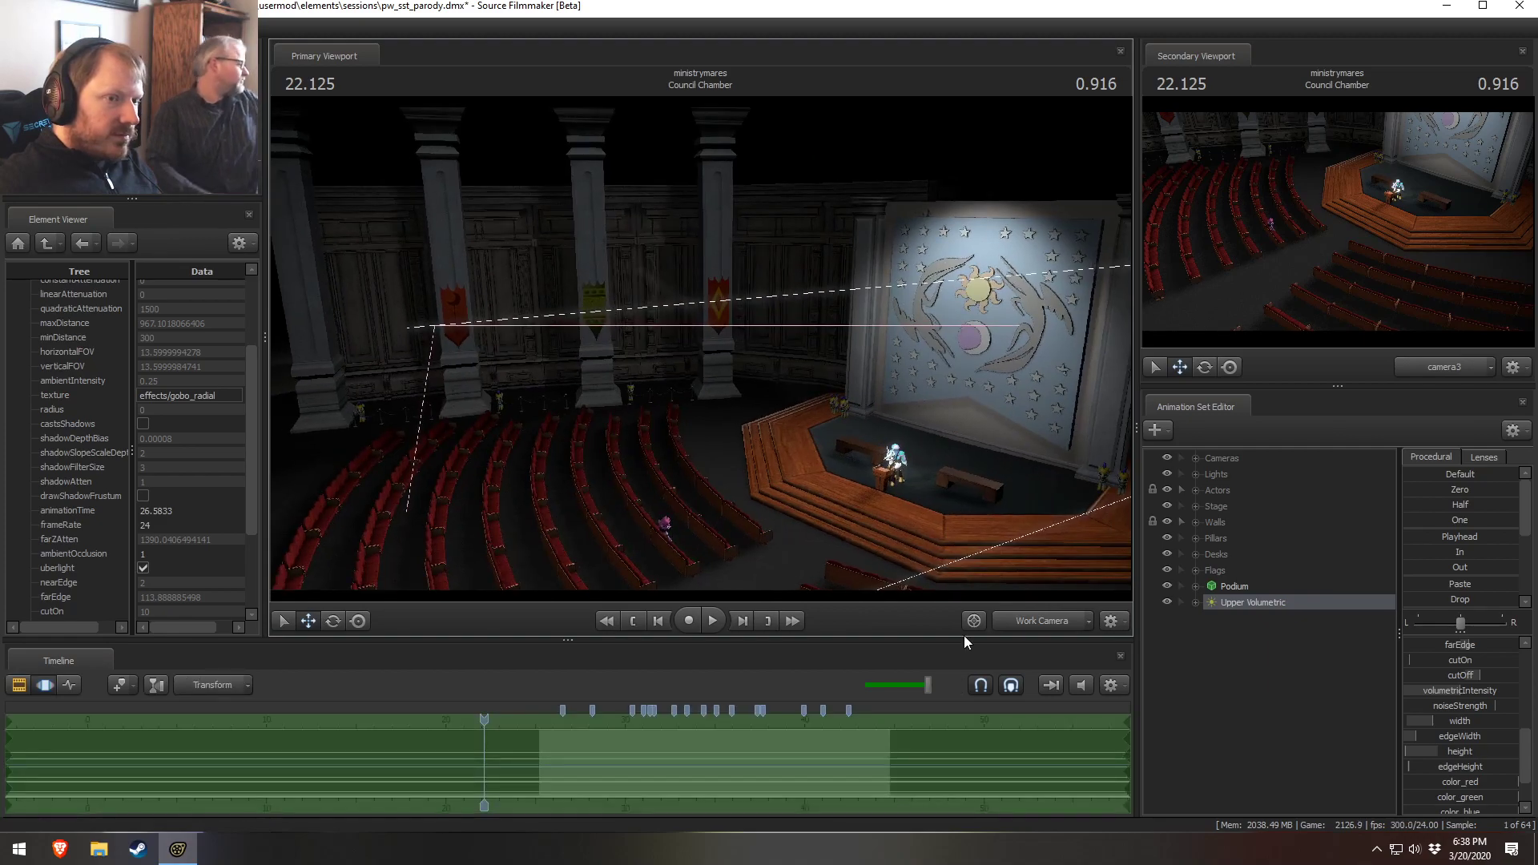
pyautogui.press('F2')
pyautogui.click(1195, 474)
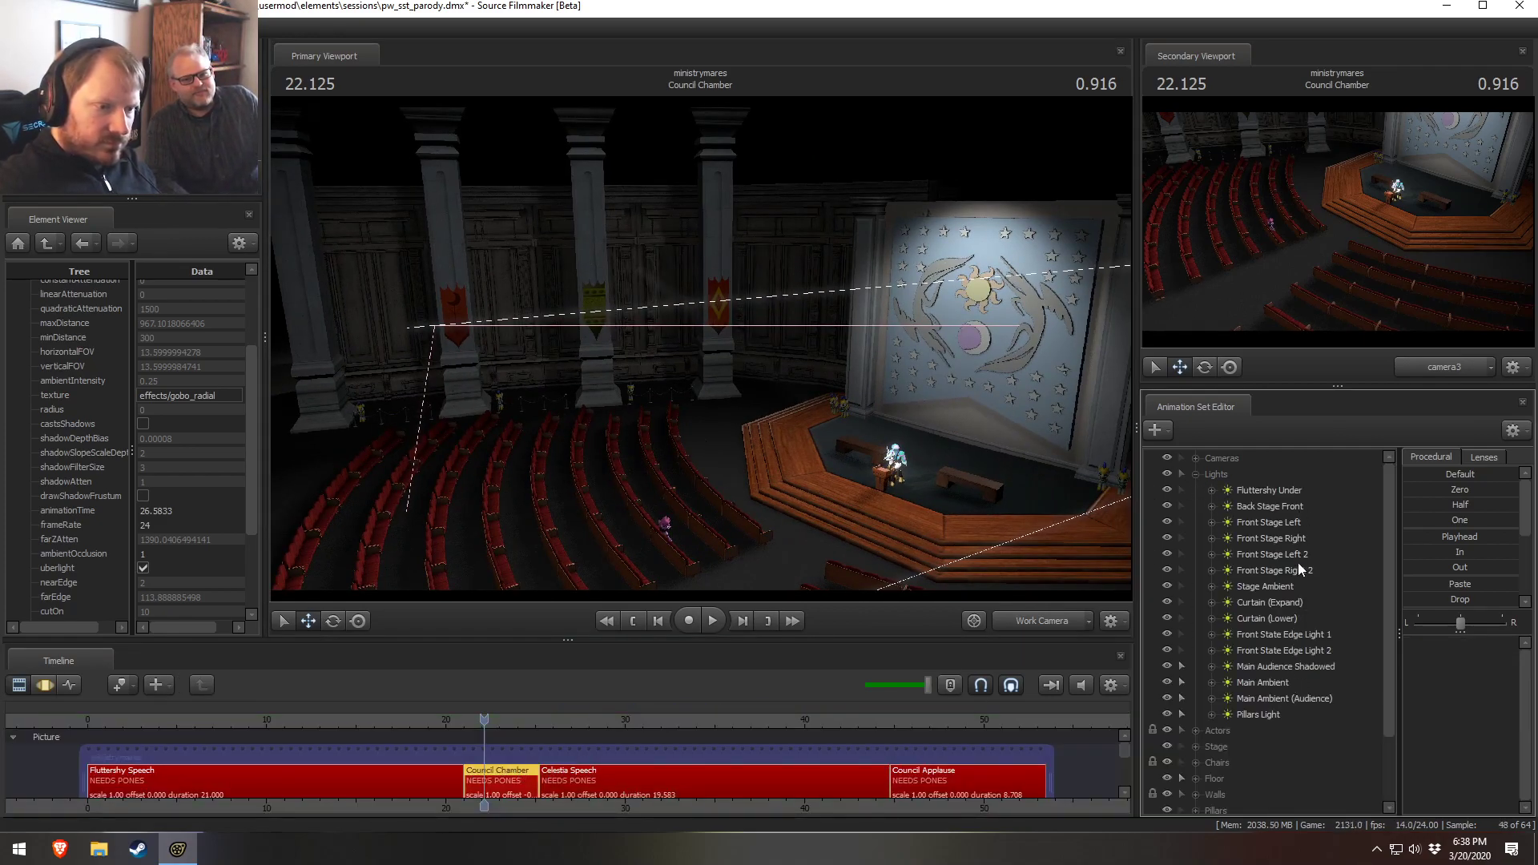
# View the scene through the Main Audience Shadowed and Main Ambient lights to check their placement
pyautogui.click(1266, 507)
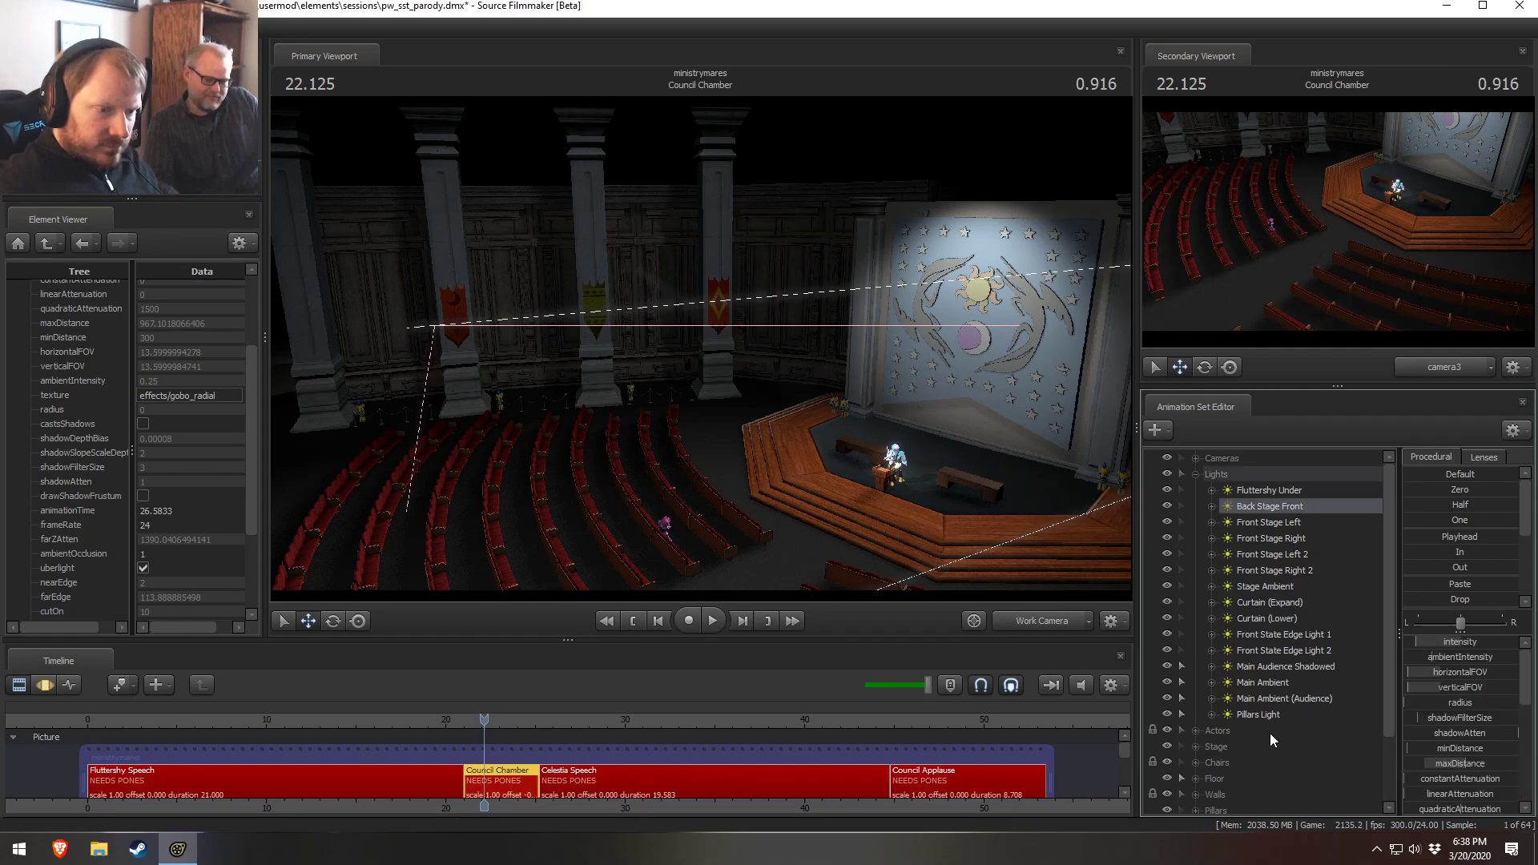
pyautogui.doubleClick(1263, 666)
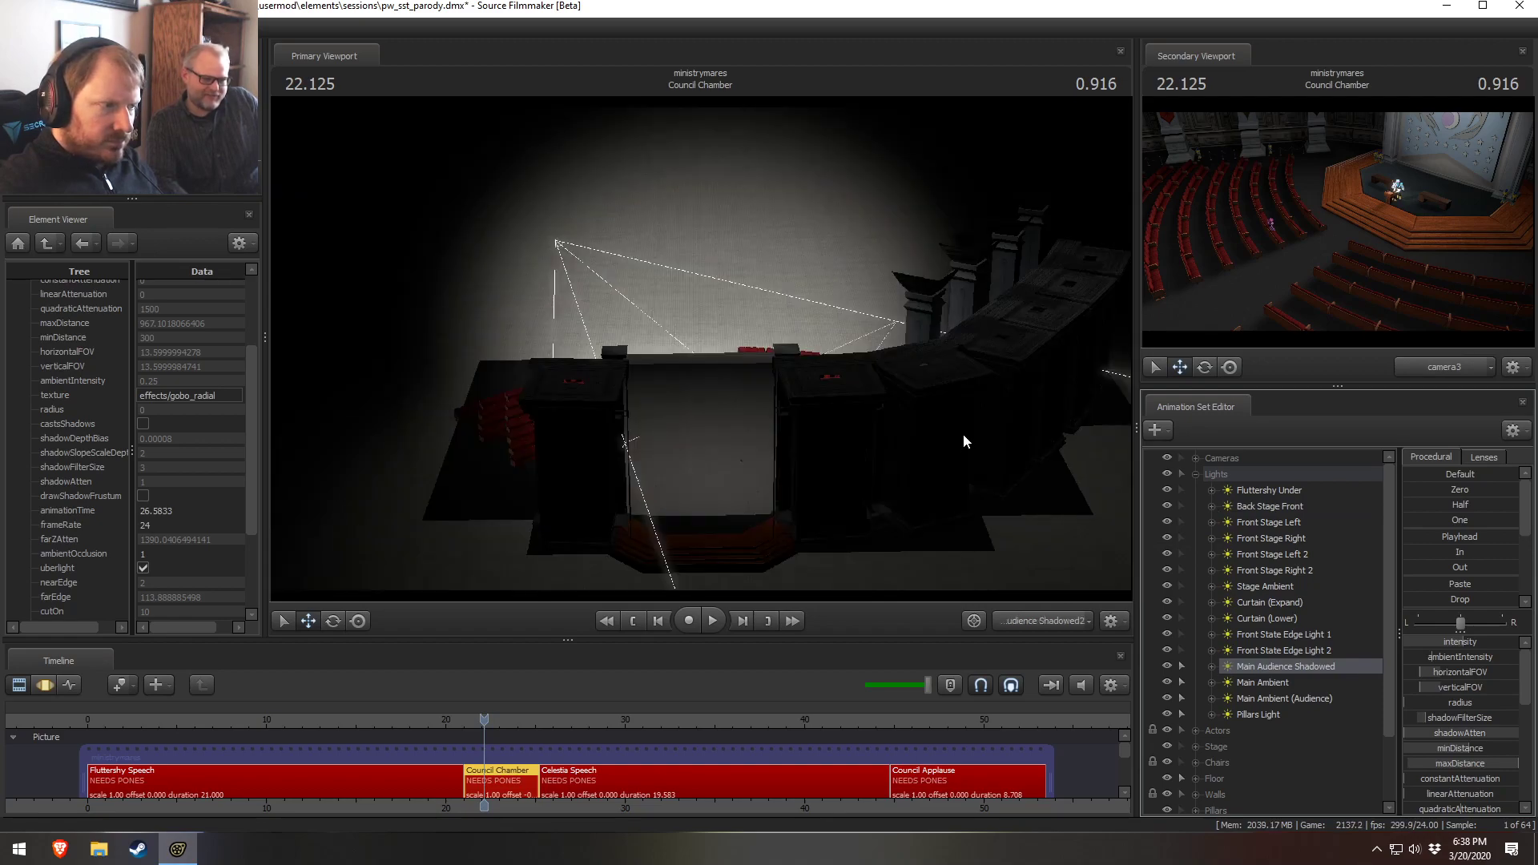
pyautogui.doubleClick(1263, 683)
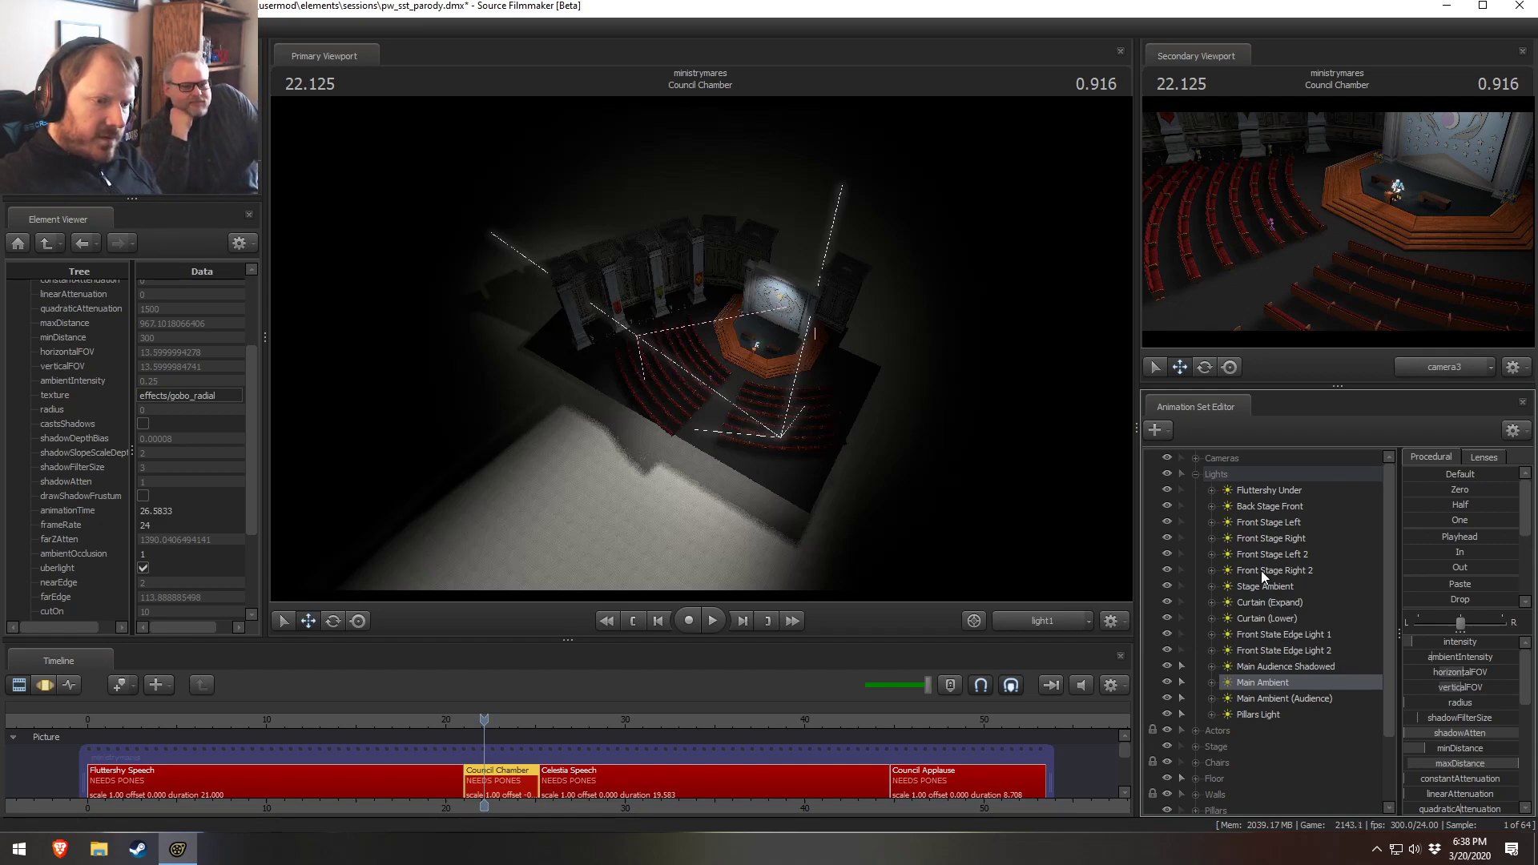
pyautogui.click(1270, 542)
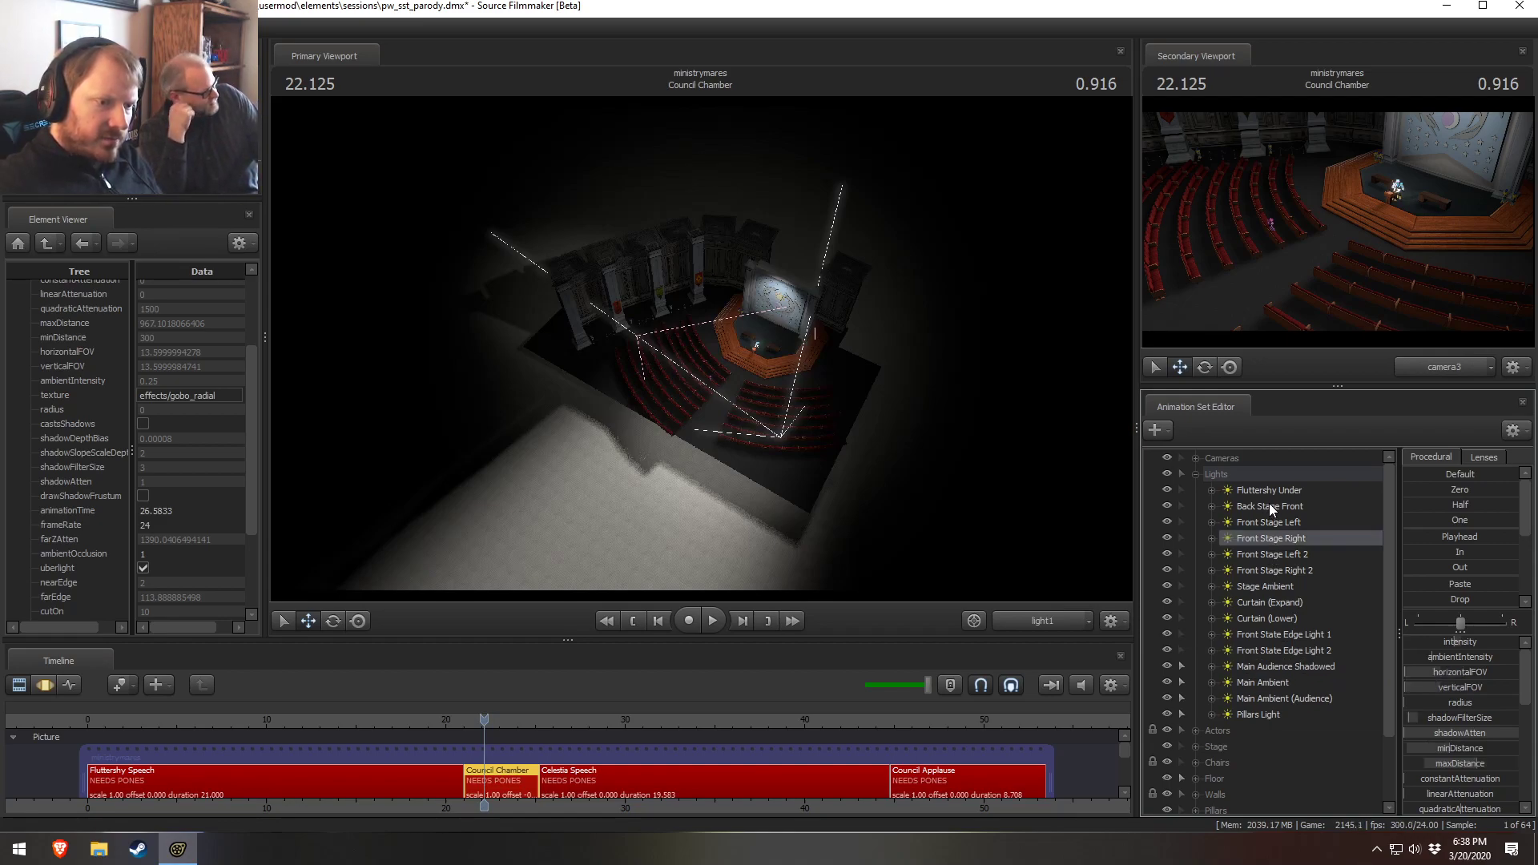
# Hide the Back Stage Front light and show it again
pyautogui.click(1269, 503)
pyautogui.click(1167, 506)
pyautogui.click(1168, 505)
# Check the context menu options of each light in the Lights group
pyautogui.rightClick(1265, 505)
pyautogui.click(1243, 504)
pyautogui.click(1250, 555)
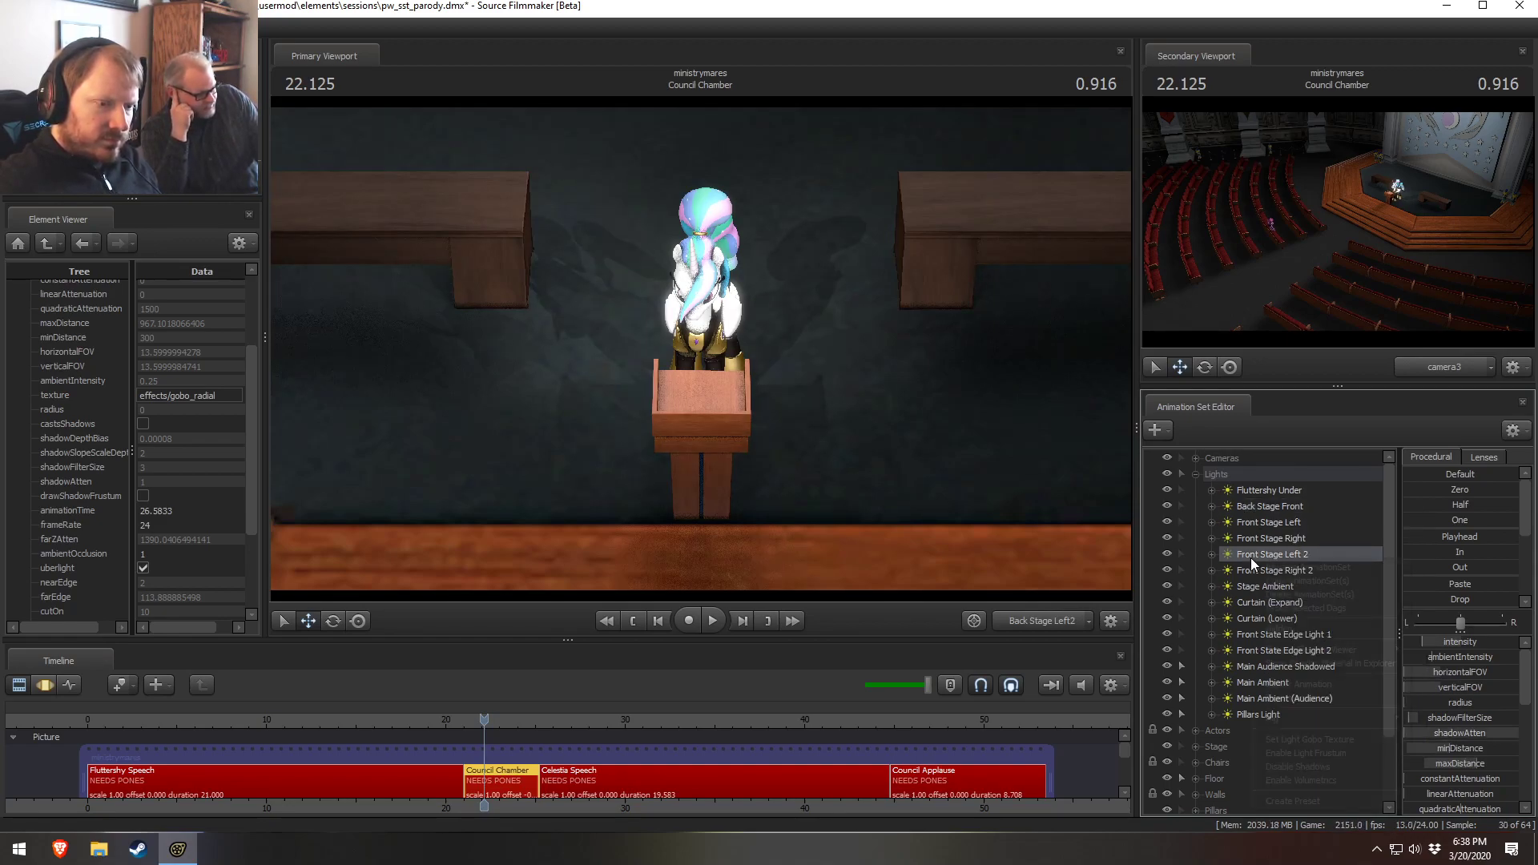
pyautogui.rightClick(1243, 571)
pyautogui.click(1301, 544)
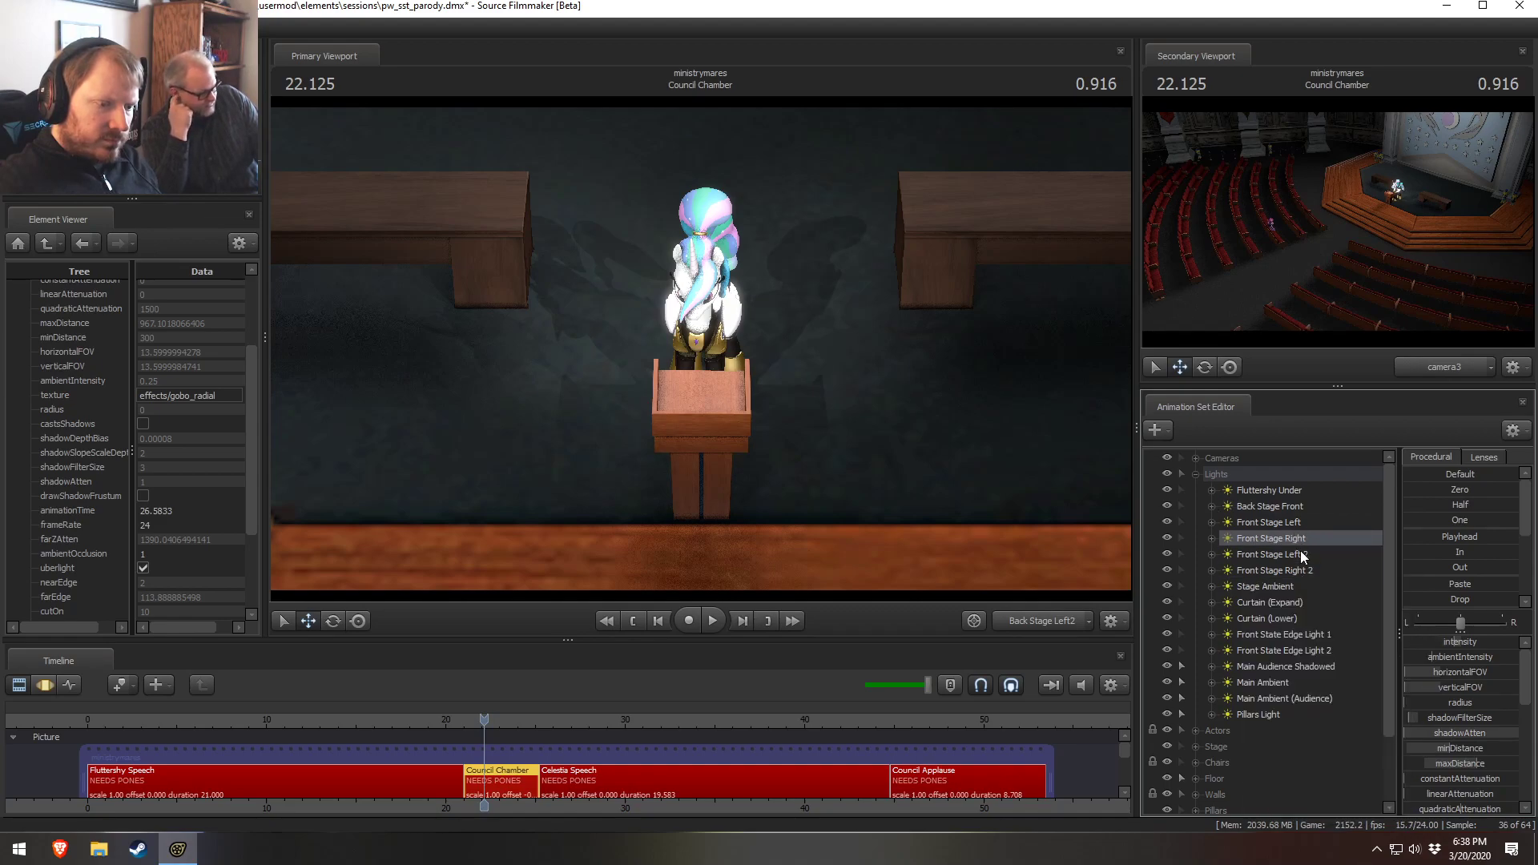
pyautogui.rightClick(1305, 584)
pyautogui.click(1292, 599)
pyautogui.rightClick(1293, 600)
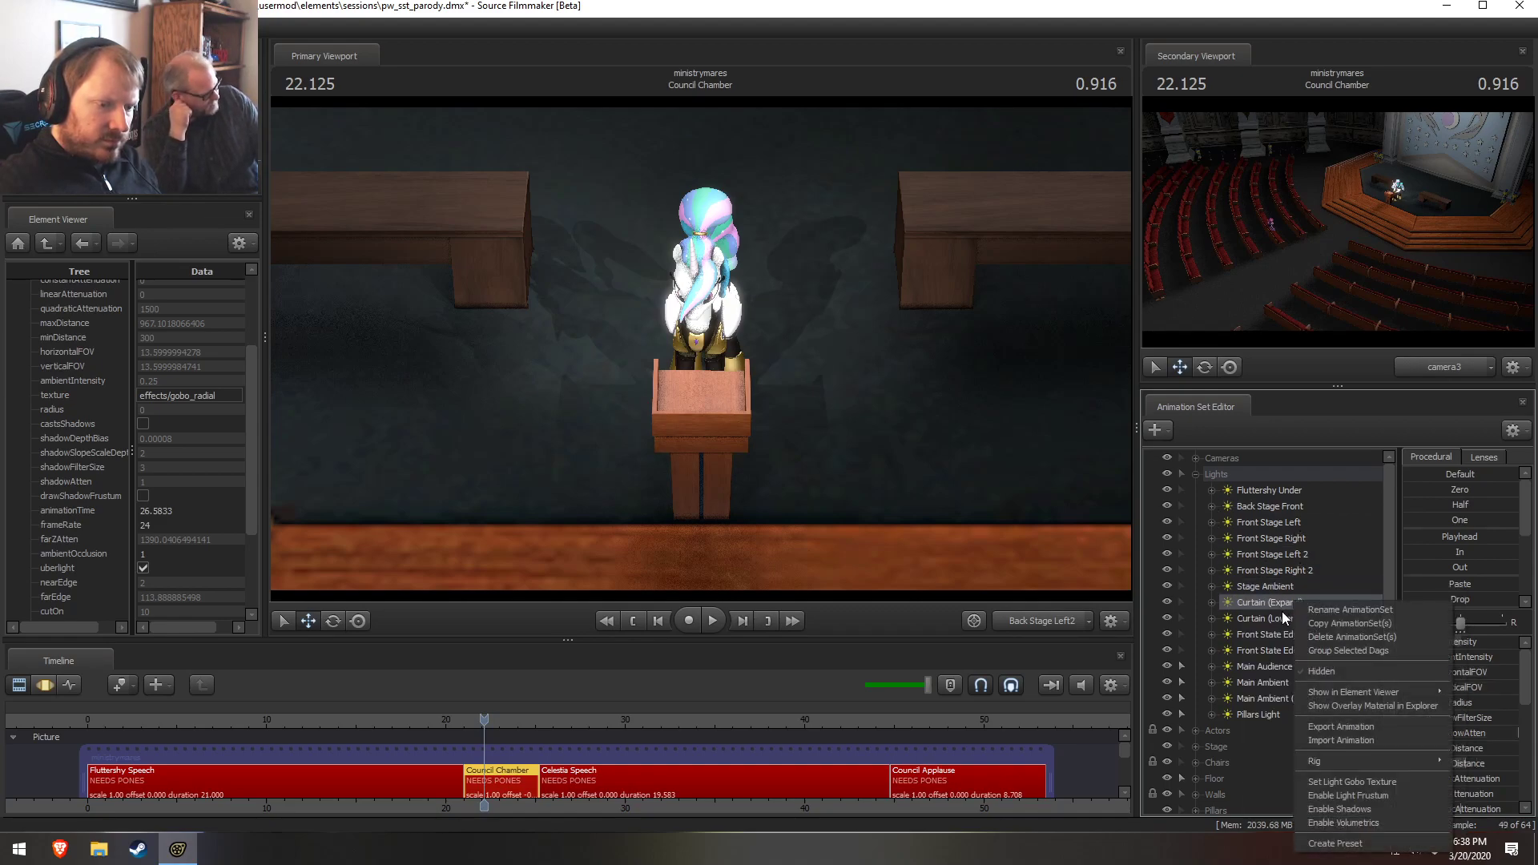
pyautogui.click(1283, 619)
pyautogui.rightClick(1286, 623)
pyautogui.click(1285, 640)
pyautogui.rightClick(1285, 641)
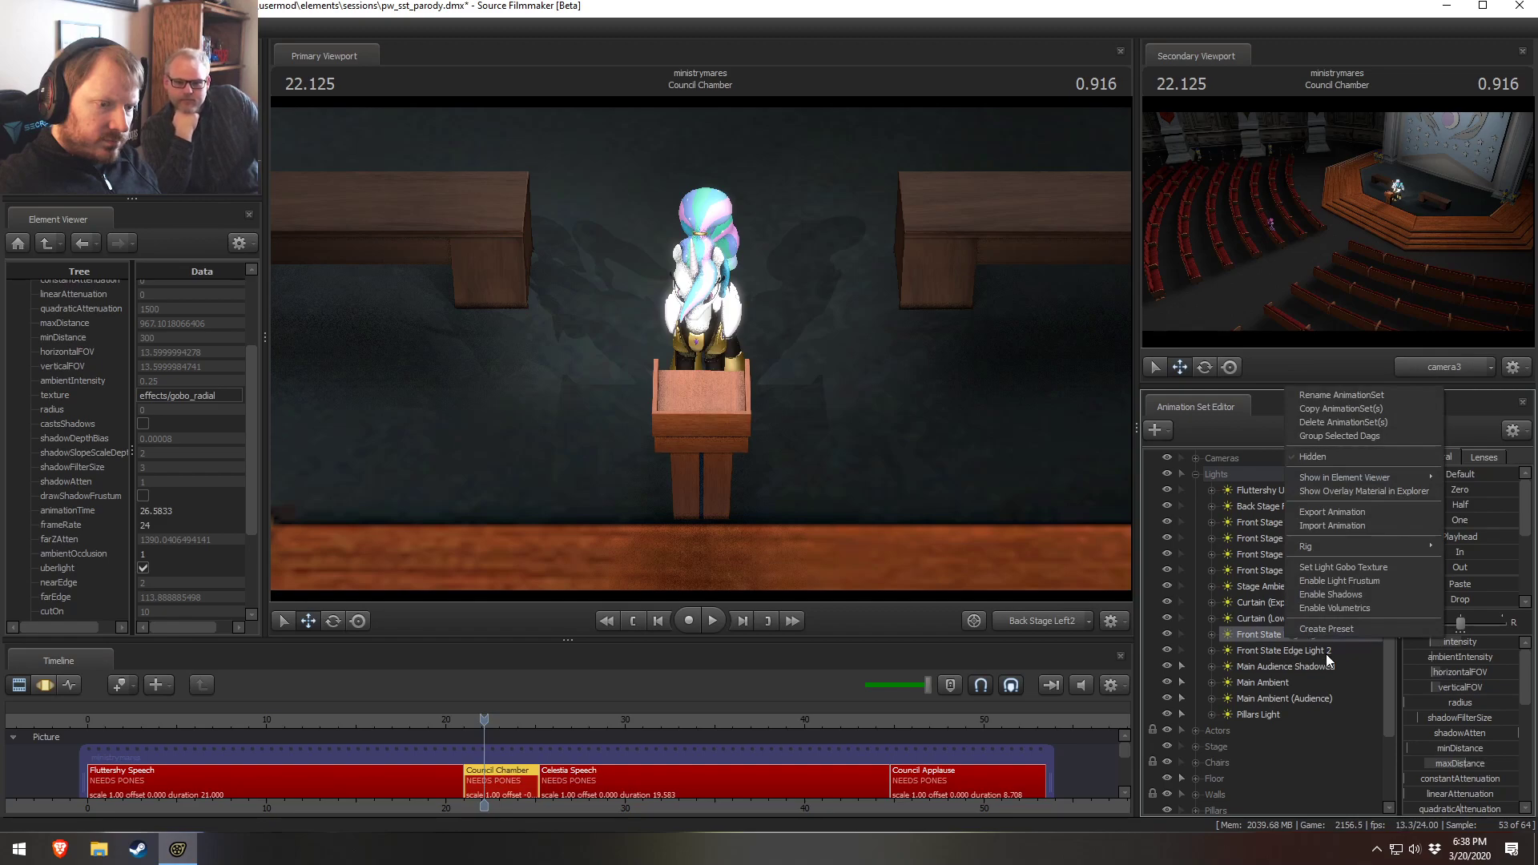
pyautogui.click(1322, 650)
pyautogui.rightClick(1323, 653)
pyautogui.click(1300, 667)
pyautogui.rightClick(1300, 668)
pyautogui.click(1294, 683)
pyautogui.rightClick(1295, 687)
pyautogui.click(1319, 698)
pyautogui.rightClick(1318, 697)
pyautogui.click(1285, 704)
pyautogui.rightClick(1285, 705)
pyautogui.click(1281, 711)
pyautogui.rightClick(1281, 714)
pyautogui.click(1268, 494)
pyautogui.rightClick(1266, 493)
pyautogui.click(1264, 504)
pyautogui.rightClick(1257, 507)
pyautogui.click(1249, 521)
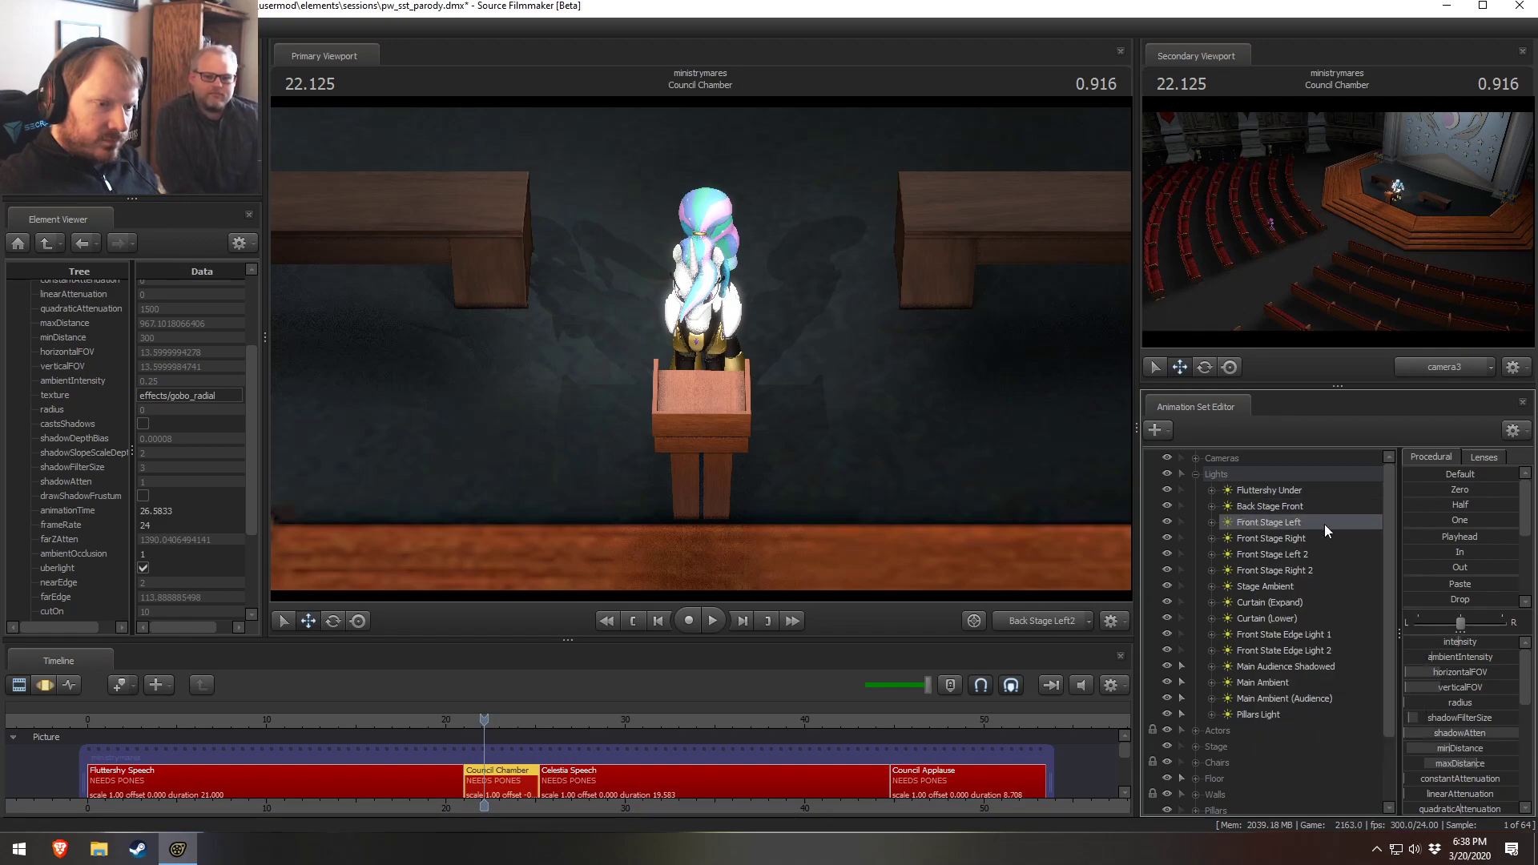
# Return the primary viewport to the Work Camera with the Front Stage Left light selected
pyautogui.rightClick(1327, 529)
pyautogui.moveTo(1297, 522); pyautogui.dragTo(765, 326)
pyautogui.click(1076, 617)
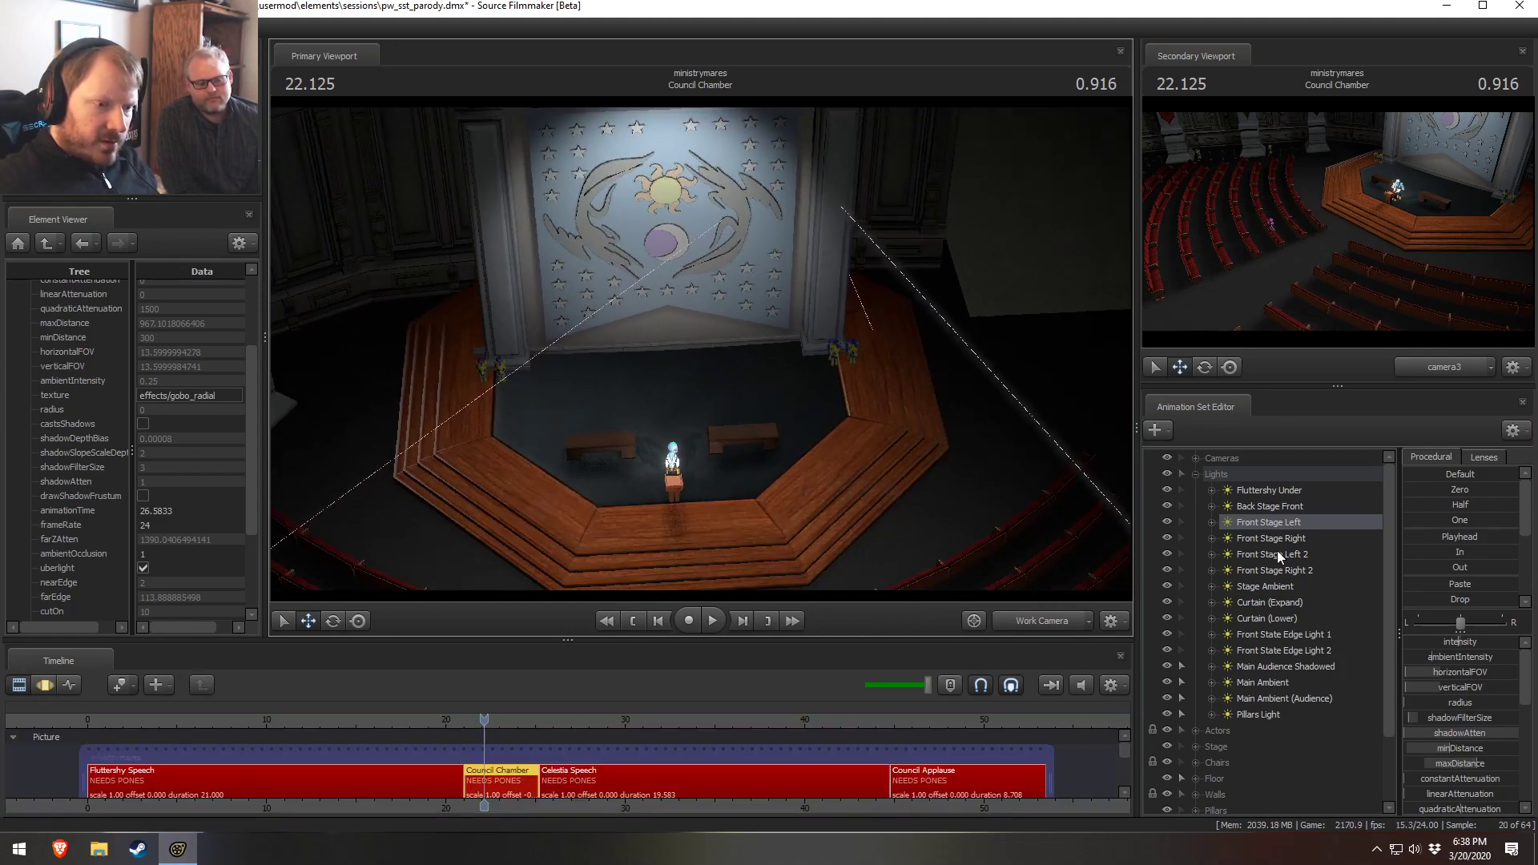
# Examine the volumetric sliders of the Front Stage Left, Front Stage Left 2 and Front Stage Right lights
pyautogui.press('F3')
pyautogui.scroll(-4, 1465, 748)
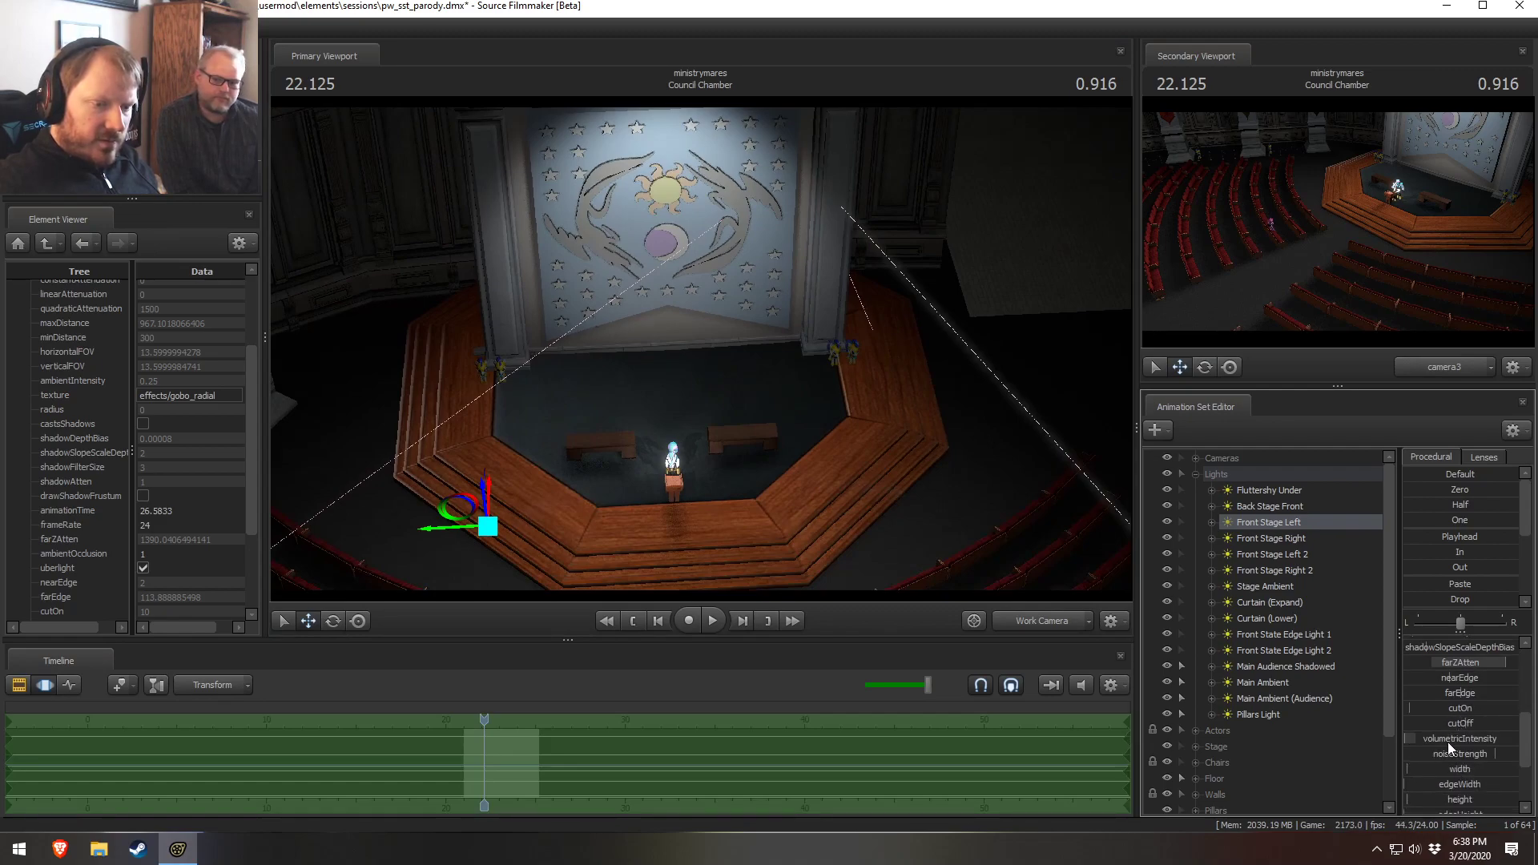
pyautogui.moveTo(1456, 757); pyautogui.dragTo(1456, 758)
pyautogui.rightClick(1453, 743)
pyautogui.click(1482, 761)
pyautogui.click(768, 458)
pyautogui.click(1255, 538)
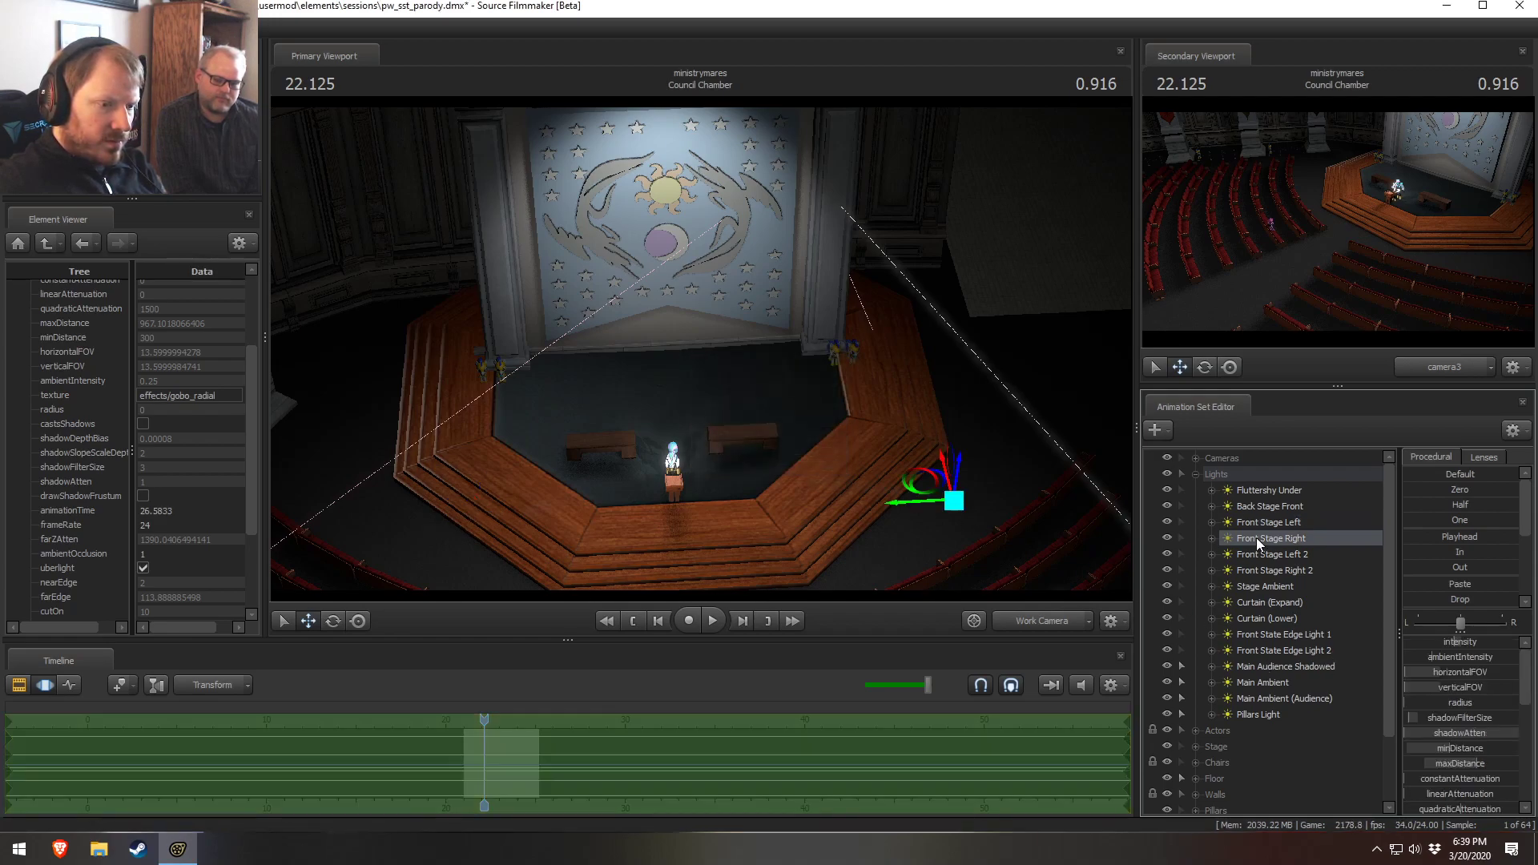
pyautogui.click(1309, 554)
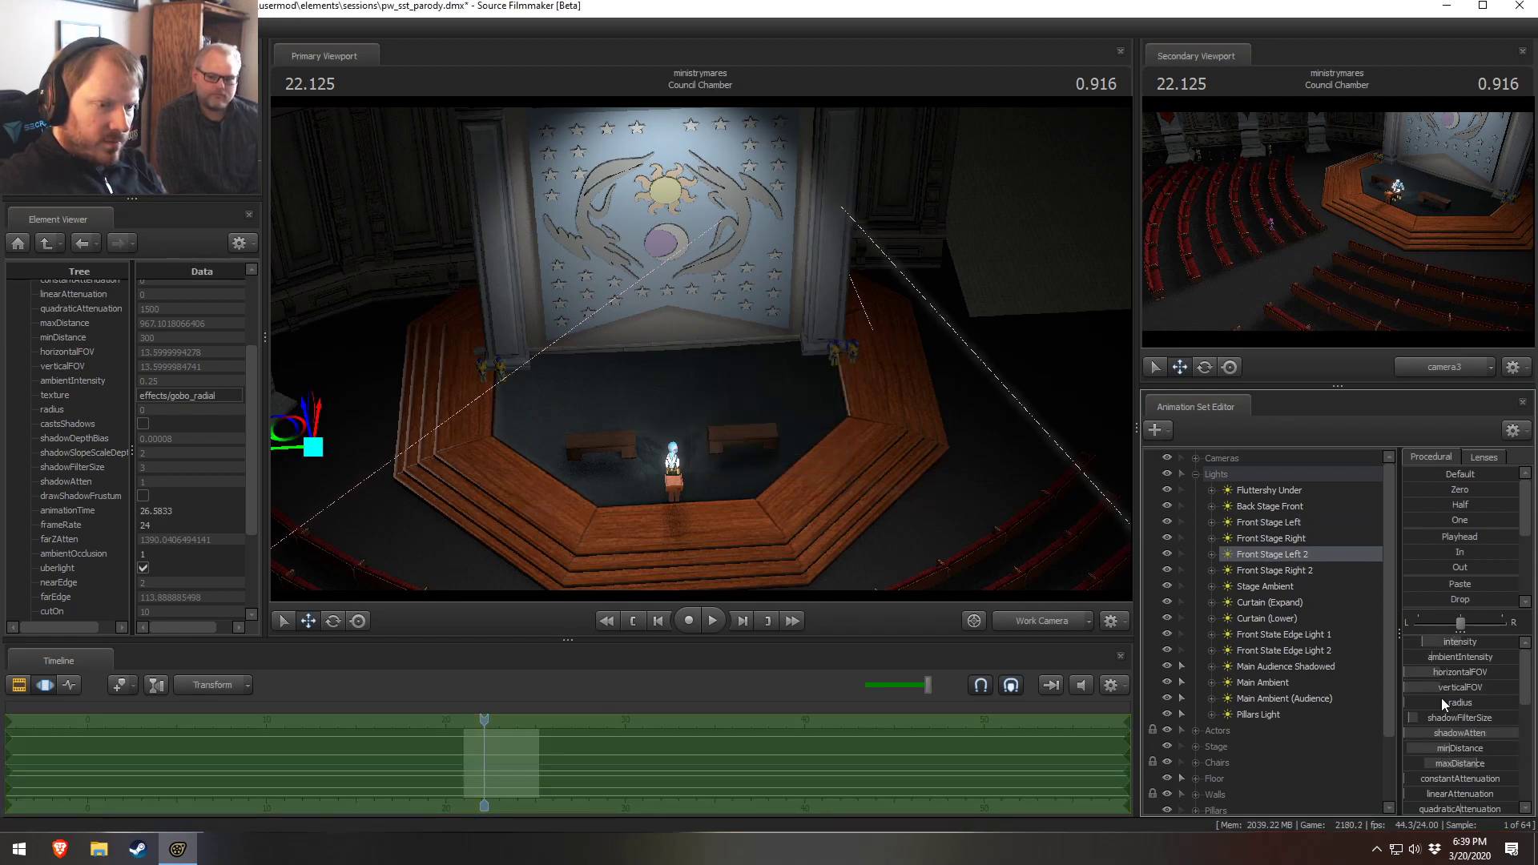
pyautogui.click(1310, 533)
pyautogui.click(1304, 524)
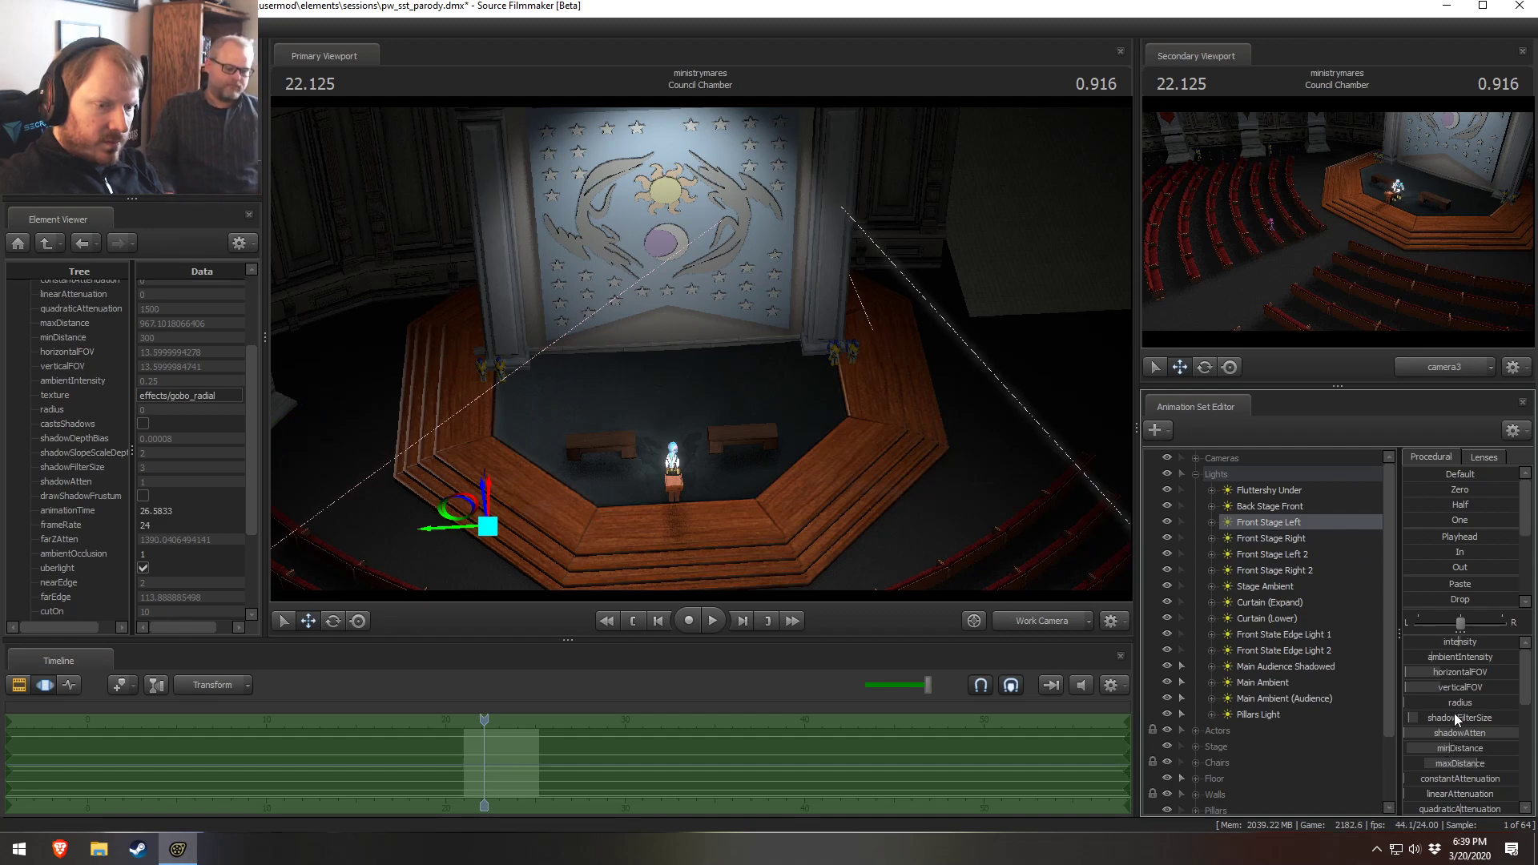
pyautogui.scroll(-5, 1461, 741)
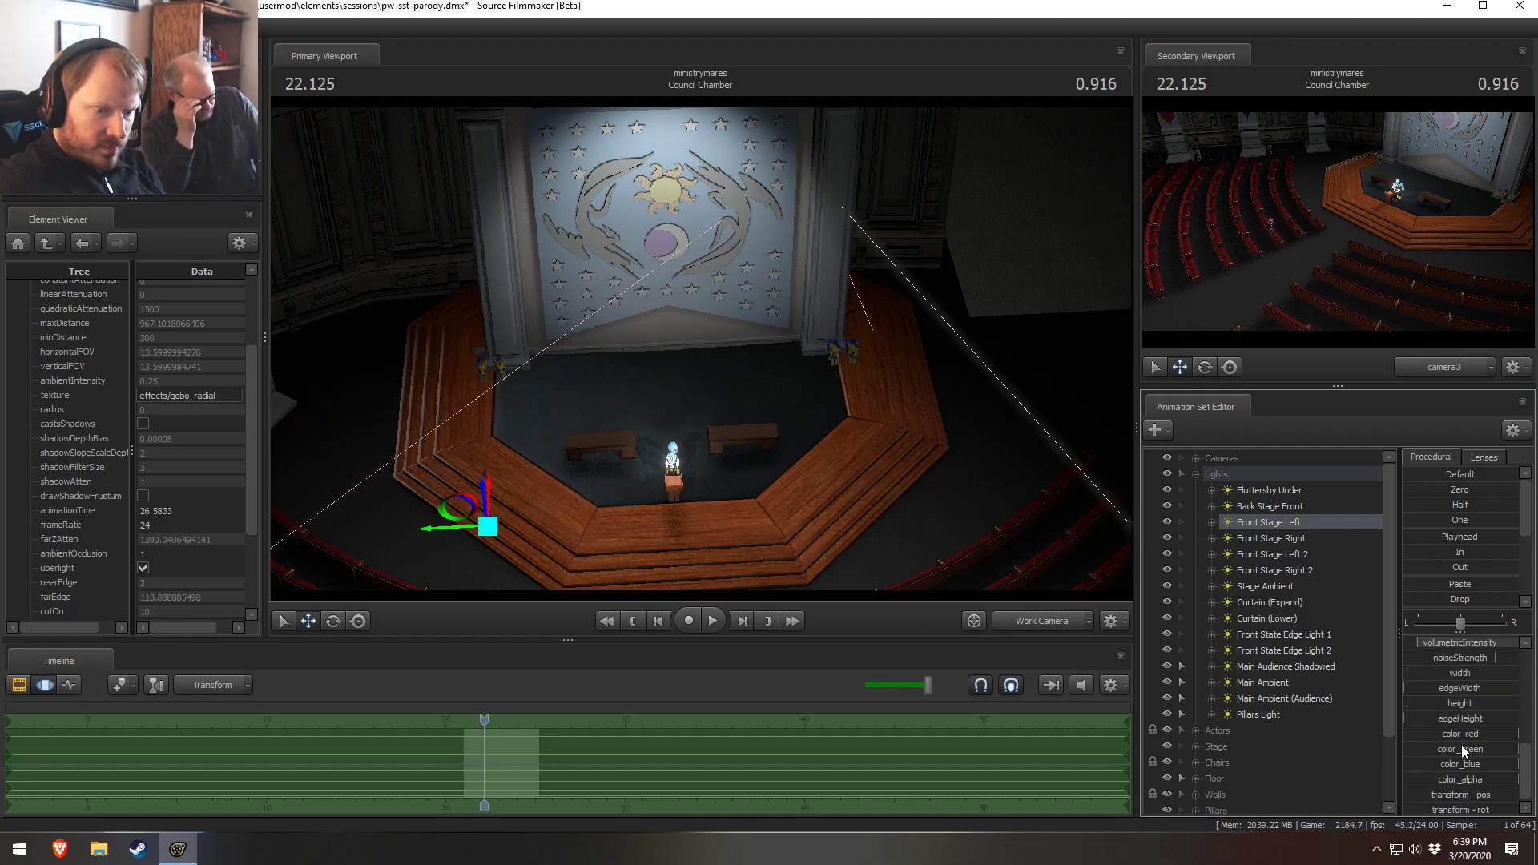
pyautogui.scroll(1, 1458, 695)
pyautogui.click(1280, 536)
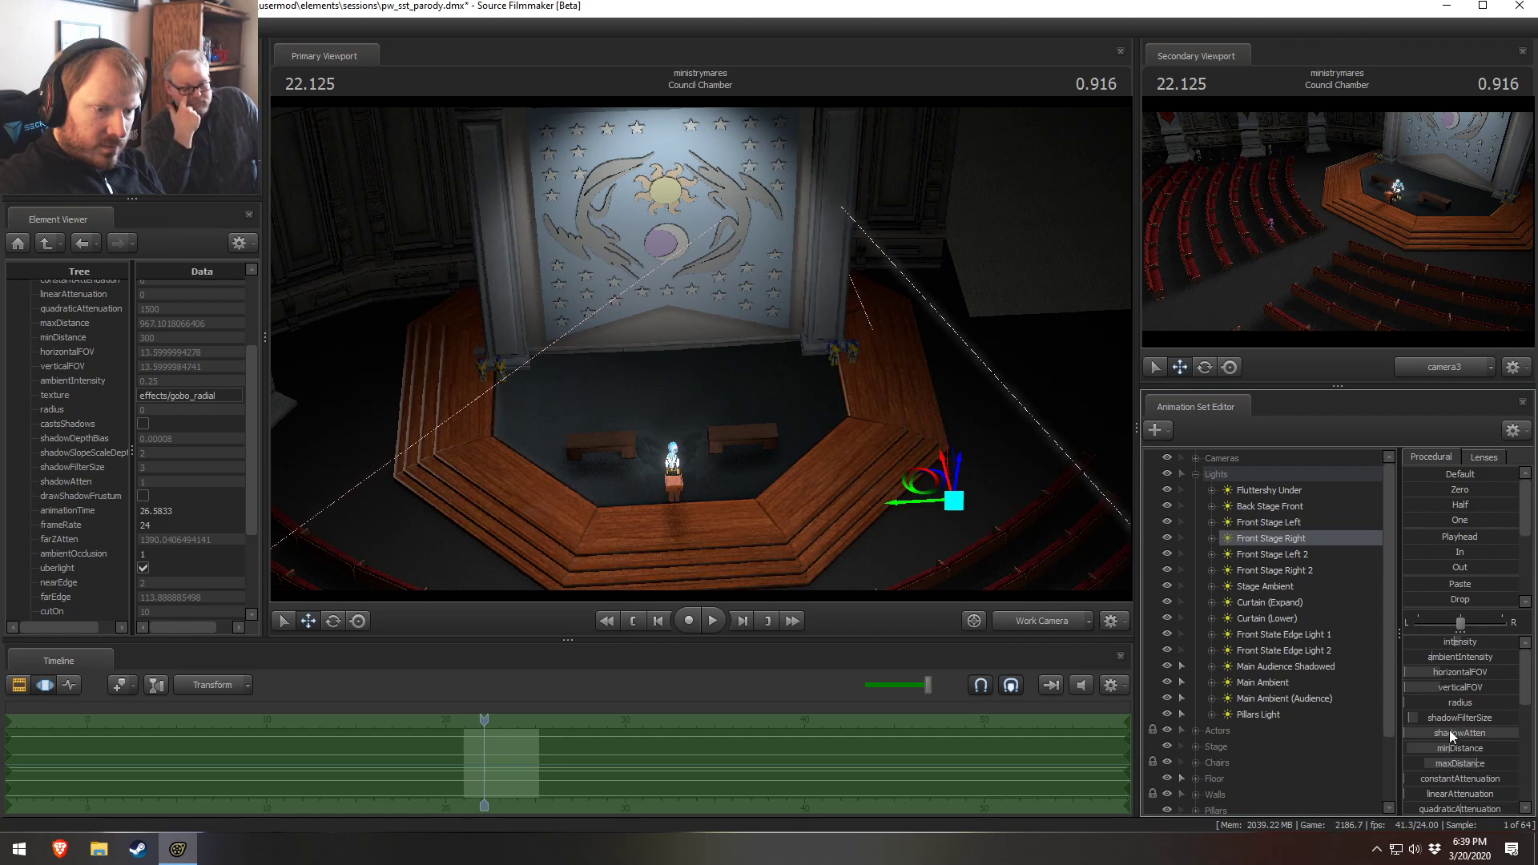
# Open the volumetric intensity range settings for the Front Stage Right light, confirm them, and enter a new intensity value
pyautogui.rightClick(1472, 692)
pyautogui.click(1483, 712)
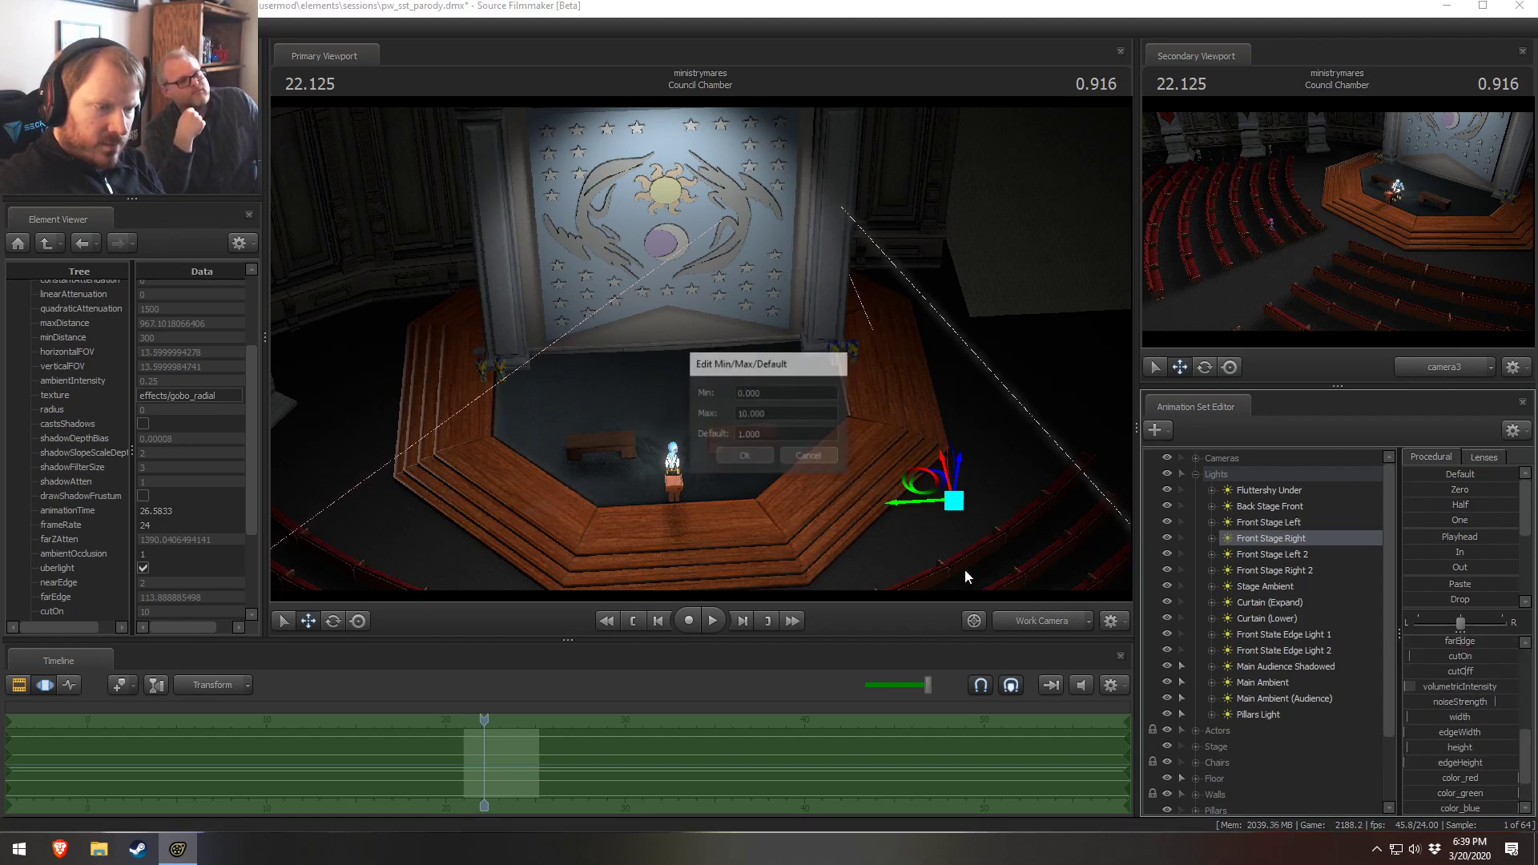
pyautogui.click(746, 413)
pyautogui.click(751, 455)
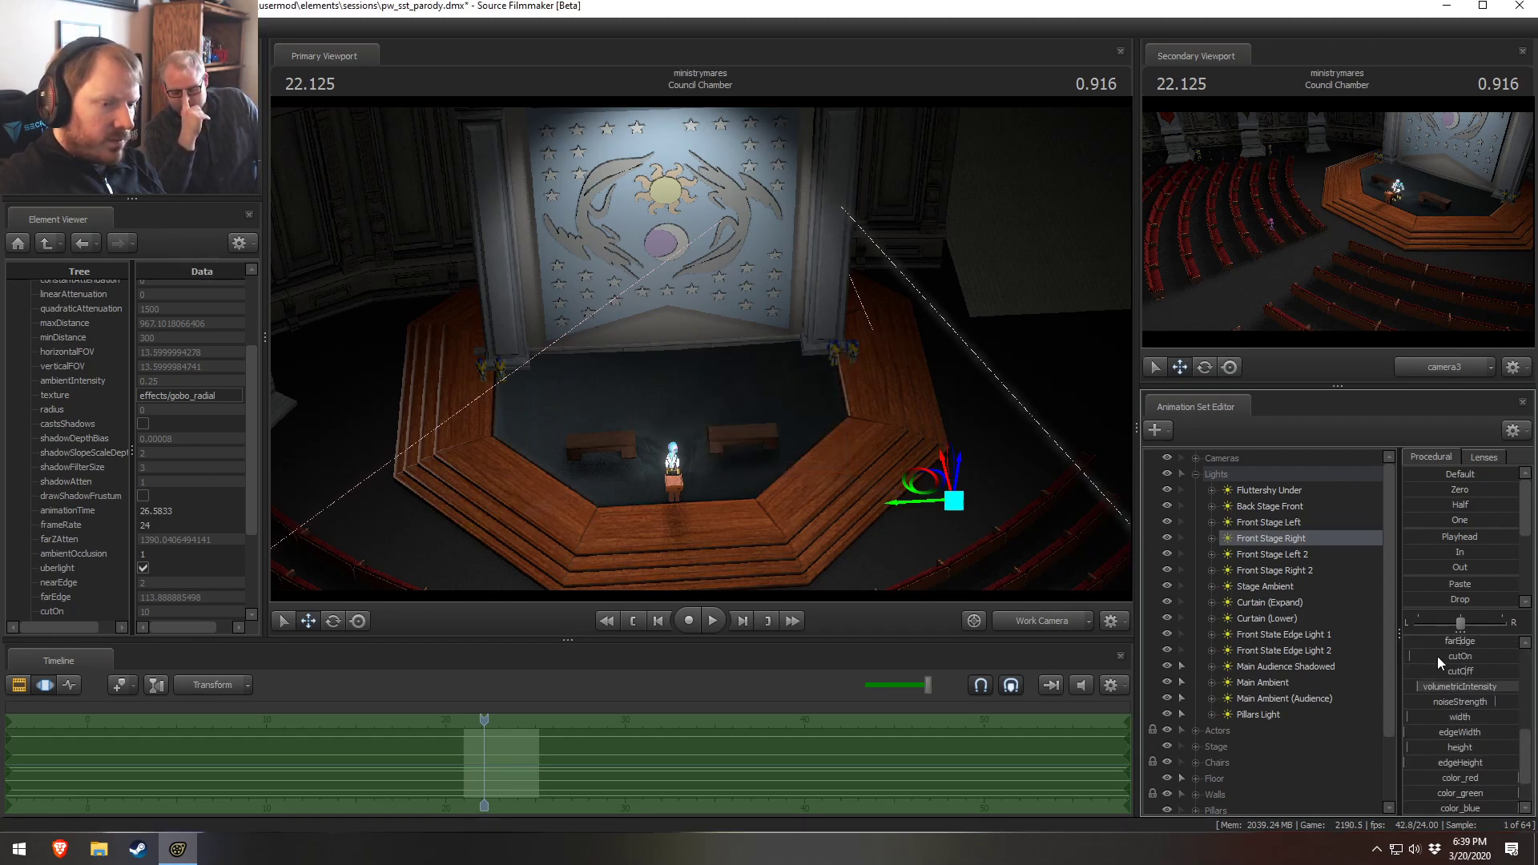
pyautogui.click(1425, 688)
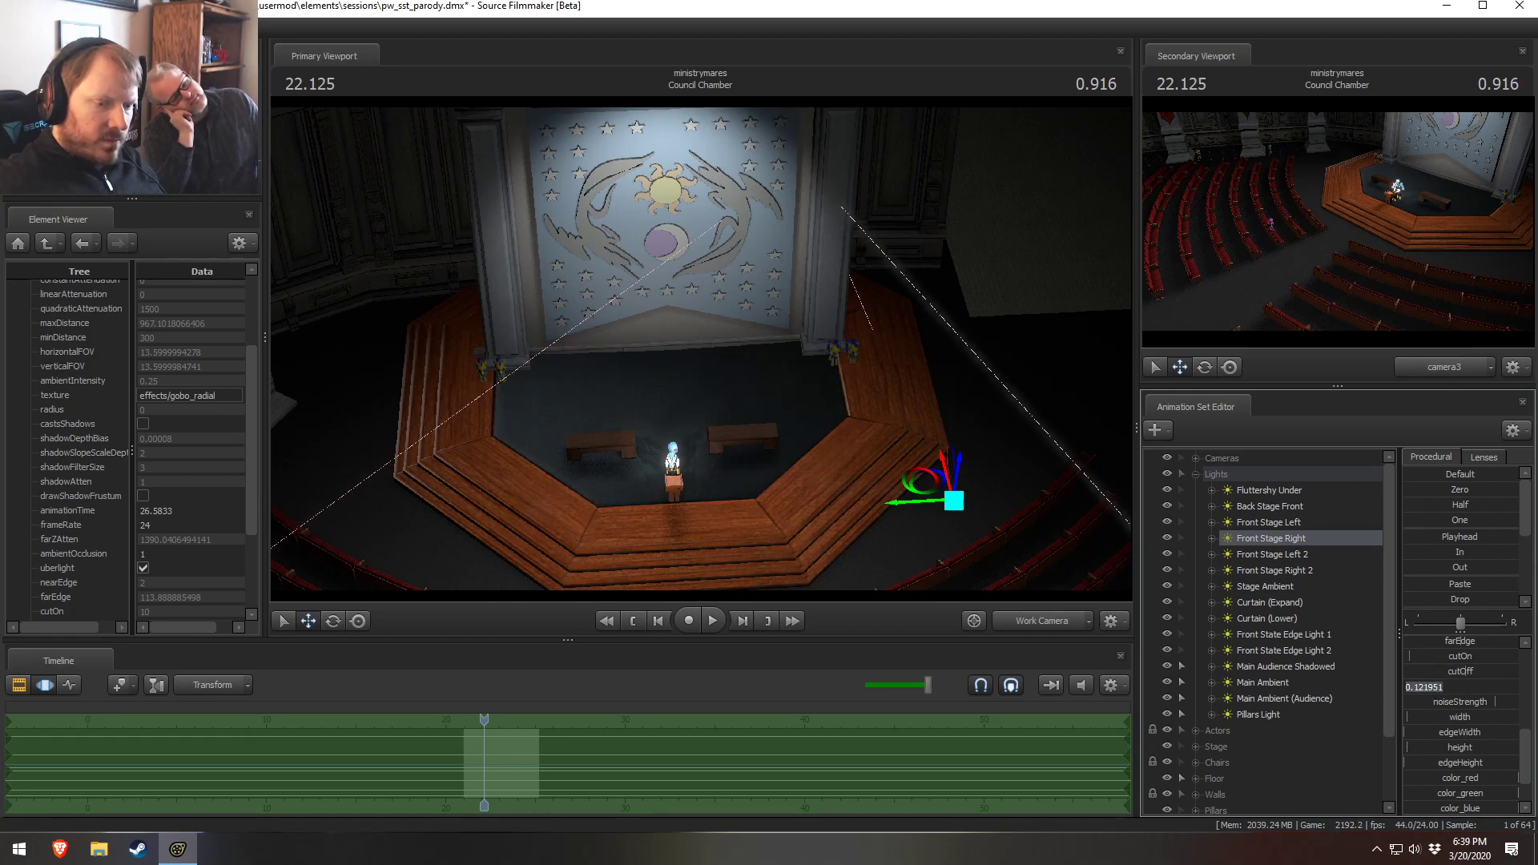
pyautogui.write('0.4')
pyautogui.press('Return')
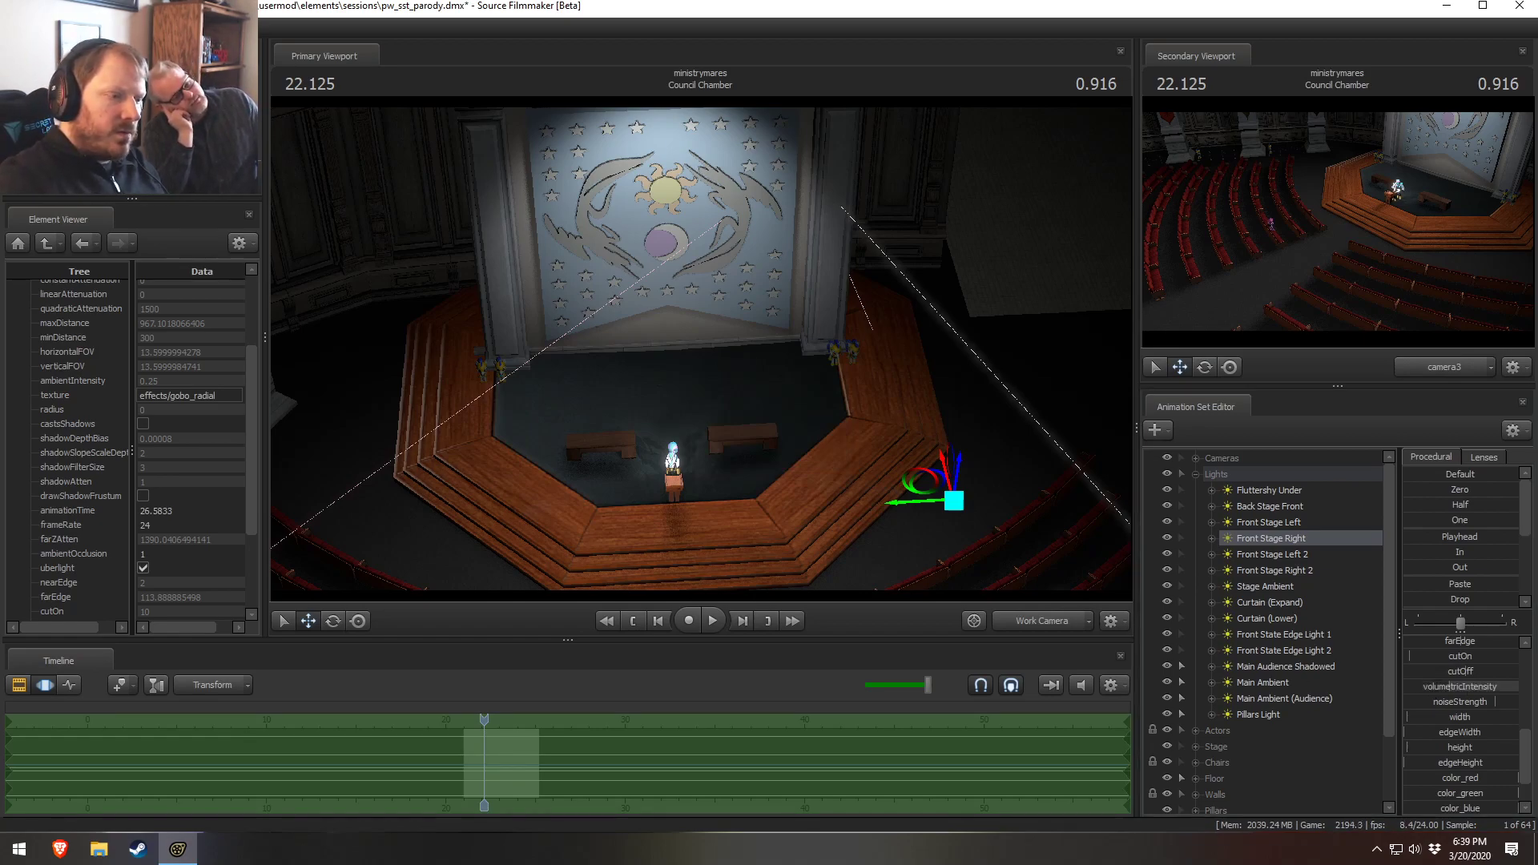
# Compare the stage lighting and volumetric beam between the Work Camera and camera3 views
pyautogui.moveTo(897, 353); pyautogui.dragTo(836, 363)
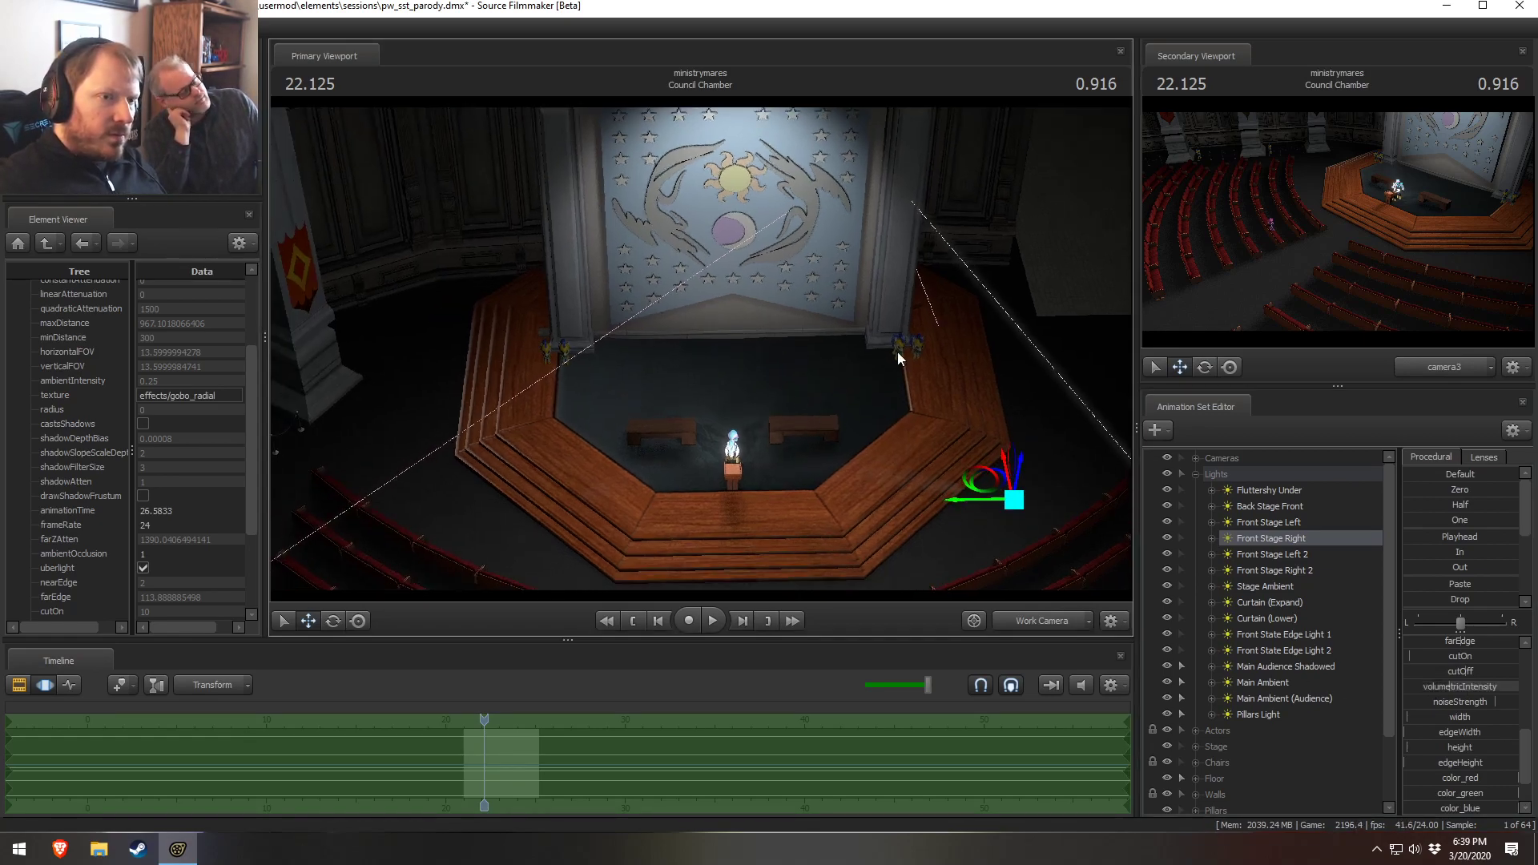
pyautogui.press('F2')
pyautogui.press('F3')
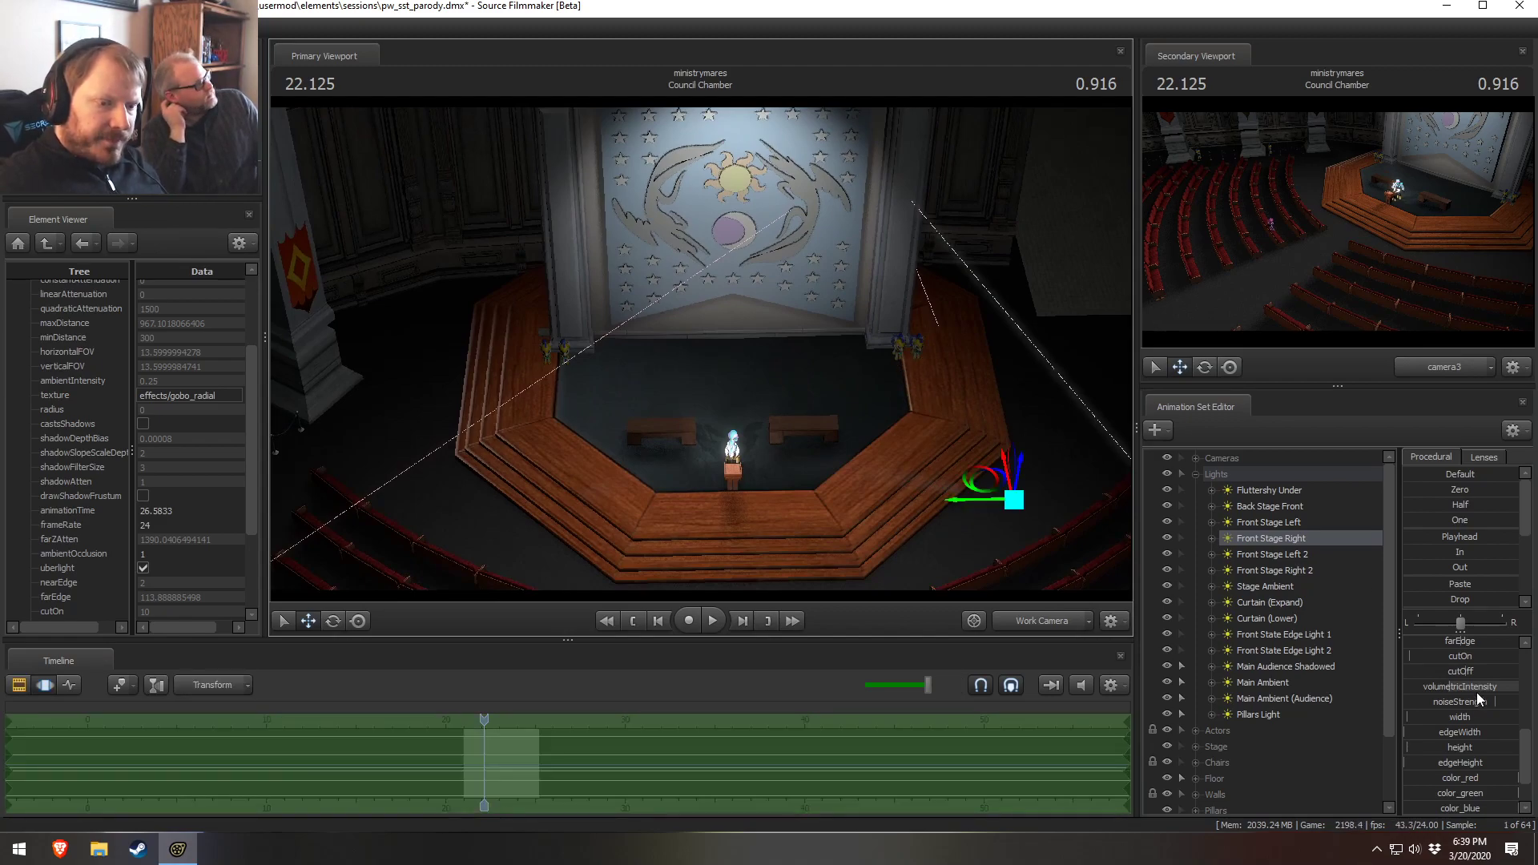
pyautogui.press('F2')
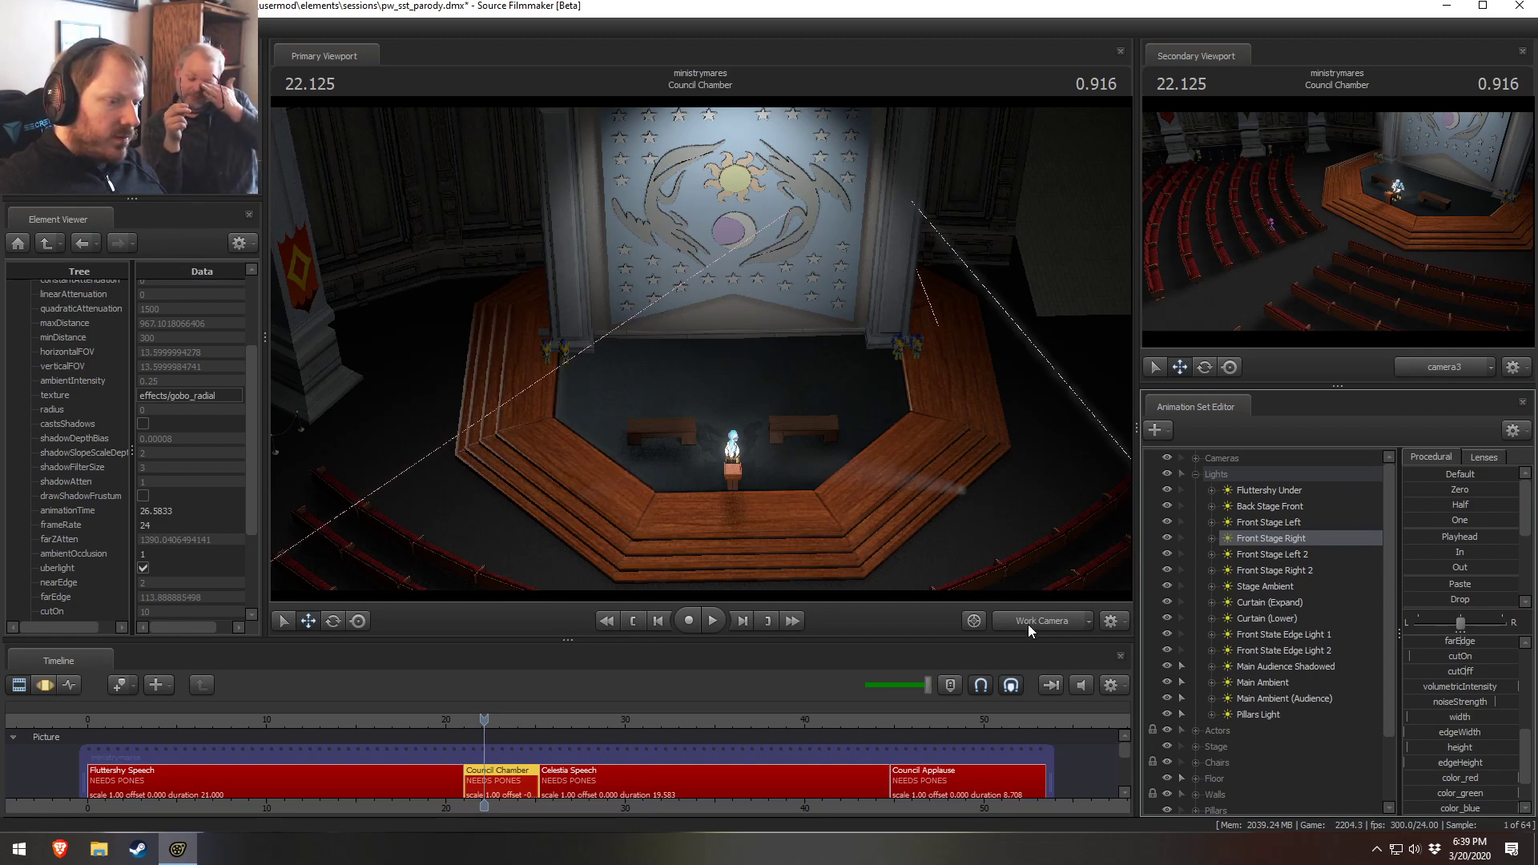
pyautogui.press('F3')
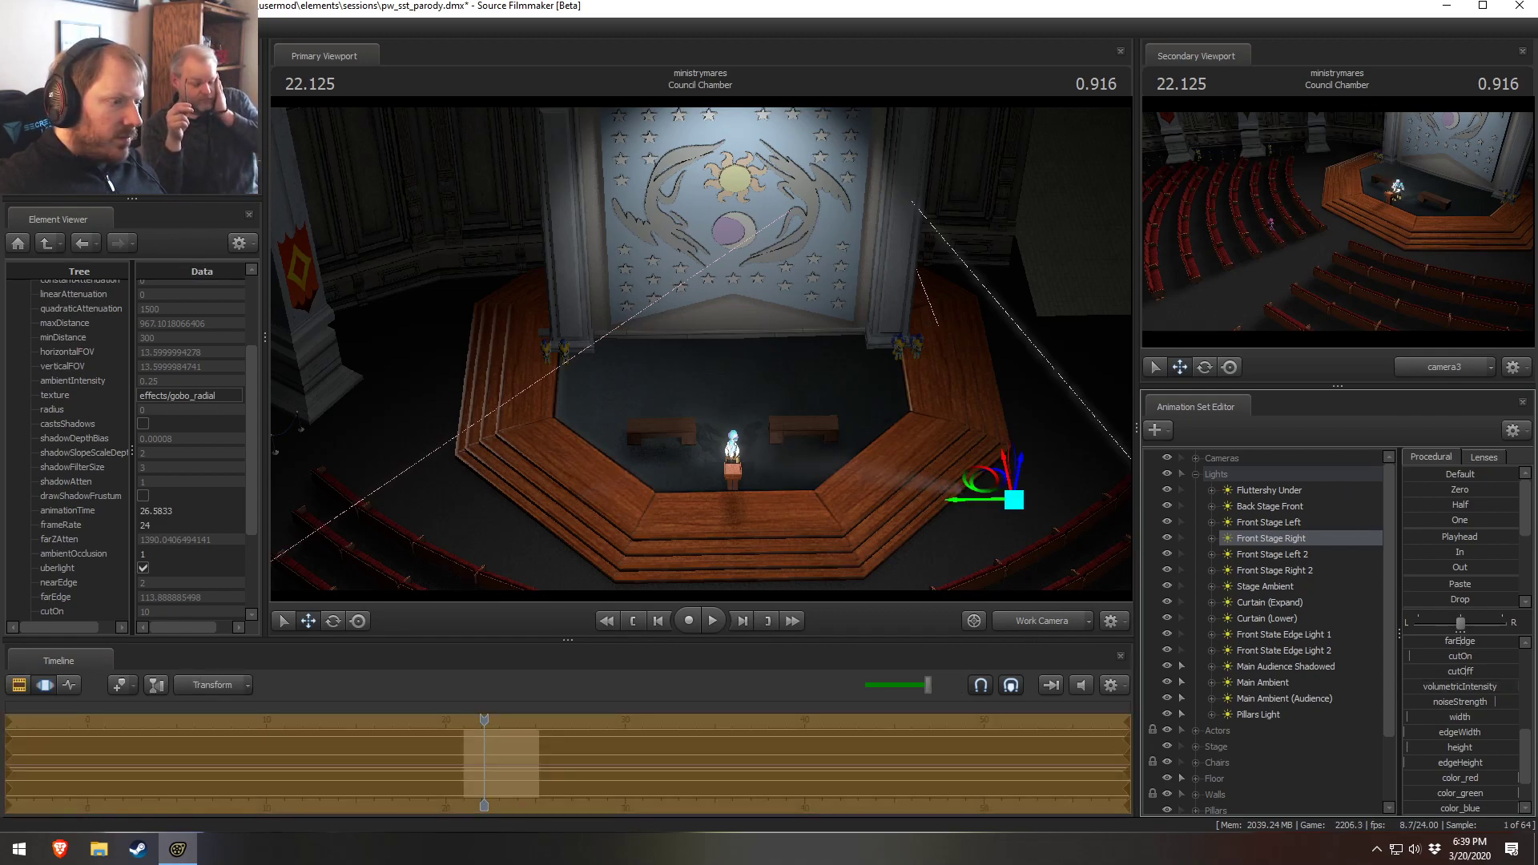
pyautogui.press('F2')
pyautogui.click(1031, 616)
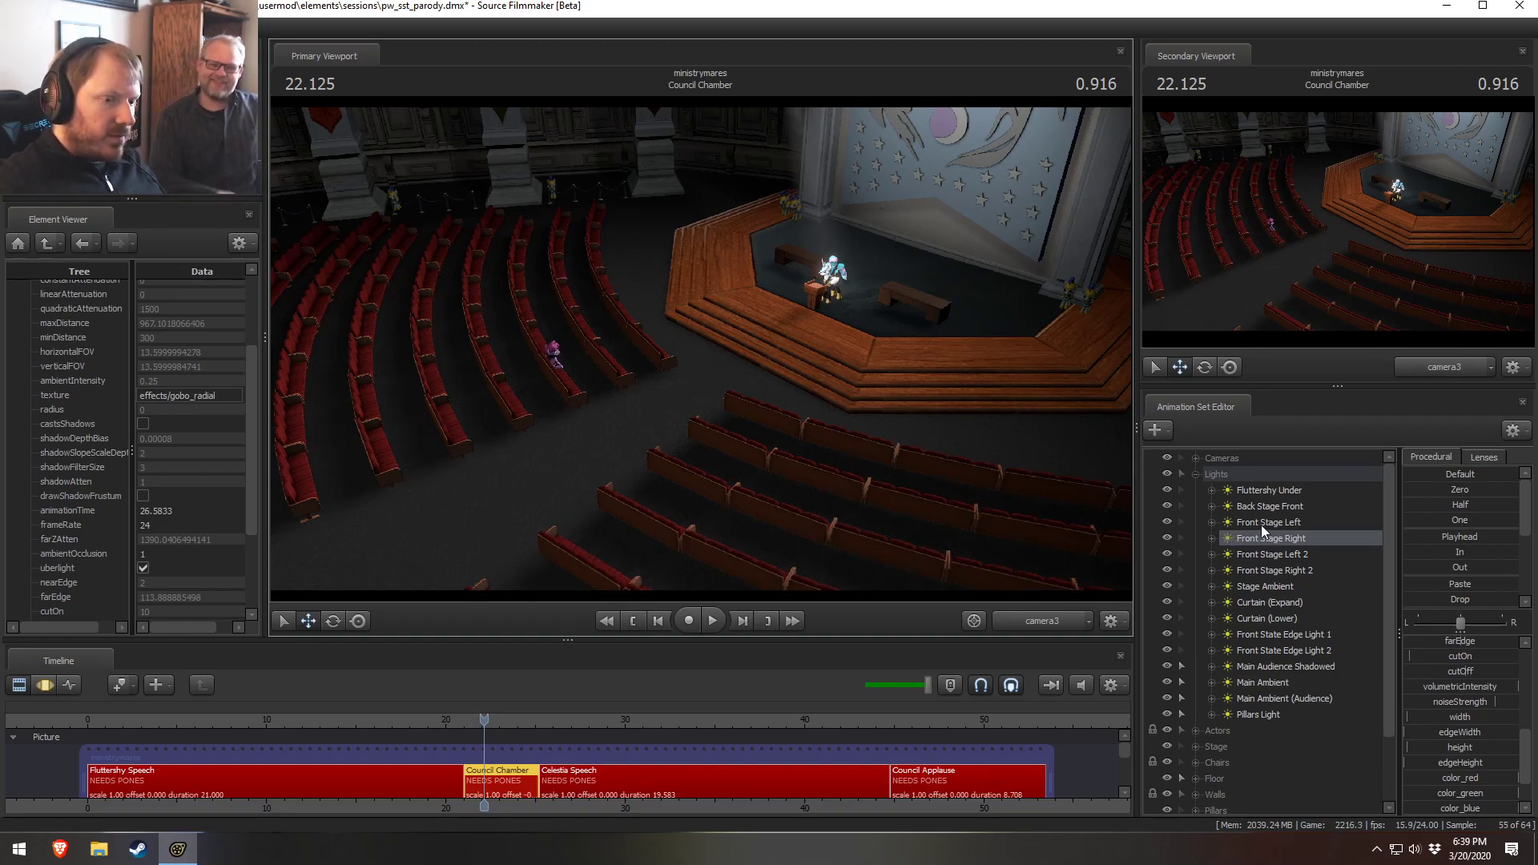
pyautogui.click(1289, 524)
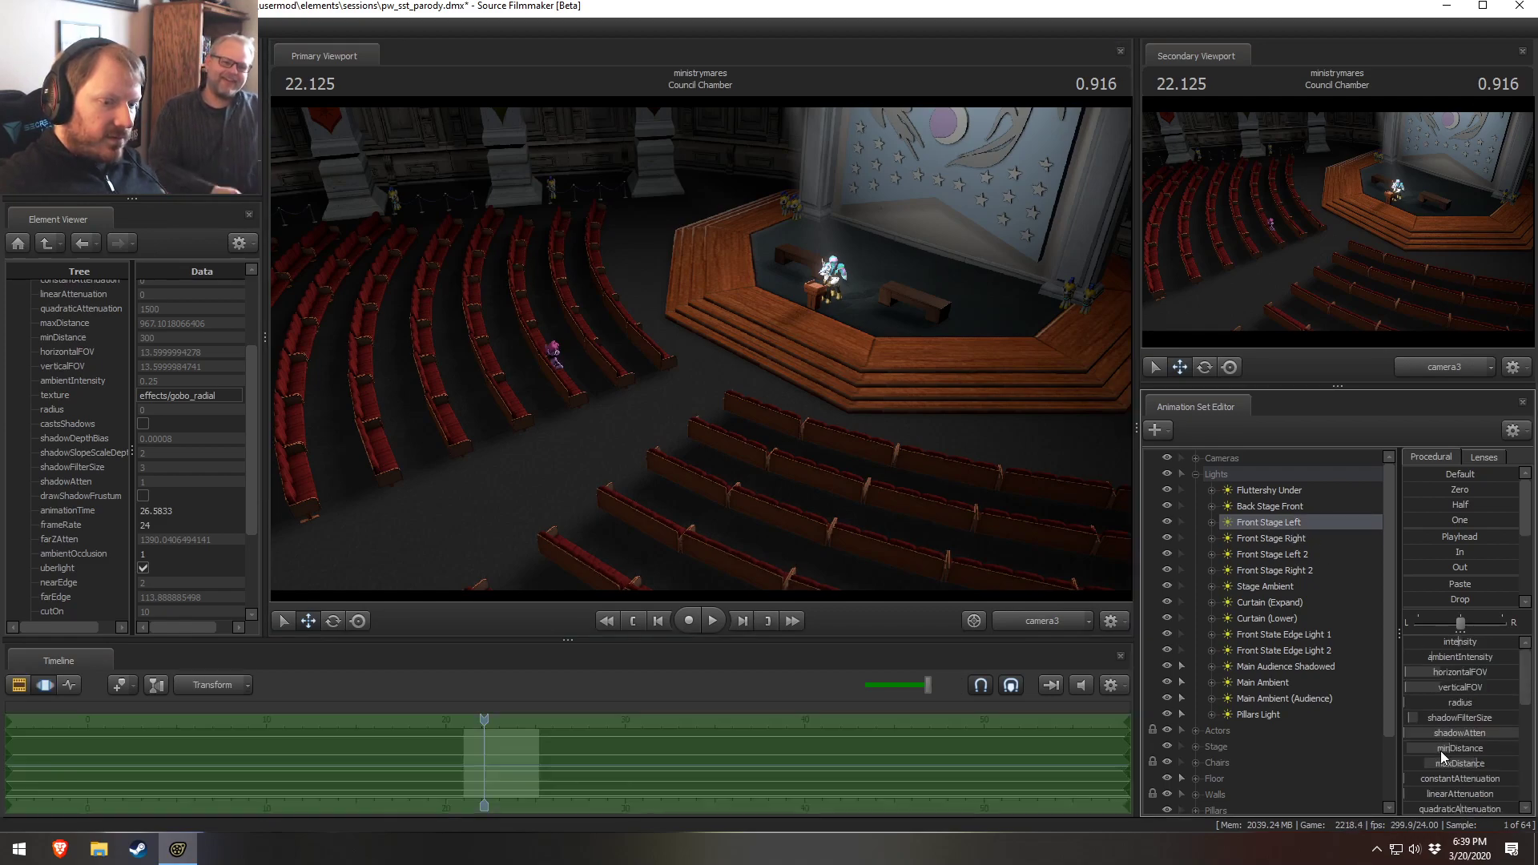
pyautogui.scroll(-5, 1445, 753)
pyautogui.press('F3')
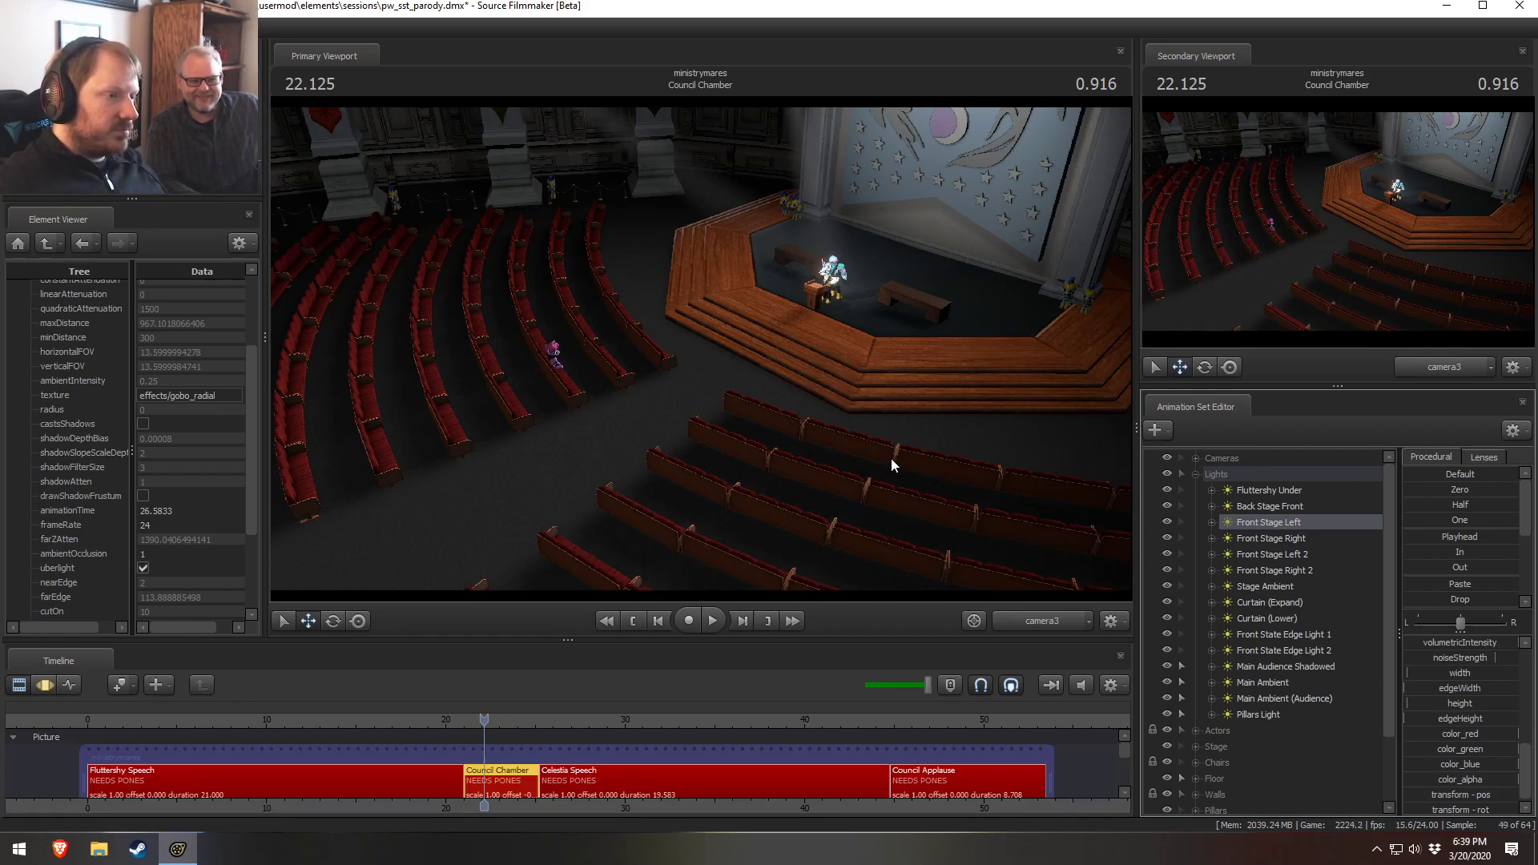
pyautogui.click(1040, 620)
pyautogui.moveTo(986, 521); pyautogui.dragTo(973, 465)
pyautogui.moveTo(701, 344); pyautogui.dragTo(717, 396)
pyautogui.click(1026, 617)
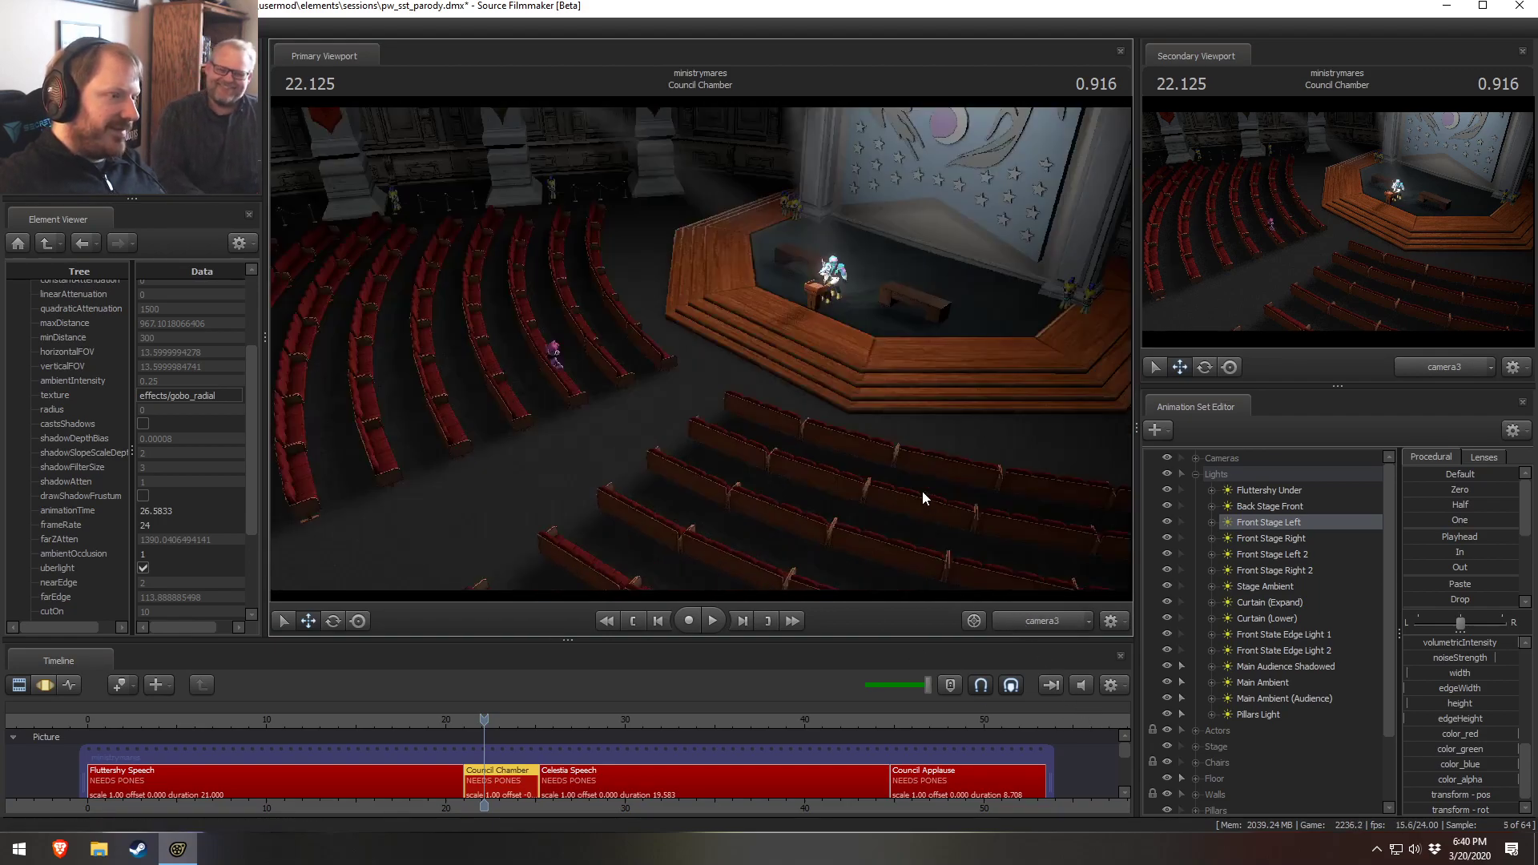
pyautogui.click(1036, 617)
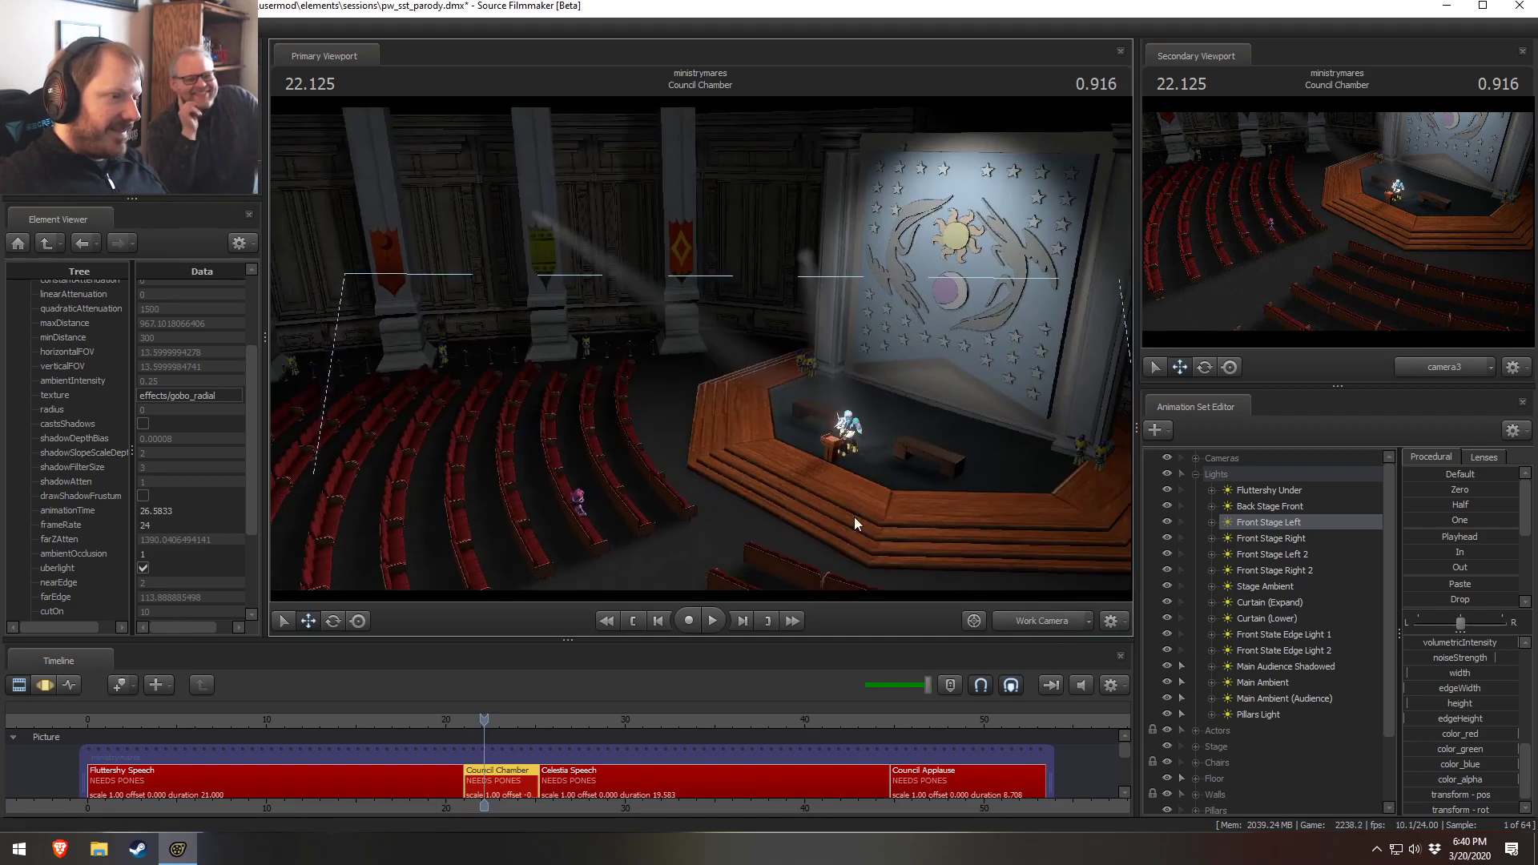
pyautogui.click(1030, 614)
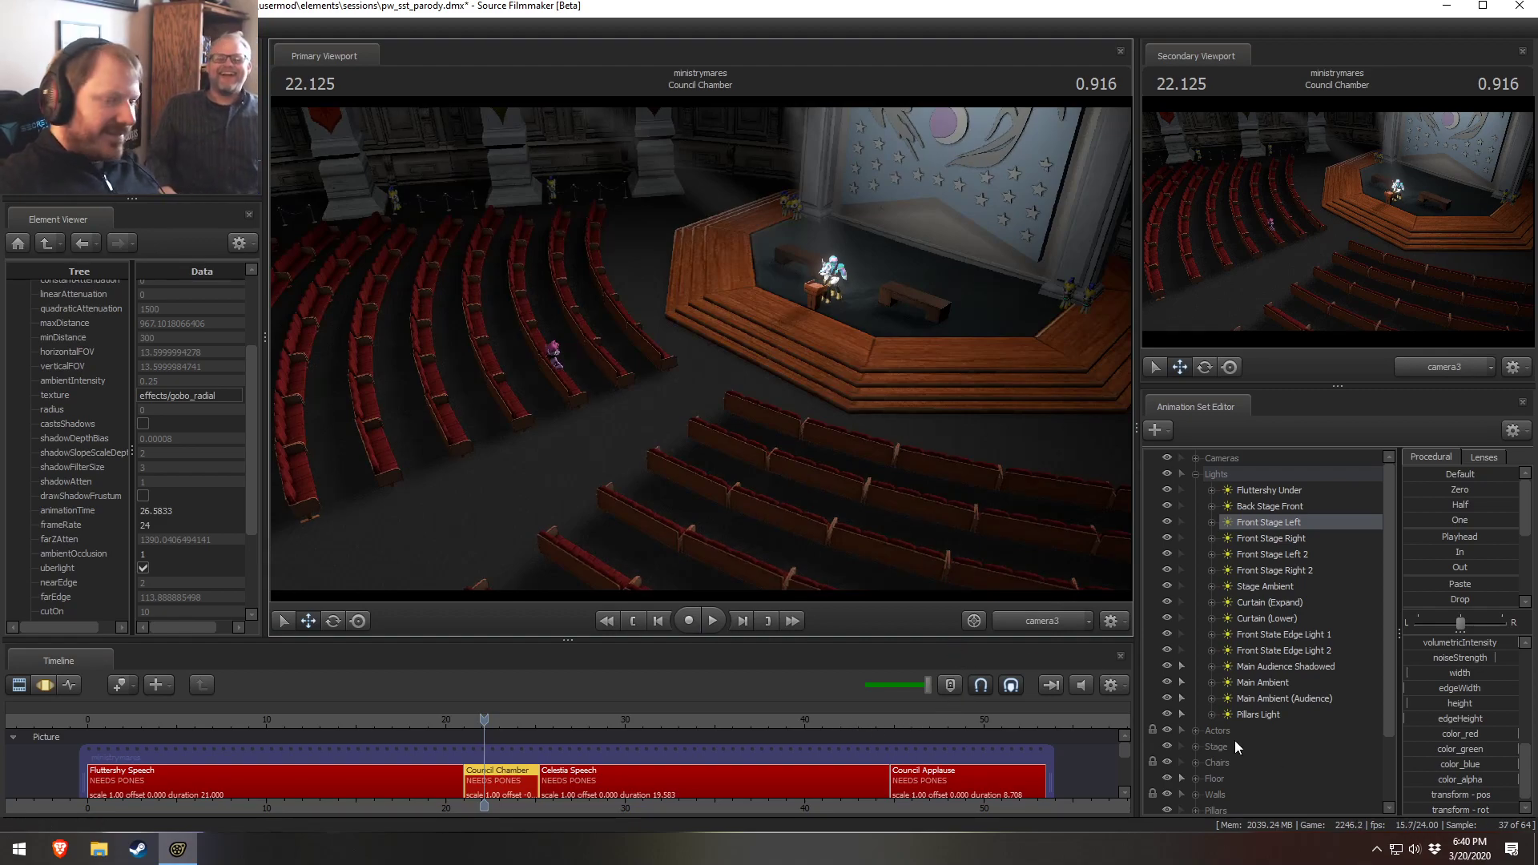
# Change options on the Front Stage Left and Front Stage Right lights through their context menus and collapse the Lights group
pyautogui.click(1280, 538)
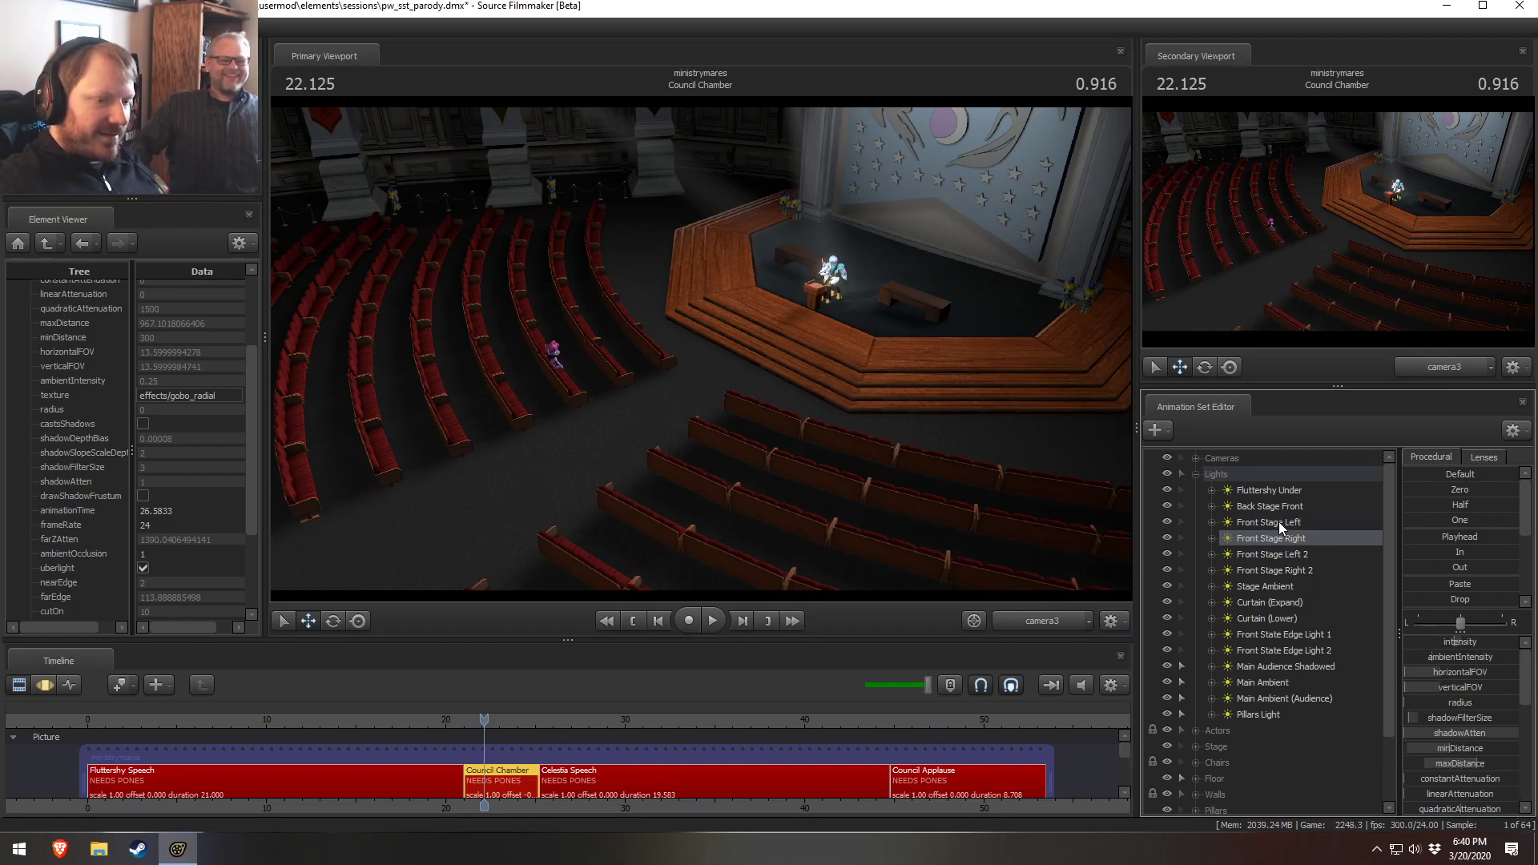
pyautogui.click(1278, 522)
pyautogui.click(1166, 522)
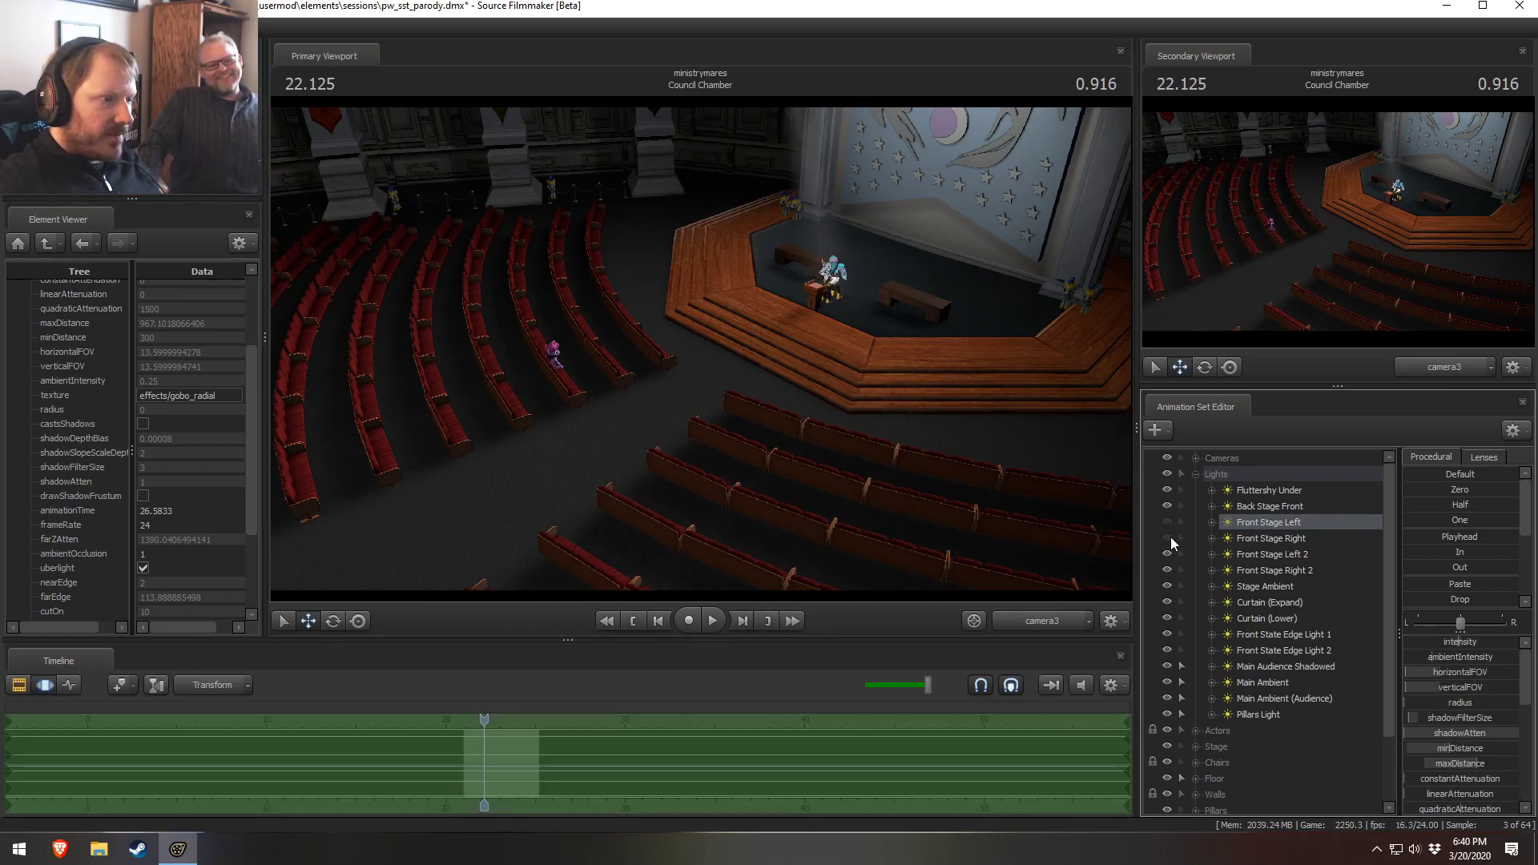
pyautogui.click(1168, 521)
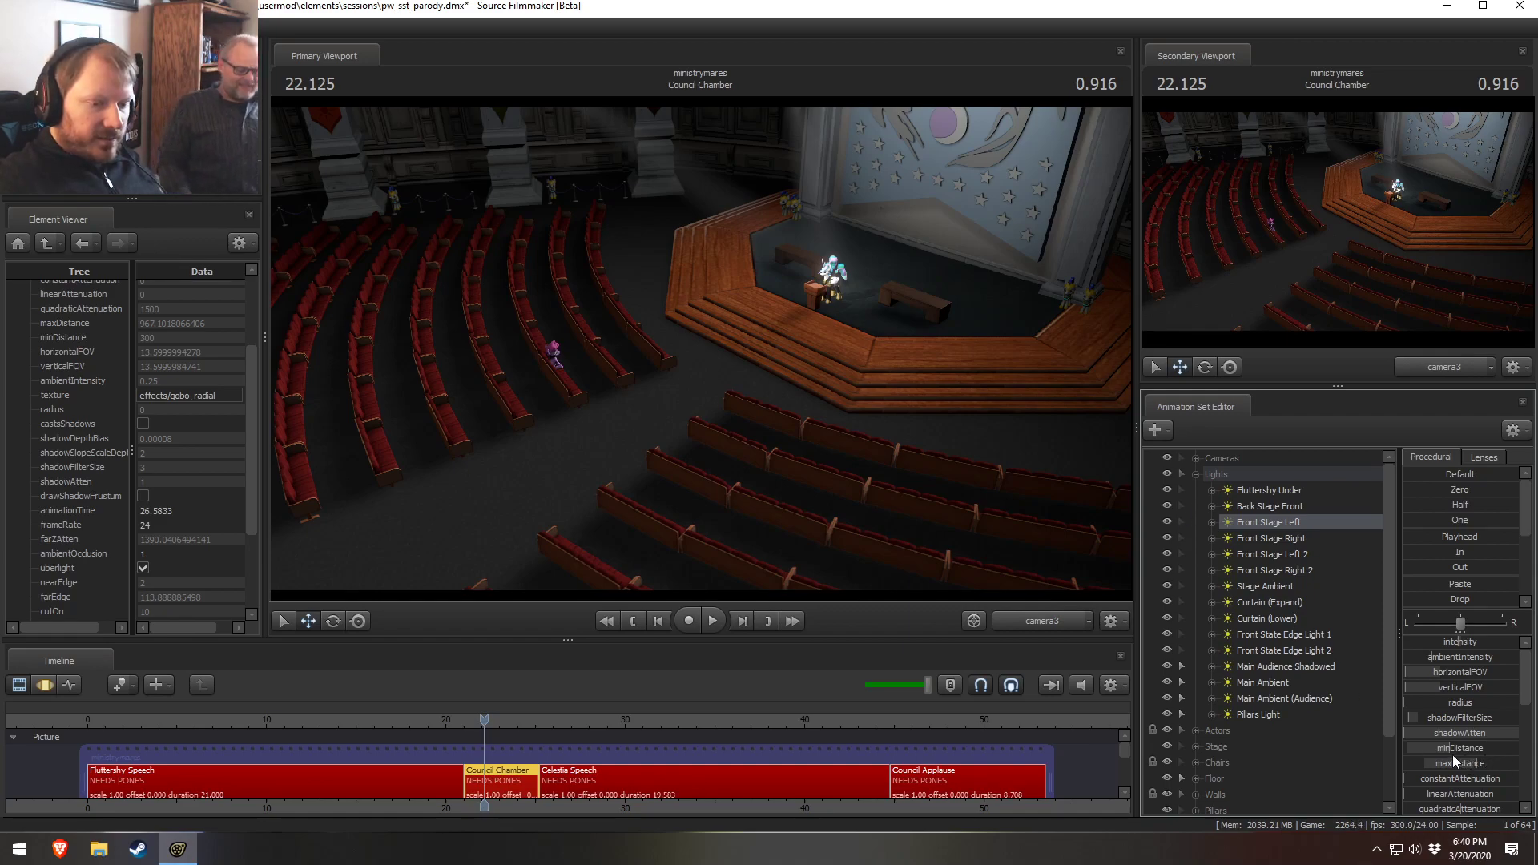
pyautogui.keyDown('ctrl'); pyautogui.click(1261, 532); pyautogui.keyUp('ctrl')
pyautogui.rightClick(1261, 533)
pyautogui.click(1279, 552)
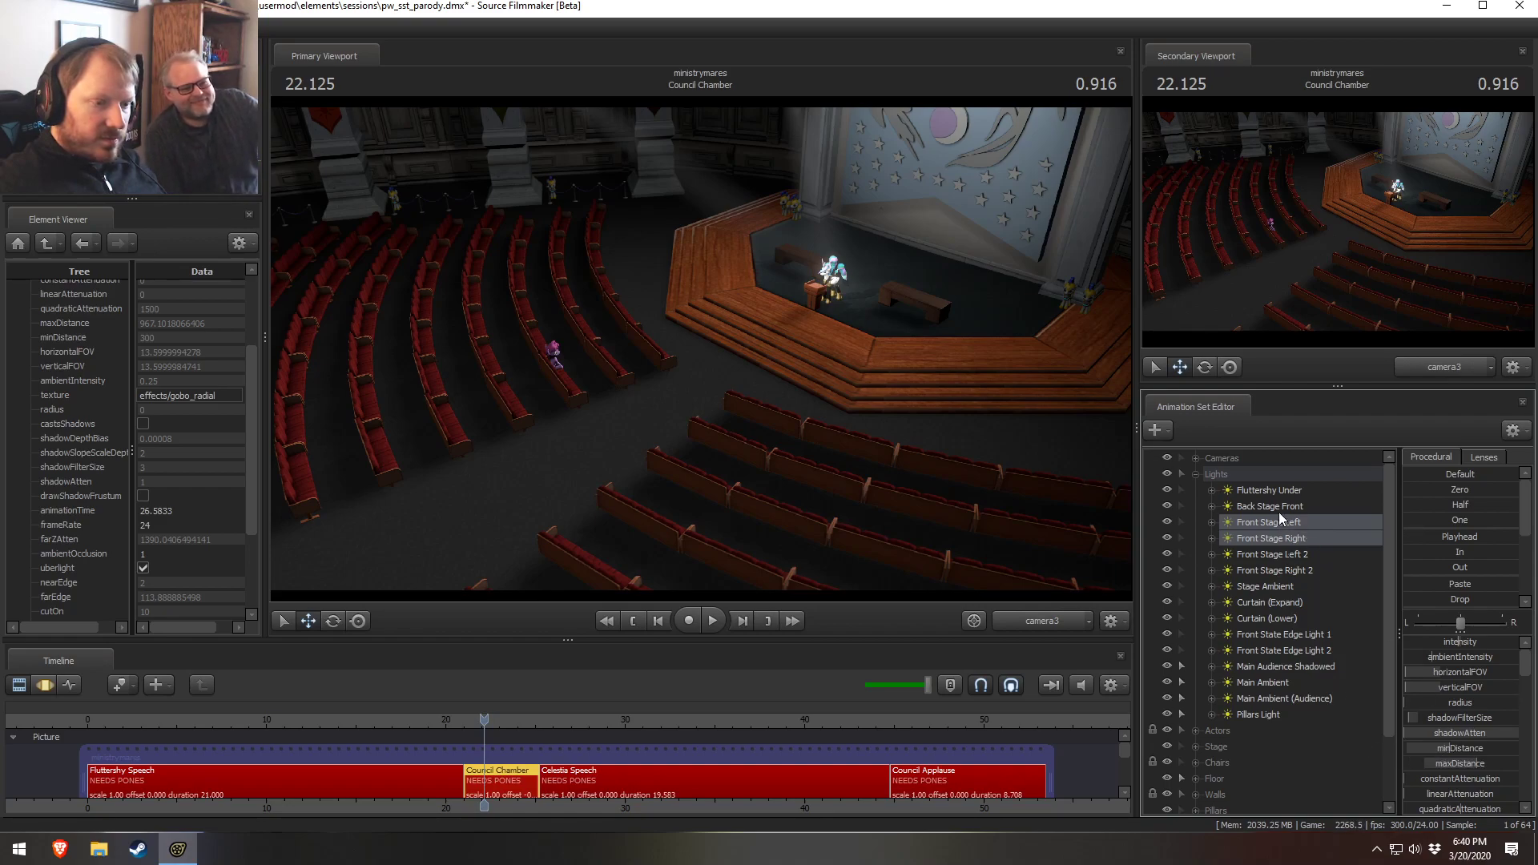
pyautogui.rightClick(1264, 520)
pyautogui.click(1304, 735)
pyautogui.rightClick(1283, 567)
pyautogui.click(1314, 754)
pyautogui.click(1195, 475)
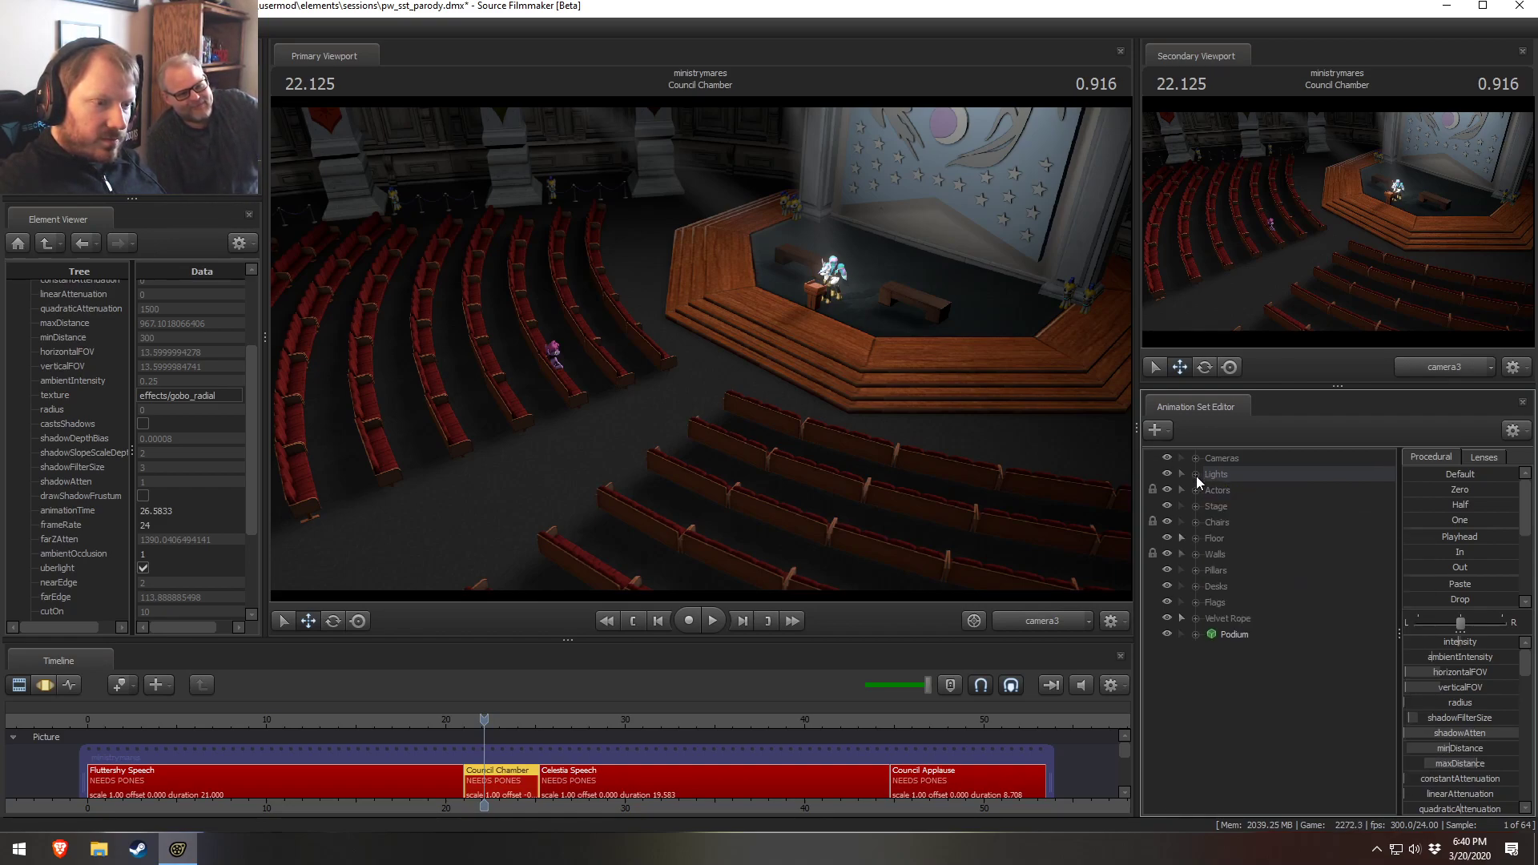
# Paste the copied stage light animation sets and disable shadows on the pasted lights
pyautogui.rightClick(1243, 719)
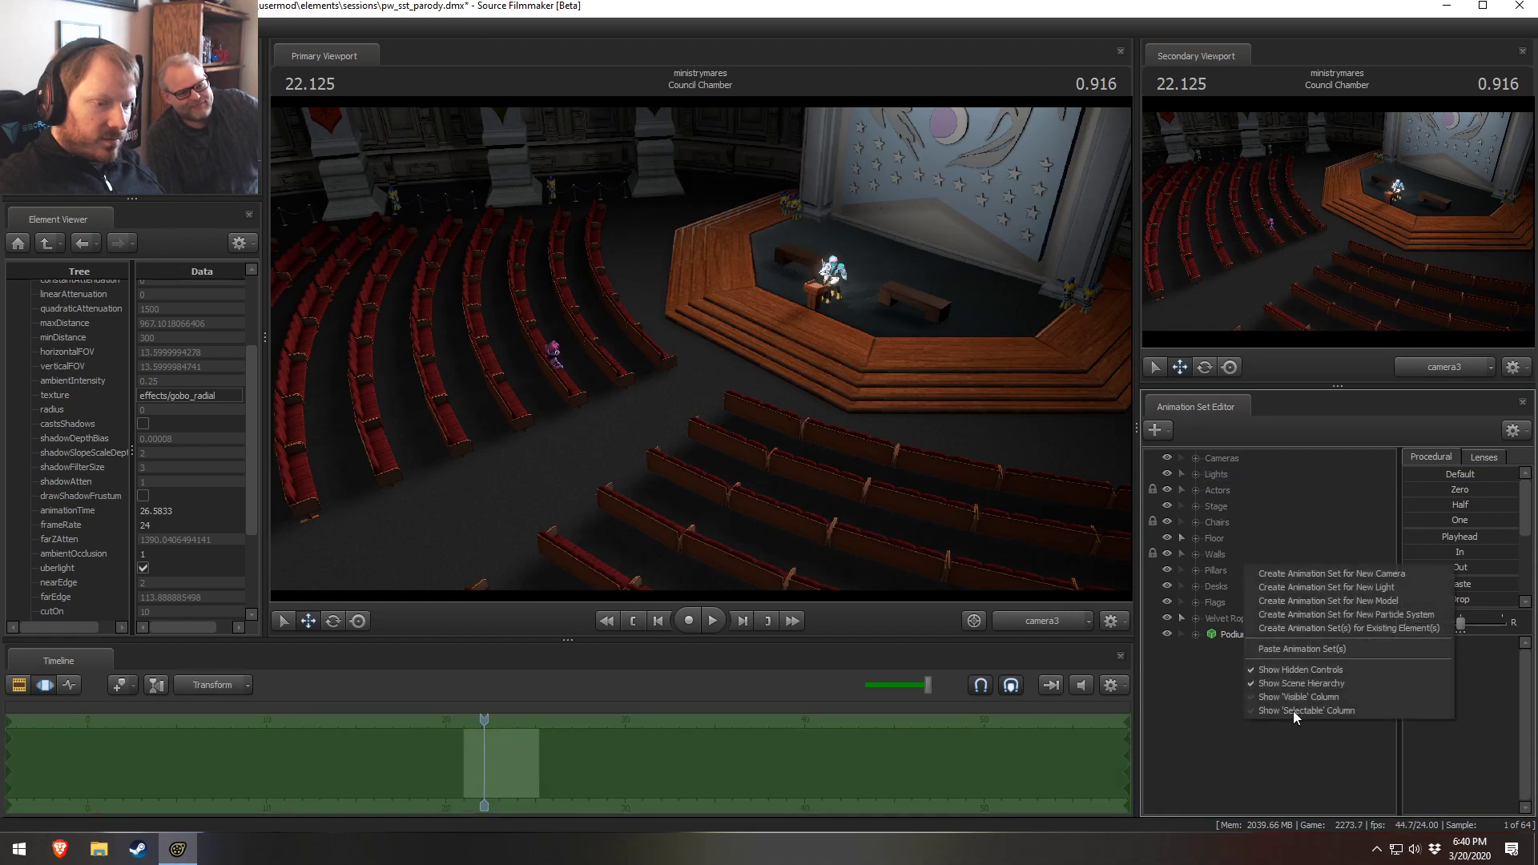
pyautogui.click(1288, 653)
pyautogui.rightClick(1230, 660)
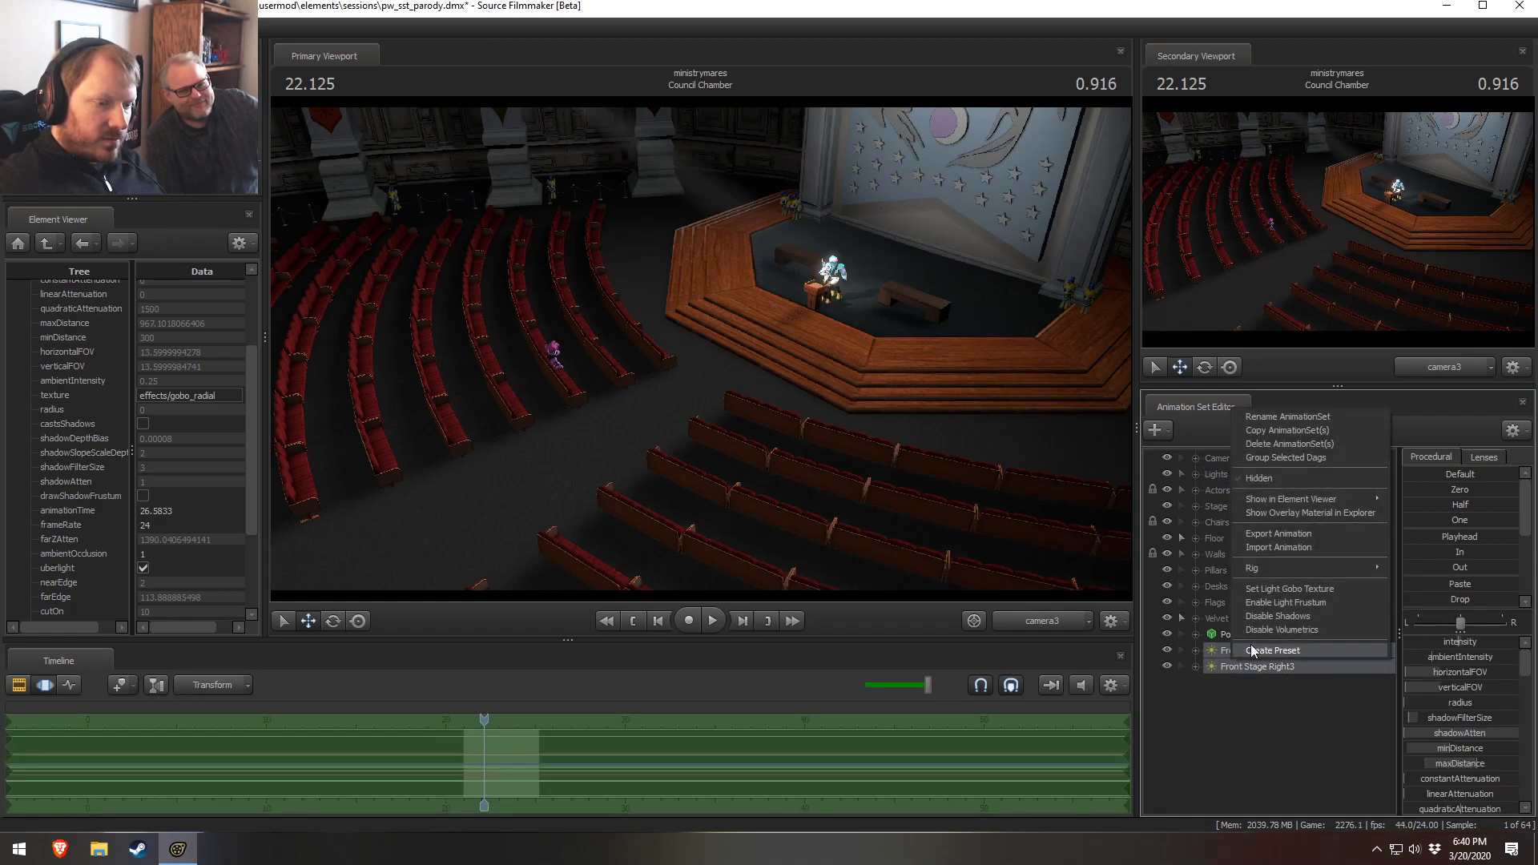
pyautogui.click(1267, 615)
pyautogui.rightClick(1243, 650)
pyautogui.click(1283, 607)
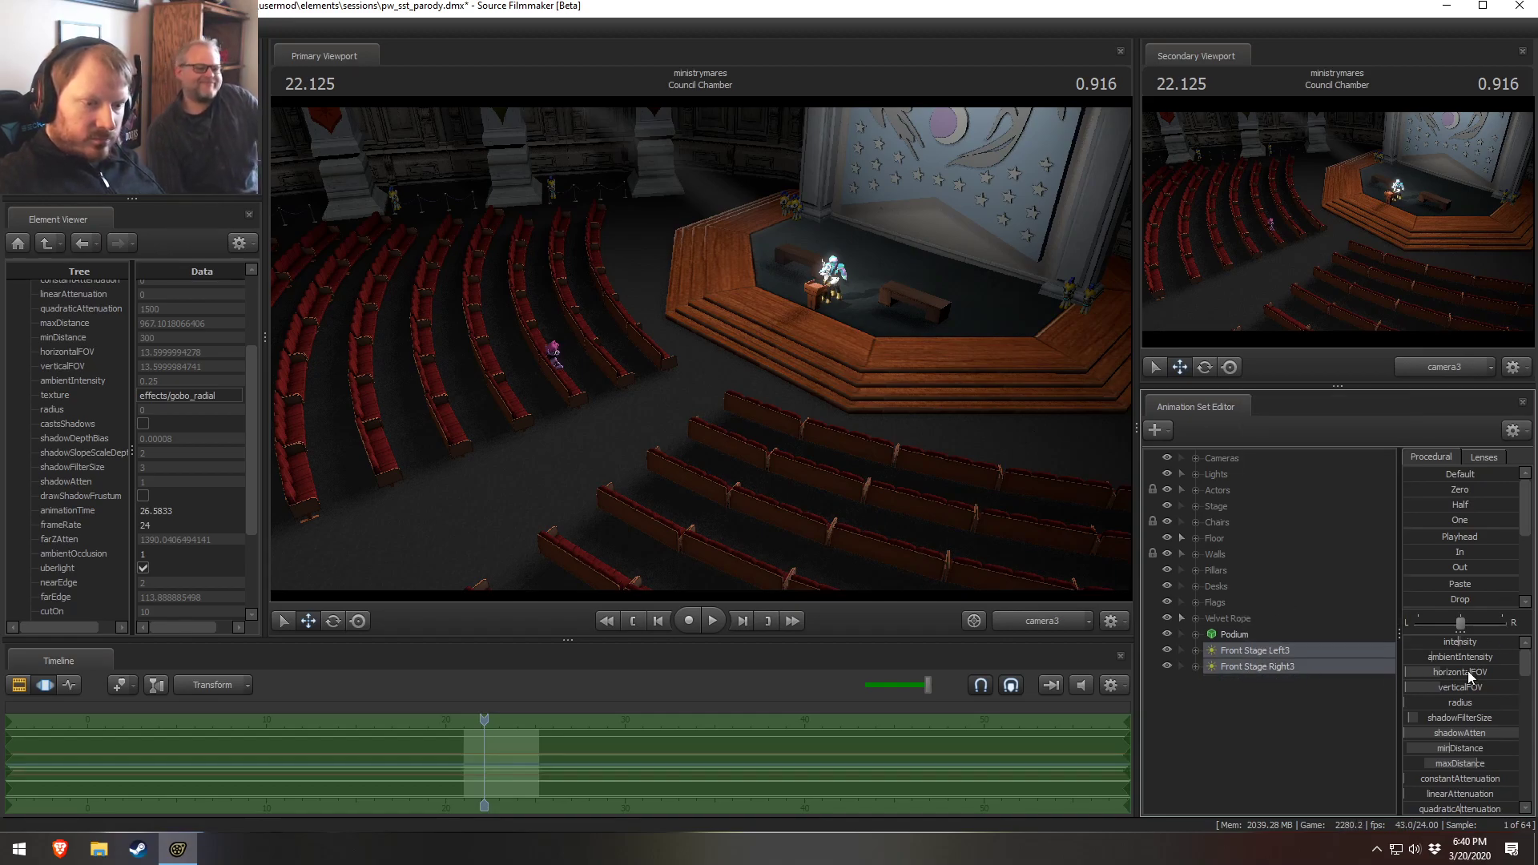
# Set the intensity of both pasted lights, Front Stage Left3 and Front Stage Right3, to zero
pyautogui.moveTo(1423, 646); pyautogui.dragTo(1427, 645)
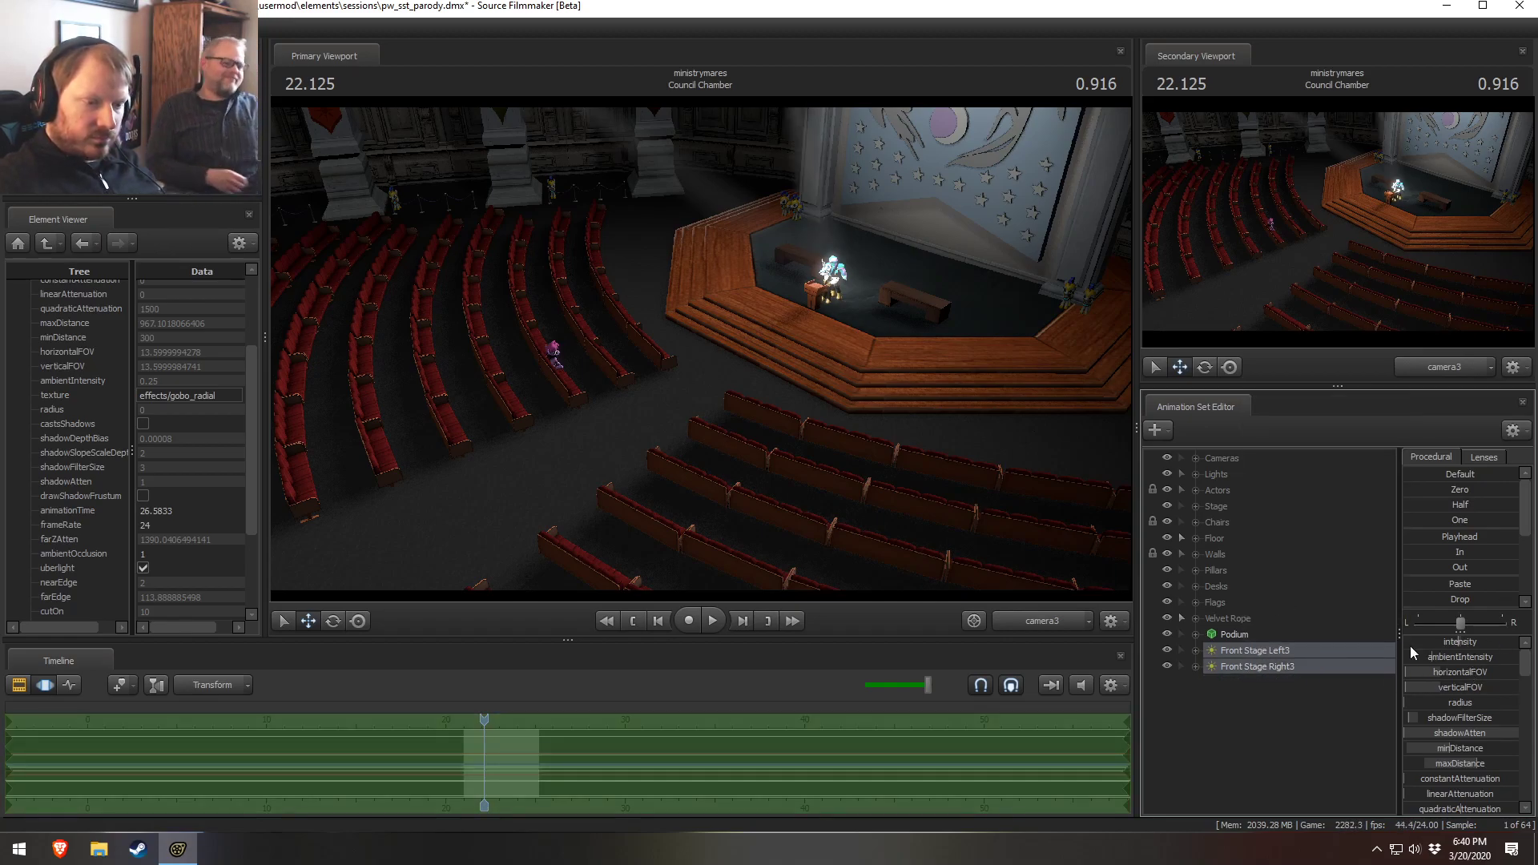
pyautogui.click(1195, 651)
pyautogui.click(1197, 682)
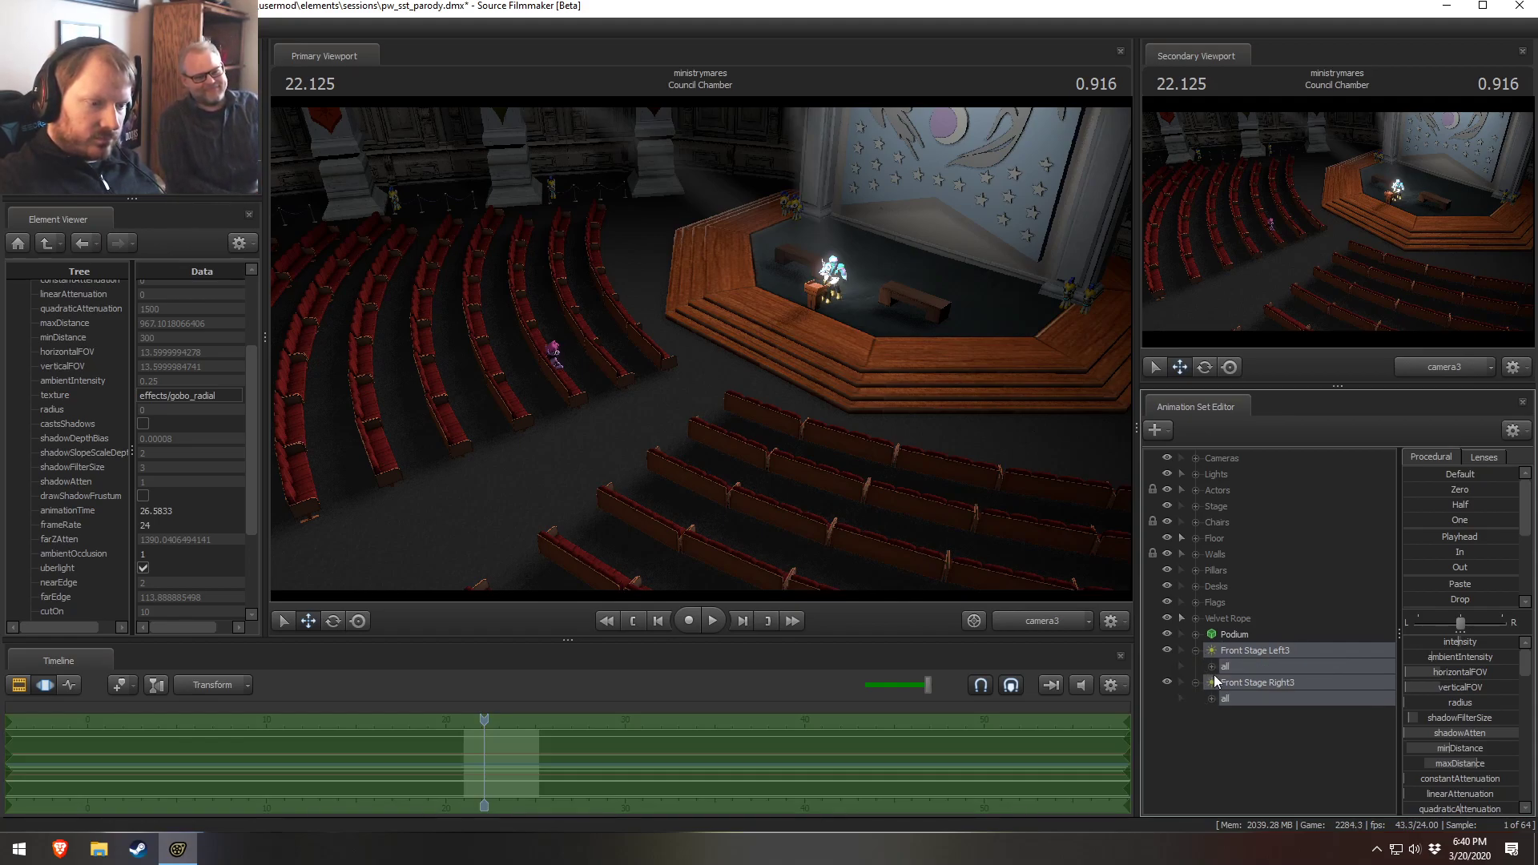
pyautogui.click(1211, 698)
pyautogui.scroll(-8, 1214, 732)
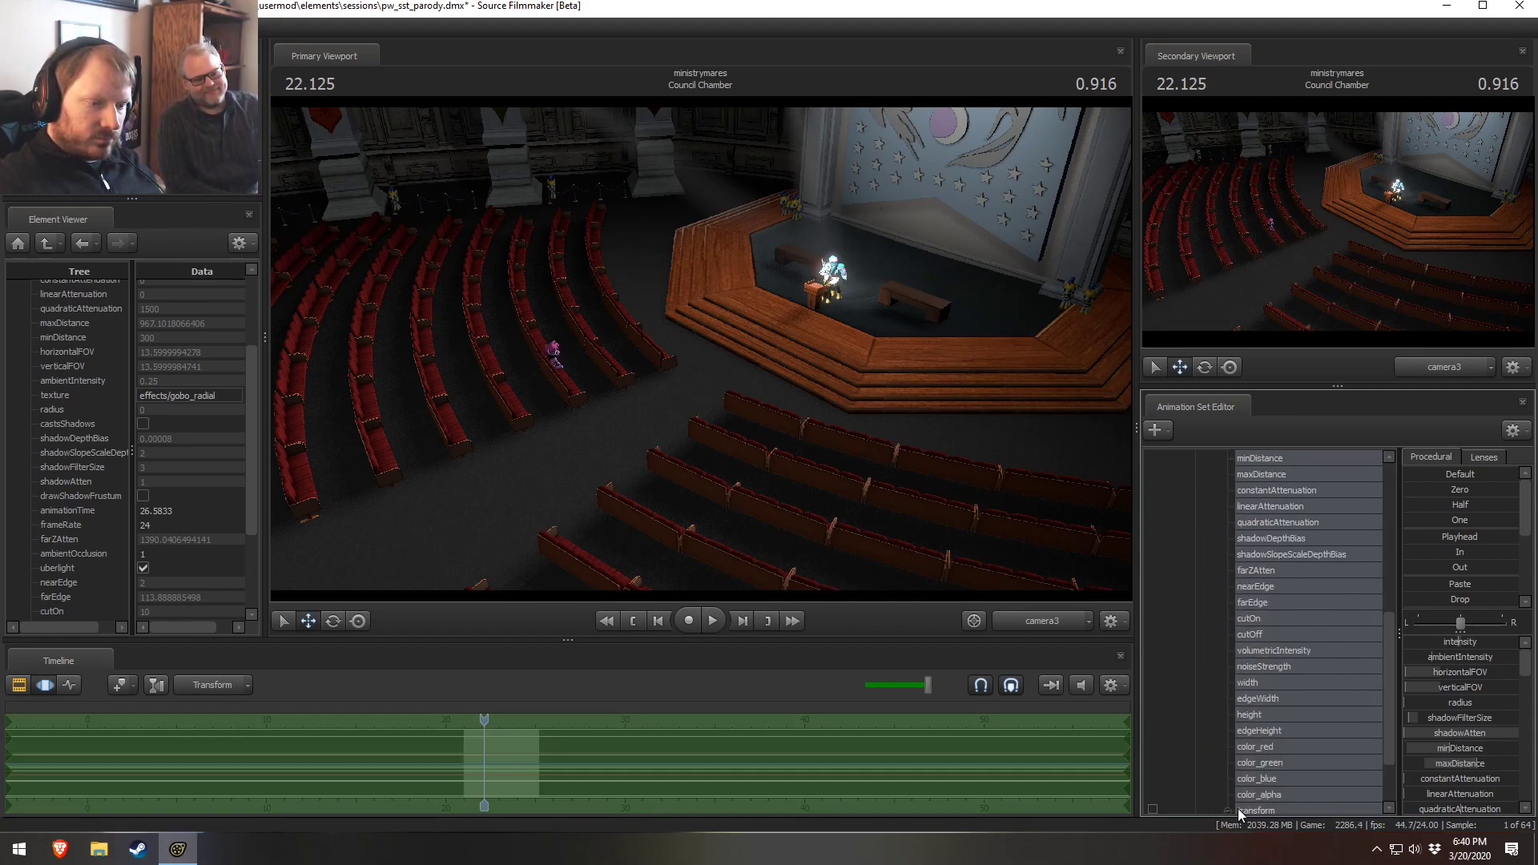
pyautogui.scroll(-3, 1238, 740)
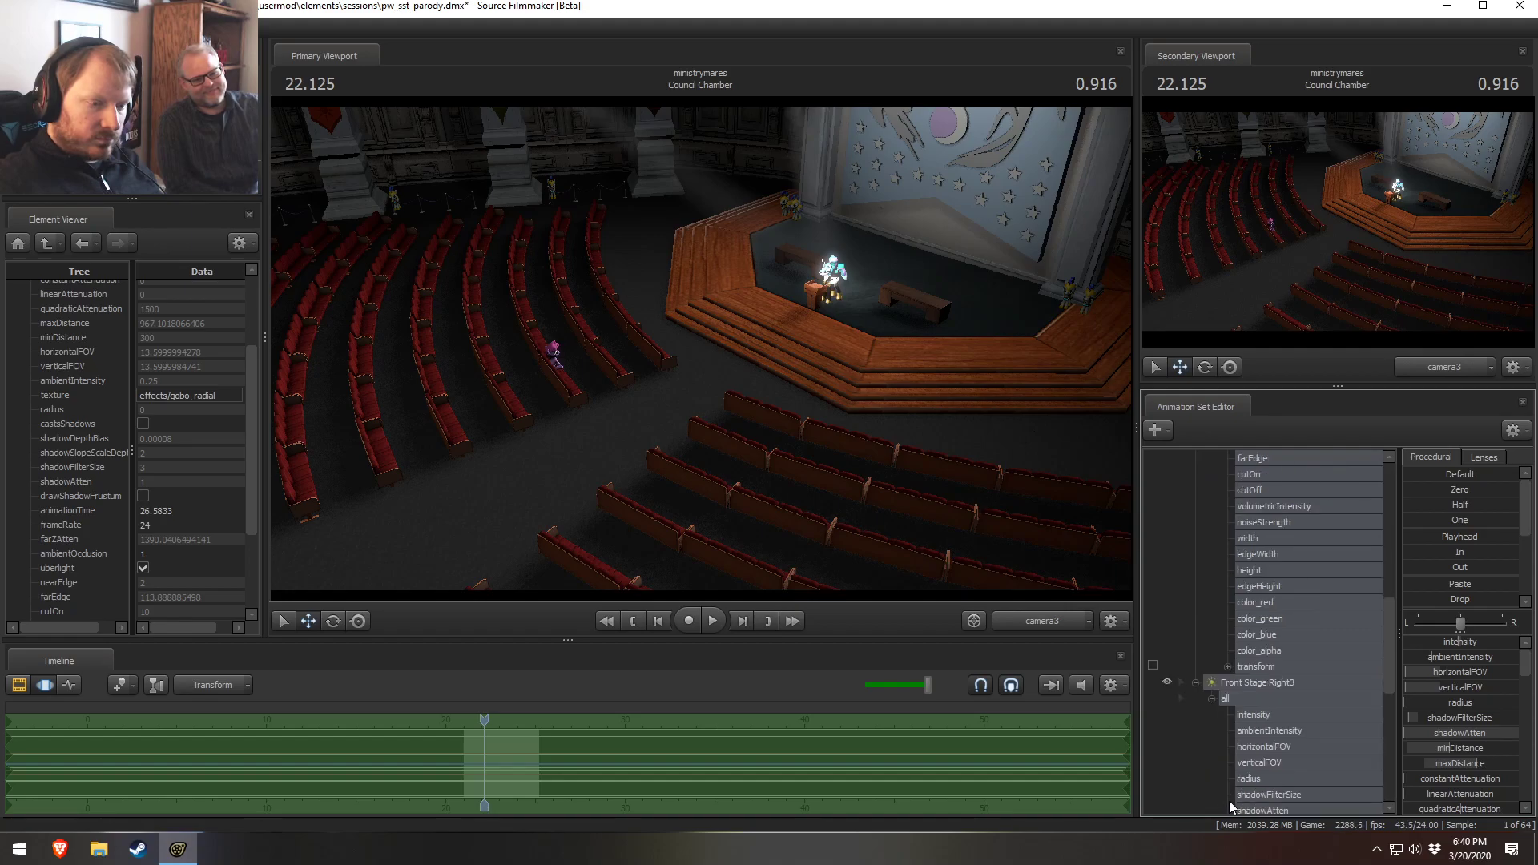
pyautogui.click(1265, 712)
pyautogui.scroll(10, 1268, 709)
pyautogui.keyDown('ctrl'); pyautogui.click(1284, 683); pyautogui.keyUp('ctrl')
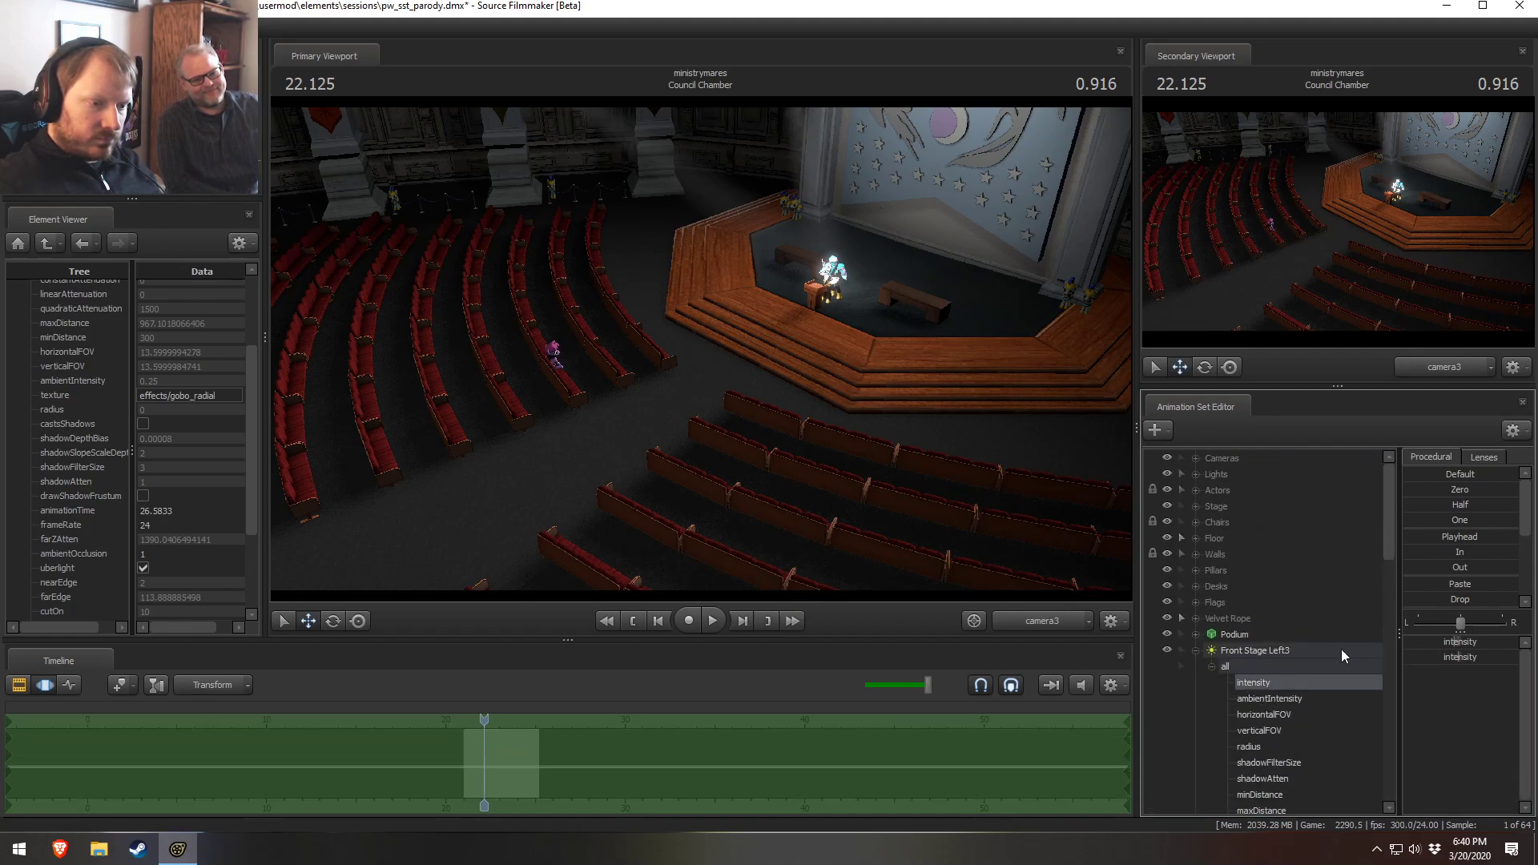
pyautogui.click(1434, 489)
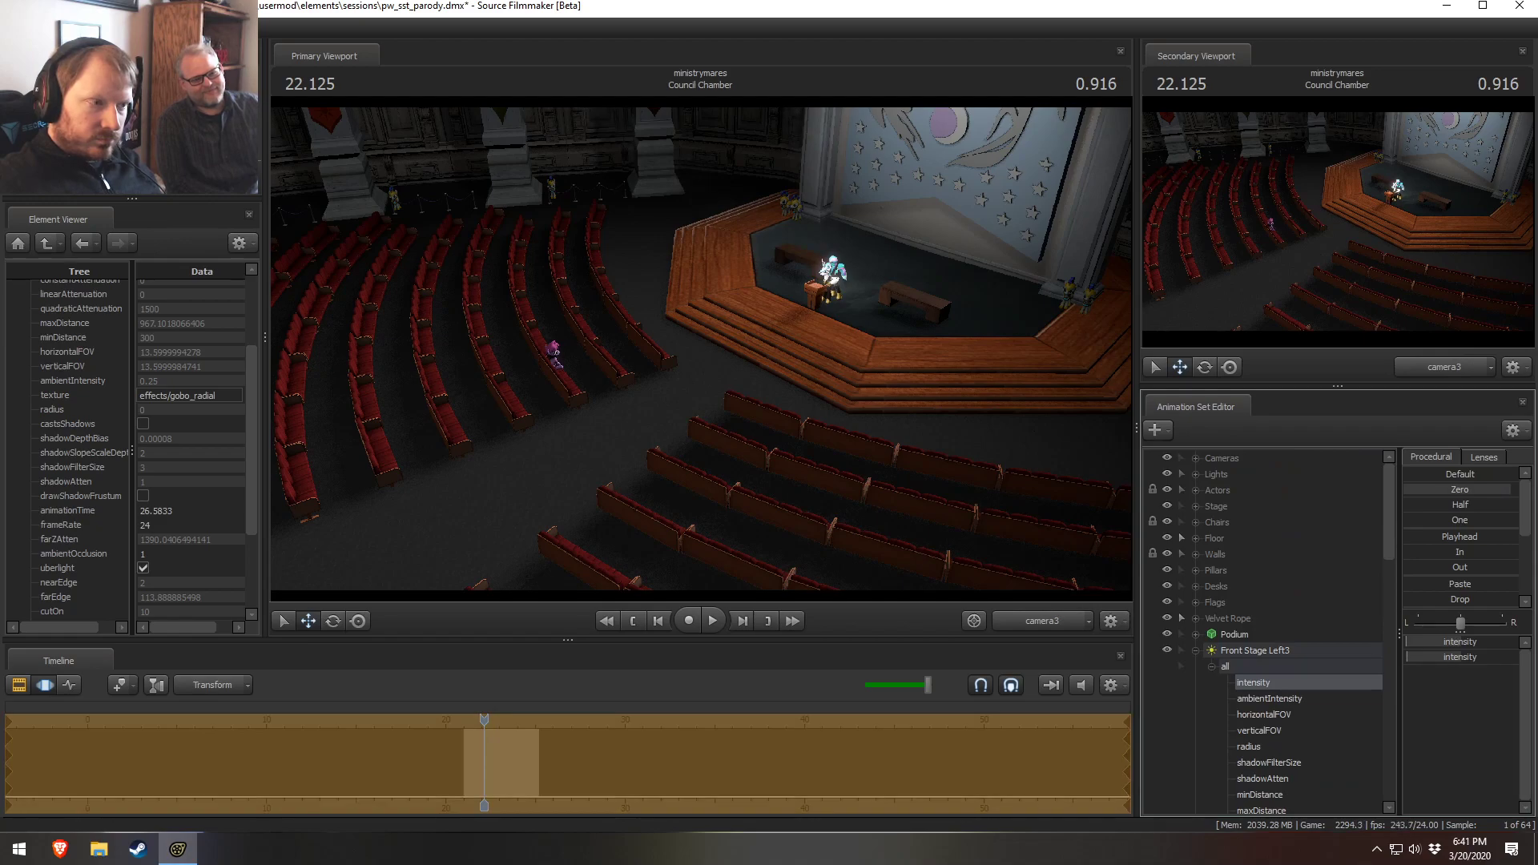
# Remap the volumetricIntensity slider range of Front Stage Left3 to a maximum of 10
pyautogui.scroll(-5, 1223, 683)
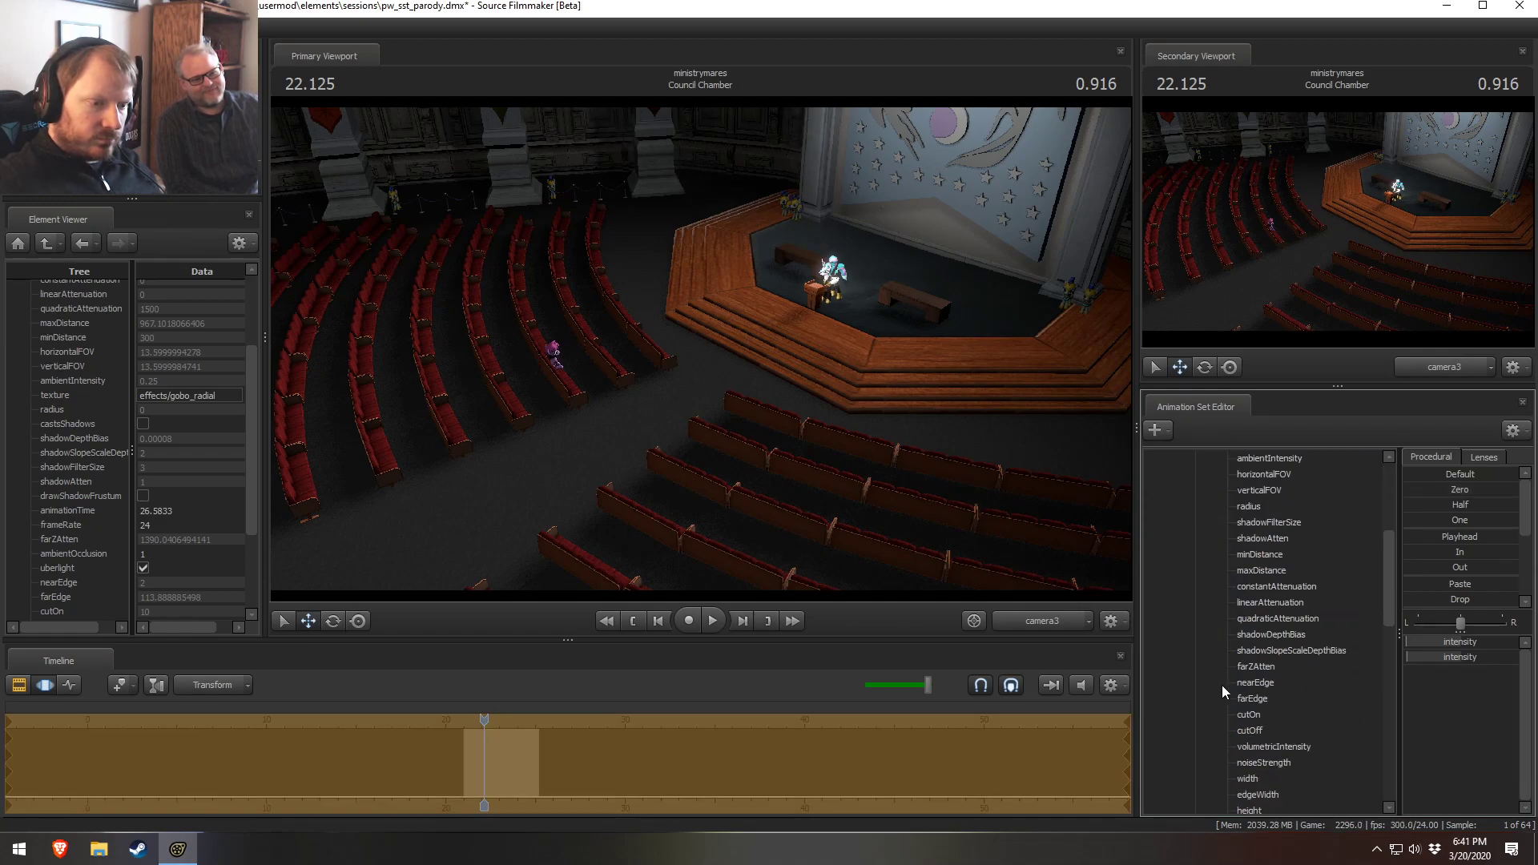
pyautogui.click(1253, 744)
pyautogui.rightClick(1475, 642)
pyautogui.click(1480, 650)
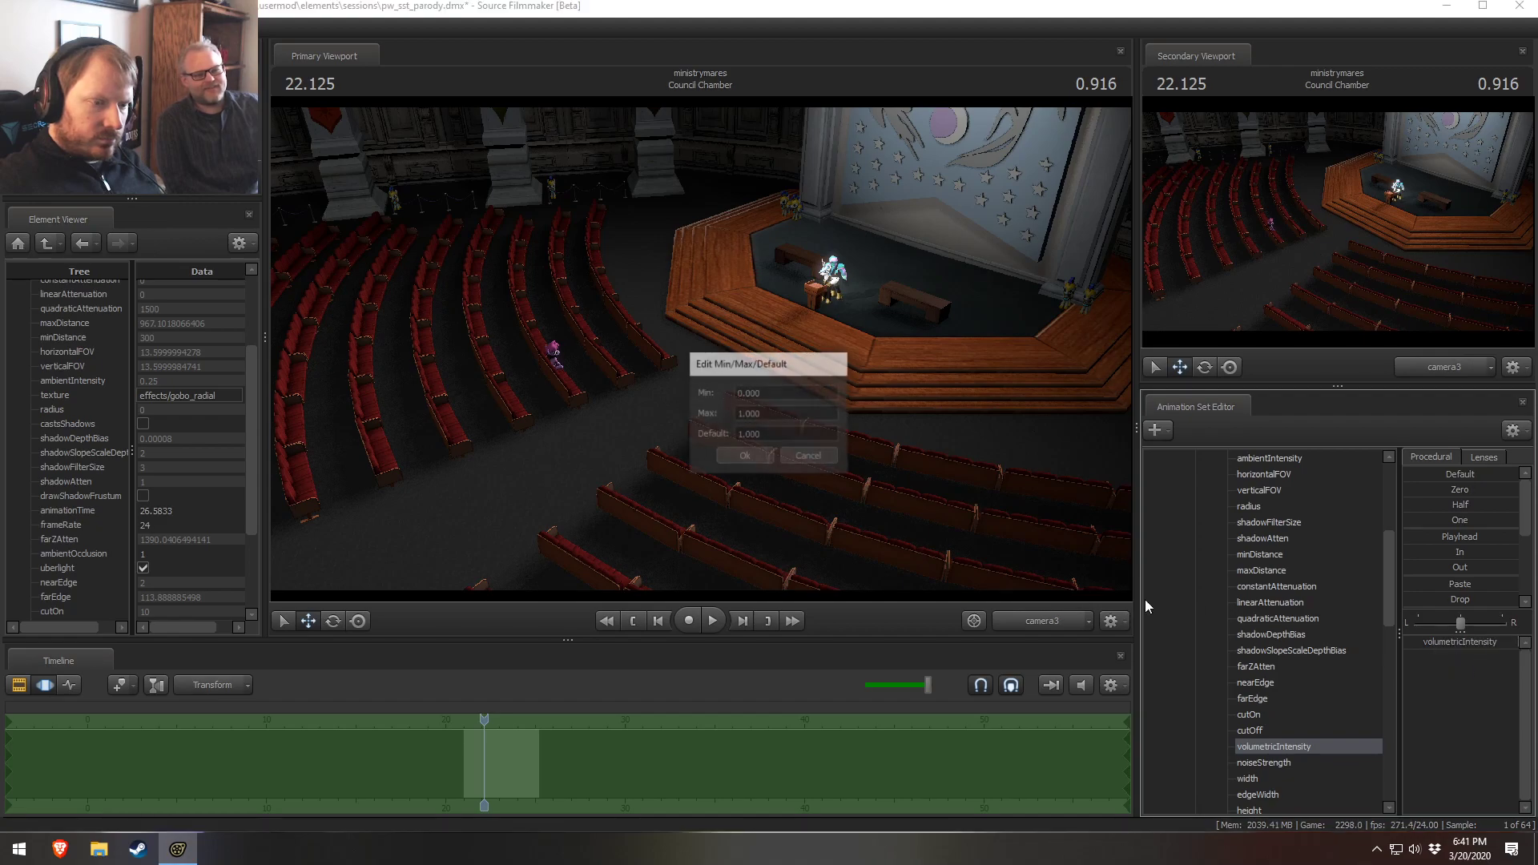
pyautogui.click(744, 414)
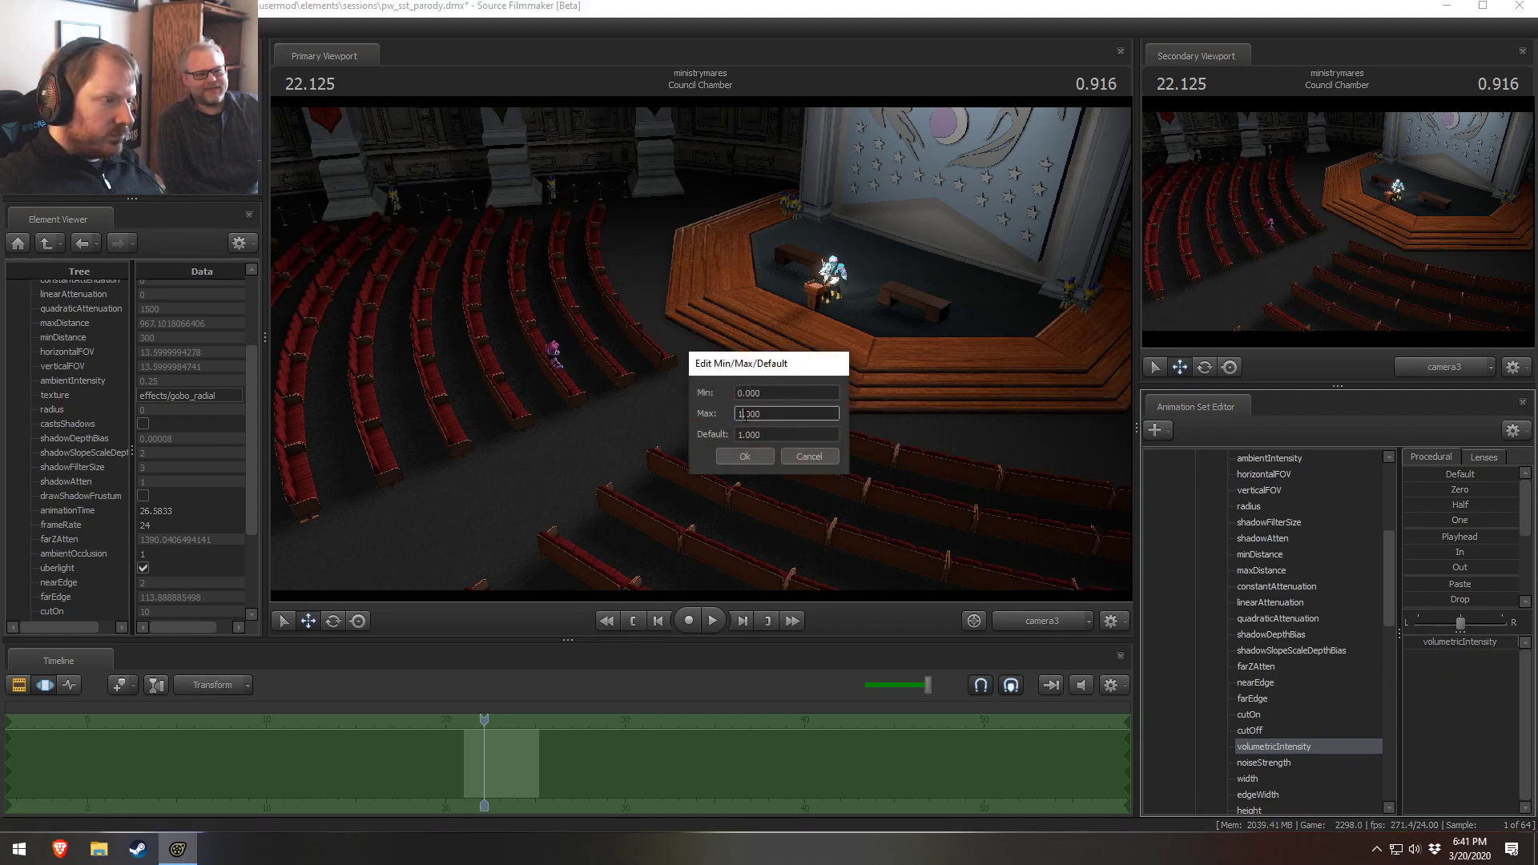
pyautogui.click(745, 455)
# Open the volumetricIntensity slider range dialog of Front Stage Left3 again and confirm it
pyautogui.scroll(-1, 1309, 696)
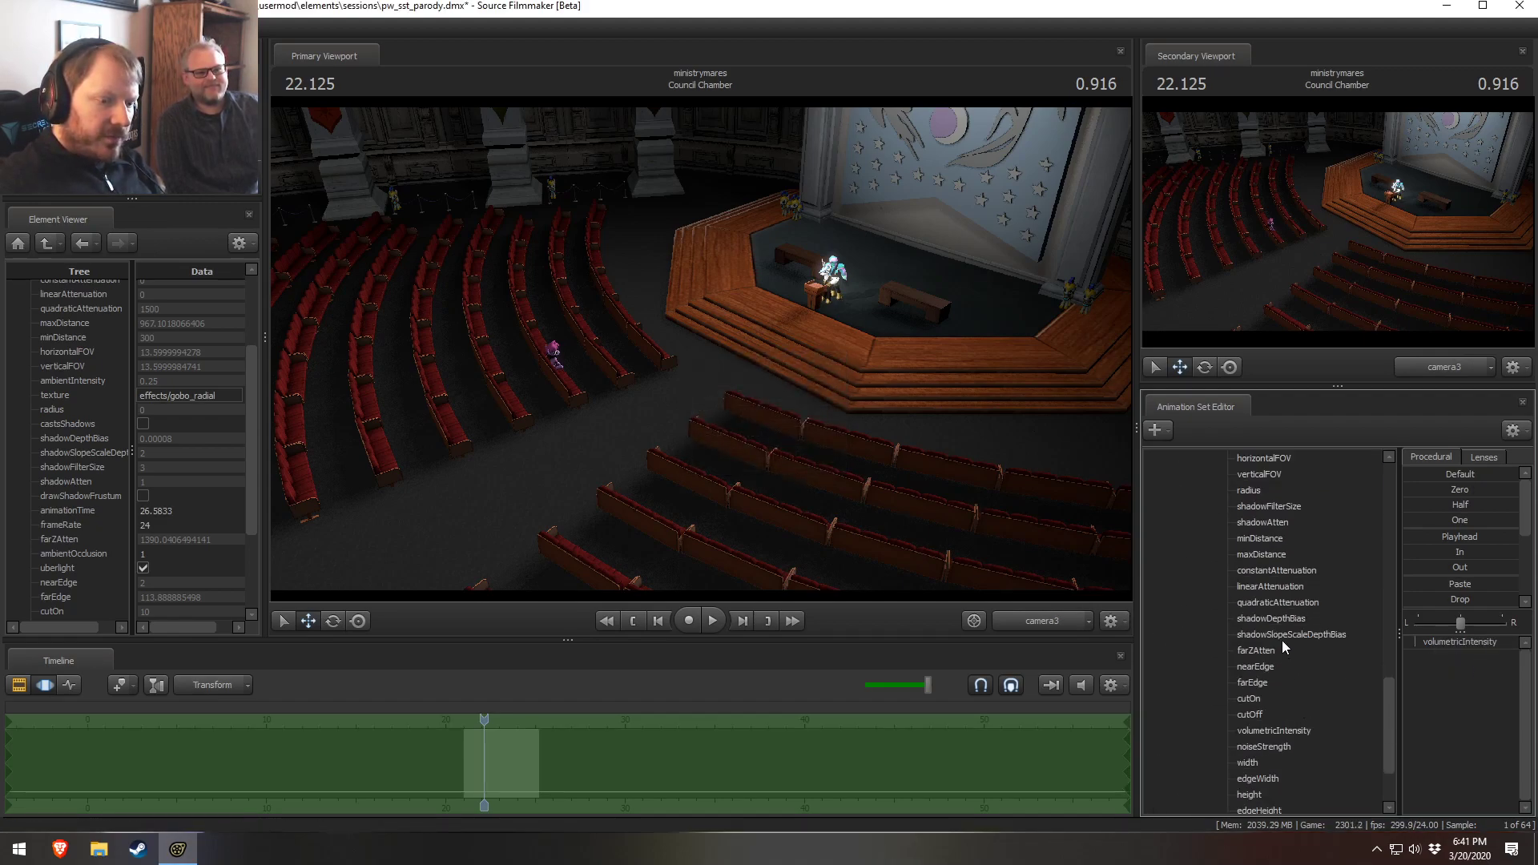
pyautogui.click(1268, 732)
pyautogui.rightClick(1446, 641)
pyautogui.click(1465, 663)
pyautogui.click(738, 414)
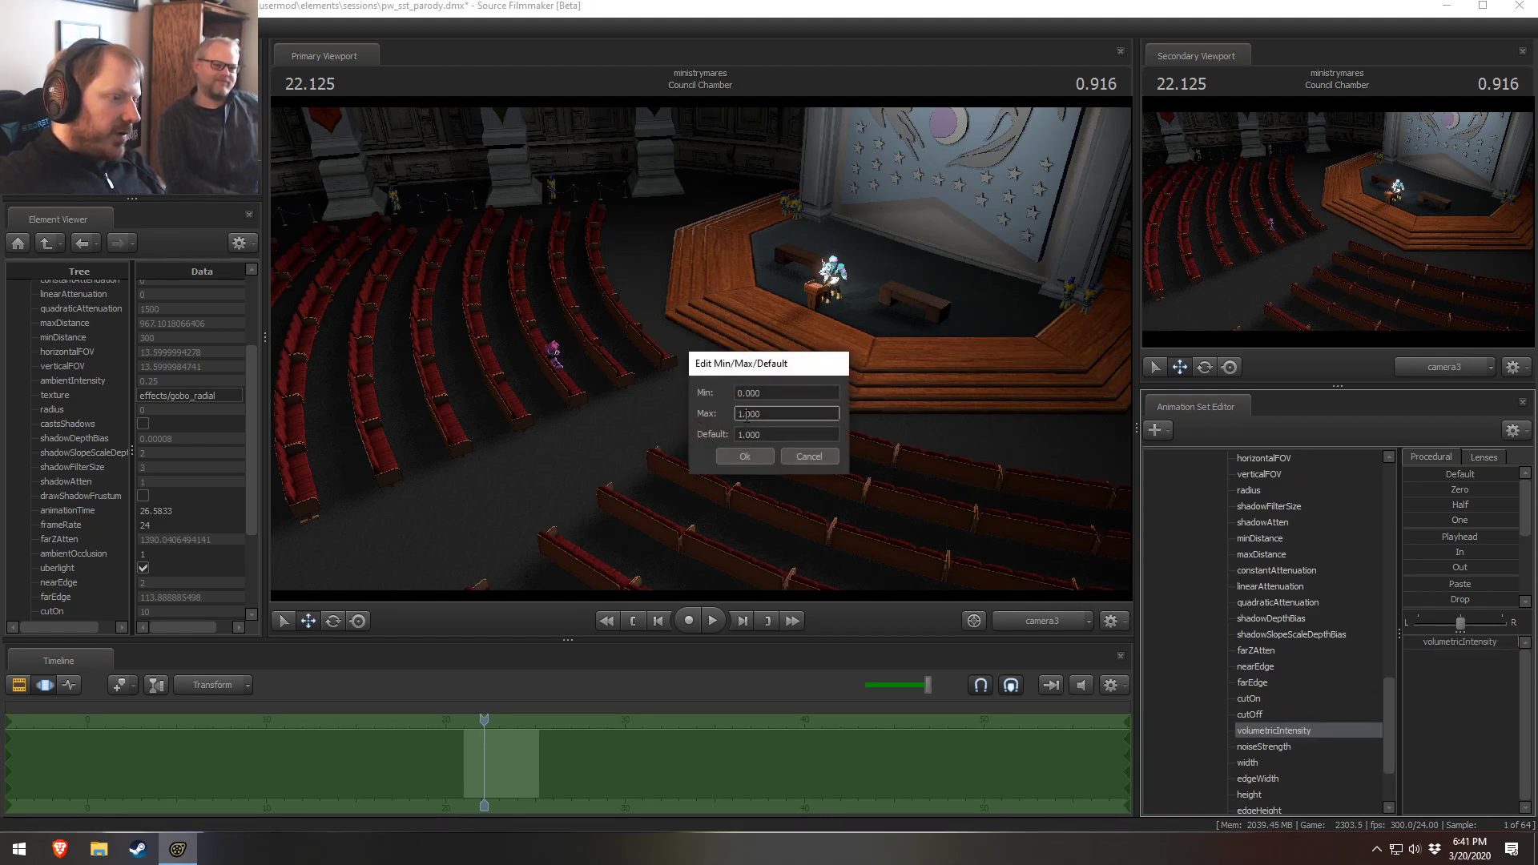
pyautogui.click(750, 457)
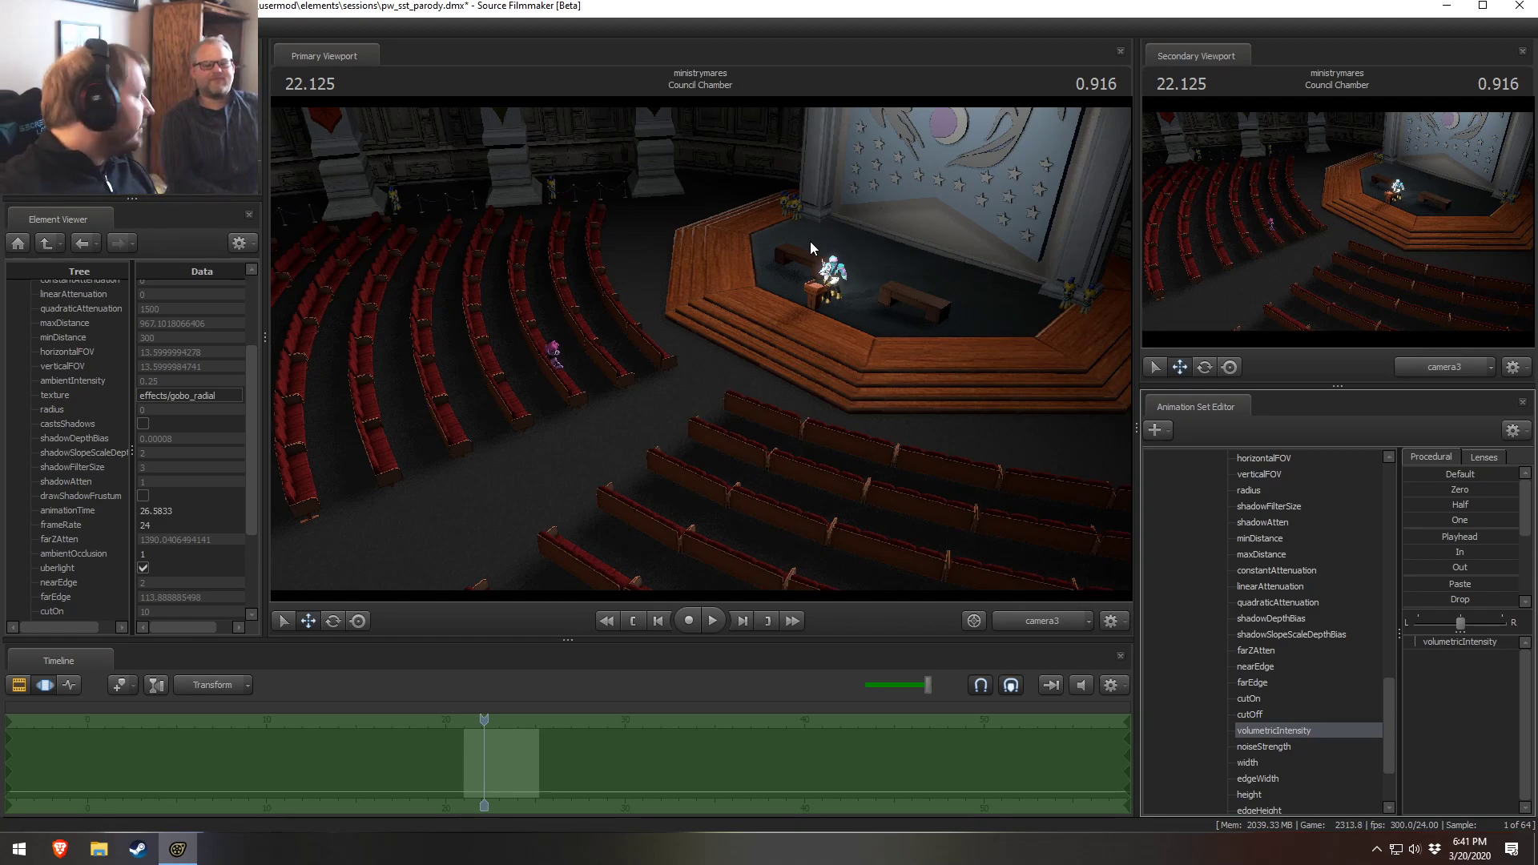
# Set the volumetricIntensity of both pasted lights to One
pyautogui.scroll(-6, 1258, 569)
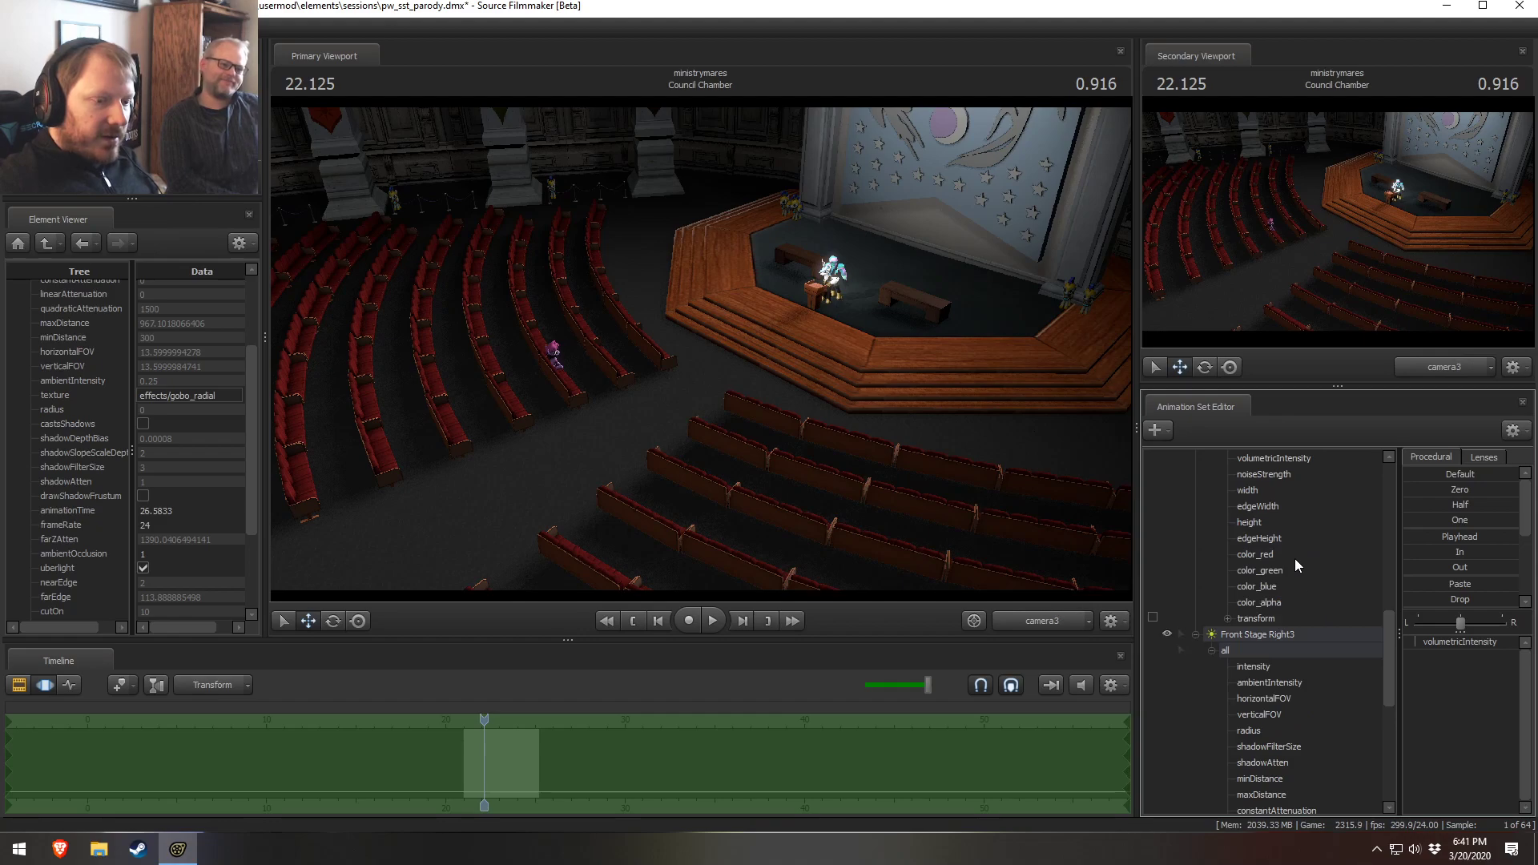
pyautogui.click(1292, 461)
pyautogui.click(1443, 518)
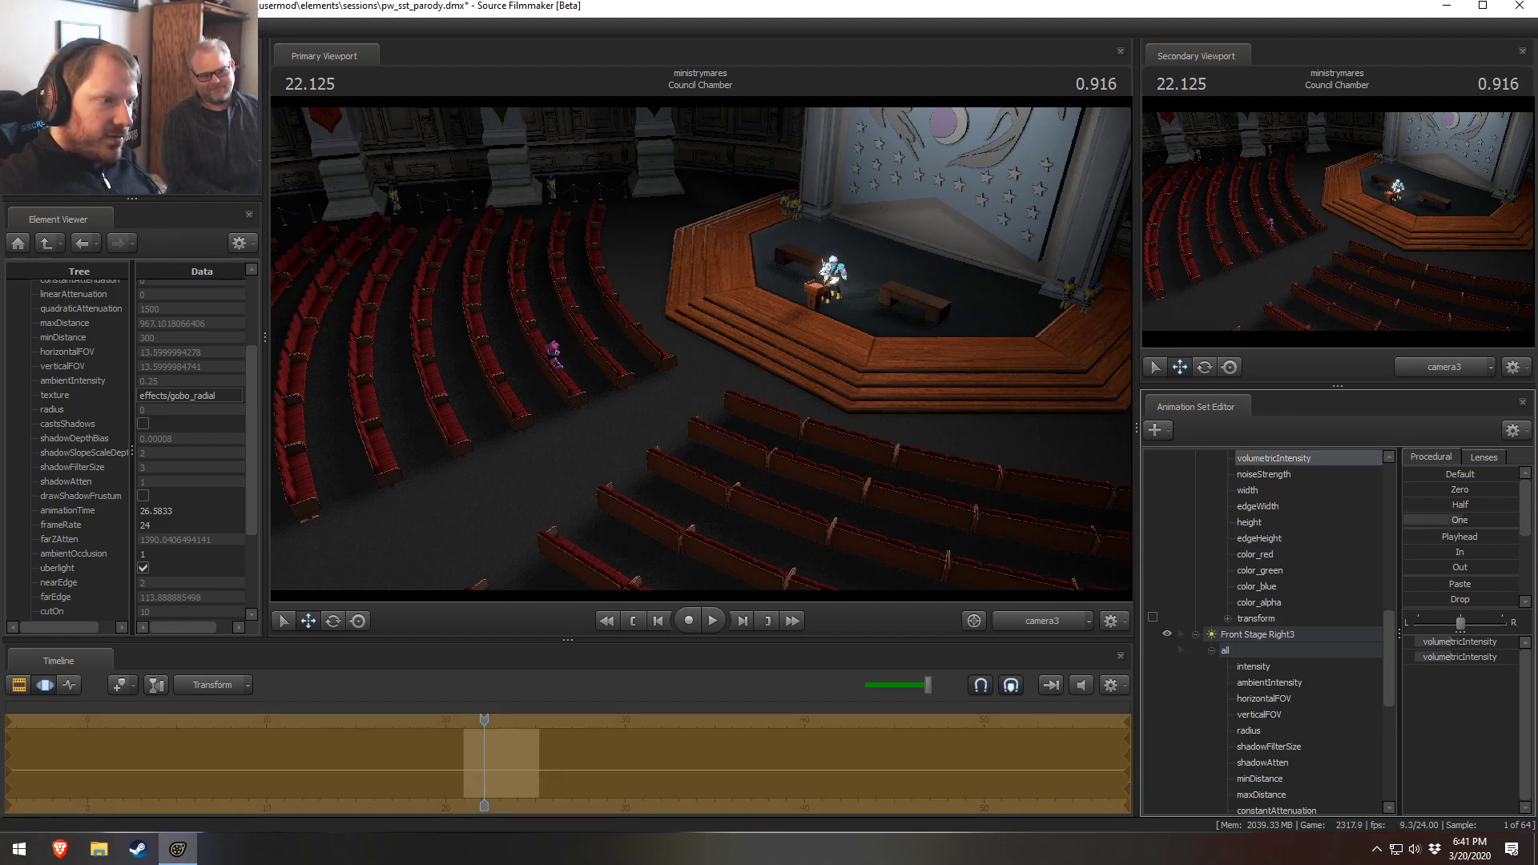
pyautogui.press('F2')
pyautogui.press('F3')
pyautogui.press('F2')
pyautogui.press('F3')
# Remap both volumetricIntensity slider ranges to a maximum of 20.000 and raise the volumetric intensity
pyautogui.rightClick(1458, 641)
pyautogui.click(1464, 664)
pyautogui.doubleClick(742, 414)
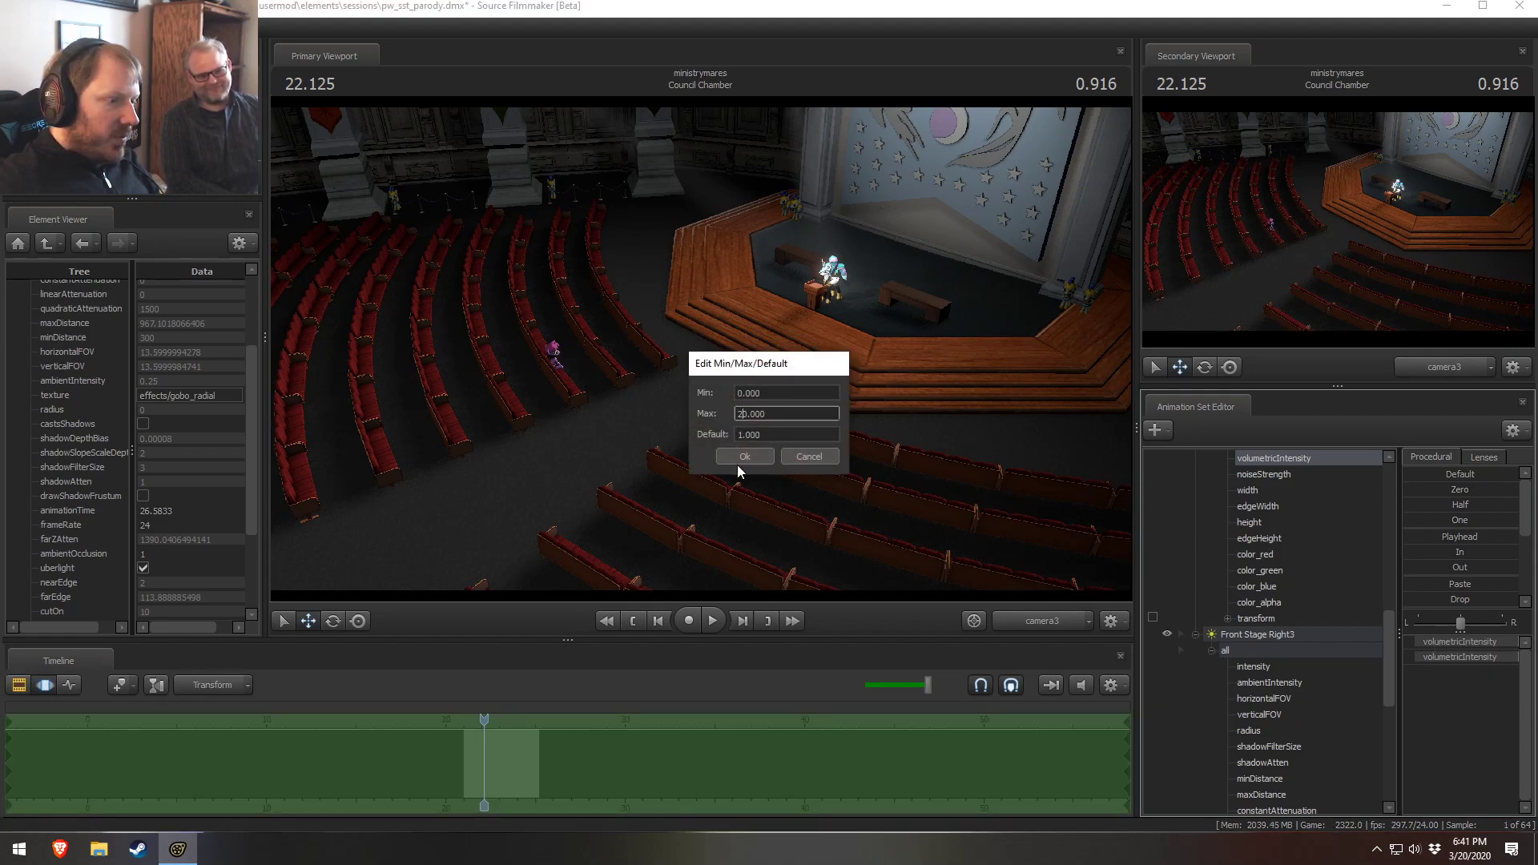
pyautogui.write('20.000')
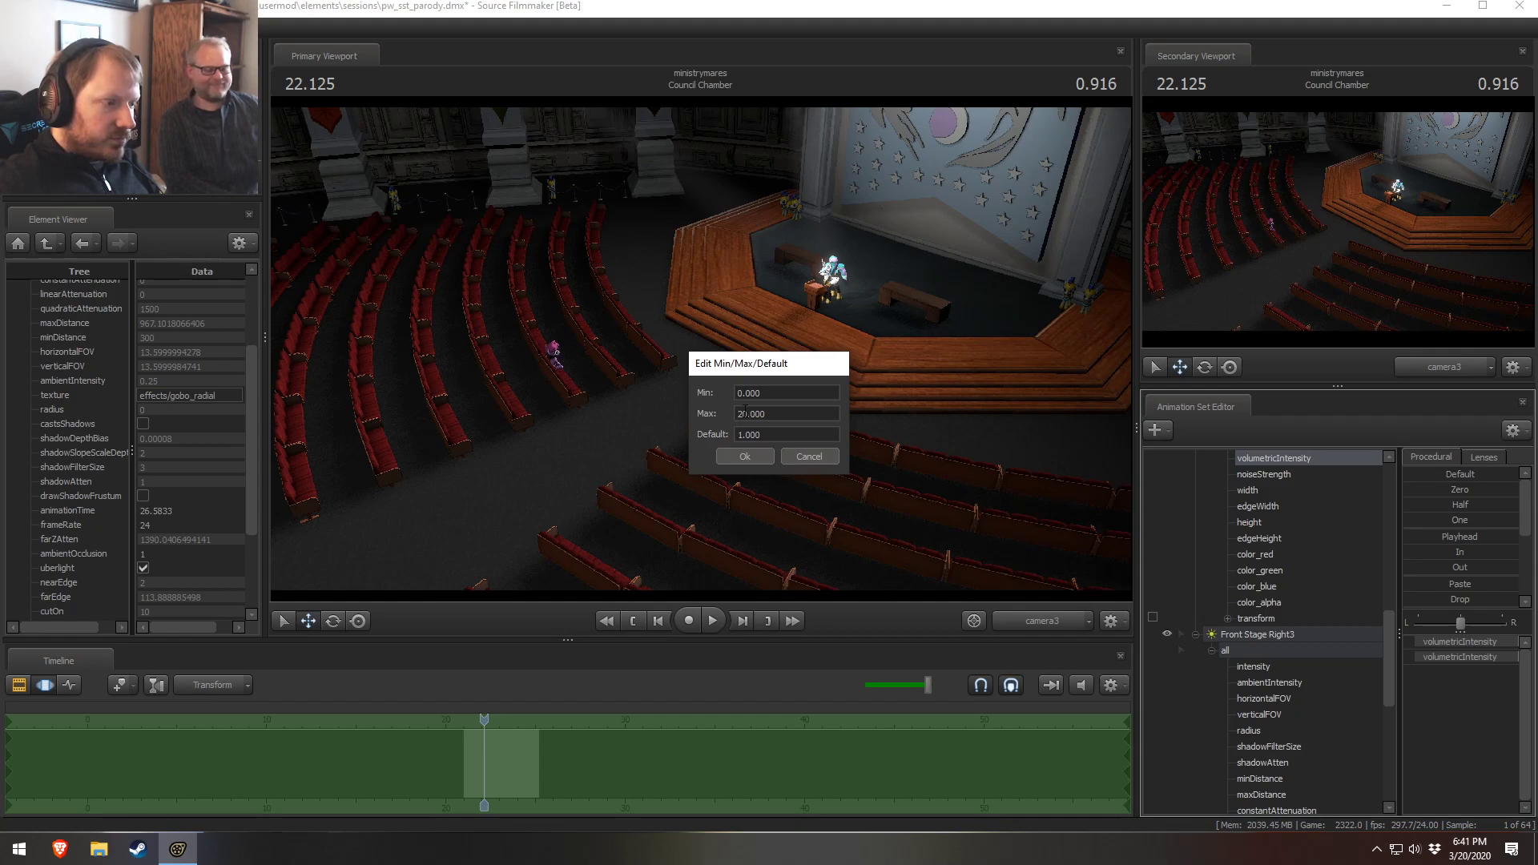
pyautogui.click(754, 458)
pyautogui.rightClick(1432, 656)
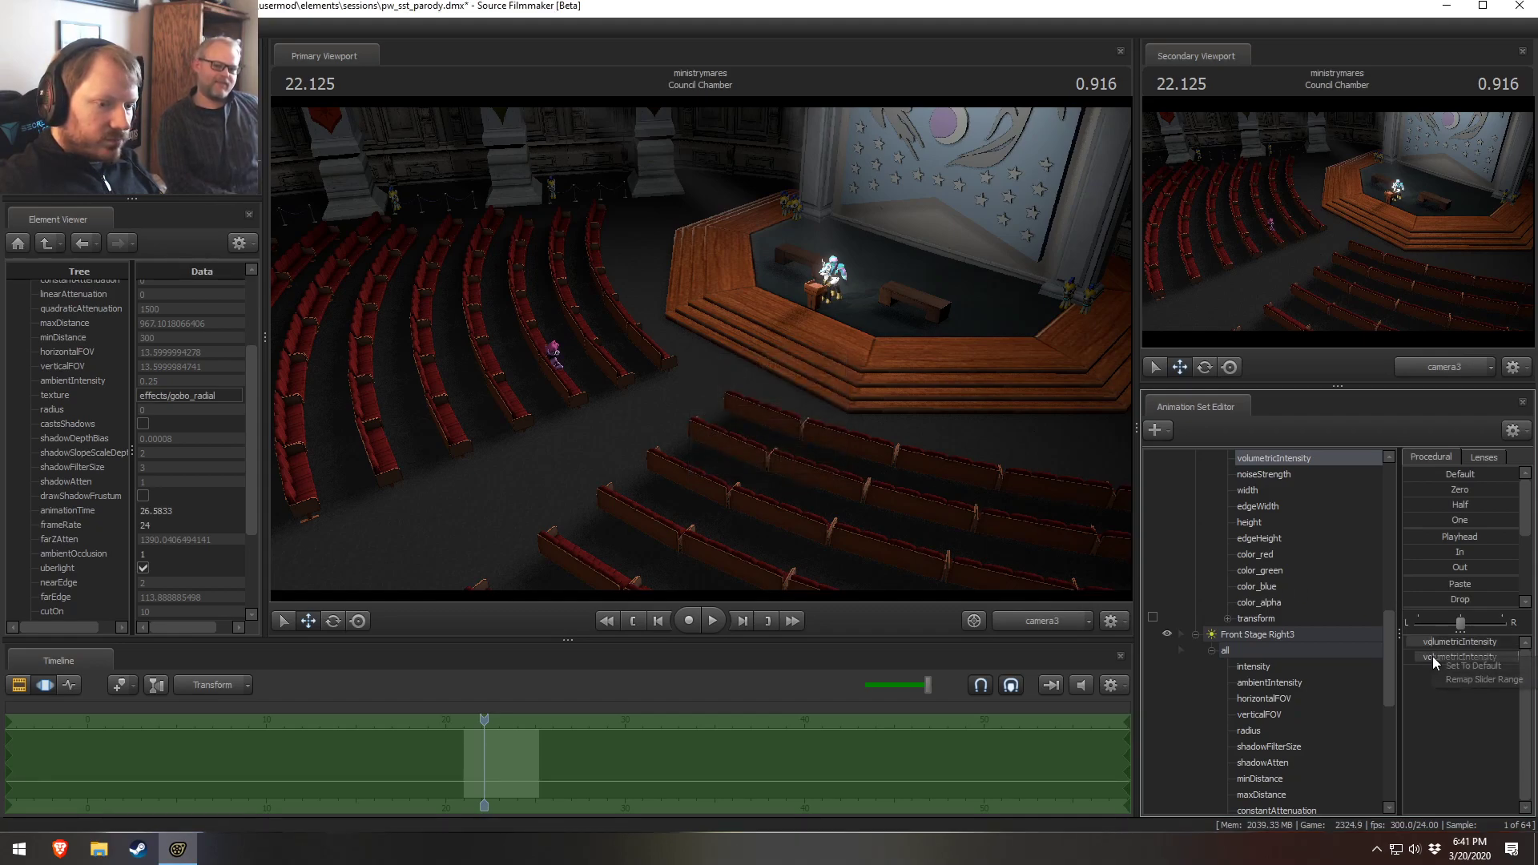
pyautogui.click(1452, 677)
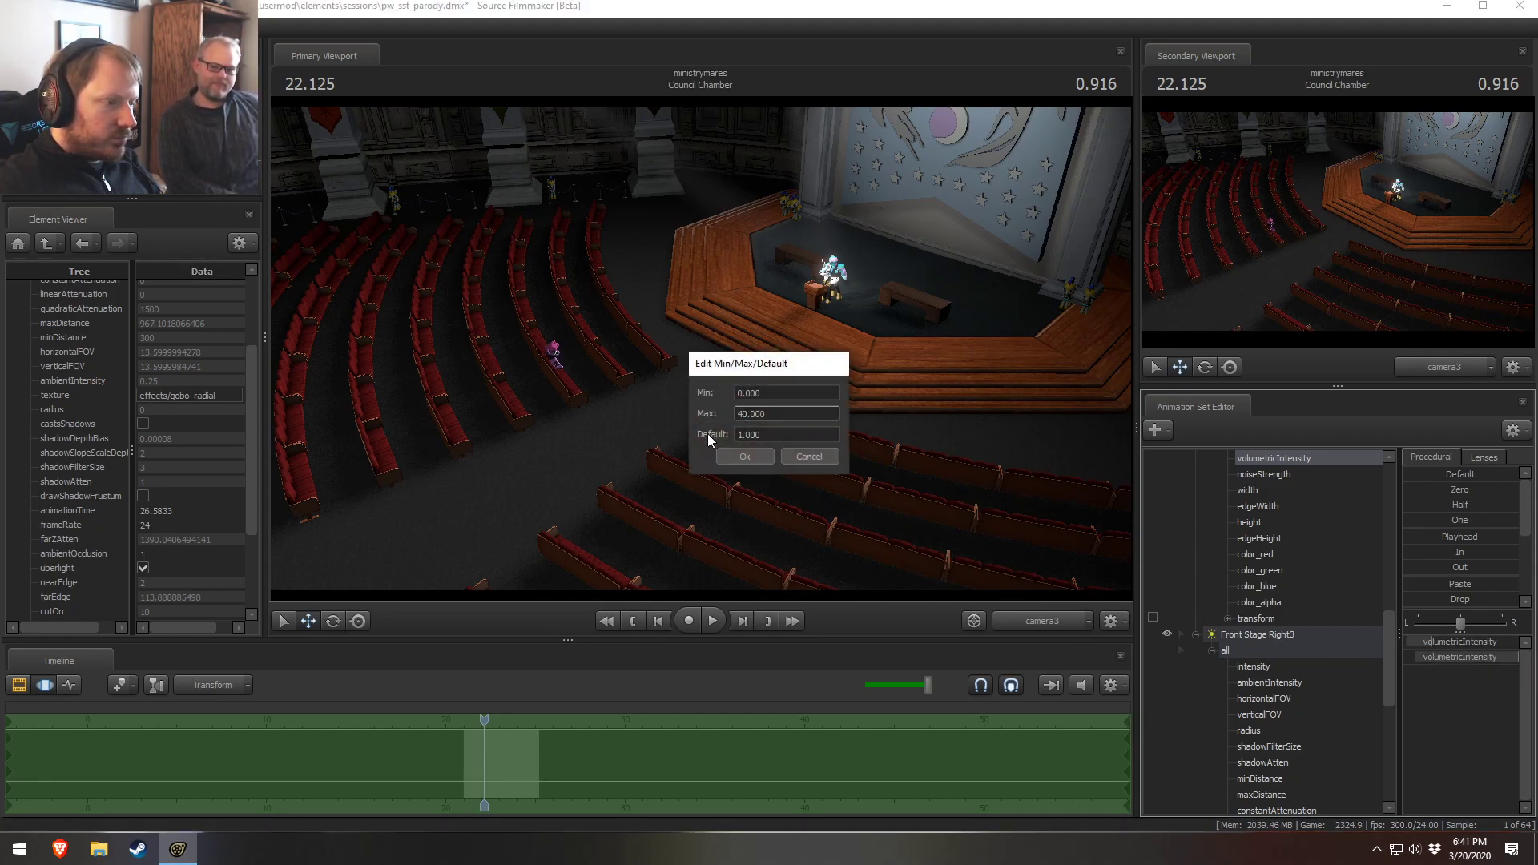
pyautogui.click(744, 455)
pyautogui.moveTo(1431, 519); pyautogui.dragTo(1515, 539)
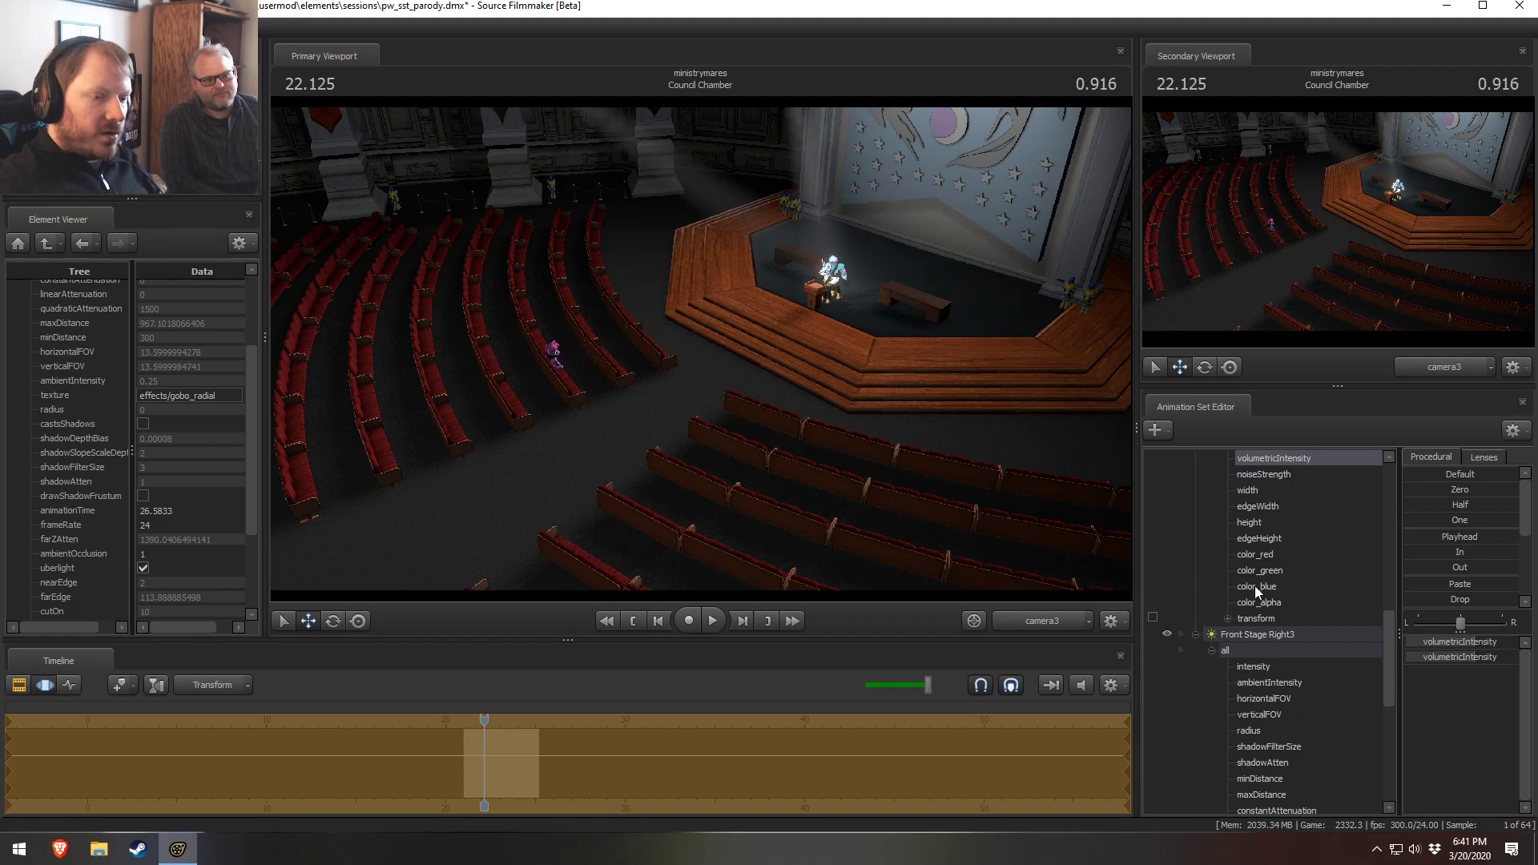
# Try lowering the farZAtten value of Front Stage Left3, then undo it
pyautogui.scroll(10, 1262, 657)
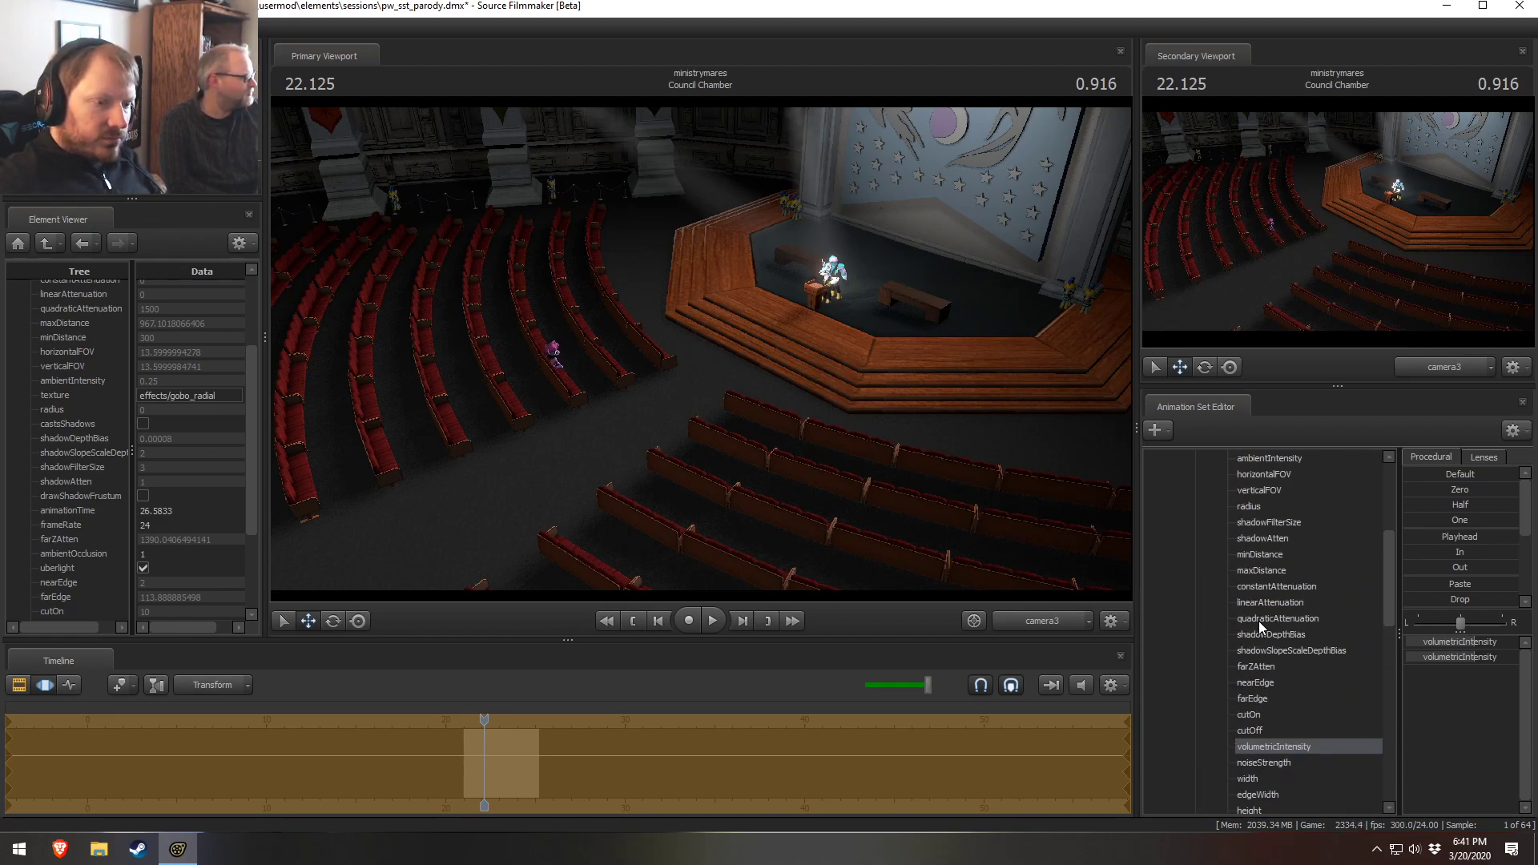
pyautogui.click(1251, 555)
pyautogui.scroll(-3, 1286, 628)
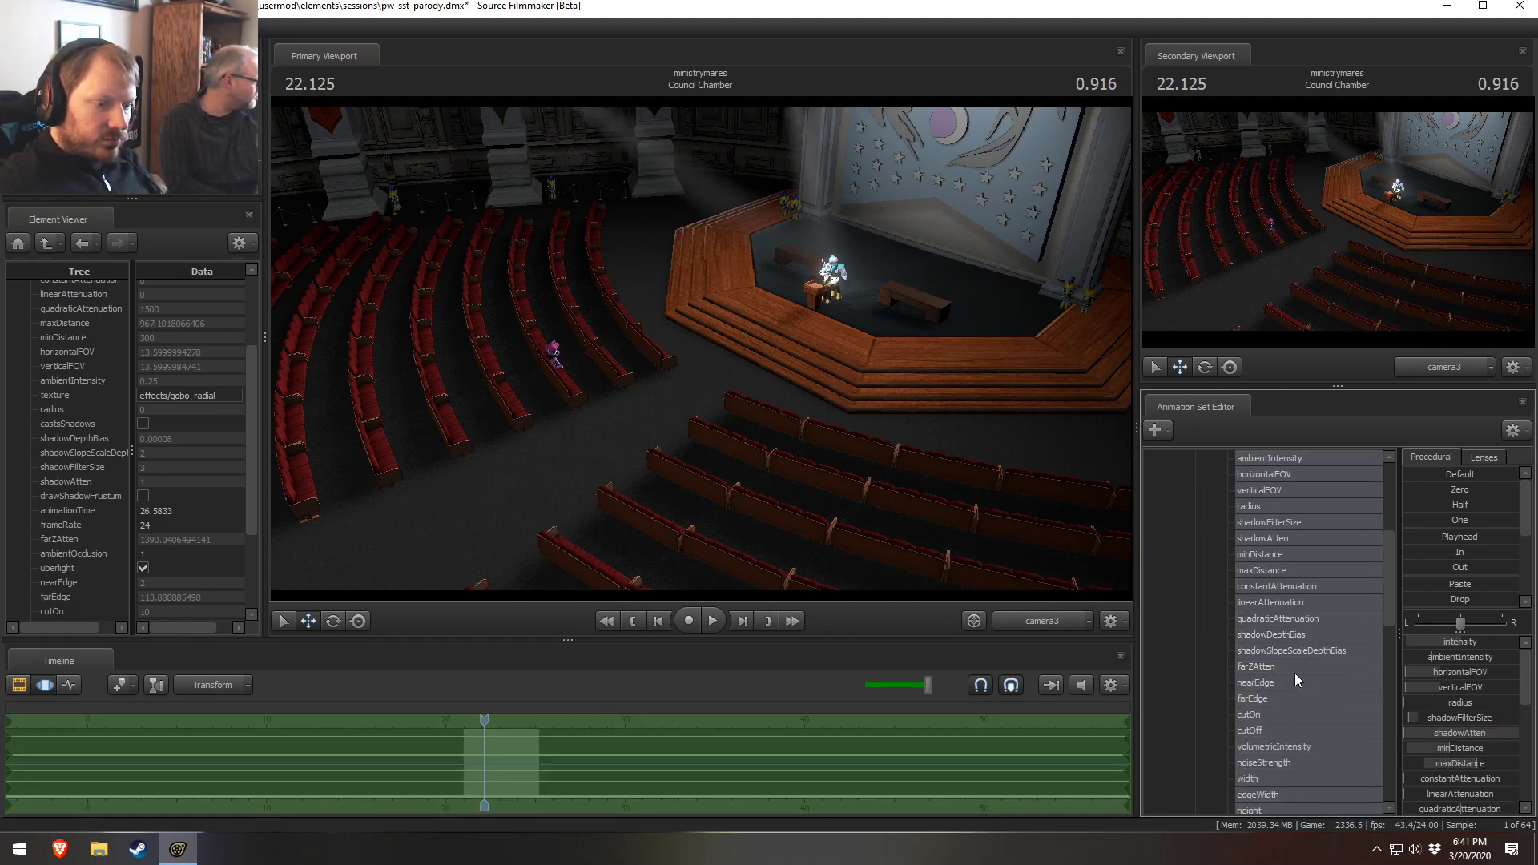
pyautogui.click(1292, 682)
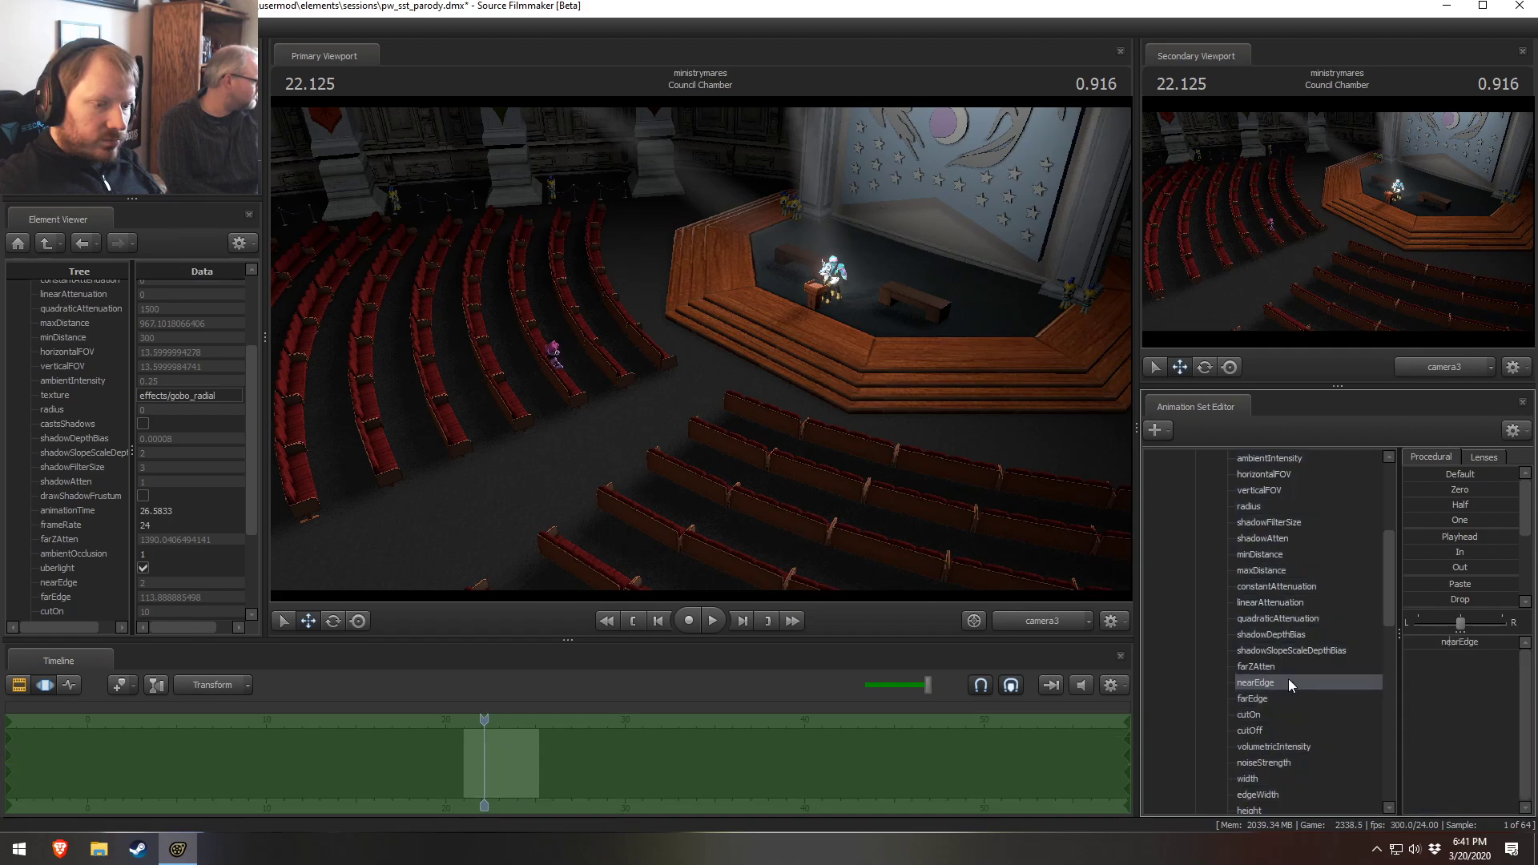
pyautogui.click(1281, 666)
pyautogui.moveTo(1485, 642); pyautogui.dragTo(1430, 641)
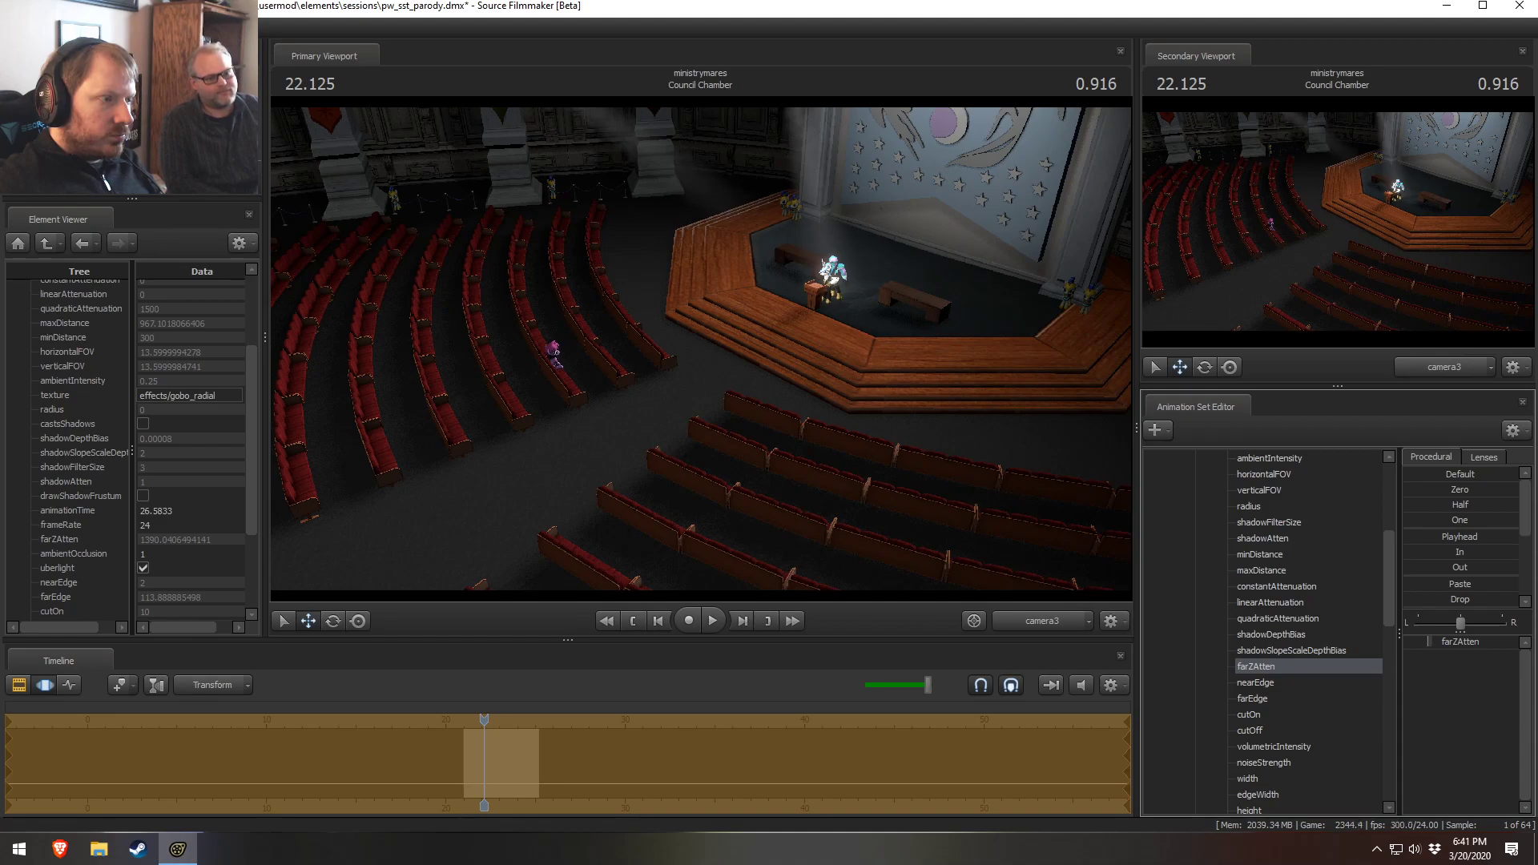
pyautogui.hotkey('ctrl', 'z')
pyautogui.press('F2')
pyautogui.press('F3')
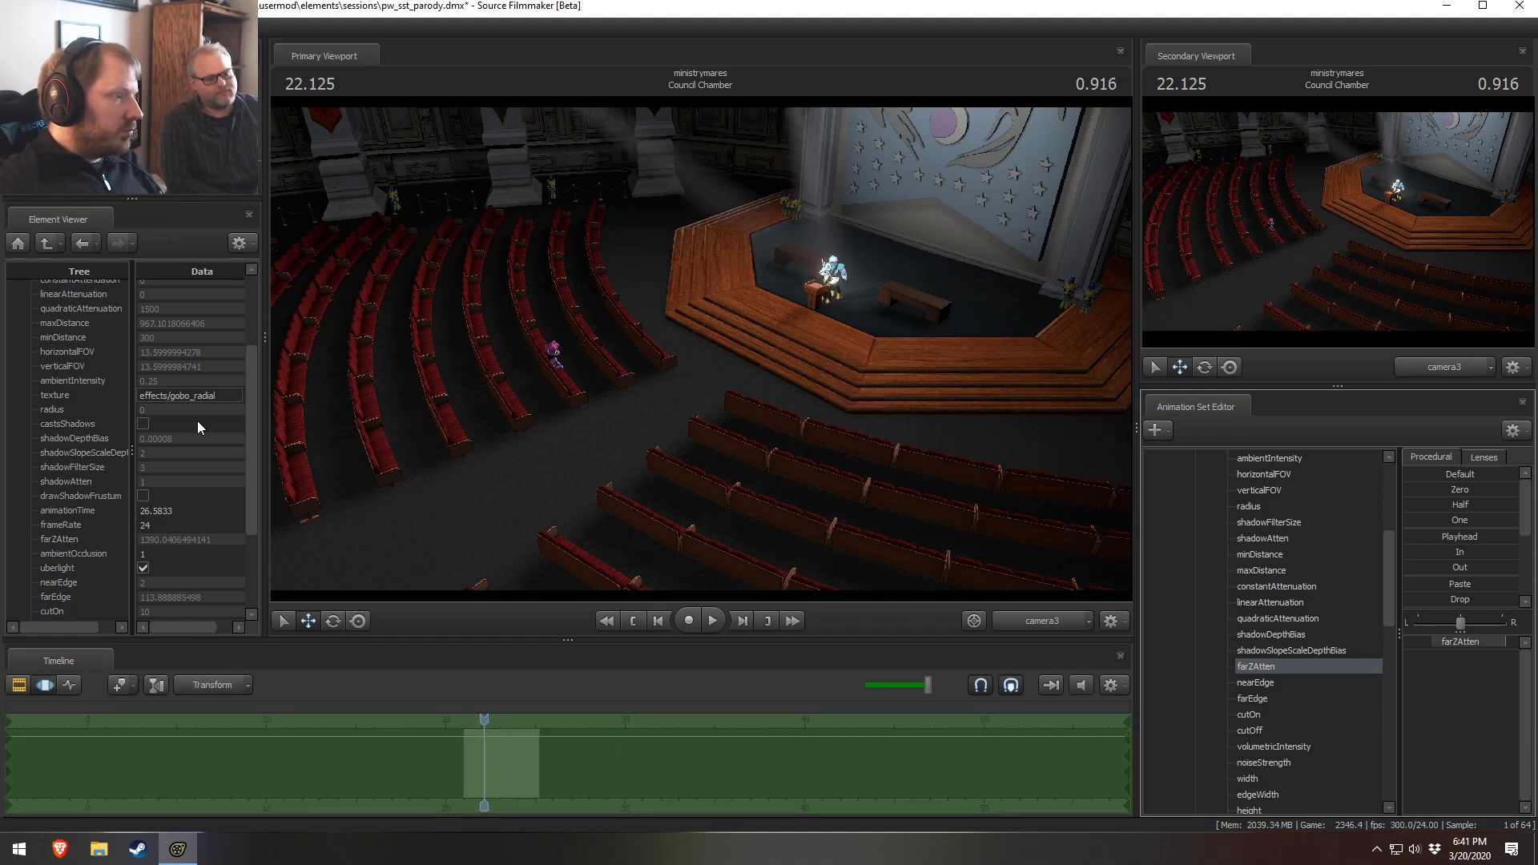
# Show Front Stage Left3 in the Element Viewer and enable its uberlight option
pyautogui.scroll(3, 1263, 657)
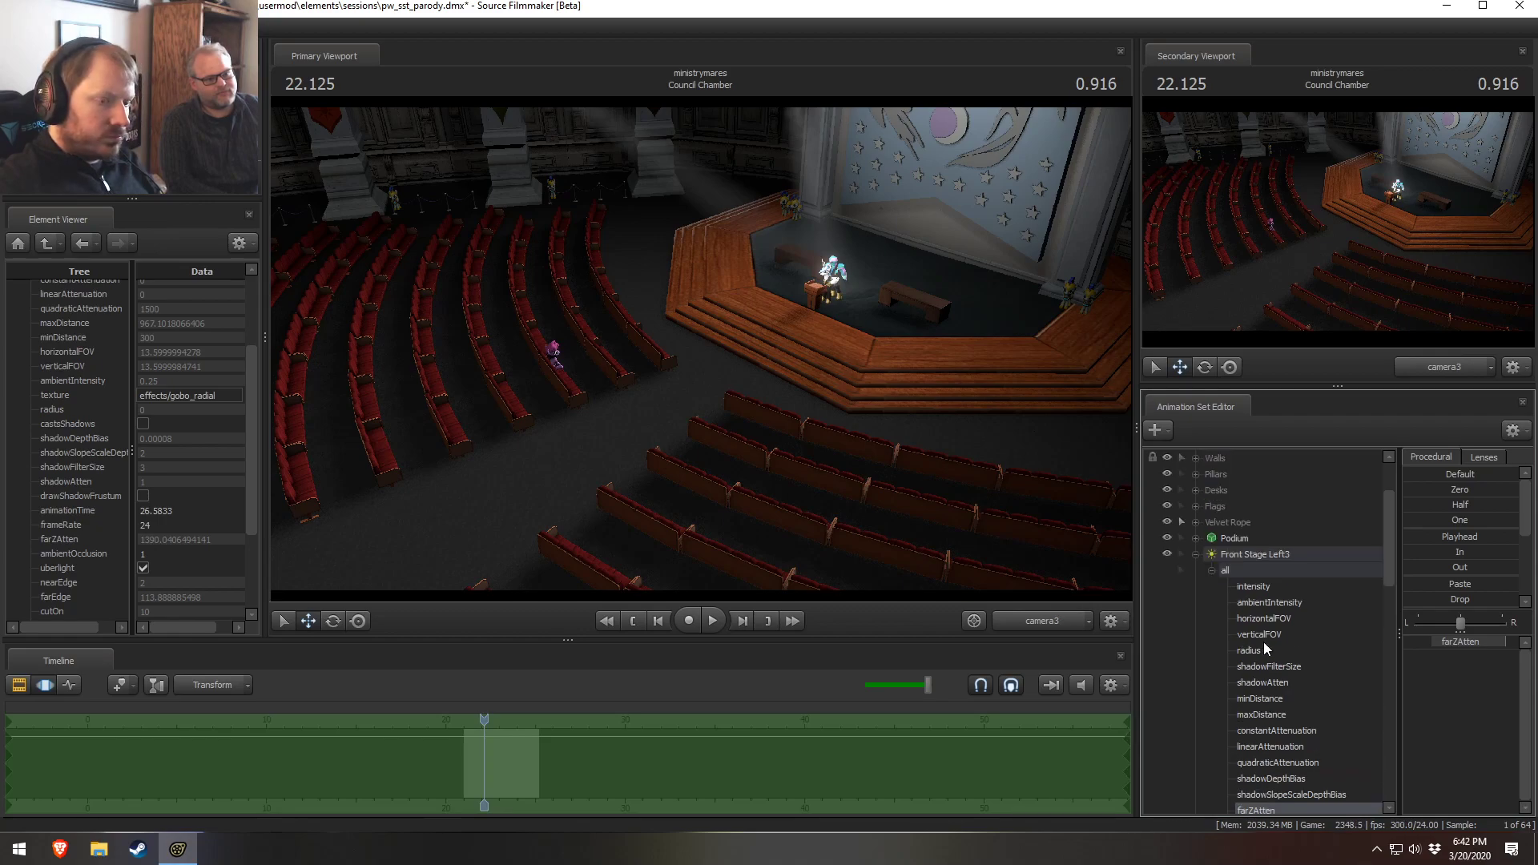
pyautogui.click(1272, 567)
pyautogui.rightClick(1273, 567)
pyautogui.moveTo(1346, 653)
pyautogui.click(1452, 669)
pyautogui.scroll(-3, 92, 545)
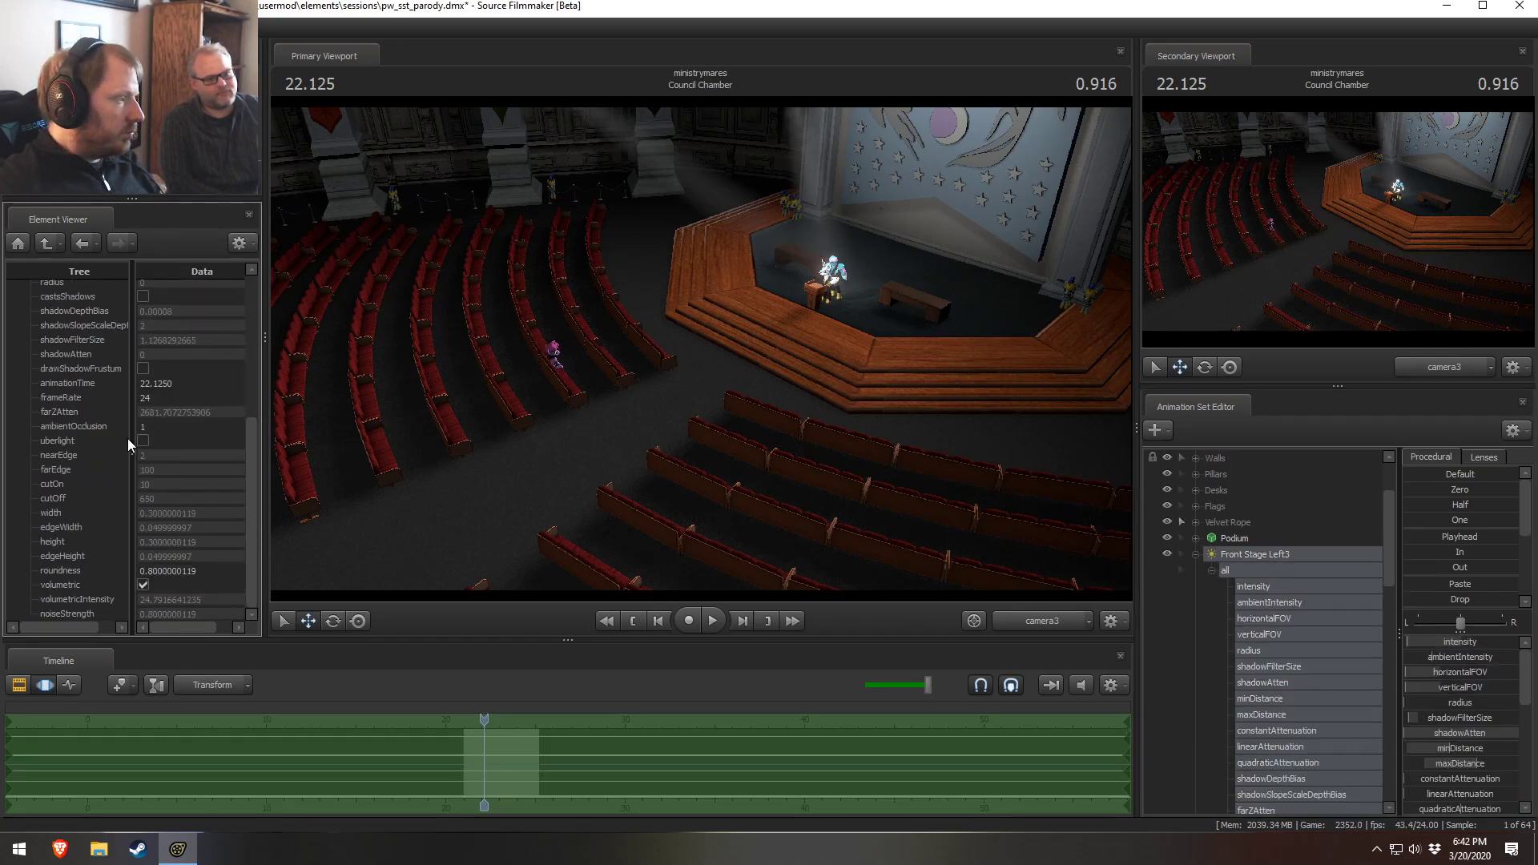
pyautogui.click(143, 441)
pyautogui.press('F2')
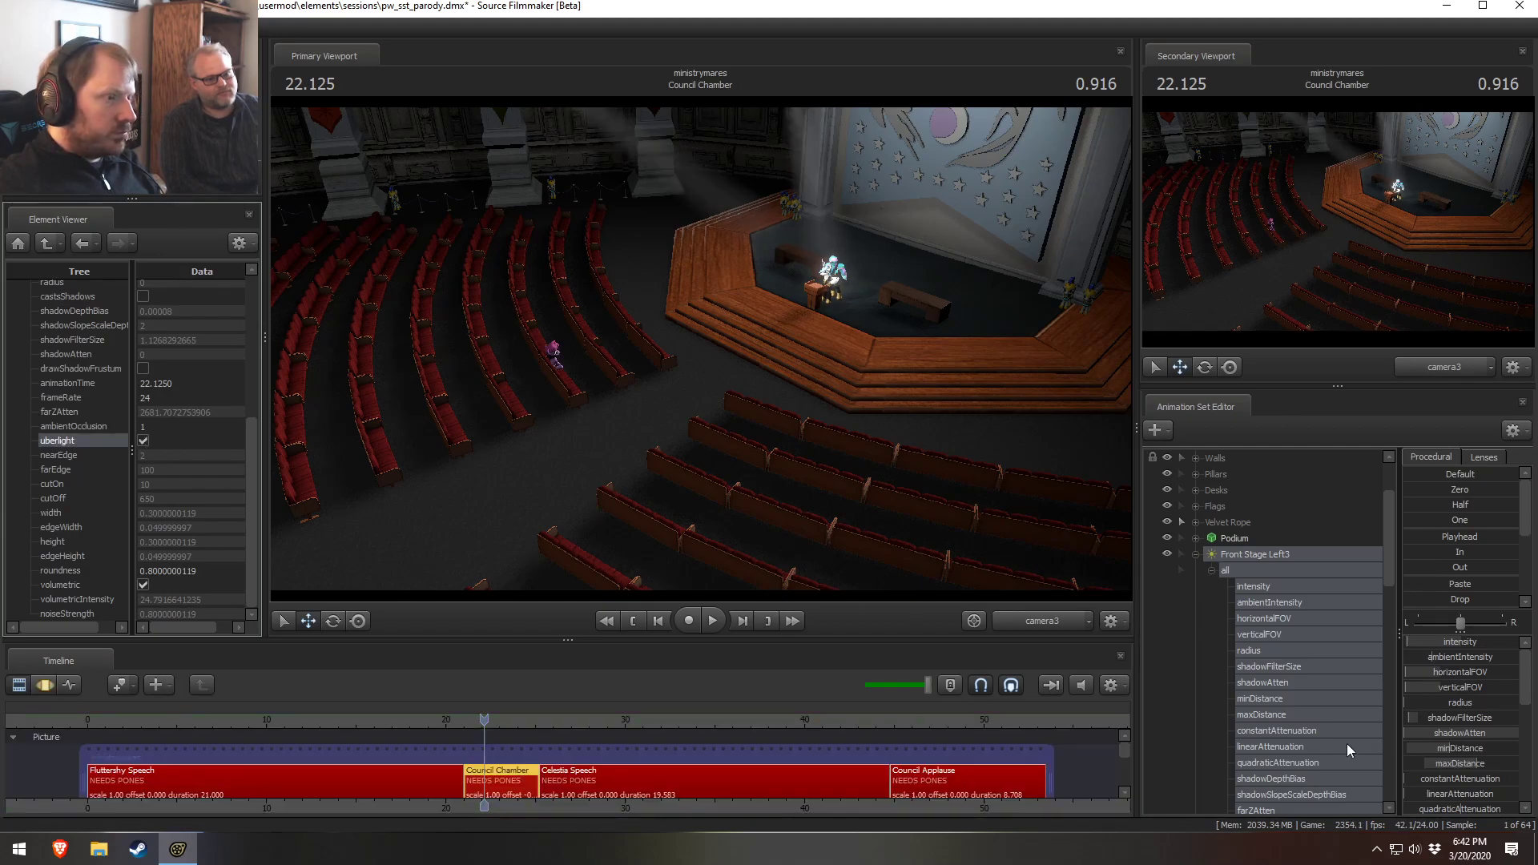
# Show Front Stage Right3 in the Element Viewer and enable its uberlight option
pyautogui.scroll(-7, 1287, 748)
pyautogui.rightClick(1242, 727)
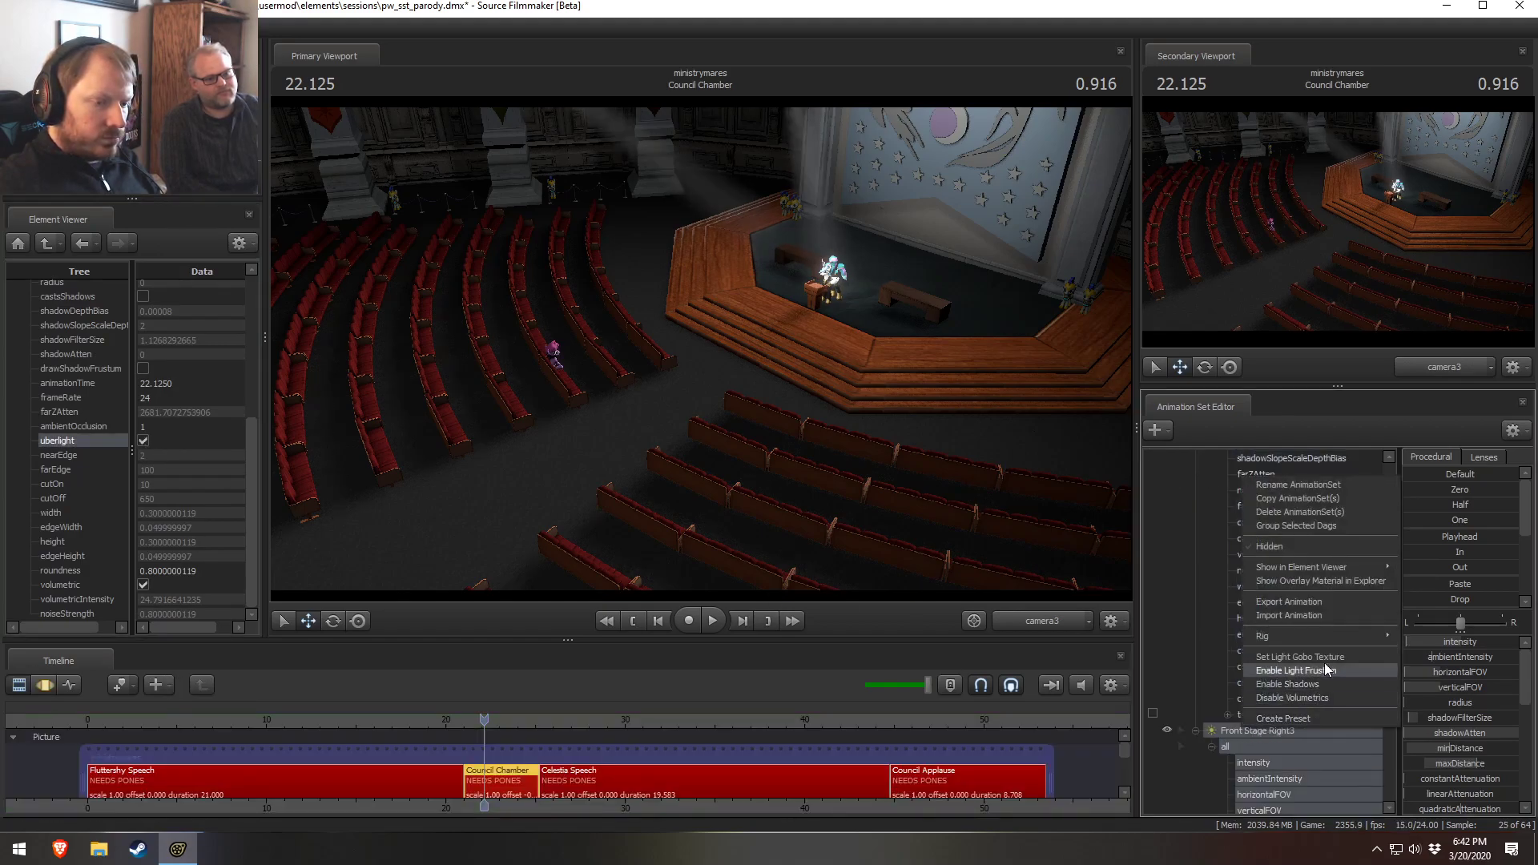
pyautogui.moveTo(1316, 570)
pyautogui.click(1422, 583)
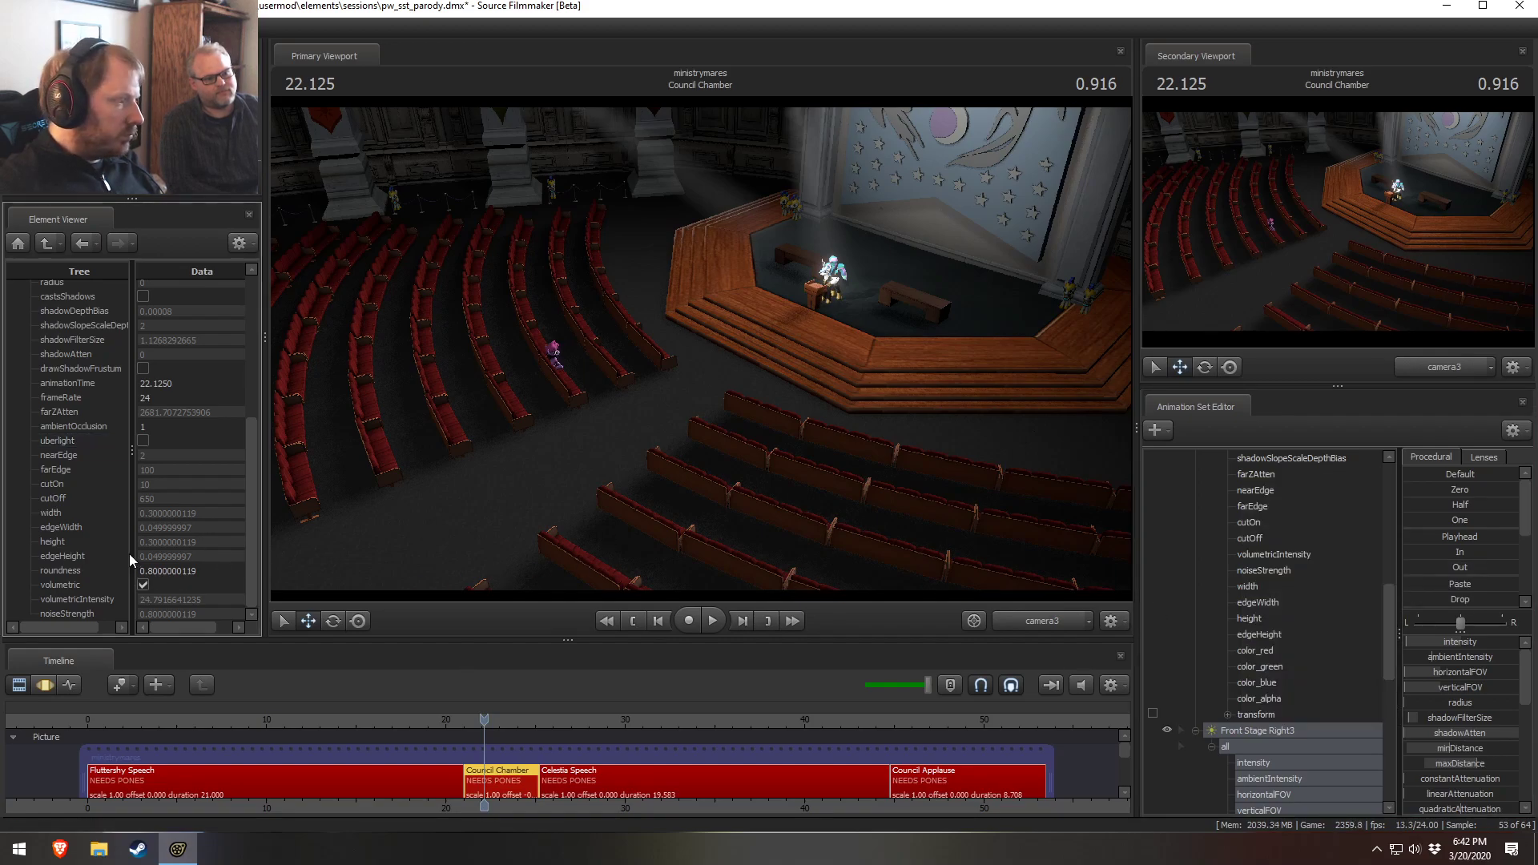
pyautogui.click(143, 441)
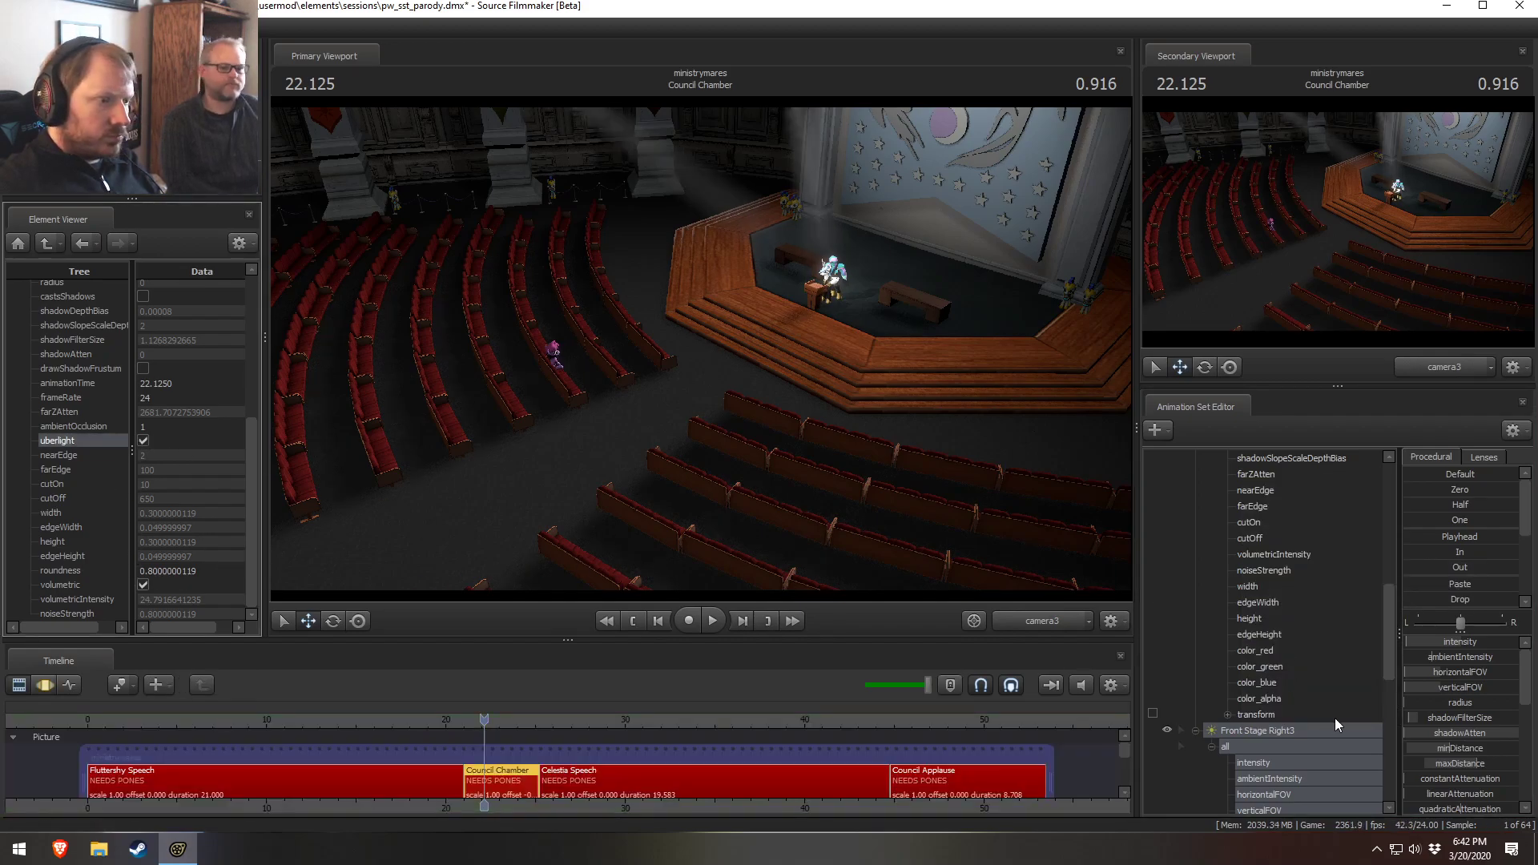
pyautogui.scroll(-5, 1334, 718)
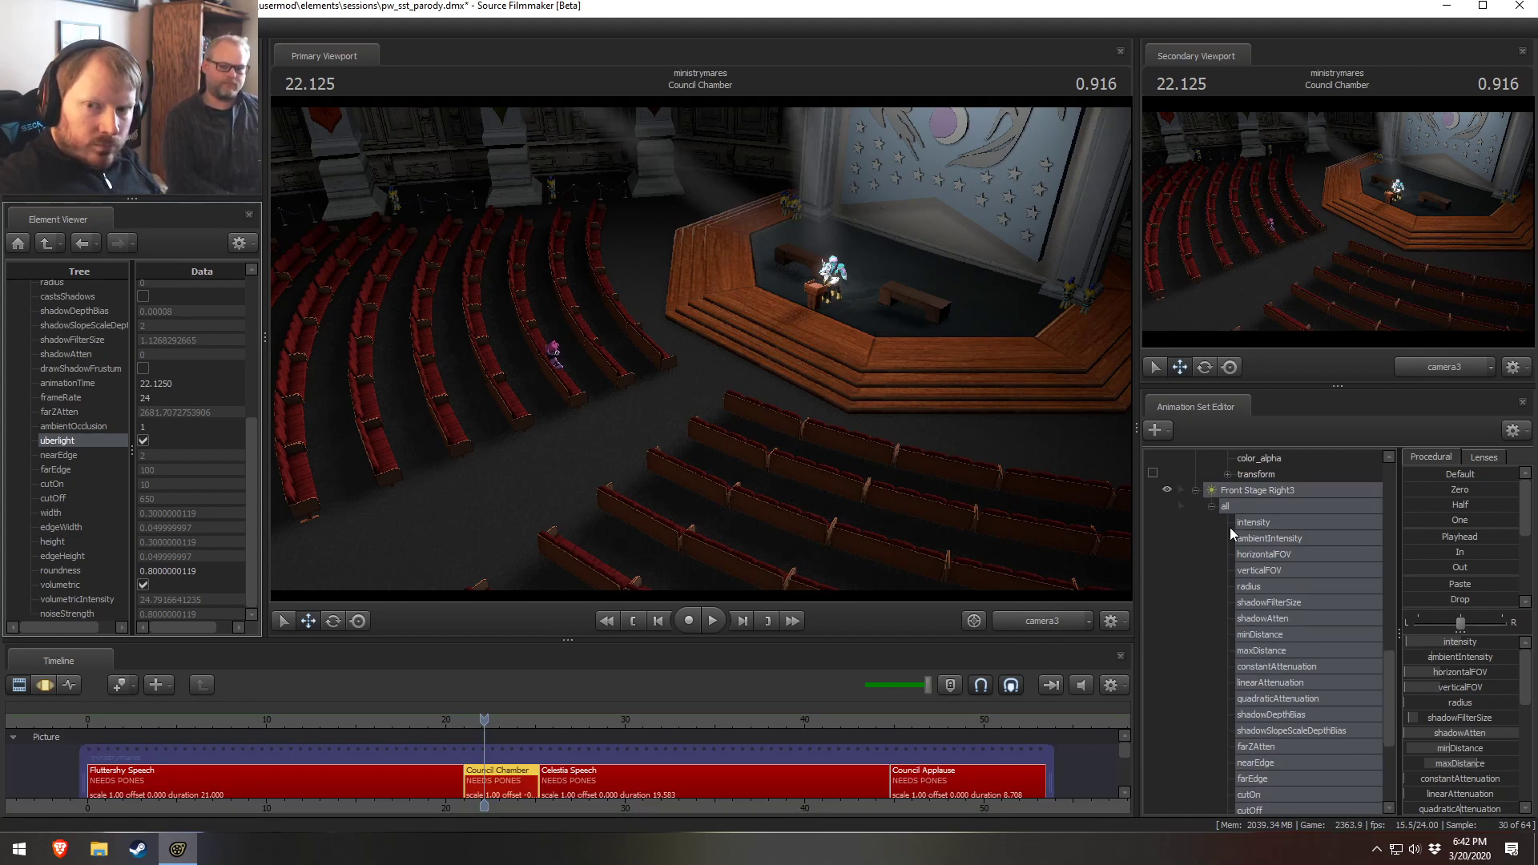
pyautogui.scroll(-3, 1230, 530)
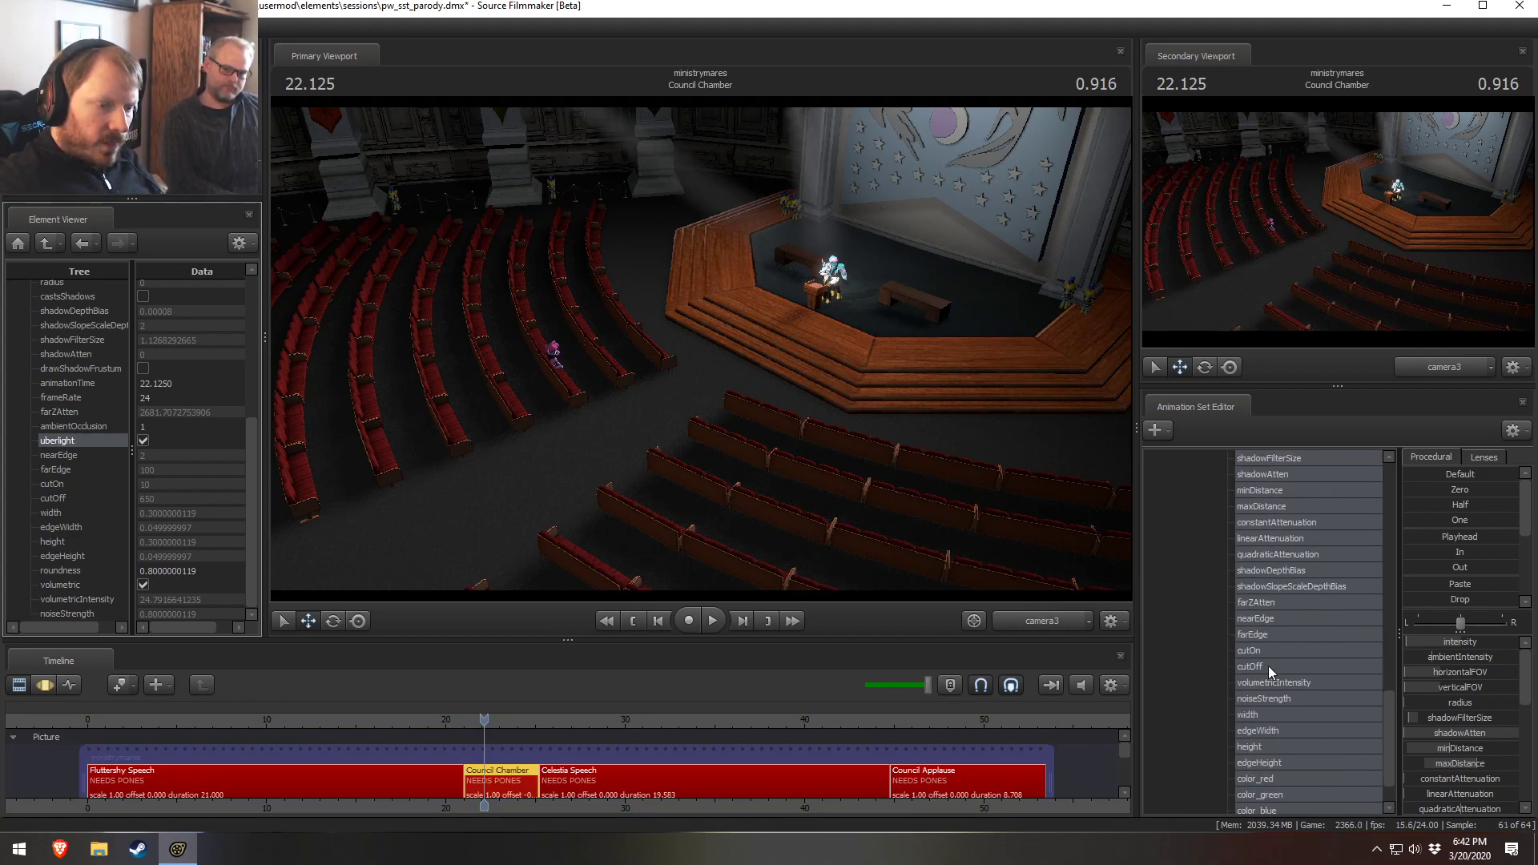
# Remap the farEdge slider range of the front stage uberlights to a maximum of 2000
pyautogui.click(1267, 665)
pyautogui.scroll(-5, 1272, 666)
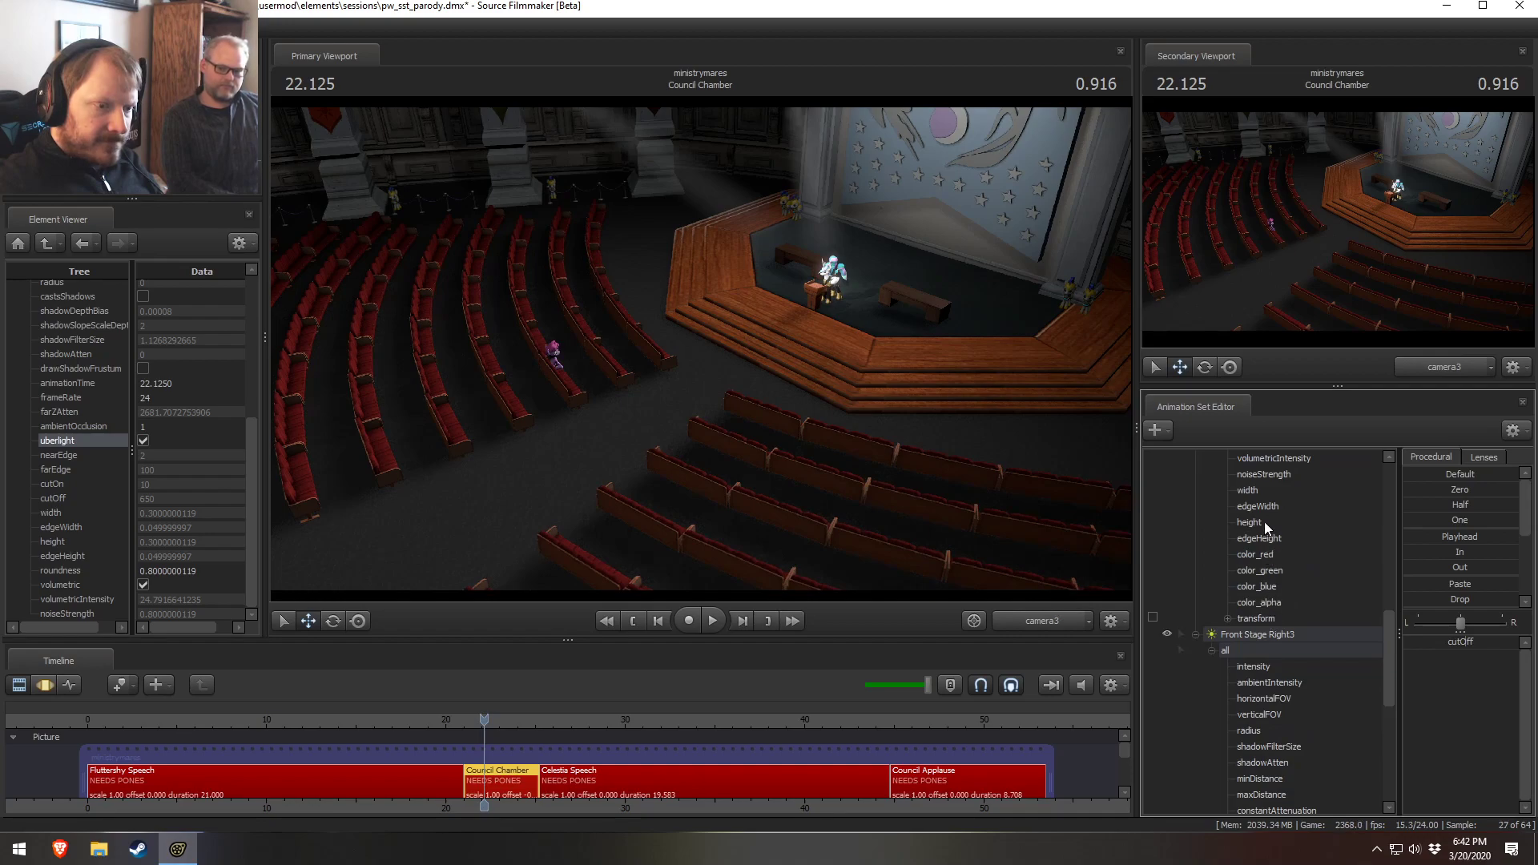
pyautogui.scroll(3, 1268, 552)
pyautogui.keyDown('ctrl'); pyautogui.click(1254, 585); pyautogui.keyUp('ctrl')
pyautogui.press('F3')
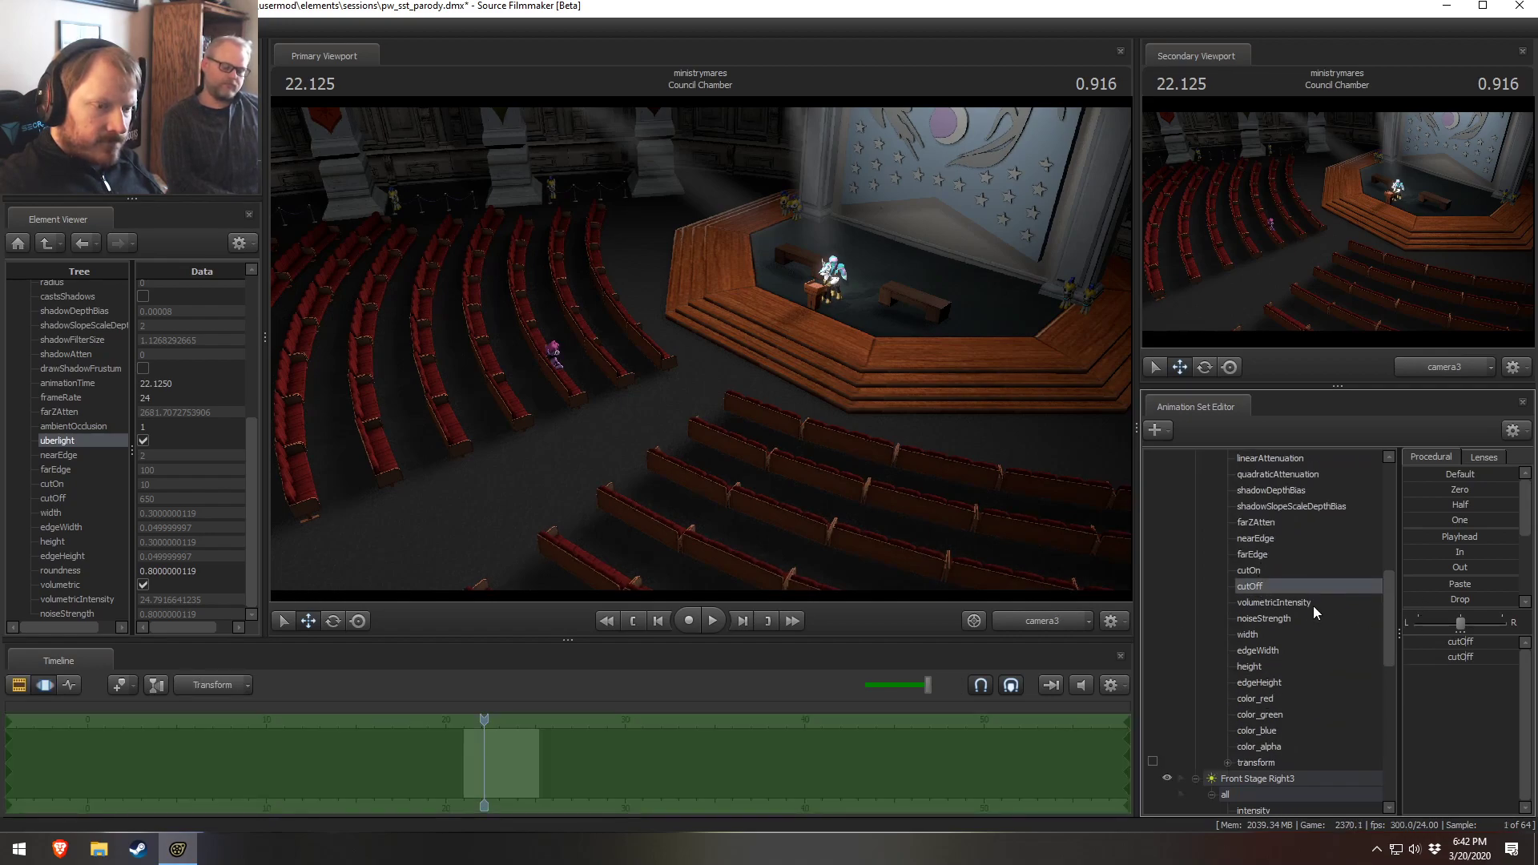
pyautogui.click(1252, 555)
pyautogui.scroll(3, 1348, 599)
pyautogui.scroll(-2, 1319, 680)
pyautogui.rightClick(1435, 638)
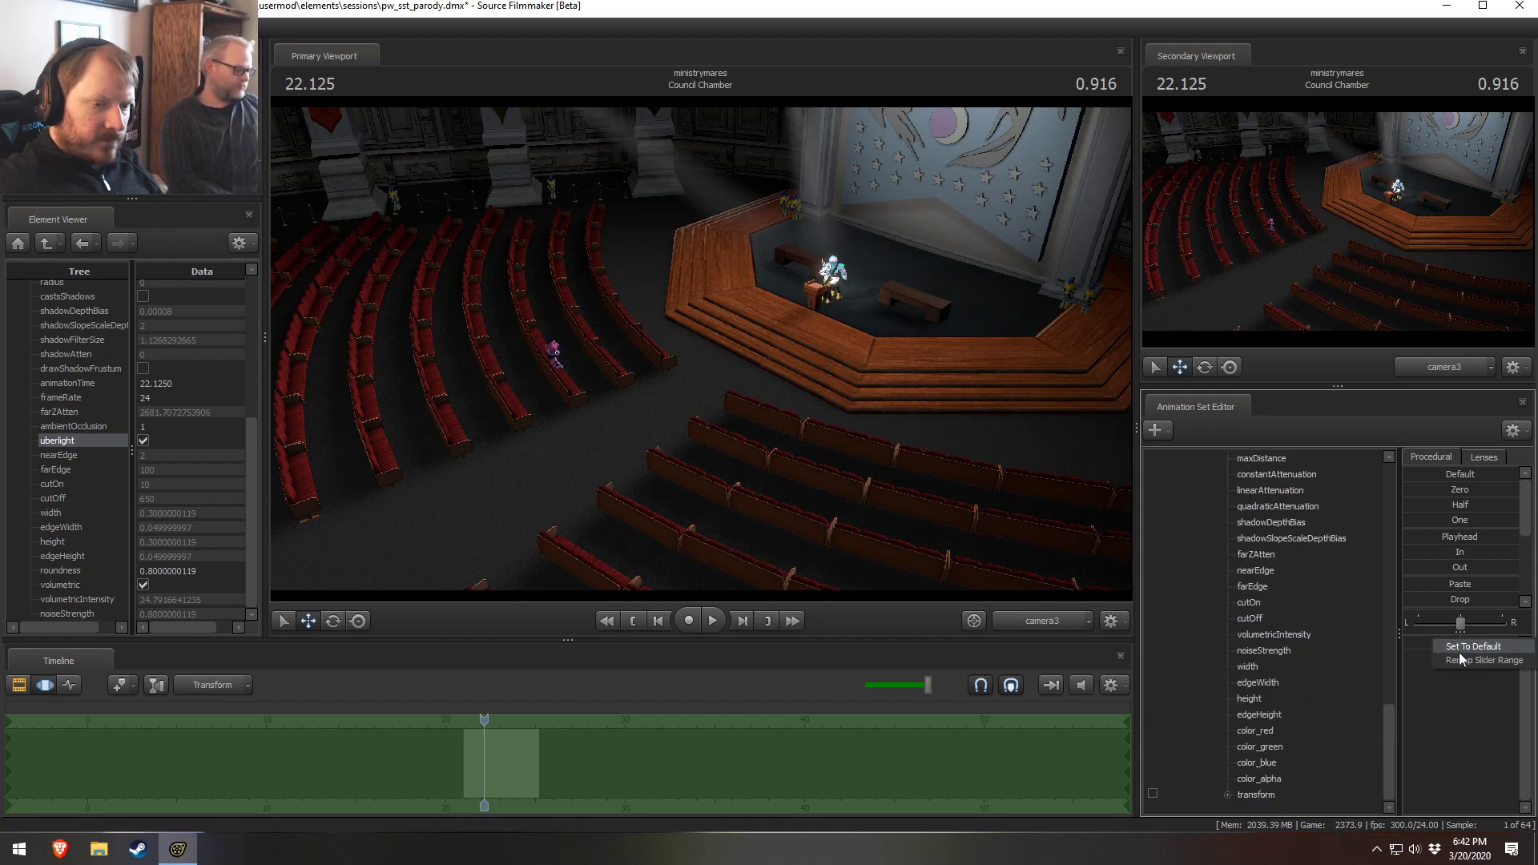
pyautogui.click(1491, 660)
pyautogui.click(744, 414)
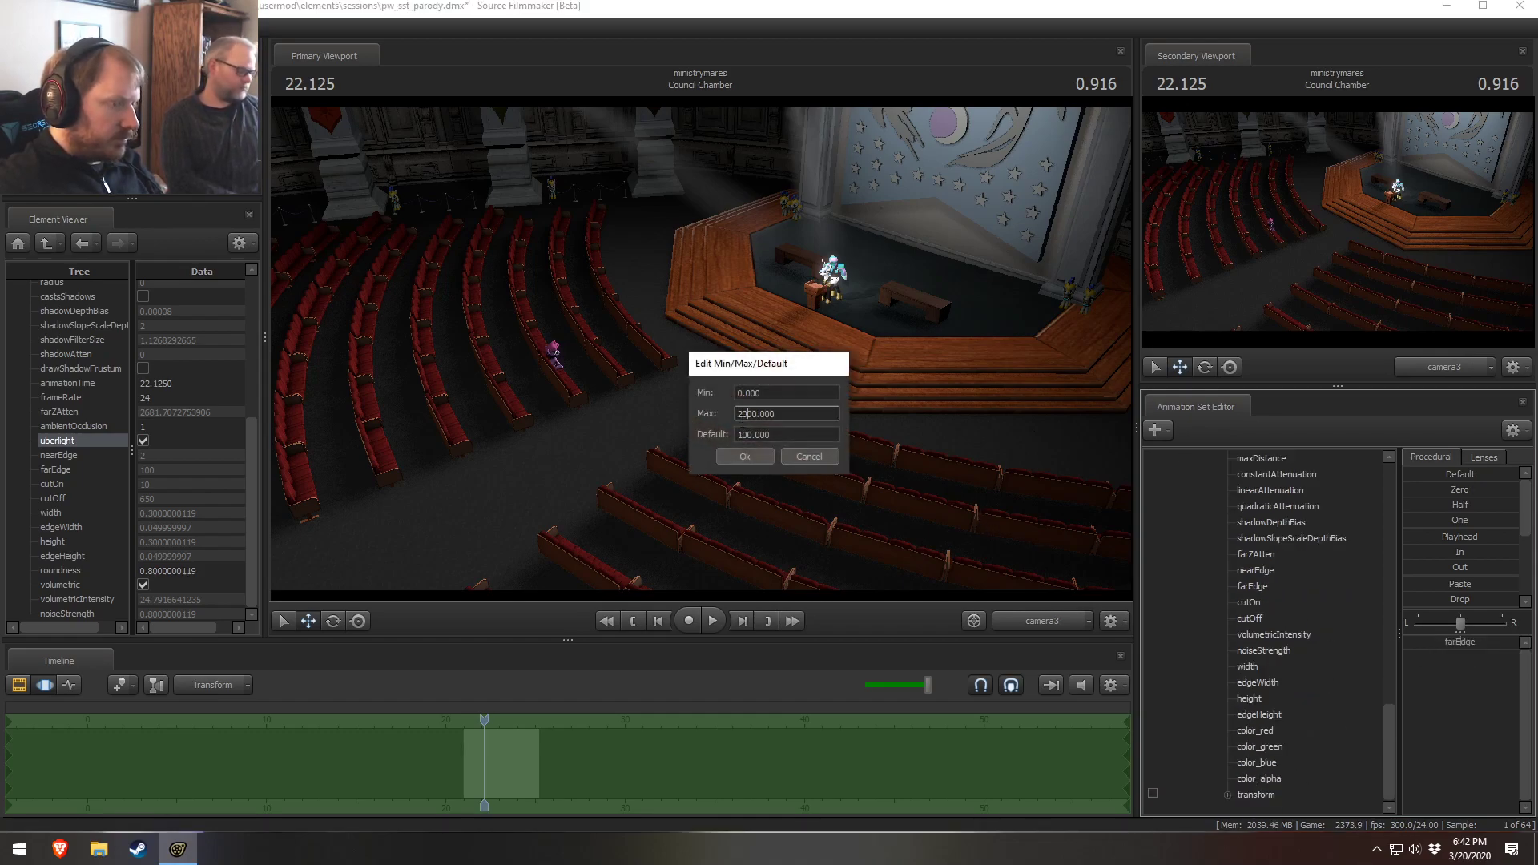
pyautogui.press('Return')
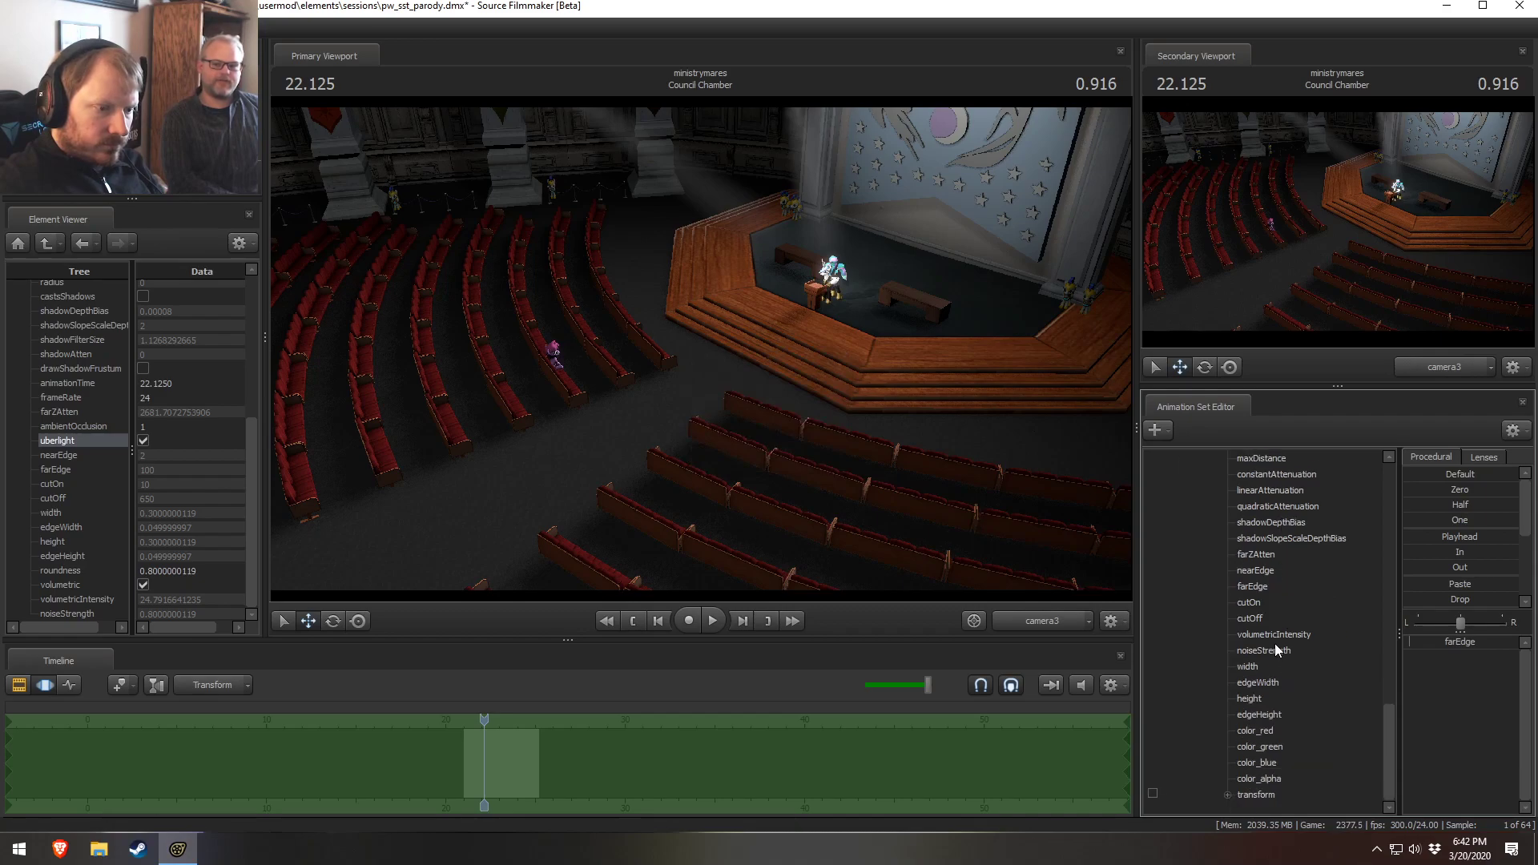
pyautogui.rightClick(1273, 585)
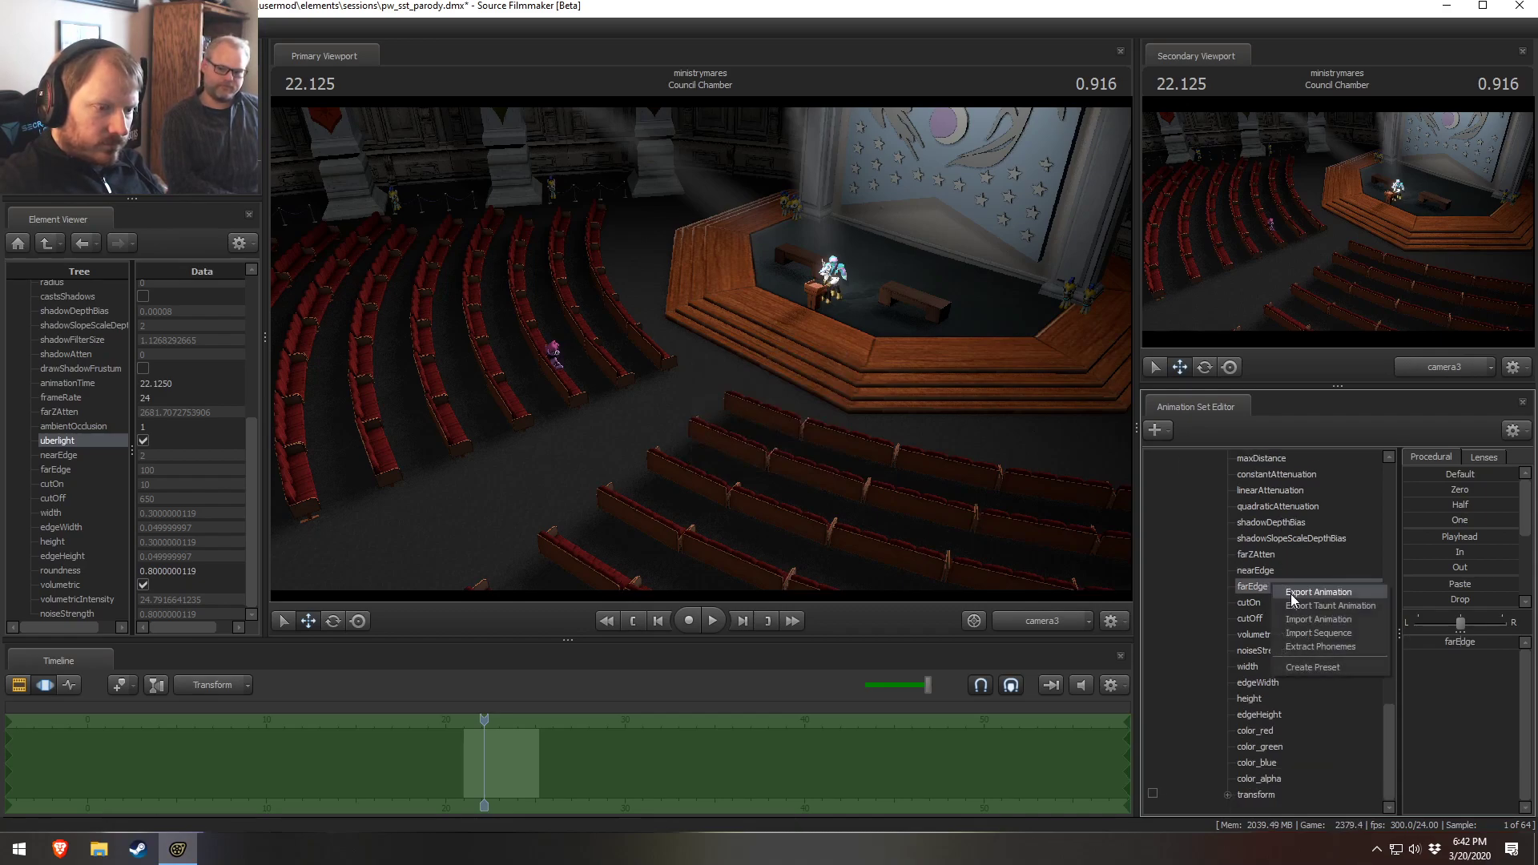
pyautogui.click(1470, 646)
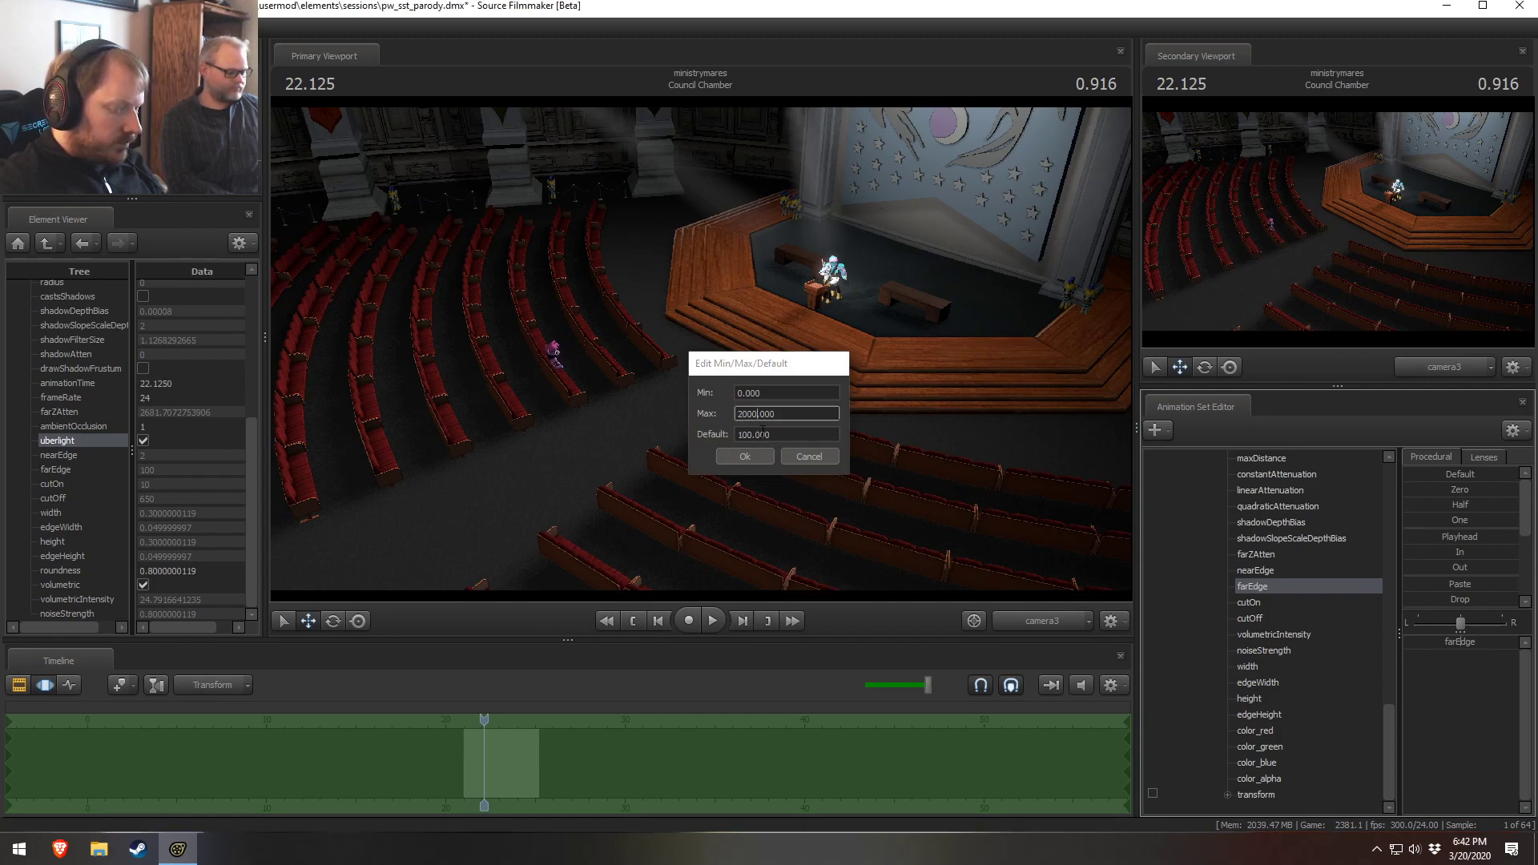
pyautogui.press('Return')
# Select both lights' farEdge sliders and set them with the One procedural preset
pyautogui.scroll(-3, 1268, 612)
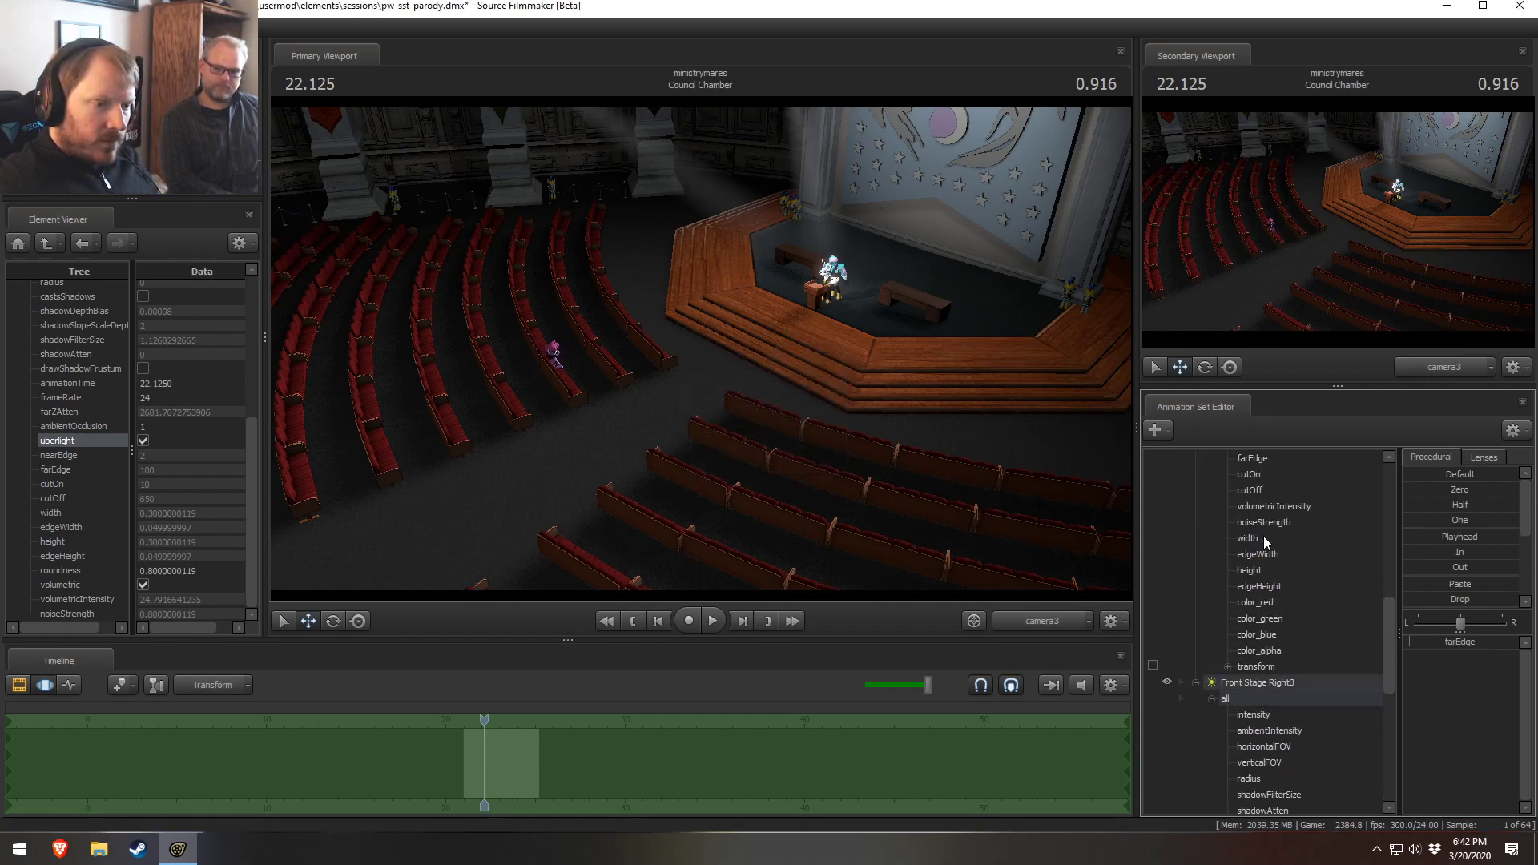
pyautogui.keyDown('ctrl'); pyautogui.click(1280, 459); pyautogui.keyUp('ctrl')
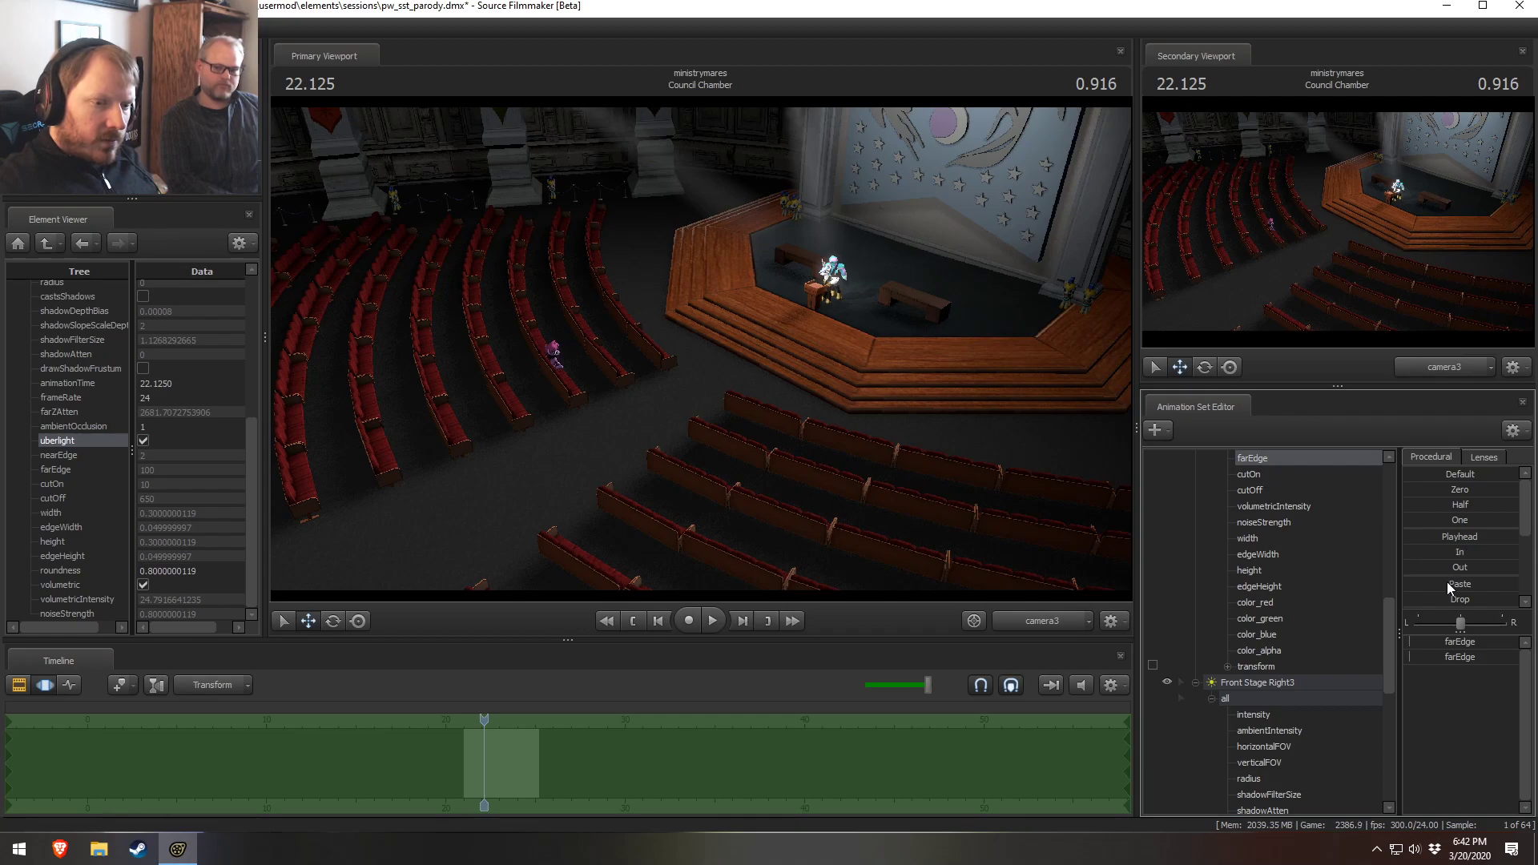
pyautogui.scroll(-3, 1445, 579)
pyautogui.scroll(3, 1438, 510)
pyautogui.click(1440, 520)
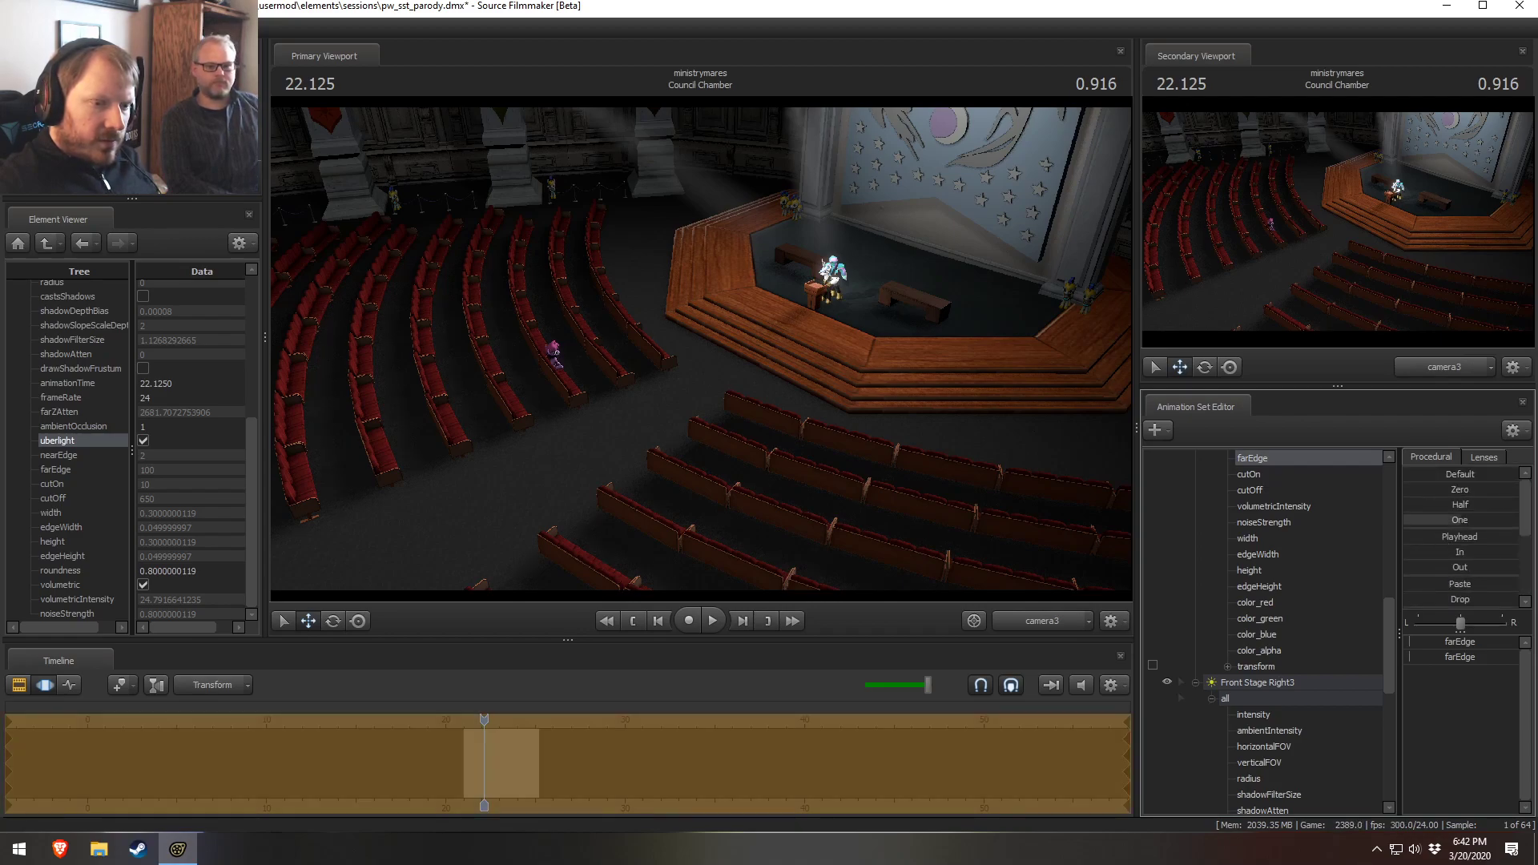
# Try zeroing both lights' cutOff sliders with the Zero preset blend
pyautogui.scroll(3, 1322, 629)
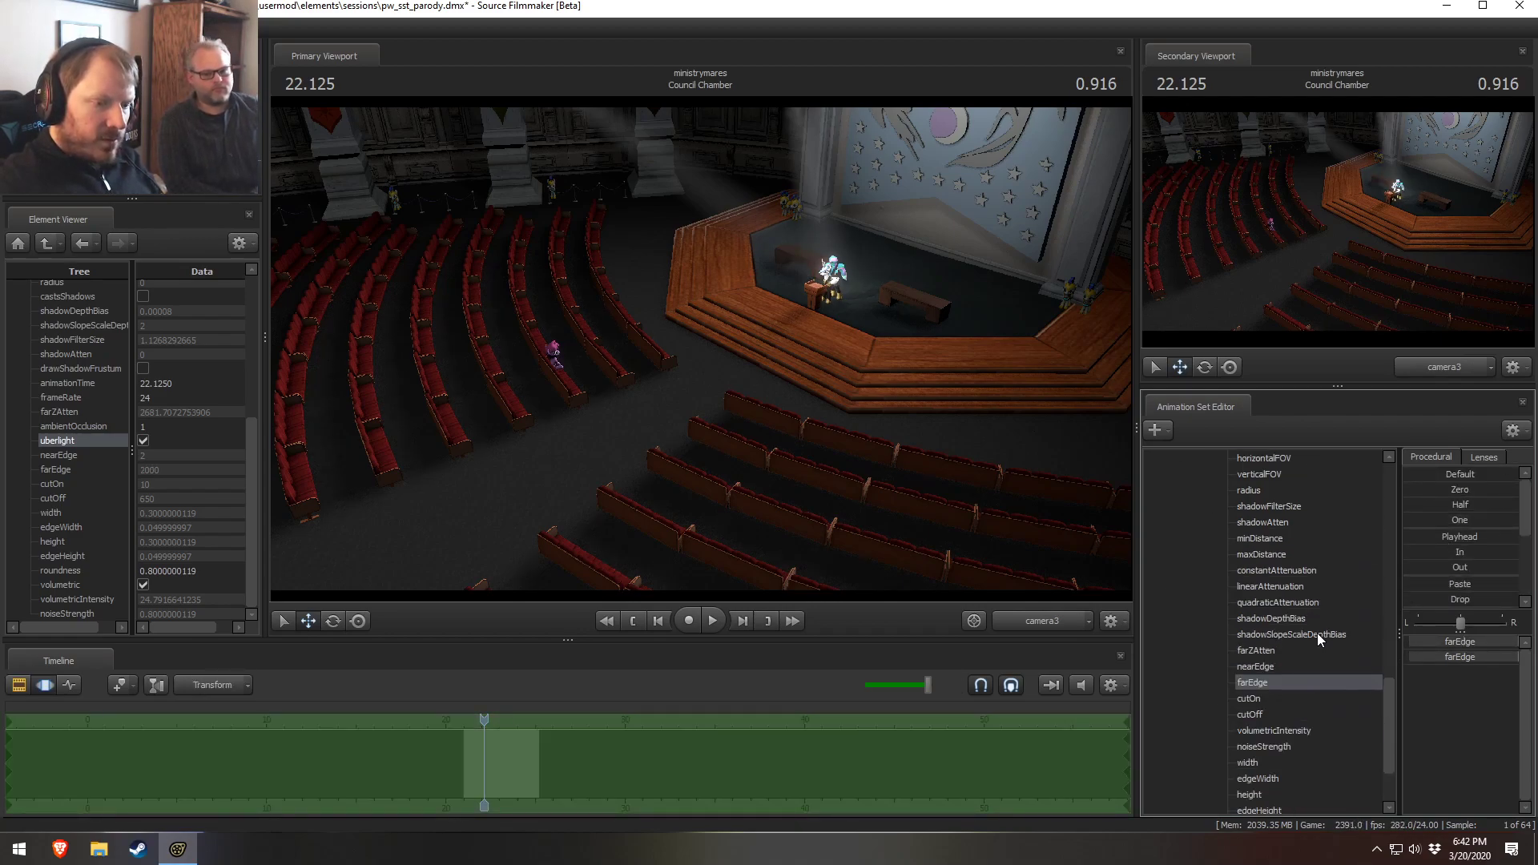
pyautogui.click(1266, 604)
pyautogui.click(1269, 615)
pyautogui.scroll(8, 1272, 611)
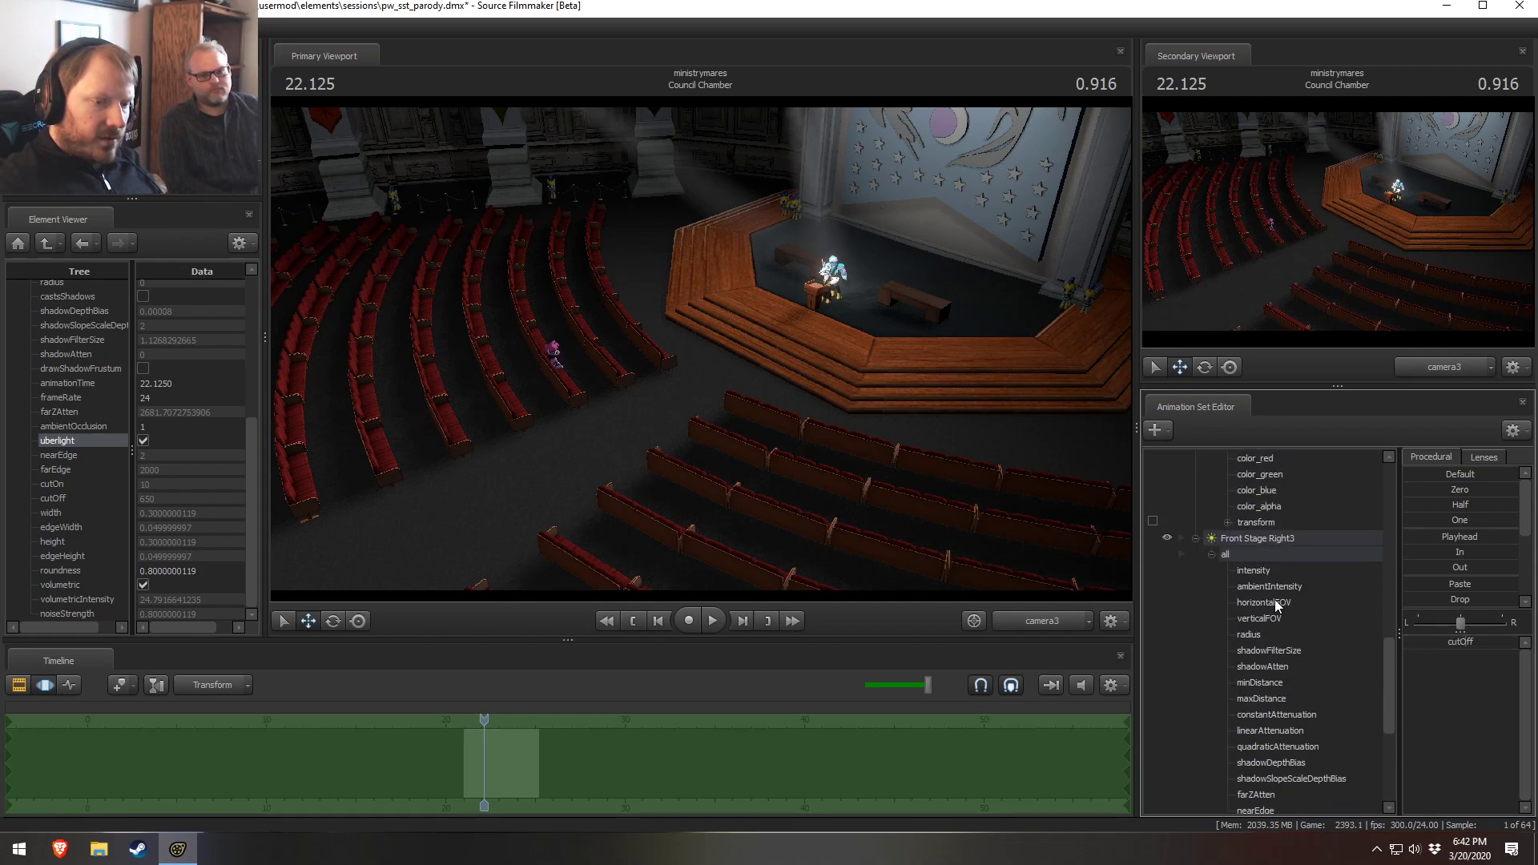
pyautogui.scroll(1, 1272, 502)
pyautogui.click(1257, 537)
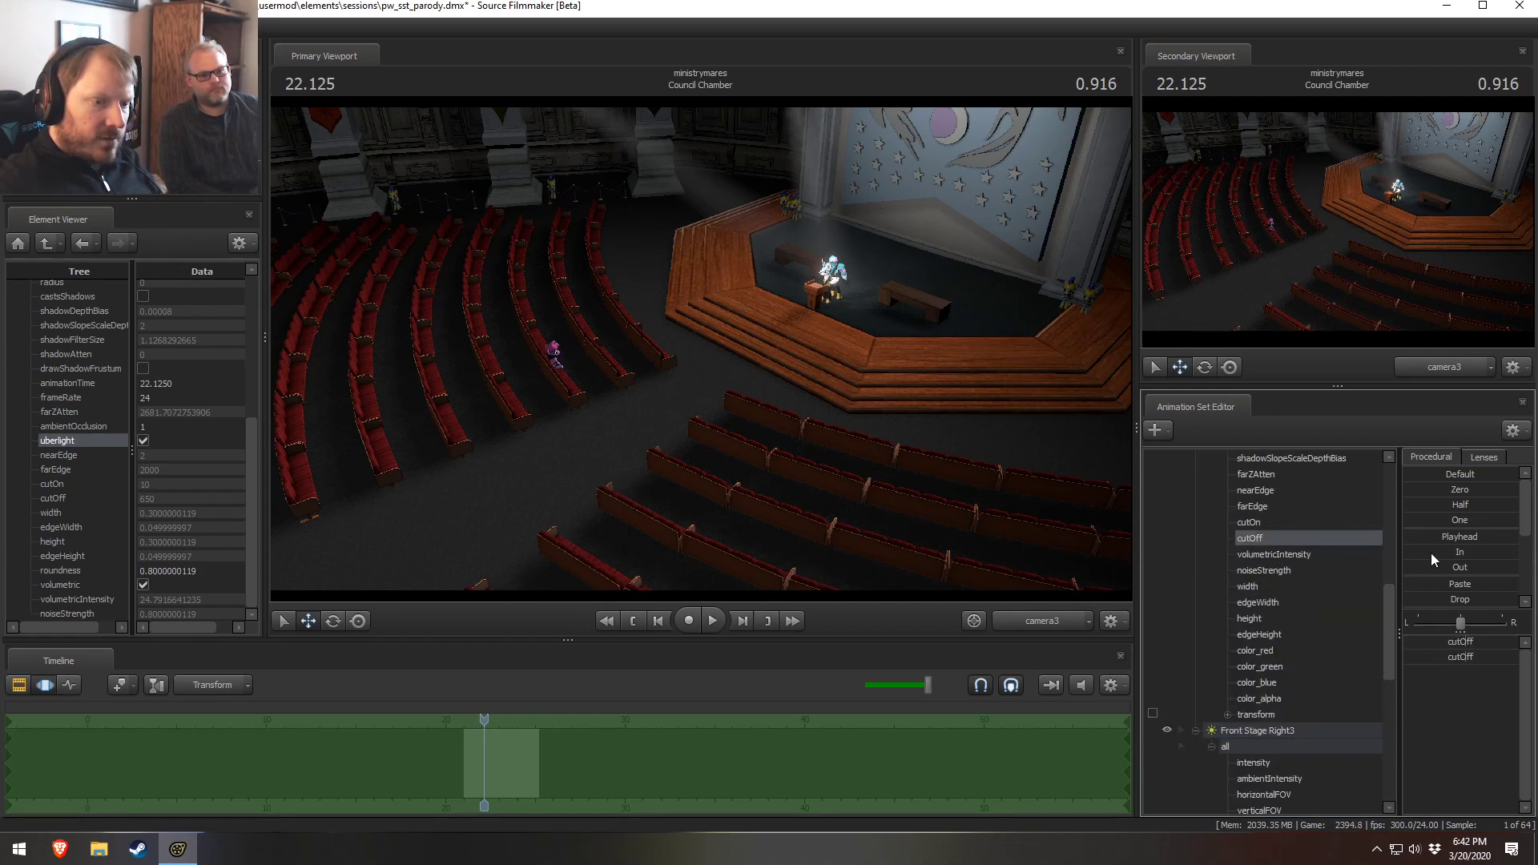
pyautogui.moveTo(1411, 490); pyautogui.dragTo(1480, 499)
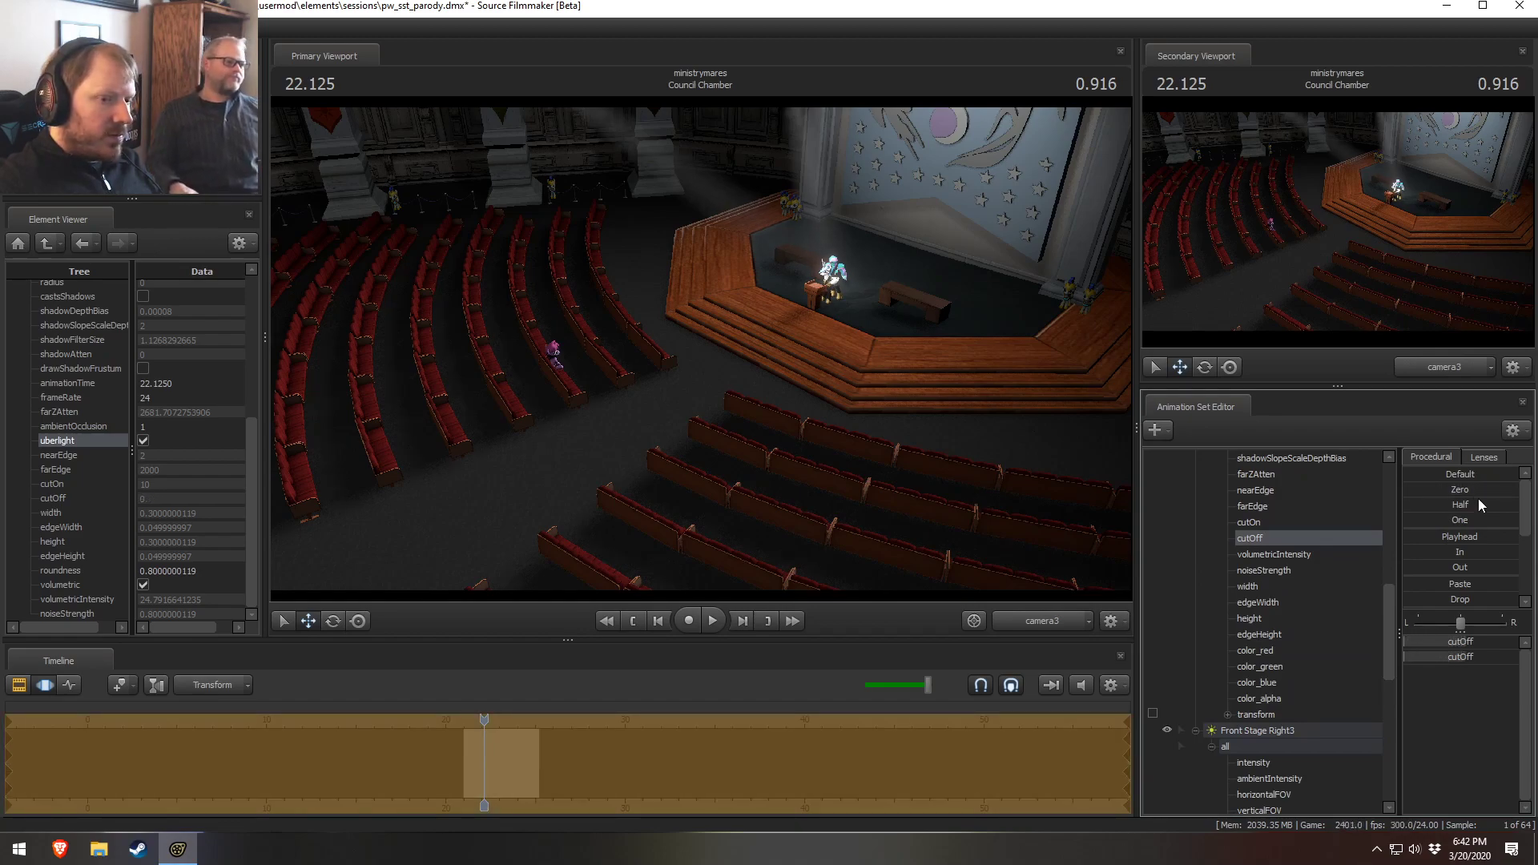
# Try lowering both lights' farEdge values, then undo the last four changes
pyautogui.moveTo(897, 416); pyautogui.dragTo(729, 393)
pyautogui.scroll(-2, 1361, 683)
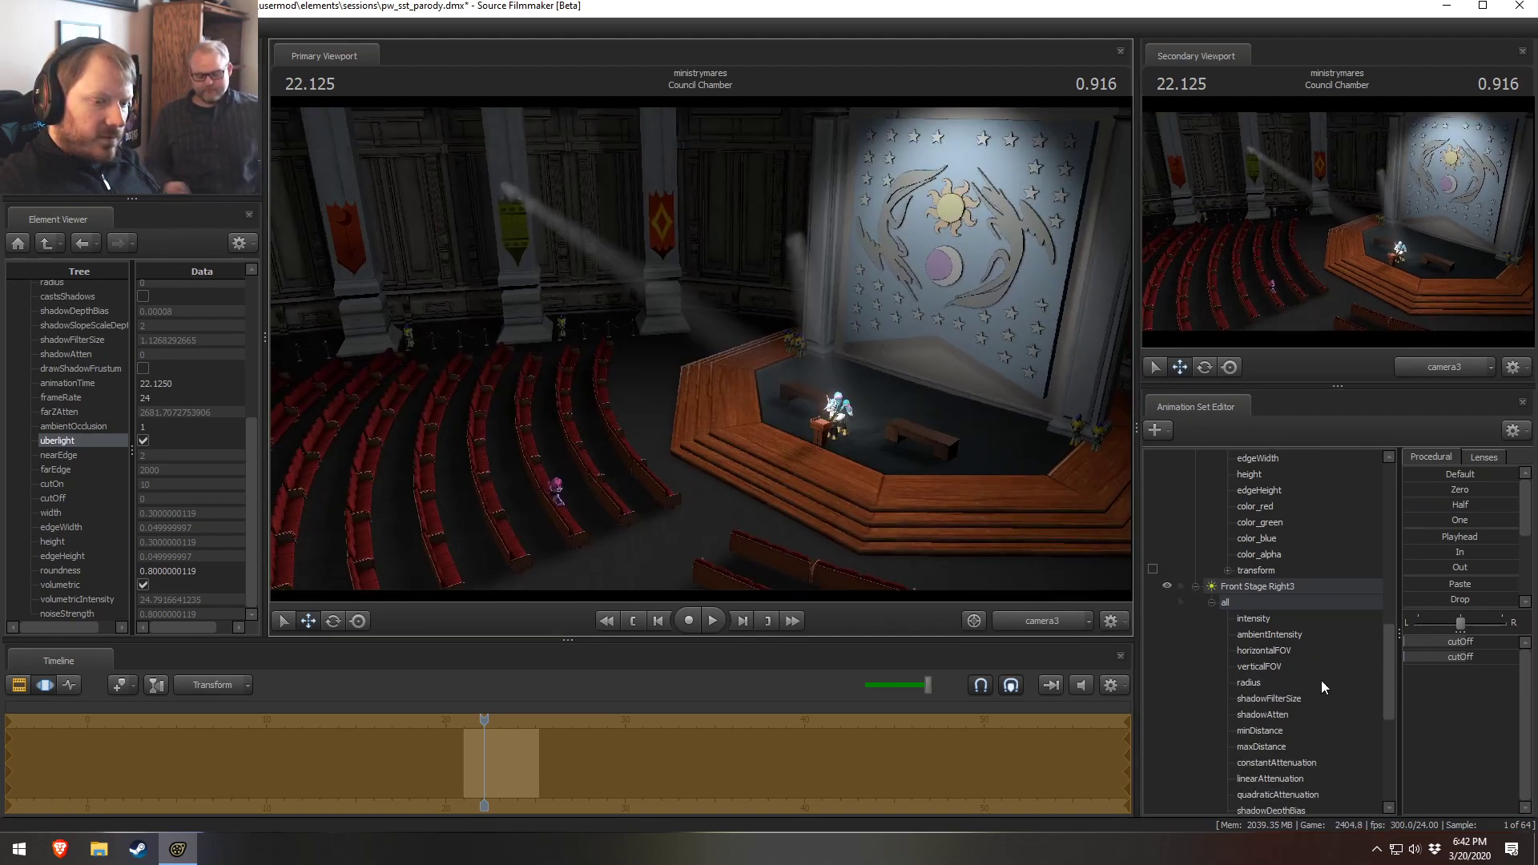
pyautogui.scroll(2, 1256, 554)
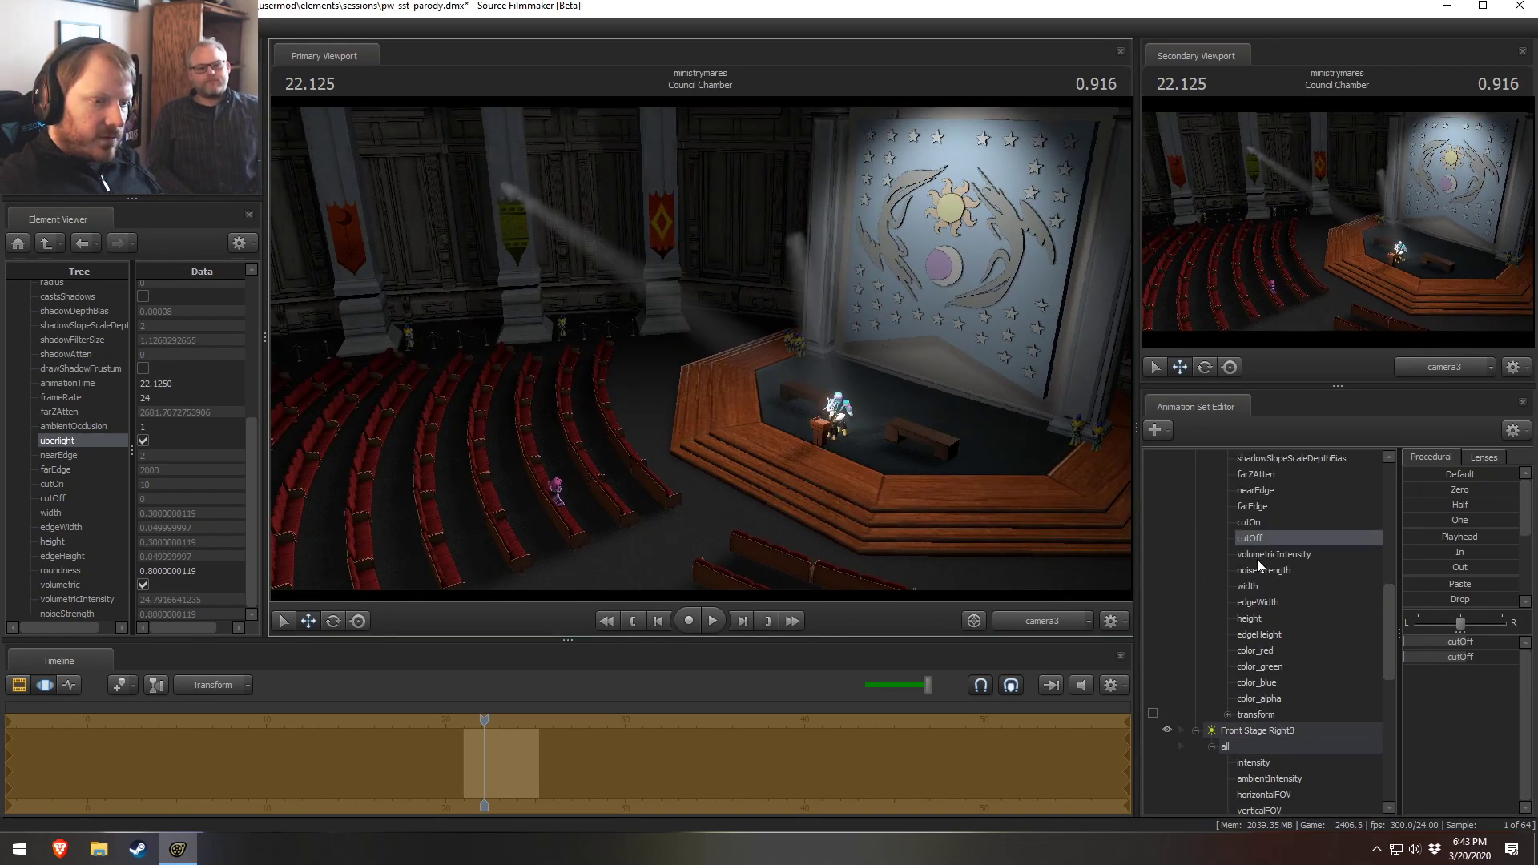
pyautogui.click(1255, 505)
pyautogui.scroll(-5, 1297, 709)
pyautogui.scroll(-1, 1290, 724)
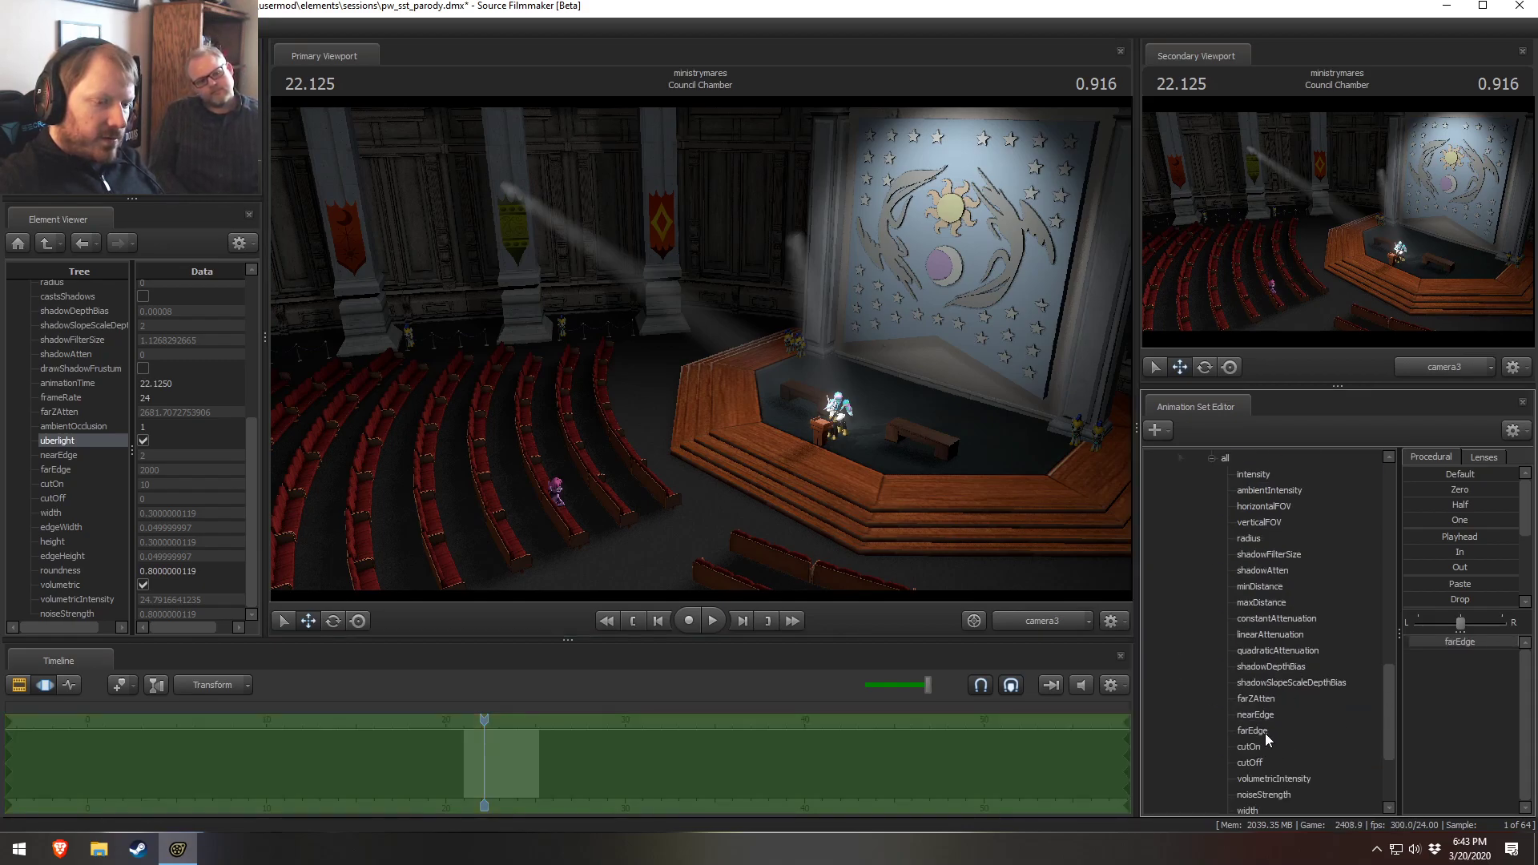
pyautogui.keyDown('ctrl'); pyautogui.click(1264, 730); pyautogui.keyUp('ctrl')
pyautogui.moveTo(1420, 492); pyautogui.dragTo(1473, 492)
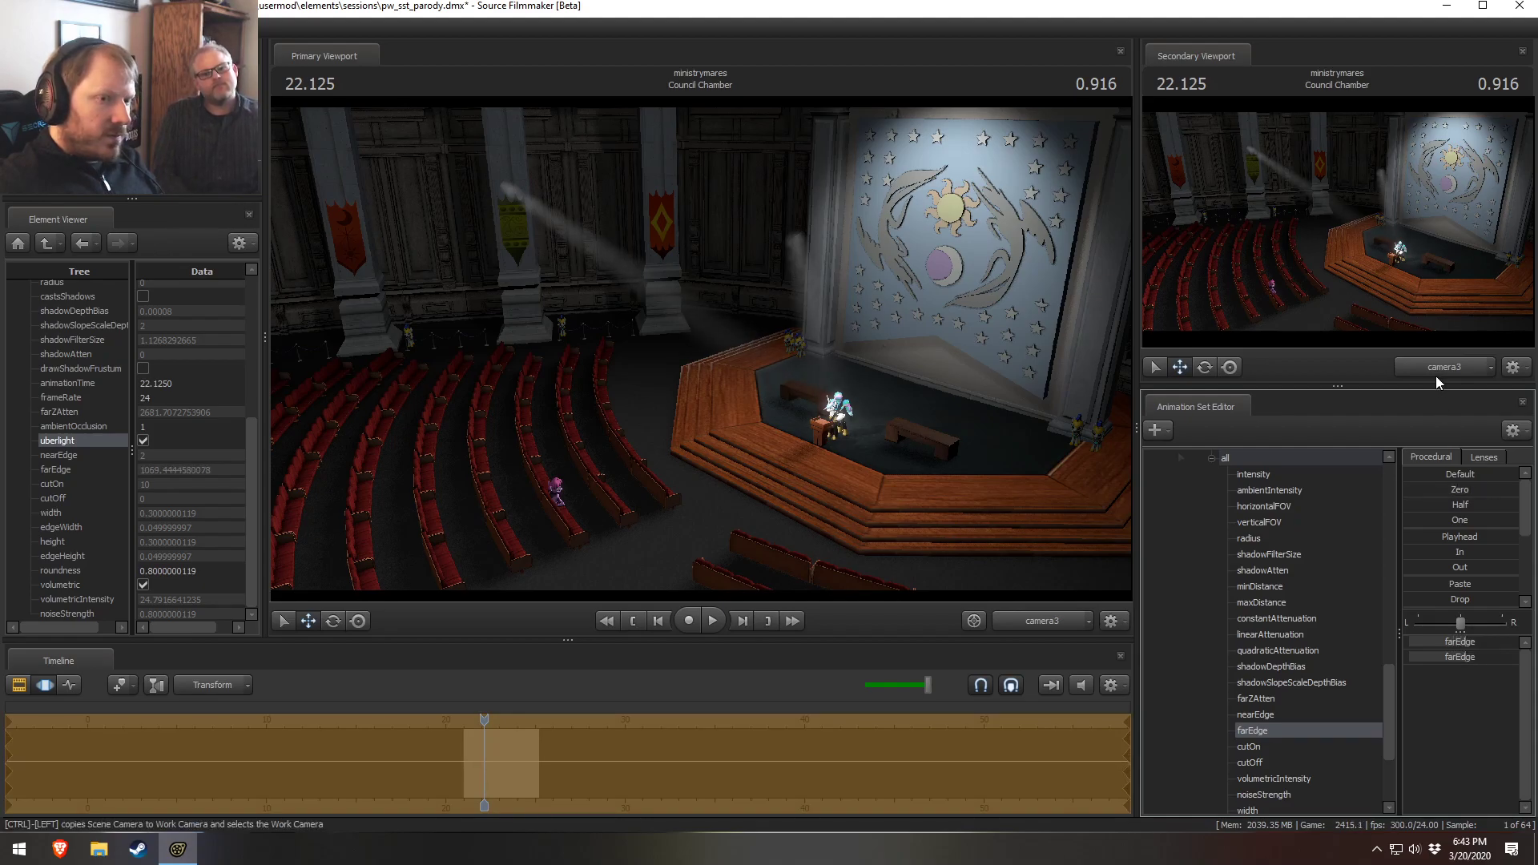
pyautogui.hotkey('ctrl', 'z')
pyautogui.hotkey('ctrl', 'z')
pyautogui.hotkey('ctrl', 'z')
pyautogui.hotkey('ctrl', 'z')
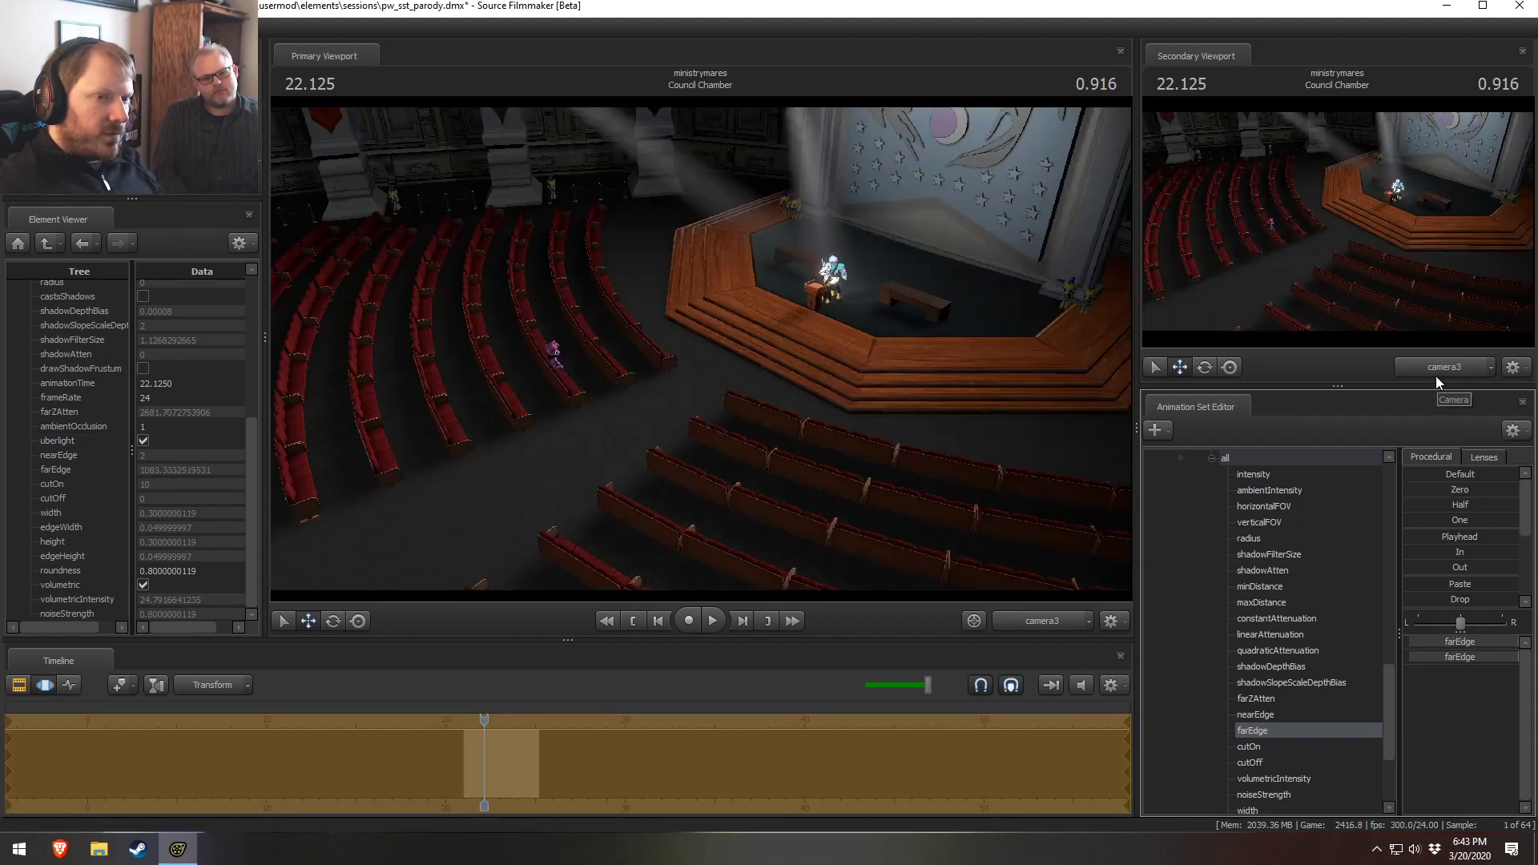
pyautogui.hotkey('ctrl', 'z')
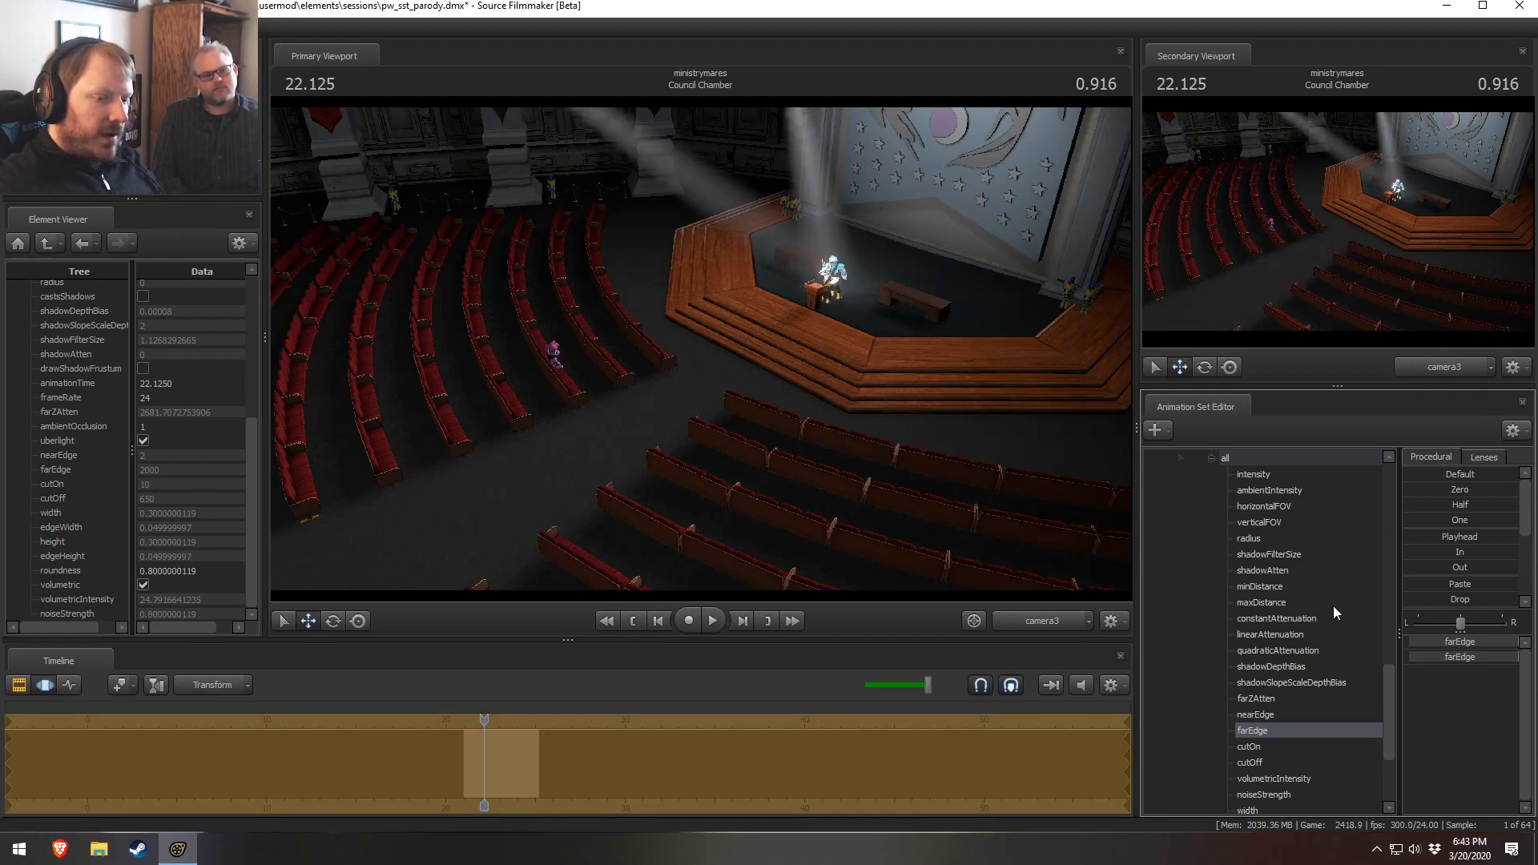
pyautogui.press('F2')
pyautogui.press('F3')
pyautogui.click(1456, 665)
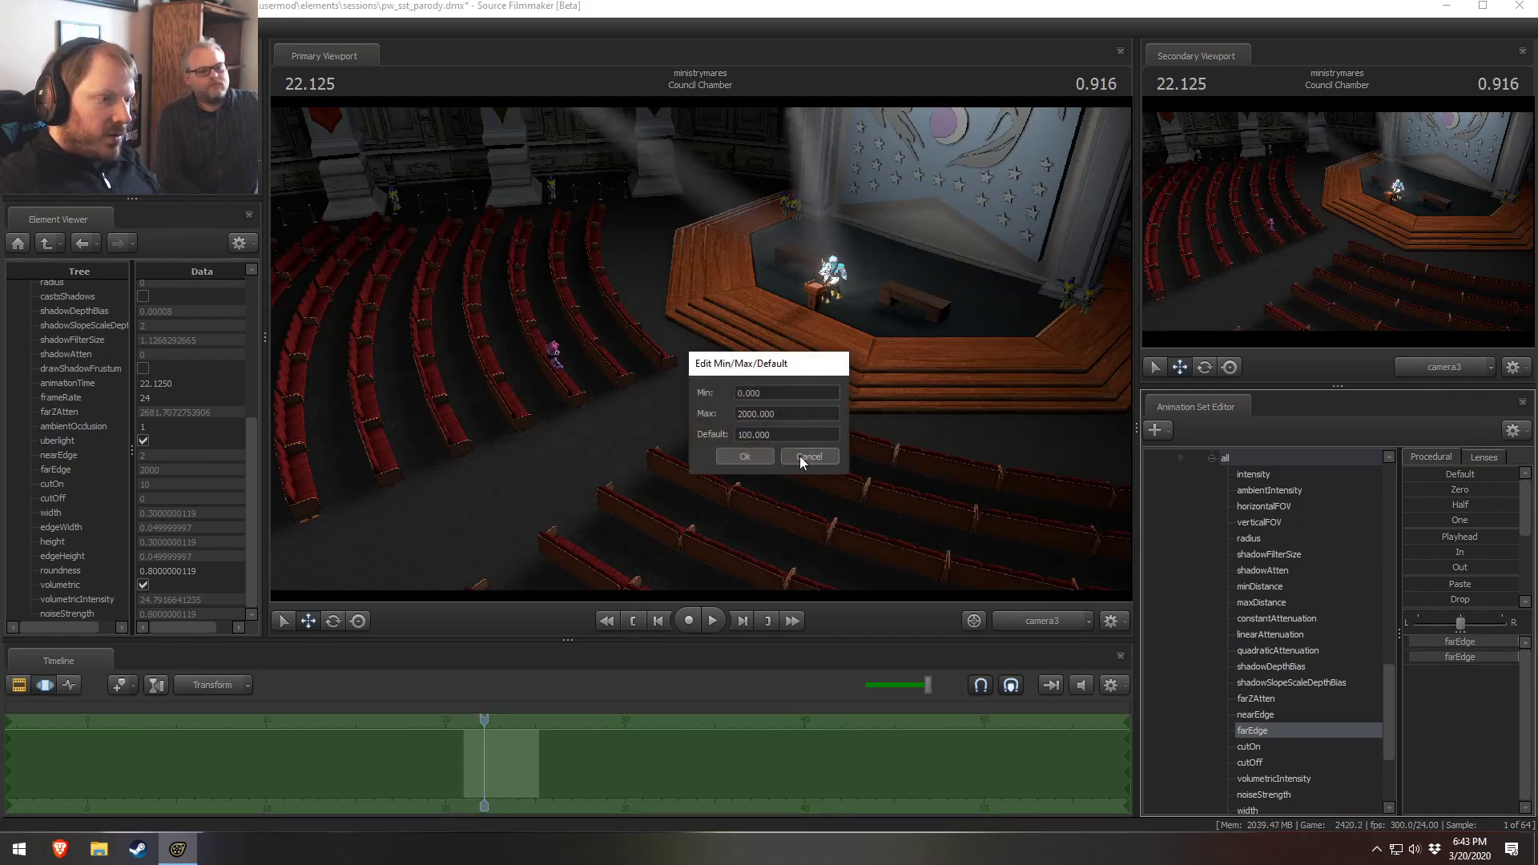
pyautogui.click(810, 456)
pyautogui.scroll(-7, 1267, 701)
pyautogui.scroll(4, 1268, 687)
# Blend both lights' farEdge values partway toward Zero, to about 1000
pyautogui.moveTo(1442, 493); pyautogui.dragTo(1498, 501)
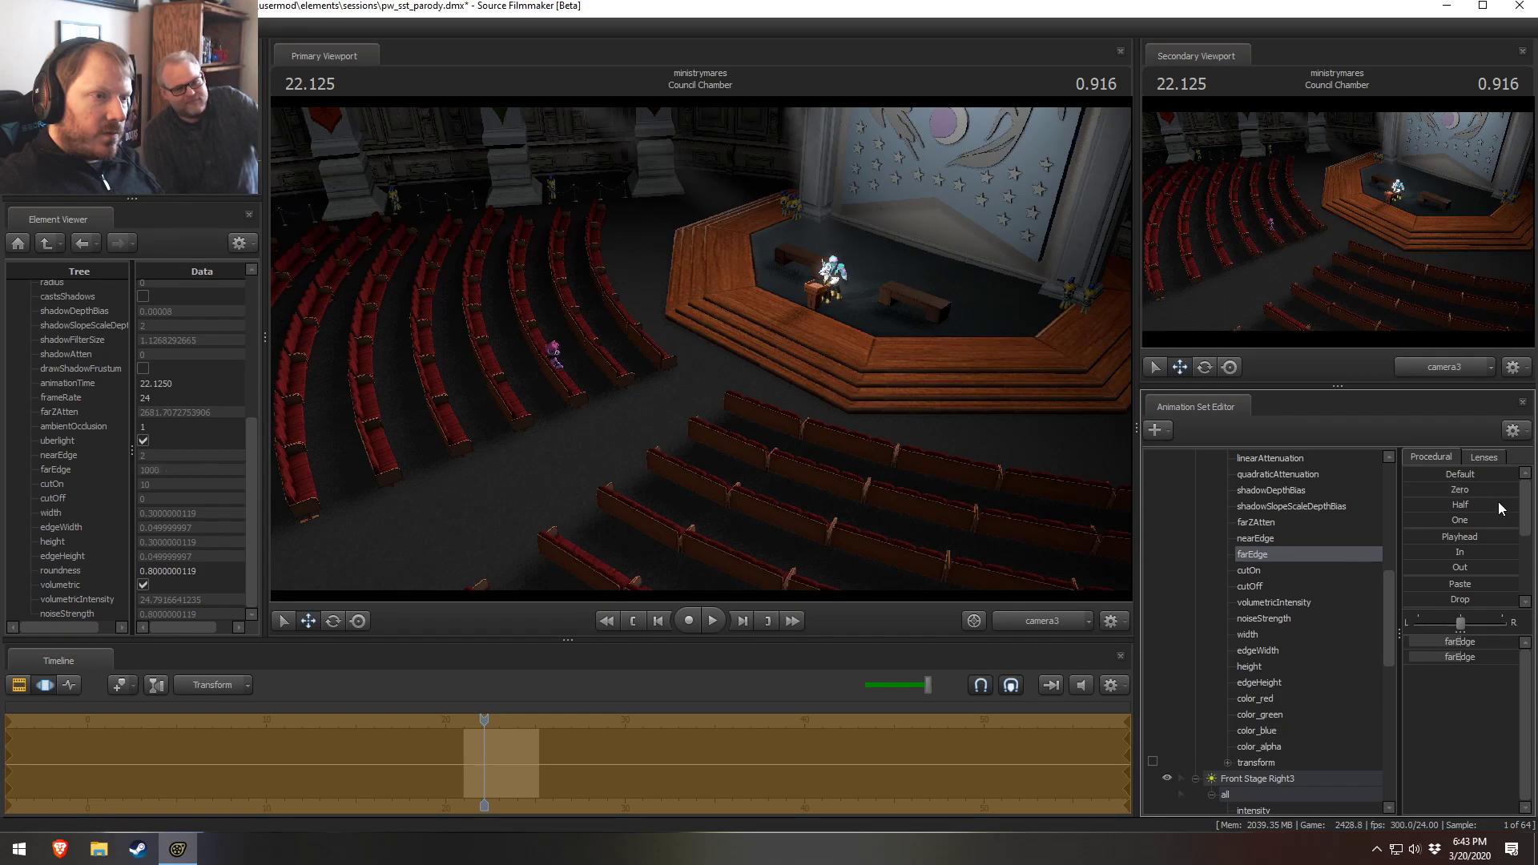
pyautogui.click(1060, 615)
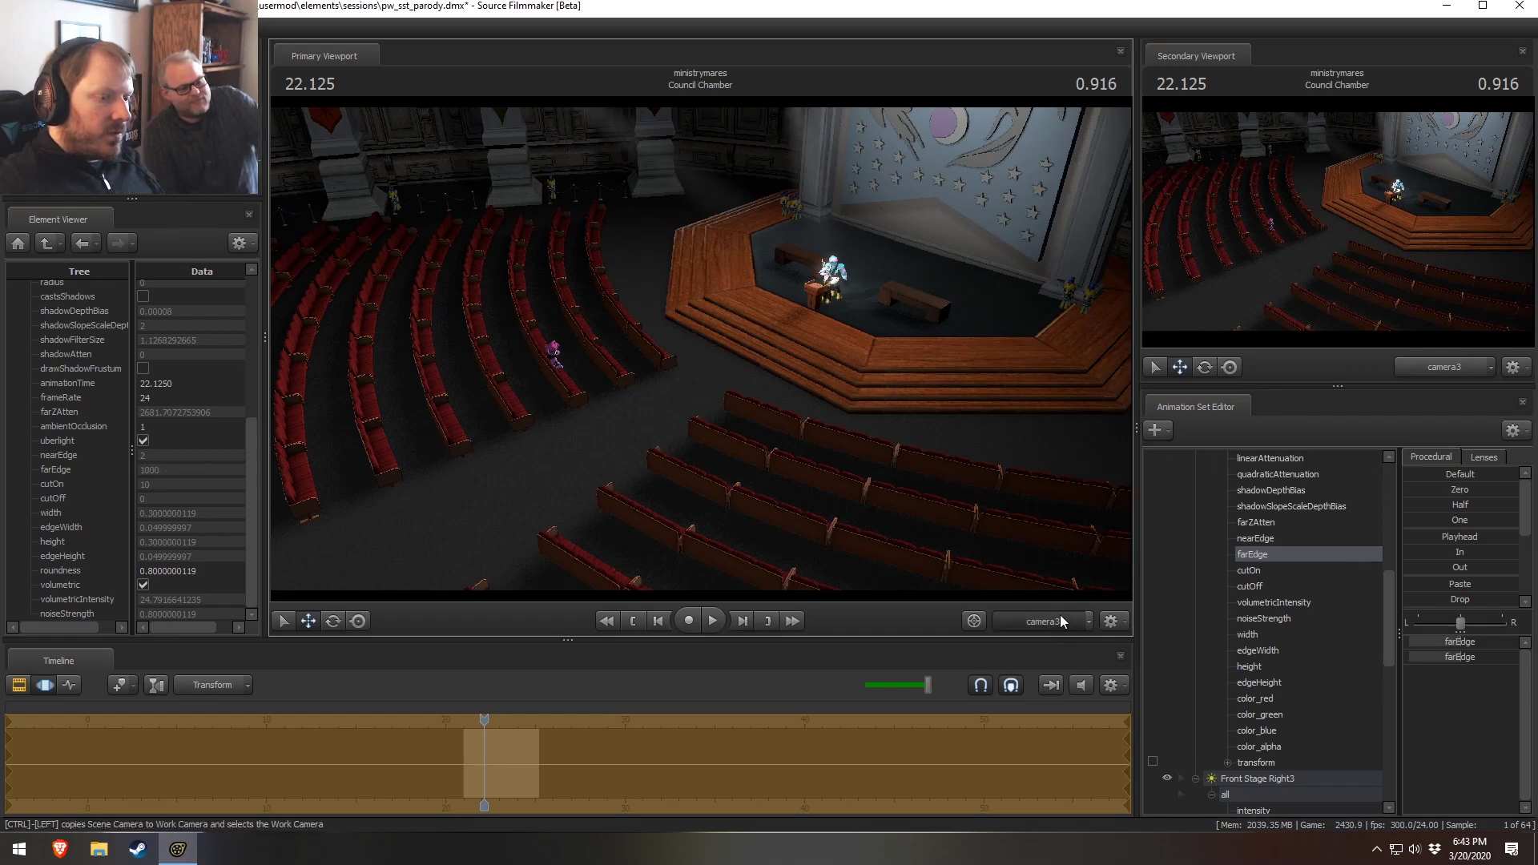
pyautogui.click(1037, 618)
pyautogui.press('F2')
pyautogui.press('F3')
pyautogui.press('F2')
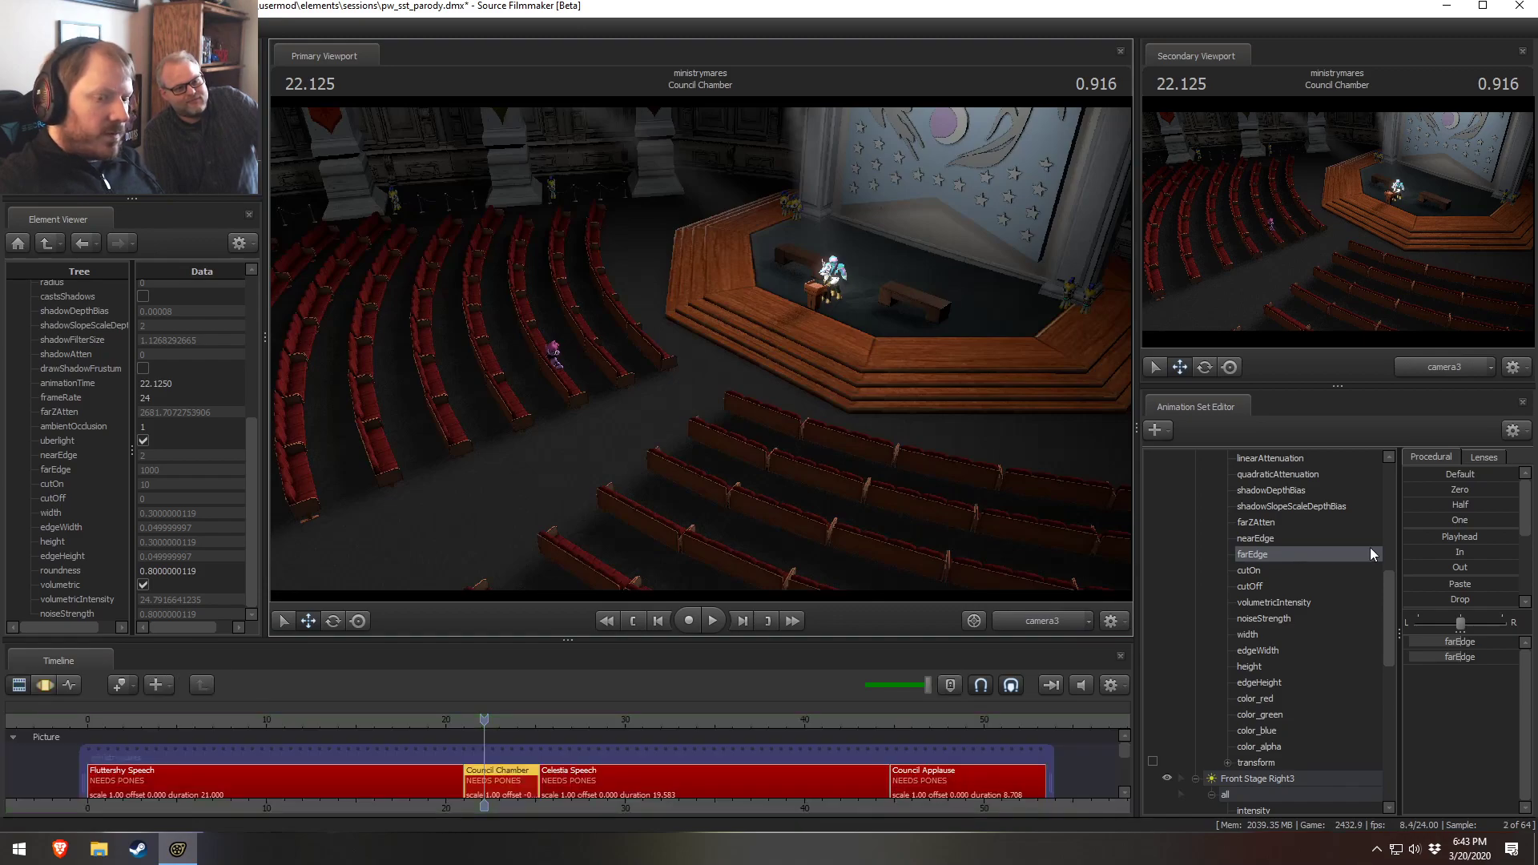
pyautogui.press('F3')
pyautogui.moveTo(1444, 490); pyautogui.dragTo(1446, 490)
pyautogui.press('F2')
pyautogui.press('F3')
# Select both lights' volumetricIntensity sliders and raise them toward the One preset
pyautogui.scroll(1, 1262, 549)
pyautogui.scroll(4, 1262, 546)
pyautogui.click(1269, 540)
pyautogui.scroll(-4, 1265, 569)
pyautogui.scroll(3, 1264, 632)
pyautogui.click(1254, 779)
pyautogui.moveTo(1430, 517); pyautogui.dragTo(1519, 519)
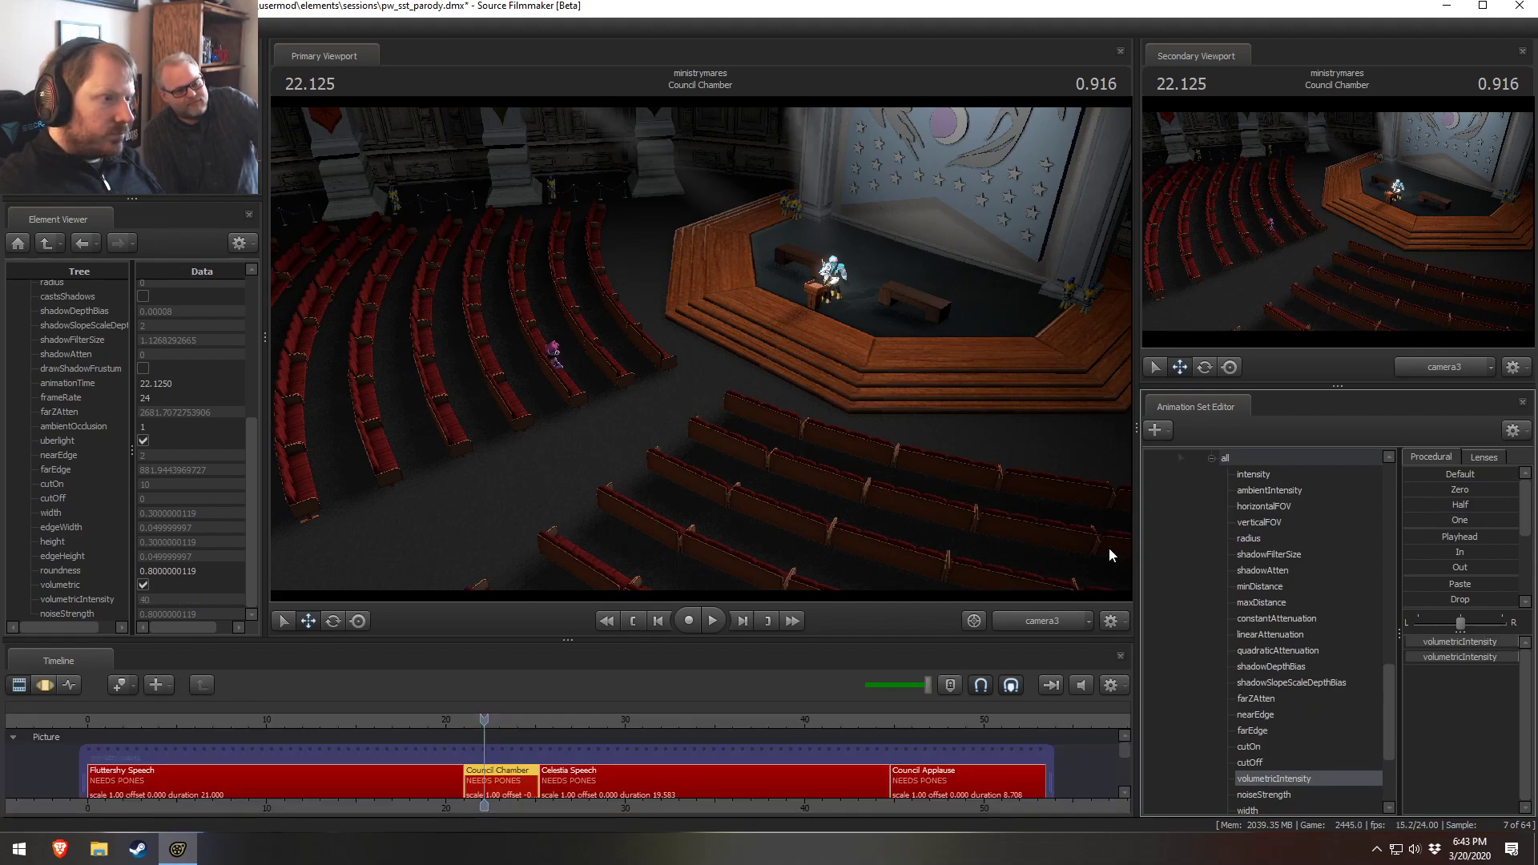
# Switch the secondary viewport to the Work Camera
pyautogui.press('F3')
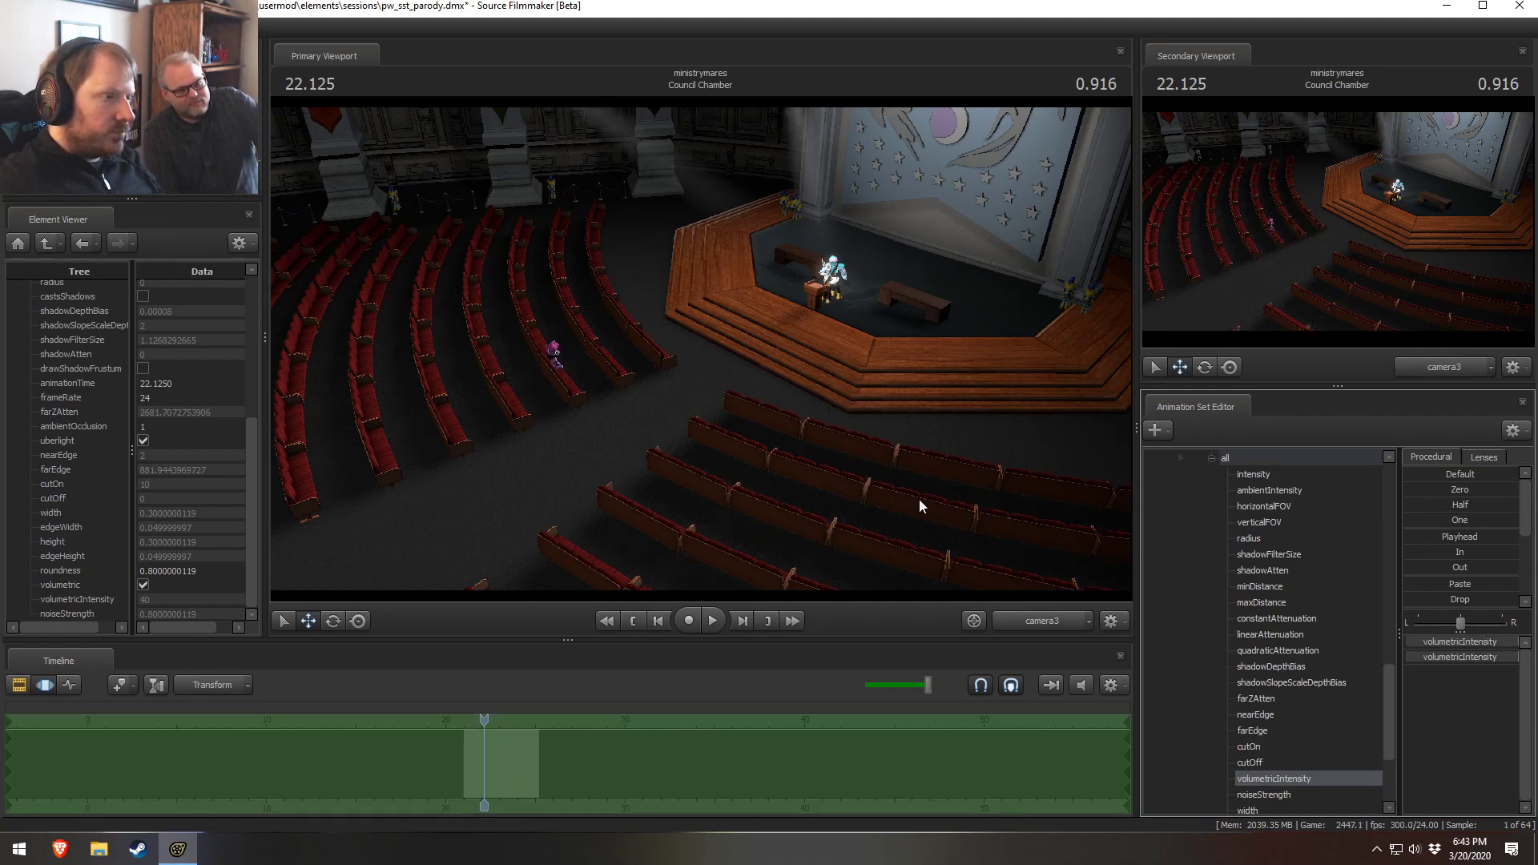
pyautogui.press('F2')
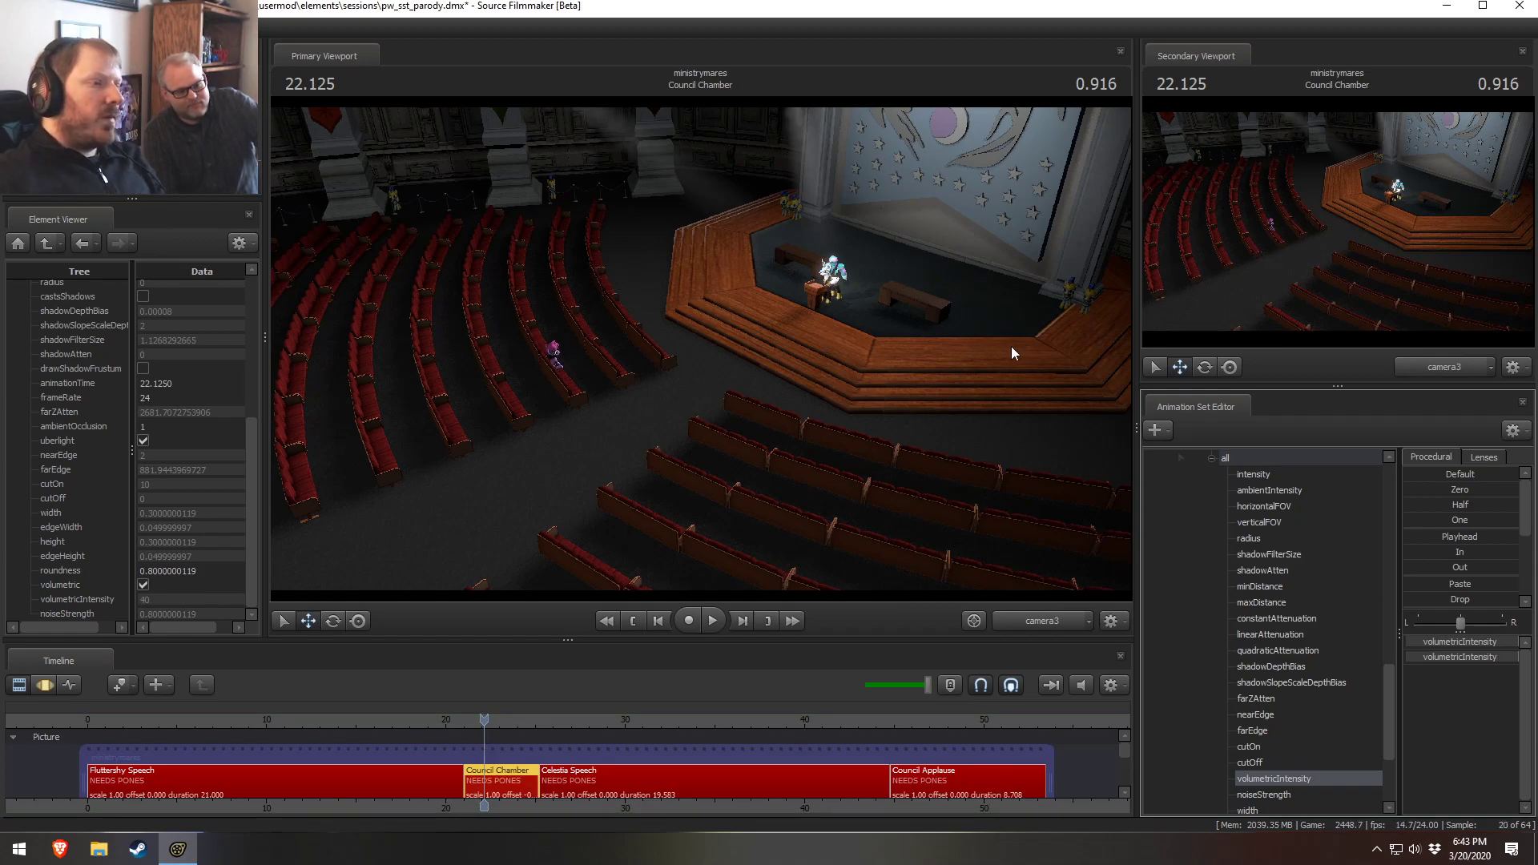
pyautogui.click(1420, 360)
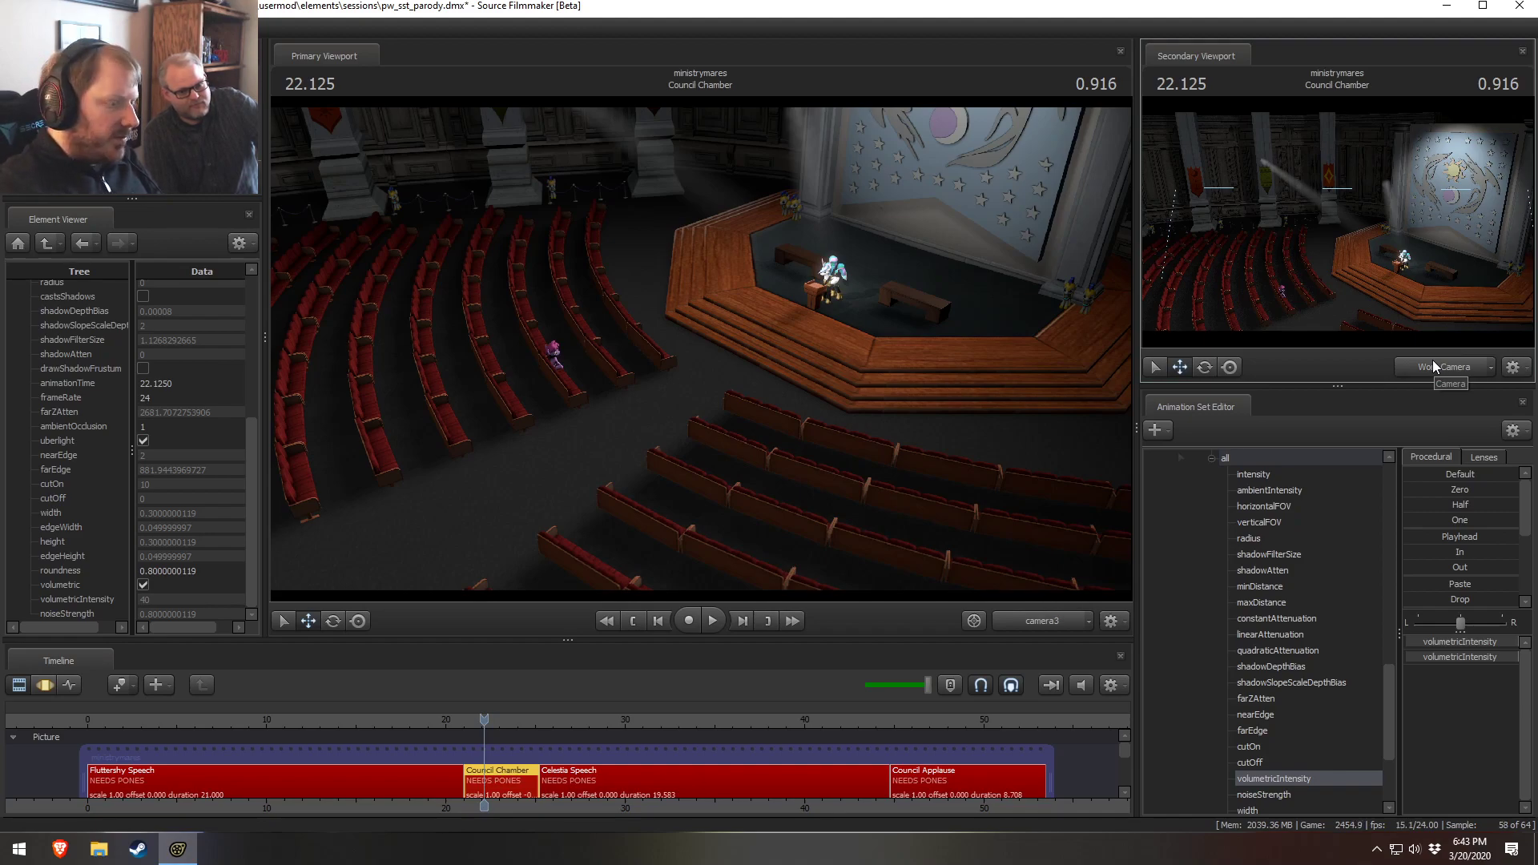
pyautogui.press('F3')
pyautogui.press('F2')
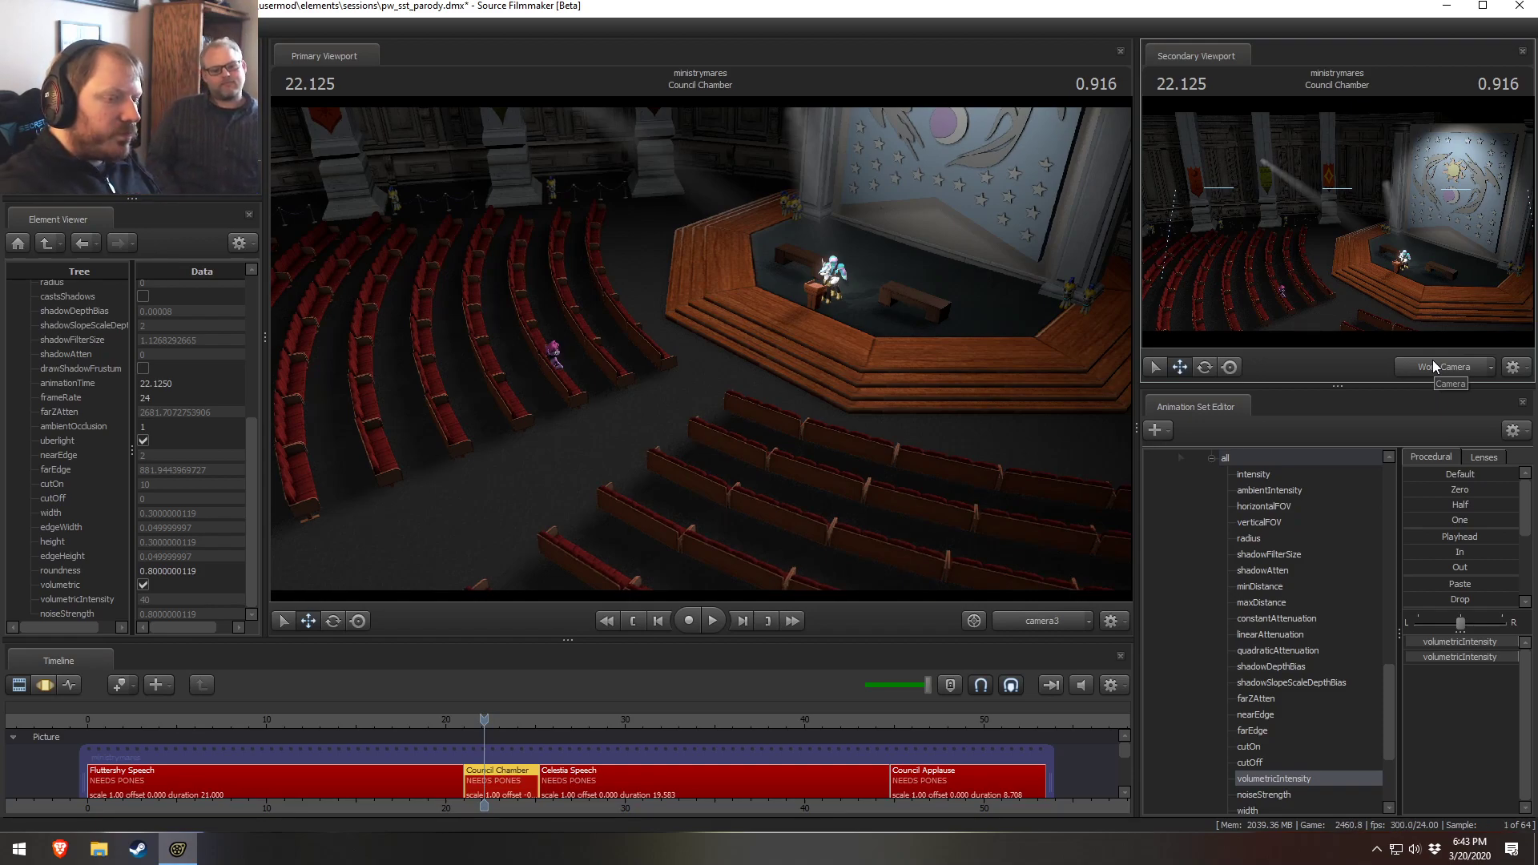
pyautogui.press('F3')
pyautogui.press('F2')
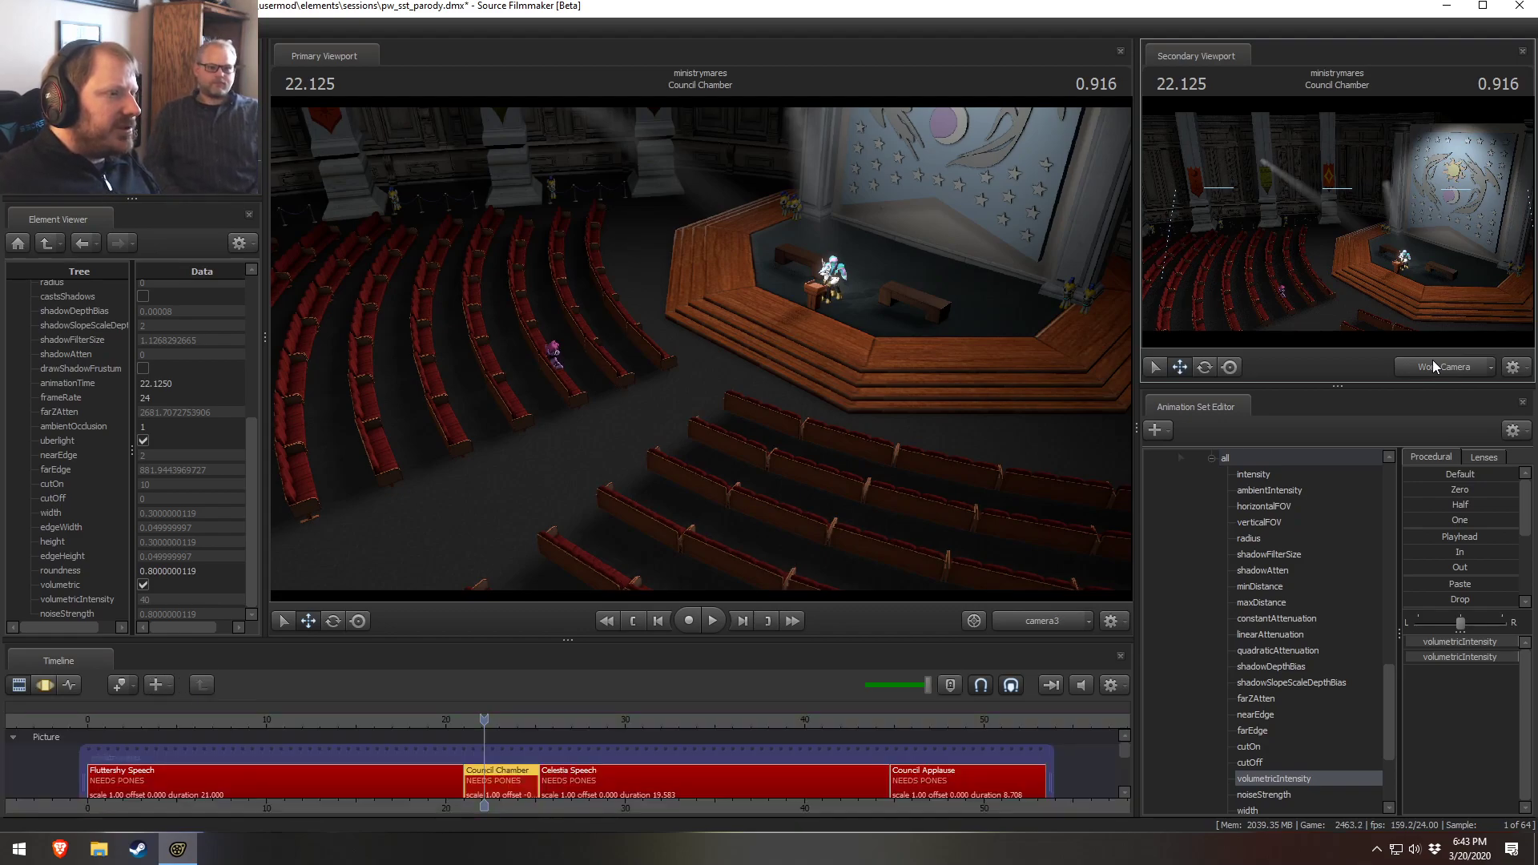
# Move Front Stage Left3 and Front Stage Right3 into the Lights group and expand it
pyautogui.click(1213, 460)
pyautogui.scroll(8, 1215, 604)
pyautogui.click(1213, 666)
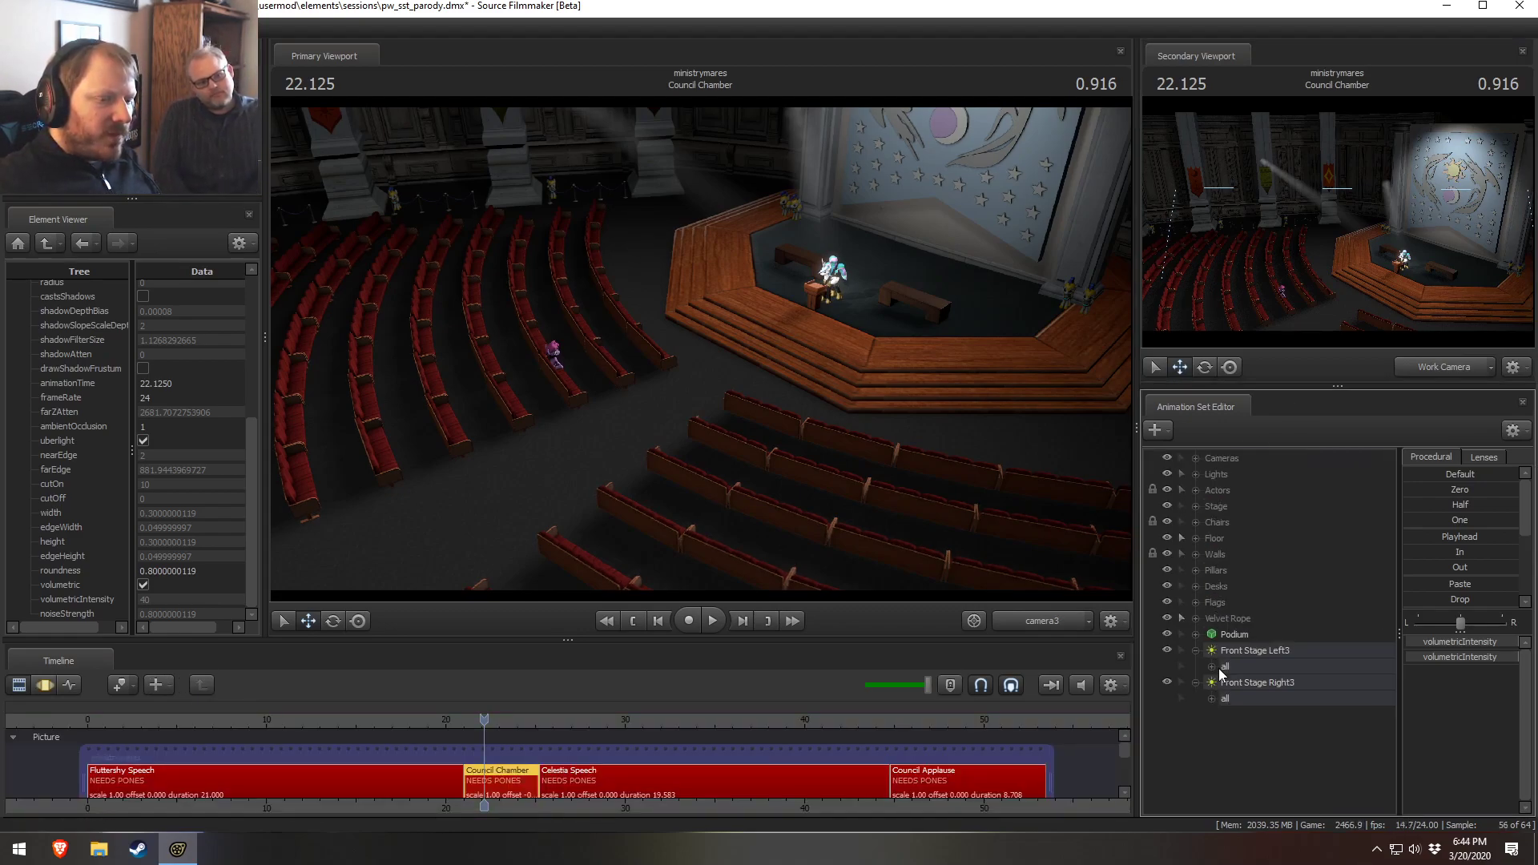
pyautogui.click(1195, 651)
pyautogui.click(1194, 667)
pyautogui.click(1256, 666)
pyautogui.keyDown('ctrl'); pyautogui.click(1254, 651); pyautogui.keyUp('ctrl')
pyautogui.moveTo(1254, 651); pyautogui.dragTo(1206, 475)
pyautogui.click(1196, 474)
pyautogui.scroll(-1, 1249, 599)
pyautogui.scroll(1, 1270, 636)
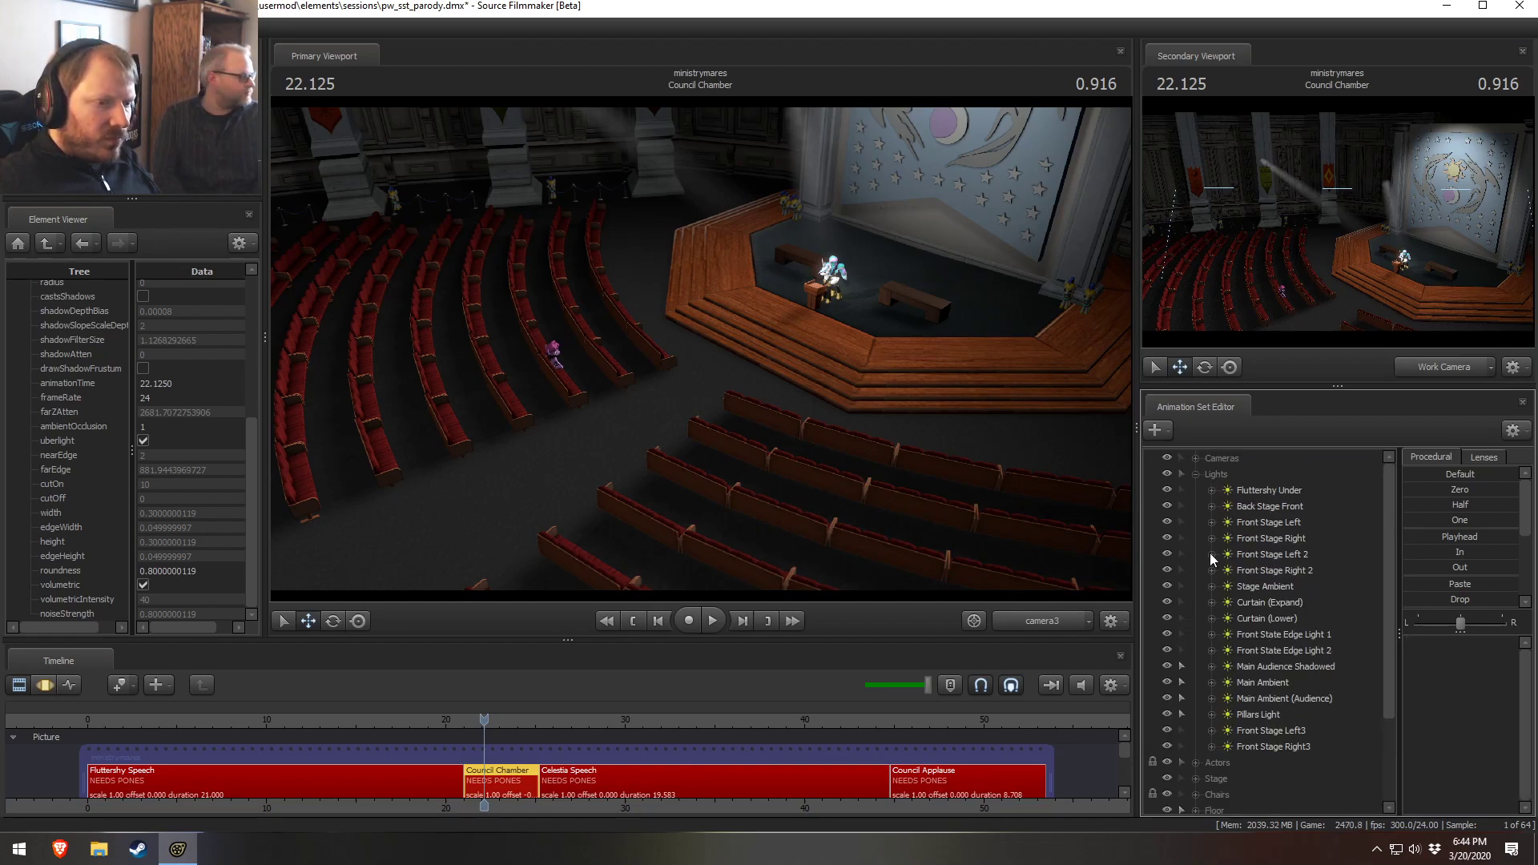
# Toggle the Fluttershy Under and Back Stage Front lights off and on to compare their effect on the scene
pyautogui.click(1166, 489)
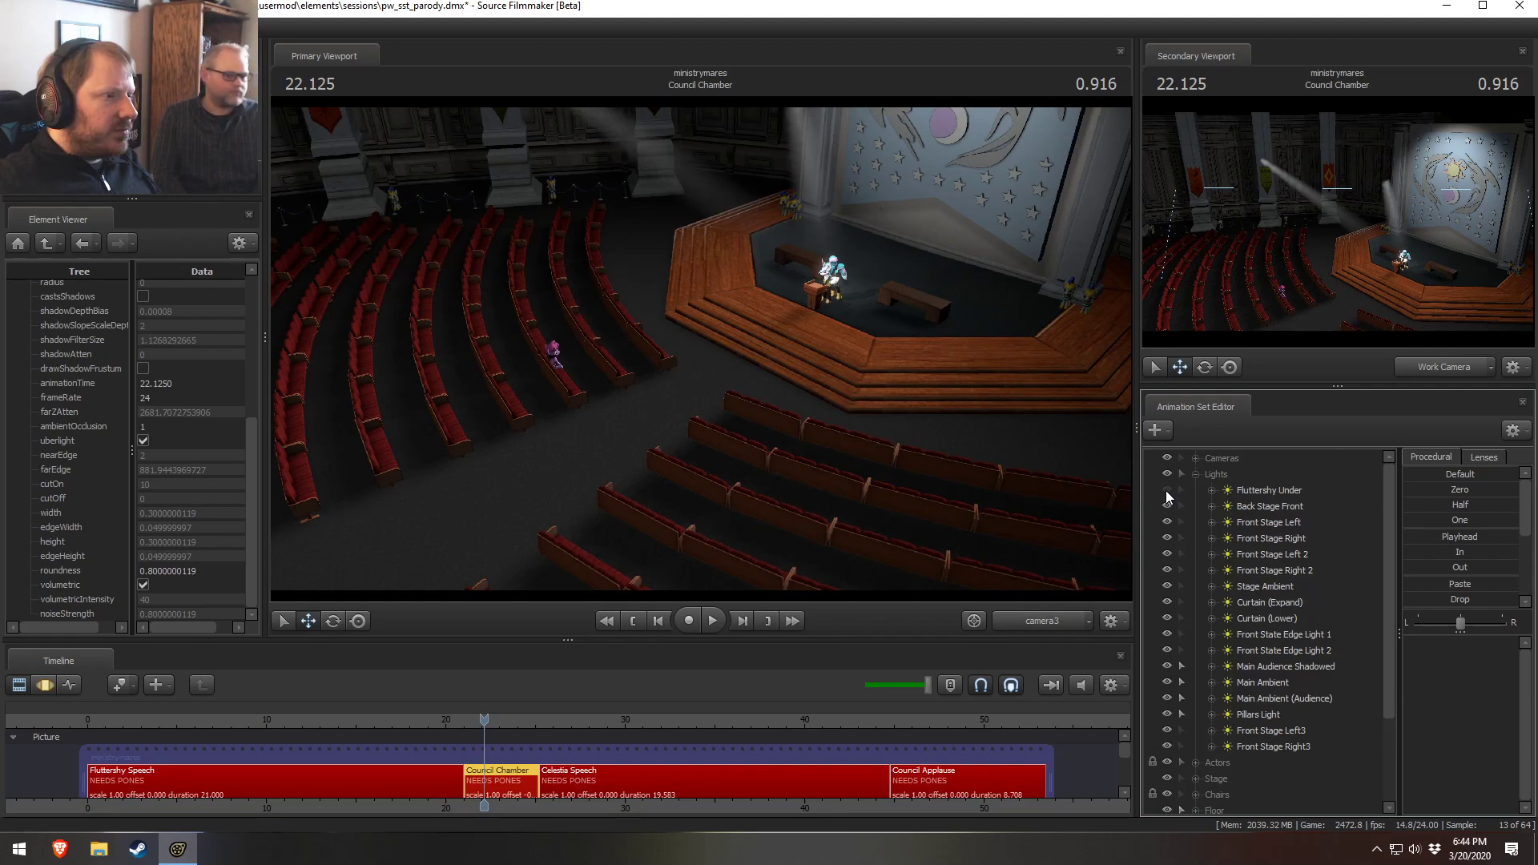
pyautogui.click(1165, 490)
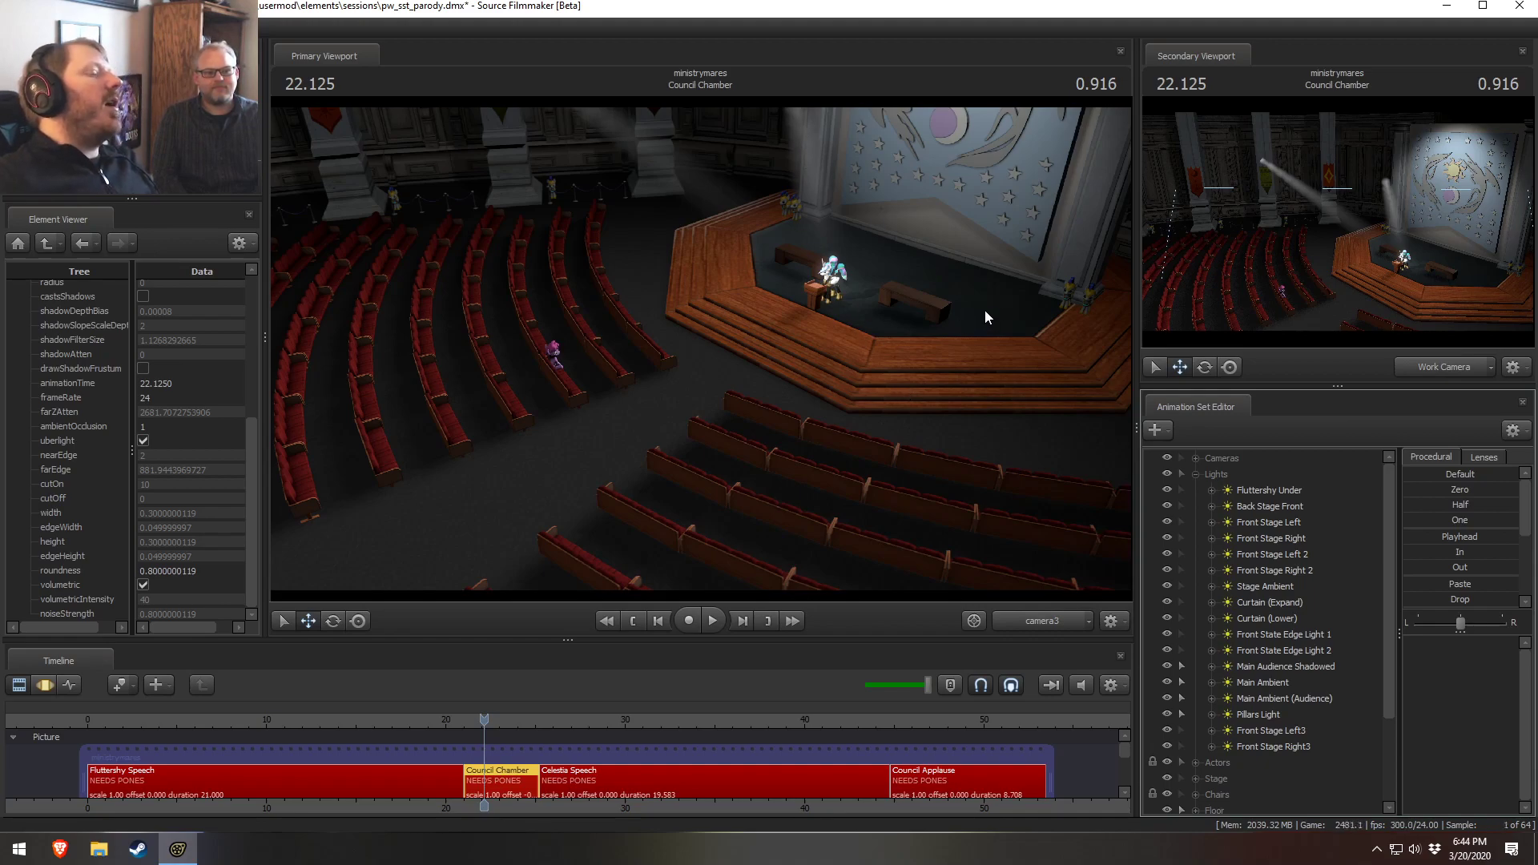
pyautogui.click(1166, 506)
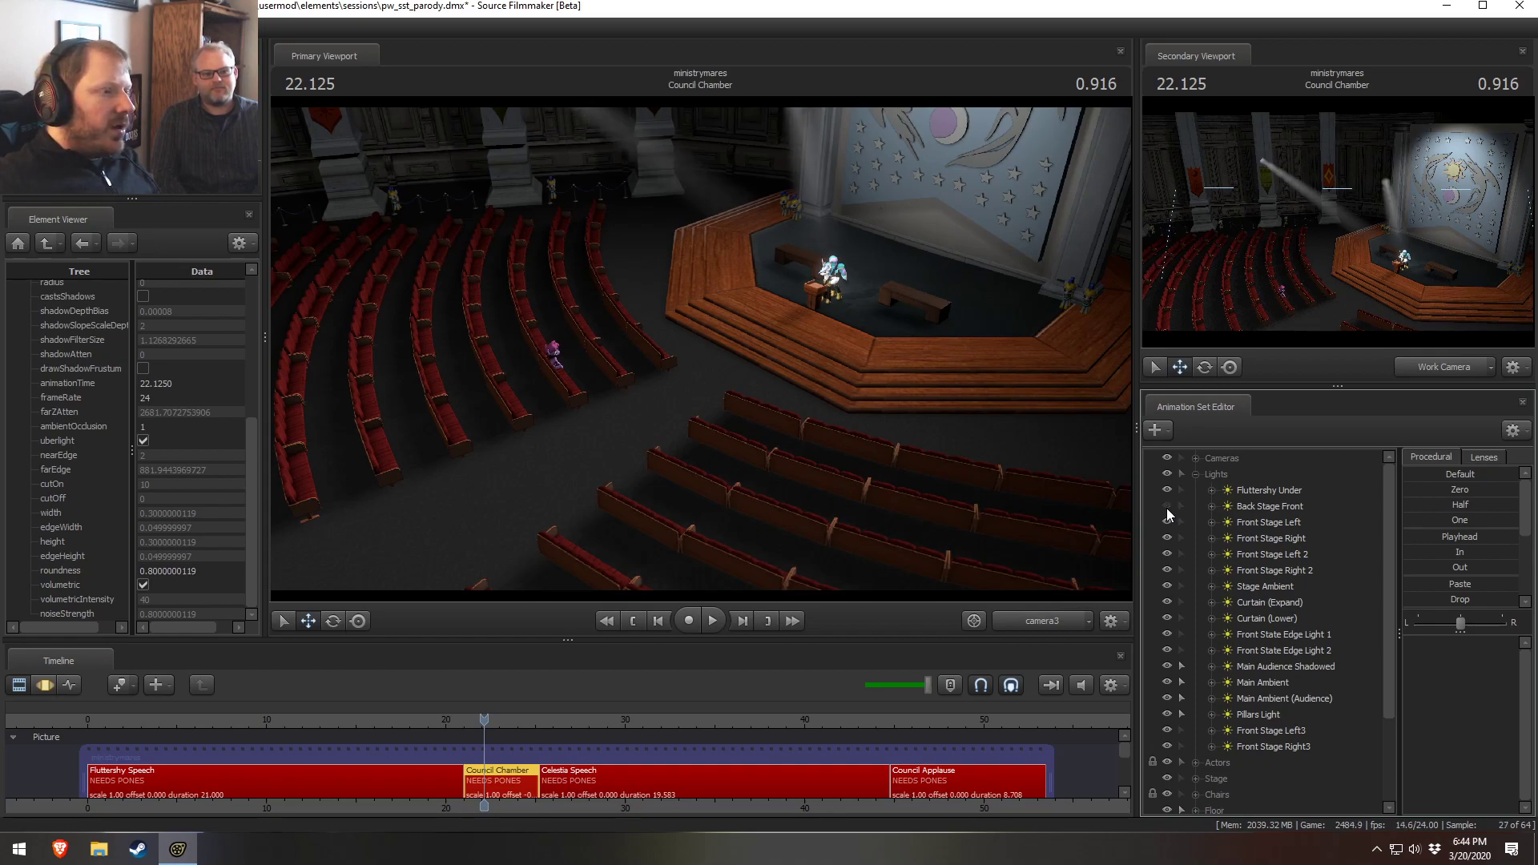
pyautogui.click(1166, 508)
pyautogui.click(1259, 492)
pyautogui.rightClick(1240, 503)
pyautogui.click(1225, 505)
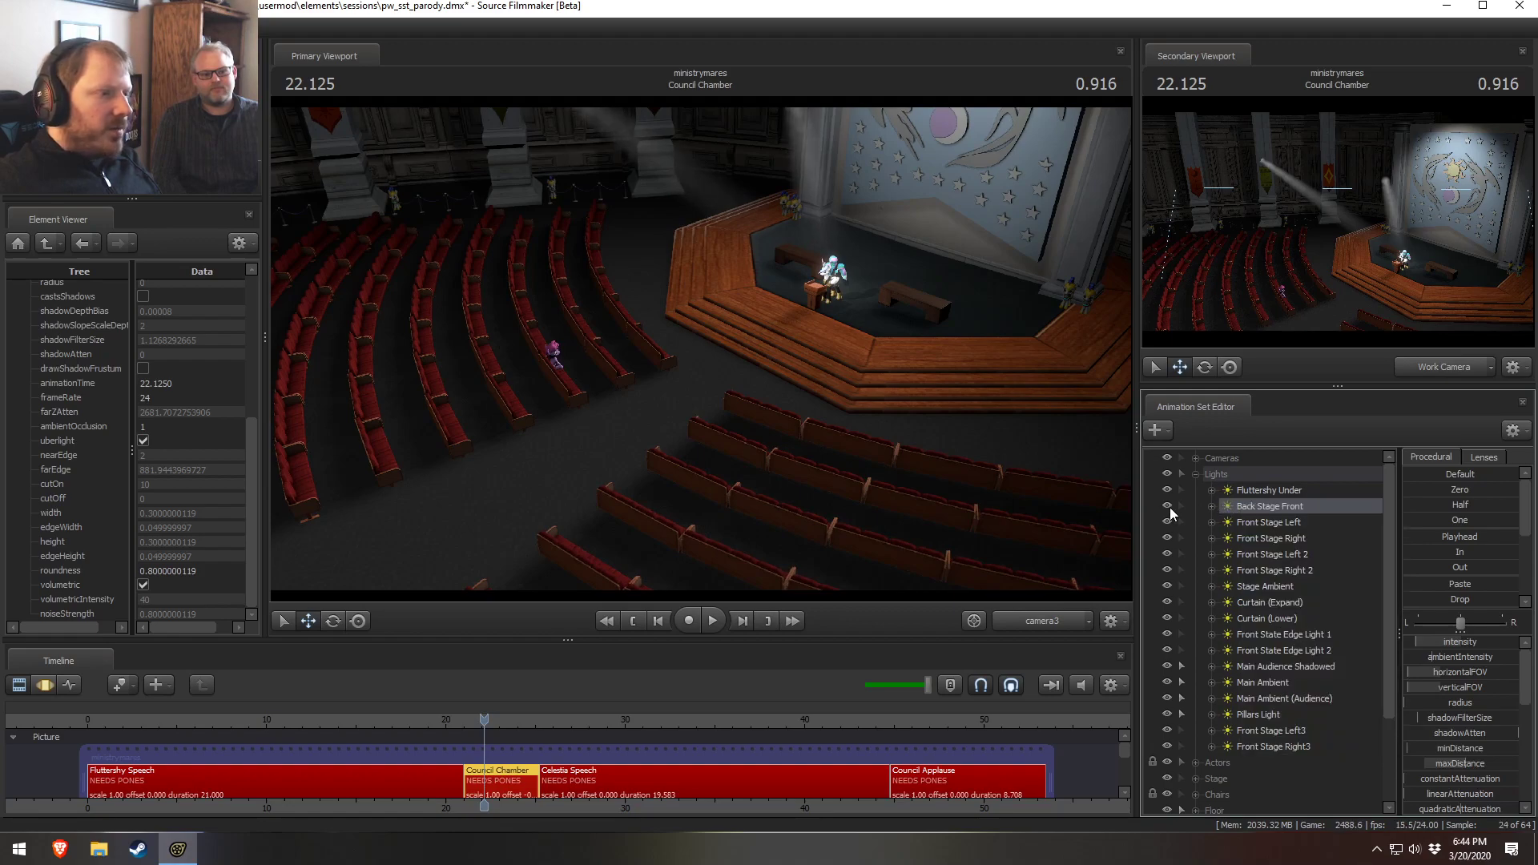
pyautogui.click(1168, 506)
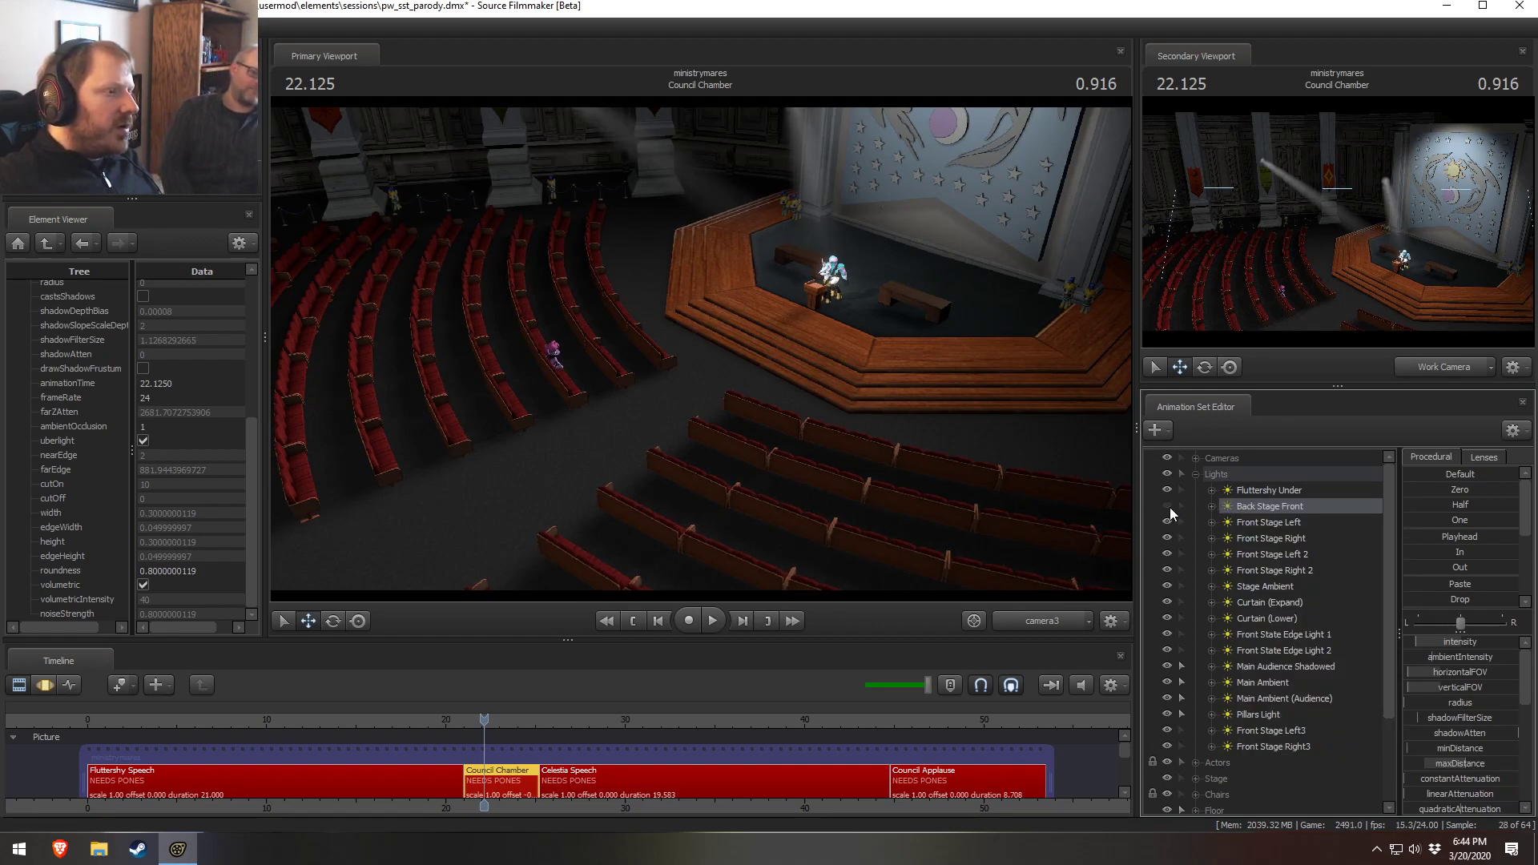
pyautogui.click(1167, 507)
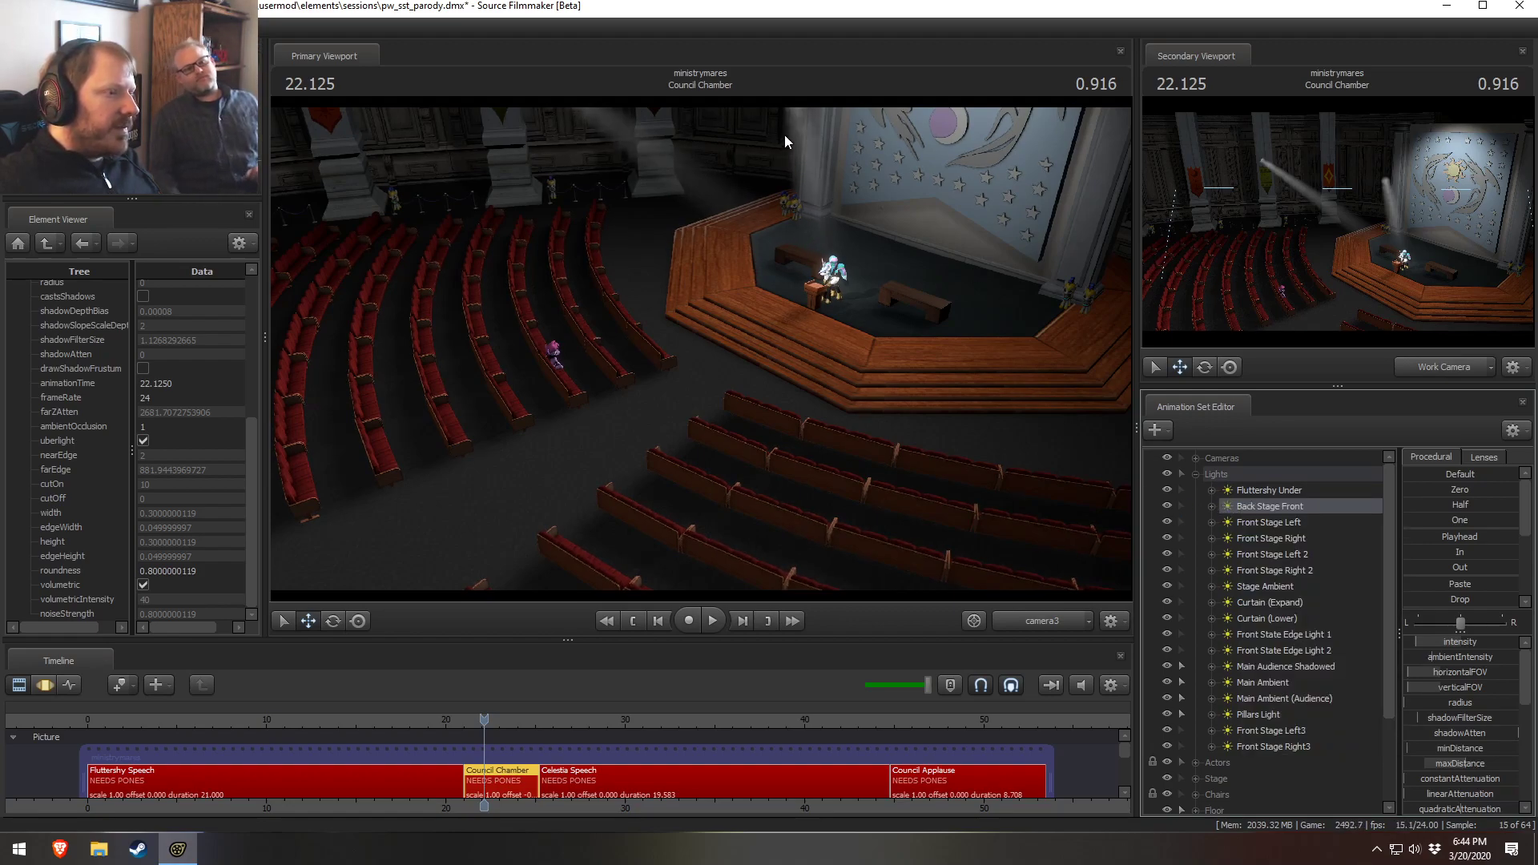
# Inspect the stage area through the Work Camera, then return the primary viewport to camera3
pyautogui.press('ctrl')
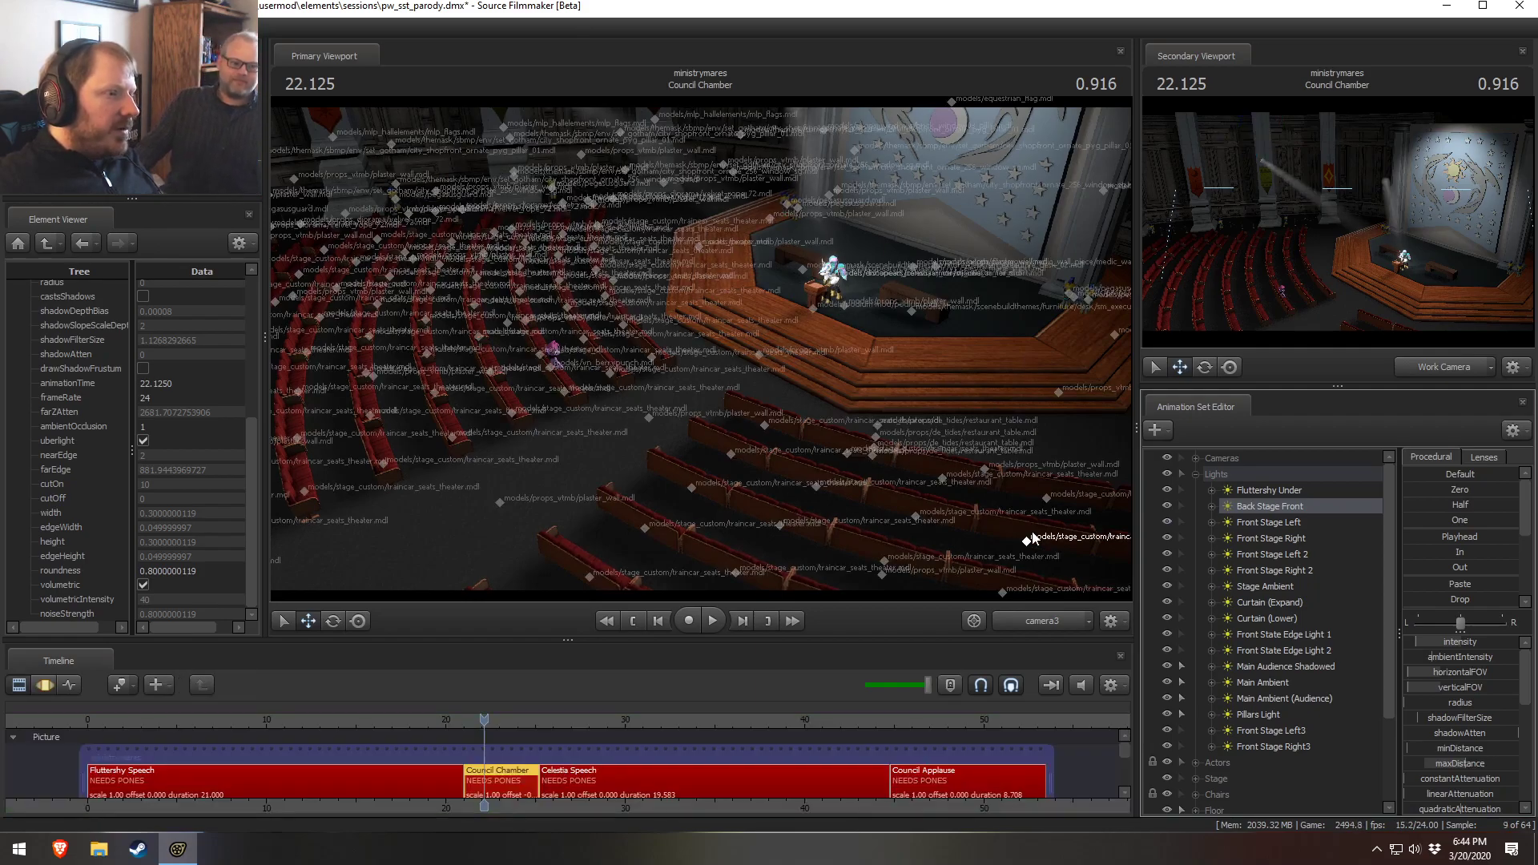
pyautogui.click(1081, 622)
pyautogui.press('w')
pyautogui.moveTo(956, 401); pyautogui.dragTo(969, 388)
pyautogui.press('w')
pyautogui.moveTo(785, 284); pyautogui.dragTo(791, 277)
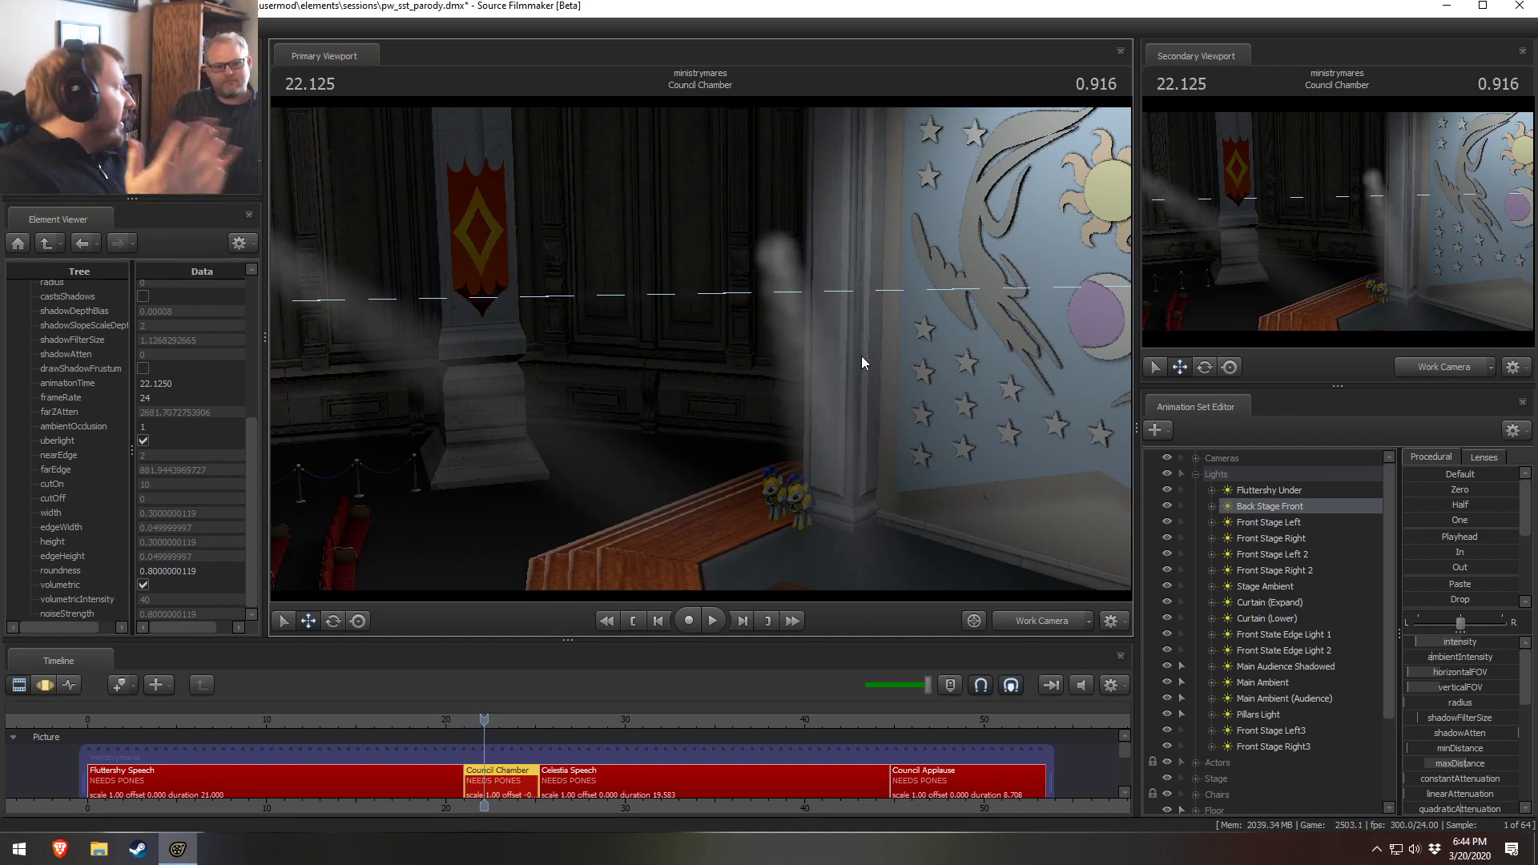
pyautogui.click(1039, 620)
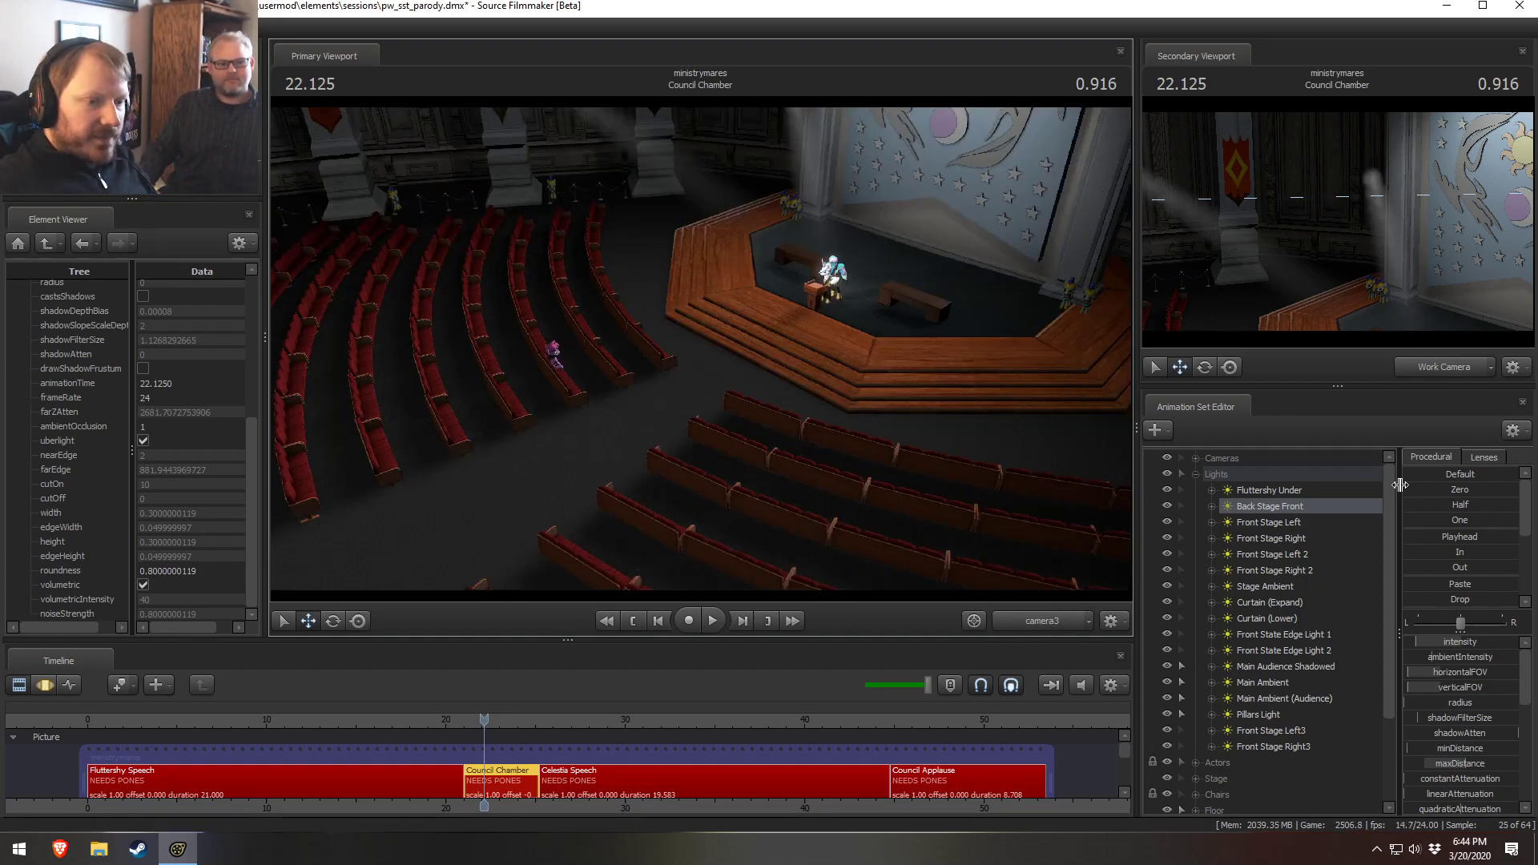
# Collapse the Lights group, expand Cameras, and create an animation set for a new camera
pyautogui.click(1194, 474)
pyautogui.click(1194, 458)
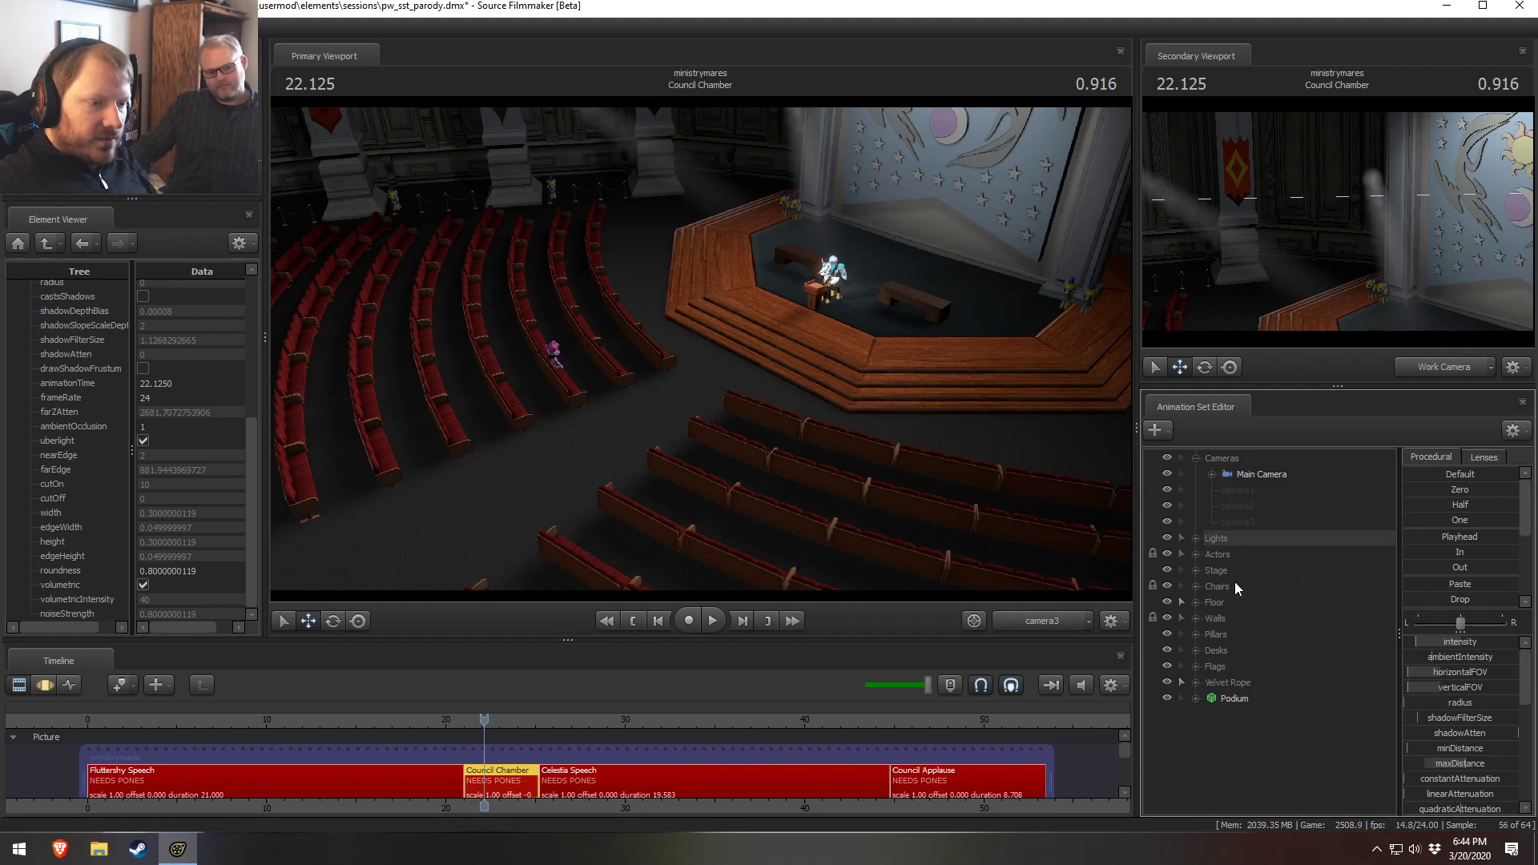
pyautogui.rightClick(1229, 491)
pyautogui.click(1268, 504)
pyautogui.rightClick(1268, 498)
pyautogui.click(1271, 504)
pyautogui.rightClick(1231, 783)
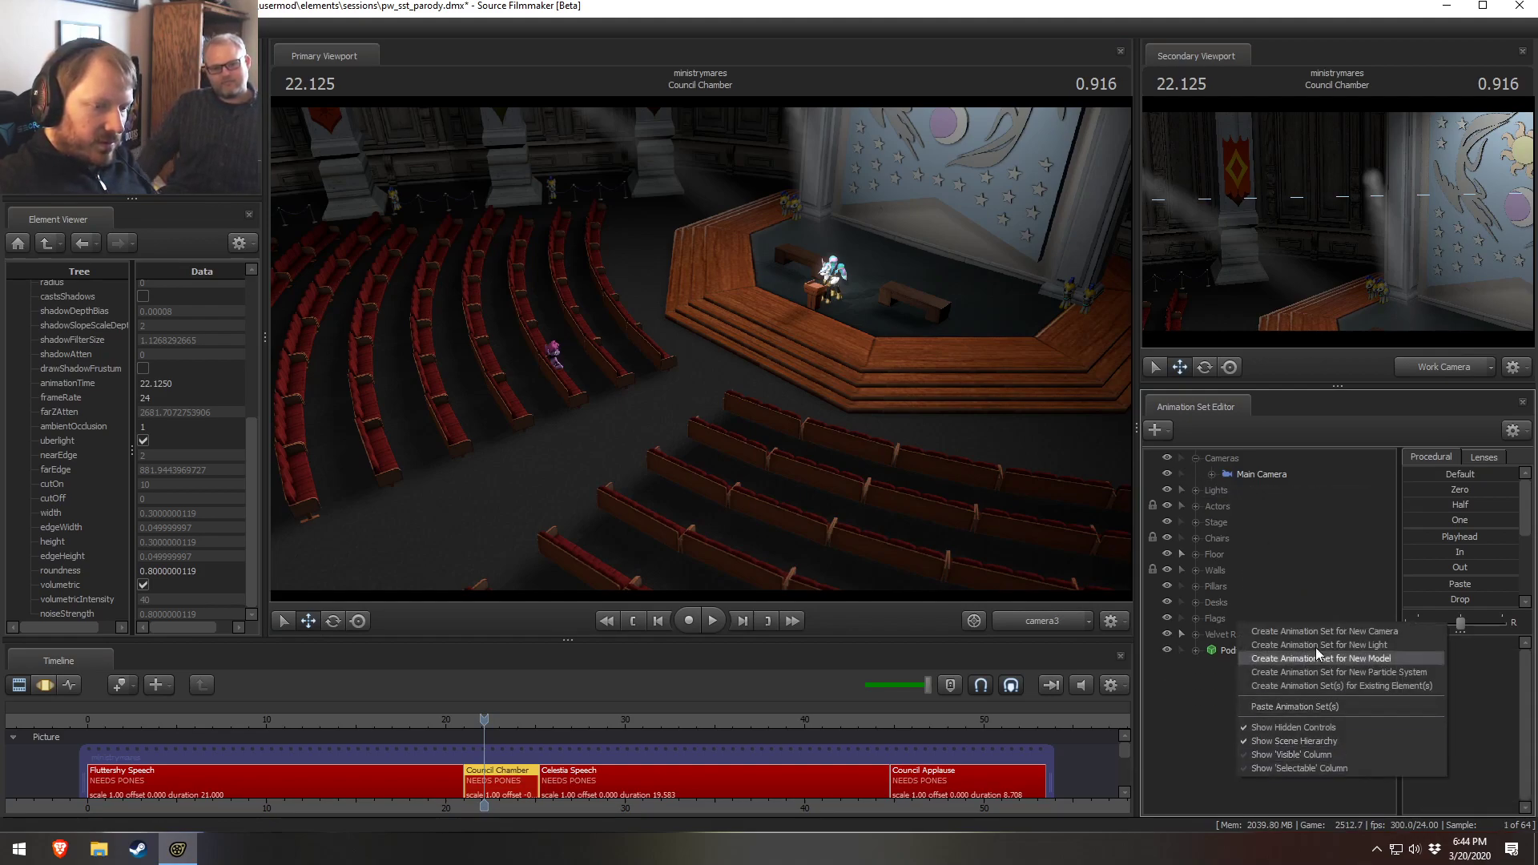
pyautogui.click(1324, 631)
# Show camera4 in the primary viewport and move it to frame the stage corner near the ponies
pyautogui.click(1257, 473)
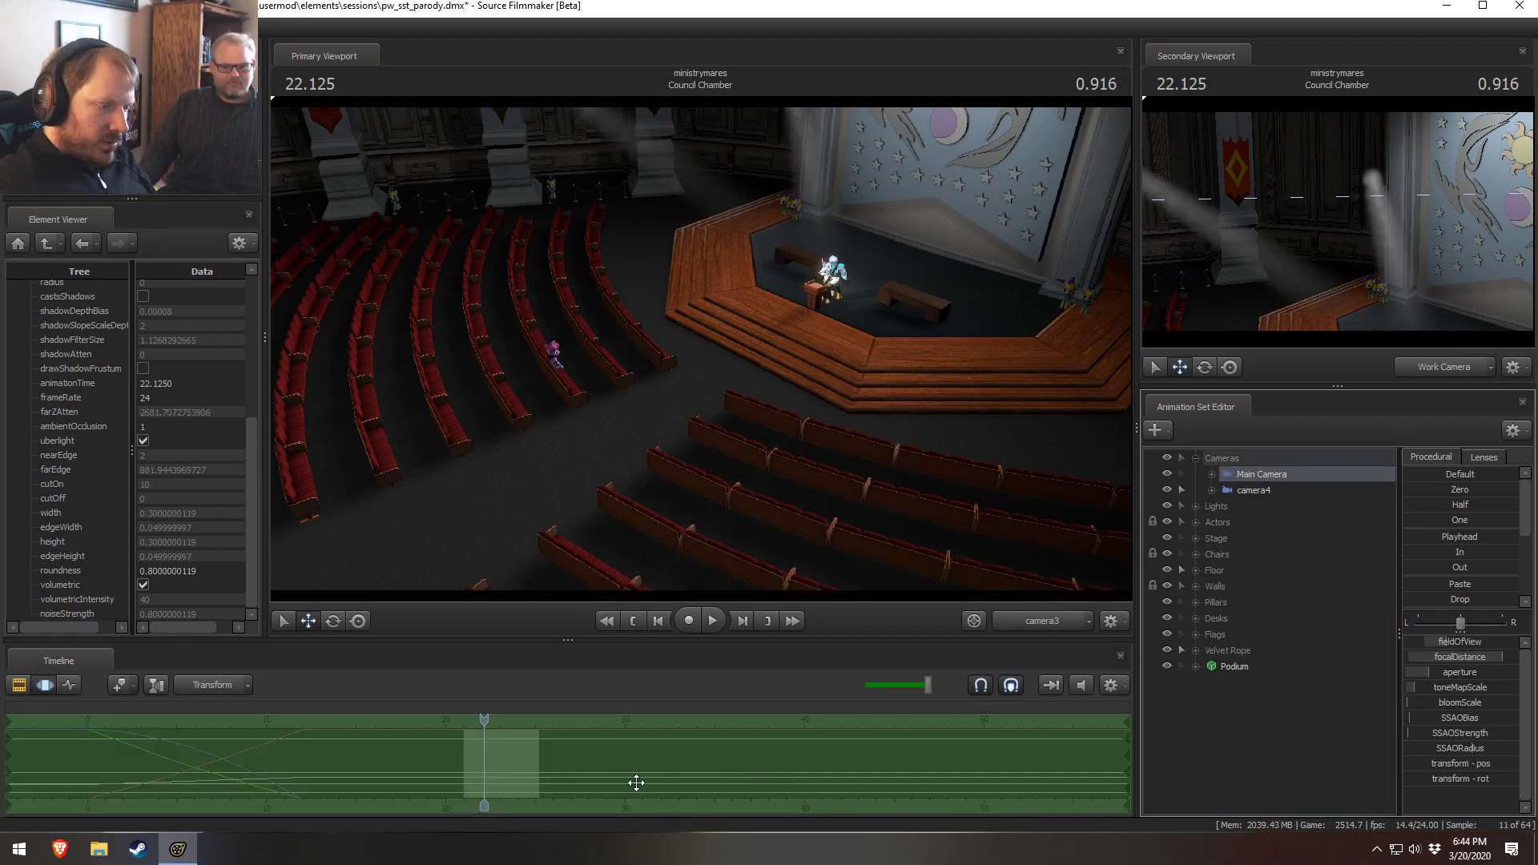
pyautogui.click(1261, 490)
pyautogui.click(1294, 479)
pyautogui.moveTo(1278, 493); pyautogui.dragTo(996, 192)
pyautogui.moveTo(865, 465); pyautogui.dragTo(849, 429)
pyautogui.scroll(6, 917, 415)
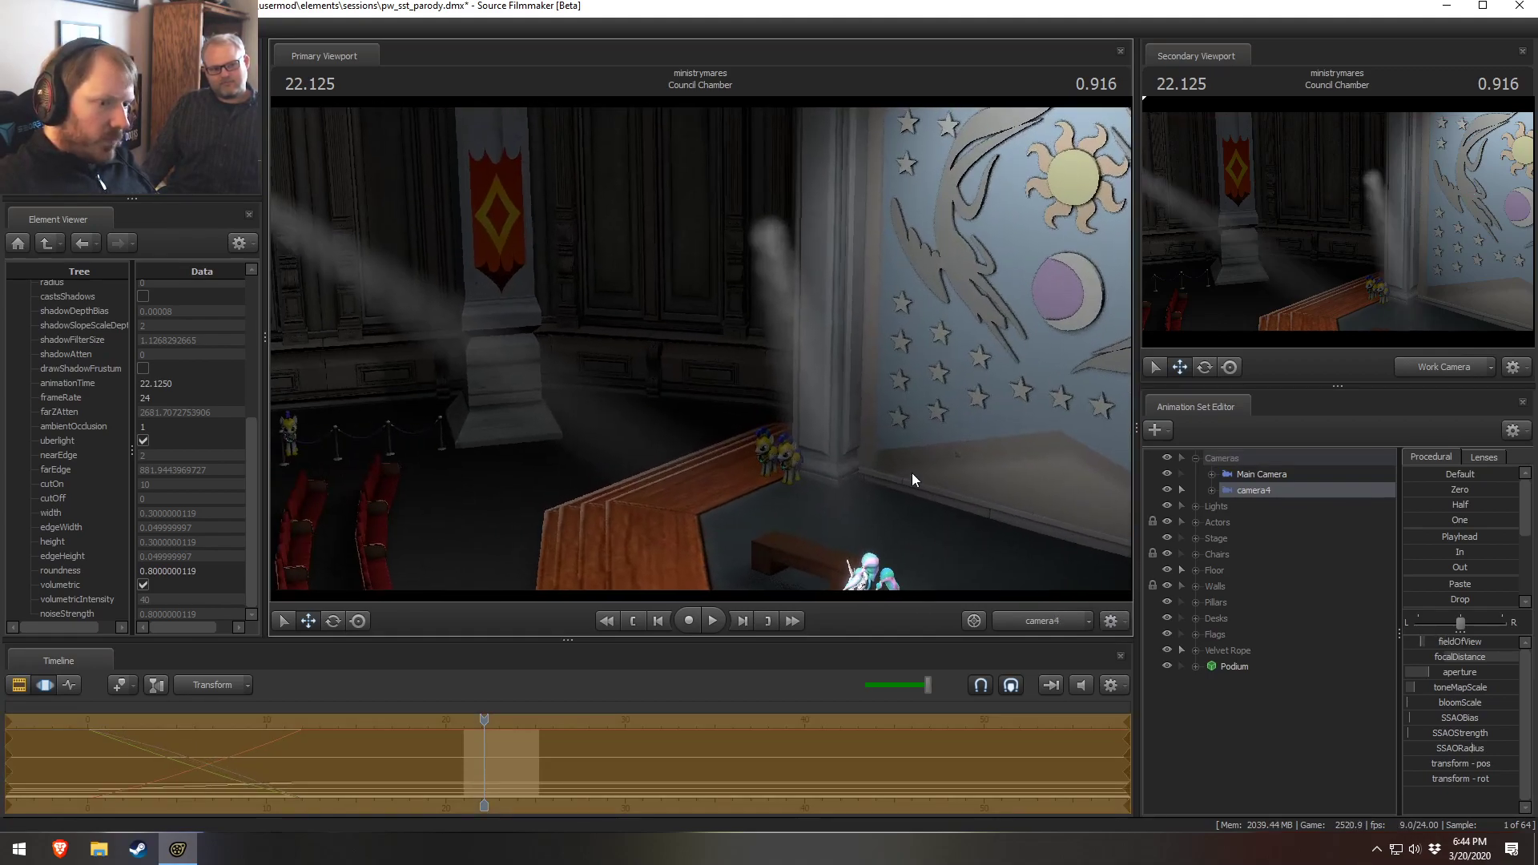
# Expand the Lights group and hide the Fluttershy Under light
pyautogui.click(1195, 506)
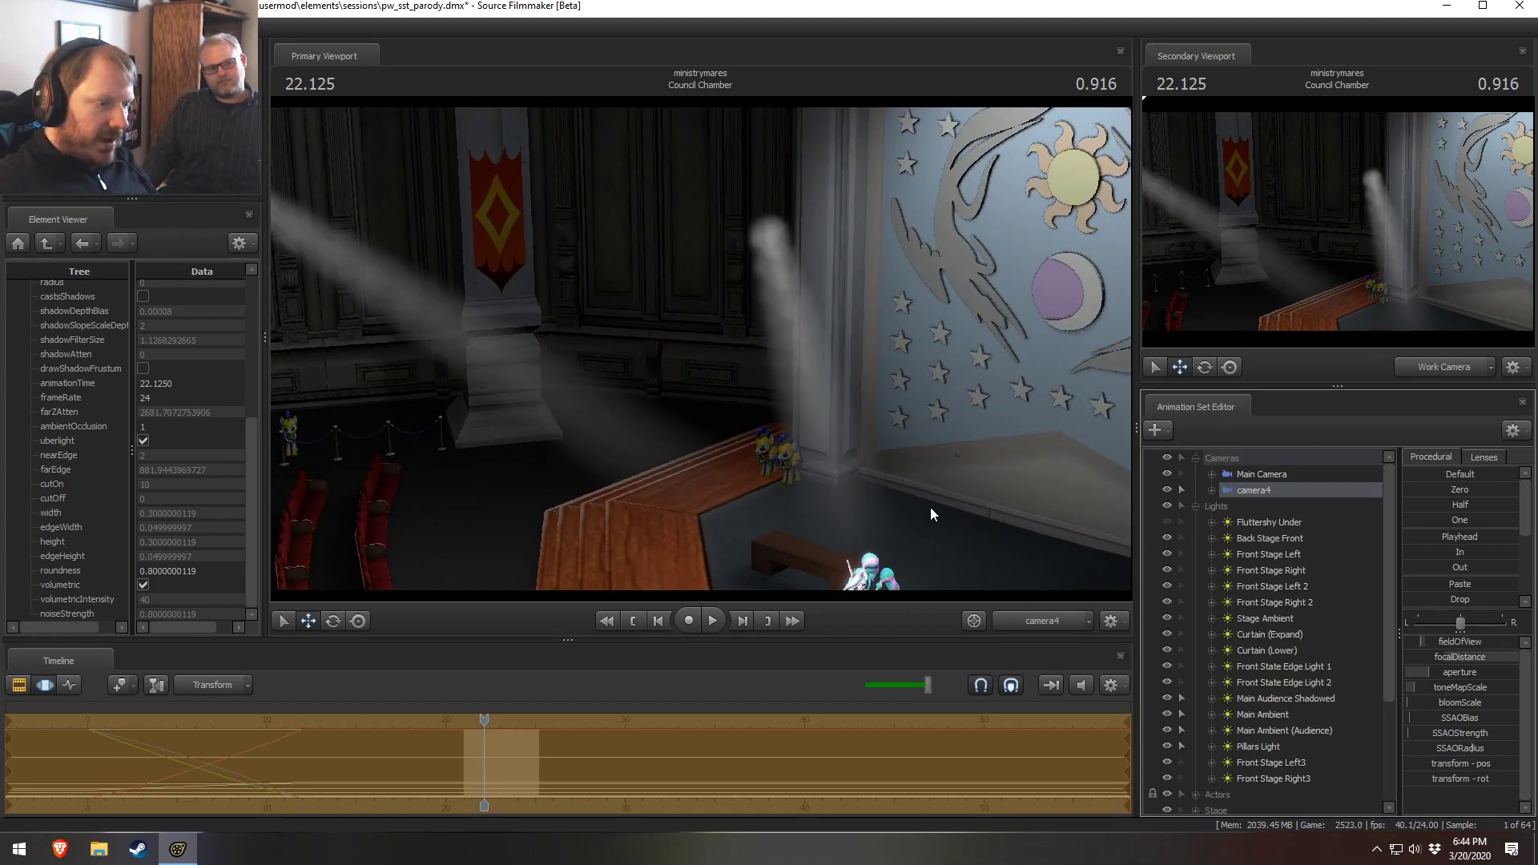
pyautogui.press('F2')
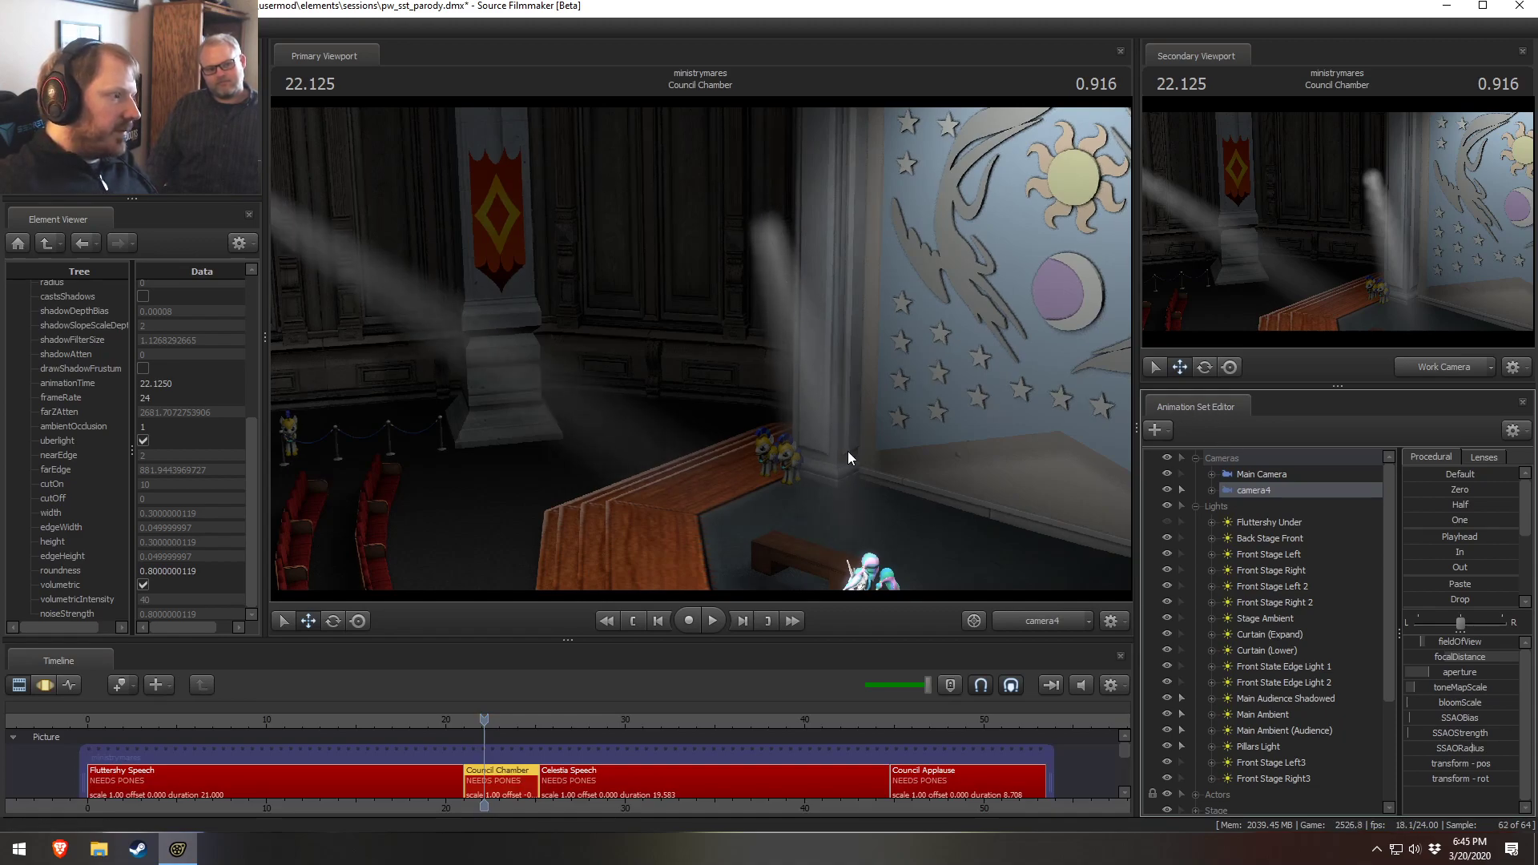
pyautogui.click(1168, 521)
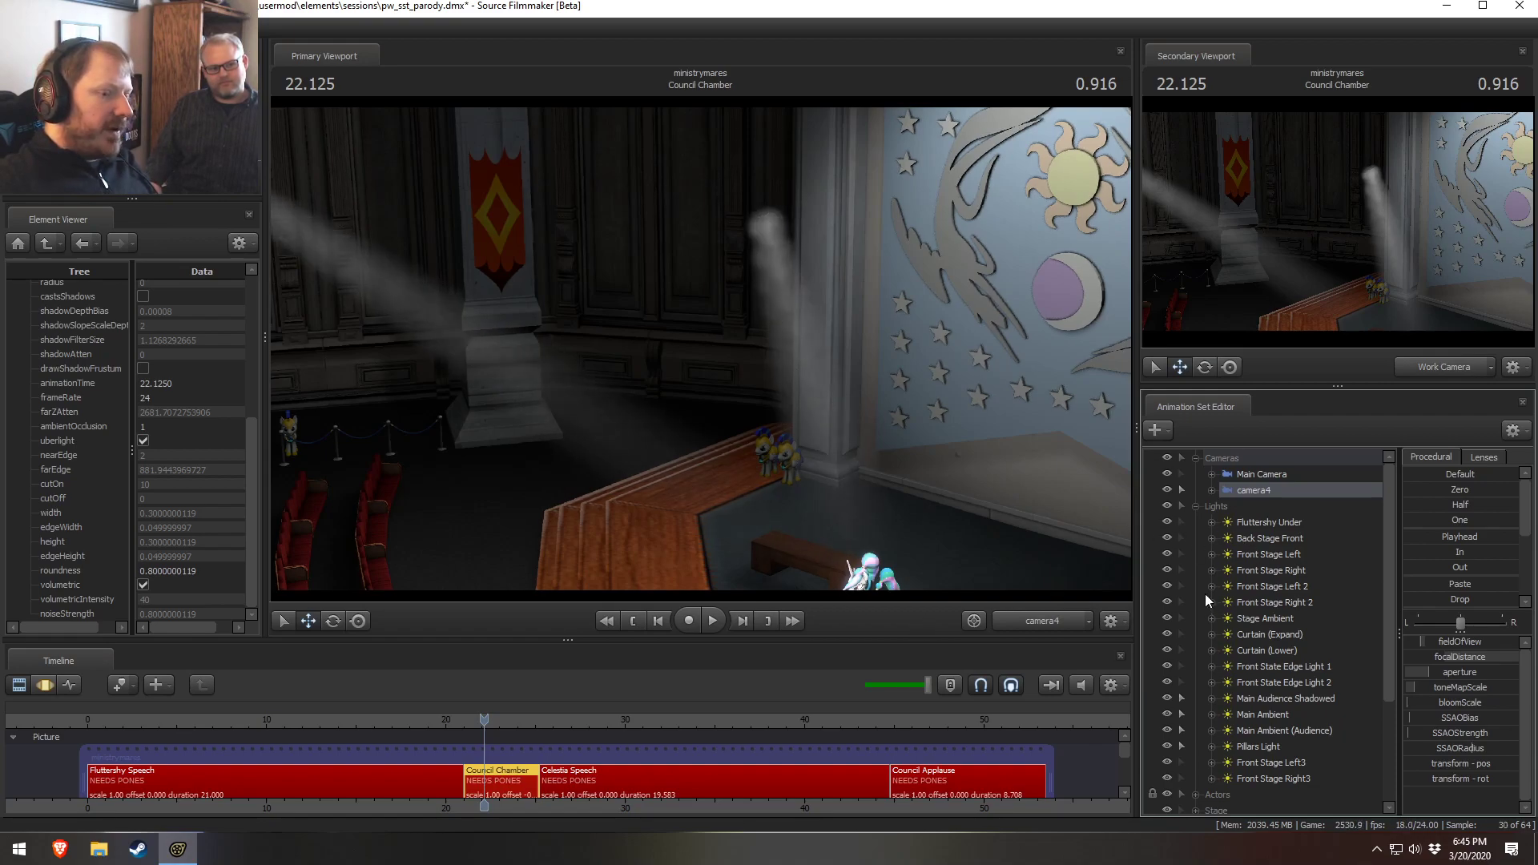
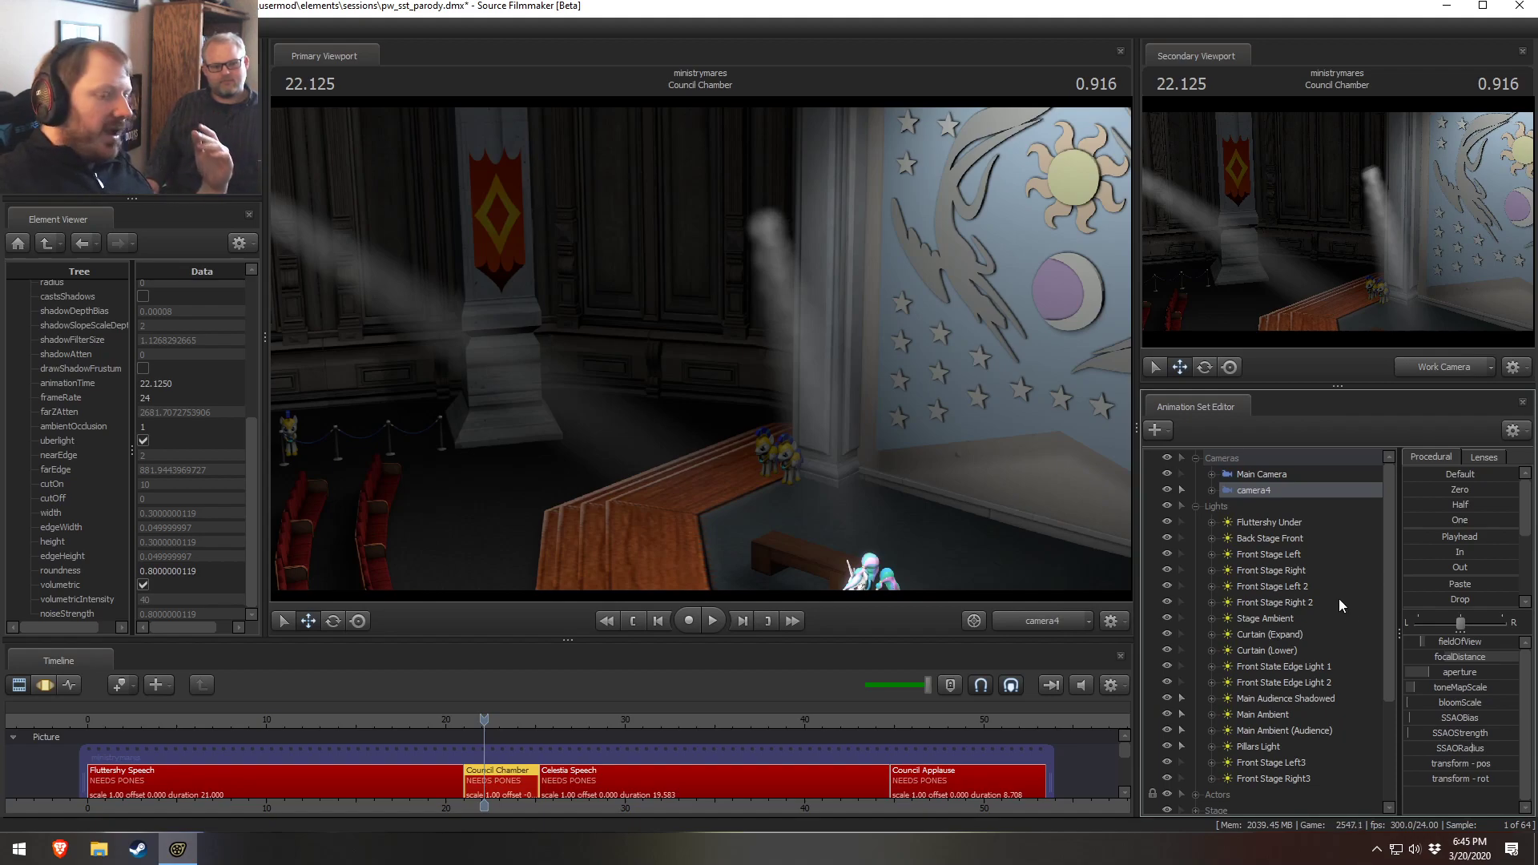
# Toggle the Fluttershy Under, Back Stage Front and Front Stage Right 2 lights off and on to check their effect
pyautogui.scroll(-2, 1257, 640)
pyautogui.scroll(2, 1195, 552)
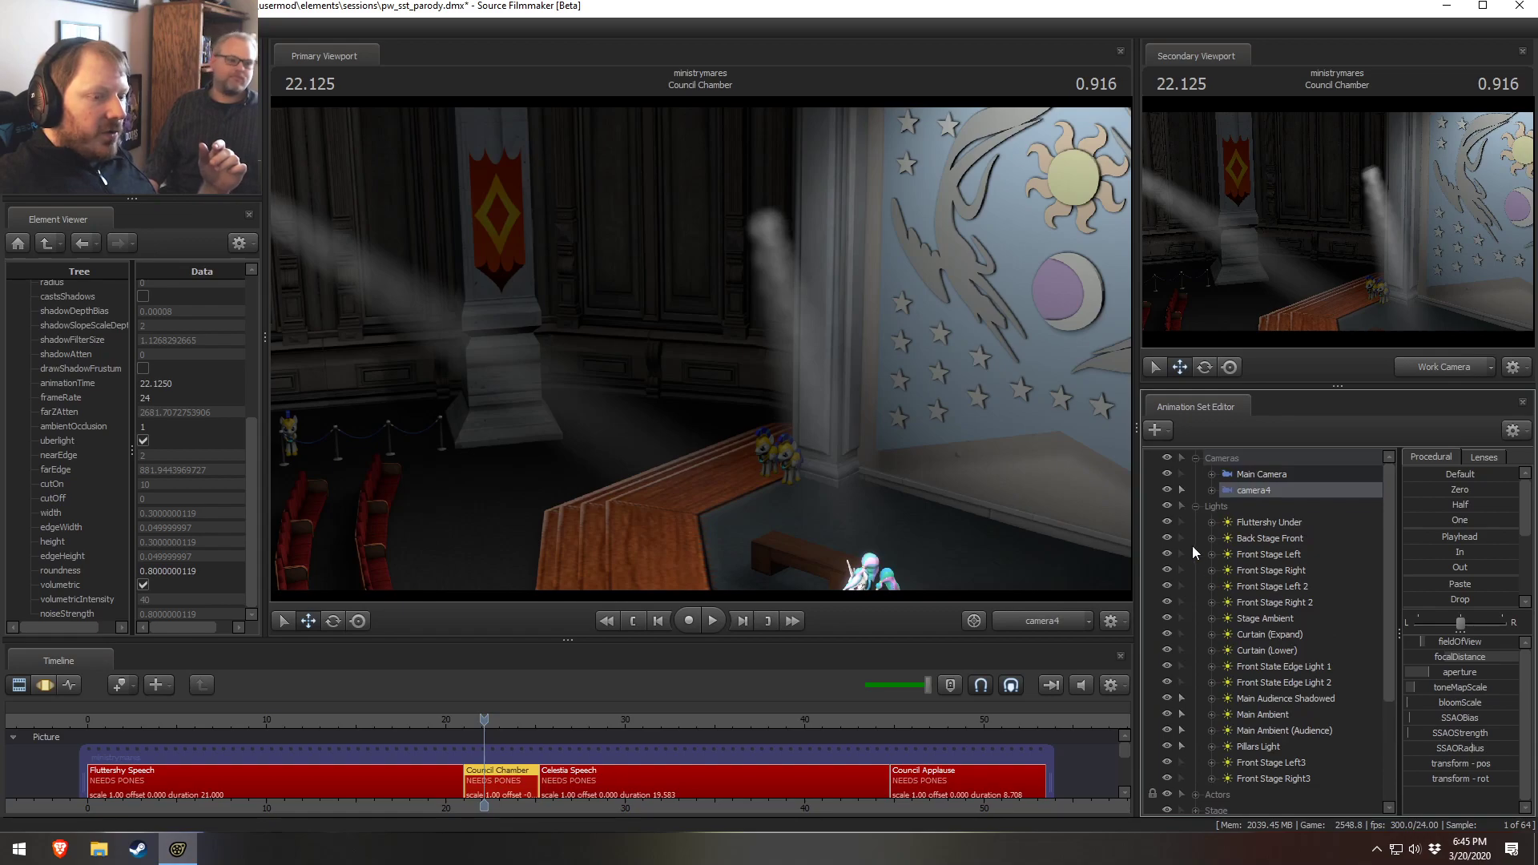
pyautogui.click(1166, 522)
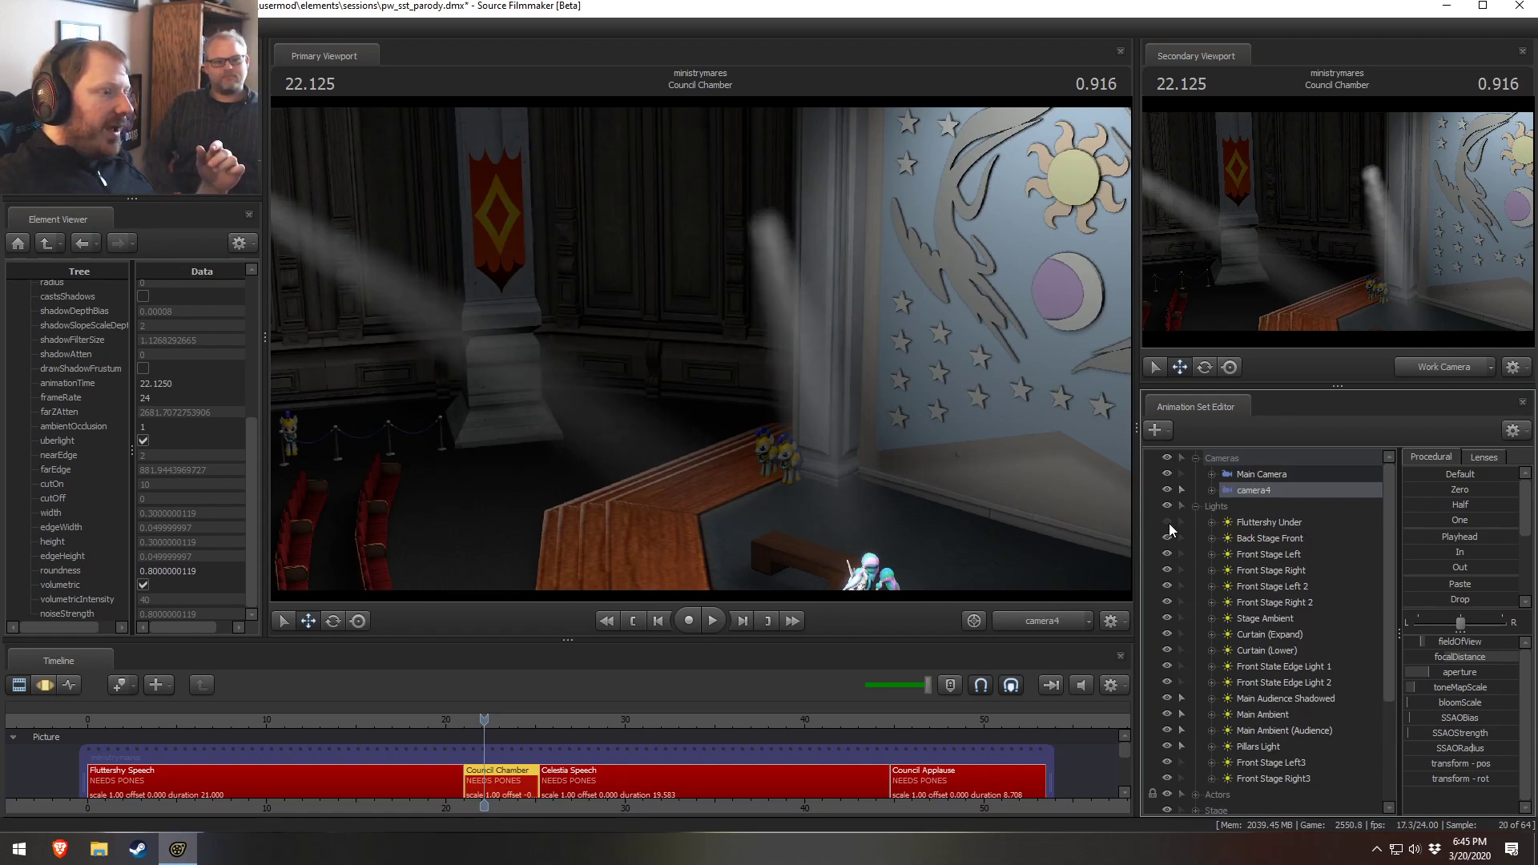
pyautogui.click(1168, 523)
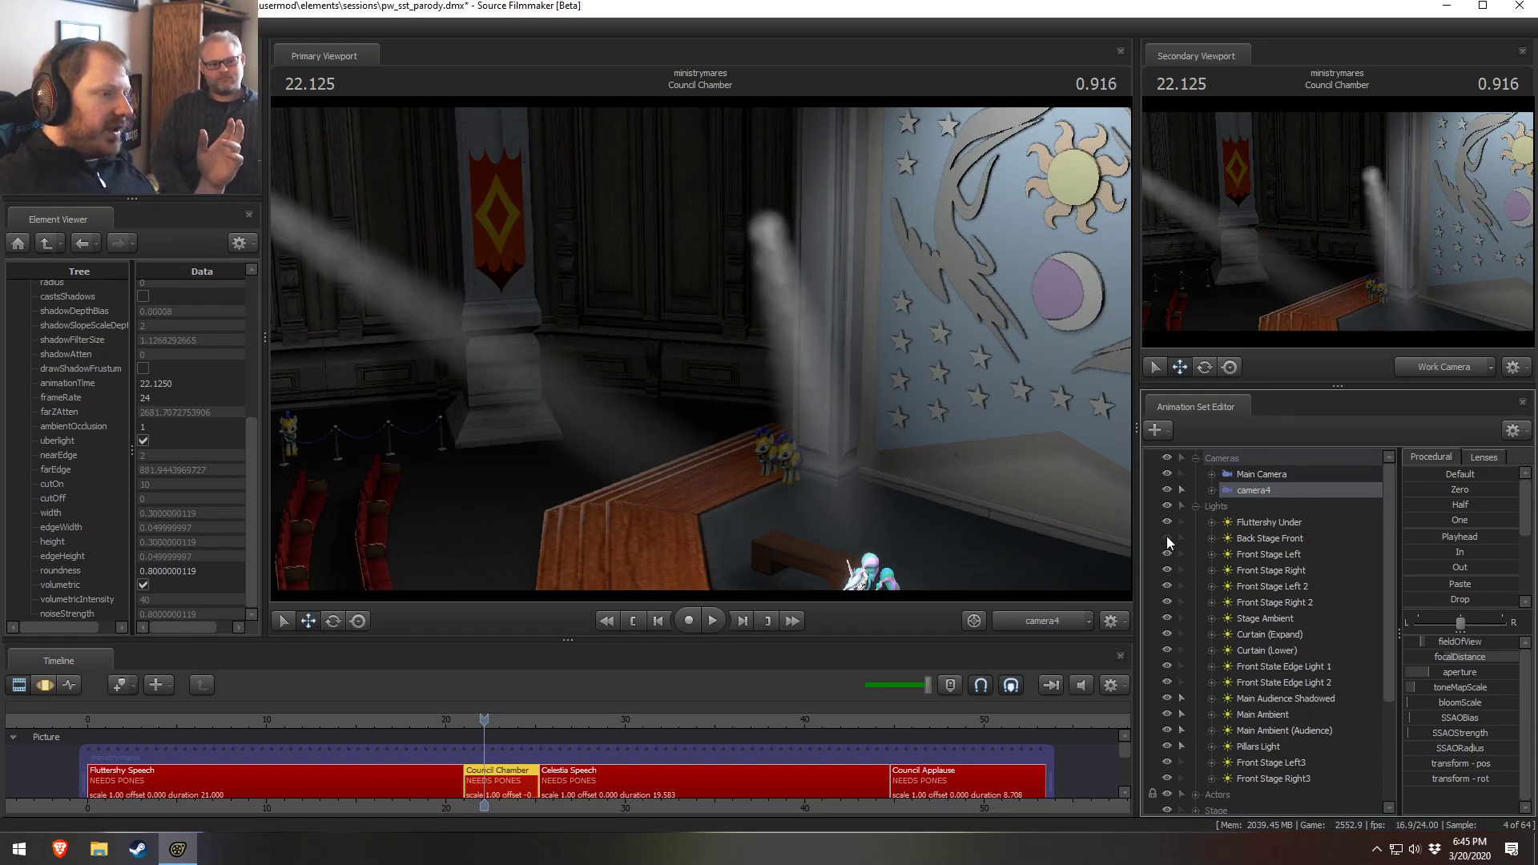
pyautogui.click(1167, 536)
pyautogui.click(1164, 599)
pyautogui.click(1166, 600)
pyautogui.click(1167, 599)
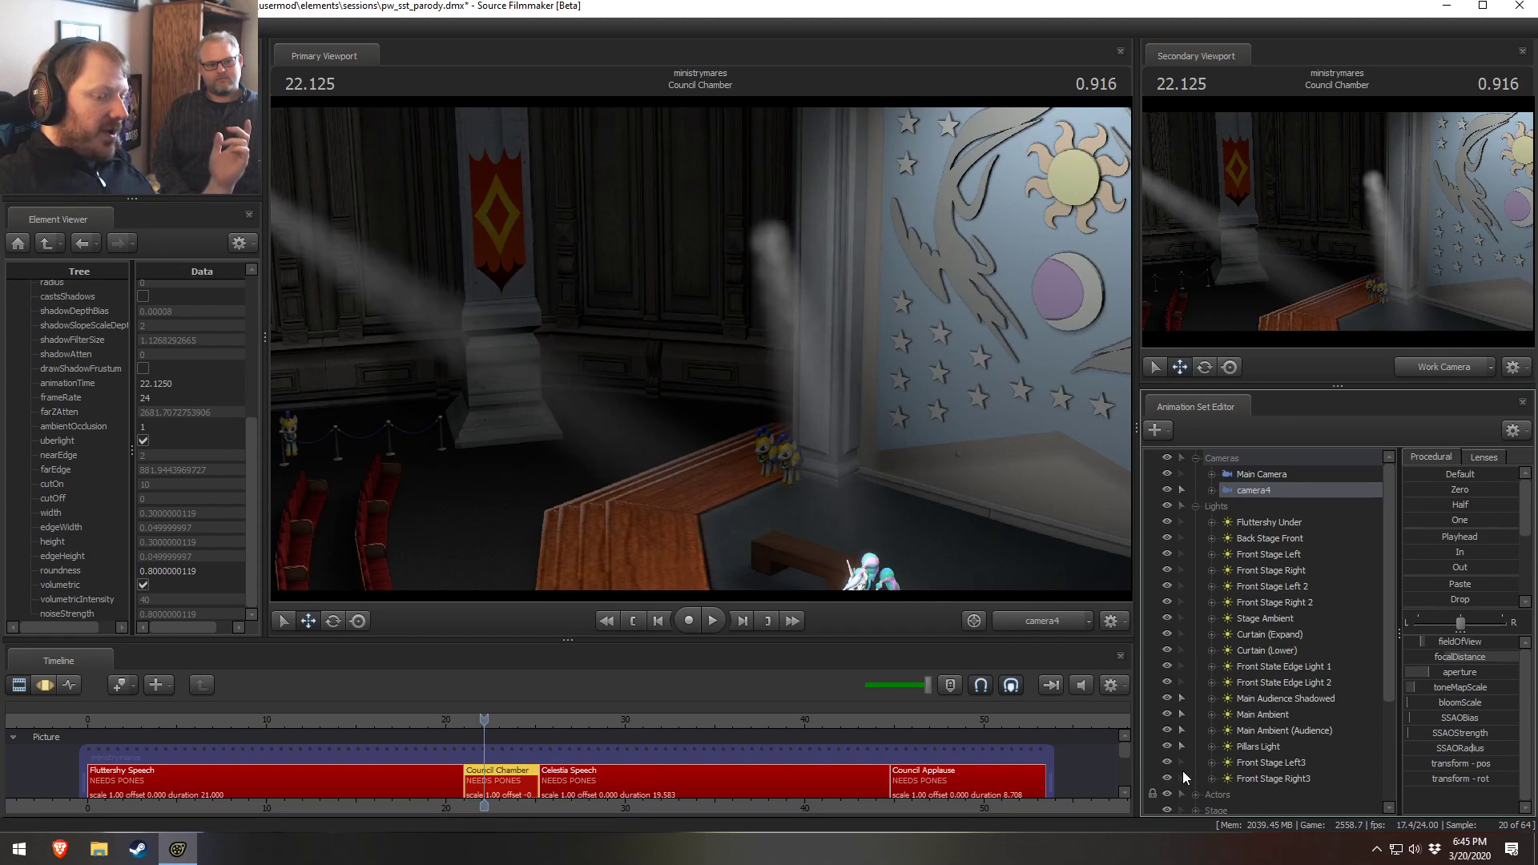
# Toggle the Front Stage Right3 light off and on while inspecting the ponies on the stage
pyautogui.scroll(-2, 1207, 759)
pyautogui.click(1246, 683)
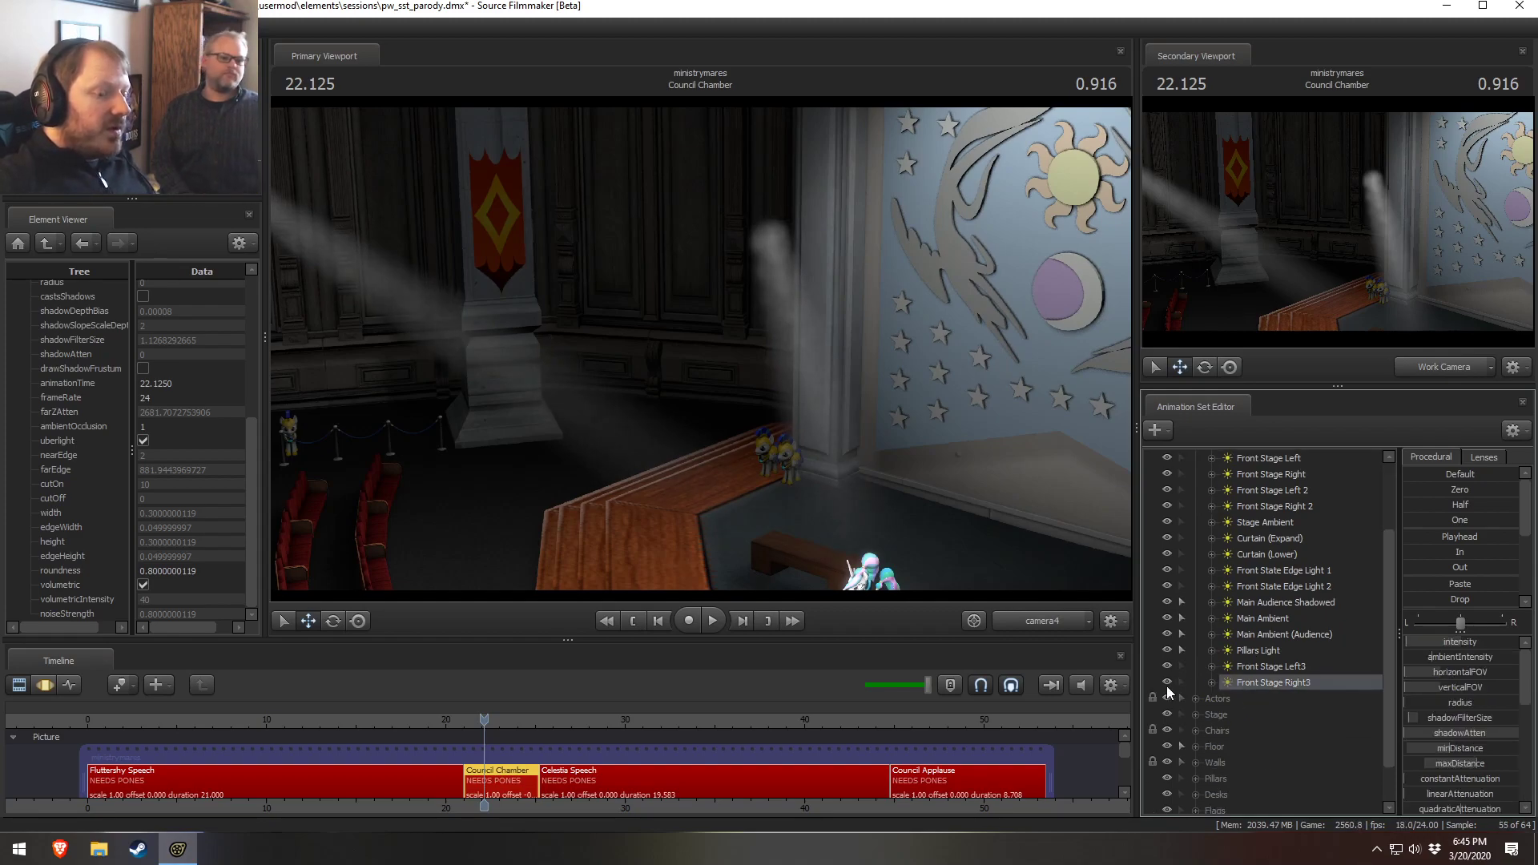
pyautogui.scroll(-1, 1169, 690)
pyautogui.click(1196, 650)
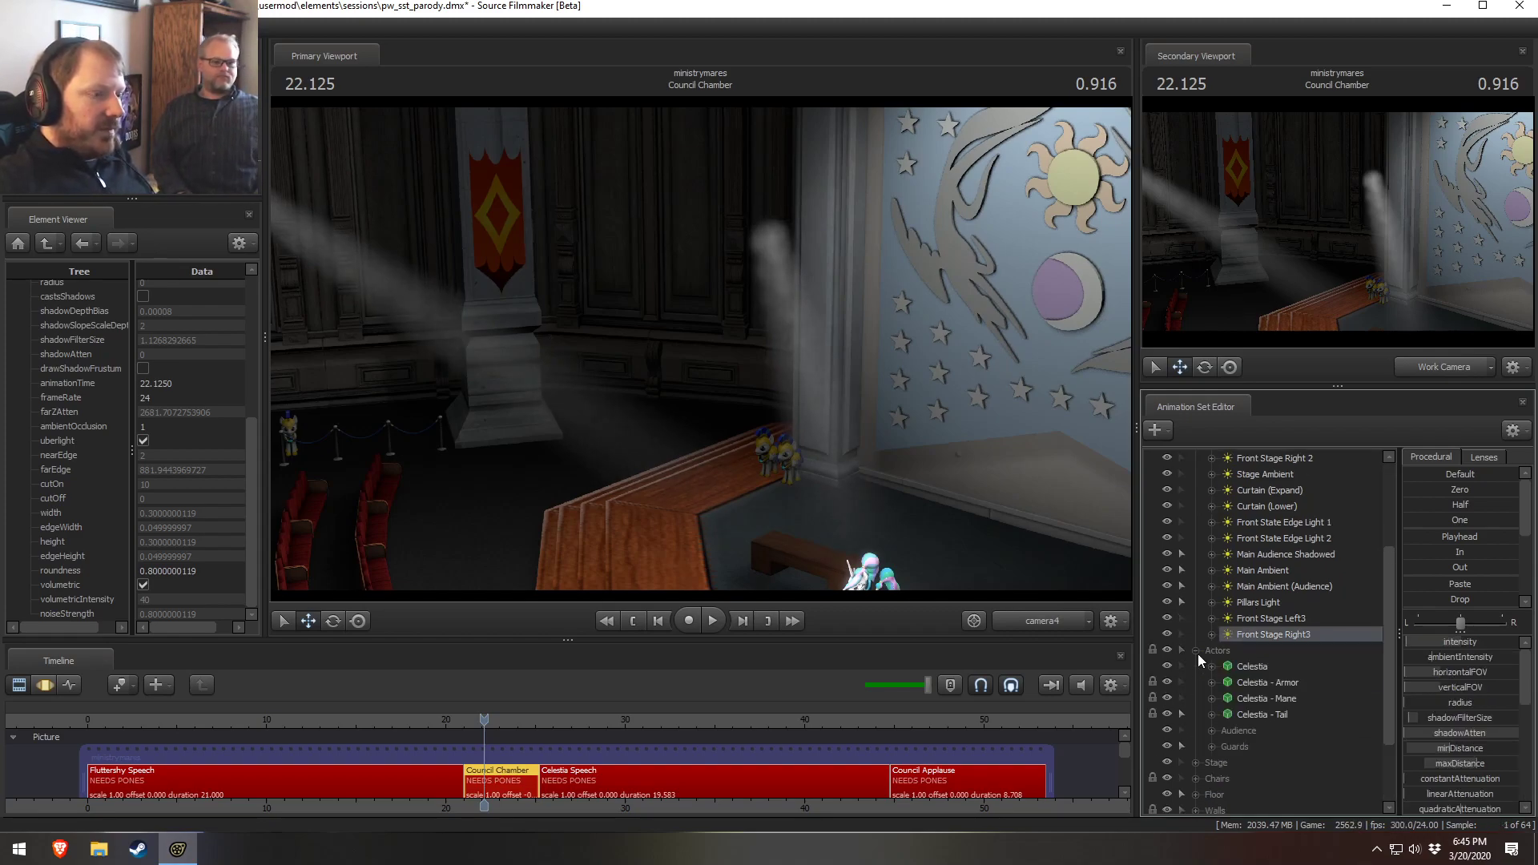
pyautogui.click(1167, 636)
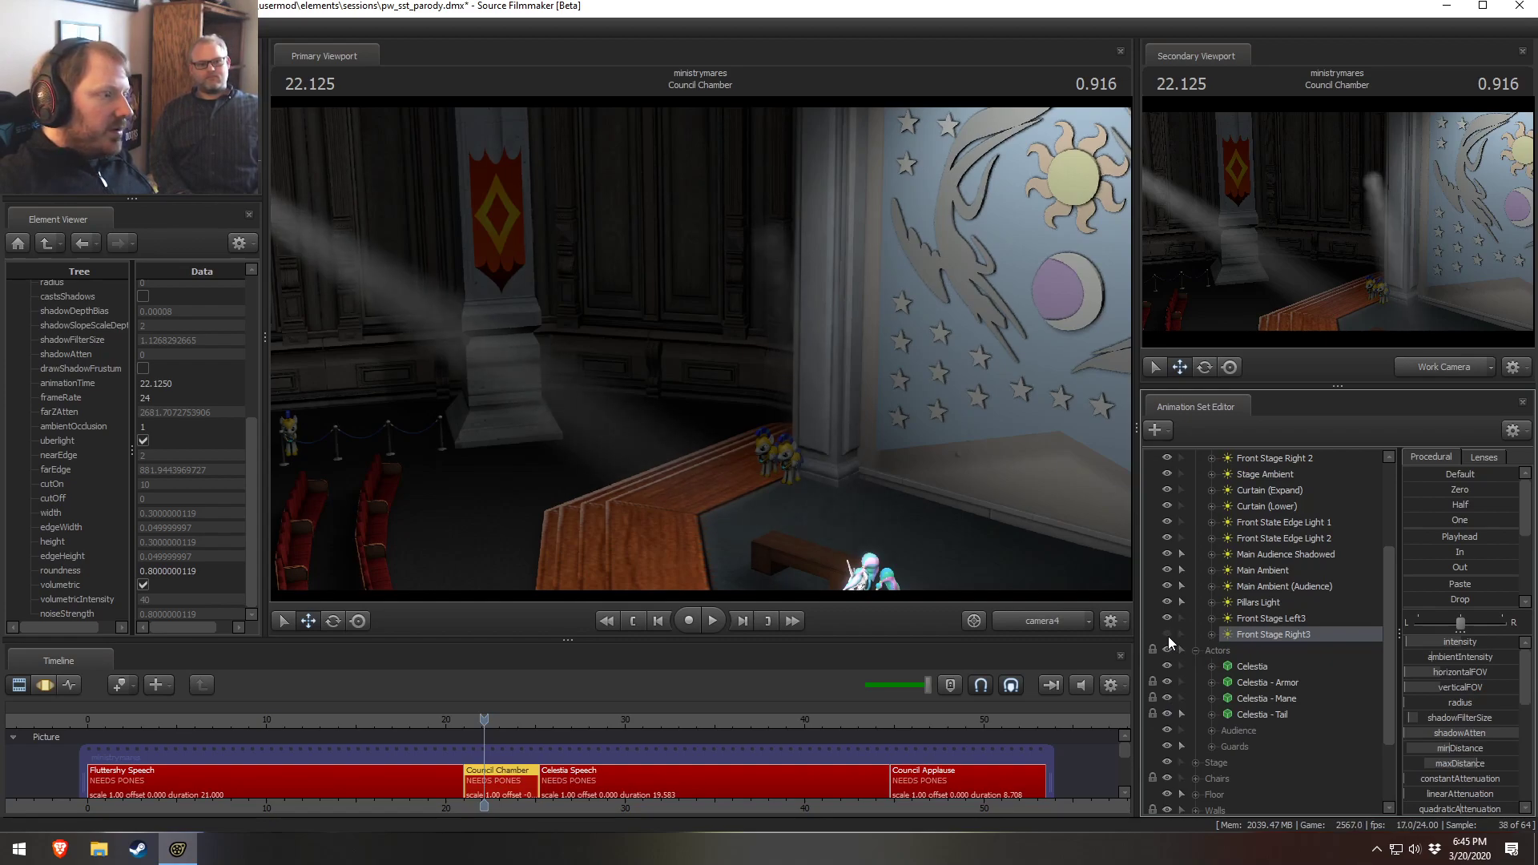
pyautogui.click(783, 426)
pyautogui.click(765, 441)
pyautogui.click(1166, 634)
# View the scene through the Pillars Light, then return the primary viewport to camera4
pyautogui.click(1254, 603)
pyautogui.moveTo(1254, 603); pyautogui.dragTo(1006, 366)
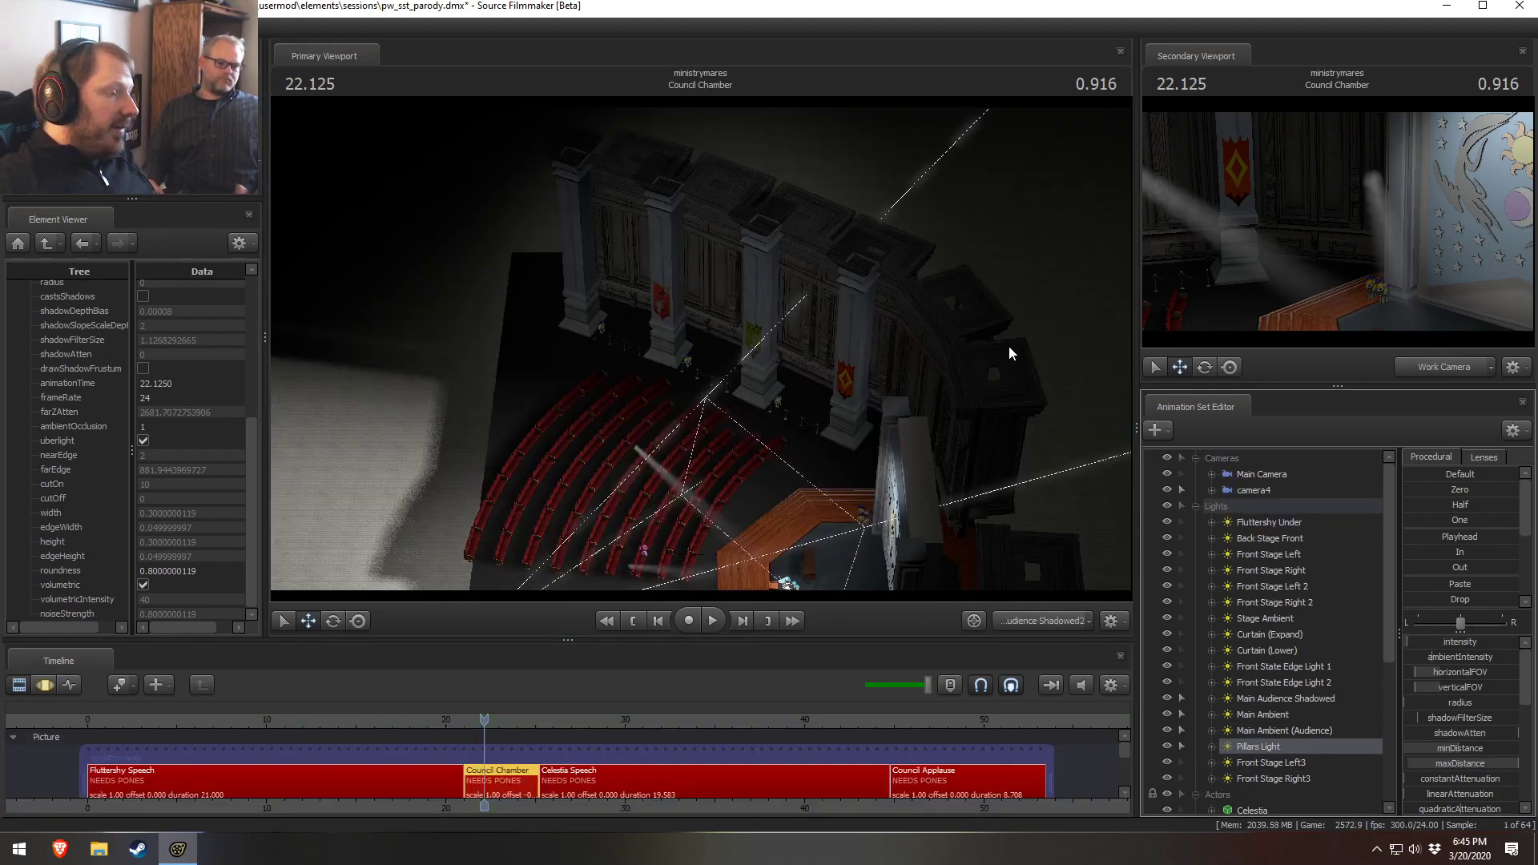
pyautogui.click(1292, 651)
pyautogui.click(1024, 619)
pyautogui.click(1022, 618)
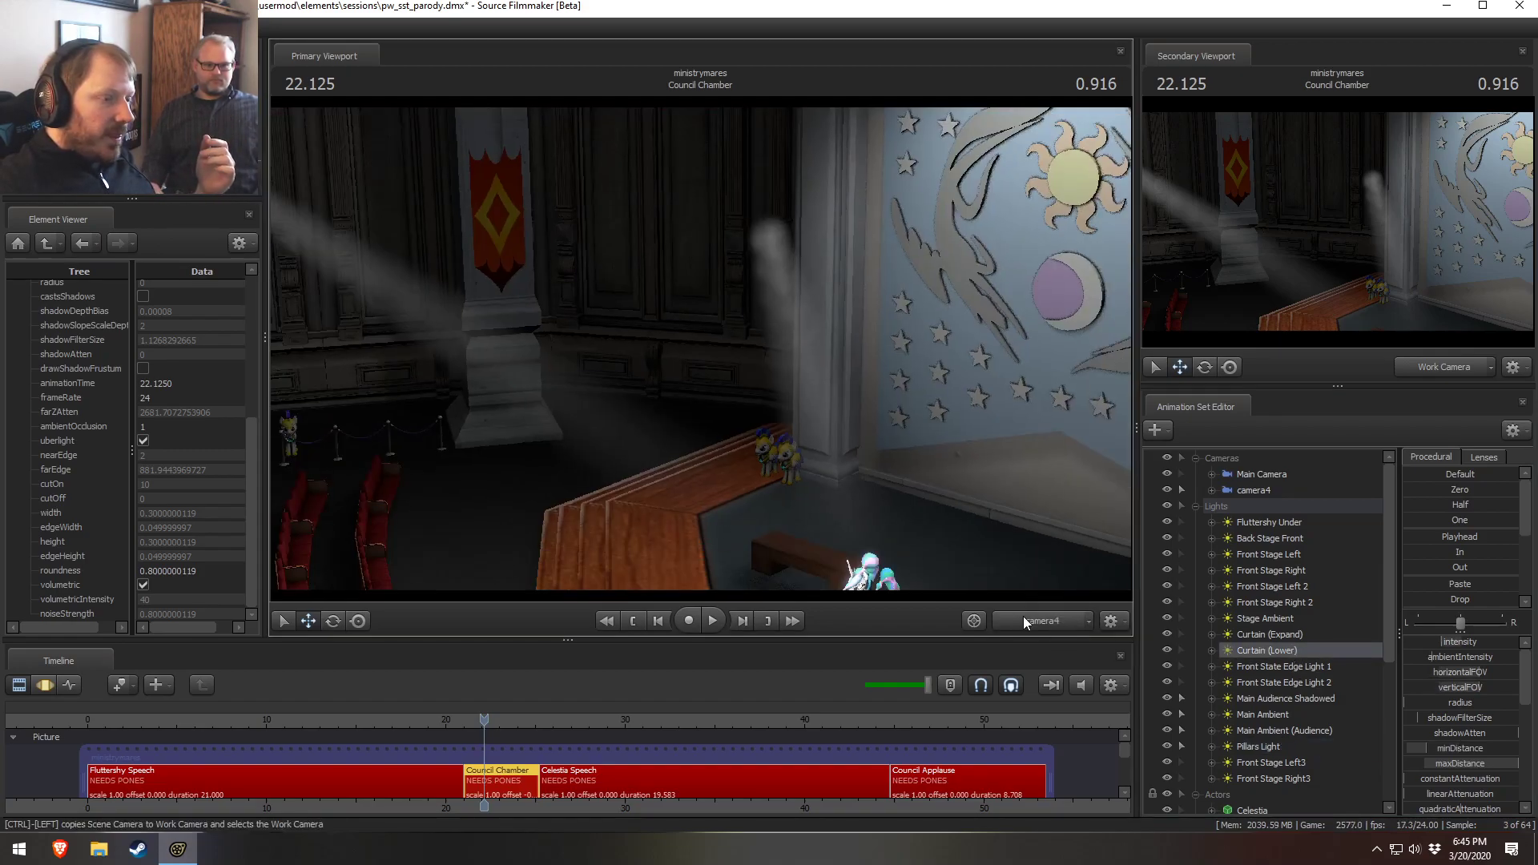
# Show Main Camera in the primary viewport and delete the camera4 animation set
pyautogui.click(1245, 475)
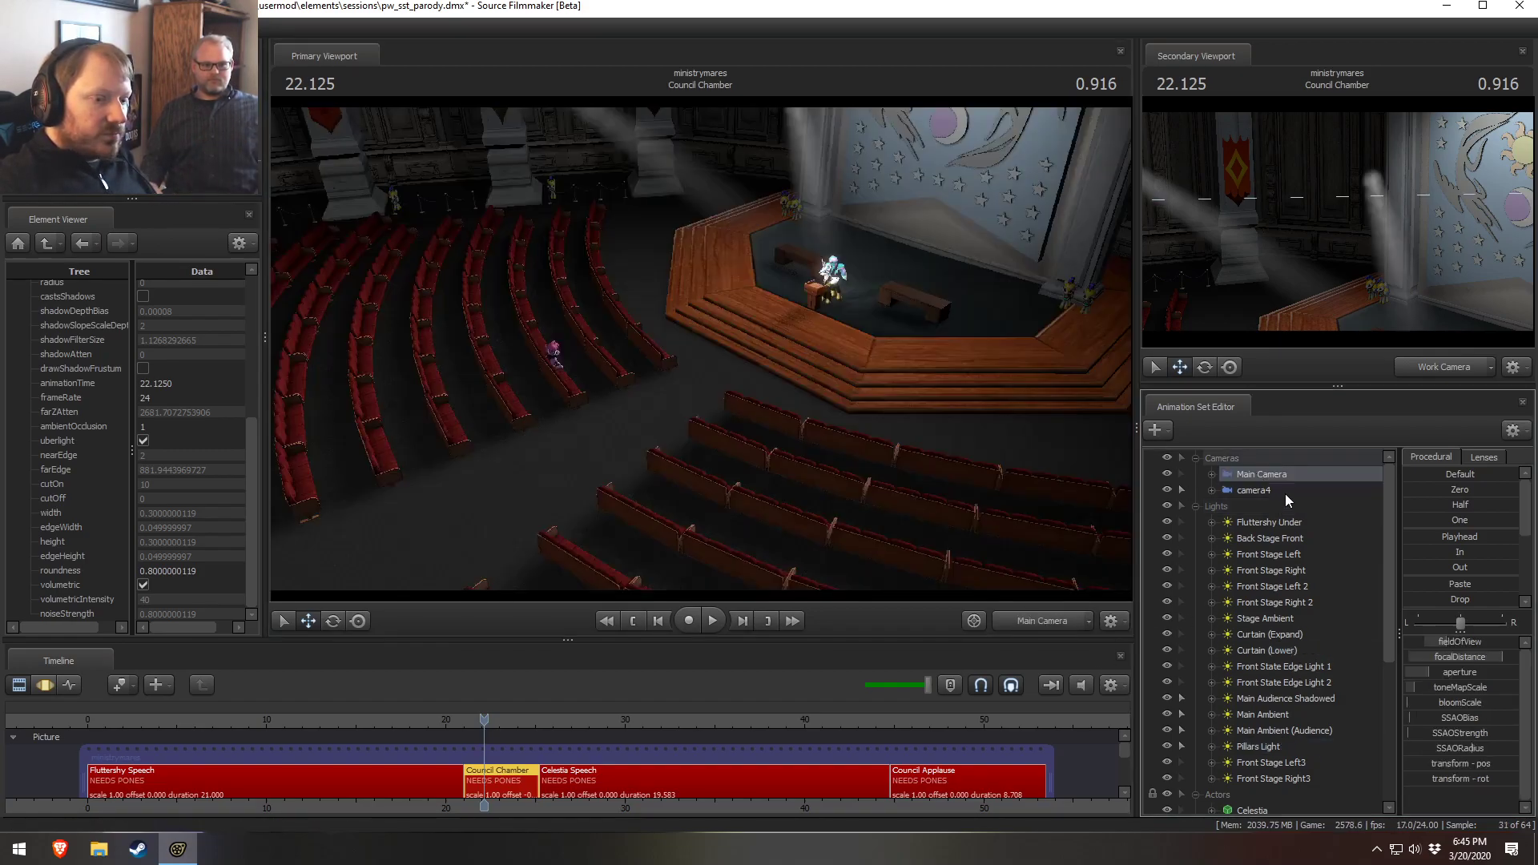
pyautogui.rightClick(1284, 491)
pyautogui.click(1313, 517)
pyautogui.rightClick(1273, 498)
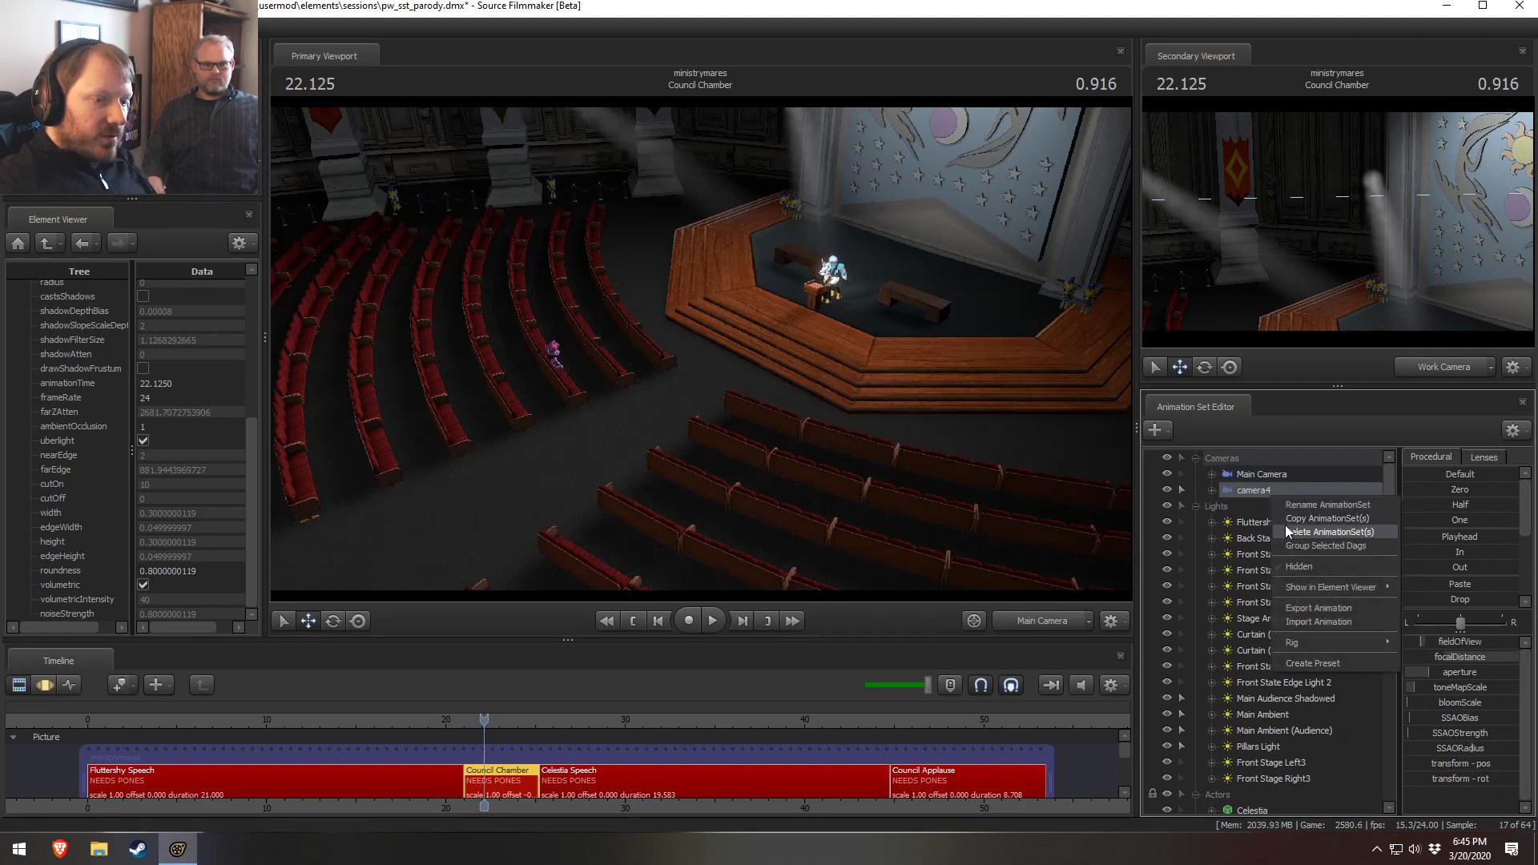
pyautogui.click(1299, 528)
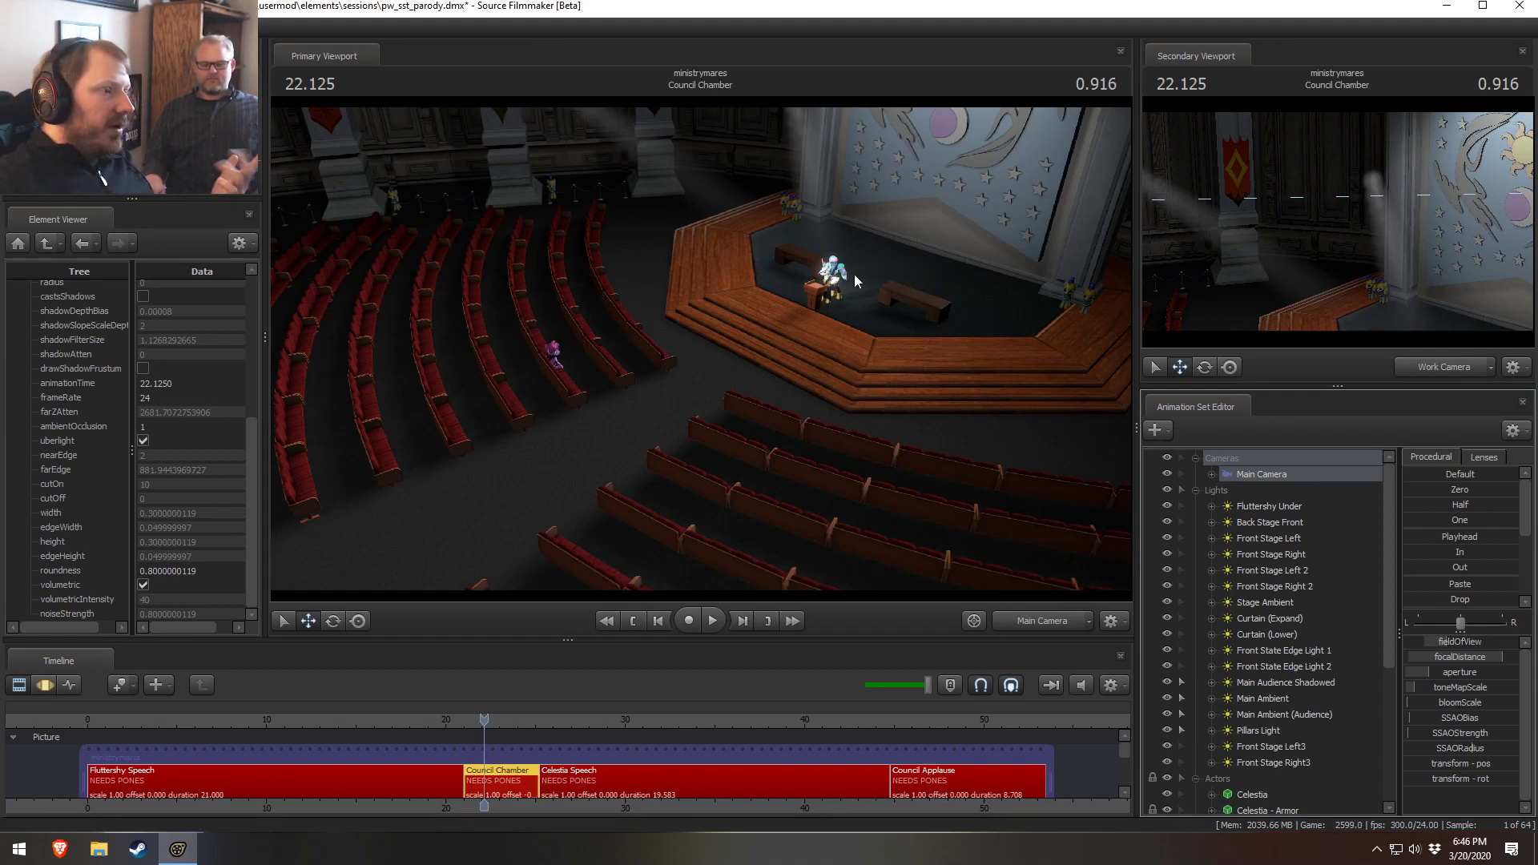
# Move the playhead into the Celestia Speech shot to view it through its camera
pyautogui.click(1254, 619)
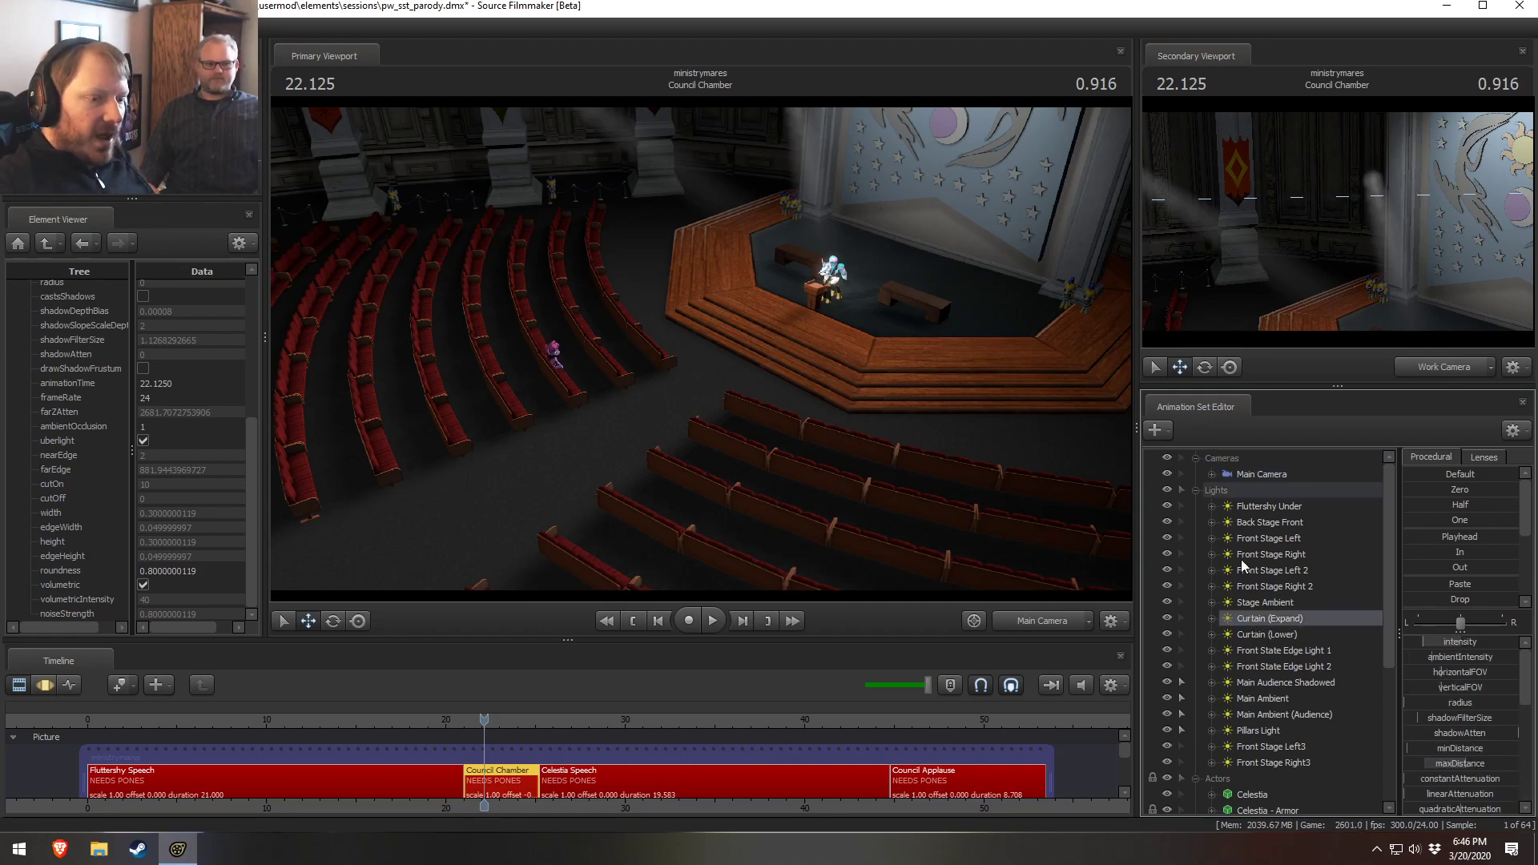
pyautogui.click(1243, 507)
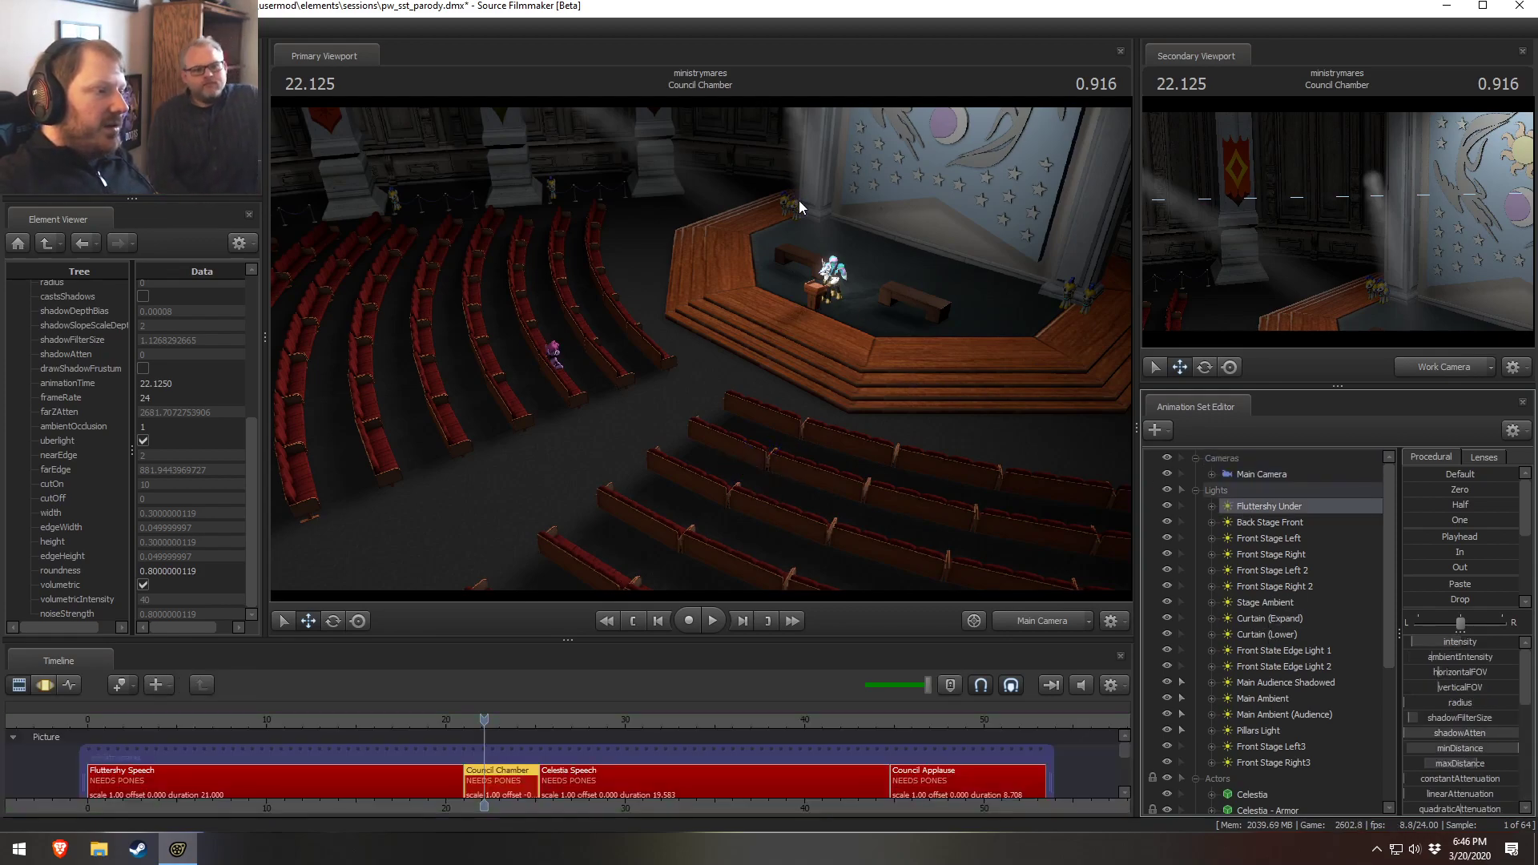
pyautogui.click(551, 721)
pyautogui.click(602, 771)
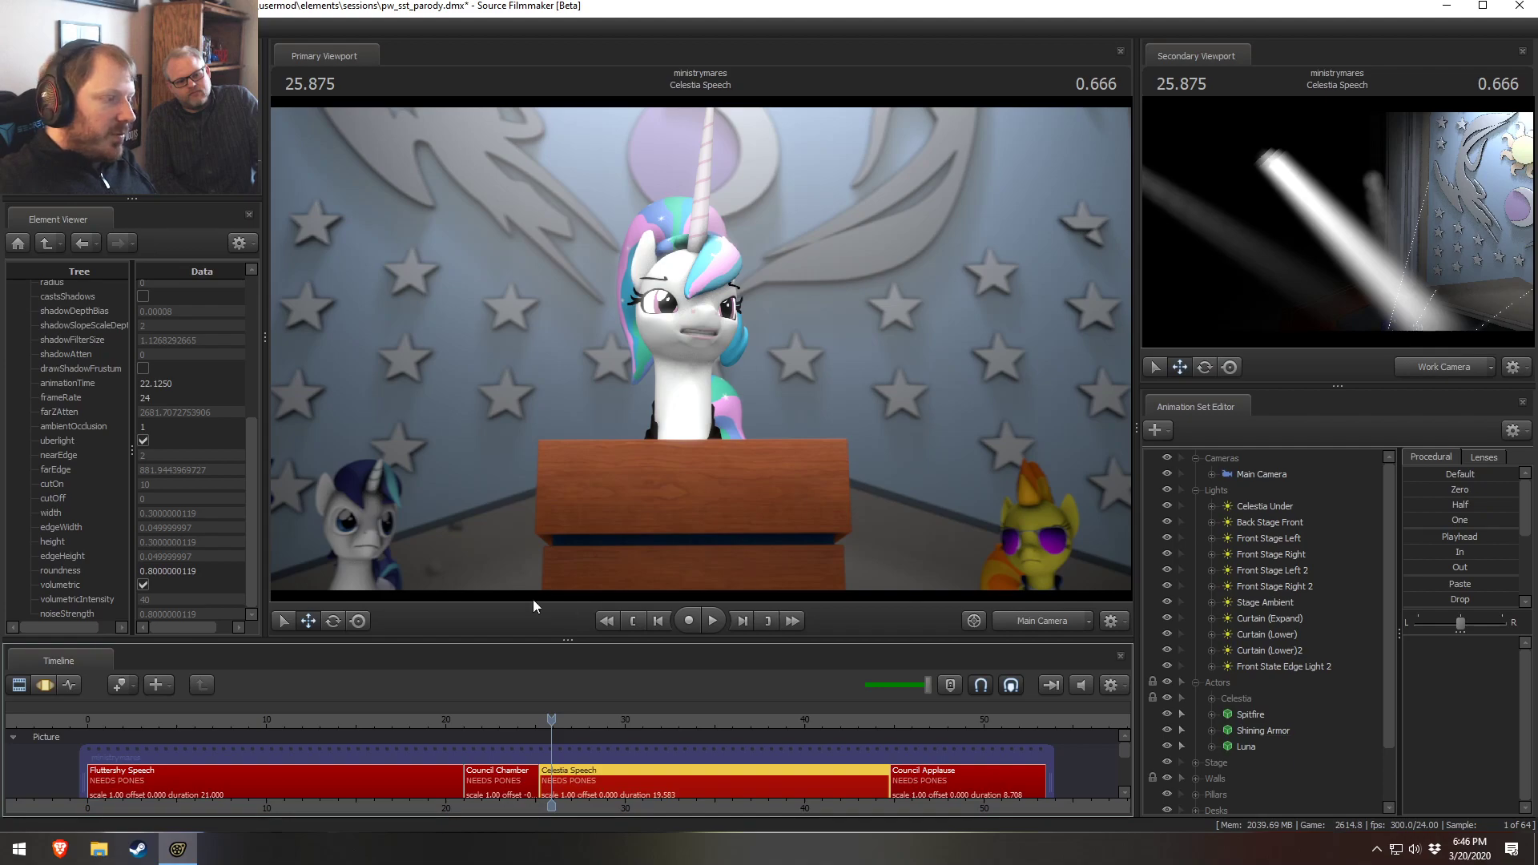
# Scrub the playhead between the Council Chamber and Celestia Speech shots to compare them
pyautogui.click(1024, 616)
pyautogui.click(1023, 617)
pyautogui.click(1023, 617)
pyautogui.click(1022, 617)
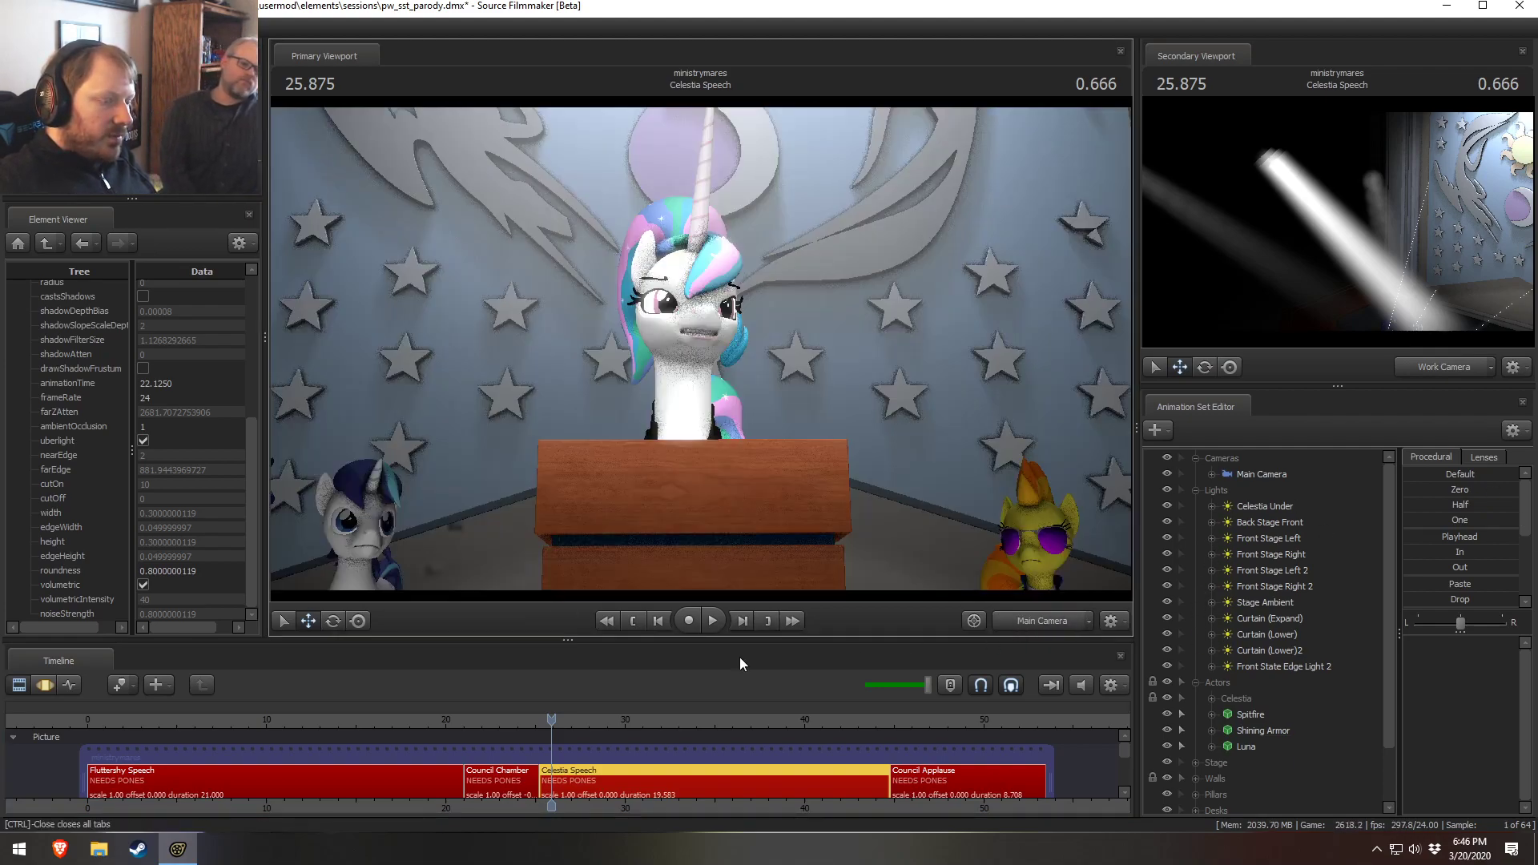
pyautogui.click(494, 723)
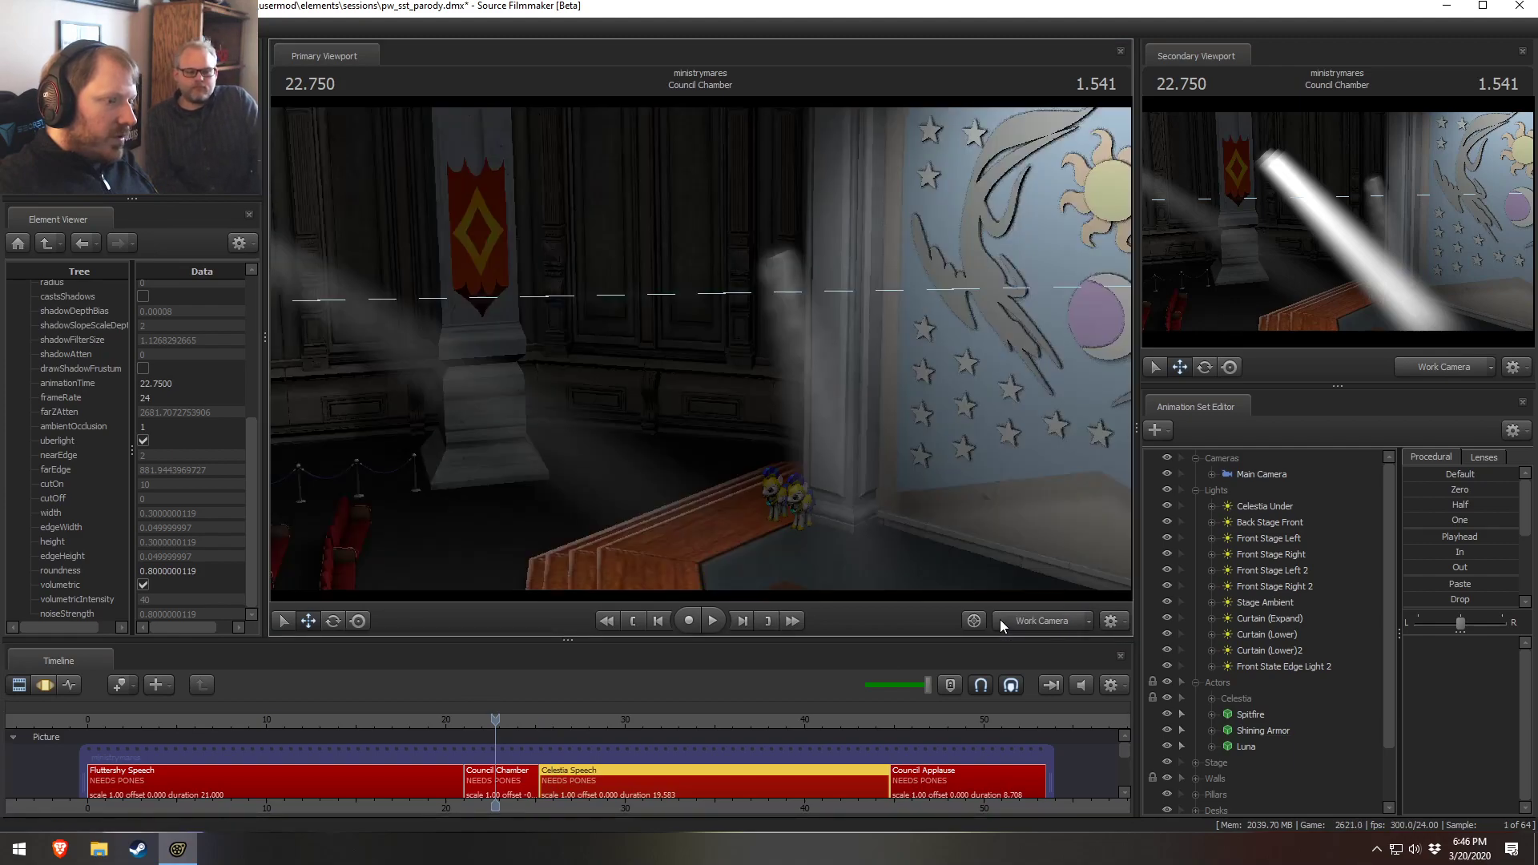
pyautogui.moveTo(565, 718); pyautogui.dragTo(575, 718)
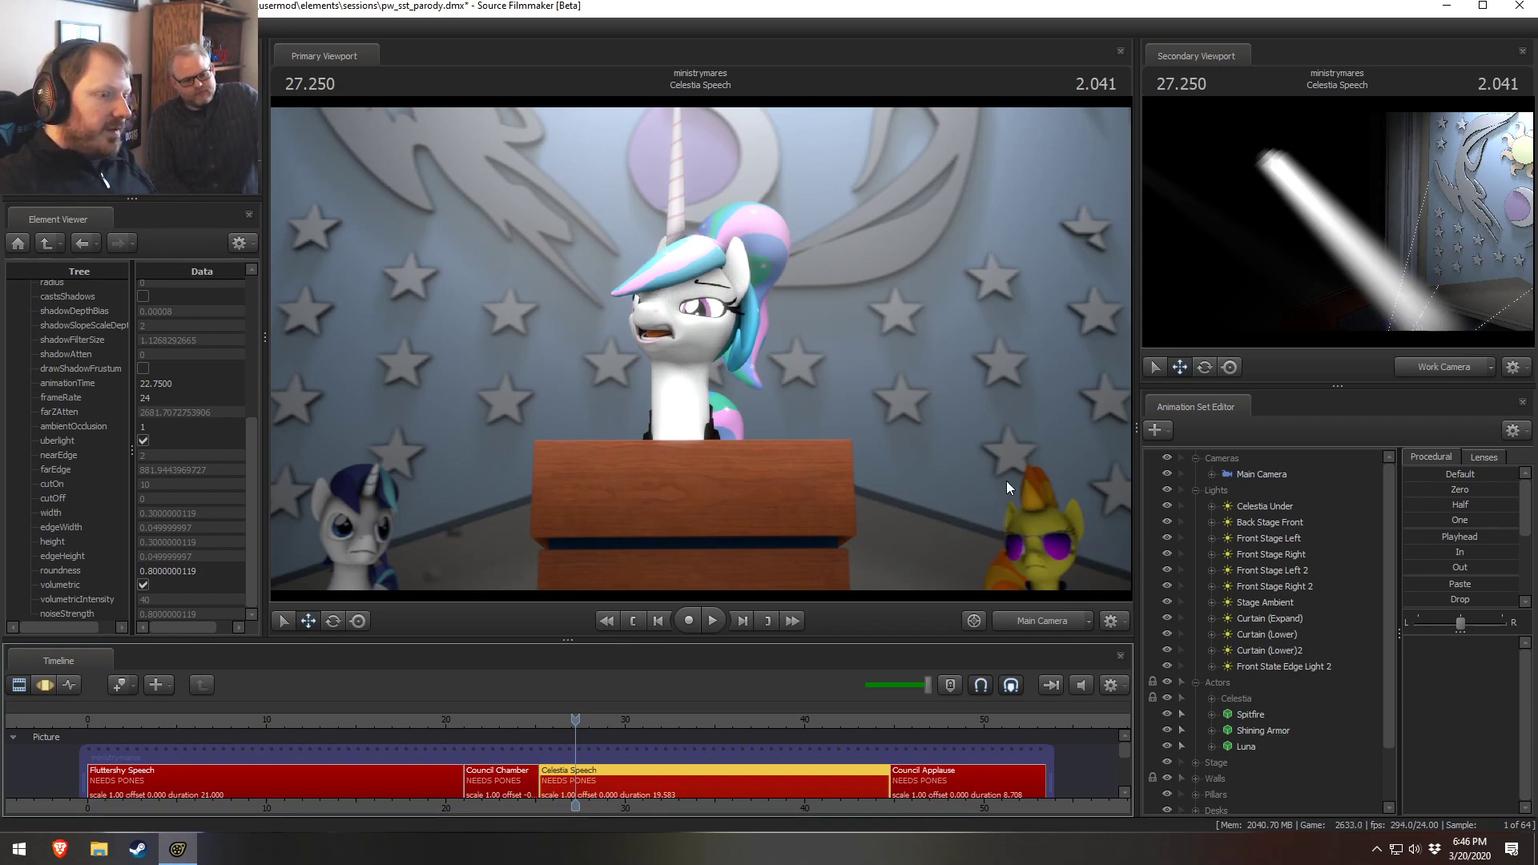
# Select the Celestia Speech shot's lights in turn and toggle Curtain (Lower)2 off and on to check it
pyautogui.click(1267, 506)
pyautogui.click(1266, 522)
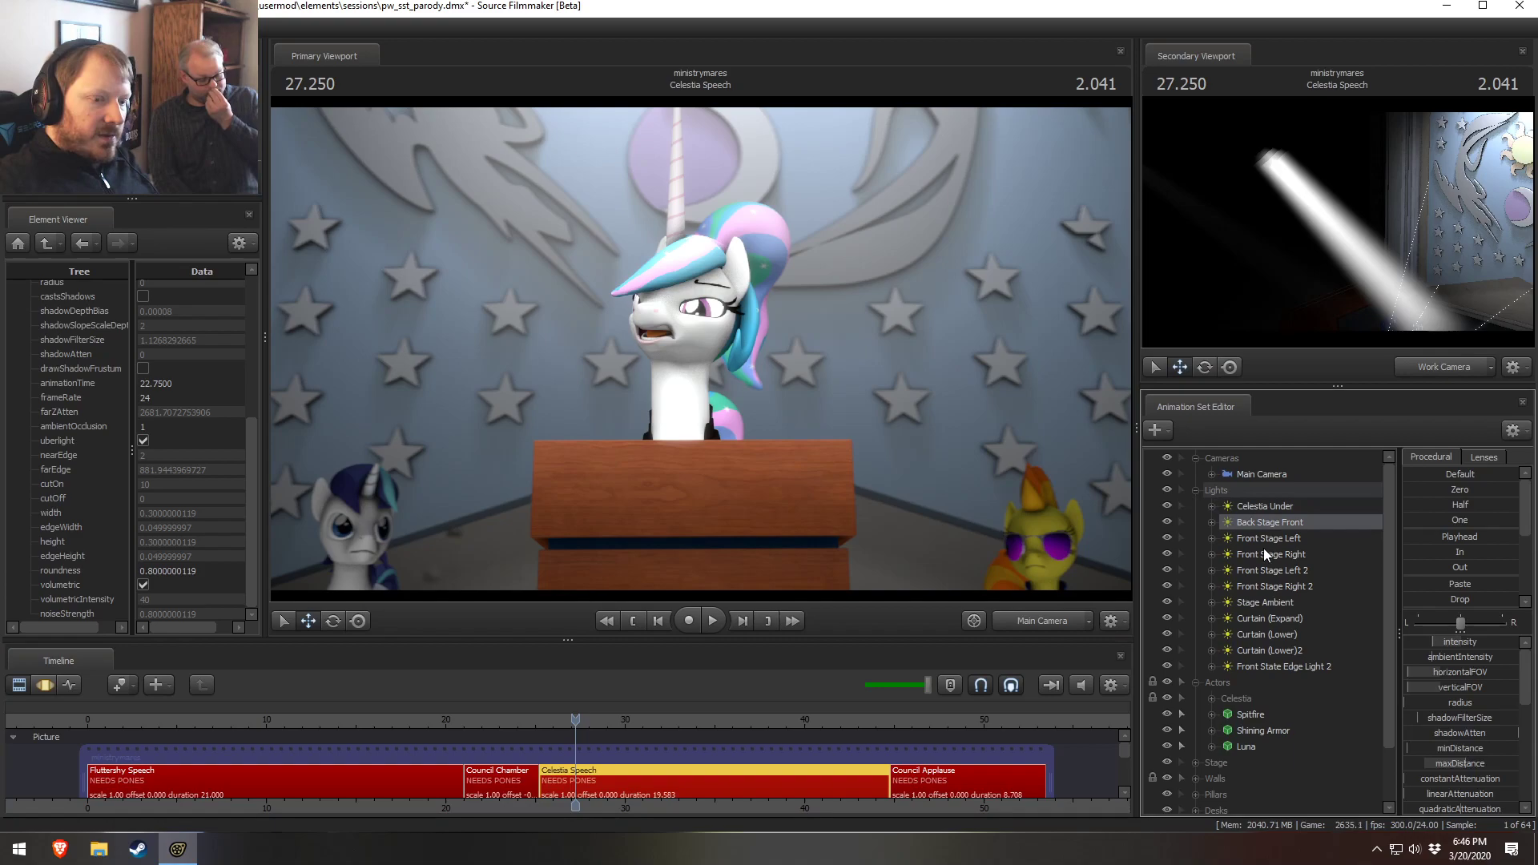
pyautogui.click(1243, 603)
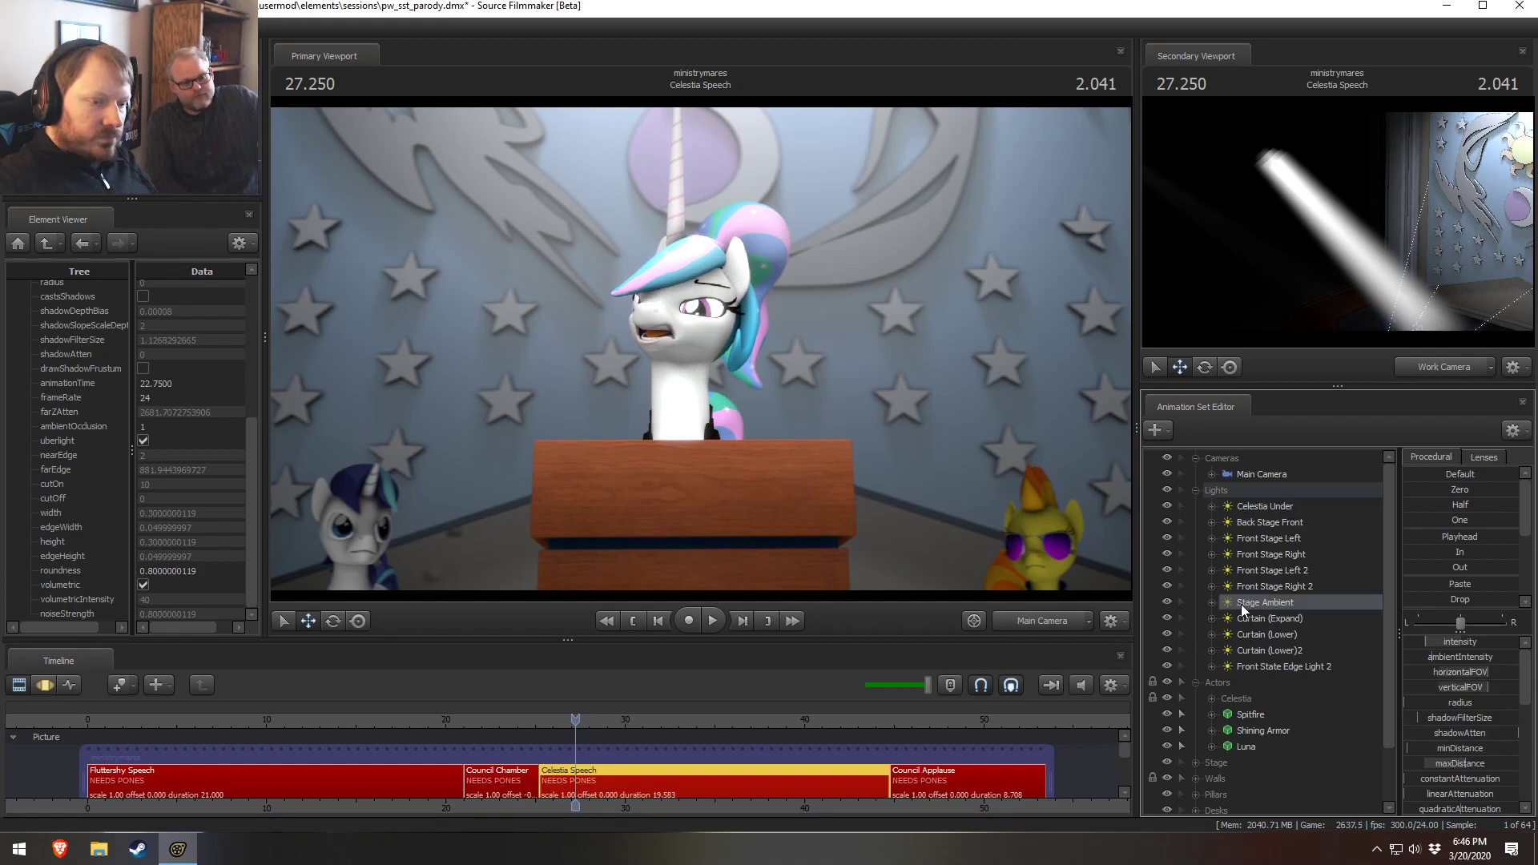
pyautogui.click(1258, 525)
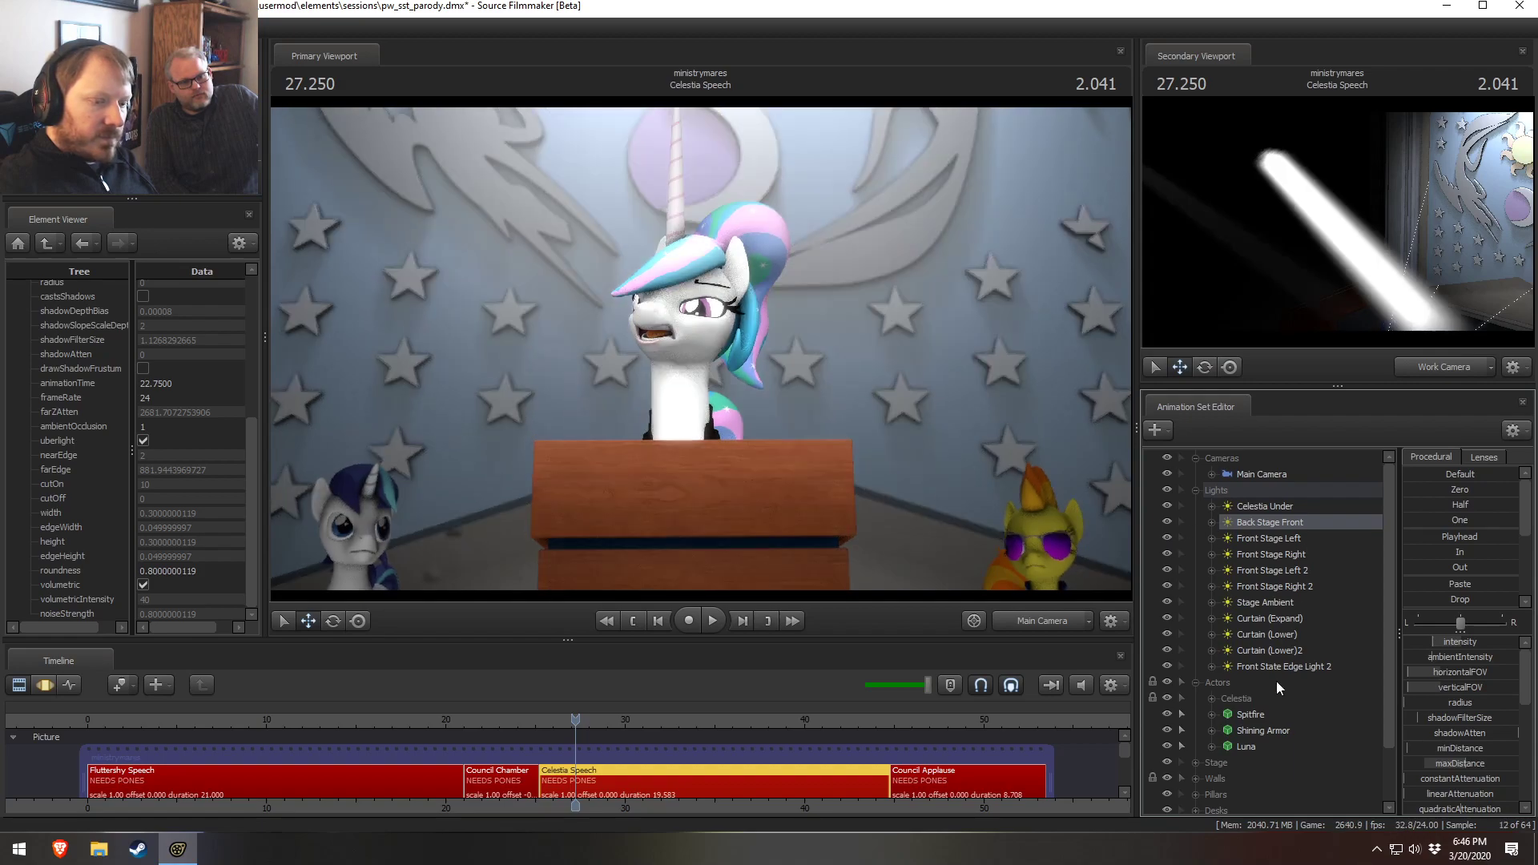
pyautogui.click(1249, 667)
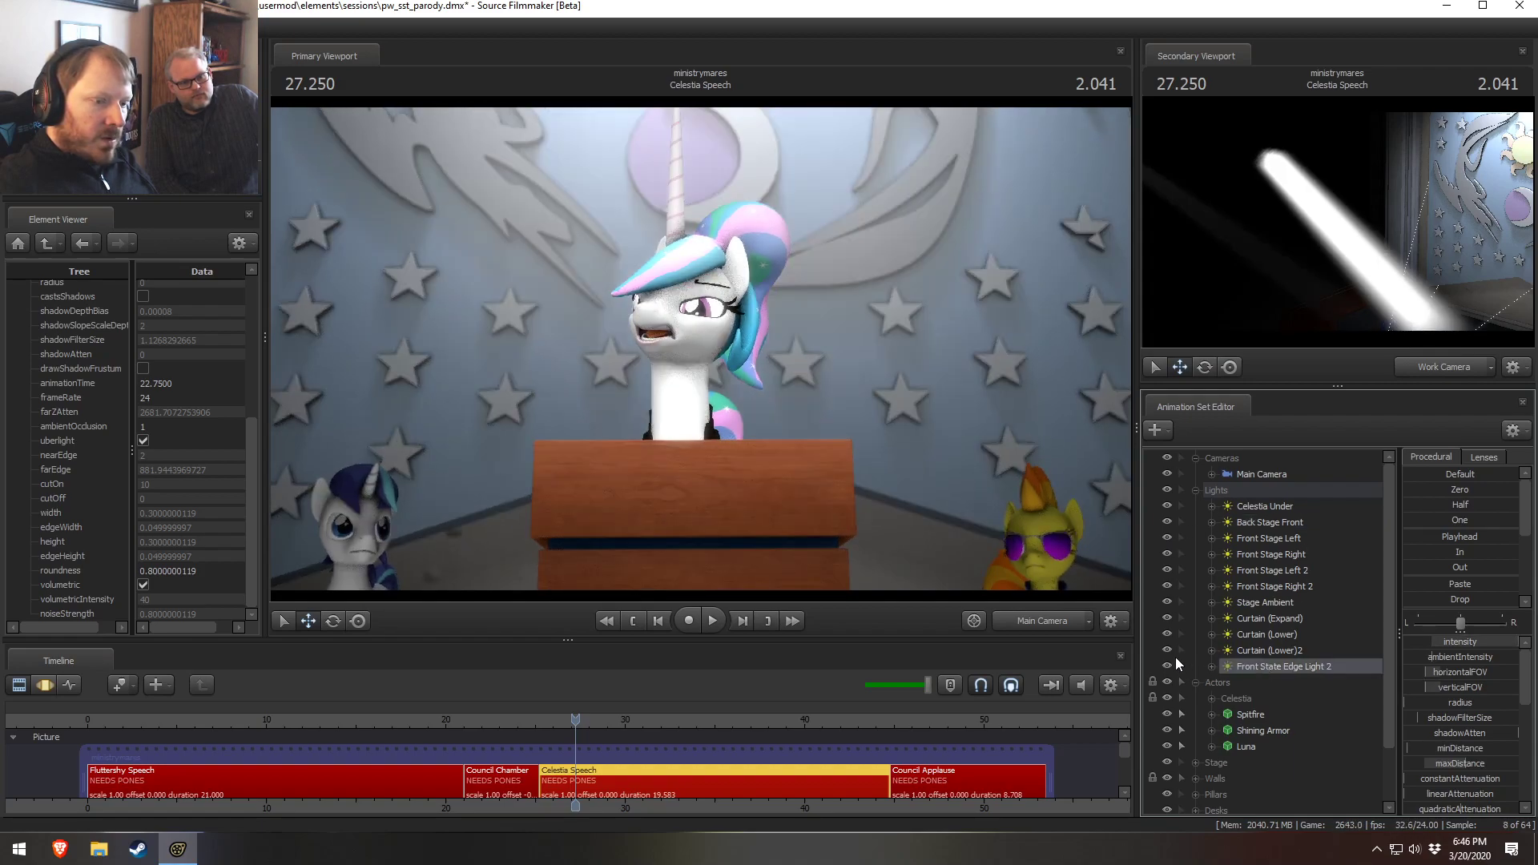
pyautogui.click(1170, 652)
pyautogui.click(1170, 652)
pyautogui.click(1170, 652)
pyautogui.click(1170, 652)
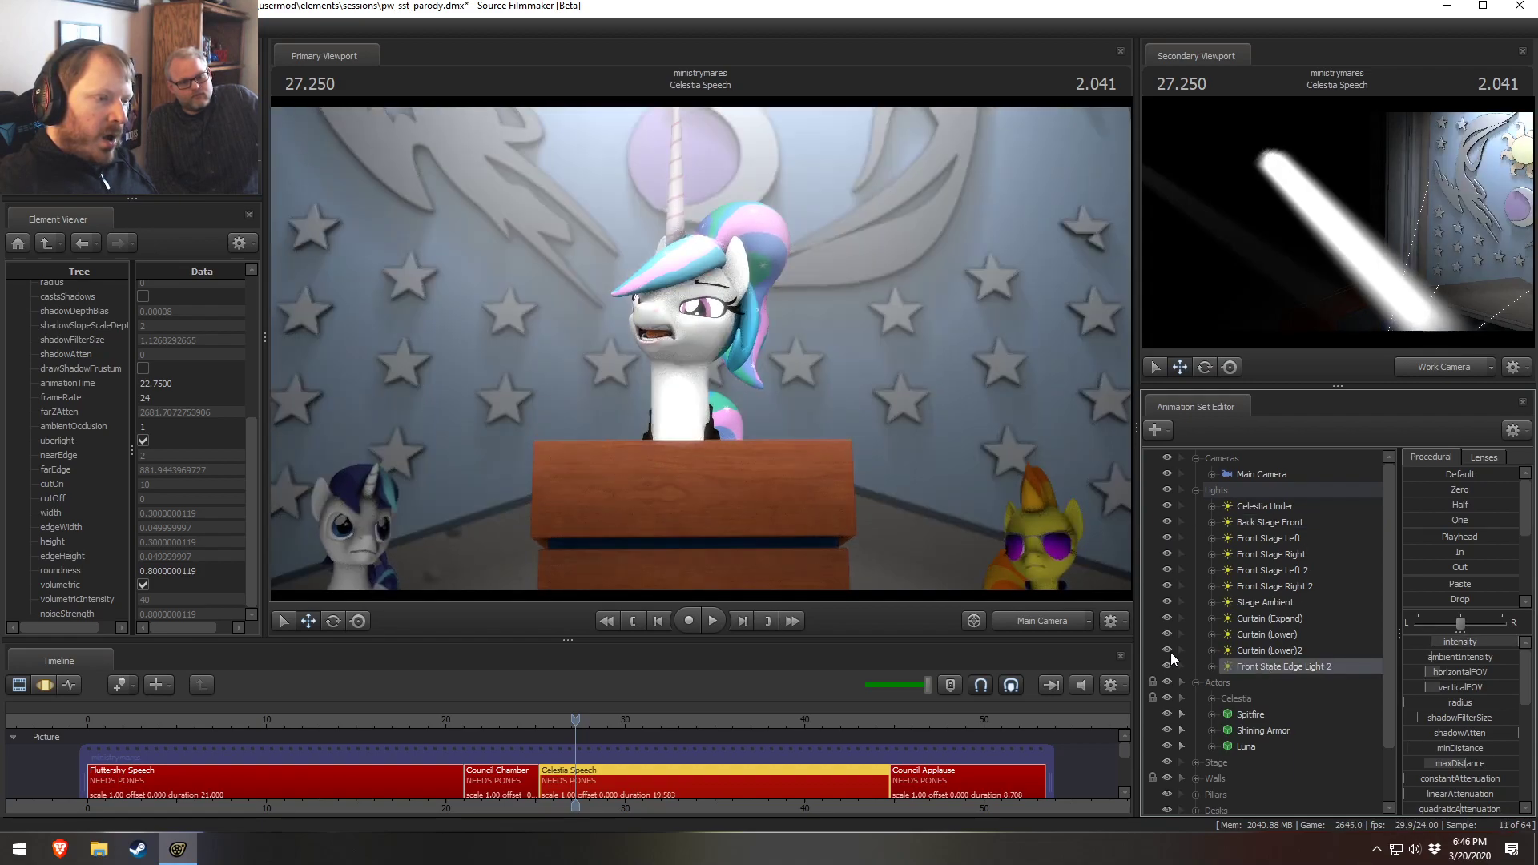
# Raise the intensity of the Curtain (Lower) light in the Celestia Speech shot
pyautogui.click(1291, 637)
pyautogui.moveTo(1449, 642); pyautogui.dragTo(1480, 642)
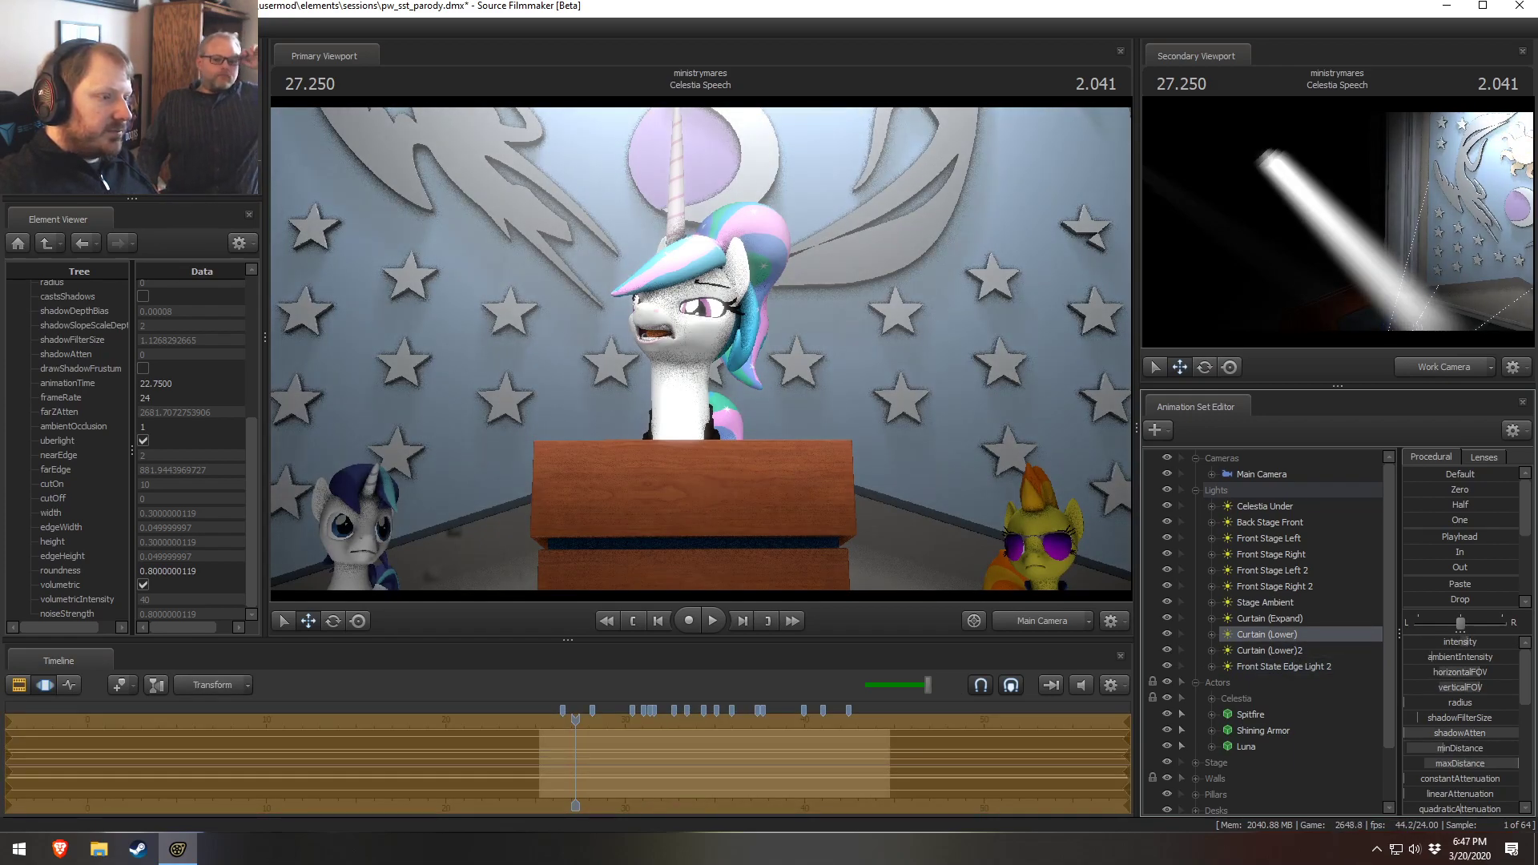
# Toggle the Curtain (Lower)2 and Curtain (Lower) lights off and on to compare their contribution
pyautogui.click(1262, 650)
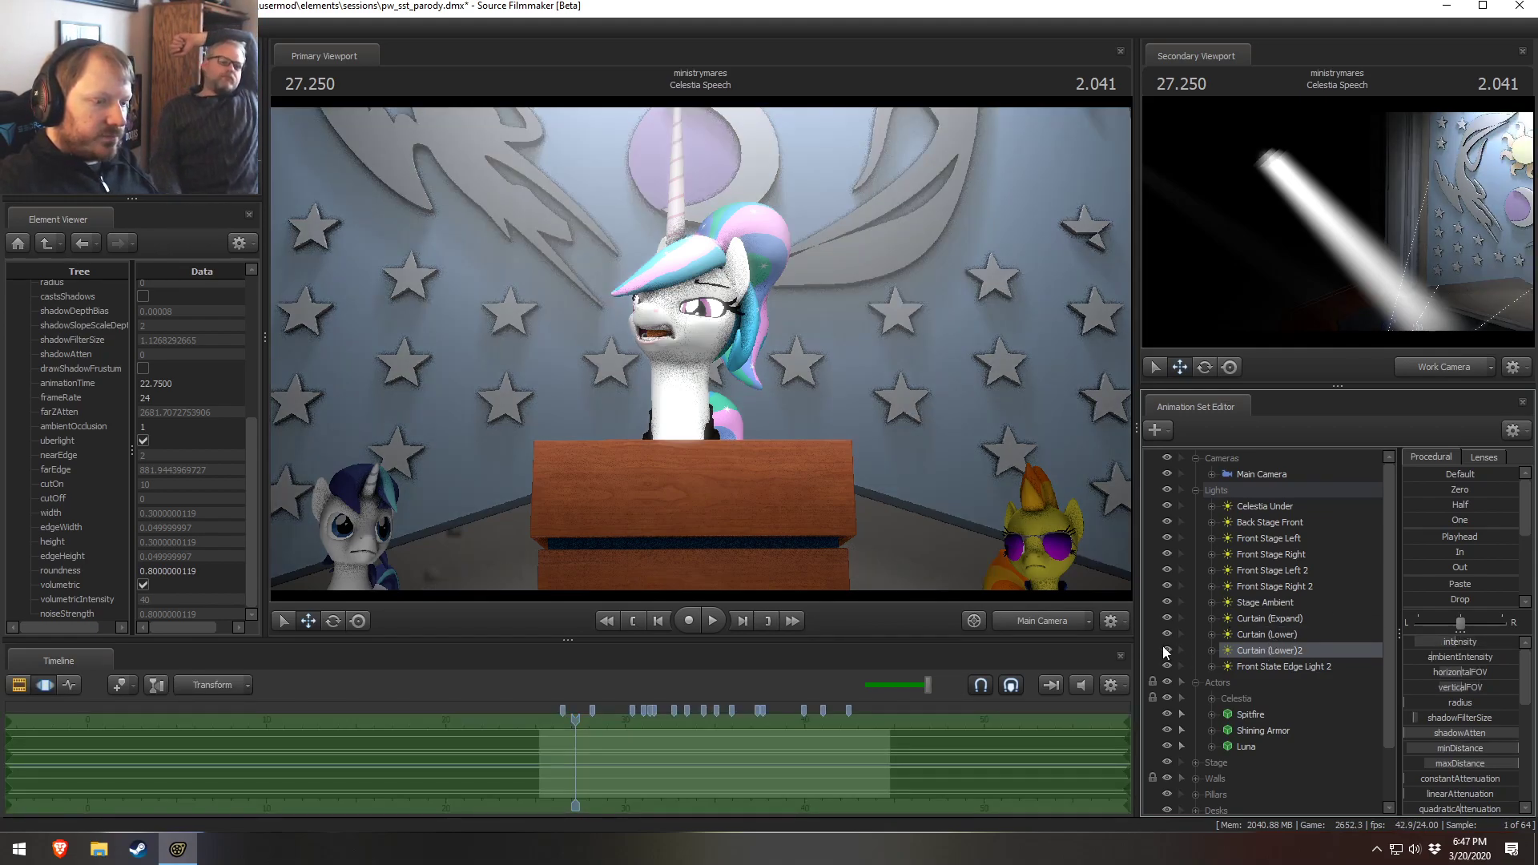
pyautogui.click(1163, 648)
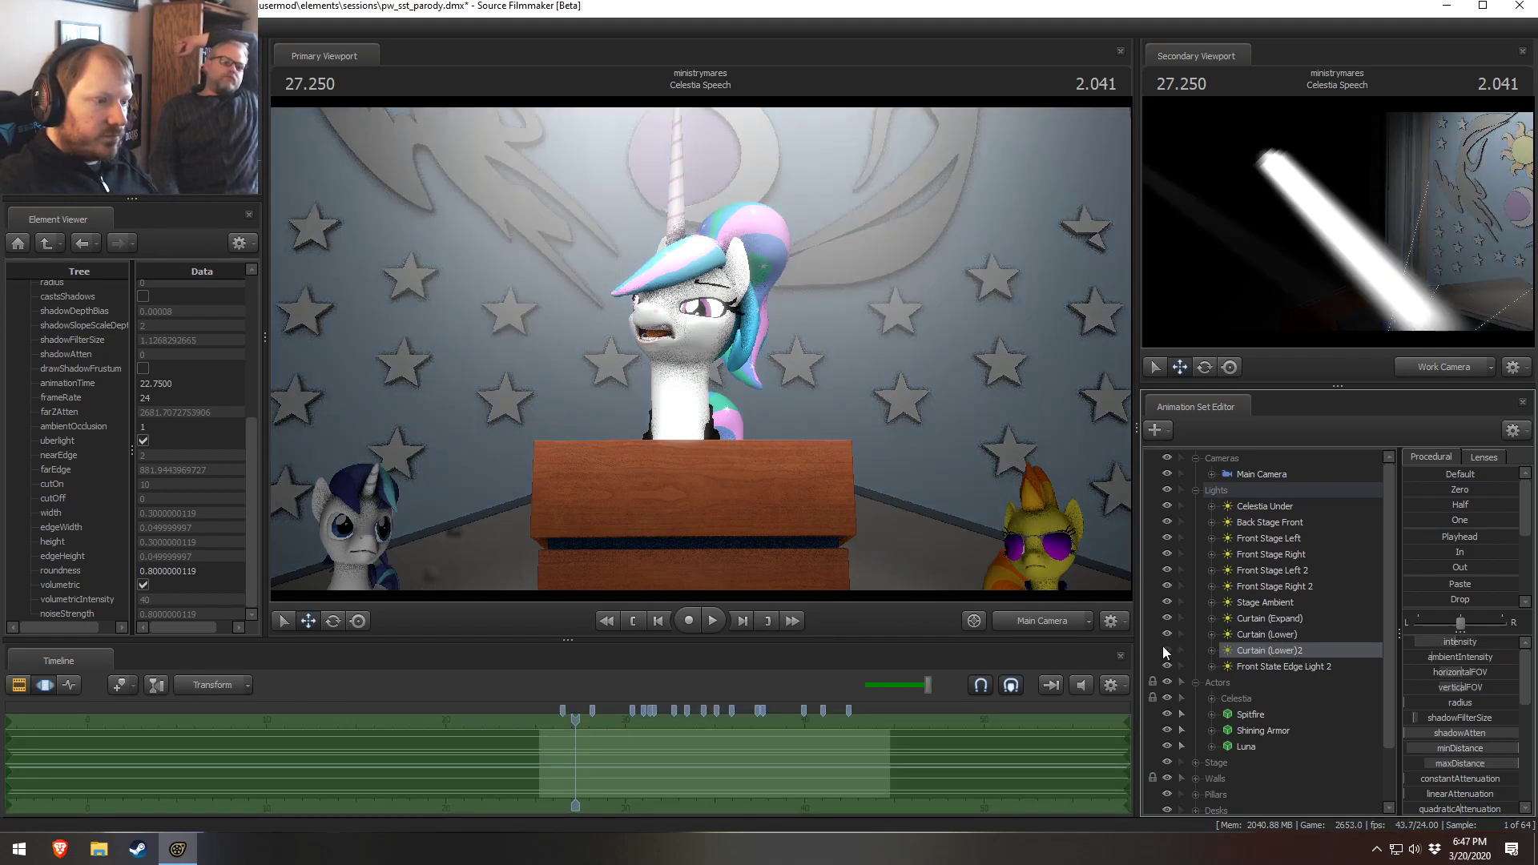
pyautogui.click(1163, 647)
pyautogui.click(1163, 636)
pyautogui.click(1164, 636)
pyautogui.click(1163, 634)
pyautogui.click(1163, 634)
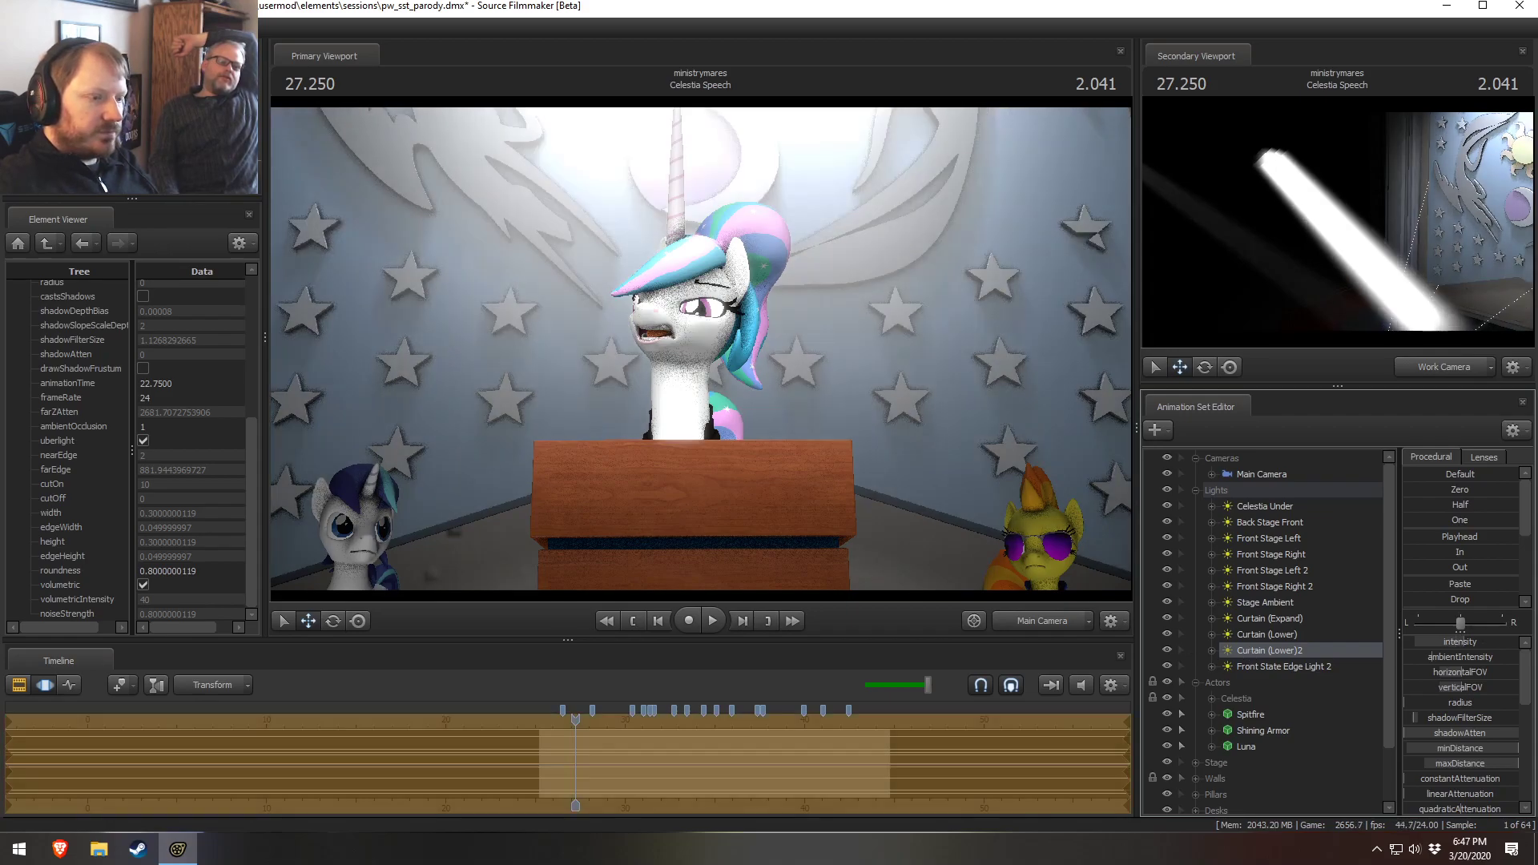
# Play part of the Celestia Speech shot and browse its lights in the motion editor
pyautogui.press('F2')
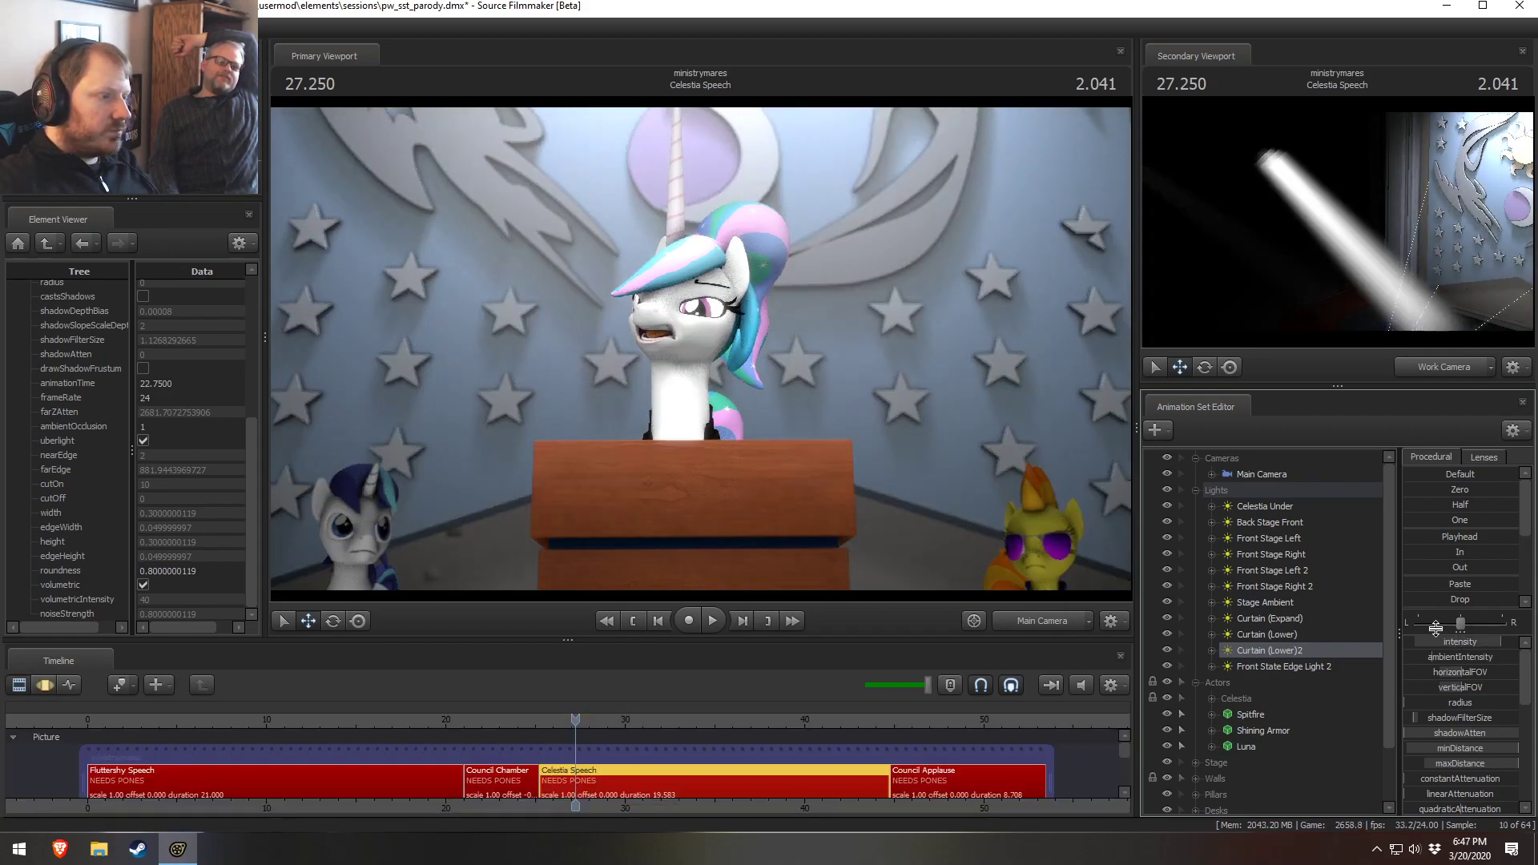
pyautogui.press('space')
pyautogui.press('space')
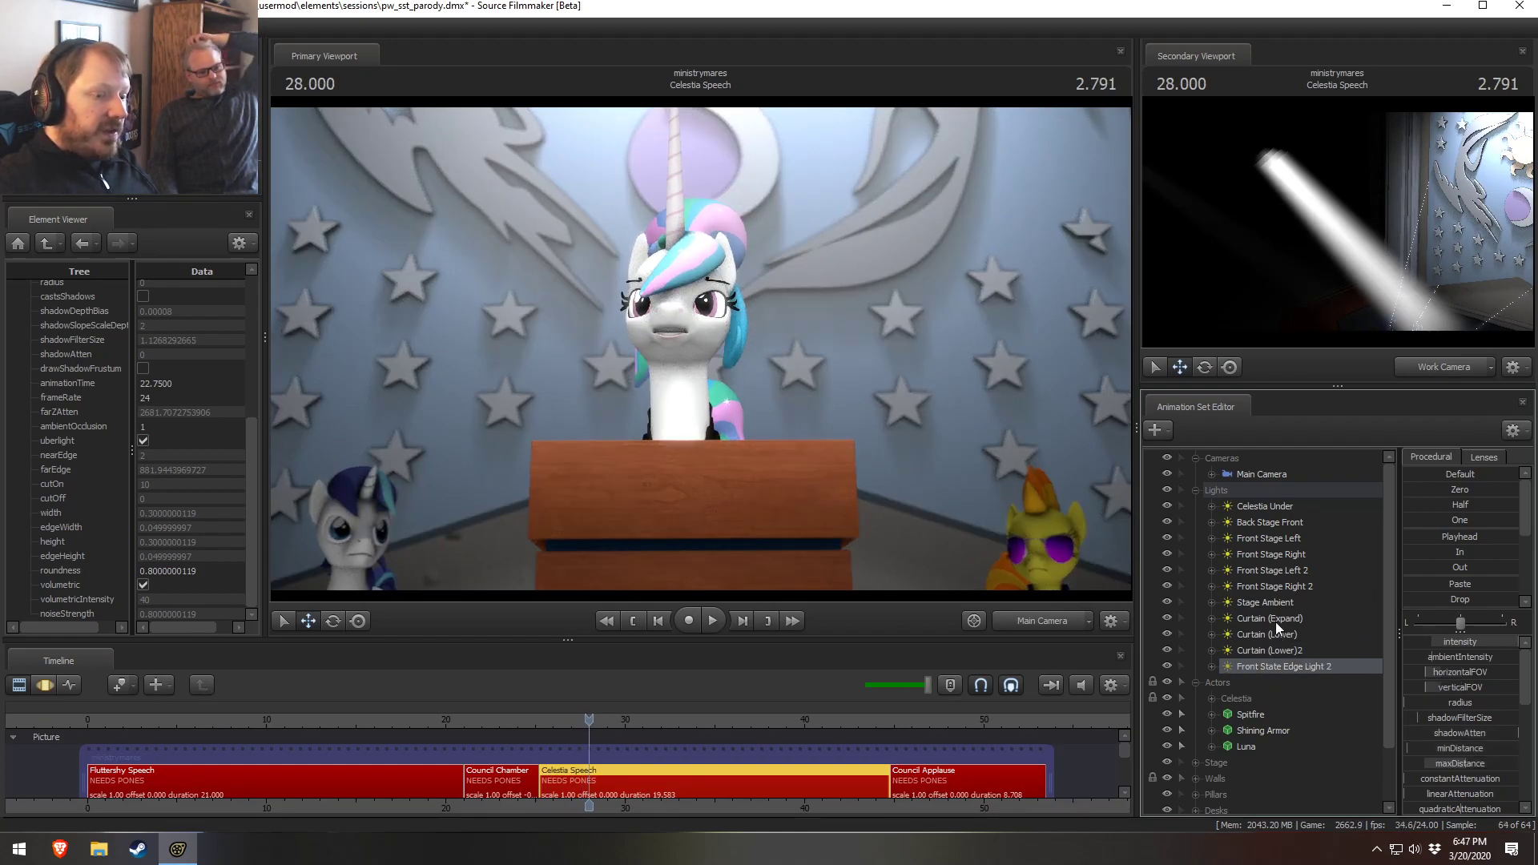
pyautogui.click(1242, 491)
pyautogui.press('F3')
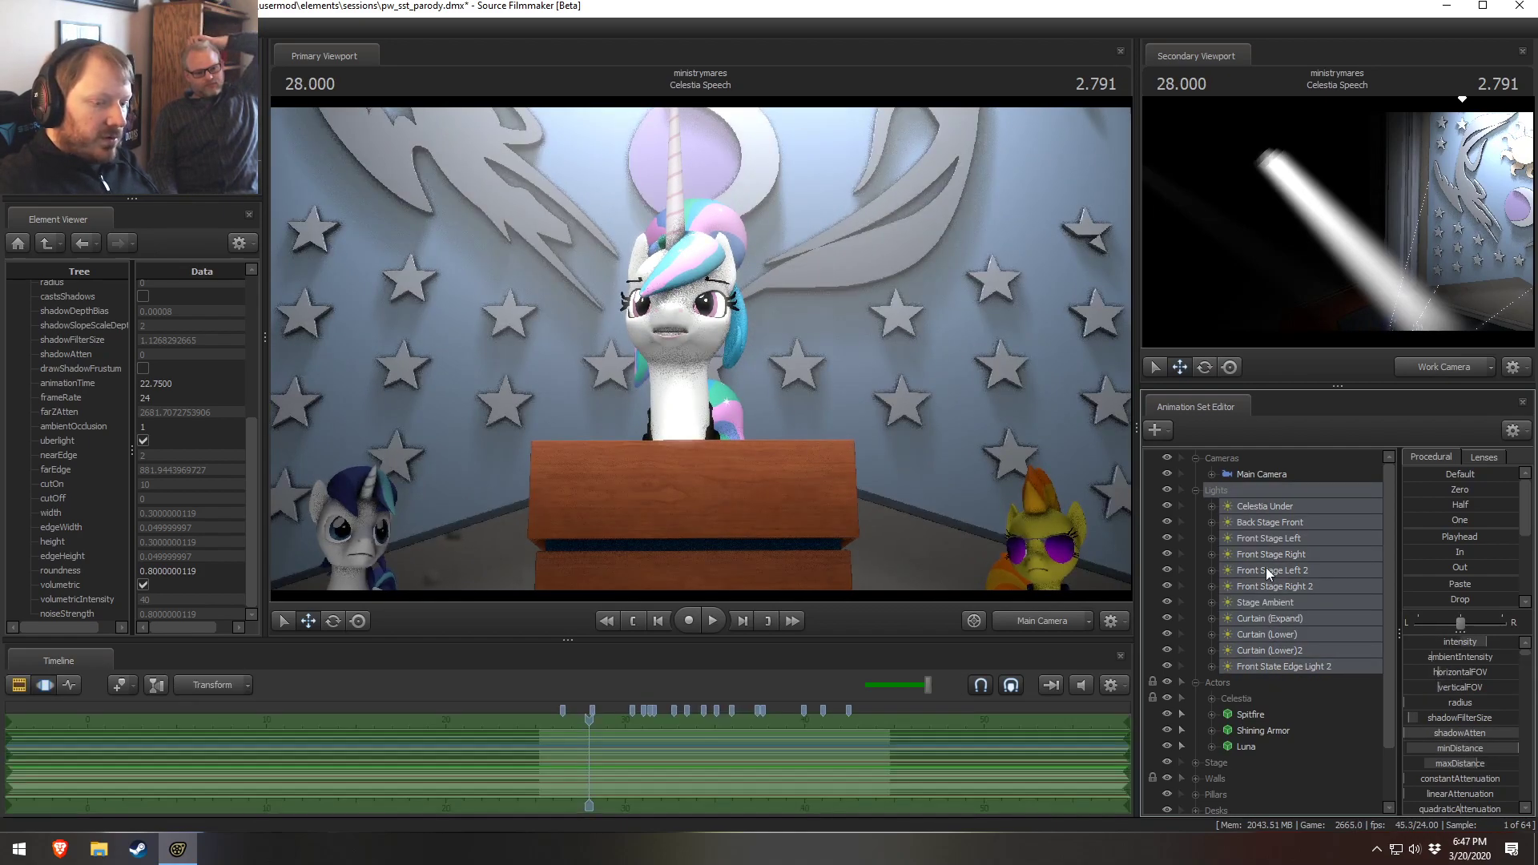
pyautogui.click(1275, 569)
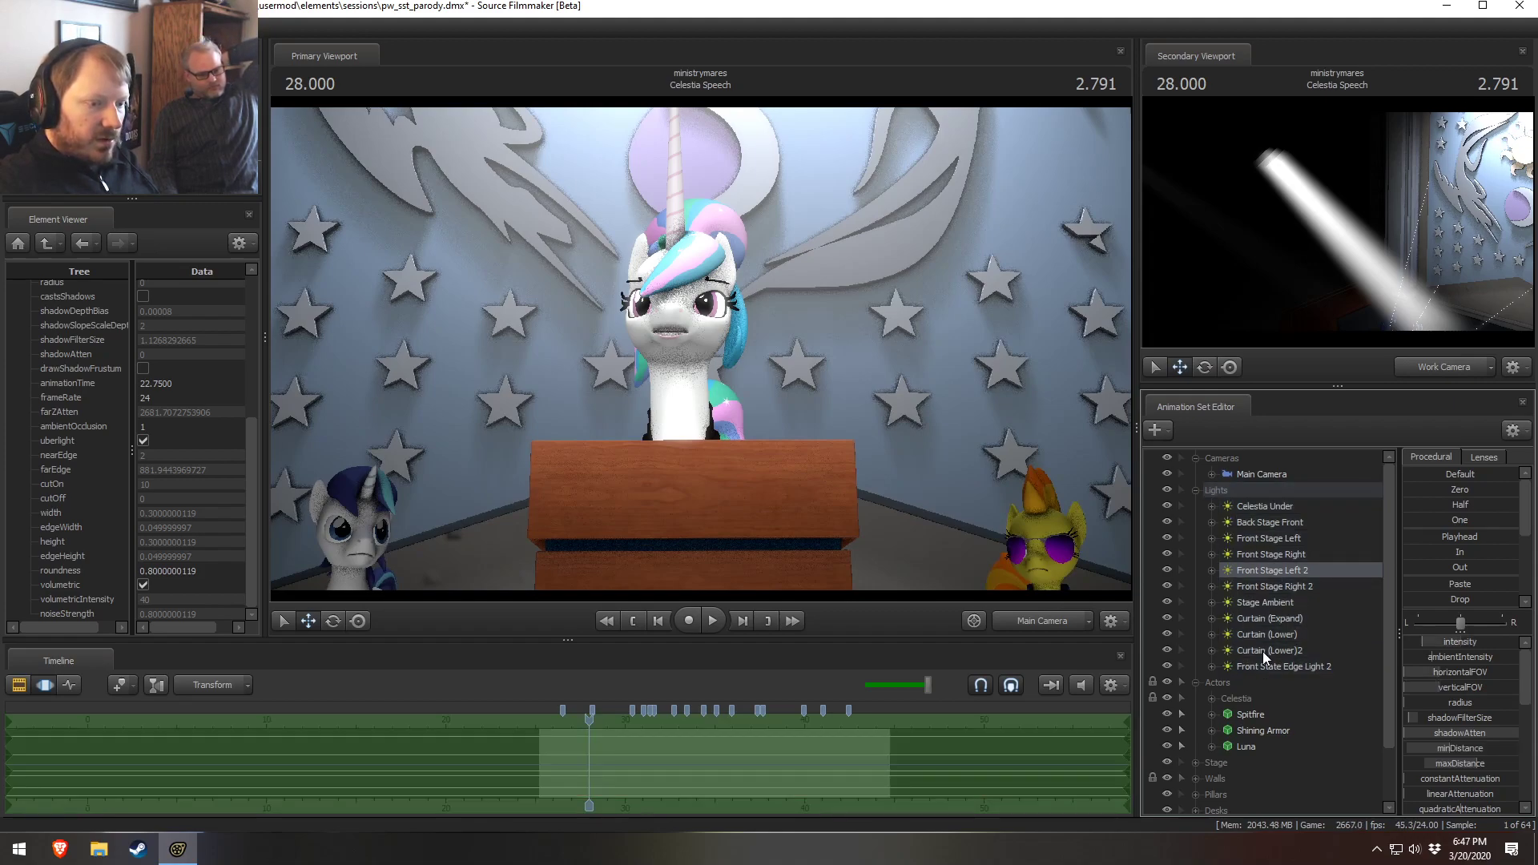
pyautogui.press('F2')
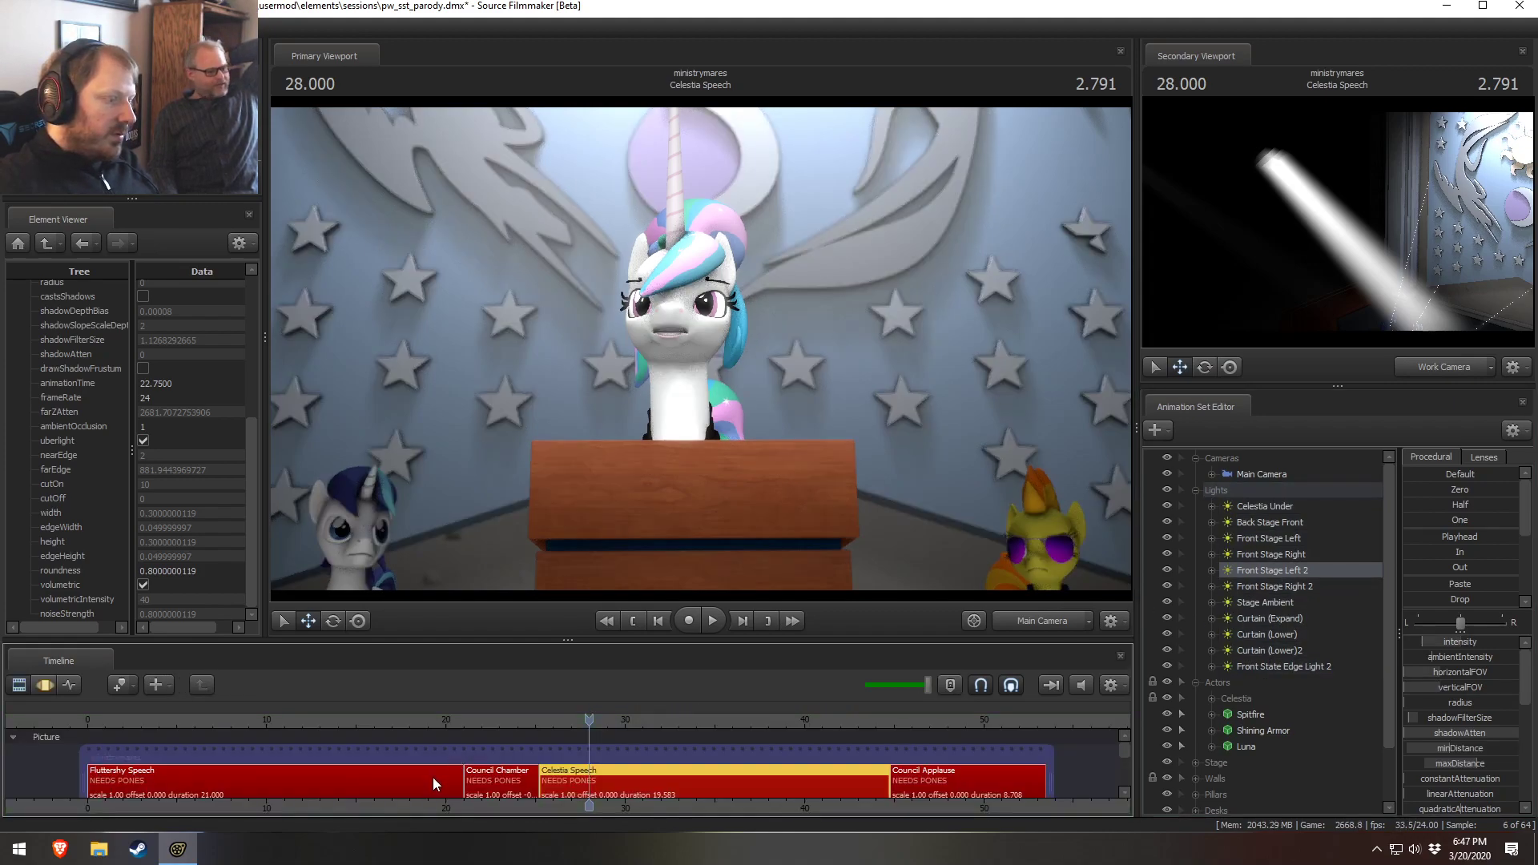
# Open the Council Chamber shot and select several of its lights in turn
pyautogui.click(498, 779)
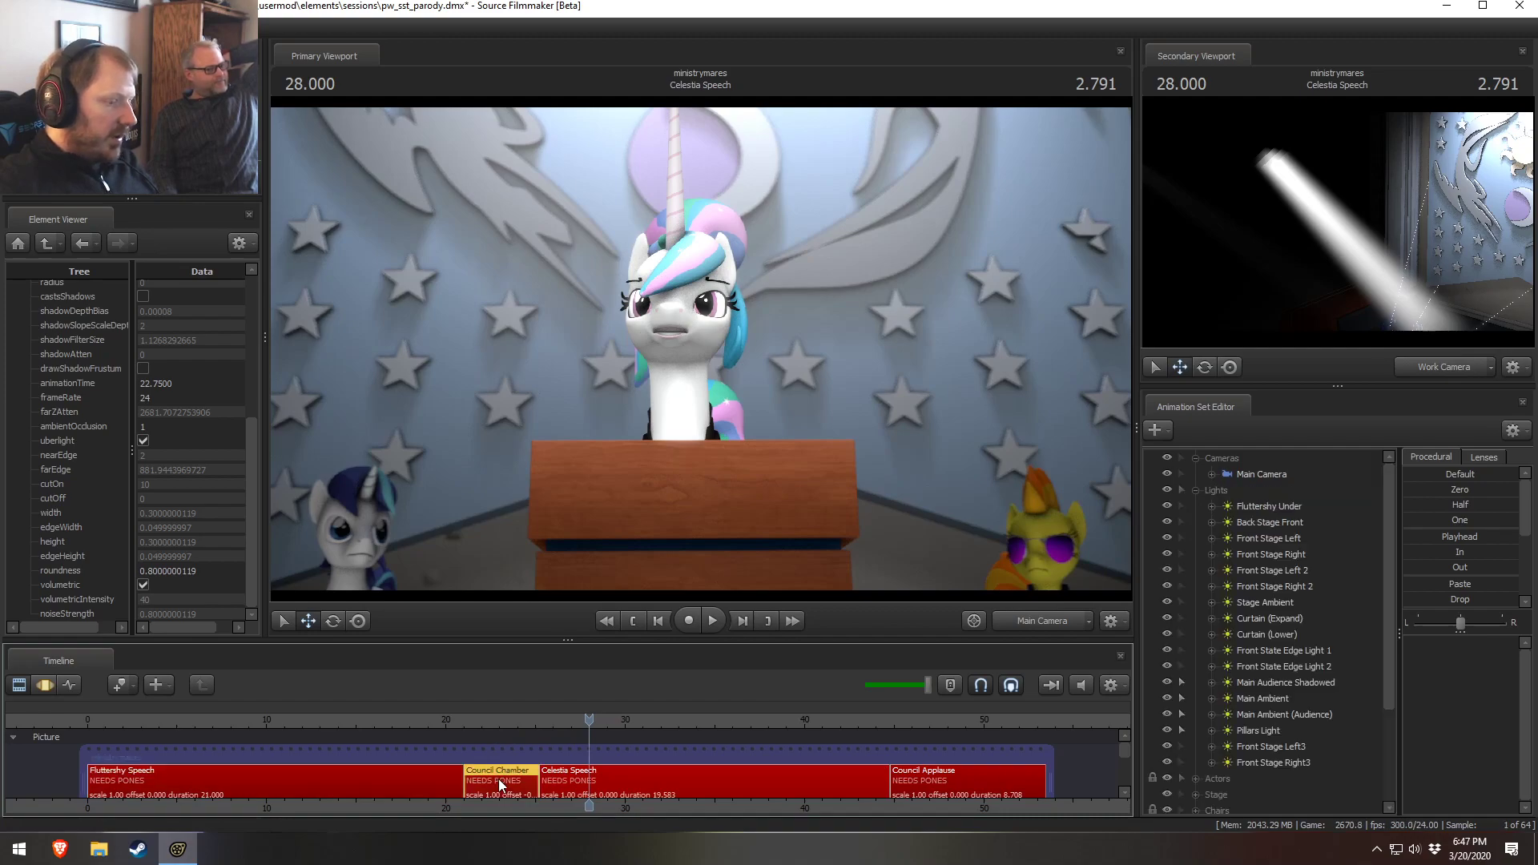
pyautogui.click(1247, 509)
pyautogui.click(1247, 571)
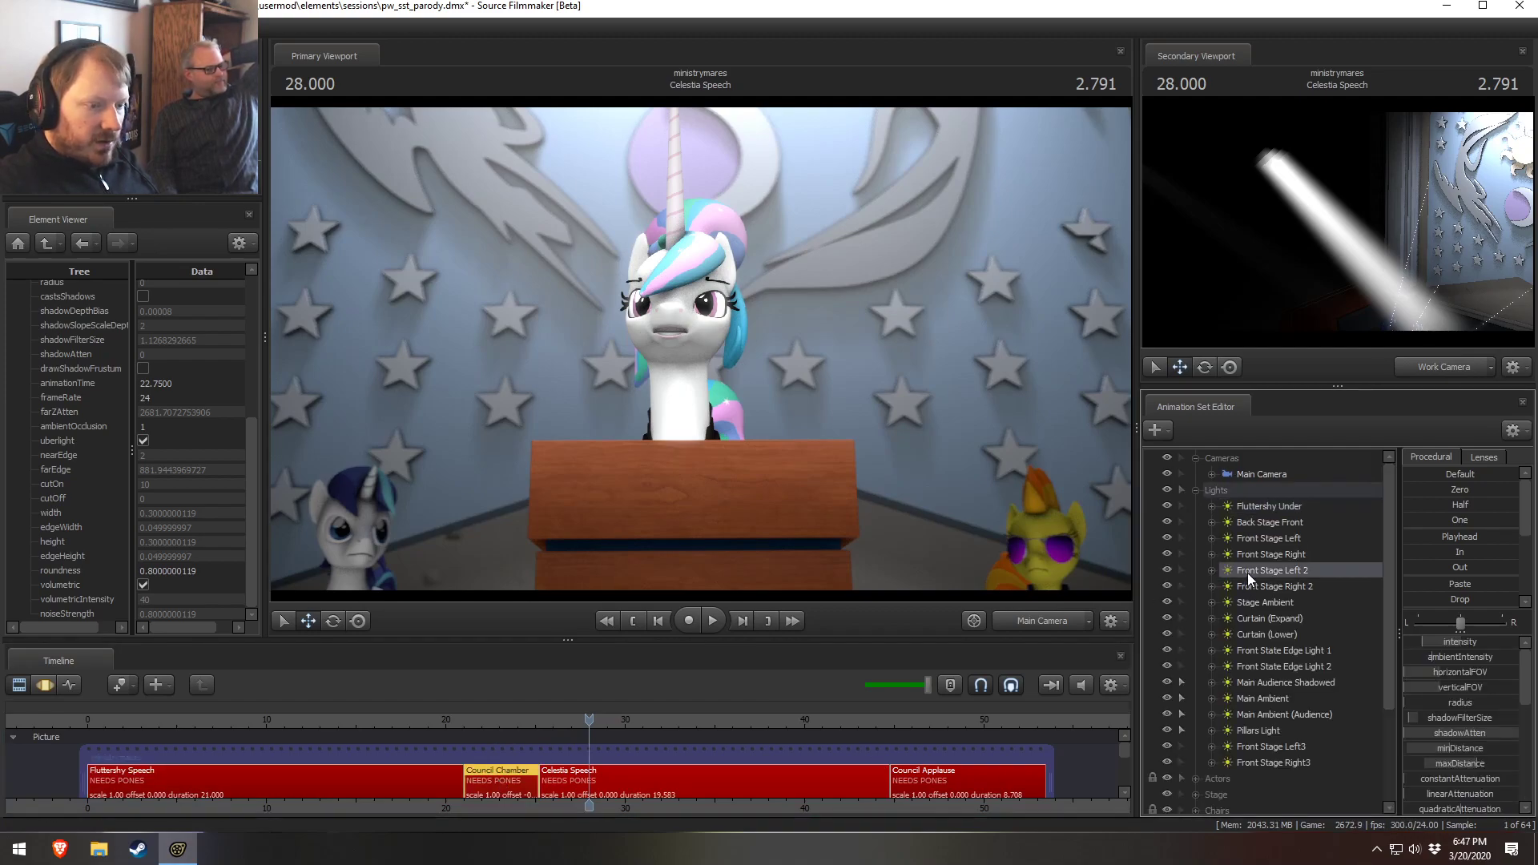
pyautogui.click(1243, 649)
pyautogui.click(1249, 725)
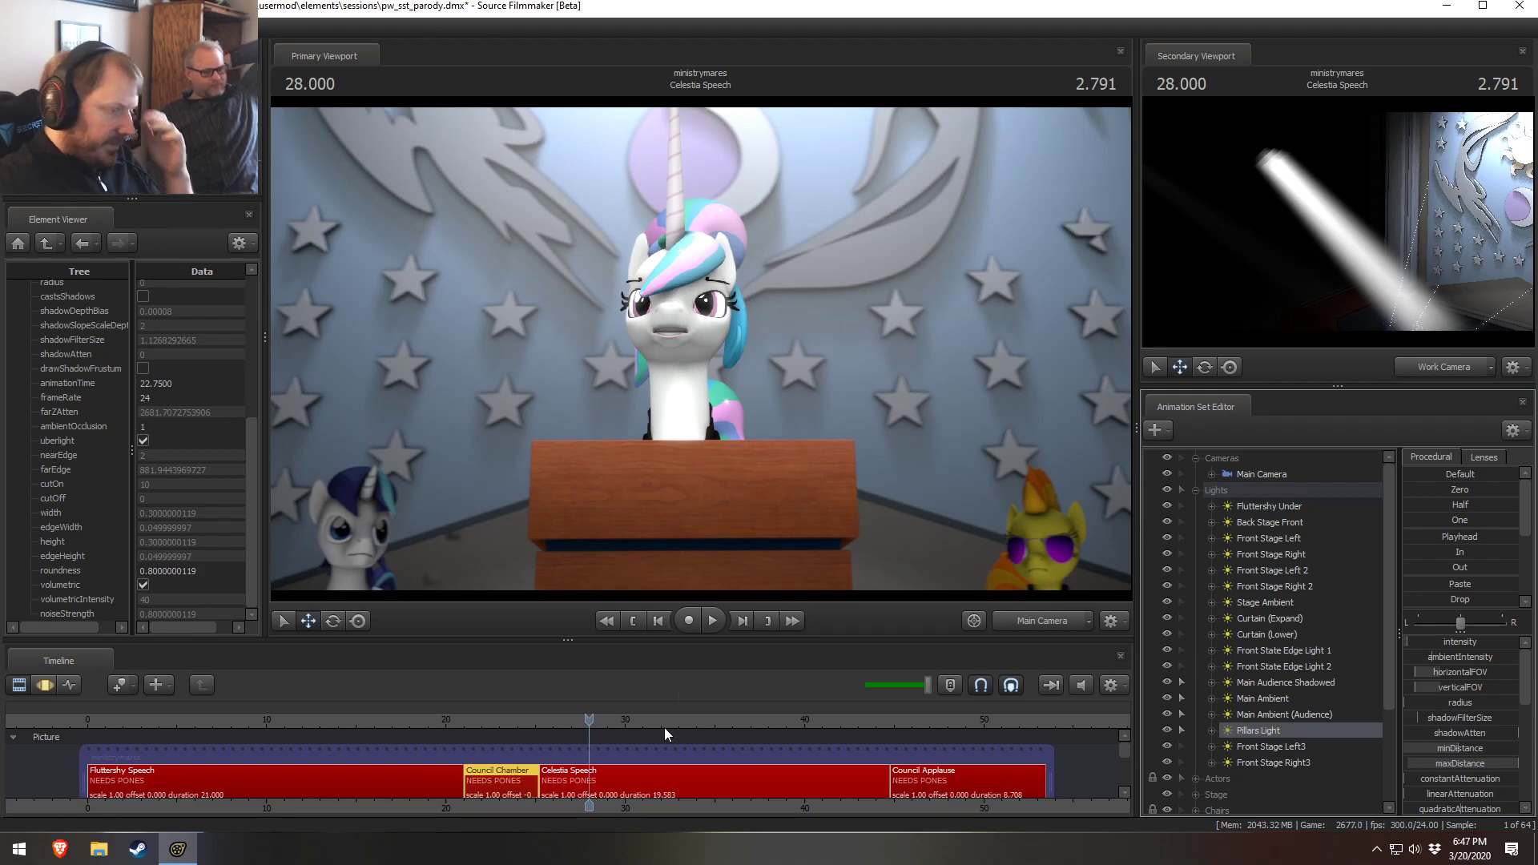
# Open the Celestia Speech shot and move the Upper Volumetric light into its Lights group
pyautogui.click(623, 775)
pyautogui.moveTo(588, 718); pyautogui.dragTo(579, 718)
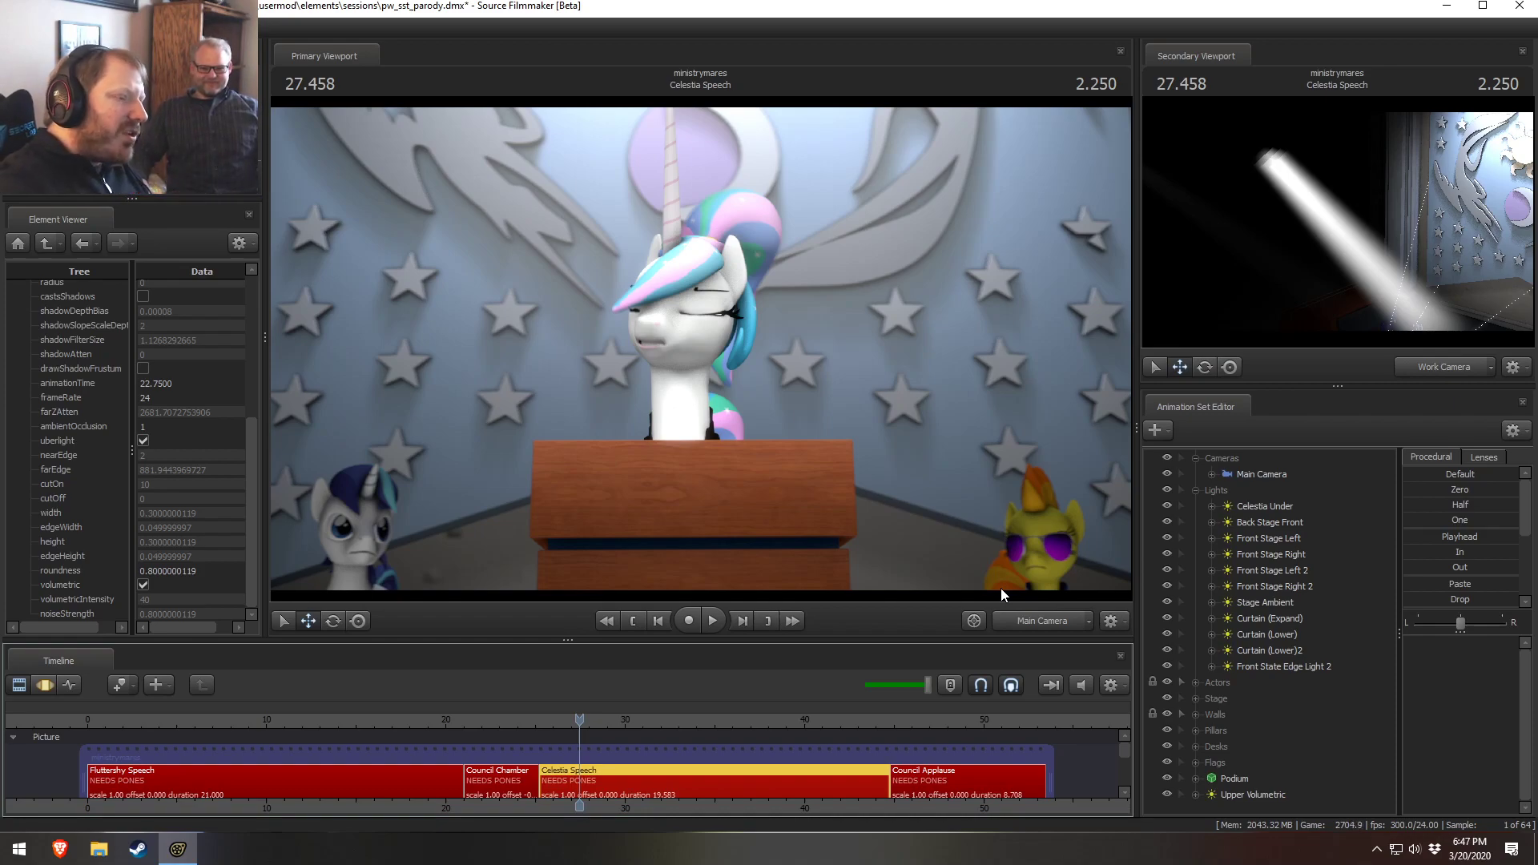
pyautogui.moveTo(1243, 789); pyautogui.dragTo(1242, 488)
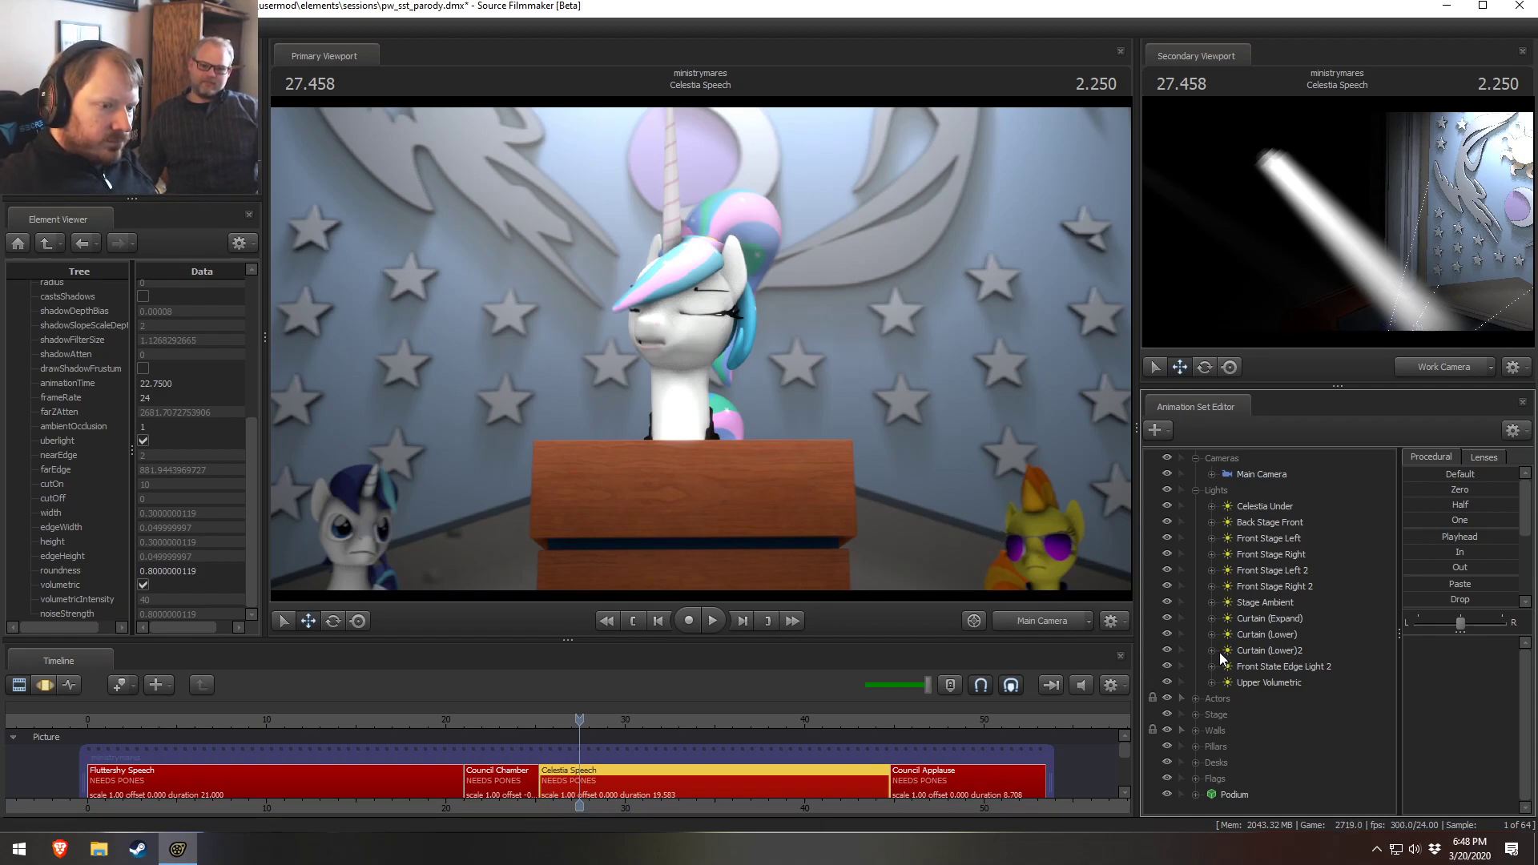
# Duplicate the Front State Edge Light 2 animation set as a new light in the Celestia Speech shot
pyautogui.click(1287, 666)
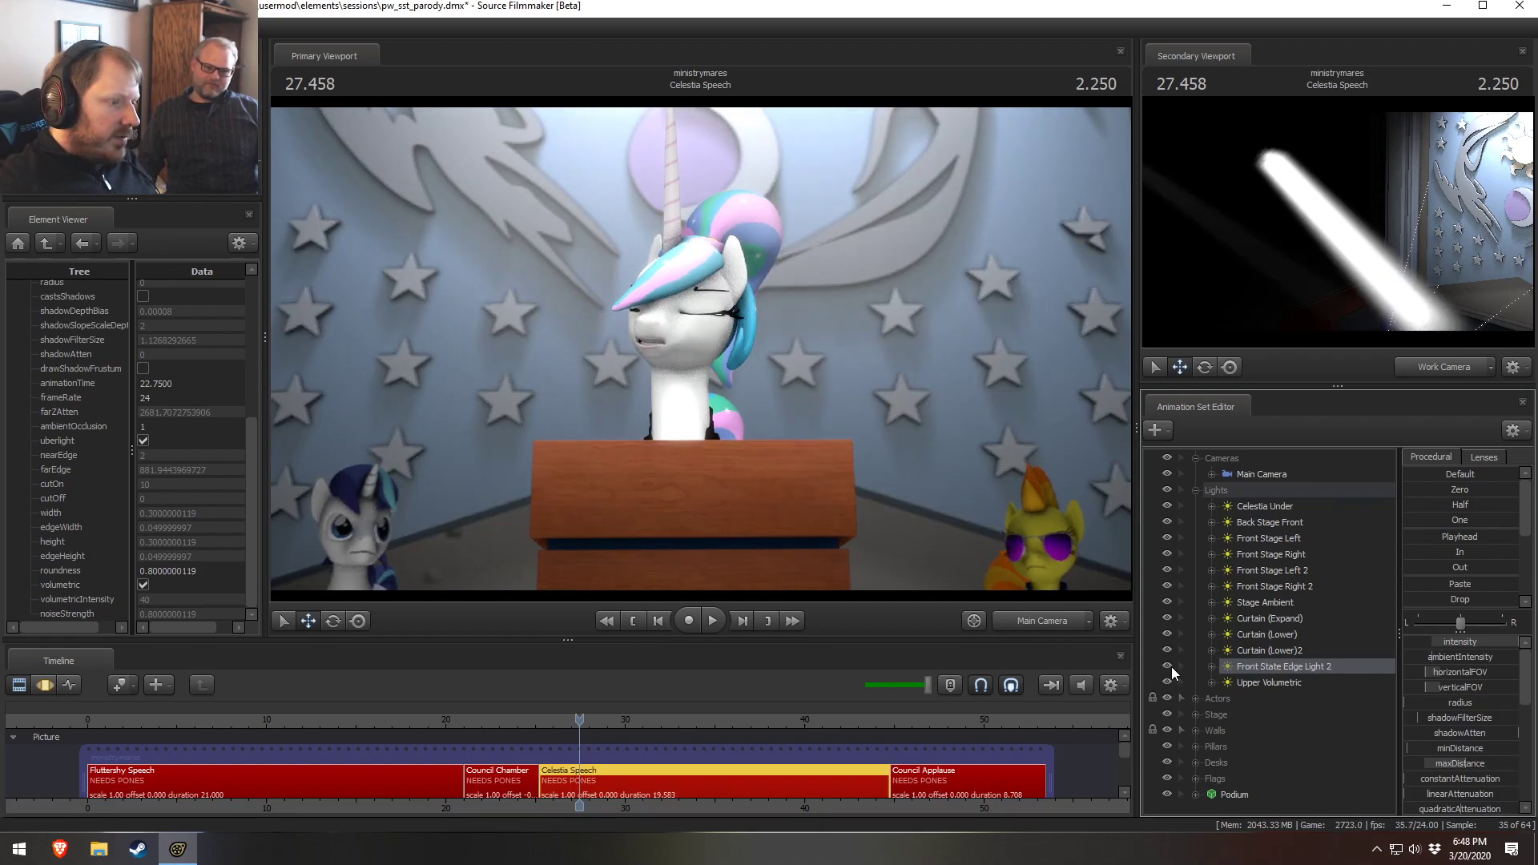
pyautogui.rightClick(1278, 669)
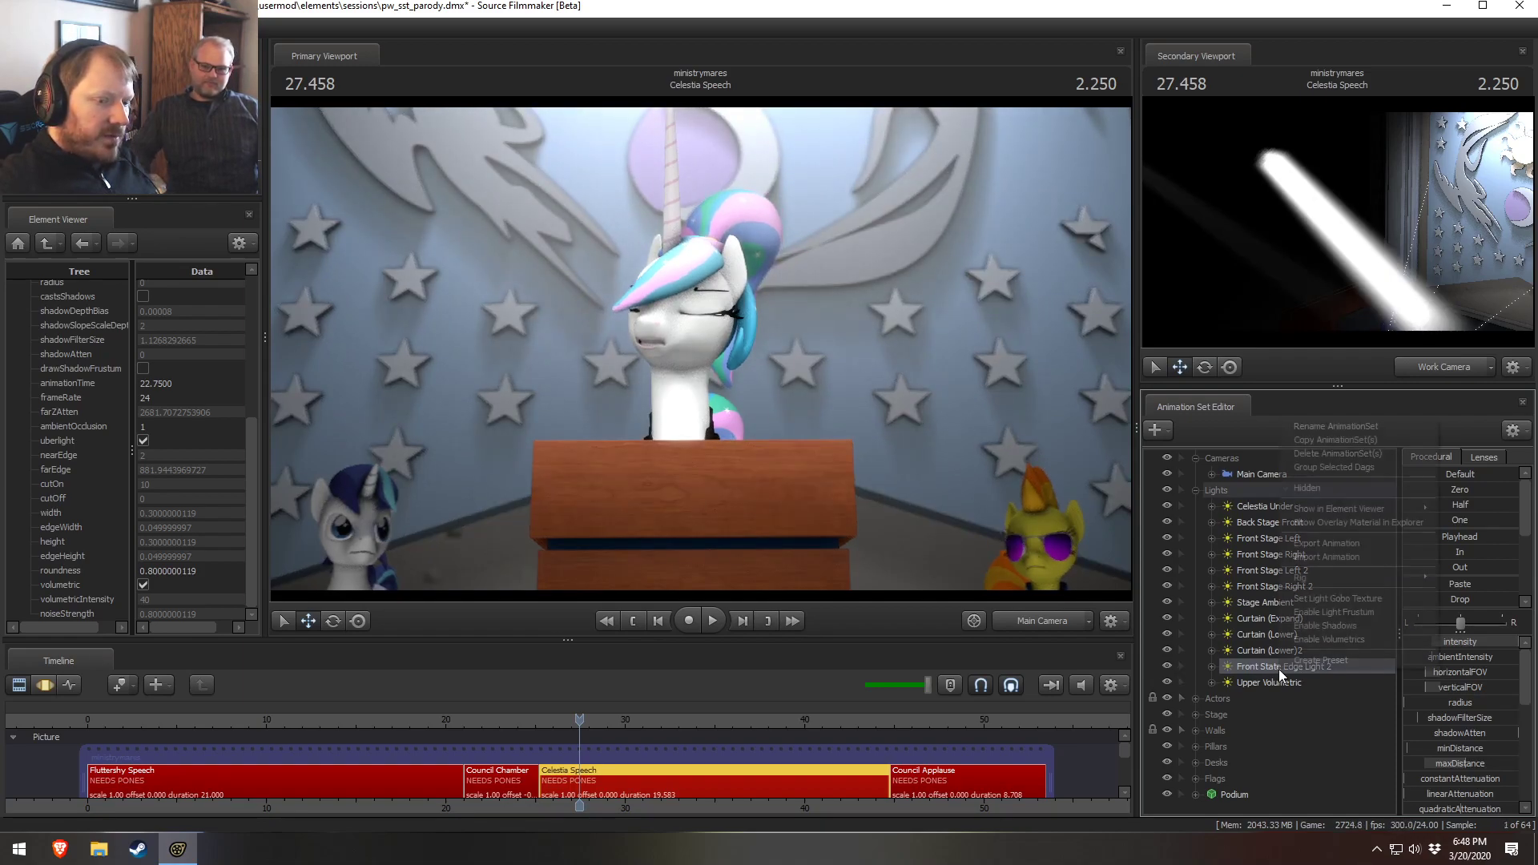
pyautogui.click(1309, 440)
pyautogui.click(1196, 490)
pyautogui.click(1194, 459)
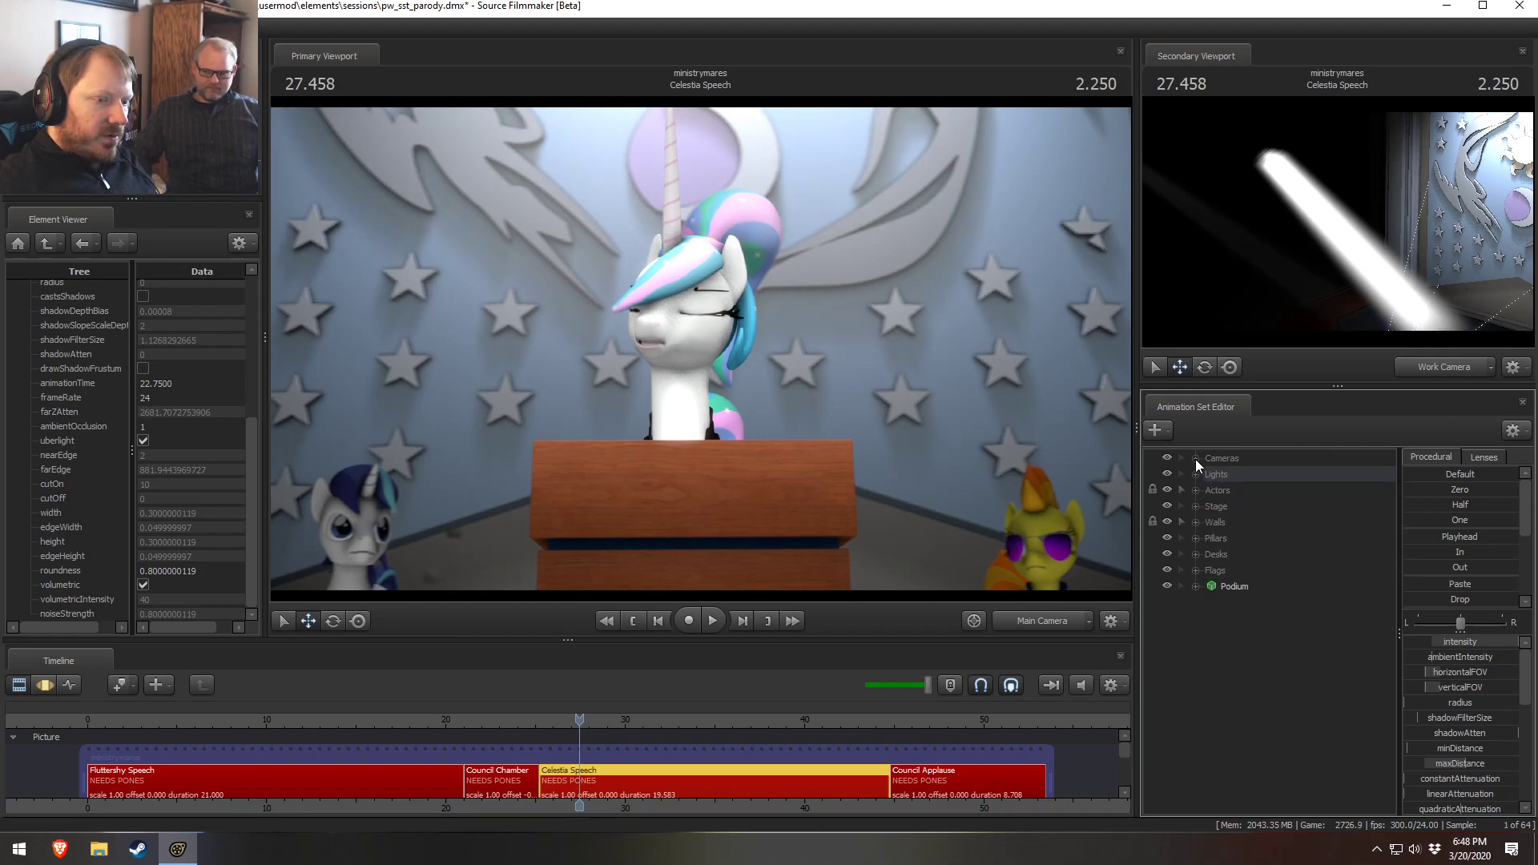
pyautogui.rightClick(1231, 679)
pyautogui.click(1270, 763)
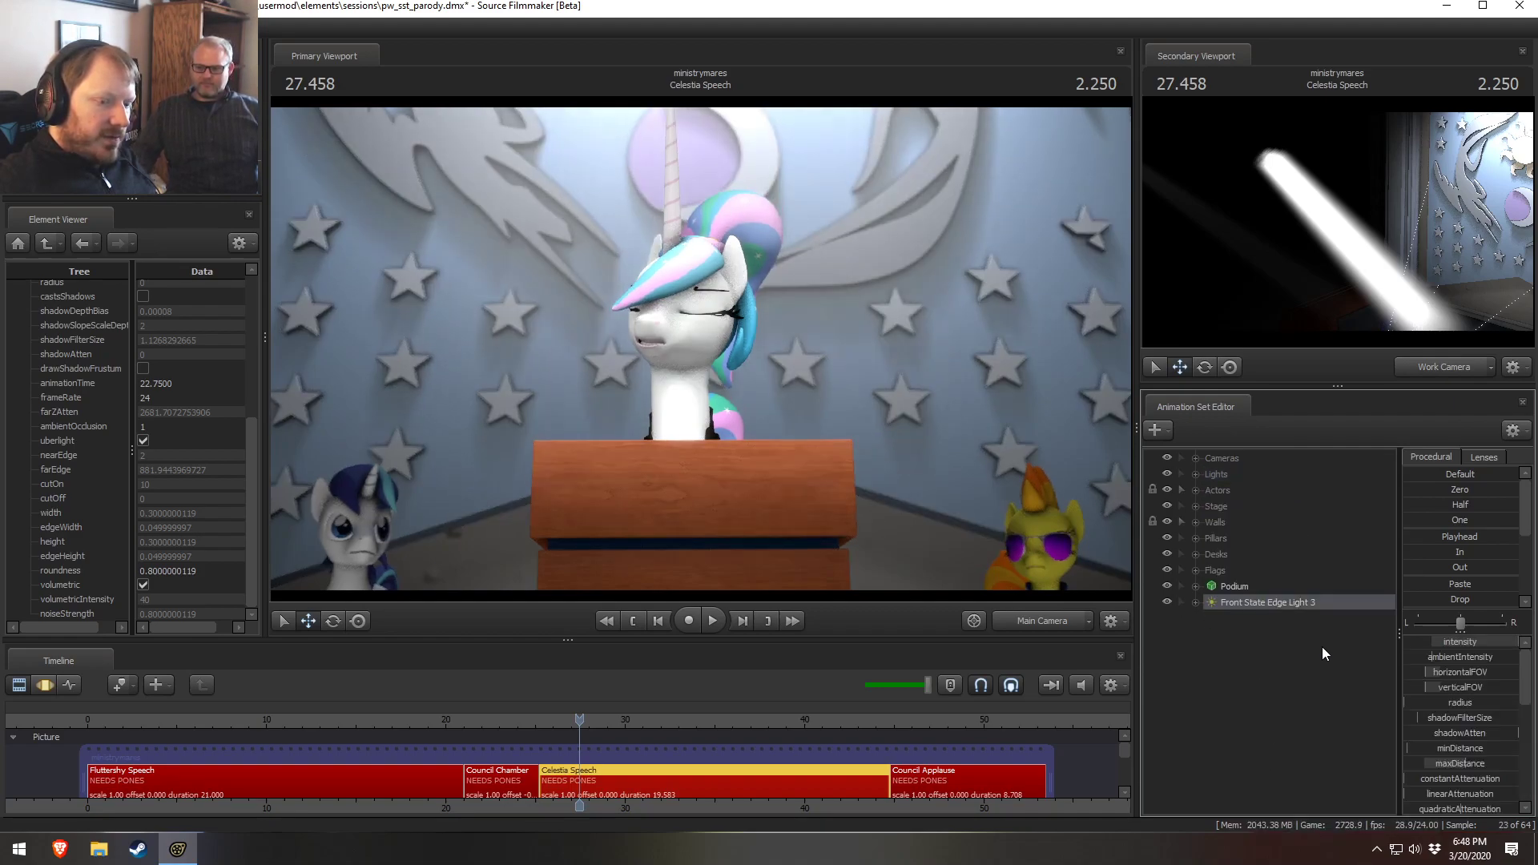
# Widen the slider panel for the new light and adjust its cutOff slider, reviewing the intensity slider range
pyautogui.scroll(-5, 1466, 771)
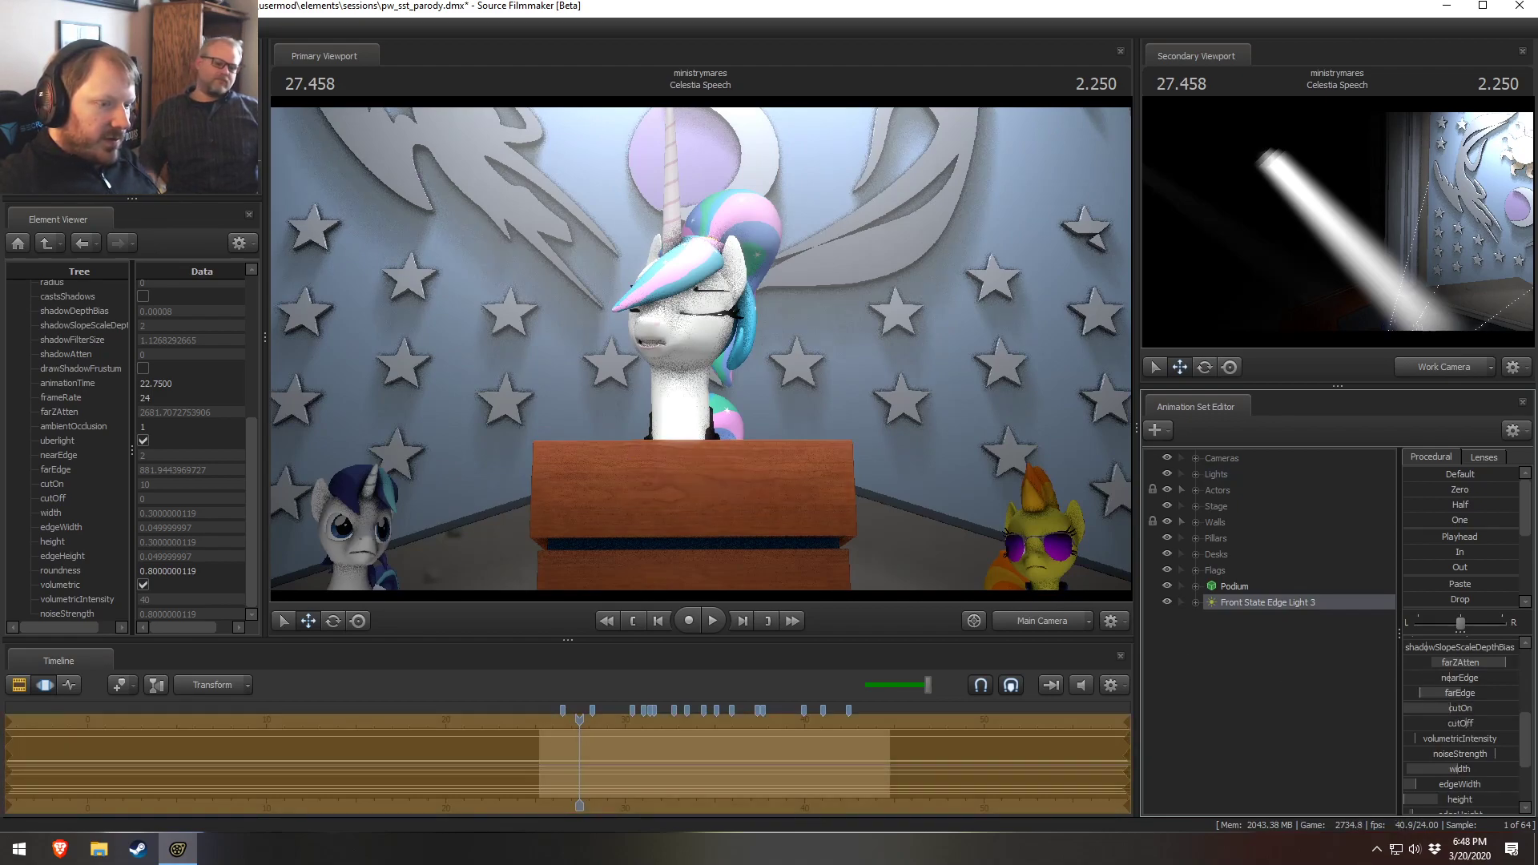
pyautogui.moveTo(1452, 722); pyautogui.dragTo(1470, 693)
pyautogui.scroll(2, 1464, 731)
pyautogui.scroll(-2, 1463, 730)
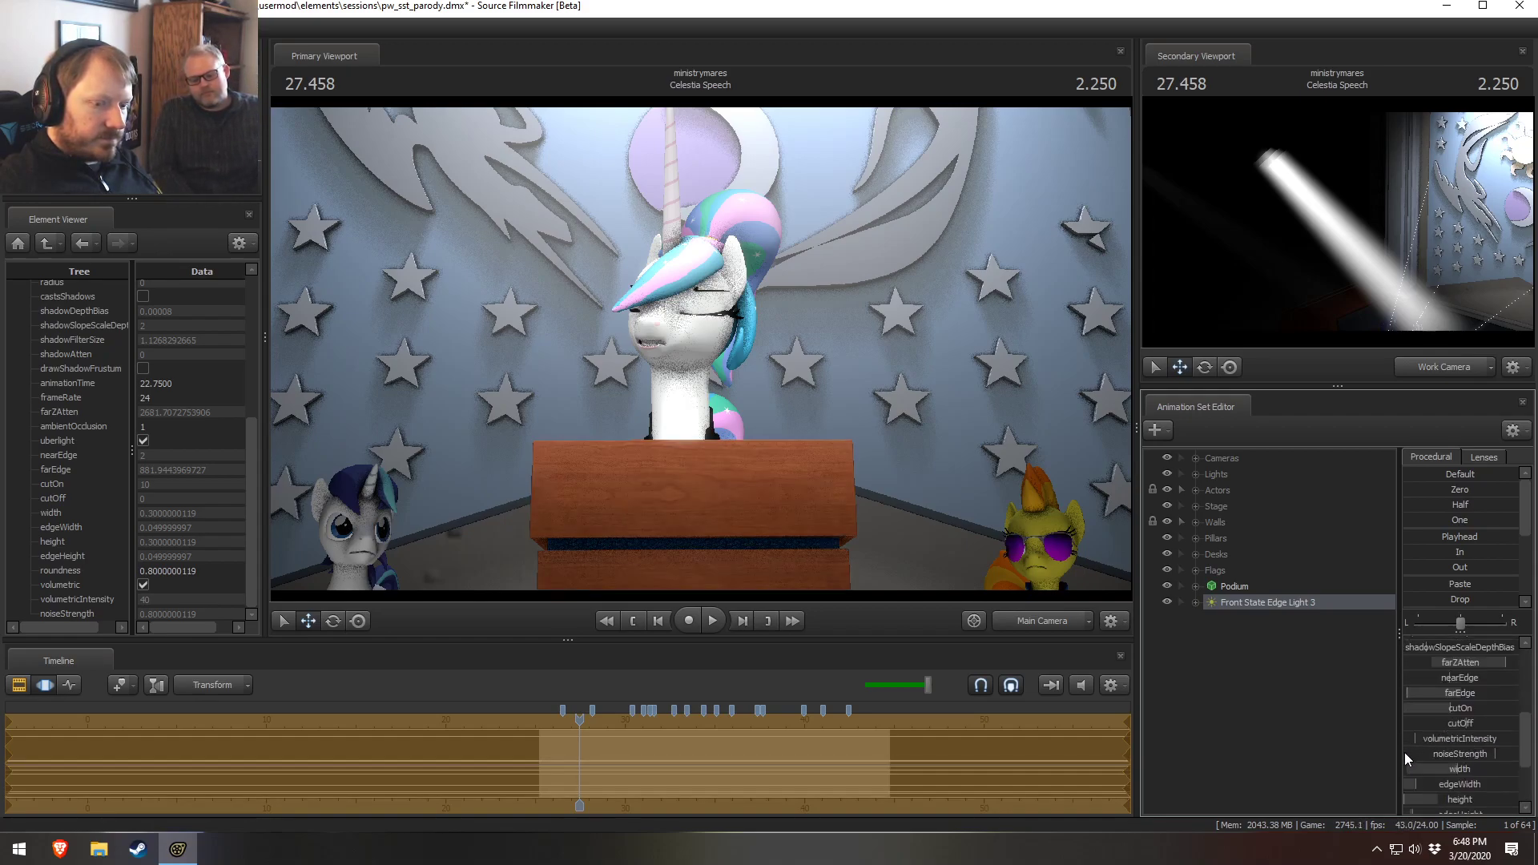
pyautogui.moveTo(1396, 730); pyautogui.dragTo(1198, 729)
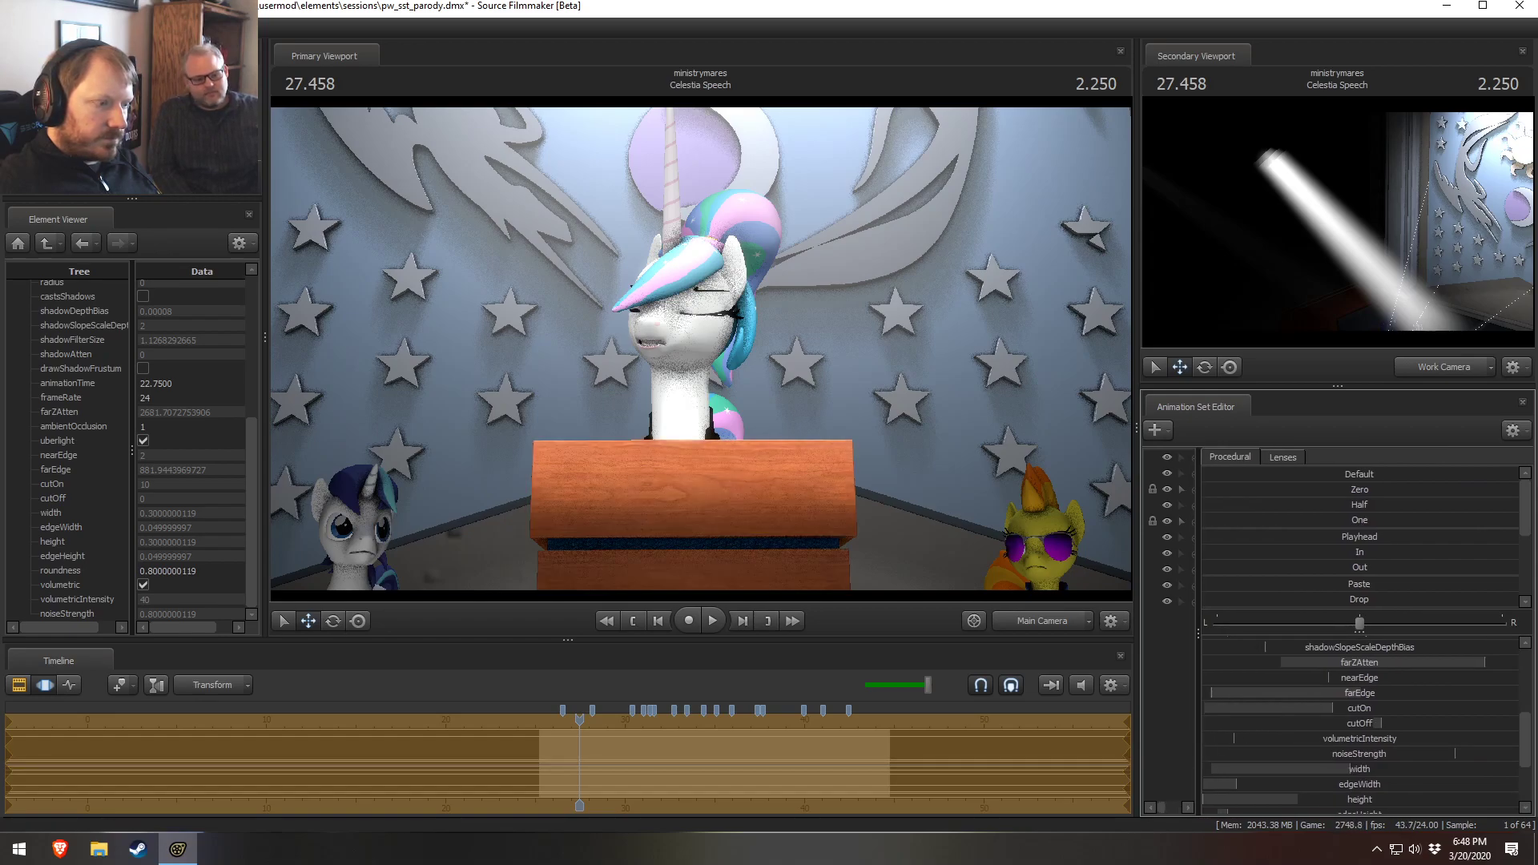
pyautogui.scroll(3, 1345, 717)
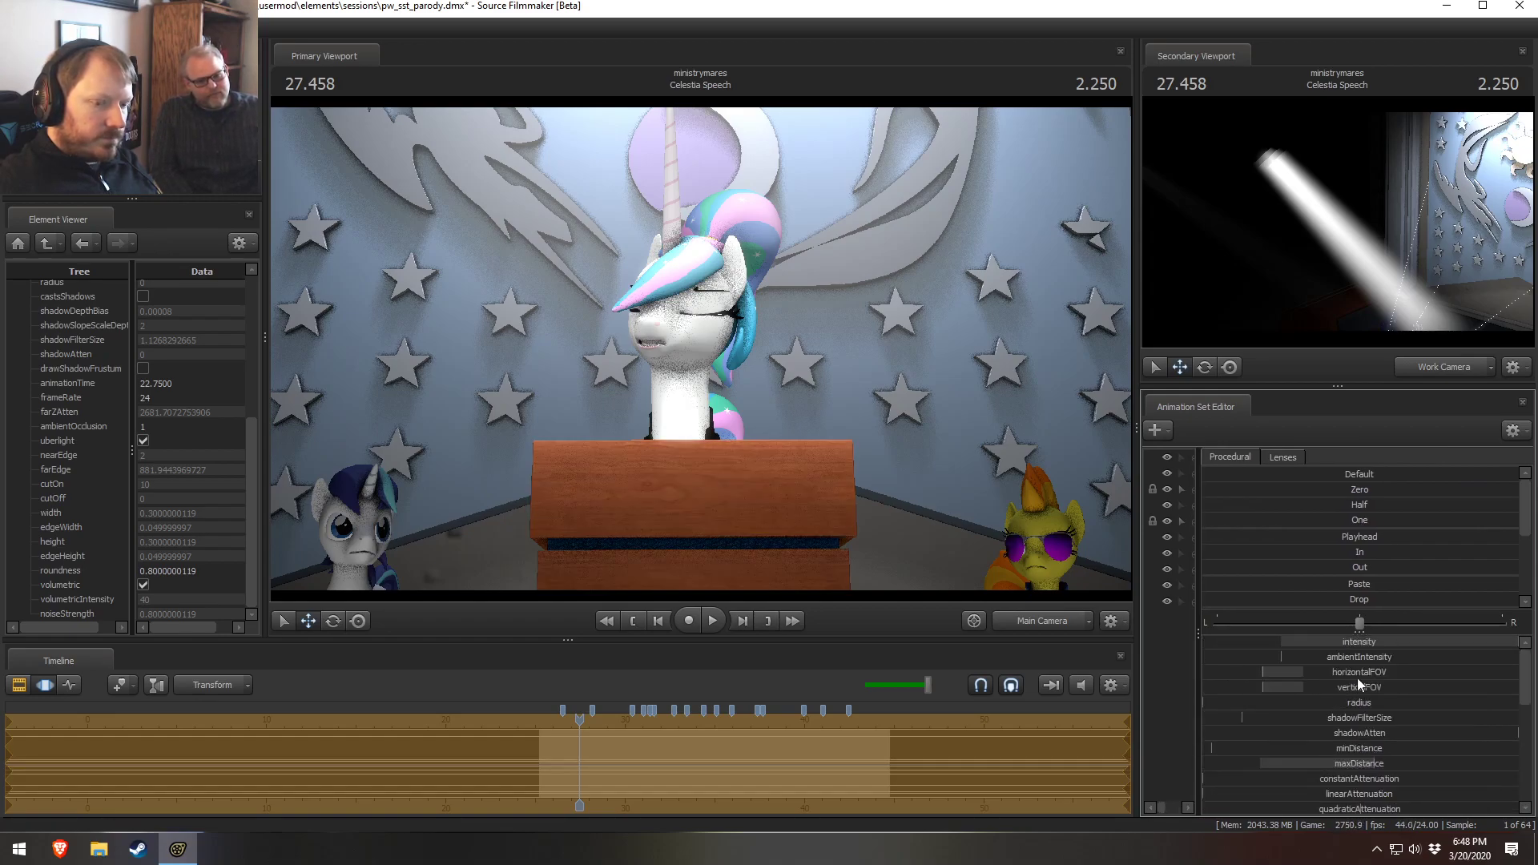
pyautogui.rightClick(1439, 642)
pyautogui.click(1456, 651)
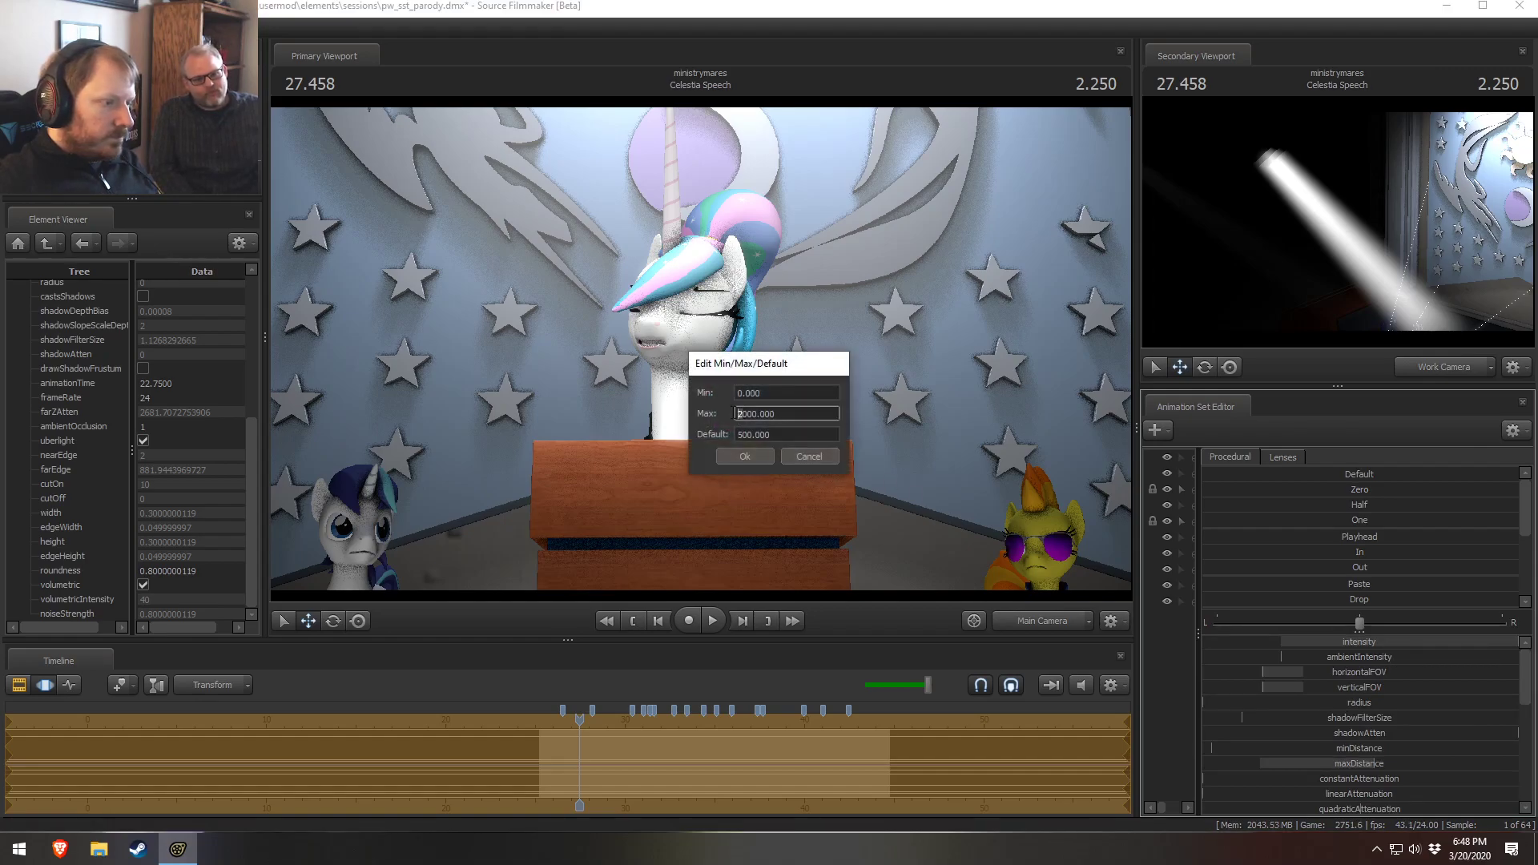
pyautogui.click(746, 457)
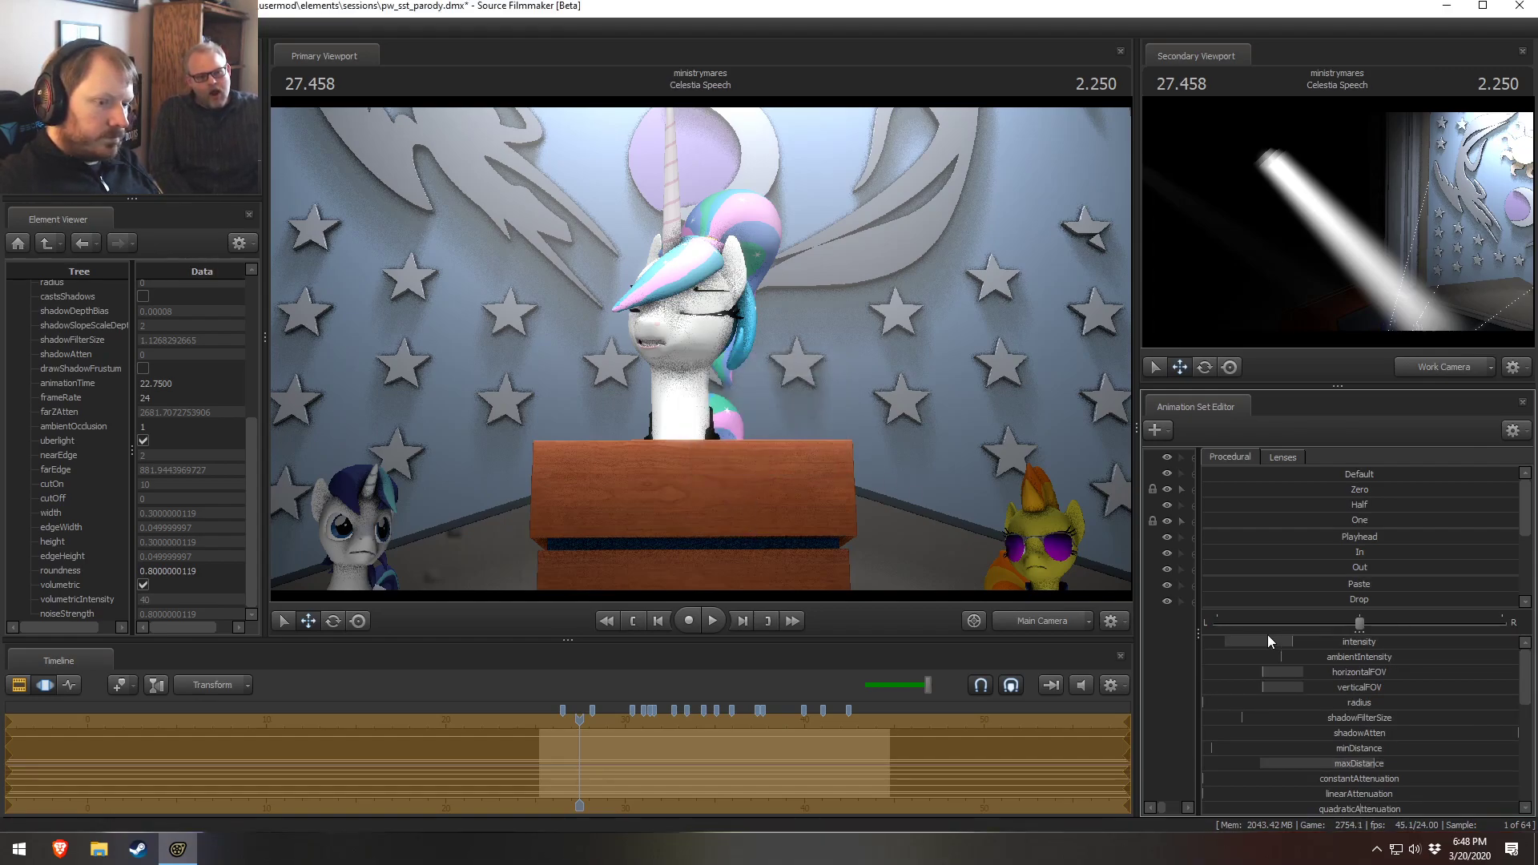
pyautogui.scroll(-5, 1387, 733)
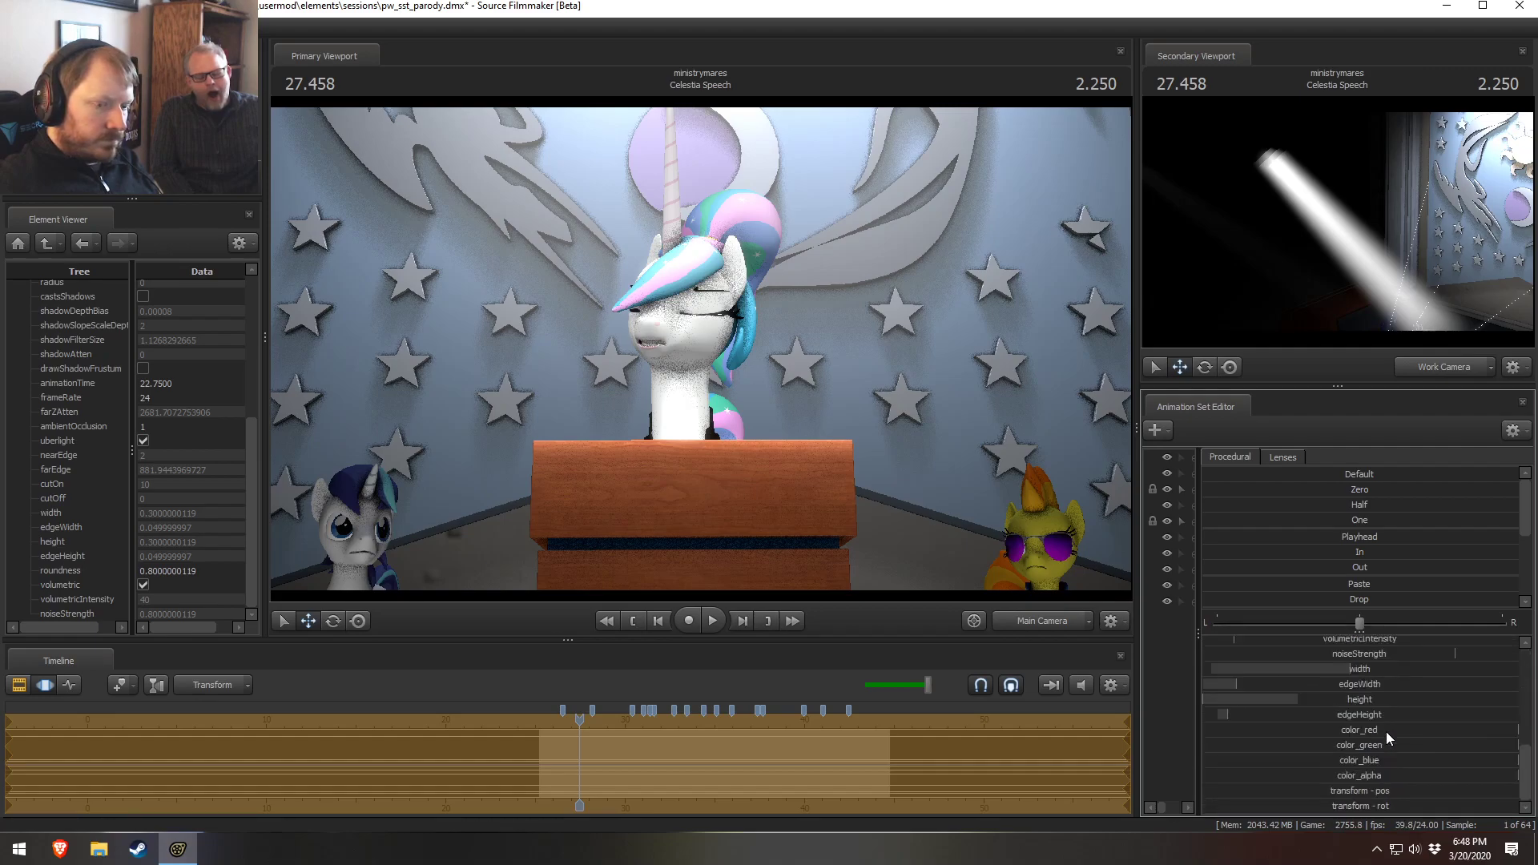
pyautogui.scroll(5, 1380, 732)
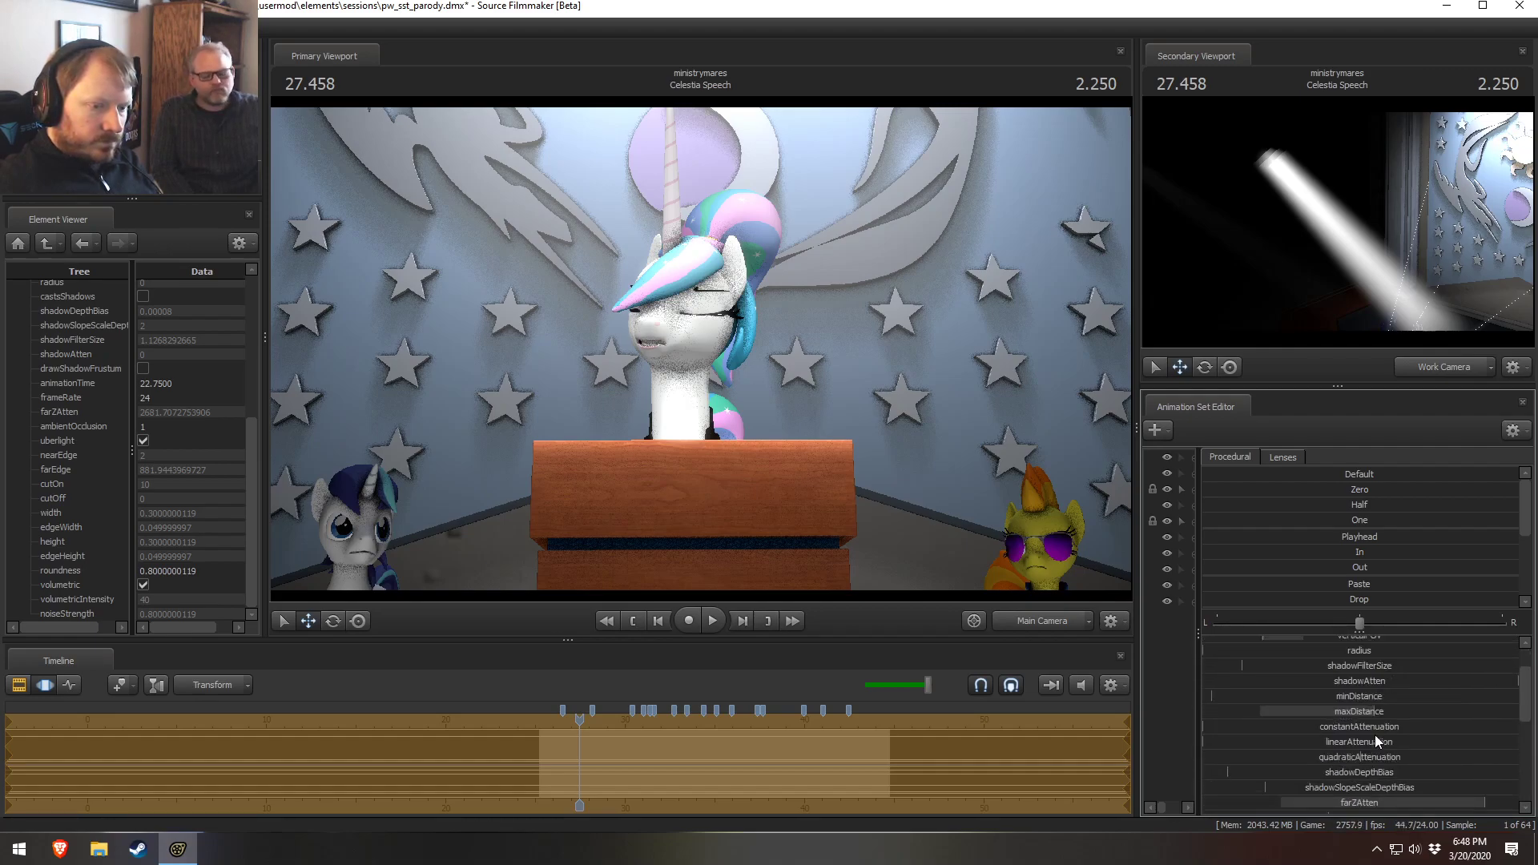
pyautogui.scroll(-3, 1373, 734)
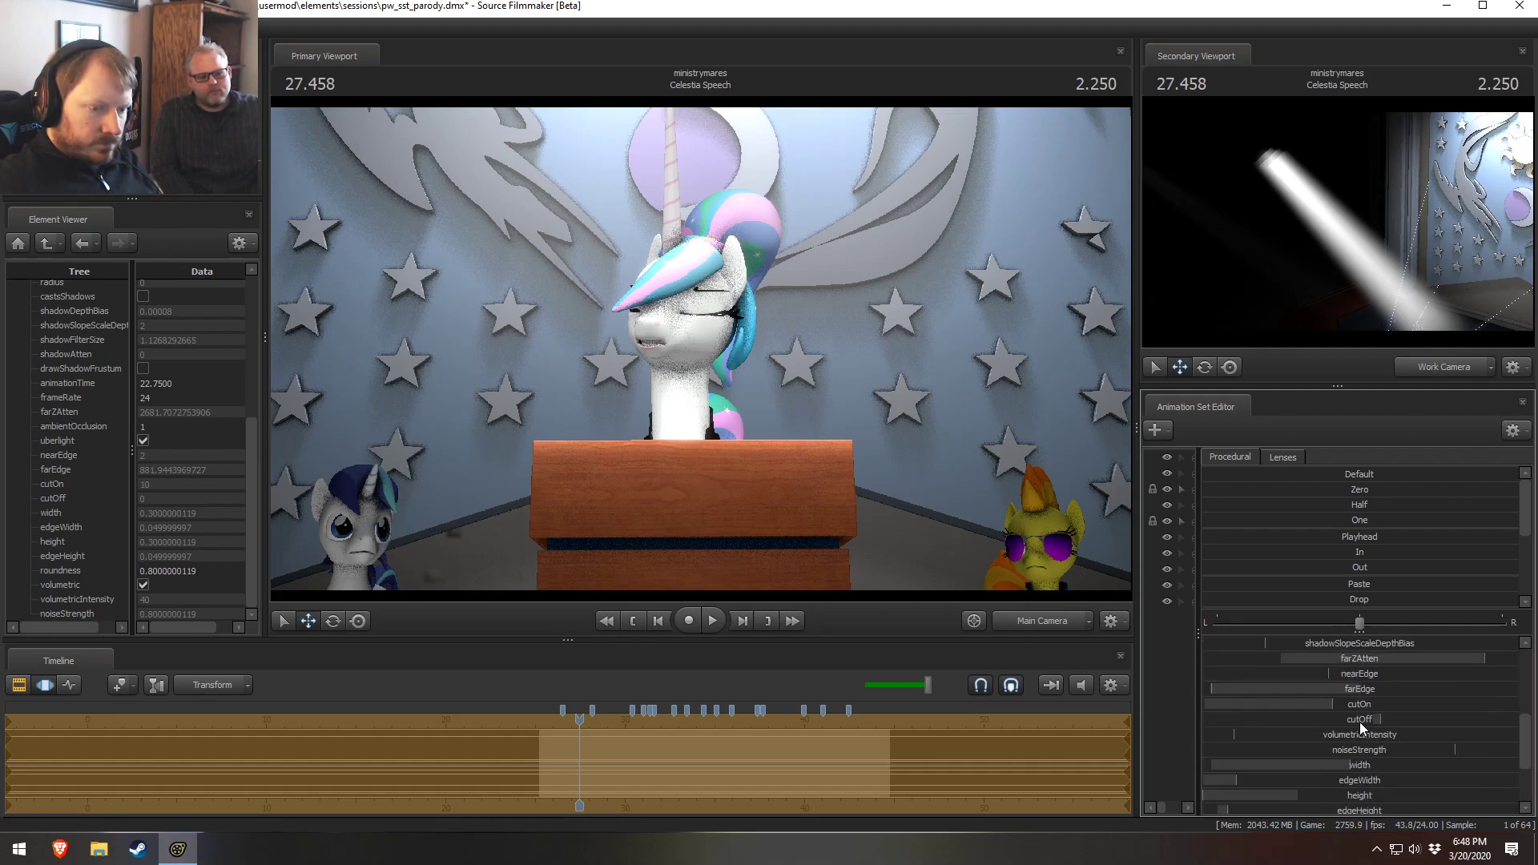
pyautogui.moveTo(1365, 719); pyautogui.dragTo(1362, 720)
pyautogui.rightClick(1365, 719)
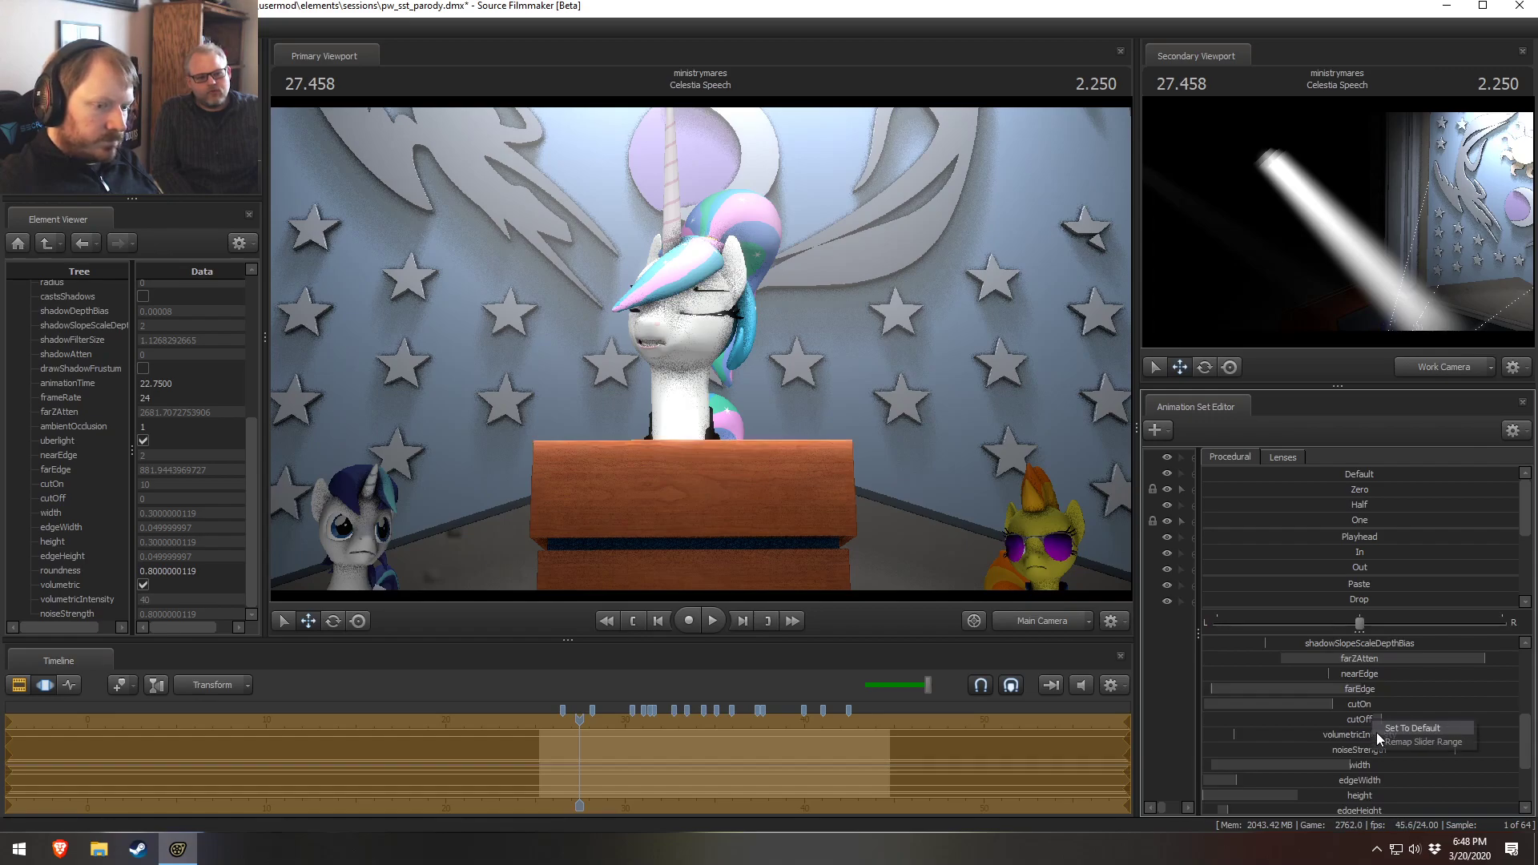
pyautogui.click(1378, 738)
pyautogui.click(745, 414)
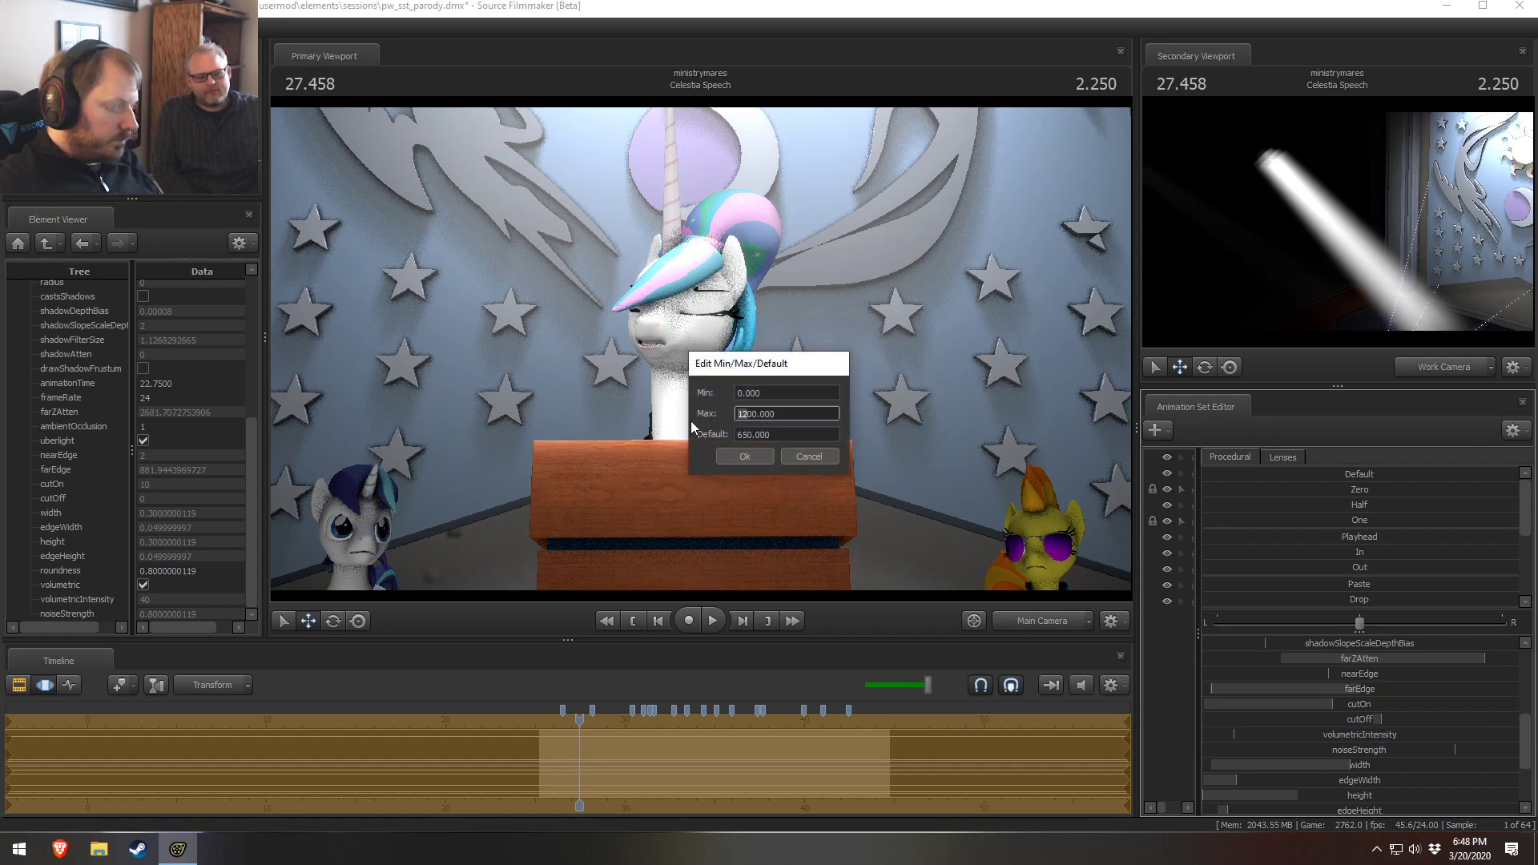
pyautogui.click(734, 392)
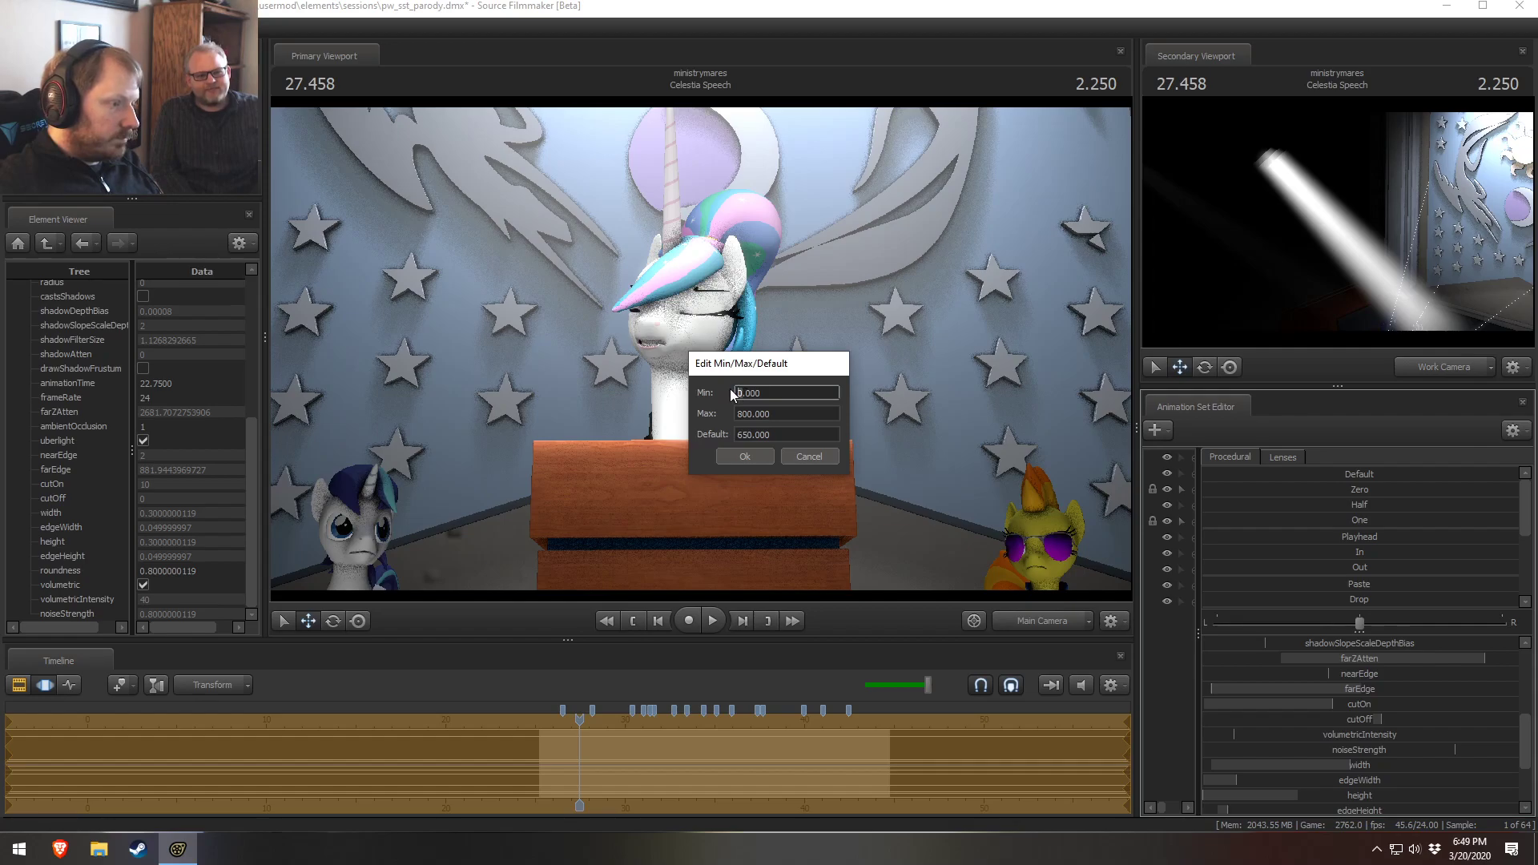
pyautogui.press('Delete')
pyautogui.write('40')
pyautogui.moveTo(750, 394); pyautogui.dragTo(744, 396)
pyautogui.write('0')
pyautogui.click(745, 434)
pyautogui.click(807, 456)
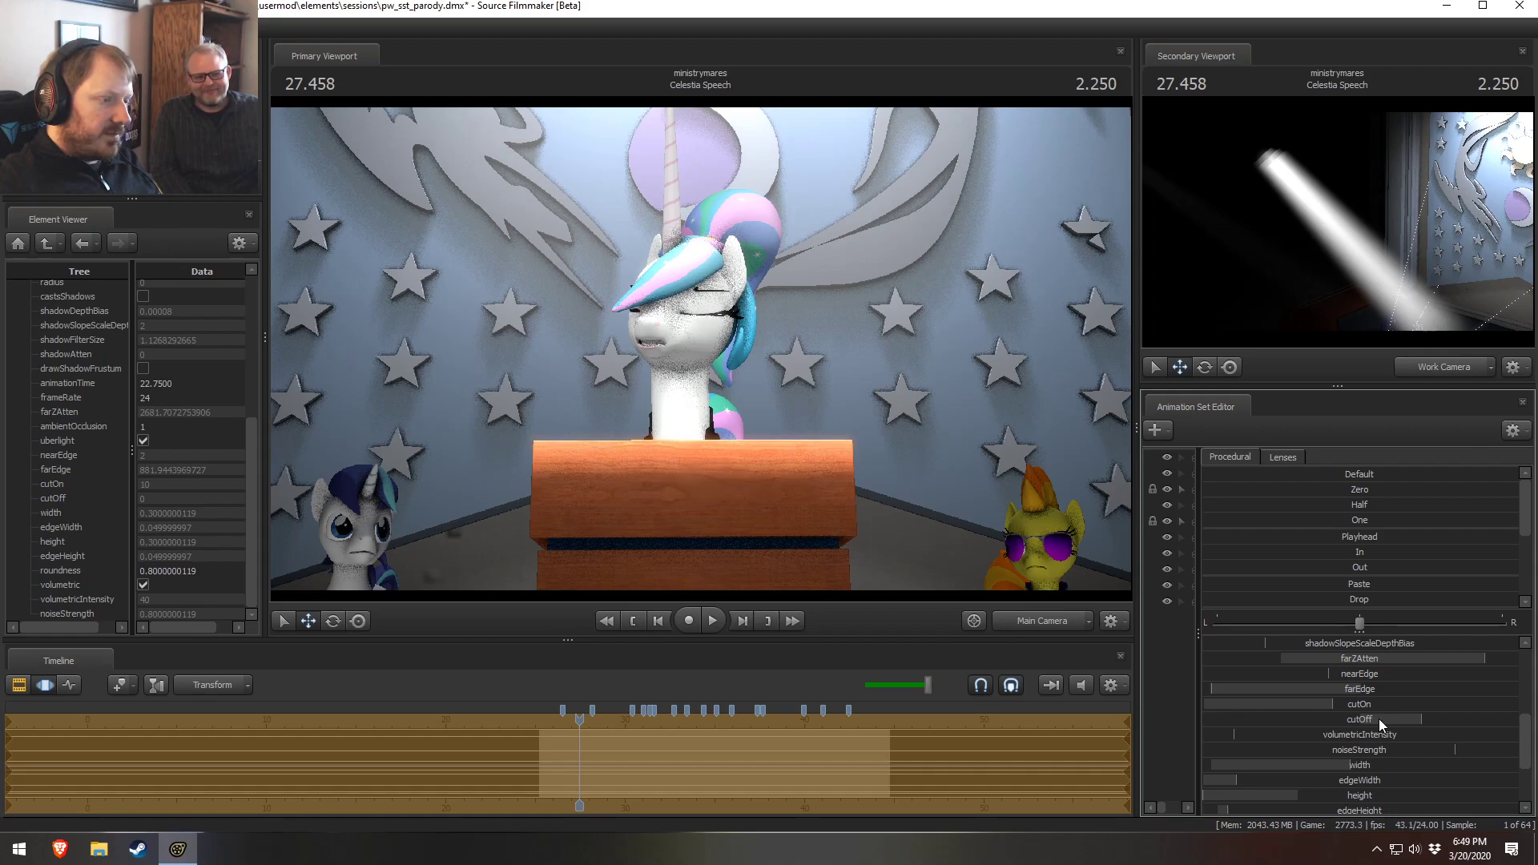
# Fine-tune the new light's cutOff slider, toggling between the clip editor and motion editor to compare
pyautogui.moveTo(1410, 724); pyautogui.dragTo(1407, 723)
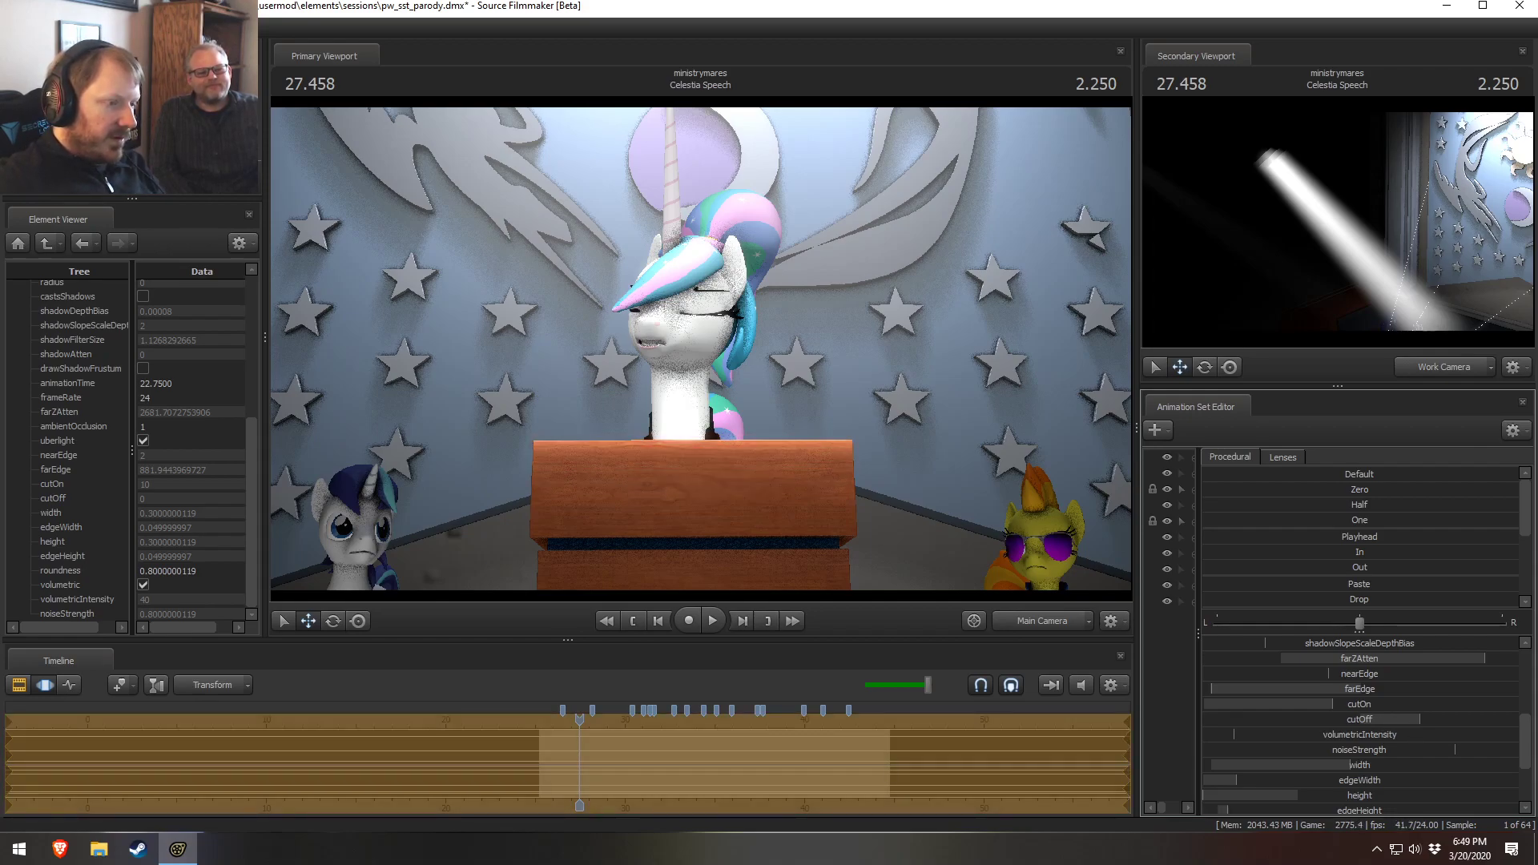
pyautogui.scroll(2, 1402, 704)
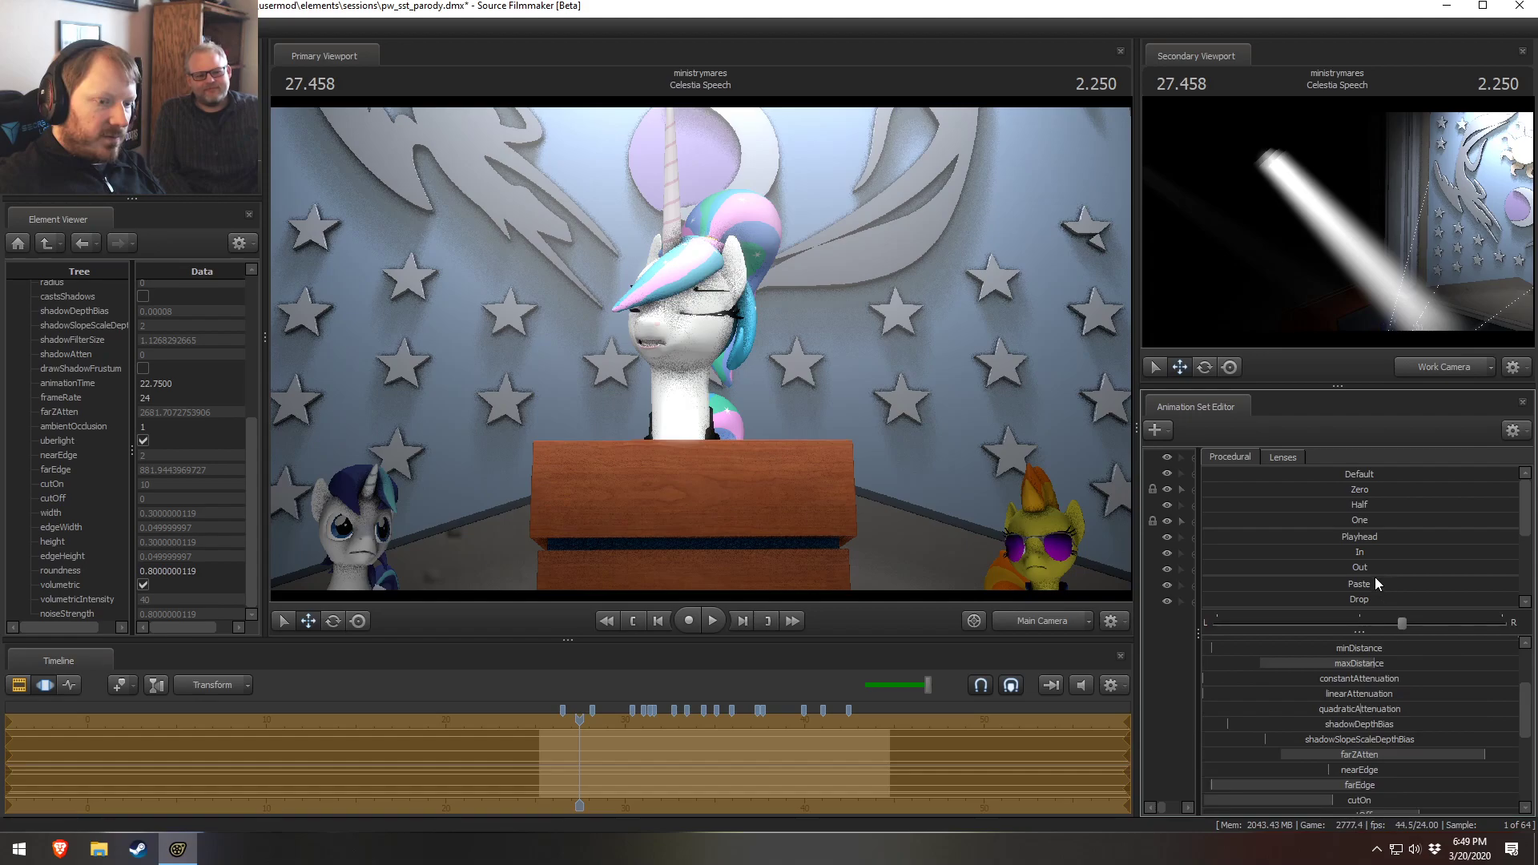
pyautogui.moveTo(1359, 602)
pyautogui.mouseDown()
pyautogui.moveTo(1250, 602)
pyautogui.moveTo(1339, 602)
pyautogui.mouseUp()
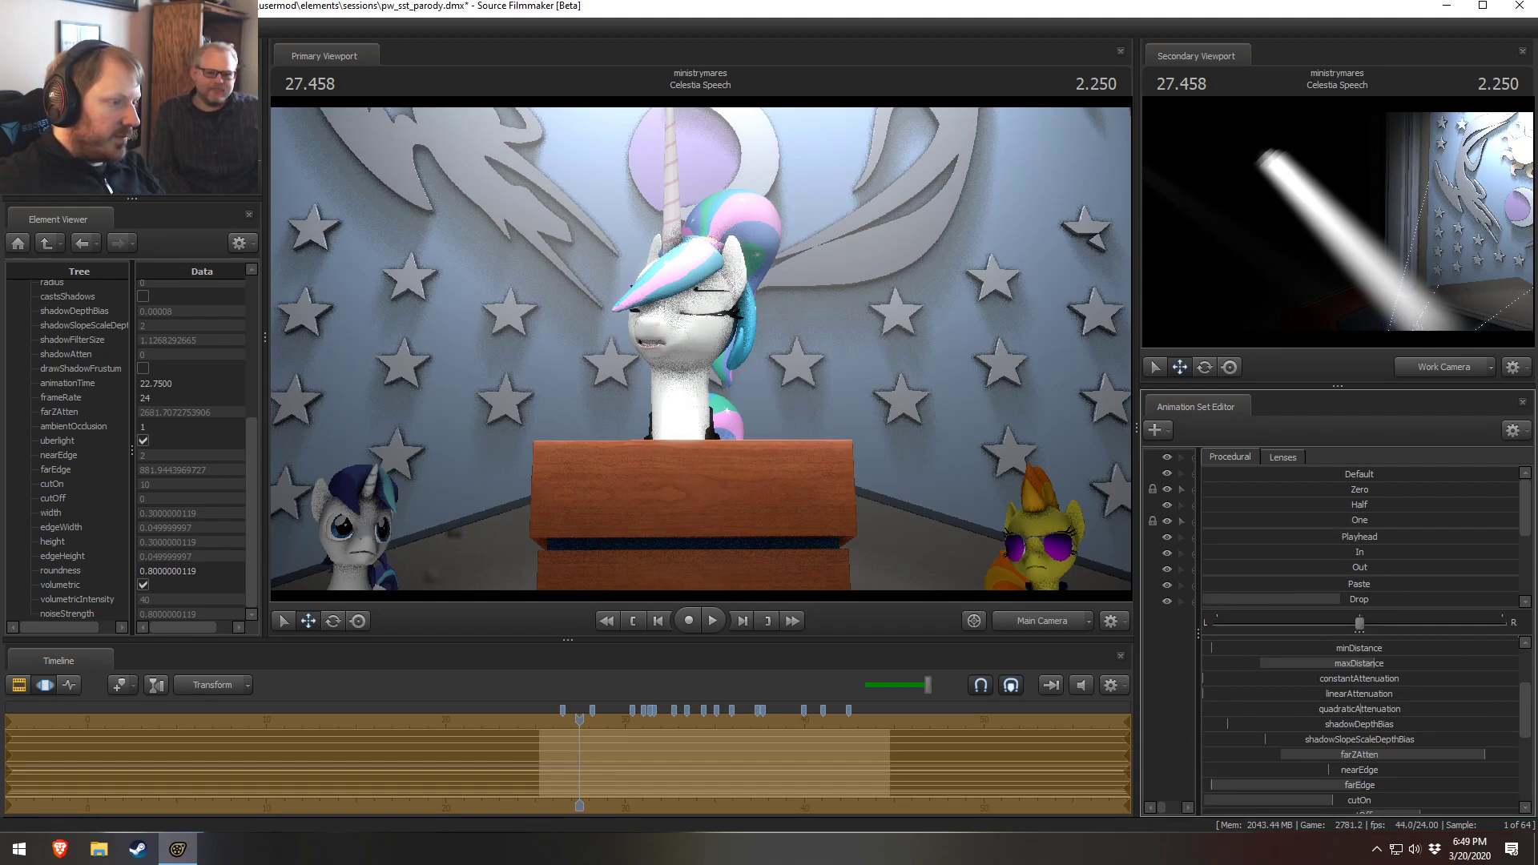
pyautogui.press('F2')
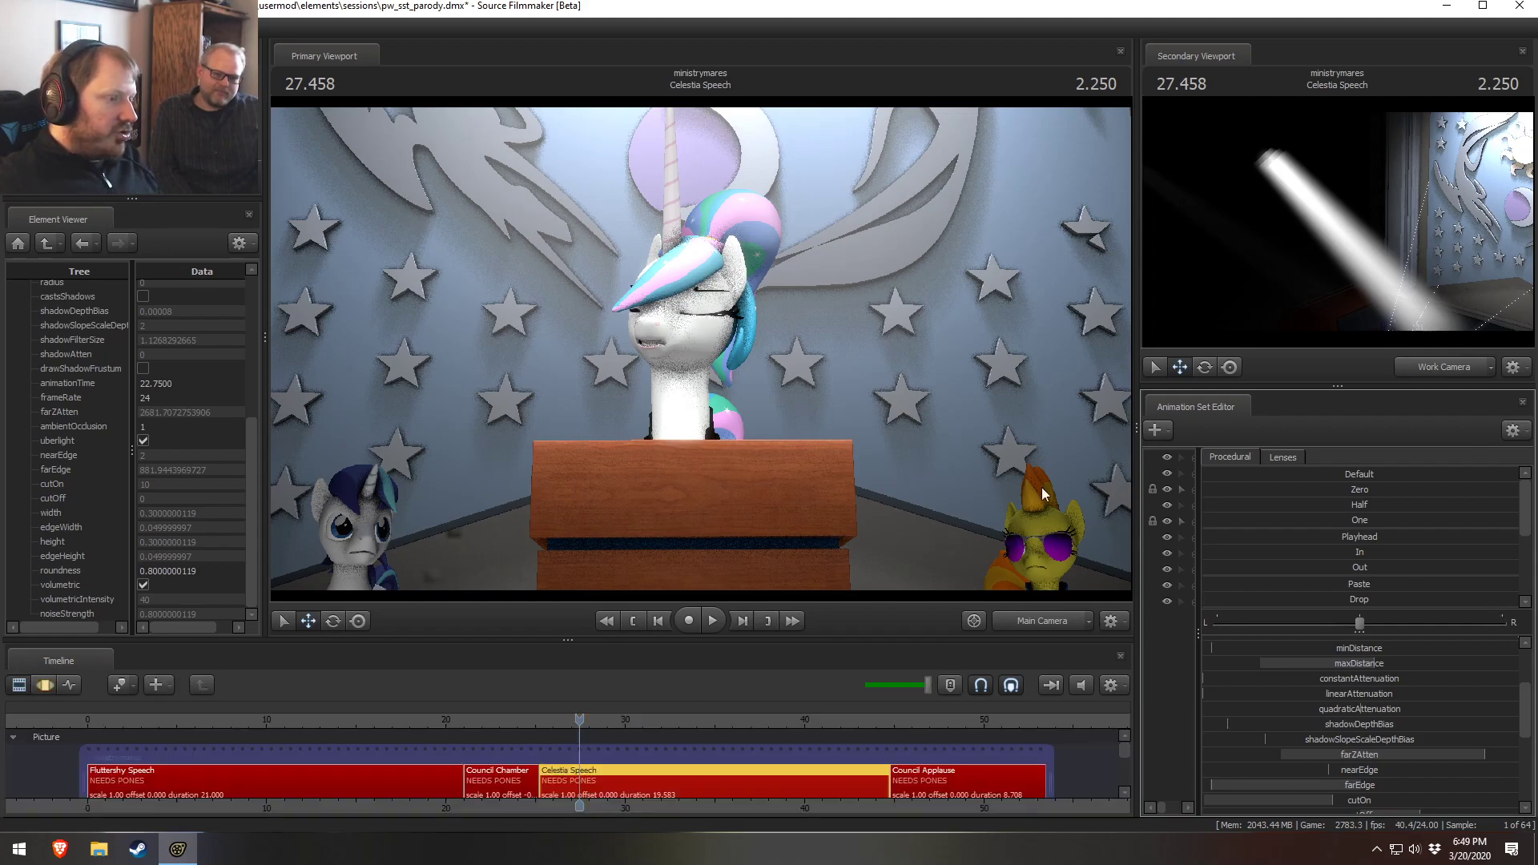
pyautogui.press('F3')
pyautogui.scroll(3, 1382, 762)
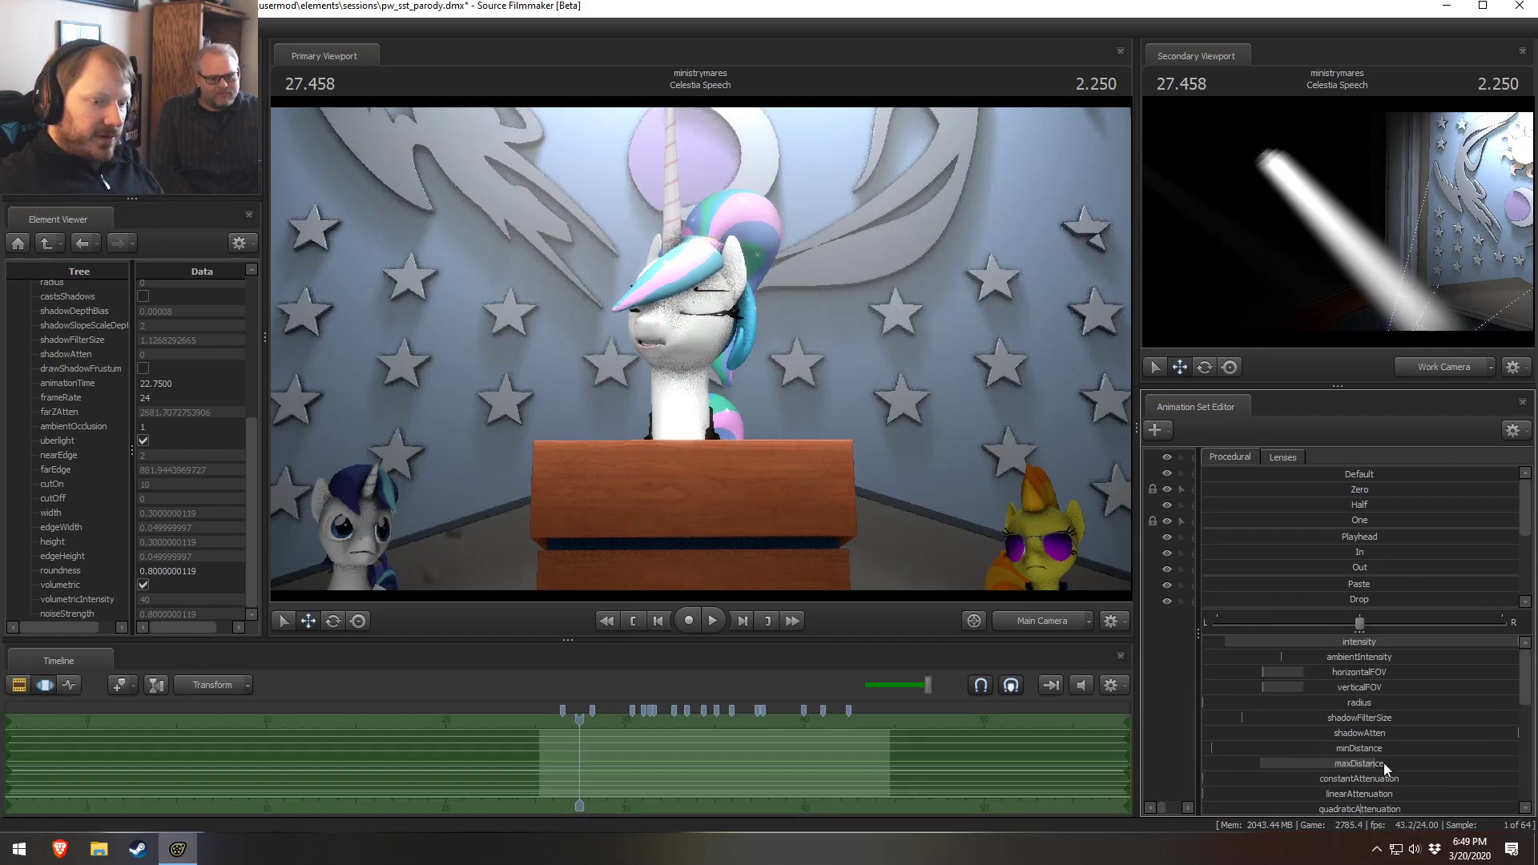
pyautogui.press('F2')
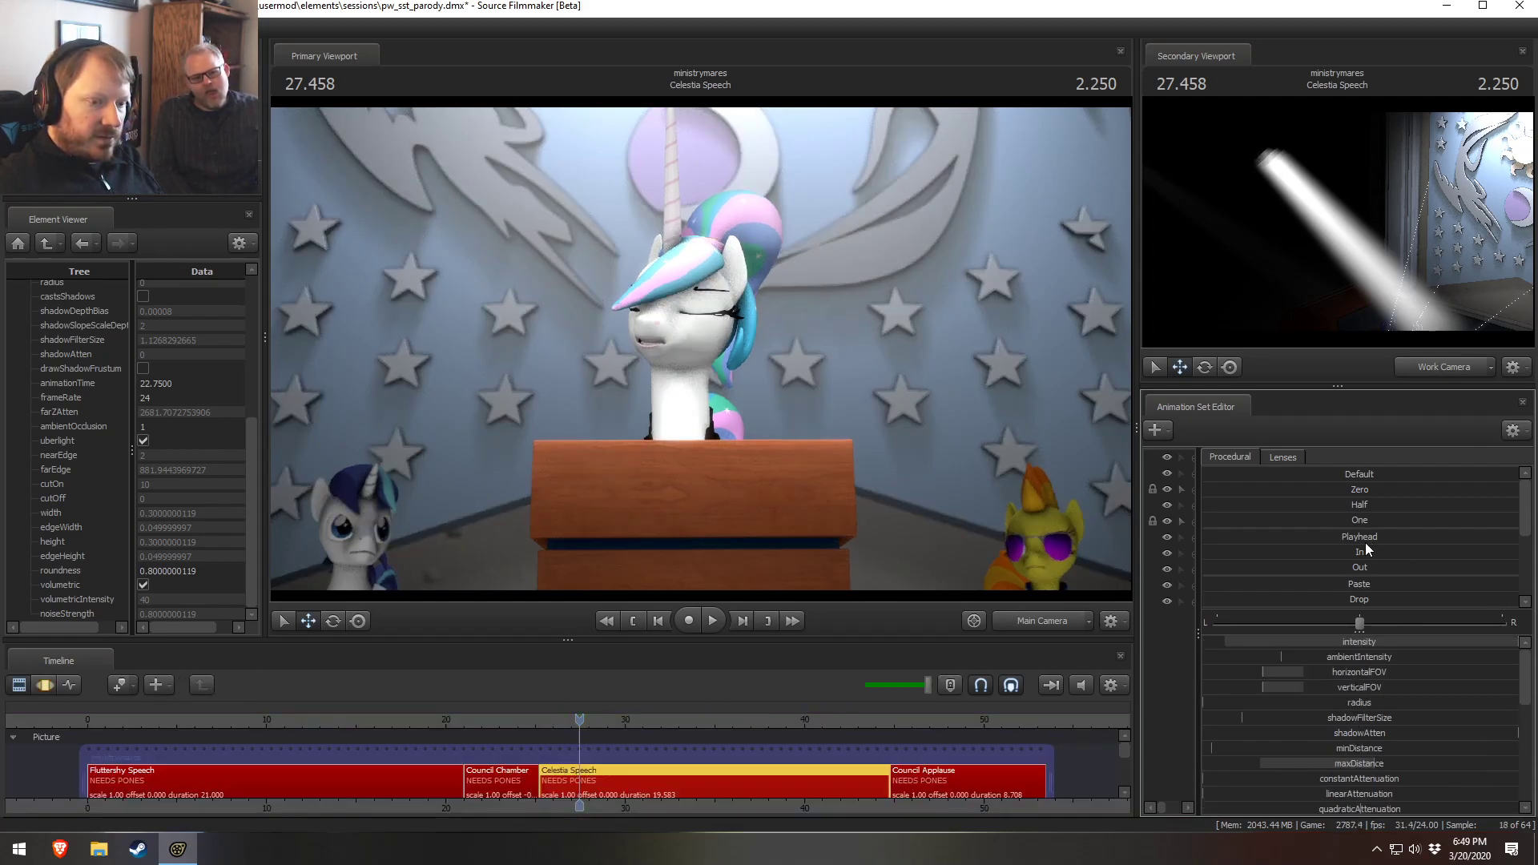
pyautogui.press('F3')
# Raise the new light's intensity slightly after checking its slider range
pyautogui.rightClick(1342, 642)
pyautogui.click(1353, 657)
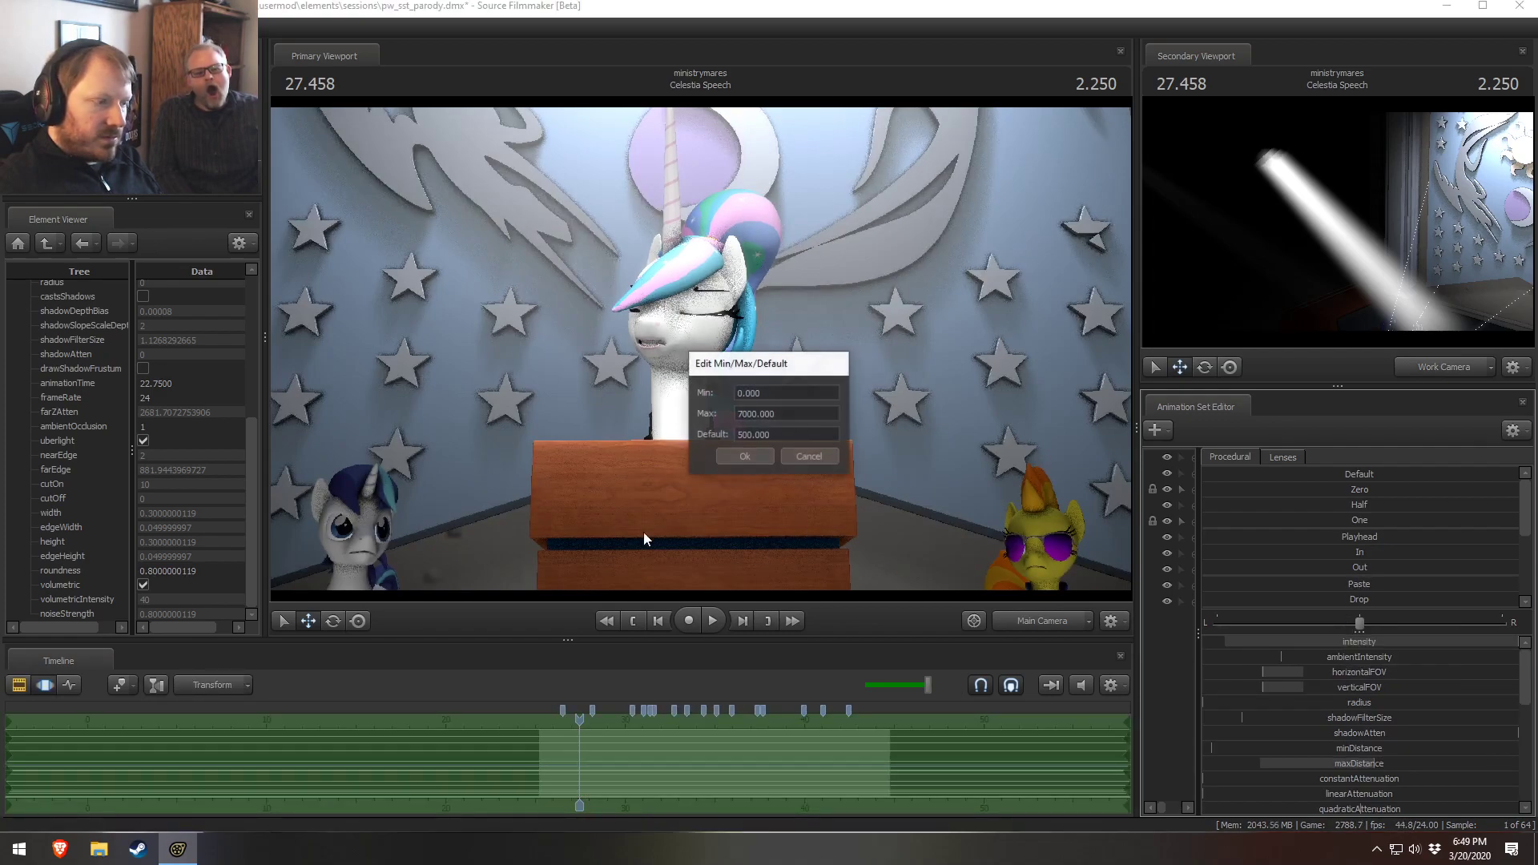
pyautogui.click(738, 413)
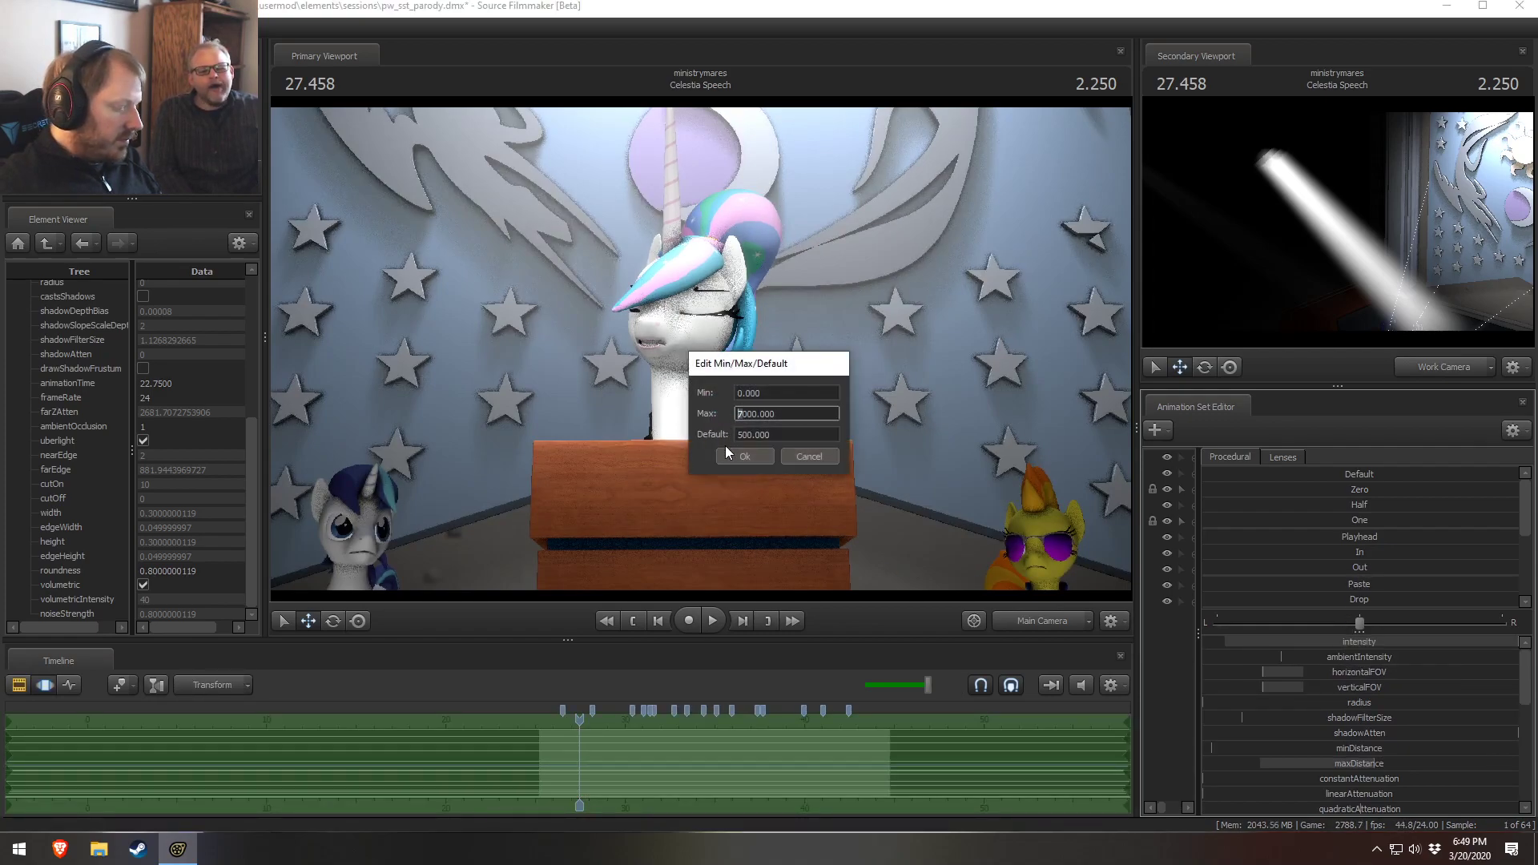
pyautogui.click(751, 458)
pyautogui.moveTo(1330, 642); pyautogui.dragTo(1336, 642)
pyautogui.press('F2')
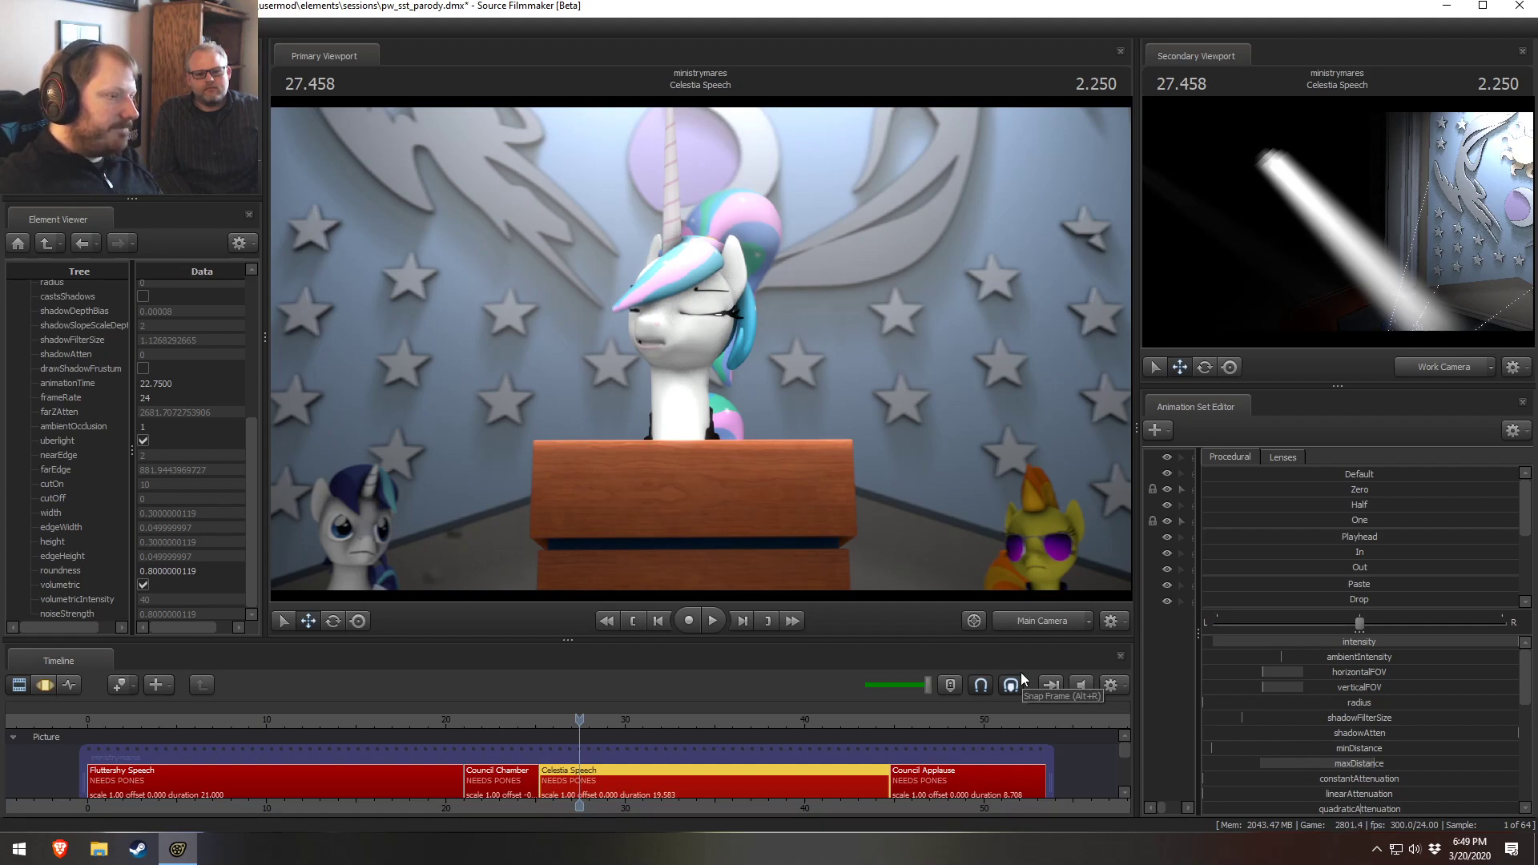
# Restore the animation set list beside the sliders and switch the primary viewport to the Work Camera
pyautogui.scroll(3, 1313, 624)
pyautogui.scroll(-1, 1249, 513)
pyautogui.scroll(-2, 1395, 622)
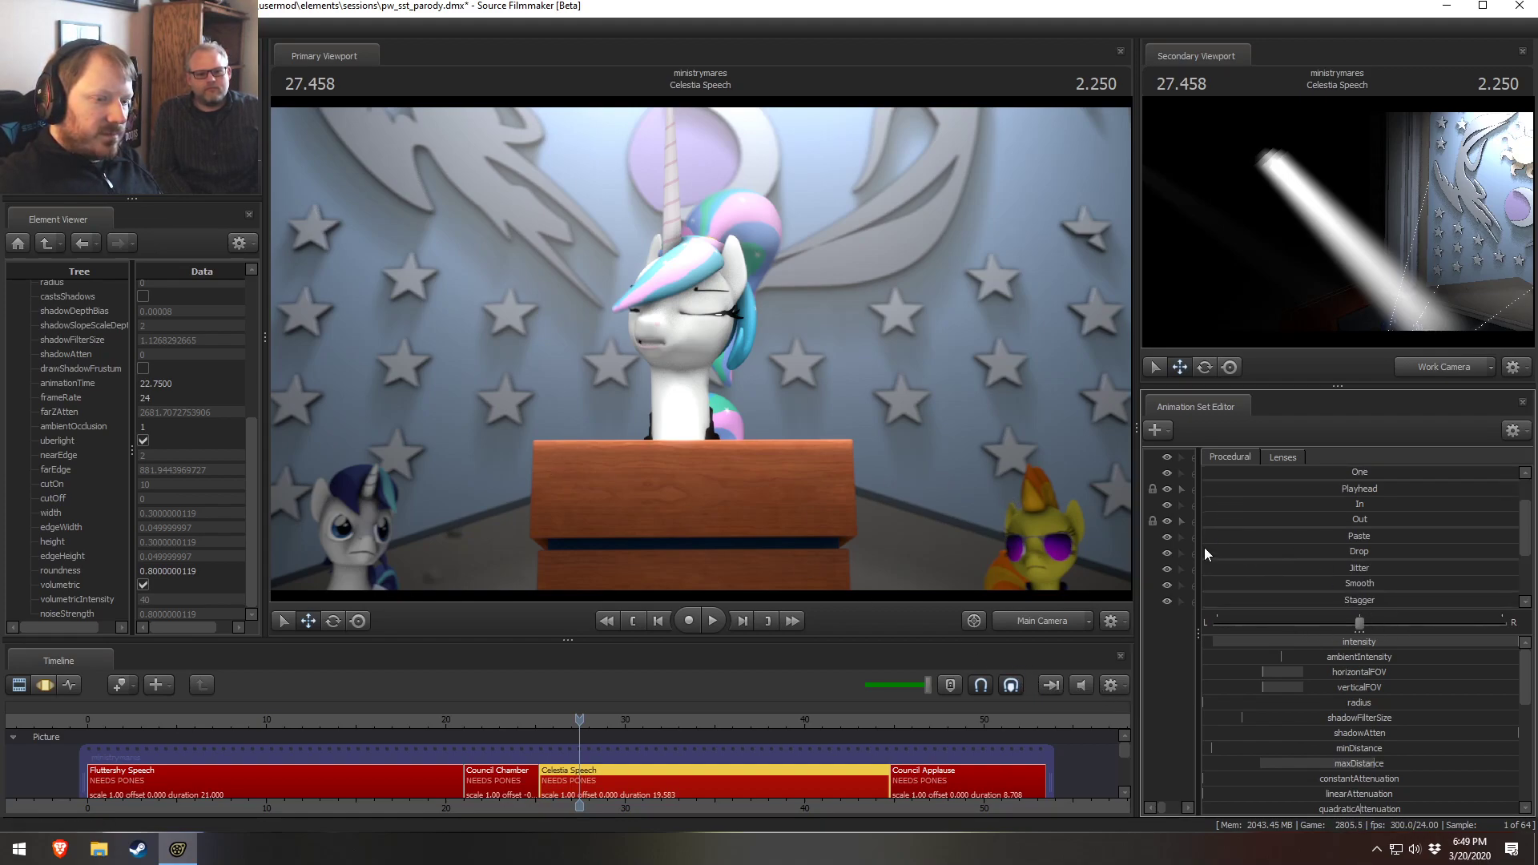
pyautogui.moveTo(1201, 546); pyautogui.dragTo(1403, 546)
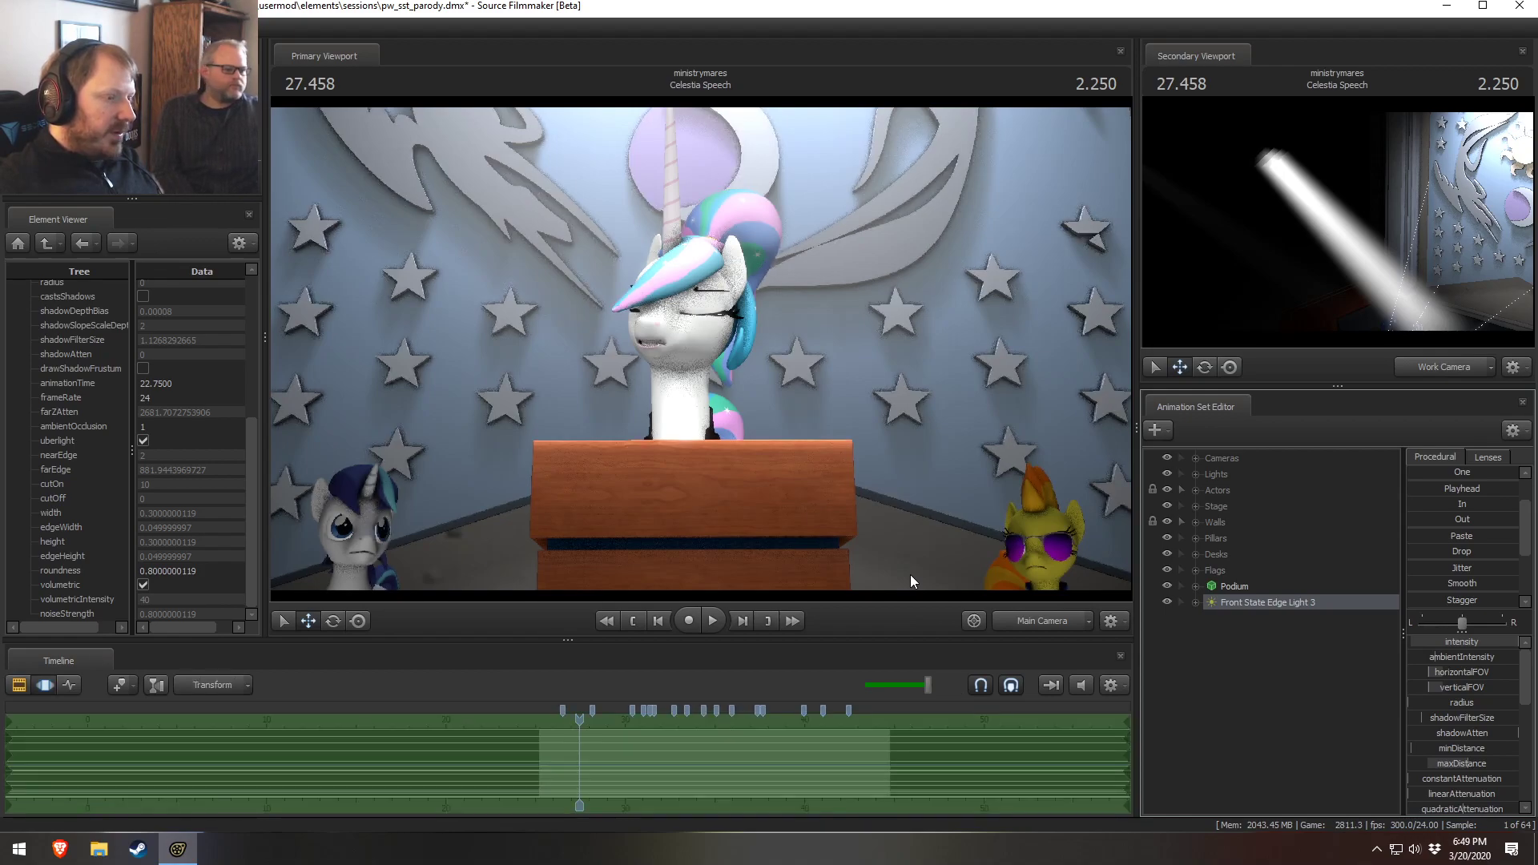
pyautogui.click(1039, 618)
pyautogui.click(1039, 618)
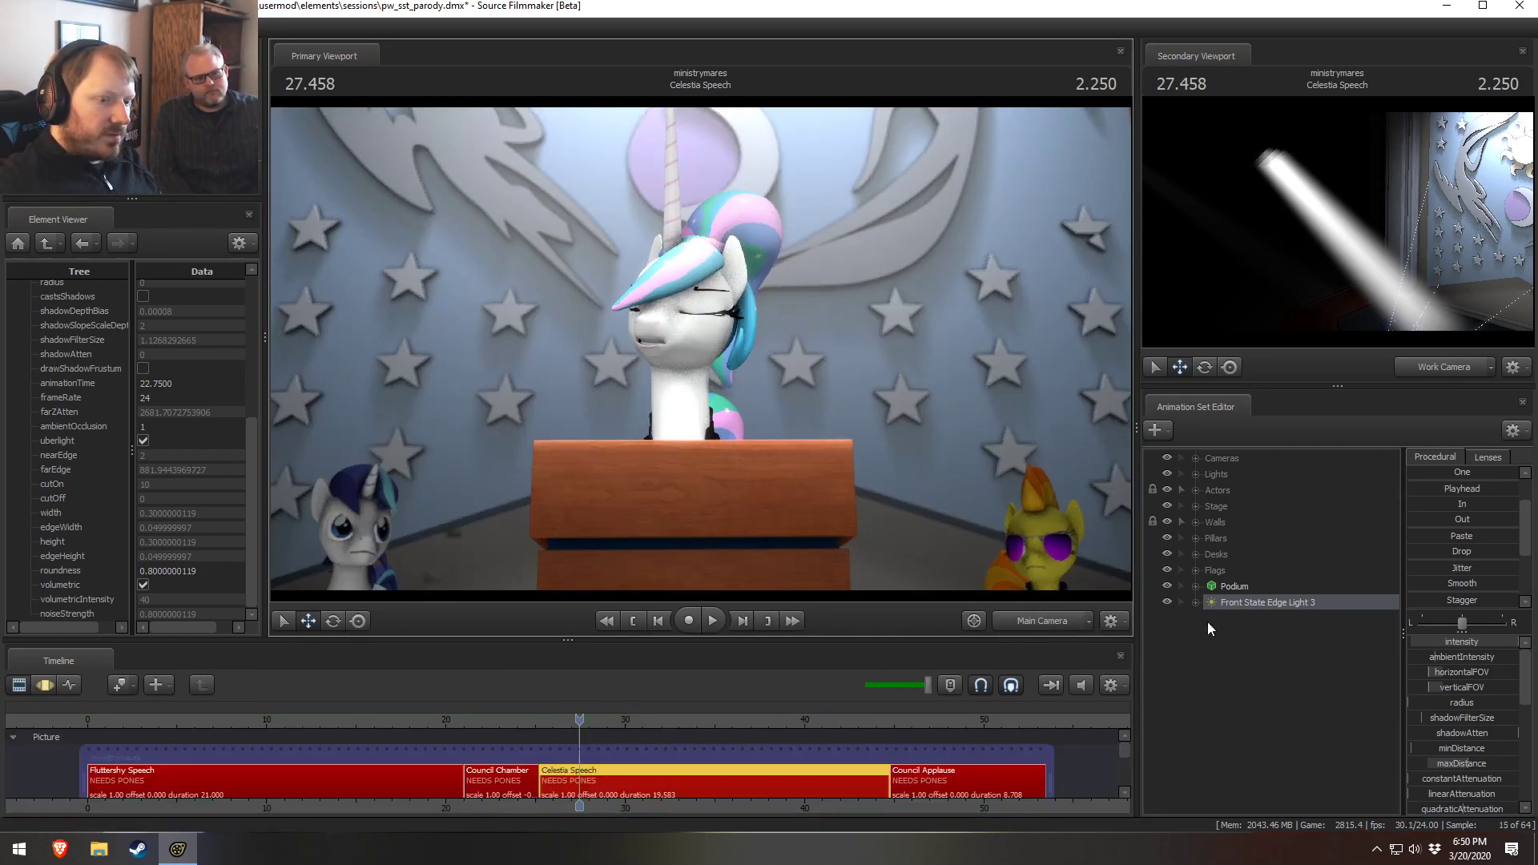
pyautogui.click(1041, 619)
pyautogui.press('d')
pyautogui.moveTo(701, 349)
pyautogui.mouseDown()
pyautogui.moveTo(640, 336)
pyautogui.moveTo(701, 349)
pyautogui.mouseUp()
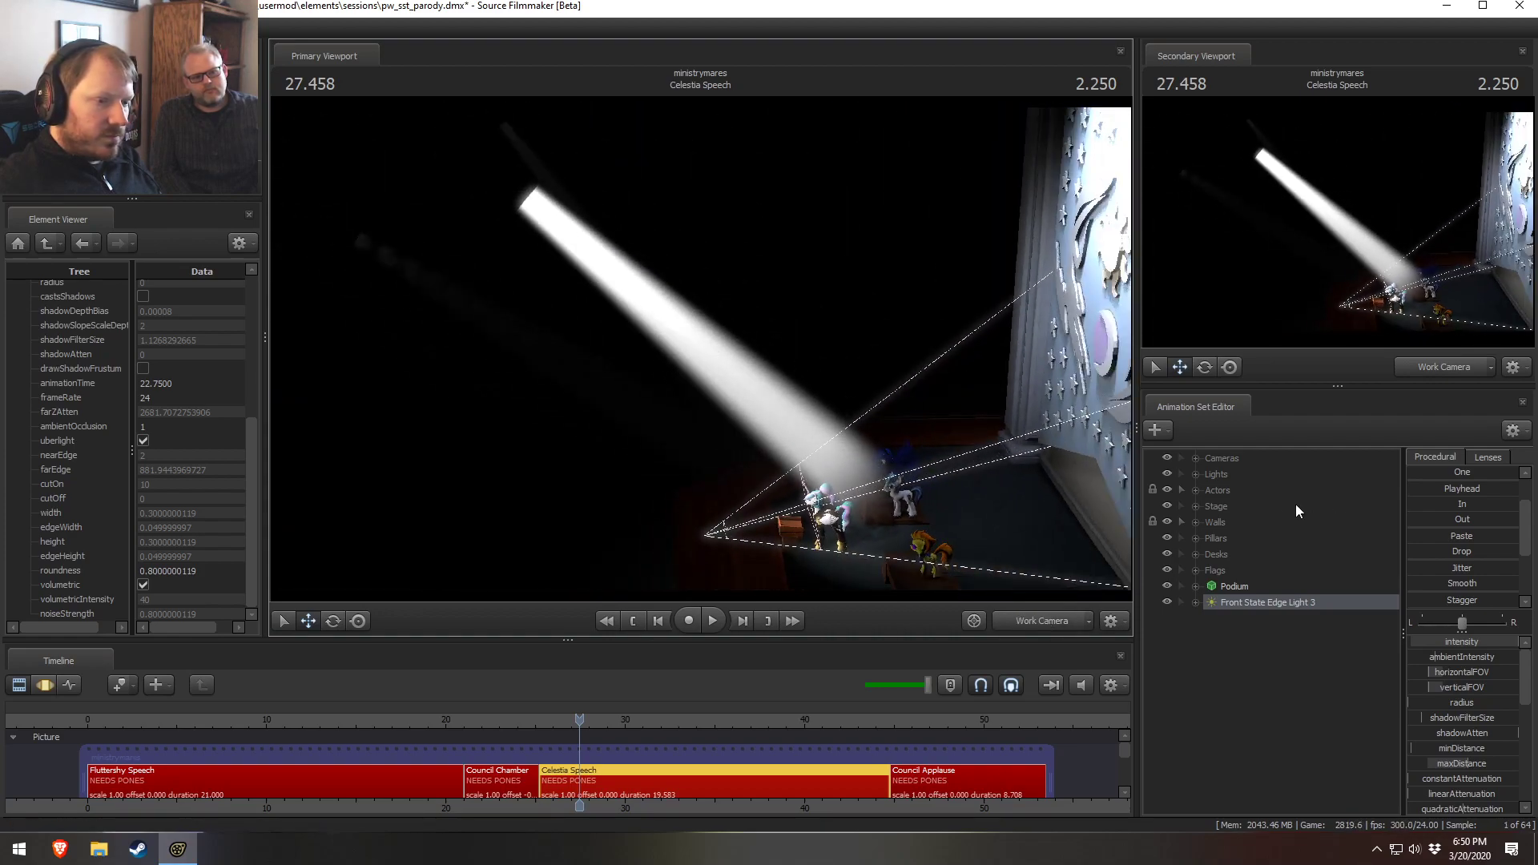
# Select the Upper Volumetric light and increase its minDistance
pyautogui.click(1195, 474)
pyautogui.click(1268, 667)
pyautogui.press('F3')
pyautogui.rightClick(1475, 747)
pyautogui.click(1478, 756)
pyautogui.click(741, 414)
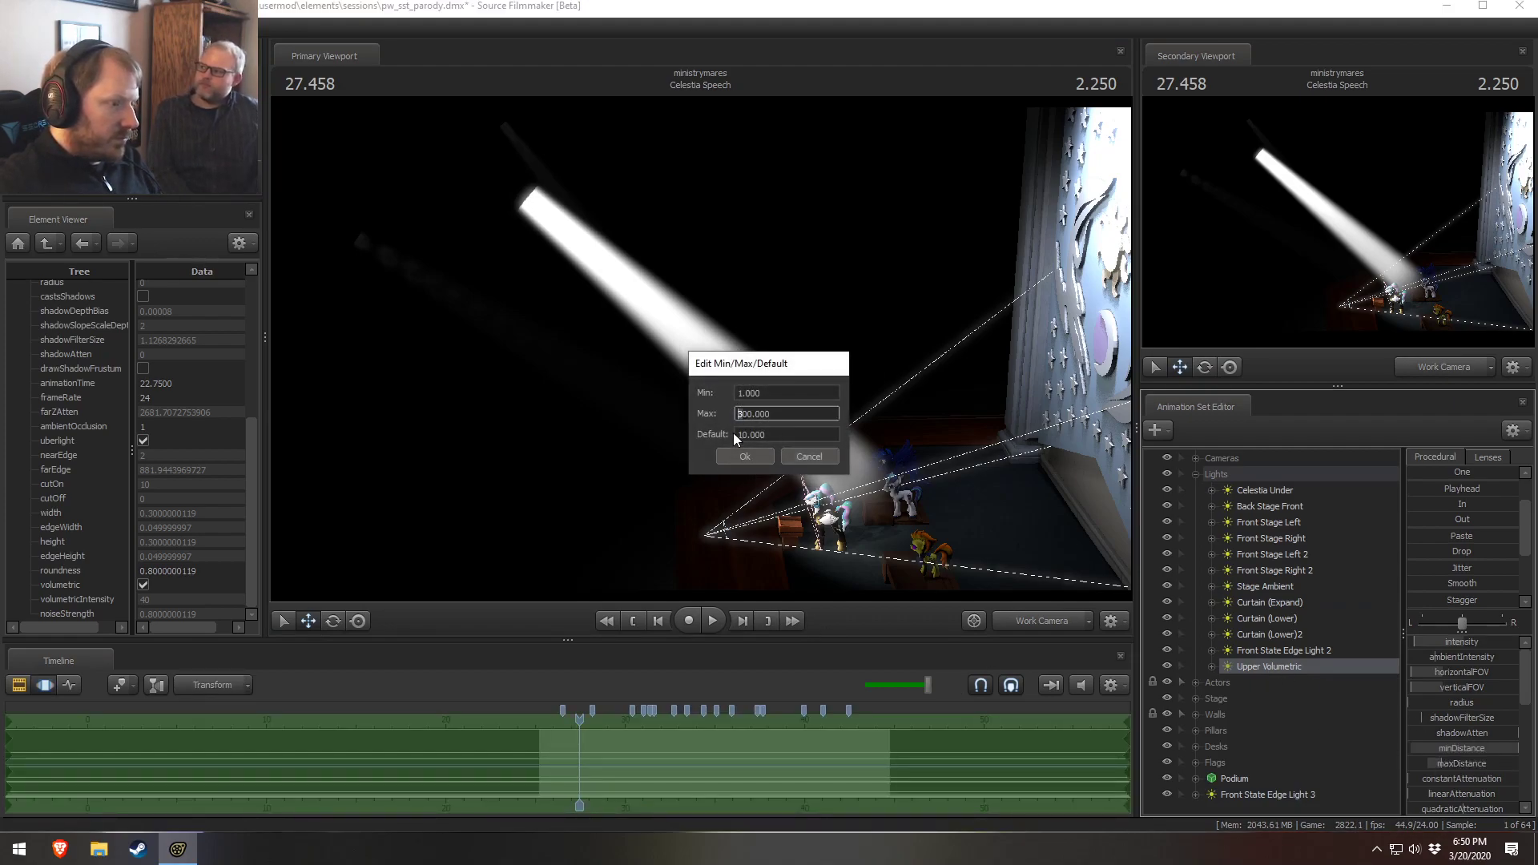
pyautogui.click(744, 455)
pyautogui.moveTo(1444, 750); pyautogui.dragTo(1472, 750)
# Switch both viewports back to the Main Camera
pyautogui.click(1443, 367)
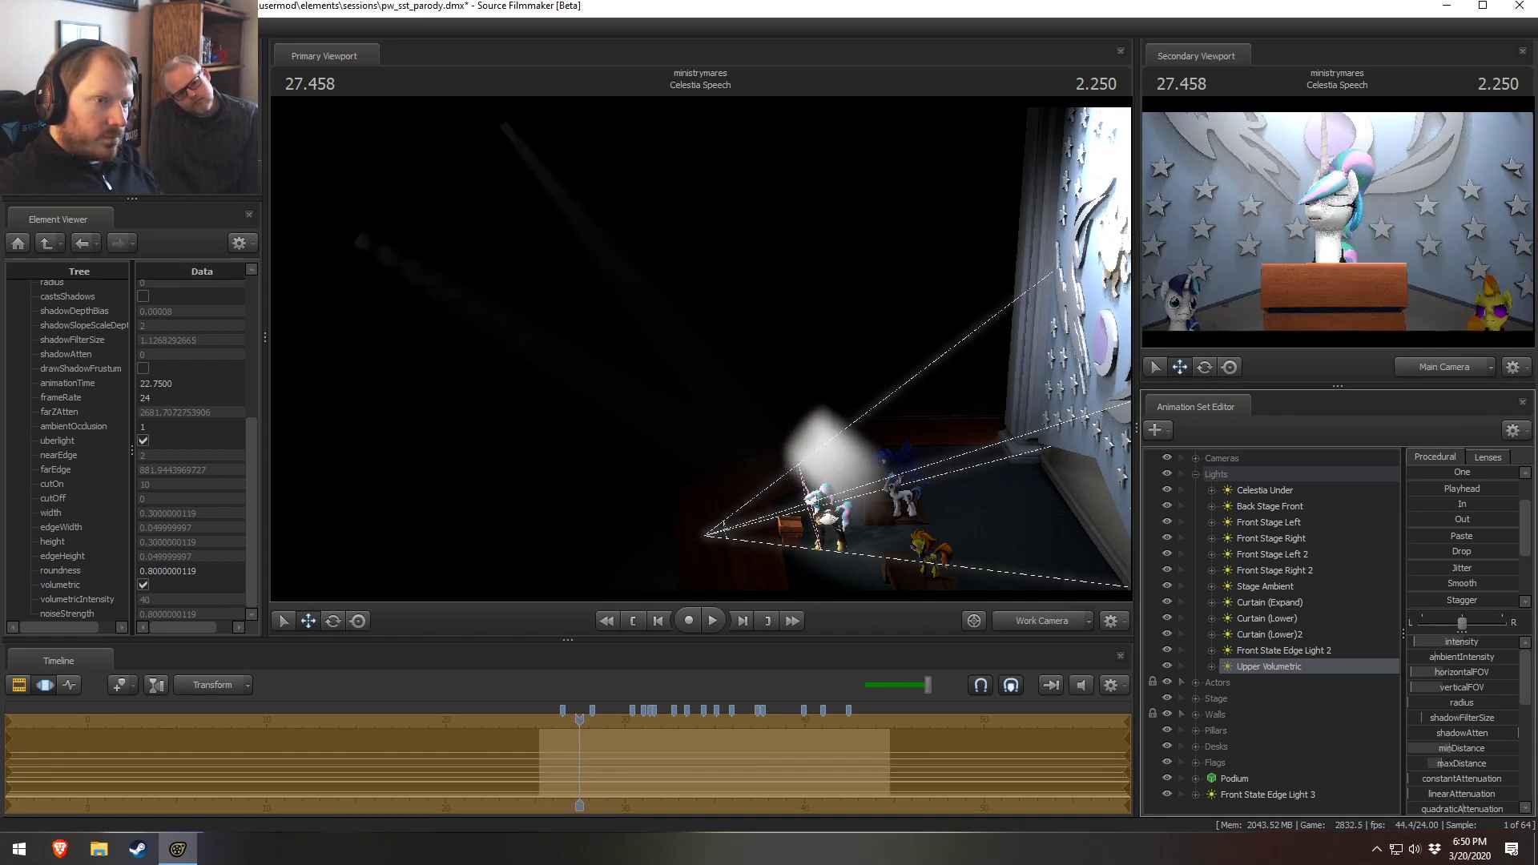
pyautogui.click(1045, 623)
pyautogui.press('F2')
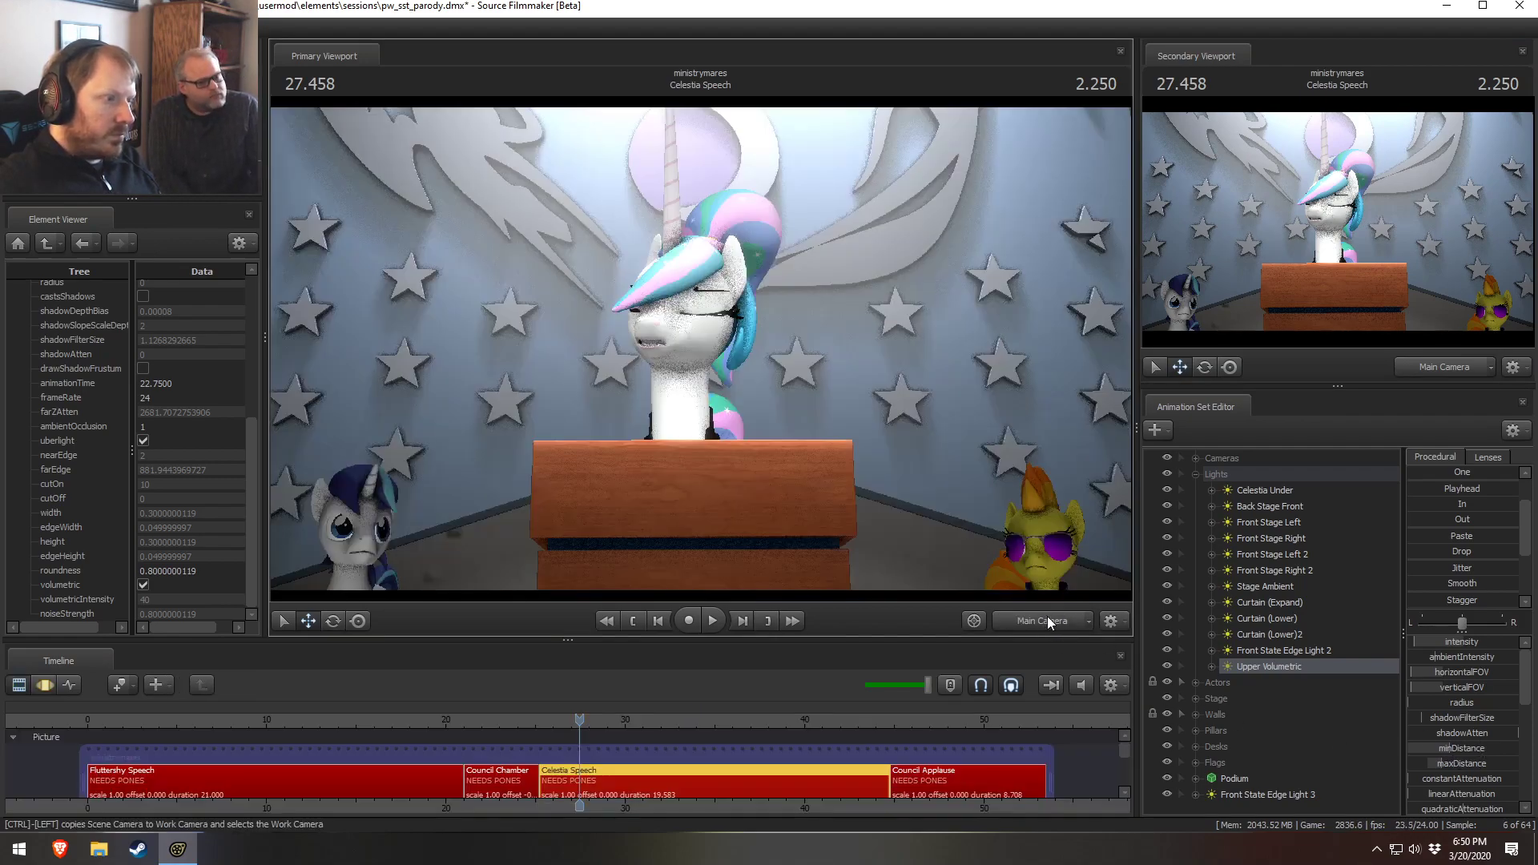
# Switch the secondary viewport to the Work Camera
pyautogui.press('F3')
pyautogui.press('F2')
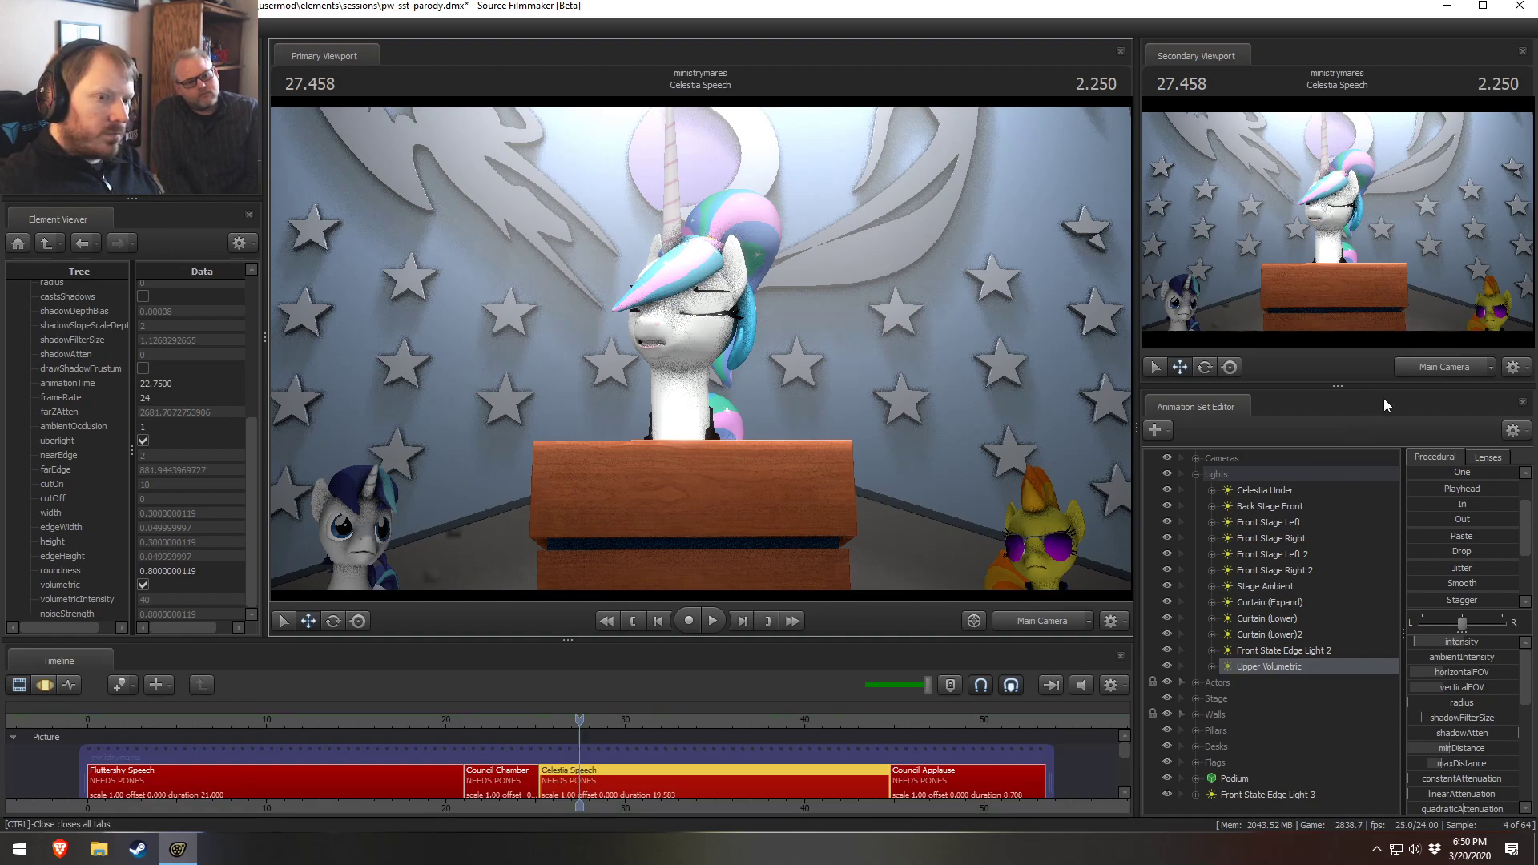
pyautogui.click(1441, 369)
pyautogui.press('F3')
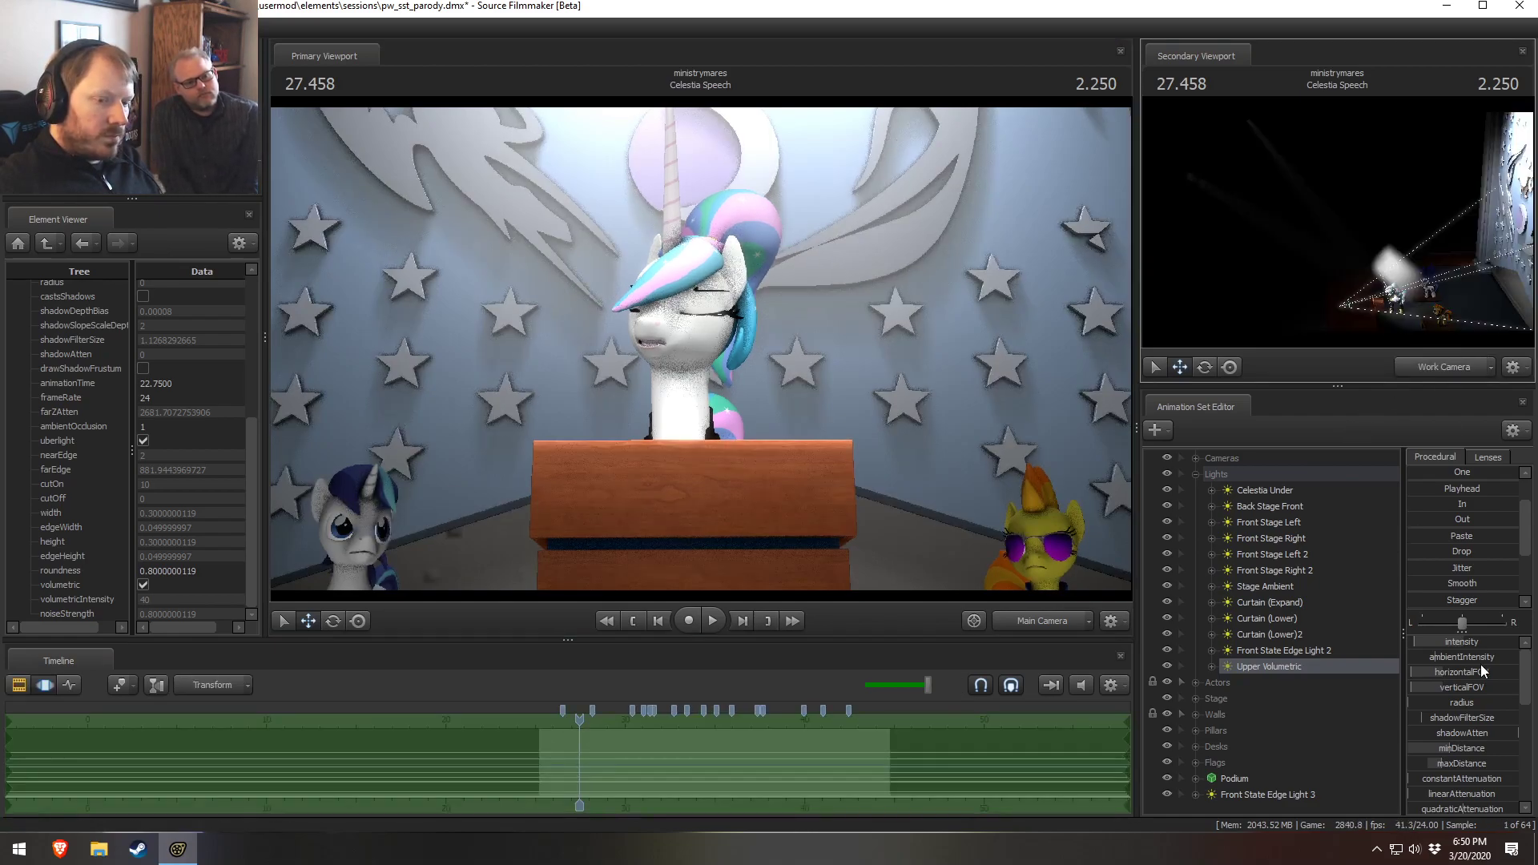
# Raise the Upper Volumetric light's volumetricIntensity slightly and play the shot to check it
pyautogui.scroll(-3, 1464, 727)
pyautogui.press('F2')
pyautogui.press('F3')
pyautogui.moveTo(1409, 786); pyautogui.dragTo(1428, 786)
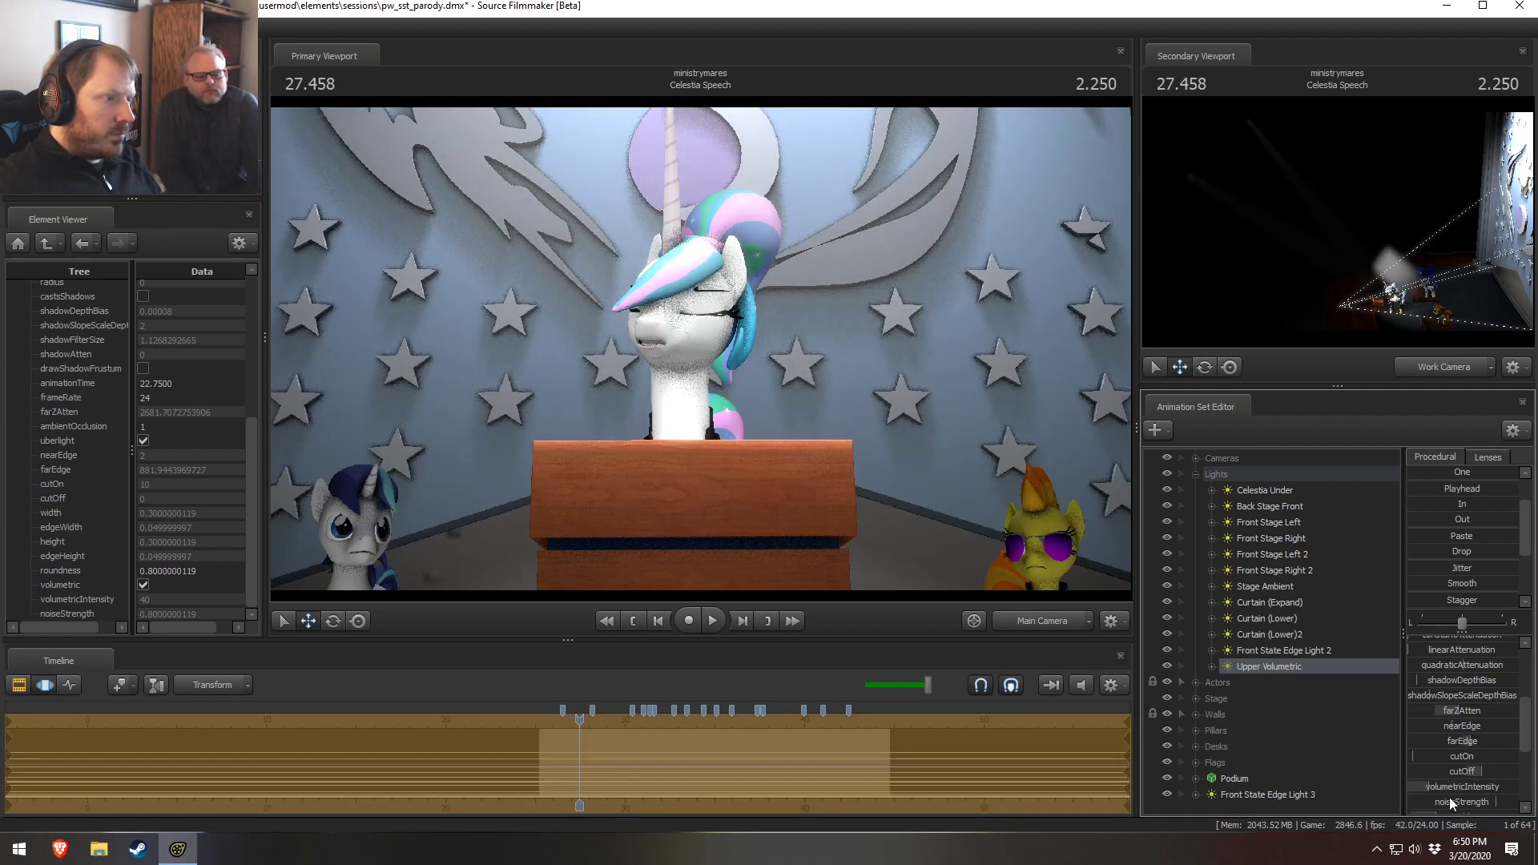
pyautogui.press('F2')
pyautogui.press('F3')
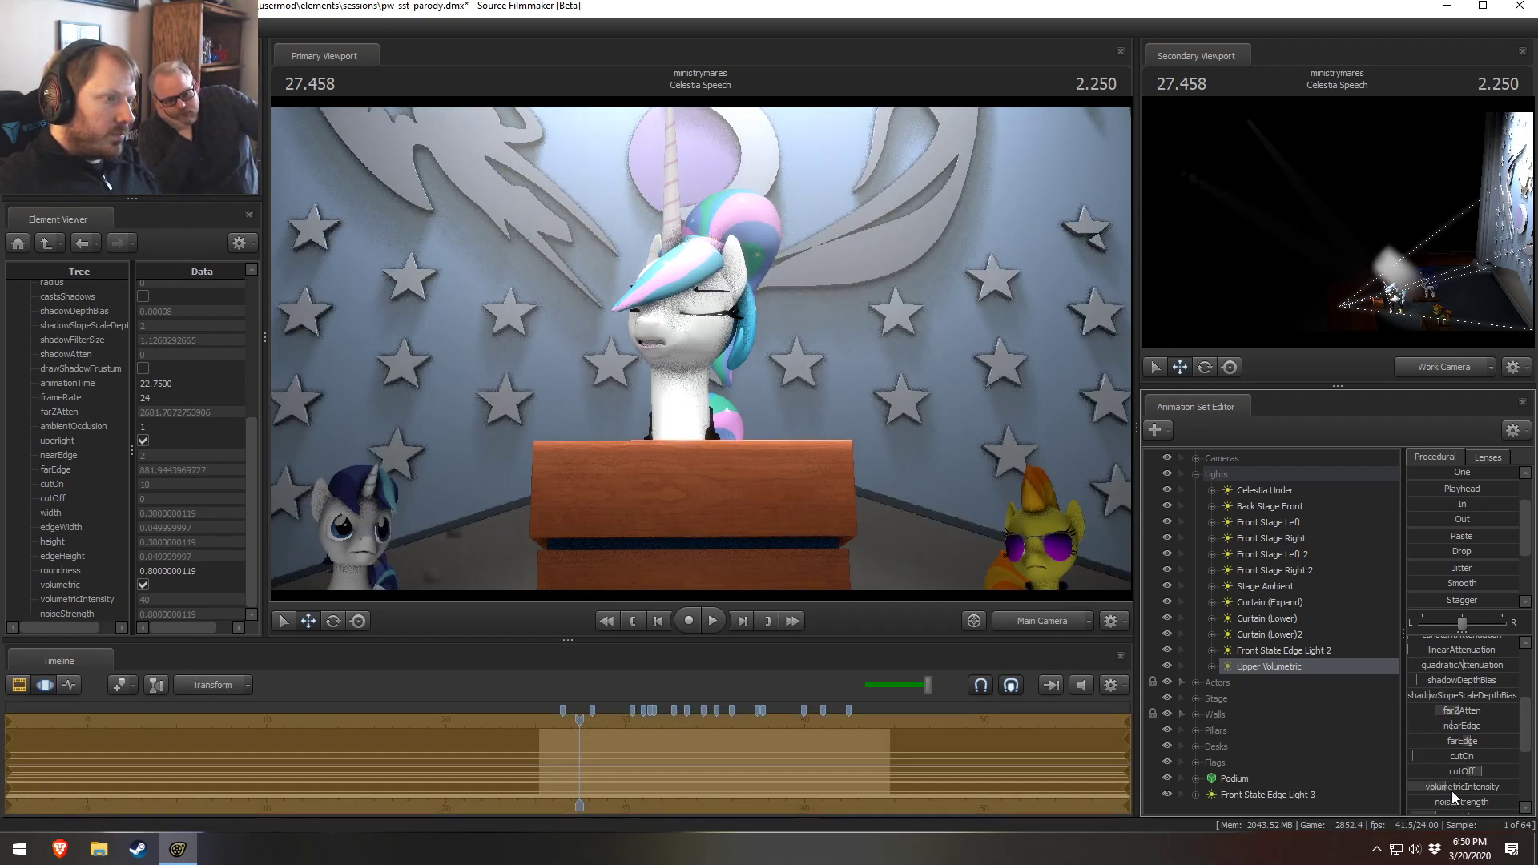
pyautogui.press('F2')
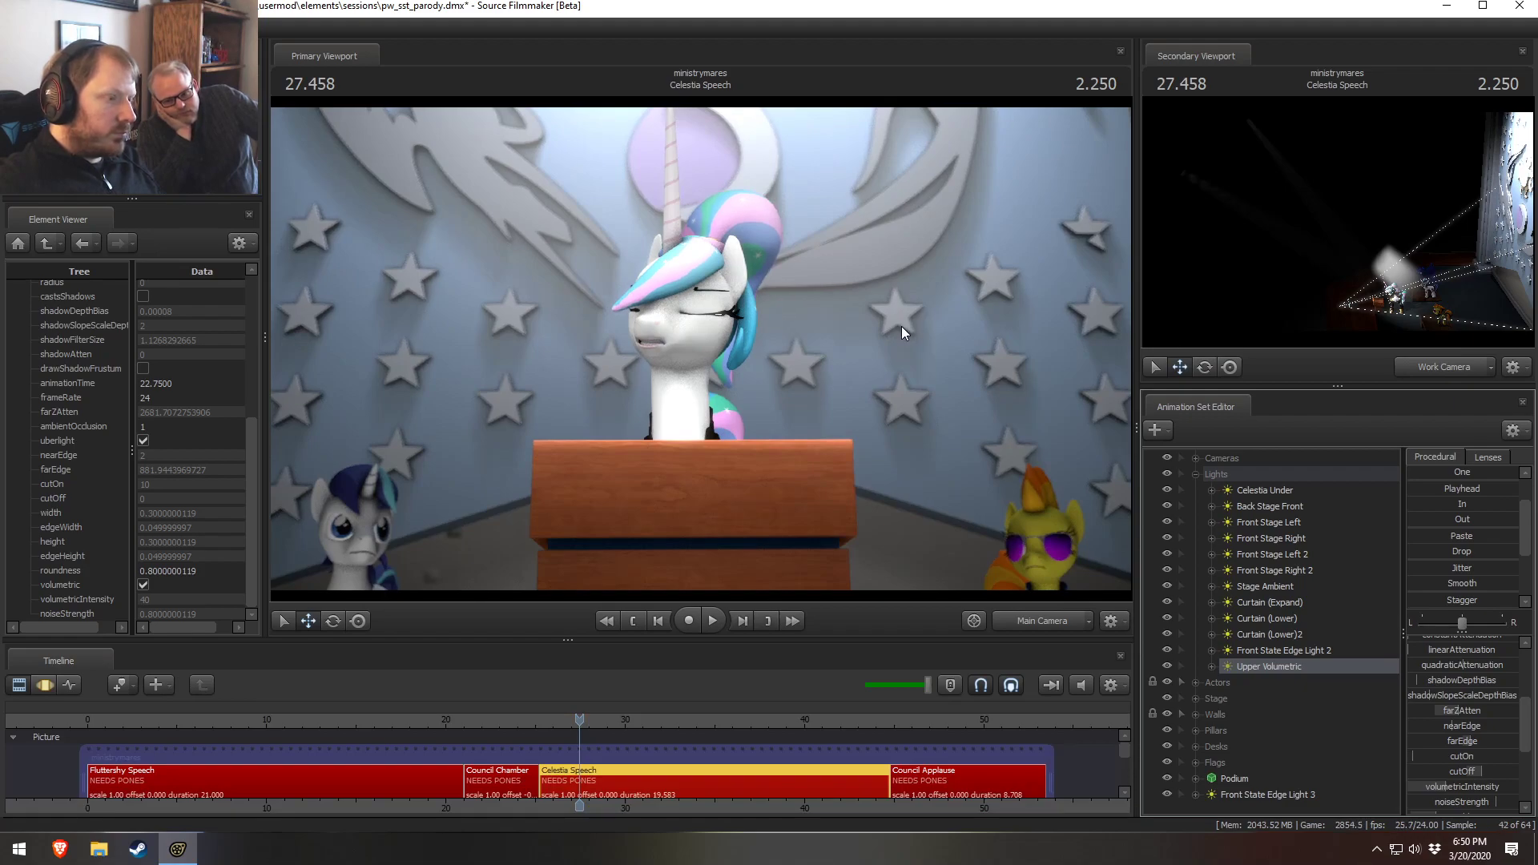
pyautogui.press('space')
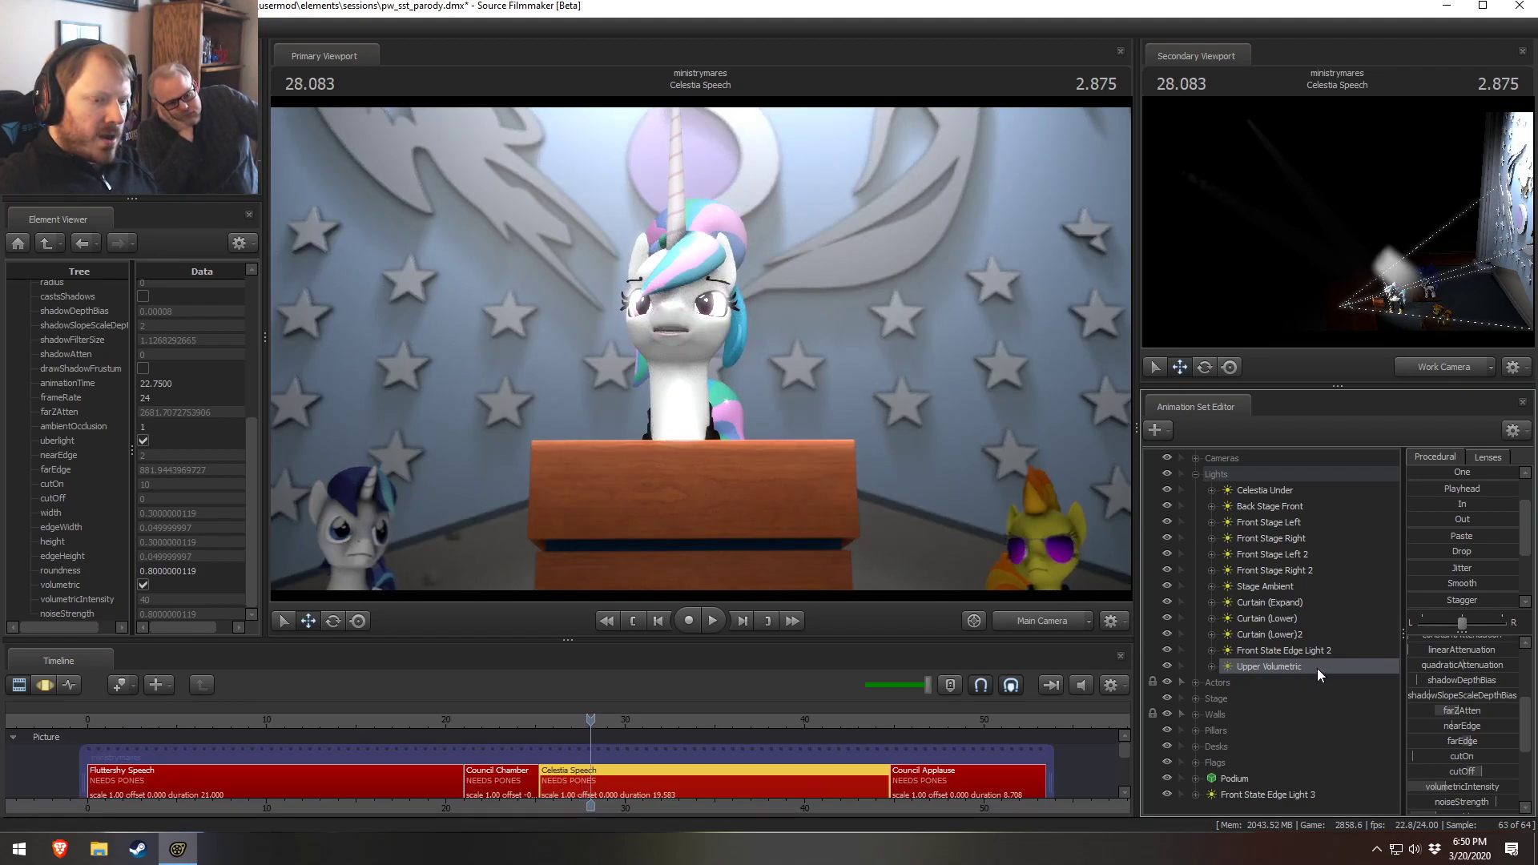
# Check the intensity slider's min/max range, then raise the Upper Volumetric light's intensity
pyautogui.scroll(3, 1475, 718)
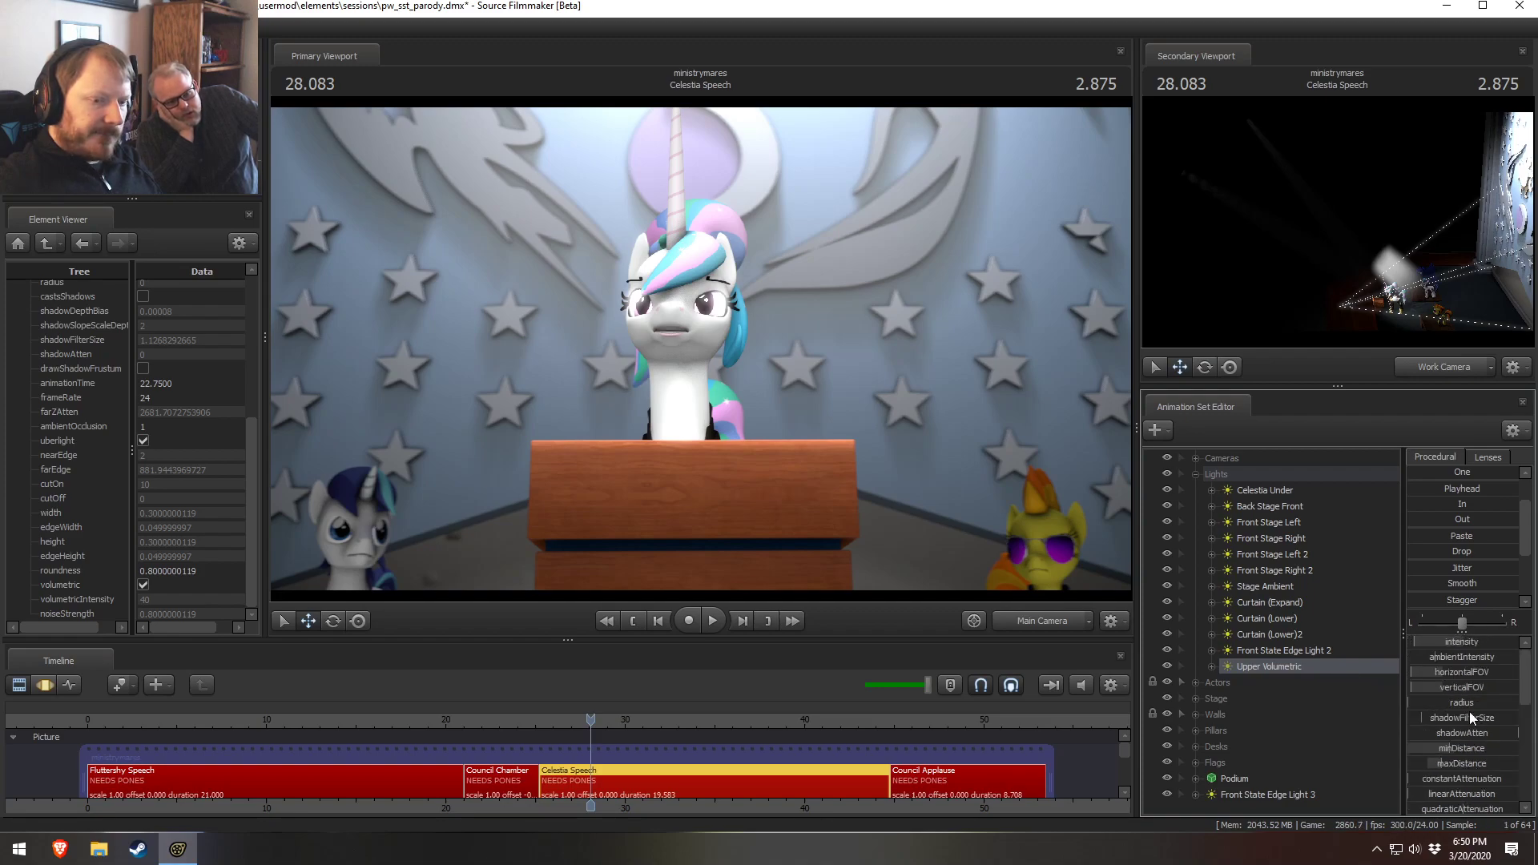
pyautogui.rightClick(1438, 642)
pyautogui.click(1458, 668)
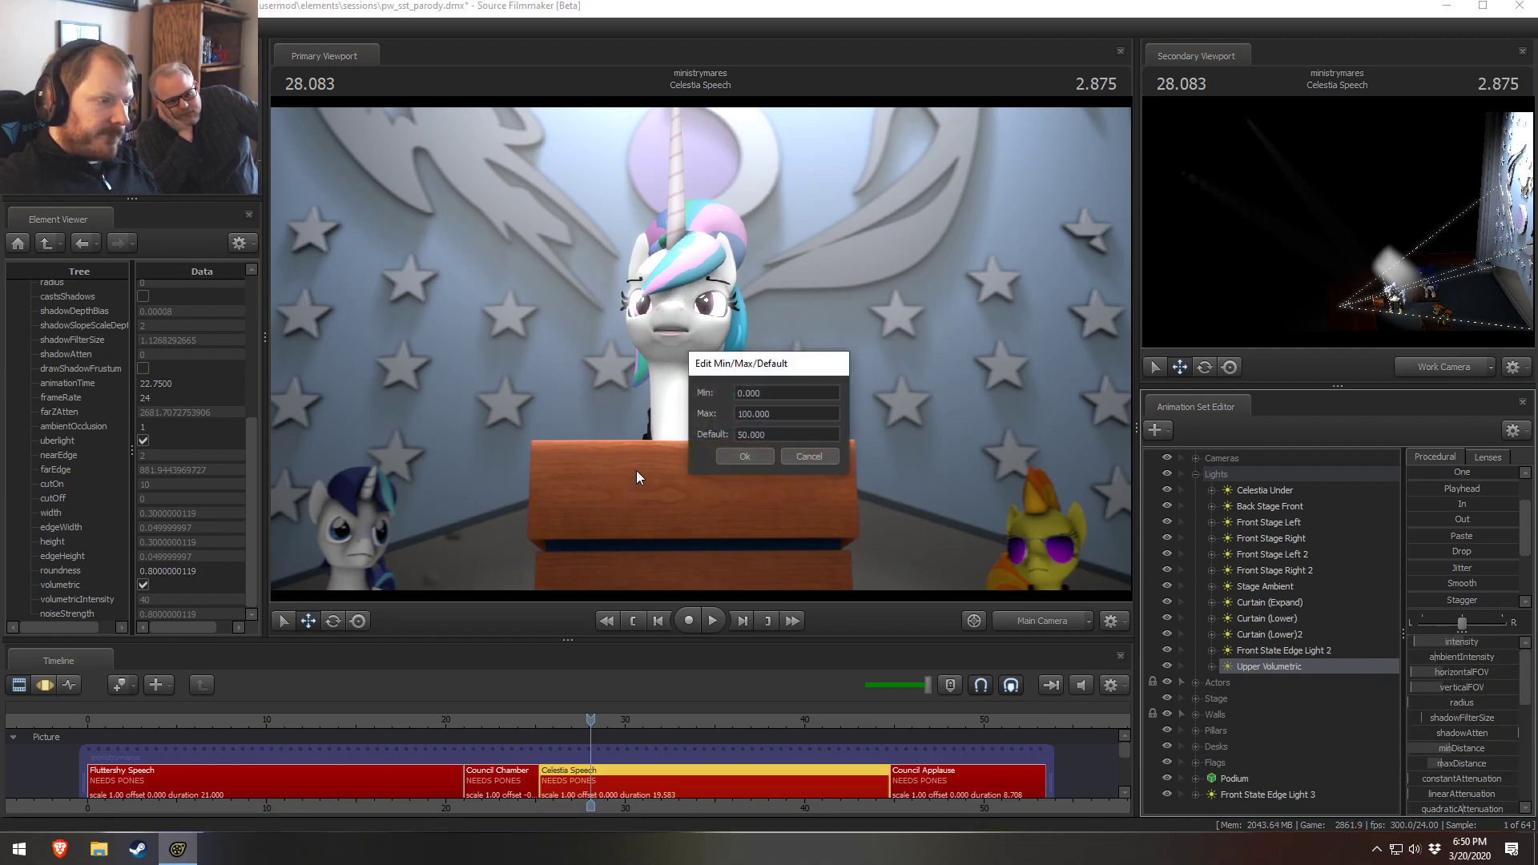
pyautogui.click(742, 414)
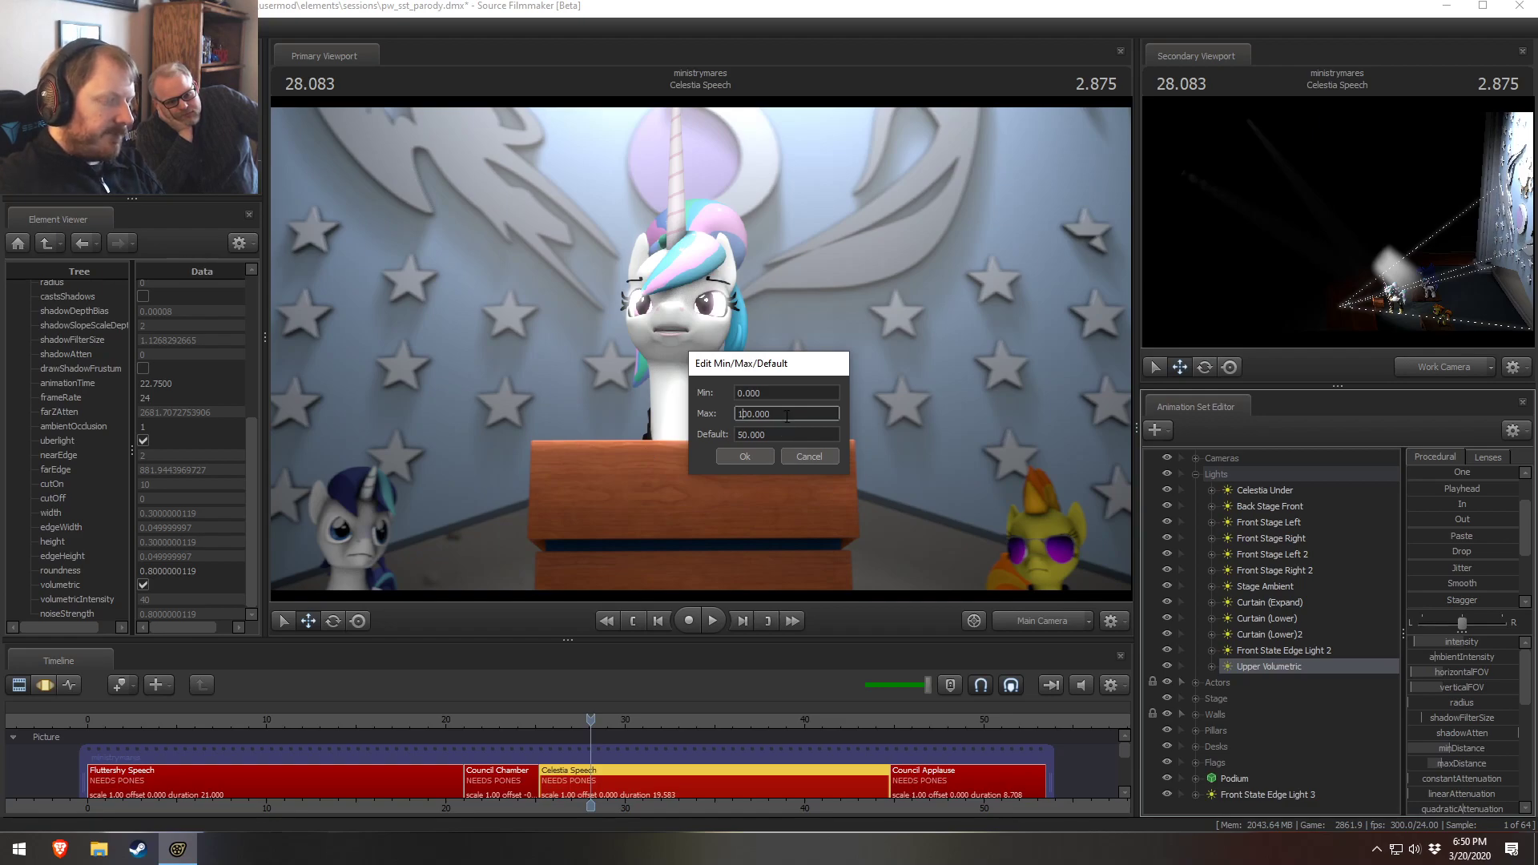
pyautogui.click(752, 457)
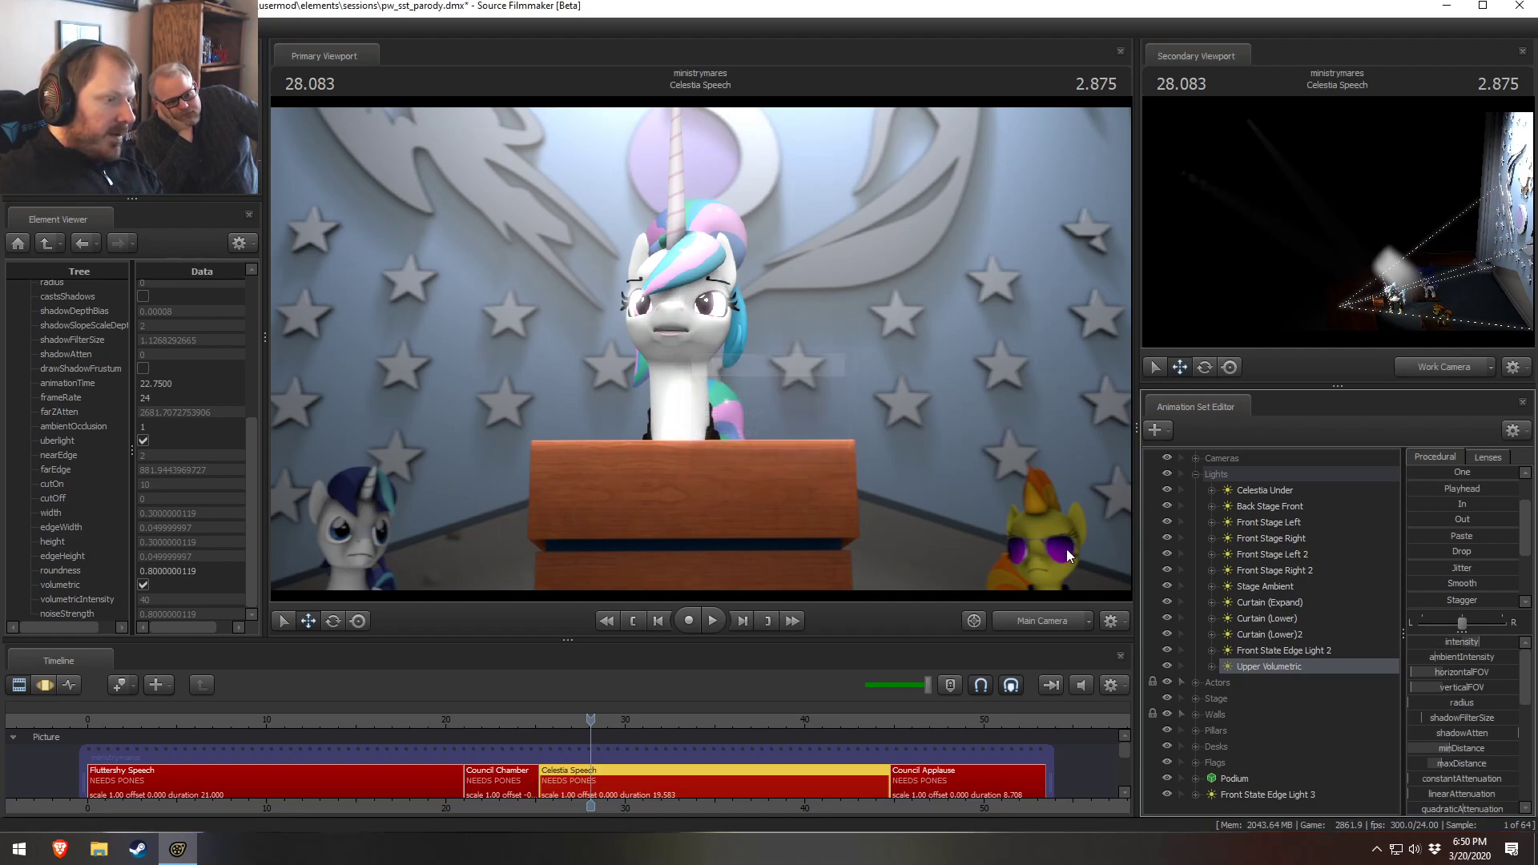
pyautogui.press('F3')
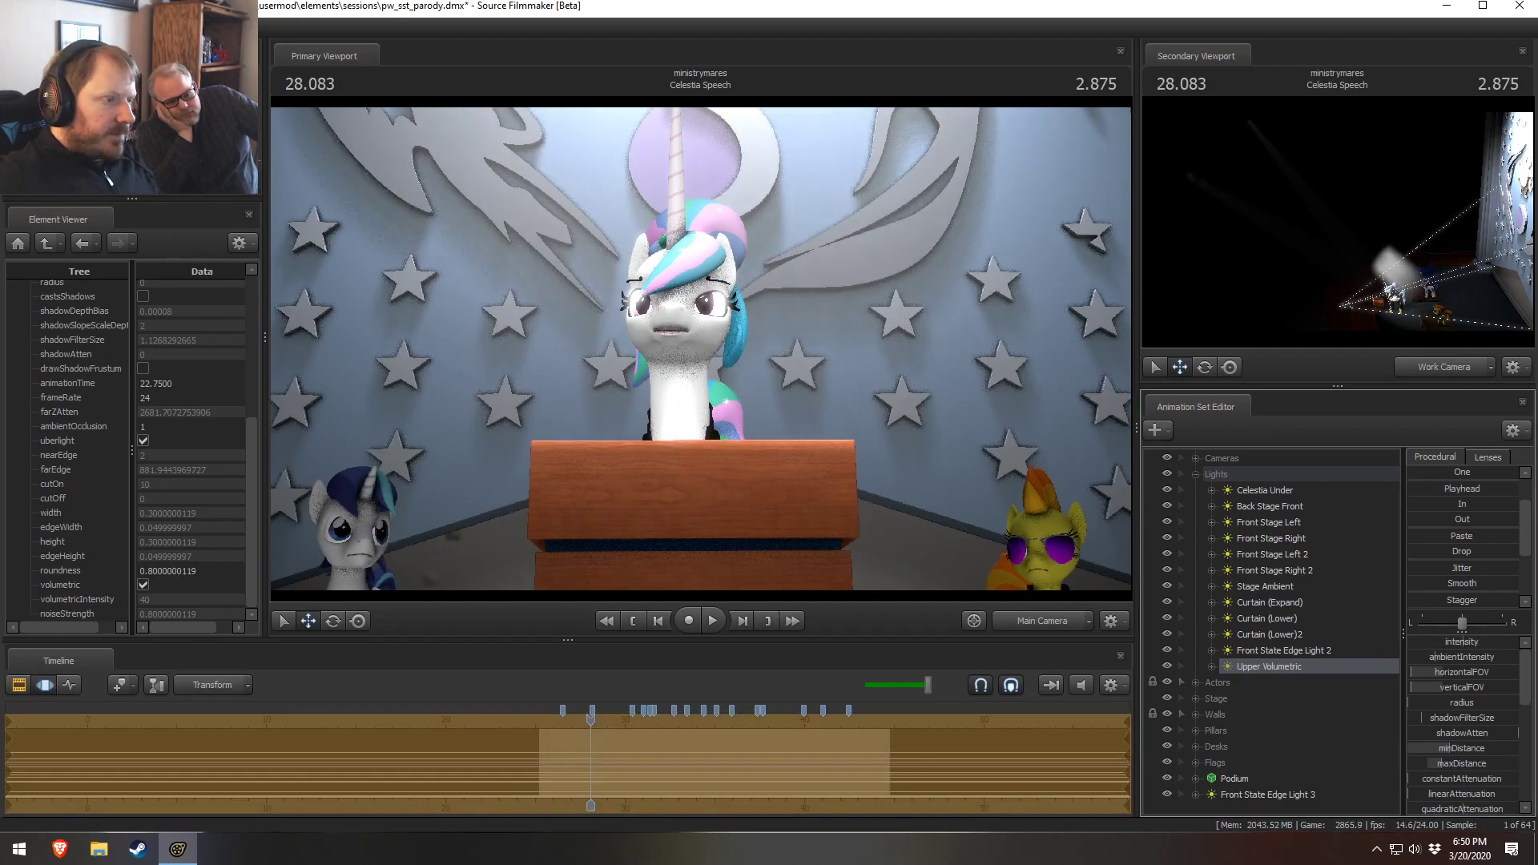
pyautogui.moveTo(1440, 642); pyautogui.dragTo(1478, 641)
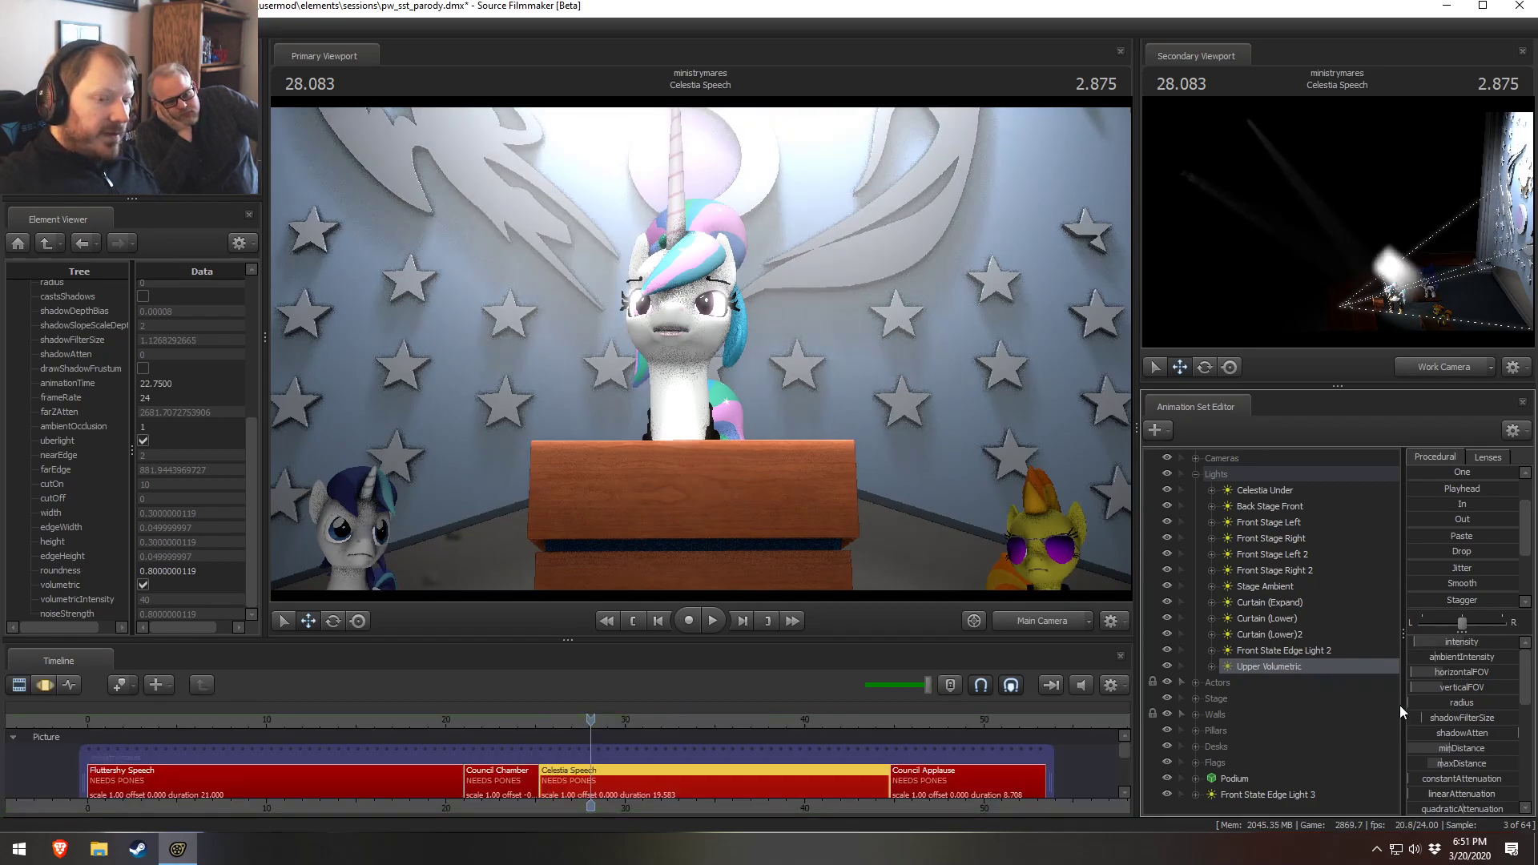
# Look through Front State Edge Light 2 in the primary viewport and set the secondary viewport to Main Camera
pyautogui.click(1289, 653)
pyautogui.moveTo(1277, 656); pyautogui.dragTo(709, 322)
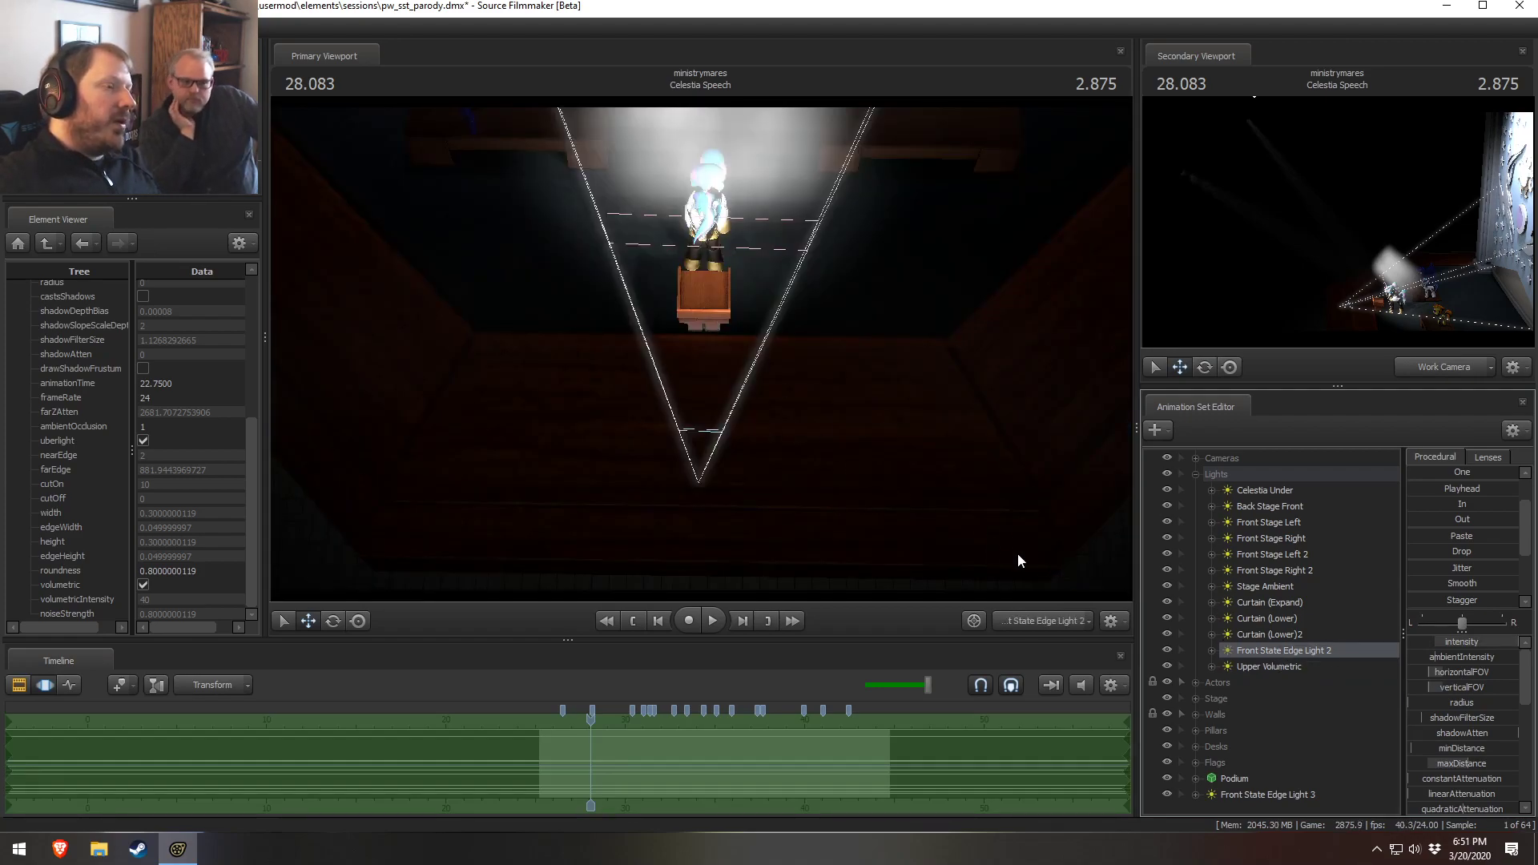
pyautogui.moveTo(835, 471); pyautogui.dragTo(835, 459)
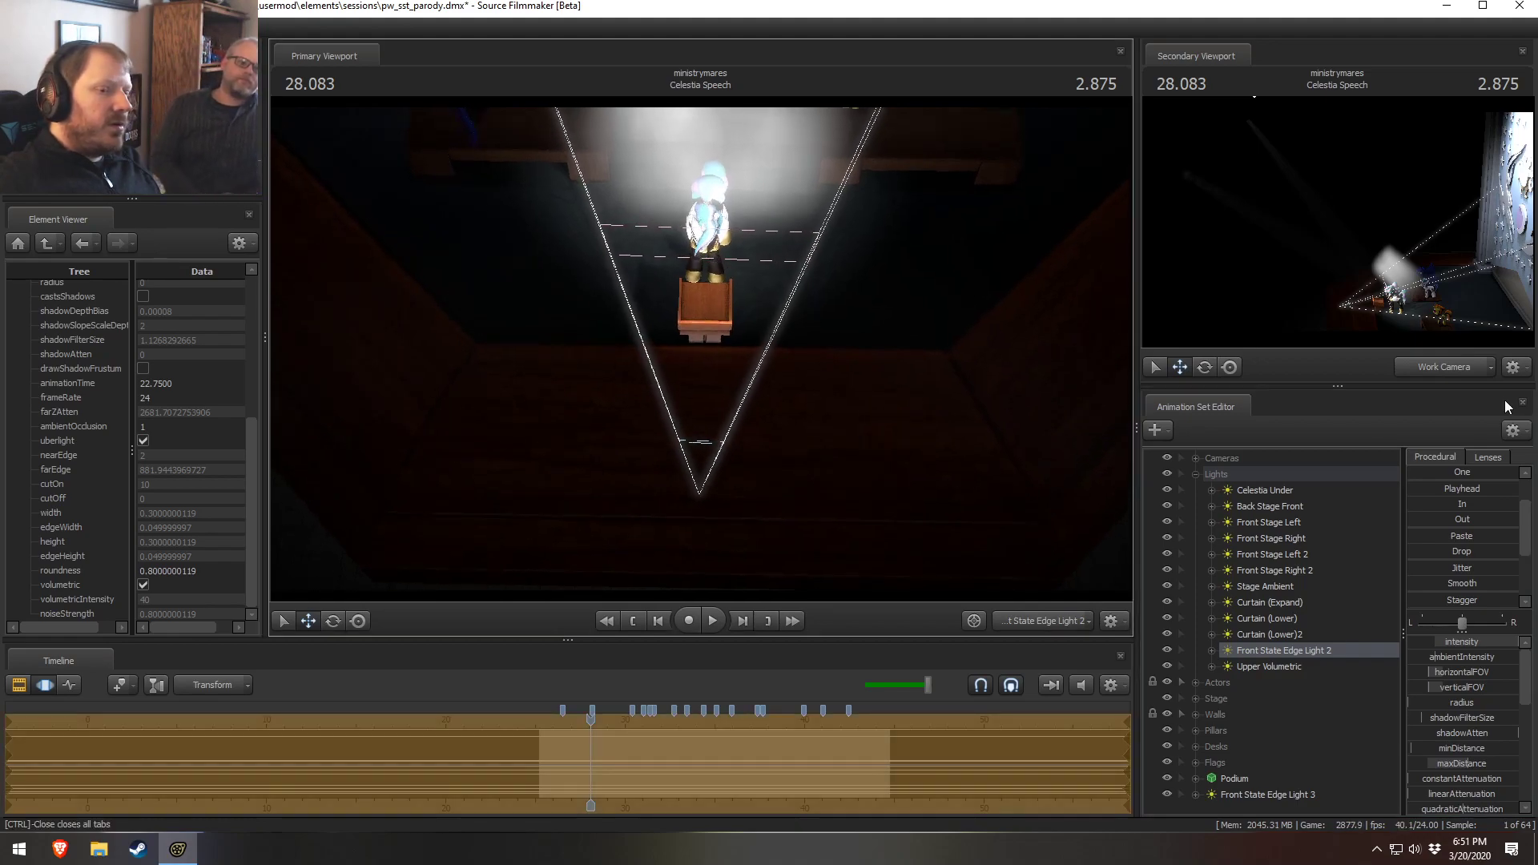
pyautogui.click(1443, 367)
# Try to move Front State Edge Light 2, then undo the move
pyautogui.press('t')
pyautogui.moveTo(703, 348); pyautogui.dragTo(702, 377)
pyautogui.hotkey('ctrl', 'z')
pyautogui.scroll(15, 702, 348)
pyautogui.hotkey('ctrl', 'z')
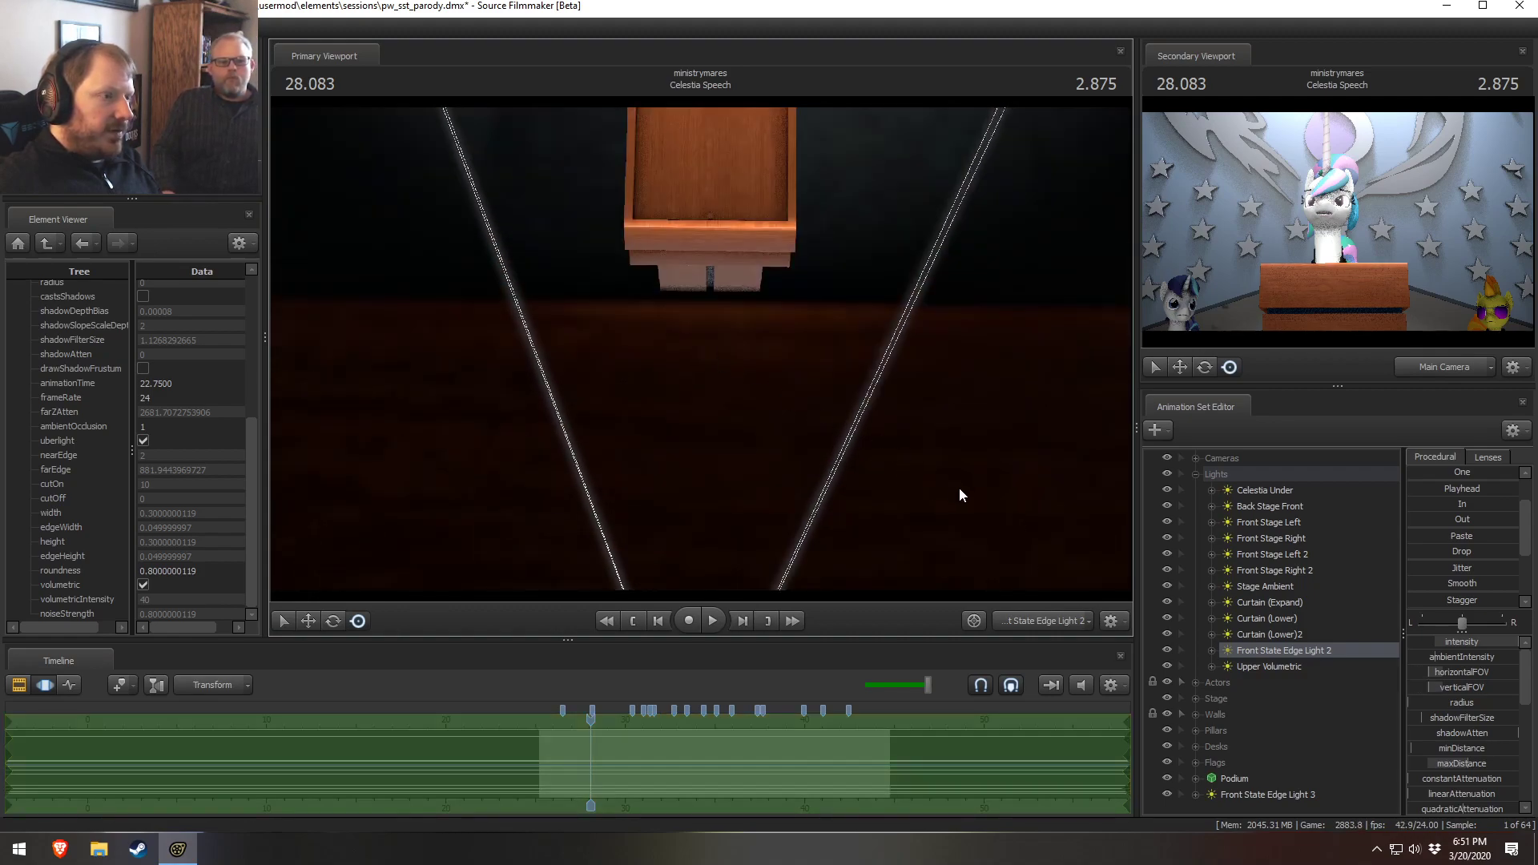
# Return the primary viewport to the Main Camera and toggle Front State Edge Light 2's visibility to compare lighting
pyautogui.click(1041, 625)
pyautogui.click(1040, 625)
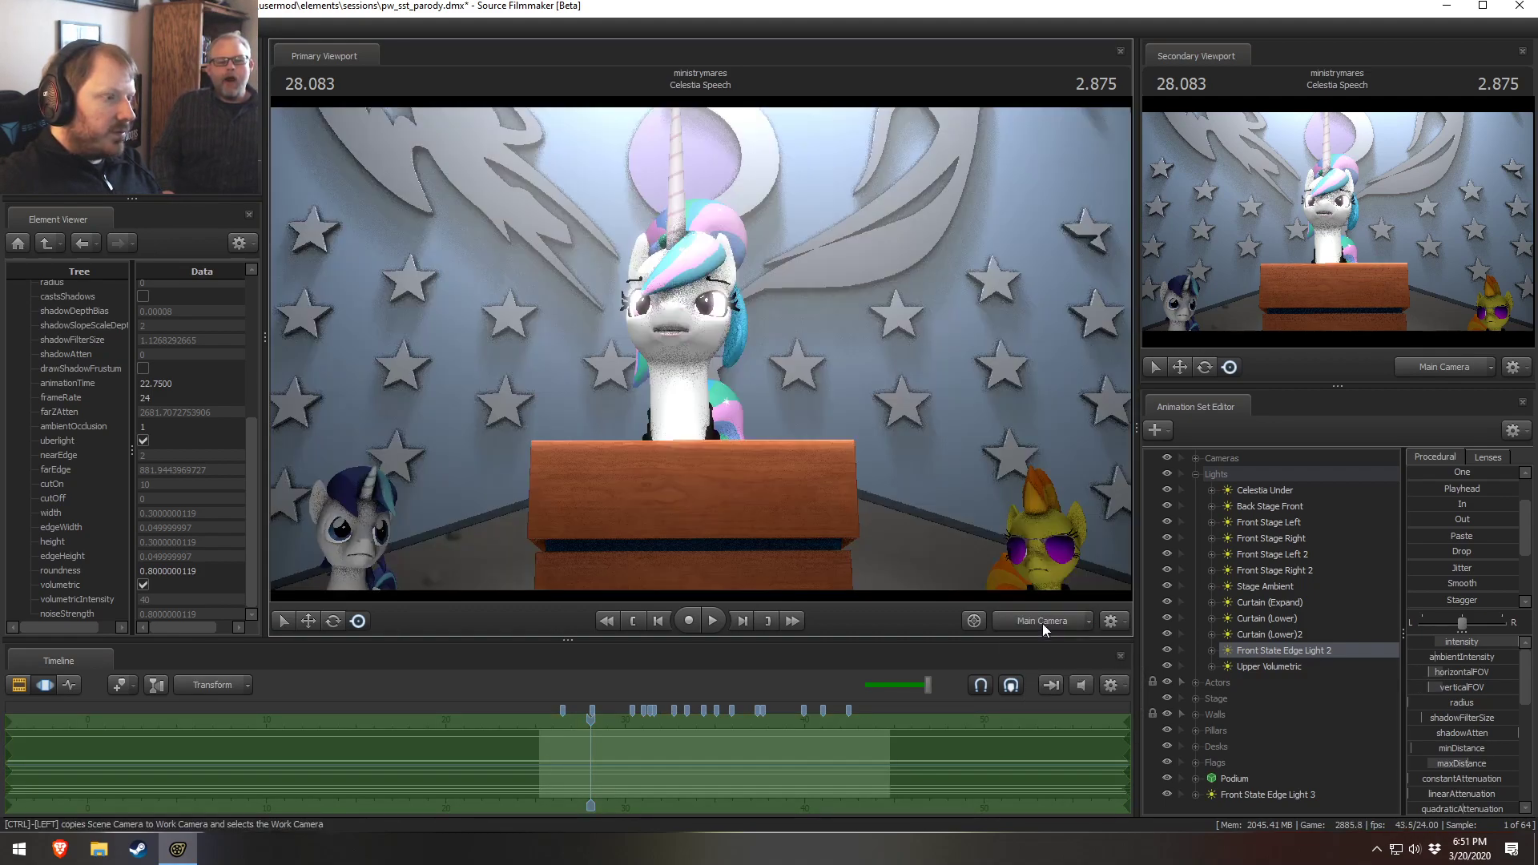
pyautogui.click(1166, 650)
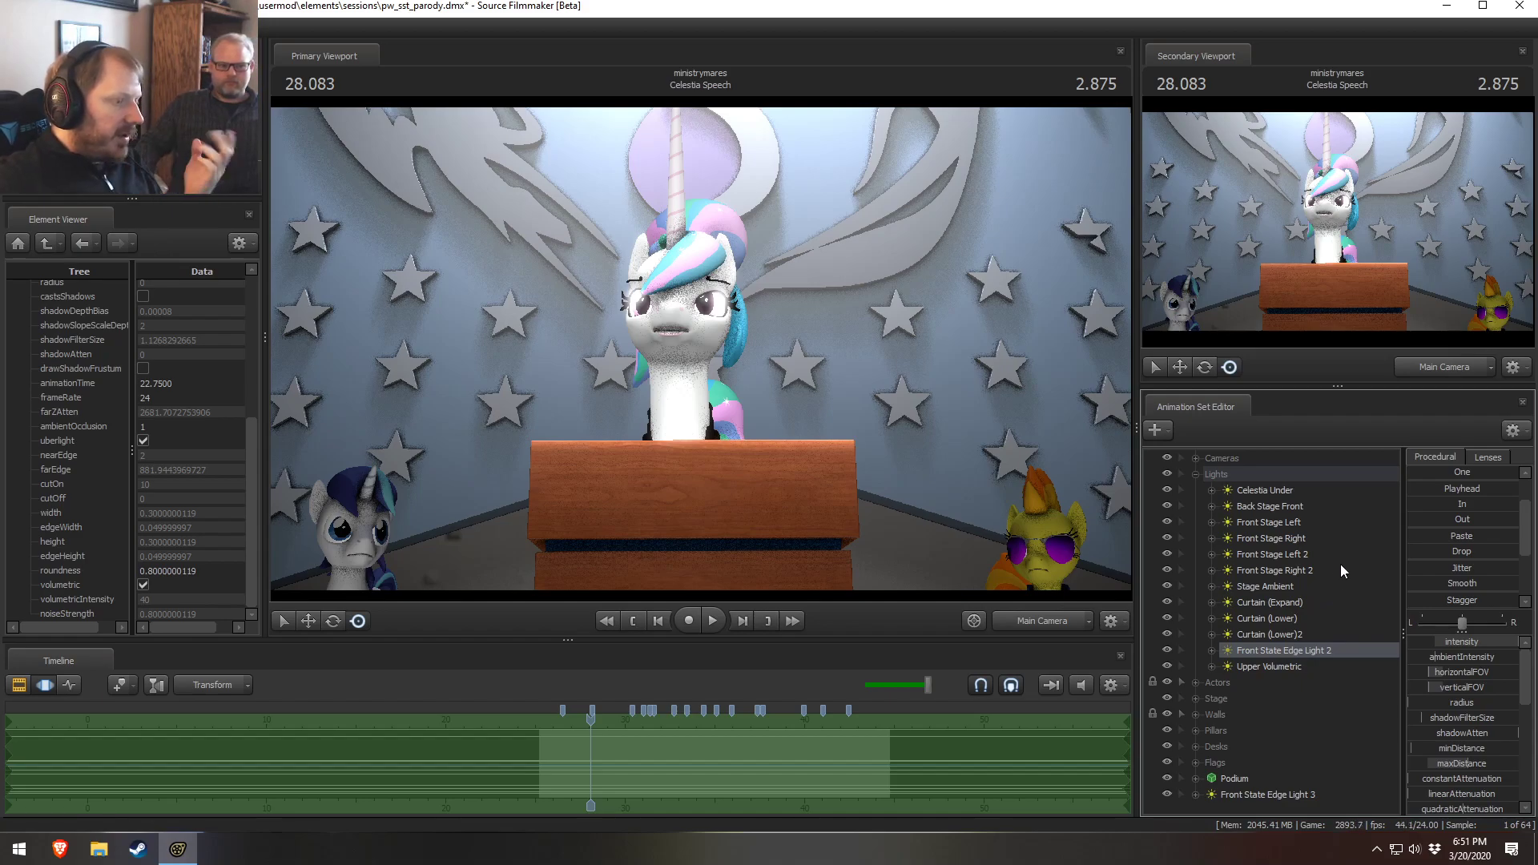
pyautogui.click(1164, 650)
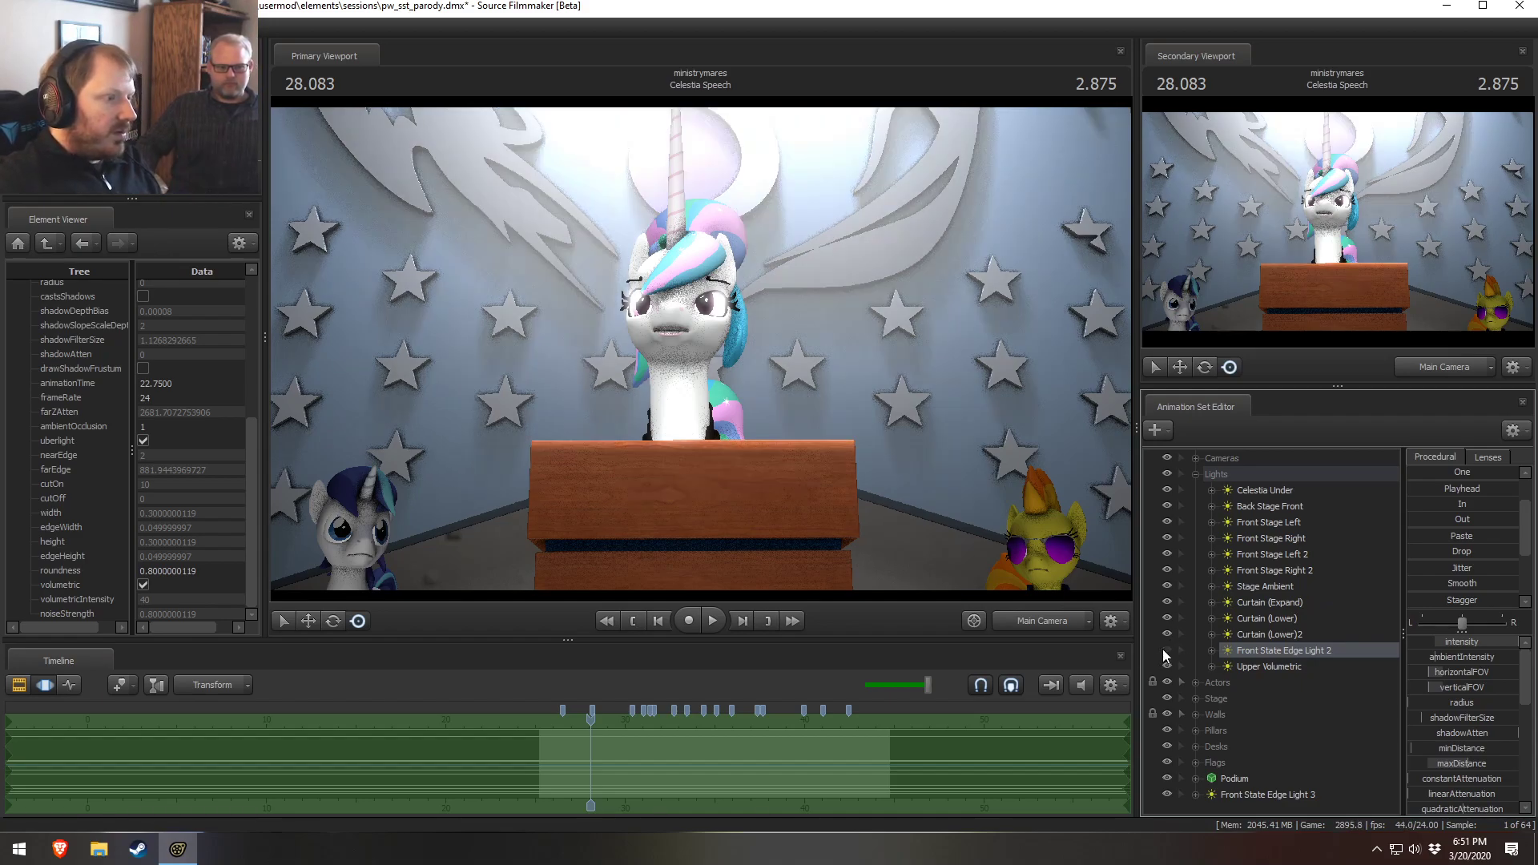
pyautogui.press('F2')
pyautogui.press('F3')
pyautogui.press('F2')
pyautogui.press('F3')
pyautogui.click(1165, 649)
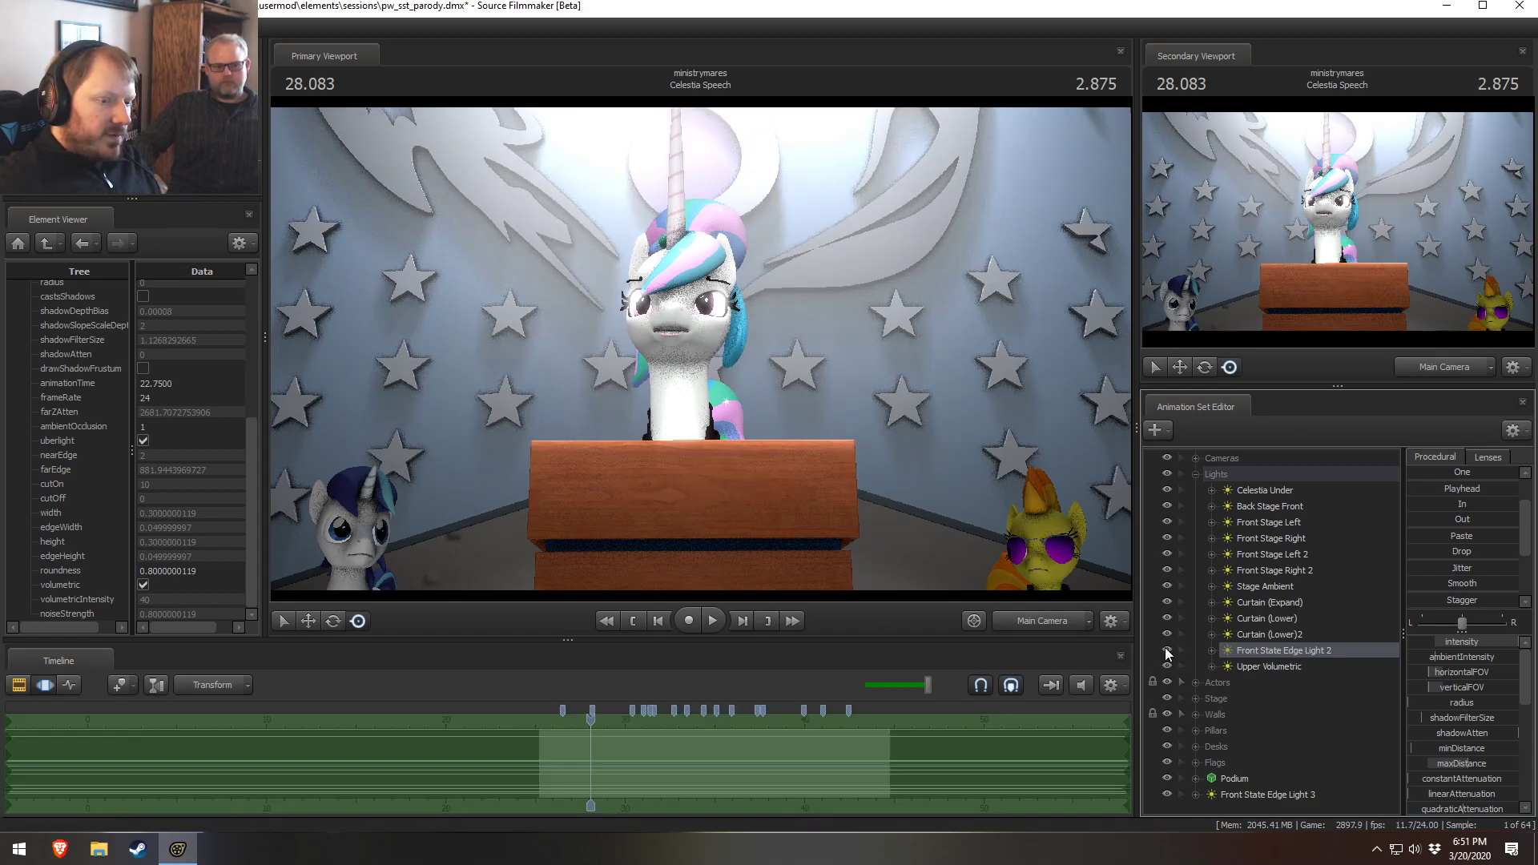
pyautogui.press('F2')
pyautogui.press('F3')
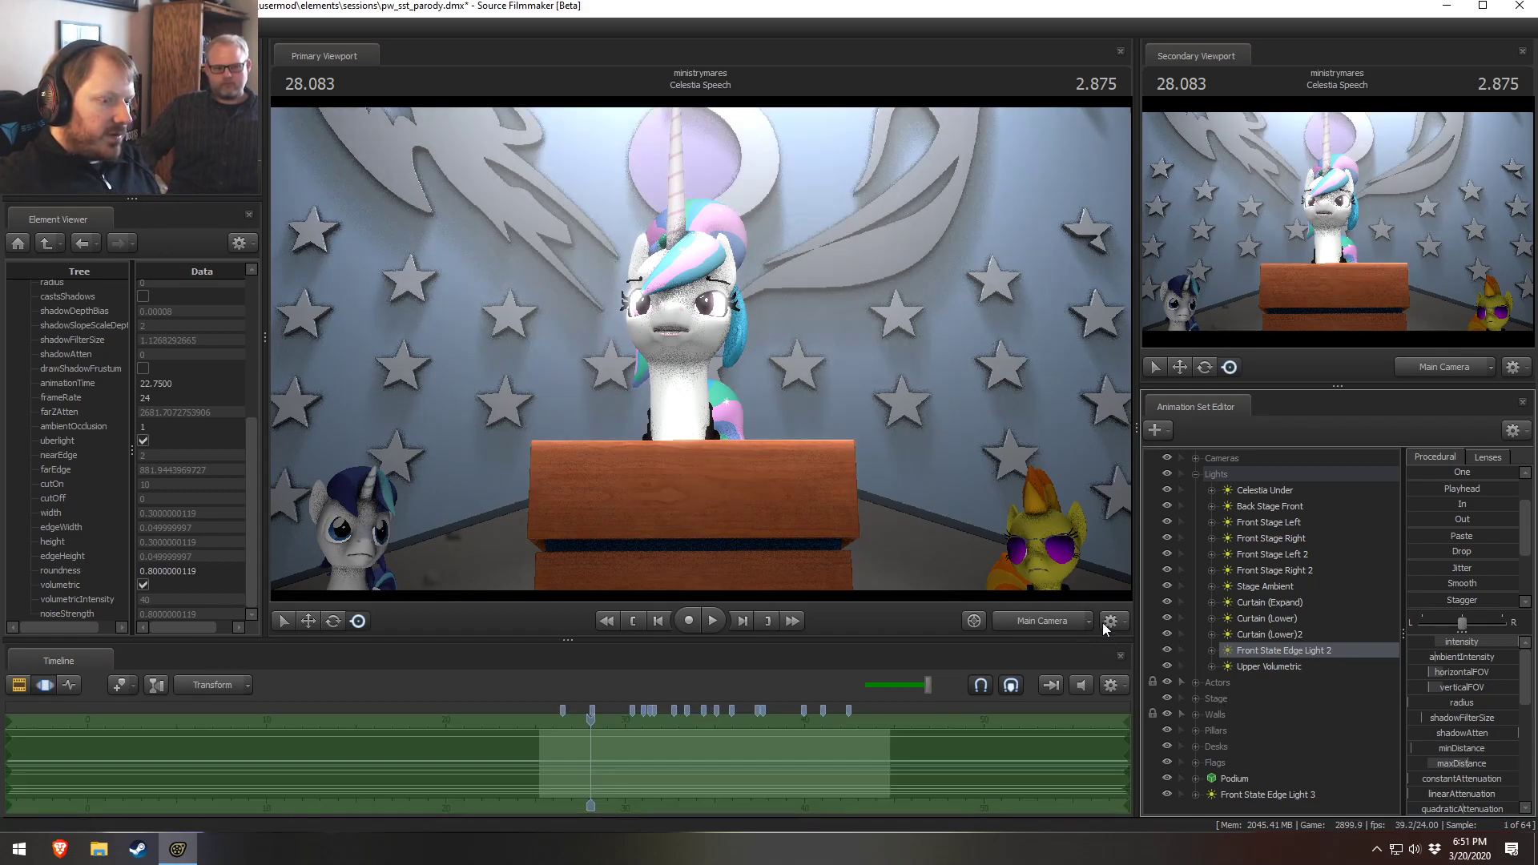
# Toggle visibility of the Upper Volumetric and Curtain (Lower) lights to compare their effect
pyautogui.click(1166, 663)
pyautogui.click(1166, 663)
pyautogui.click(1165, 664)
pyautogui.press('F2')
pyautogui.press('F3')
pyautogui.click(1166, 635)
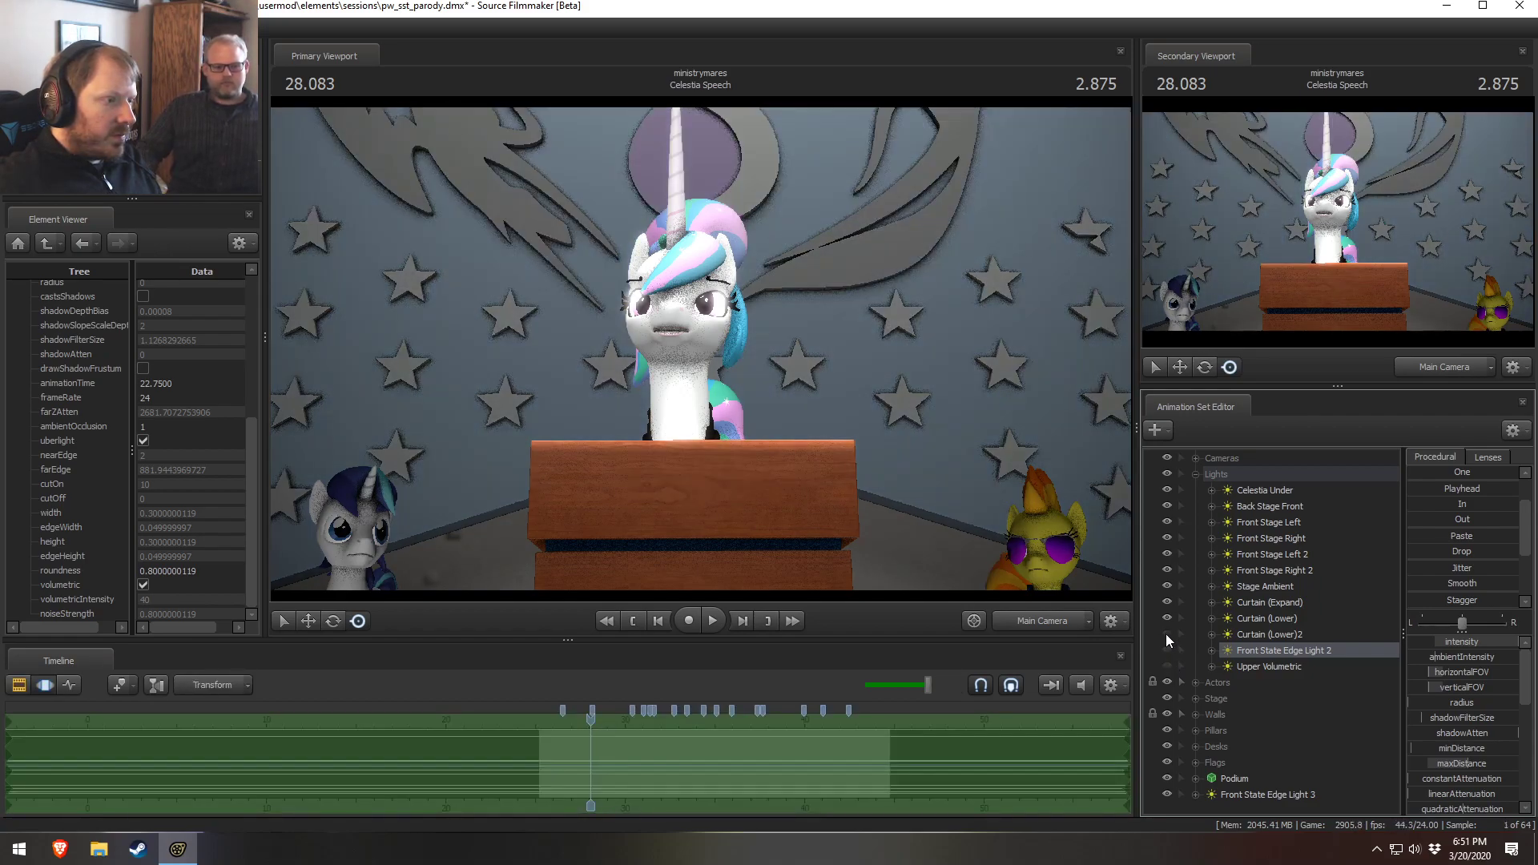
pyautogui.click(1166, 619)
pyautogui.click(1166, 619)
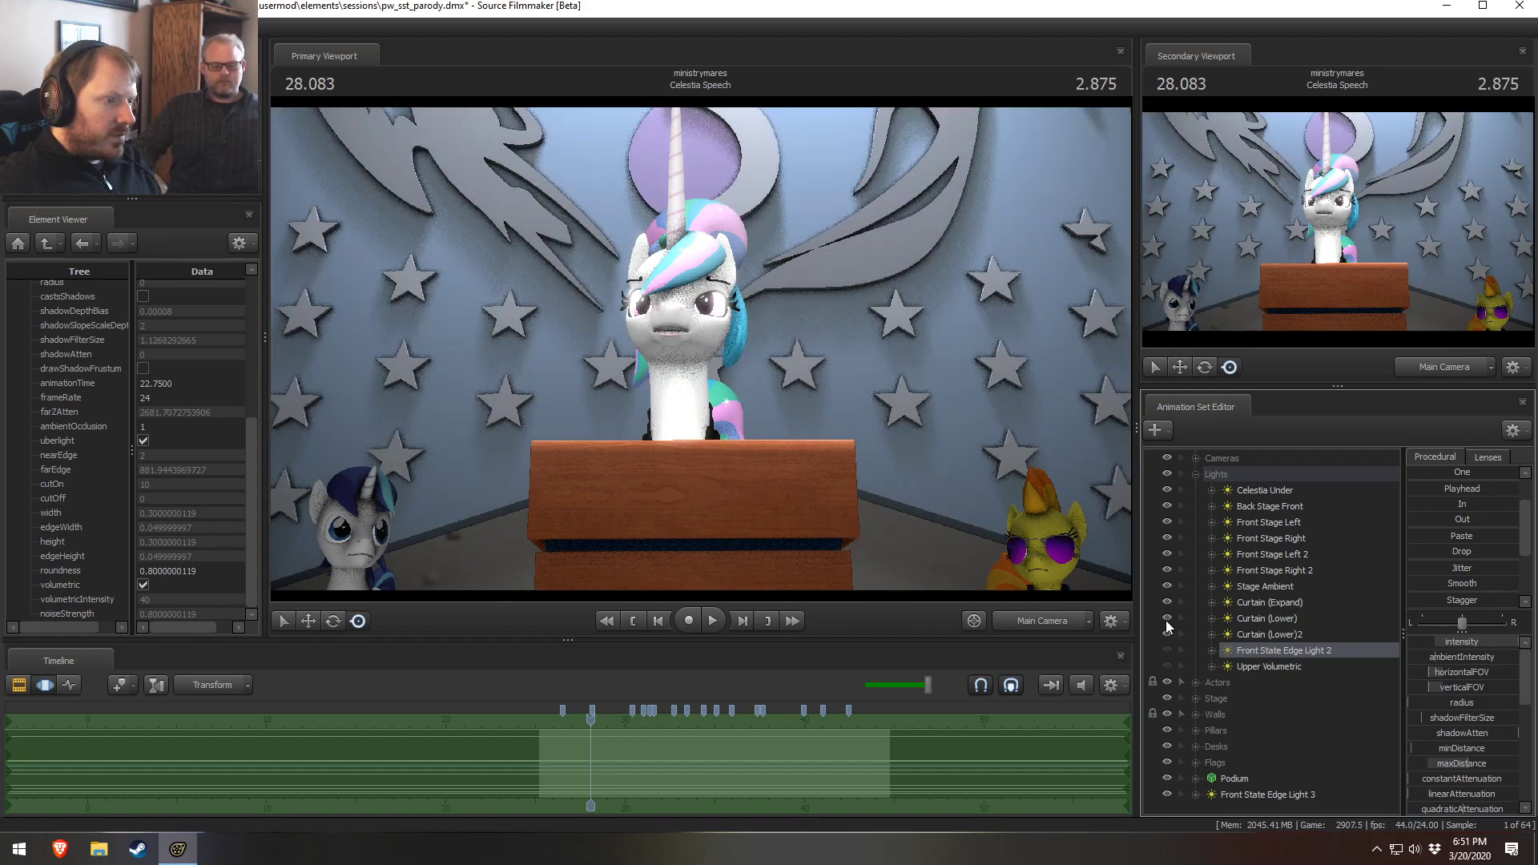
# Toggle the Celestia Under, Back Stage Front and Front Stage Left lights off and on again
pyautogui.click(1165, 488)
pyautogui.click(1165, 488)
pyautogui.click(1165, 503)
pyautogui.click(1165, 503)
pyautogui.click(1169, 524)
pyautogui.click(1169, 524)
# Move Front State Edge Light 3 into the Lights group below Front State Edge Light 2 and toggle the edge lights' visibility
pyautogui.click(1180, 793)
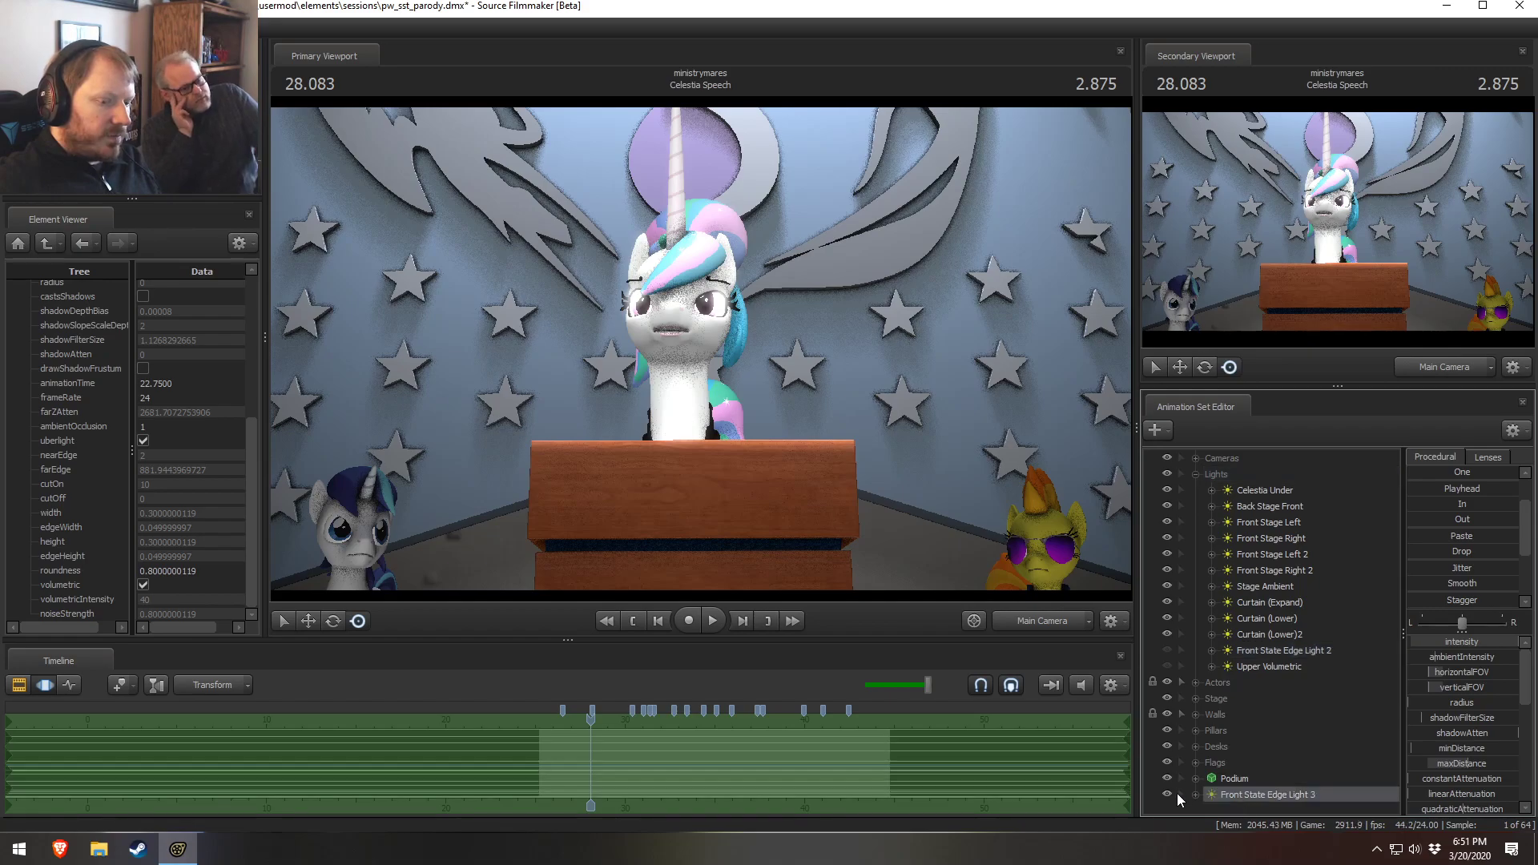
pyautogui.moveTo(1197, 793); pyautogui.dragTo(1260, 658)
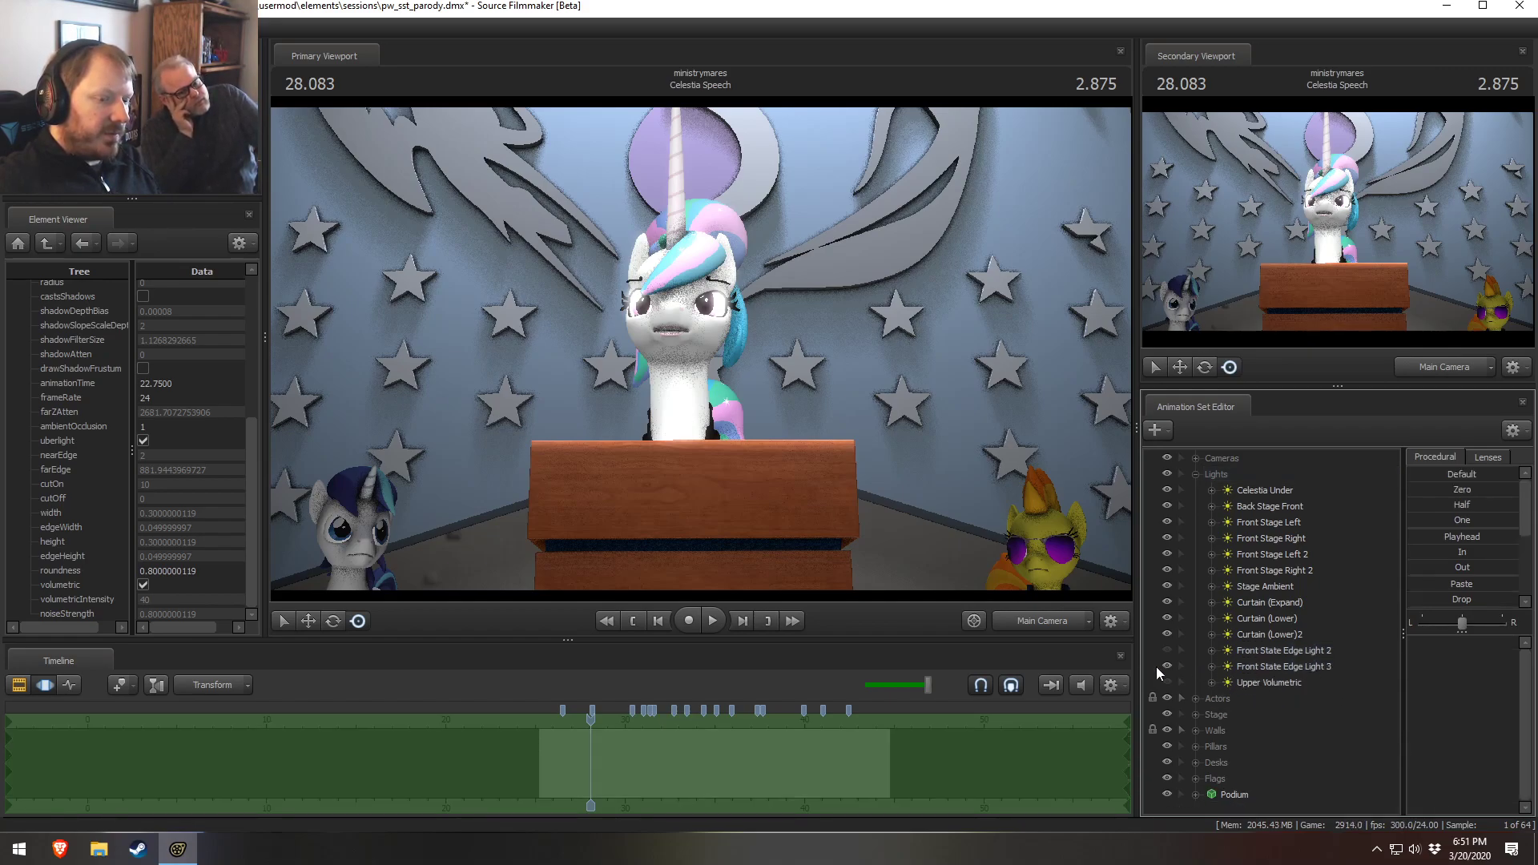
pyautogui.click(1166, 666)
pyautogui.click(1166, 666)
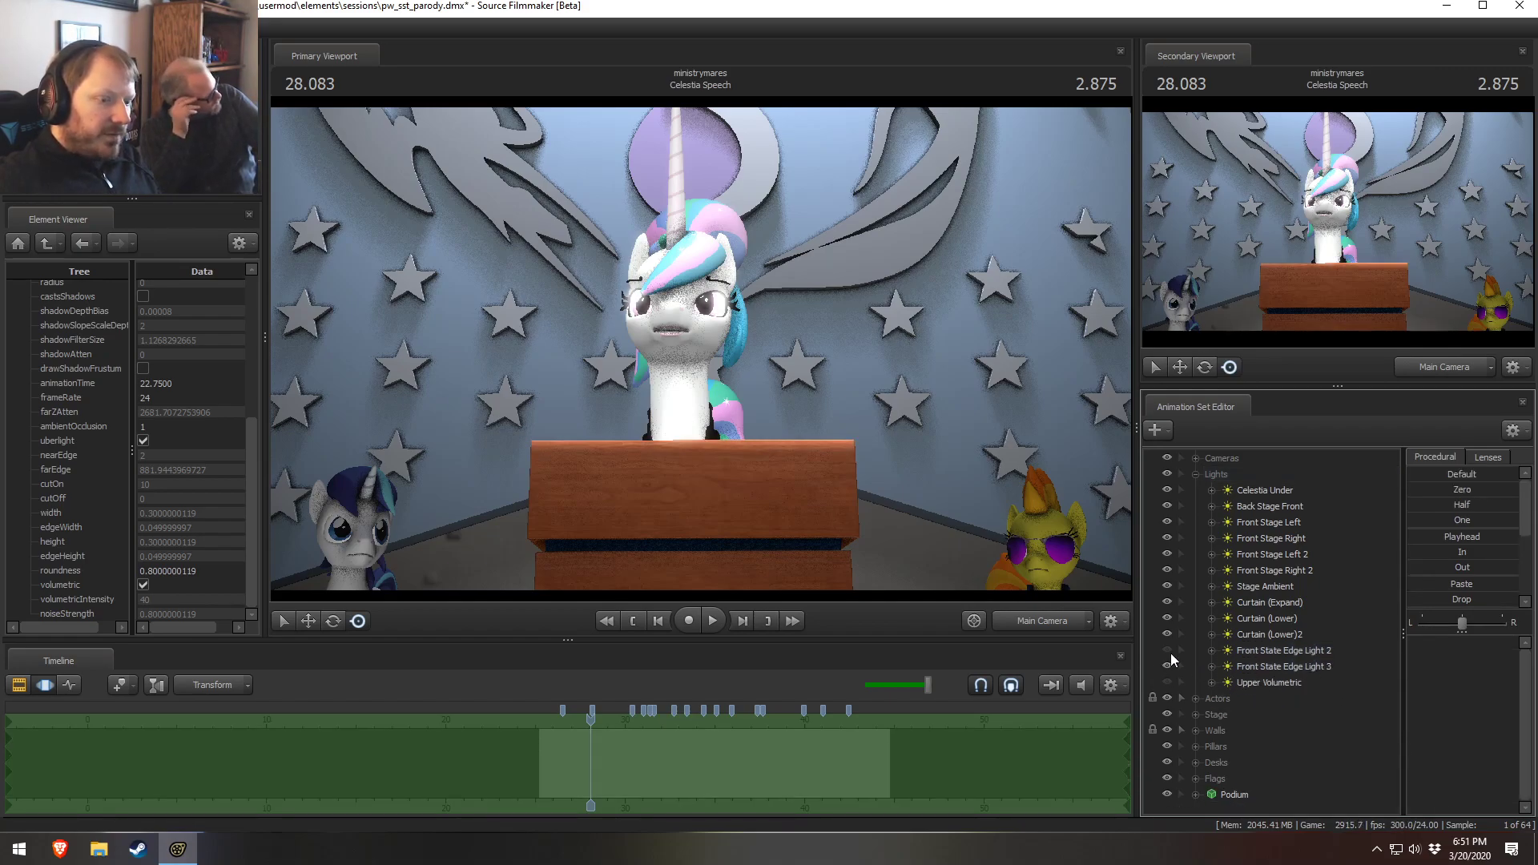
pyautogui.click(1170, 653)
pyautogui.click(1169, 669)
pyautogui.click(1166, 668)
pyautogui.click(1167, 683)
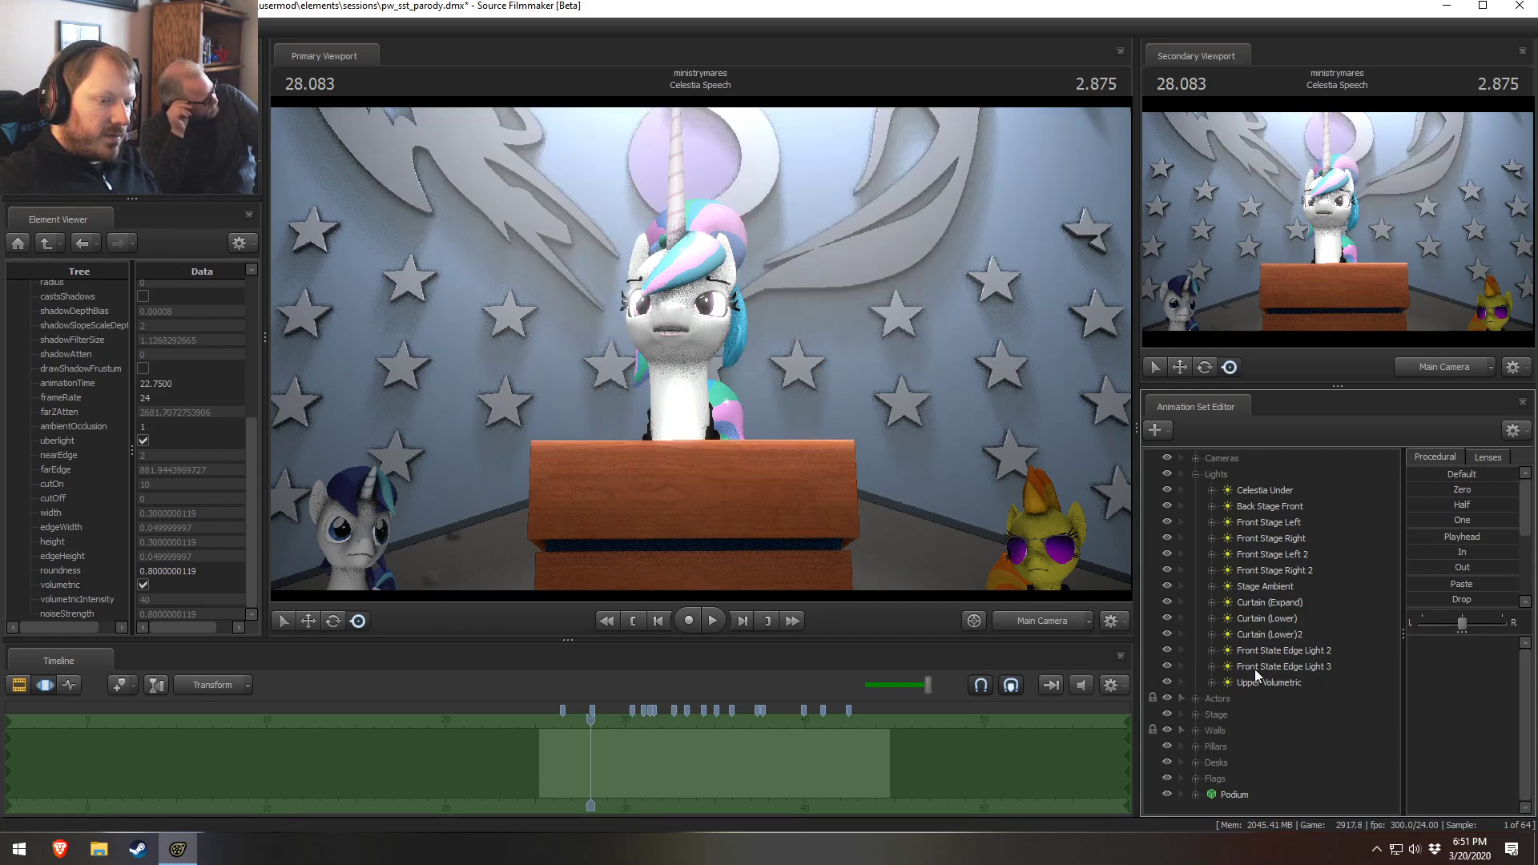
# Look through Front State Edge Light 3 in the primary viewport, then return to the Main Camera
pyautogui.doubleClick(1251, 668)
pyautogui.moveTo(940, 441); pyautogui.dragTo(940, 441)
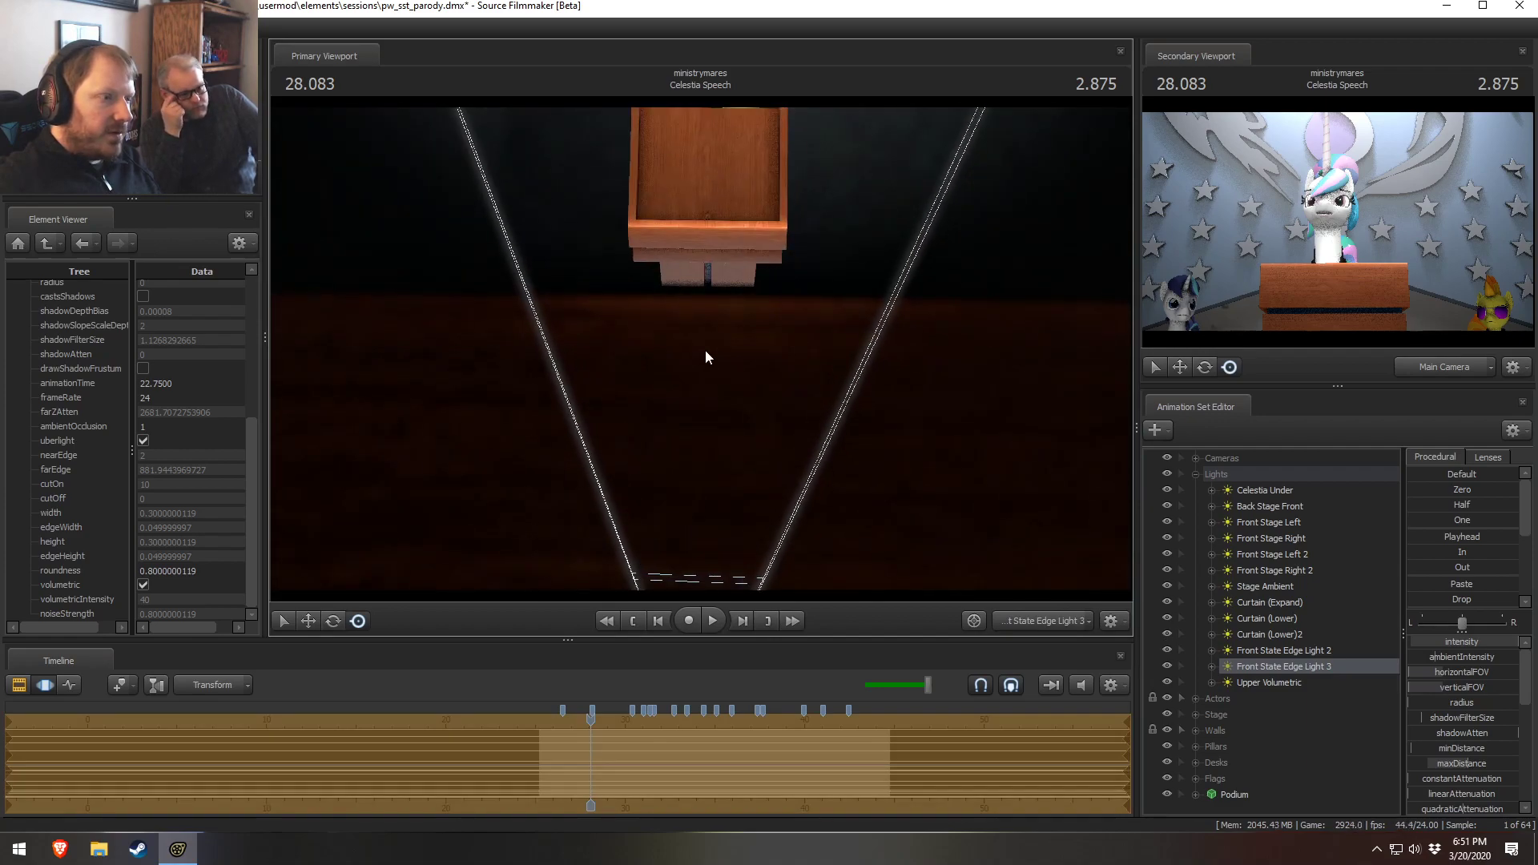
pyautogui.click(1032, 626)
pyautogui.click(1034, 621)
# Play part of the Celestia Speech shot to review the lighting
pyautogui.press('F2')
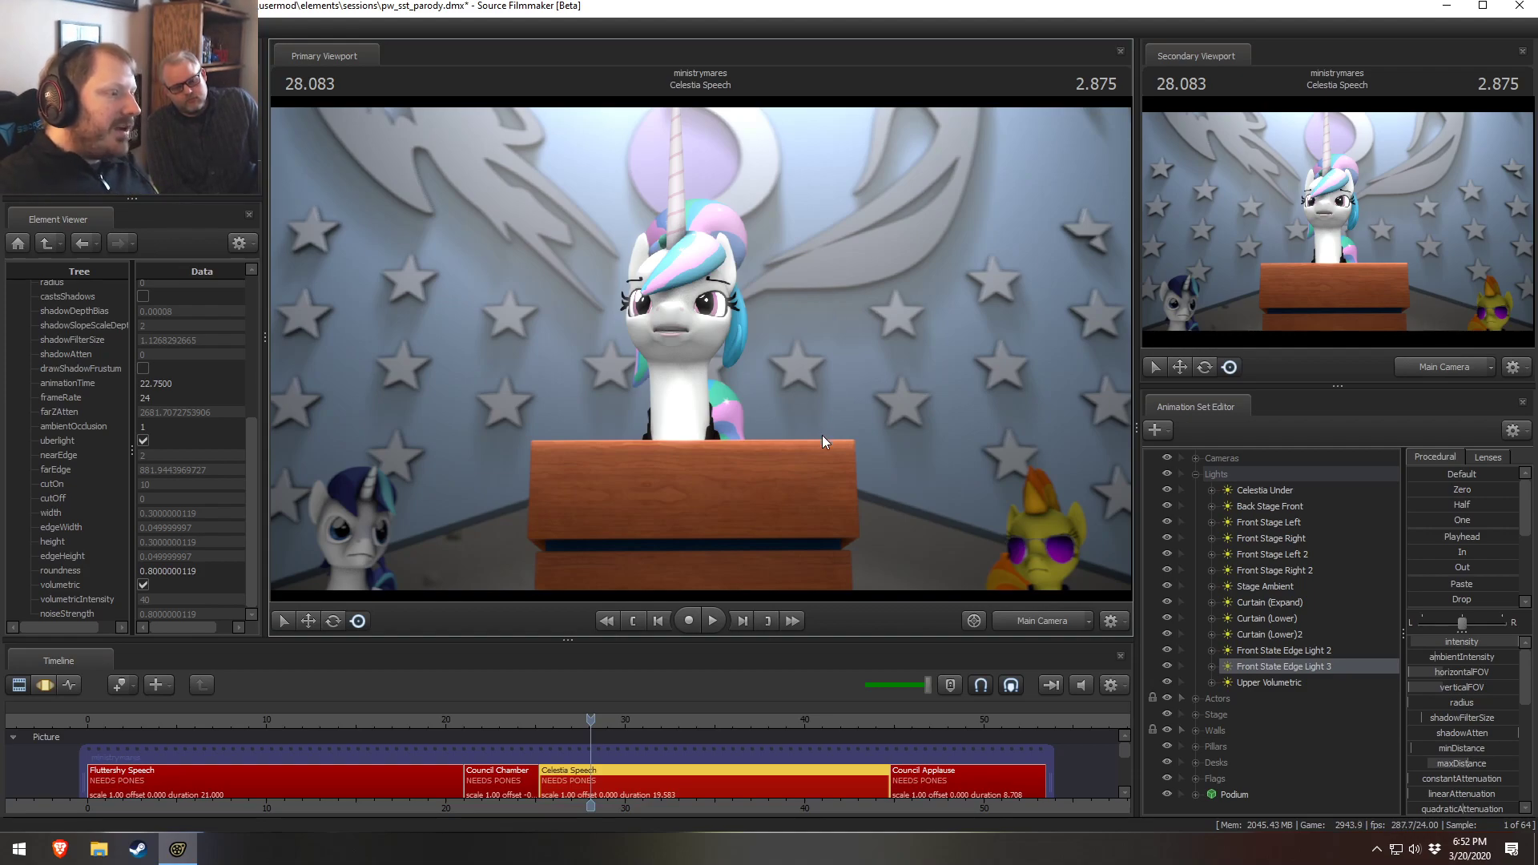
pyautogui.press('space')
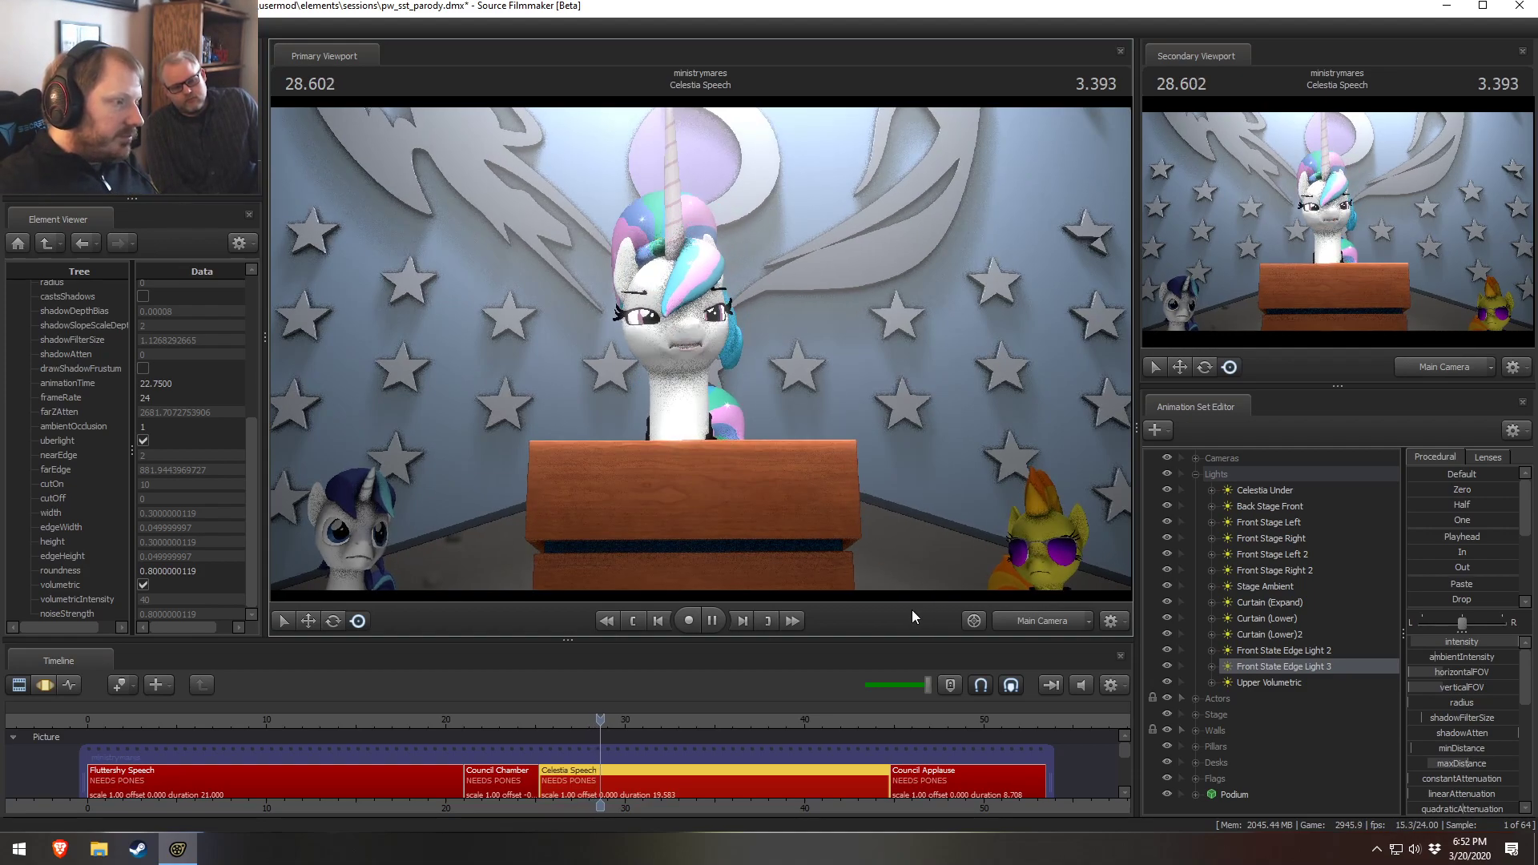
pyautogui.press('space')
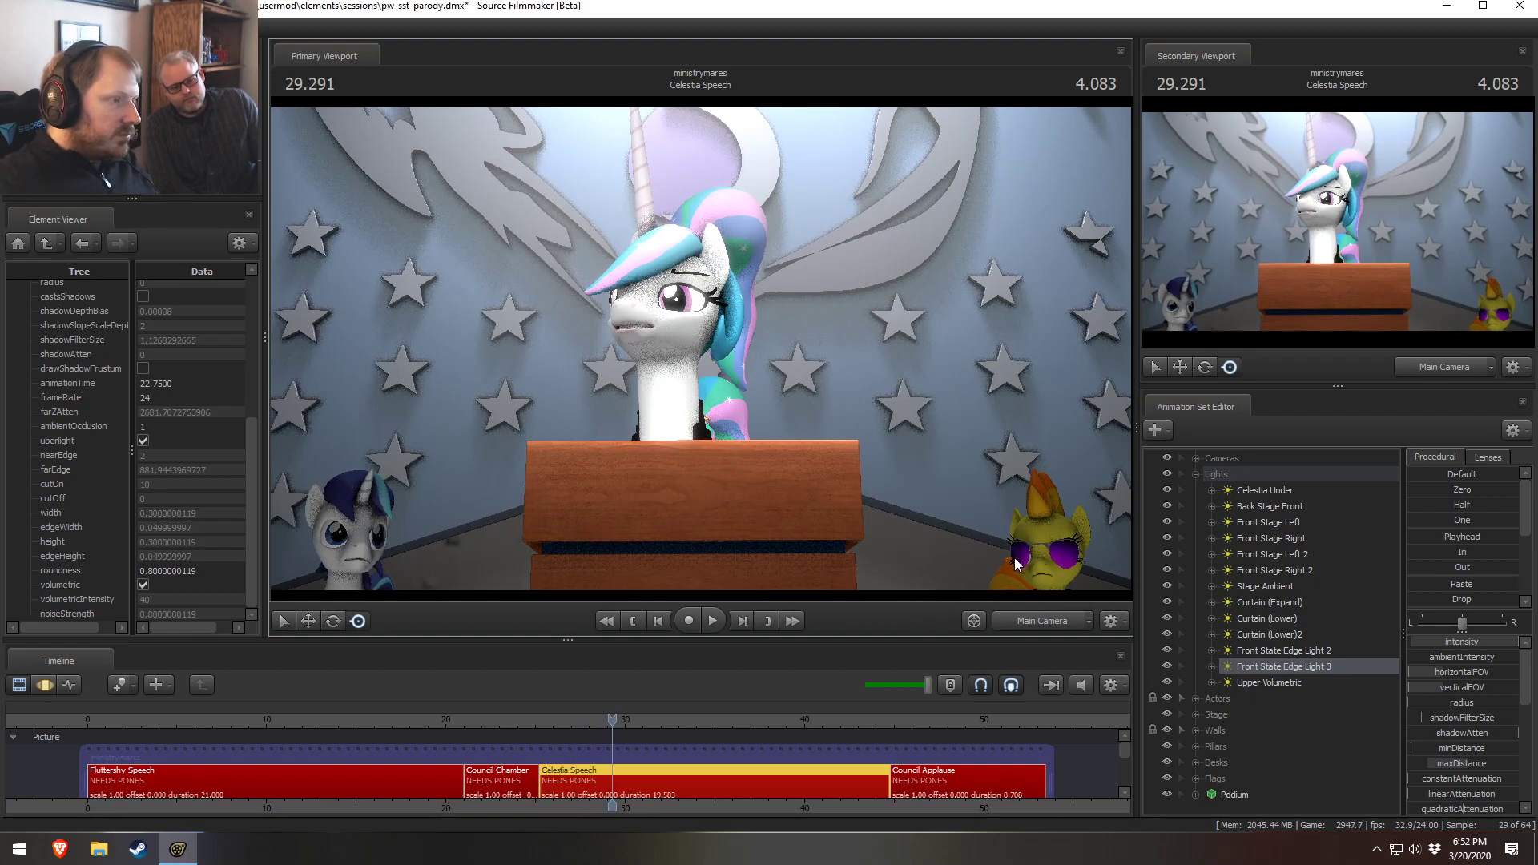
pyautogui.press('F2')
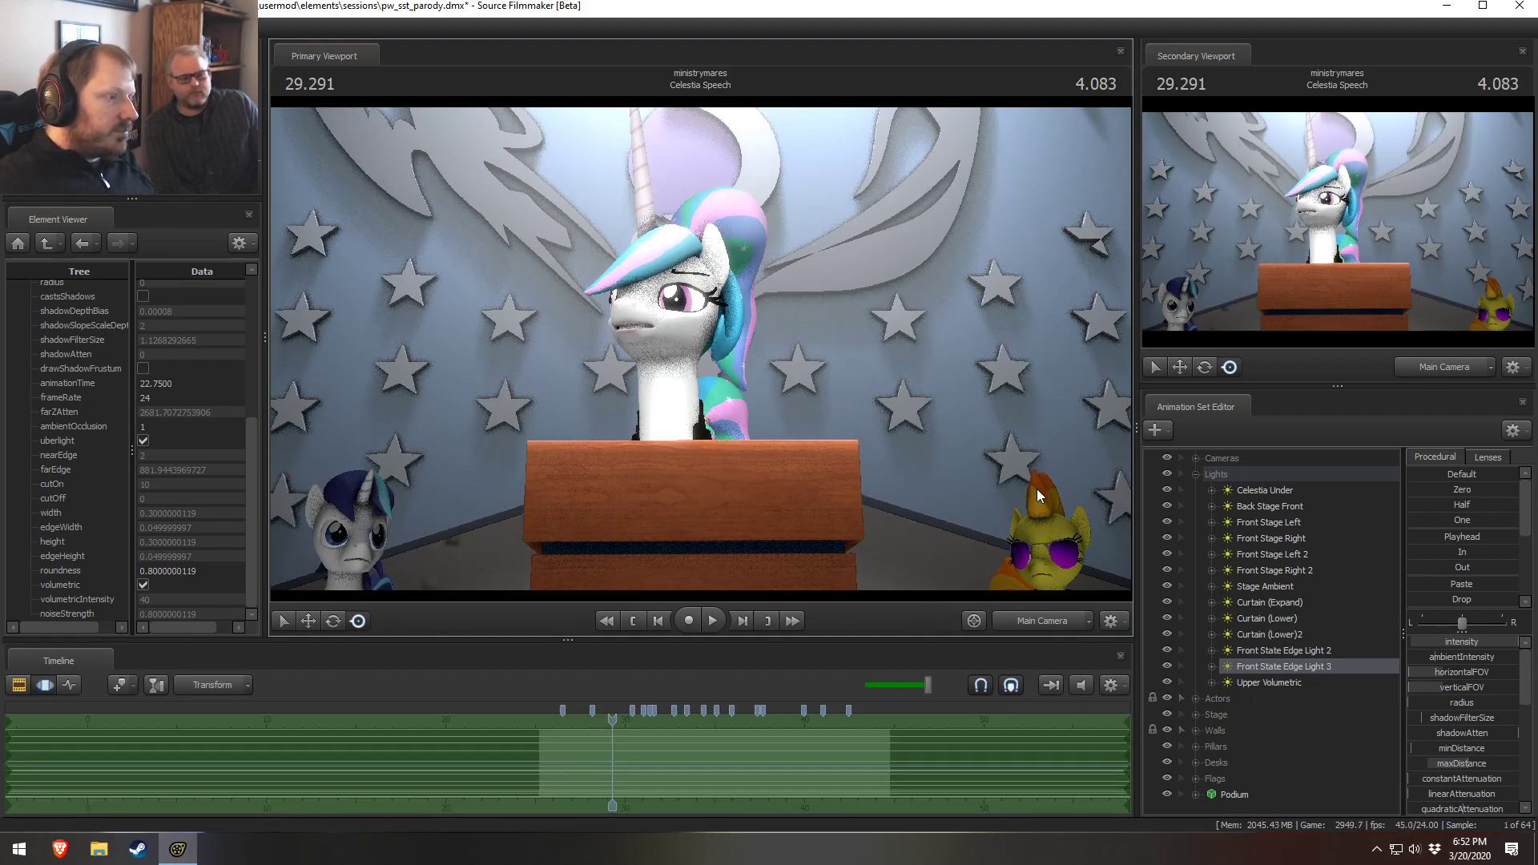
pyautogui.press('F3')
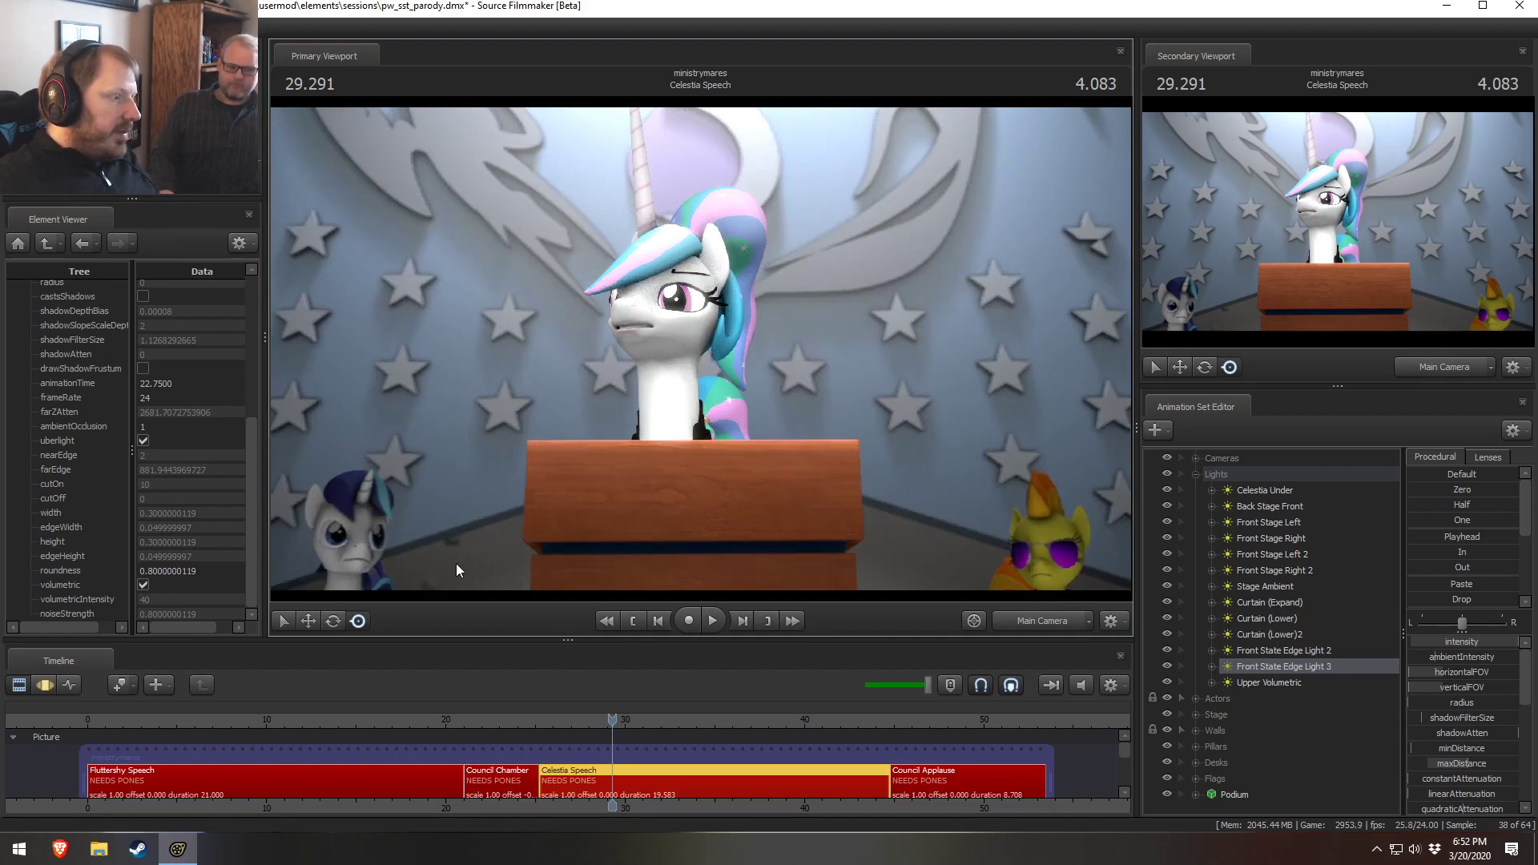
# Collapse the Lights group and select the Council Chamber shot in the timeline
pyautogui.click(1196, 474)
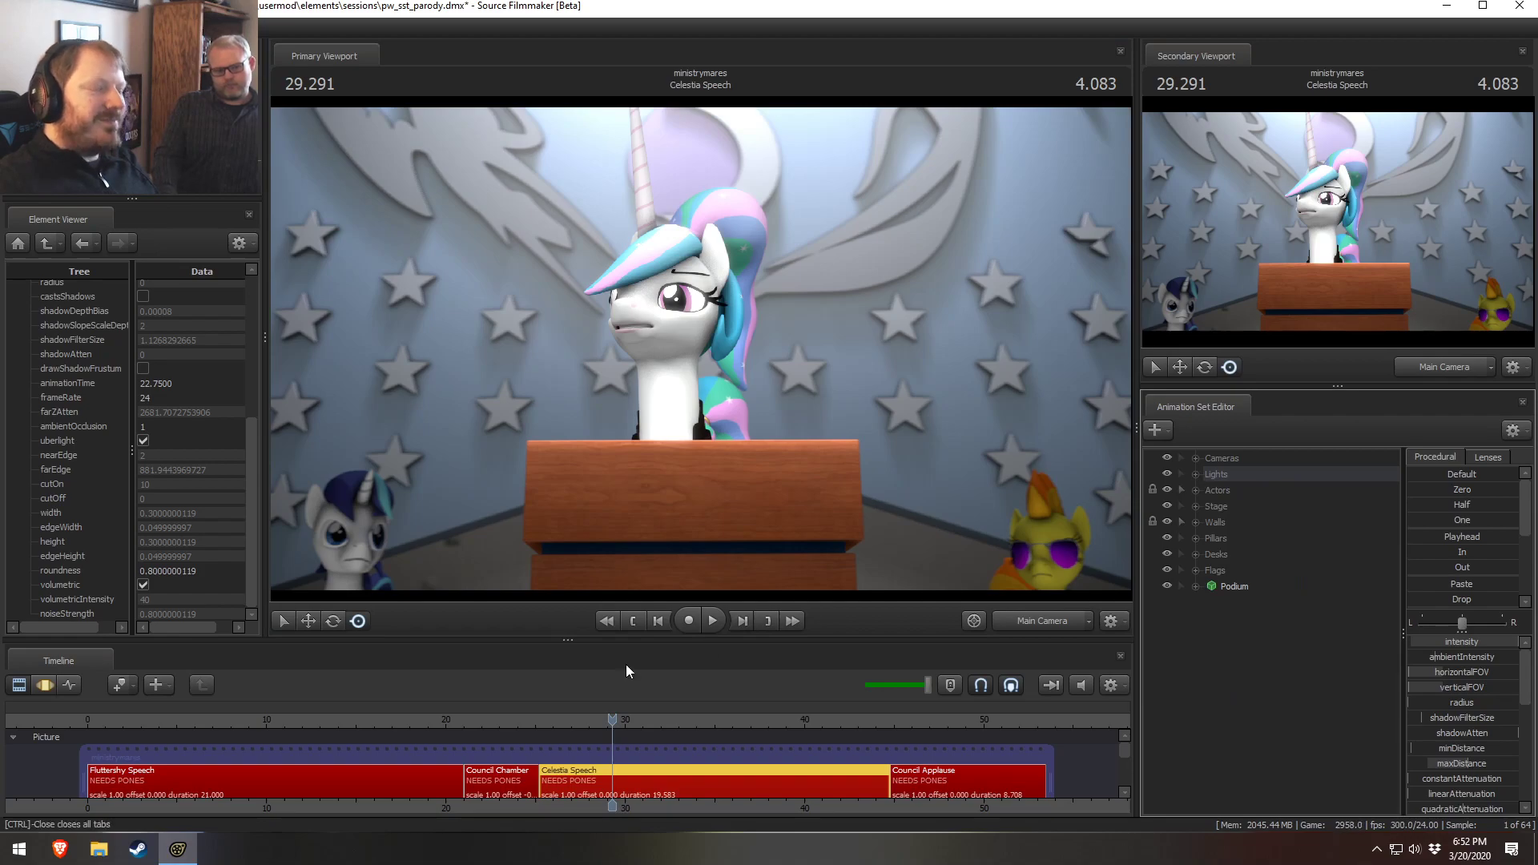
pyautogui.moveTo(555, 729); pyautogui.dragTo(508, 721)
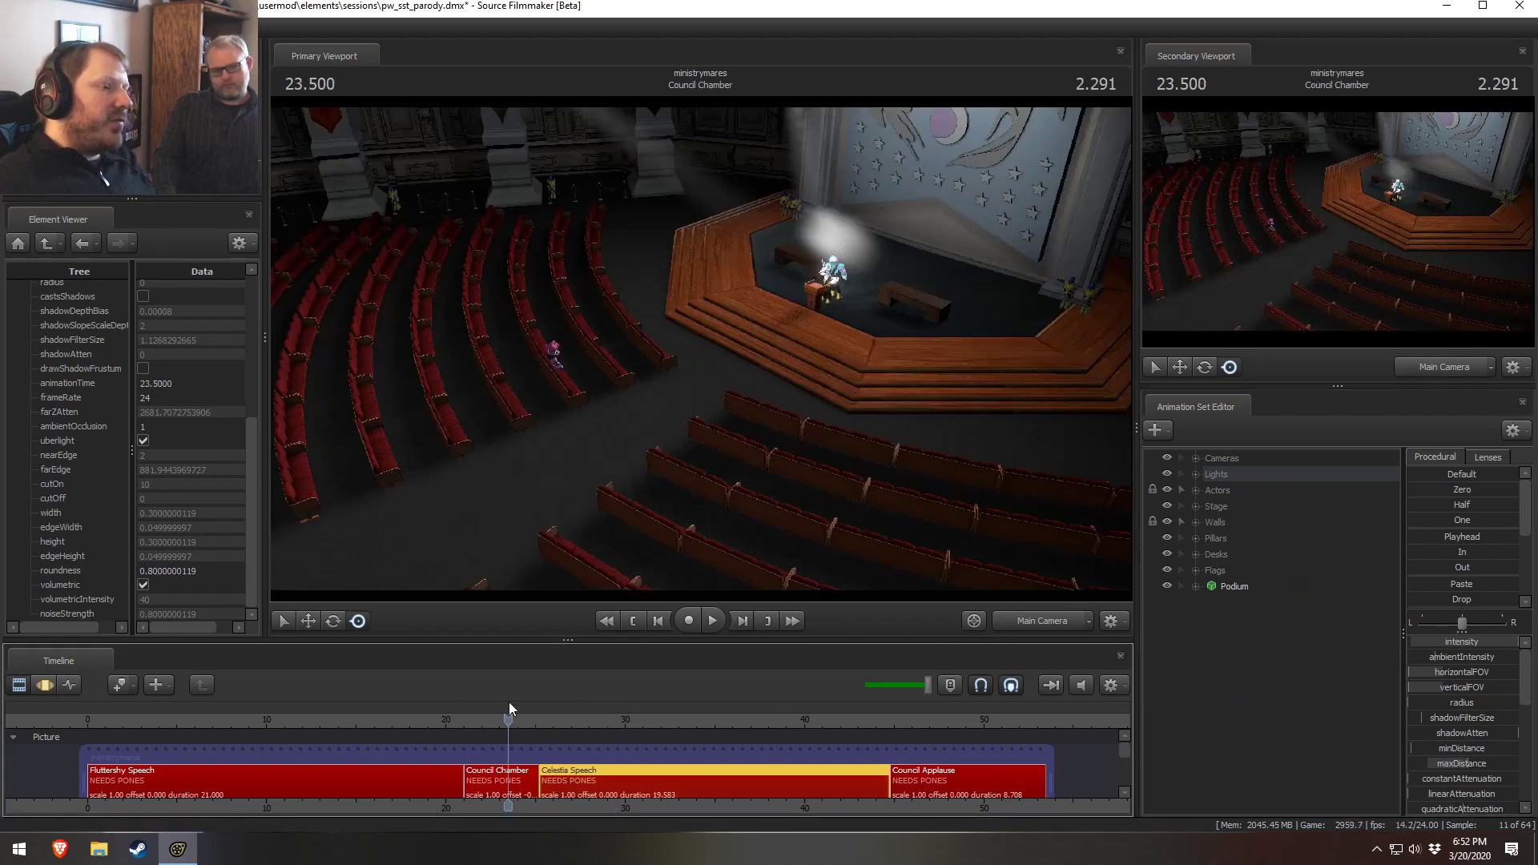
pyautogui.click(498, 773)
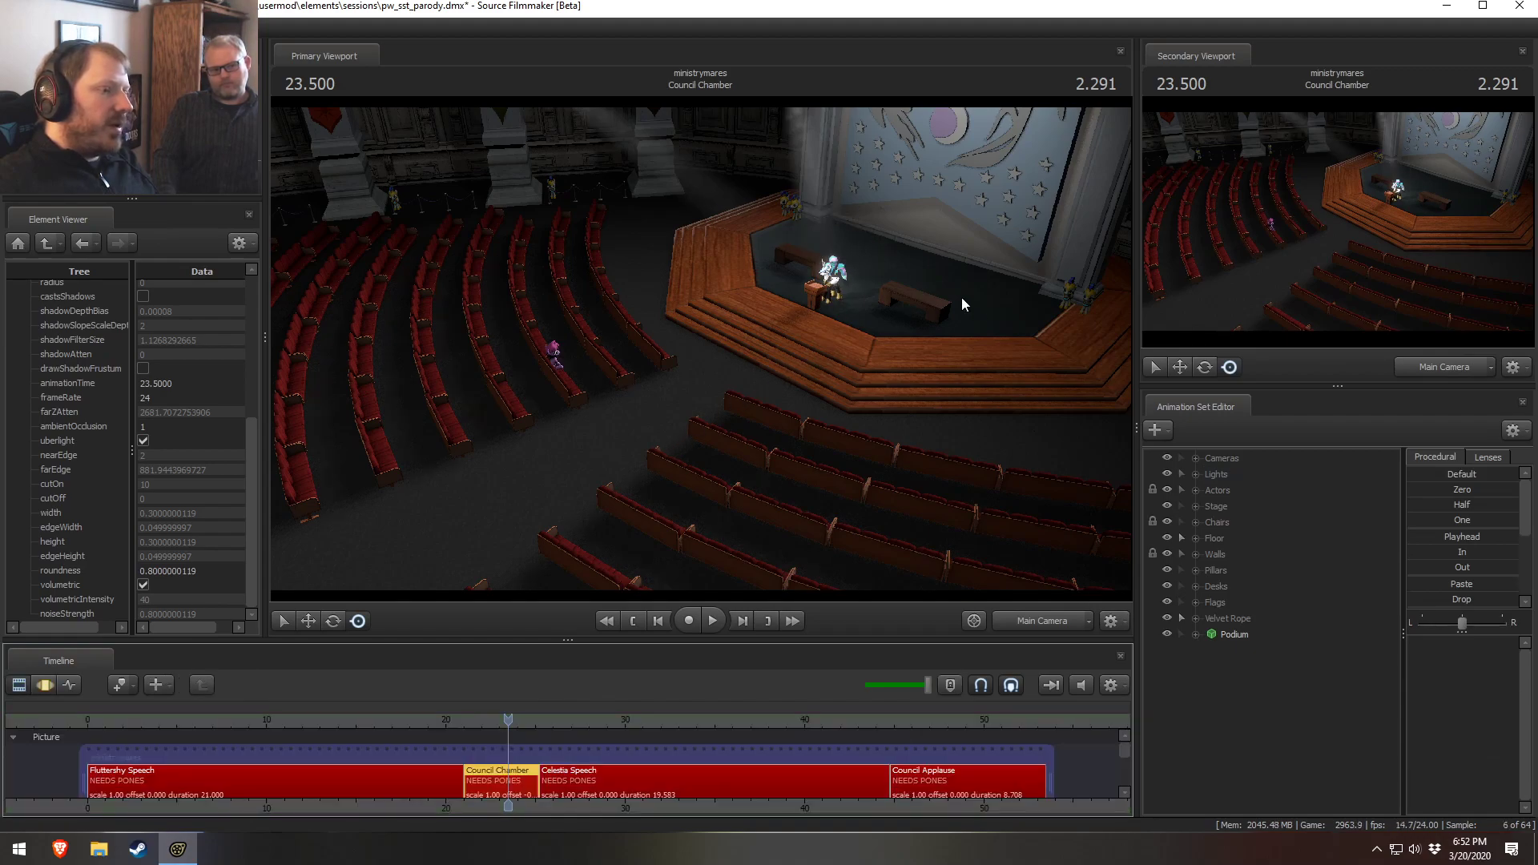
# Scrub into the Celestia Speech shot and compare the Main Camera and Work Camera views in the primary viewport
pyautogui.click(1019, 622)
pyautogui.click(1037, 626)
pyautogui.click(552, 719)
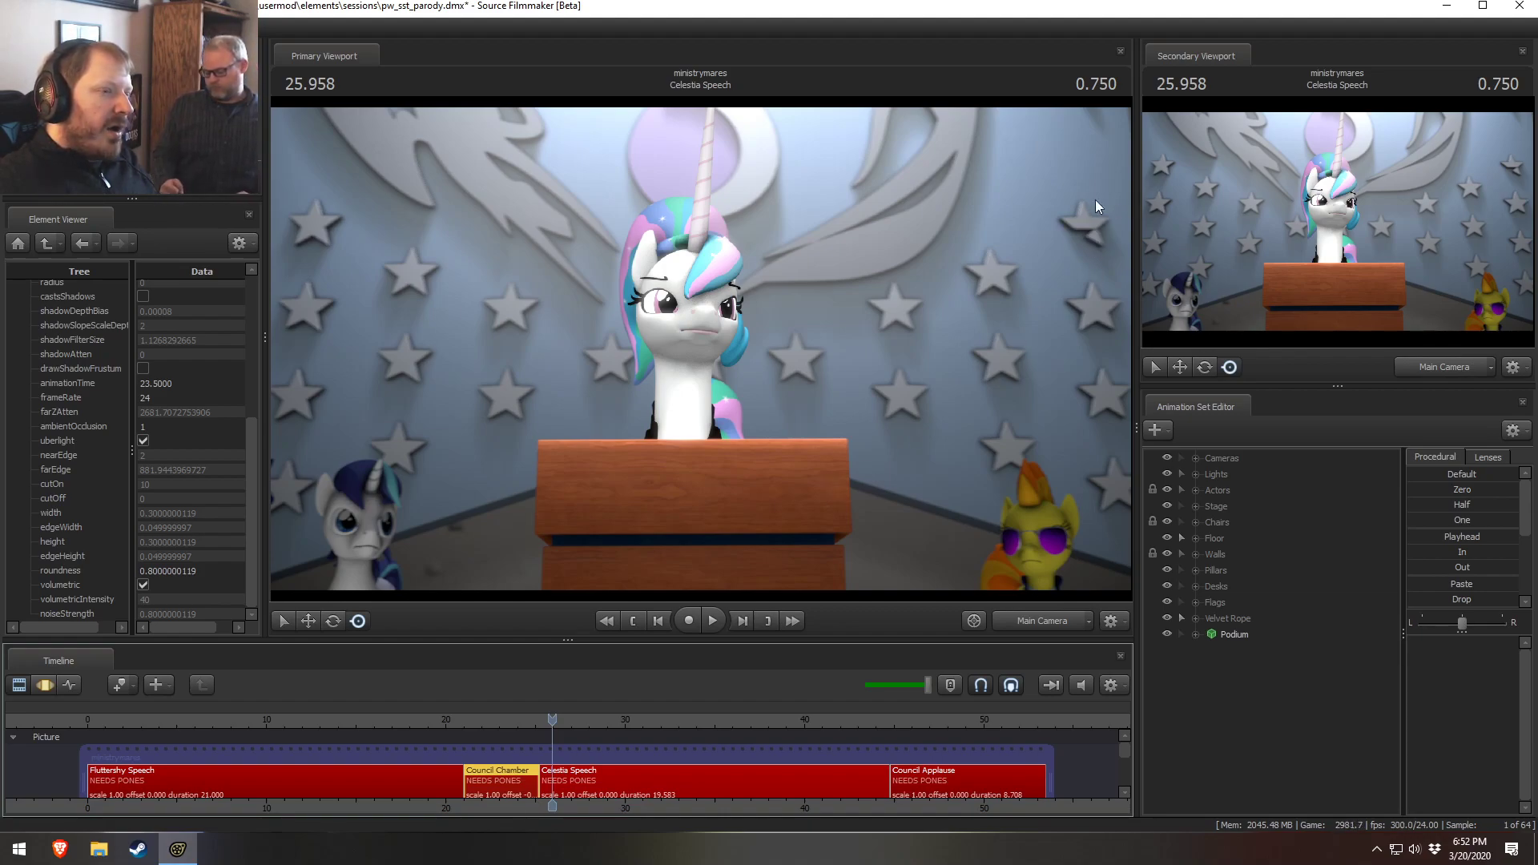
pyautogui.click(1037, 621)
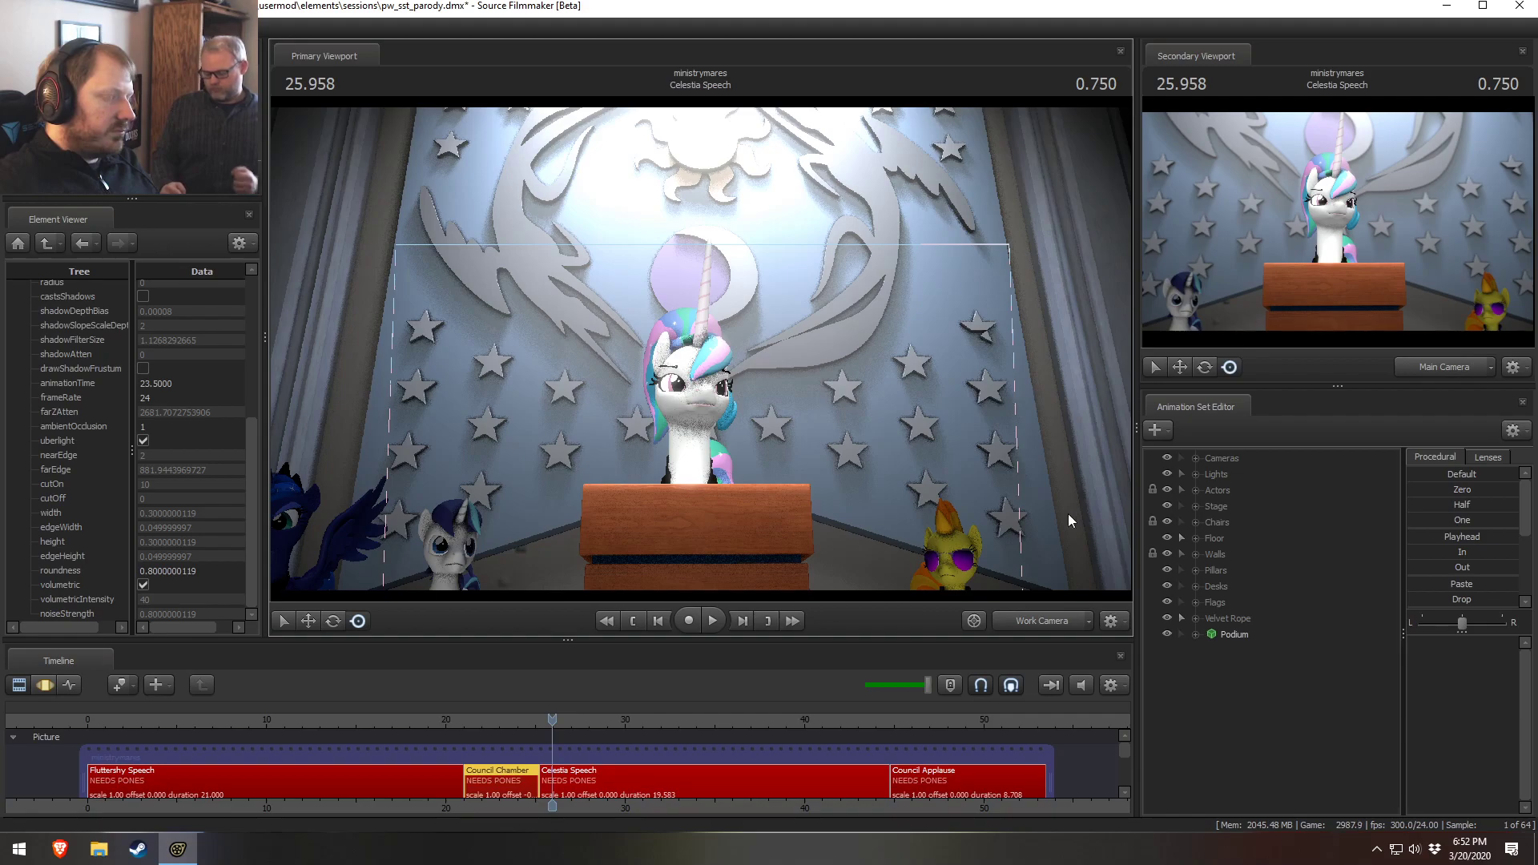
pyautogui.click(1054, 622)
pyautogui.moveTo(532, 717); pyautogui.dragTo(603, 711)
pyautogui.click(1031, 618)
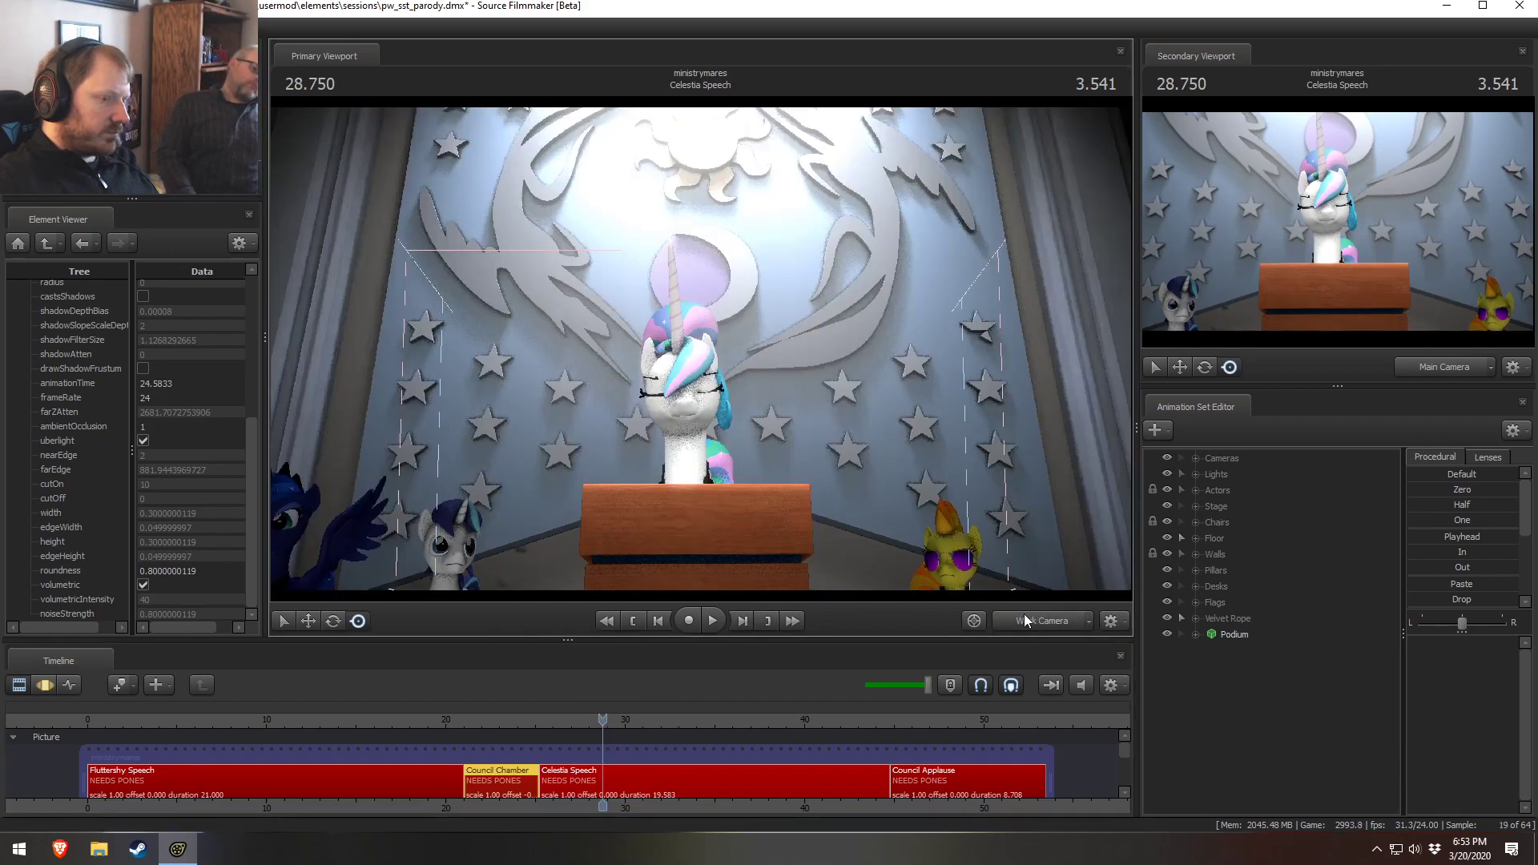
# Select the Celestia Speech shot, expand its Stage group and toggle Stage 3's visibility
pyautogui.click(565, 782)
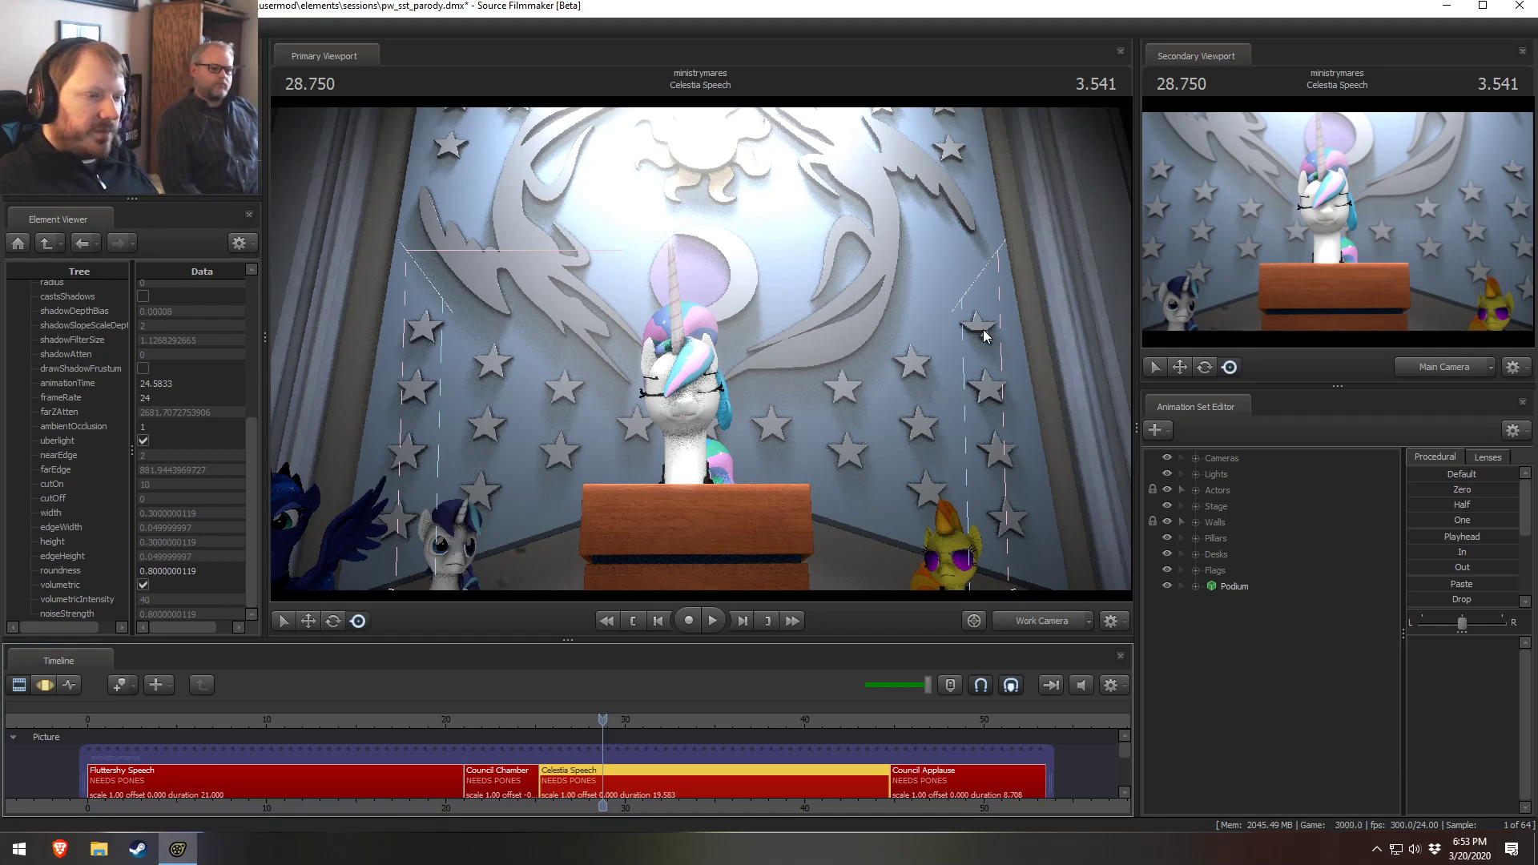
pyautogui.click(1196, 538)
pyautogui.click(1195, 536)
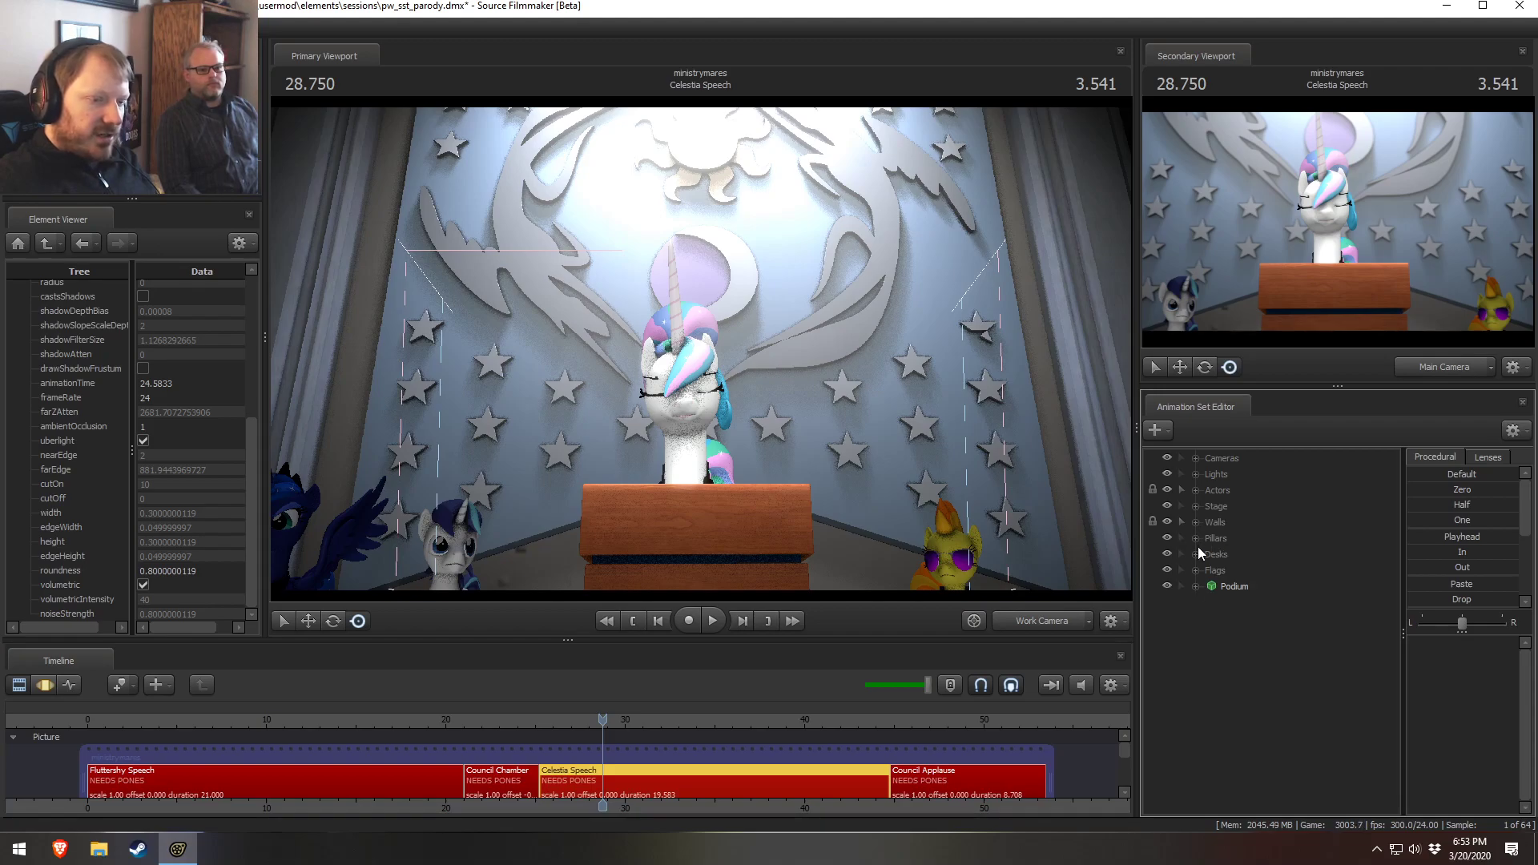
pyautogui.click(1195, 506)
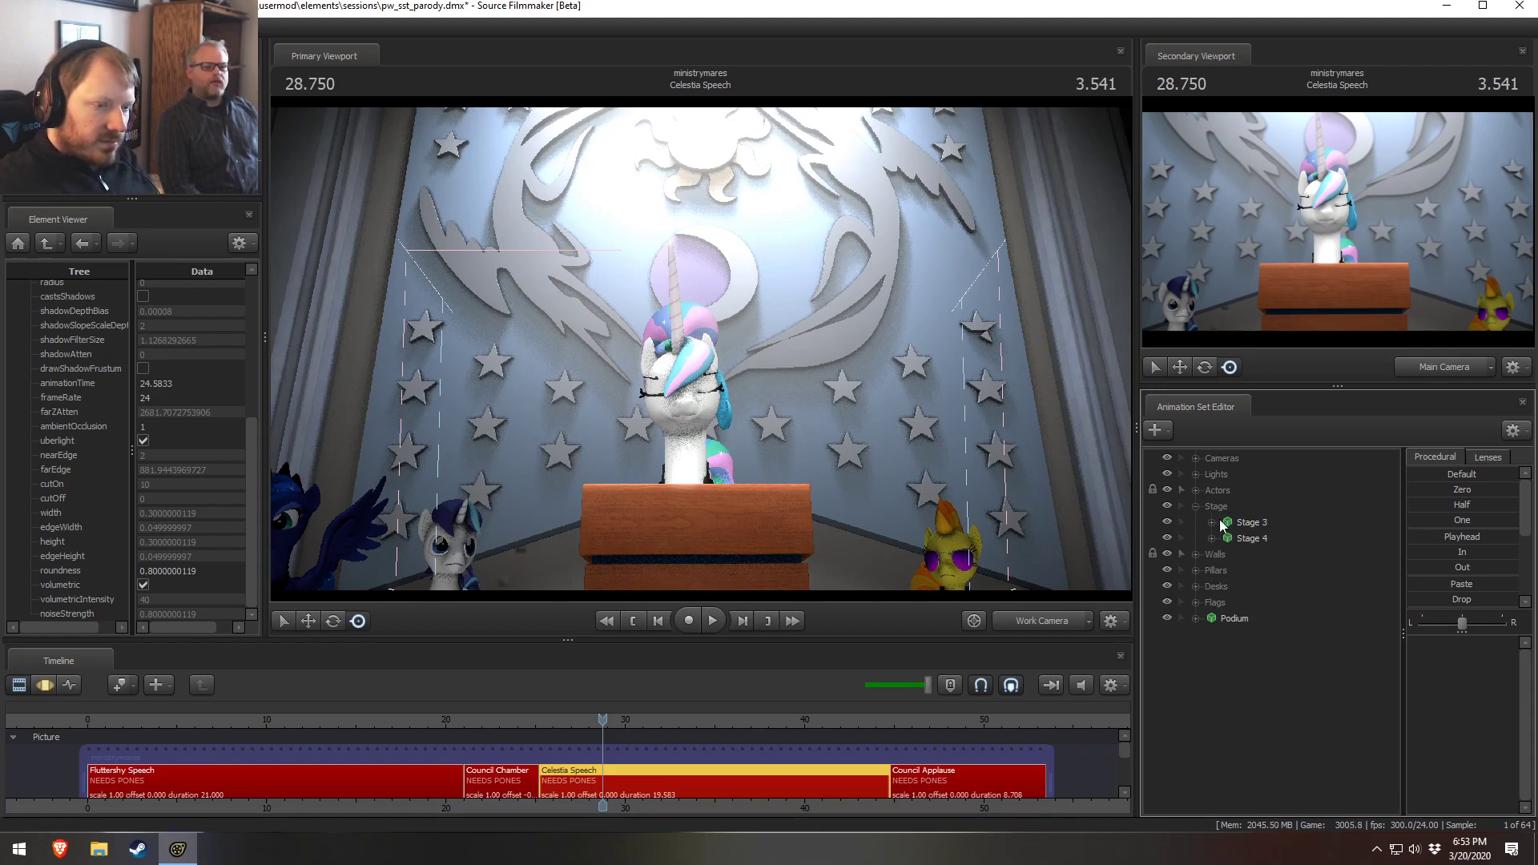
pyautogui.click(1166, 522)
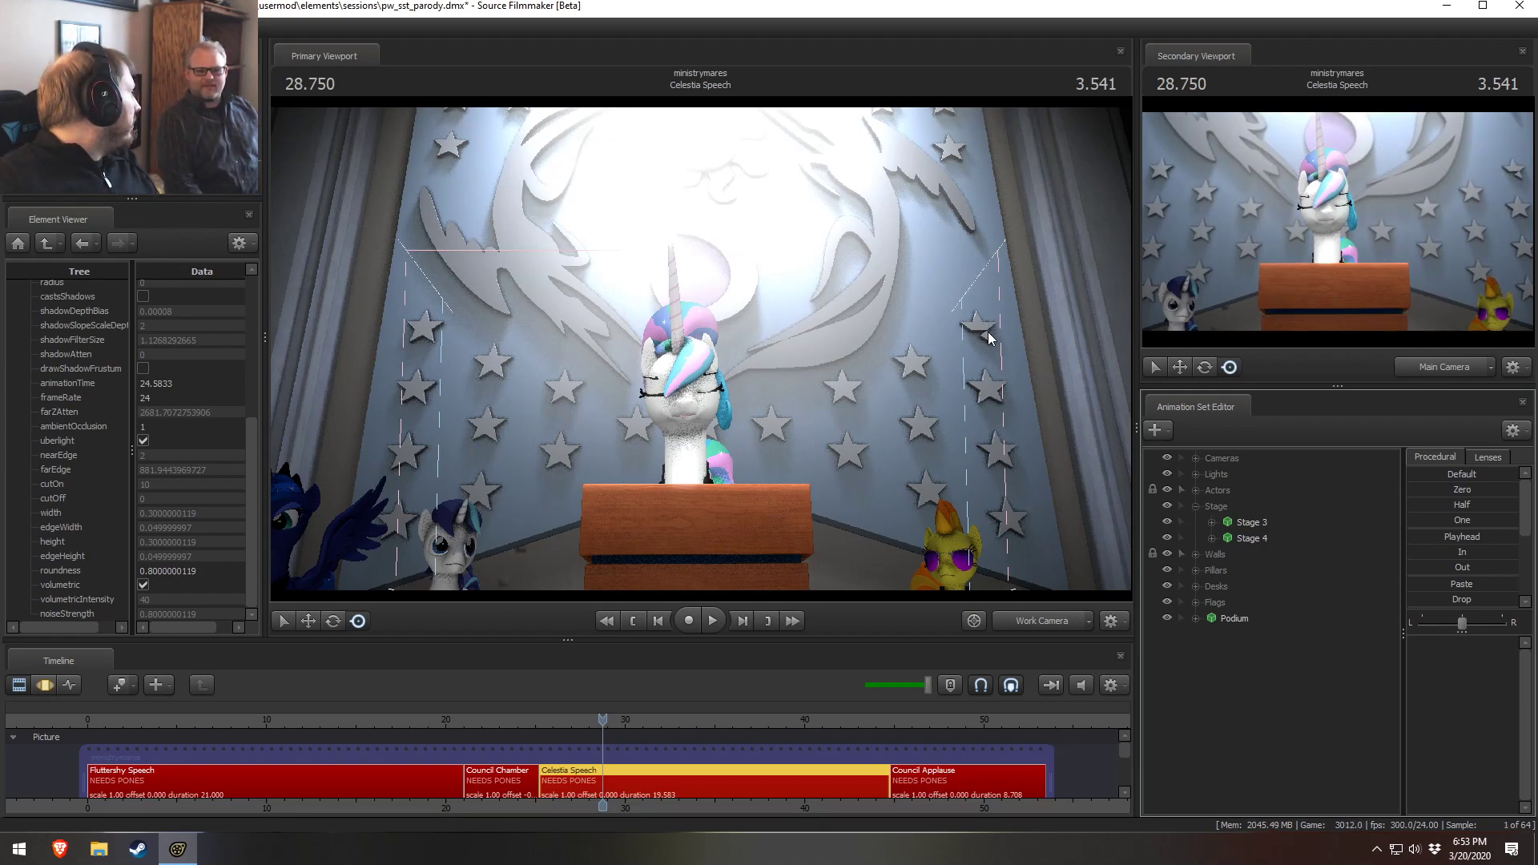
# Scrub through the Celestia Speech shot through the Main Camera, then return to the Work Camera
pyautogui.click(1014, 626)
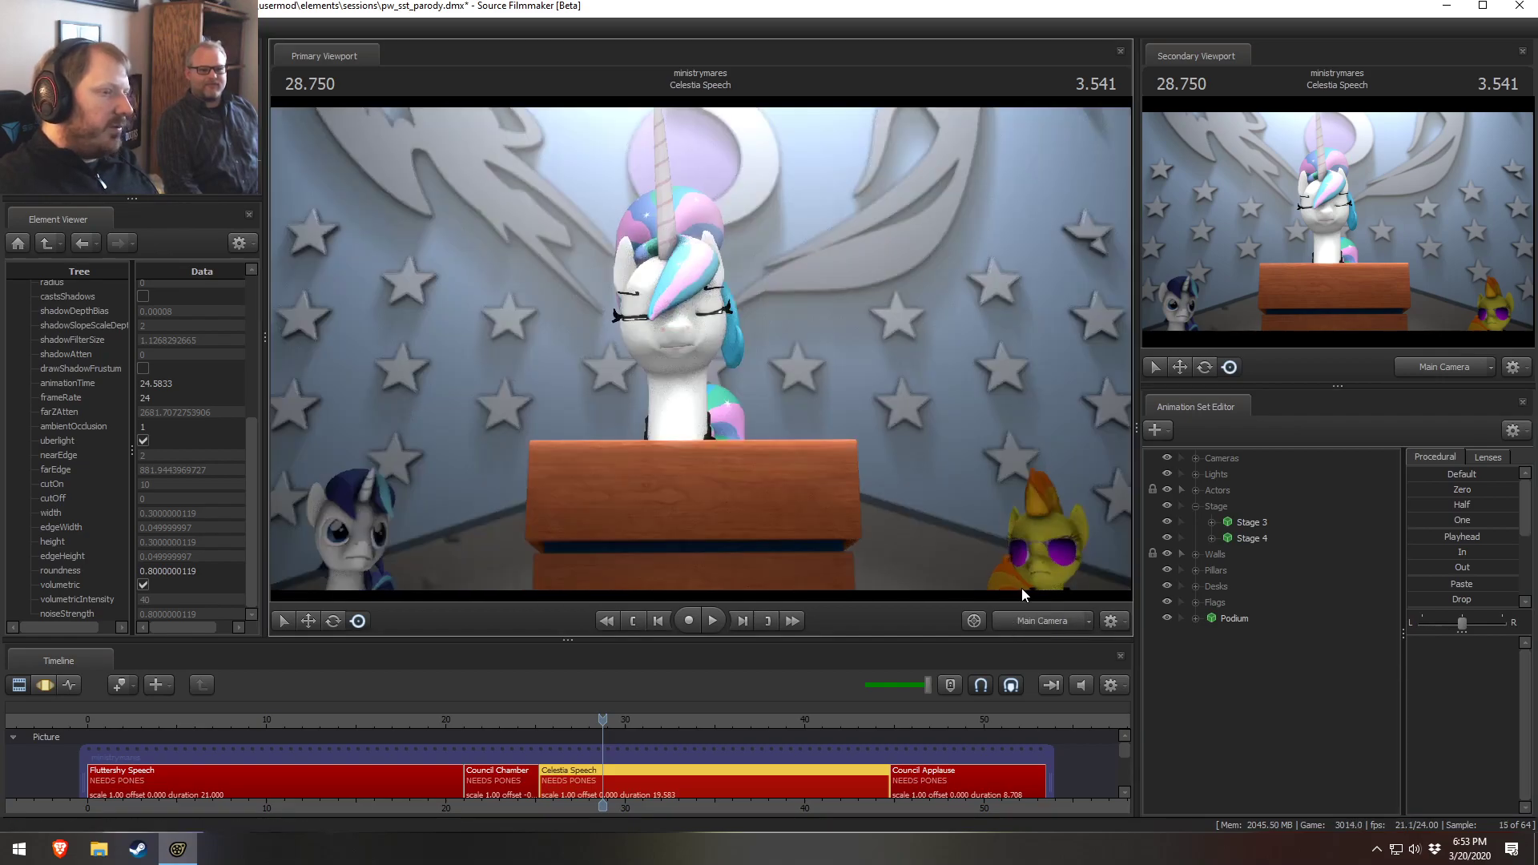
pyautogui.moveTo(568, 722); pyautogui.dragTo(709, 727)
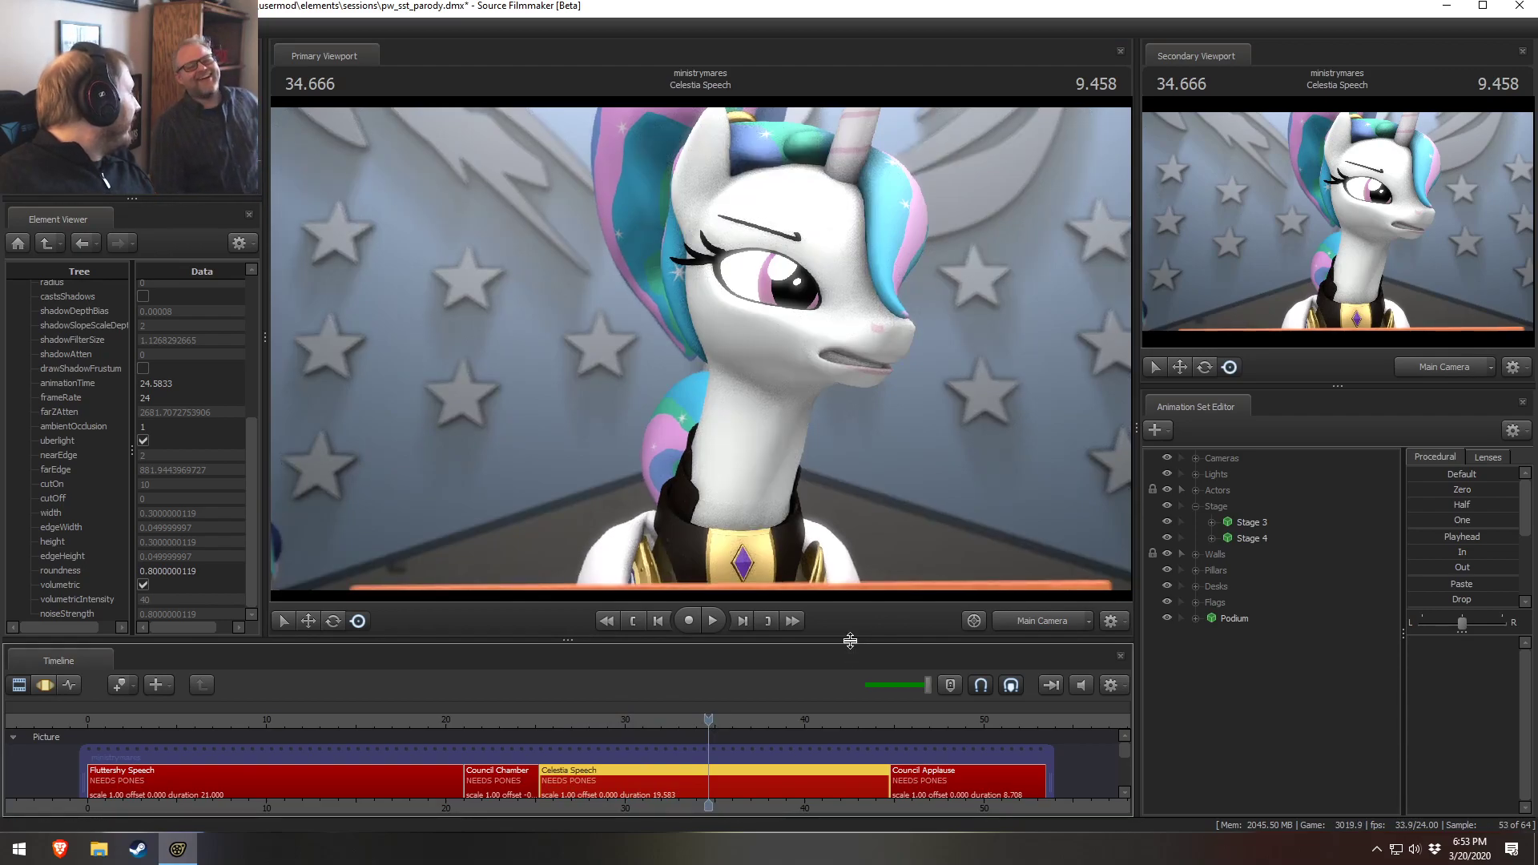
pyautogui.moveTo(708, 720); pyautogui.dragTo(600, 722)
pyautogui.click(982, 618)
# Expand the Walls group and toggle the visibility of the Trim 1 wall piece
pyautogui.click(1231, 619)
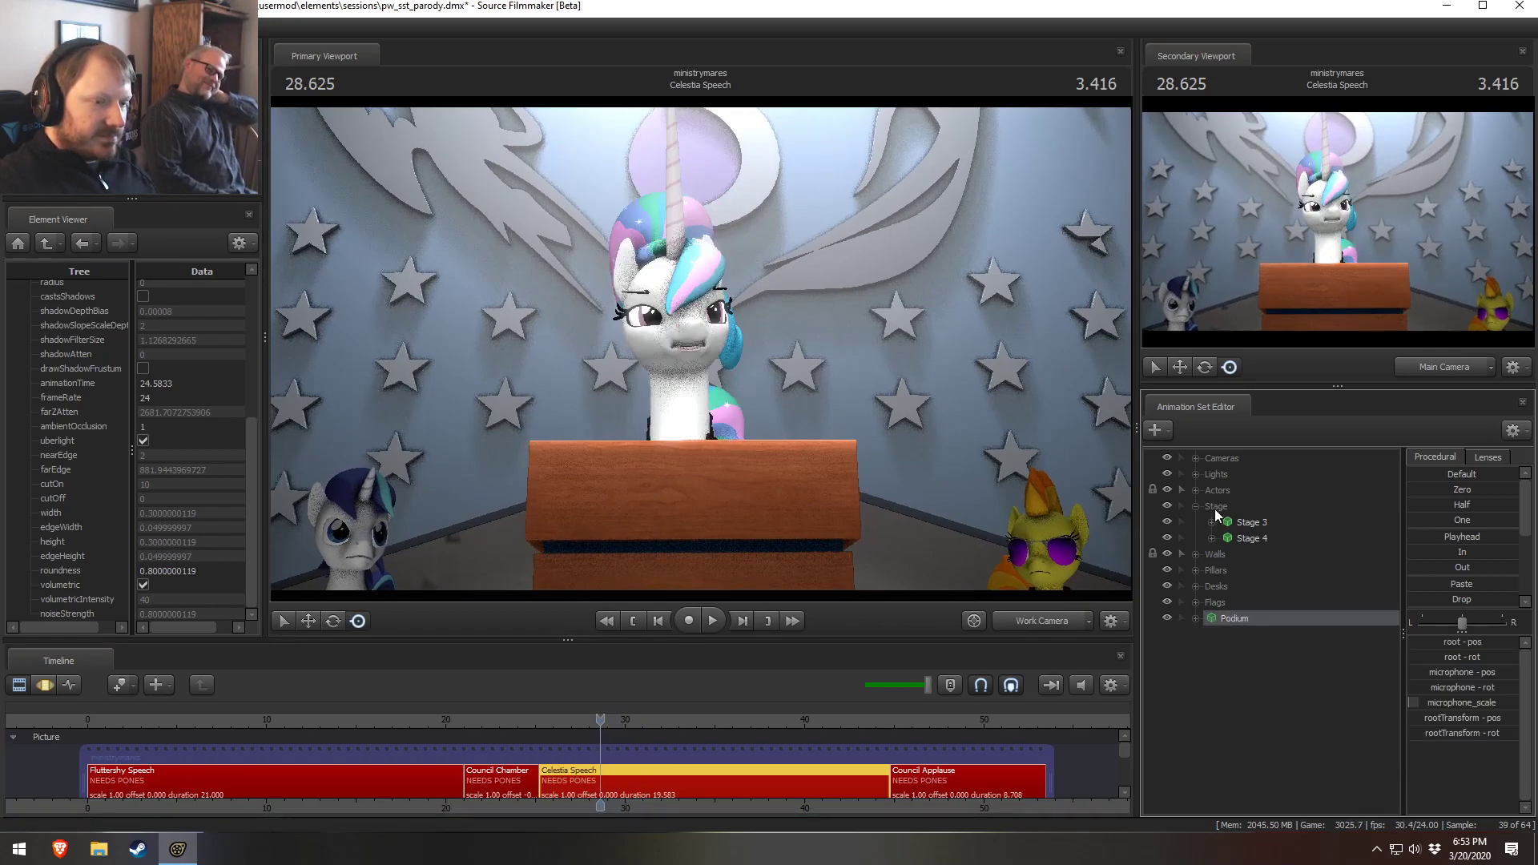
pyautogui.click(1196, 508)
pyautogui.click(1183, 521)
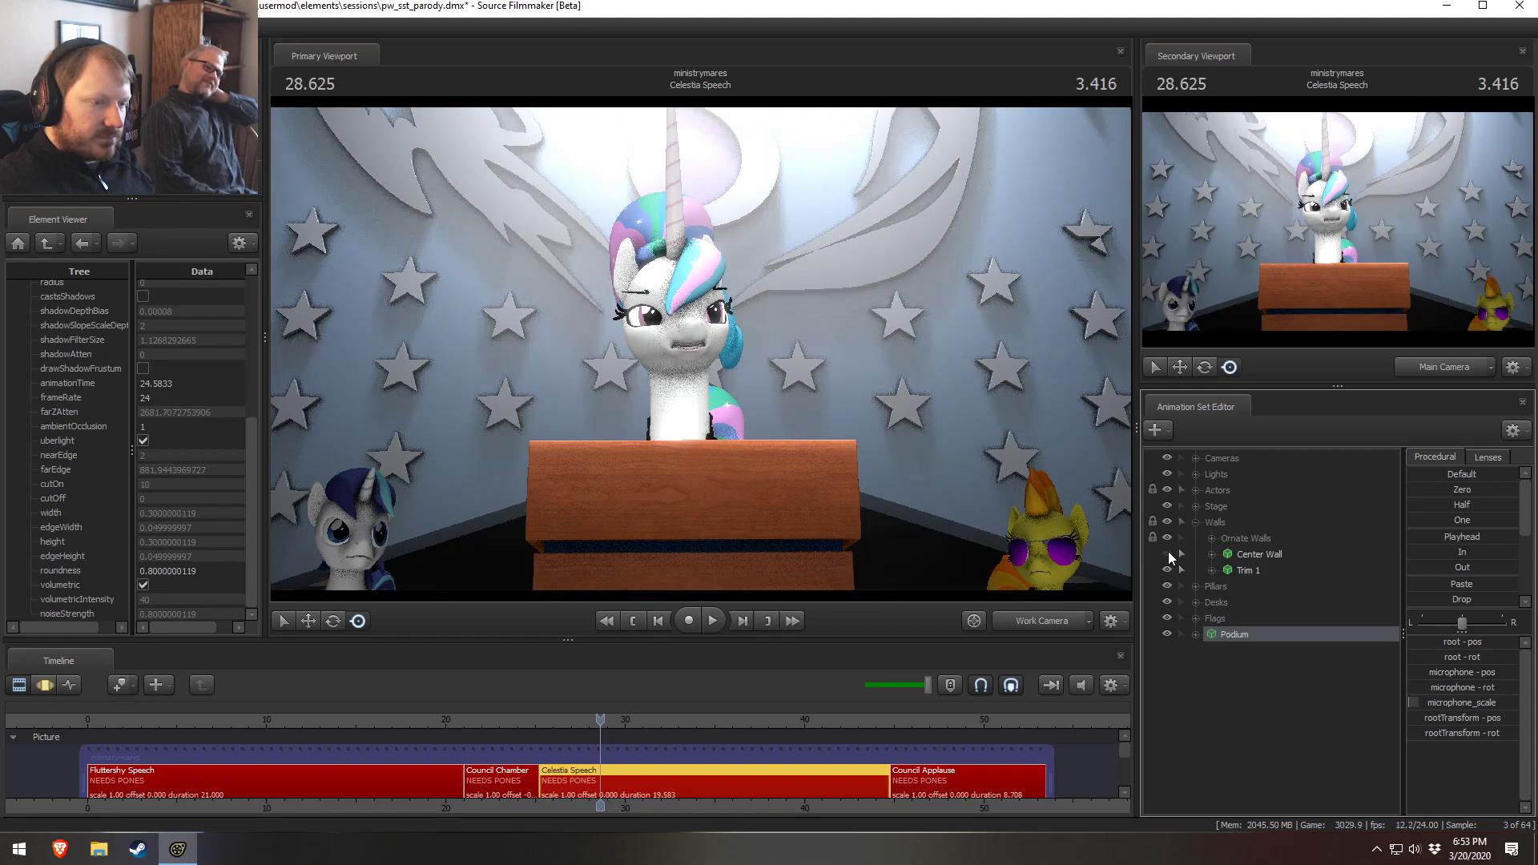
pyautogui.click(1167, 570)
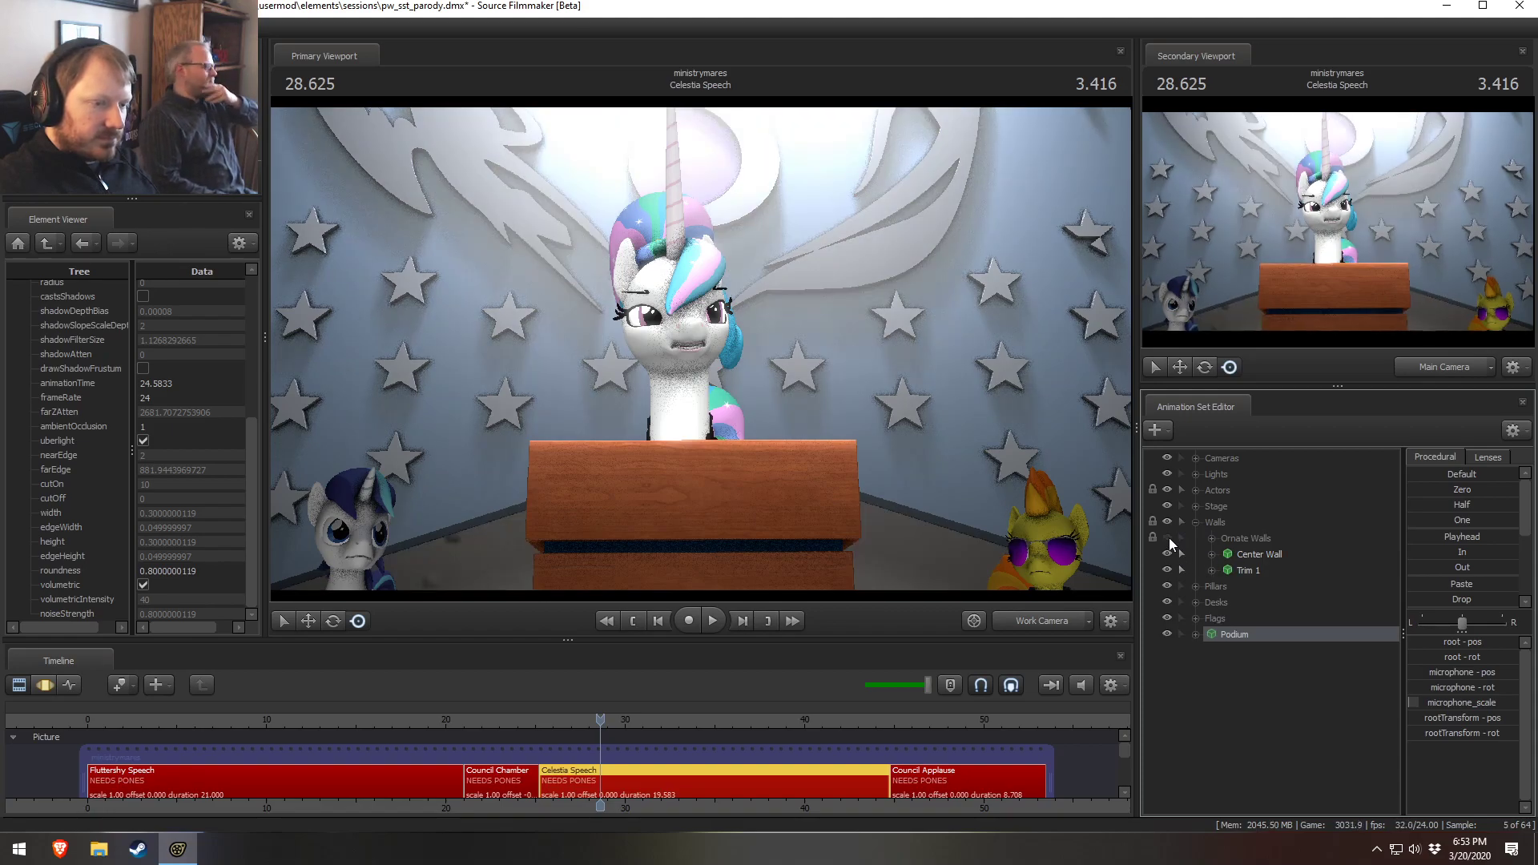
pyautogui.click(1189, 521)
pyautogui.click(1194, 538)
pyautogui.click(1195, 539)
# Unhide the Large 3D Flag in the Flags group and make a copy of it in the shot
pyautogui.click(1196, 570)
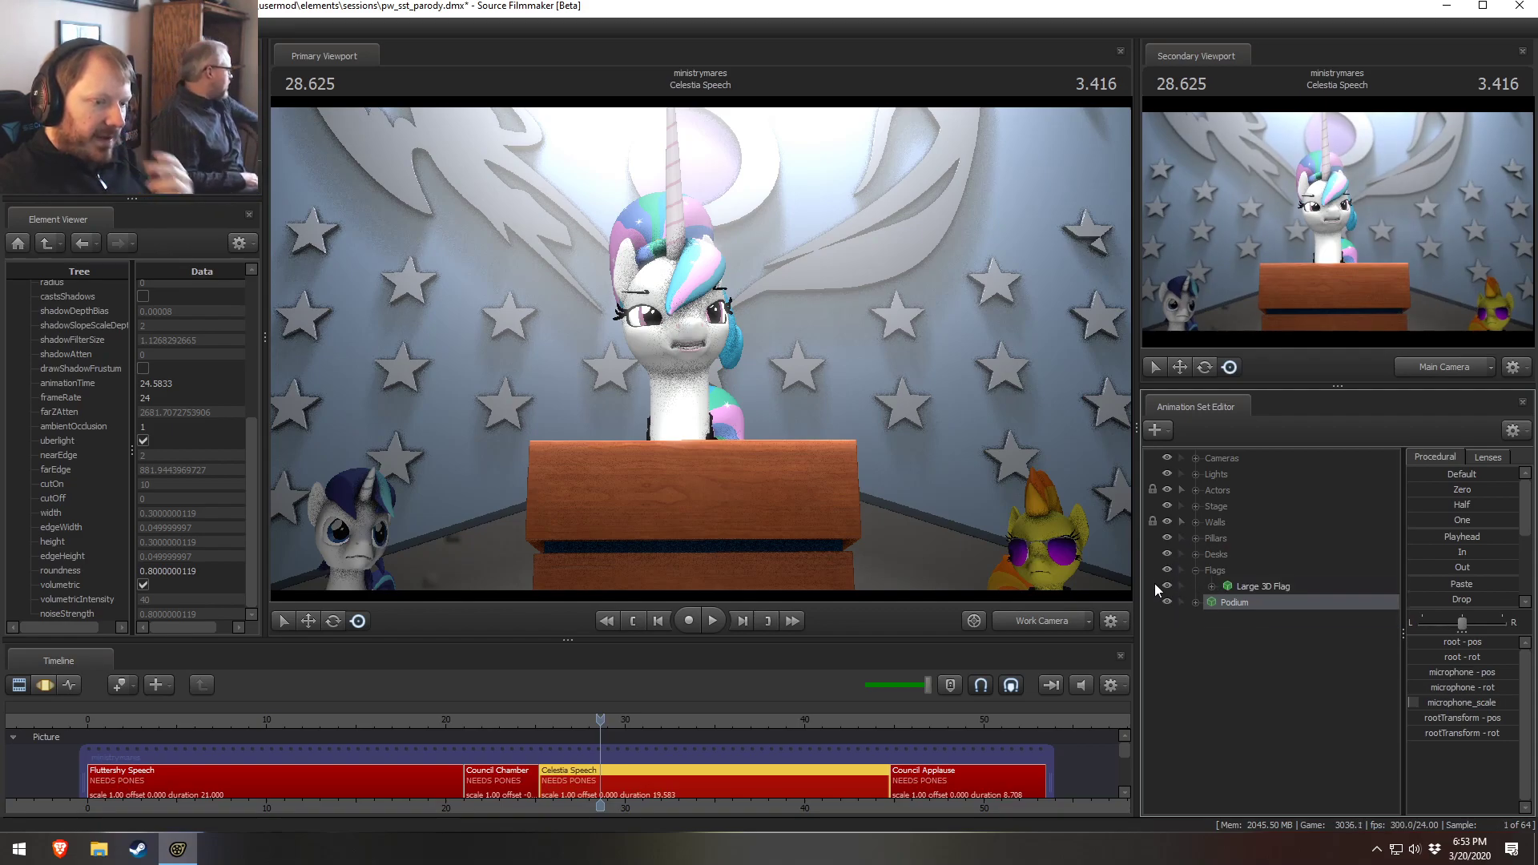
pyautogui.click(1168, 586)
pyautogui.click(1167, 585)
pyautogui.rightClick(1252, 586)
pyautogui.click(1281, 606)
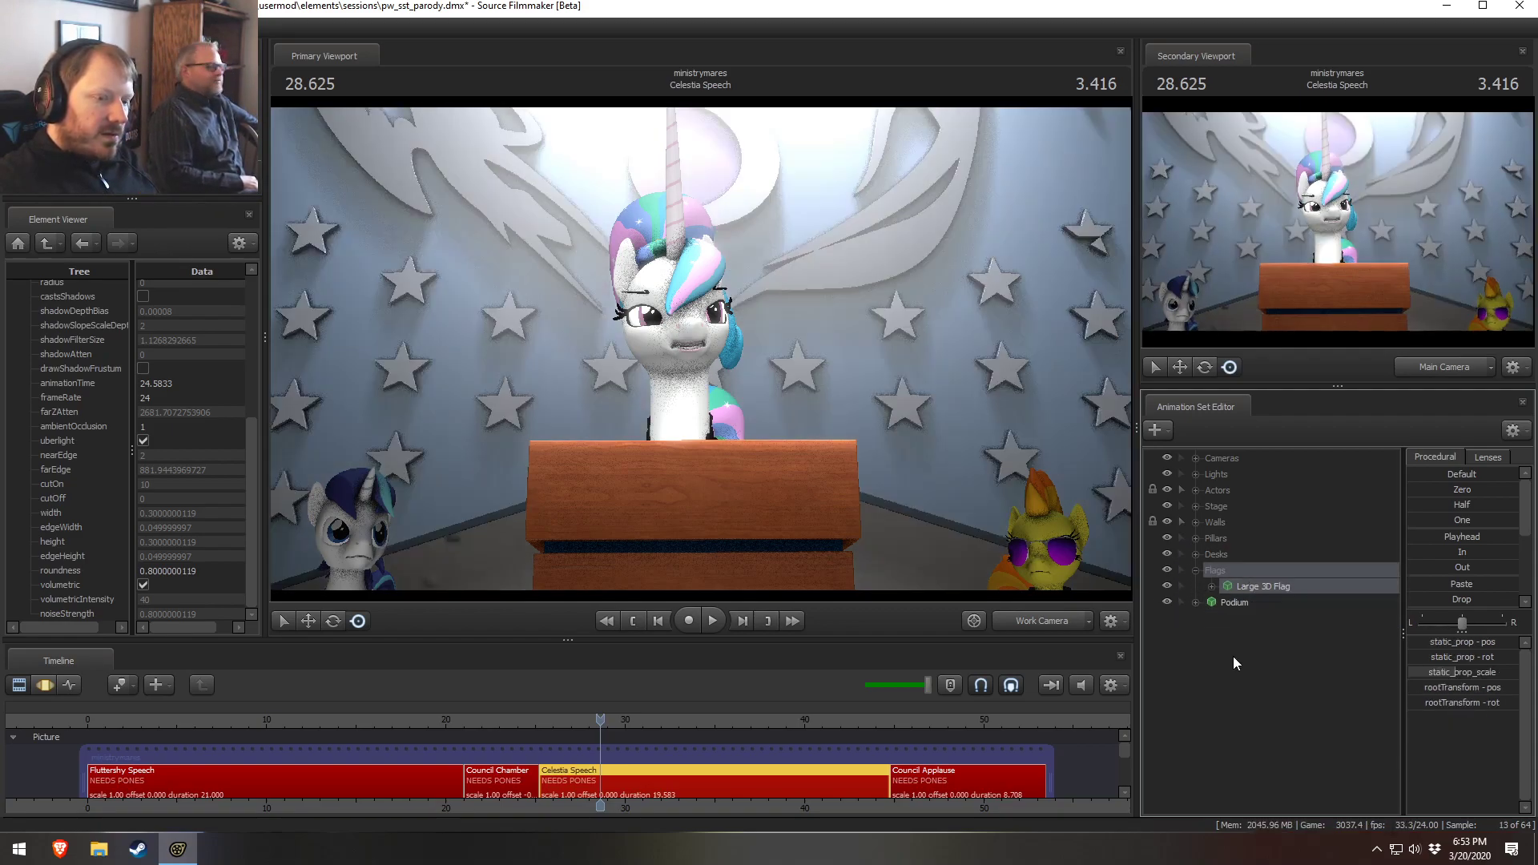
pyautogui.rightClick(1273, 673)
pyautogui.click(1274, 749)
# Select the flag copy in the viewport and open its transform values in the Motion Editor
pyautogui.press('s')
pyautogui.moveTo(700, 348); pyautogui.dragTo(699, 348)
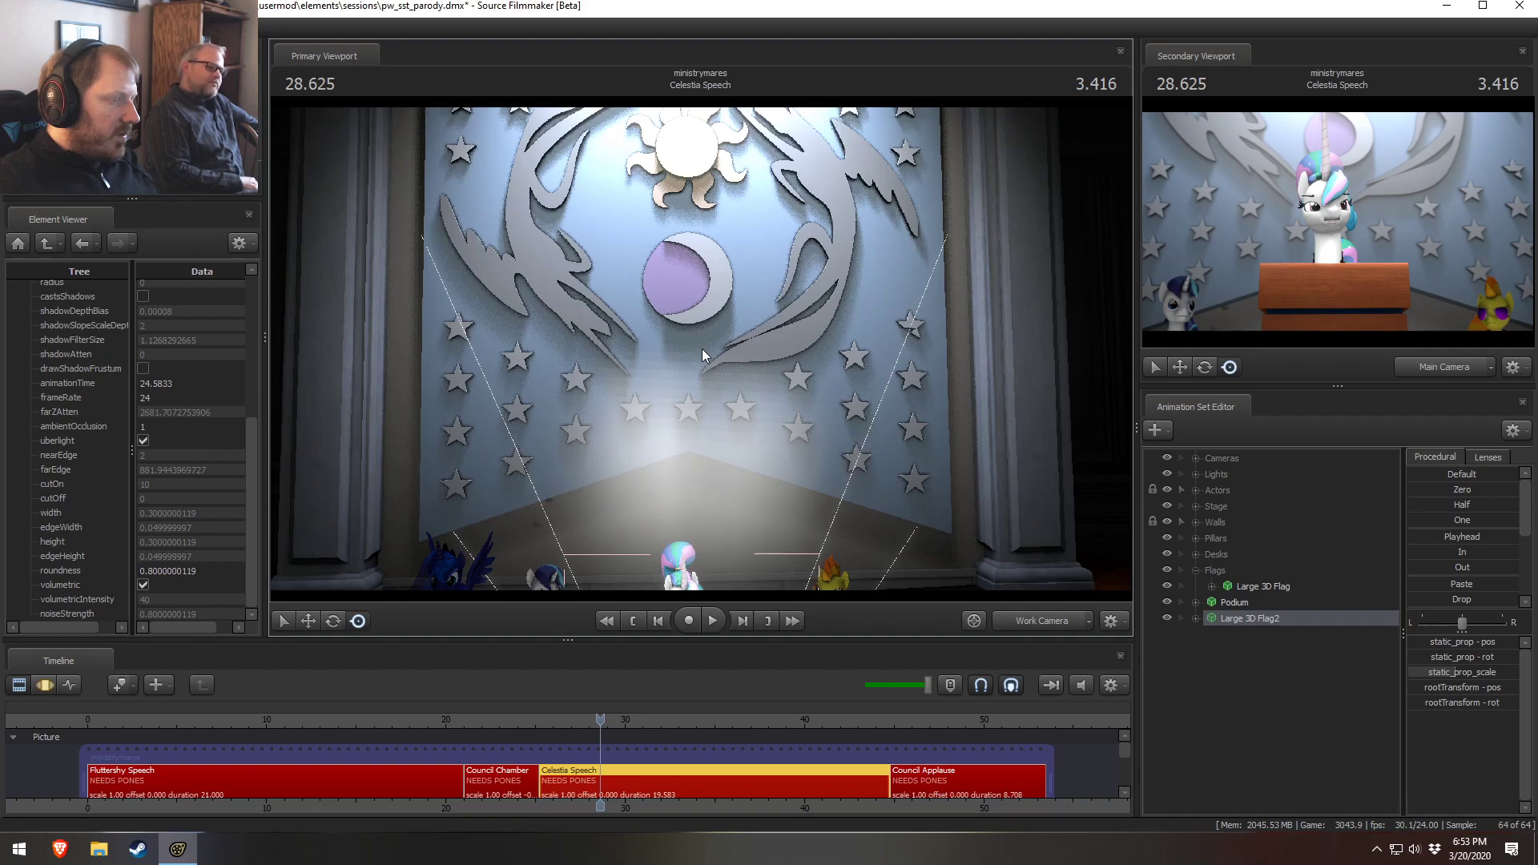
pyautogui.press('F3')
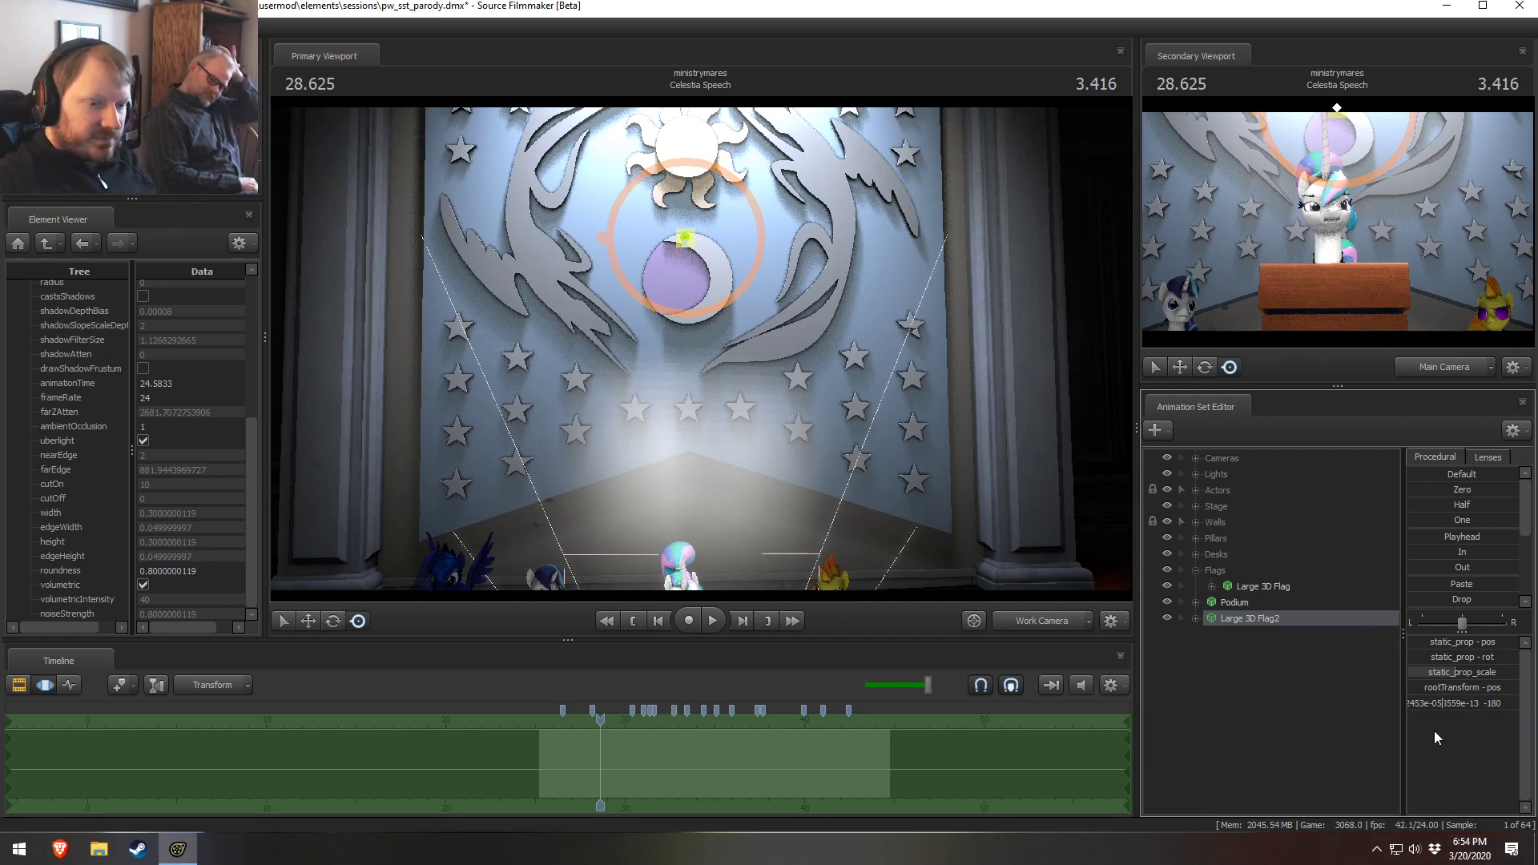
pyautogui.doubleClick(1463, 687)
pyautogui.press('Return')
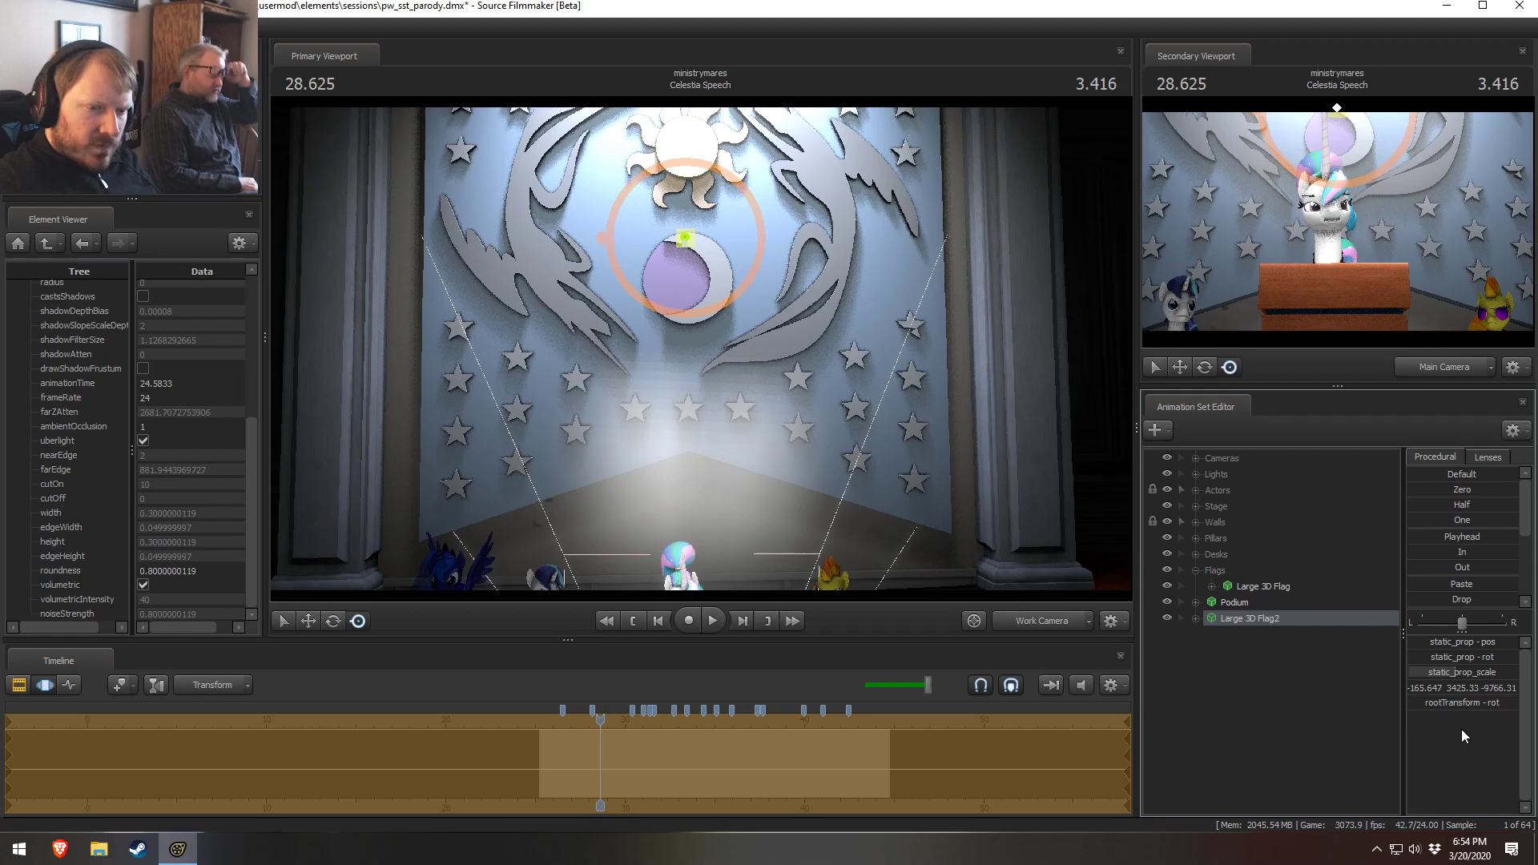
# Set the flag copy's root transform rotation, entering 70 and then 43 for its values
pyautogui.moveTo(887, 457); pyautogui.dragTo(897, 573)
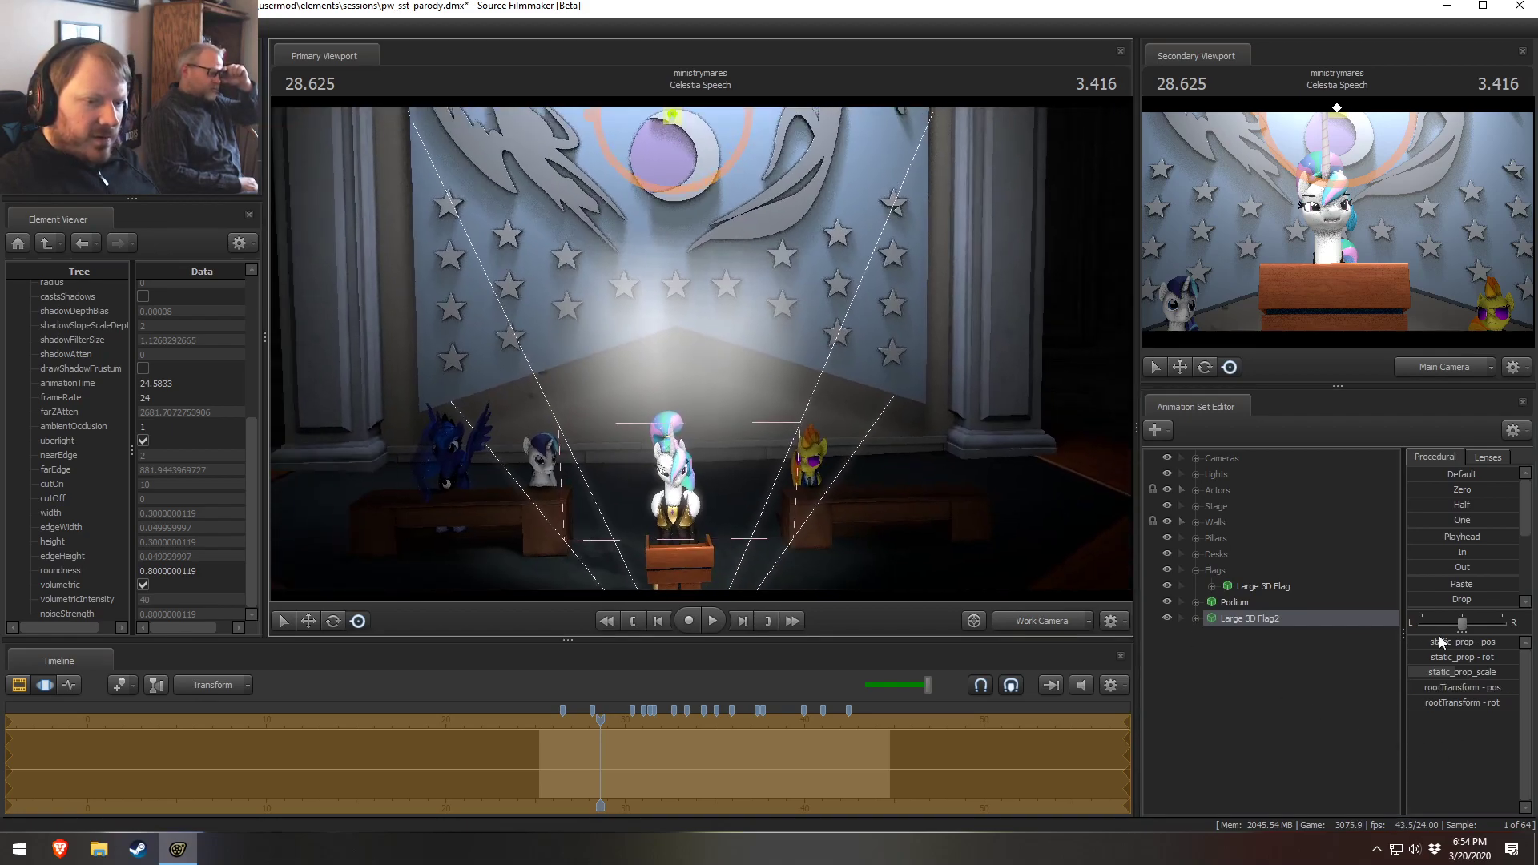
pyautogui.doubleClick(1463, 702)
pyautogui.doubleClick(1463, 704)
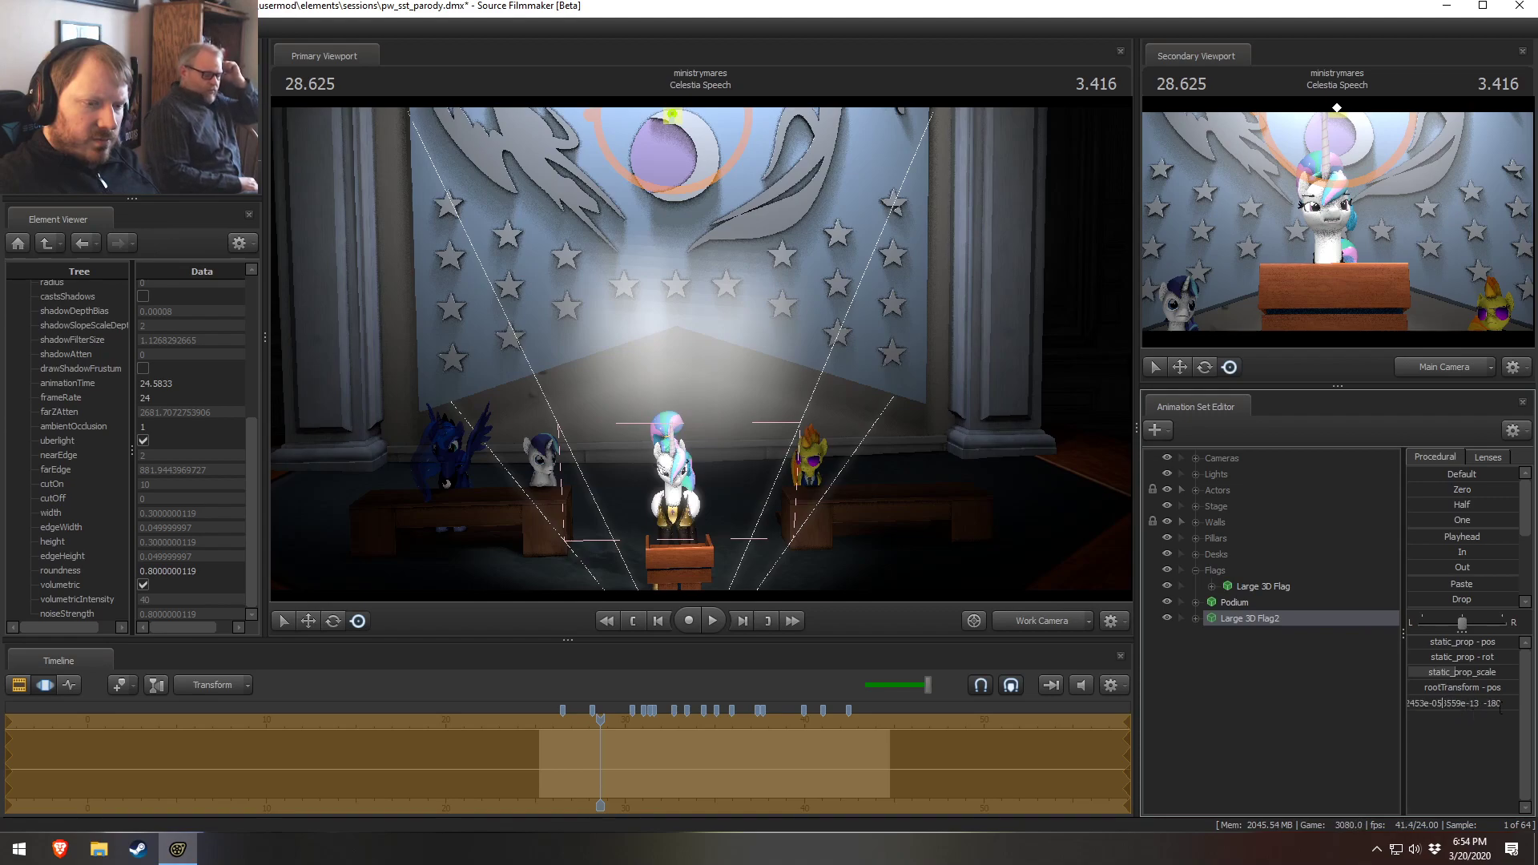
pyautogui.doubleClick(1426, 703)
pyautogui.write('70')
pyautogui.press('Return')
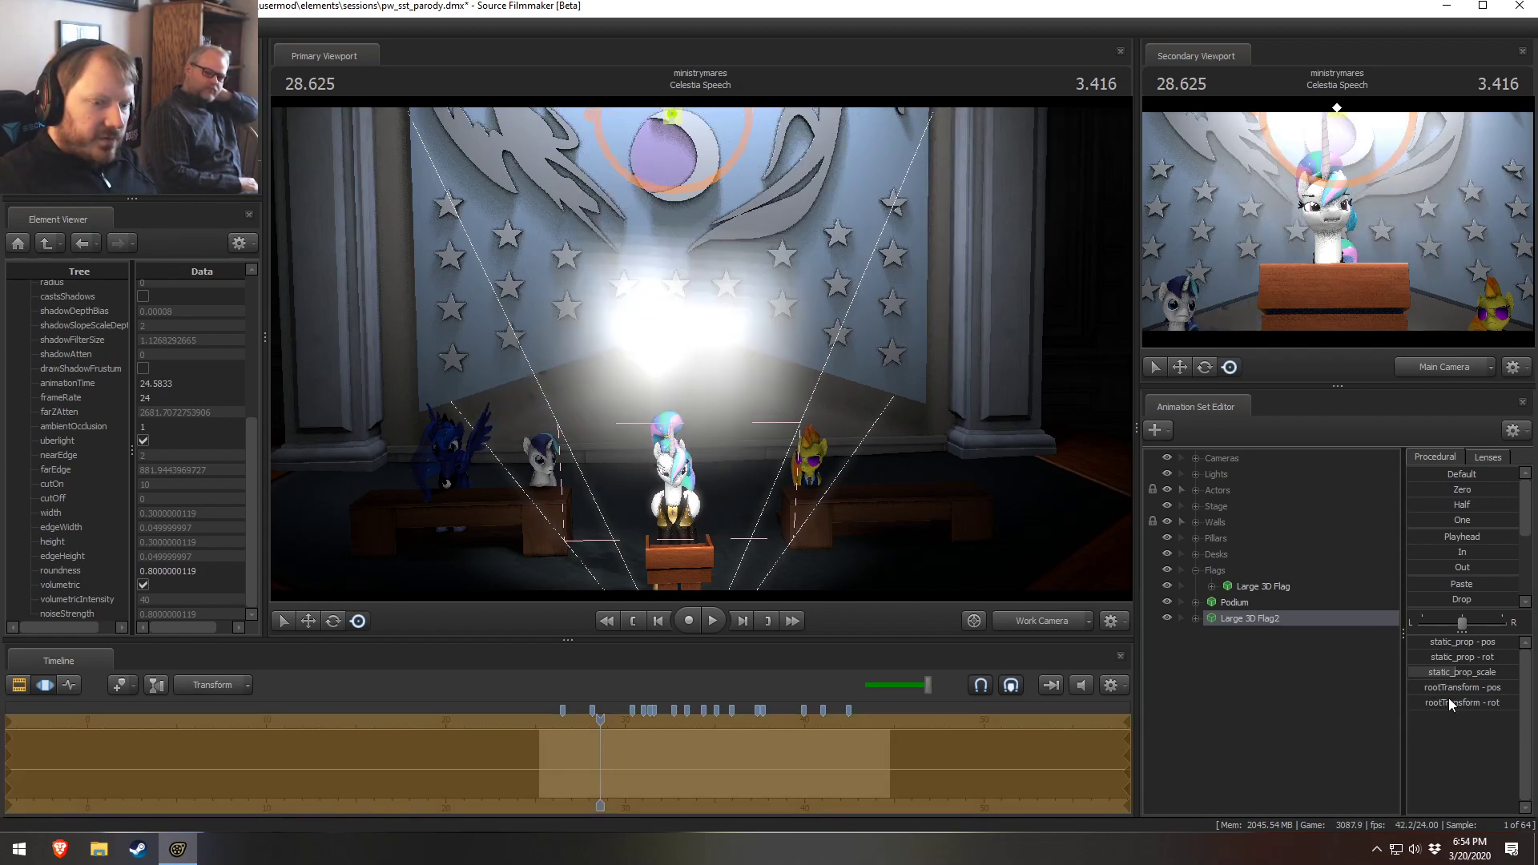
pyautogui.doubleClick(1436, 703)
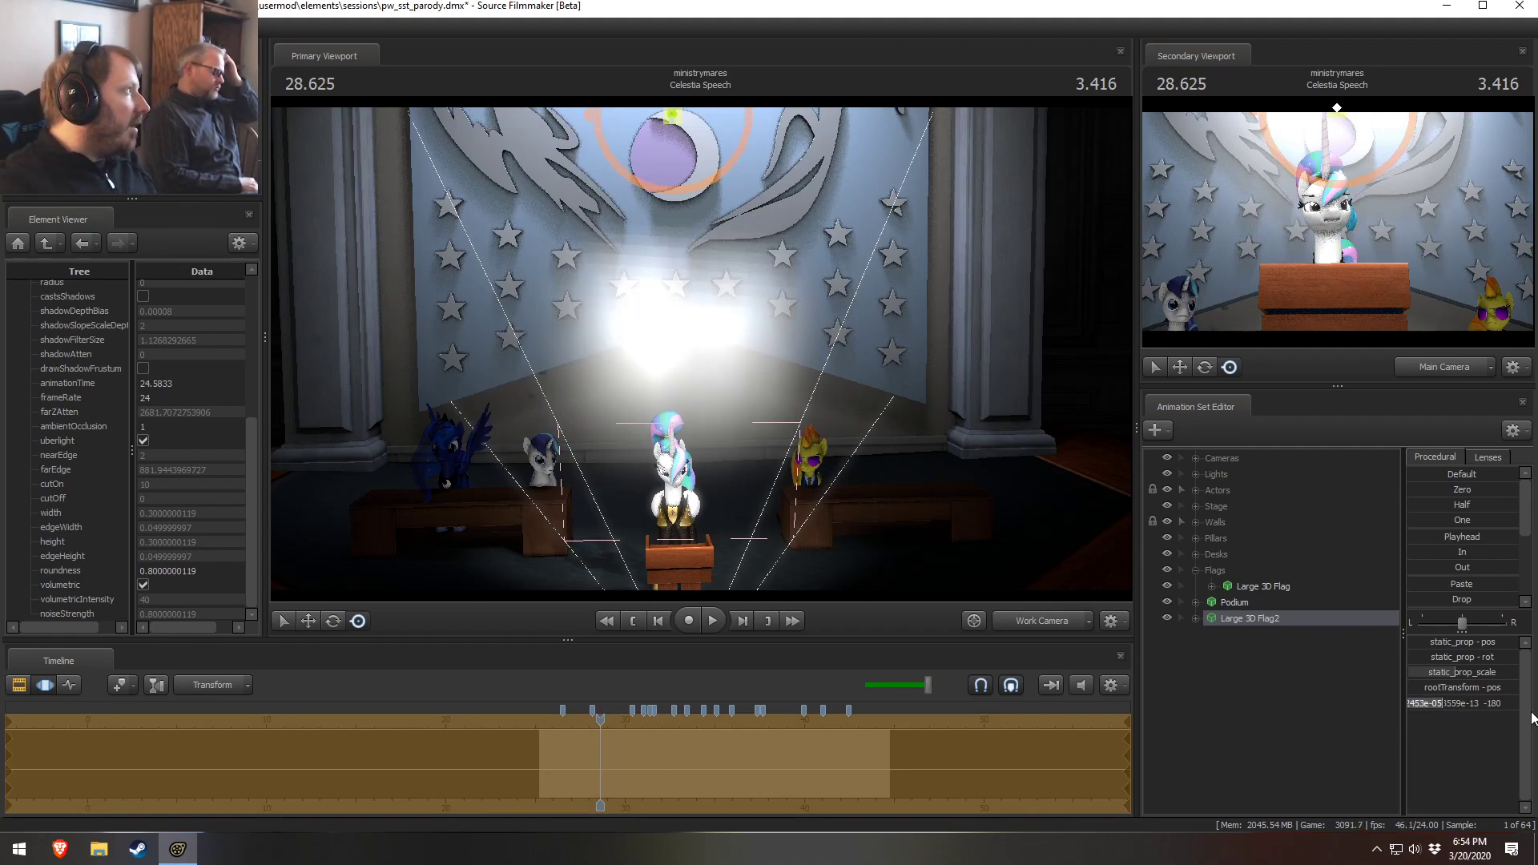
pyautogui.write('43')
pyautogui.press('Return')
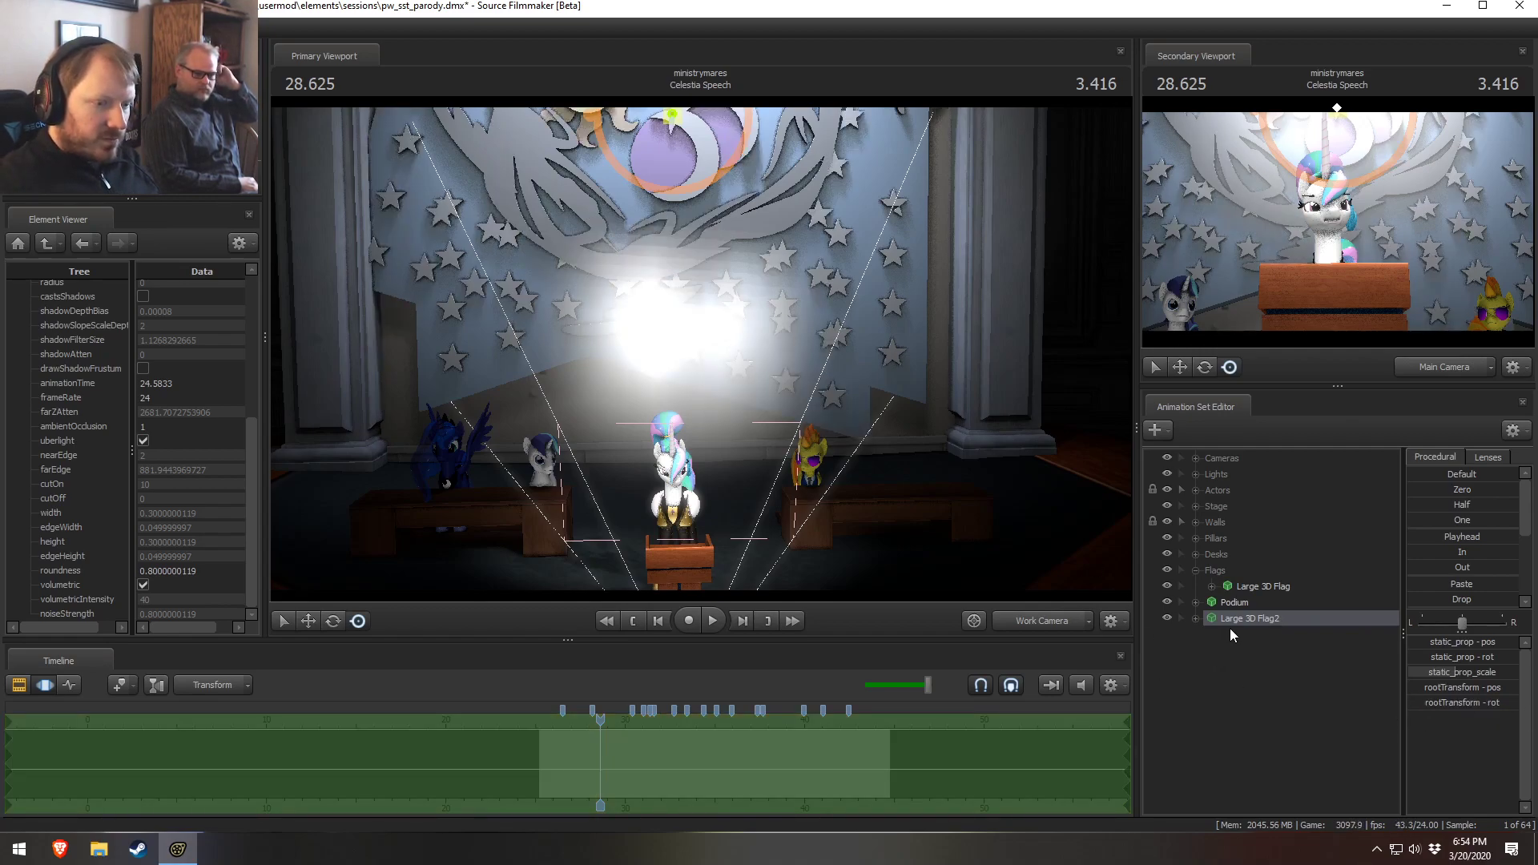
# Move the flag copy with the Move tool toward the wall's right side behind the curtain
pyautogui.moveTo(743, 439); pyautogui.dragTo(703, 338)
pyautogui.press('w')
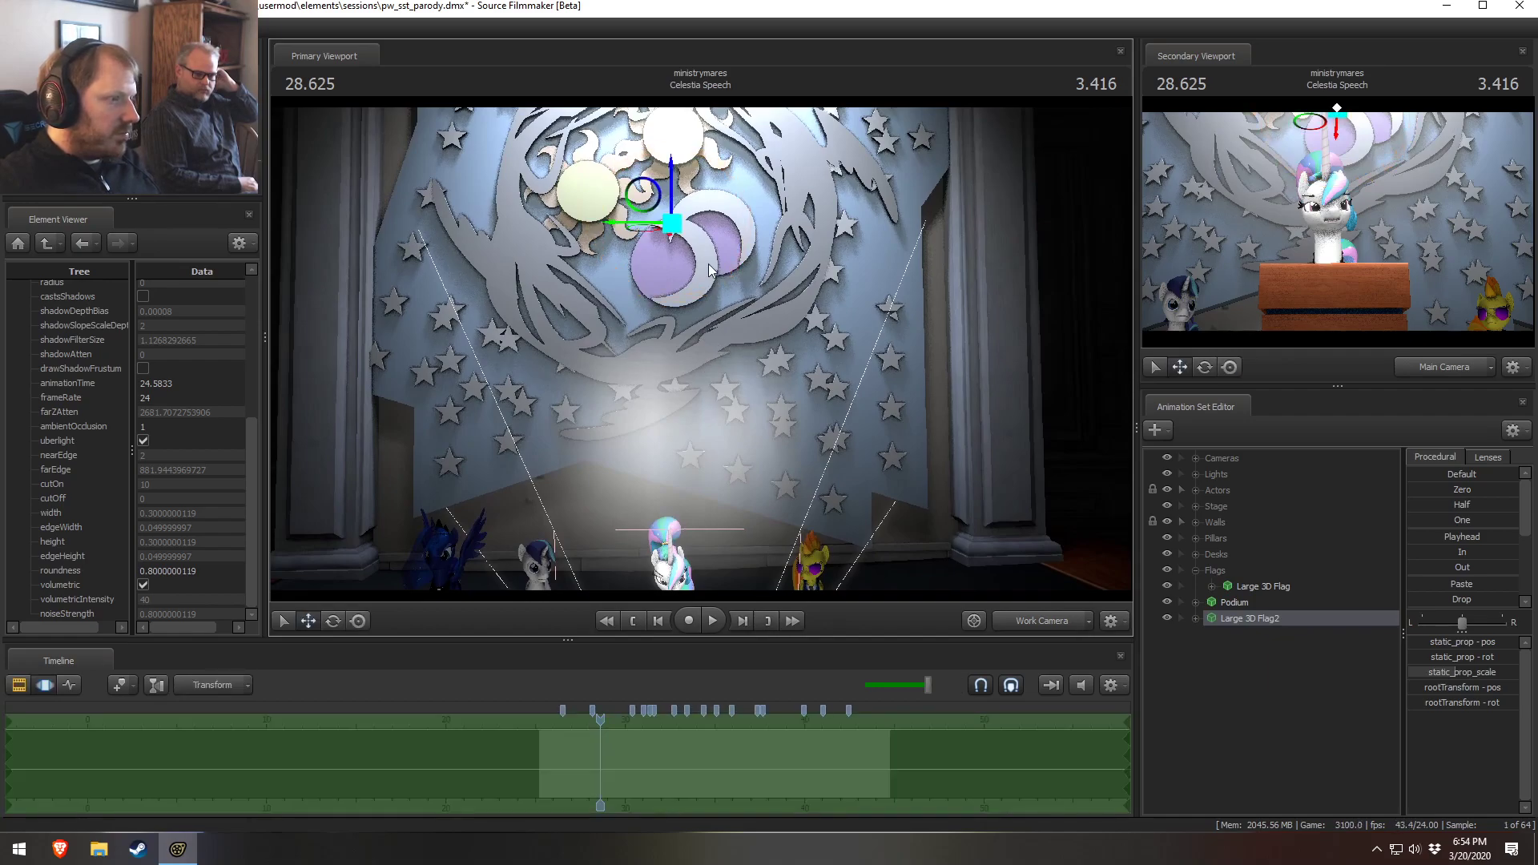
pyautogui.moveTo(658, 218); pyautogui.dragTo(1129, 156)
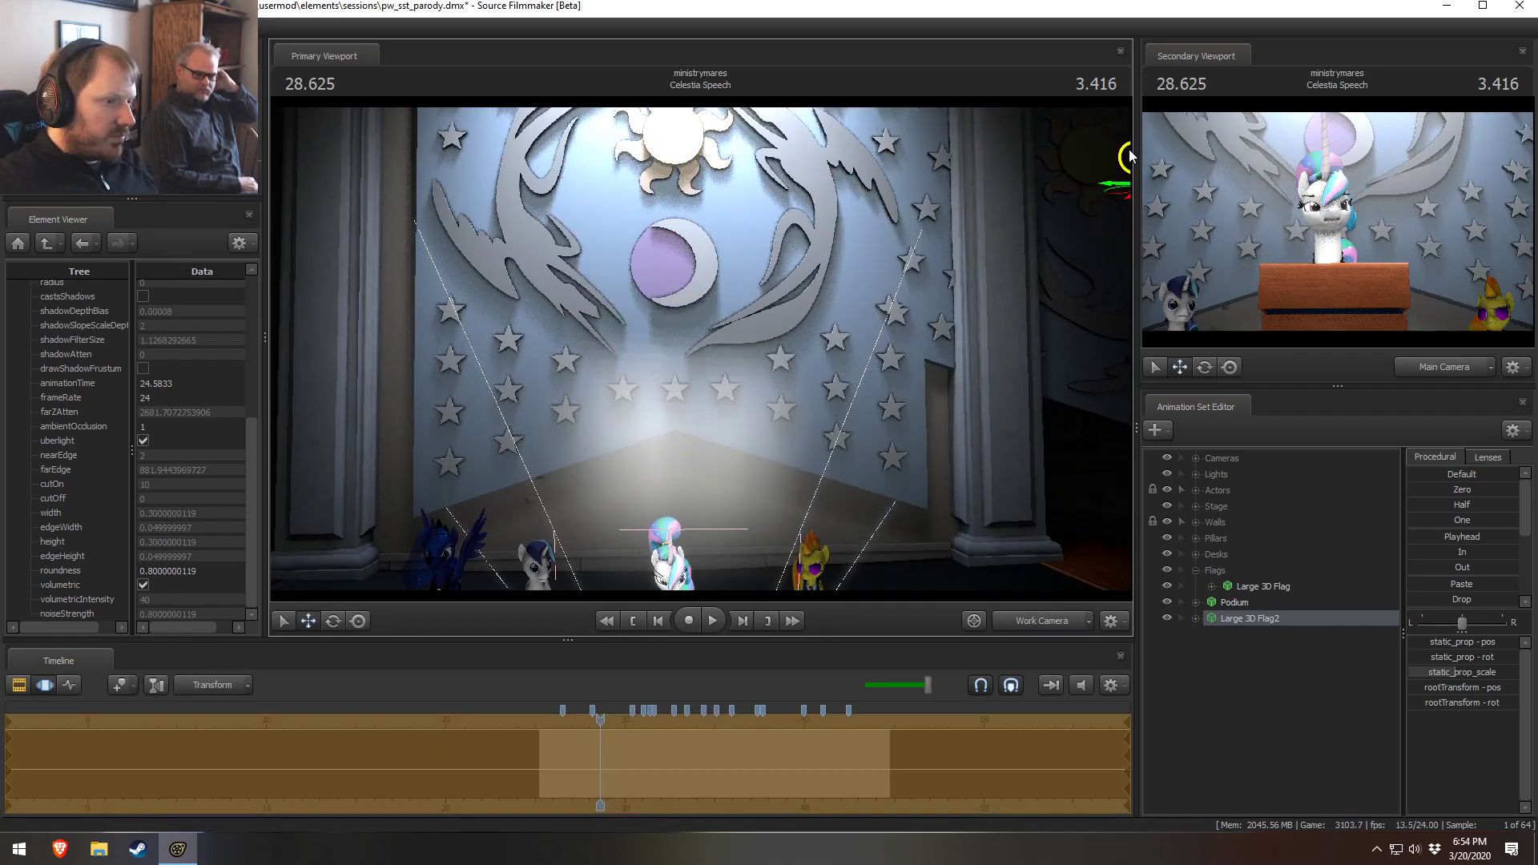
pyautogui.moveTo(916, 224); pyautogui.dragTo(1057, 190)
pyautogui.press('w')
pyautogui.moveTo(700, 348); pyautogui.dragTo(727, 348)
pyautogui.moveTo(977, 218); pyautogui.dragTo(981, 282)
pyautogui.press('z')
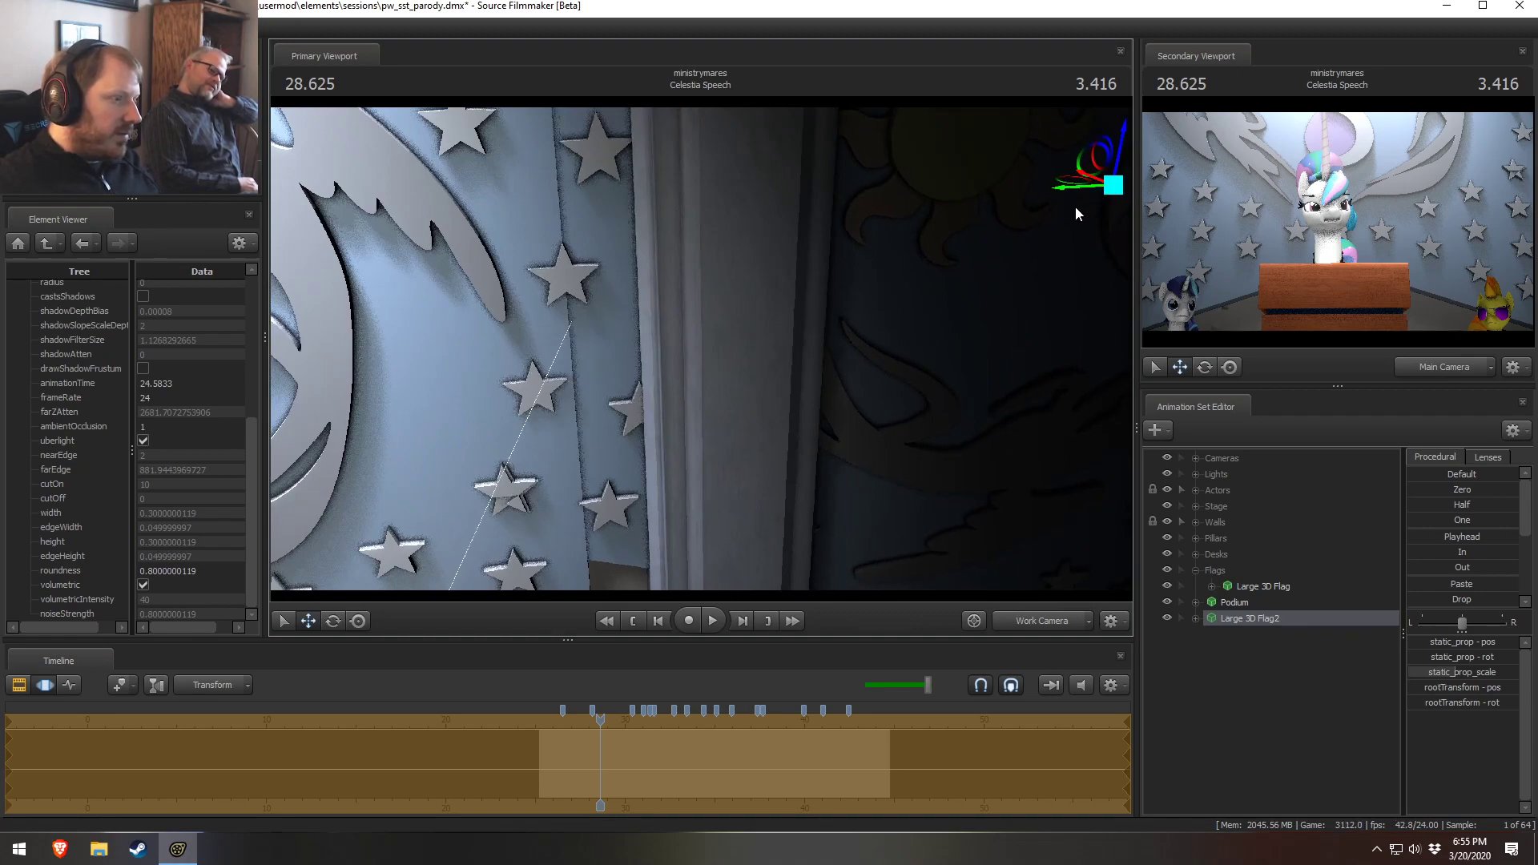
# Set the flag copy's root transform rotation value to 14
pyautogui.click(1023, 631)
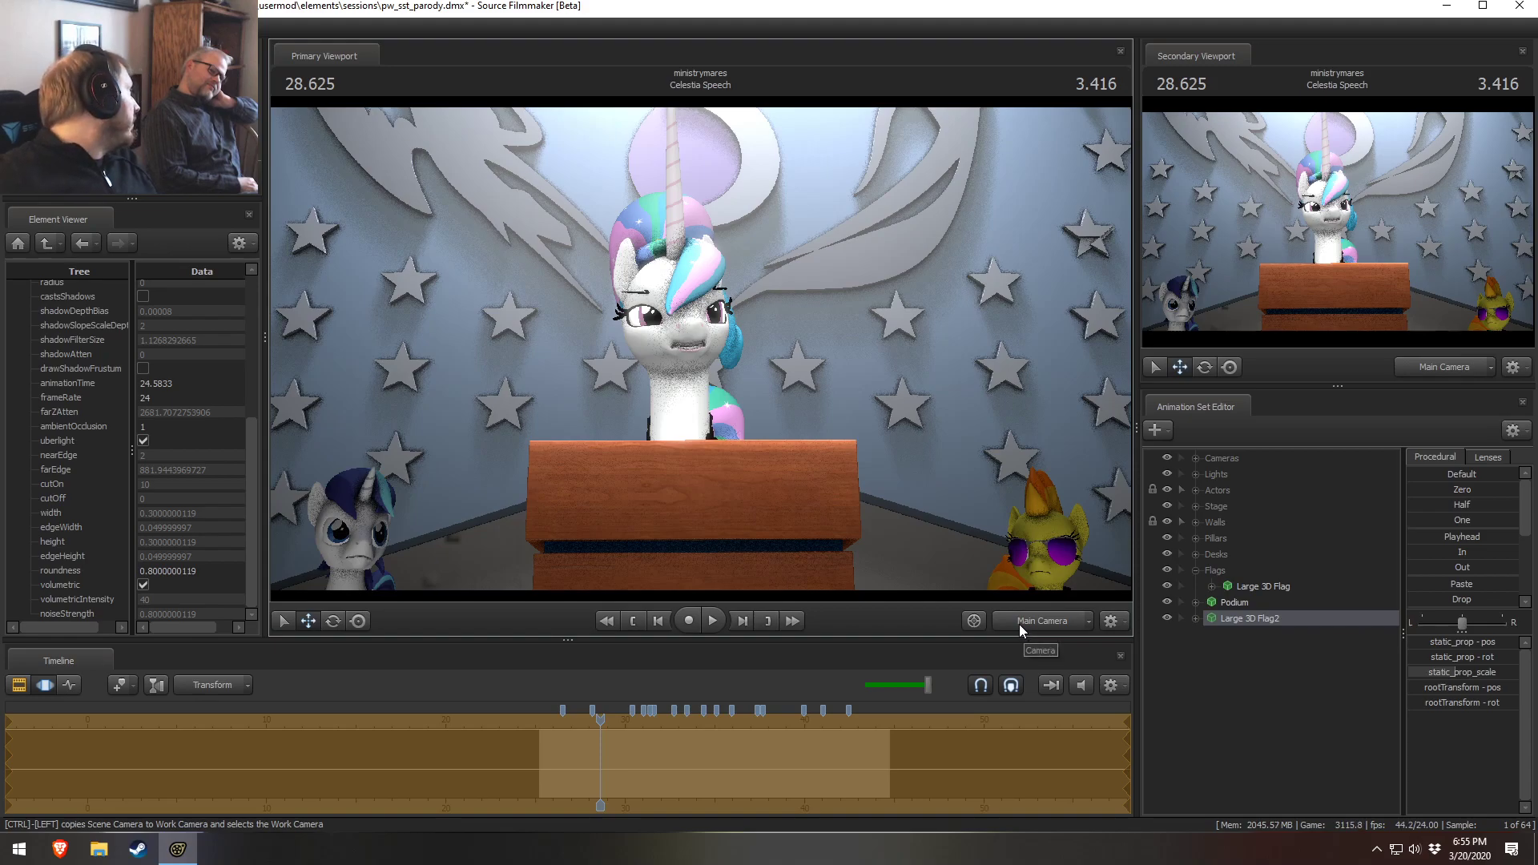
pyautogui.click(1020, 631)
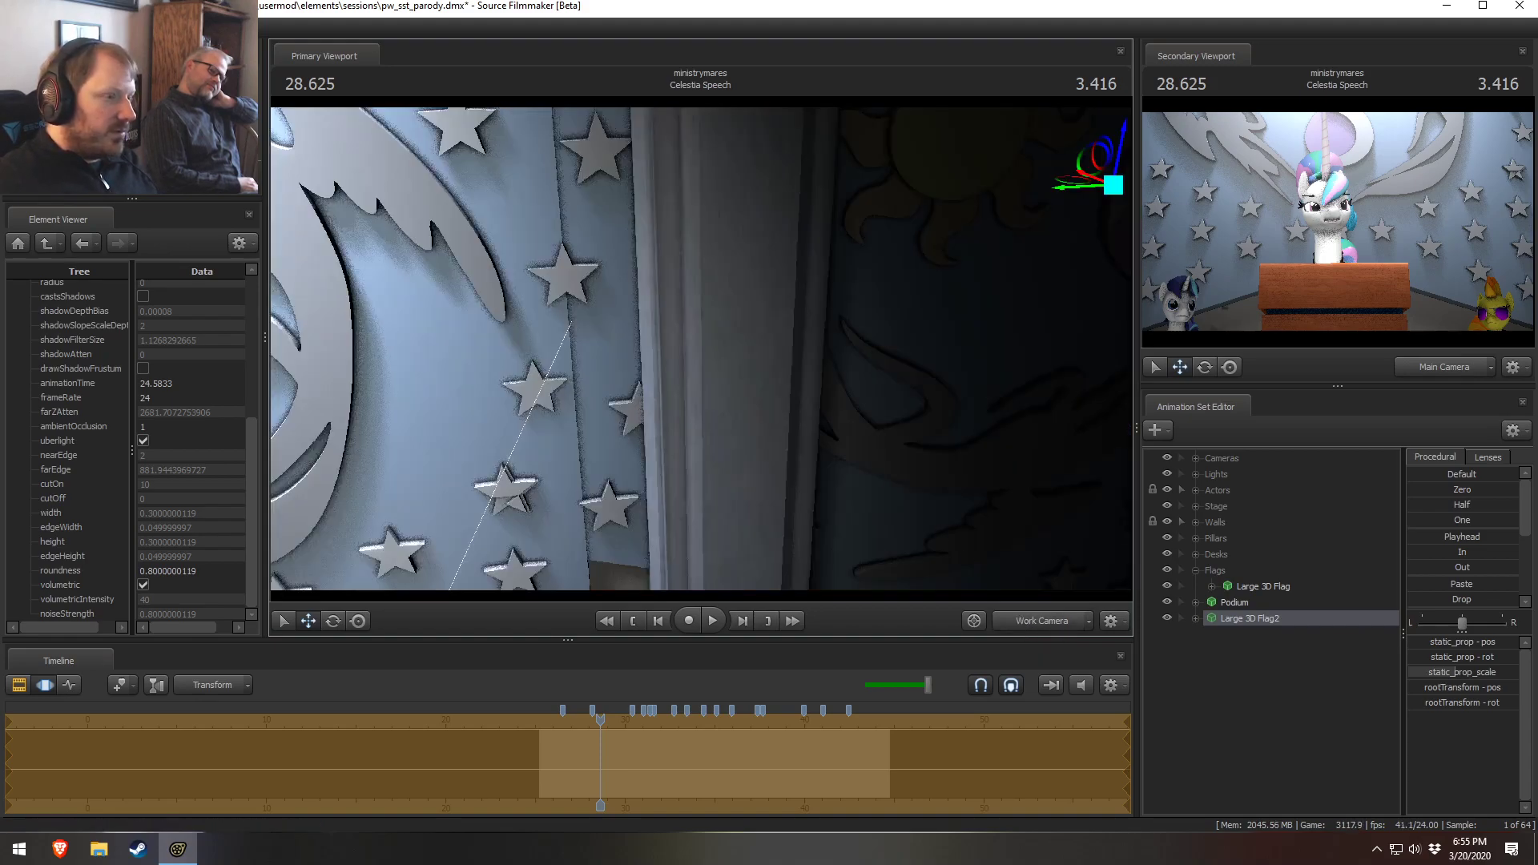
pyautogui.press('s')
pyautogui.moveTo(753, 306); pyautogui.dragTo(753, 306)
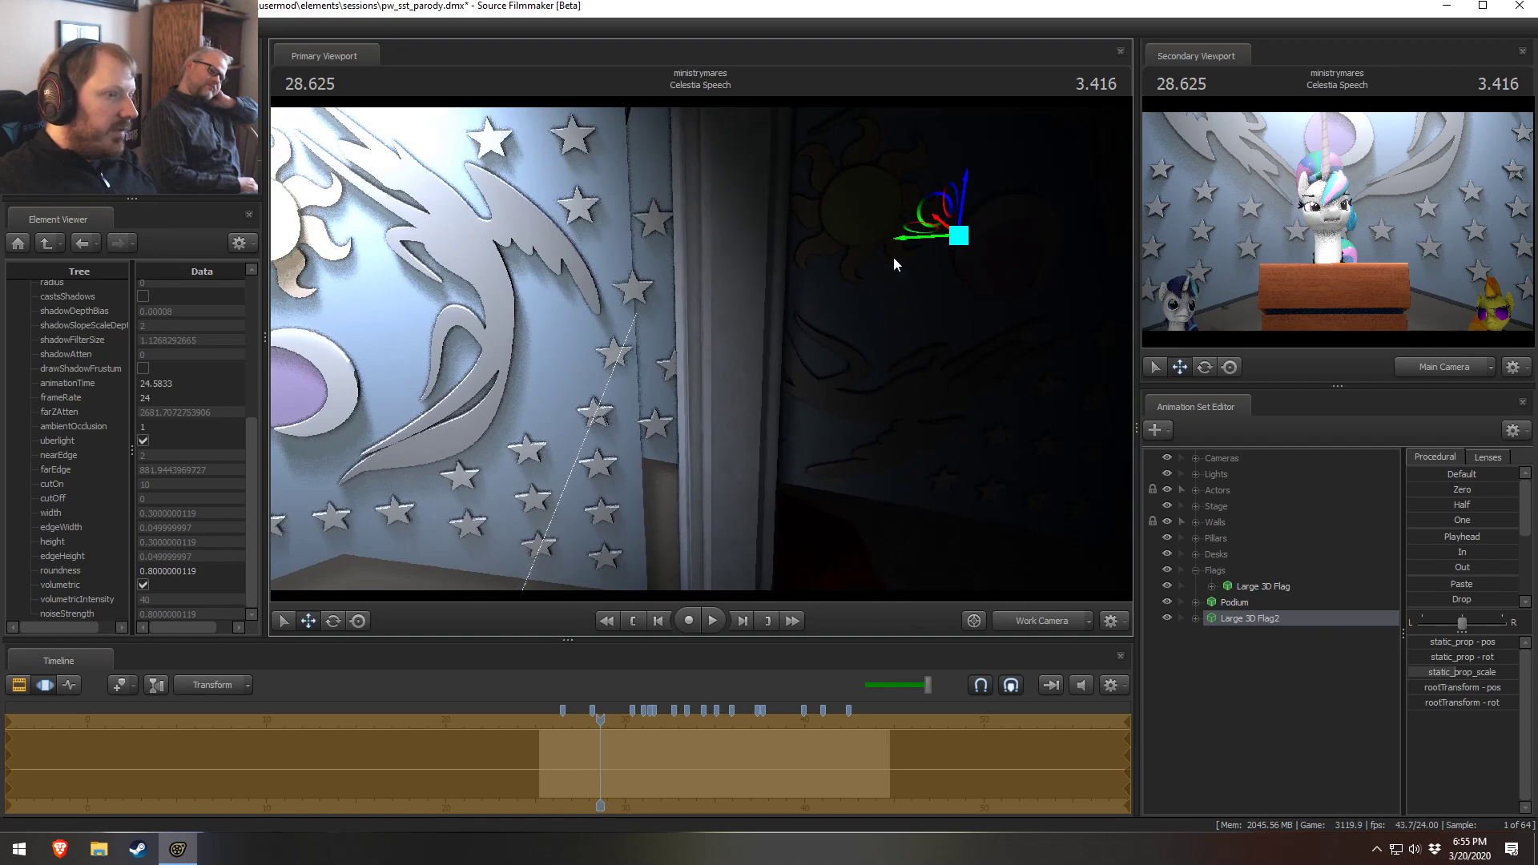
pyautogui.click(1458, 672)
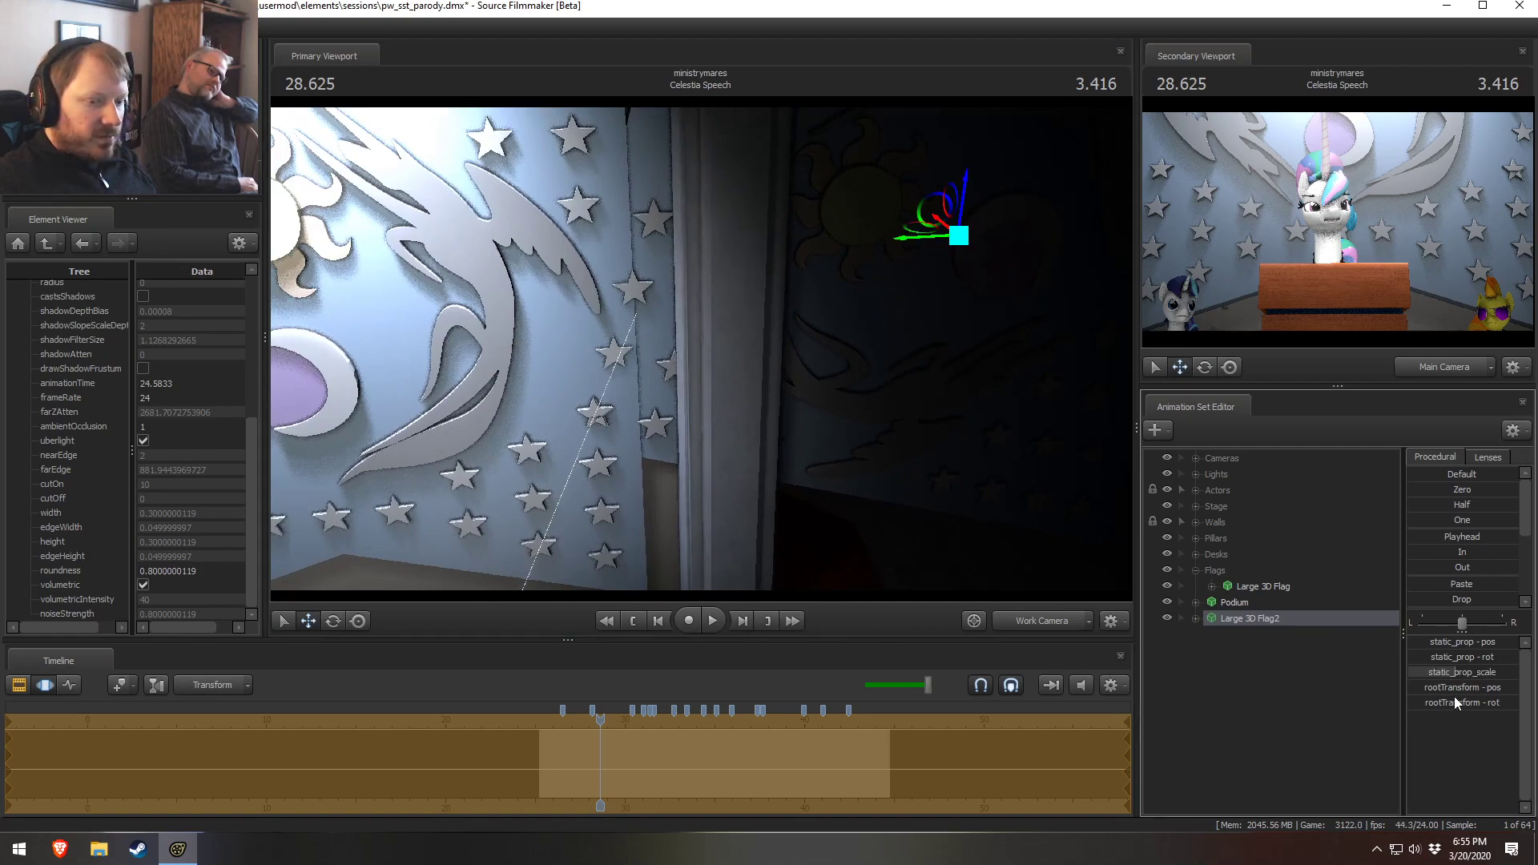
pyautogui.click(1453, 704)
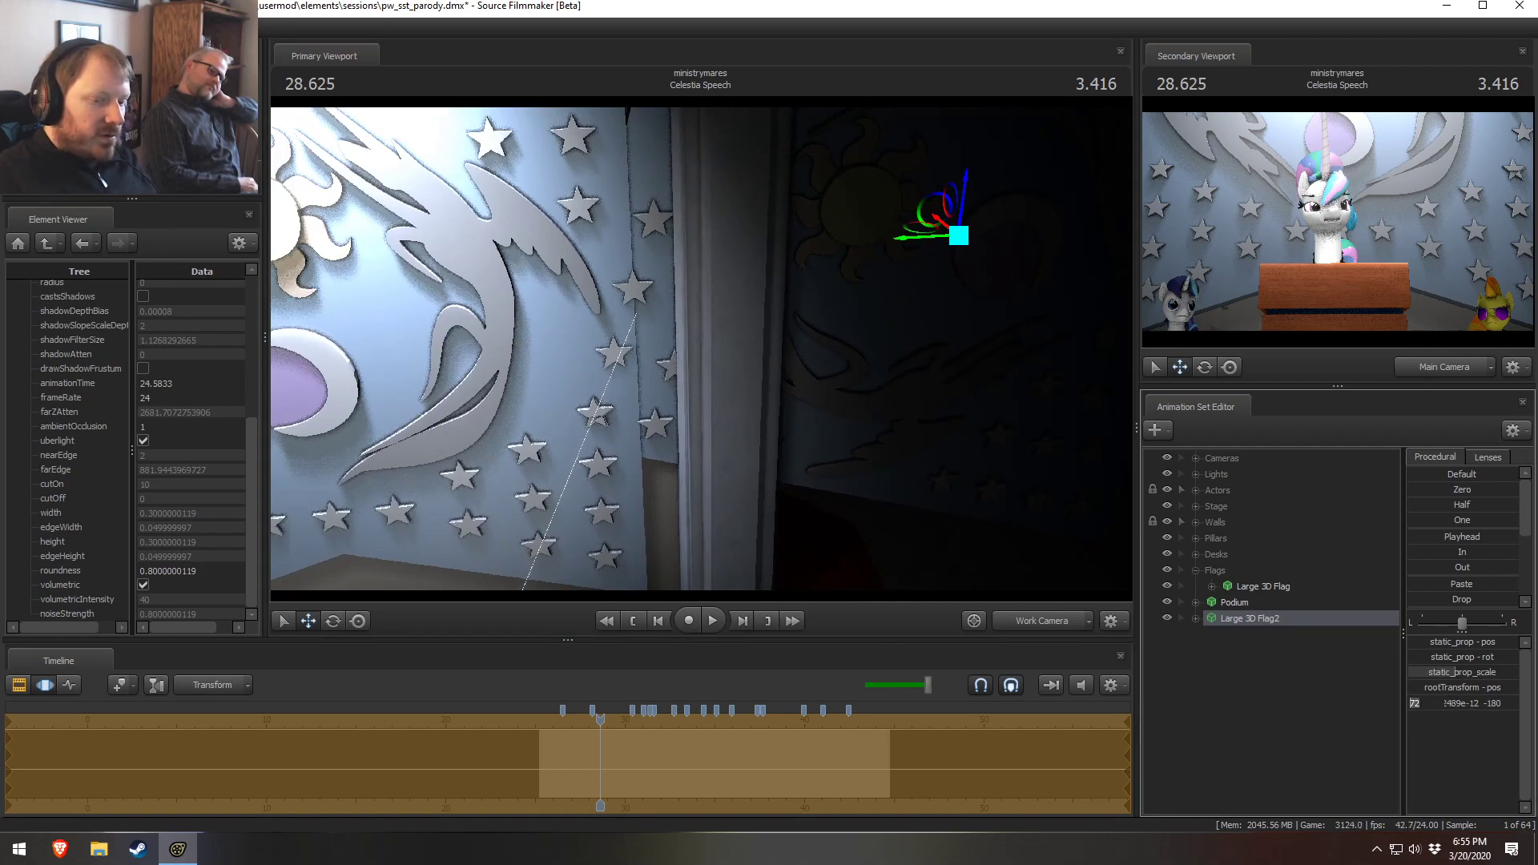
pyautogui.write('14')
pyautogui.press('Return')
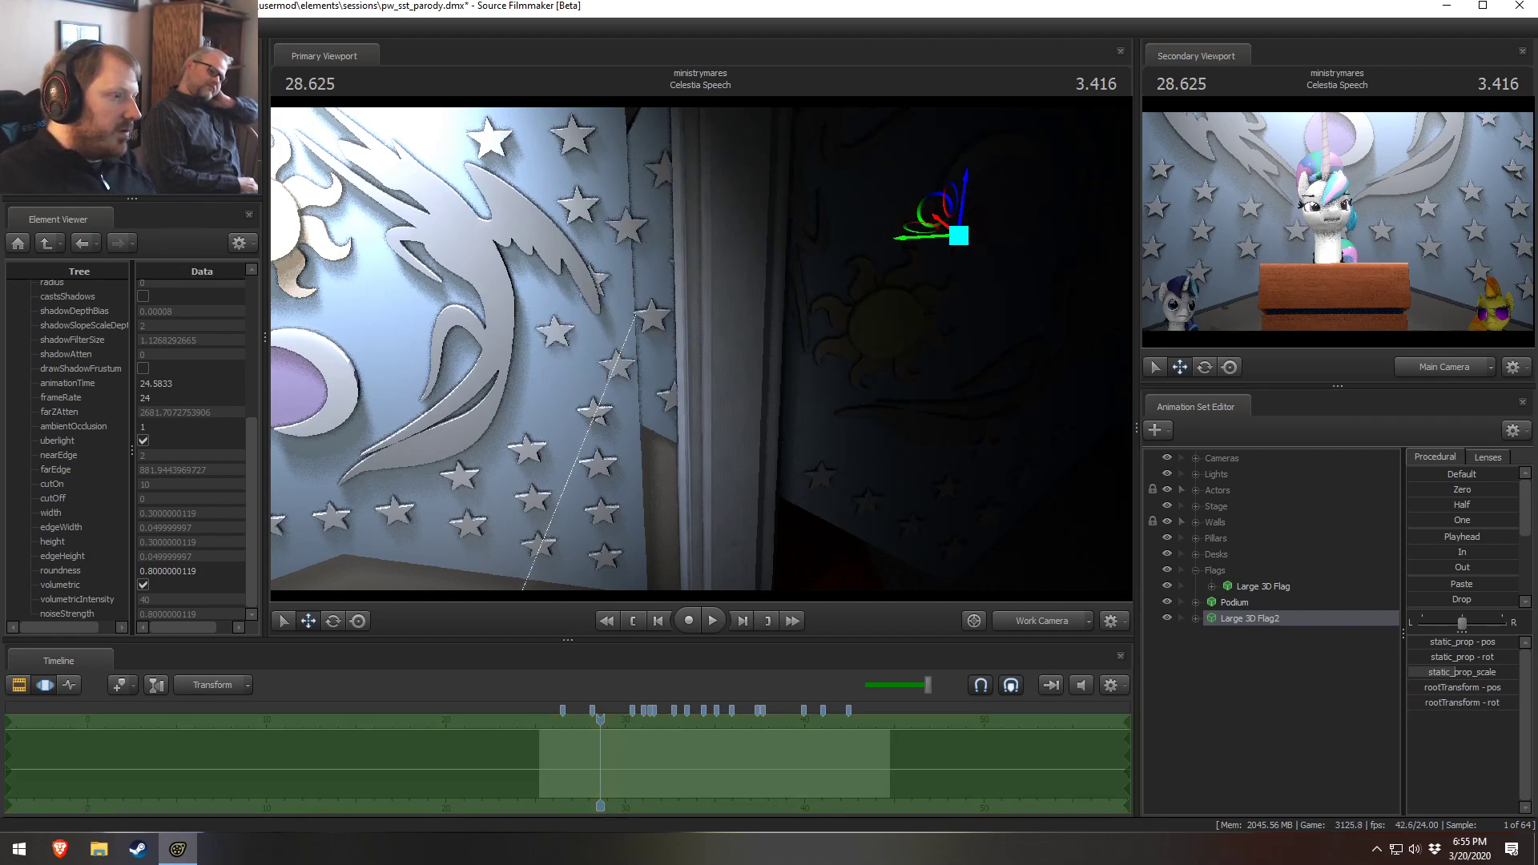
# Move the flag copy lower and check its placement through the Main Camera
pyautogui.moveTo(937, 213); pyautogui.dragTo(965, 300)
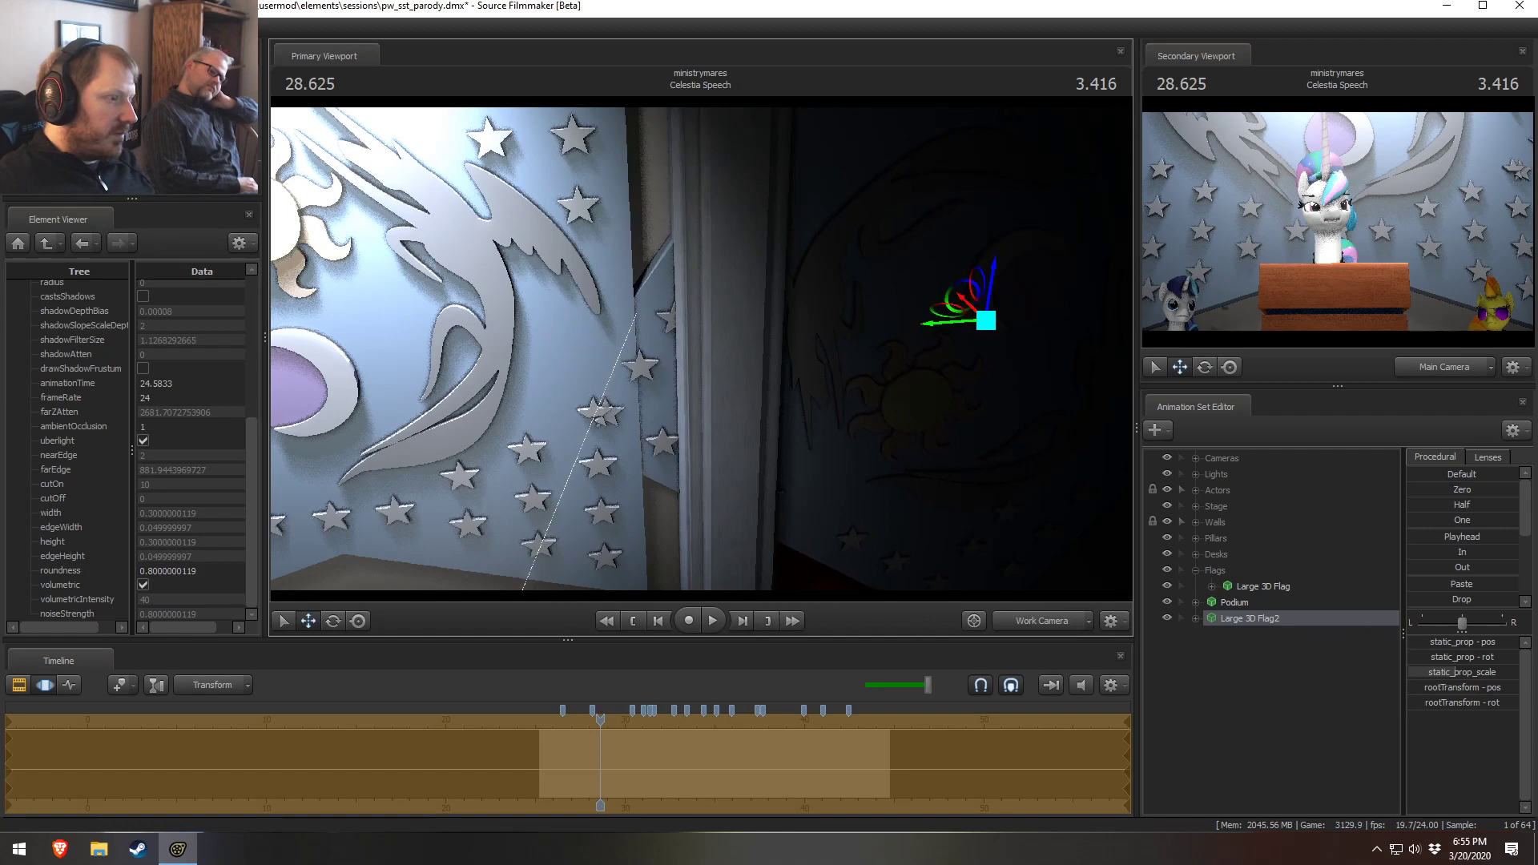
pyautogui.moveTo(762, 363); pyautogui.dragTo(735, 386)
pyautogui.click(1051, 625)
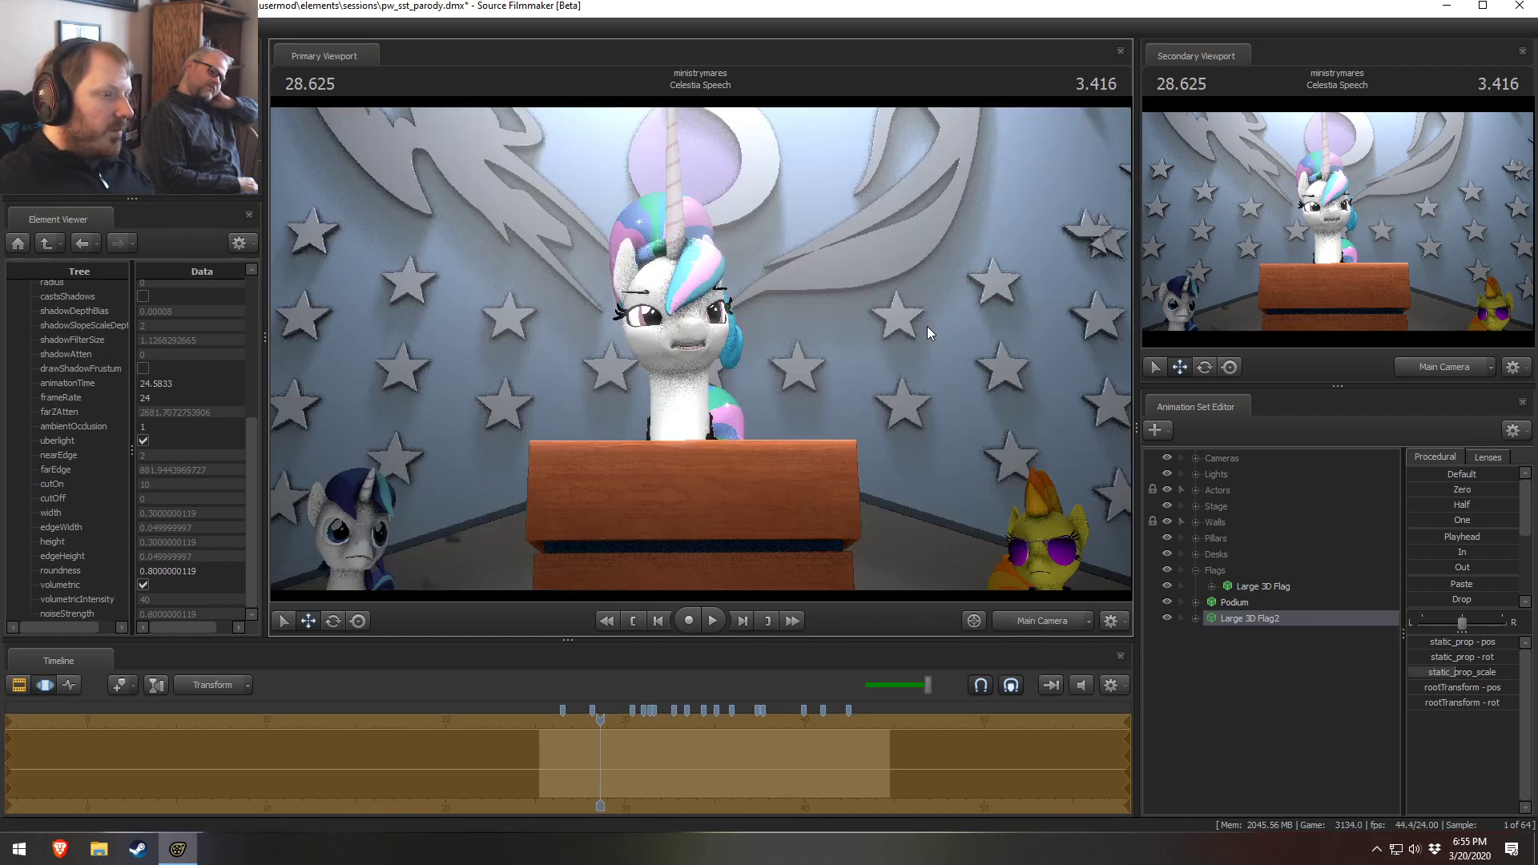
pyautogui.click(1044, 624)
# Fly the work camera behind the curtain and nudge the flag copy with the Move tool
pyautogui.moveTo(848, 418); pyautogui.dragTo(512, 240)
pyautogui.moveTo(701, 349); pyautogui.dragTo(766, 324)
pyautogui.press('w')
pyautogui.press('w')
pyautogui.moveTo(987, 229); pyautogui.dragTo(976, 230)
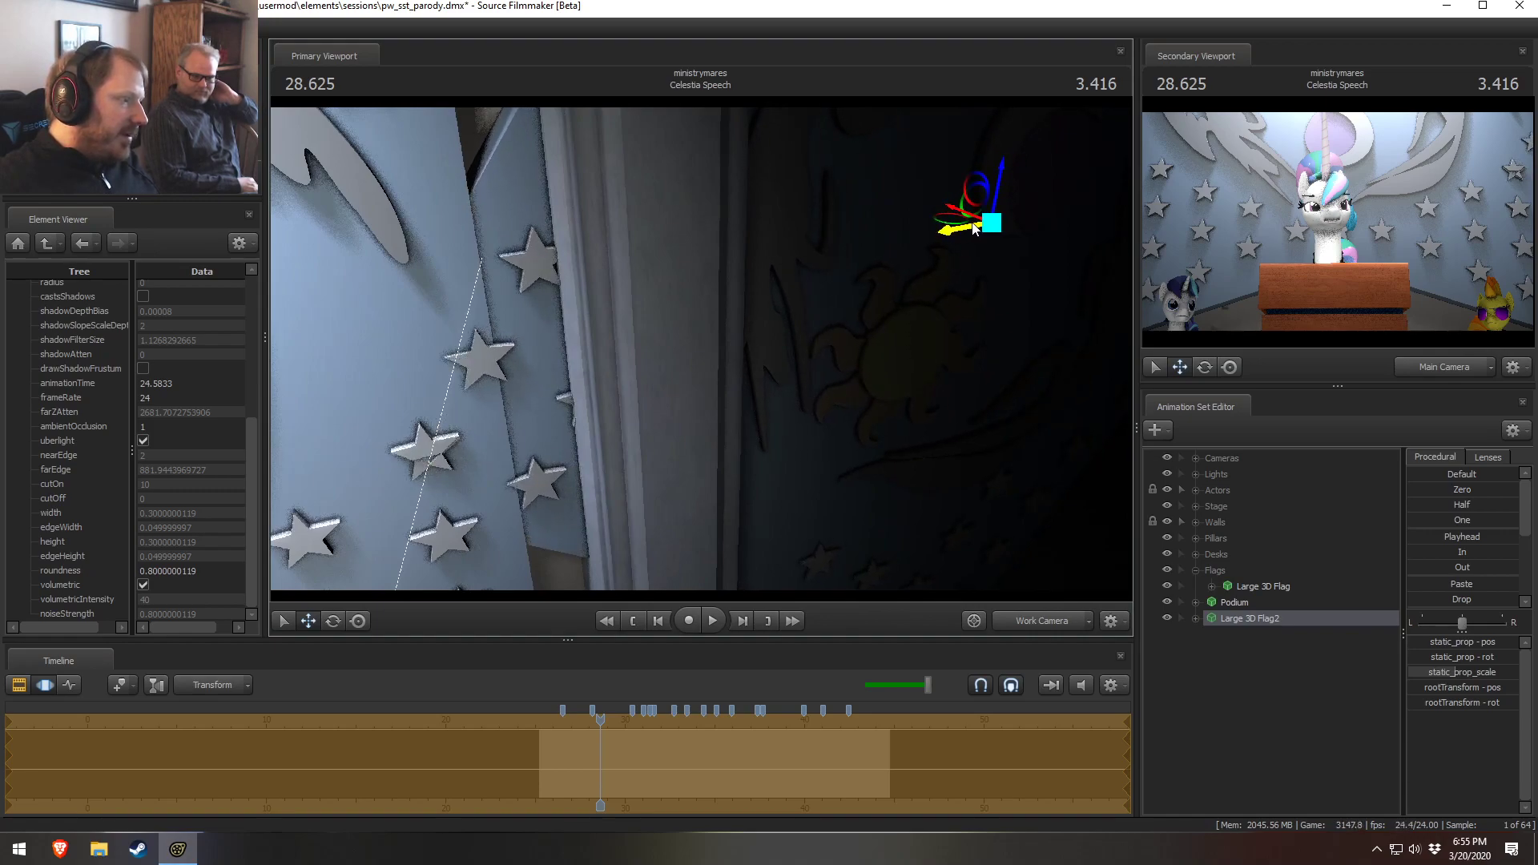
pyautogui.press('a')
pyautogui.moveTo(701, 352)
pyautogui.mouseDown()
pyautogui.moveTo(681, 352)
pyautogui.moveTo(700, 350)
pyautogui.mouseUp()
pyautogui.press('w')
pyautogui.press('w')
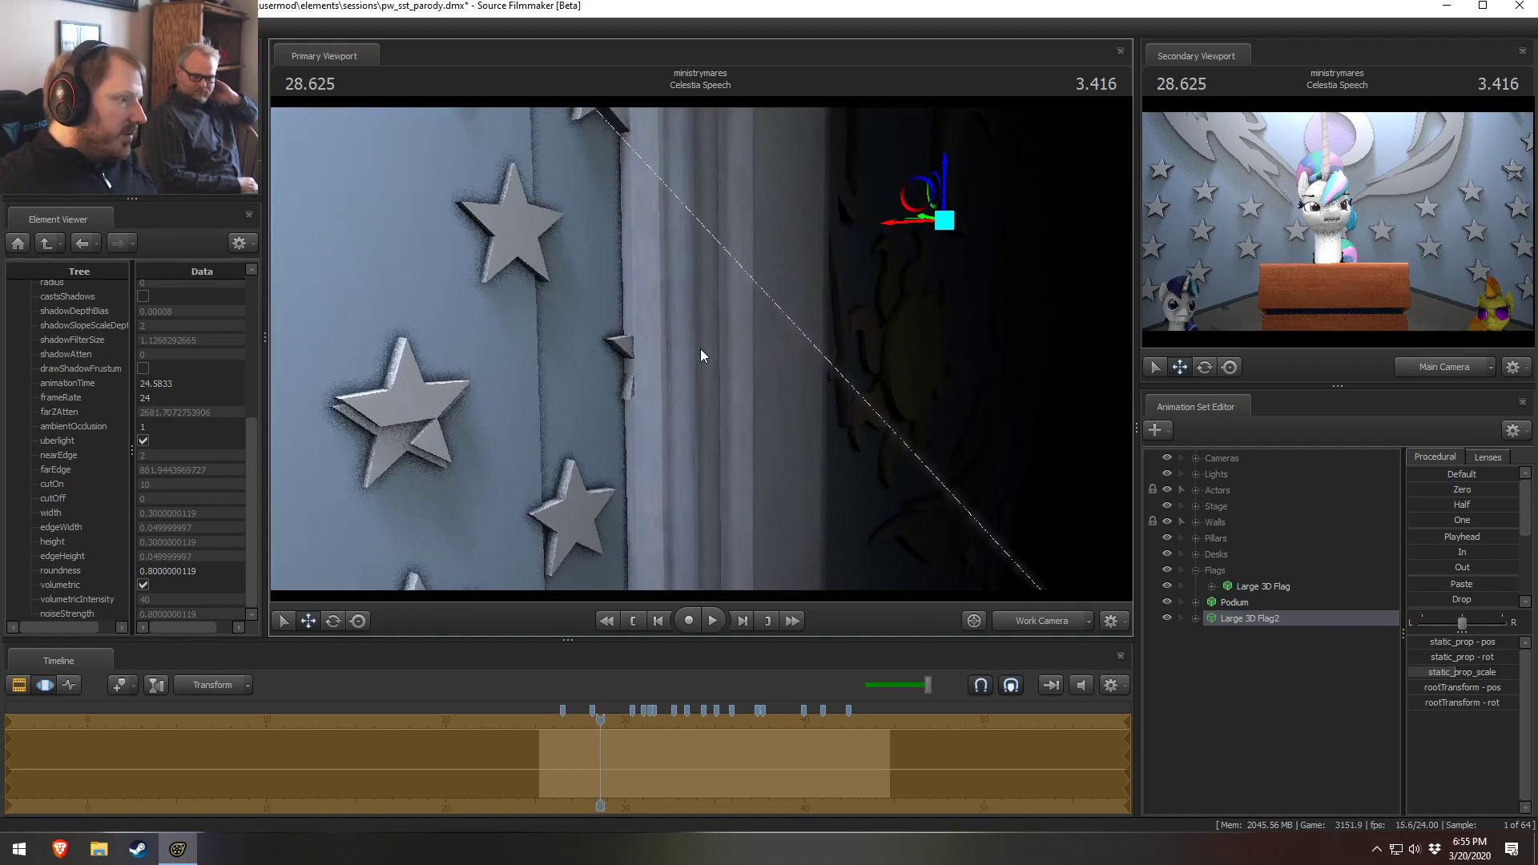
pyautogui.moveTo(946, 172); pyautogui.dragTo(857, 206)
pyautogui.moveTo(948, 154); pyautogui.dragTo(948, 154)
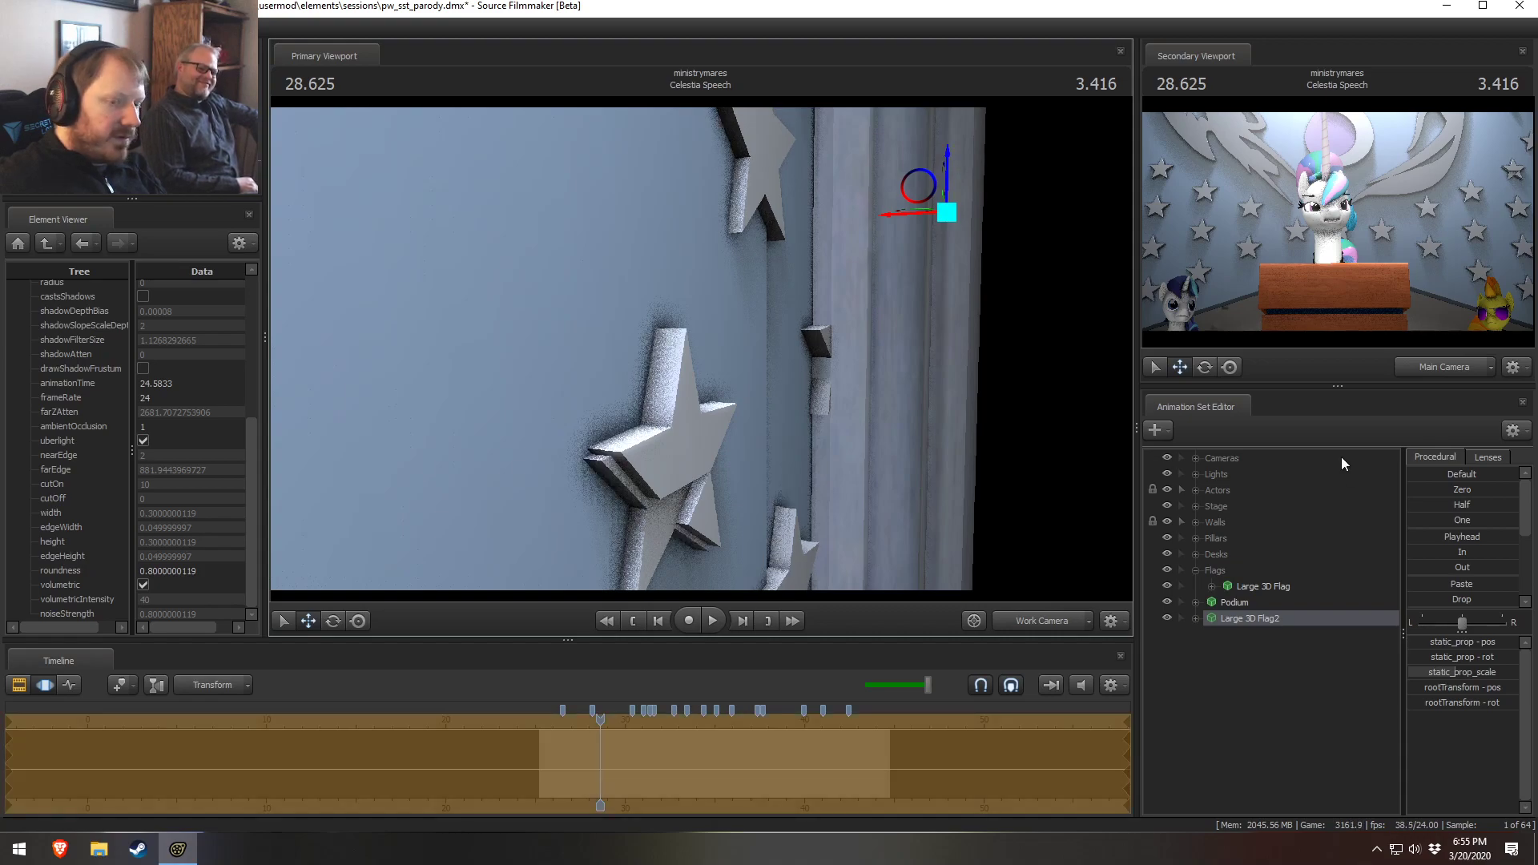
# Apply the Drop procedural preset to the flag copy to settle it onto the floor
pyautogui.moveTo(1413, 599); pyautogui.dragTo(1506, 599)
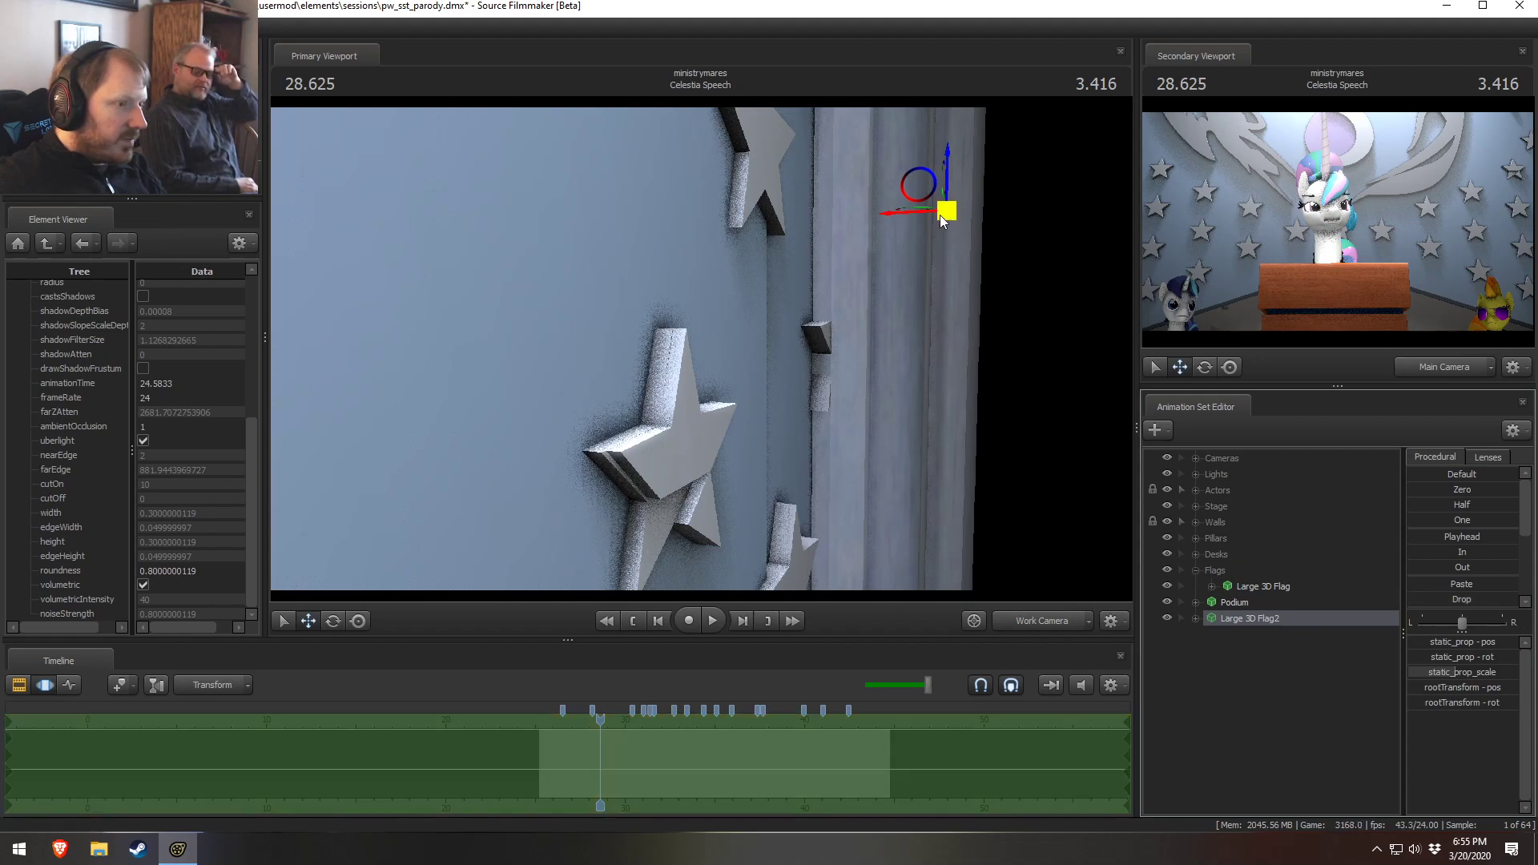
pyautogui.moveTo(1002, 391); pyautogui.dragTo(1001, 390)
pyautogui.moveTo(1086, 167); pyautogui.dragTo(1086, 167)
pyautogui.moveTo(838, 367); pyautogui.dragTo(838, 367)
pyautogui.moveTo(1451, 599); pyautogui.dragTo(1513, 599)
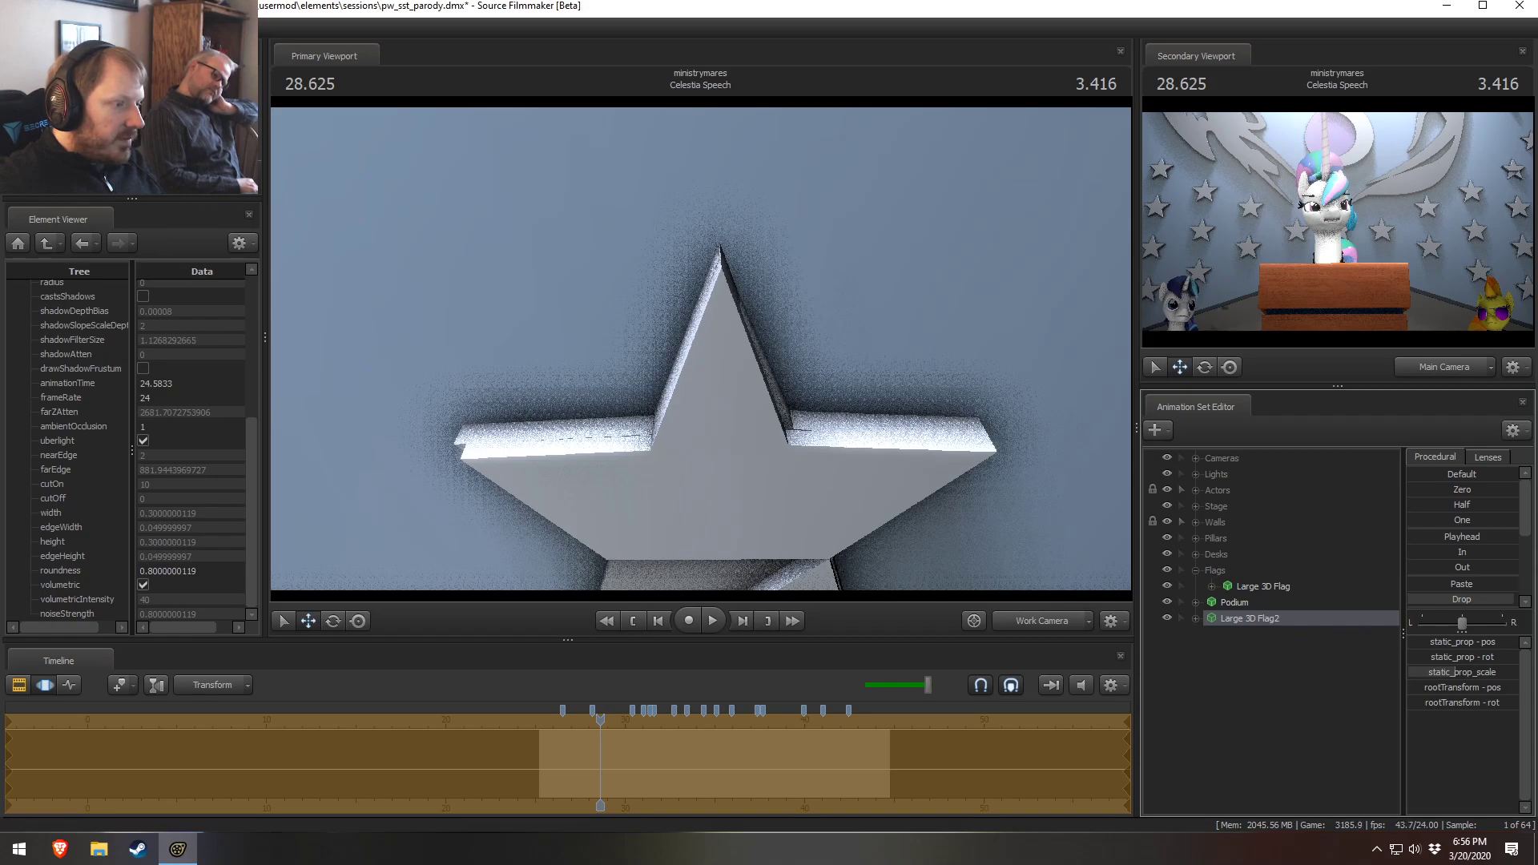
pyautogui.moveTo(1513, 599); pyautogui.dragTo(1514, 599)
pyautogui.moveTo(833, 377); pyautogui.dragTo(881, 449)
pyautogui.press('s')
pyautogui.moveTo(701, 350); pyautogui.dragTo(1073, 462)
pyautogui.press('w')
pyautogui.press('a')
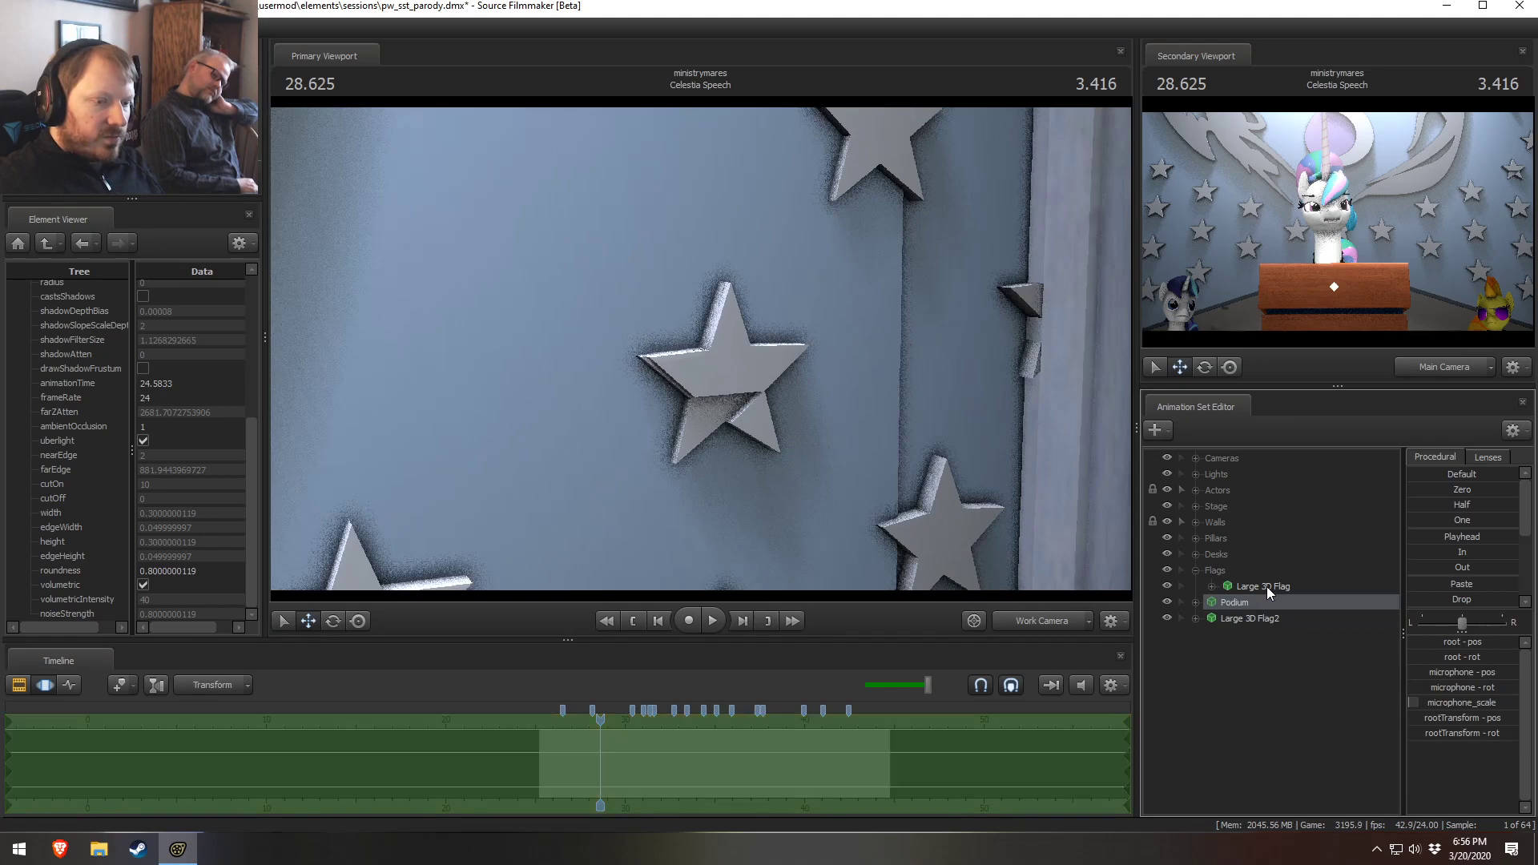
# Nudge the flag copy again and check its placement through the Main Camera
pyautogui.moveTo(1090, 545); pyautogui.dragTo(1137, 552)
pyautogui.moveTo(712, 308); pyautogui.dragTo(903, 285)
pyautogui.press('s')
pyautogui.moveTo(964, 233); pyautogui.dragTo(968, 240)
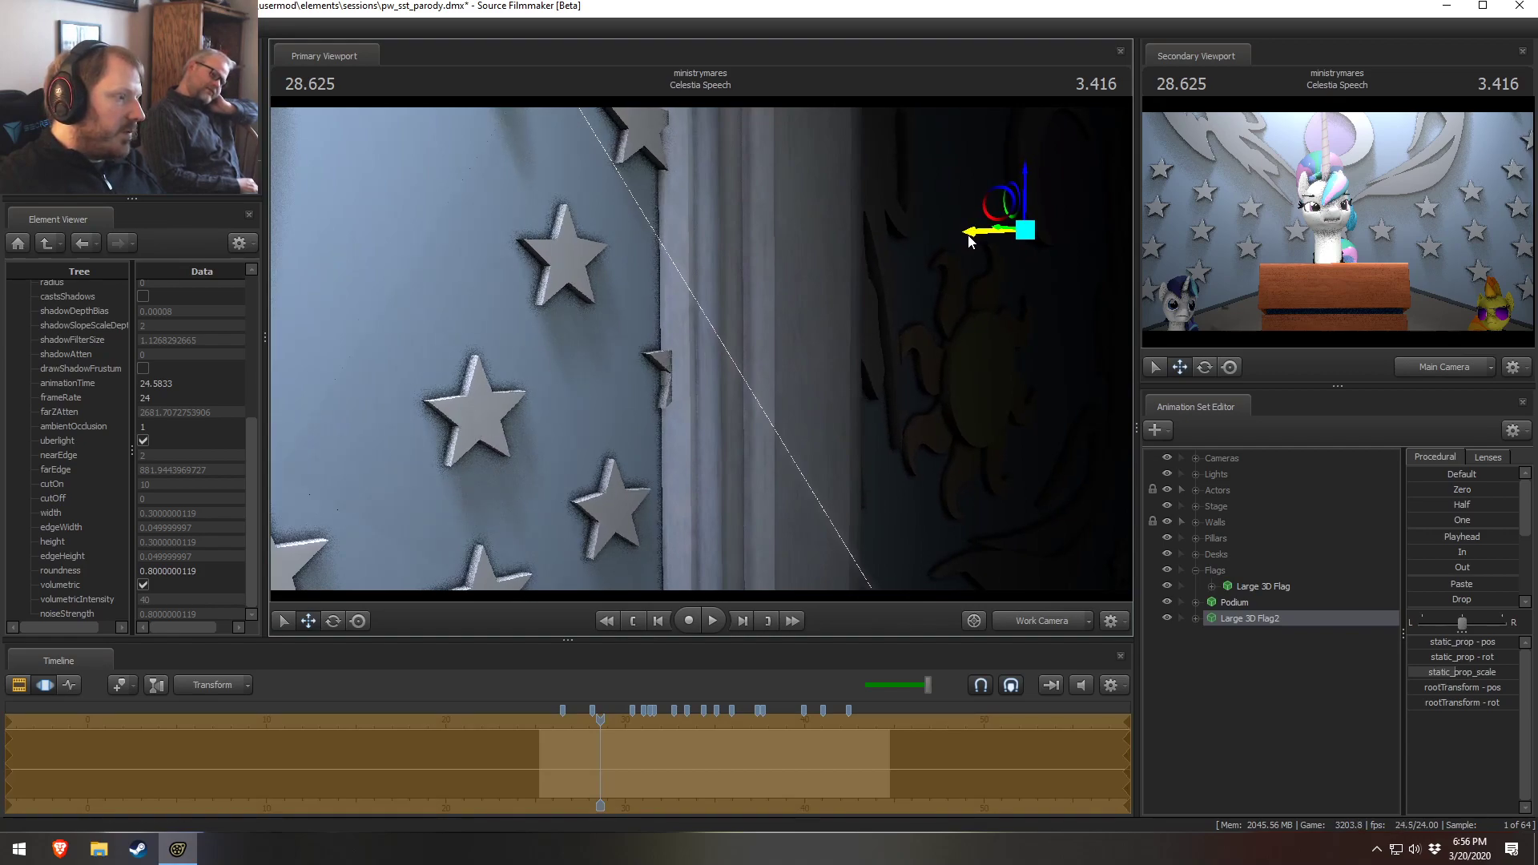
pyautogui.moveTo(961, 250); pyautogui.dragTo(1022, 606)
pyautogui.click(1025, 618)
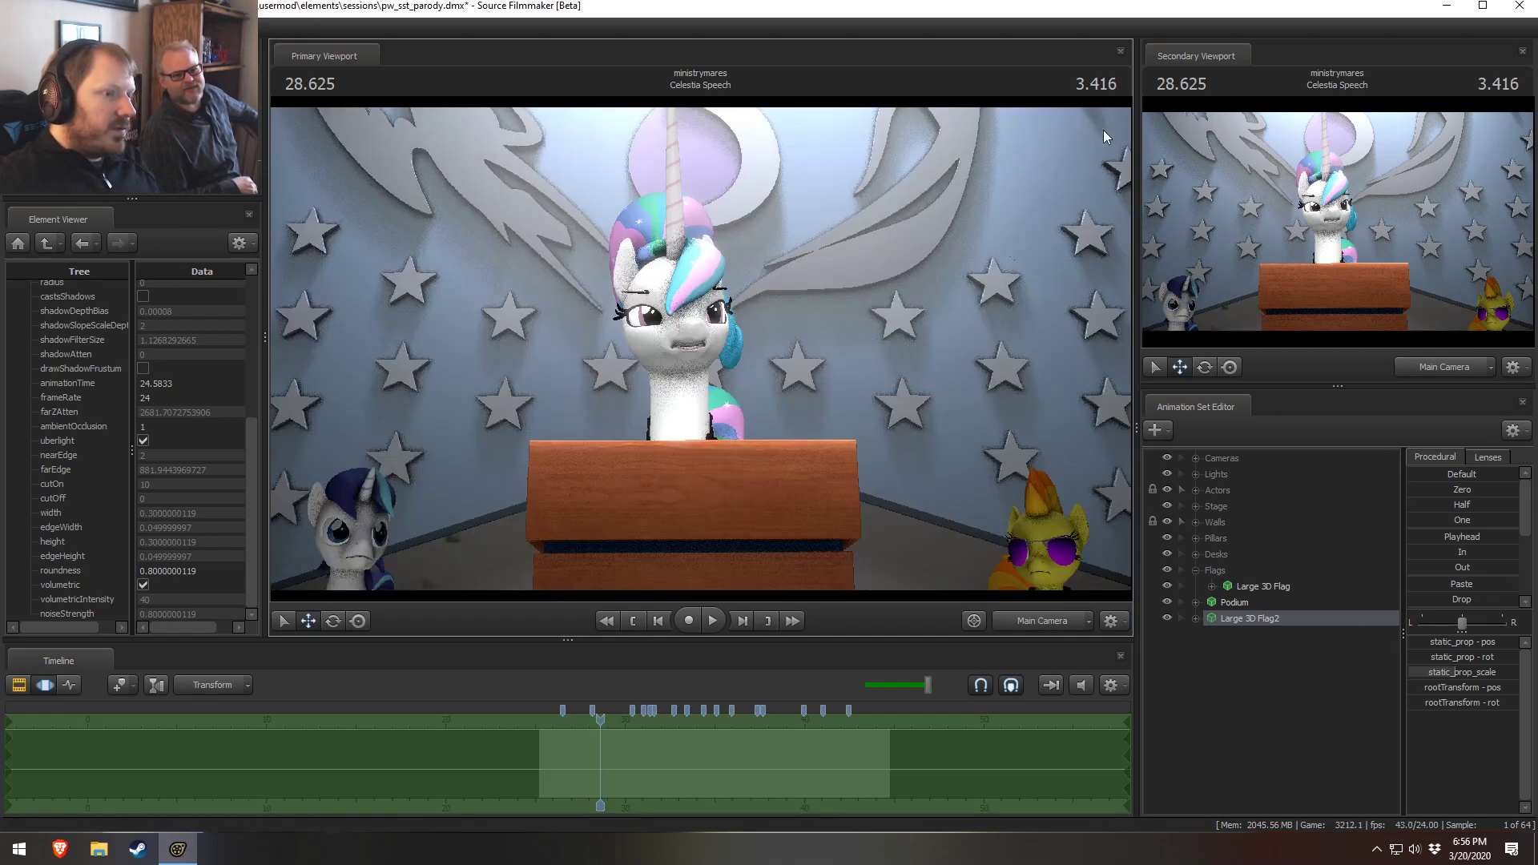
pyautogui.press('F2')
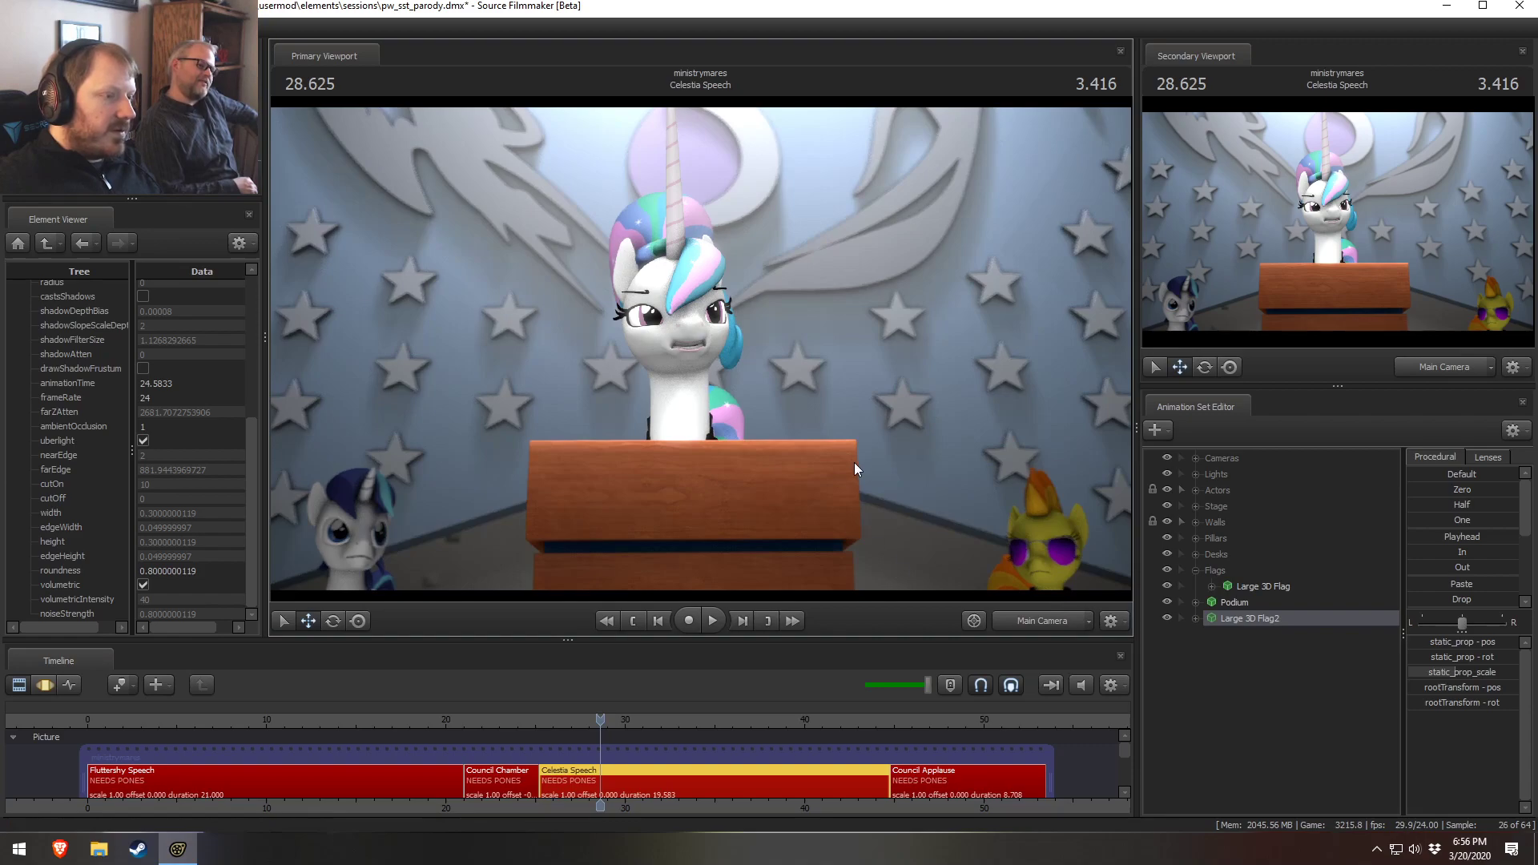
# Move the flag copy toward the wall behind the curtain and apply the Drop preset again
pyautogui.click(1041, 621)
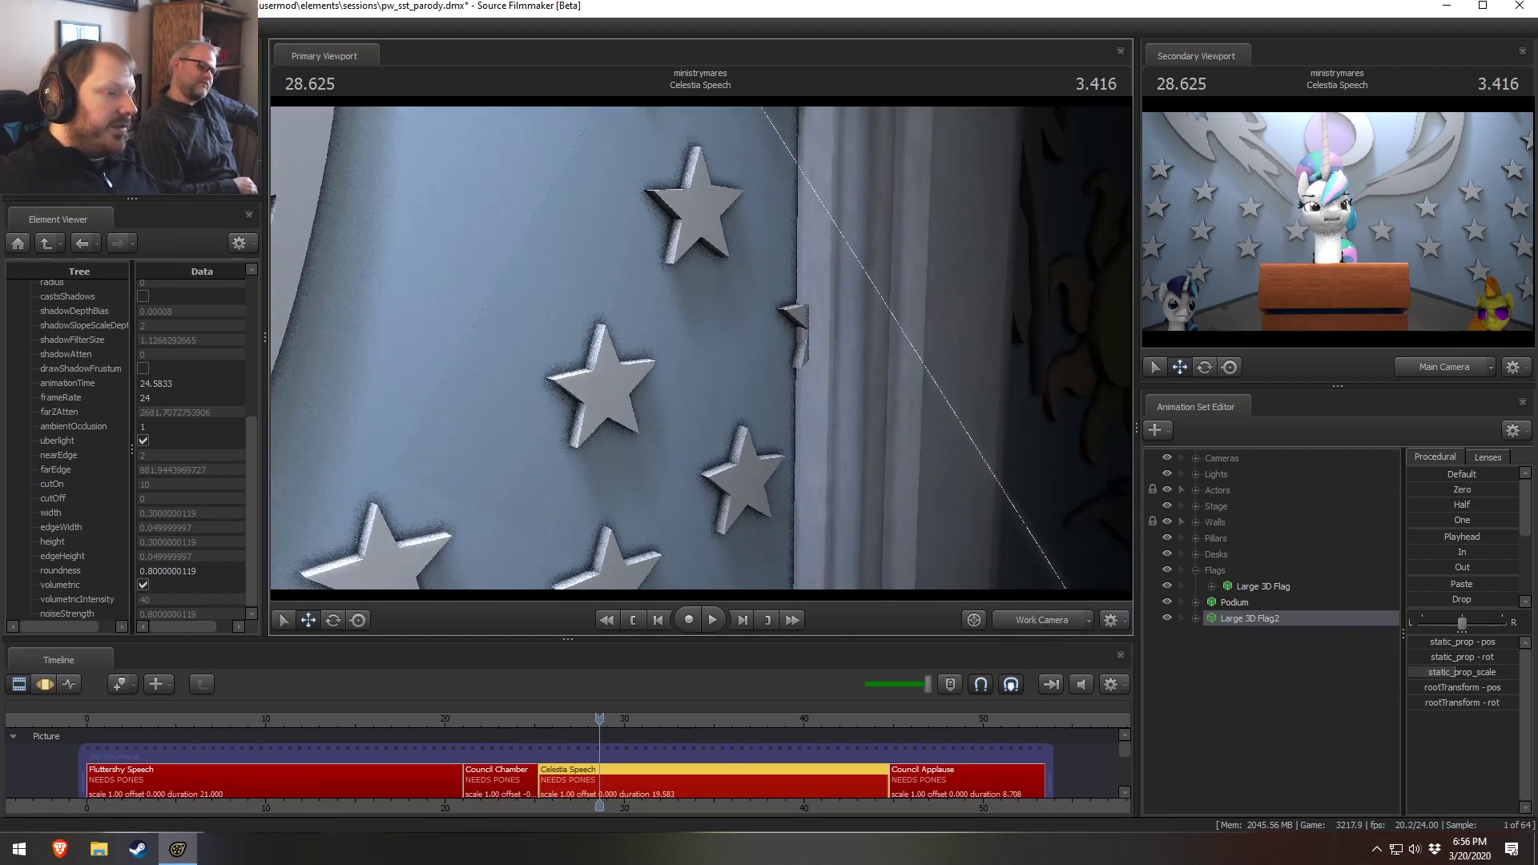
pyautogui.press('F3')
pyautogui.press('F2')
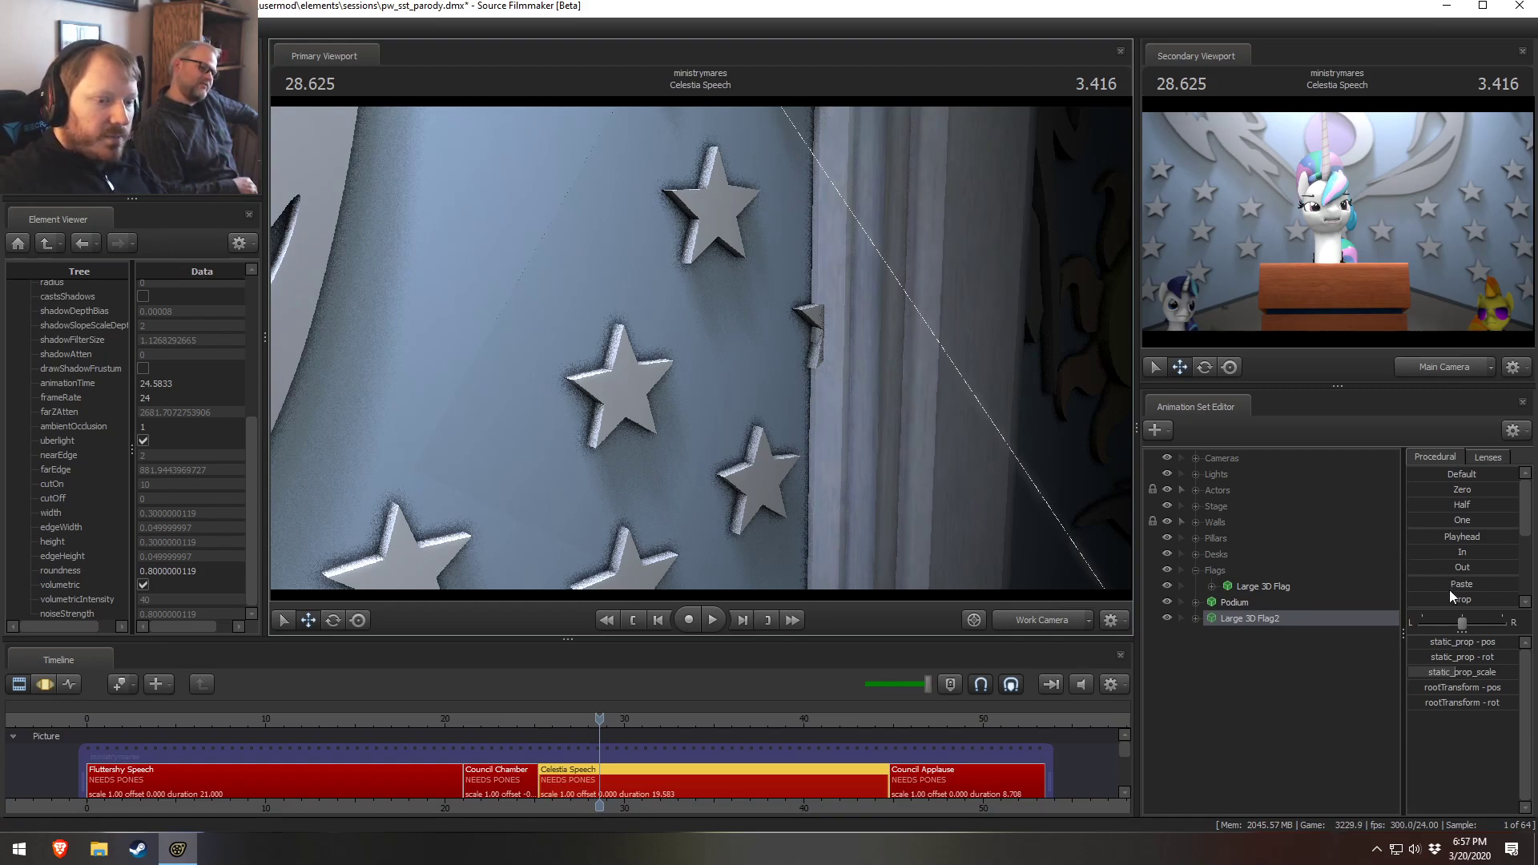
pyautogui.press('F3')
pyautogui.moveTo(800, 295); pyautogui.dragTo(850, 268)
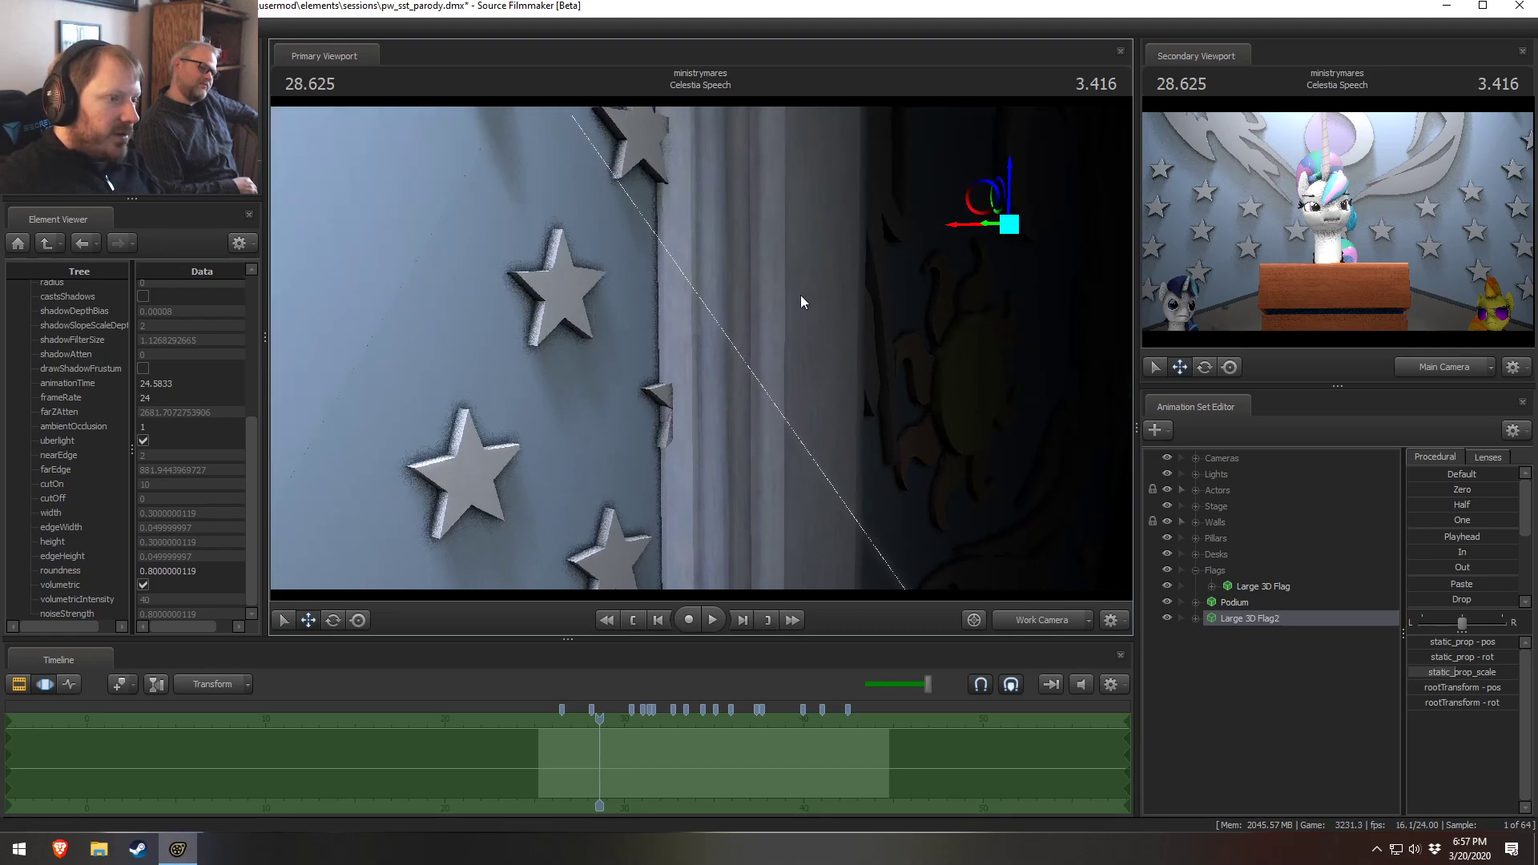
pyautogui.click(957, 230)
pyautogui.moveTo(958, 231); pyautogui.dragTo(835, 330)
pyautogui.press('w')
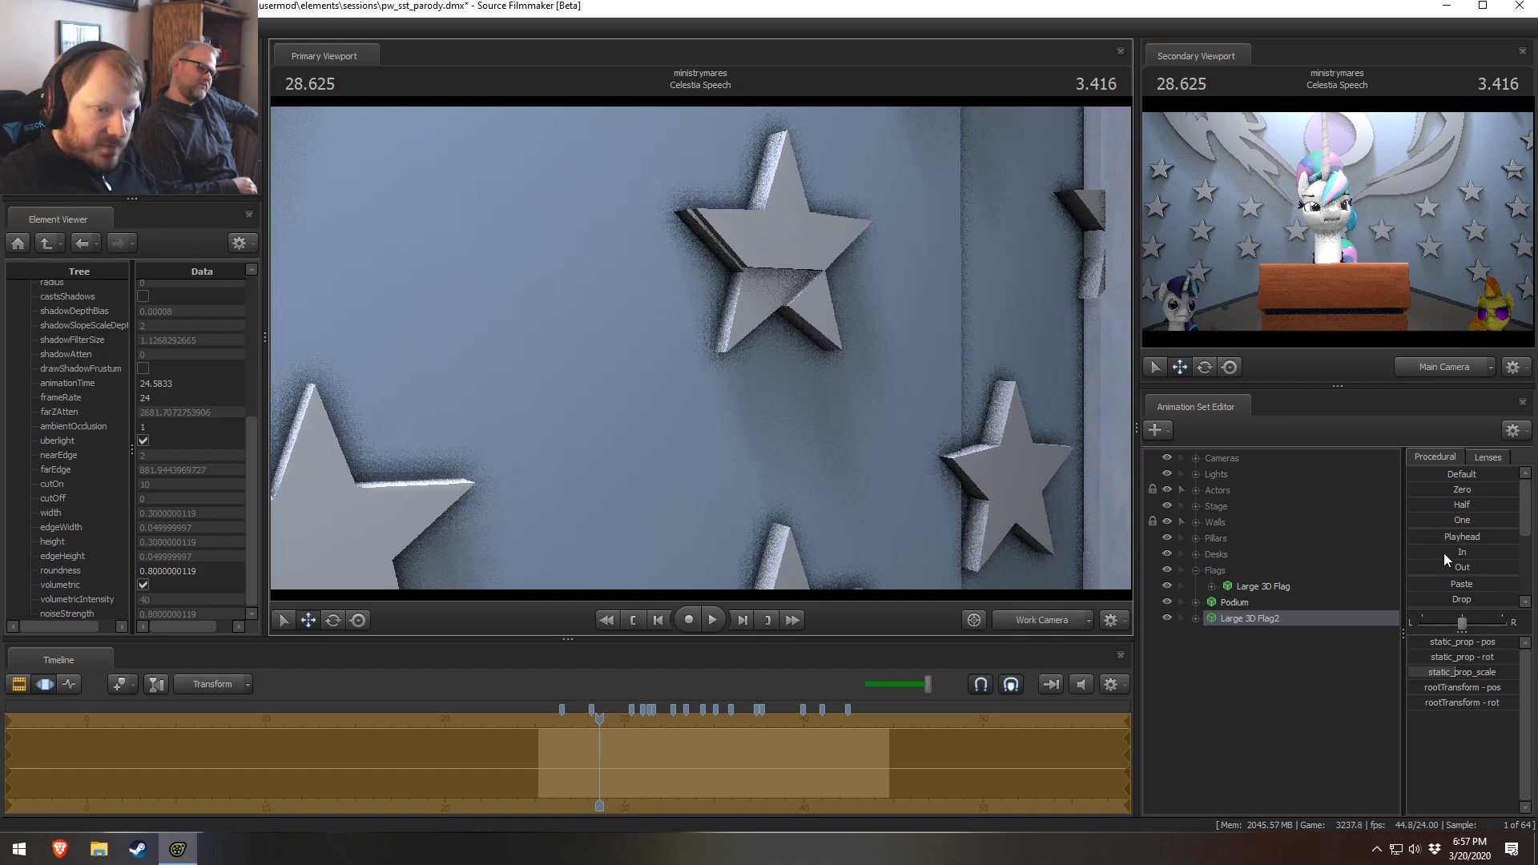
pyautogui.moveTo(1445, 598); pyautogui.dragTo(1515, 599)
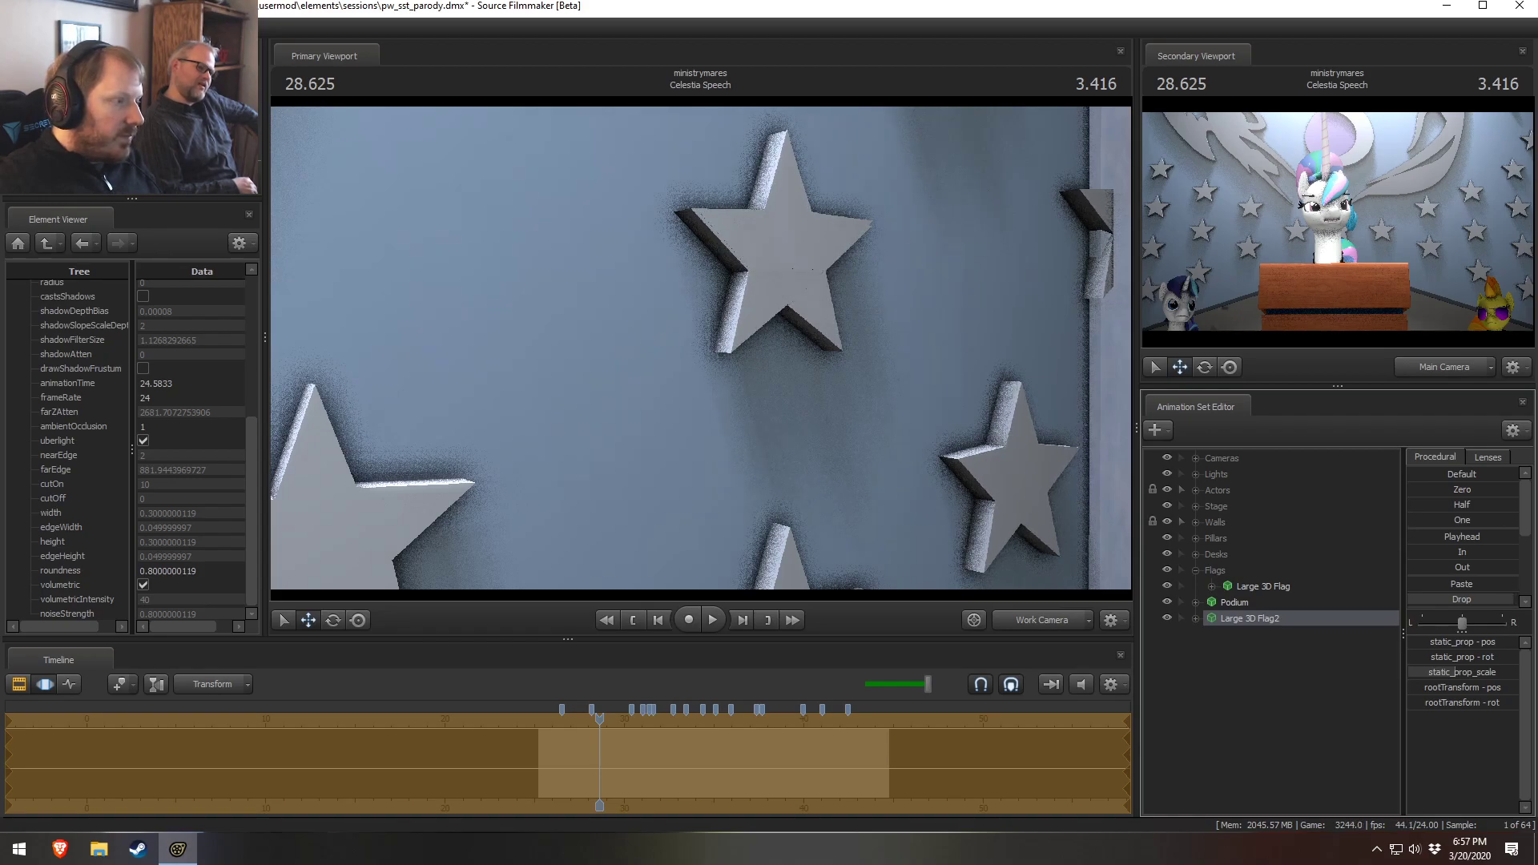
# Compare the flag area through the work and main cameras and play back the shot briefly
pyautogui.click(1033, 619)
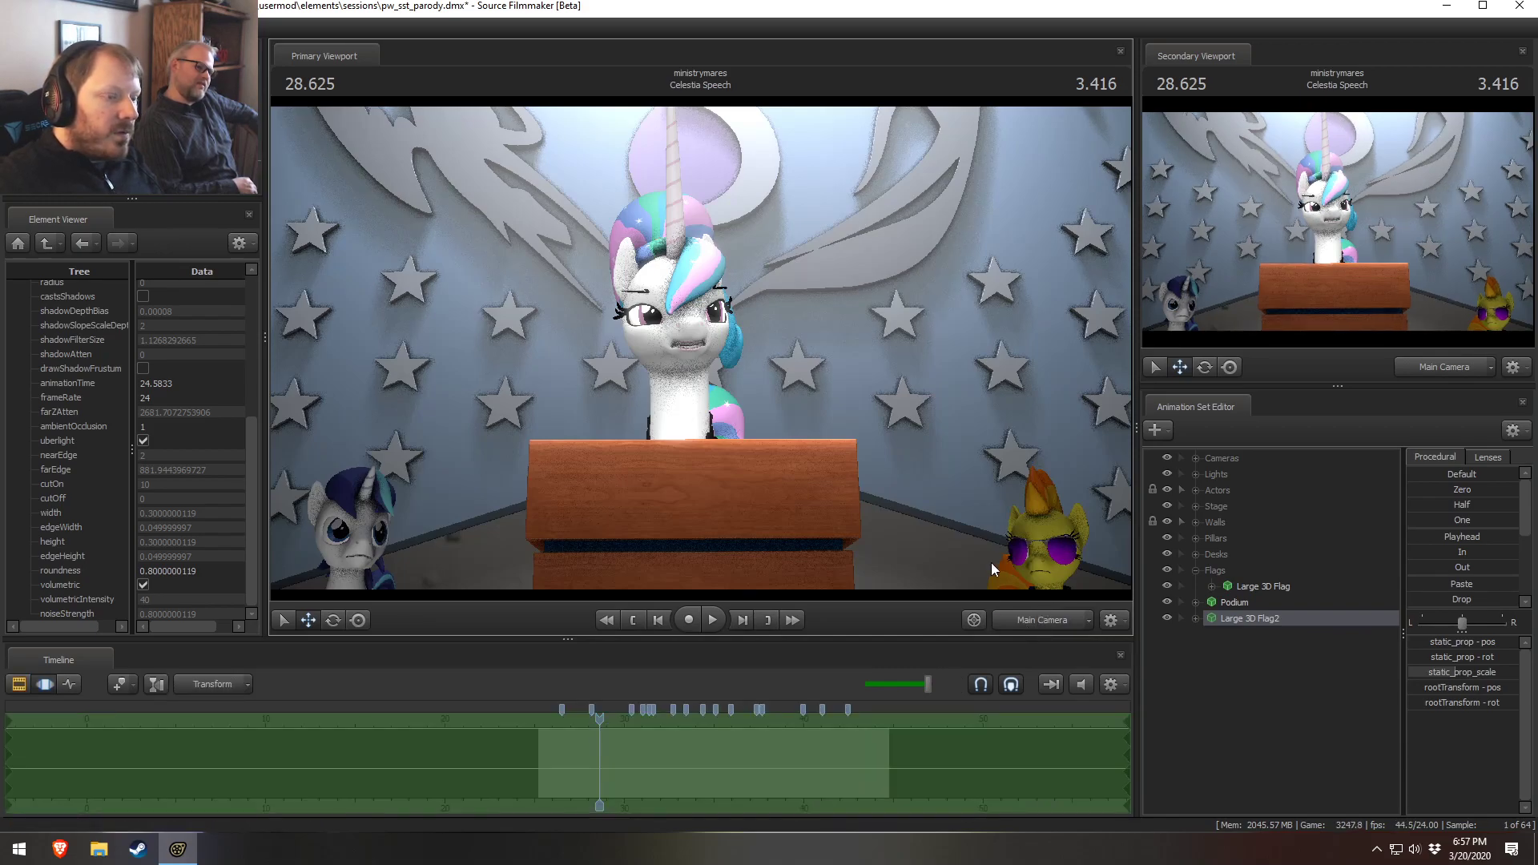
pyautogui.click(1033, 619)
pyautogui.moveTo(700, 349); pyautogui.dragTo(885, 608)
pyautogui.press('w')
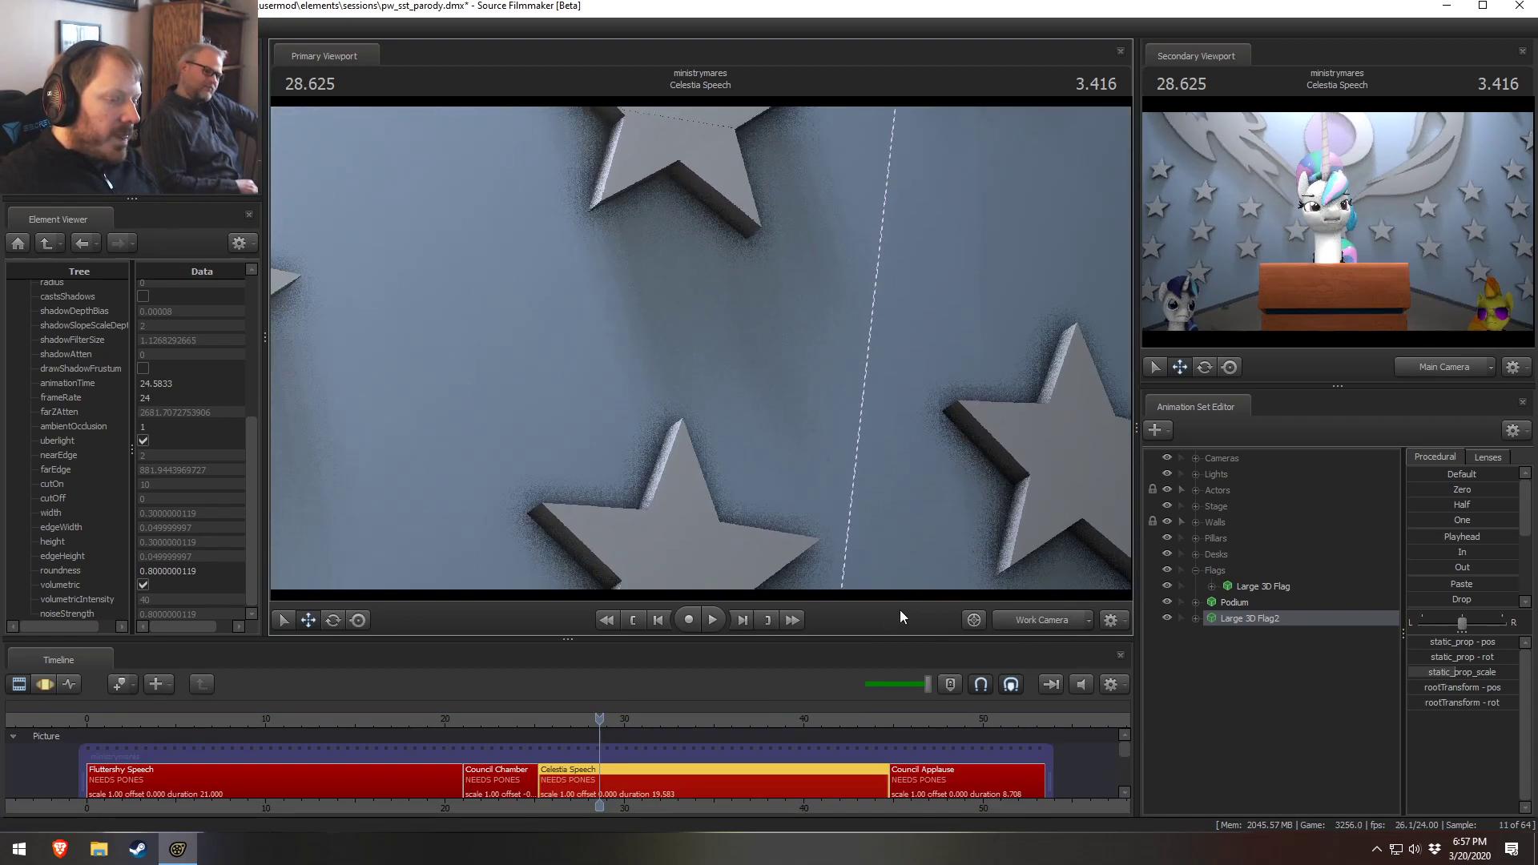
pyautogui.click(1050, 619)
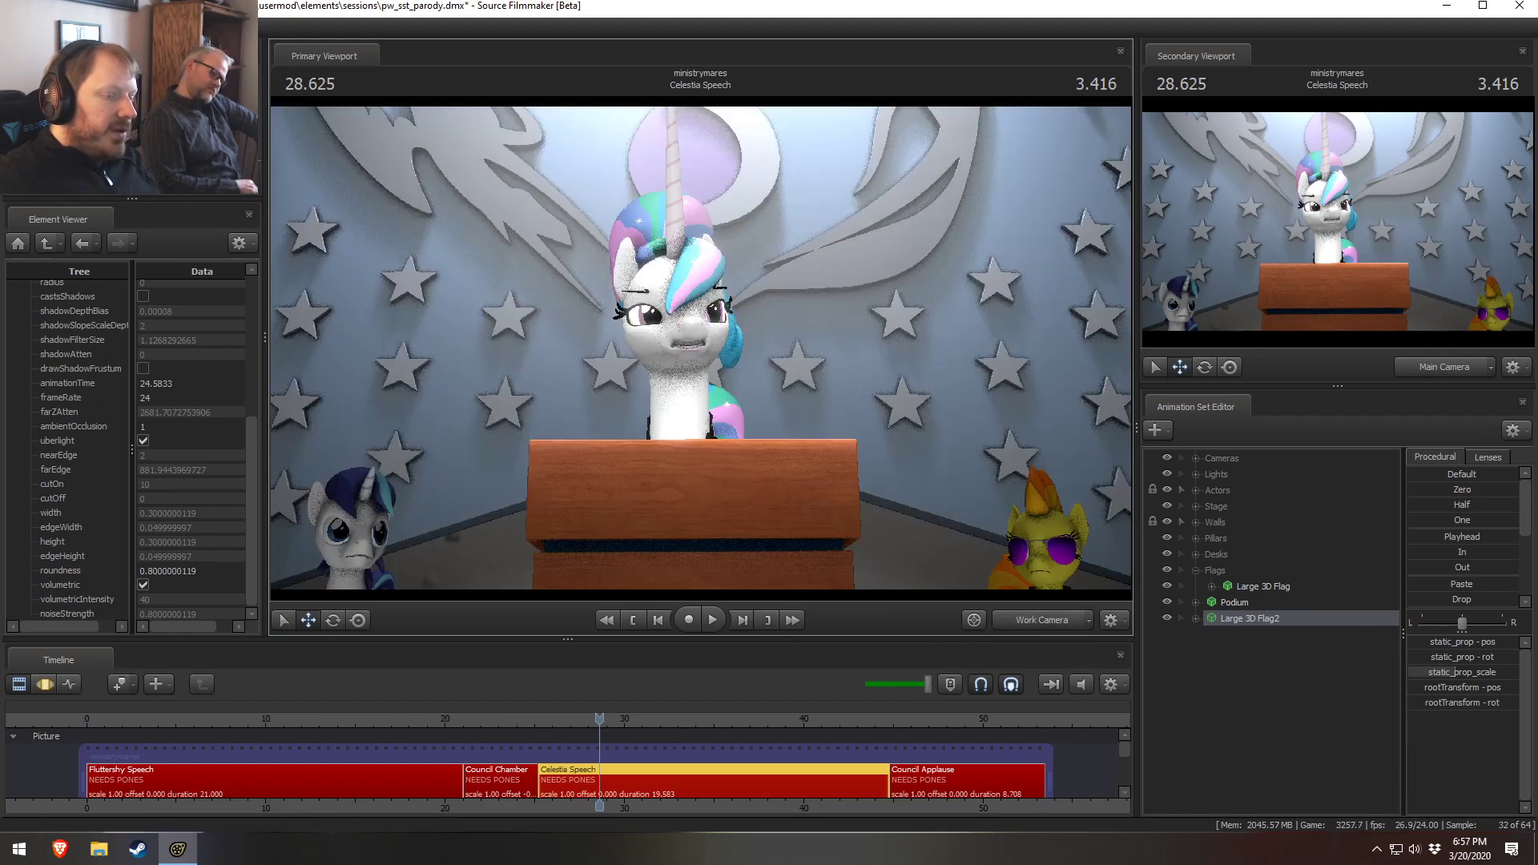
pyautogui.click(1041, 619)
pyautogui.press('w')
pyautogui.moveTo(889, 400); pyautogui.dragTo(670, 388)
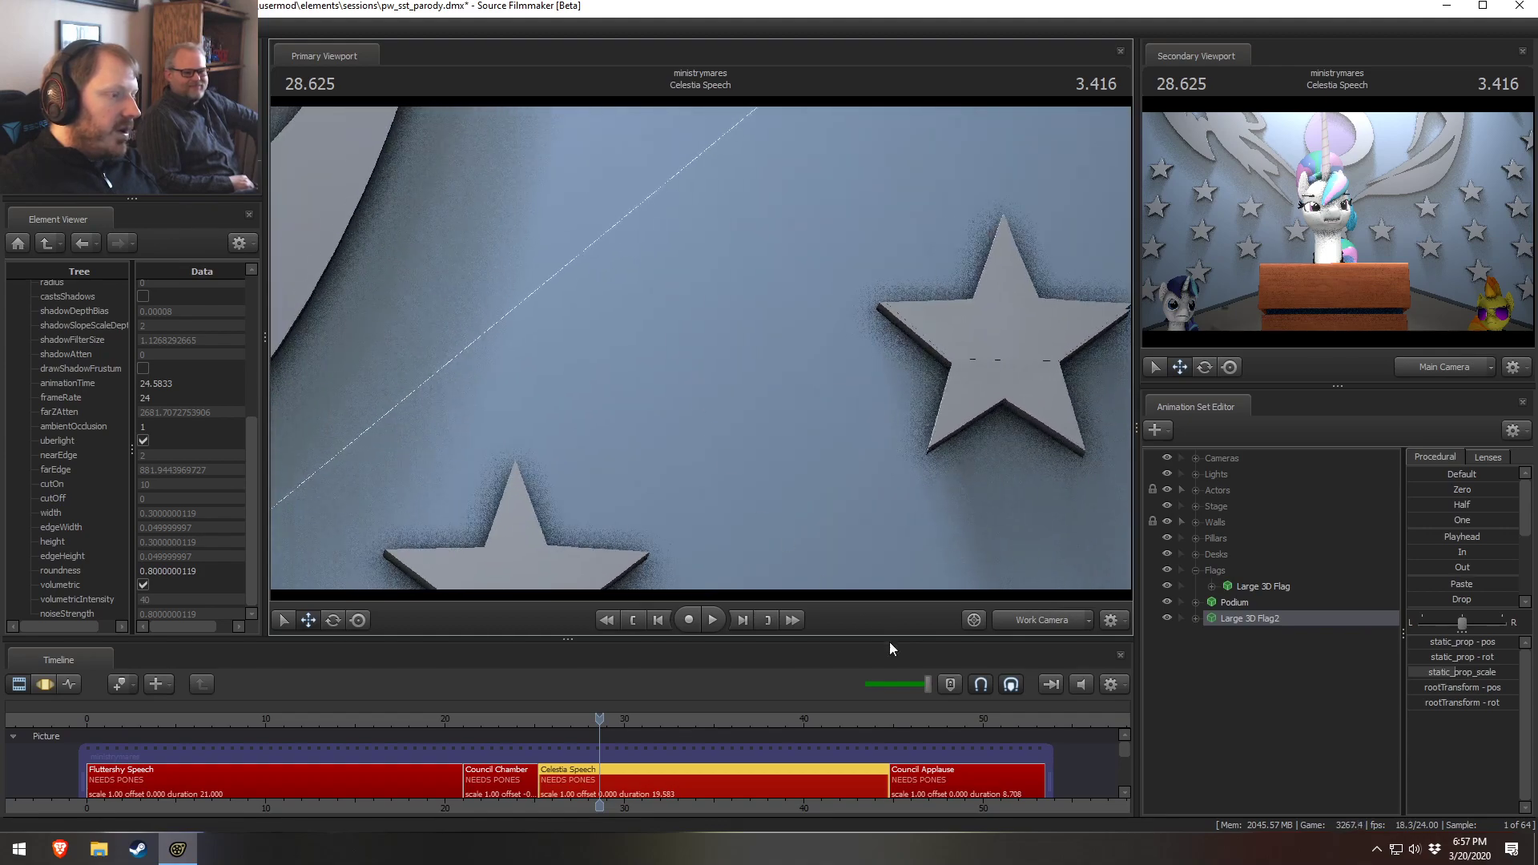
pyautogui.click(1055, 627)
pyautogui.press('F2')
pyautogui.press('space')
pyautogui.press('space')
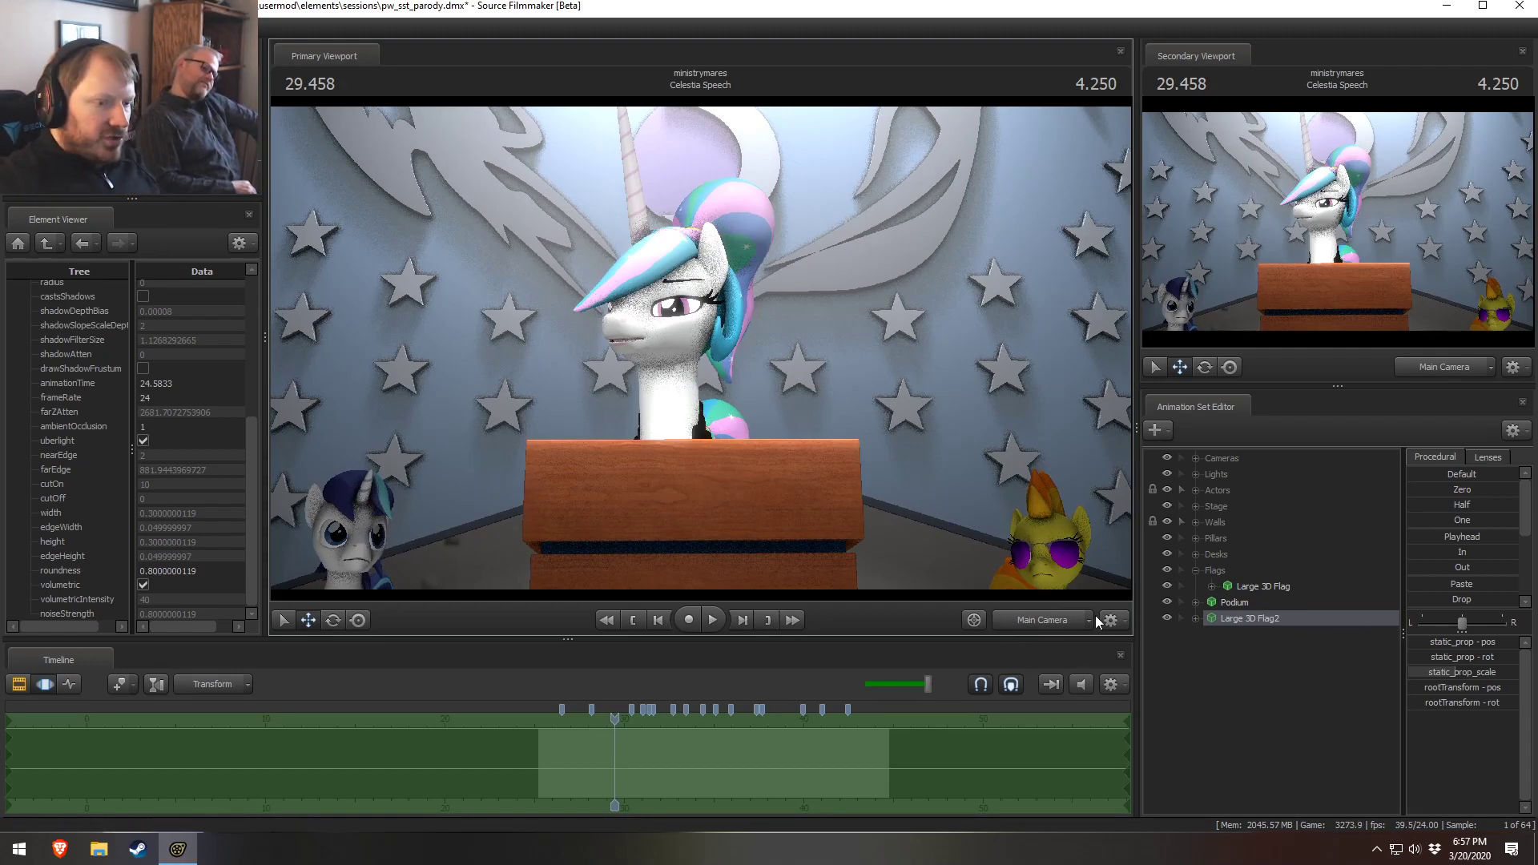
# Open the Main Camera in the Element Viewer and set its znear clipping value to 30
pyautogui.click(1195, 458)
pyautogui.rightClick(1266, 473)
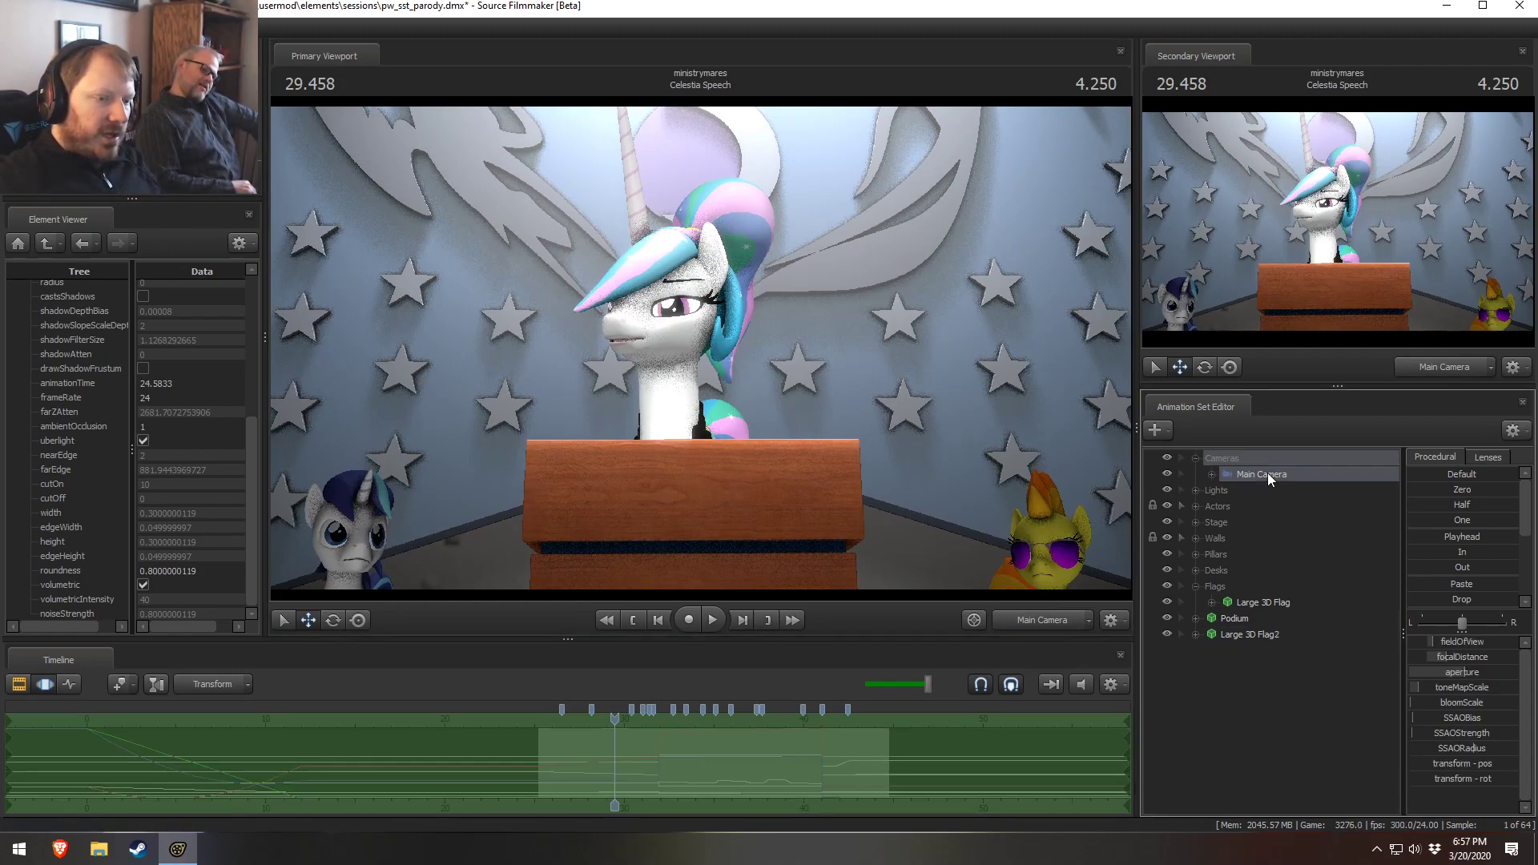
pyautogui.click(1432, 570)
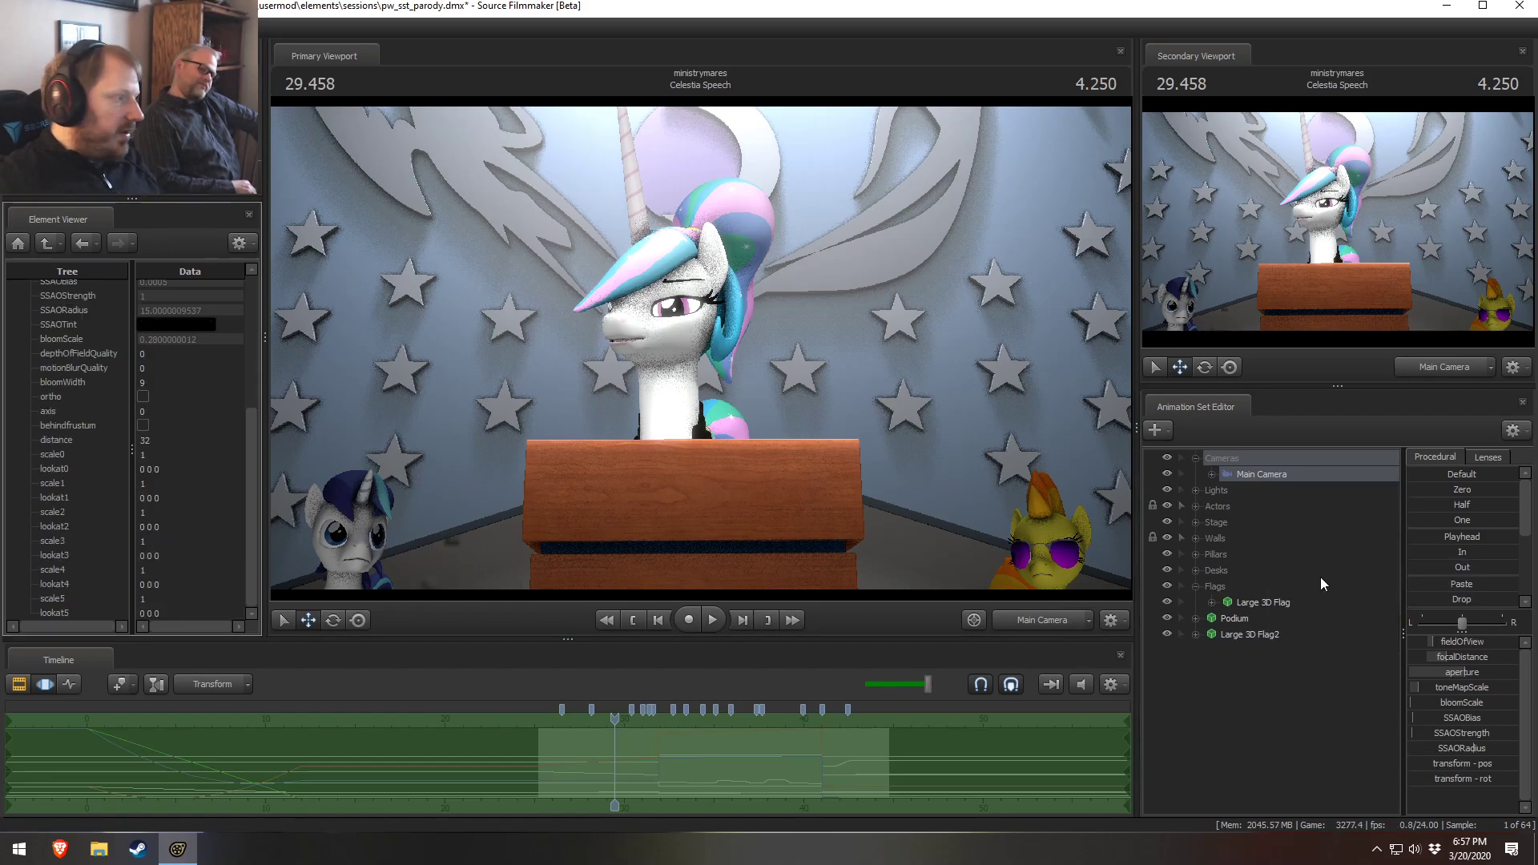
pyautogui.scroll(5, 175, 381)
pyautogui.doubleClick(168, 387)
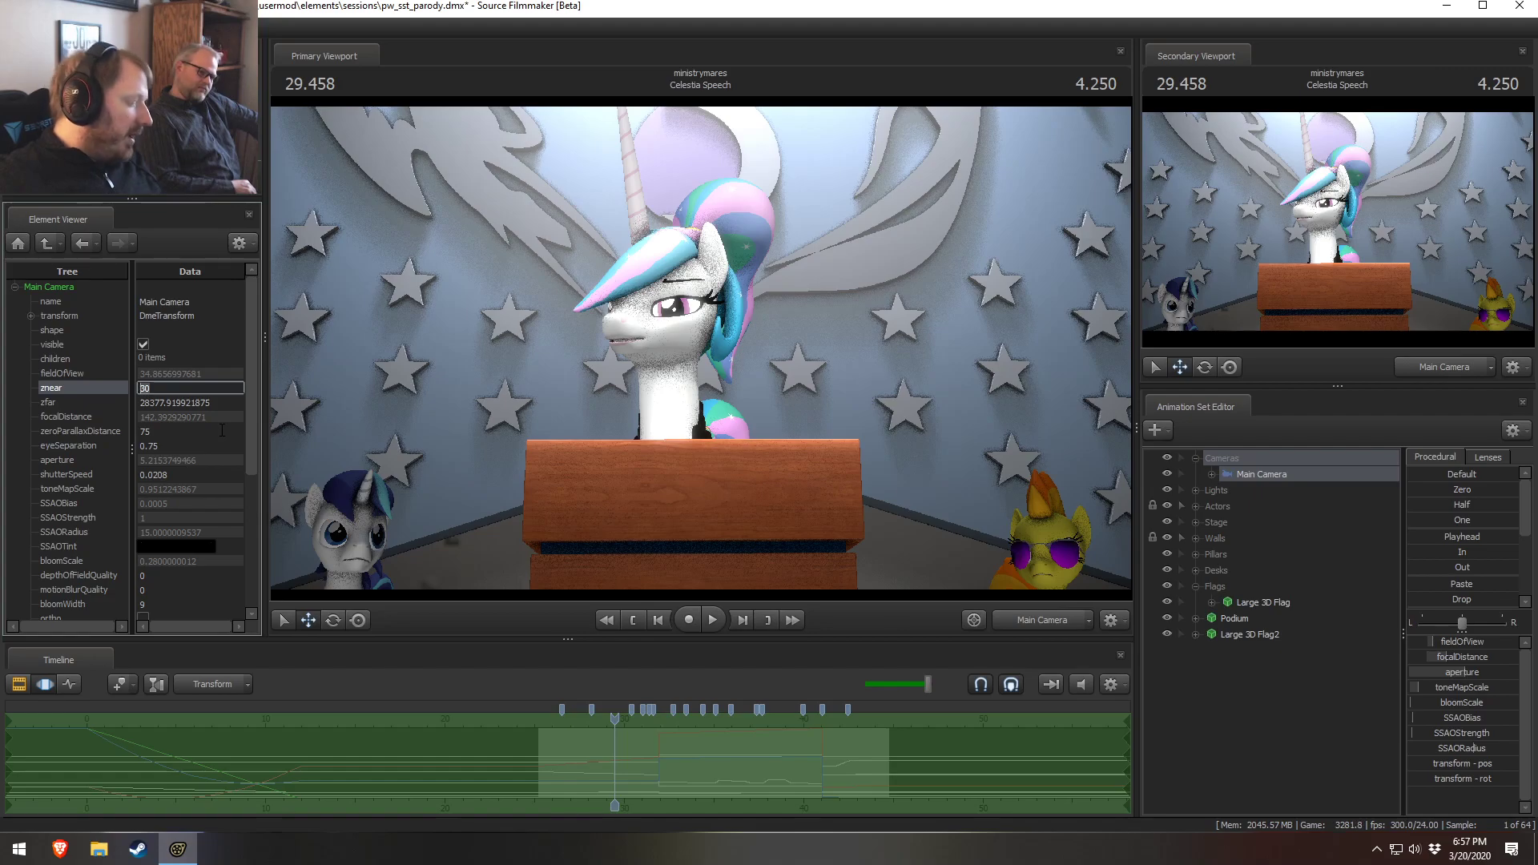
pyautogui.click(189, 353)
pyautogui.moveTo(696, 347); pyautogui.dragTo(773, 354)
pyautogui.click(1043, 618)
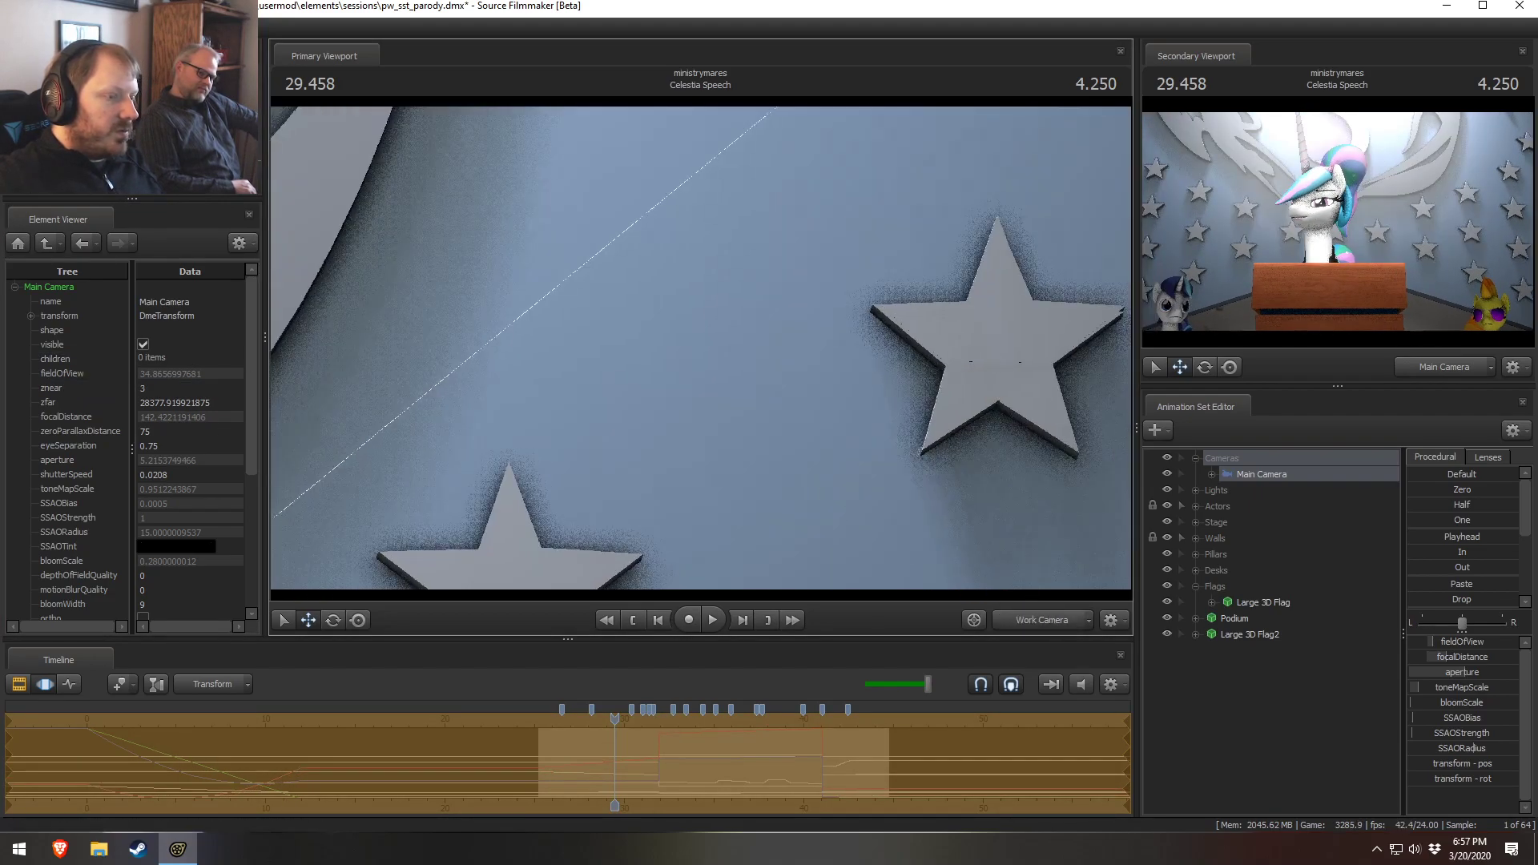
pyautogui.moveTo(724, 432); pyautogui.dragTo(748, 434)
pyautogui.press('s')
pyautogui.keyDown('ctrl'); pyautogui.click(1050, 621); pyautogui.keyUp('ctrl')
pyautogui.moveTo(856, 489); pyautogui.dragTo(653, 362)
pyautogui.press('w')
pyautogui.press('w')
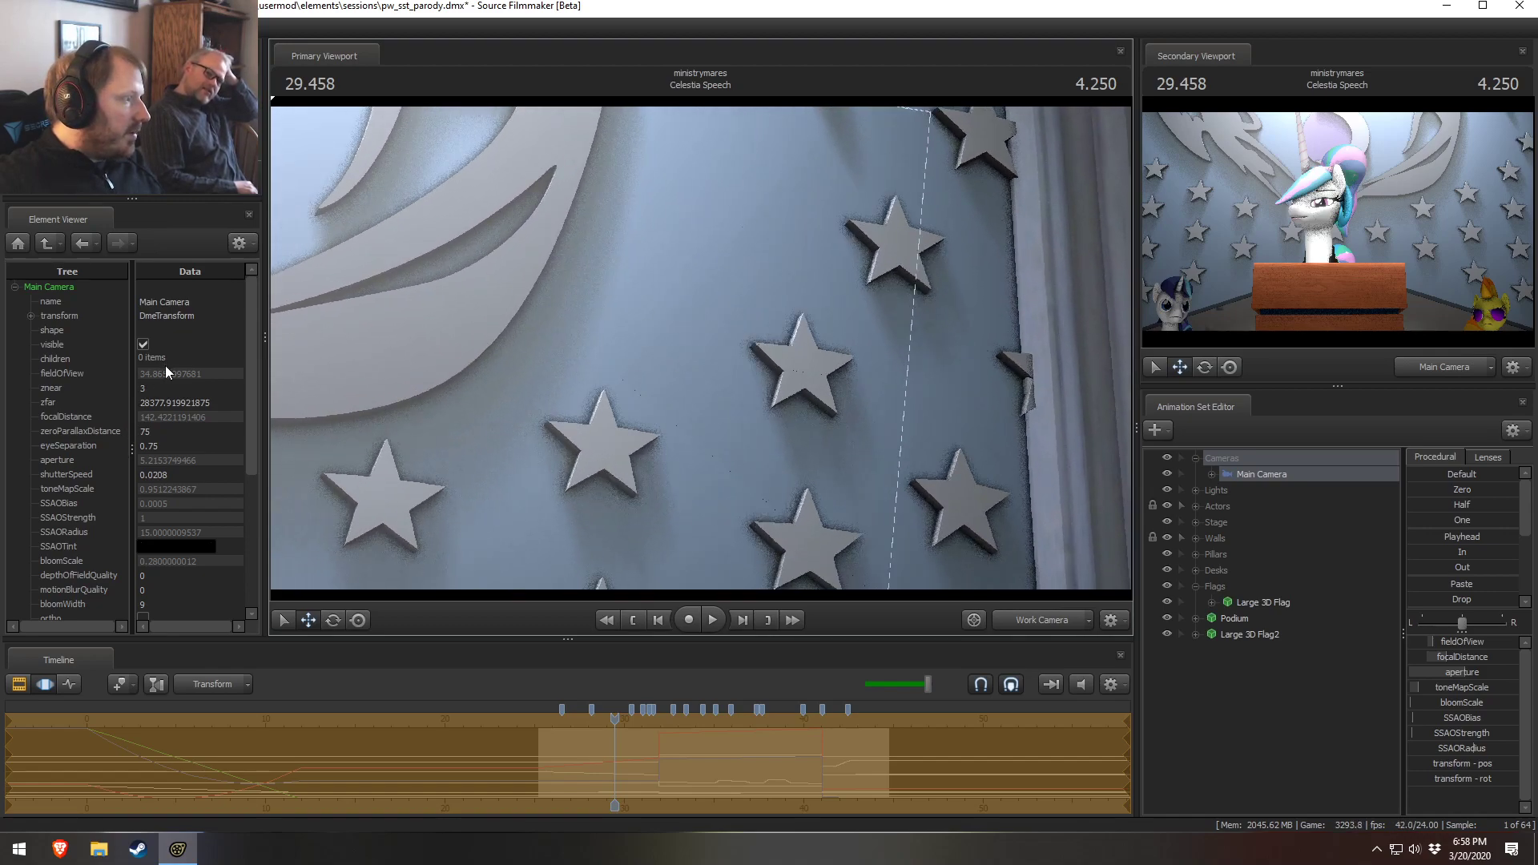
pyautogui.moveTo(168, 386); pyautogui.dragTo(93, 386)
pyautogui.write('30')
pyautogui.press('Return')
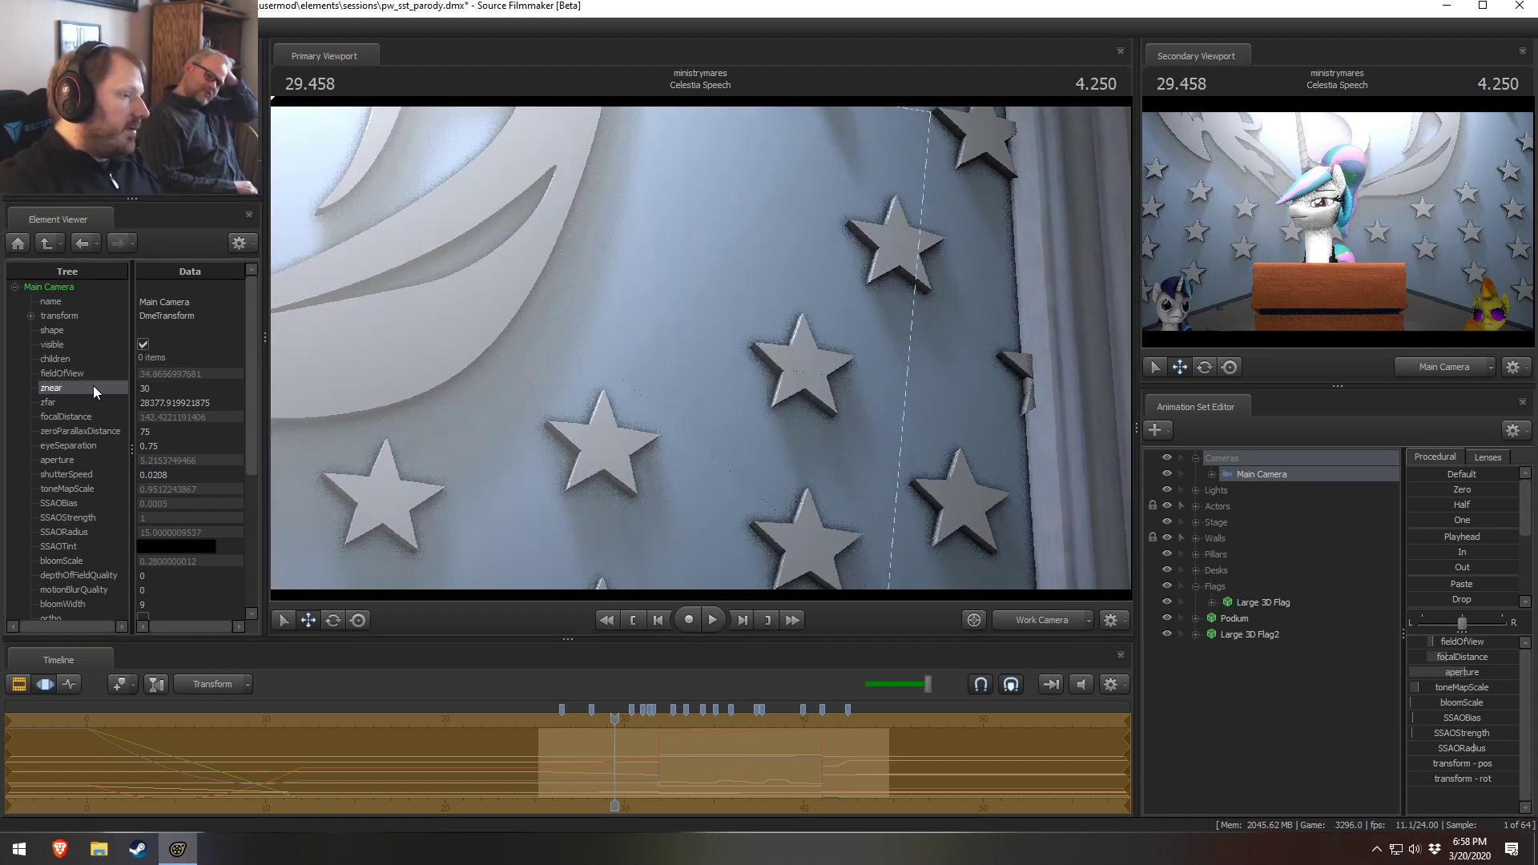
# Check the shot from the work camera and Main Camera and play it back
pyautogui.click(1045, 623)
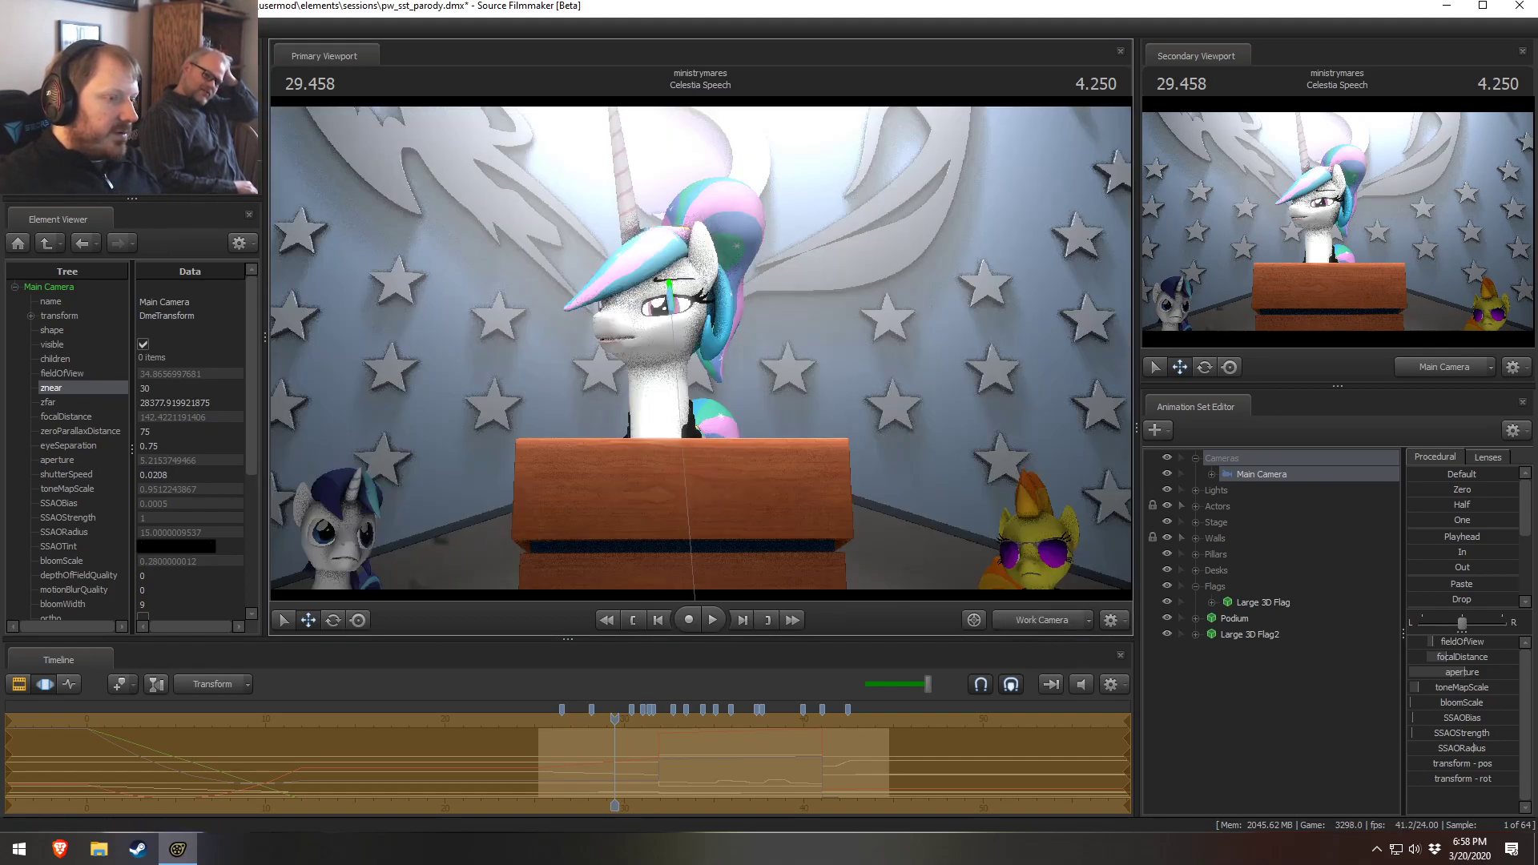
pyautogui.click(1045, 623)
pyautogui.moveTo(965, 480); pyautogui.dragTo(949, 480)
pyautogui.press('s')
pyautogui.moveTo(801, 352); pyautogui.dragTo(701, 344)
pyautogui.press('a')
pyautogui.press('s')
pyautogui.press('F2')
pyautogui.press('F3')
pyautogui.press('F2')
pyautogui.click(1037, 630)
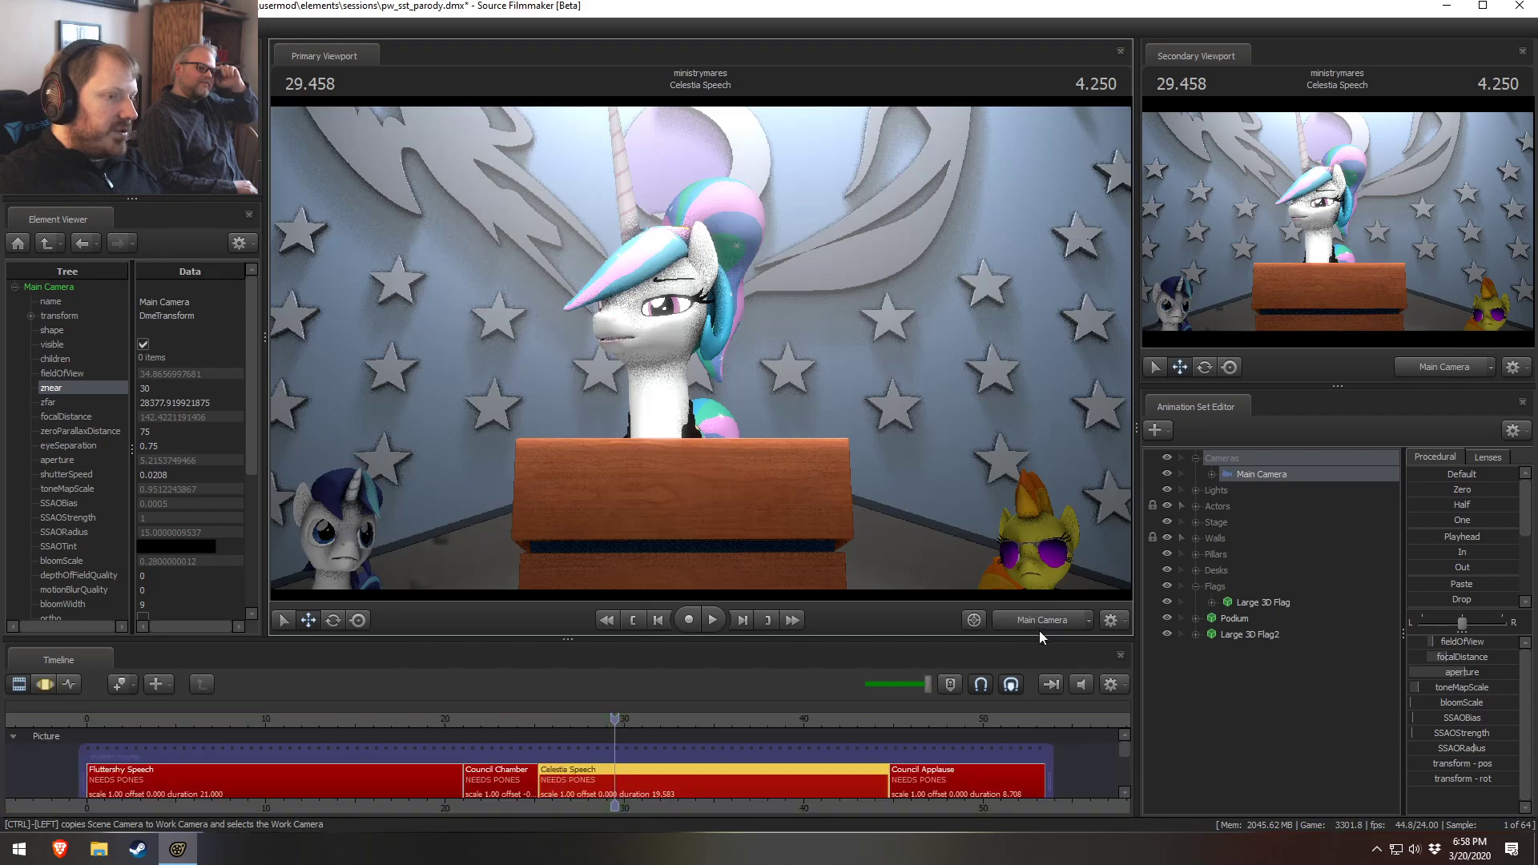
pyautogui.press('space')
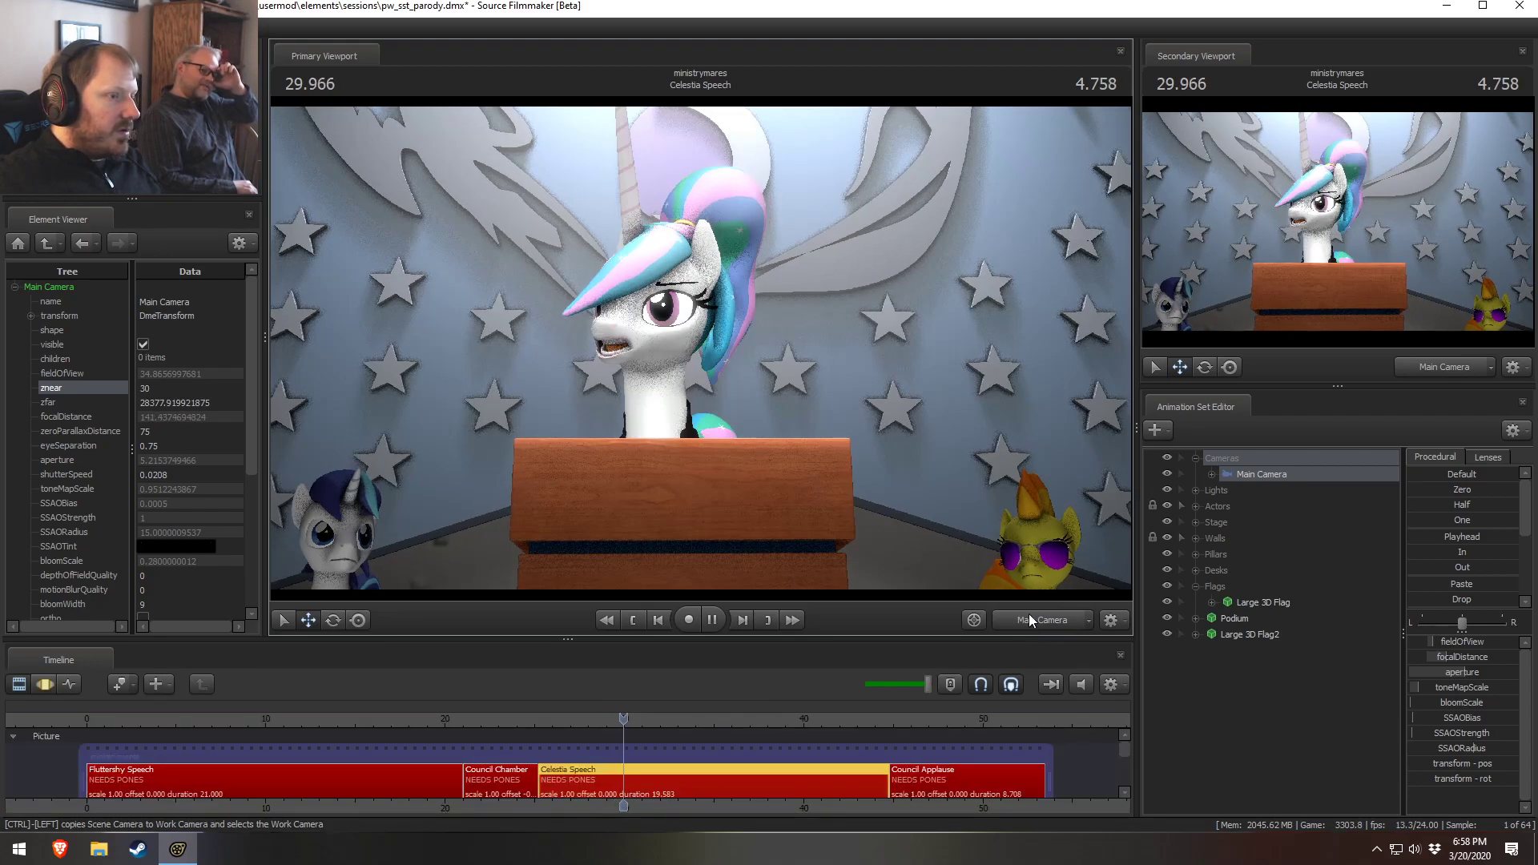
pyautogui.press('space')
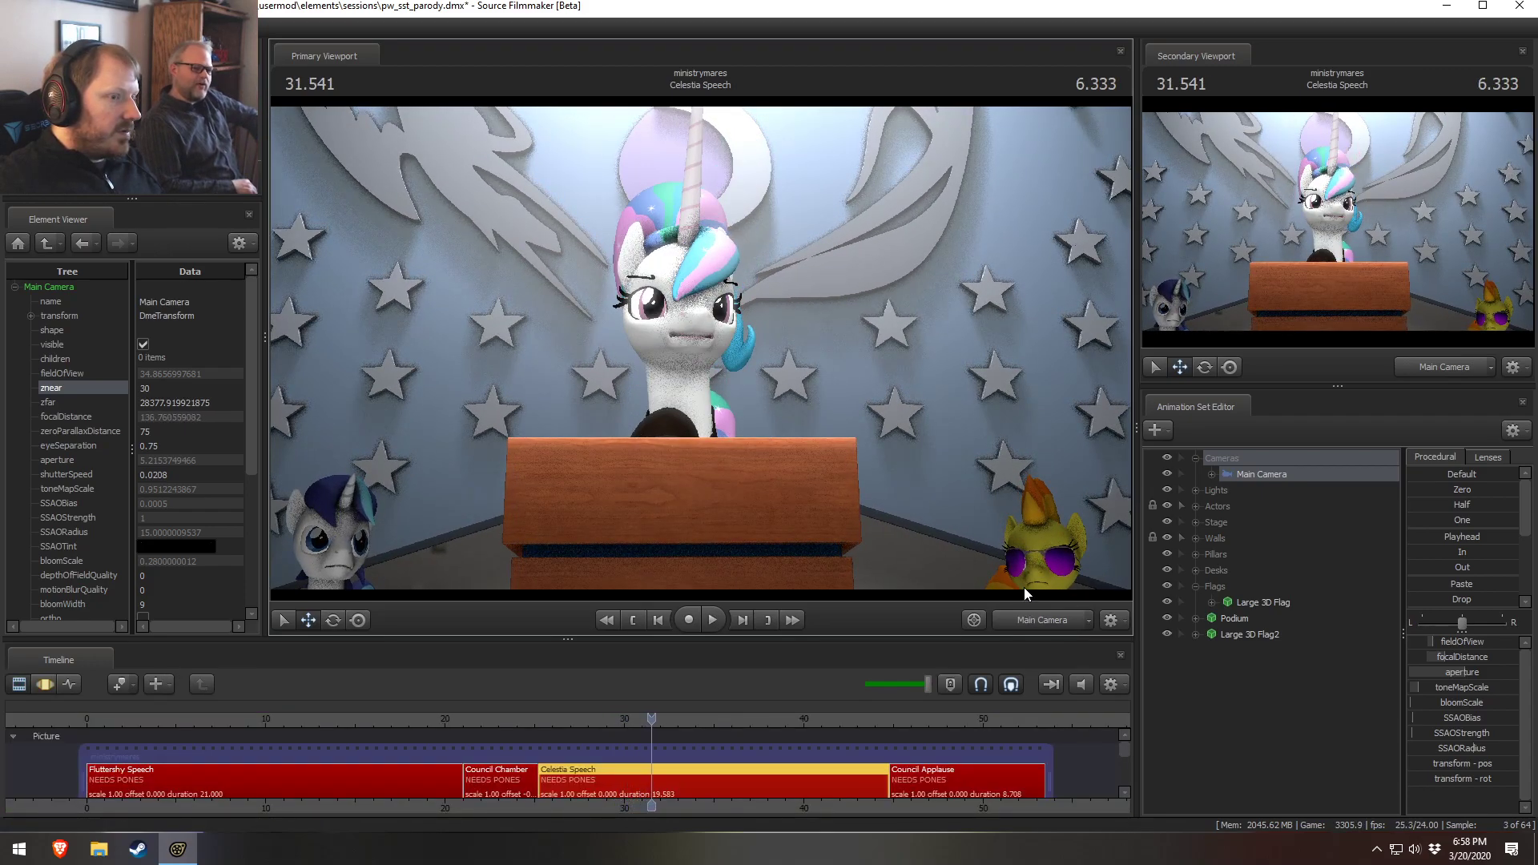
# Scrub the timeline to the Council Chamber shot and back to Celestia Speech, comparing both camera views
pyautogui.click(1039, 620)
pyautogui.click(1037, 620)
pyautogui.moveTo(605, 715); pyautogui.dragTo(516, 719)
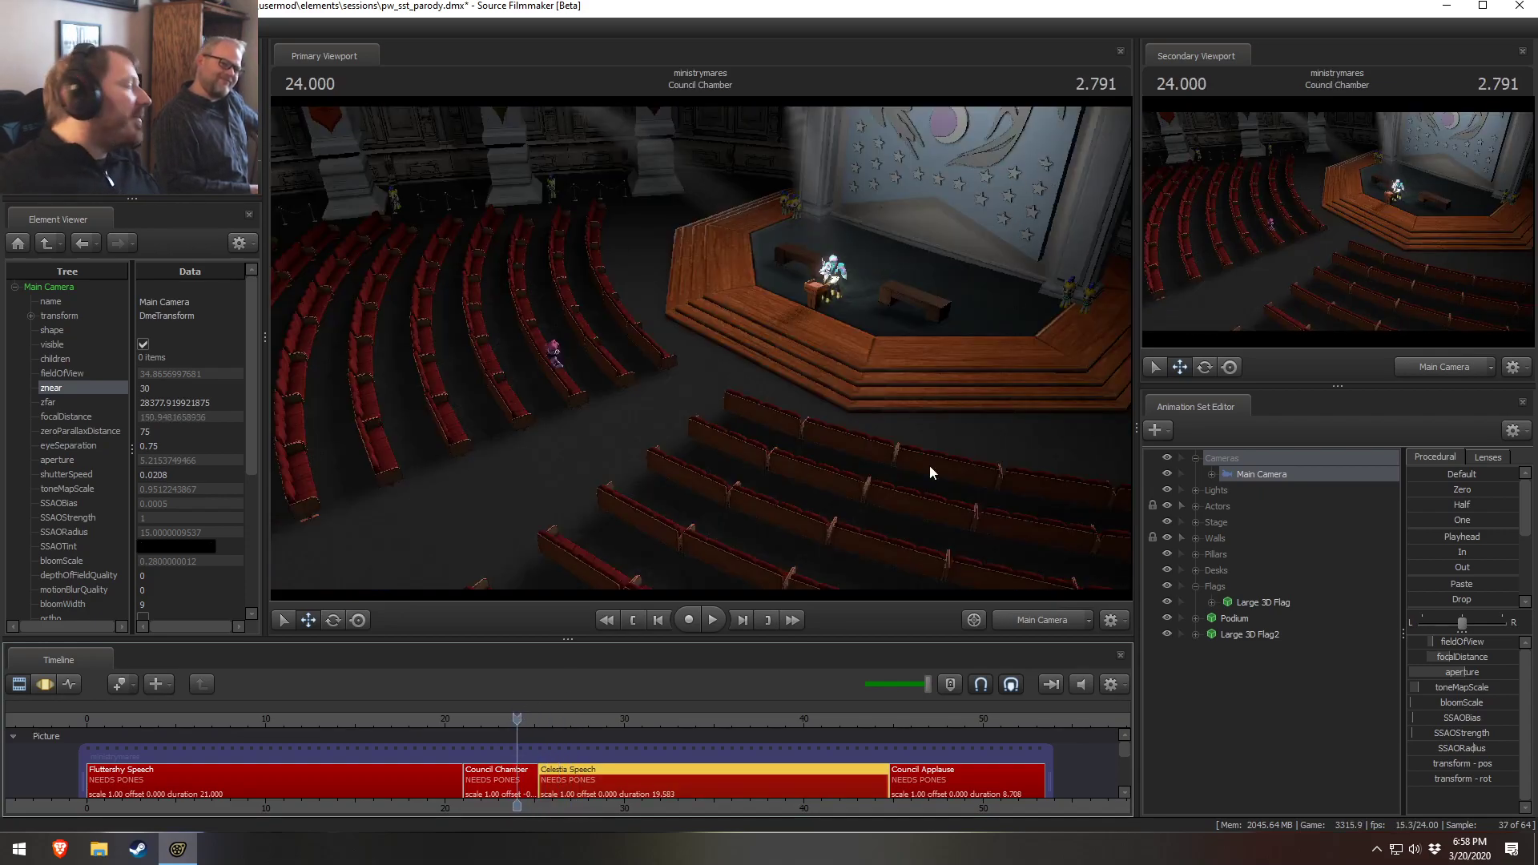
pyautogui.click(542, 716)
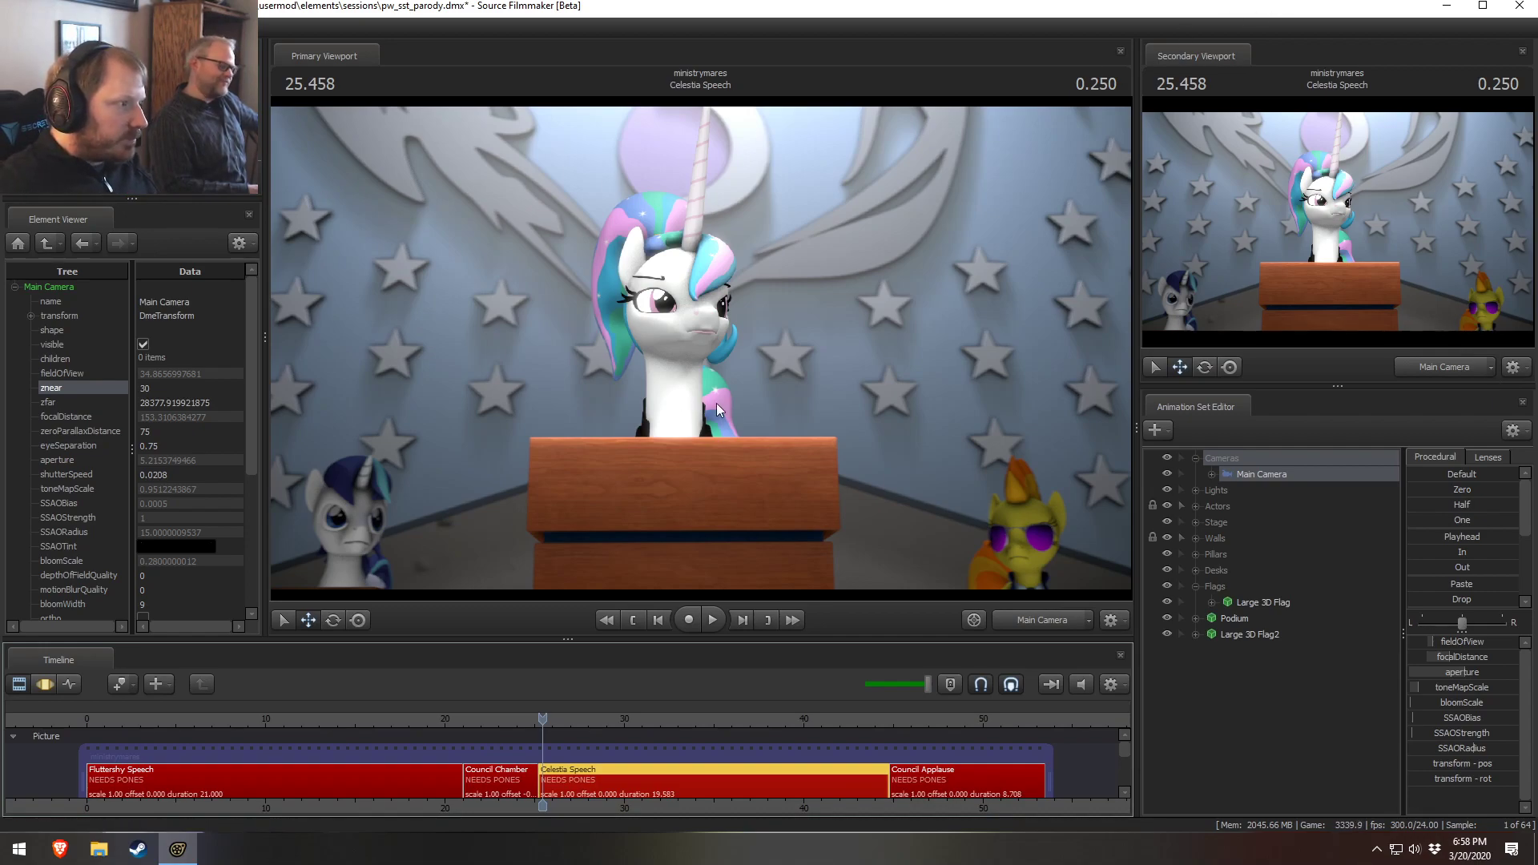
pyautogui.click(1017, 625)
pyautogui.press('s')
pyautogui.moveTo(982, 305)
pyautogui.mouseDown()
pyautogui.moveTo(982, 289)
pyautogui.moveTo(981, 305)
pyautogui.mouseUp()
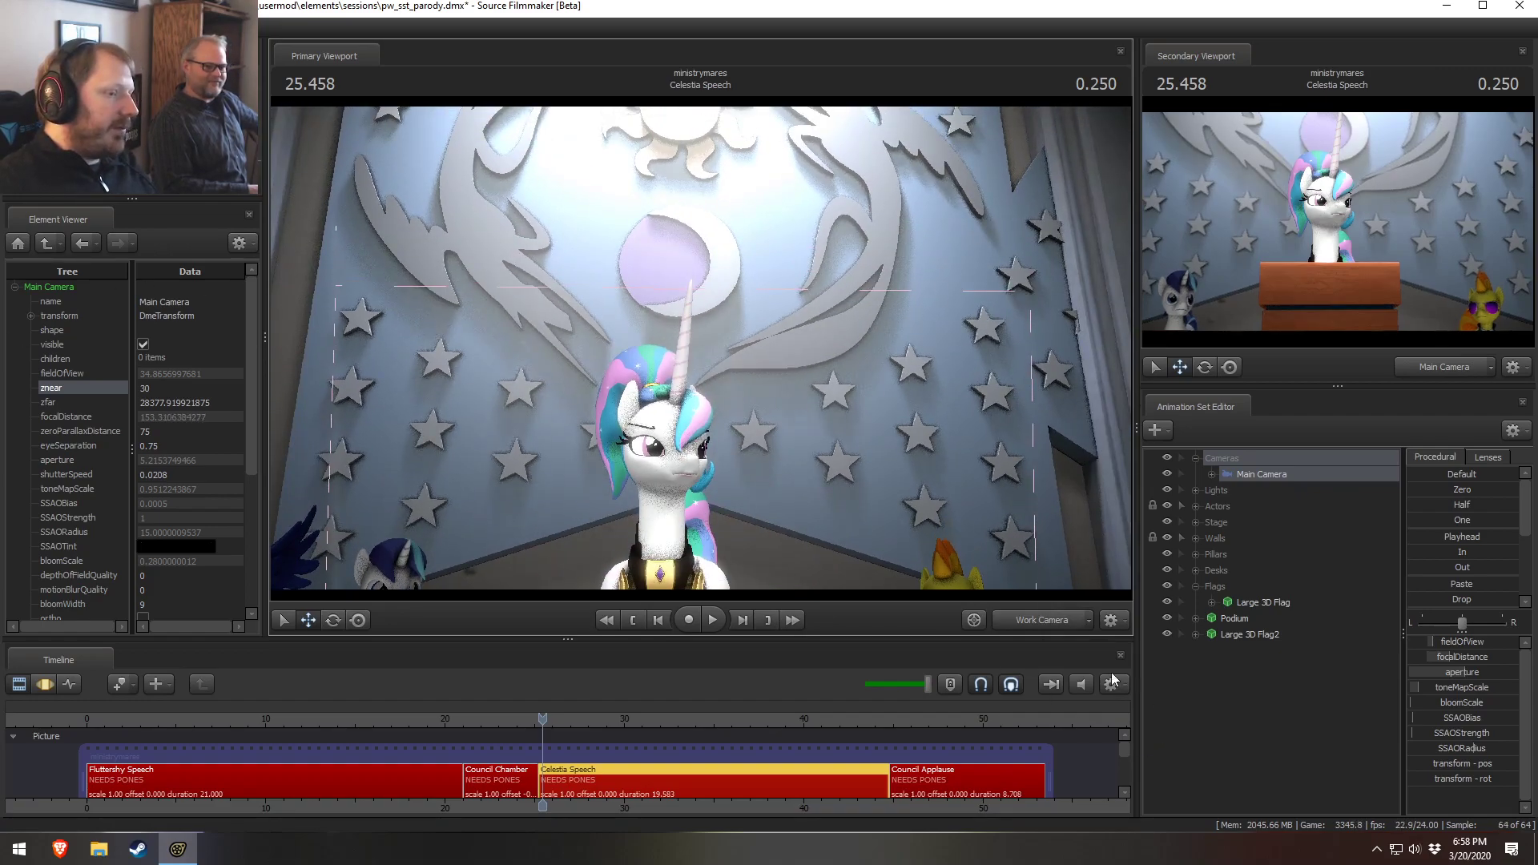
pyautogui.click(1036, 617)
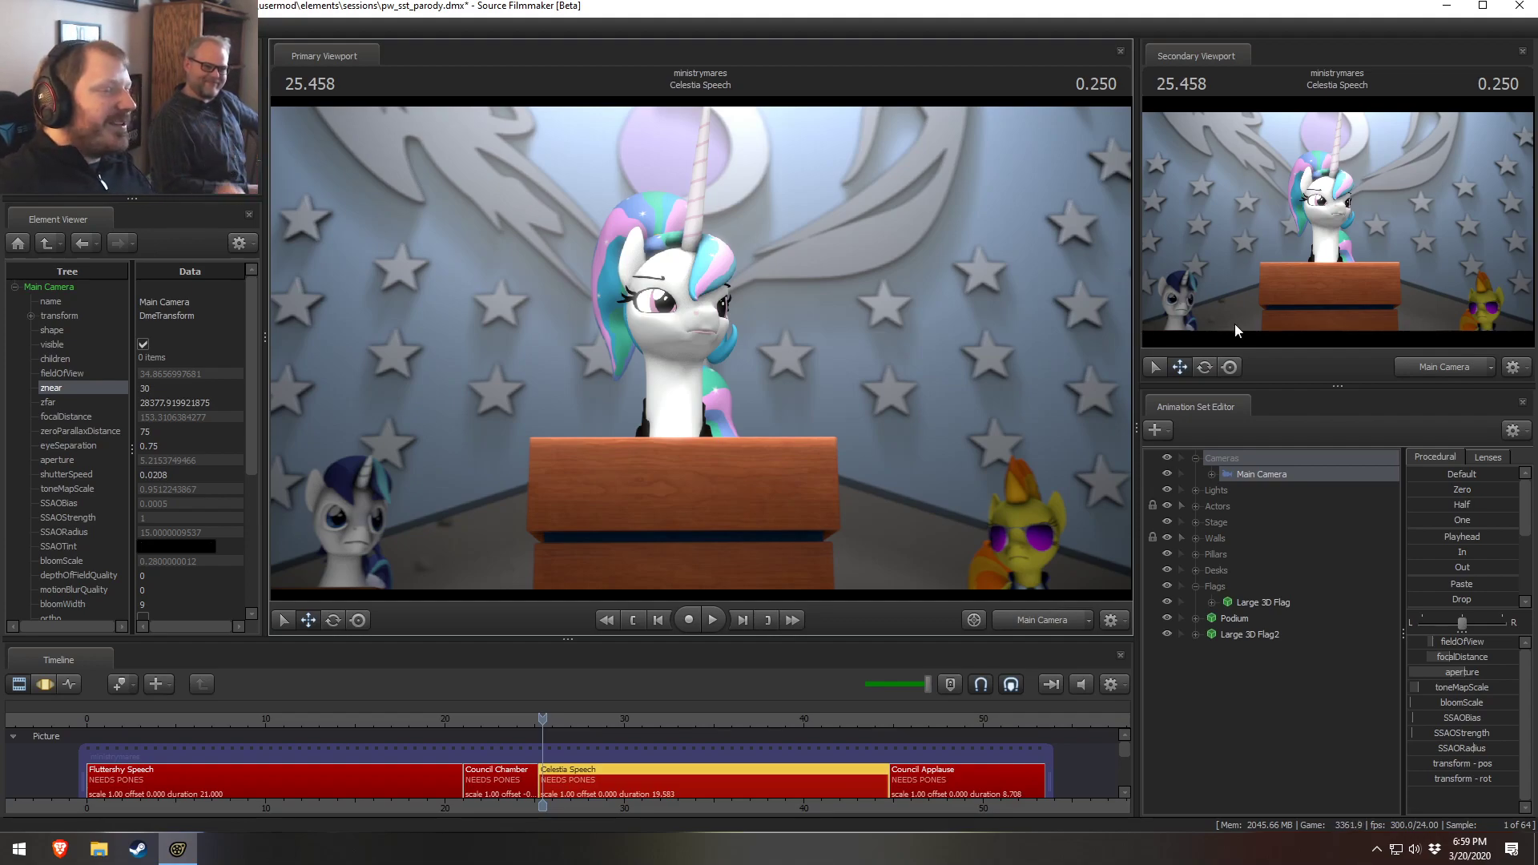
pyautogui.click(1048, 626)
pyautogui.moveTo(874, 441); pyautogui.dragTo(863, 436)
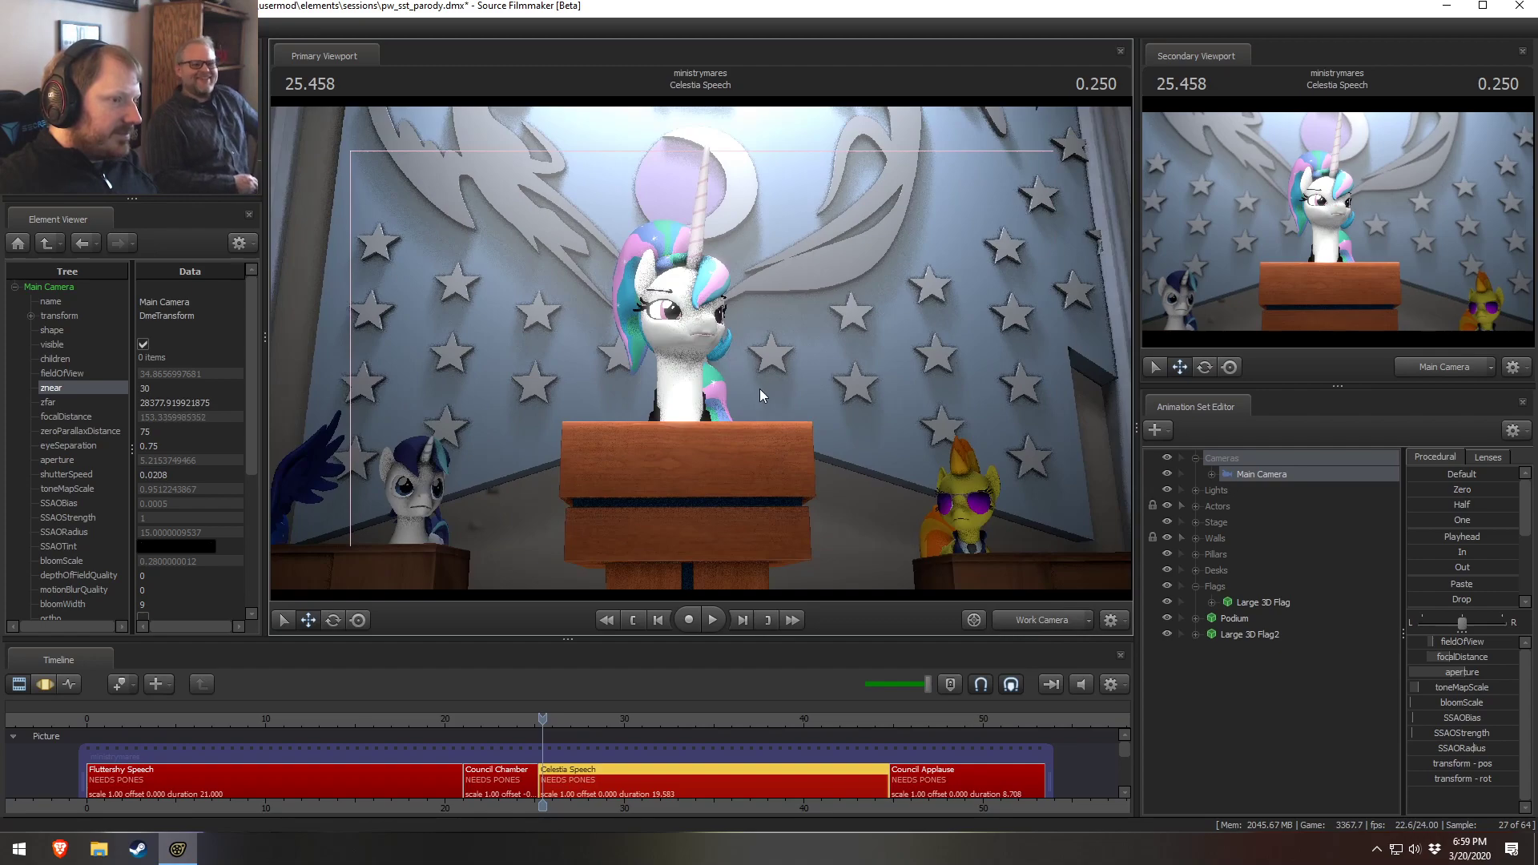
pyautogui.click(1062, 613)
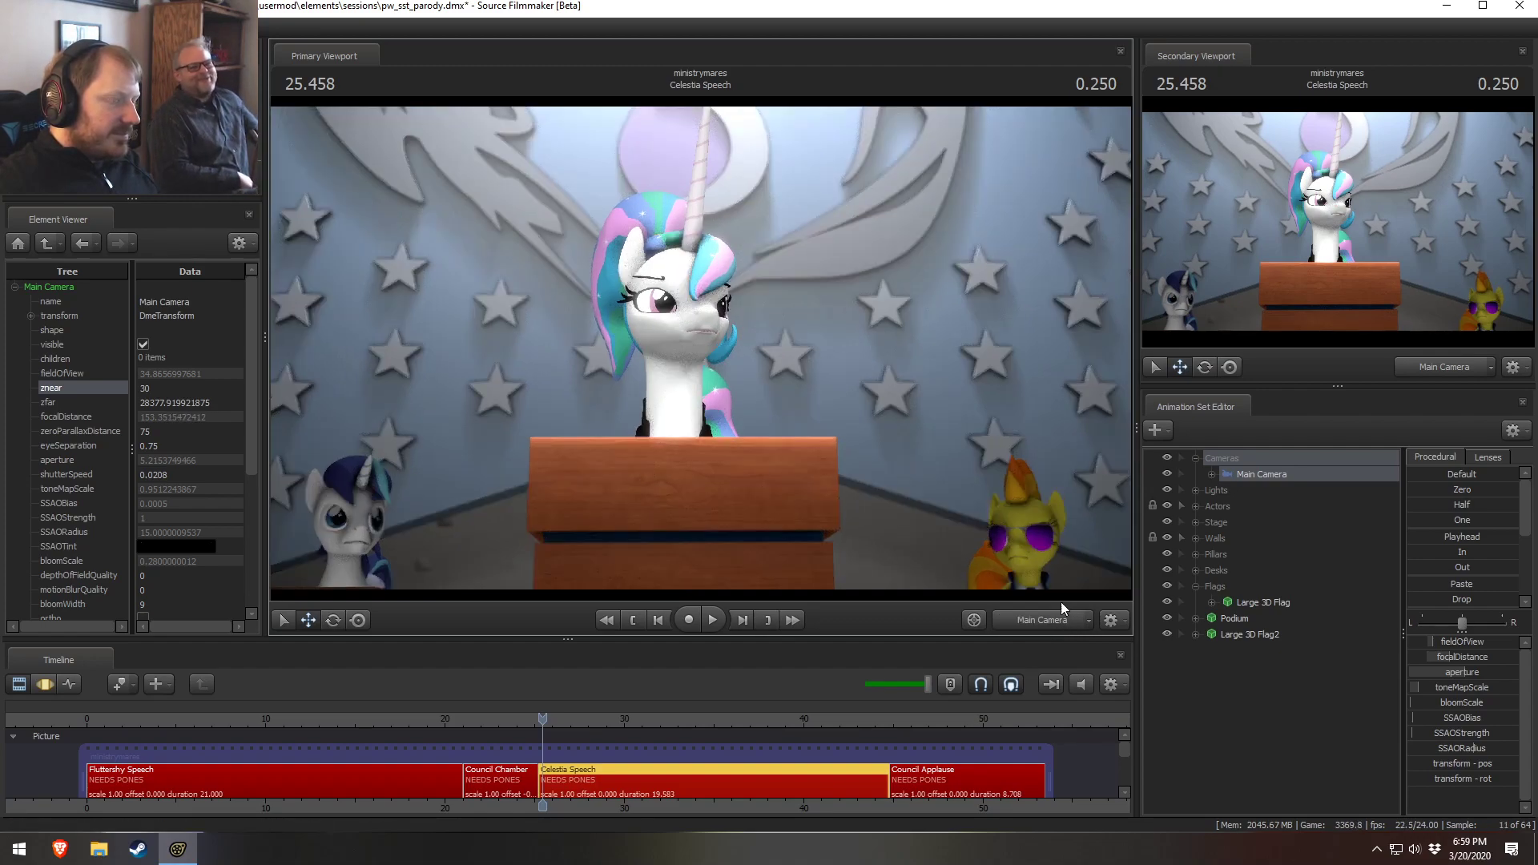
# Switch the viewport to the work camera and expand the session's render settings in the Element Viewer
pyautogui.click(1027, 627)
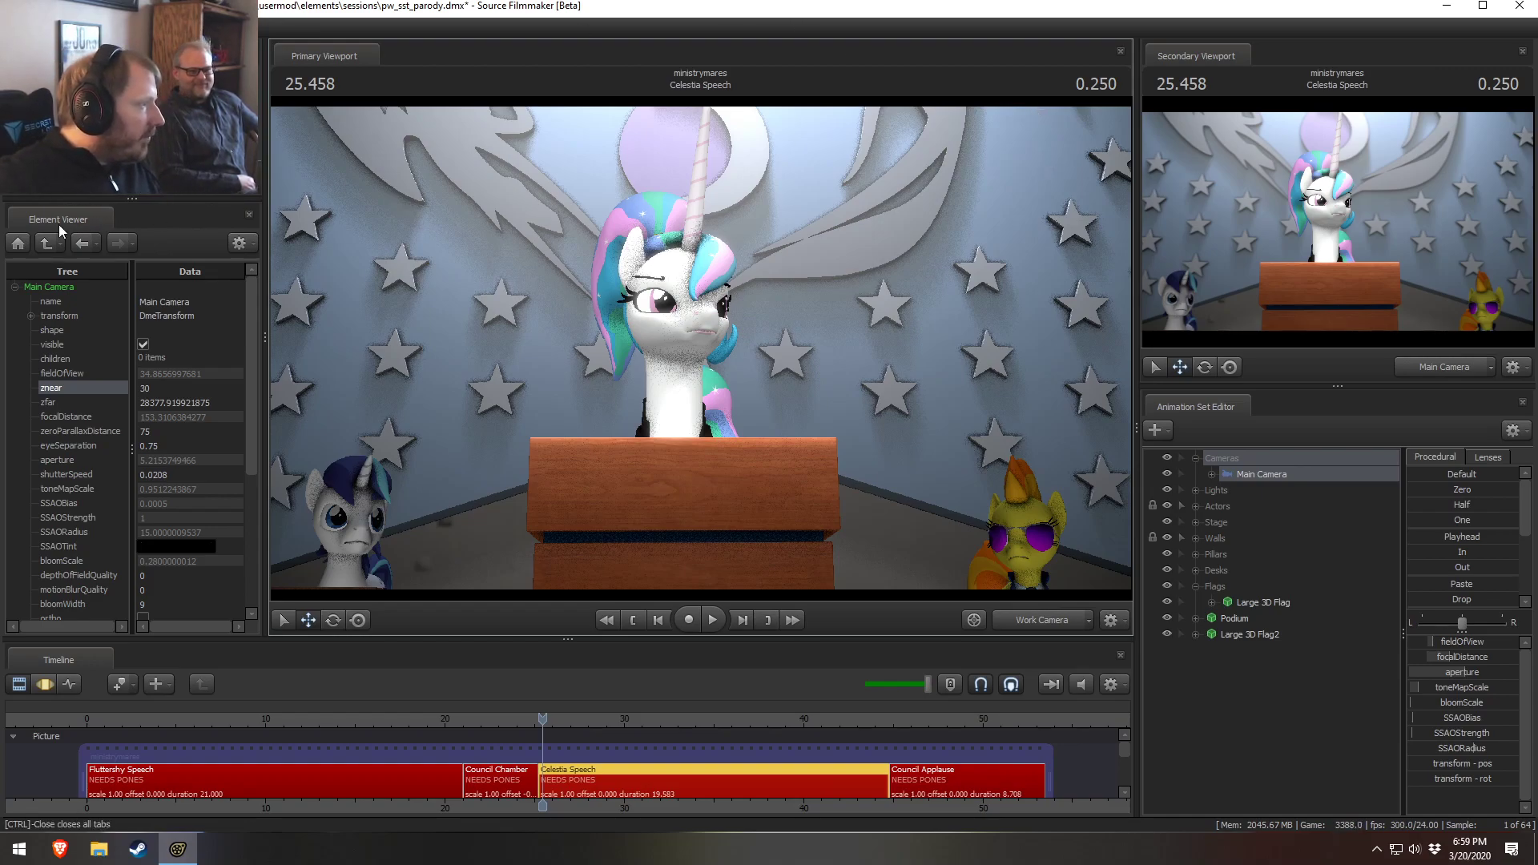
pyautogui.click(24, 243)
pyautogui.click(31, 373)
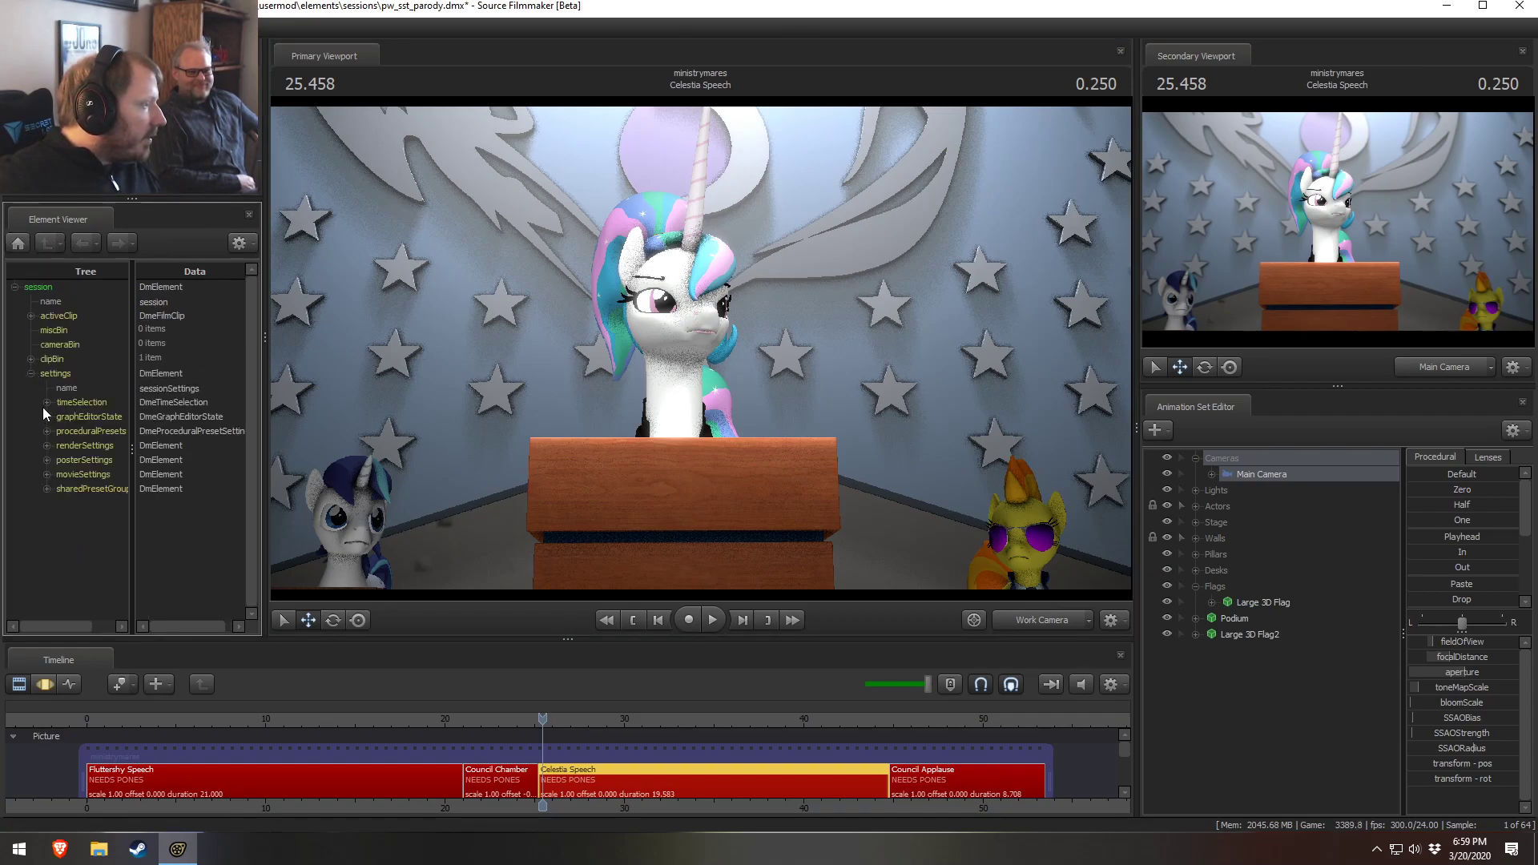
pyautogui.click(47, 445)
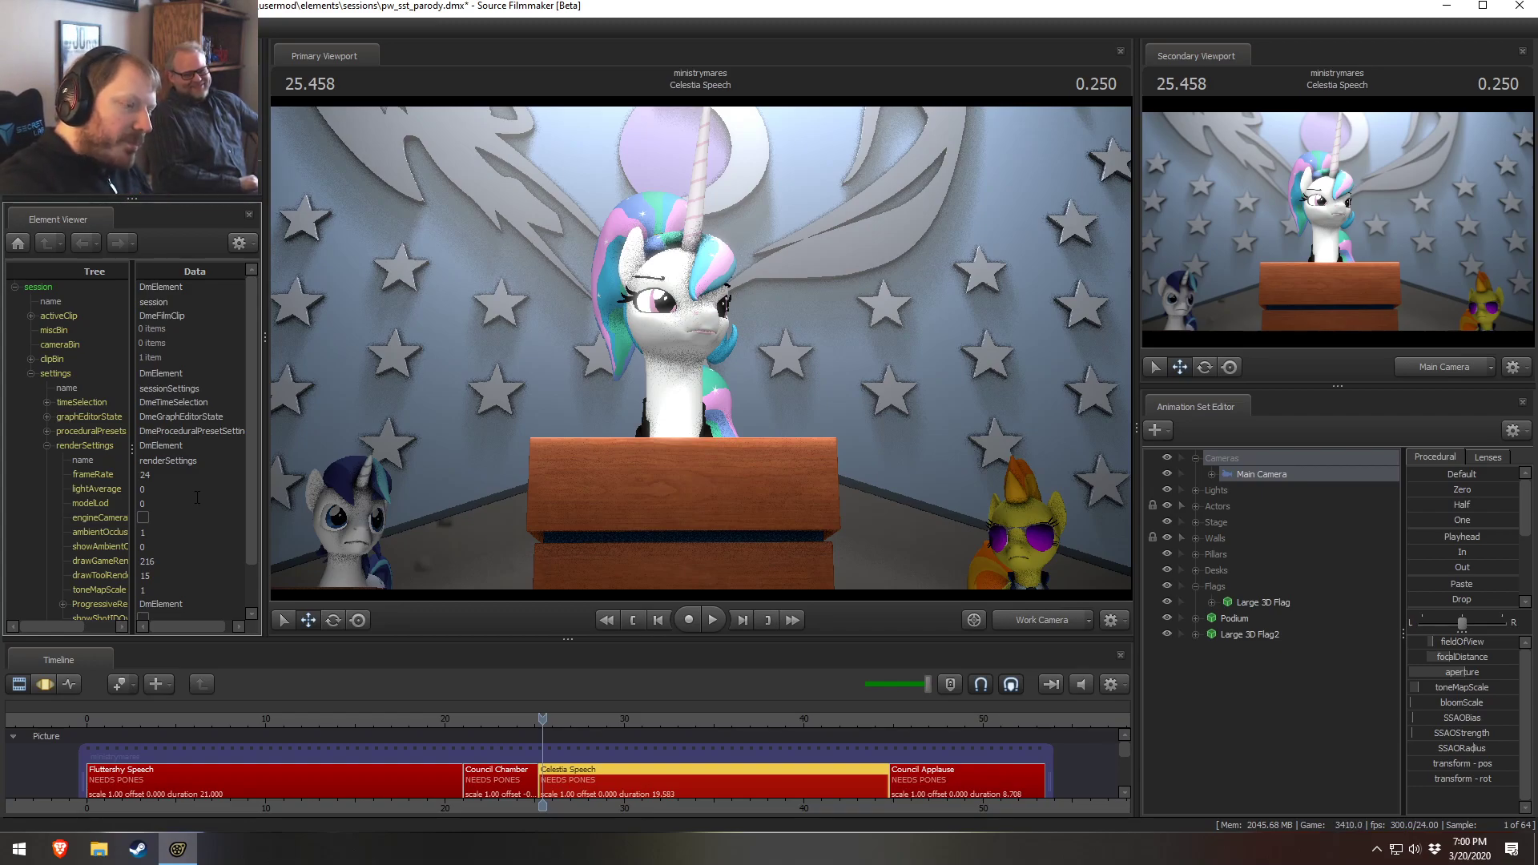
# Return the viewport to the Main Camera and play the Celestia Speech shot briefly
pyautogui.click(1042, 626)
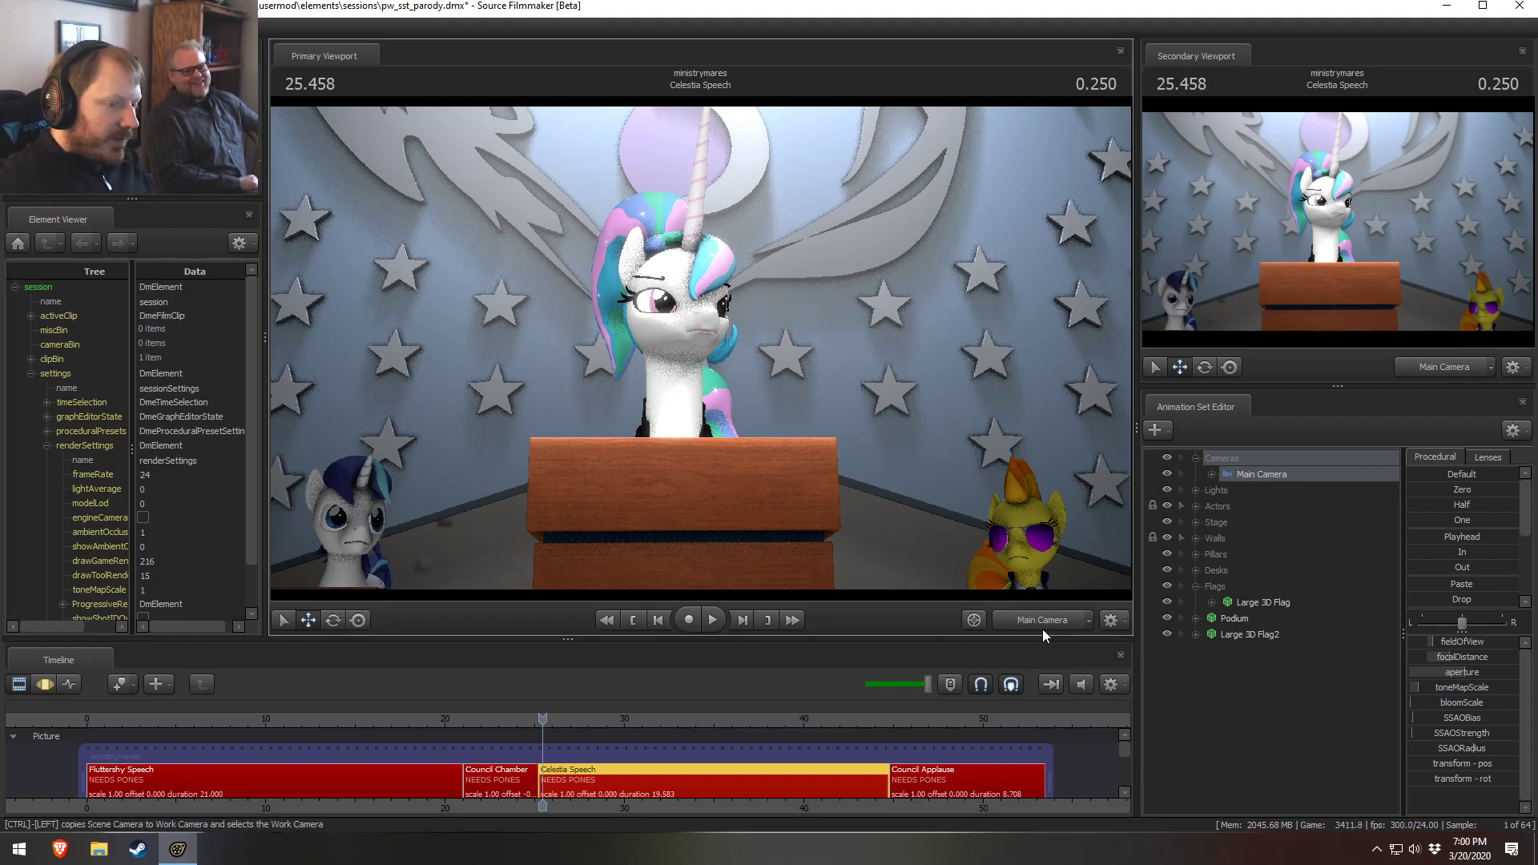
pyautogui.scroll(-1, 589, 722)
pyautogui.moveTo(576, 719)
pyautogui.mouseDown()
pyautogui.moveTo(556, 720)
pyautogui.moveTo(655, 719)
pyautogui.moveTo(603, 719)
pyautogui.moveTo(589, 697)
pyautogui.mouseUp()
pyautogui.press('space')
pyautogui.press('space')
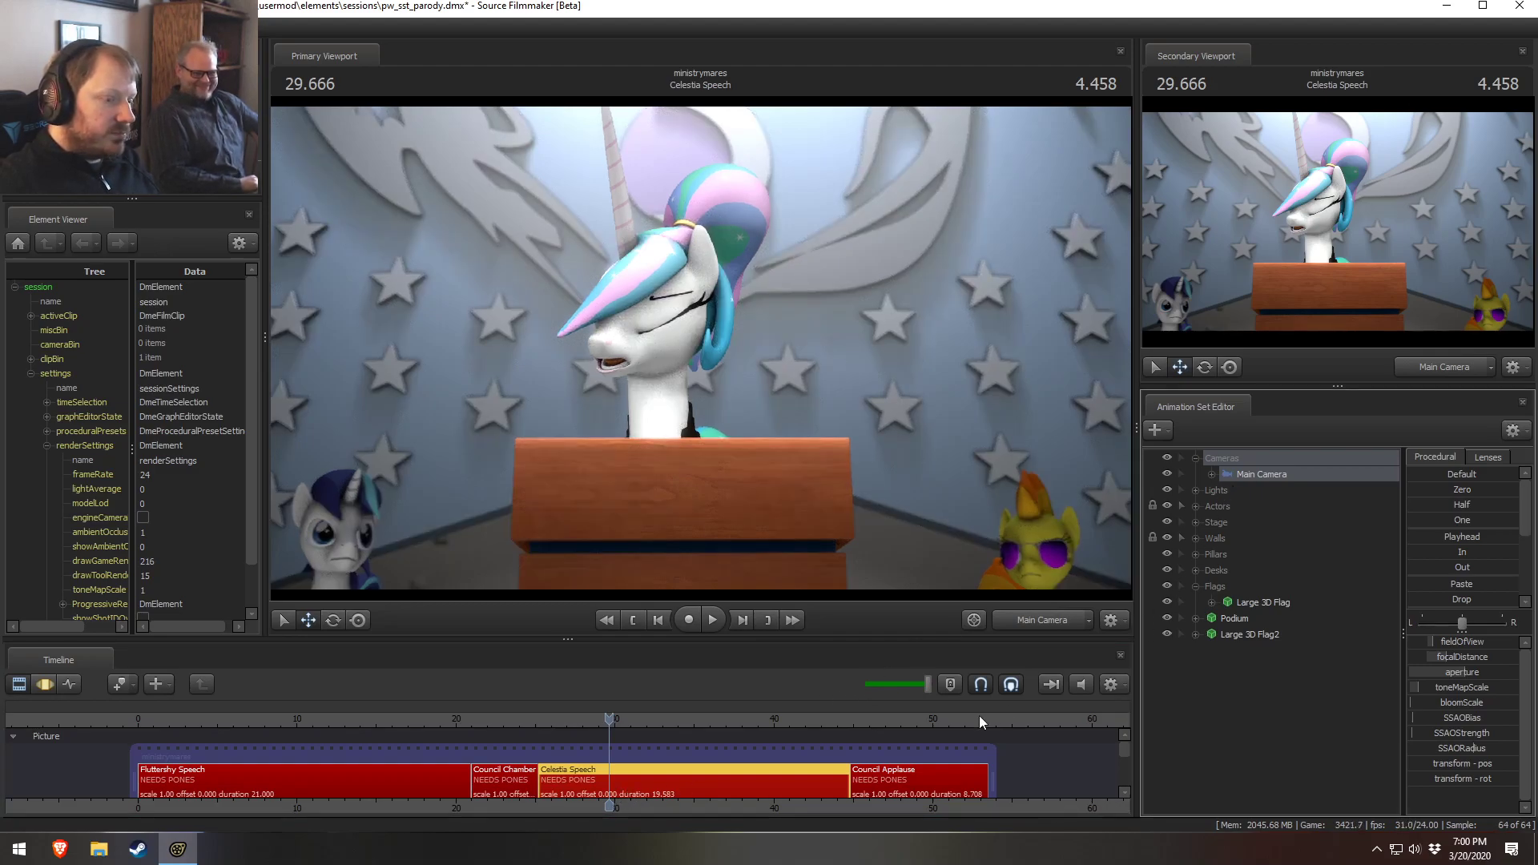
# Scrub to the Council Chamber shot and back to Celestia Speech, then view it through the work camera
pyautogui.click(506, 718)
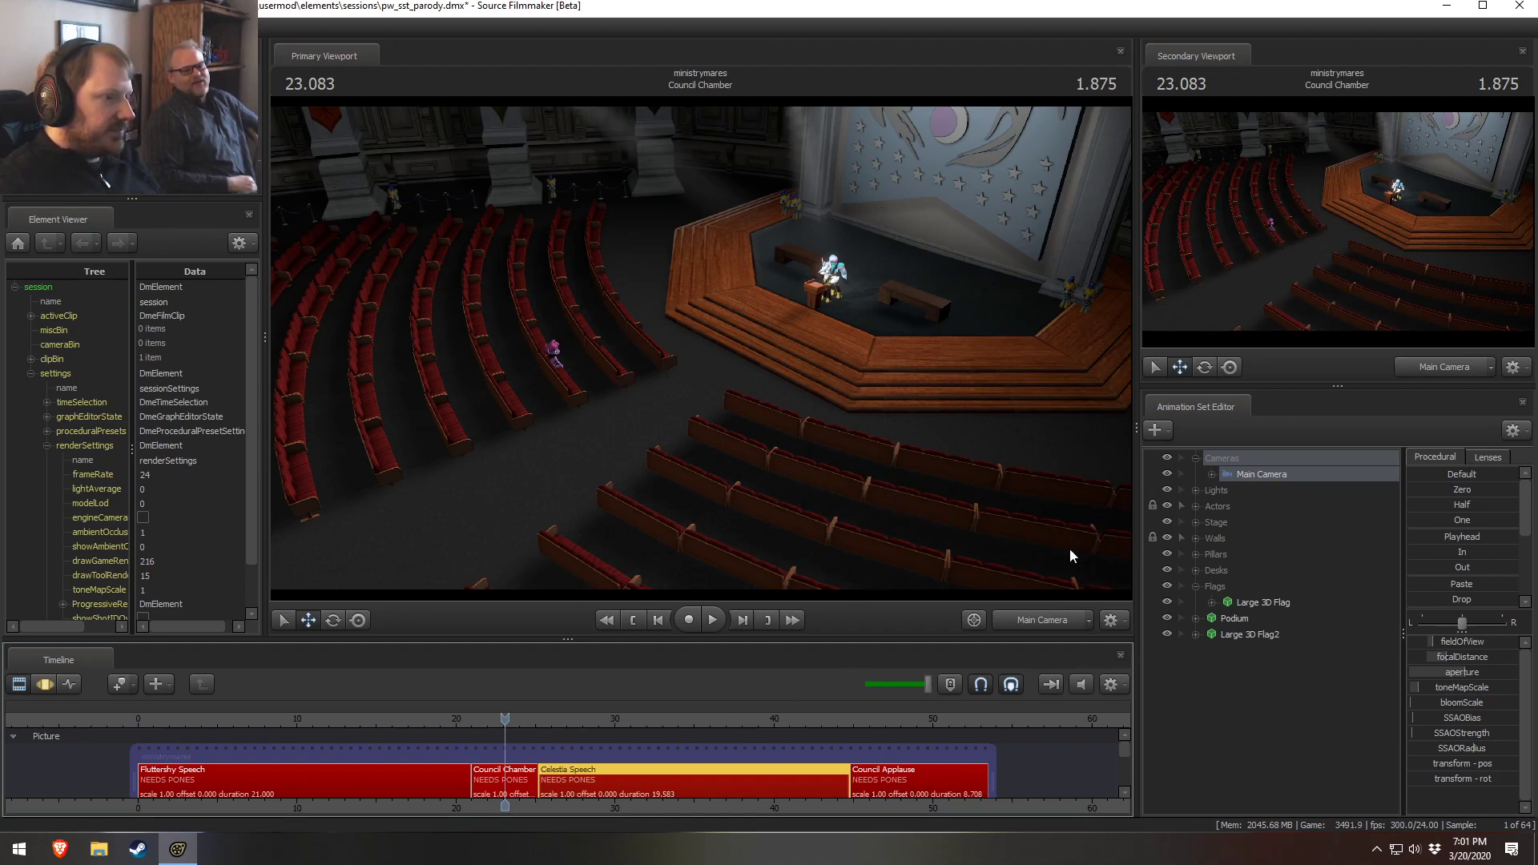
pyautogui.click(481, 718)
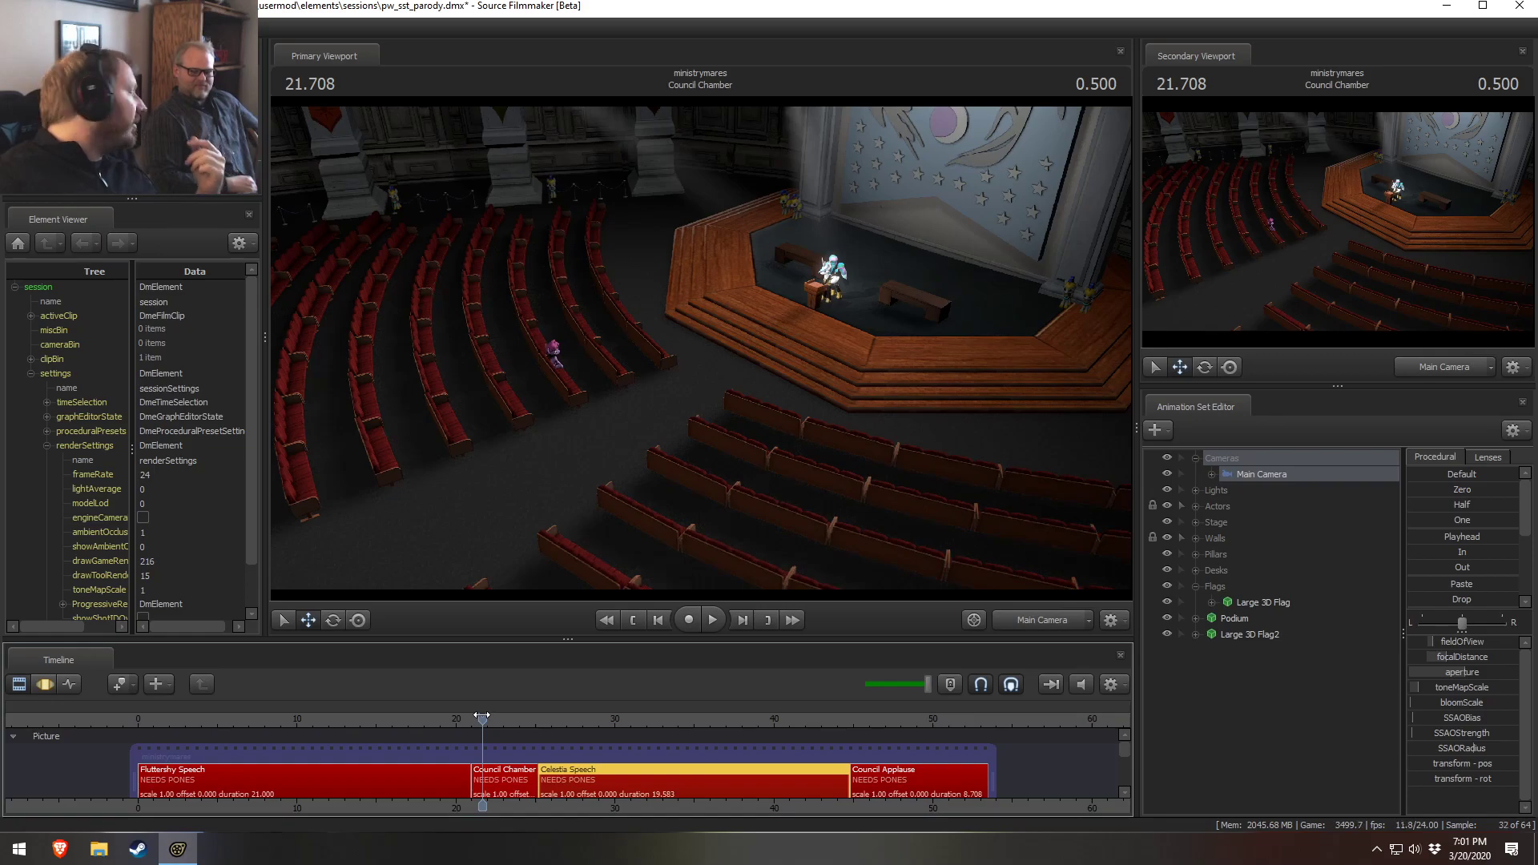
pyautogui.click(546, 718)
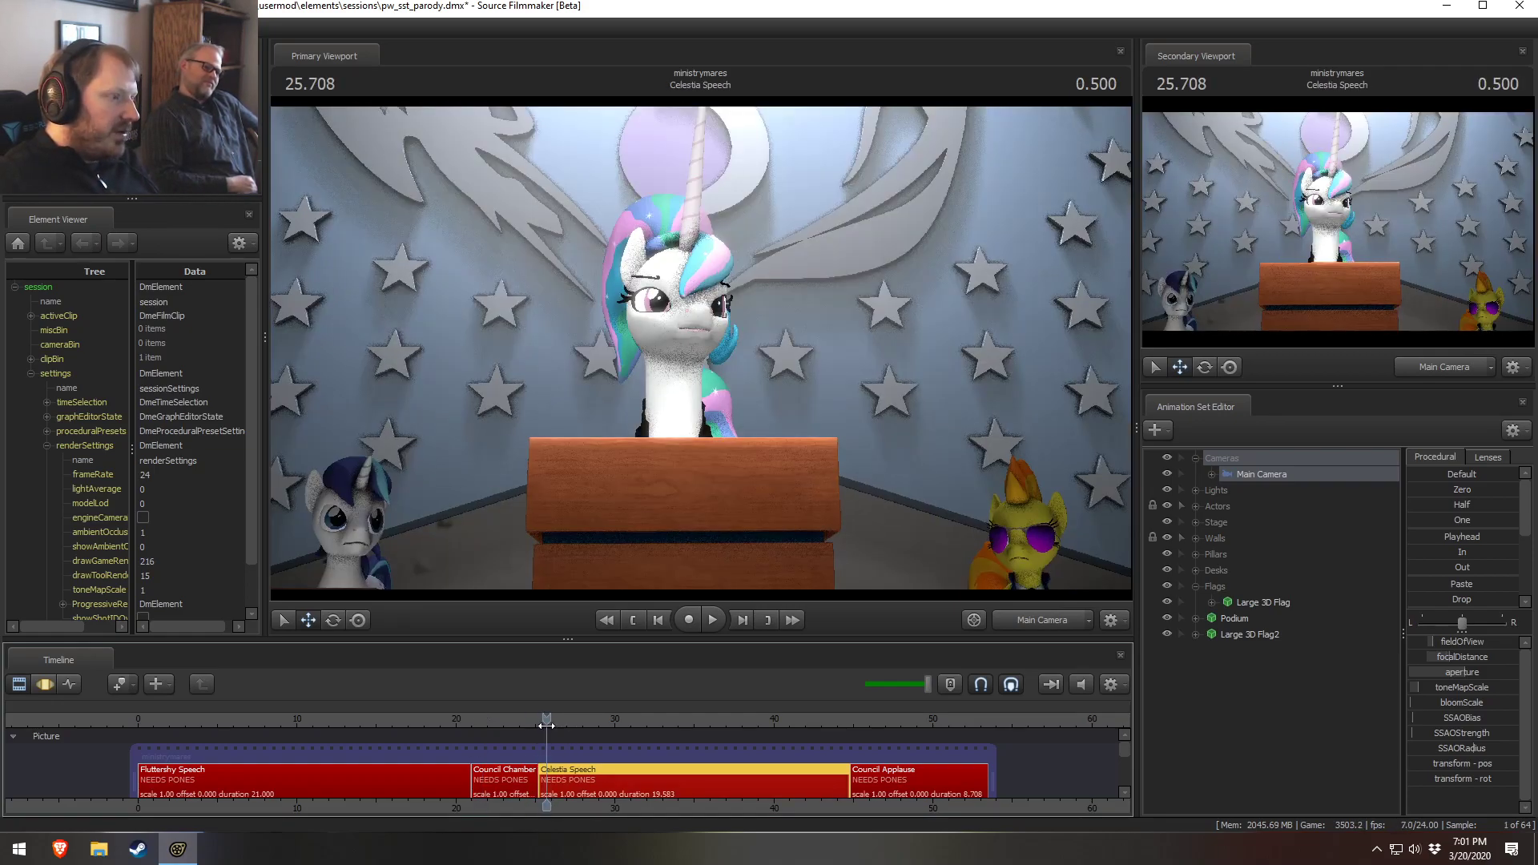
pyautogui.moveTo(546, 724)
pyautogui.mouseDown()
pyautogui.moveTo(649, 727)
pyautogui.moveTo(553, 727)
pyautogui.mouseUp()
pyautogui.click(972, 623)
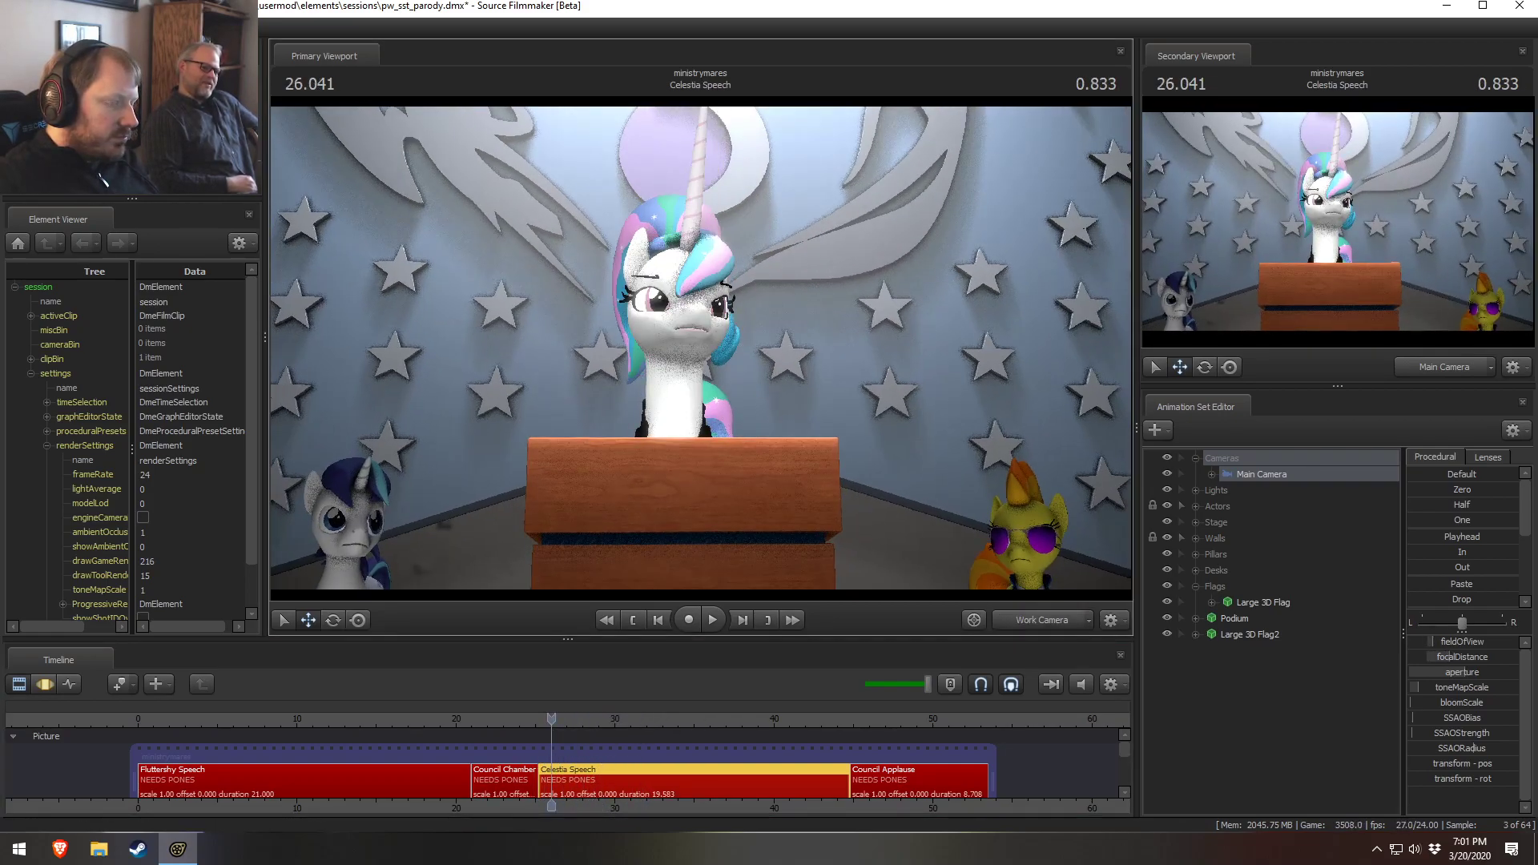
# Inspect the Celestia Speech shot in the graph editor, orbiting the work camera around the podium and ponies
pyautogui.scroll(5, 665, 768)
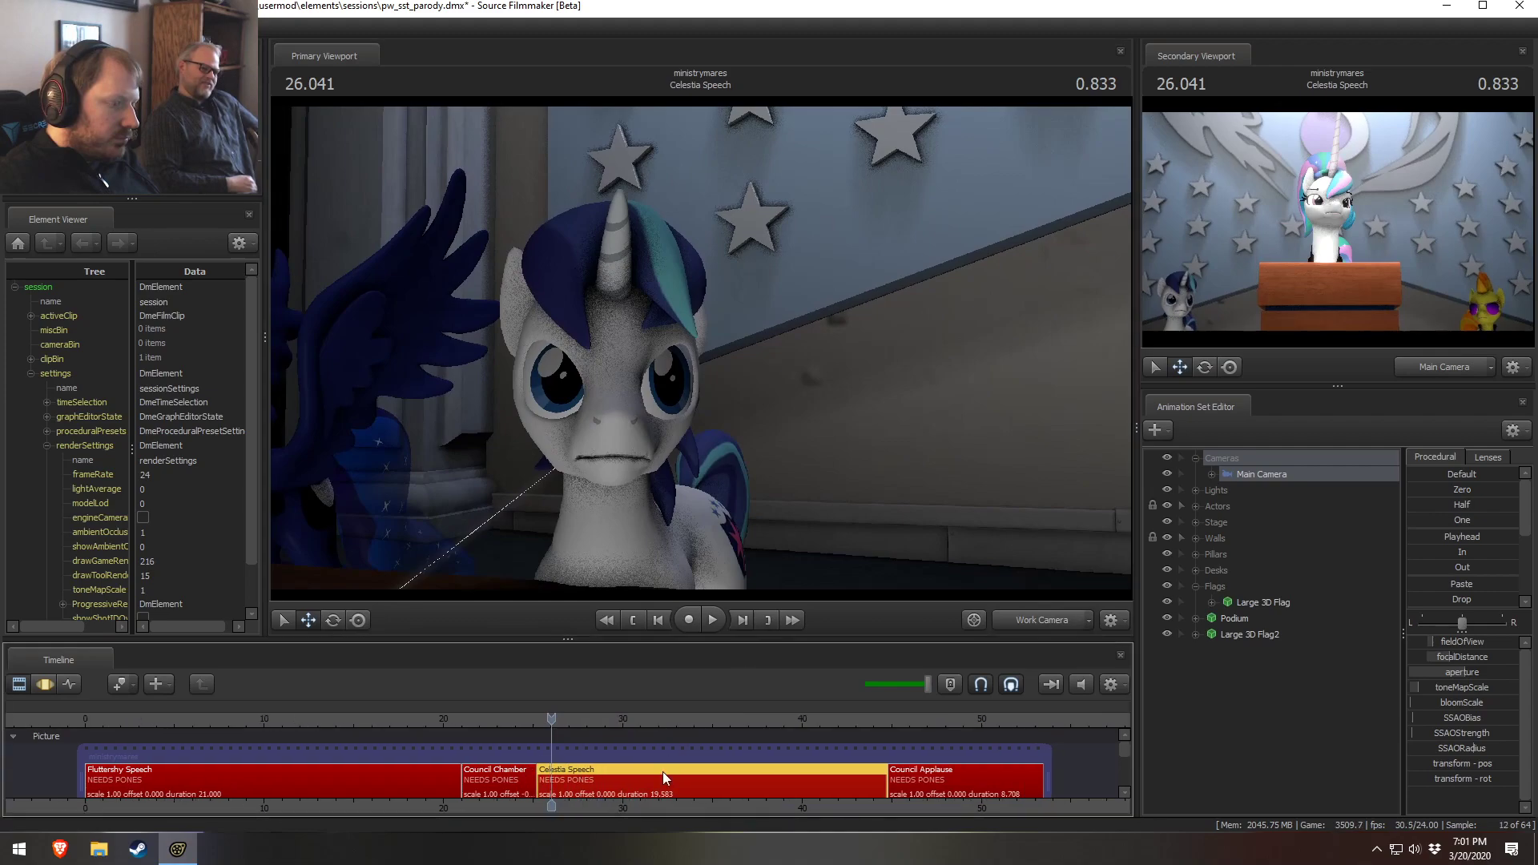
pyautogui.moveTo(635, 803); pyautogui.dragTo(256, 749, button='middle')
pyautogui.scroll(-7, 345, 733)
pyautogui.press('F3')
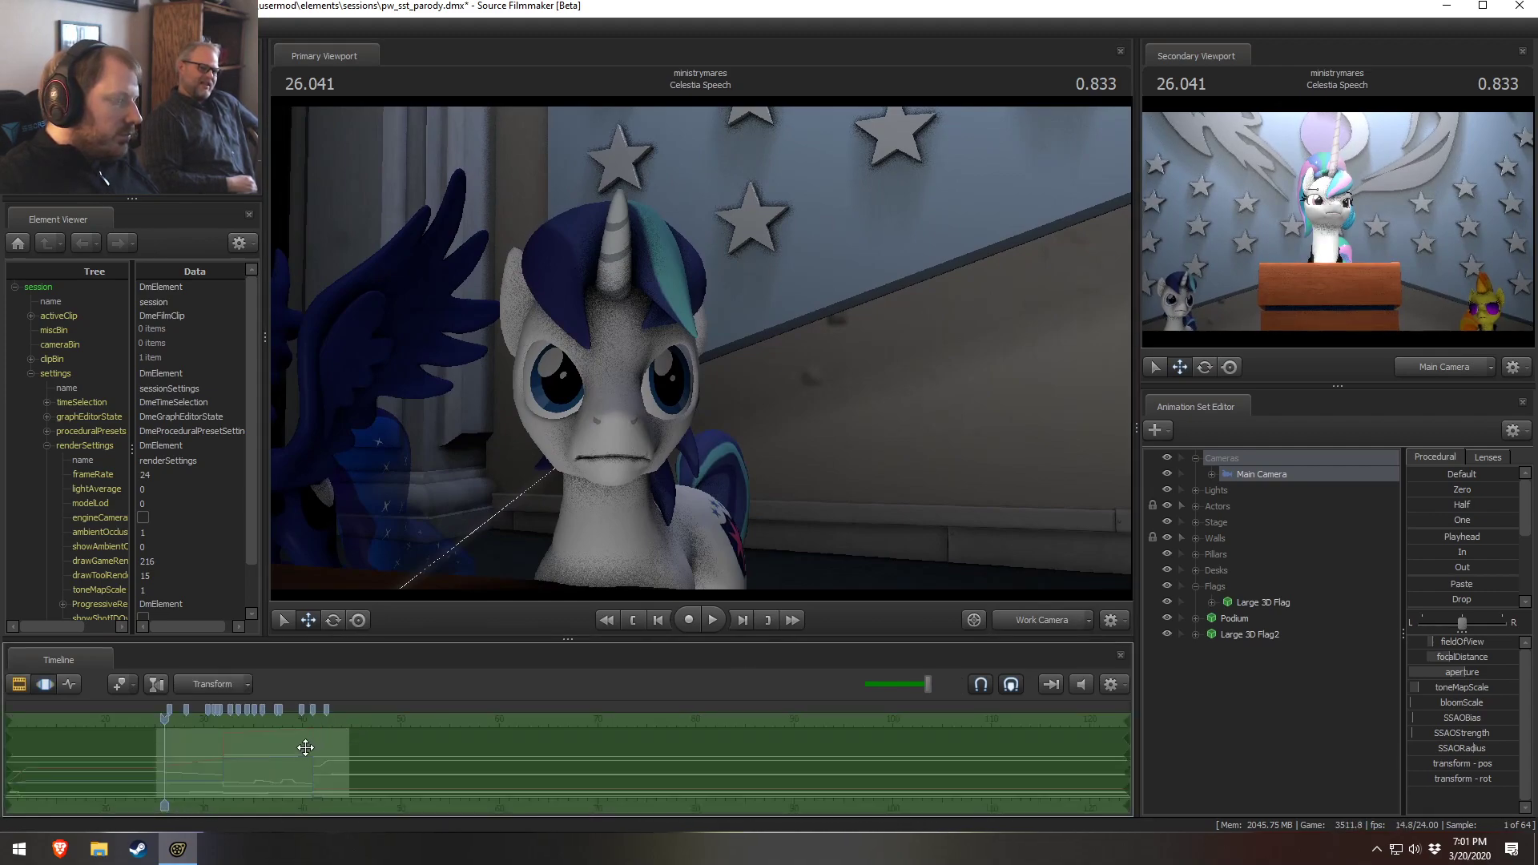
pyautogui.click(208, 763)
pyautogui.moveTo(255, 807); pyautogui.dragTo(479, 745, button='middle')
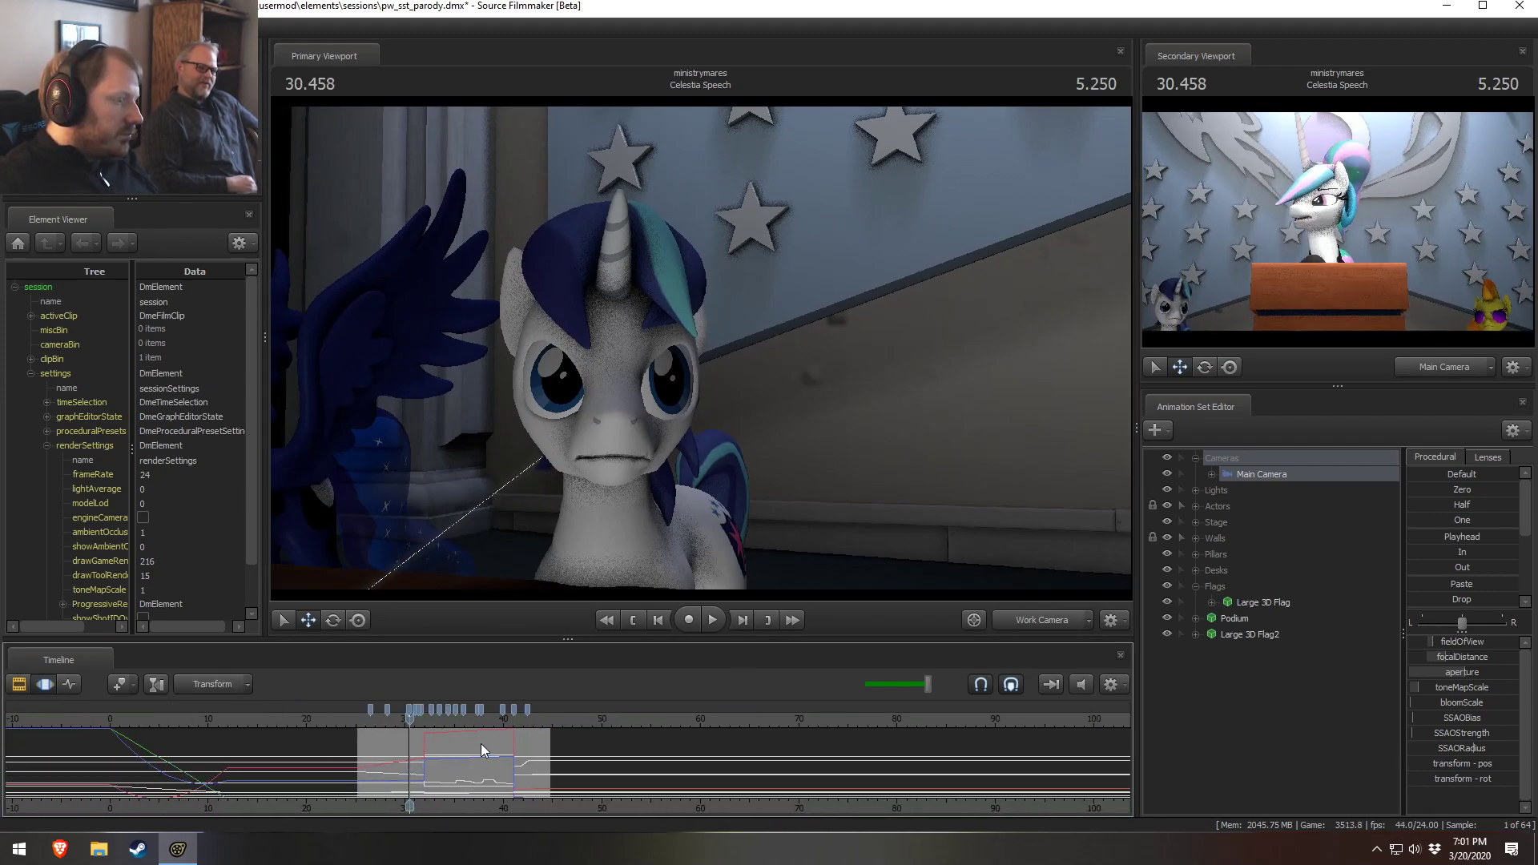
pyautogui.scroll(4, 472, 751)
pyautogui.scroll(-1, 472, 751)
pyautogui.moveTo(608, 417); pyautogui.dragTo(532, 488)
pyautogui.moveTo(700, 348)
pyautogui.mouseDown()
pyautogui.moveTo(673, 346)
pyautogui.moveTo(700, 333)
pyautogui.moveTo(698, 313)
pyautogui.moveTo(700, 347)
pyautogui.mouseUp()
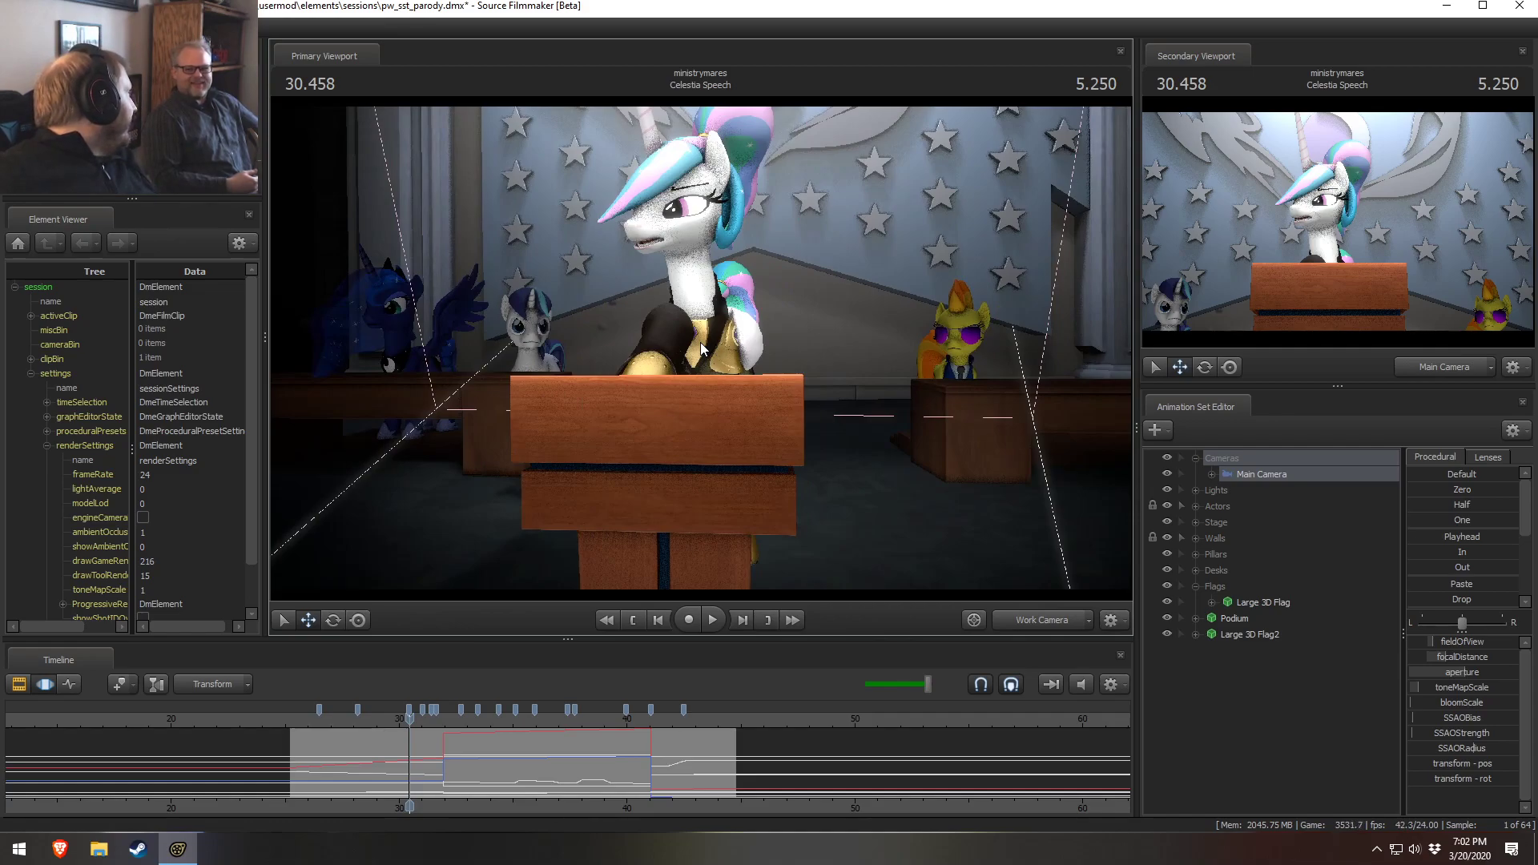
pyautogui.moveTo(700, 349)
pyautogui.mouseDown()
pyautogui.moveTo(693, 366)
pyautogui.moveTo(700, 347)
pyautogui.mouseUp()
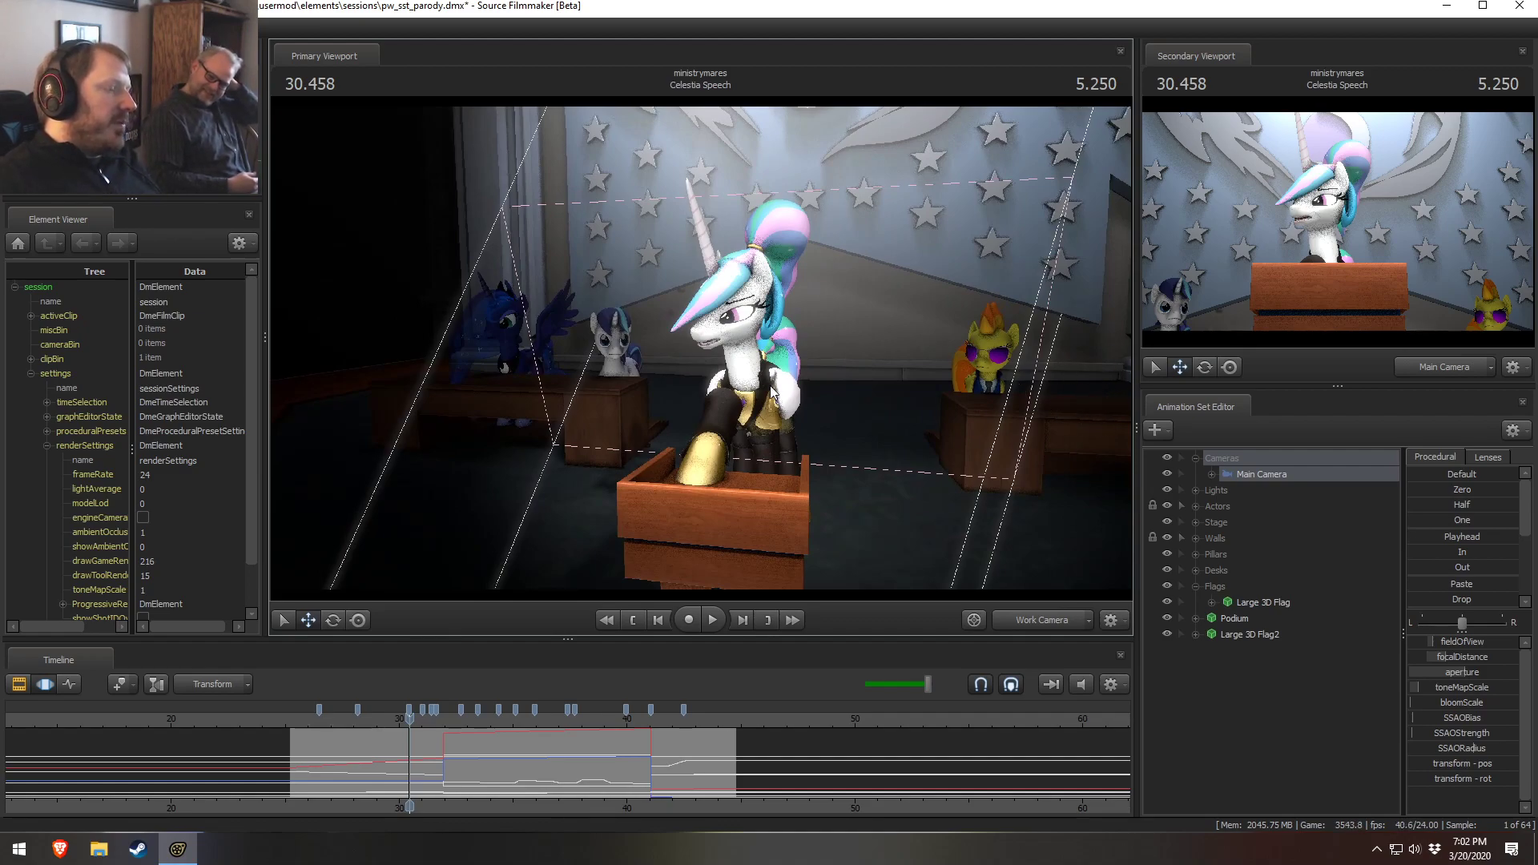
pyautogui.moveTo(771, 388); pyautogui.dragTo(700, 347)
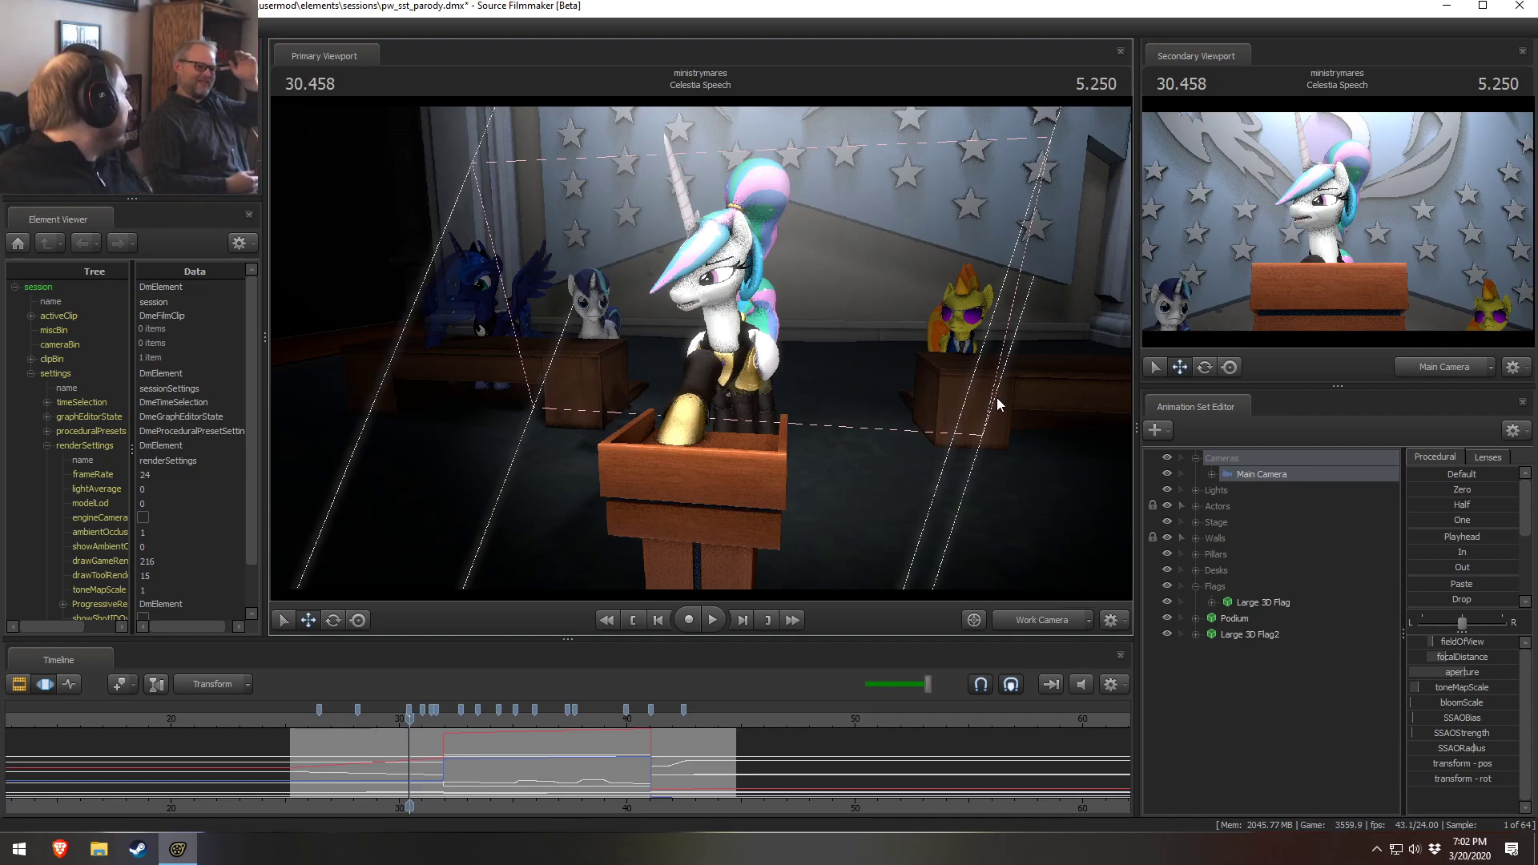
pyautogui.moveTo(1001, 448); pyautogui.dragTo(700, 348)
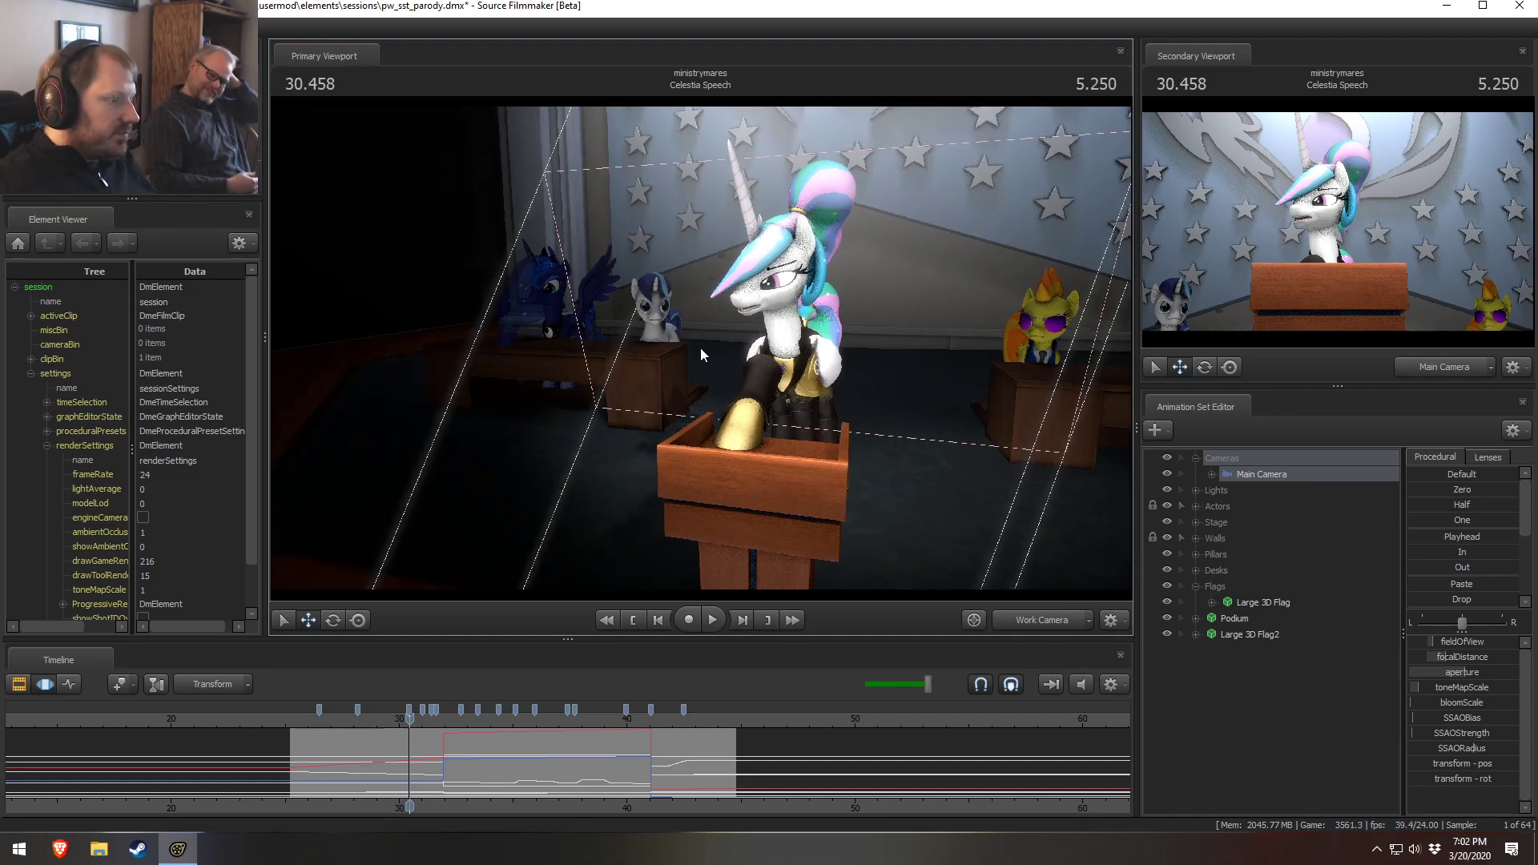
pyautogui.click(628, 805)
pyautogui.hotkey('ctrl', 'a')
pyautogui.press('w')
pyautogui.moveTo(712, 449); pyautogui.dragTo(700, 347)
pyautogui.press('w')
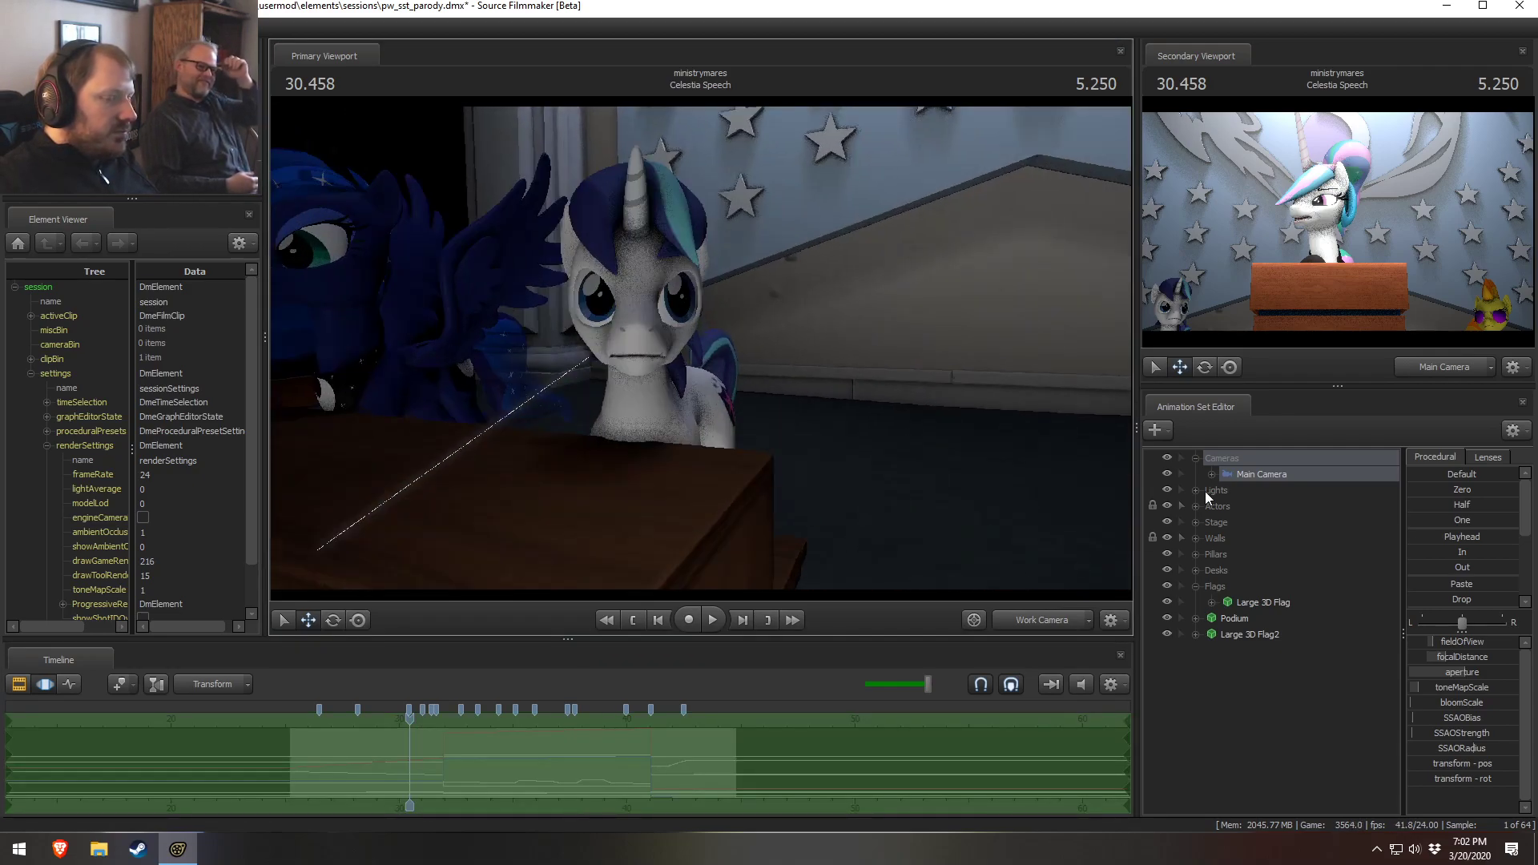
pyautogui.moveTo(1104, 476); pyautogui.dragTo(769, 541)
pyautogui.click(1195, 506)
pyautogui.click(1211, 569)
pyautogui.click(1227, 586)
pyautogui.click(1245, 585)
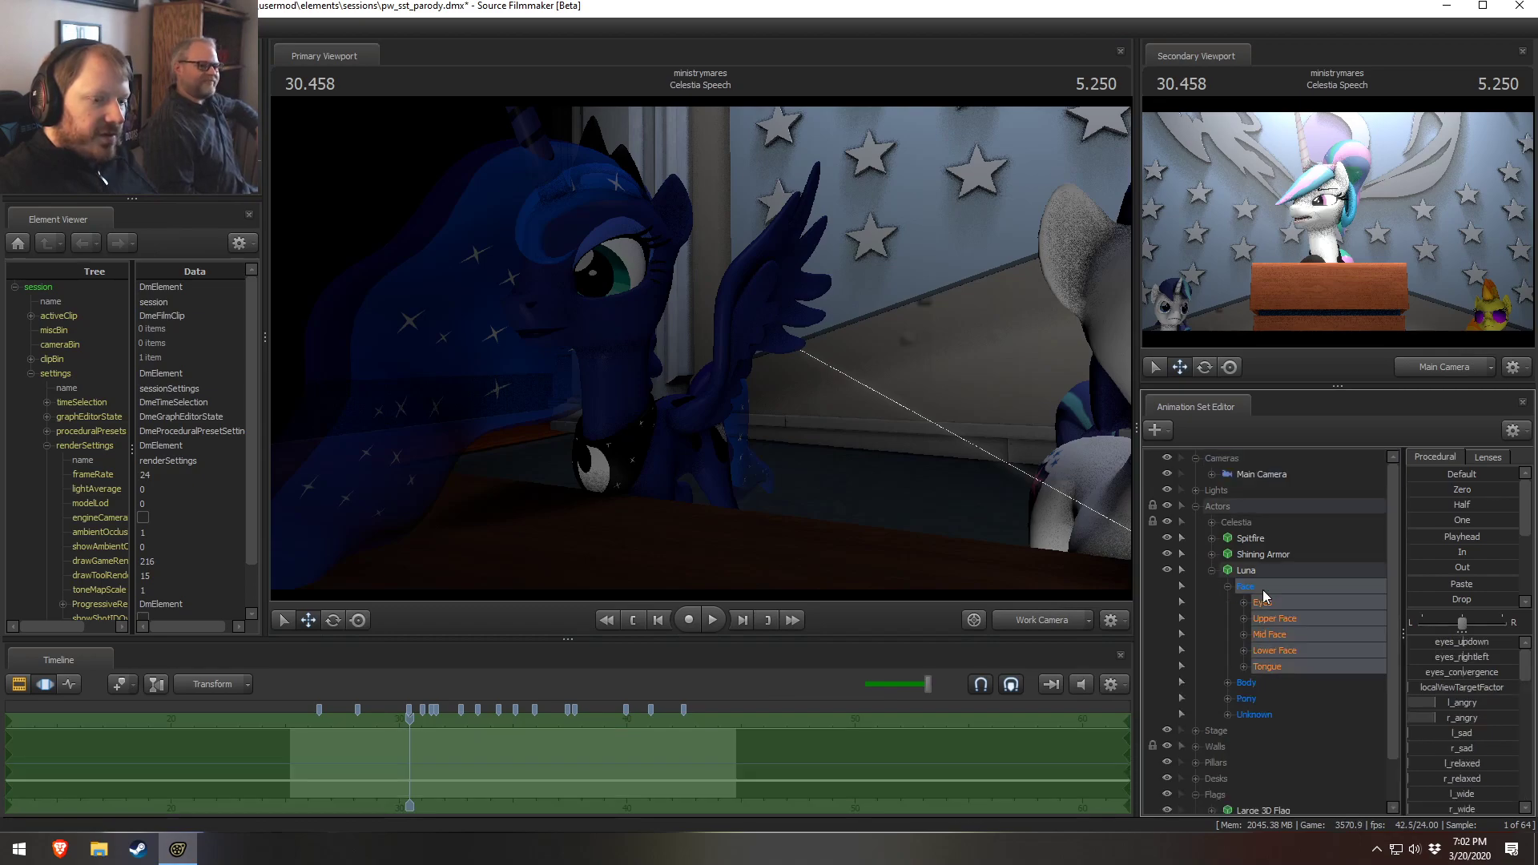
pyautogui.click(1321, 618)
pyautogui.moveTo(1443, 655); pyautogui.dragTo(1454, 655)
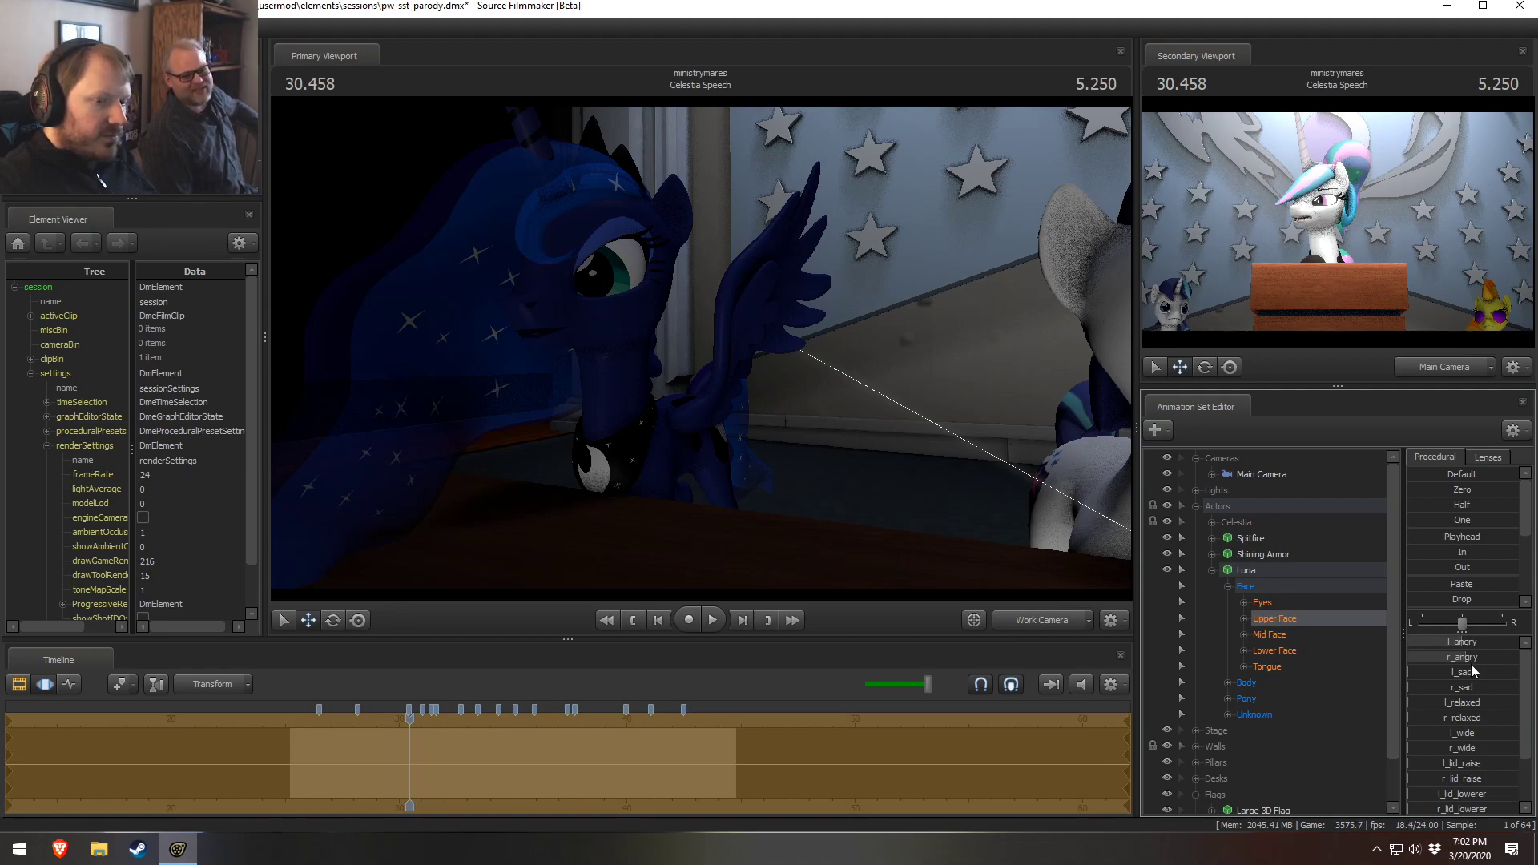
pyautogui.hotkey('ctrl', 'z')
# Return the viewport to the Main Camera and delete the bookmarks on the Celestia Speech timeline
pyautogui.moveTo(847, 463); pyautogui.dragTo(1026, 532)
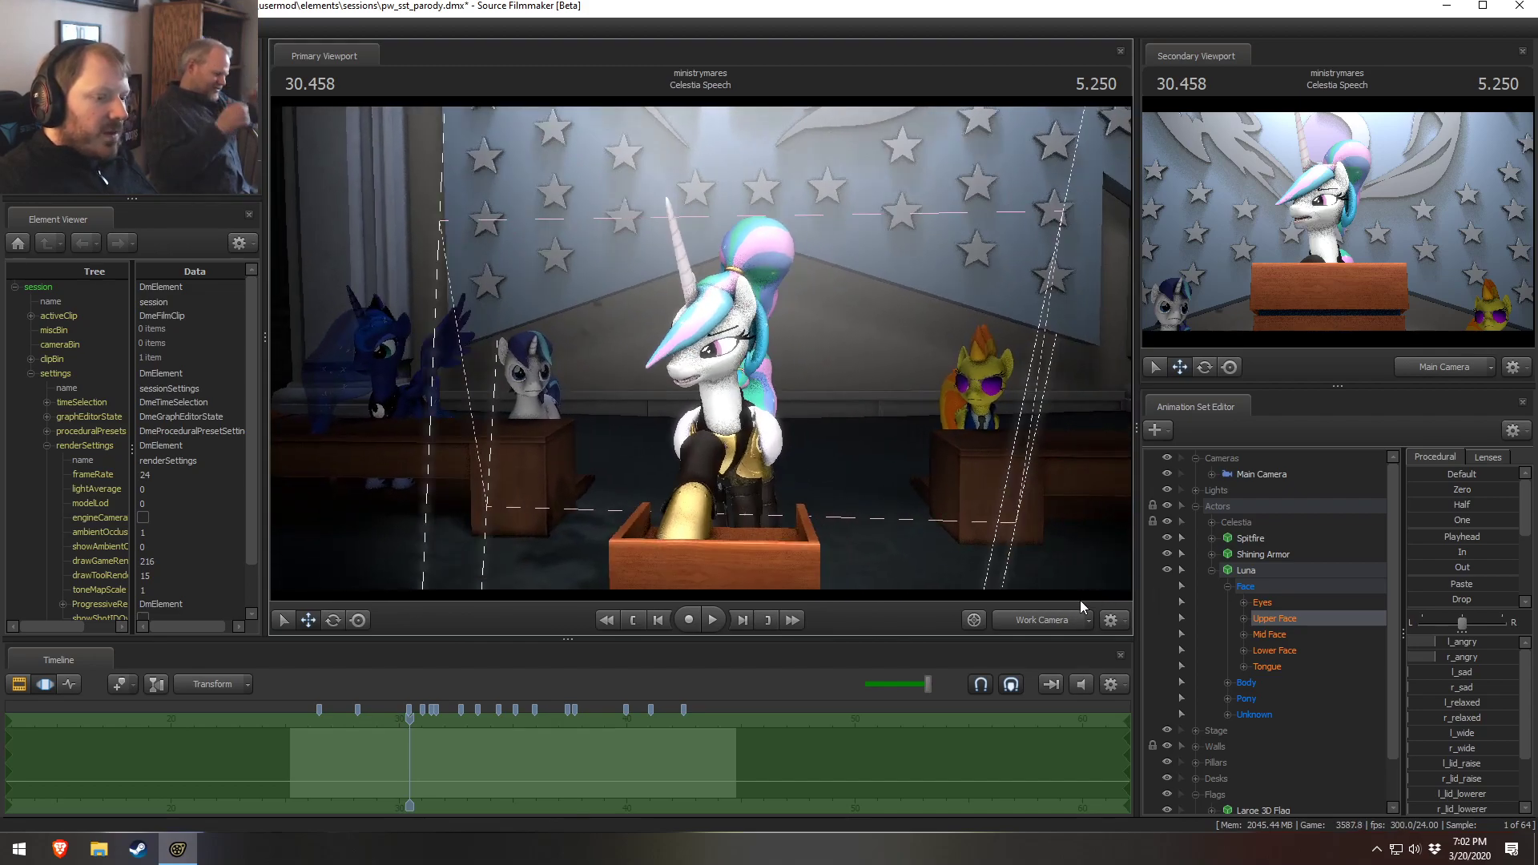
pyautogui.click(1002, 620)
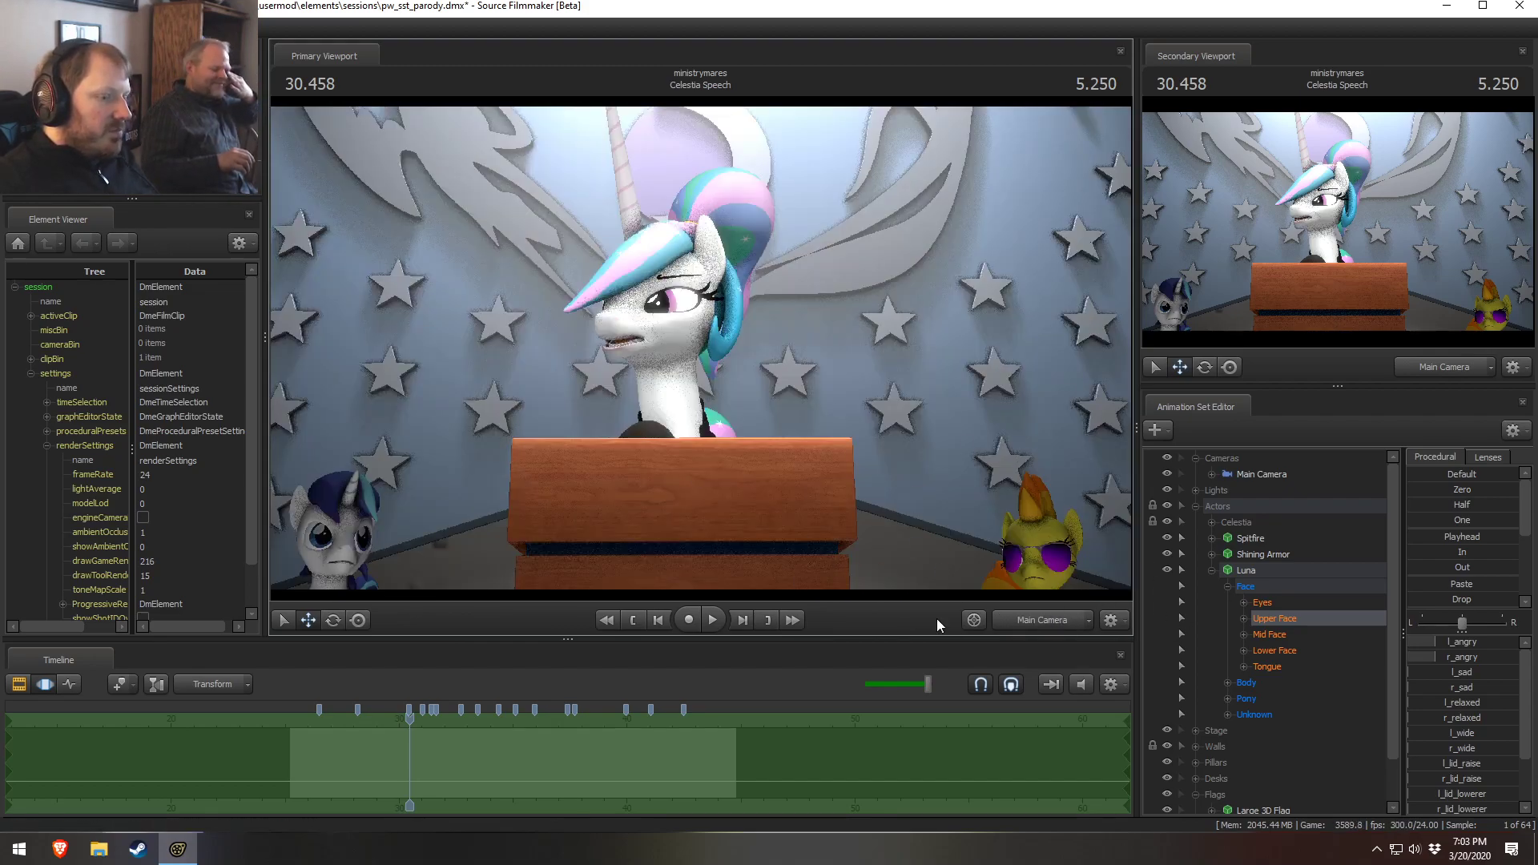
pyautogui.moveTo(417, 739); pyautogui.dragTo(295, 723)
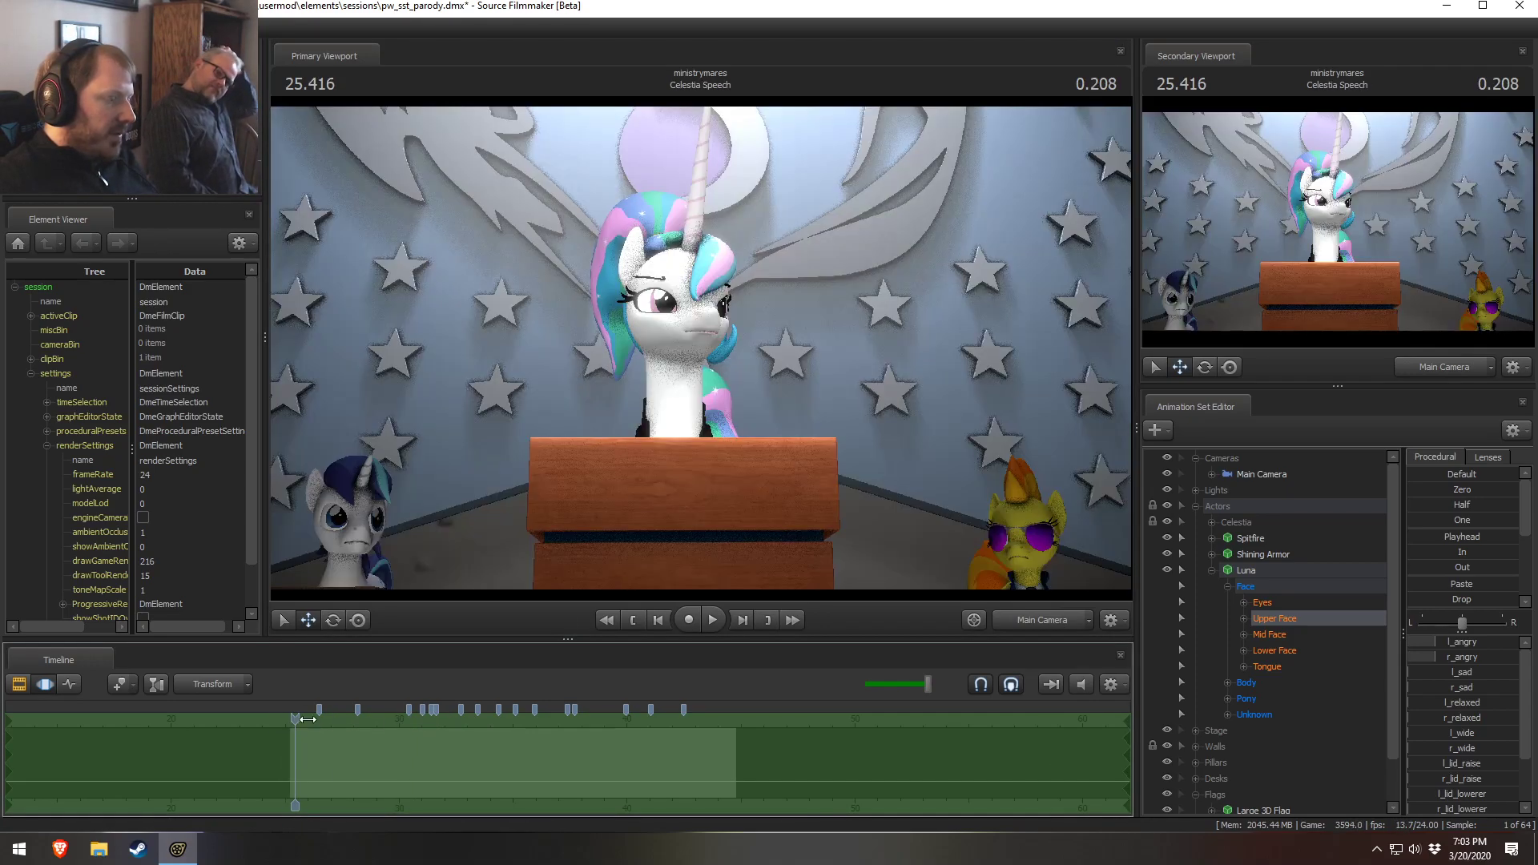
pyautogui.click(683, 709)
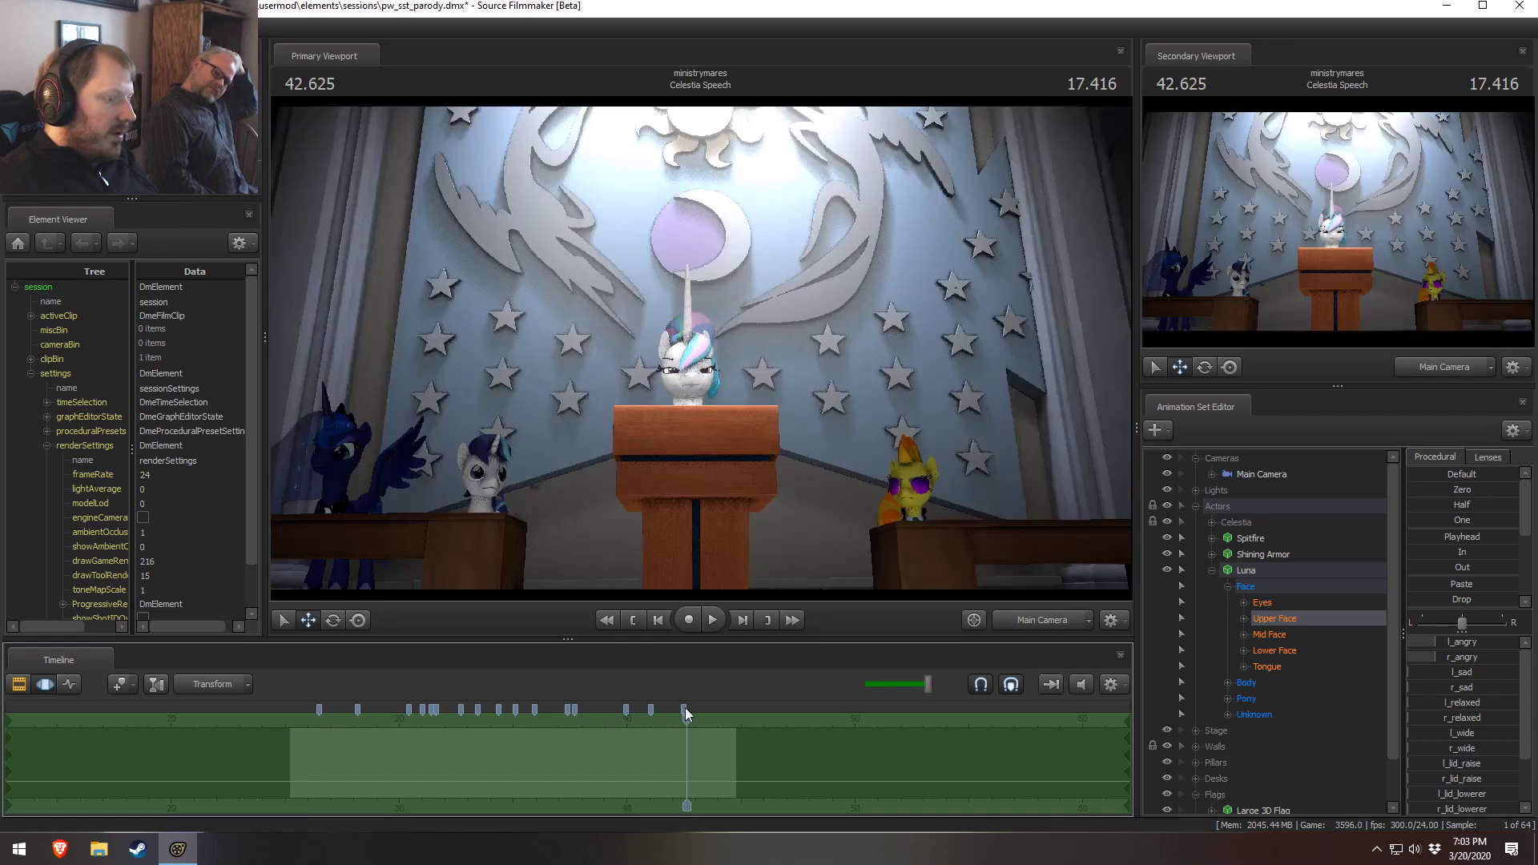
pyautogui.rightClick(317, 708)
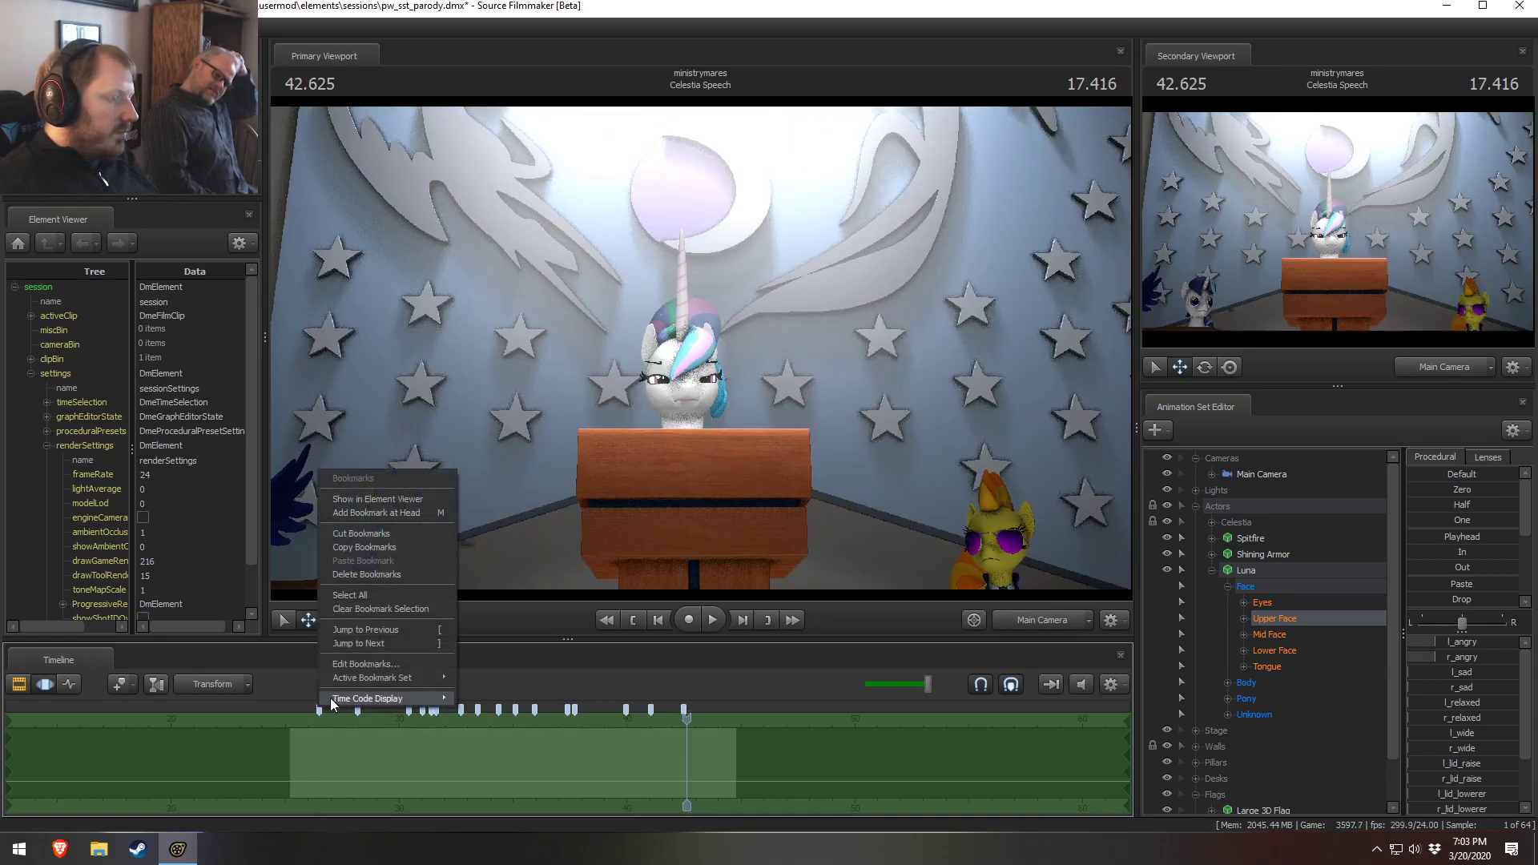
pyautogui.click(343, 570)
# Switch to the clip editor and play the end of Celestia Speech into the Council Applause shot
pyautogui.press('F2')
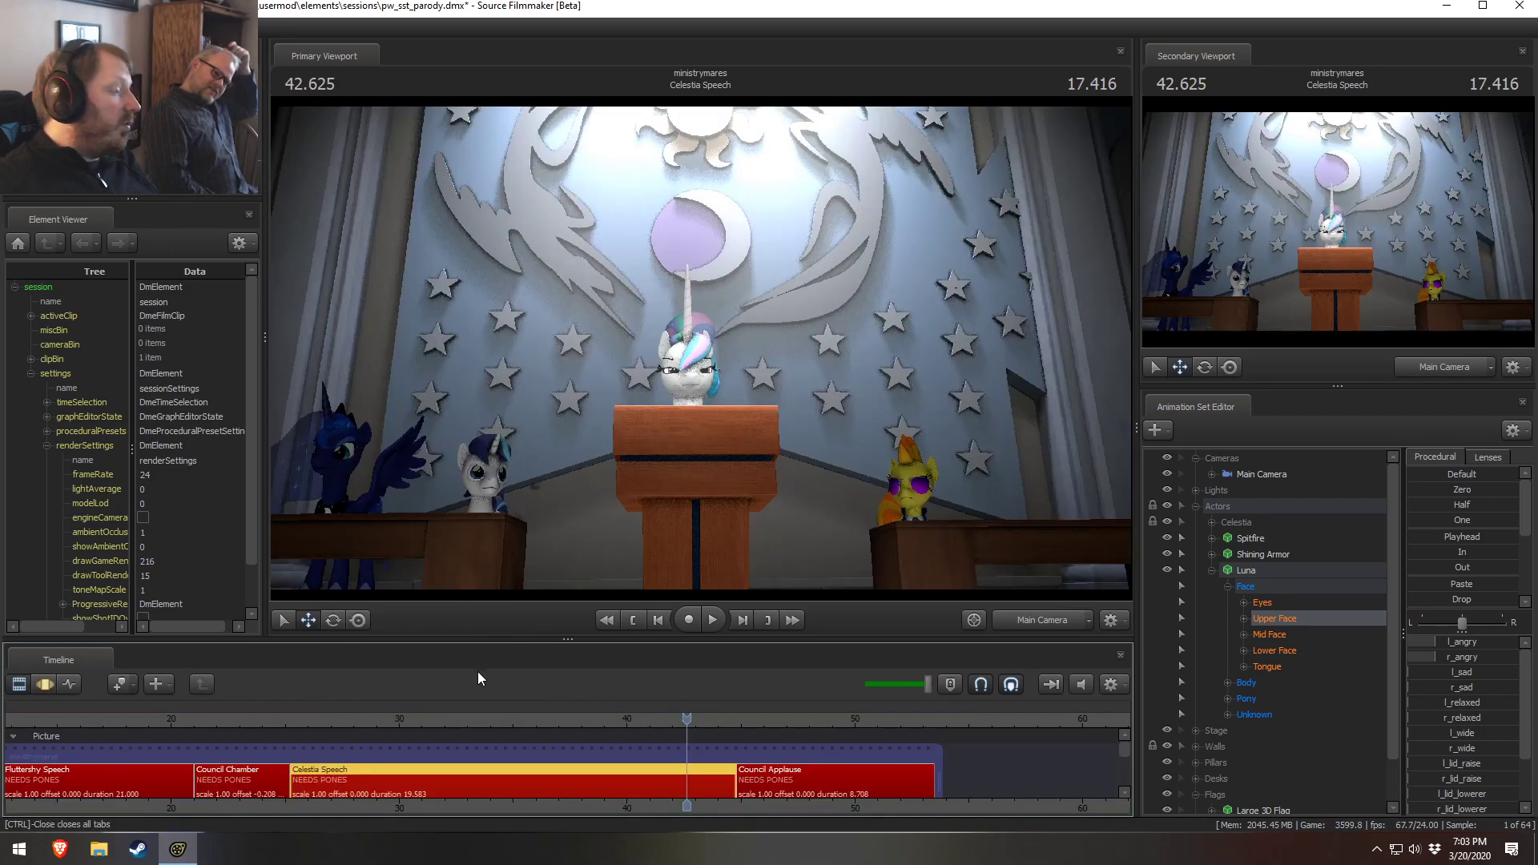
pyautogui.moveTo(331, 723); pyautogui.dragTo(688, 695)
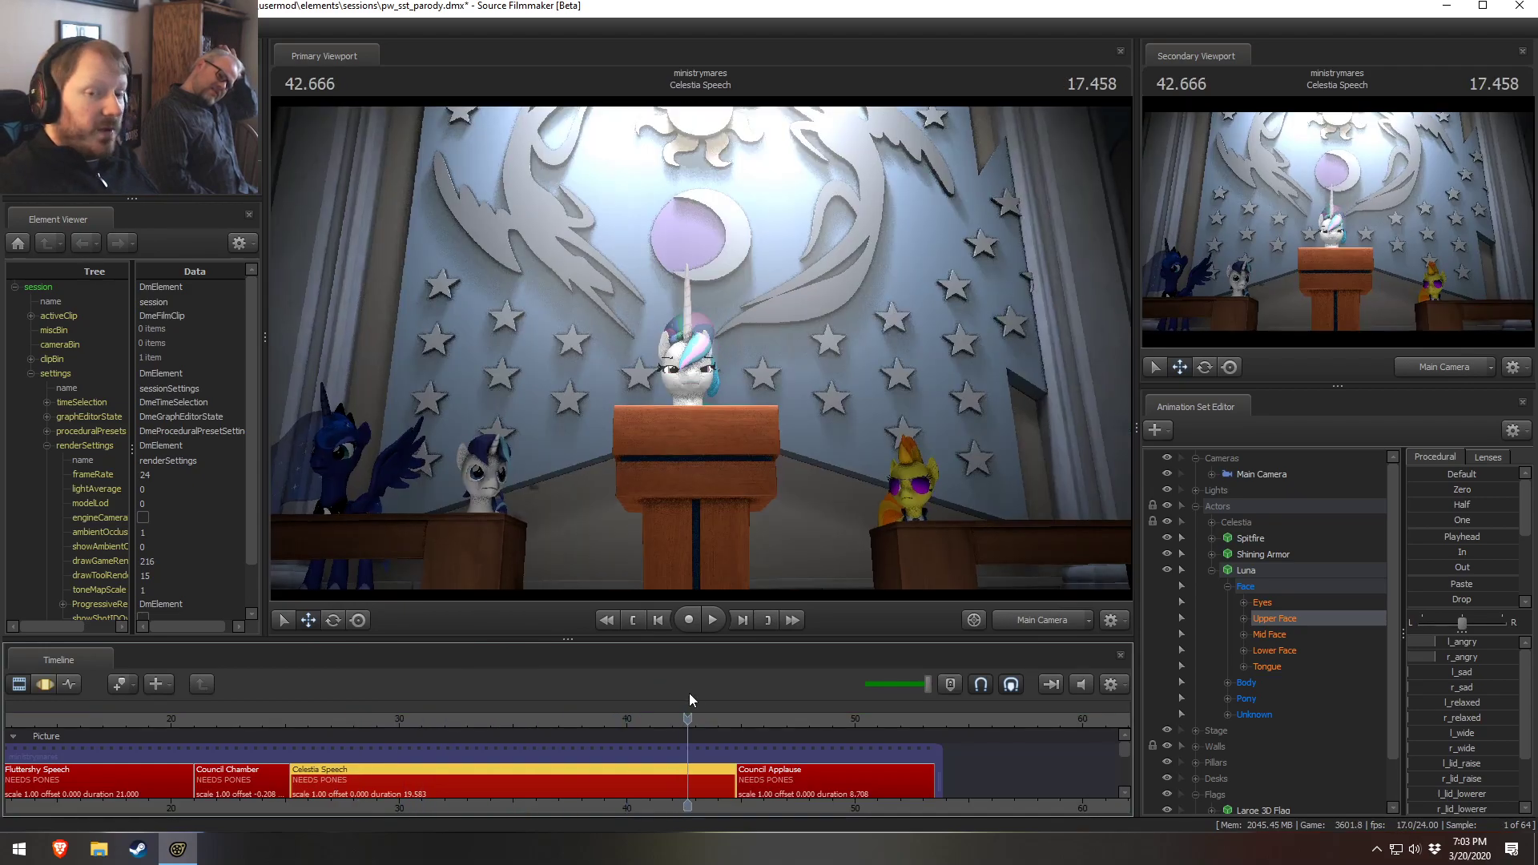
pyautogui.moveTo(710, 725); pyautogui.dragTo(663, 748)
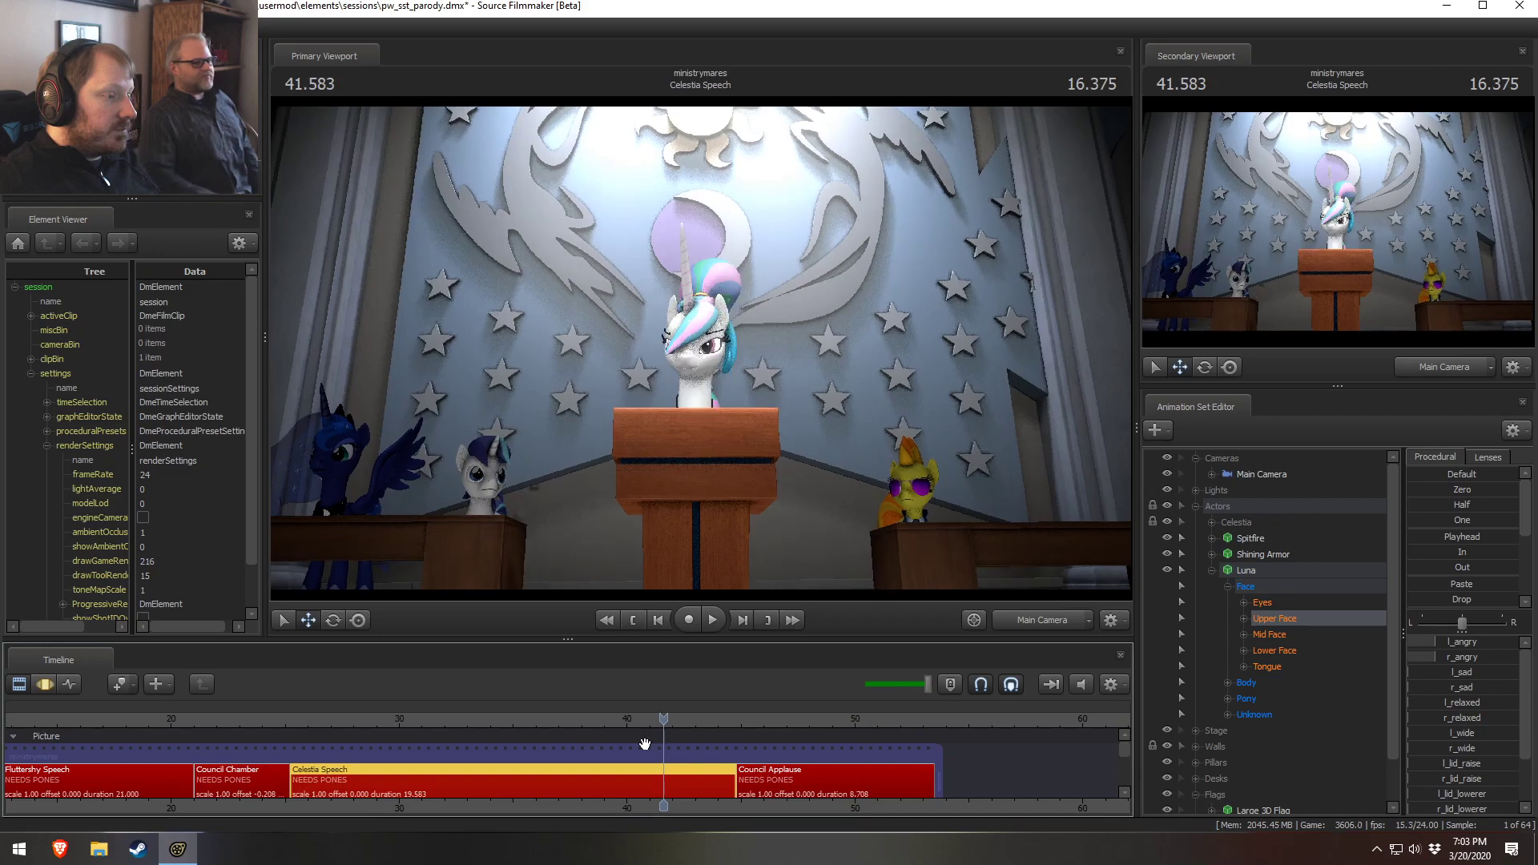
pyautogui.click(566, 719)
pyautogui.press('space')
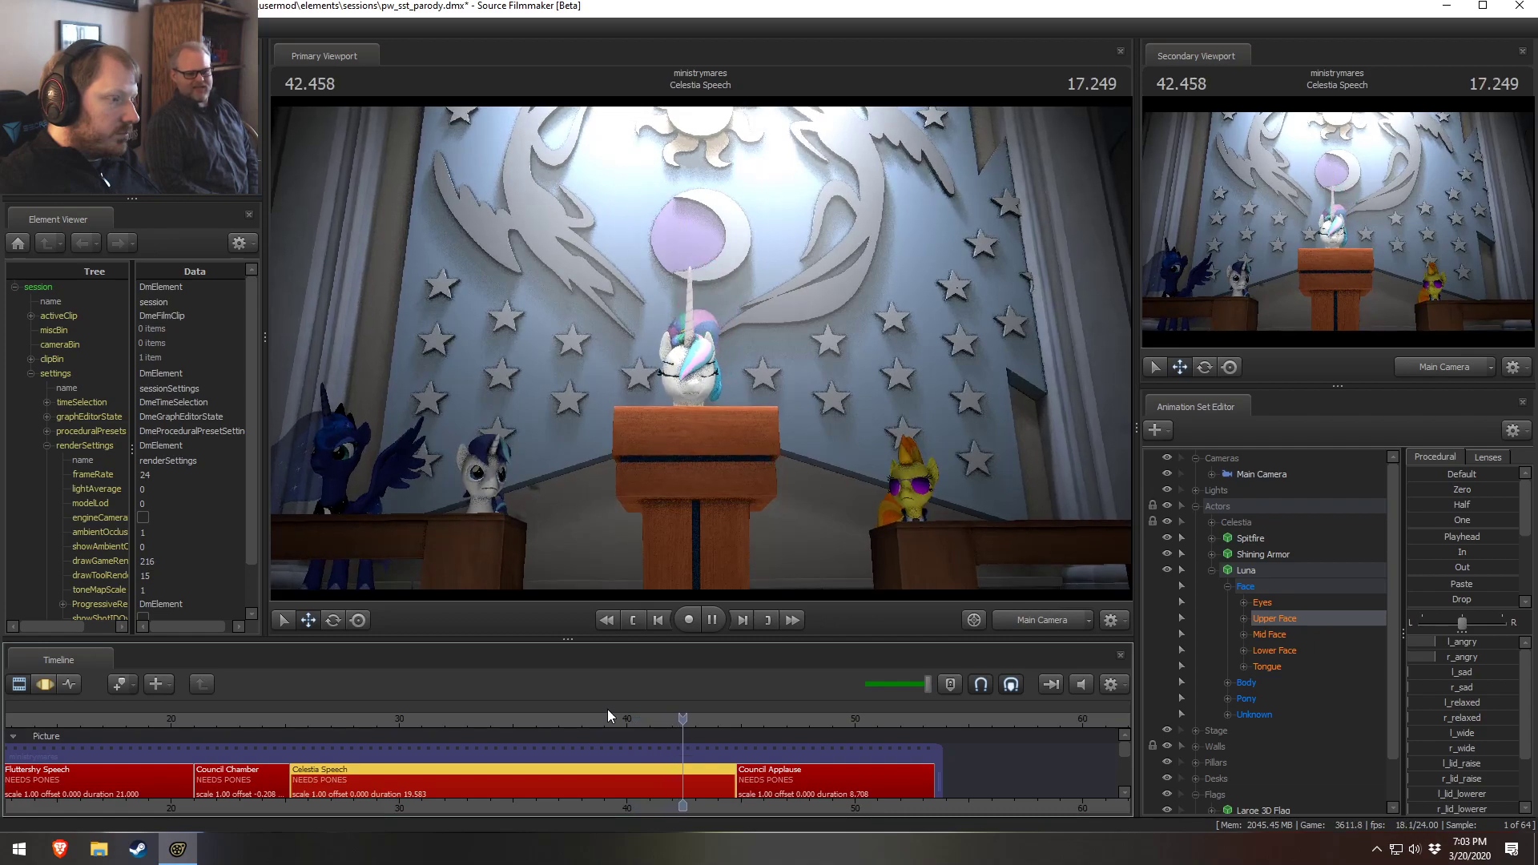
pyautogui.press('space')
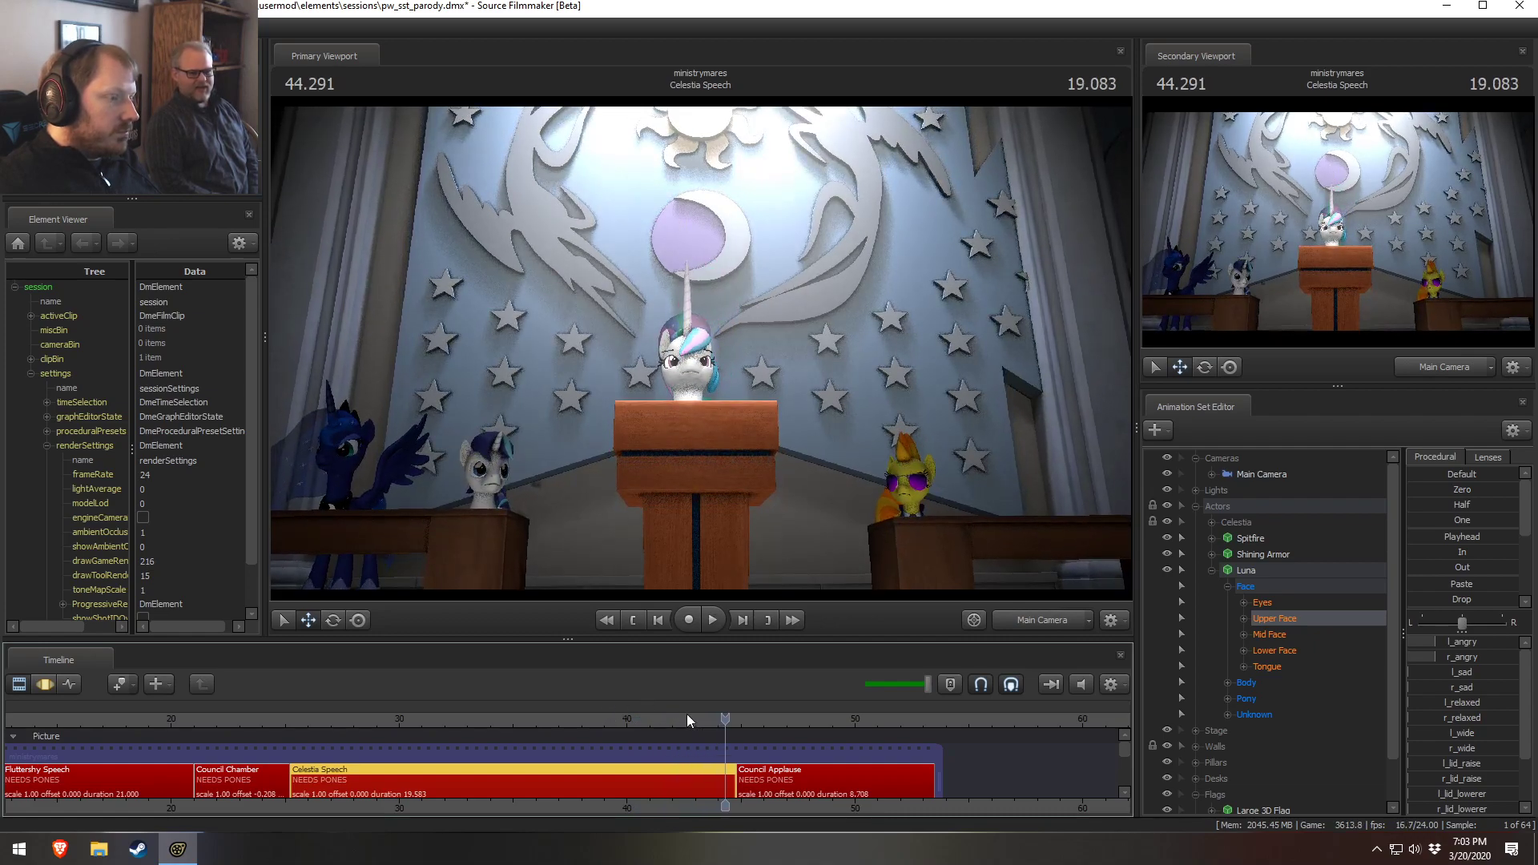
pyautogui.click(702, 716)
pyautogui.press('space')
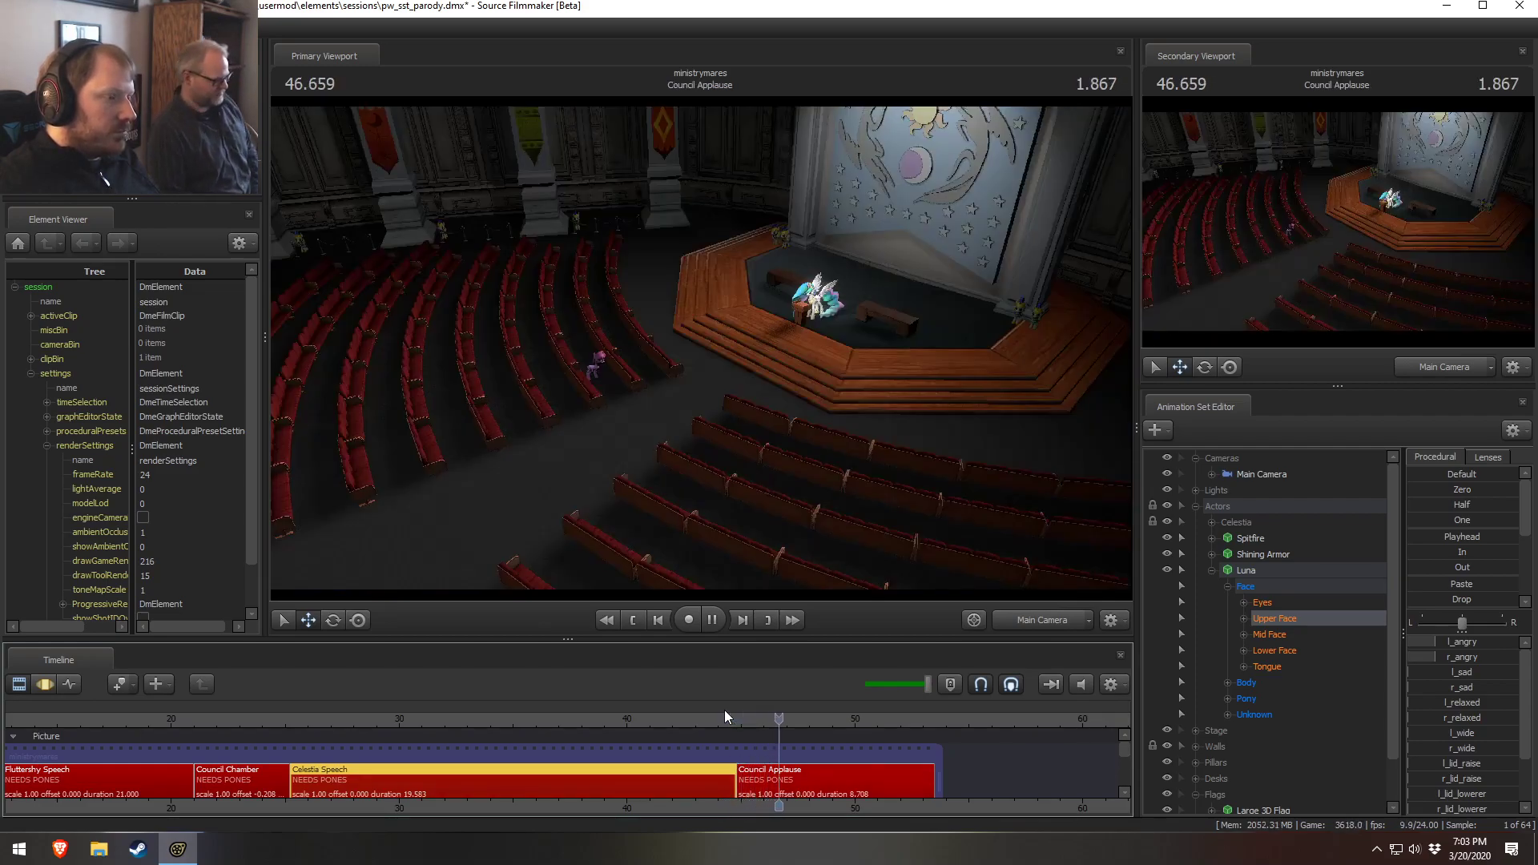
pyautogui.press('space')
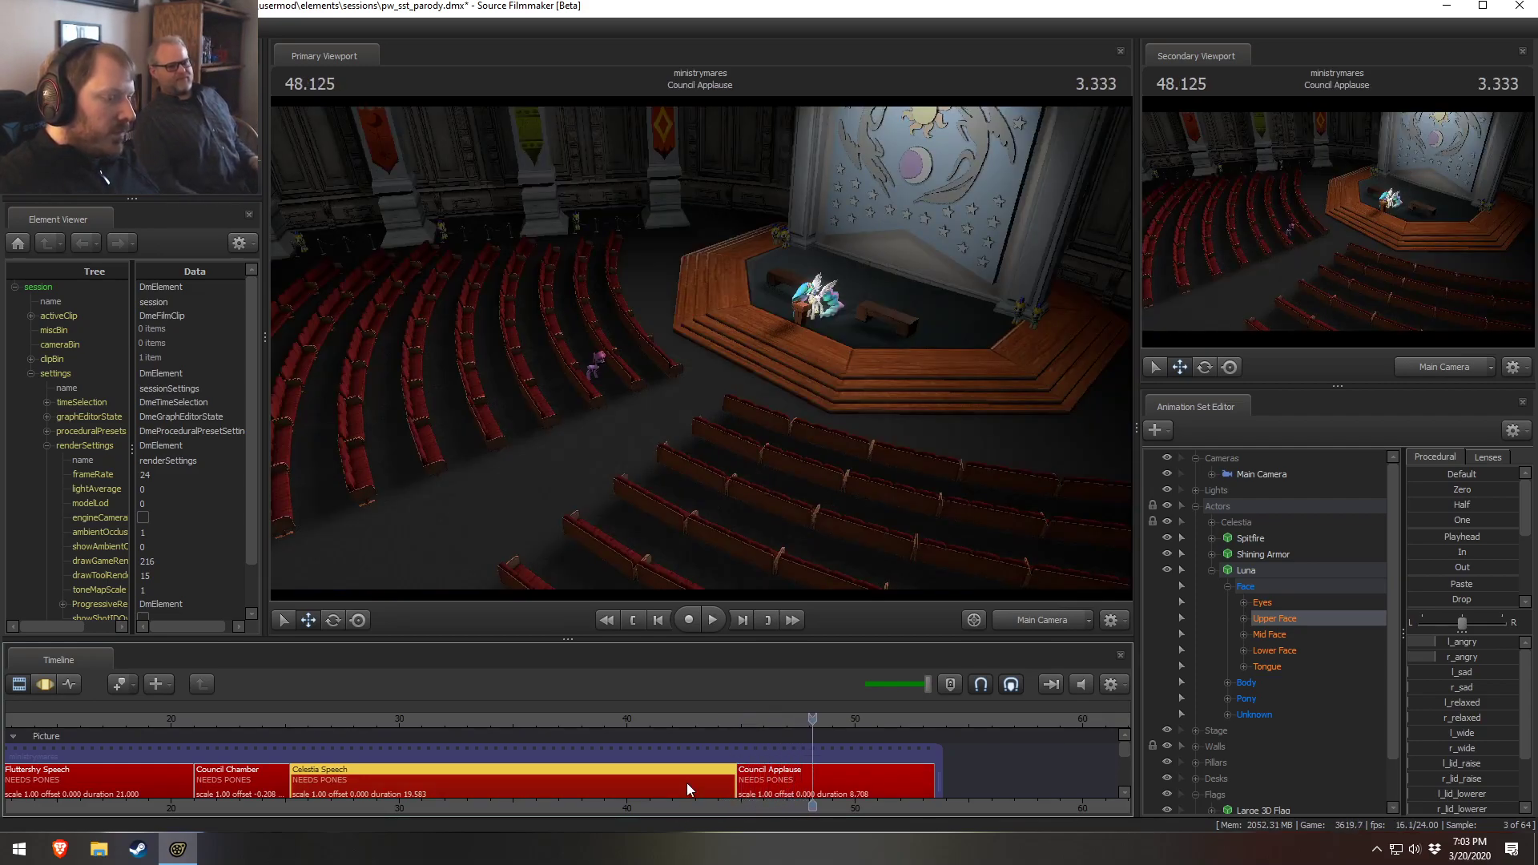
pyautogui.click(689, 717)
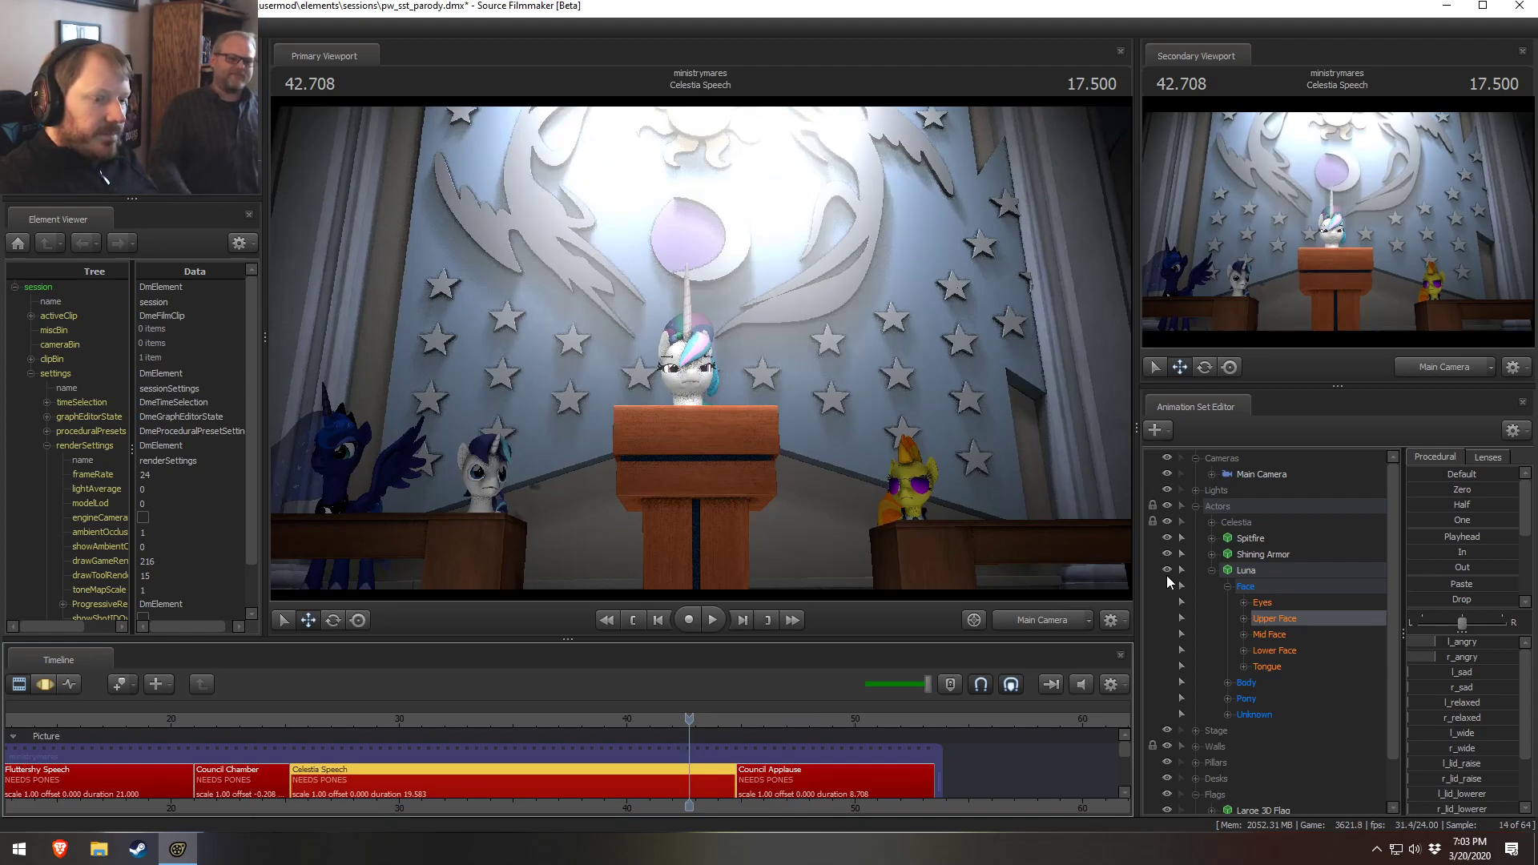
# Try to delete Celestia's selected animation sets from the Actors group, then open the Council Applause shot
pyautogui.click(1212, 570)
pyautogui.click(1211, 522)
pyautogui.click(1268, 538)
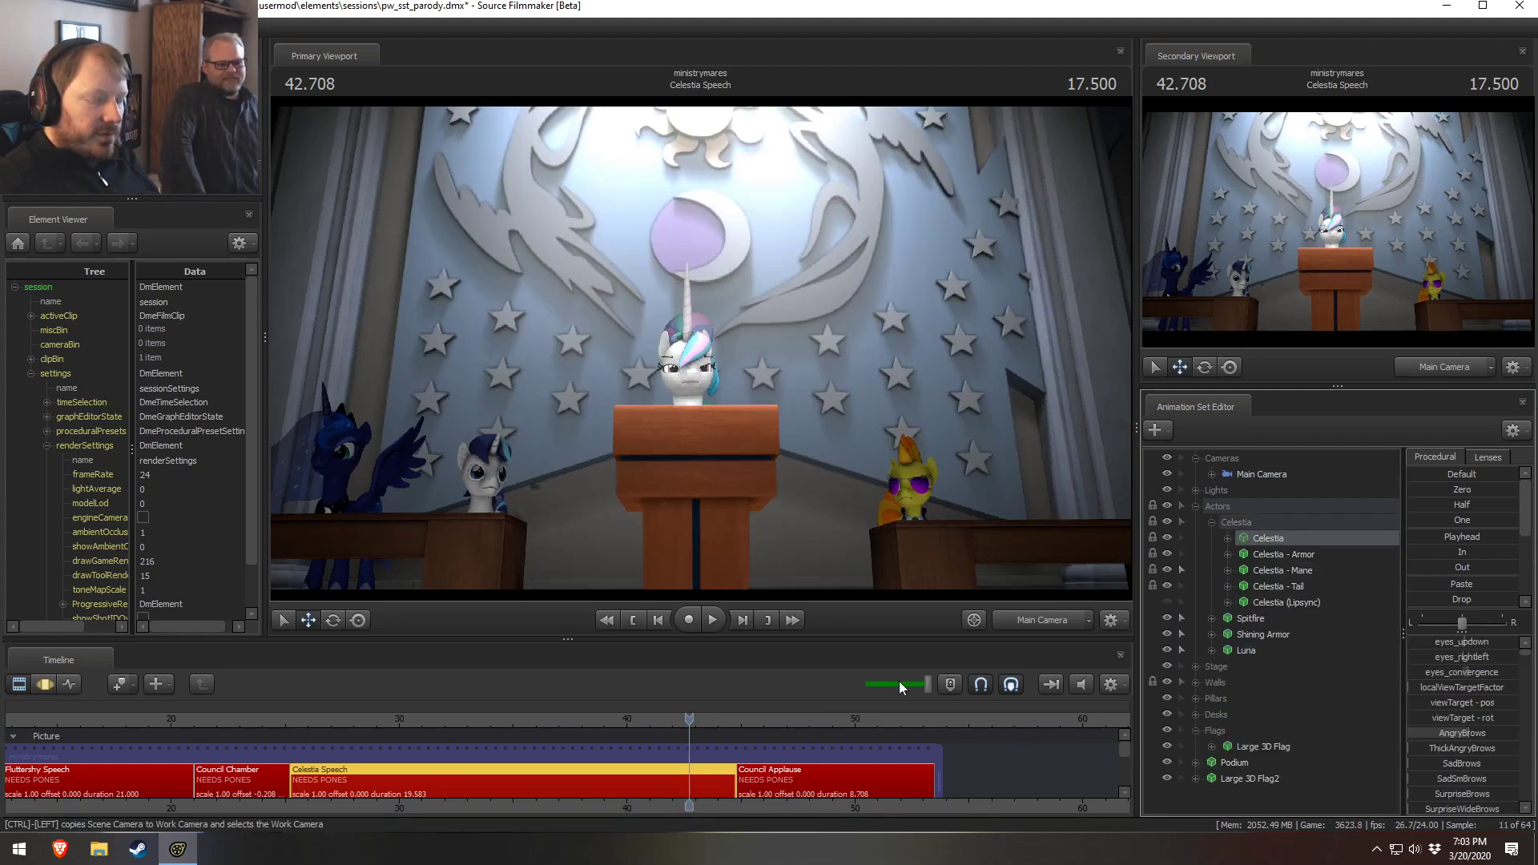
pyautogui.click(238, 783)
pyautogui.click(1278, 518)
pyautogui.click(1211, 522)
pyautogui.keyDown('shift'); pyautogui.click(1250, 571); pyautogui.keyUp('shift')
pyautogui.rightClick(1276, 566)
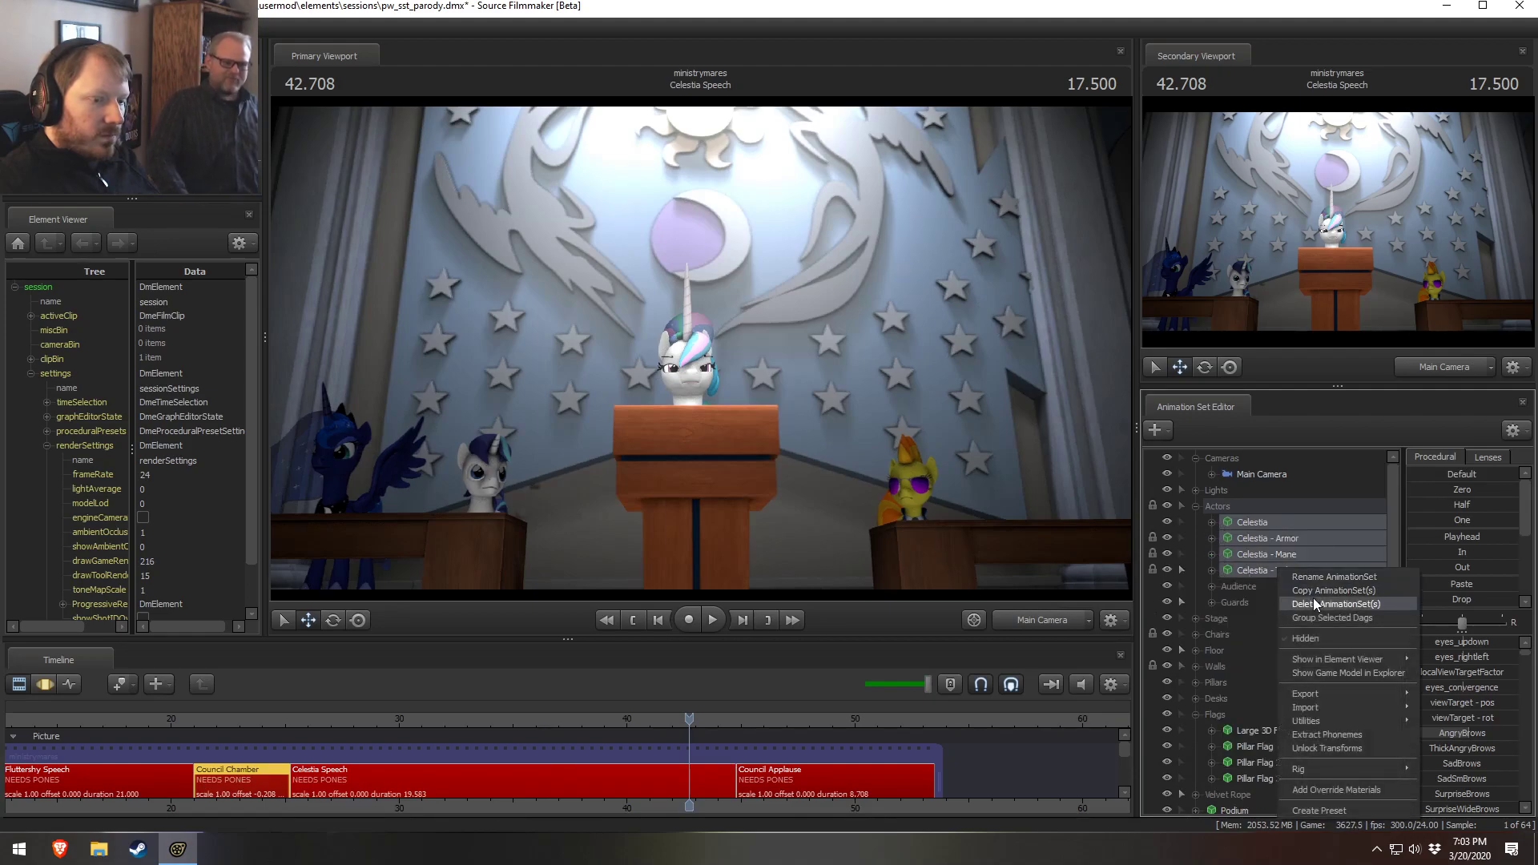
pyautogui.click(1313, 598)
pyautogui.click(743, 439)
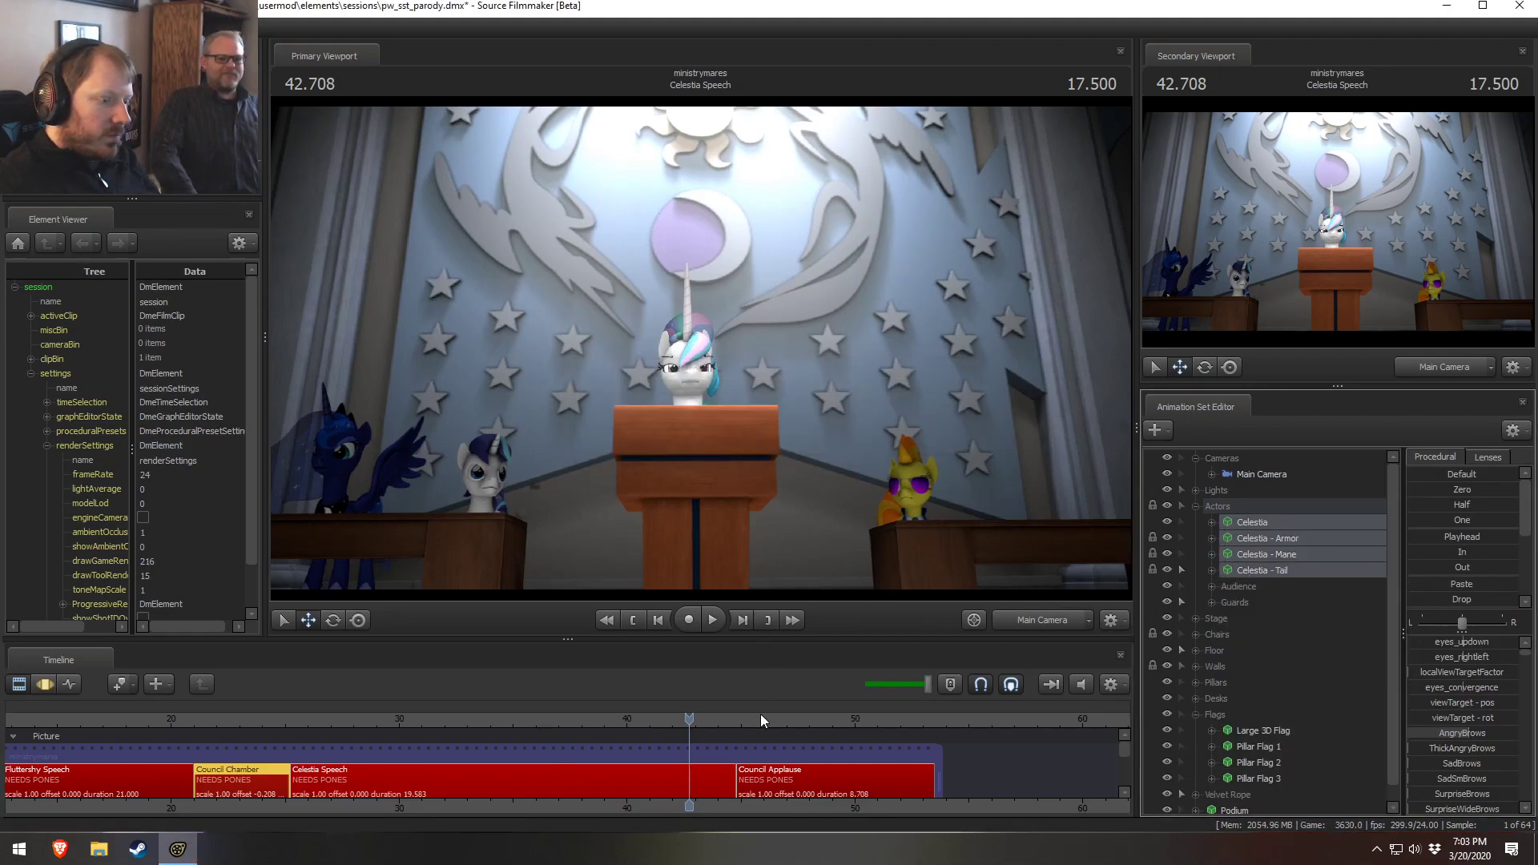
pyautogui.click(761, 777)
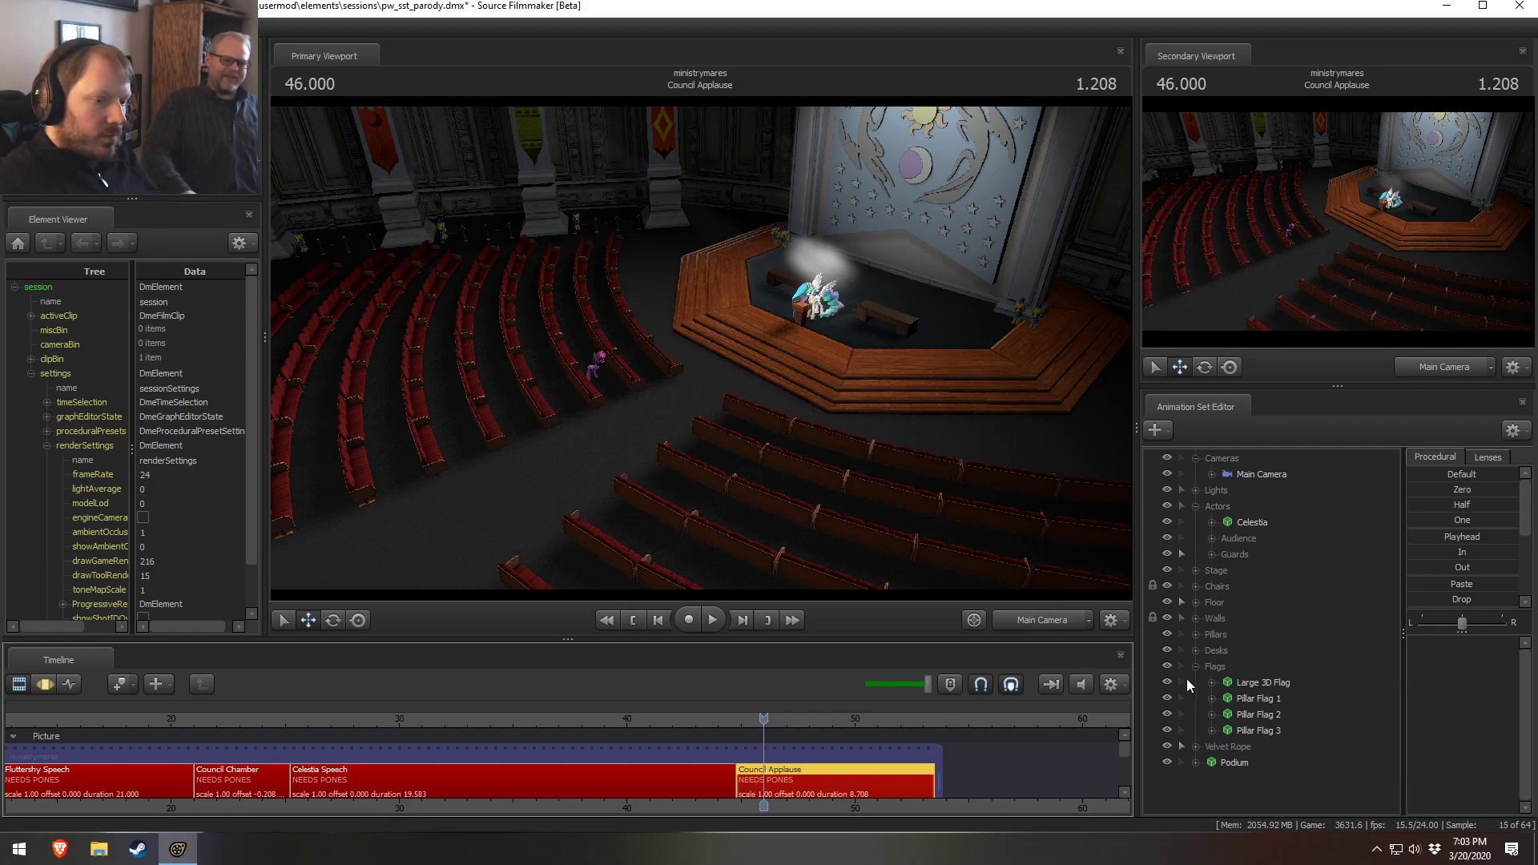
# Paste Celestia's animation sets into the Council Applause shot
pyautogui.rightClick(1240, 732)
pyautogui.click(1267, 695)
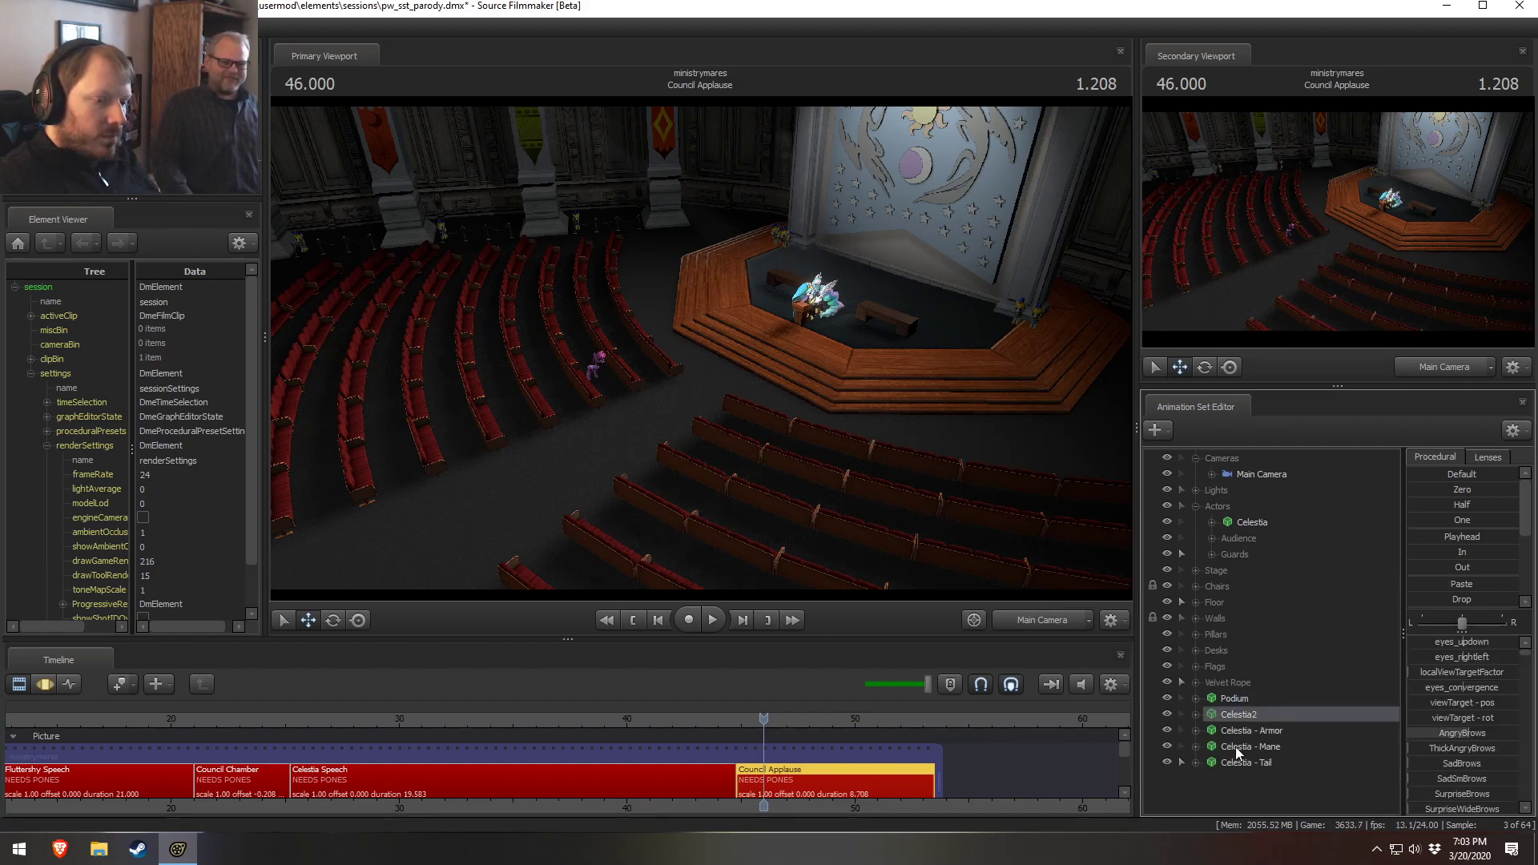
# Move the pasted Celestia sets into the Actors group and delete the original Celestia animation set
pyautogui.keyDown('shift'); pyautogui.click(1246, 763); pyautogui.keyUp('shift')
pyautogui.moveTo(1263, 750); pyautogui.dragTo(1237, 509)
pyautogui.click(1257, 524)
pyautogui.rightClick(1257, 523)
pyautogui.click(1238, 571)
pyautogui.rightClick(1239, 523)
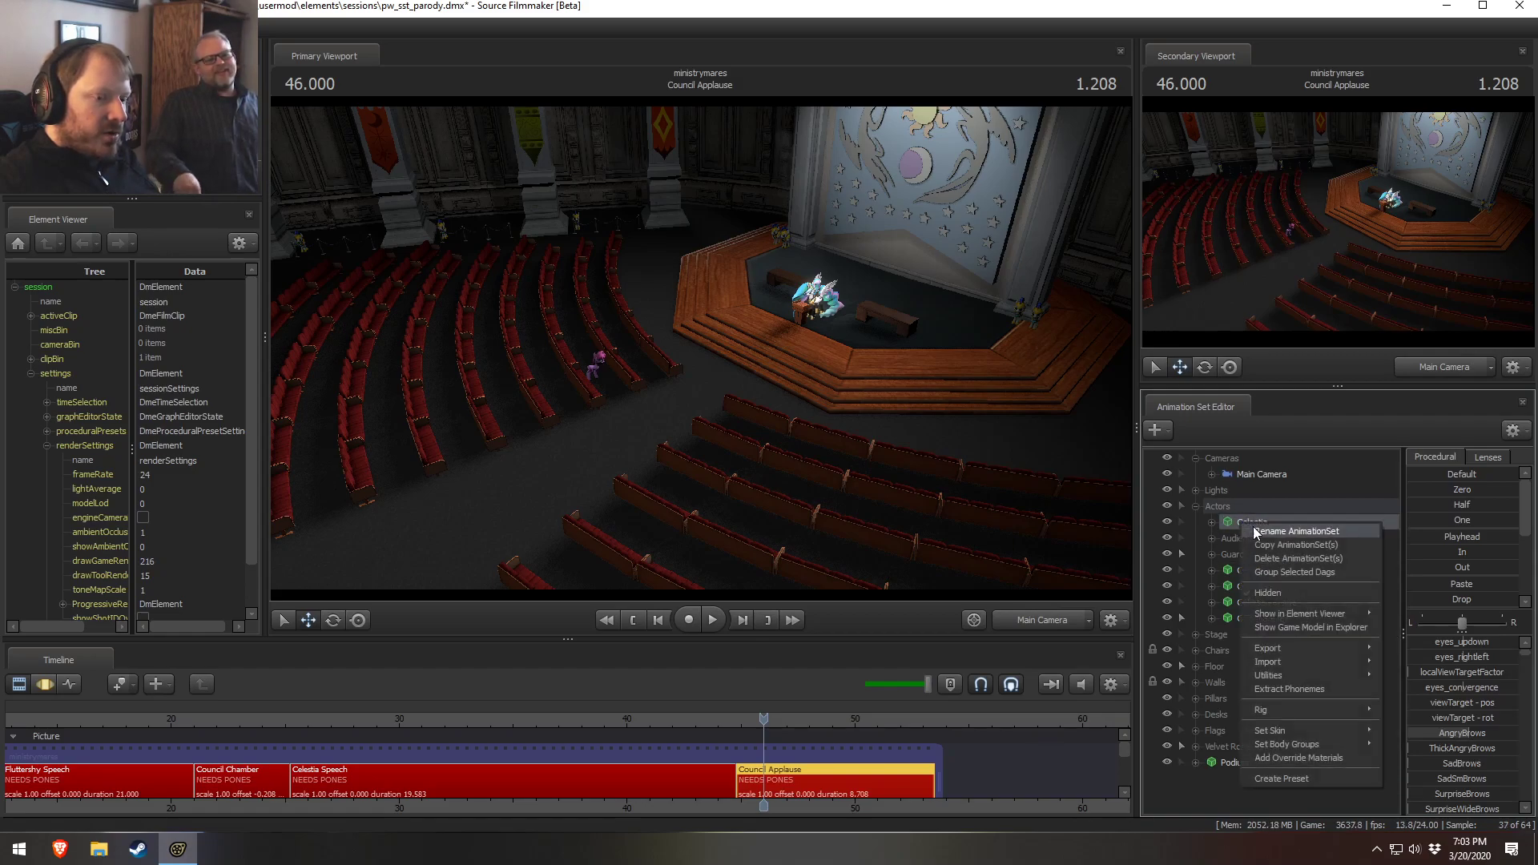
pyautogui.click(1295, 558)
pyautogui.click(1246, 571)
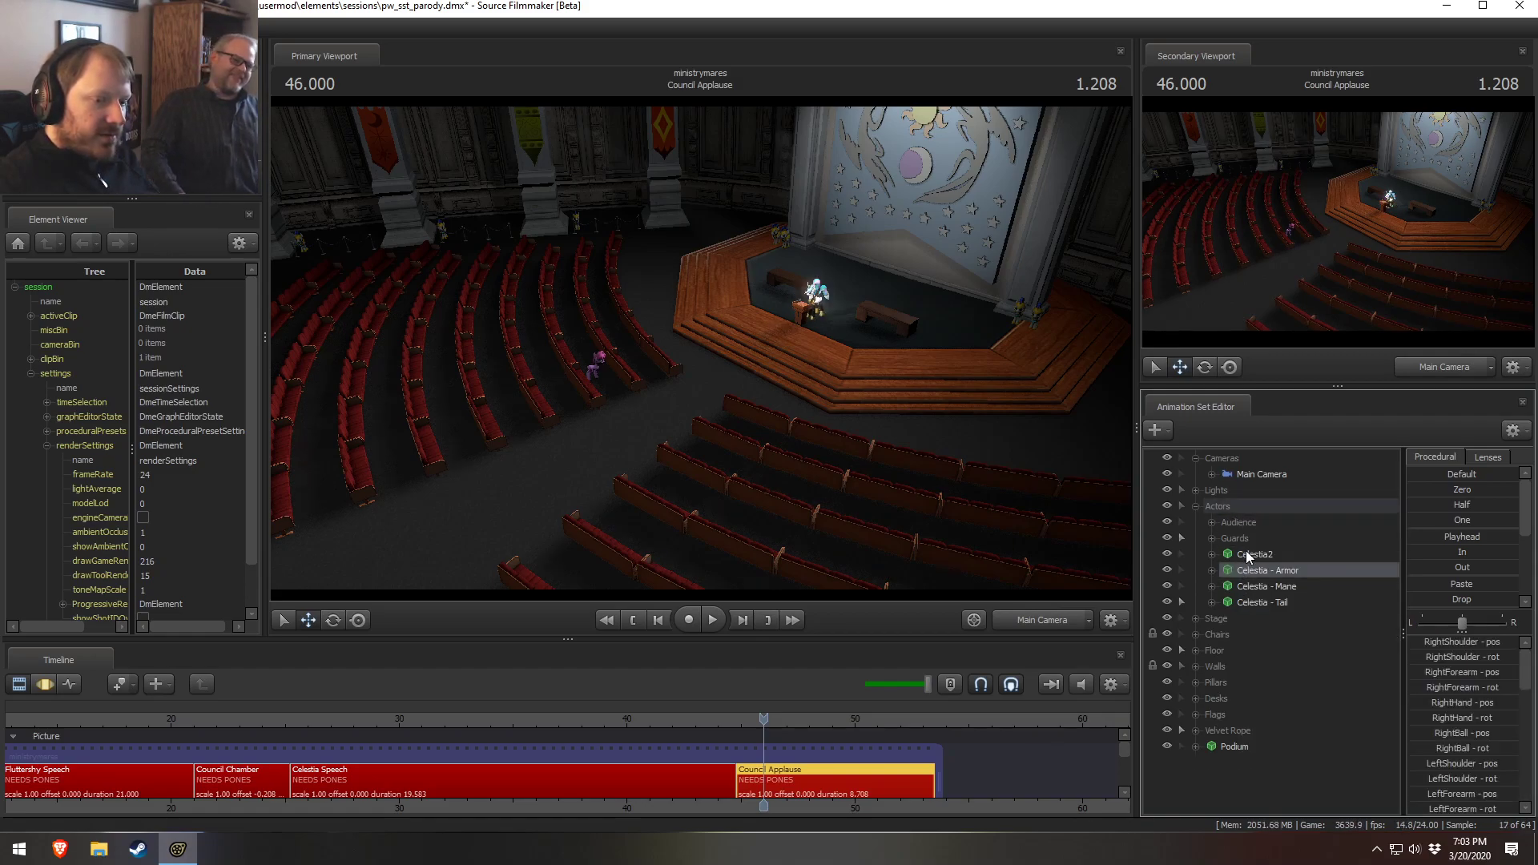
# Move Celestia2 and its armor, mane and tail sets to the top of Actors and rename Celestia2 as Celestia
pyautogui.click(1246, 552)
pyautogui.keyDown('shift'); pyautogui.click(1251, 603); pyautogui.keyUp('shift')
pyautogui.moveTo(1247, 549); pyautogui.dragTo(1235, 516)
pyautogui.click(1246, 523)
pyautogui.rightClick(1270, 520)
pyautogui.click(1296, 531)
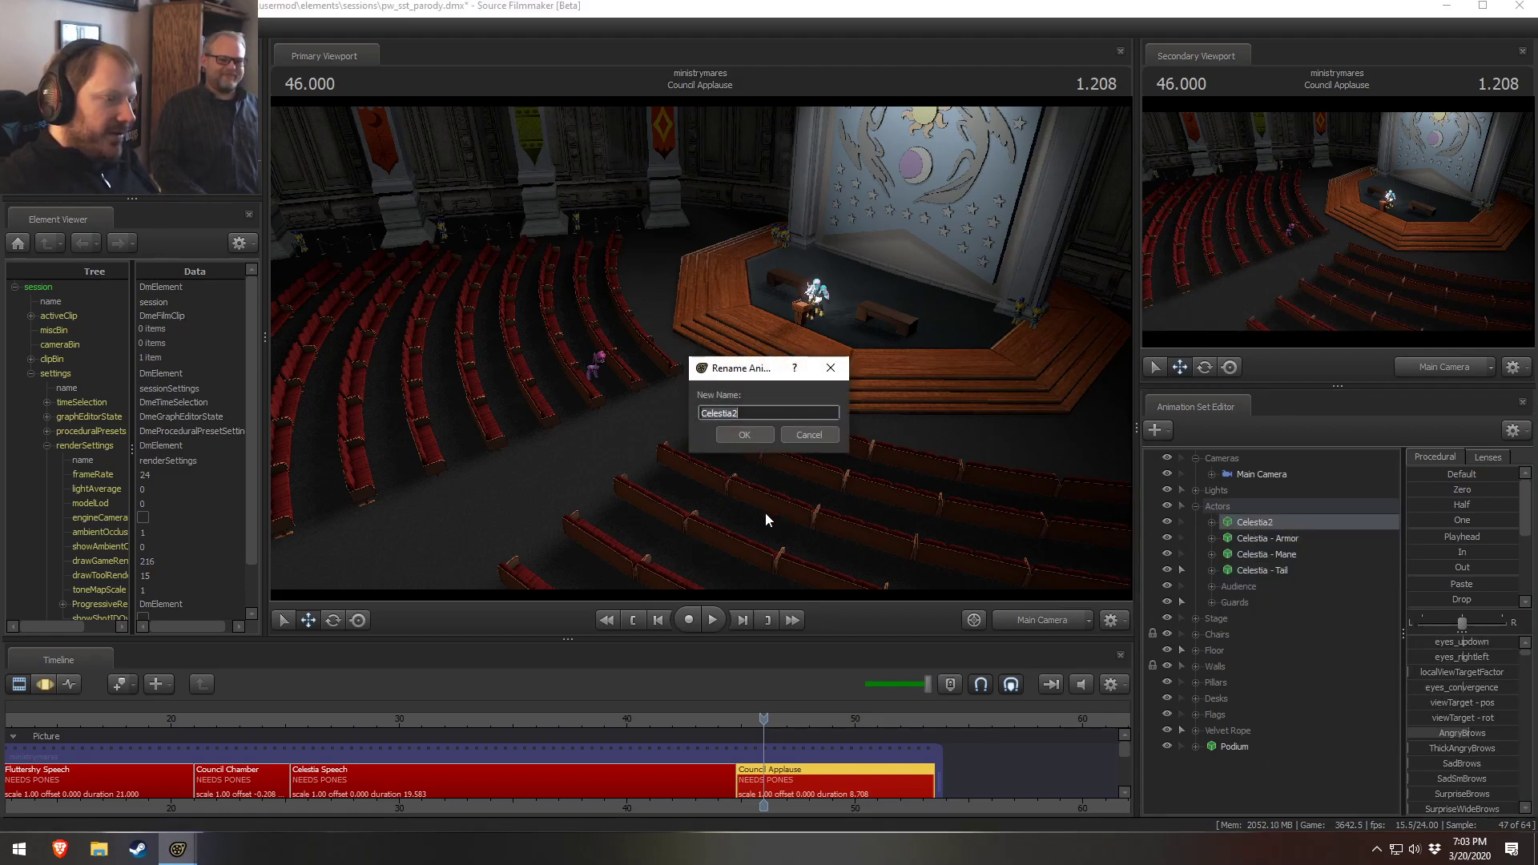
pyautogui.click(758, 433)
pyautogui.rightClick(1246, 521)
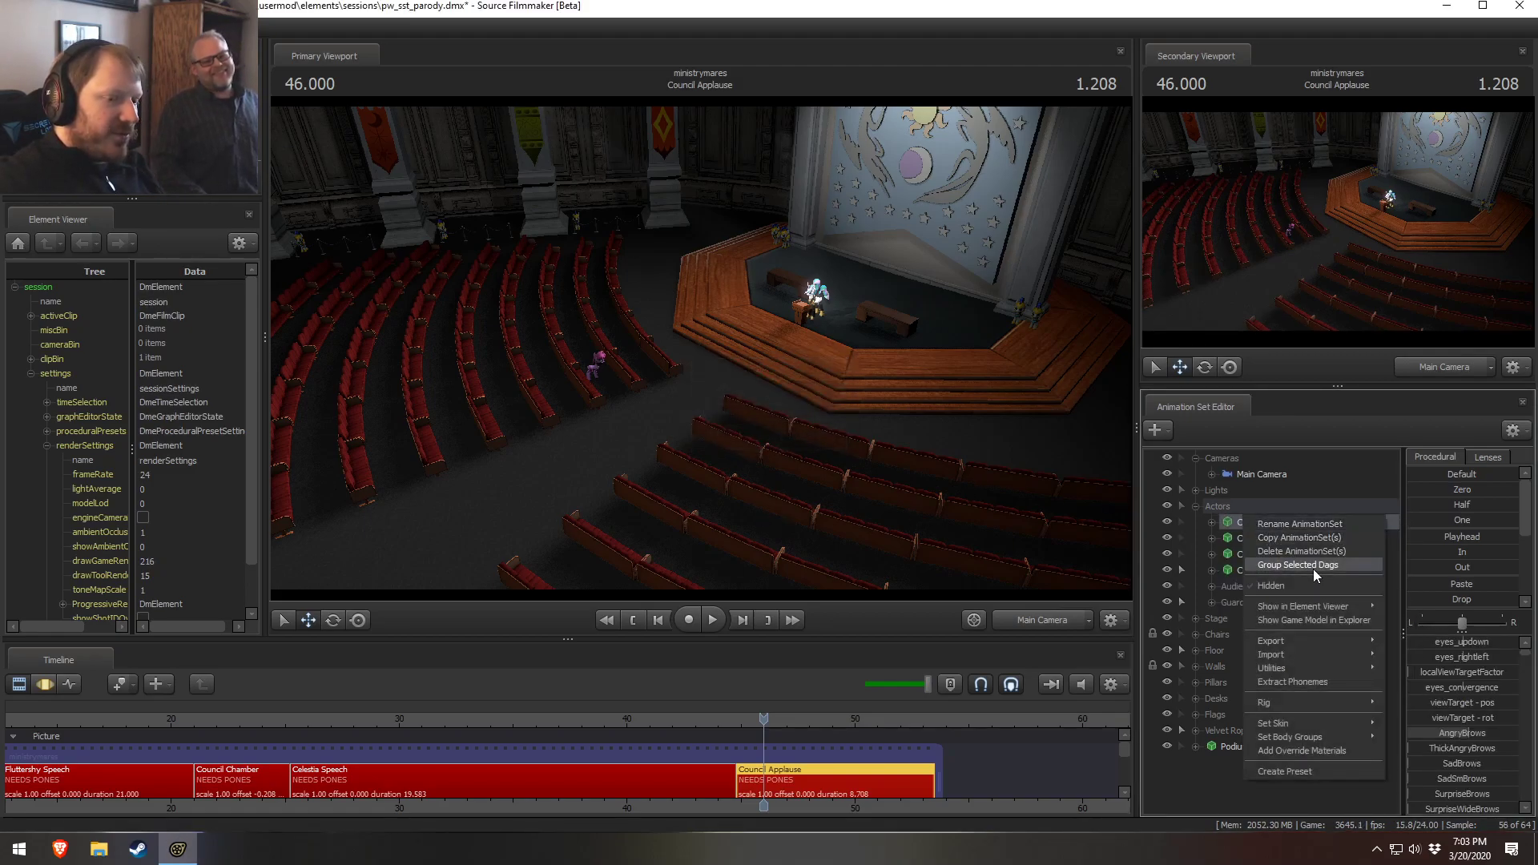
pyautogui.click(1434, 620)
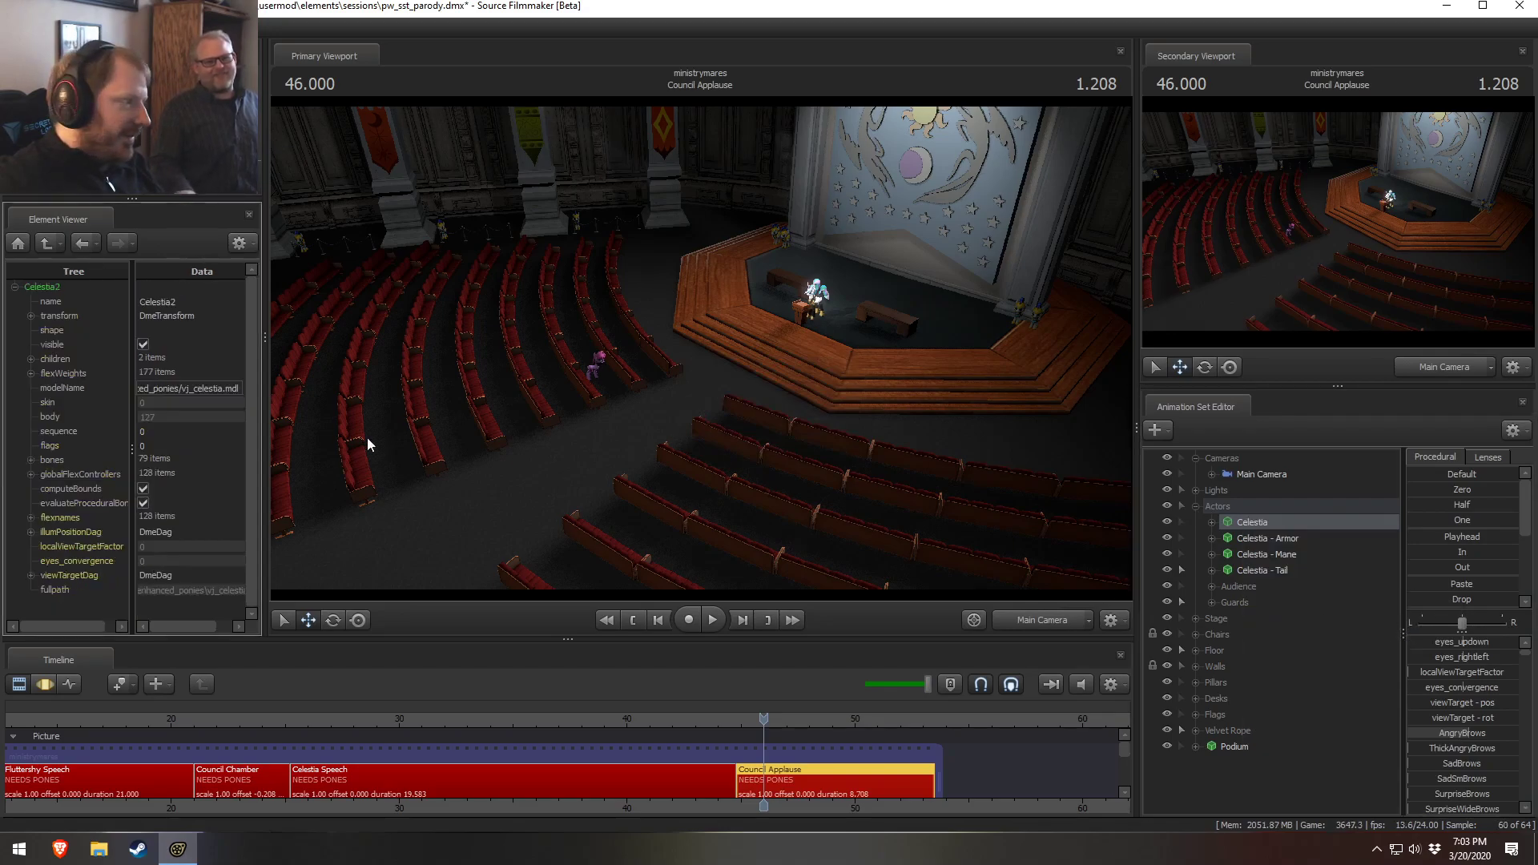
# Switch to the work camera and inspect Celestia's mane, tail and wing controls up close near the podium
pyautogui.click(190, 306)
pyautogui.press('BackSpace')
pyautogui.click(838, 478)
pyautogui.click(903, 405)
pyautogui.press('space')
pyautogui.click(1017, 545)
pyautogui.click(1038, 620)
pyautogui.moveTo(701, 348); pyautogui.dragTo(924, 420)
pyautogui.press('w')
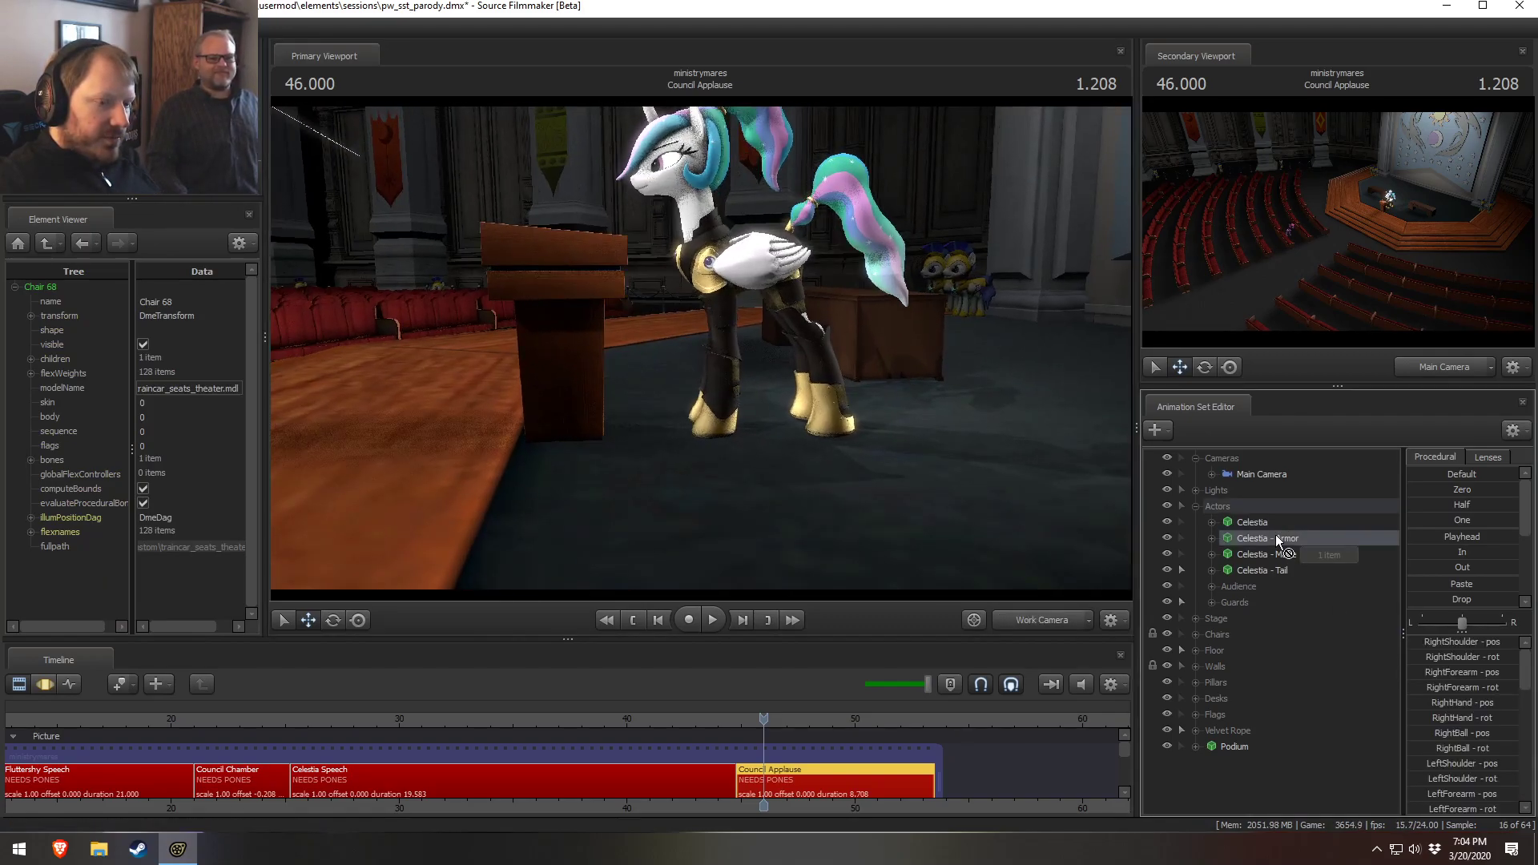
pyautogui.click(1260, 524)
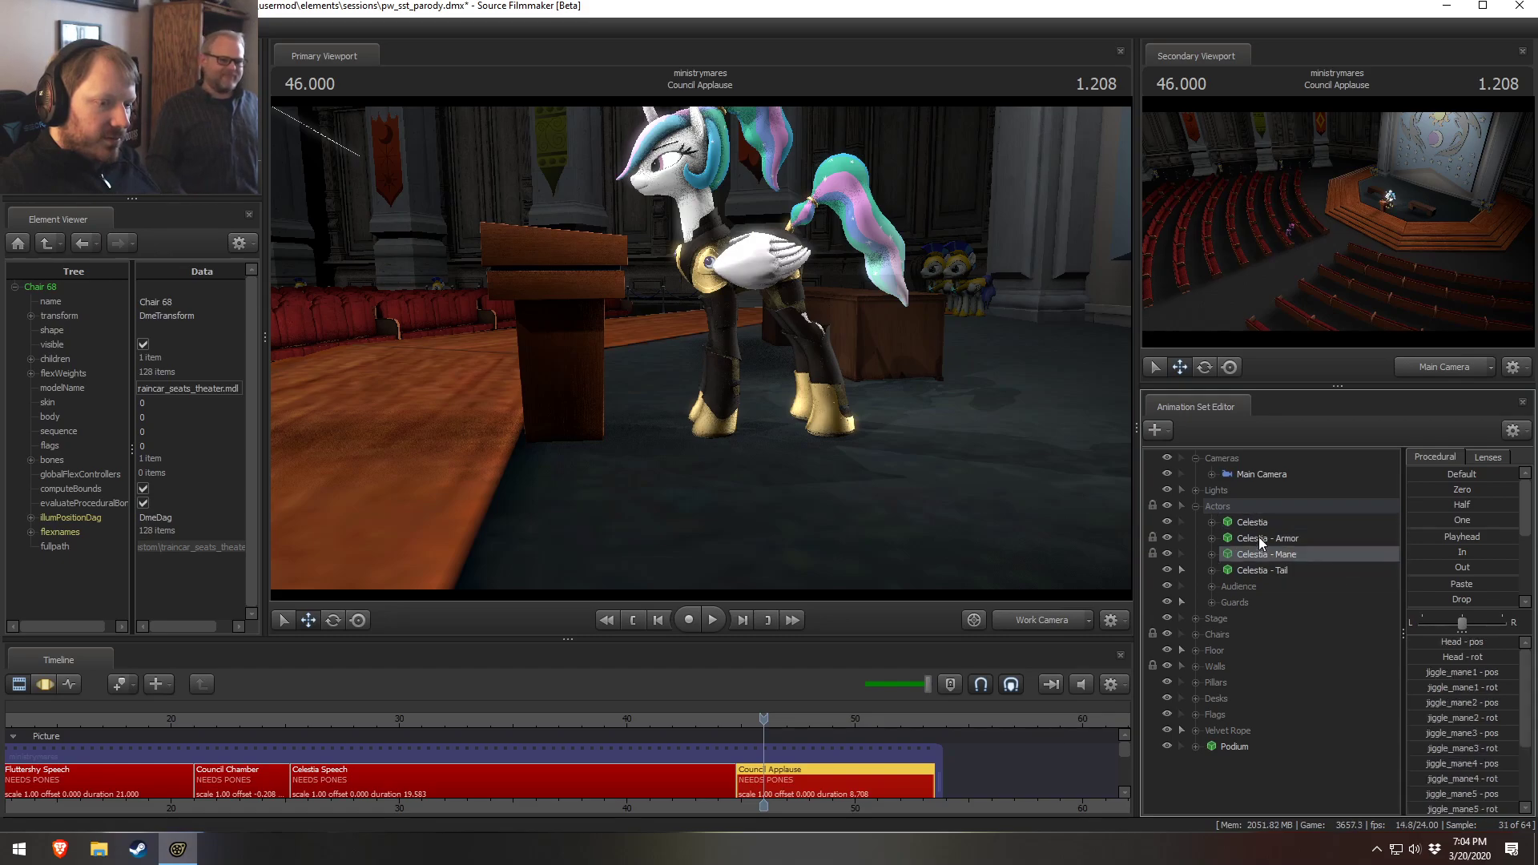
pyautogui.click(1210, 554)
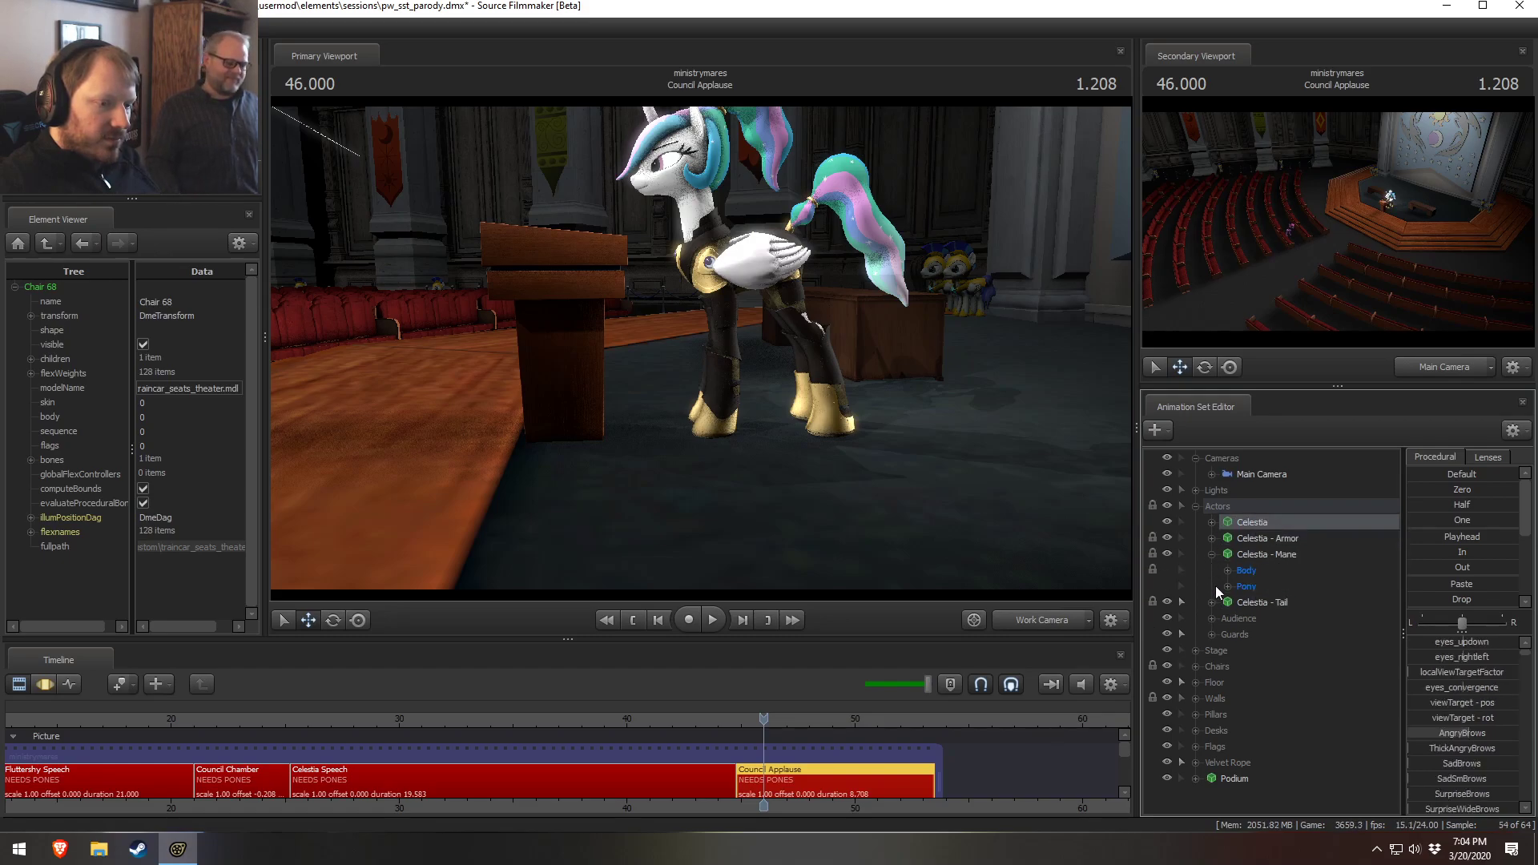
pyautogui.click(1212, 602)
pyautogui.click(1228, 635)
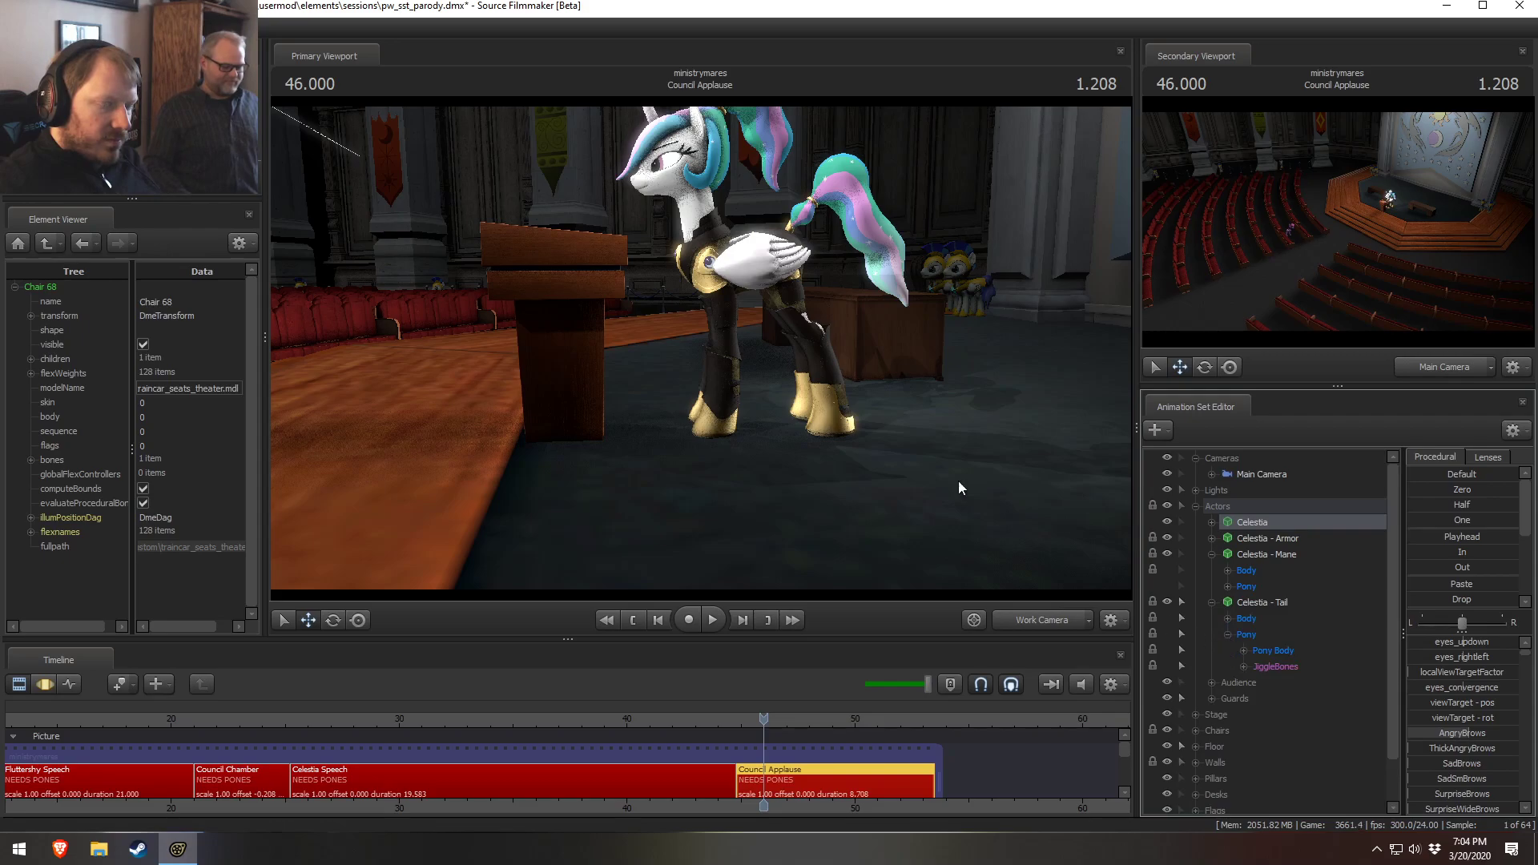
pyautogui.moveTo(666, 328); pyautogui.dragTo(674, 281)
pyautogui.press('F3')
pyautogui.keyDown('ctrl'); pyautogui.click(709, 311); pyautogui.keyUp('ctrl')
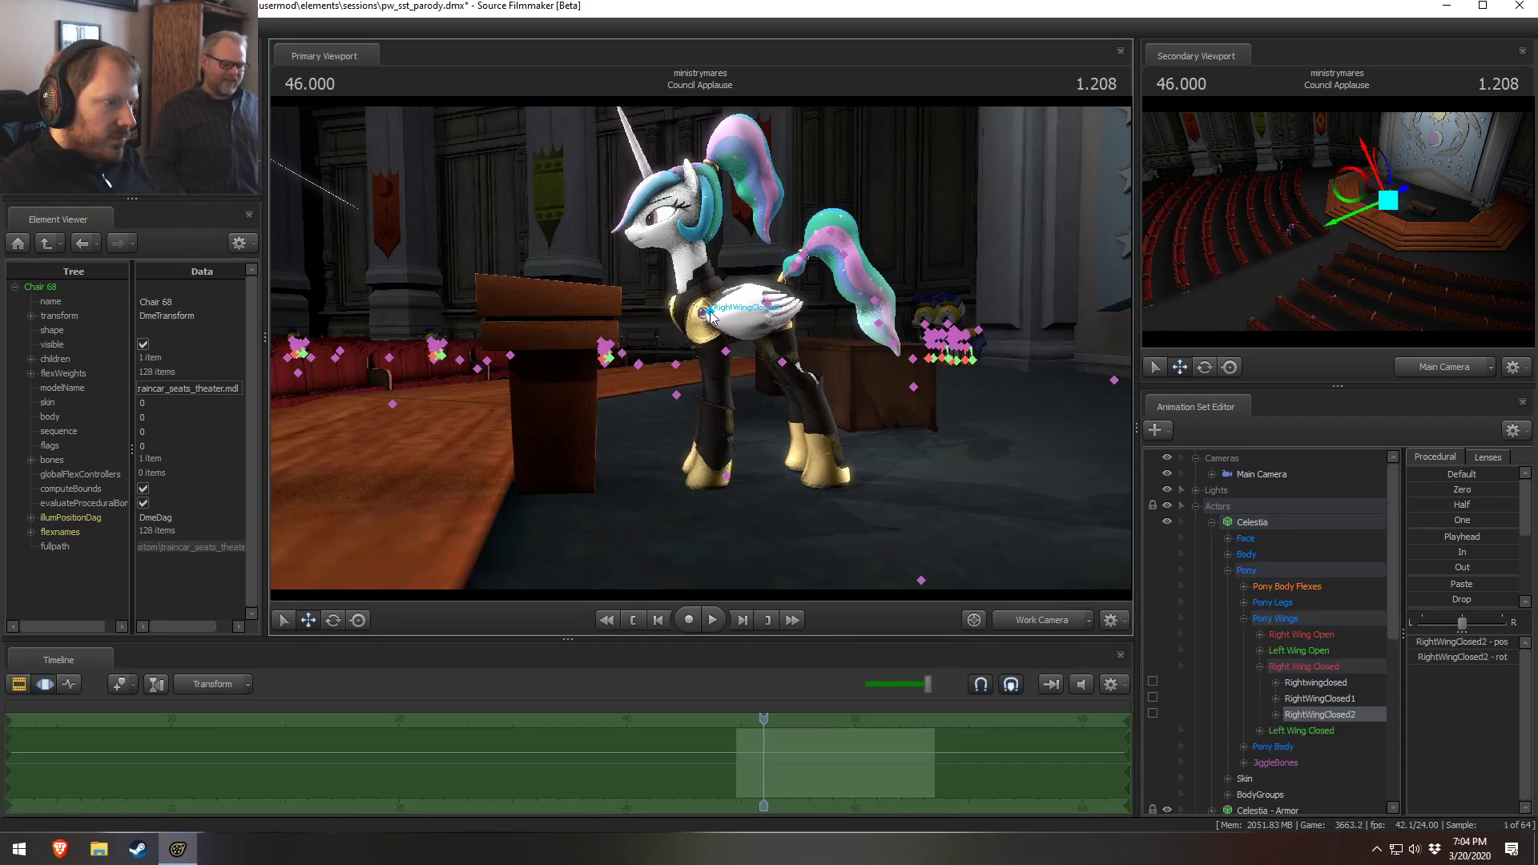
pyautogui.click(1211, 522)
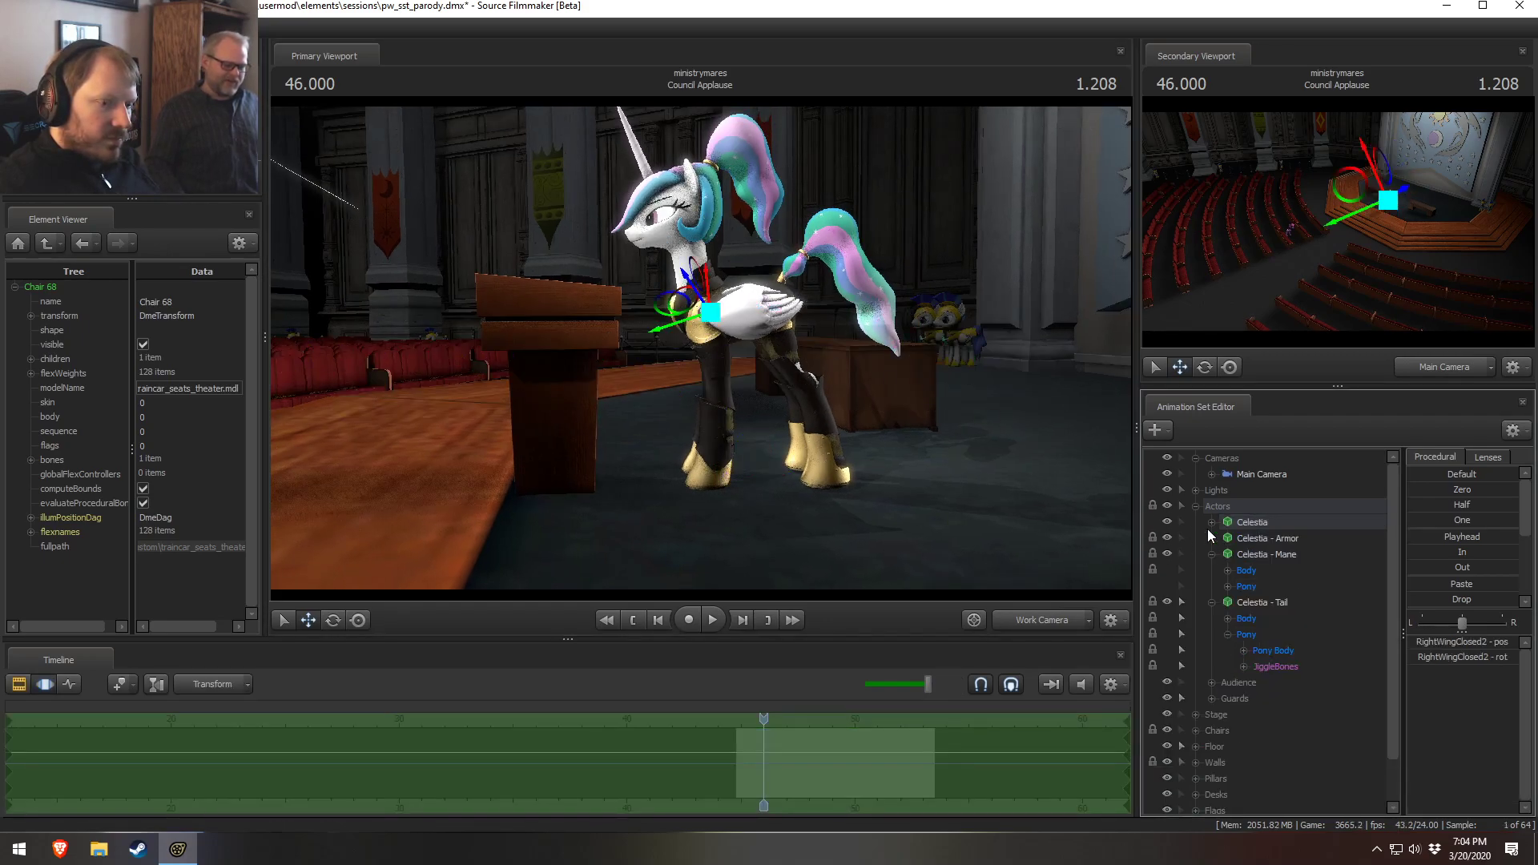
pyautogui.click(1181, 521)
pyautogui.press('ctrl')
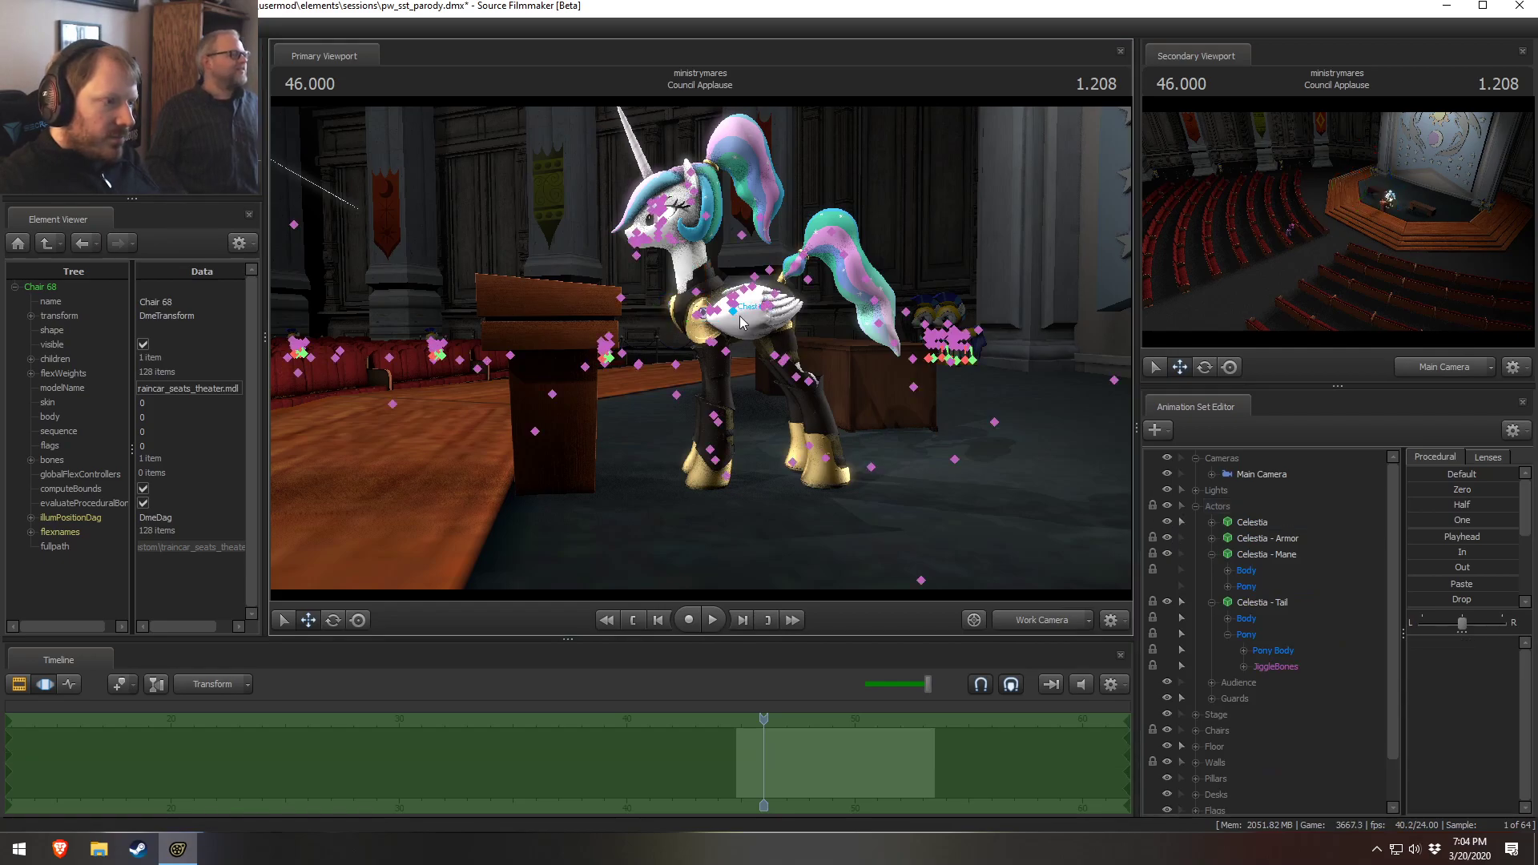
pyautogui.moveTo(709, 352); pyautogui.dragTo(1014, 451)
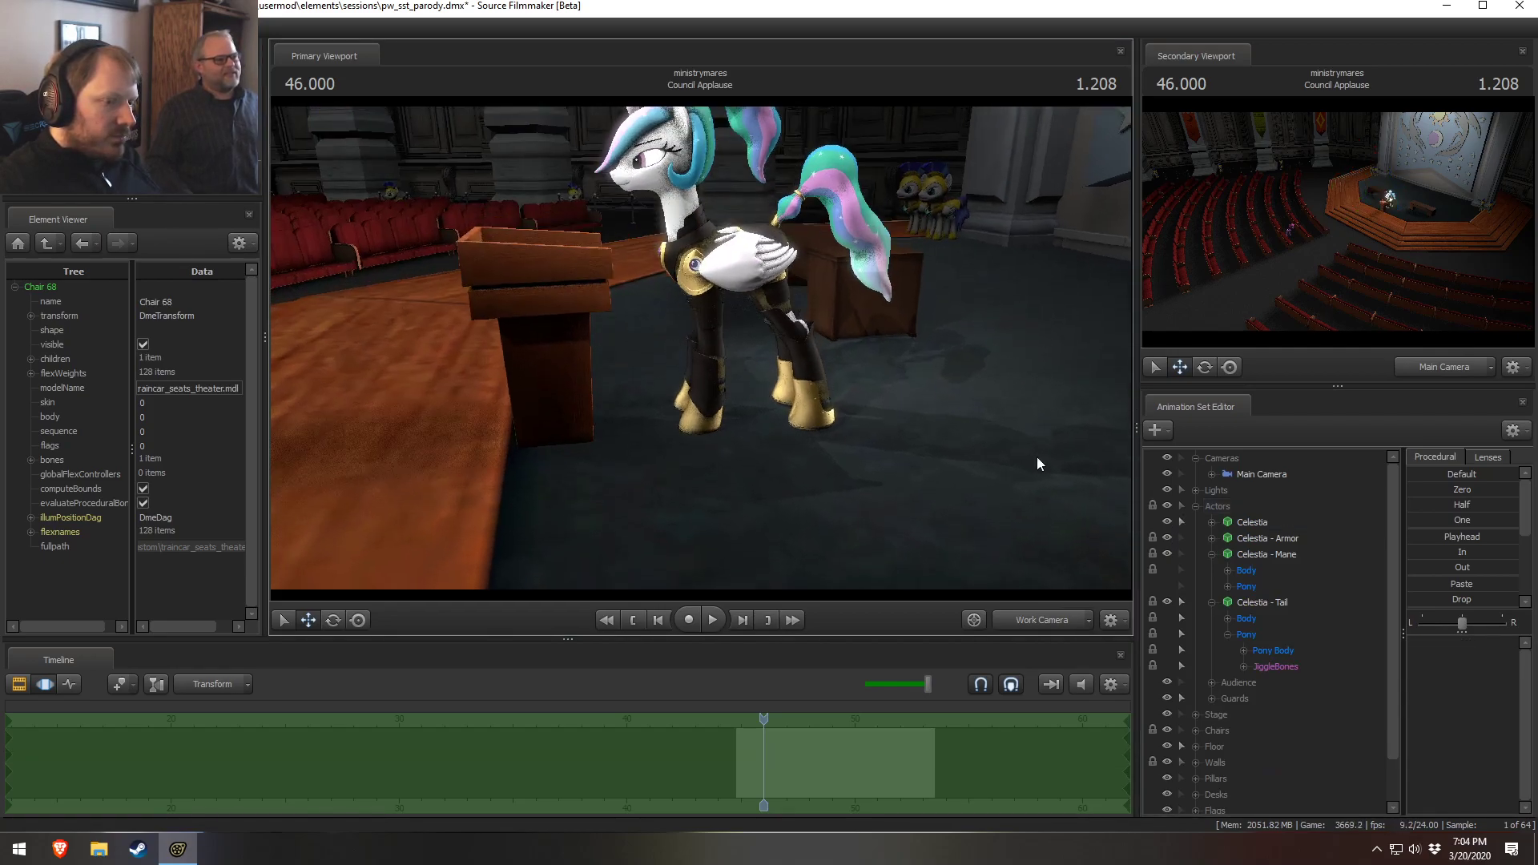
pyautogui.click(1196, 506)
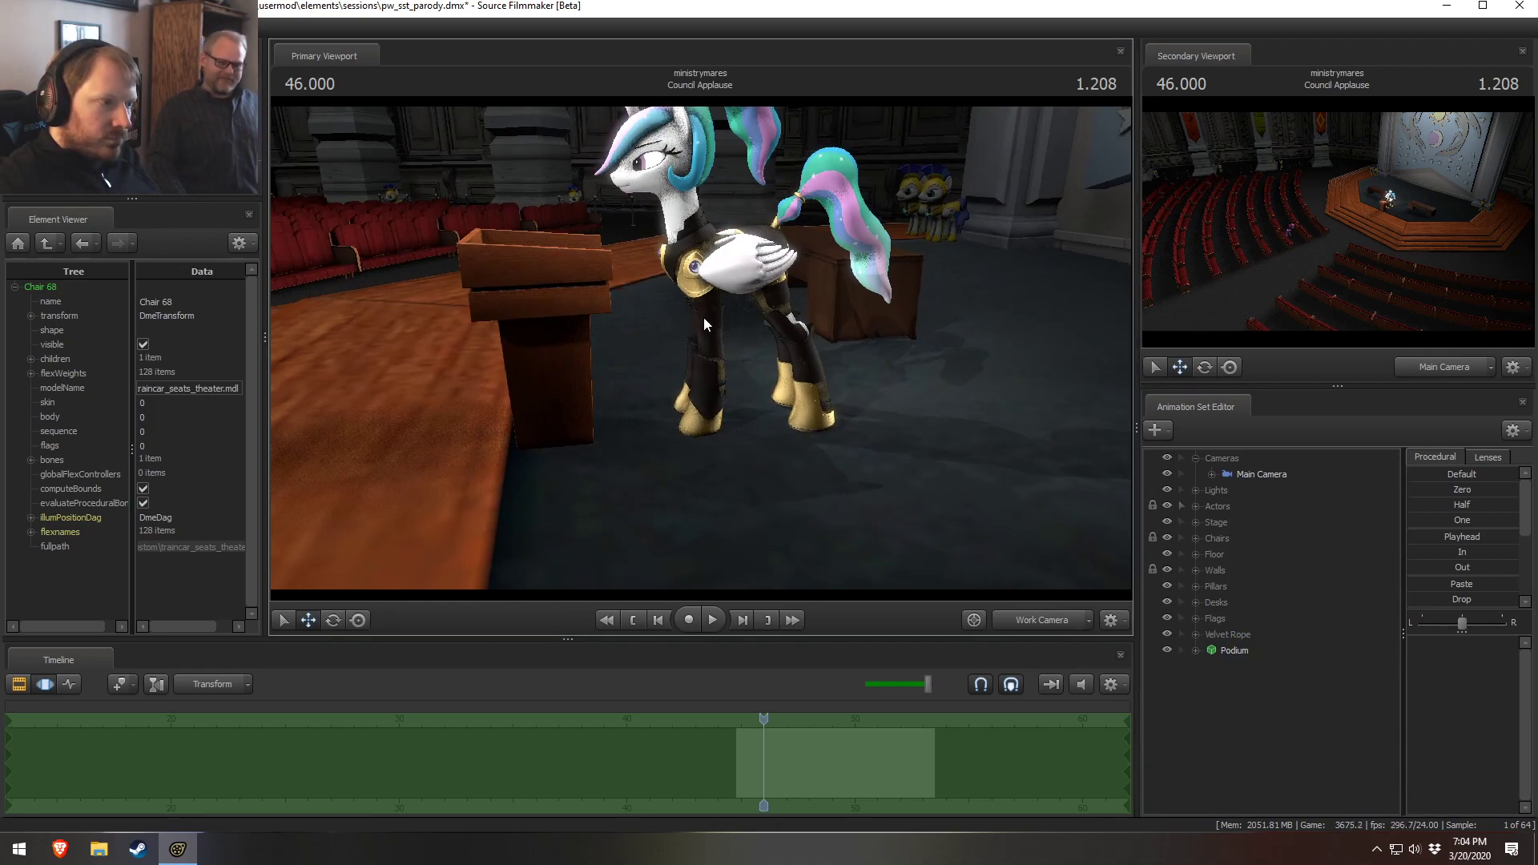
# Try adjusting Celestia's right back thigh control, undoing the change
pyautogui.press('ctrl')
pyautogui.keyDown('ctrl'); pyautogui.click(756, 255); pyautogui.keyUp('ctrl')
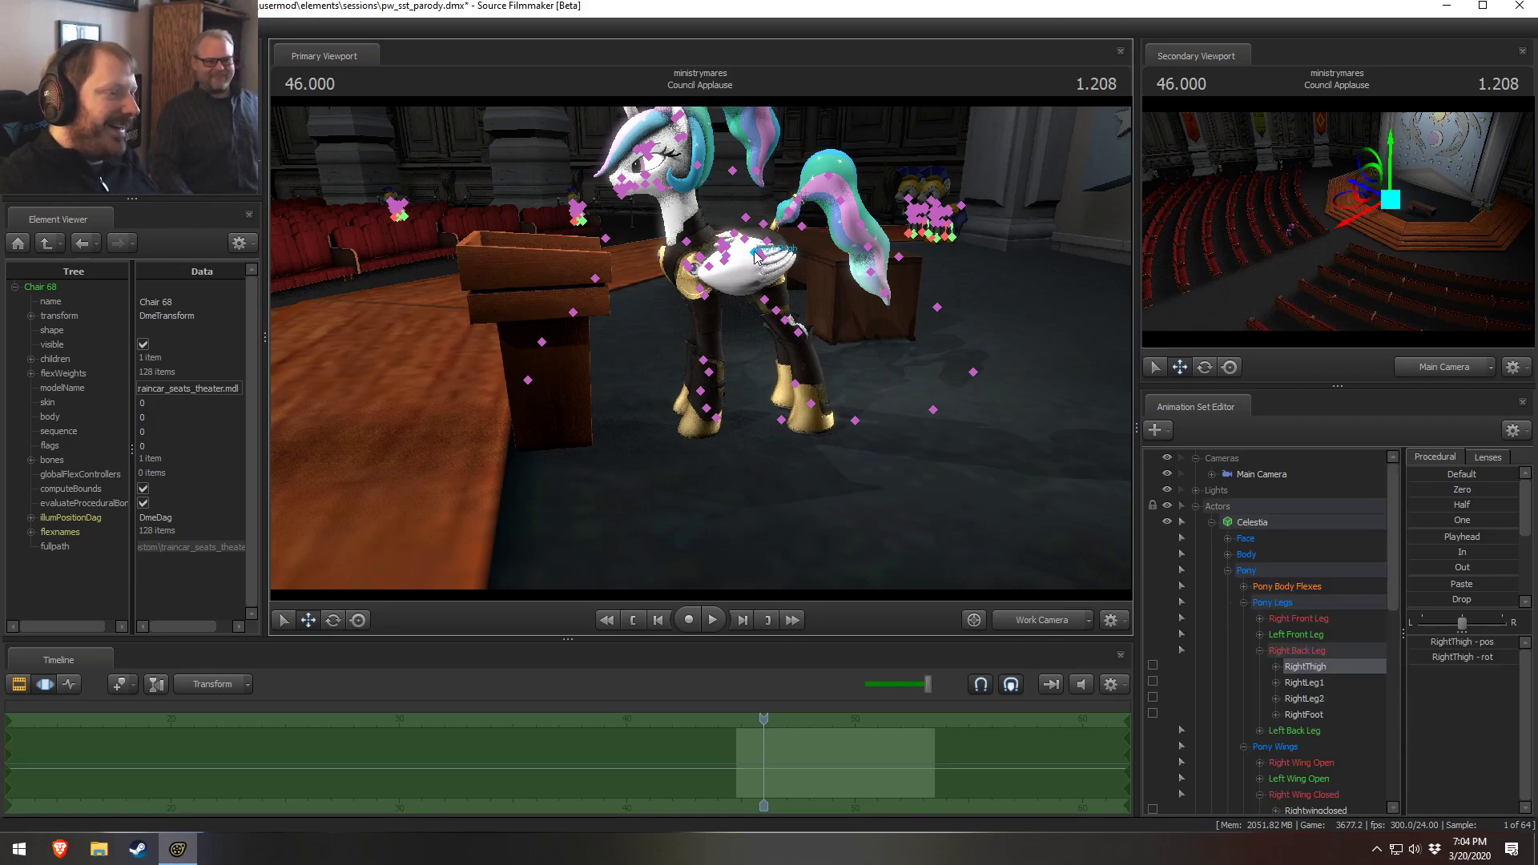
pyautogui.moveTo(769, 212)
pyautogui.mouseDown()
pyautogui.moveTo(756, 210)
pyautogui.moveTo(775, 214)
pyautogui.mouseUp()
pyautogui.press('w')
pyautogui.moveTo(700, 349)
pyautogui.mouseDown()
pyautogui.moveTo(713, 409)
pyautogui.moveTo(698, 349)
pyautogui.mouseUp()
pyautogui.press('w')
pyautogui.press('s')
pyautogui.hotkey('ctrl', 'z')
pyautogui.moveTo(738, 299); pyautogui.dragTo(717, 280)
pyautogui.press('s')
pyautogui.press('F2')
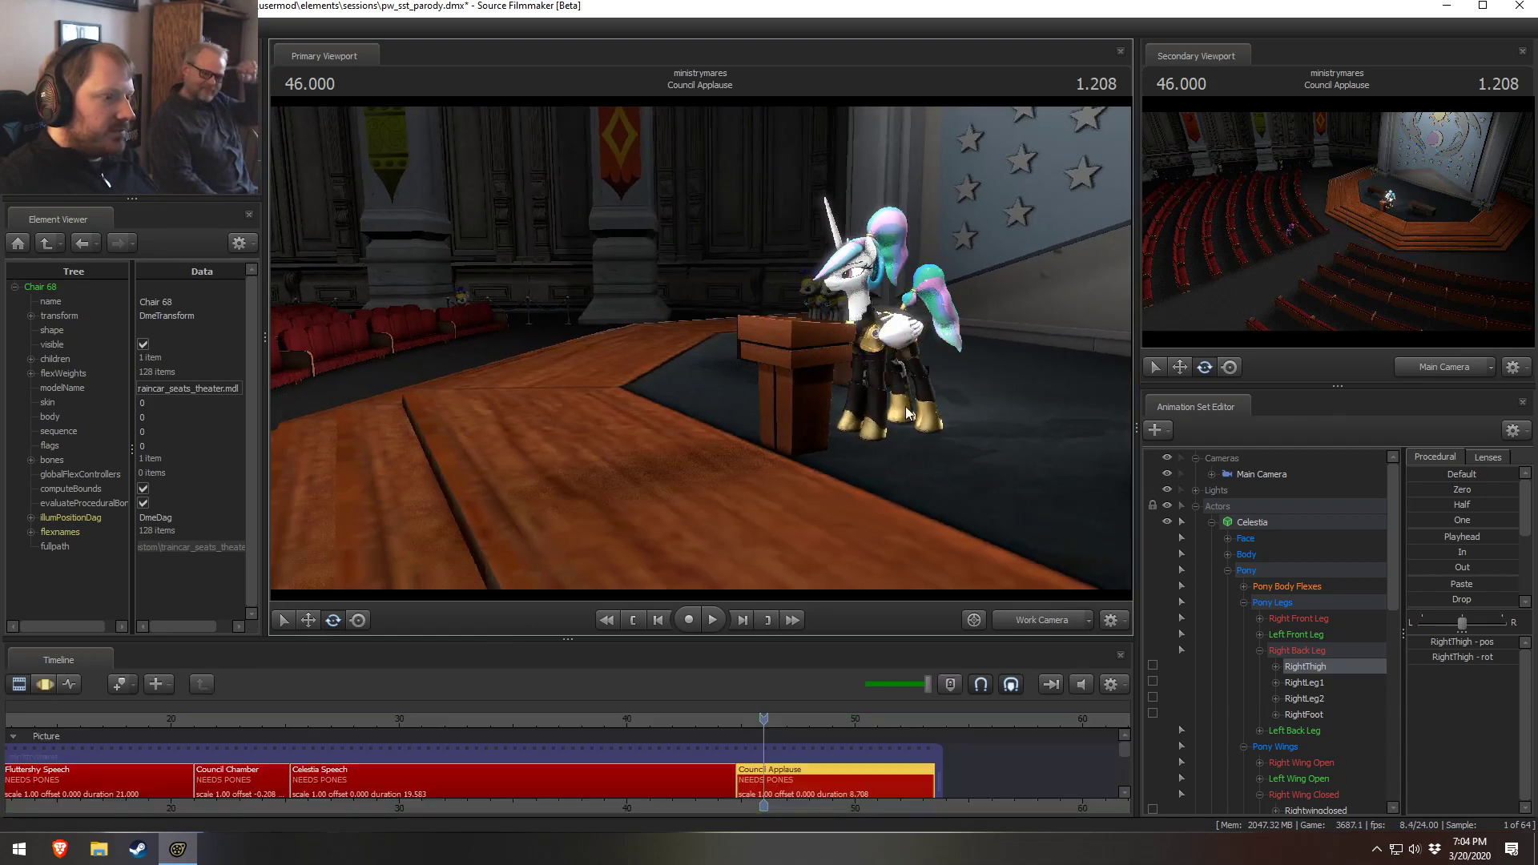
# Move Celestia's body root transform to place her at the podium, then return to the Main Camera
pyautogui.press('s')
pyautogui.moveTo(916, 445); pyautogui.dragTo(925, 607)
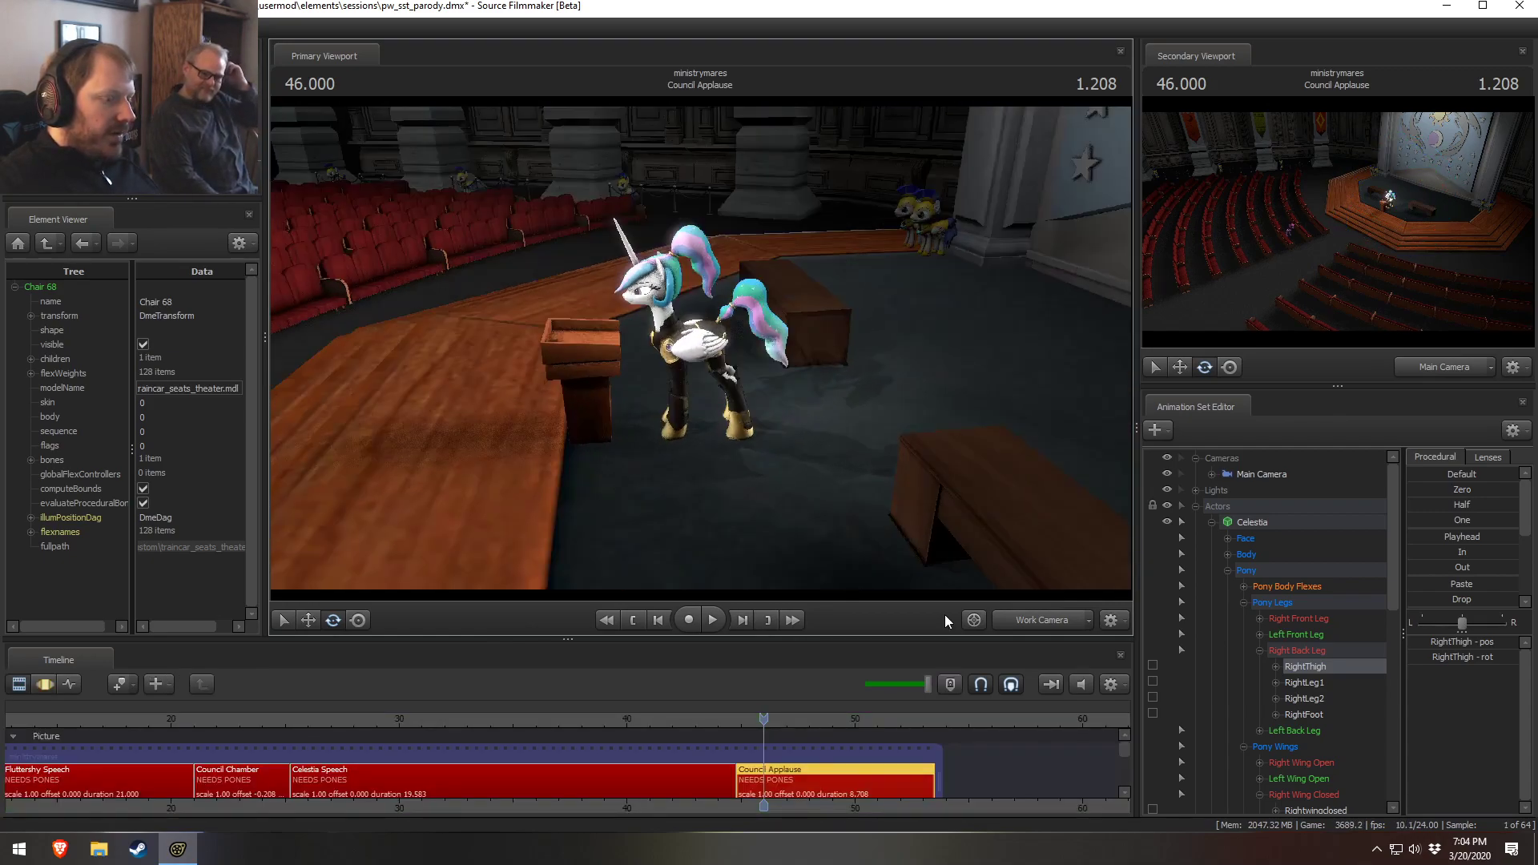
pyautogui.click(1228, 555)
pyautogui.click(1289, 571)
pyautogui.press('F3')
pyautogui.press('w')
pyautogui.moveTo(708, 426); pyautogui.dragTo(795, 441)
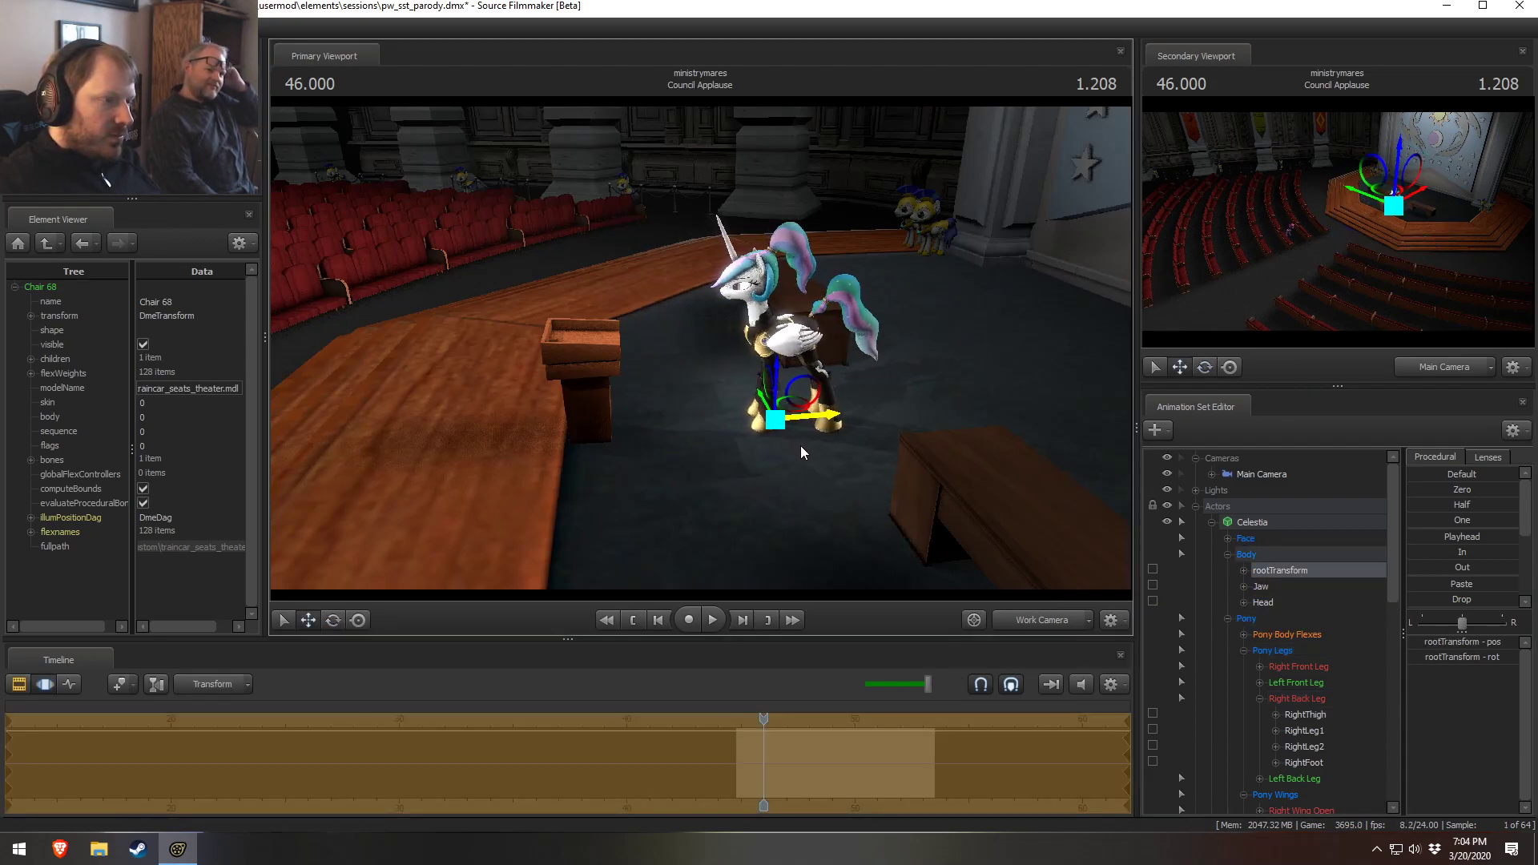
pyautogui.click(1054, 621)
pyautogui.press('F2')
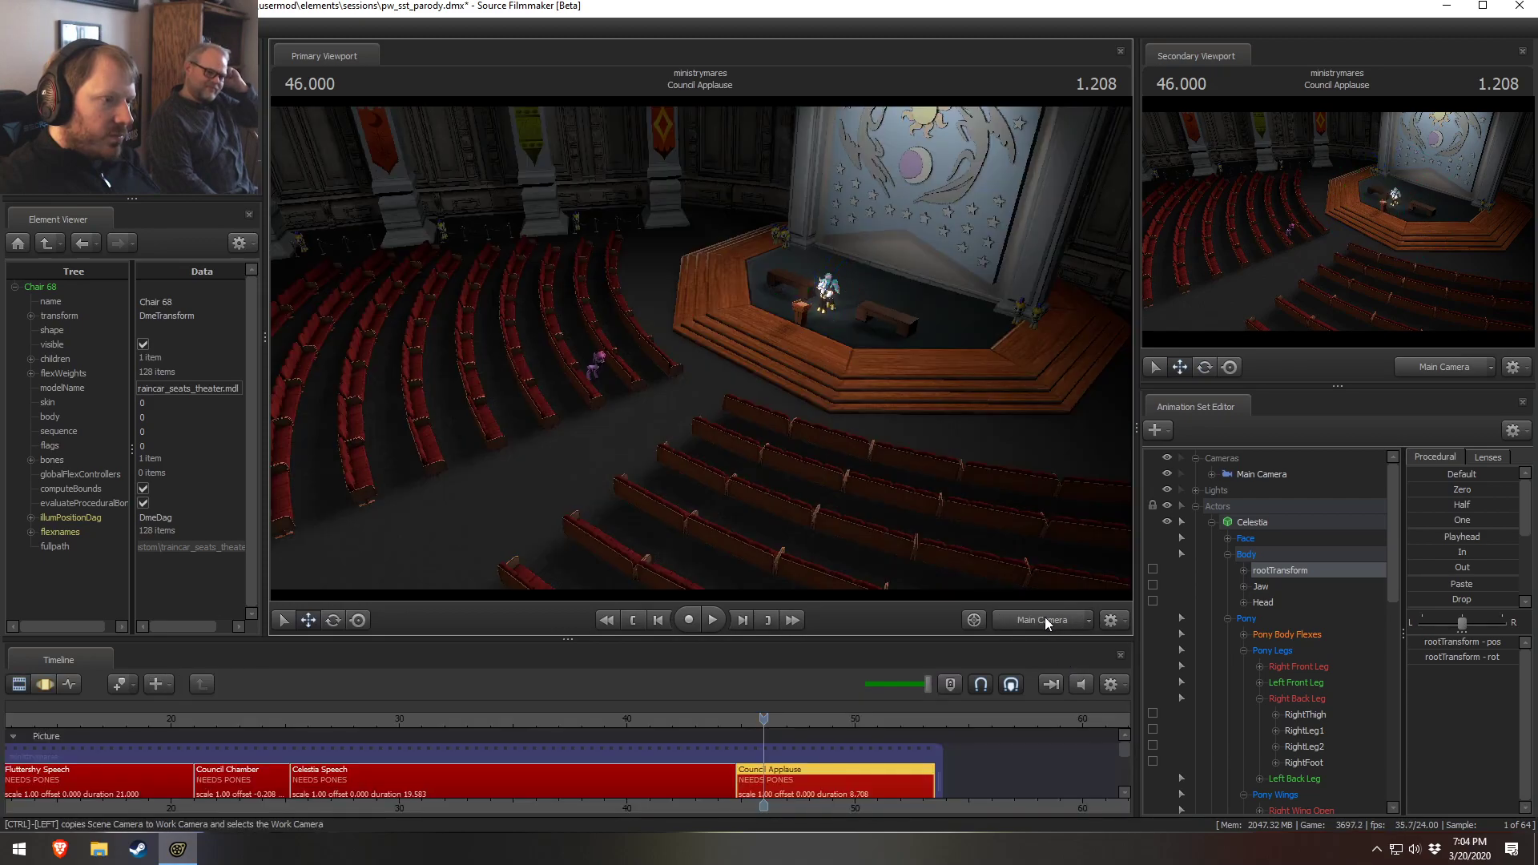
# Scrub and play back the Council Applause shot
pyautogui.press('F3')
pyautogui.press('F2')
pyautogui.moveTo(679, 724); pyautogui.dragTo(766, 729)
pyautogui.press('space')
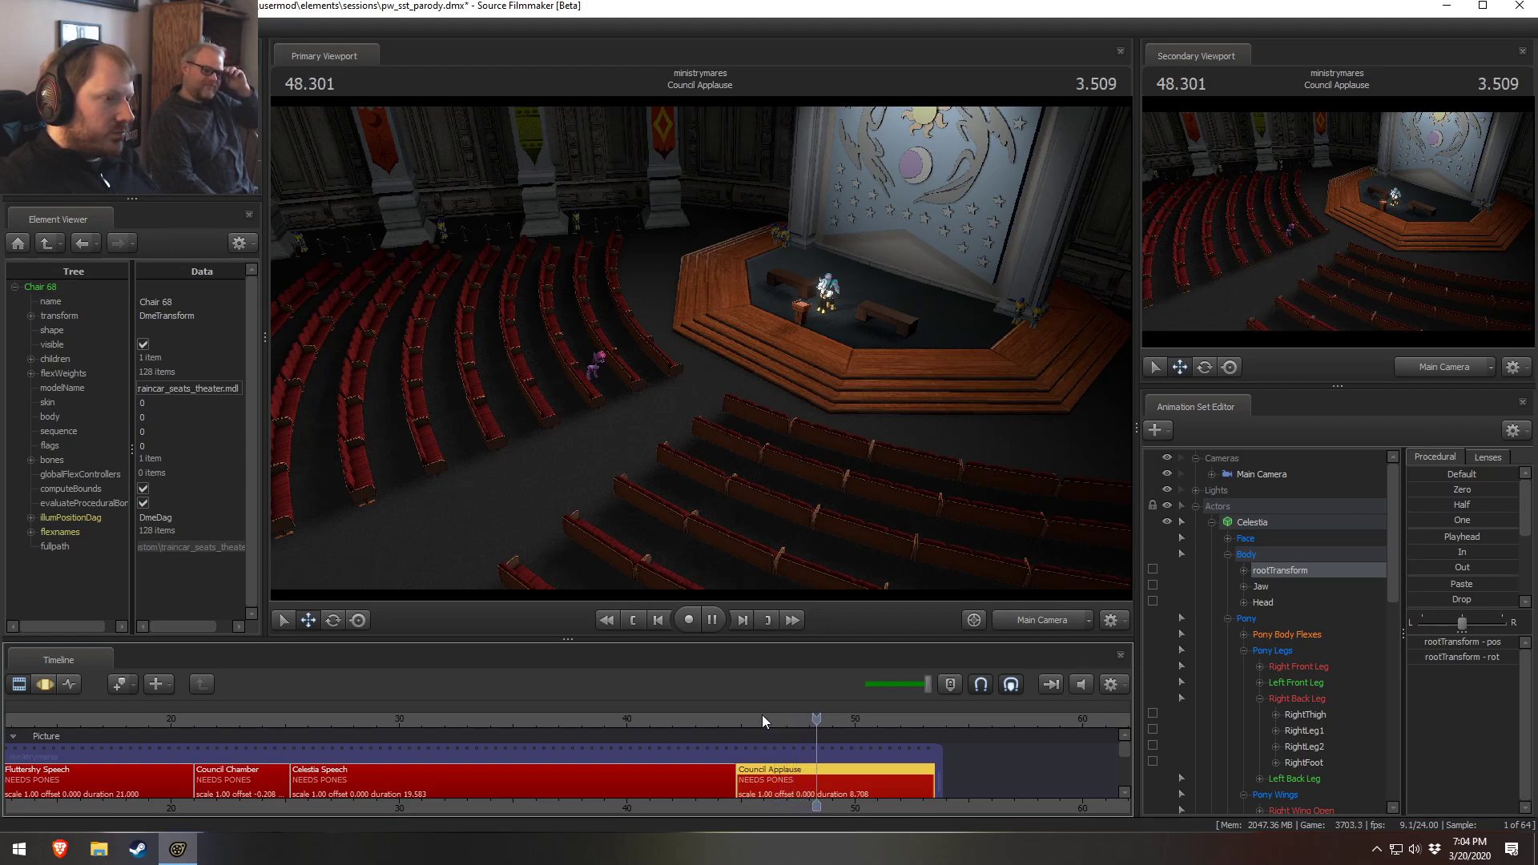
pyautogui.press('space')
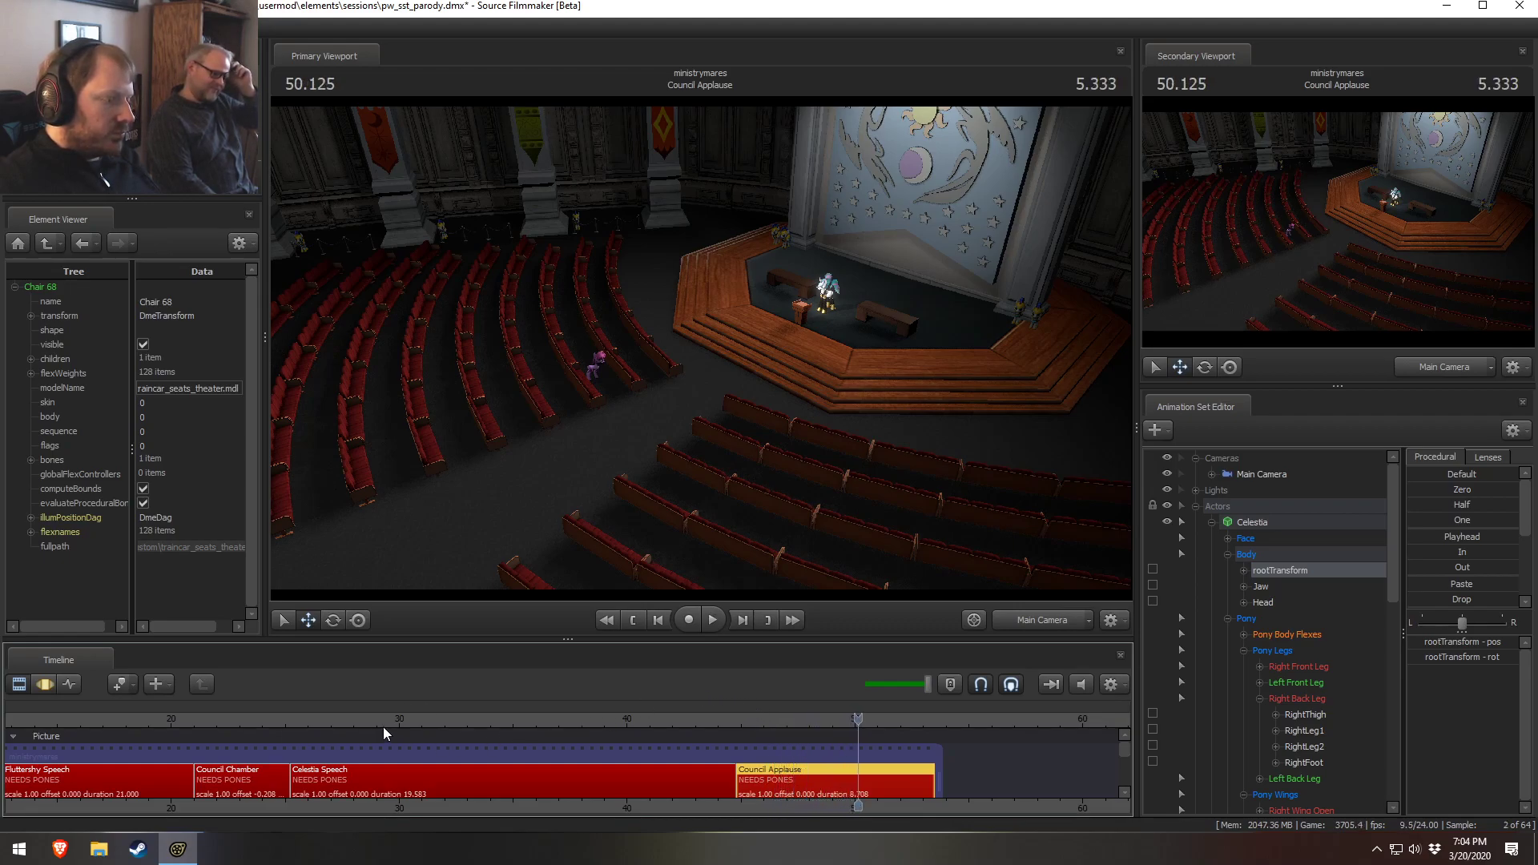
# Set the Celestia Speech clip colour, changing its green value to 100
pyautogui.moveTo(276, 723); pyautogui.dragTo(829, 751)
pyautogui.moveTo(372, 723); pyautogui.dragTo(303, 711)
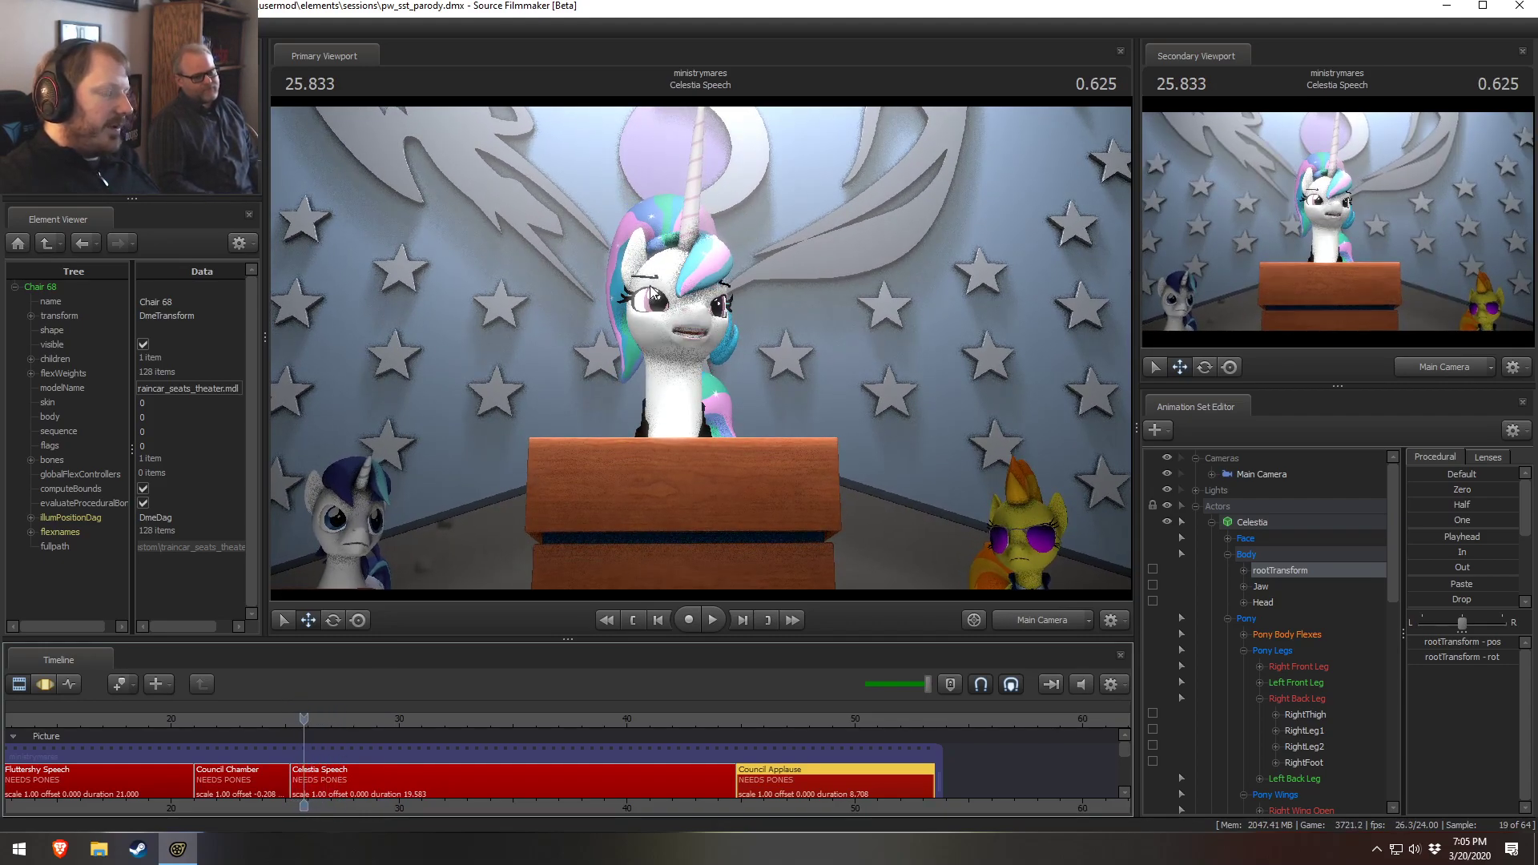
pyautogui.click(302, 762)
pyautogui.click(333, 789)
pyautogui.moveTo(345, 789); pyautogui.dragTo(397, 798, button='middle')
pyautogui.scroll(2, 638, 792)
pyautogui.scroll(2, 638, 789)
pyautogui.rightClick(478, 783)
pyautogui.moveTo(531, 581)
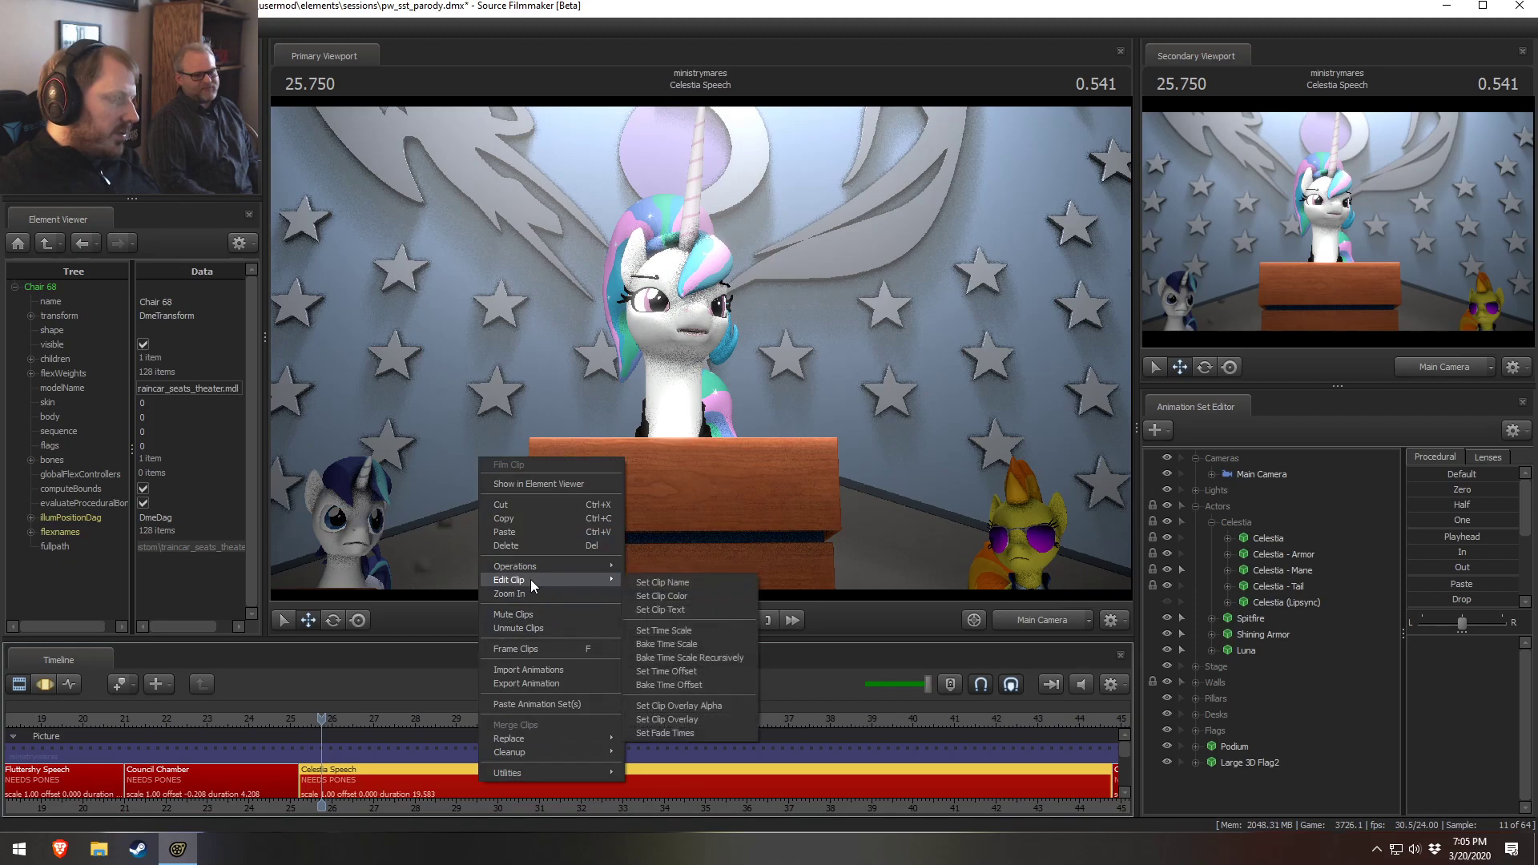
pyautogui.click(685, 596)
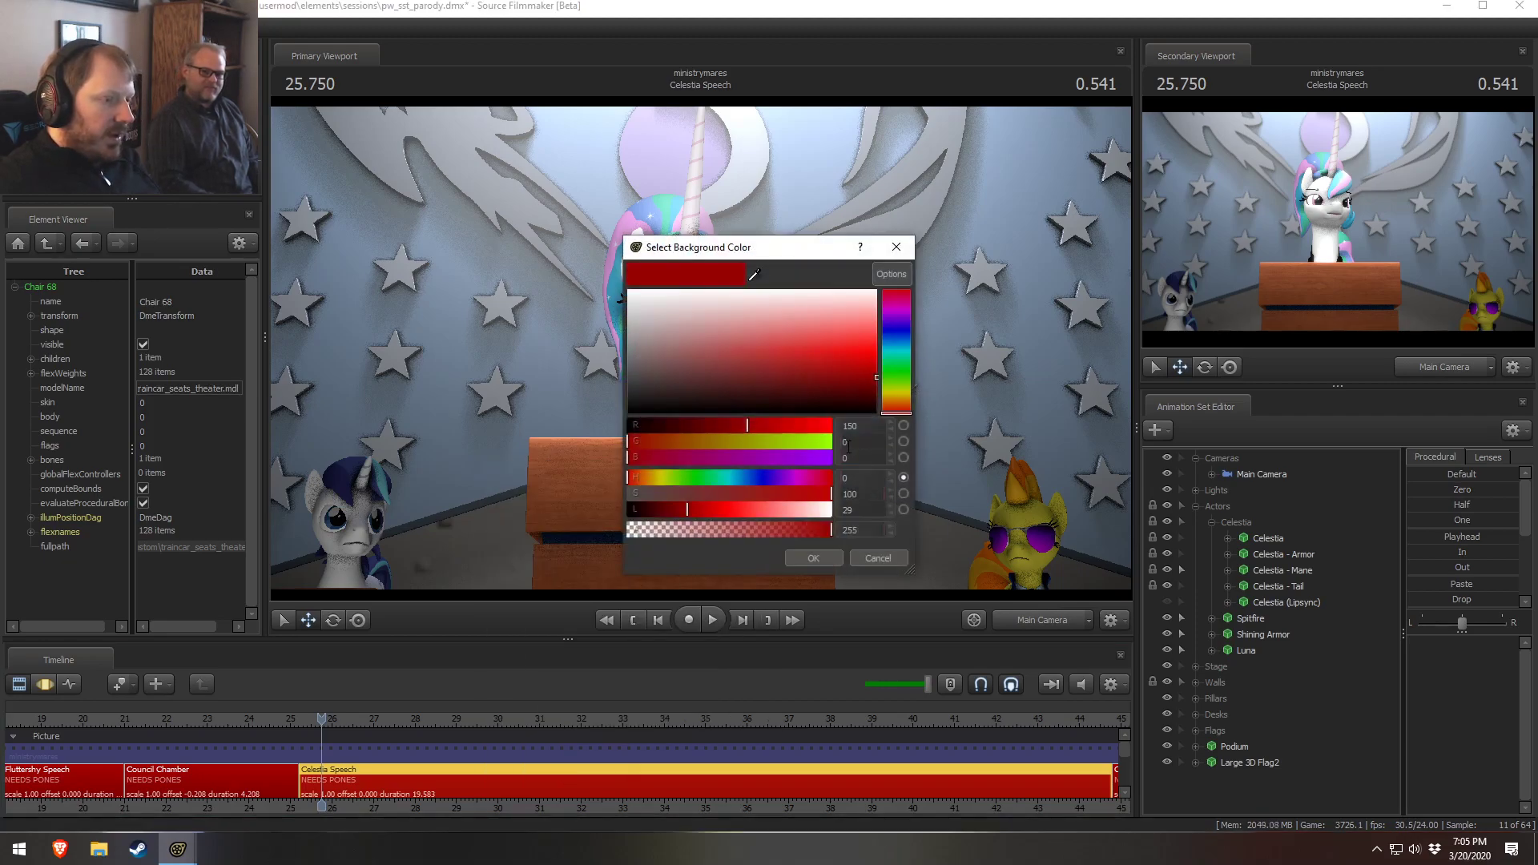
pyautogui.press('Tab')
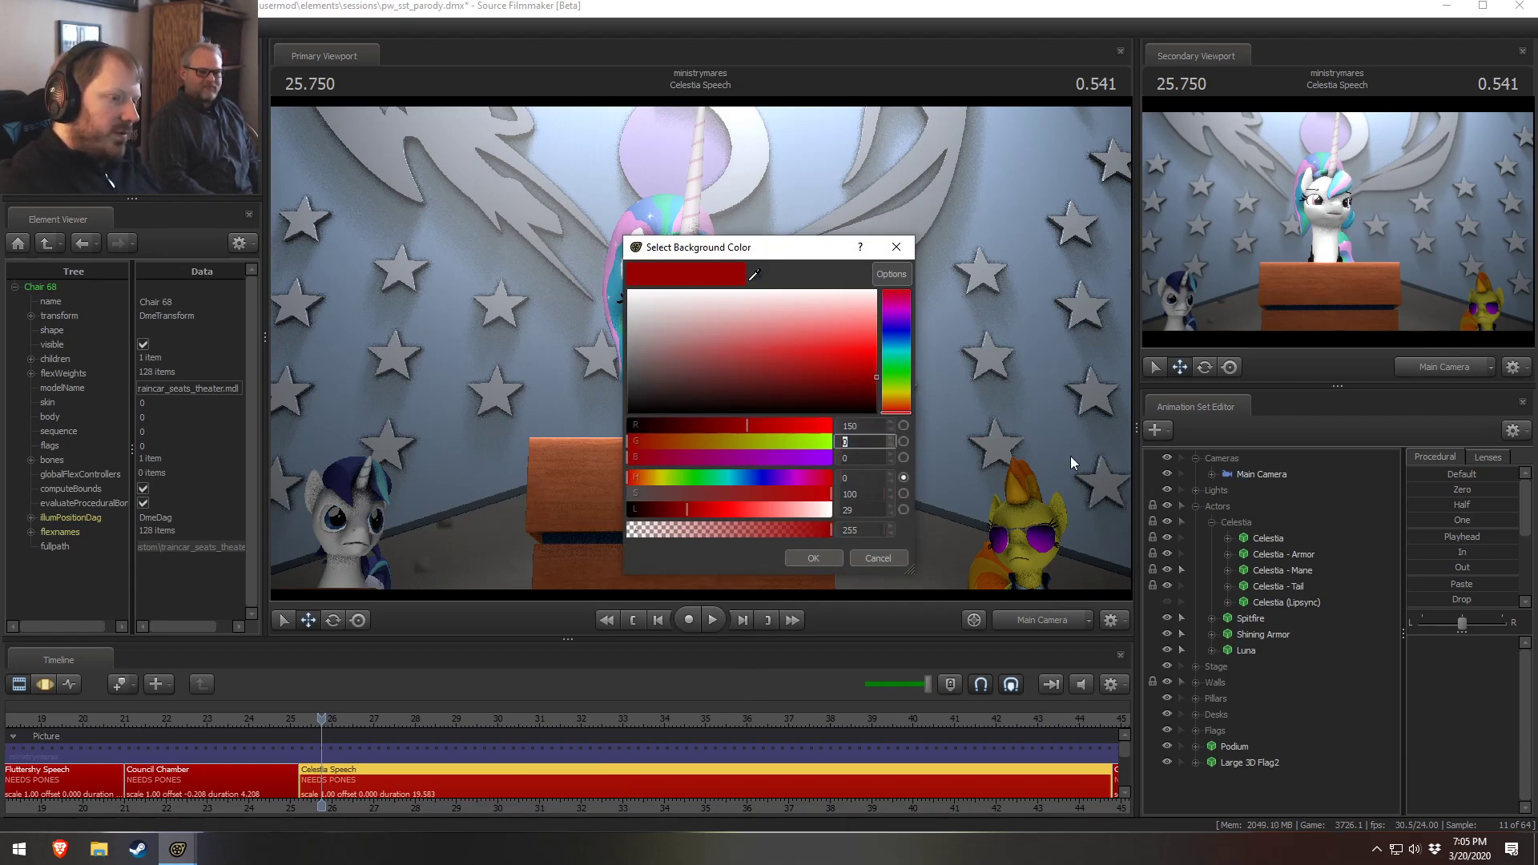
pyautogui.write('100')
pyautogui.press('Tab')
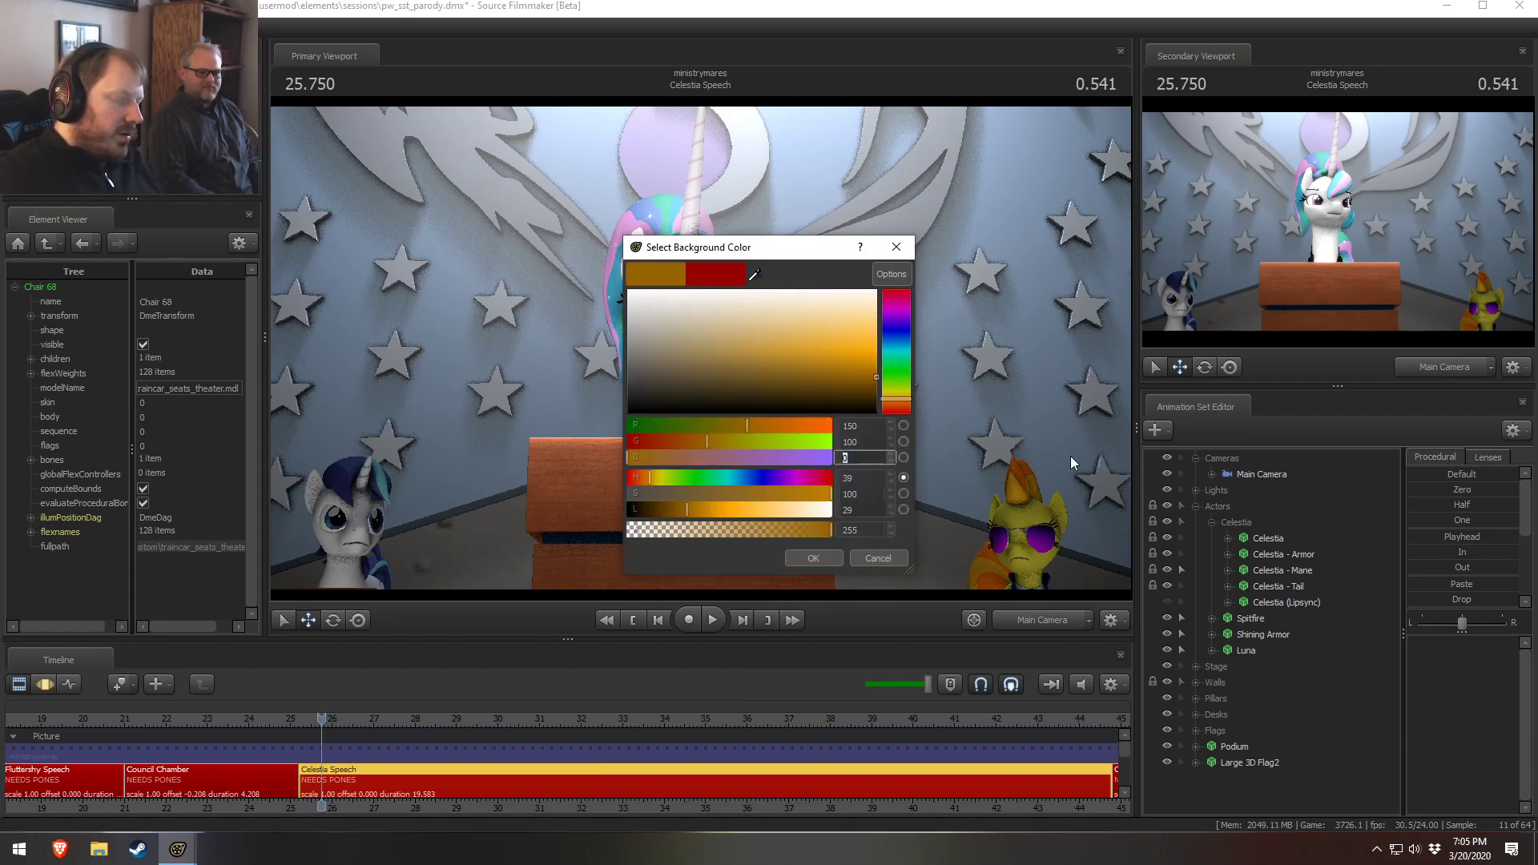
pyautogui.click(814, 558)
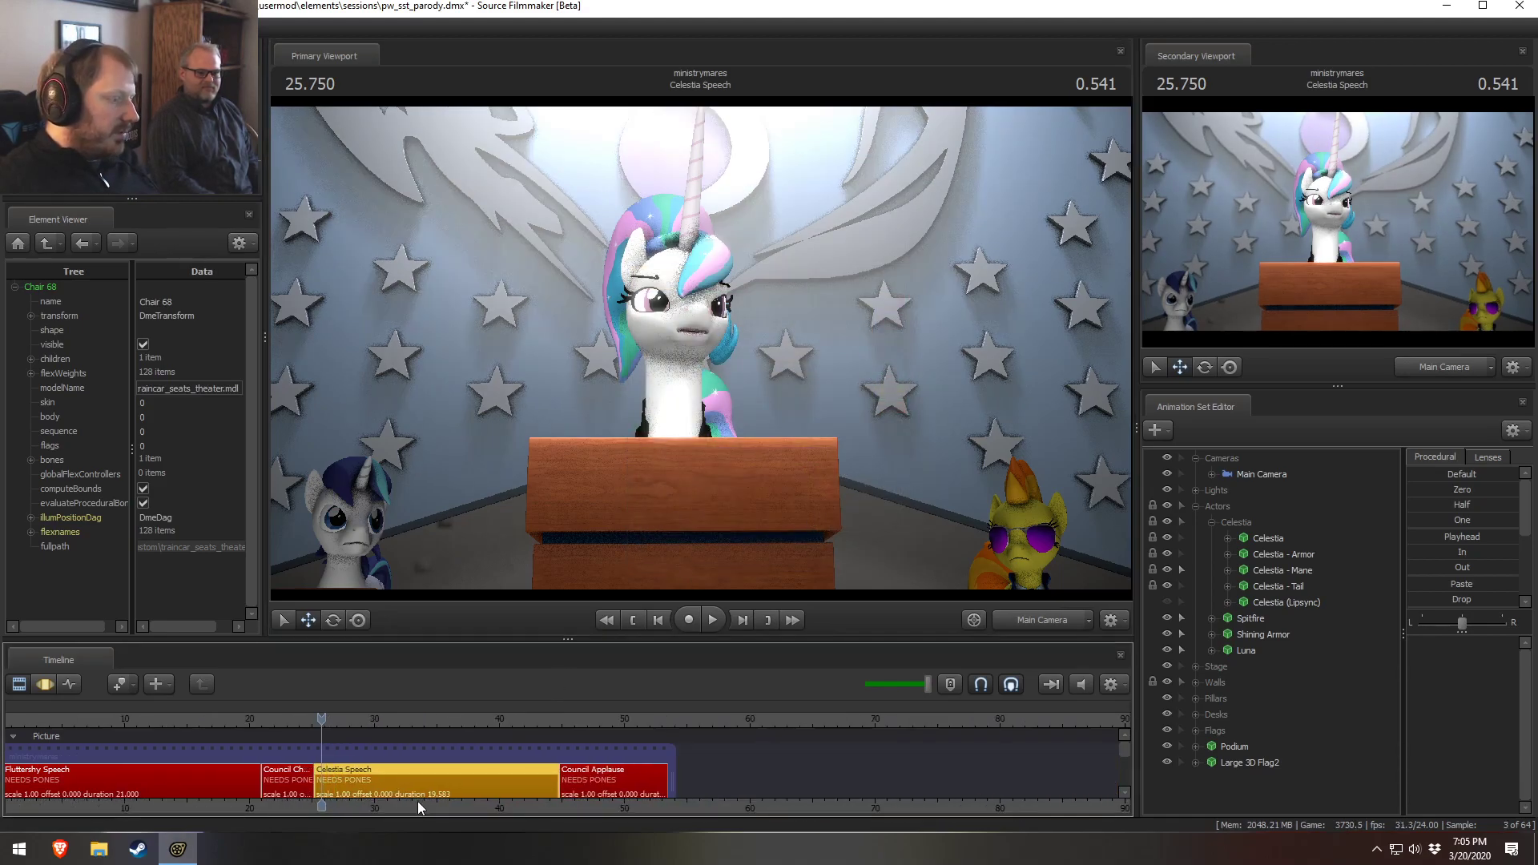
# Open the Council Chamber shot and inspect the audience pony in the seats through the work camera
pyautogui.scroll(-4, 416, 801)
pyautogui.moveTo(222, 750); pyautogui.dragTo(474, 751)
pyautogui.click(487, 718)
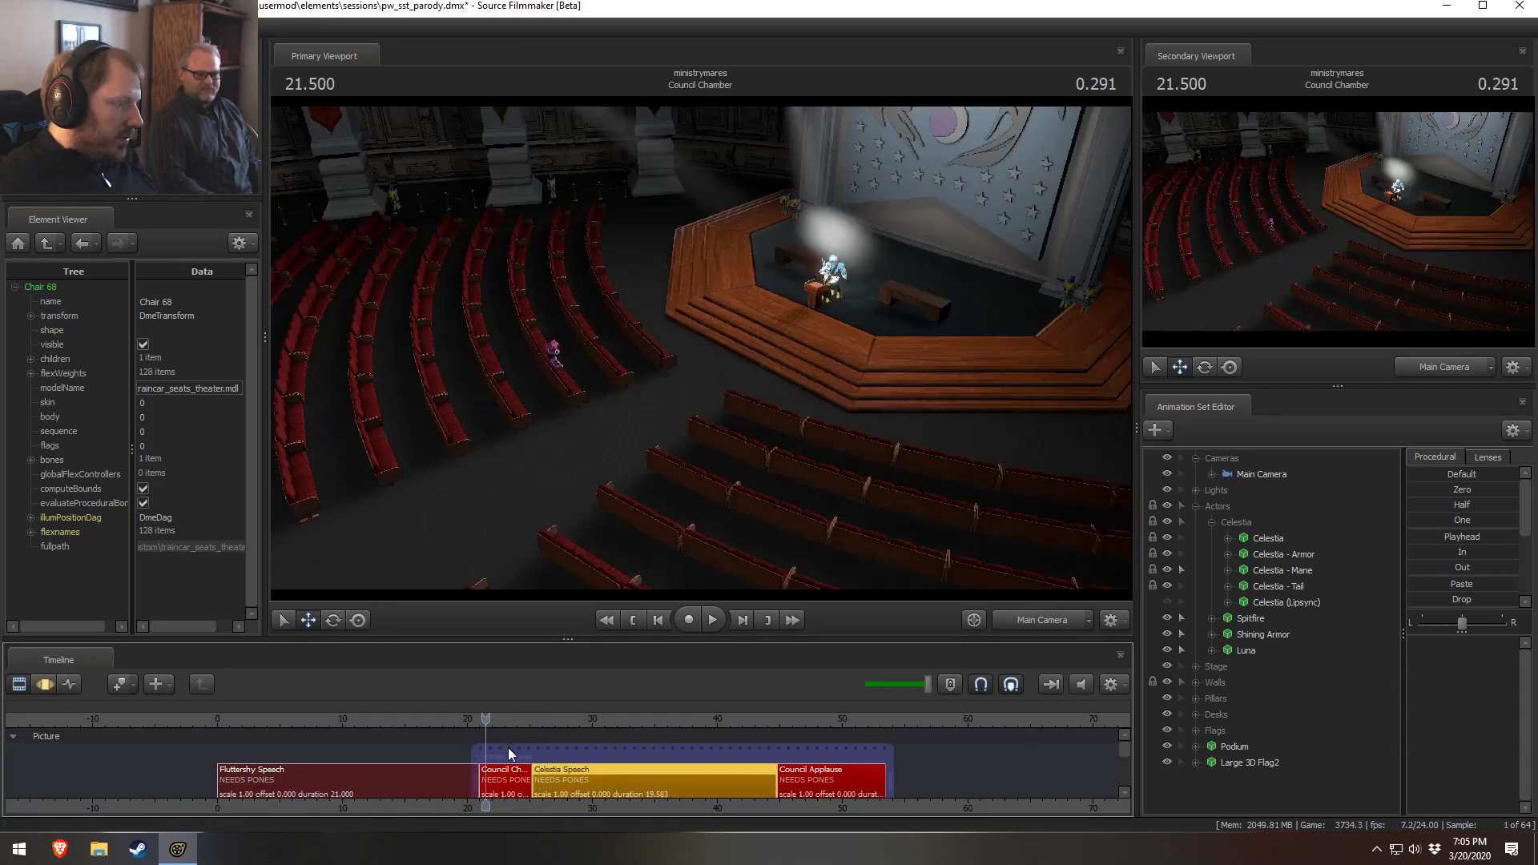
pyautogui.click(503, 772)
pyautogui.scroll(2, 503, 772)
pyautogui.scroll(3, 503, 772)
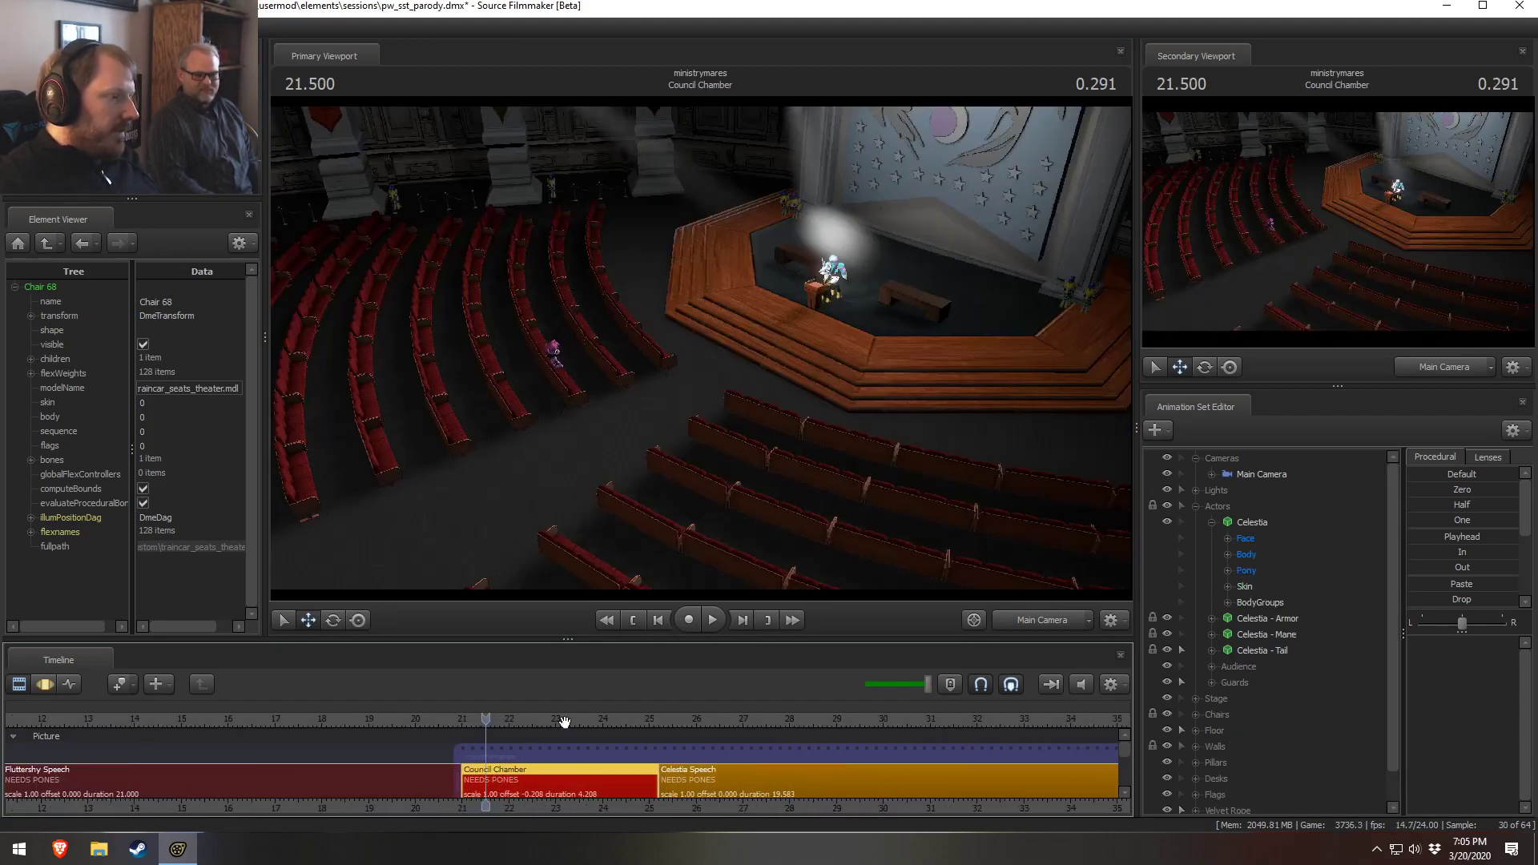
pyautogui.click(1031, 618)
pyautogui.press('f')
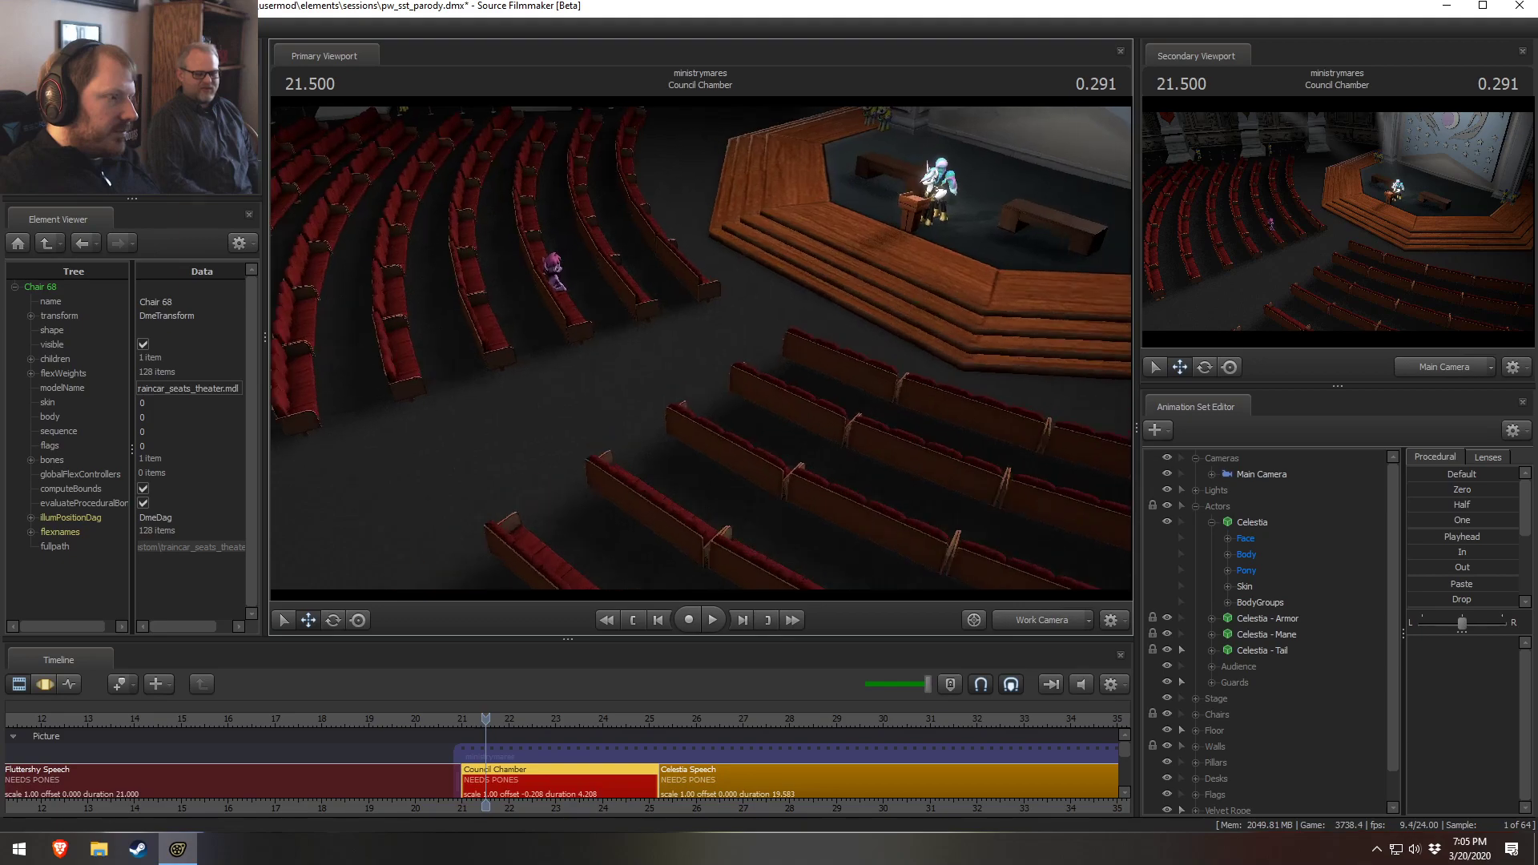
pyautogui.press('w')
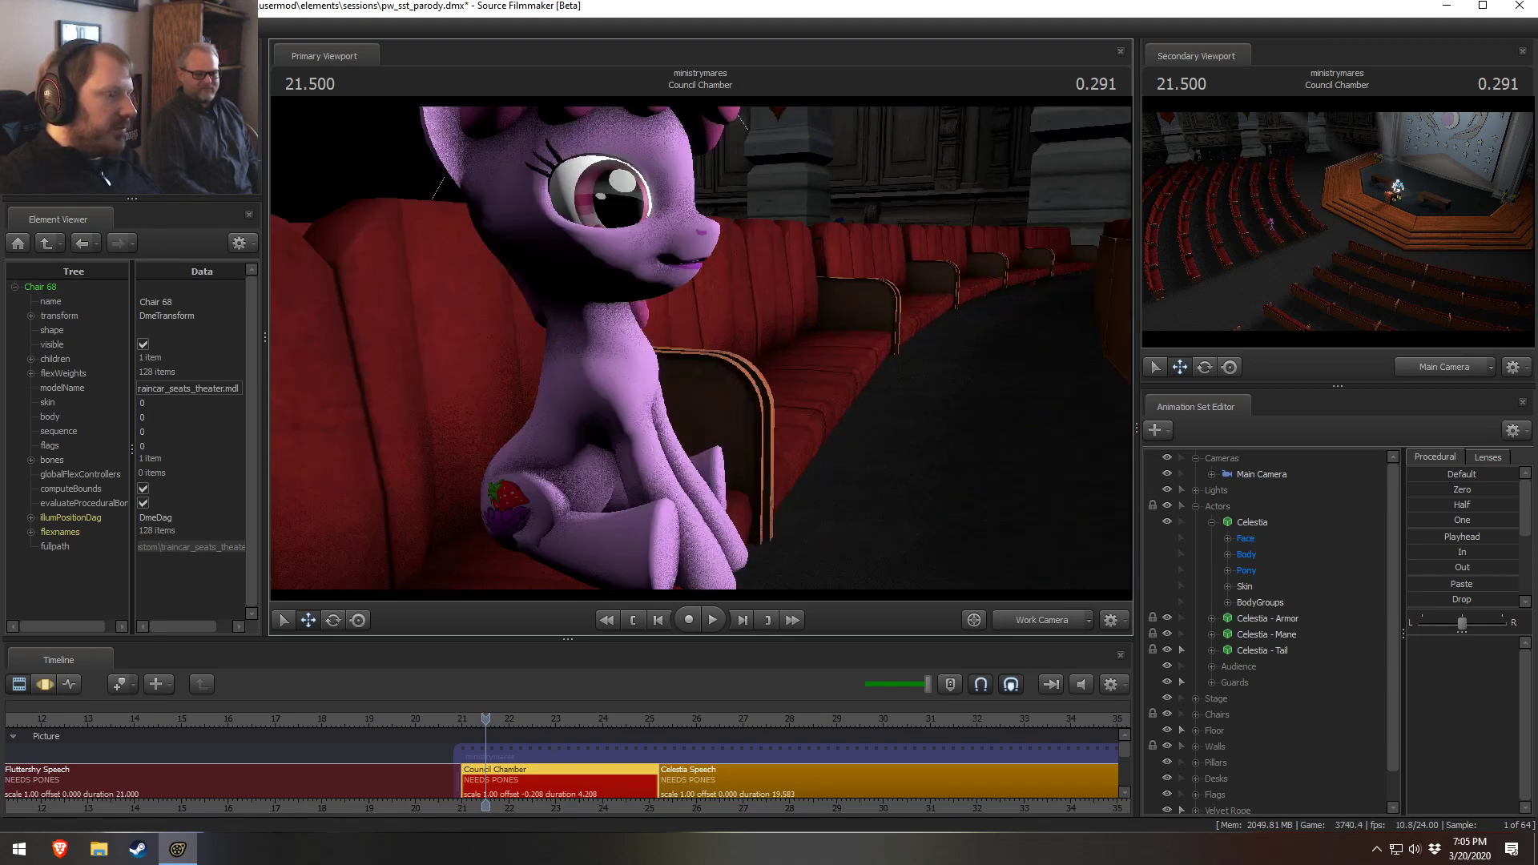
pyautogui.press('s')
pyautogui.press('w')
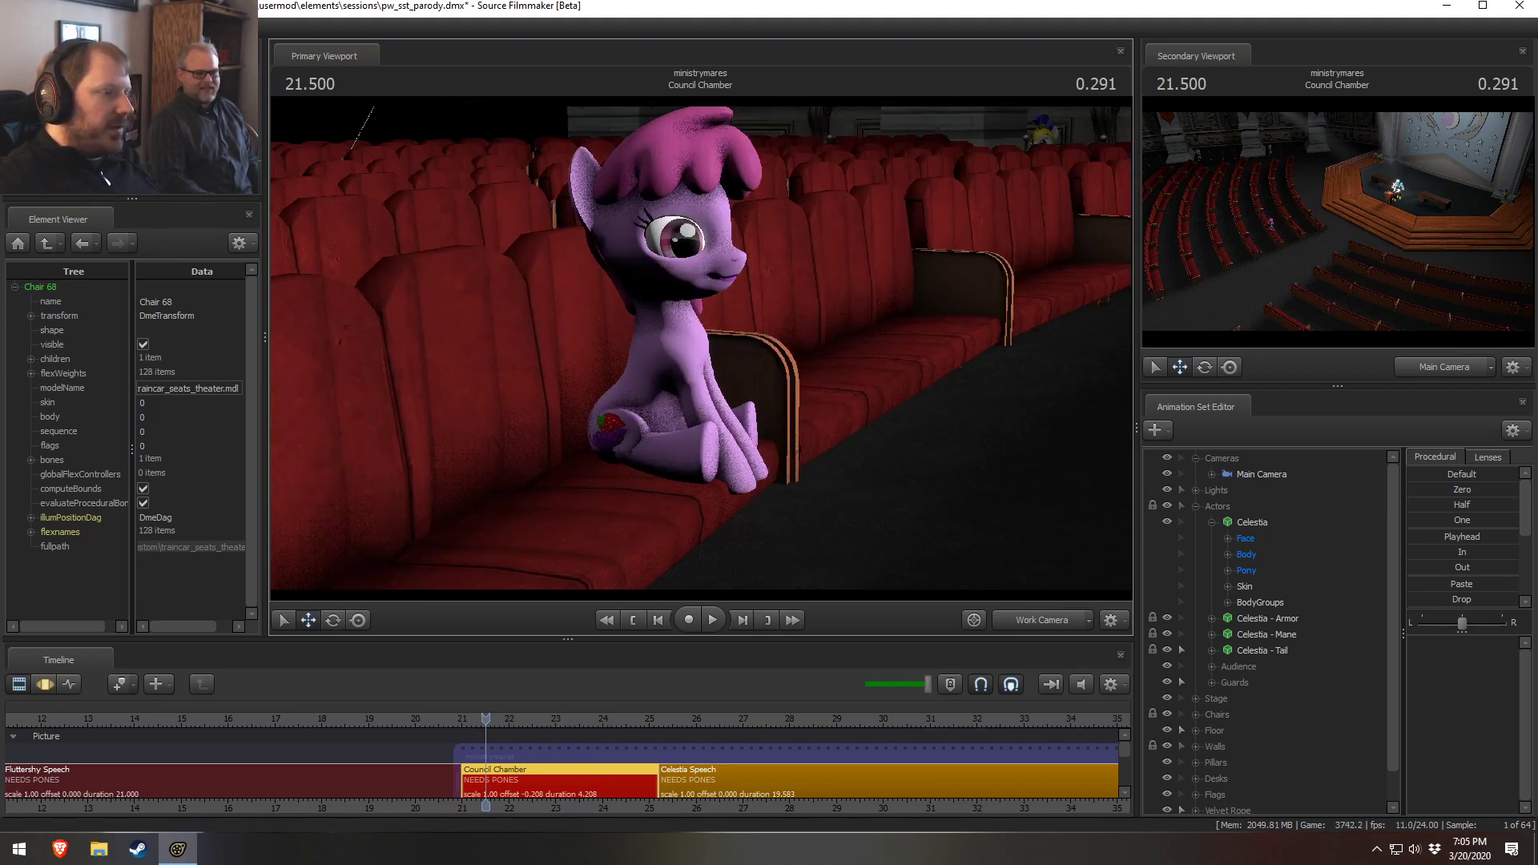
pyautogui.press('ctrl')
pyautogui.keyDown('ctrl'); pyautogui.click(703, 413); pyautogui.keyUp('ctrl')
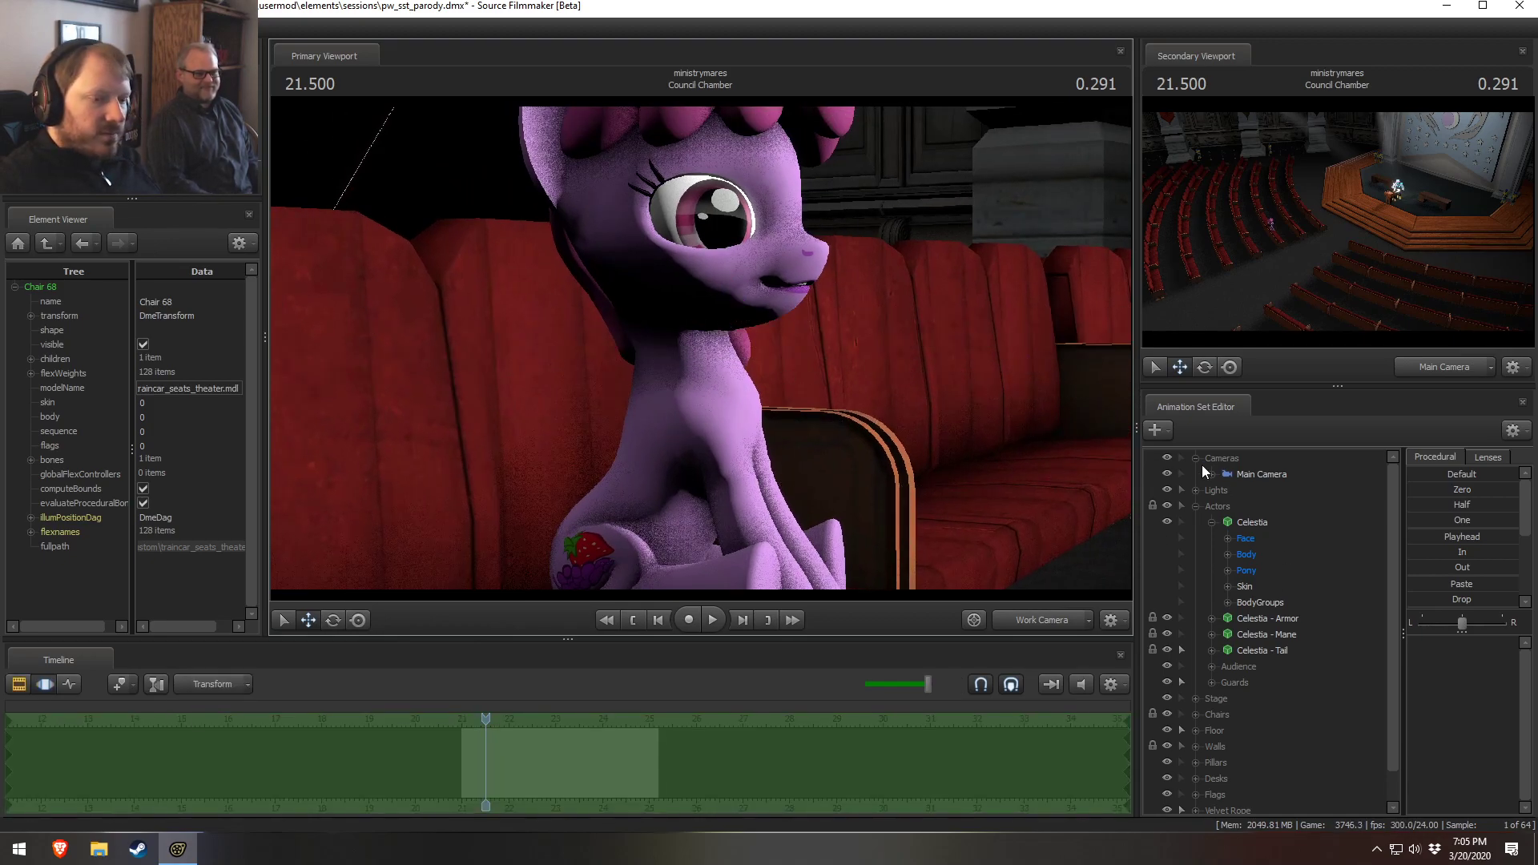
pyautogui.click(1195, 507)
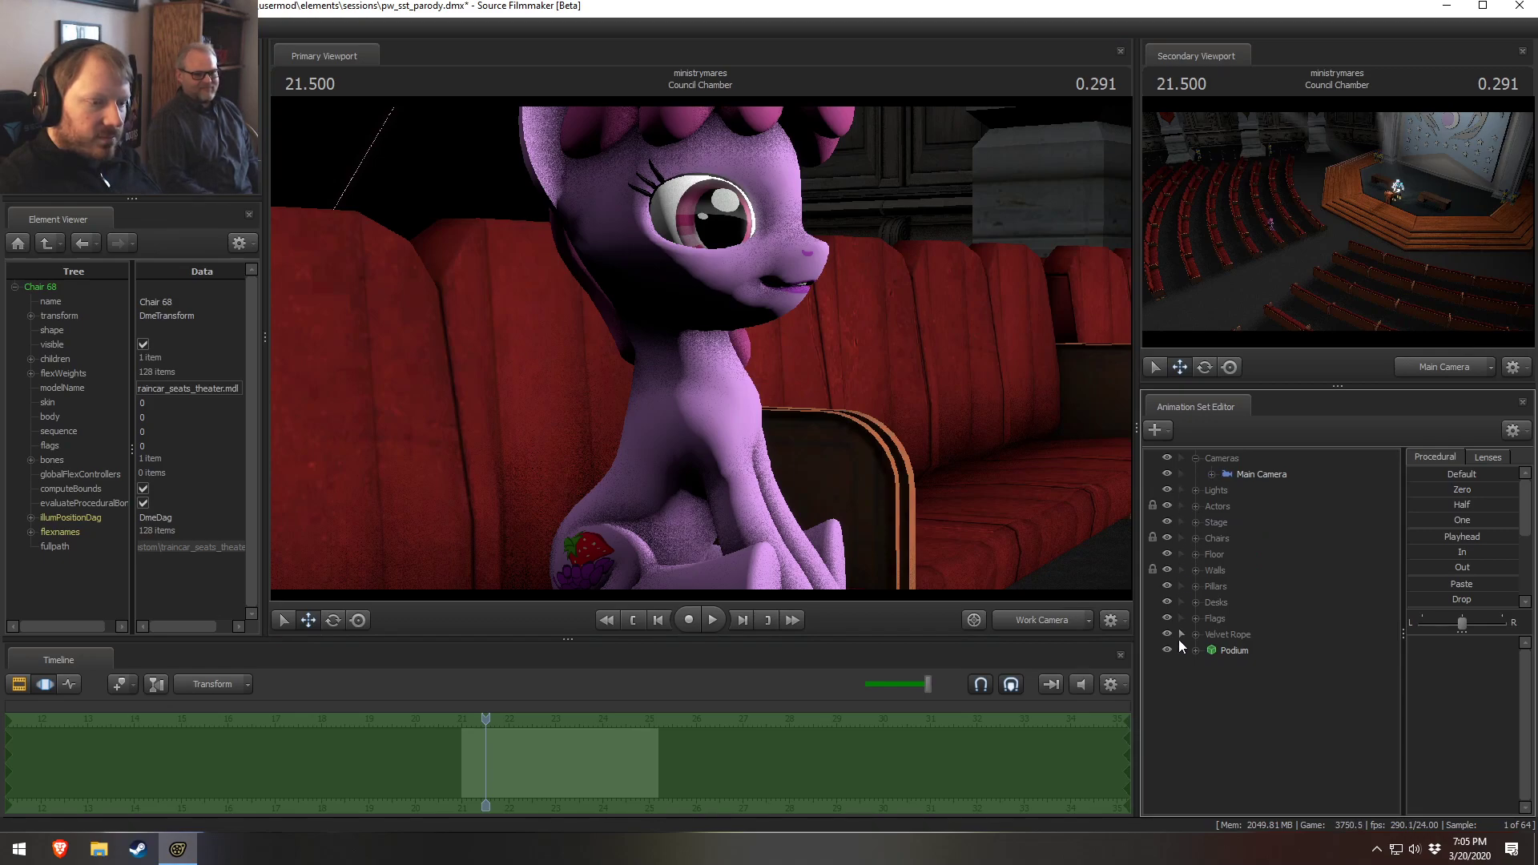
# Expand the Actors' Audience group, select Audience Member 1 and inspect the seated pony through the work camera
pyautogui.click(1195, 506)
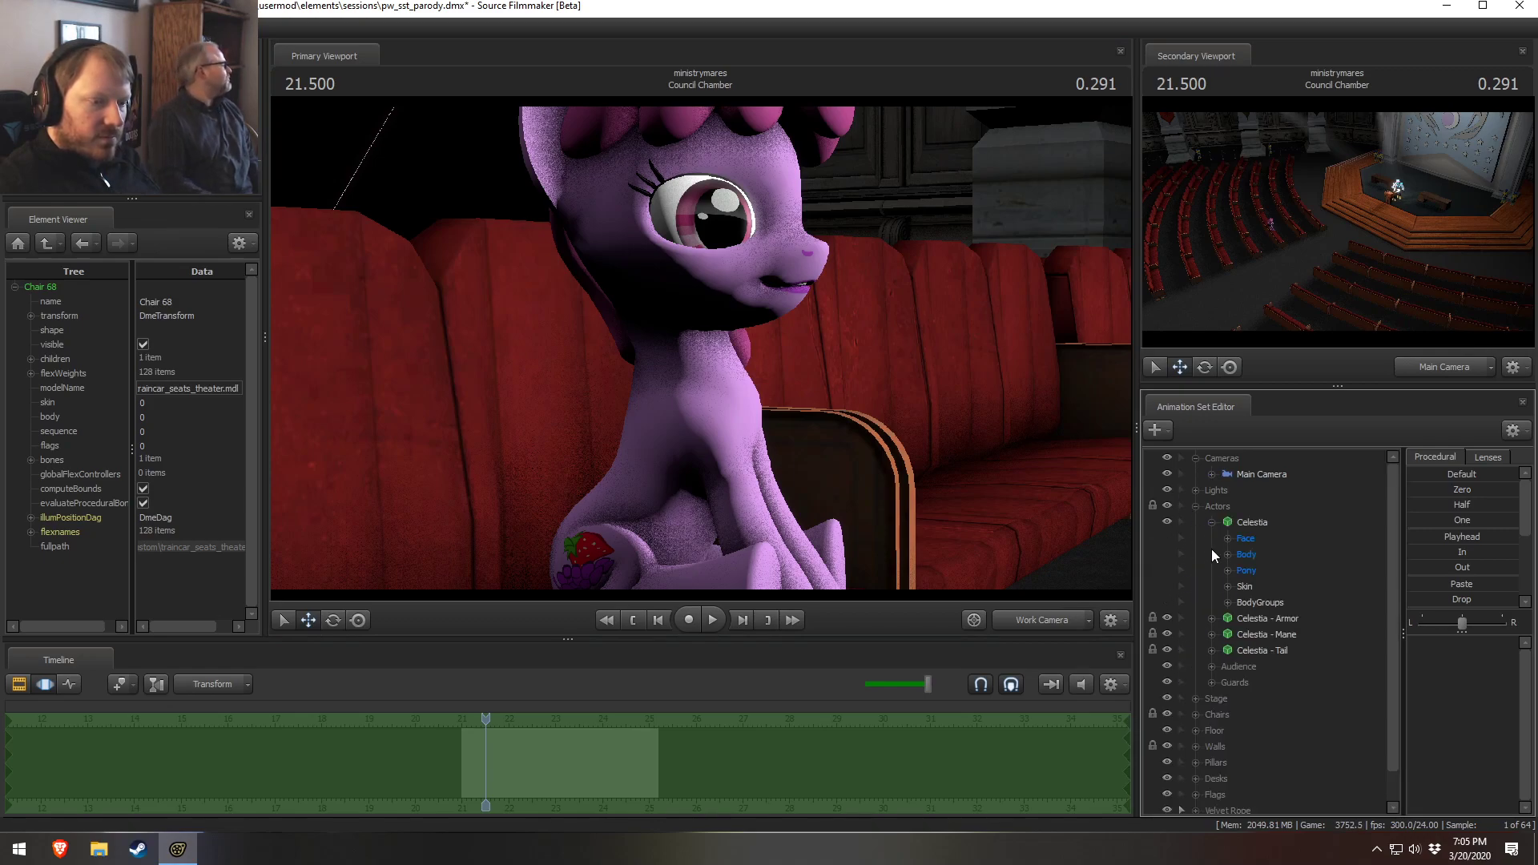
pyautogui.click(1211, 538)
pyautogui.click(1211, 523)
pyautogui.click(1212, 586)
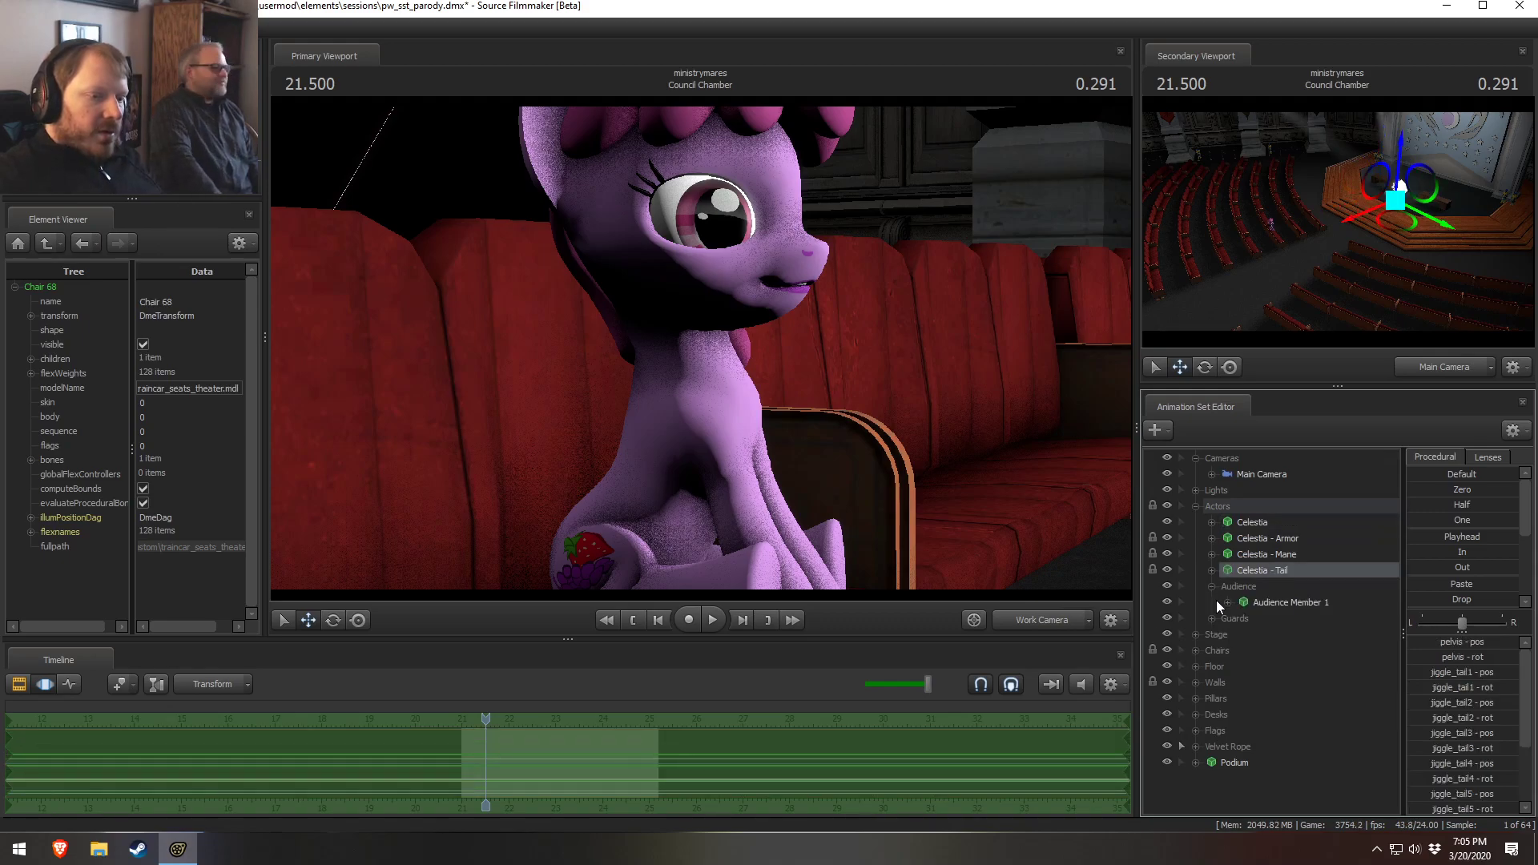
pyautogui.click(1239, 585)
pyautogui.press('s')
pyautogui.moveTo(689, 340); pyautogui.dragTo(700, 348)
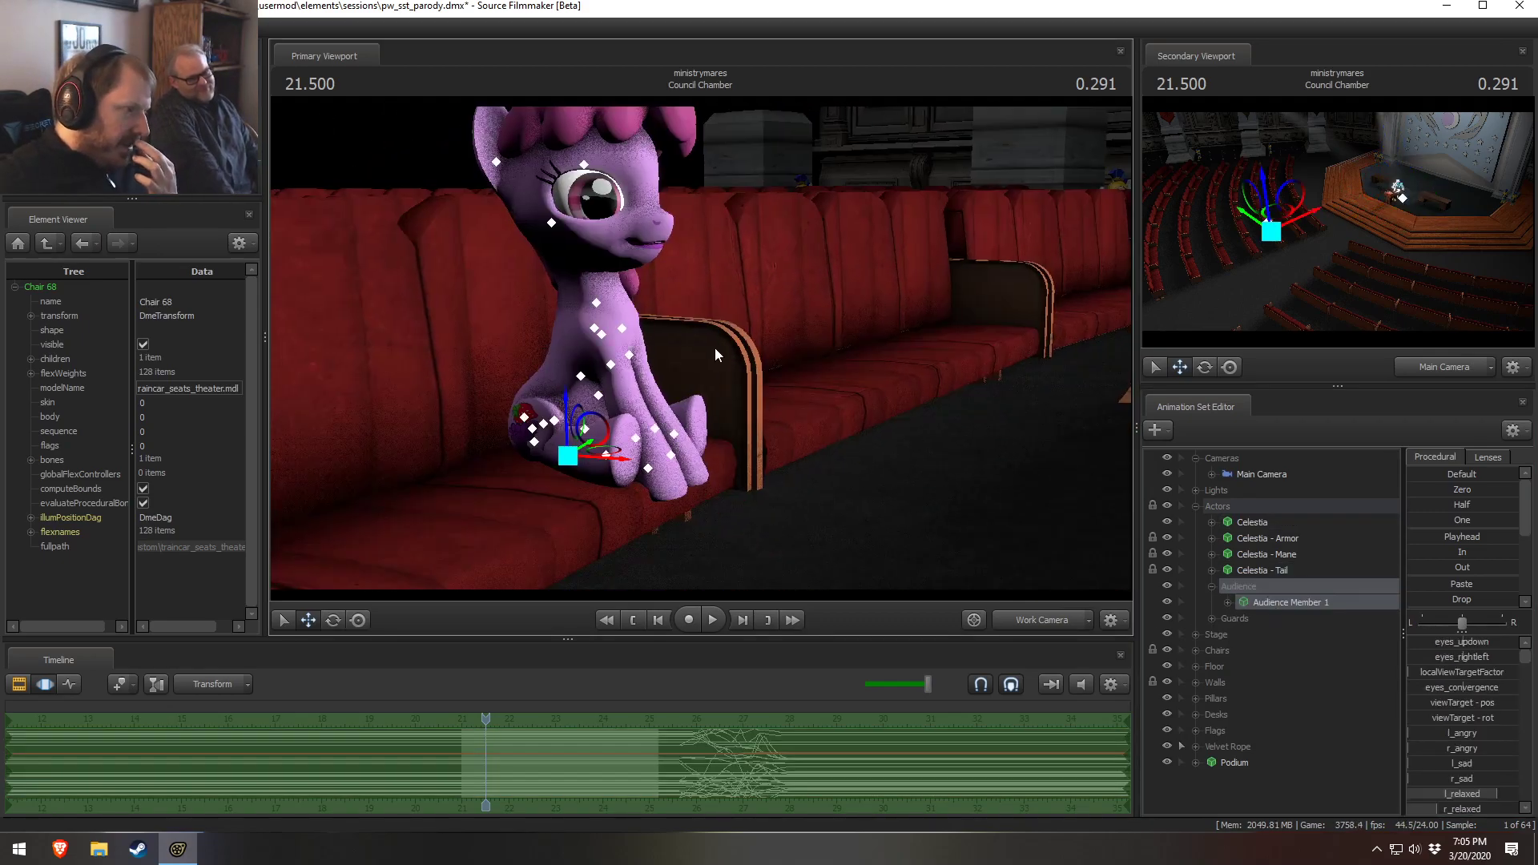
pyautogui.moveTo(838, 282); pyautogui.dragTo(700, 332)
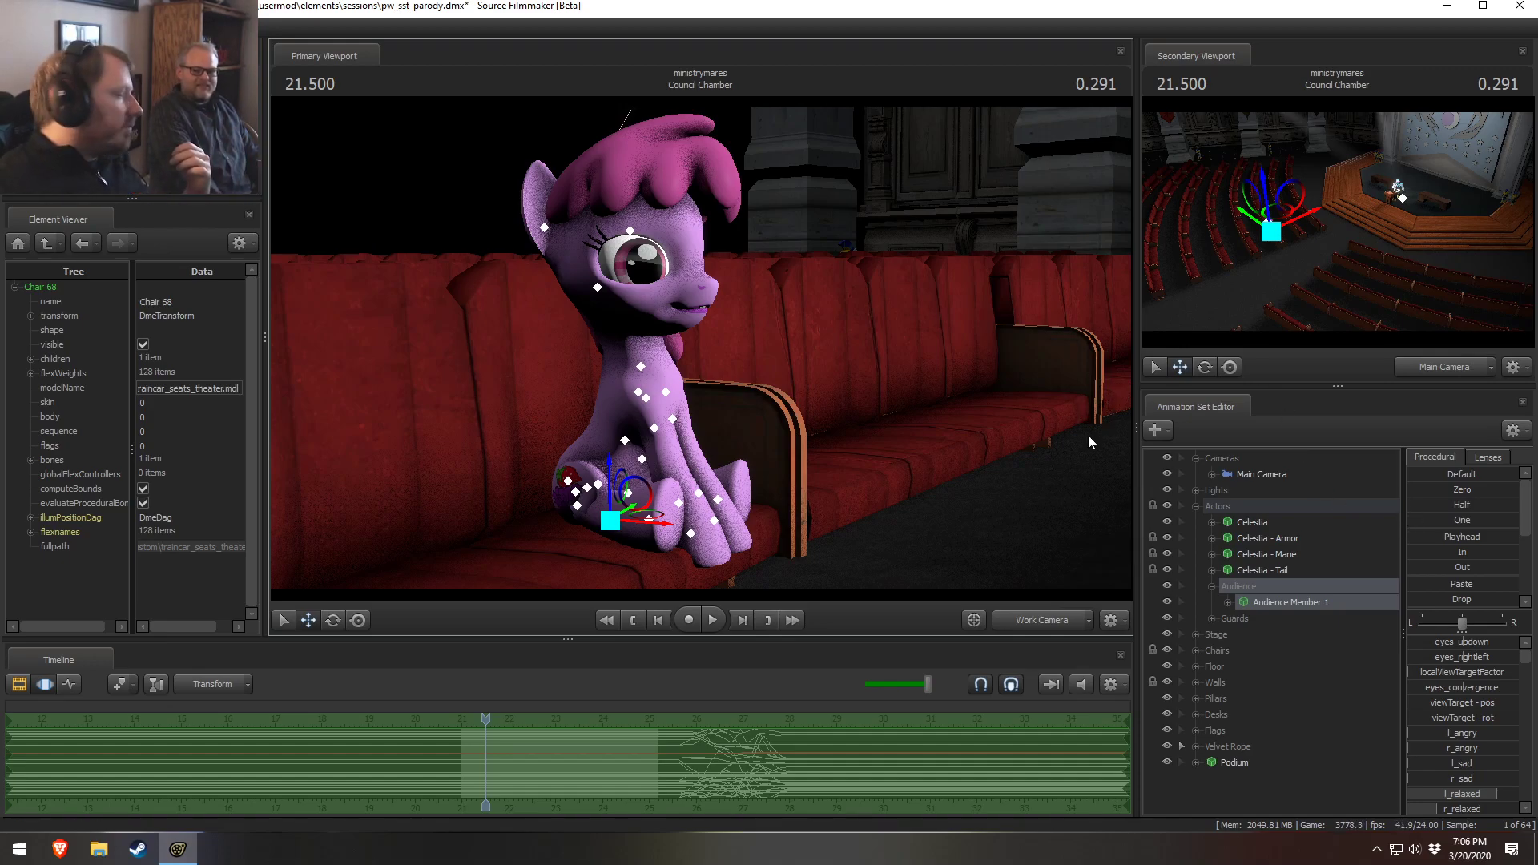
# Collapse the Audience, Actors and Cameras groups and save the session
pyautogui.click(1212, 586)
pyautogui.click(1196, 506)
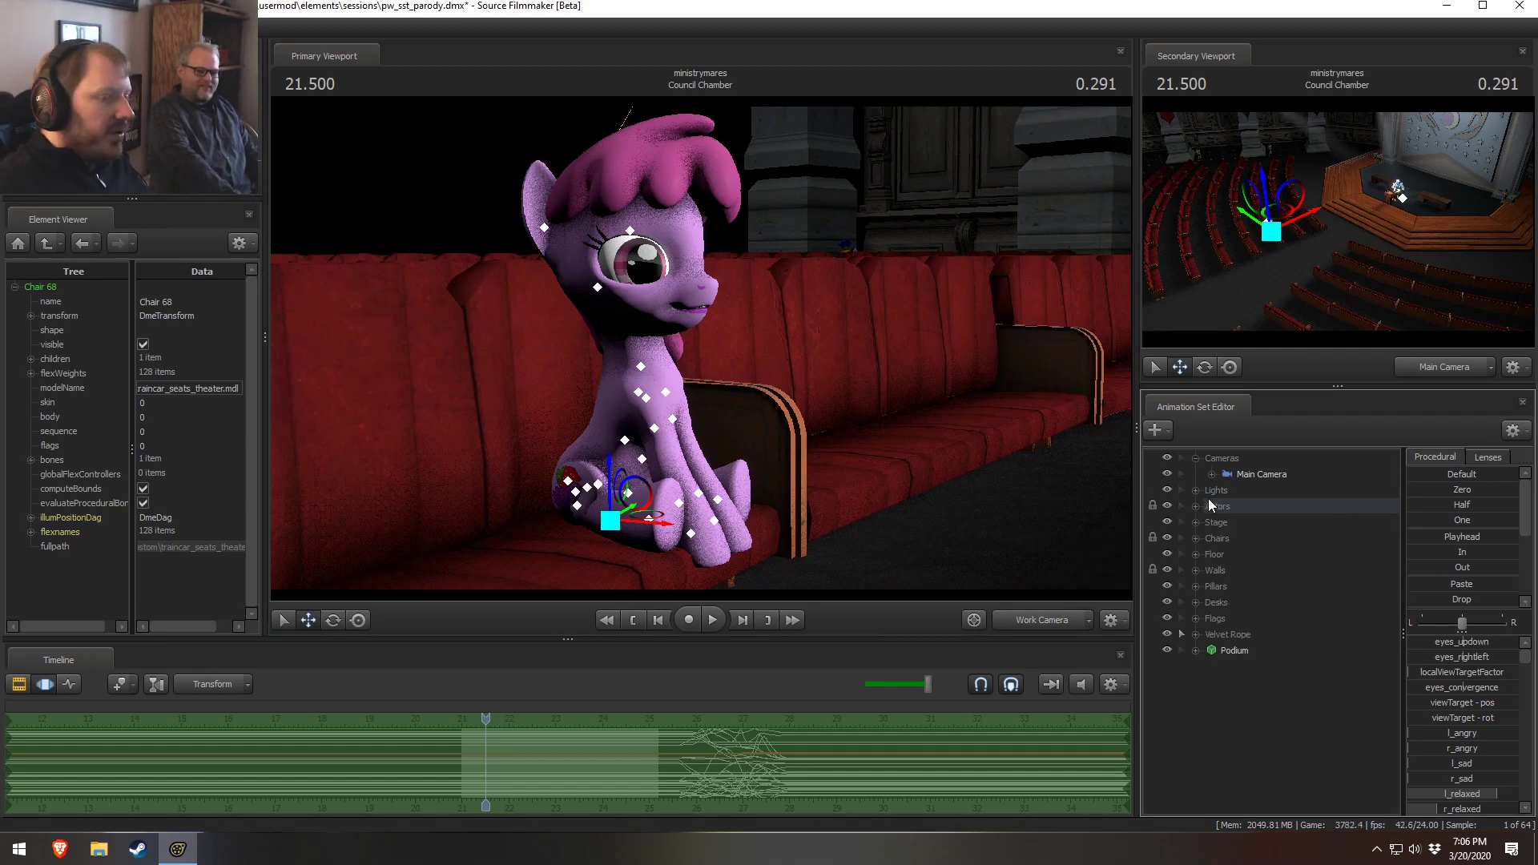
pyautogui.click(1196, 457)
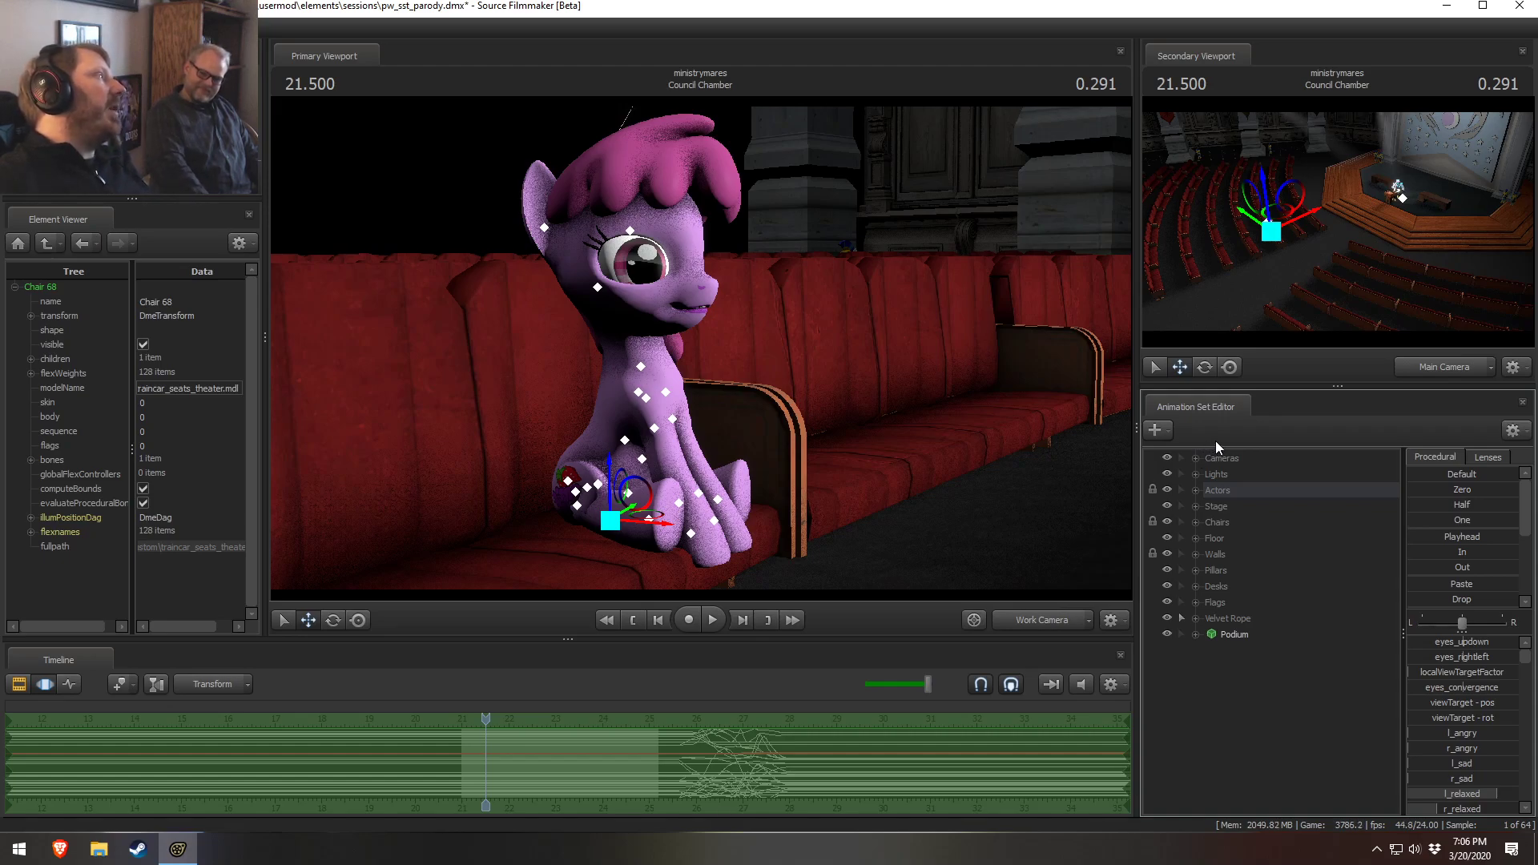
pyautogui.hotkey('ctrl', 's')
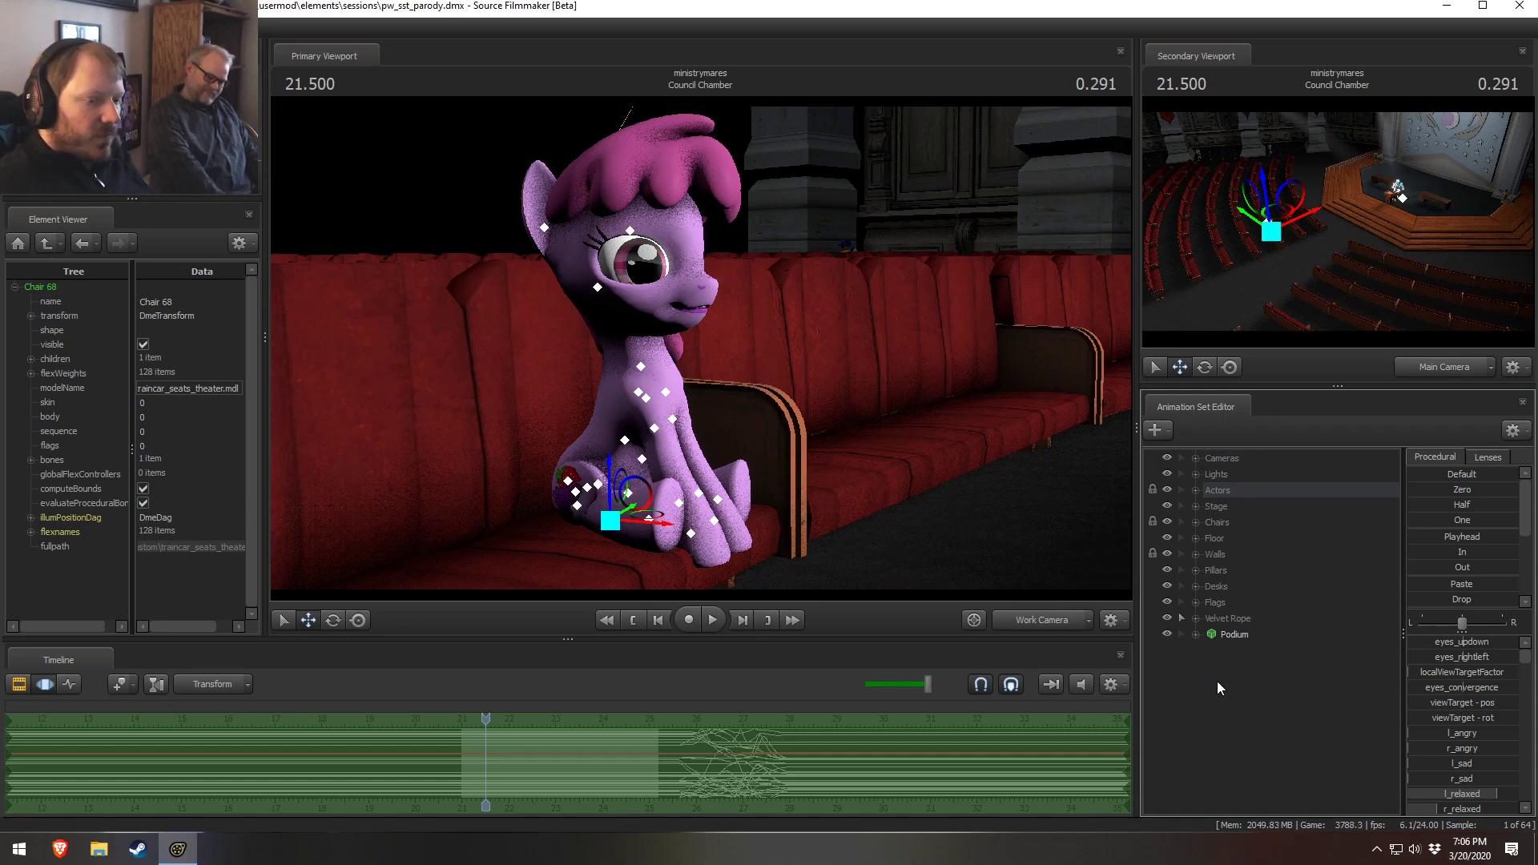
# Expand the Actors and Audience groups and start creating an animation set for a new model
pyautogui.click(1196, 490)
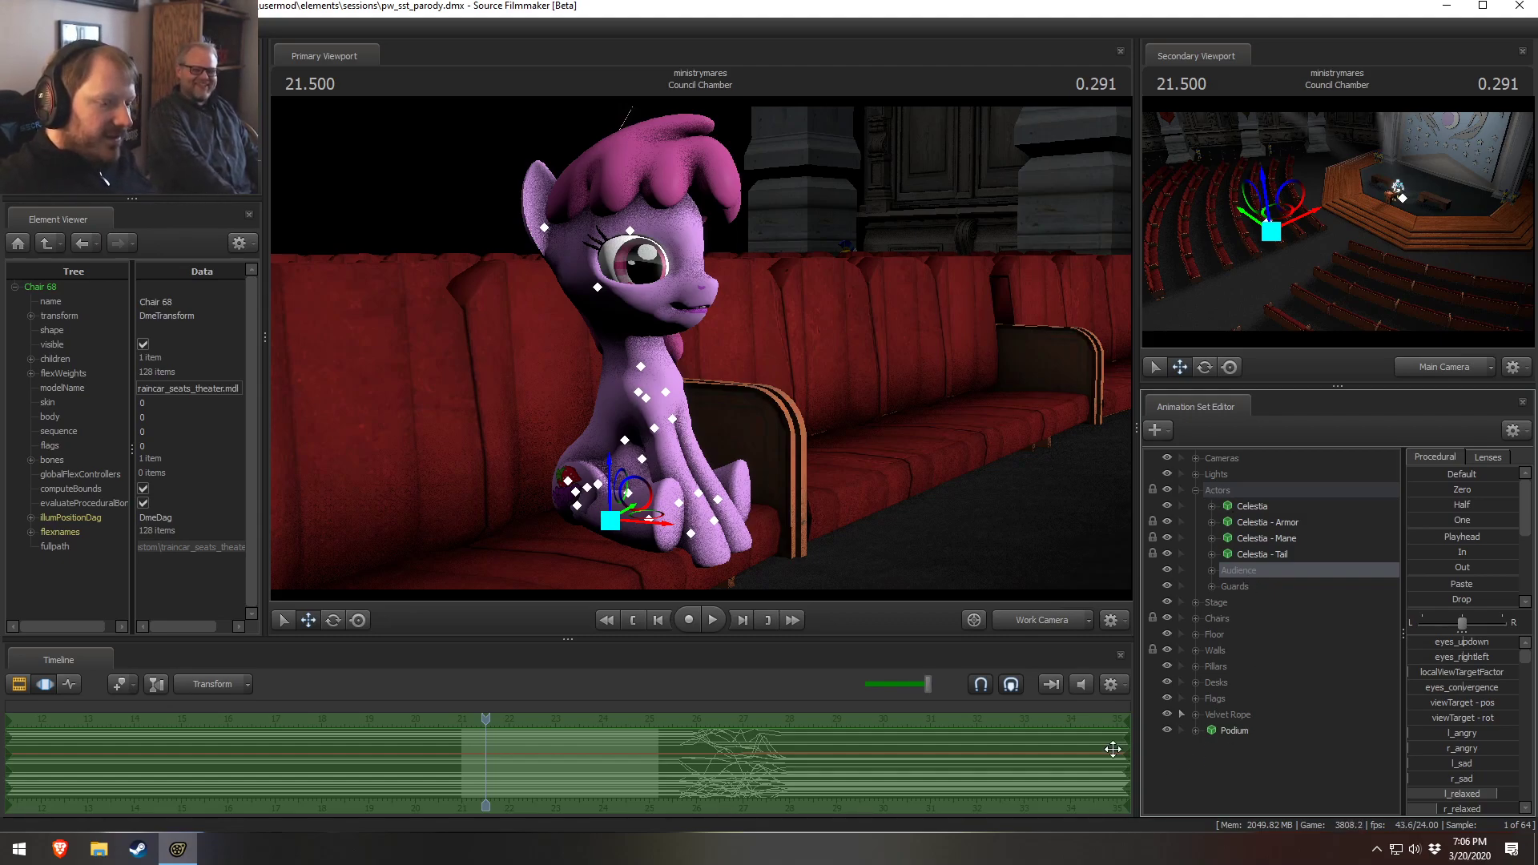
pyautogui.click(1197, 488)
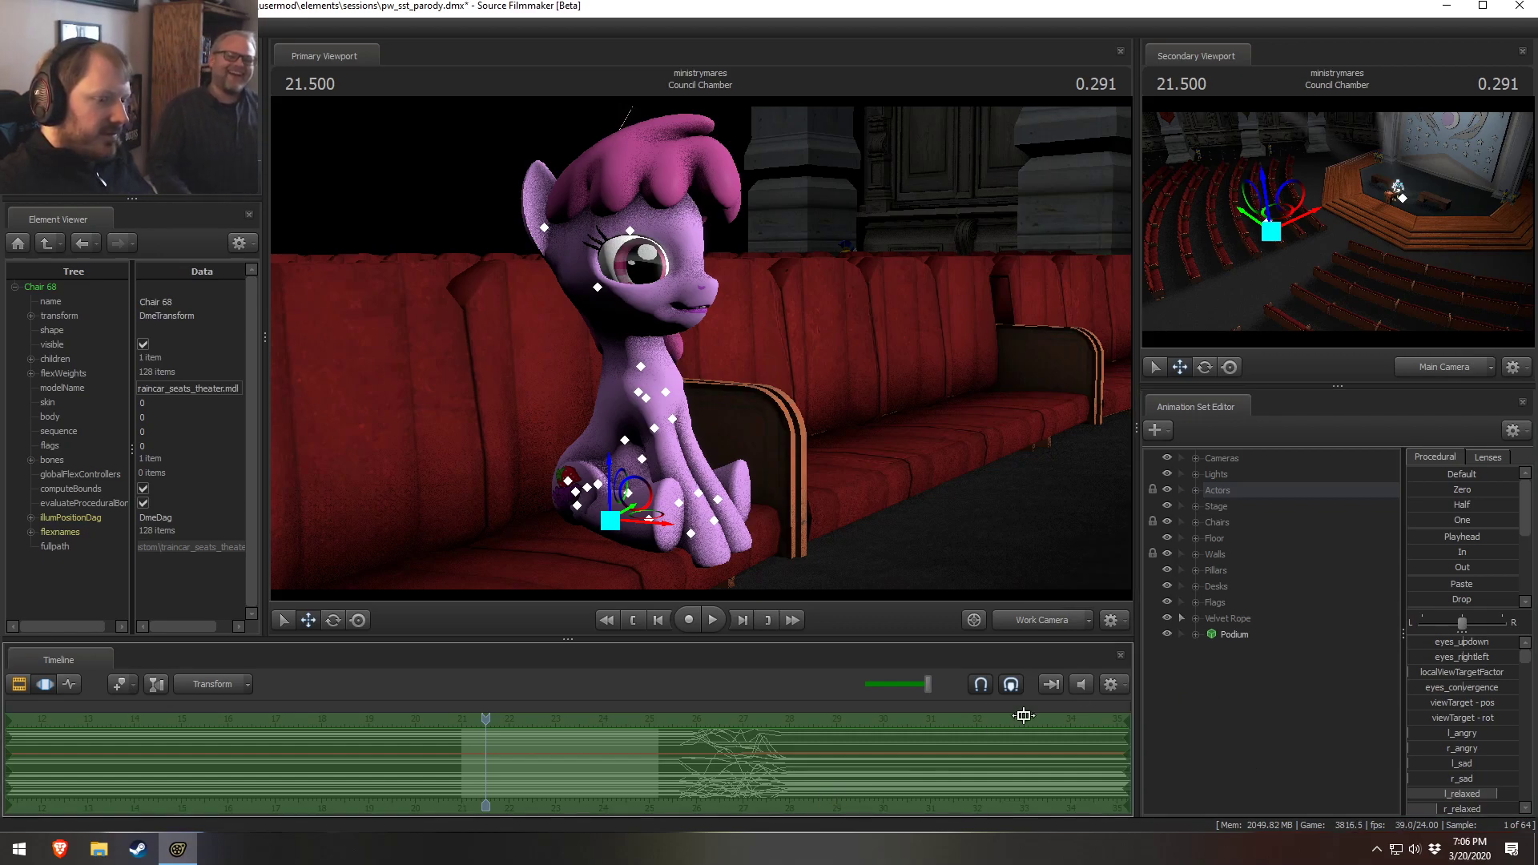
pyautogui.moveTo(921, 733); pyautogui.dragTo(884, 714)
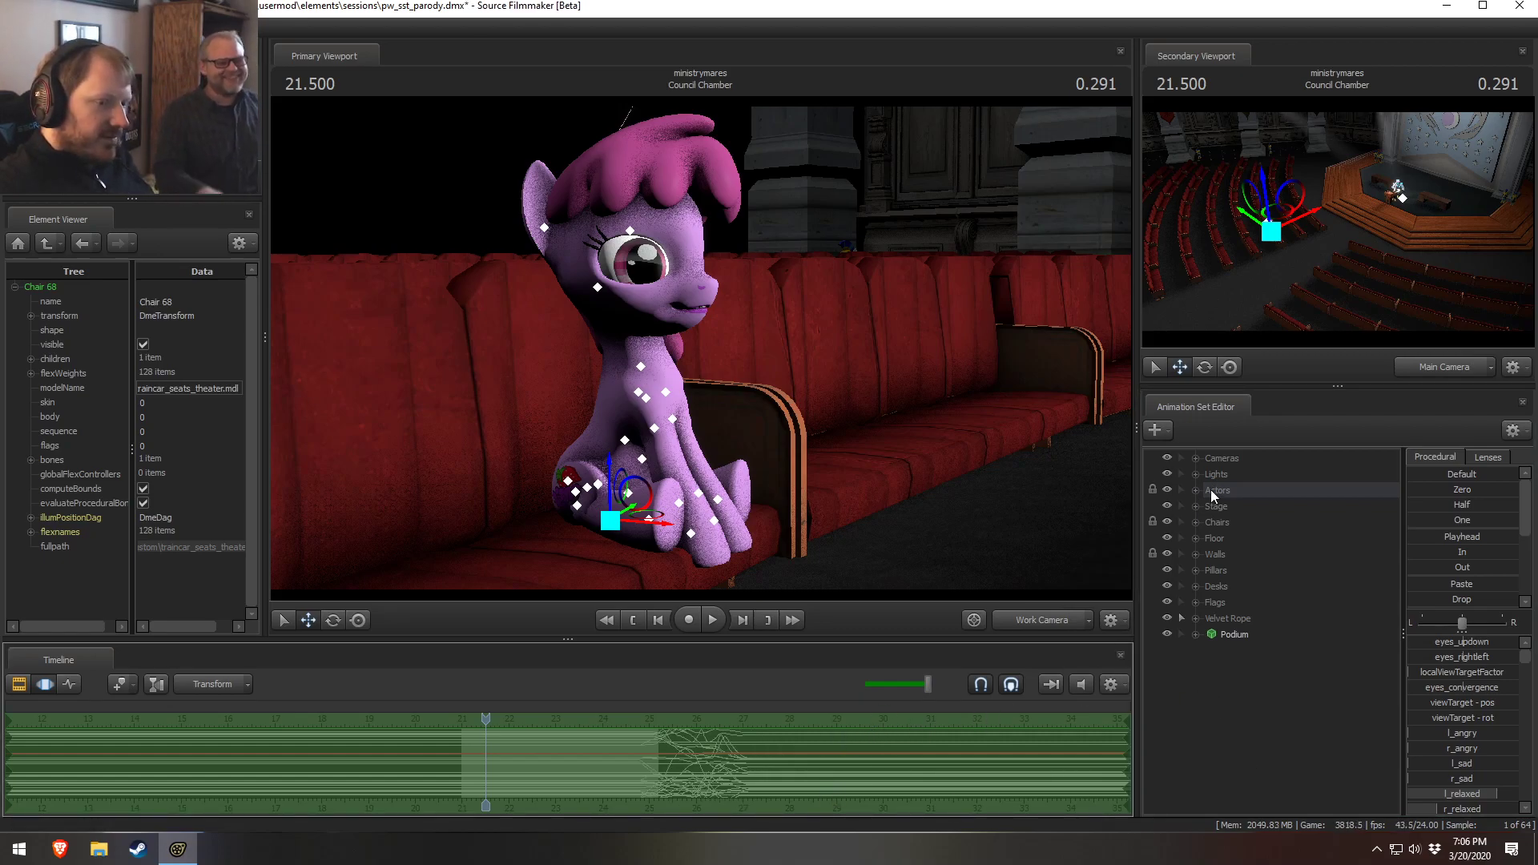
pyautogui.click(1195, 492)
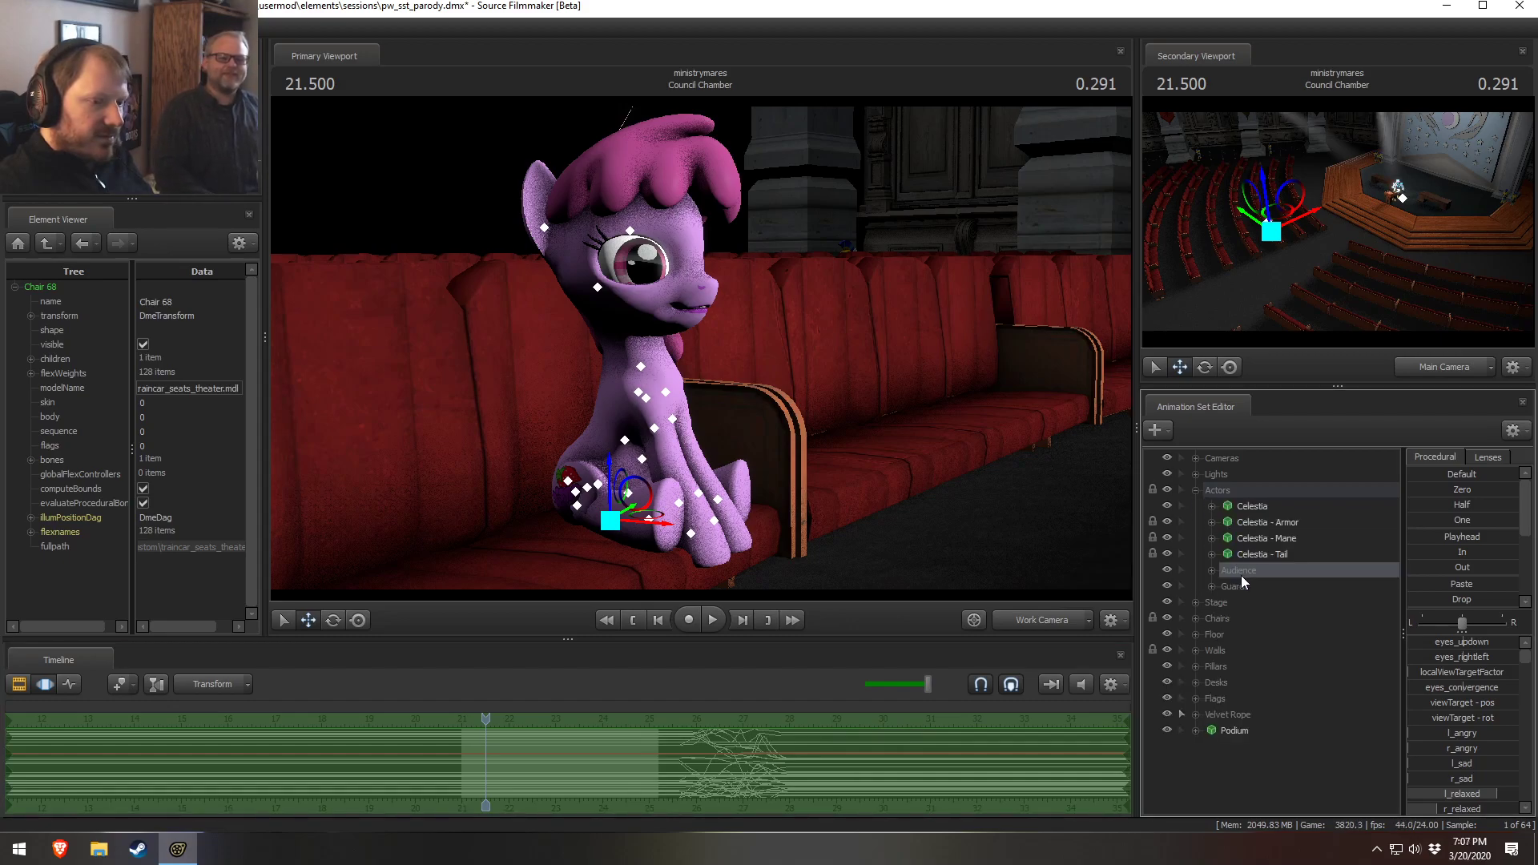
pyautogui.click(1211, 570)
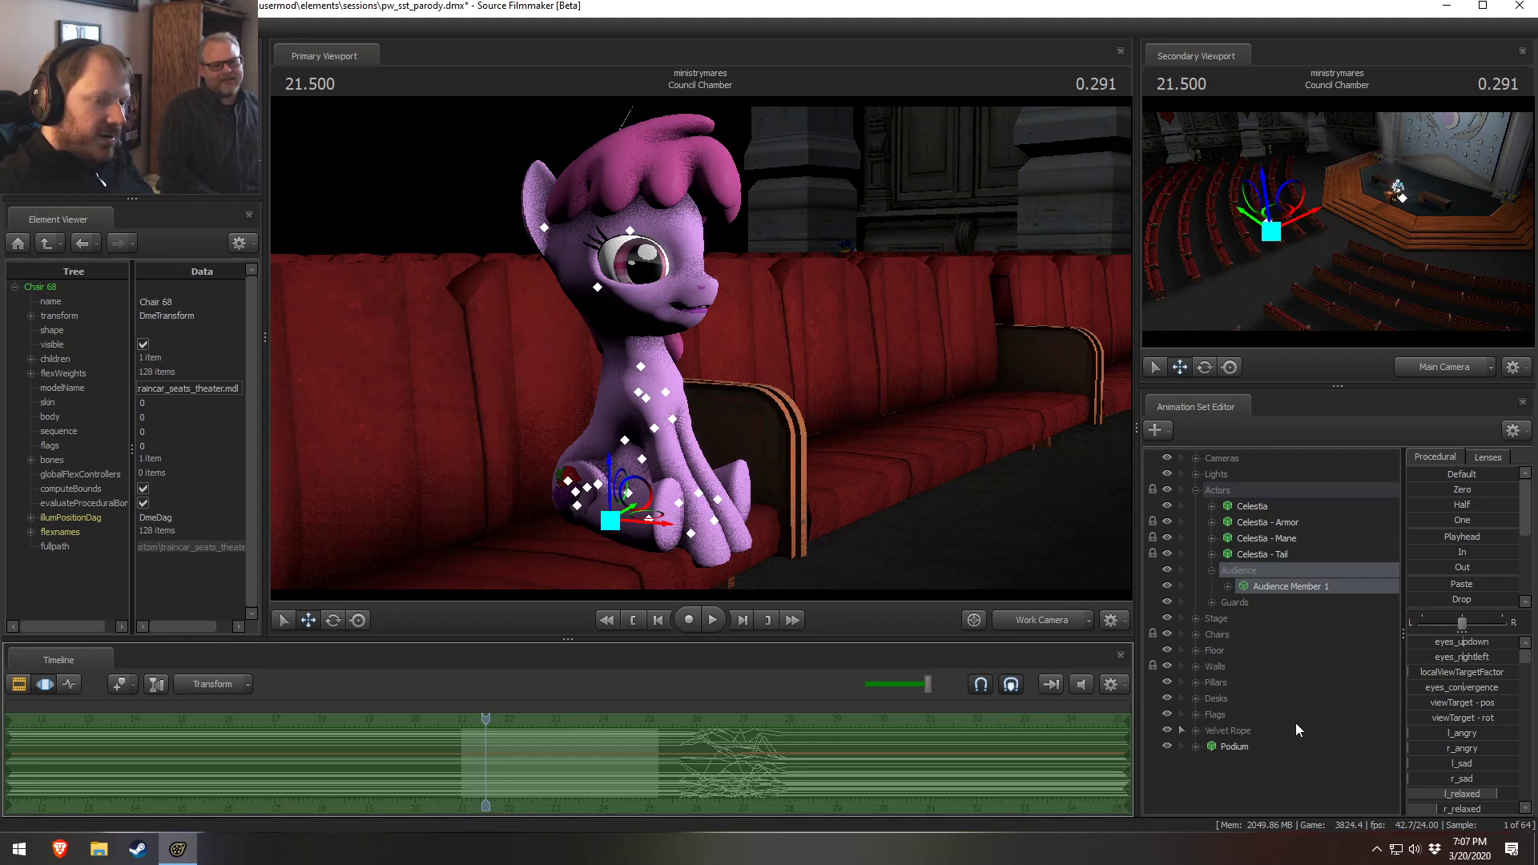
pyautogui.rightClick(1223, 782)
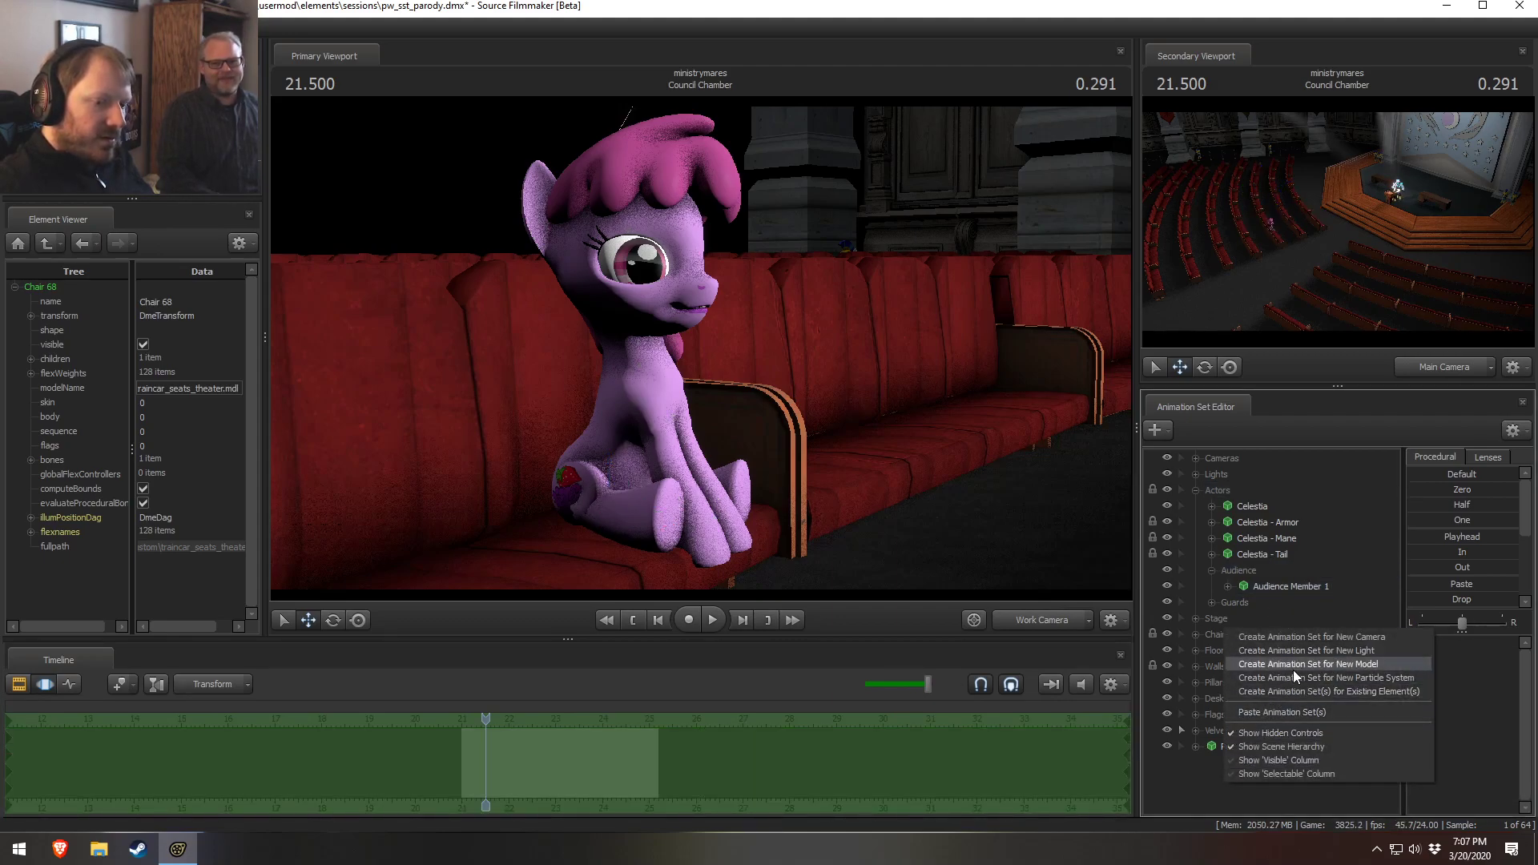
pyautogui.click(1349, 657)
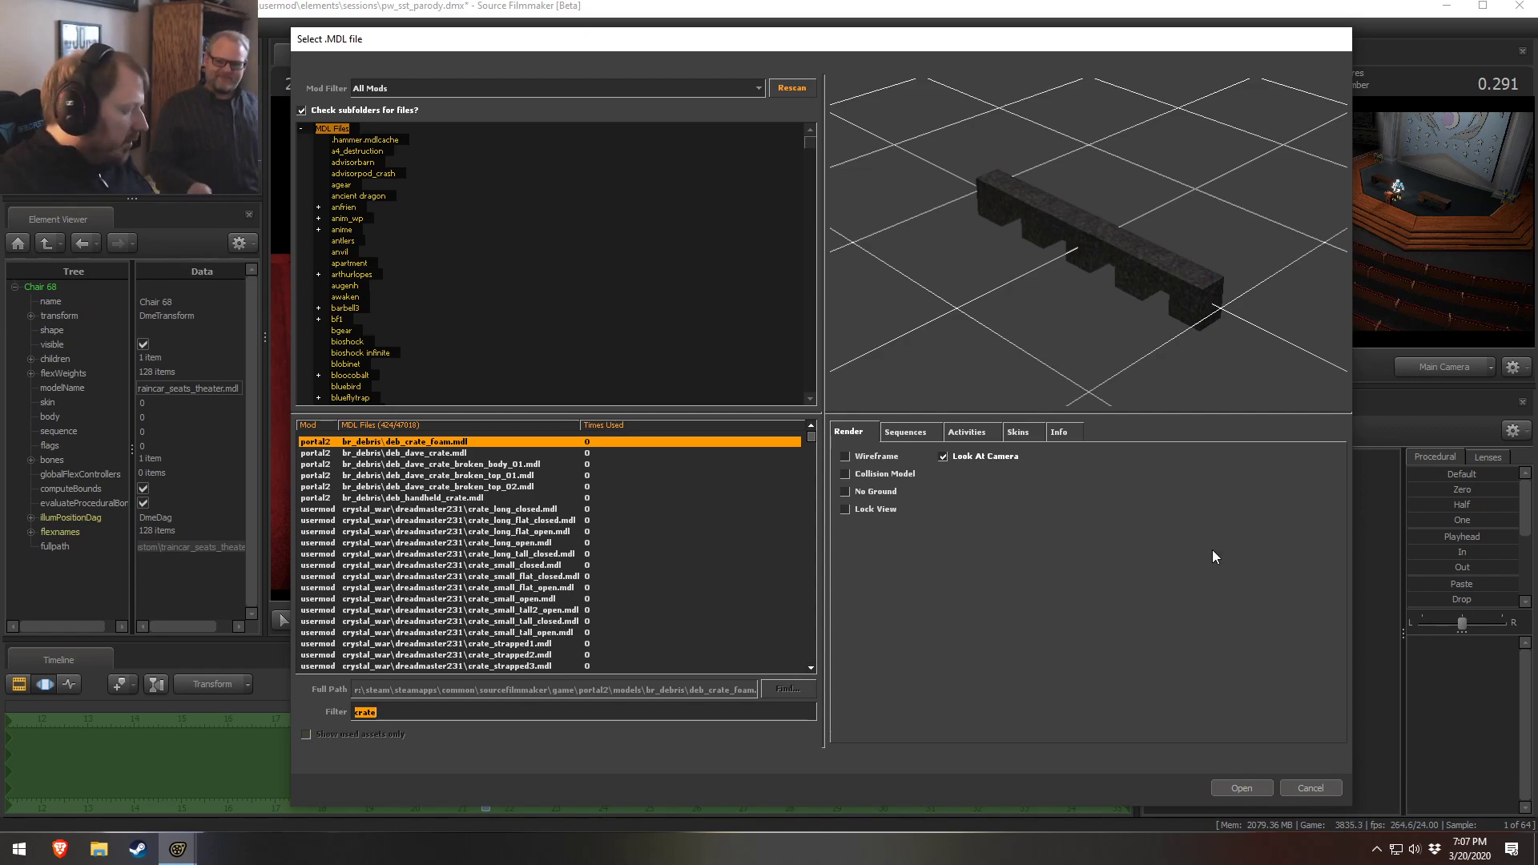
# Filter the model browser for derpy and preview vn_derpyhooves.mdl from several angles
pyautogui.write('derpy')
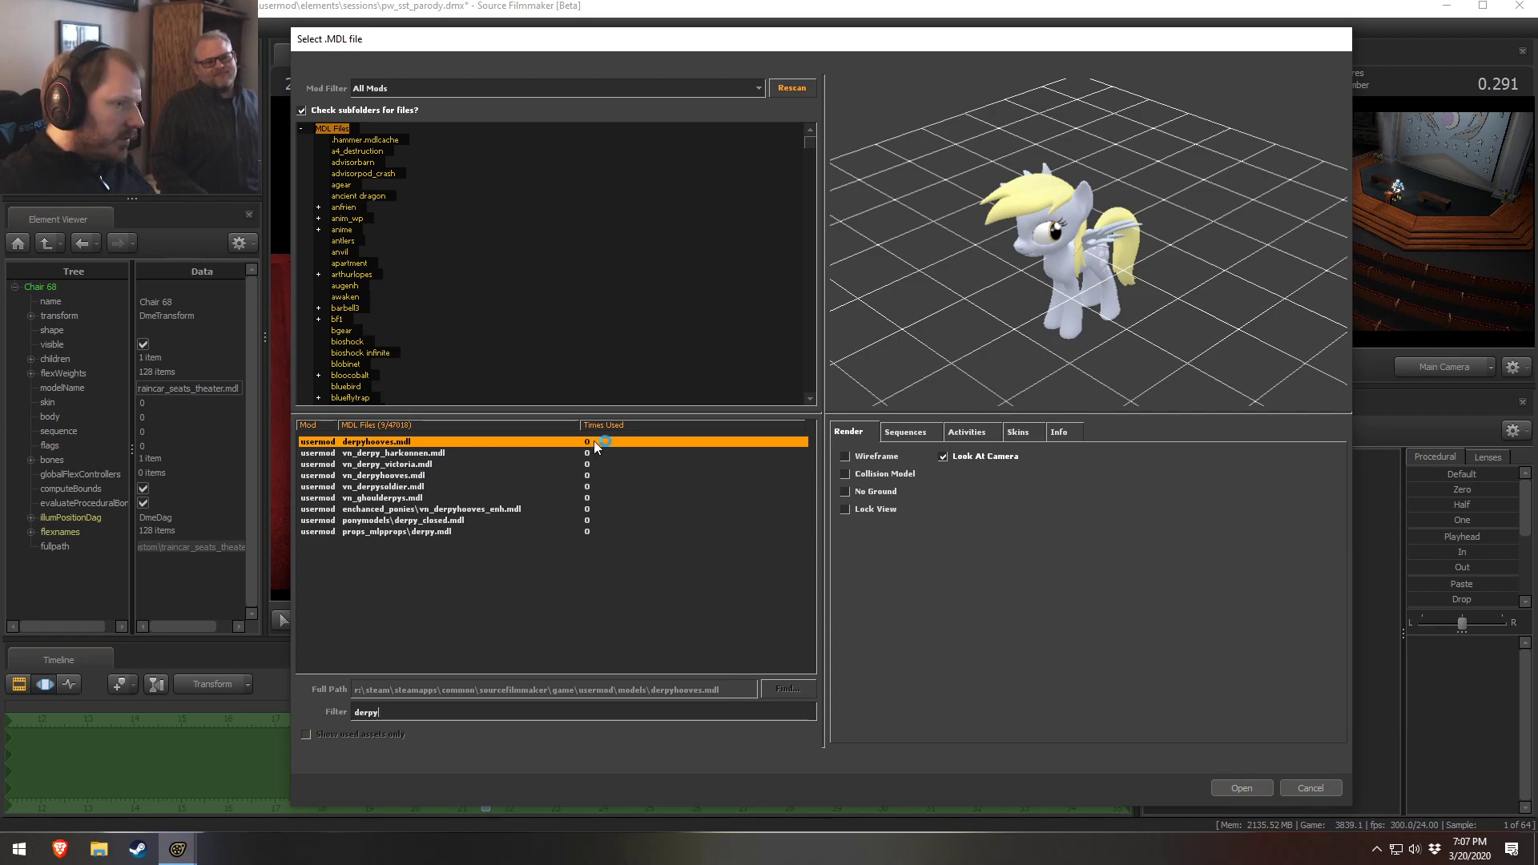
pyautogui.click(543, 475)
pyautogui.moveTo(1009, 298); pyautogui.dragTo(1109, 268)
pyautogui.moveTo(1109, 268); pyautogui.dragTo(1109, 204, button='right')
pyautogui.moveTo(1059, 147); pyautogui.dragTo(1059, 108)
pyautogui.moveTo(1060, 147); pyautogui.dragTo(1052, 289, button='middle')
pyautogui.moveTo(1059, 148)
pyautogui.mouseDown()
pyautogui.moveTo(1033, 147)
pyautogui.moveTo(1013, 200)
pyautogui.moveTo(1061, 196)
pyautogui.moveTo(1057, 140)
pyautogui.moveTo(1059, 156)
pyautogui.mouseUp()
pyautogui.moveTo(1009, 296)
pyautogui.mouseDown()
pyautogui.moveTo(1053, 276)
pyautogui.moveTo(1058, 249)
pyautogui.moveTo(1008, 269)
pyautogui.mouseUp()
pyautogui.click(395, 709)
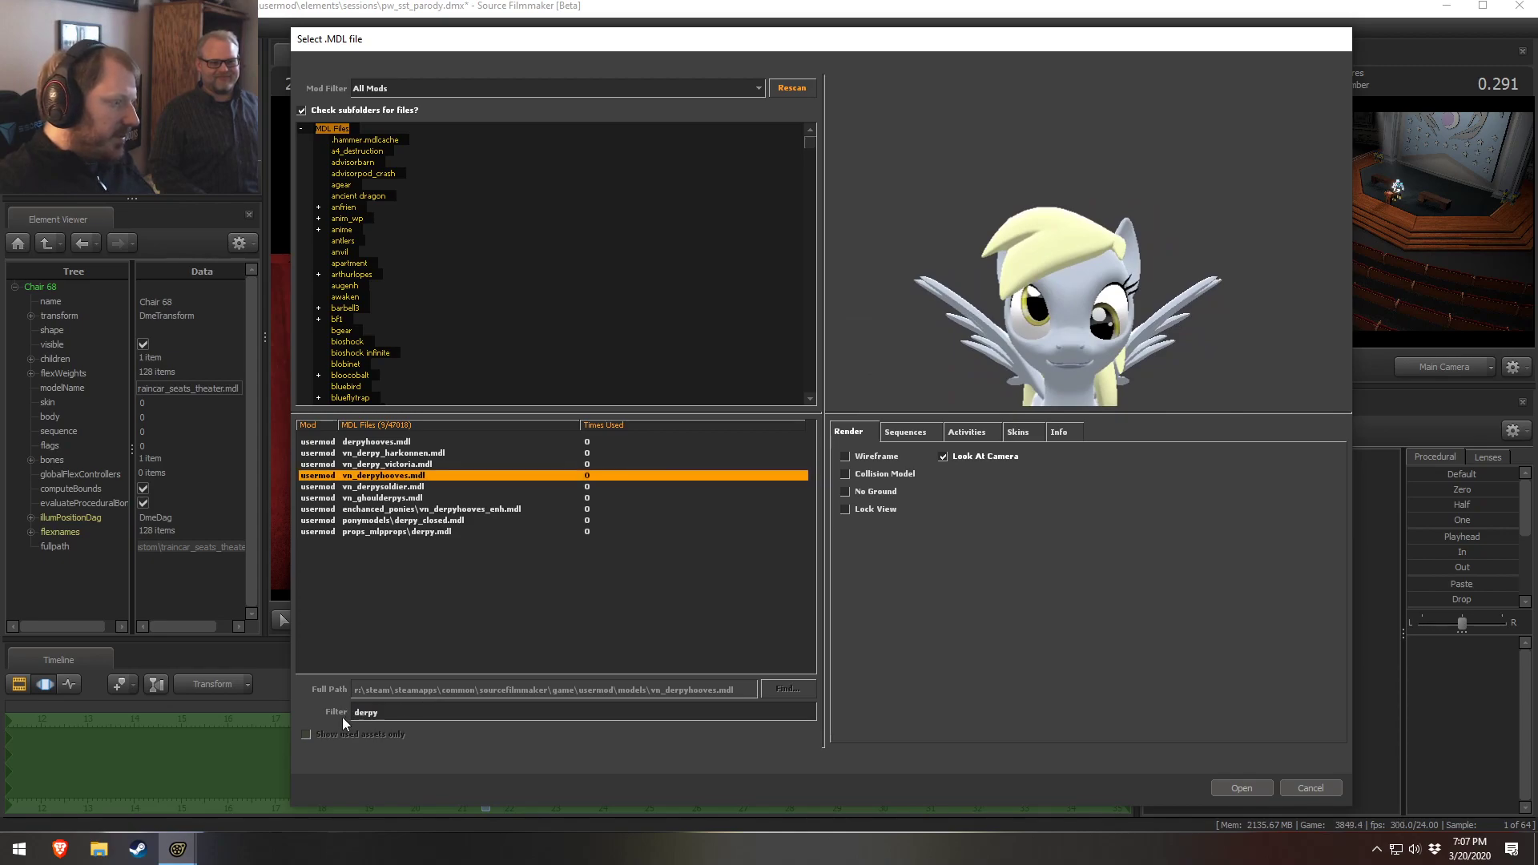
# Filter the model browser for rainbow and orbit the Rainbow Dash model preview
pyautogui.doubleClick(371, 712)
pyautogui.write('rainbow')
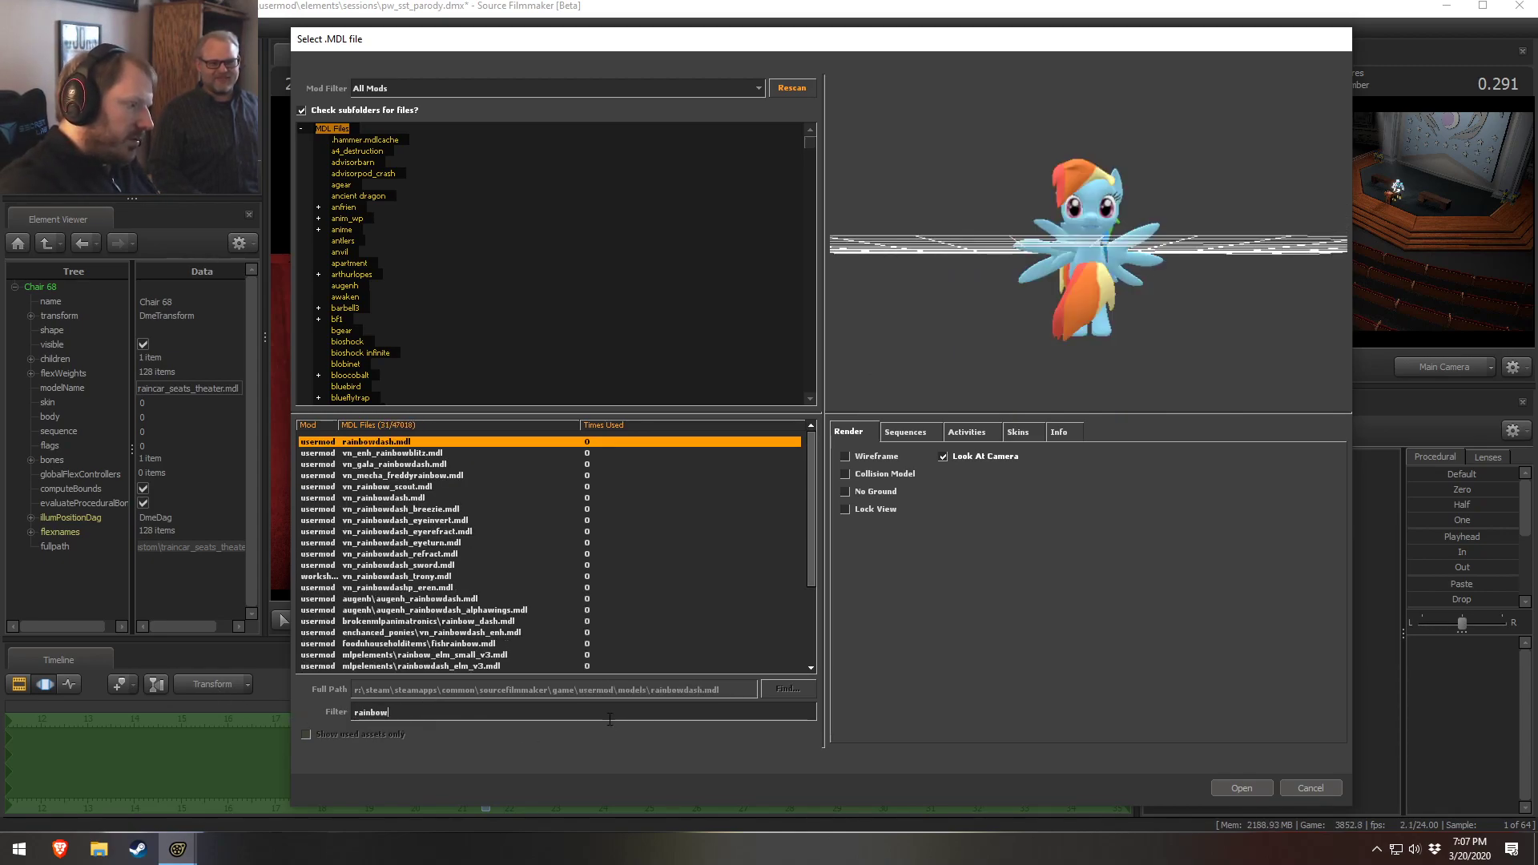
pyautogui.moveTo(993, 318); pyautogui.dragTo(1014, 287)
pyautogui.scroll(5, 993, 316)
pyautogui.moveTo(1014, 287); pyautogui.dragTo(1055, 296, button='middle')
pyautogui.scroll(-2, 1055, 296)
pyautogui.moveTo(1055, 296)
pyautogui.mouseDown()
pyautogui.moveTo(1105, 305)
pyautogui.moveTo(1081, 311)
pyautogui.mouseUp()
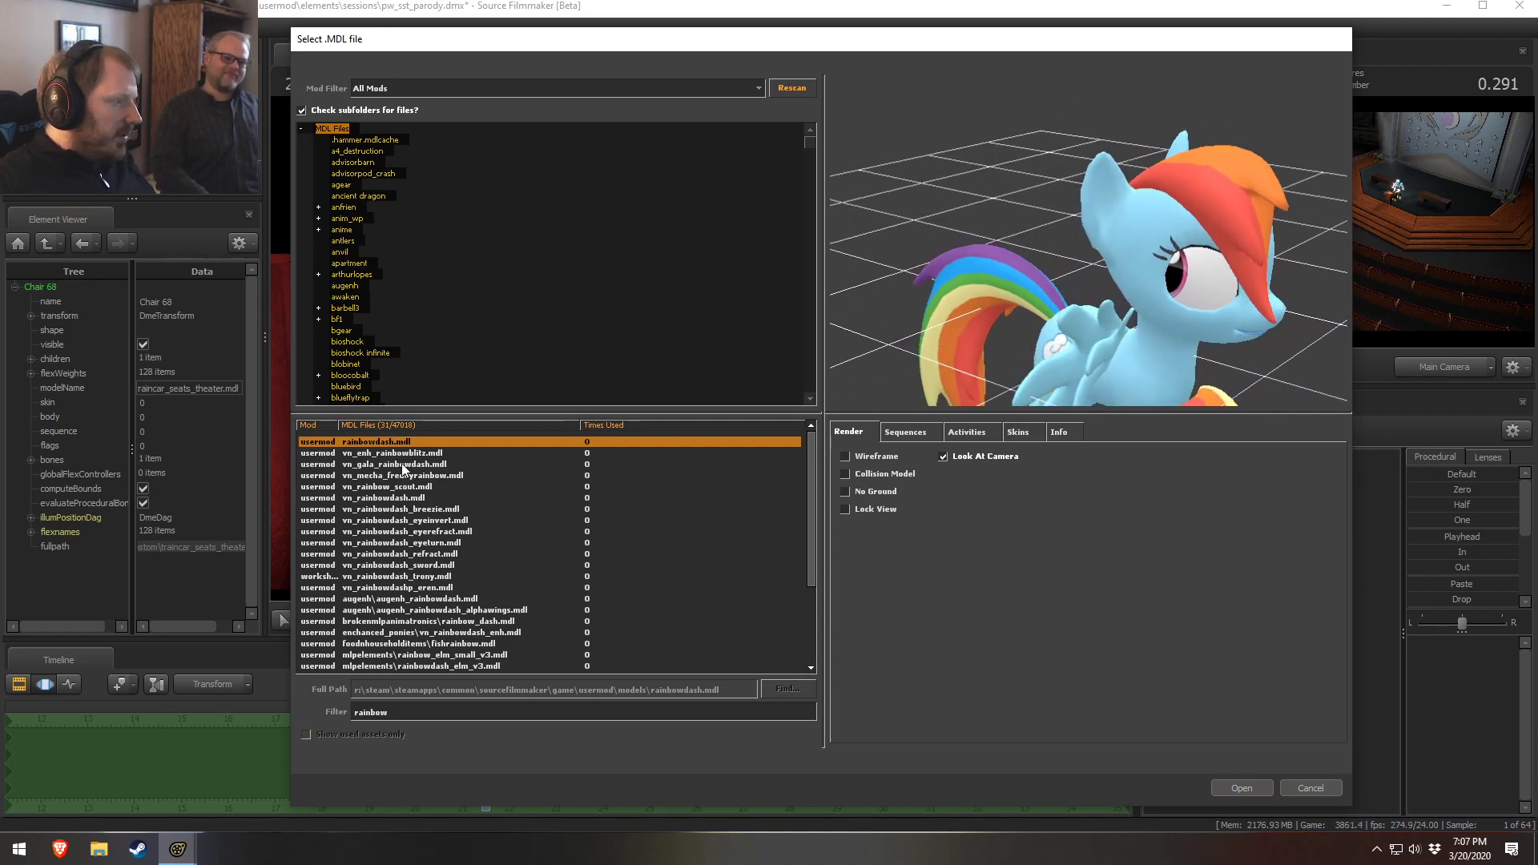
# Filter the model browser for derpy again and orbit the preview of the selected model
pyautogui.click(404, 707)
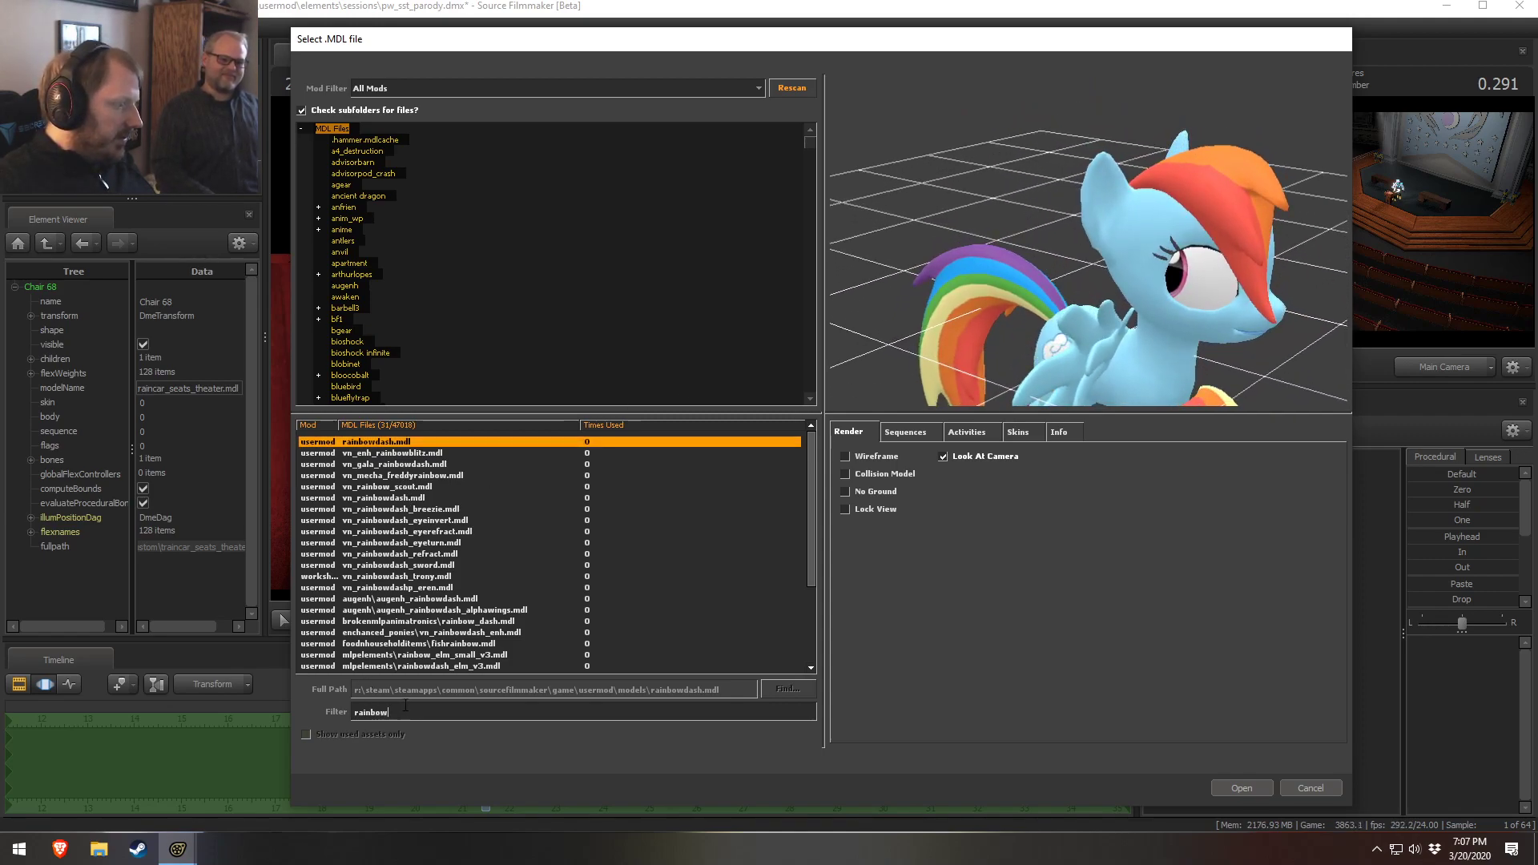
pyautogui.write('derpy')
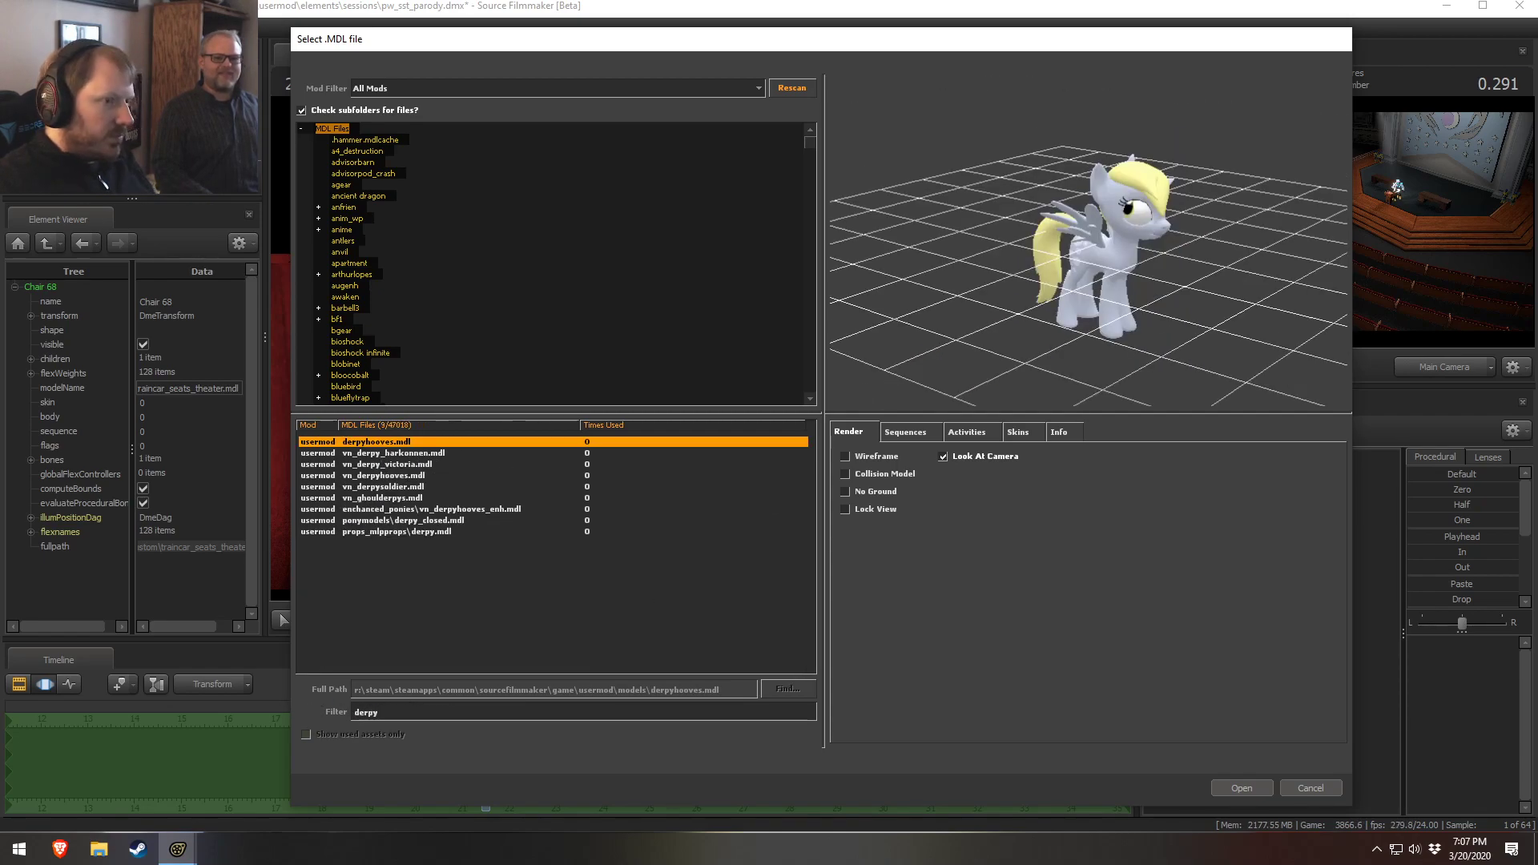
pyautogui.moveTo(1128, 277); pyautogui.dragTo(1135, 215)
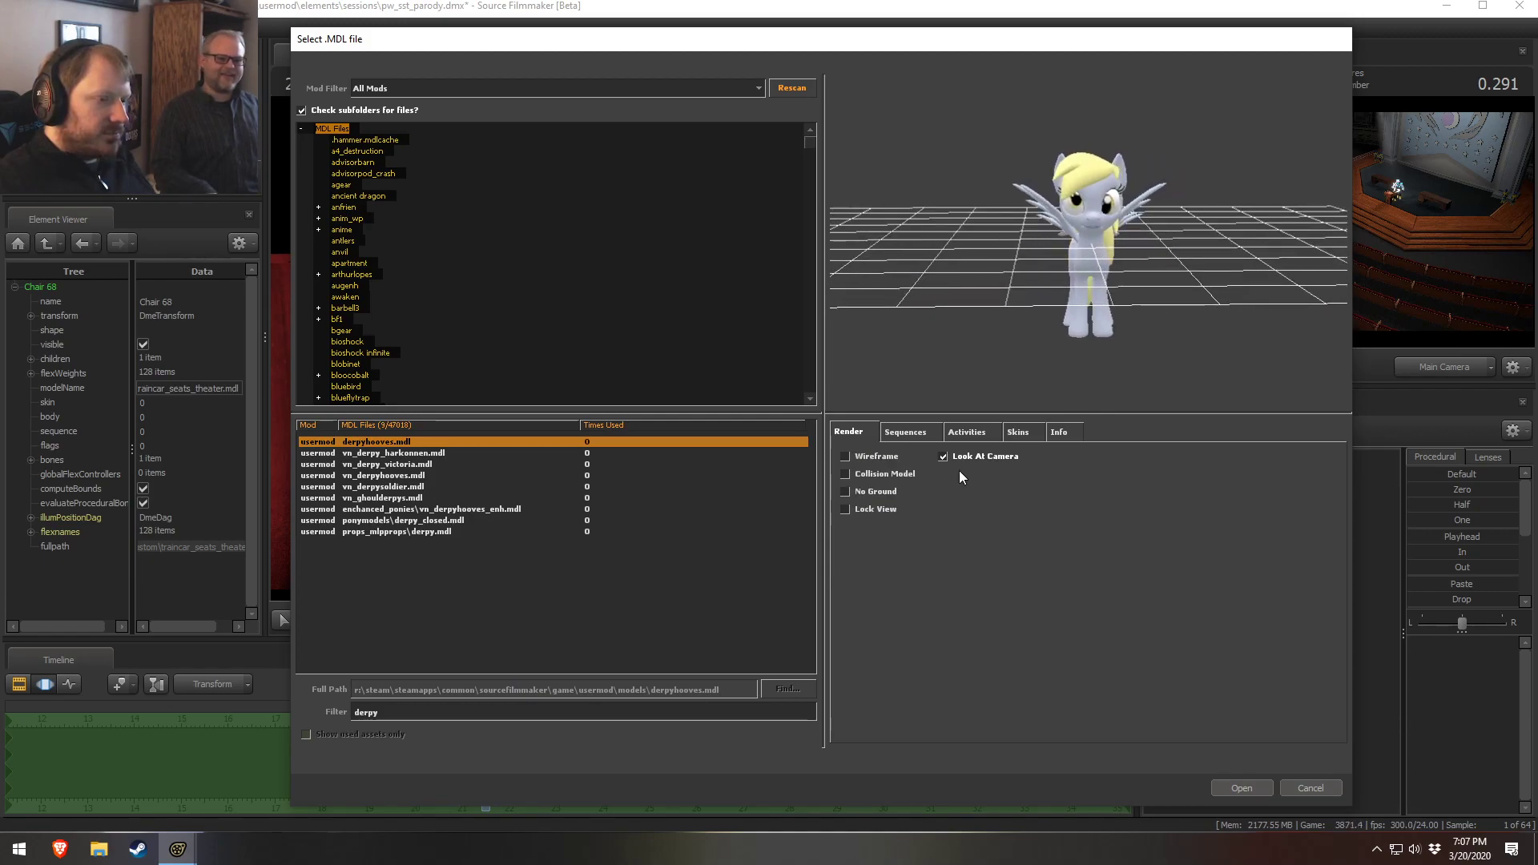
pyautogui.moveTo(1025, 388); pyautogui.dragTo(1054, 280)
pyautogui.moveTo(1054, 280); pyautogui.dragTo(1146, 293, button='right')
pyautogui.moveTo(1146, 293); pyautogui.dragTo(1153, 352)
# Examine the preview tabs and toggle the Collision Model, Wireframe and Lock View render options while orbiting
pyautogui.click(1021, 434)
pyautogui.click(880, 466)
pyautogui.click(972, 435)
pyautogui.click(919, 434)
pyautogui.click(863, 431)
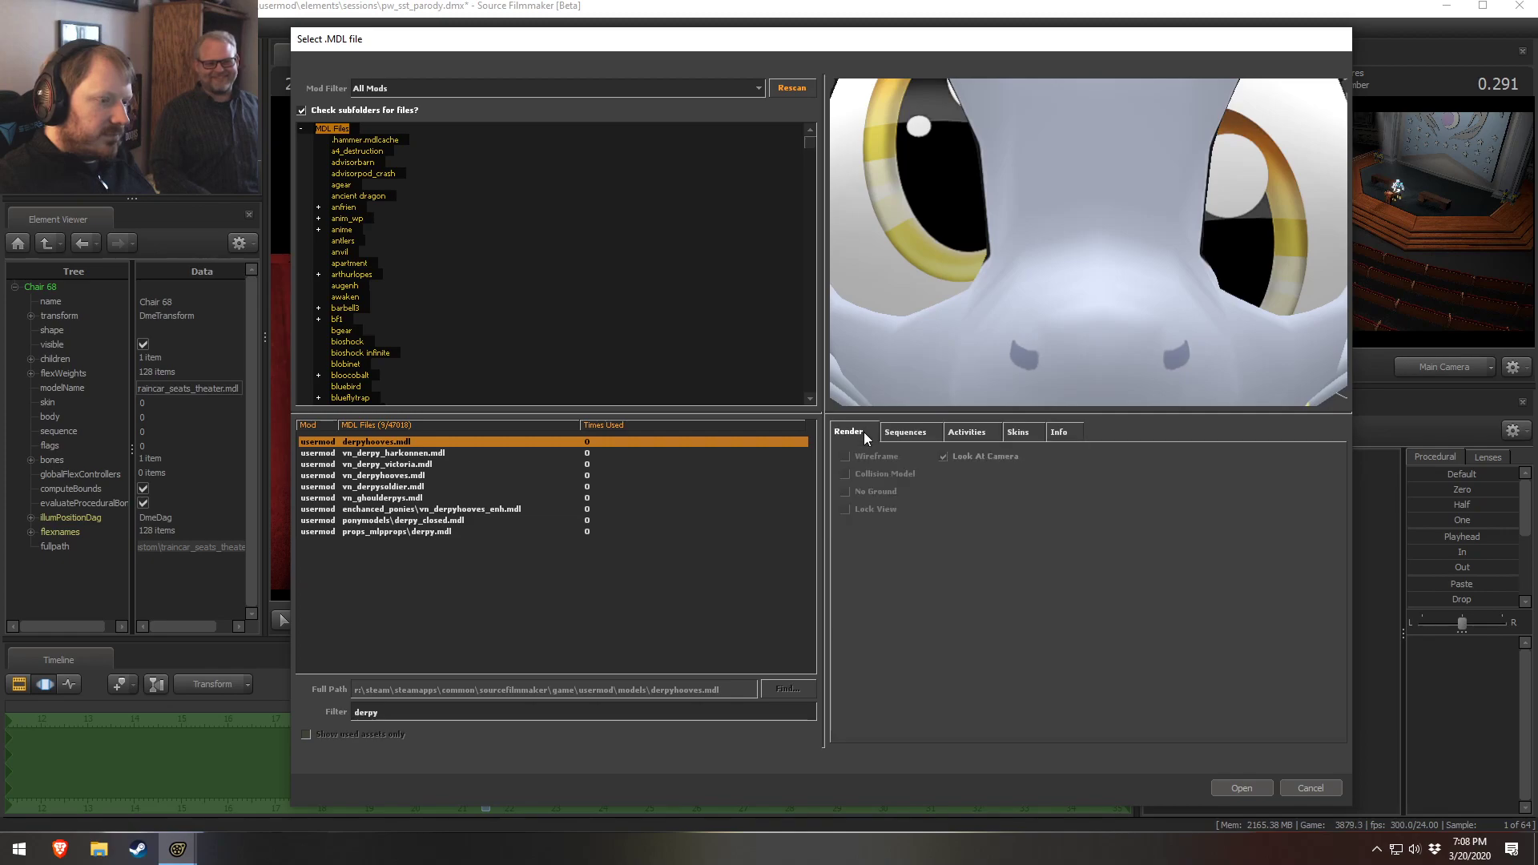
pyautogui.click(881, 476)
pyautogui.moveTo(1104, 322); pyautogui.dragTo(1103, 393, button='right')
pyautogui.moveTo(1104, 336); pyautogui.dragTo(1093, 304)
pyautogui.click(868, 469)
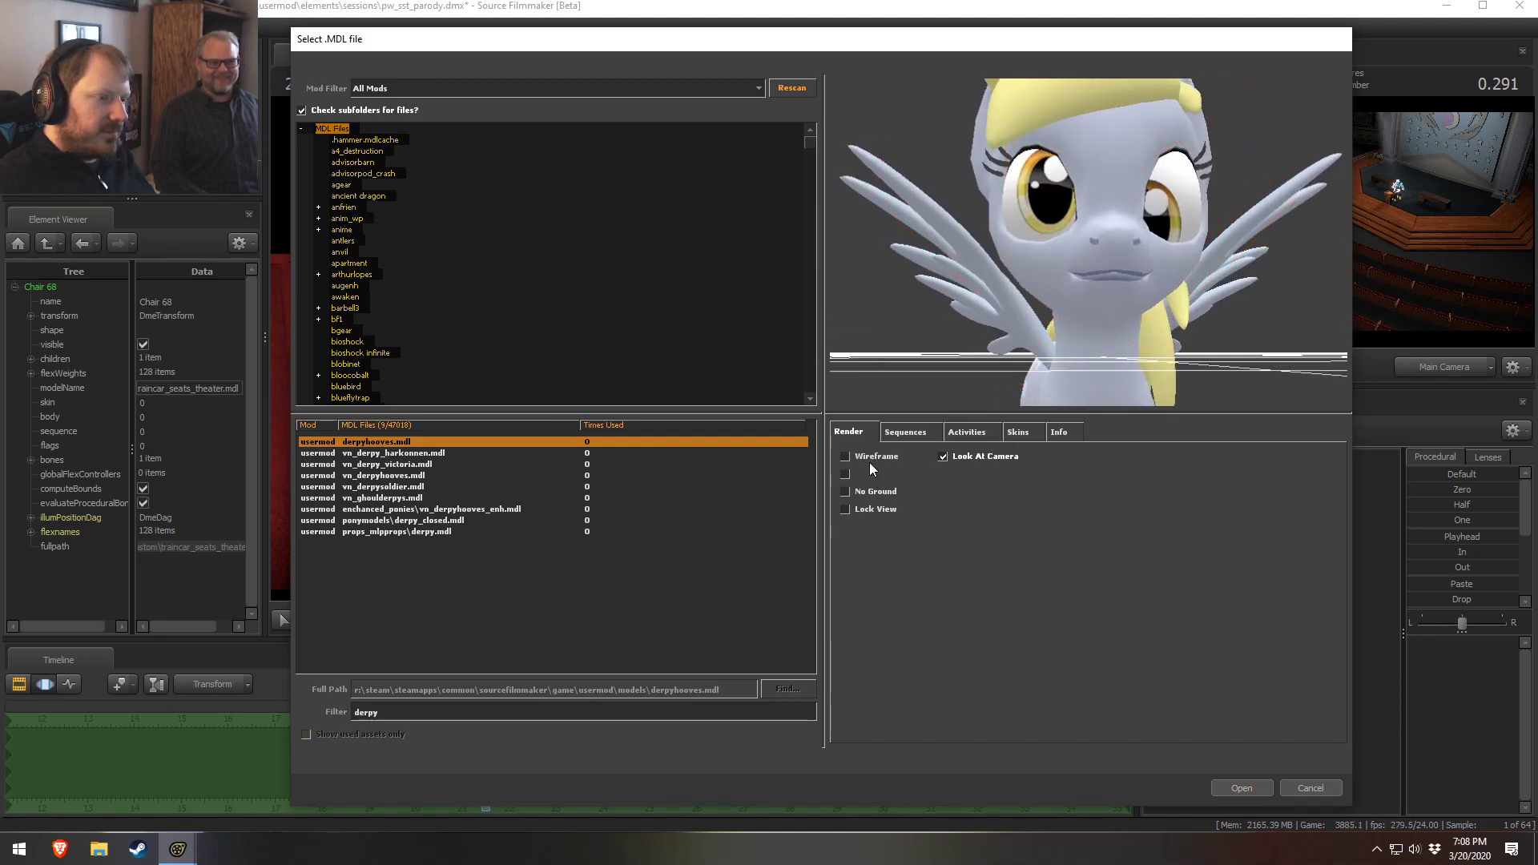
pyautogui.click(864, 460)
pyautogui.moveTo(1001, 328); pyautogui.dragTo(1101, 333)
pyautogui.moveTo(1101, 333); pyautogui.dragTo(1101, 376, button='right')
pyautogui.moveTo(1101, 336); pyautogui.dragTo(1101, 372)
pyautogui.moveTo(1077, 276); pyautogui.dragTo(1122, 333, button='middle')
pyautogui.moveTo(1121, 321); pyautogui.dragTo(1025, 332)
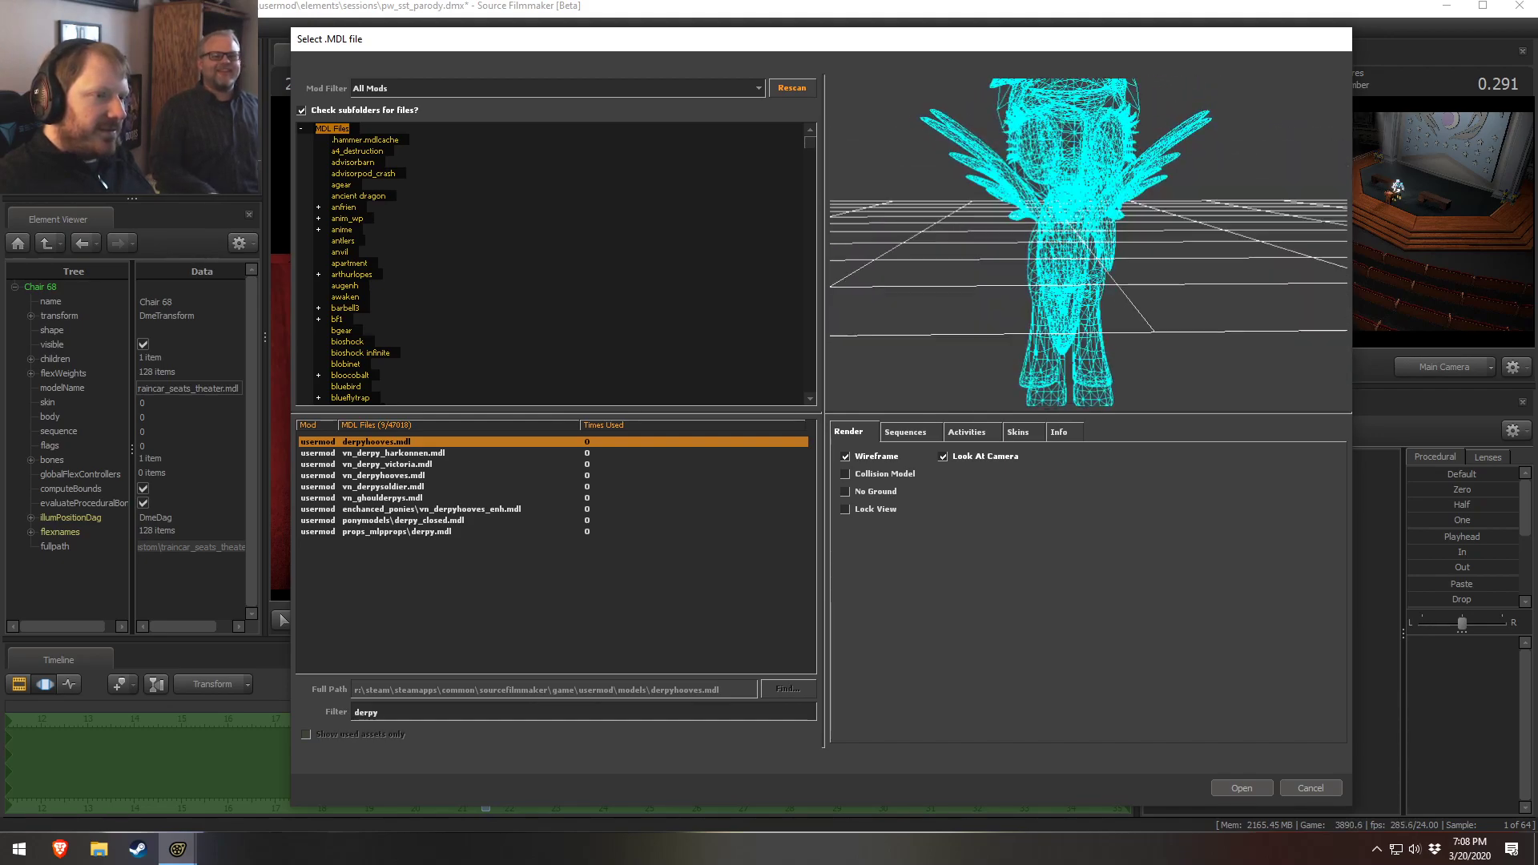
pyautogui.click(877, 456)
pyautogui.click(863, 513)
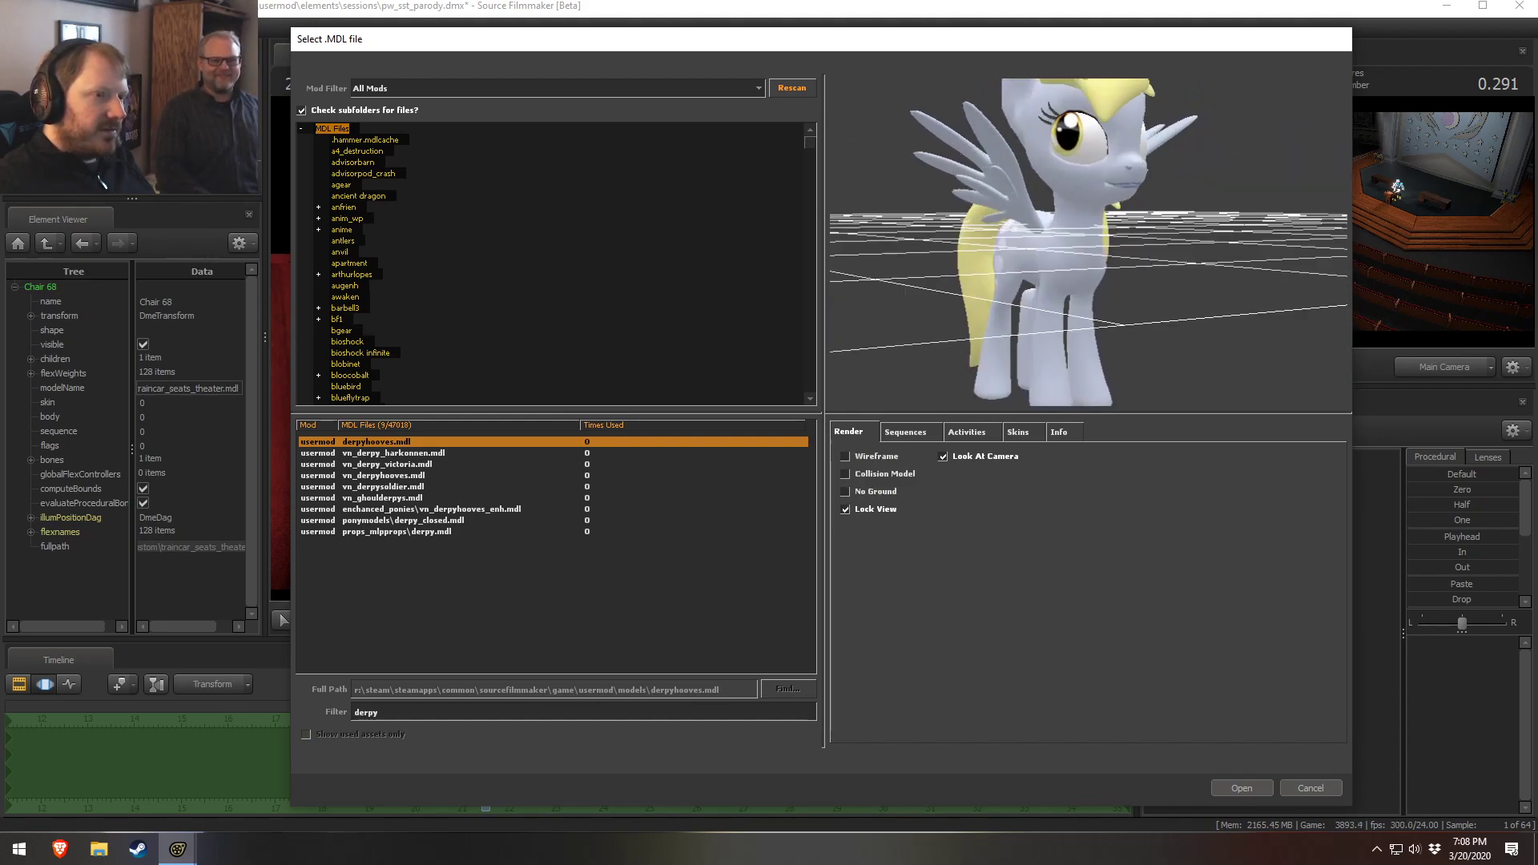
# Browse the Sequences, Activities, Skins and Info tabs, then toggle Look At Camera and orbit the preview
pyautogui.click(904, 432)
pyautogui.click(966, 432)
pyautogui.click(1017, 432)
pyautogui.click(1057, 432)
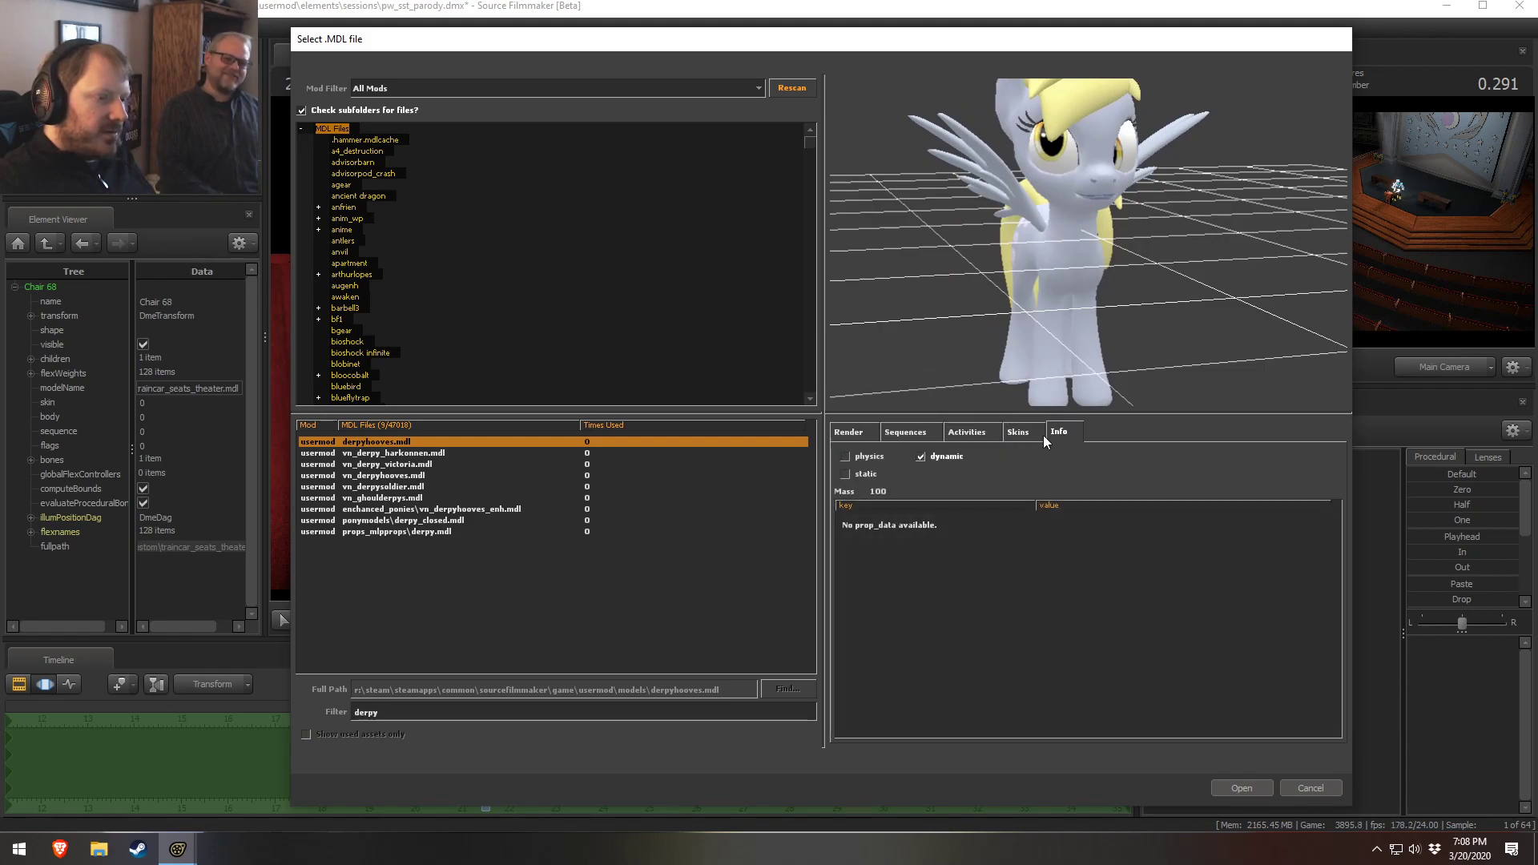
pyautogui.click(858, 431)
pyautogui.click(945, 456)
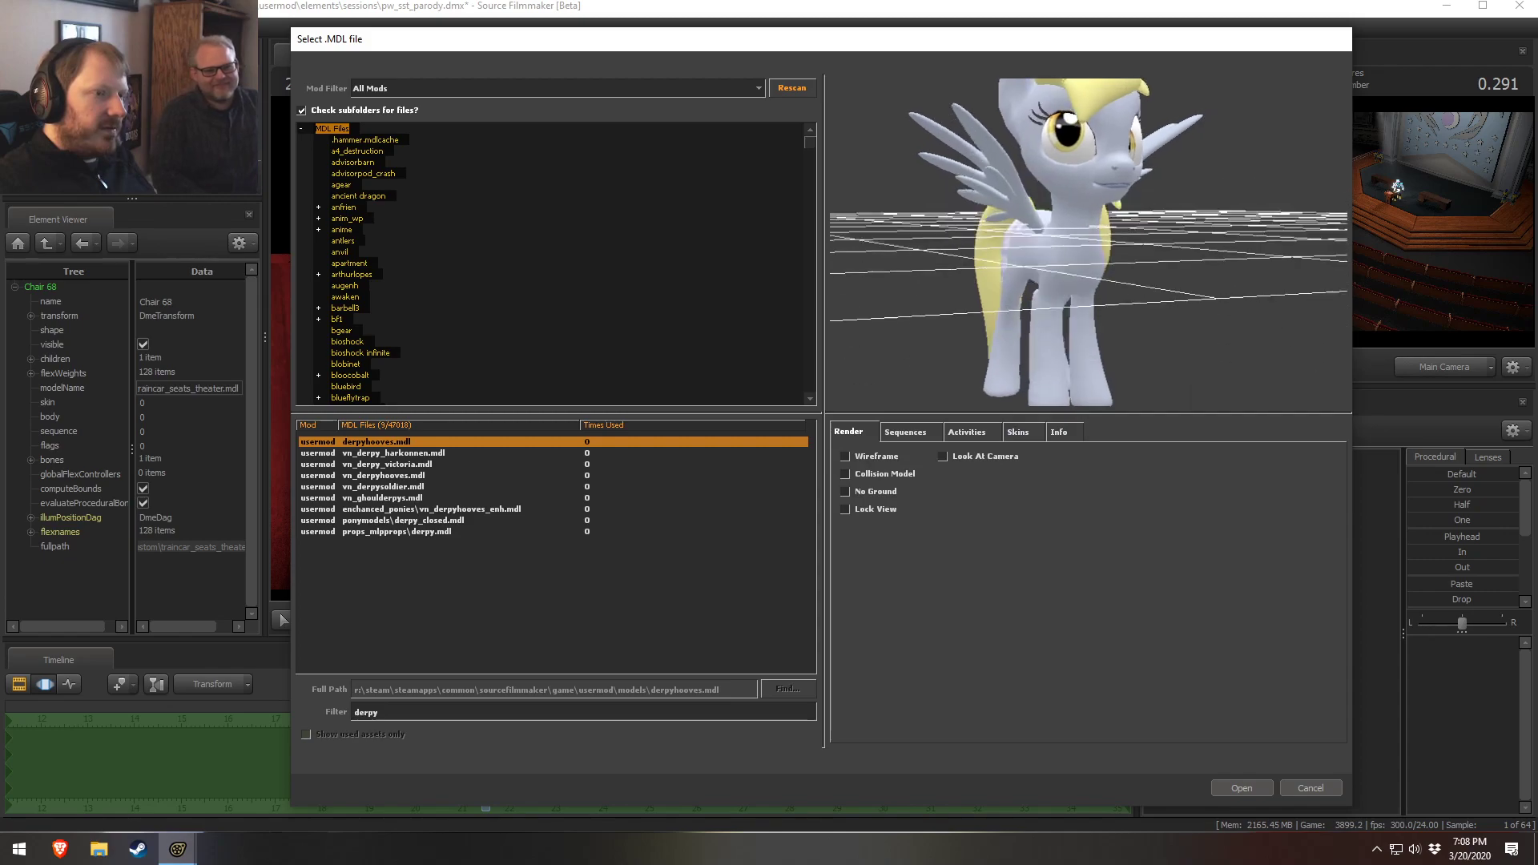
pyautogui.scroll(3, 1068, 296)
pyautogui.click(971, 455)
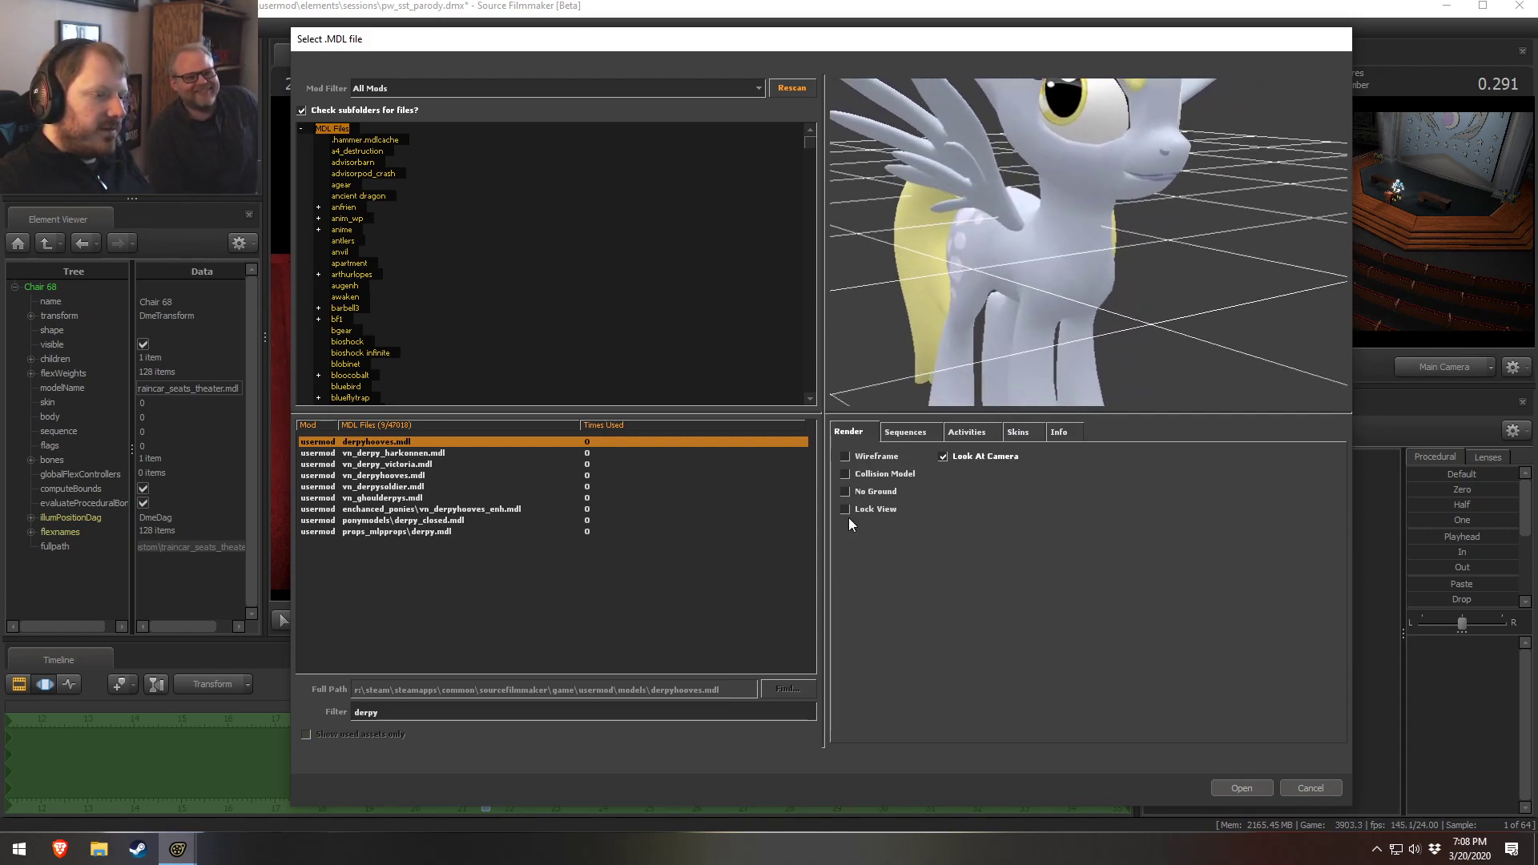
pyautogui.click(961, 455)
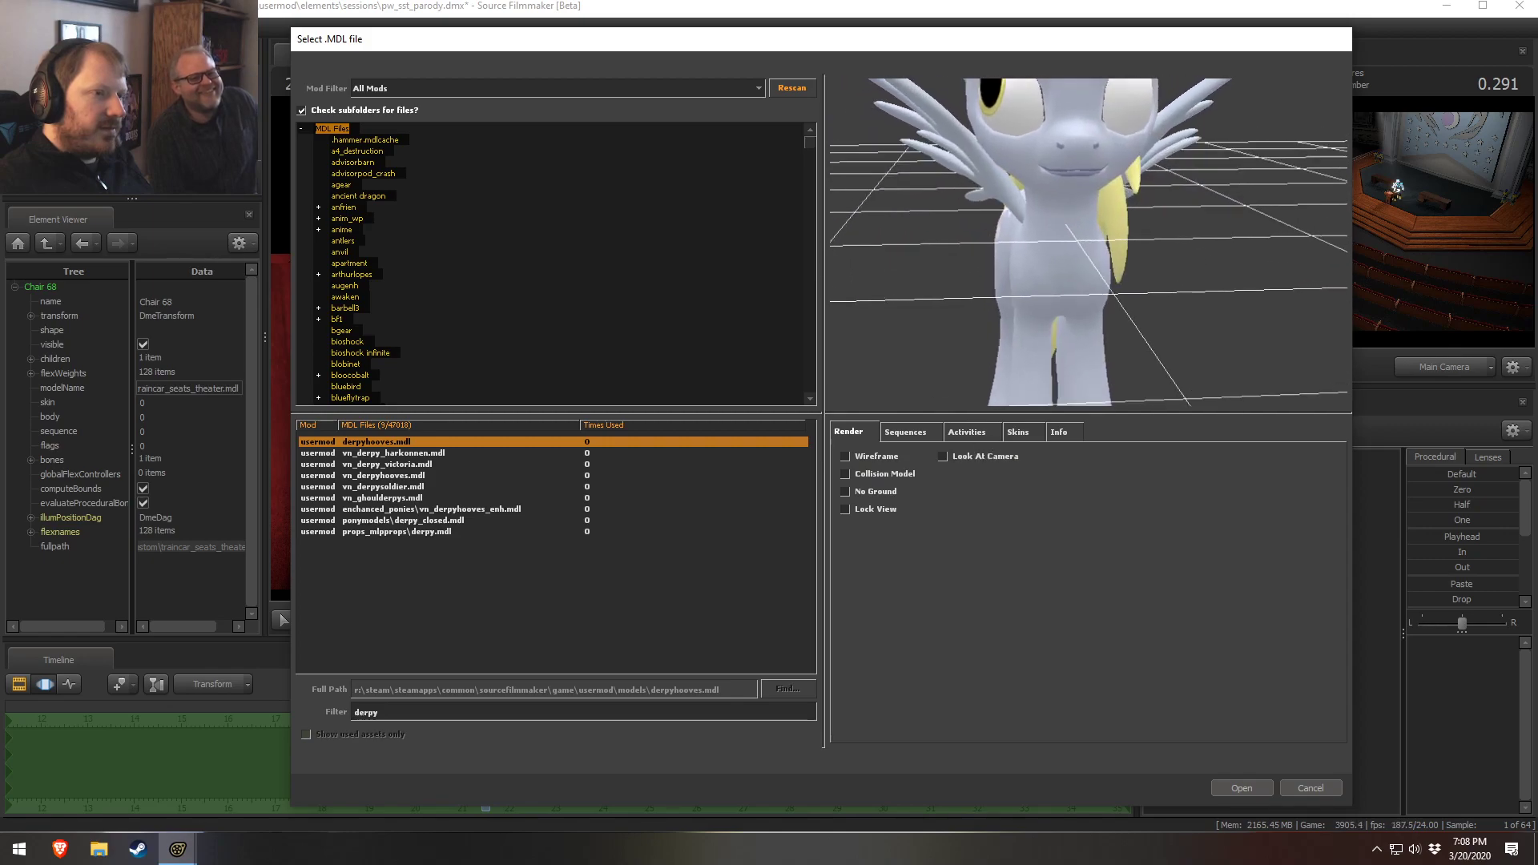
pyautogui.moveTo(1121, 320); pyautogui.dragTo(1089, 280)
pyautogui.moveTo(1089, 264); pyautogui.dragTo(1097, 376, button='middle')
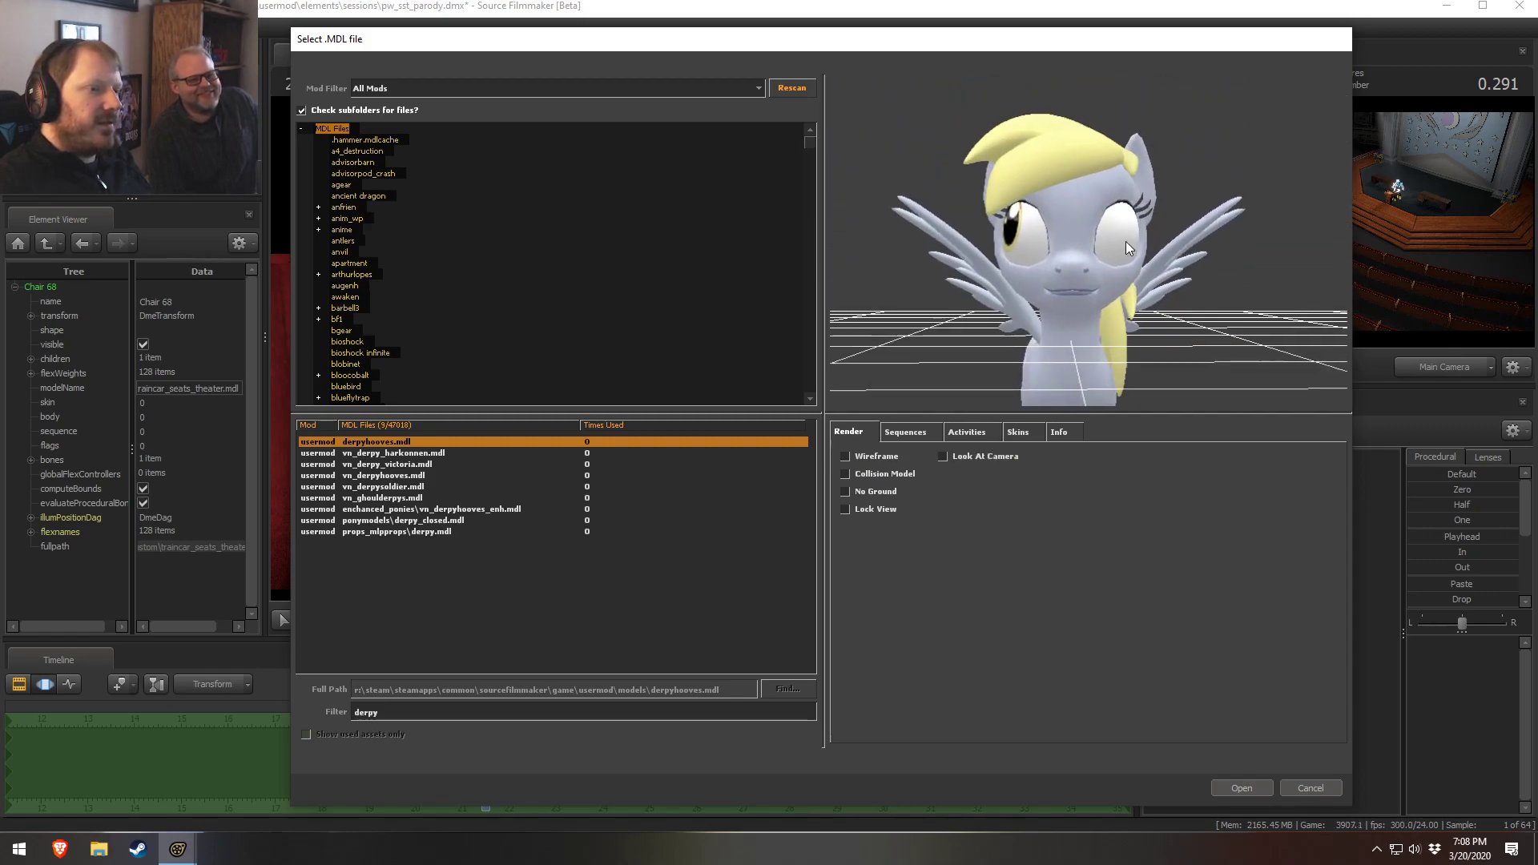
pyautogui.scroll(3, 1097, 344)
pyautogui.moveTo(1129, 249); pyautogui.dragTo(1129, 239, button='right')
pyautogui.moveTo(1129, 239); pyautogui.dragTo(1155, 244)
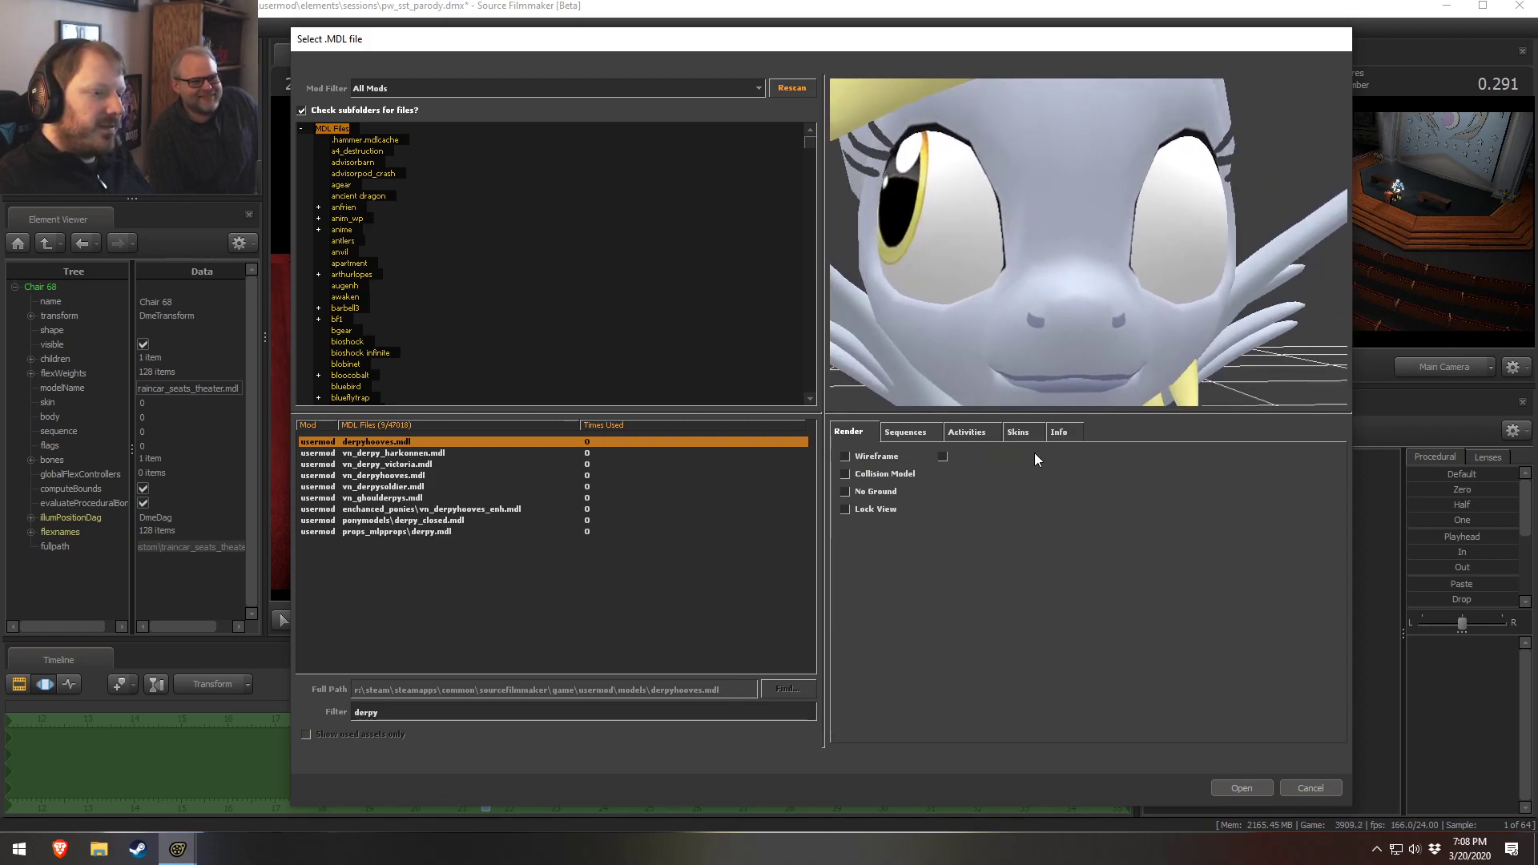
pyautogui.click(989, 458)
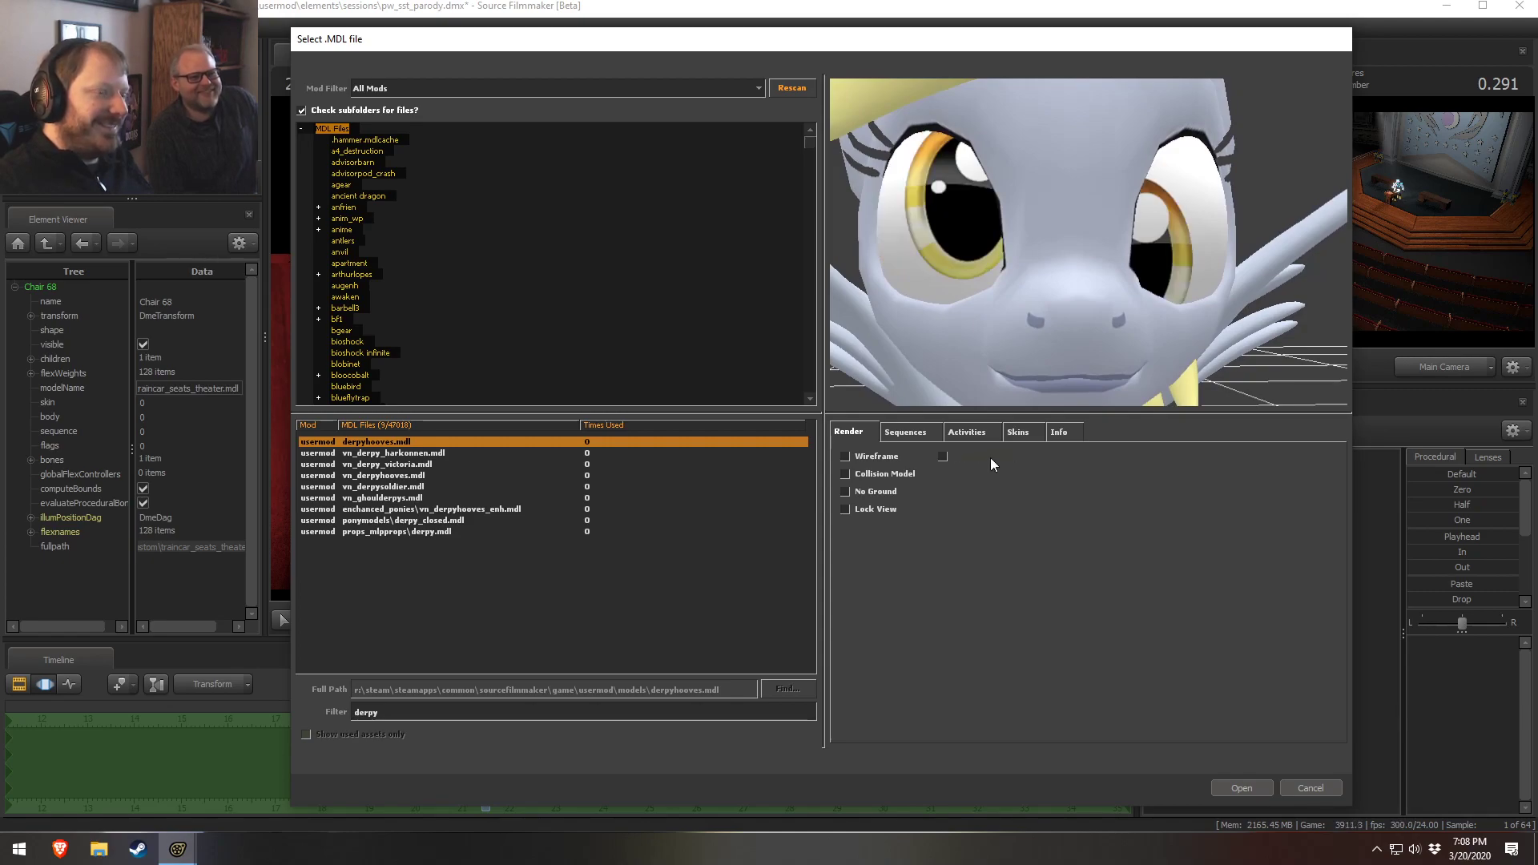
pyautogui.click(960, 460)
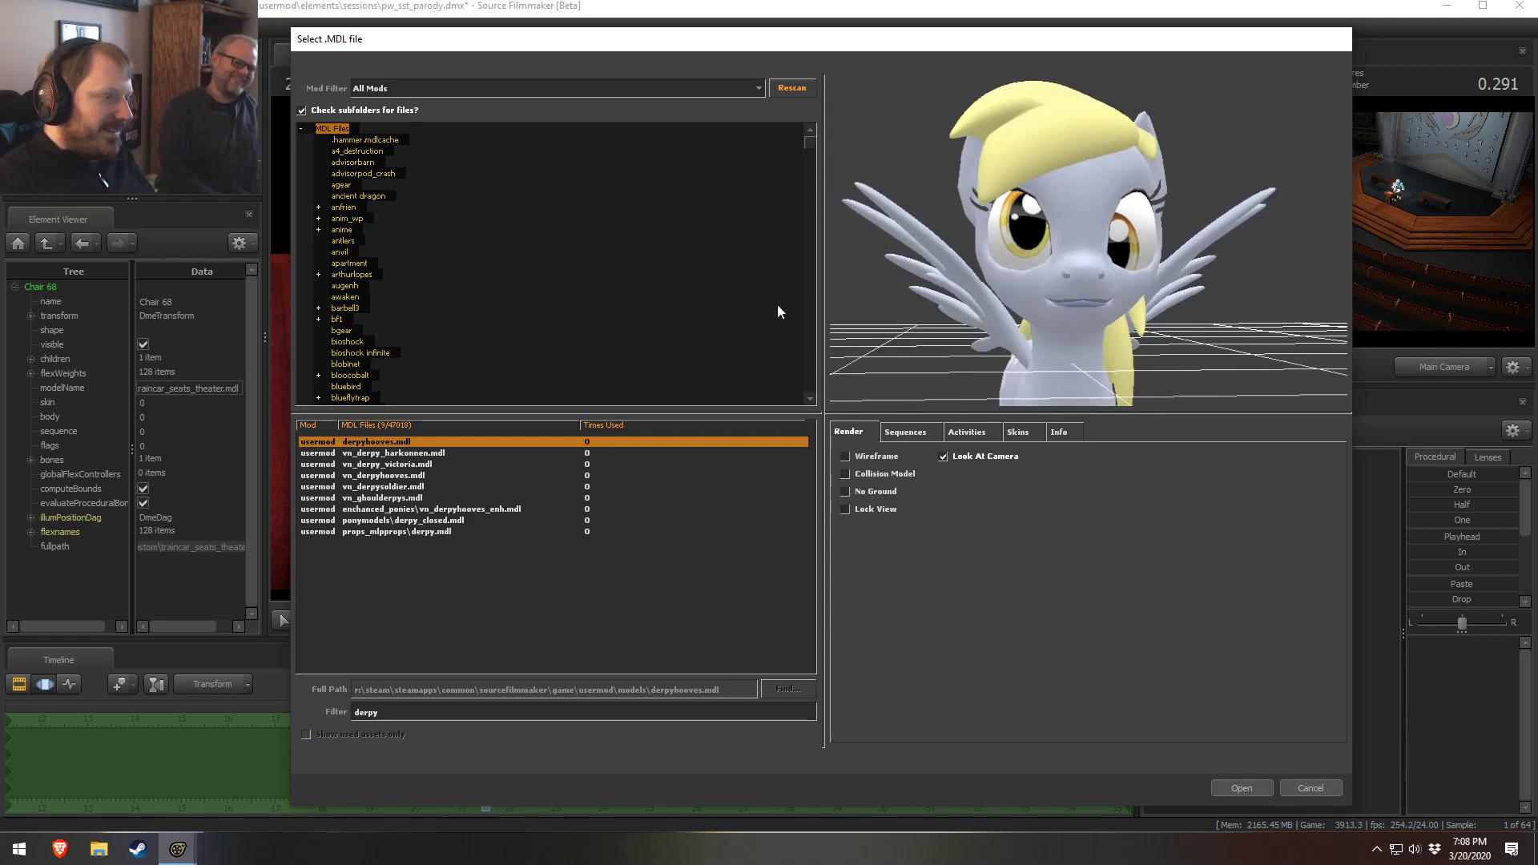
# Filter the model browser for vn_ and scroll through the matching pony models
pyautogui.doubleClick(368, 712)
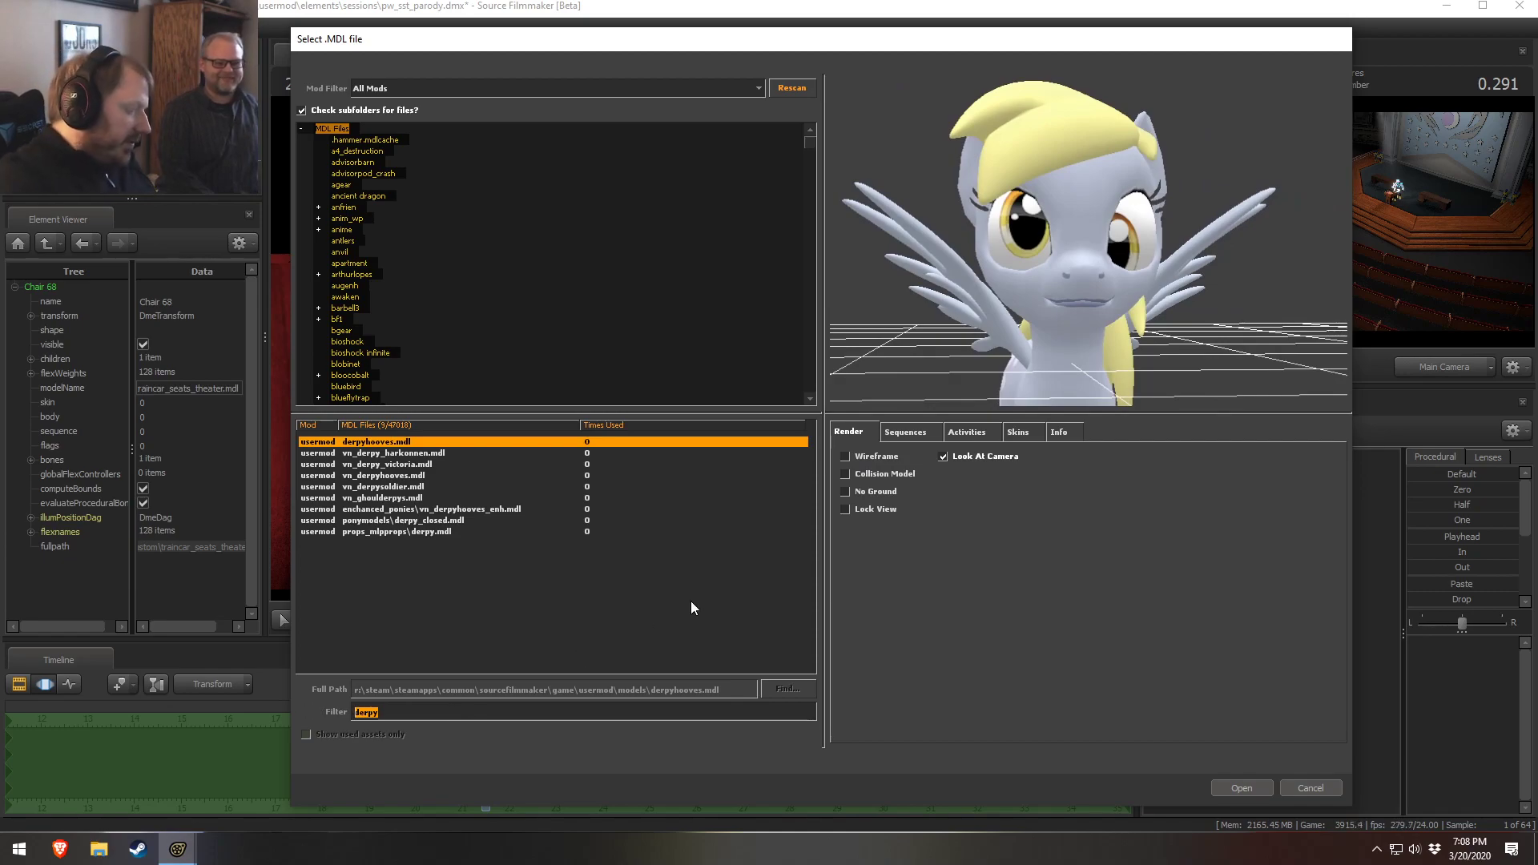
pyautogui.write('vn_')
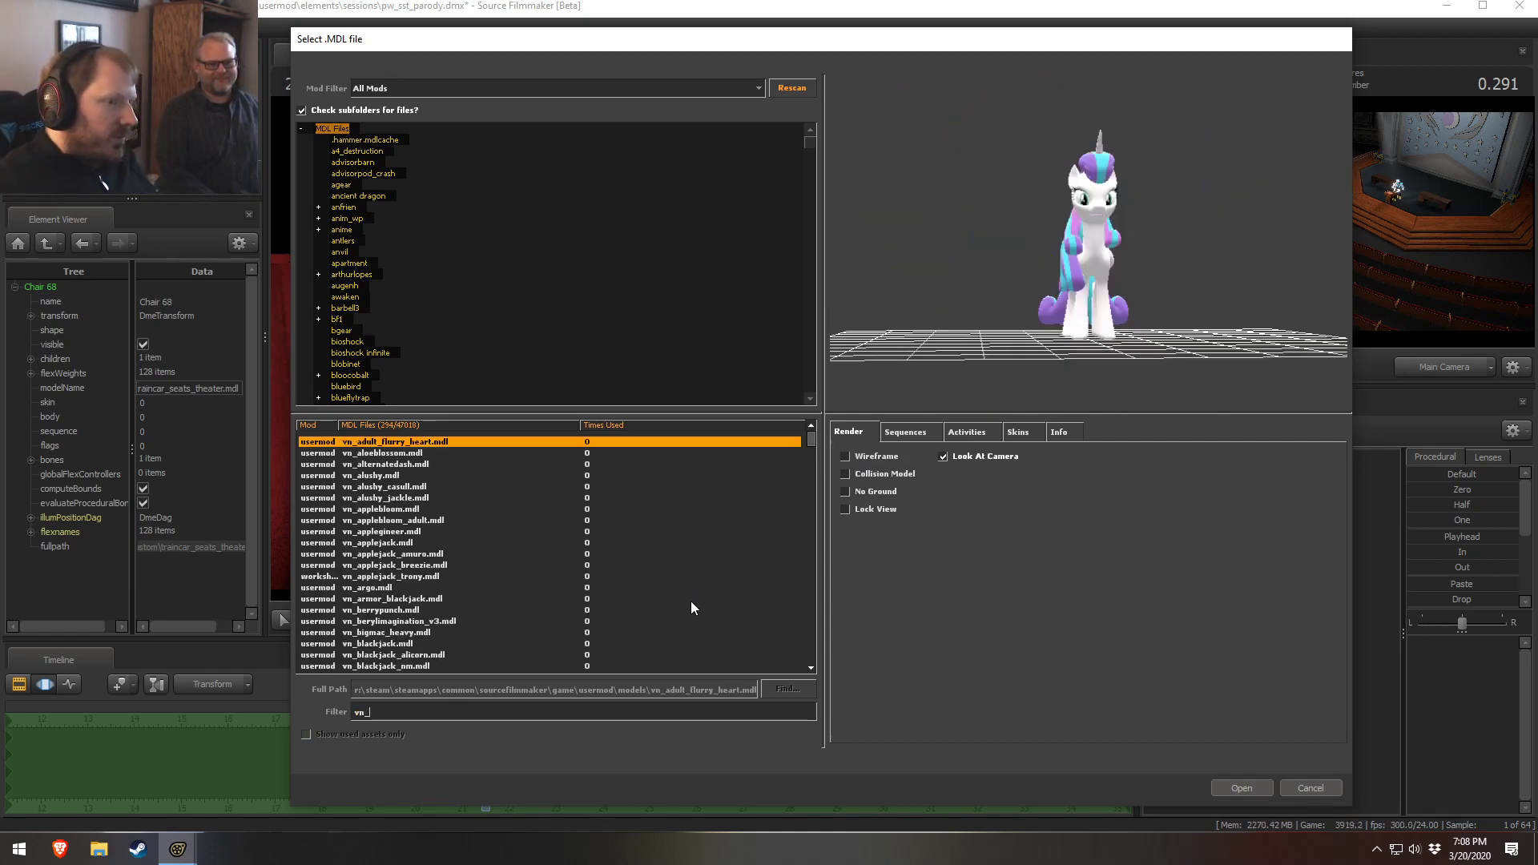
pyautogui.moveTo(809, 439); pyautogui.dragTo(805, 630)
pyautogui.scroll(-5, 462, 566)
pyautogui.scroll(-6, 446, 555)
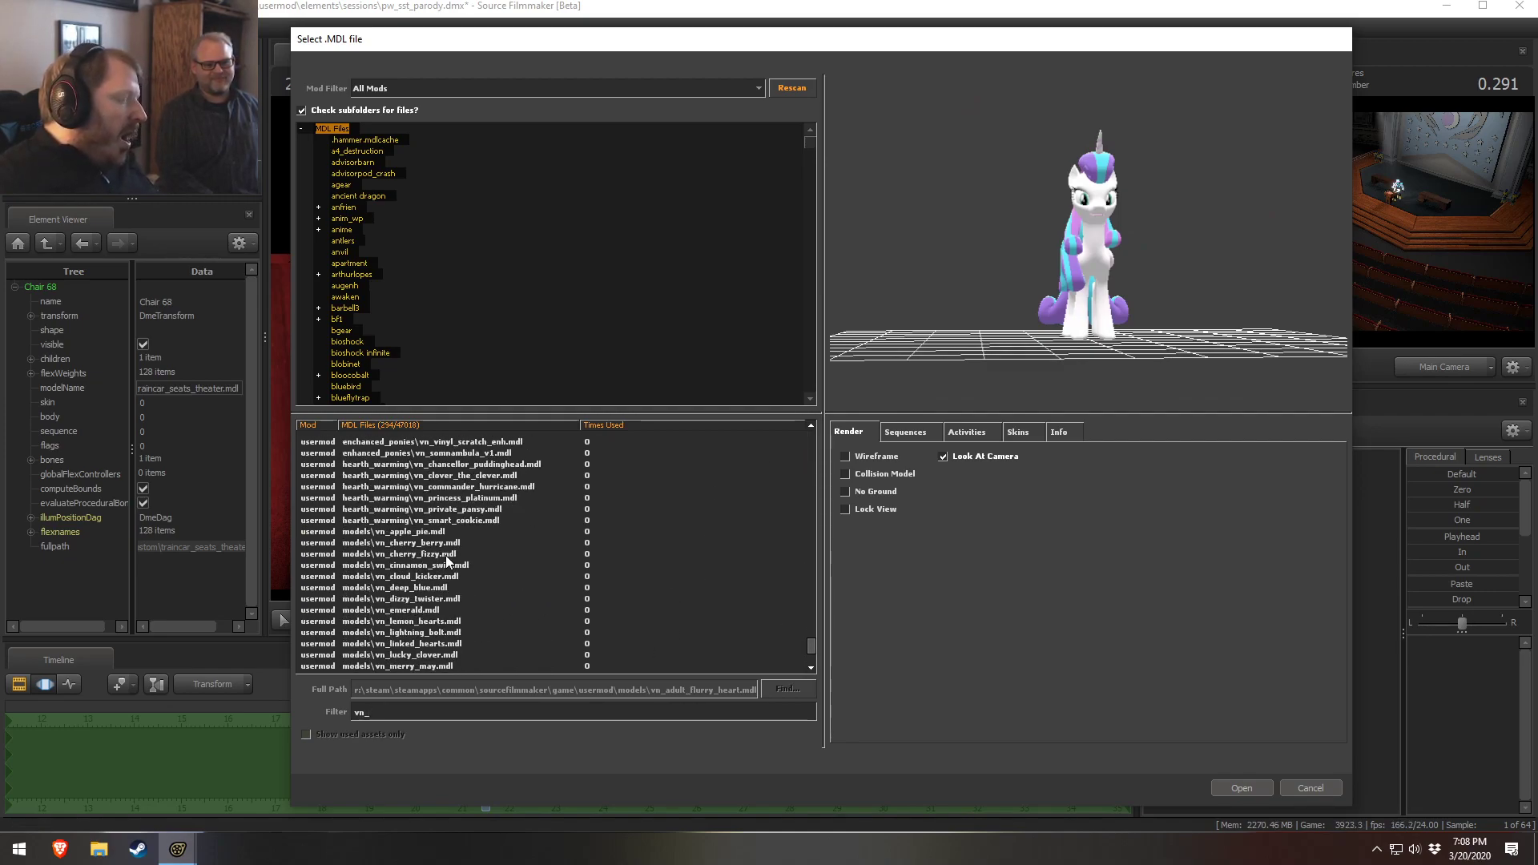
# Preview several vn_ pony models in the list, orbiting each preview to inspect it
pyautogui.click(392, 520)
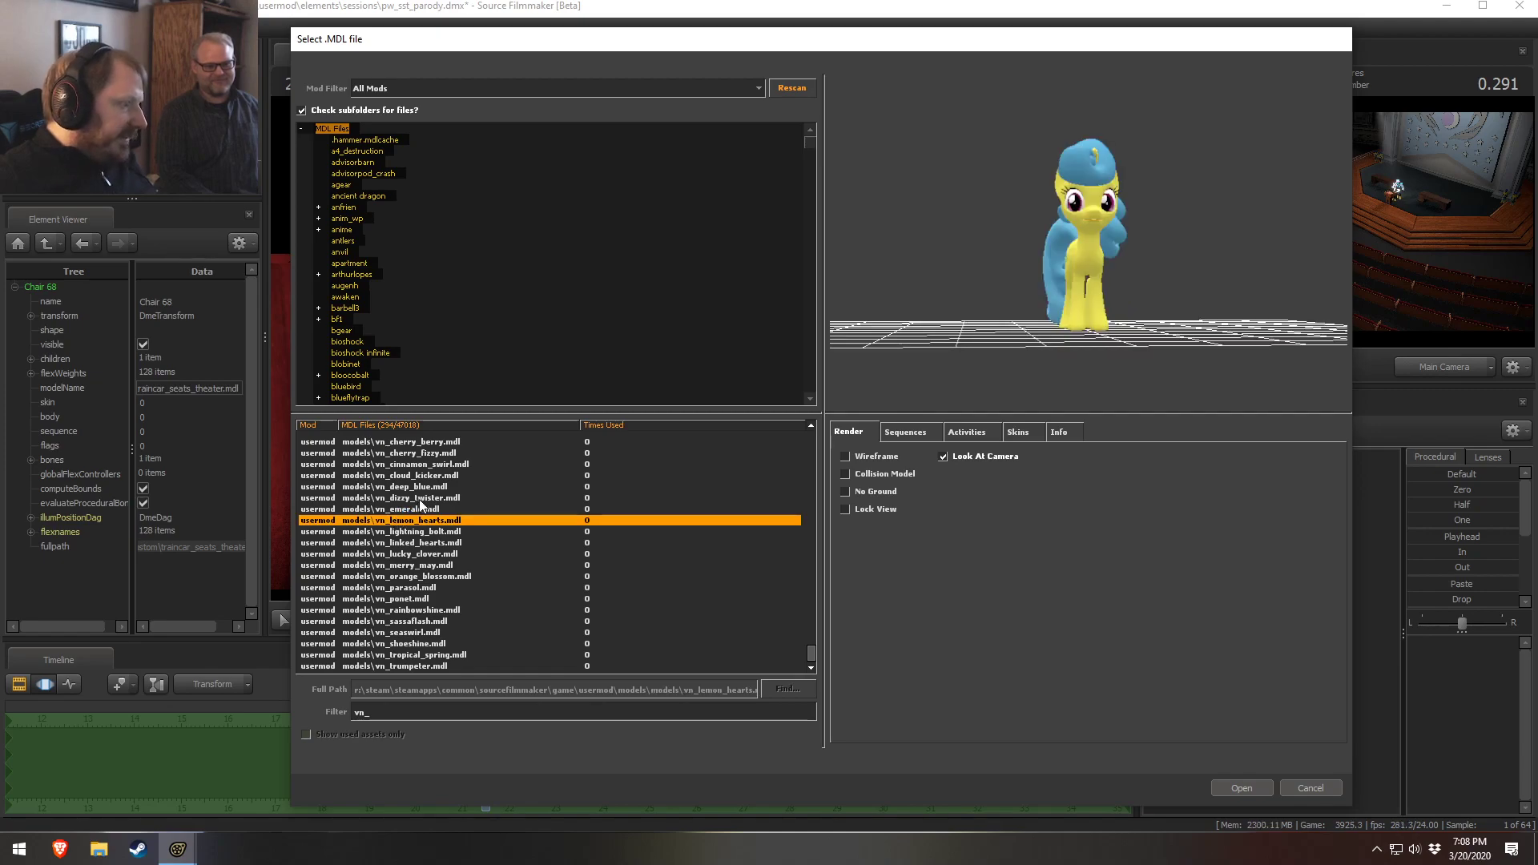
pyautogui.moveTo(884, 245); pyautogui.dragTo(917, 258, button='right')
pyautogui.moveTo(917, 257); pyautogui.dragTo(960, 265)
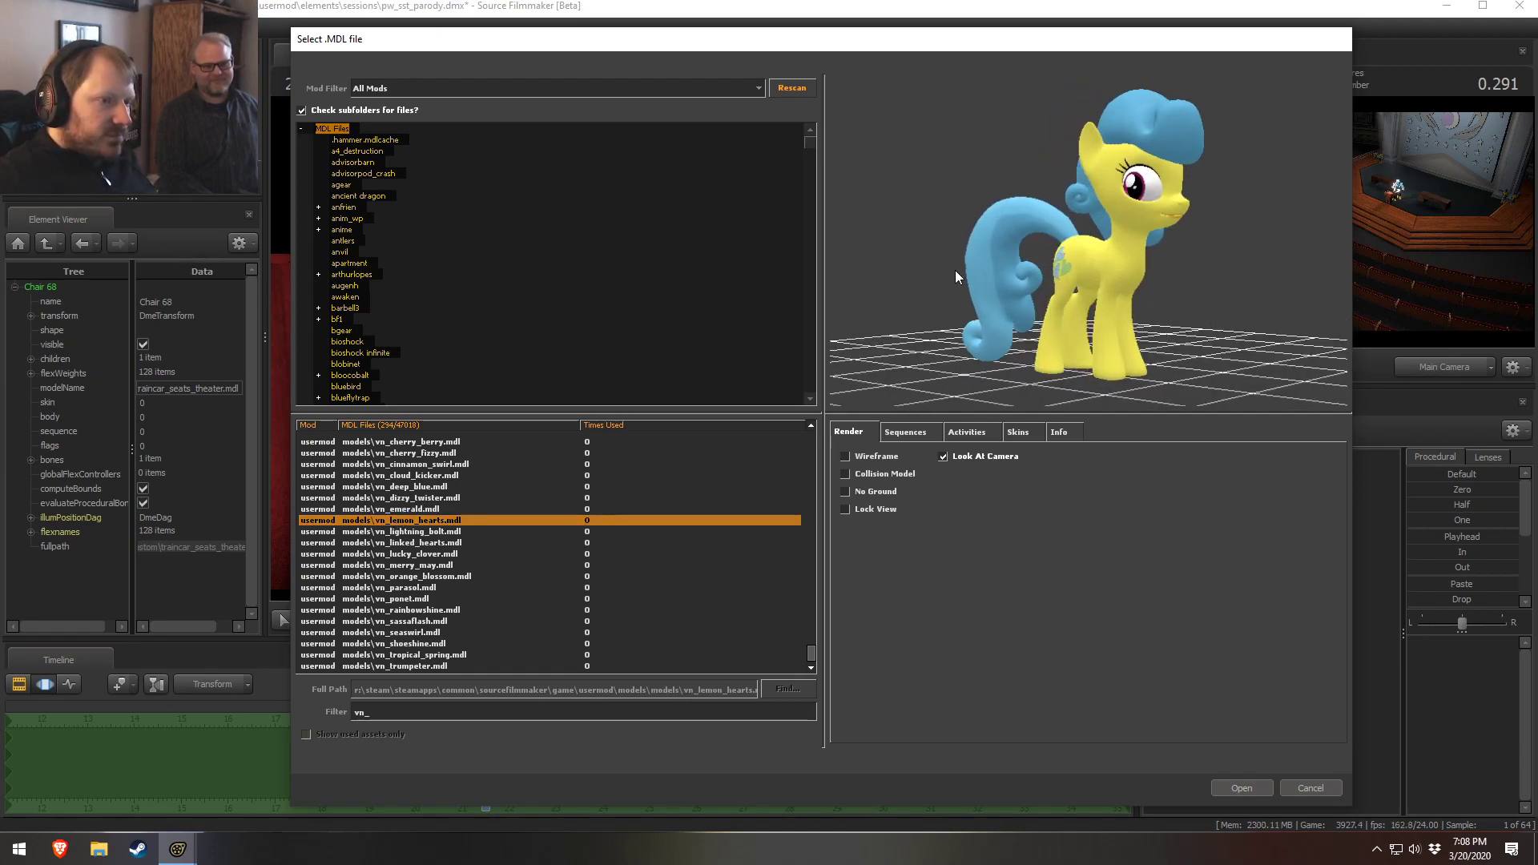
pyautogui.click(403, 499)
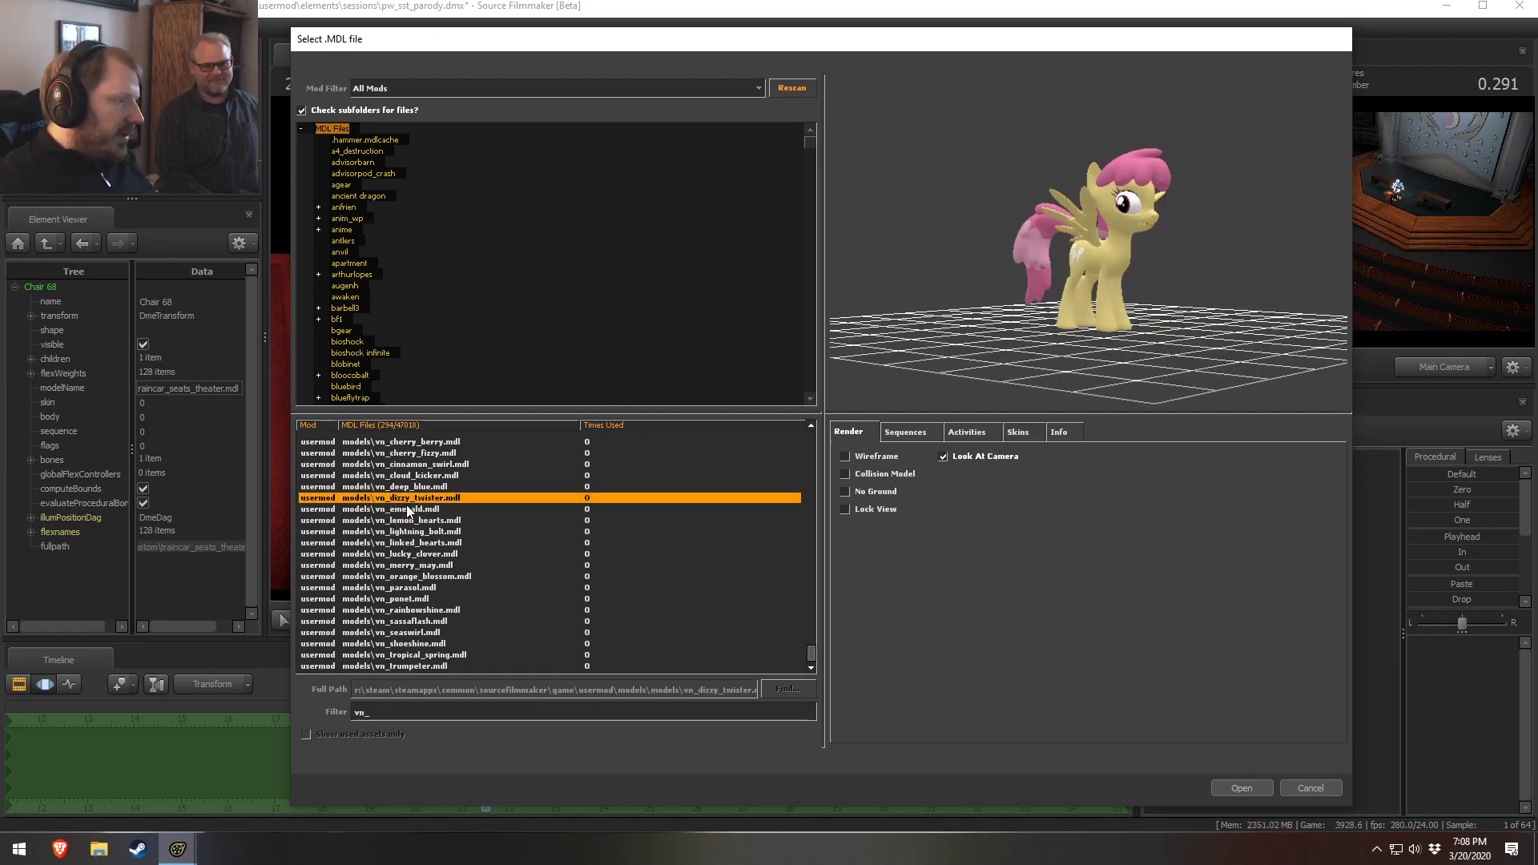
pyautogui.moveTo(978, 356); pyautogui.dragTo(1035, 372)
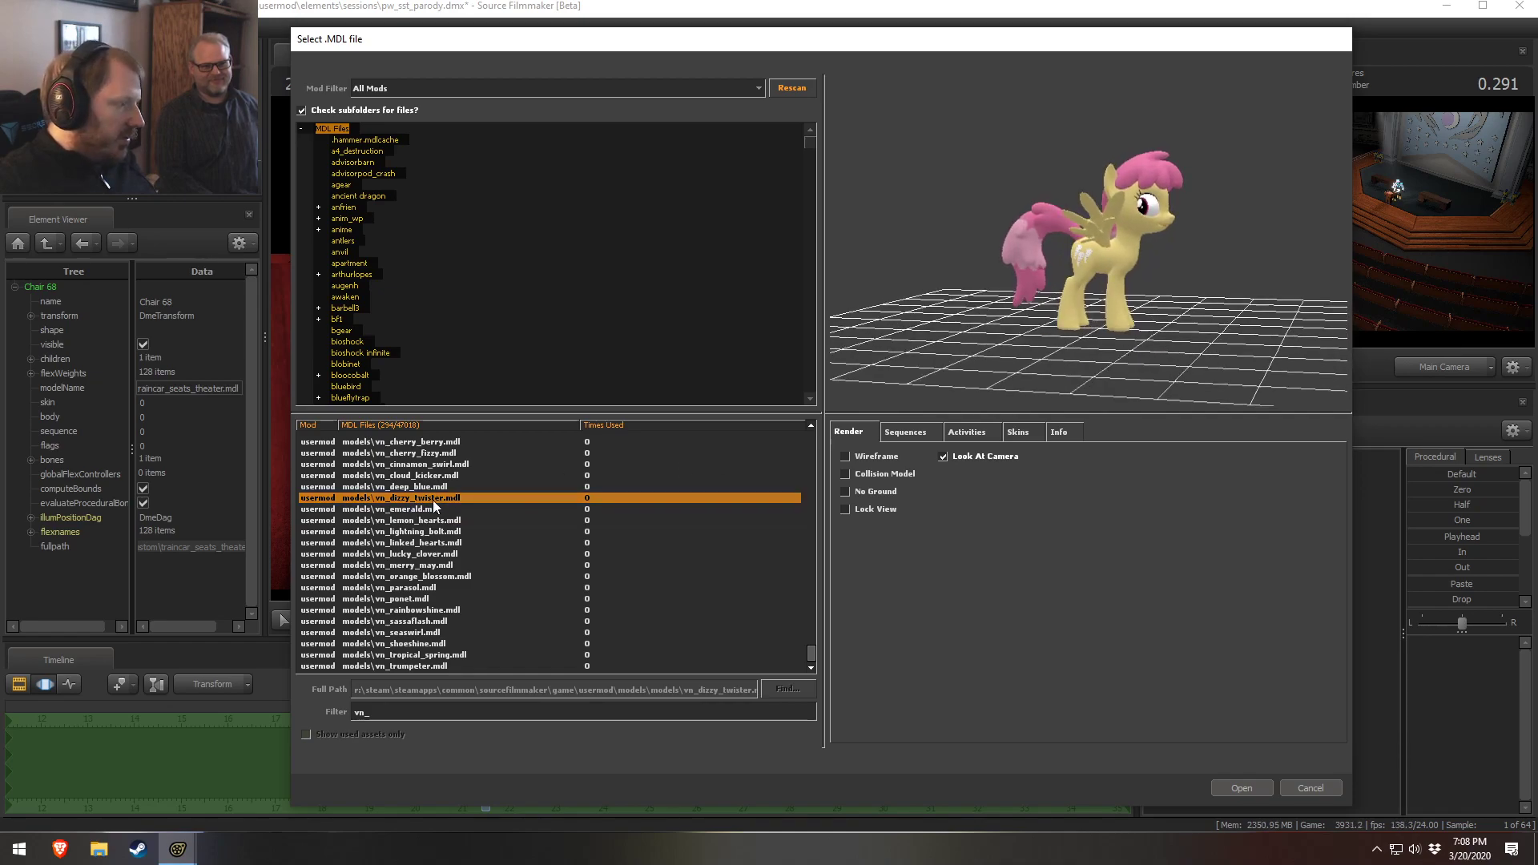
pyautogui.click(406, 508)
pyautogui.moveTo(1151, 205); pyautogui.dragTo(1033, 246)
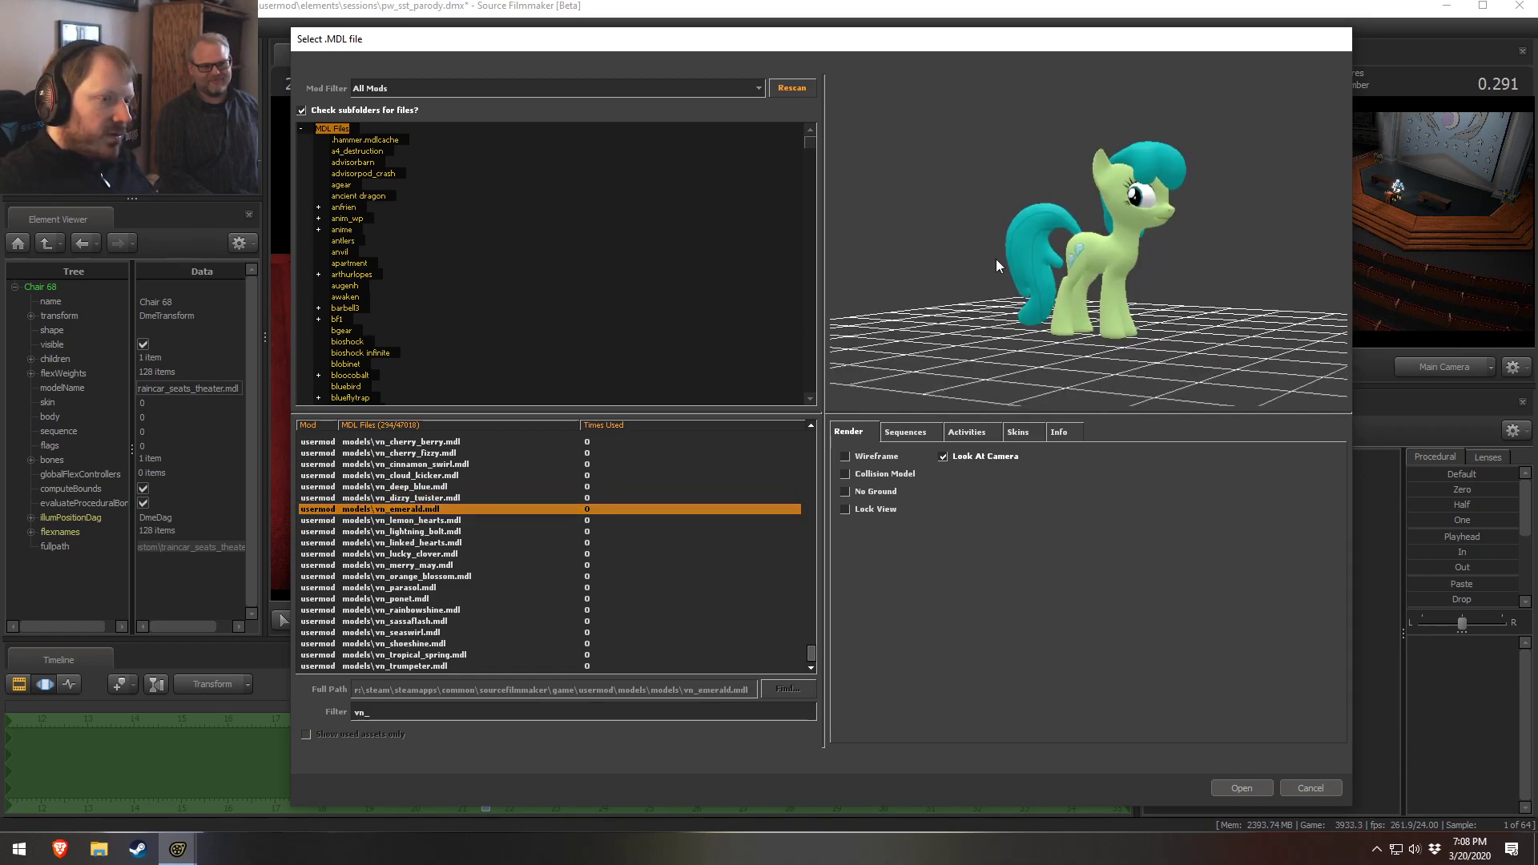
pyautogui.click(439, 475)
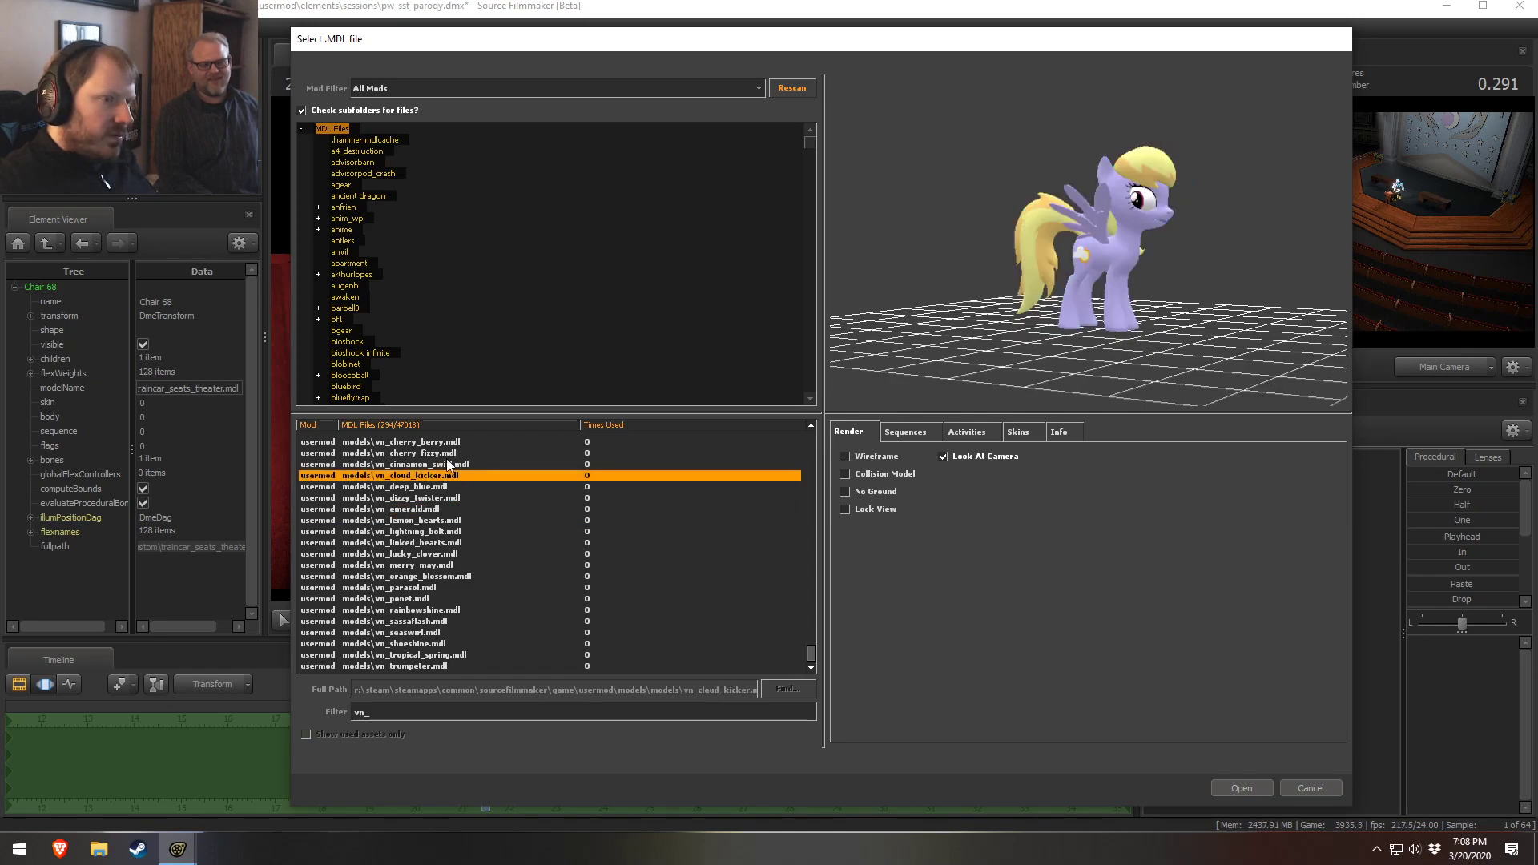
pyautogui.moveTo(1073, 240); pyautogui.dragTo(1178, 244)
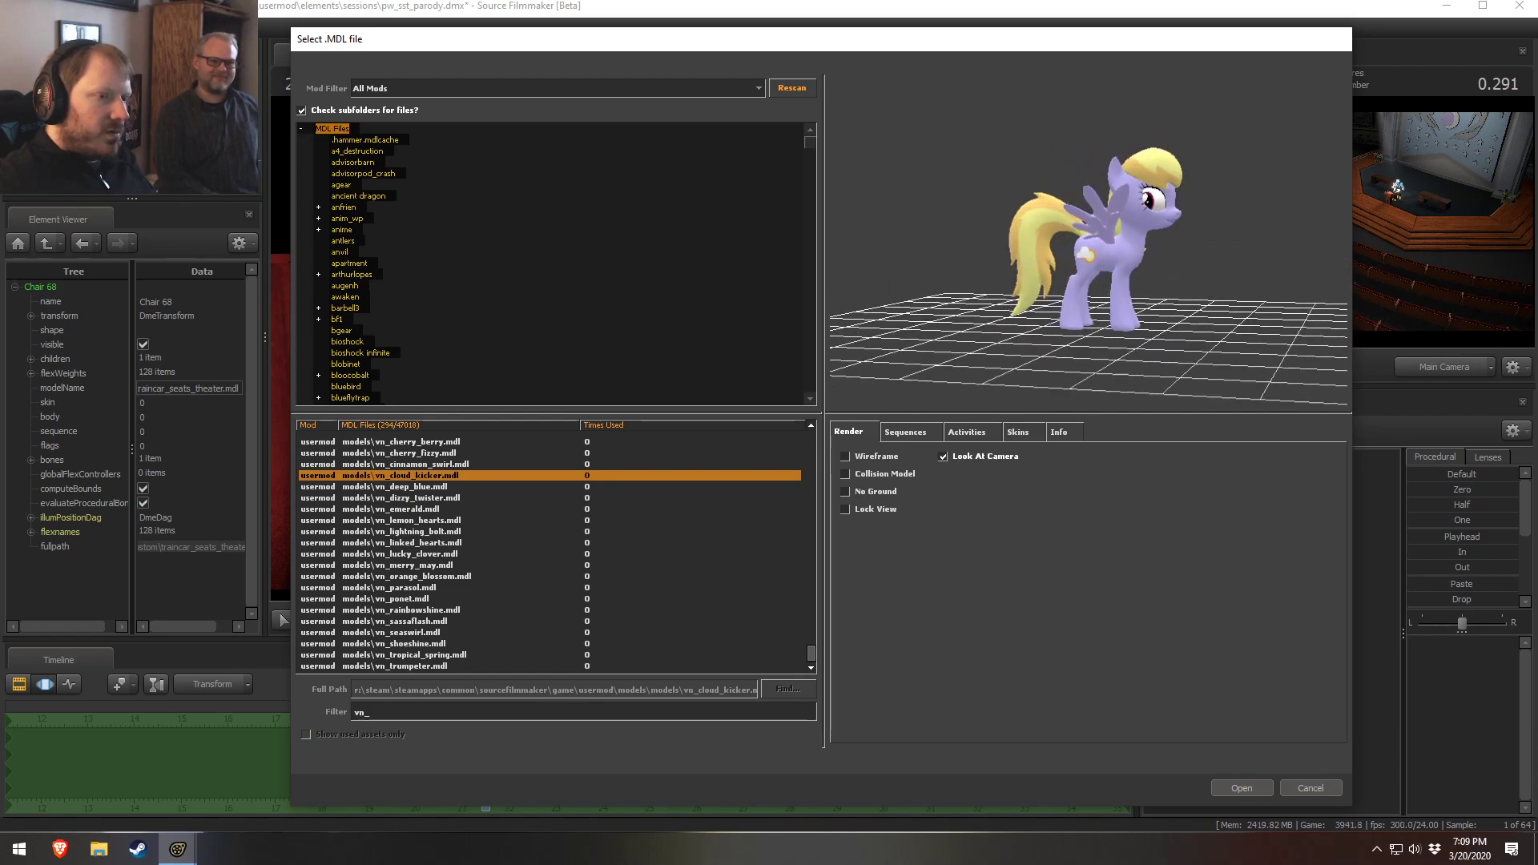
# Step through neighbouring pony models and load vn_ponet.mdl into the scene
pyautogui.click(418, 465)
pyautogui.press('Up')
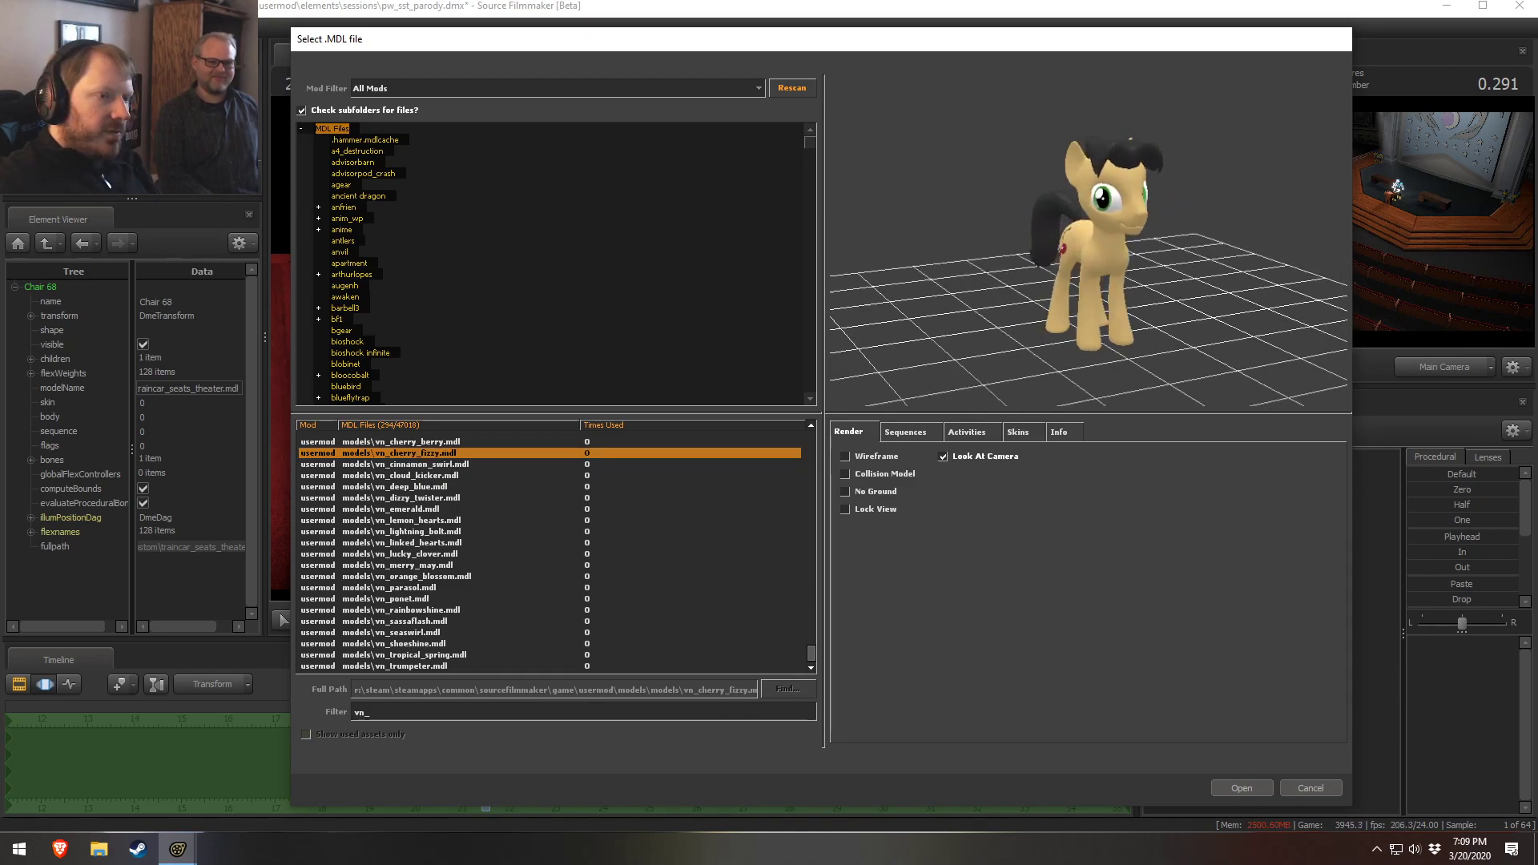
pyautogui.press('Up')
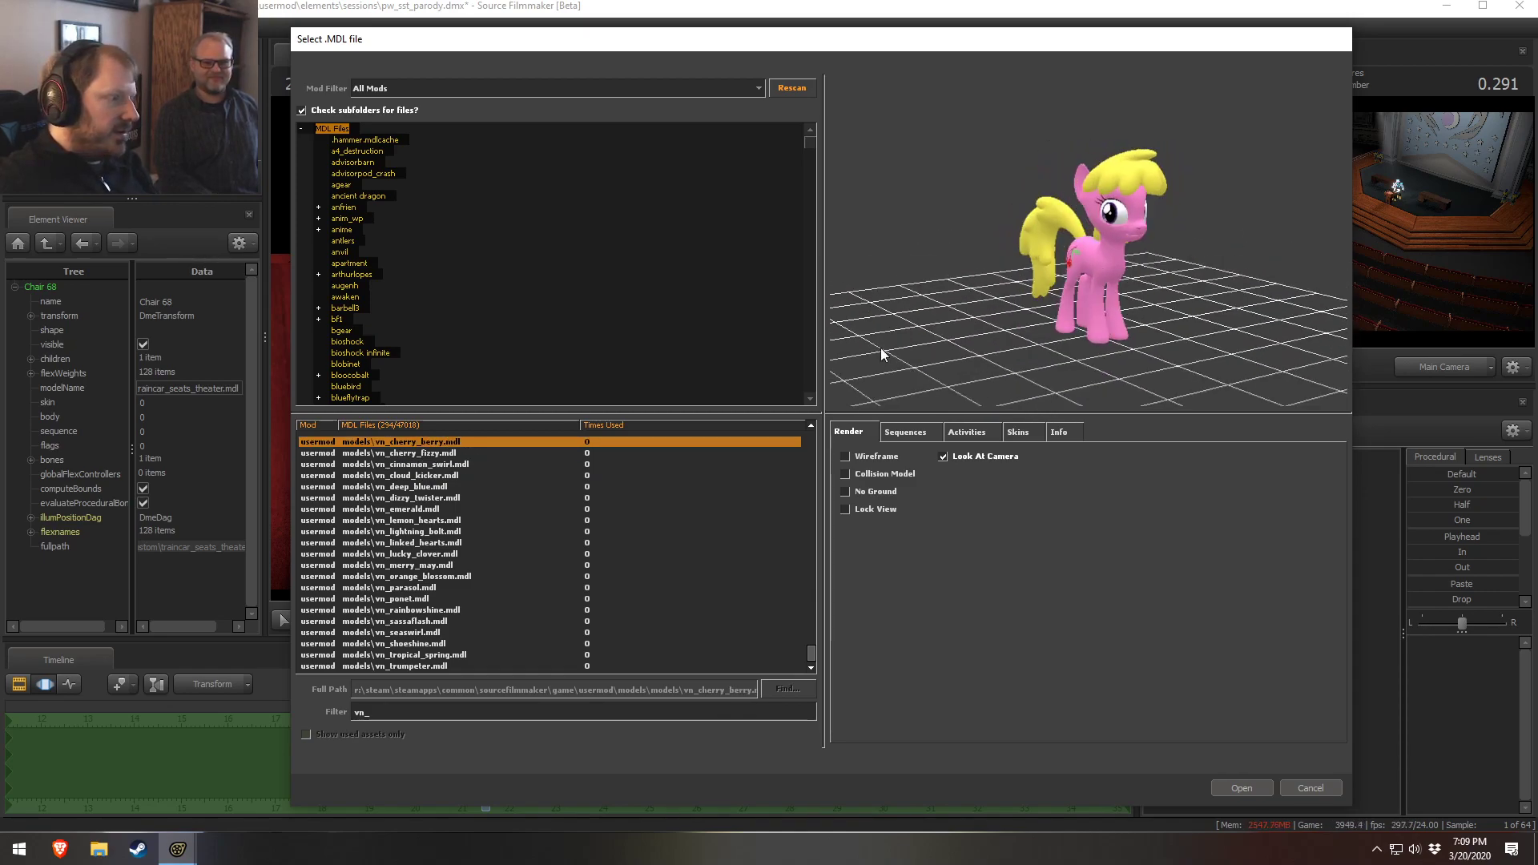
pyautogui.scroll(3, 403, 540)
pyautogui.press('Up')
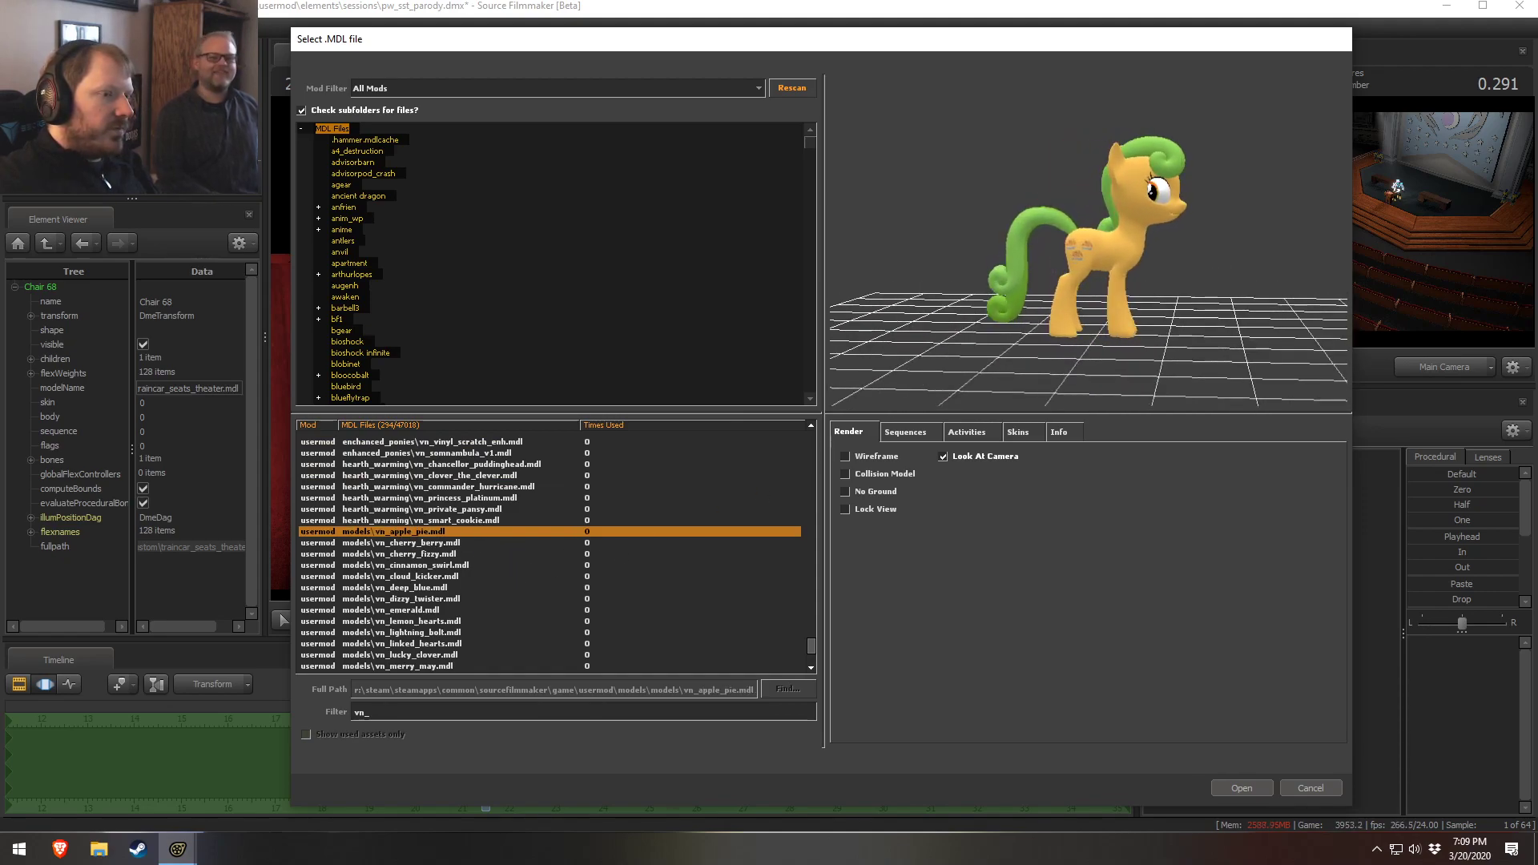
pyautogui.scroll(-3, 685, 460)
pyautogui.click(398, 567)
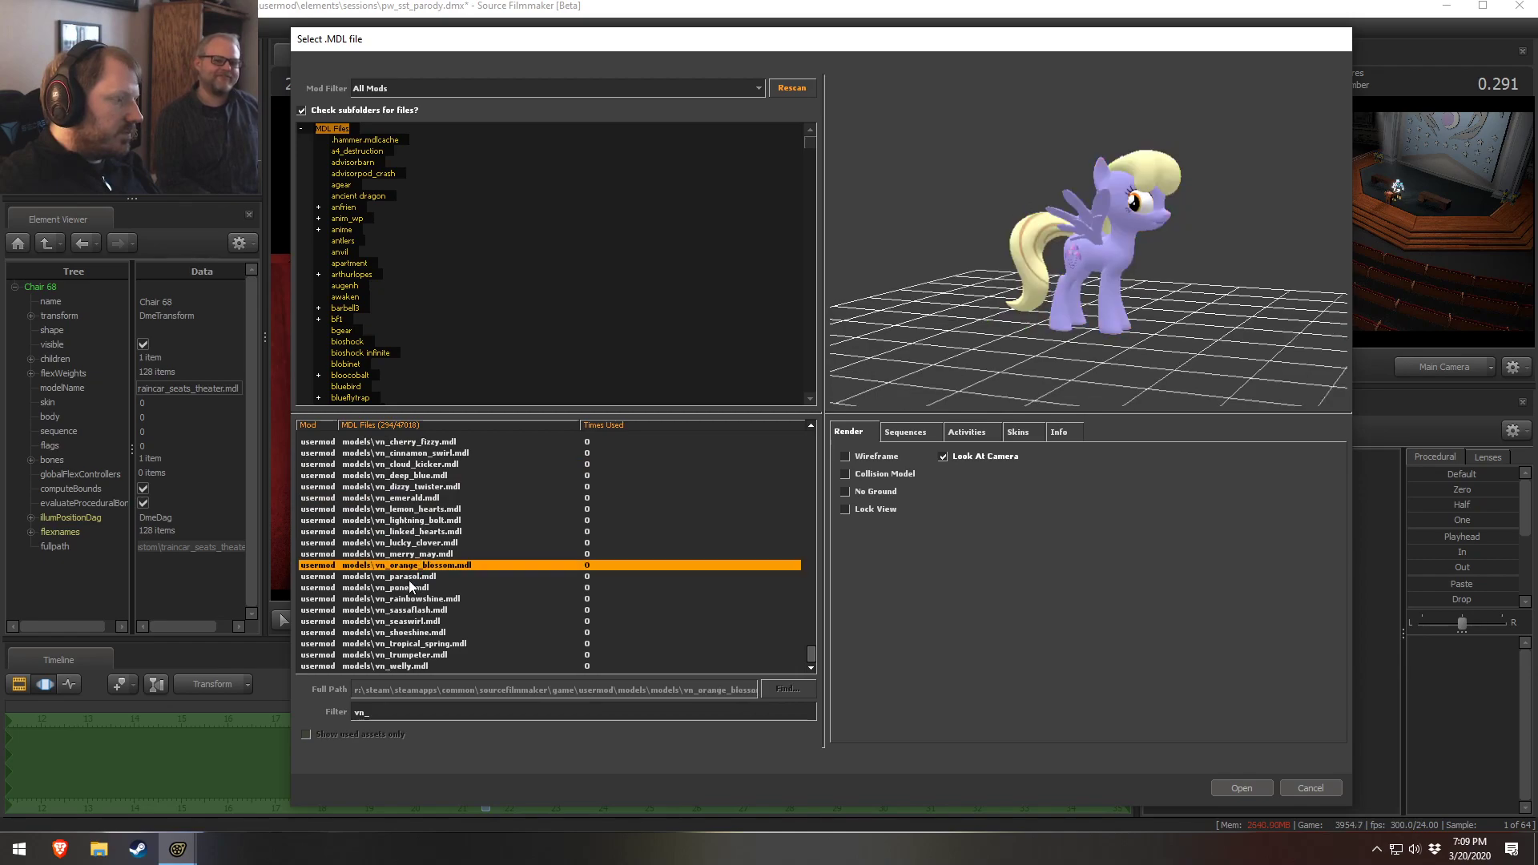
pyautogui.press('Down')
pyautogui.press('Down')
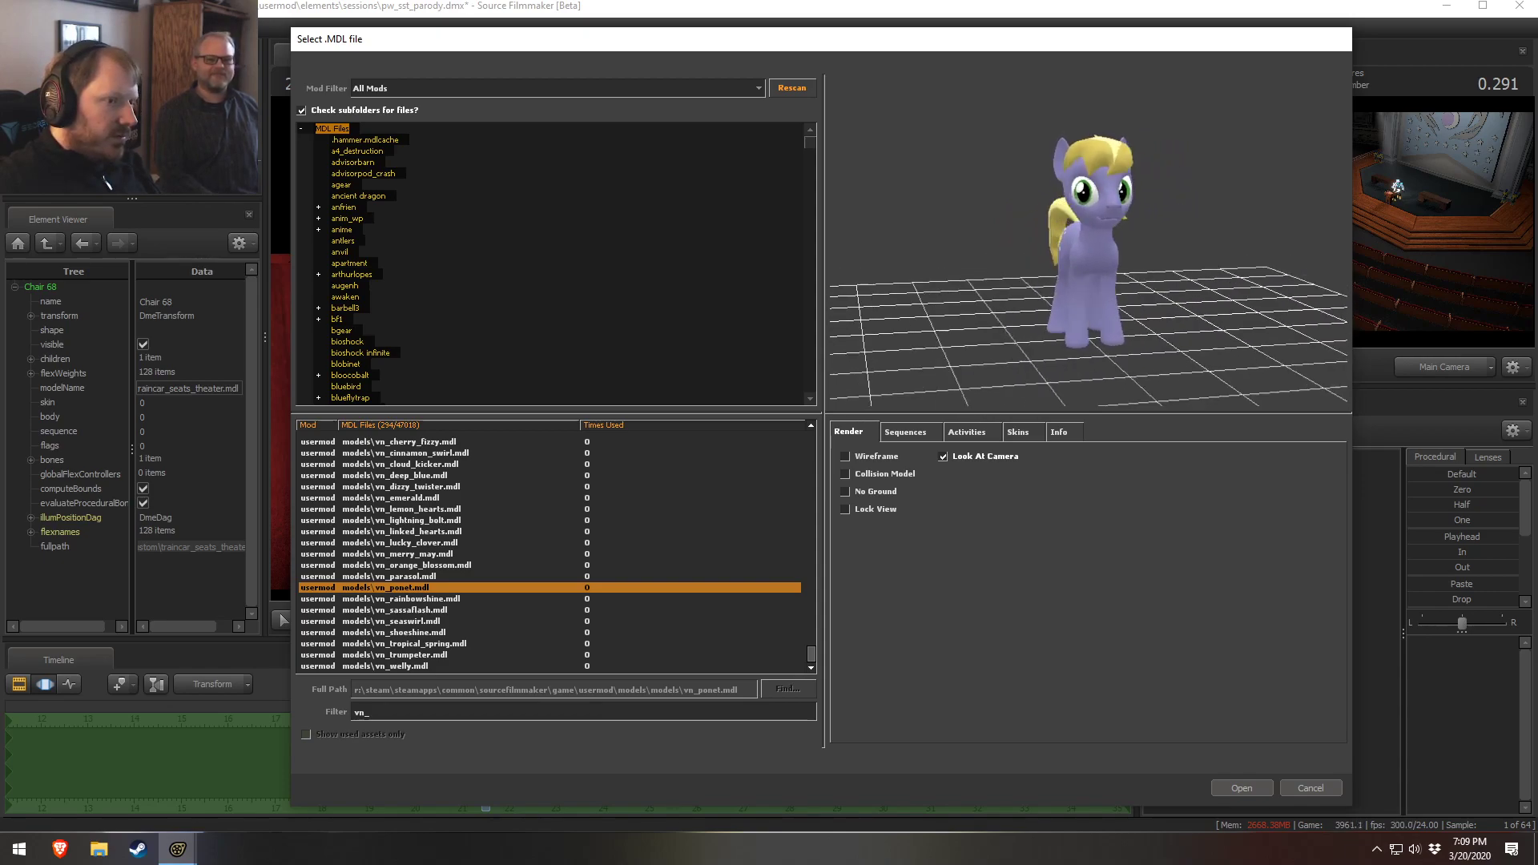
pyautogui.click(1241, 788)
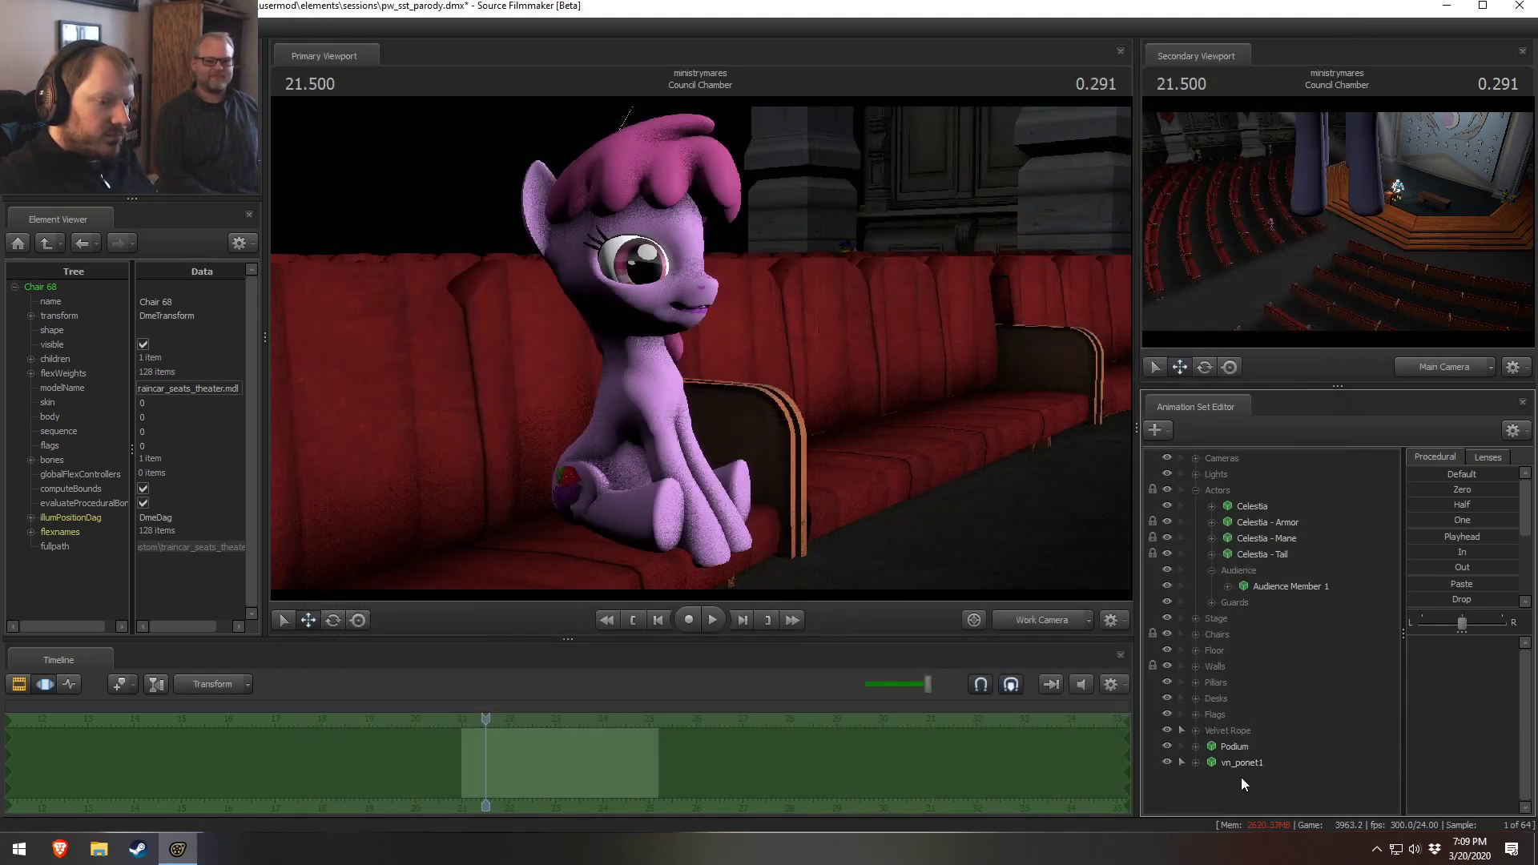
# Turn off viewport lighting and frame the newly loaded pony on the podium in the work camera
pyautogui.rightClick(1016, 539)
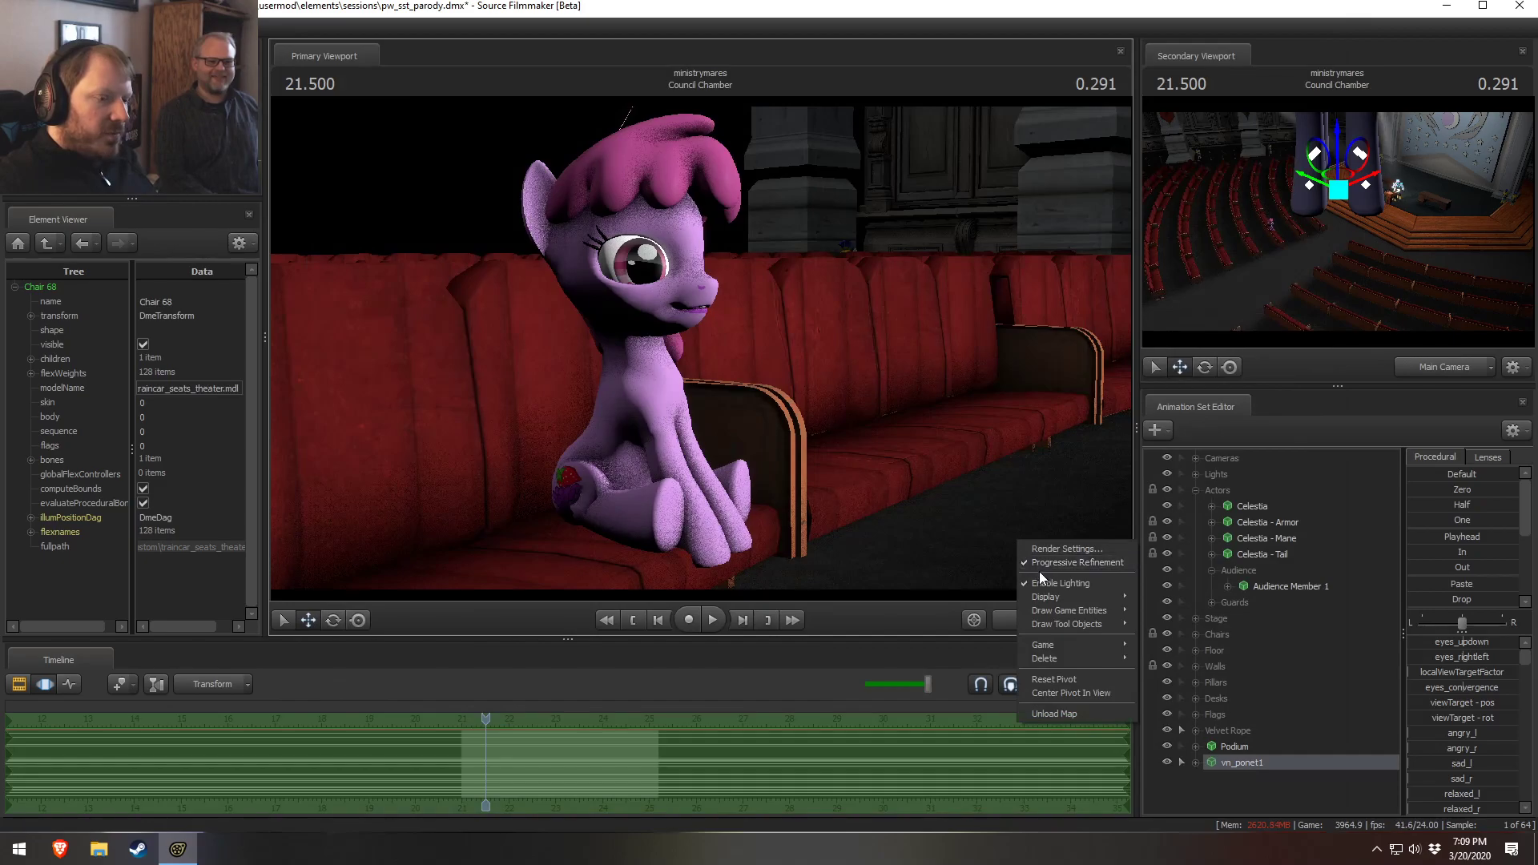
pyautogui.click(1041, 582)
pyautogui.moveTo(1040, 581); pyautogui.dragTo(985, 633)
pyautogui.press('s')
pyautogui.moveTo(700, 349); pyautogui.dragTo(848, 373)
pyautogui.press('s')
pyautogui.moveTo(531, 374); pyautogui.dragTo(821, 334)
pyautogui.press('w')
pyautogui.moveTo(681, 354)
pyautogui.mouseDown()
pyautogui.moveTo(752, 357)
pyautogui.moveTo(788, 385)
pyautogui.moveTo(683, 324)
pyautogui.moveTo(690, 345)
pyautogui.mouseUp()
pyautogui.press('ctrl')
# Collapse the Audience and Actors groups and rename the vn_ponet1 animation set to Male 1
pyautogui.click(1211, 570)
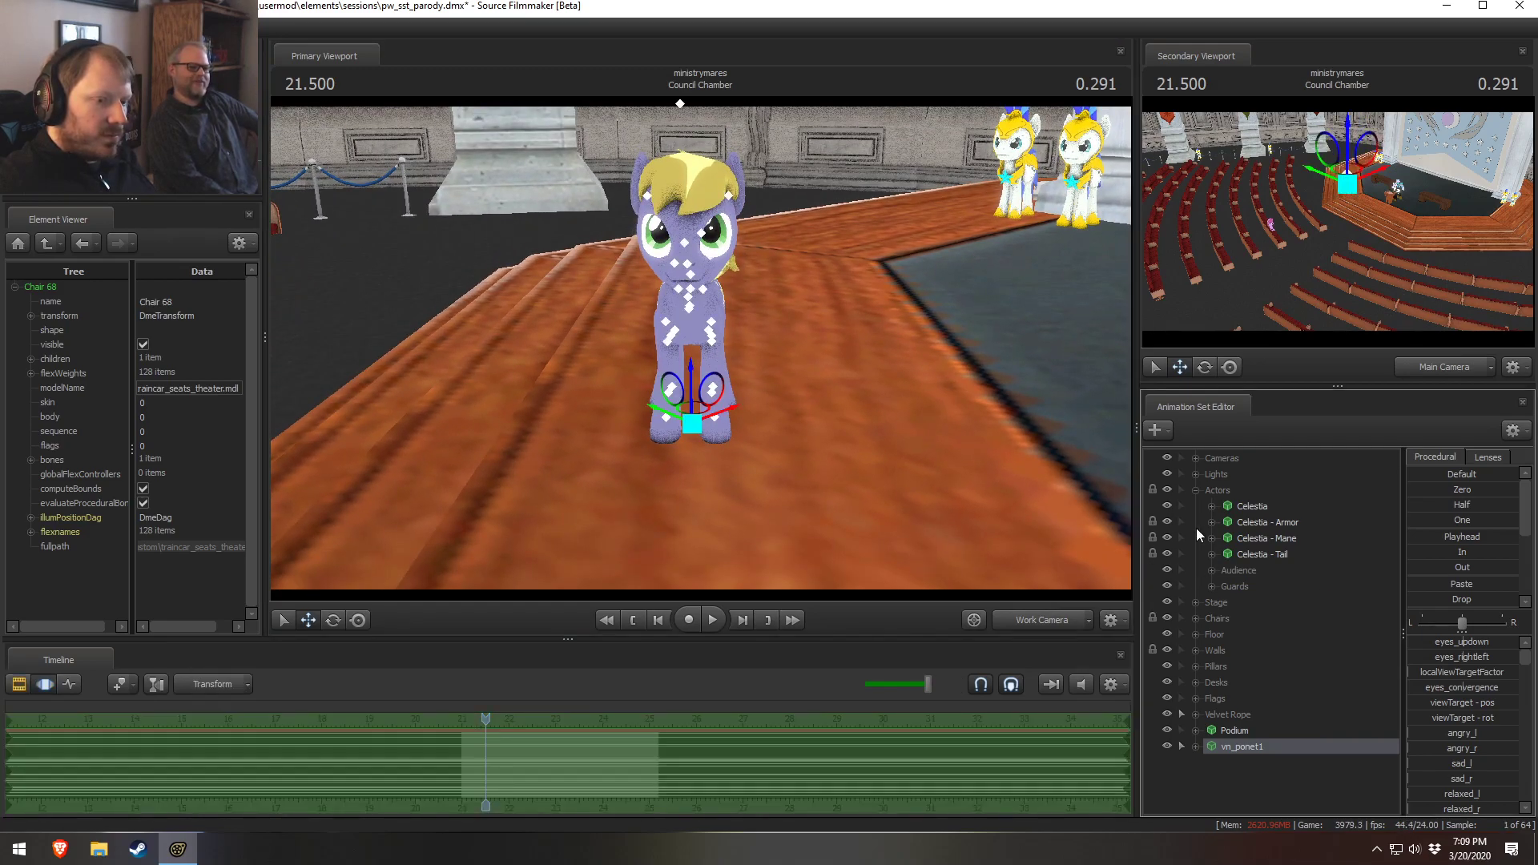
pyautogui.click(1194, 490)
pyautogui.rightClick(1240, 652)
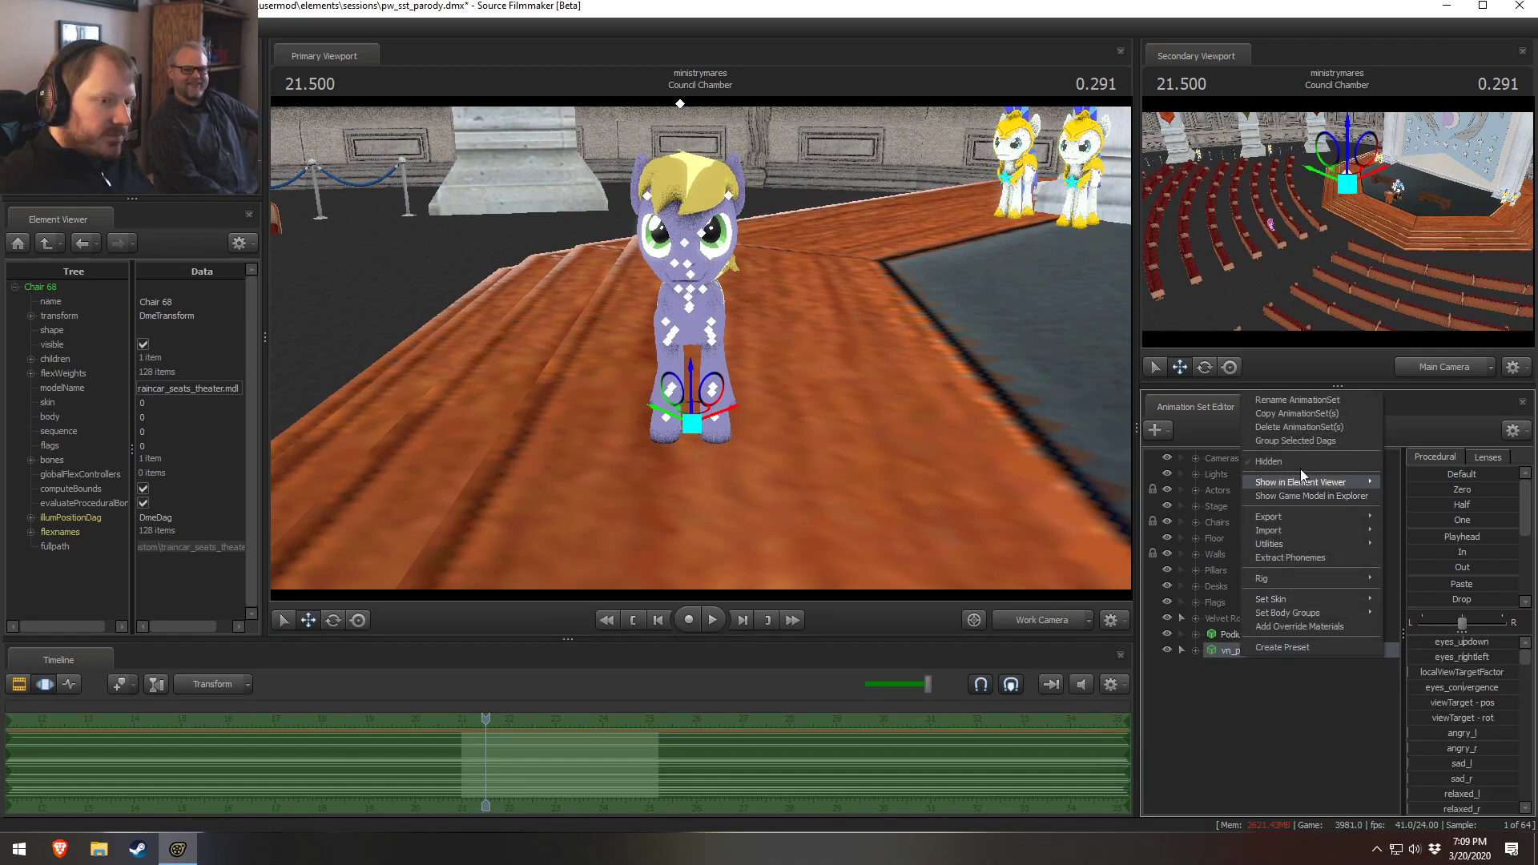
pyautogui.click(1304, 406)
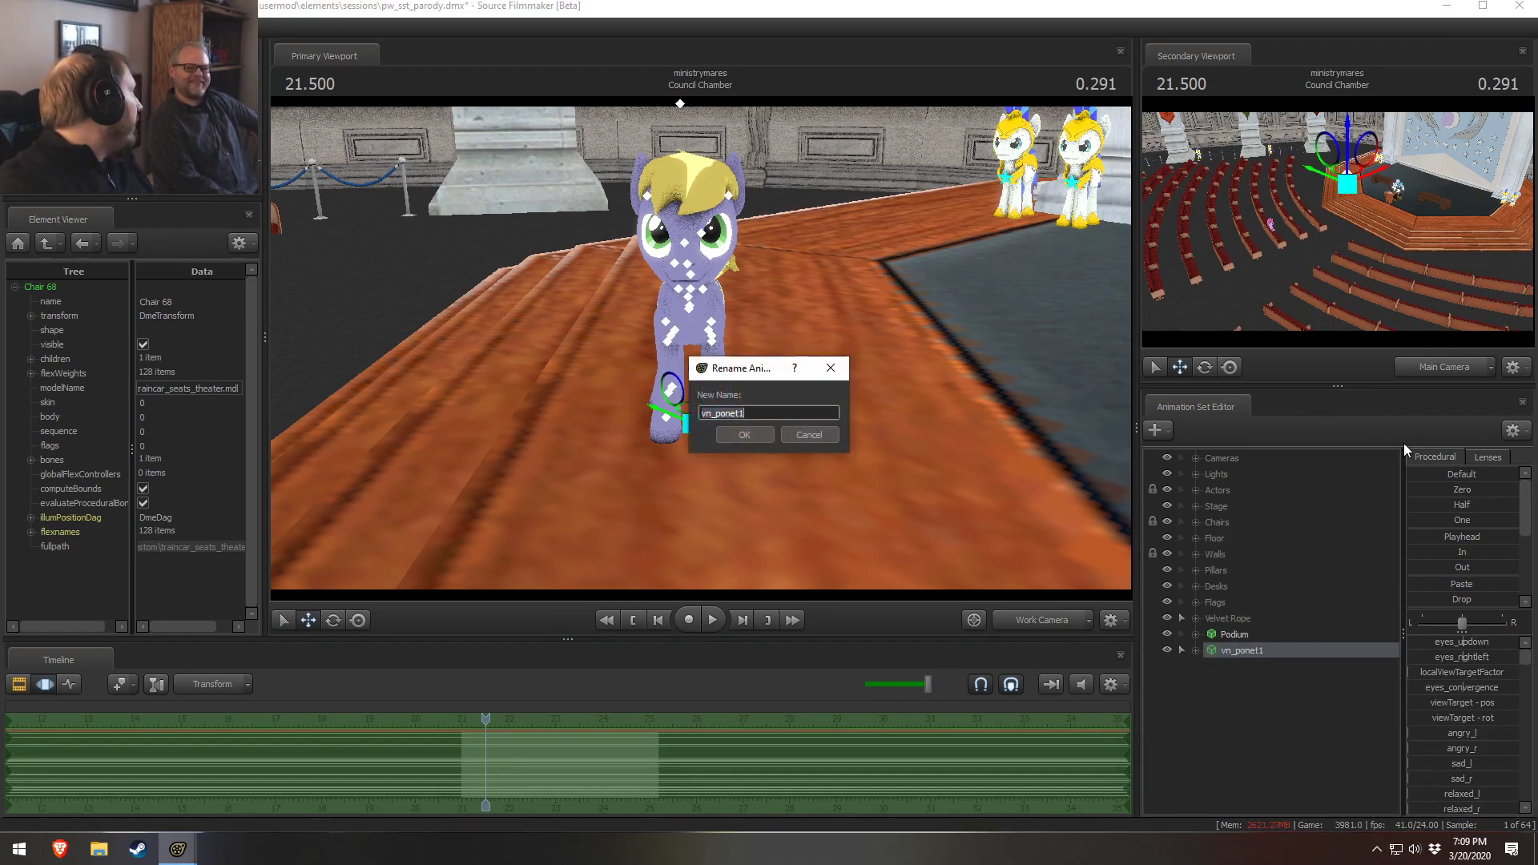
pyautogui.write('Male 1')
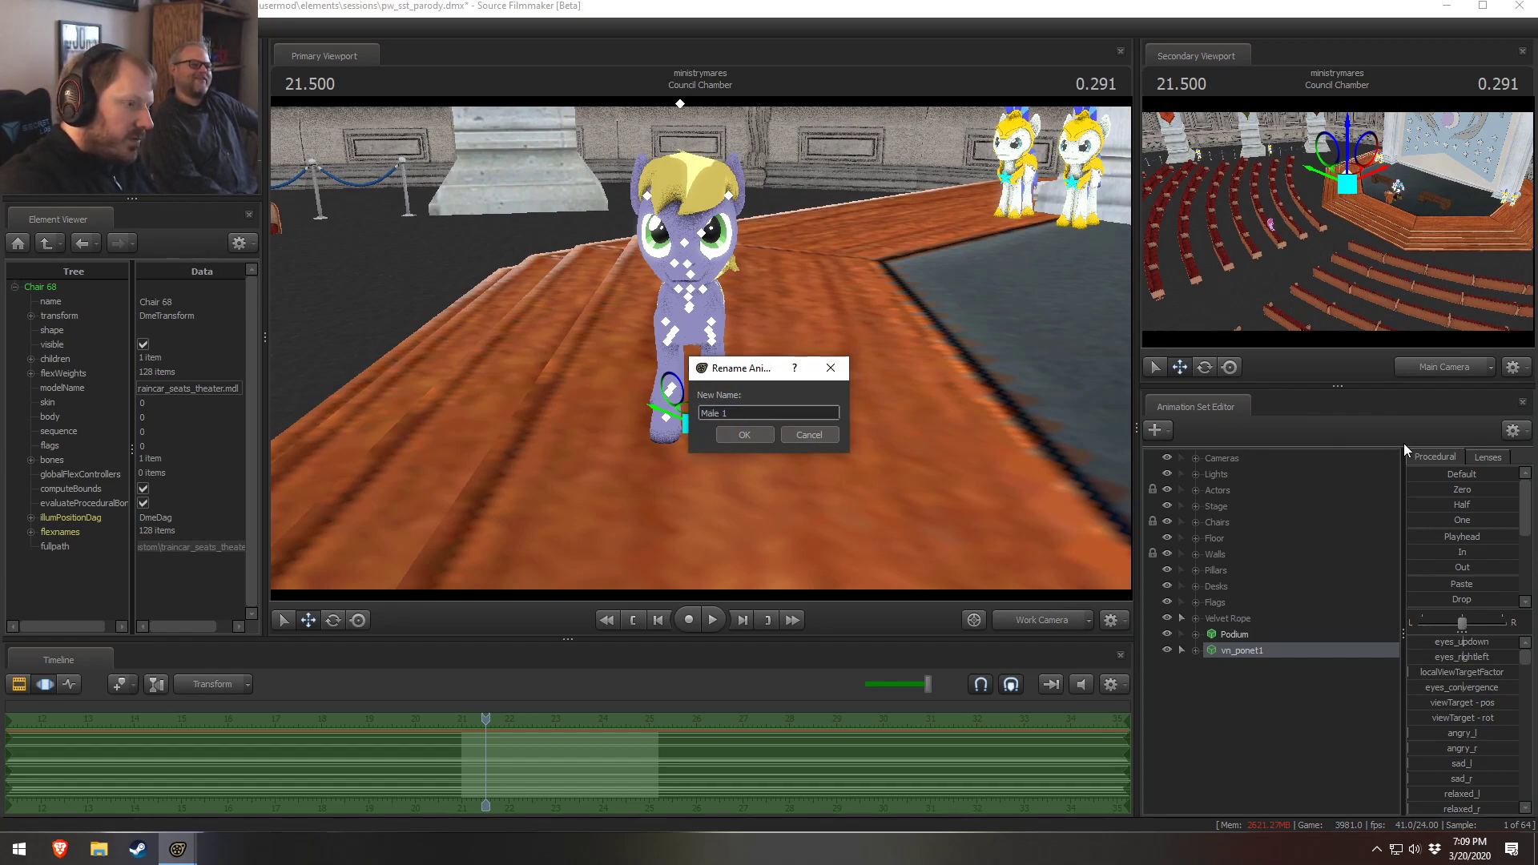
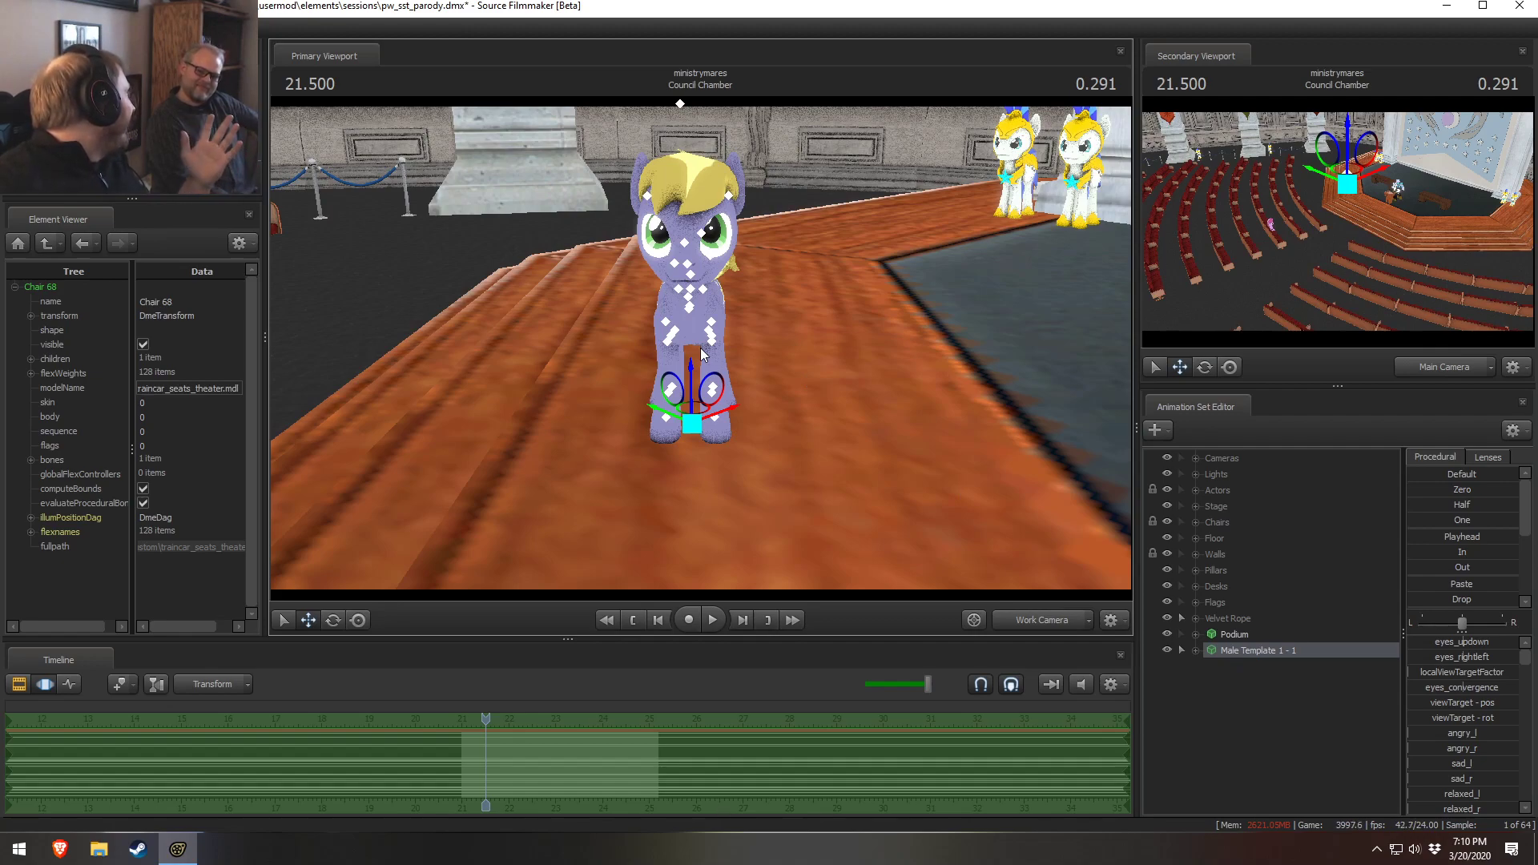
# Create an animation set for a new model, picking vn_trumpeter.mdl from the usermod models list
pyautogui.rightClick(1273, 723)
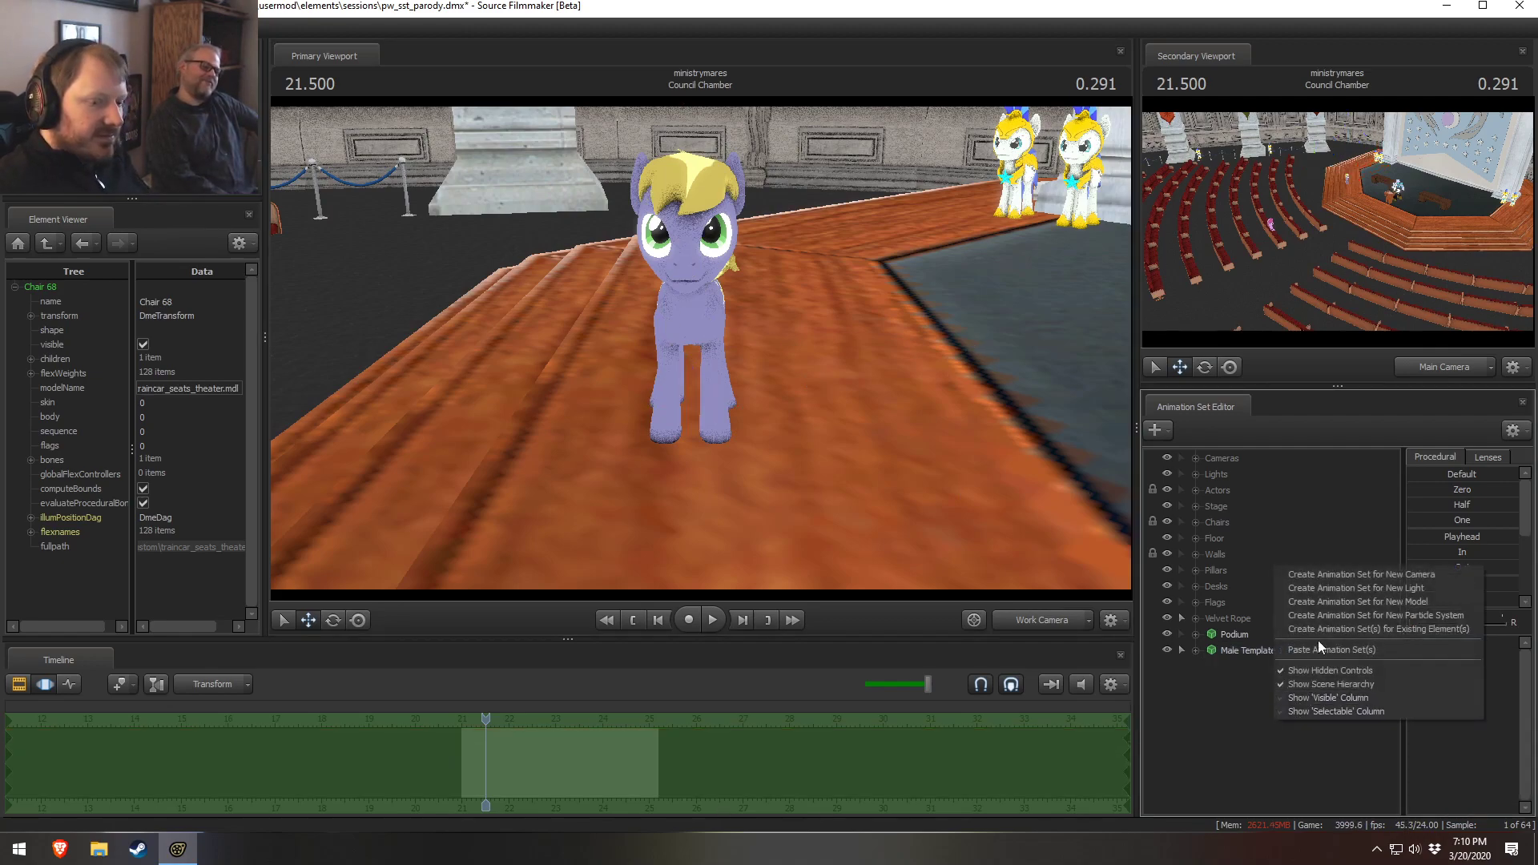
pyautogui.click(1332, 602)
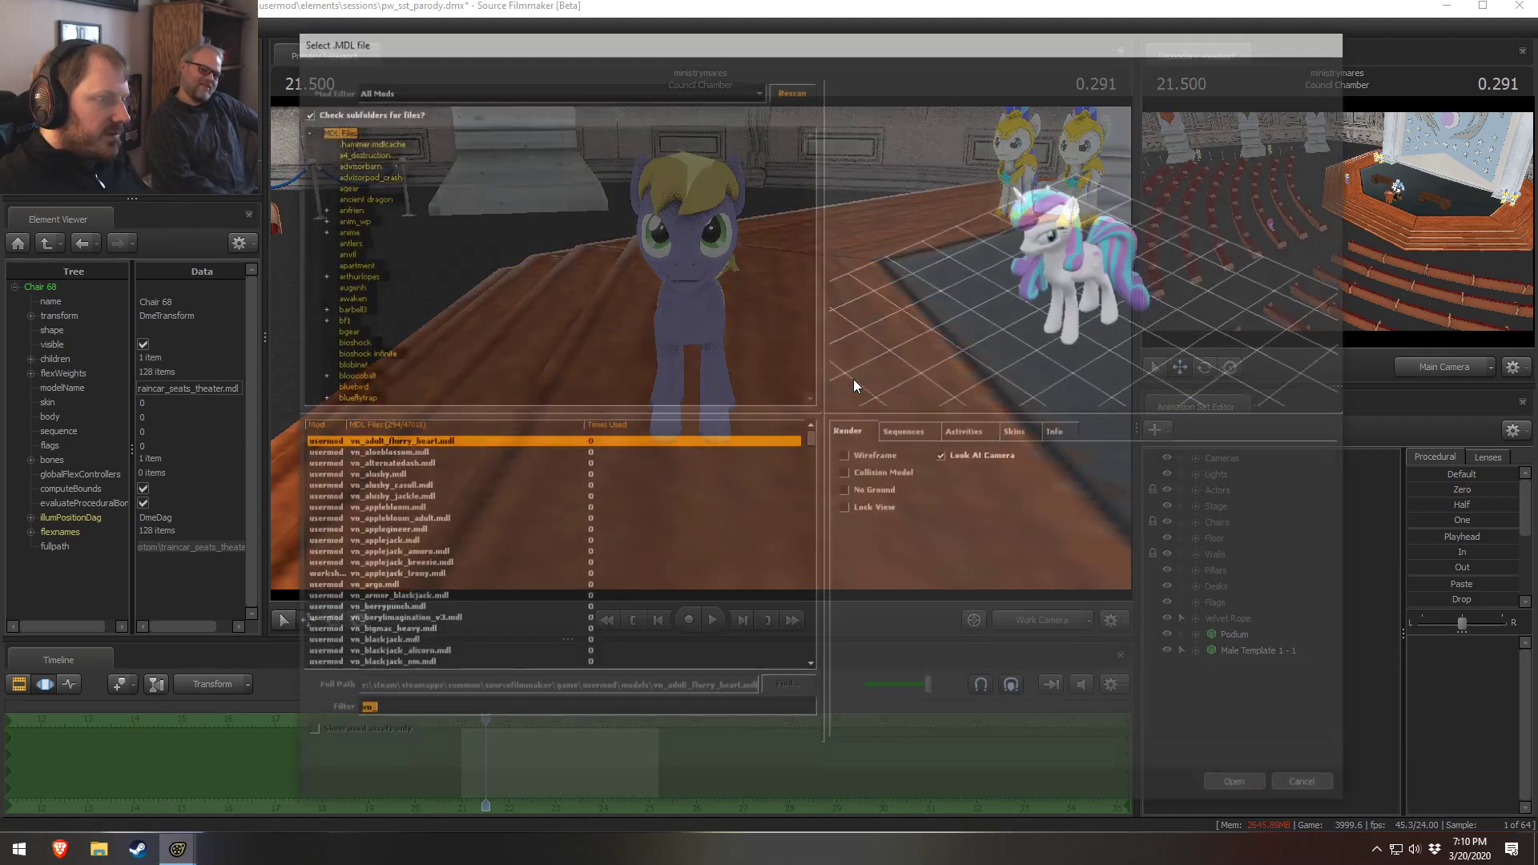
pyautogui.scroll(-8, 398, 553)
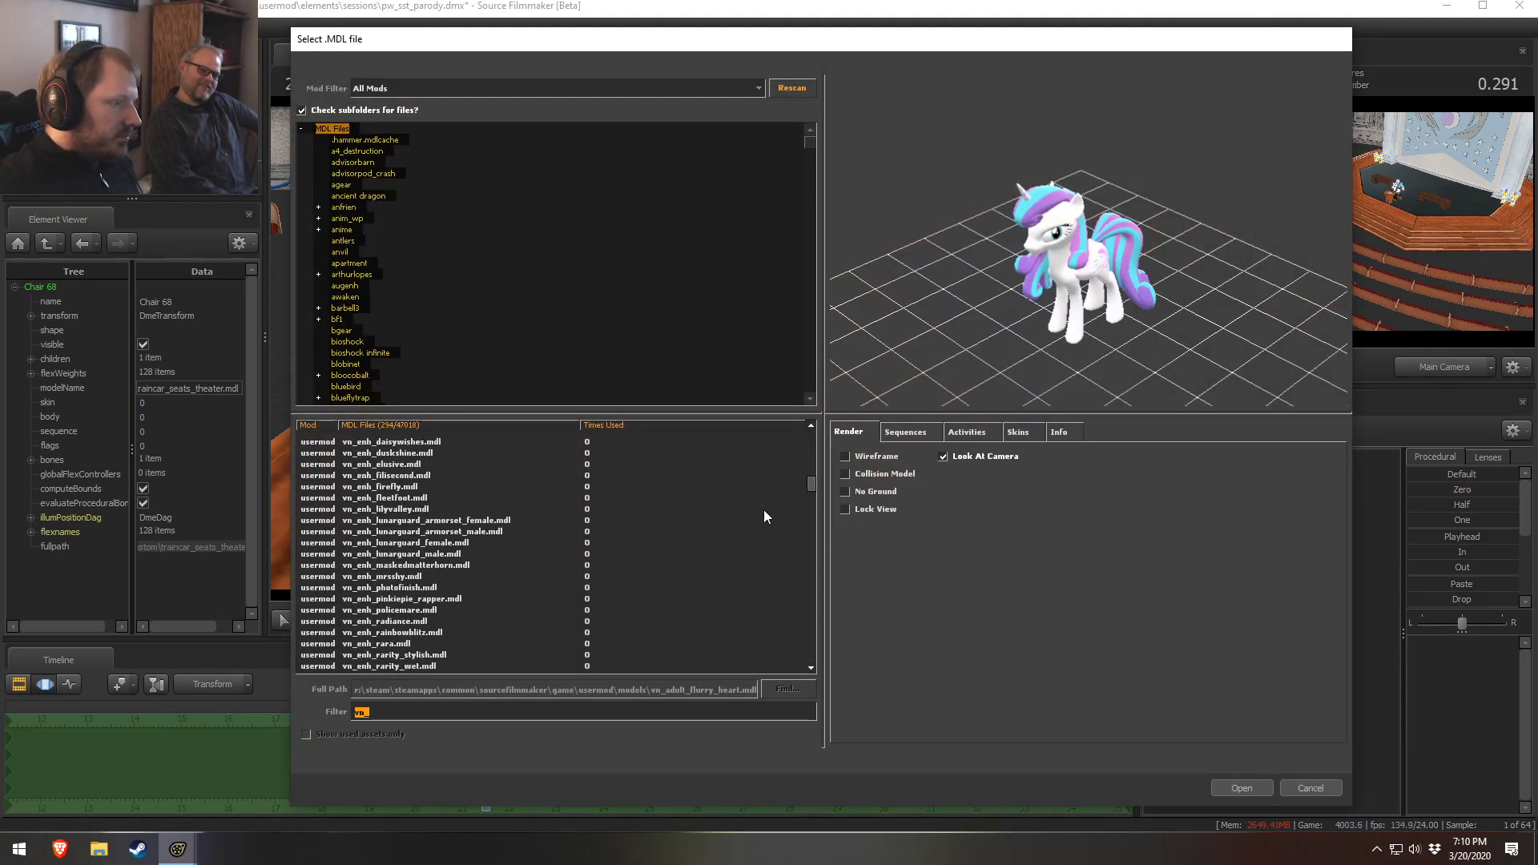
pyautogui.moveTo(808, 486); pyautogui.dragTo(815, 637)
pyautogui.scroll(12, 517, 588)
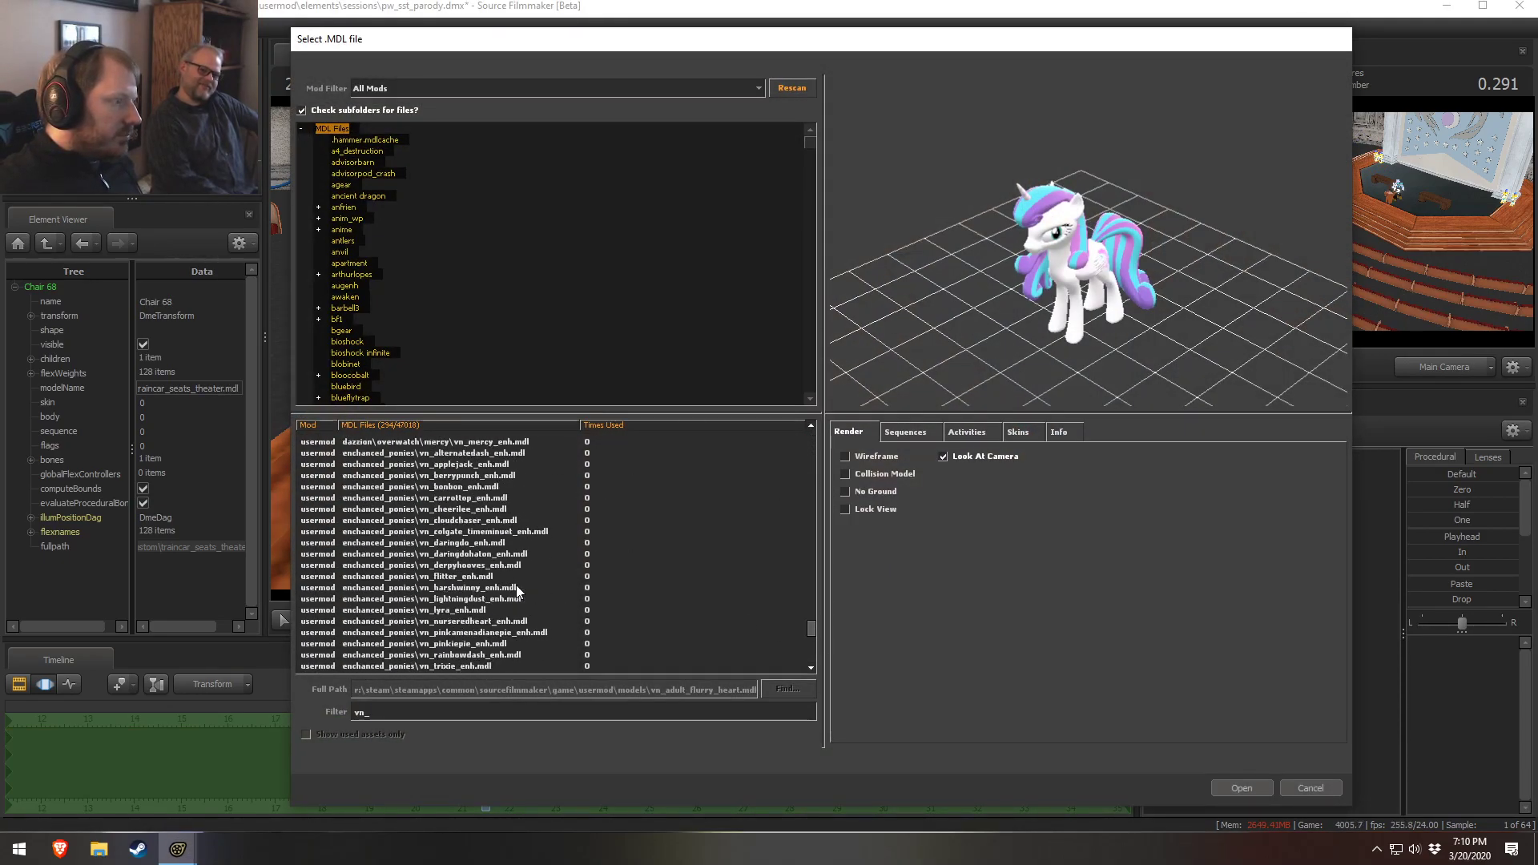
pyautogui.scroll(-8, 439, 590)
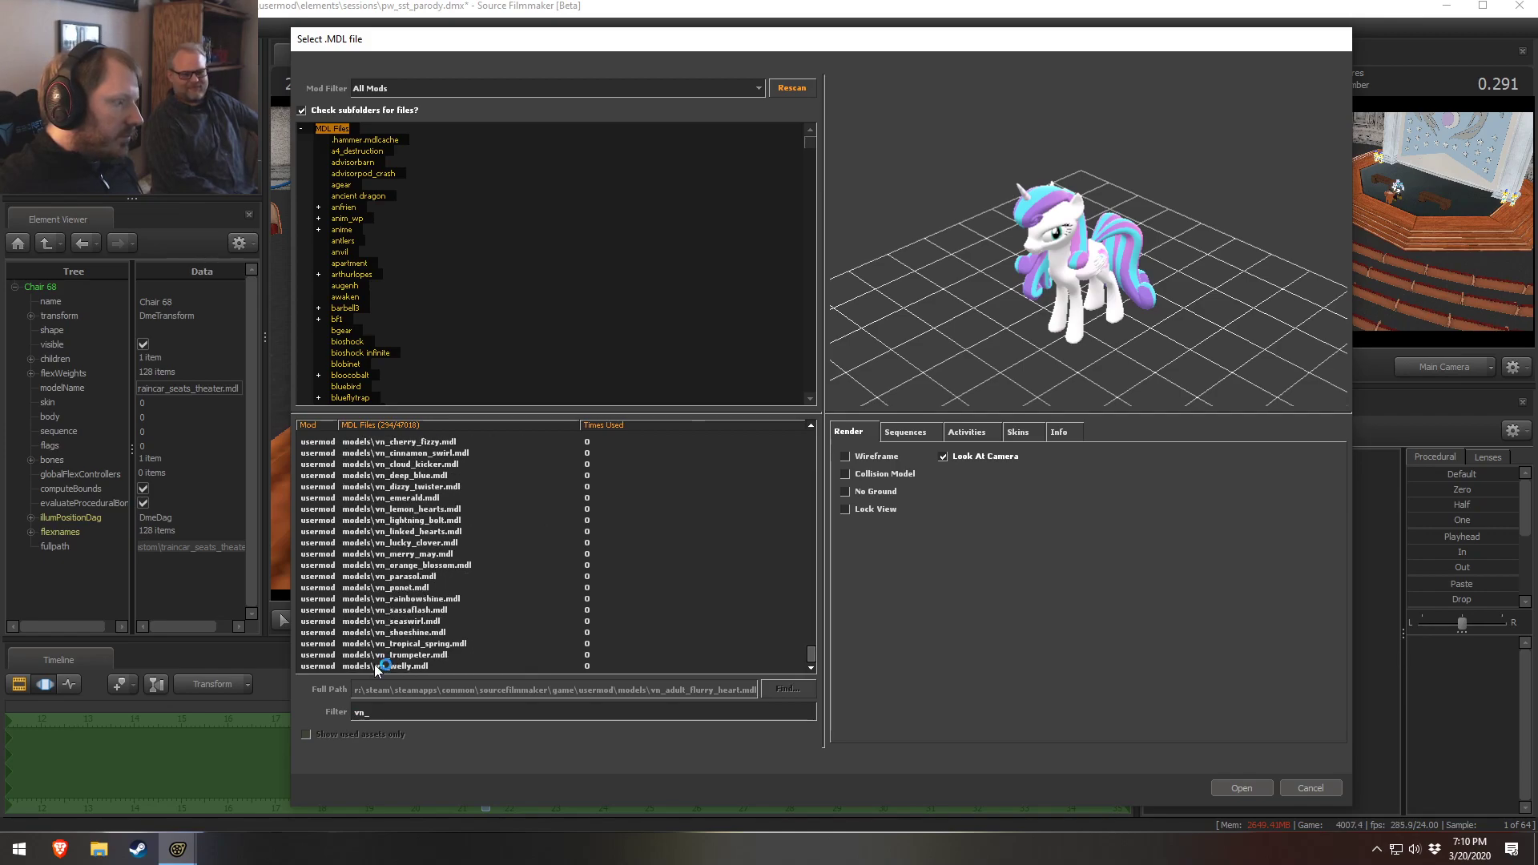
pyautogui.click(409, 667)
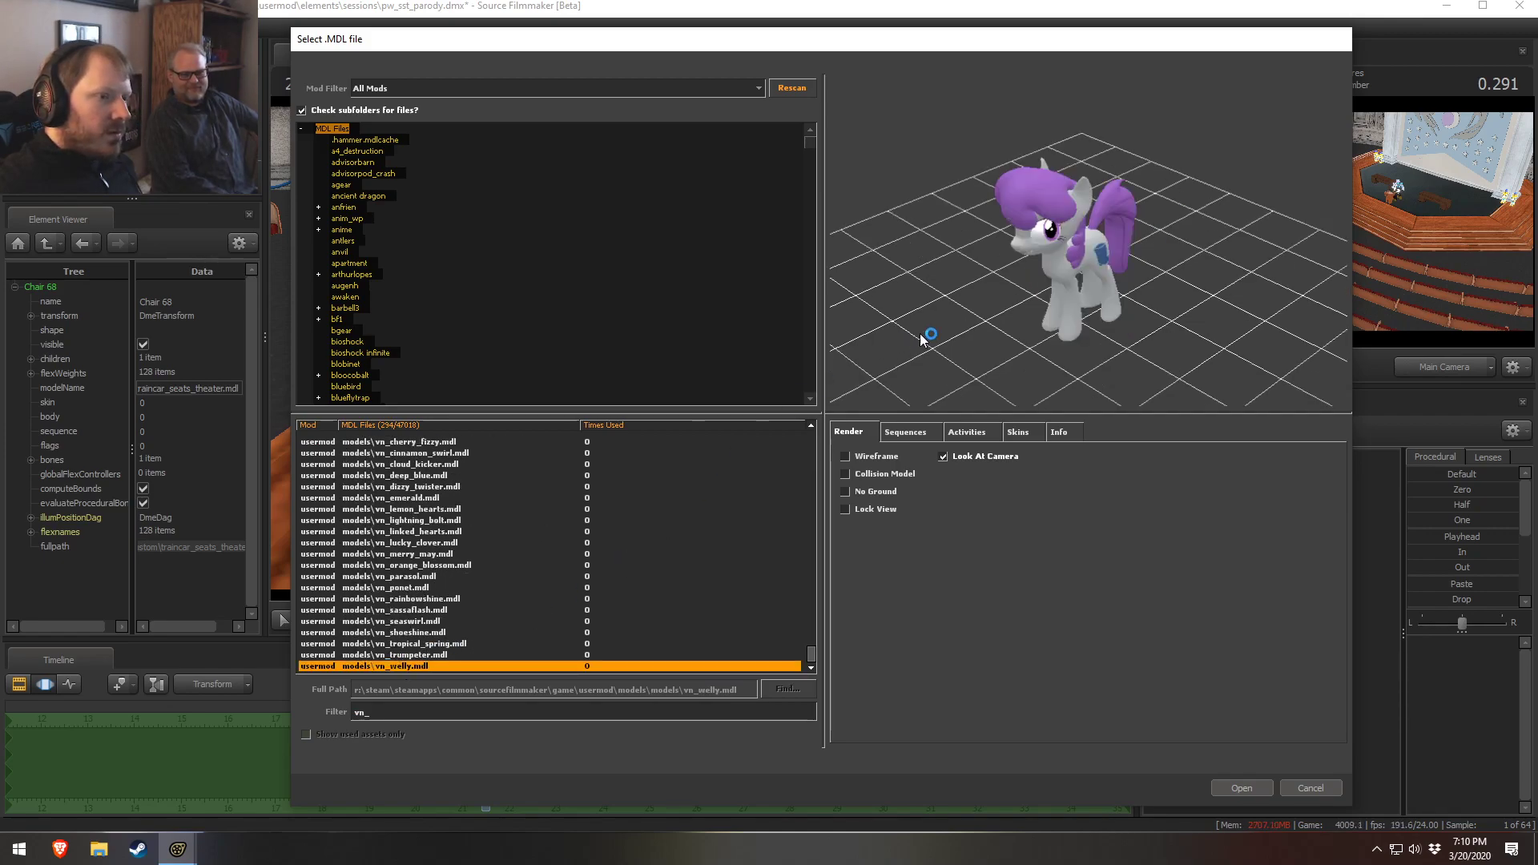
pyautogui.press('Up')
pyautogui.moveTo(1025, 40); pyautogui.dragTo(797, 234)
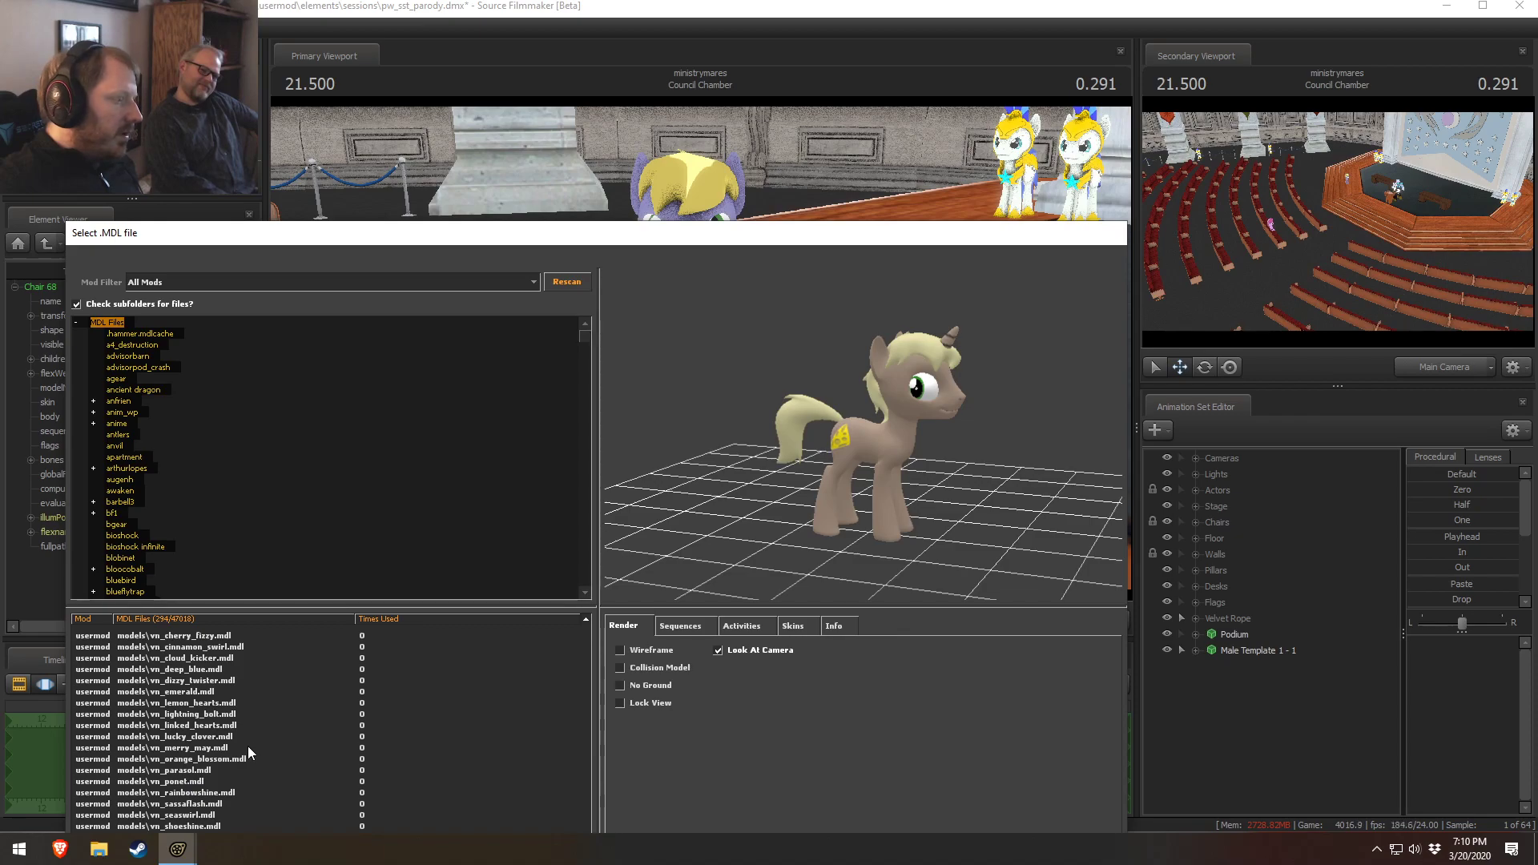
pyautogui.moveTo(525, 237); pyautogui.dragTo(625, 107)
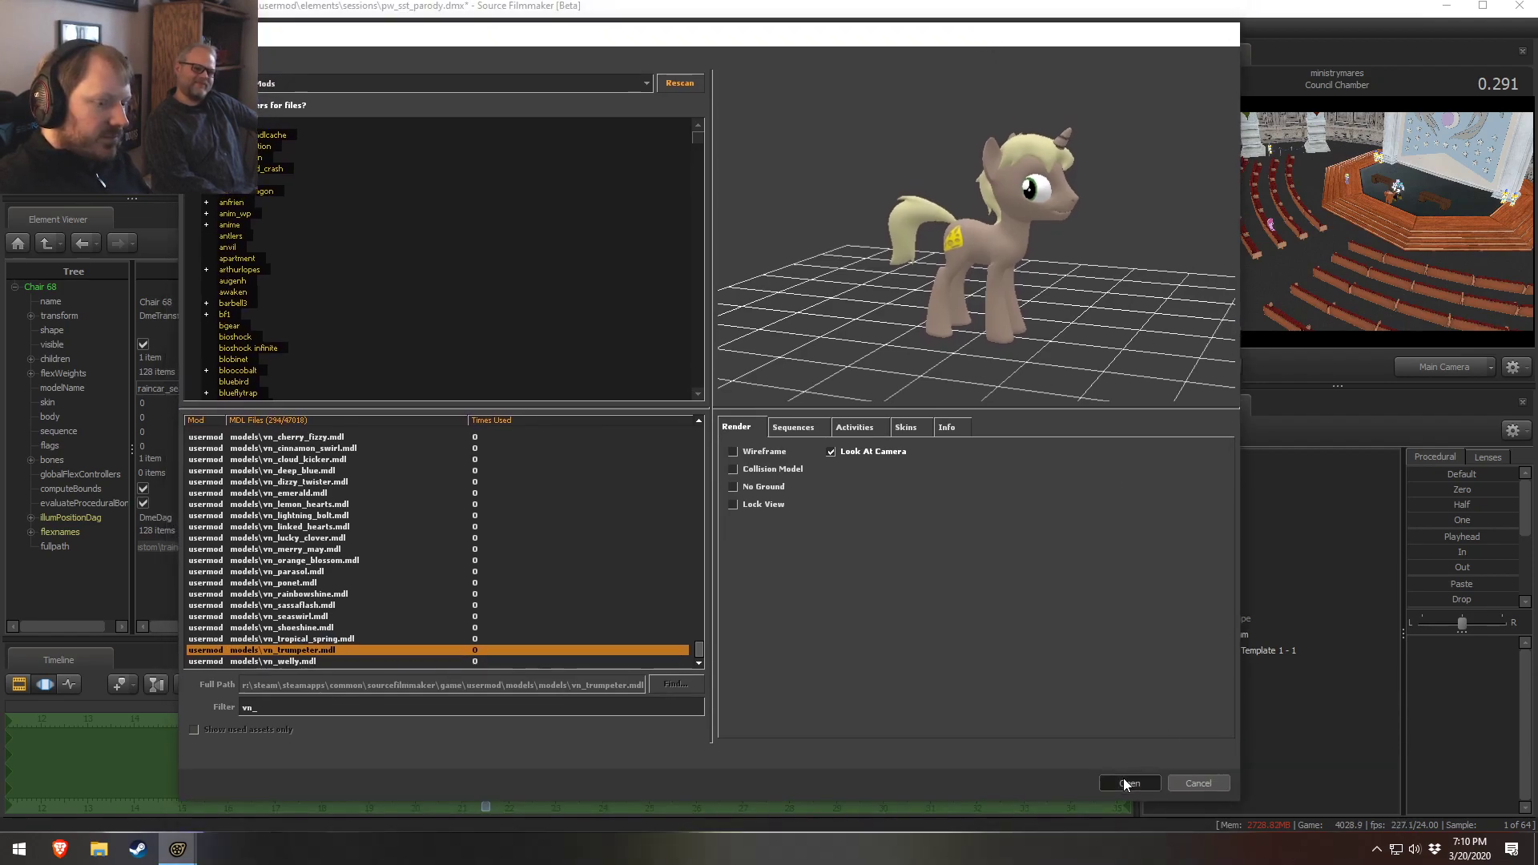
pyautogui.click(1129, 781)
# Move the new trumpeter pony onto the stage beside the existing pony
pyautogui.click(1227, 666)
pyautogui.moveTo(1337, 193); pyautogui.dragTo(1360, 184)
pyautogui.moveTo(949, 393); pyautogui.dragTo(835, 423)
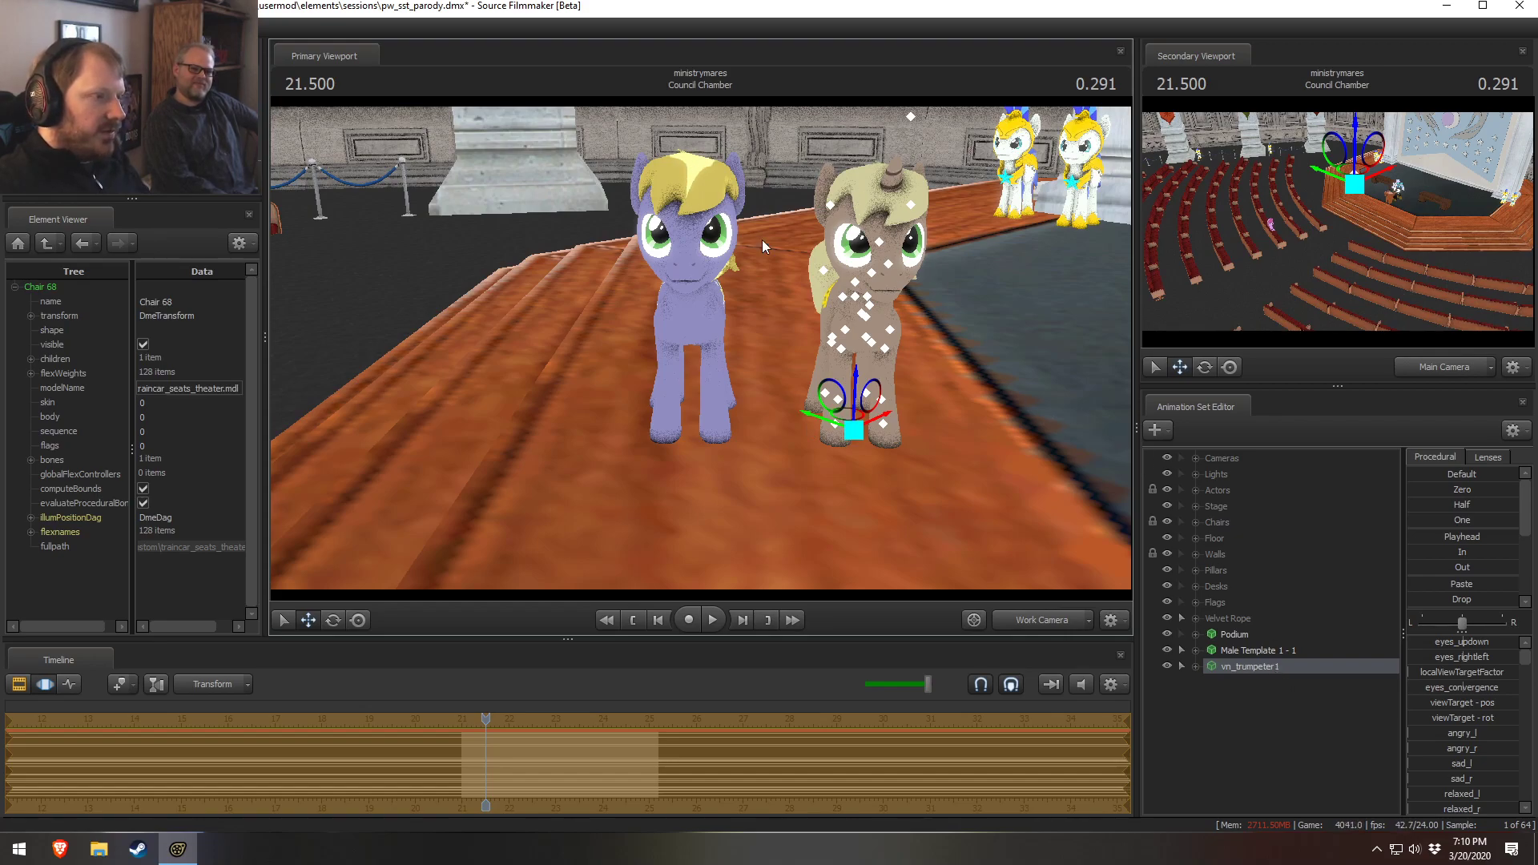
# Delete the Male Template 1 - 1 animation set from the scene
pyautogui.rightClick(1224, 651)
pyautogui.rightClick(1223, 669)
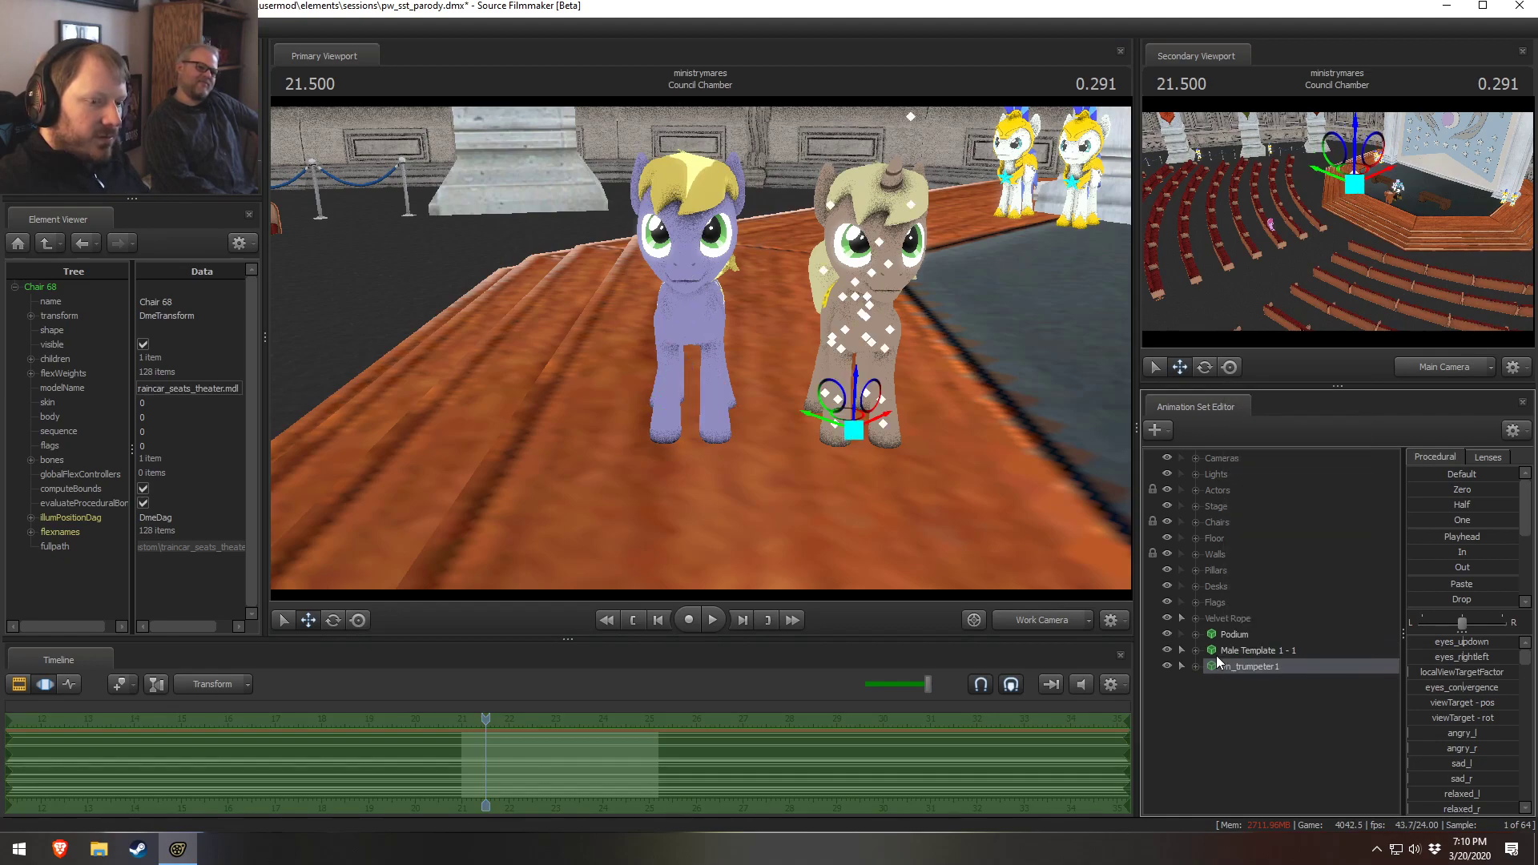
pyautogui.rightClick(1216, 651)
pyautogui.click(1249, 393)
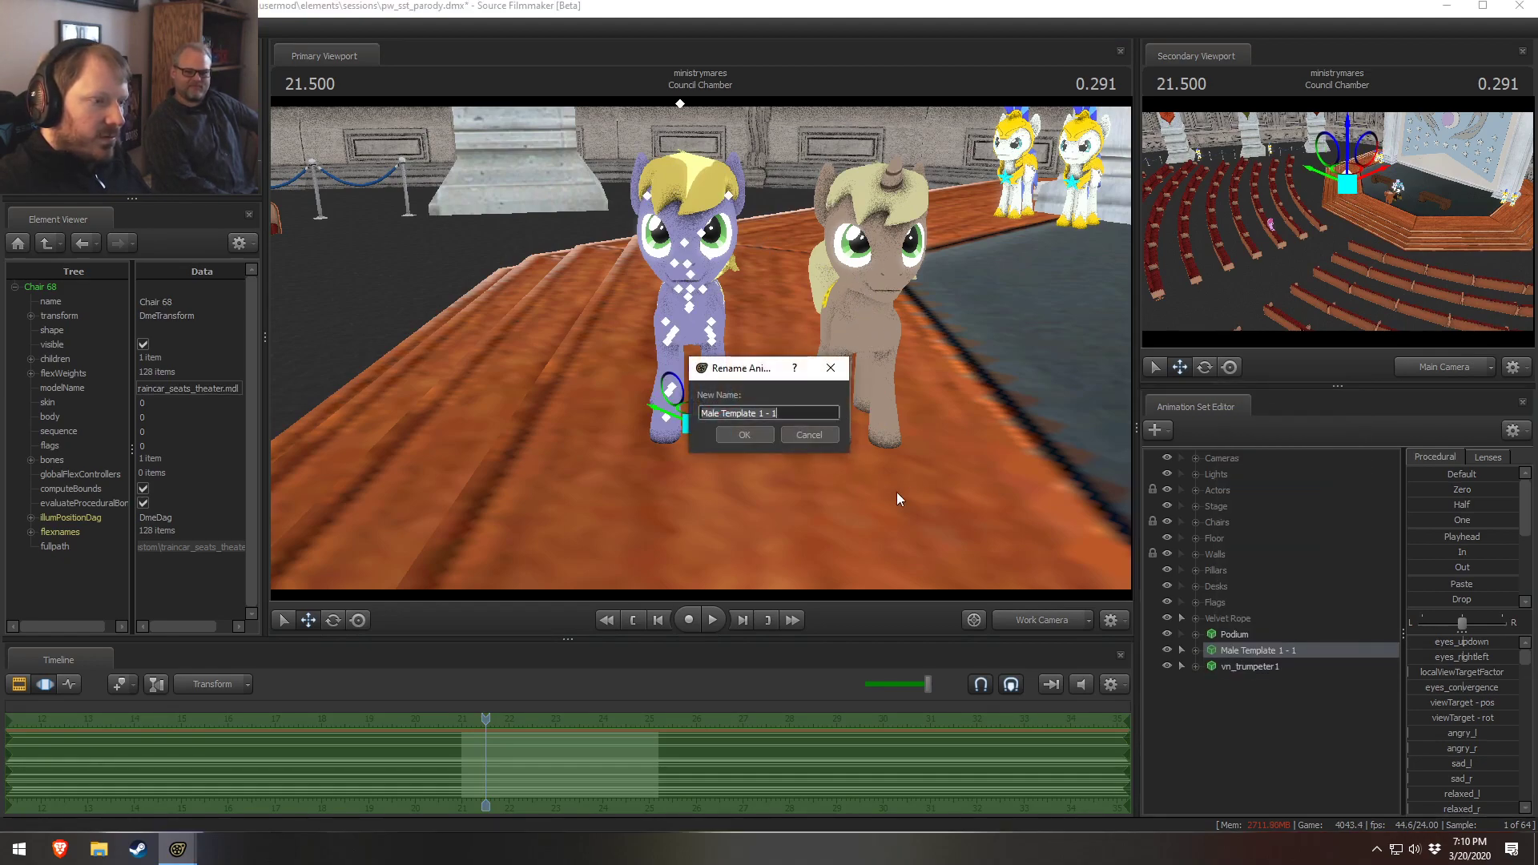
pyautogui.click(767, 432)
pyautogui.rightClick(1255, 655)
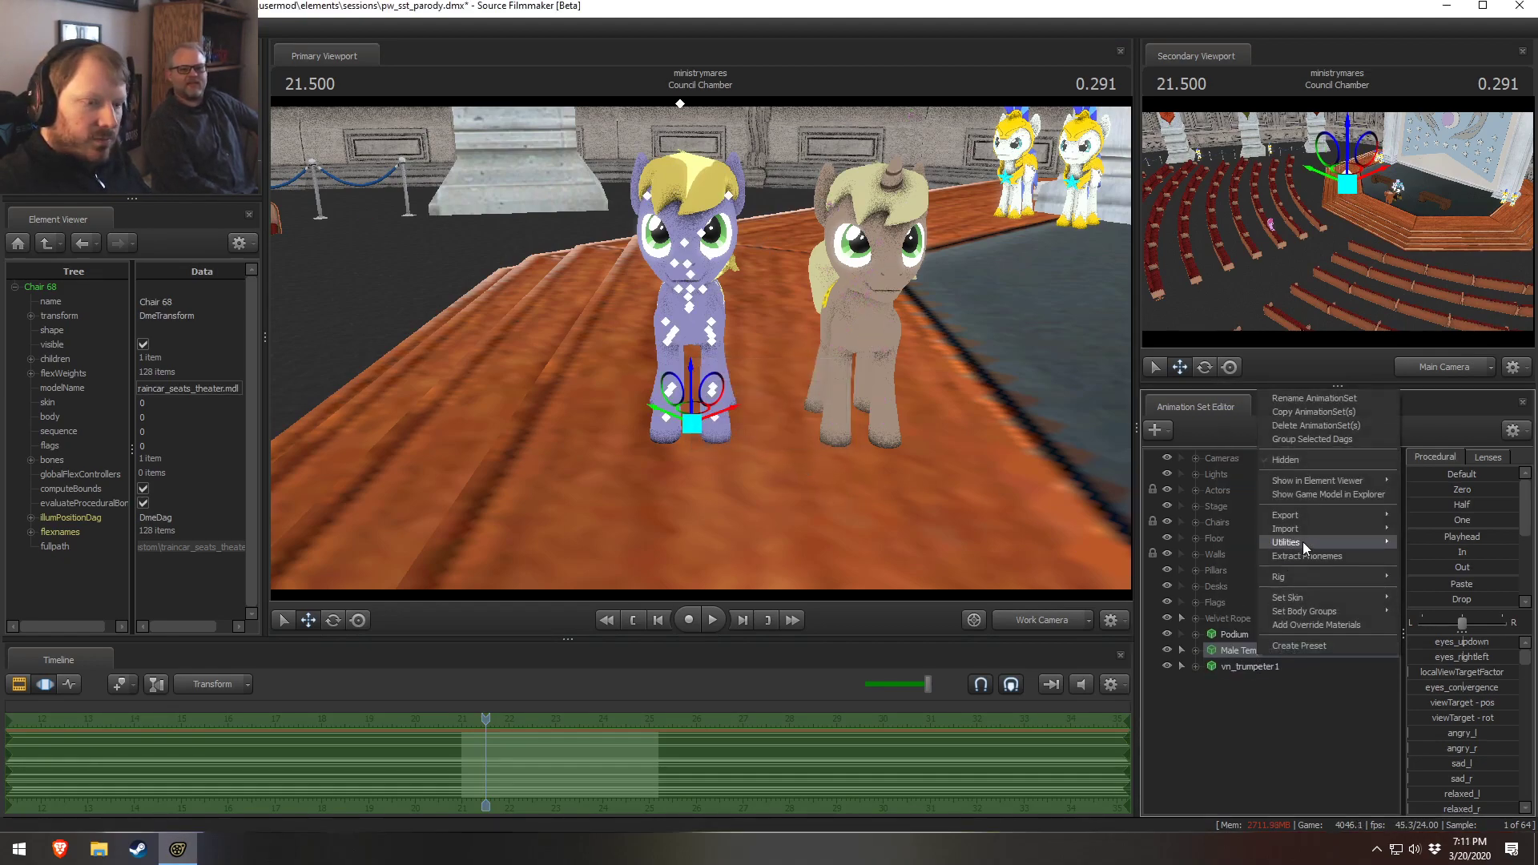
pyautogui.click(1302, 425)
# Rename the vn_trumpeter1 animation set to Male Template 1 - 1
pyautogui.rightClick(1253, 649)
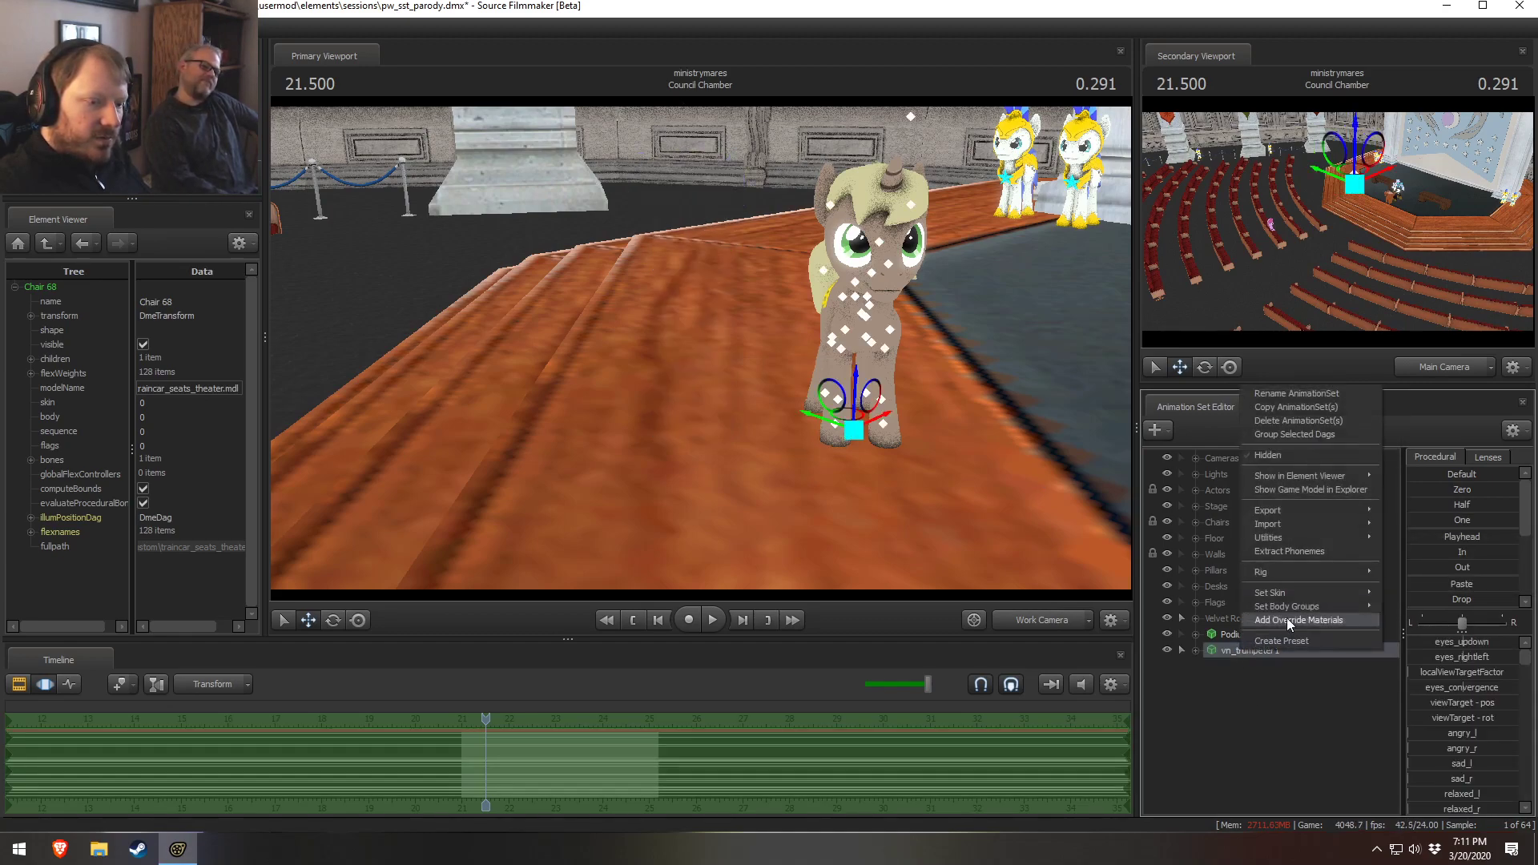
pyautogui.click(1270, 396)
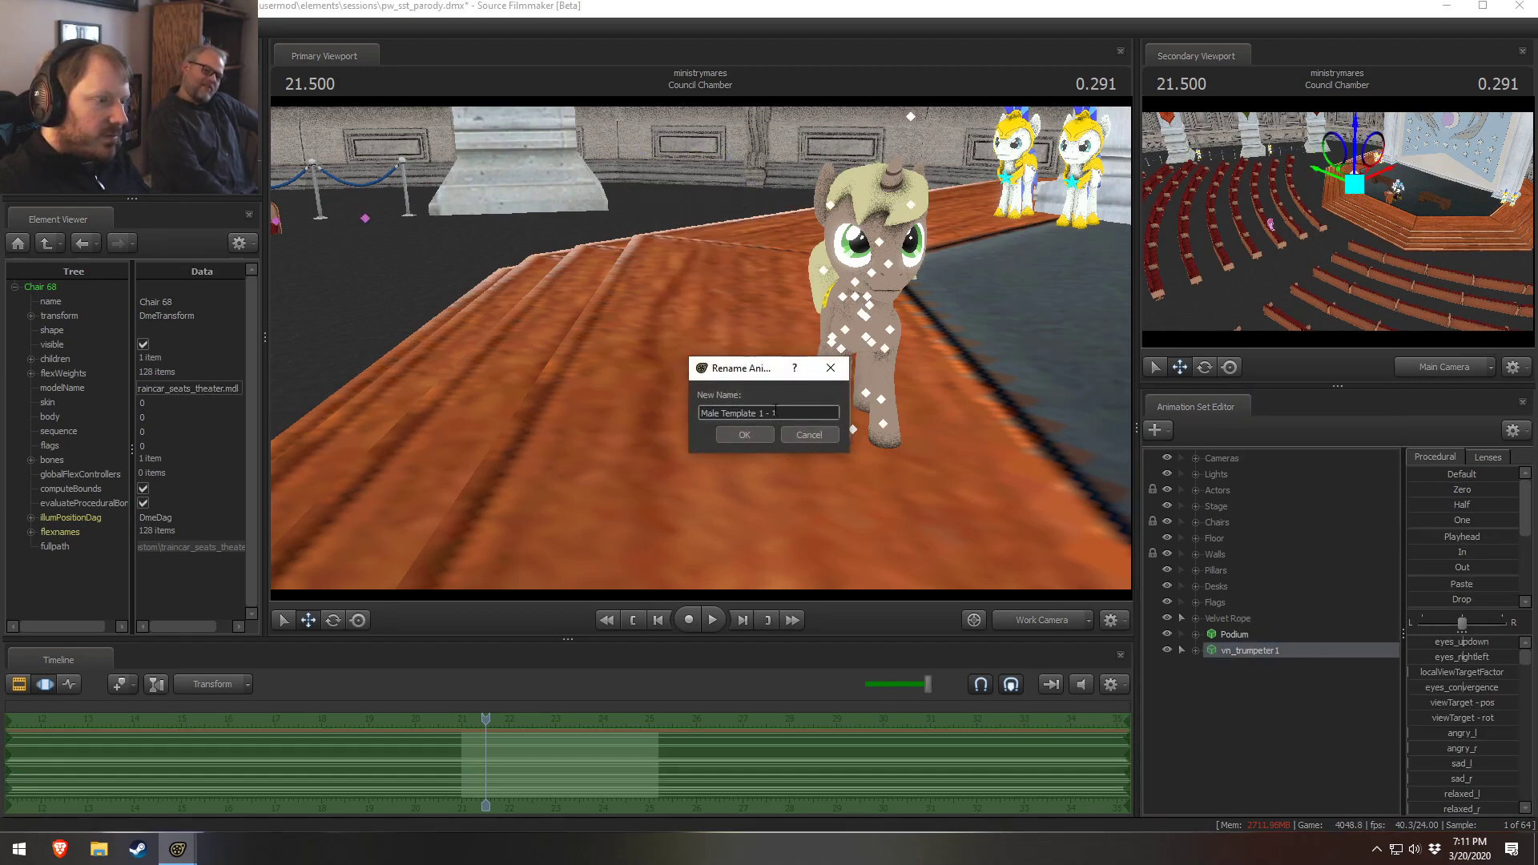
pyautogui.click(762, 435)
# Open the model browser to create another animation set for a new model
pyautogui.rightClick(1347, 695)
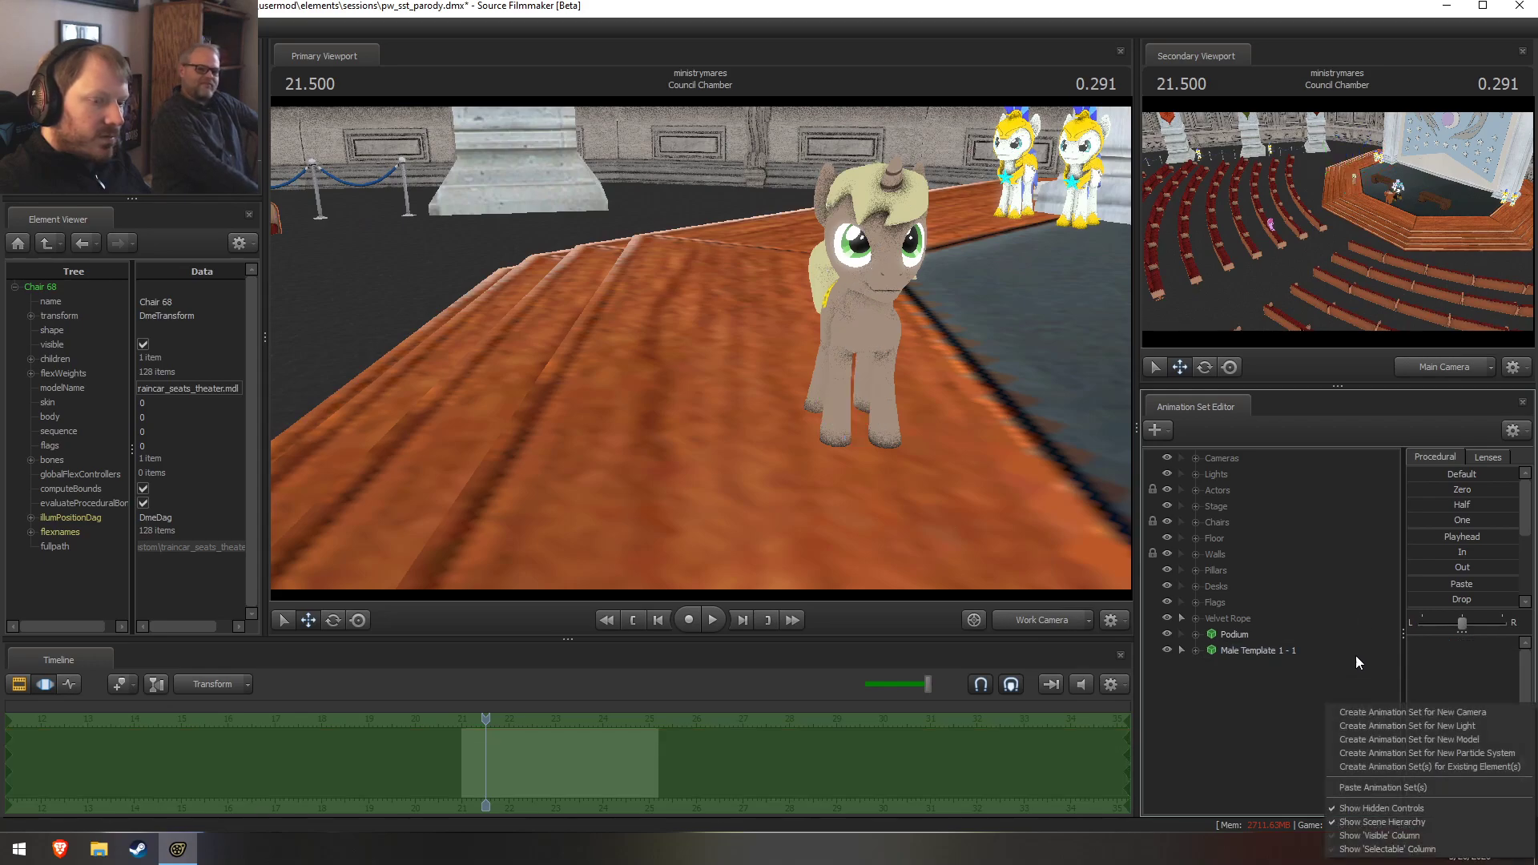
pyautogui.click(1400, 738)
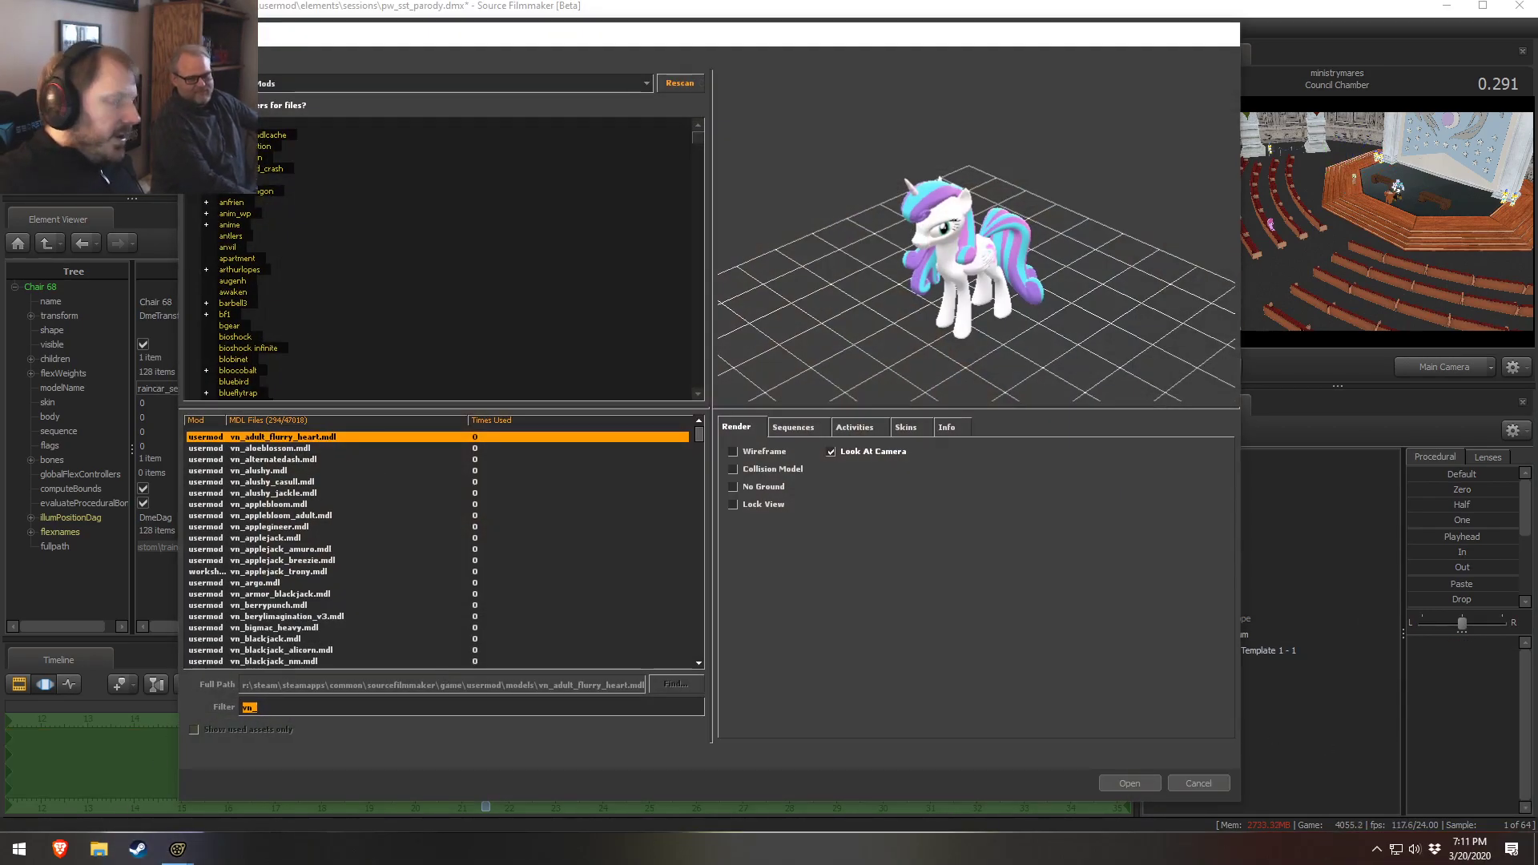
# Open File Explorer and browse to the Videos folder inside Pony SFM
pyautogui.press('super+e')
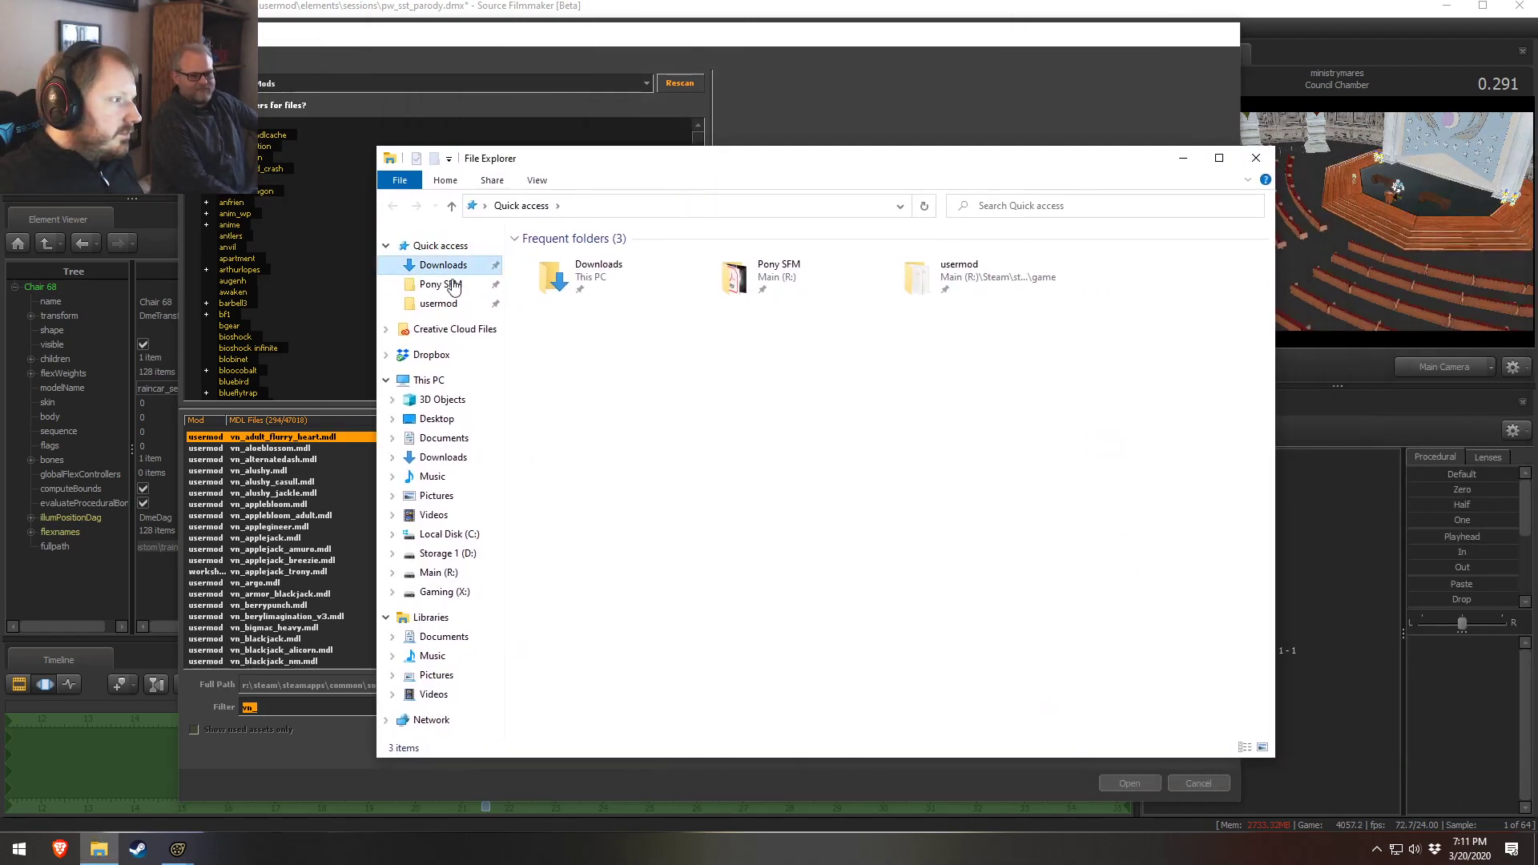
pyautogui.click(439, 284)
pyautogui.doubleClick(579, 475)
pyautogui.scroll(-10, 625, 592)
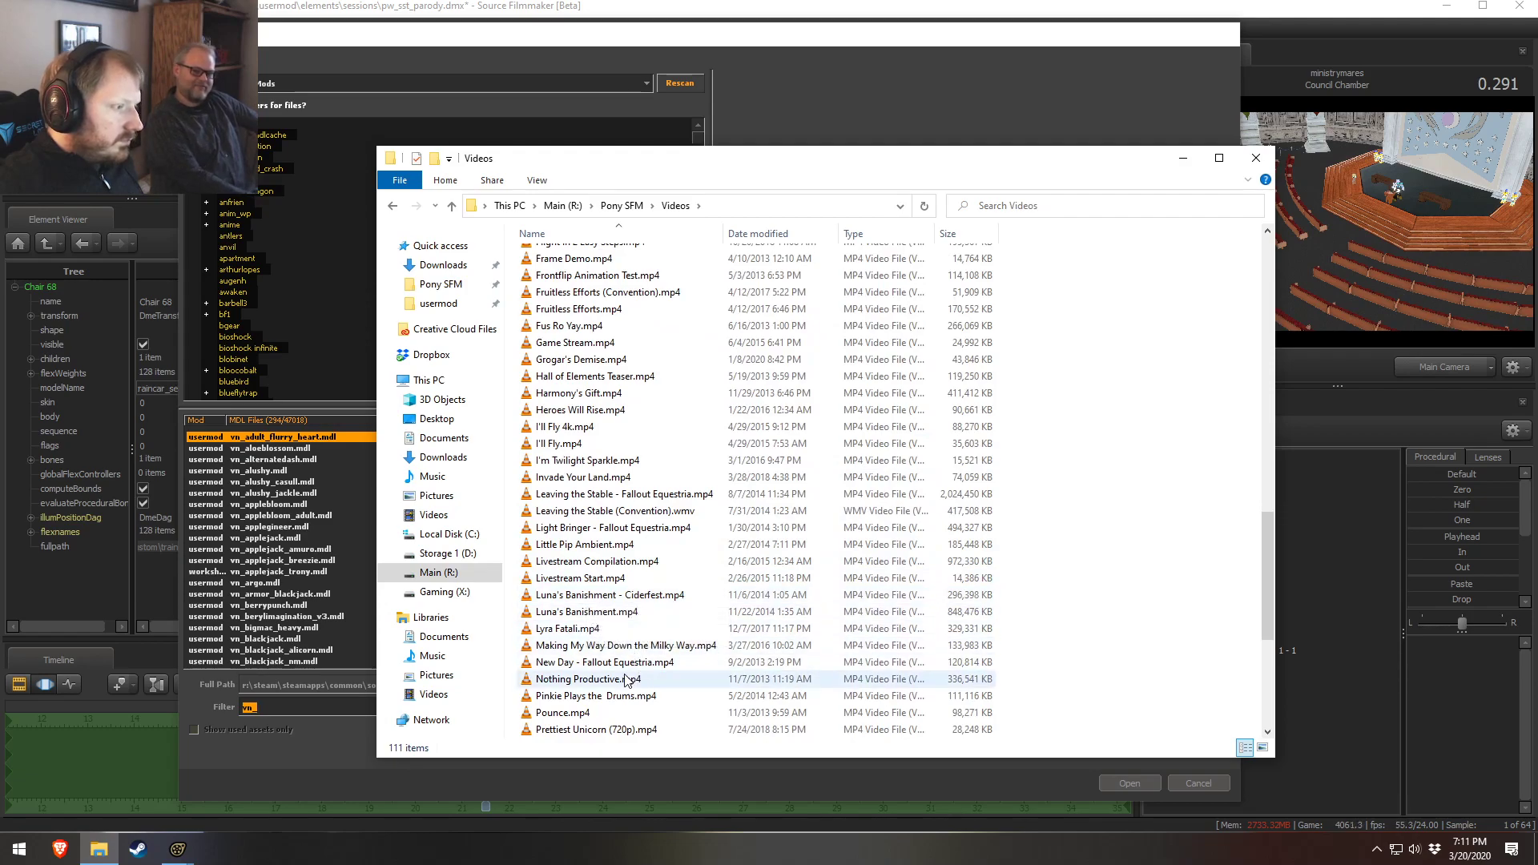
# Play Leaving the Stable - Fallout Equestria.mp4, scrubbing to its ending, then close the video player
pyautogui.doubleClick(600, 511)
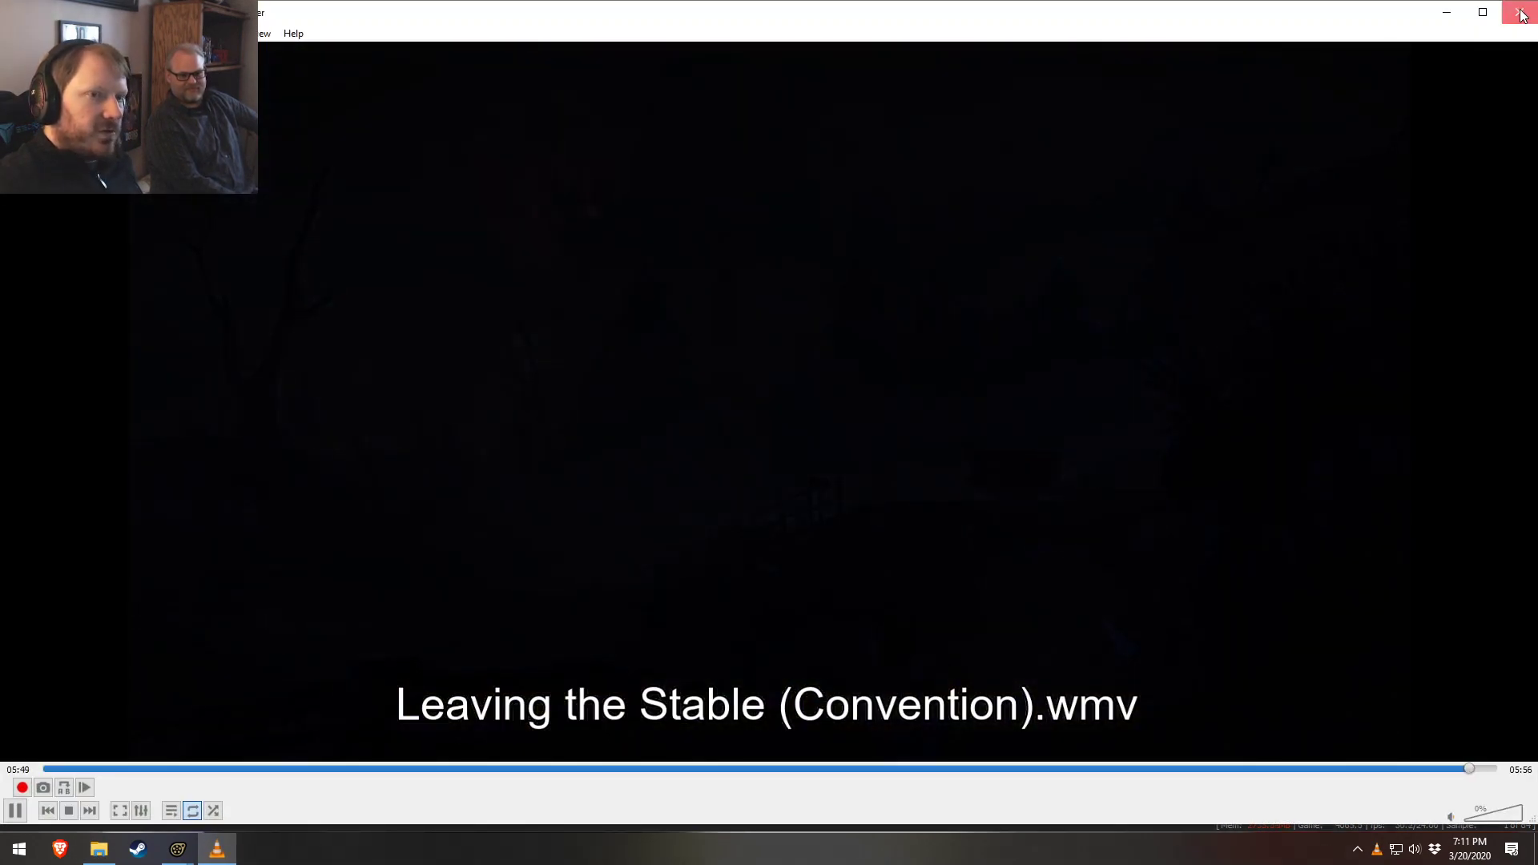
pyautogui.click(1519, 12)
pyautogui.doubleClick(602, 494)
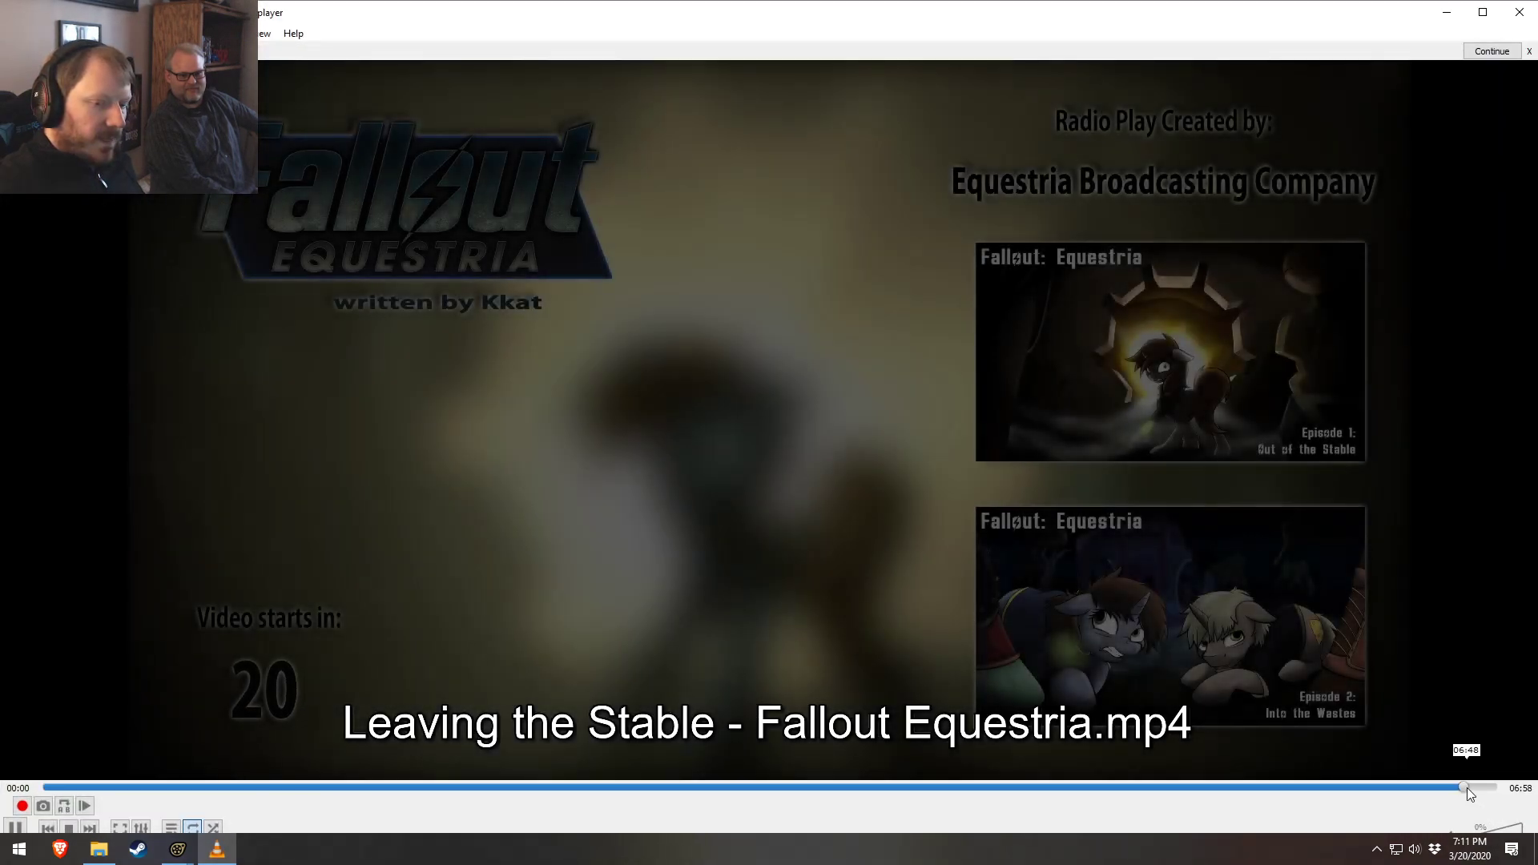
pyautogui.click(1466, 787)
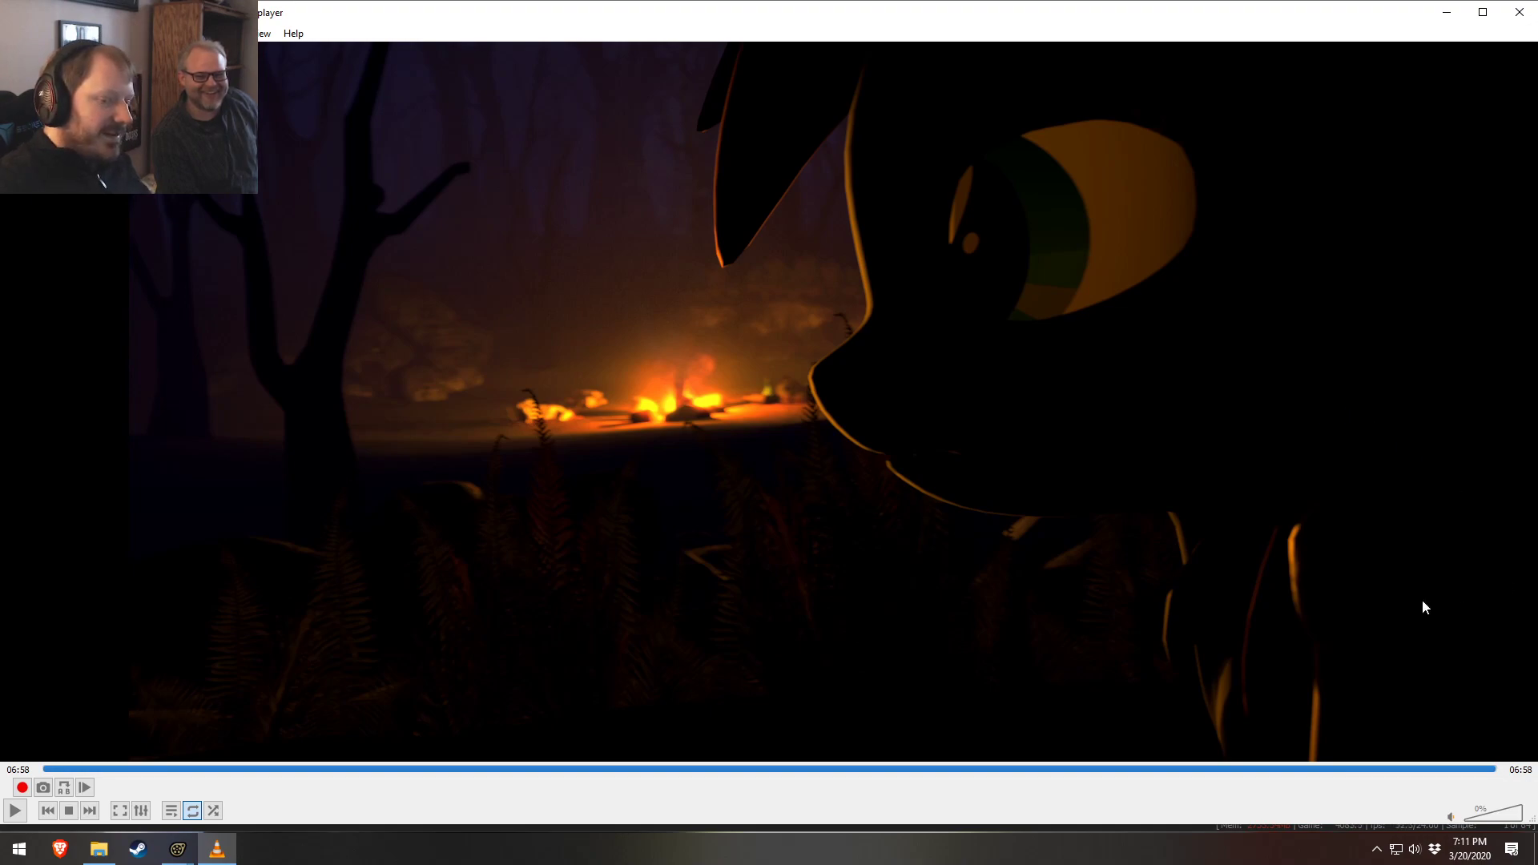
pyautogui.moveTo(1409, 770)
pyautogui.mouseDown()
pyautogui.moveTo(1434, 767)
pyautogui.moveTo(1409, 764)
pyautogui.mouseUp()
pyautogui.press('space')
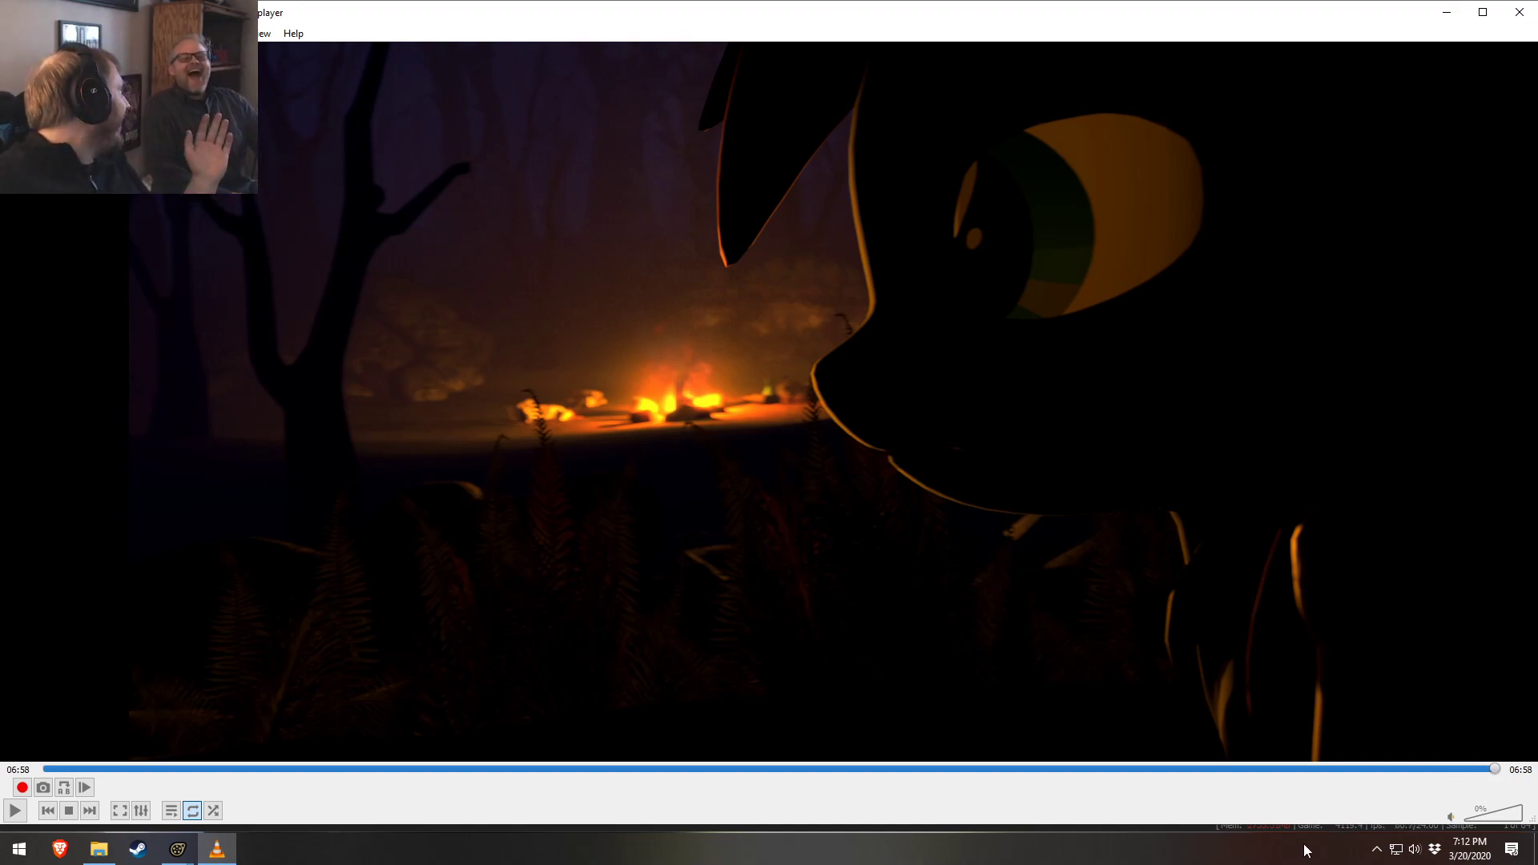
pyautogui.moveTo(1293, 769); pyautogui.dragTo(1416, 807)
pyautogui.press('space')
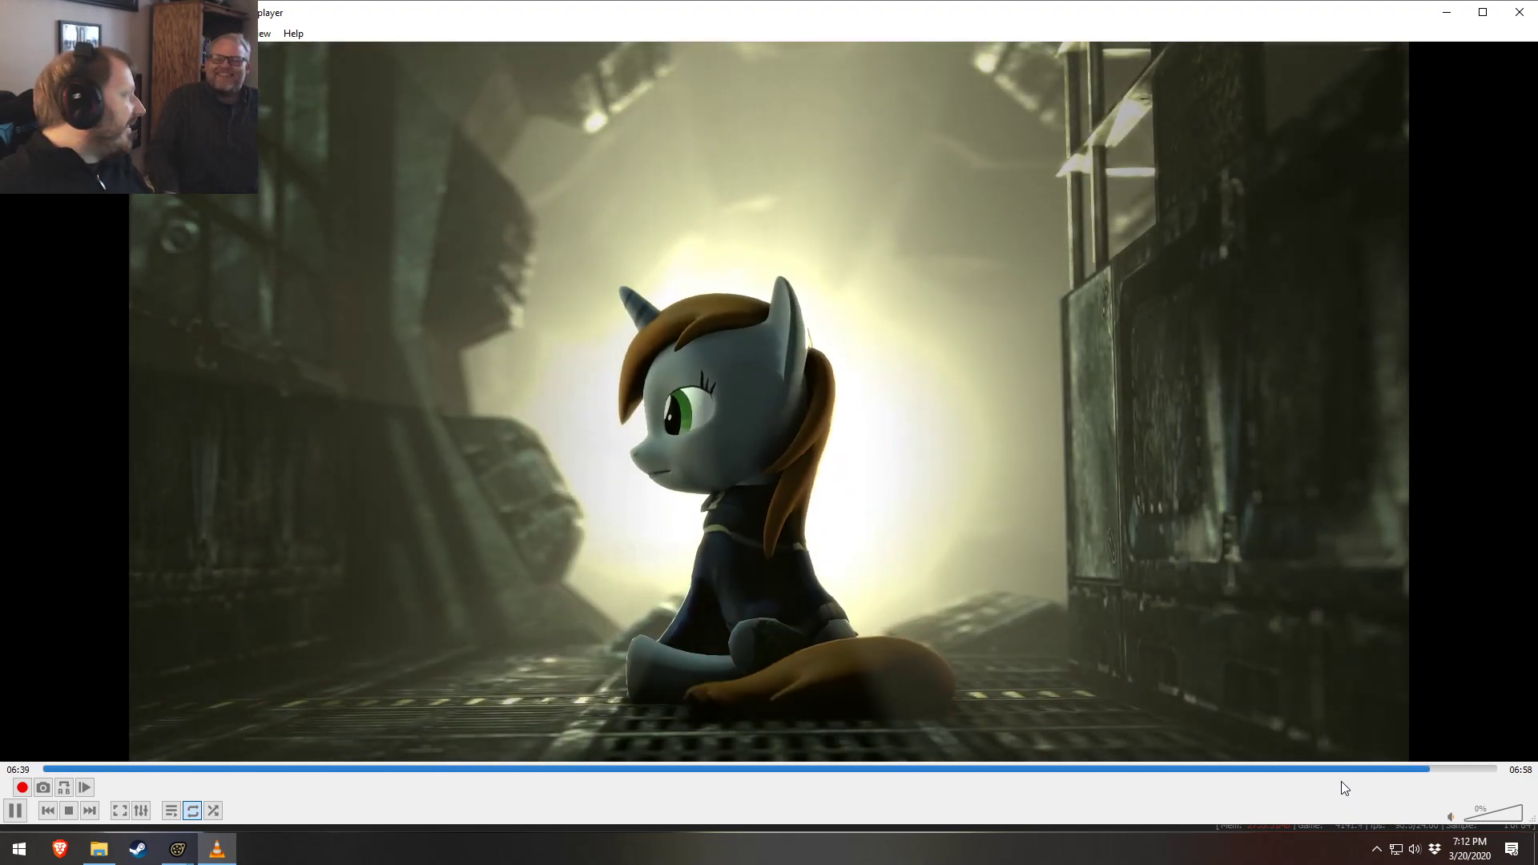
pyautogui.press('space')
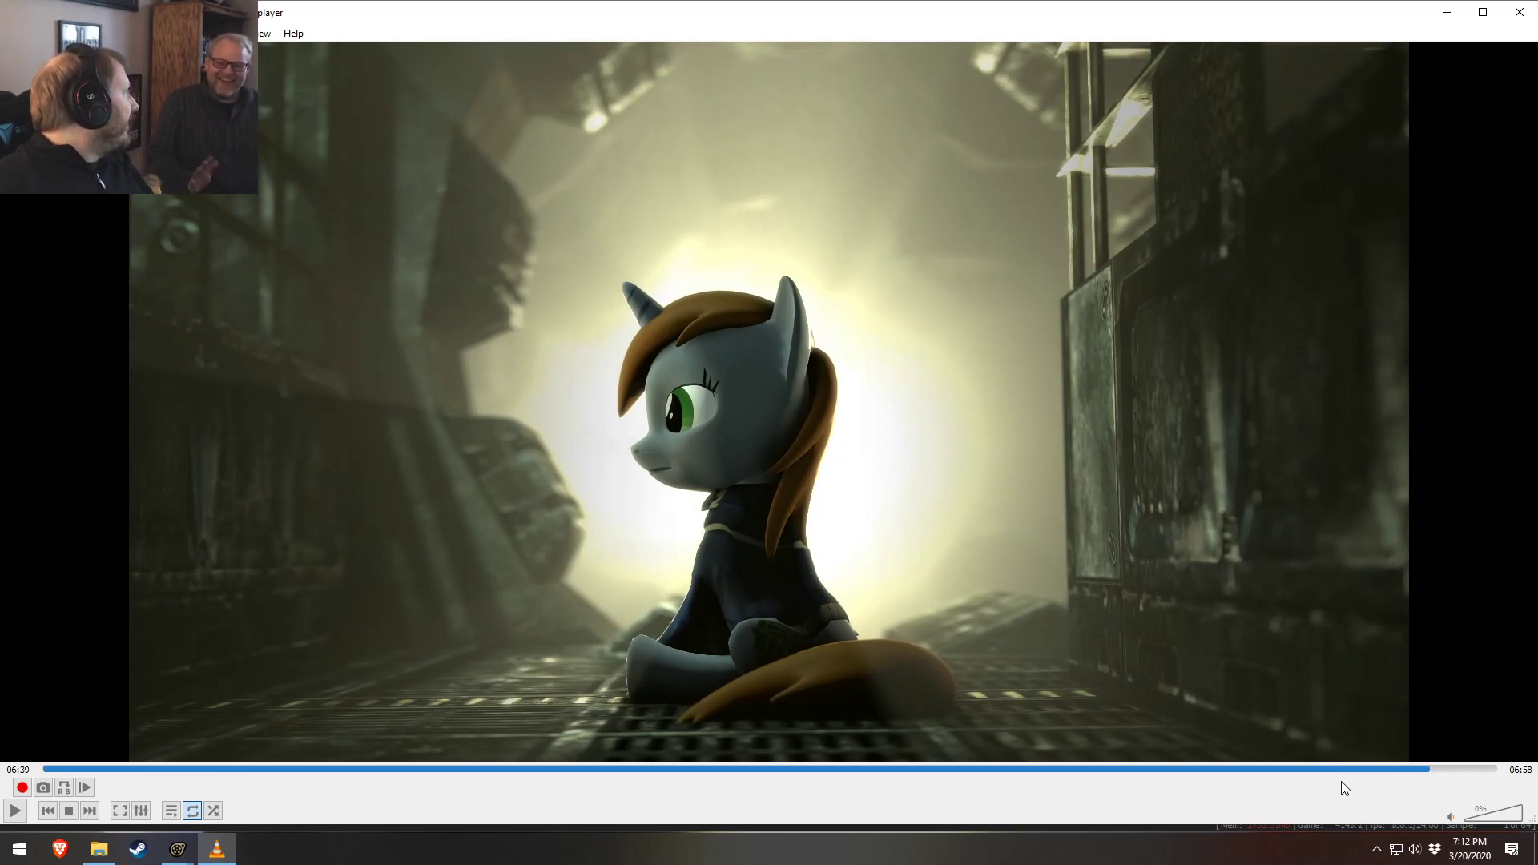
pyautogui.click(1505, 9)
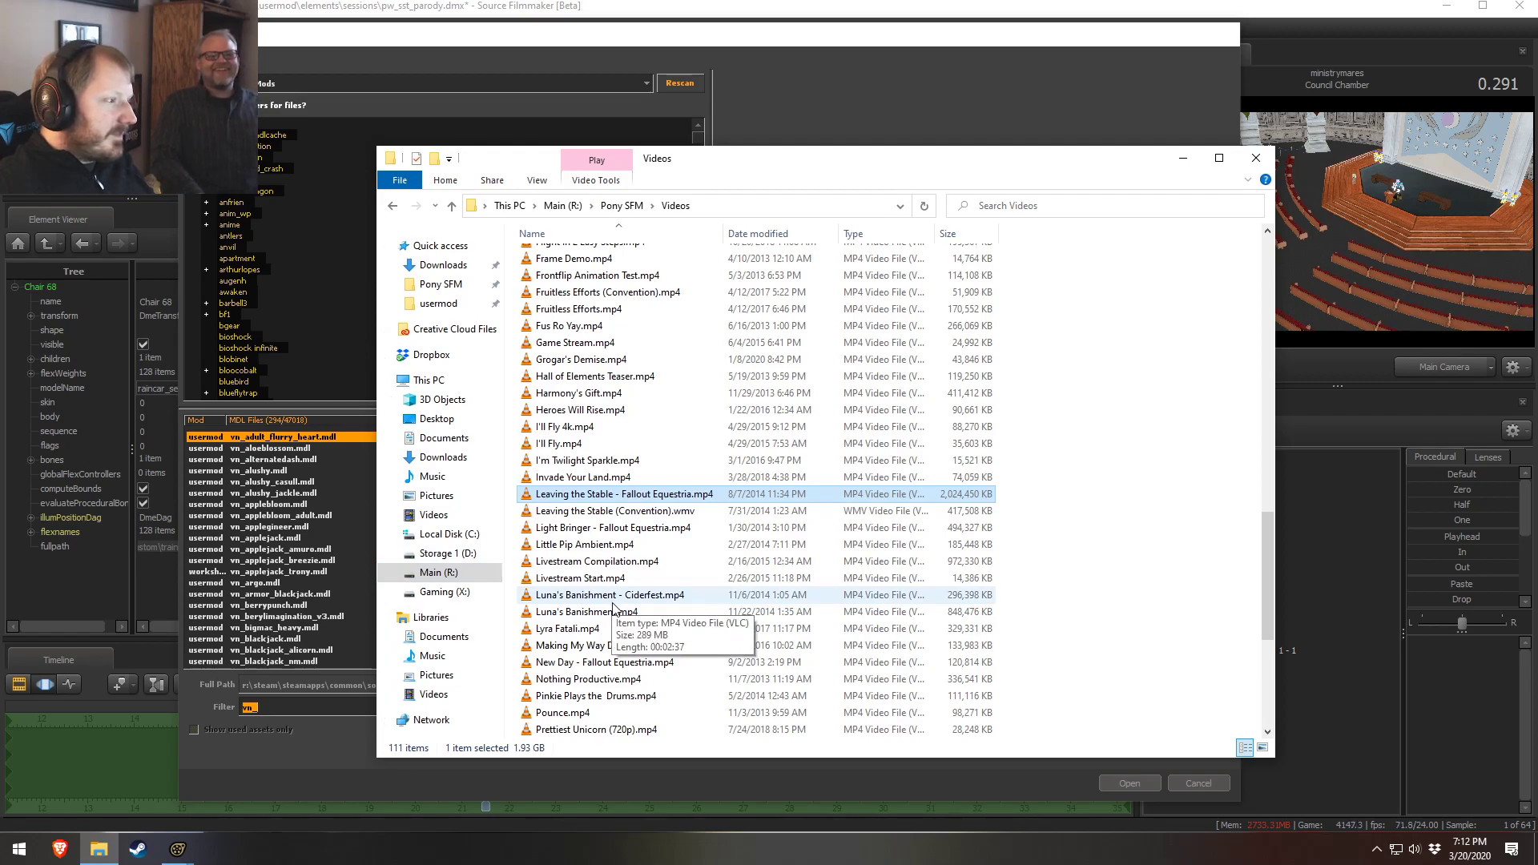
# Scroll through the Videos folder and inspect several video files
pyautogui.scroll(5, 612, 606)
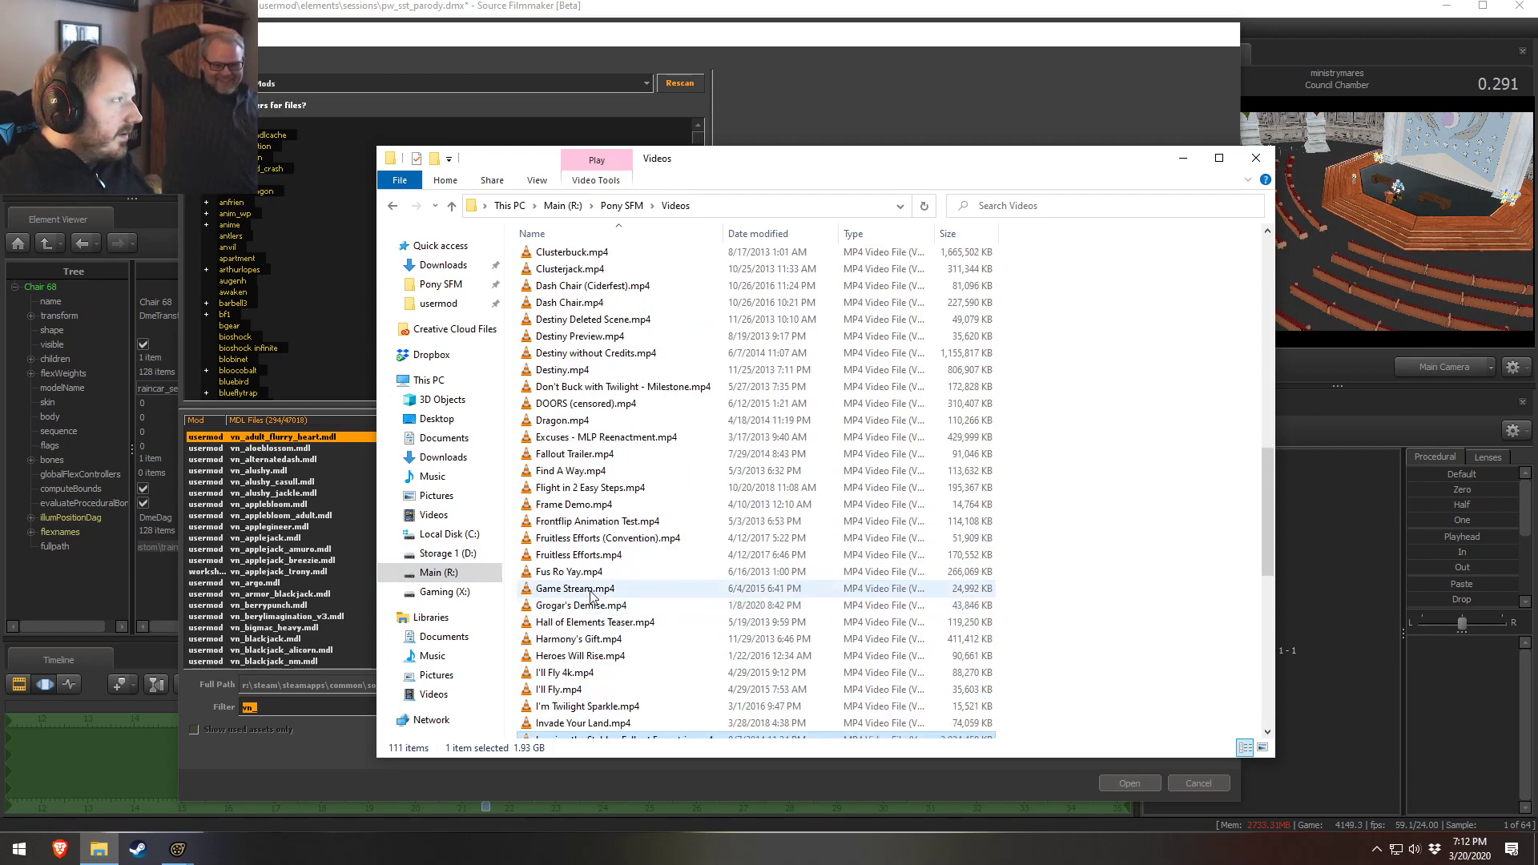
pyautogui.scroll(-4, 614, 608)
pyautogui.scroll(-3, 608, 593)
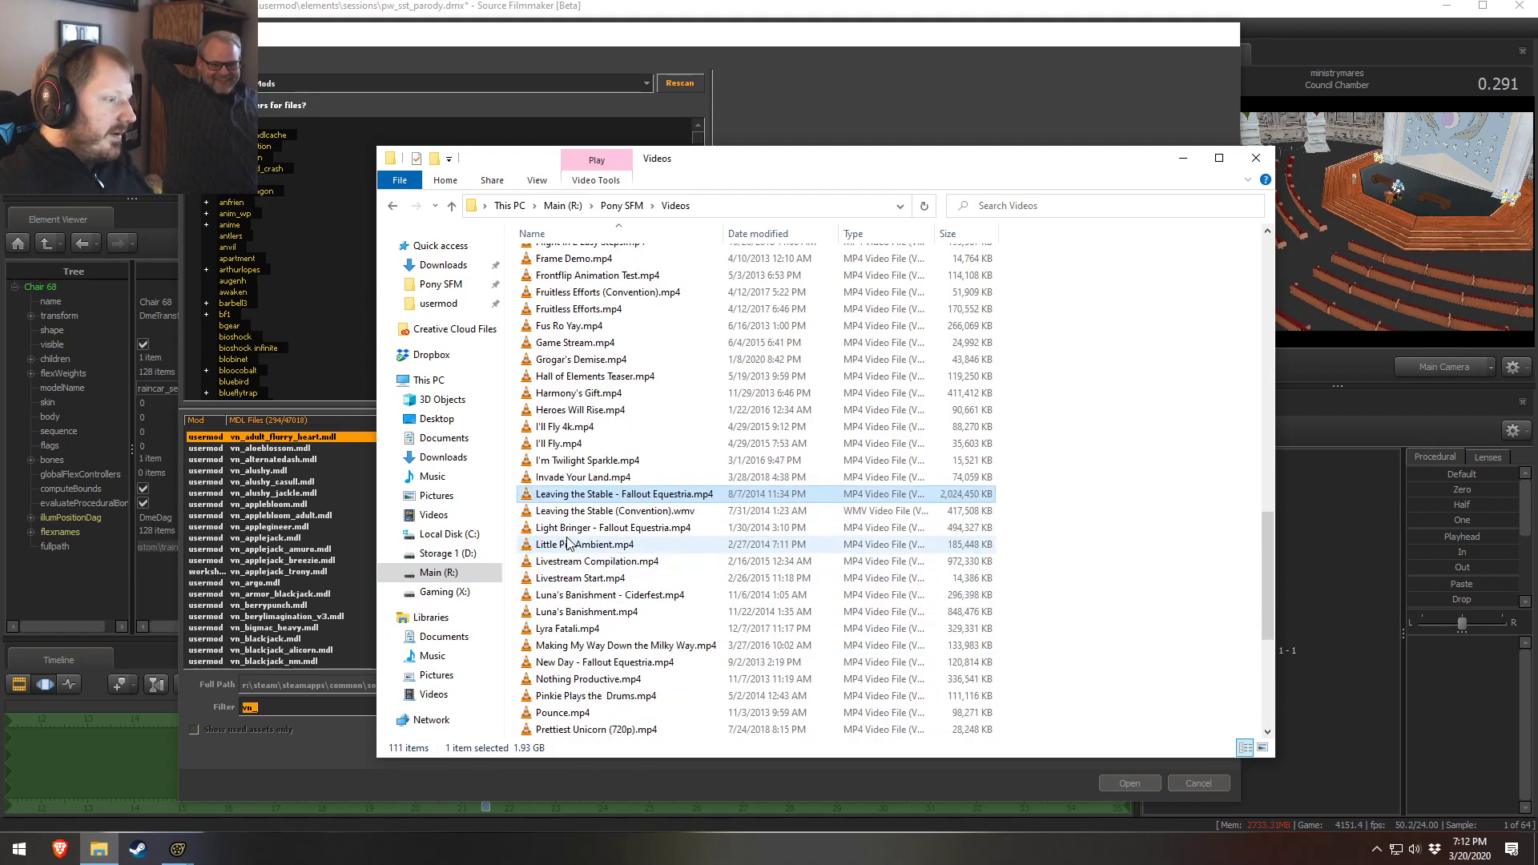
pyautogui.scroll(-1, 609, 592)
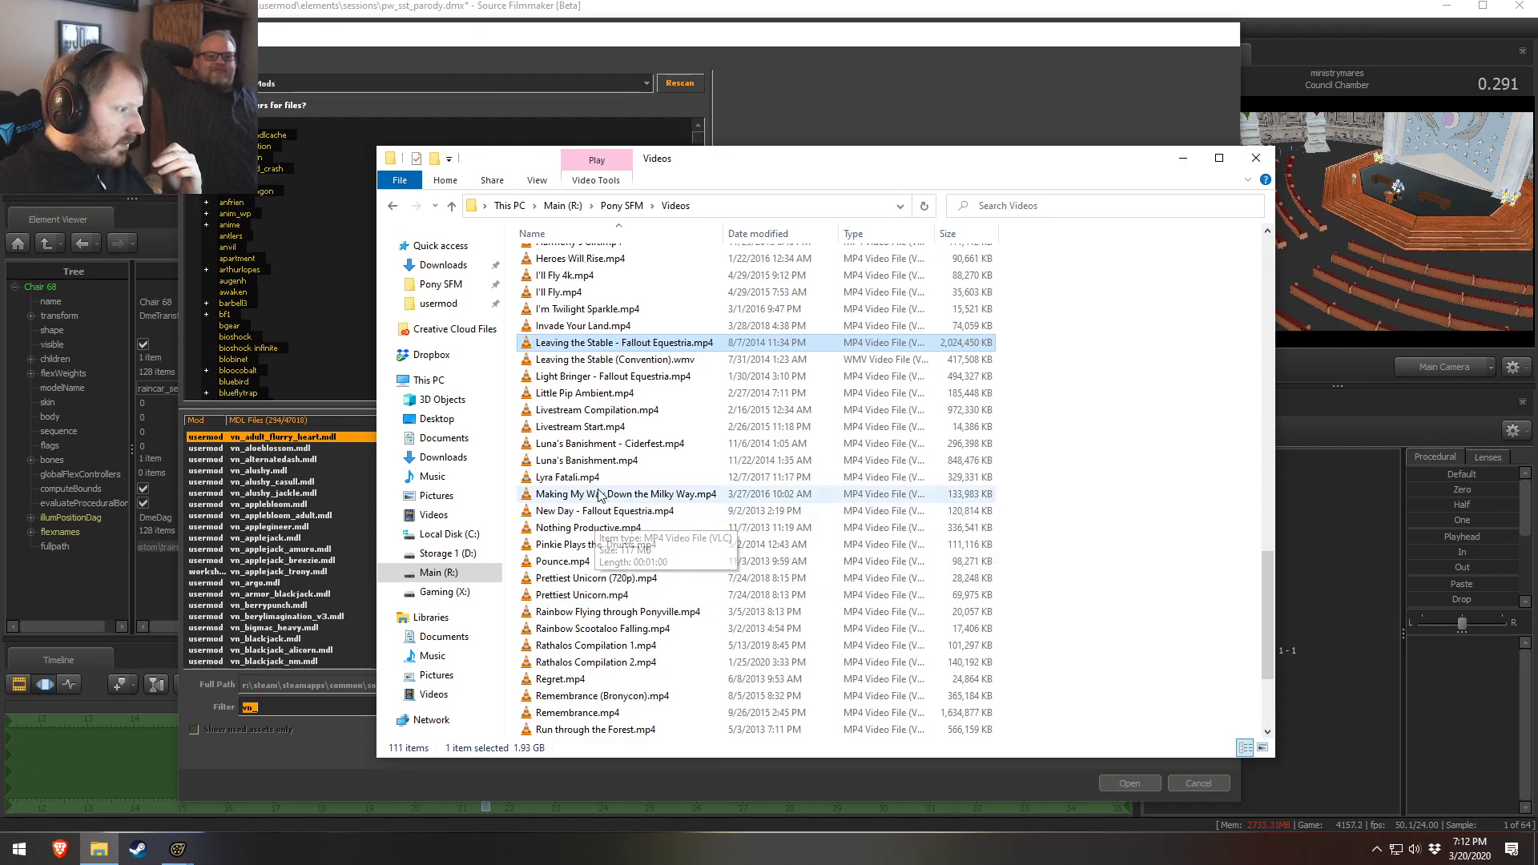
pyautogui.click(587, 497)
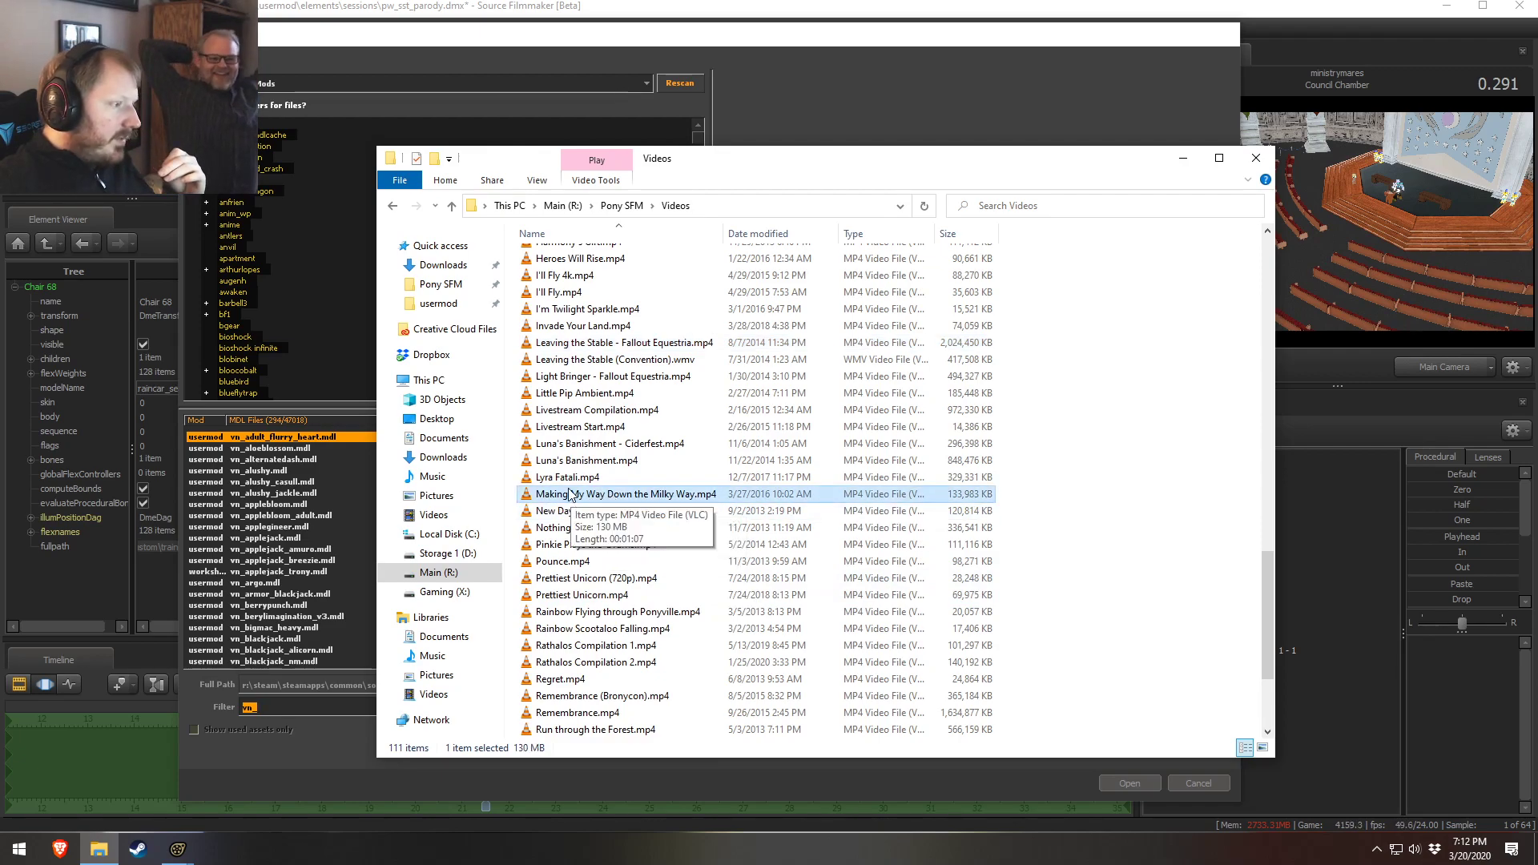
pyautogui.click(572, 478)
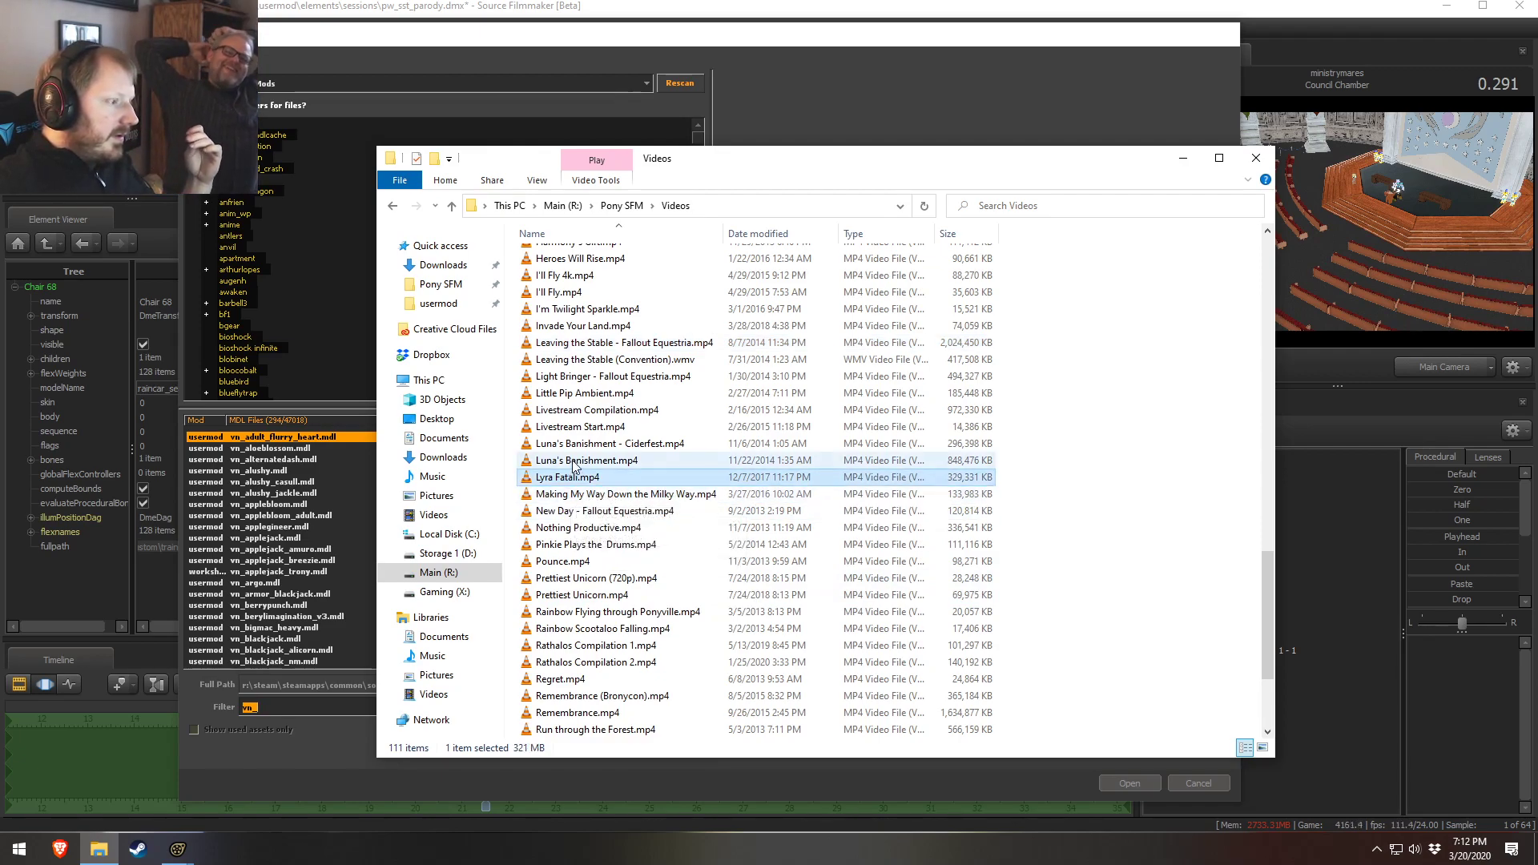
pyautogui.click(614, 467)
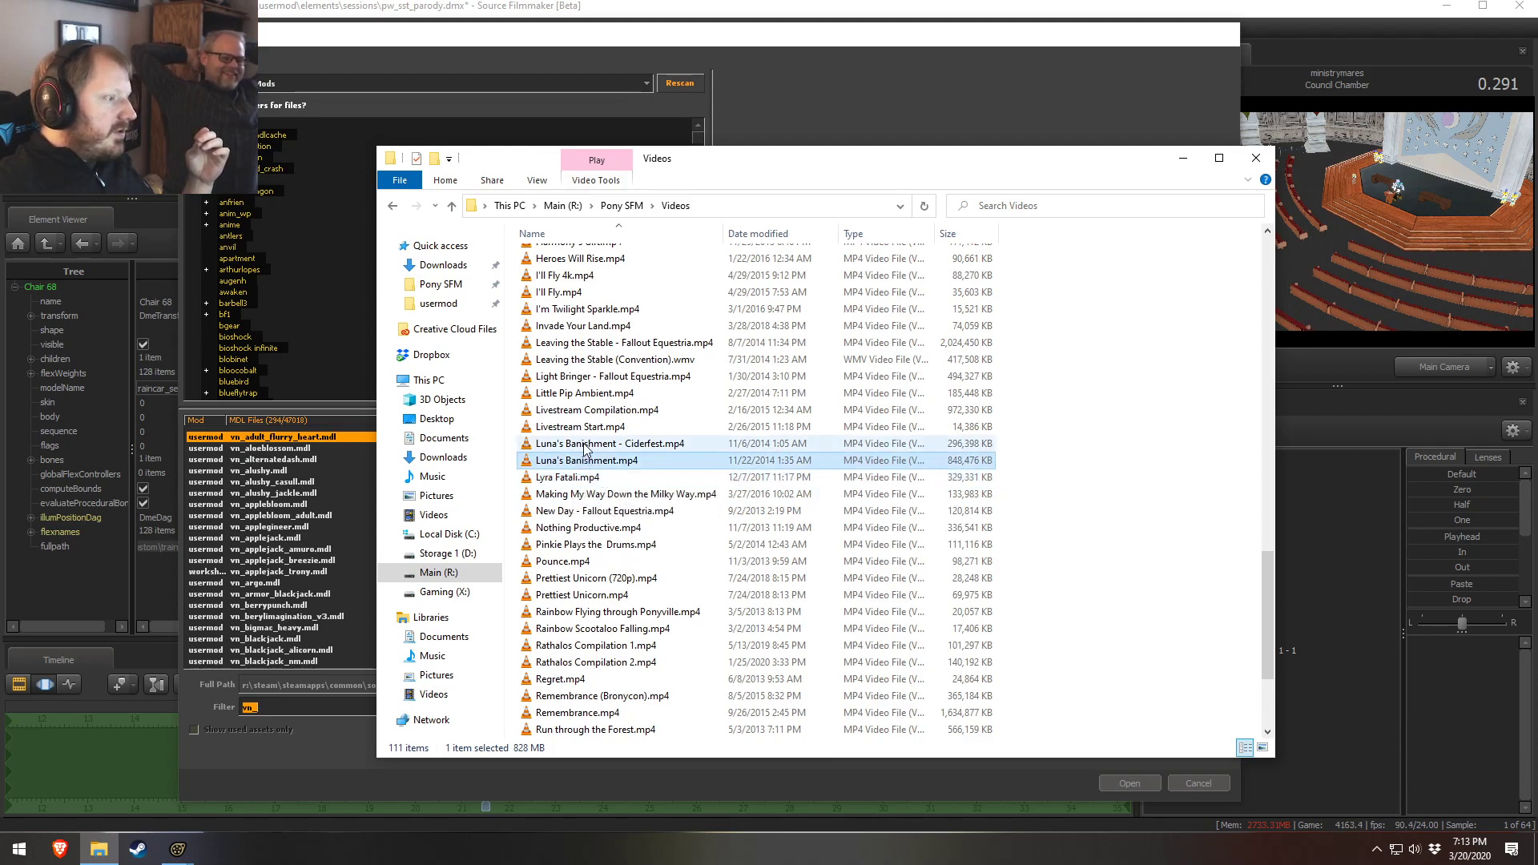
pyautogui.scroll(2, 596, 481)
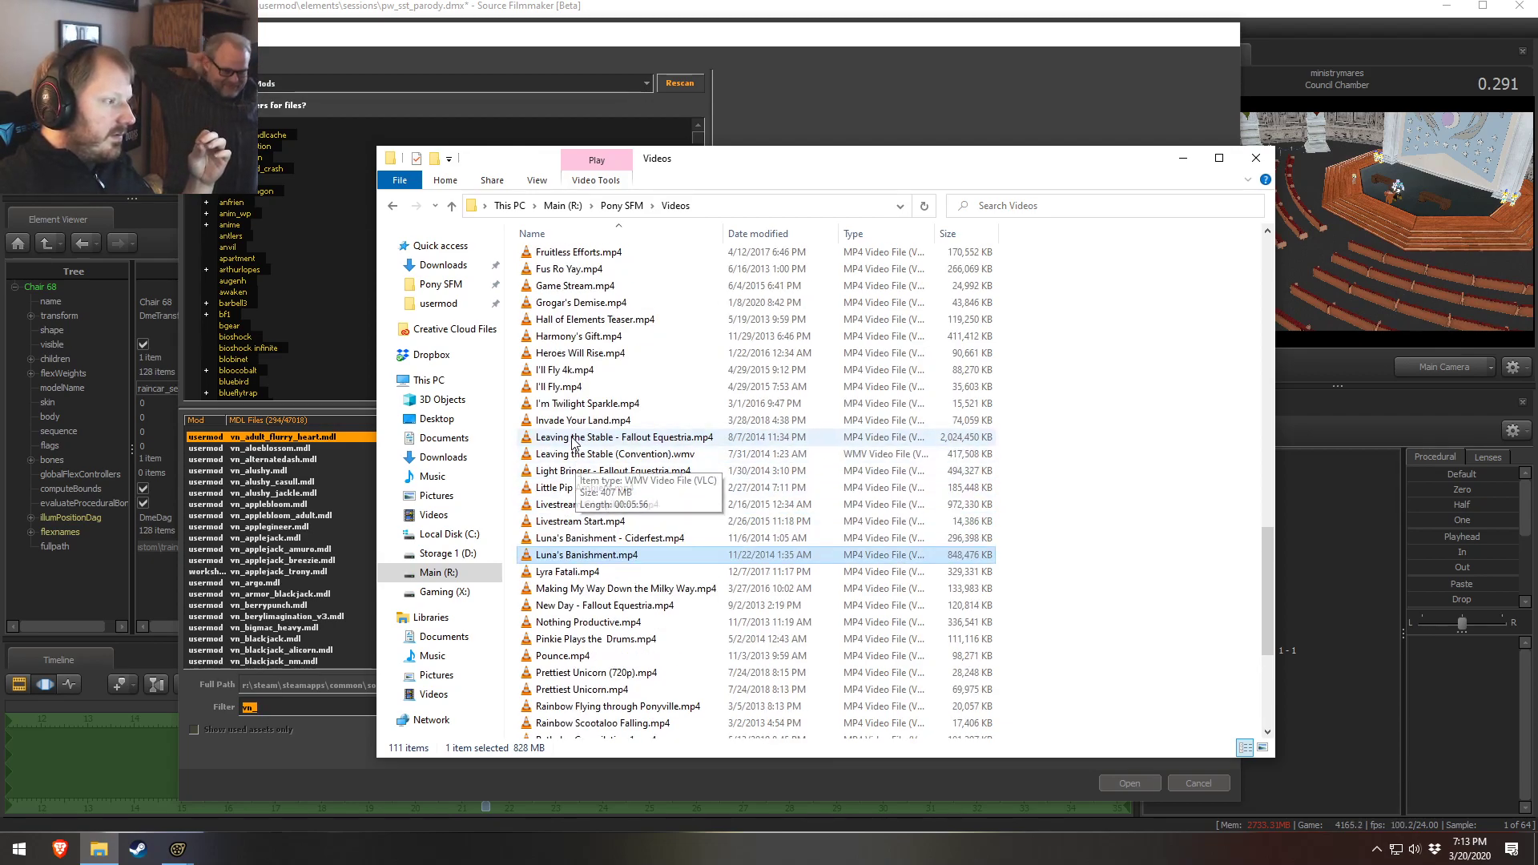
pyautogui.scroll(1, 578, 472)
pyautogui.scroll(1, 581, 457)
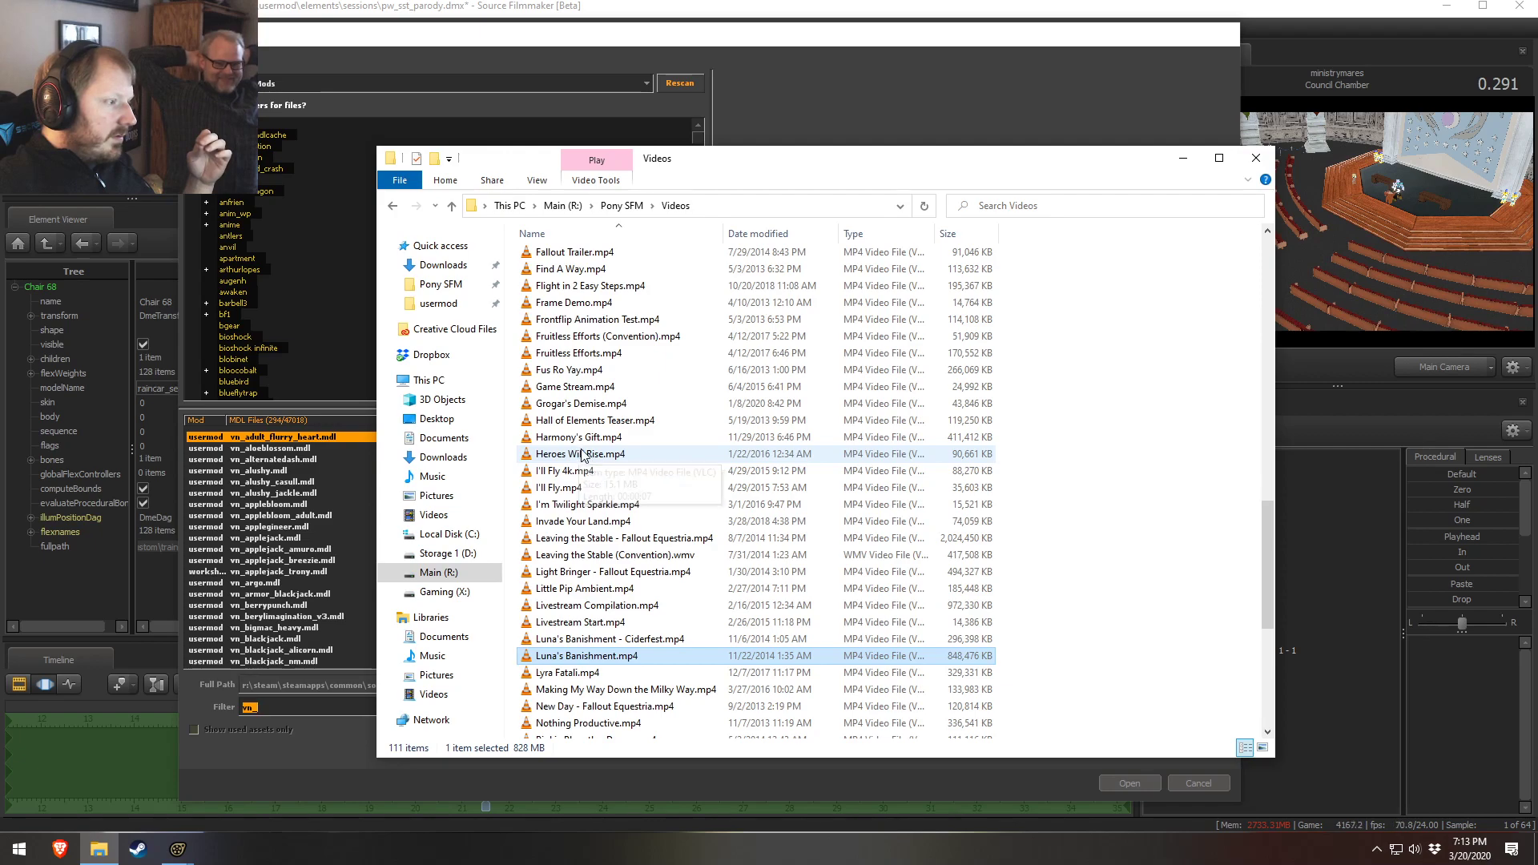
pyautogui.click(581, 438)
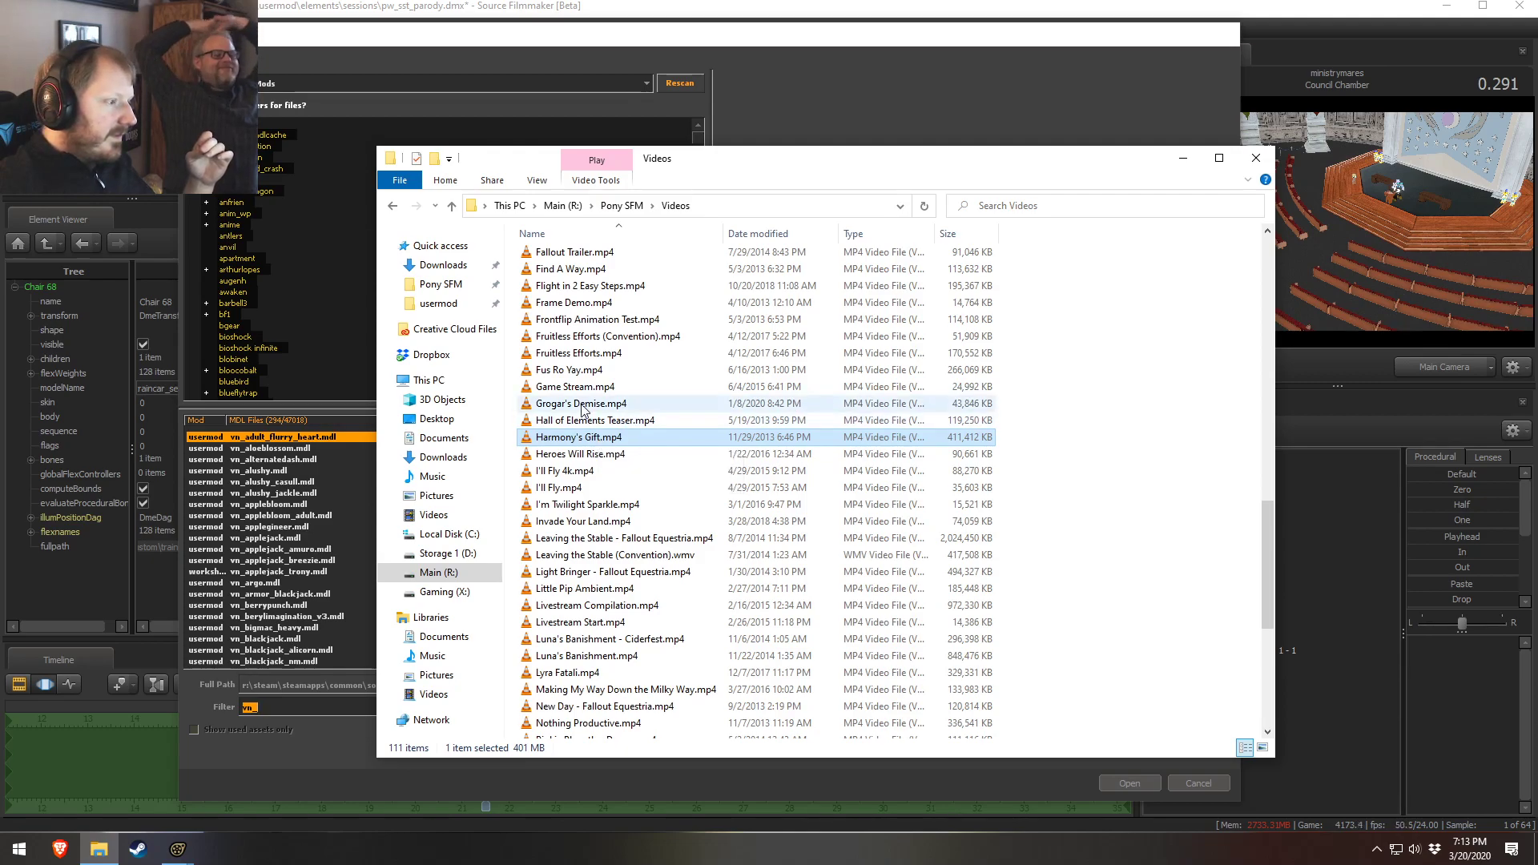
pyautogui.scroll(1, 607, 432)
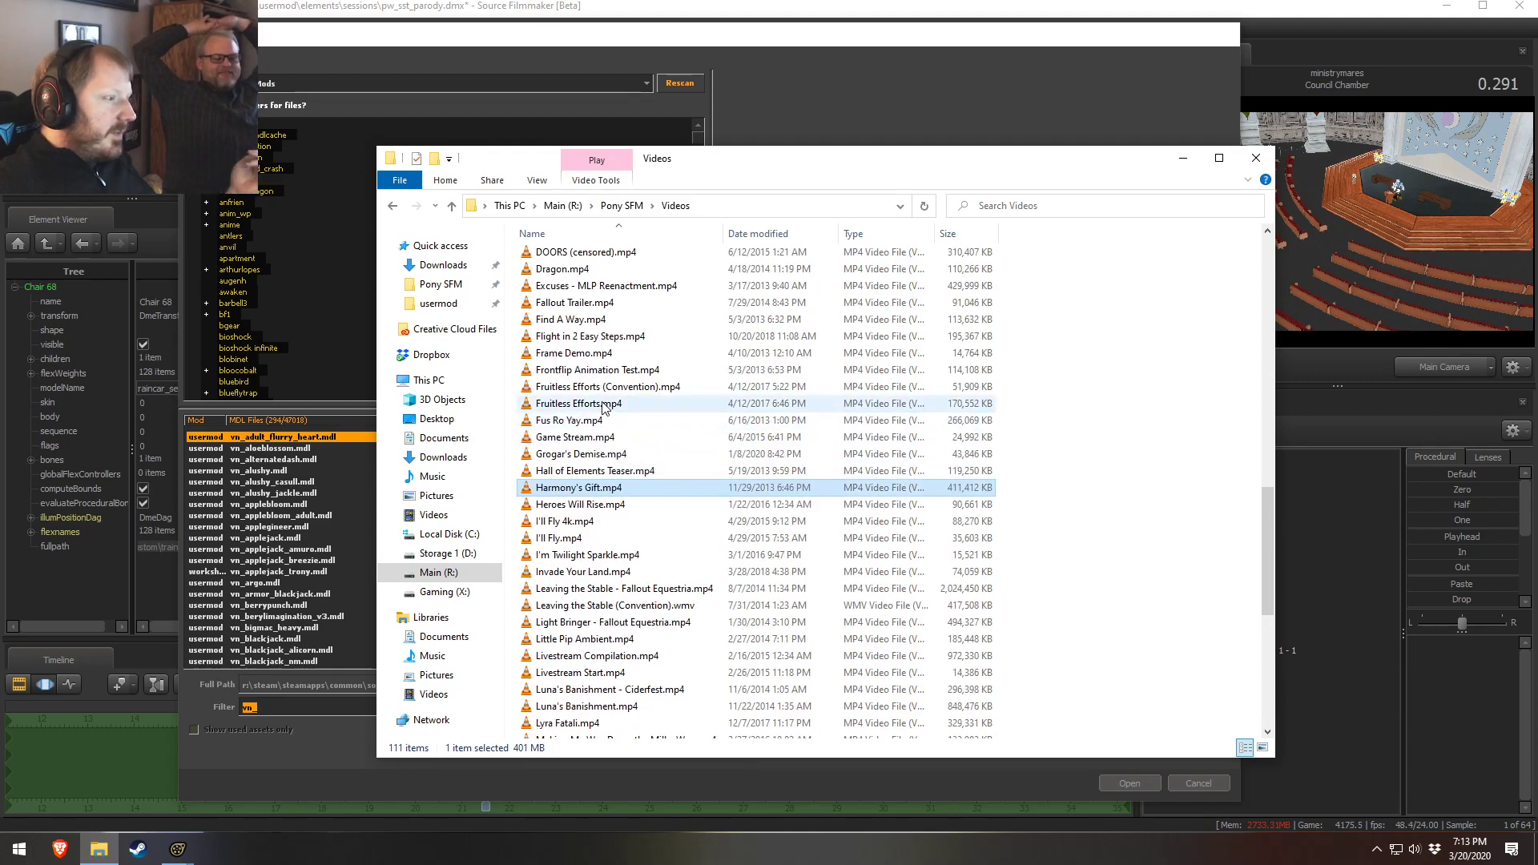
# Play Remembrance.mp4 from the Videos folder and scrub to its ending
pyautogui.scroll(3, 609, 421)
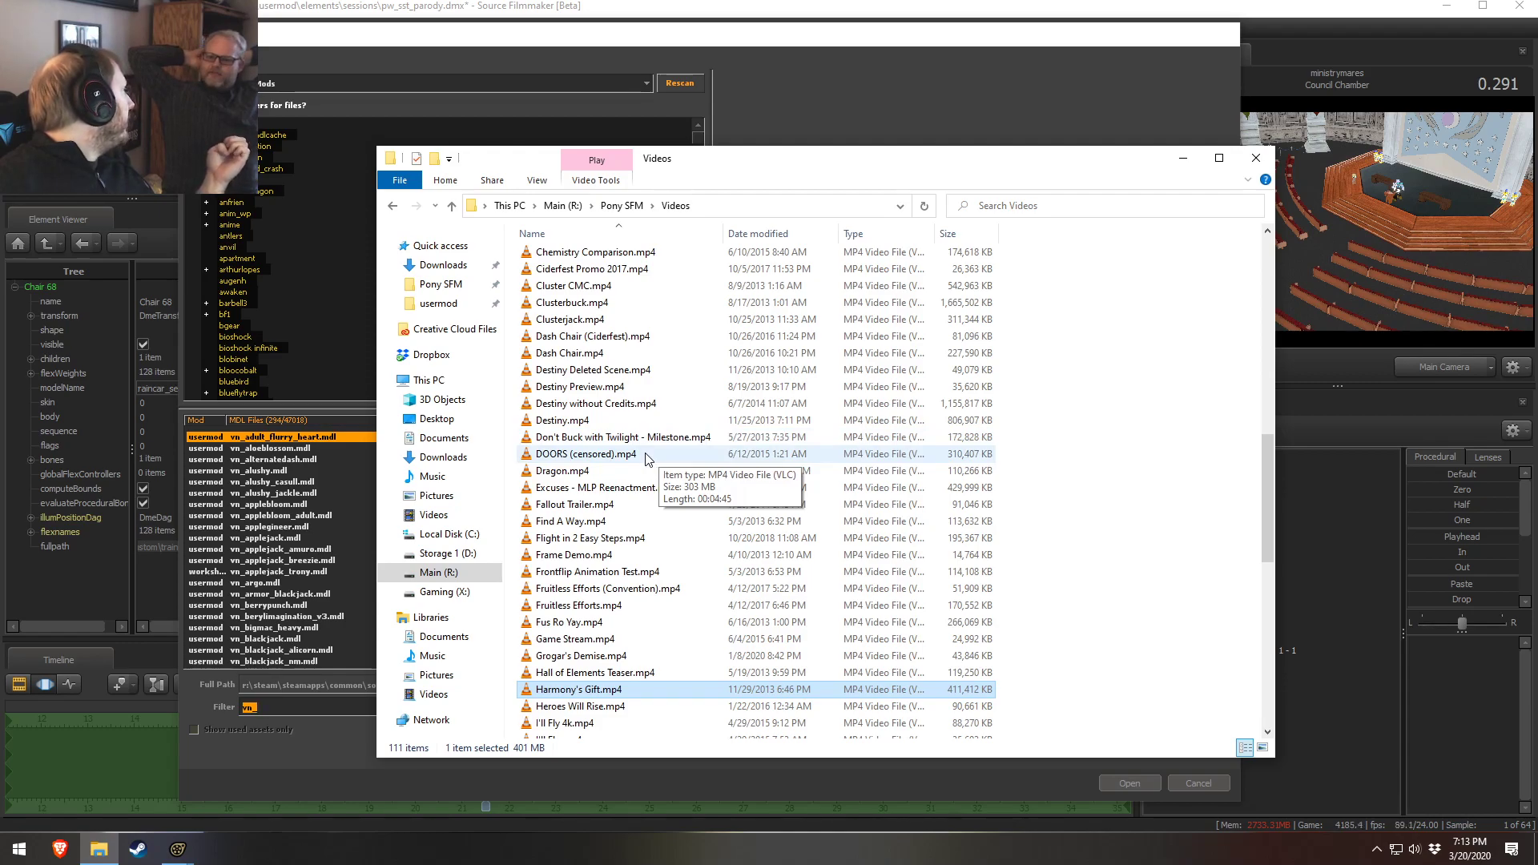
pyautogui.scroll(-20, 647, 458)
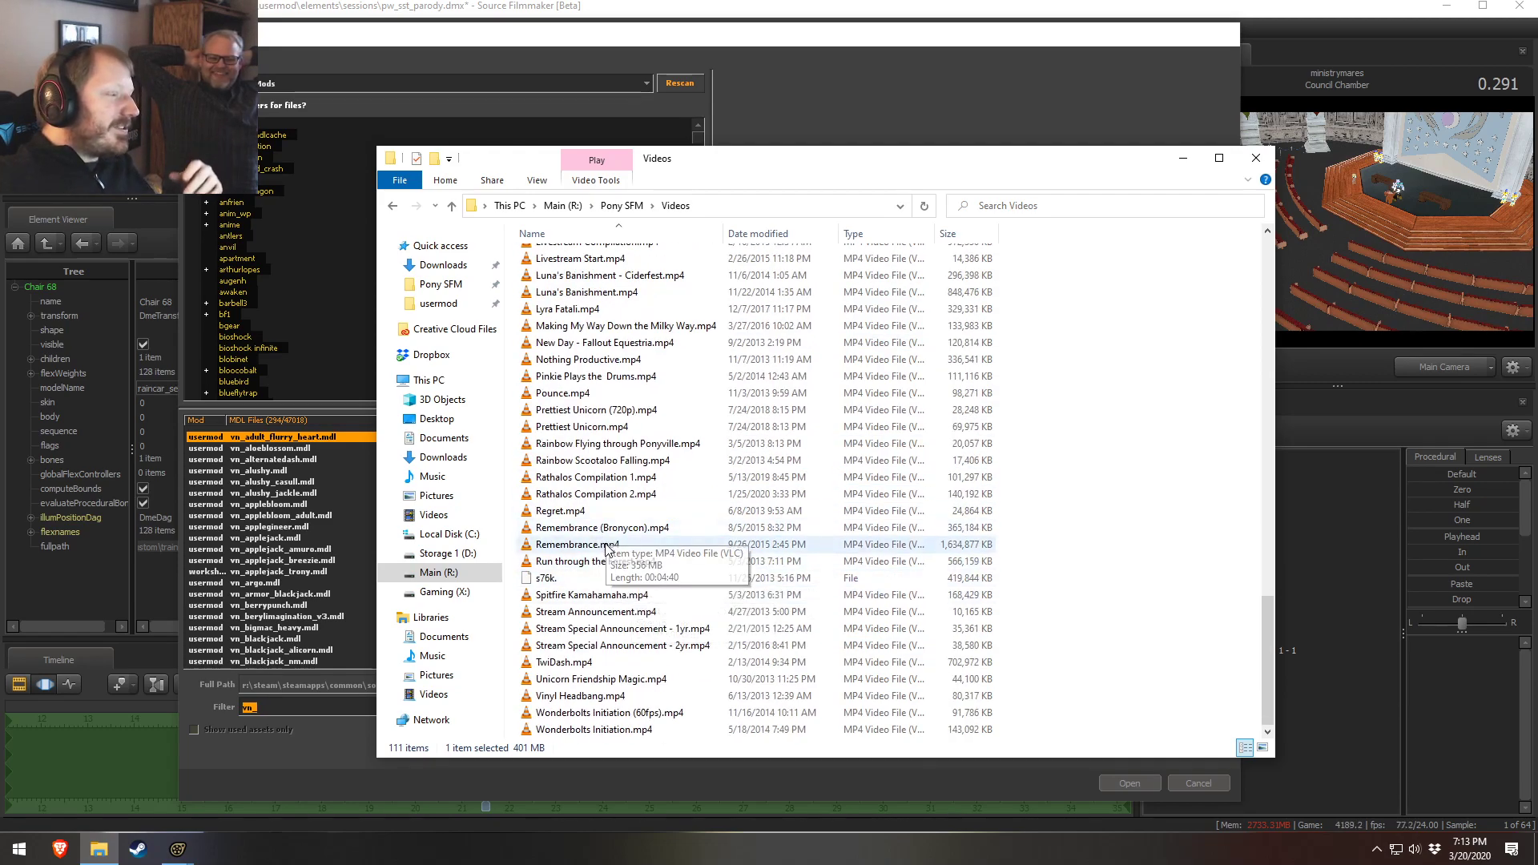
pyautogui.doubleClick(606, 548)
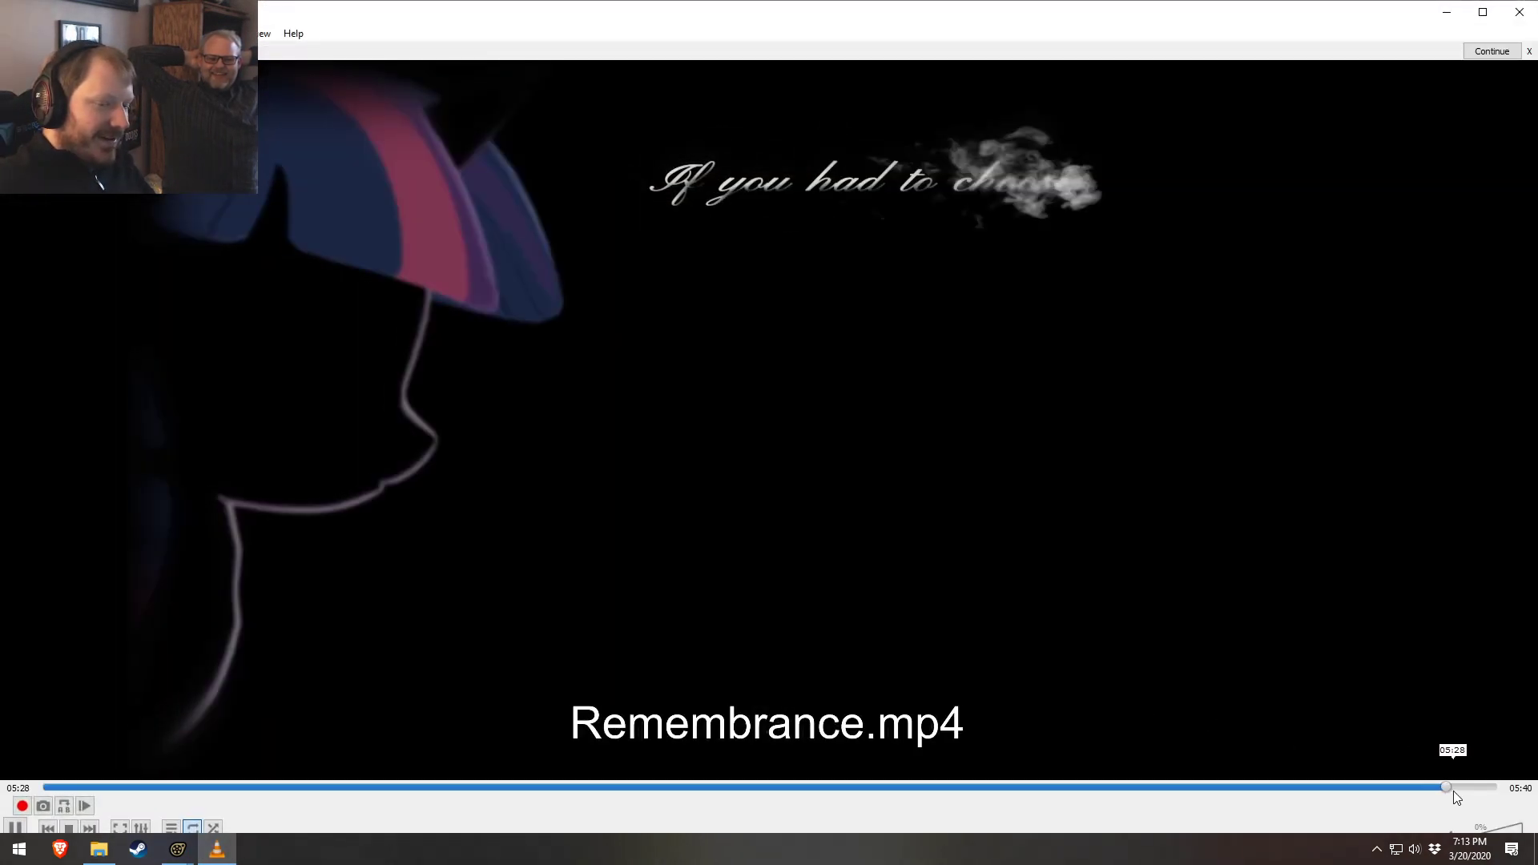
pyautogui.click(1449, 788)
pyautogui.click(1467, 793)
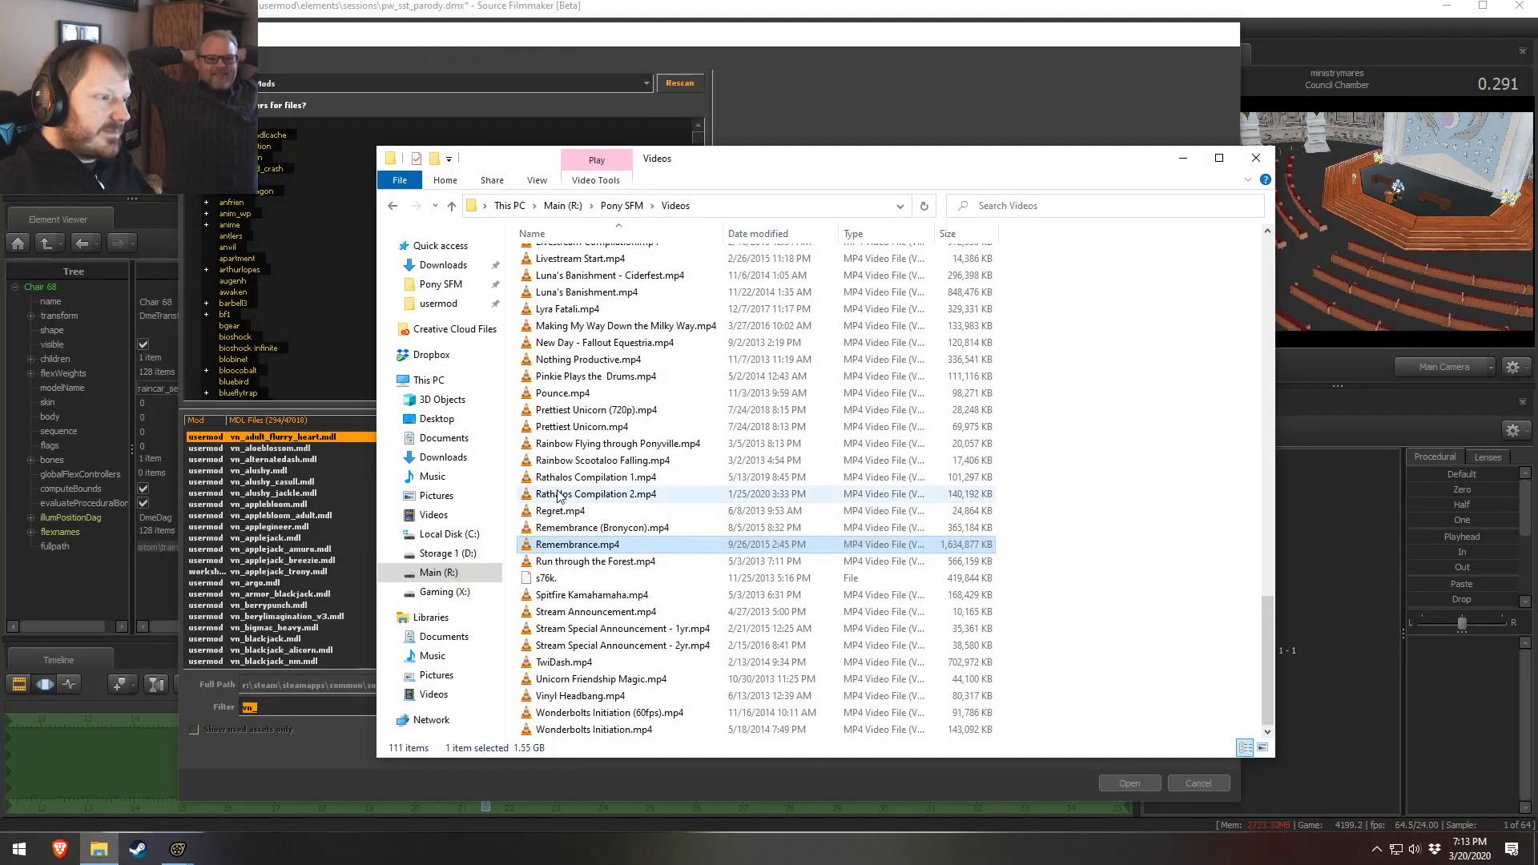
# Scroll the Videos folder, open Chemistry 30fps.mp4, and scrub through its end credits
pyautogui.scroll(1, 597, 576)
pyautogui.scroll(-1, 616, 600)
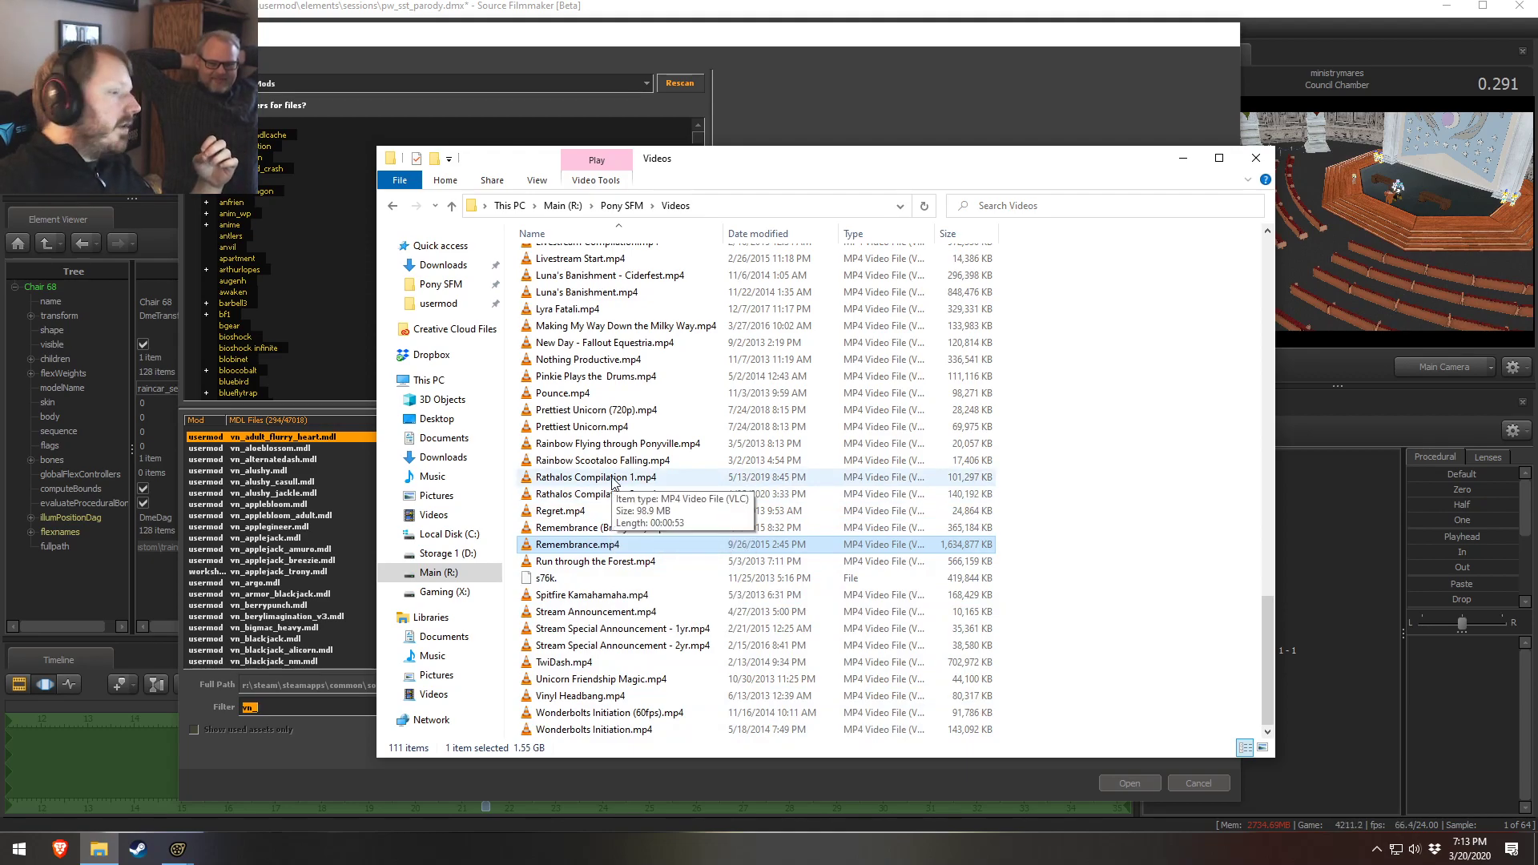
pyautogui.scroll(12, 615, 481)
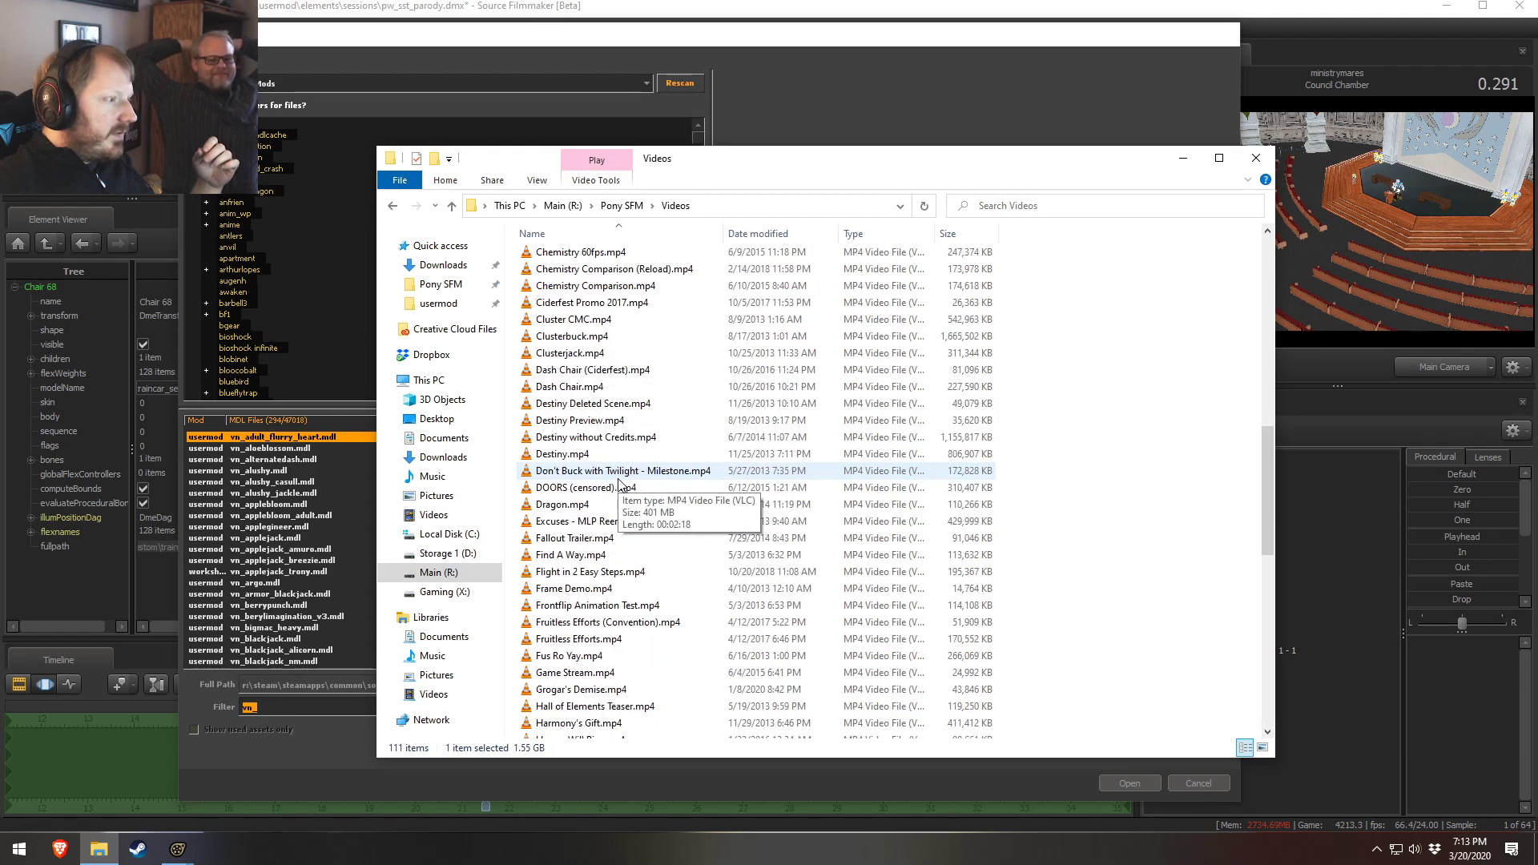
pyautogui.scroll(2, 617, 480)
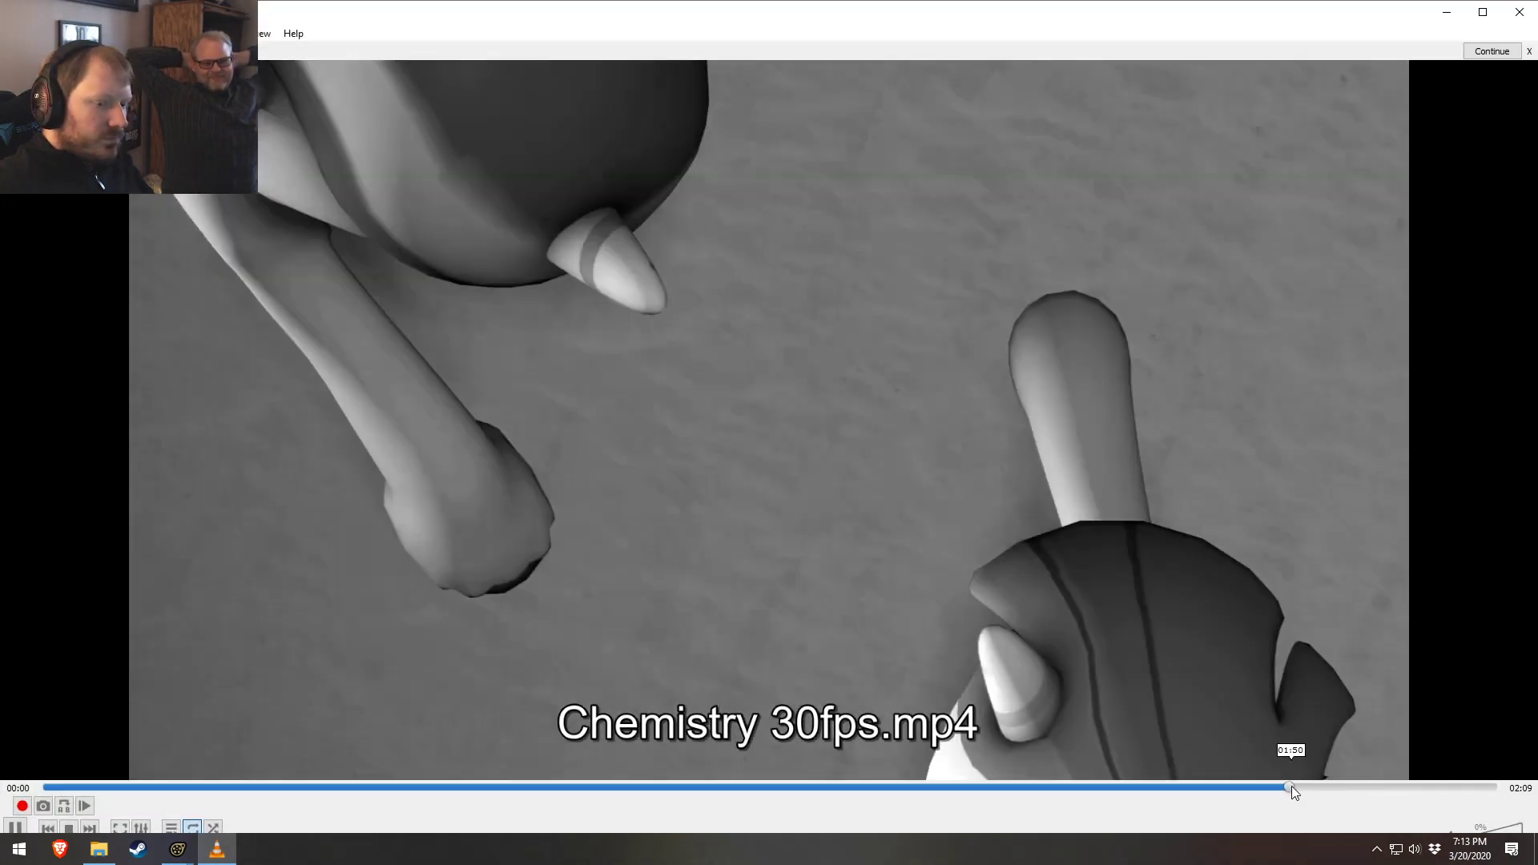
pyautogui.click(1291, 786)
pyautogui.click(1159, 787)
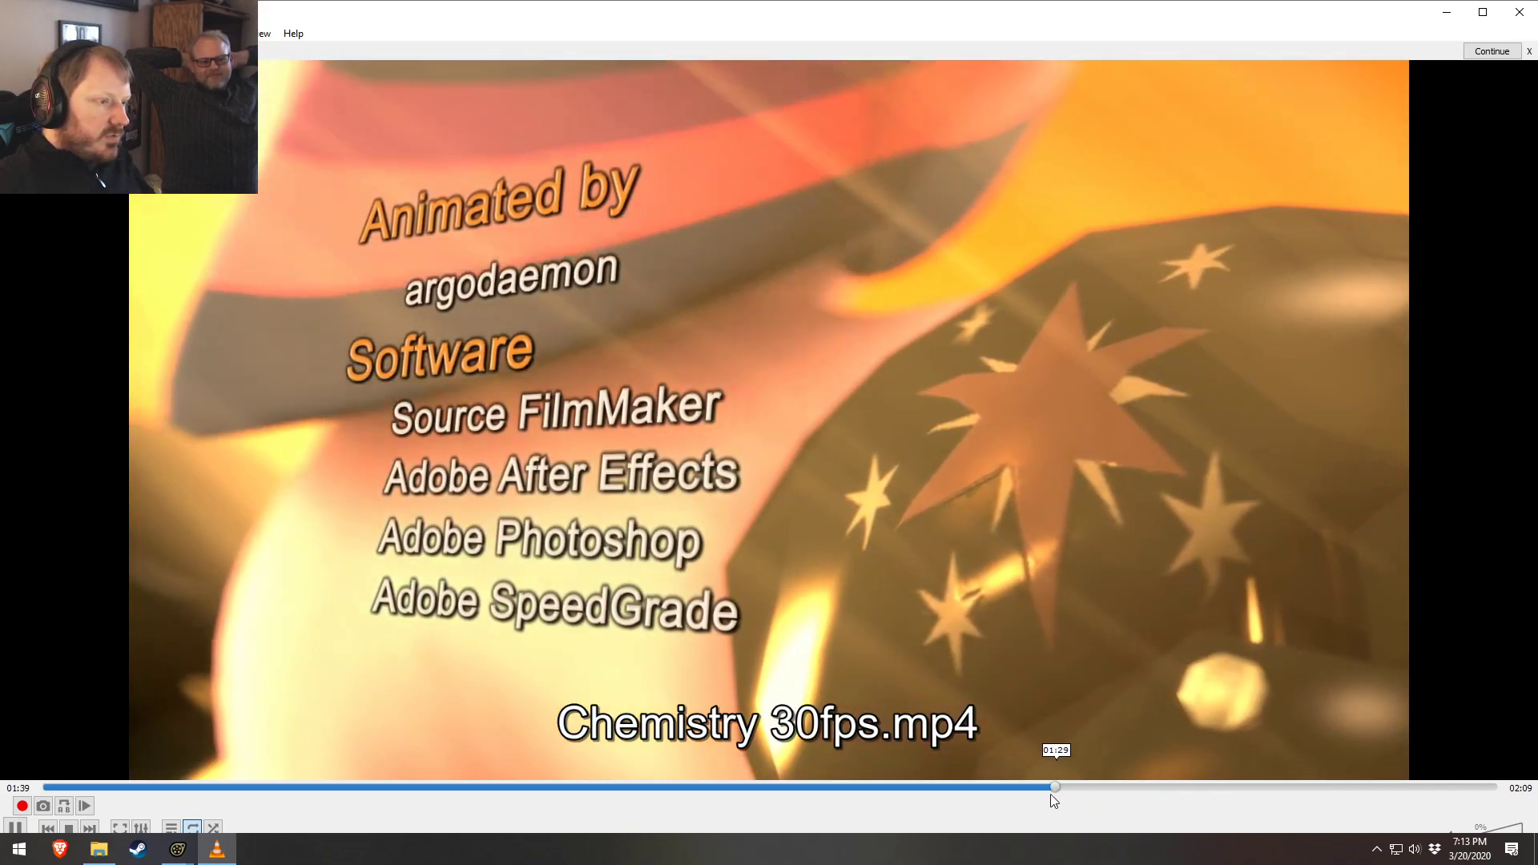
pyautogui.click(1043, 787)
pyautogui.click(1068, 787)
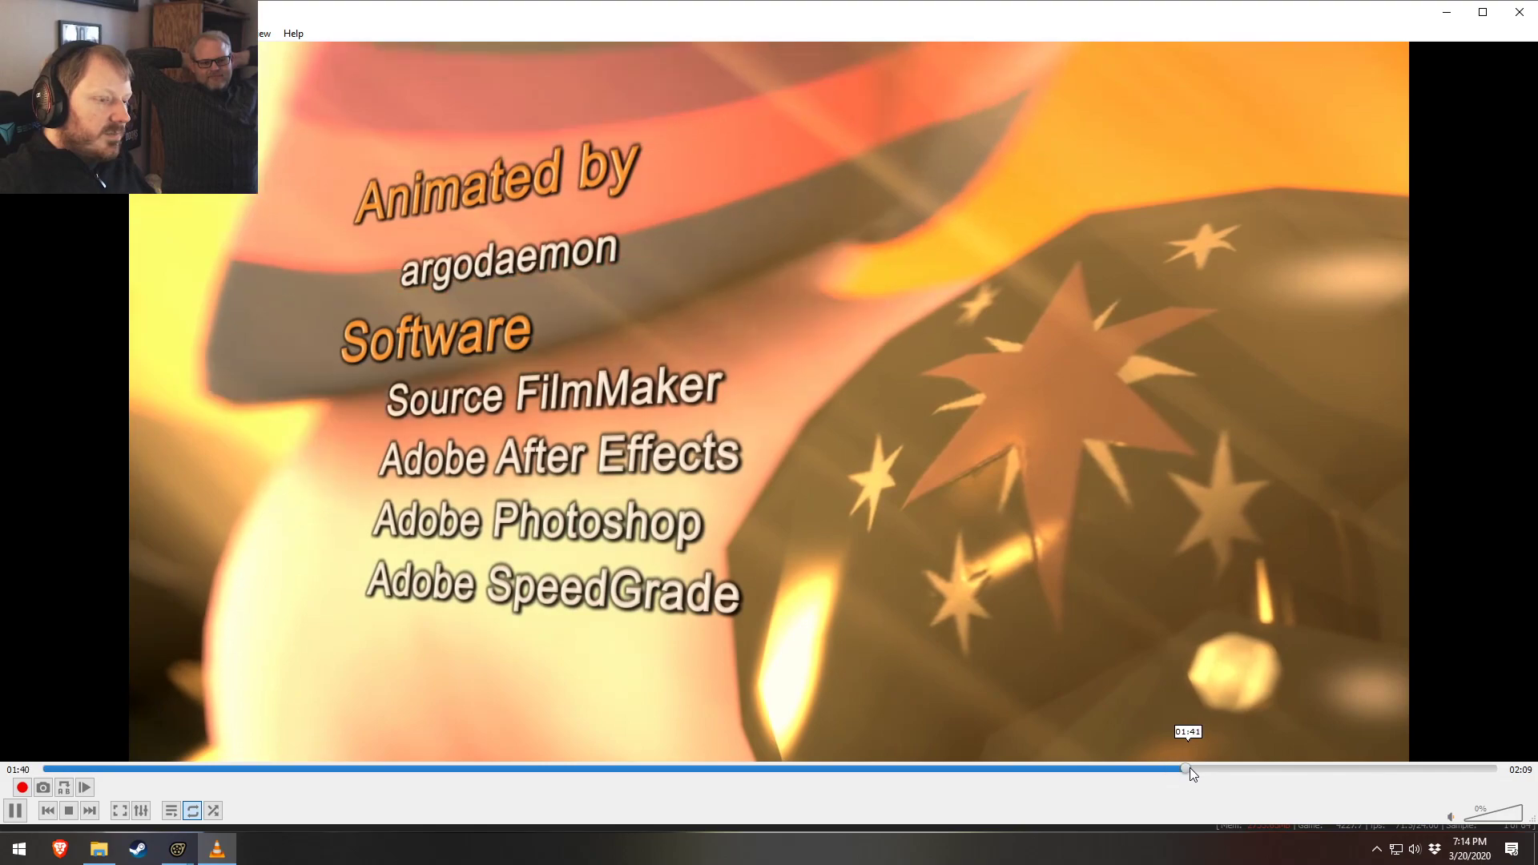
pyautogui.moveTo(1193, 767); pyautogui.dragTo(1307, 774)
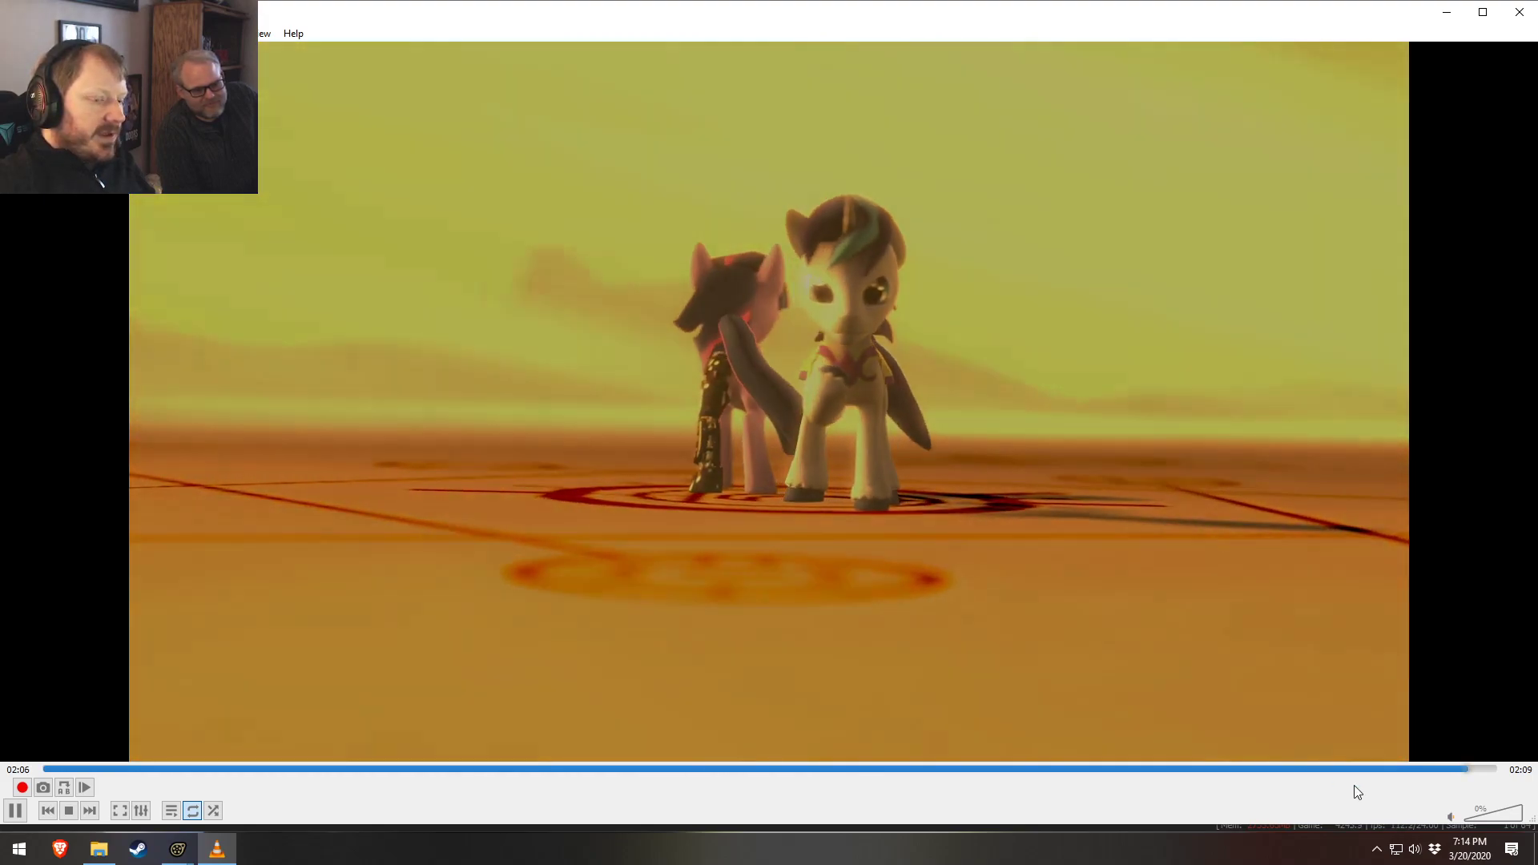
# Pause and replay the closing scenes of Chemistry 30fps.mp4 several times, then close the video player
pyautogui.press('space')
pyautogui.click(1310, 768)
pyautogui.press('space')
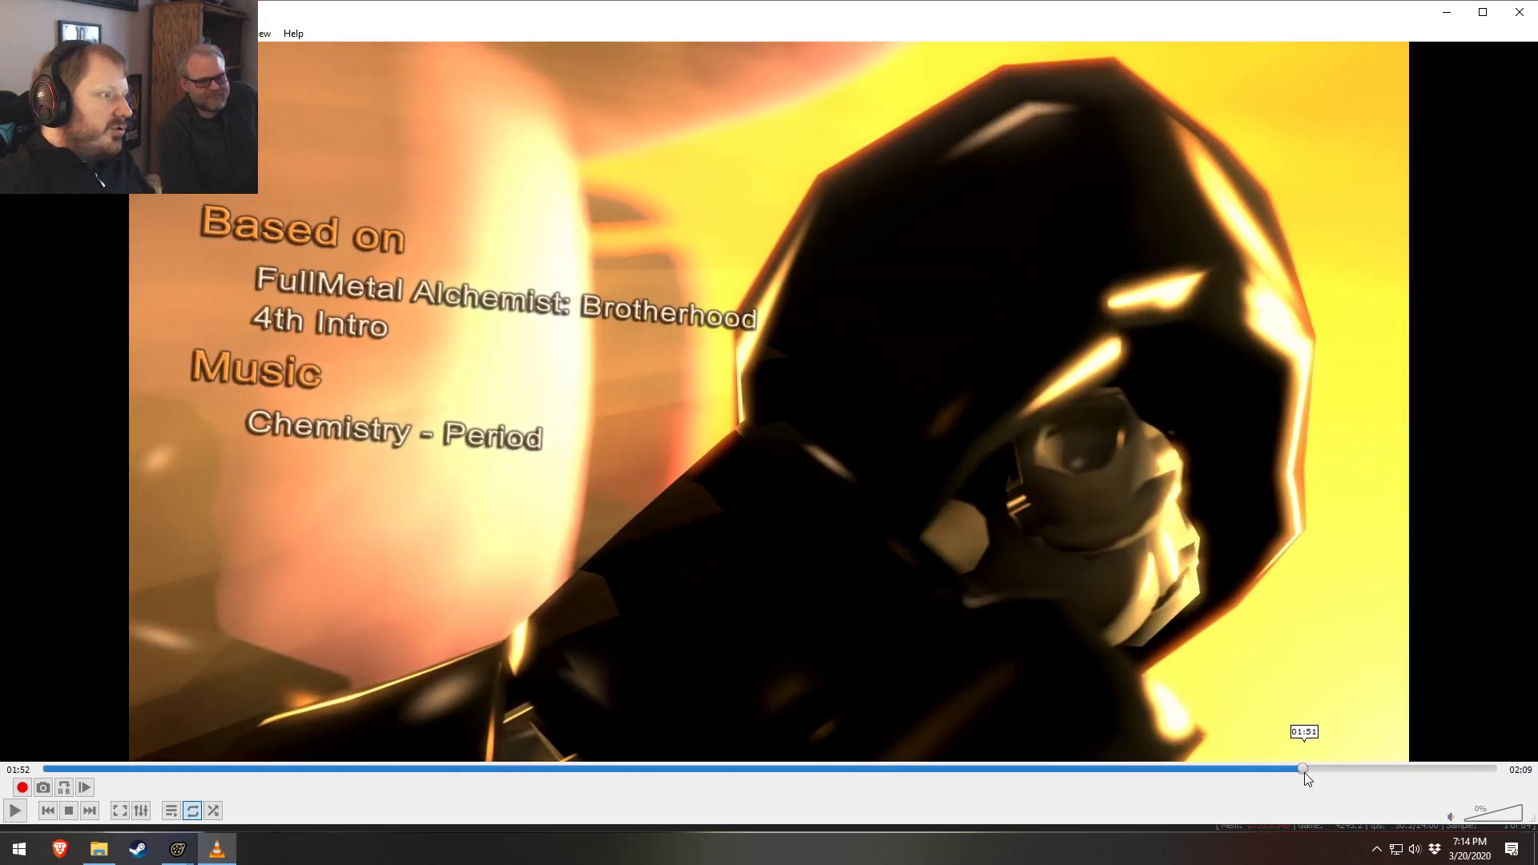
pyautogui.click(1282, 769)
pyautogui.press('space')
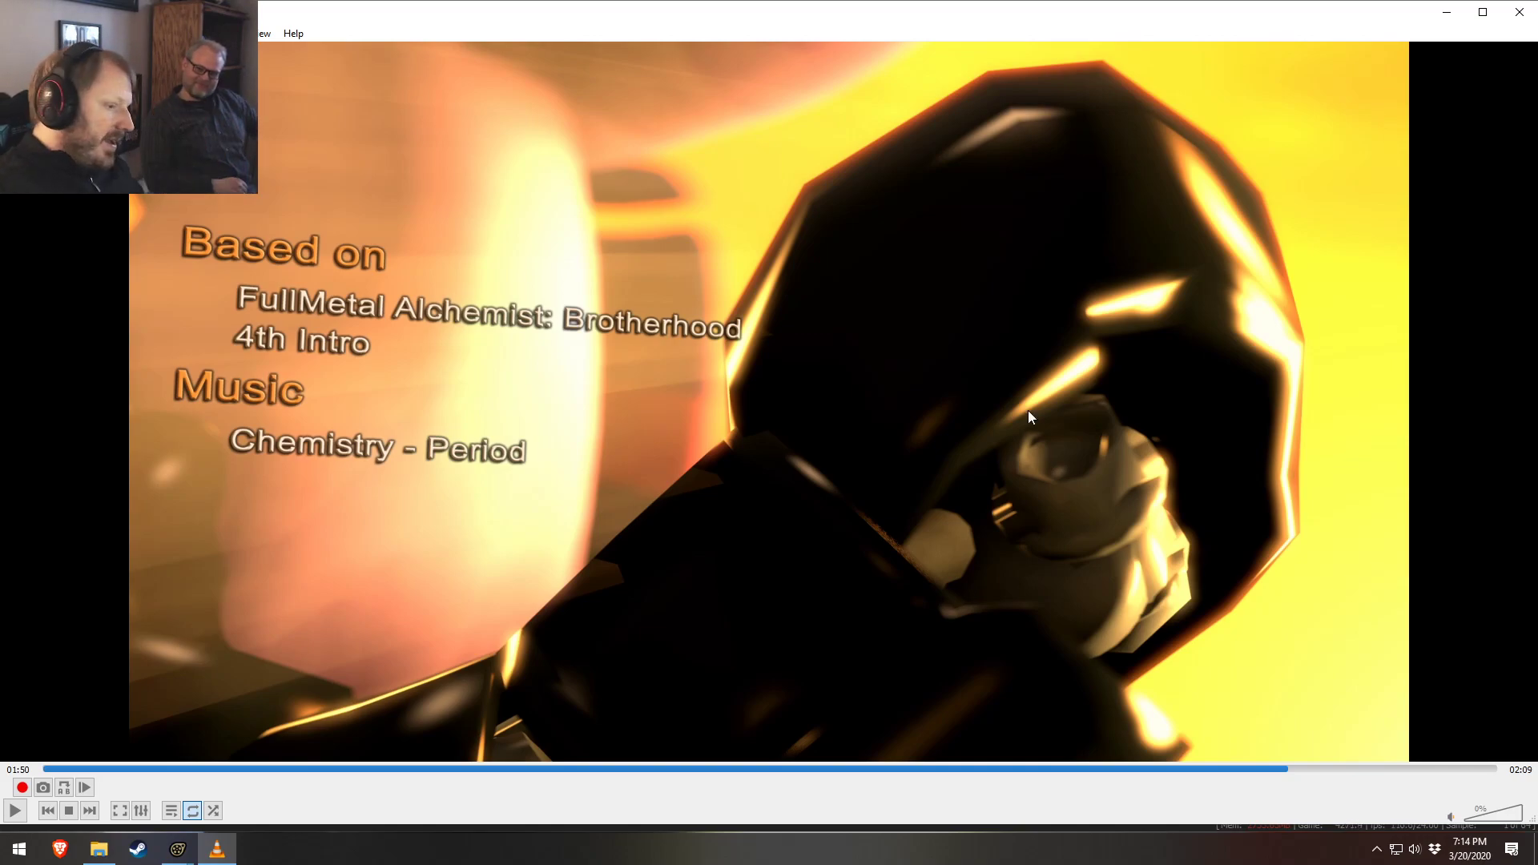
pyautogui.click(1270, 769)
pyautogui.press('space')
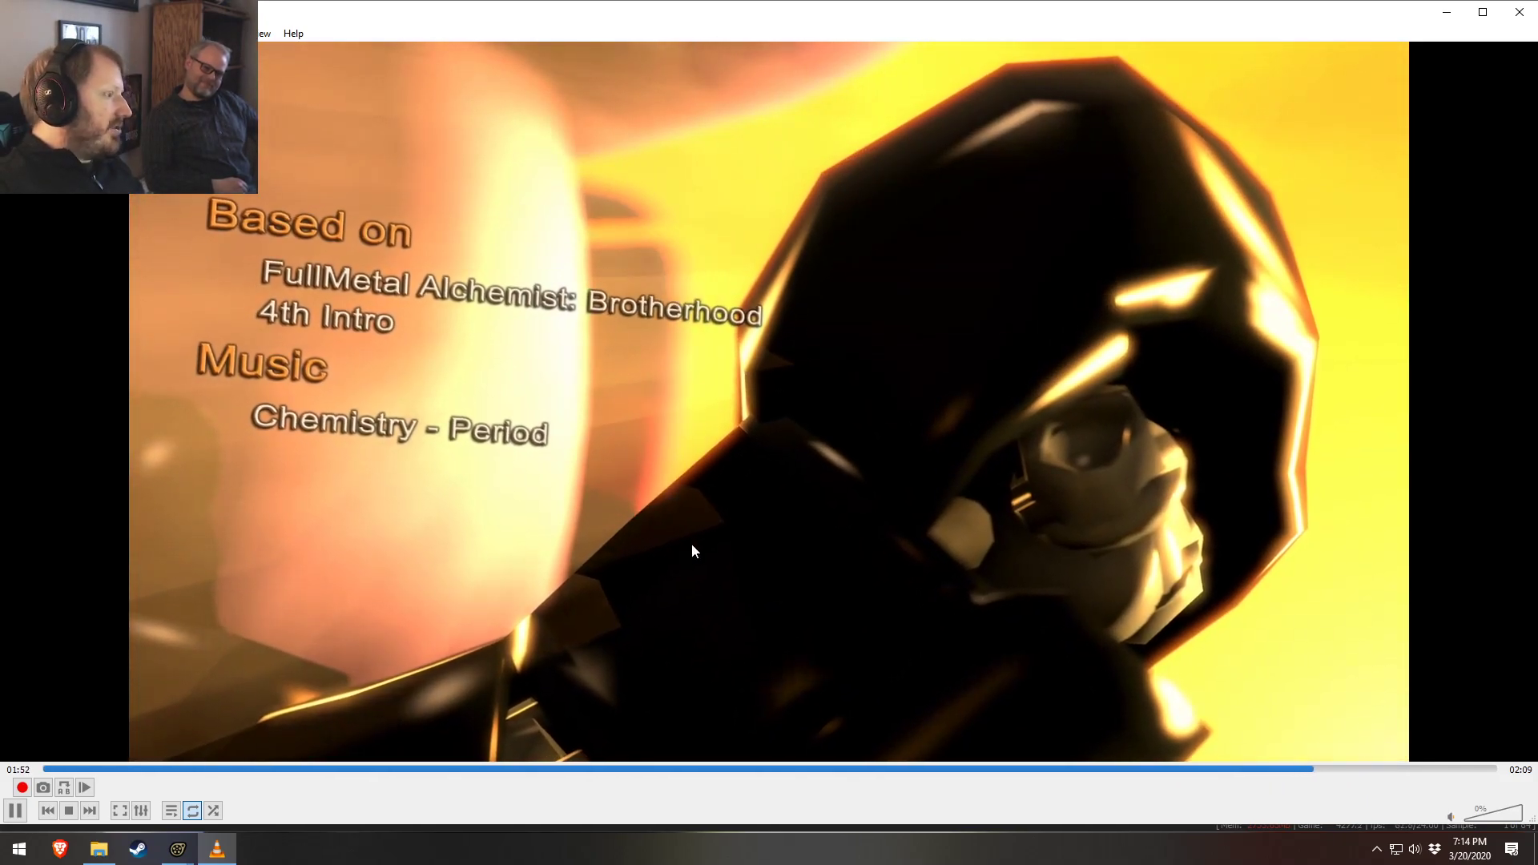
pyautogui.press('space')
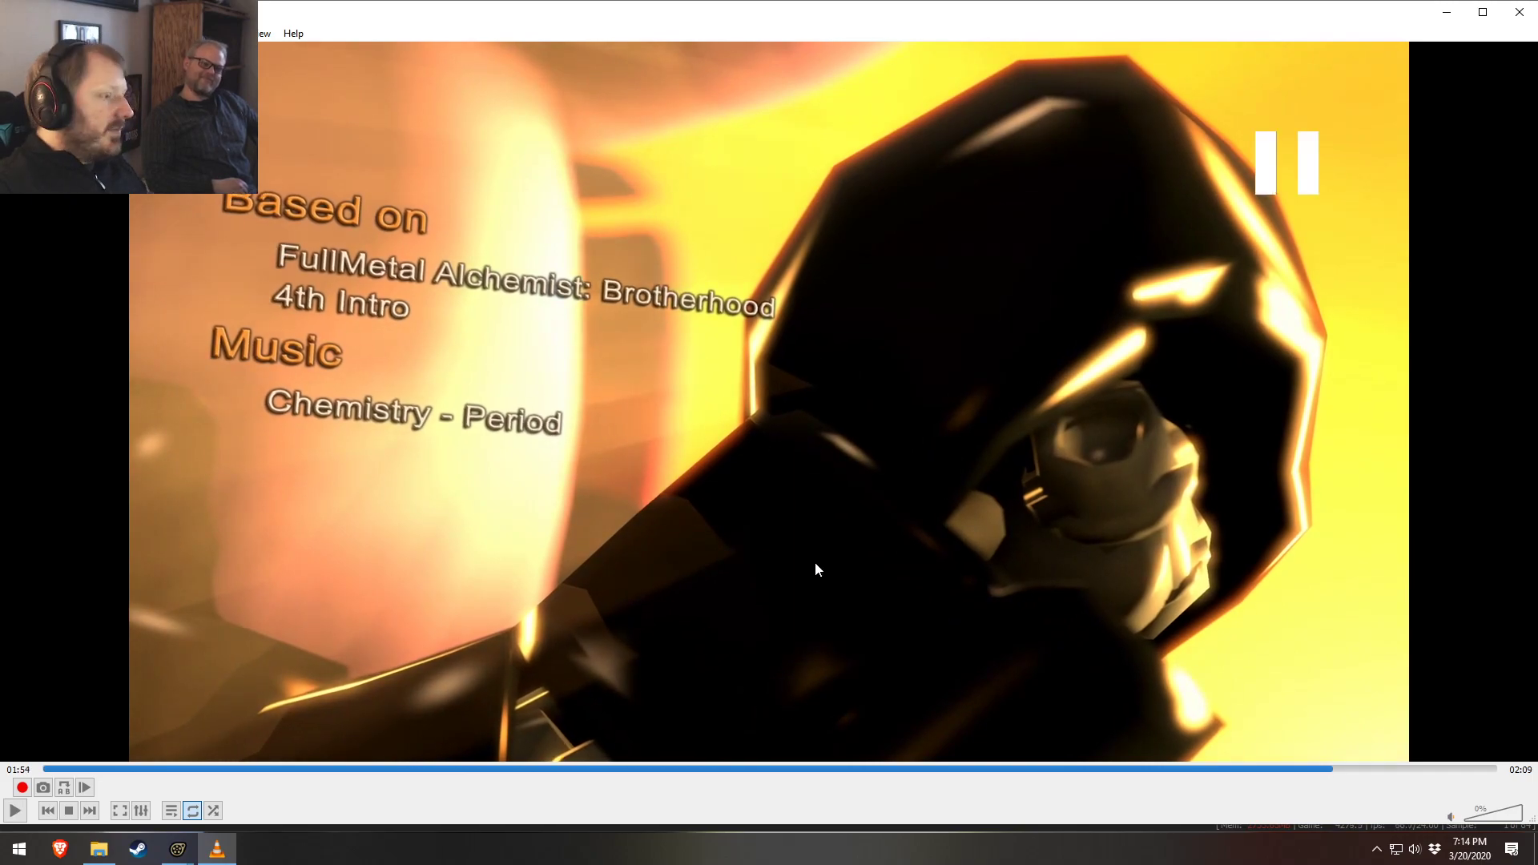
pyautogui.moveTo(1289, 775)
pyautogui.mouseDown()
pyautogui.moveTo(1202, 771)
pyautogui.moveTo(1270, 762)
pyautogui.mouseUp()
pyautogui.press('space')
pyautogui.click(1117, 453)
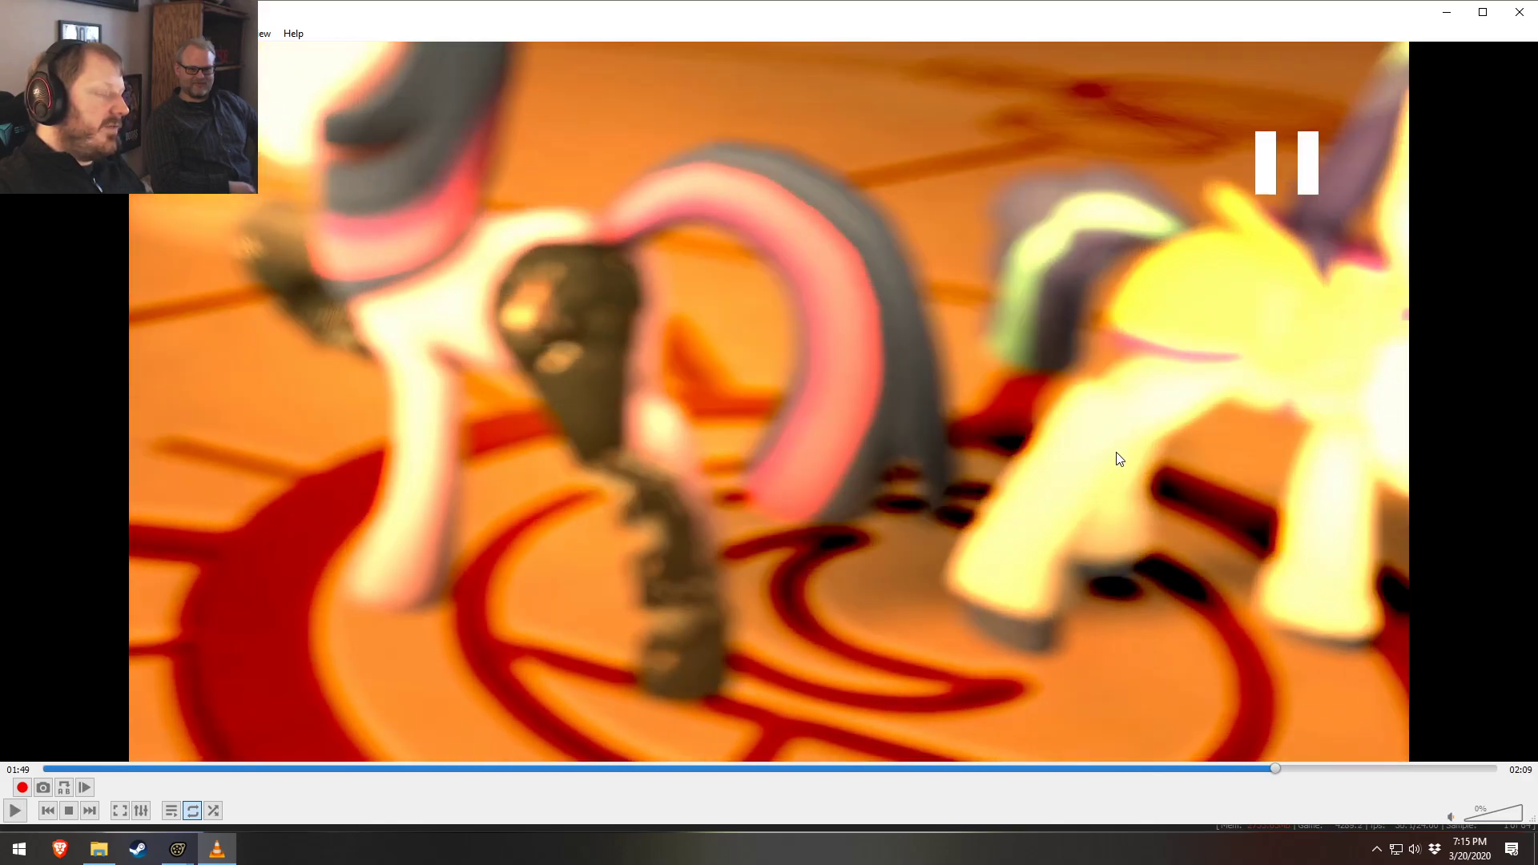
pyautogui.press('space')
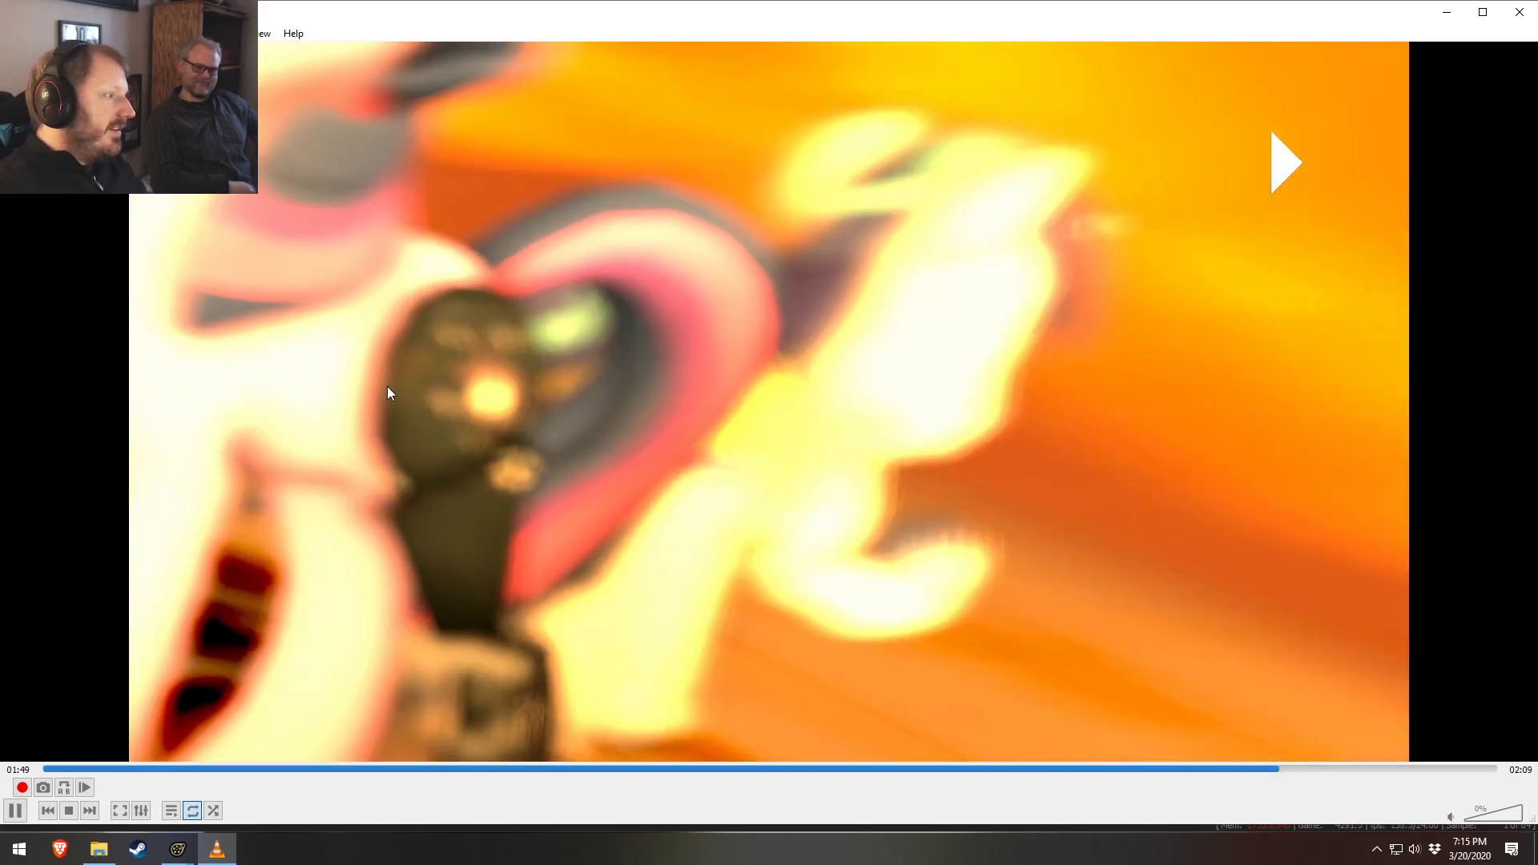
pyautogui.press('space')
pyautogui.click(1280, 769)
pyautogui.press('space')
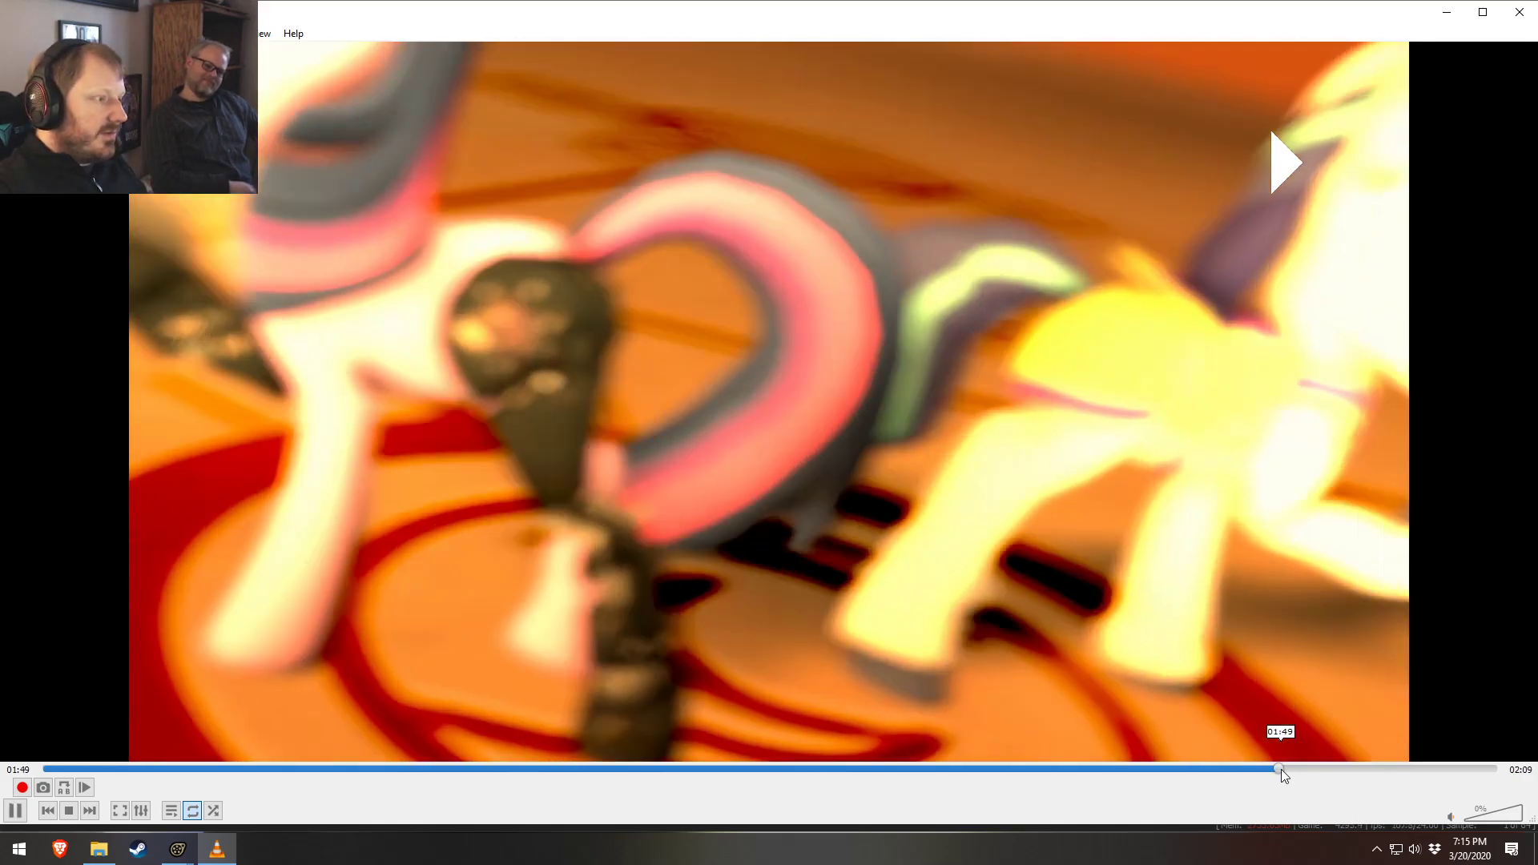
pyautogui.click(1338, 766)
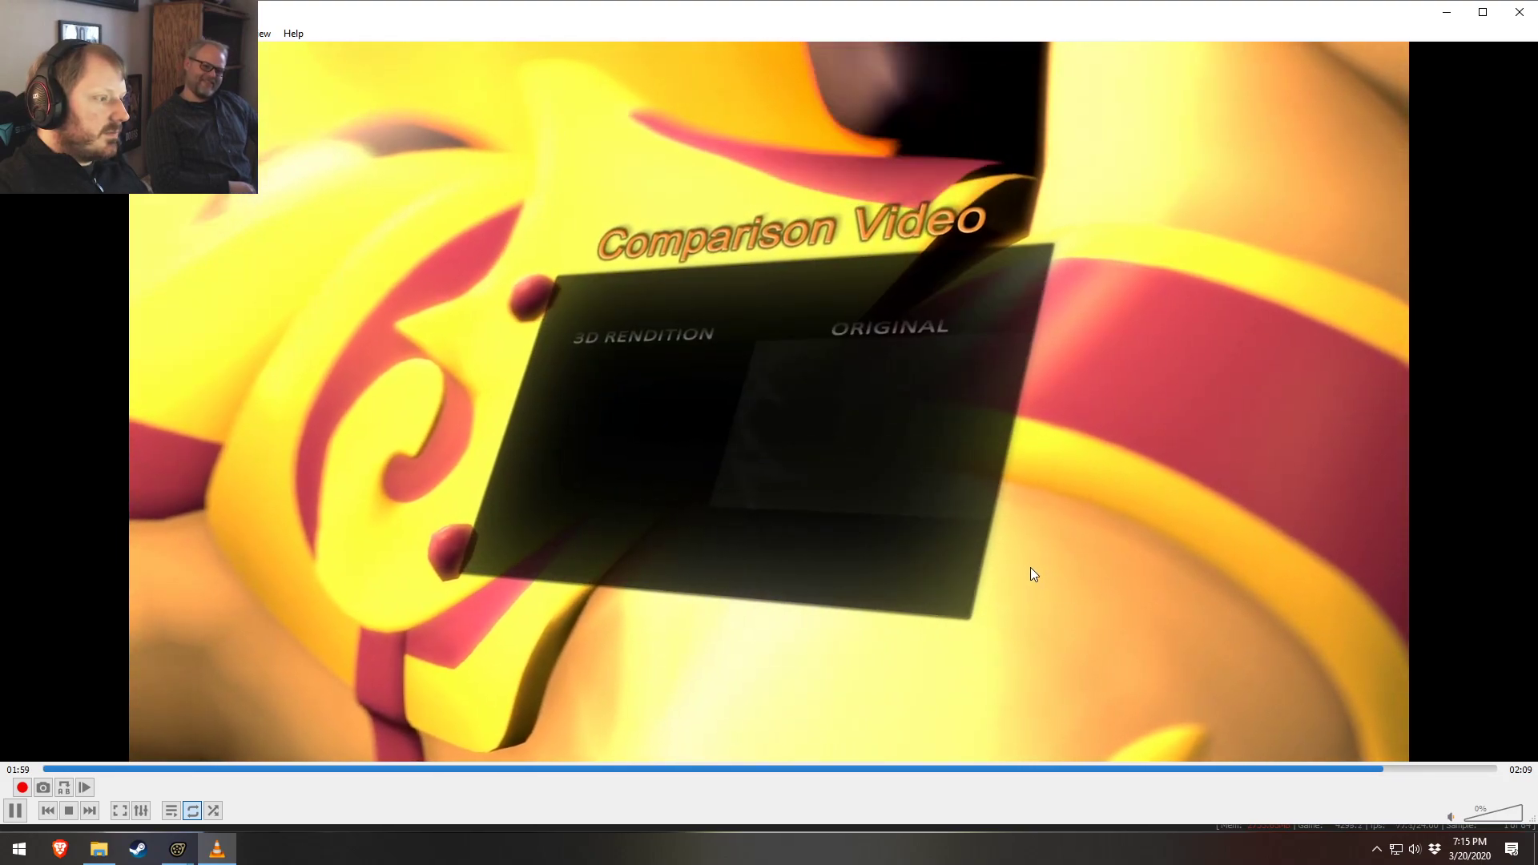
pyautogui.press('space')
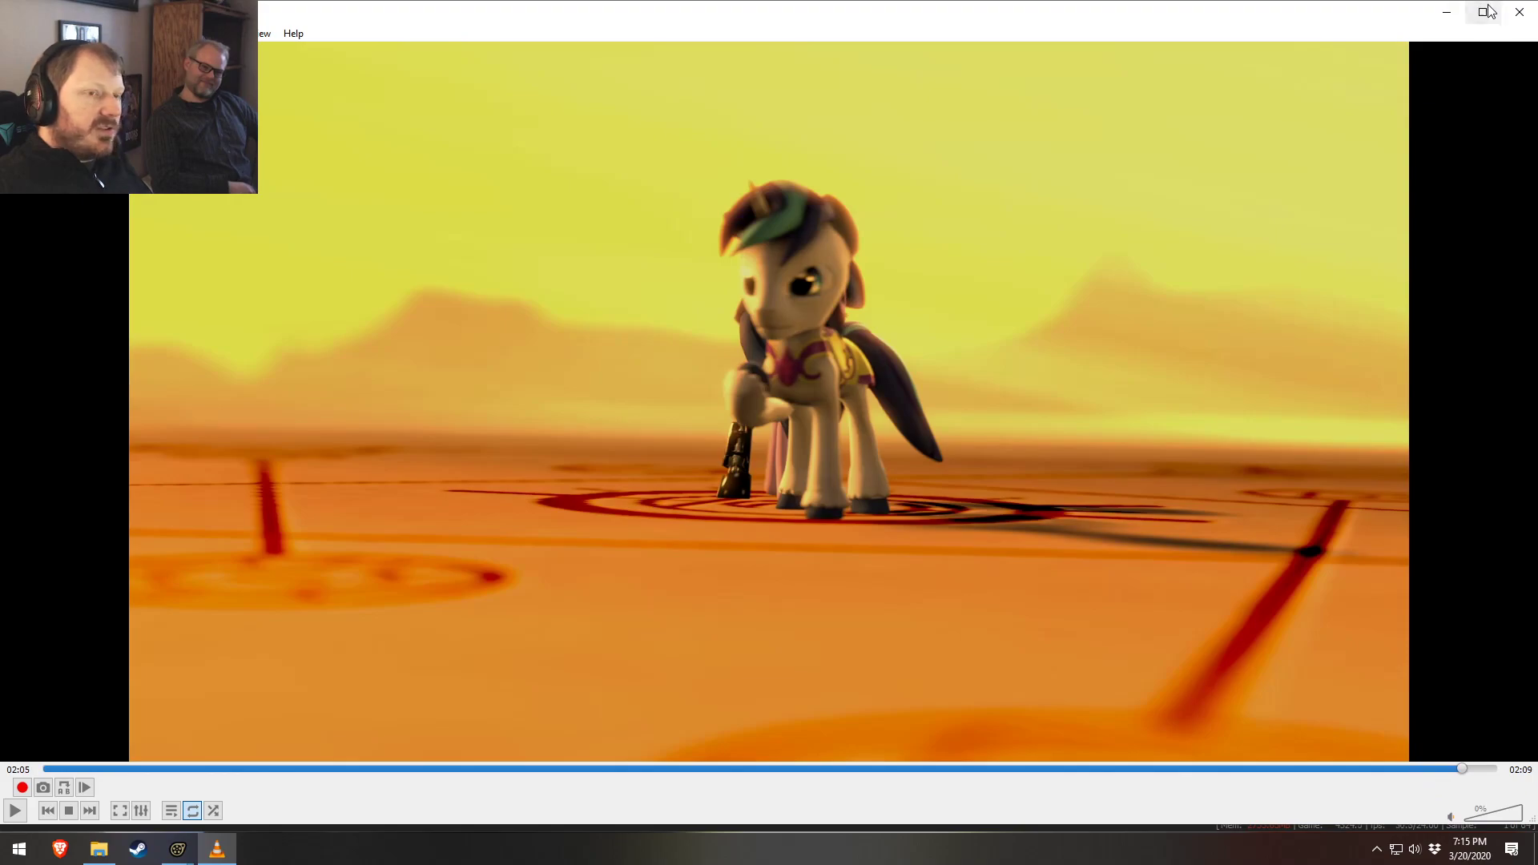
pyautogui.click(1519, 11)
# Play Austraeoh - Bronycon (English).mp4 and scrub to its ending
pyautogui.scroll(7, 783, 513)
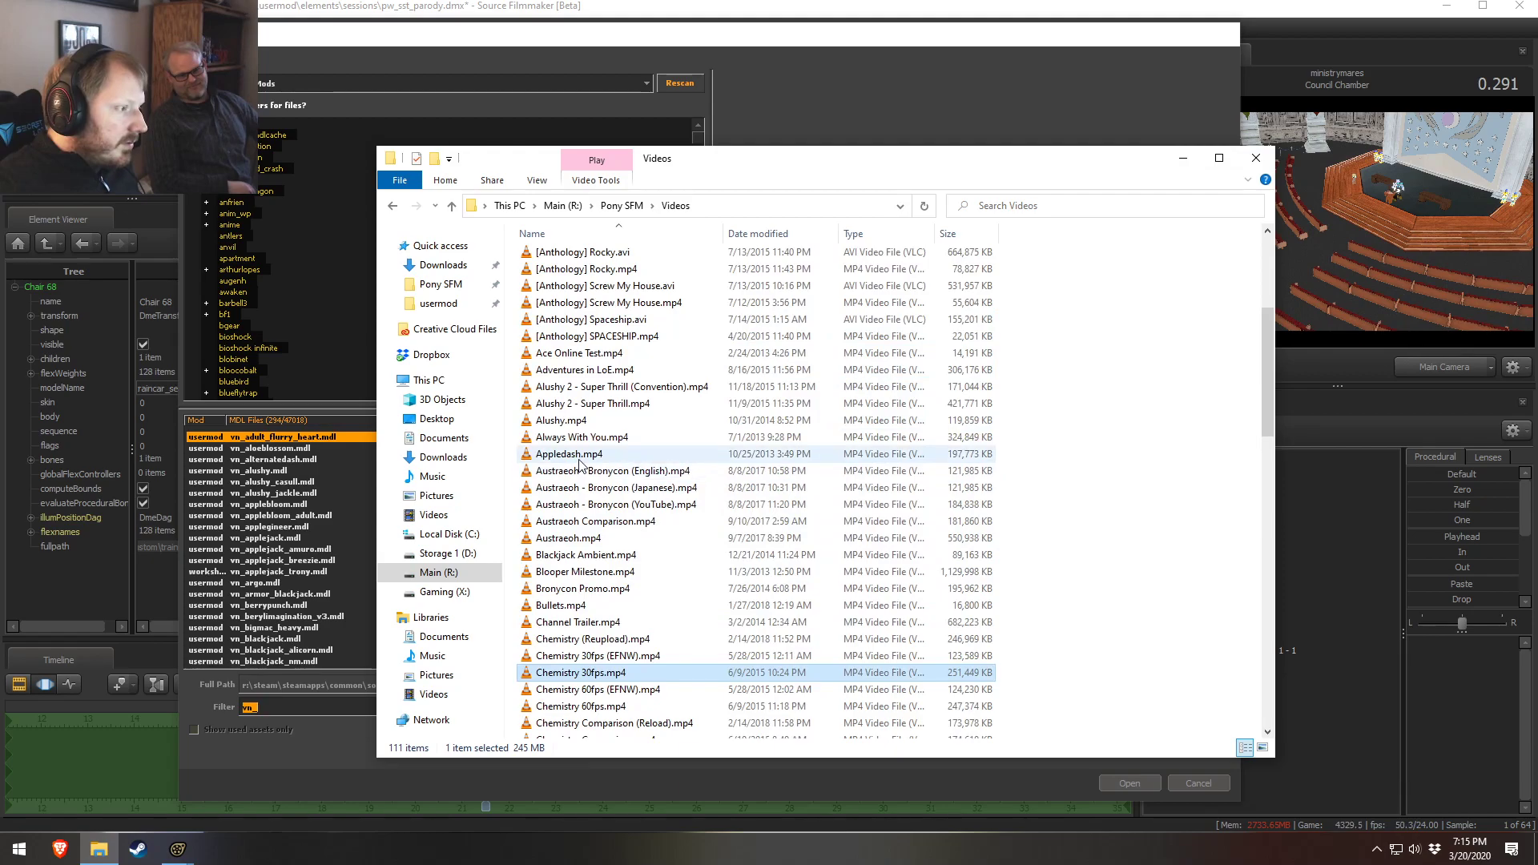
pyautogui.doubleClick(620, 478)
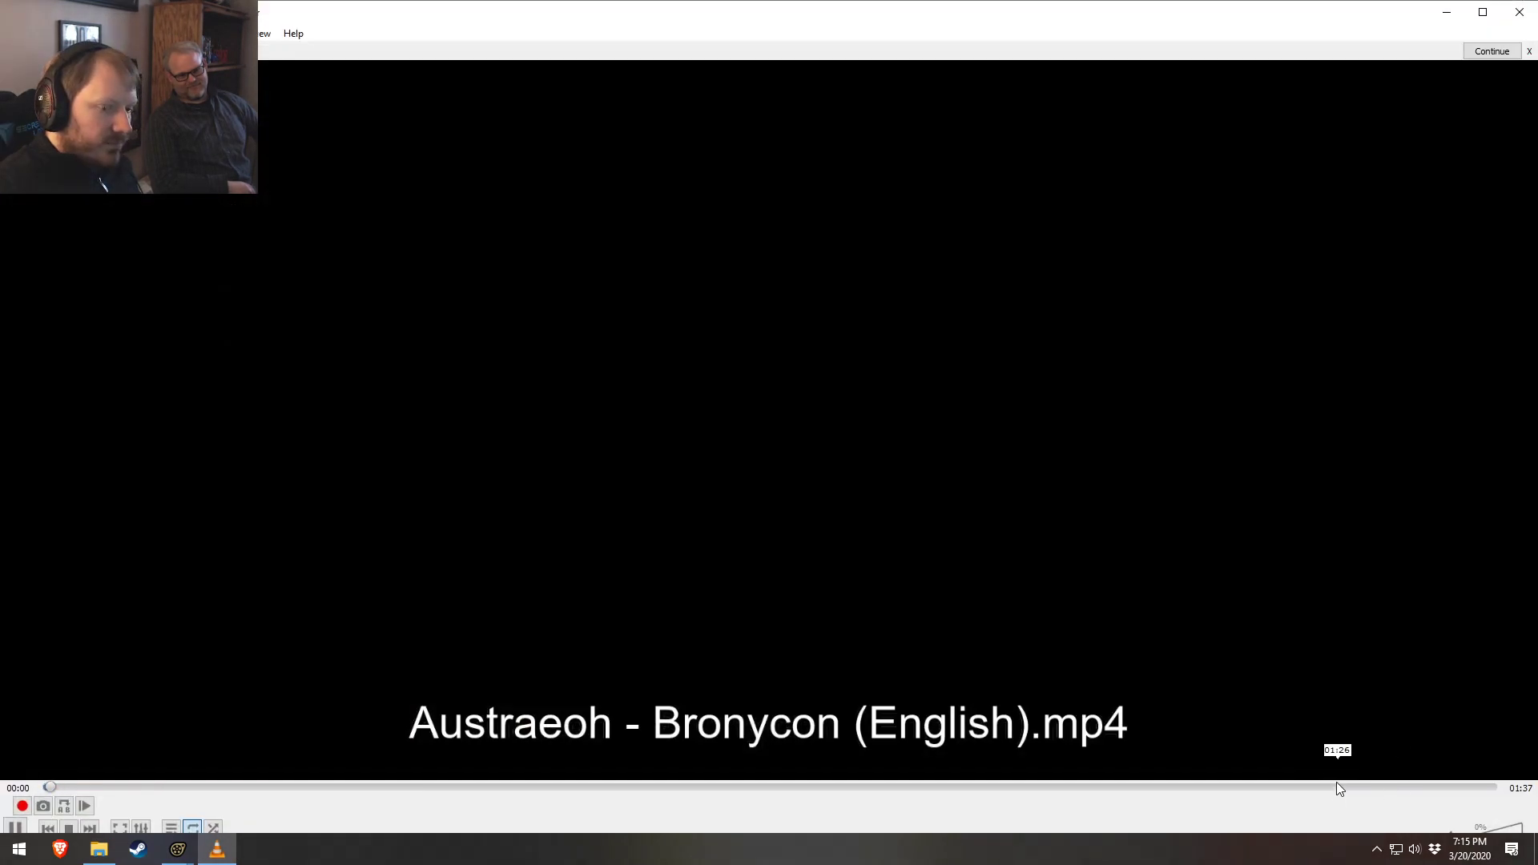
pyautogui.click(1336, 787)
pyautogui.click(1397, 788)
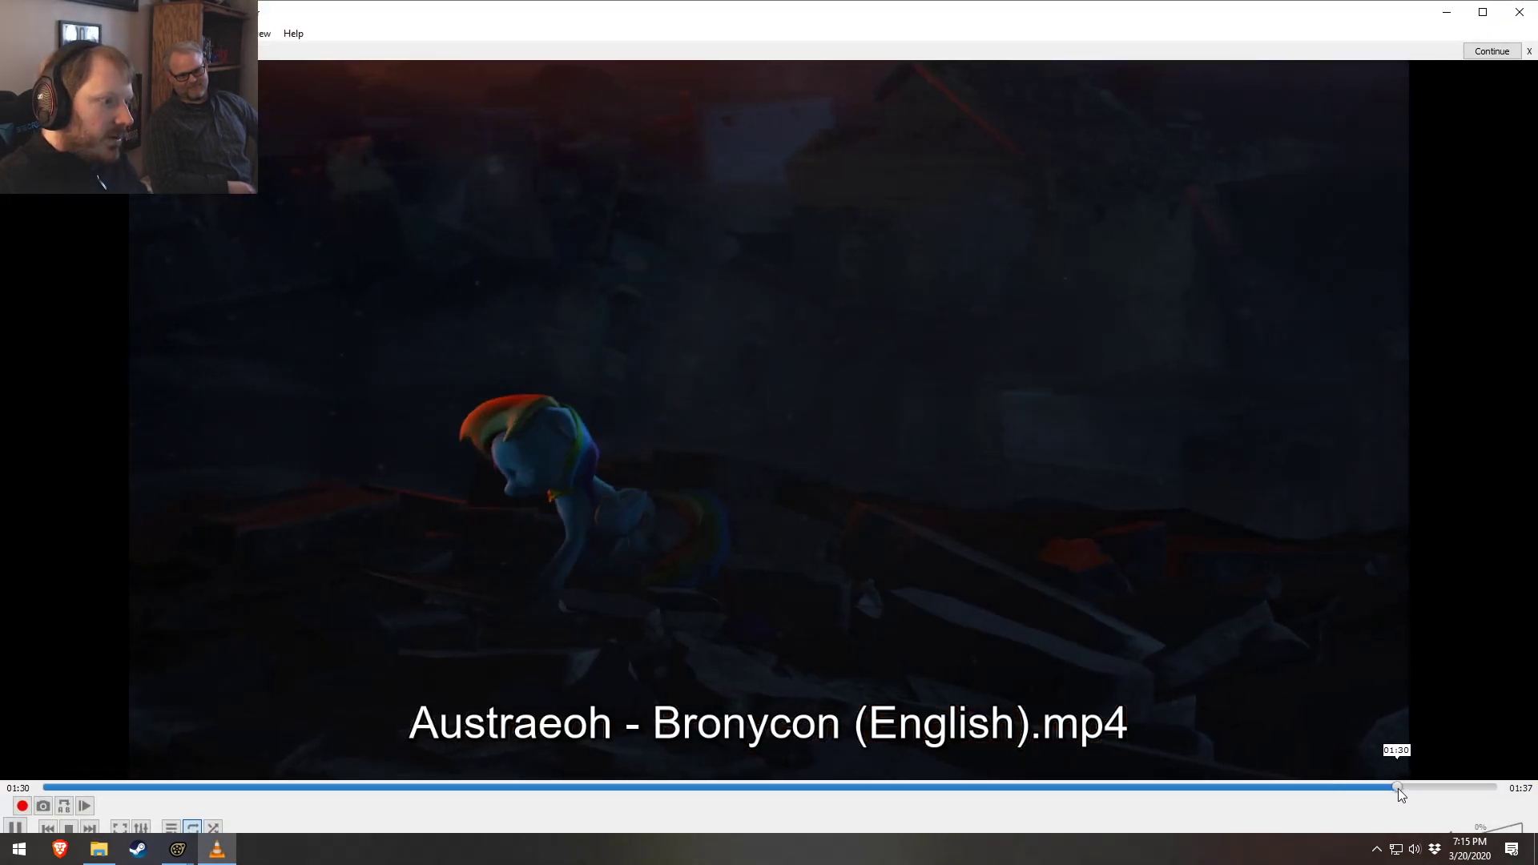
pyautogui.click(1448, 787)
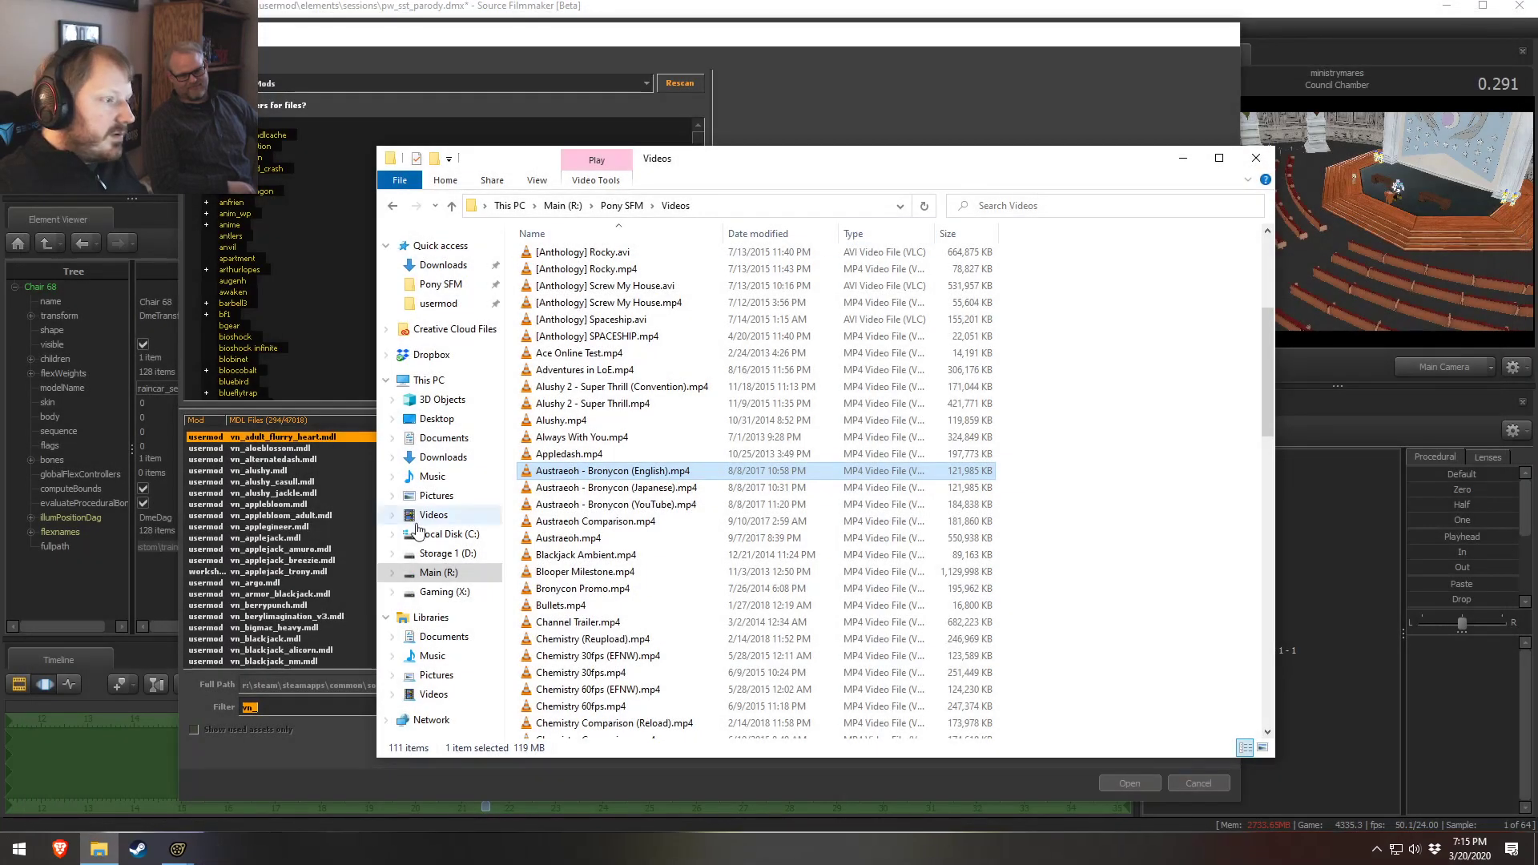
# Play Austraeoh.mp4, scrub to its closing credits, and close the video player
pyautogui.doubleClick(602, 540)
pyautogui.click(1326, 769)
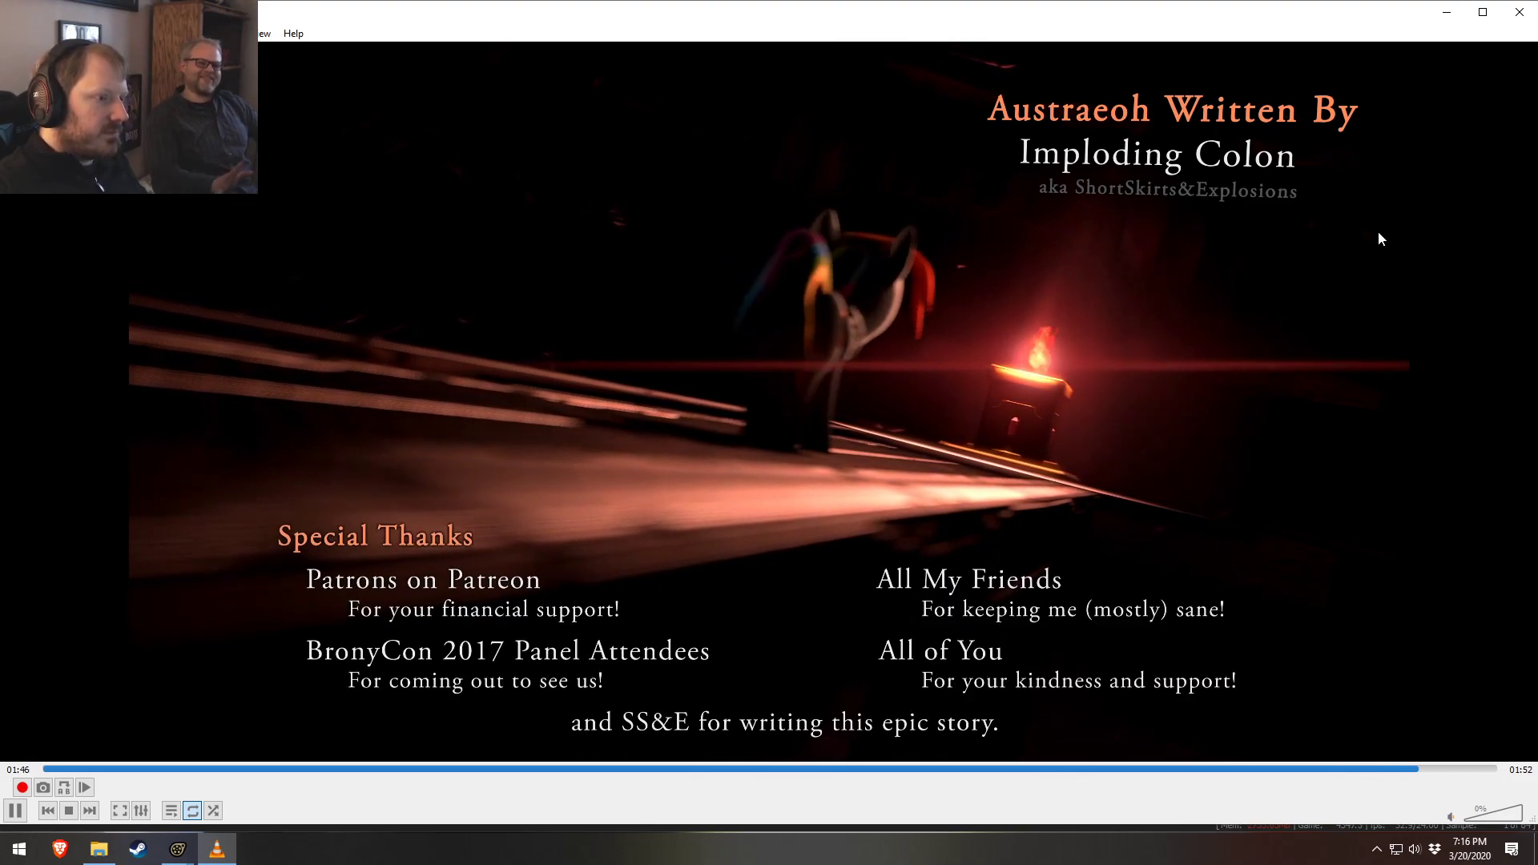
pyautogui.click(1519, 12)
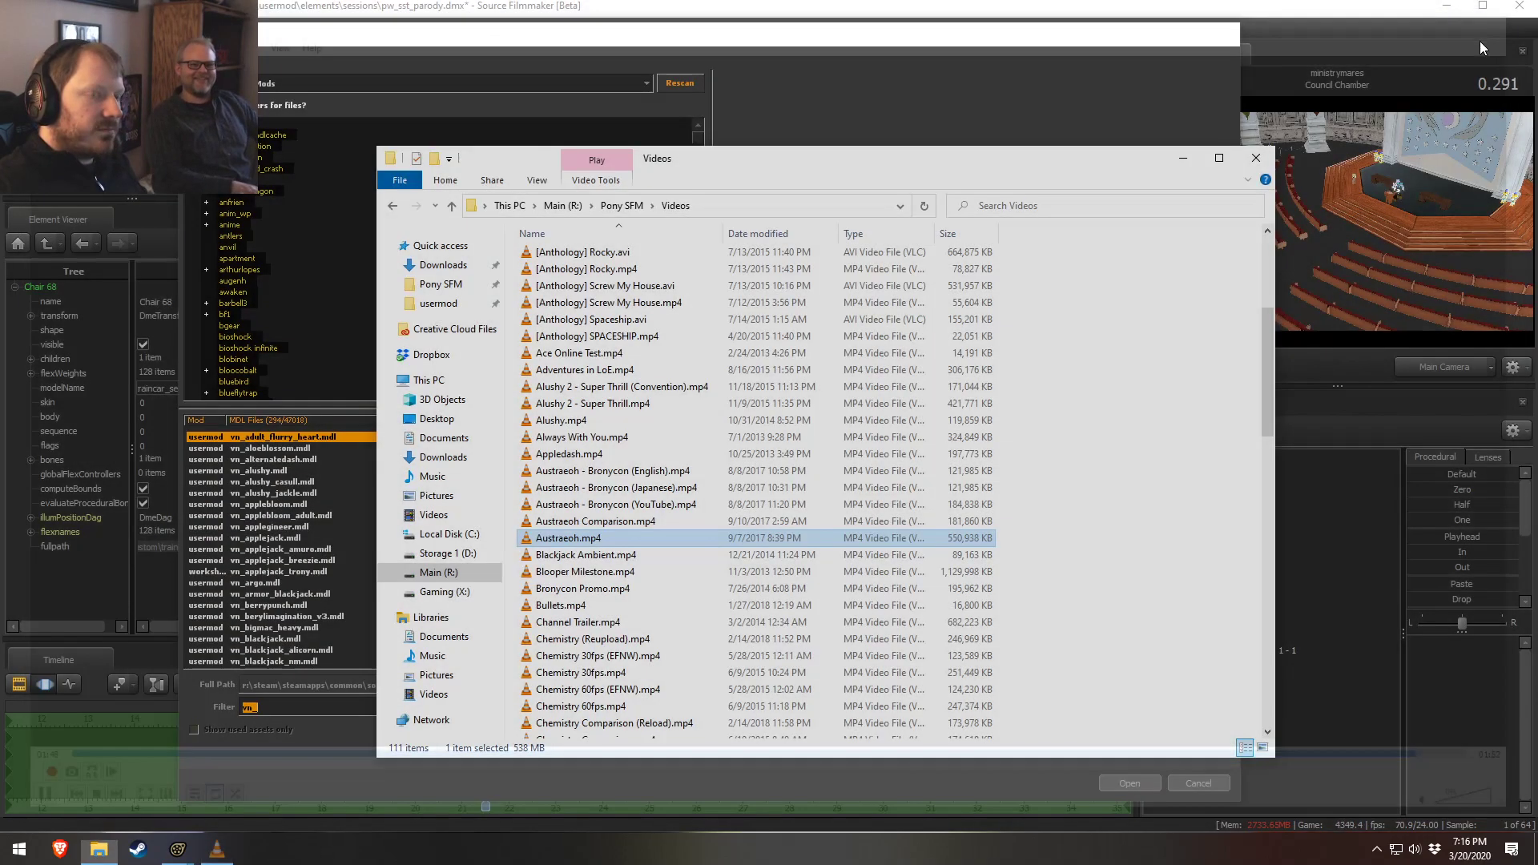
# Play Alushy 2 - Super Thrill.mp4, scrub near its end, and close the video player
pyautogui.scroll(5, 637, 430)
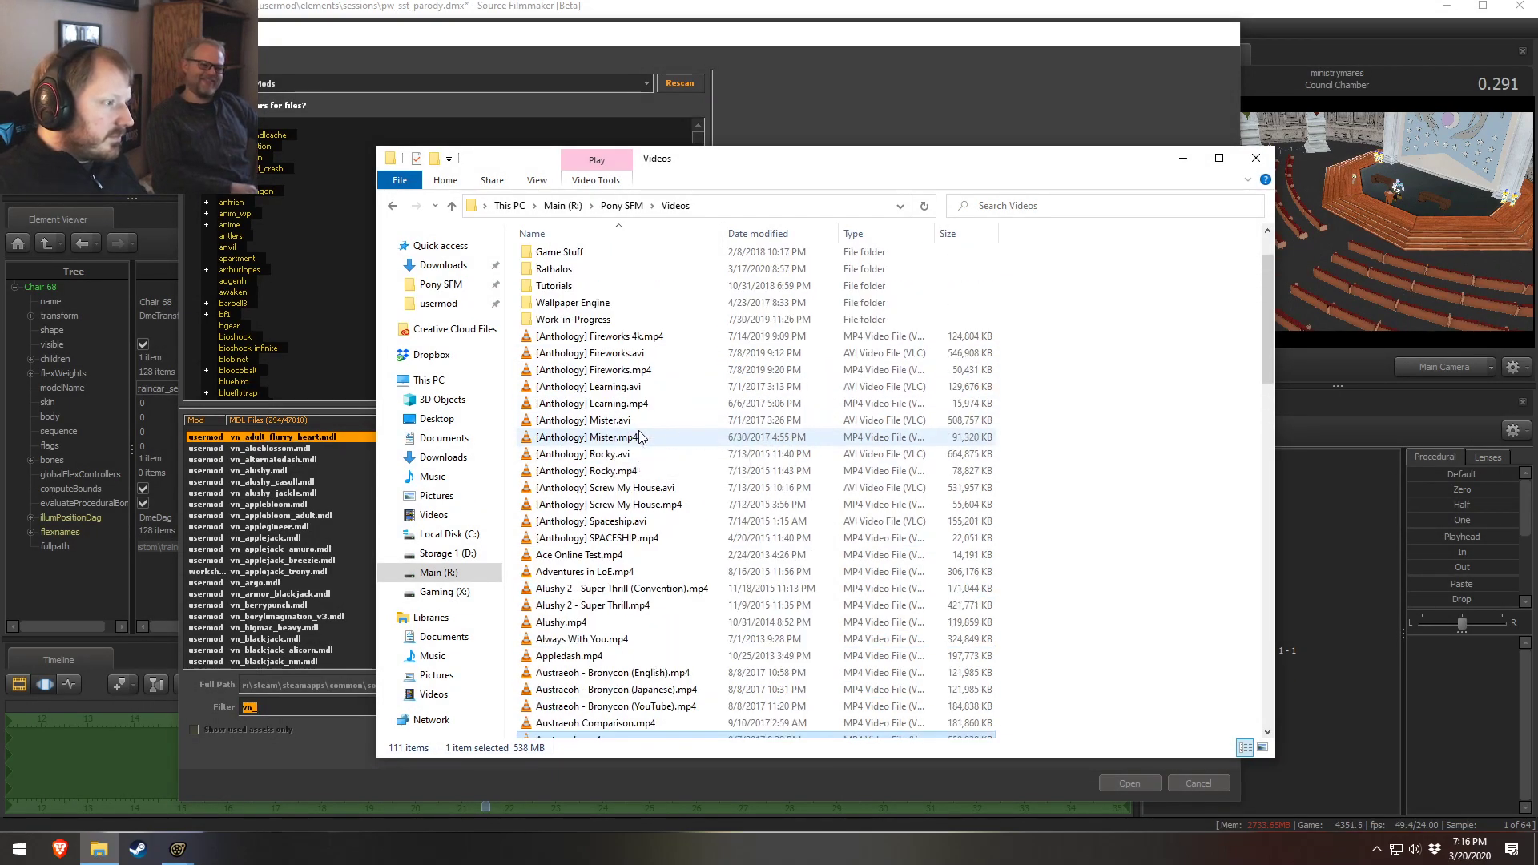
pyautogui.scroll(-6, 681, 445)
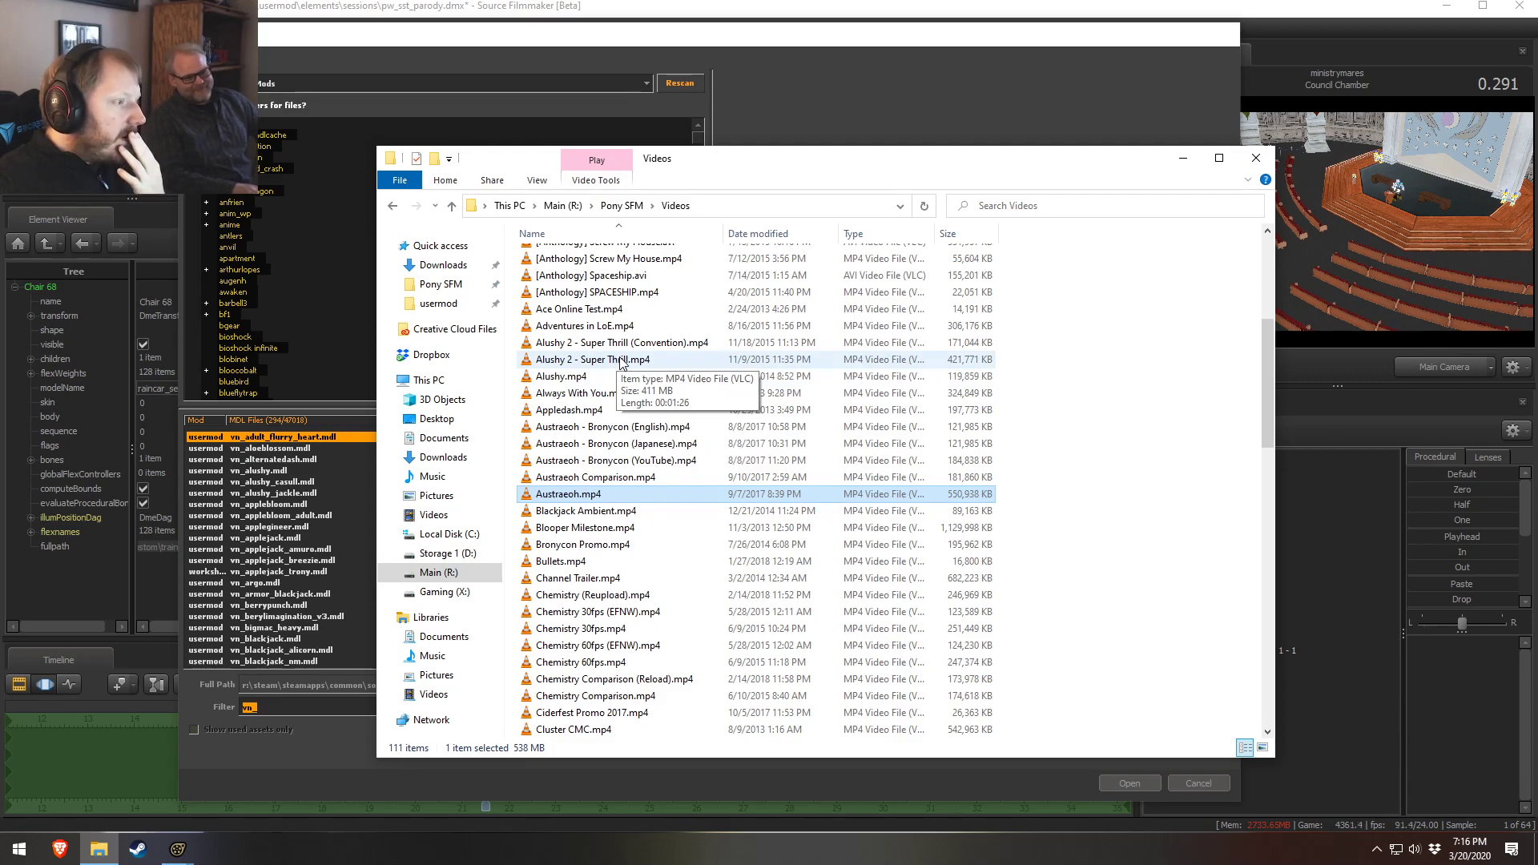
pyautogui.doubleClick(621, 359)
pyautogui.click(1414, 787)
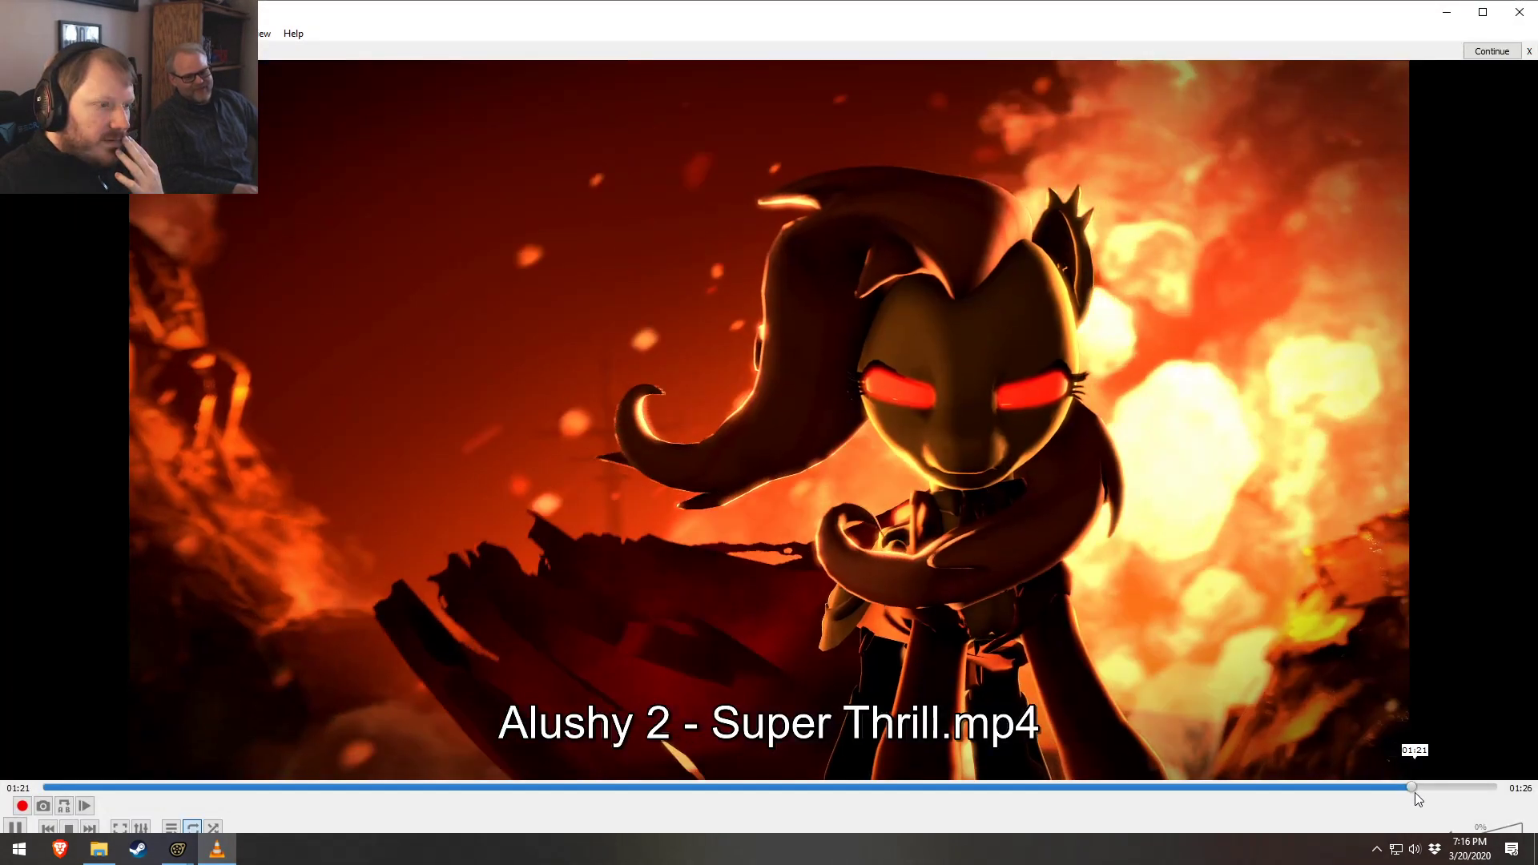
pyautogui.click(1519, 12)
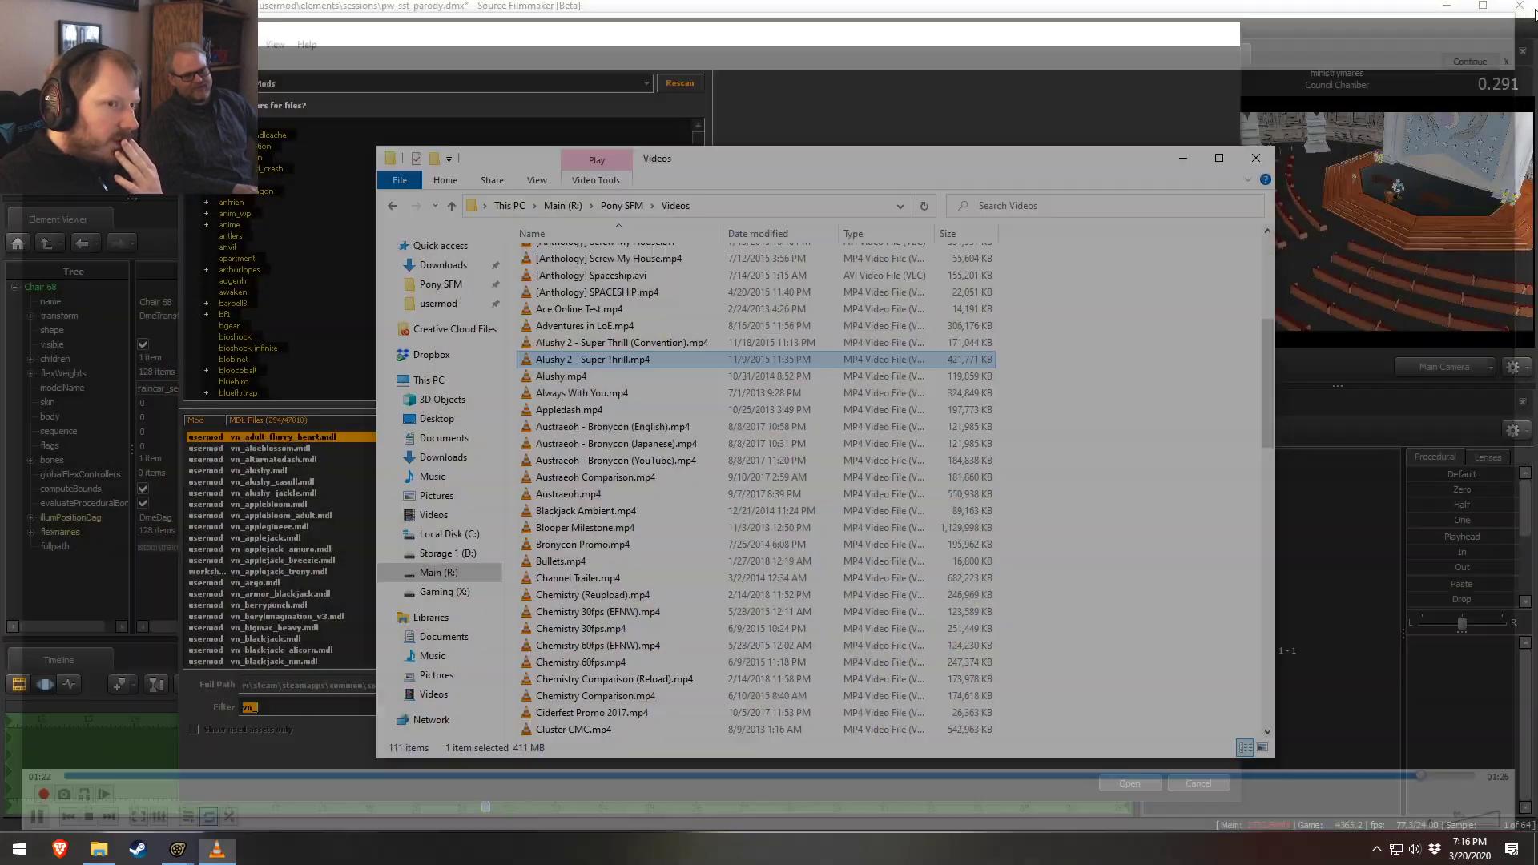
# Play Destiny.mp4 and scrub through its final scenes
pyautogui.scroll(-3, 640, 520)
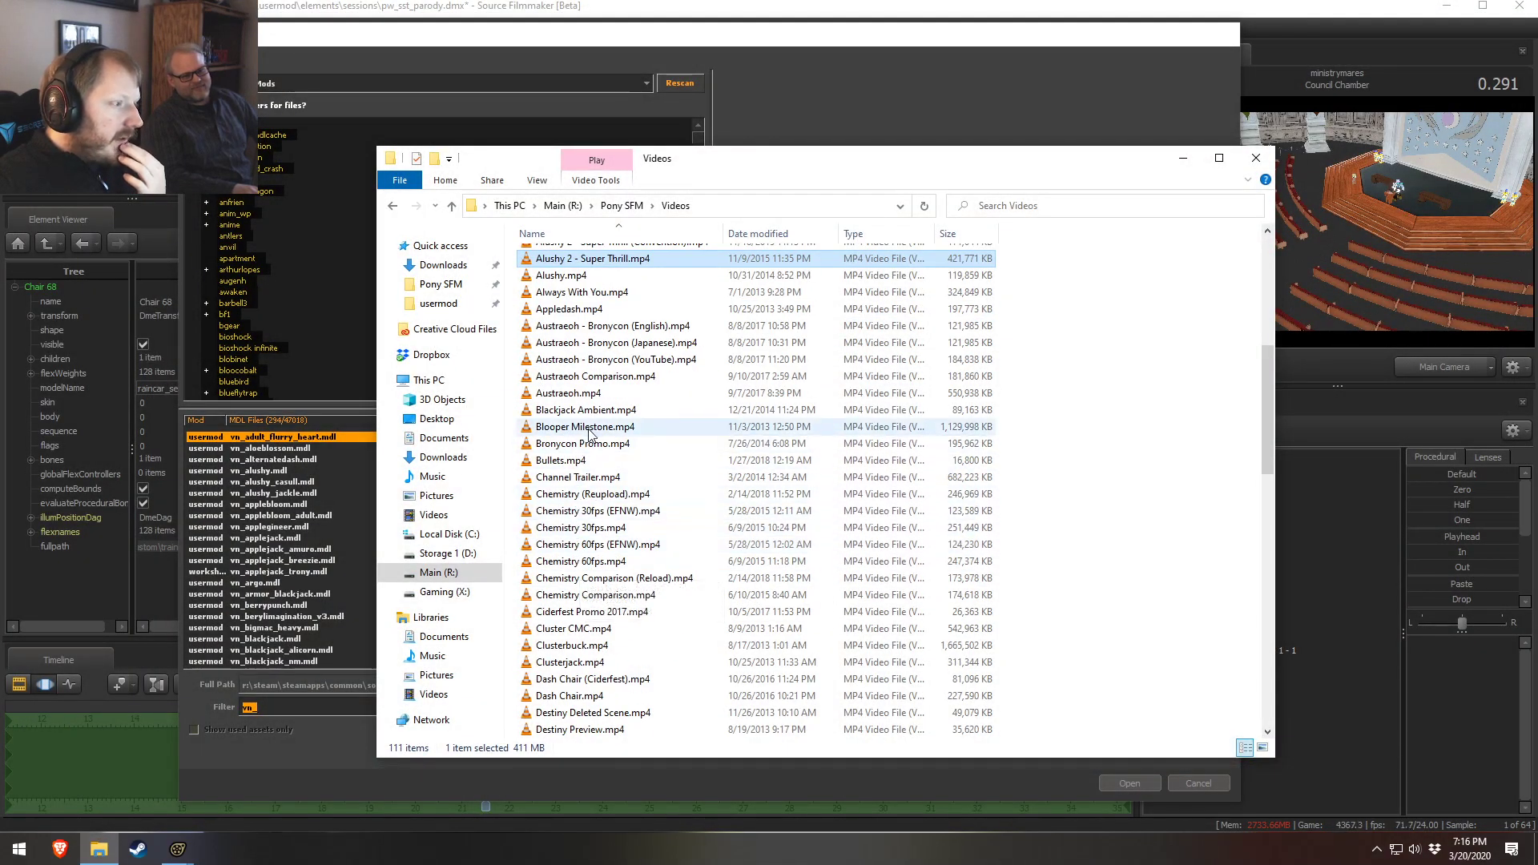
pyautogui.scroll(-5, 589, 471)
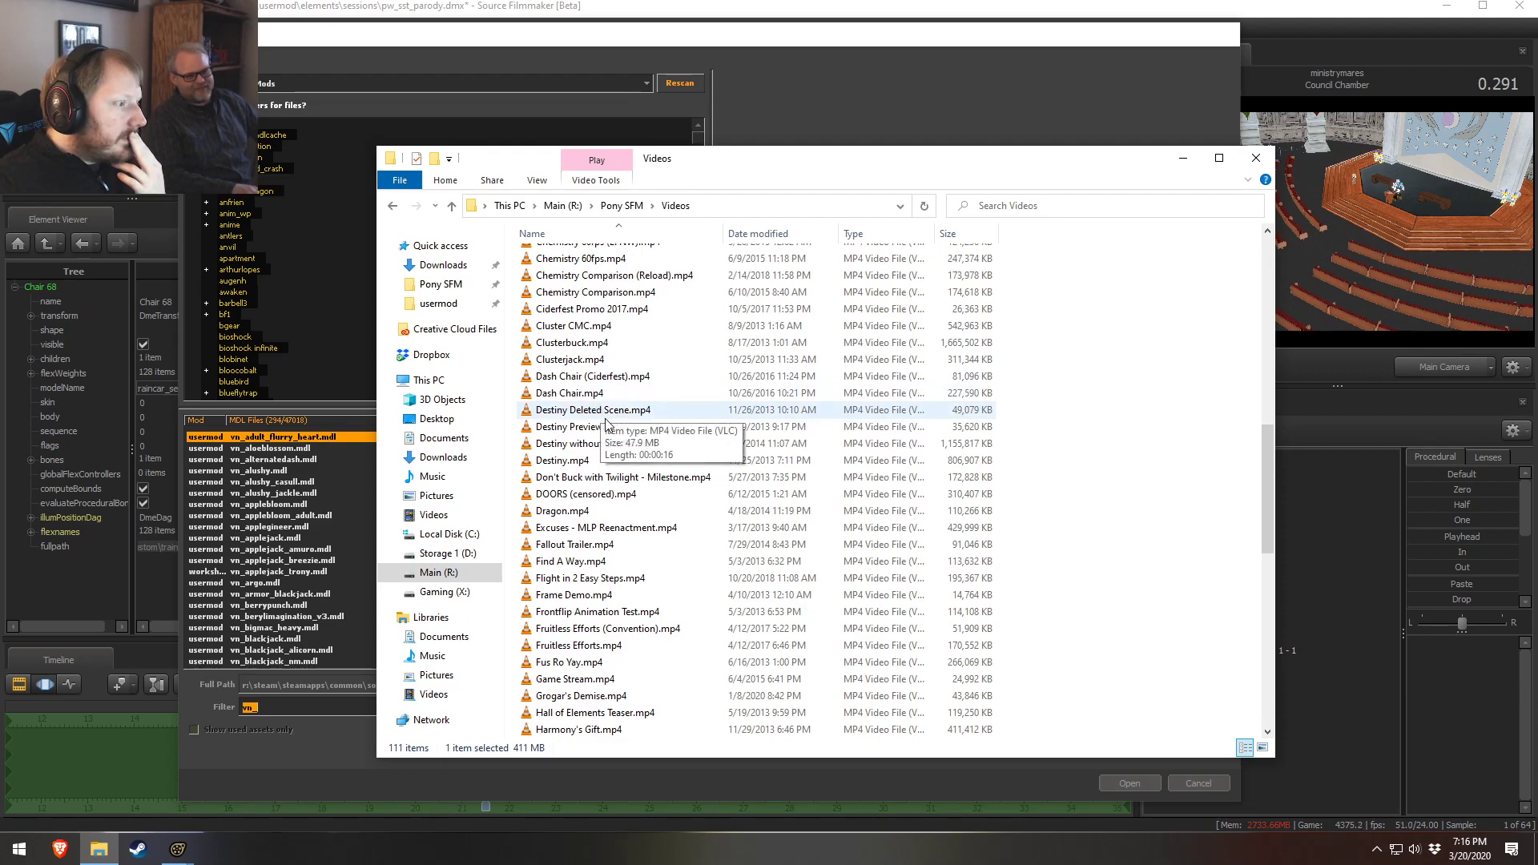
pyautogui.doubleClick(579, 463)
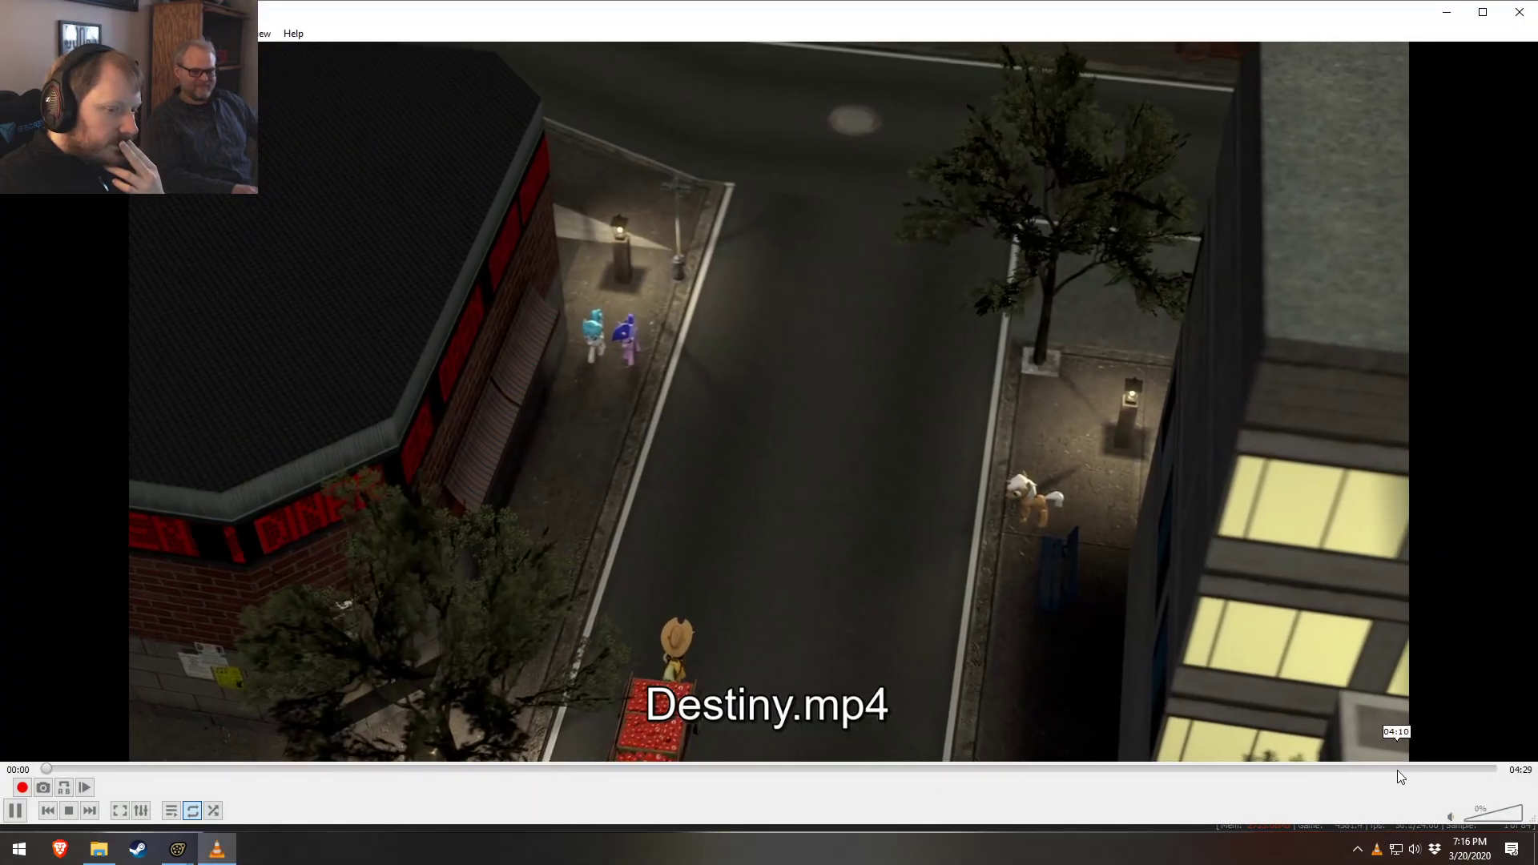
pyautogui.click(1392, 769)
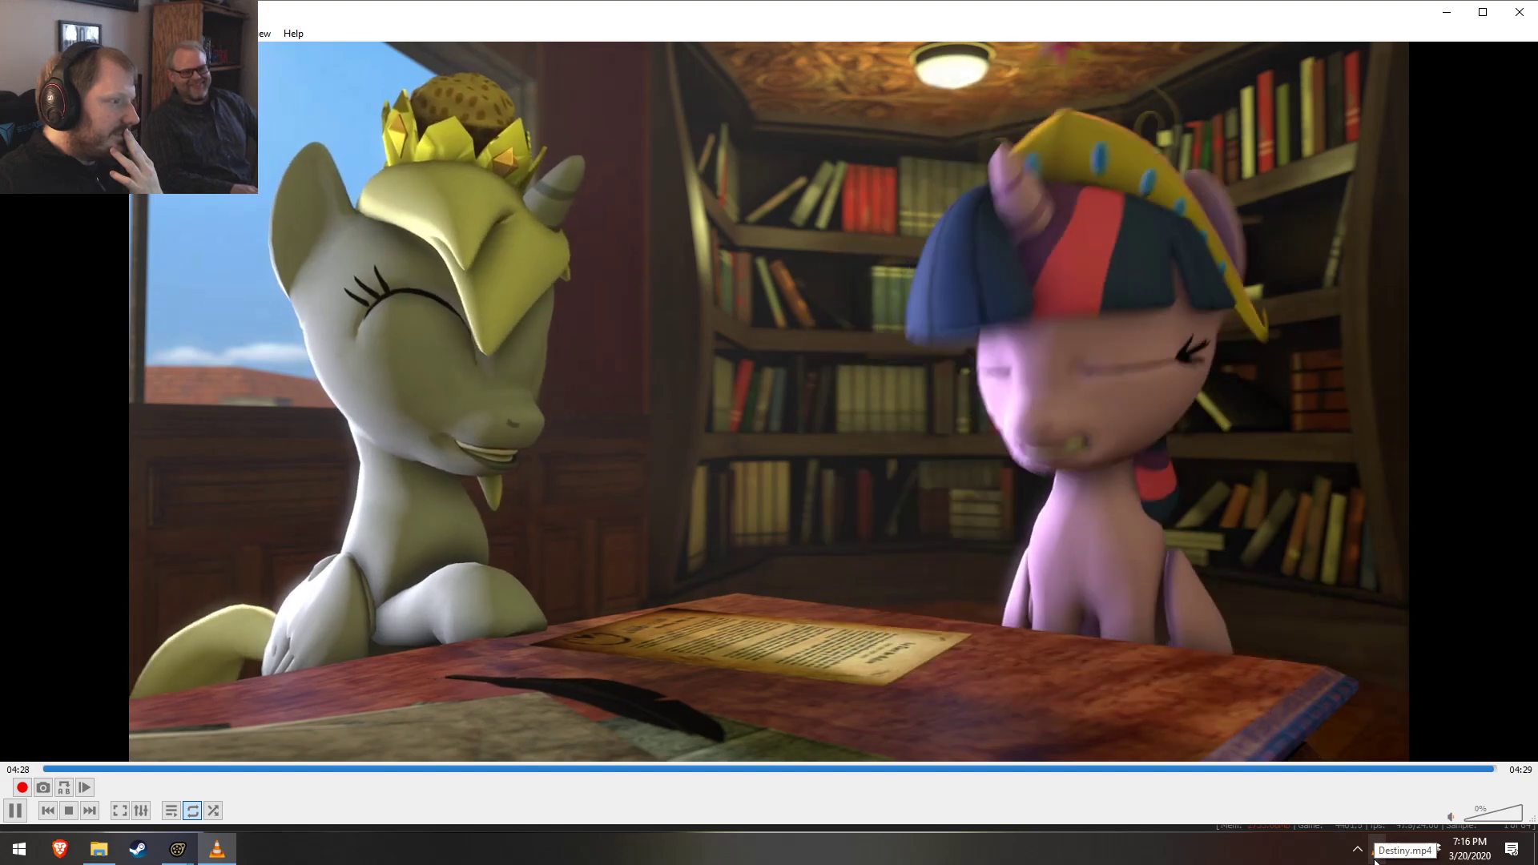
pyautogui.press('space')
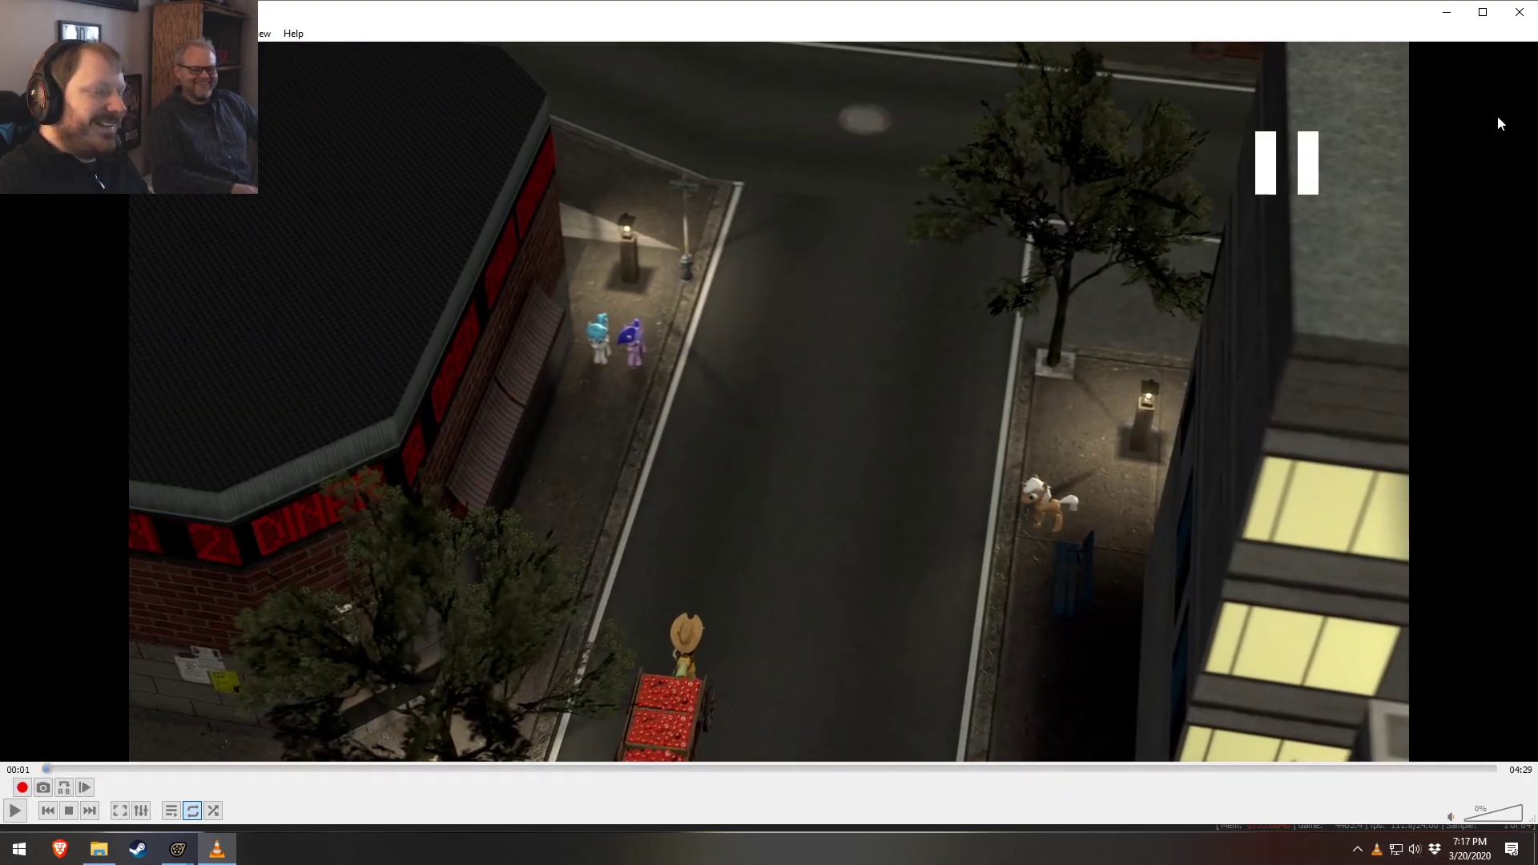
pyautogui.moveTo(1328, 768); pyautogui.dragTo(1425, 767)
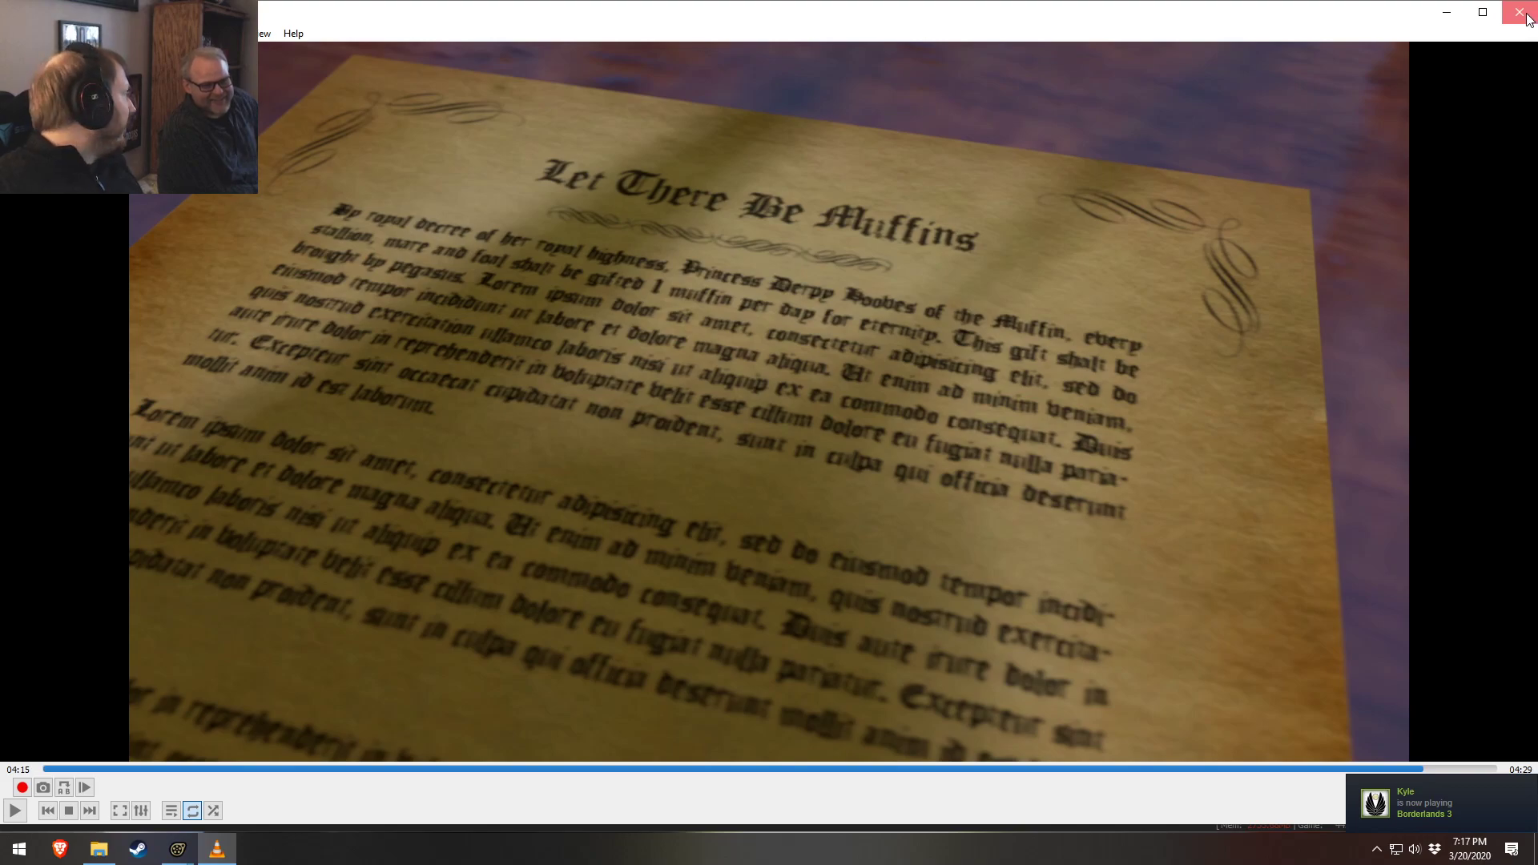
# Close the video player and scroll through the Pony SFM Videos folder, selecting neighbouring video files
pyautogui.click(1519, 12)
pyautogui.scroll(-2, 648, 489)
pyautogui.scroll(-2, 623, 478)
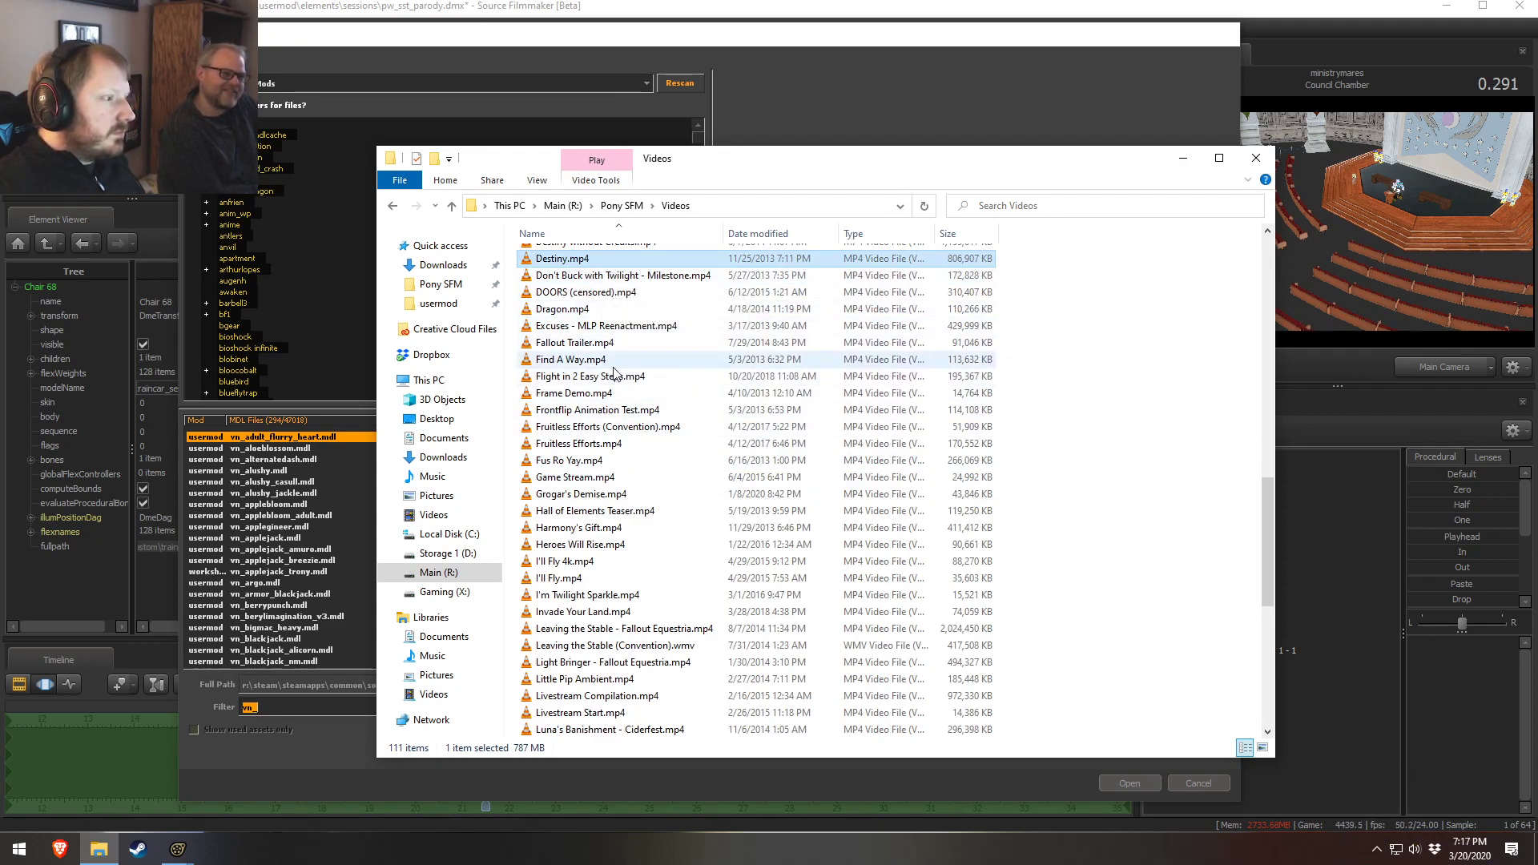
pyautogui.click(603, 298)
pyautogui.press('Down')
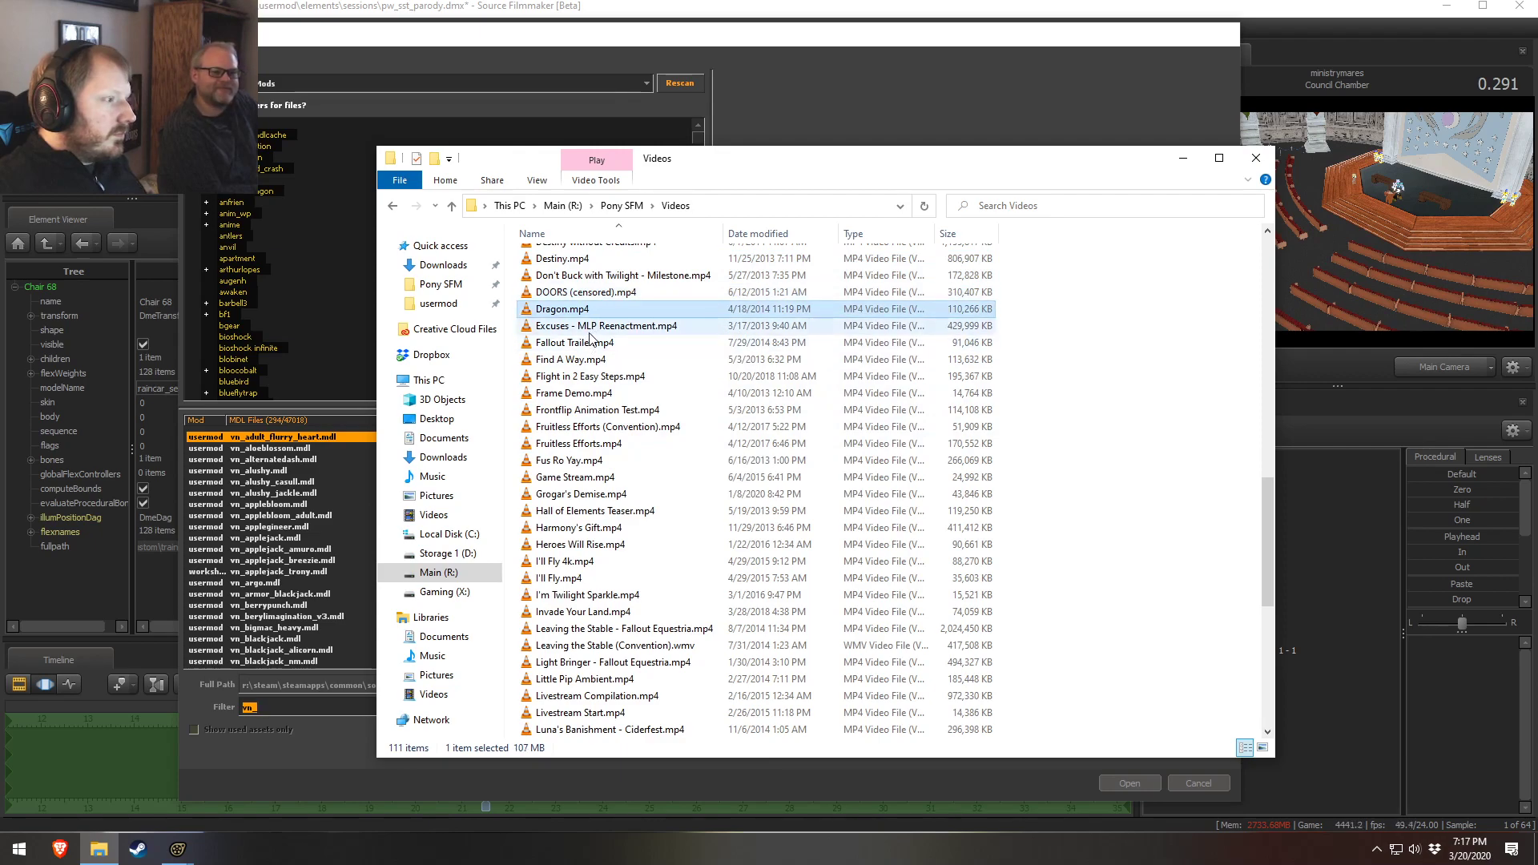
pyautogui.press('Down')
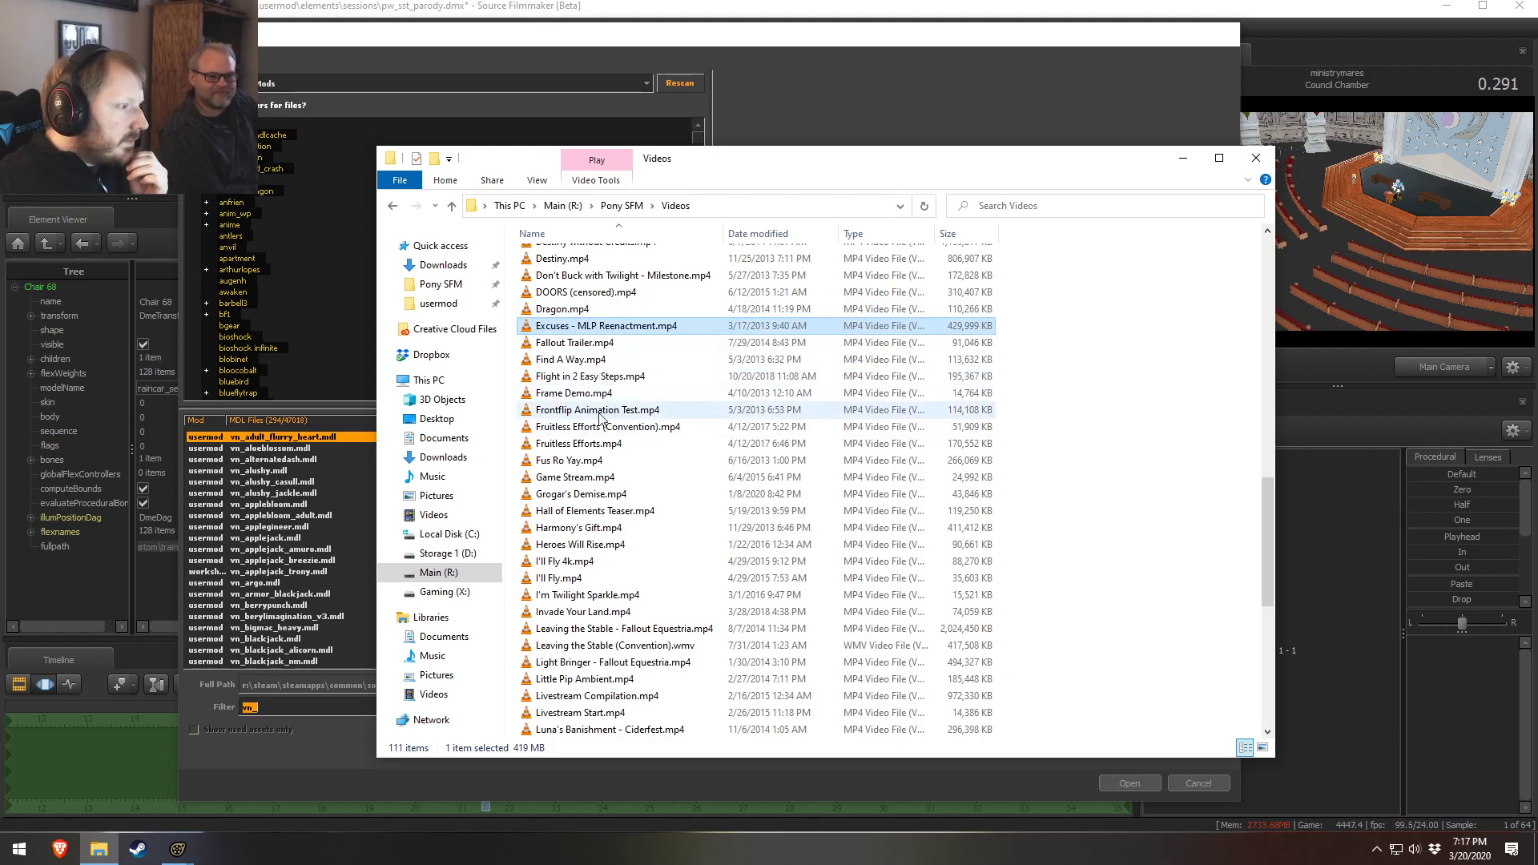
# Play Flight in 2 Easy Steps.mp4, scrub to its ending, and close the video player
pyautogui.doubleClick(611, 383)
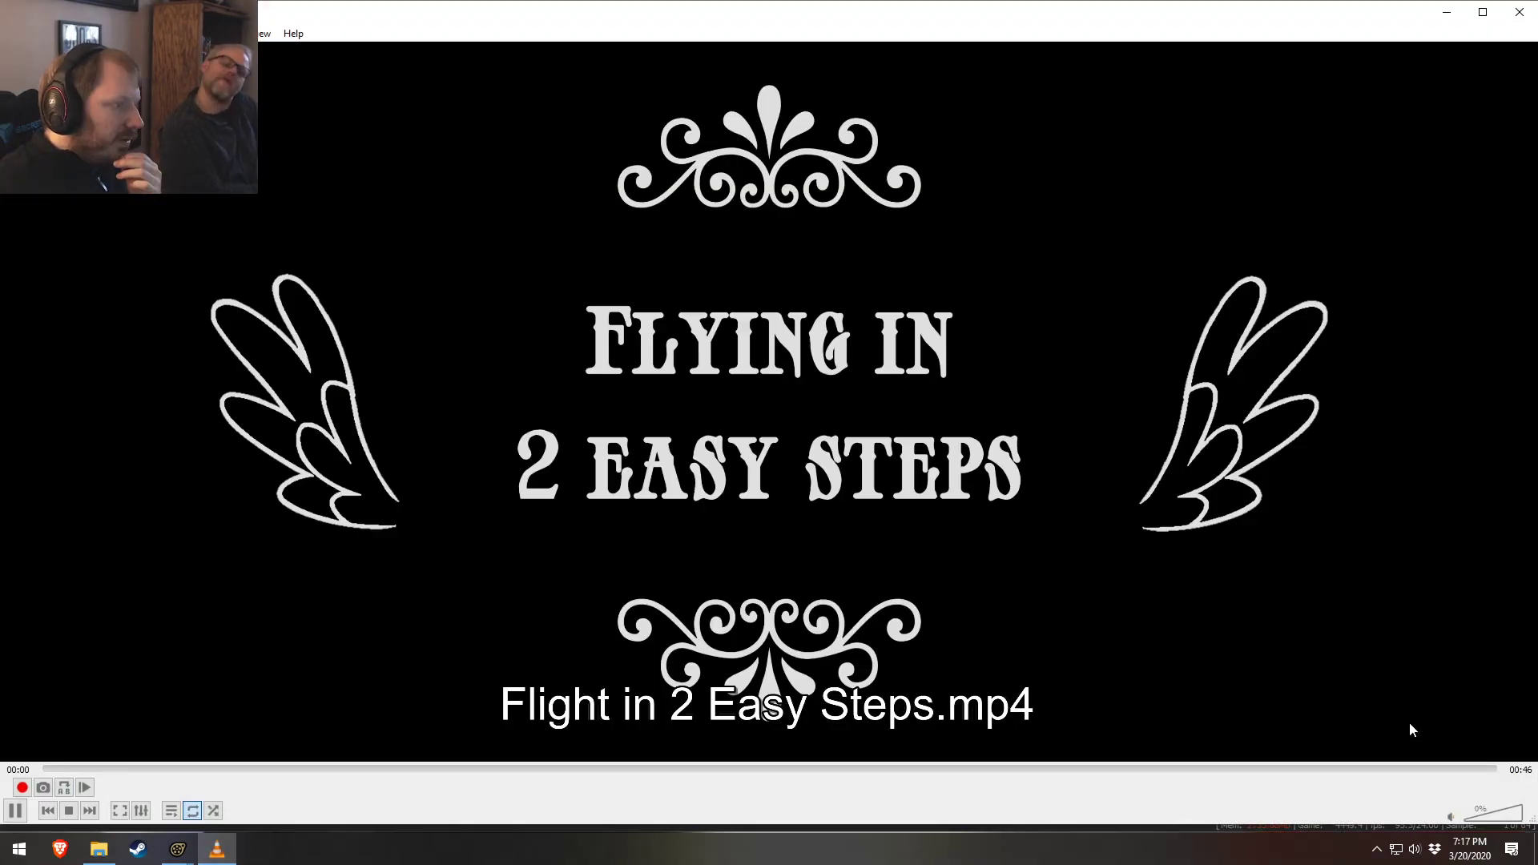
pyautogui.click(1355, 769)
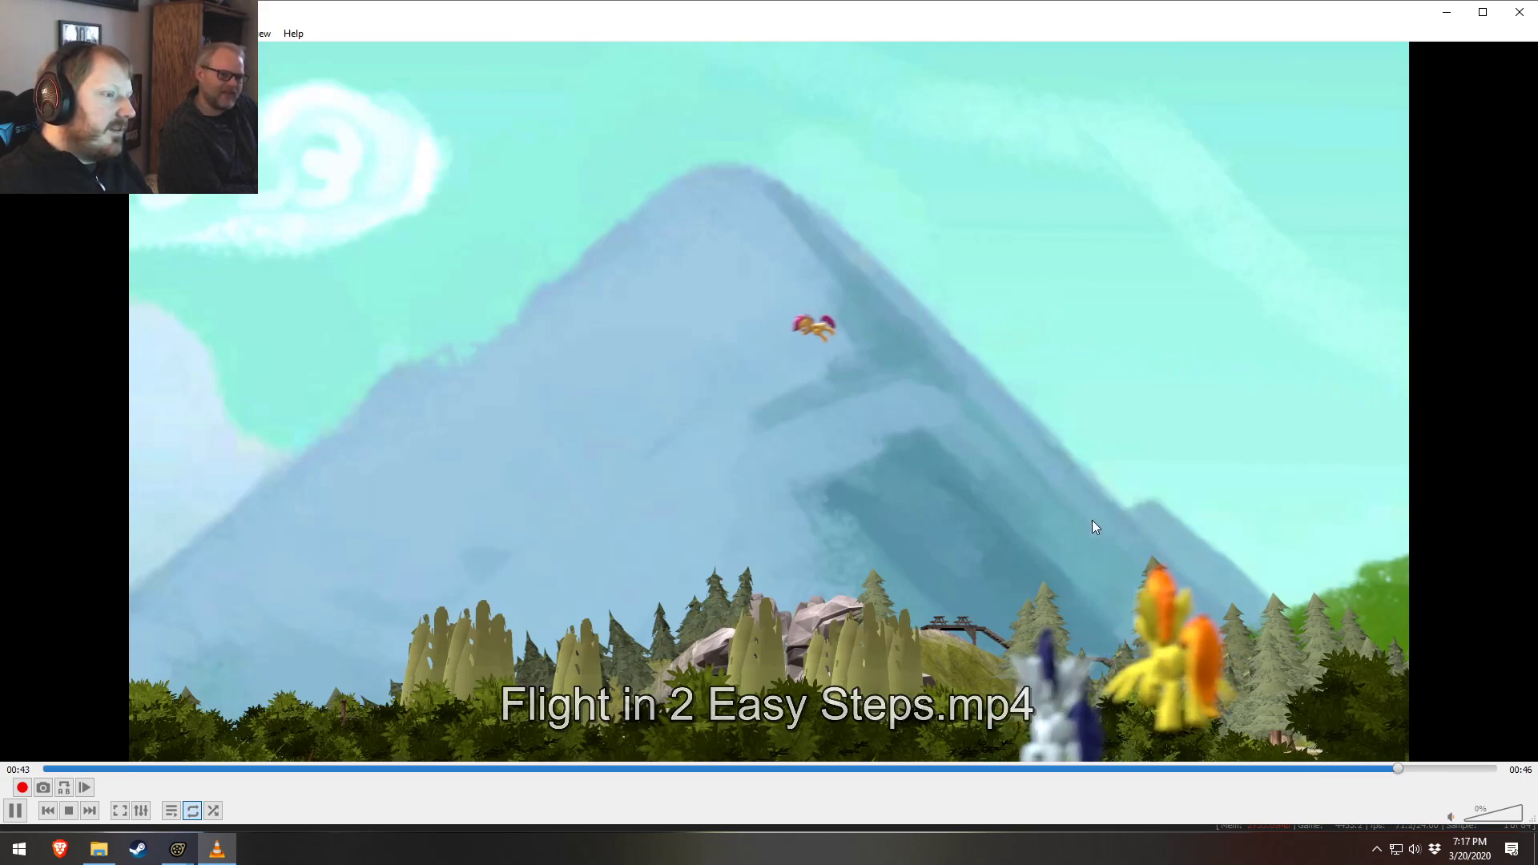
pyautogui.click(1043, 218)
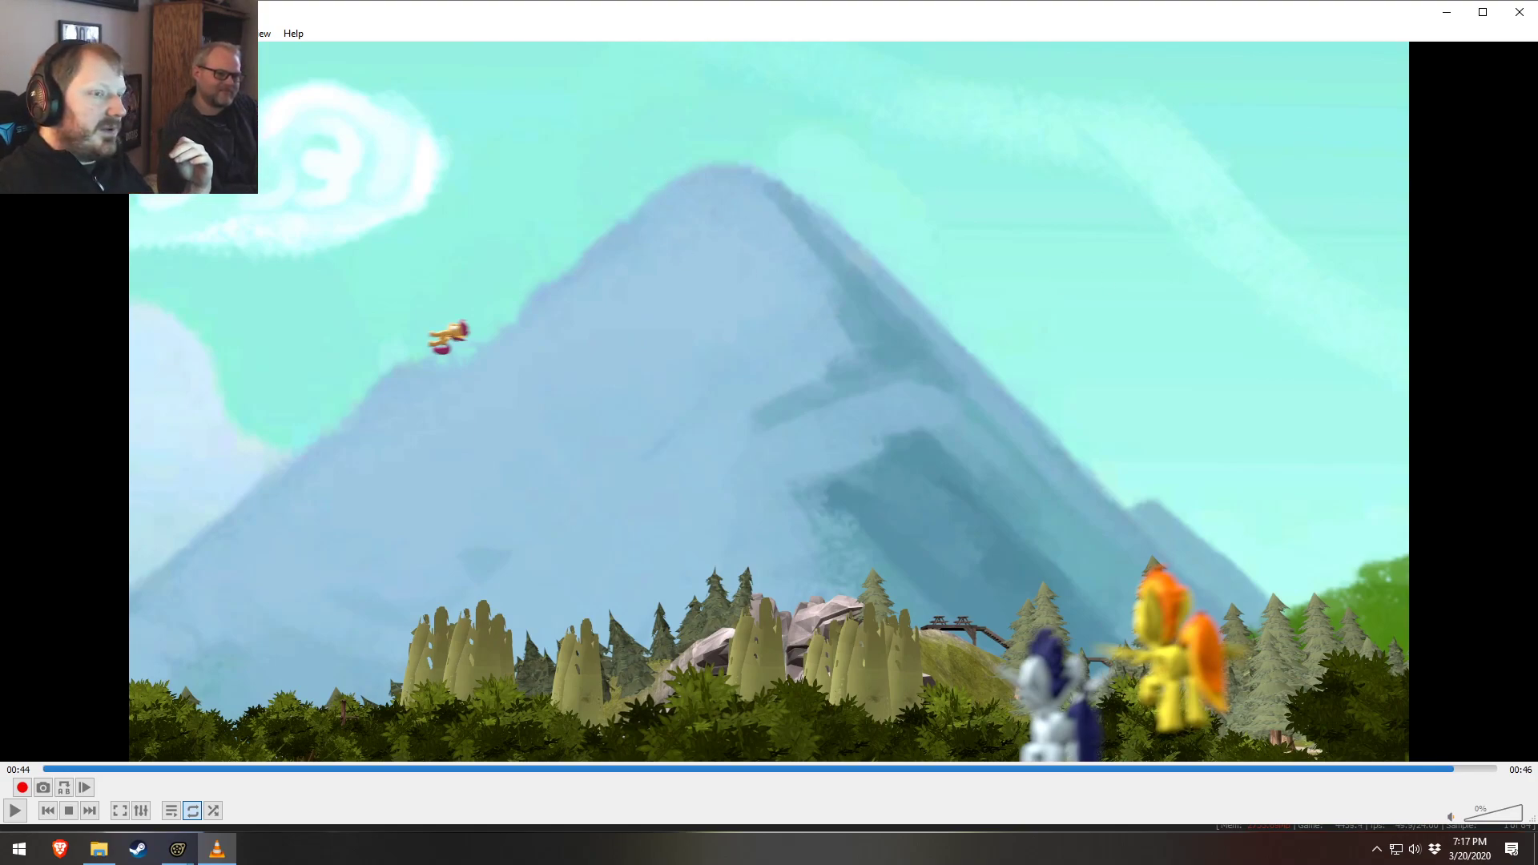
pyautogui.click(1378, 768)
pyautogui.press('space')
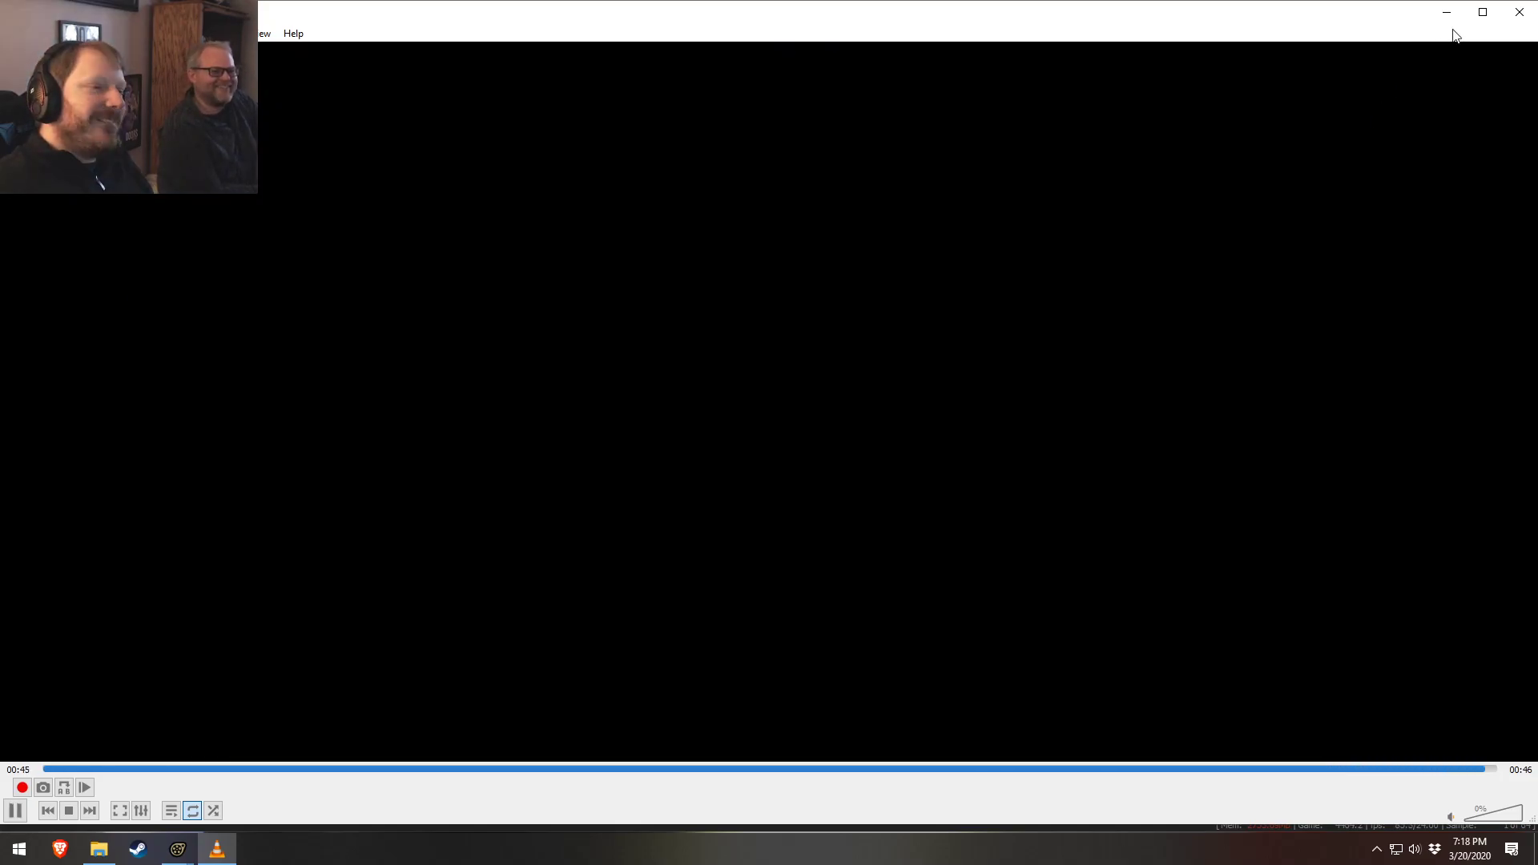
pyautogui.press('space')
pyautogui.click(1519, 12)
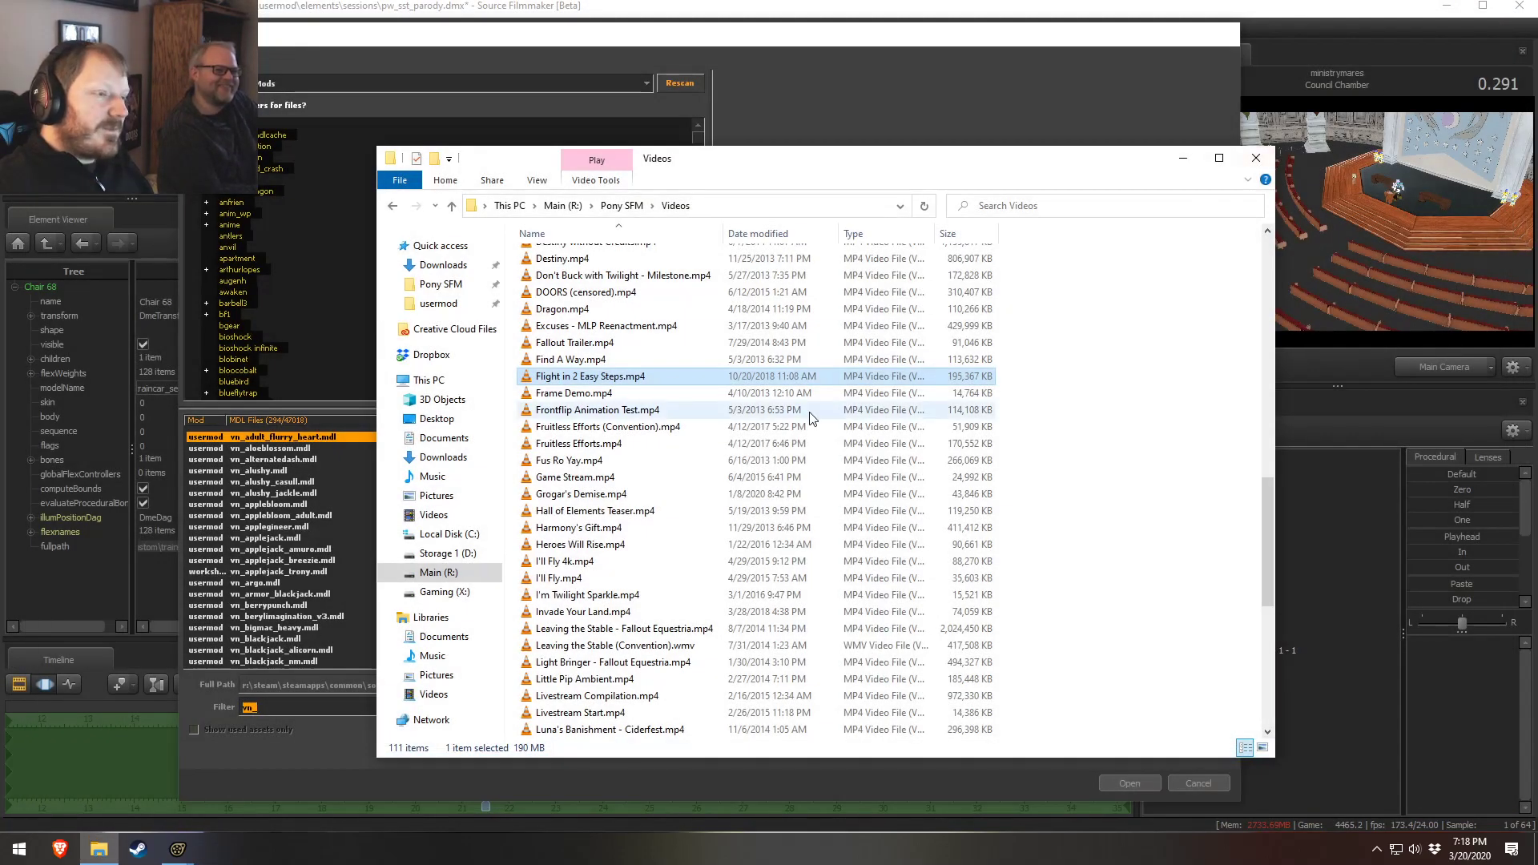
# Browse further down the Videos folder, selecting files from Fruitless Efforts to Nothing Productive to check their details
pyautogui.click(594, 426)
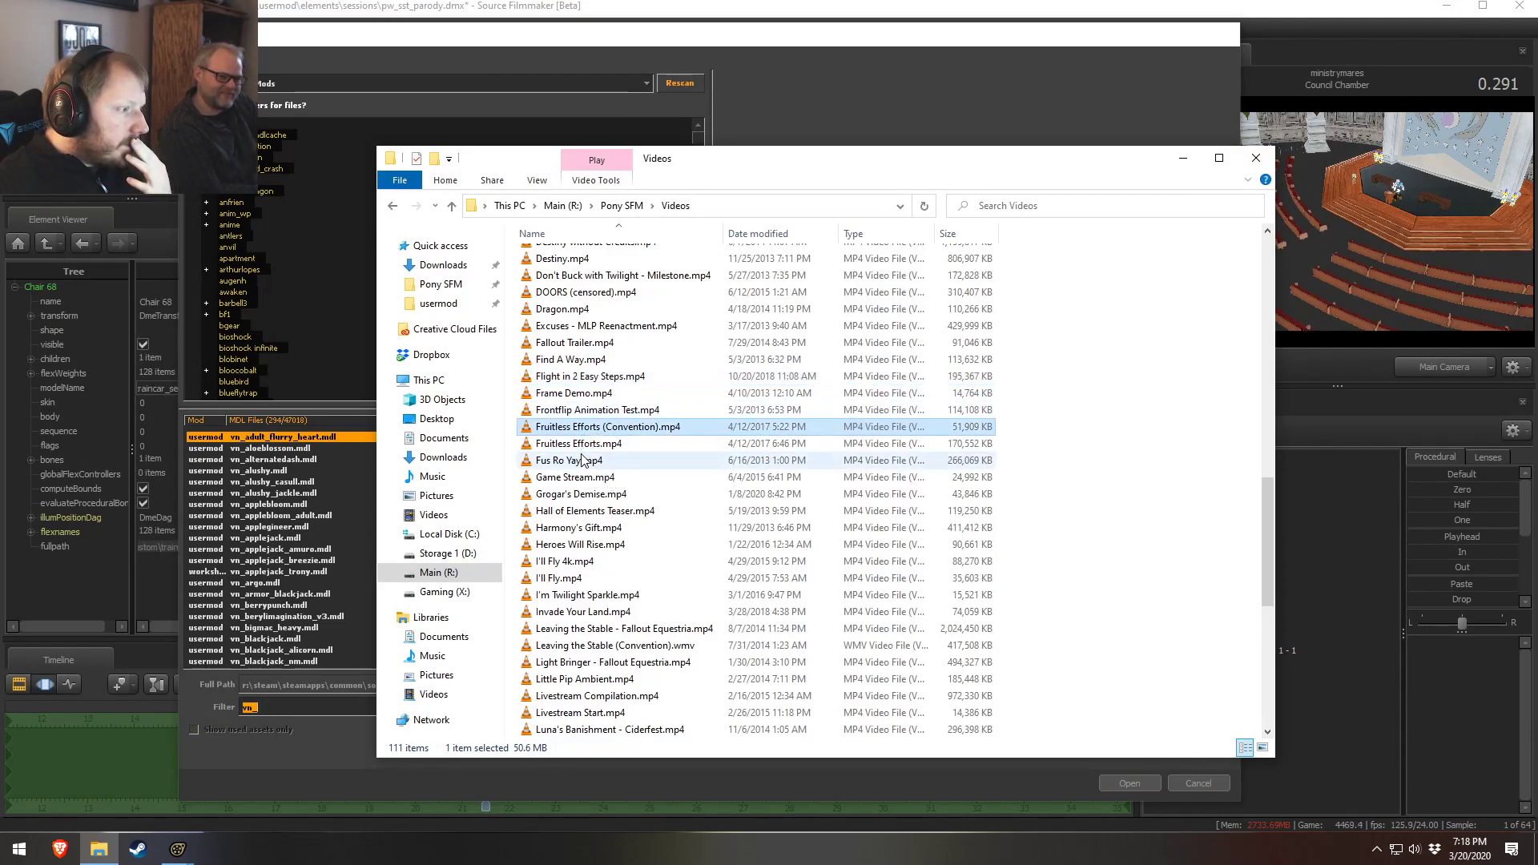
pyautogui.click(588, 461)
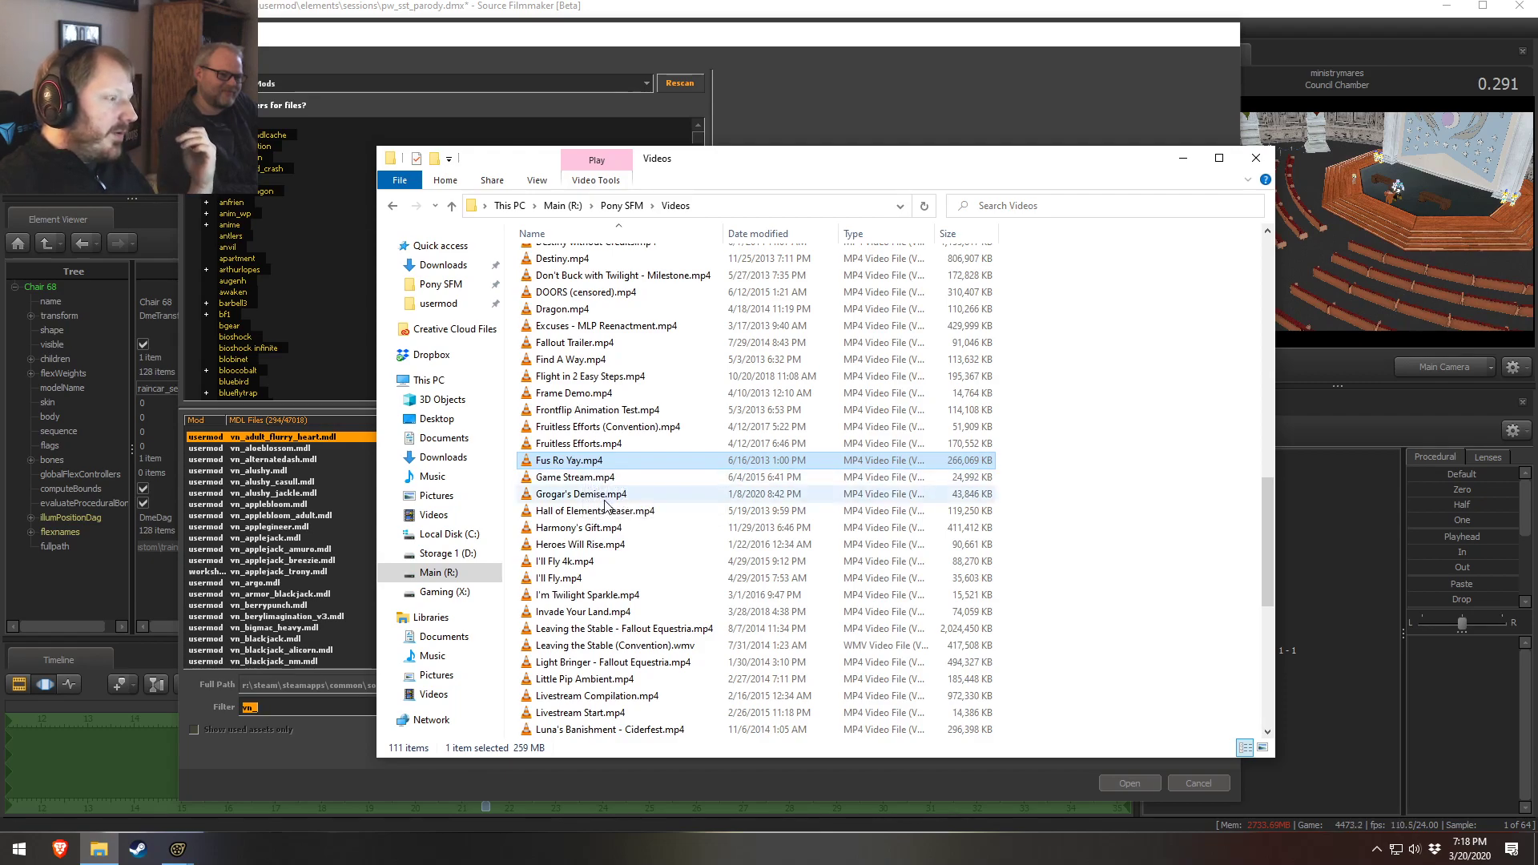
pyautogui.click(587, 494)
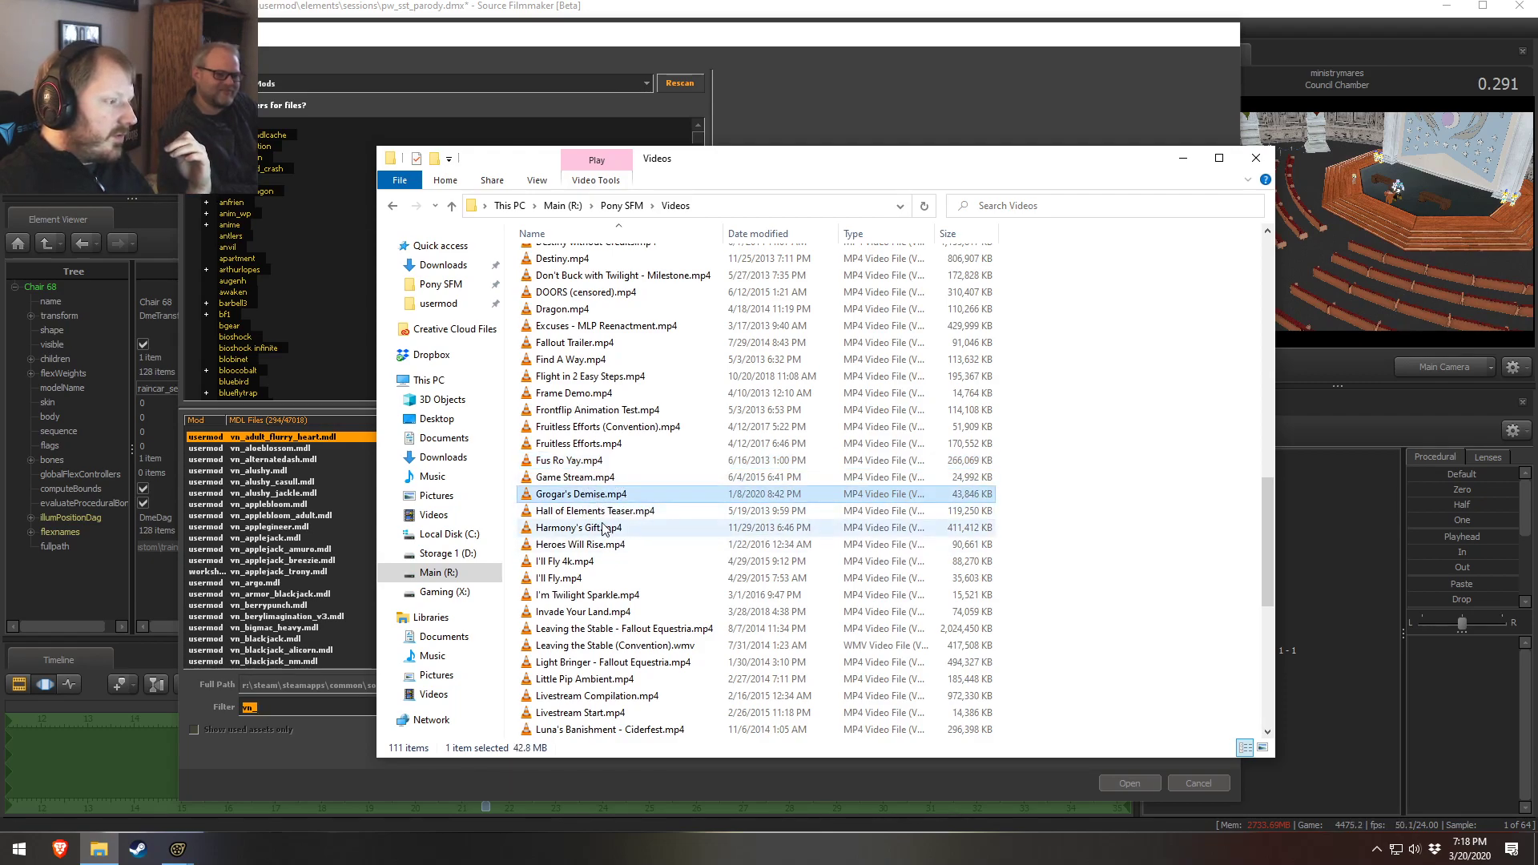
pyautogui.scroll(-3, 582, 388)
pyautogui.click(581, 391)
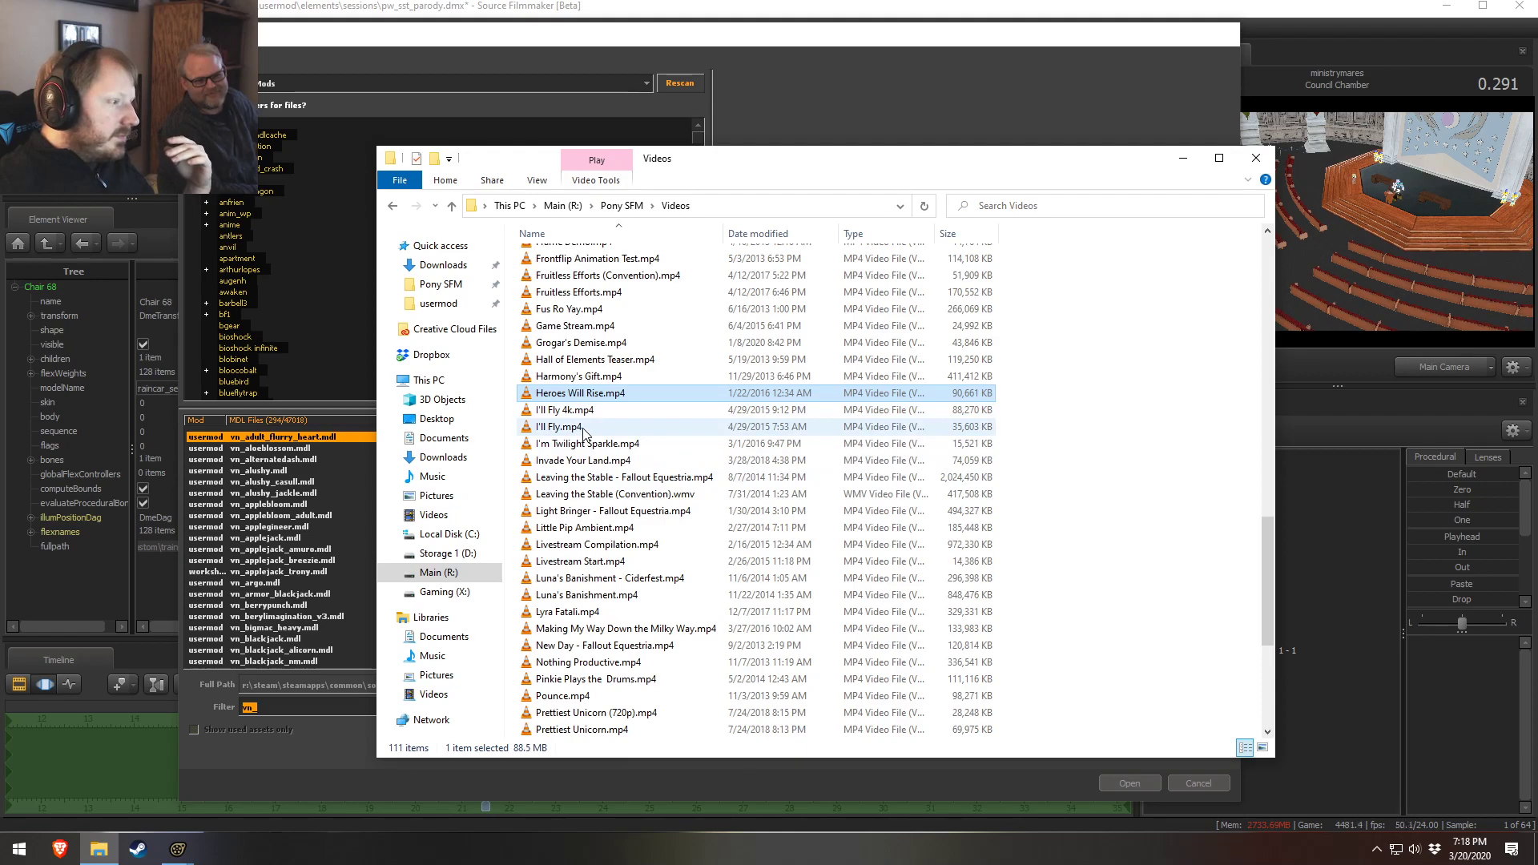
pyautogui.click(608, 445)
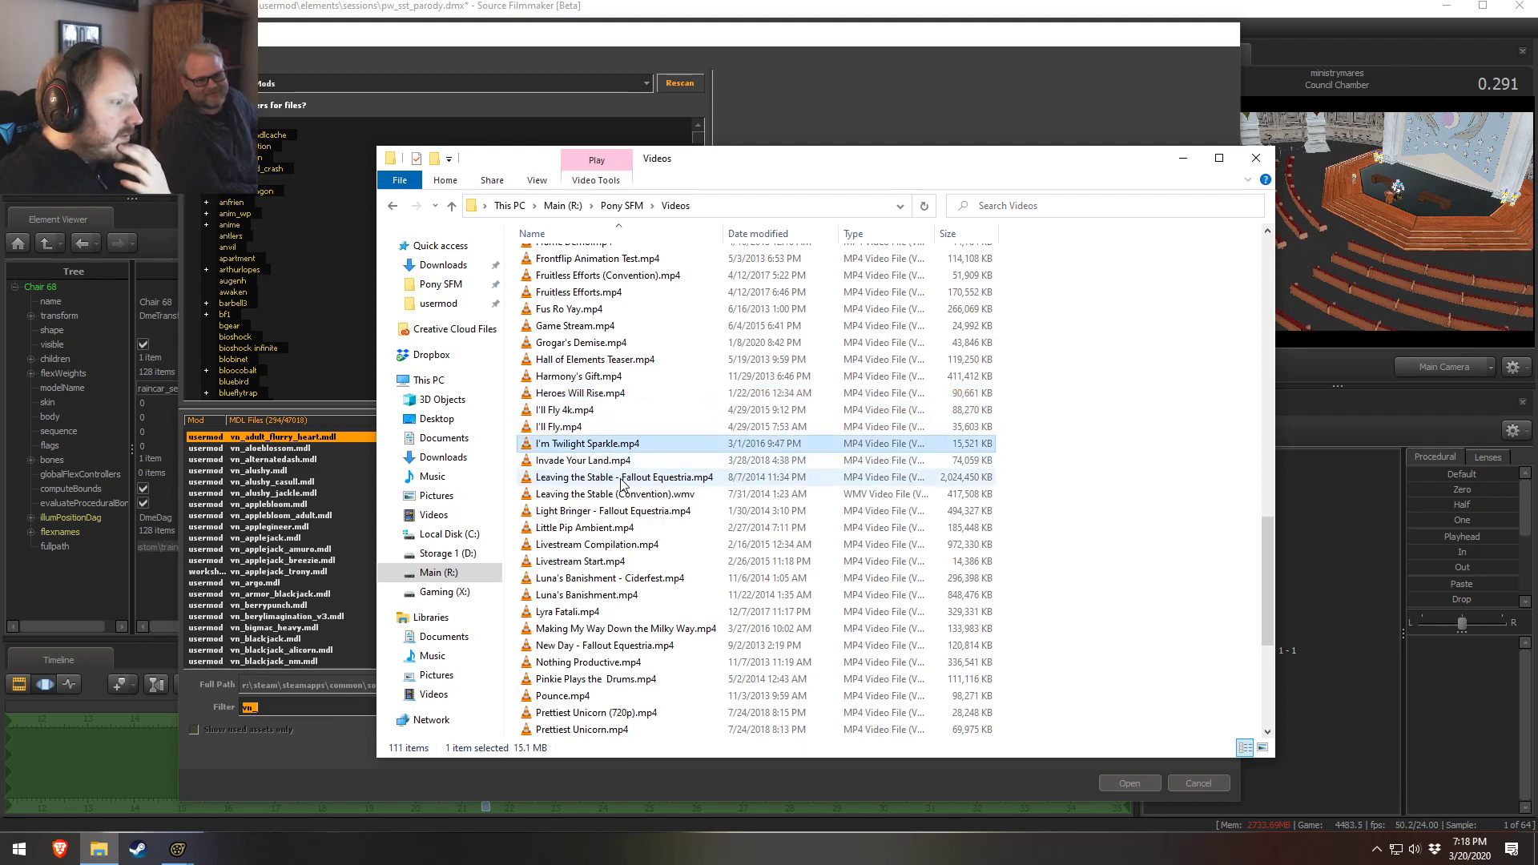
pyautogui.click(553, 461)
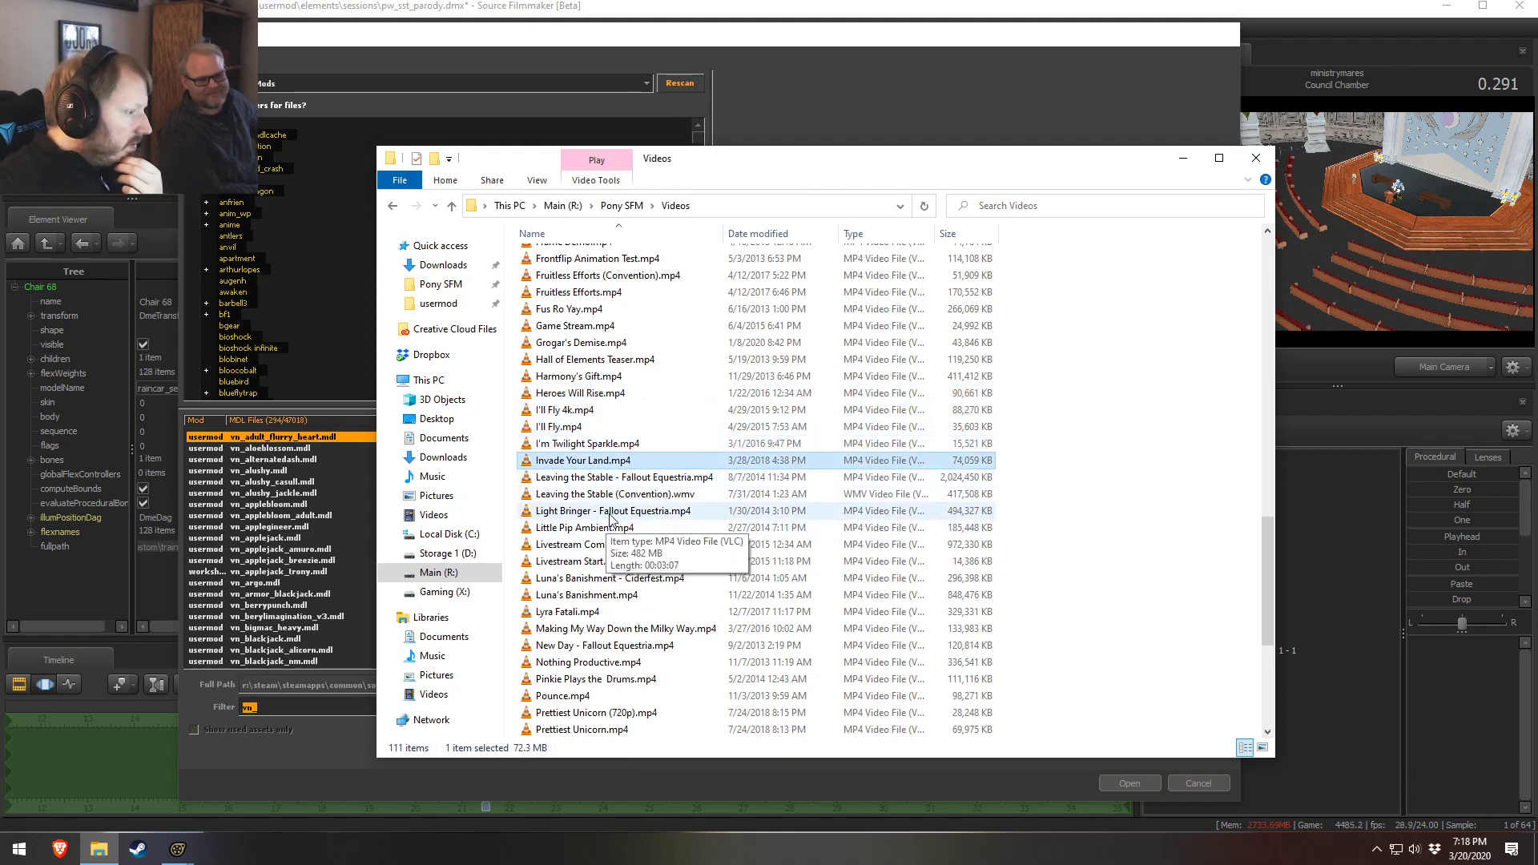
pyautogui.click(611, 513)
pyautogui.scroll(-3, 607, 506)
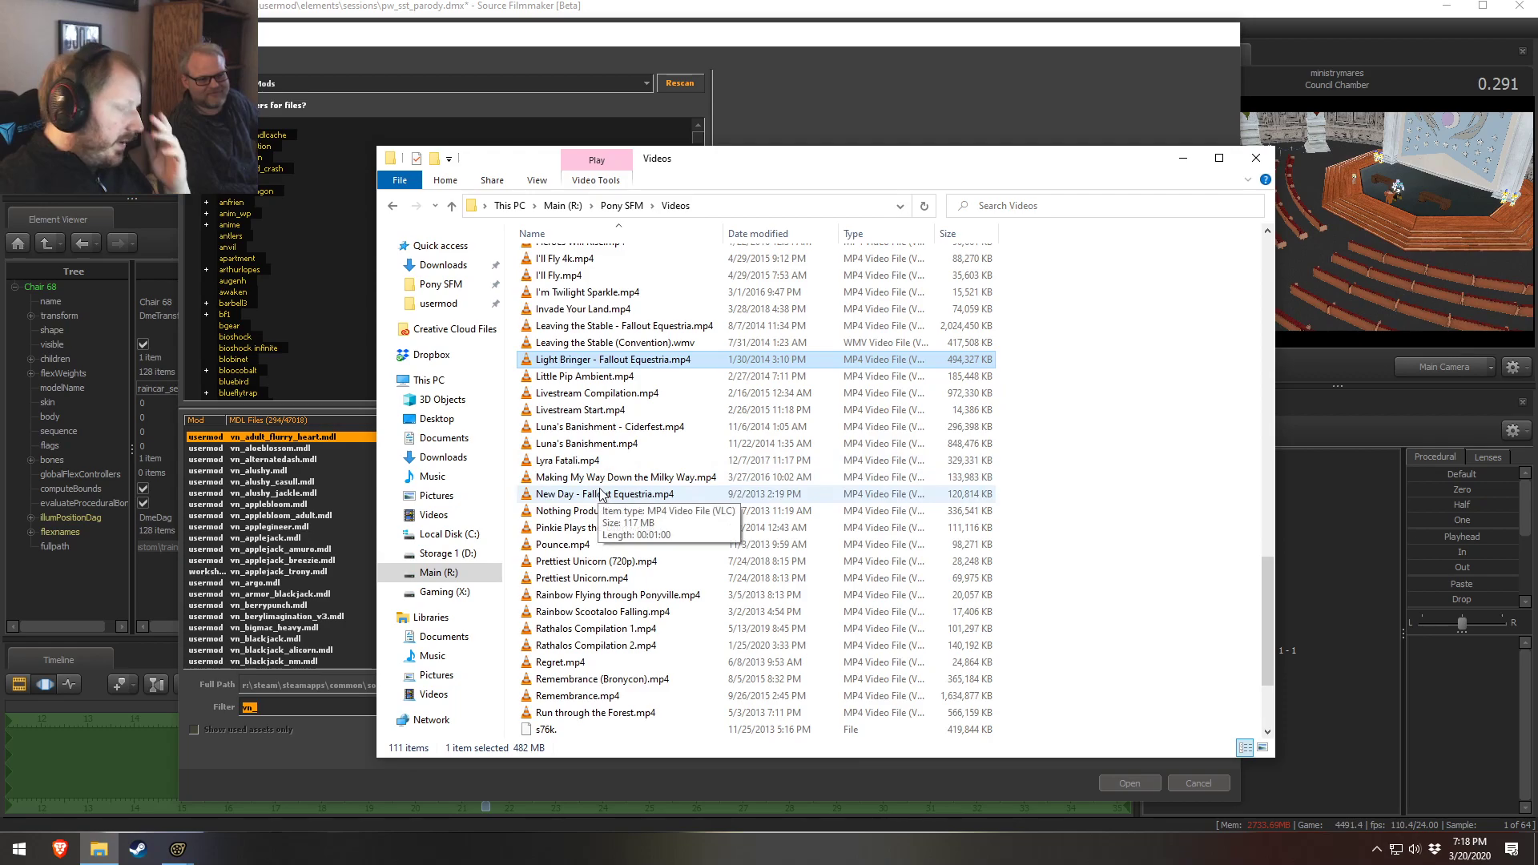
pyautogui.click(603, 479)
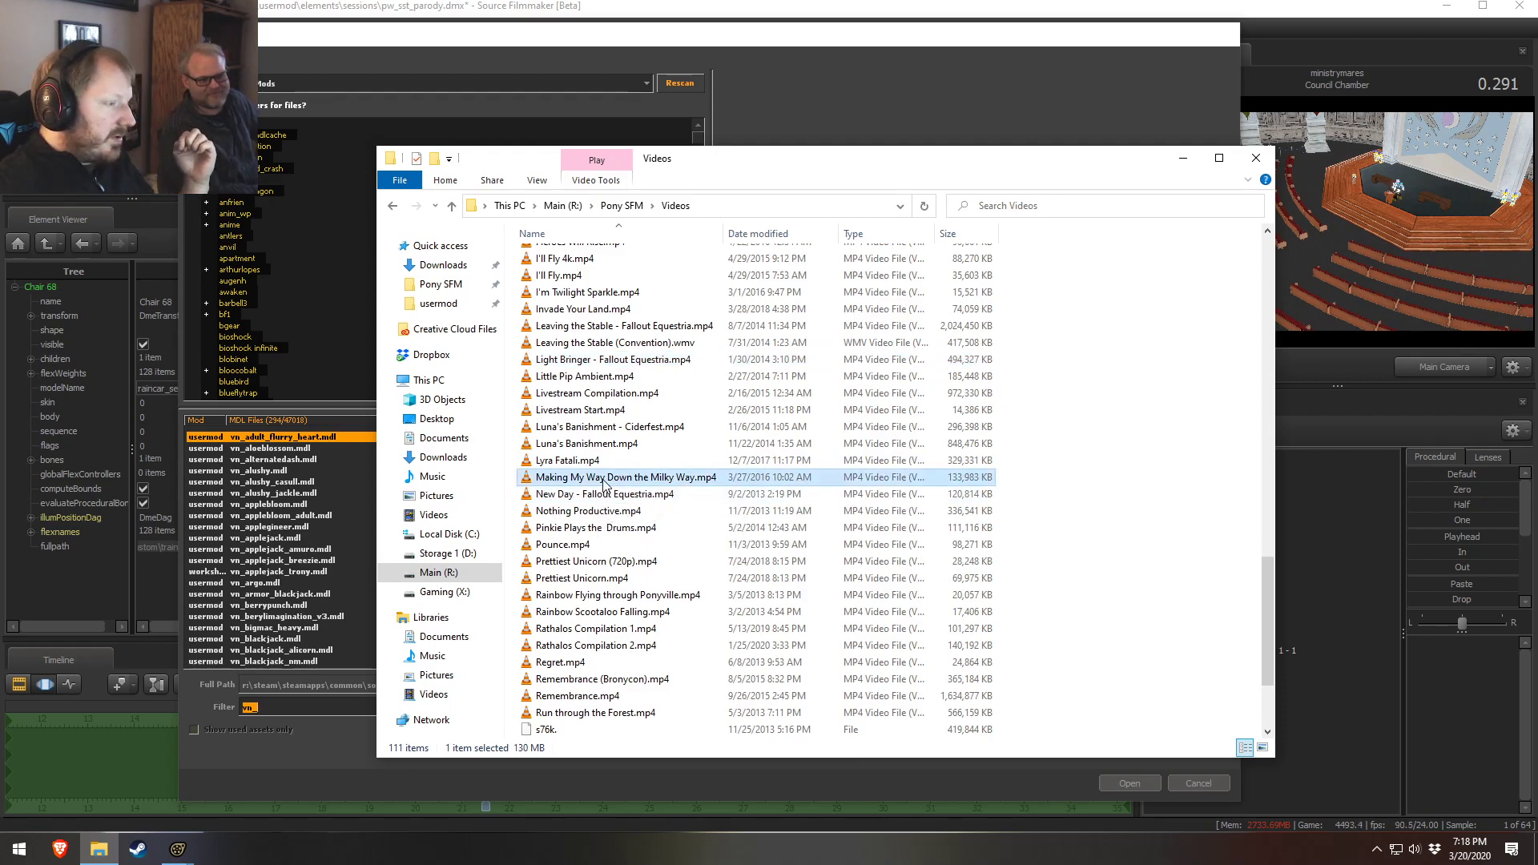
pyautogui.scroll(-2, 623, 516)
pyautogui.click(614, 413)
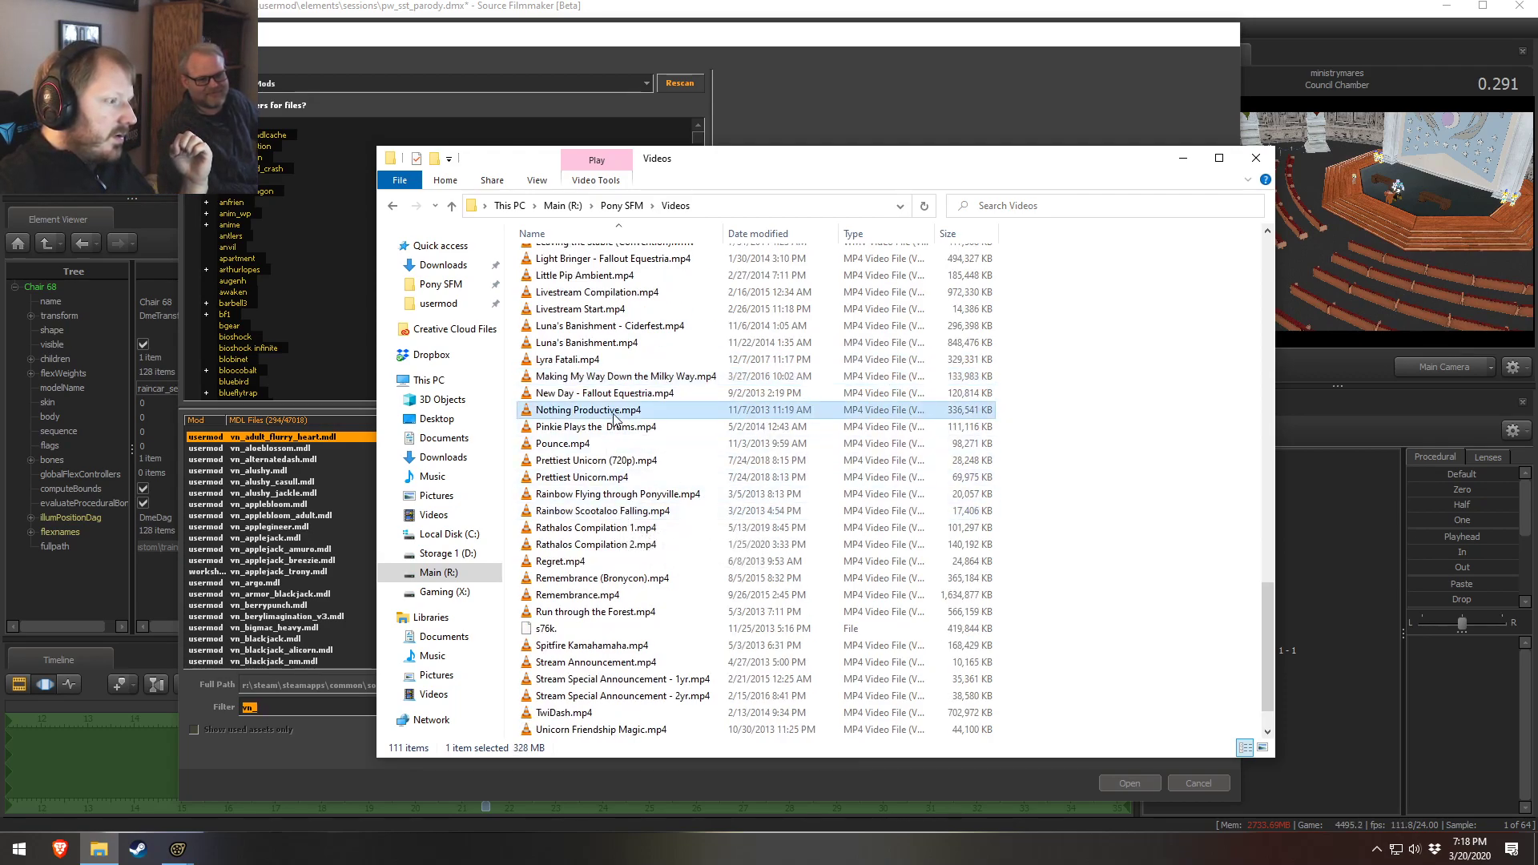
# Play Nothing Productive.mp4, scrub through it, and close the video player
pyautogui.press('Return')
pyautogui.click(1334, 769)
pyautogui.click(1394, 767)
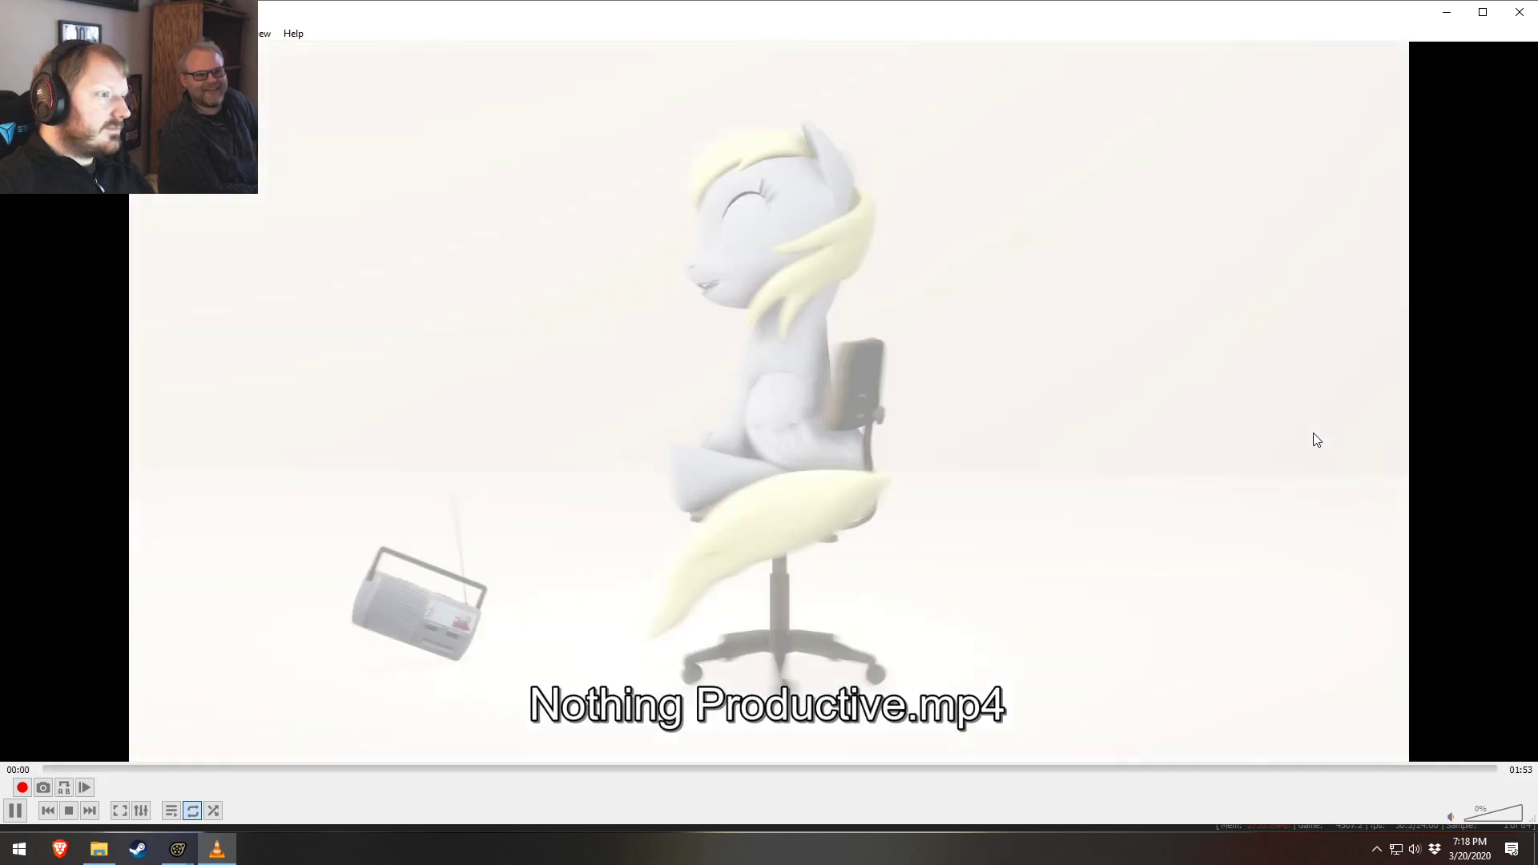
pyautogui.press('space')
pyautogui.click(1520, 12)
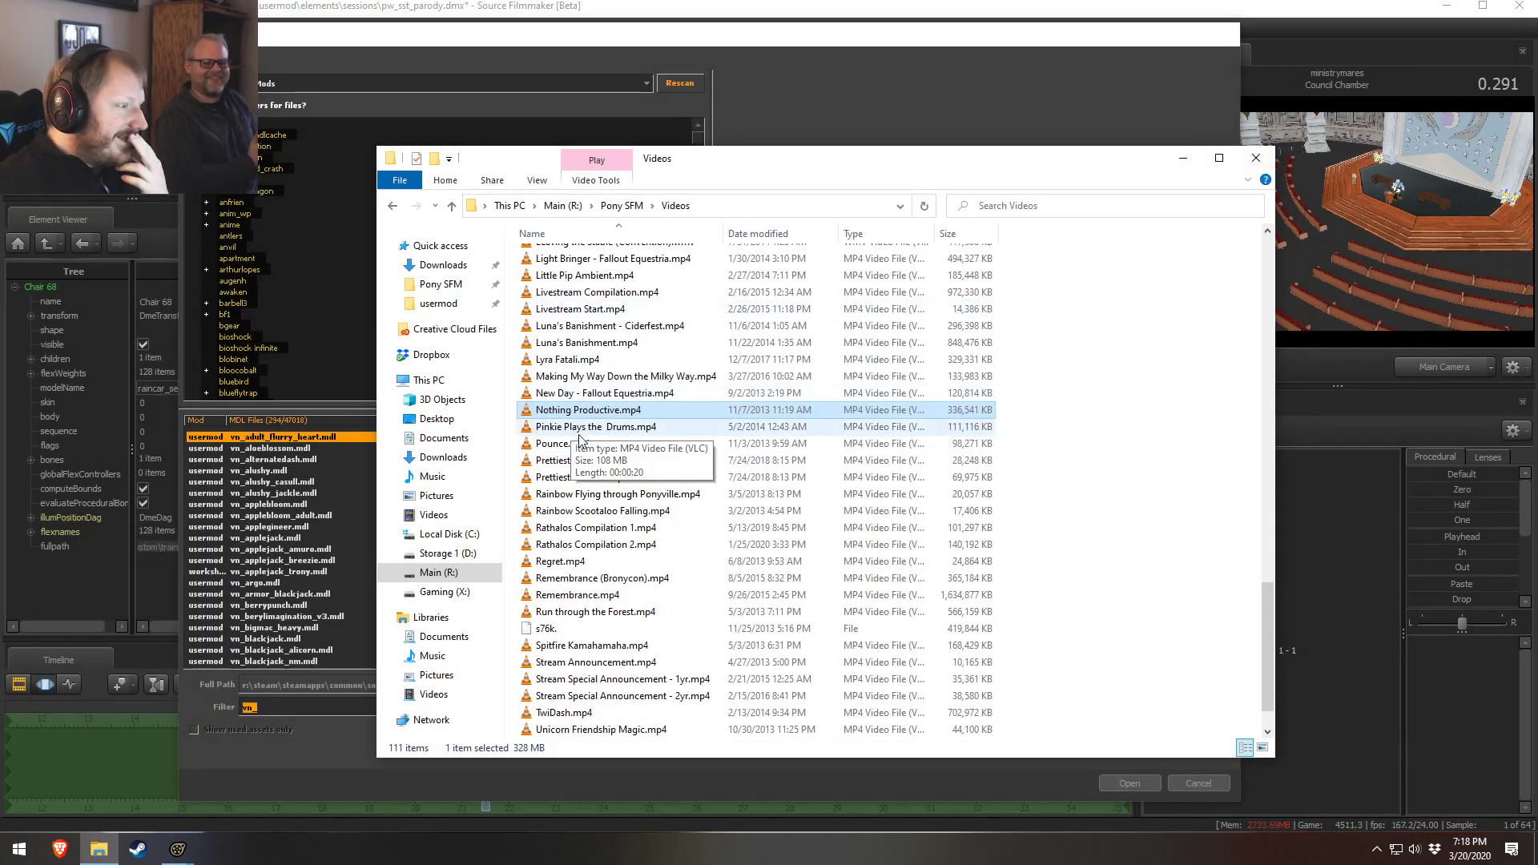
# Browse the rest of the Videos folder, selecting files from Pinkie Plays the Drums down to Wonderbolts Initiation
pyautogui.click(604, 431)
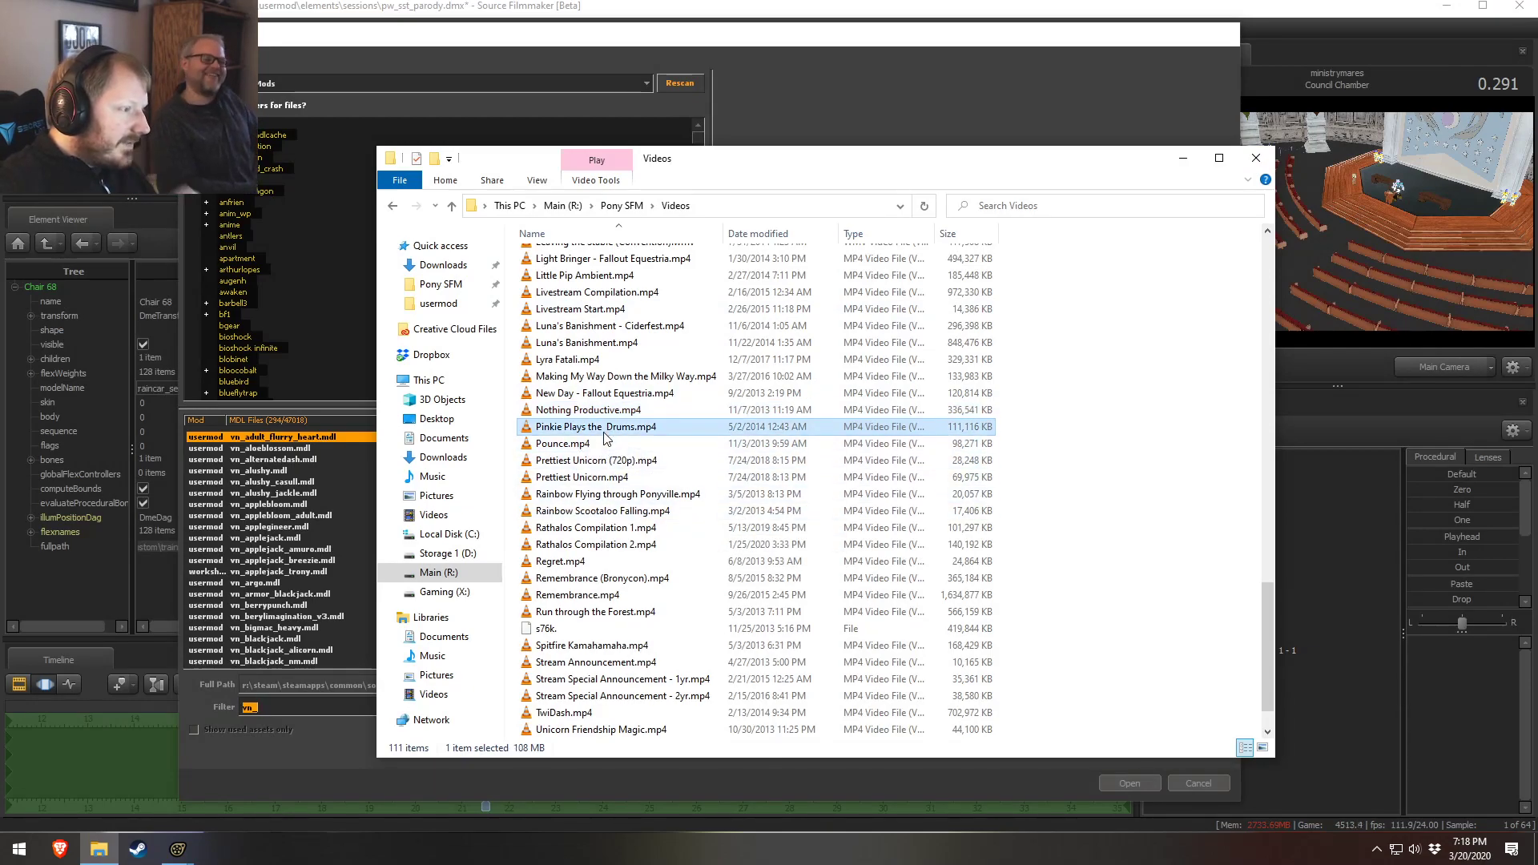
pyautogui.click(599, 445)
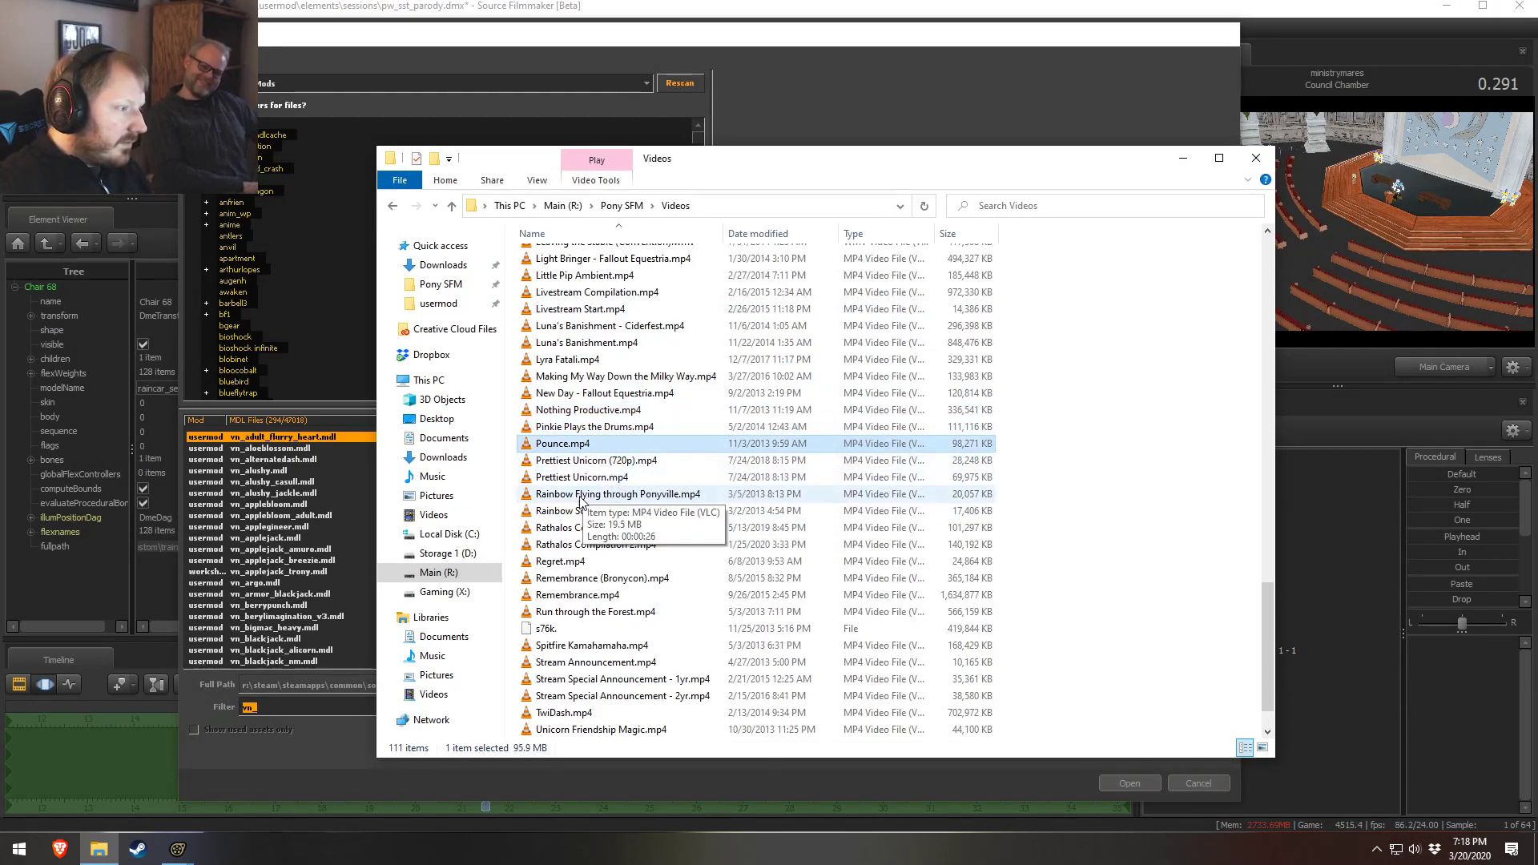
pyautogui.click(591, 479)
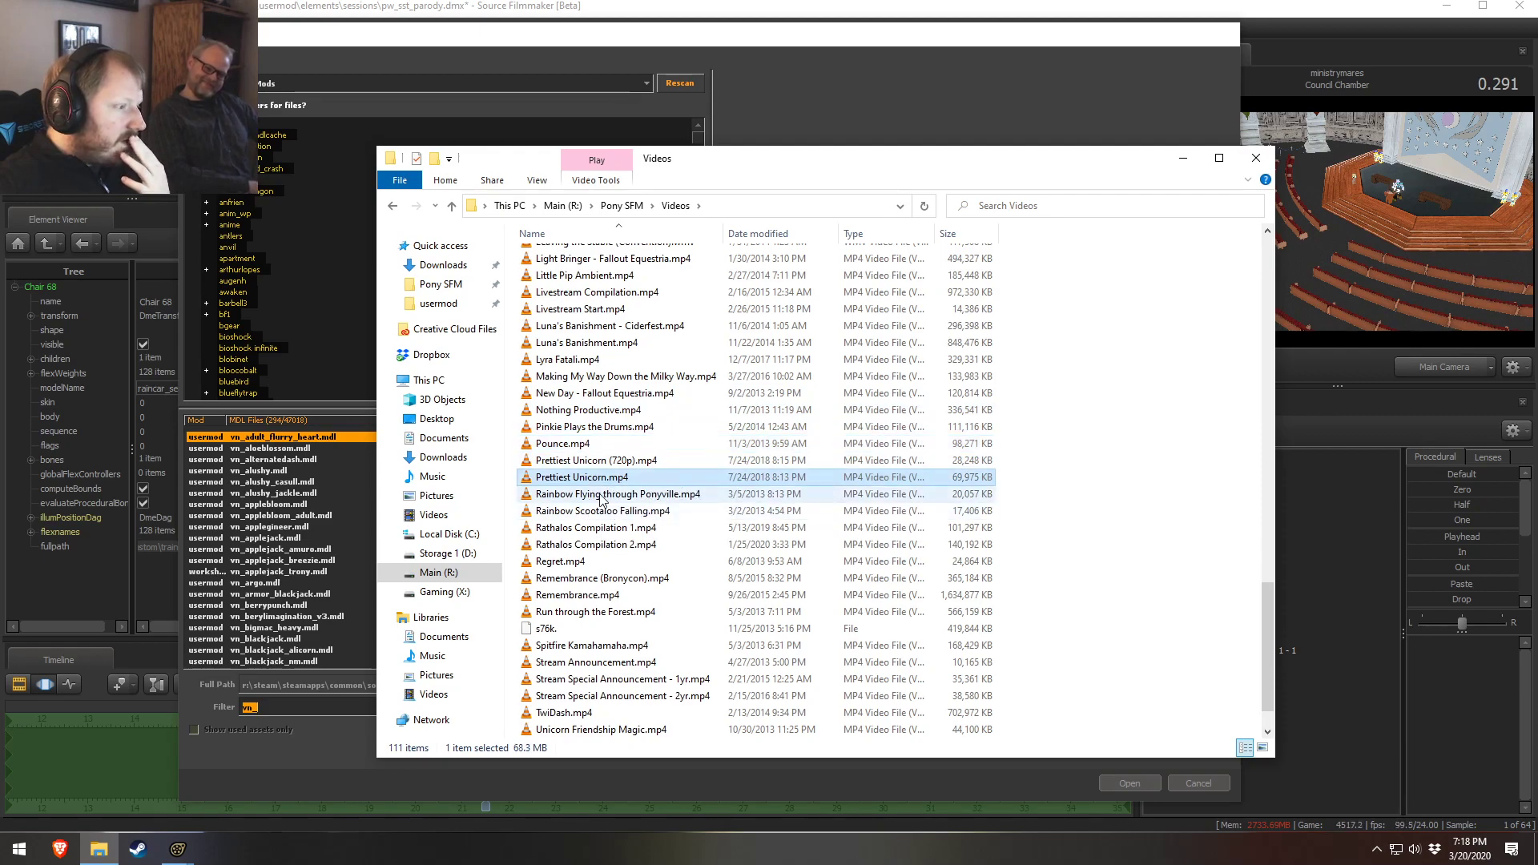
pyautogui.scroll(-1, 602, 500)
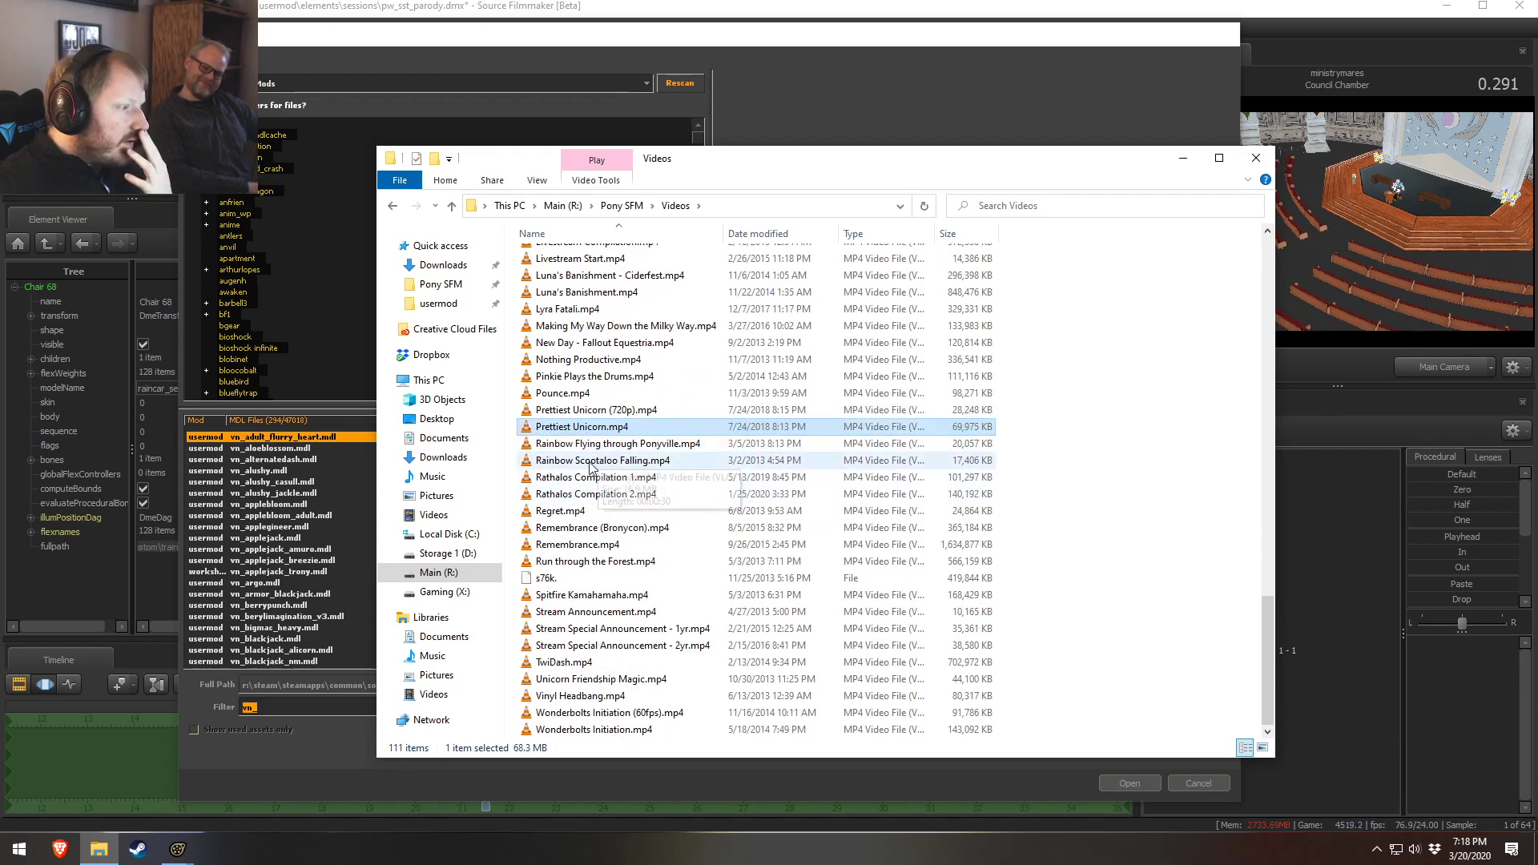
pyautogui.click(573, 511)
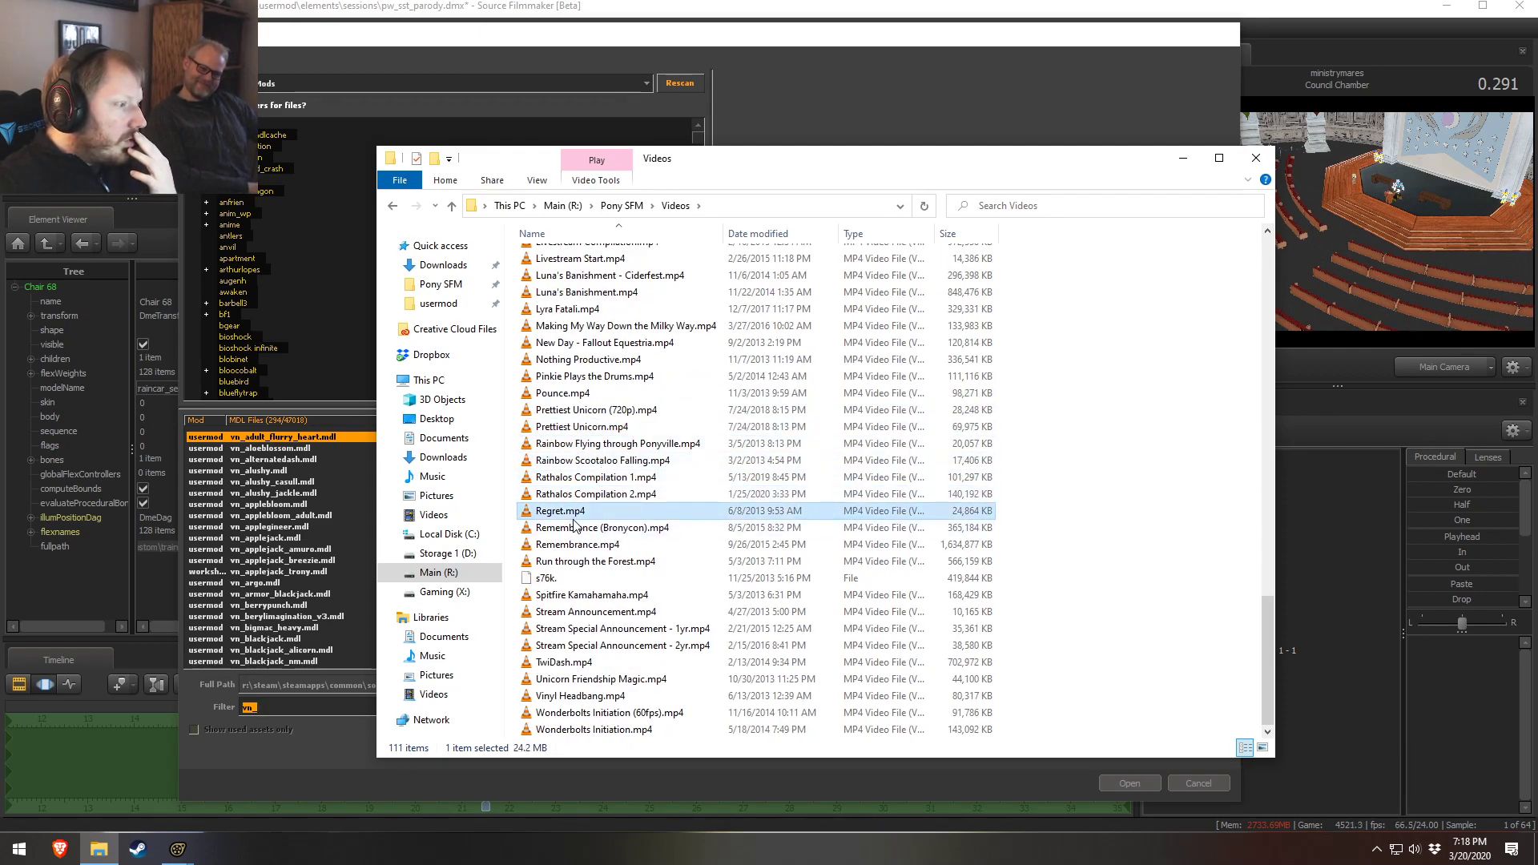
pyautogui.click(571, 528)
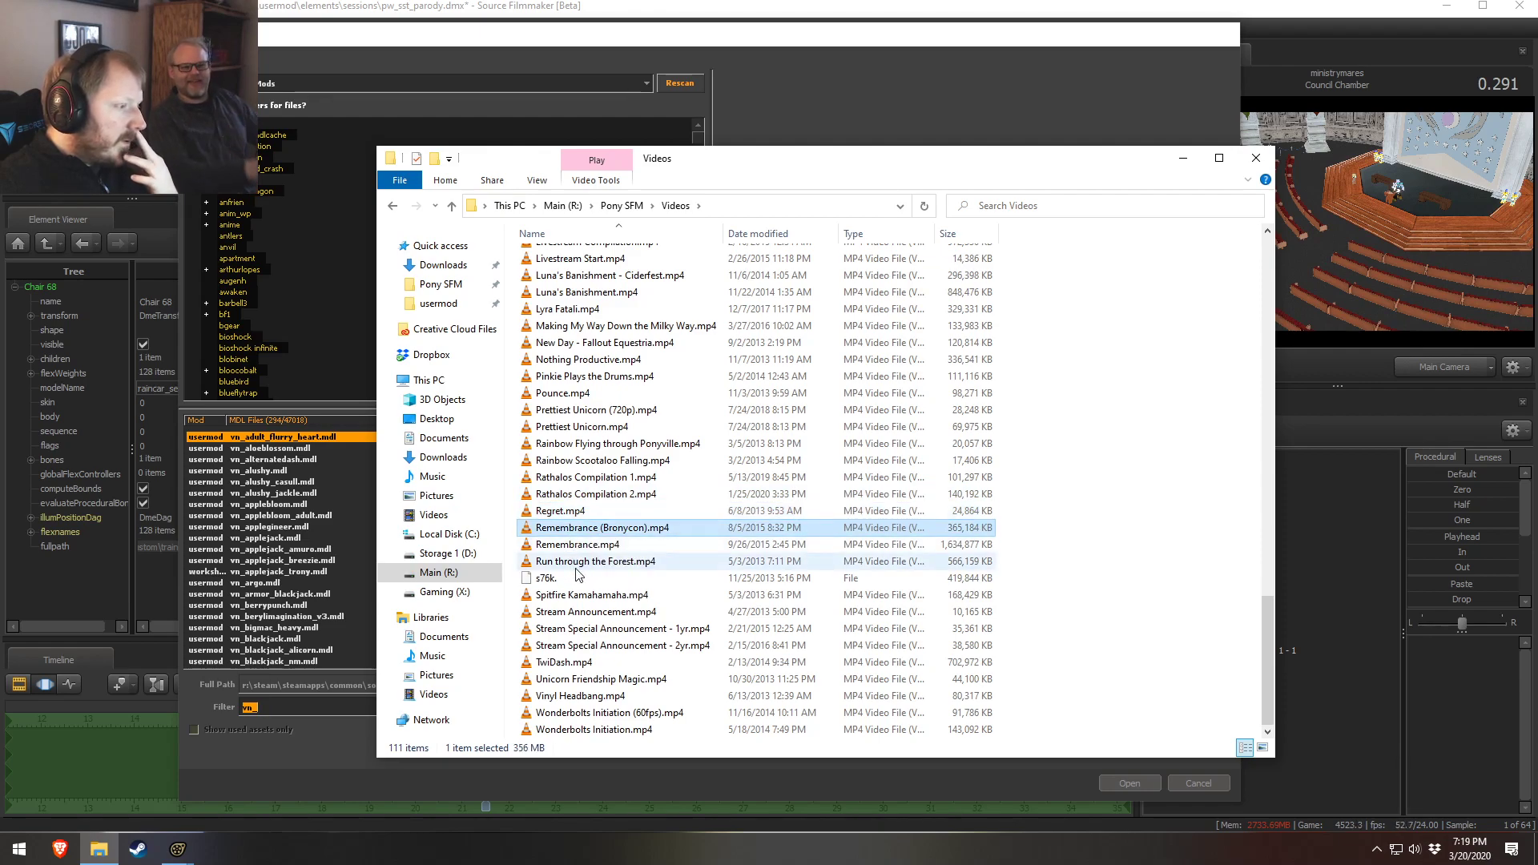
pyautogui.click(574, 544)
pyautogui.click(578, 595)
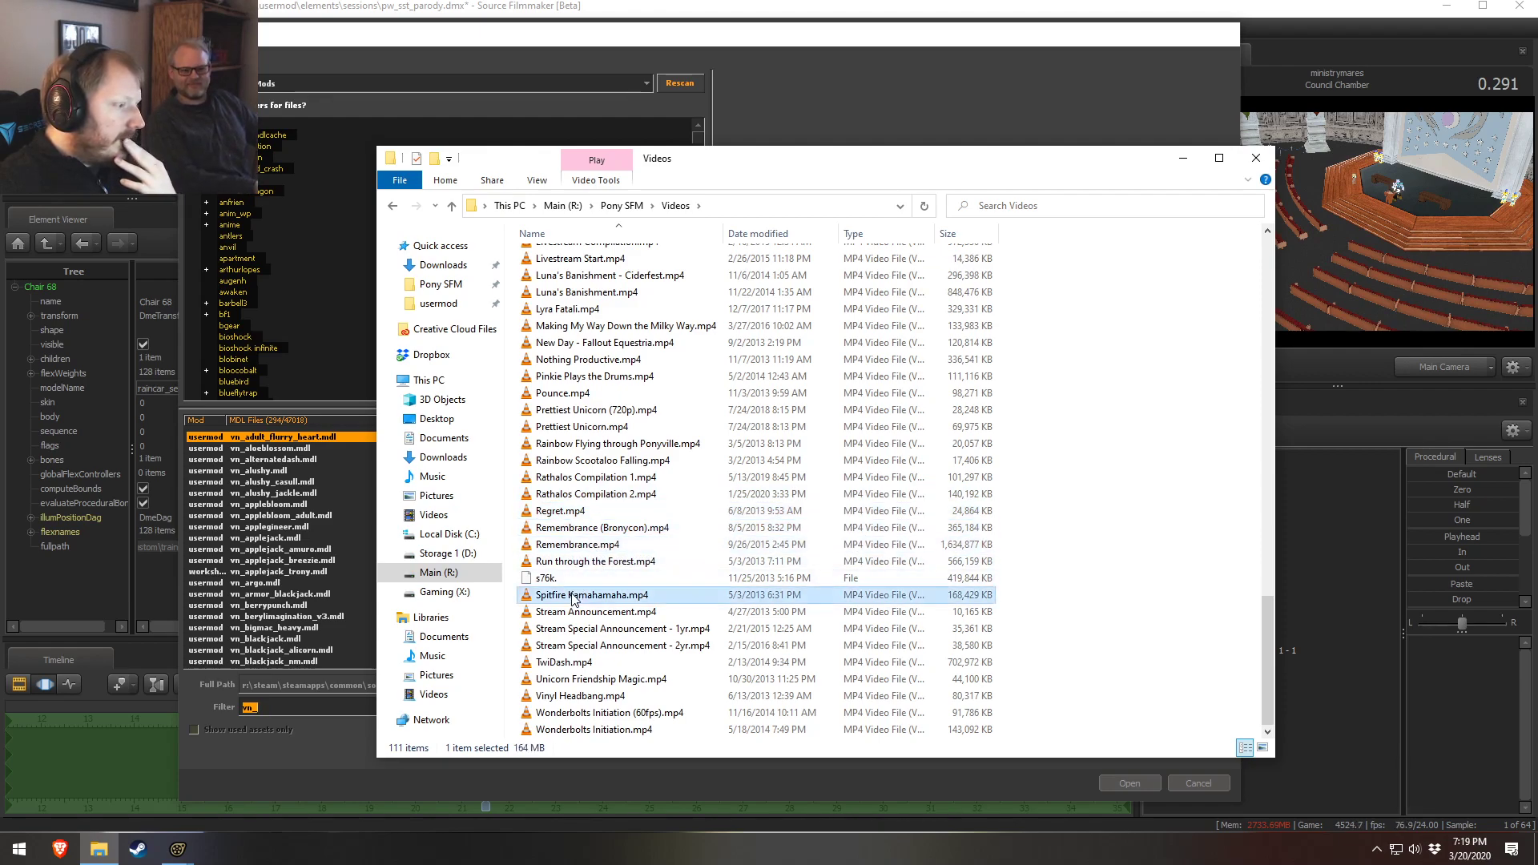
pyautogui.click(613, 613)
pyautogui.click(609, 629)
pyautogui.click(602, 663)
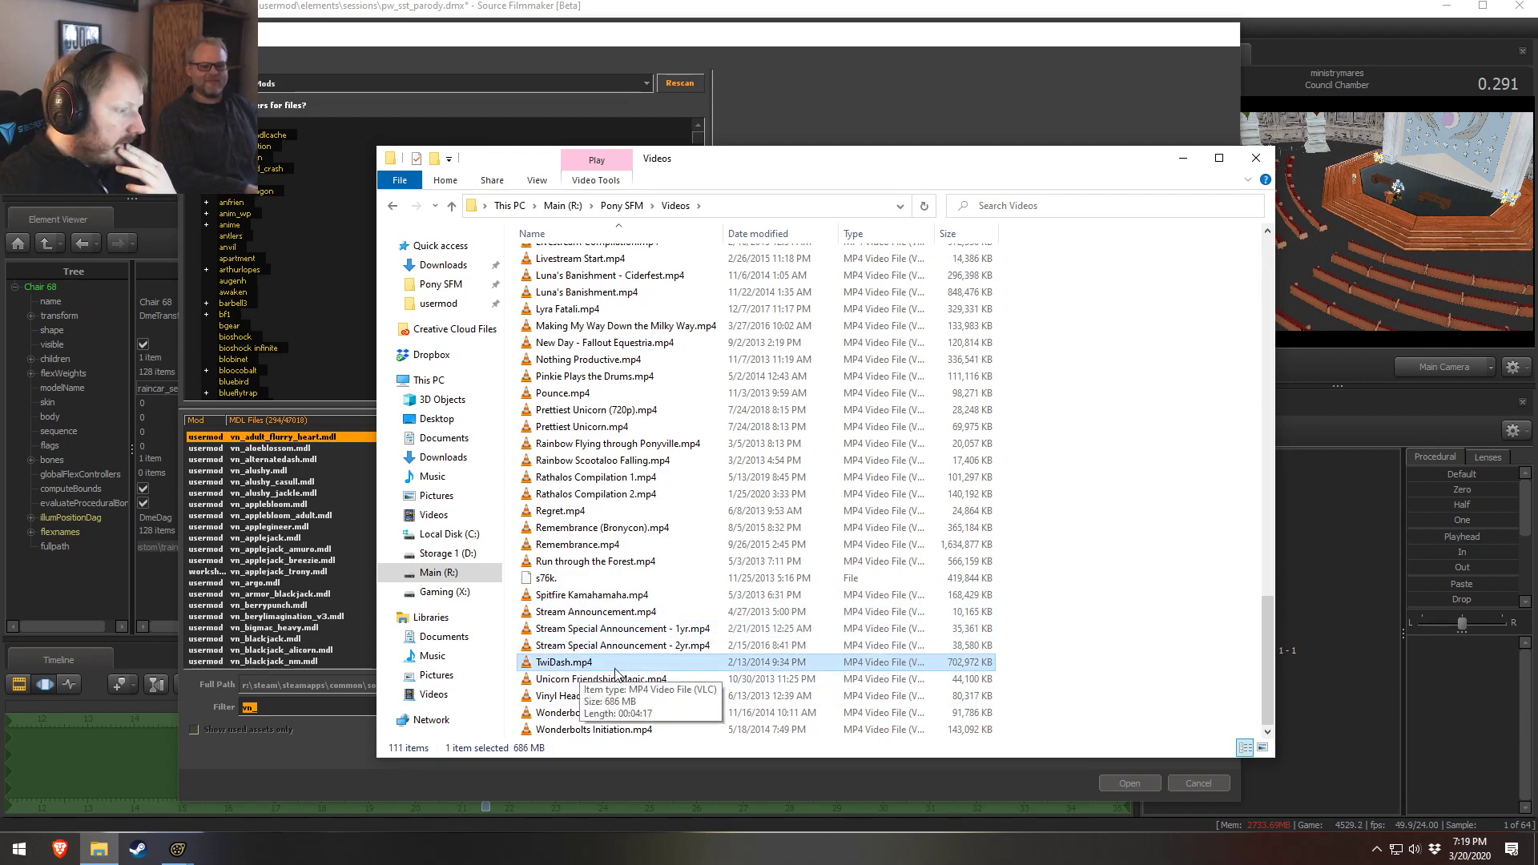
pyautogui.click(611, 697)
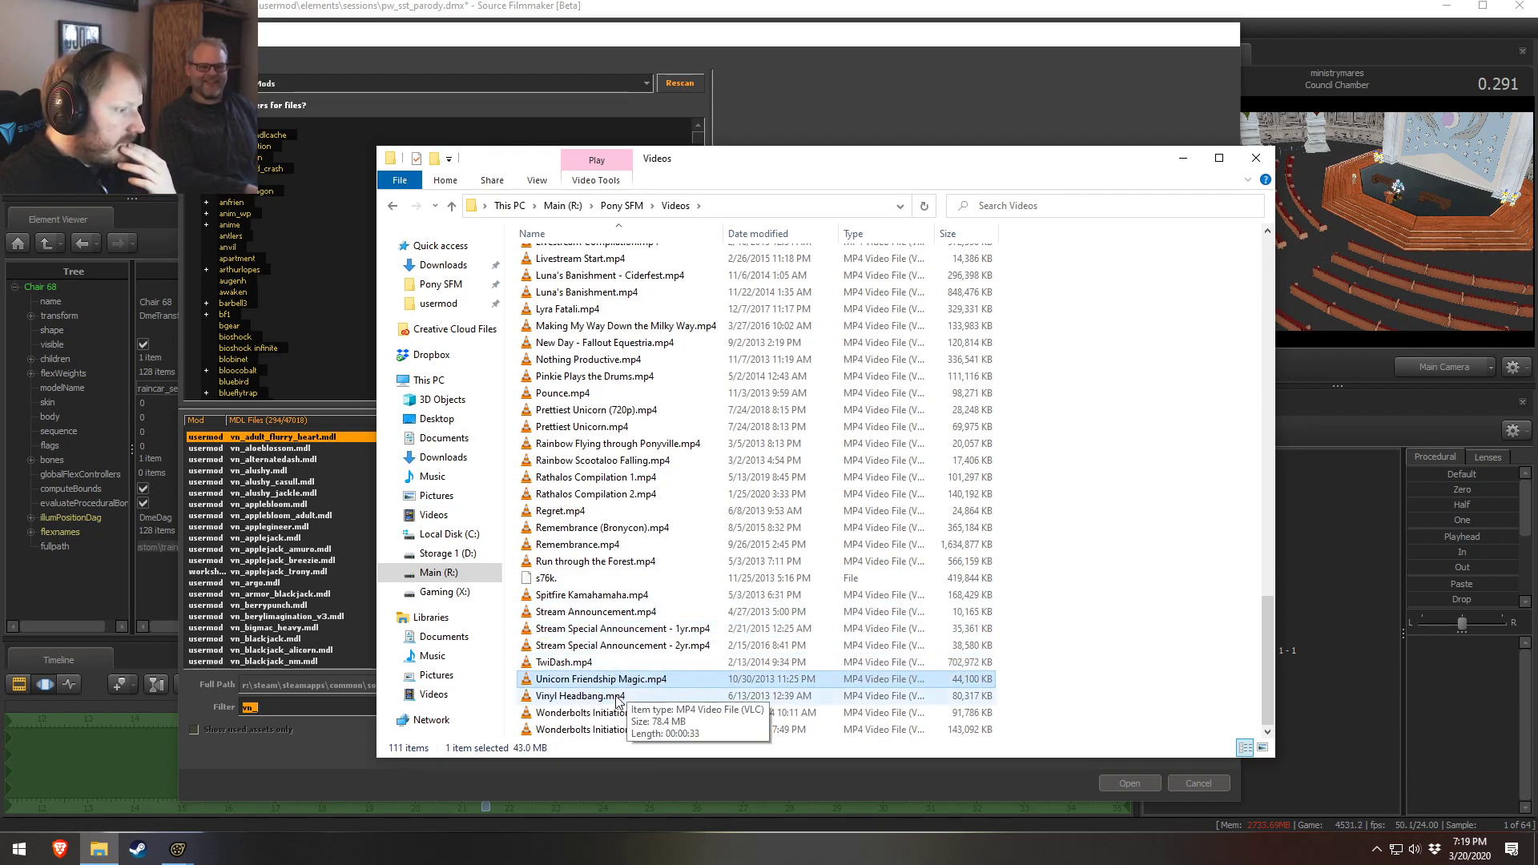
pyautogui.click(645, 729)
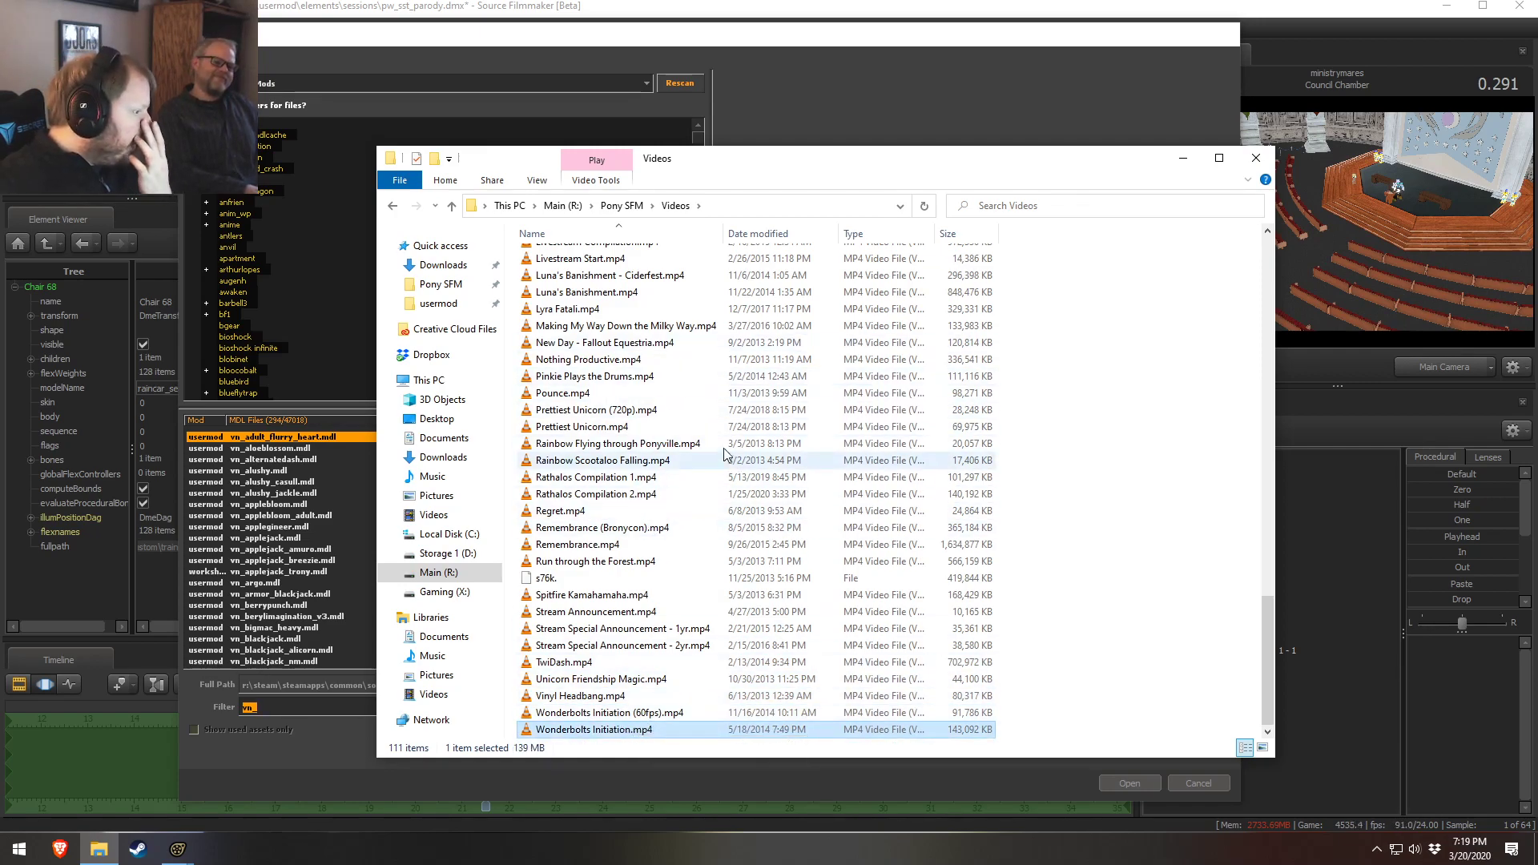
# Return to the model browser and preview the vn_ pony models such as vn_orange_blossom, vn_parasol and vn_linked_hearts
pyautogui.click(829, 25)
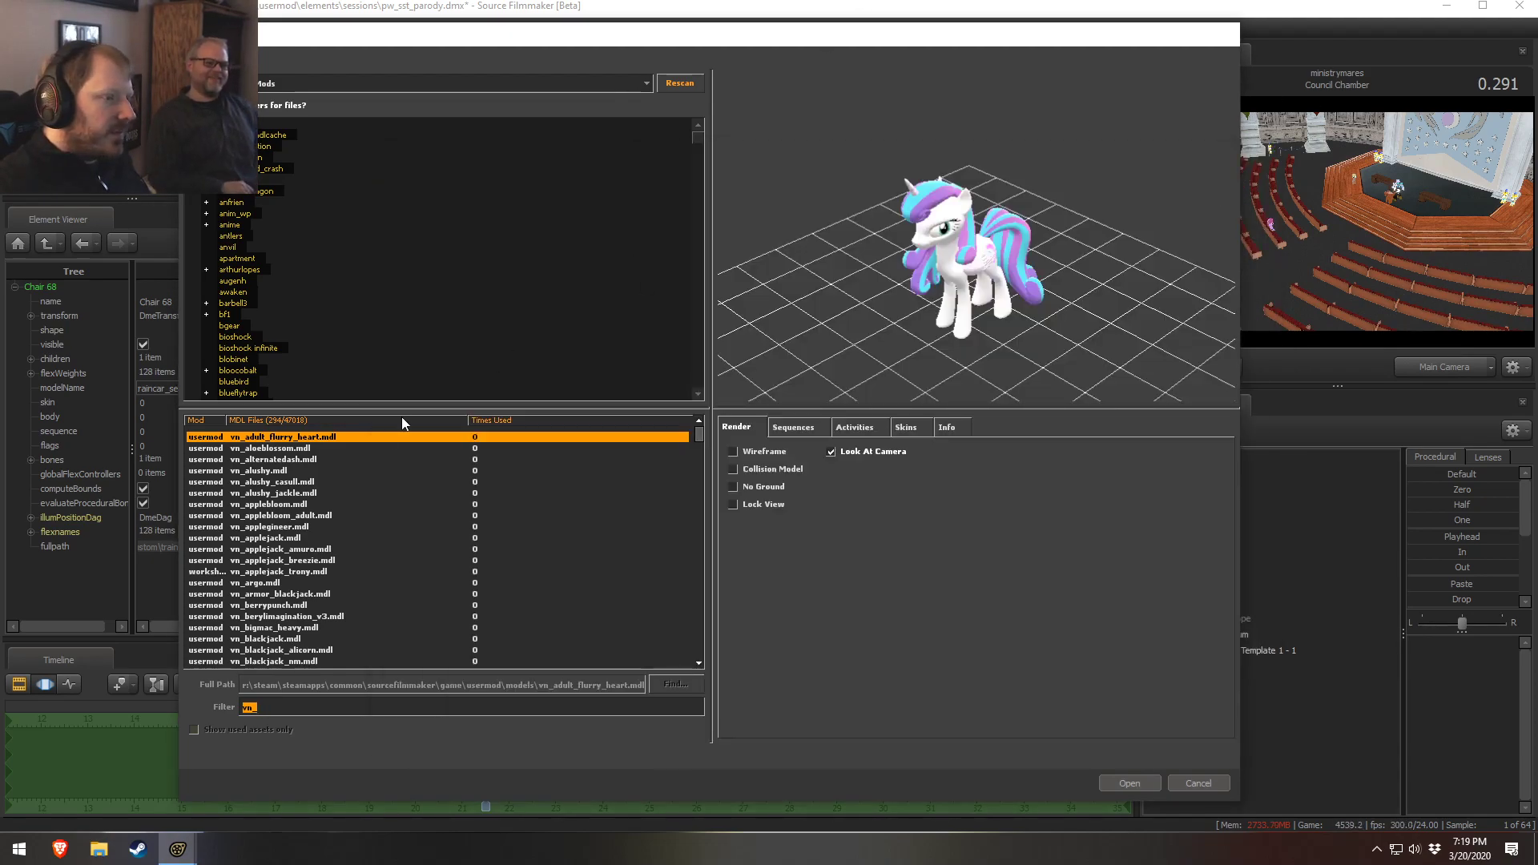
pyautogui.scroll(-20, 329, 594)
pyautogui.scroll(-20, 388, 583)
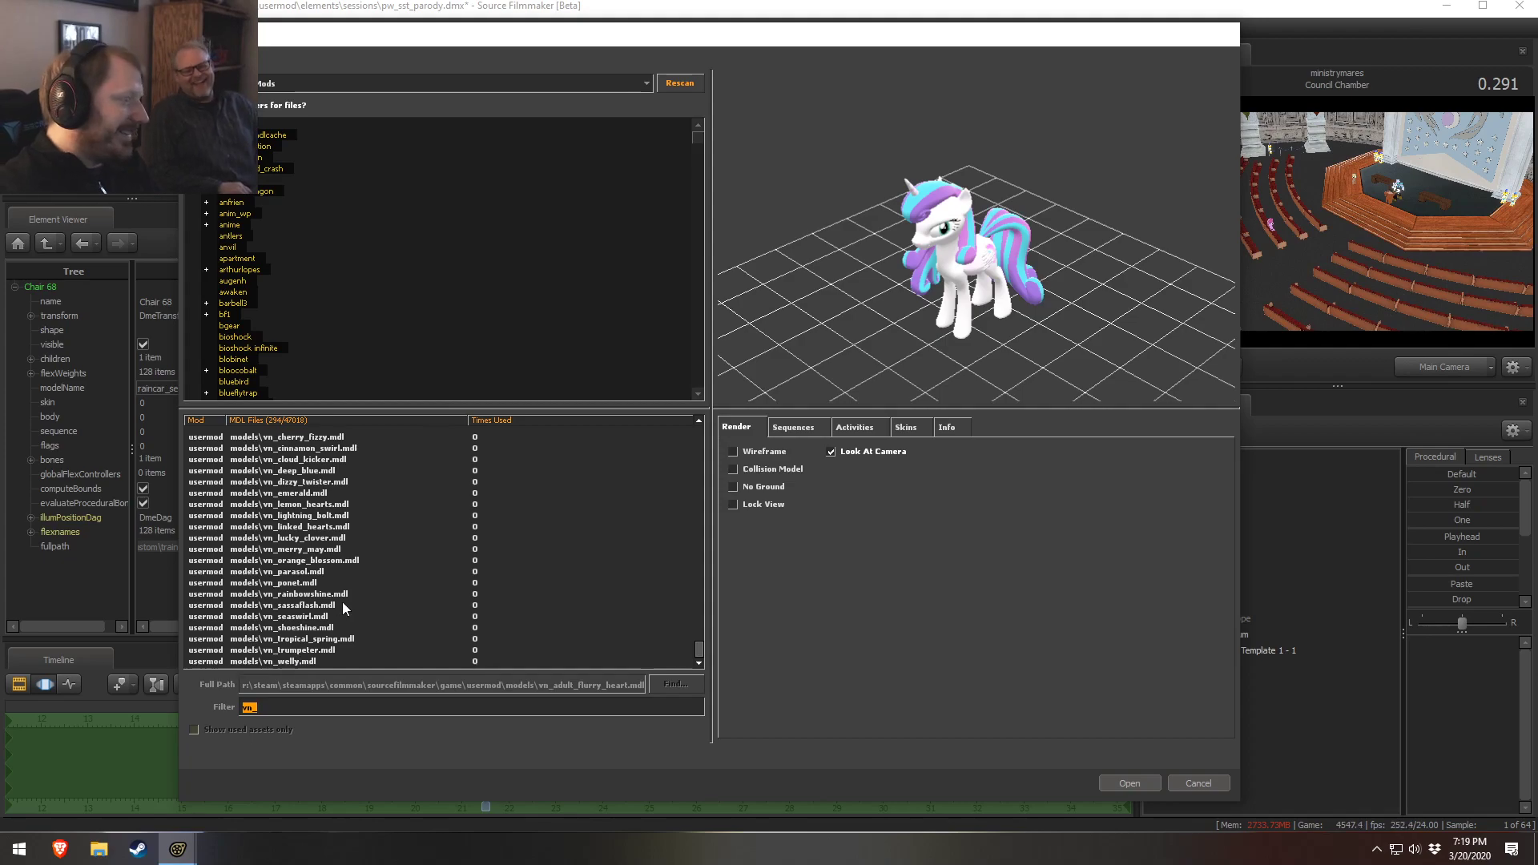
pyautogui.click(338, 583)
pyautogui.click(328, 561)
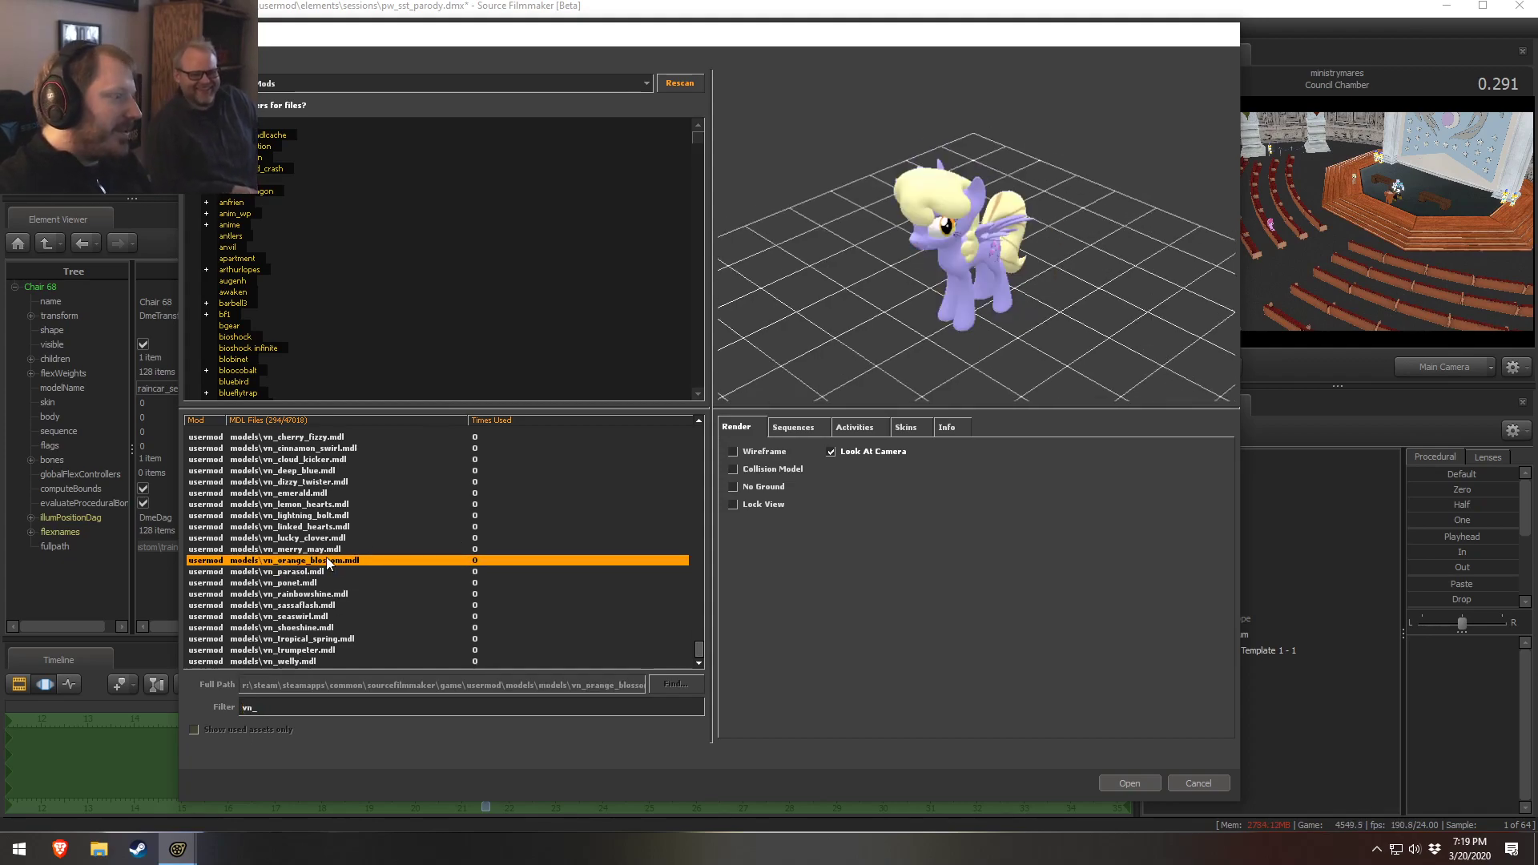
pyautogui.press('Down')
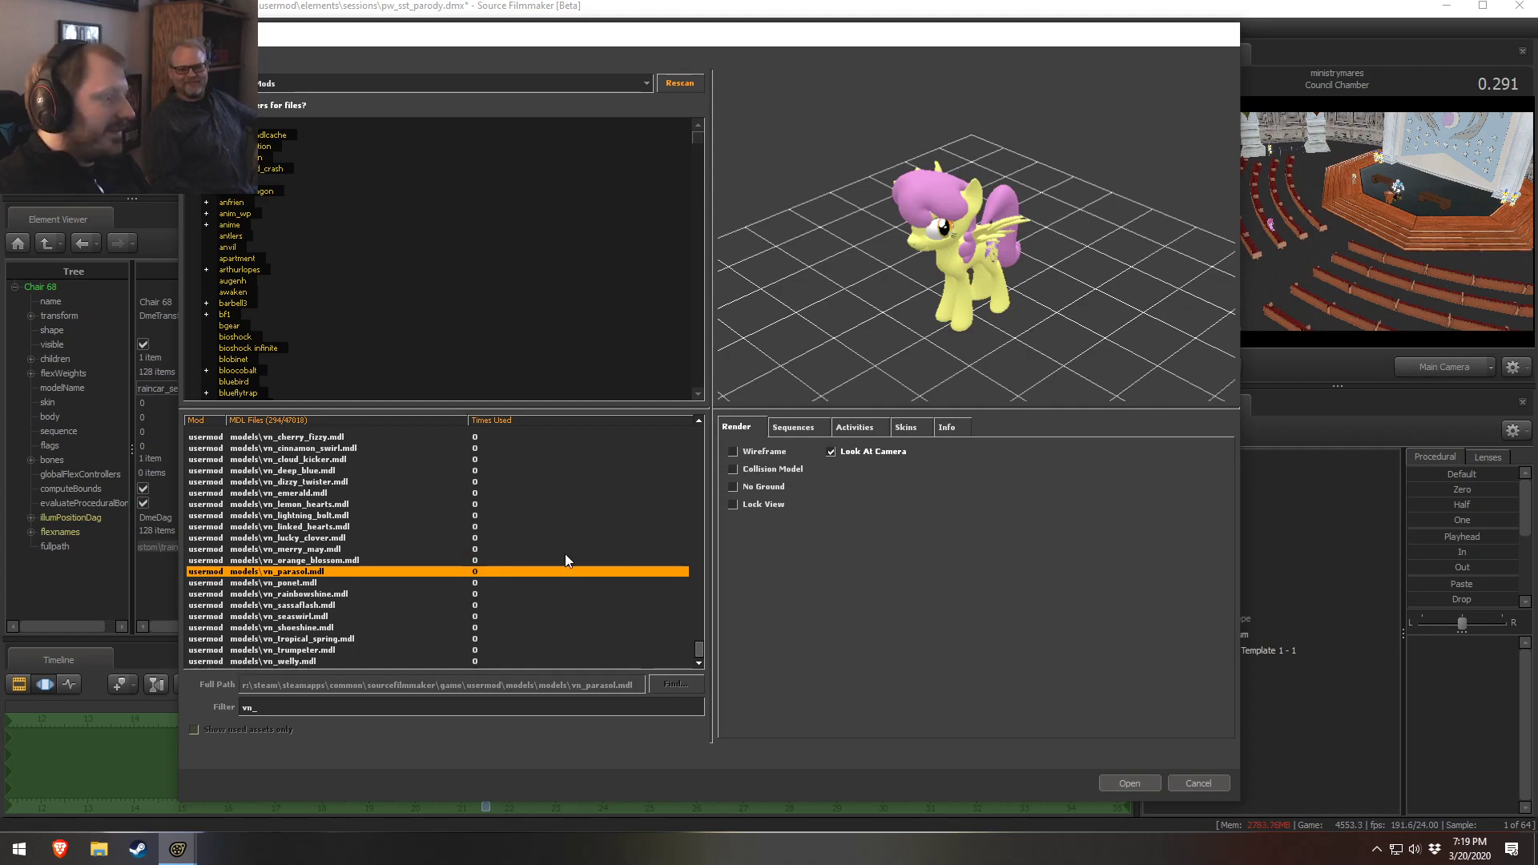
pyautogui.click(410, 558)
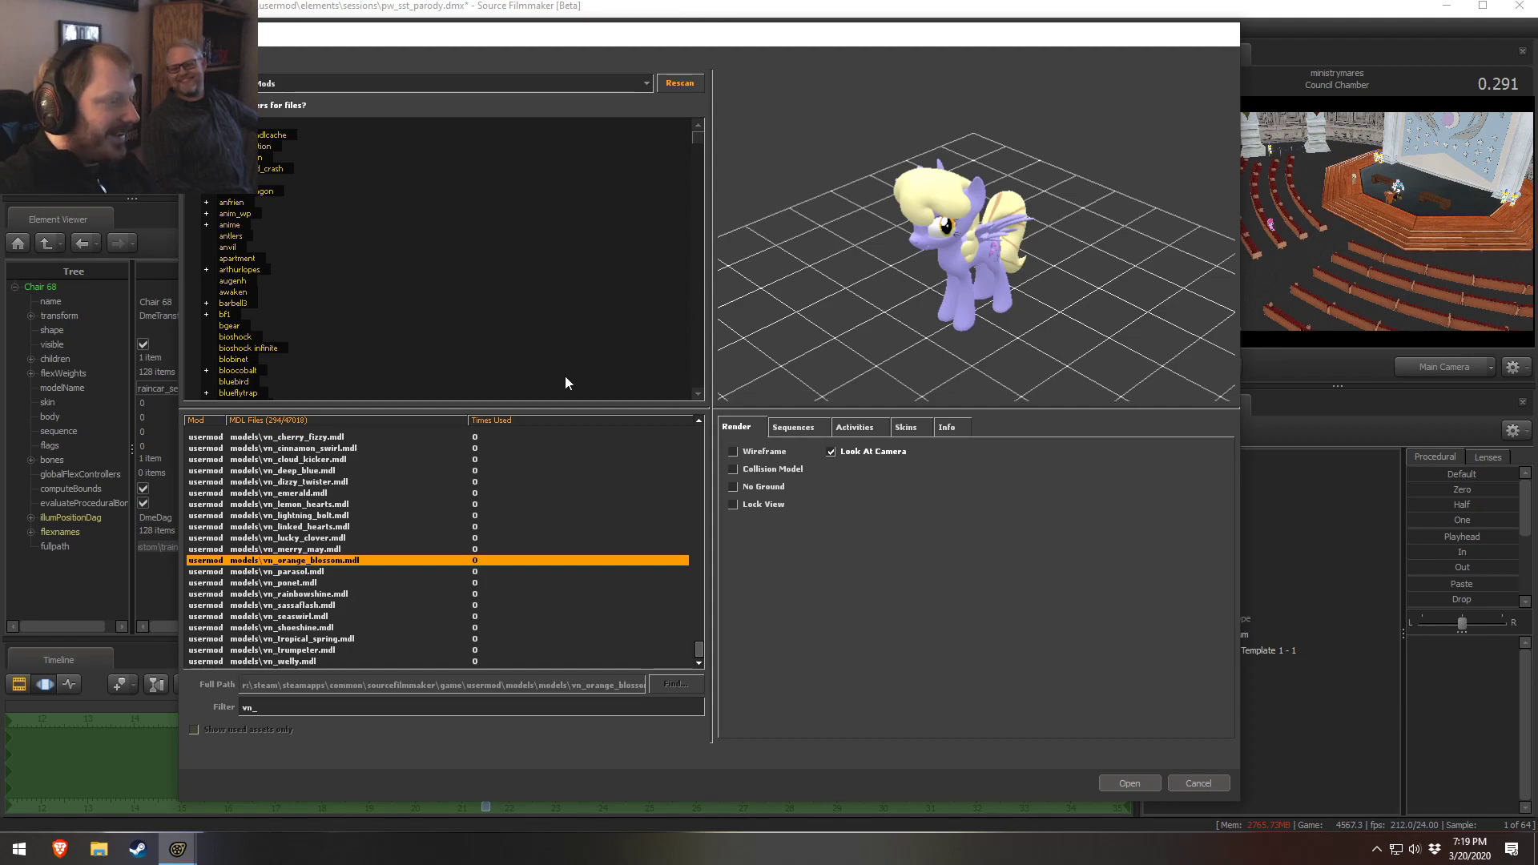
pyautogui.press('Up')
pyautogui.press('Up')
pyautogui.press('Up')
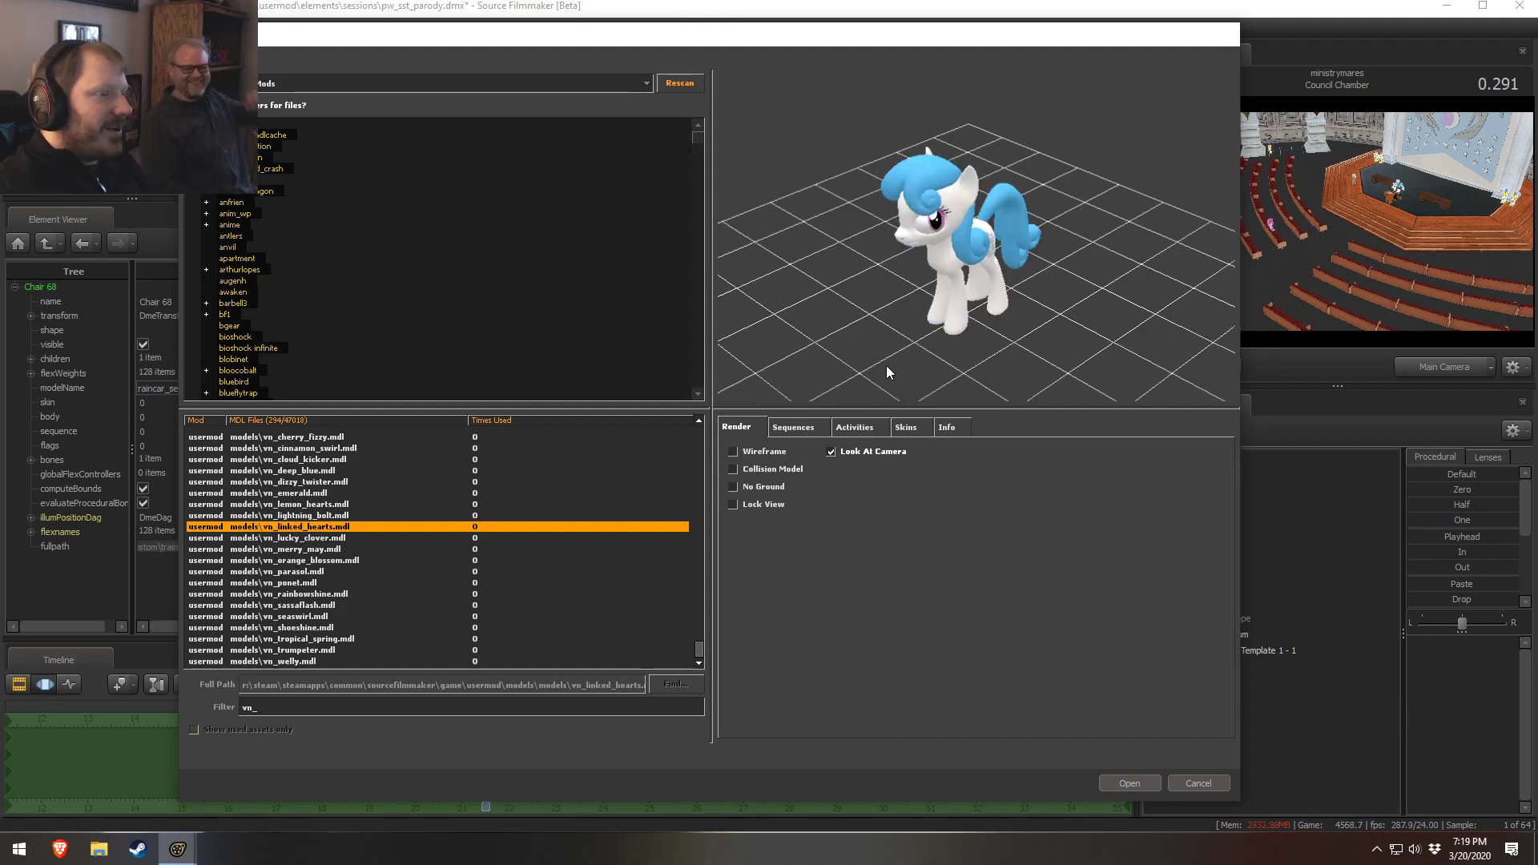
# Add the vn_lucky_clover model to the scene and move it beside the Male Template pony
pyautogui.press('Down')
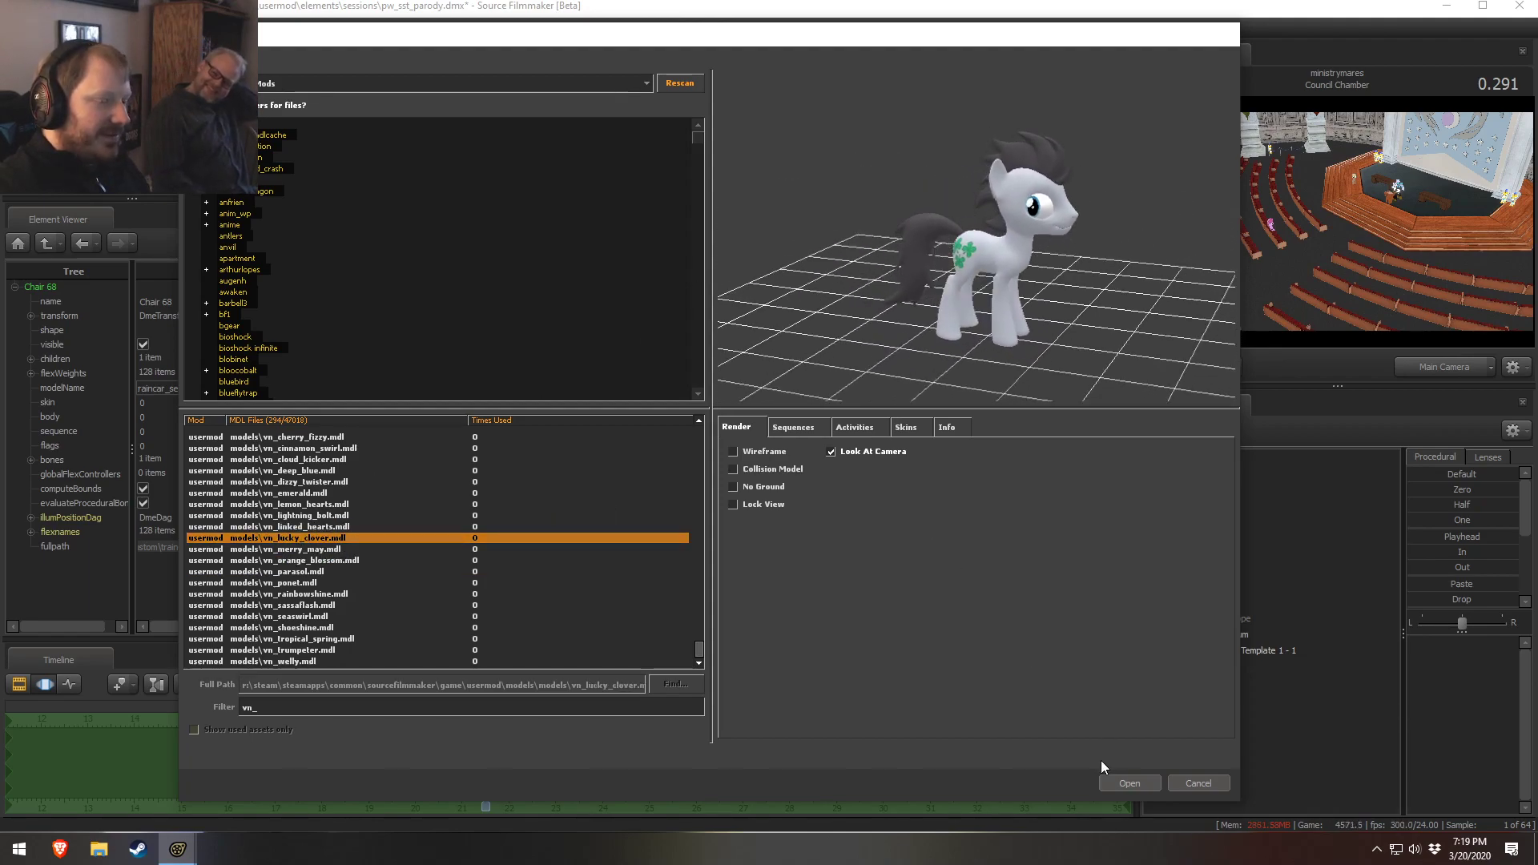
pyautogui.click(1130, 785)
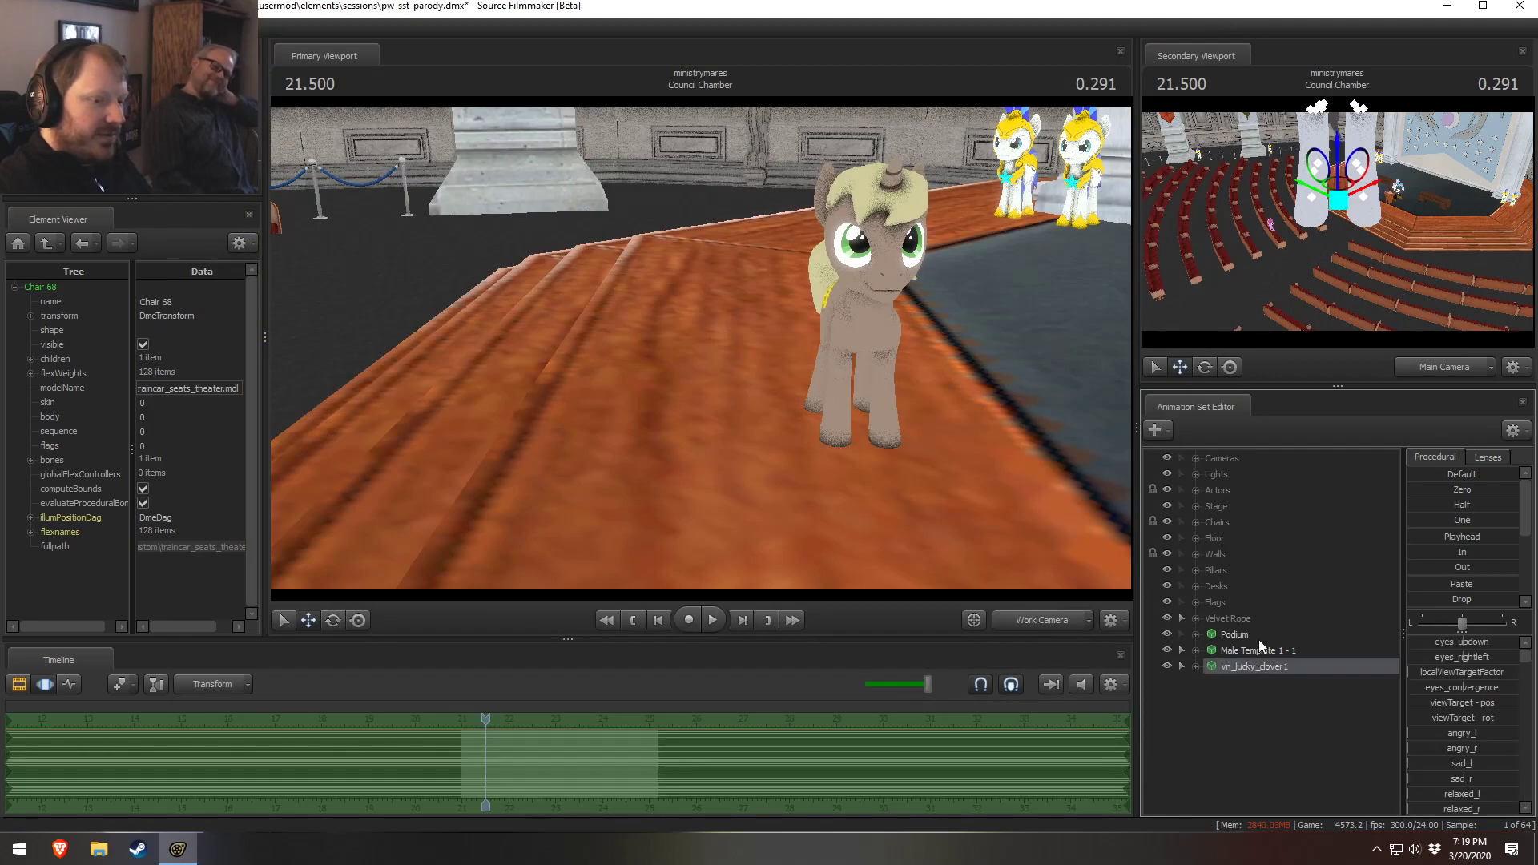
pyautogui.moveTo(1336, 191)
pyautogui.mouseDown()
pyautogui.moveTo(1360, 160)
pyautogui.moveTo(1348, 183)
pyautogui.mouseUp()
pyautogui.moveTo(1356, 181); pyautogui.dragTo(1348, 183)
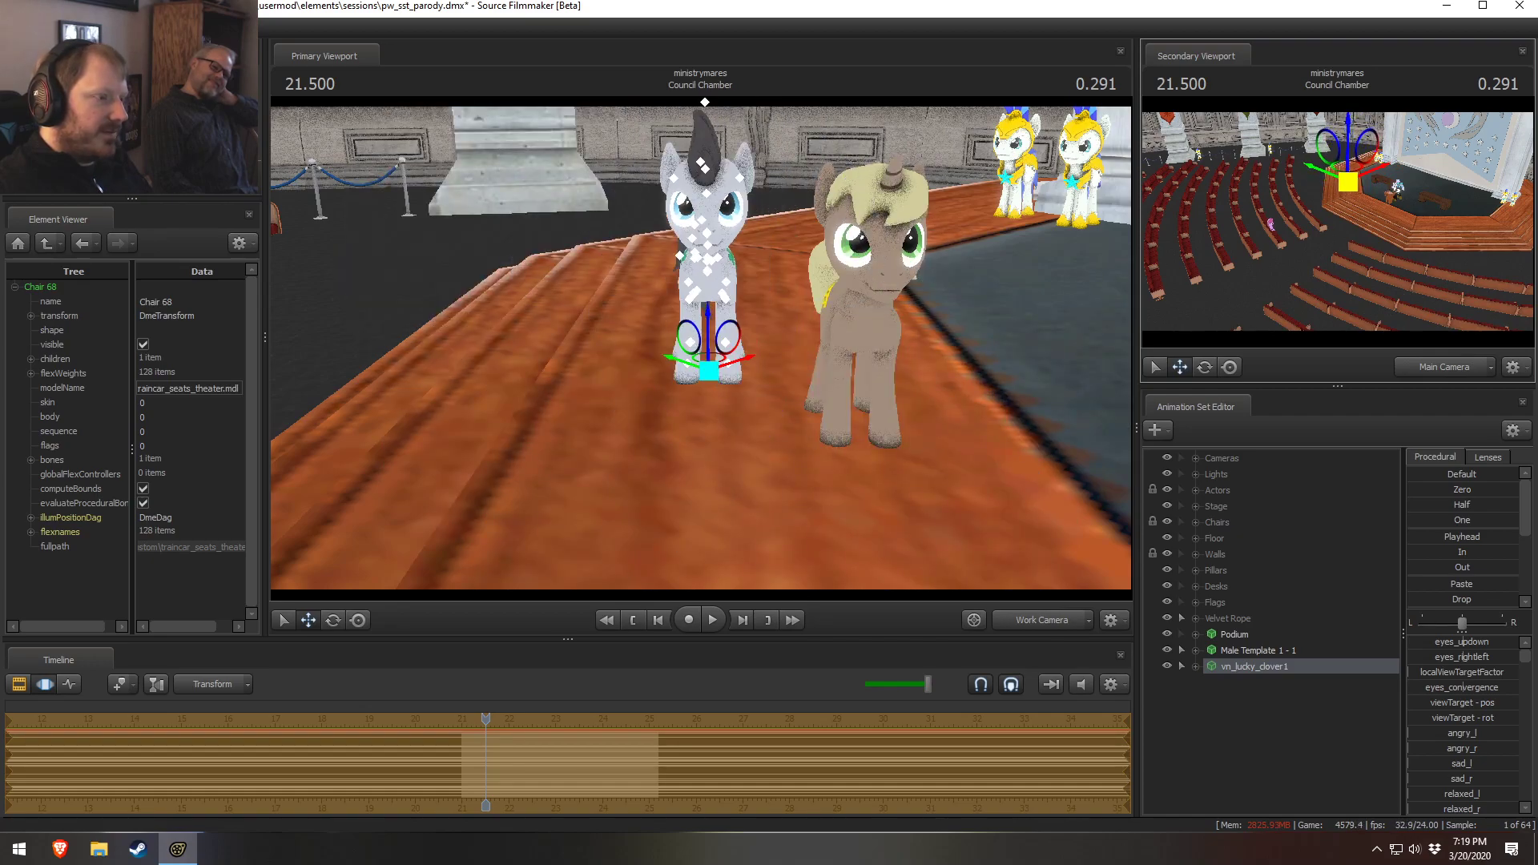
pyautogui.keyDown('alt'); pyautogui.moveTo(903, 468); pyautogui.dragTo(844, 516); pyautogui.keyUp('alt')
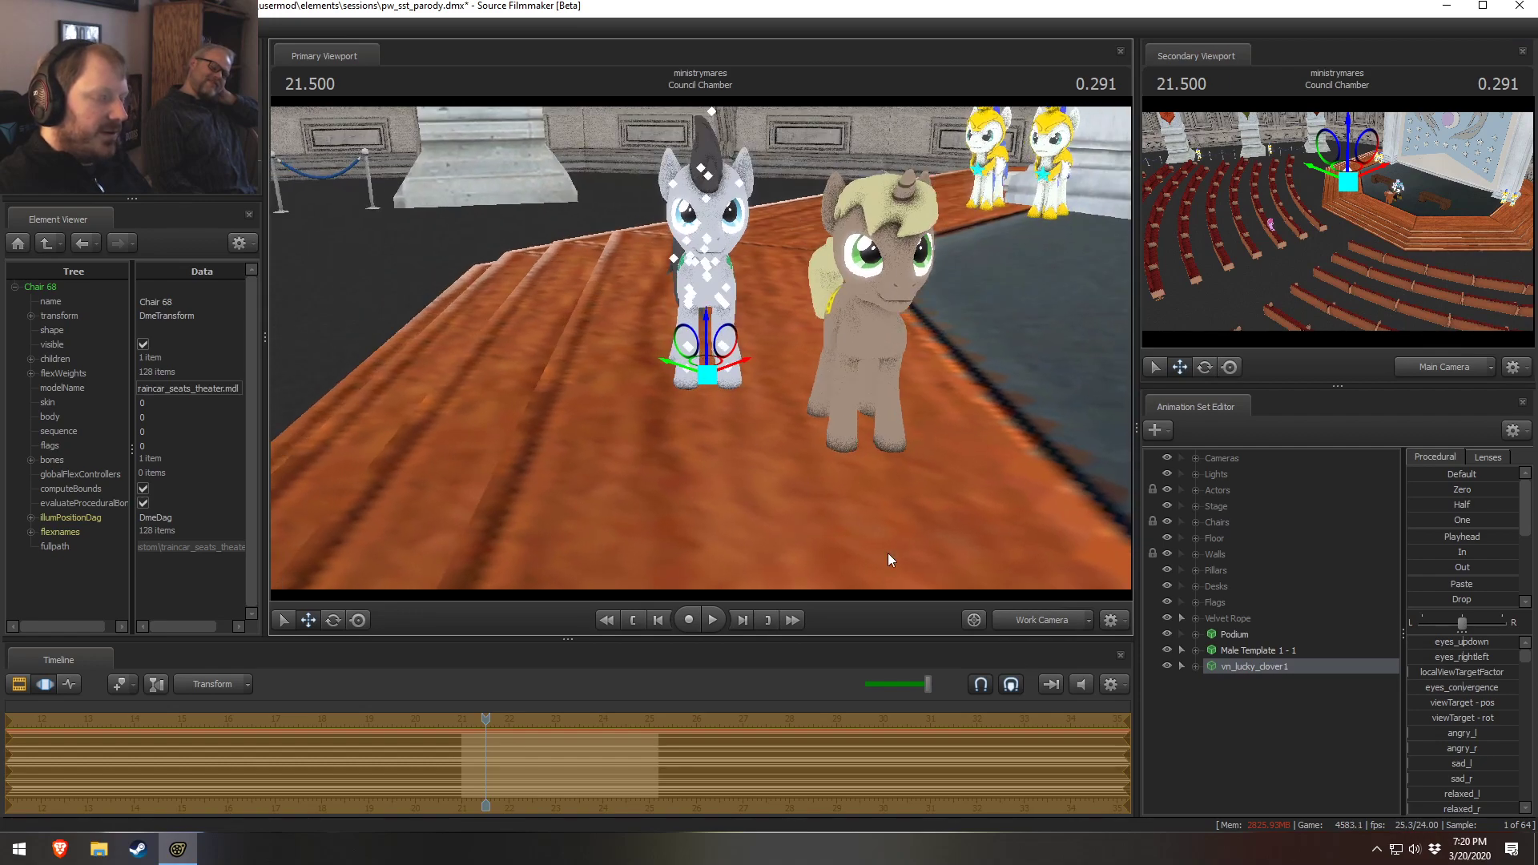
# Open the model browser for a new model and preview vn_ pony models down to vn_deep_blue
pyautogui.rightClick(1334, 718)
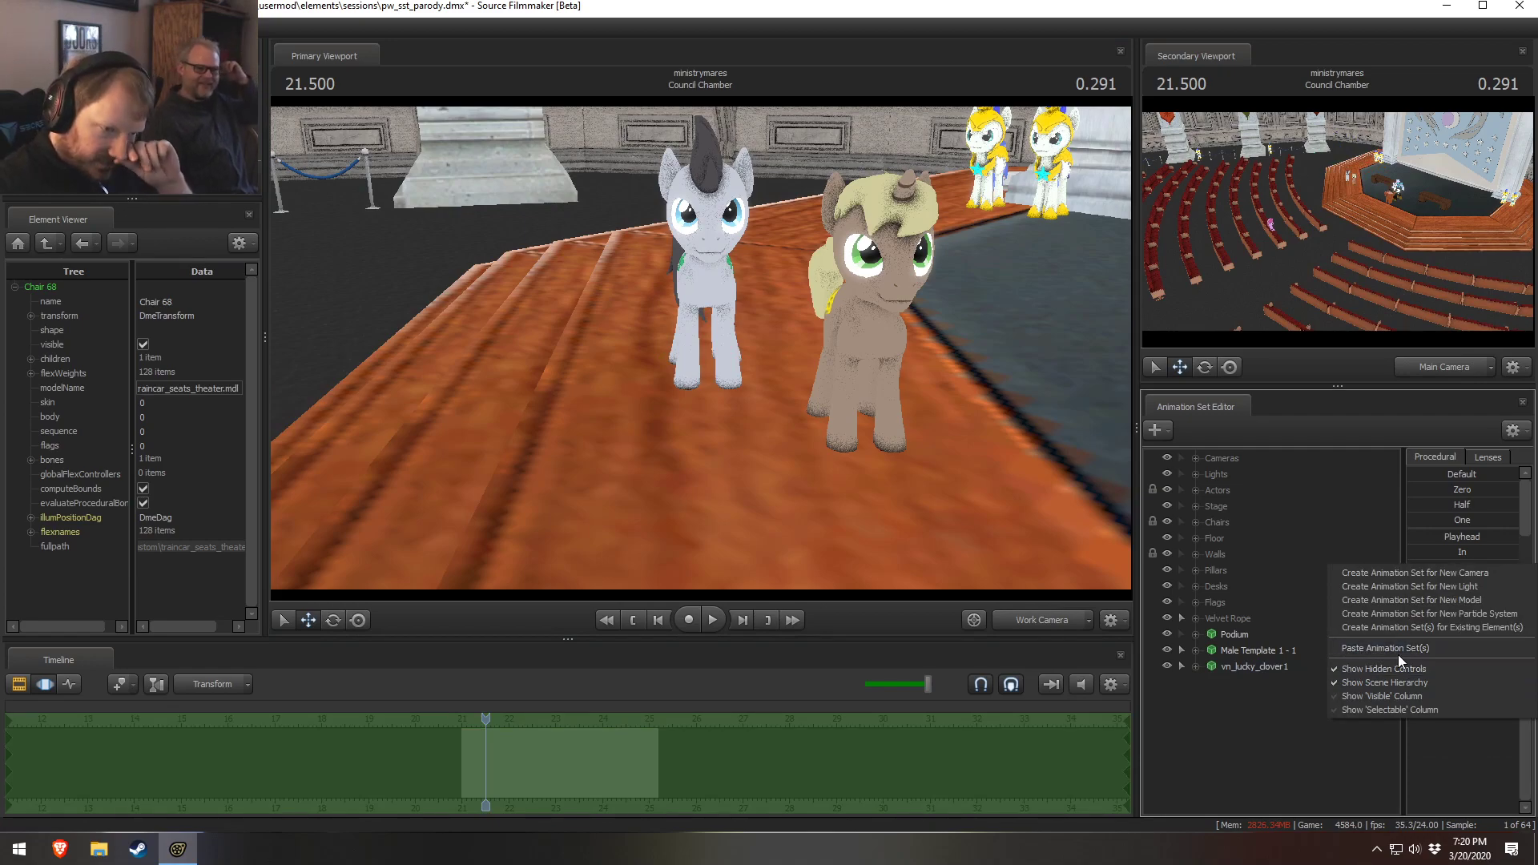
pyautogui.click(1385, 600)
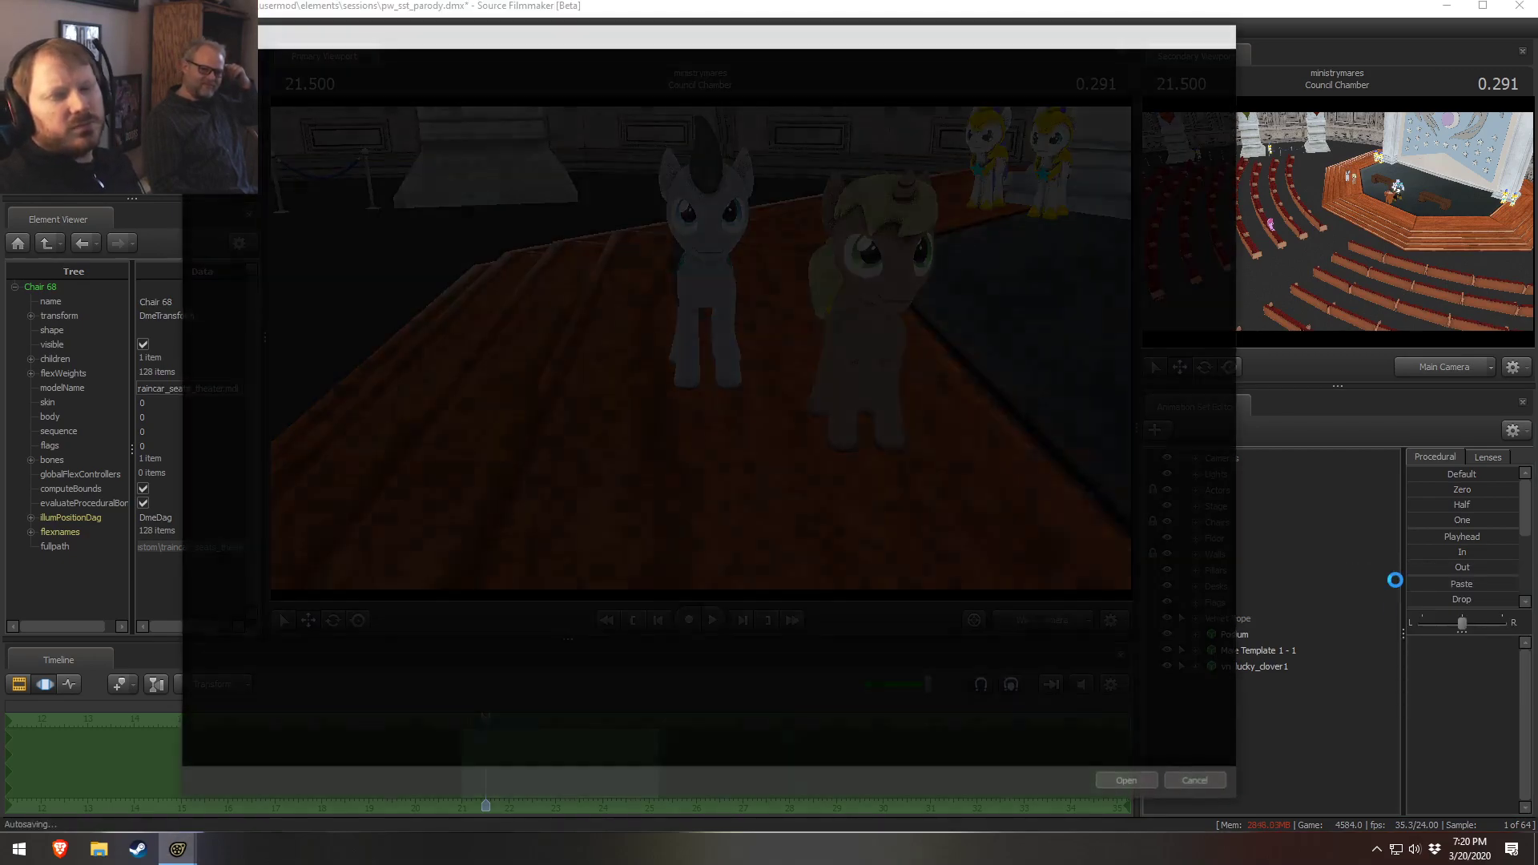
pyautogui.scroll(-9, 364, 617)
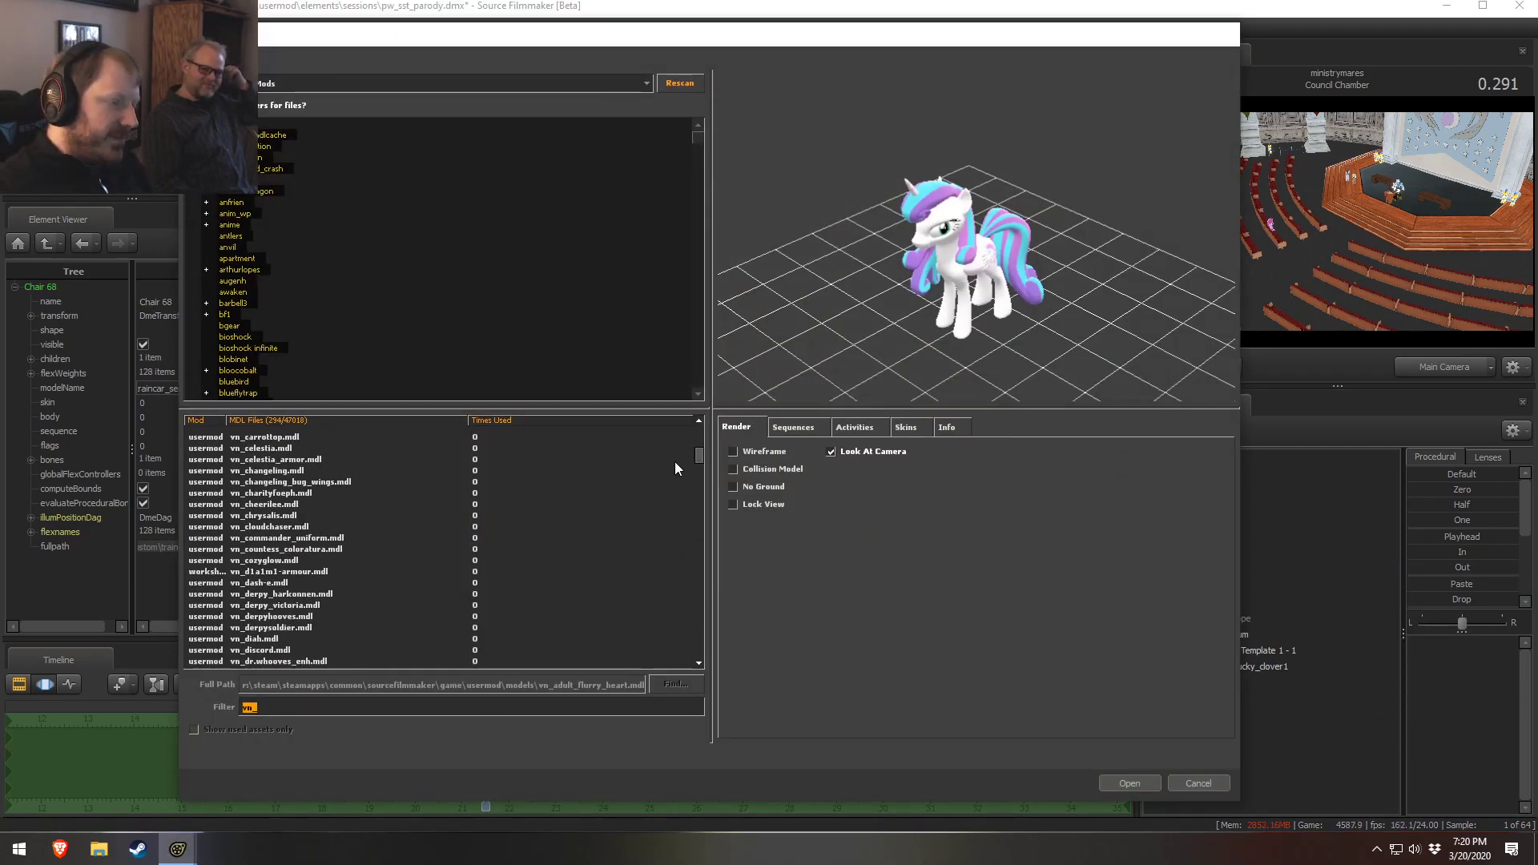
pyautogui.moveTo(698, 463); pyautogui.dragTo(703, 626)
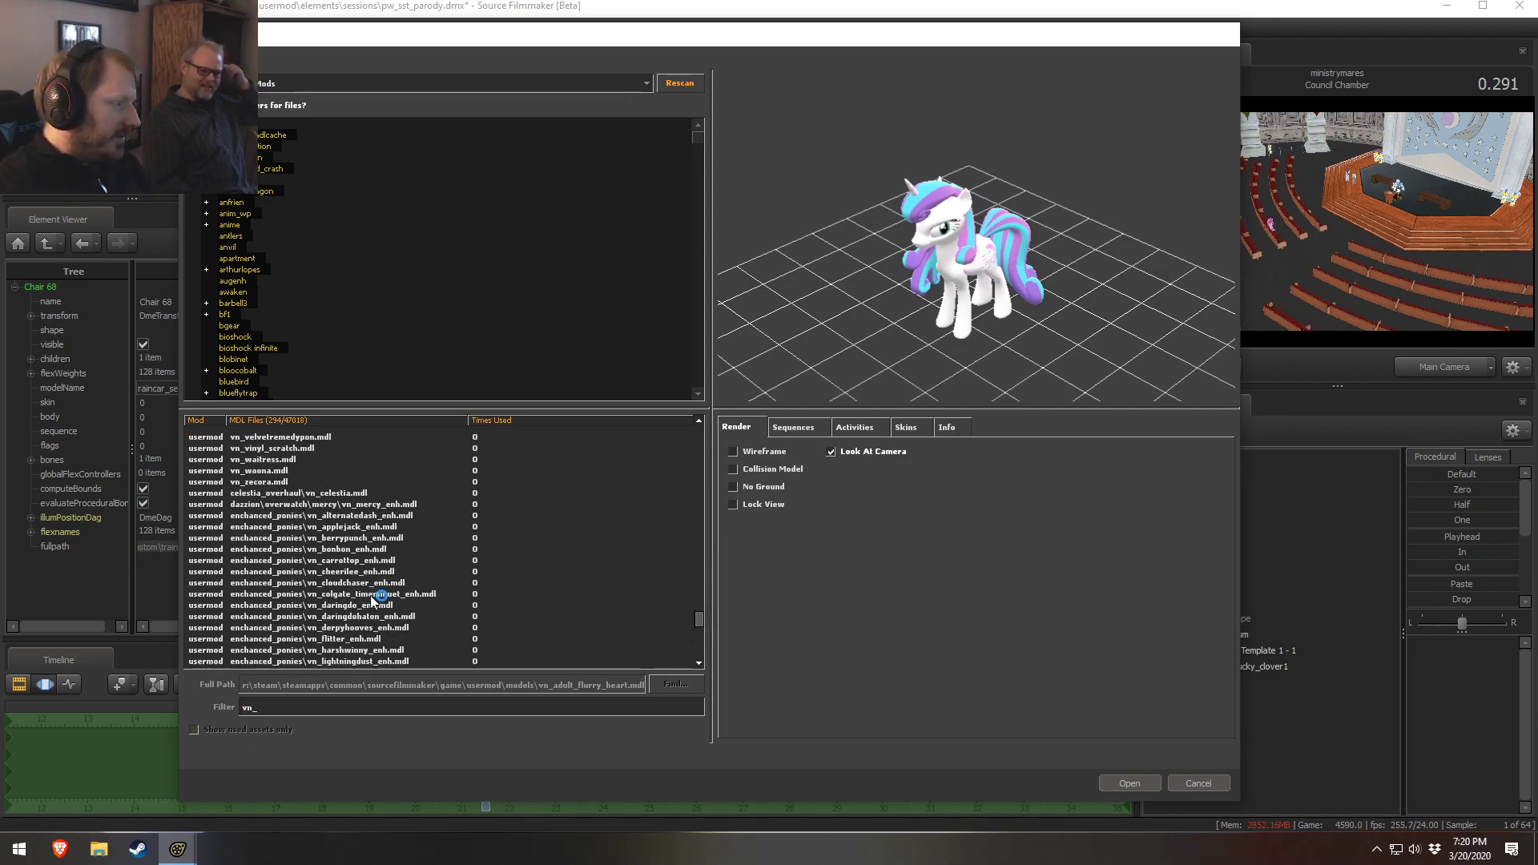
pyautogui.click(383, 594)
pyautogui.click(381, 606)
pyautogui.click(380, 595)
pyautogui.click(380, 561)
pyautogui.scroll(-6, 376, 572)
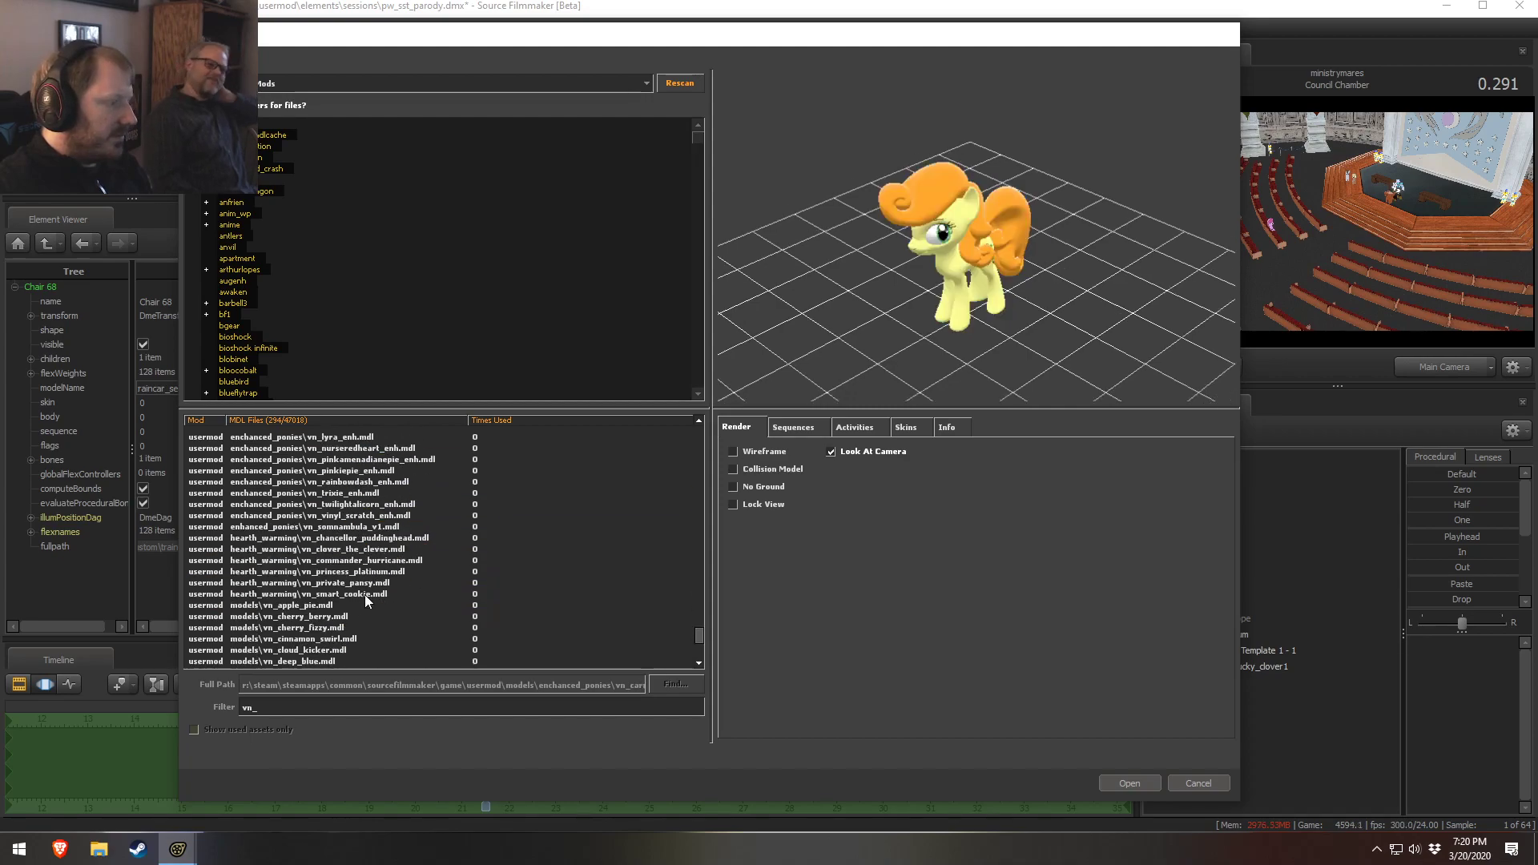
pyautogui.click(358, 584)
pyautogui.press('Up')
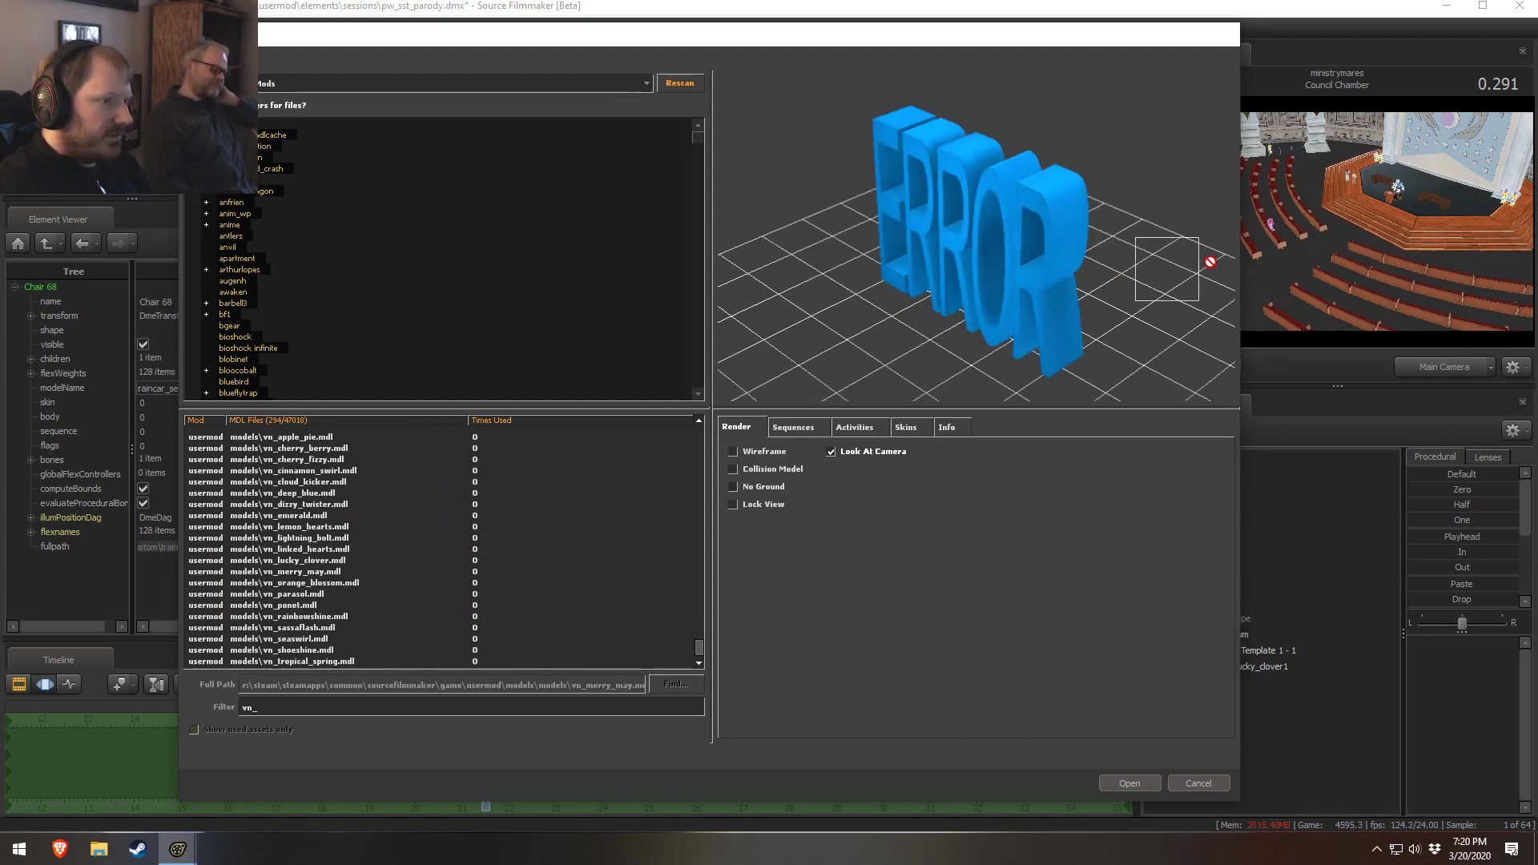
pyautogui.click(304, 595)
pyautogui.click(310, 549)
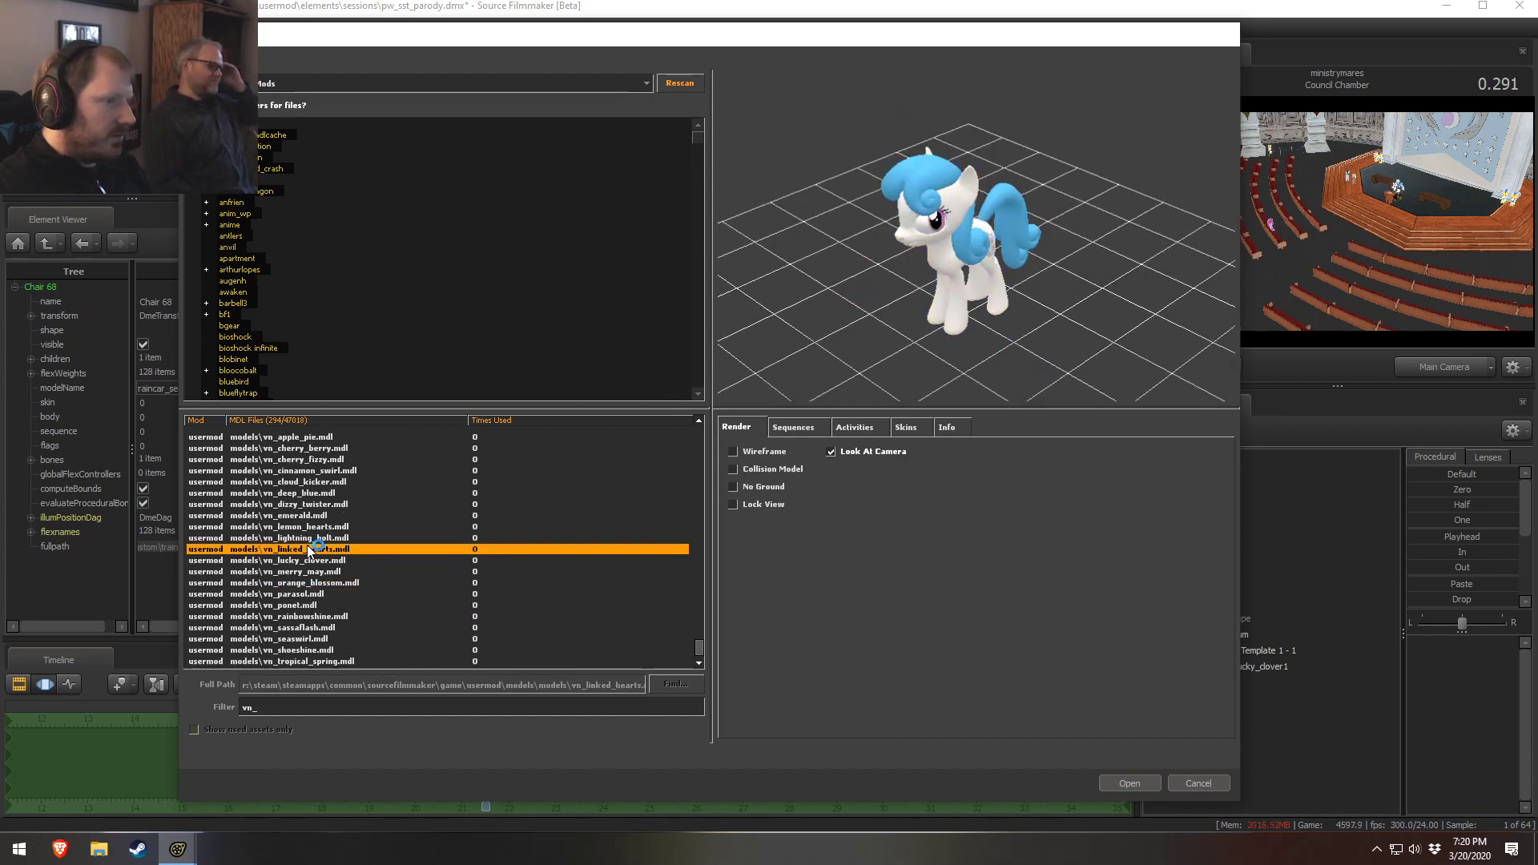
pyautogui.press('Up')
pyautogui.press('Up')
pyautogui.press('Up')
pyautogui.press('Up')
pyautogui.press('Up')
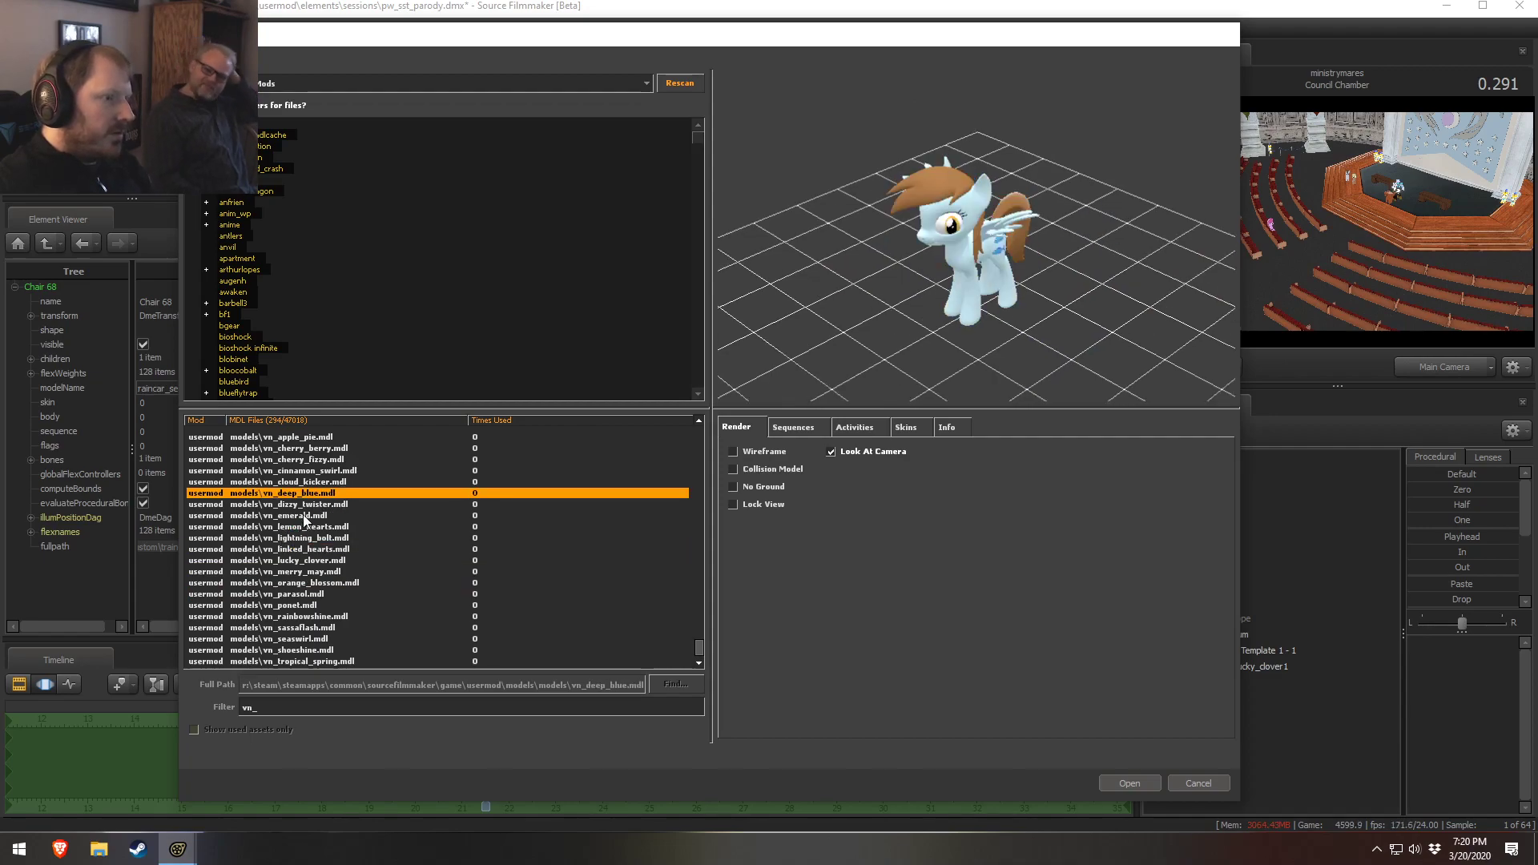
# Add vn_deep_blue to the scene and move it to the left of the other ponies
pyautogui.moveTo(879, 295); pyautogui.dragTo(929, 258)
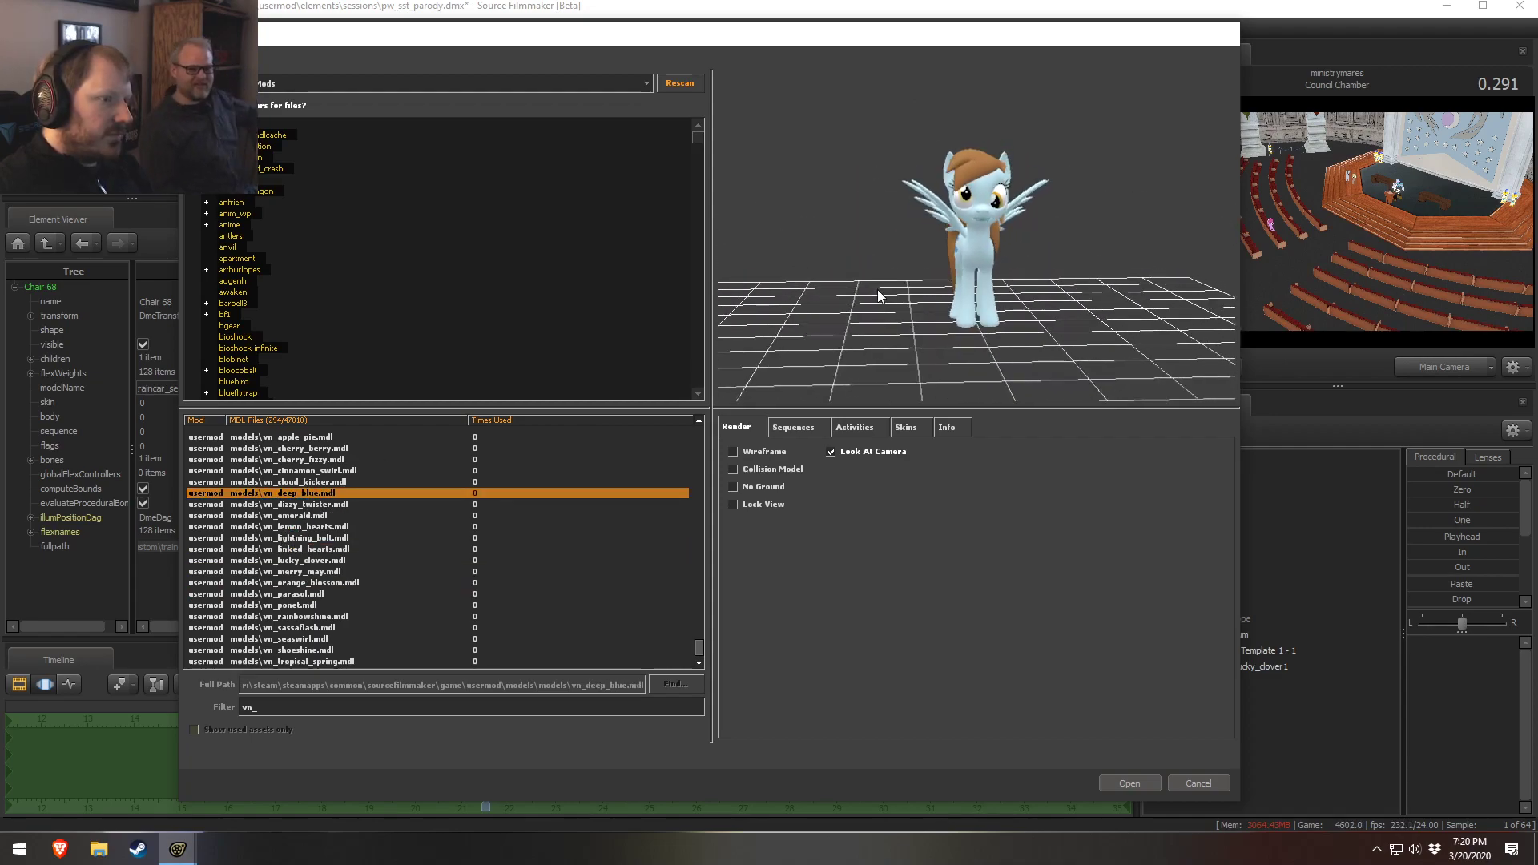
pyautogui.moveTo(878, 295); pyautogui.dragTo(879, 257, button='right')
pyautogui.moveTo(929, 258); pyautogui.dragTo(923, 389)
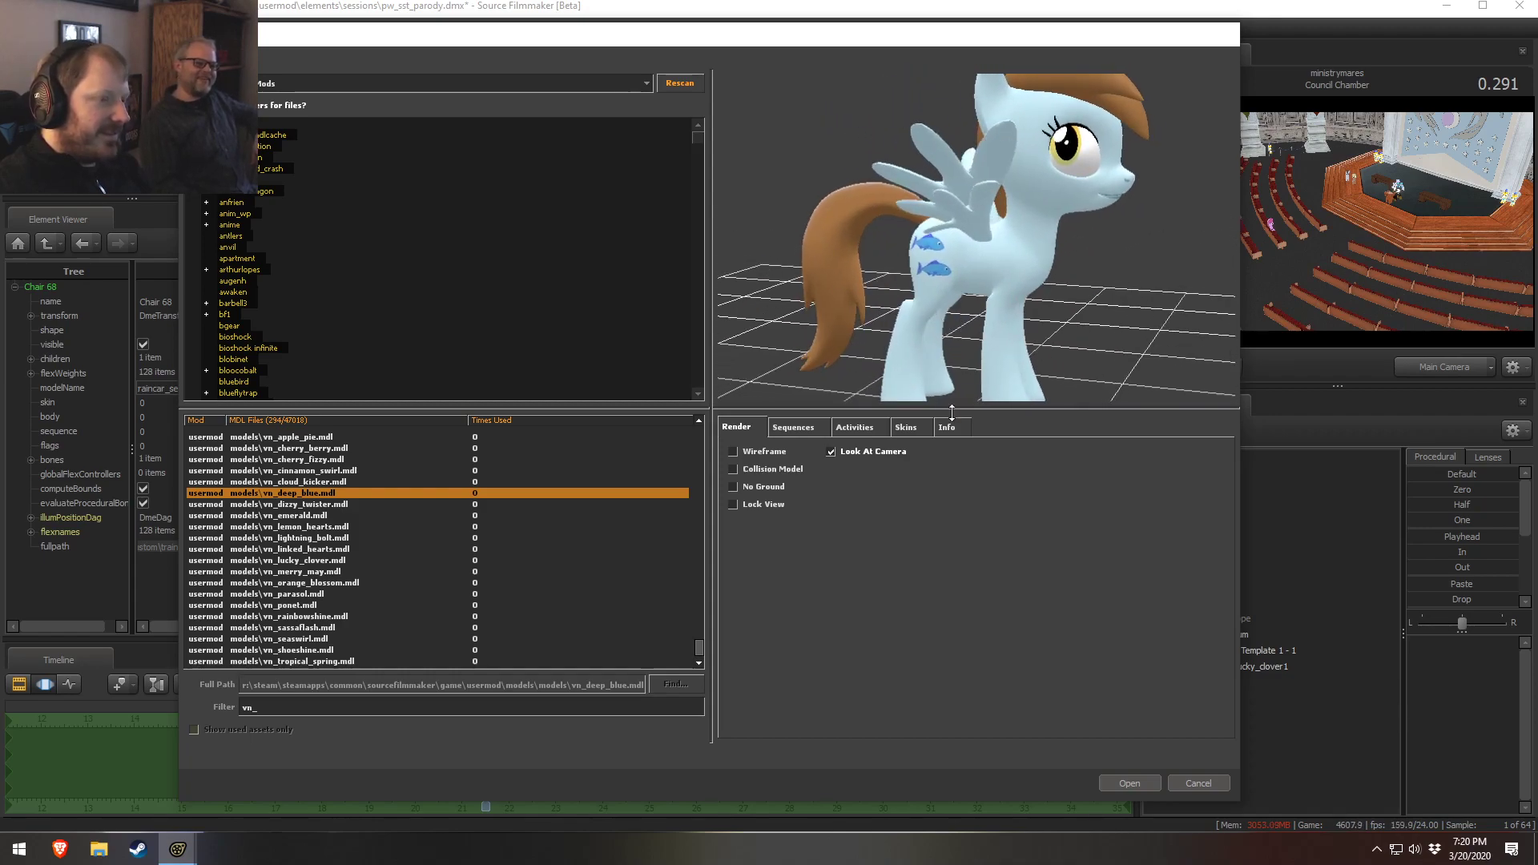
pyautogui.click(1101, 781)
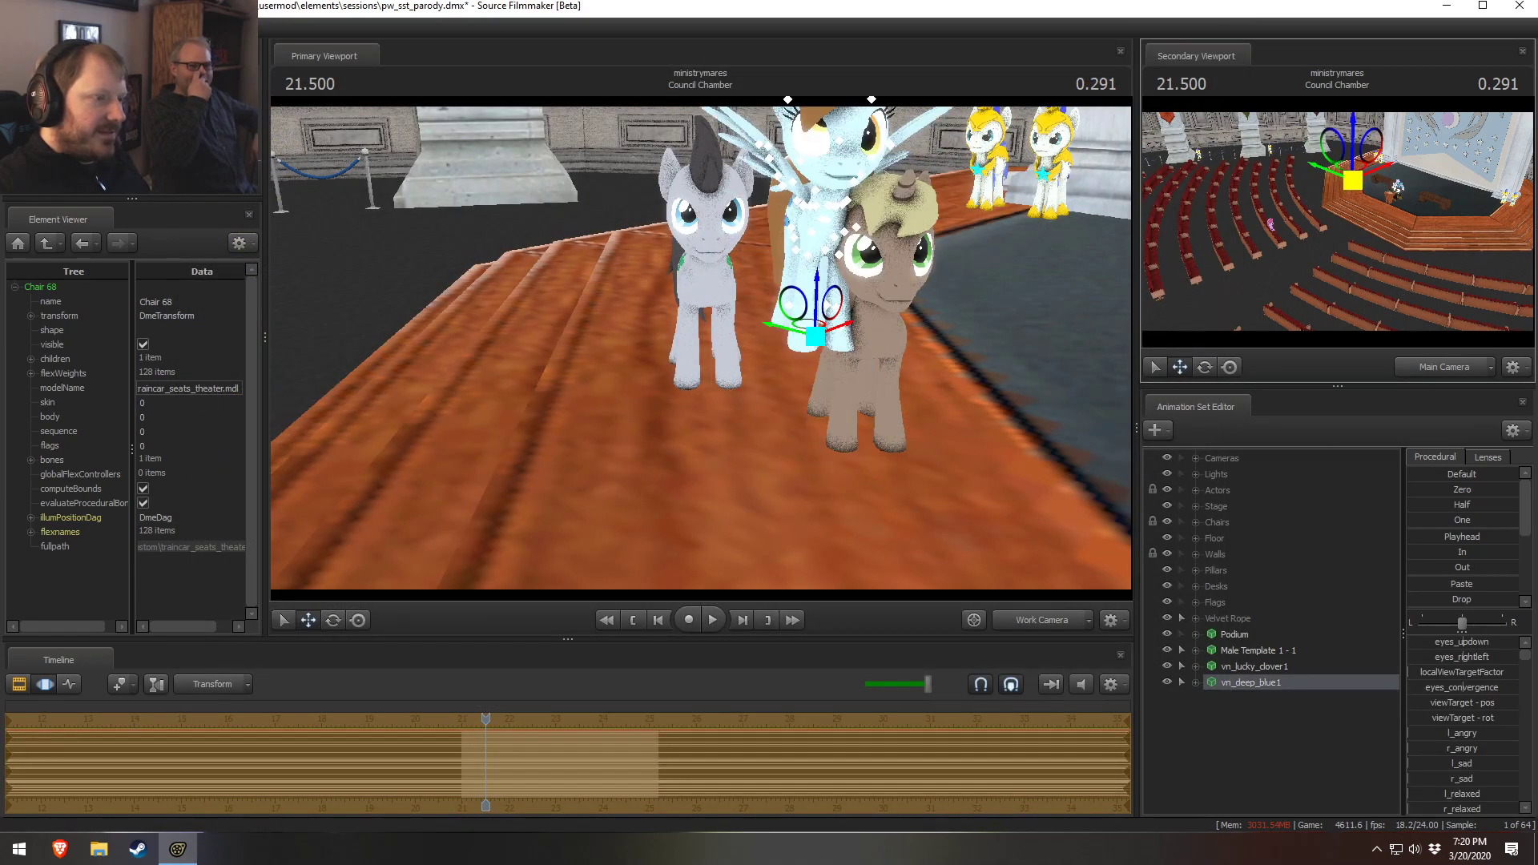
pyautogui.moveTo(603, 385); pyautogui.dragTo(575, 418)
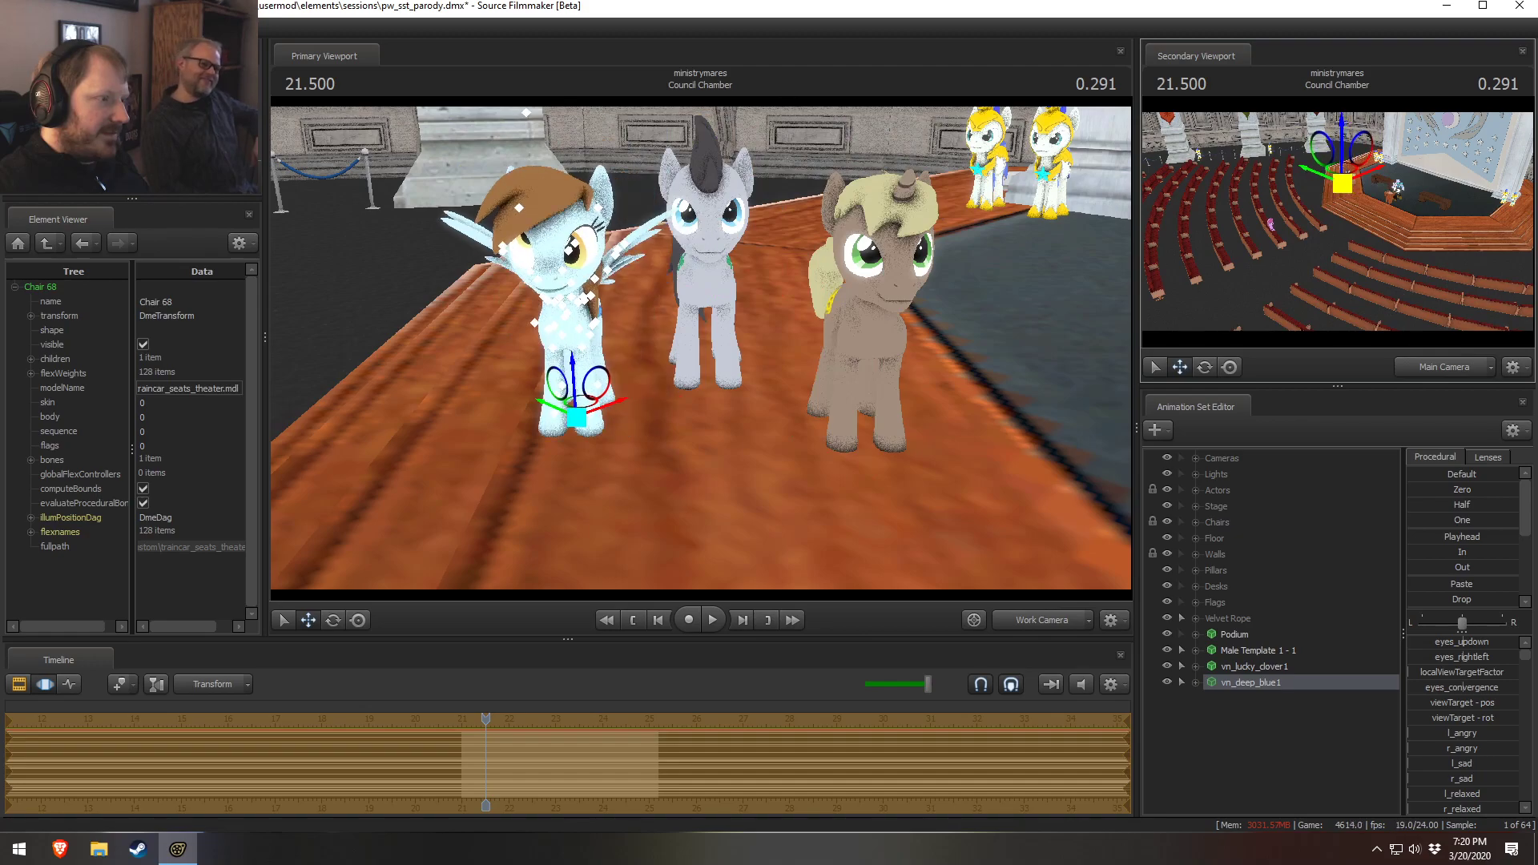
# Open the model browser again and compare the vn_dizzy_twister and vn_emerald previews
pyautogui.rightClick(1193, 718)
pyautogui.click(1300, 599)
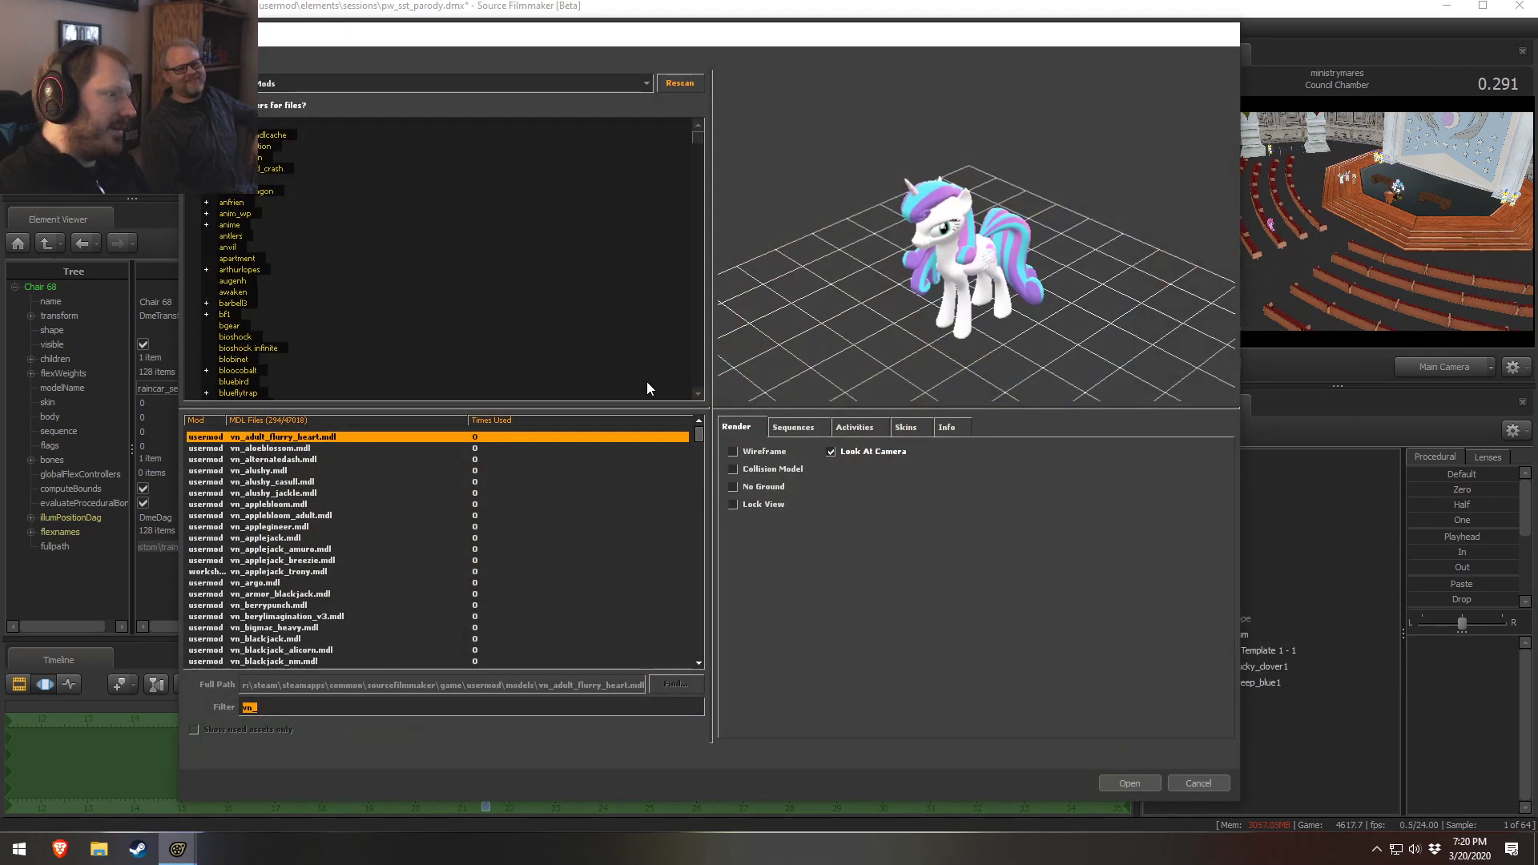
pyautogui.moveTo(698, 437); pyautogui.dragTo(698, 641)
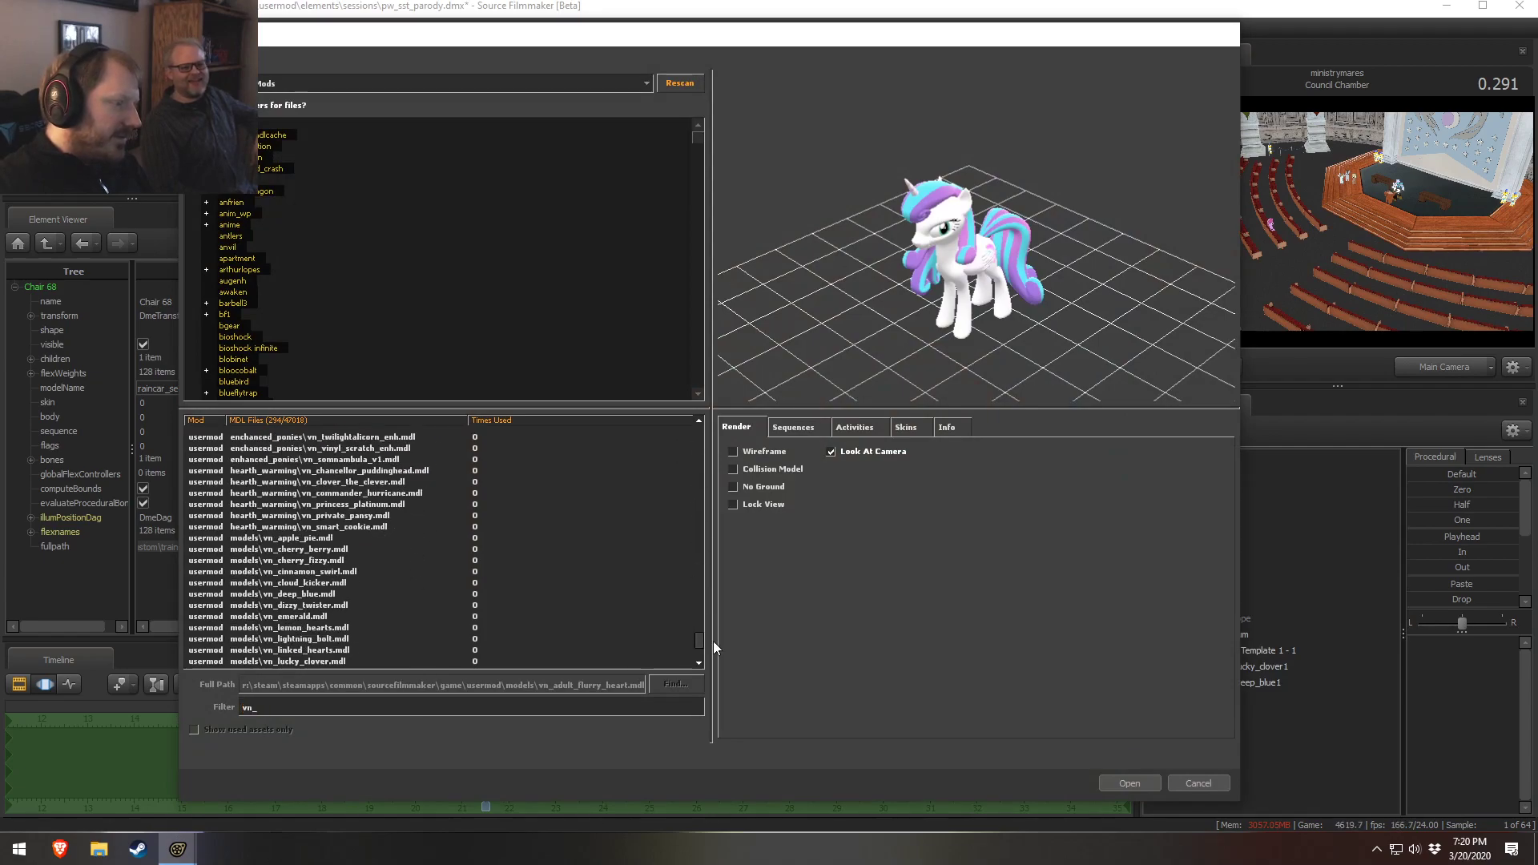
pyautogui.click(353, 595)
pyautogui.click(356, 582)
pyautogui.press('Down')
pyautogui.press('Down')
pyautogui.press('Down')
pyautogui.press('Down')
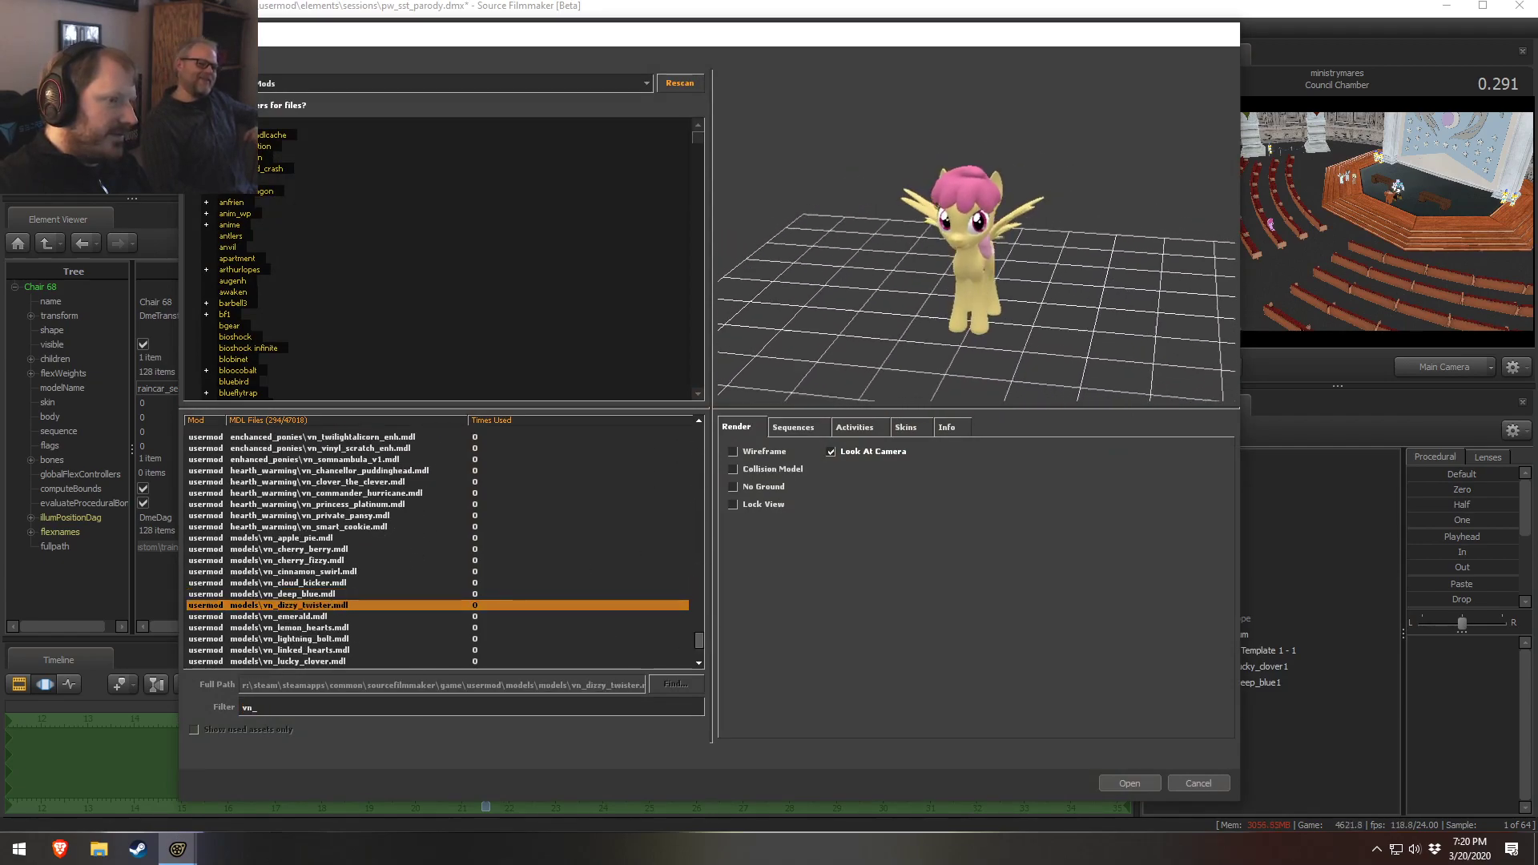
pyautogui.press('Up')
pyautogui.press('Up')
pyautogui.press('Up')
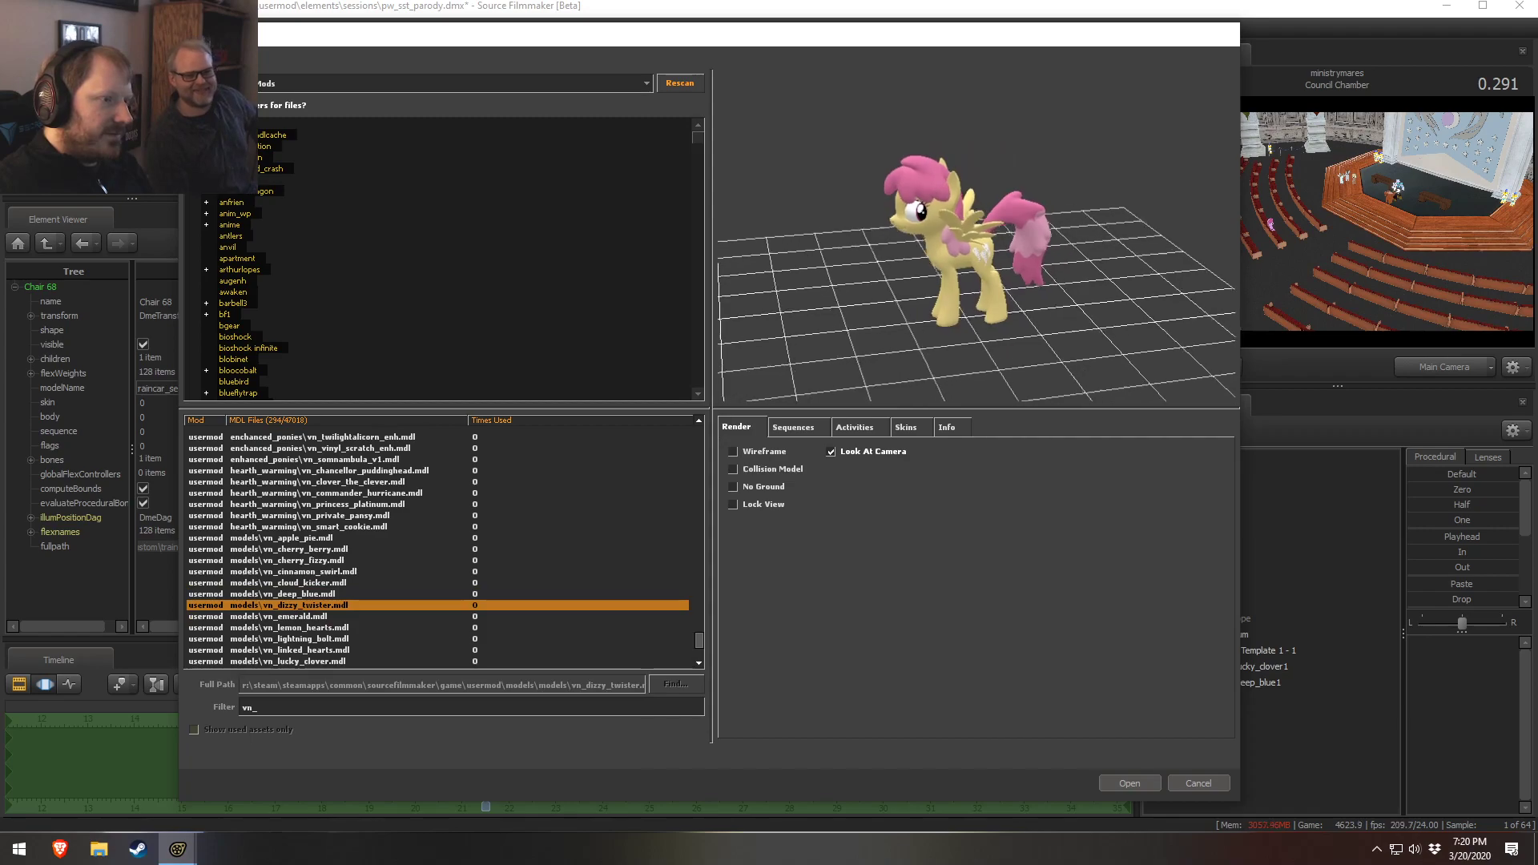
pyautogui.press('Down')
pyautogui.press('Down')
pyautogui.press('Up')
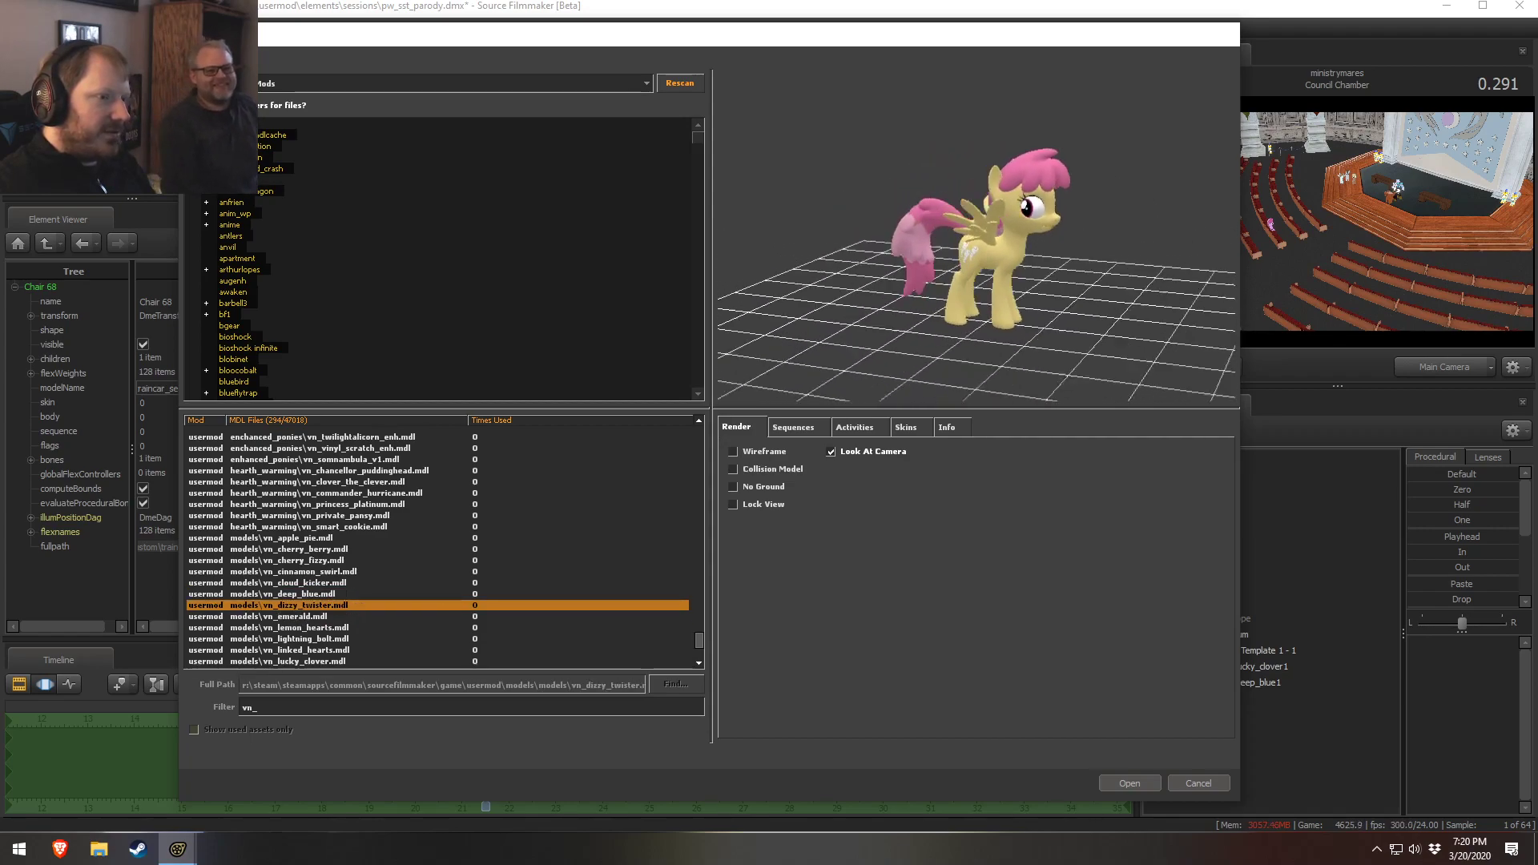
pyautogui.press('Down')
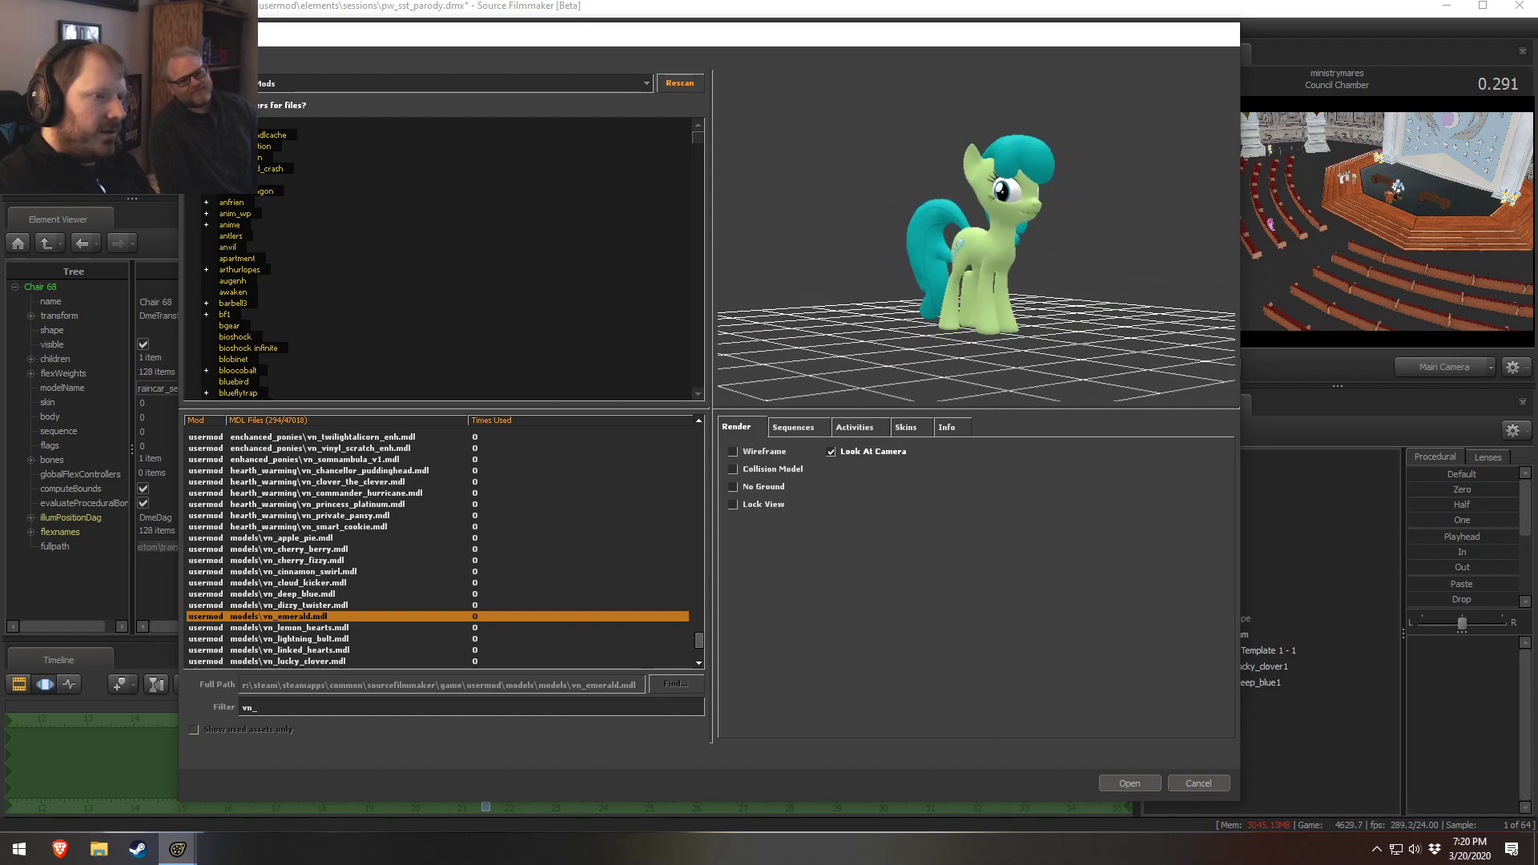
pyautogui.press('Up')
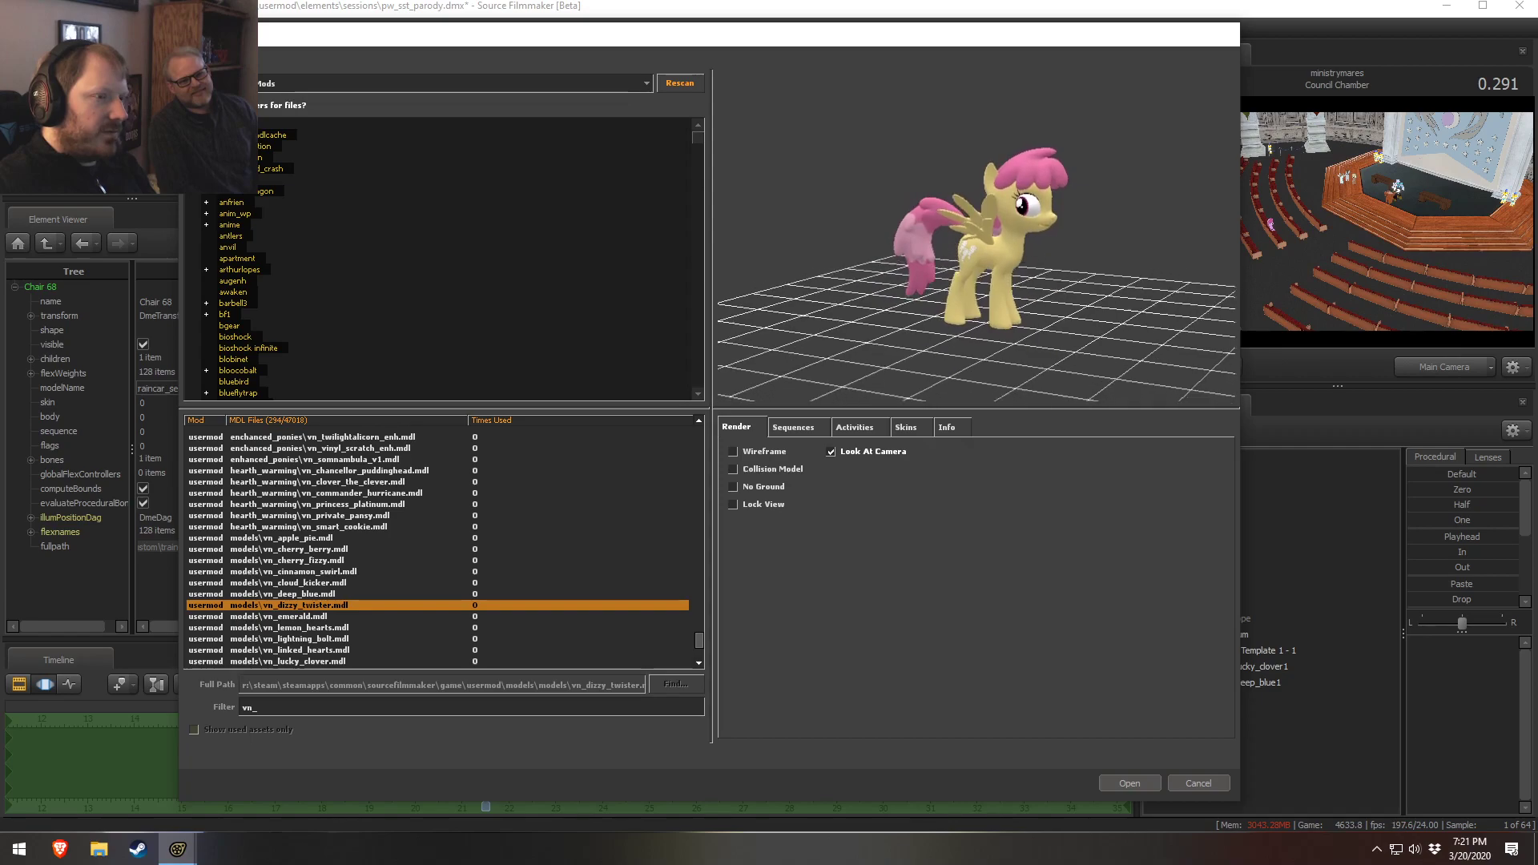
pyautogui.press('Down')
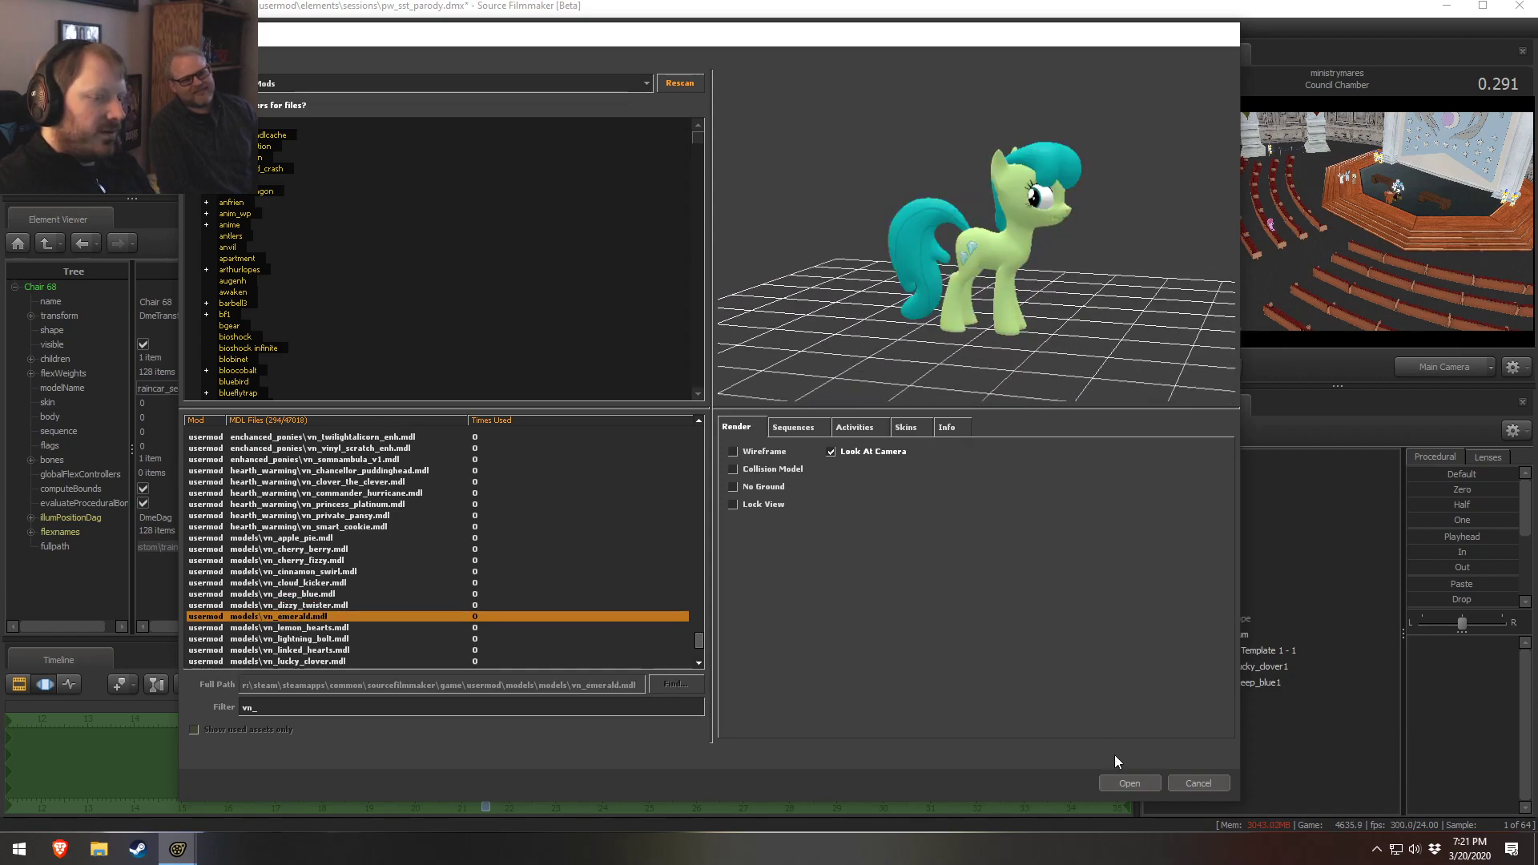
# Add vn_emerald to the scene and place it behind the vn_deep_blue pony
pyautogui.click(1130, 783)
pyautogui.moveTo(1336, 184)
pyautogui.mouseDown()
pyautogui.moveTo(1359, 187)
pyautogui.moveTo(1339, 197)
pyautogui.moveTo(1333, 182)
pyautogui.mouseUp()
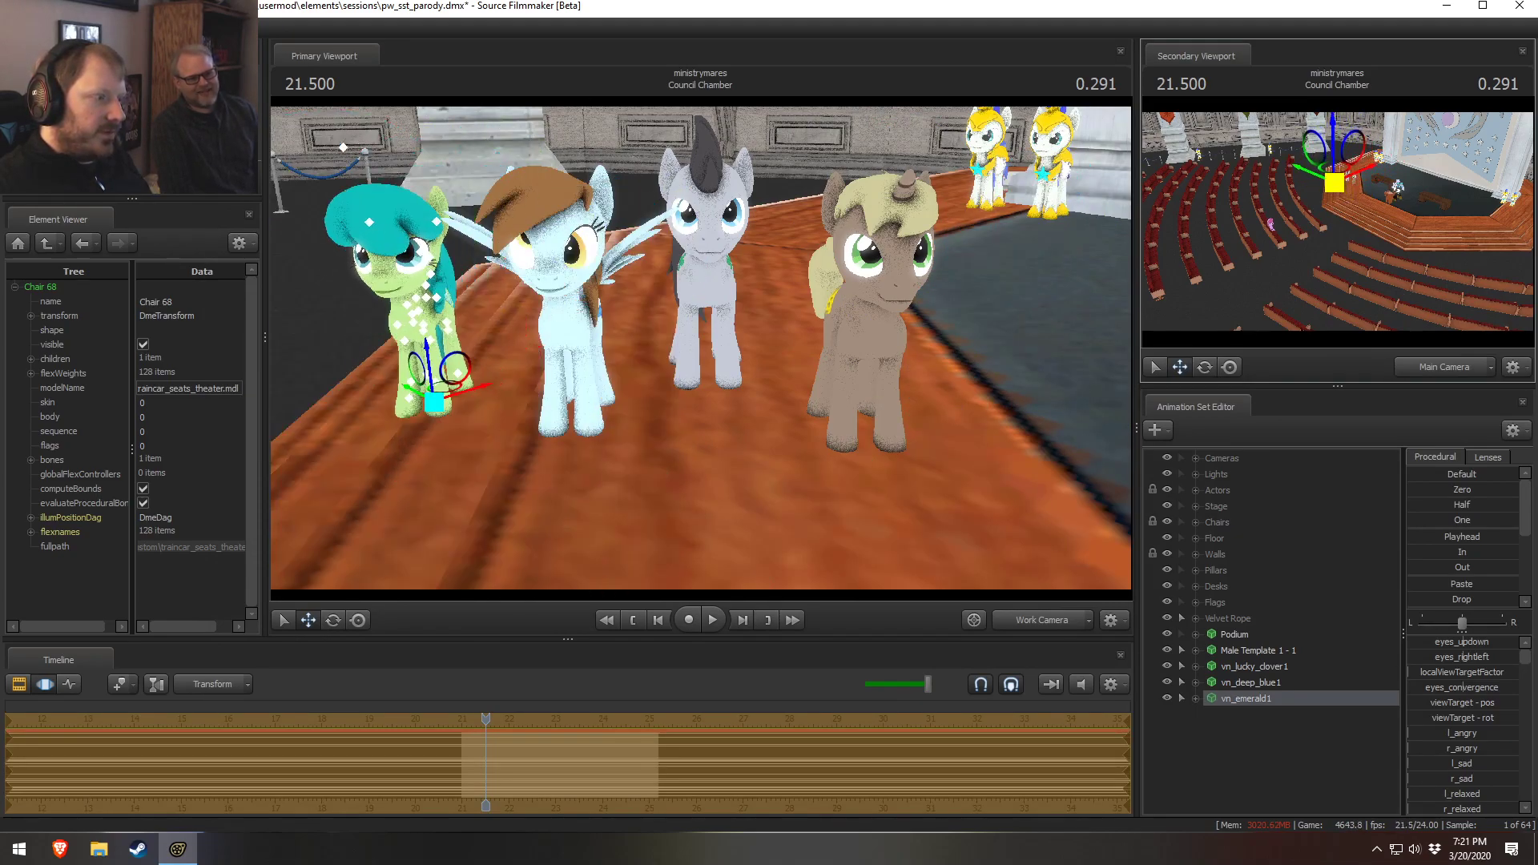
pyautogui.click(1243, 682)
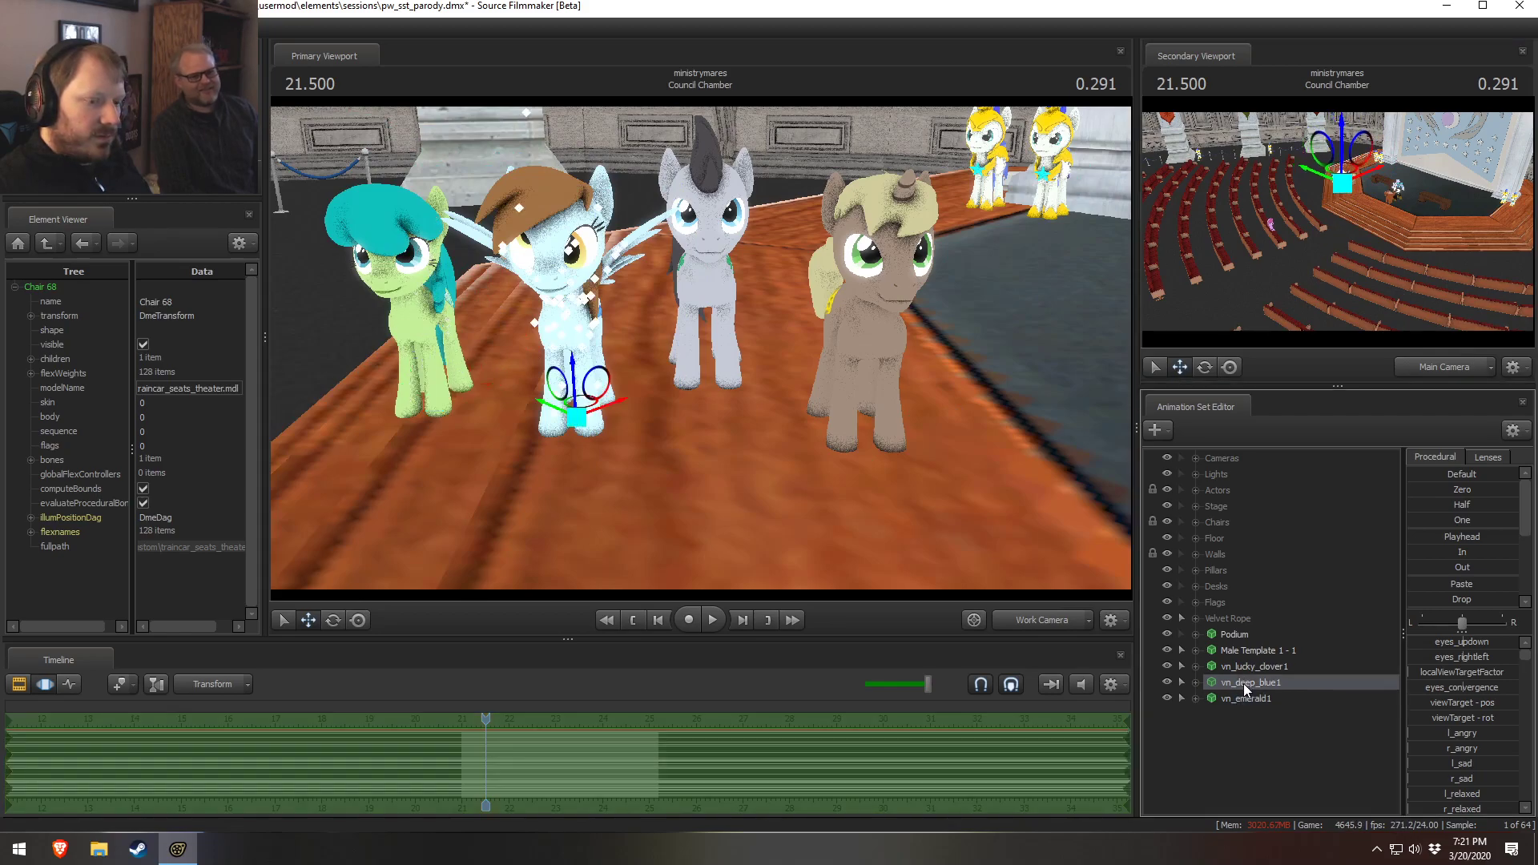
pyautogui.click(1248, 697)
pyautogui.moveTo(433, 402); pyautogui.dragTo(607, 343)
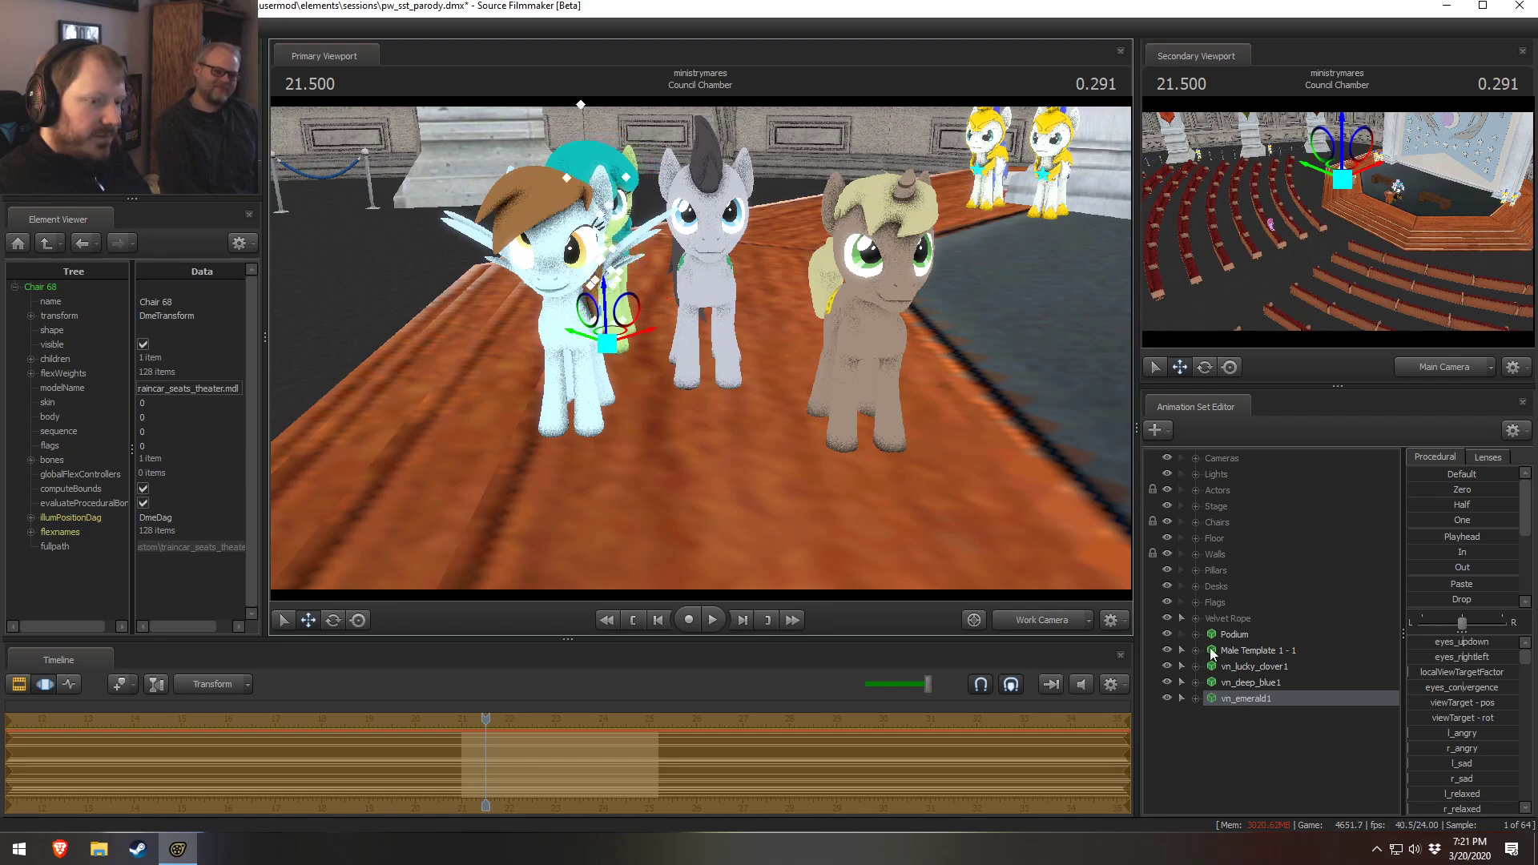
# Move the Male Template pony further to the right
pyautogui.click(1247, 647)
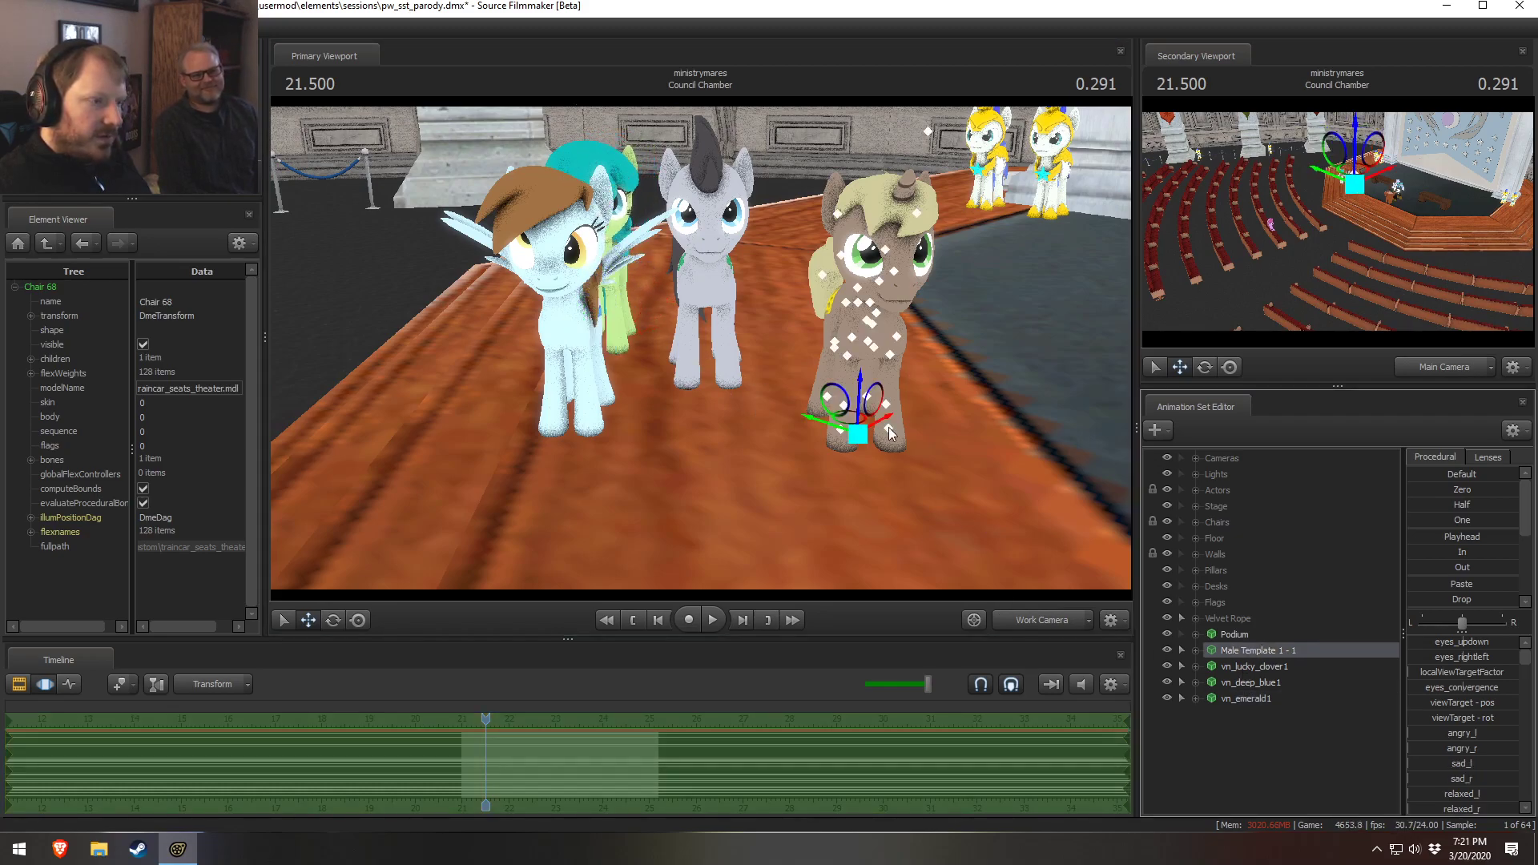
pyautogui.moveTo(857, 432); pyautogui.dragTo(982, 397)
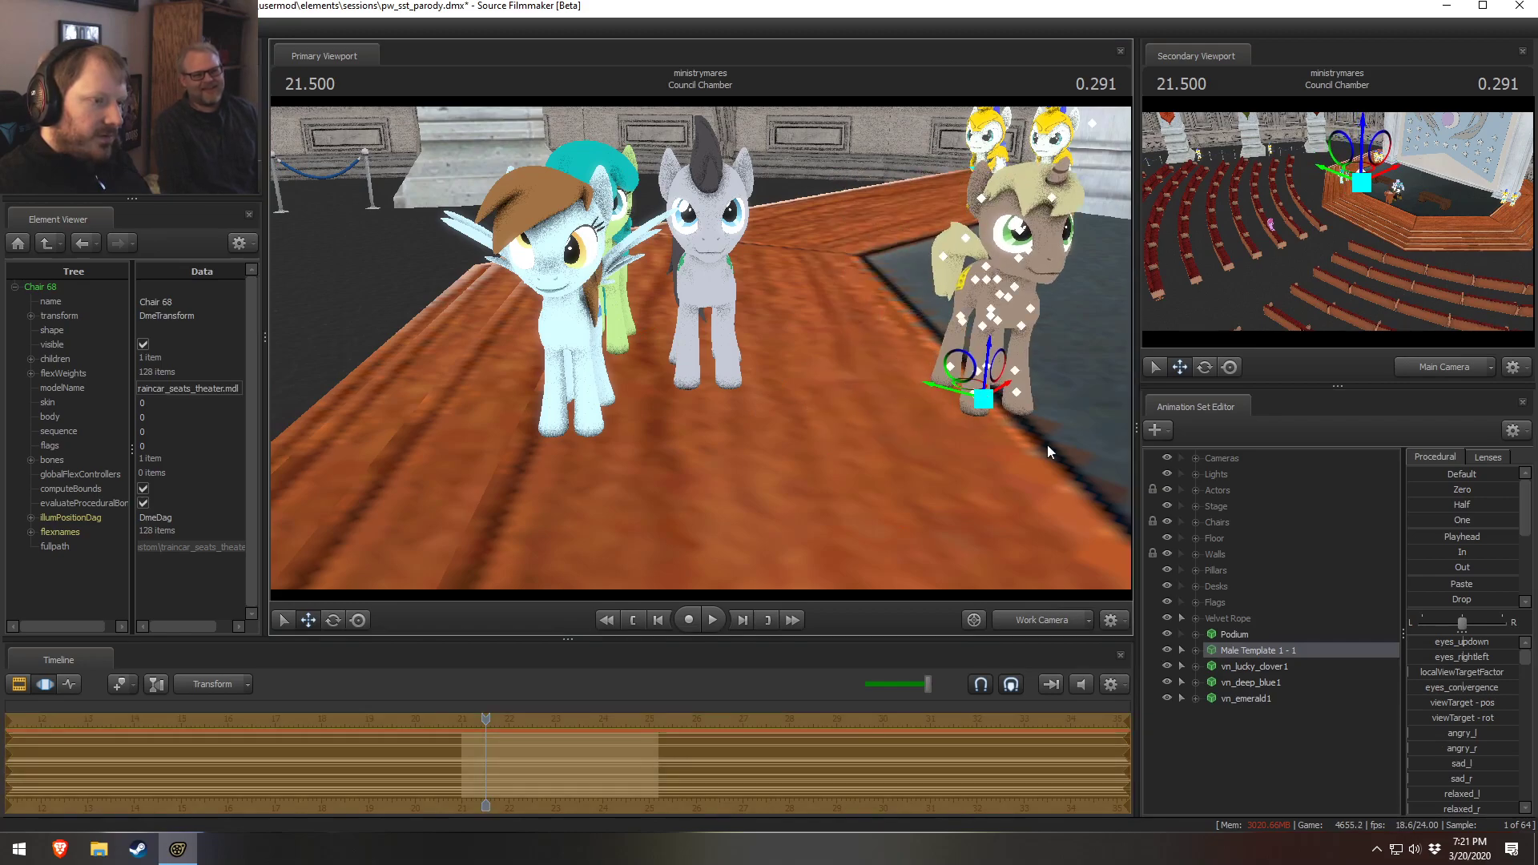
# Rename the vn_lucky_clover animation set to Male Template 2 - 1
pyautogui.click(1257, 666)
pyautogui.rightClick(1257, 670)
pyautogui.click(1224, 653)
pyautogui.rightClick(1253, 667)
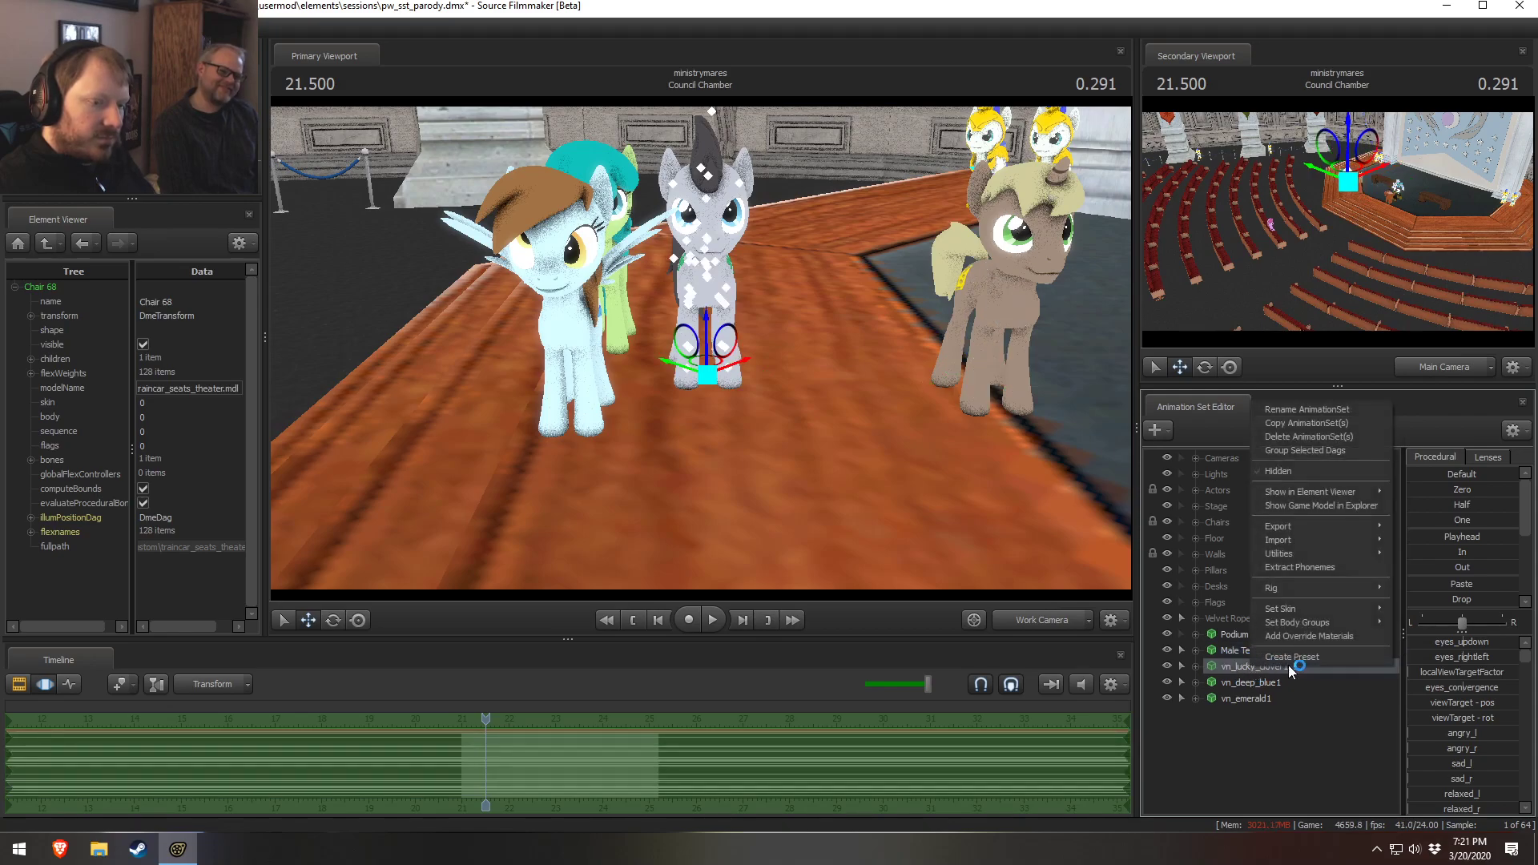
pyautogui.click(1292, 410)
pyautogui.click(756, 436)
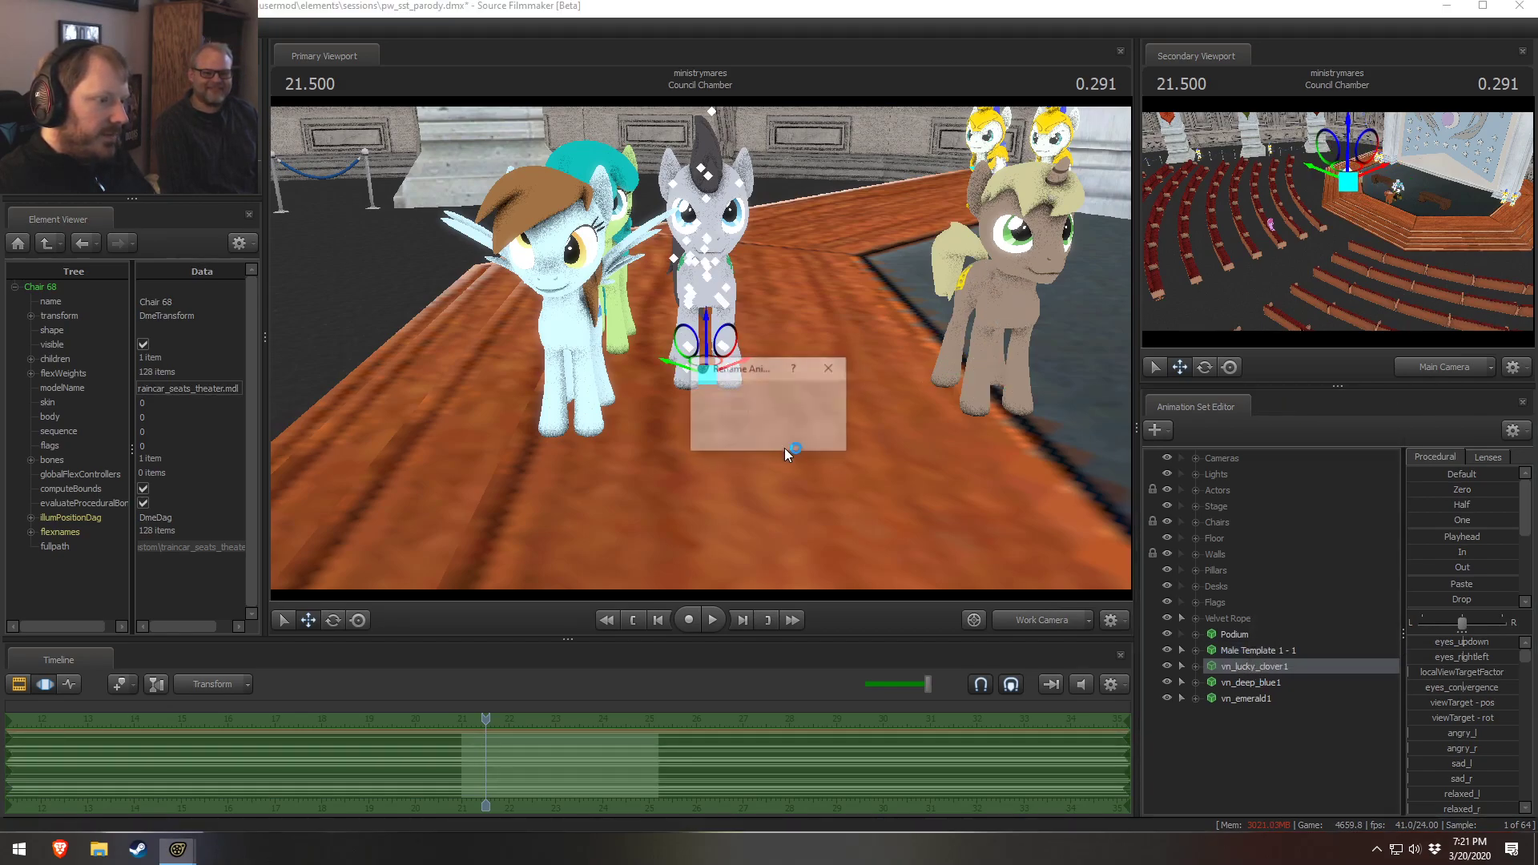
pyautogui.rightClick(1268, 666)
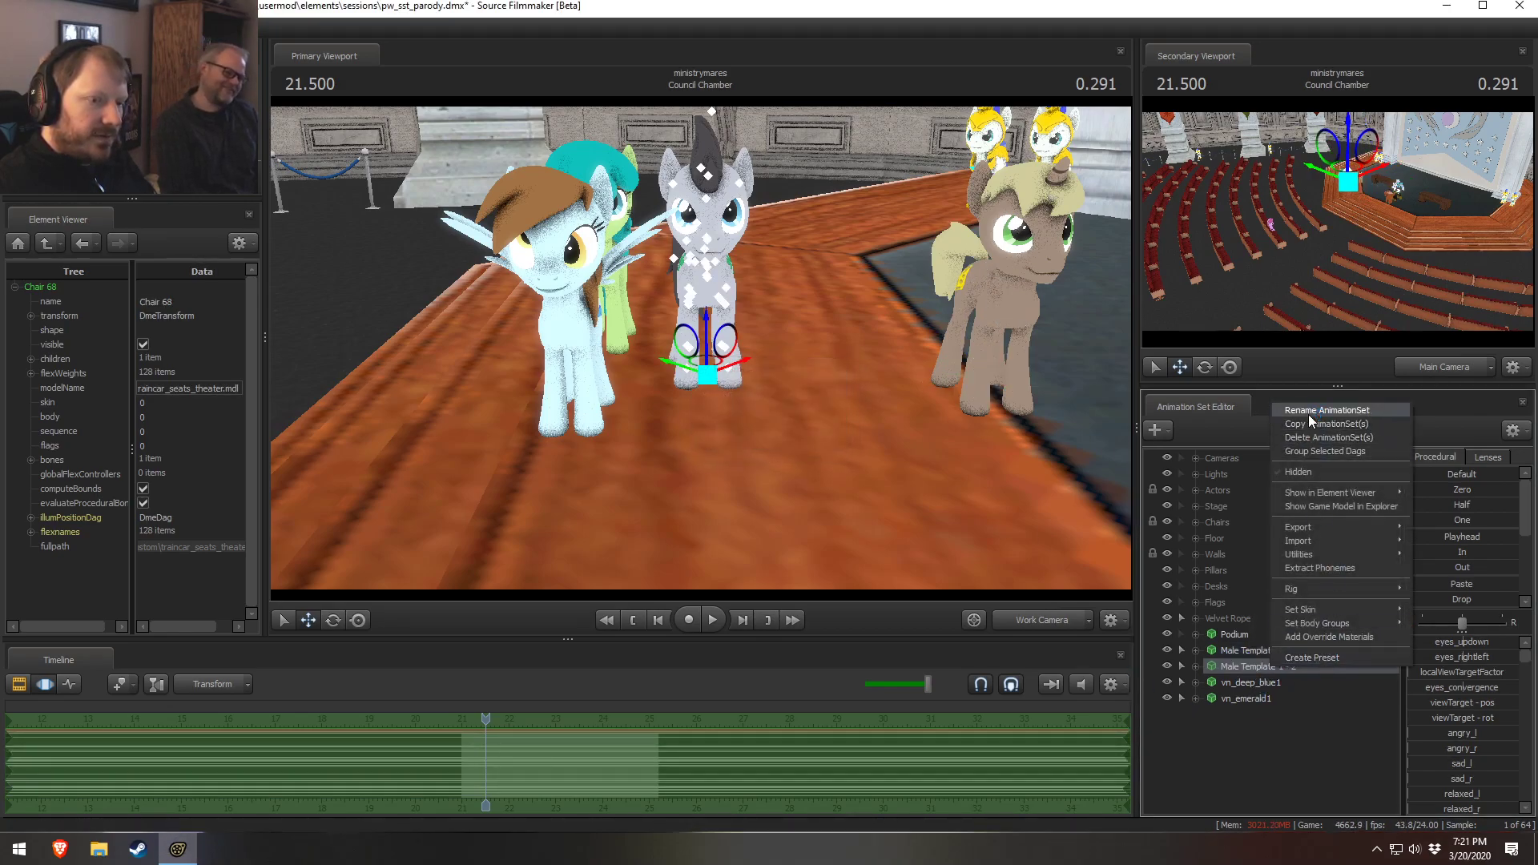
pyautogui.click(1309, 410)
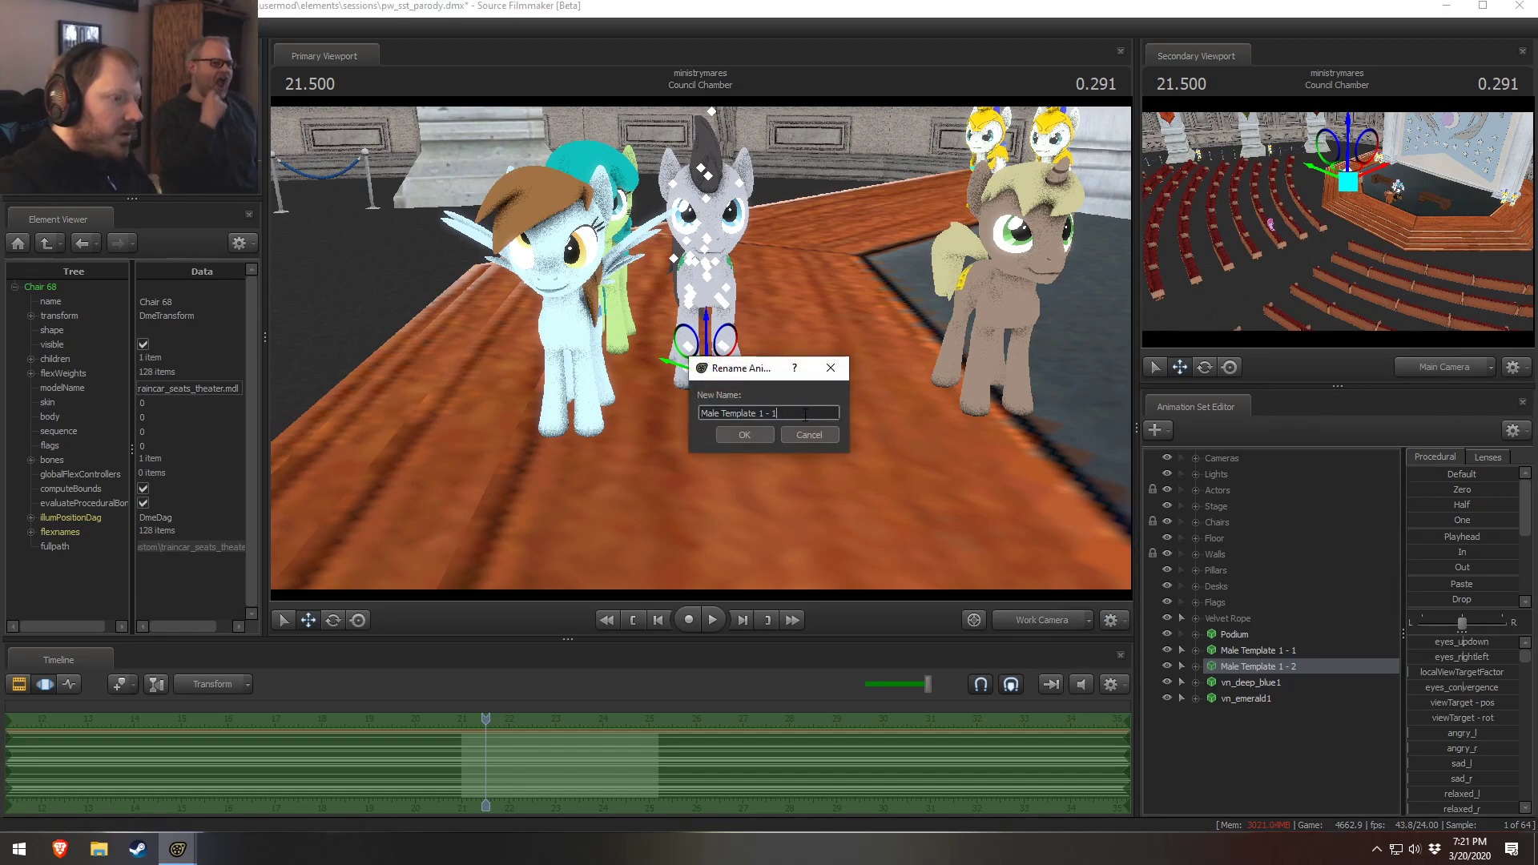
pyautogui.press('Left')
pyautogui.press('Left')
pyautogui.press('Left')
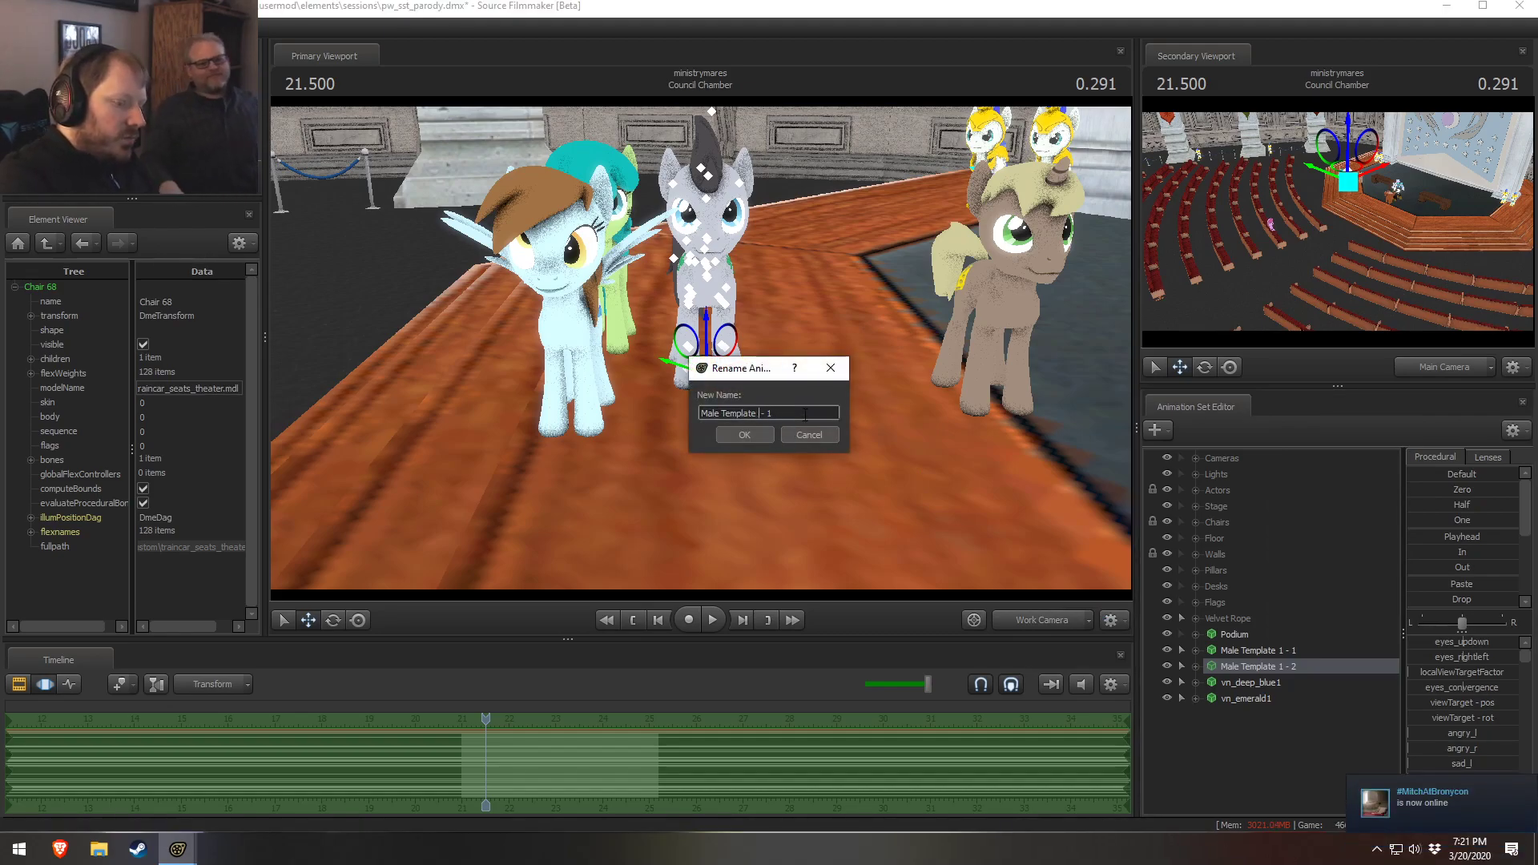
pyautogui.press('Return')
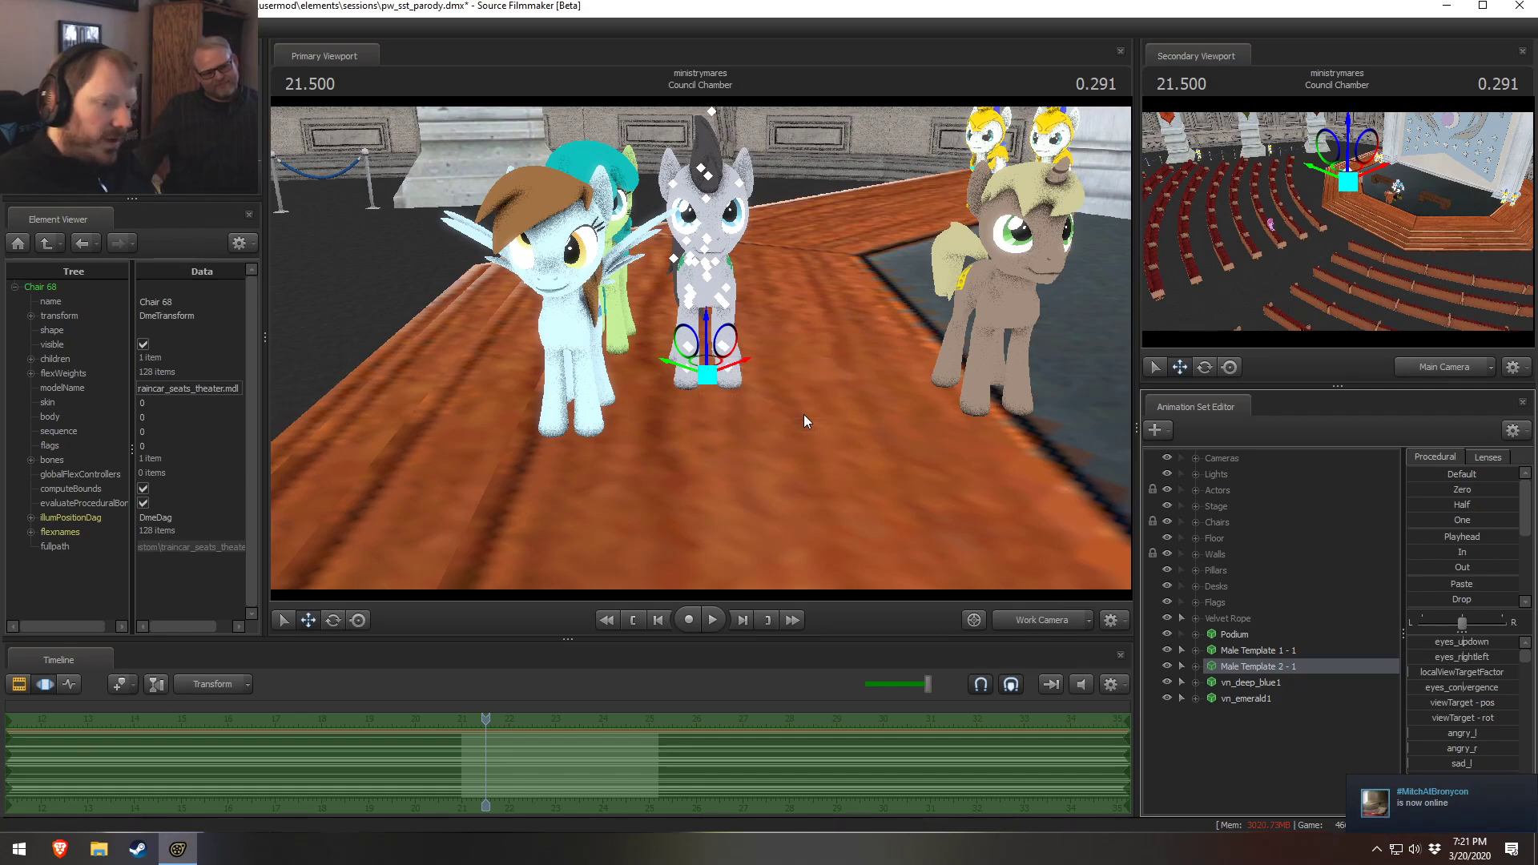
# Rename the vn_deep_blue1 animation set to Female Template 1 - 1
pyautogui.rightClick(1238, 684)
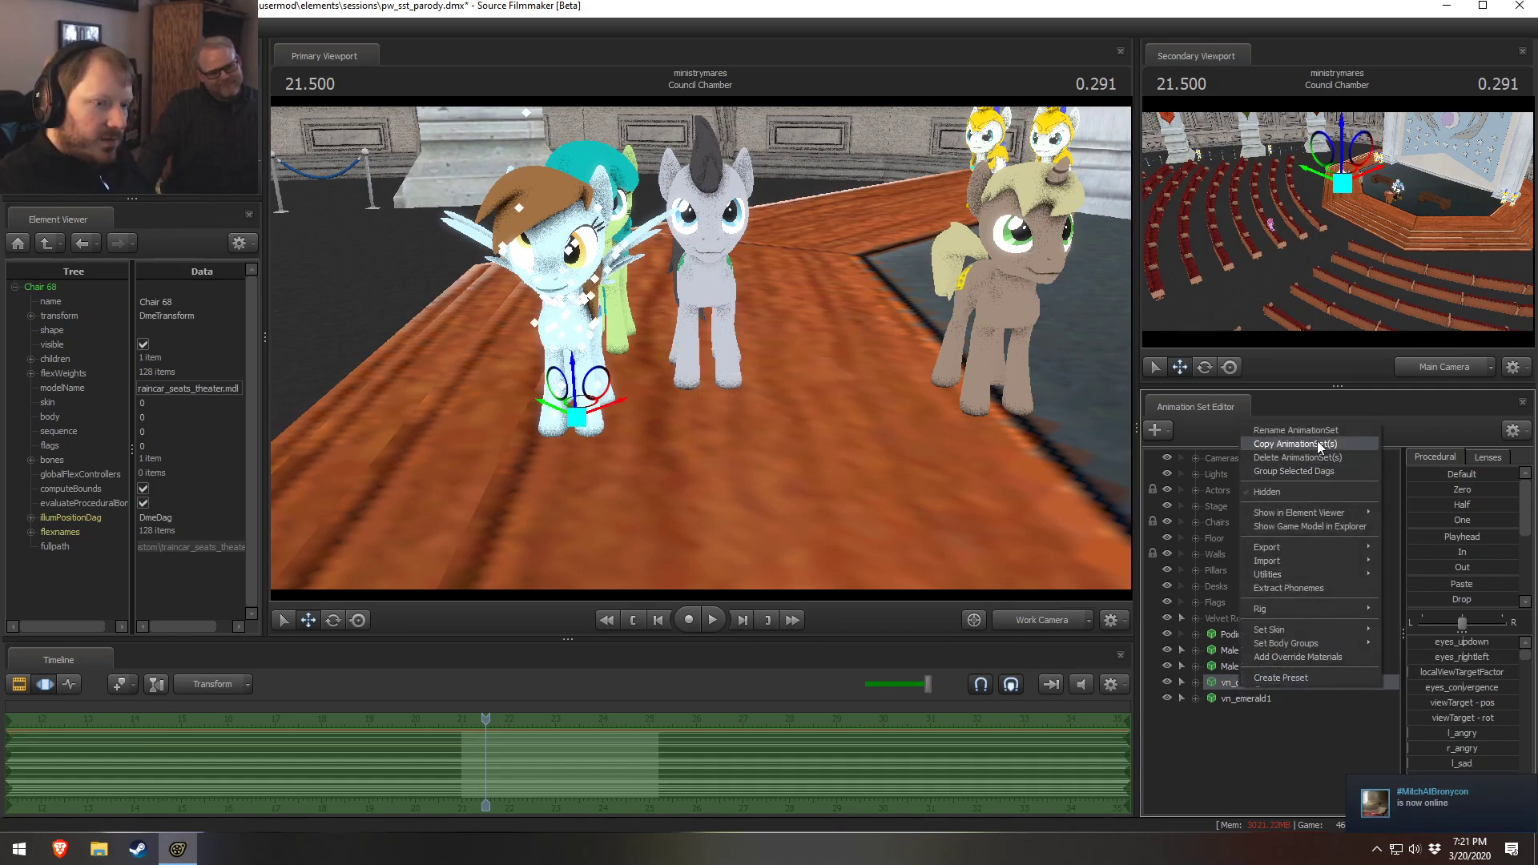
pyautogui.click(1282, 442)
pyautogui.write('Fema')
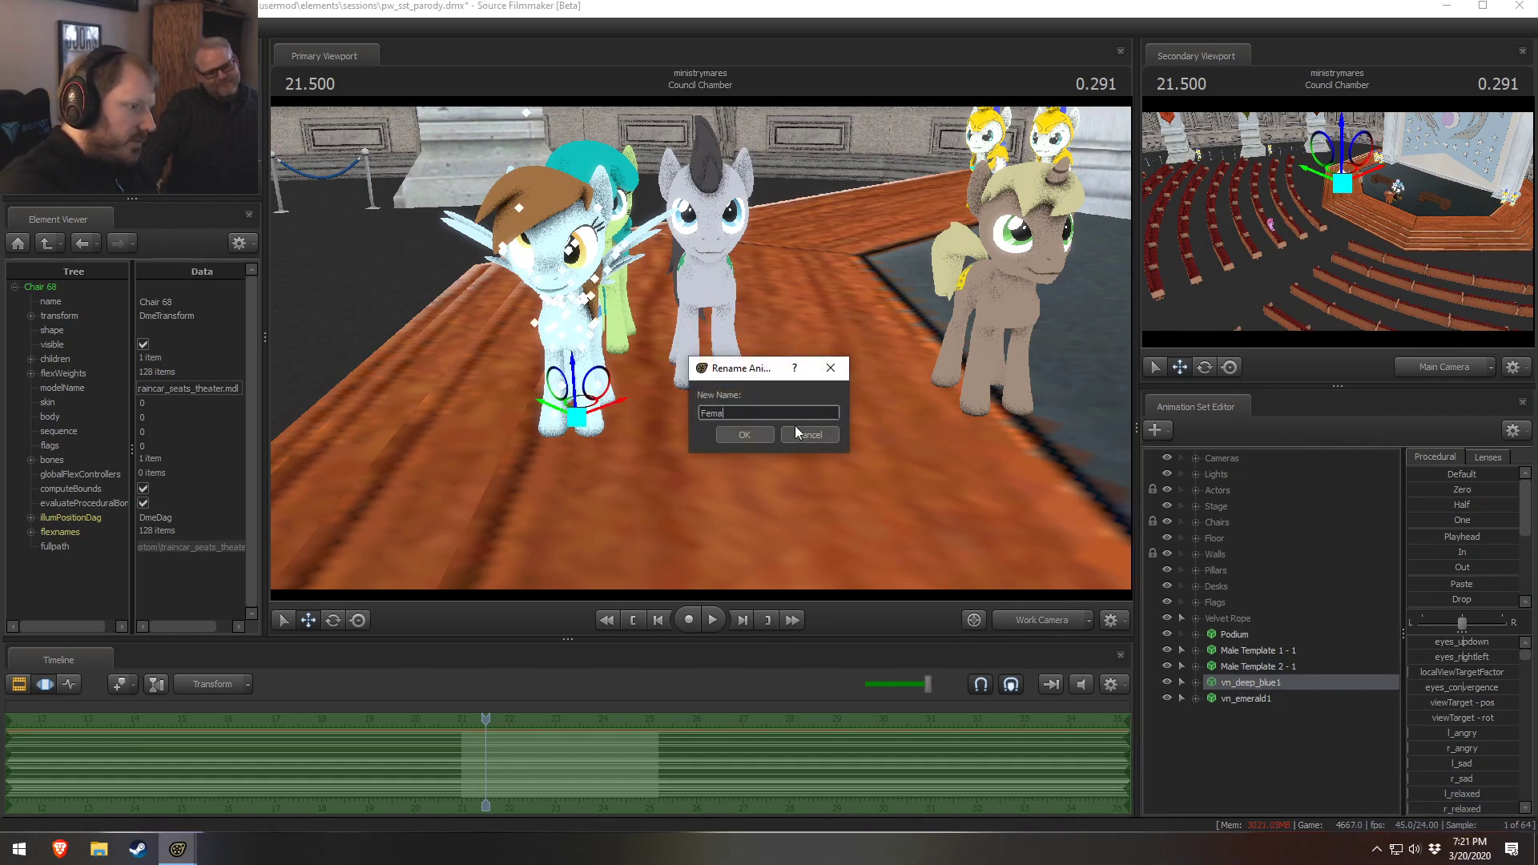
pyautogui.write('le Template 1 -')
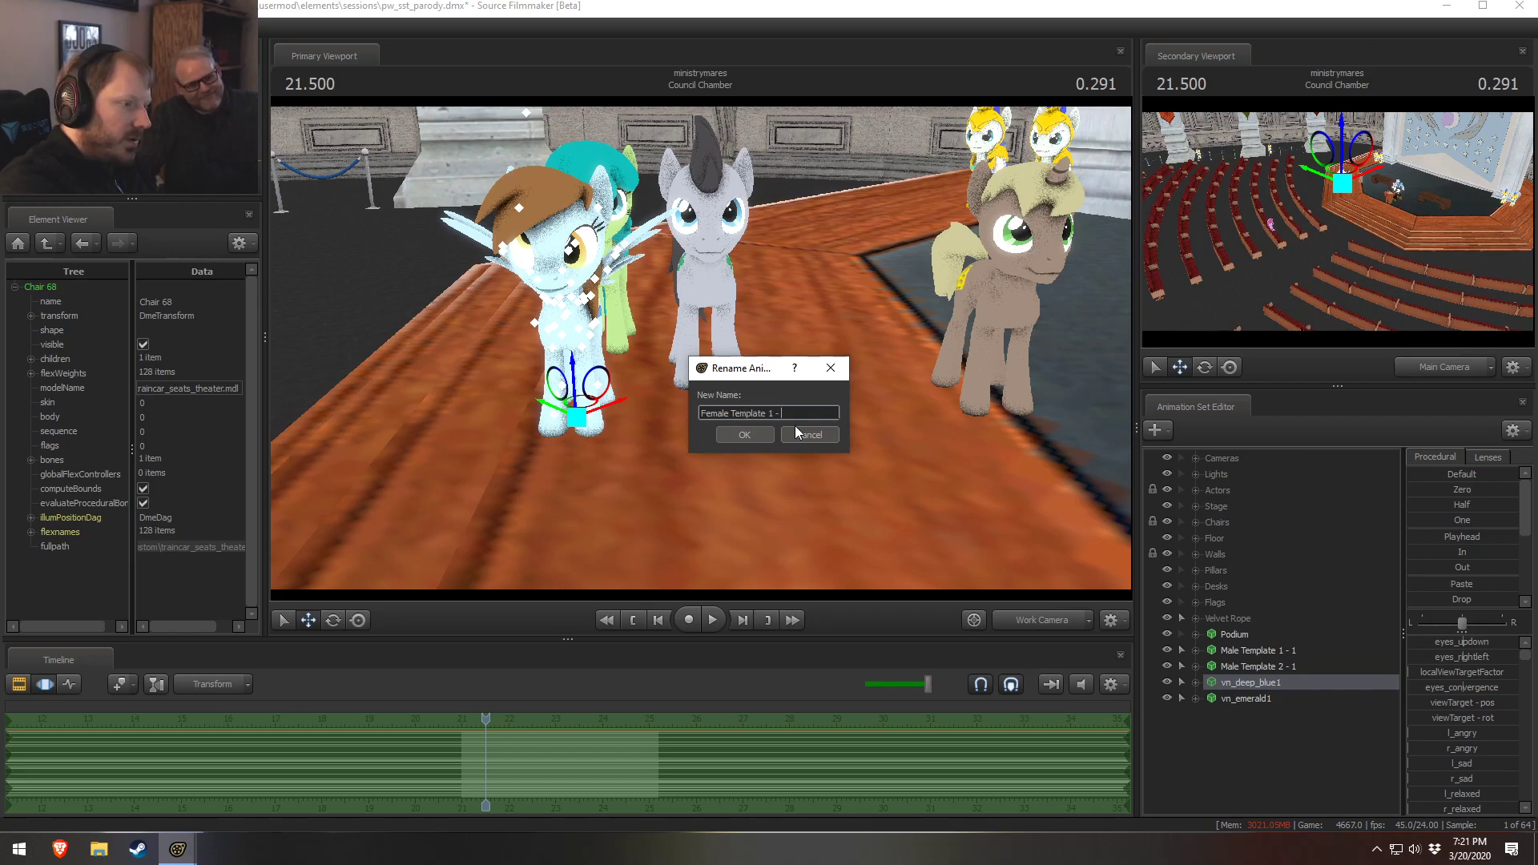
pyautogui.write(' 1')
pyautogui.press('Return')
# Rename the vn_emerald1 animation set to Female Template 2 - 1
pyautogui.rightClick(1233, 698)
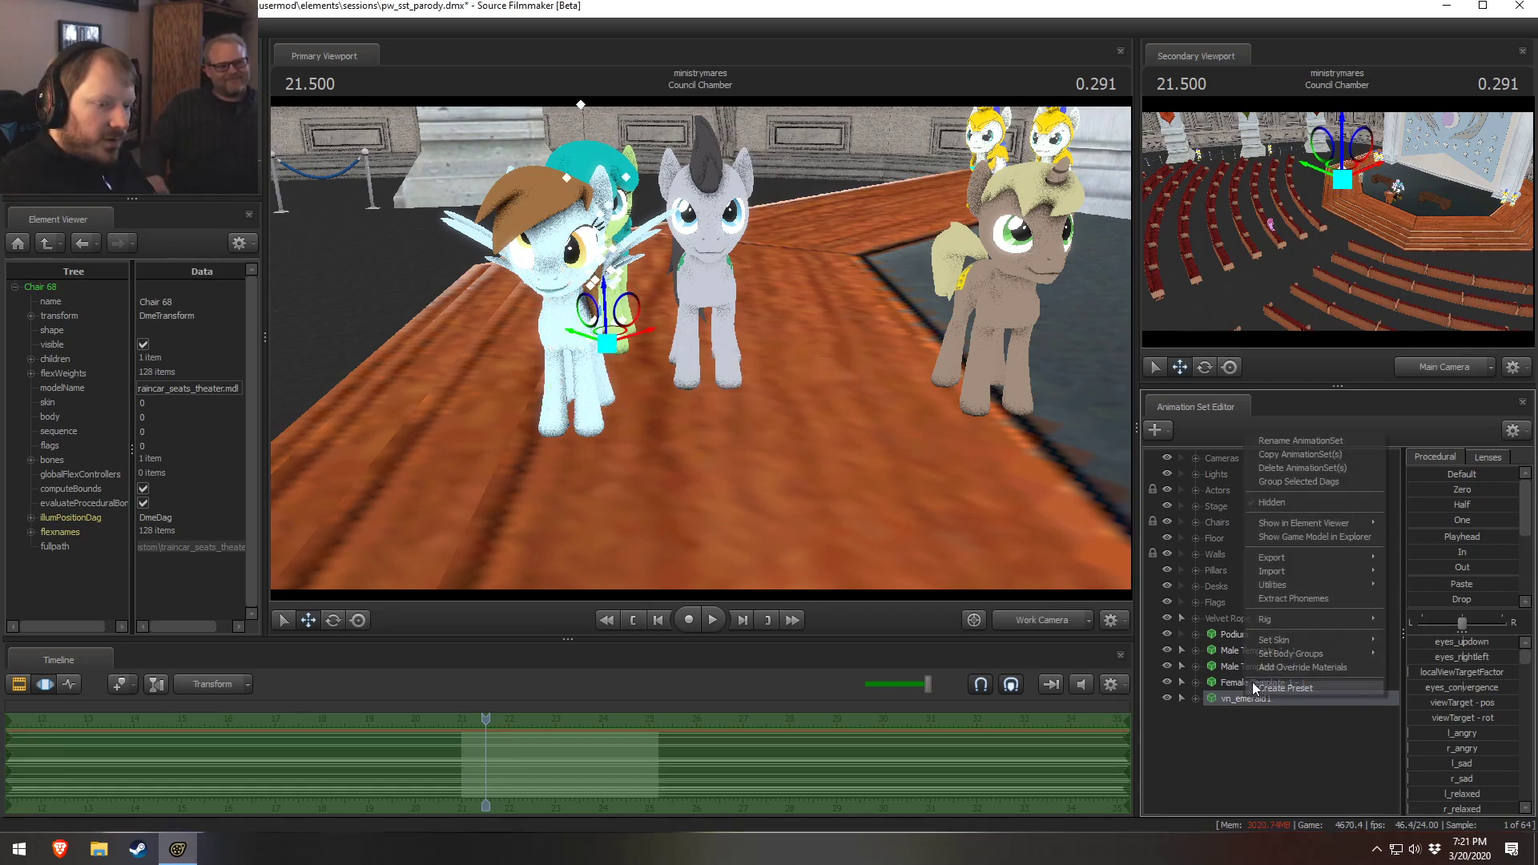
pyautogui.click(1262, 442)
pyautogui.write('FRe')
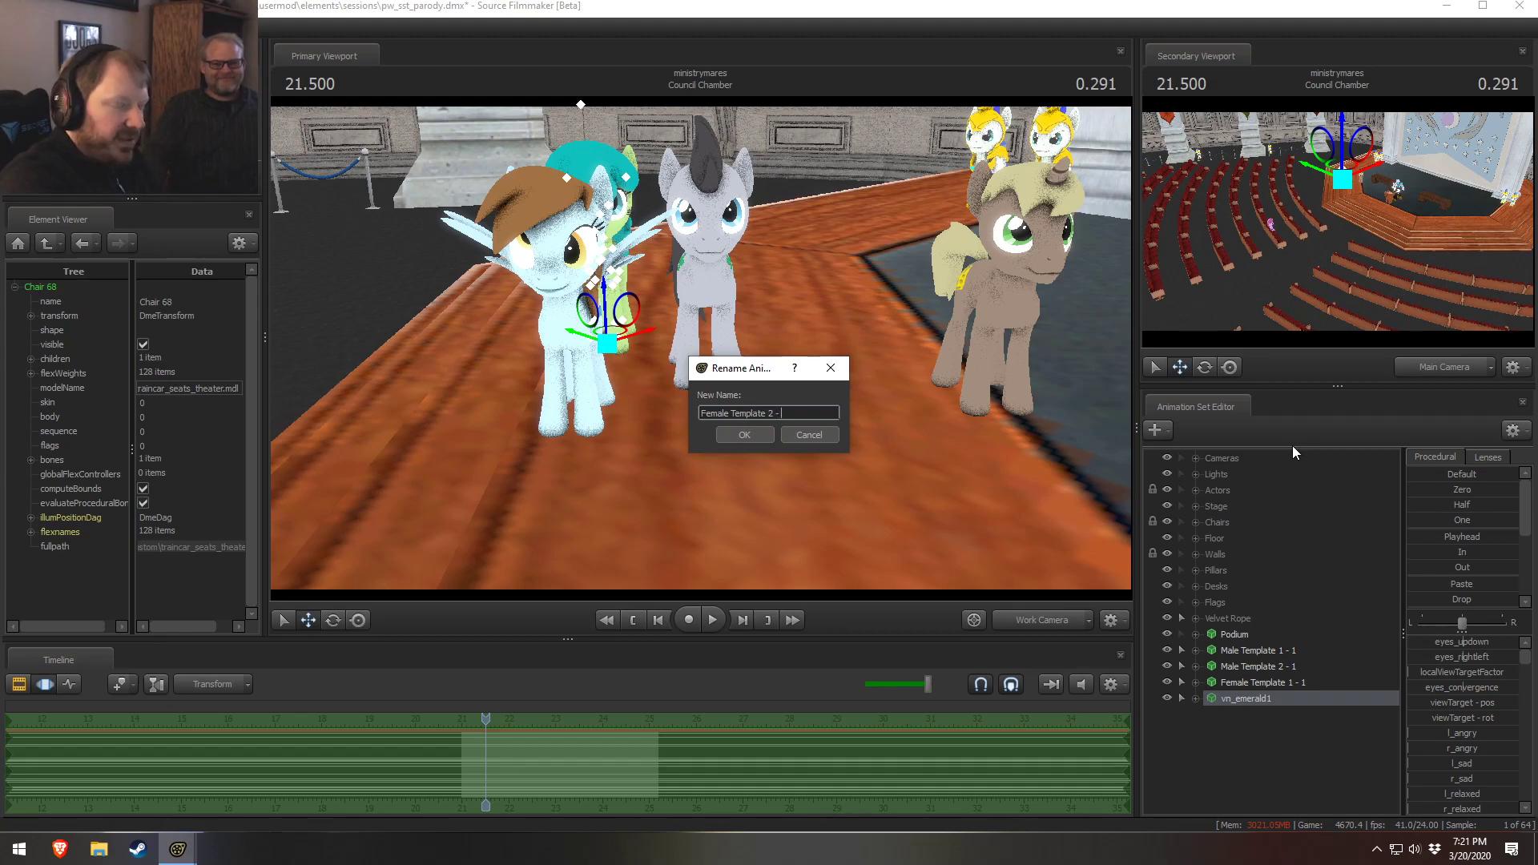
pyautogui.write('1')
pyautogui.press('Return')
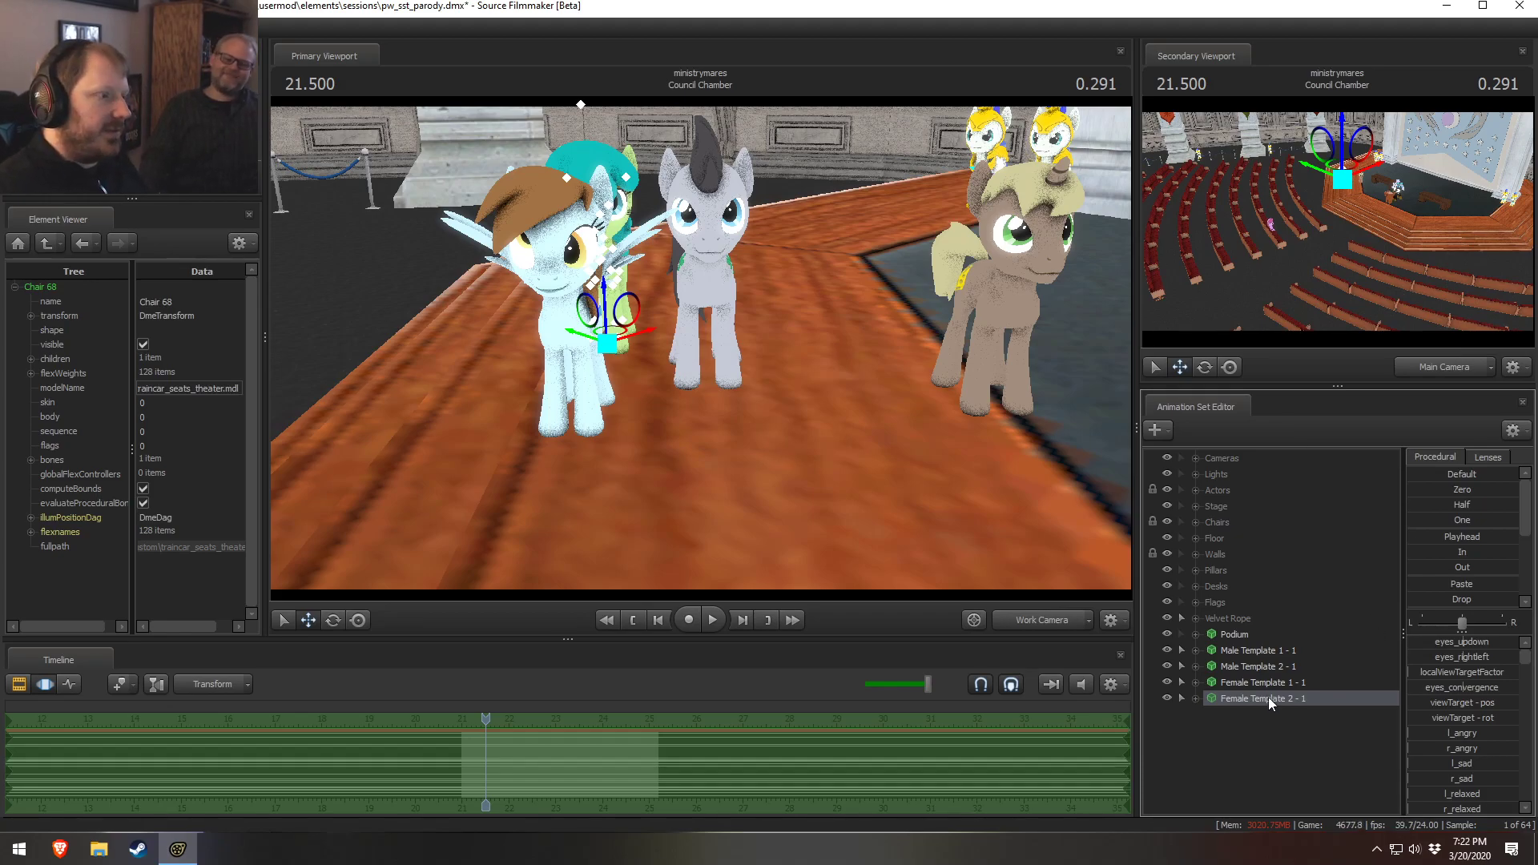
# Nudge the Female Template 2 - 1 pony slightly right and move Male Template 2 - 1 over beside the brown pony
pyautogui.moveTo(605, 333); pyautogui.dragTo(641, 348)
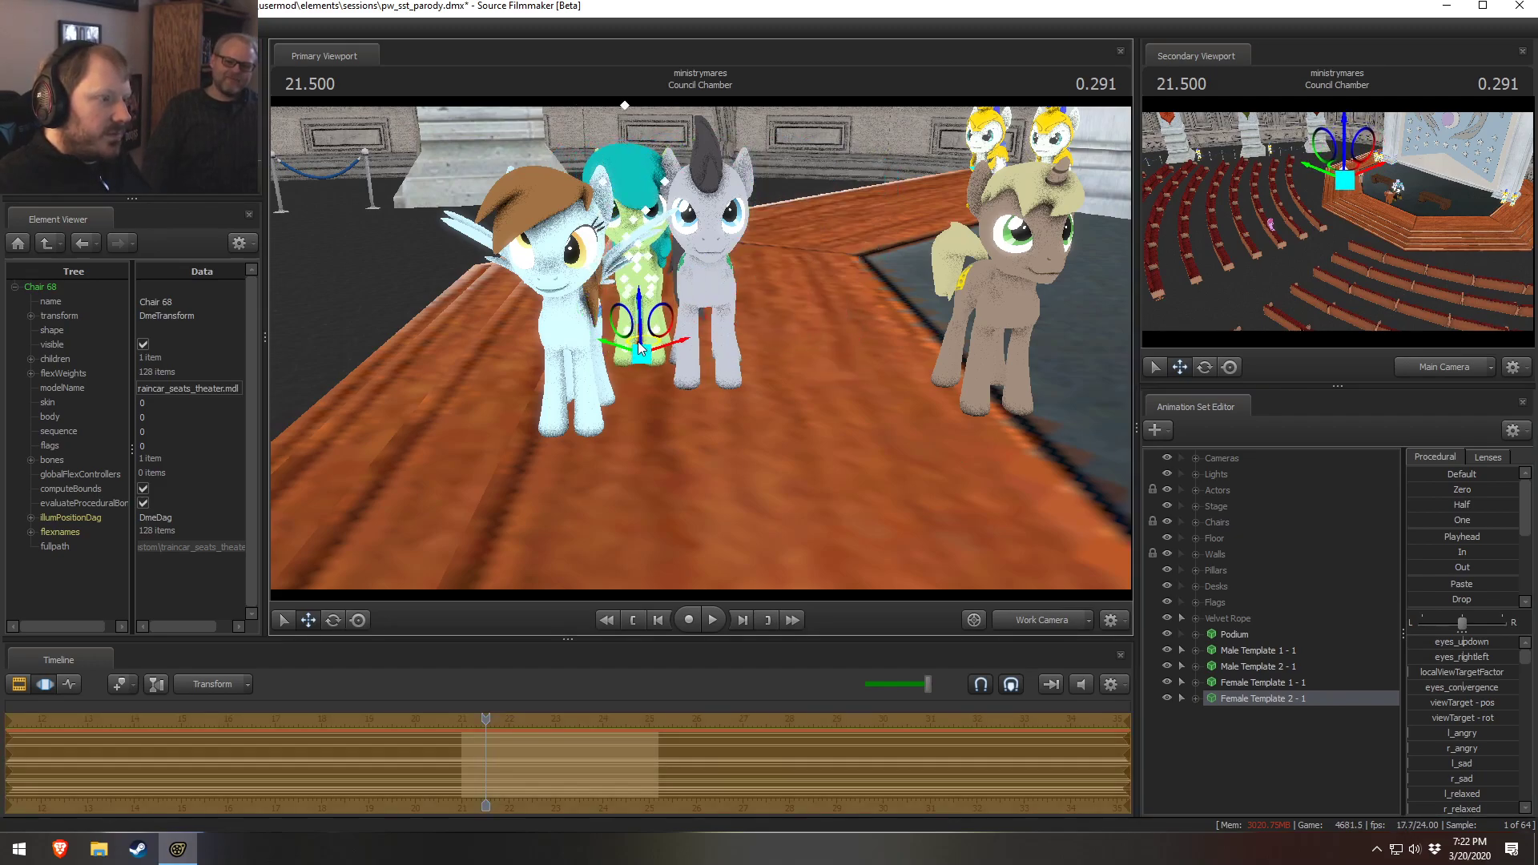
pyautogui.click(1257, 682)
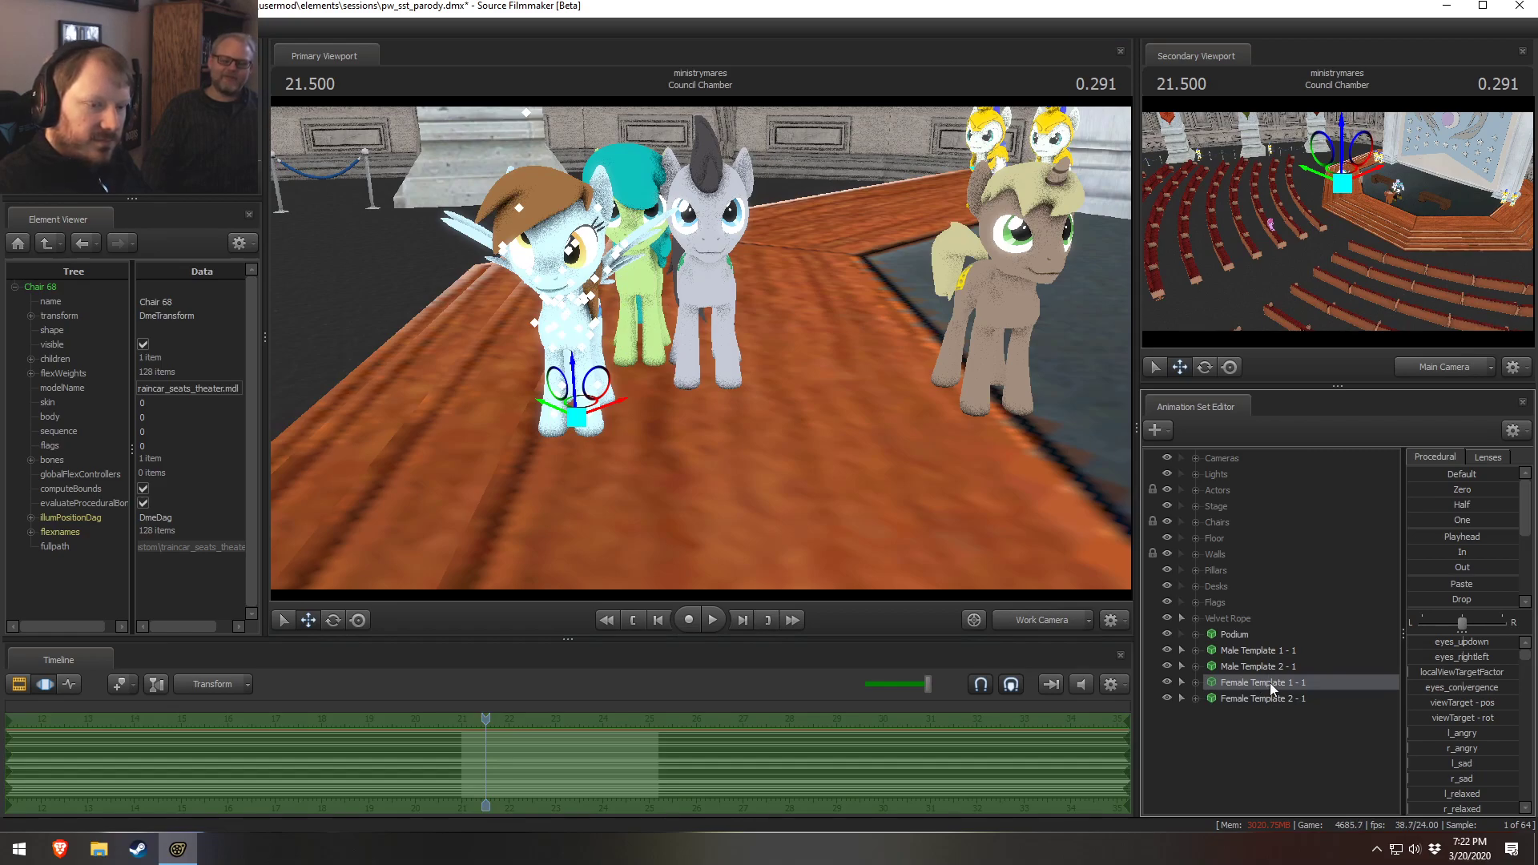
pyautogui.click(1258, 666)
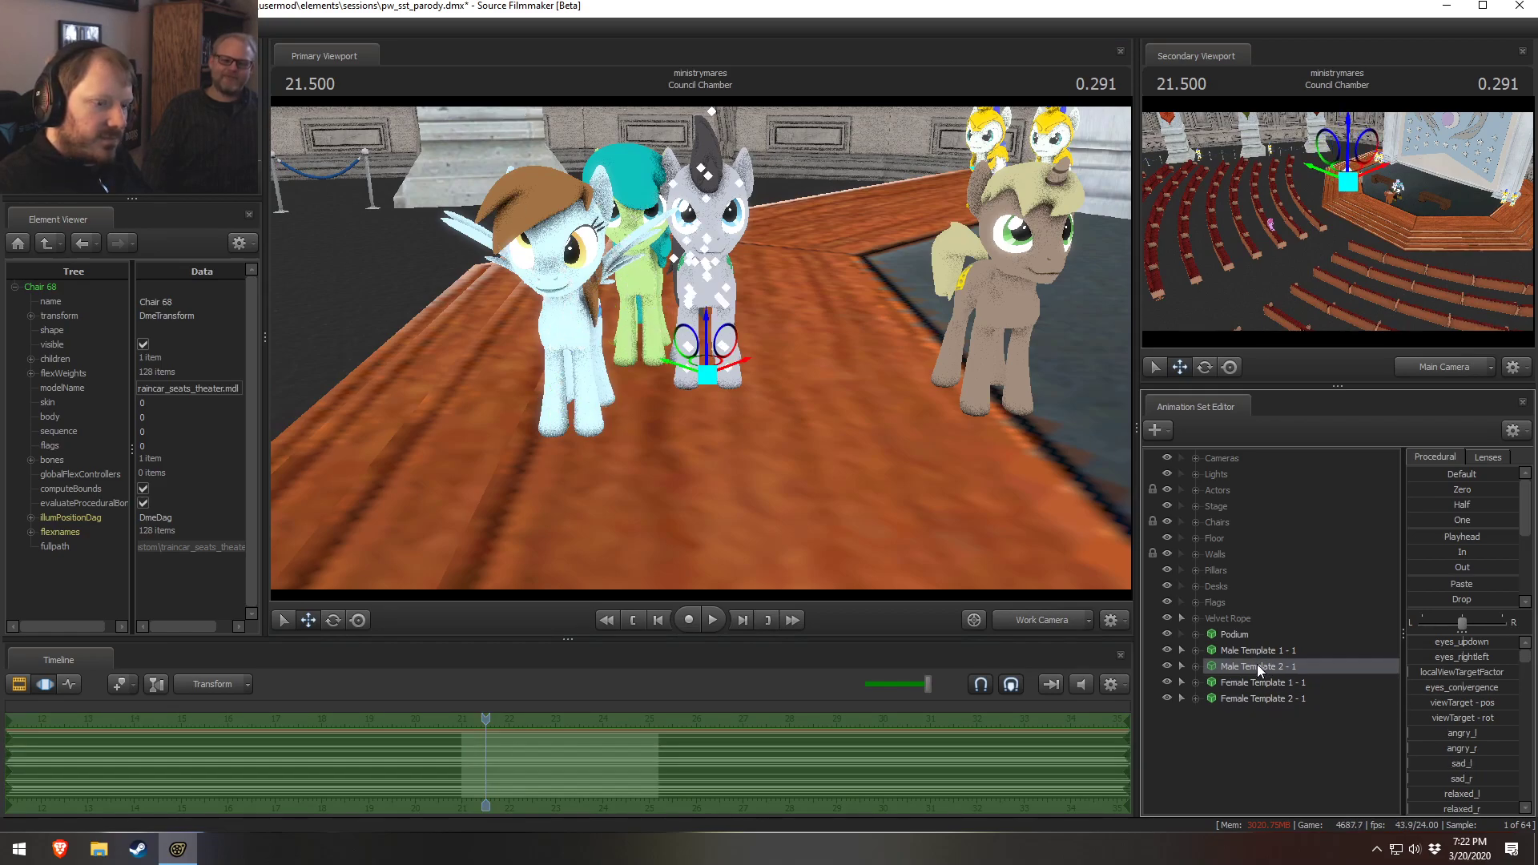
pyautogui.moveTo(695, 368); pyautogui.dragTo(877, 396)
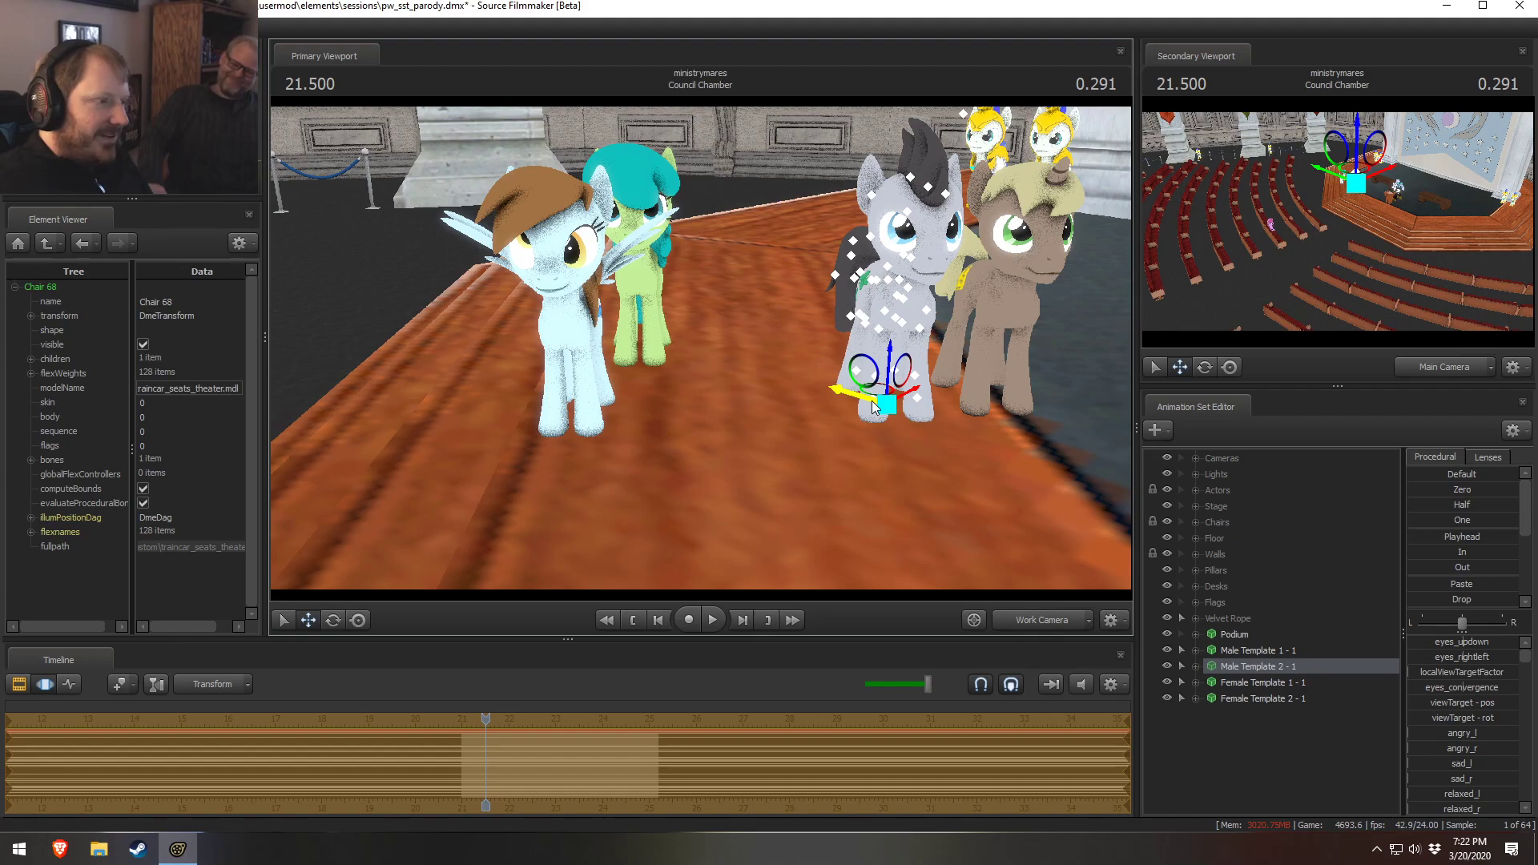
# Move the Female Template 2 - 1 pony forward so it stands beside the Female Template 1 - 1 pony
pyautogui.click(1242, 681)
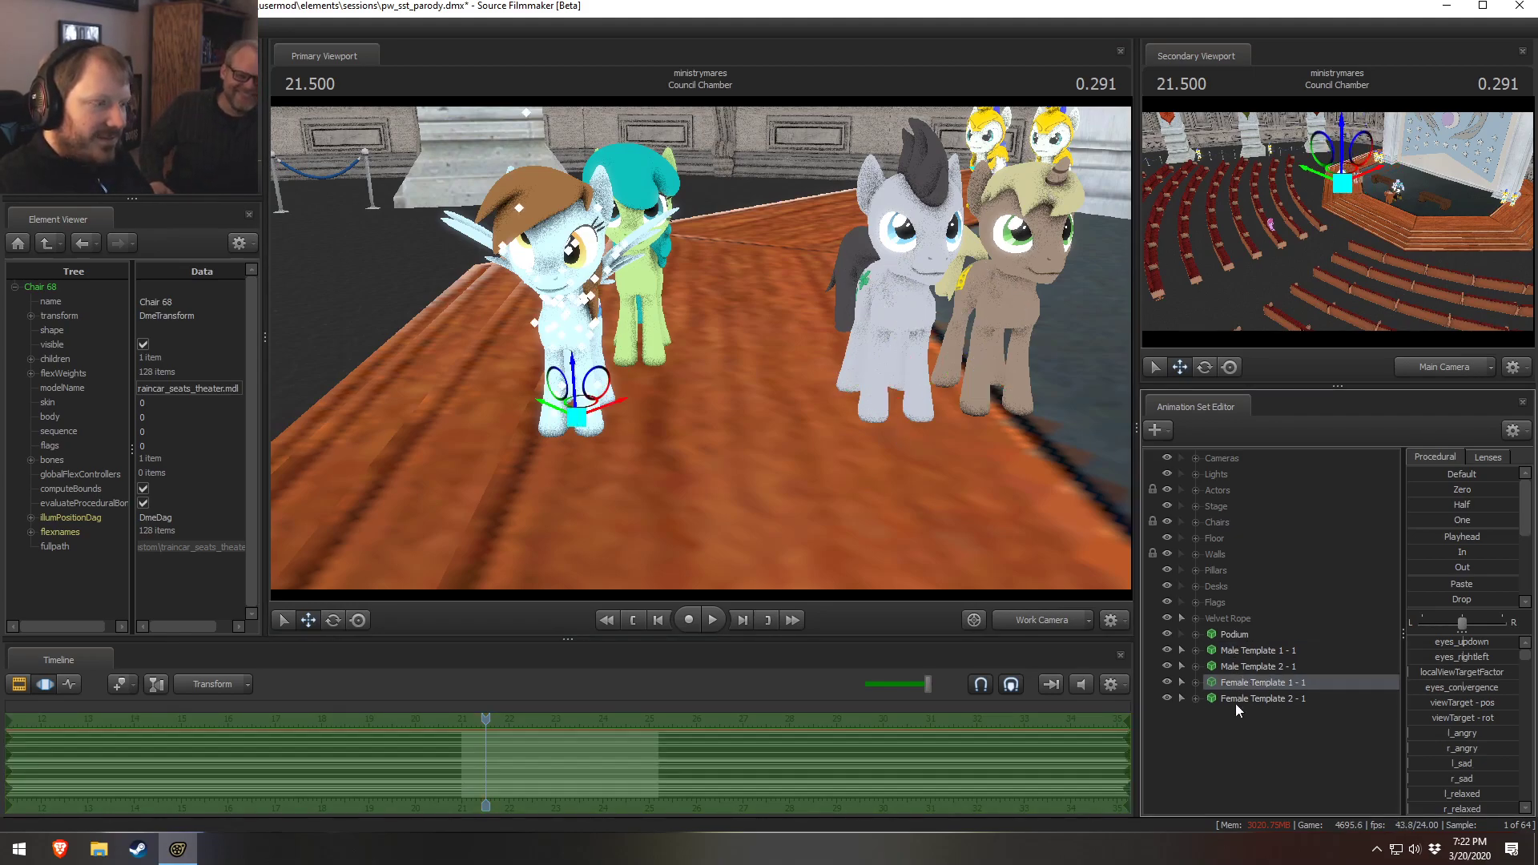
pyautogui.click(1285, 699)
pyautogui.moveTo(637, 349); pyautogui.dragTo(651, 441)
pyautogui.rightClick(1251, 685)
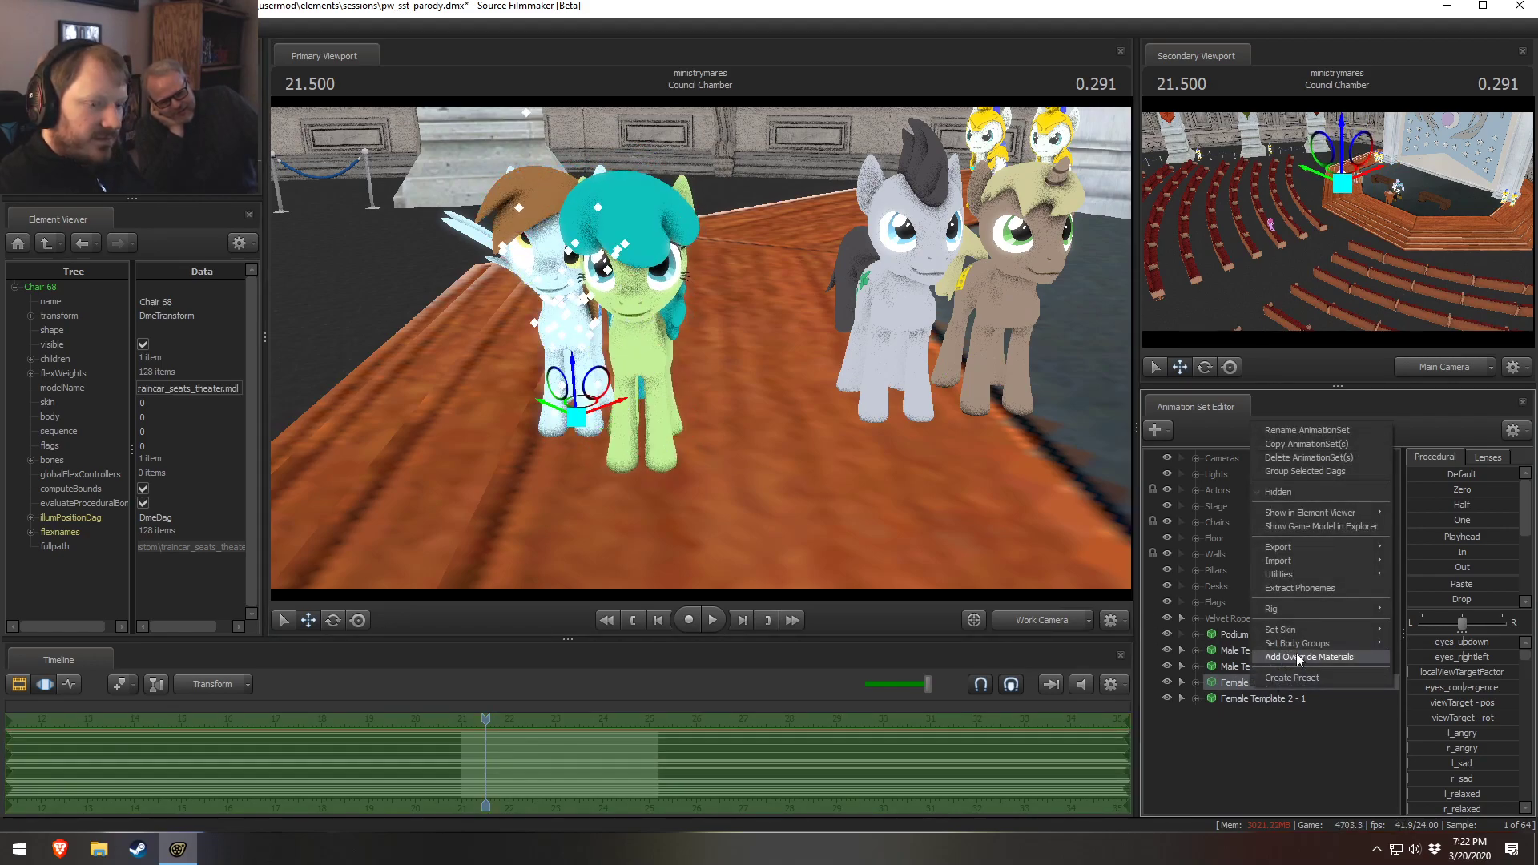
pyautogui.moveTo(1329, 631)
pyautogui.click(1403, 645)
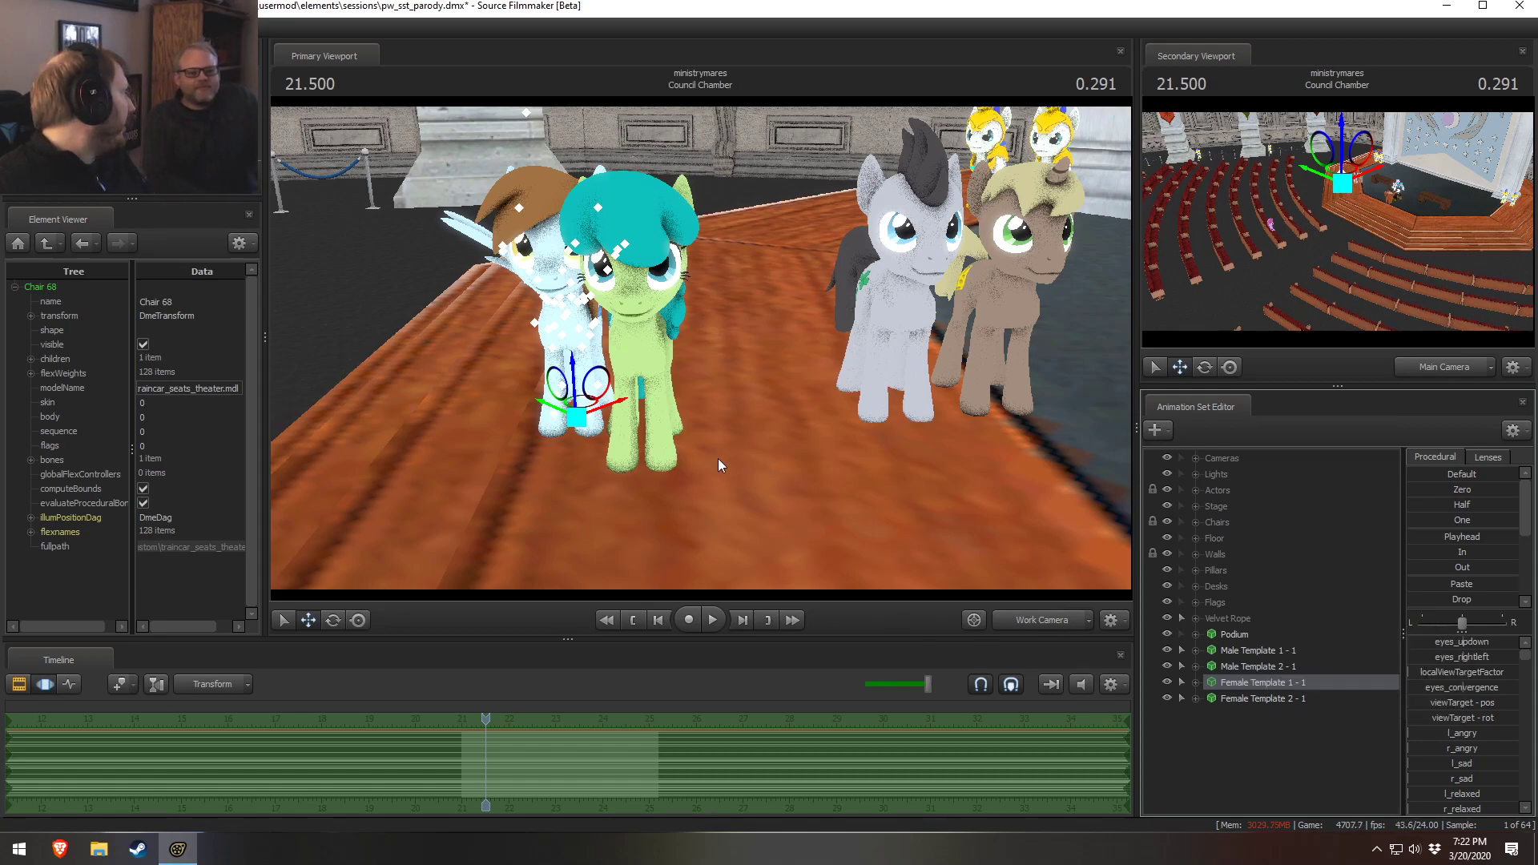
# Try to rotate the Female Template 2 - 1 pony, undoing the first rotation attempt
pyautogui.press('e')
pyautogui.moveTo(626, 372); pyautogui.dragTo(596, 362)
pyautogui.hotkey('ctrl', 'z')
pyautogui.press('r')
pyautogui.moveTo(570, 371); pyautogui.dragTo(607, 363)
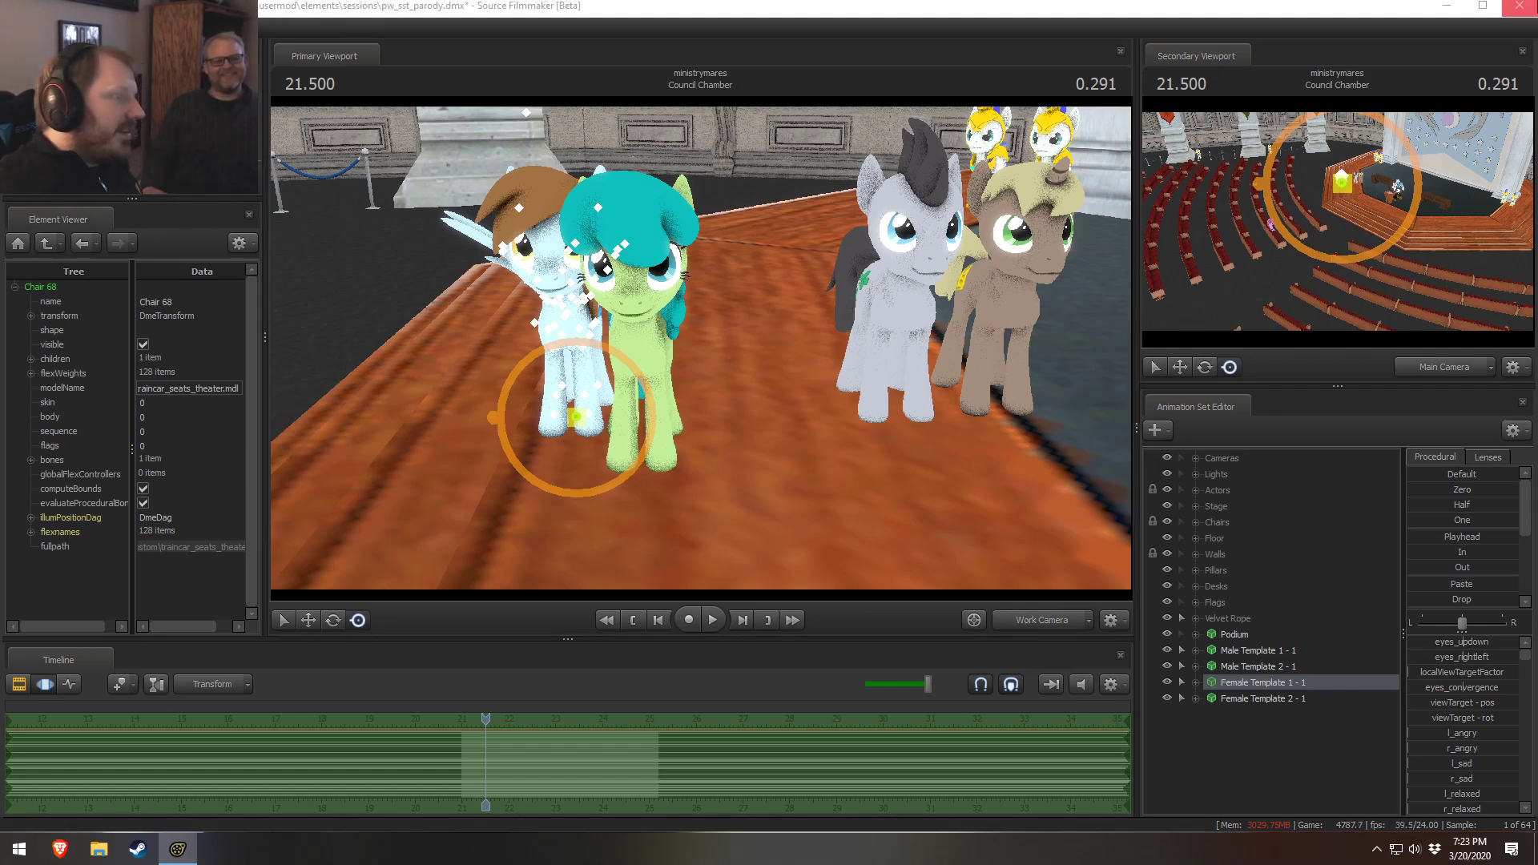
# Switch to the Brave browser and search Google for get down meme goldeneye
pyautogui.hotkey('alt', 'Tab')
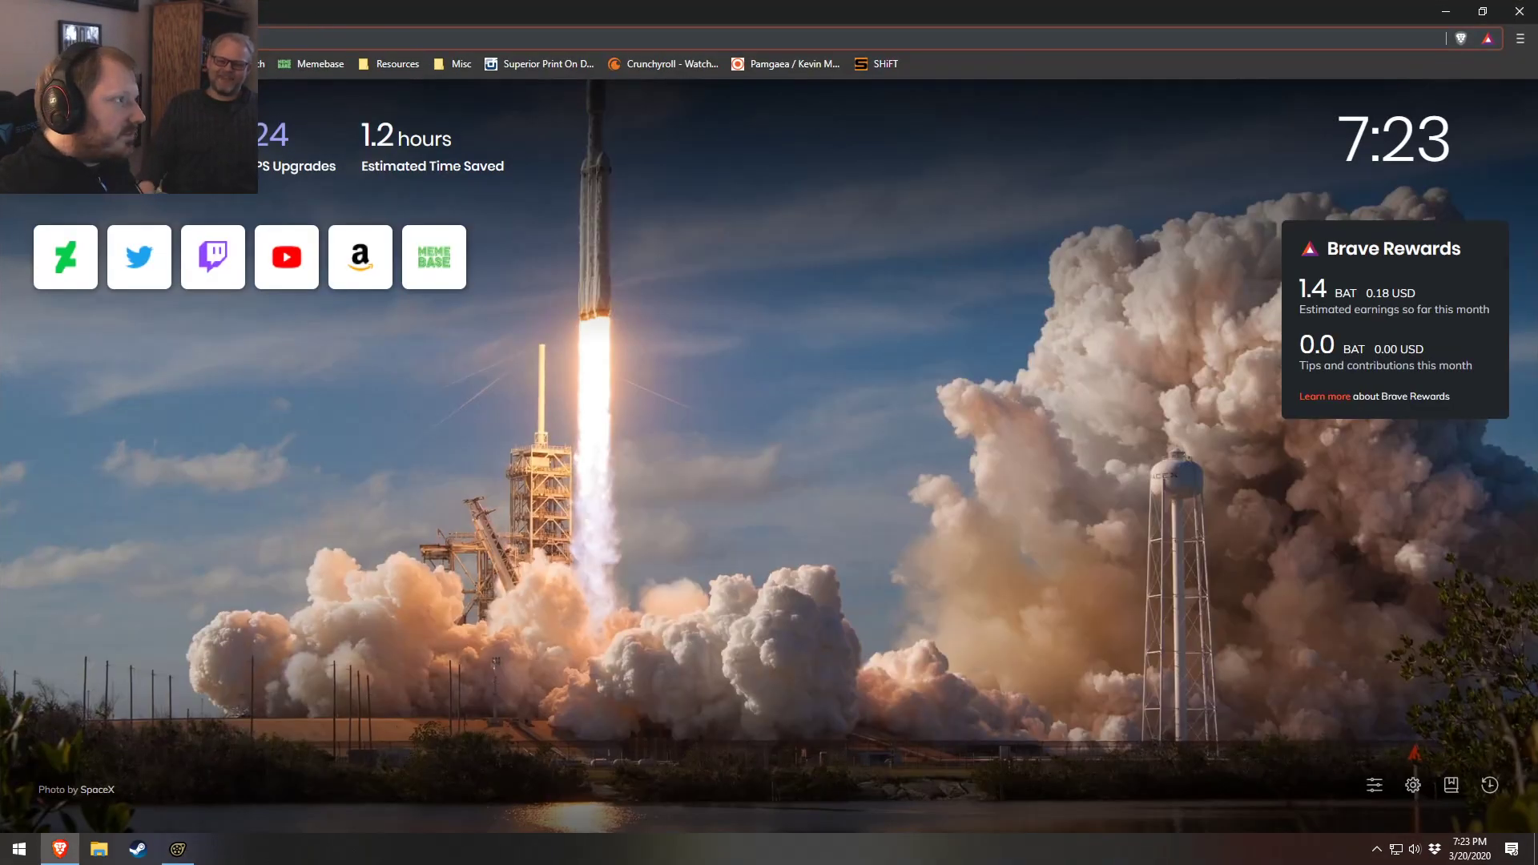
pyautogui.write('get down saturday ni')
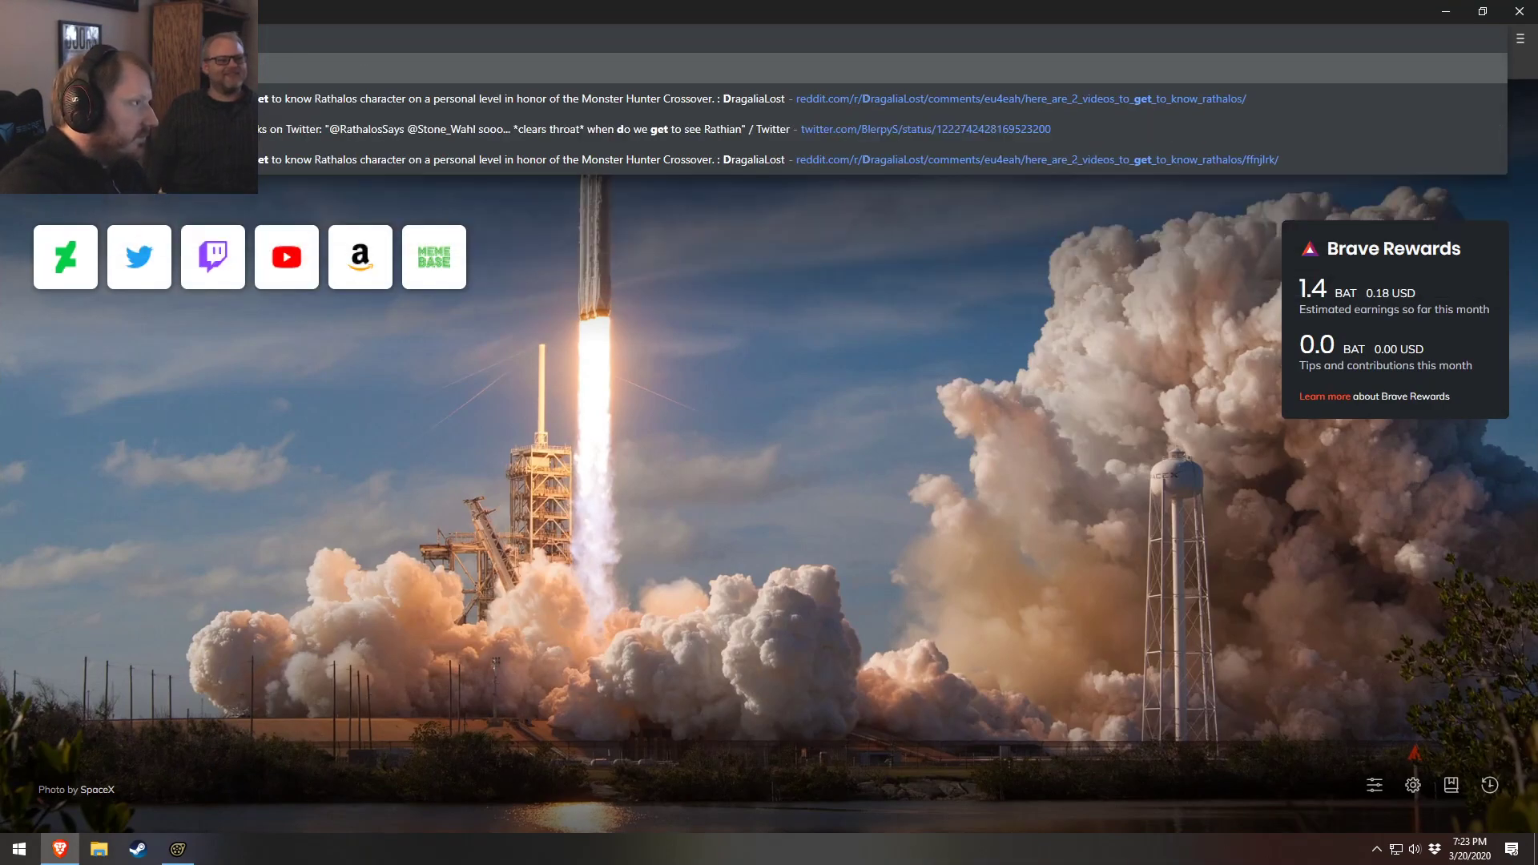
pyautogui.write('ldeneye')
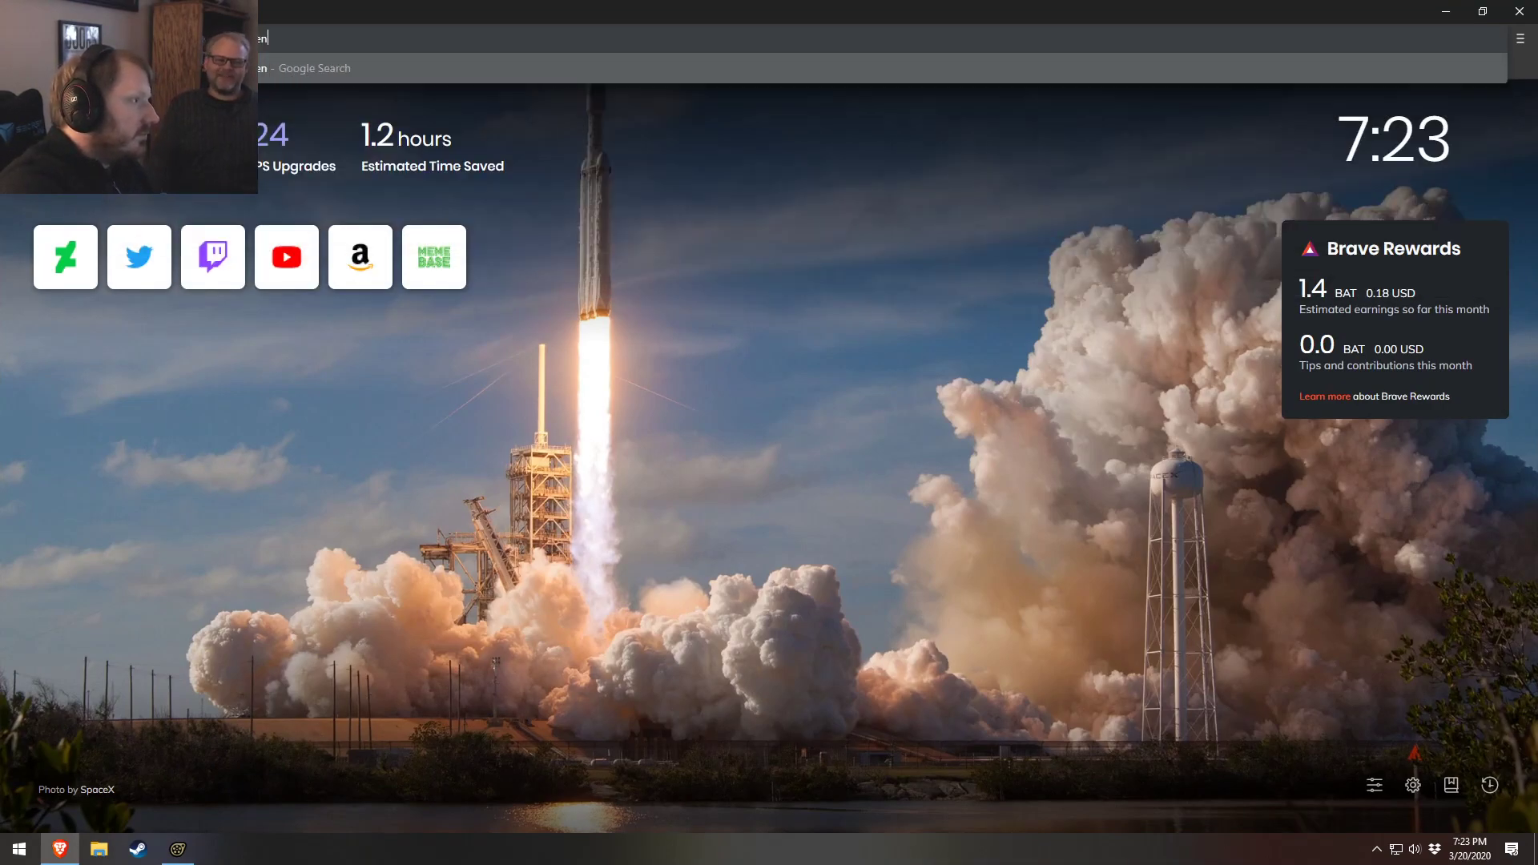
pyautogui.press('Return')
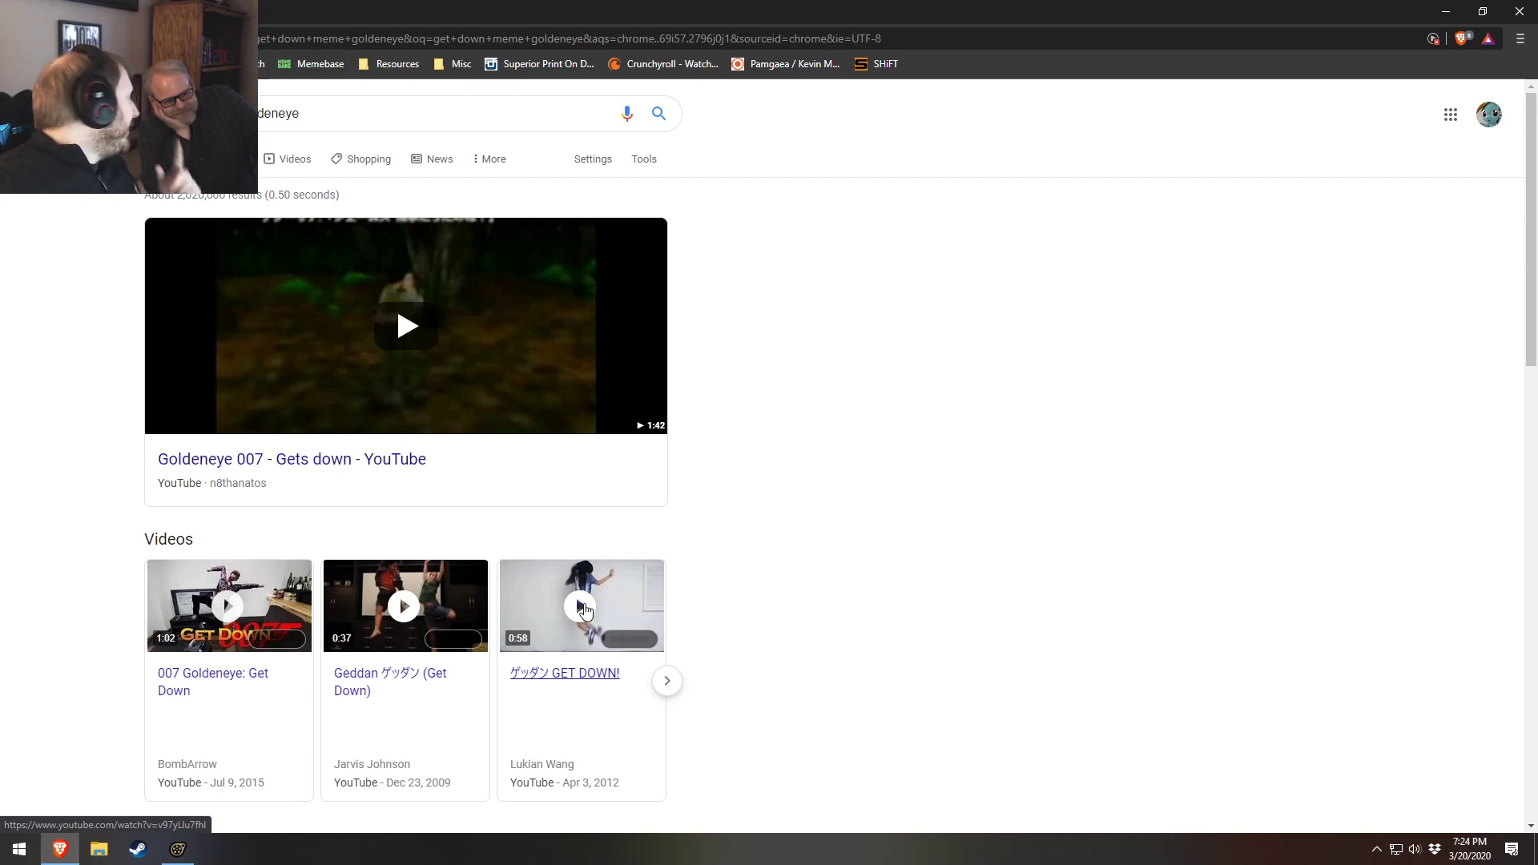
# Watch the Goldeneye 007 - Gets down YouTube video, scrubbing through its timeline, and return to the results
pyautogui.click(640, 385)
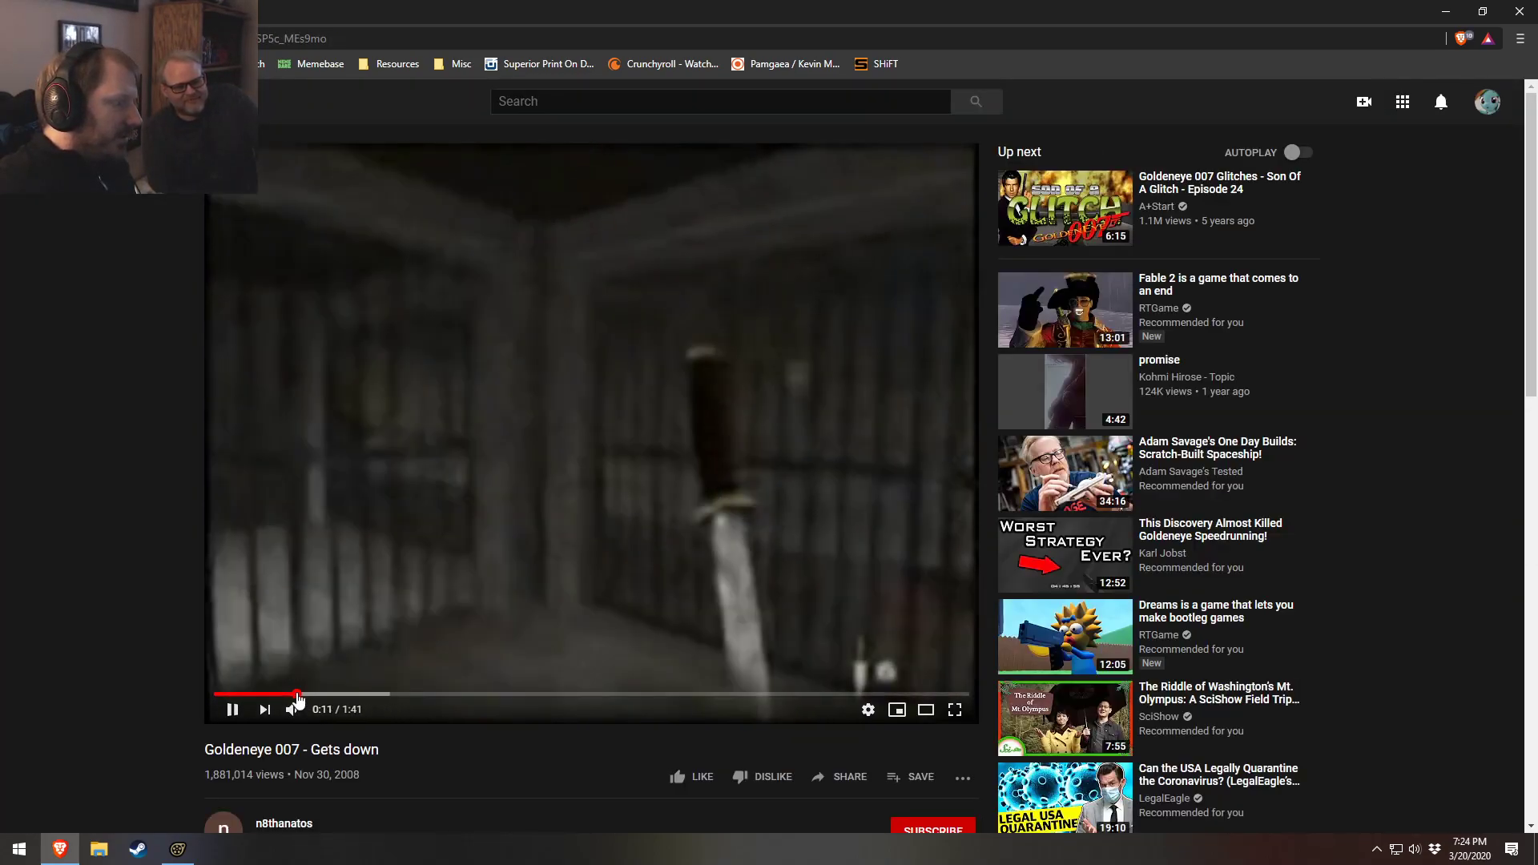
pyautogui.click(297, 695)
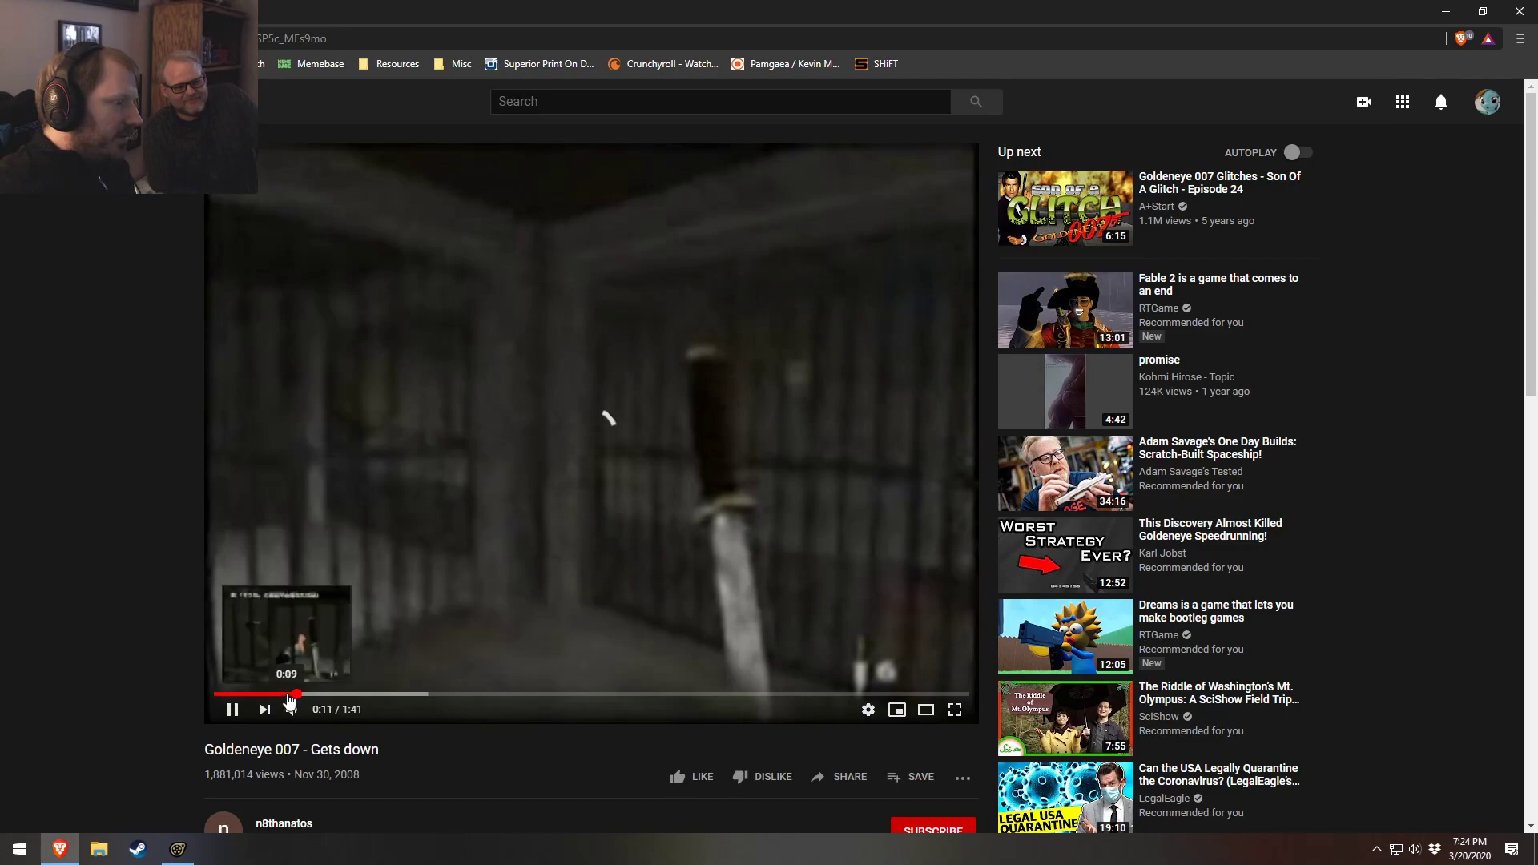
pyautogui.click(251, 694)
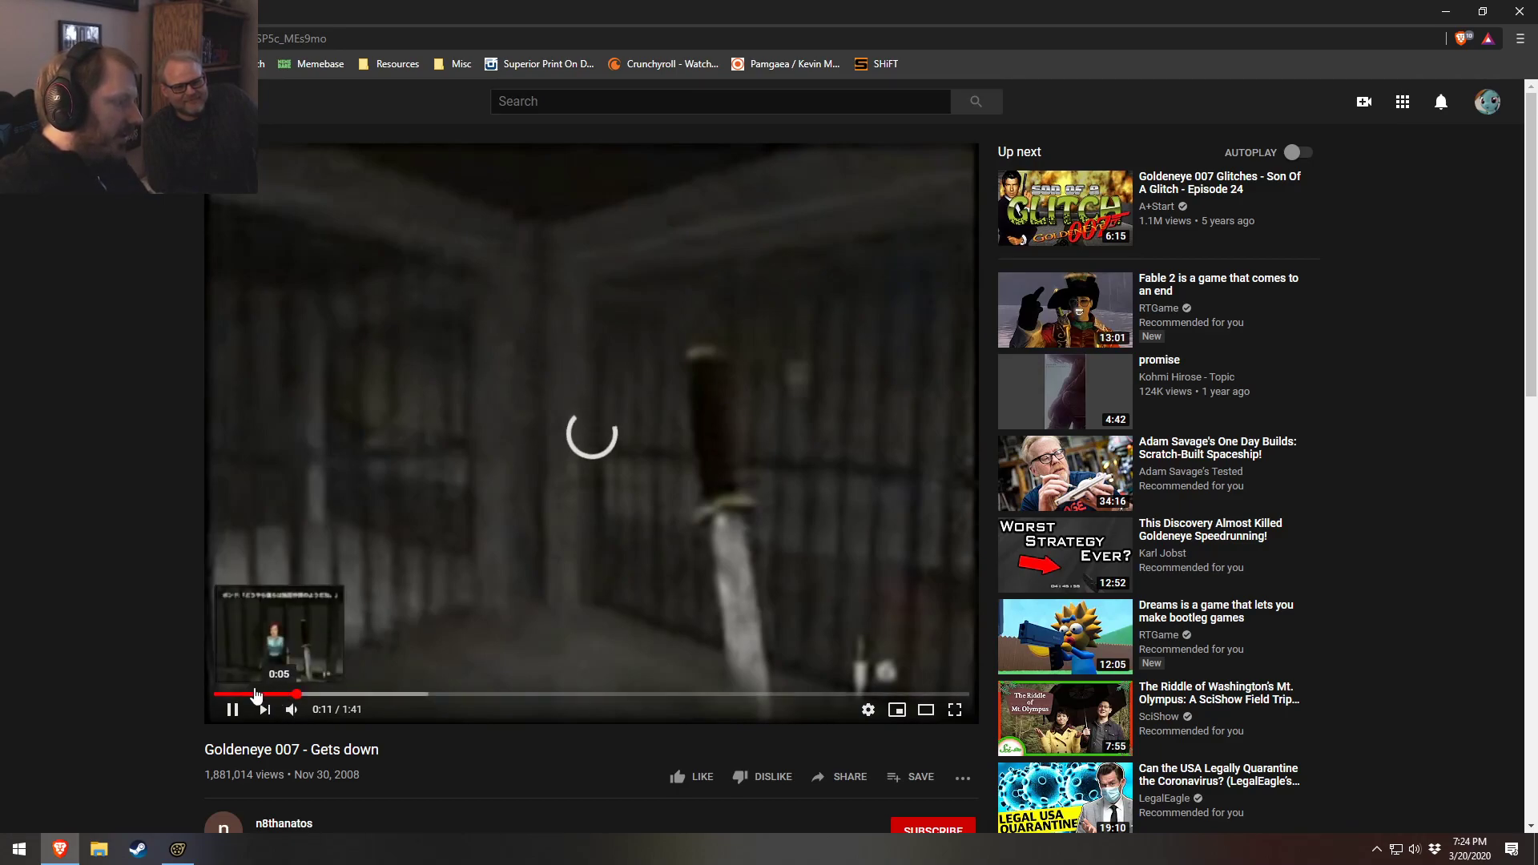
pyautogui.rightClick(69, 475)
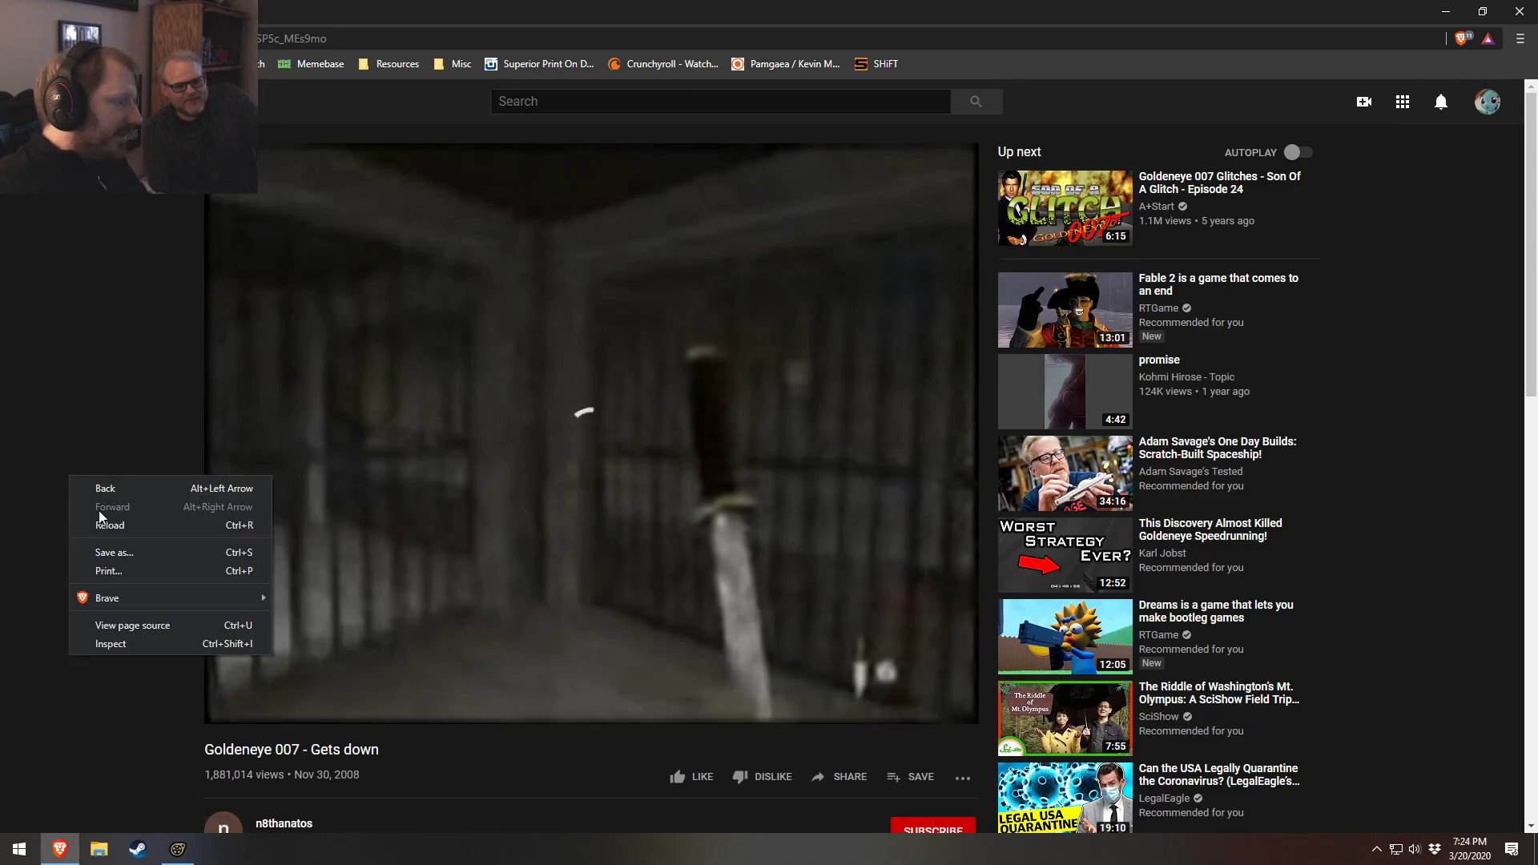
pyautogui.click(143, 537)
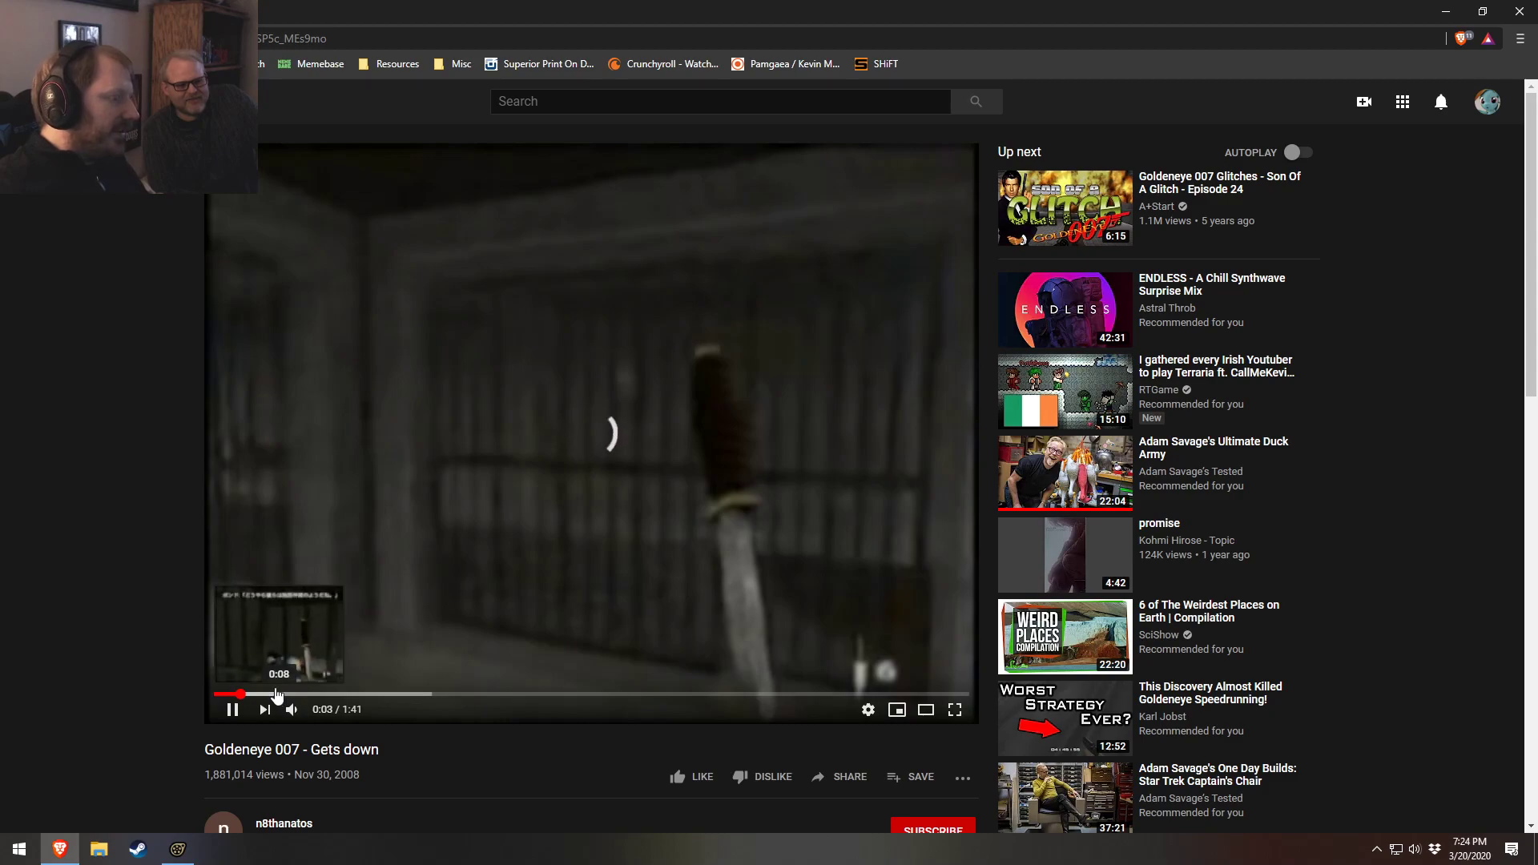
pyautogui.click(16, 38)
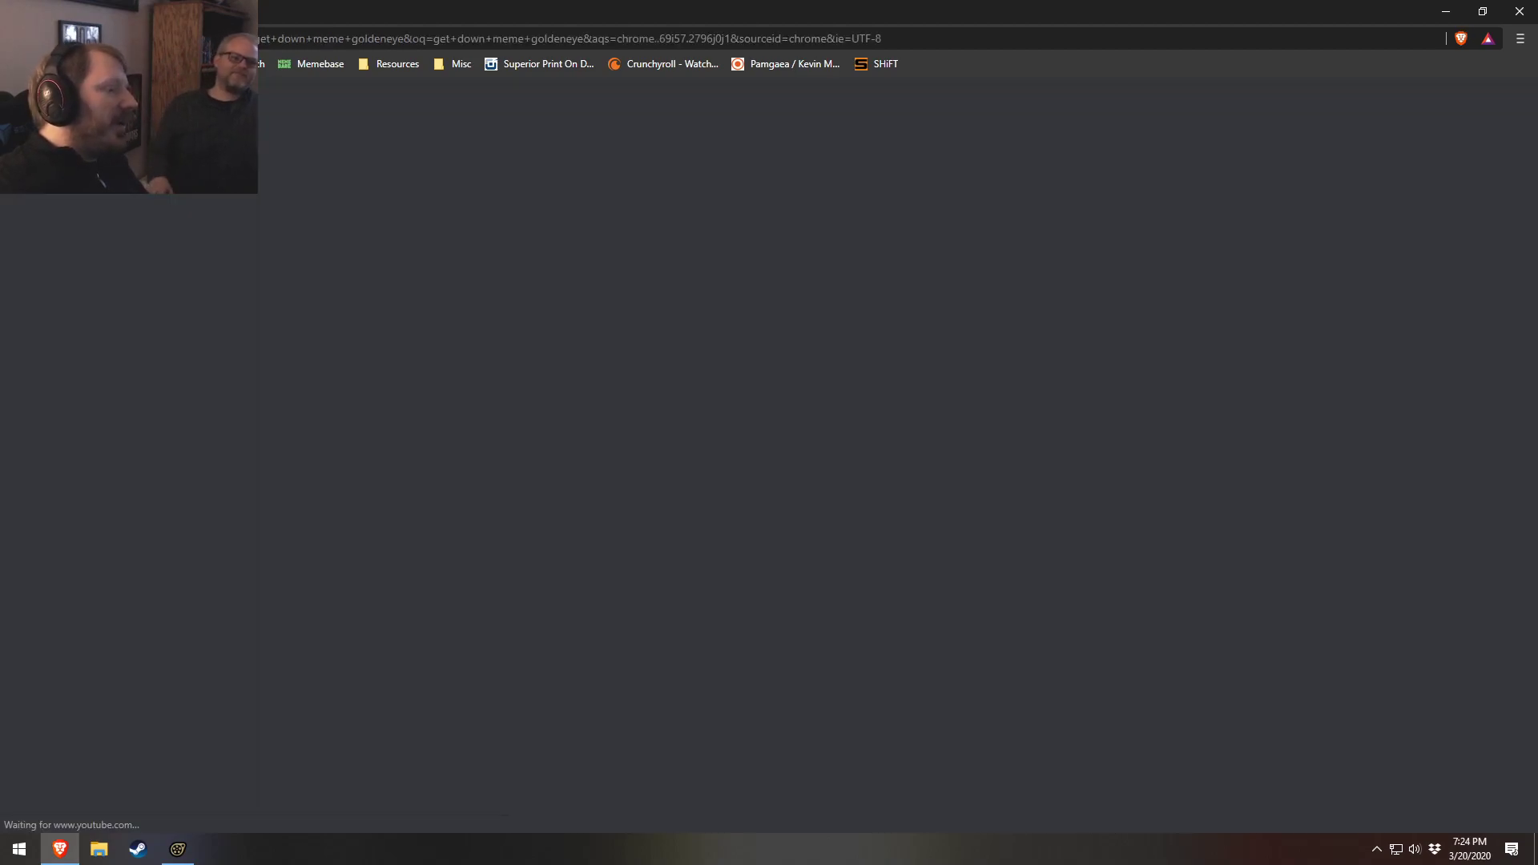
# Search for get down meme goldeneye gif and browse the image results
pyautogui.click(342, 113)
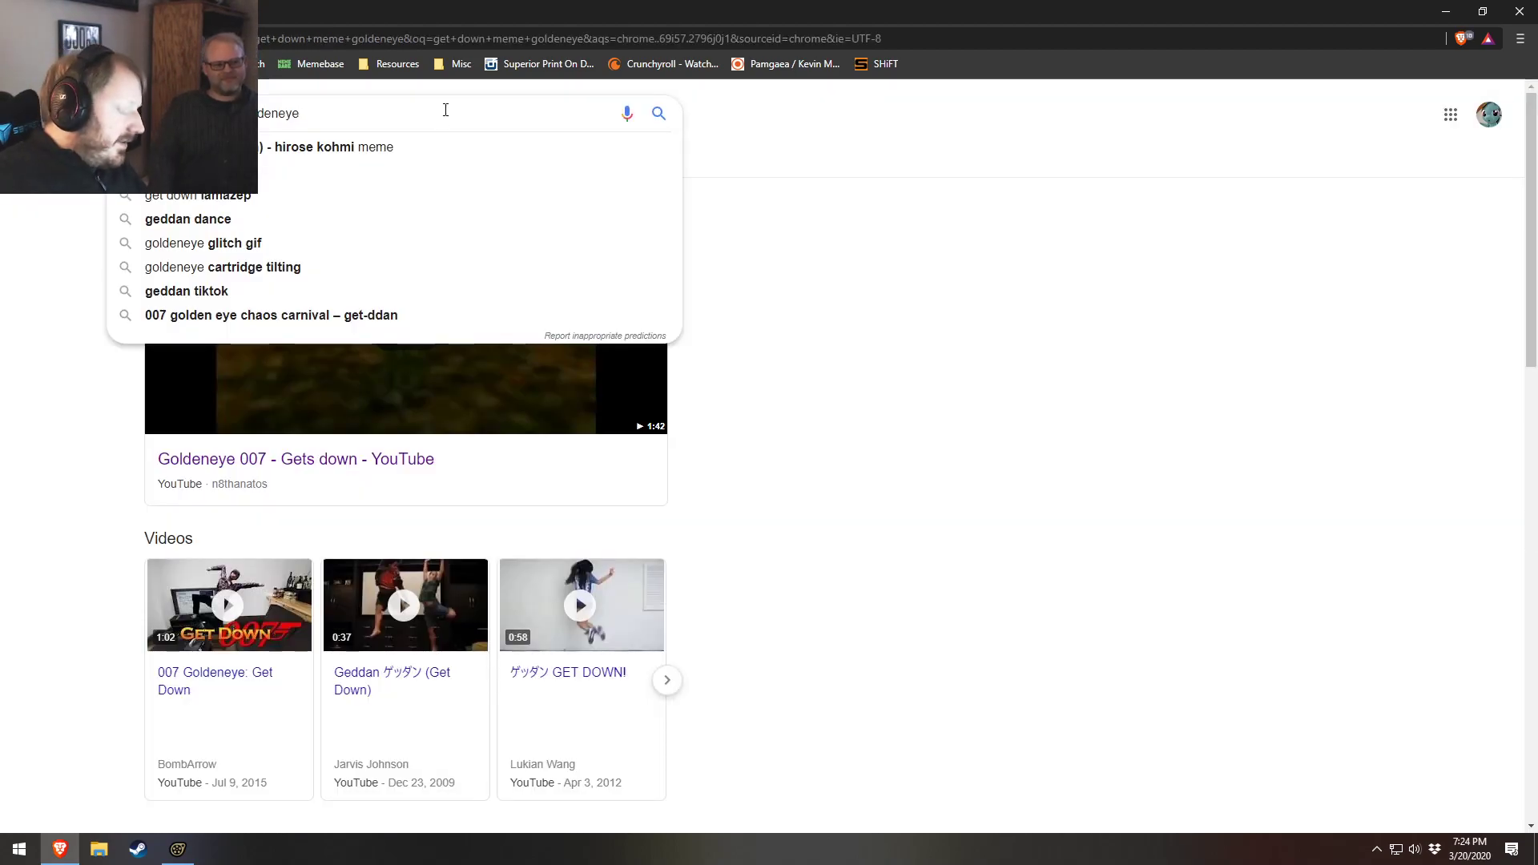
pyautogui.write('gif')
pyautogui.press('Return')
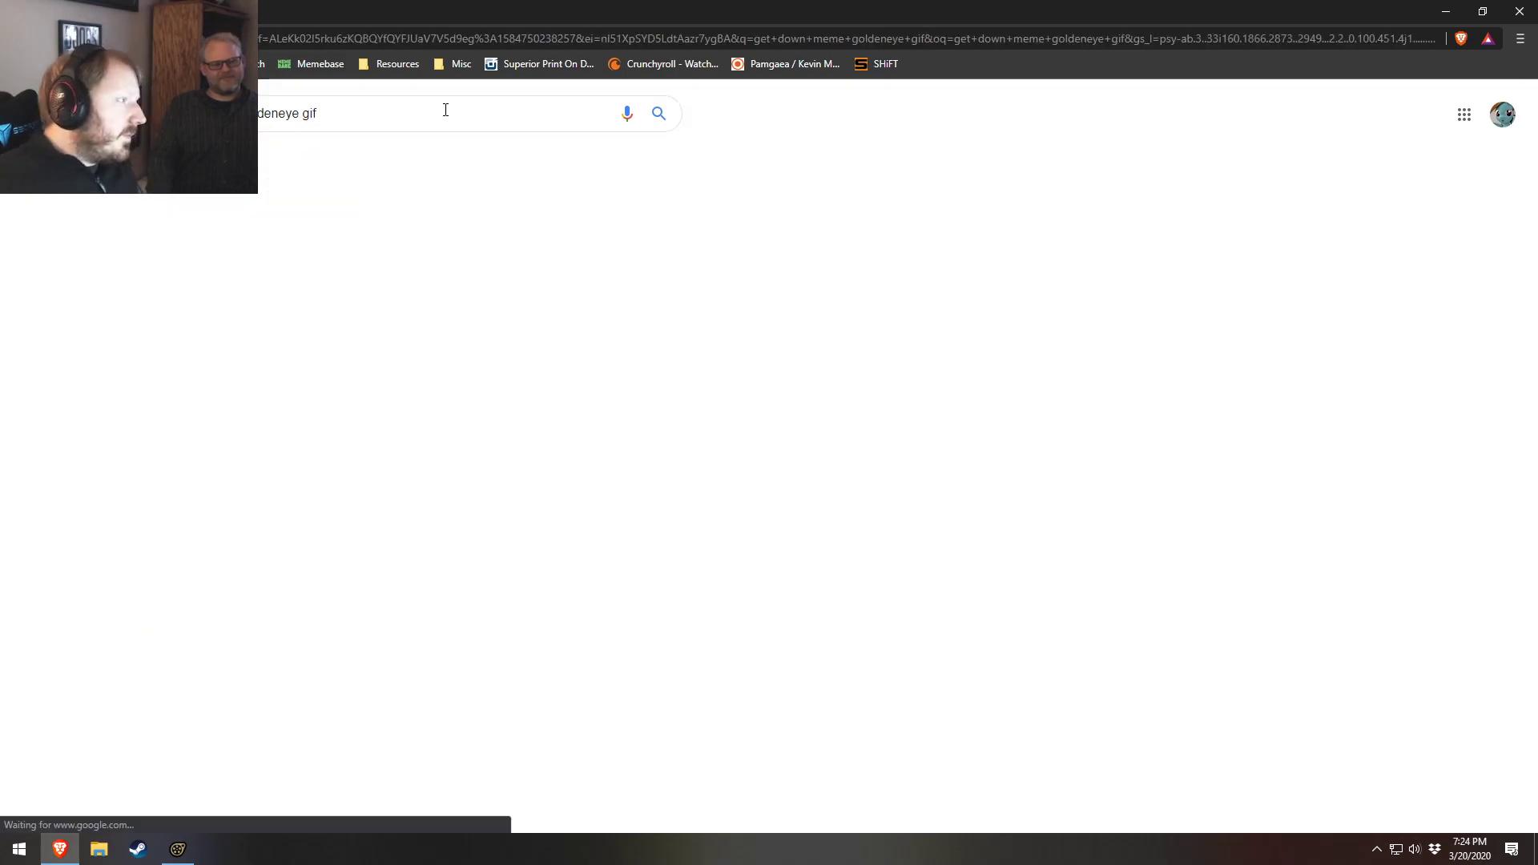
pyautogui.click(485, 362)
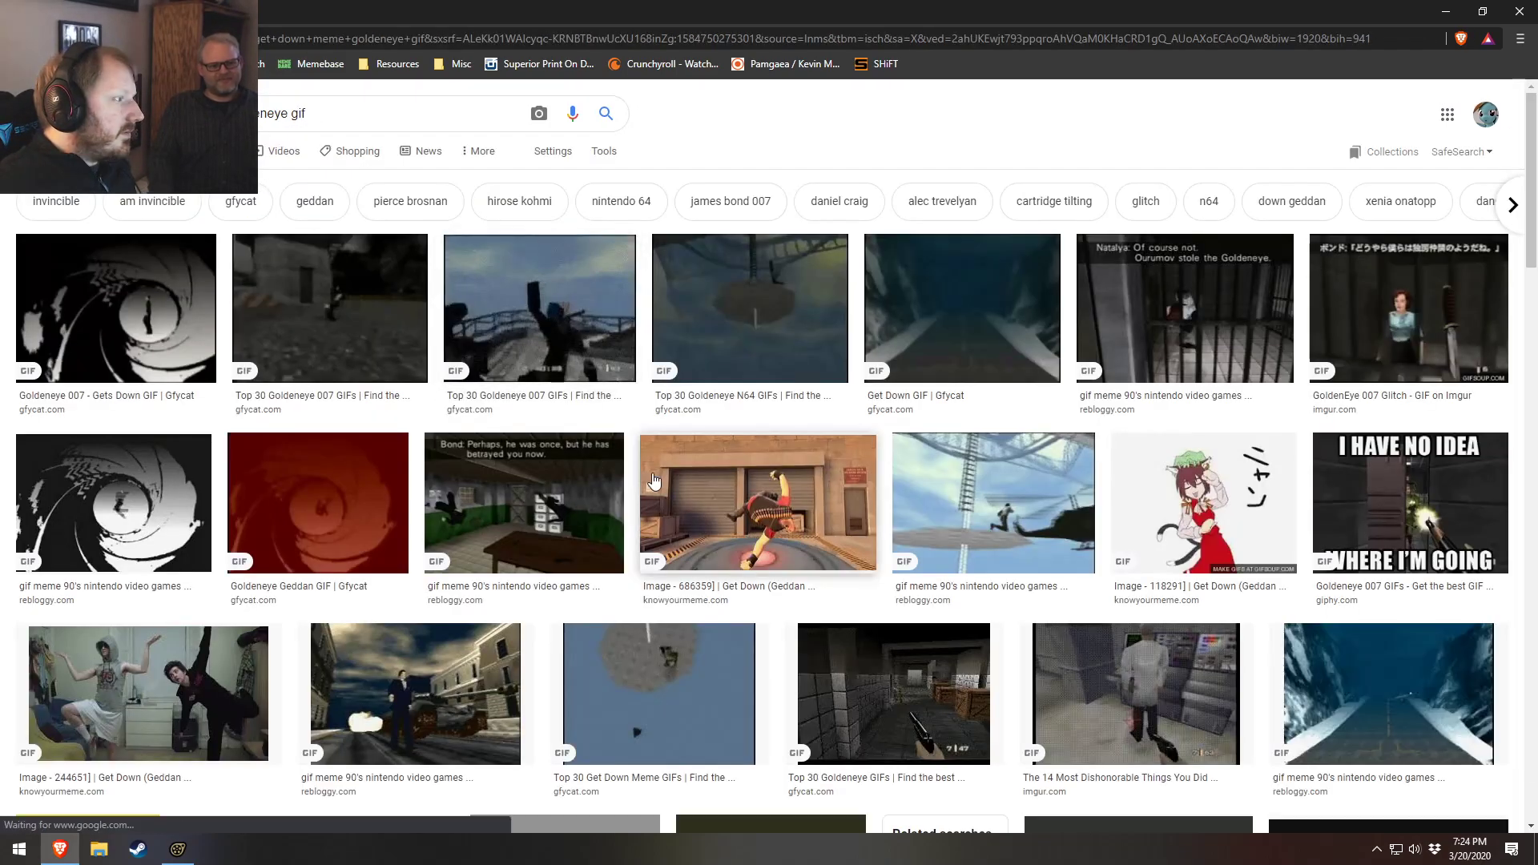
pyautogui.click(330, 309)
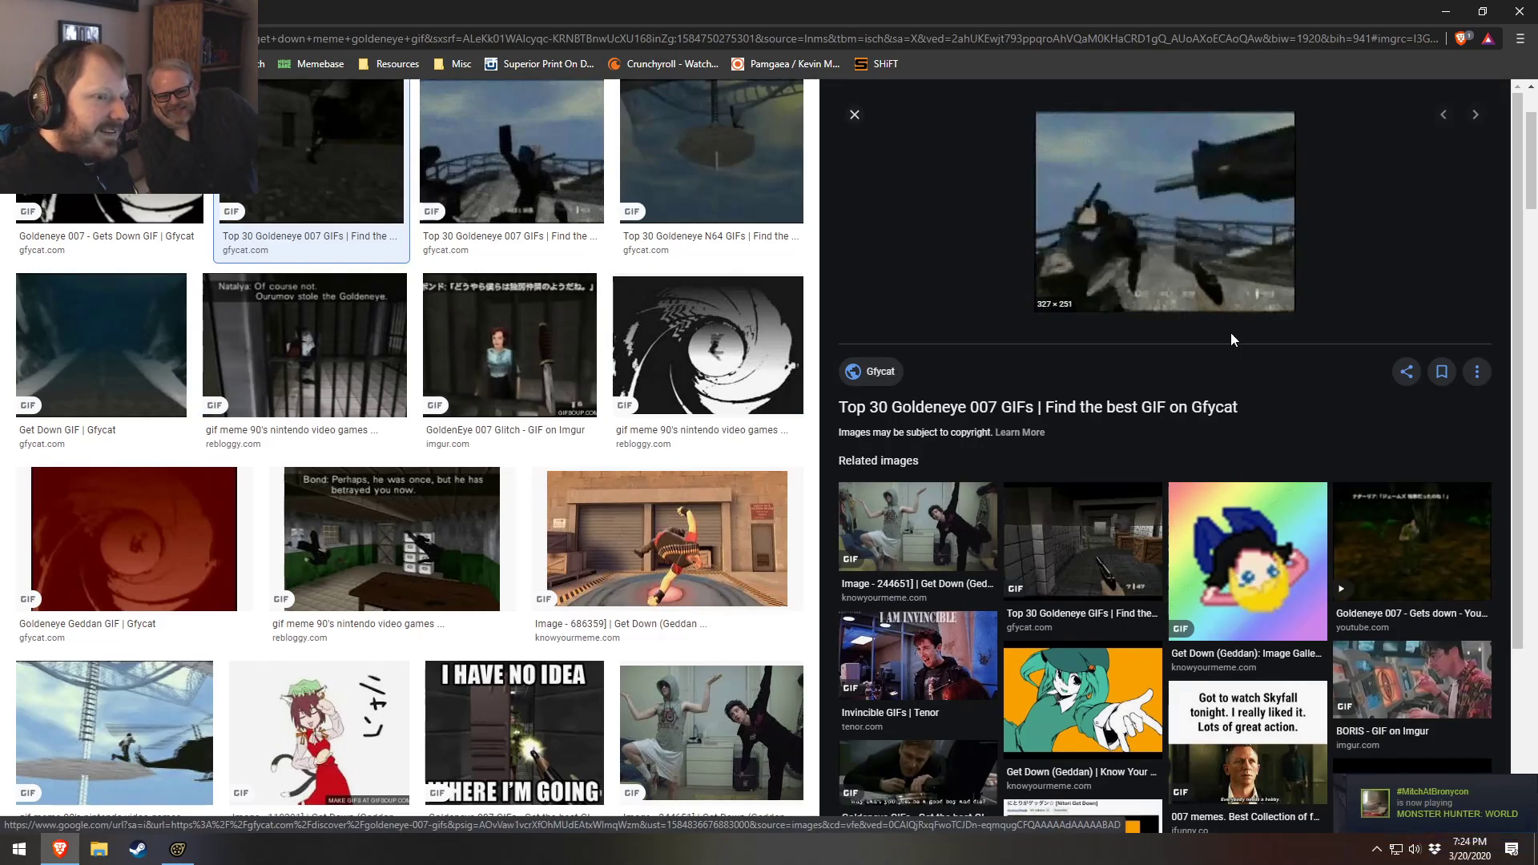
pyautogui.click(492, 356)
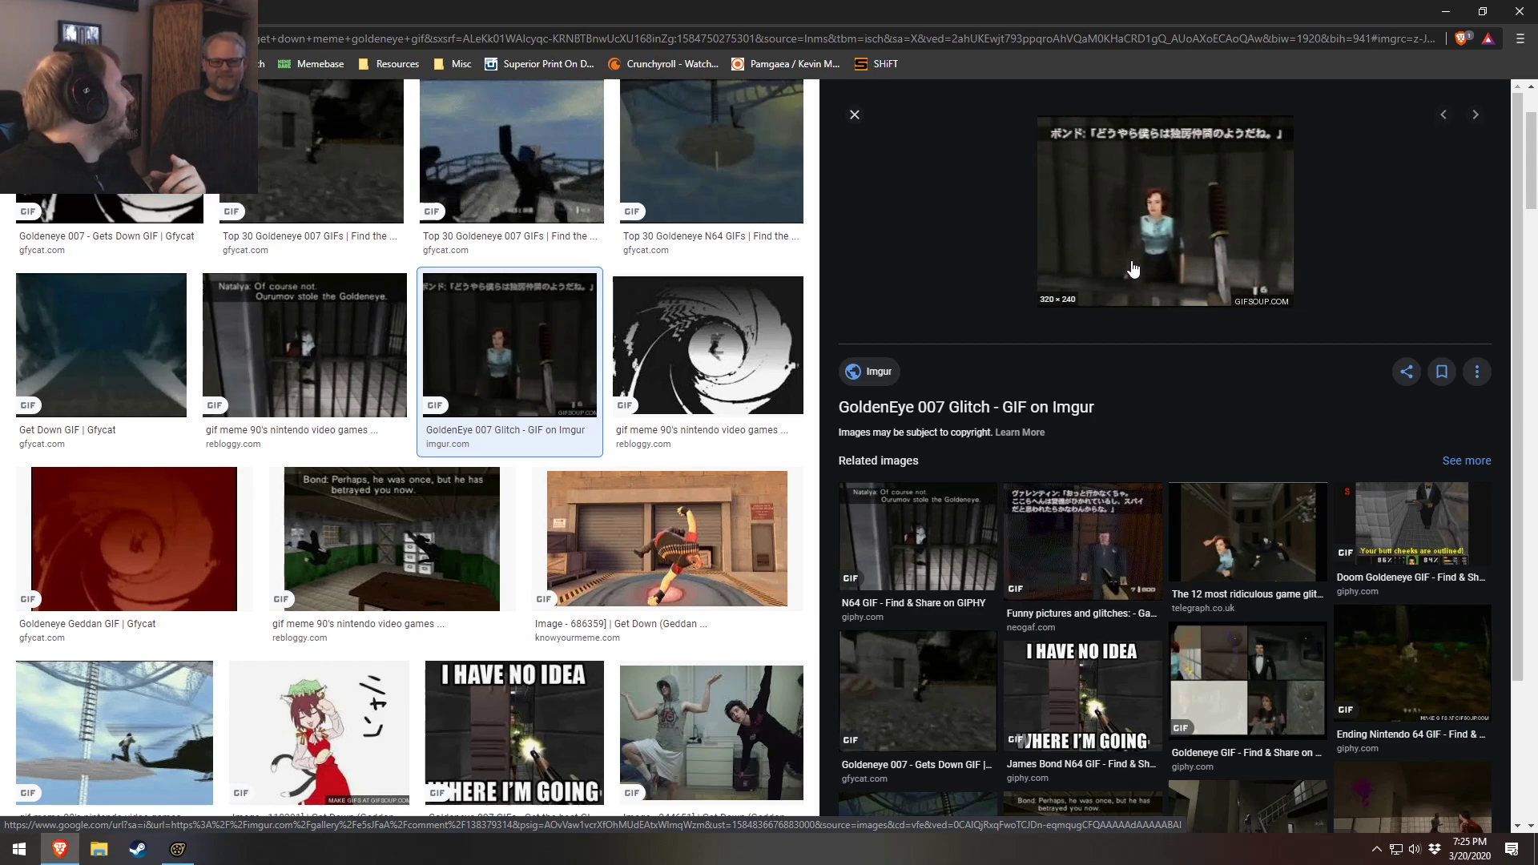
# Search for get down meme goldeneye origin and open the Know Your Meme Get Down (Geddan) article
pyautogui.scroll(2, 561, 185)
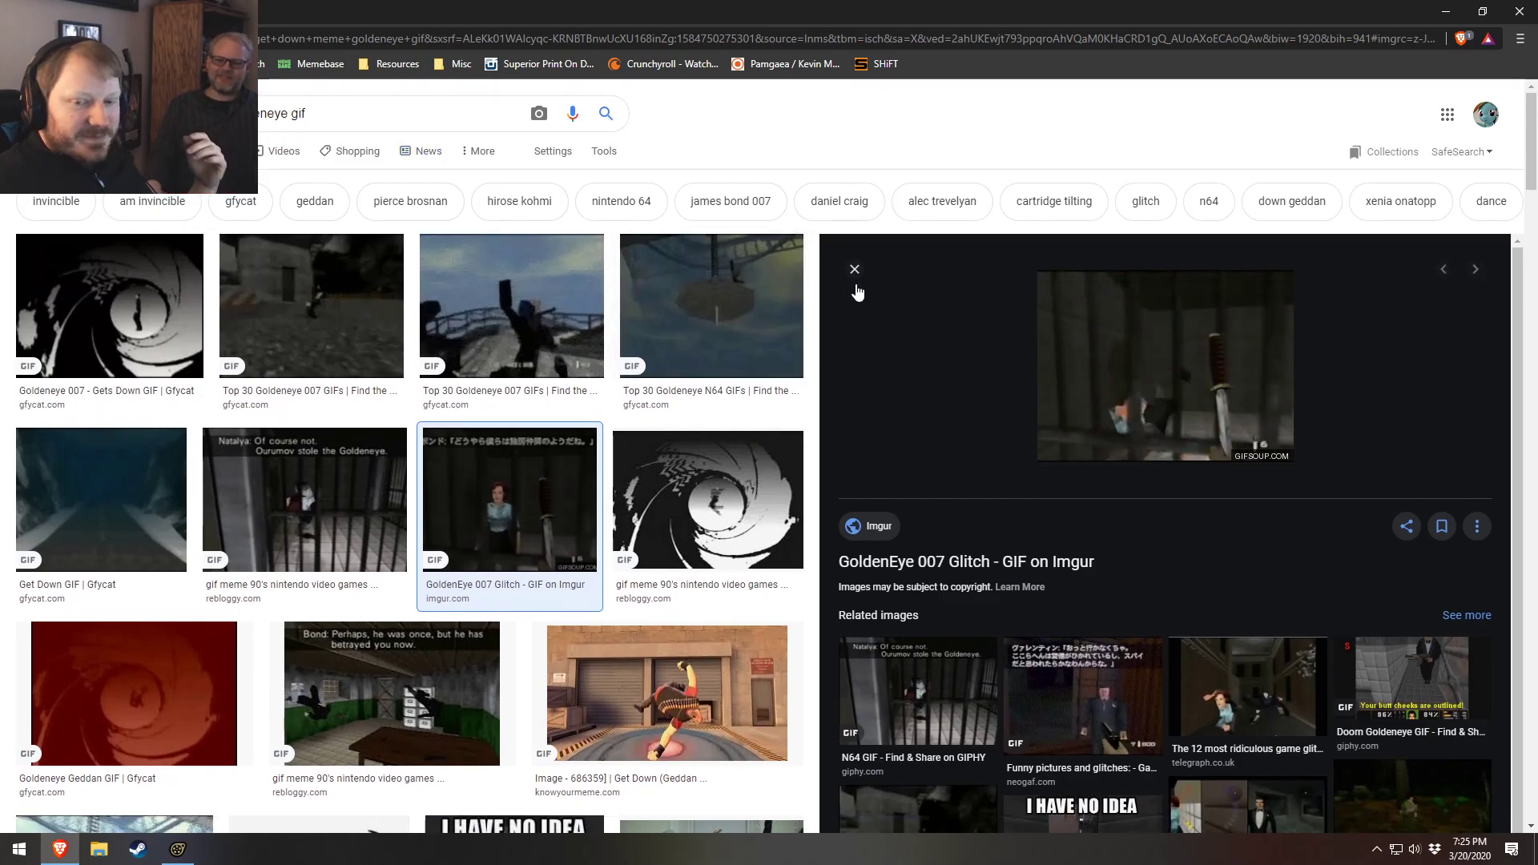
pyautogui.tripleClick(303, 113)
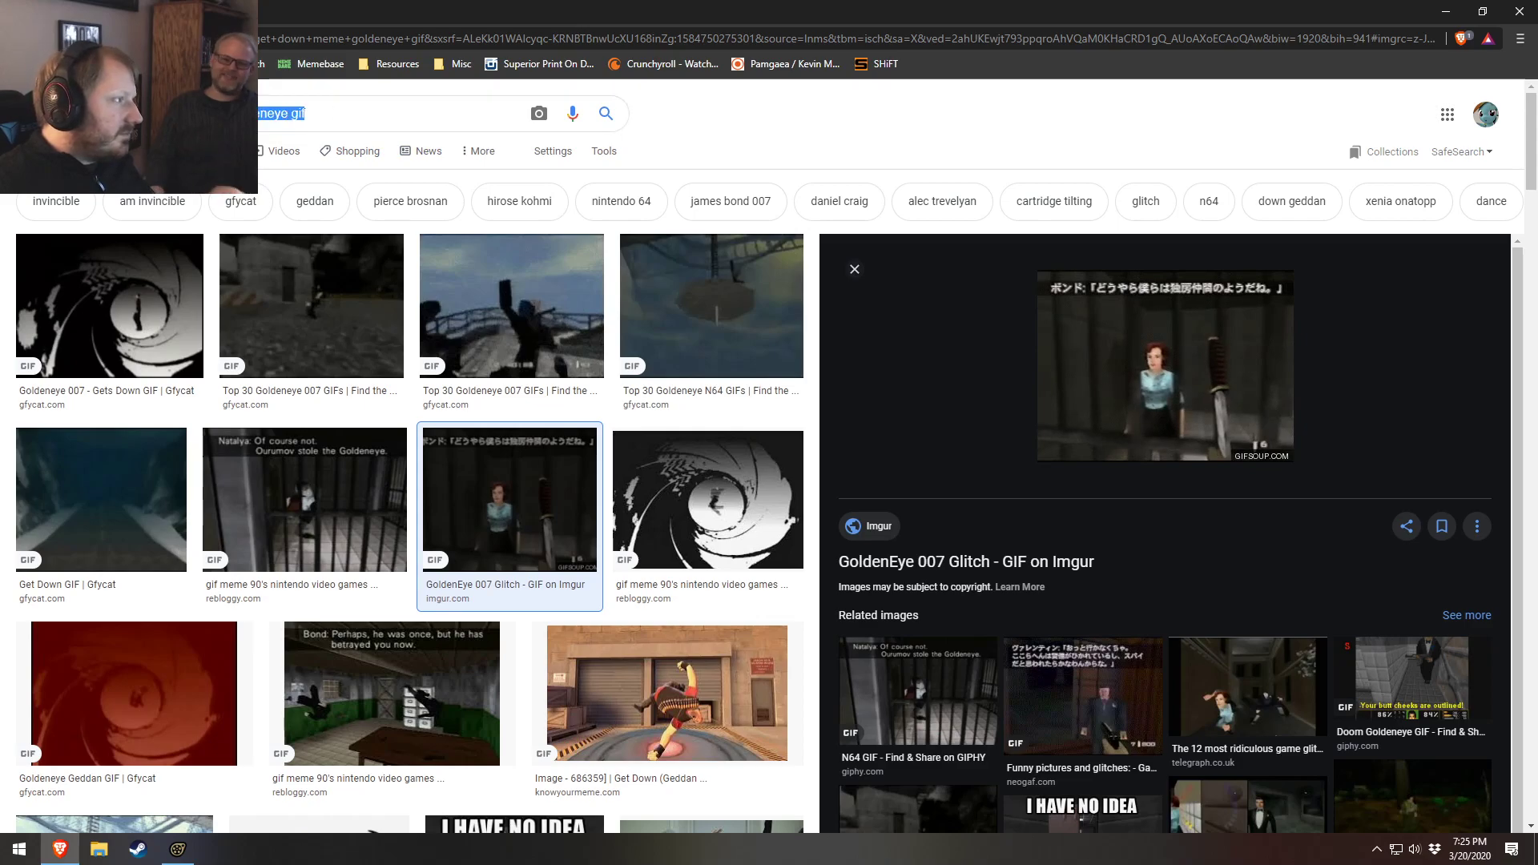
pyautogui.click(376, 117)
pyautogui.press('BackSpace')
pyautogui.press('BackSpace')
pyautogui.press('BackSpace')
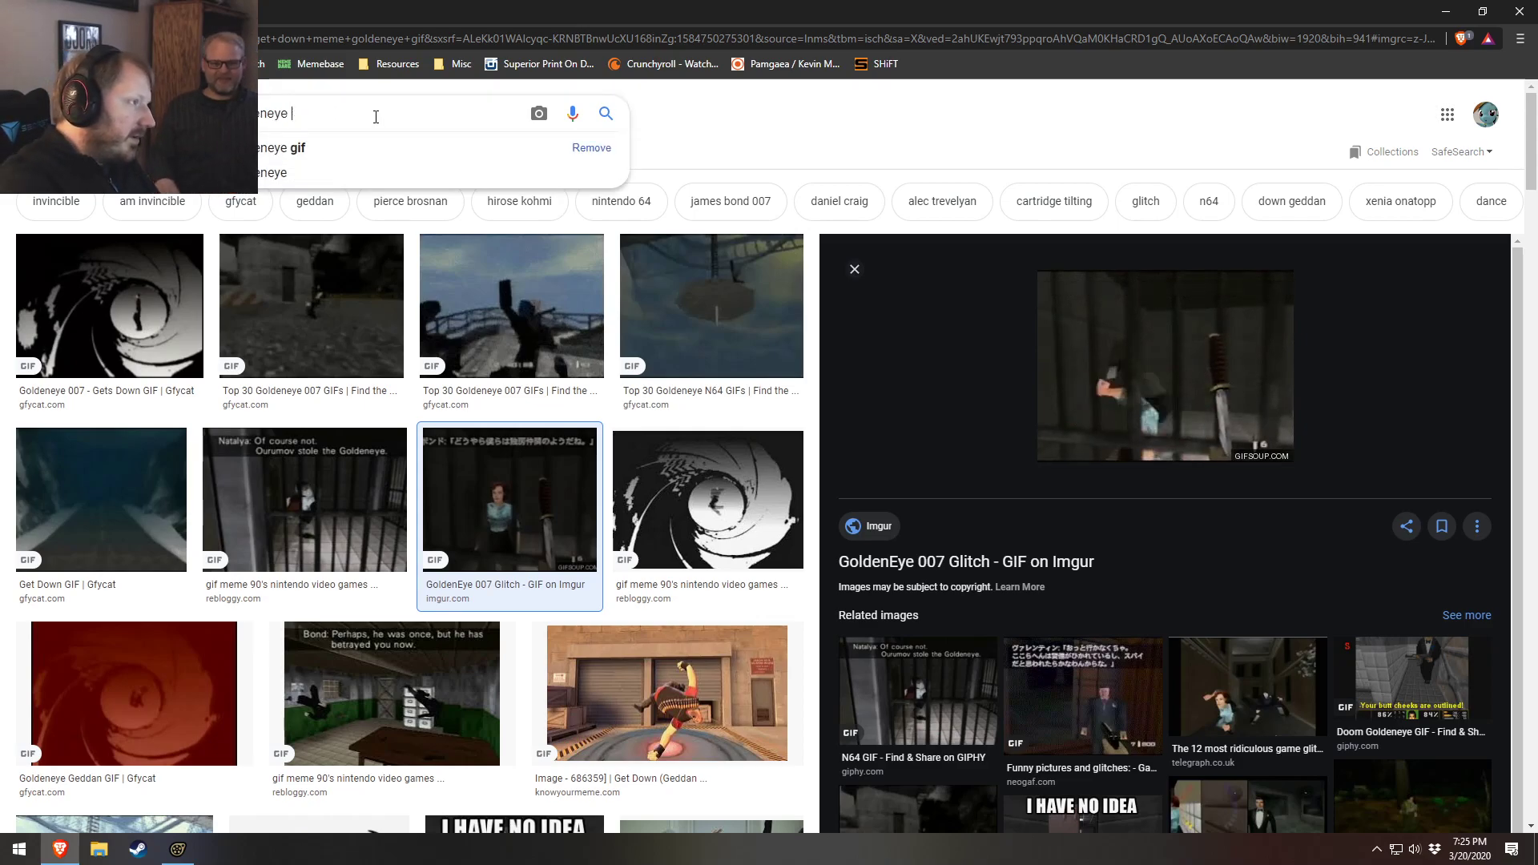
pyautogui.write('origin')
pyautogui.press('Return')
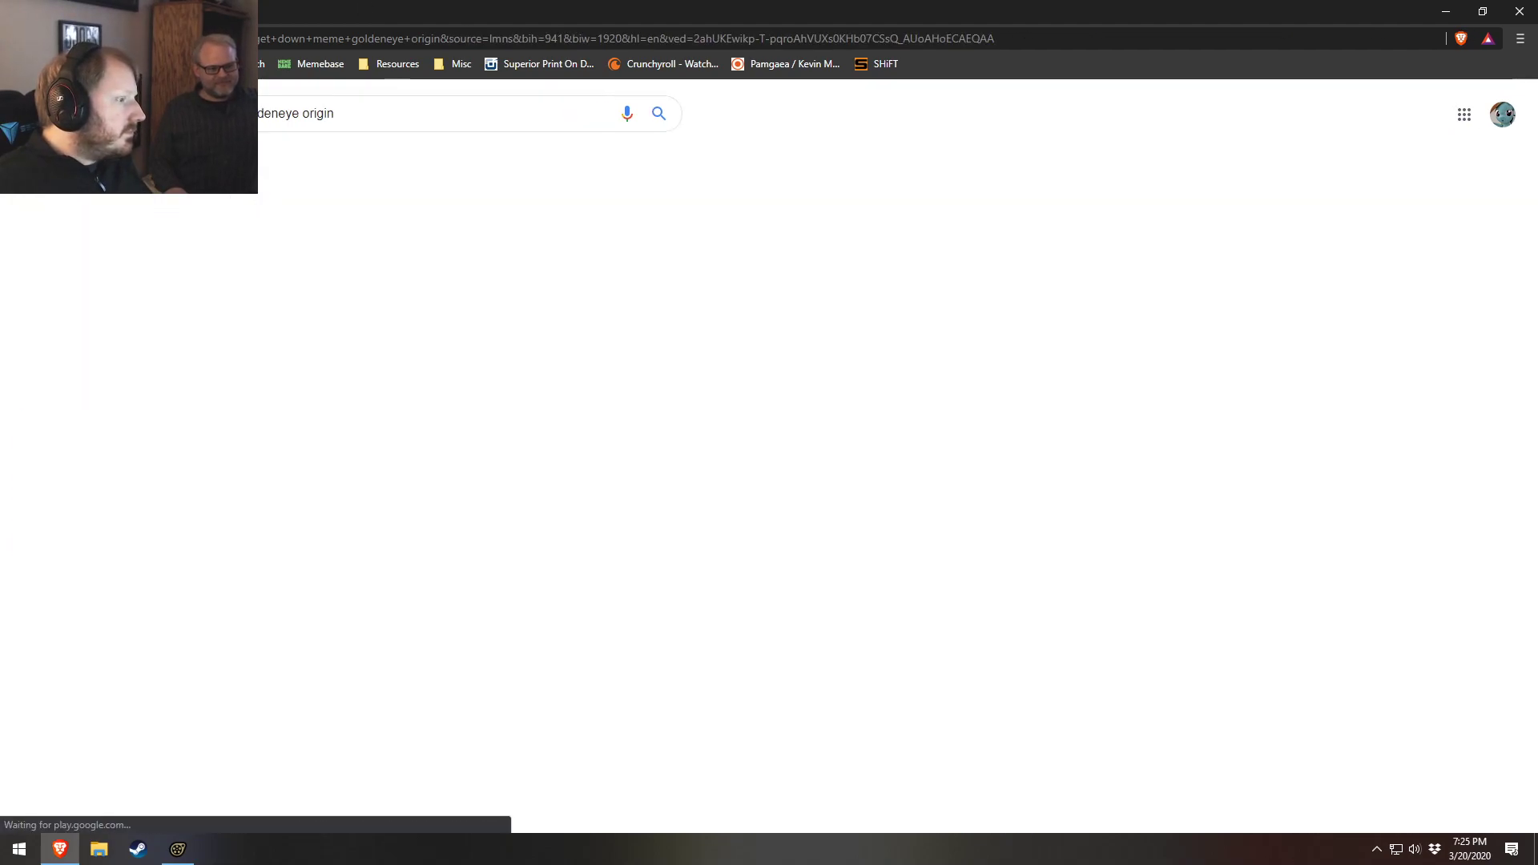
pyautogui.scroll(-1, 512, 497)
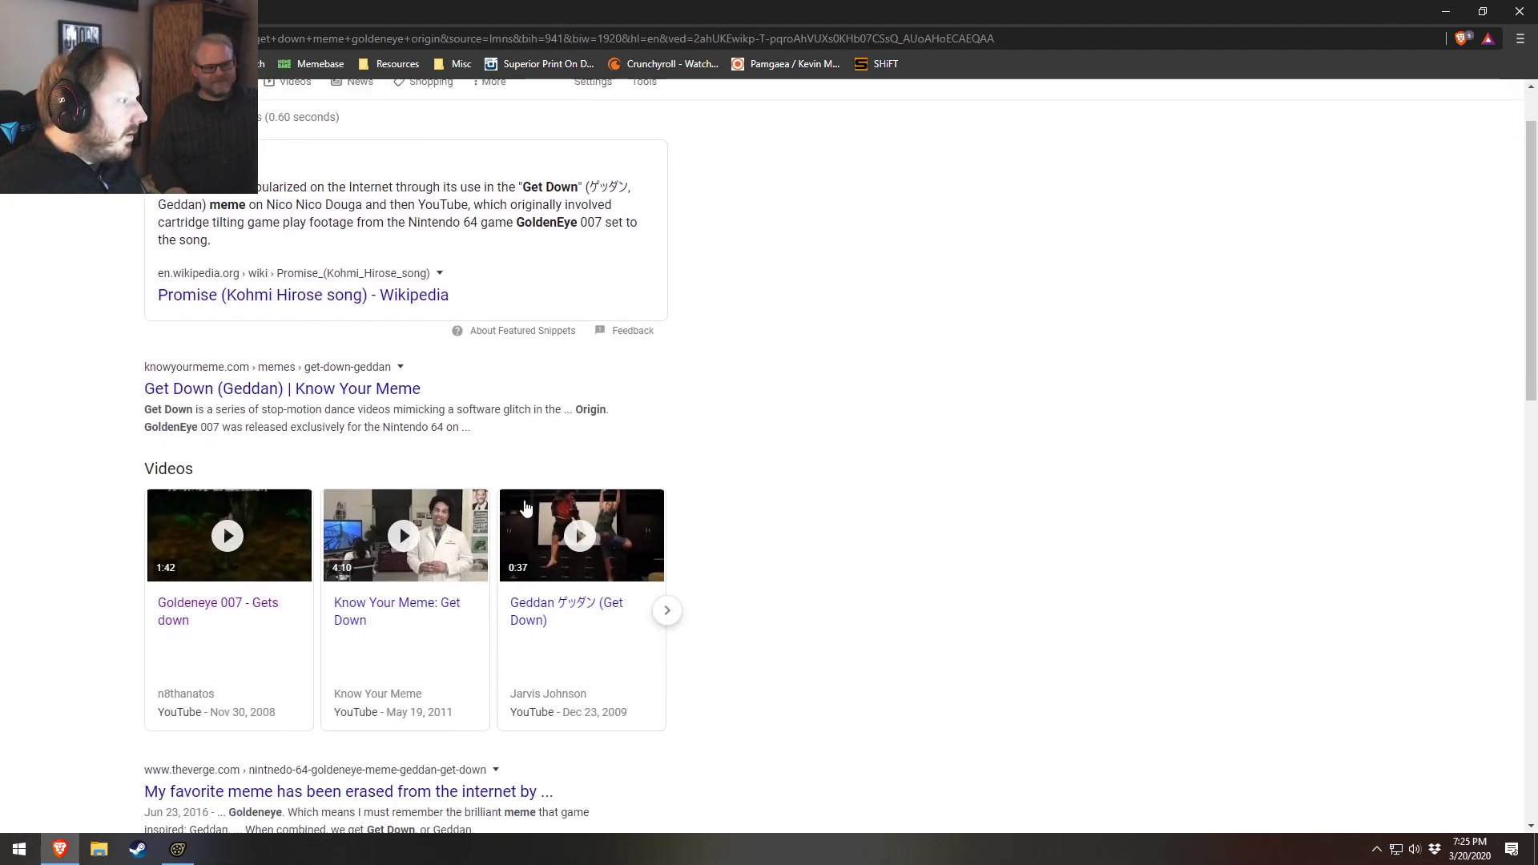
pyautogui.click(376, 390)
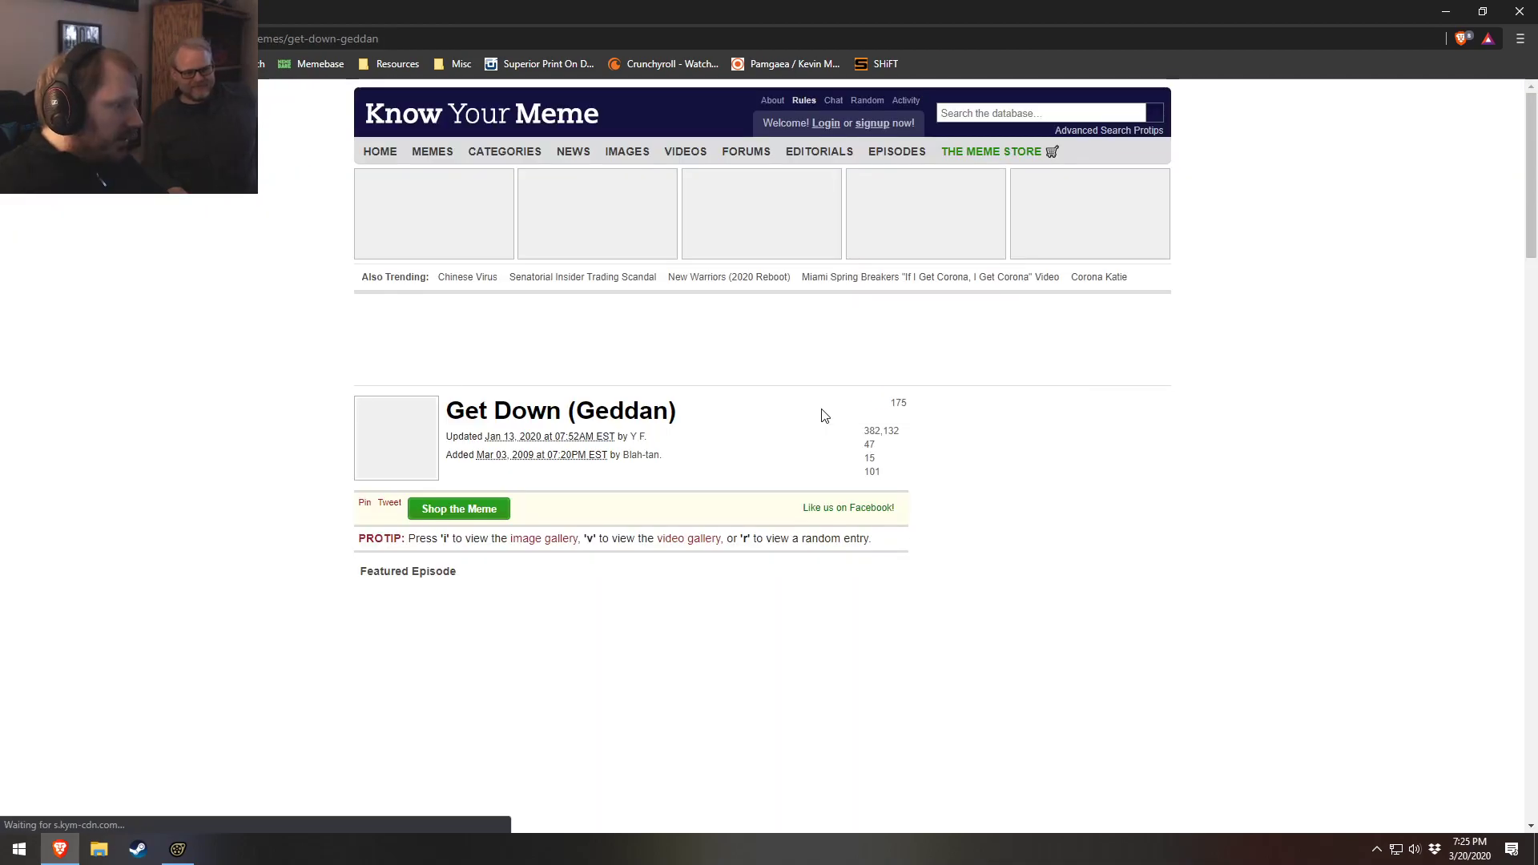
# Read through the Get Down (Geddan) article's About, Origin and Spread sections
pyautogui.scroll(-3, 253, 488)
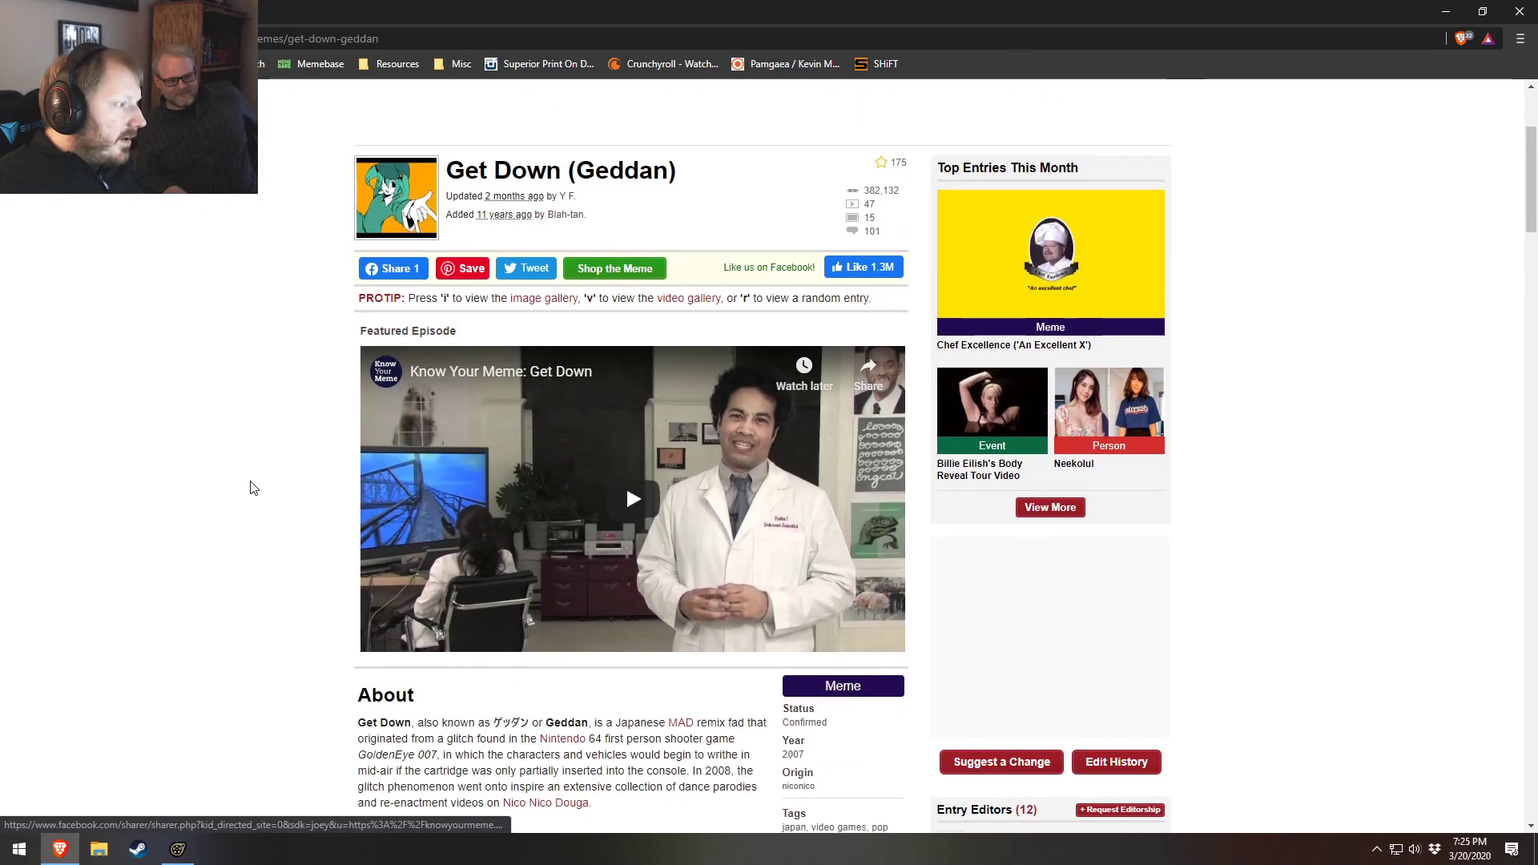
pyautogui.scroll(-5, 253, 487)
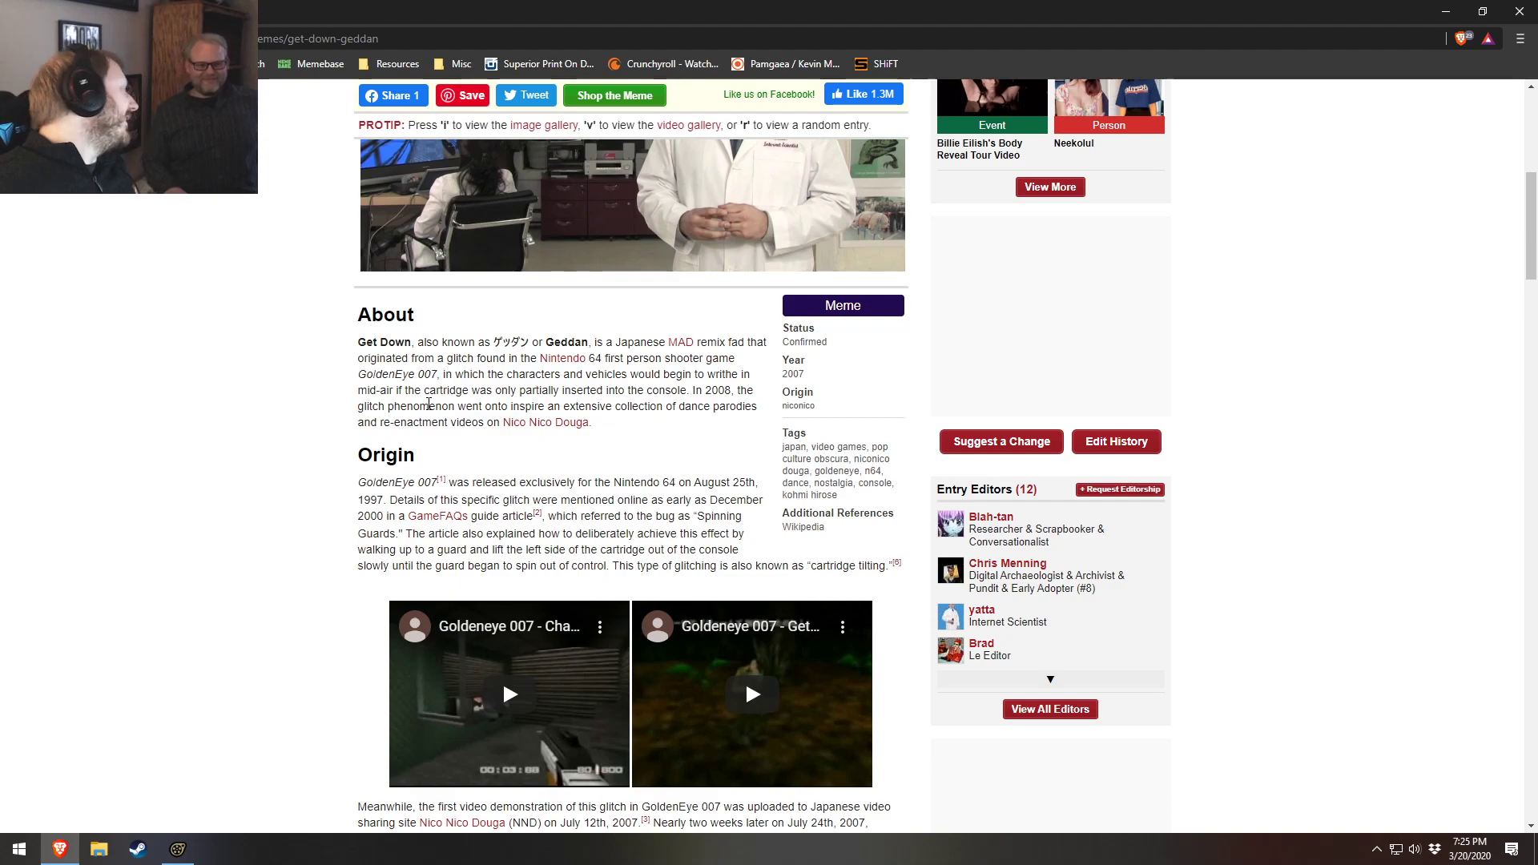
pyautogui.scroll(-8, 429, 403)
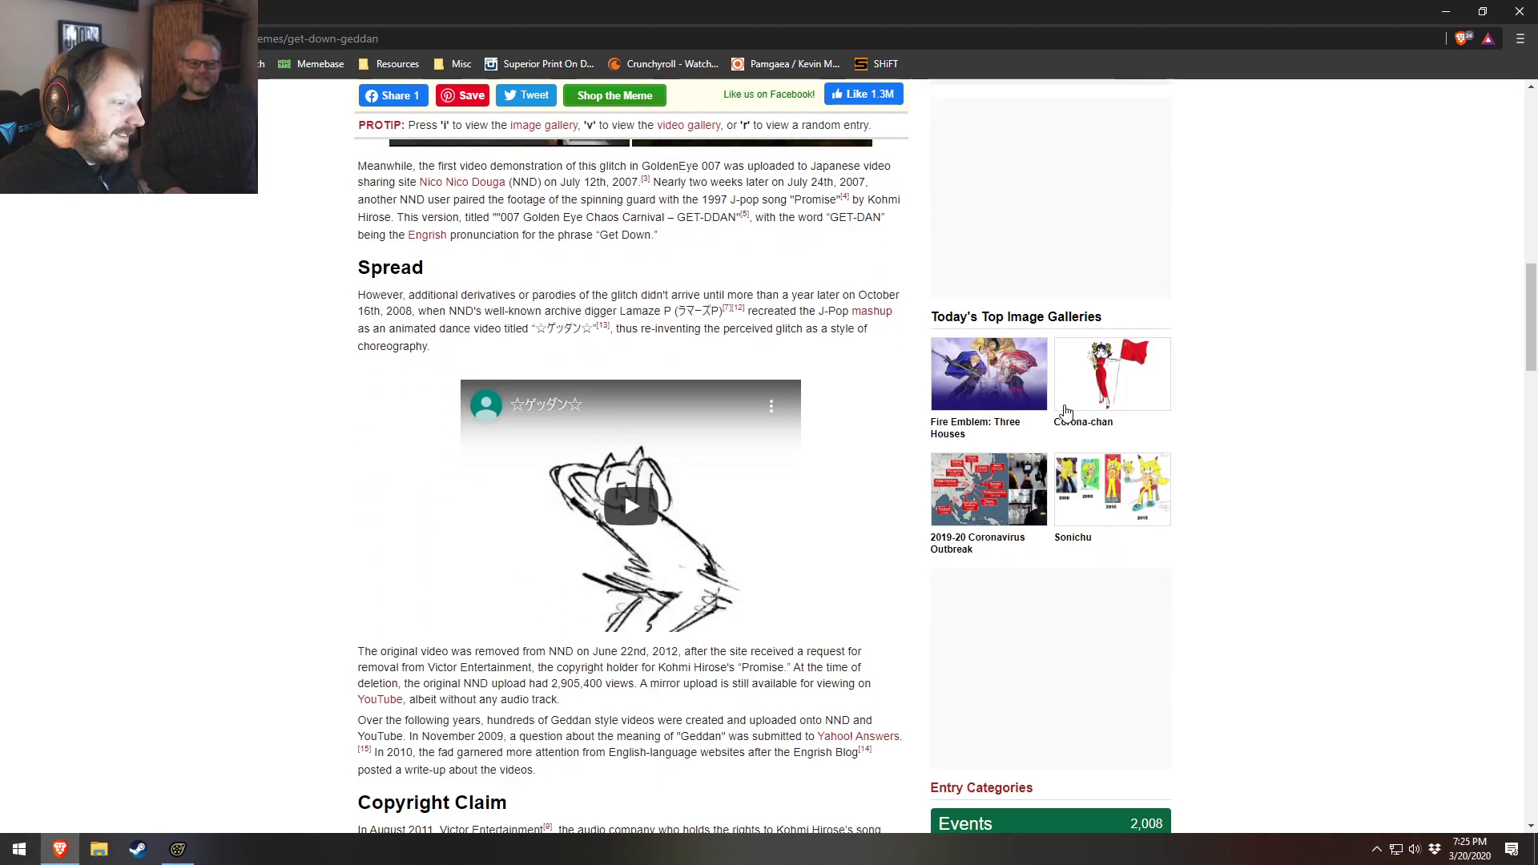
pyautogui.scroll(2, 1301, 360)
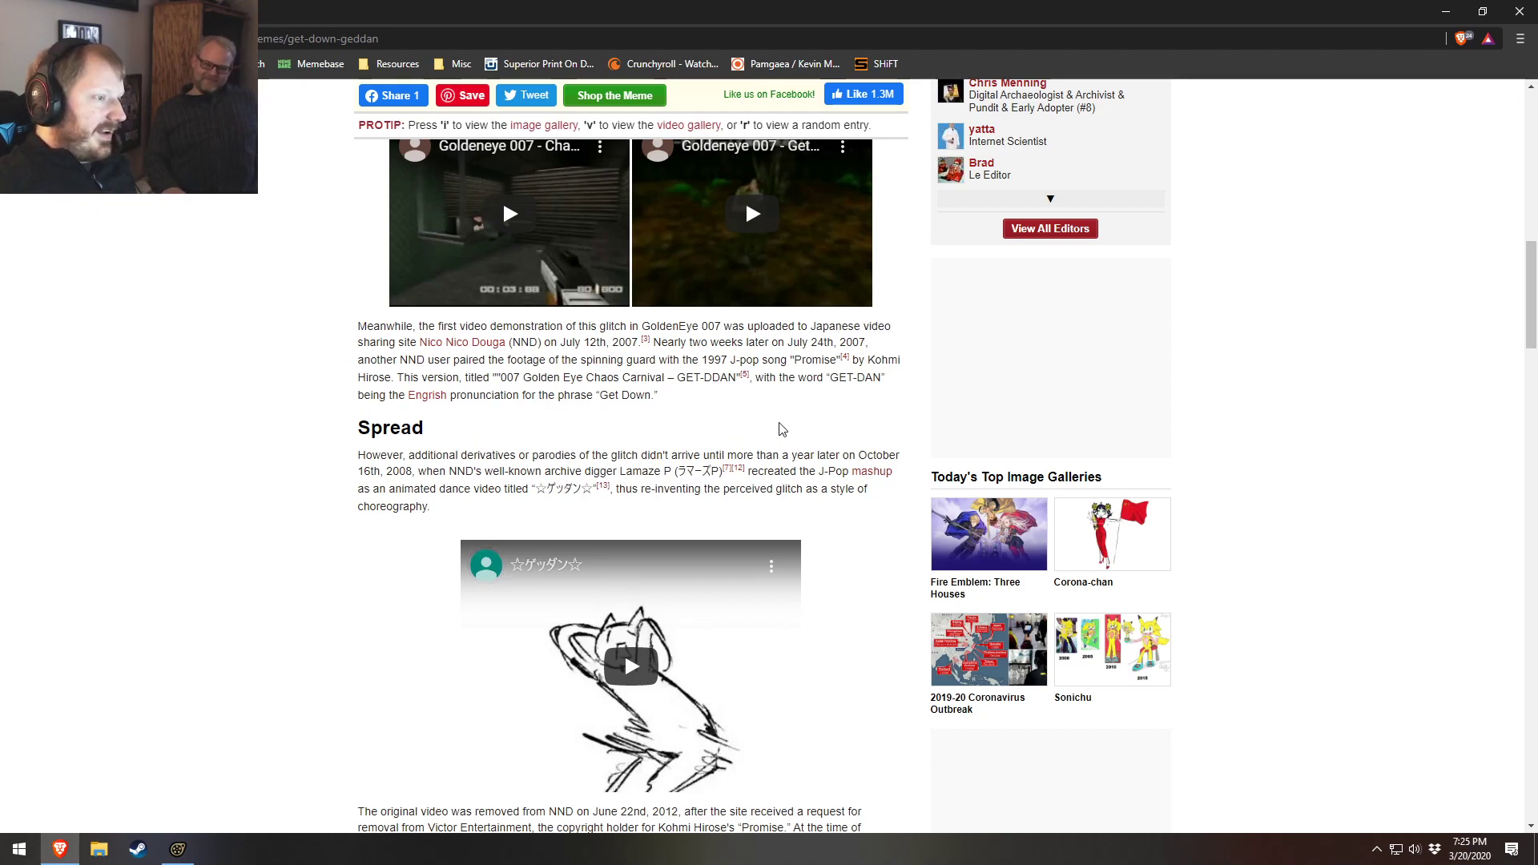
pyautogui.scroll(1, 785, 427)
pyautogui.scroll(1, 786, 427)
pyautogui.scroll(1, 1373, 384)
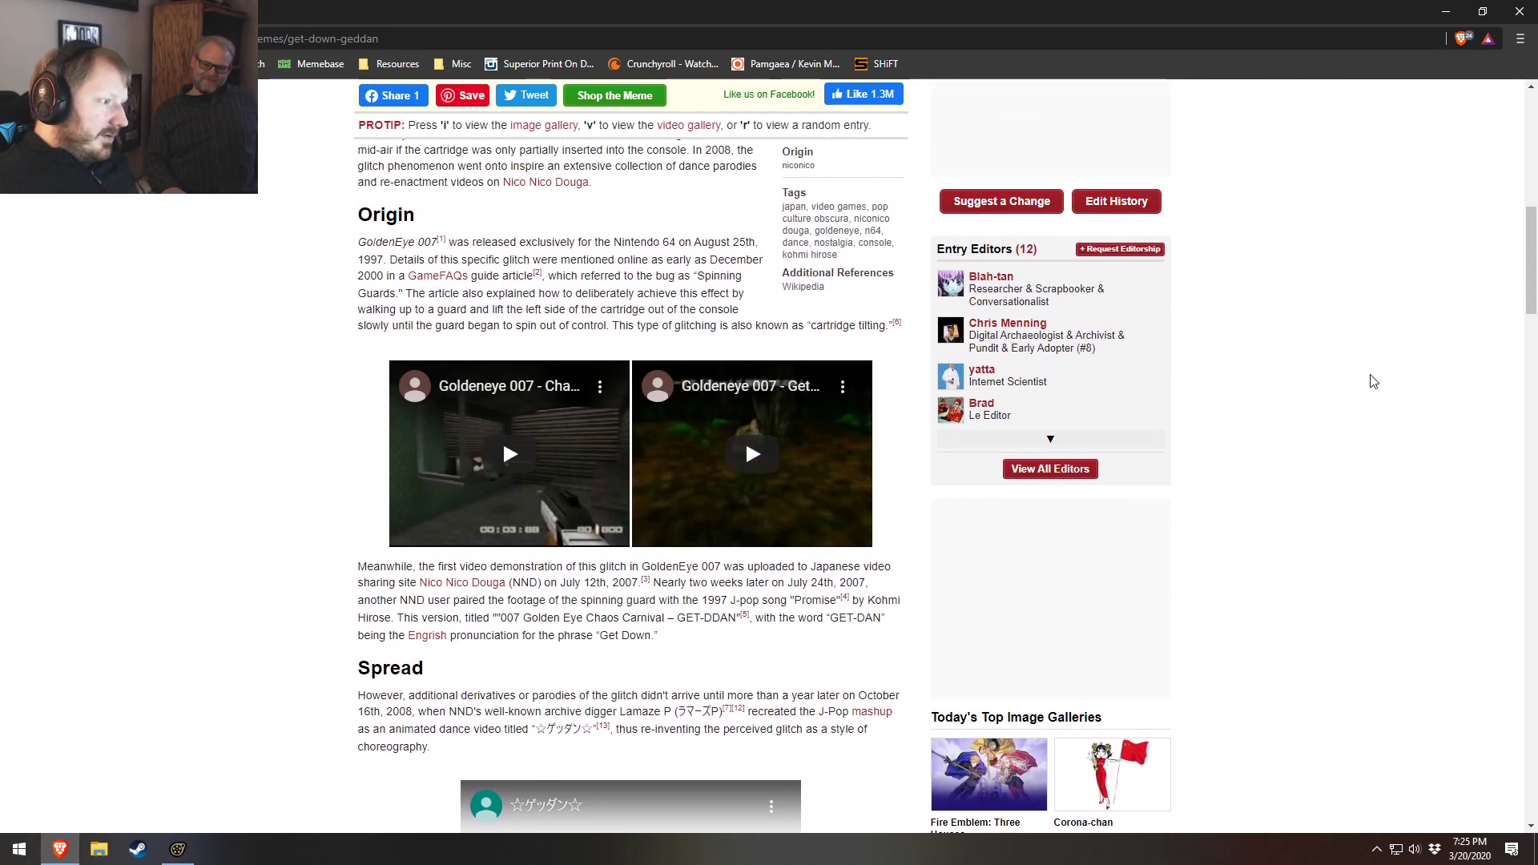
pyautogui.scroll(2, 1321, 276)
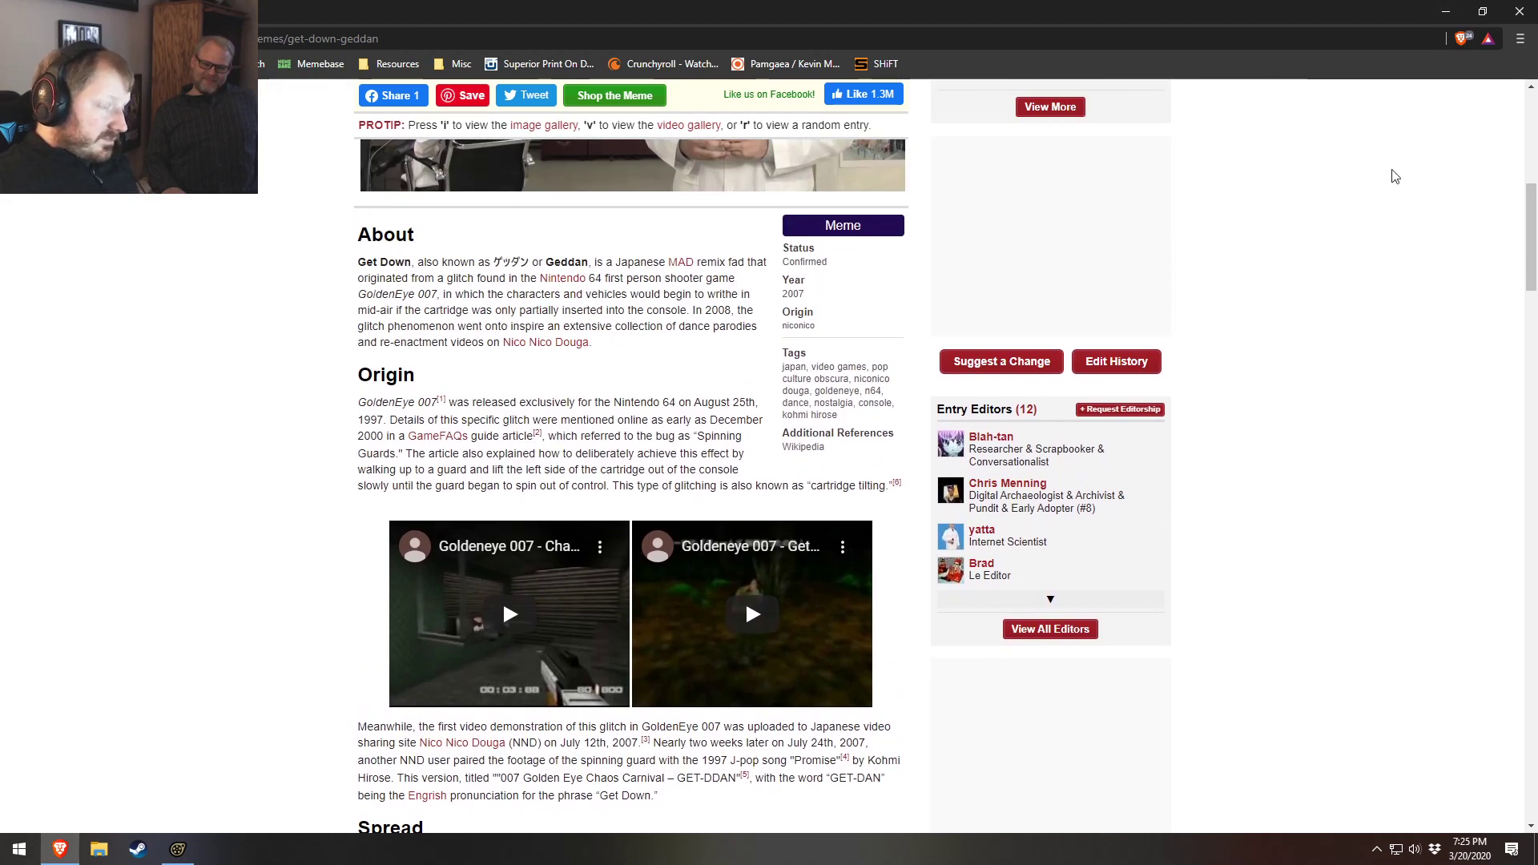
# Return to Source Filmmaker and toggle the primary viewport between the scene camera and the work camera
pyautogui.click(1440, 11)
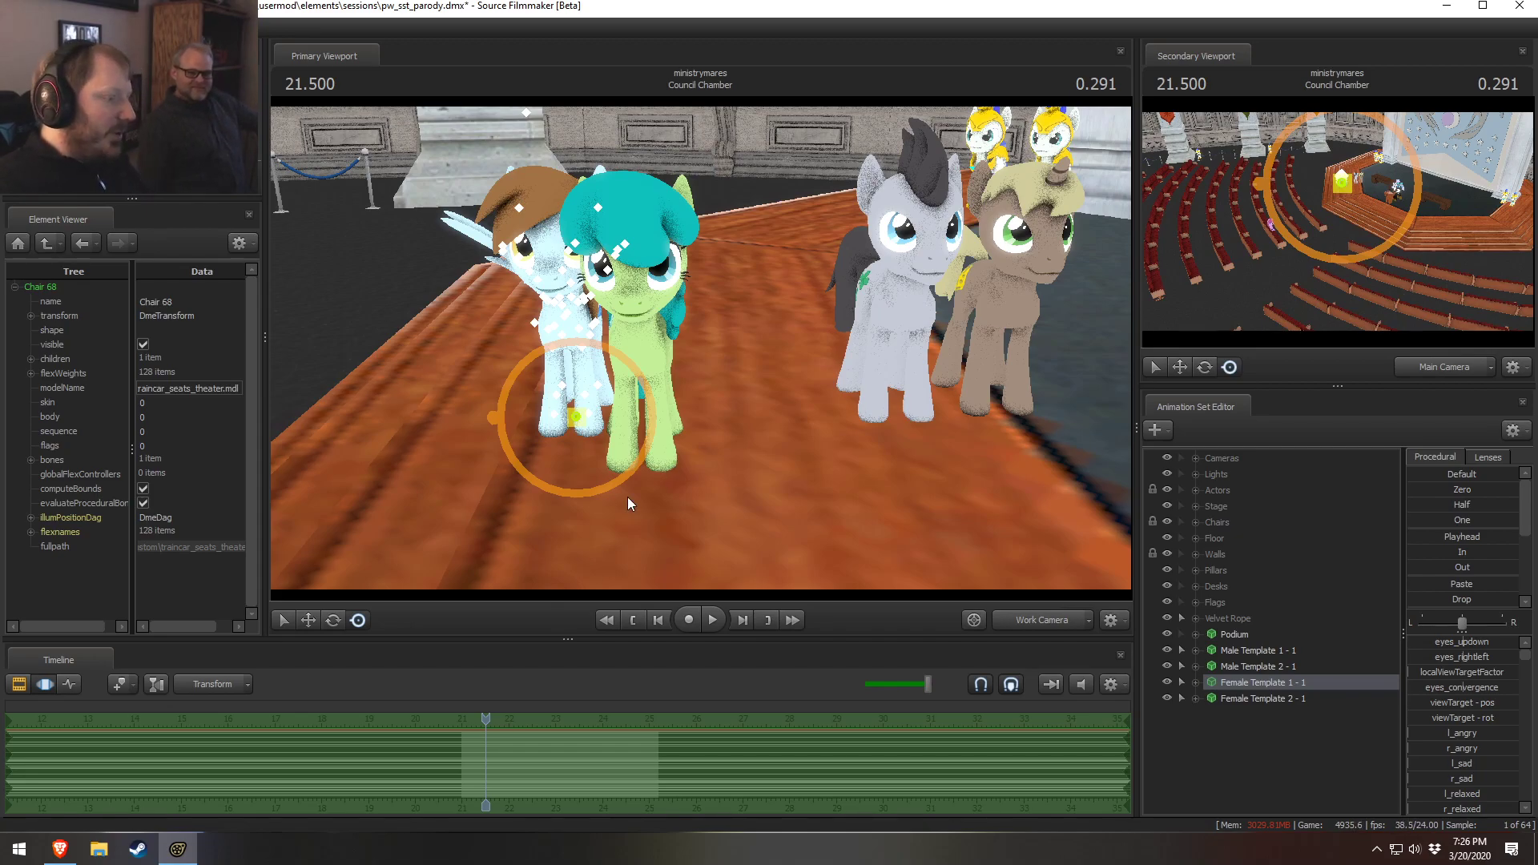
pyautogui.press('F2')
pyautogui.press('F3')
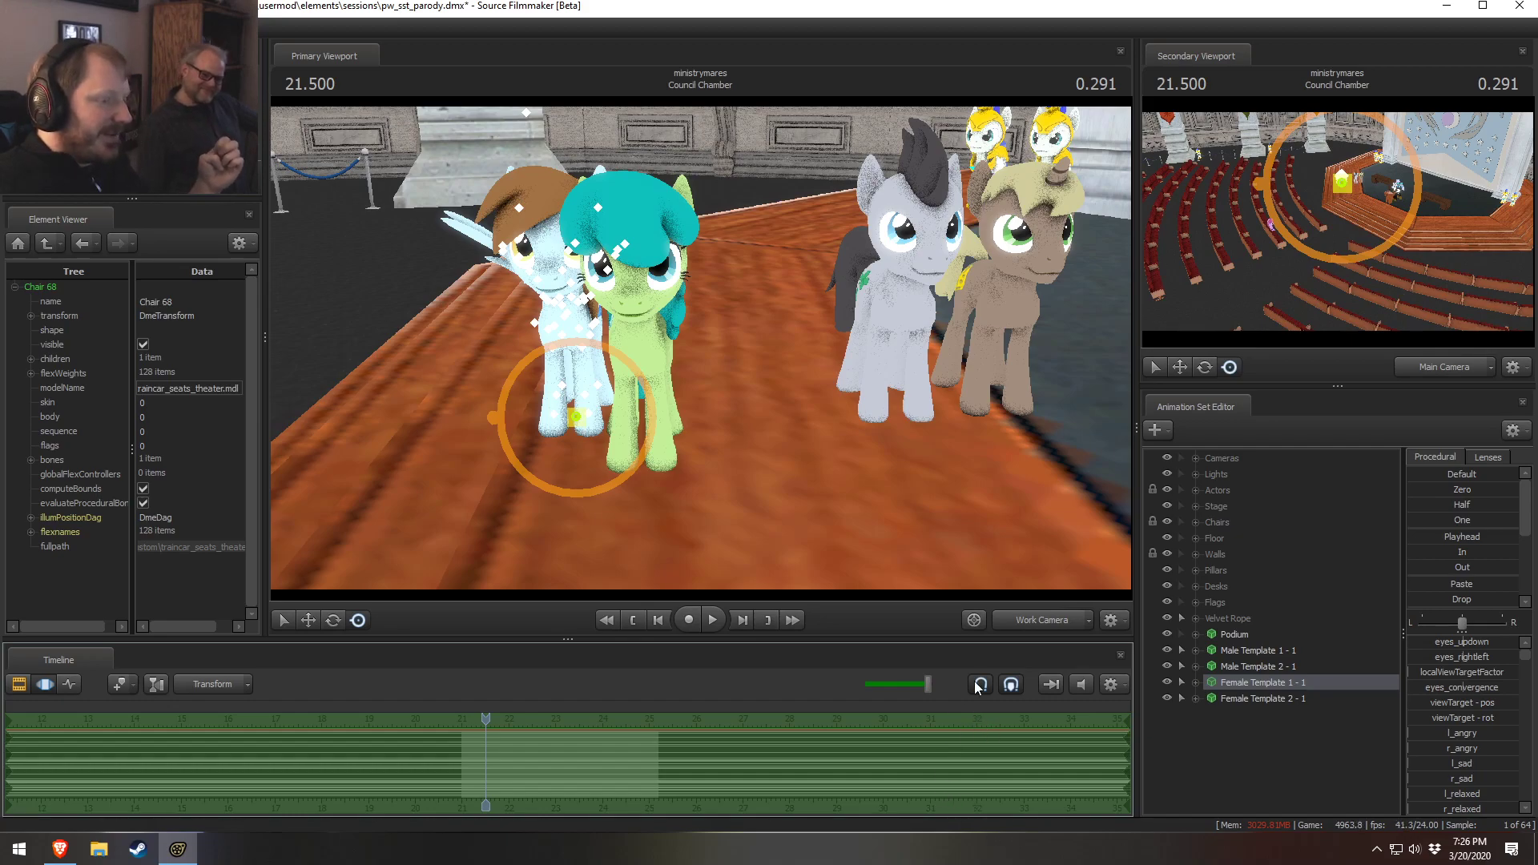
pyautogui.click(1043, 621)
pyautogui.rightClick(743, 520)
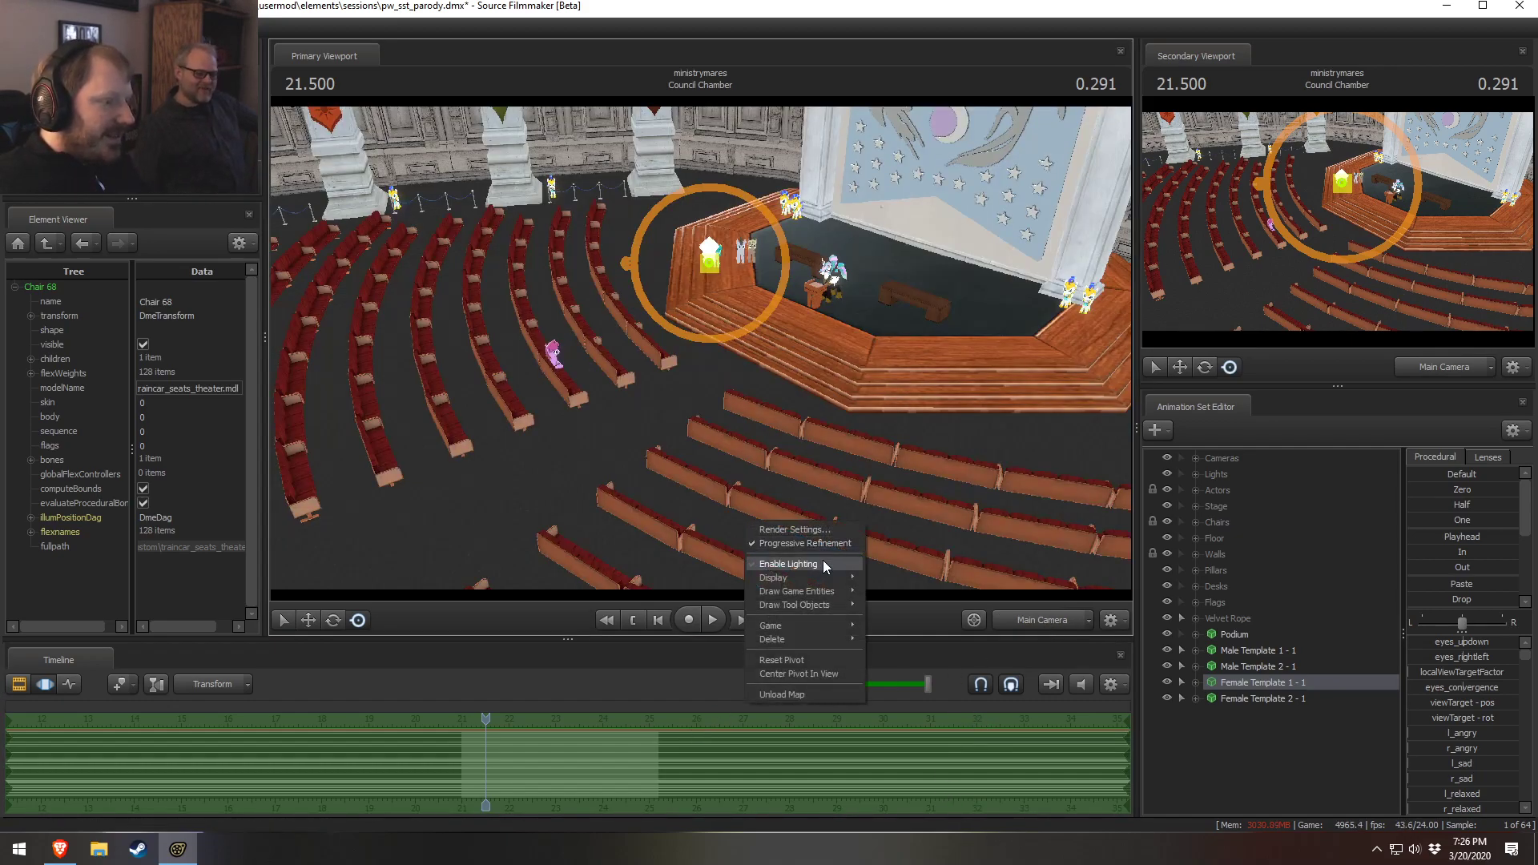
pyautogui.click(833, 454)
pyautogui.click(1042, 622)
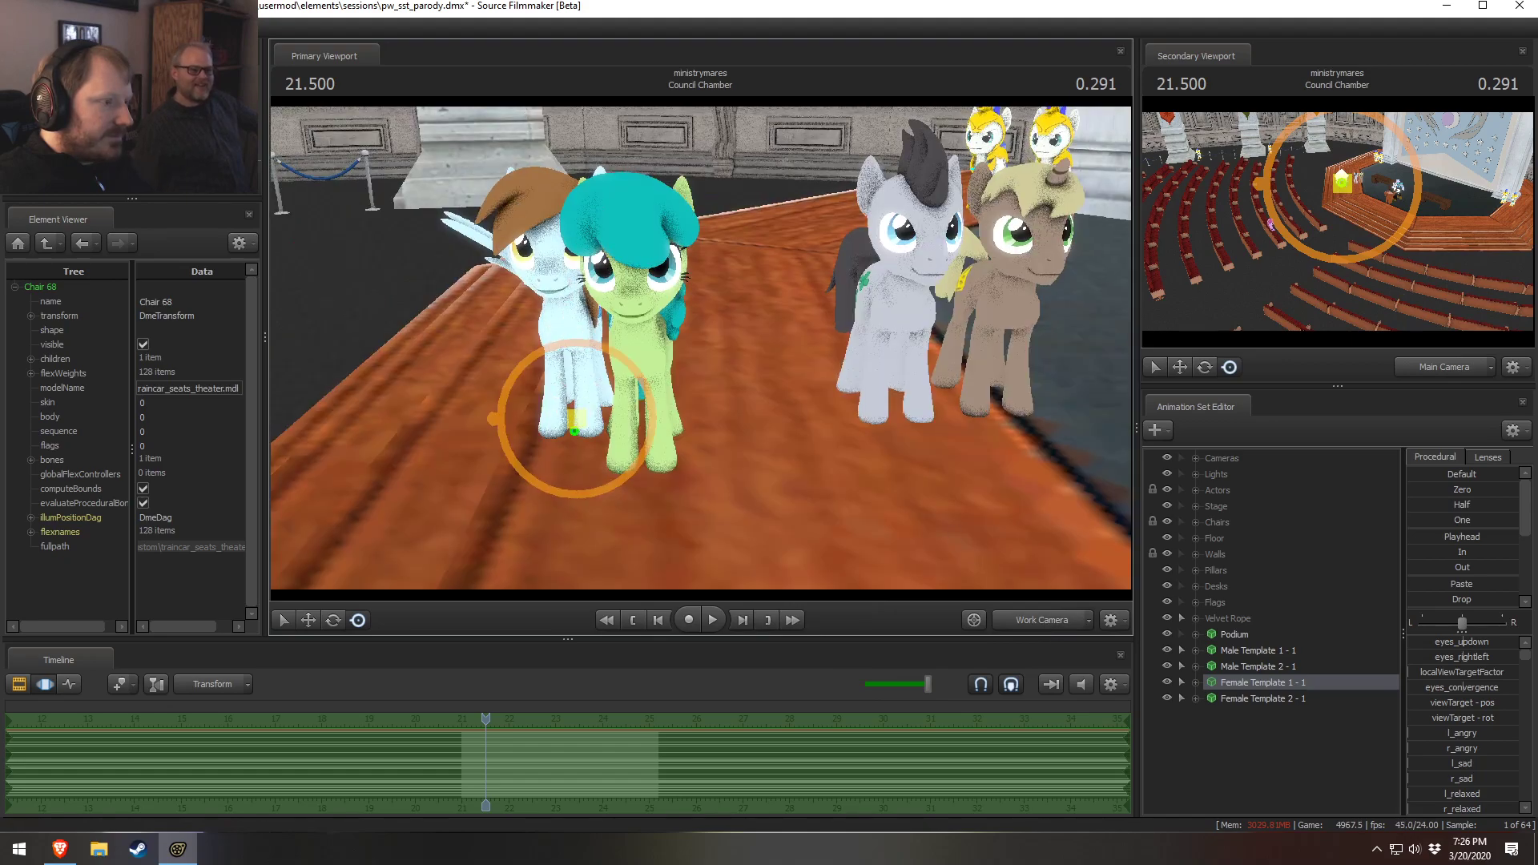
# Start creating an animation set for a new model and browse the vn_ pony models in the model browser
pyautogui.rightClick(1235, 730)
pyautogui.click(1297, 609)
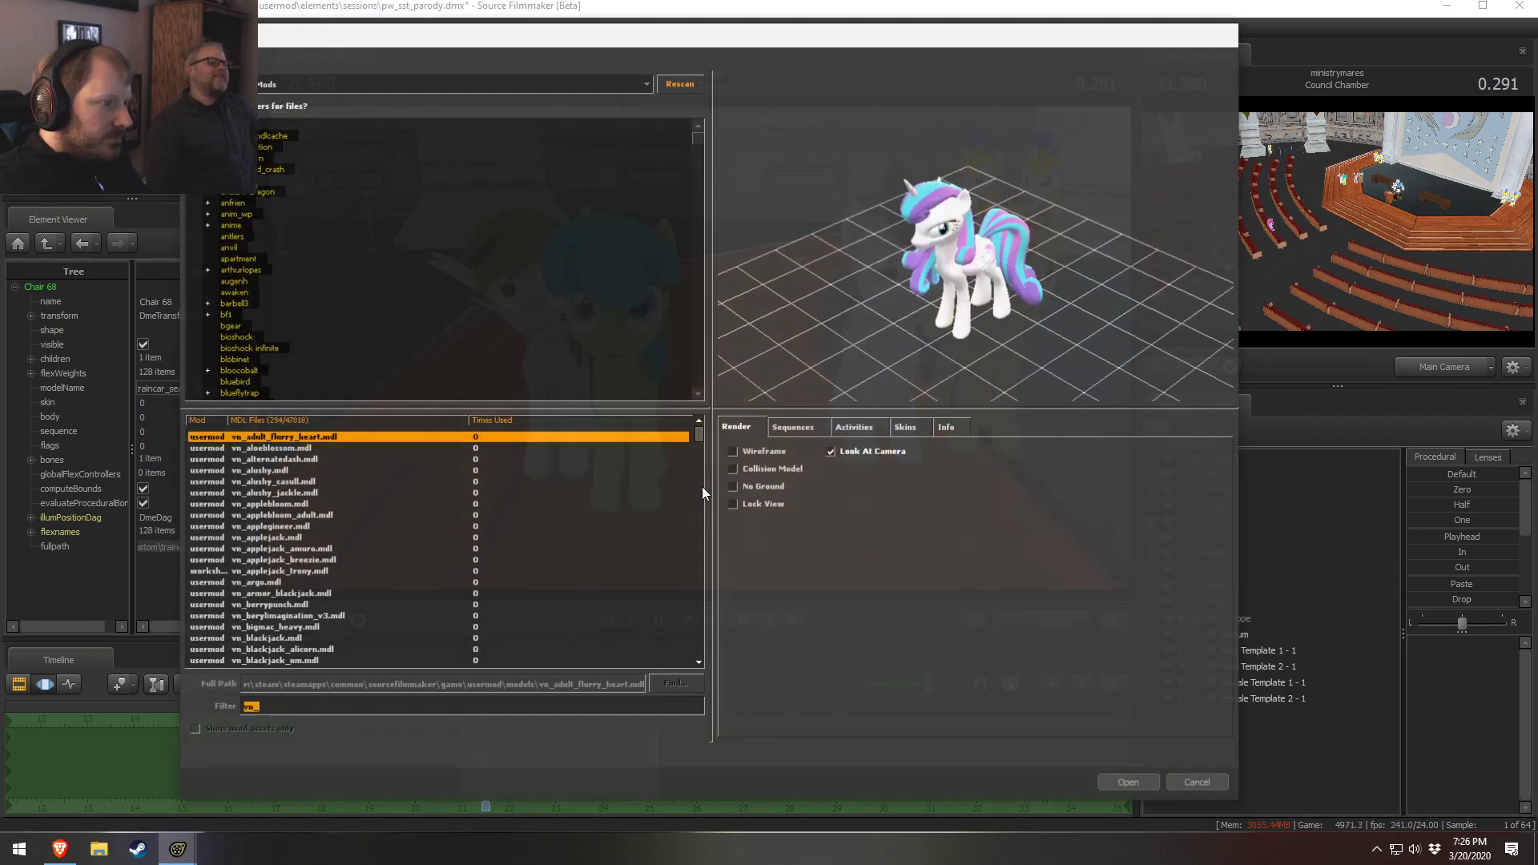
pyautogui.scroll(-18, 317, 512)
pyautogui.moveTo(700, 480); pyautogui.dragTo(709, 615)
pyautogui.scroll(-6, 371, 552)
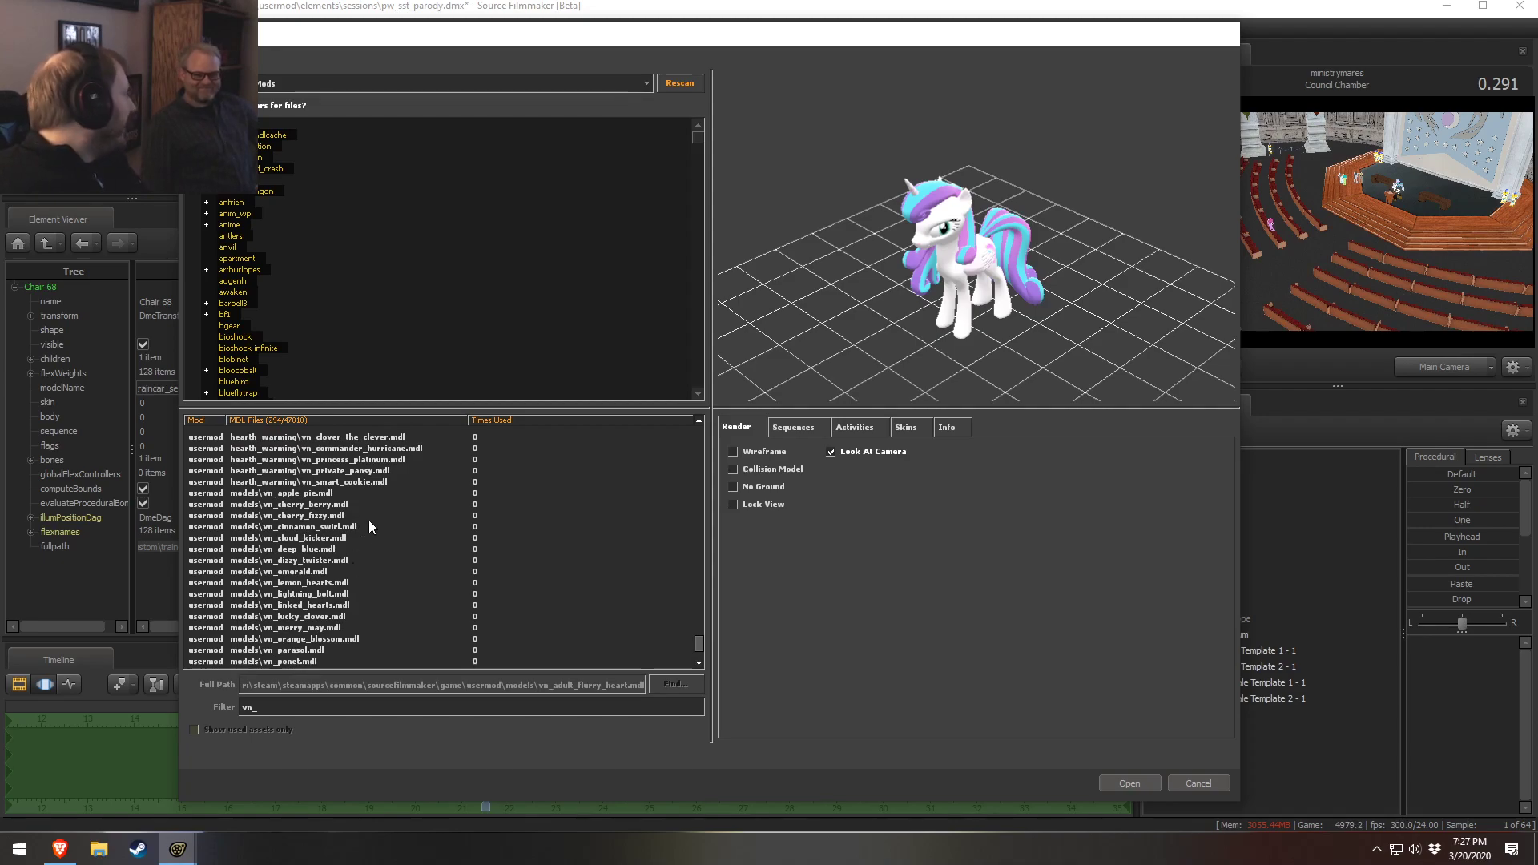
pyautogui.click(346, 571)
pyautogui.click(324, 617)
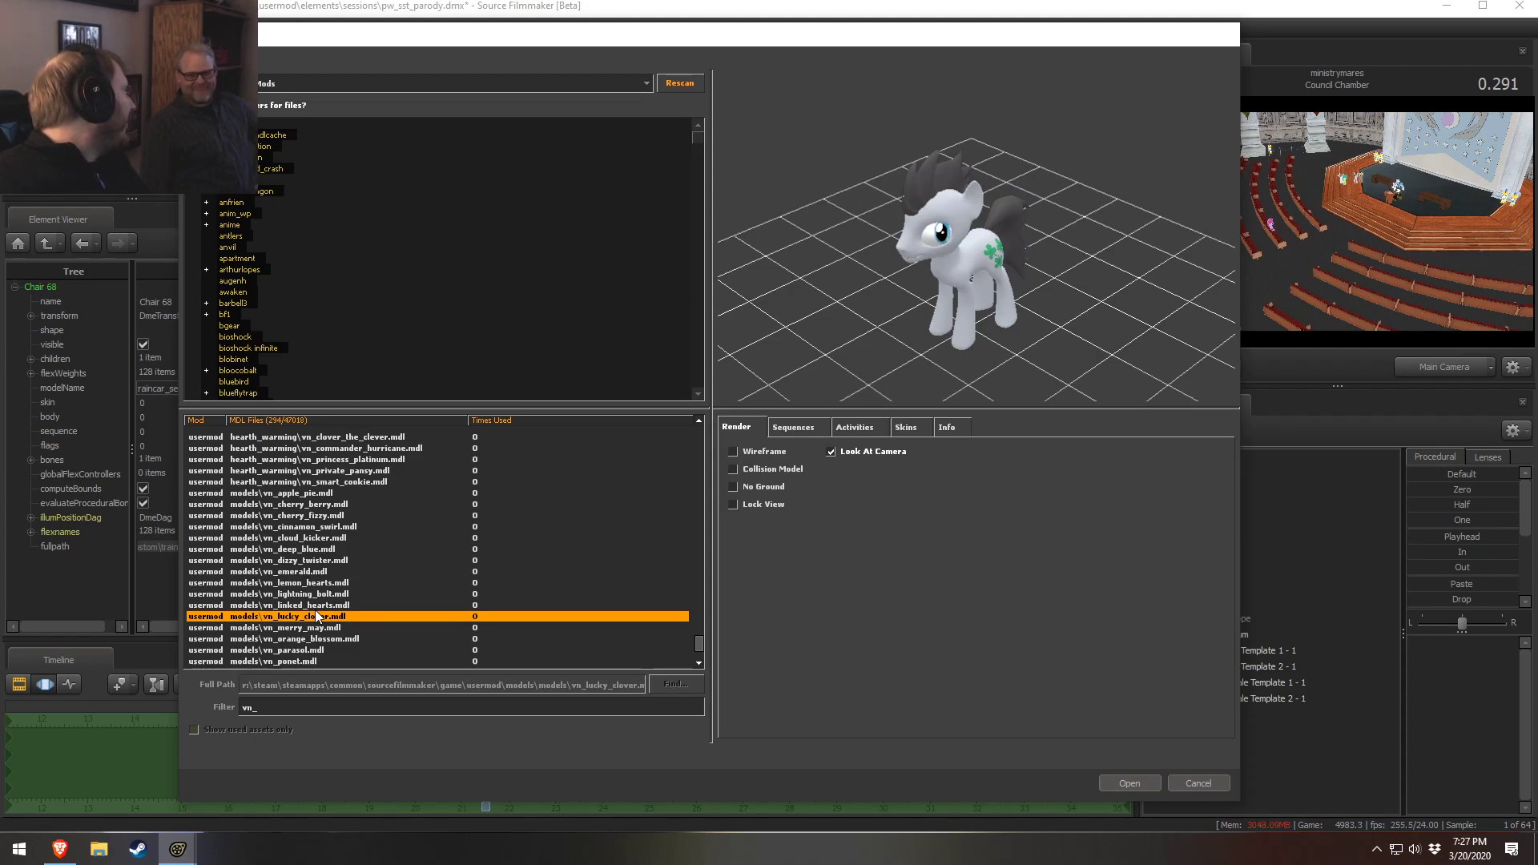
pyautogui.click(330, 605)
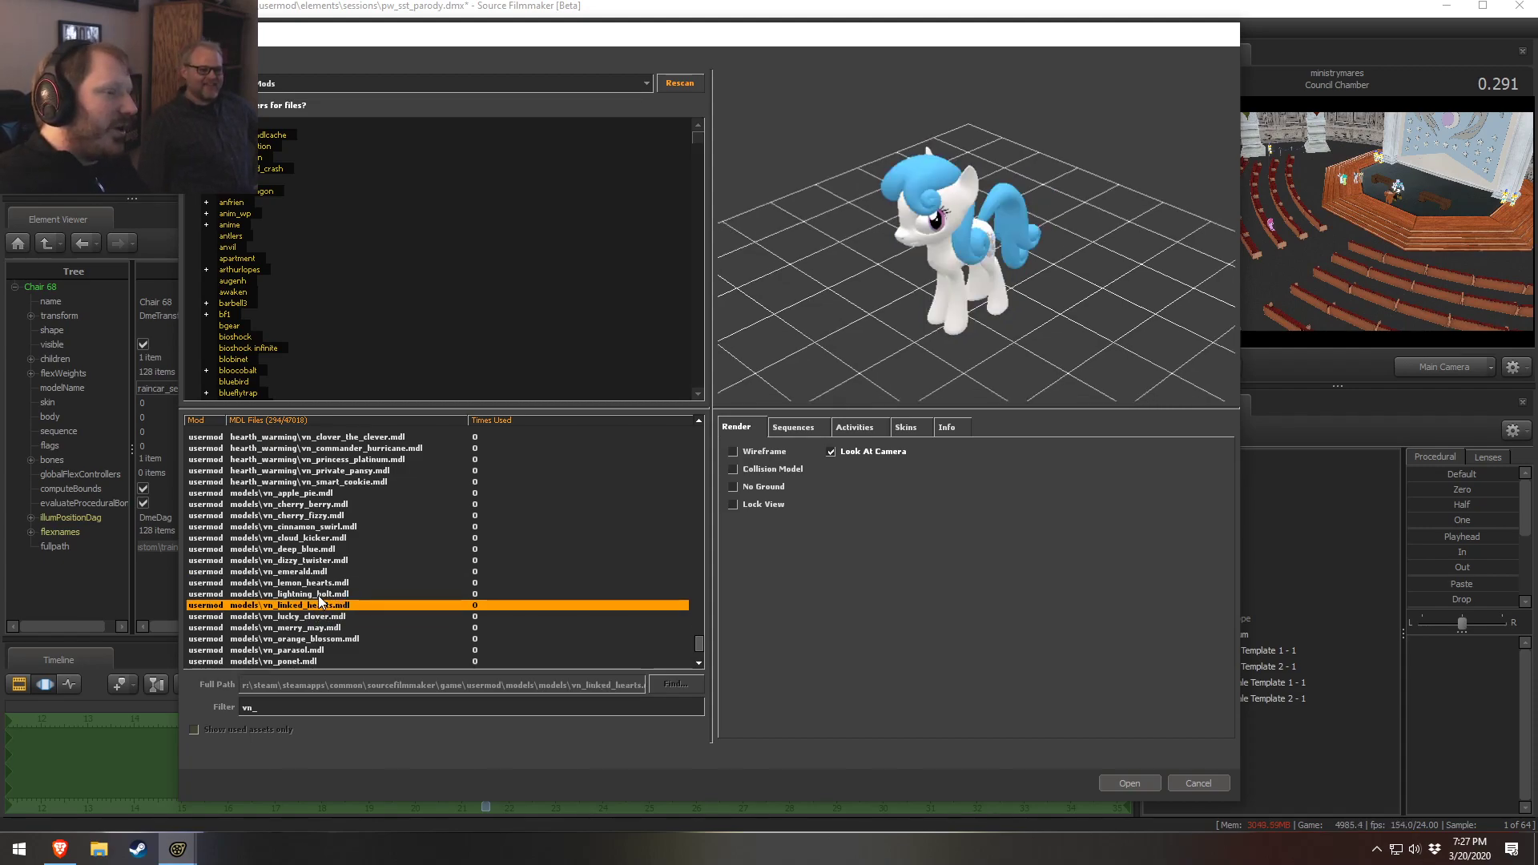
pyautogui.click(327, 593)
# Preview neighbouring pony models and add vn_cherry_fizzy.mdl to the scene
pyautogui.moveTo(829, 40)
pyautogui.mouseDown()
pyautogui.moveTo(1036, 41)
pyautogui.moveTo(1462, 78)
pyautogui.moveTo(818, 46)
pyautogui.mouseUp()
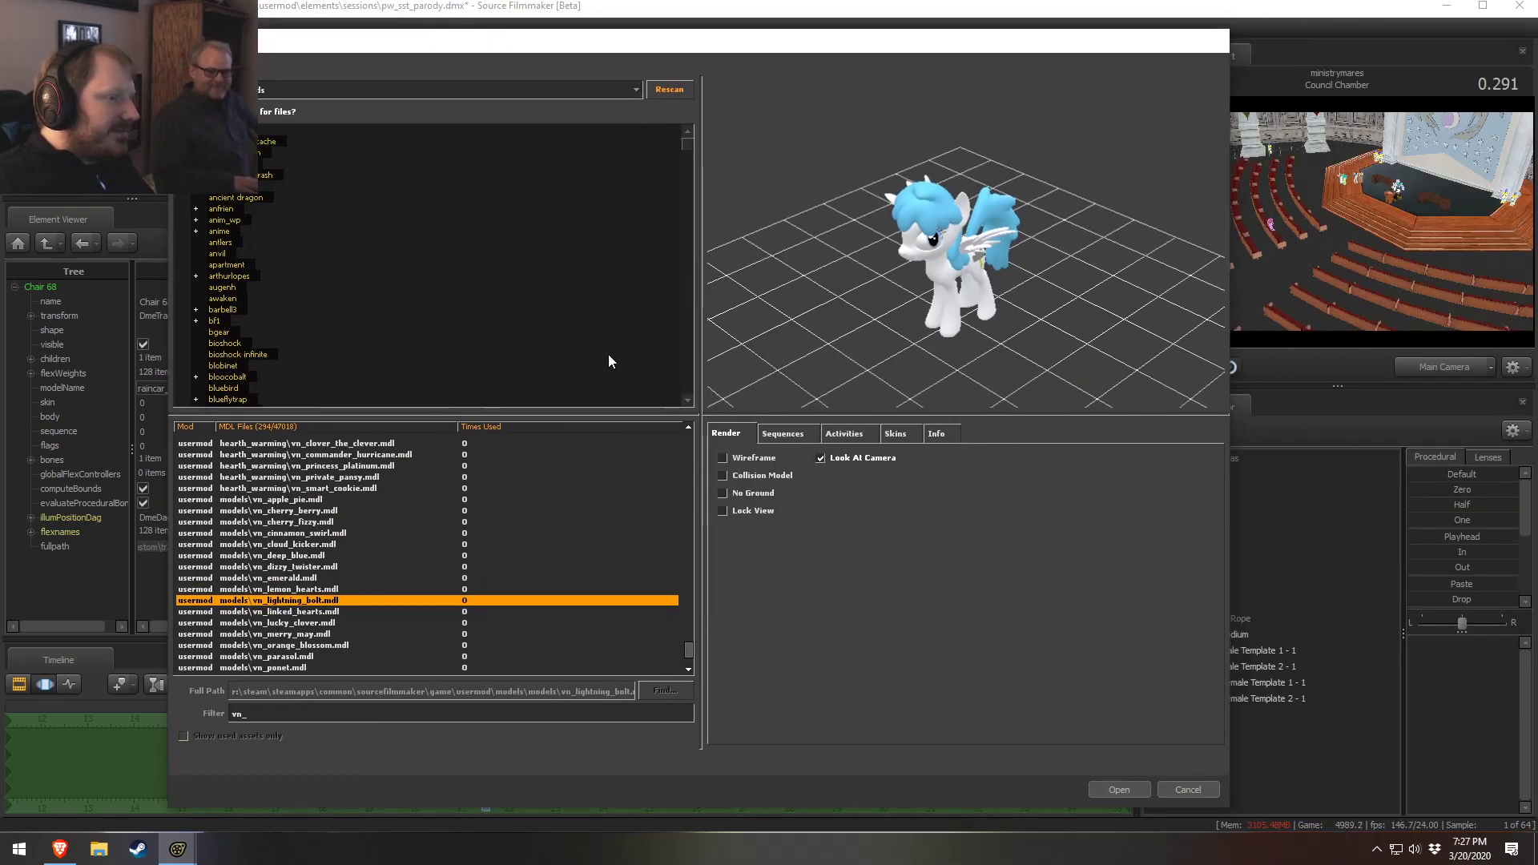
pyautogui.press('Up')
pyautogui.press('Up')
pyautogui.press('Up')
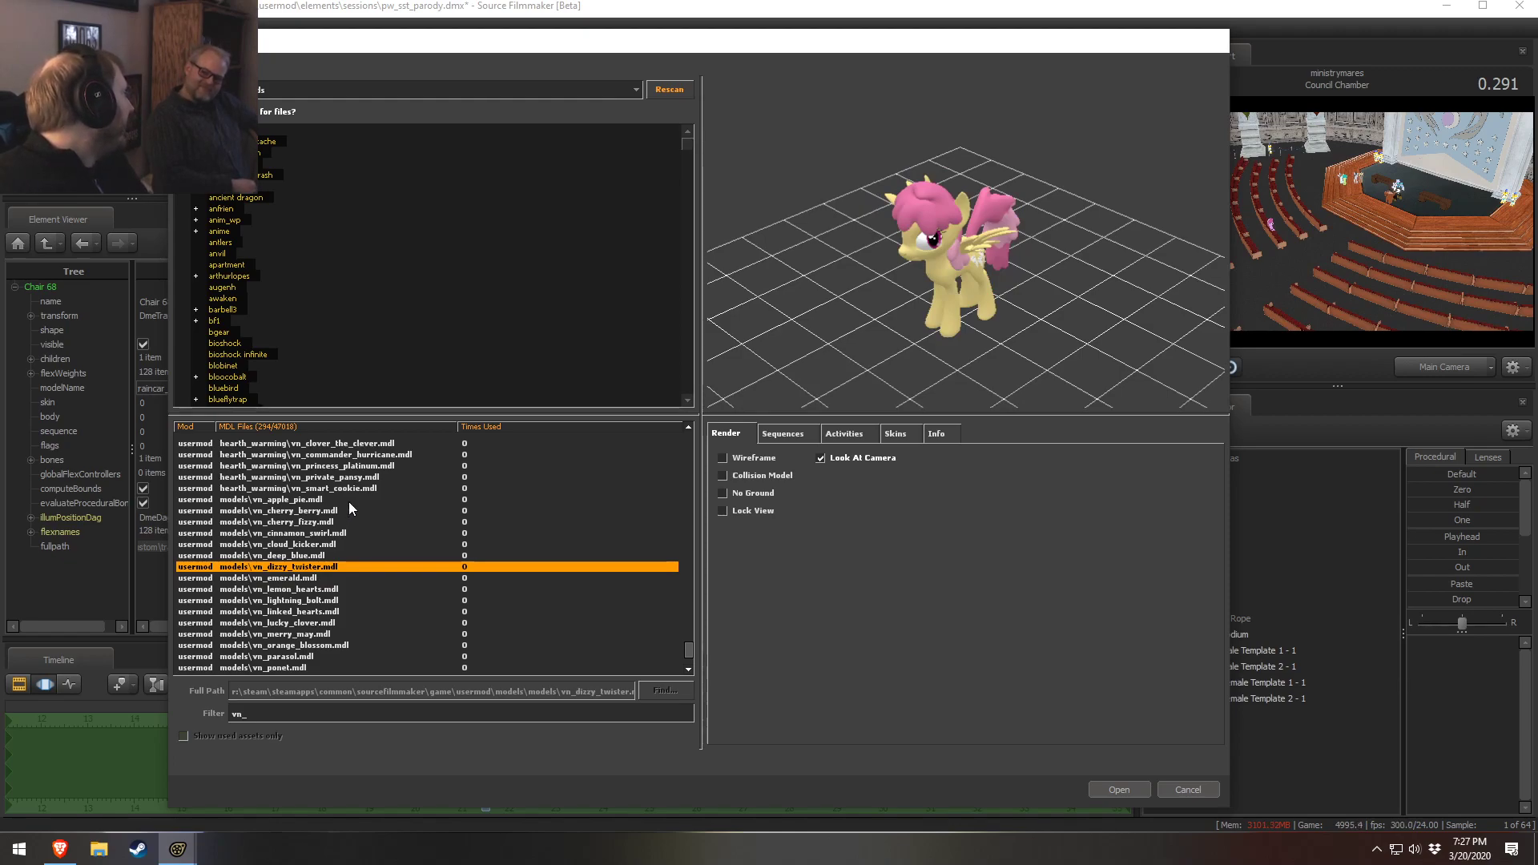
pyautogui.press('Up')
pyautogui.press('Up')
pyautogui.press('Down')
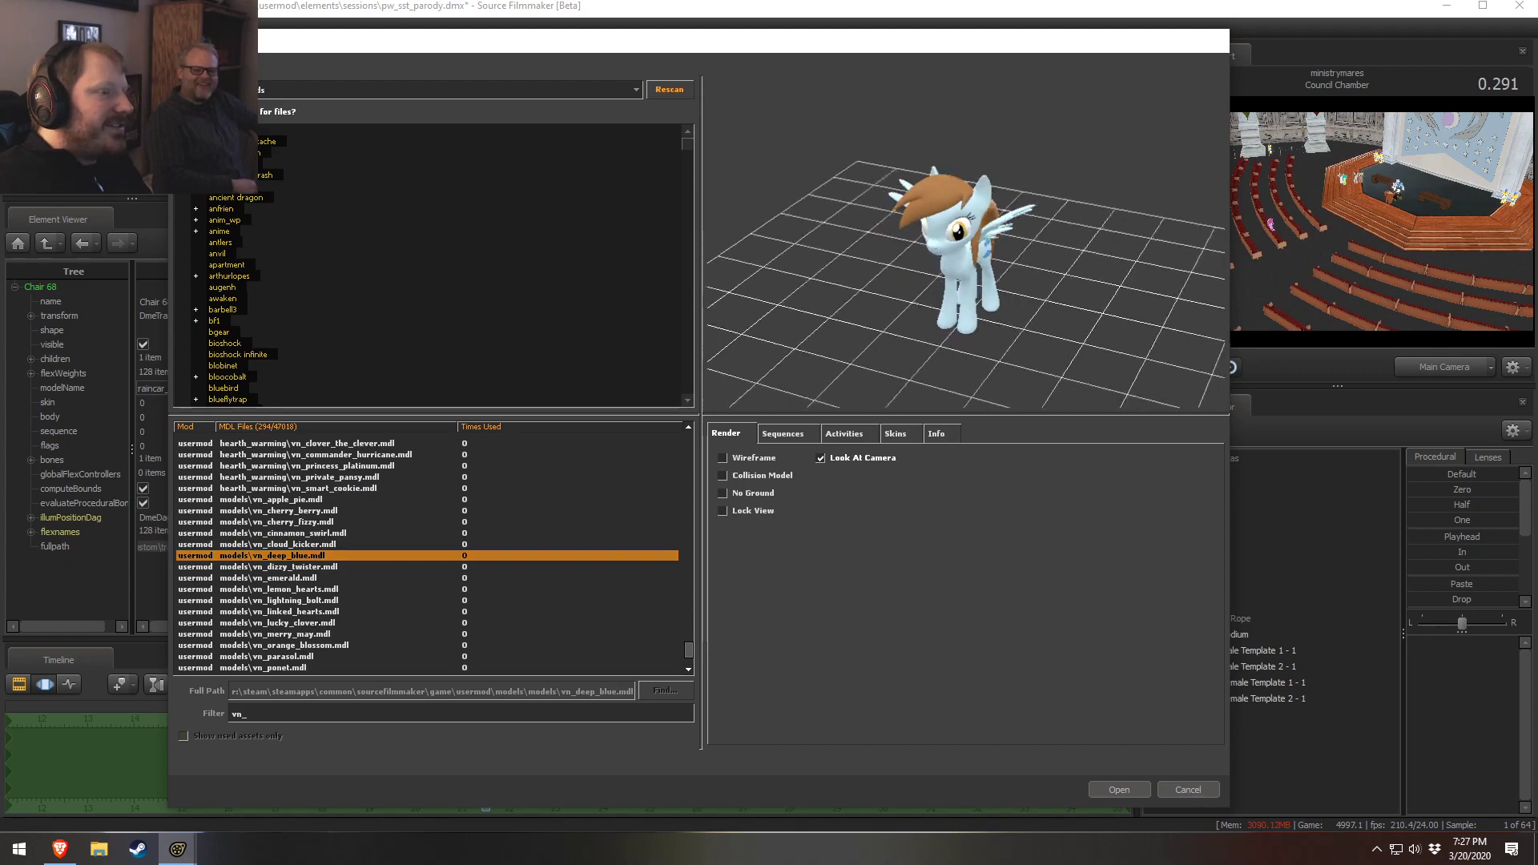
pyautogui.press('Down')
pyautogui.press('Up')
pyautogui.press('Up')
pyautogui.press('Up')
pyautogui.press('Up')
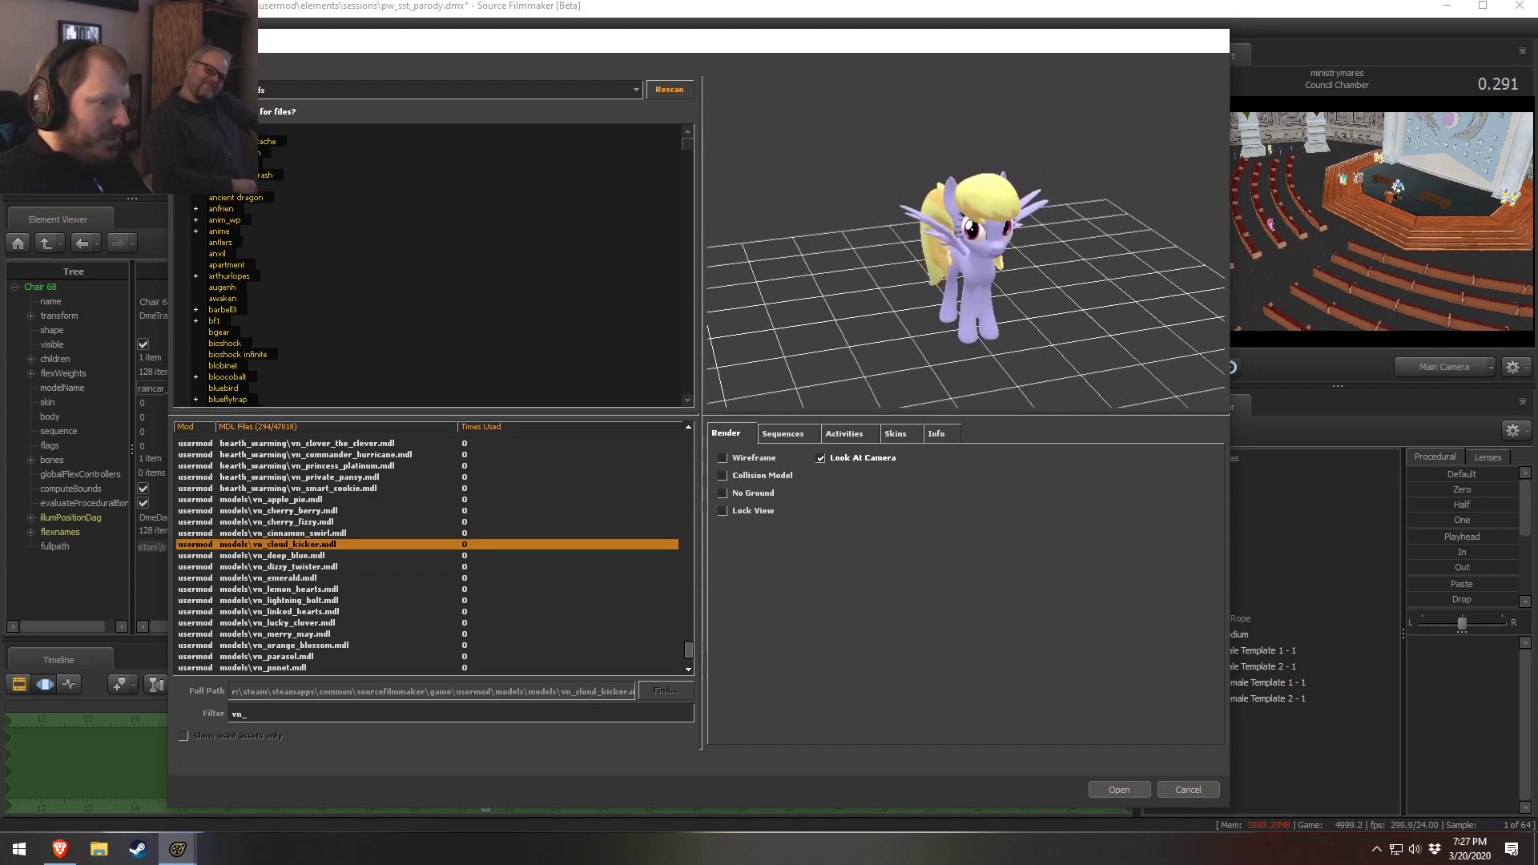
pyautogui.press('Up')
pyautogui.press('Down')
pyautogui.moveTo(965, 256)
pyautogui.mouseDown()
pyautogui.moveTo(905, 256)
pyautogui.moveTo(965, 254)
pyautogui.moveTo(977, 288)
pyautogui.moveTo(973, 272)
pyautogui.mouseUp()
pyautogui.click(1145, 789)
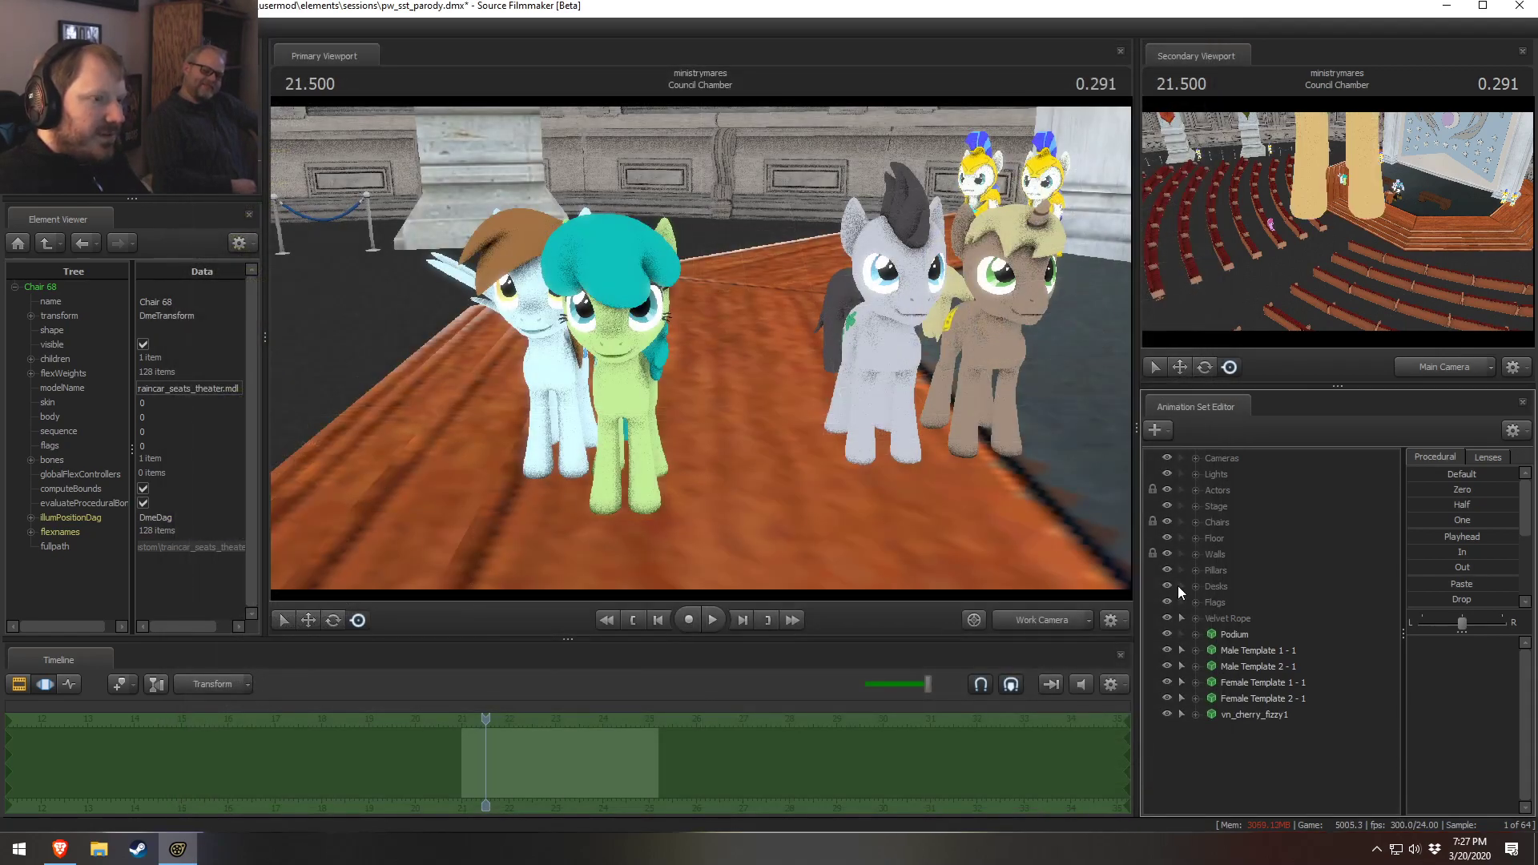
# Move the vn_cherry_fizzy pony onto the council floor to the right of the brown unicorn
pyautogui.click(1241, 718)
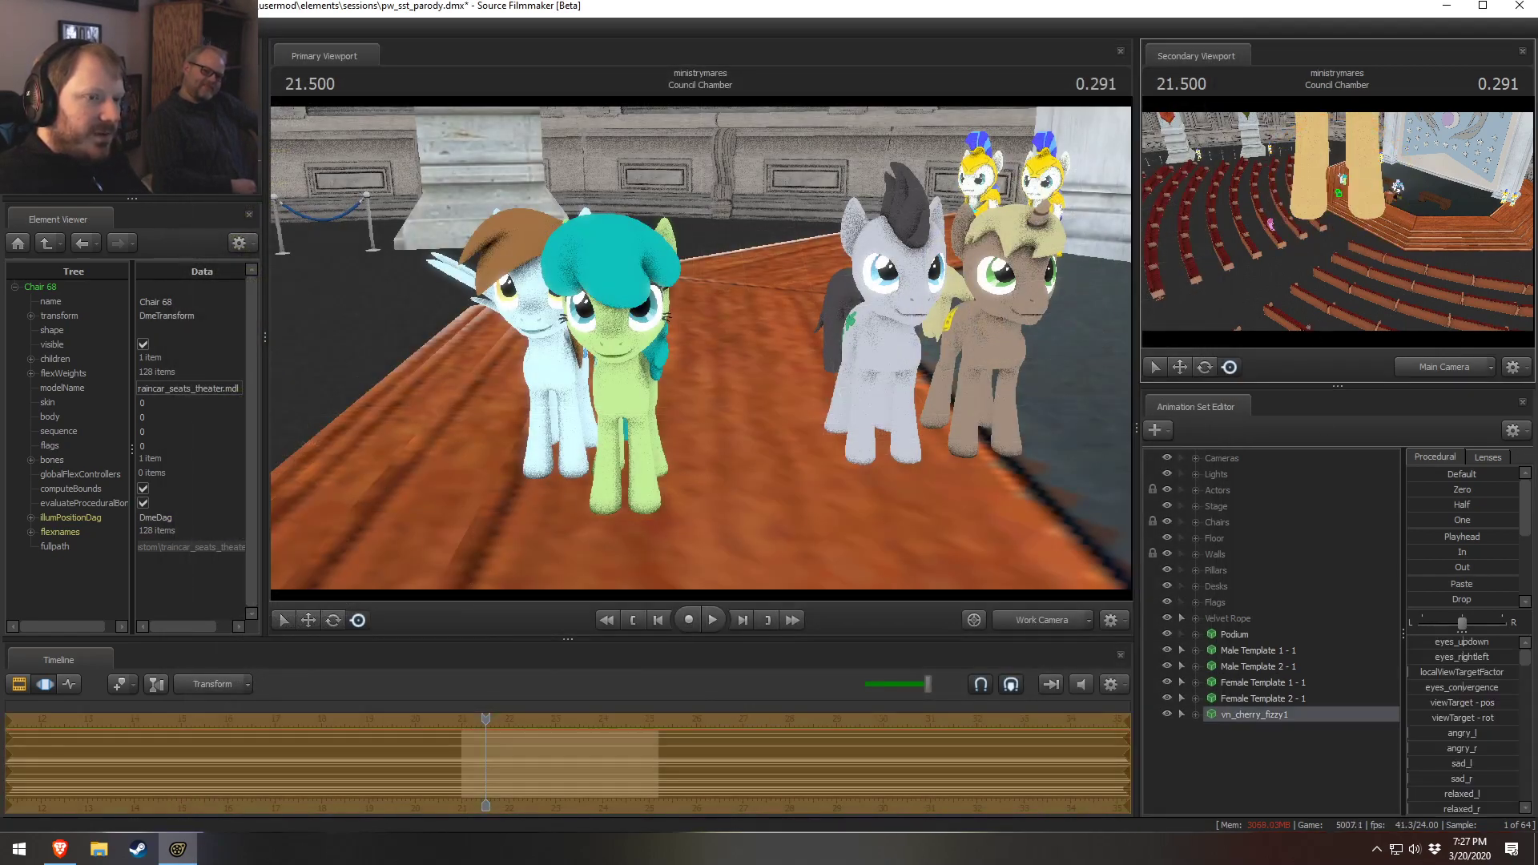
pyautogui.moveTo(1358, 189); pyautogui.dragTo(1355, 186)
pyautogui.moveTo(941, 510); pyautogui.dragTo(922, 392)
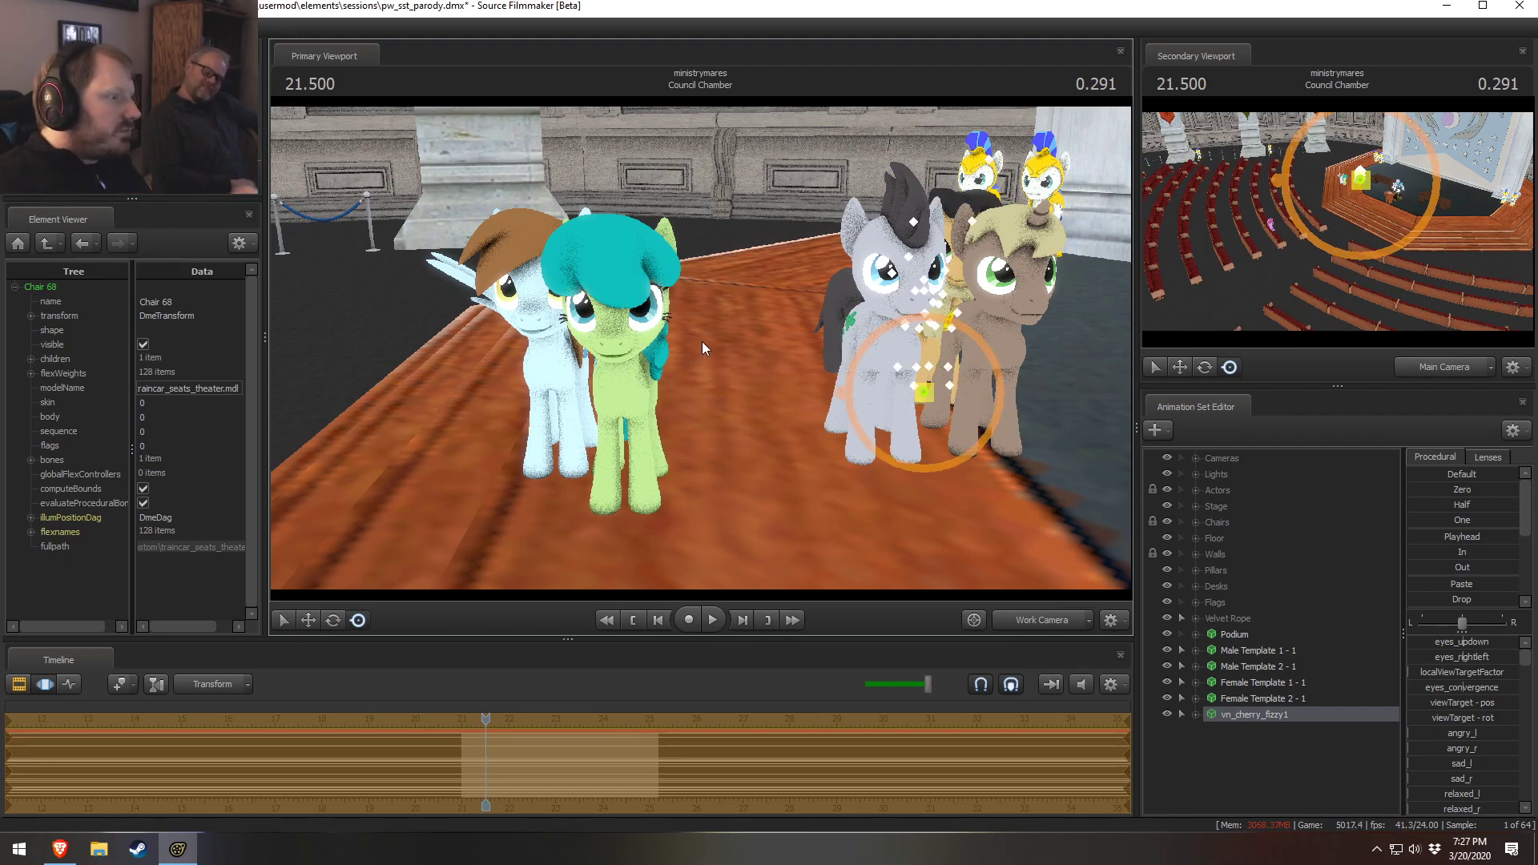
pyautogui.click(922, 392)
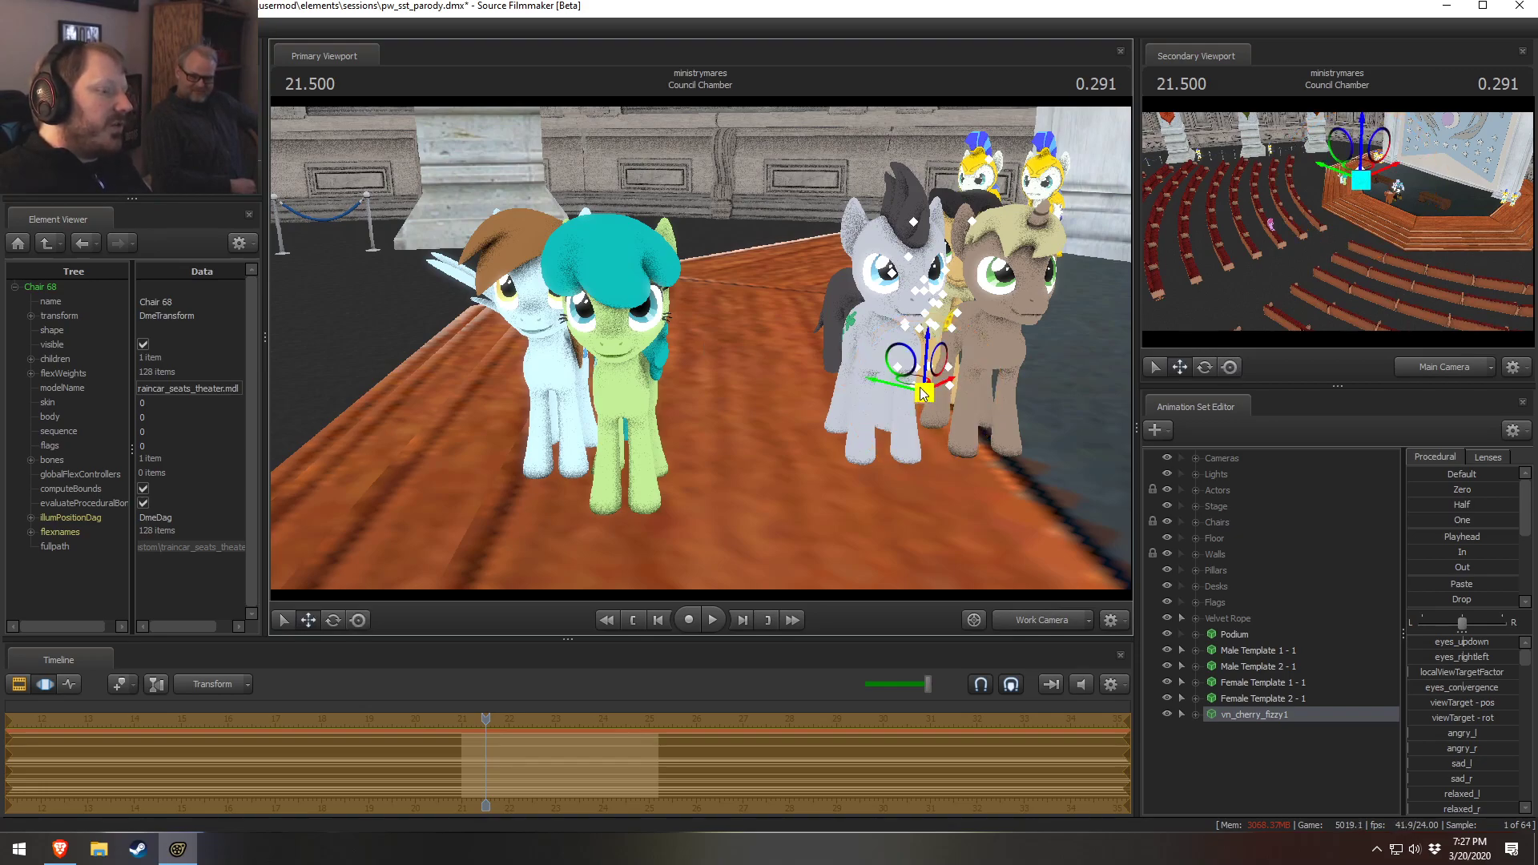
pyautogui.moveTo(922, 393); pyautogui.dragTo(1074, 492)
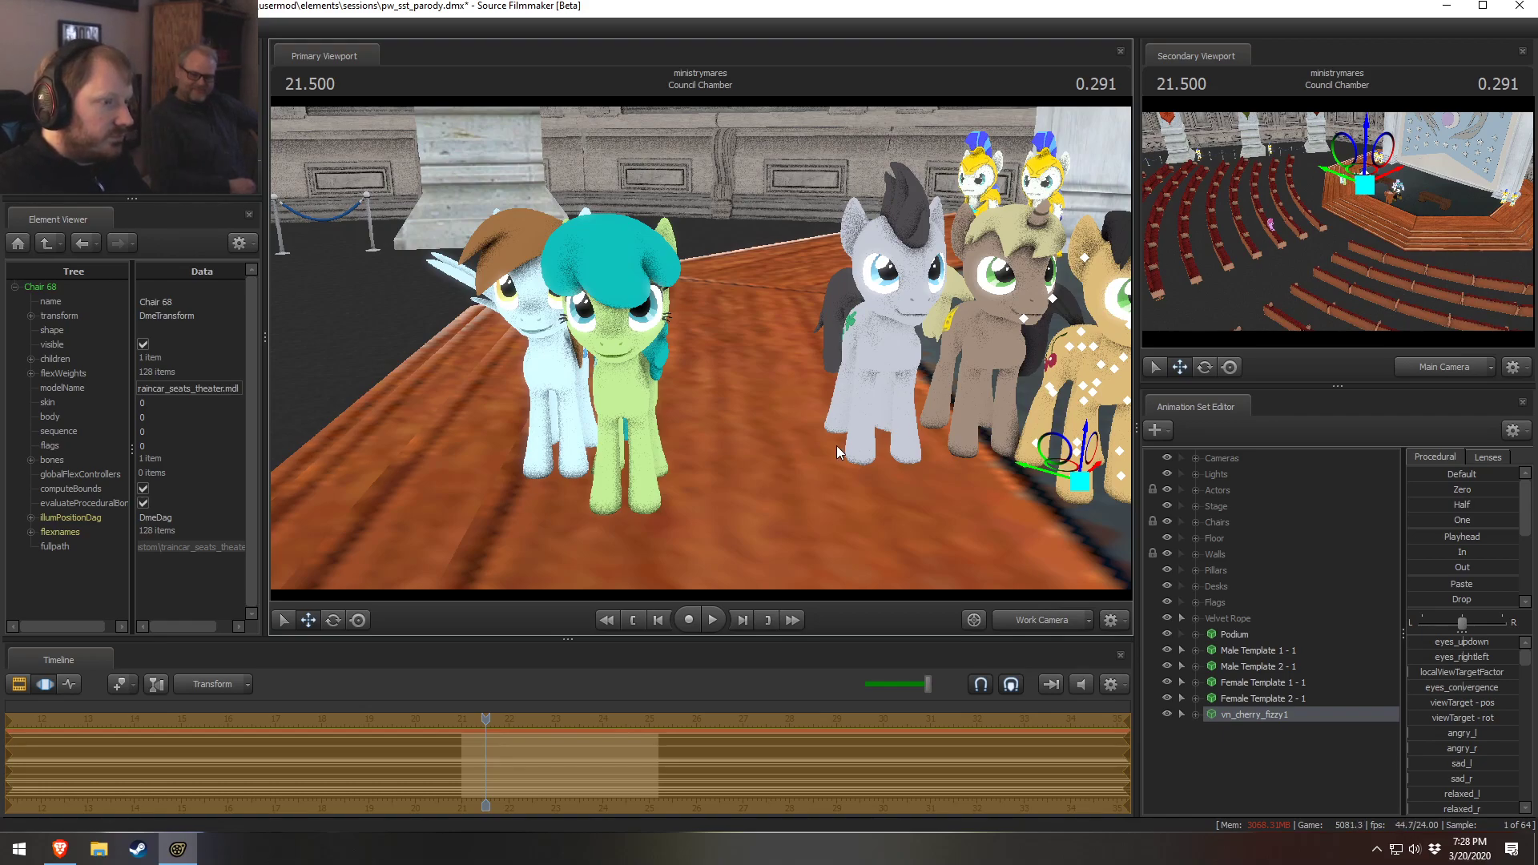
# Show the timeline clips and zoom out to inspect the shot layout
pyautogui.press('F2')
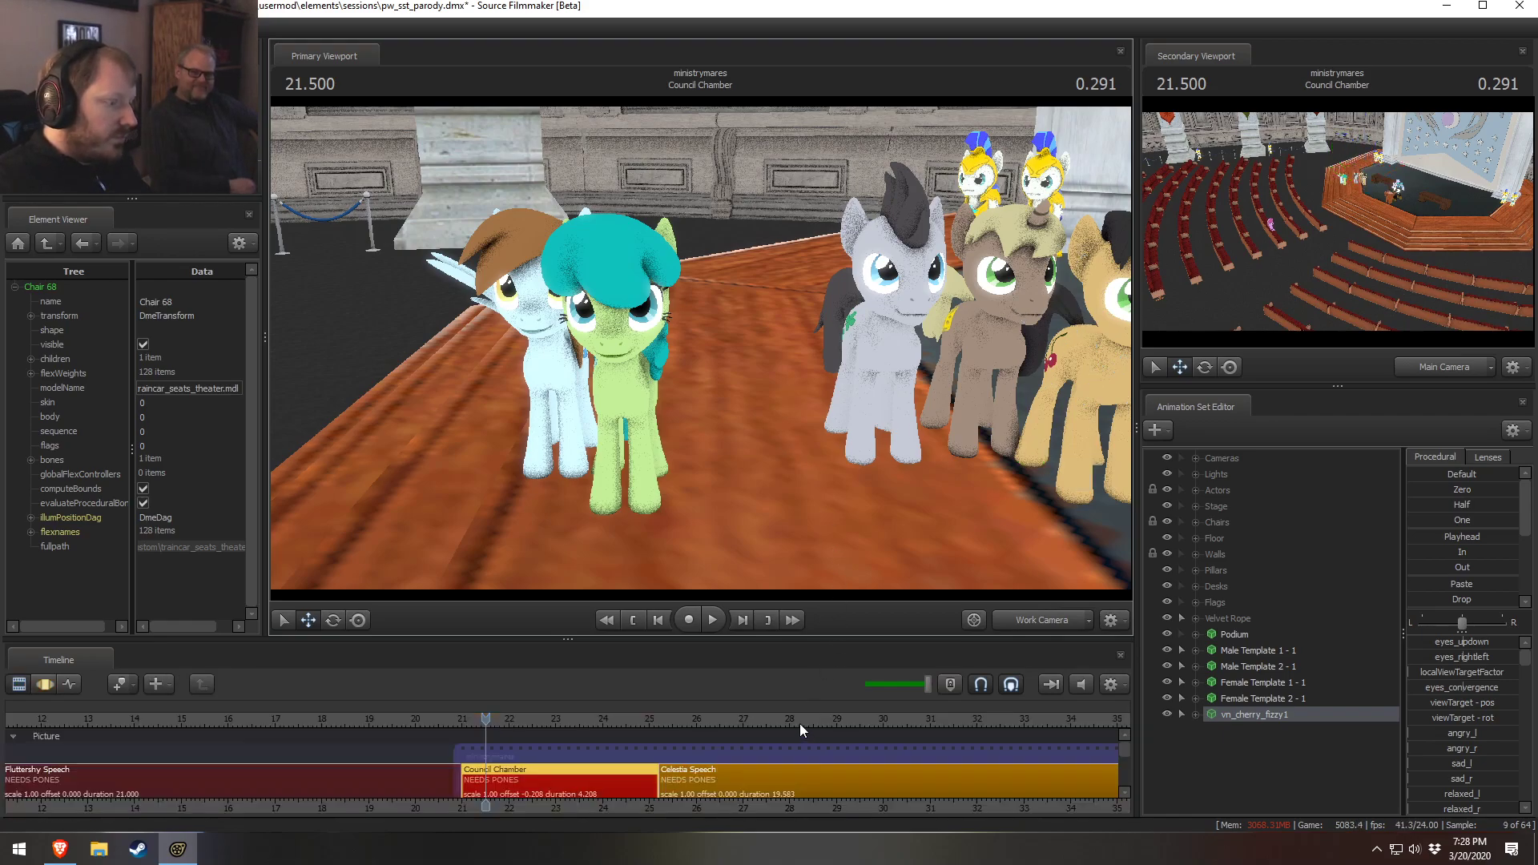
pyautogui.scroll(-3, 802, 723)
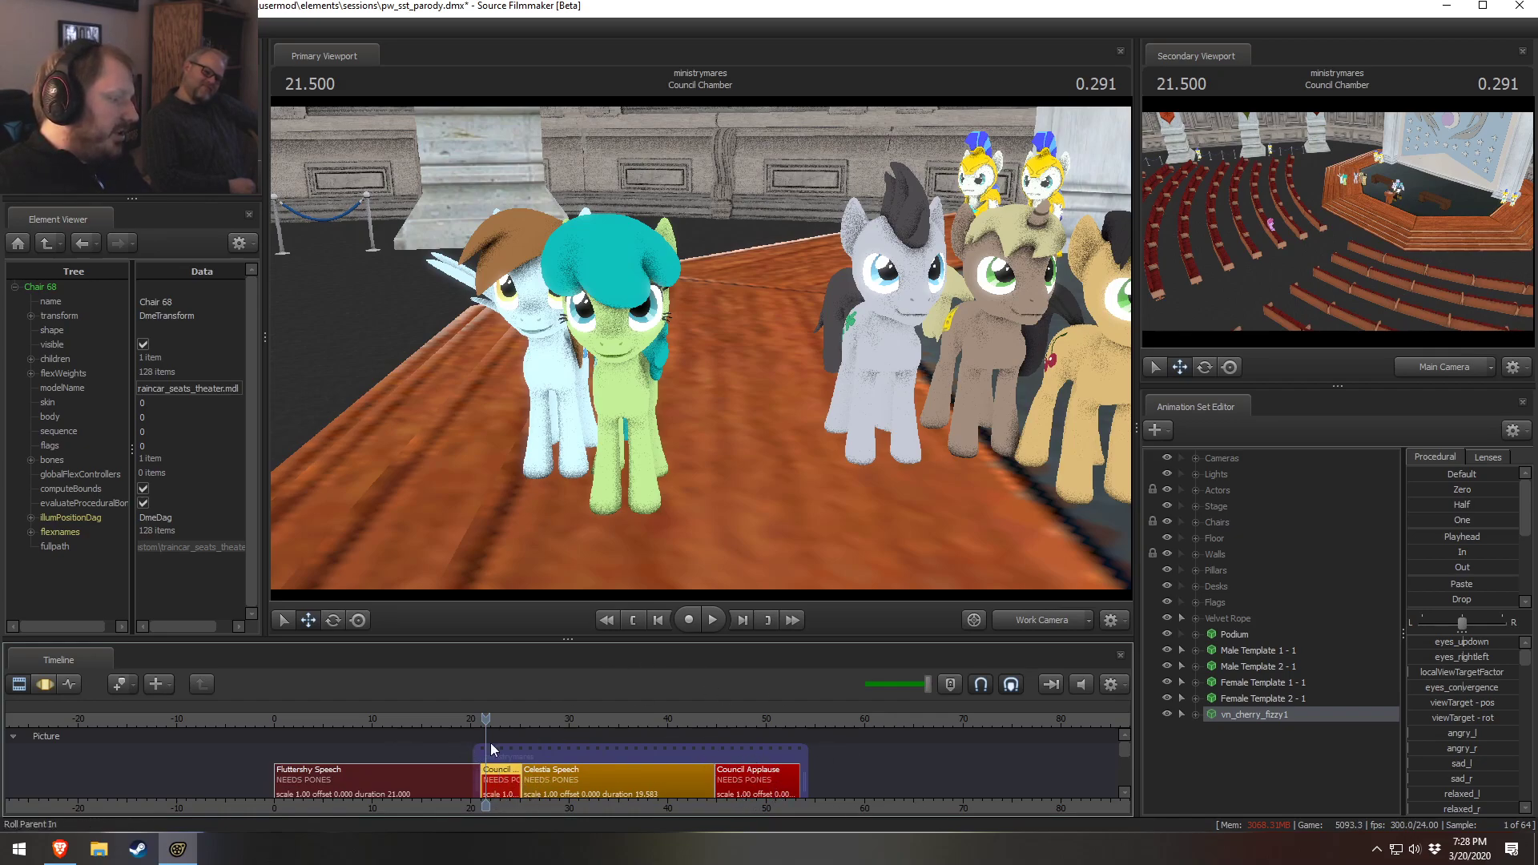
pyautogui.moveTo(724, 420); pyautogui.dragTo(723, 420)
pyautogui.moveTo(700, 347); pyautogui.dragTo(700, 348)
# Start another new model animation set and scroll the model browser to the vn_ pony models
pyautogui.rightClick(1247, 743)
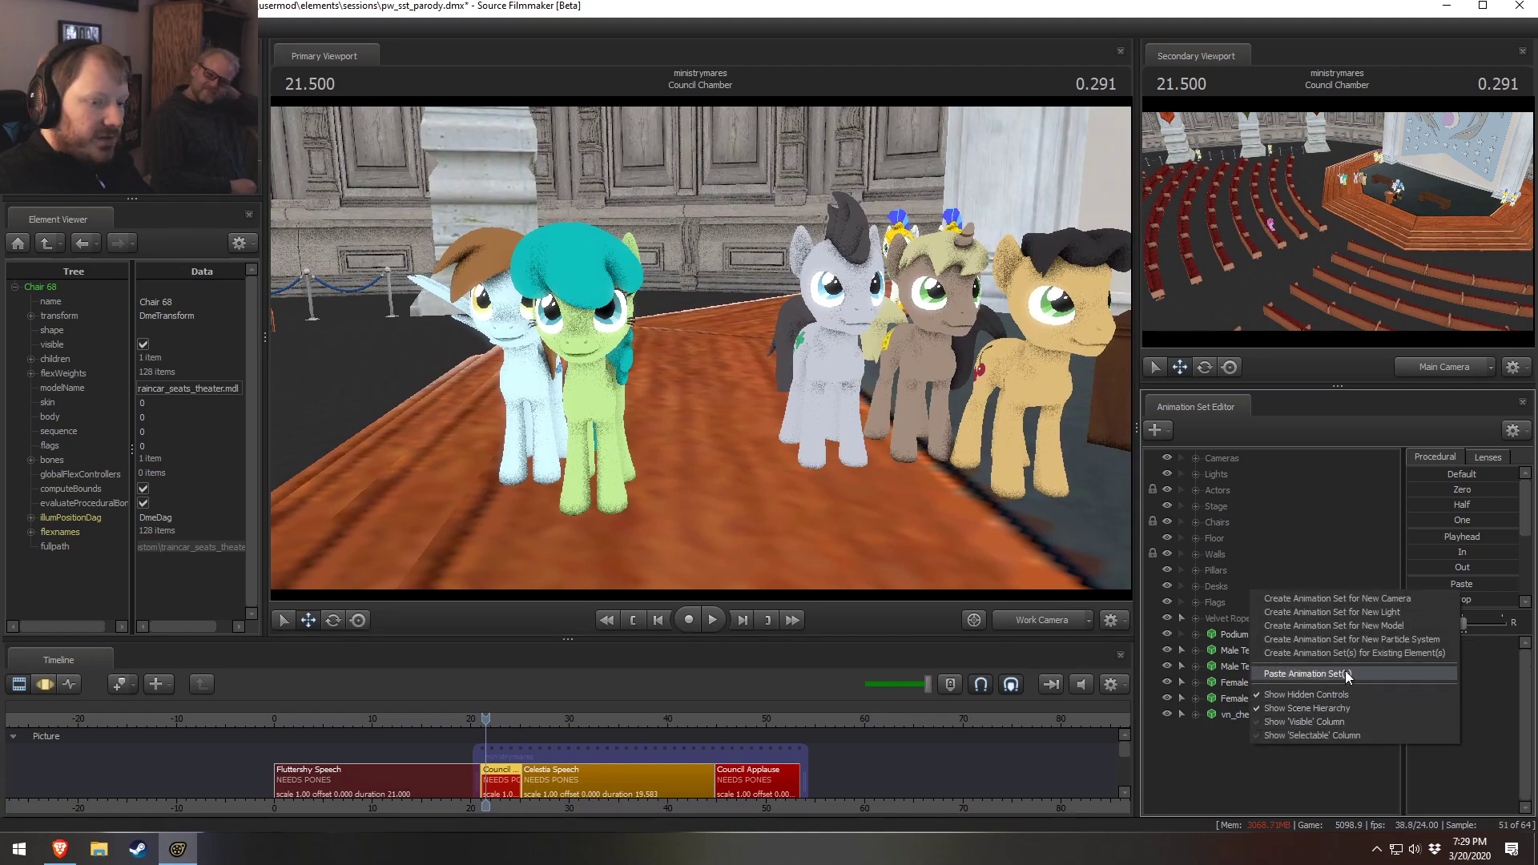
pyautogui.click(1346, 627)
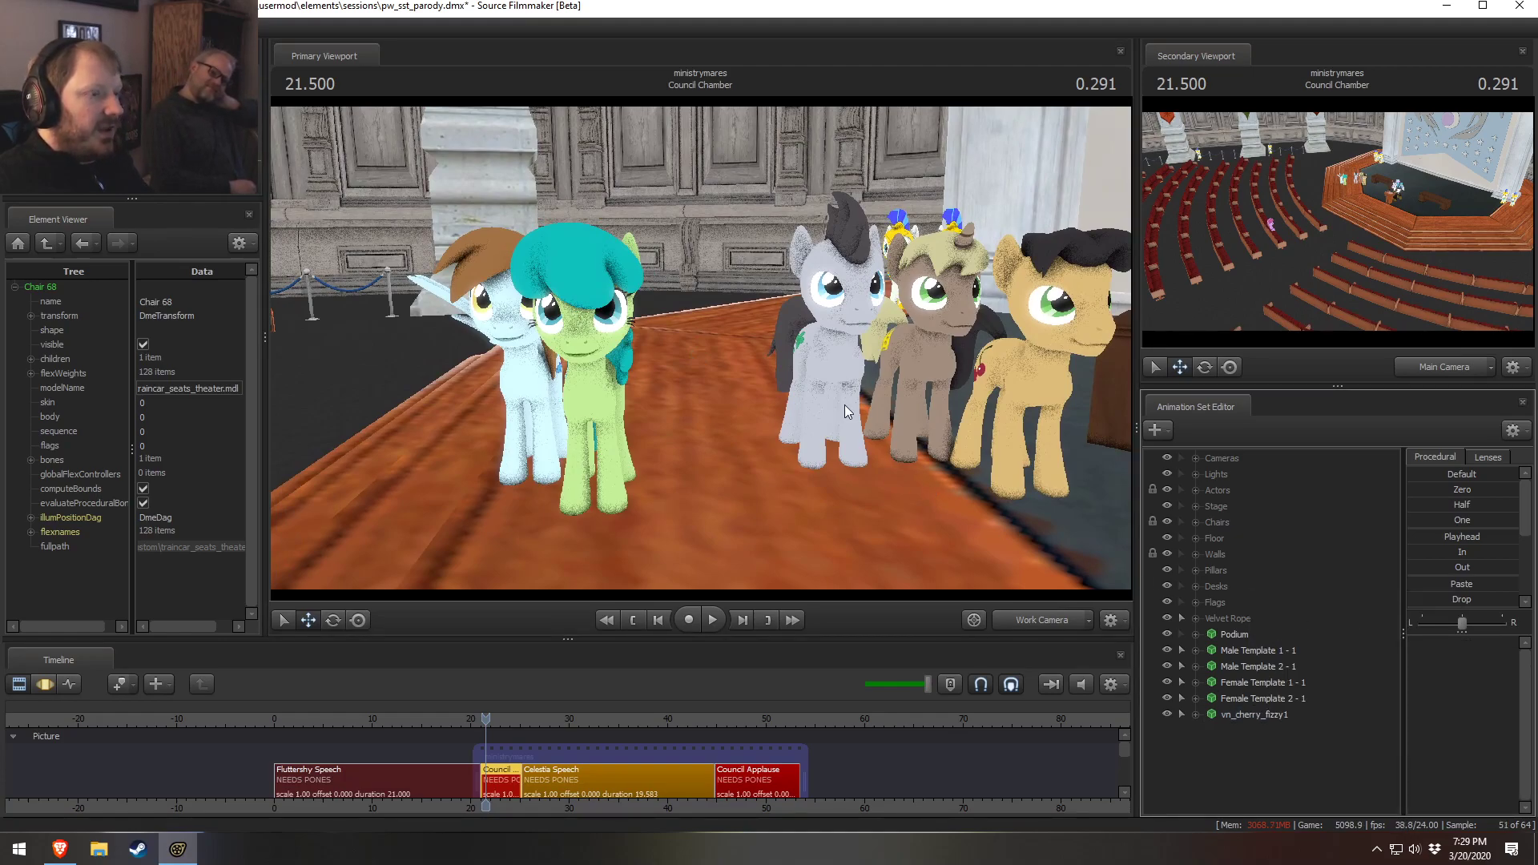
pyautogui.scroll(-5, 330, 543)
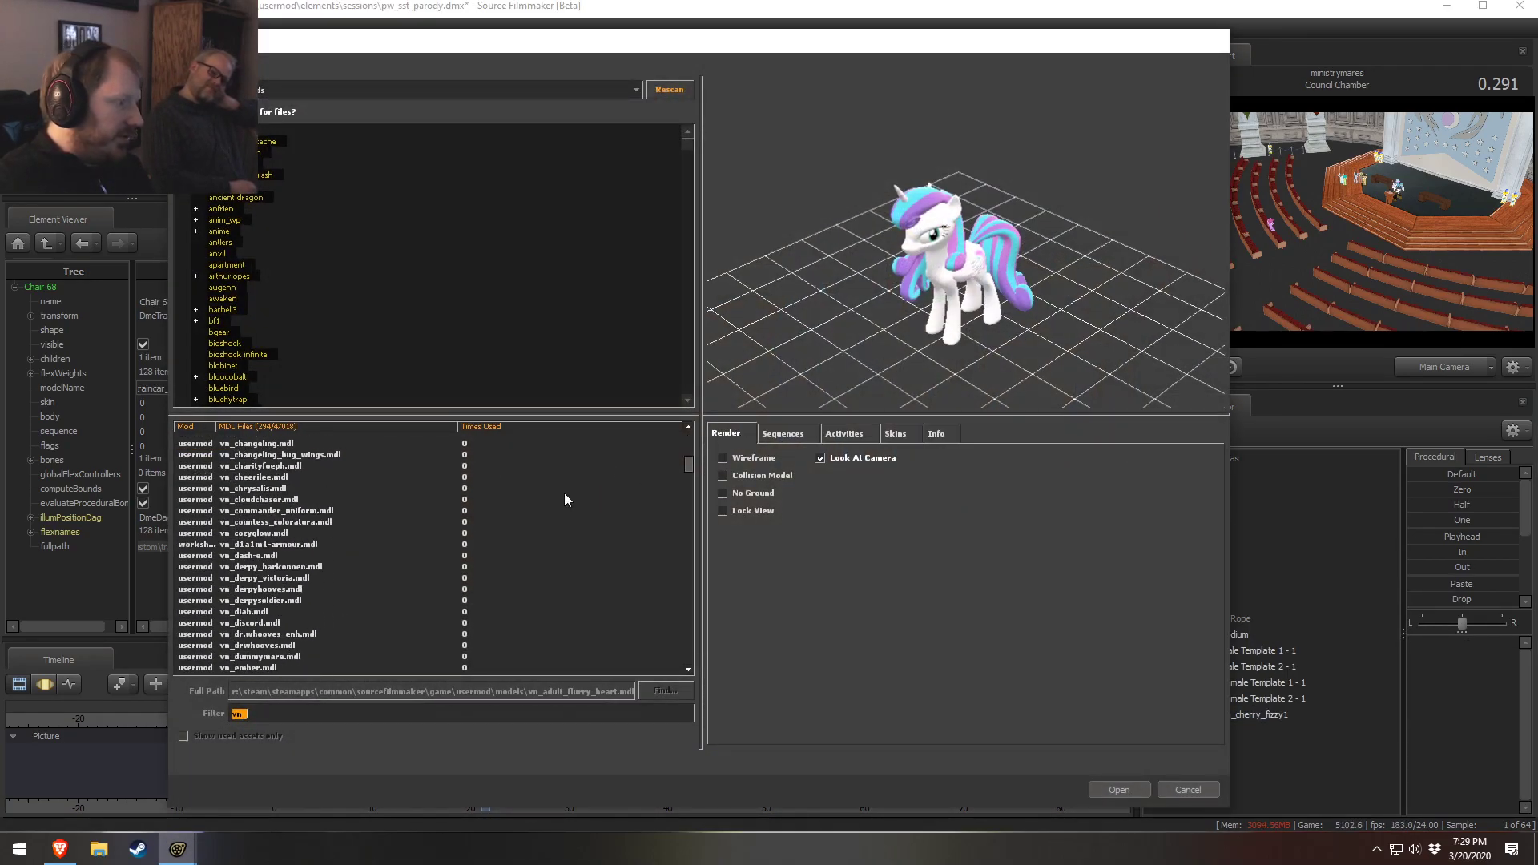
pyautogui.moveTo(689, 465); pyautogui.dragTo(690, 632)
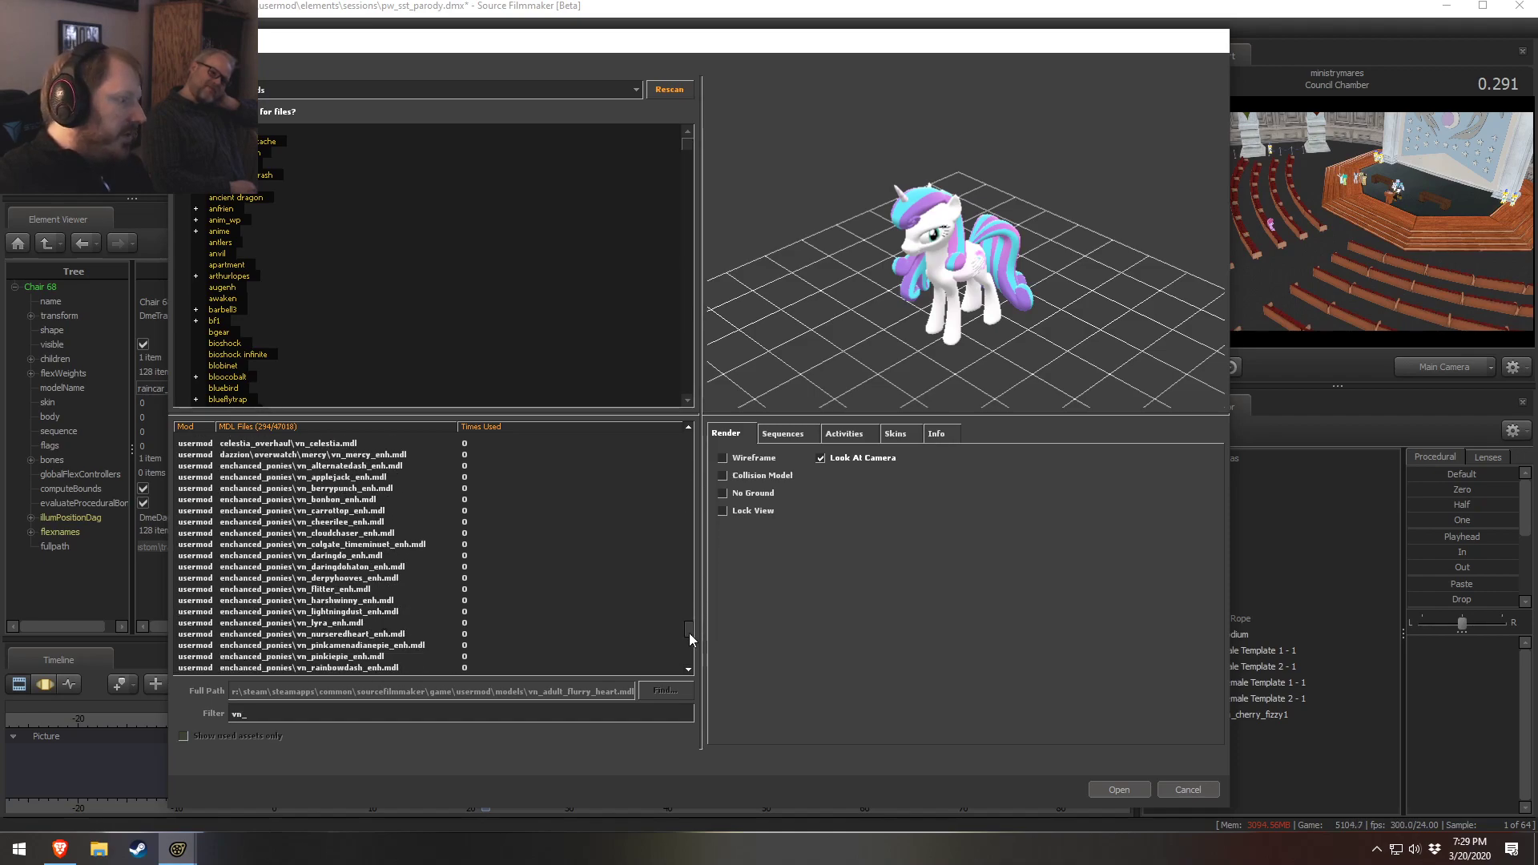
pyautogui.scroll(-10, 376, 608)
pyautogui.click(309, 611)
pyautogui.click(319, 589)
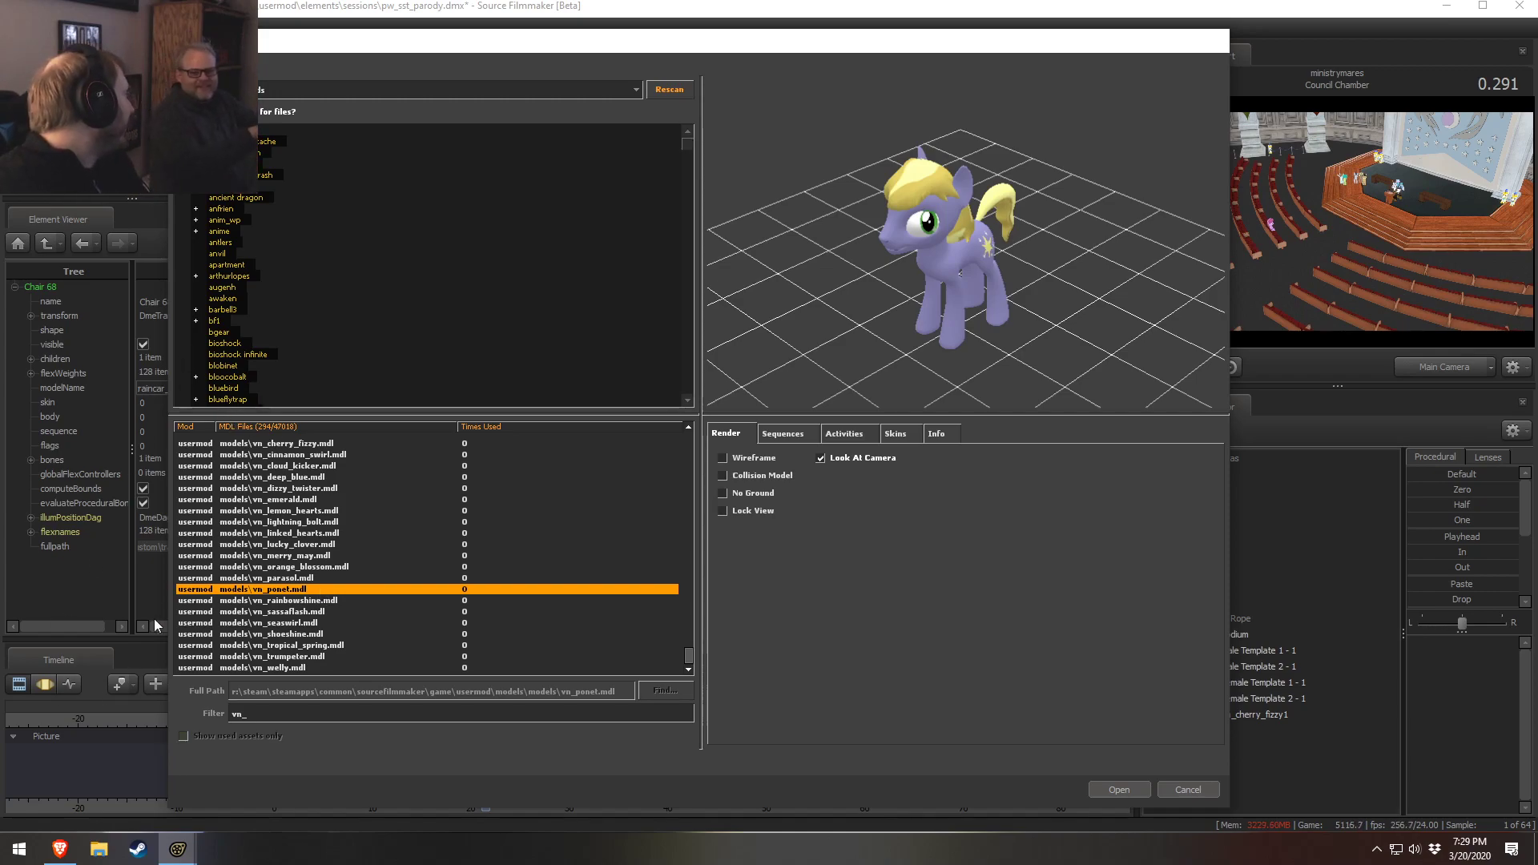
pyautogui.click(353, 578)
pyautogui.click(398, 591)
# Preview several neighbouring vn_ pony models and add vn_shoeshine.mdl to the scene as a new model
pyautogui.press('Up')
pyautogui.press('Down')
pyautogui.press('Down')
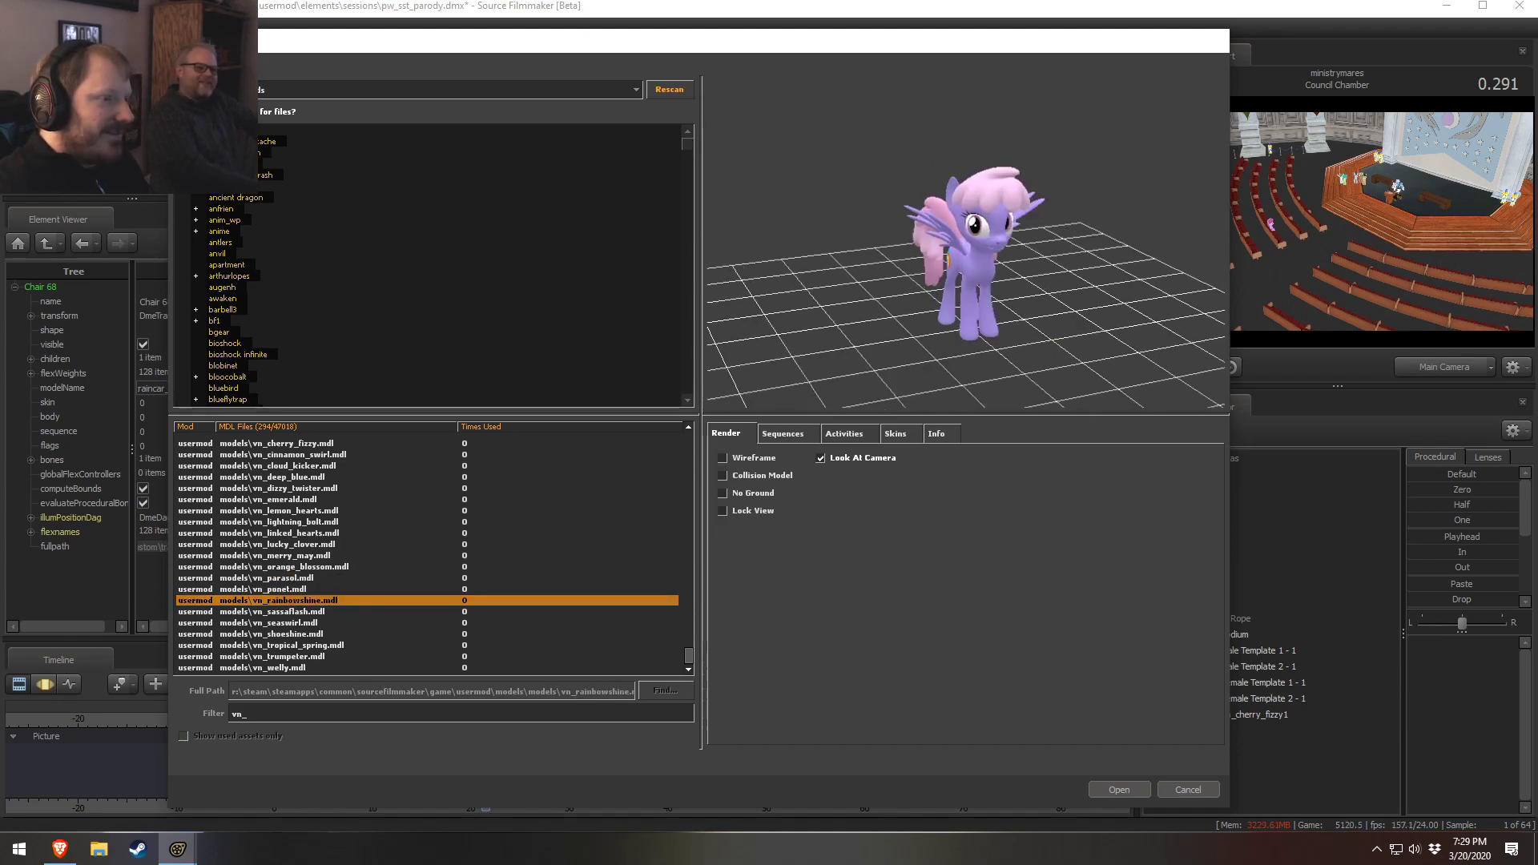
pyautogui.press('Down')
pyautogui.press('Down')
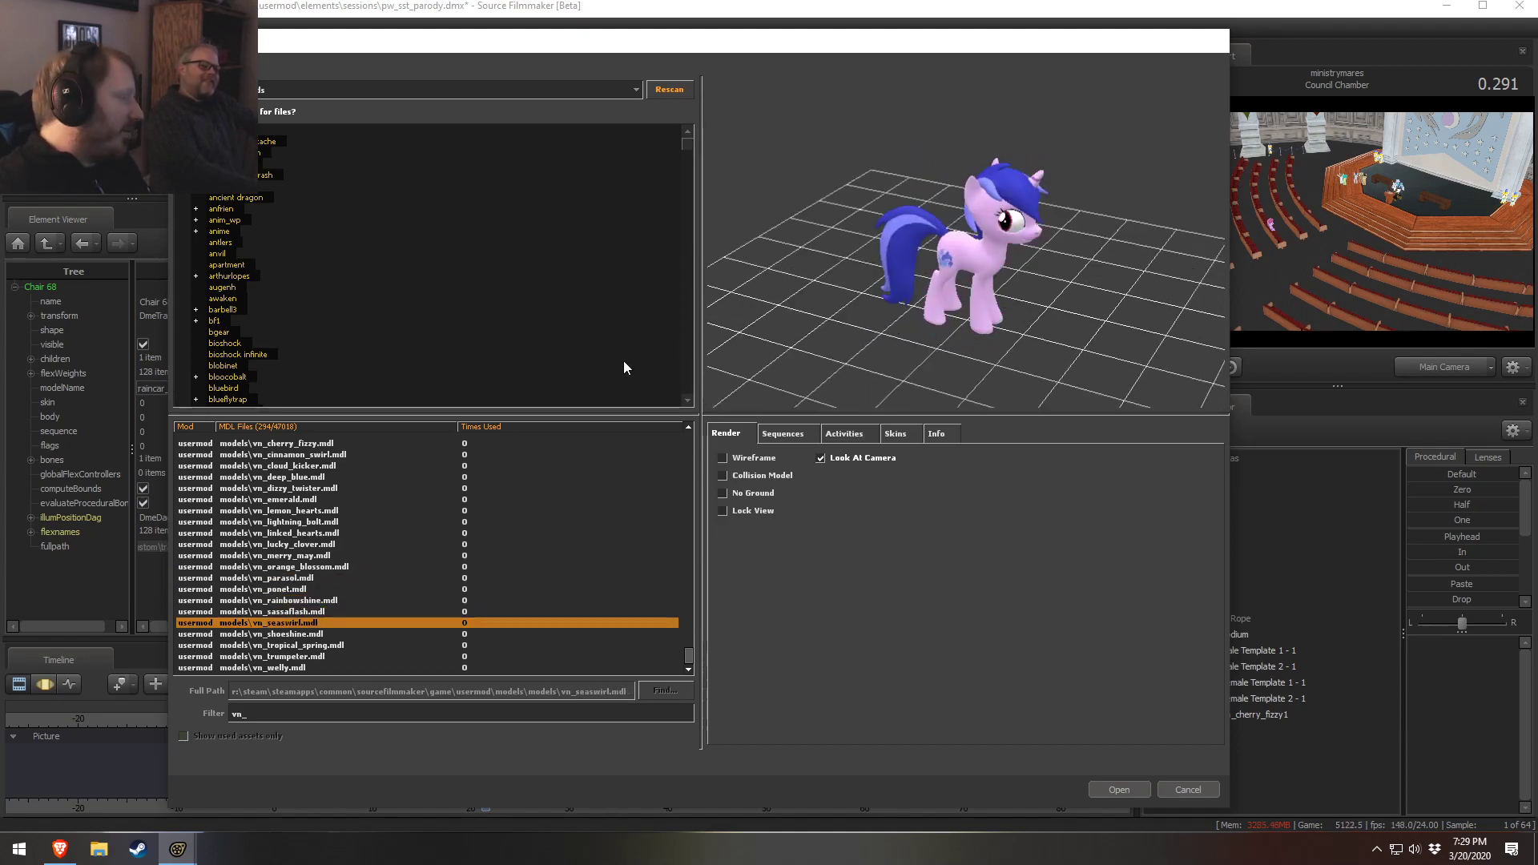
pyautogui.moveTo(864, 297)
pyautogui.mouseDown()
pyautogui.moveTo(761, 288)
pyautogui.moveTo(852, 305)
pyautogui.moveTo(829, 330)
pyautogui.moveTo(781, 312)
pyautogui.moveTo(780, 293)
pyautogui.moveTo(846, 286)
pyautogui.mouseUp()
pyautogui.moveTo(1068, 237); pyautogui.dragTo(1025, 271)
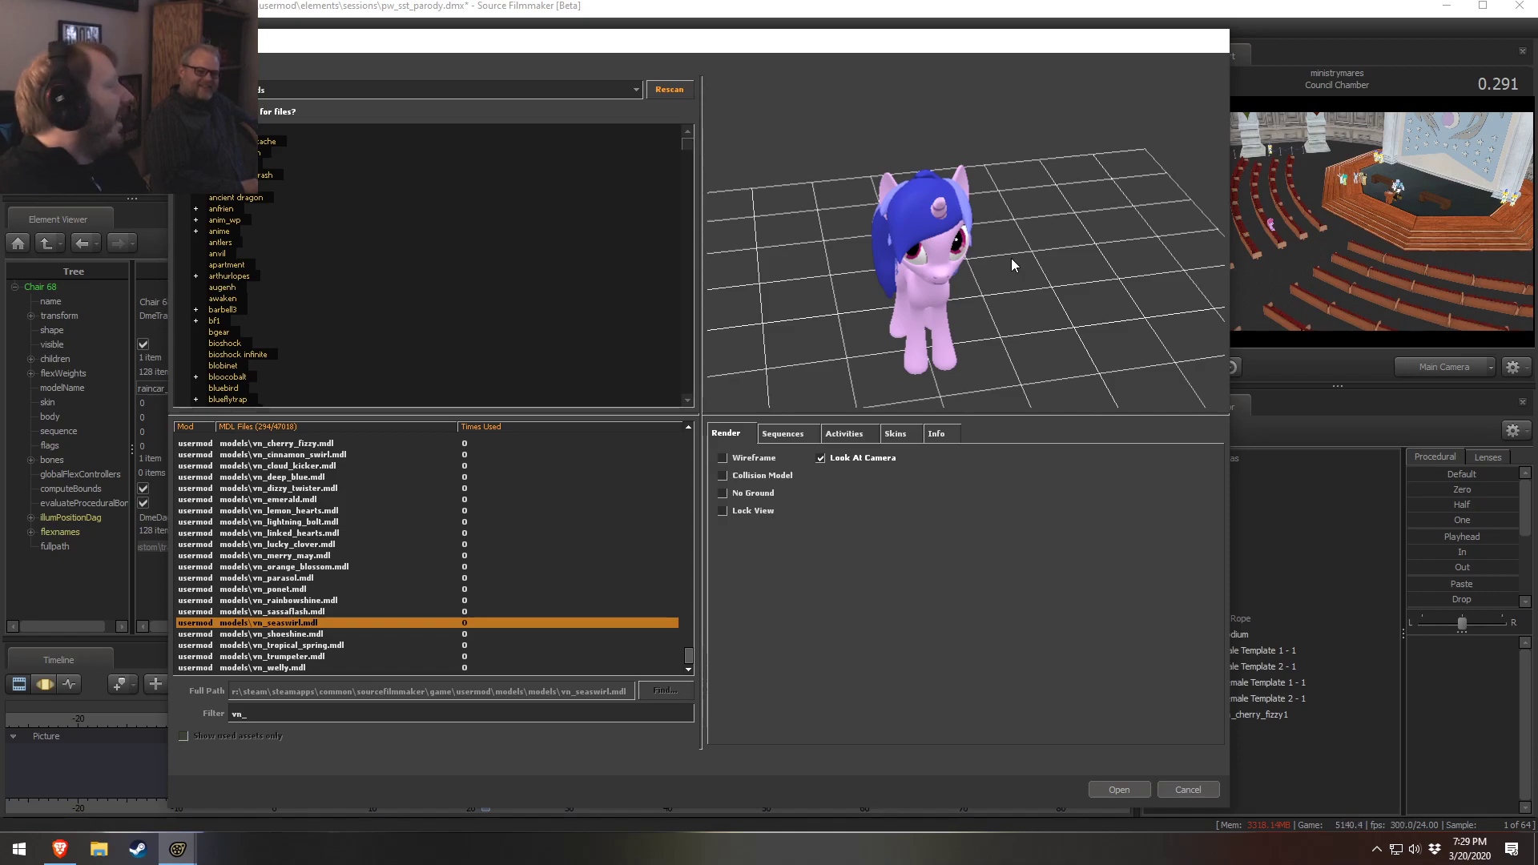
pyautogui.moveTo(1010, 257); pyautogui.dragTo(1008, 248)
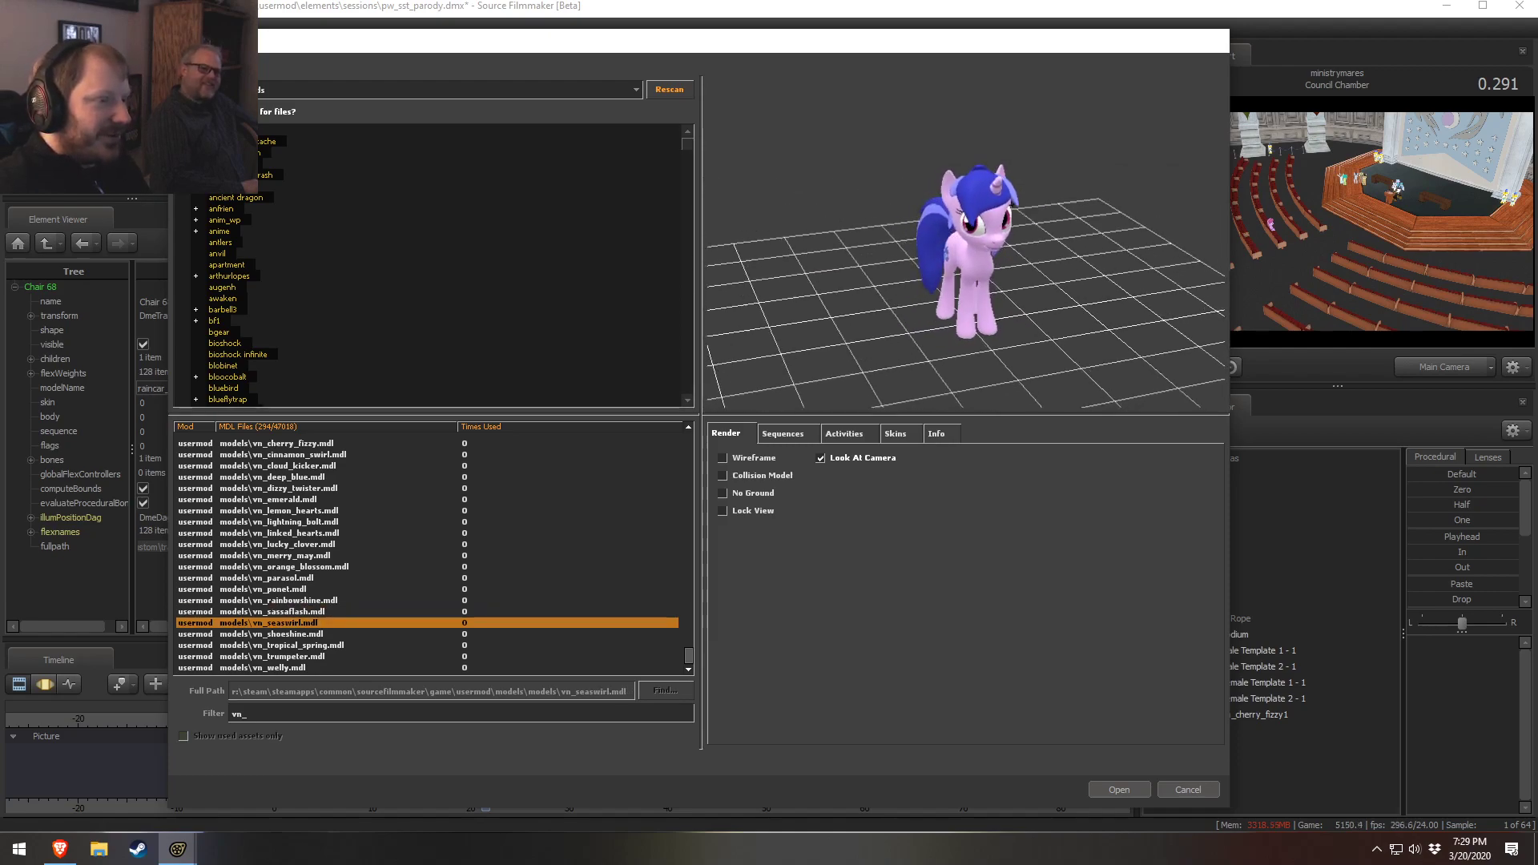
pyautogui.click(272, 634)
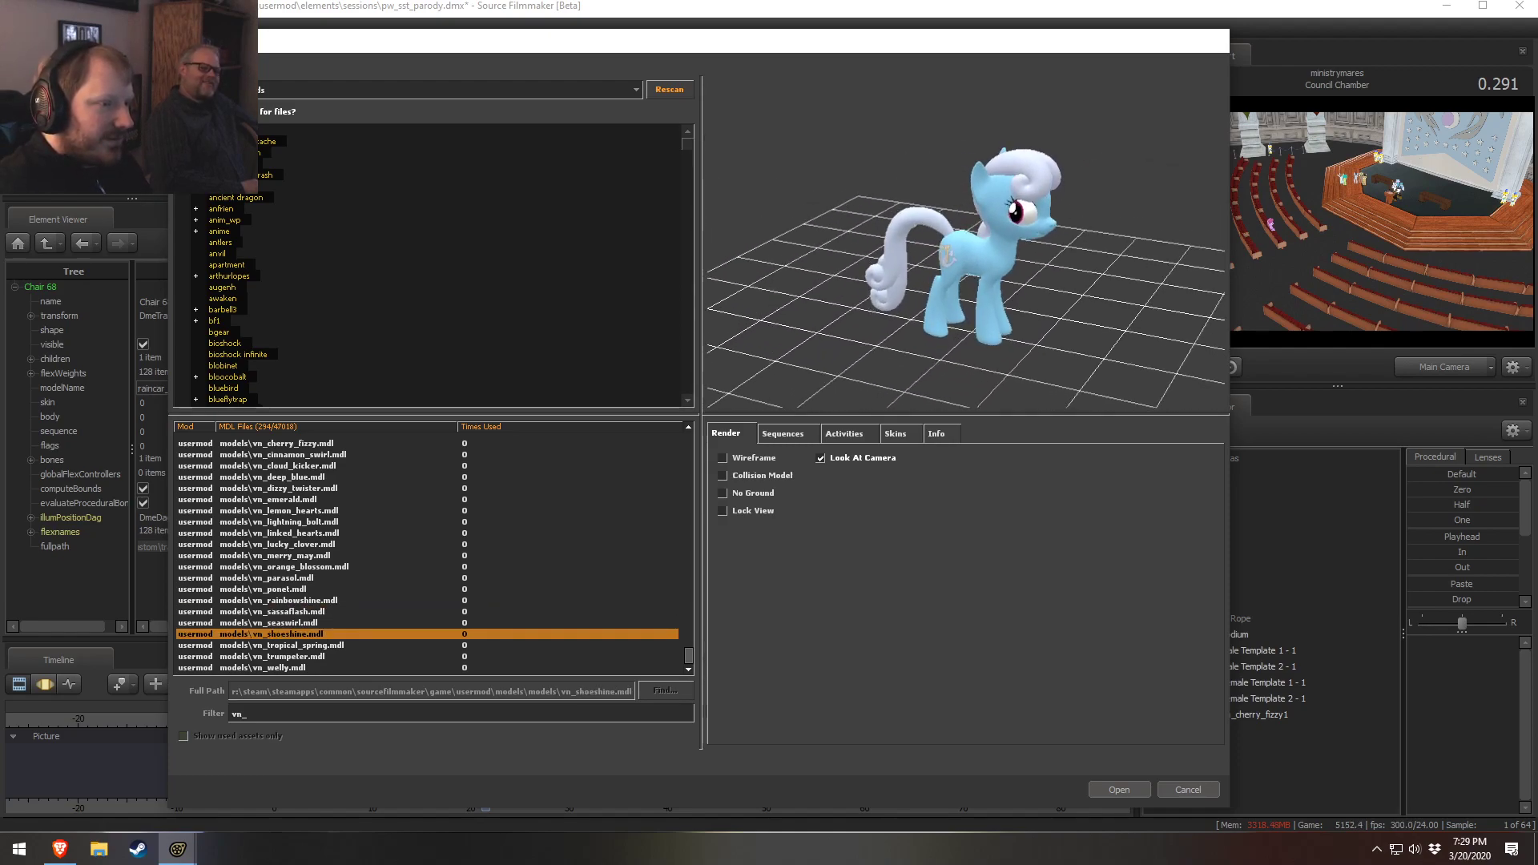
pyautogui.press('Down')
pyautogui.moveTo(915, 43); pyautogui.dragTo(752, 438)
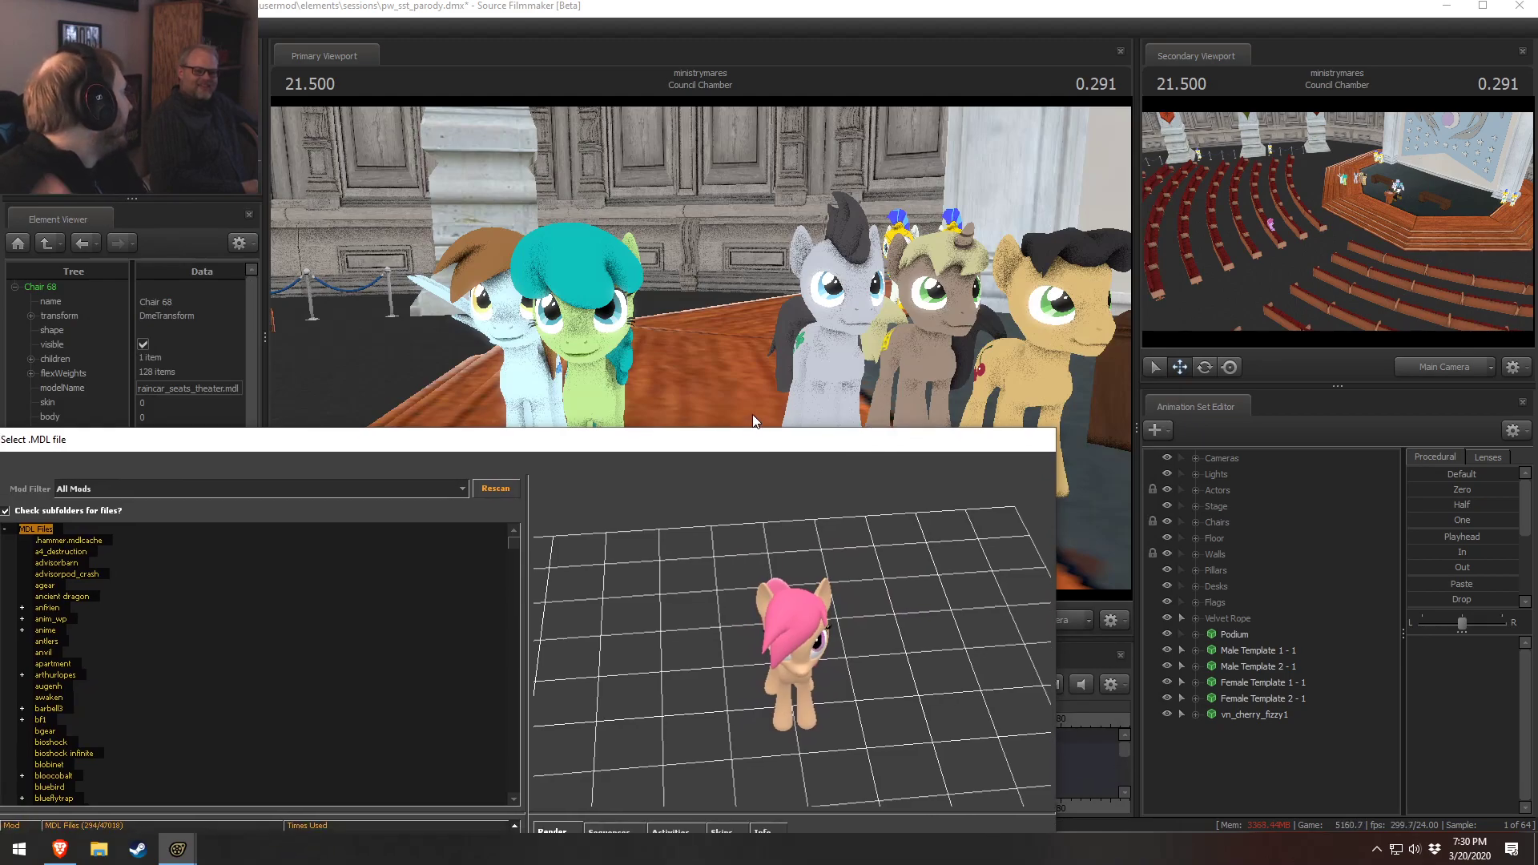
pyautogui.press('Down')
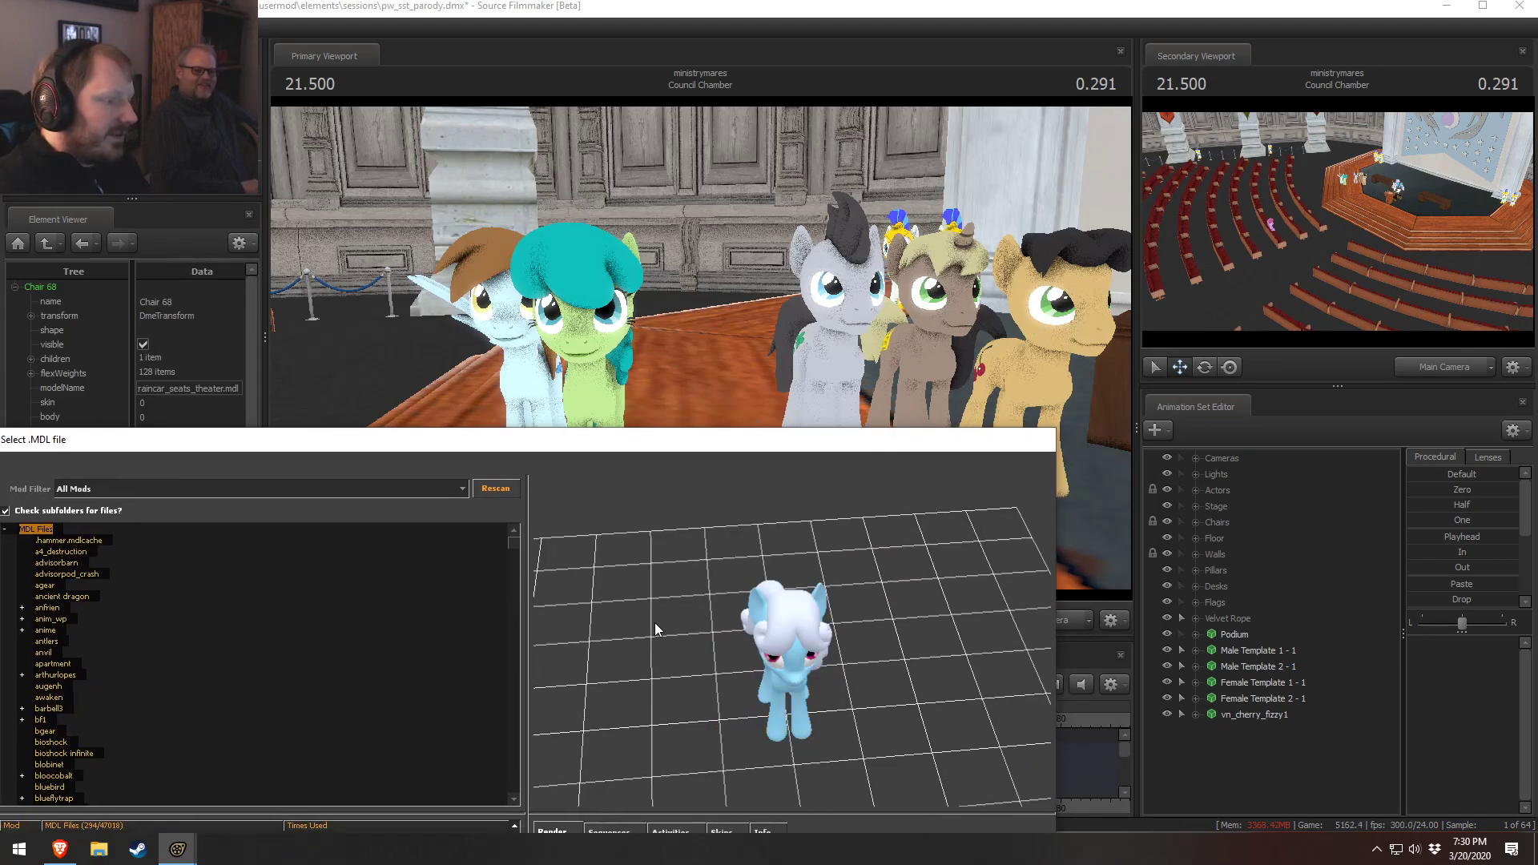
pyautogui.moveTo(744, 442); pyautogui.dragTo(833, 420)
pyautogui.press('Down')
pyautogui.press('Up')
pyautogui.press('Up')
pyautogui.press('Down')
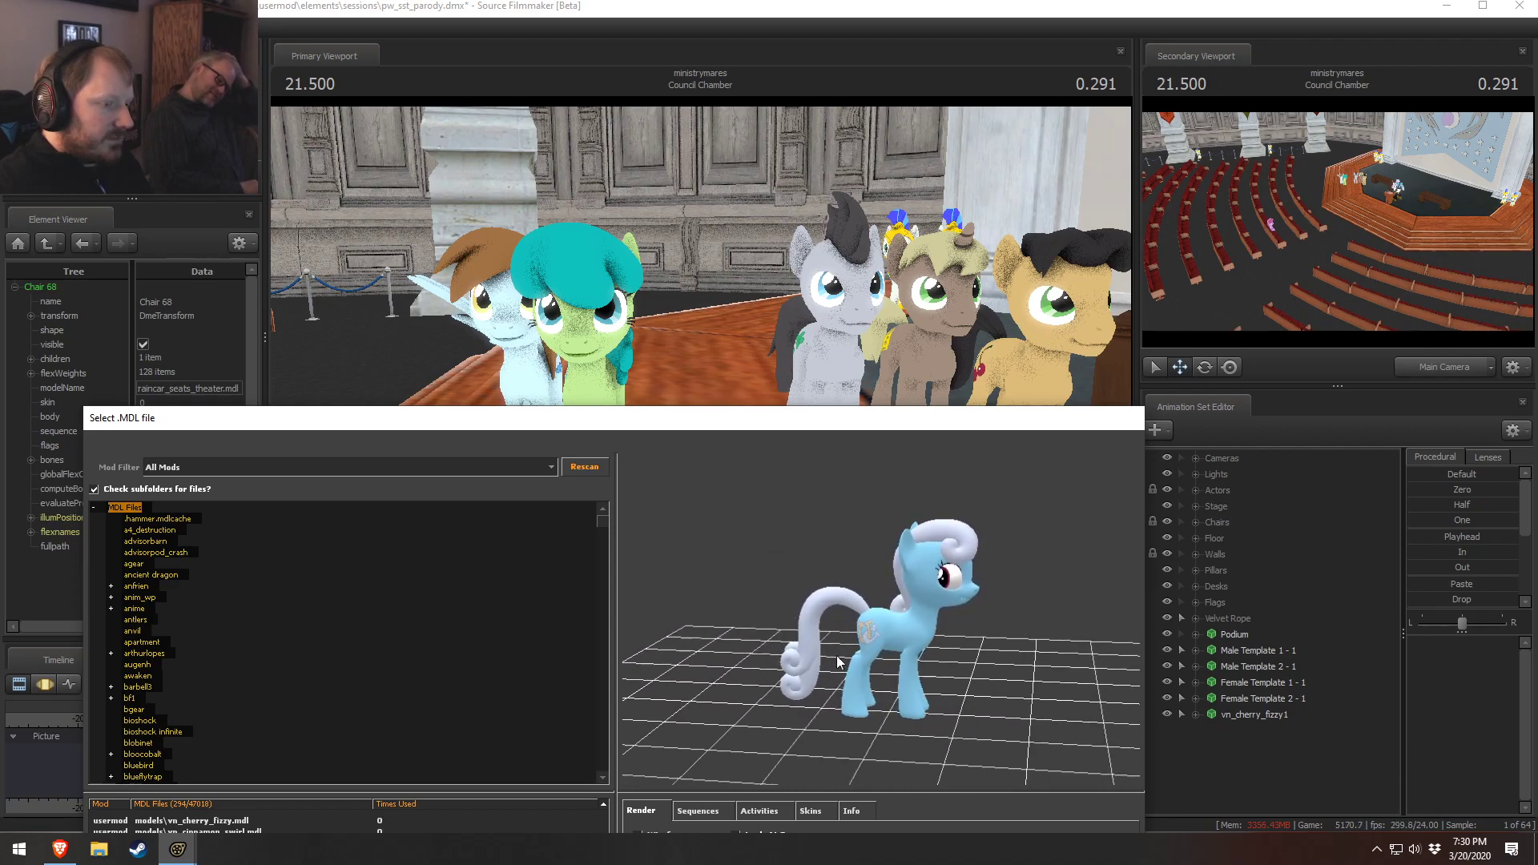
pyautogui.moveTo(885, 414); pyautogui.dragTo(1016, 69)
pyautogui.click(1191, 815)
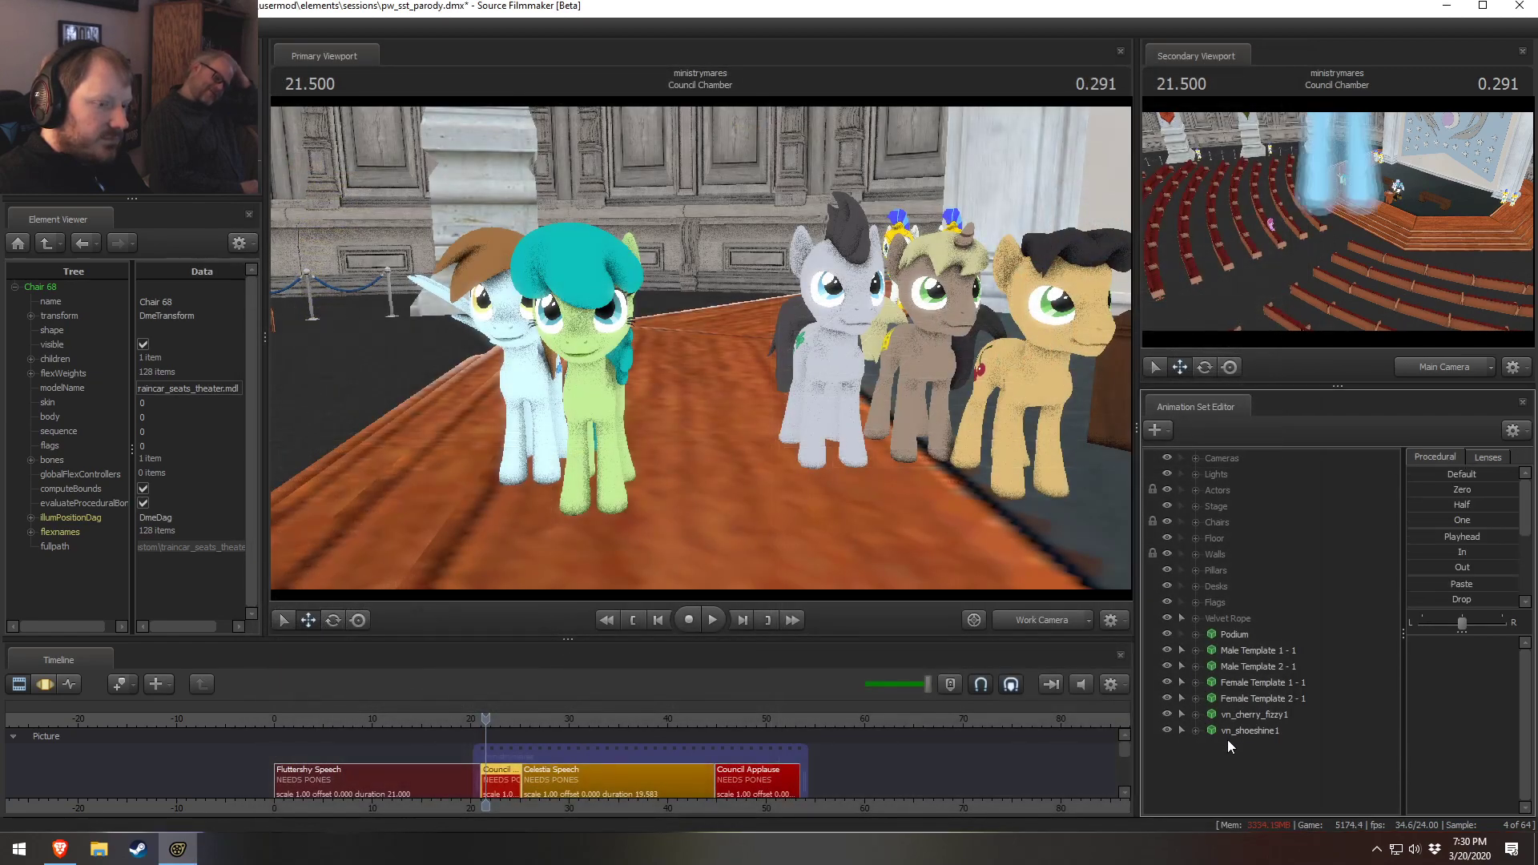
# Select the vn_shoeshine pony and move it to the front left of the pony group
pyautogui.click(1247, 731)
pyautogui.press('F3')
pyautogui.moveTo(1338, 181)
pyautogui.mouseDown()
pyautogui.moveTo(1361, 203)
pyautogui.moveTo(1348, 186)
pyautogui.mouseUp()
pyautogui.moveTo(673, 552); pyautogui.dragTo(458, 538)
# Start another new model animation set and filter the model browser by ra
pyautogui.click(1247, 756)
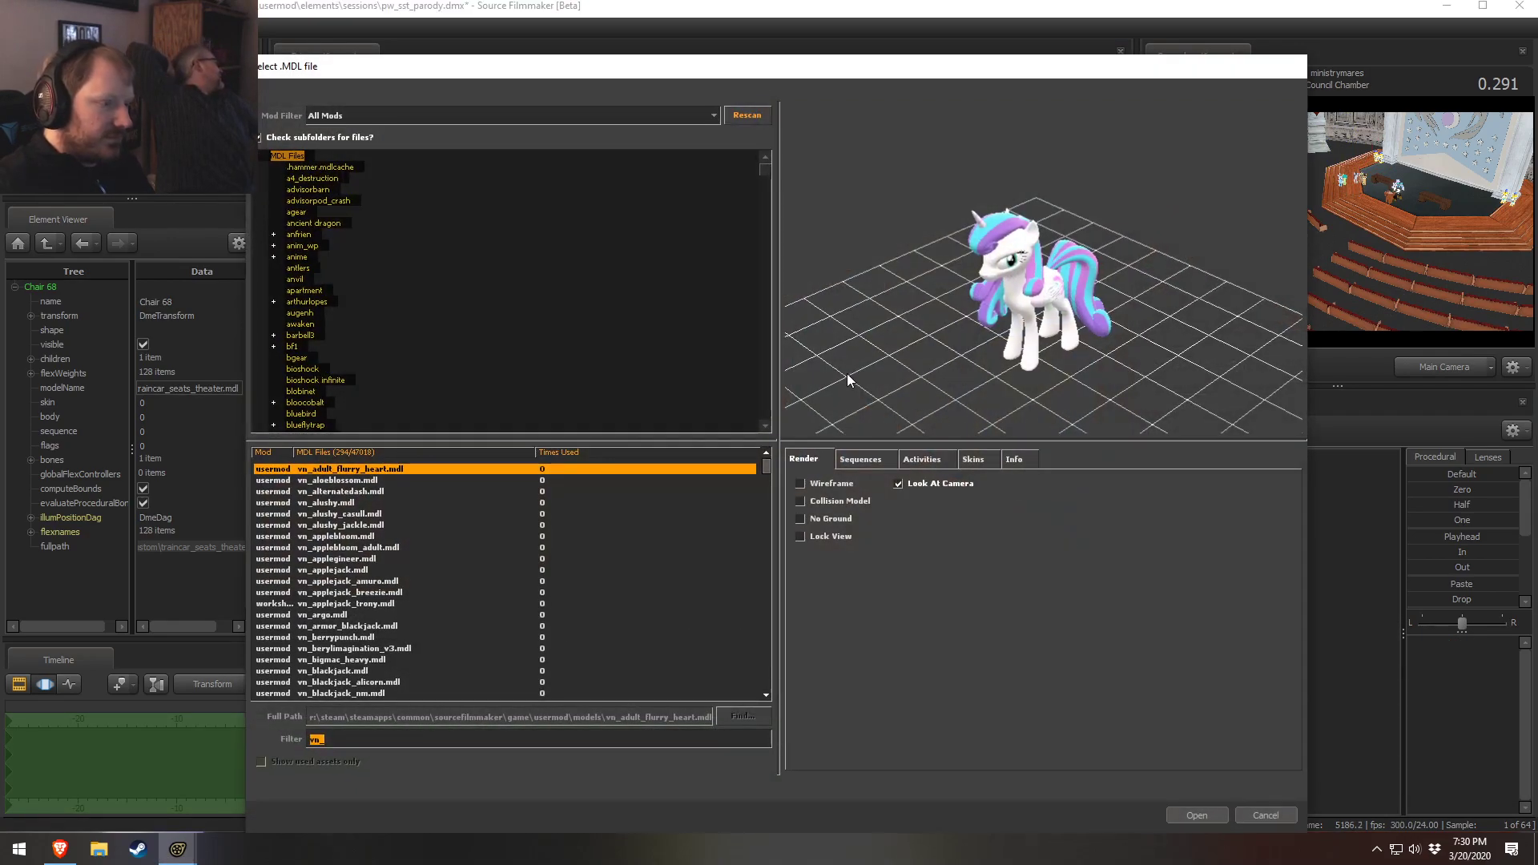
pyautogui.click(760, 469)
pyautogui.moveTo(765, 469); pyautogui.dragTo(741, 687)
pyautogui.click(510, 672)
pyautogui.click(507, 658)
pyautogui.press('Up')
pyautogui.press('Down')
pyautogui.press('Down')
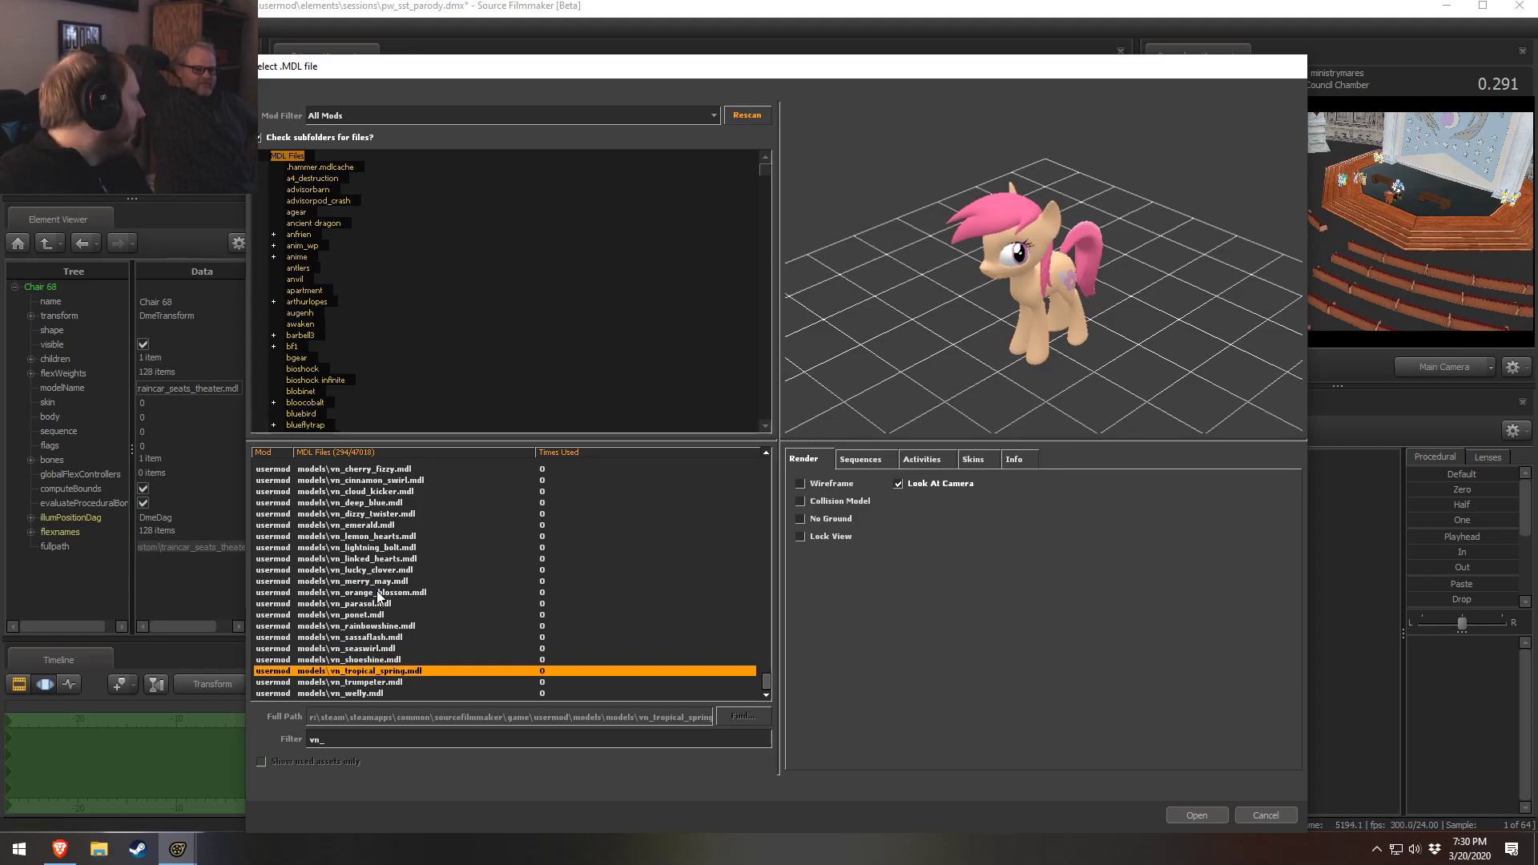
pyautogui.scroll(10, 516, 598)
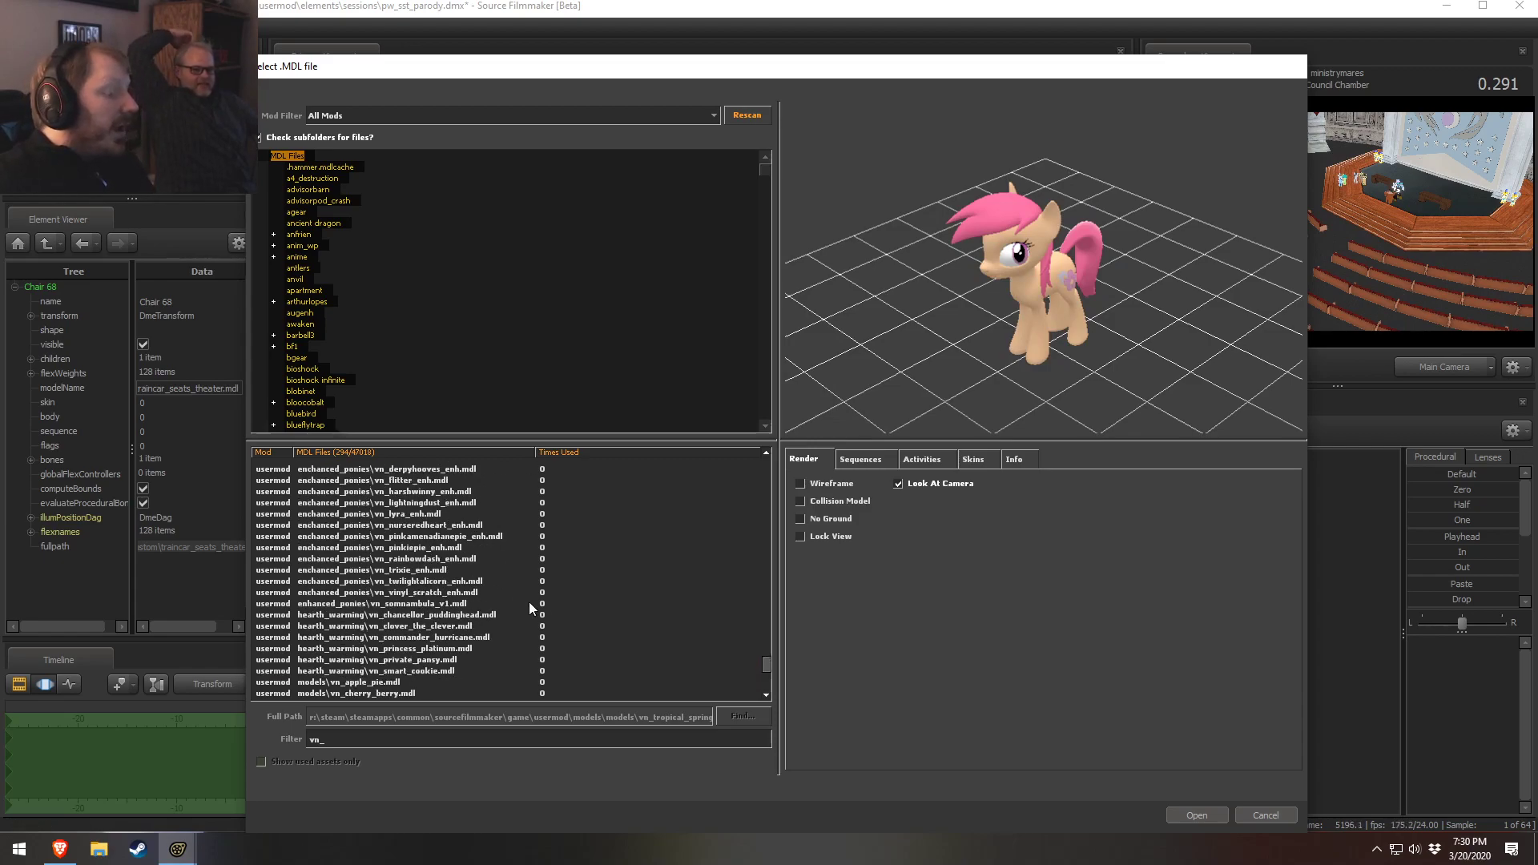
pyautogui.moveTo(771, 647); pyautogui.dragTo(777, 426)
pyautogui.moveTo(344, 737); pyautogui.dragTo(279, 740)
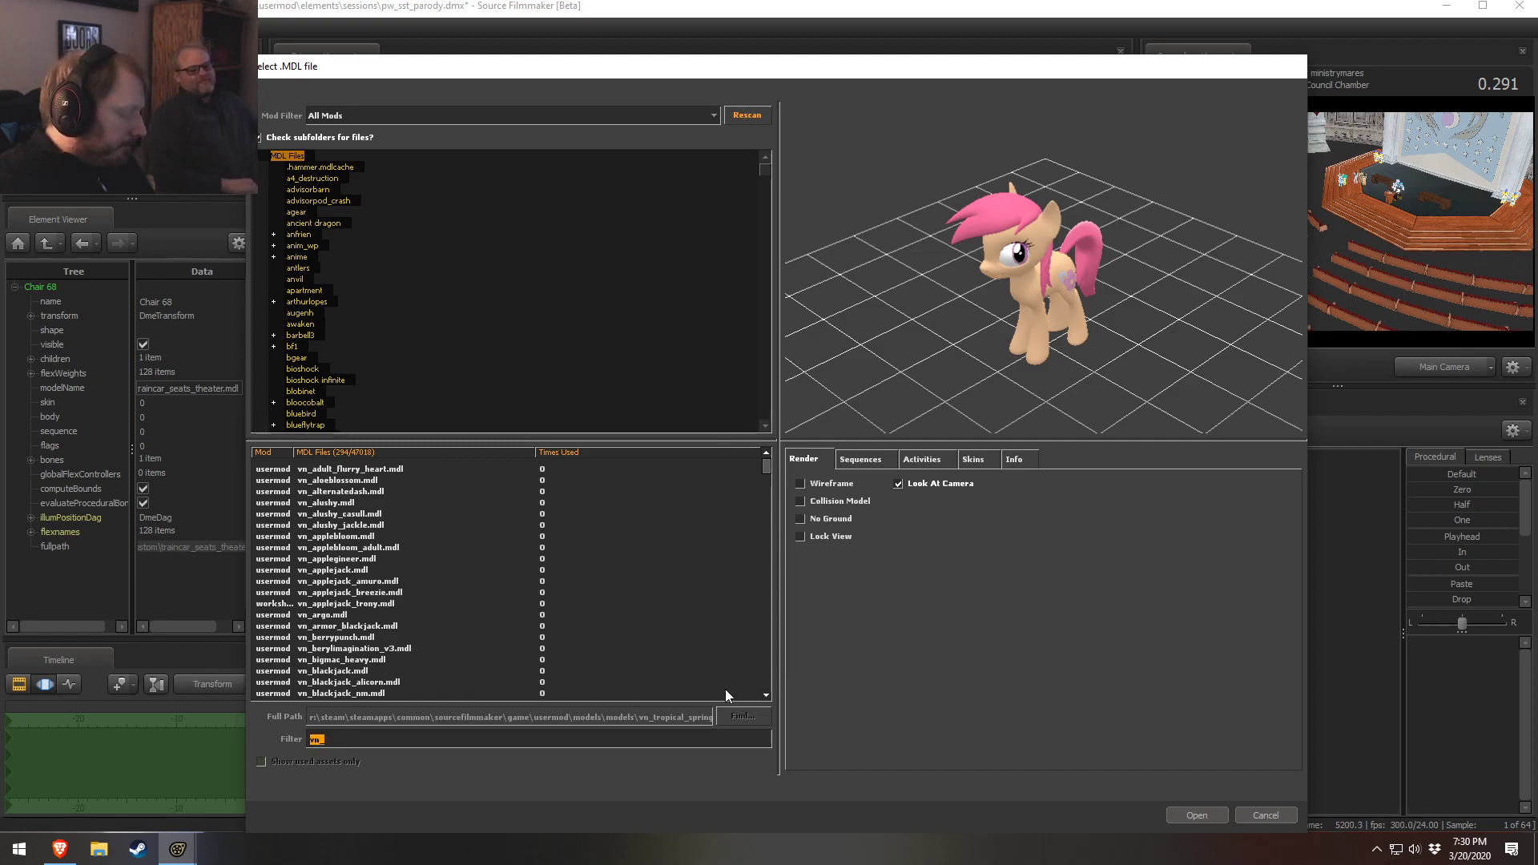
pyautogui.write('ra')
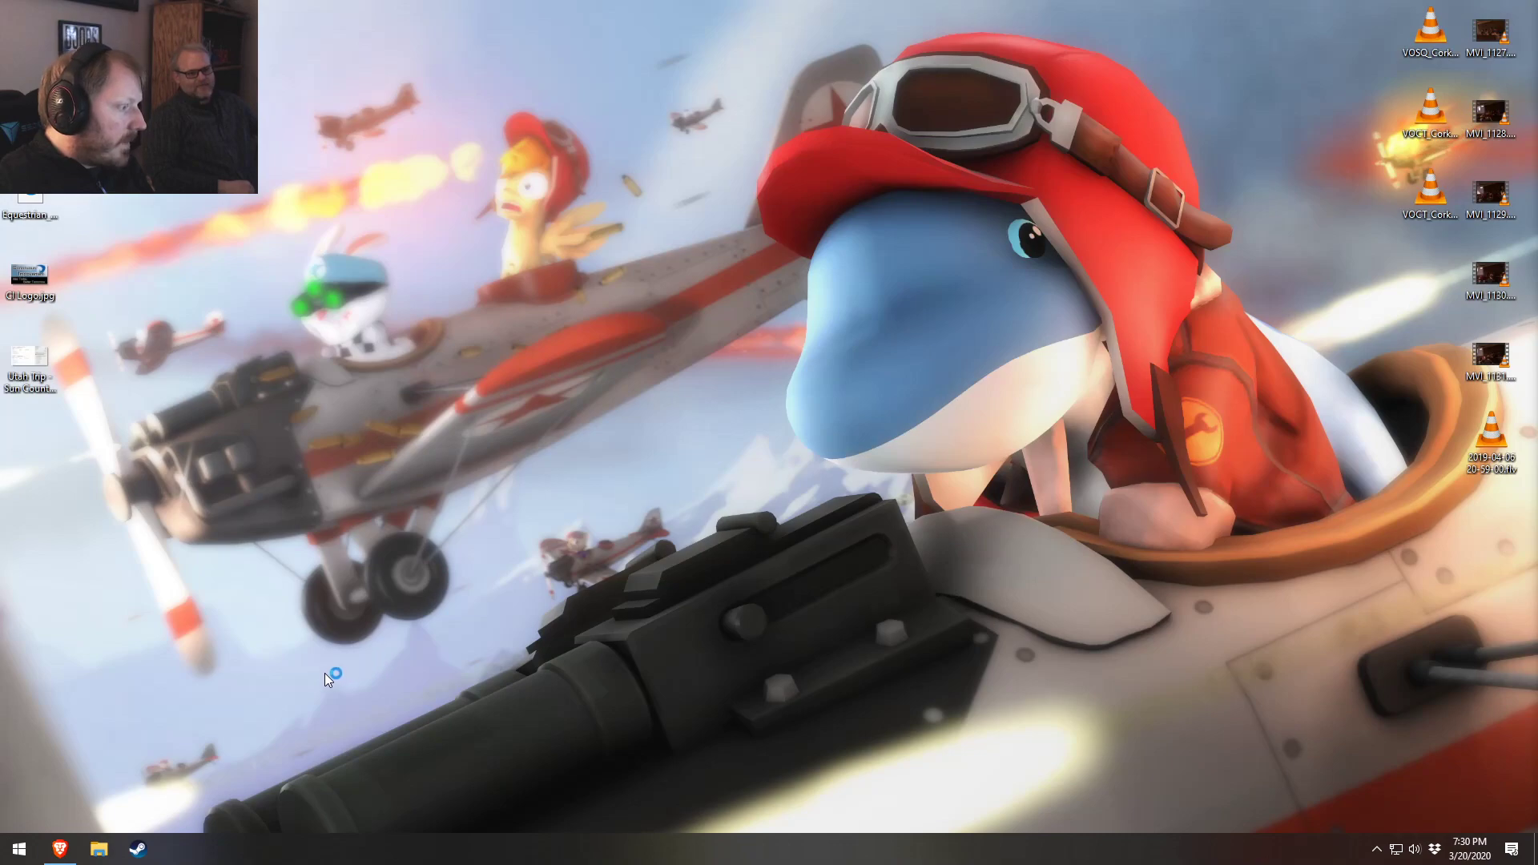
# Relaunch Source Filmmaker from the taskbar and cancel the unsubscribed-content removal dialog
pyautogui.rightClick(138, 850)
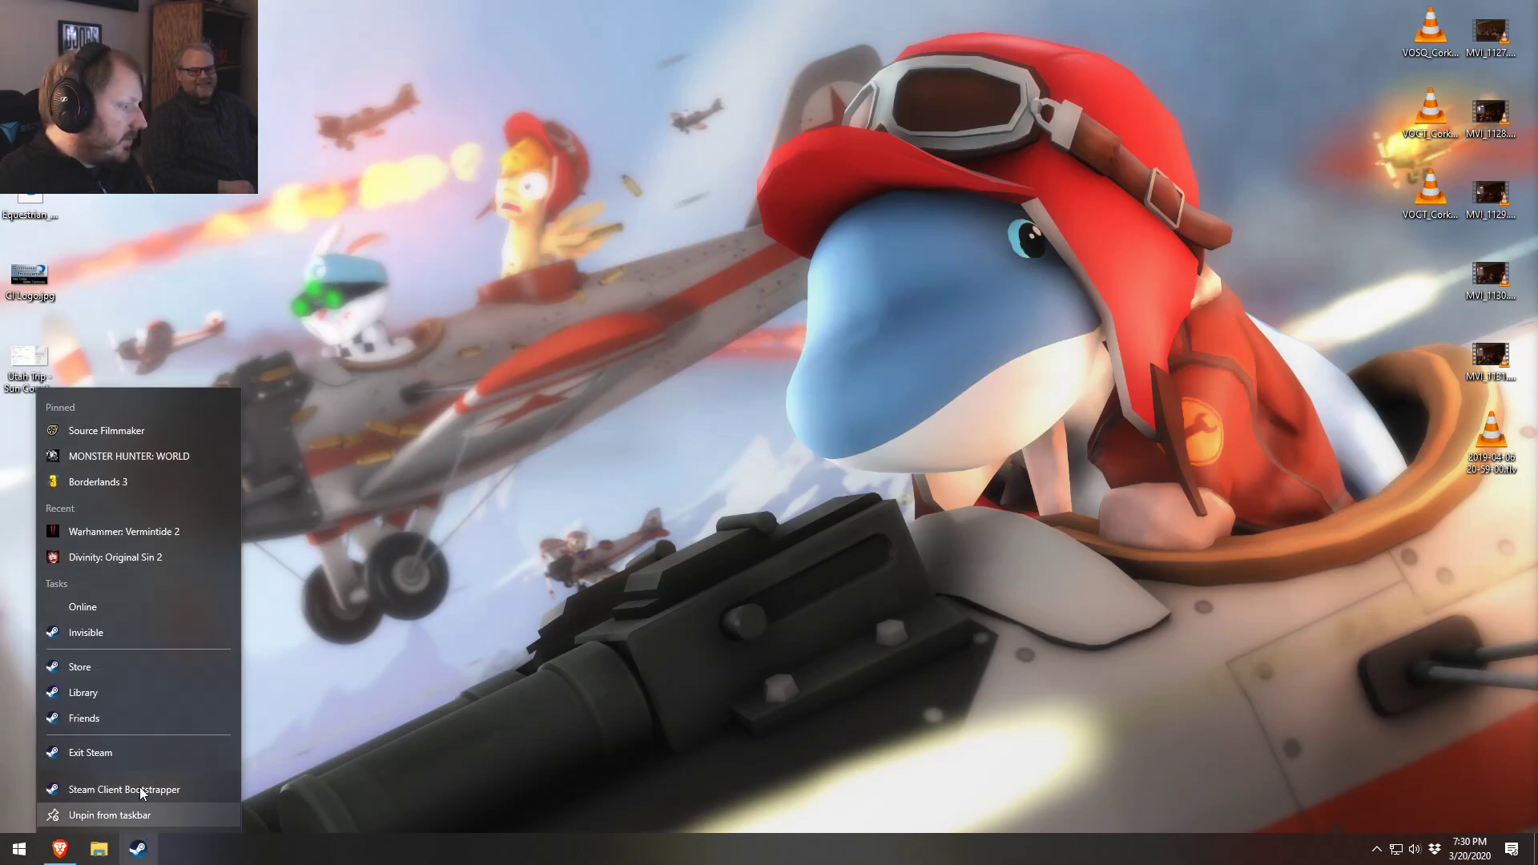
pyautogui.click(114, 430)
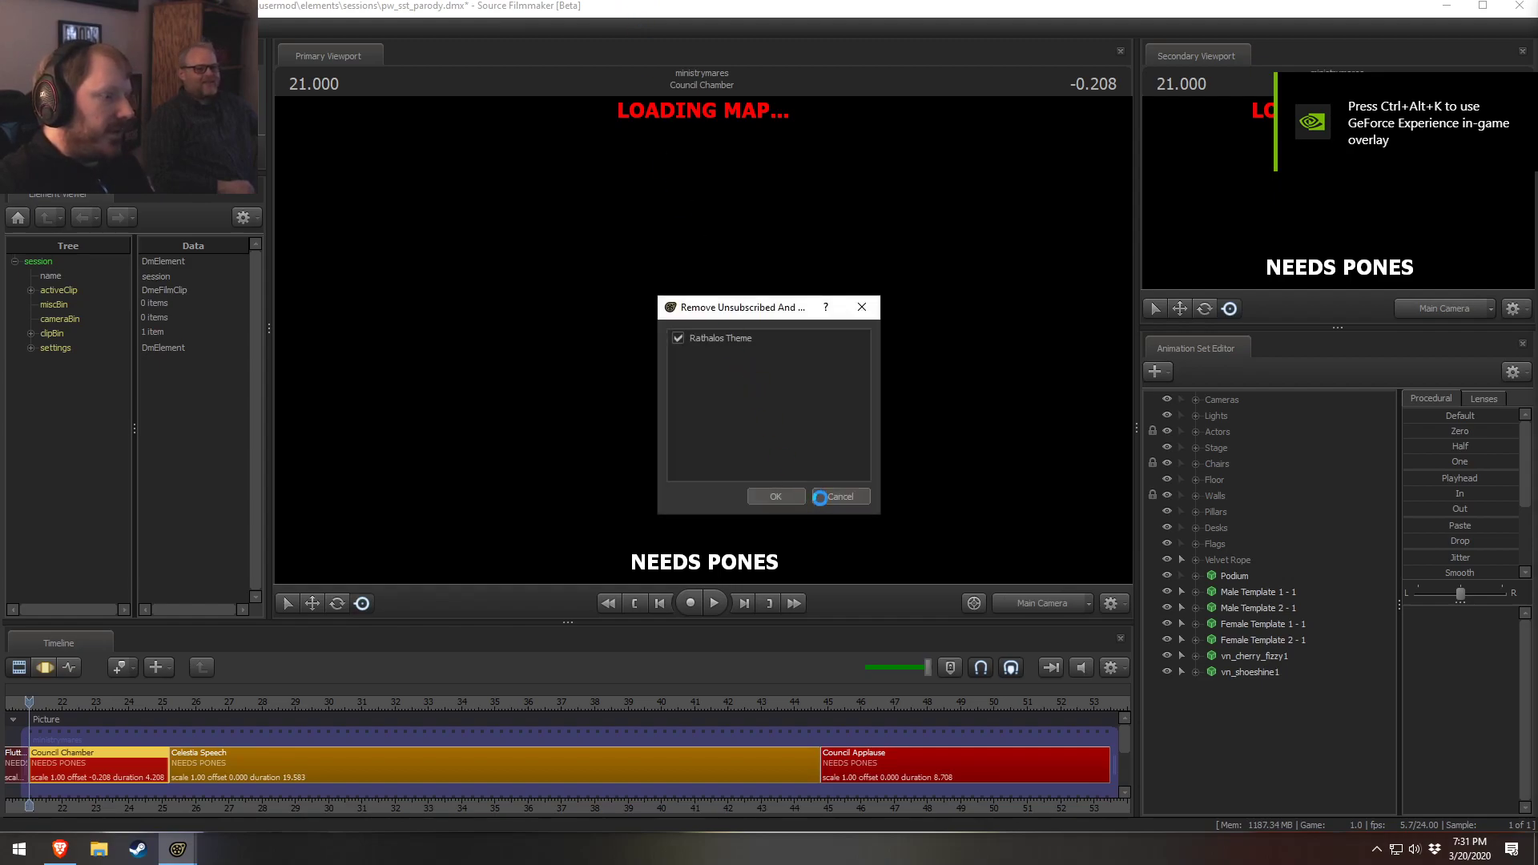
pyautogui.click(836, 498)
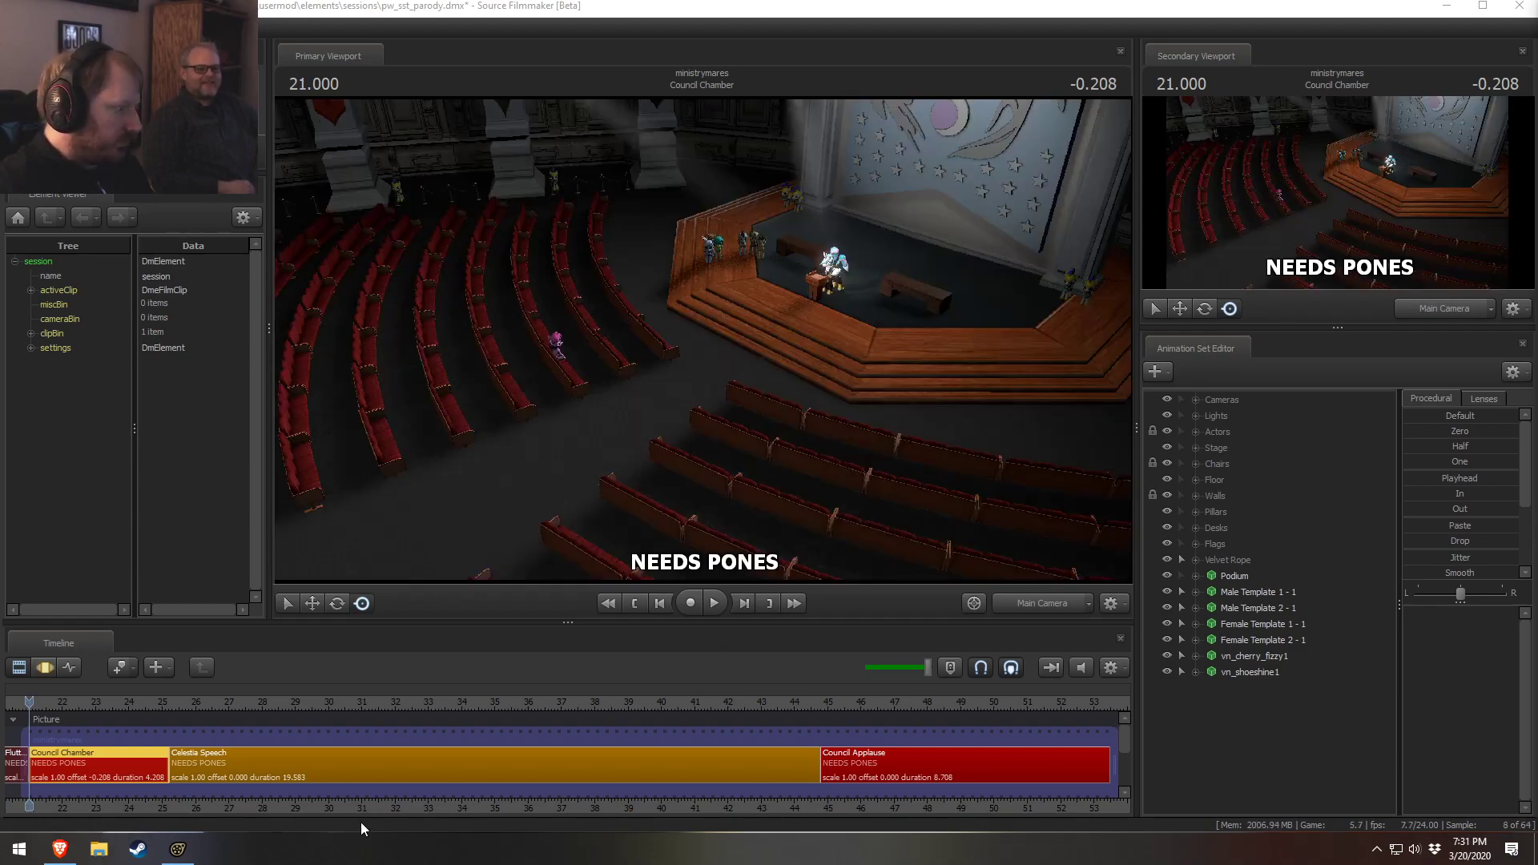
# Move the playhead to 22.875 in the council chamber shot and disable viewport lighting
pyautogui.click(257, 772)
pyautogui.click(92, 701)
pyautogui.click(80, 763)
pyautogui.rightClick(758, 375)
pyautogui.click(947, 469)
pyautogui.rightClick(786, 404)
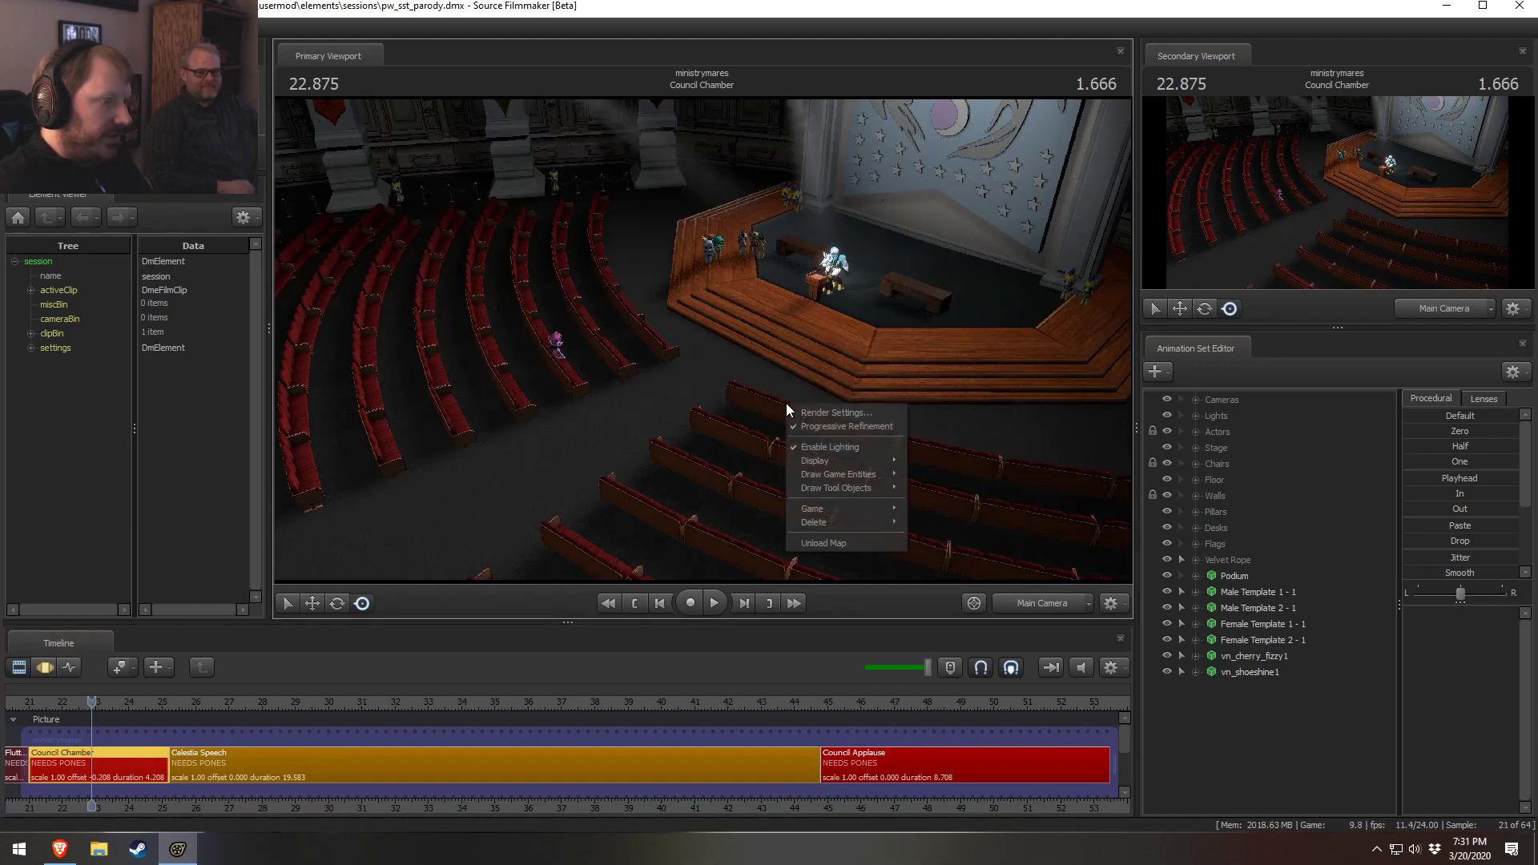
pyautogui.click(840, 447)
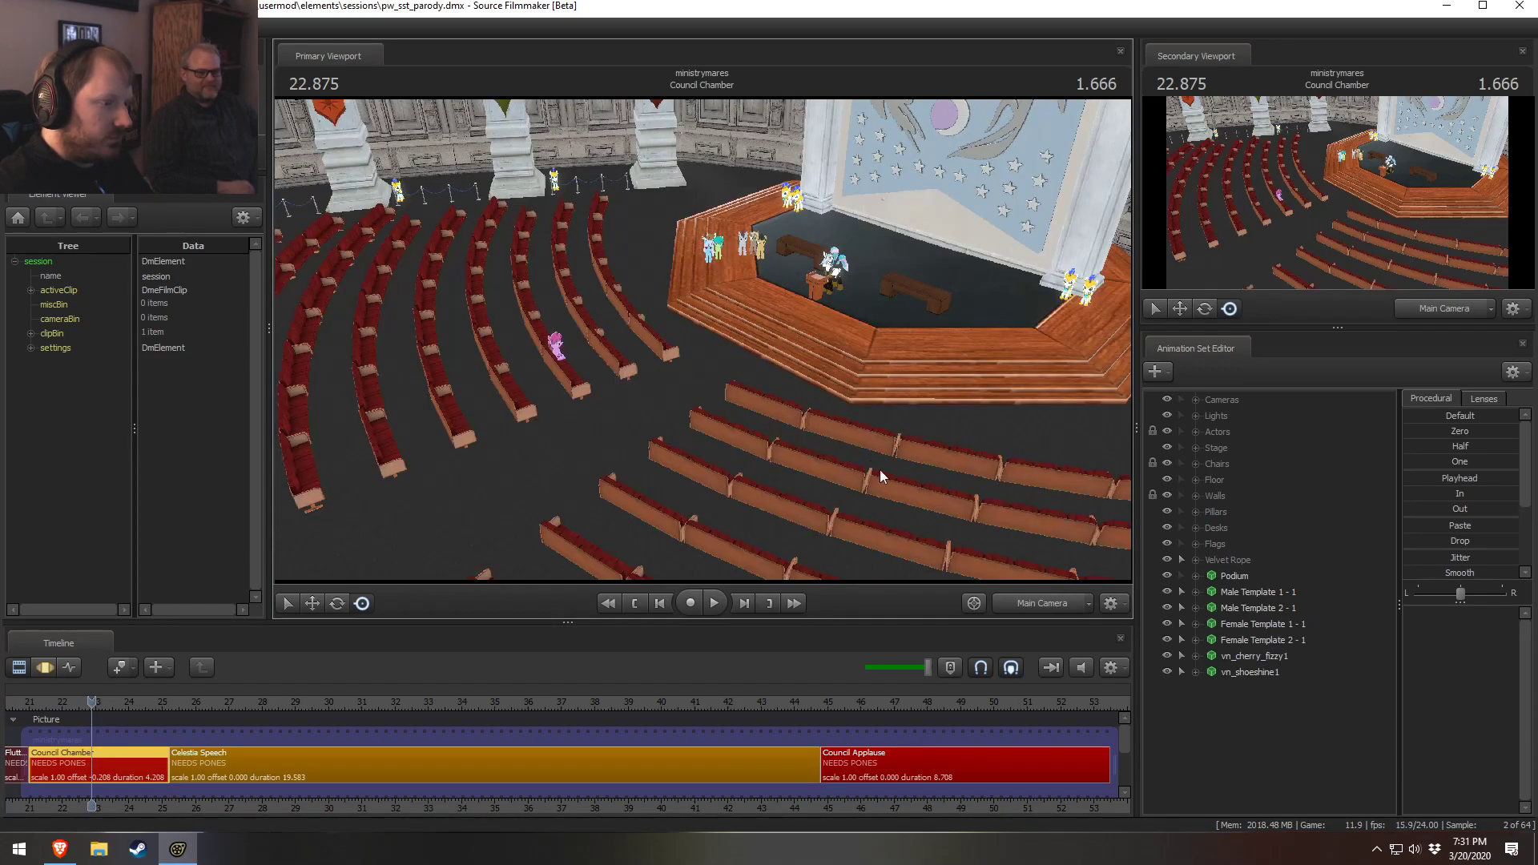
# Switch the primary viewport to the Work Camera view of the pony group
pyautogui.moveTo(832, 448)
pyautogui.mouseDown()
pyautogui.moveTo(850, 417)
pyautogui.moveTo(818, 450)
pyautogui.mouseUp()
pyautogui.press('w')
pyautogui.press('w')
pyautogui.press('s')
pyautogui.click(1053, 602)
pyautogui.click(1041, 607)
# Start another new model animation set and filter the model browser by rainbow
pyautogui.rightClick(1260, 736)
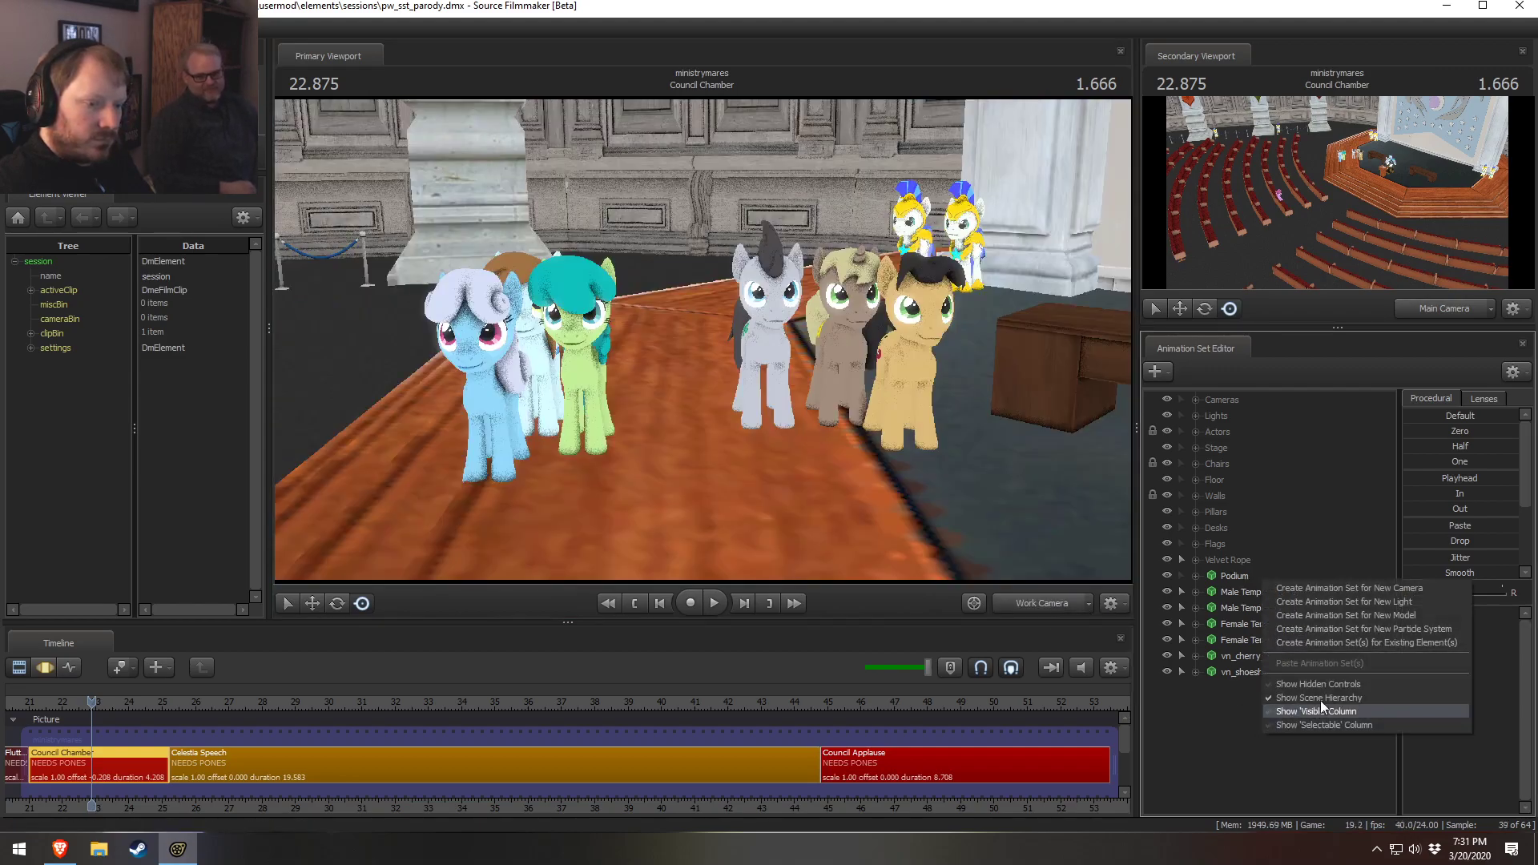
pyautogui.click(1358, 617)
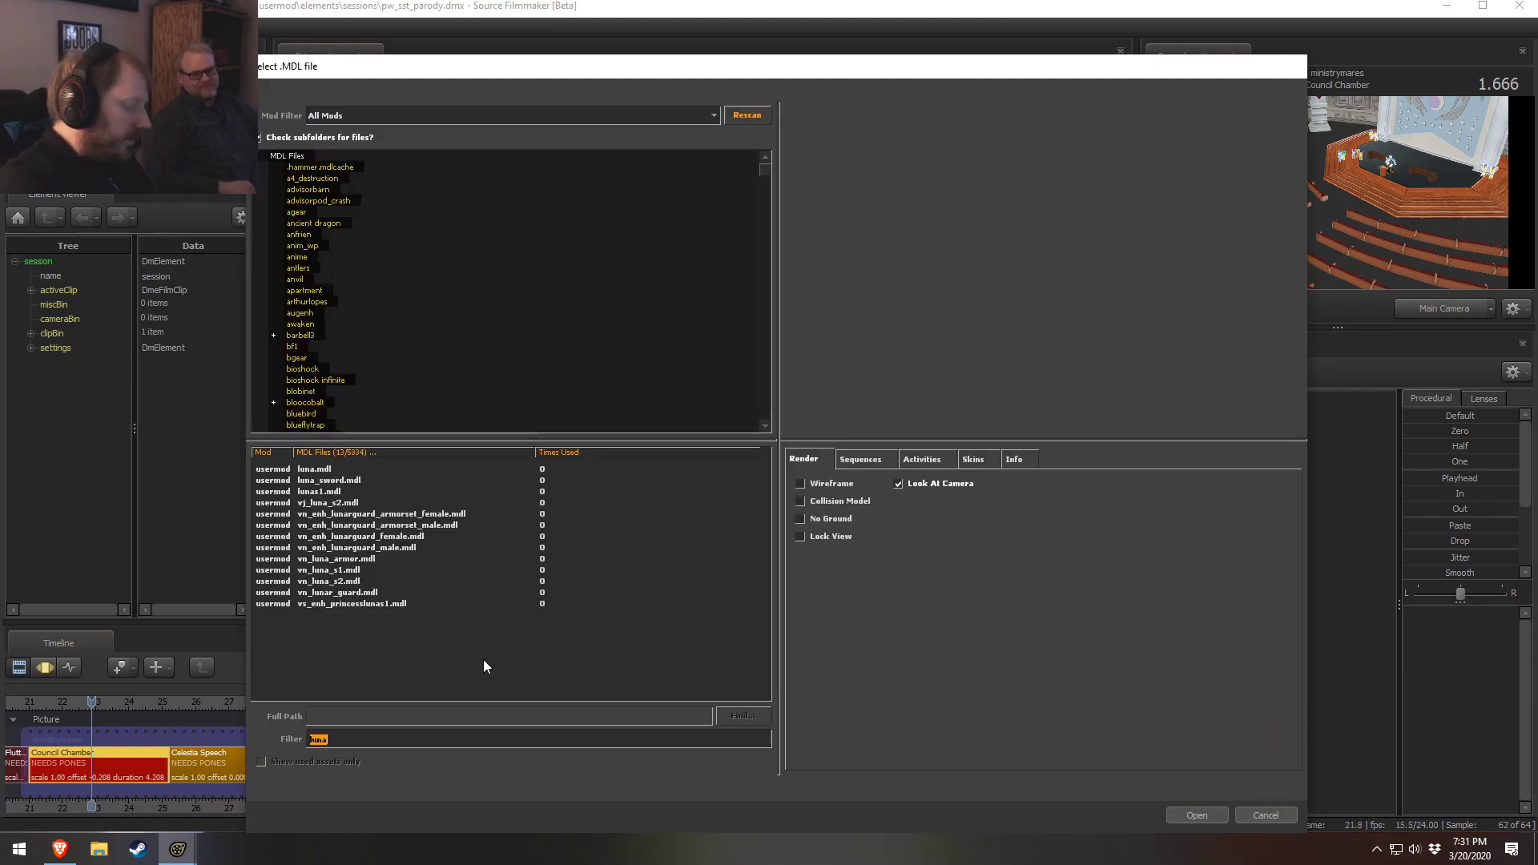
pyautogui.write('rainbow')
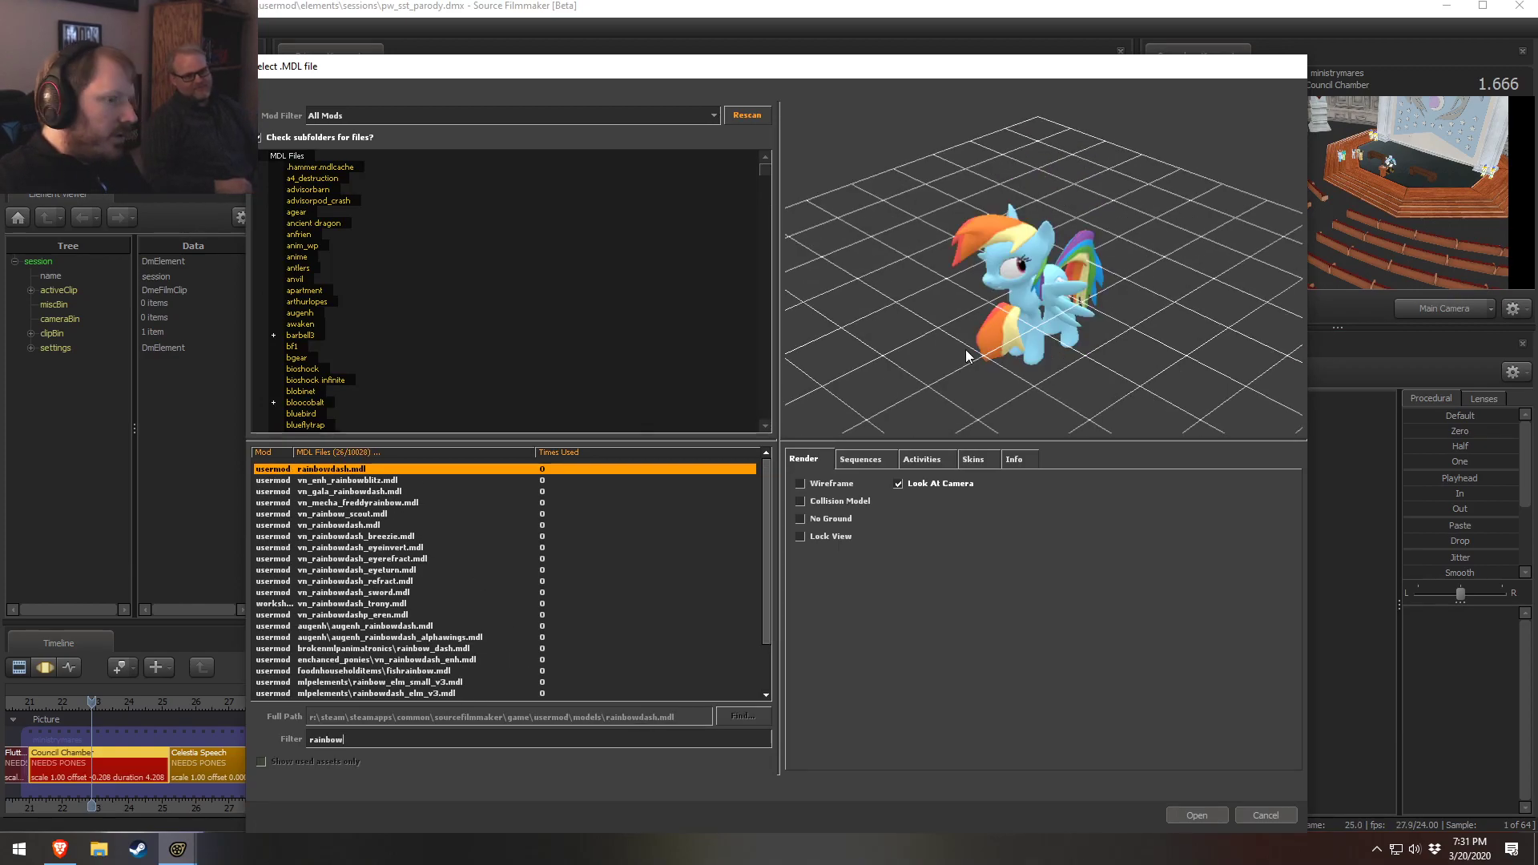
# Preview the rainbowdash and vn_rainbowdash models in the model browser, toggling the wireframe display on and off
pyautogui.moveTo(965, 355); pyautogui.dragTo(1007, 355)
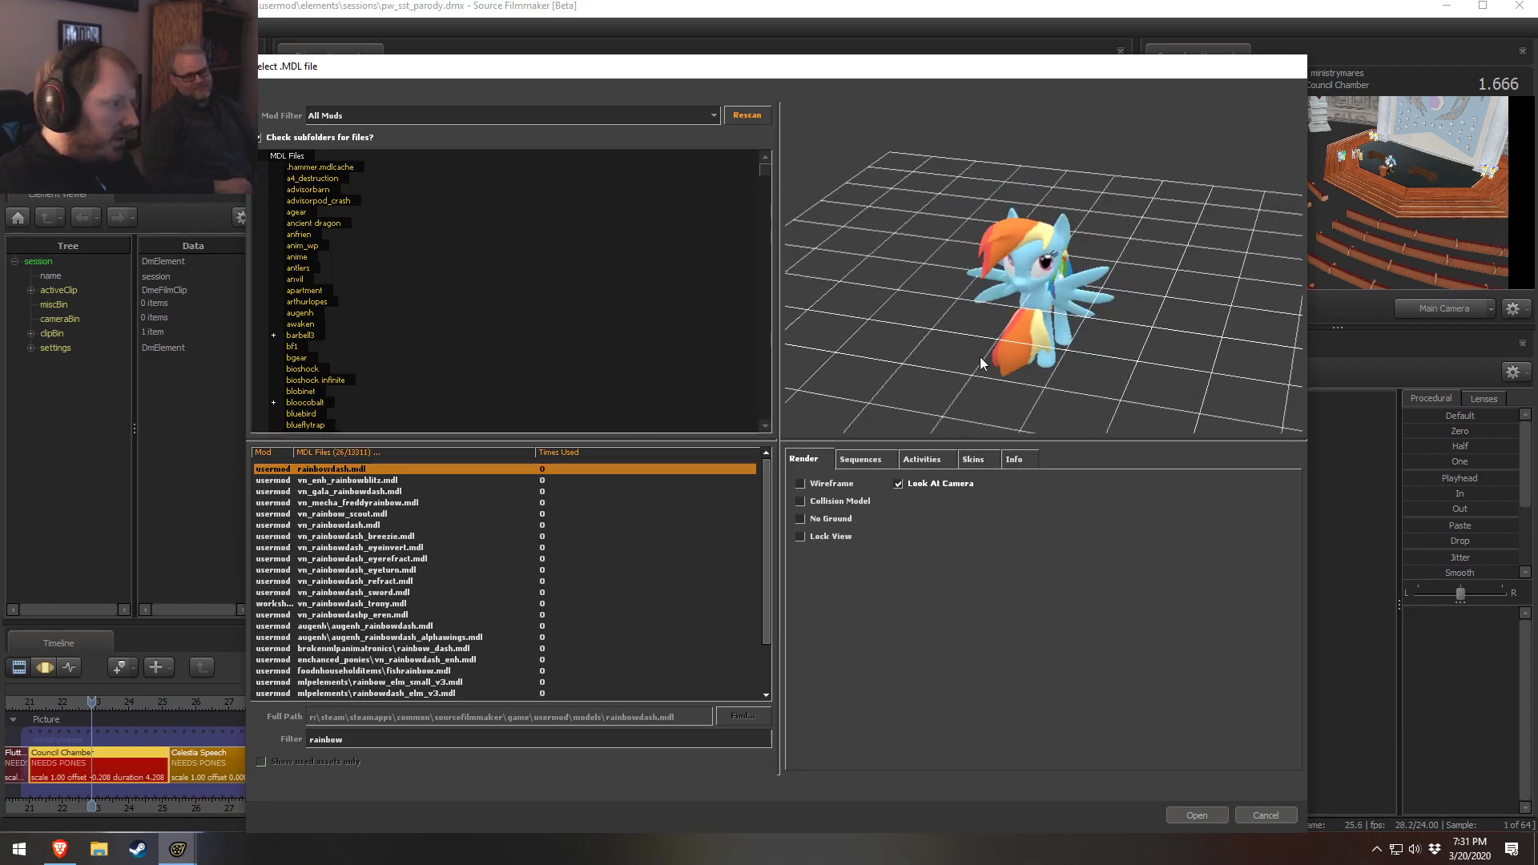
pyautogui.moveTo(833, 412); pyautogui.dragTo(834, 216, button='right')
pyautogui.moveTo(834, 216); pyautogui.dragTo(753, 164)
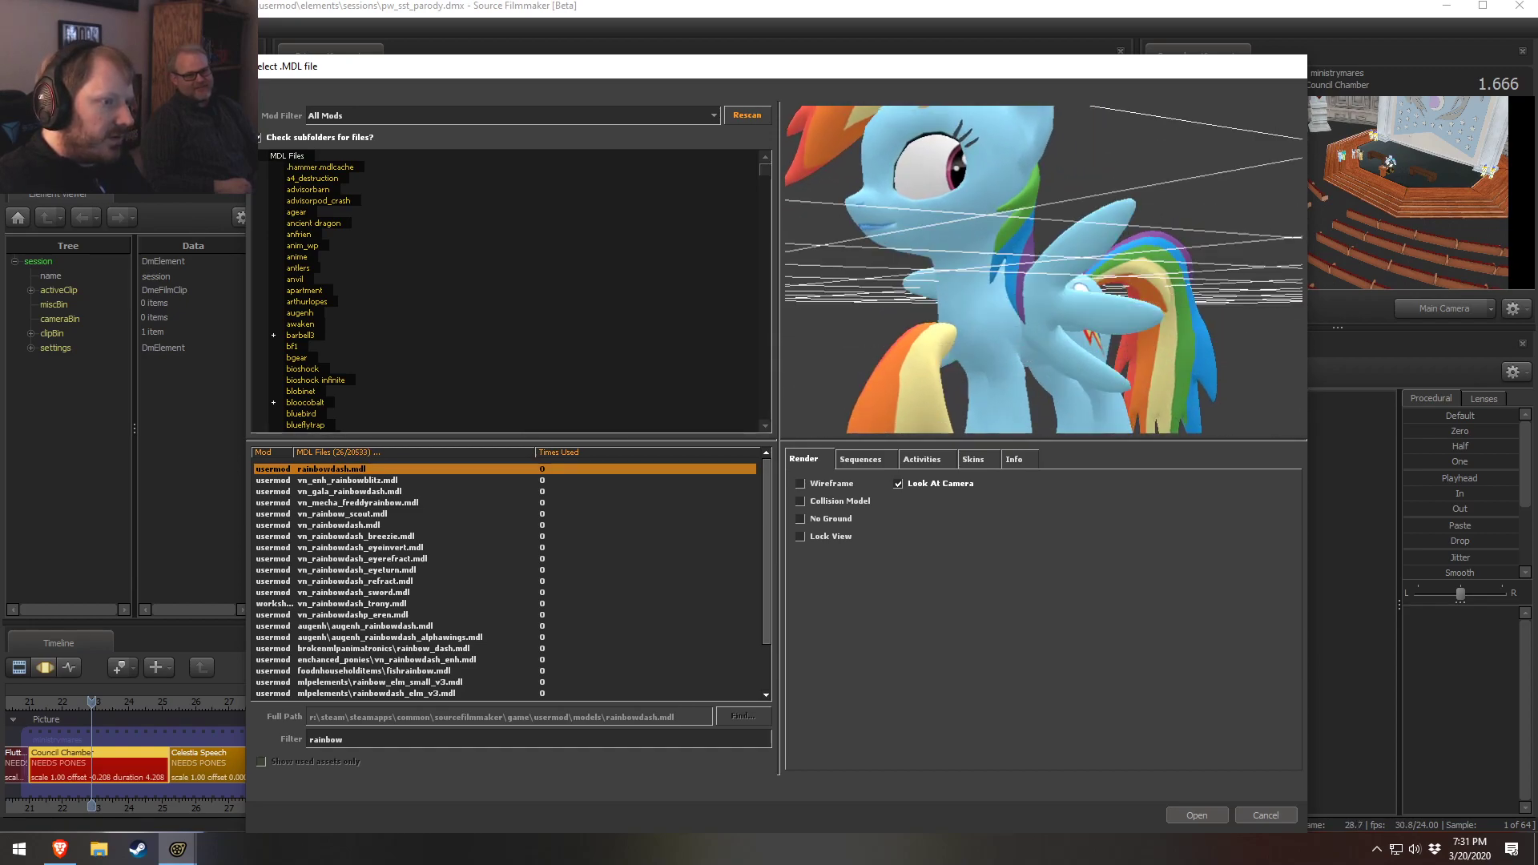
pyautogui.moveTo(1043, 216); pyautogui.dragTo(1100, 313)
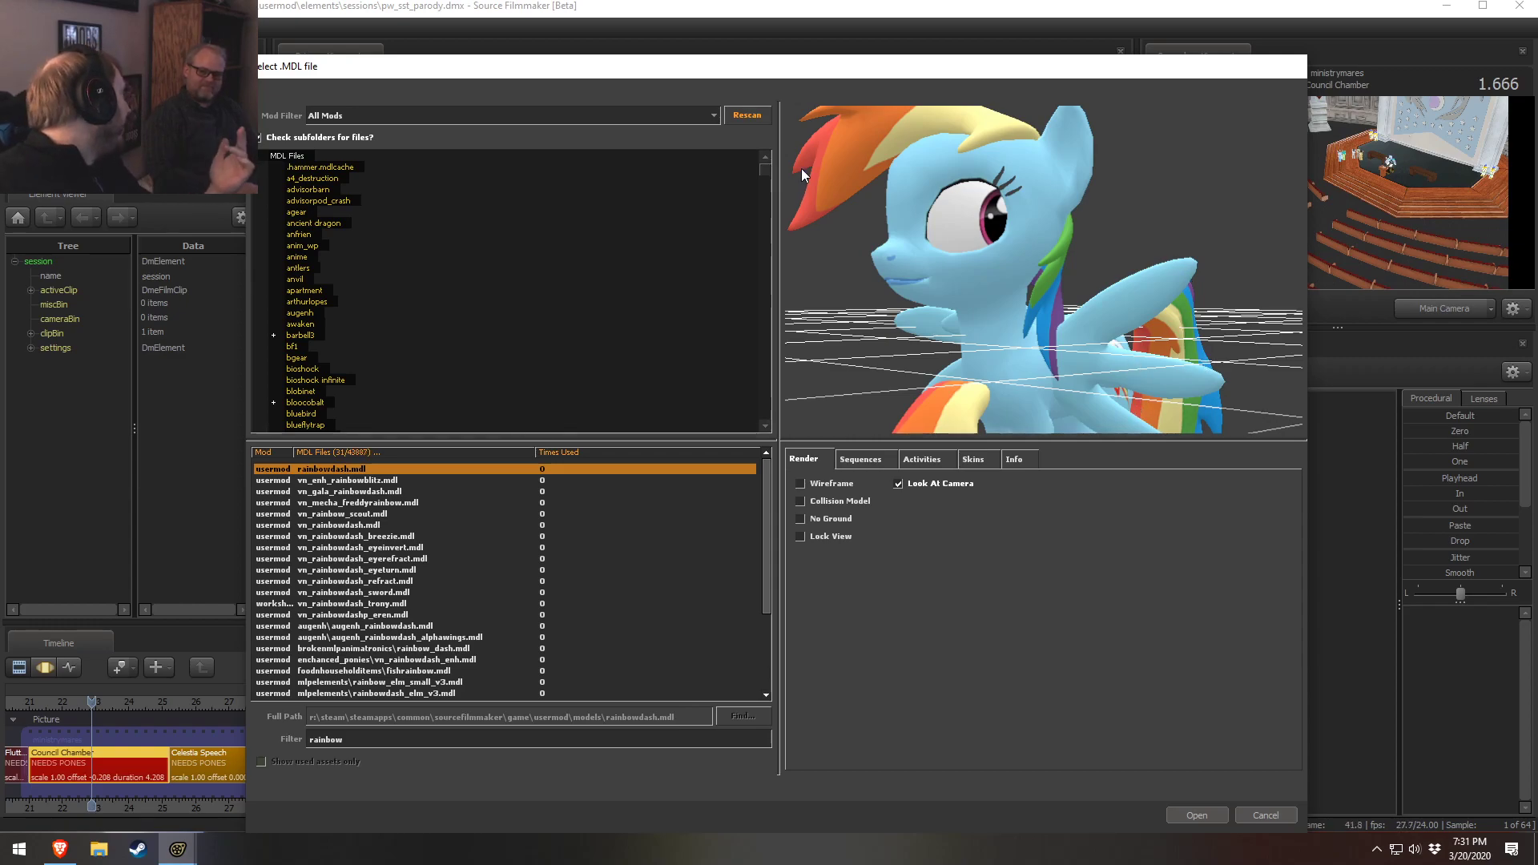
pyautogui.click(817, 484)
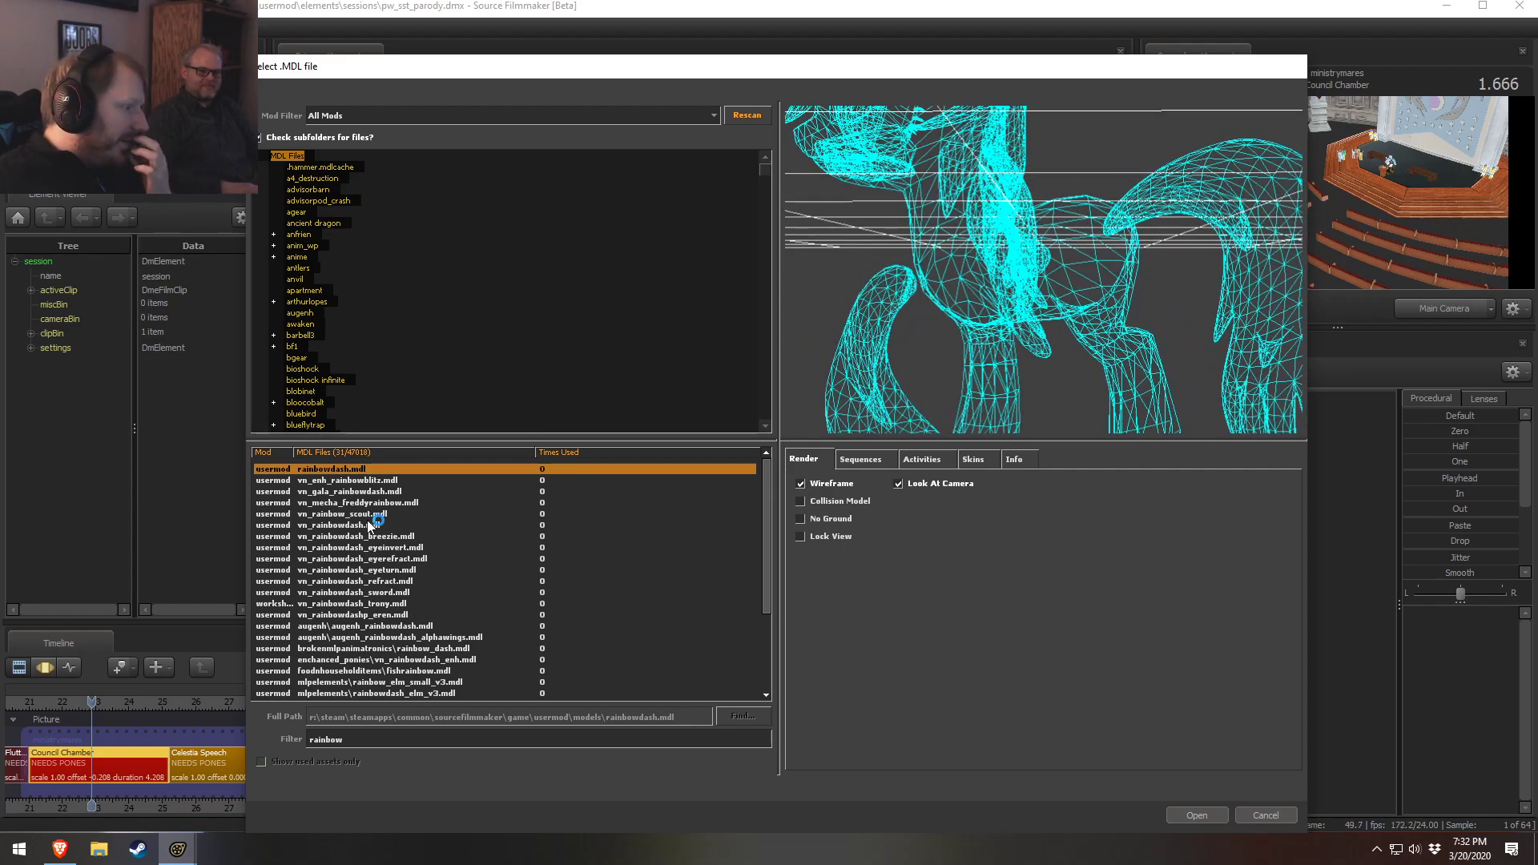
pyautogui.press('Down')
pyautogui.press('Down')
pyautogui.press('Down')
pyautogui.press('Down')
pyautogui.press('Down')
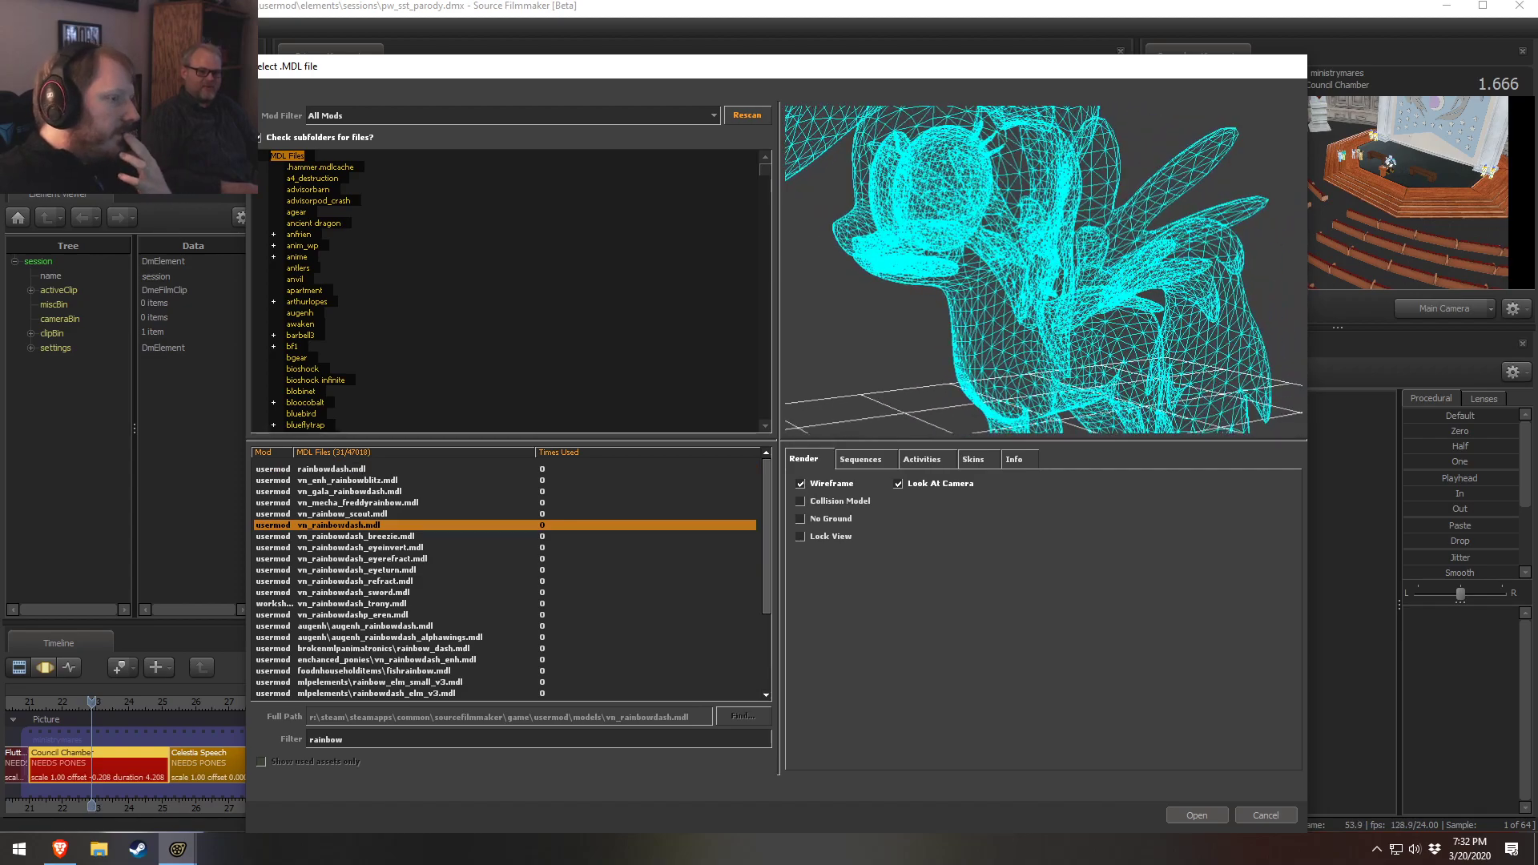
pyautogui.click(324, 469)
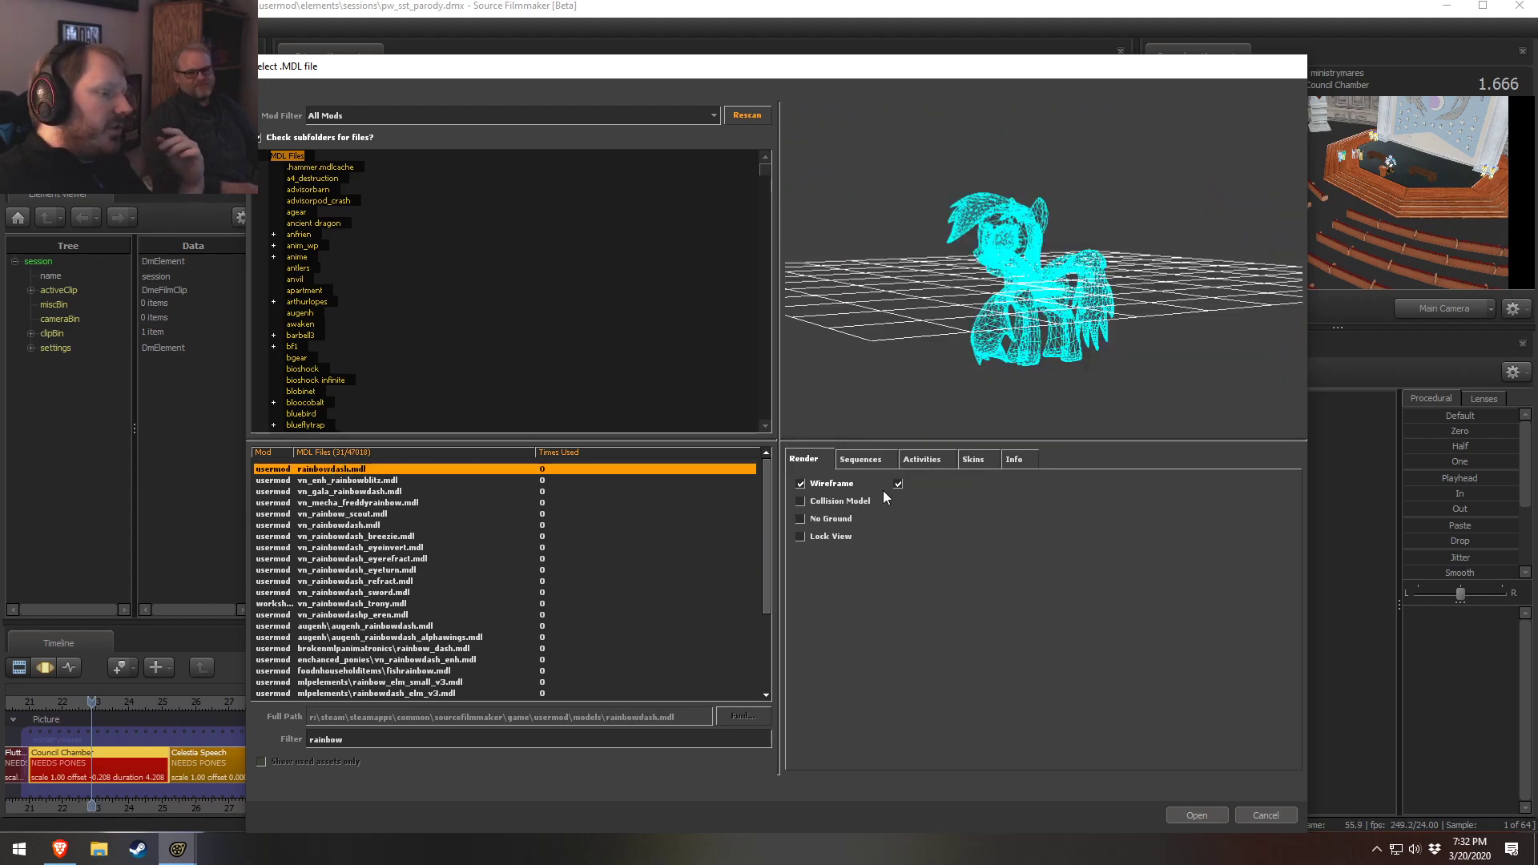
pyautogui.click(830, 484)
# Zoom and orbit the model preview to inspect the Rainbow Dash models up close
pyautogui.scroll(6, 991, 329)
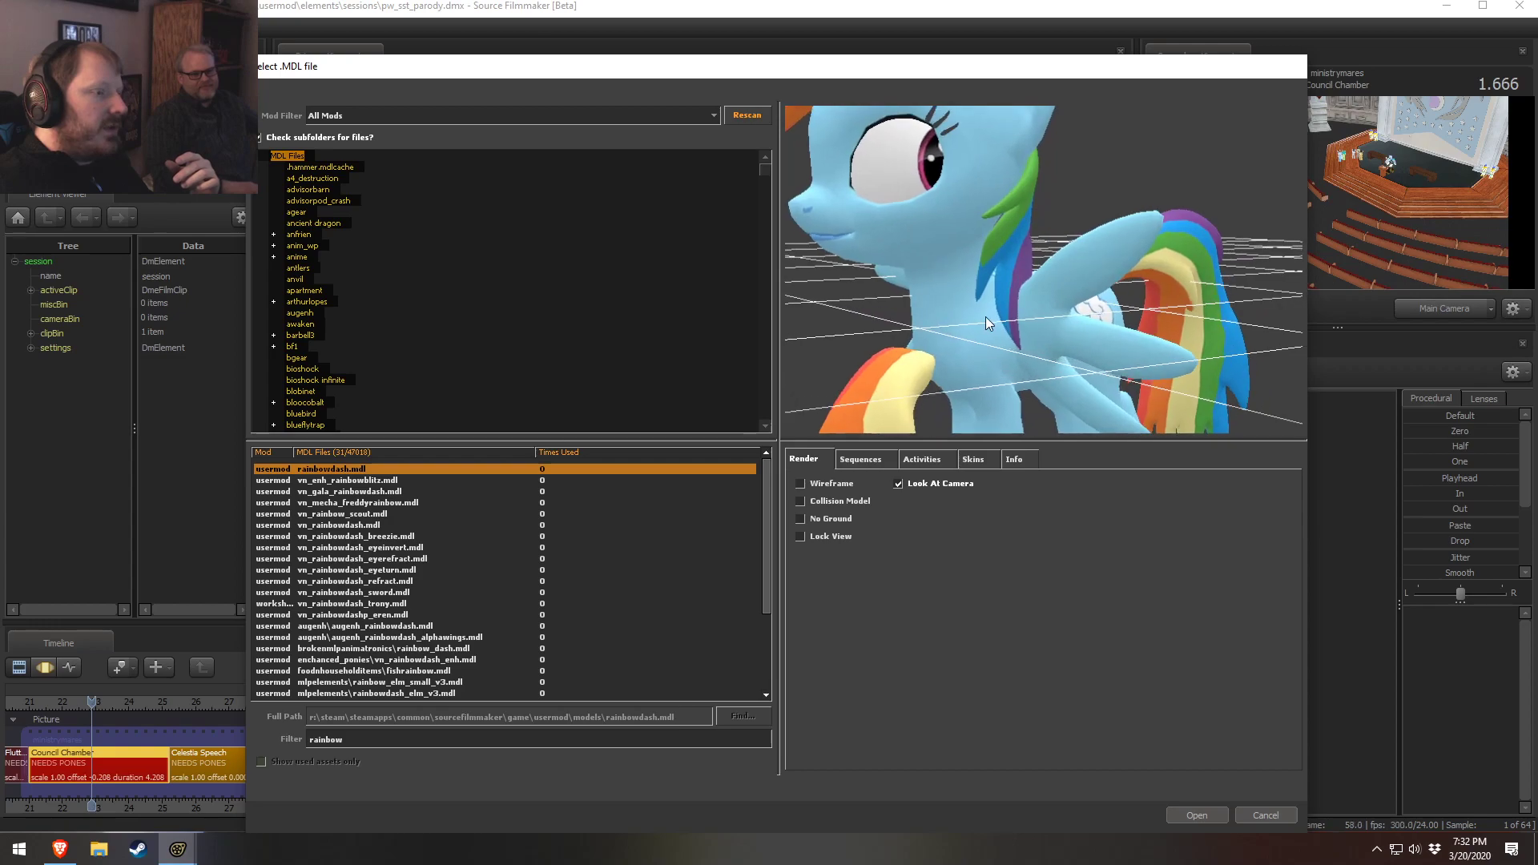
pyautogui.scroll(6, 1125, 266)
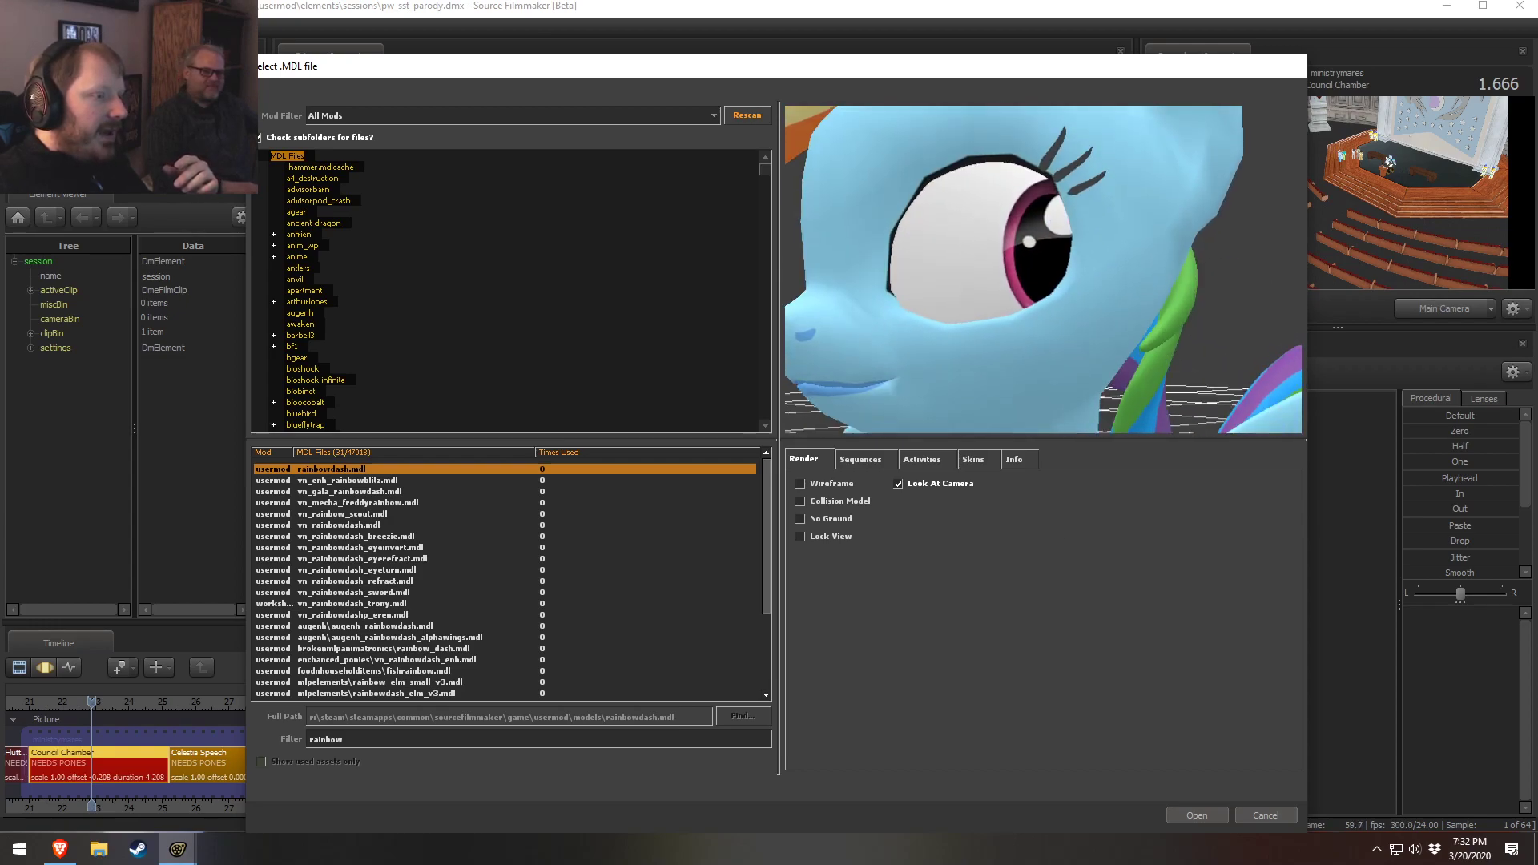
pyautogui.scroll(-5, 1062, 235)
pyautogui.scroll(6, 986, 280)
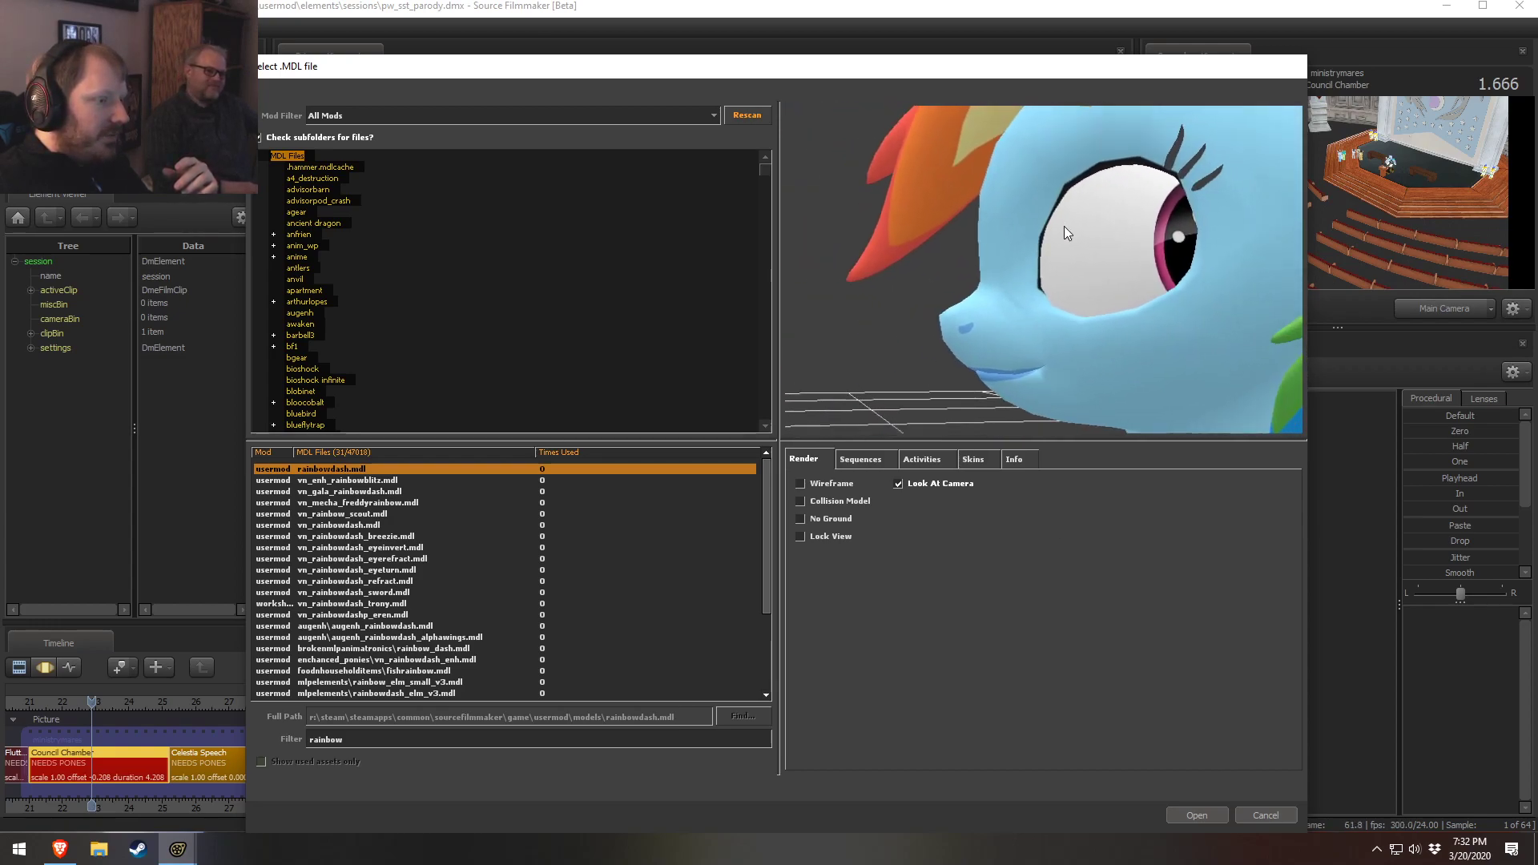
pyautogui.moveTo(987, 280); pyautogui.dragTo(819, 329)
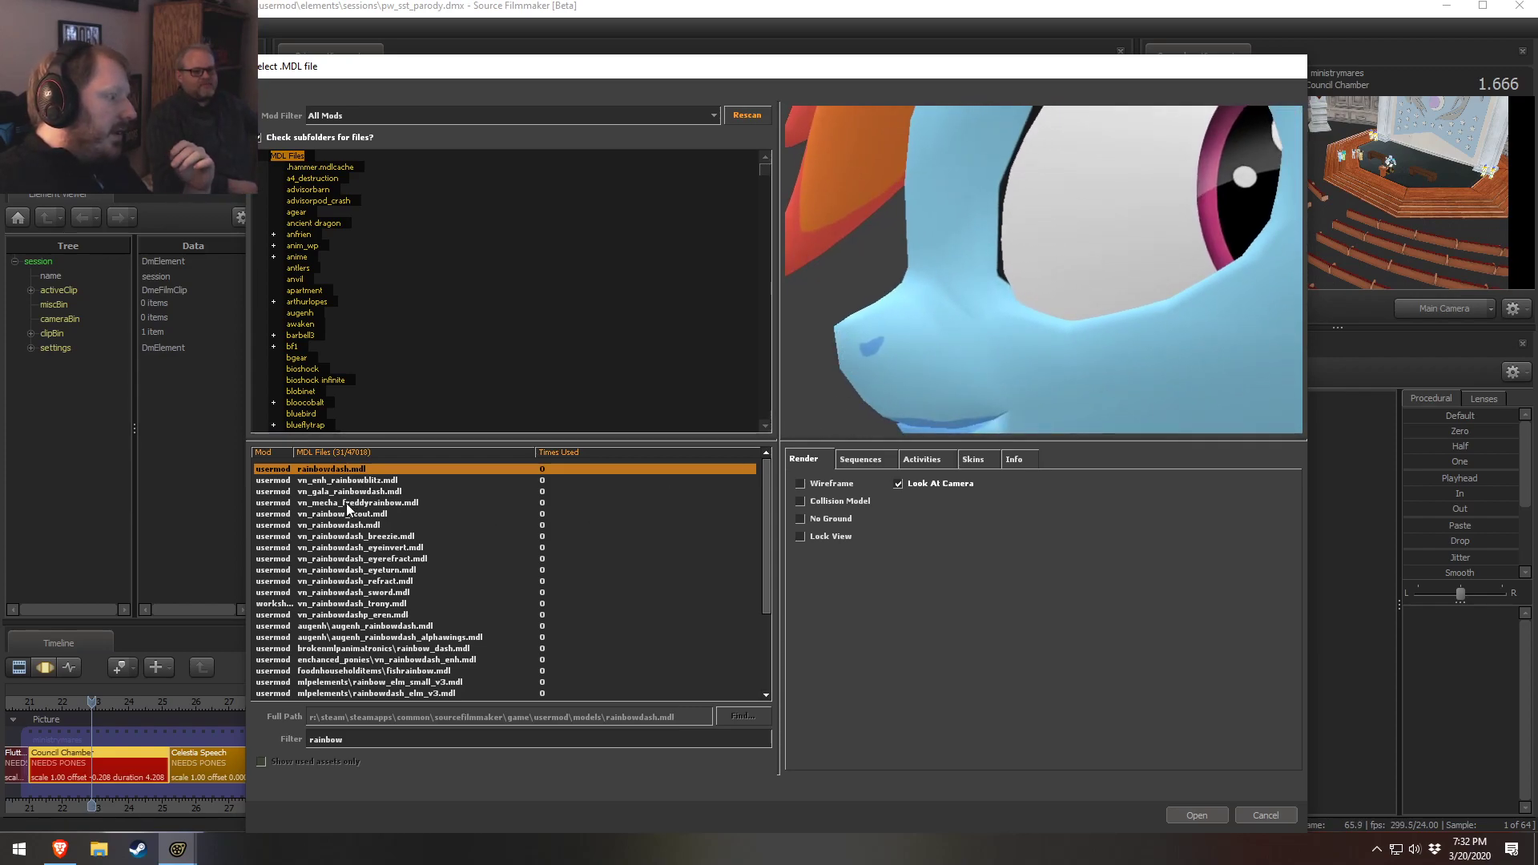
pyautogui.click(343, 526)
pyautogui.scroll(5, 894, 377)
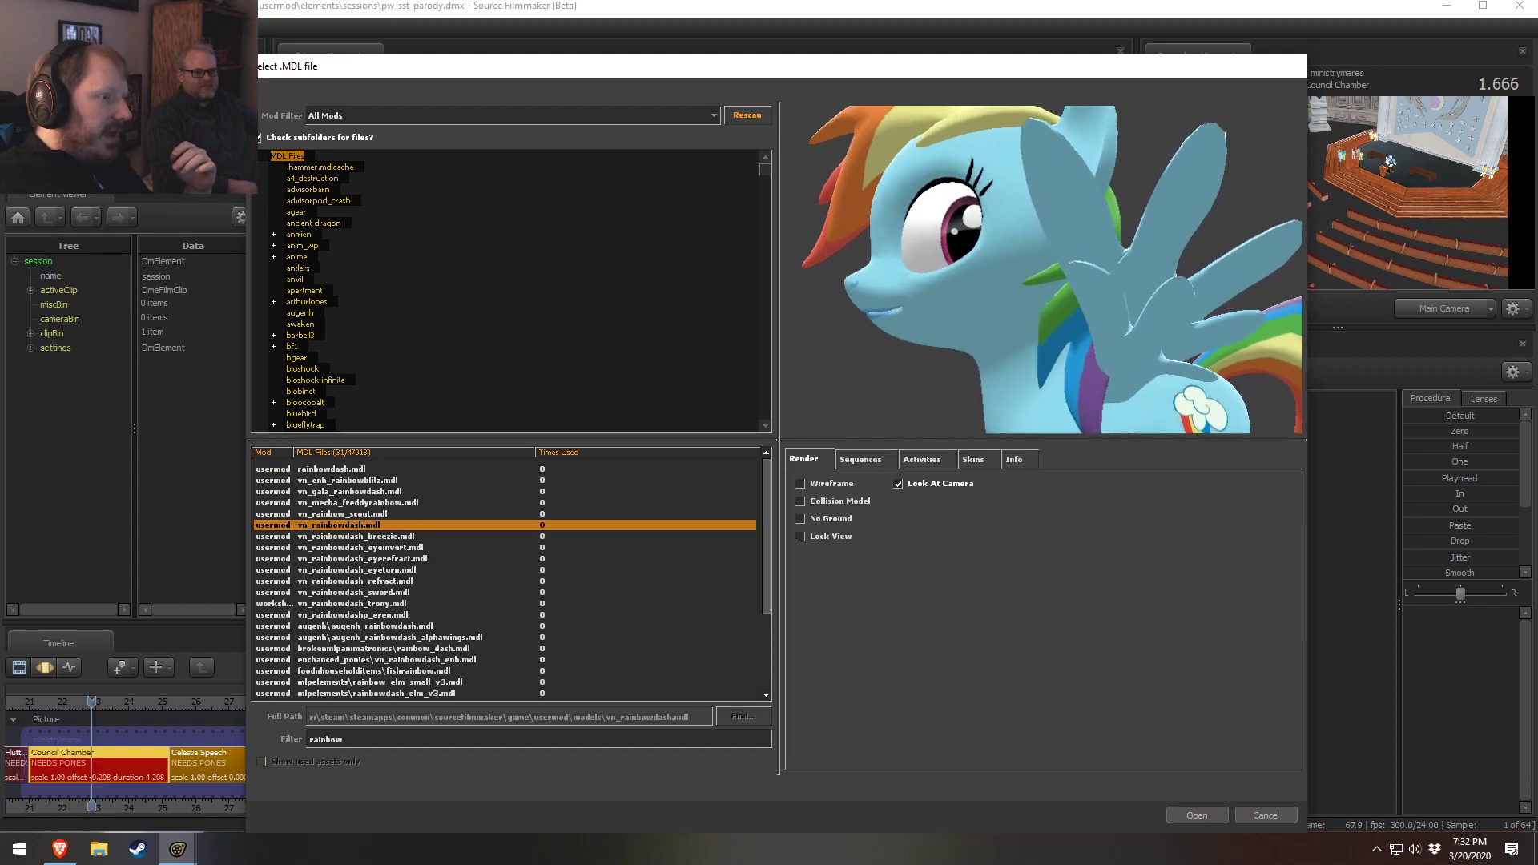
pyautogui.moveTo(894, 376); pyautogui.dragTo(917, 416)
pyautogui.scroll(-5, 1012, 425)
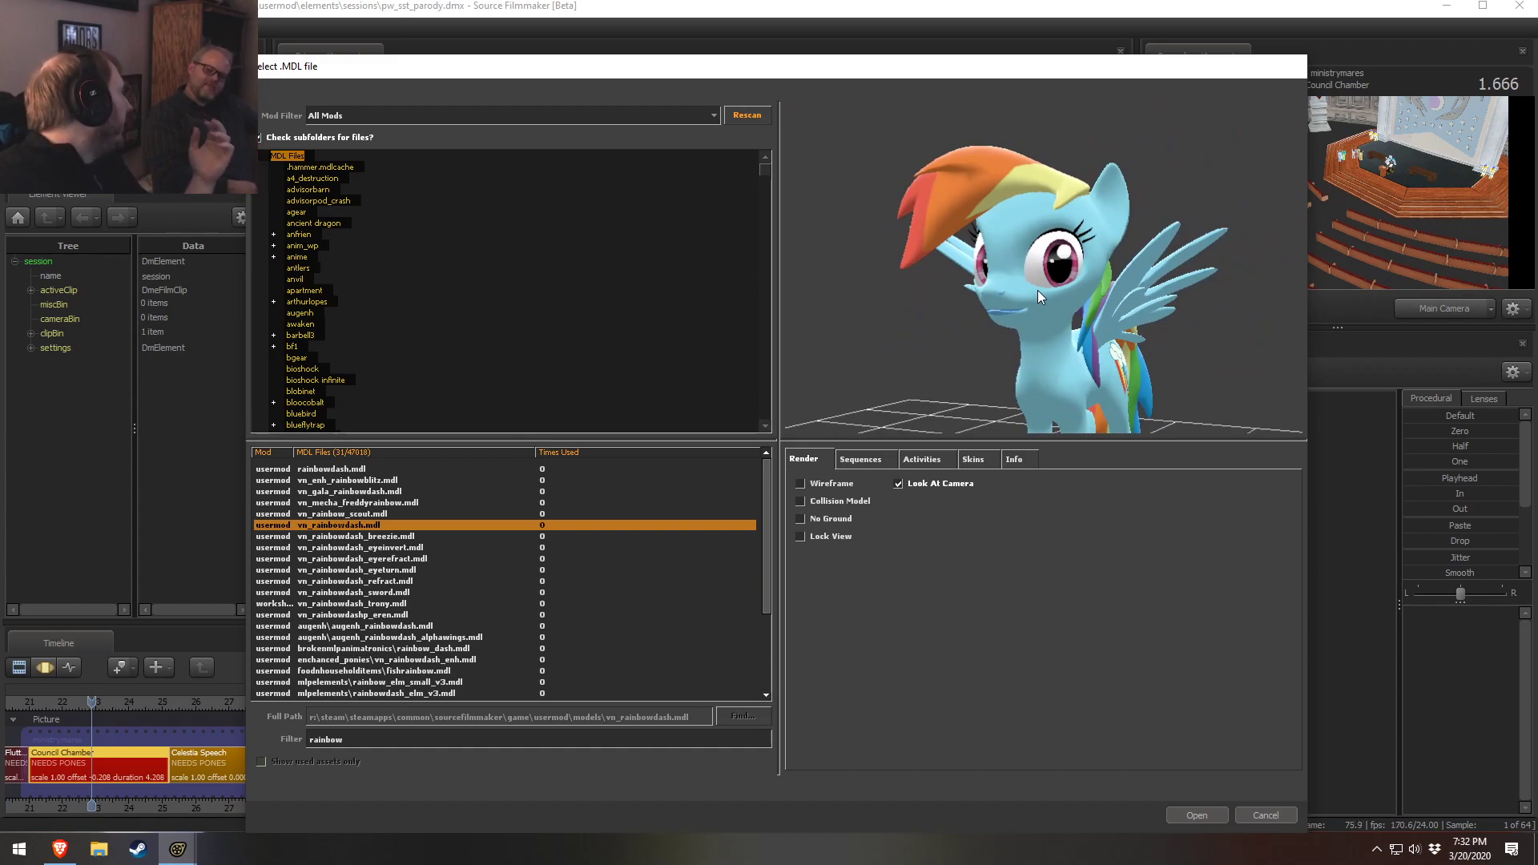
pyautogui.click(366, 470)
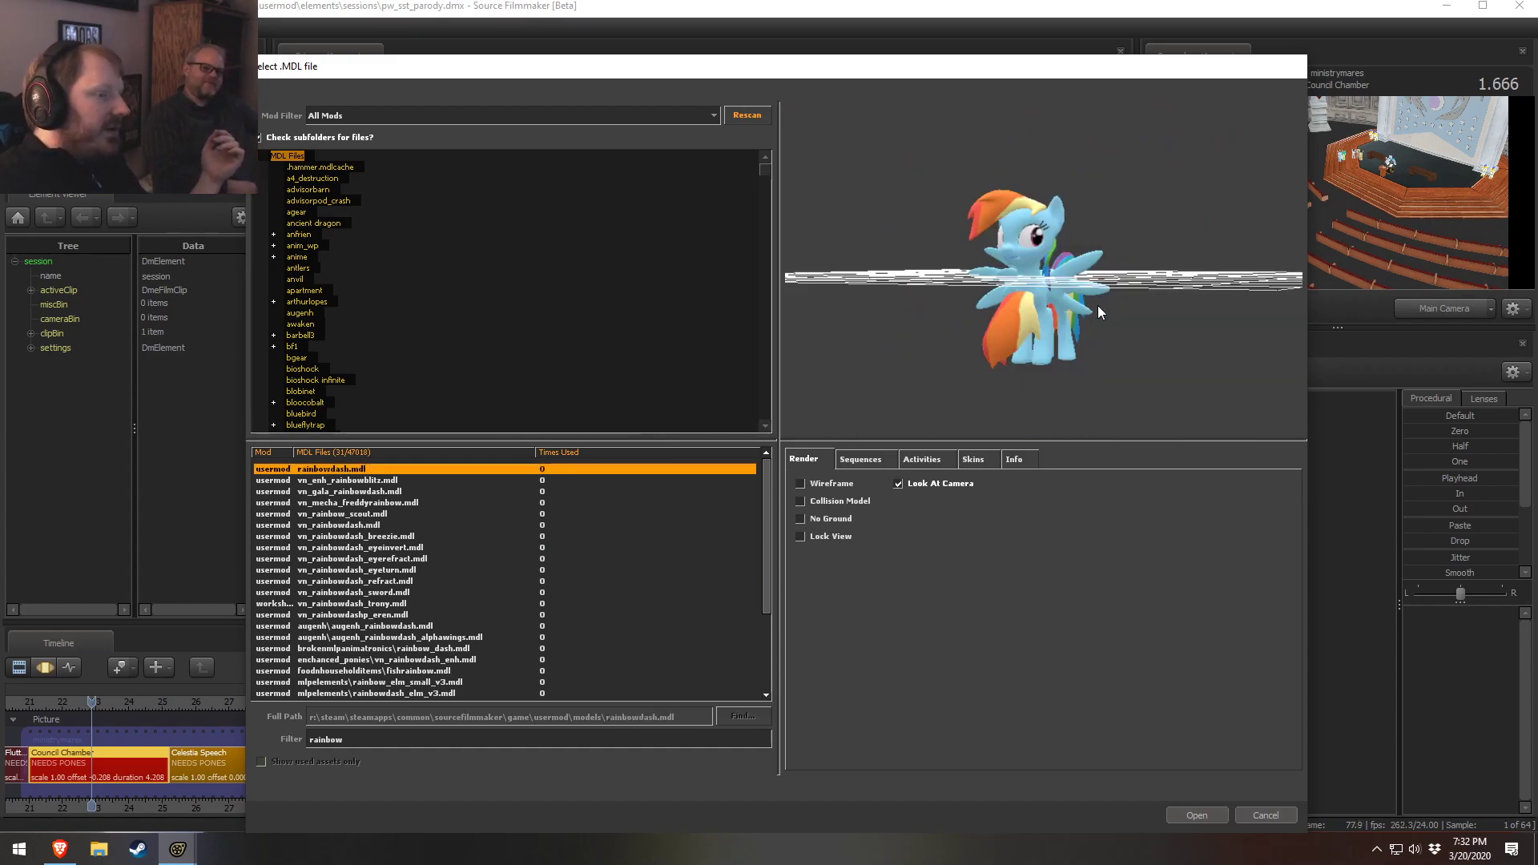
pyautogui.moveTo(1084, 296); pyautogui.dragTo(1084, 241, button='right')
pyautogui.moveTo(1085, 295); pyautogui.dragTo(1201, 328)
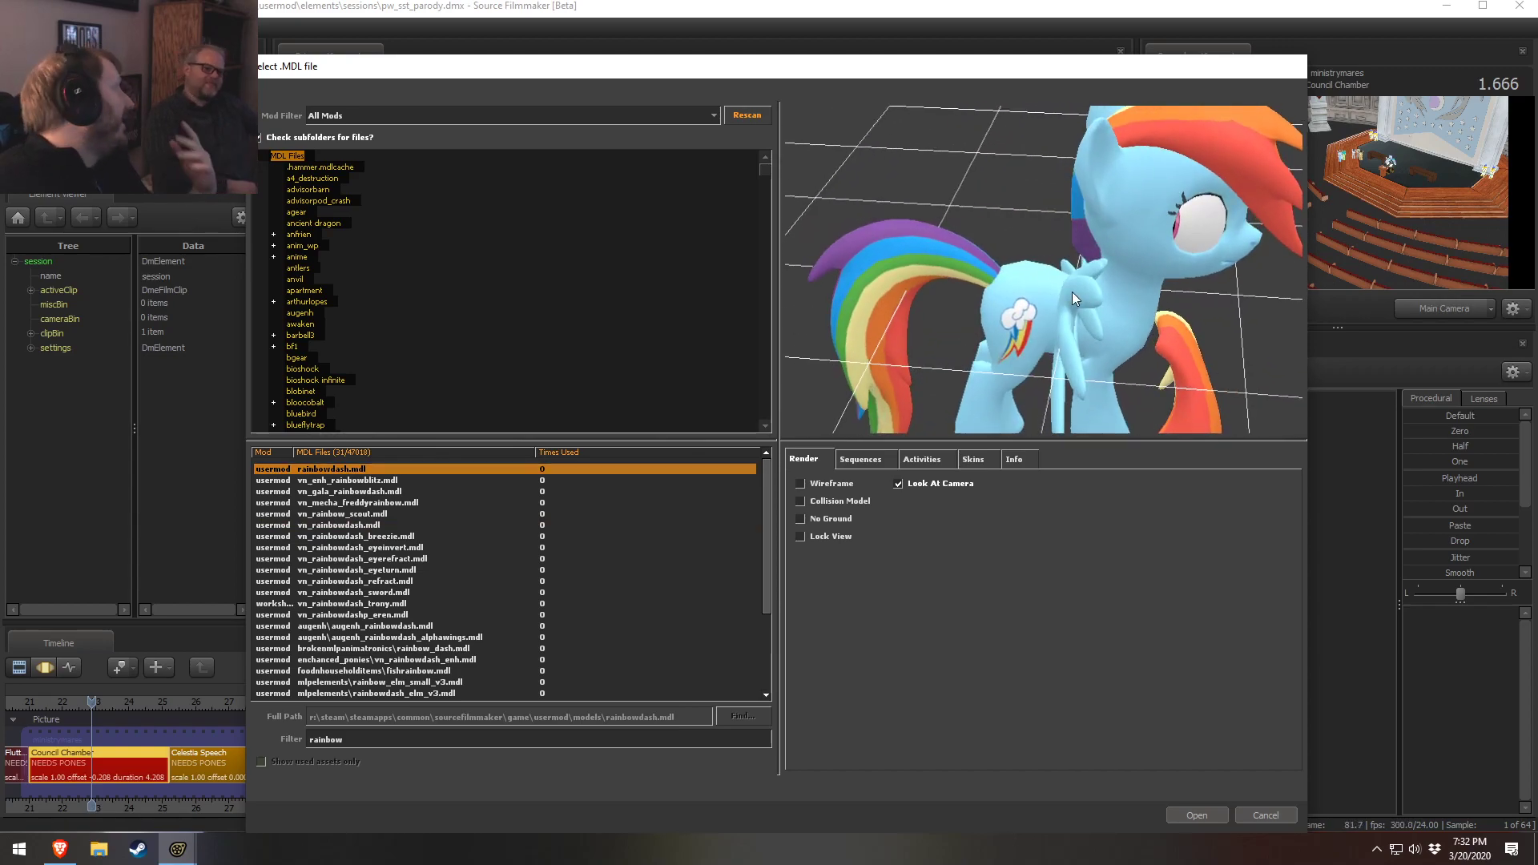
pyautogui.moveTo(1077, 293)
pyautogui.mouseDown()
pyautogui.moveTo(1001, 297)
pyautogui.moveTo(1077, 298)
pyautogui.mouseUp()
pyautogui.moveTo(1077, 298); pyautogui.dragTo(1077, 344, button='right')
pyautogui.moveTo(1077, 297); pyautogui.dragTo(1005, 291)
pyautogui.moveTo(952, 357); pyautogui.dragTo(953, 320, button='right')
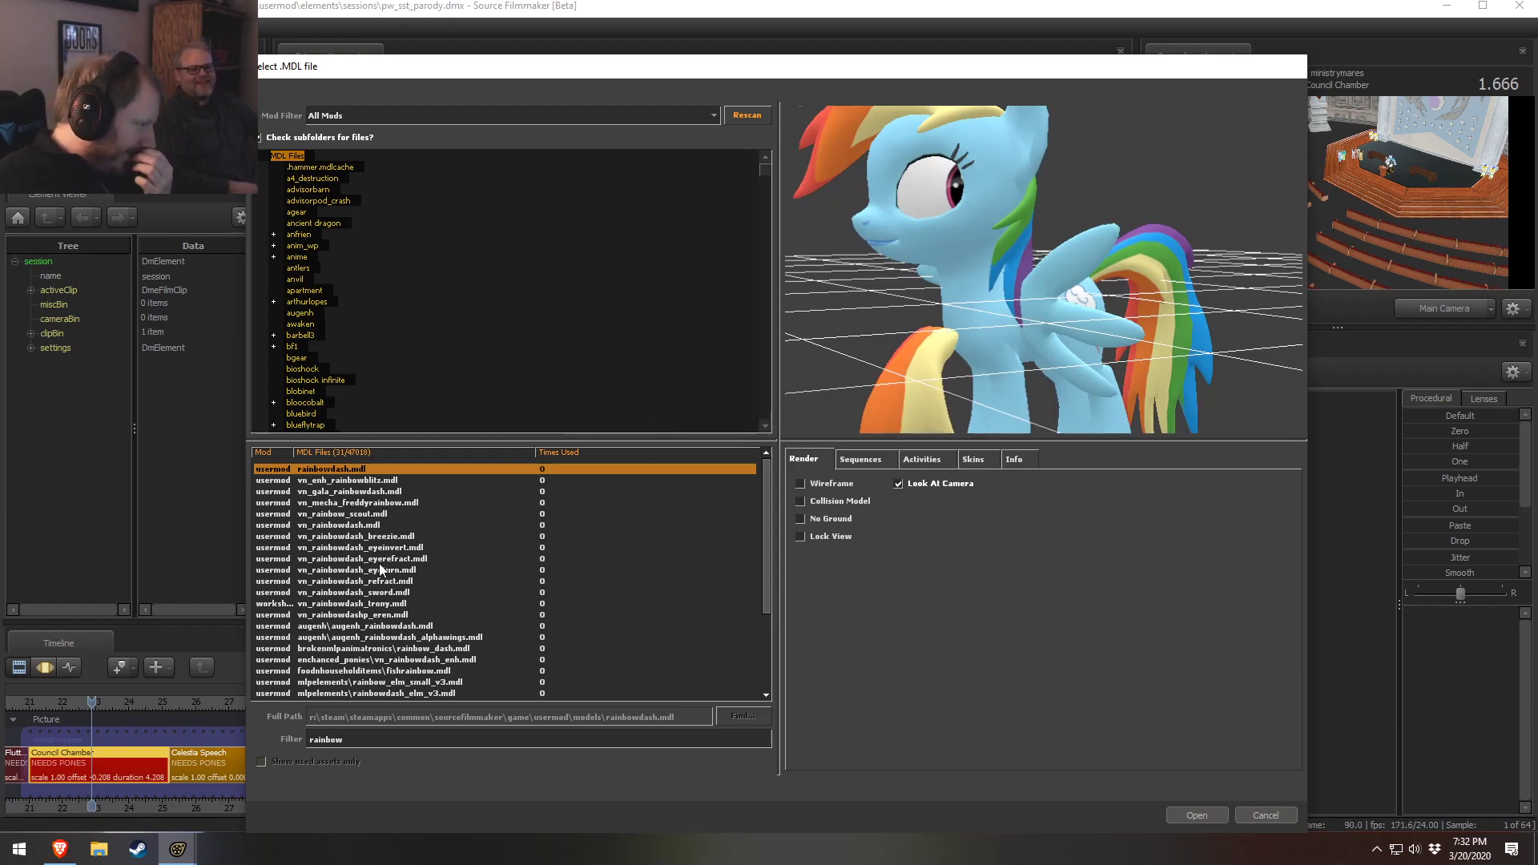
# Reselect rainbowdash.mdl, turn wireframe on, and orbit the preview to examine it from several angles
pyautogui.doubleClick(329, 739)
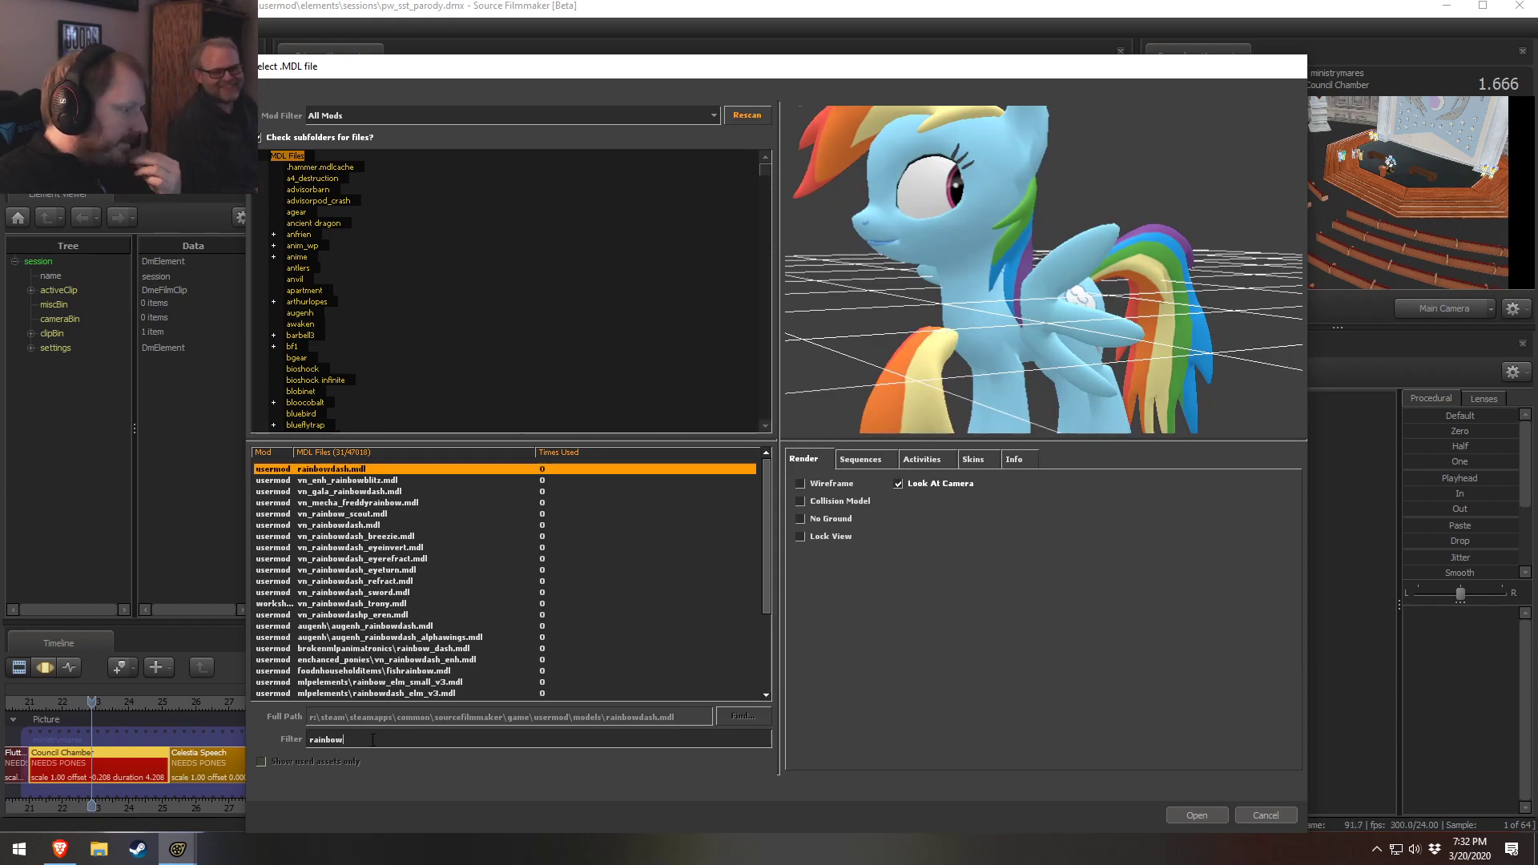
pyautogui.click(471, 468)
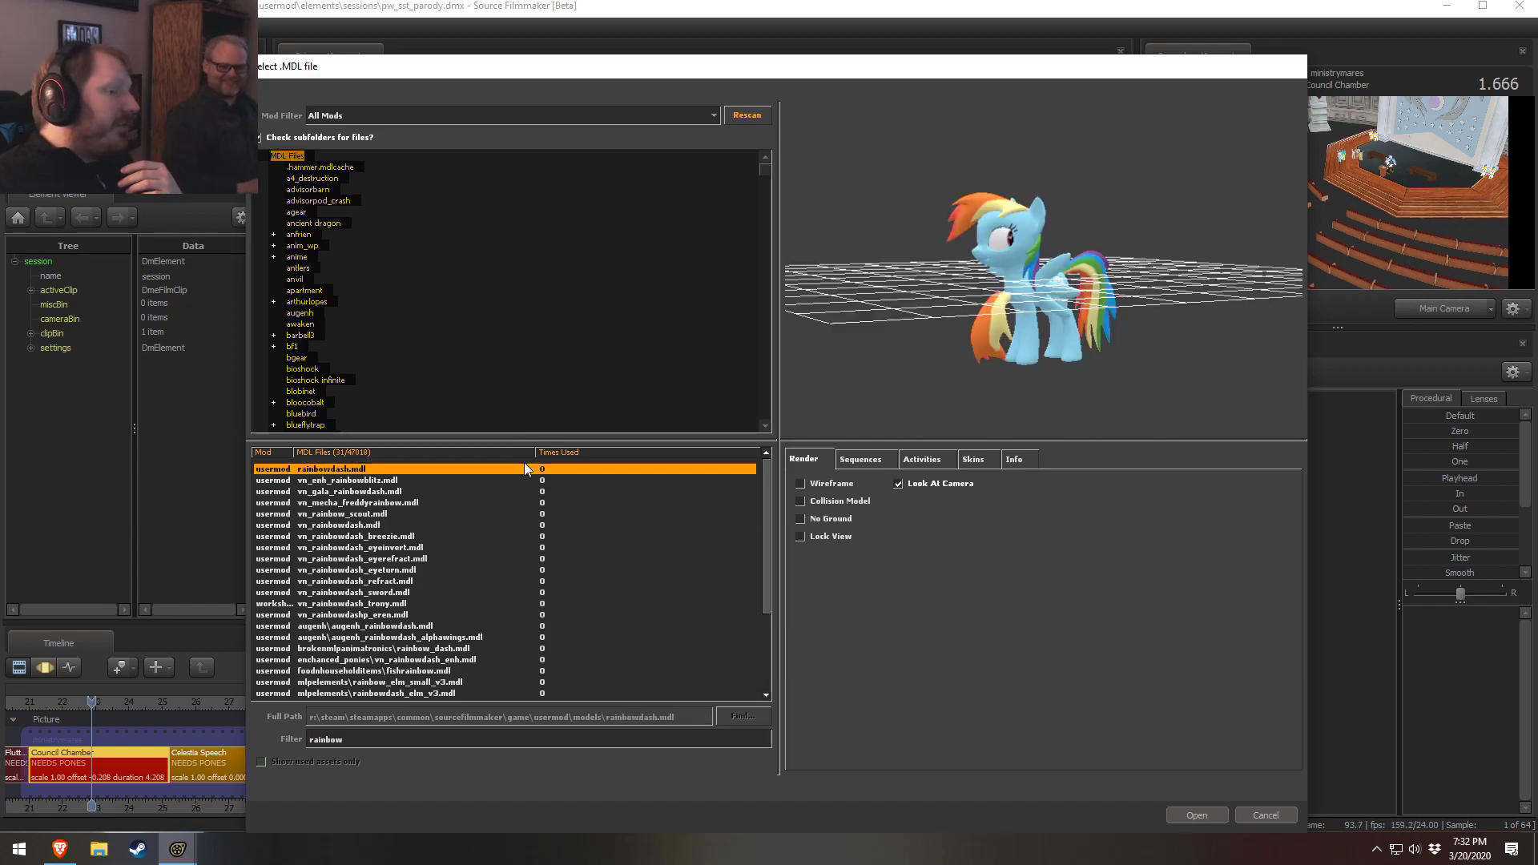
pyautogui.click(853, 482)
pyautogui.moveTo(1089, 299); pyautogui.dragTo(1089, 235, button='right')
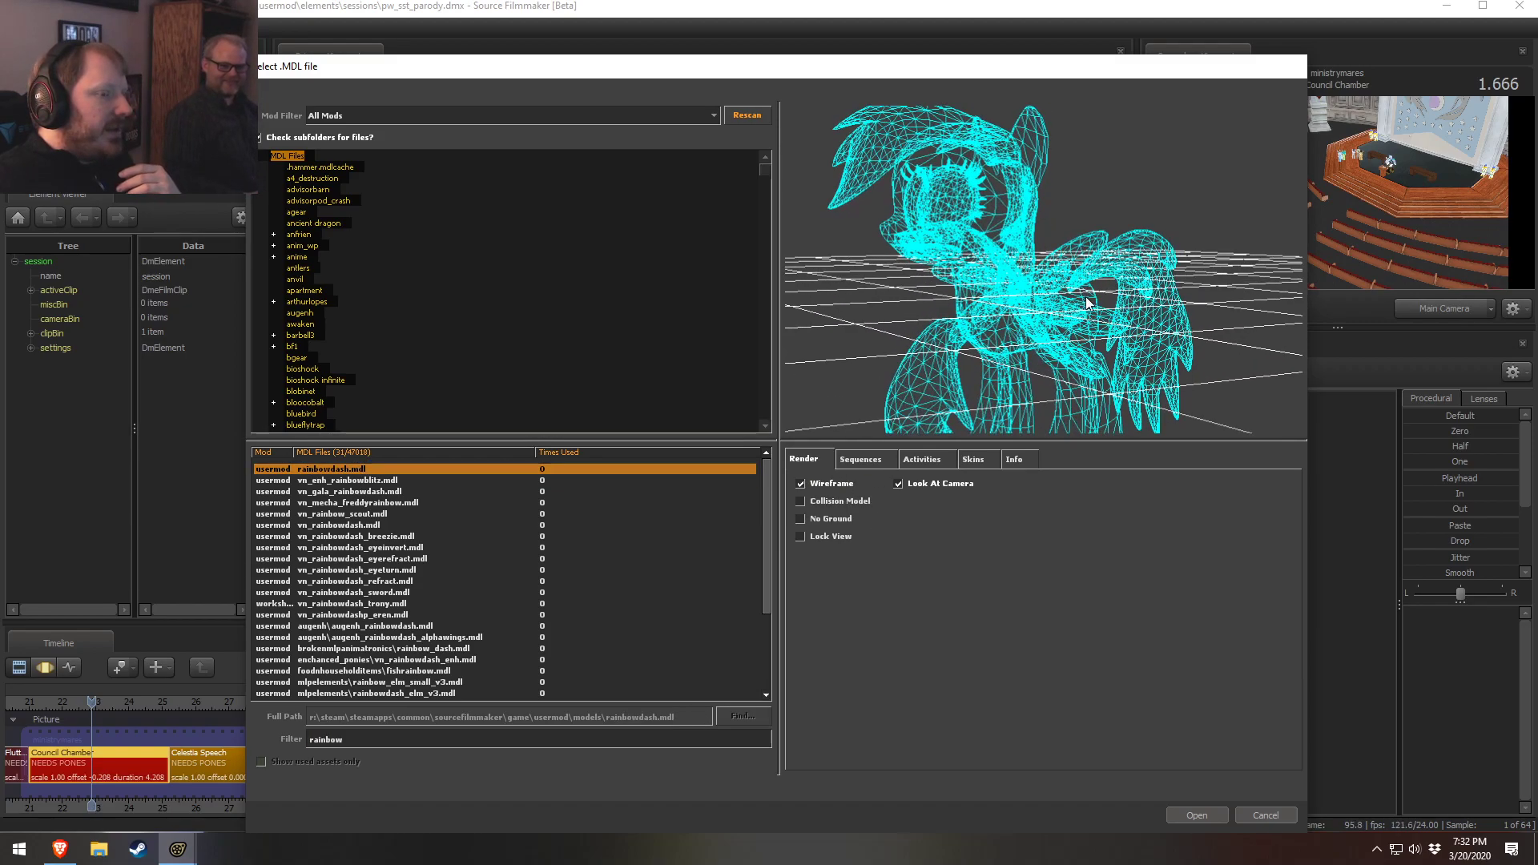
pyautogui.moveTo(924, 291); pyautogui.dragTo(833, 304)
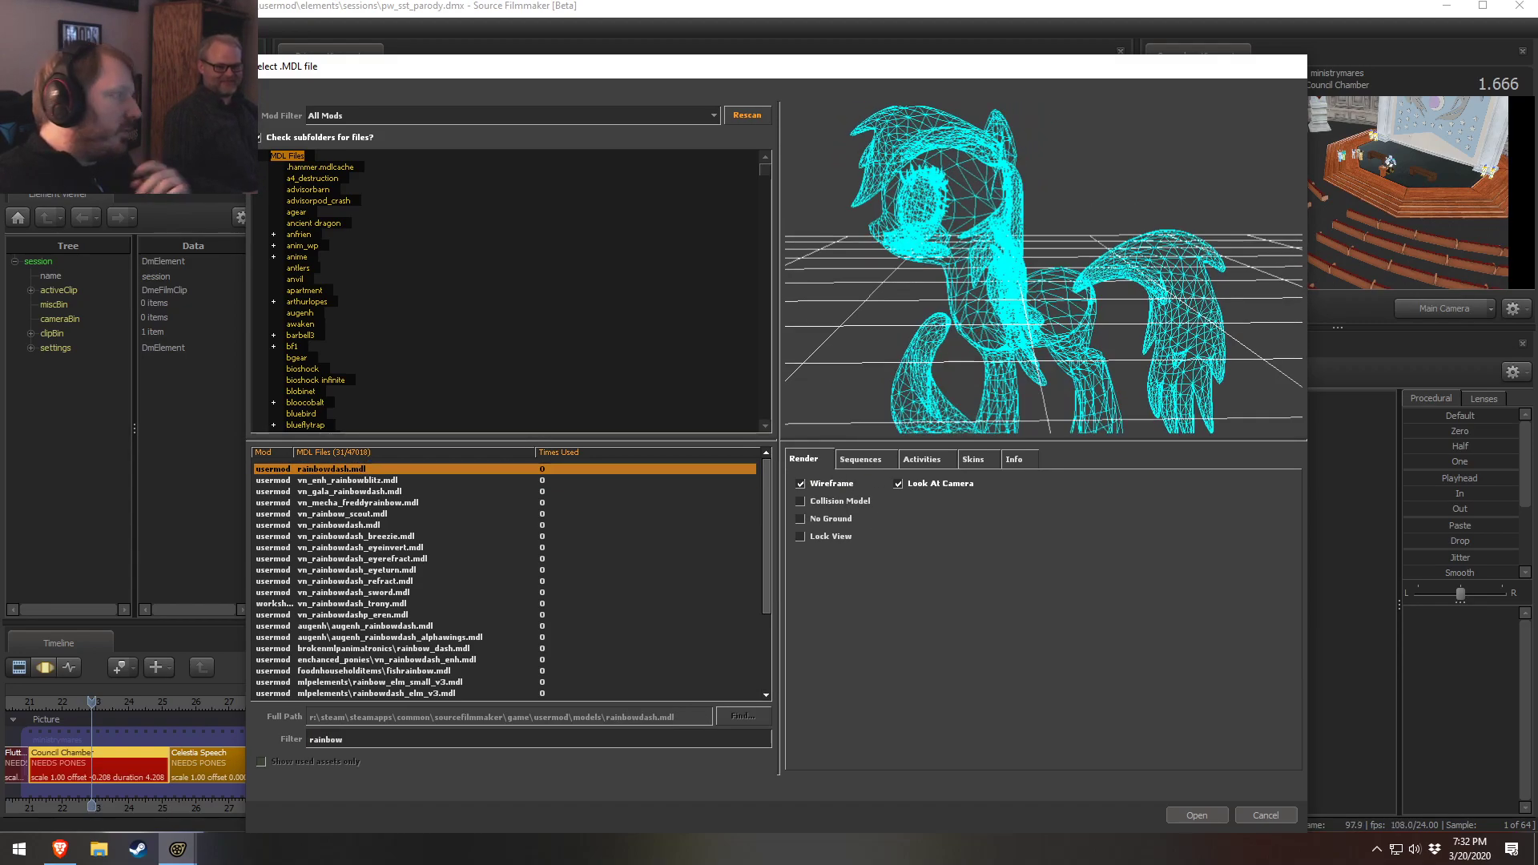
pyautogui.moveTo(1108, 292); pyautogui.dragTo(1082, 318)
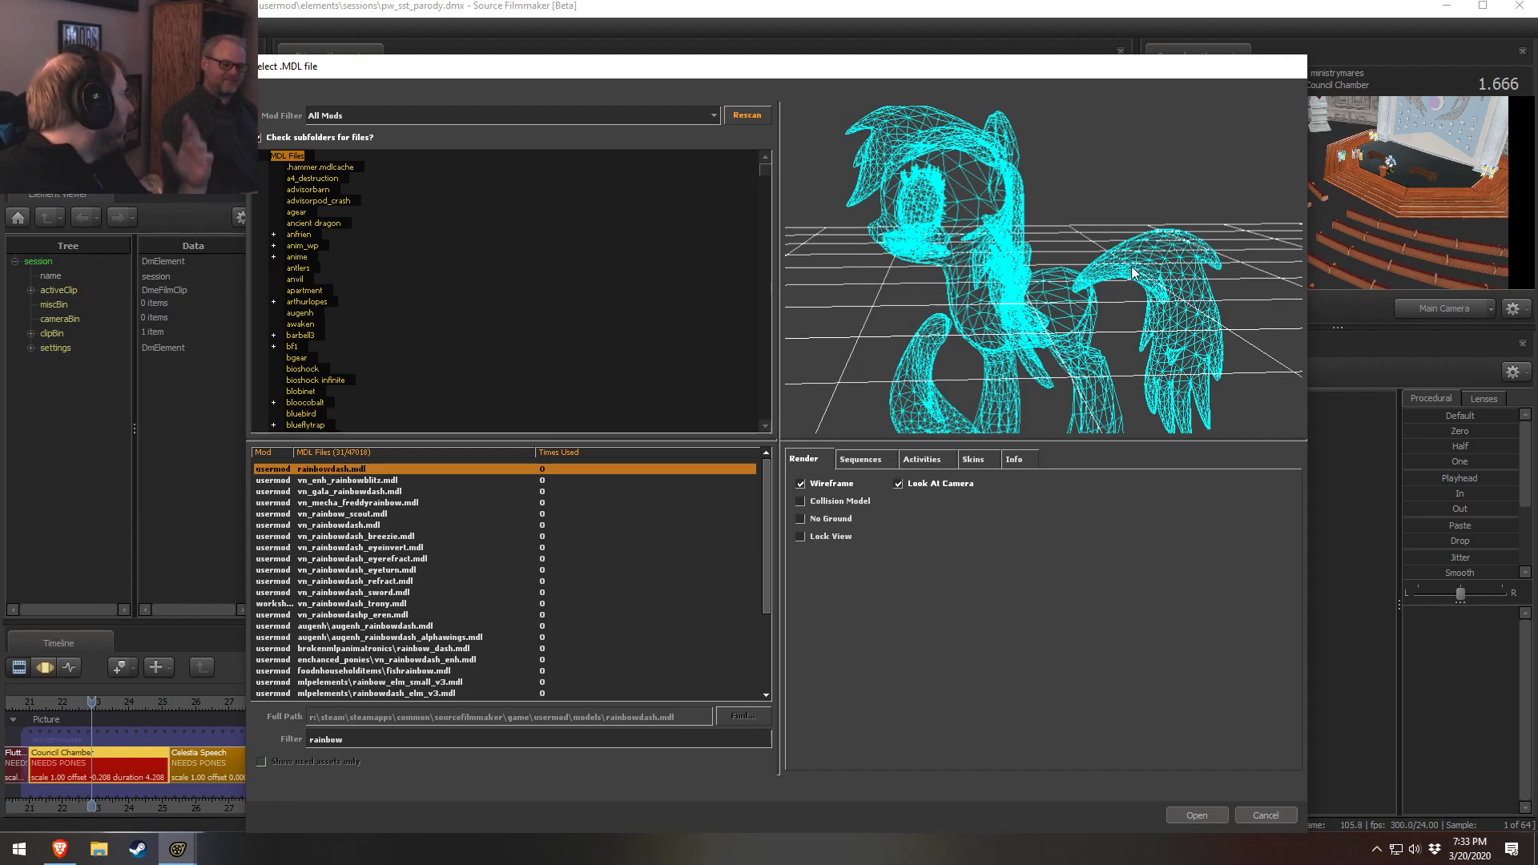
pyautogui.moveTo(1039, 345); pyautogui.dragTo(975, 401)
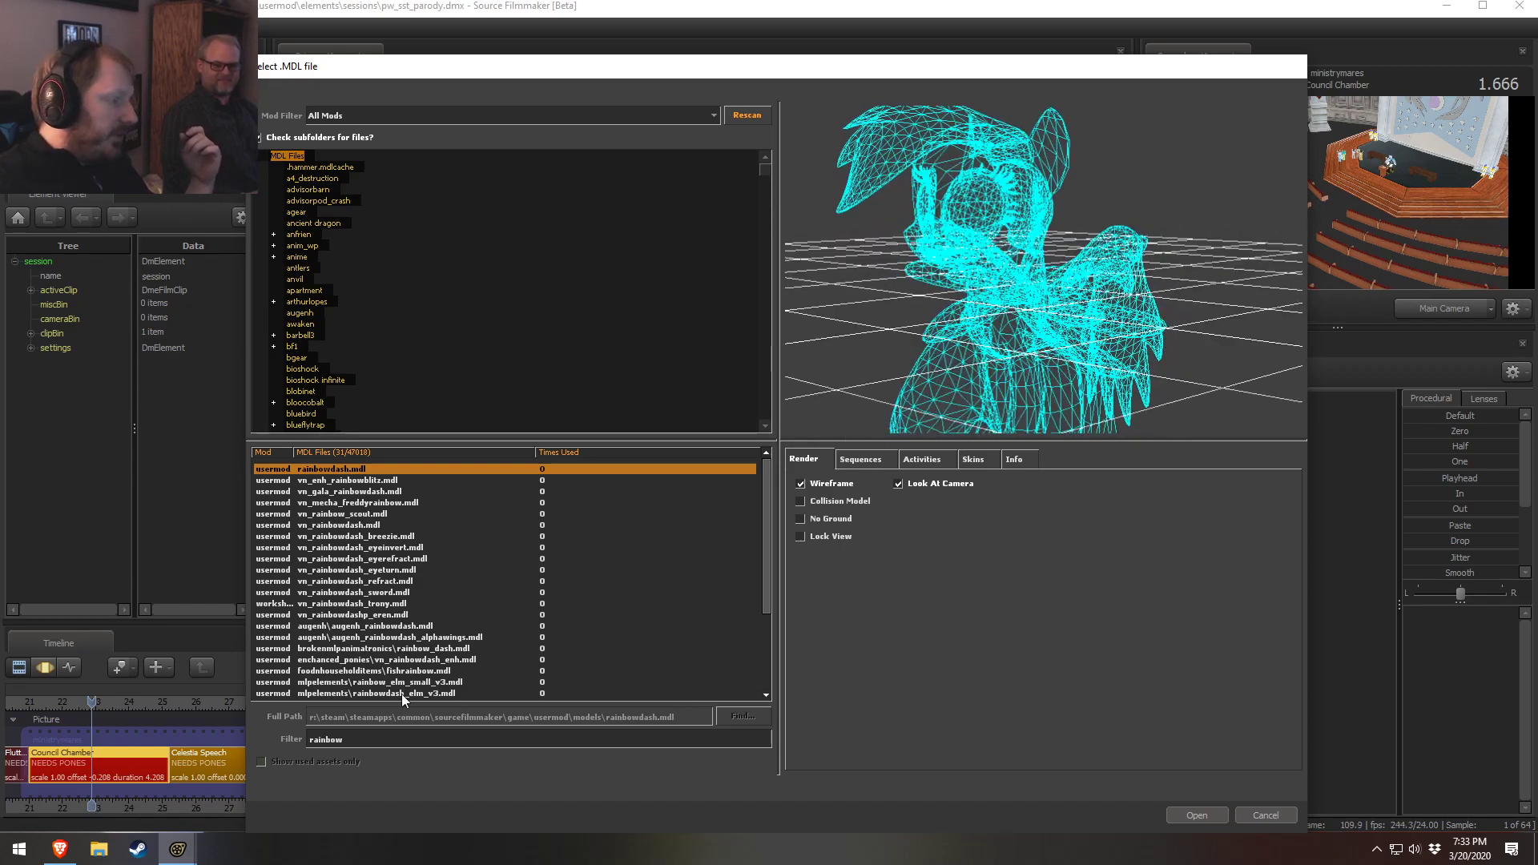
# Change the model browser filter to vn_ and scroll to the end of the model list
pyautogui.click(363, 742)
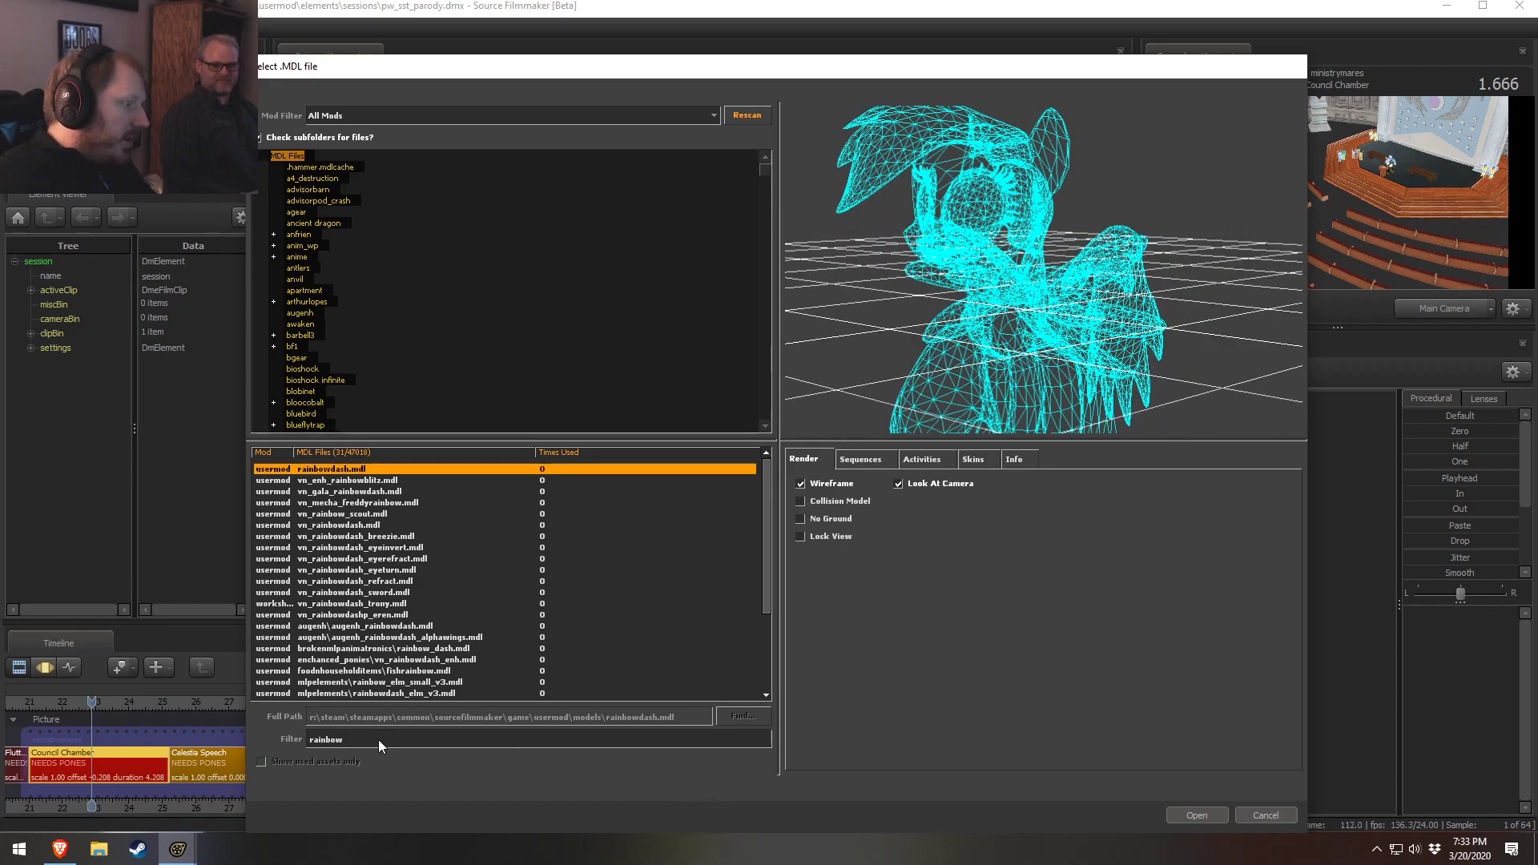
pyautogui.write('vn')
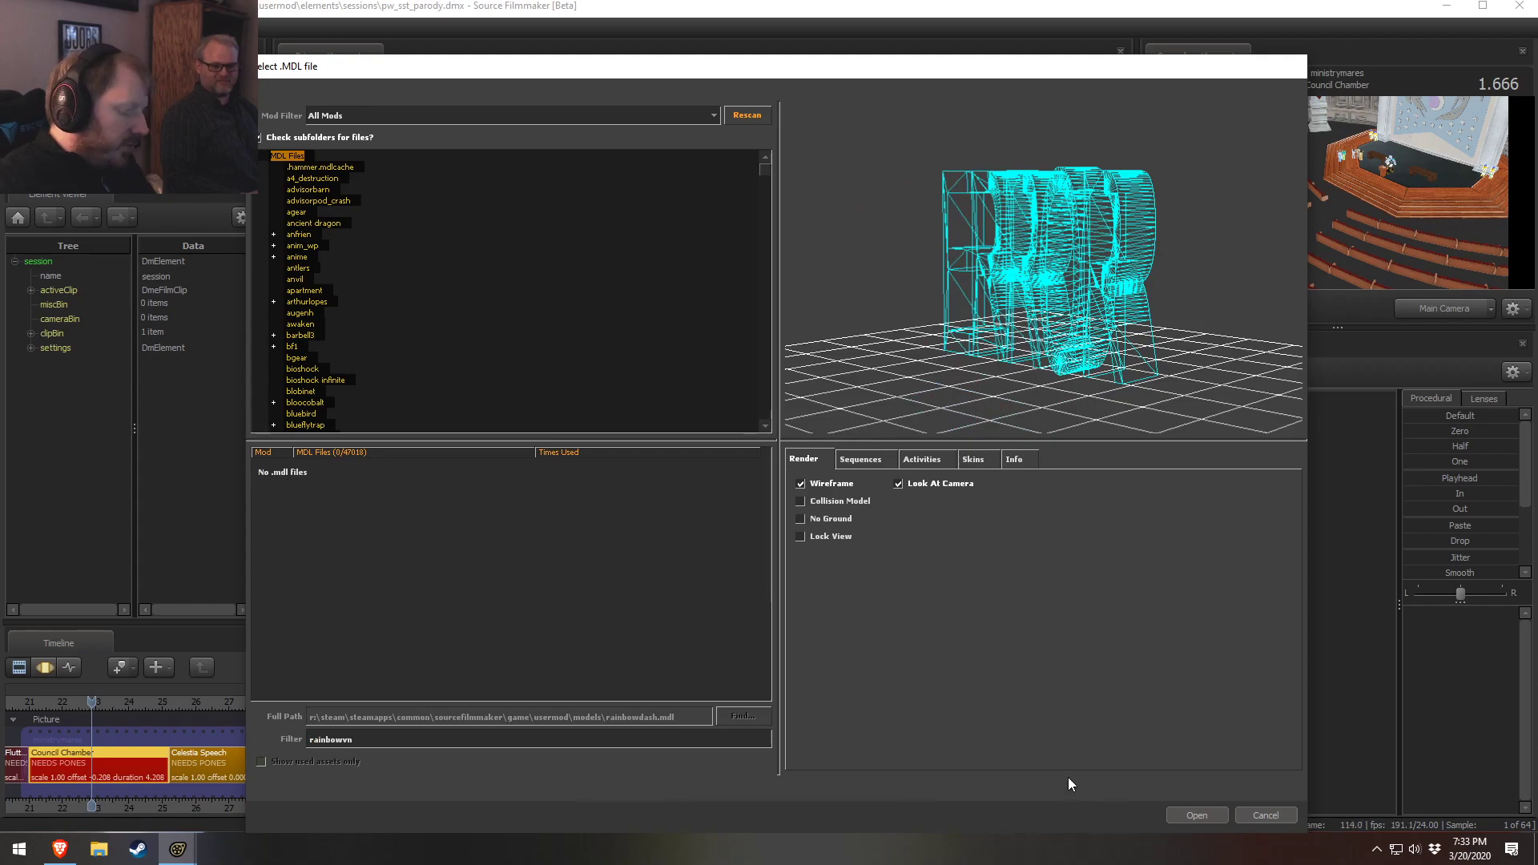
pyautogui.moveTo(343, 738); pyautogui.dragTo(302, 737)
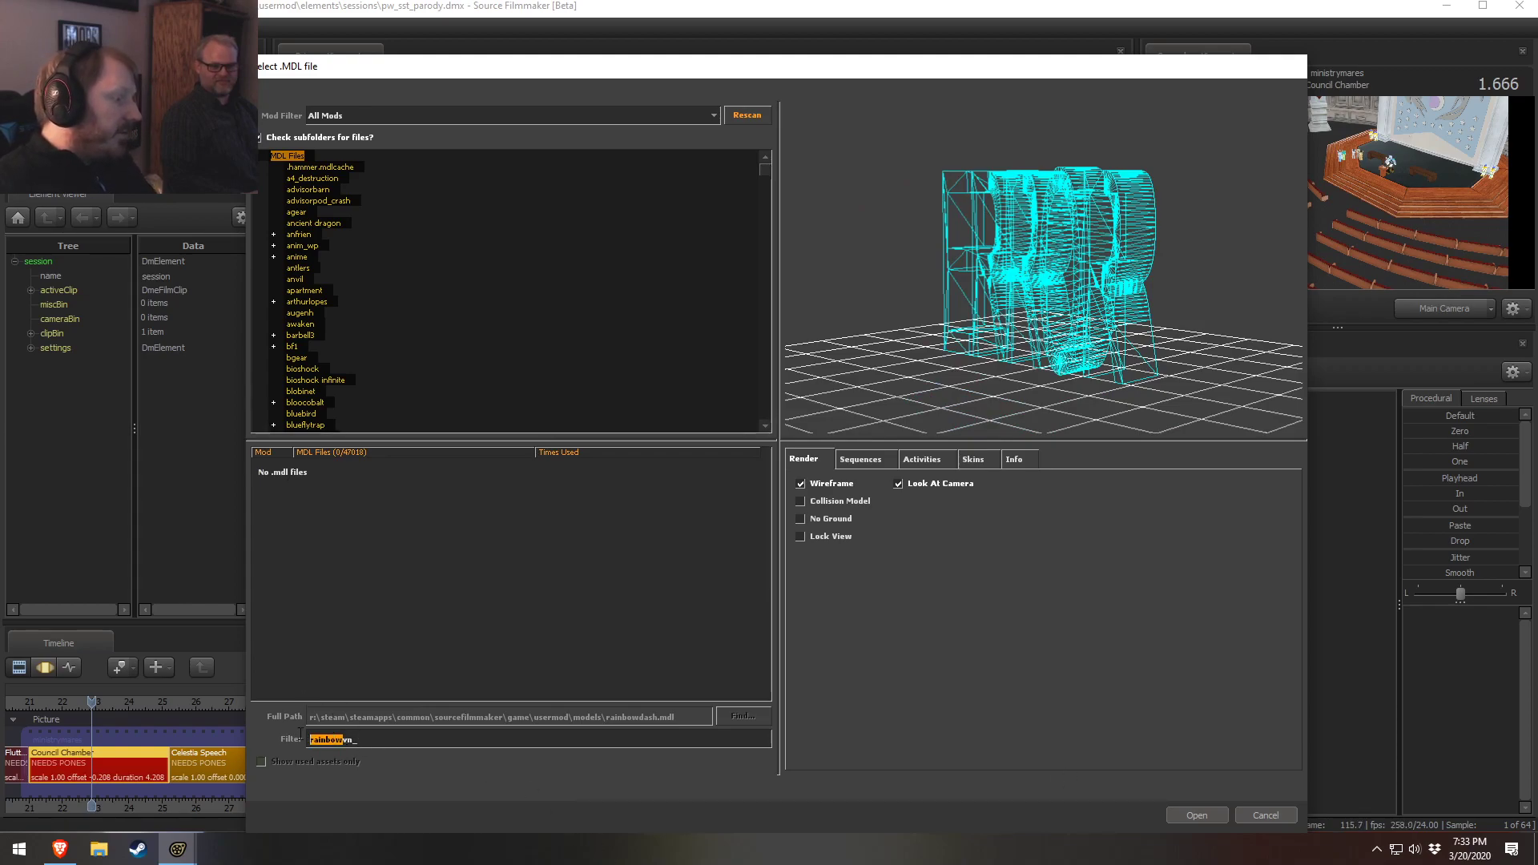
pyautogui.press('BackSpace')
pyautogui.moveTo(764, 467); pyautogui.dragTo(789, 700)
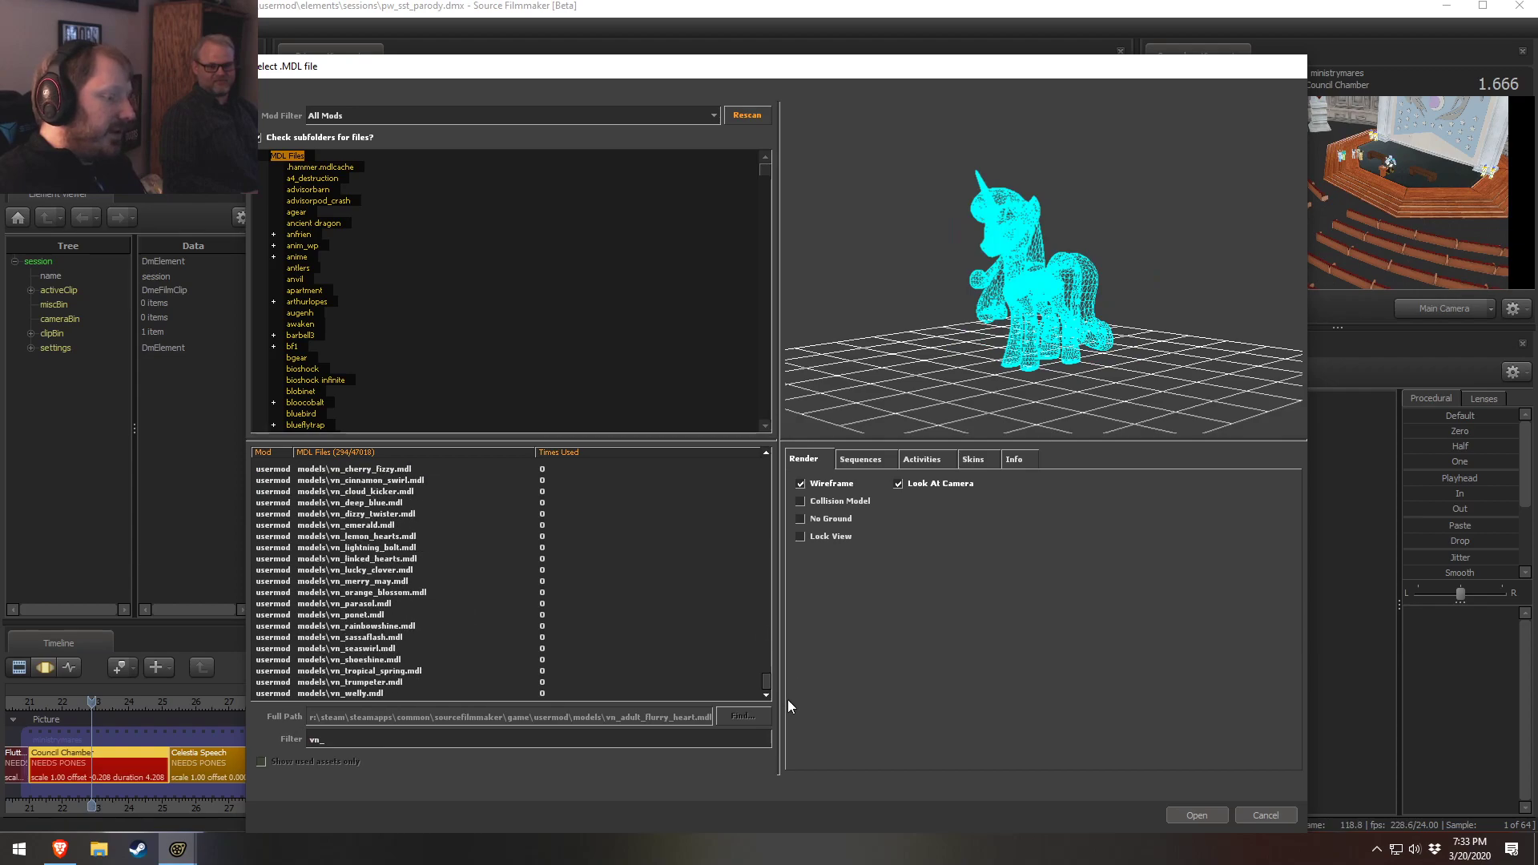
# Turn wireframe off and step through the vn_ pony models one by one in the preview
pyautogui.click(369, 682)
pyautogui.click(800, 483)
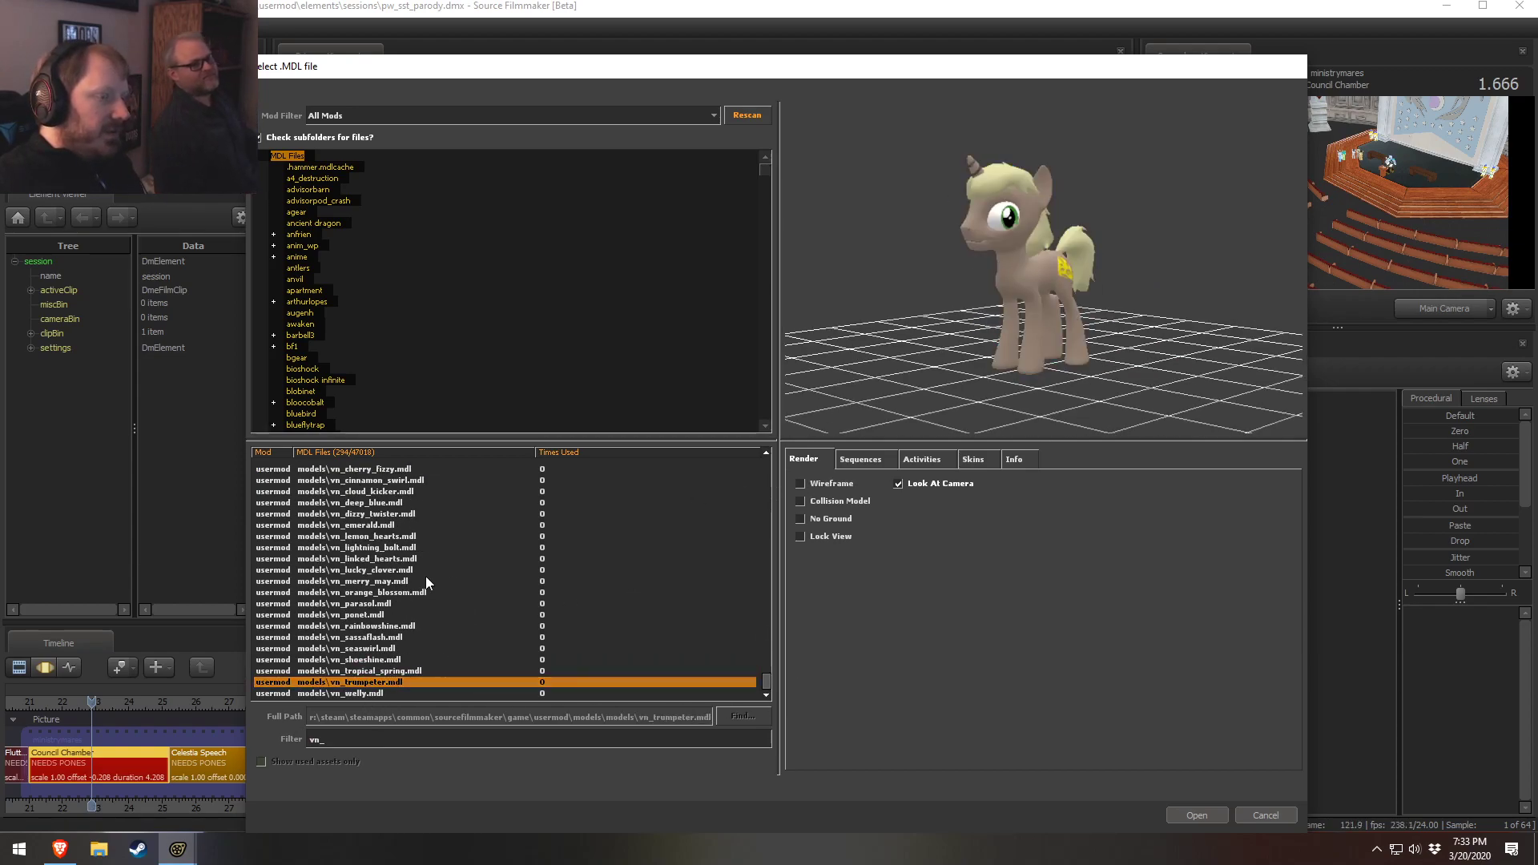
pyautogui.click(365, 603)
pyautogui.click(396, 513)
pyautogui.press('Down')
pyautogui.press('Down')
pyautogui.press('Down')
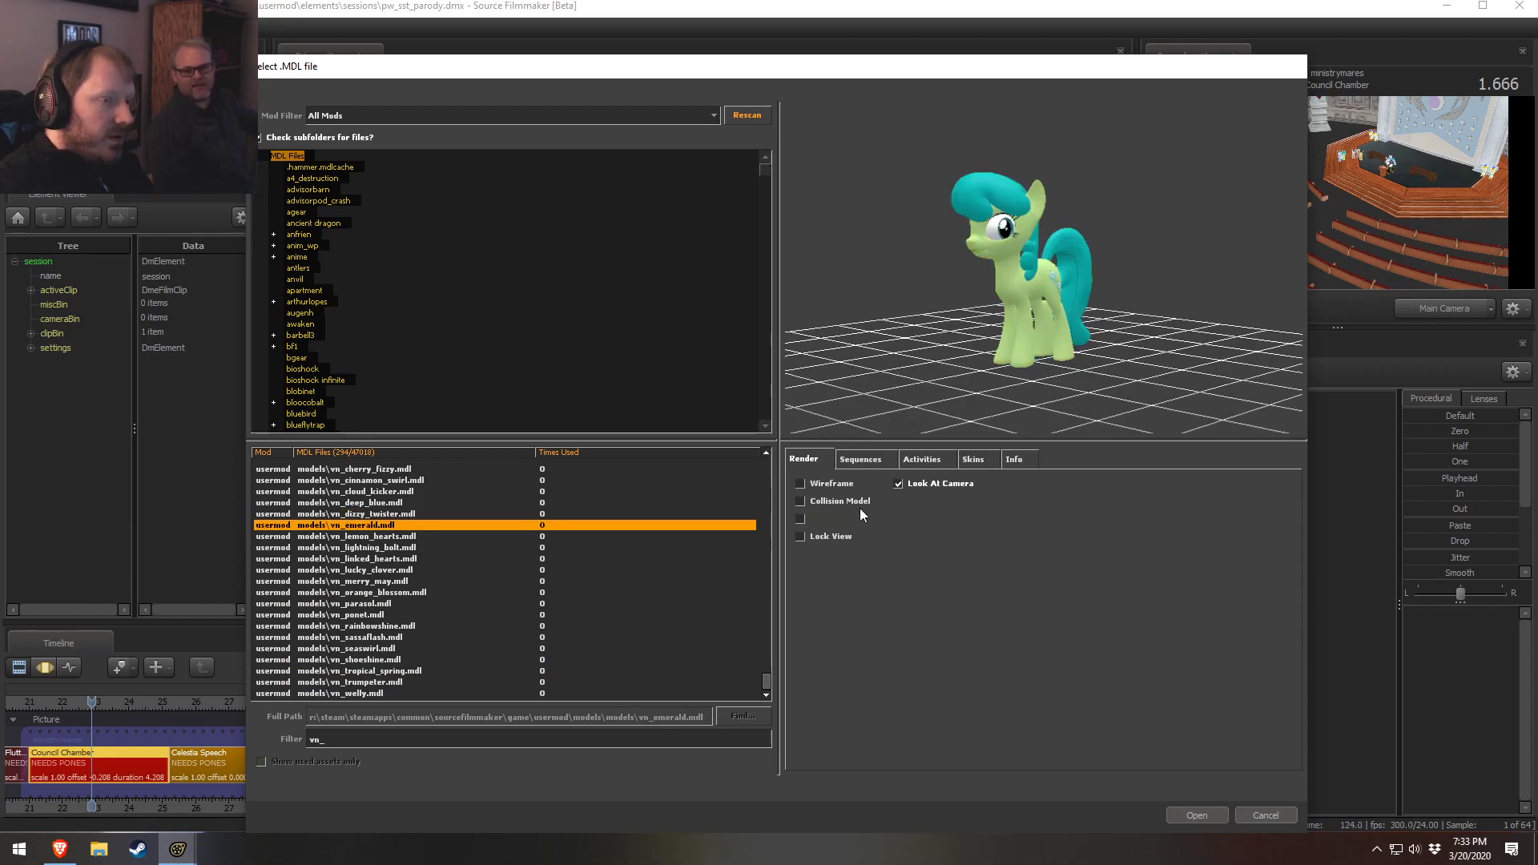
pyautogui.press('Down')
pyautogui.press('Down')
pyautogui.press('Down')
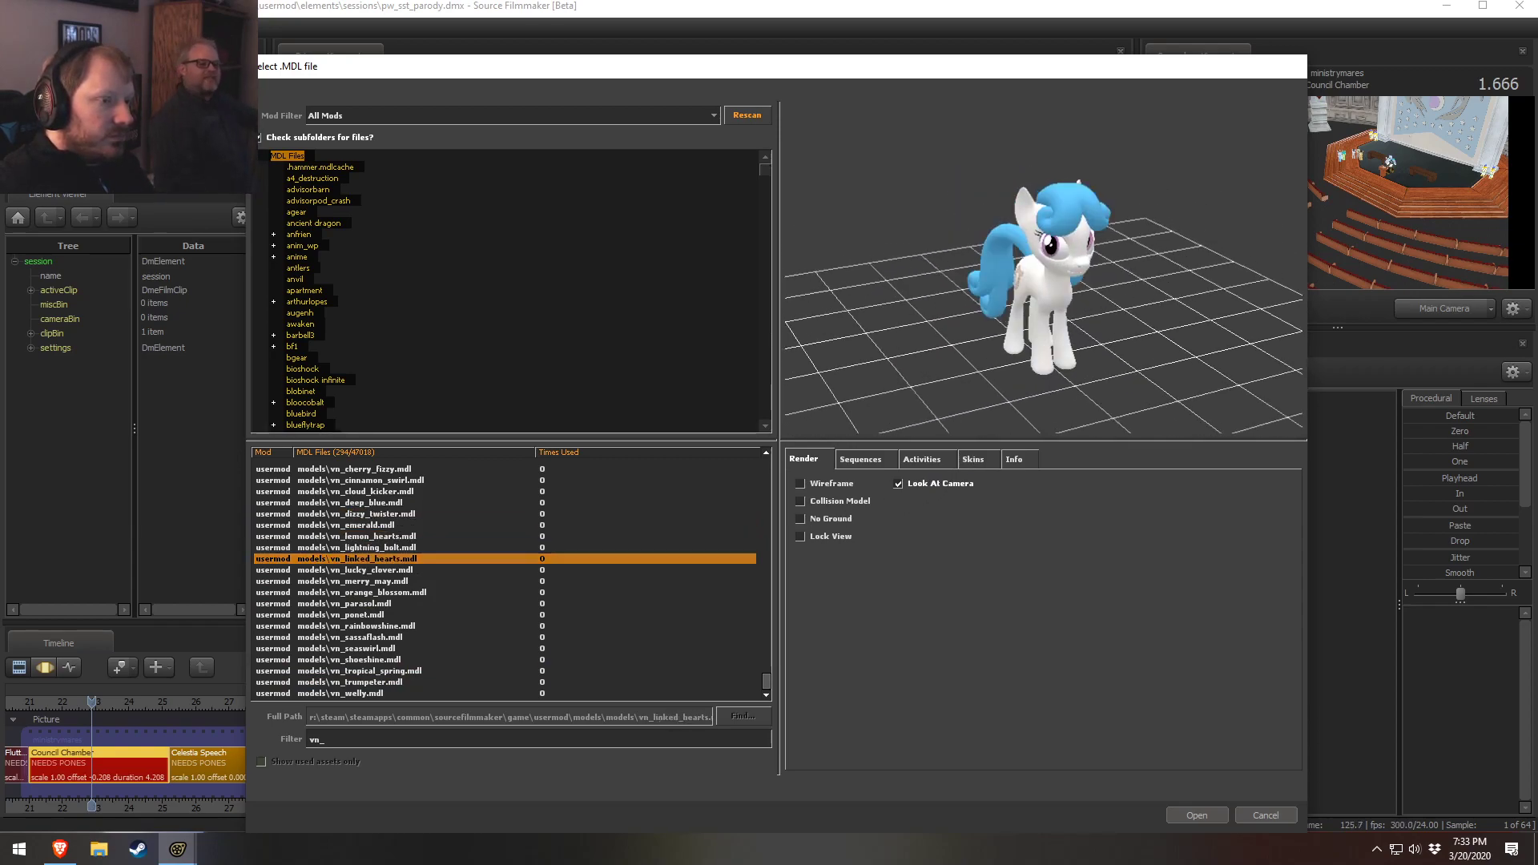
pyautogui.press('Down')
pyautogui.press('Down')
pyautogui.press('Down')
pyautogui.press('Down')
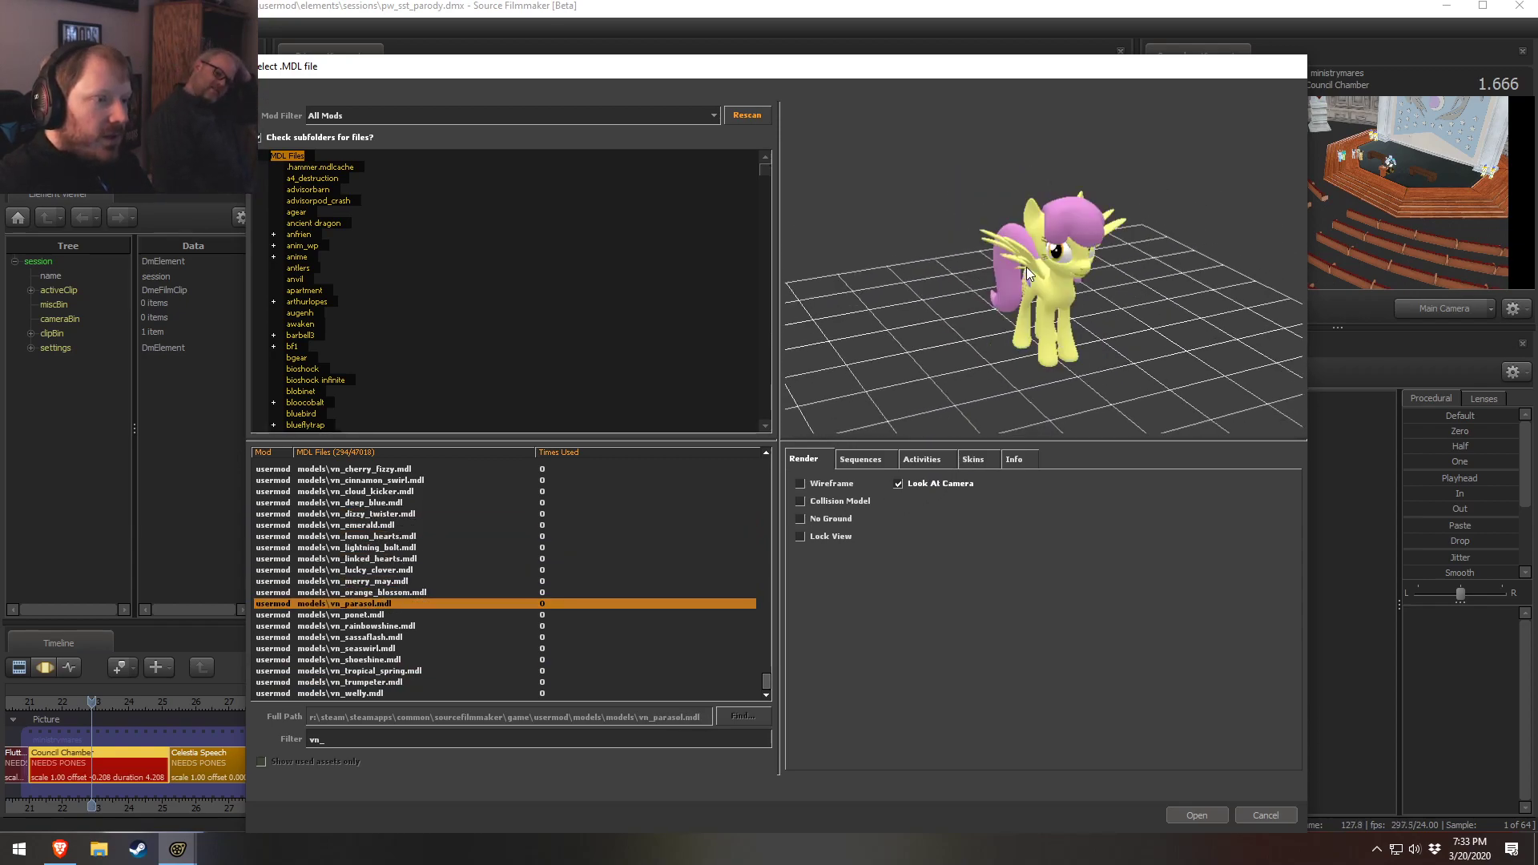
pyautogui.press('Down')
pyautogui.press('Down')
pyautogui.press('Down')
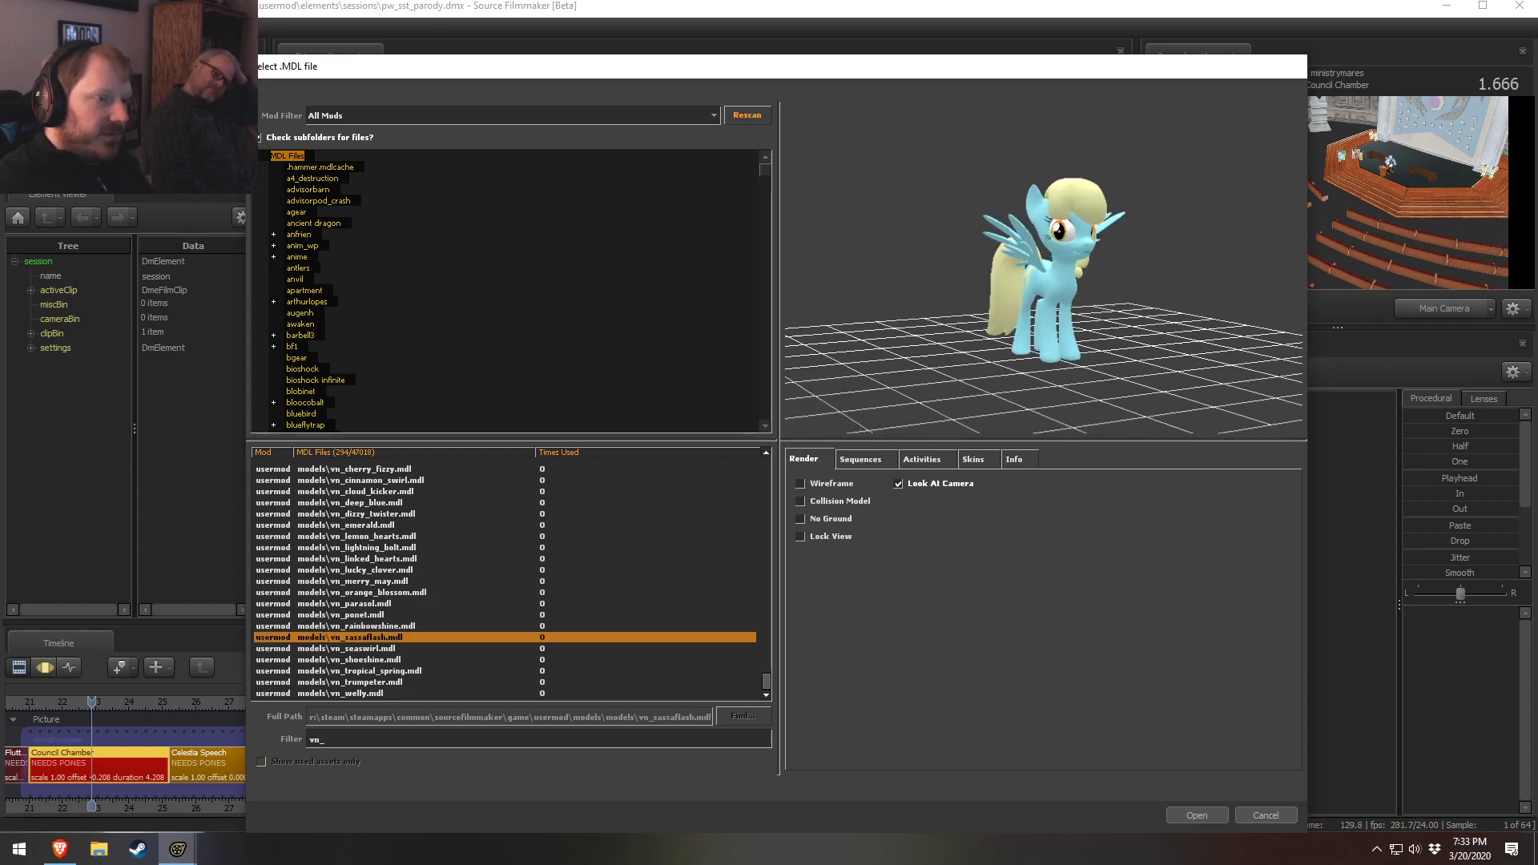
pyautogui.press('Up')
pyautogui.press('Down')
pyautogui.press('Down')
pyautogui.press('Down')
pyautogui.press('Down')
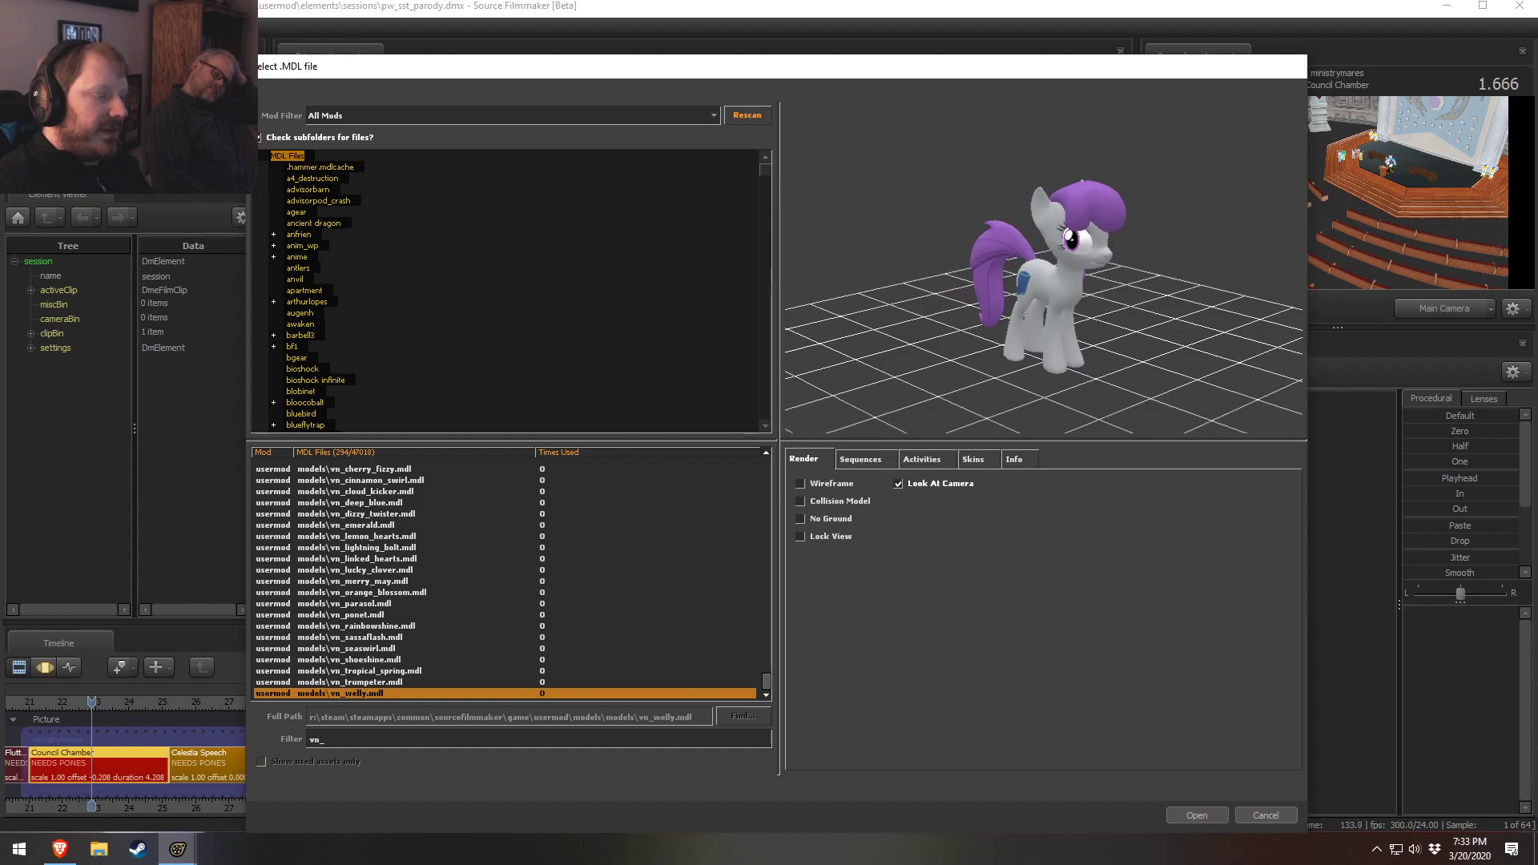
# Continue browsing the vn_ pony models, moving the browser dialog aside to compare them against the scene
pyautogui.scroll(3, 391, 515)
pyautogui.click(372, 549)
pyautogui.press('Down')
pyautogui.press('Down')
pyautogui.moveTo(1078, 68); pyautogui.dragTo(982, 369)
pyautogui.press('Down')
pyautogui.press('Down')
pyautogui.press('Down')
pyautogui.press('Down')
pyautogui.press('Down')
pyautogui.press('Down')
pyautogui.press('Down')
pyautogui.press('Up')
pyautogui.press('Down')
pyautogui.moveTo(1070, 587); pyautogui.dragTo(1035, 594)
pyautogui.press('Down')
pyautogui.press('Down')
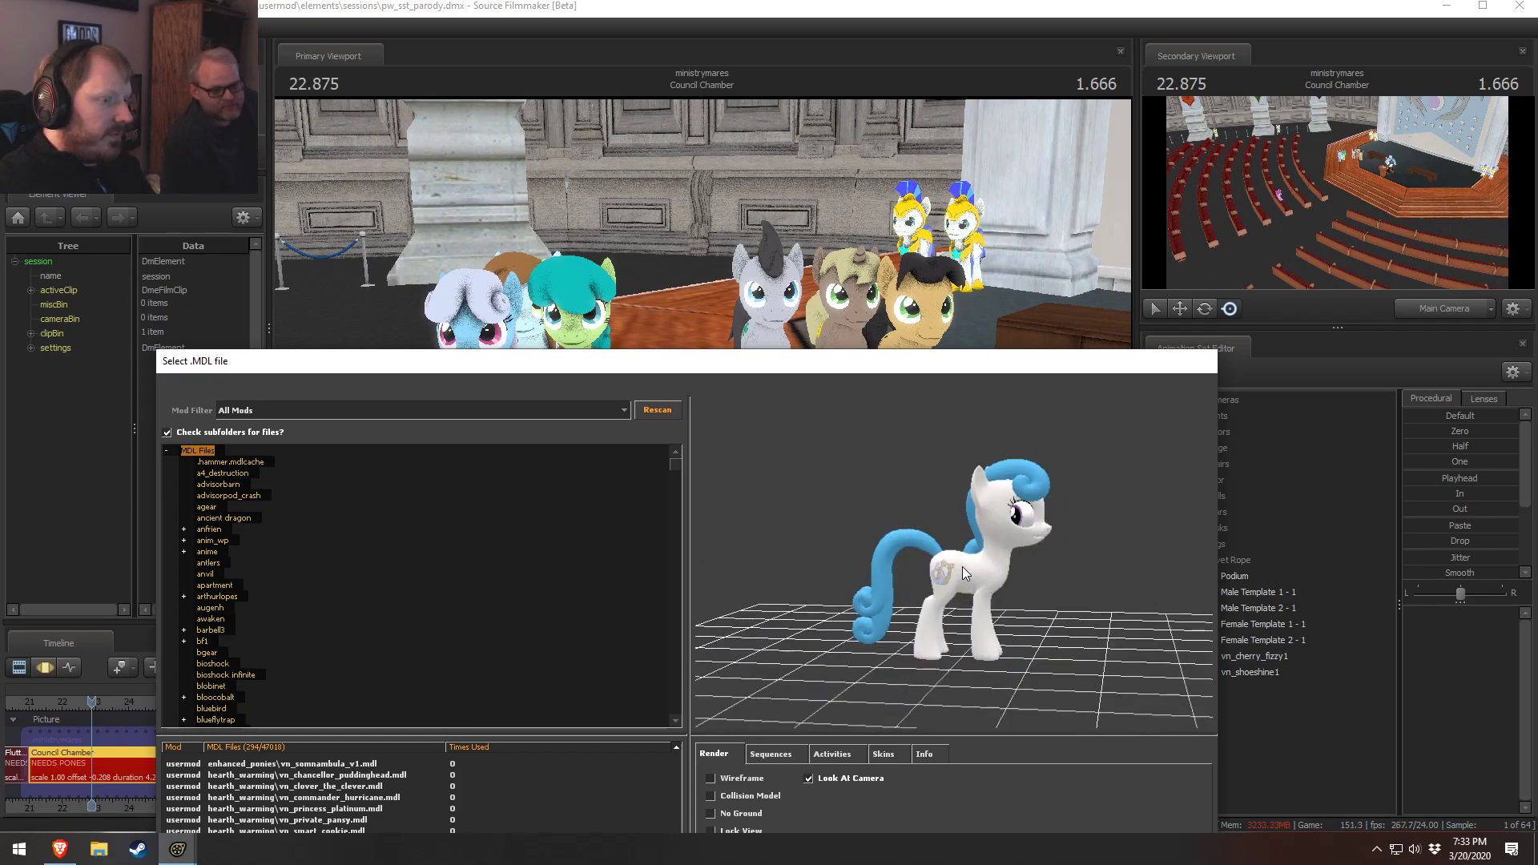
pyautogui.press('Up')
pyautogui.press('Up')
pyautogui.press('Up')
pyautogui.moveTo(959, 564); pyautogui.dragTo(1073, 481)
pyautogui.press('Down')
pyautogui.press('Down')
pyautogui.press('Down')
pyautogui.press('Down')
pyautogui.press('Down')
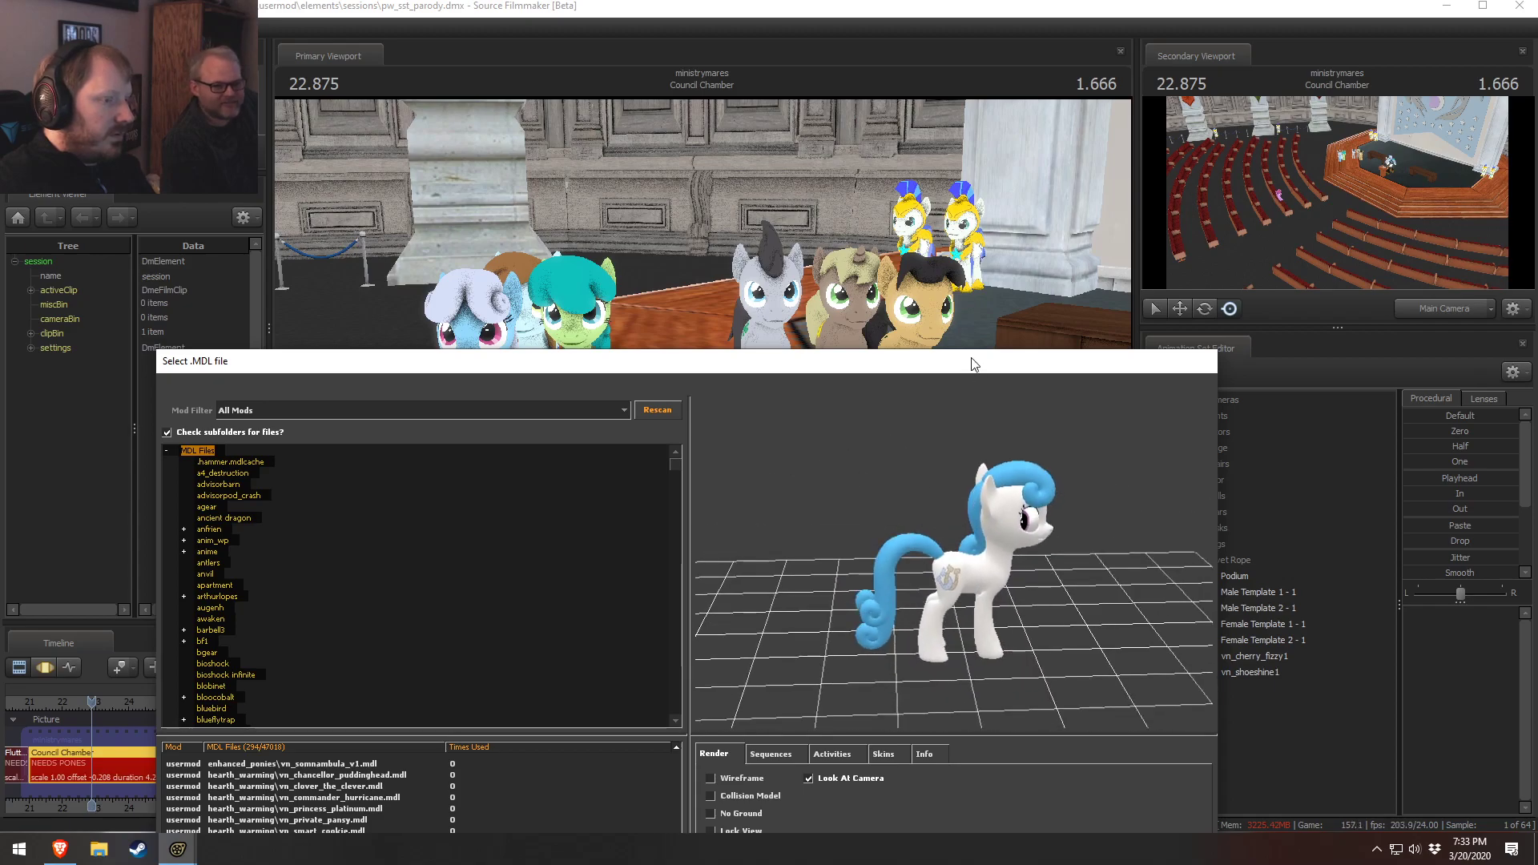
# Add vn_linked_hearts.mdl to the scene, then delete its animation set
pyautogui.moveTo(973, 364); pyautogui.dragTo(993, 56)
pyautogui.click(1126, 812)
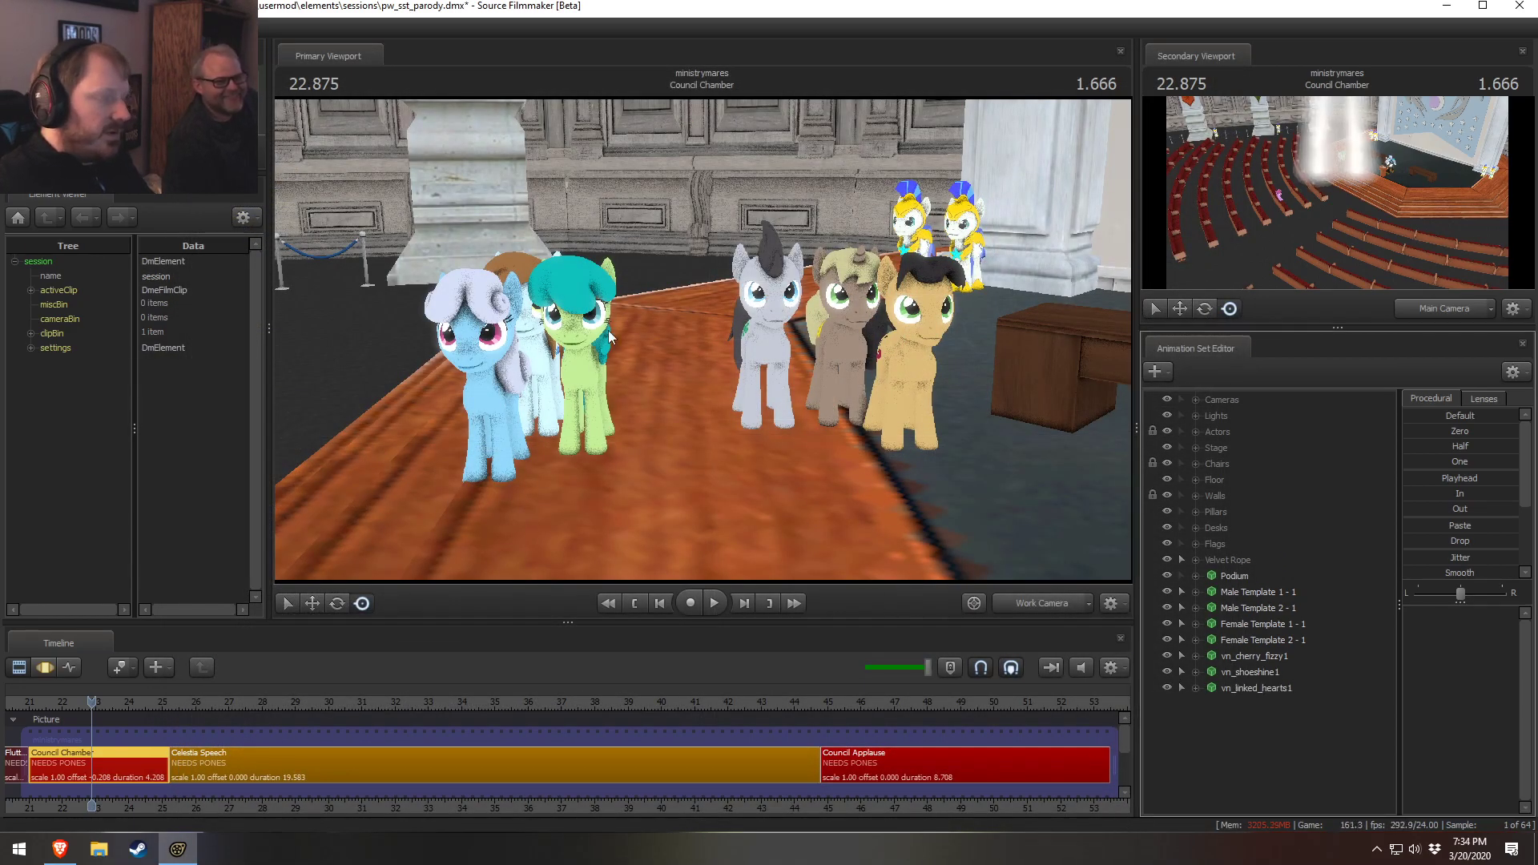
pyautogui.rightClick(1254, 694)
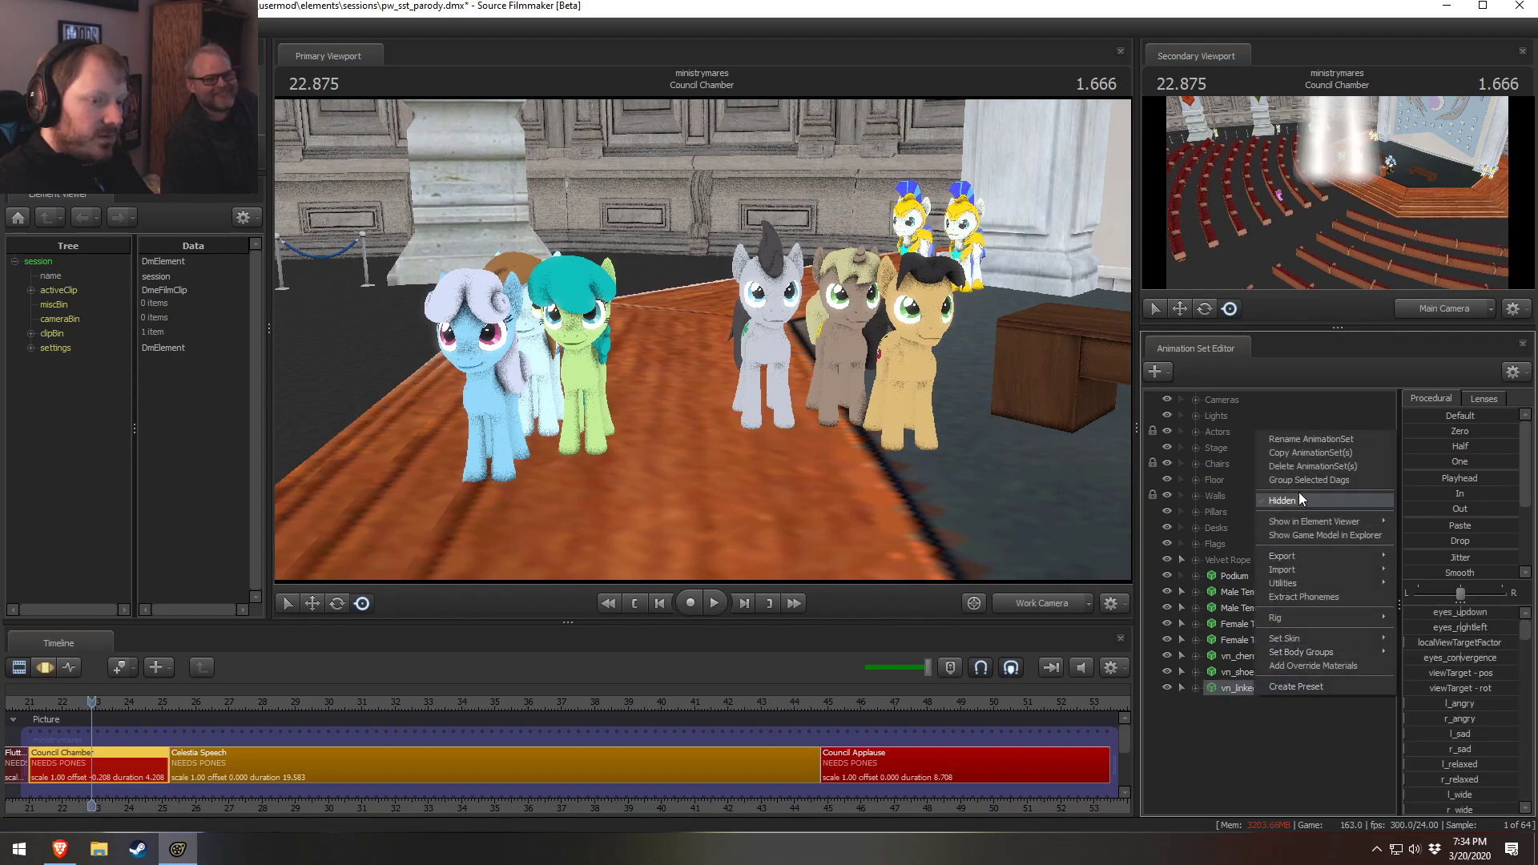
pyautogui.click(1297, 465)
# Open the model browser for a new animation set and scroll through the vn_ model list
pyautogui.rightClick(1273, 710)
pyautogui.click(1299, 692)
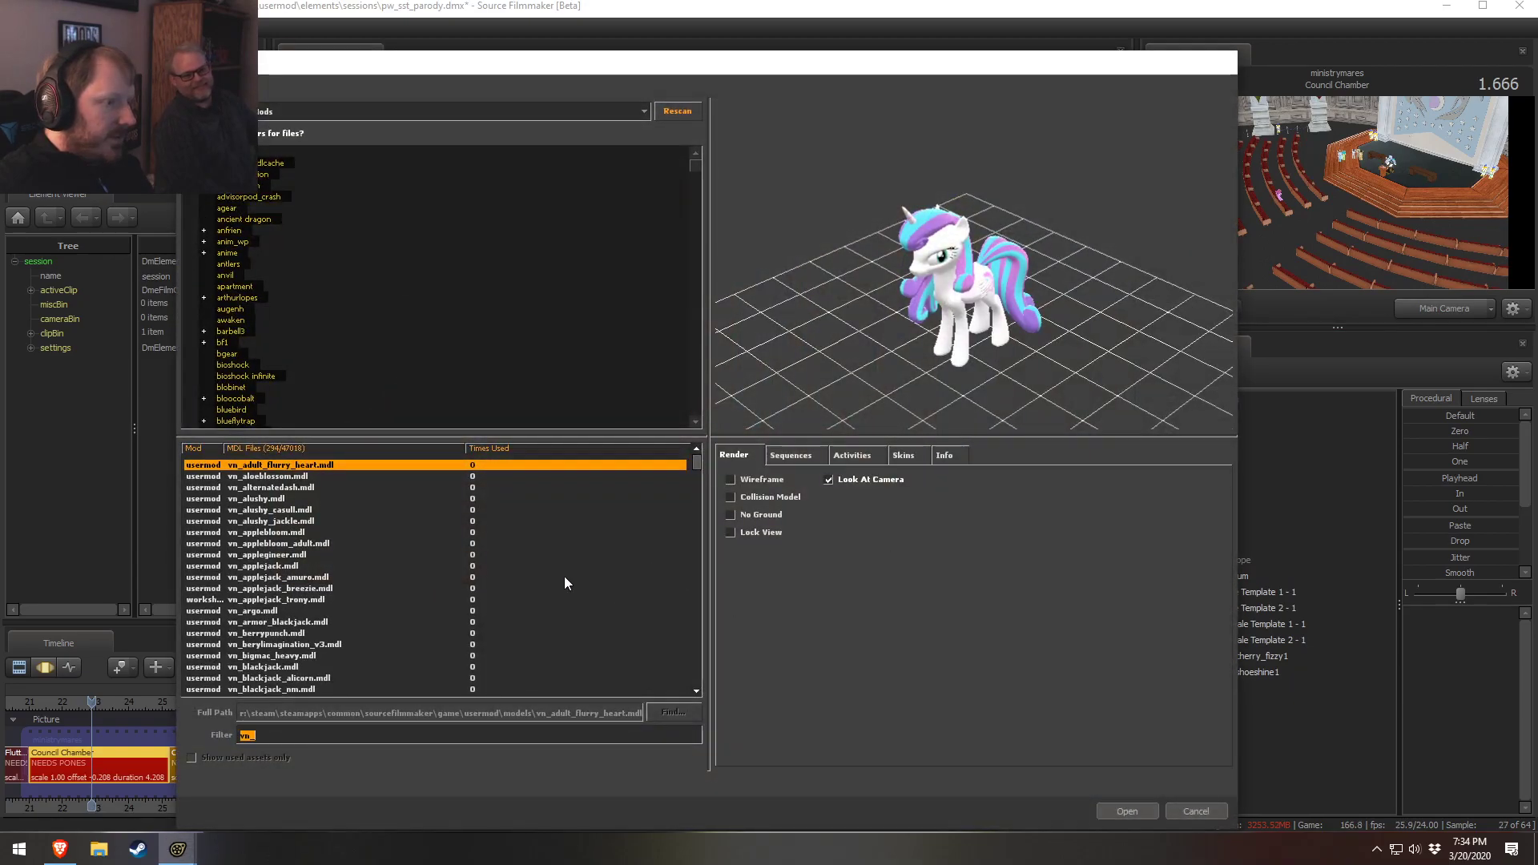
pyautogui.click(428, 621)
pyautogui.scroll(-20, 384, 624)
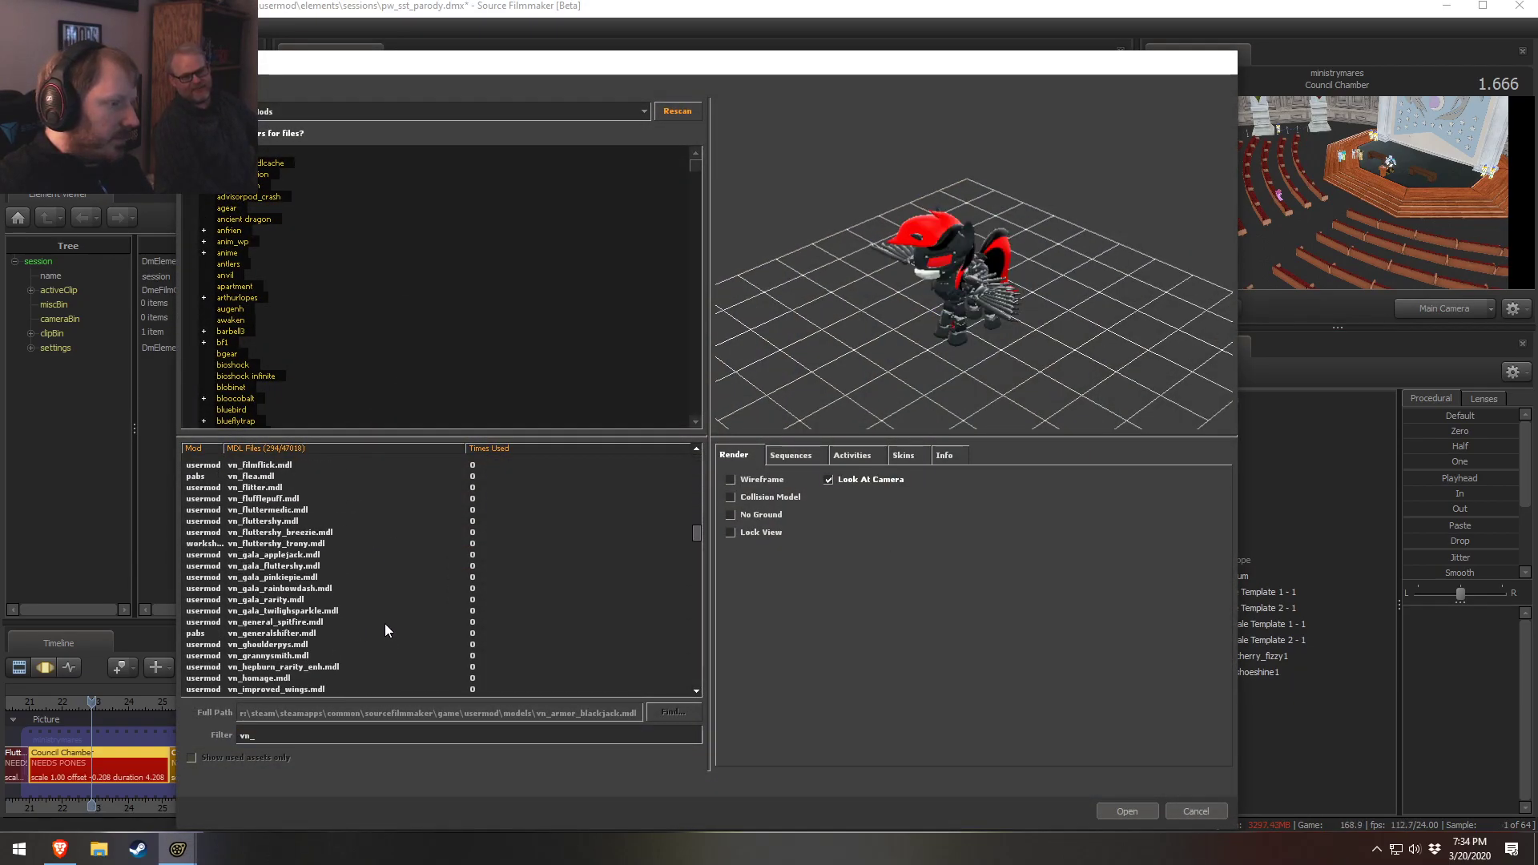
pyautogui.scroll(-15, 377, 636)
pyautogui.click(321, 578)
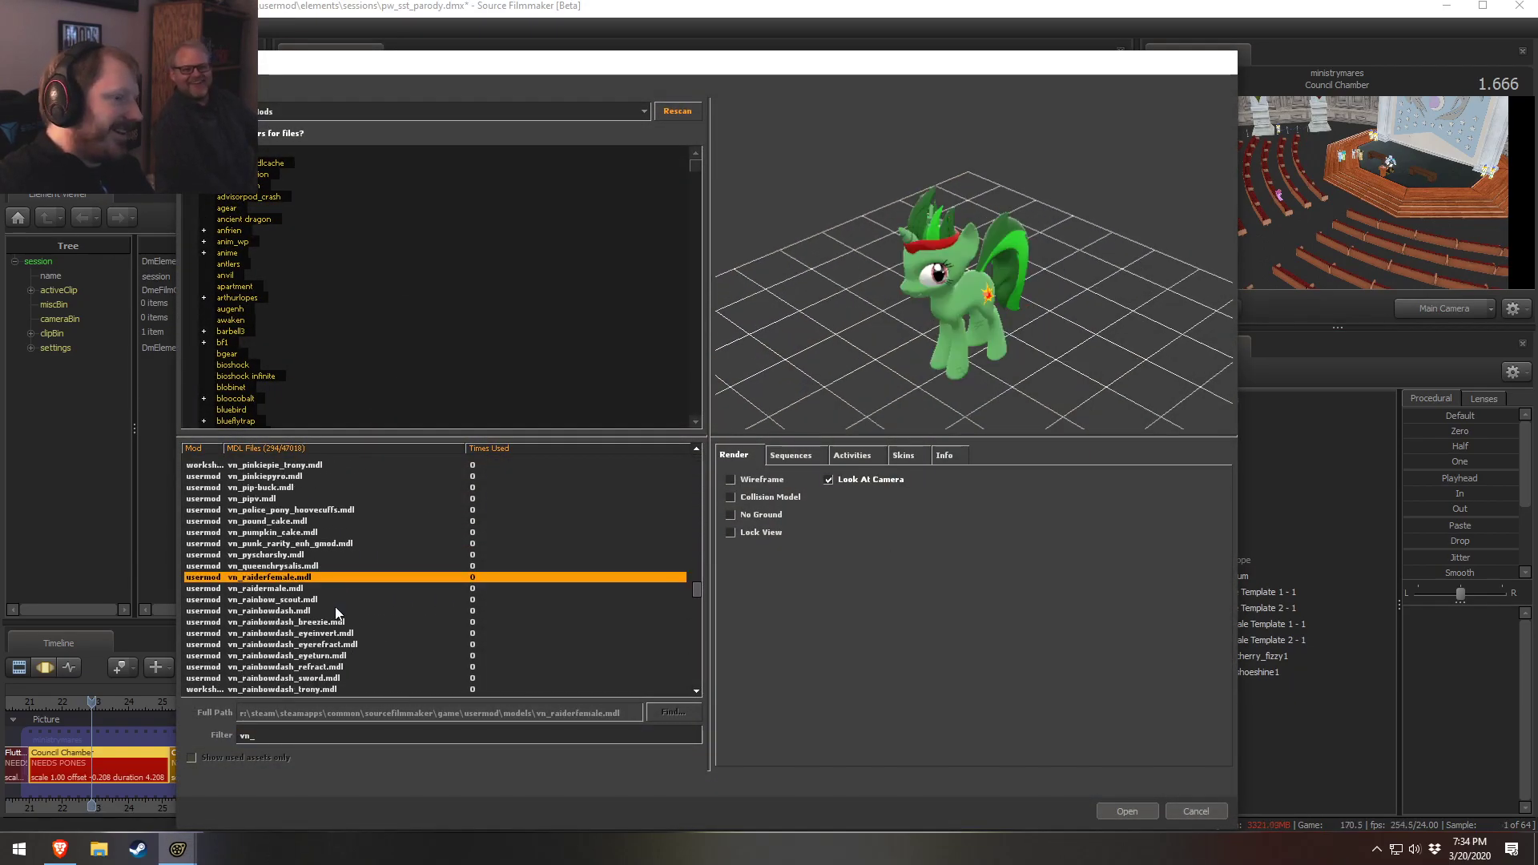
pyautogui.press('Down')
pyautogui.press('Down')
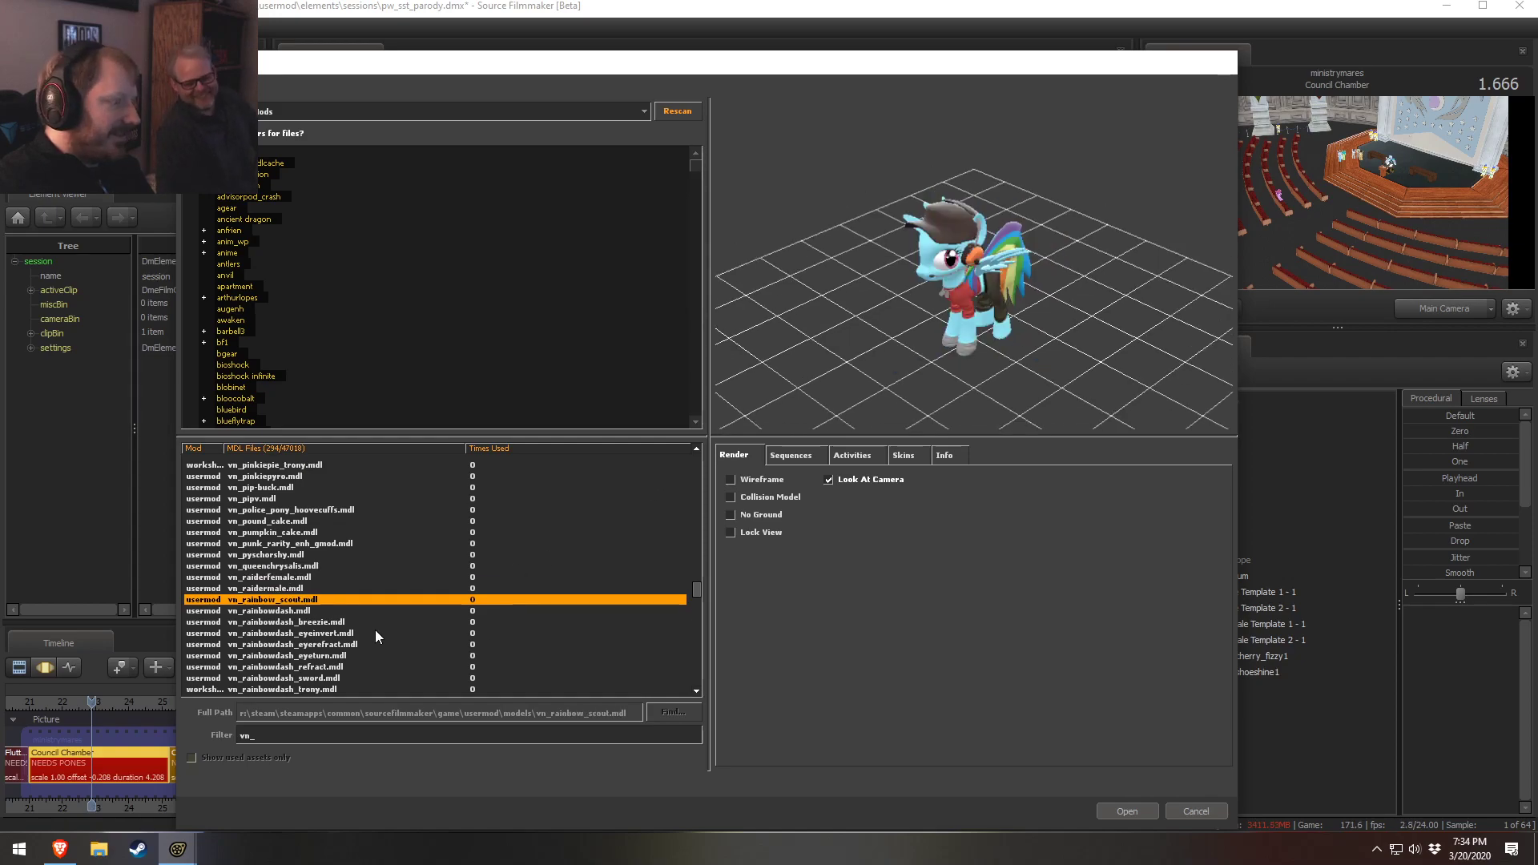
pyautogui.click(313, 611)
# Step through the vn_ pony models around vn_linked_hearts.mdl one by one in the preview
pyautogui.press('Down')
pyautogui.scroll(-20, 306, 638)
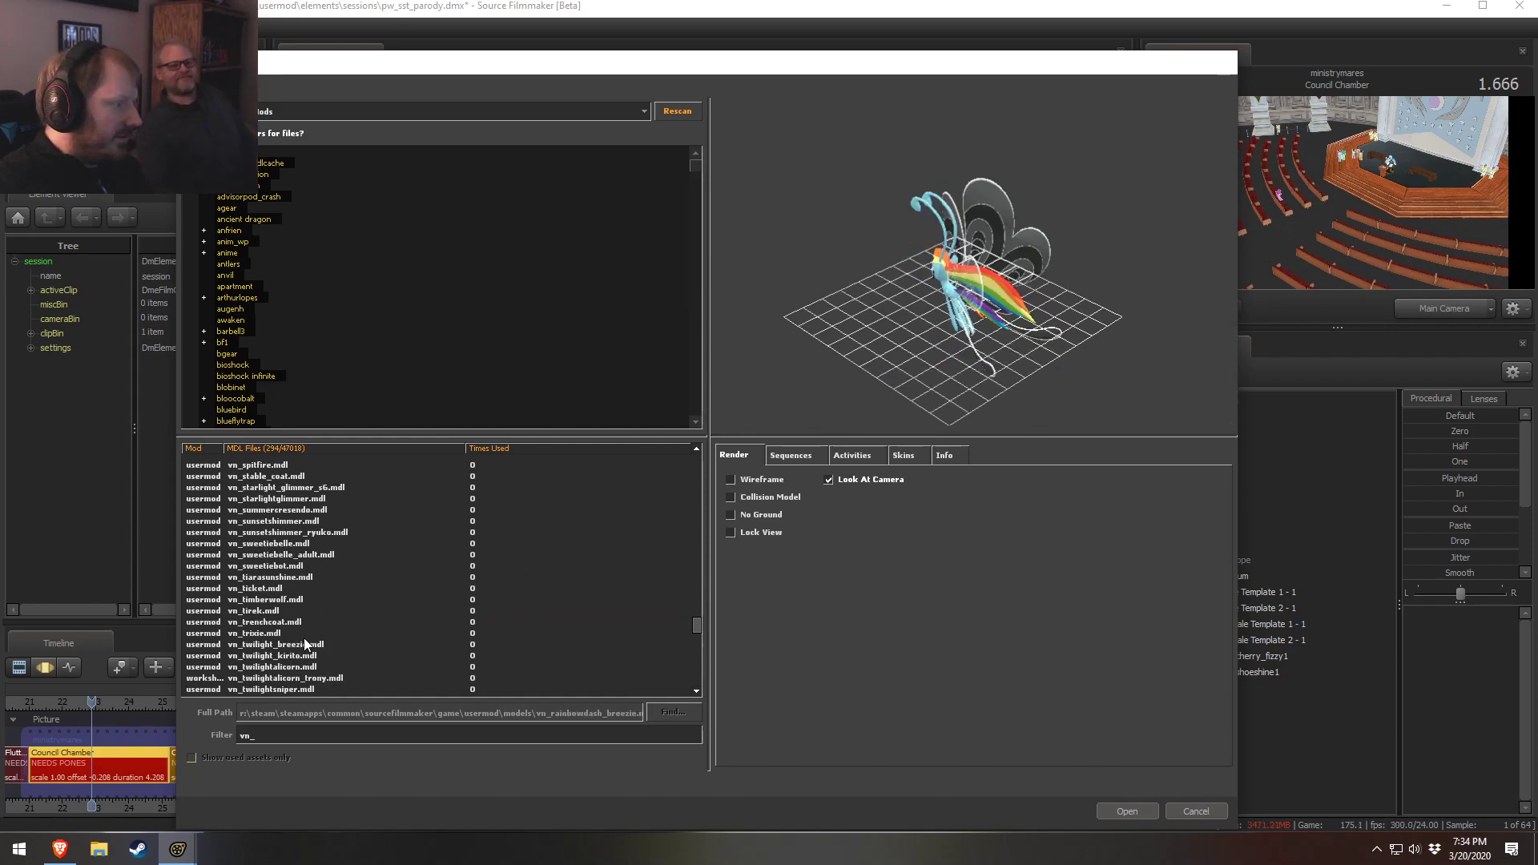
pyautogui.scroll(-6, 306, 631)
pyautogui.click(304, 591)
pyautogui.click(308, 555)
pyautogui.press('Up')
pyautogui.press('Down')
pyautogui.press('Down')
pyautogui.press('Down')
pyautogui.press('Up')
pyautogui.press('Down')
pyautogui.press('Up')
pyautogui.press('Up')
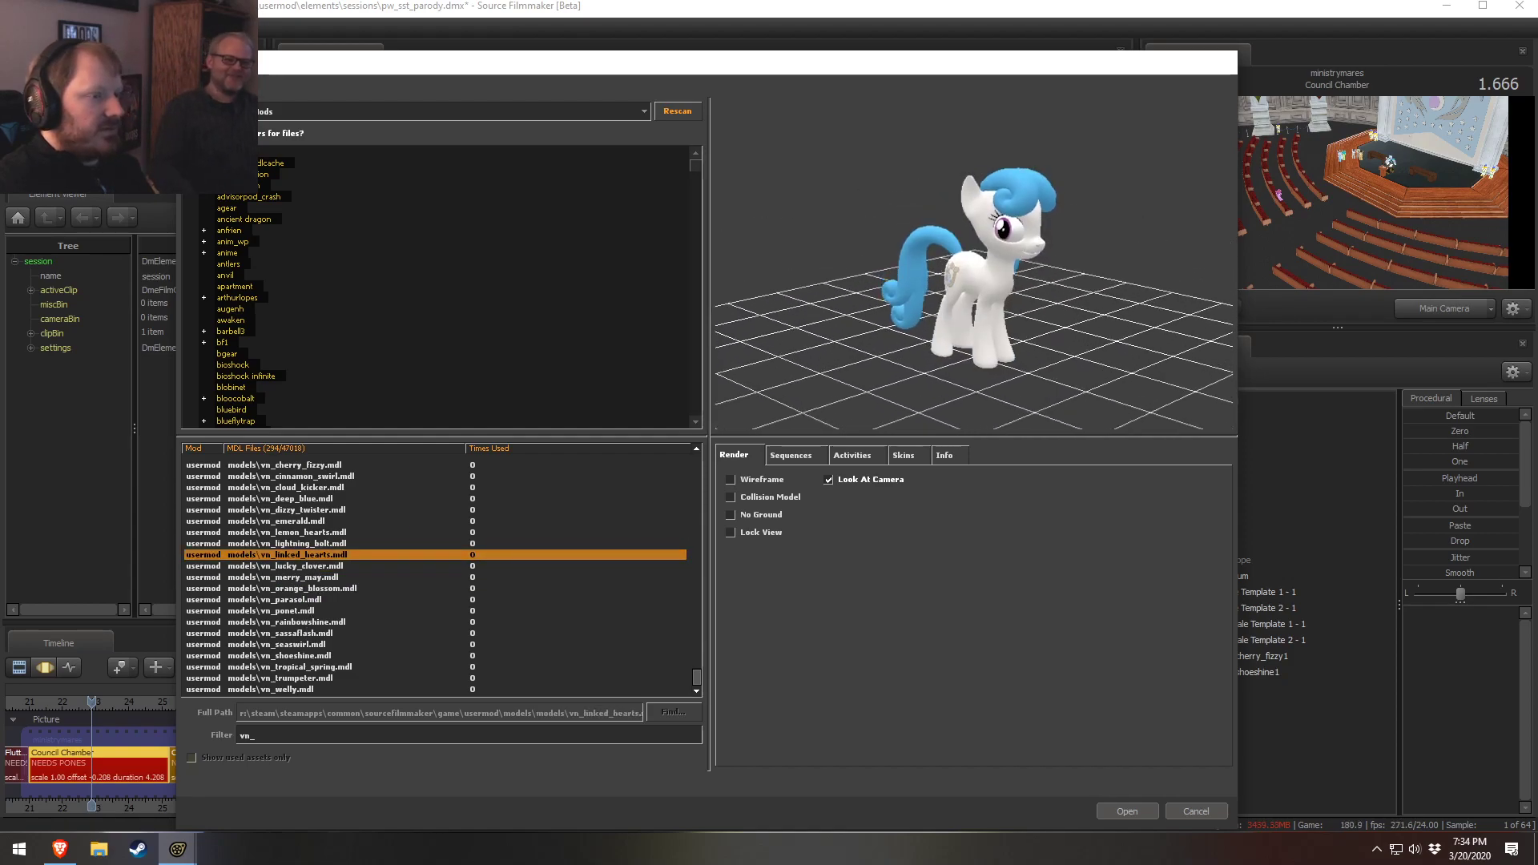
pyautogui.press('Down')
pyautogui.press('Down')
pyautogui.press('Up')
pyautogui.press('Up')
pyautogui.press('Up')
pyautogui.press('Up')
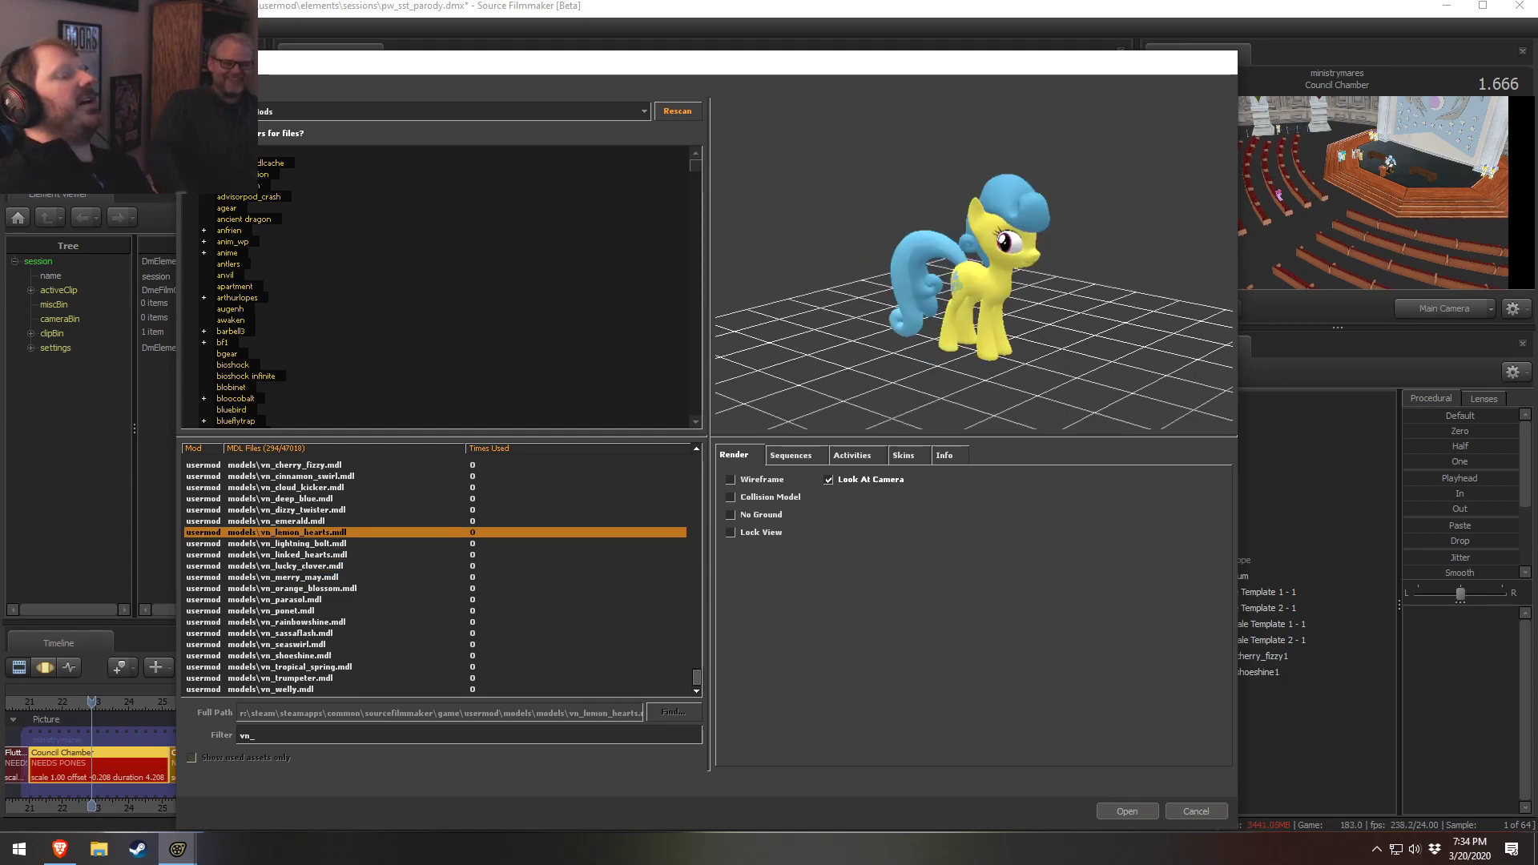
pyautogui.press('Up')
pyautogui.press('Up')
pyautogui.press('Up')
pyautogui.press('Down')
pyautogui.press('Up')
pyautogui.press('Up')
pyautogui.press('Down')
pyautogui.press('Down')
pyautogui.press('Down')
pyautogui.press('Down')
pyautogui.press('Down')
pyautogui.press('Down')
pyautogui.press('Down')
pyautogui.press('Down')
pyautogui.press('Down')
pyautogui.press('Down')
pyautogui.press('Down')
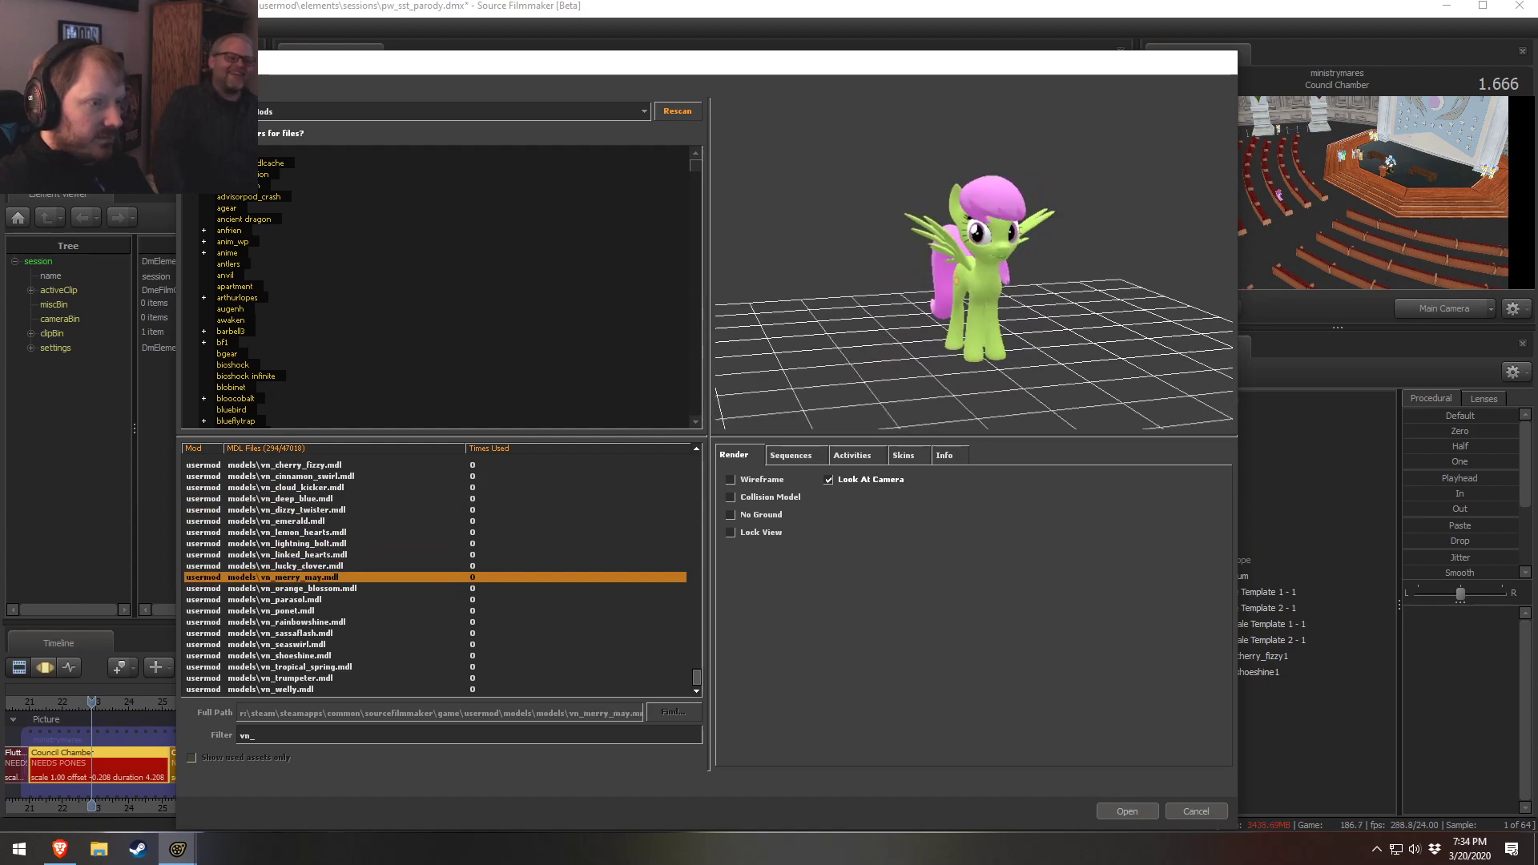
pyautogui.press('Down')
pyautogui.press('Down')
pyautogui.press('Up')
# Move the browser dialog, rotate and zoom the vn_seaswirl.mdl preview, and add that model to the scene
pyautogui.moveTo(954, 71); pyautogui.dragTo(953, 461)
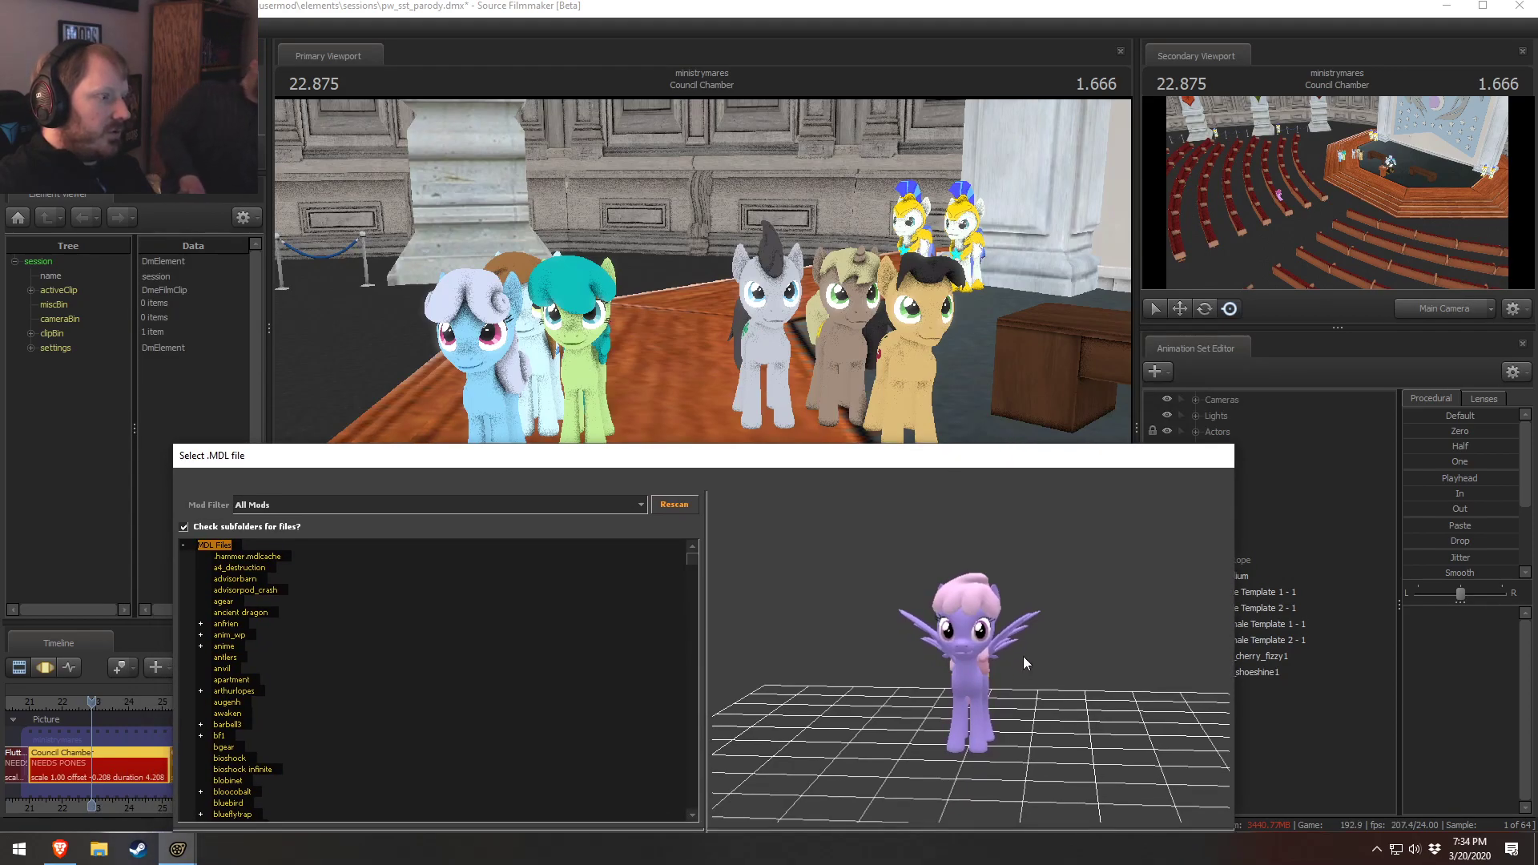
pyautogui.press('Down')
pyautogui.press('Down')
pyautogui.press('Down')
pyautogui.press('Down')
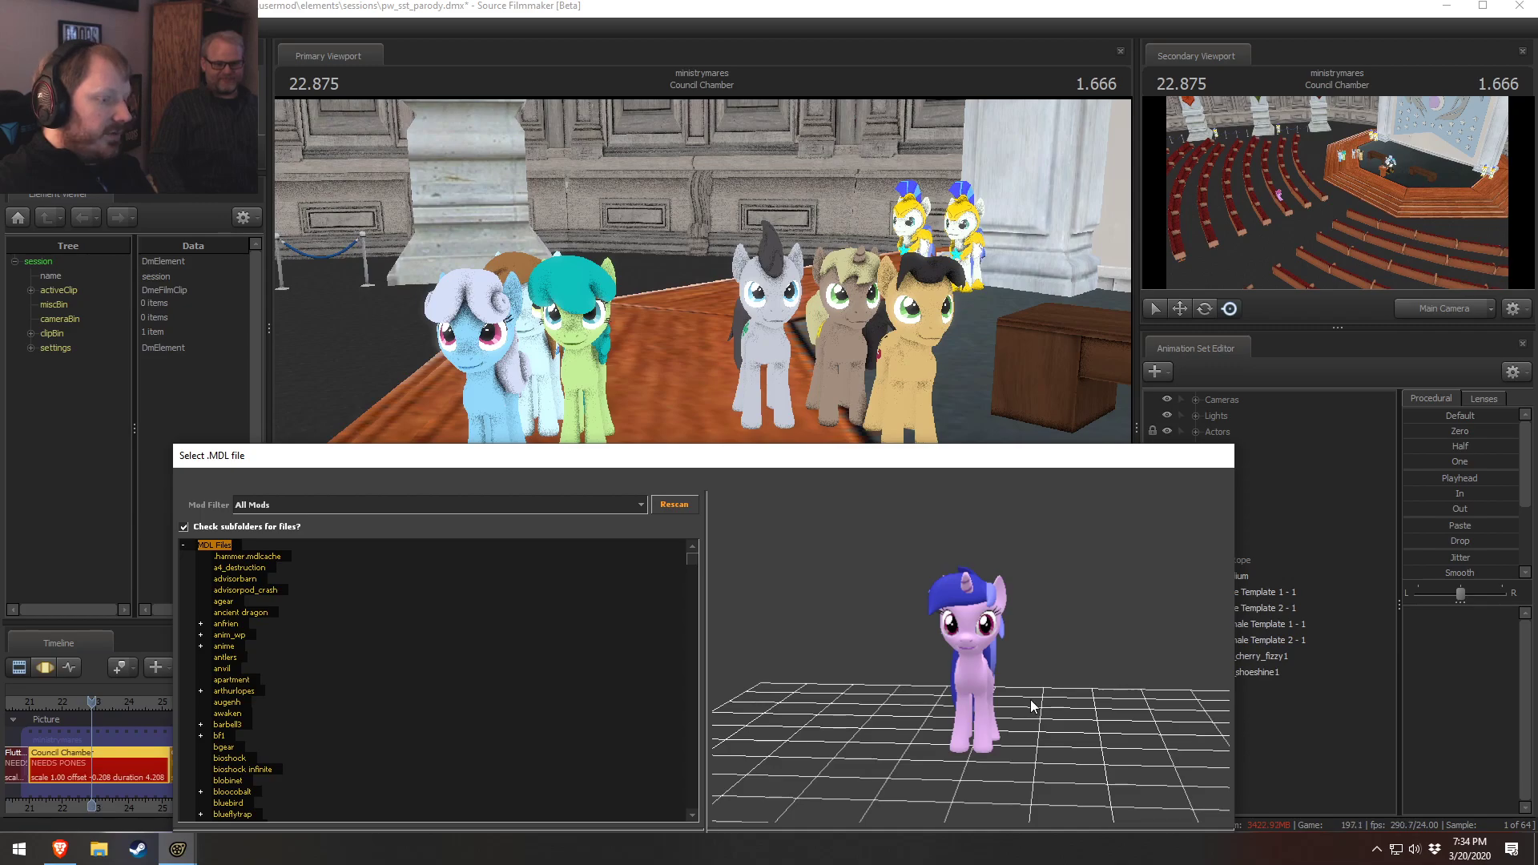
pyautogui.moveTo(937, 457); pyautogui.dragTo(943, 114)
pyautogui.moveTo(962, 315); pyautogui.dragTo(1033, 324)
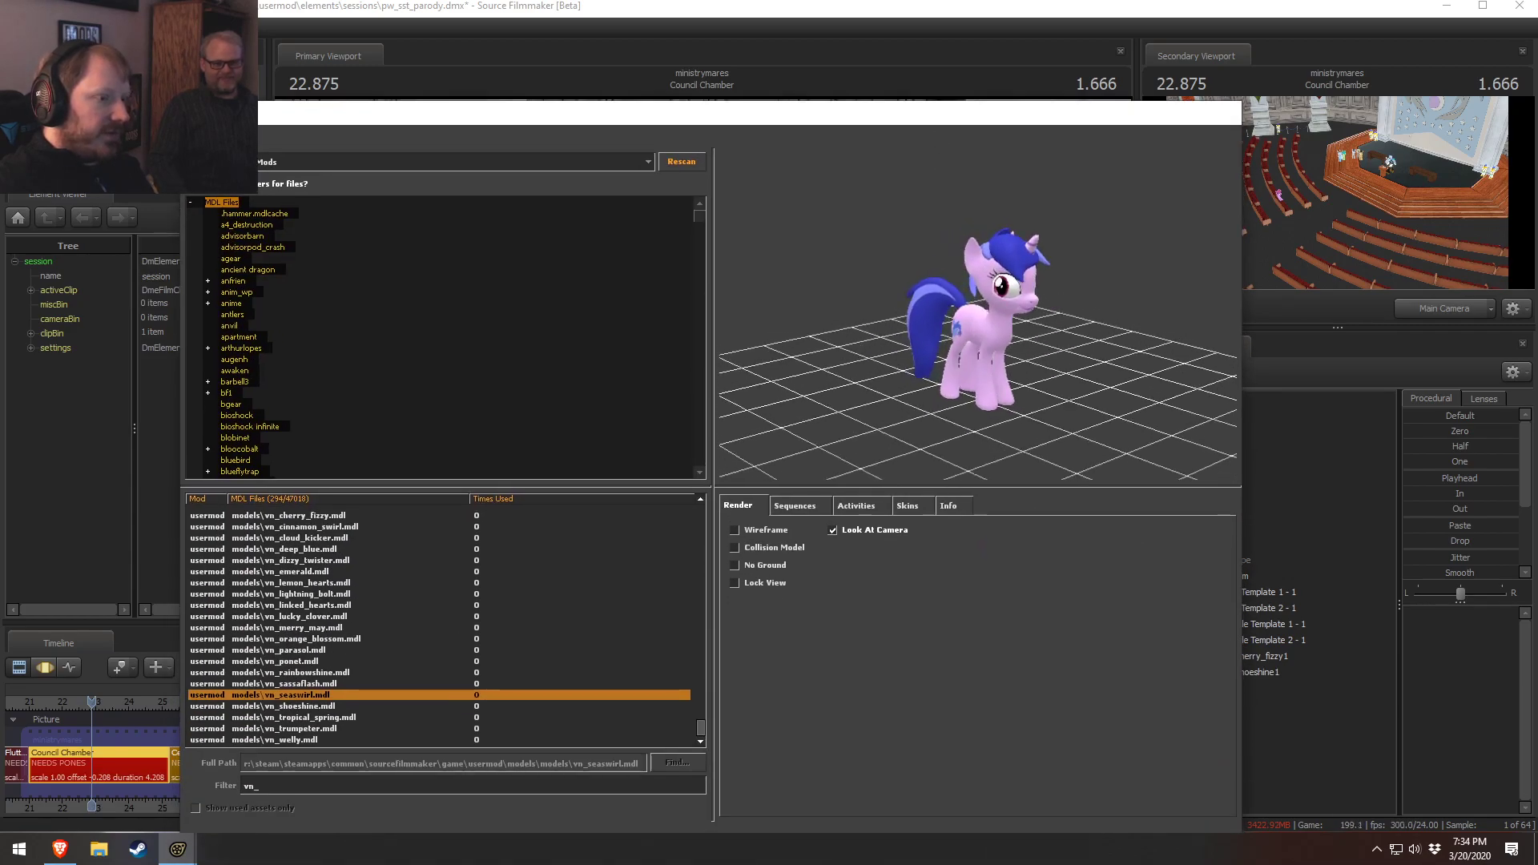
pyautogui.moveTo(962, 316); pyautogui.dragTo(963, 256, button='right')
pyautogui.moveTo(963, 316); pyautogui.dragTo(997, 296)
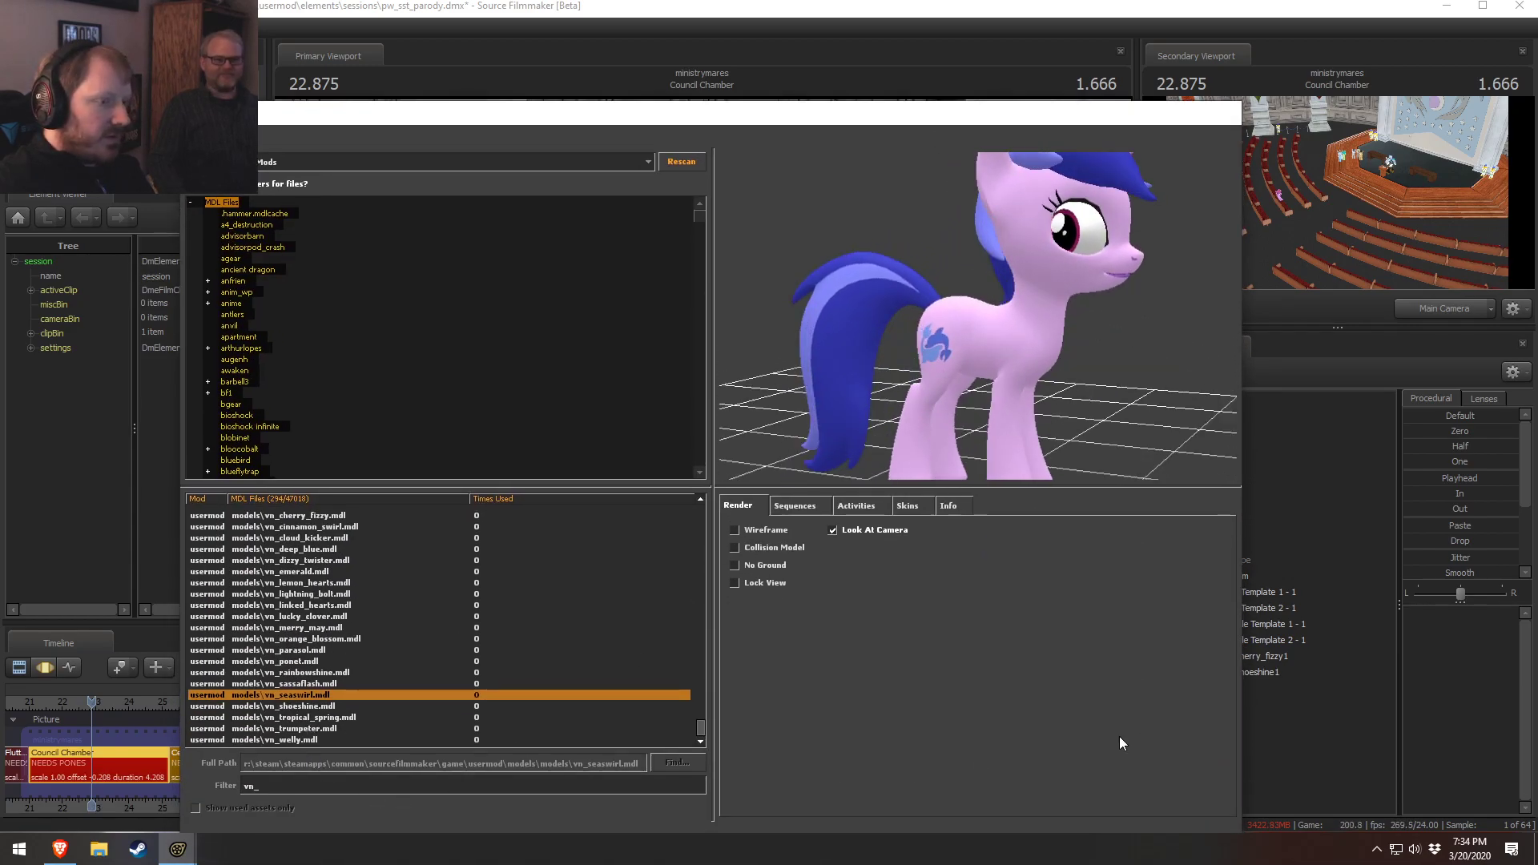
pyautogui.moveTo(950, 113); pyautogui.dragTo(927, 74)
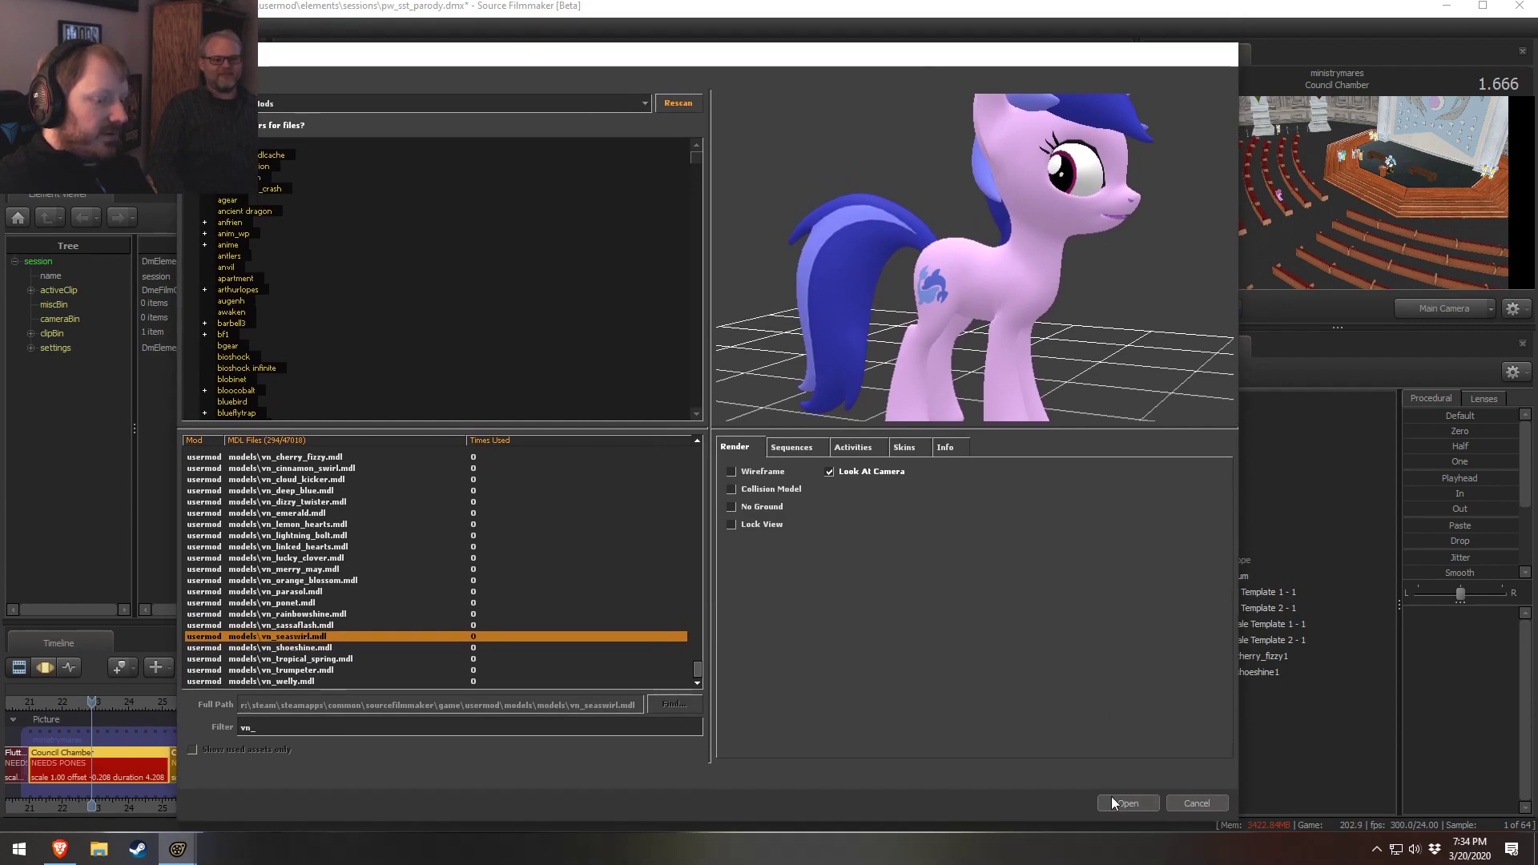
pyautogui.click(1113, 796)
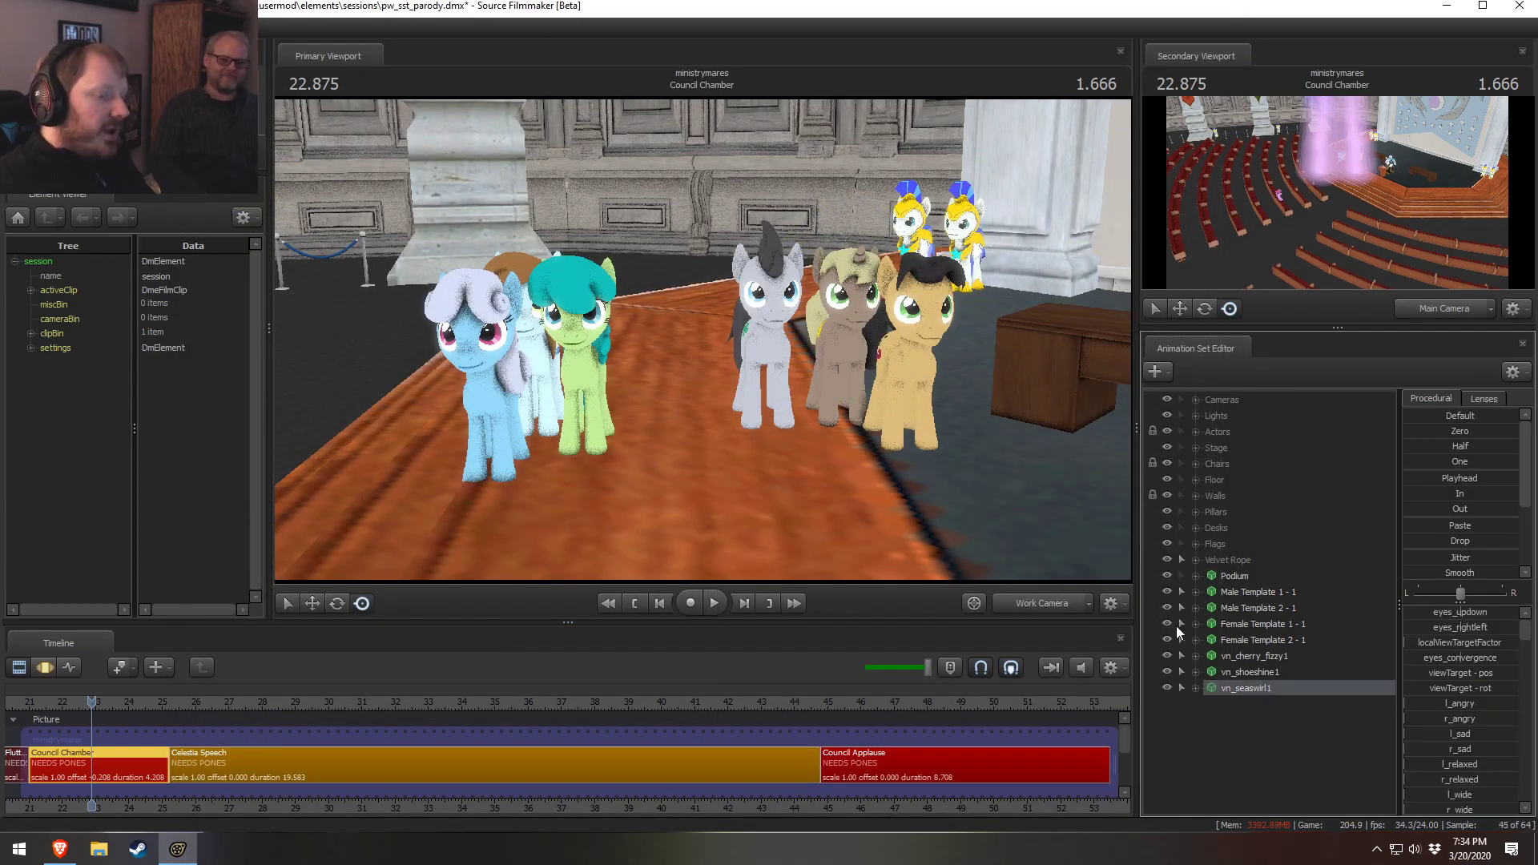
# Select the vn_seaswirl pony and move it to the left group, beside the light blue pony
pyautogui.click(1272, 688)
pyautogui.moveTo(1337, 159); pyautogui.dragTo(1348, 162)
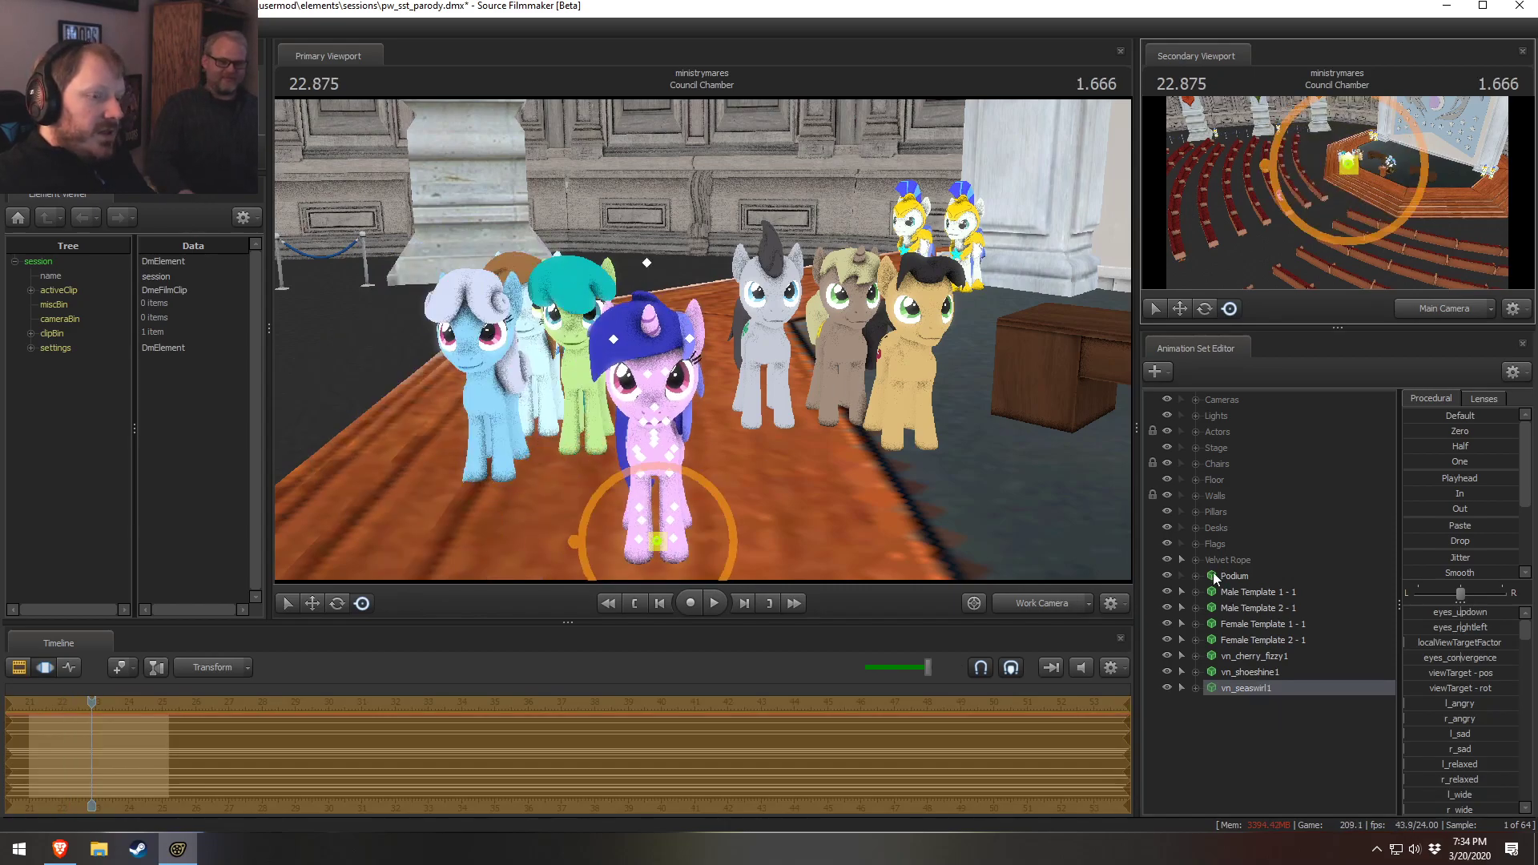
pyautogui.click(1196, 687)
pyautogui.click(1211, 719)
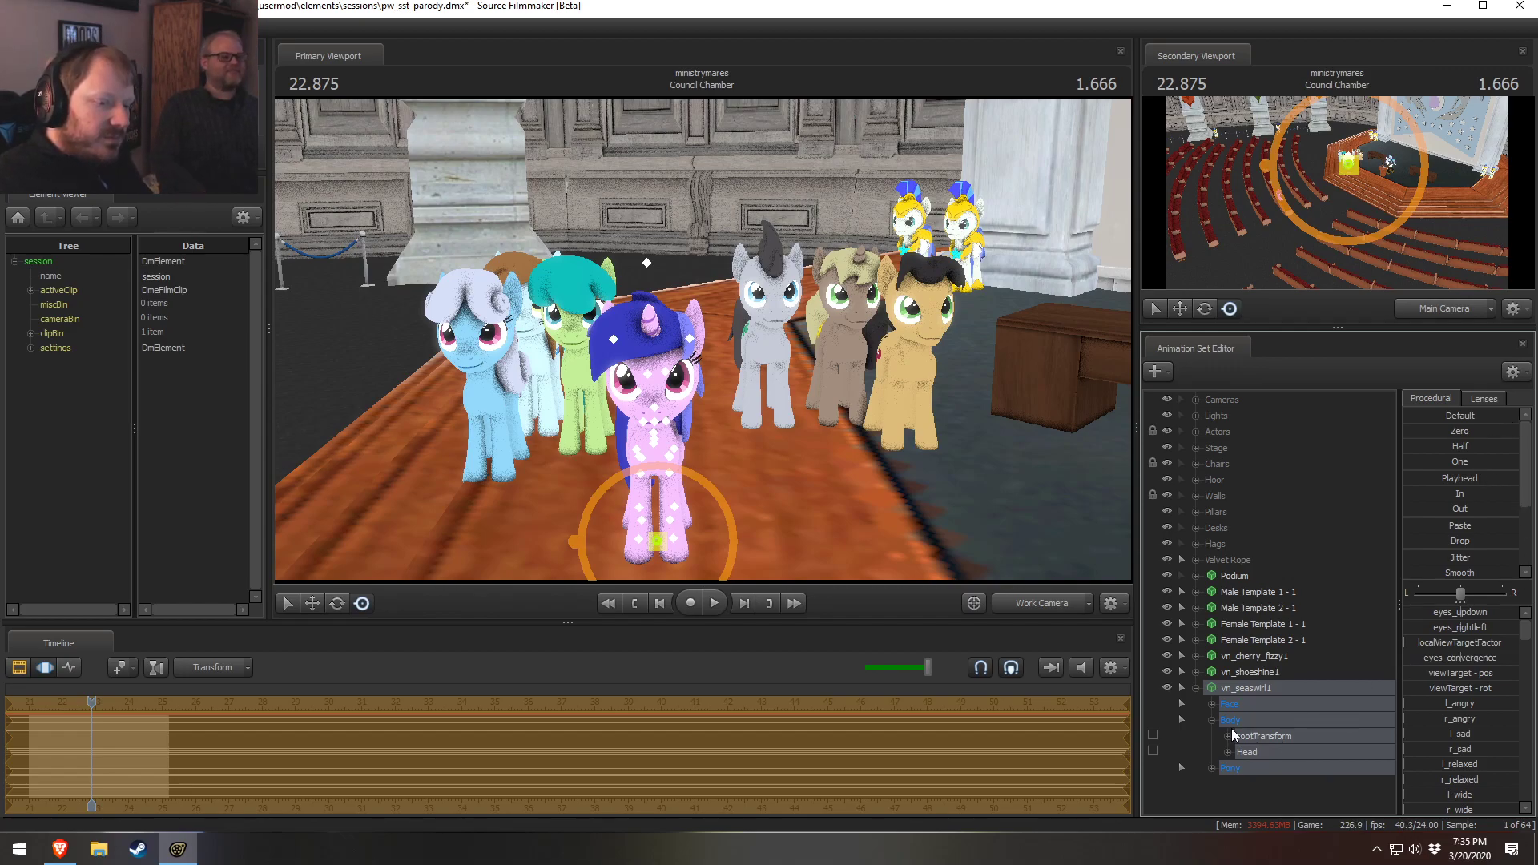
pyautogui.click(1210, 720)
pyautogui.click(1196, 688)
pyautogui.click(1251, 687)
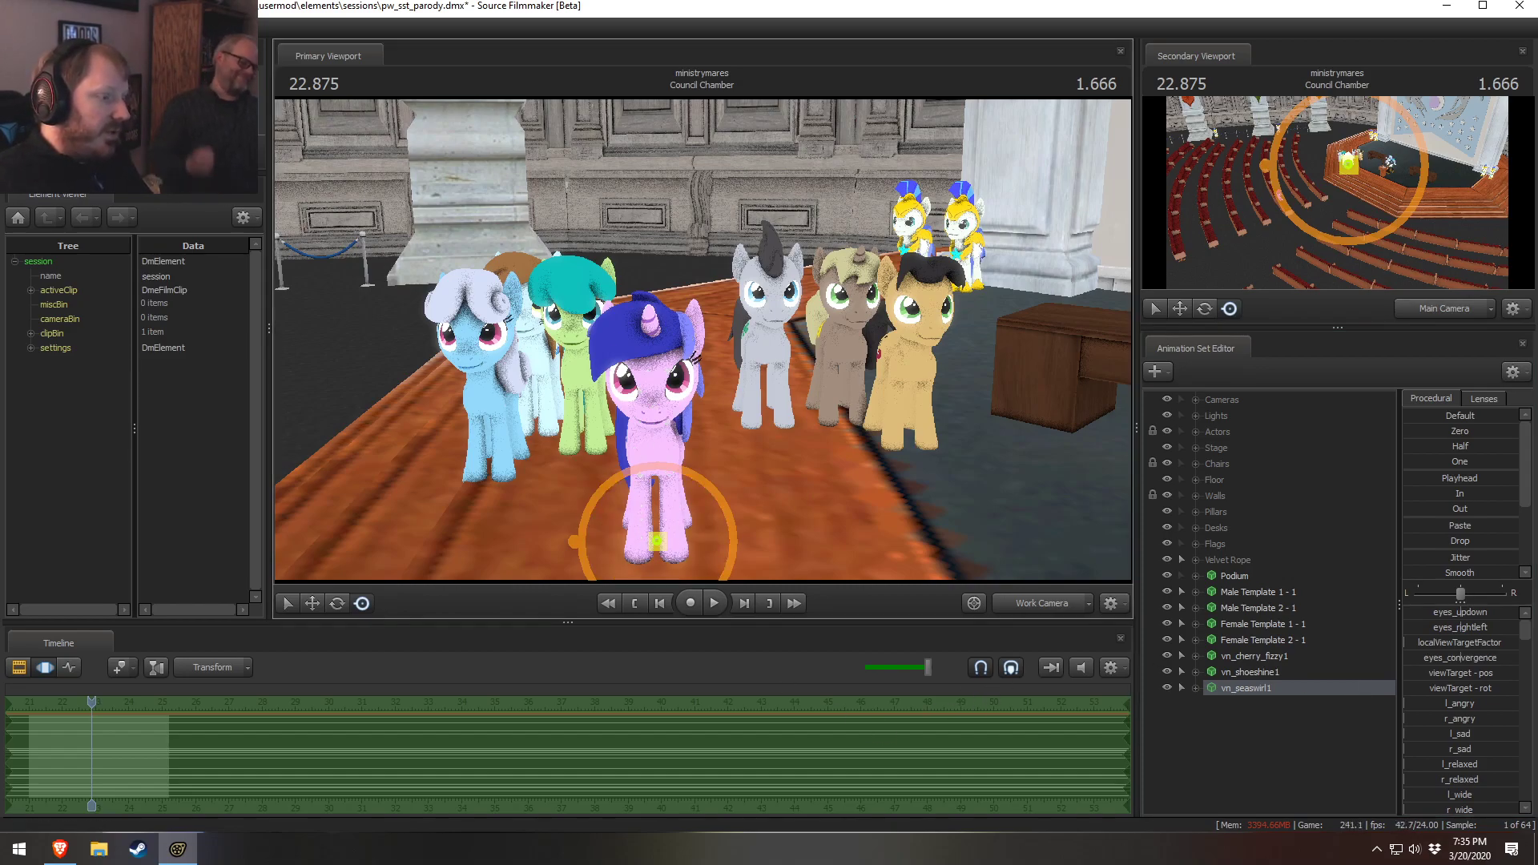
pyautogui.click(657, 535)
pyautogui.moveTo(659, 538); pyautogui.dragTo(459, 434)
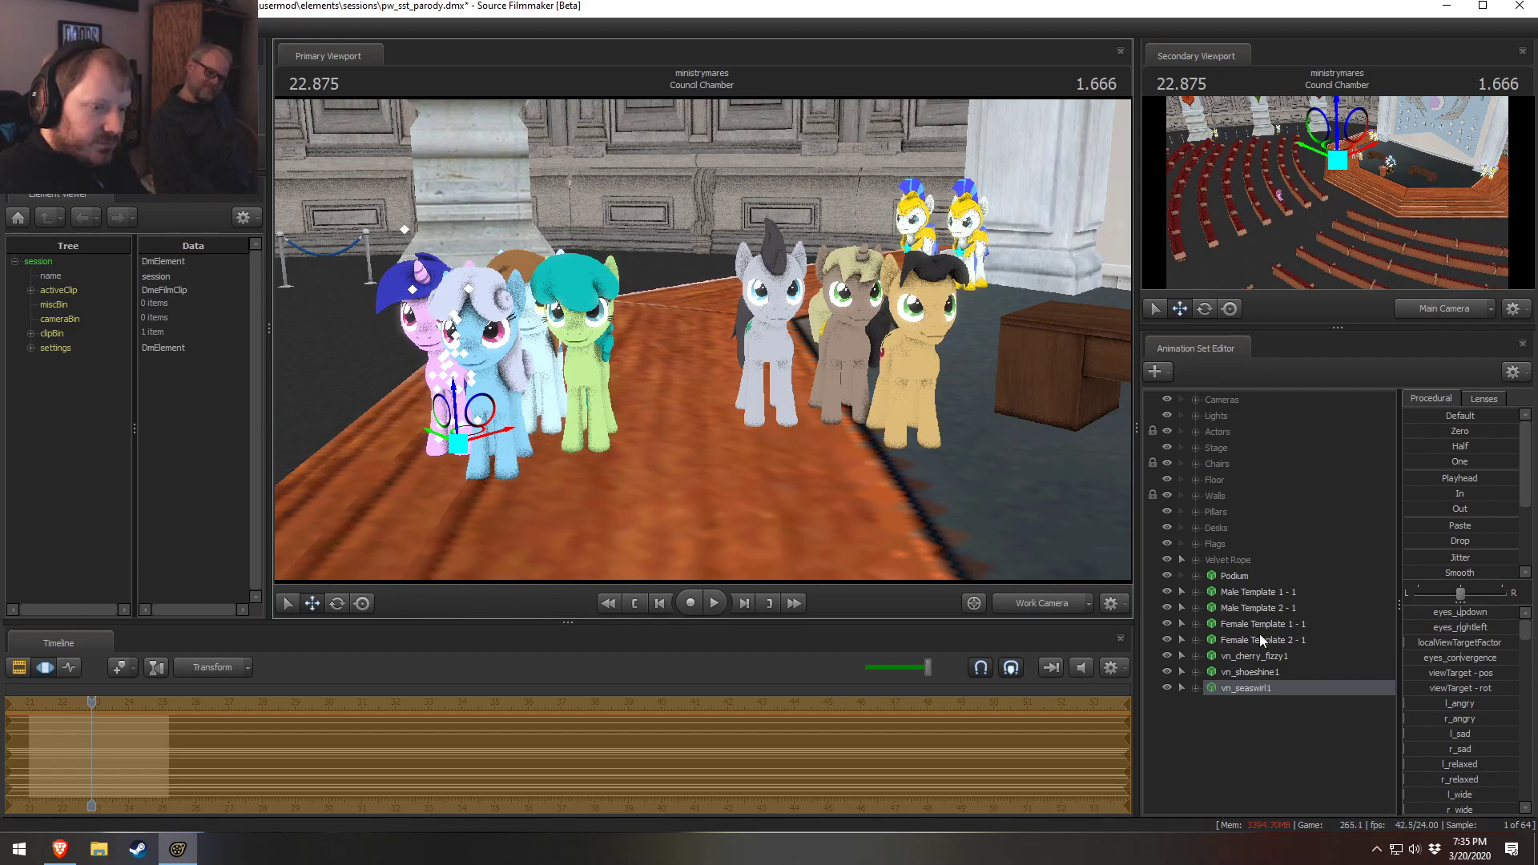
pyautogui.click(1266, 596)
pyautogui.rightClick(1261, 655)
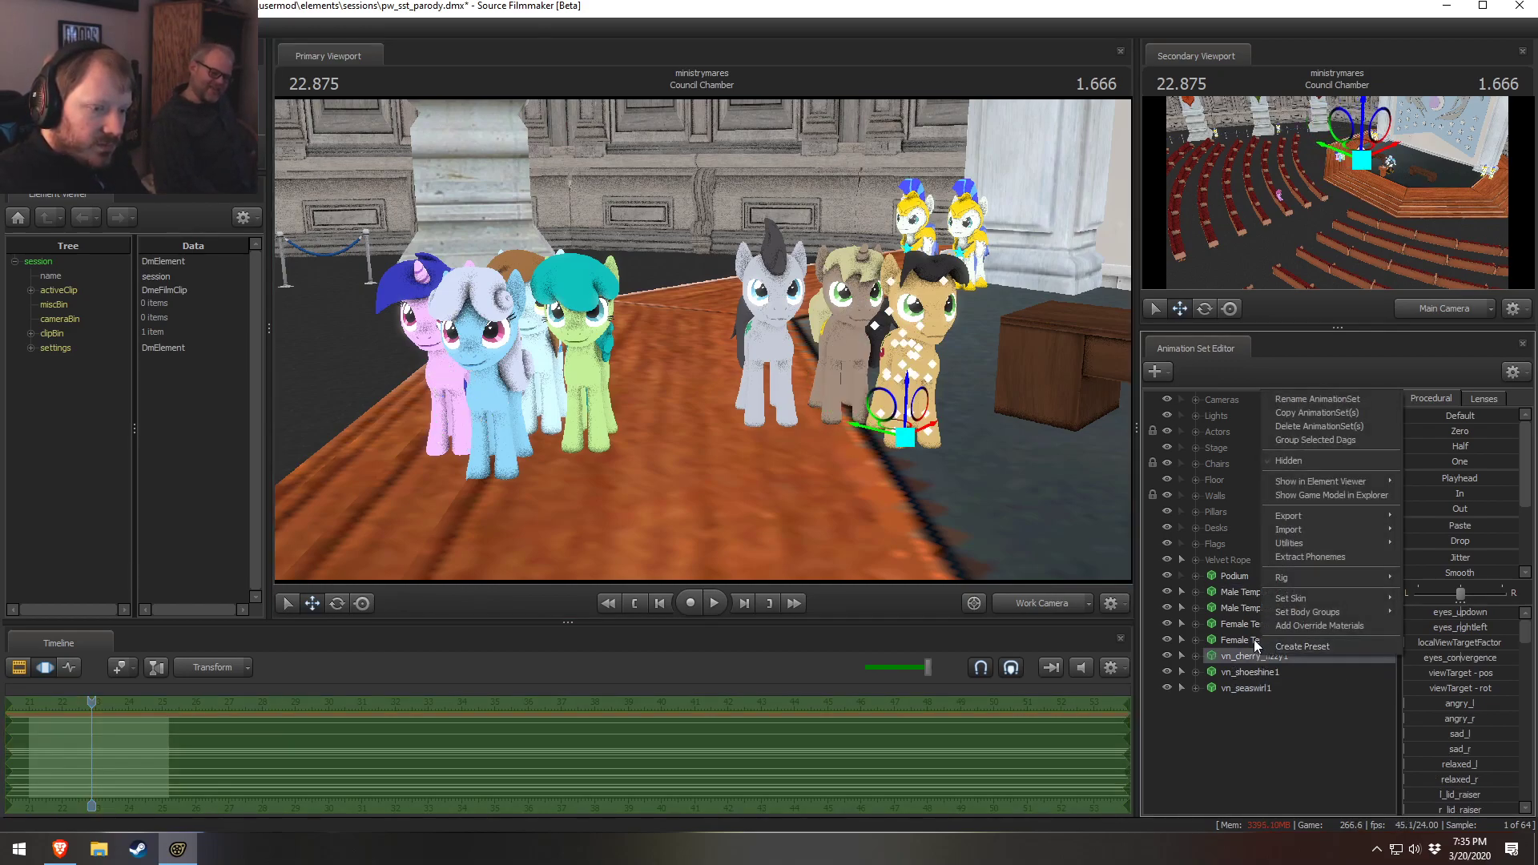
pyautogui.rightClick(1253, 639)
pyautogui.click(1309, 382)
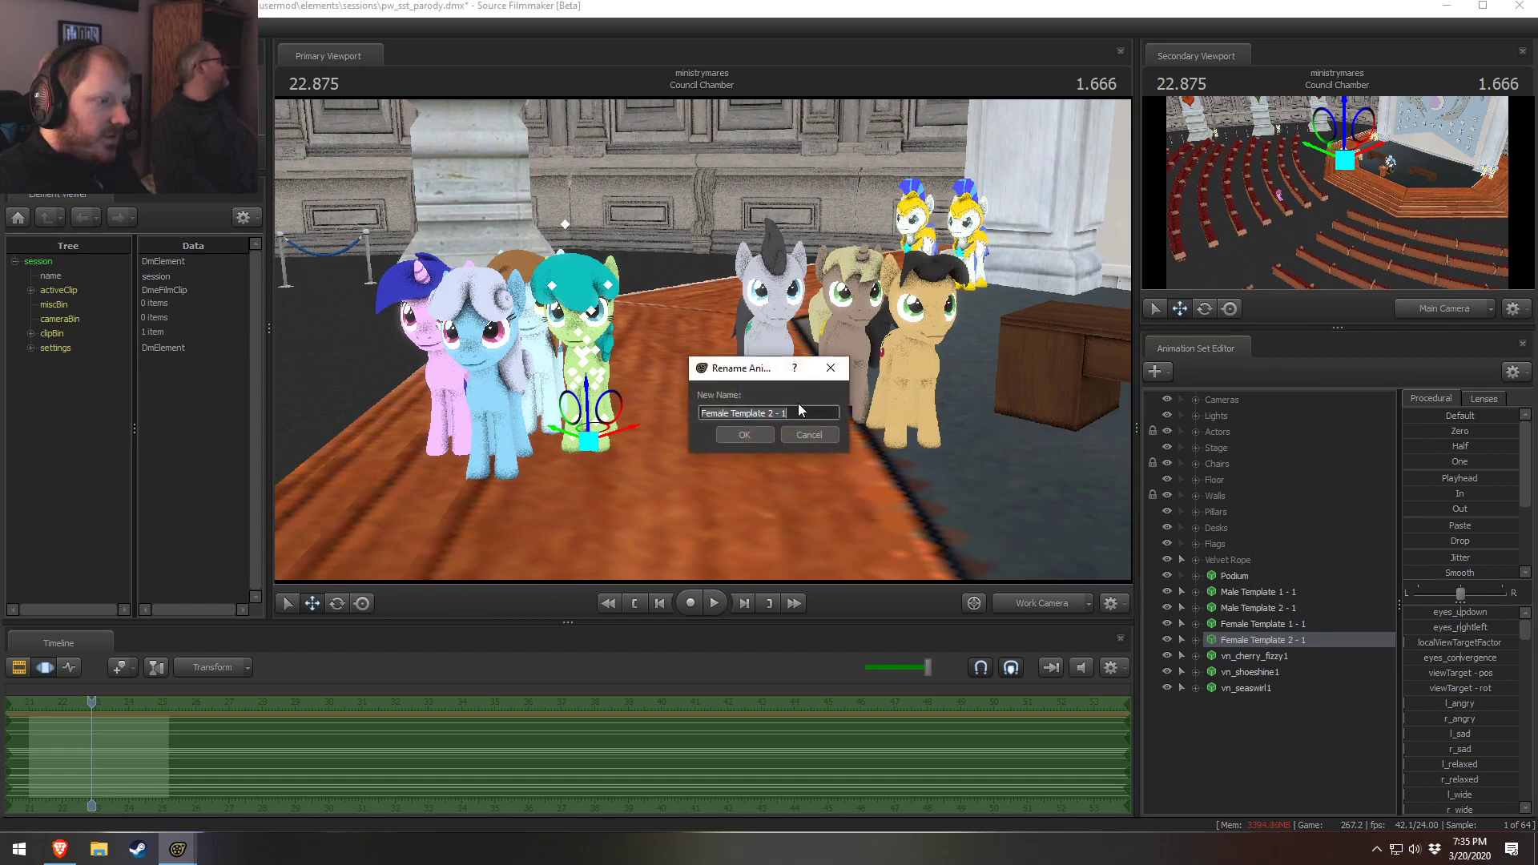
pyautogui.click(808, 434)
# Rename the vn_cherry_fizzy1 animation set to Female Template 3 - 1
pyautogui.rightClick(1270, 654)
pyautogui.click(1322, 395)
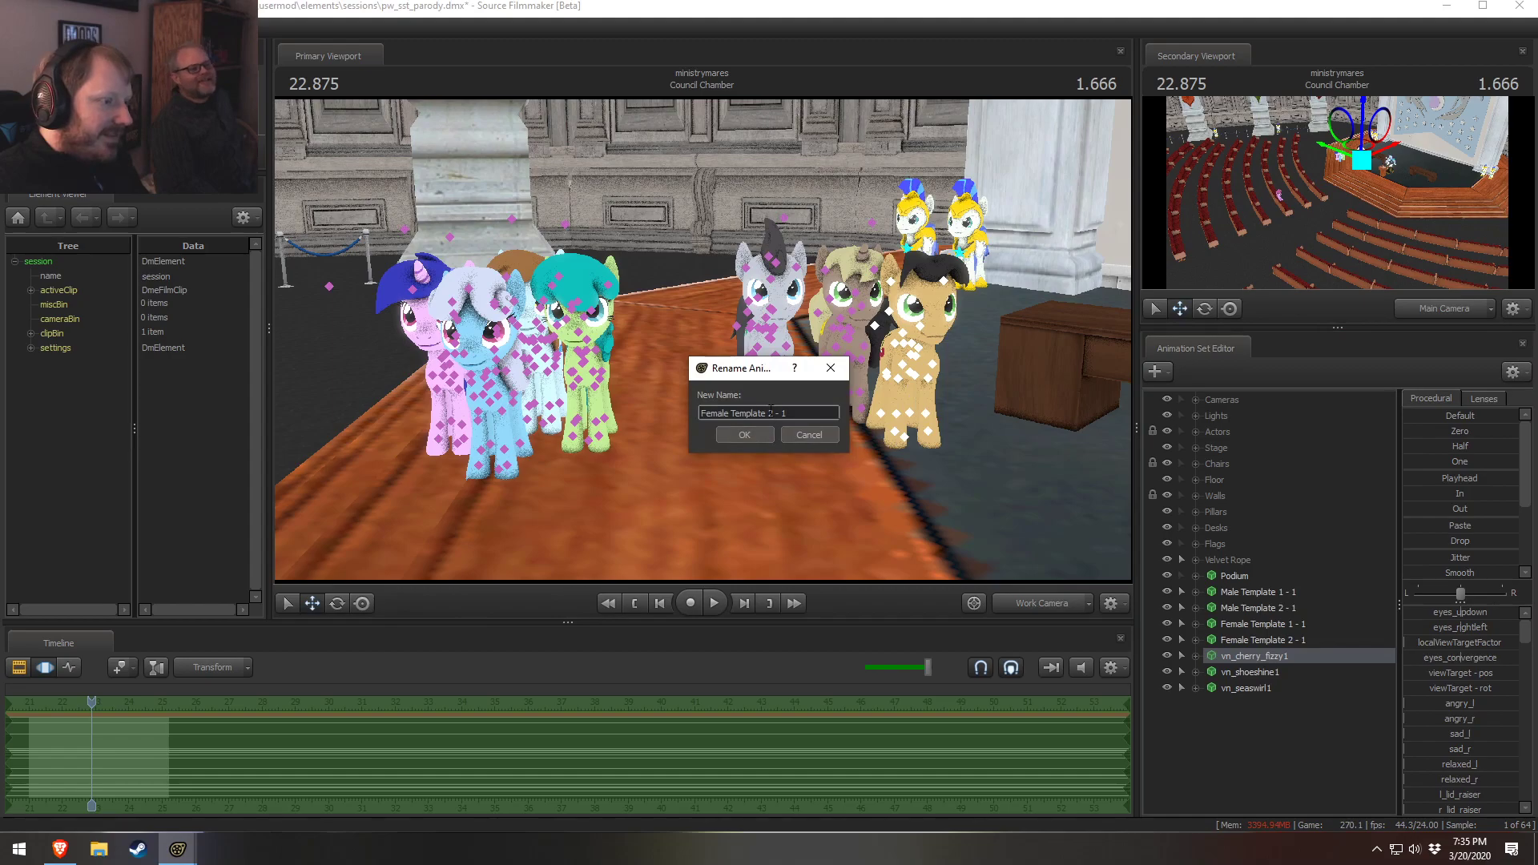
pyautogui.click(763, 437)
# Rename the vn_shoeshine1 animation set to Female Template 4 - 1
pyautogui.rightClick(1229, 674)
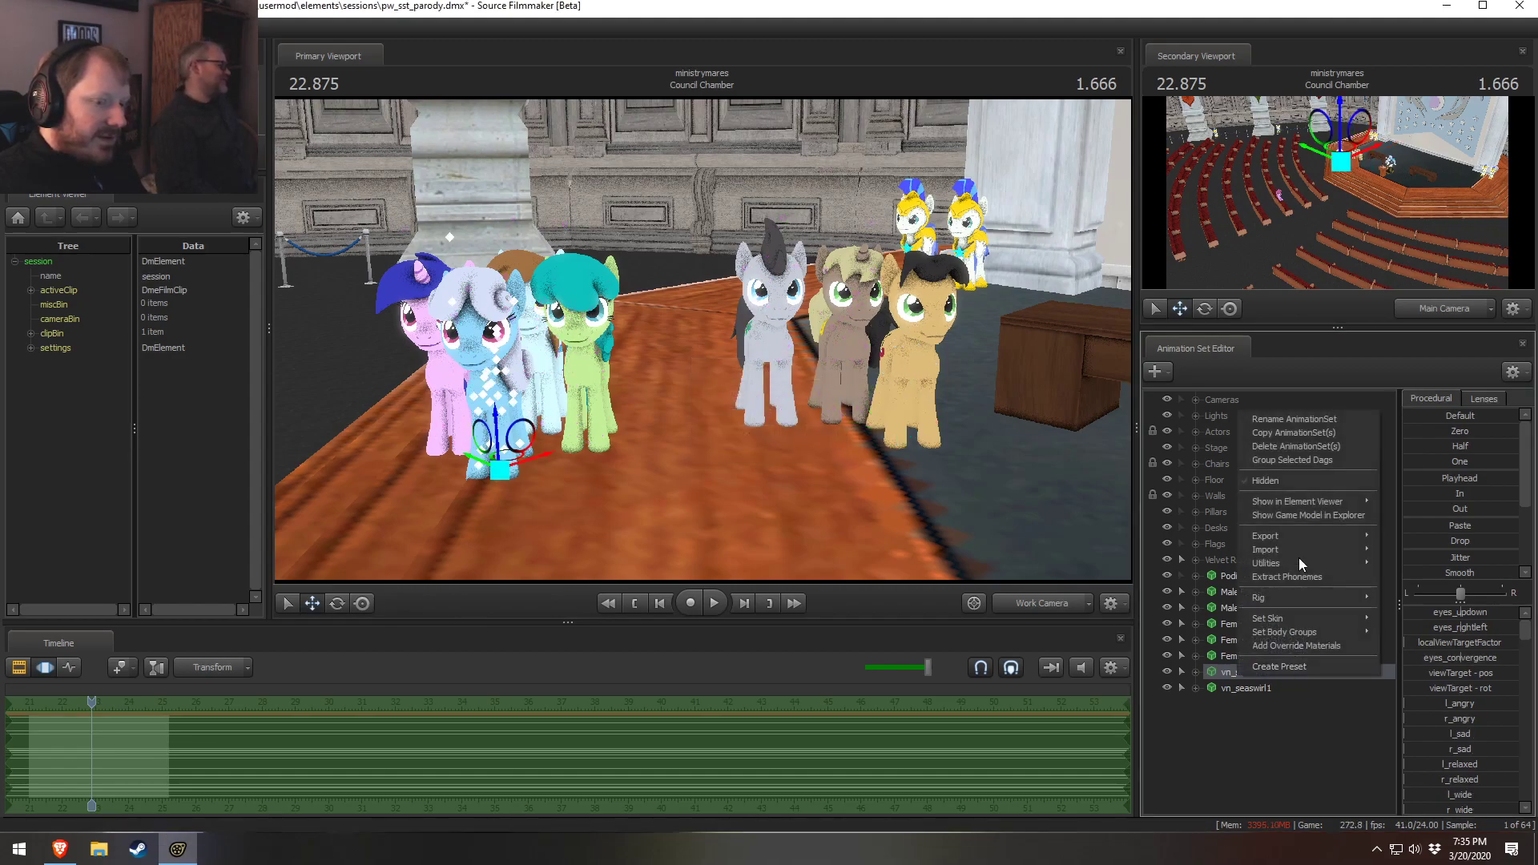
pyautogui.click(1272, 419)
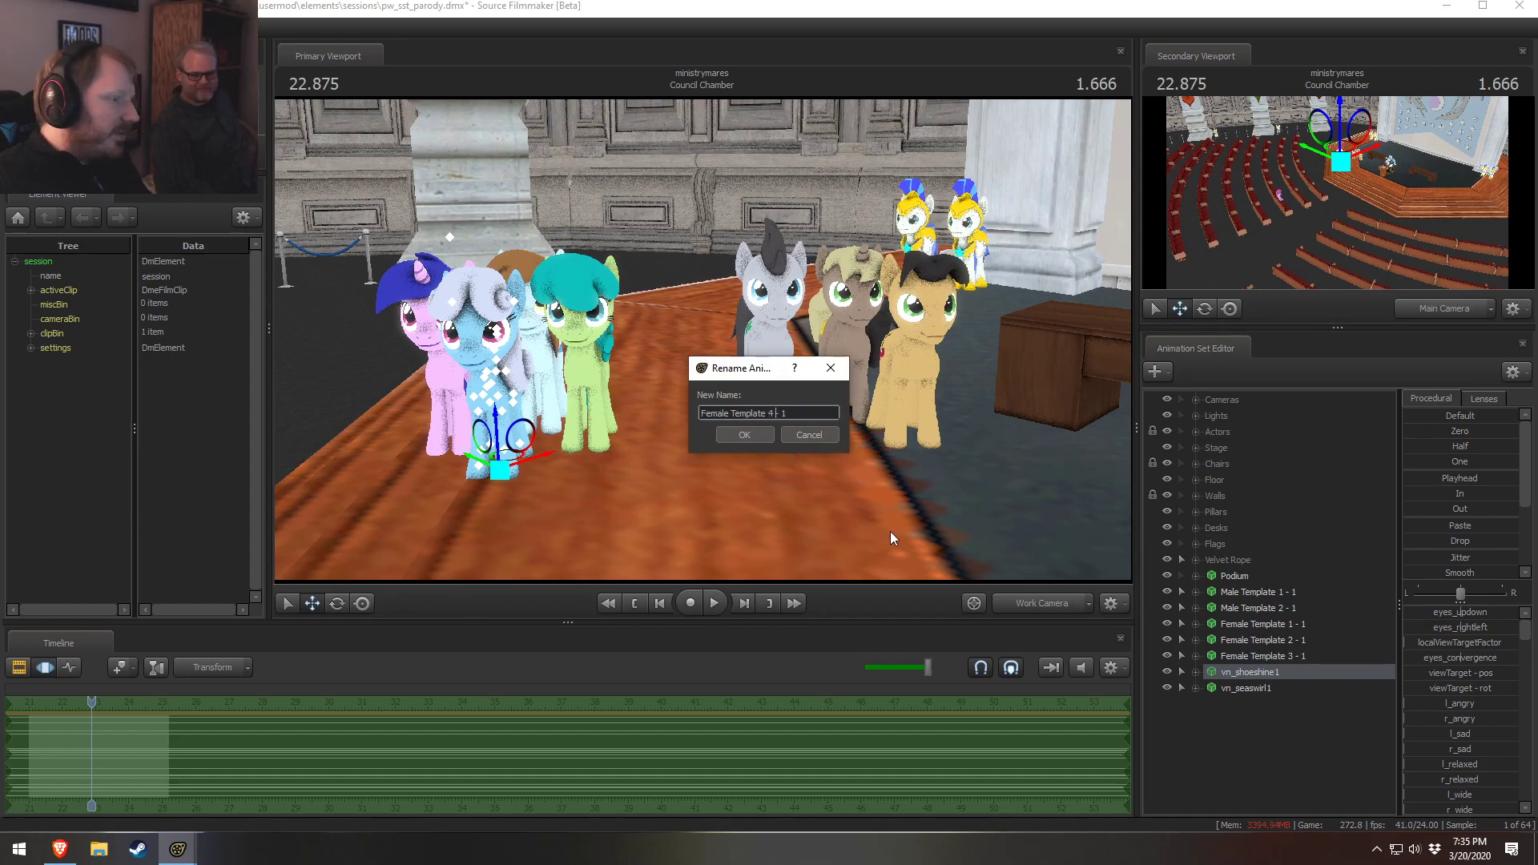
pyautogui.click(744, 435)
# Rename the vn_seaswirl1 animation set to Female Template 5 - 1
pyautogui.rightClick(1225, 689)
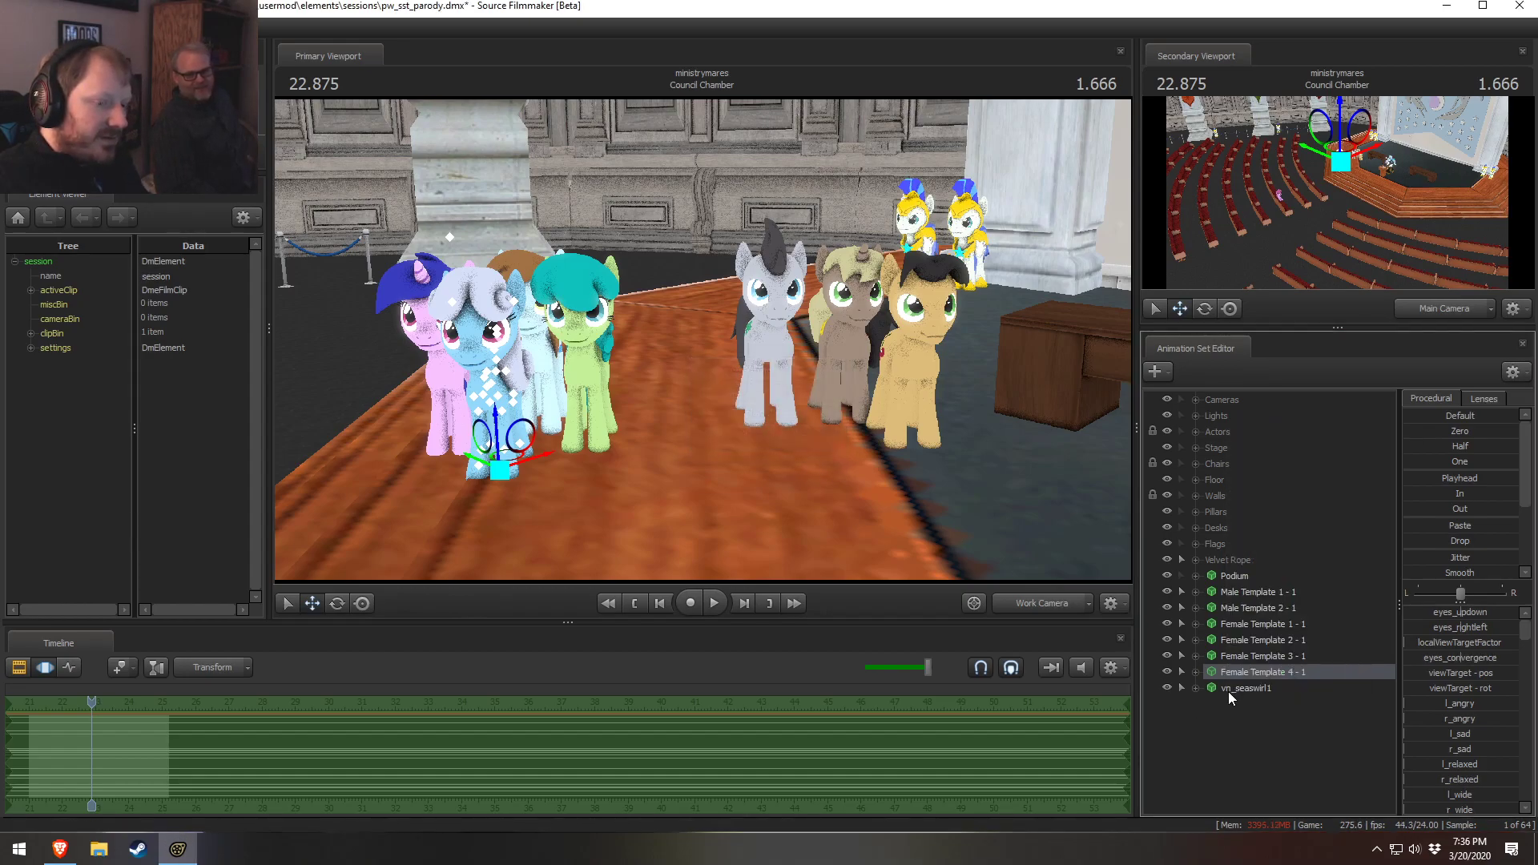
pyautogui.click(1261, 433)
pyautogui.write('Female Template 2 - 1')
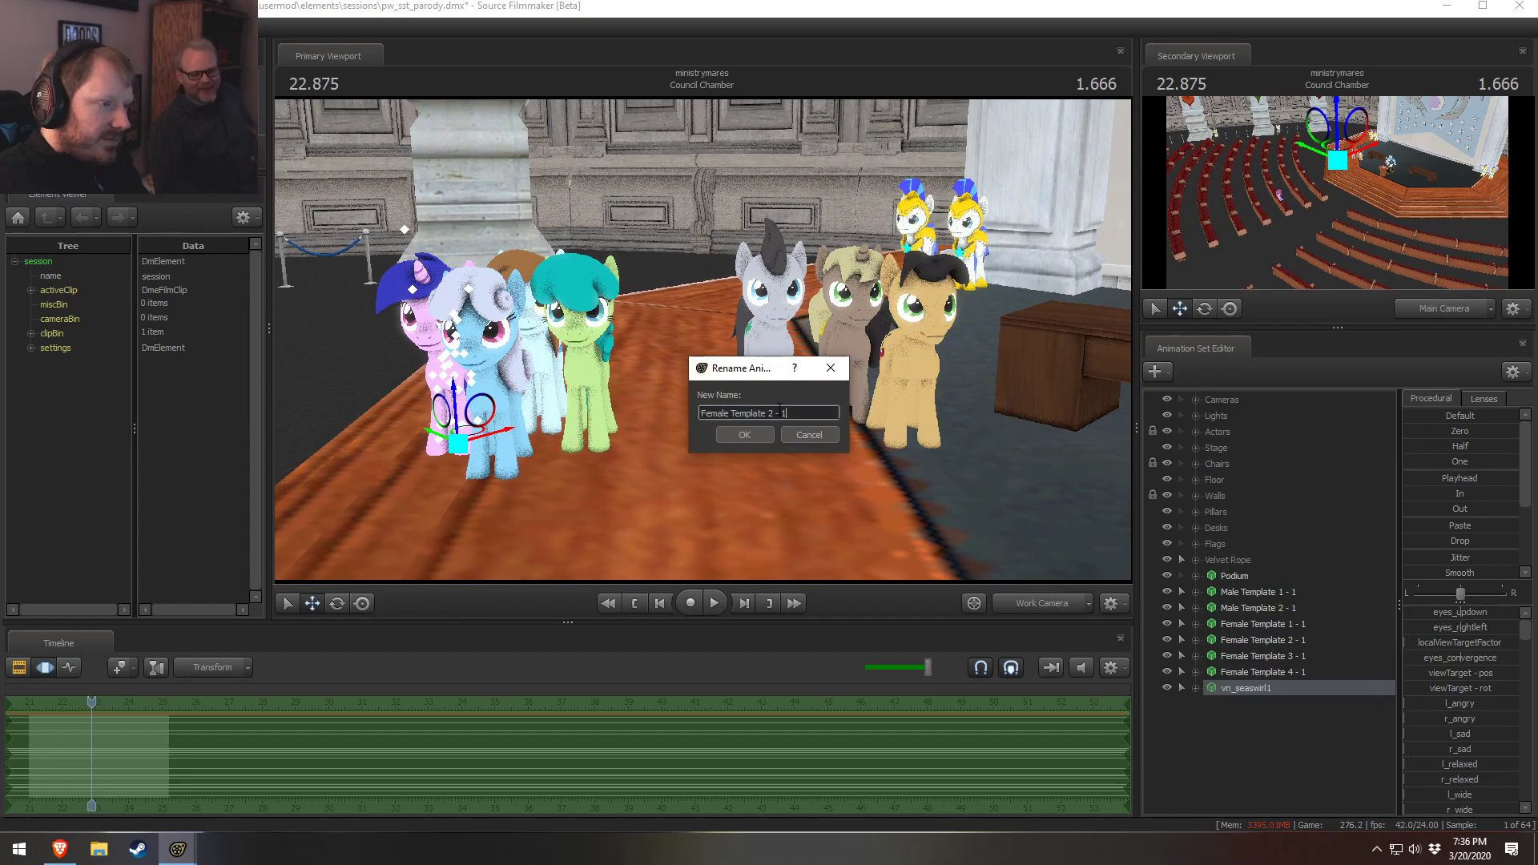
pyautogui.click(774, 413)
pyautogui.press('BackSpace')
pyautogui.write('5')
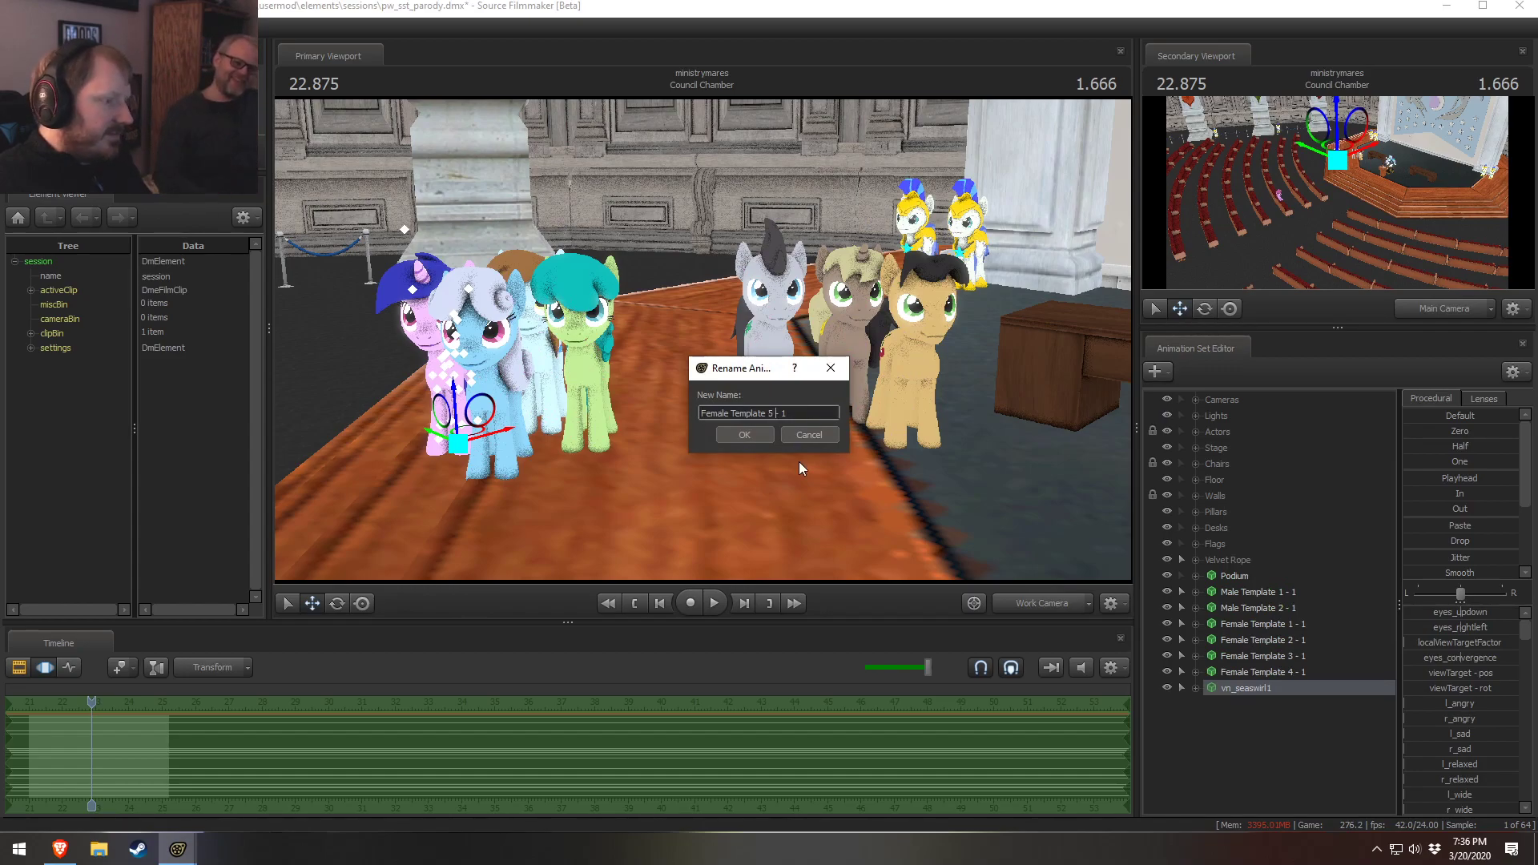
pyautogui.click(759, 443)
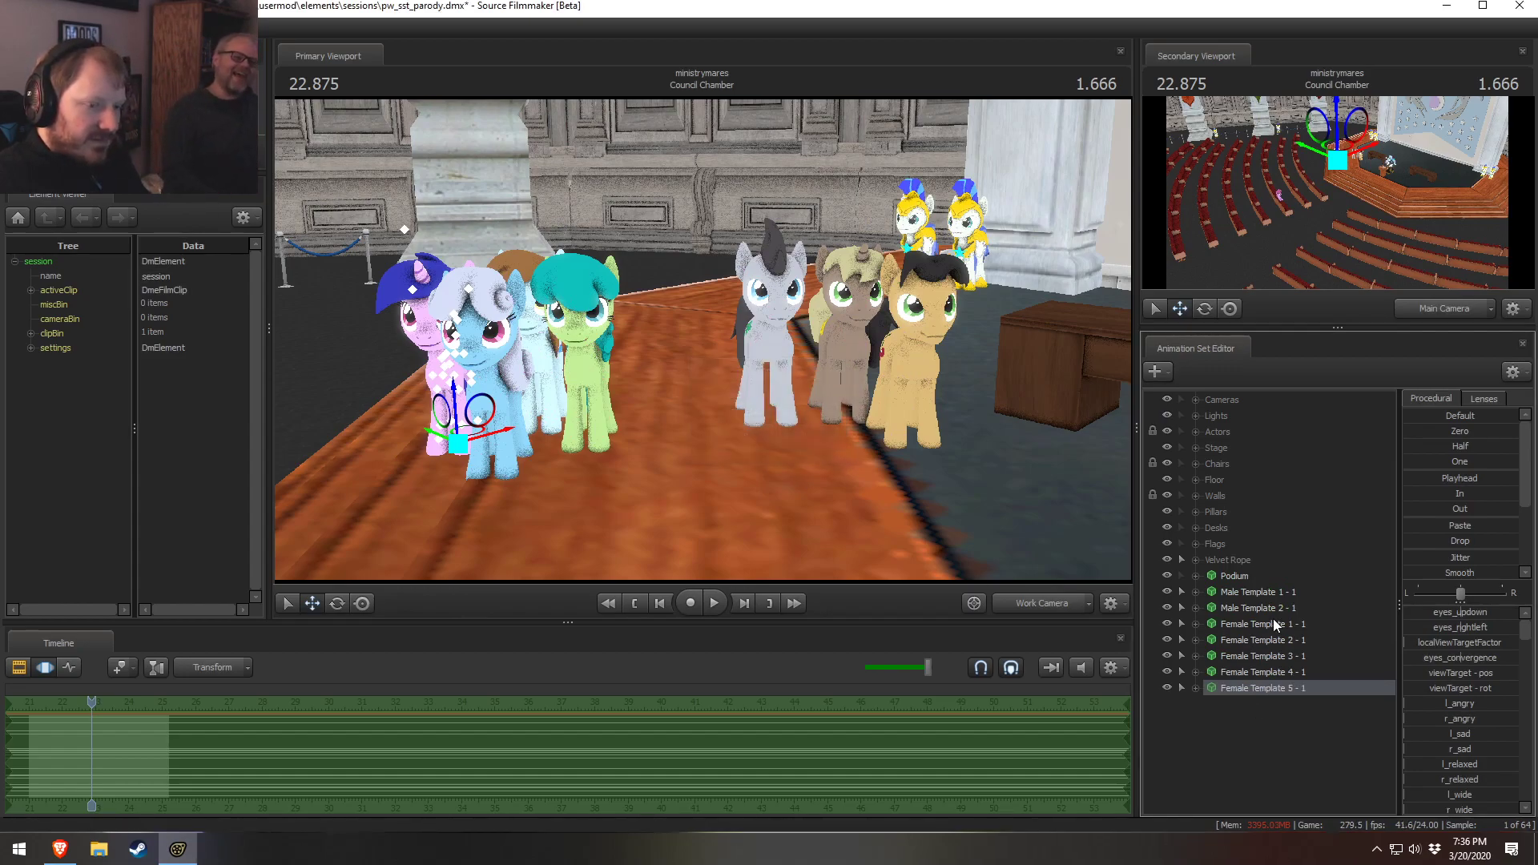
# Rename the tan pony's animation set from Female Template 3 - 1 to Male Template 3 - 1
pyautogui.click(1252, 627)
pyautogui.click(1247, 608)
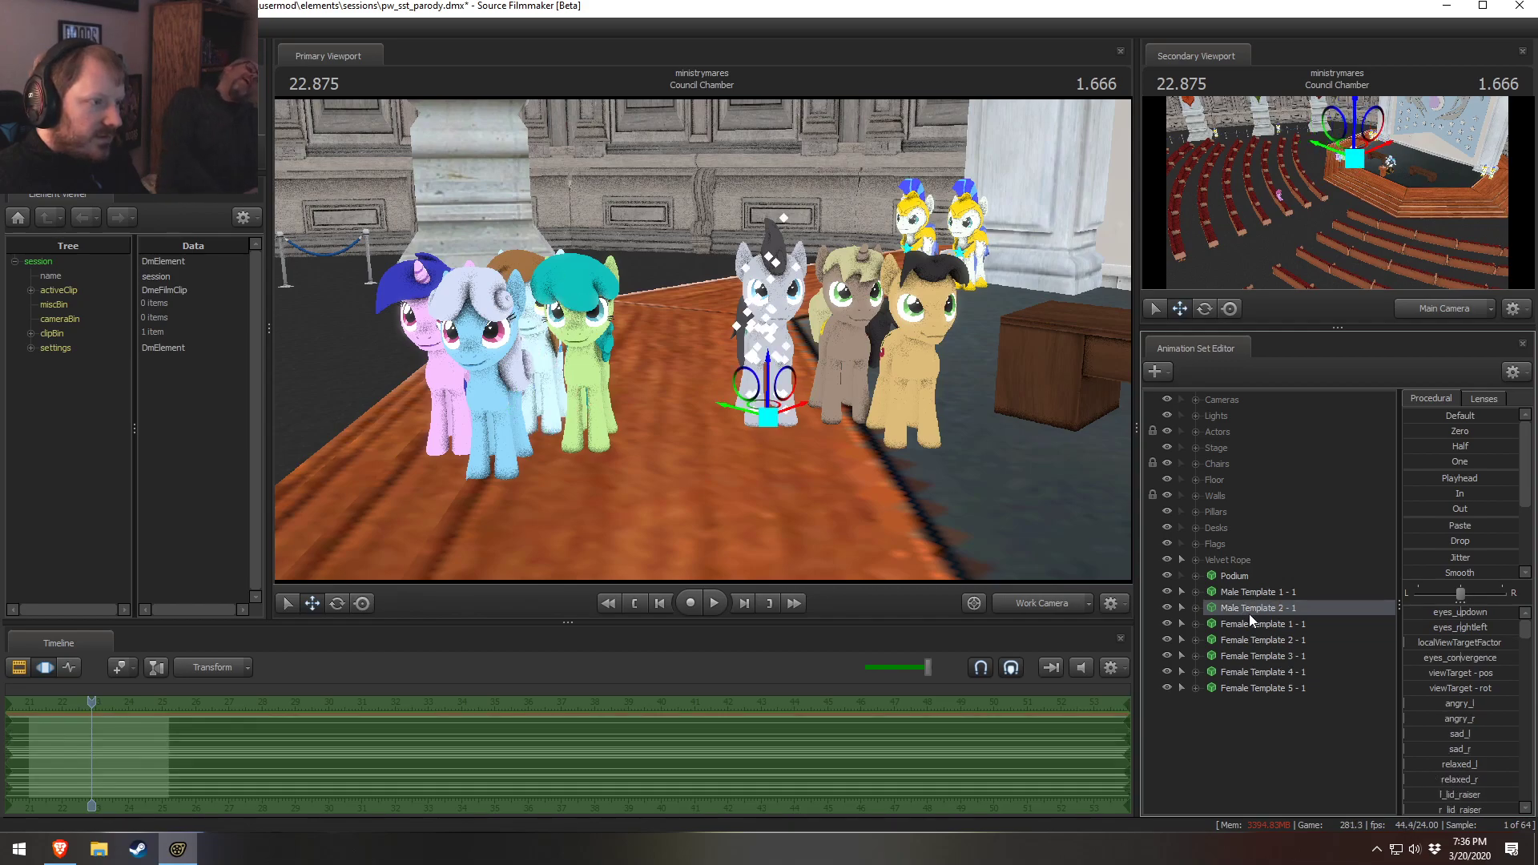
pyautogui.click(1243, 638)
pyautogui.click(1244, 650)
pyautogui.rightClick(1247, 652)
pyautogui.click(1294, 400)
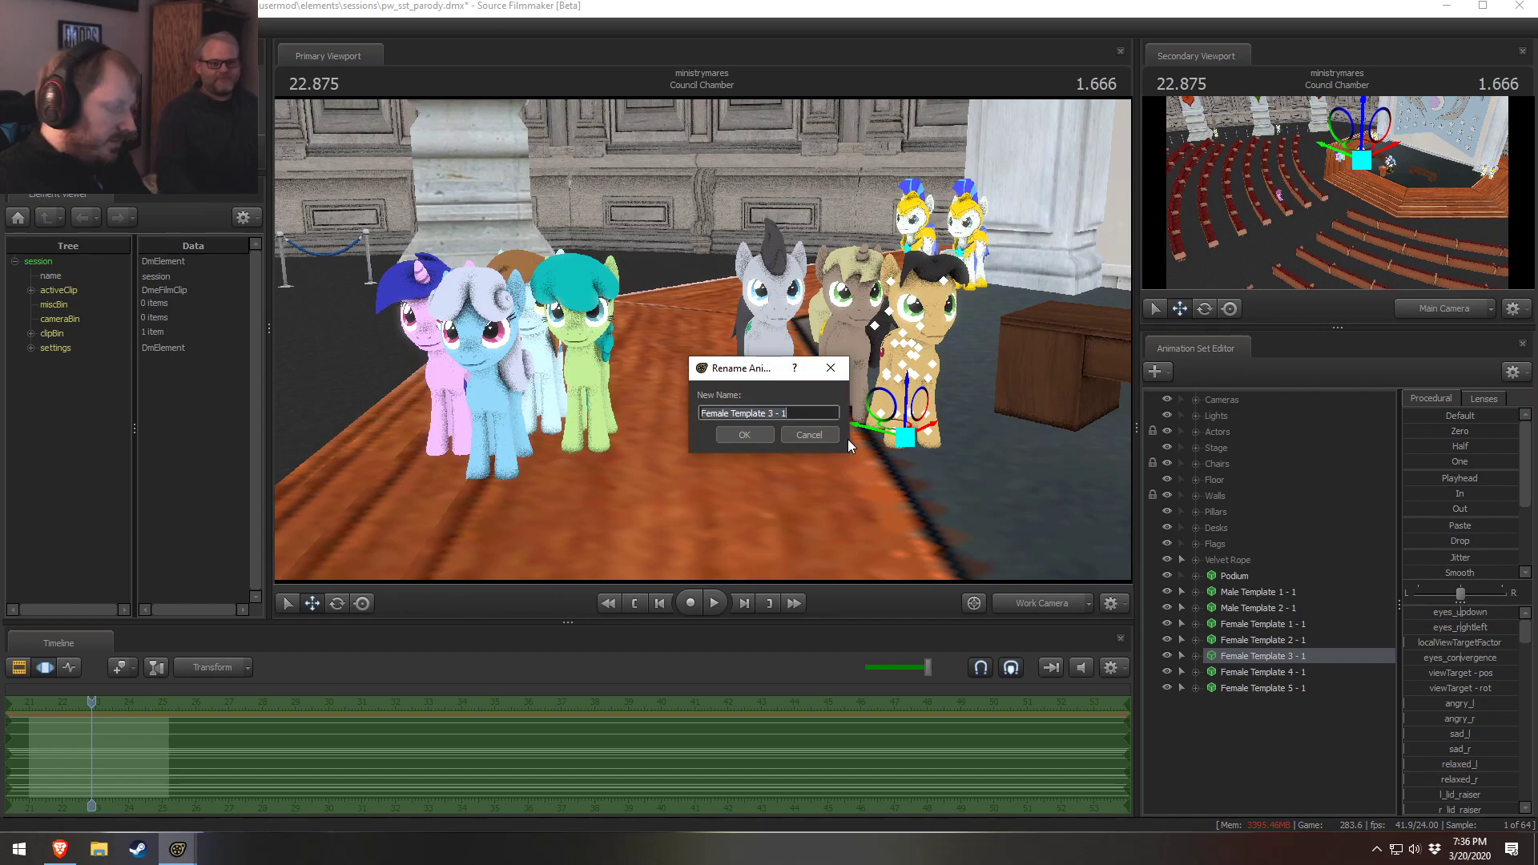
pyautogui.write('Male T')
pyautogui.press('BackSpace')
pyautogui.write('Template')
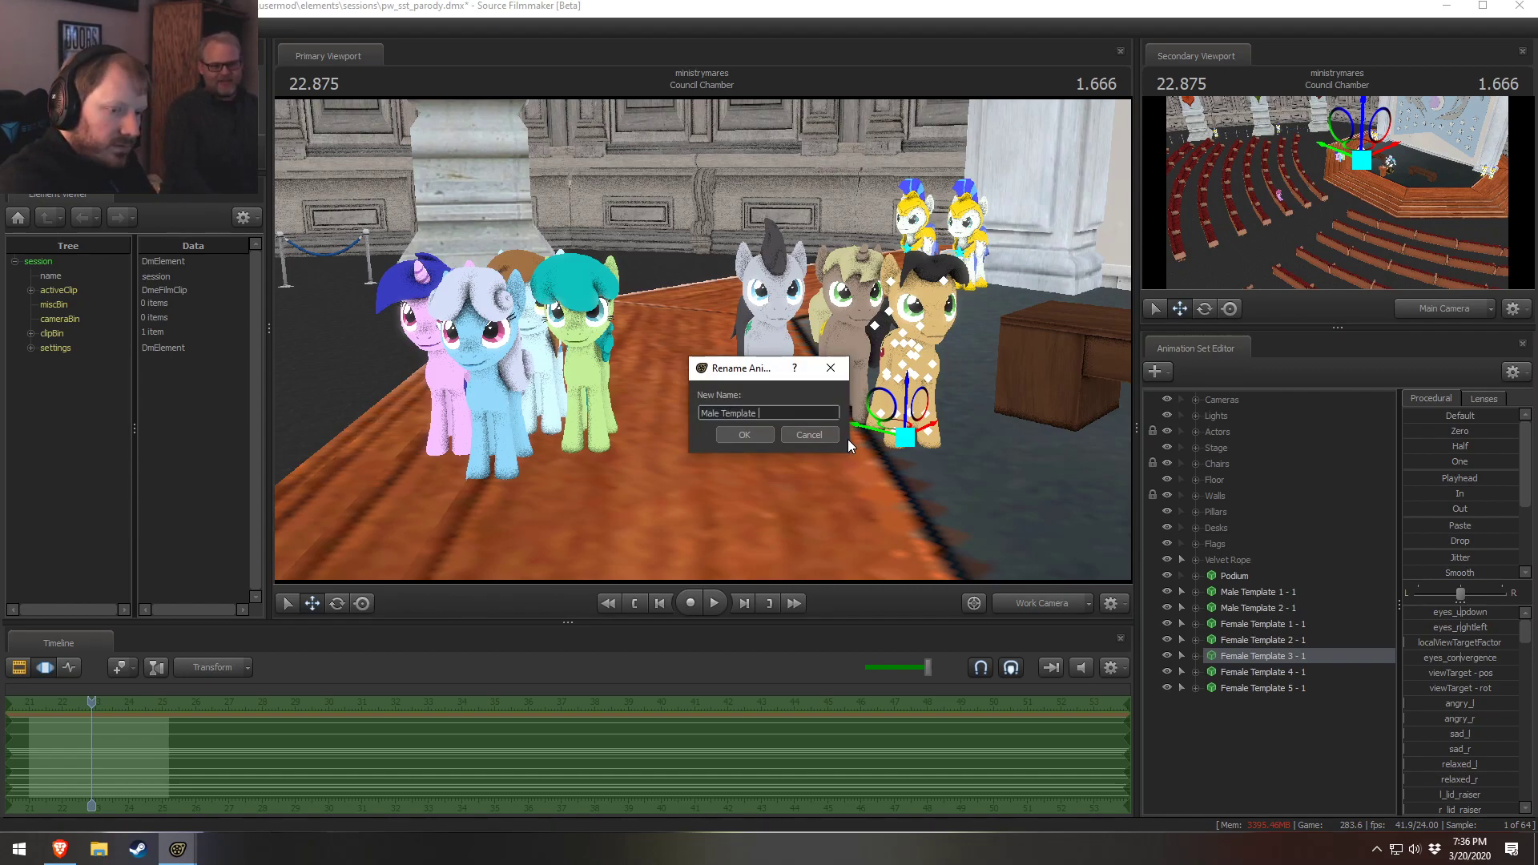
pyautogui.write(' 3 - 1')
pyautogui.press('Return')
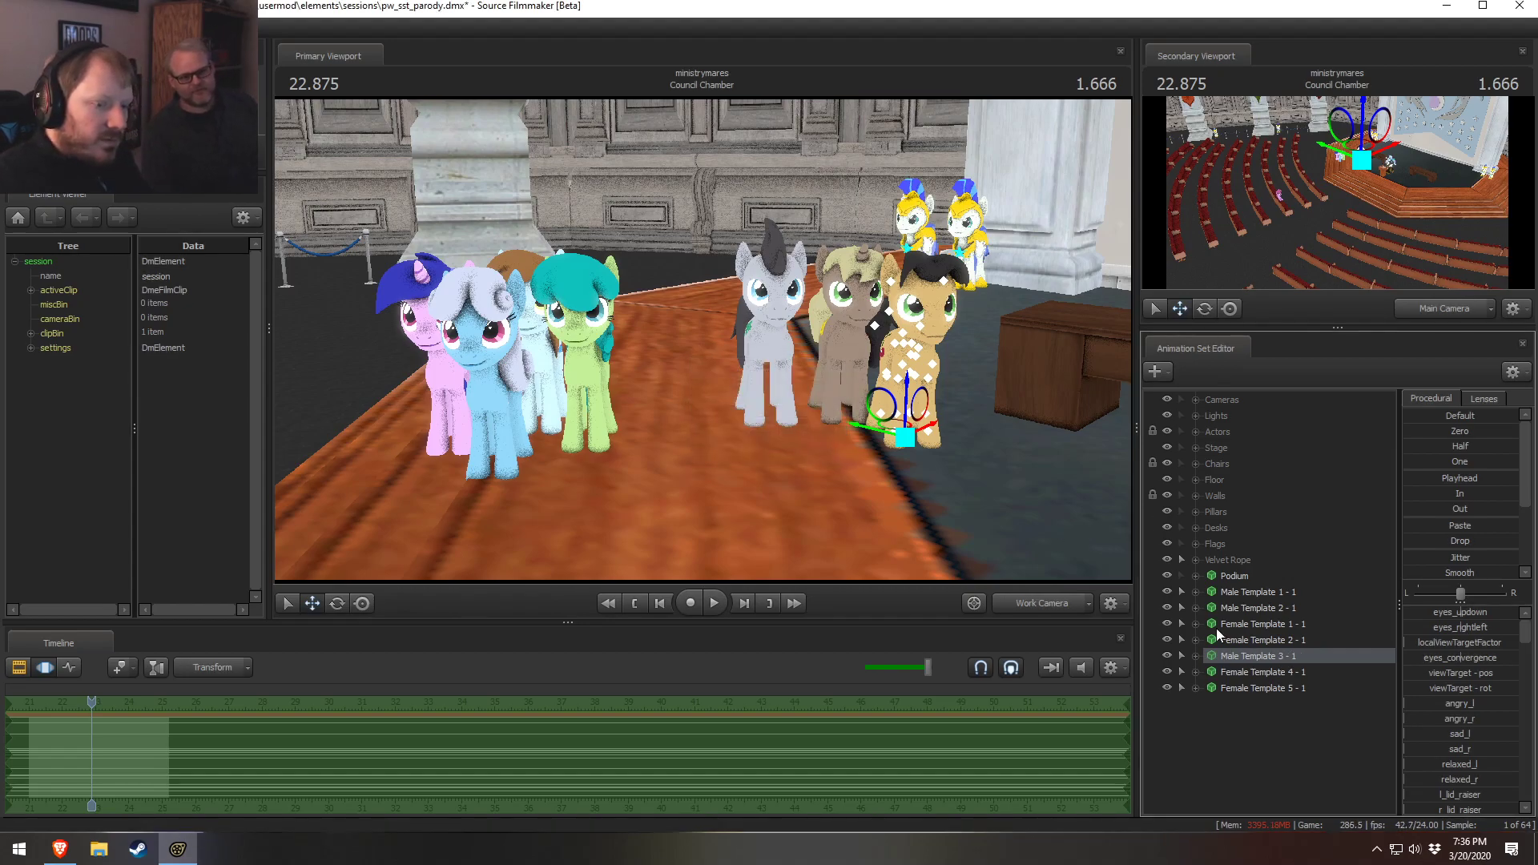
# Rename the Female Template 5 - 1 animation set to Female Template 3 - 1
pyautogui.click(1262, 687)
pyautogui.rightClick(1289, 685)
pyautogui.click(1345, 430)
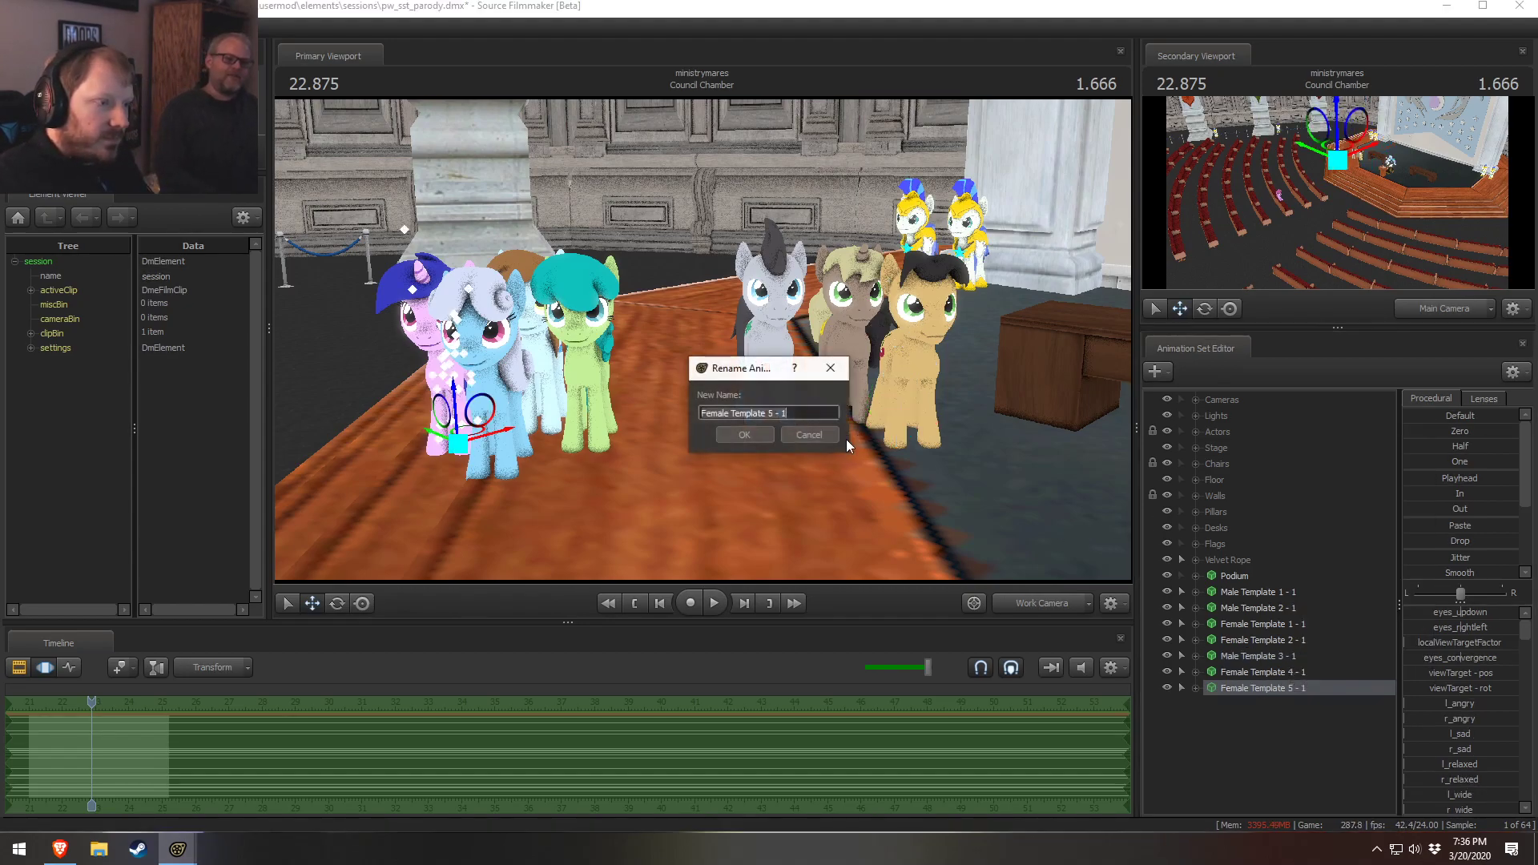
pyautogui.moveTo(788, 412); pyautogui.dragTo(769, 412)
pyautogui.write('3')
pyautogui.press('Return')
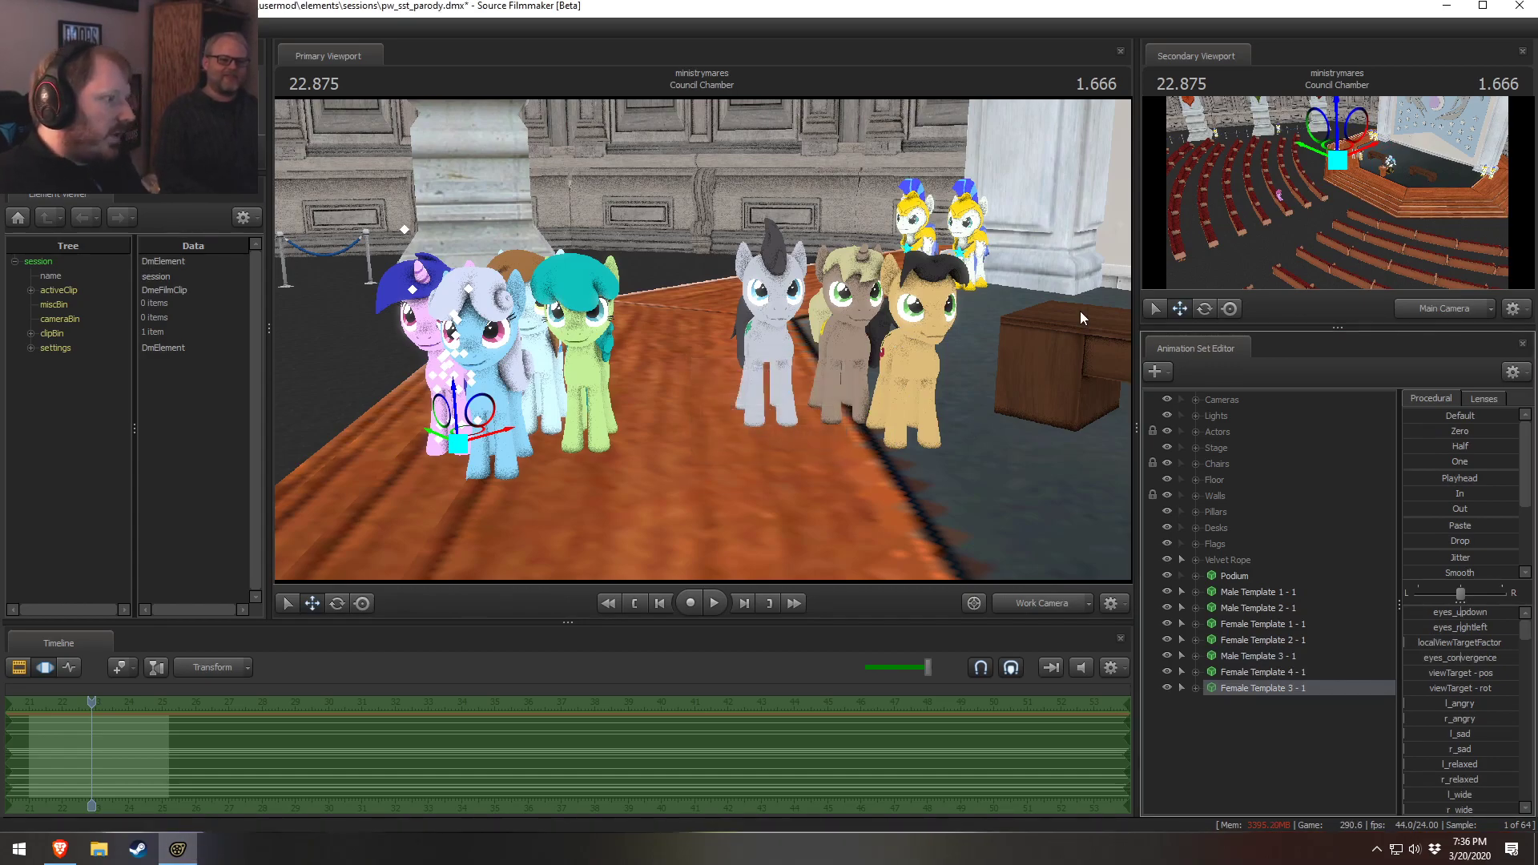
# Reorder the animation sets so Male Template 3 - 1 sits directly below Male Template 2 - 1
pyautogui.moveTo(801, 313); pyautogui.dragTo(804, 370)
pyautogui.keyDown('ctrl'); pyautogui.click(1244, 671); pyautogui.keyUp('ctrl')
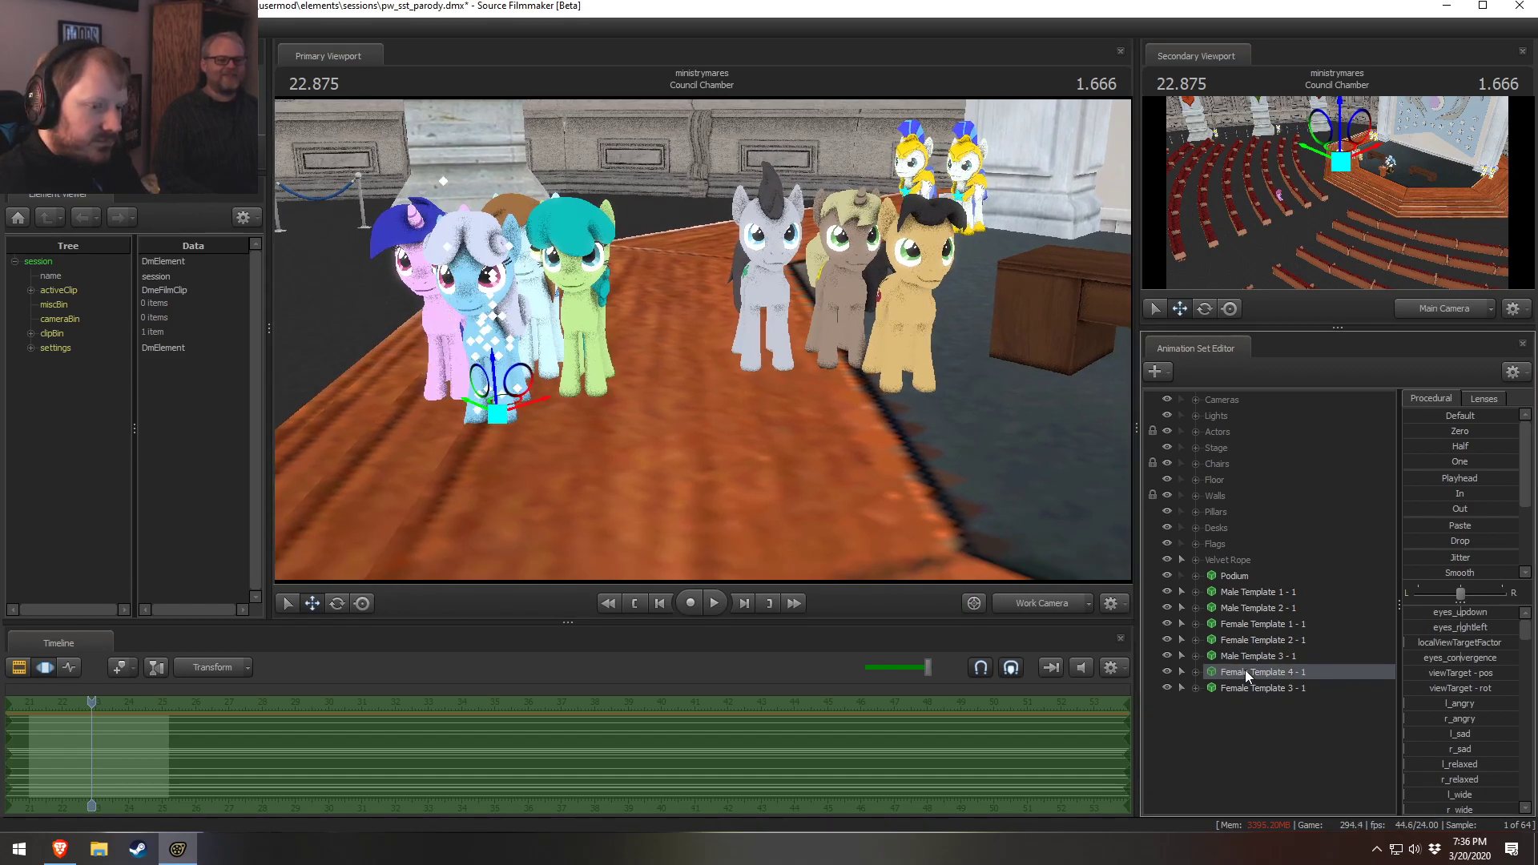
pyautogui.click(1279, 675)
pyautogui.moveTo(1277, 686)
pyautogui.mouseDown()
pyautogui.moveTo(1272, 653)
pyautogui.moveTo(1280, 666)
pyautogui.mouseUp()
pyautogui.moveTo(1266, 680); pyautogui.dragTo(1270, 615)
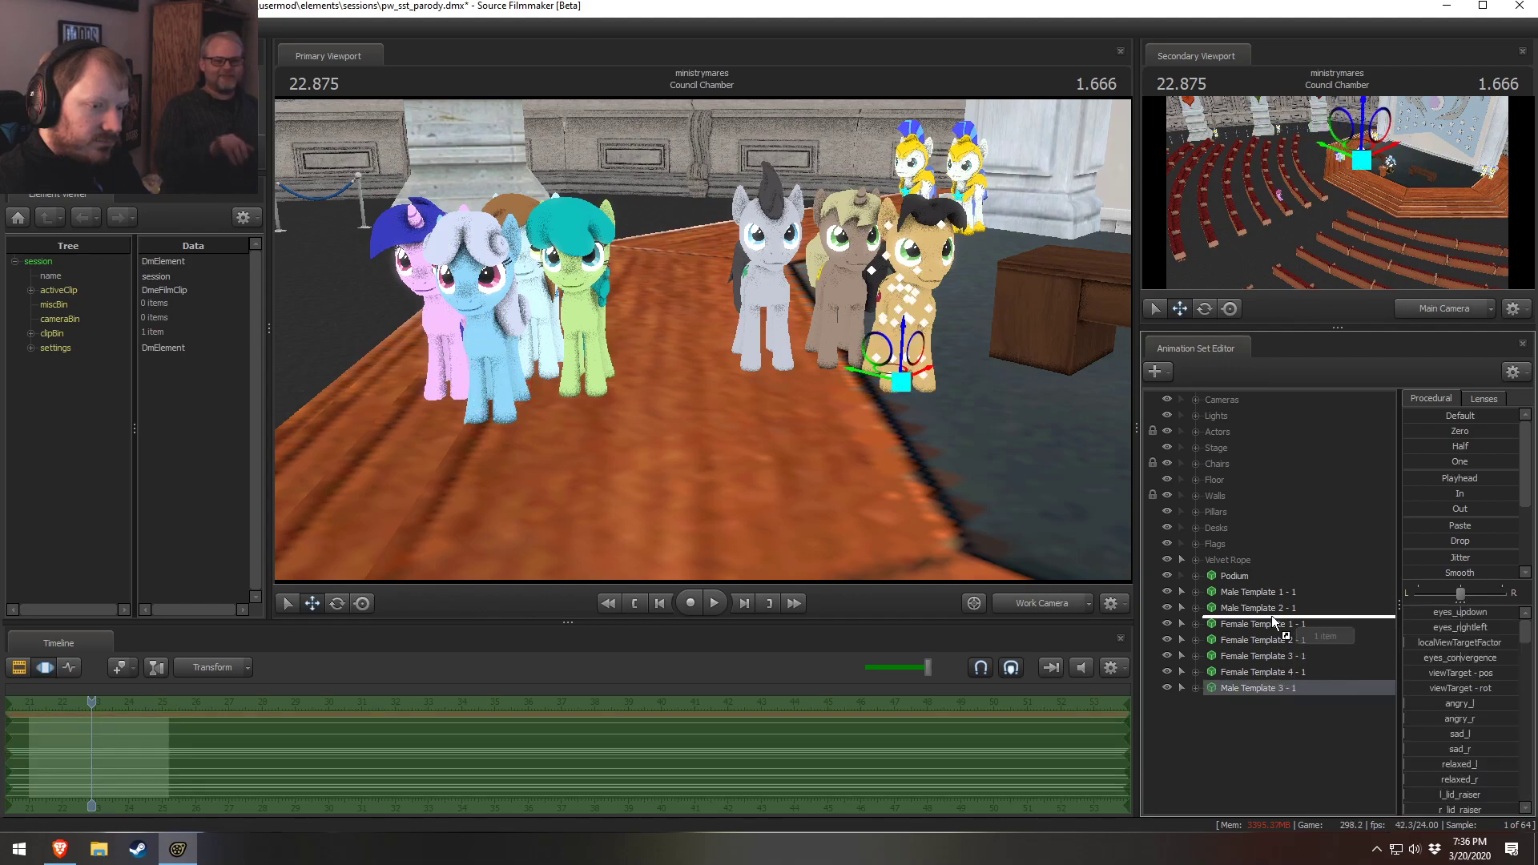
pyautogui.press('w')
pyautogui.moveTo(703, 341)
pyautogui.mouseDown()
pyautogui.moveTo(712, 350)
pyautogui.moveTo(703, 340)
pyautogui.mouseUp()
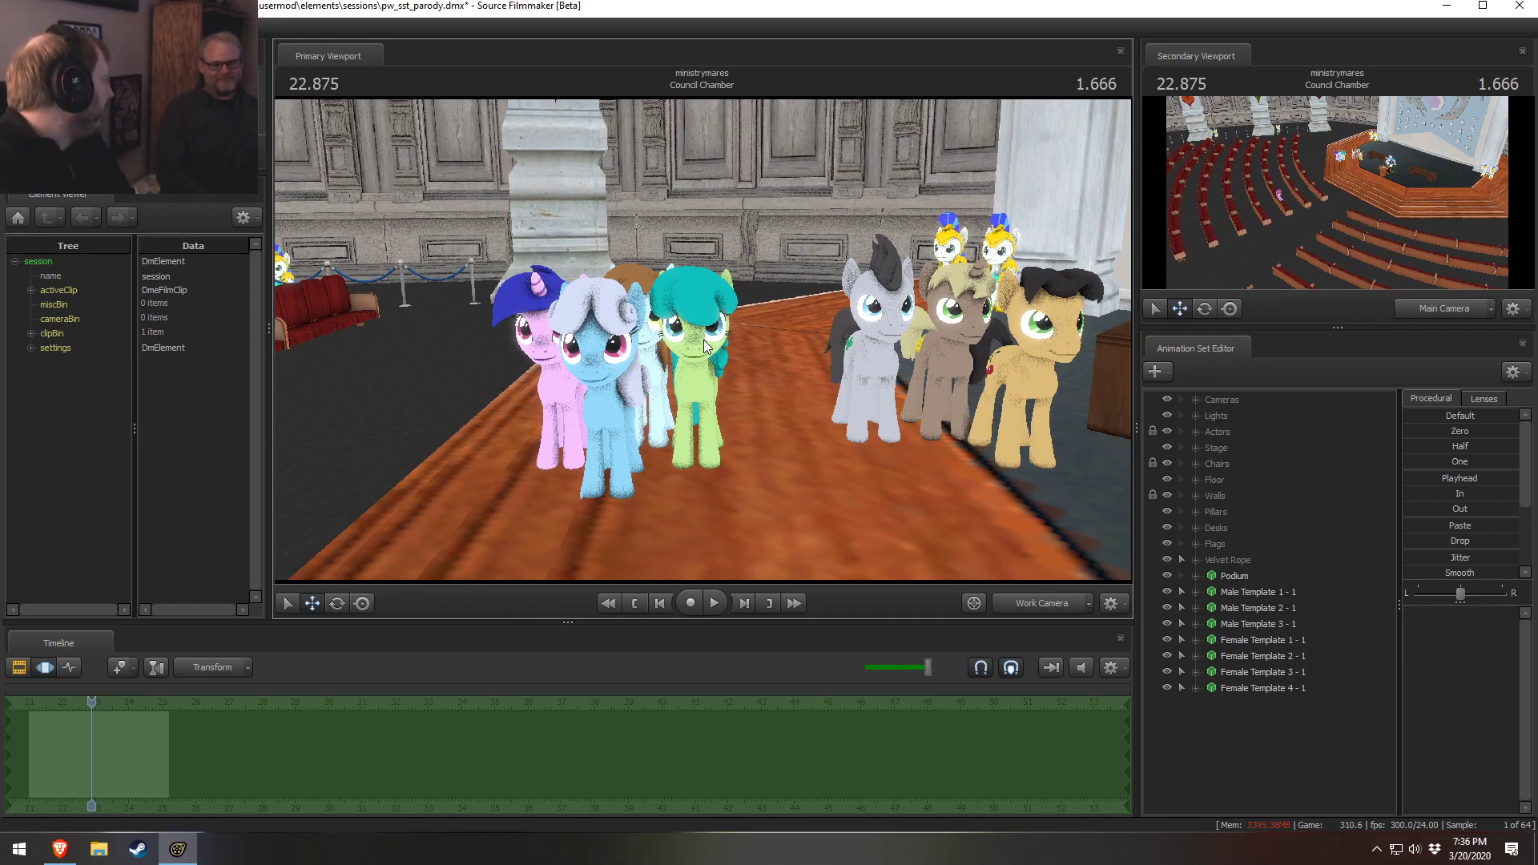
# Launch Photoshop from the Start menu
pyautogui.click(19, 849)
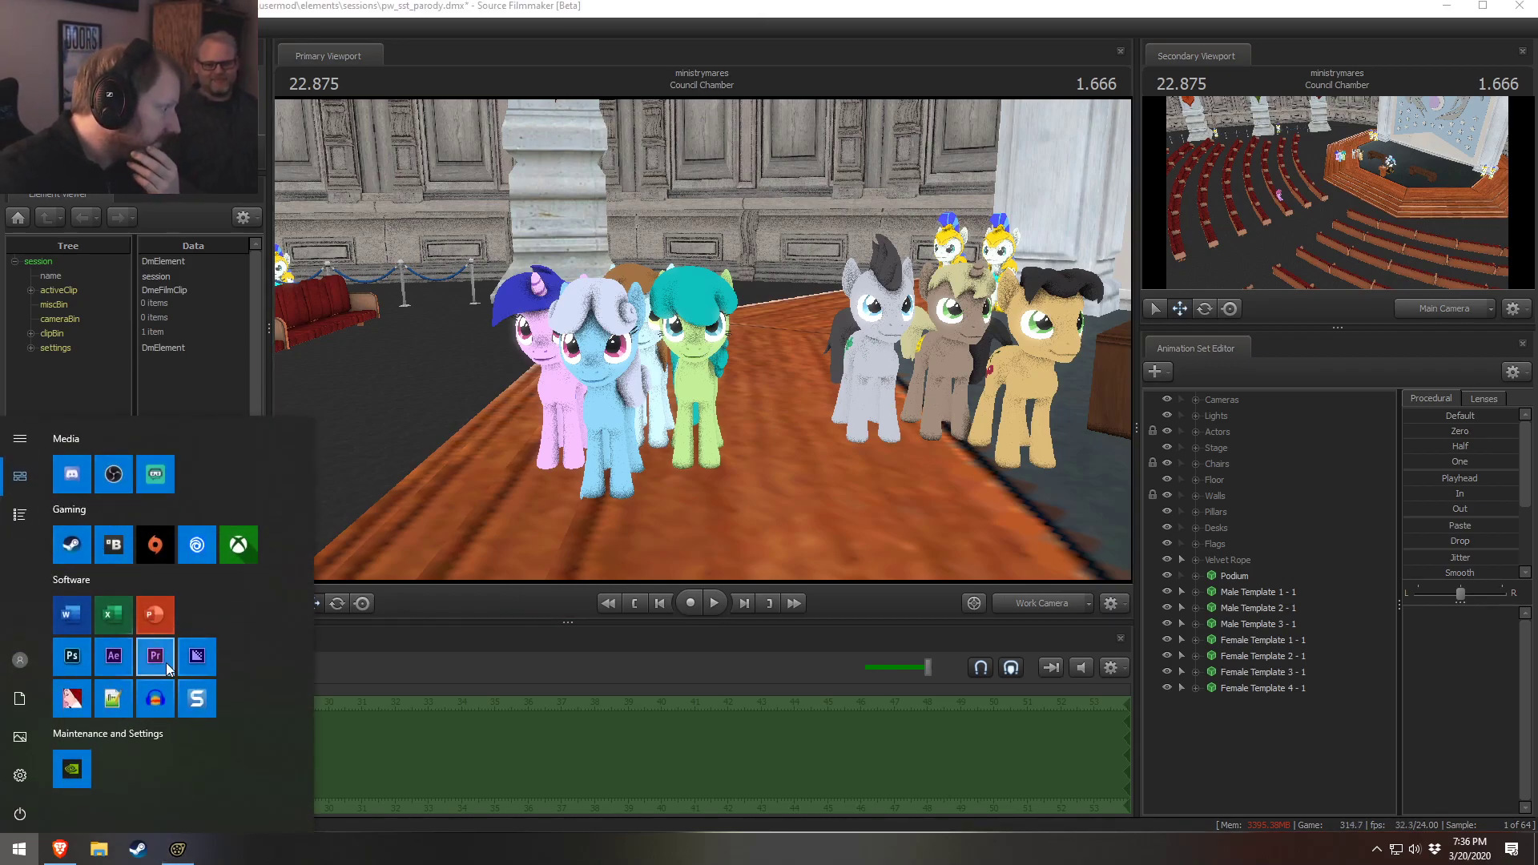
pyautogui.click(72, 657)
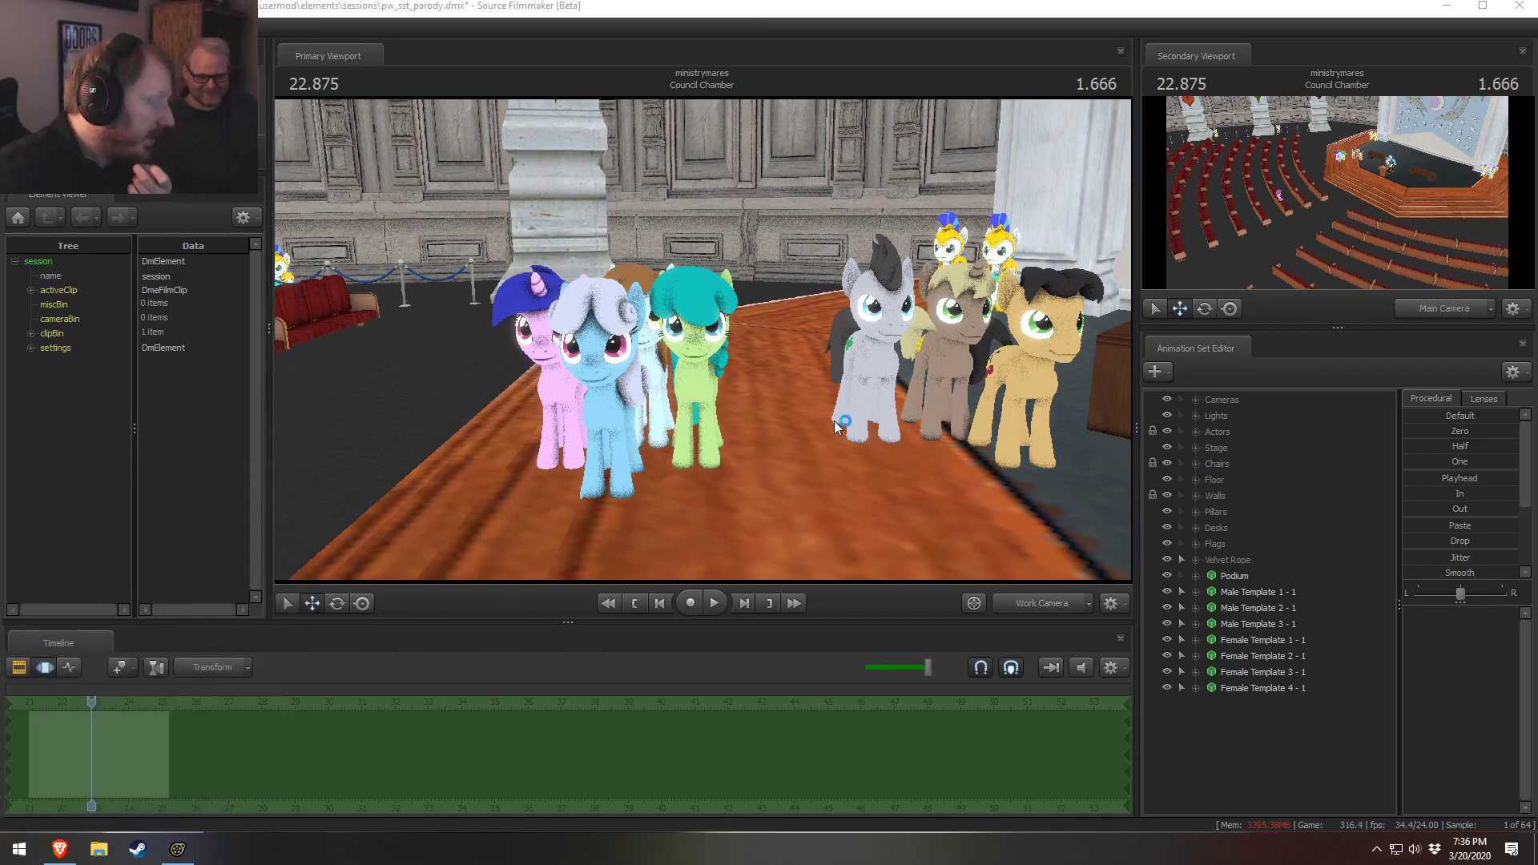
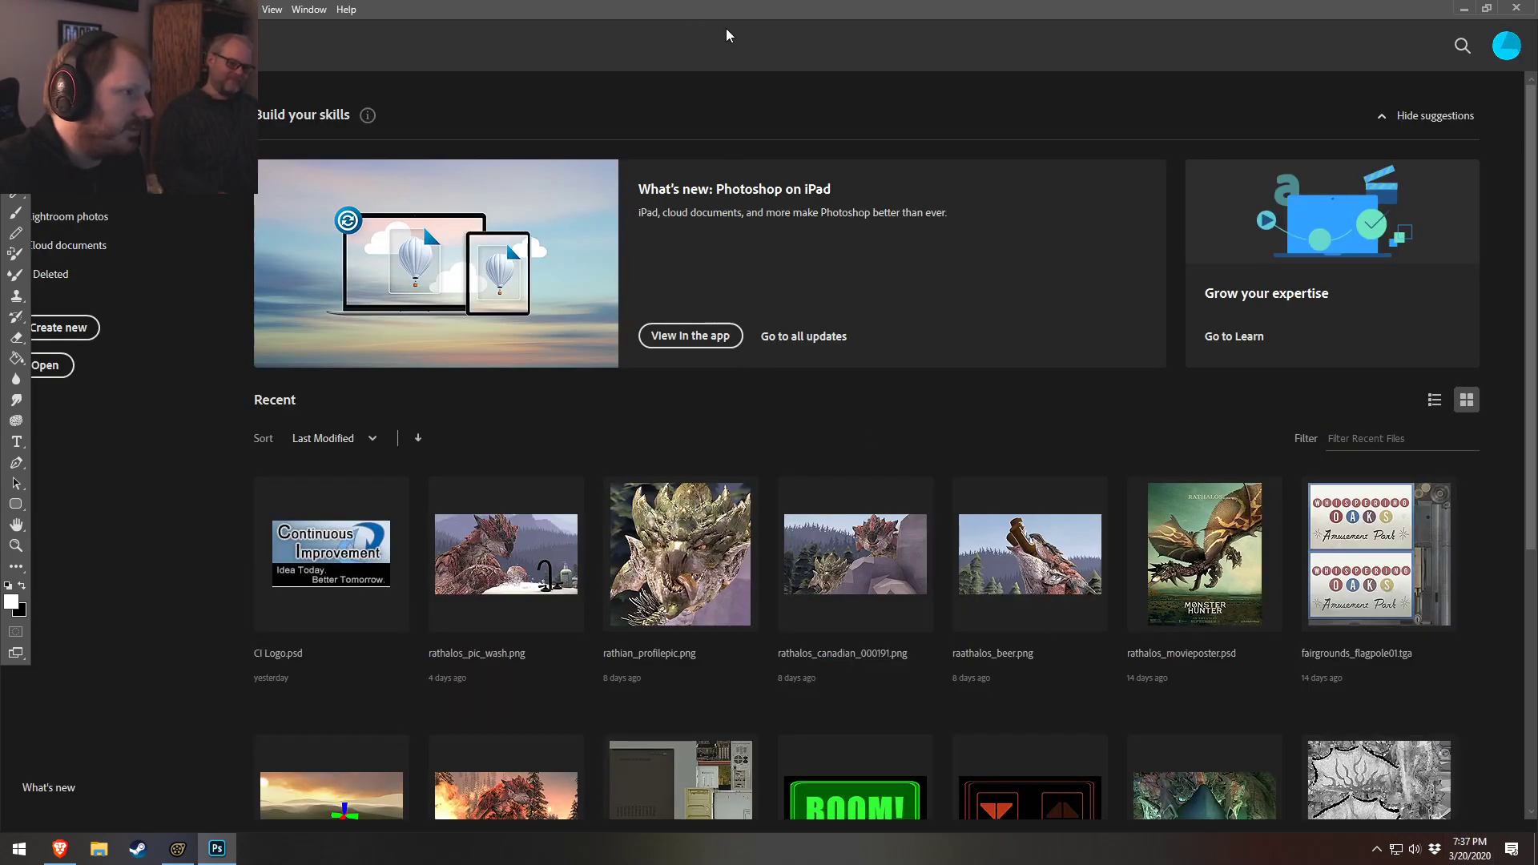
pyautogui.doubleClick(732, 6)
pyautogui.moveTo(729, 180); pyautogui.dragTo(705, 7)
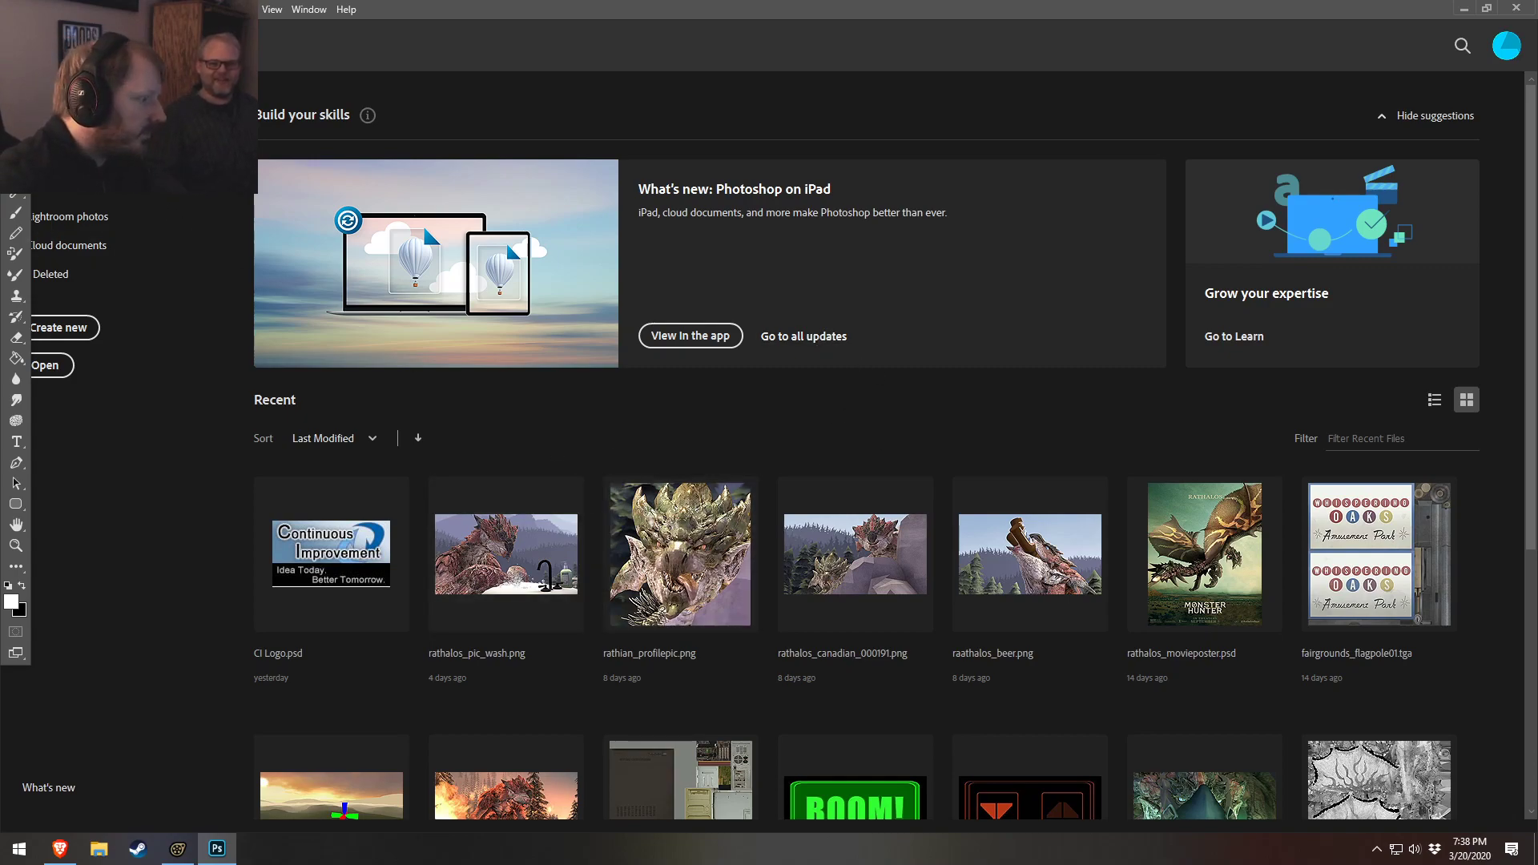
pyautogui.hotkey('alt', 'Tab')
pyautogui.hotkey('alt', 'Tab')
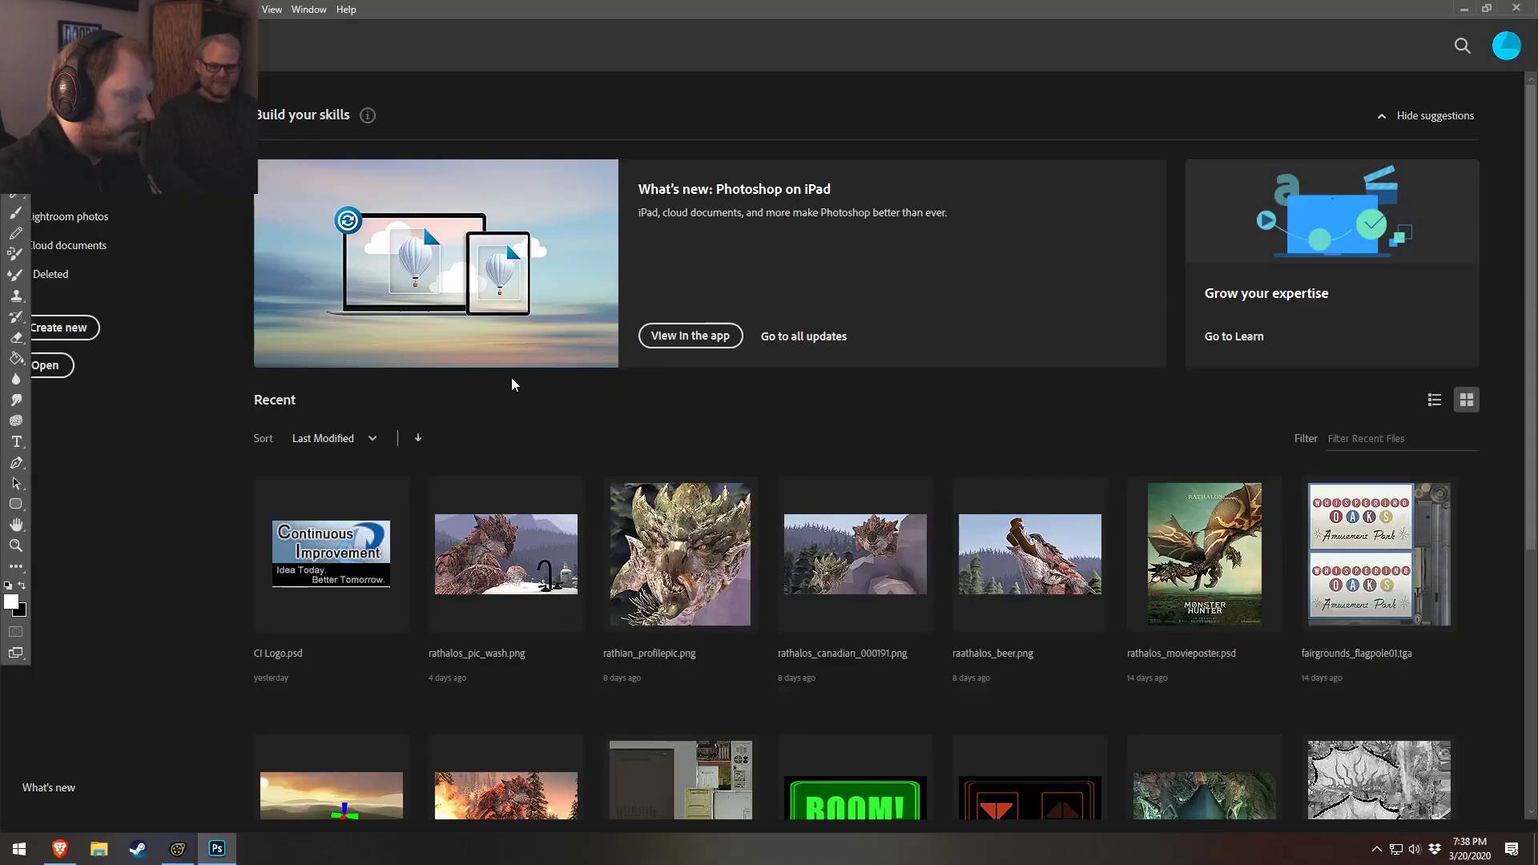
pyautogui.hotkey('alt', 'Tab')
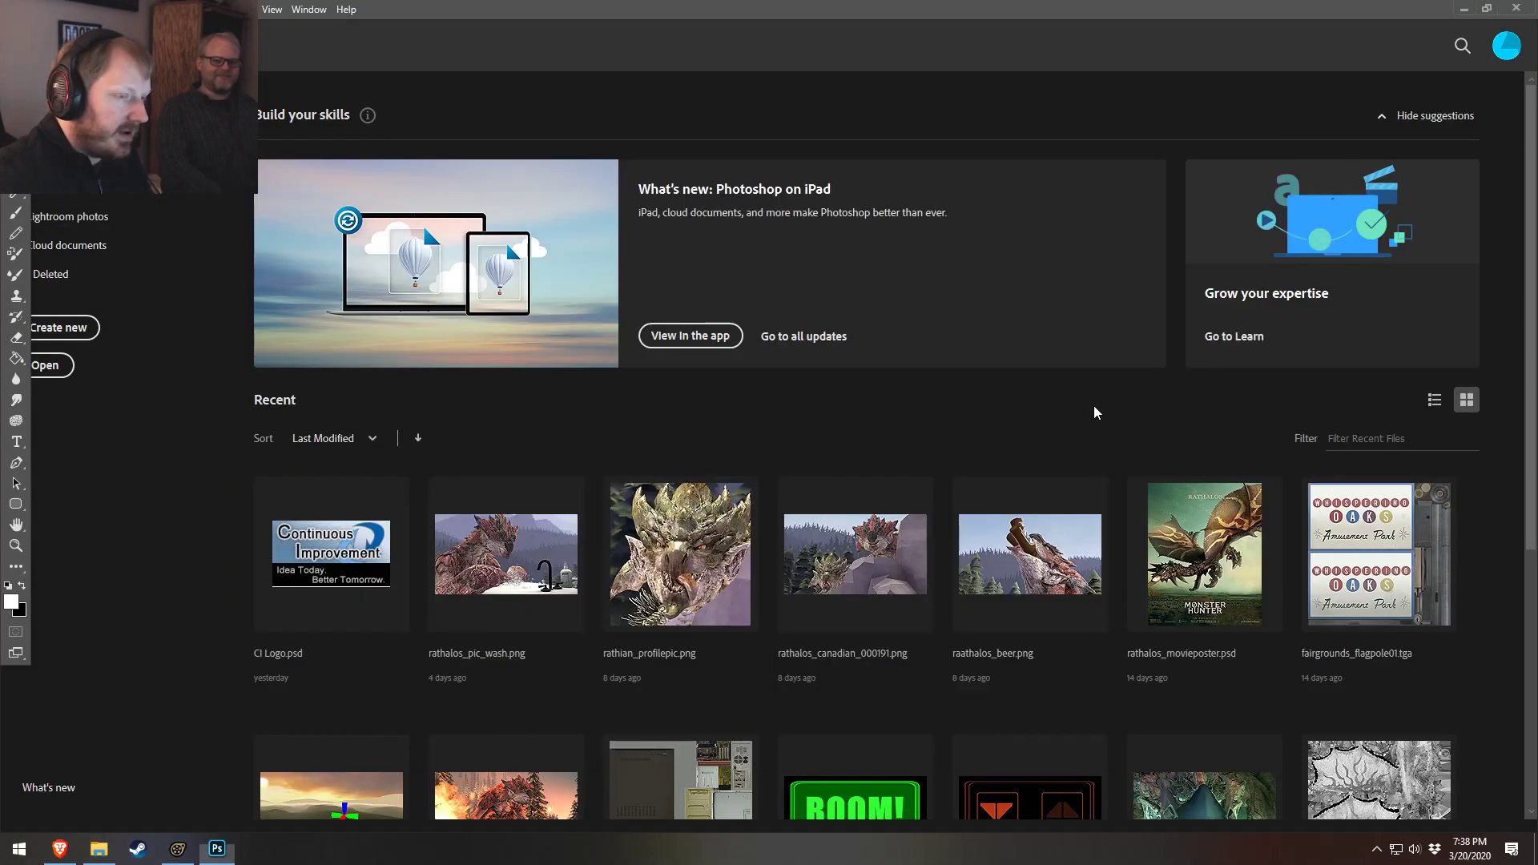
pyautogui.hotkey('alt', 'Tab')
pyautogui.hotkey('alt', 'Tab')
pyautogui.hotkey('alt', 'Tab')
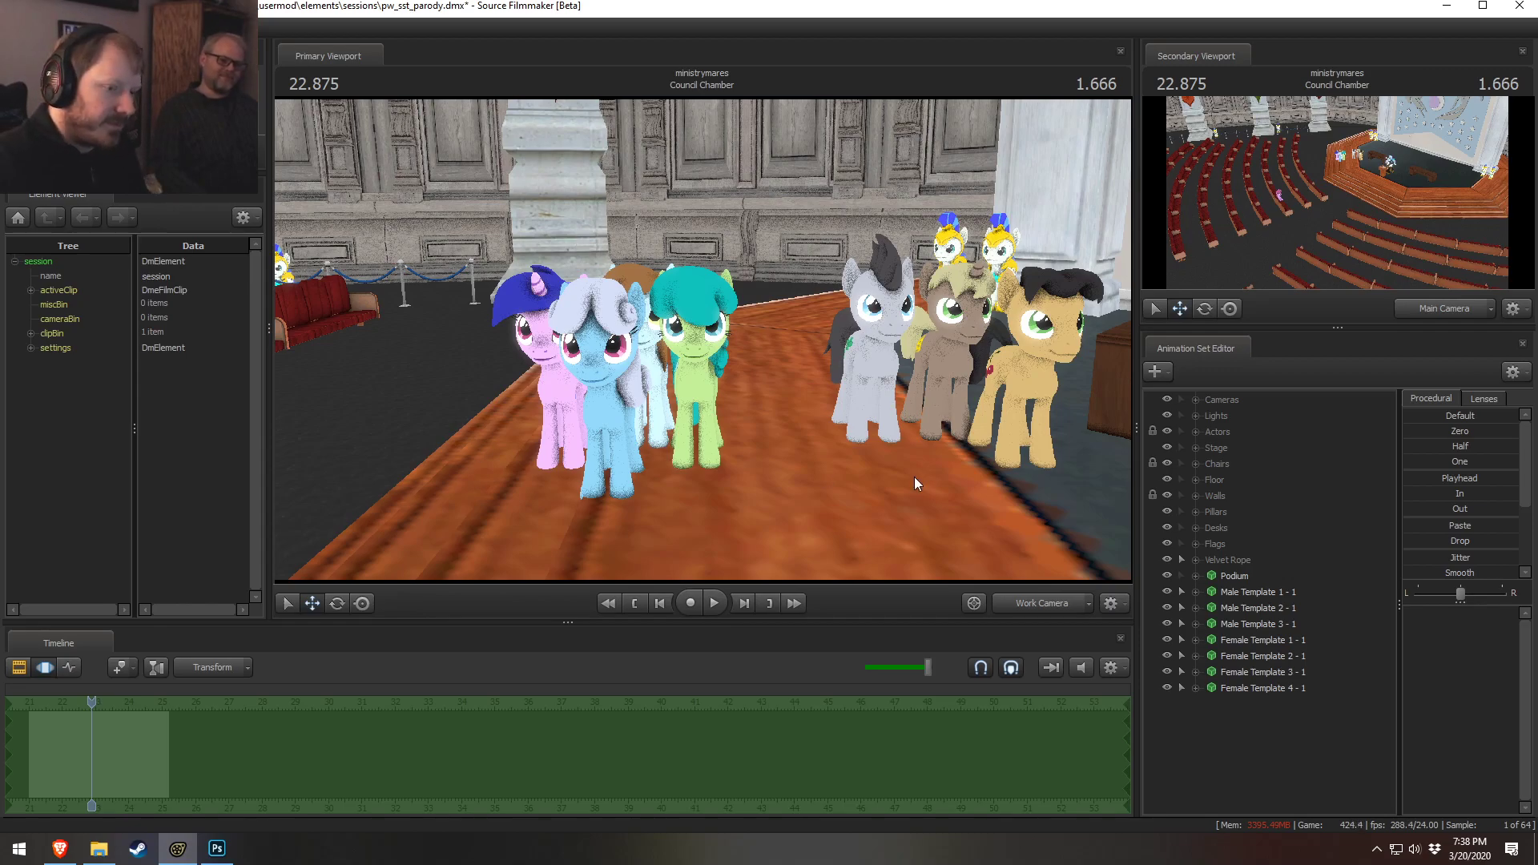
# Select the Female Template 1 - 1 animation set and remove its override materials
pyautogui.rightClick(1246, 639)
pyautogui.click(1295, 613)
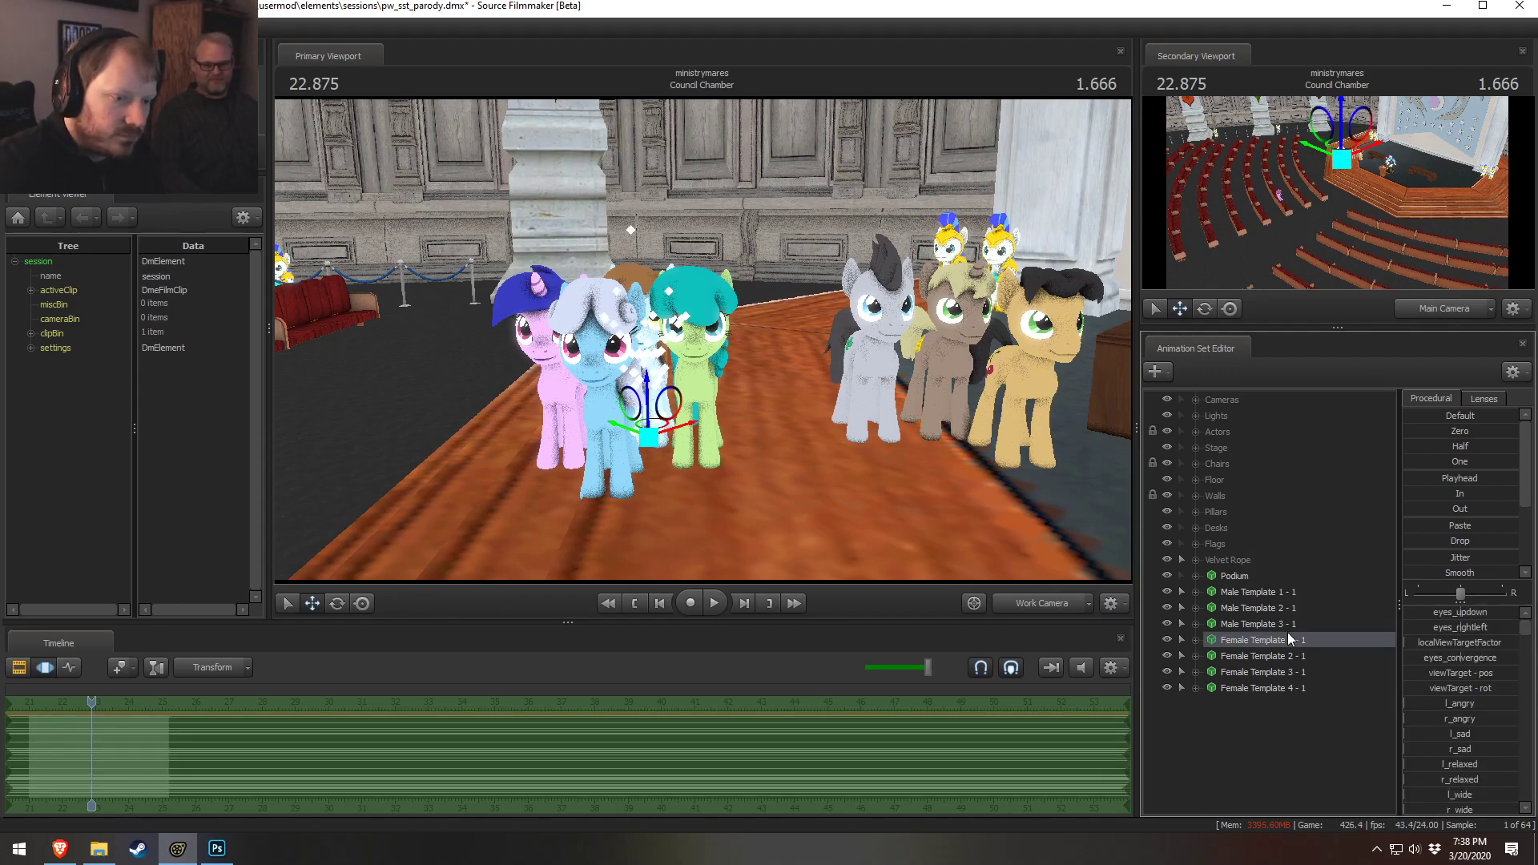
pyautogui.rightClick(1289, 638)
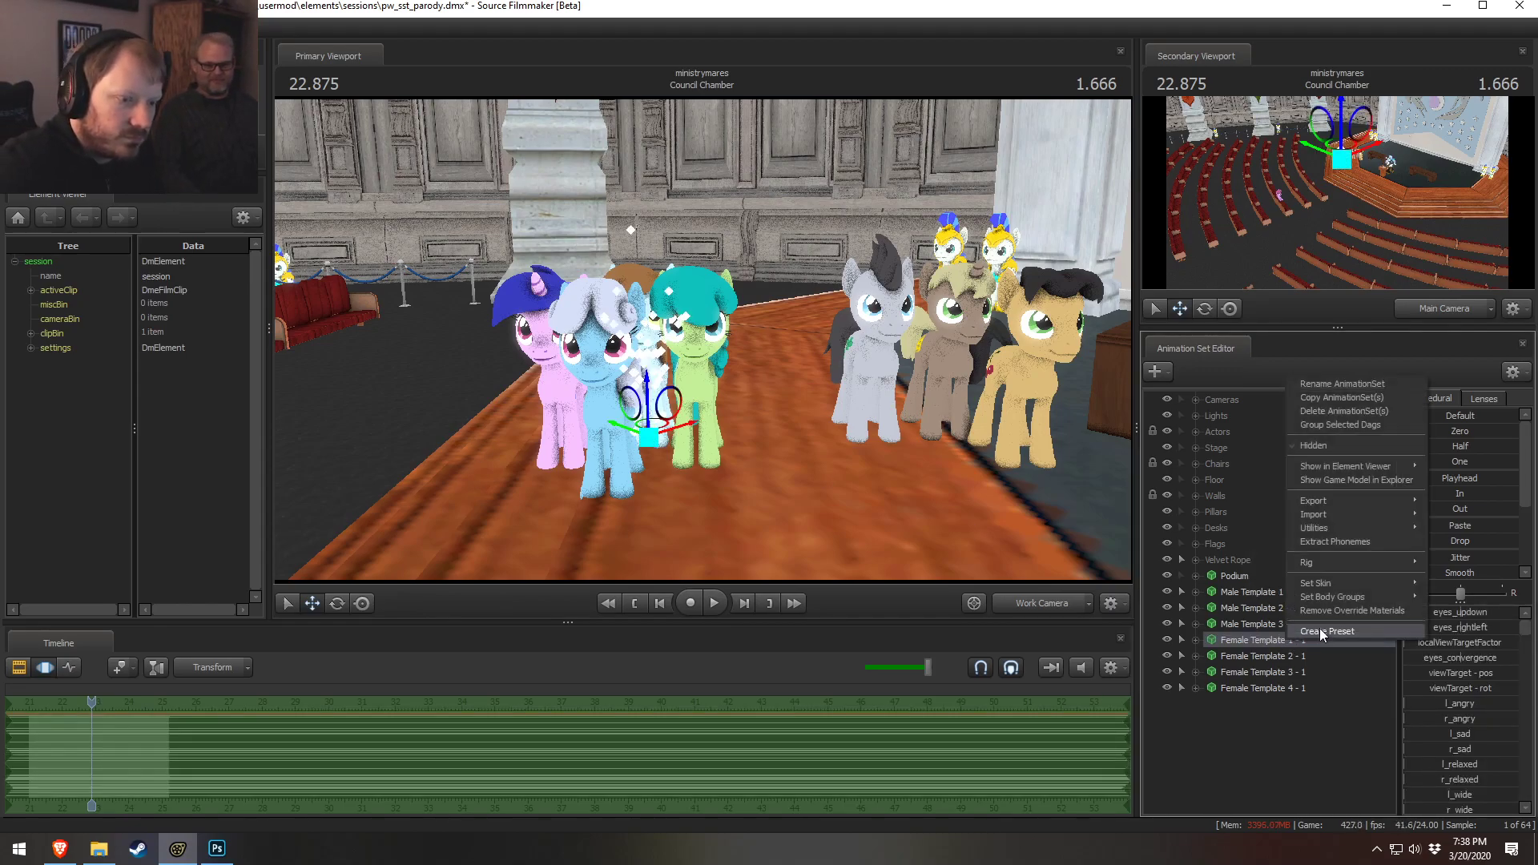
pyautogui.rightClick(1231, 640)
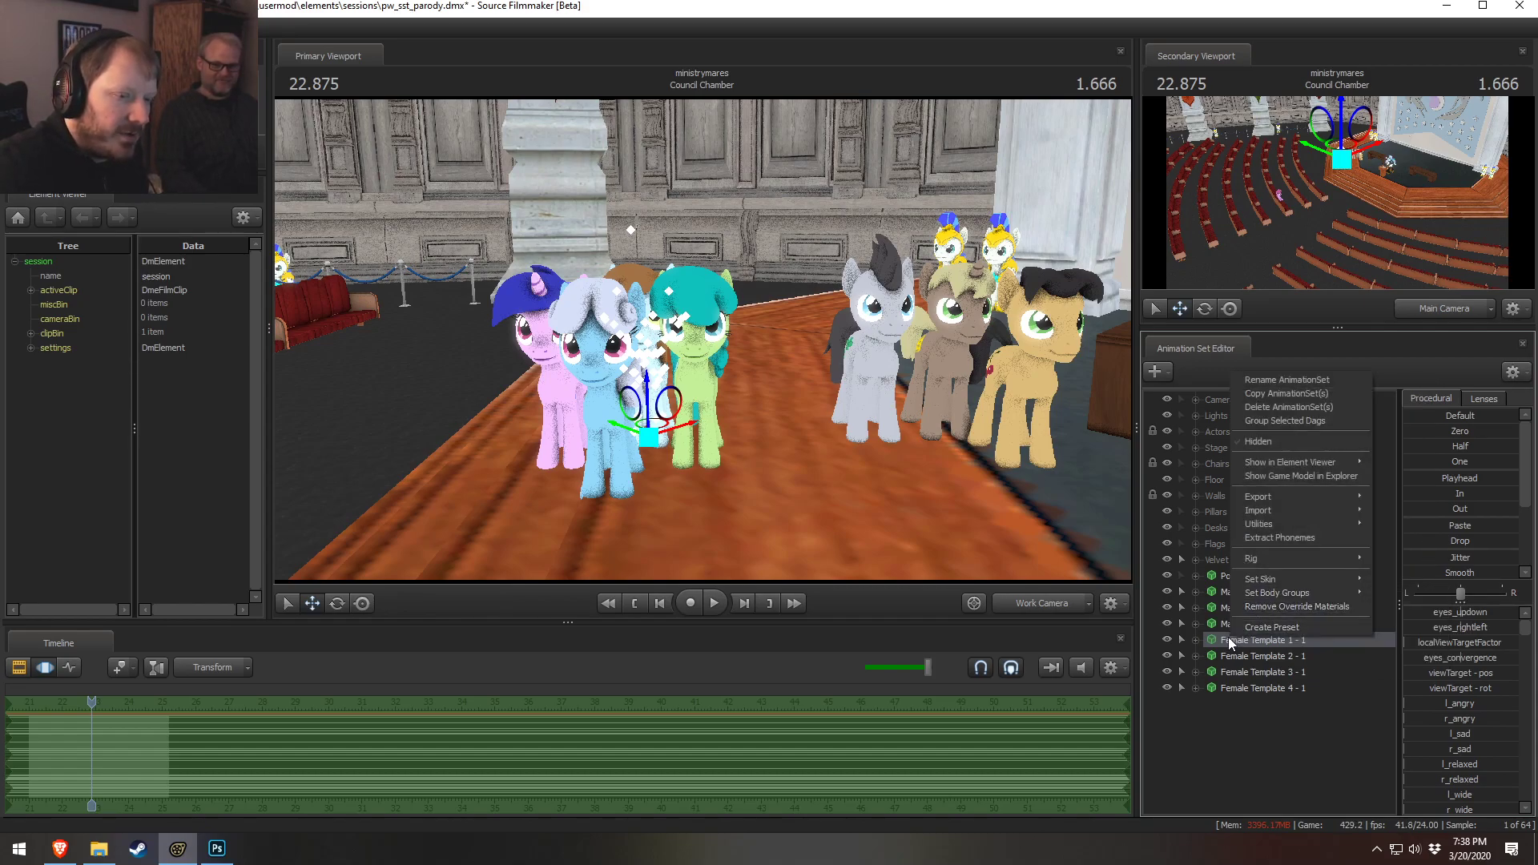
pyautogui.click(1260, 608)
# Show the Female Template 1 - 1 model in the Element Viewer
pyautogui.rightClick(1246, 640)
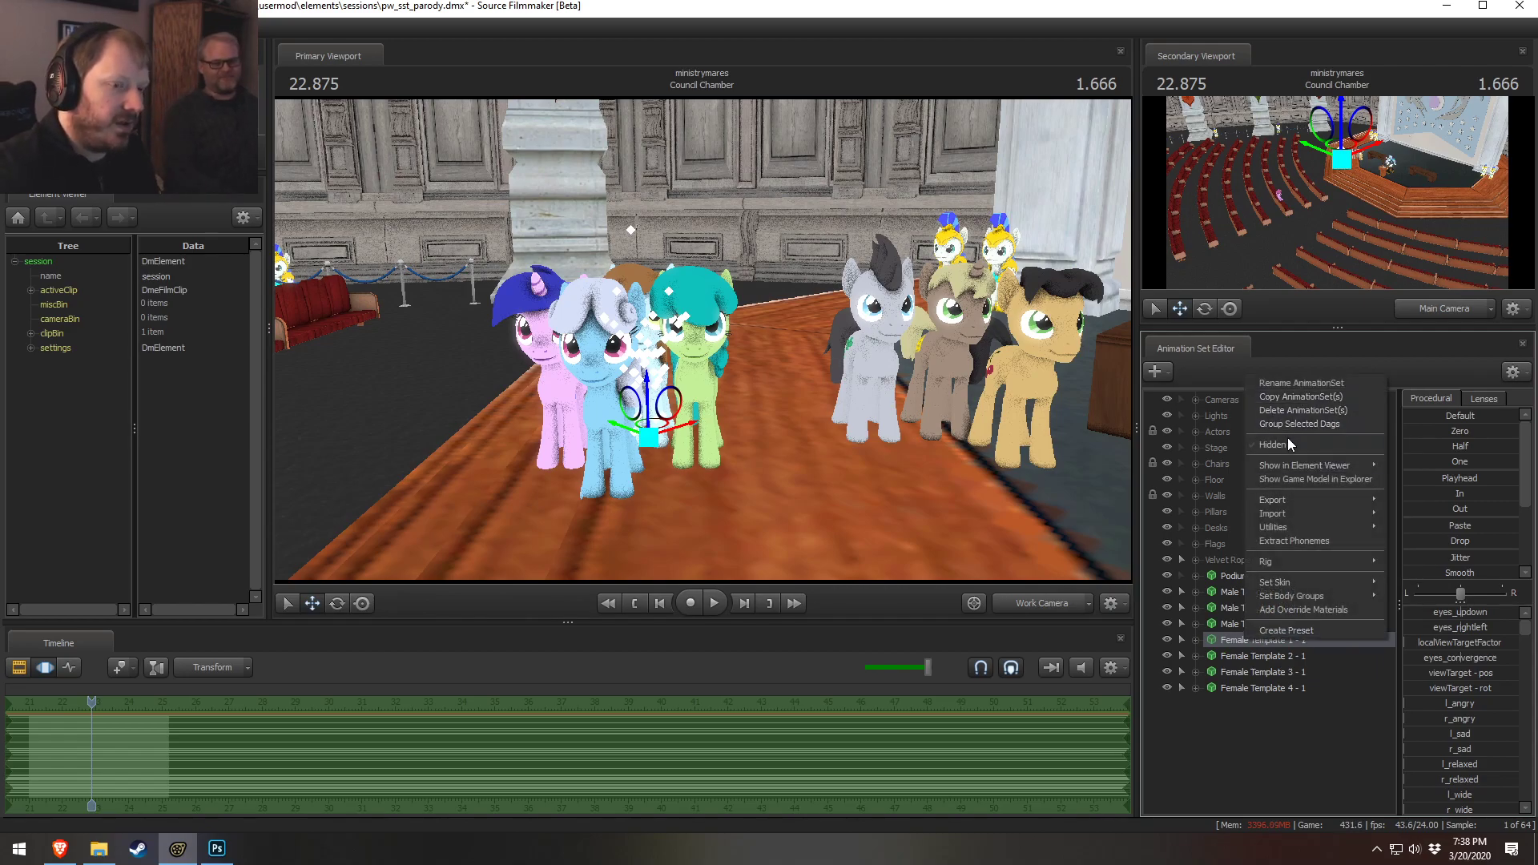
pyautogui.moveTo(1299, 471)
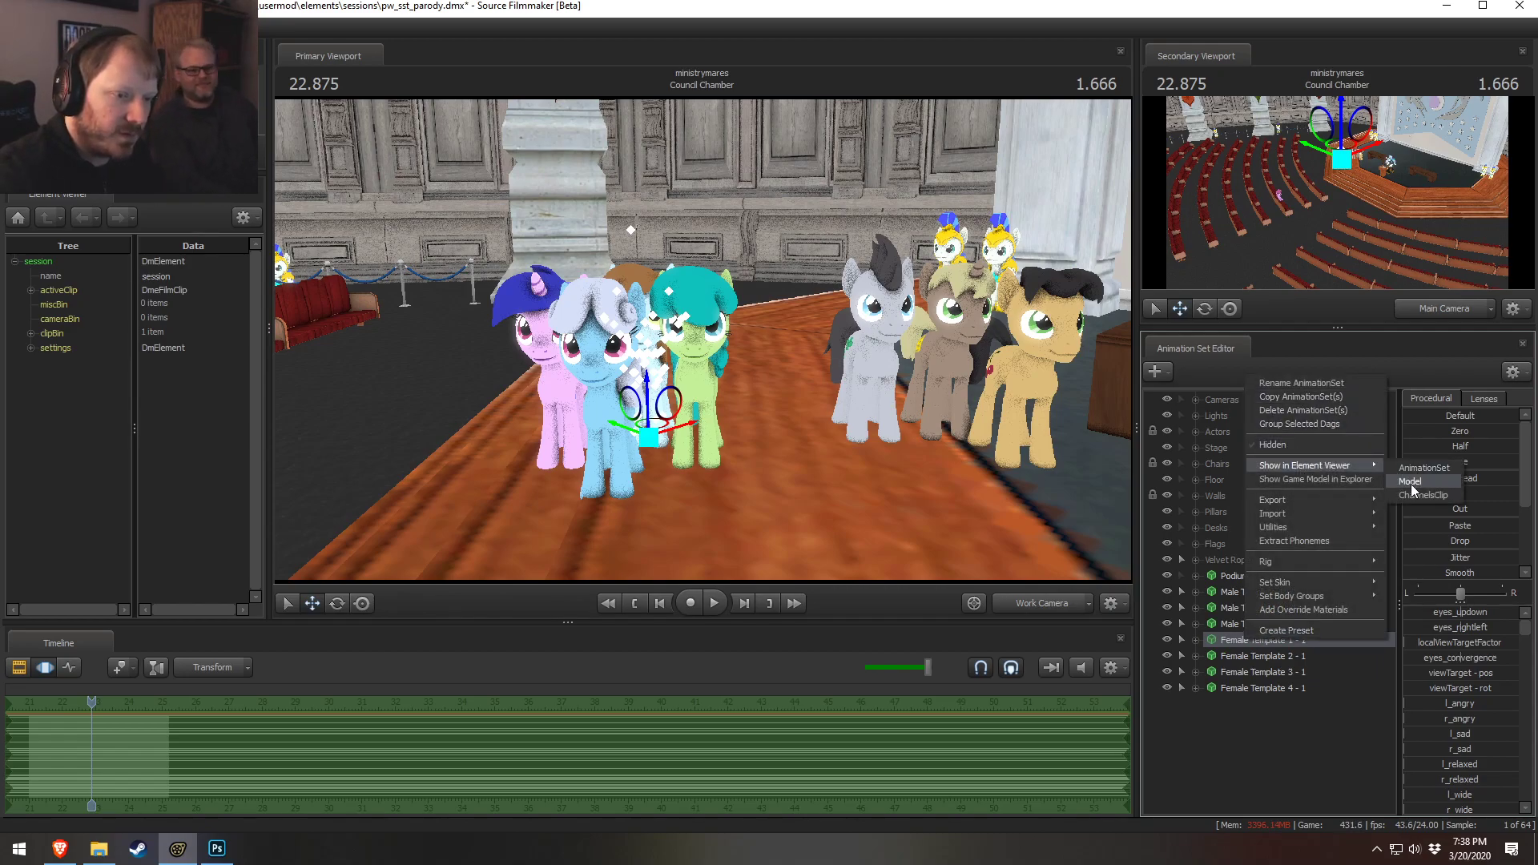
pyautogui.click(1413, 481)
# Show the Female Template 1 - 1 game model in Explorer
pyautogui.rightClick(1255, 639)
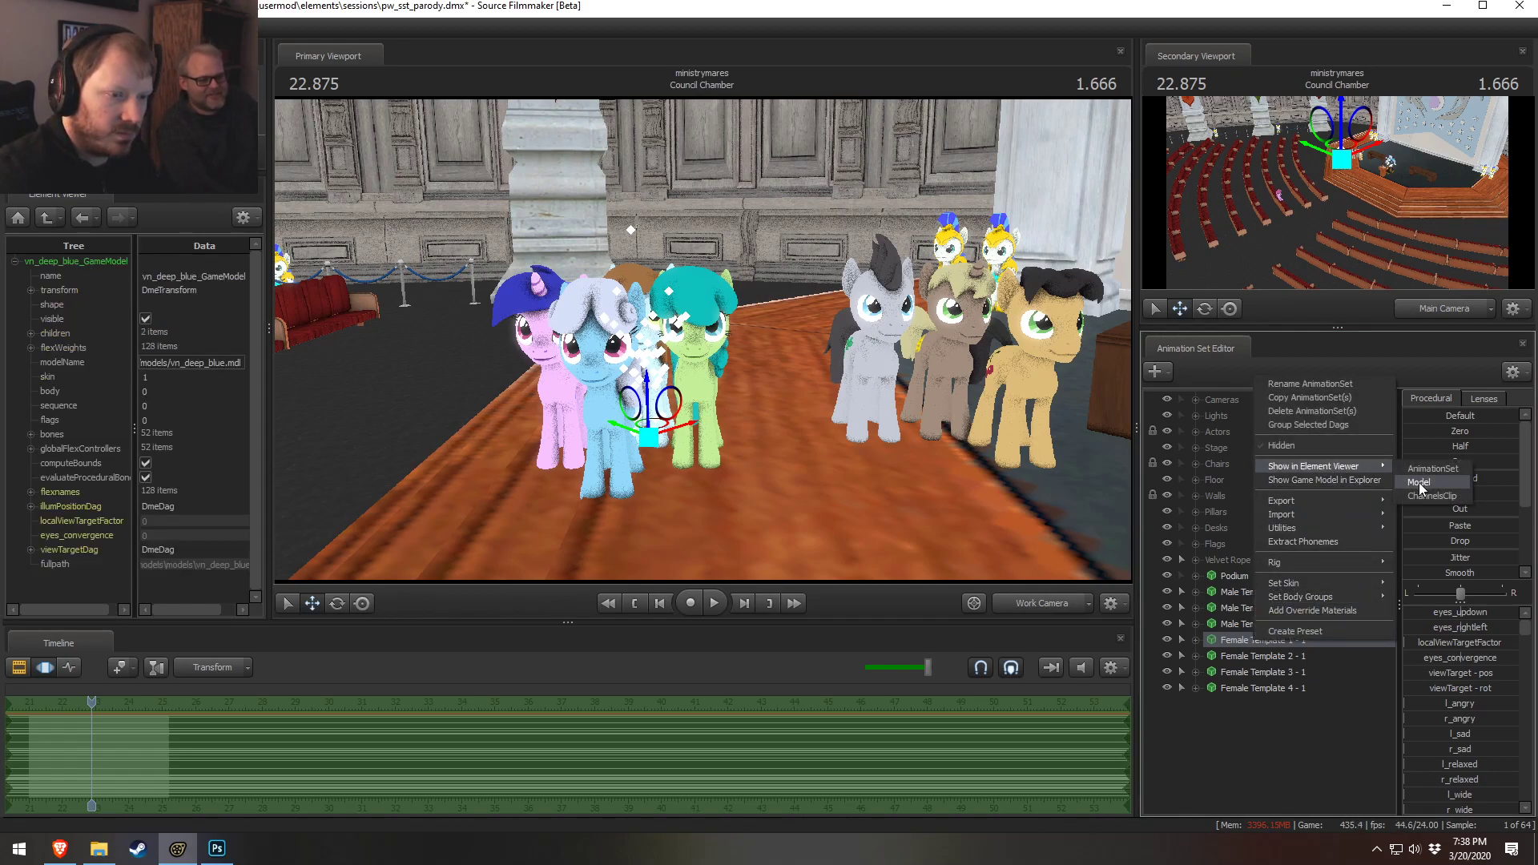
pyautogui.moveTo(1287, 591)
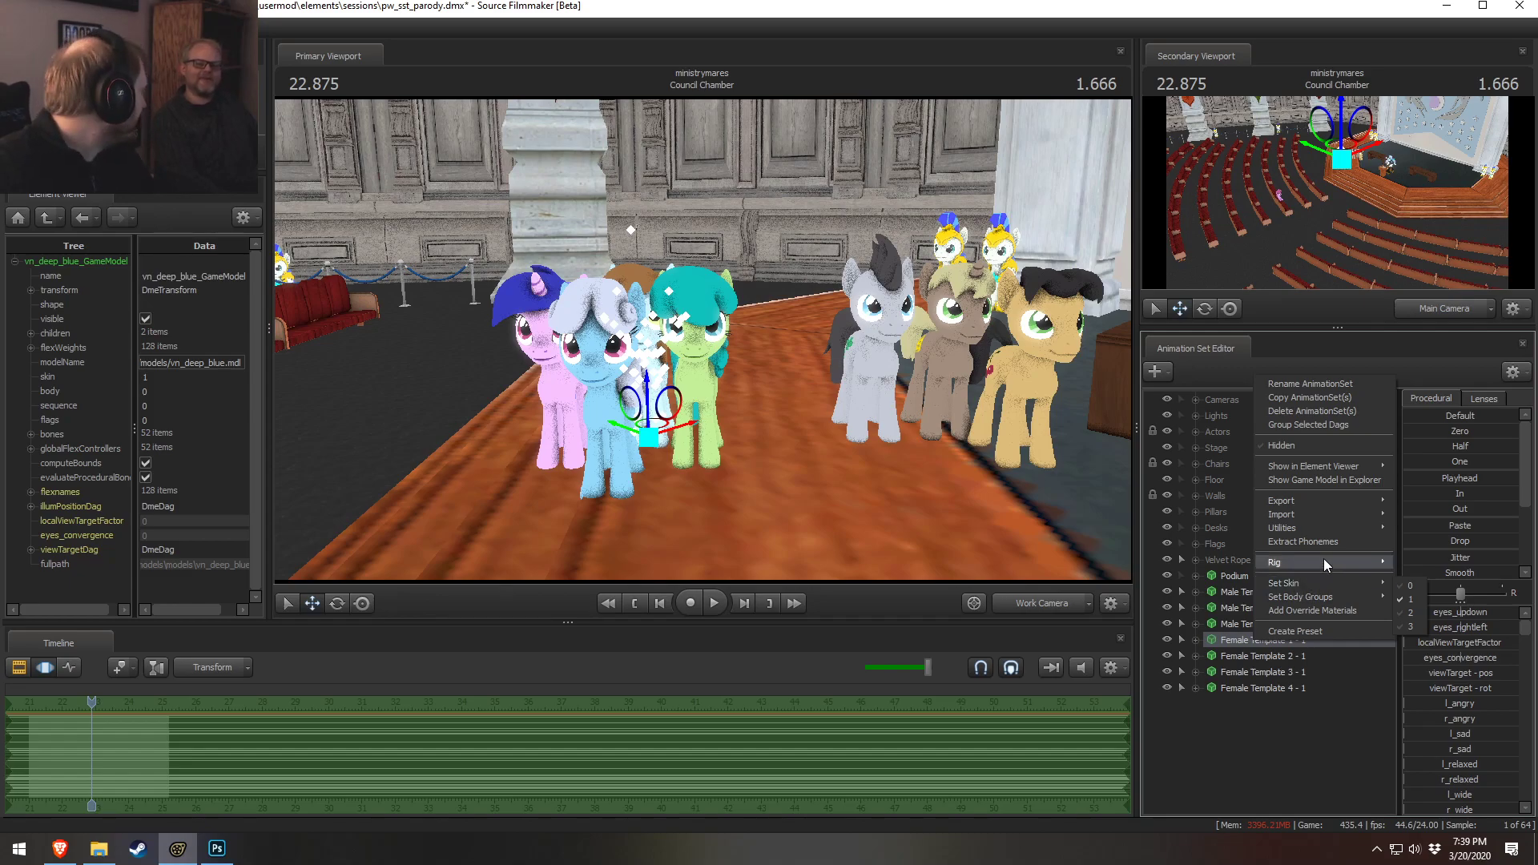
pyautogui.moveTo(1323, 561)
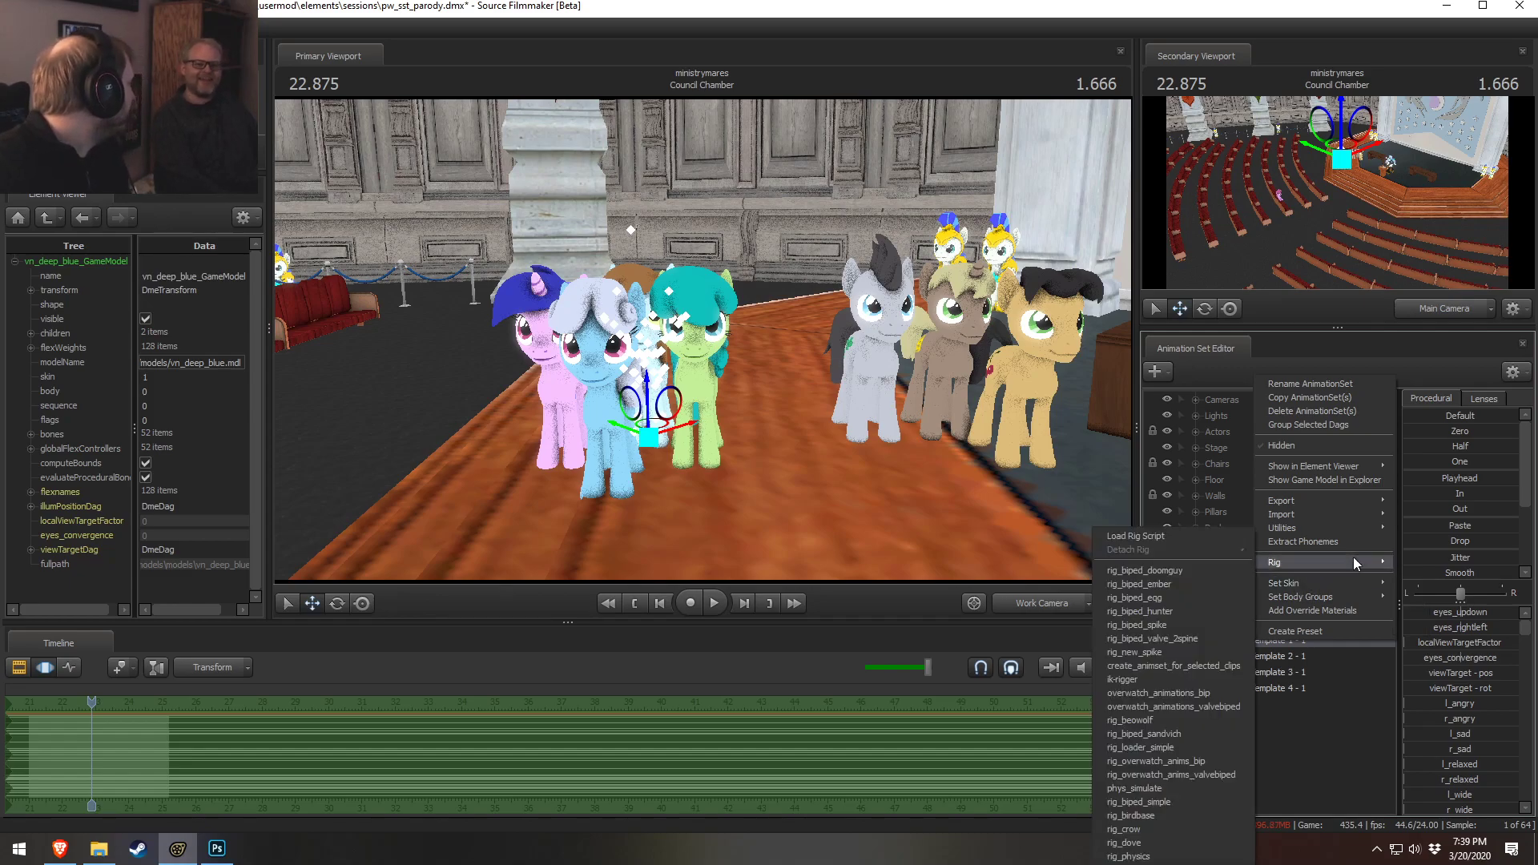
pyautogui.moveTo(1373, 464)
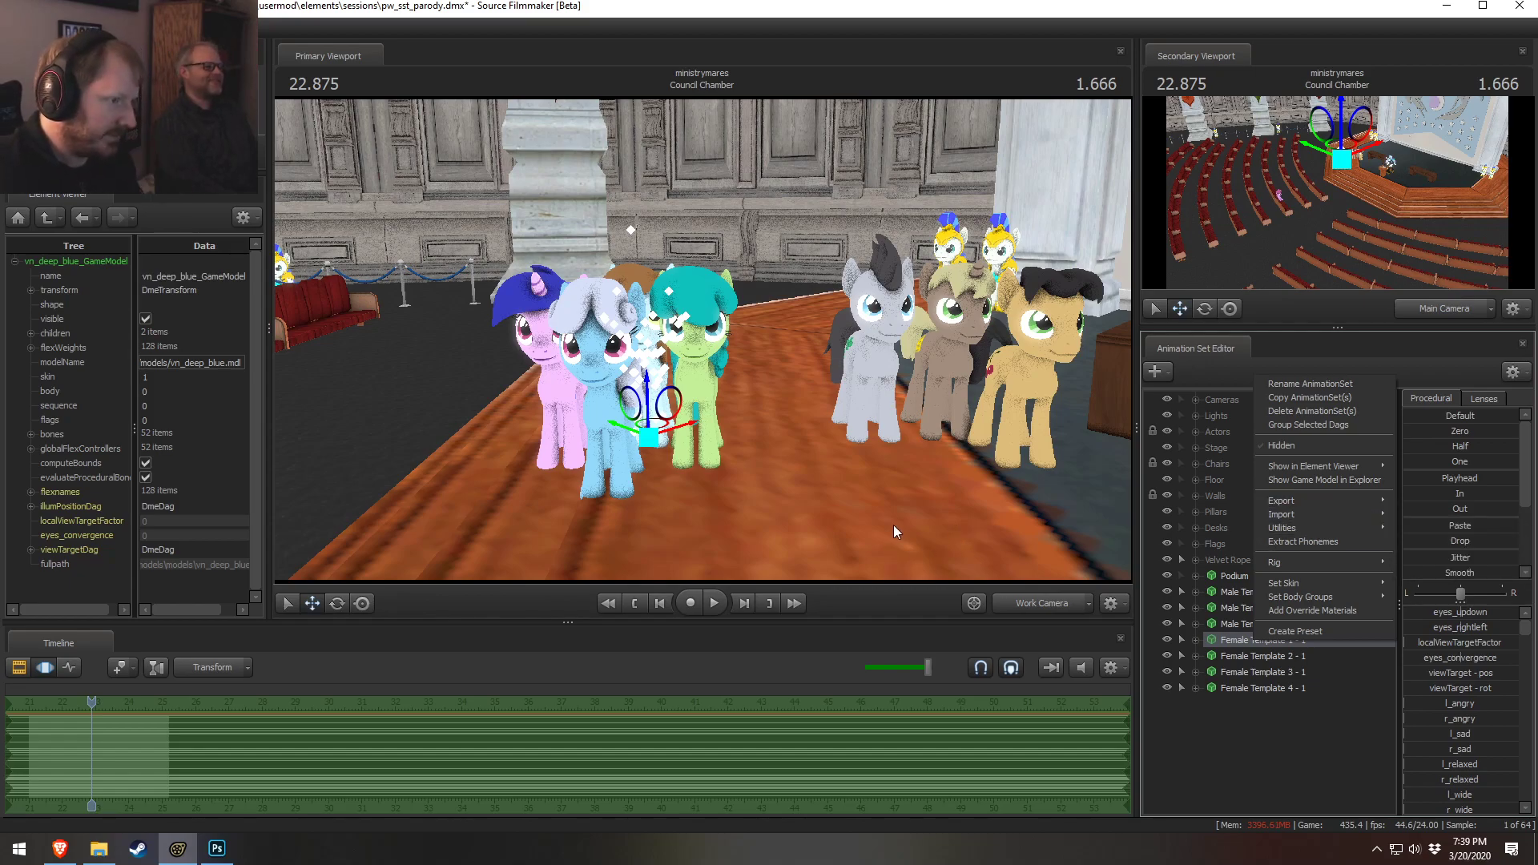
pyautogui.click(1332, 482)
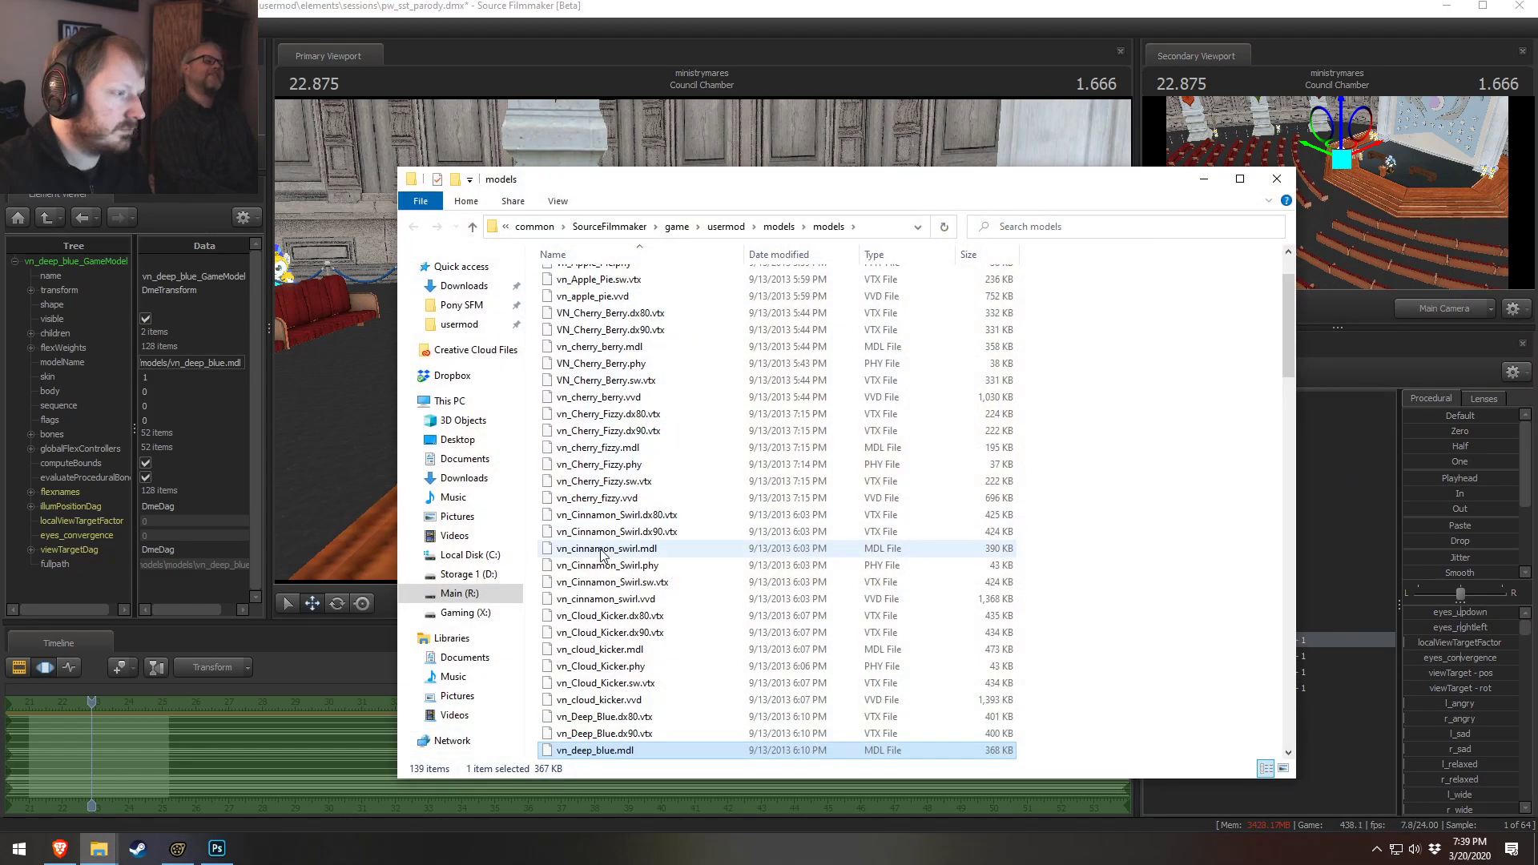
# Browse from usermod into the materials, models and VN_mlp folders in Explorer
pyautogui.click(778, 226)
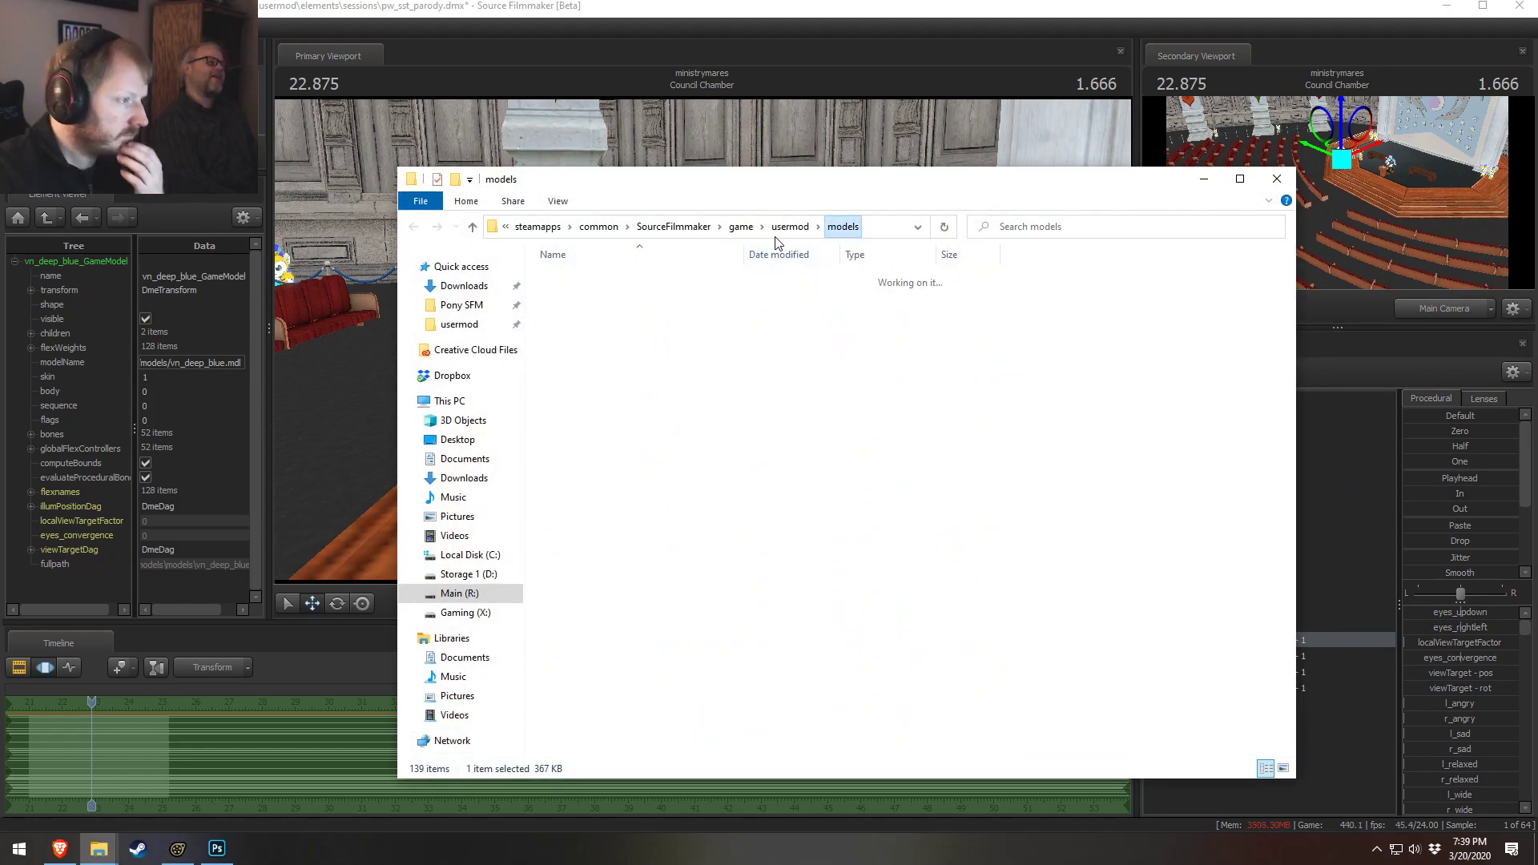
pyautogui.click(791, 228)
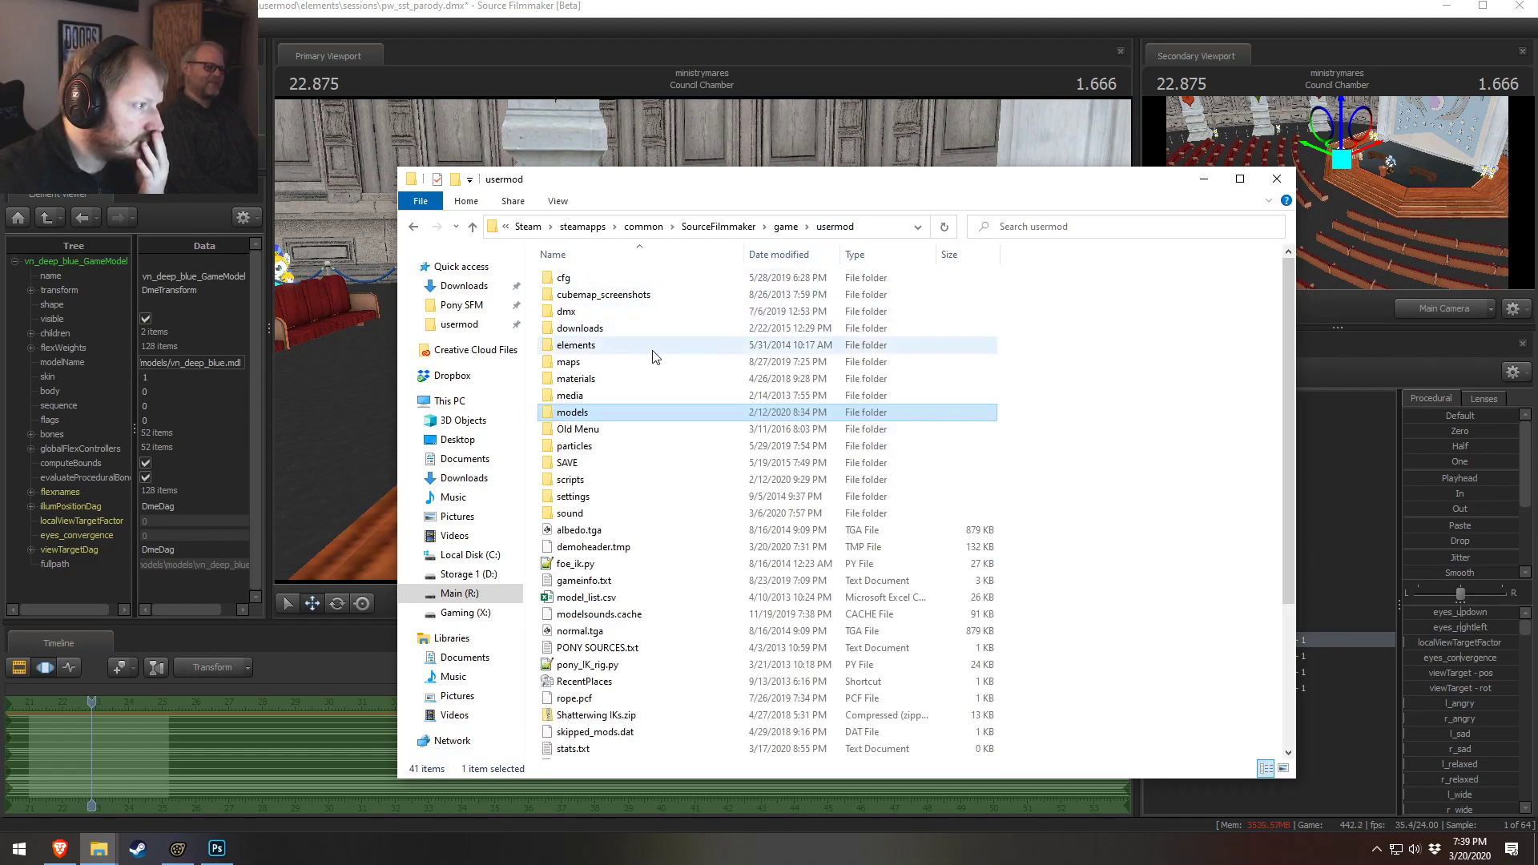
pyautogui.doubleClick(575, 383)
pyautogui.scroll(-20, 601, 520)
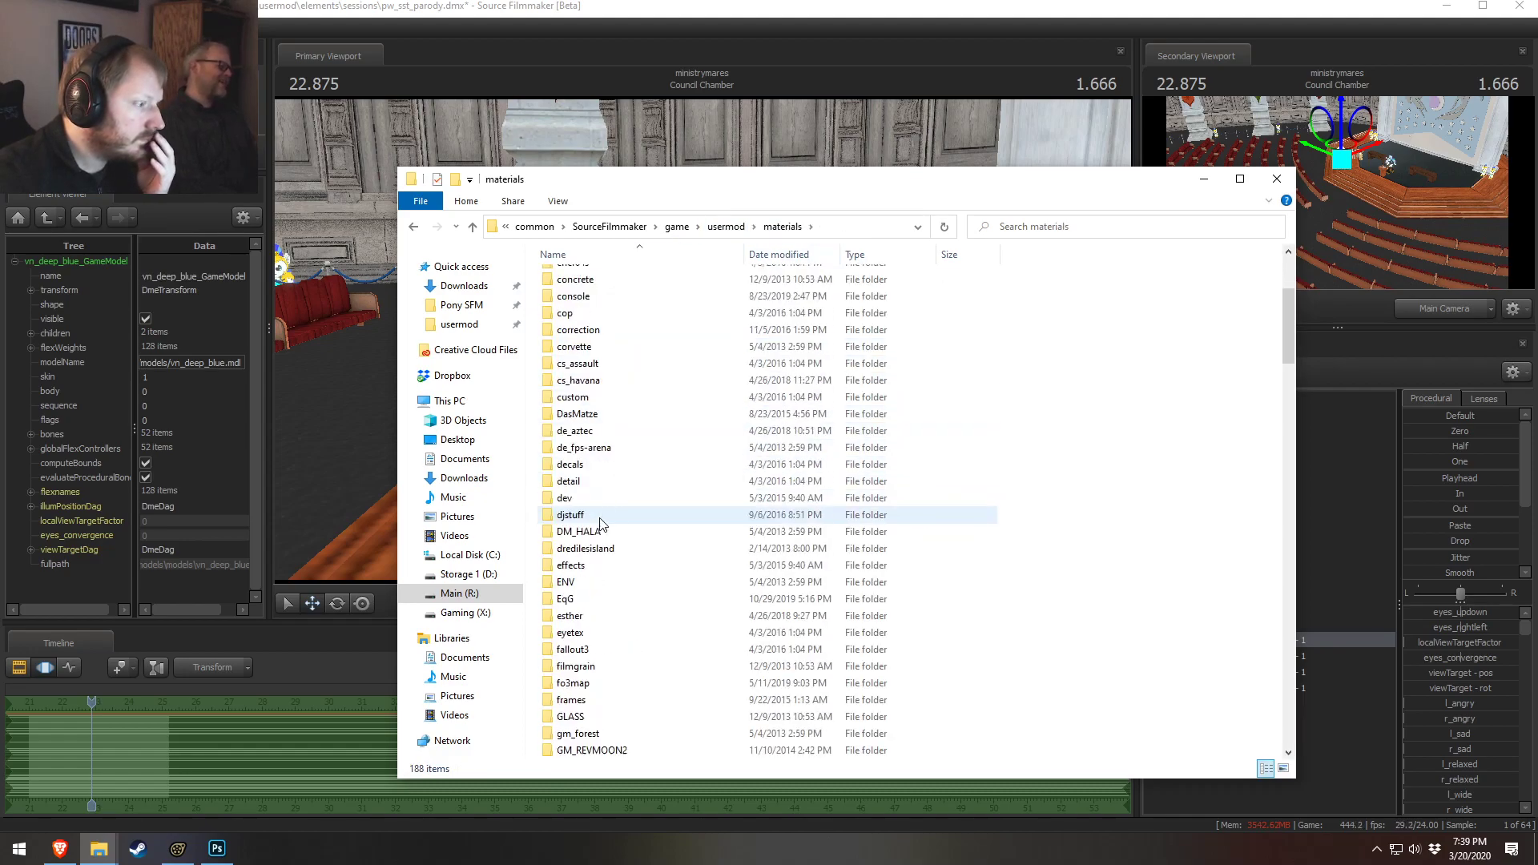
pyautogui.scroll(-1, 592, 544)
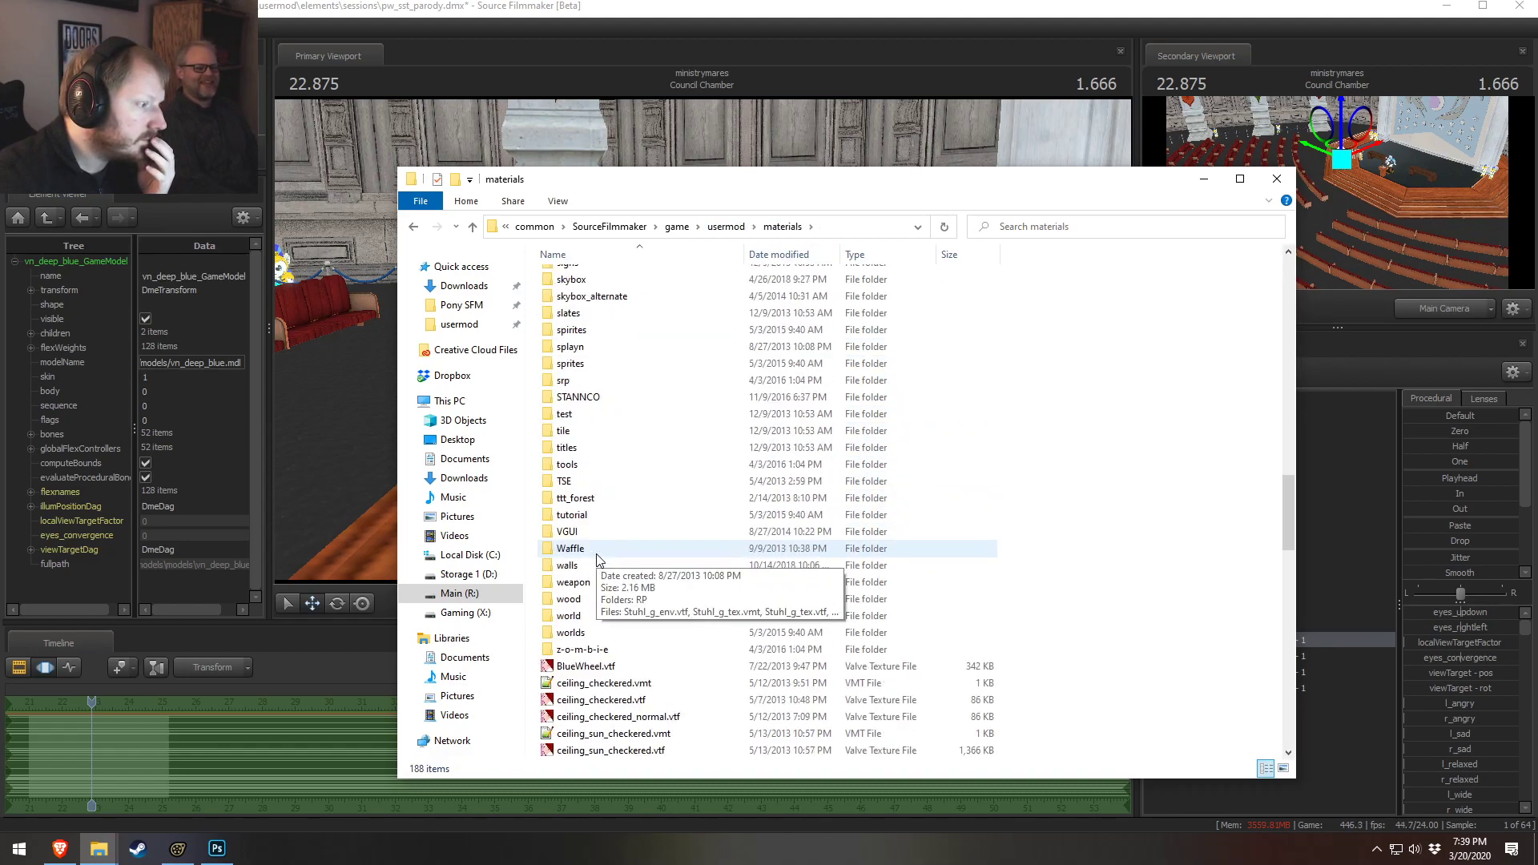
pyautogui.scroll(7, 585, 520)
pyautogui.scroll(1, 580, 501)
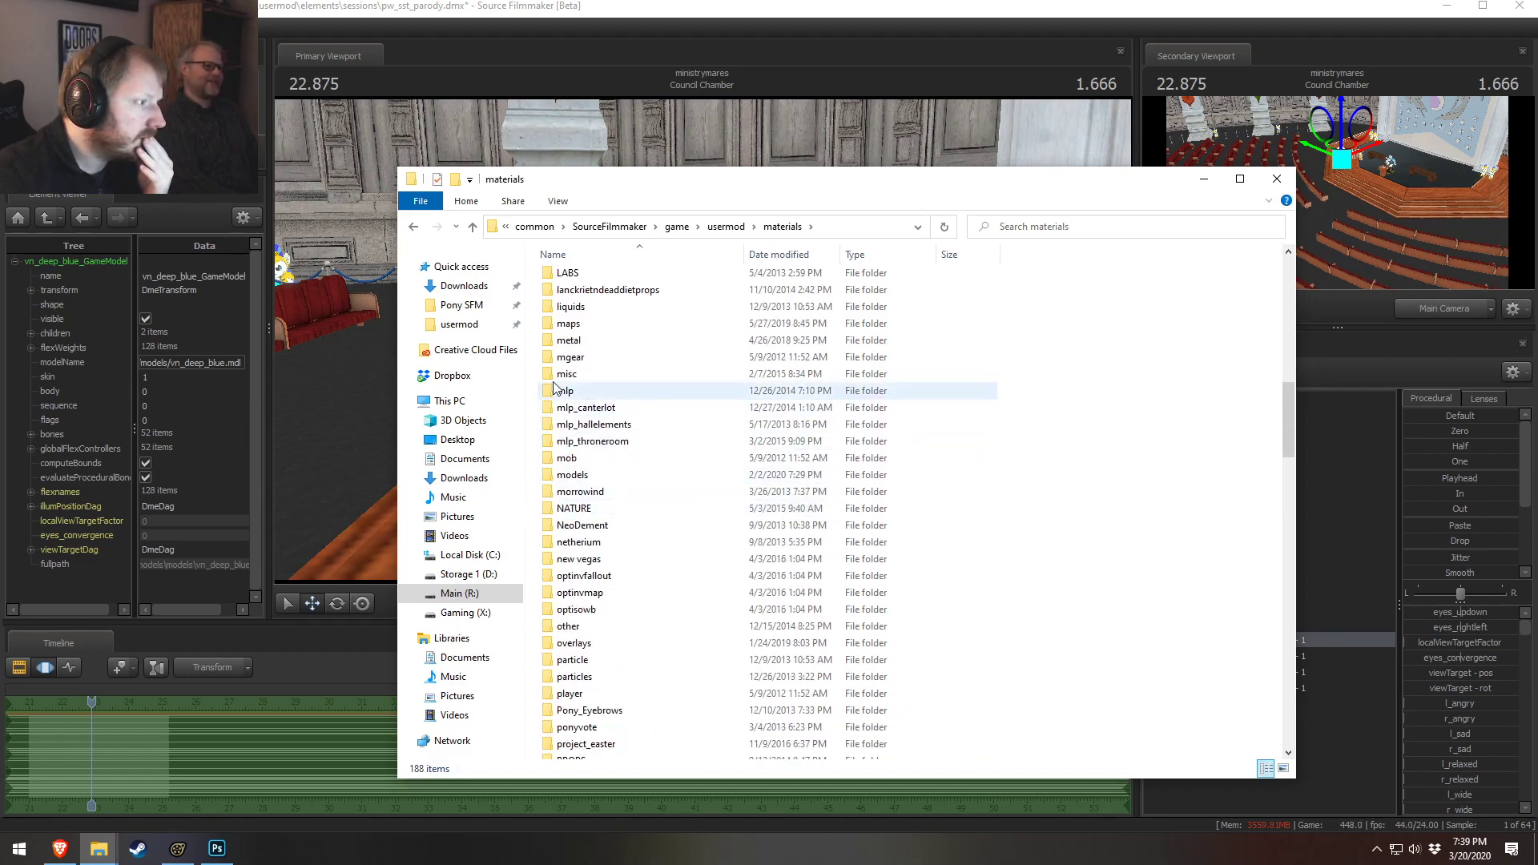
pyautogui.doubleClick(600, 477)
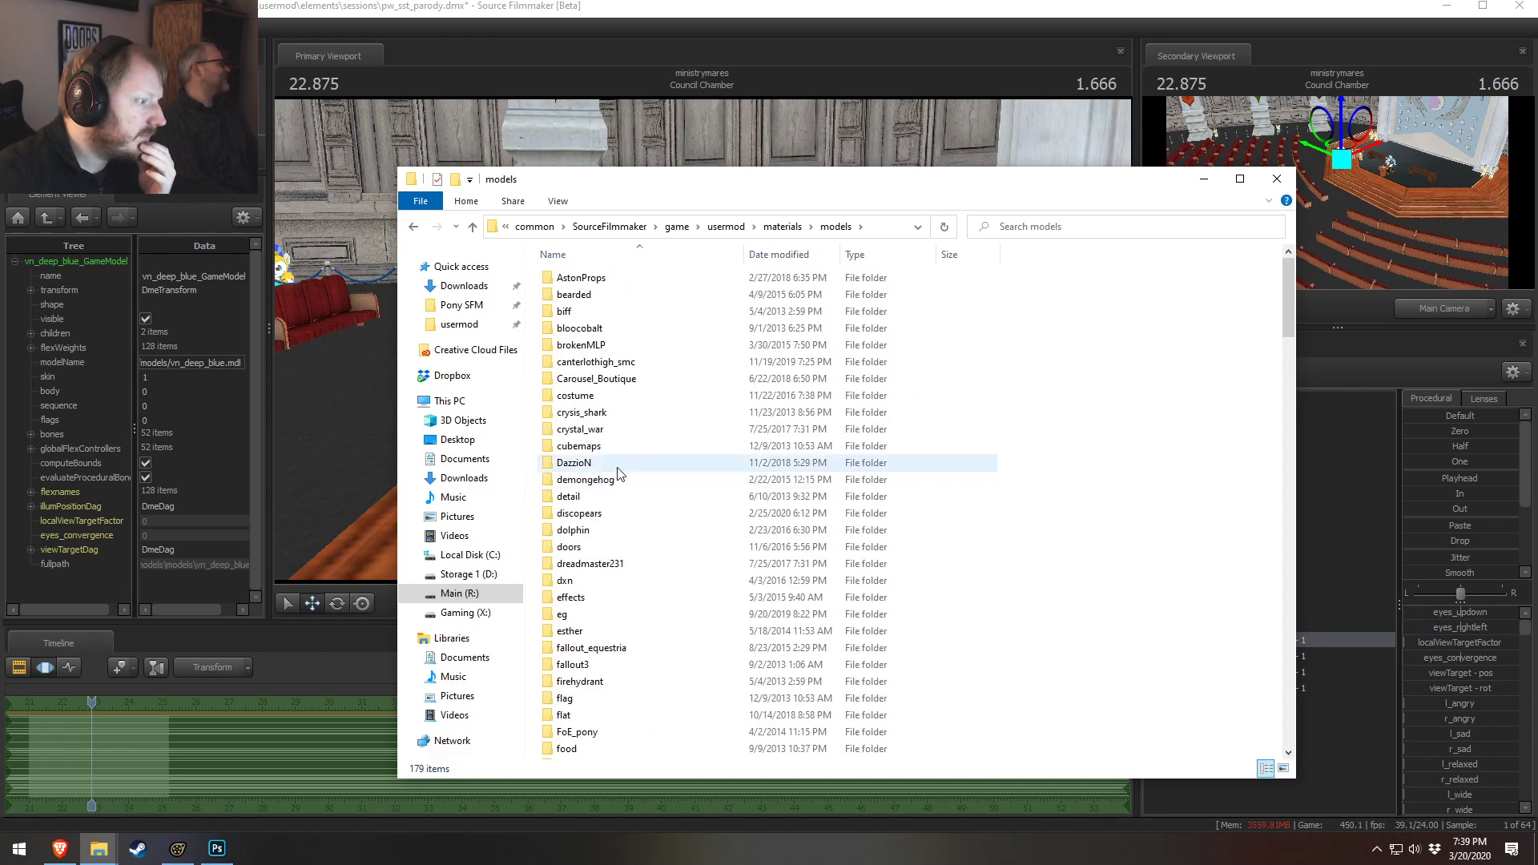
pyautogui.scroll(-11, 635, 512)
pyautogui.scroll(-14, 660, 565)
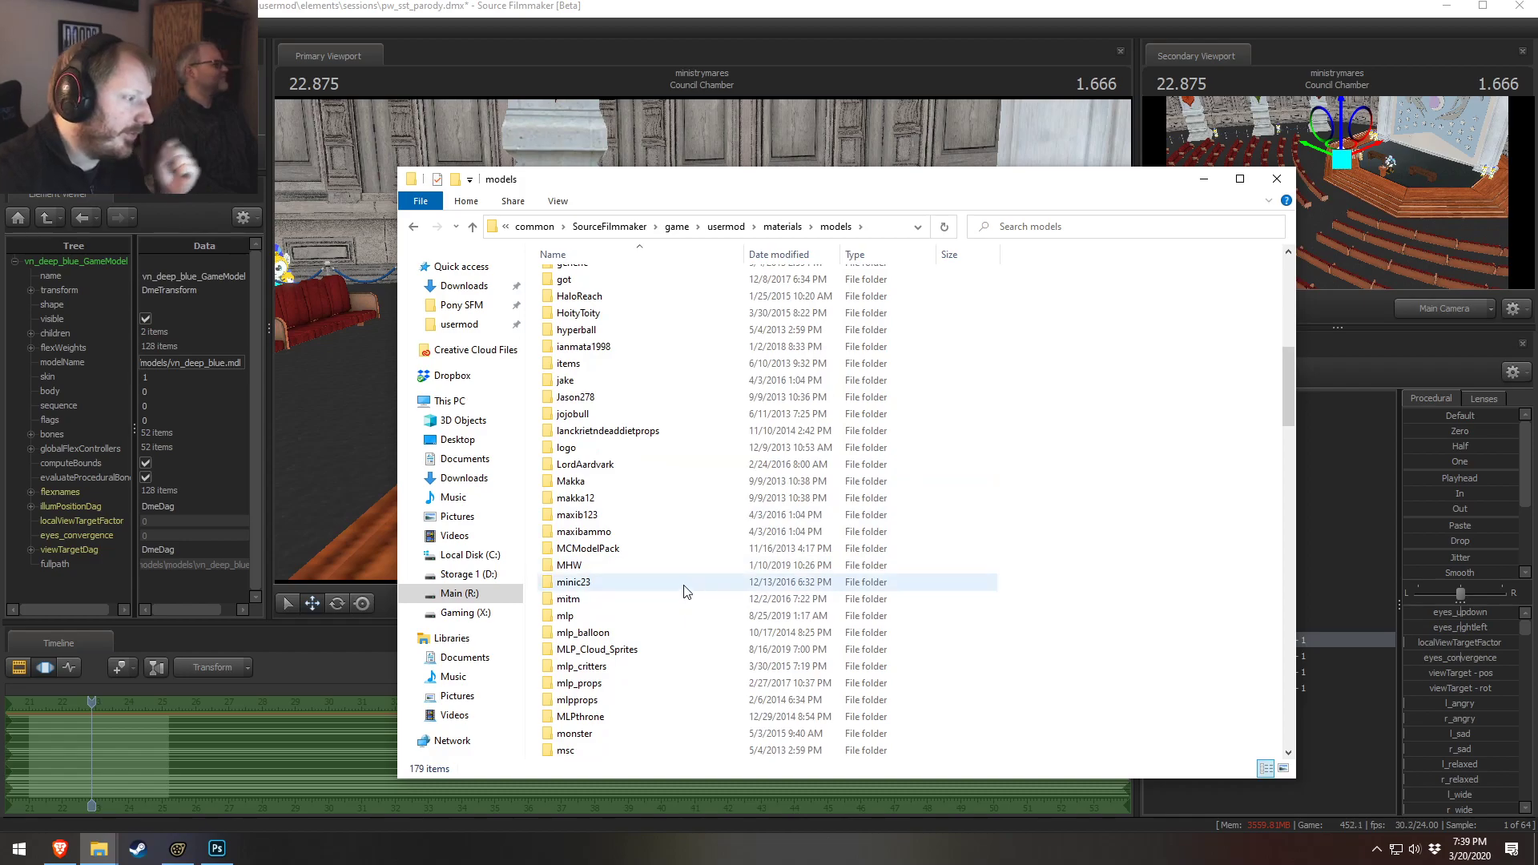
pyautogui.scroll(-10, 641, 599)
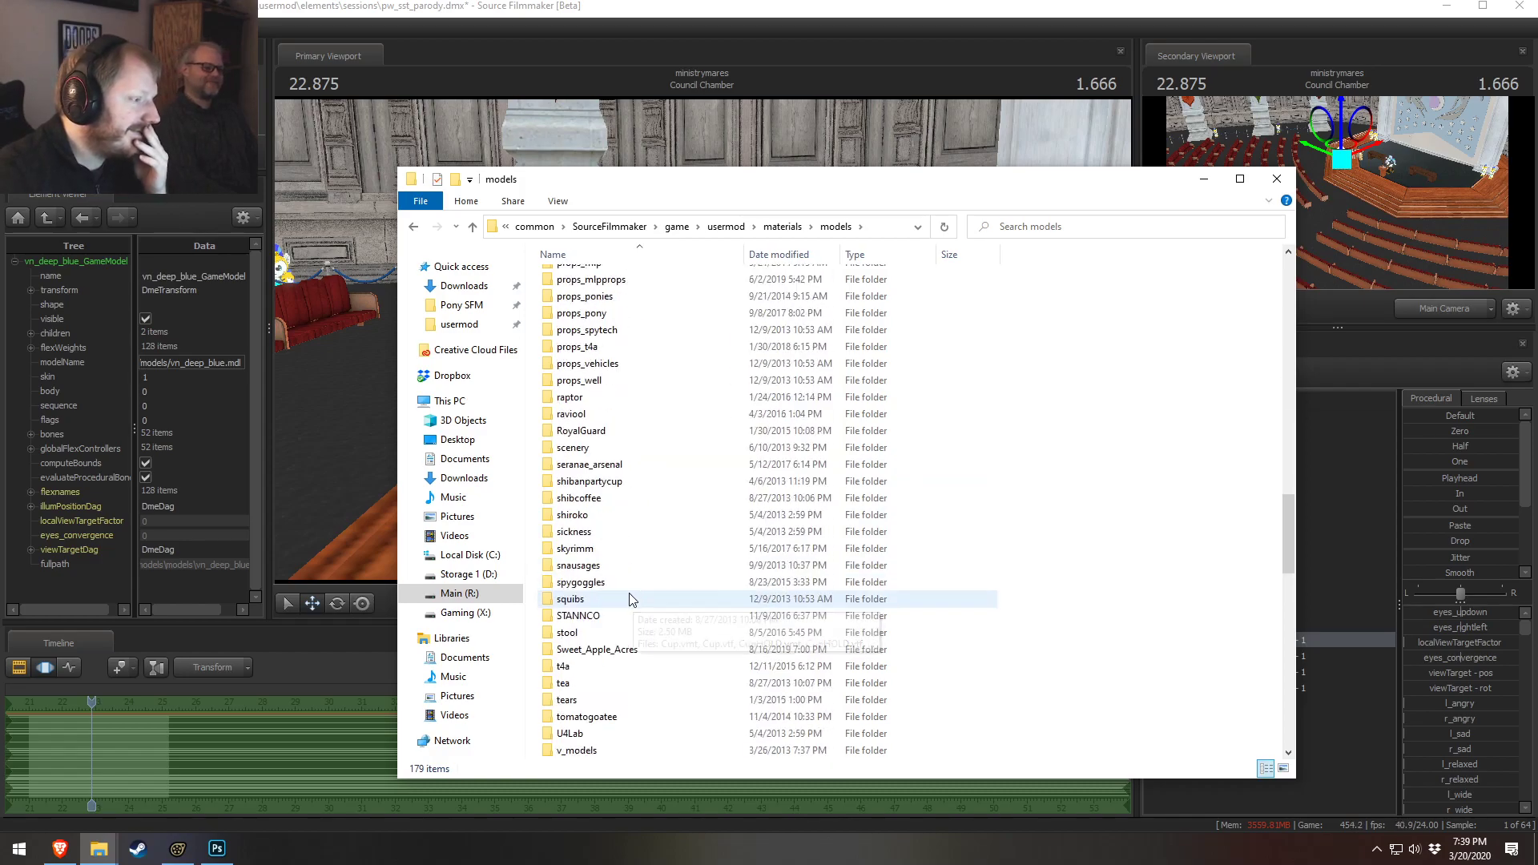
pyautogui.doubleClick(573, 565)
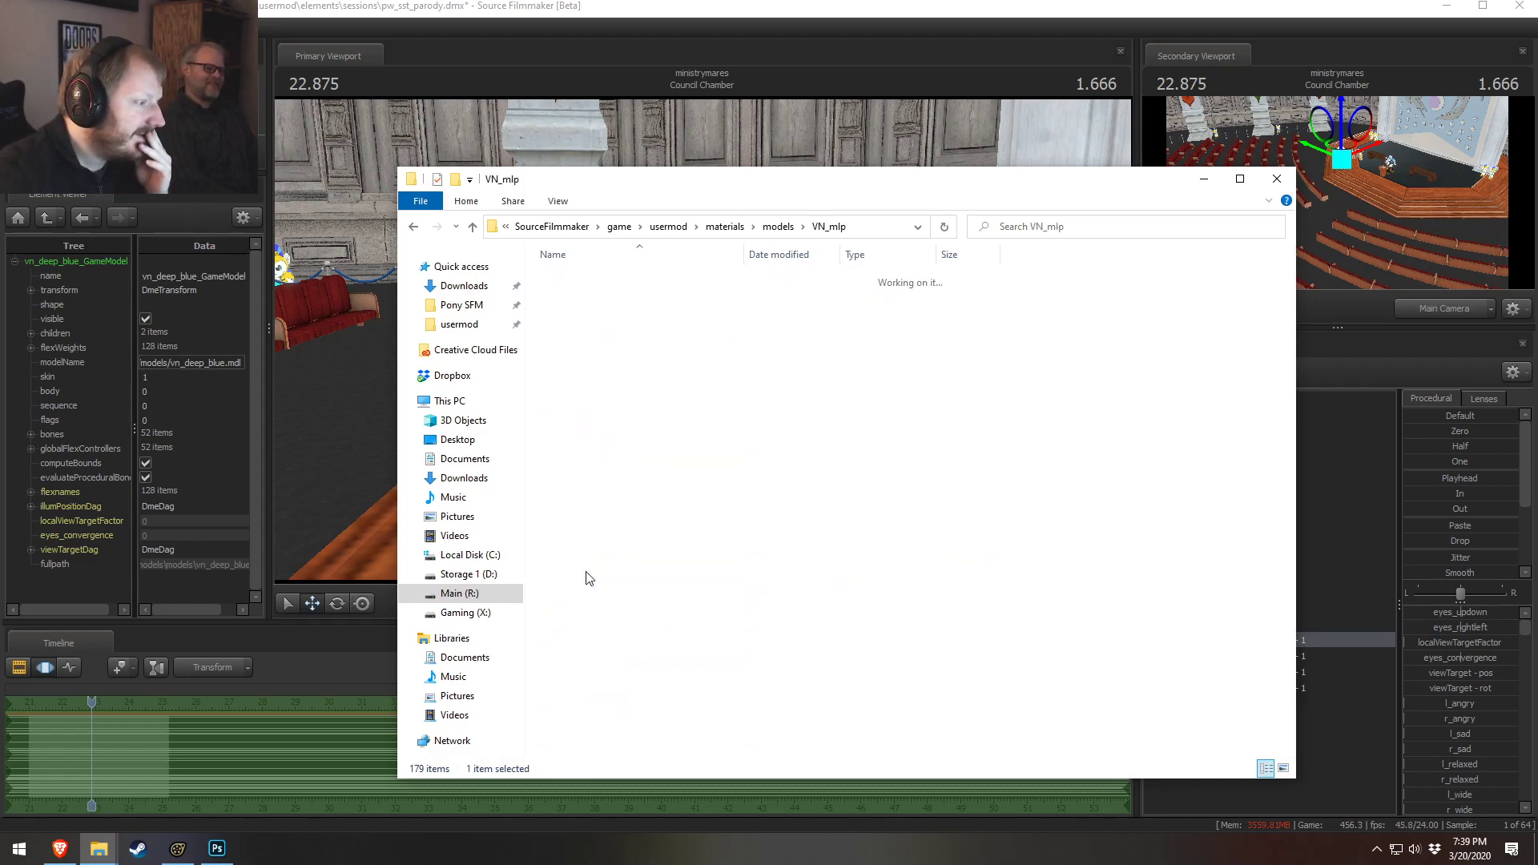
# Reopen the Female Template 1 - 1 game model location in Explorer to check its file name
pyautogui.scroll(-15, 587, 577)
pyautogui.scroll(-11, 606, 498)
pyautogui.hotkey('alt', 'Tab')
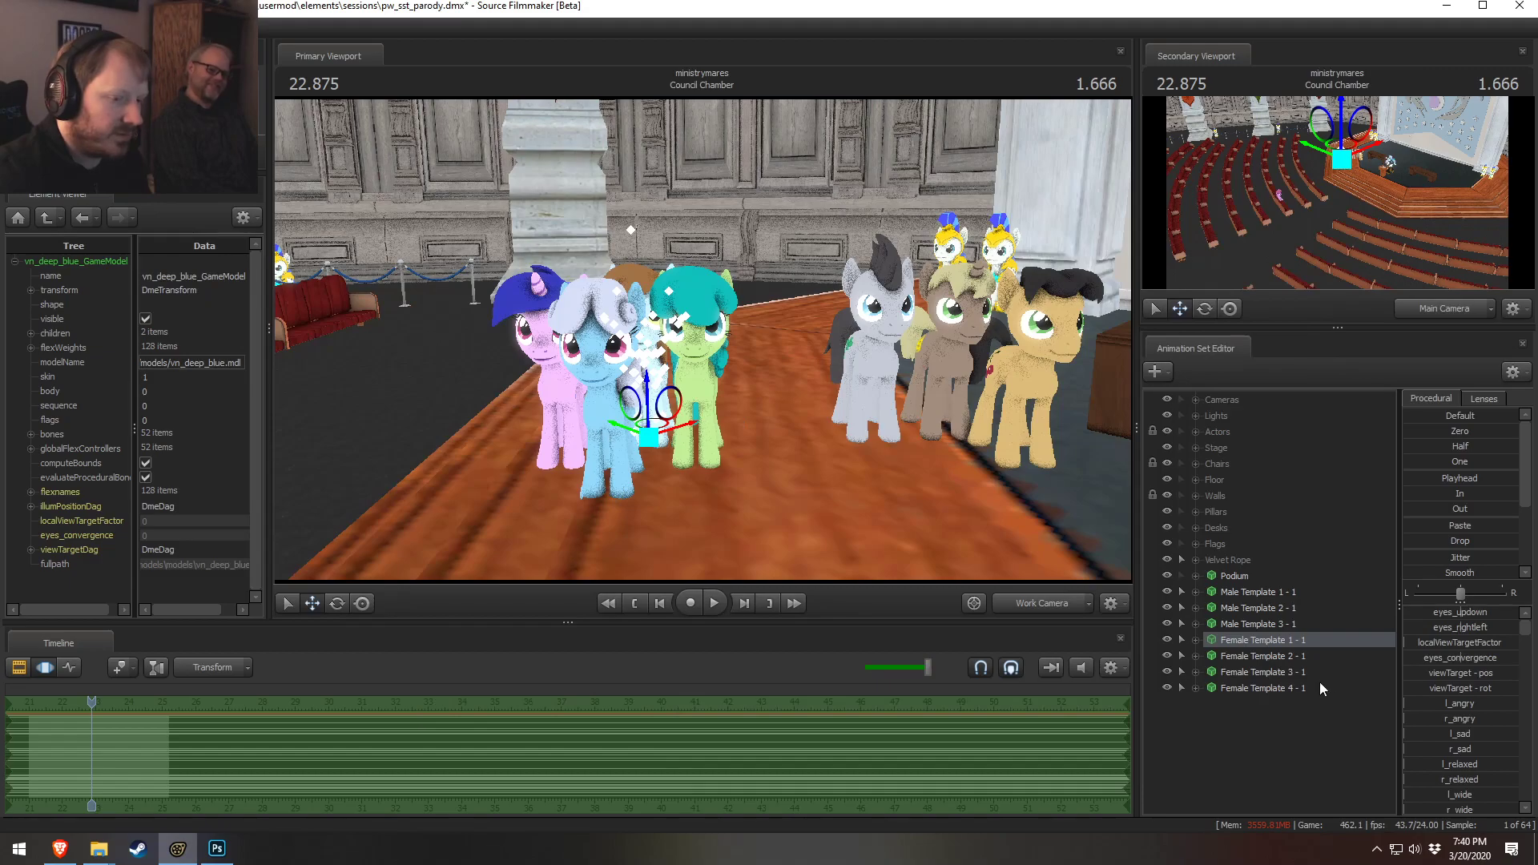
pyautogui.rightClick(1284, 640)
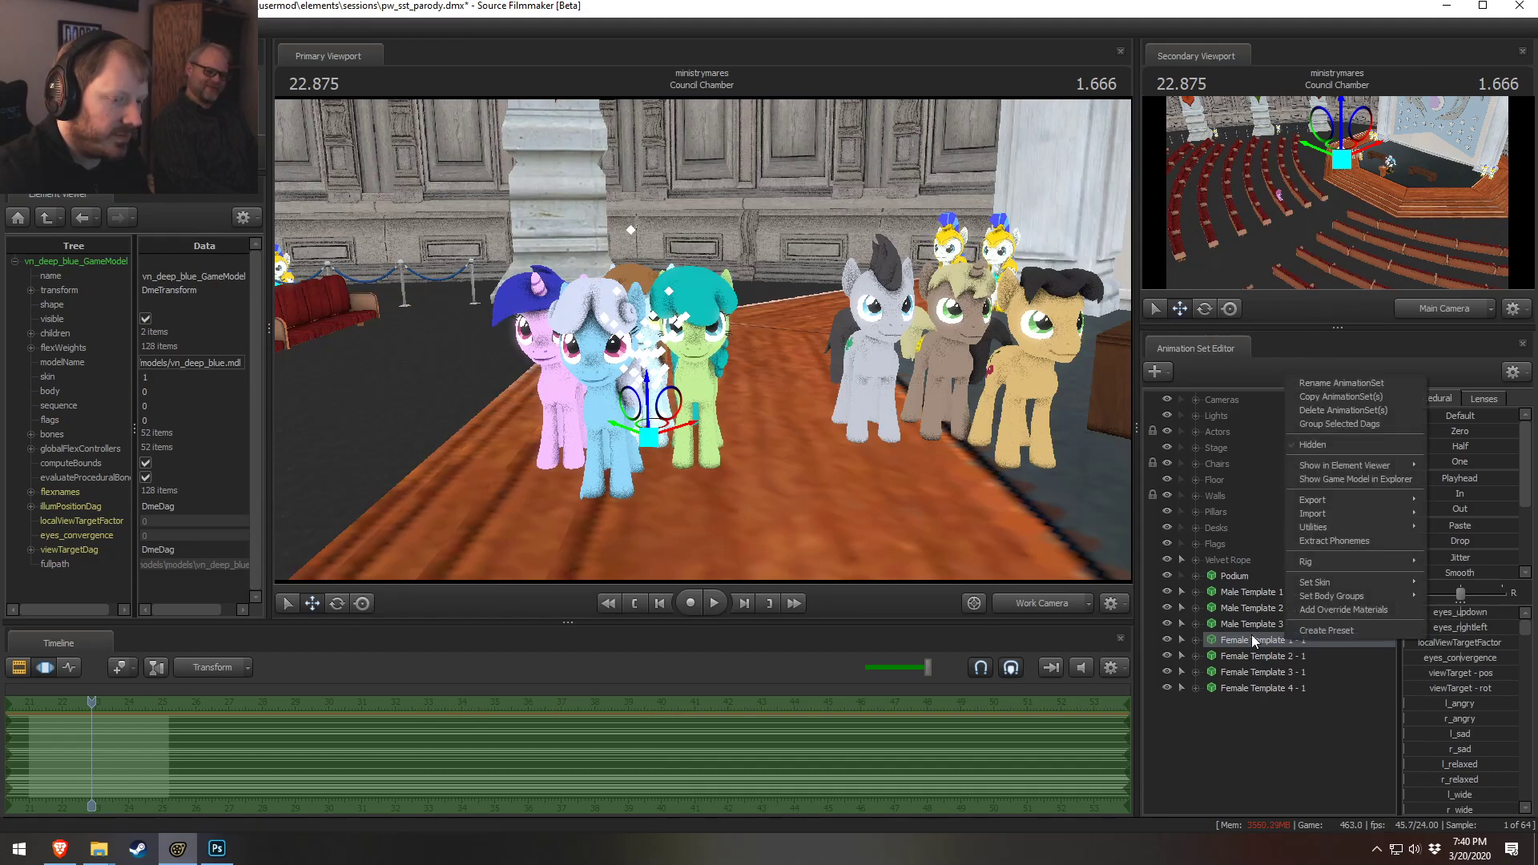
pyautogui.click(1356, 484)
pyautogui.hotkey('alt', 'Tab')
pyautogui.hotkey('alt', 'Tab')
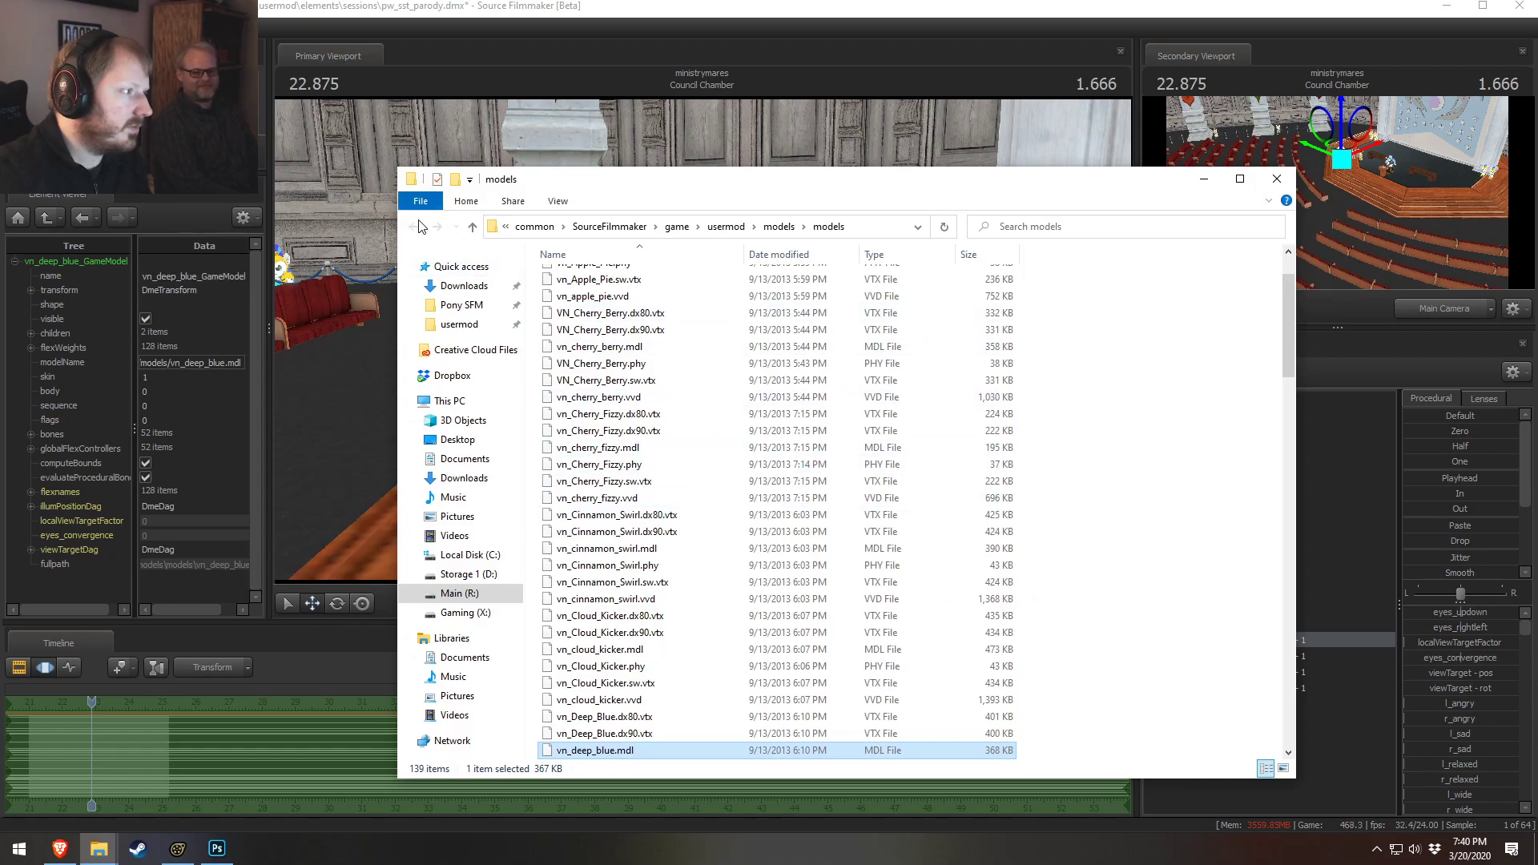
# Open the Deep_Blue folder inside the VN_mlp materials folder
pyautogui.moveTo(99, 848)
pyautogui.click(211, 773)
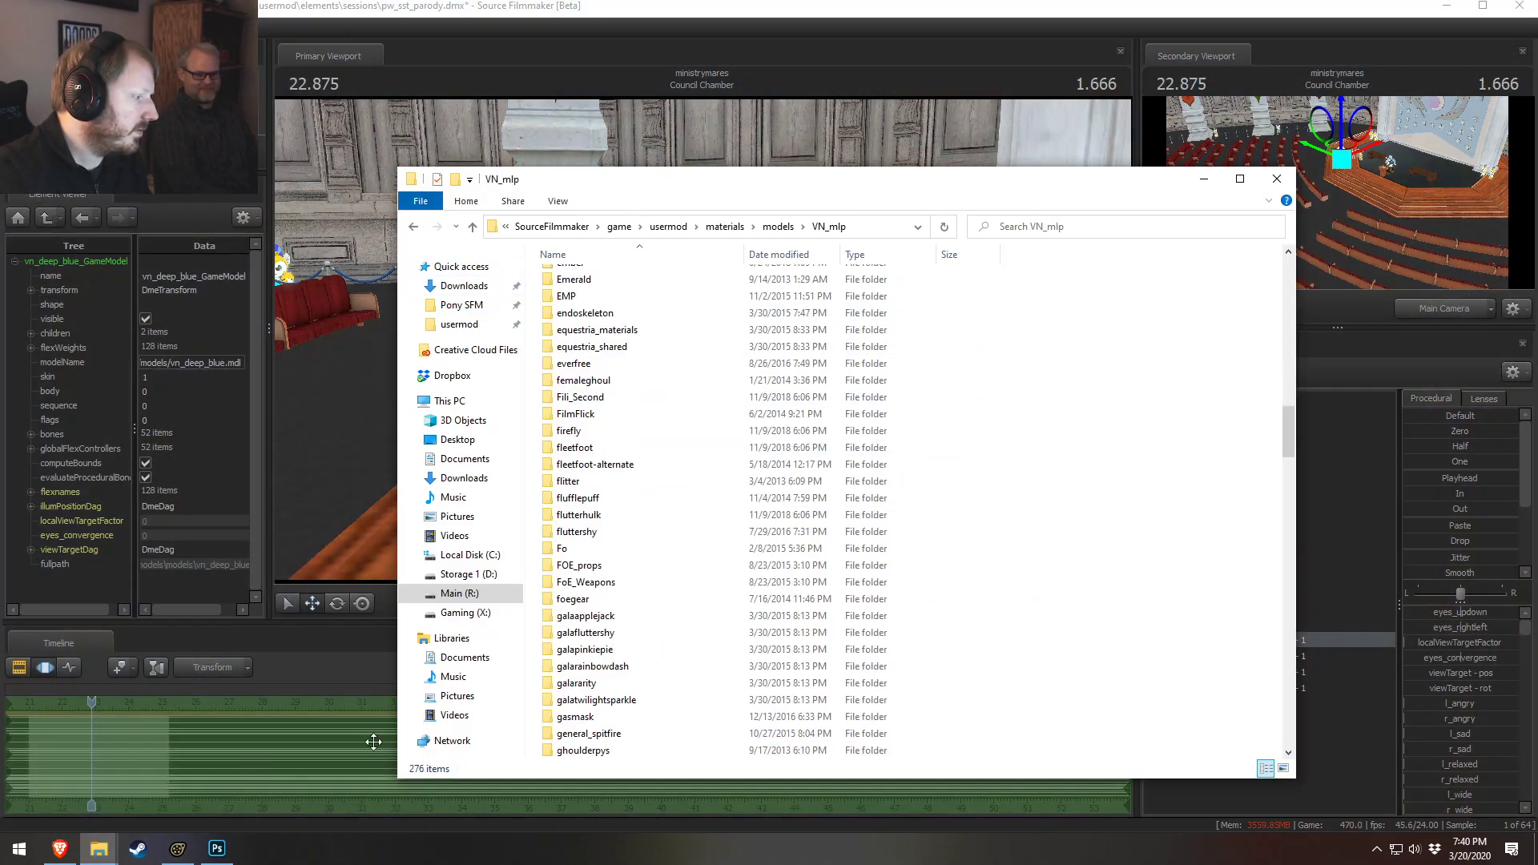
pyautogui.scroll(5, 671, 615)
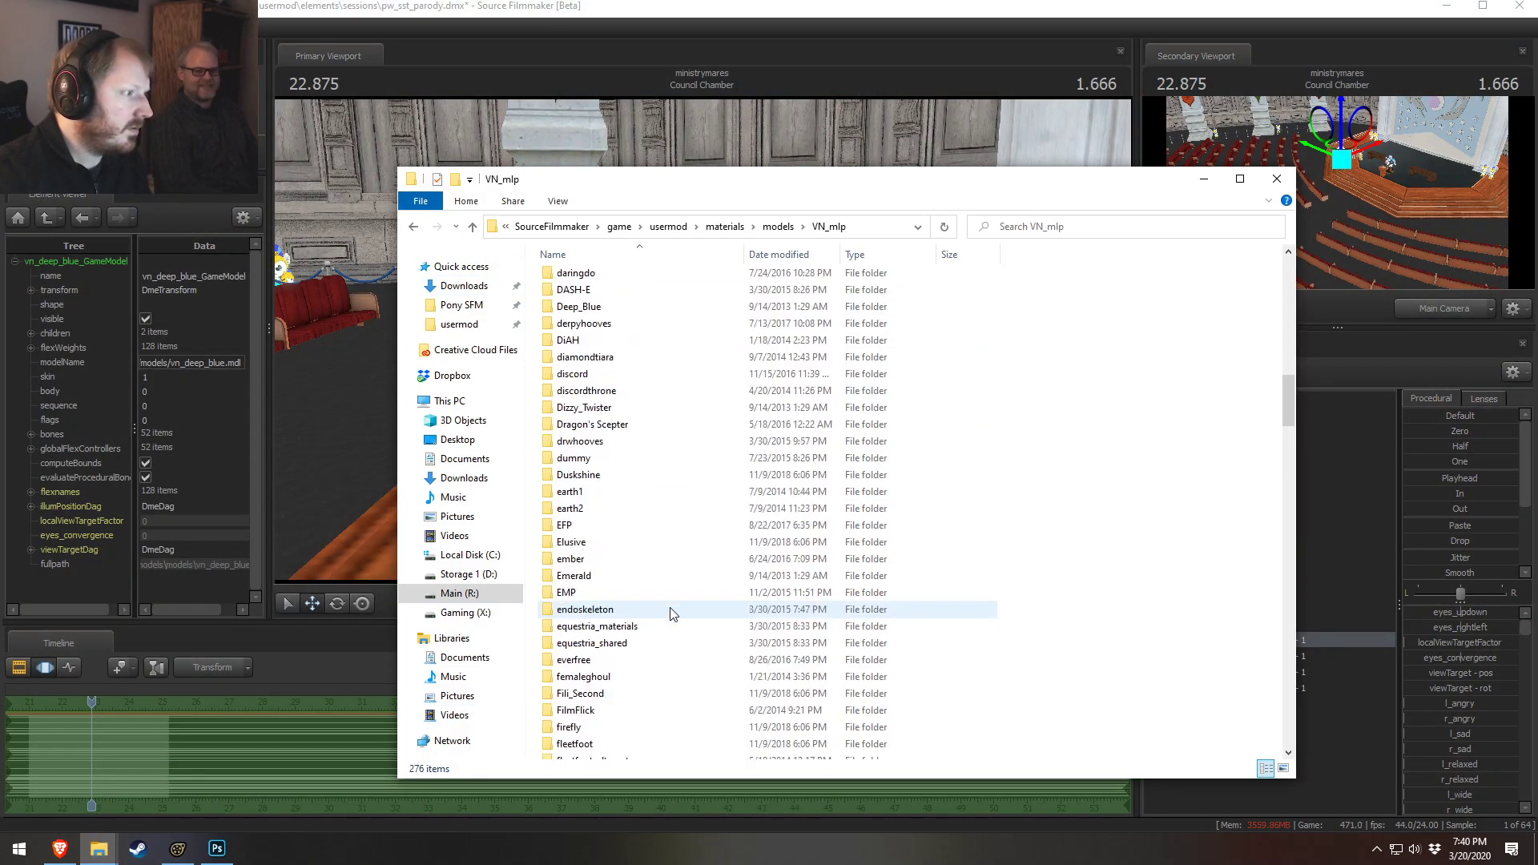
pyautogui.doubleClick(584, 310)
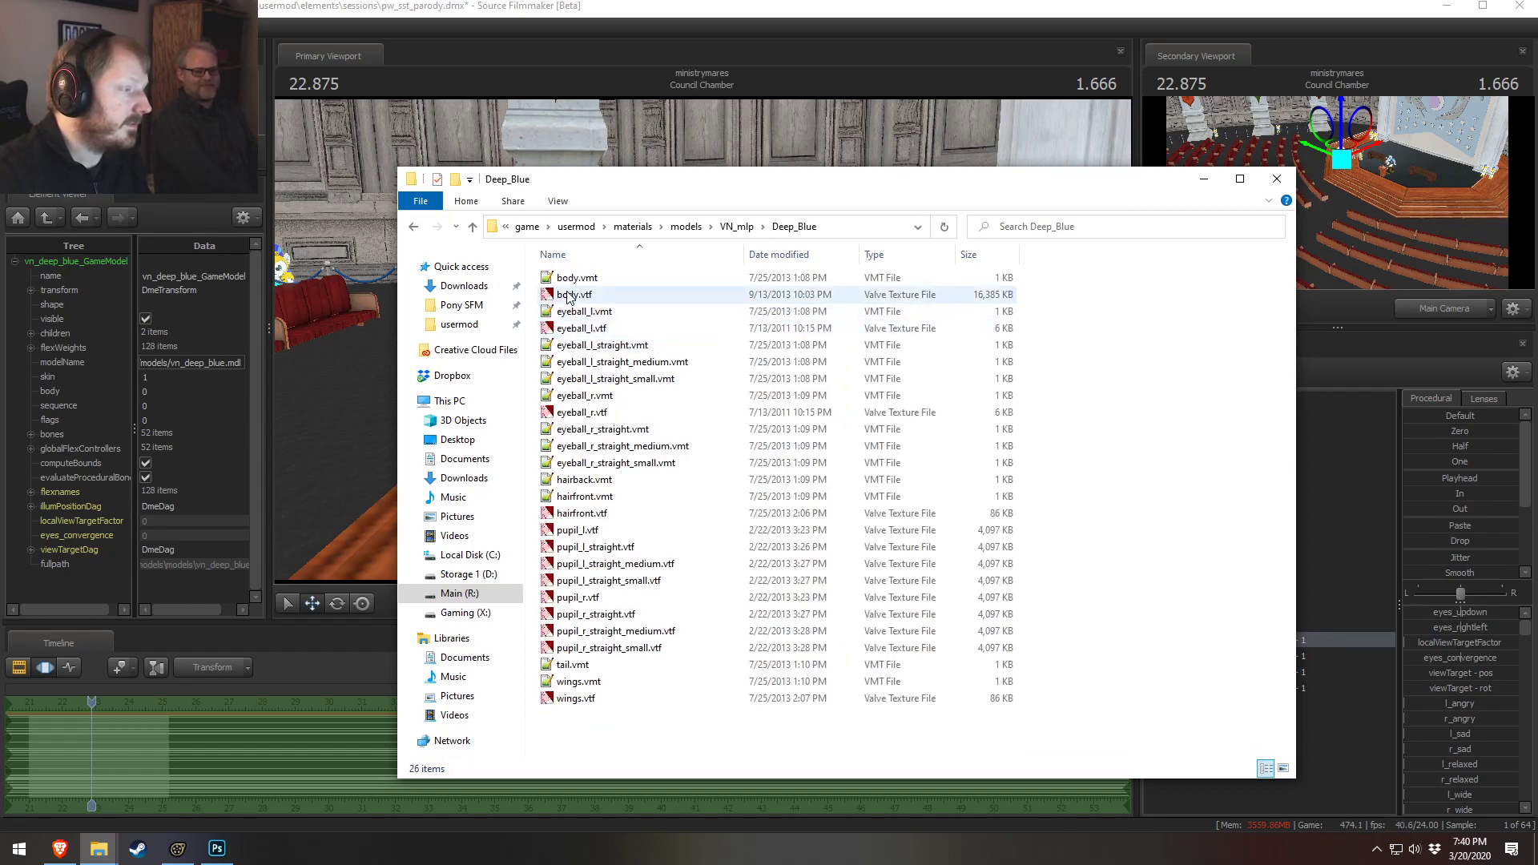
# Open body.vtf in VTFEdit and export it as body.tga into the Deep_Blue materials folder
pyautogui.doubleClick(569, 295)
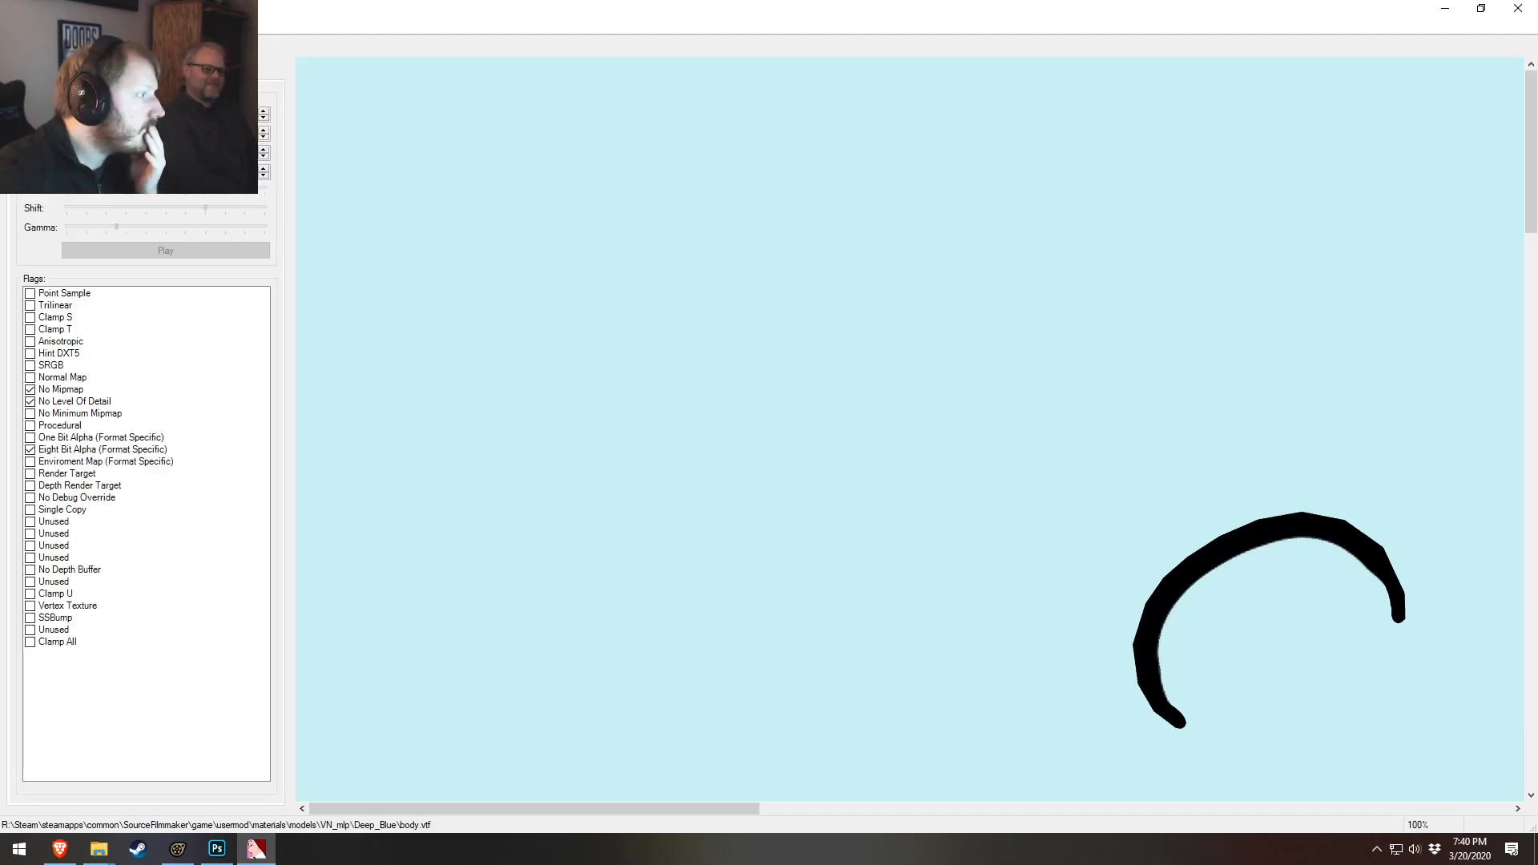
pyautogui.click(52, 152)
pyautogui.hotkey('alt', 'Tab')
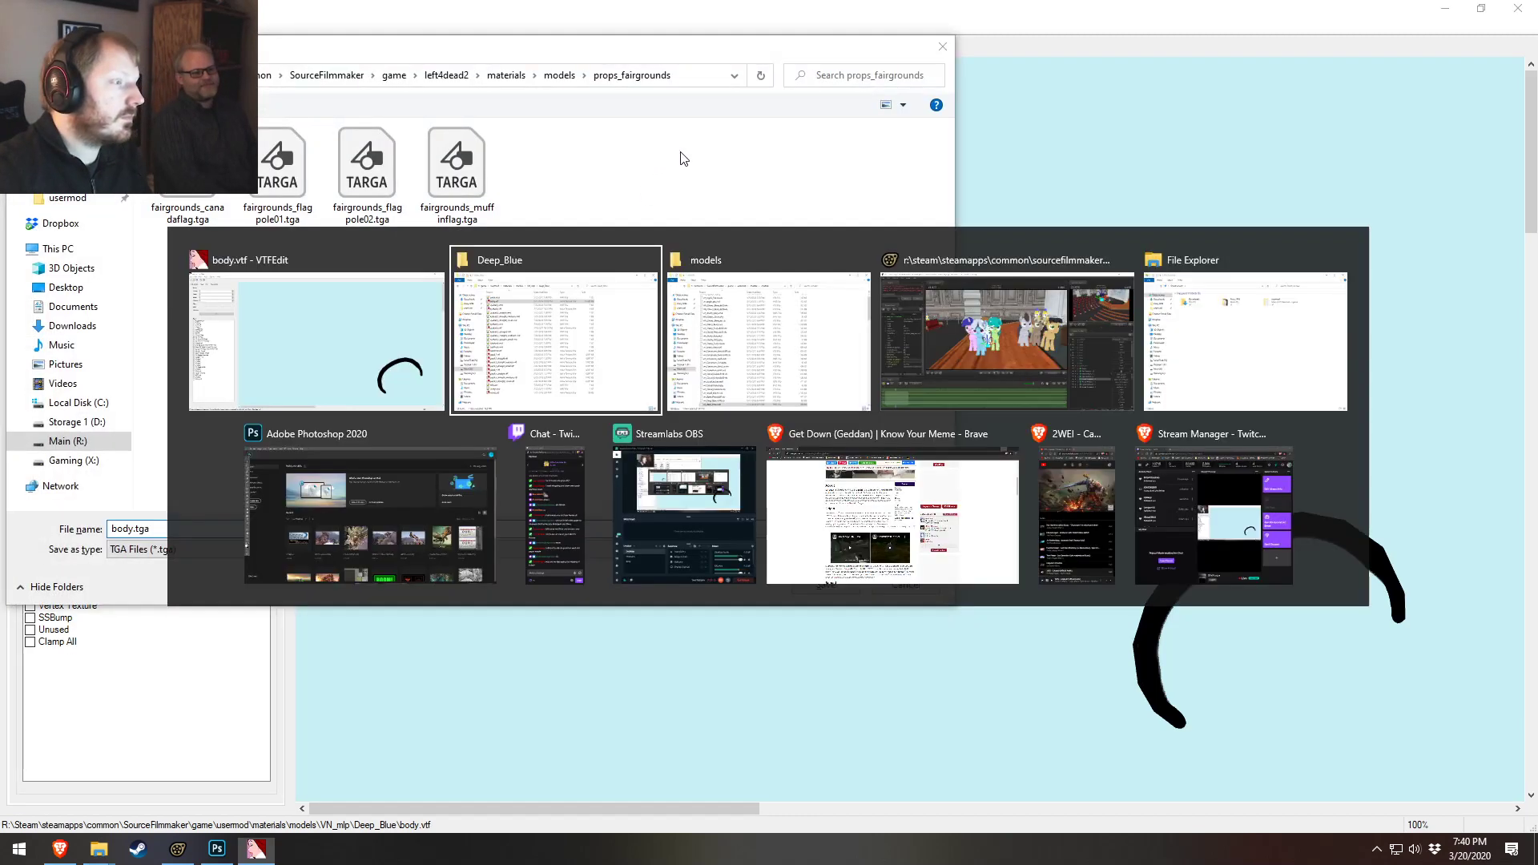
pyautogui.click(675, 148)
pyautogui.hotkey('ctrl', 'c')
pyautogui.hotkey('alt', 'Tab')
pyautogui.click(694, 80)
pyautogui.hotkey('ctrl', 'v')
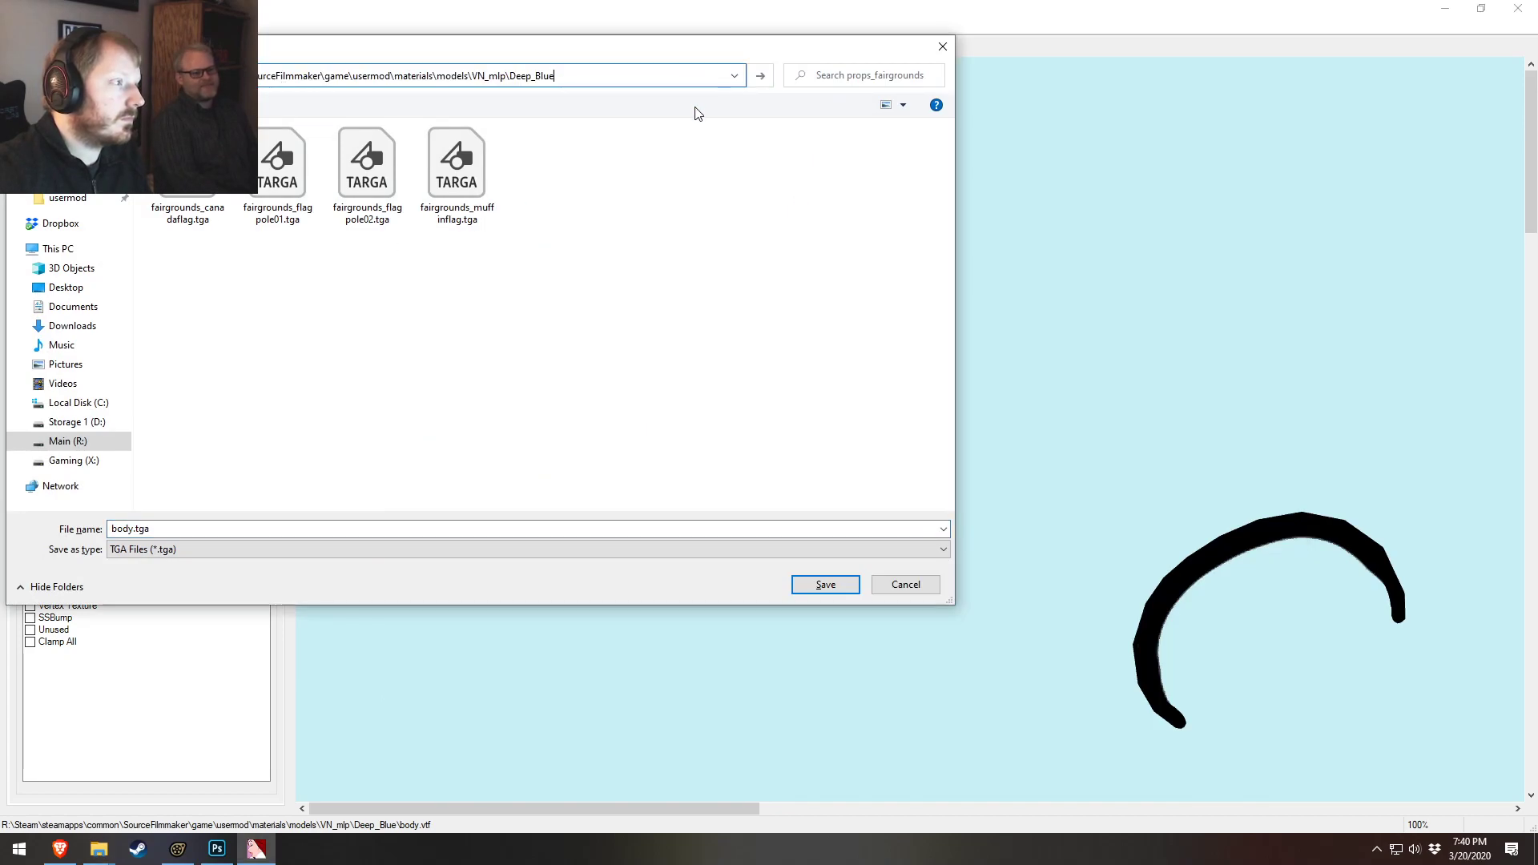
pyautogui.press('Return')
pyautogui.click(821, 583)
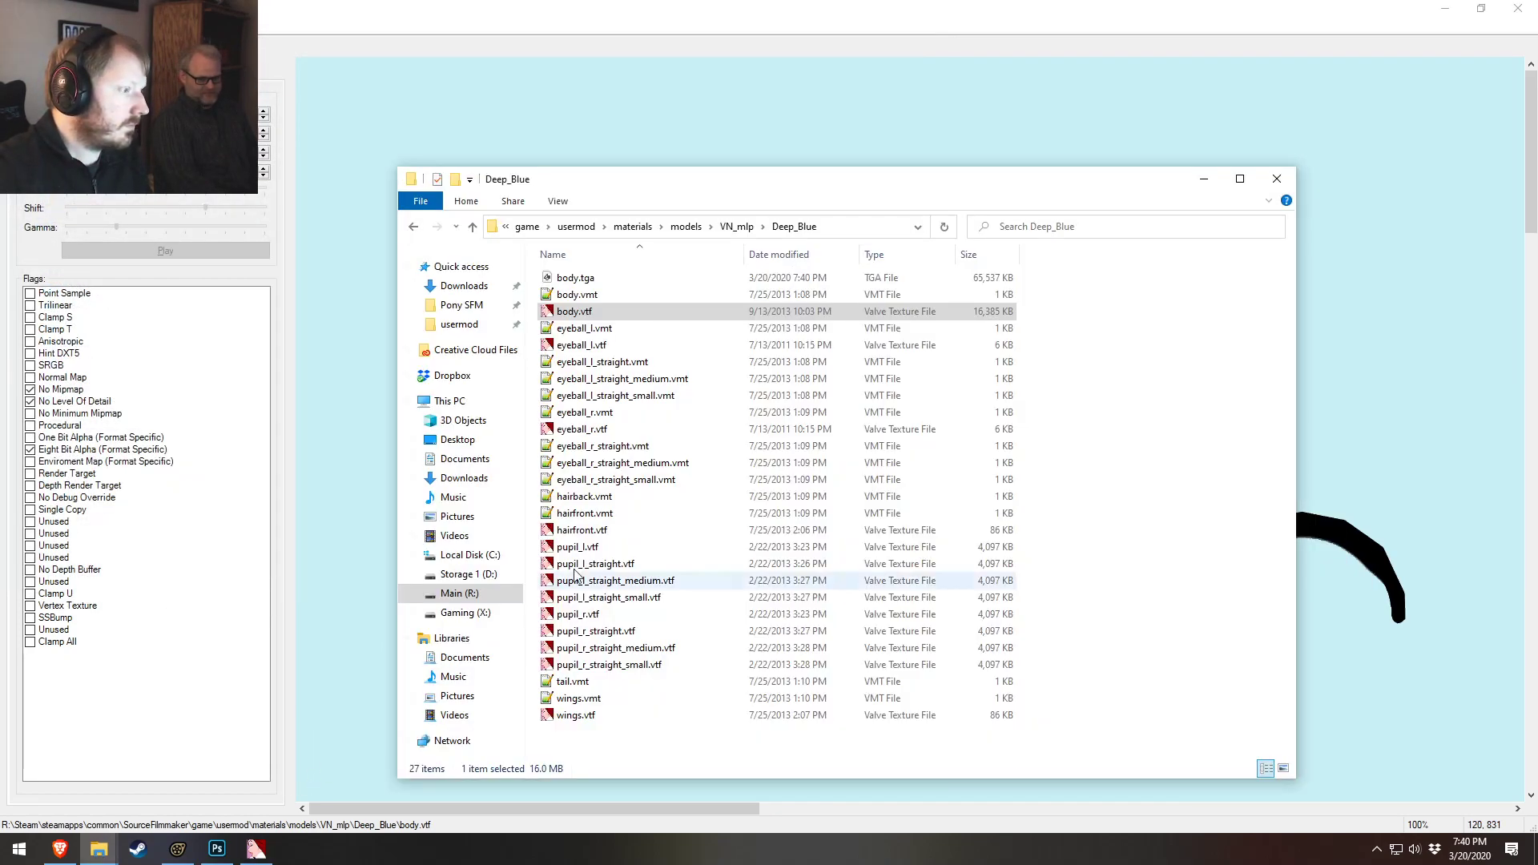
# Open the exported body.tga in Photoshop and zoom in on it
pyautogui.hotkey('alt', 'Tab')
pyautogui.doubleClick(575, 277)
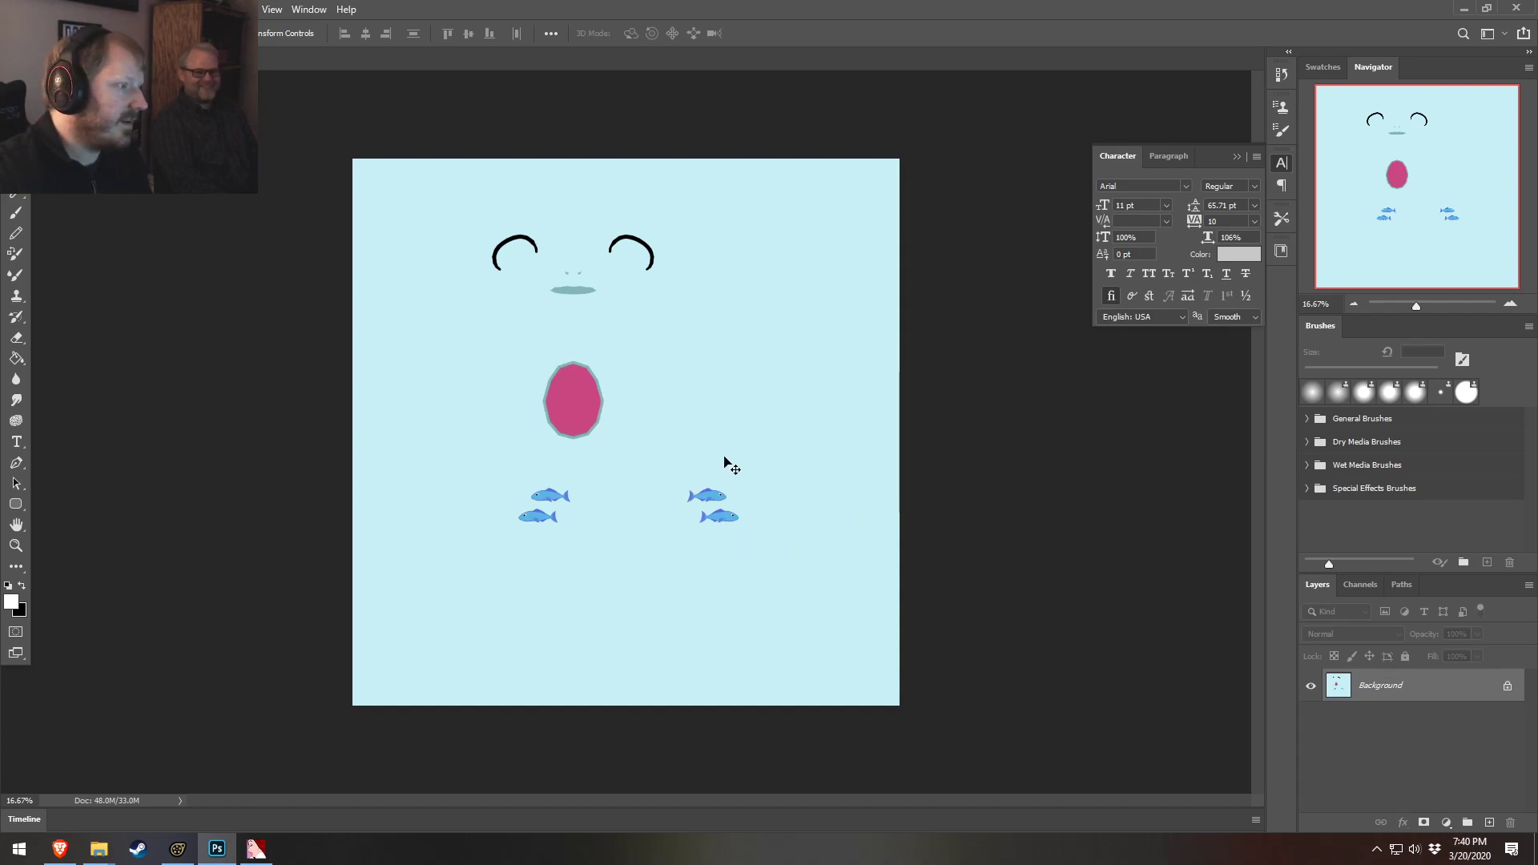
pyautogui.keyDown('alt'); pyautogui.scroll(3, 635, 374); pyautogui.keyUp('alt')
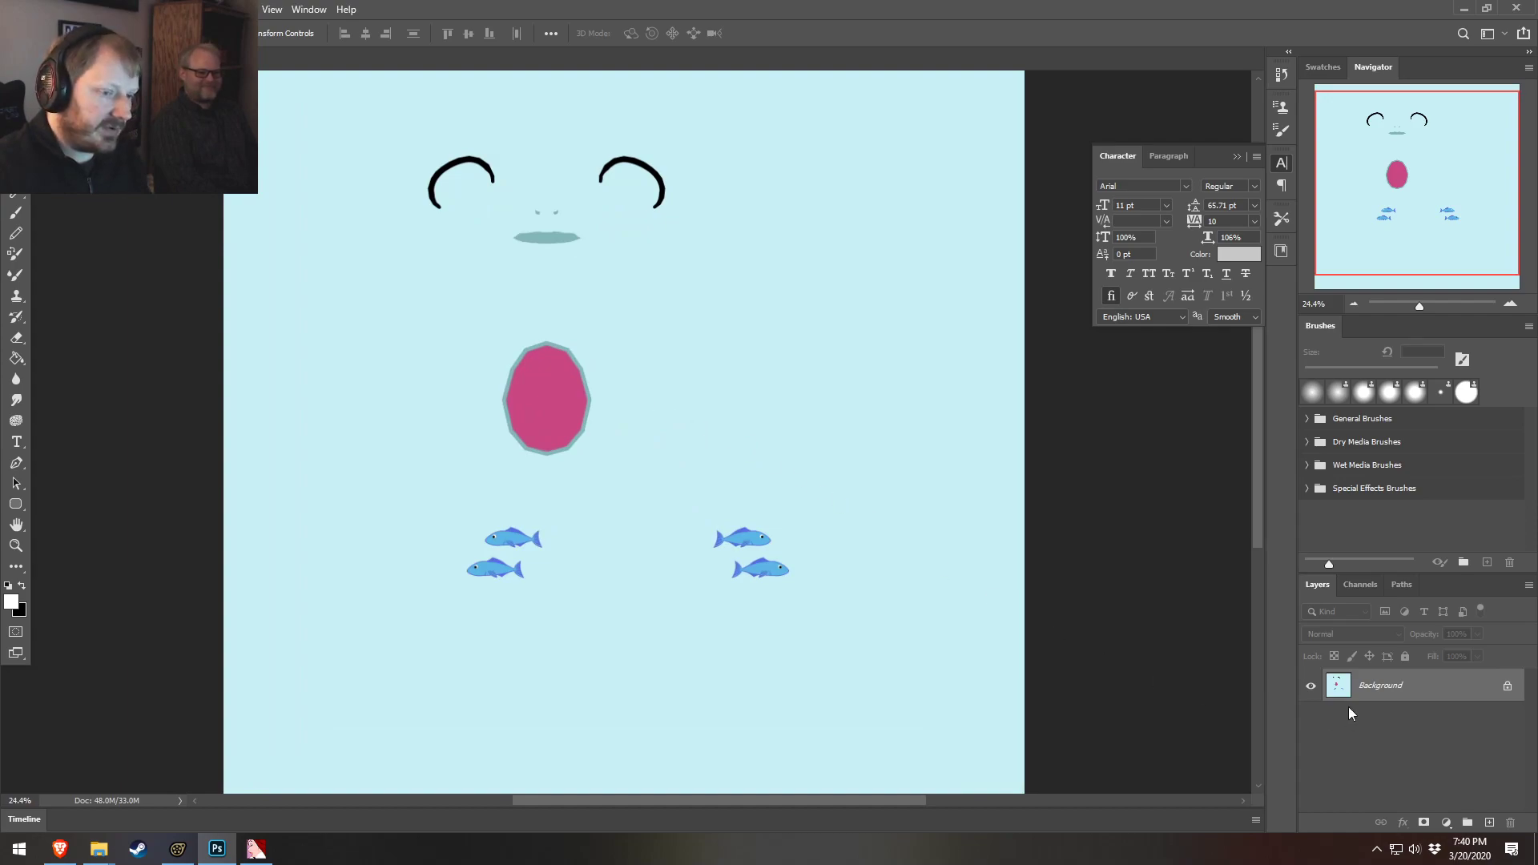
# Convert the locked Background layer into a regular editable layer named Layer 0
pyautogui.rightClick(1379, 694)
pyautogui.click(1437, 503)
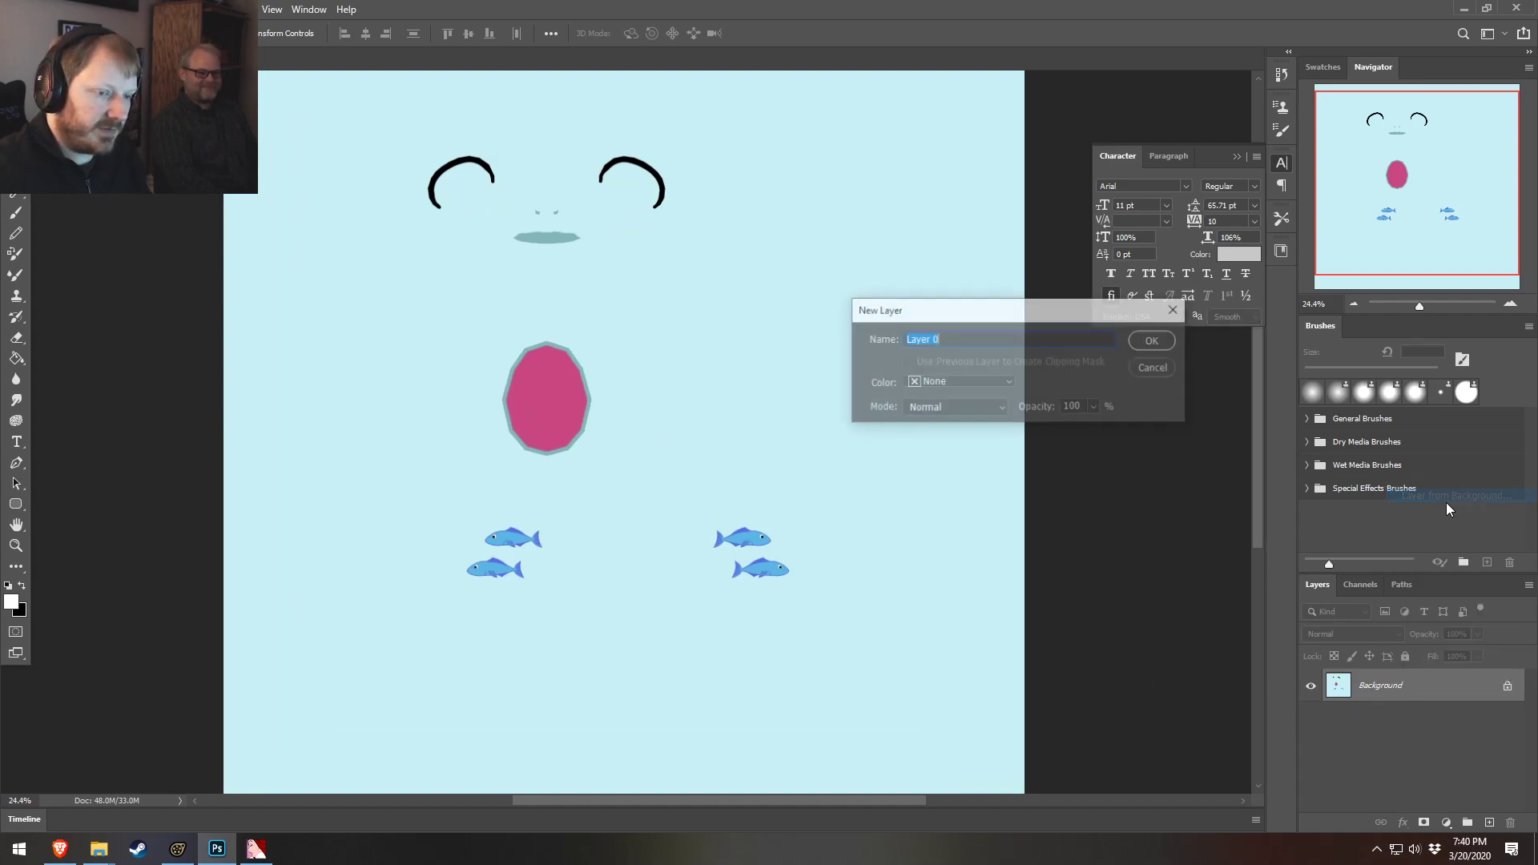
pyautogui.press('Return')
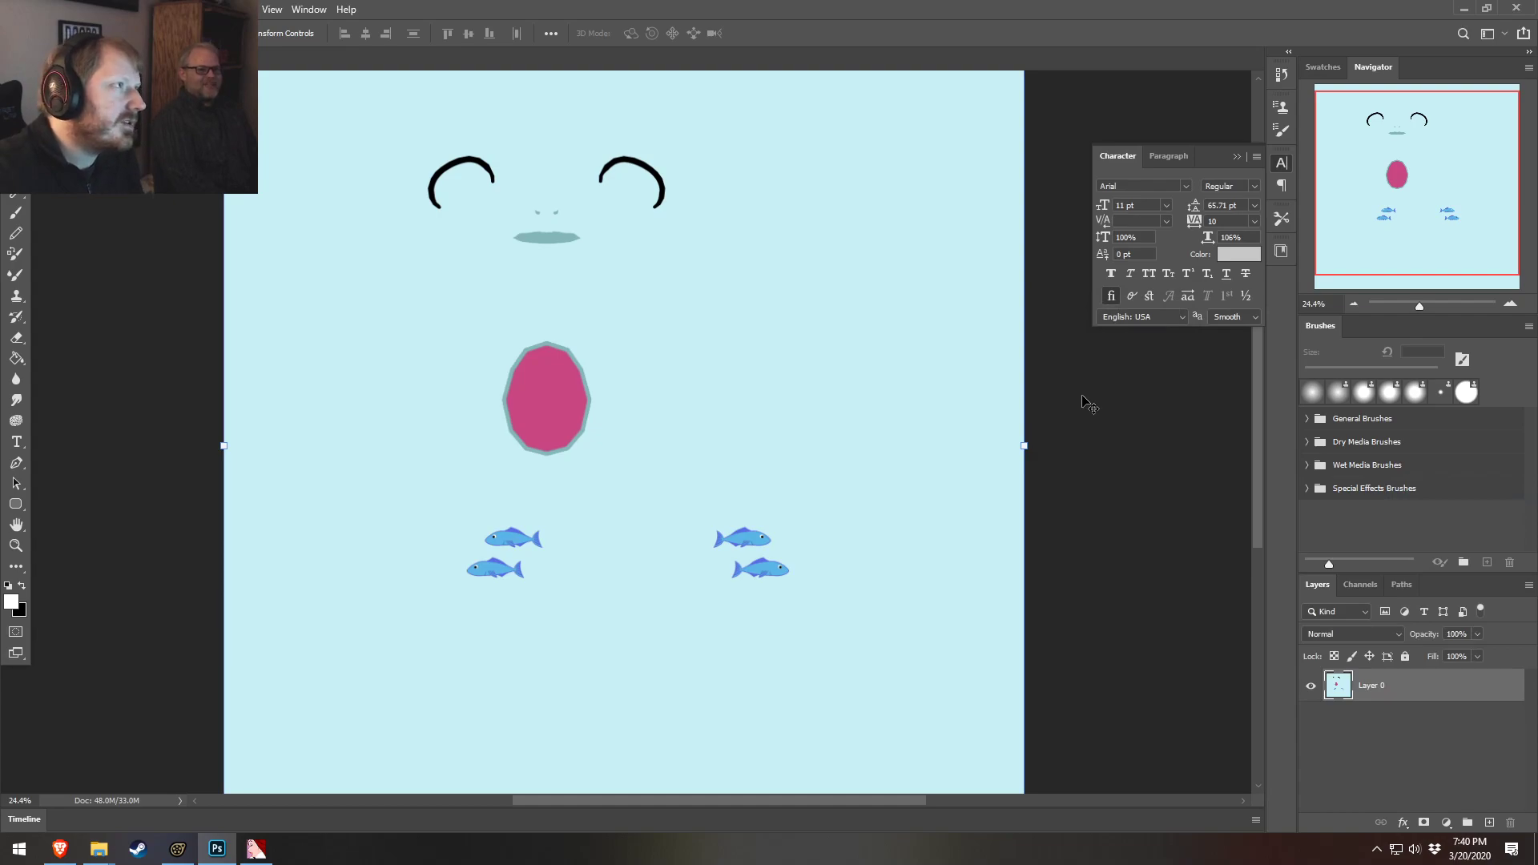
# Switch to Source Filmmaker to view the scene through the main camera, then return to Photoshop
pyautogui.click(178, 848)
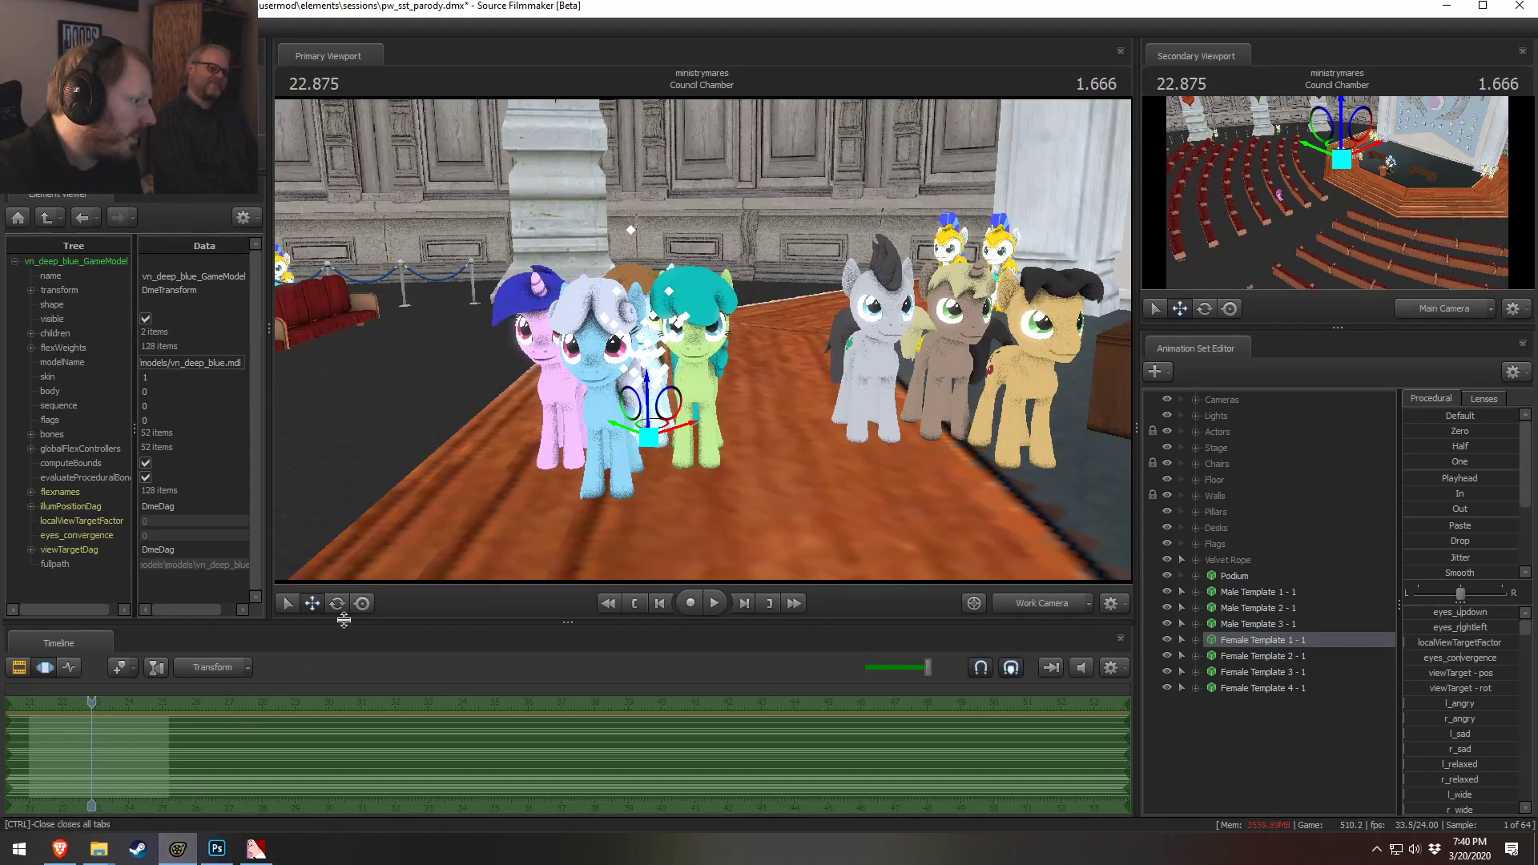
pyautogui.click(973, 605)
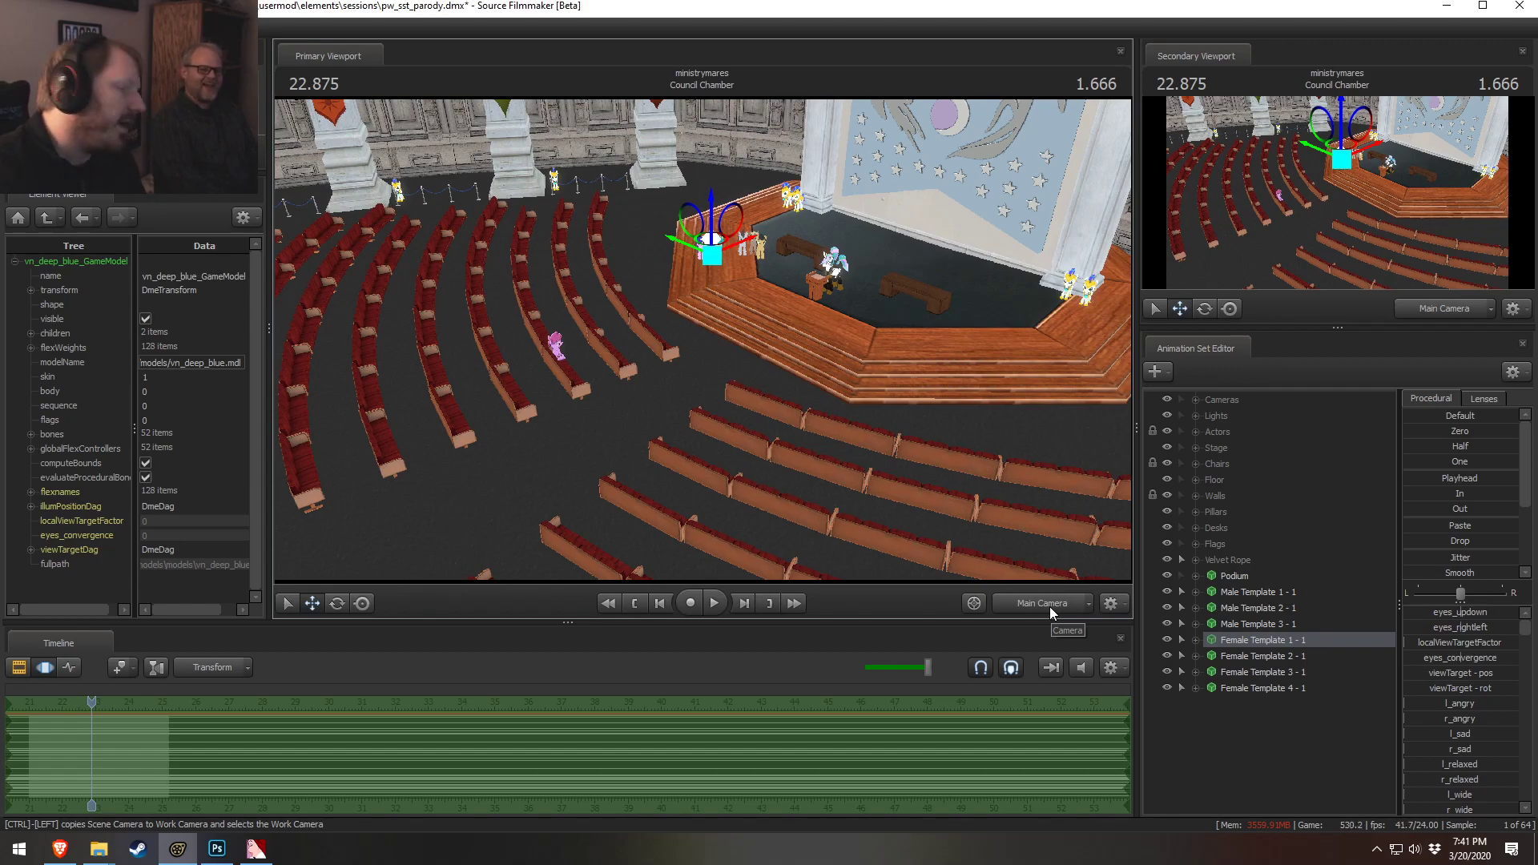
pyautogui.hotkey('alt', 'Tab')
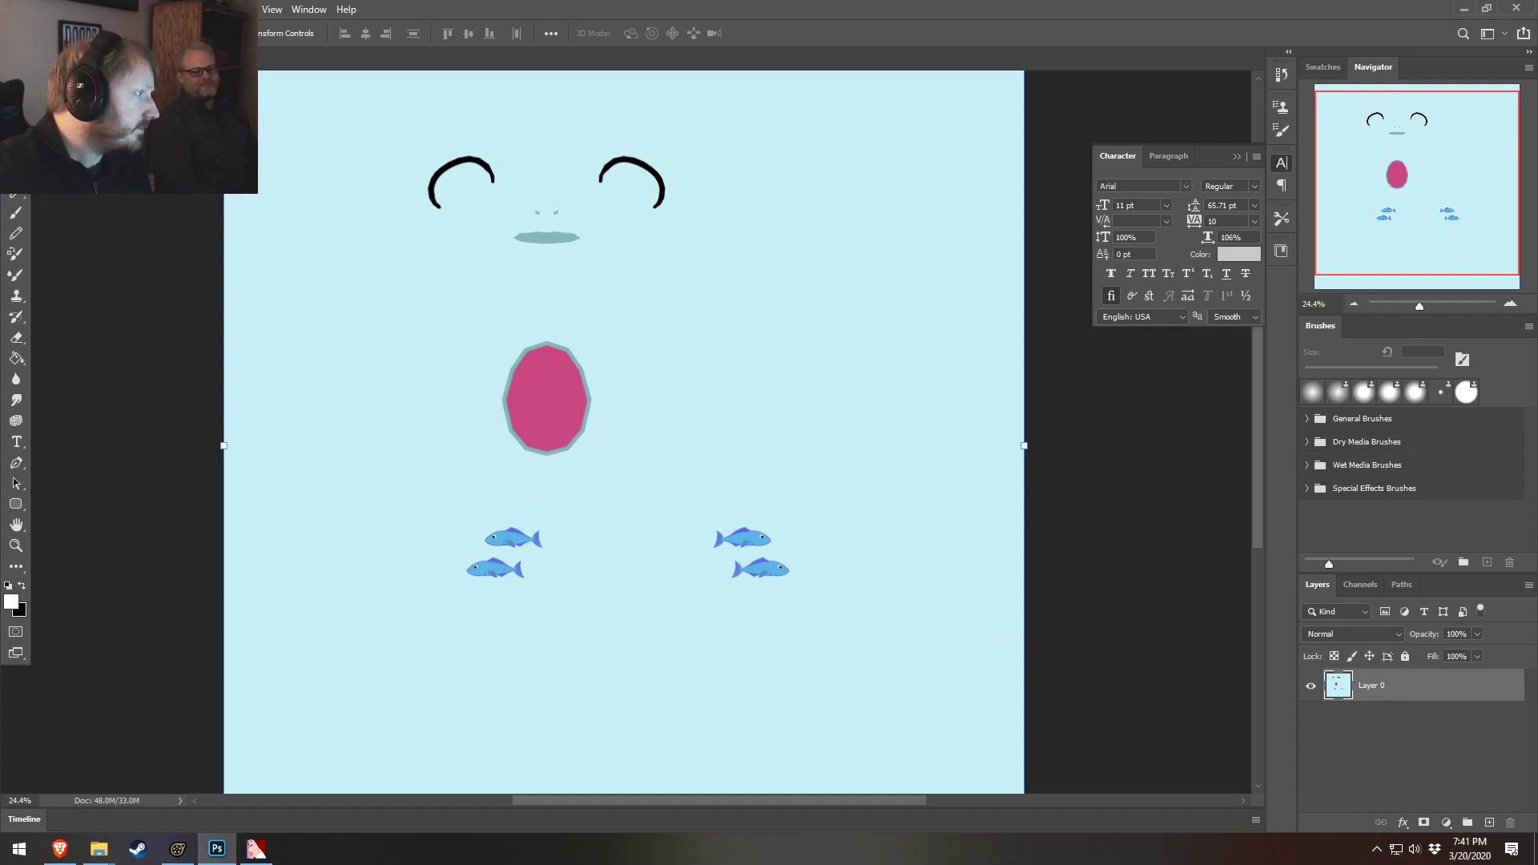
# Magic-wand select the blue background of the texture and invert the selection to grab all the markings
pyautogui.press('w')
pyautogui.keyDown('alt'); pyautogui.scroll(6, 544, 532); pyautogui.keyUp('alt')
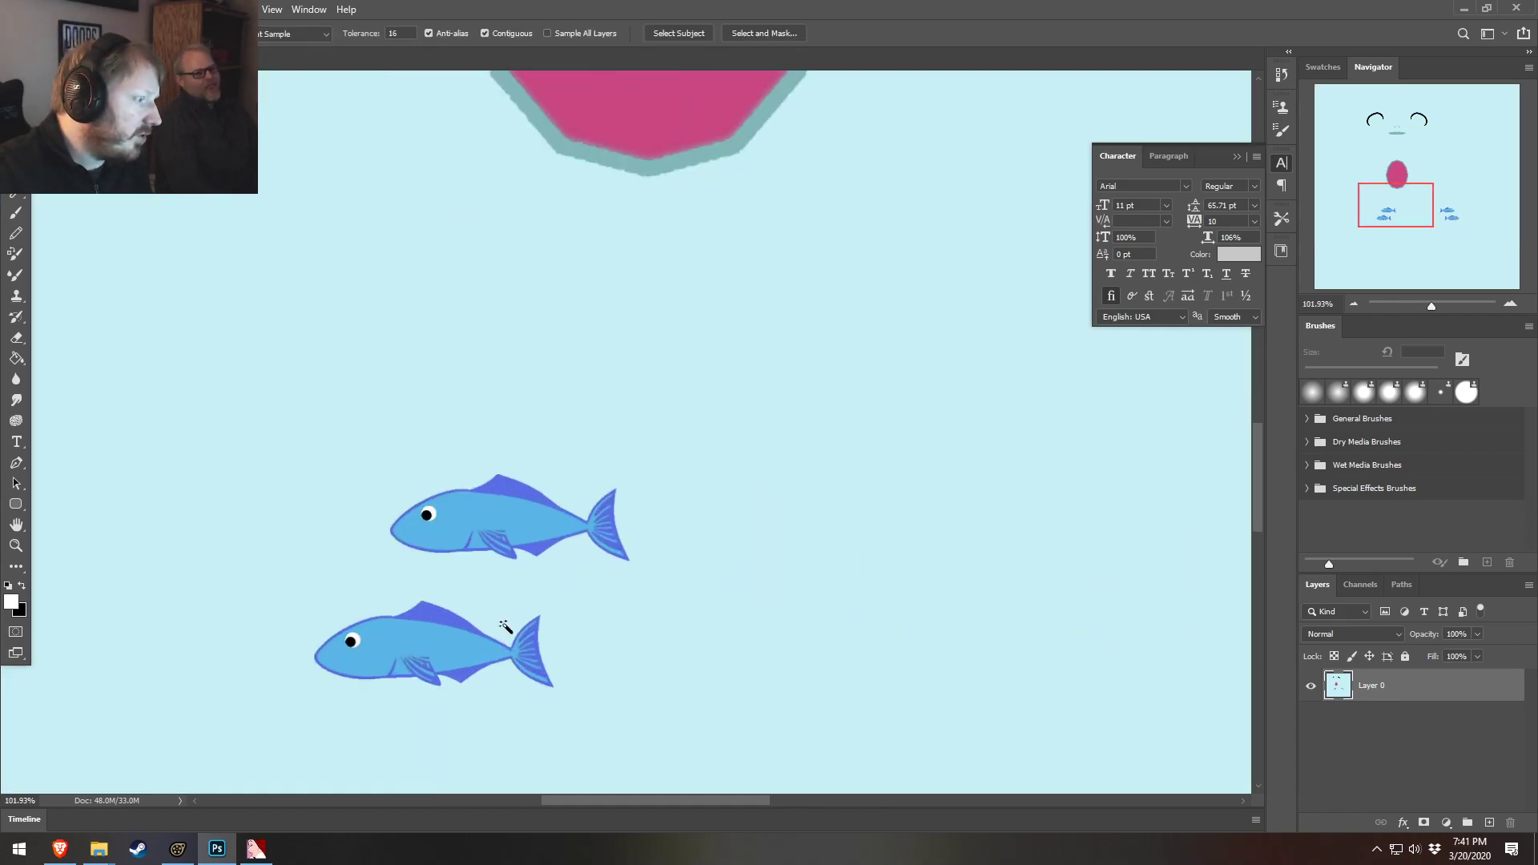
pyautogui.click(538, 528)
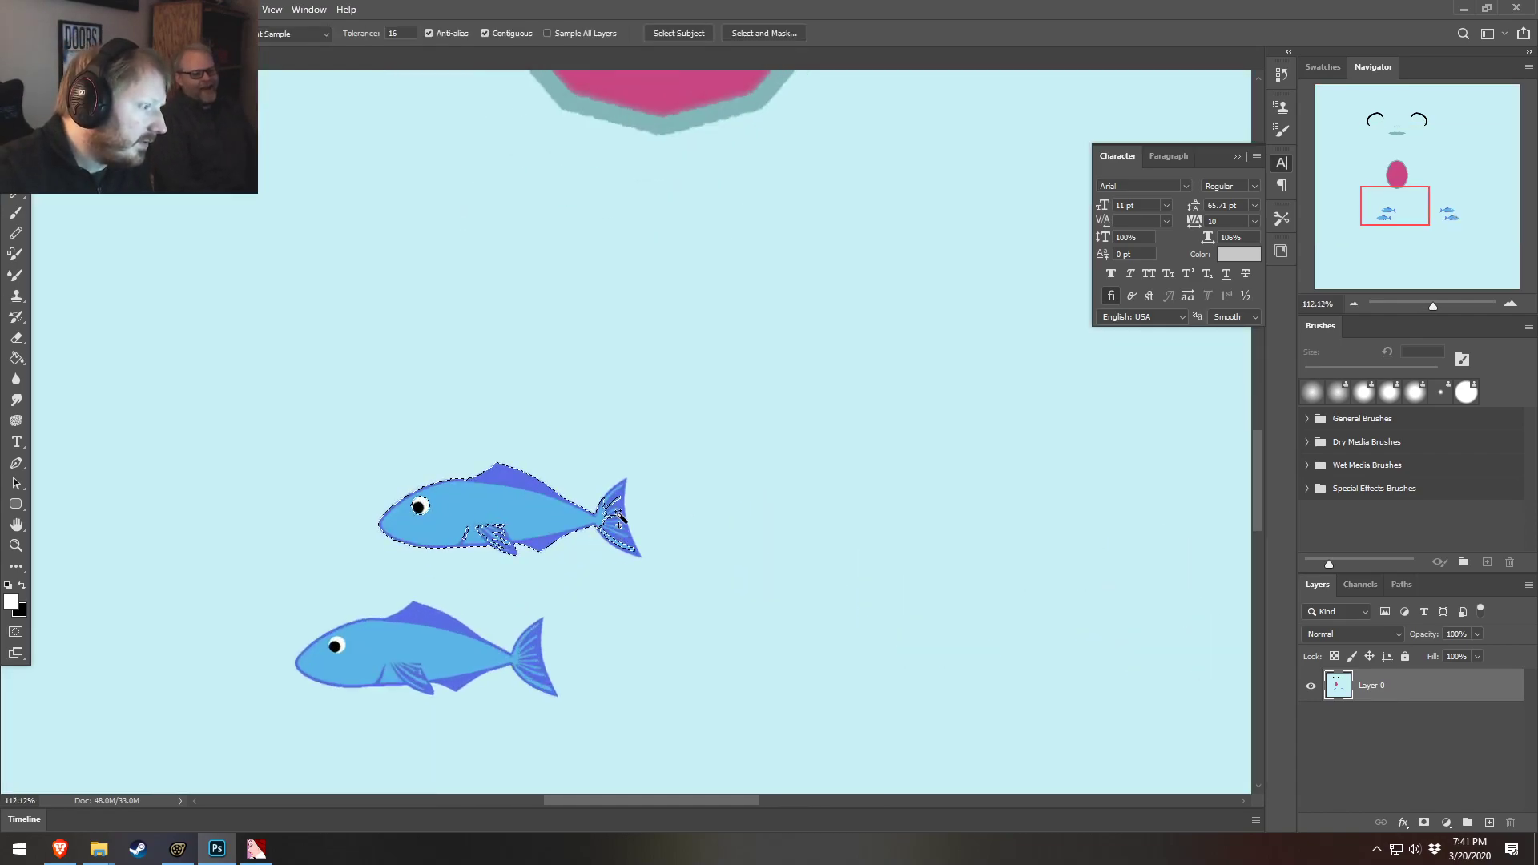
pyautogui.click(624, 387)
pyautogui.keyDown('alt'); pyautogui.scroll(-6, 801, 524); pyautogui.keyUp('alt')
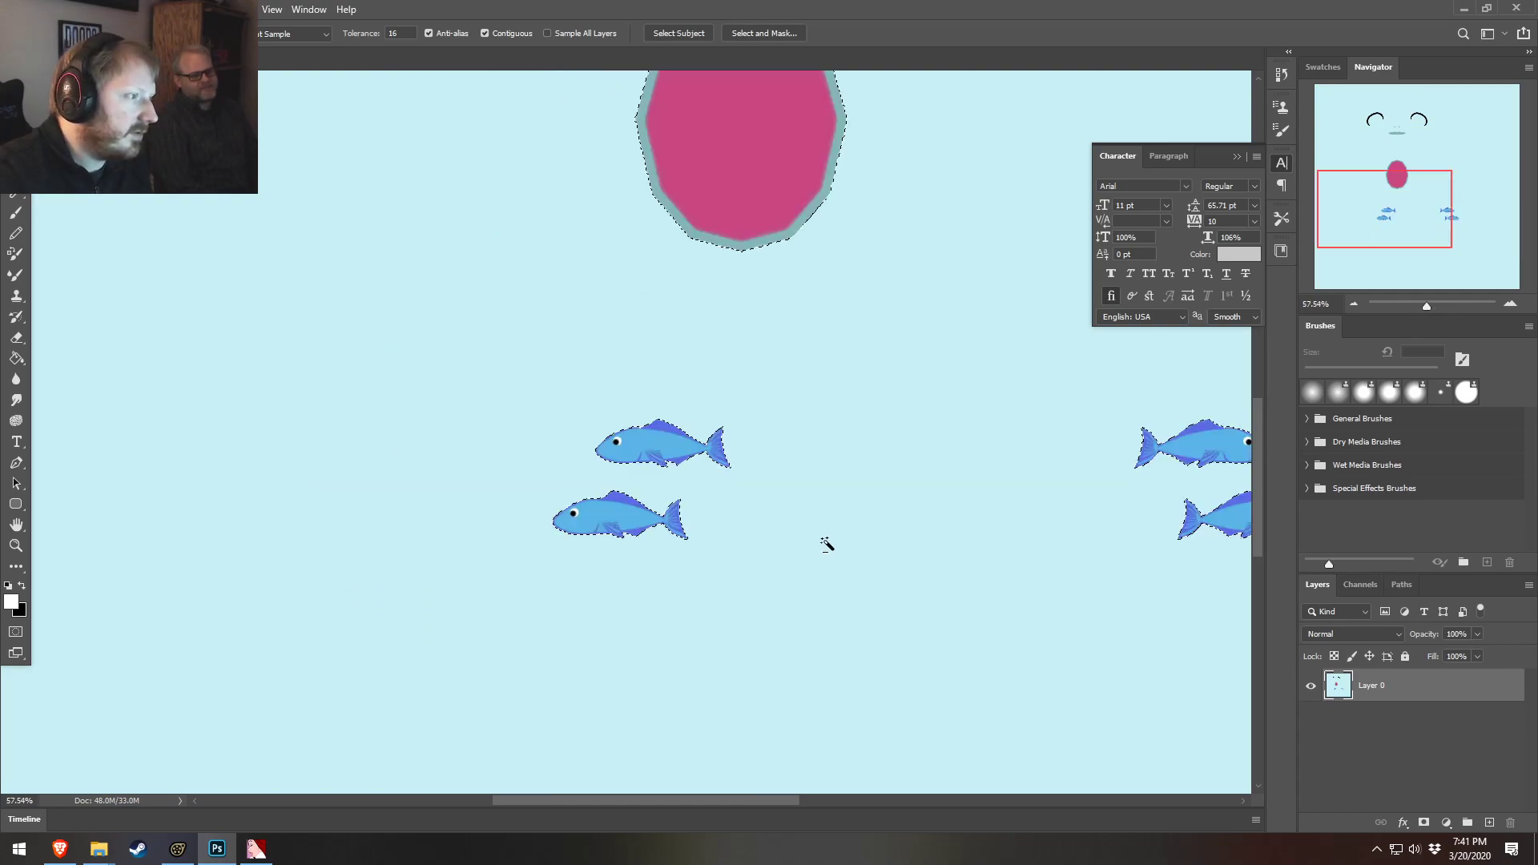
pyautogui.keyDown('alt'); pyautogui.scroll(3, 925, 503); pyautogui.keyUp('alt')
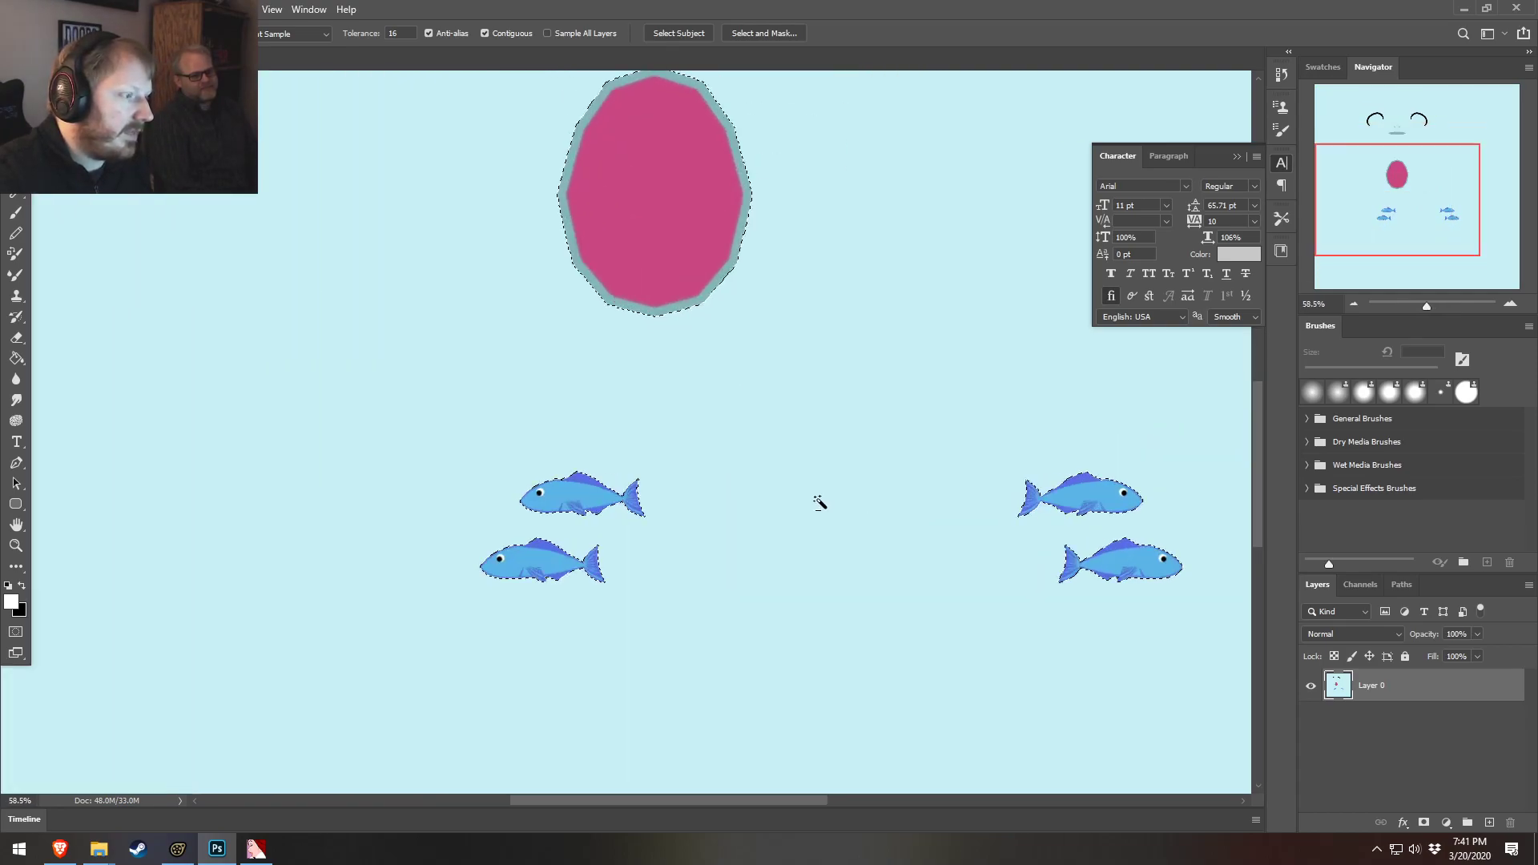
pyautogui.rightClick(583, 510)
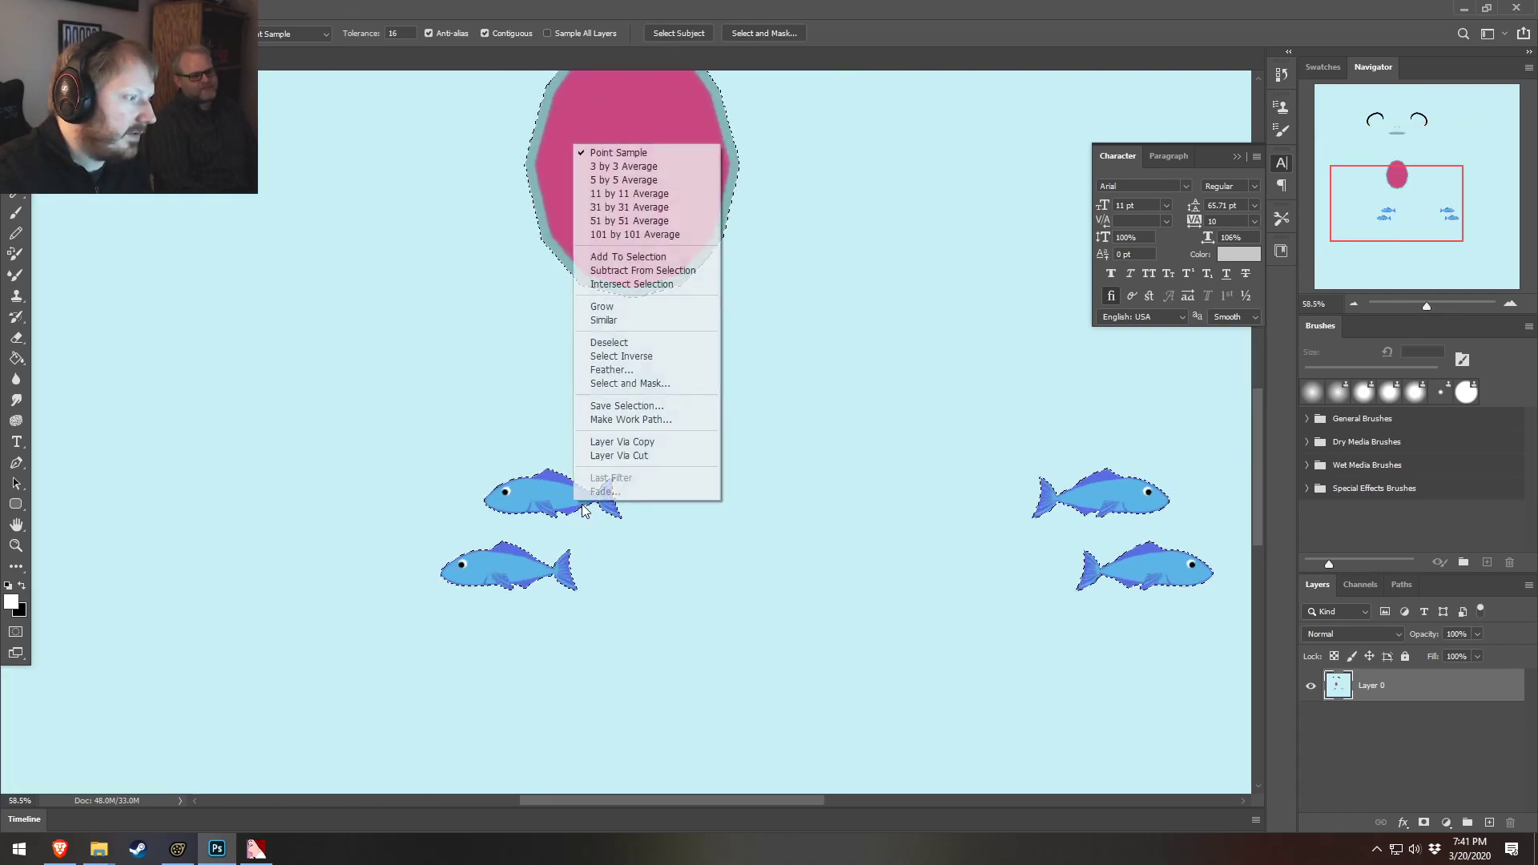
pyautogui.click(621, 355)
# Trim the selection down to the four fish with the Lasso tool and copy them to a new layer
pyautogui.scroll(1, 968, 490)
pyautogui.scroll(-2, 964, 488)
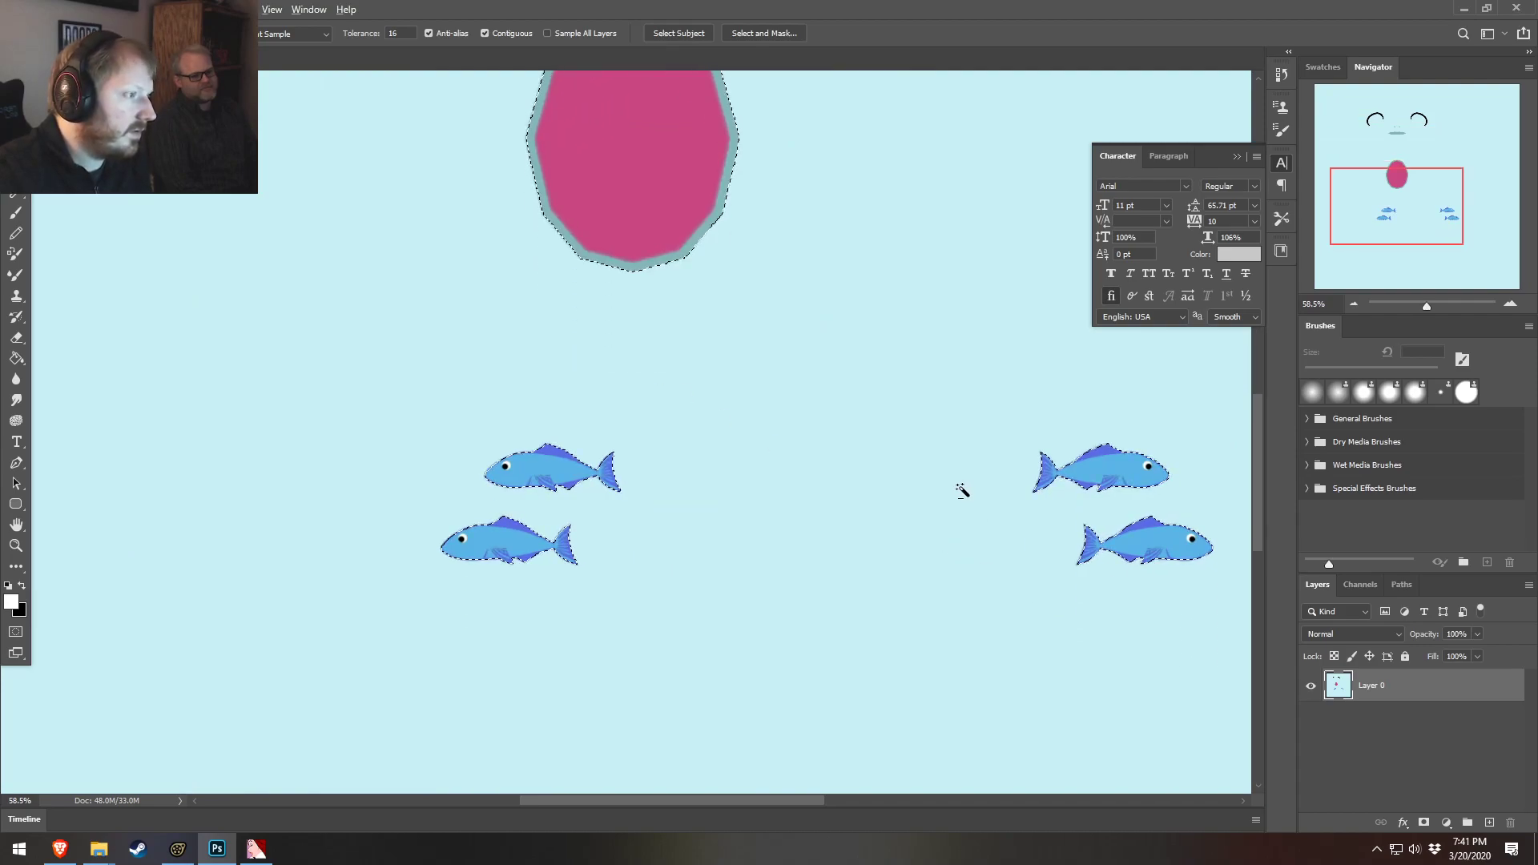
pyautogui.keyDown('alt'); pyautogui.scroll(-4, 957, 482); pyautogui.keyUp('alt')
pyautogui.keyDown('alt'); pyautogui.scroll(-2, 957, 481); pyautogui.keyUp('alt')
pyautogui.press('l')
pyautogui.moveTo(552, 167)
pyautogui.mouseDown()
pyautogui.moveTo(426, 339)
pyautogui.moveTo(635, 473)
pyautogui.moveTo(593, 167)
pyautogui.mouseUp()
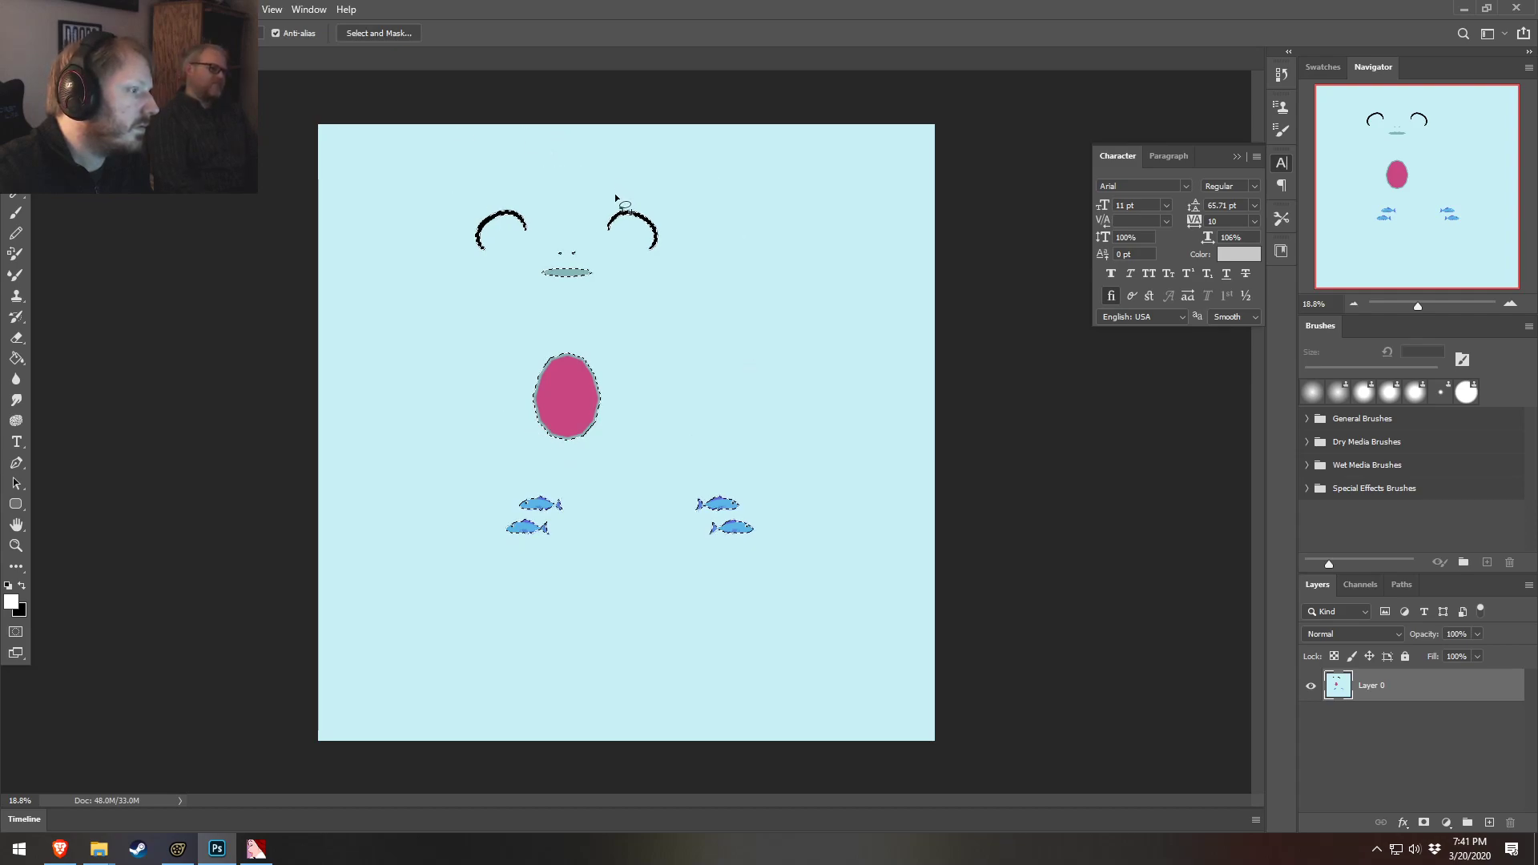
pyautogui.hotkey('ctrl', 'z')
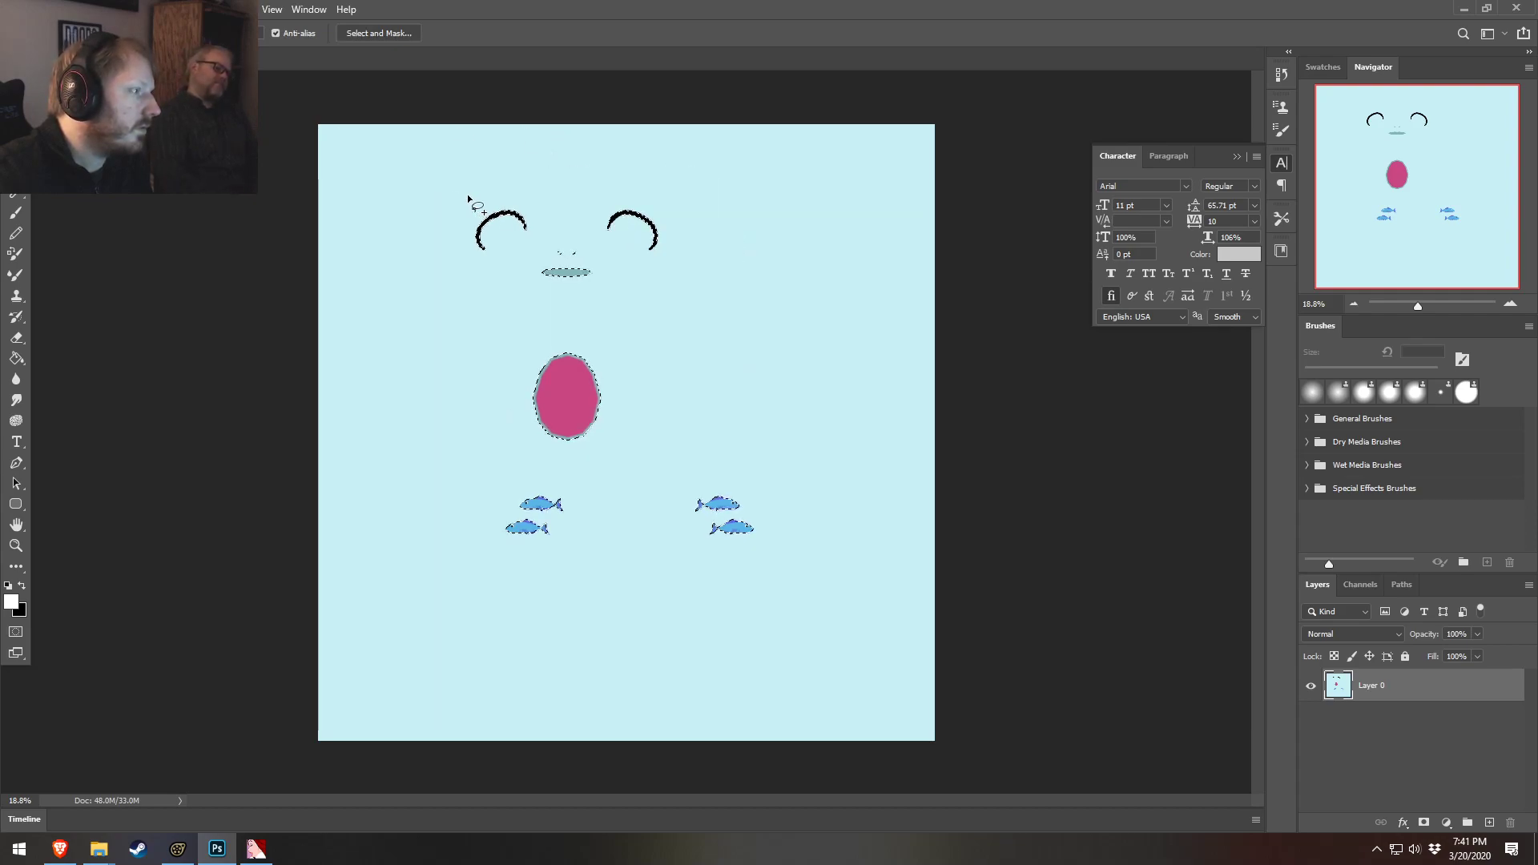
pyautogui.moveTo(467, 199)
pyautogui.keyDown('alt'); pyautogui.mouseDown()
pyautogui.moveTo(425, 288)
pyautogui.moveTo(604, 491)
pyautogui.moveTo(621, 189)
pyautogui.moveTo(425, 225)
pyautogui.mouseUp(); pyautogui.keyUp('alt')
pyautogui.keyDown('alt'); pyautogui.scroll(6, 669, 590); pyautogui.keyUp('alt')
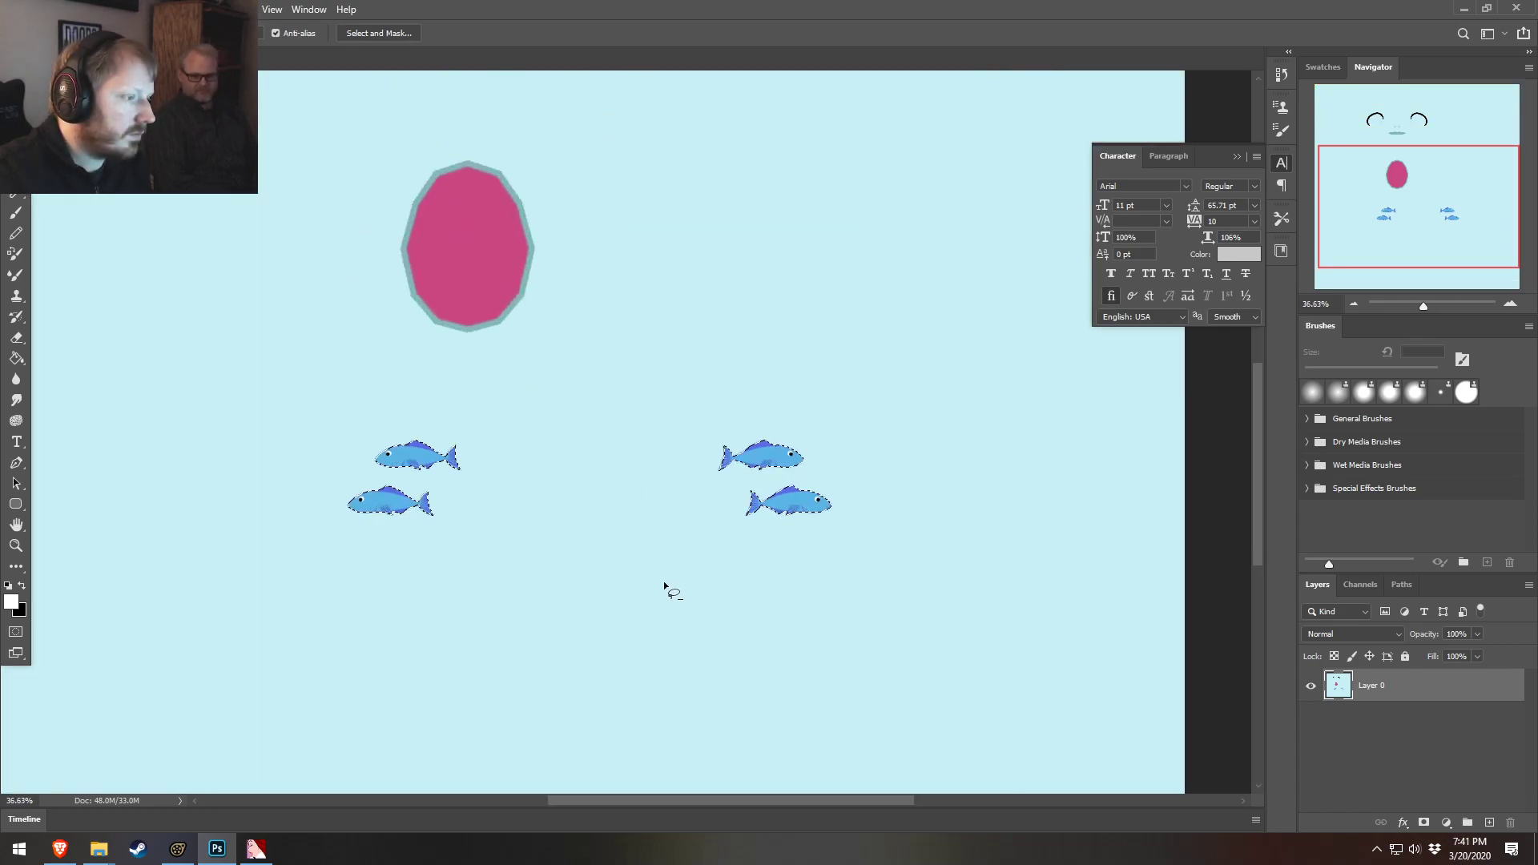
pyautogui.hotkey('ctrl', 'j')
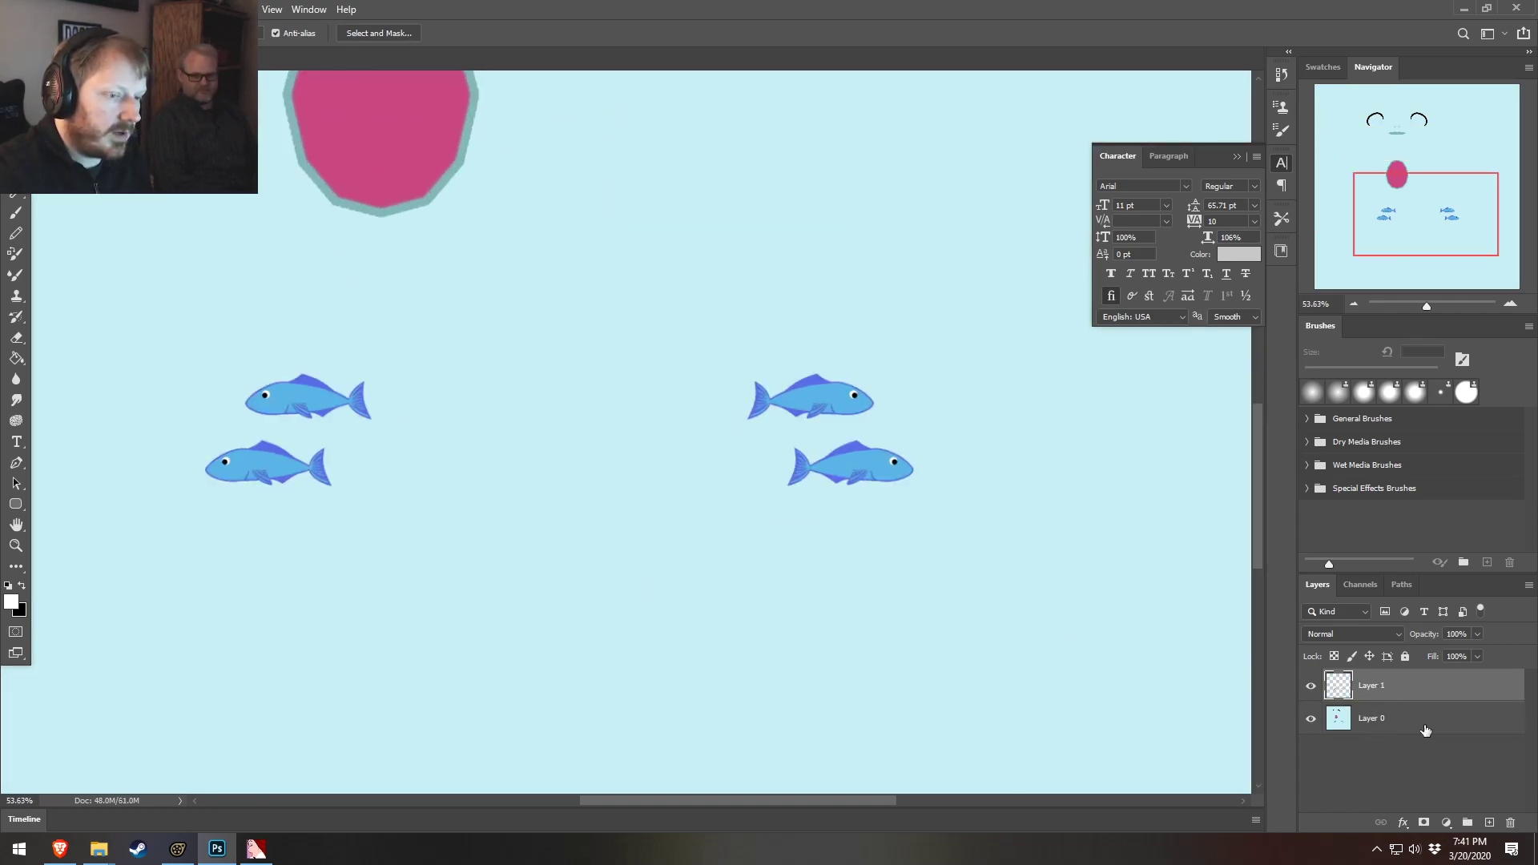
# On Layer 0, magic-wand select the pink mouth interior and copy it to its own new layer
pyautogui.click(1425, 730)
pyautogui.keyDown('alt'); pyautogui.scroll(-5, 687, 440); pyautogui.keyUp('alt')
pyautogui.keyDown('alt'); pyautogui.scroll(6, 463, 257); pyautogui.keyUp('alt')
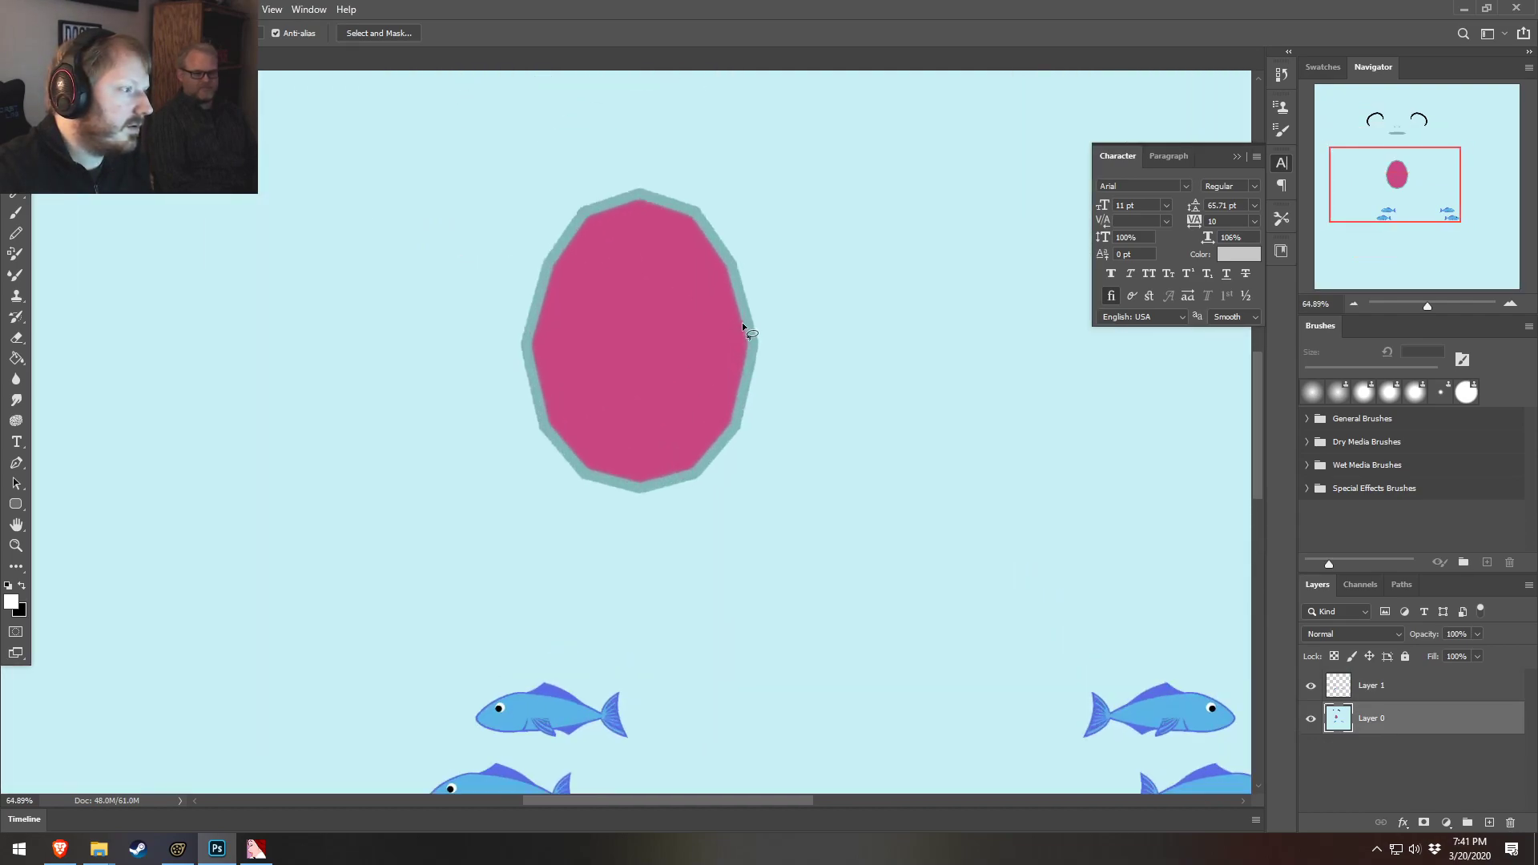
pyautogui.press('w')
pyautogui.click(652, 295)
pyautogui.keyDown('alt'); pyautogui.scroll(1, 720, 384); pyautogui.keyUp('alt')
pyautogui.scroll(4, 553, 334)
pyautogui.keyDown('shift'); pyautogui.scroll(2, 549, 353); pyautogui.keyUp('shift')
pyautogui.keyDown('shift'); pyautogui.scroll(-2, 553, 357); pyautogui.keyUp('shift')
pyautogui.keyDown('alt'); pyautogui.scroll(10, 541, 273); pyautogui.keyUp('alt')
pyautogui.keyDown('shift'); pyautogui.click(513, 238); pyautogui.keyUp('shift')
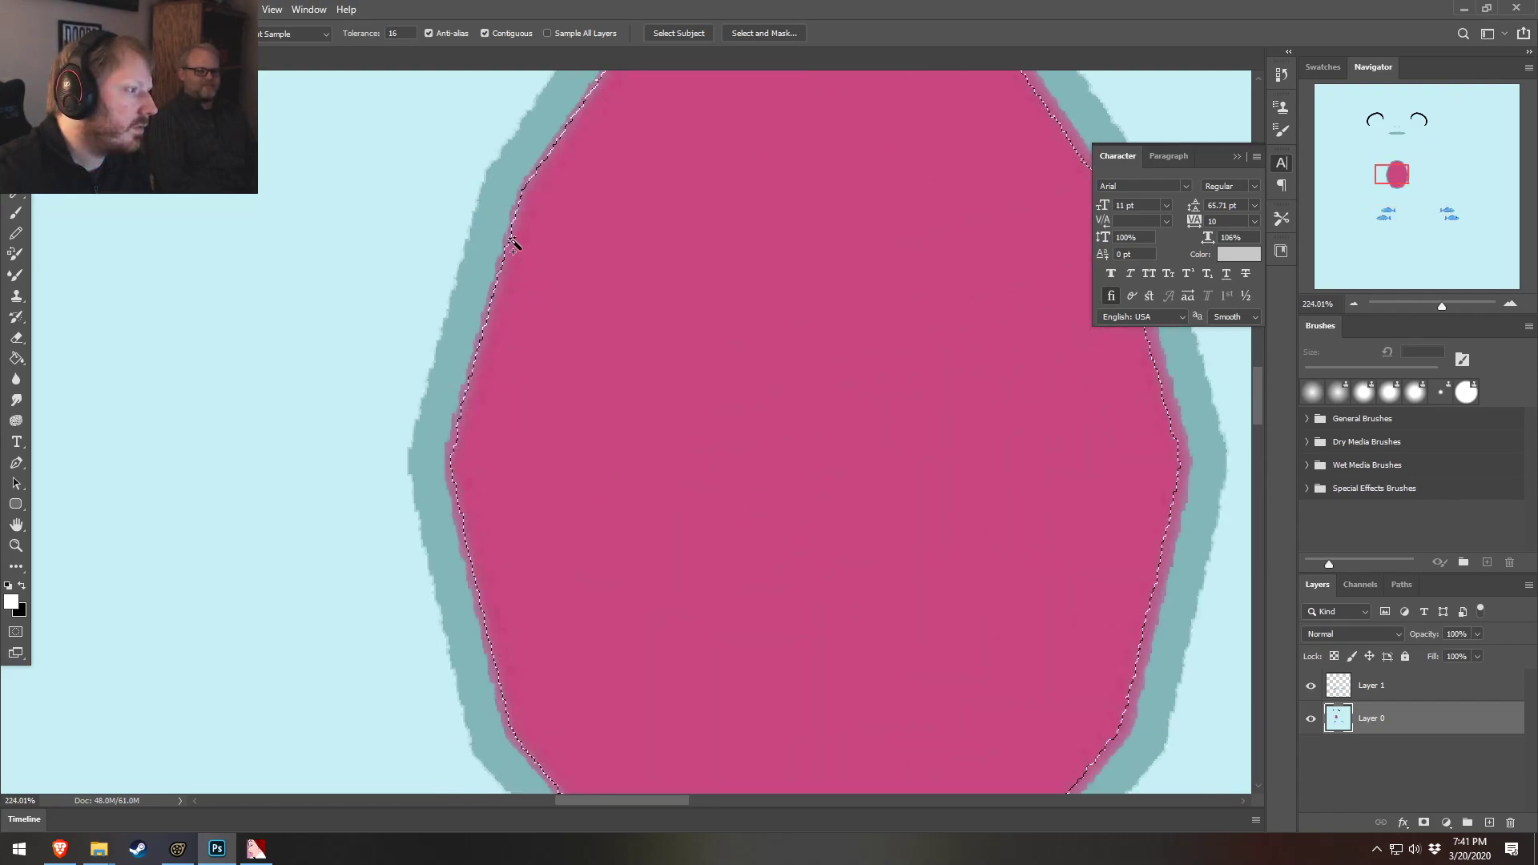
pyautogui.keyDown('shift'); pyautogui.click(509, 243); pyautogui.keyUp('shift')
pyautogui.keyDown('shift'); pyautogui.click(505, 240); pyautogui.keyUp('shift')
pyautogui.keyDown('shift'); pyautogui.click(460, 391); pyautogui.keyUp('shift')
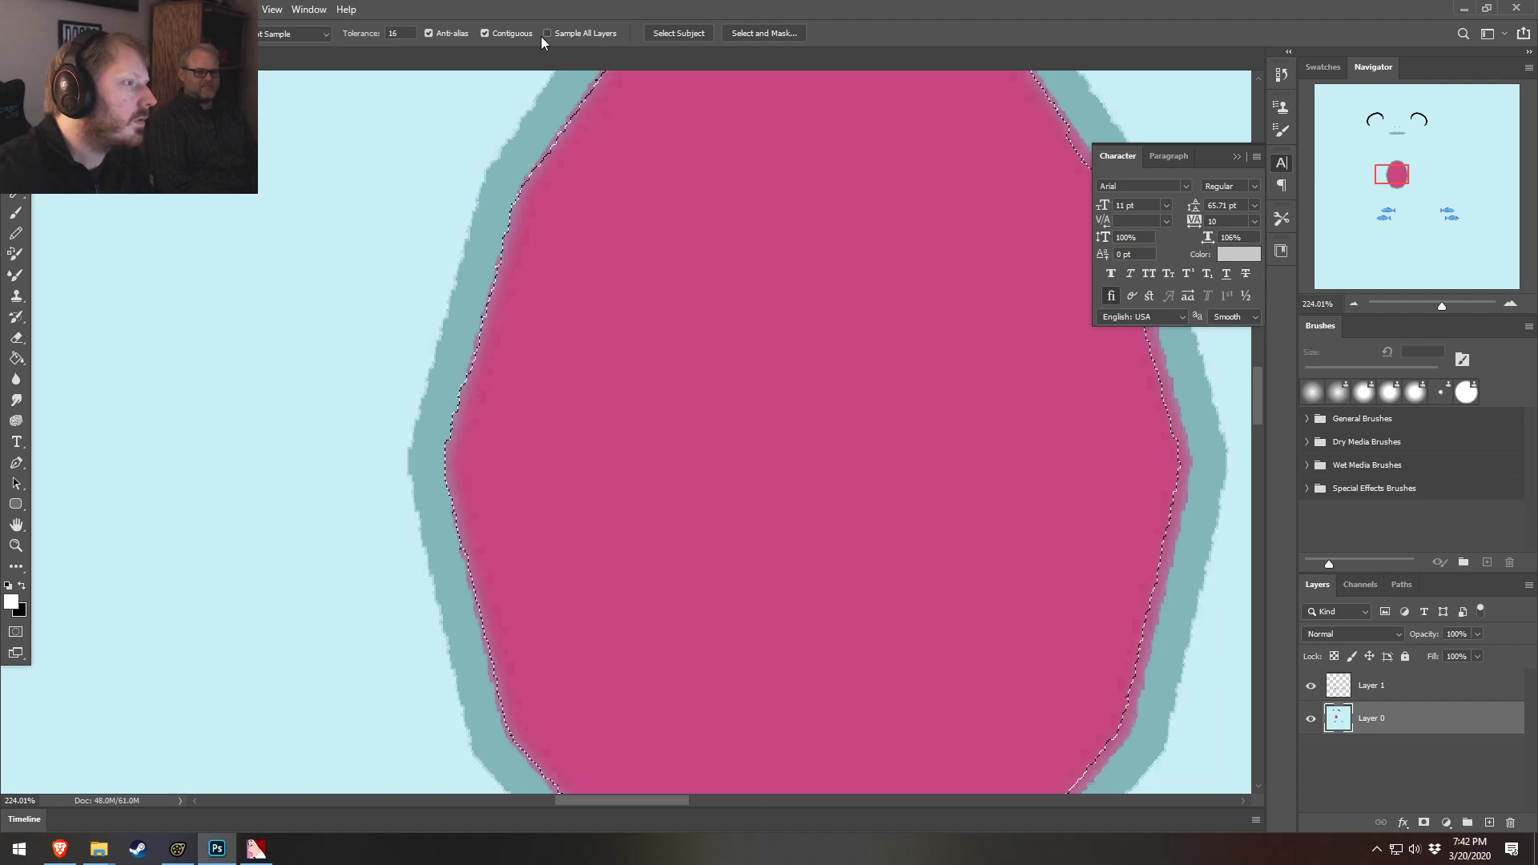
pyautogui.scroll(-3, 1011, 544)
pyautogui.scroll(-1, 1010, 545)
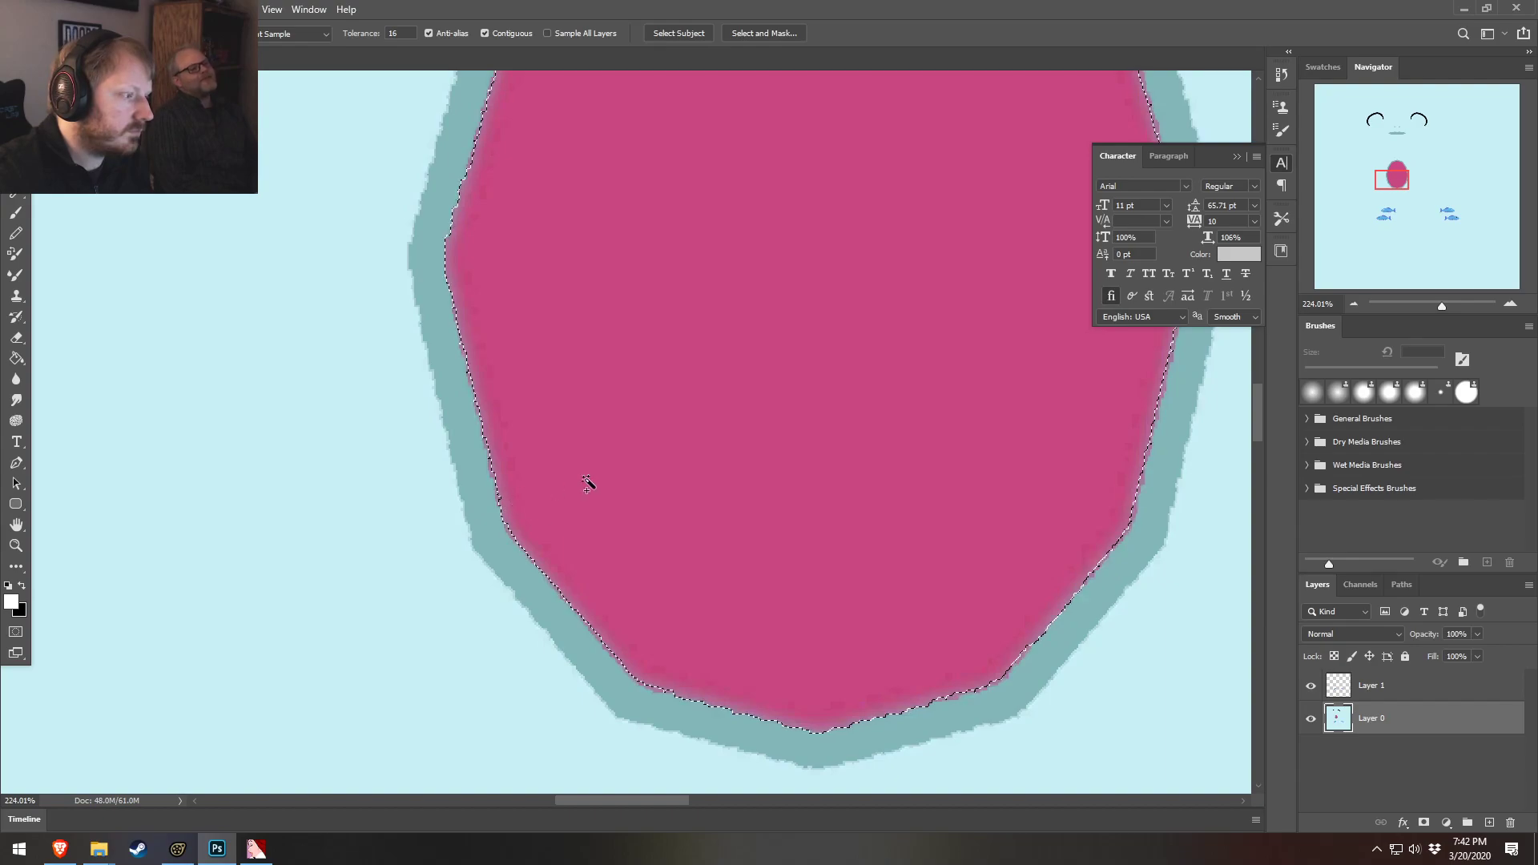
pyautogui.keyDown('alt'); pyautogui.scroll(-3, 905, 405); pyautogui.keyUp('alt')
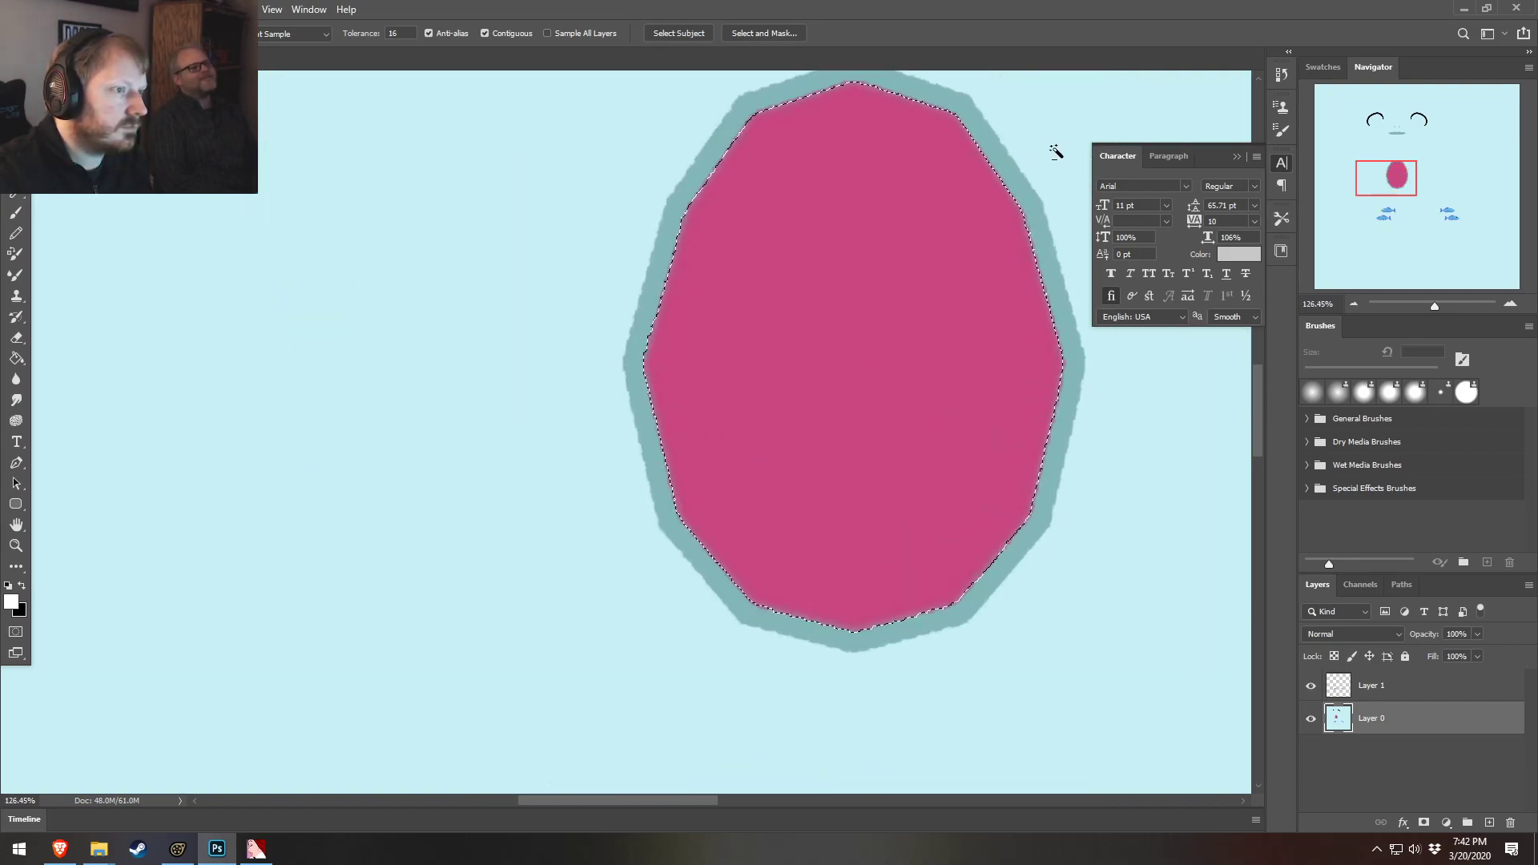
pyautogui.keyDown('alt'); pyautogui.scroll(4, 1033, 192); pyautogui.keyUp('alt')
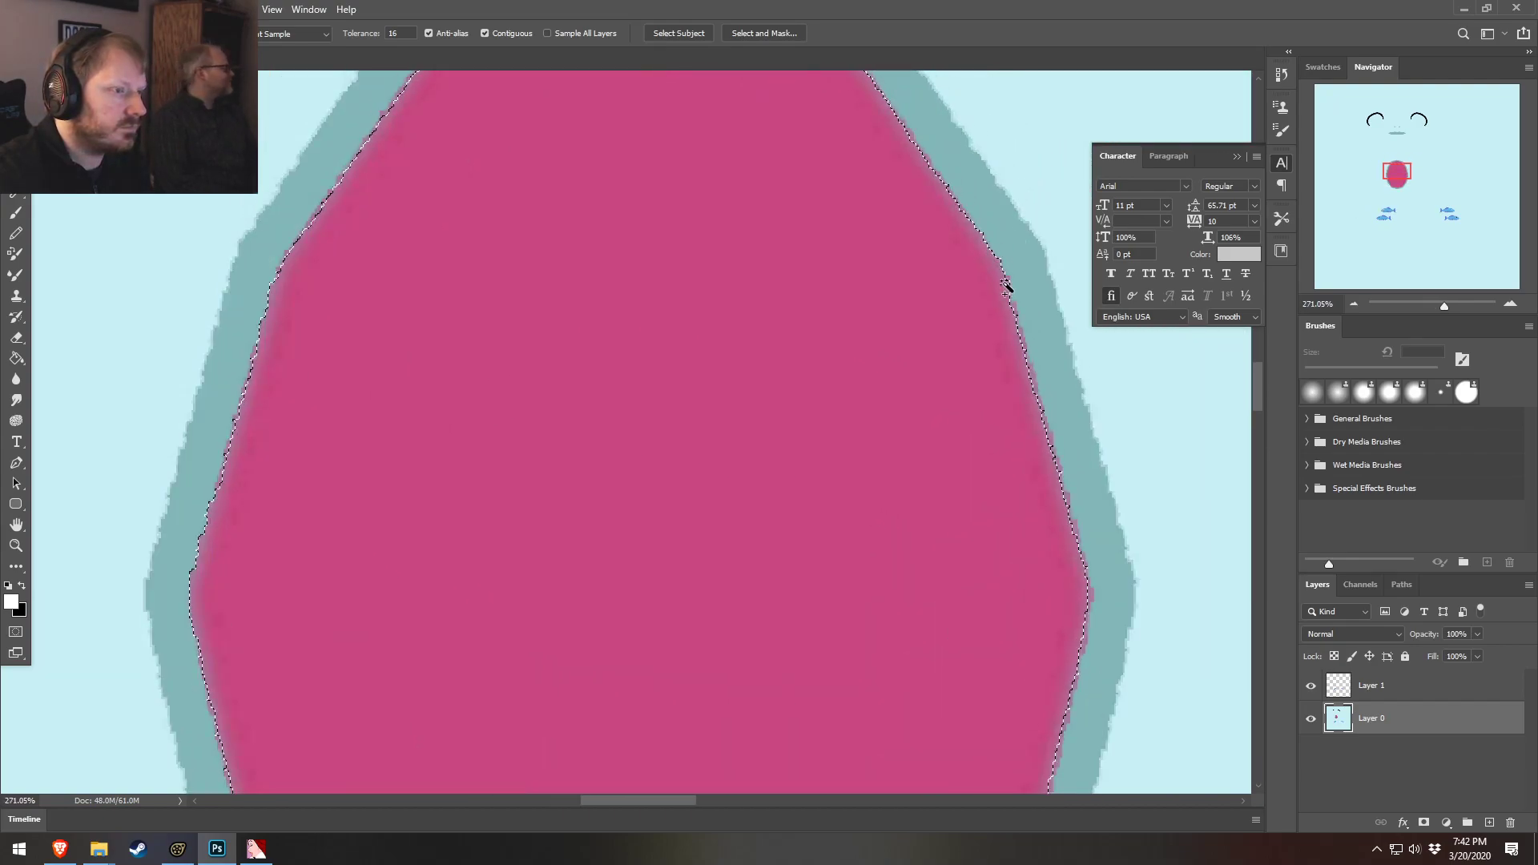
pyautogui.keyDown('alt'); pyautogui.scroll(-5, 993, 429); pyautogui.keyUp('alt')
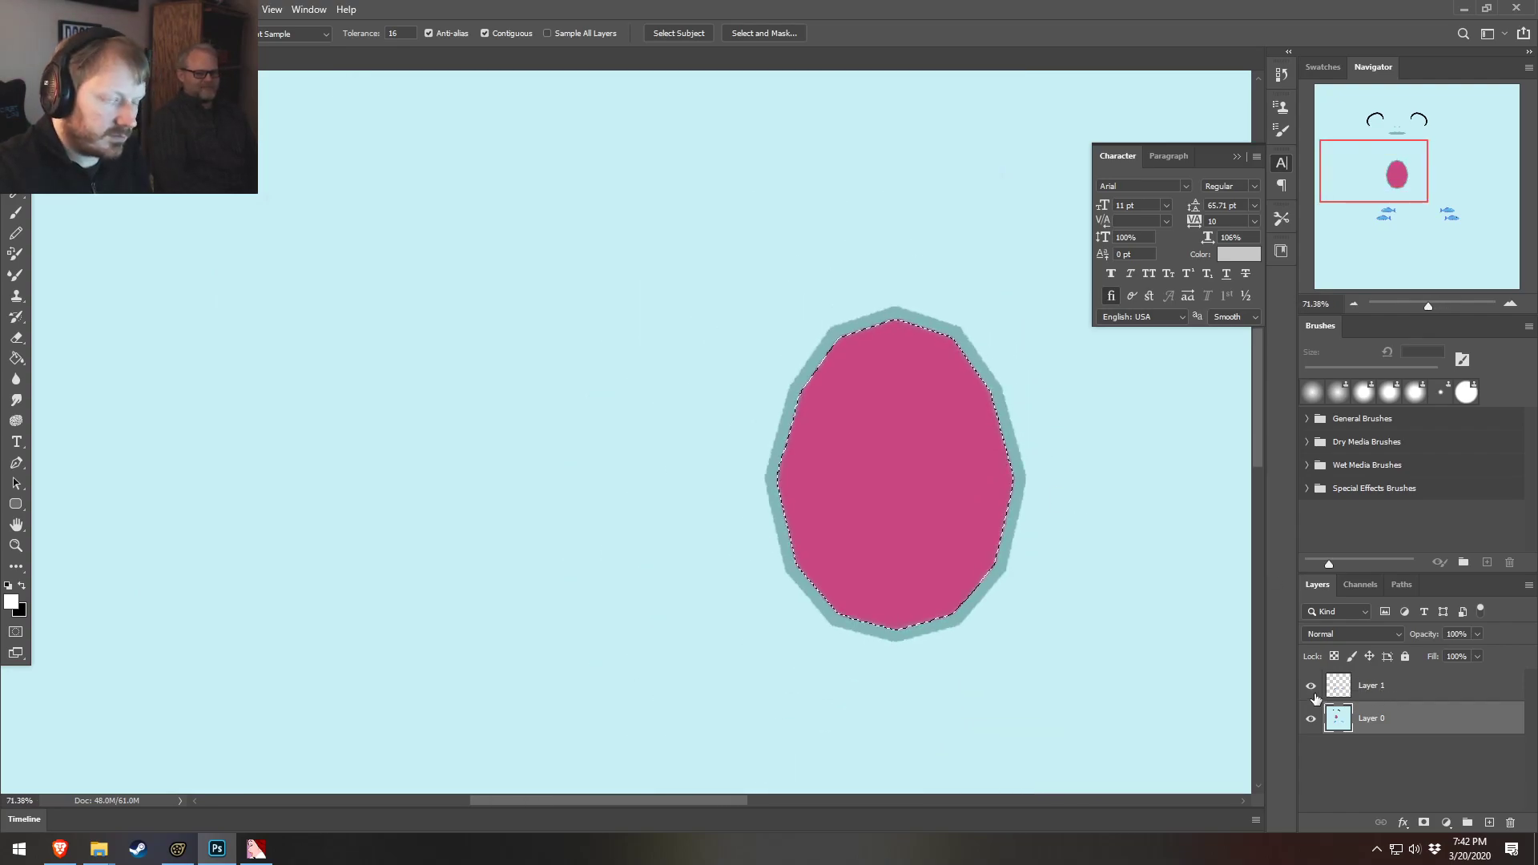
pyautogui.hotkey('ctrl', 'j')
pyautogui.keyDown('alt'); pyautogui.scroll(-1, 1036, 573); pyautogui.keyUp('alt')
pyautogui.keyDown('alt'); pyautogui.scroll(-4, 1036, 573); pyautogui.keyUp('alt')
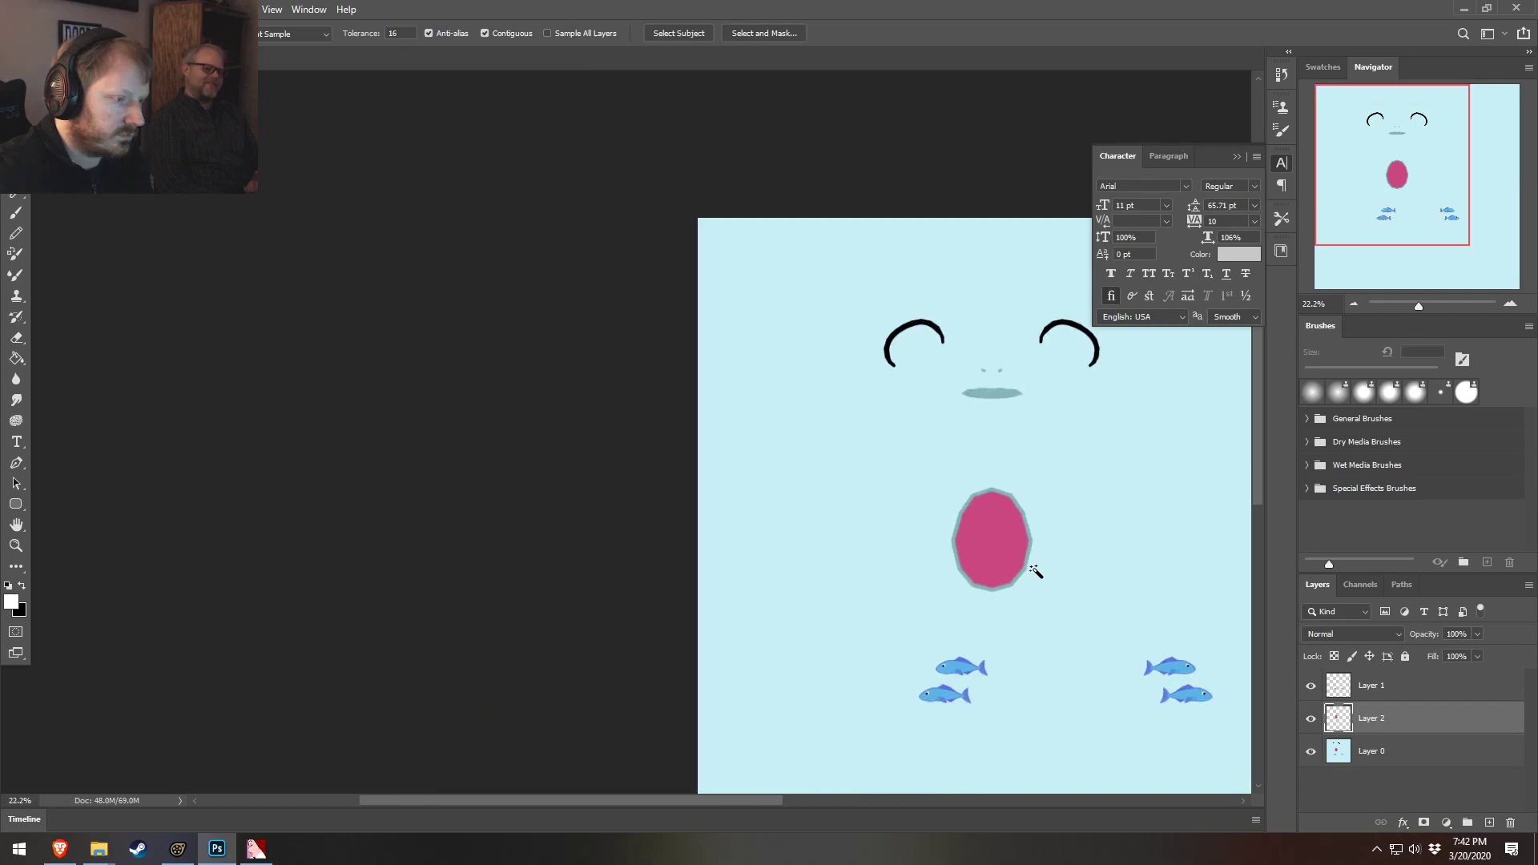
pyautogui.keyDown('alt'); pyautogui.scroll(-1, 419, 334); pyautogui.keyUp('alt')
pyautogui.keyDown('alt'); pyautogui.scroll(1, 426, 322); pyautogui.keyUp('alt')
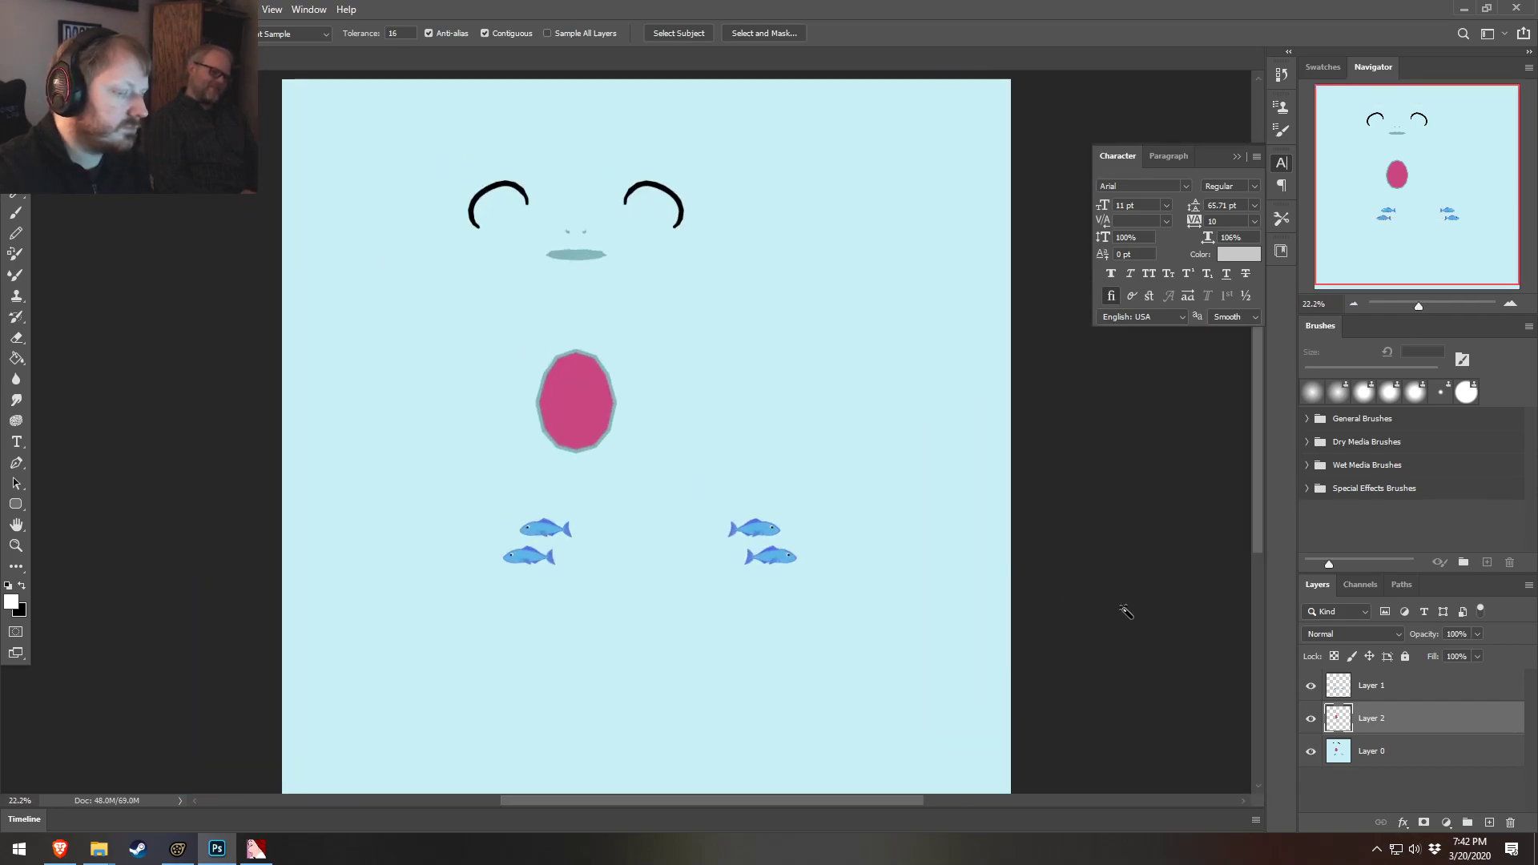
# Apply a Black & White adjustment to Layer 0 with Cyans raised to 96%
pyautogui.click(1480, 754)
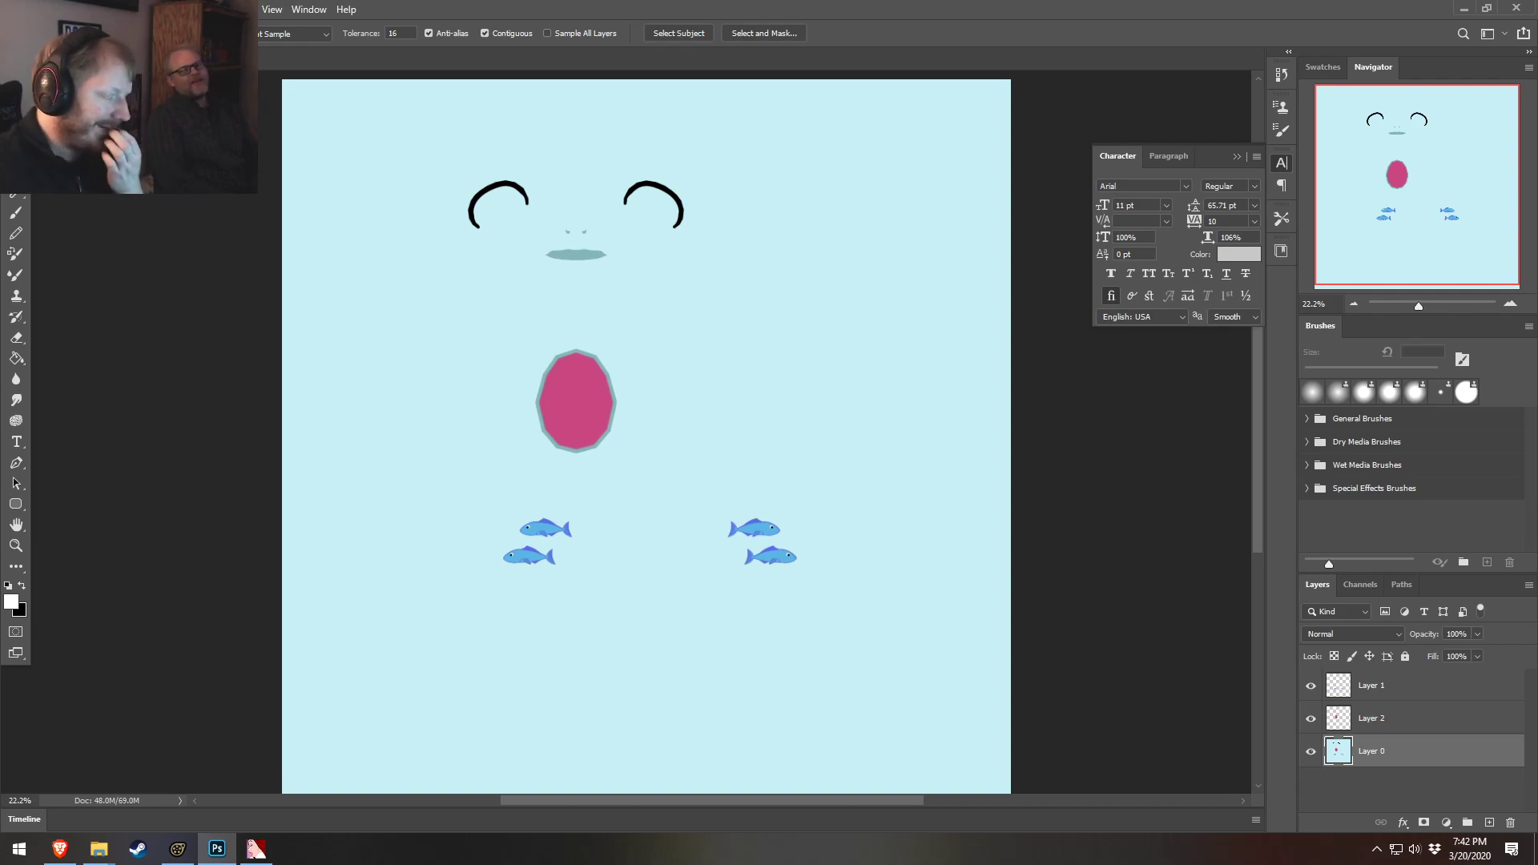
pyautogui.hotkey('alt', 'f')
pyautogui.moveTo(78, 249)
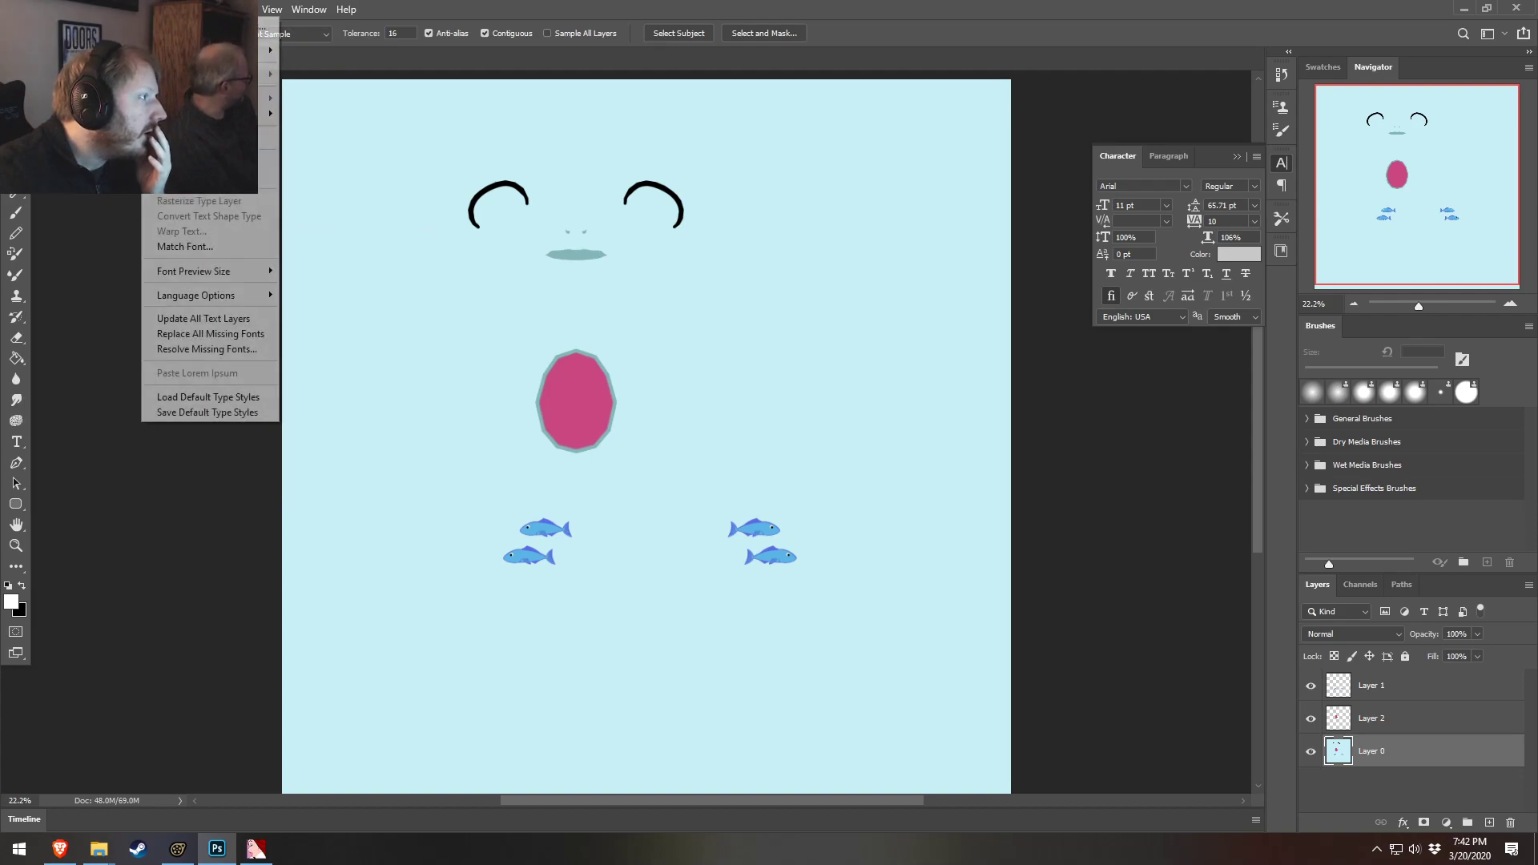
pyautogui.click(271, 9)
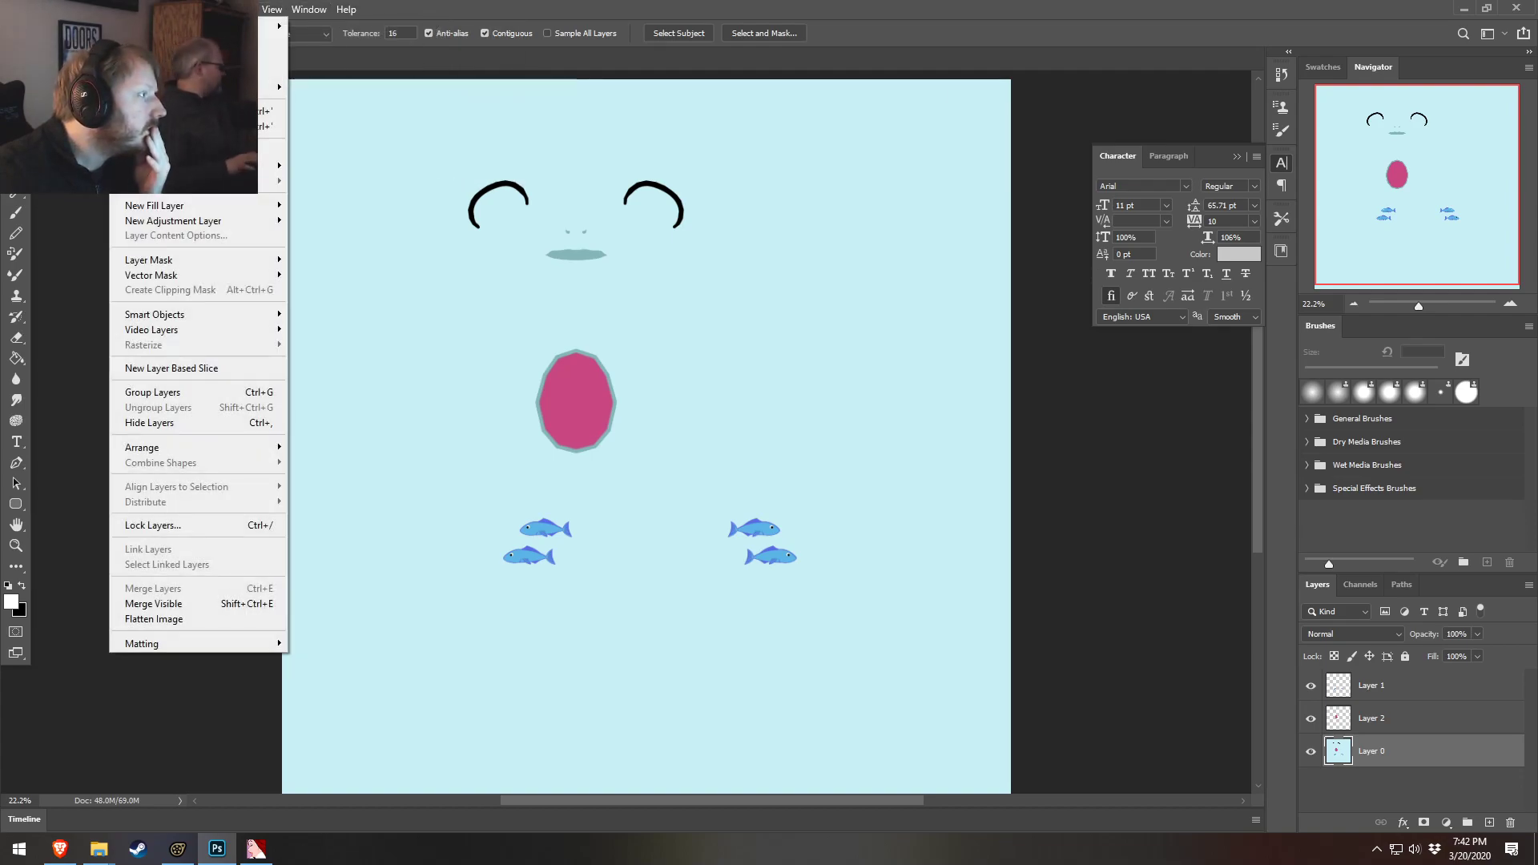
pyautogui.moveTo(87, 9)
pyautogui.moveTo(200, 50)
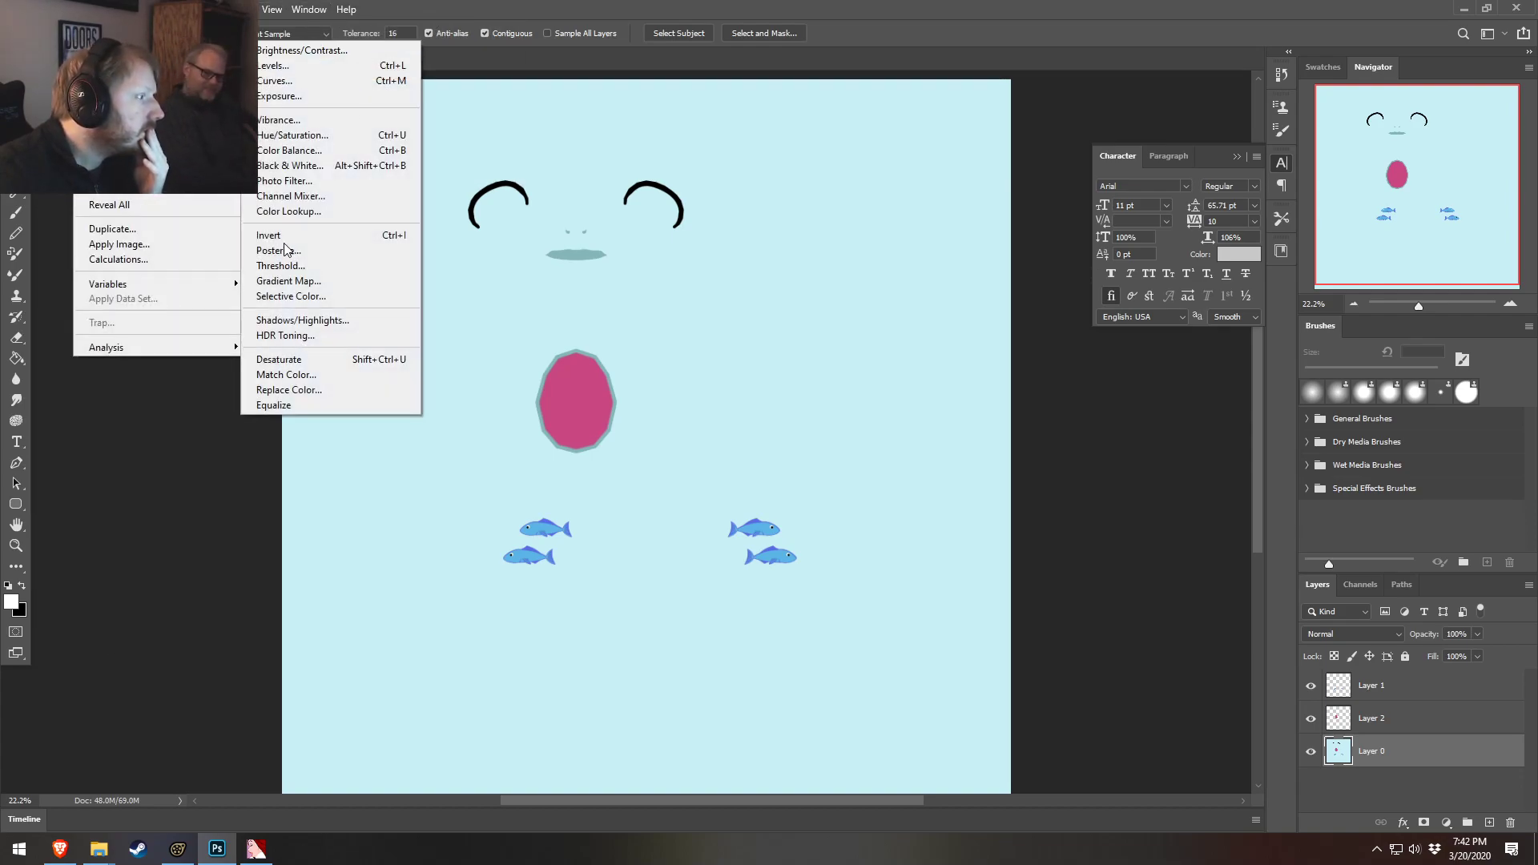
pyautogui.click(292, 165)
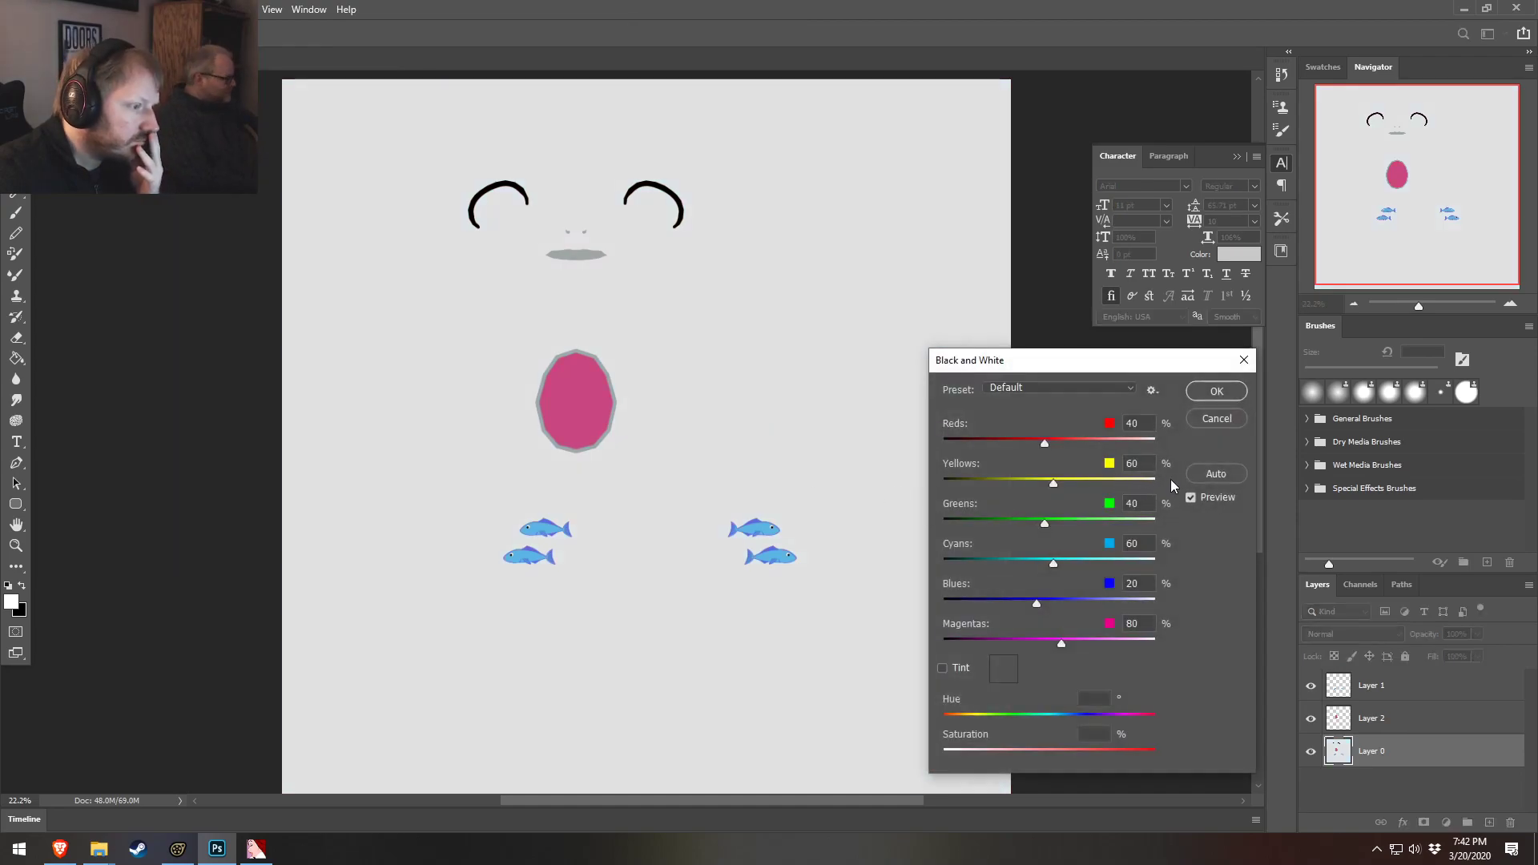
pyautogui.moveTo(1052, 564); pyautogui.dragTo(1064, 571)
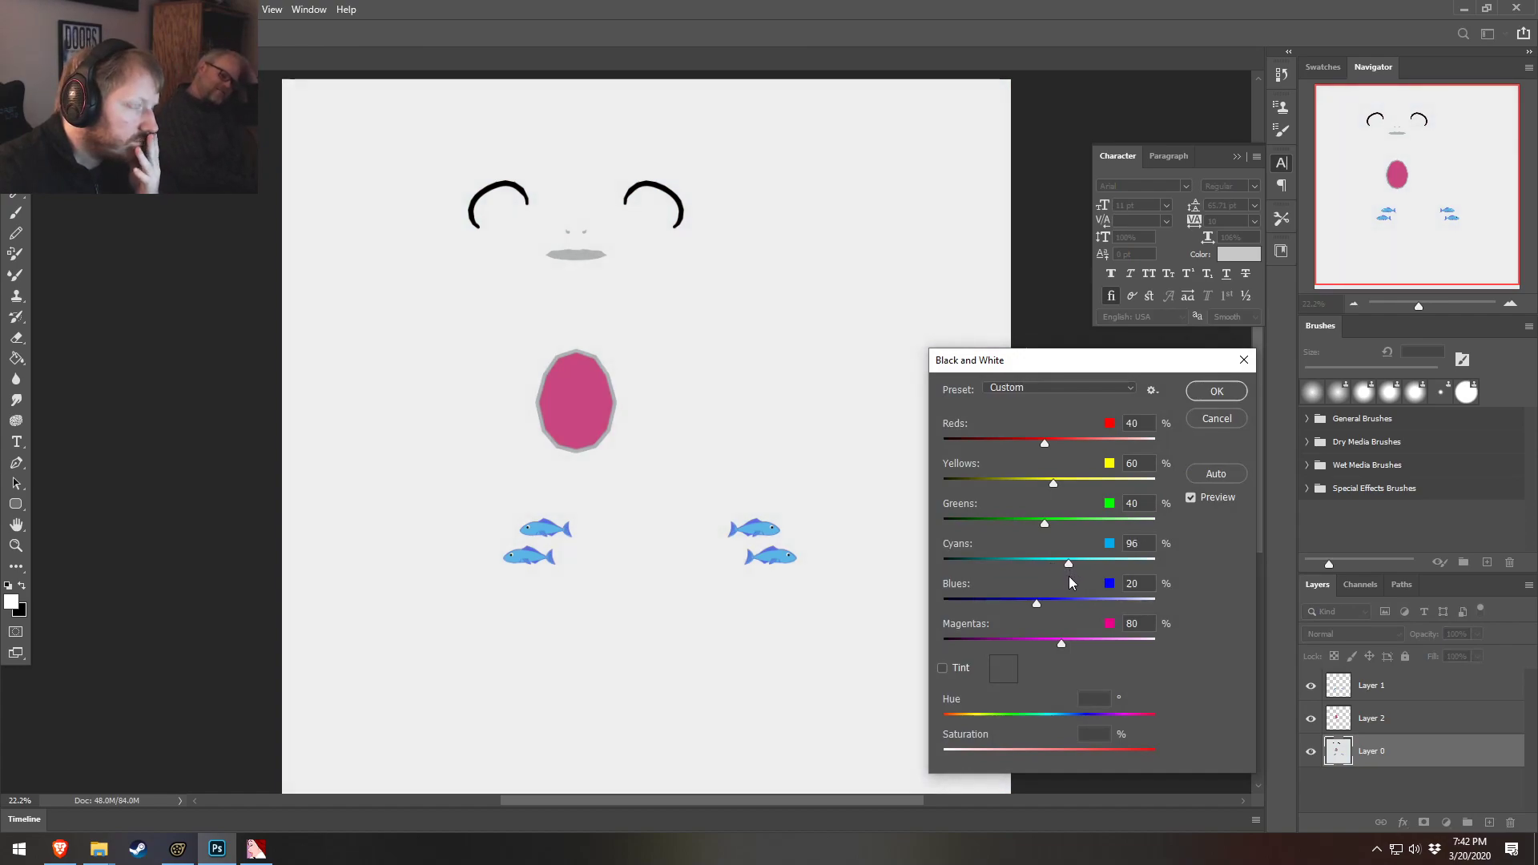
pyautogui.click(1201, 392)
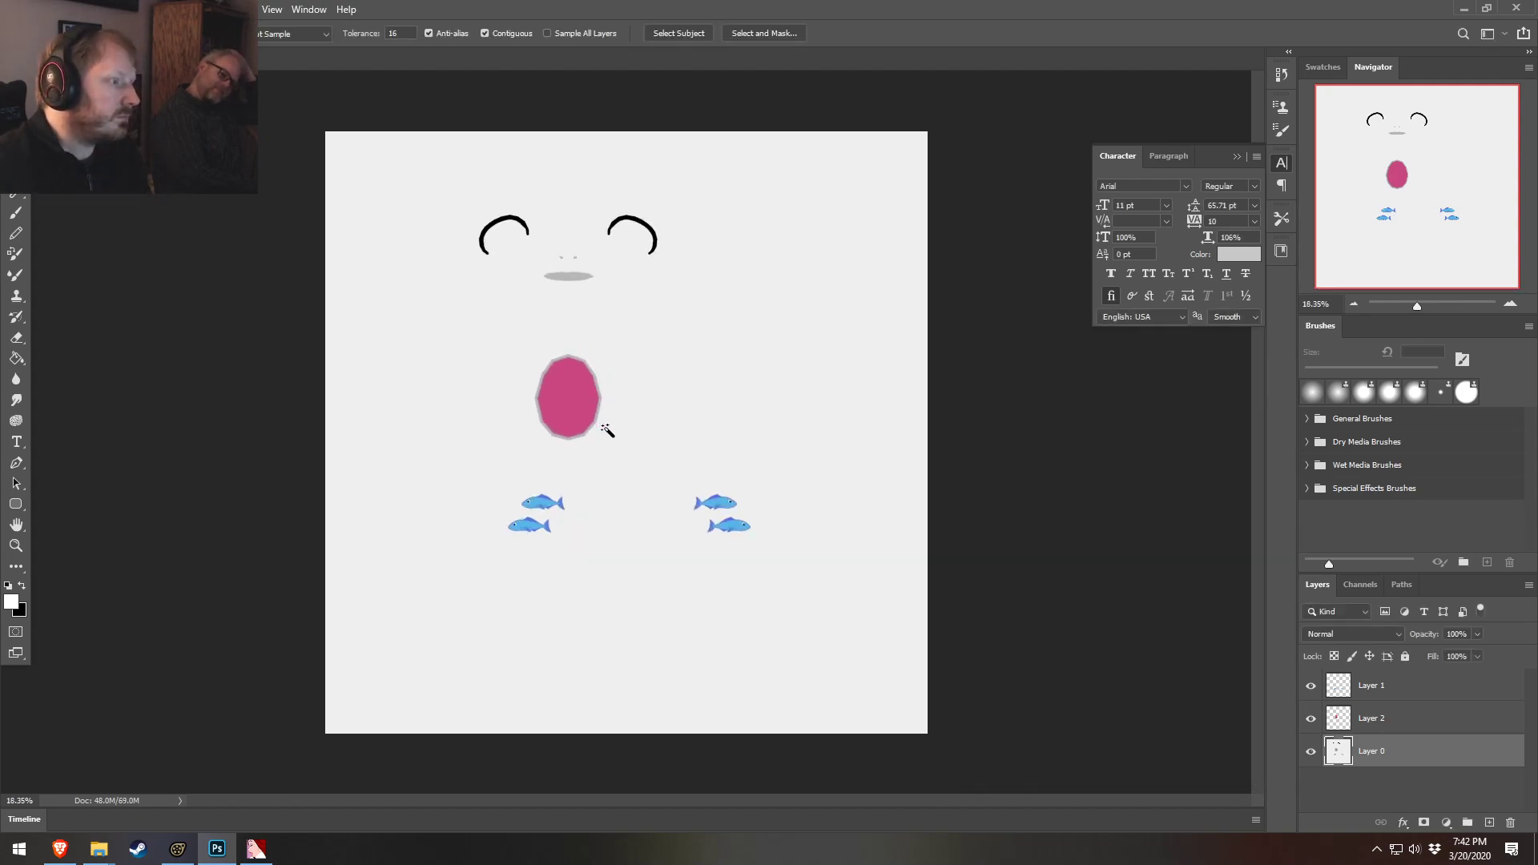
# Save the edited texture as a Targa file named body_grey.tga in the Deep_Blue materials folder
pyautogui.keyDown('alt'); pyautogui.scroll(1, 604, 430); pyautogui.keyUp('alt')
pyautogui.click(30, 10)
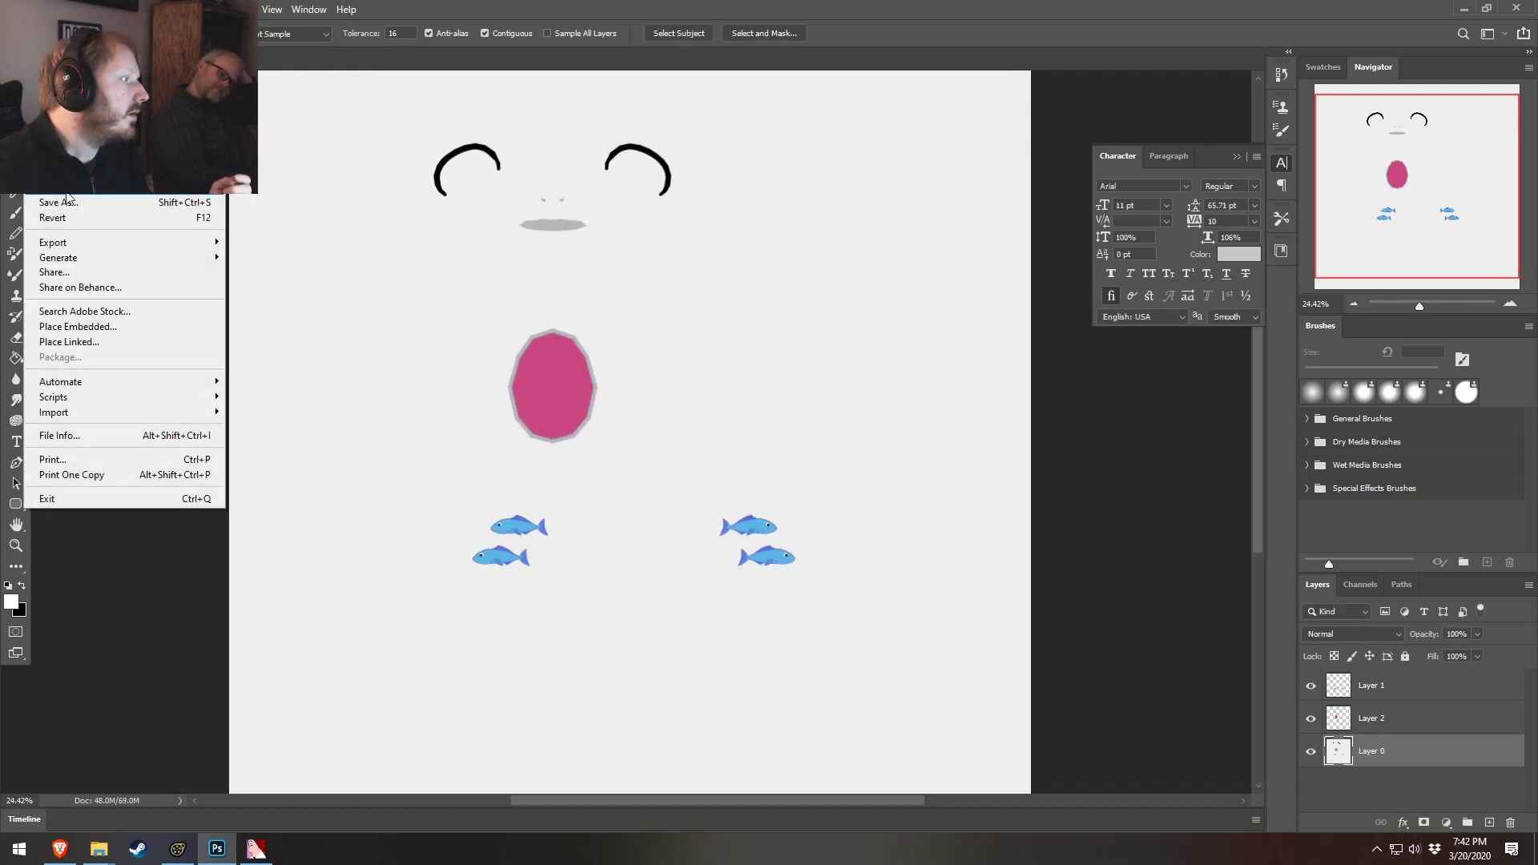
pyautogui.click(83, 205)
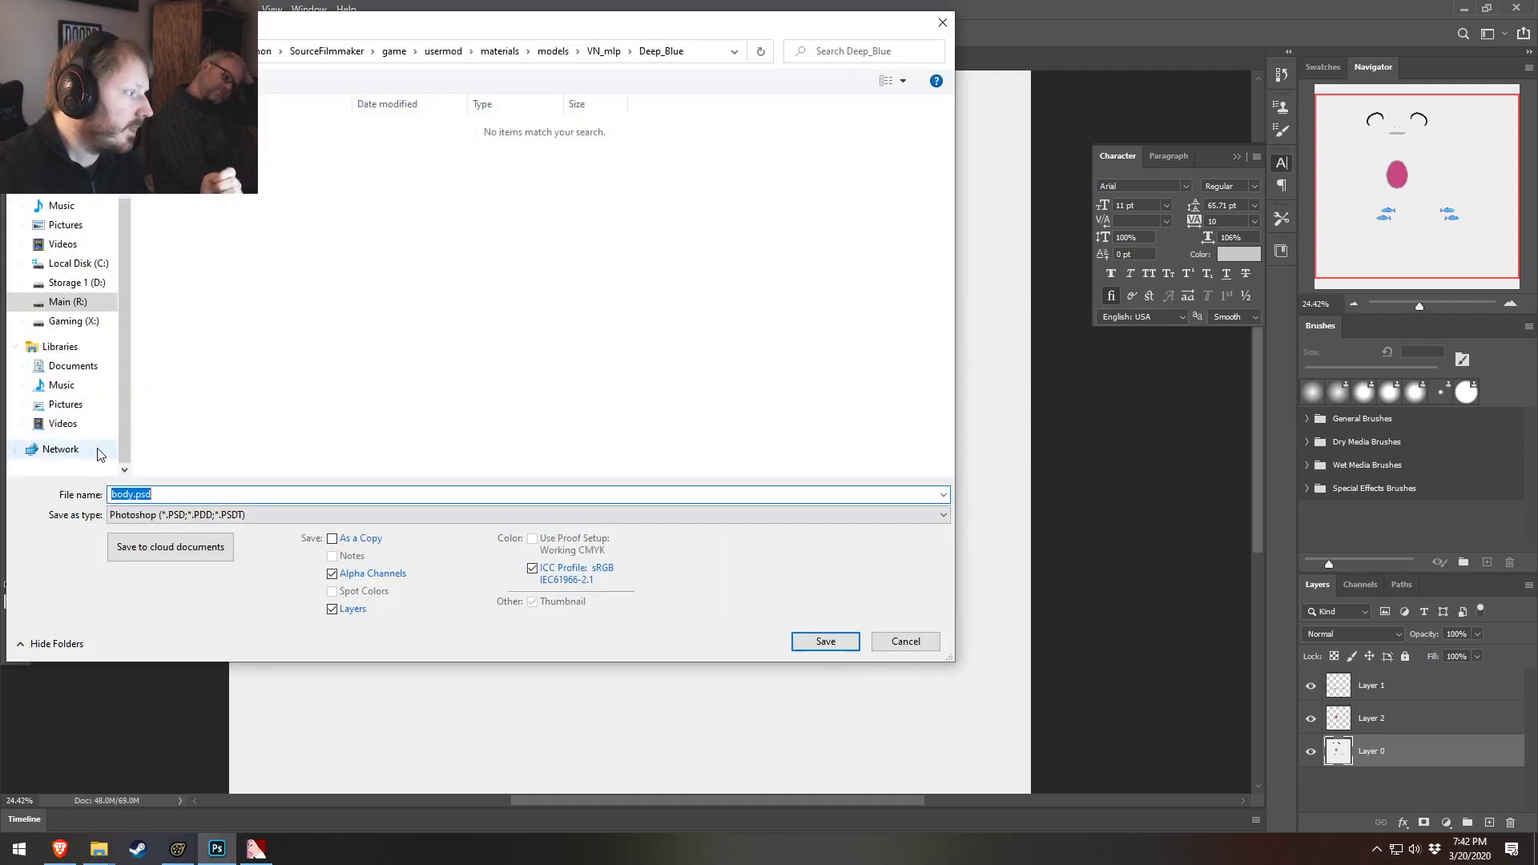
pyautogui.click(152, 514)
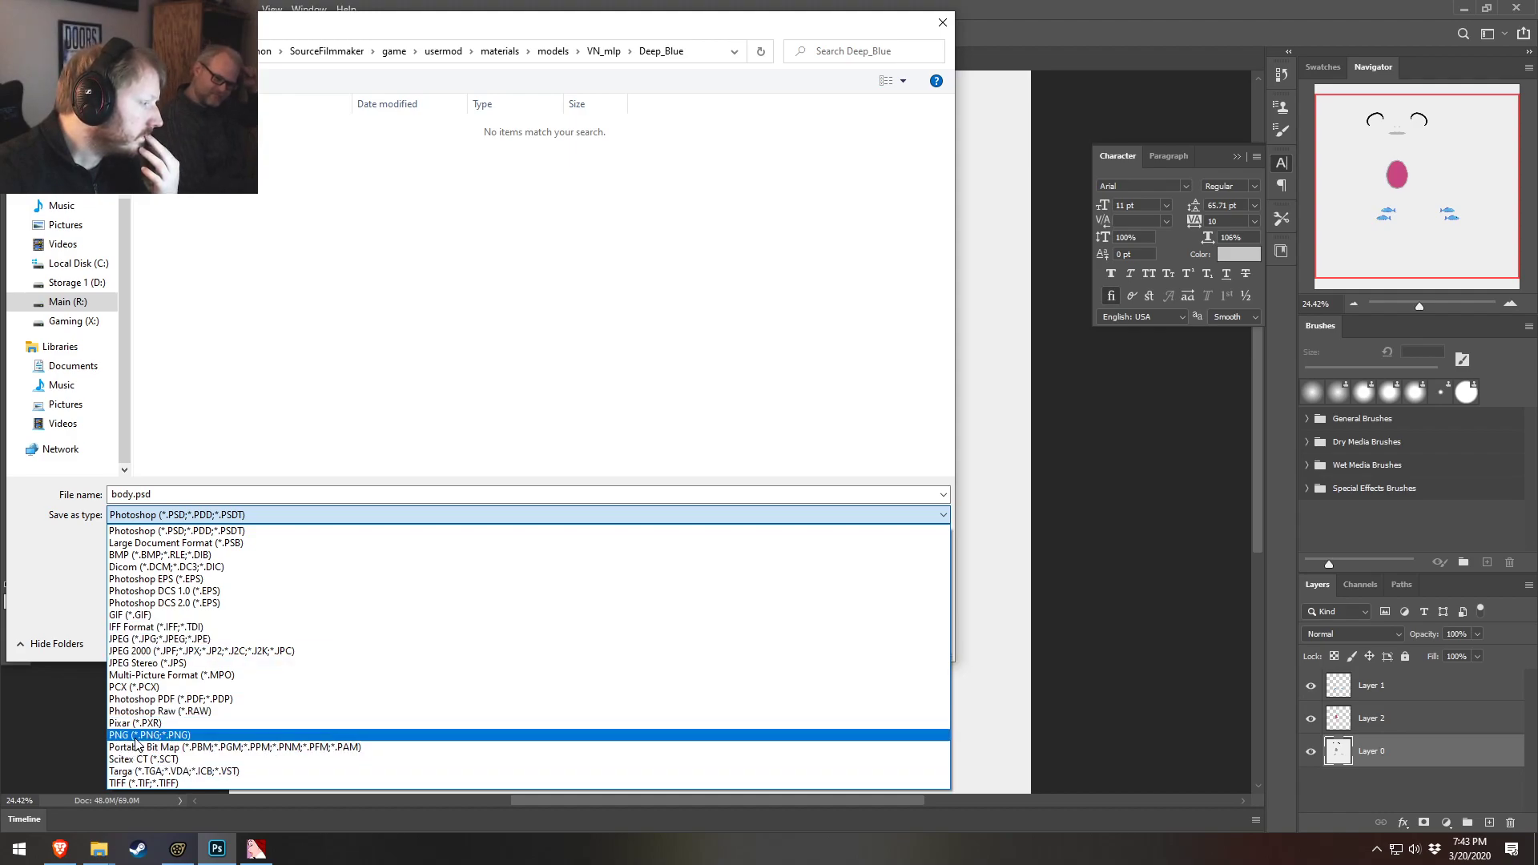
pyautogui.click(137, 770)
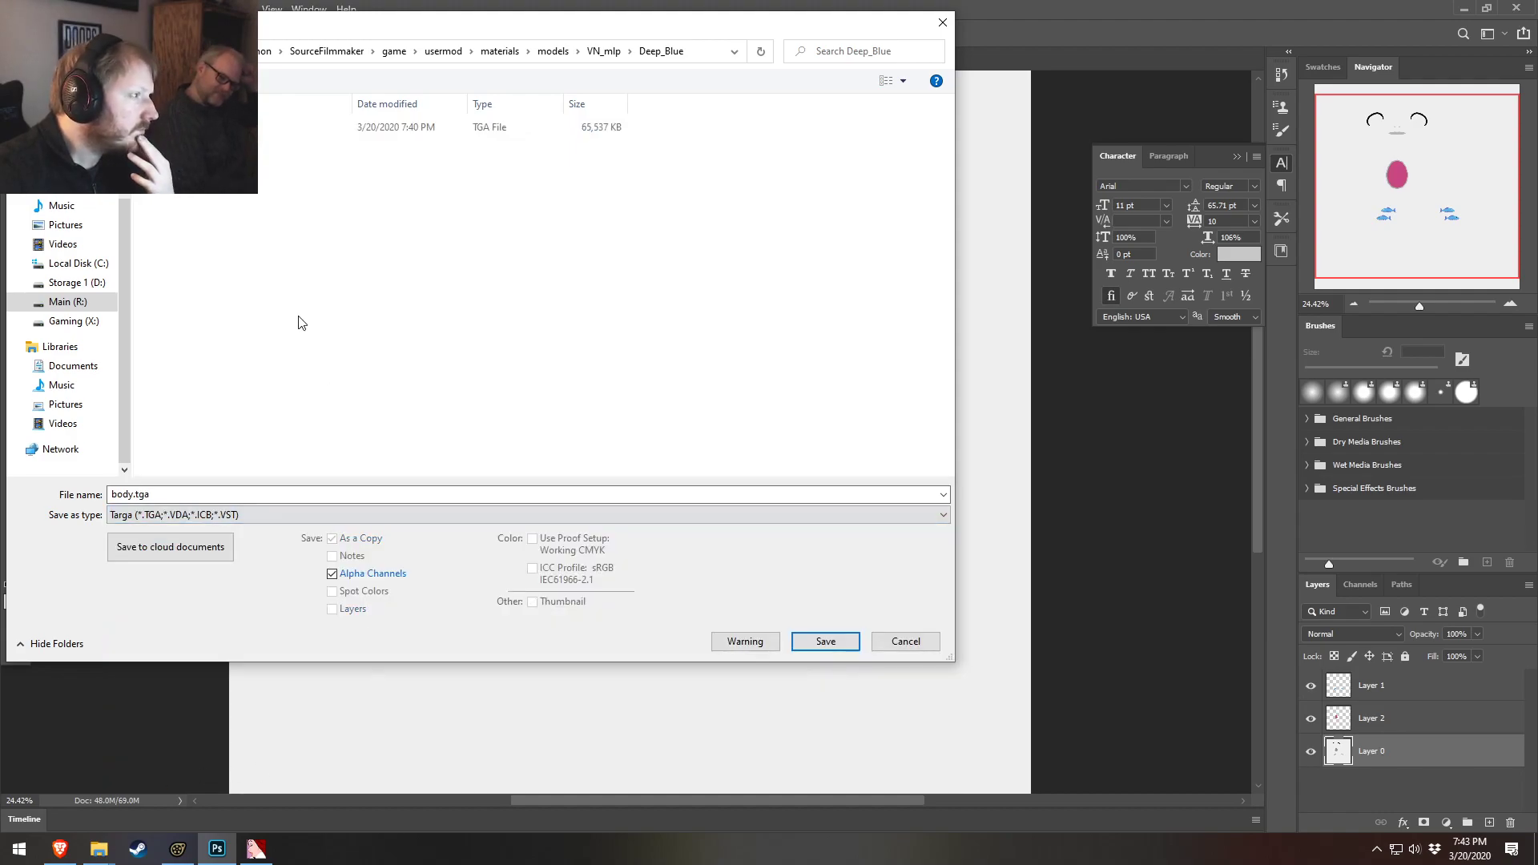
pyautogui.click(172, 127)
pyautogui.click(133, 494)
pyautogui.click(133, 495)
pyautogui.write('_gre')
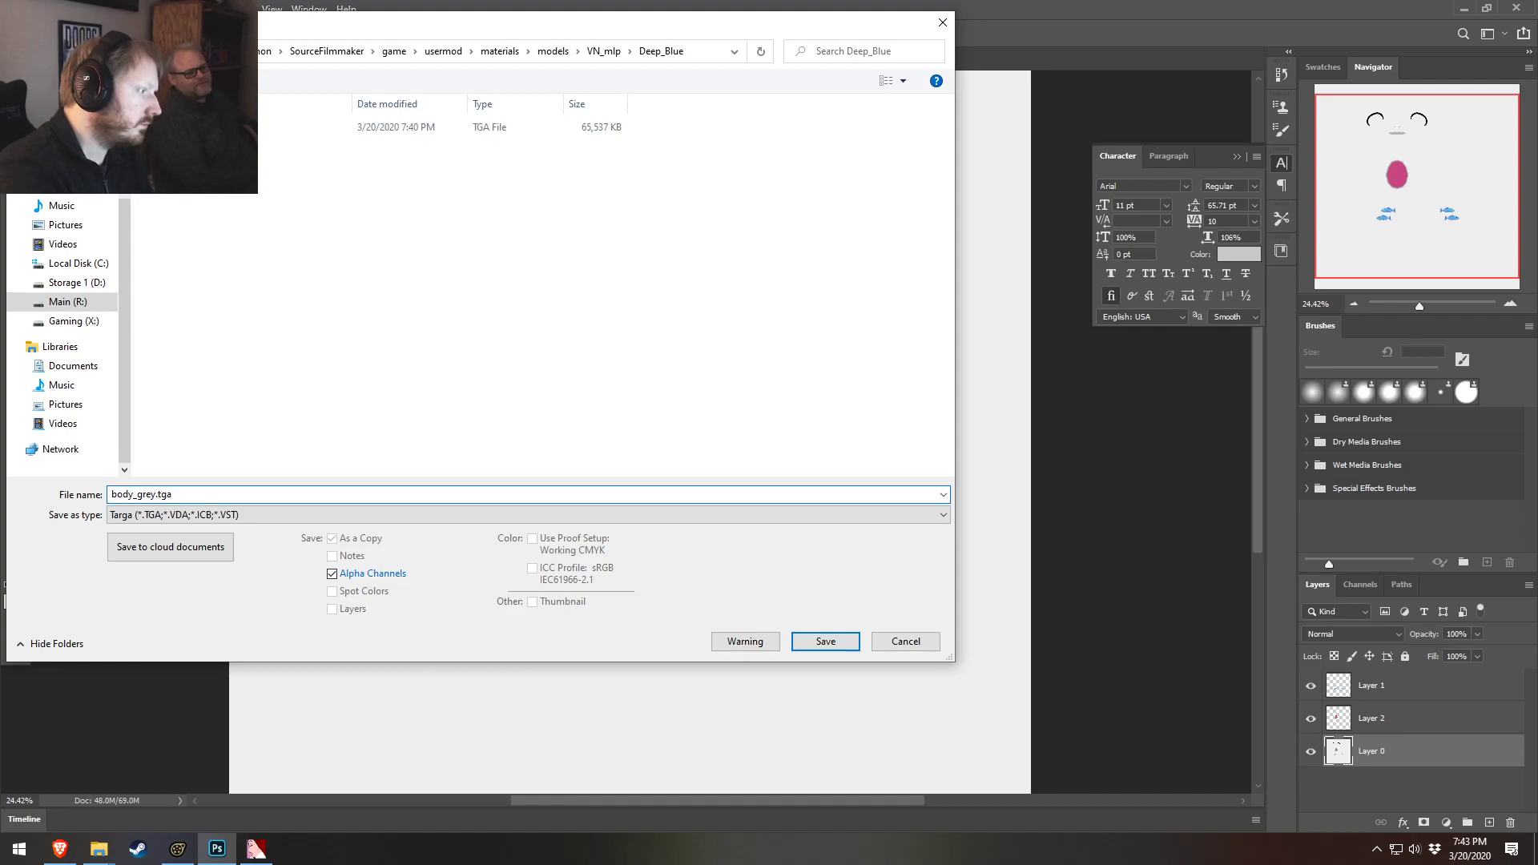
pyautogui.press('Return')
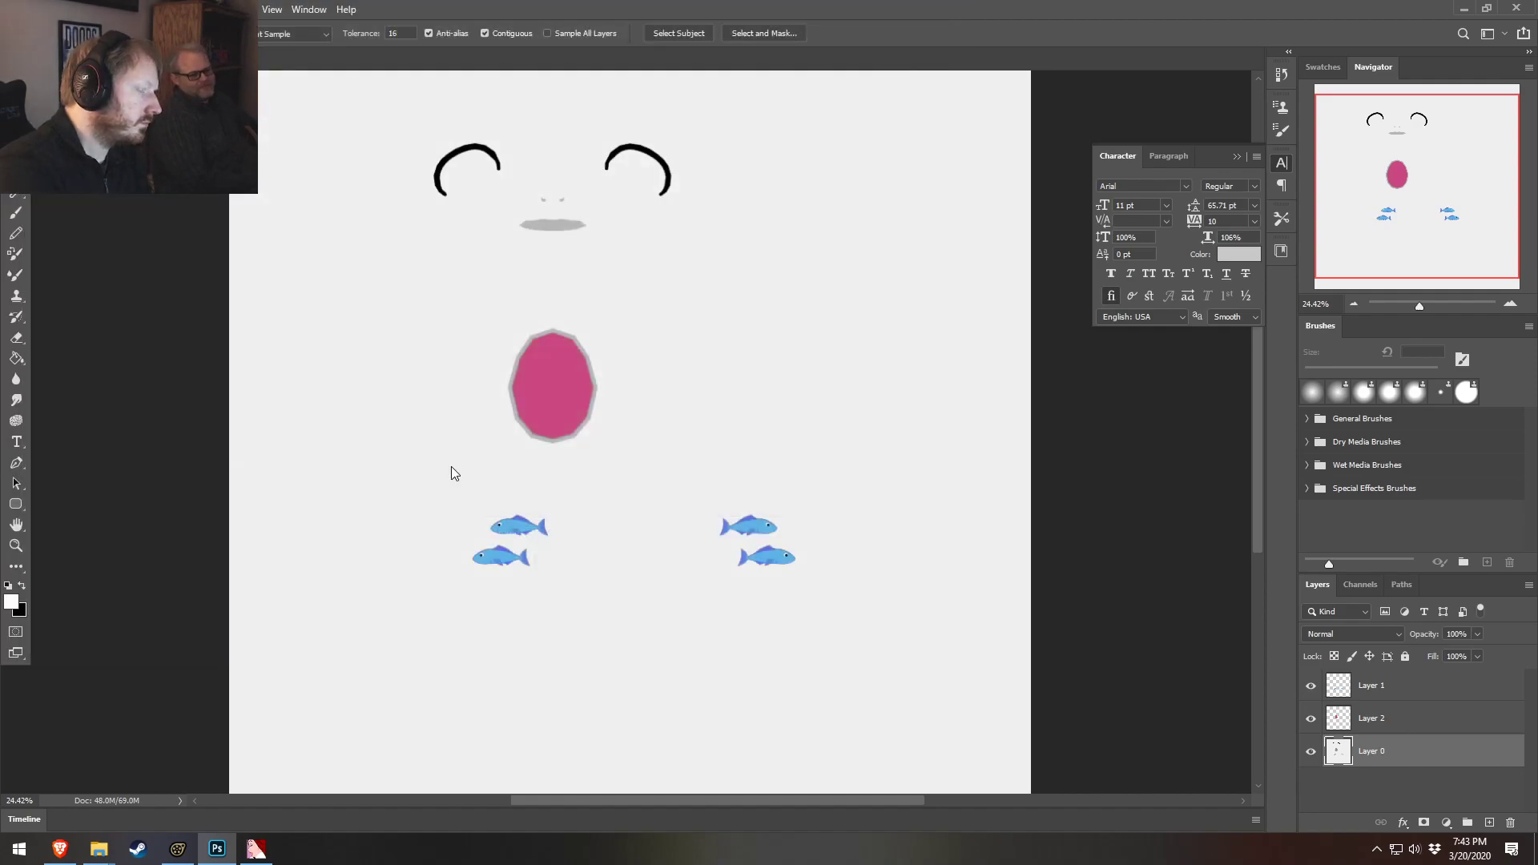
pyautogui.click(847, 276)
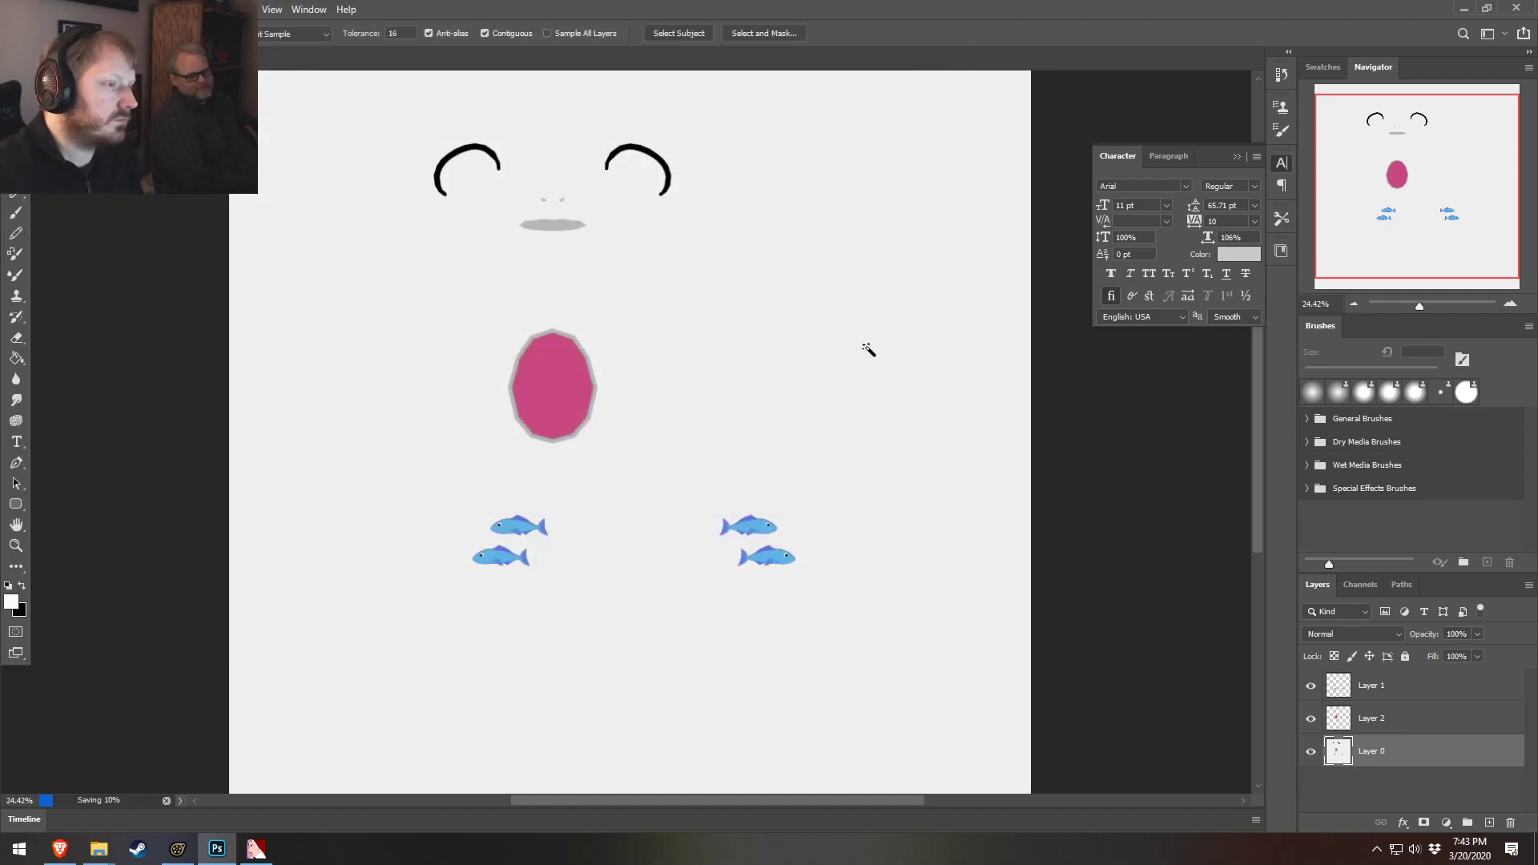
# Switch to VTFEdit and import body_grey.tga, accepting the default VTF options
pyautogui.click(177, 848)
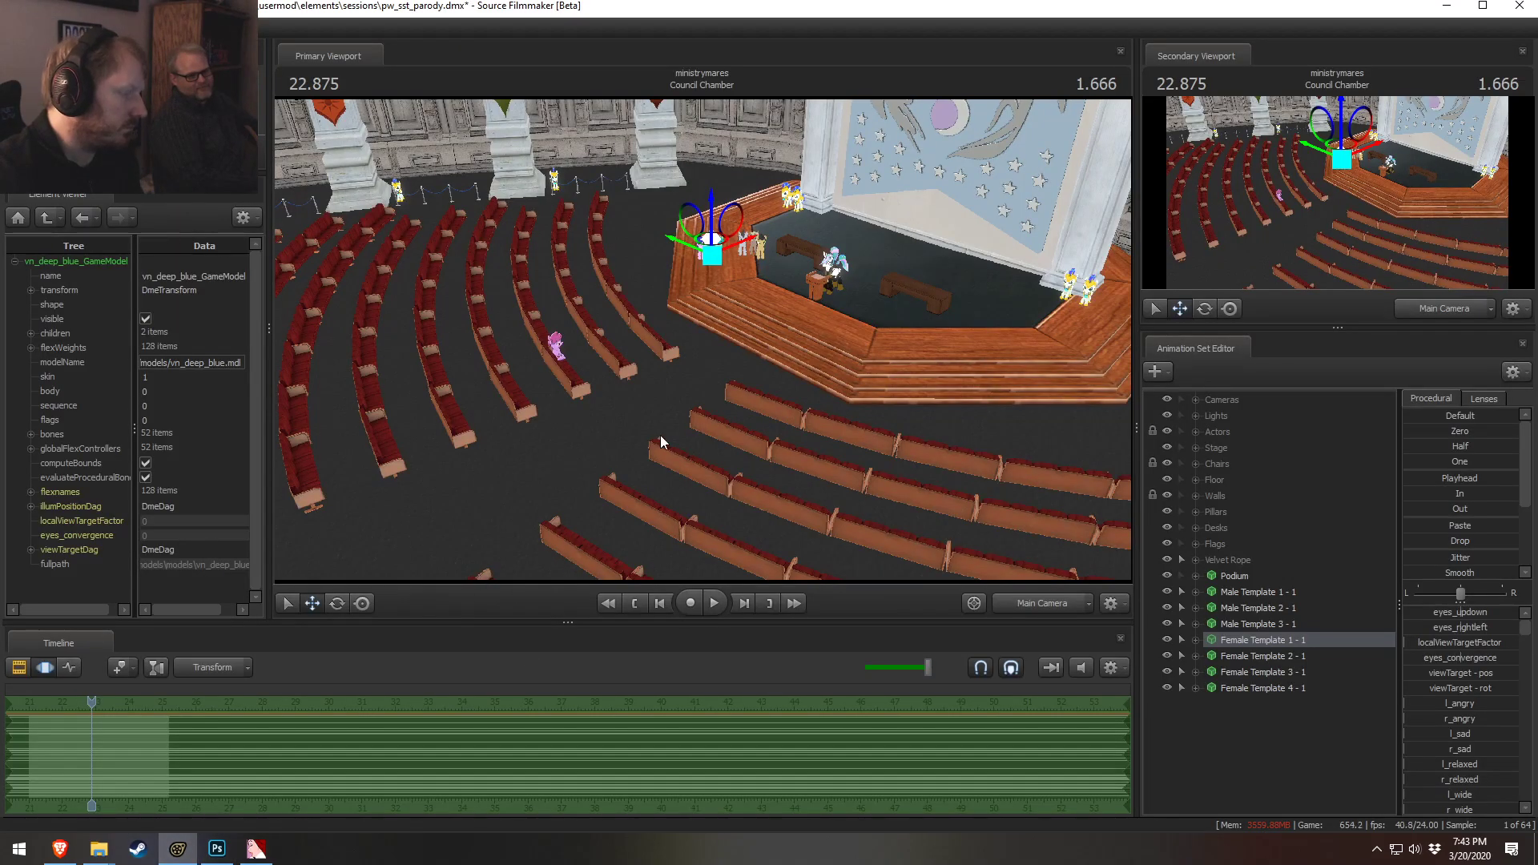
pyautogui.click(320, 801)
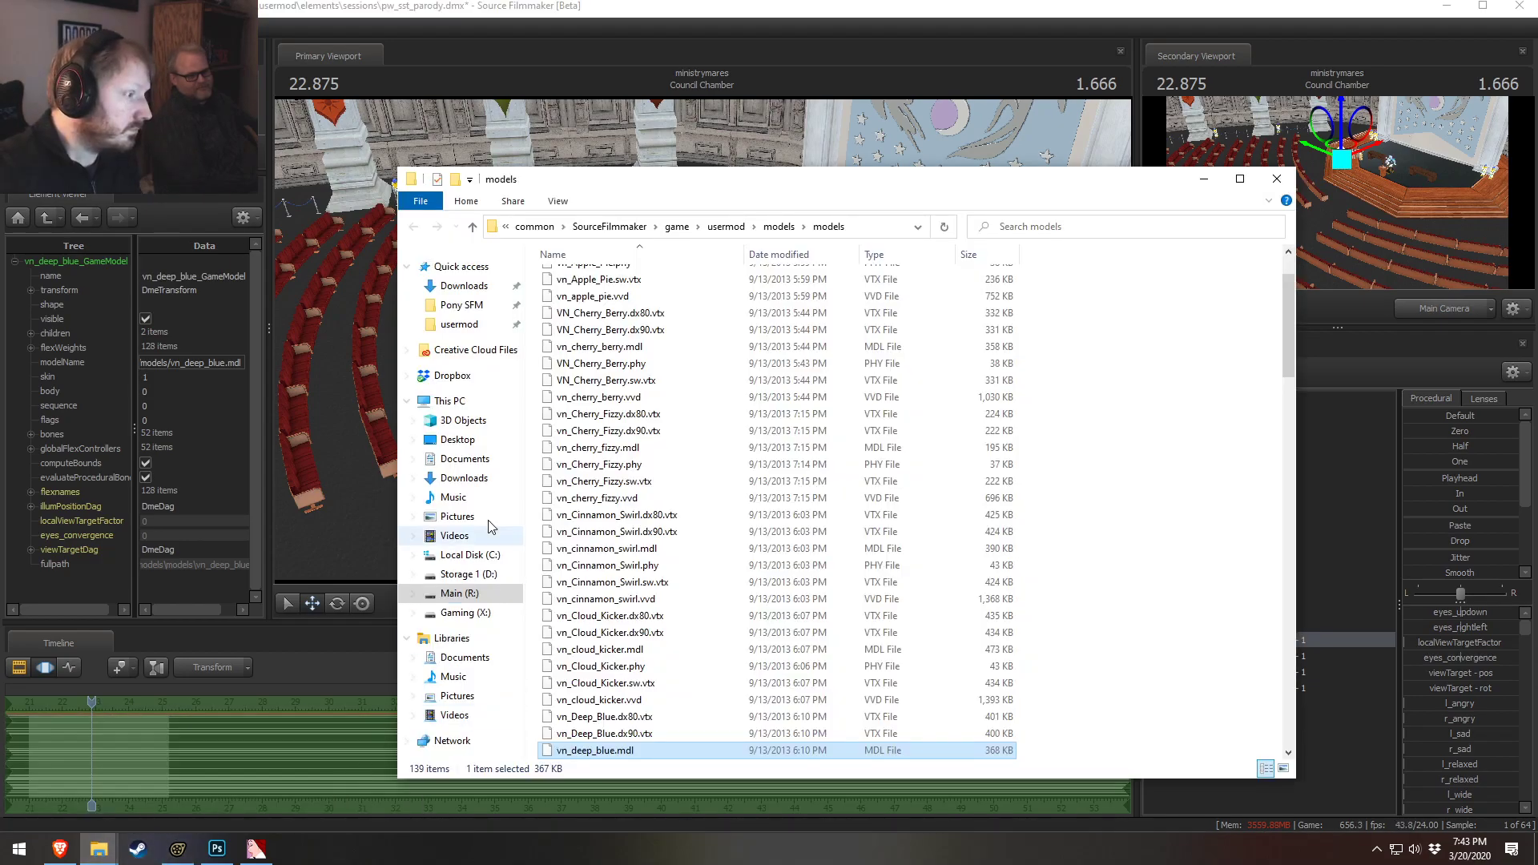
pyautogui.click(256, 849)
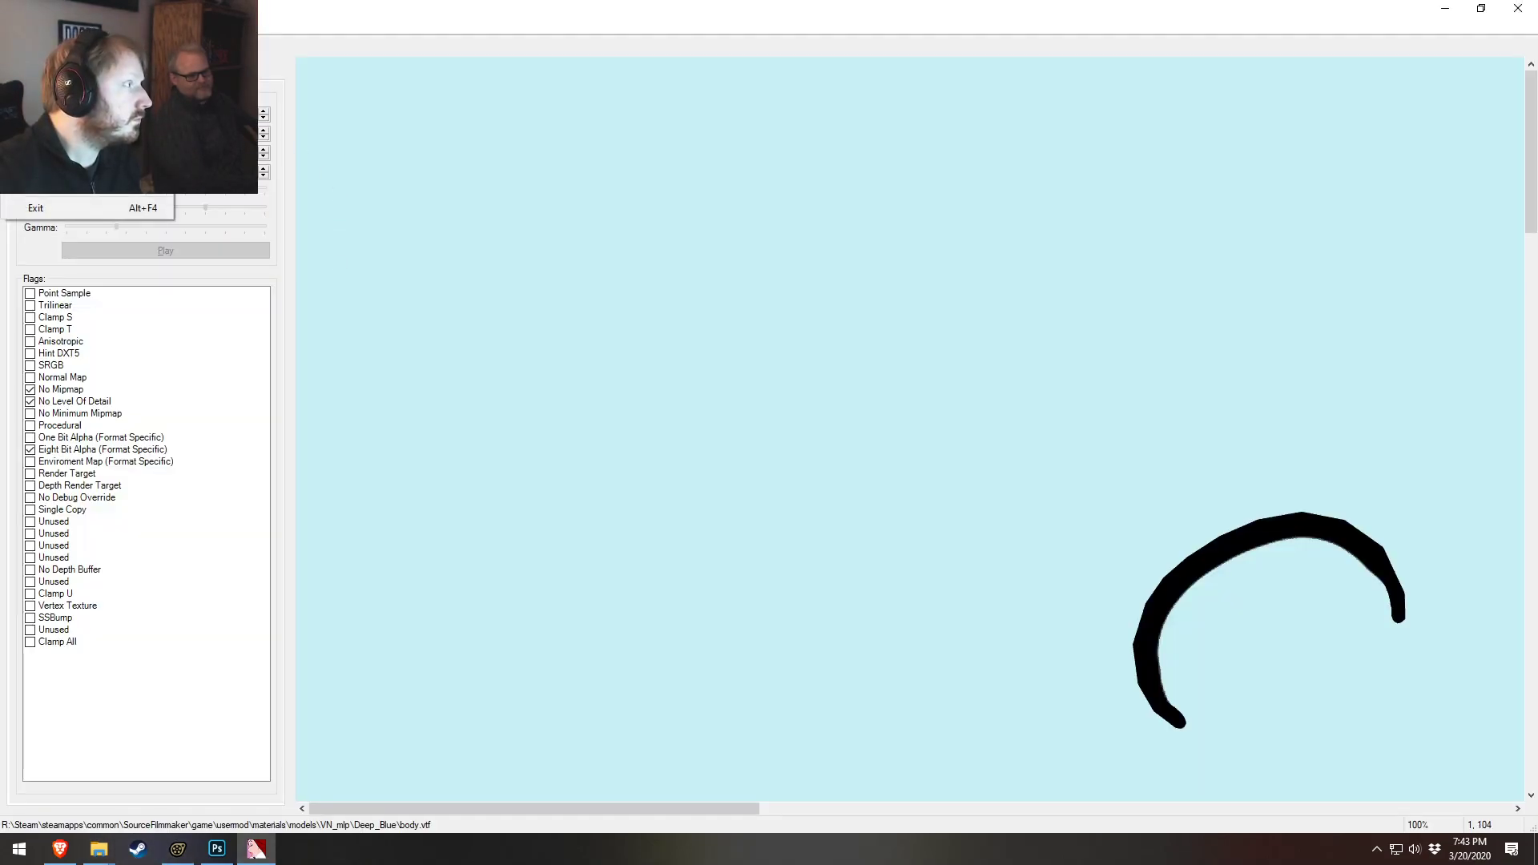
pyautogui.click(56, 145)
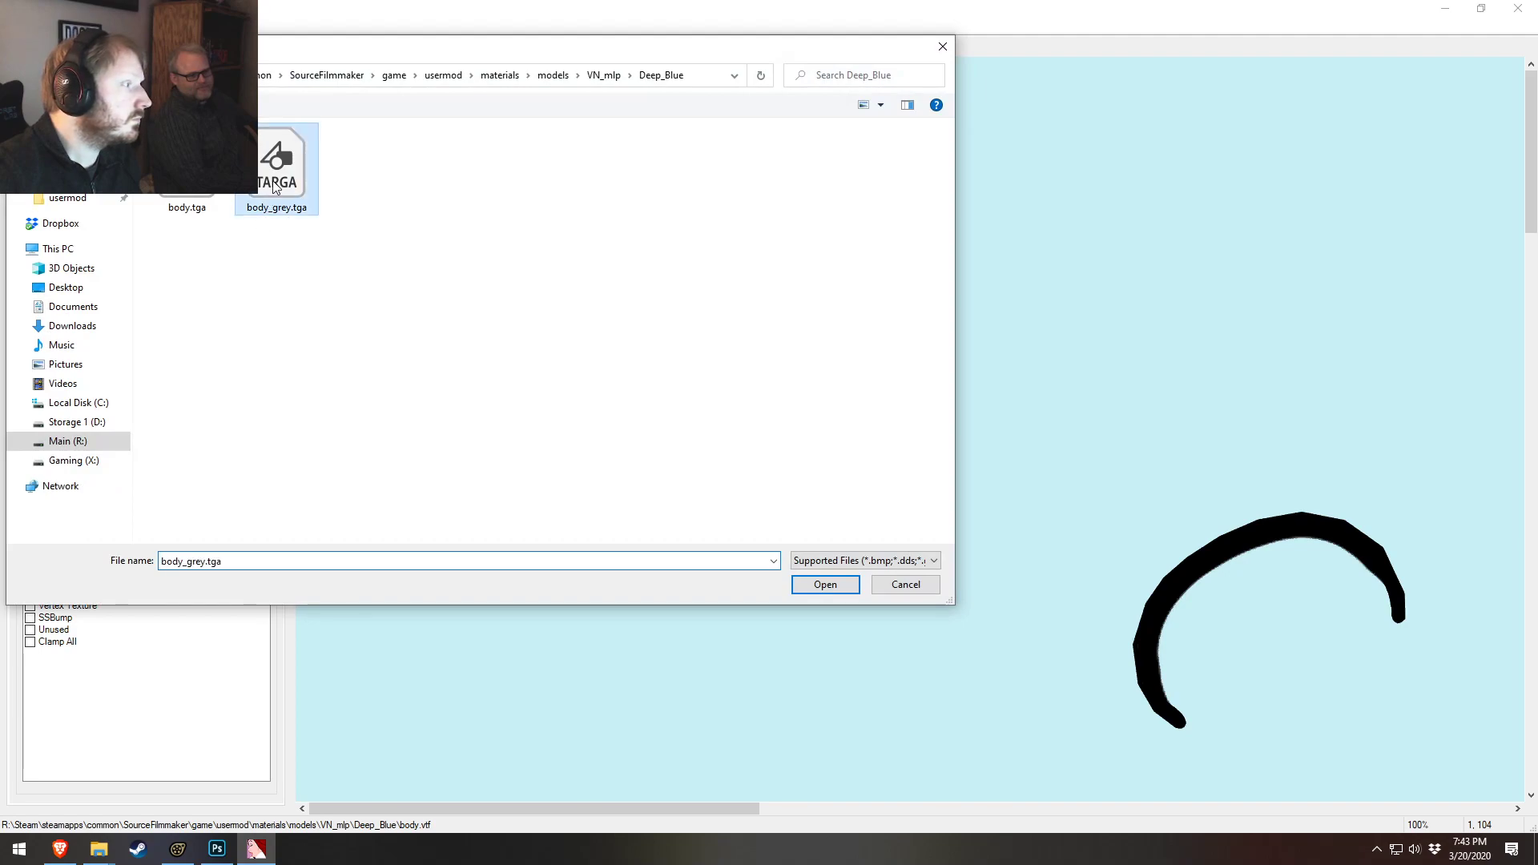
pyautogui.doubleClick(275, 172)
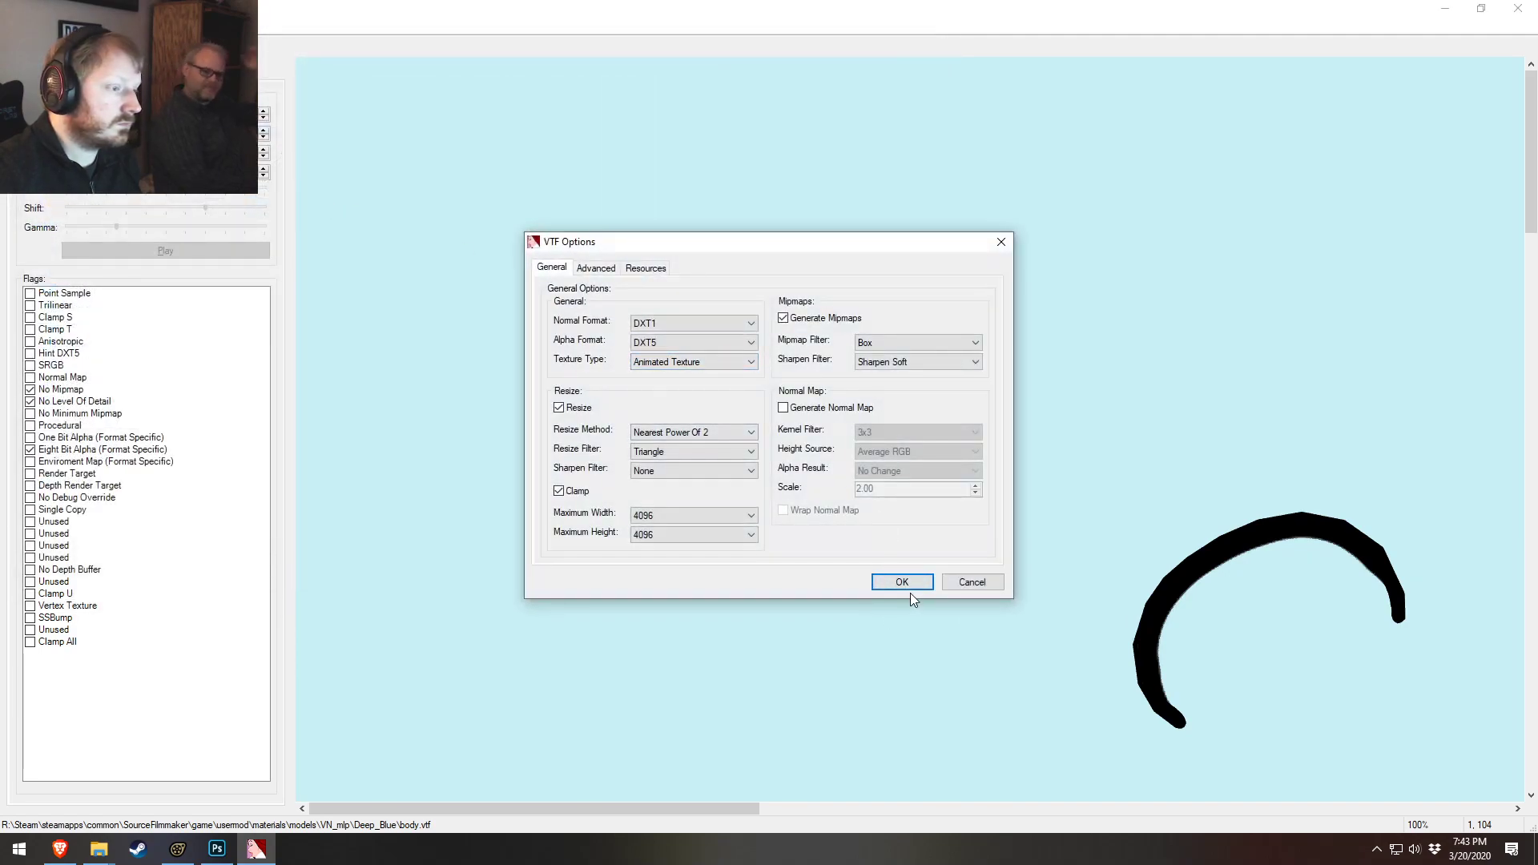
pyautogui.click(903, 581)
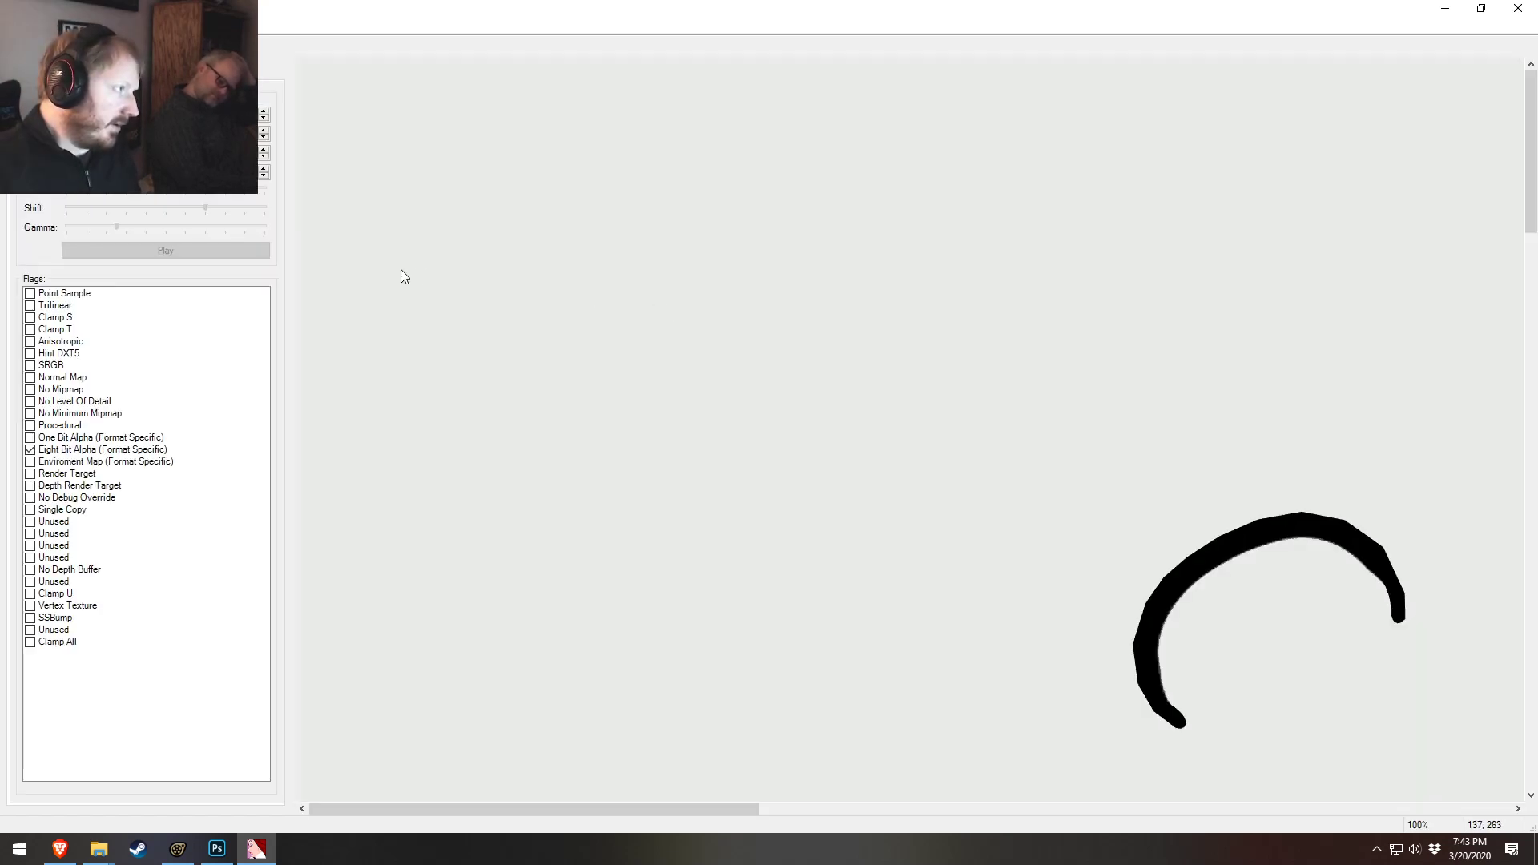
# Save the imported texture as body_grey.vtf in the Deep_Blue folder
pyautogui.click(12, 26)
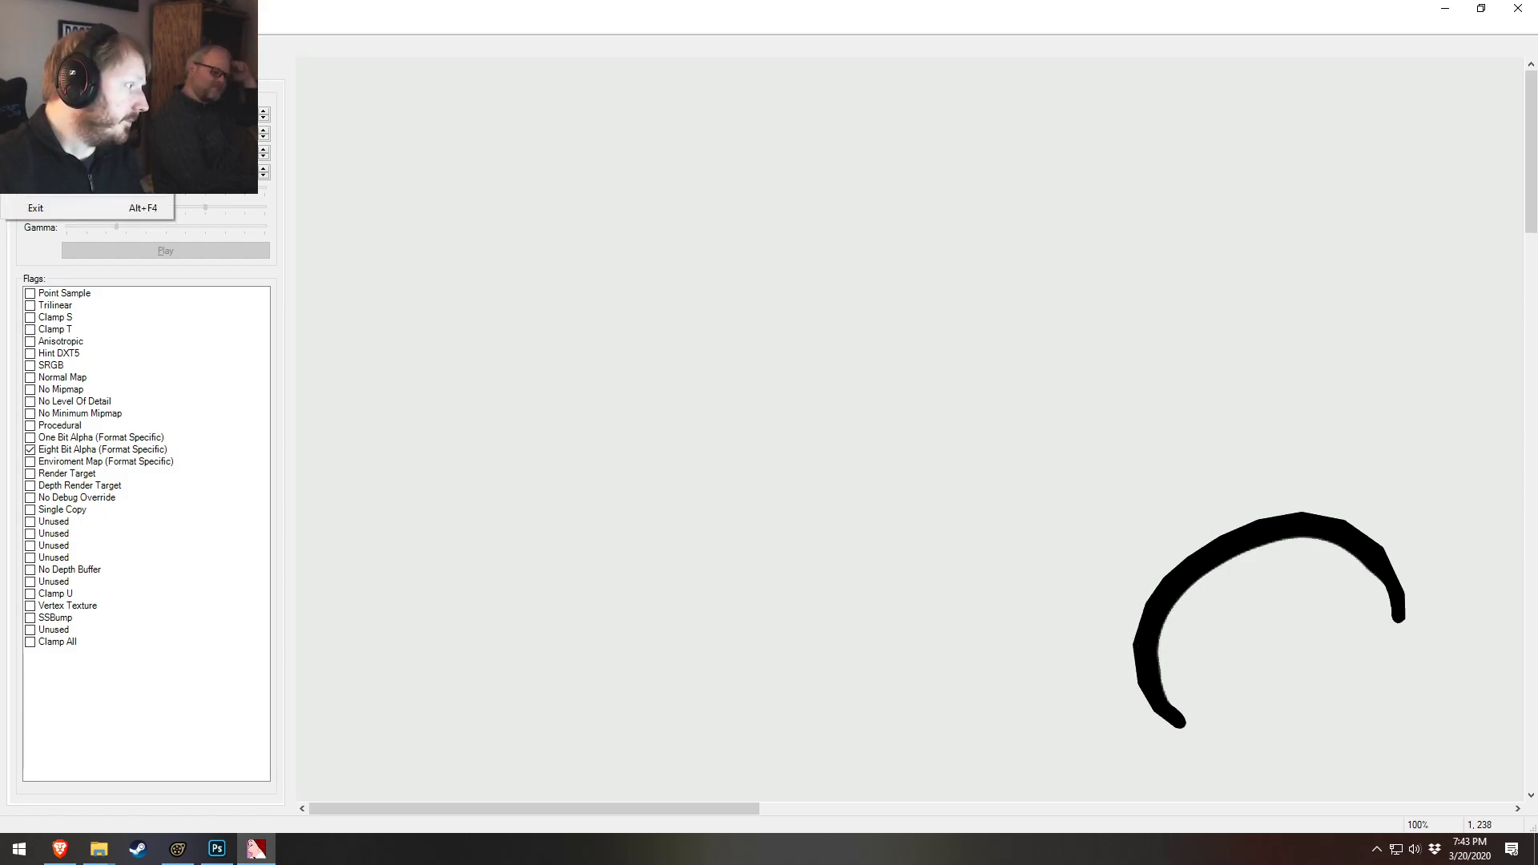
pyautogui.click(63, 399)
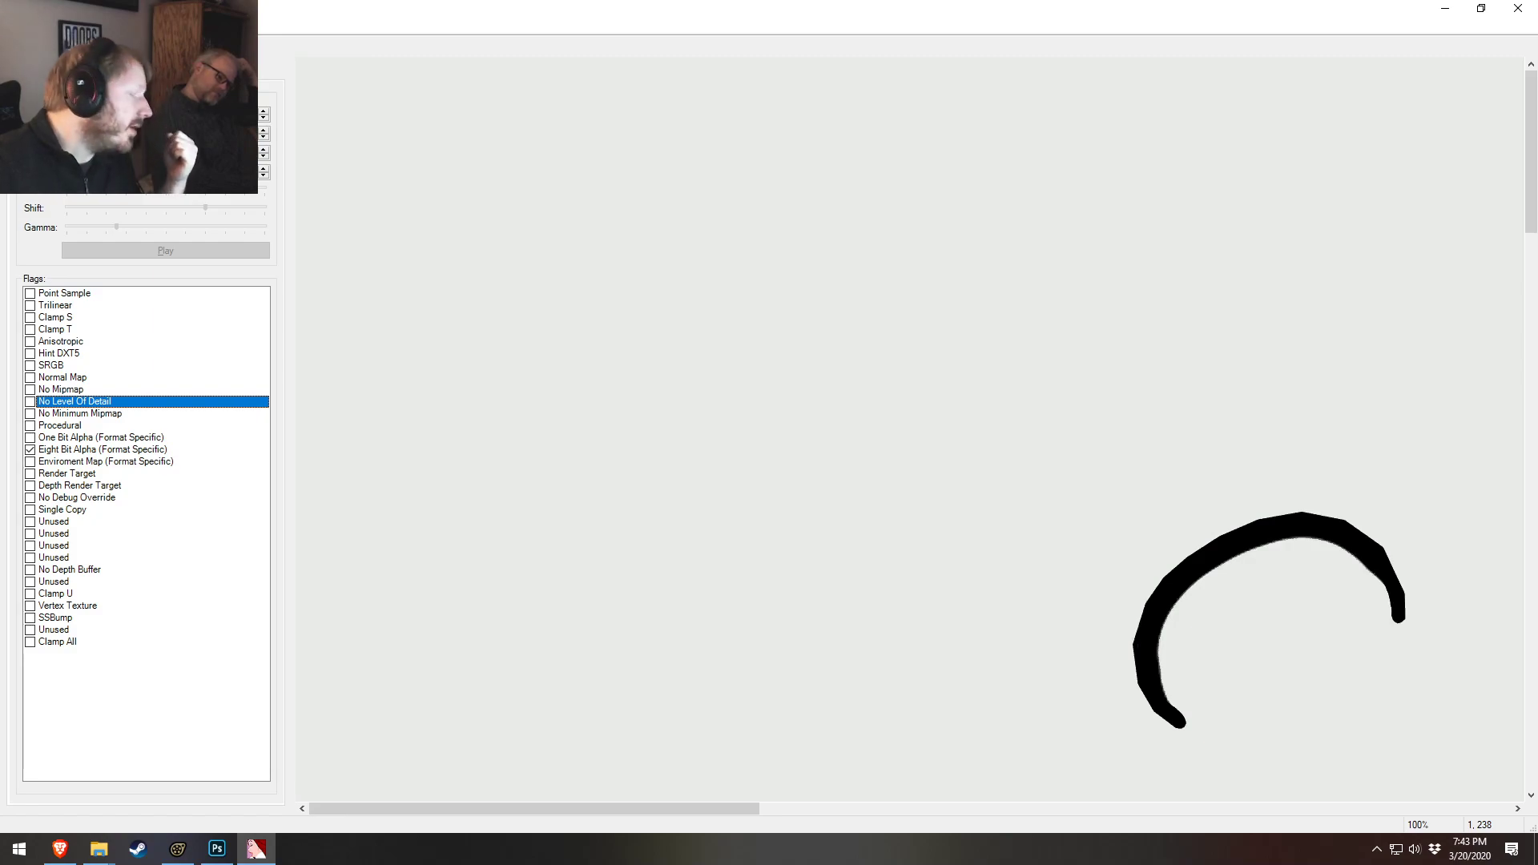
pyautogui.click(12, 26)
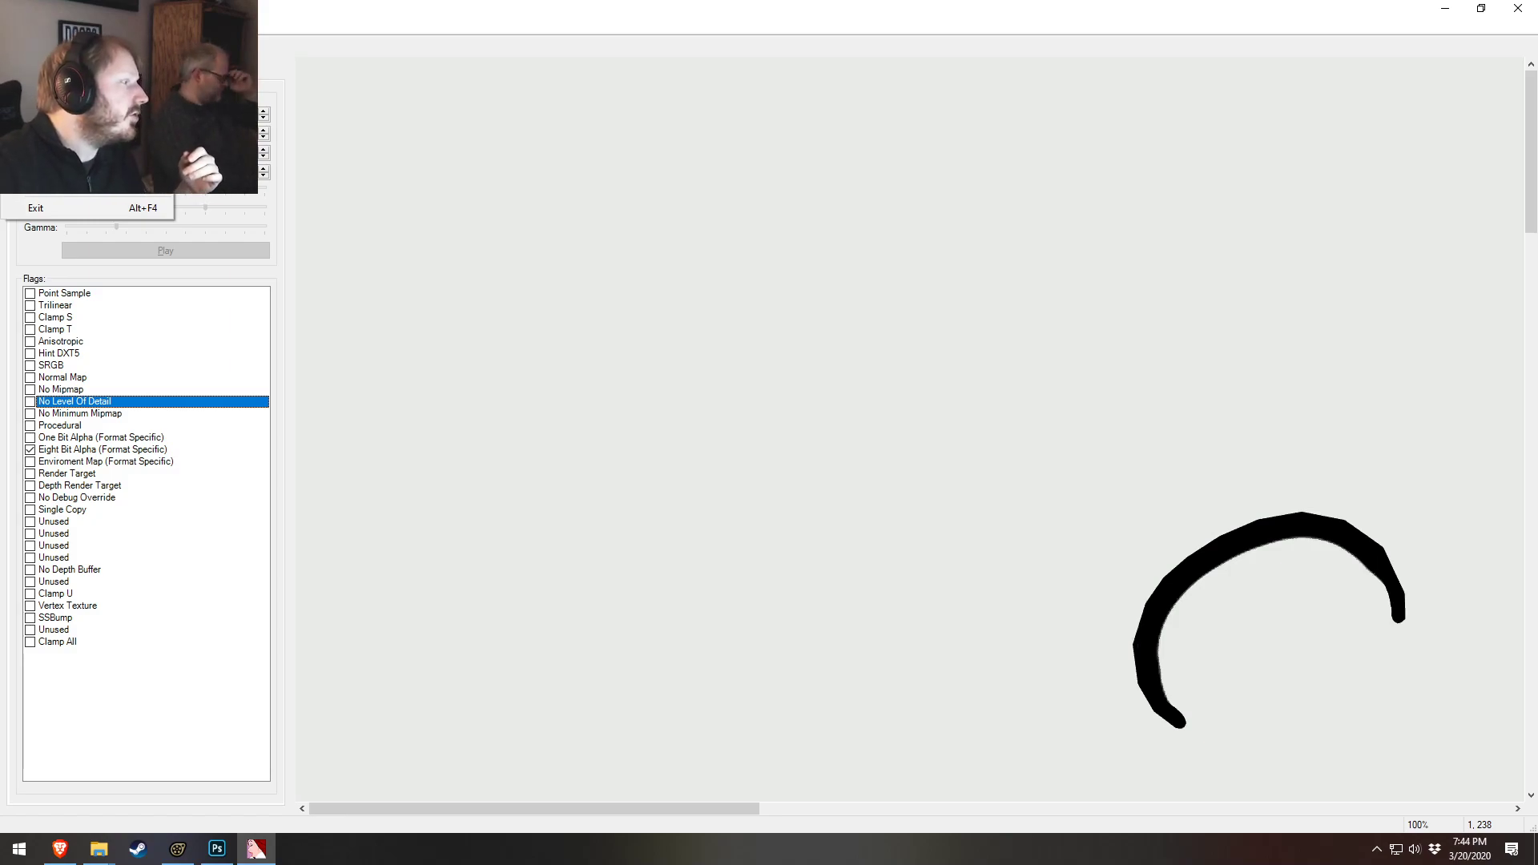
pyautogui.click(48, 103)
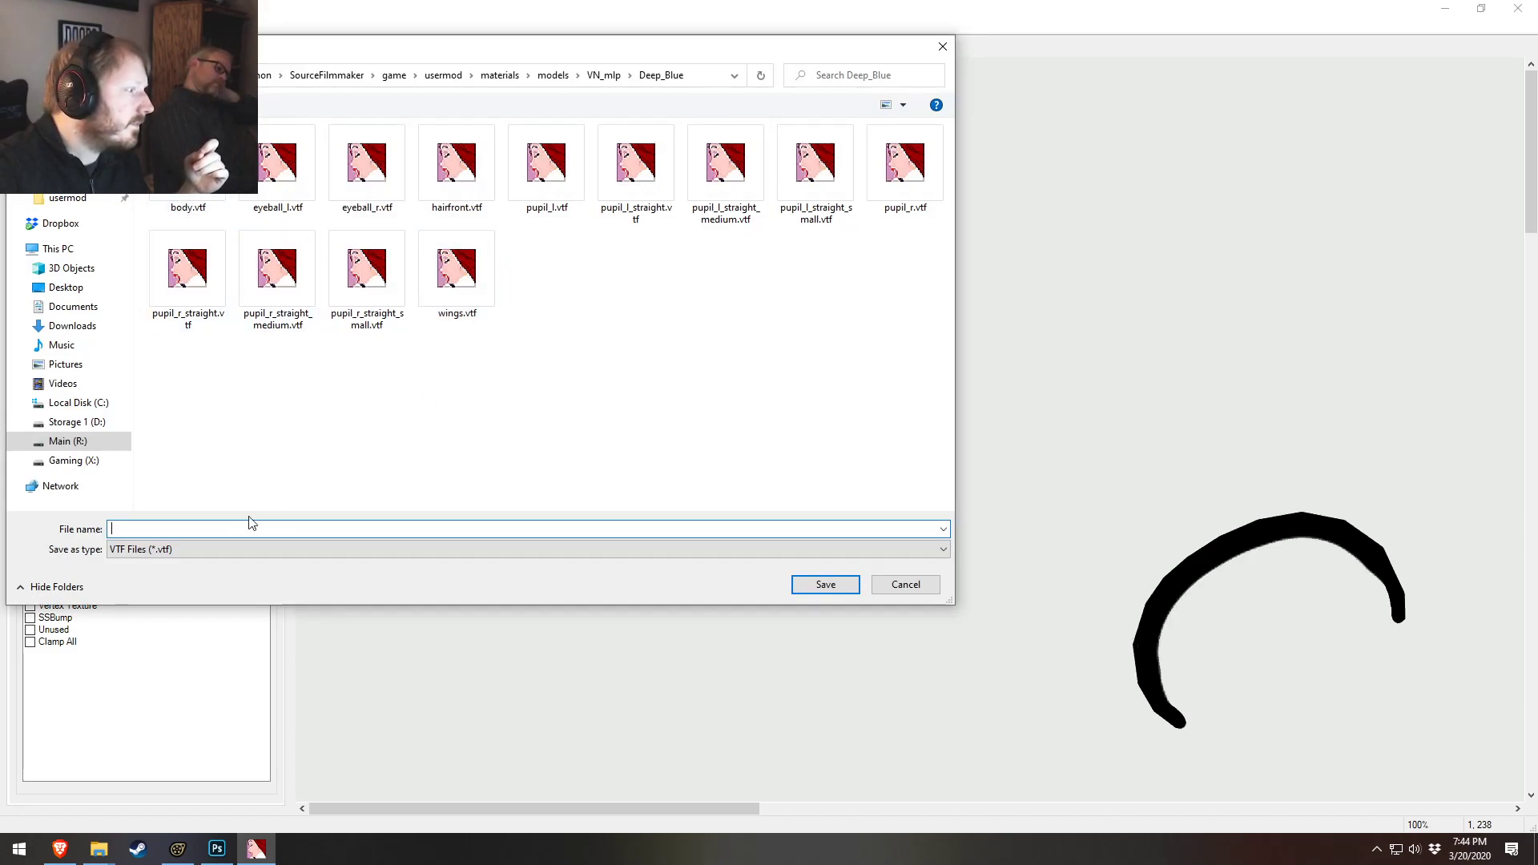
pyautogui.write('body_grey')
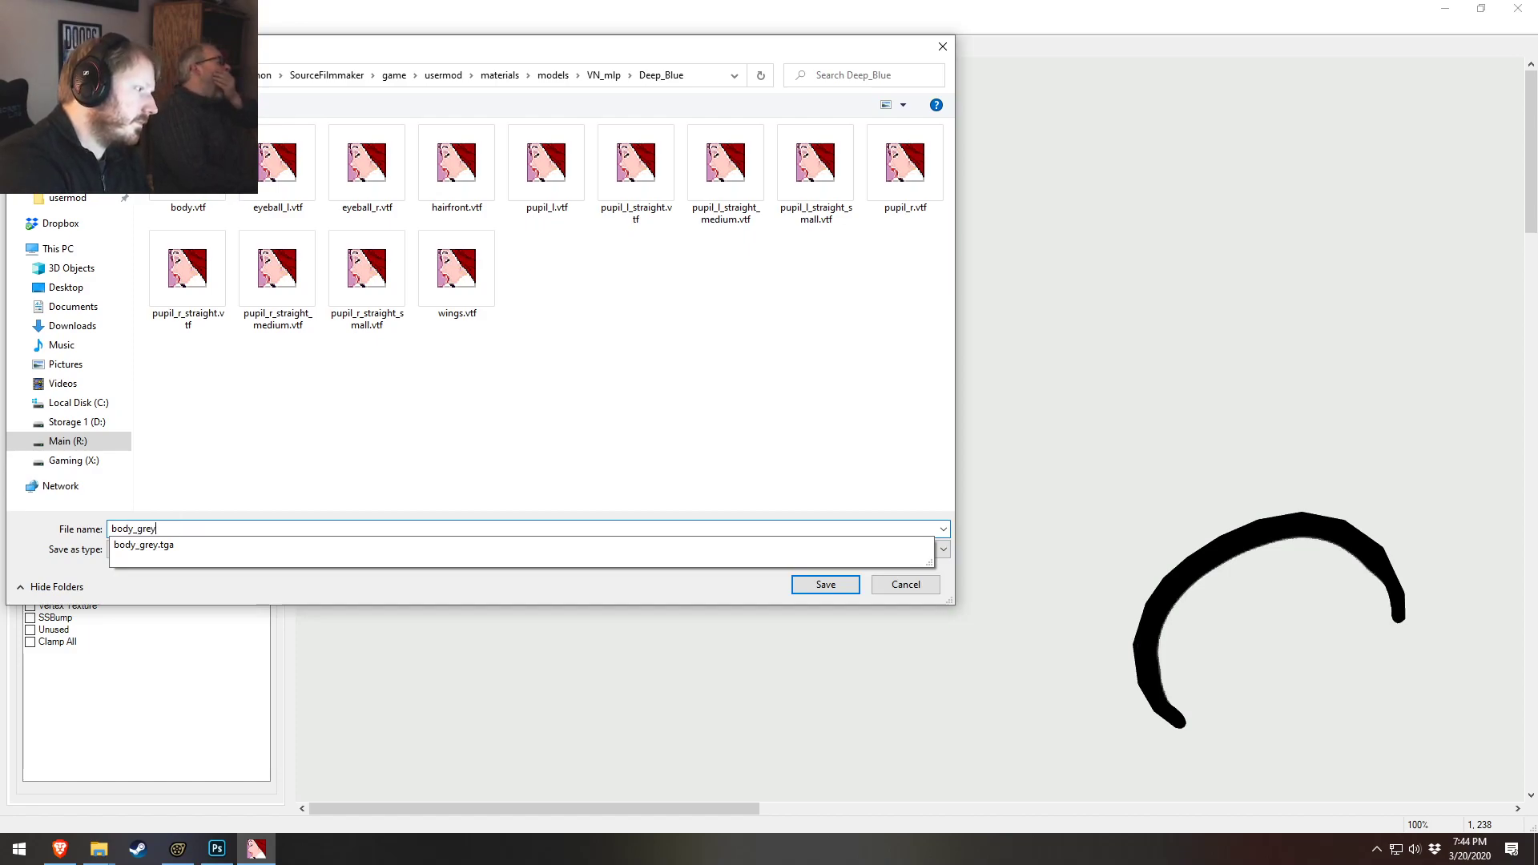
pyautogui.press('Return')
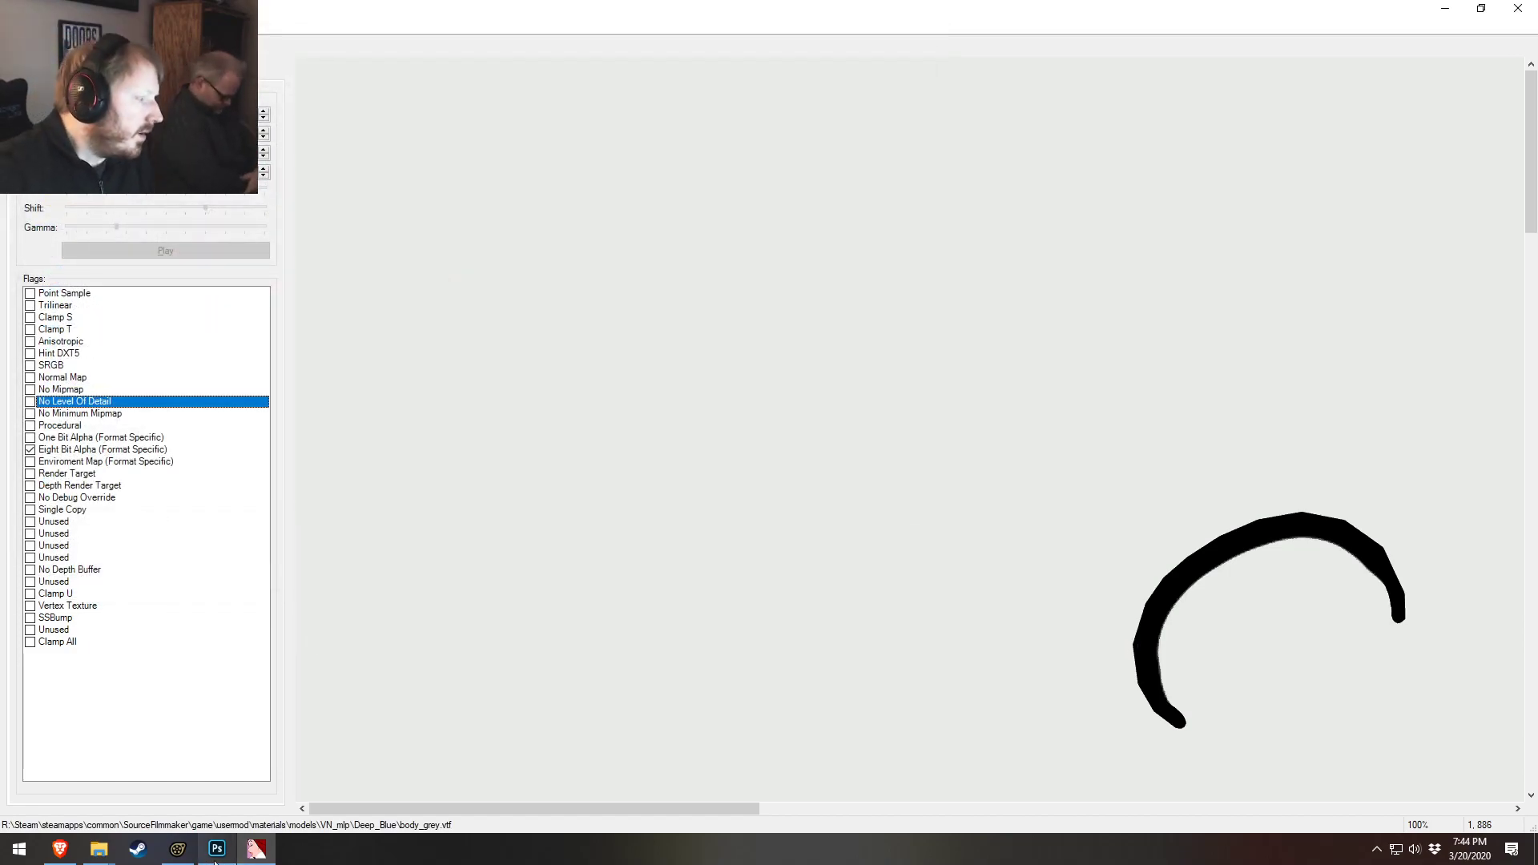
pyautogui.click(1445, 8)
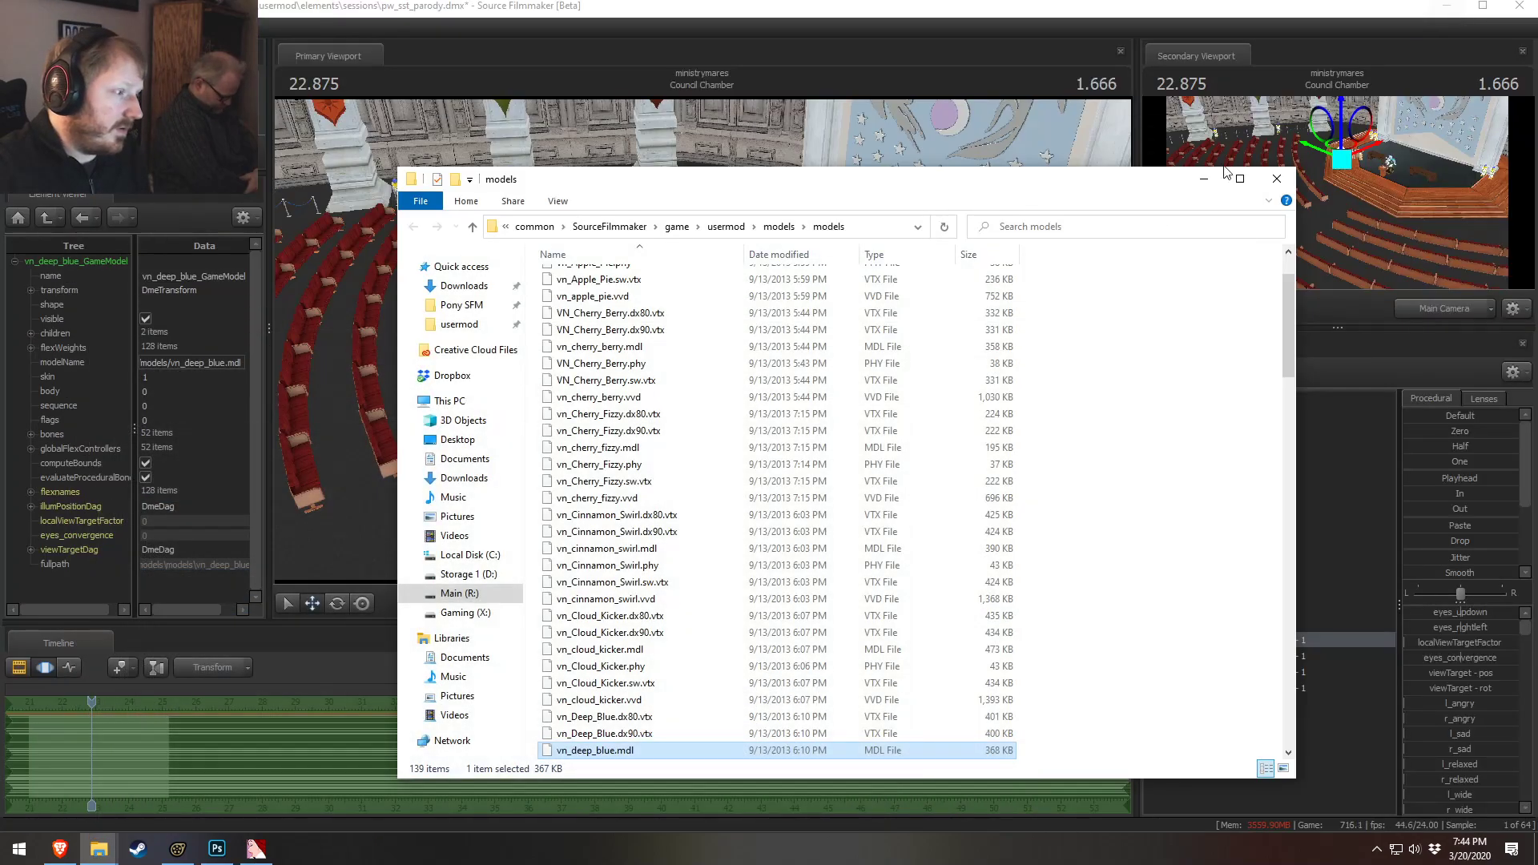
pyautogui.scroll(1, 871, 284)
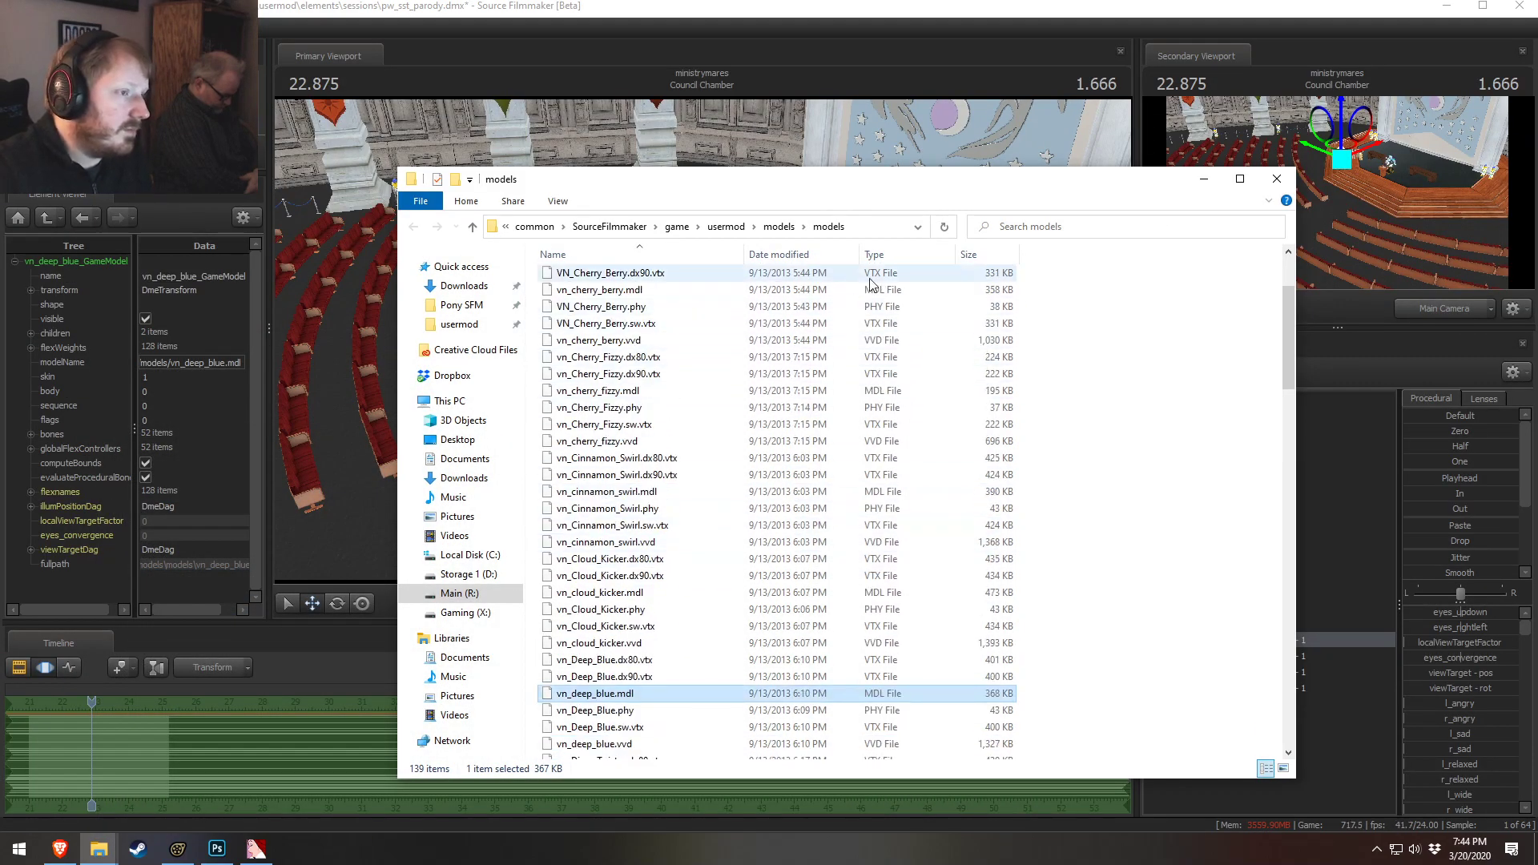
pyautogui.click(778, 226)
pyautogui.scroll(-2, 585, 693)
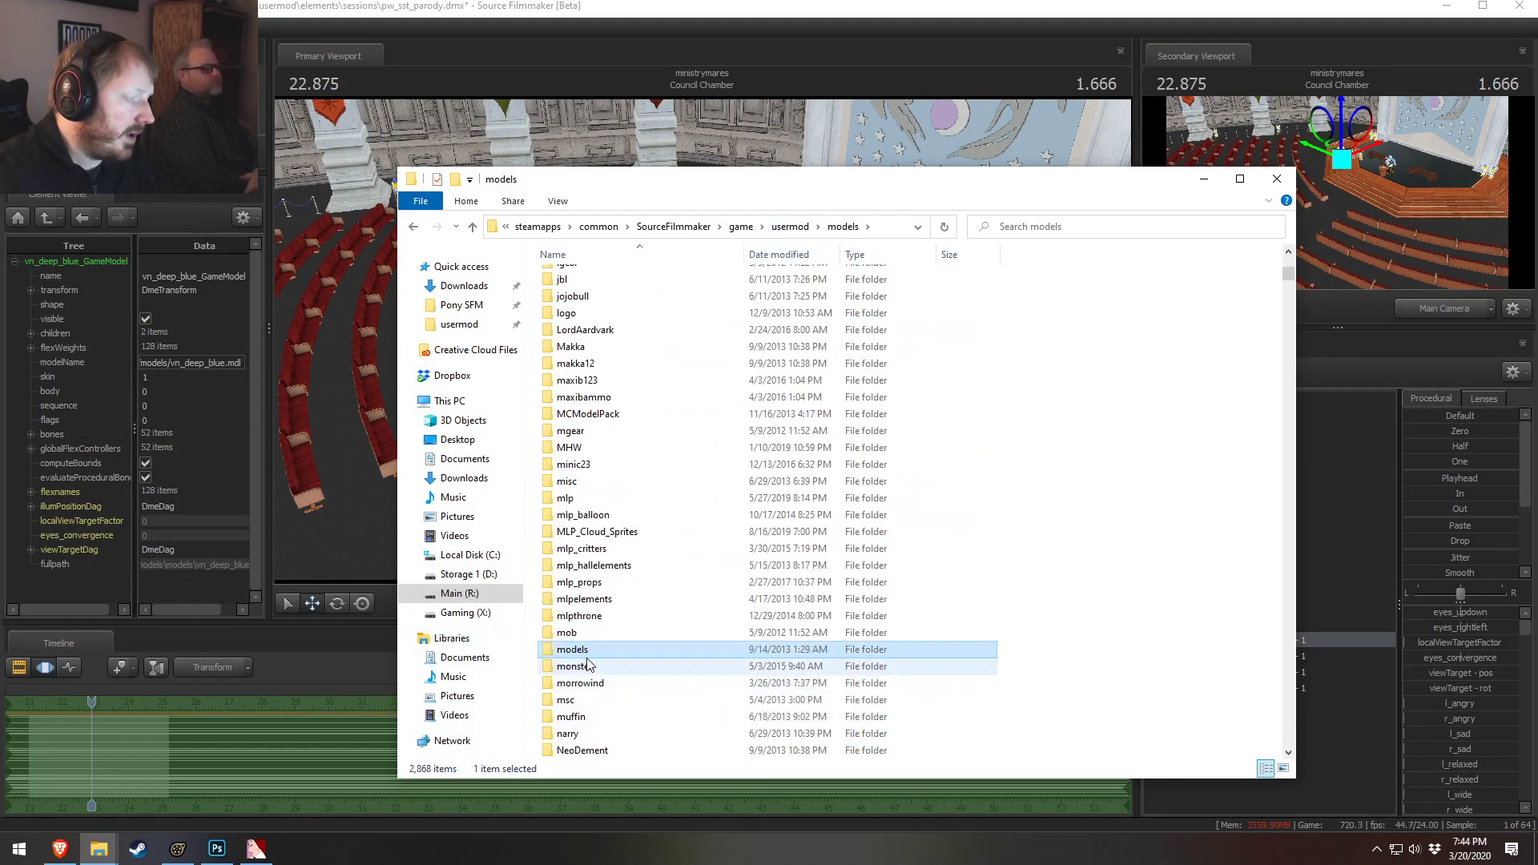
pyautogui.doubleClick(591, 650)
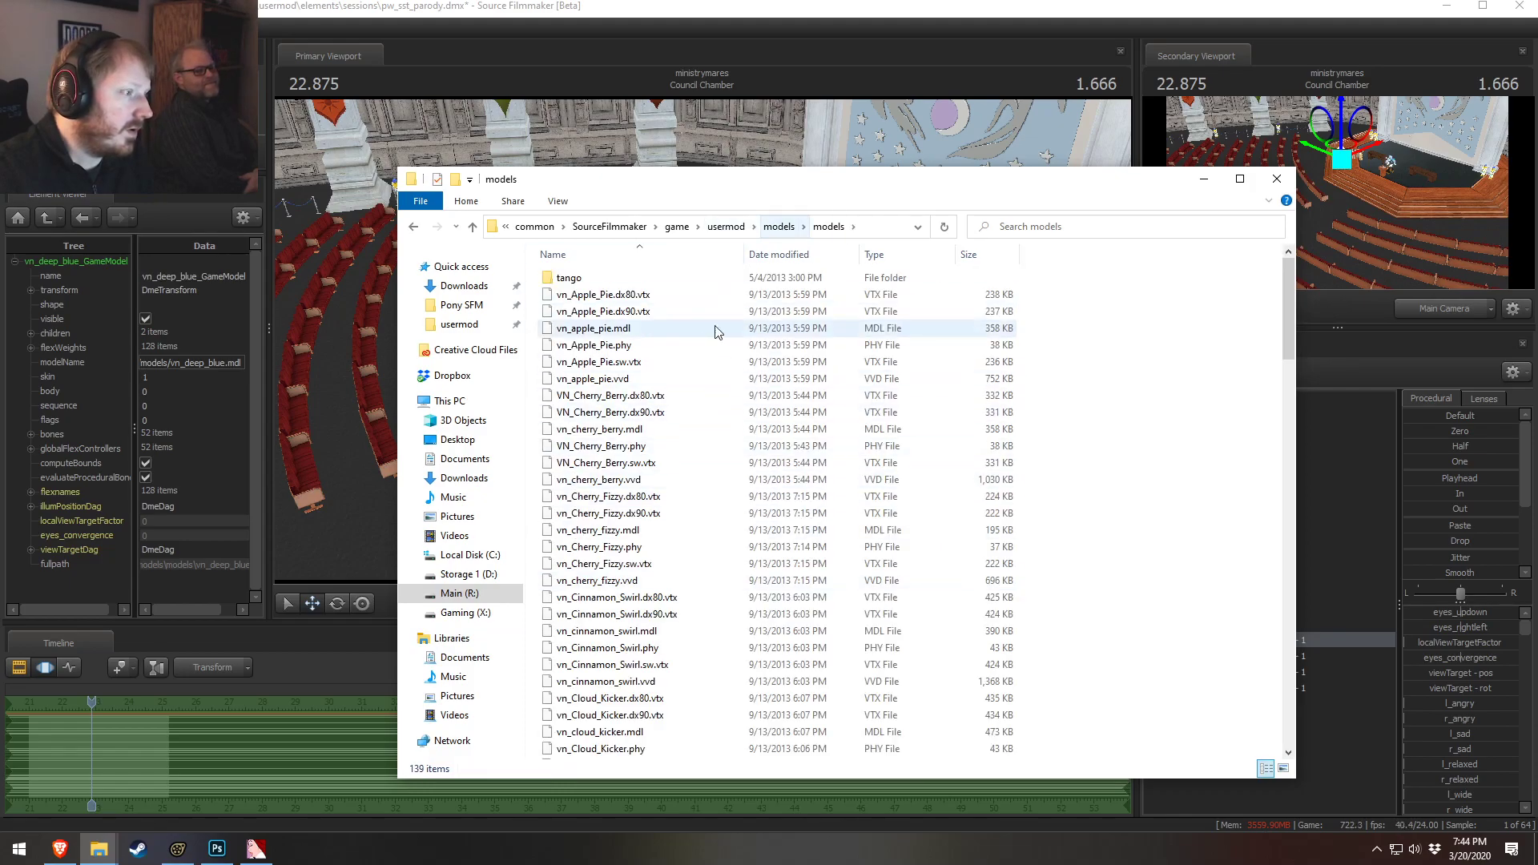
# Open body.vmt from the Deep_Blue folder and change its $basetexture path to models/VN_mlp/deep_blue/body_grey, then save
pyautogui.hotkey('alt', 'Tab')
pyautogui.hotkey('alt', 'Tab')
pyautogui.hotkey('alt', 'Tab')
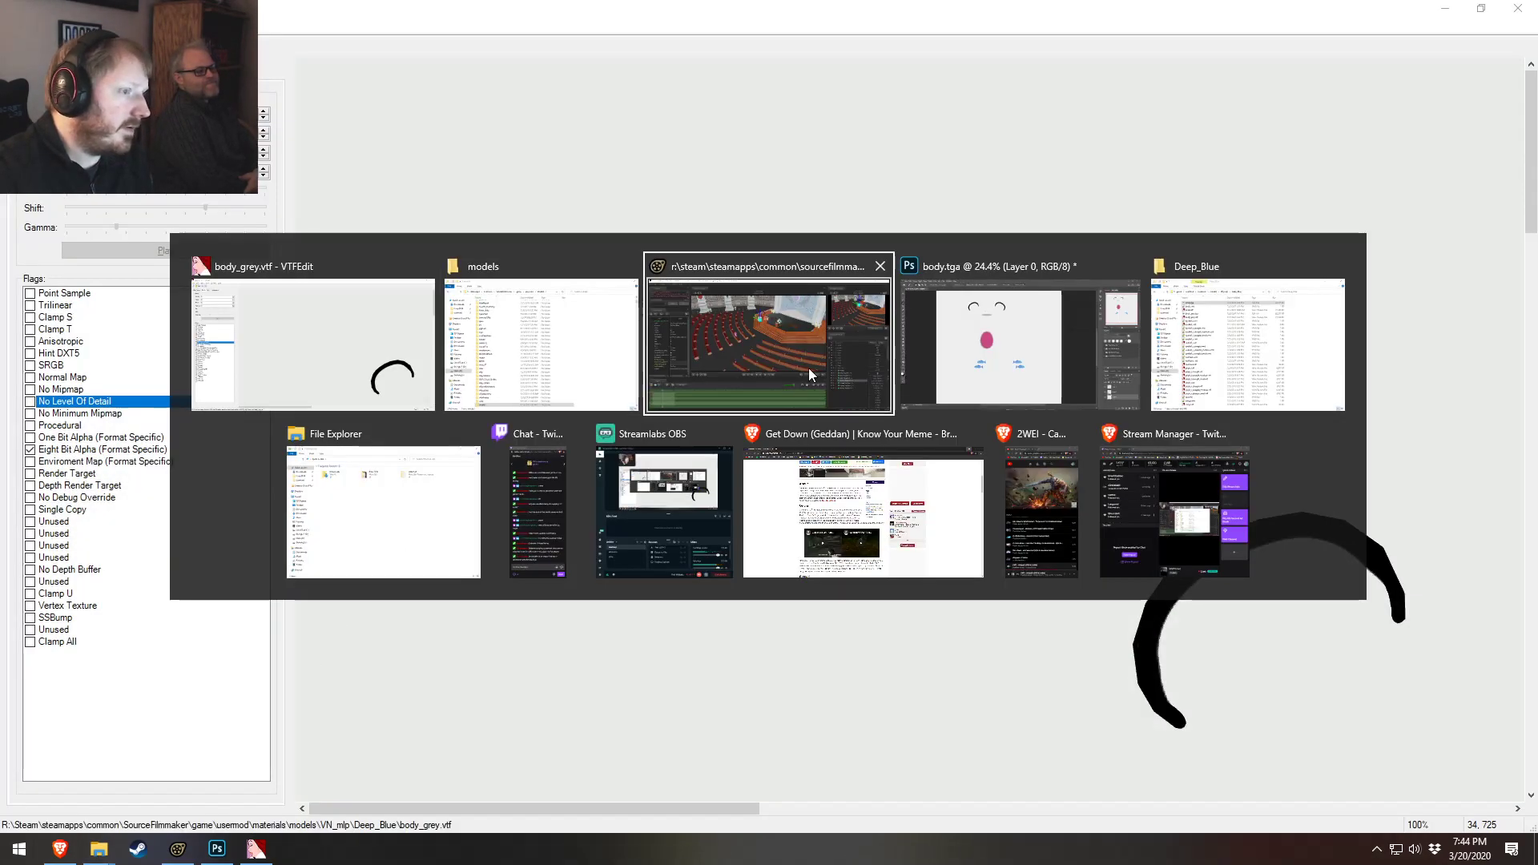
pyautogui.hotkey('alt', 'Tab')
pyautogui.hotkey('alt', 'Tab')
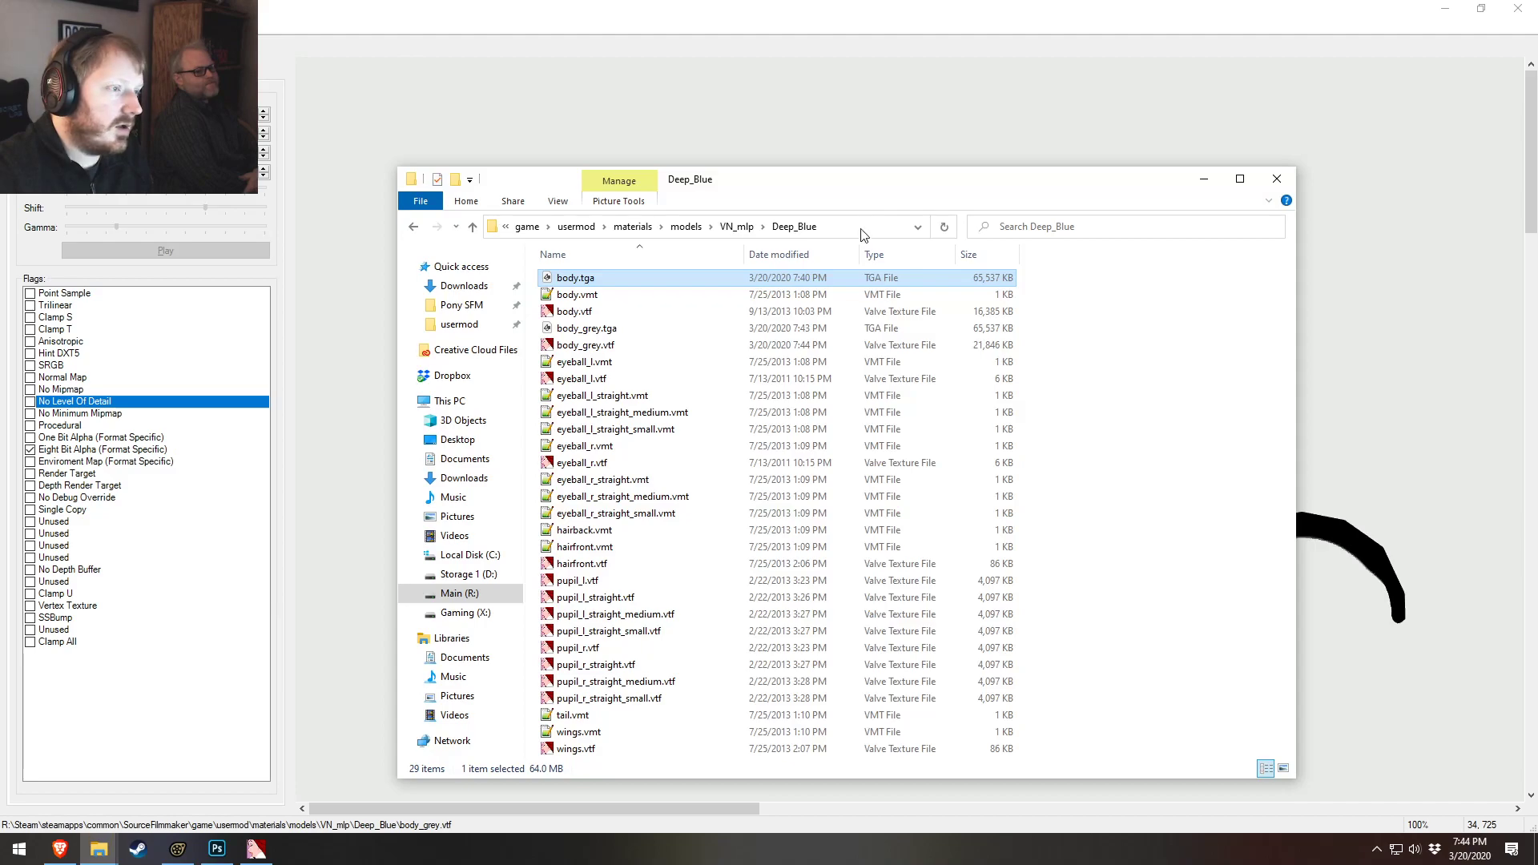
pyautogui.click(586, 294)
pyautogui.click(591, 327)
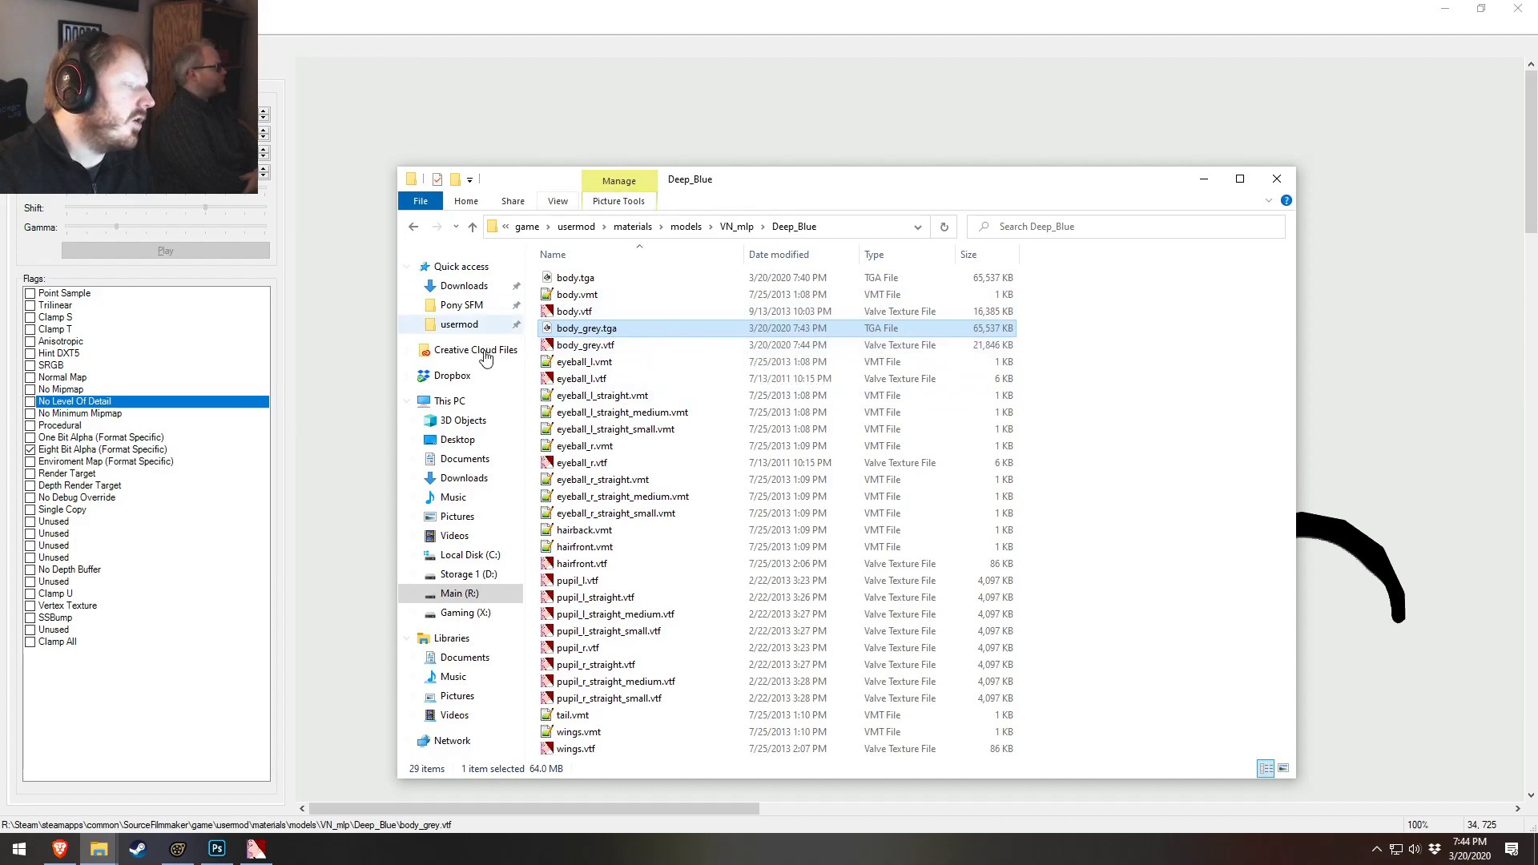
pyautogui.doubleClick(588, 295)
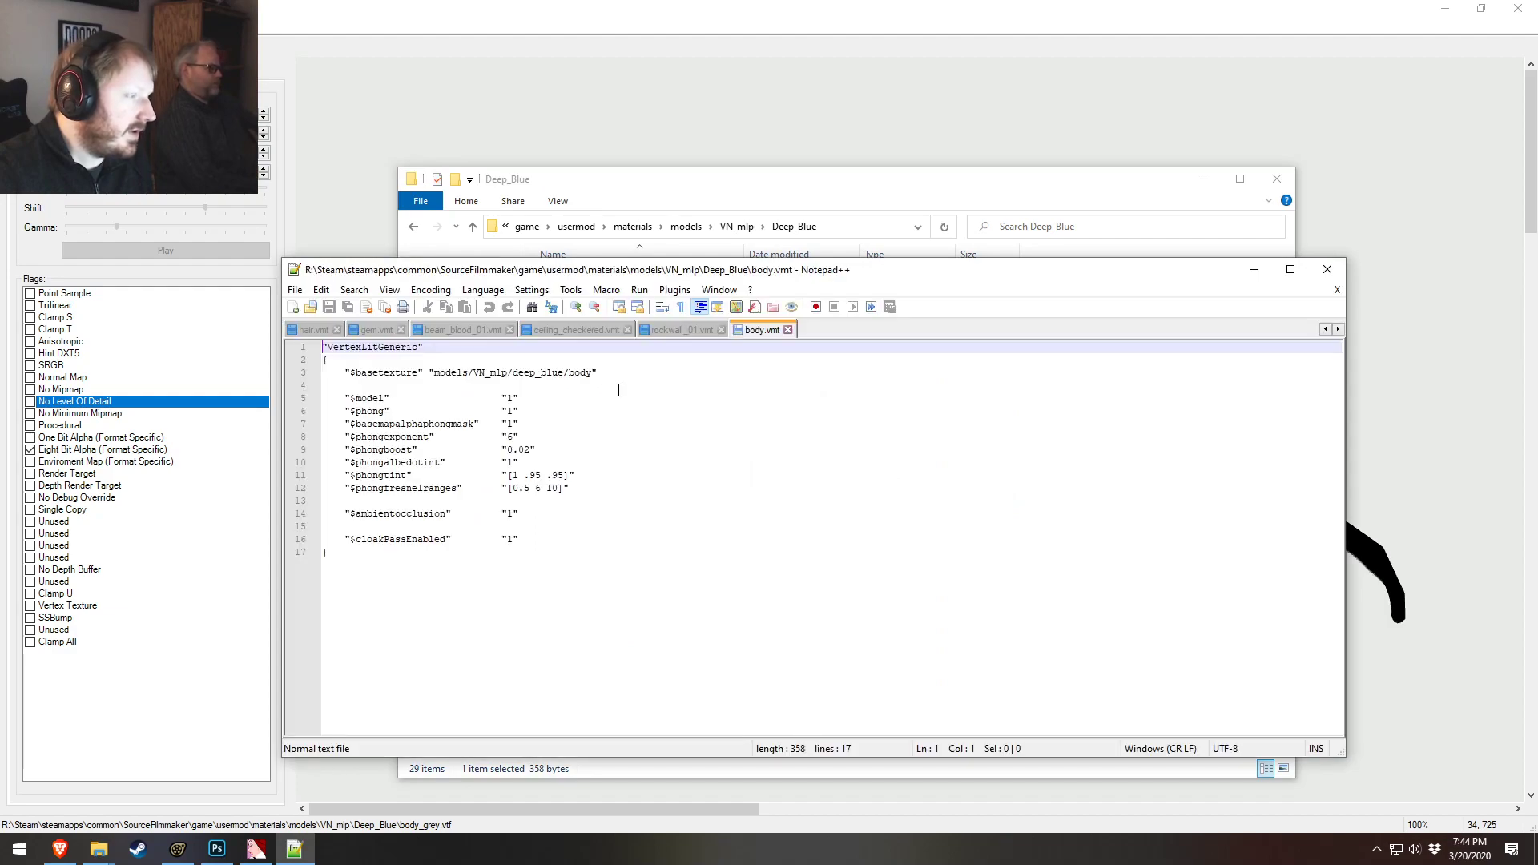
pyautogui.moveTo(580, 374); pyautogui.dragTo(591, 380)
pyautogui.click(592, 371)
pyautogui.write('_grey')
pyautogui.hotkey('ctrl', 's')
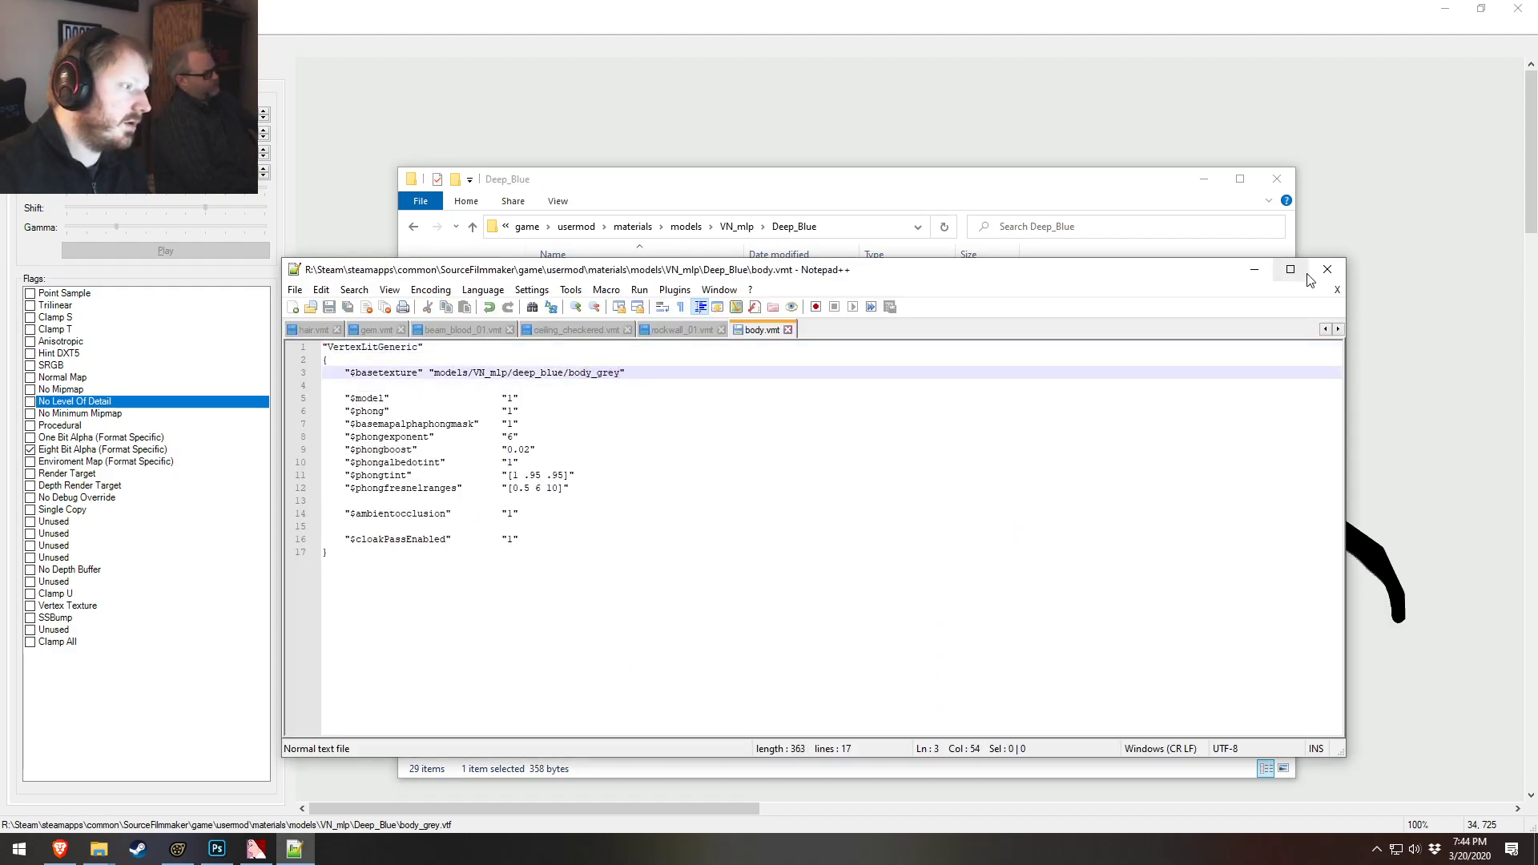
# Switch to Source Filmmaker and frame the Deep Blue pony in the viewport to inspect its new texture
pyautogui.click(1045, 198)
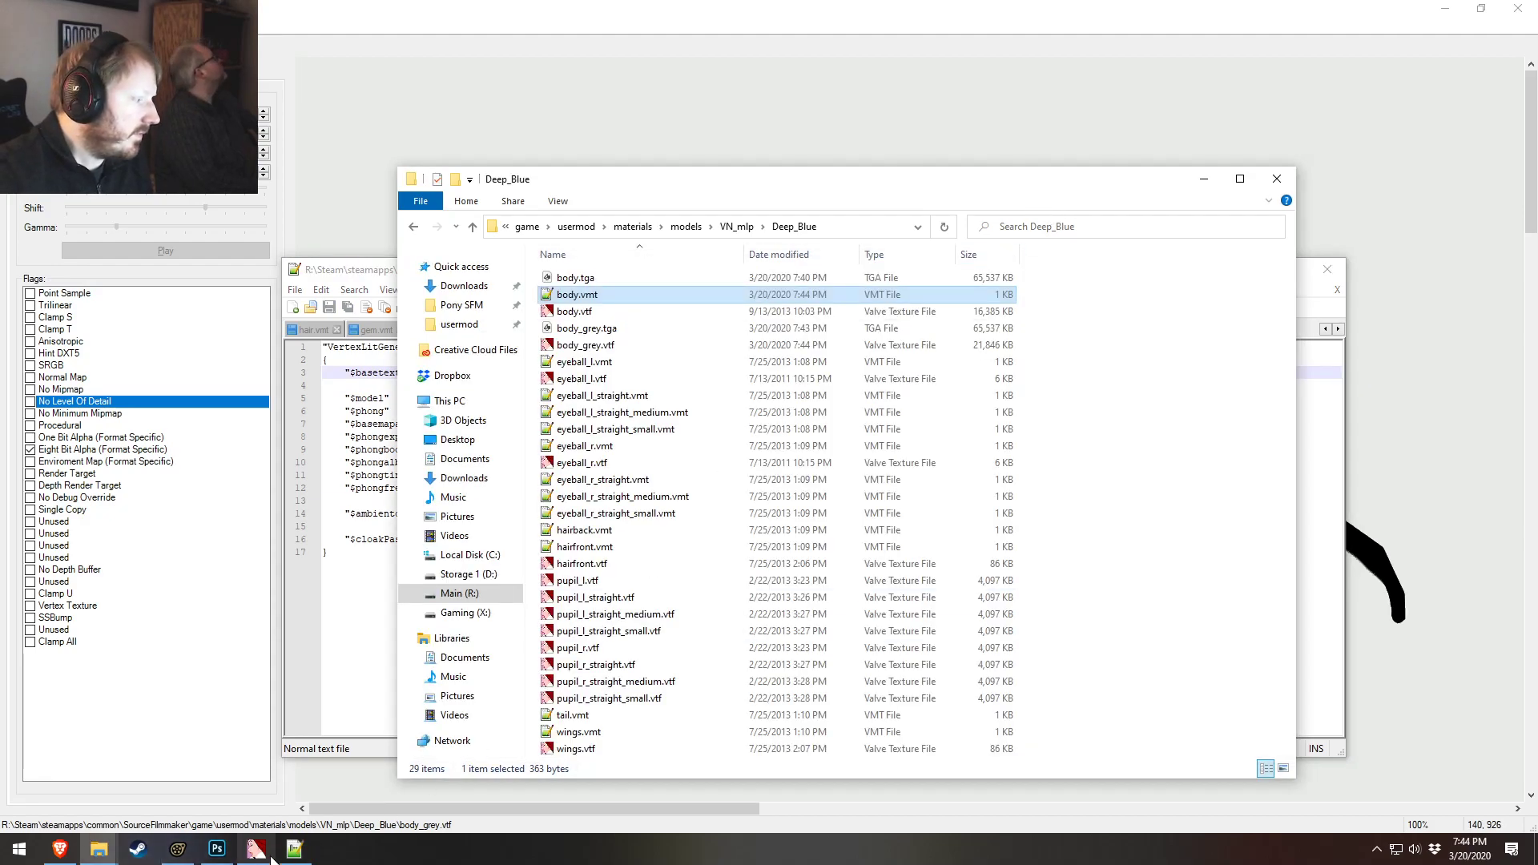
pyautogui.click(294, 848)
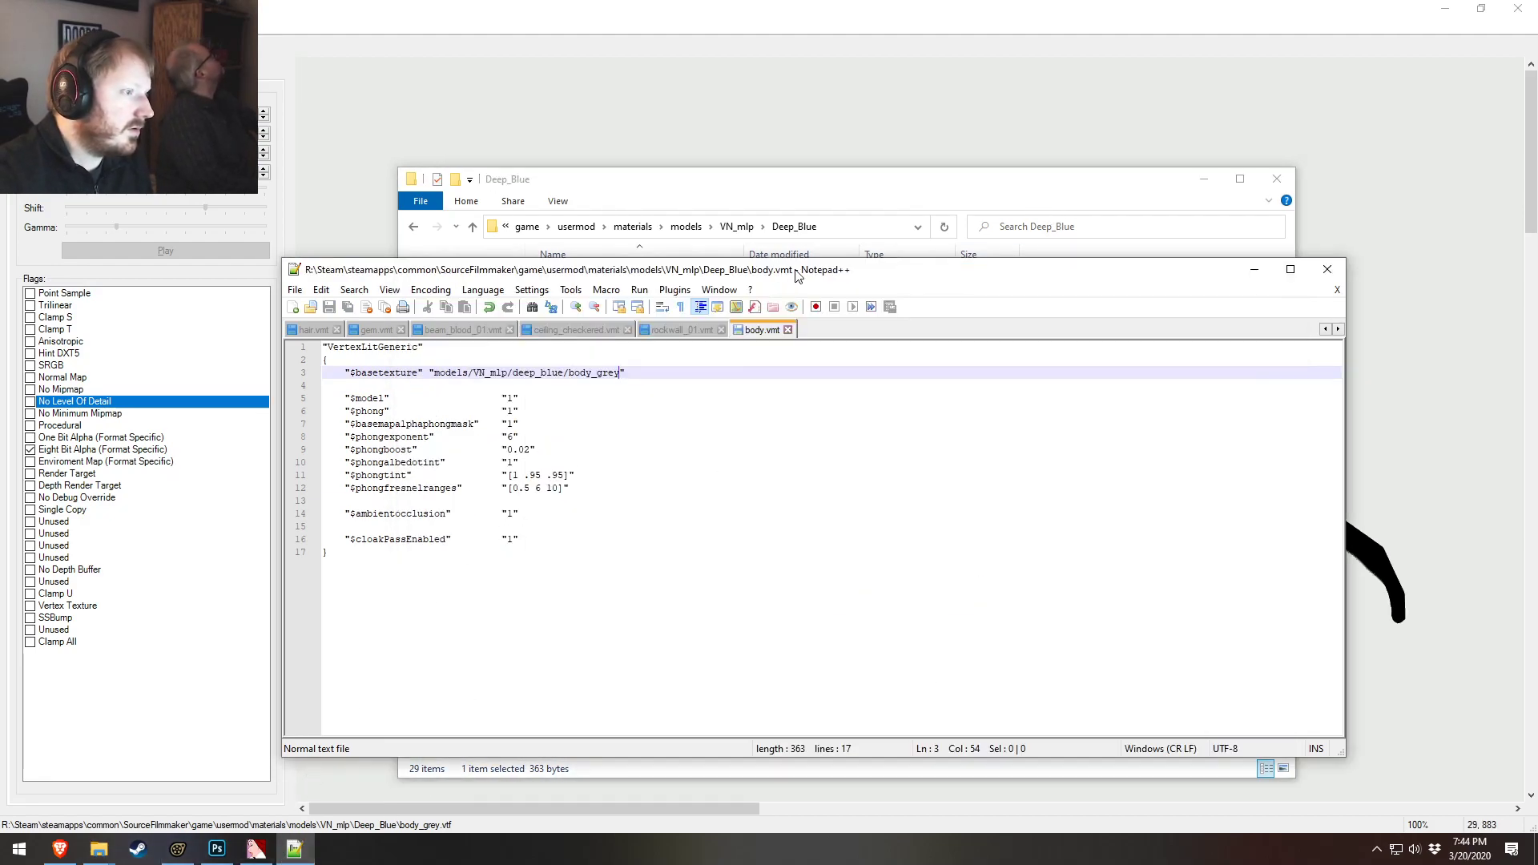
pyautogui.moveTo(797, 275); pyautogui.dragTo(806, 282)
pyautogui.click(782, 195)
pyautogui.click(178, 849)
pyautogui.press('f')
pyautogui.moveTo(718, 377); pyautogui.dragTo(703, 339)
pyautogui.press('s')
pyautogui.hotkey('alt', 'Tab')
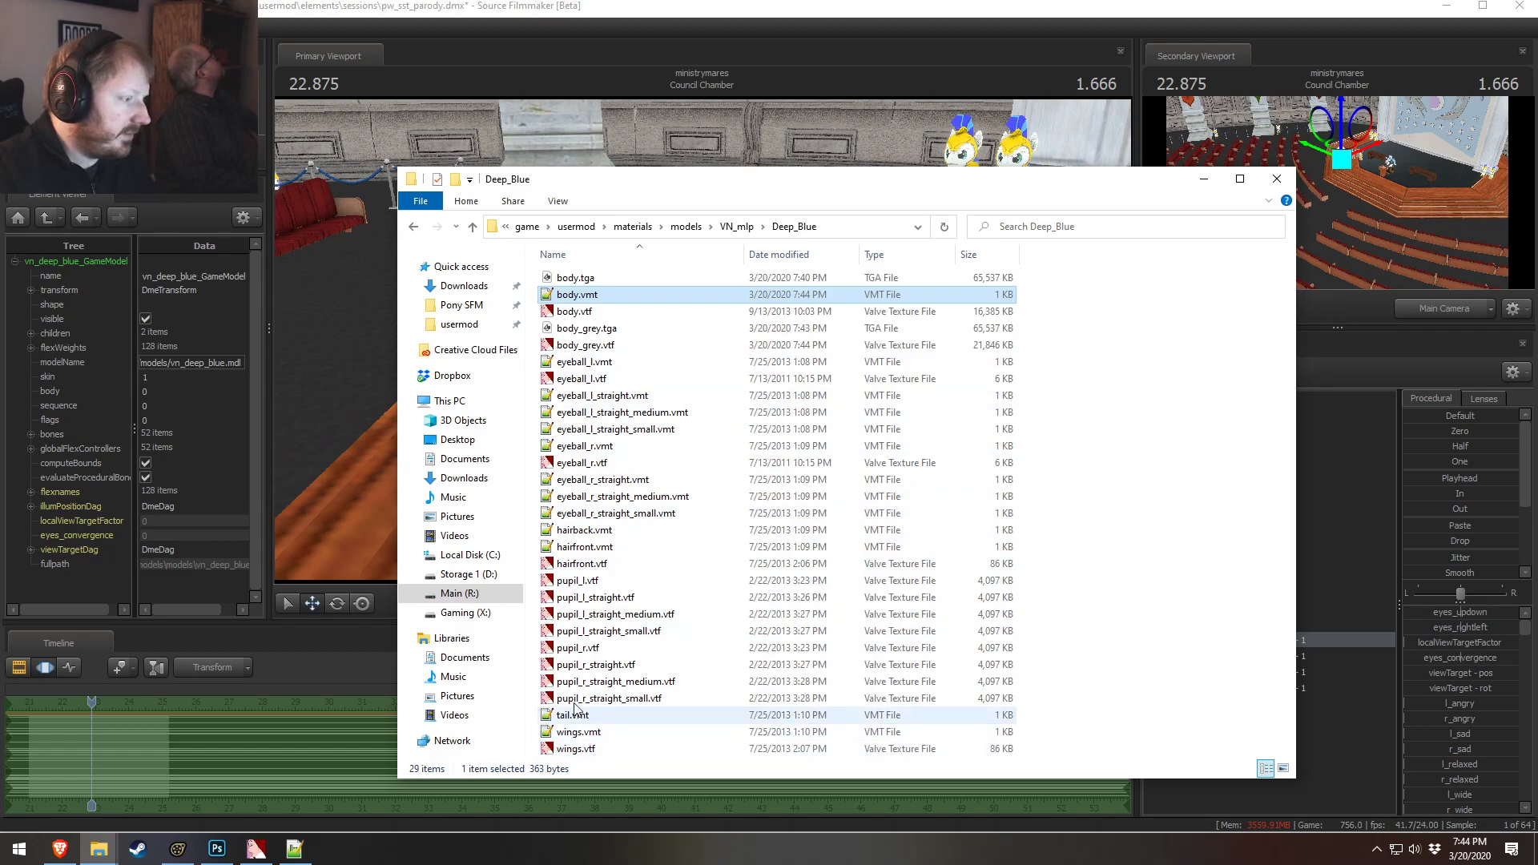
# Open hairfront.vtf in VTFEdit and export it as hairfront.tga into the Deep_Blue folder
pyautogui.doubleClick(591, 565)
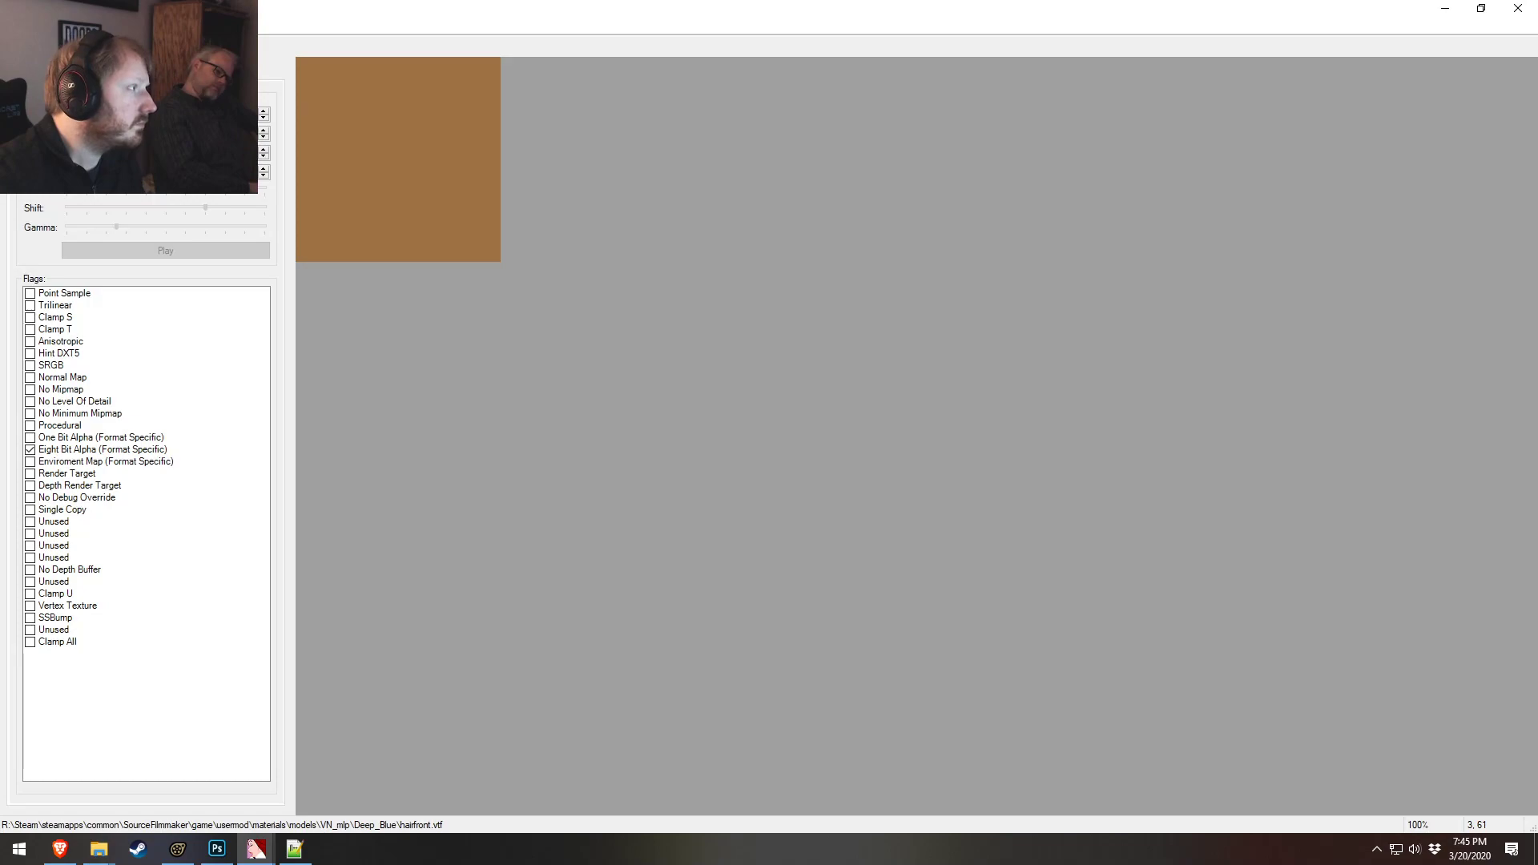
pyautogui.click(12, 25)
pyautogui.click(48, 143)
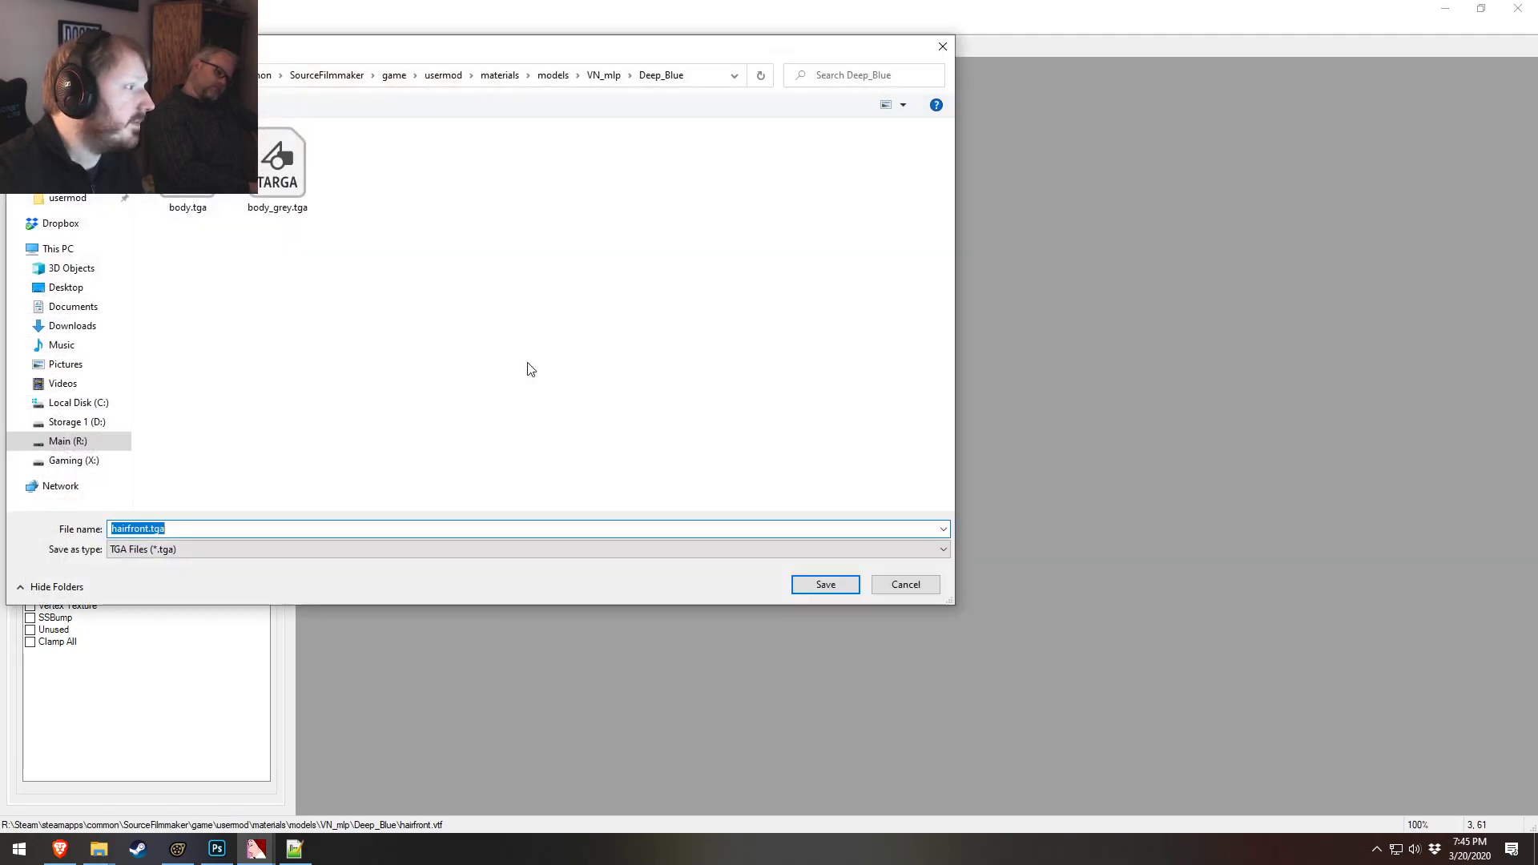
pyautogui.click(152, 528)
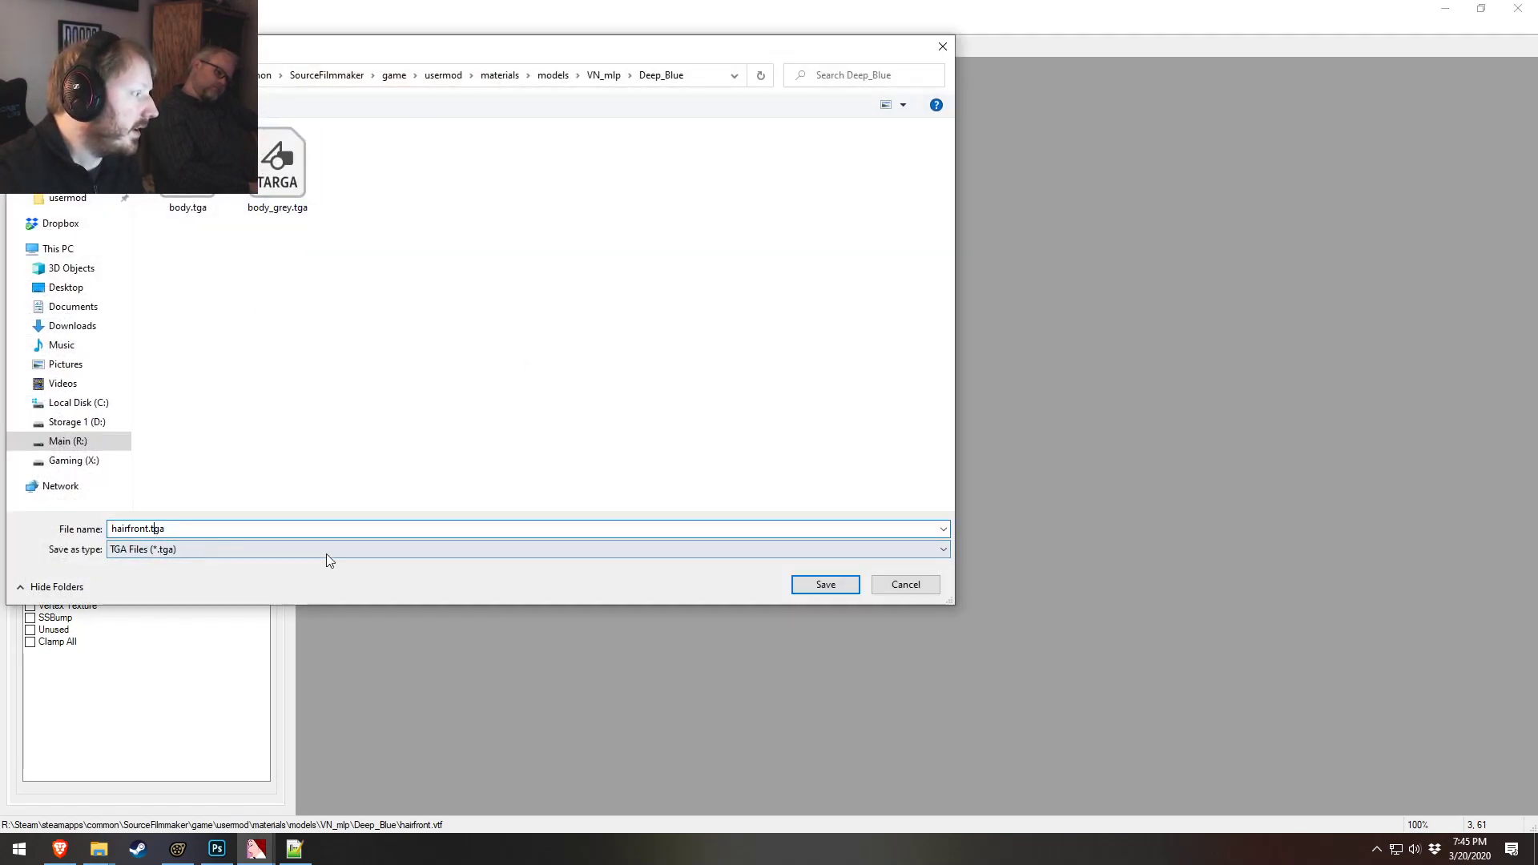
pyautogui.click(825, 585)
pyautogui.hotkey('alt', 'Tab')
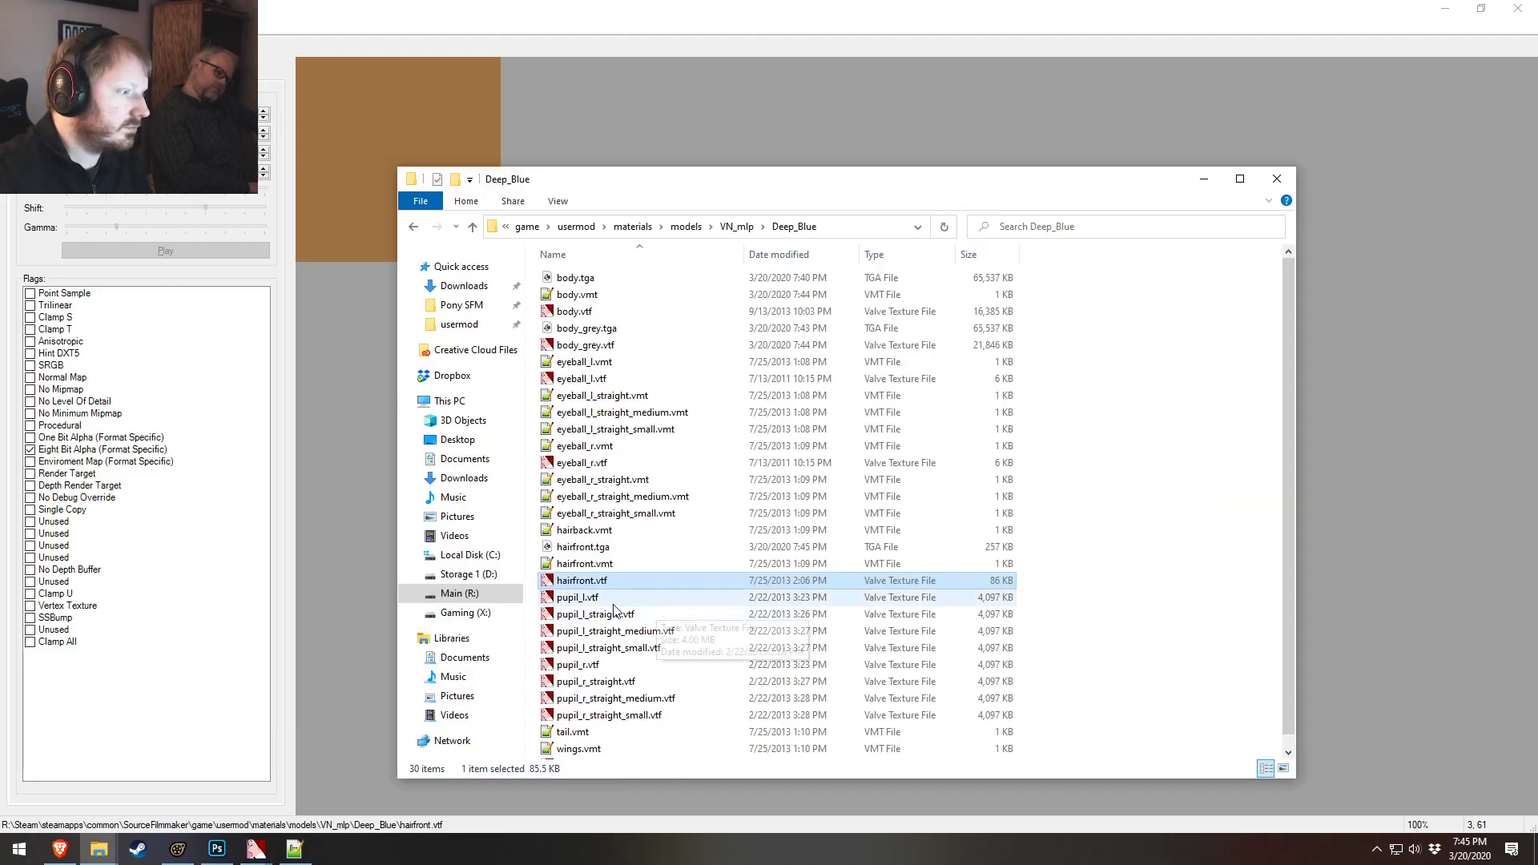
# Open hairfront.tga in Photoshop and paste a grey patch copied from the body texture over it as a new layer
pyautogui.doubleClick(586, 546)
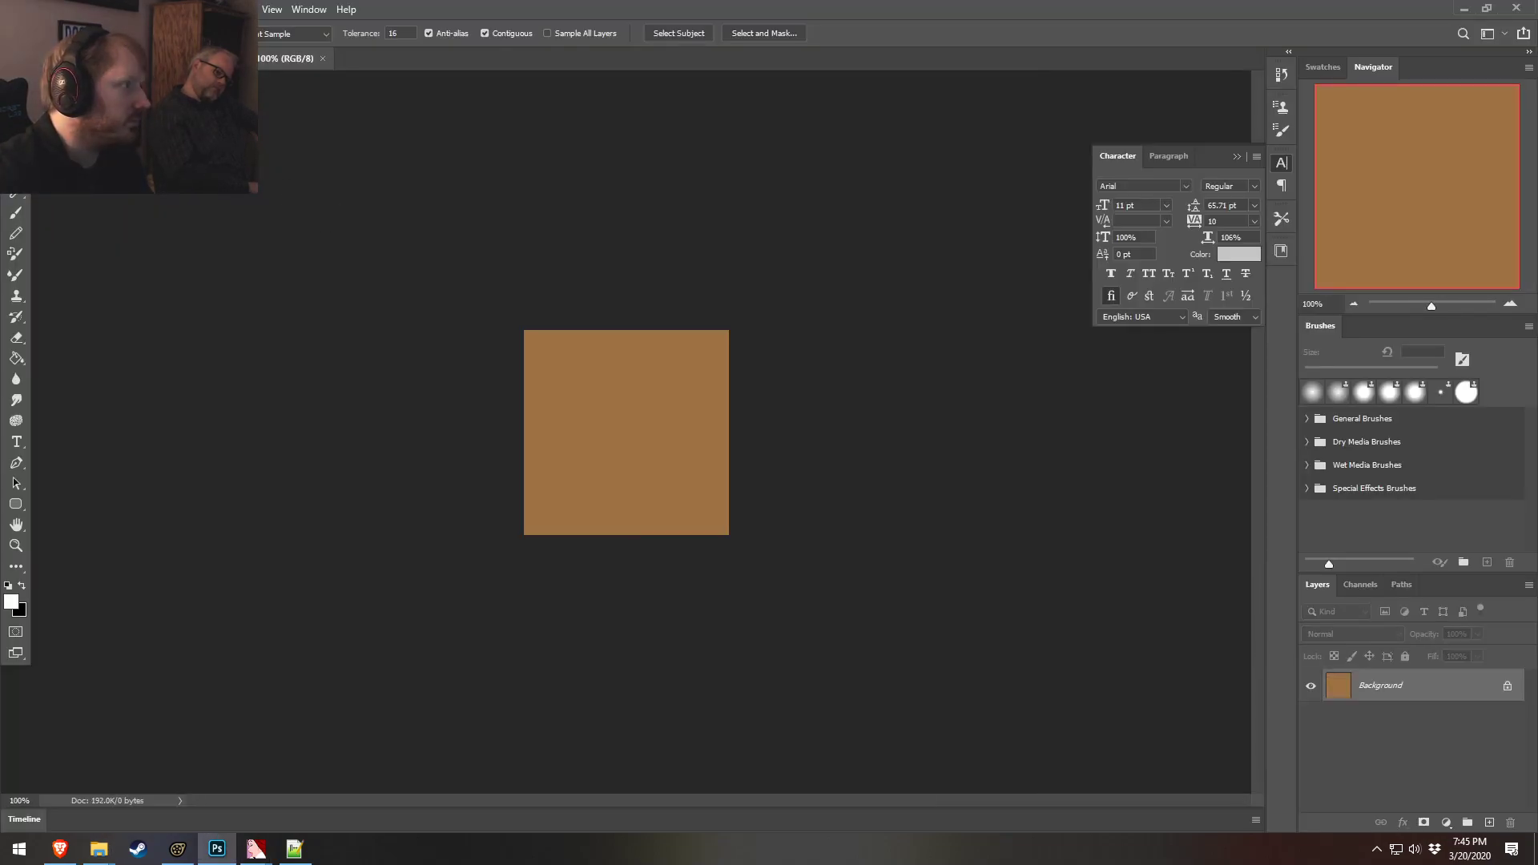
pyautogui.click(104, 58)
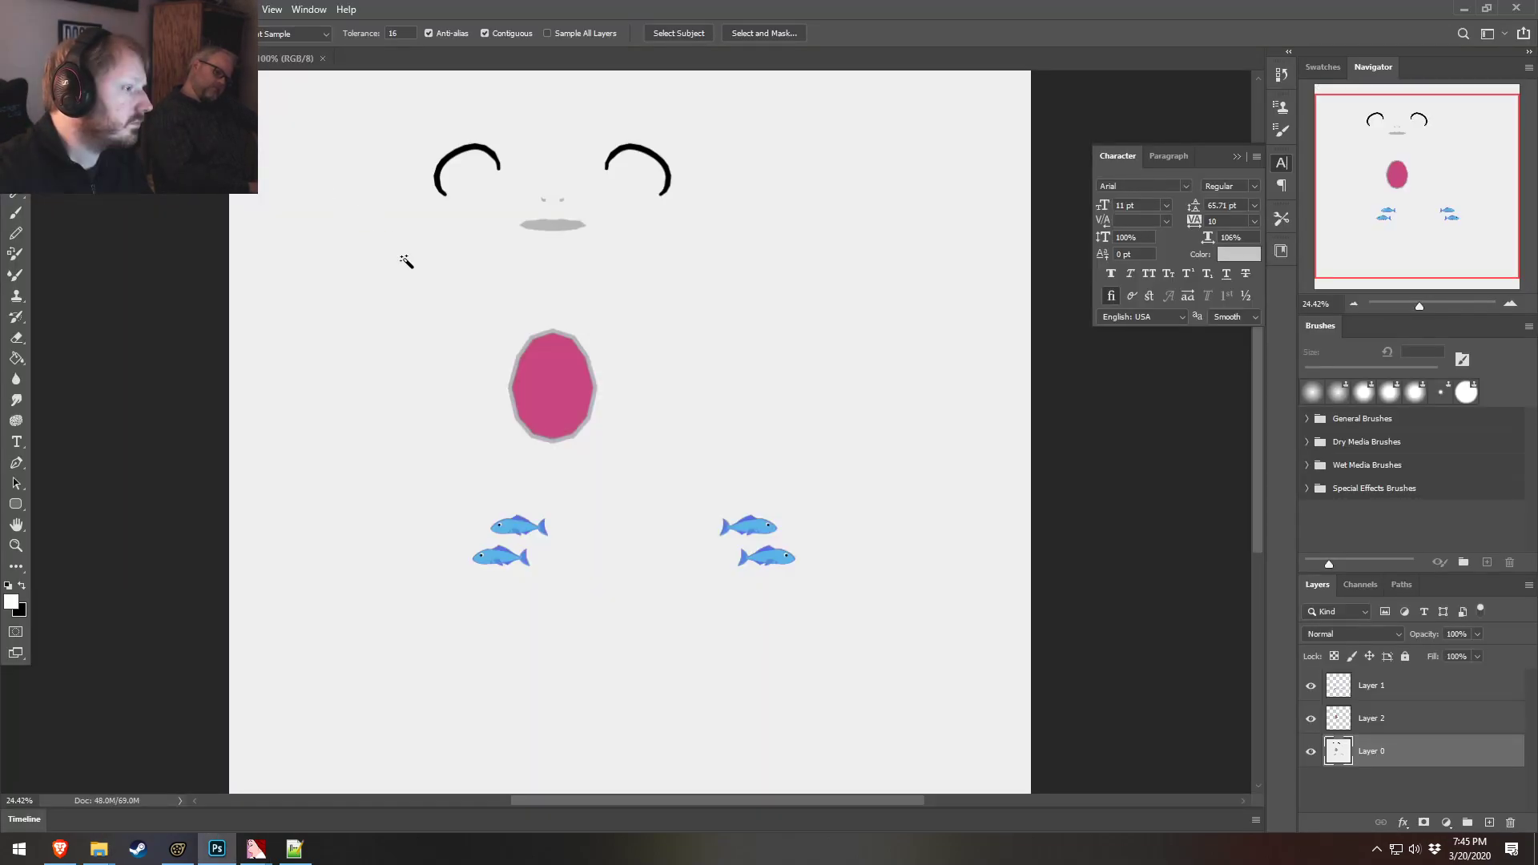
pyautogui.press('m')
pyautogui.moveTo(705, 238); pyautogui.dragTo(899, 386)
pyautogui.hotkey('ctrl', 'c')
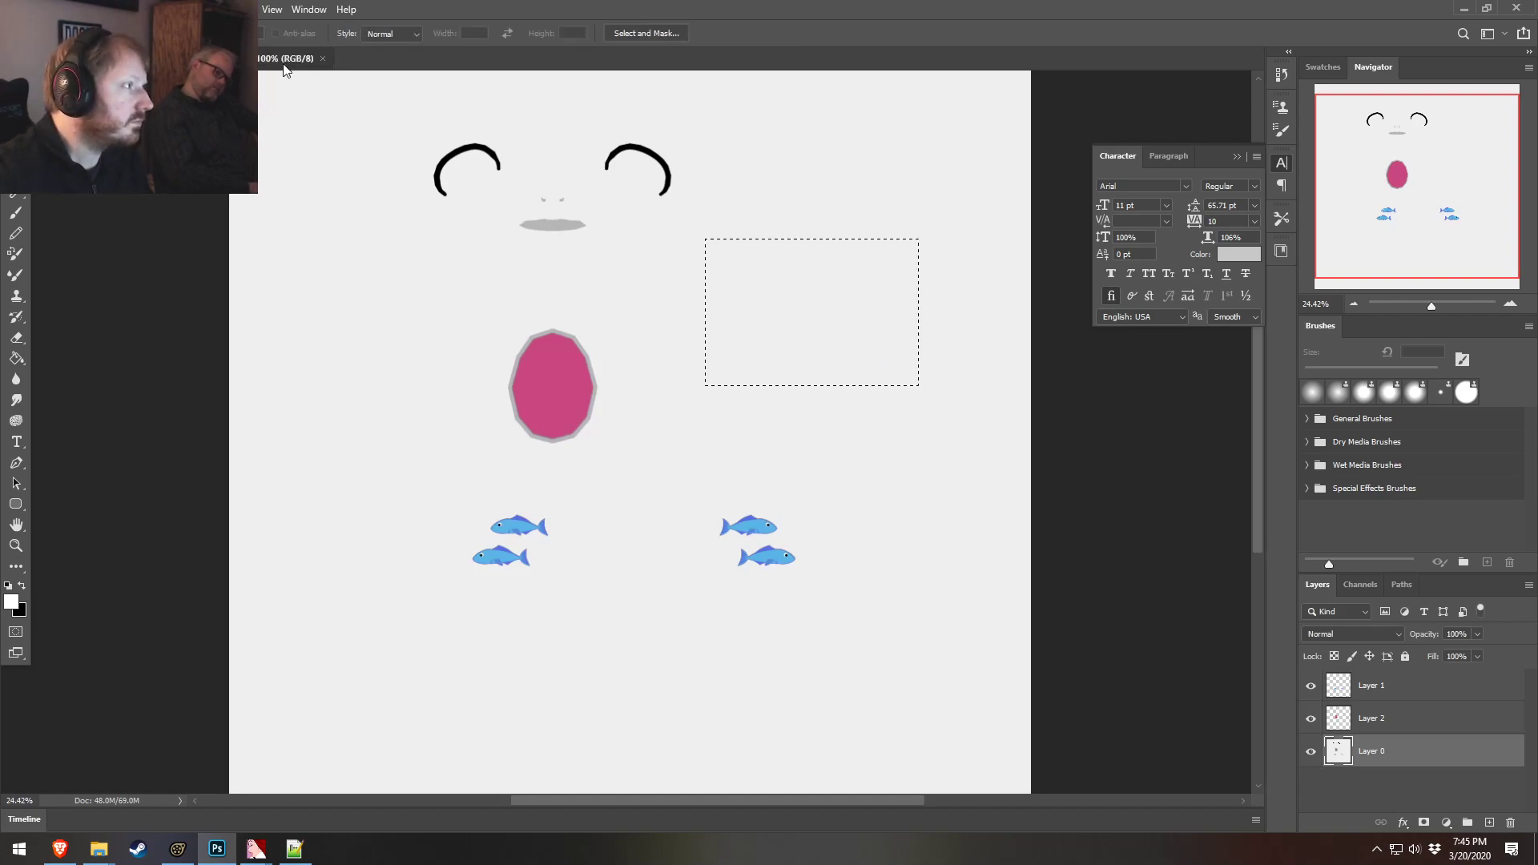
pyautogui.click(285, 60)
pyautogui.hotkey('ctrl', 'v')
# Save the hair texture as a 32 bits/pixel Targa named hair_grey.tga in the Deep_Blue folder
pyautogui.click(36, 9)
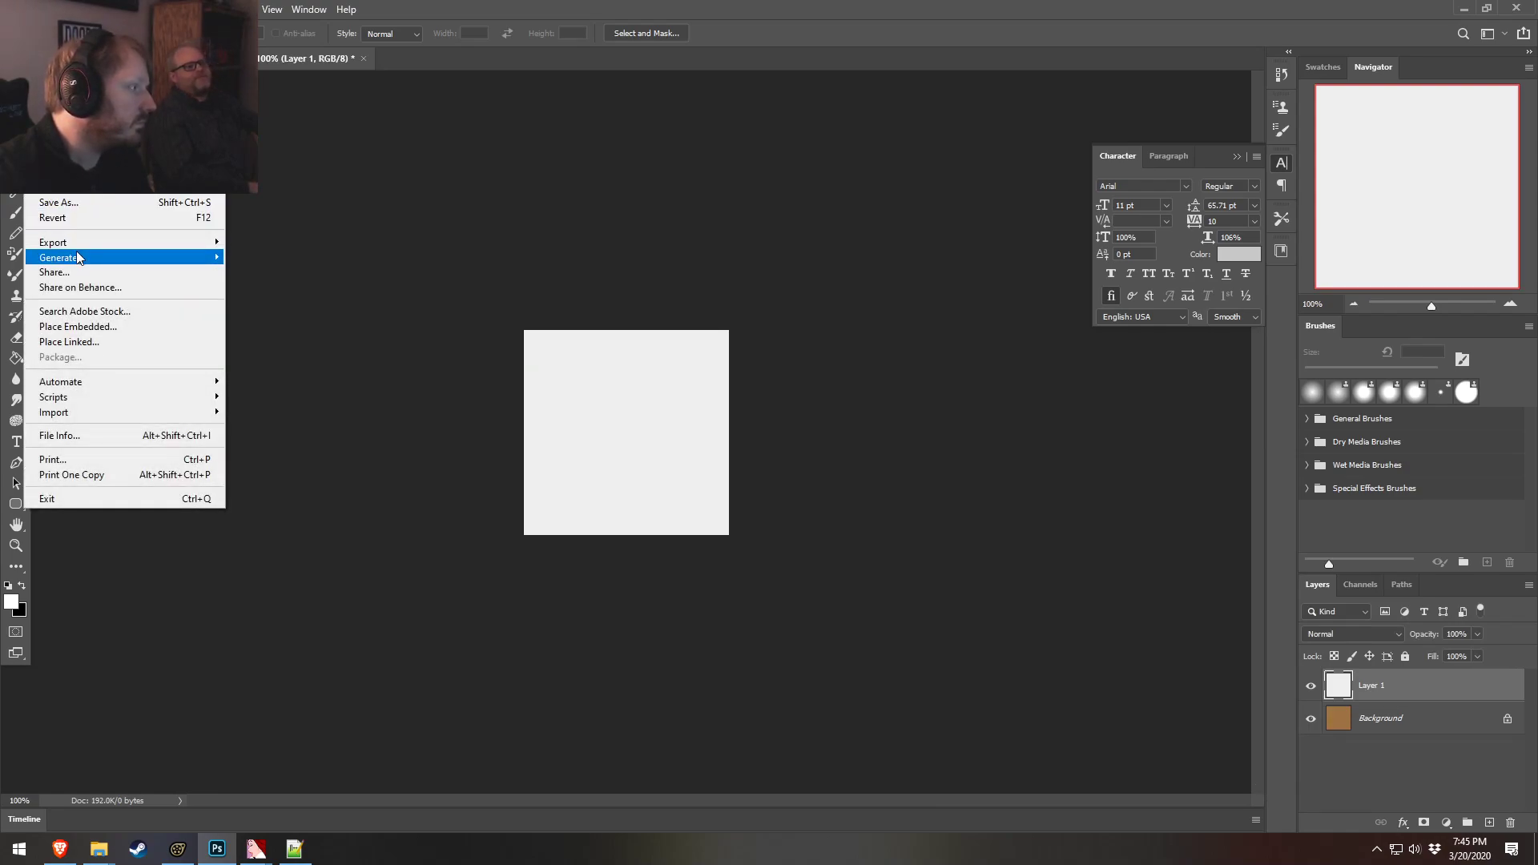
pyautogui.click(58, 202)
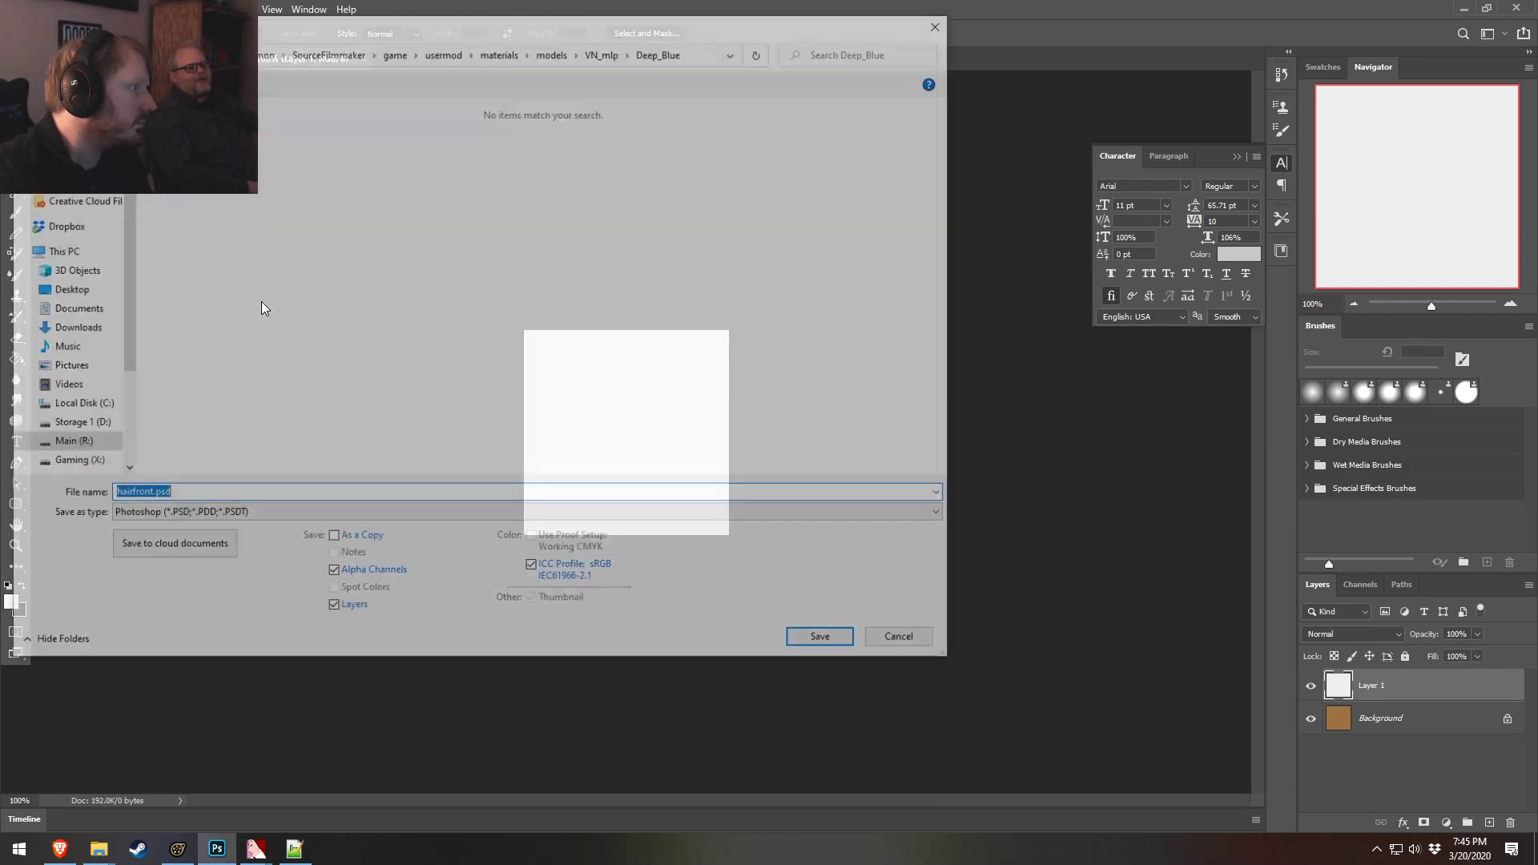
pyautogui.click(200, 516)
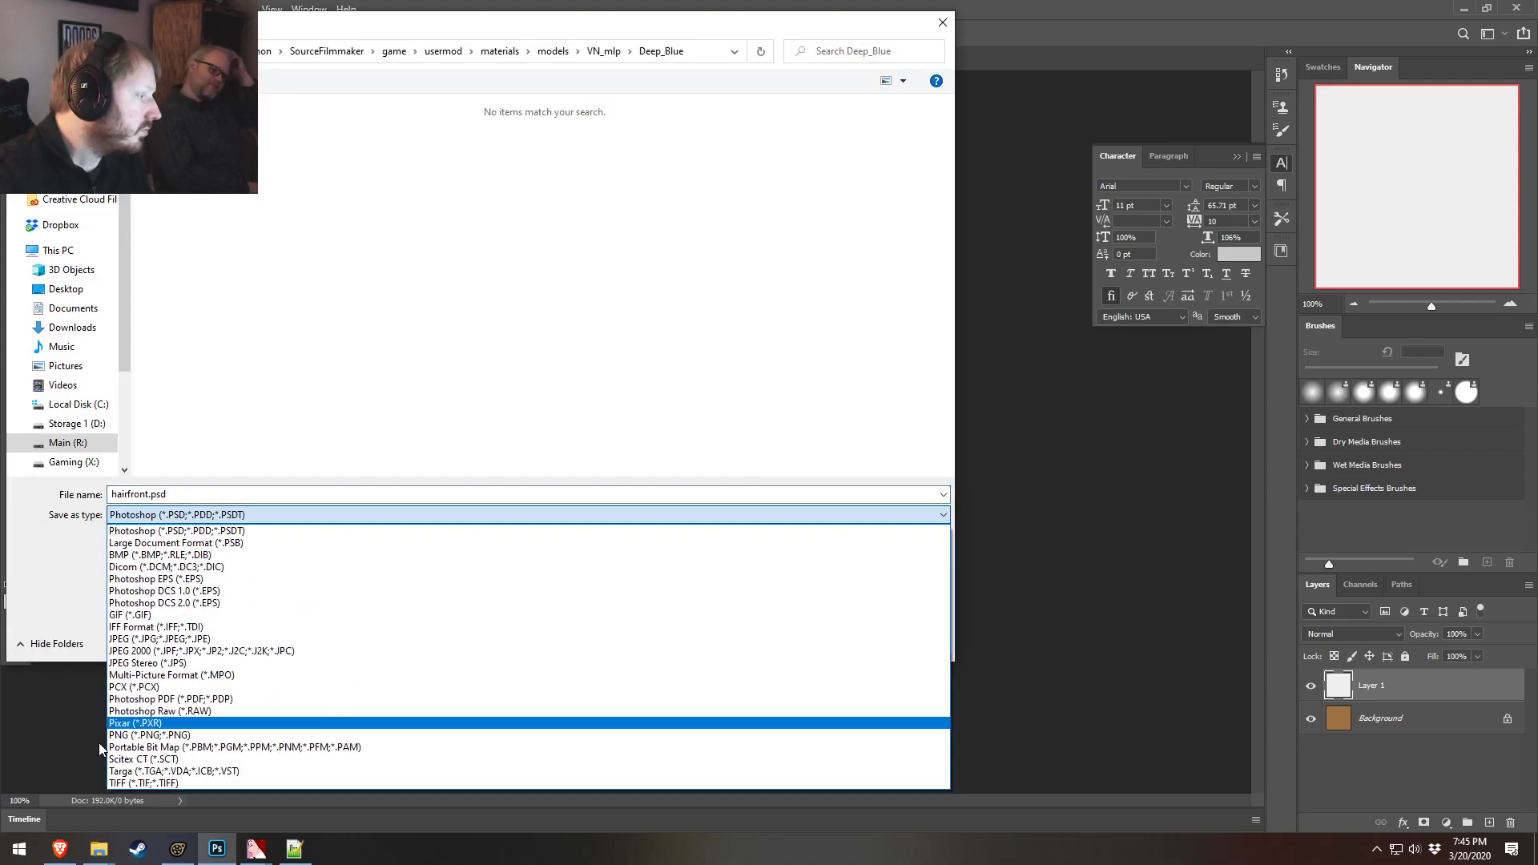
pyautogui.click(128, 770)
pyautogui.click(380, 152)
pyautogui.click(153, 494)
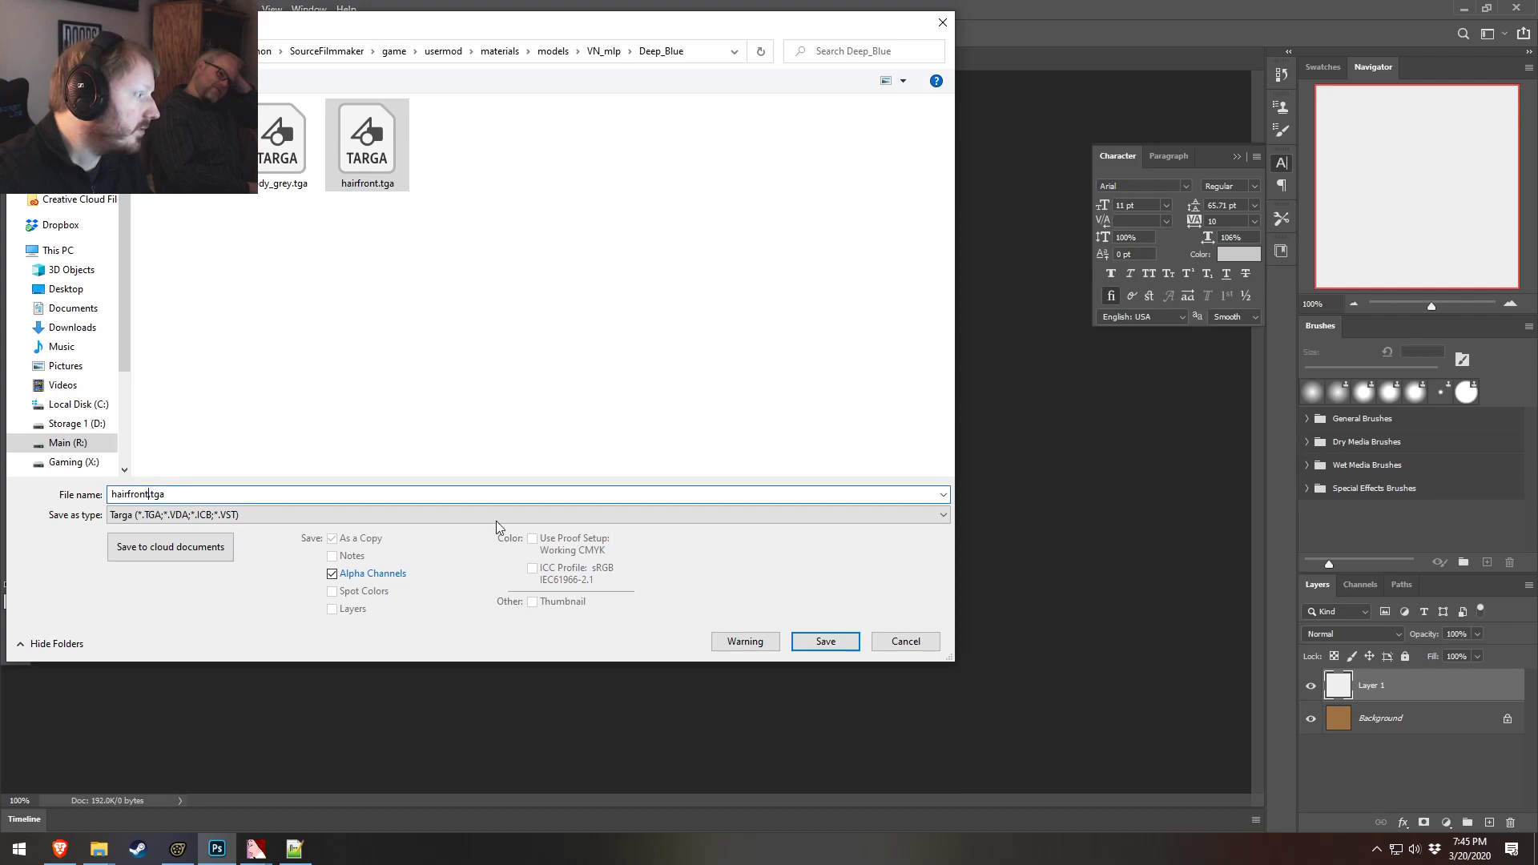
pyautogui.press('BackSpace')
pyautogui.press('BackSpace')
pyautogui.press('BackSpace')
pyautogui.press('BackSpace')
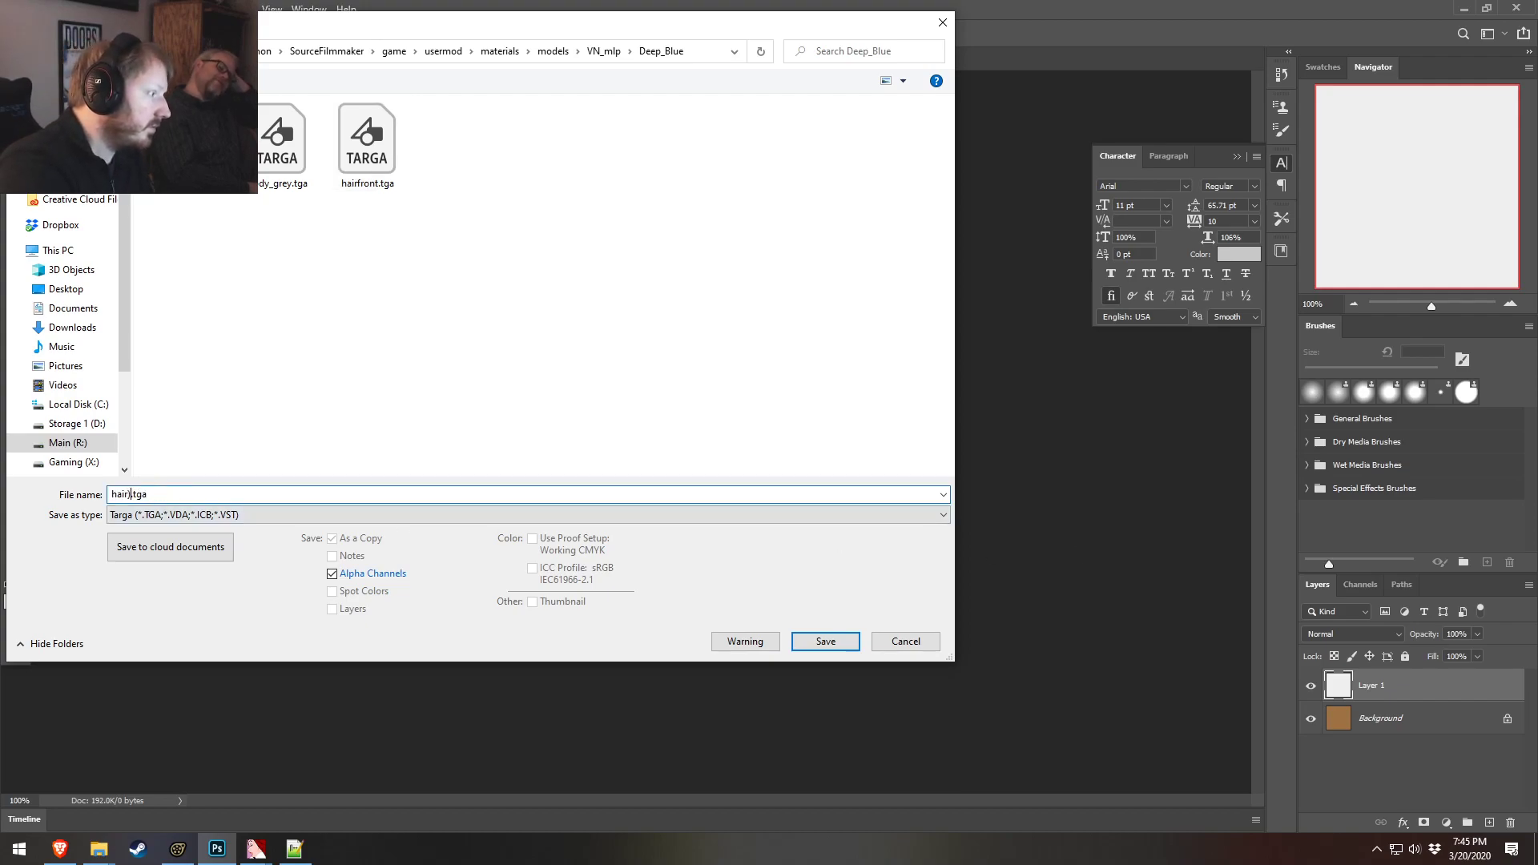
pyautogui.press('Return')
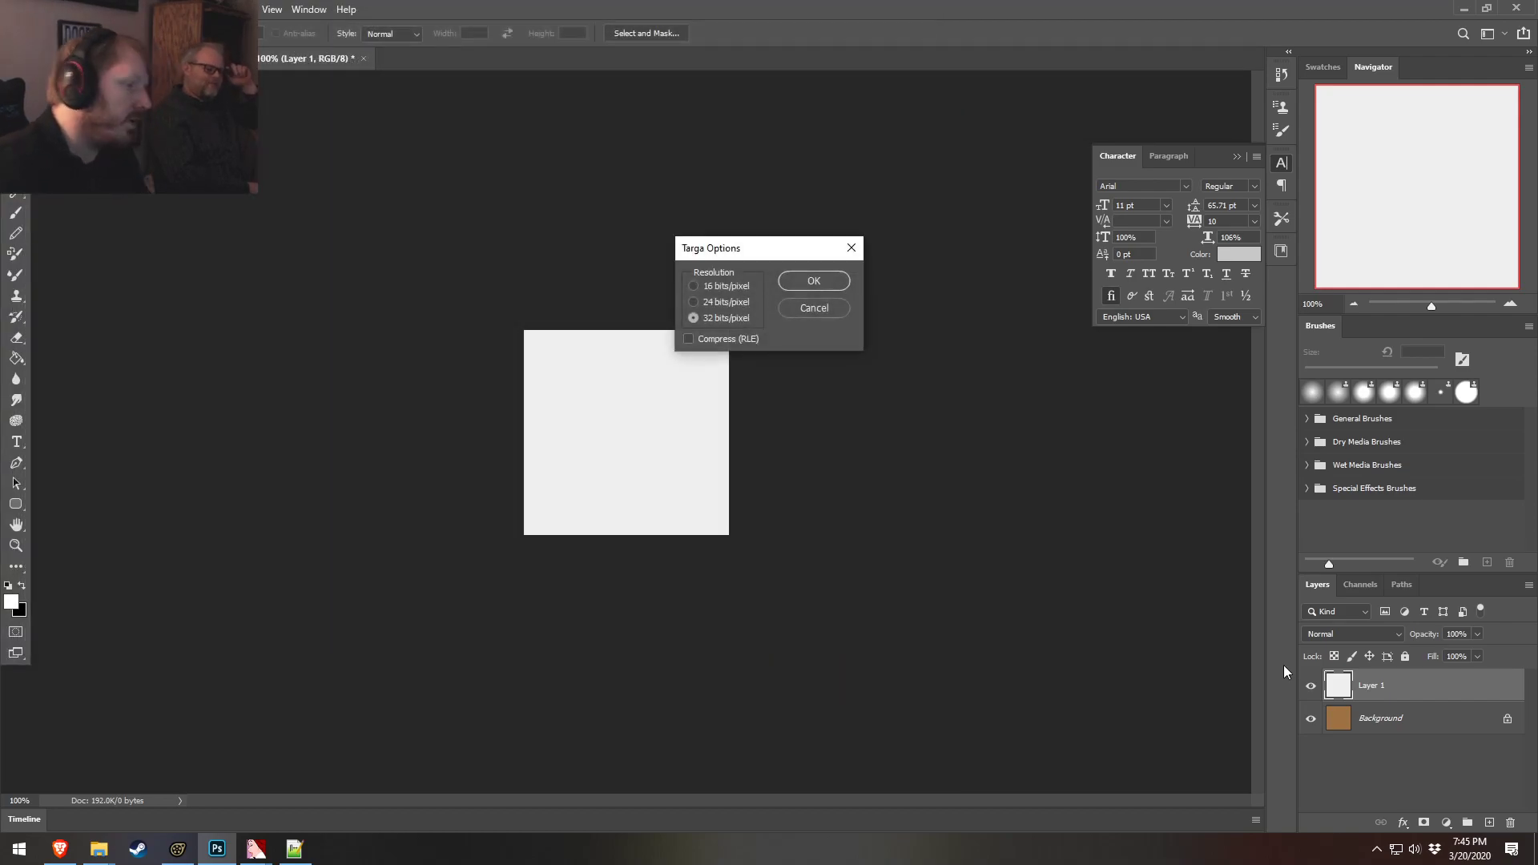
pyautogui.click(814, 281)
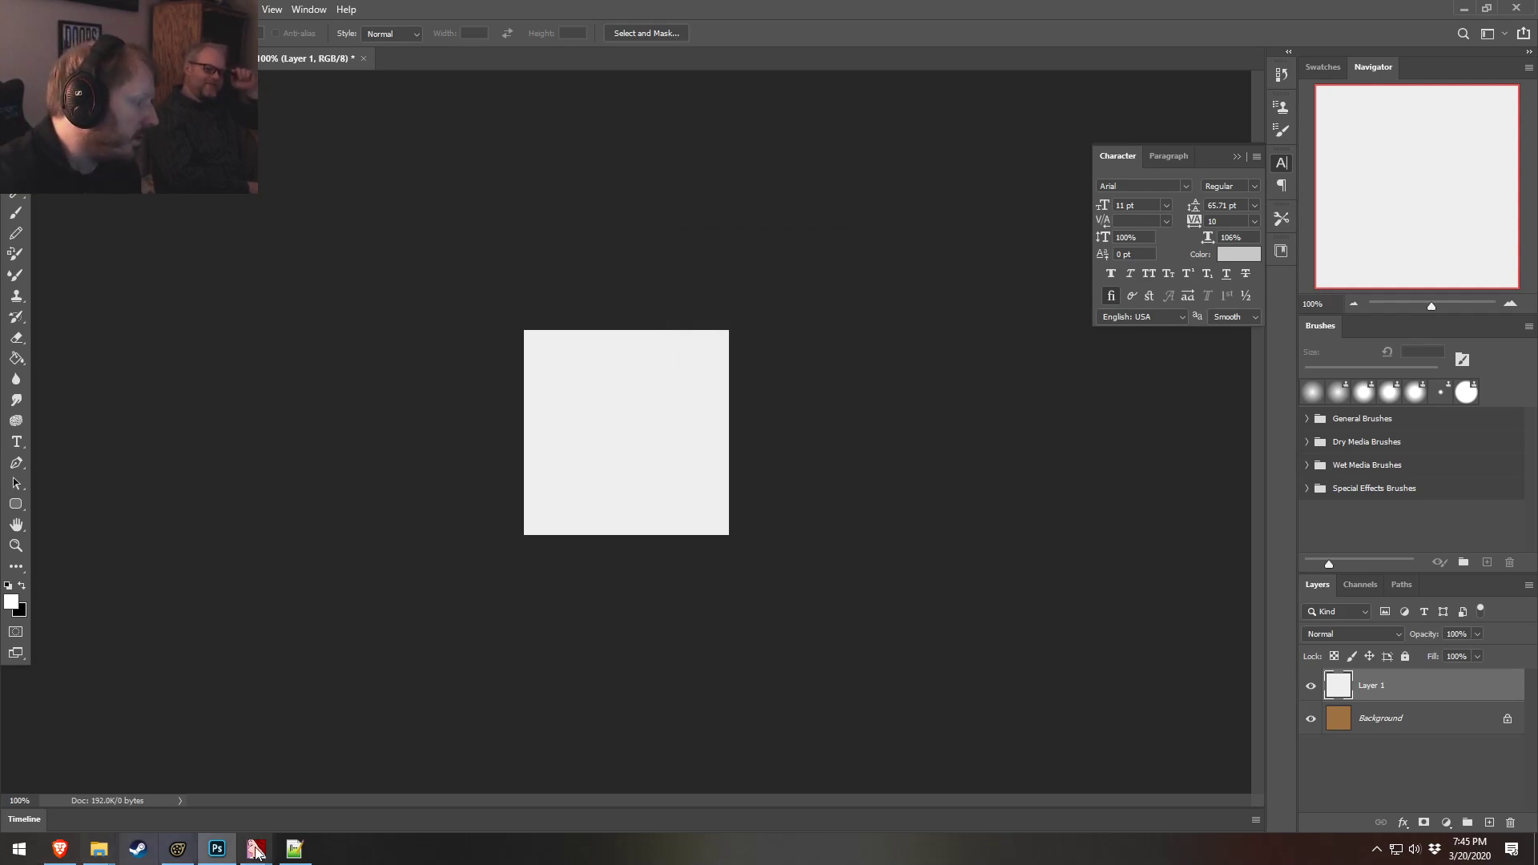
# Switch to VTFEdit and import hair_grey.tga as a new texture with the default VTF options
pyautogui.moveTo(280, 841)
pyautogui.click(351, 788)
pyautogui.hotkey('alt', 'f')
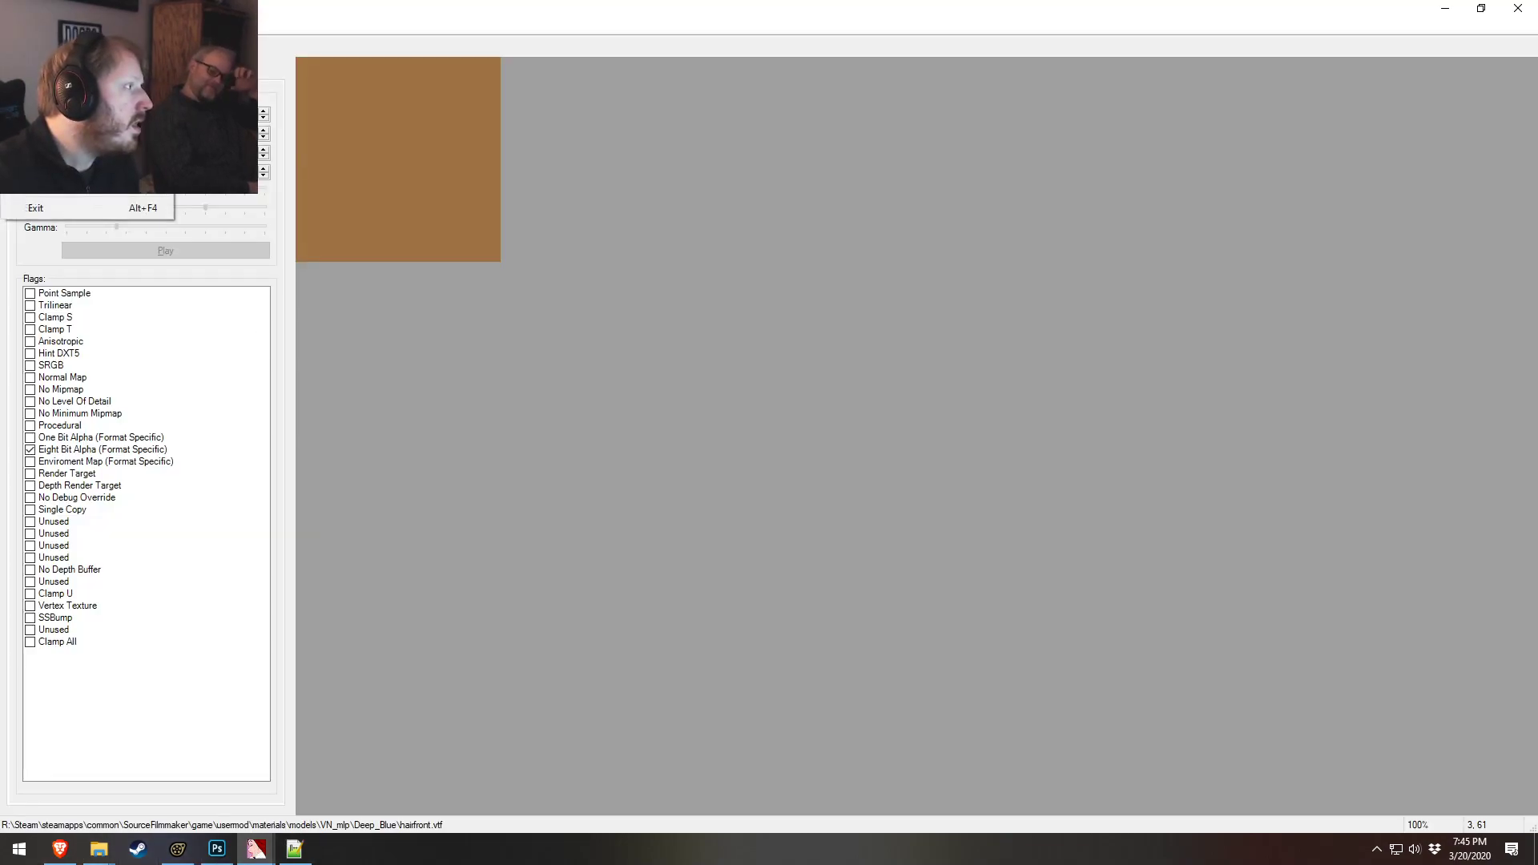
pyautogui.press('i')
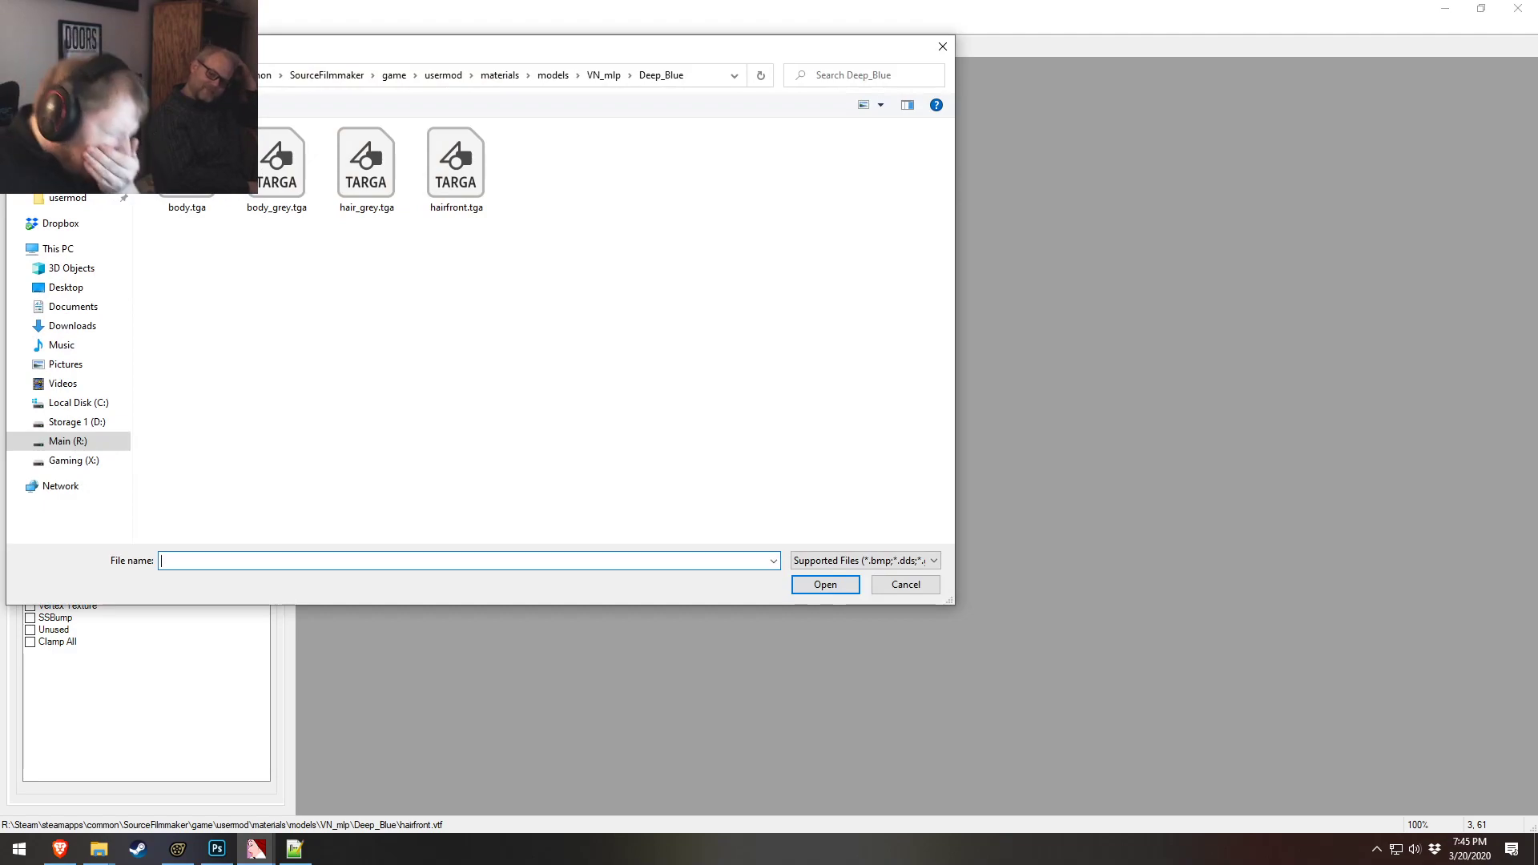
pyautogui.doubleClick(428, 142)
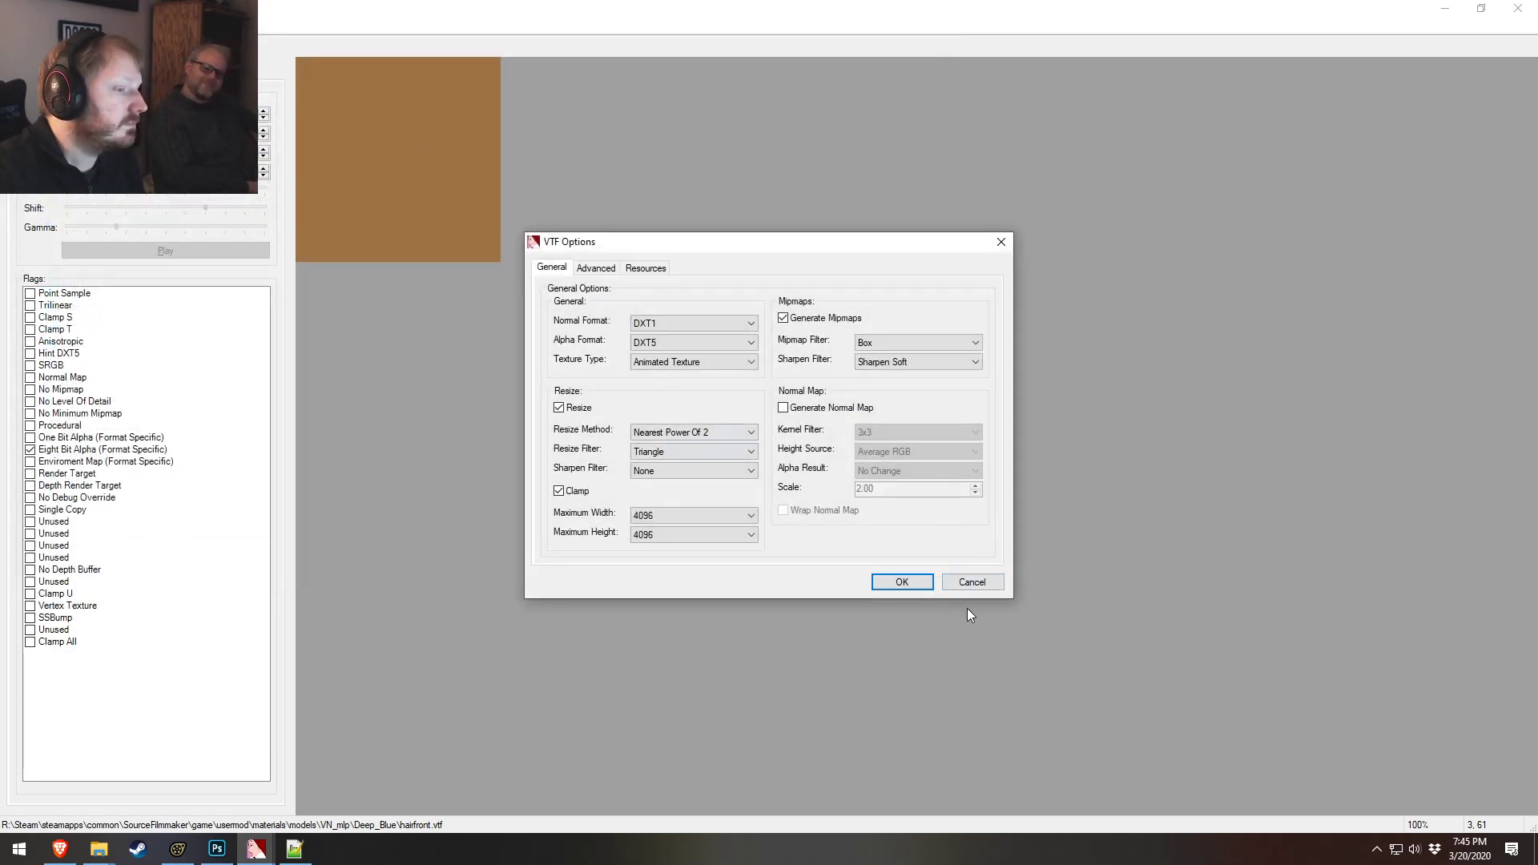
pyautogui.click(902, 582)
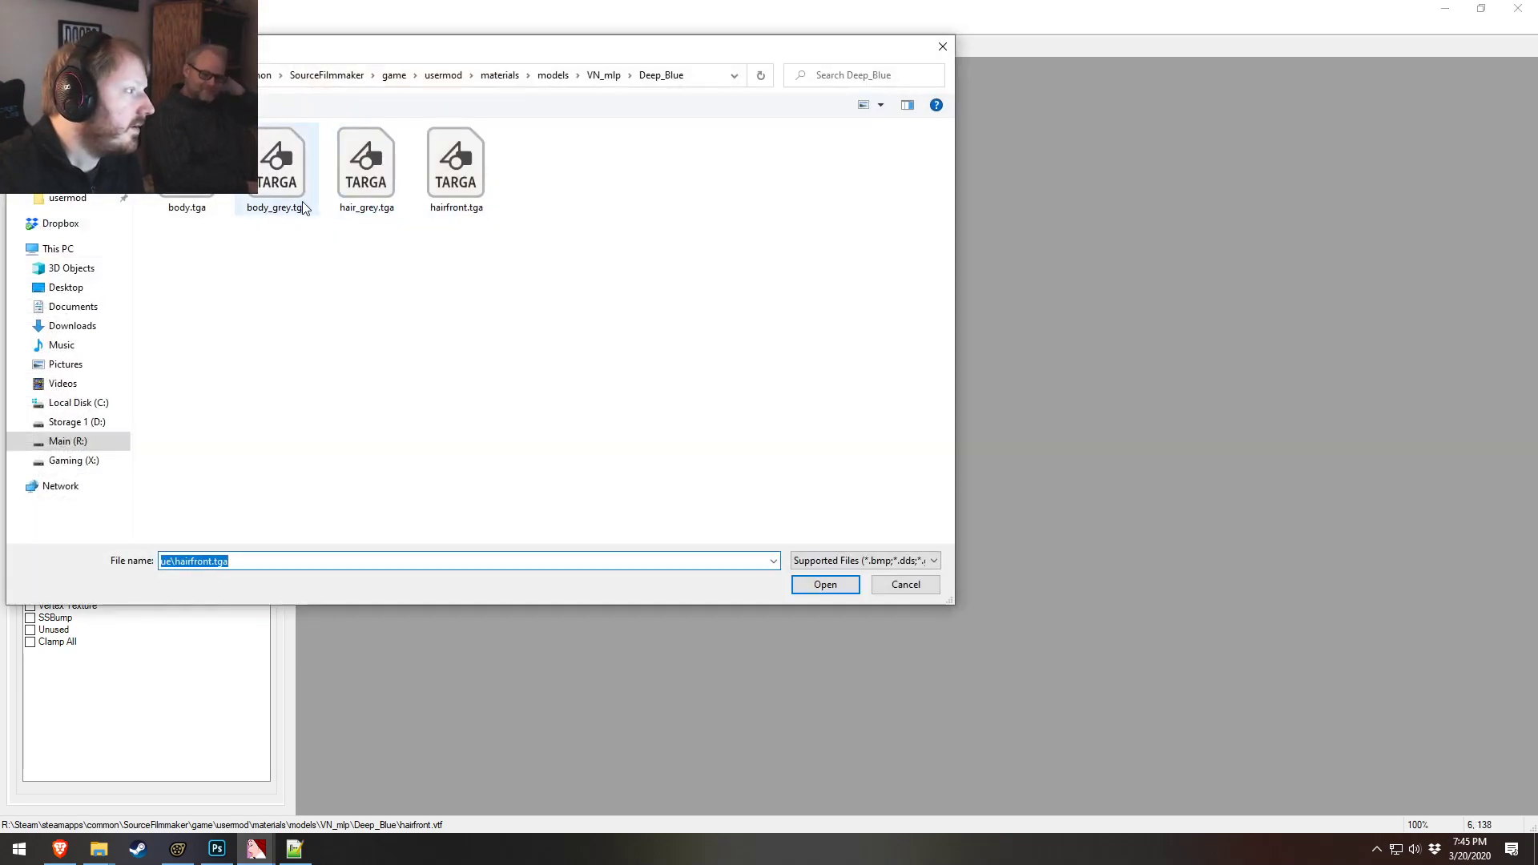
pyautogui.doubleClick(328, 158)
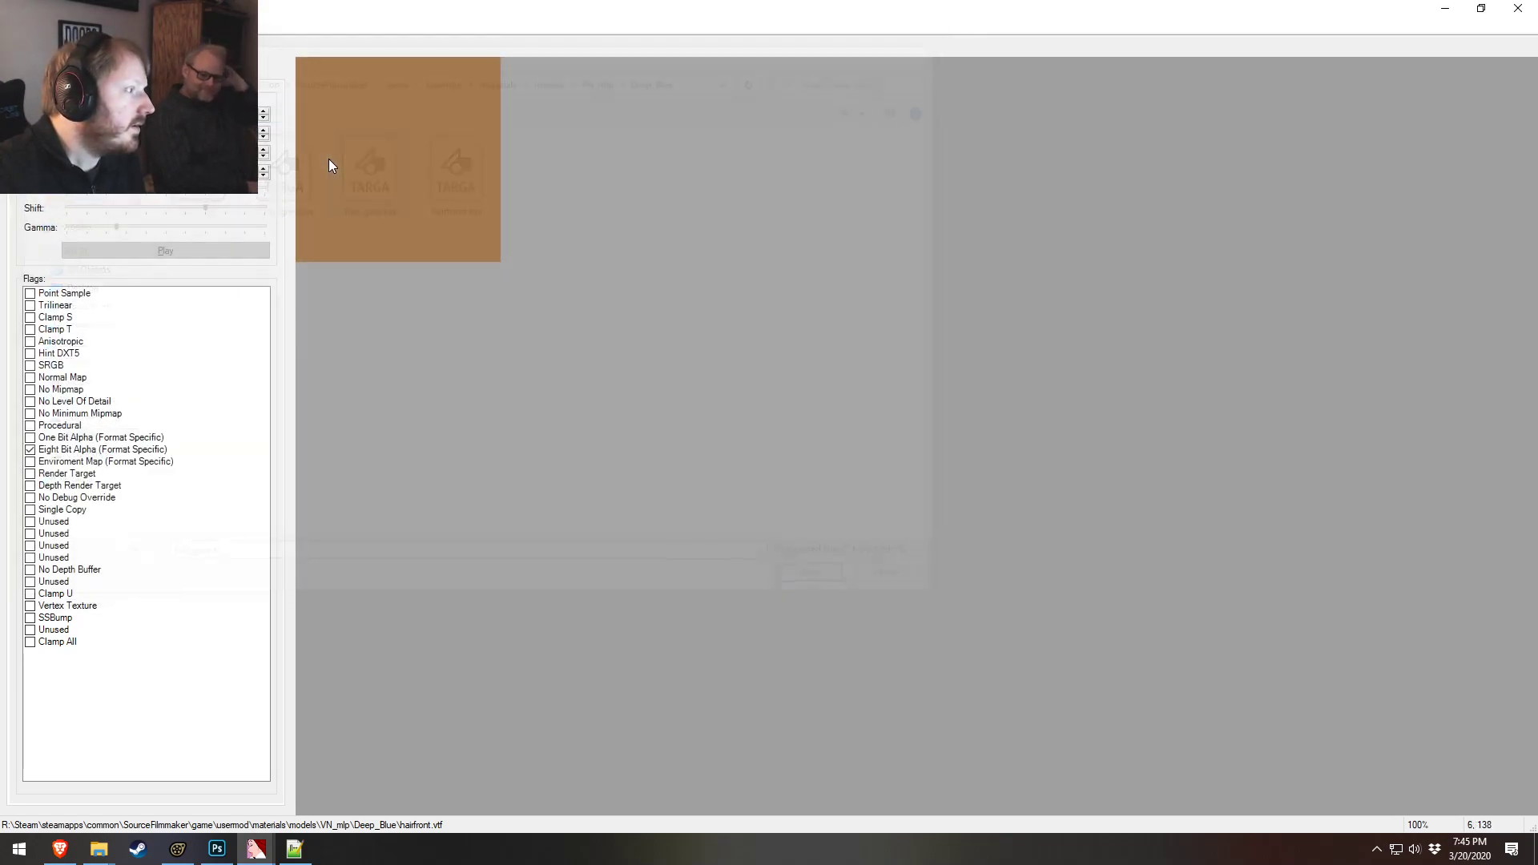
pyautogui.click(898, 585)
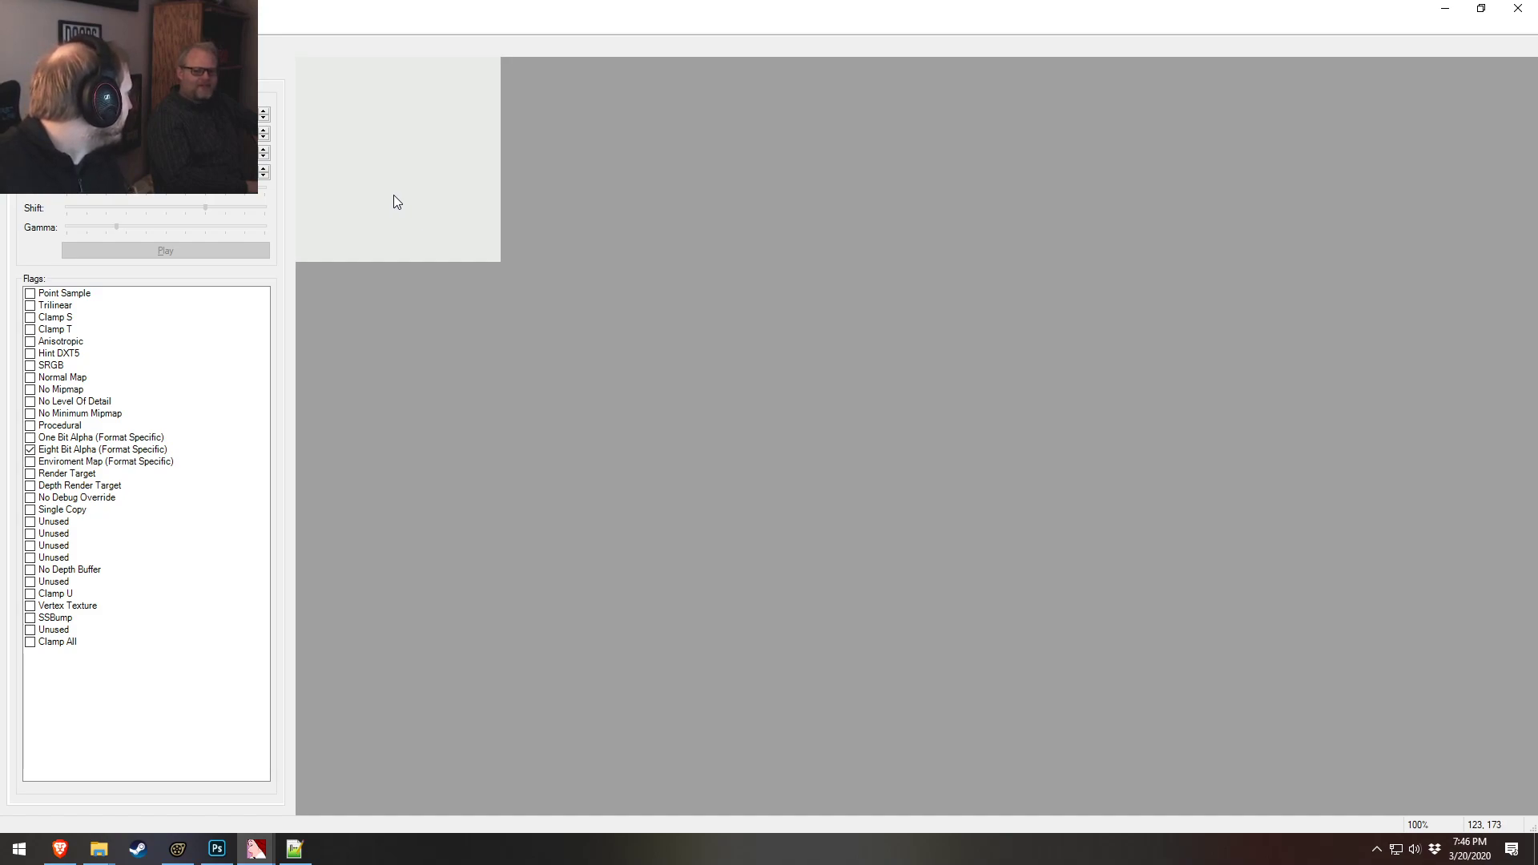
# Search the web for "always get what you want" and scroll through the results, then minimize the browser
pyautogui.click(60, 849)
pyautogui.hotkey('ctrl', 't')
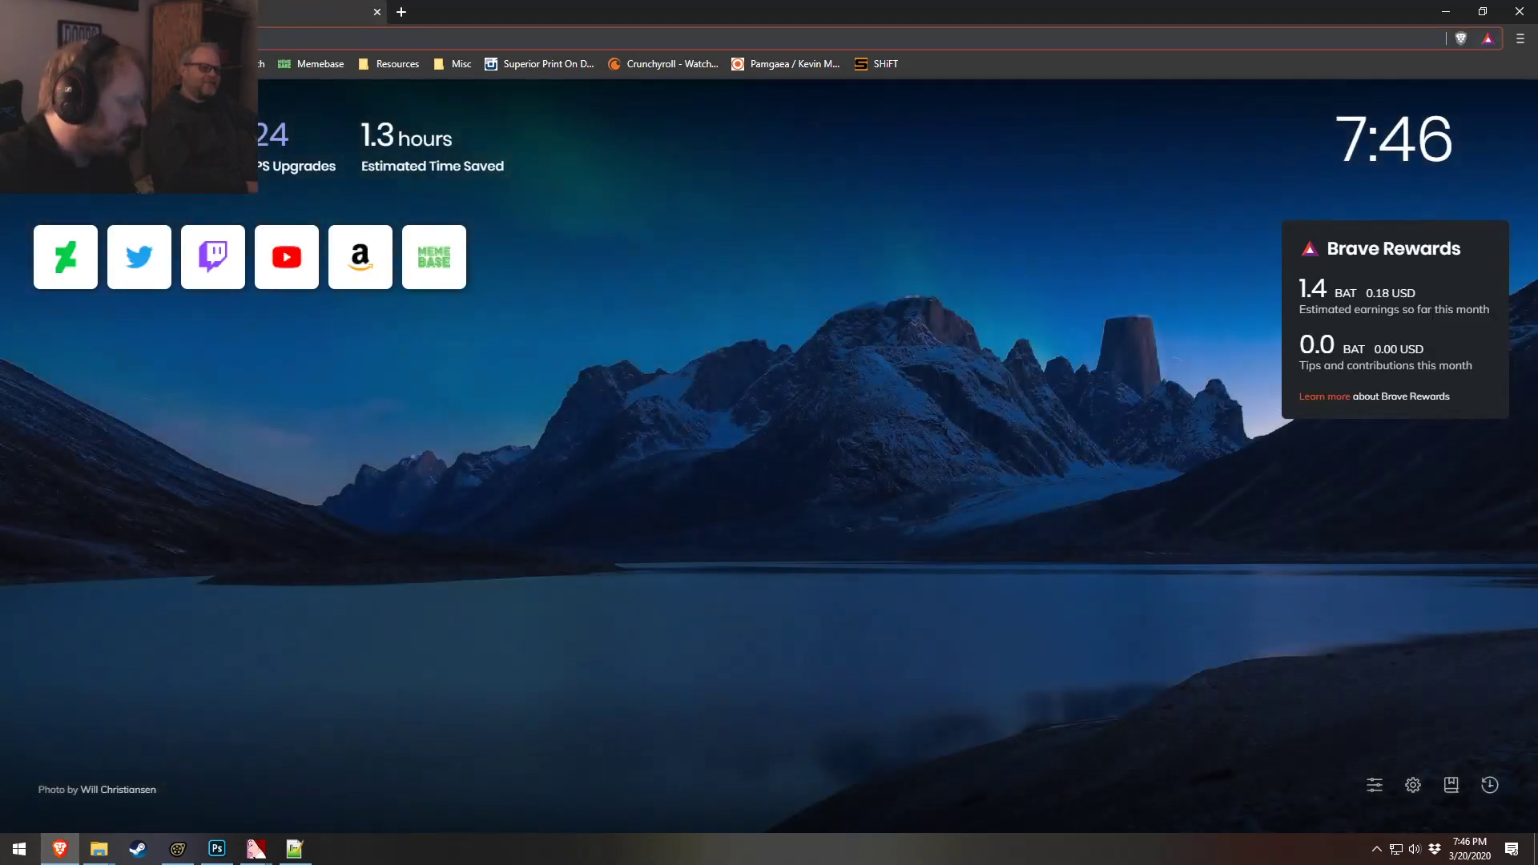
pyautogui.write('always ge')
pyautogui.write('t what you ')
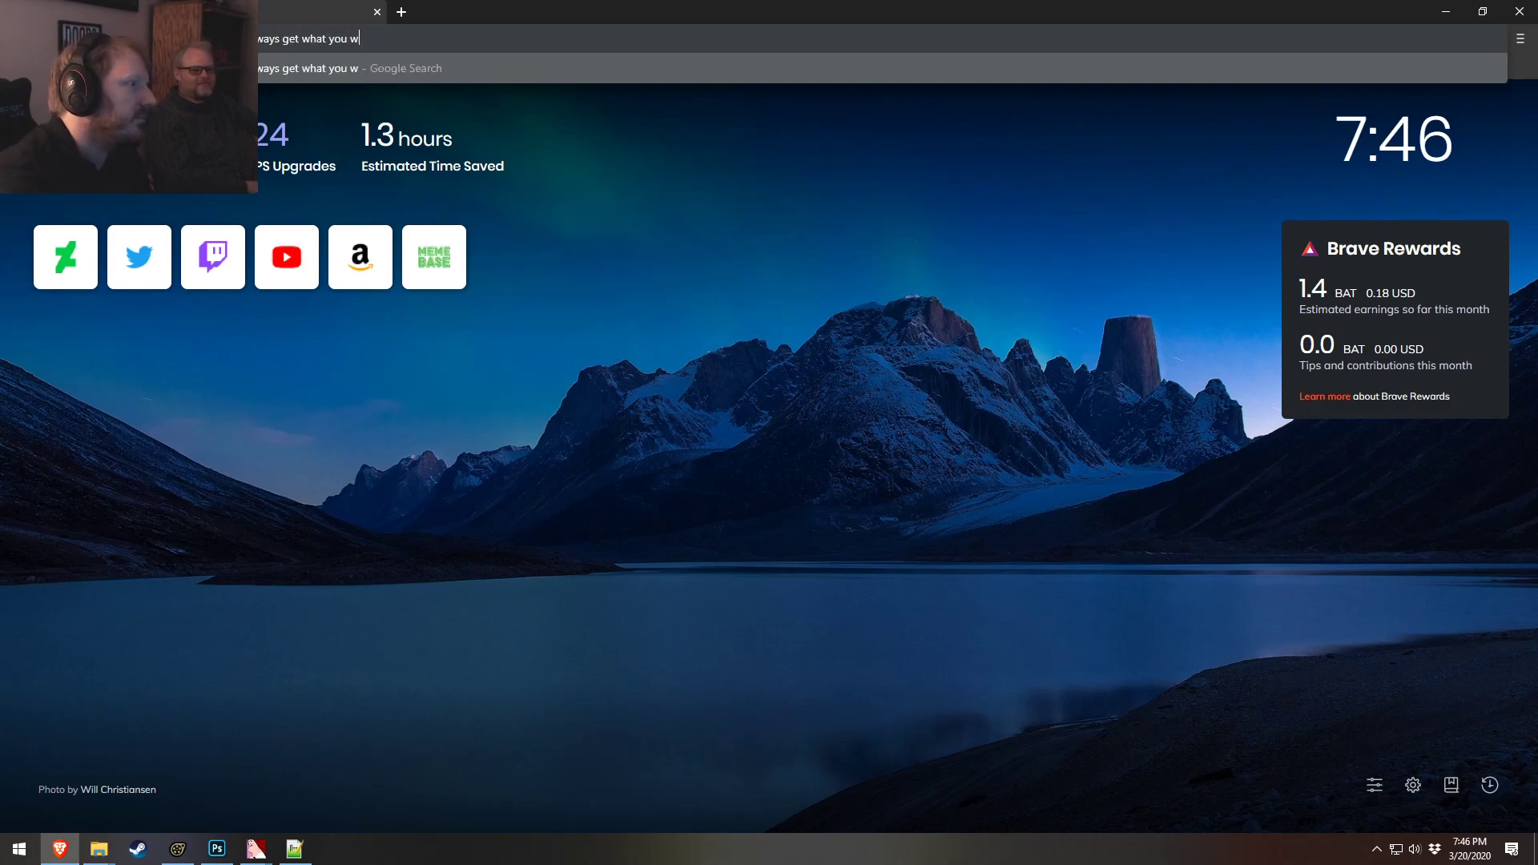
pyautogui.write('want')
pyautogui.press('Return')
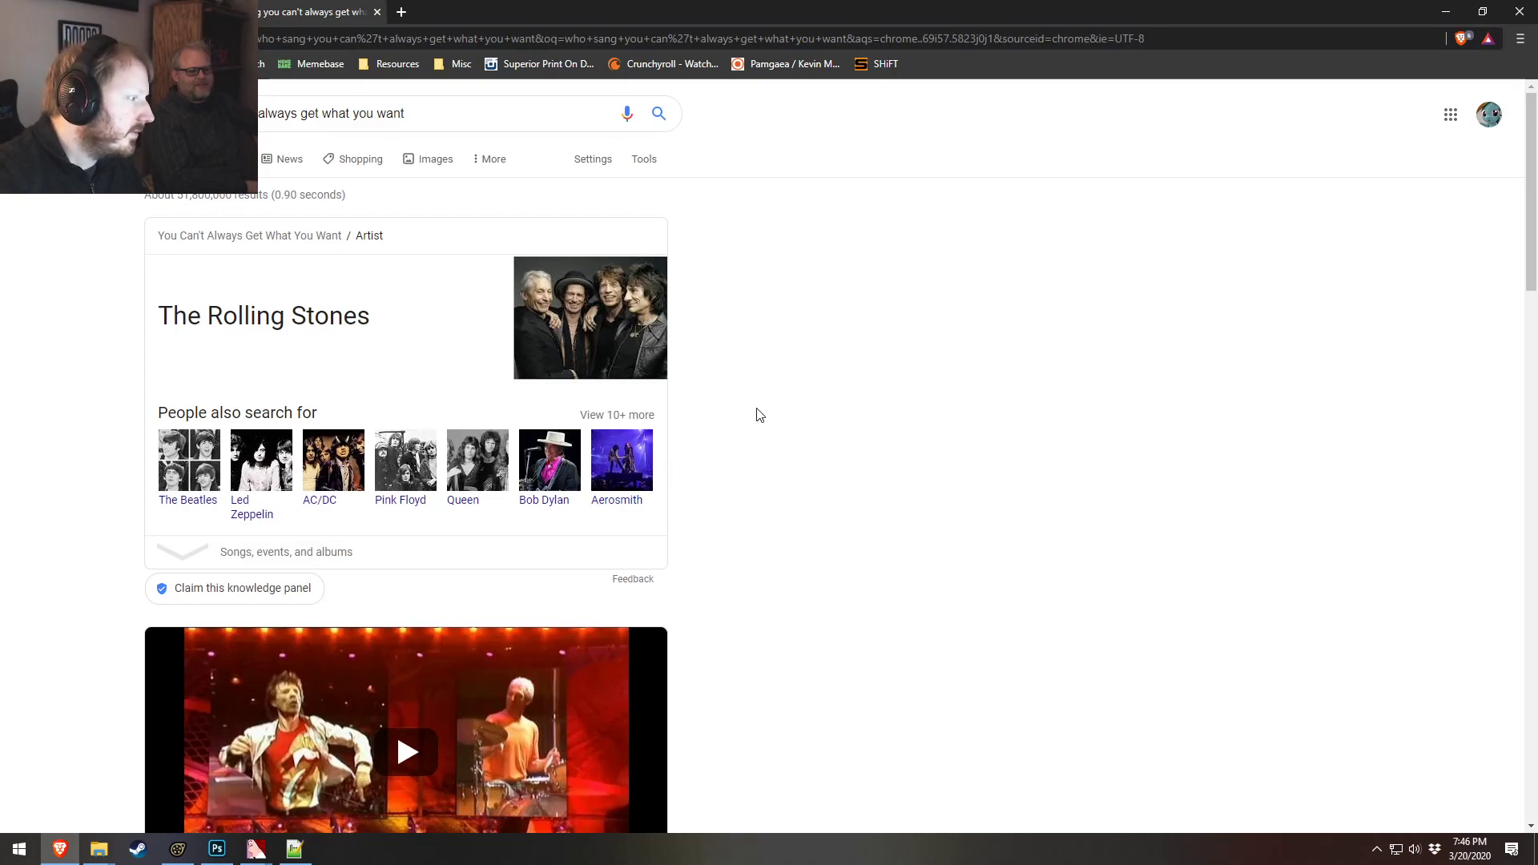
pyautogui.scroll(-10, 851, 384)
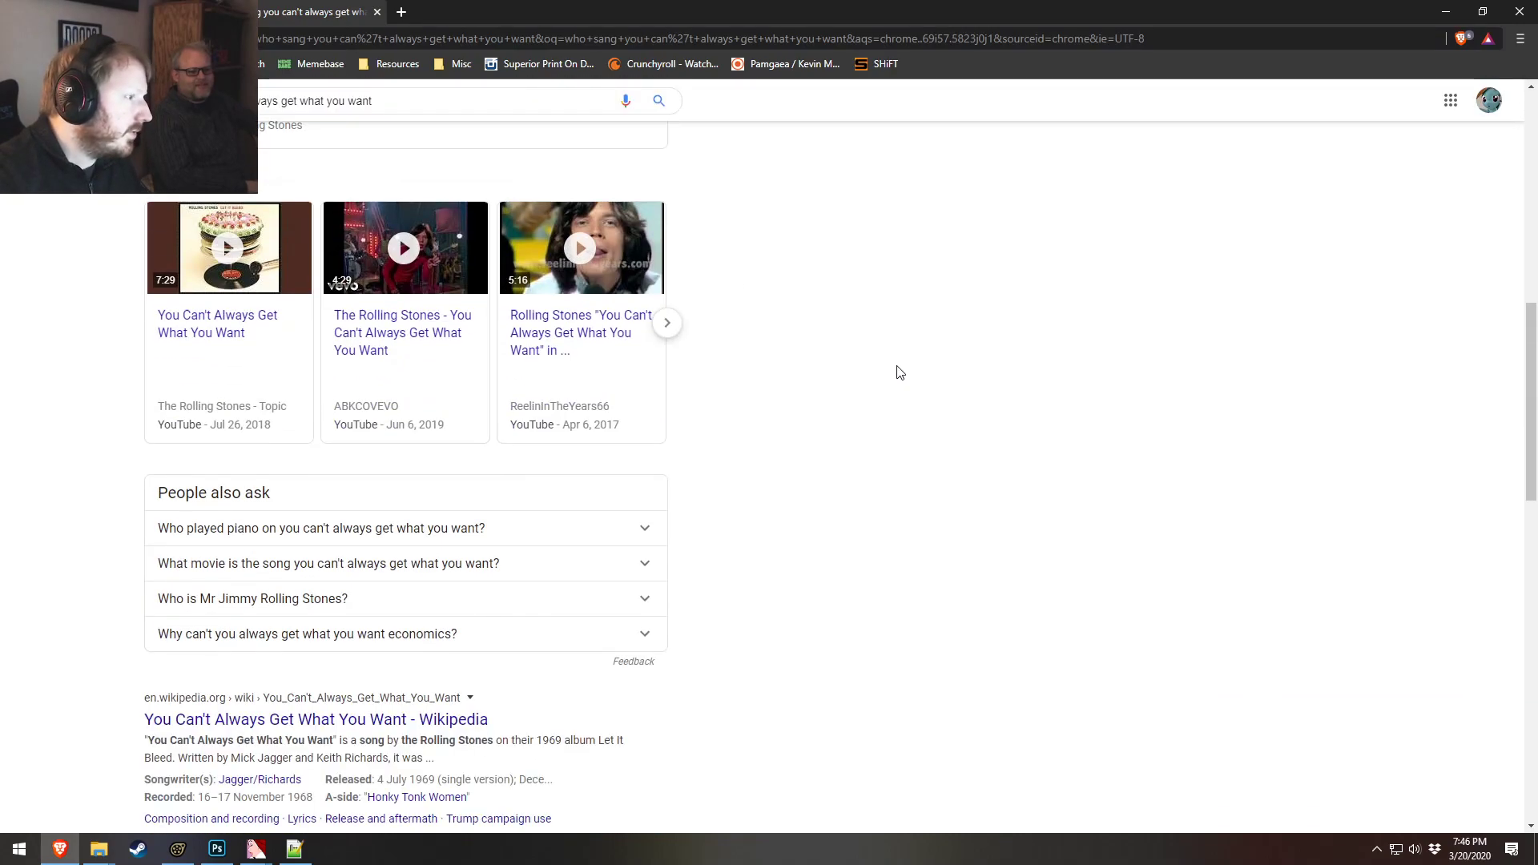
pyautogui.scroll(-3, 899, 354)
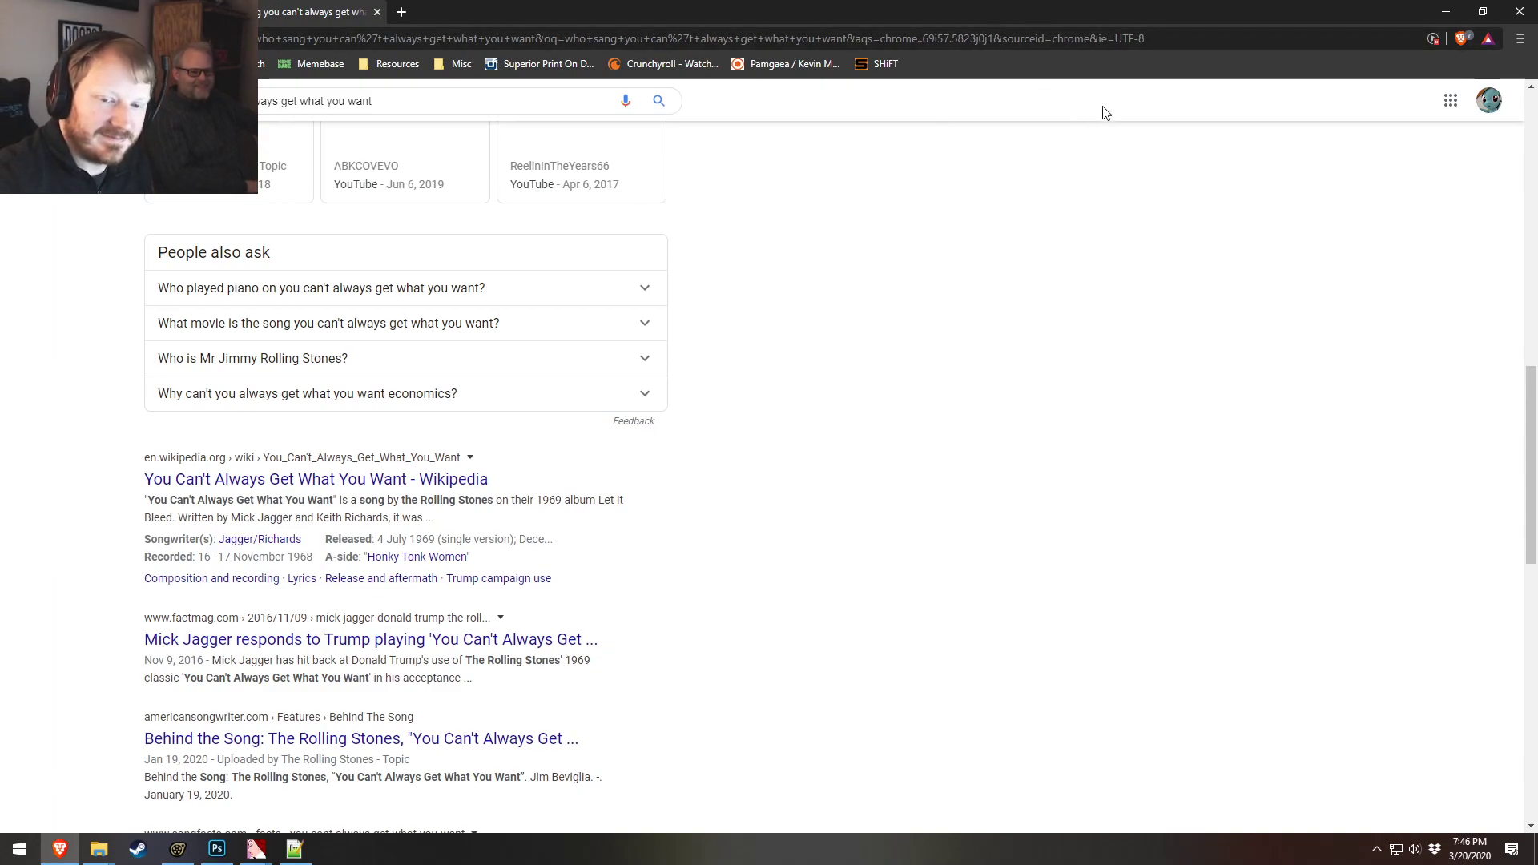
pyautogui.click(1445, 11)
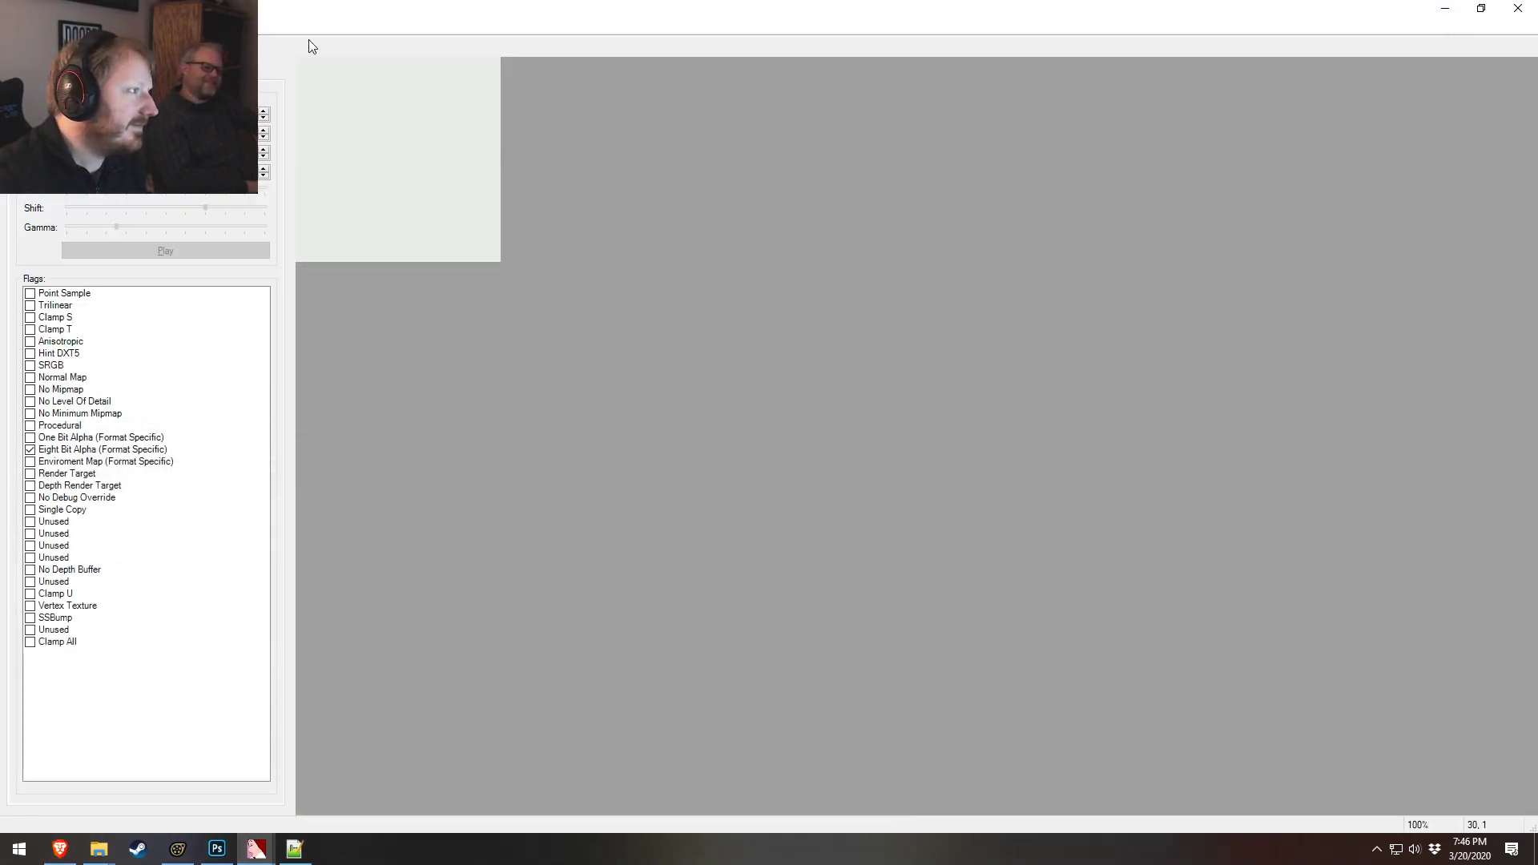
# Save the imported texture as hair_grey.vtf in the Deep_Blue folder
pyautogui.click(11, 25)
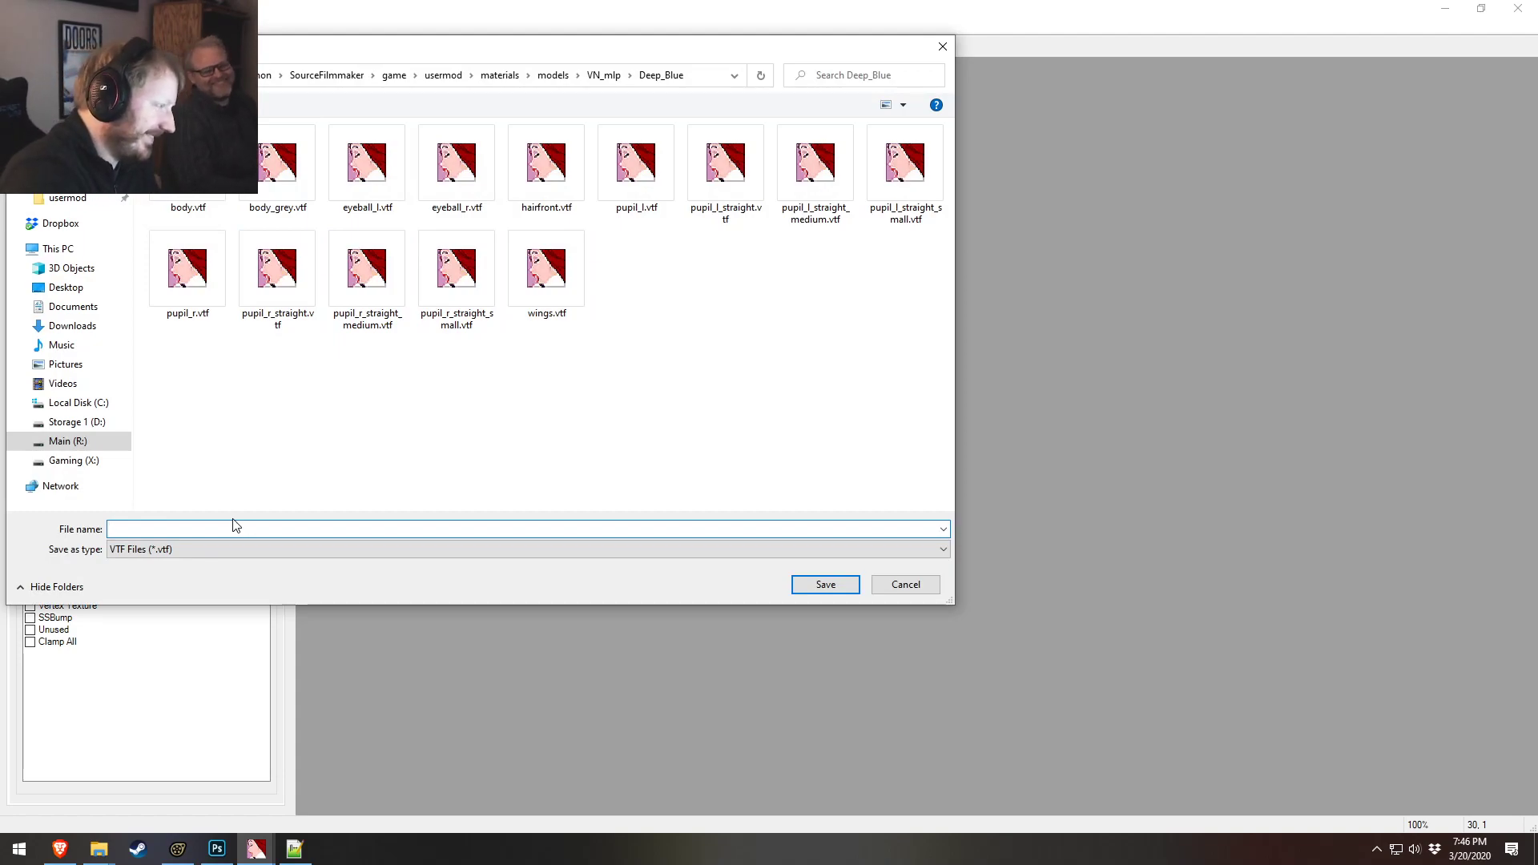
pyautogui.write('hair_grey')
pyautogui.press('Return')
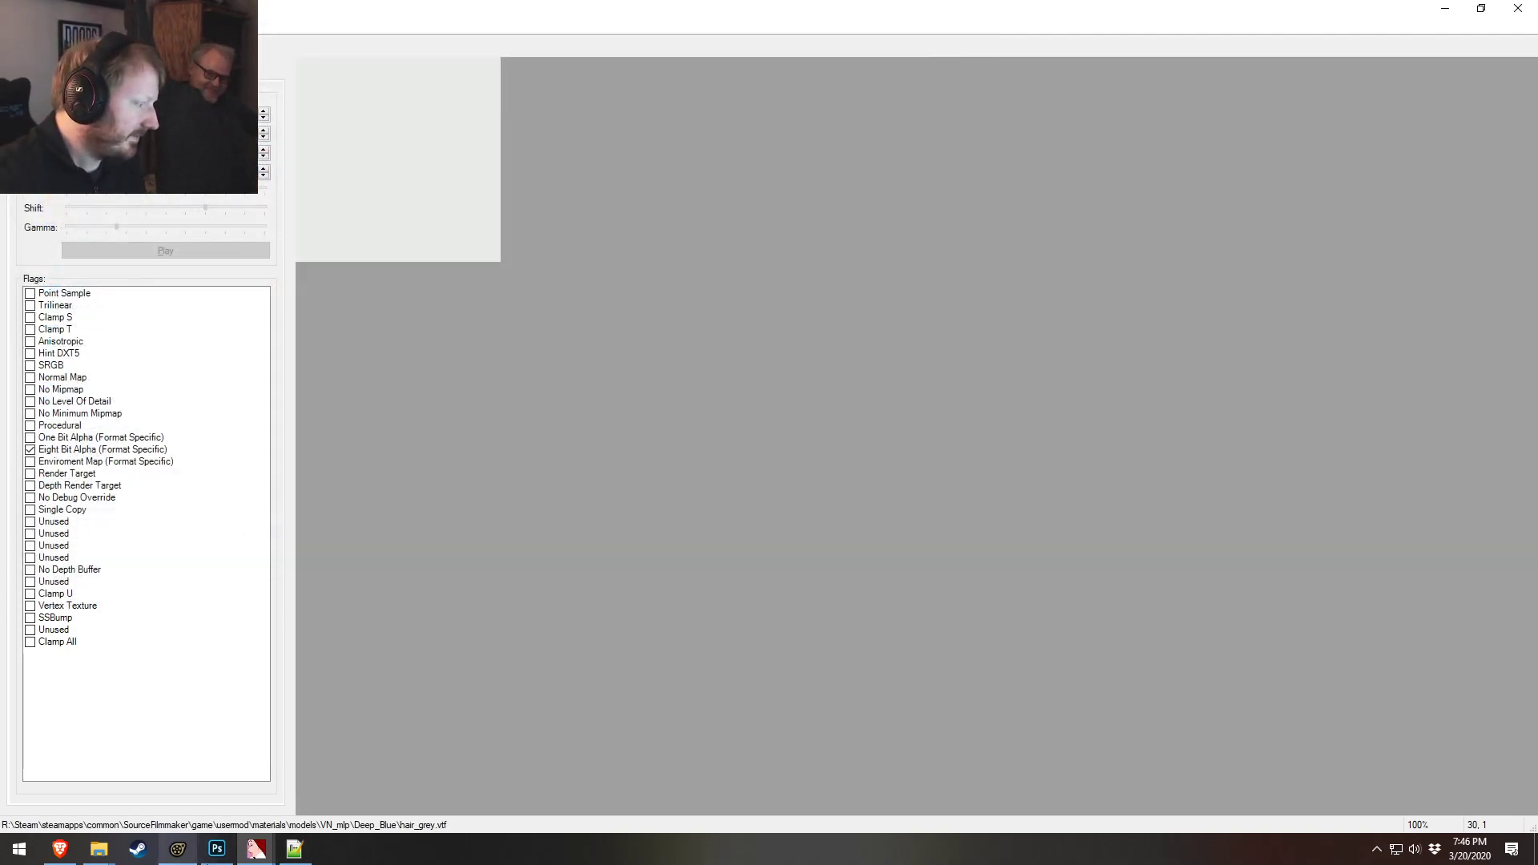
# Open hairback.vmt and change its $basetexture path to models/VN_mlp/deep_blue/hair_grey, then save and close it
pyautogui.moveTo(98, 849)
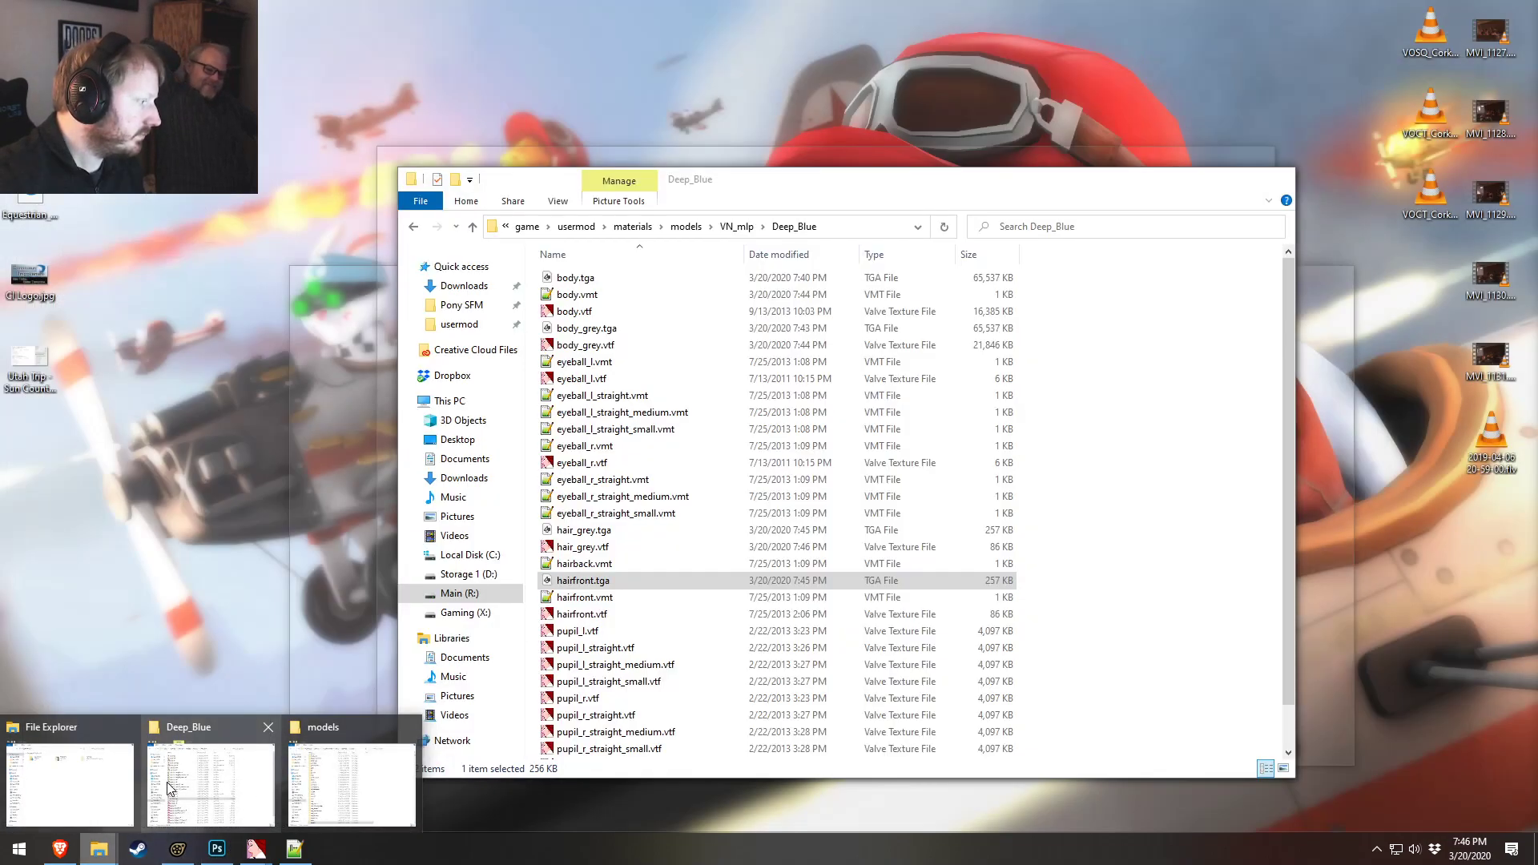
pyautogui.click(168, 789)
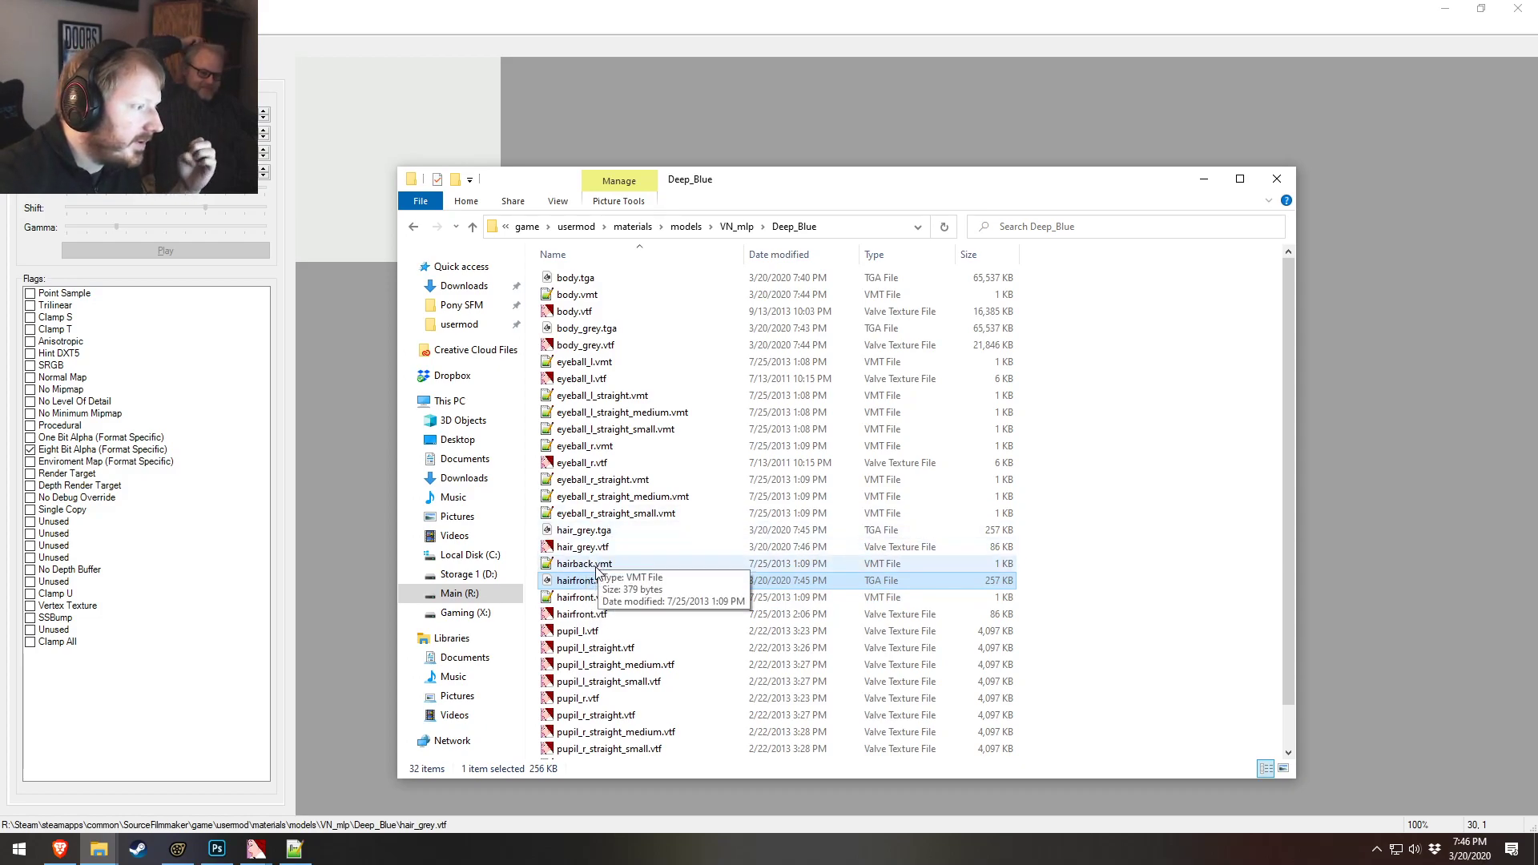
pyautogui.doubleClick(584, 564)
pyautogui.moveTo(600, 382); pyautogui.dragTo(626, 384)
pyautogui.write('_grey')
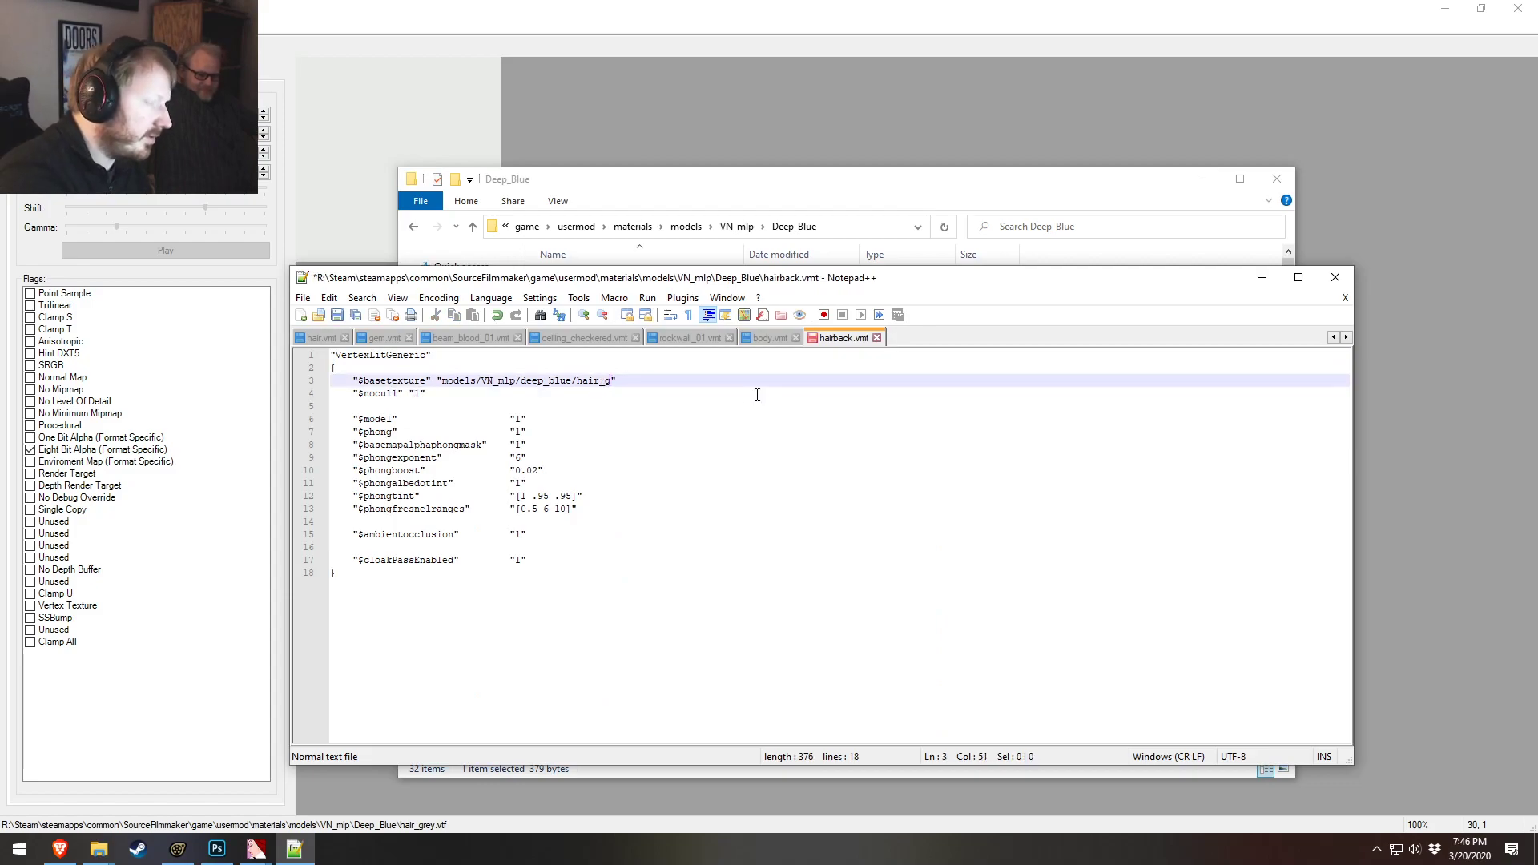
pyautogui.press('Return')
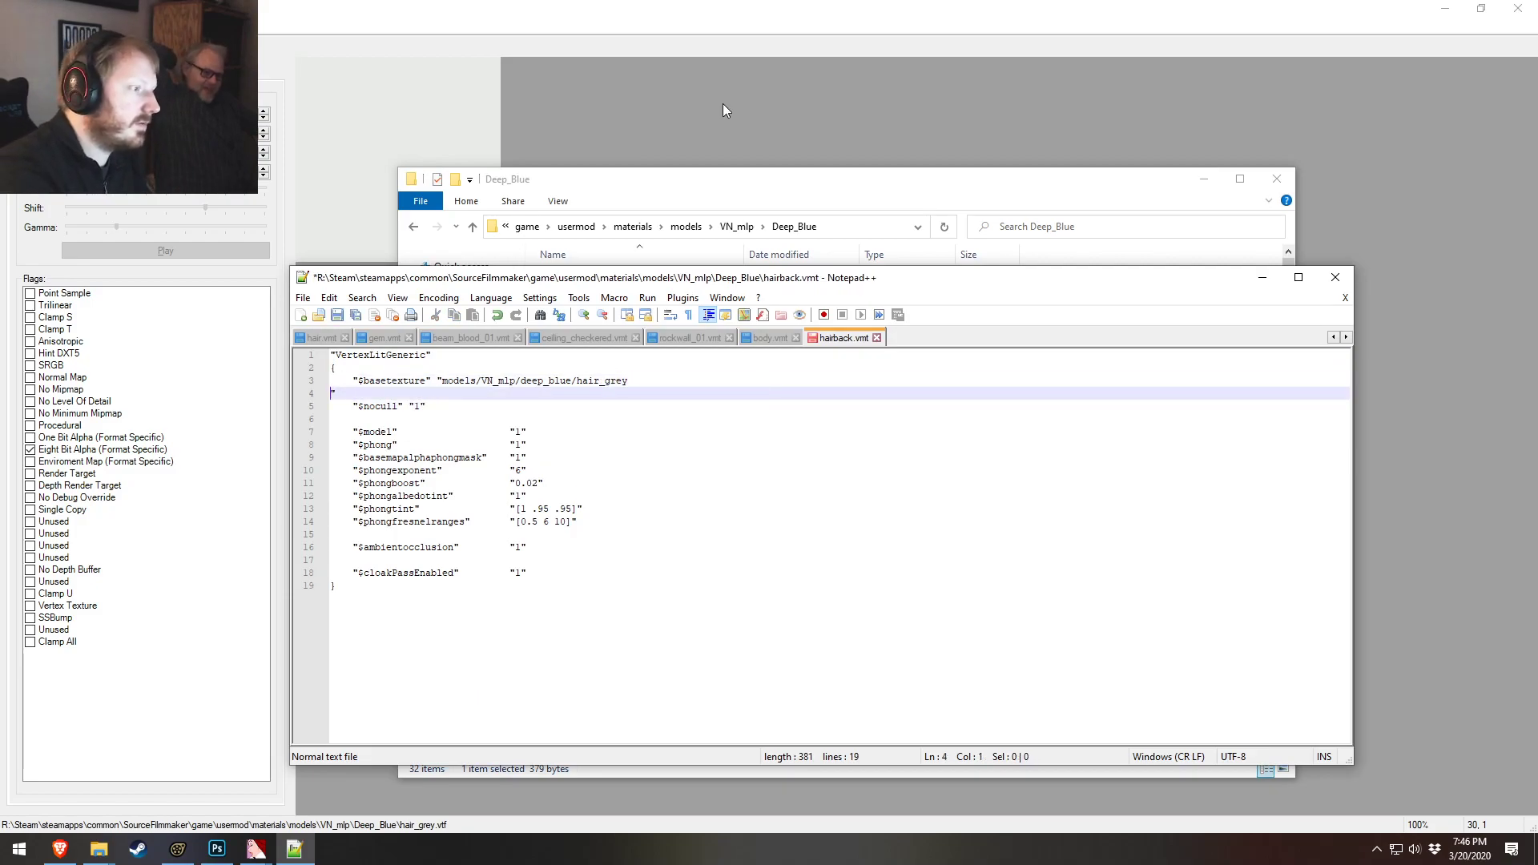
pyautogui.press('BackSpace')
pyautogui.hotkey('ctrl', 's')
pyautogui.hotkey('alt', 'F4')
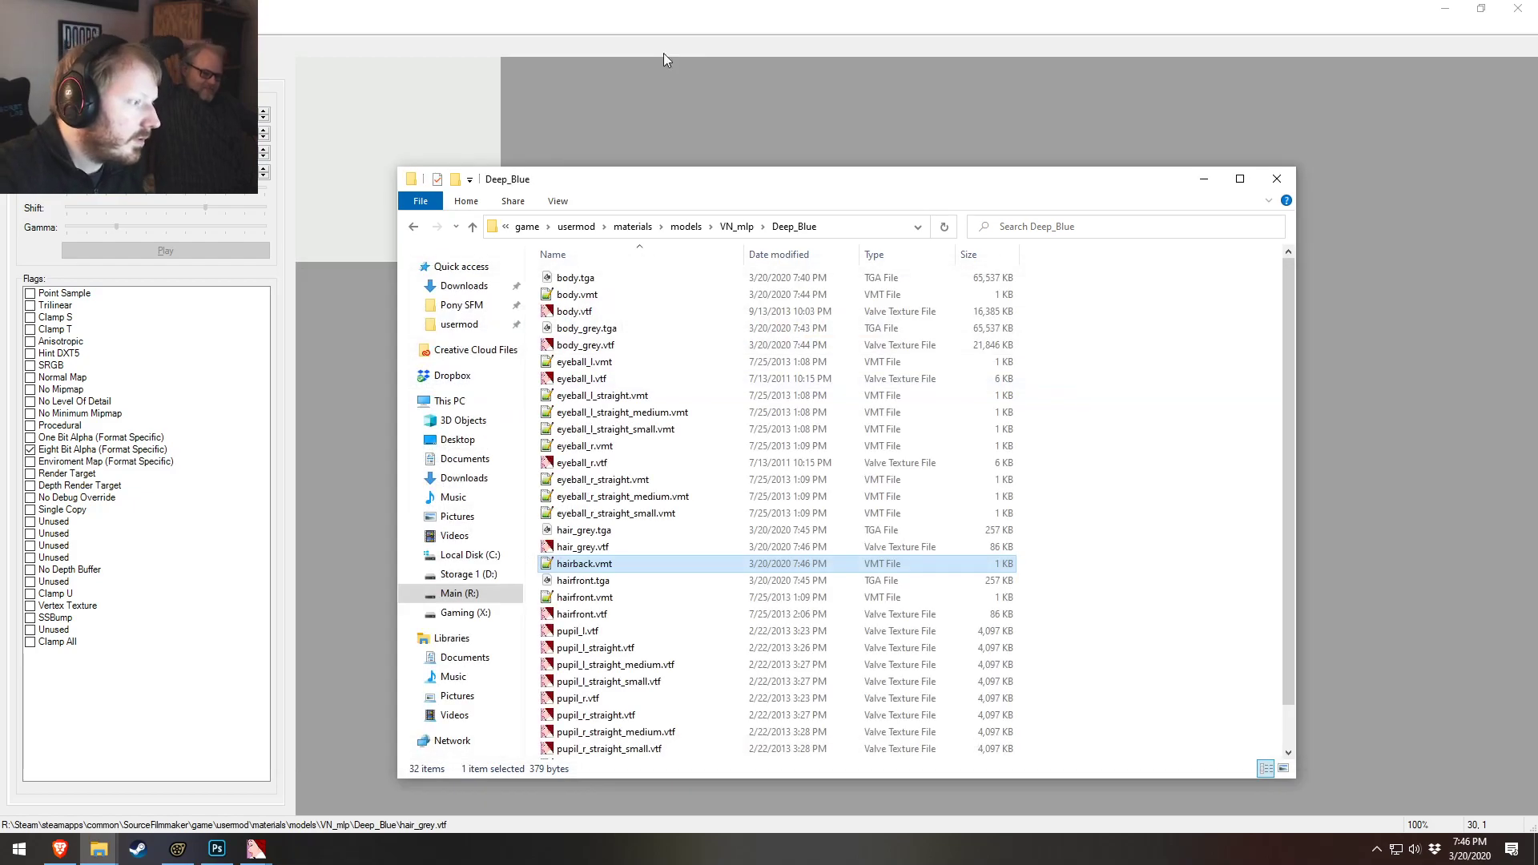
# Open hairfront.vmt and change its $basetexture path to models/VN_mlp/deep_blue/hair_grey, then save and close it
pyautogui.doubleClick(603, 601)
pyautogui.click(630, 380)
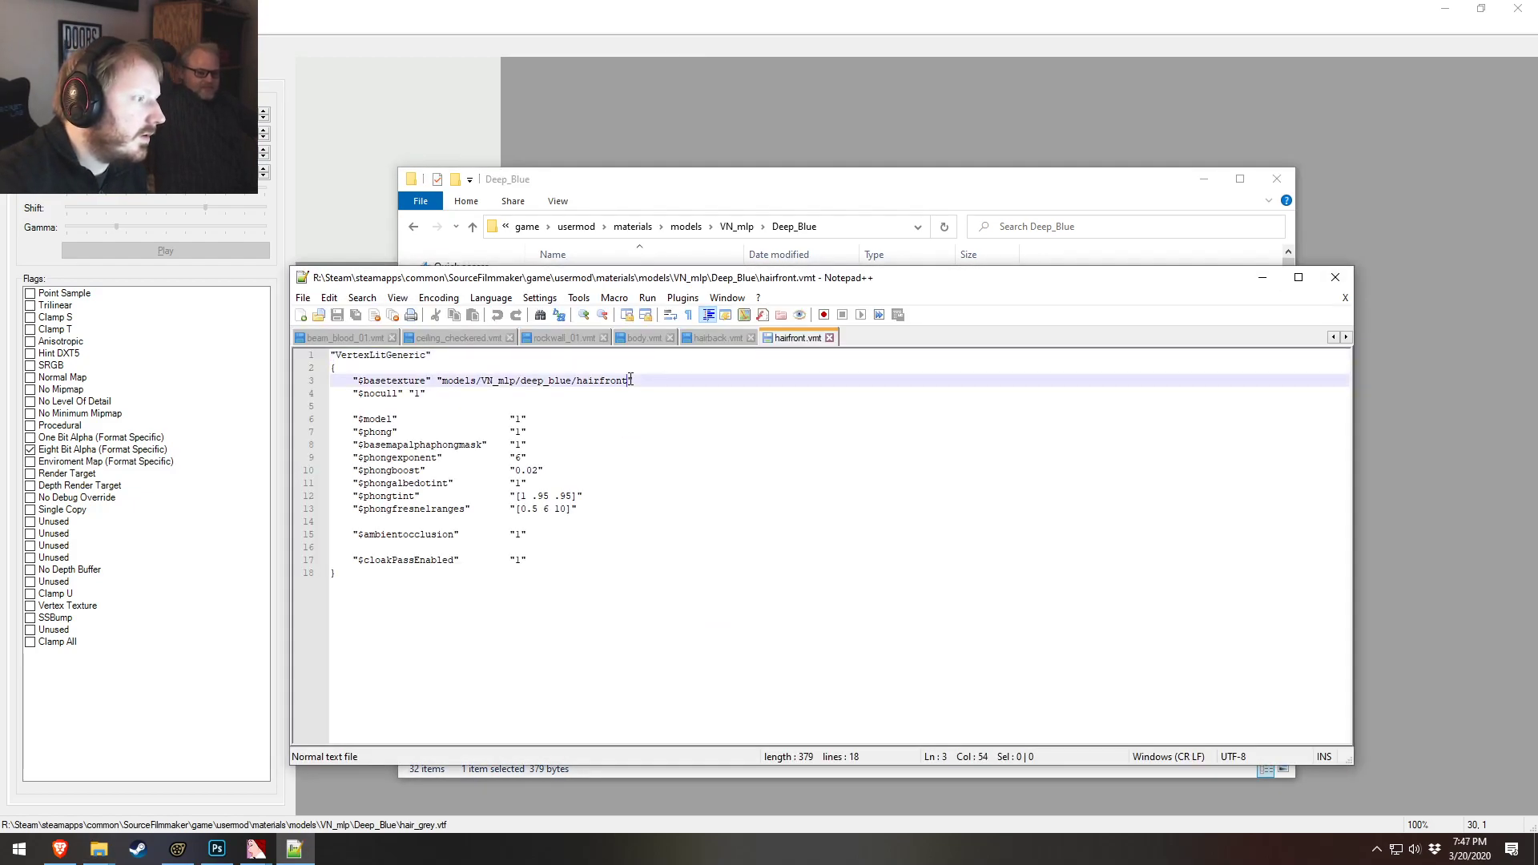
pyautogui.write('_')
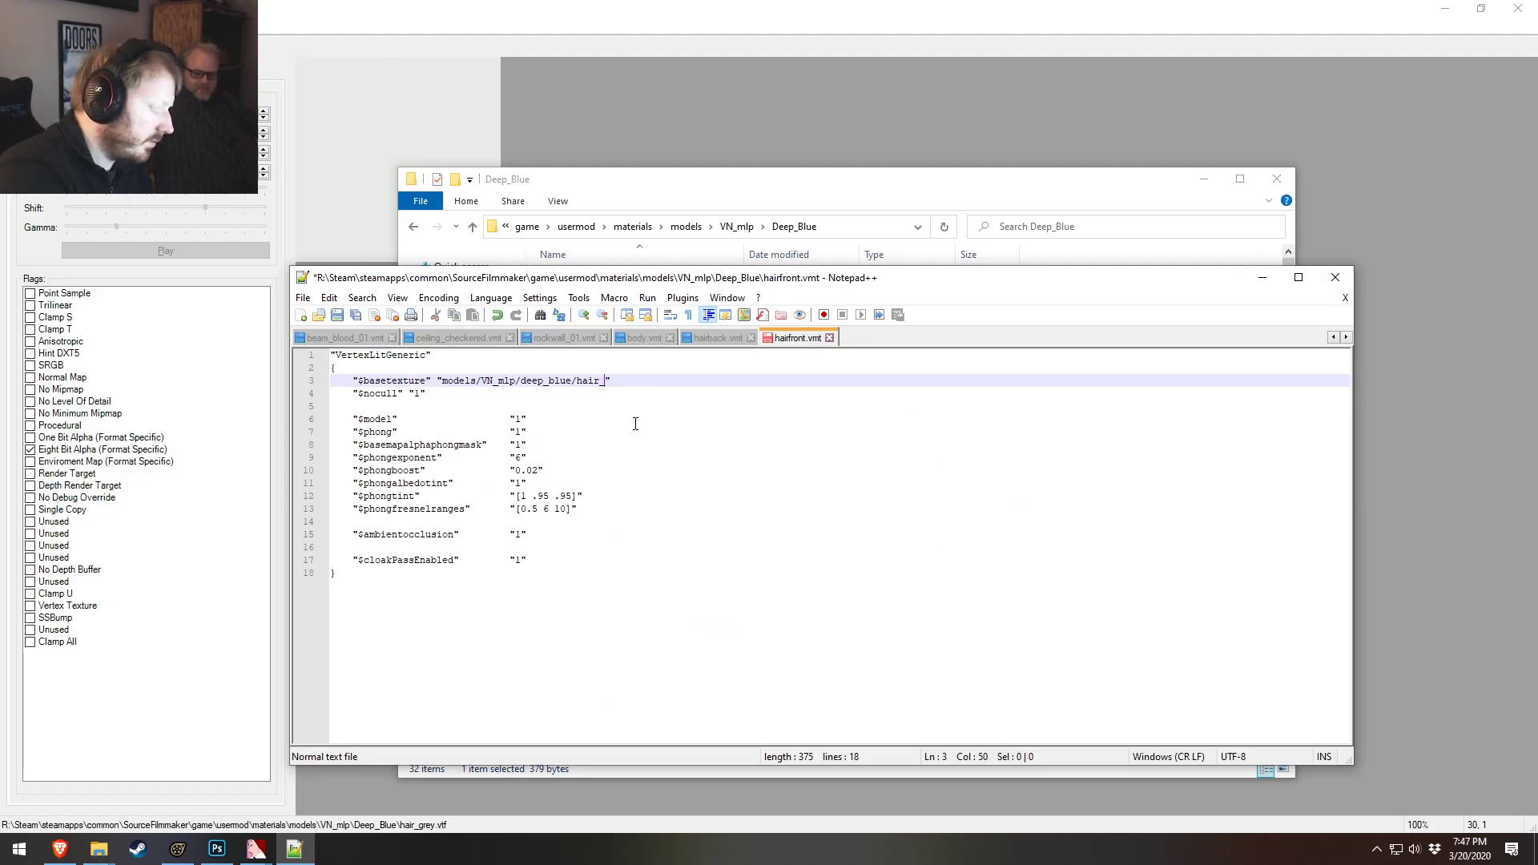
pyautogui.write('grey')
pyautogui.press('Return')
pyautogui.press('BackSpace')
pyautogui.press('BackSpace')
pyautogui.hotkey('ctrl', 's')
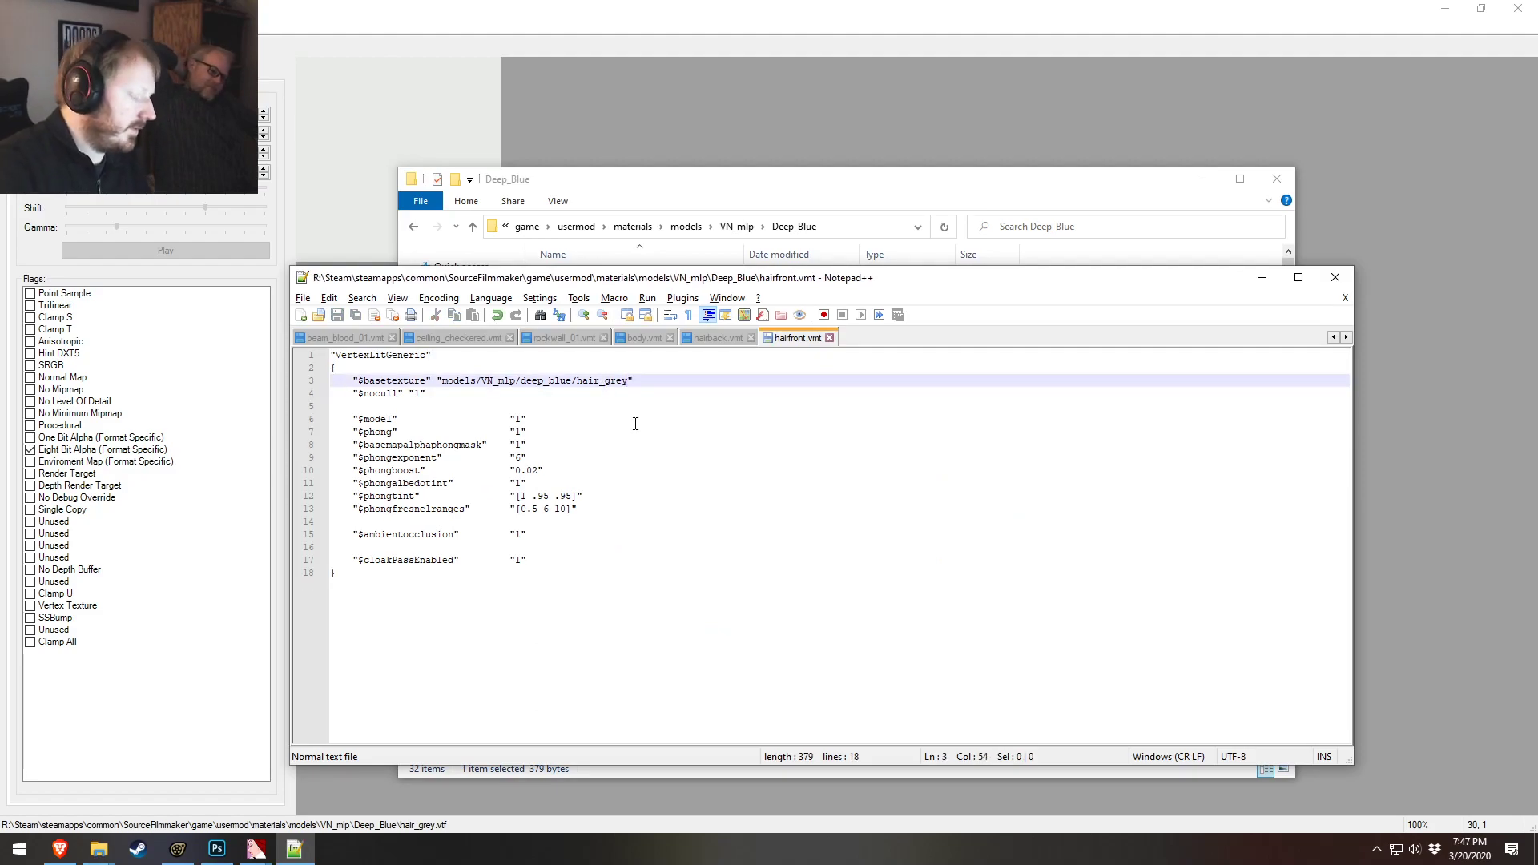
pyautogui.hotkey('alt', 'F4')
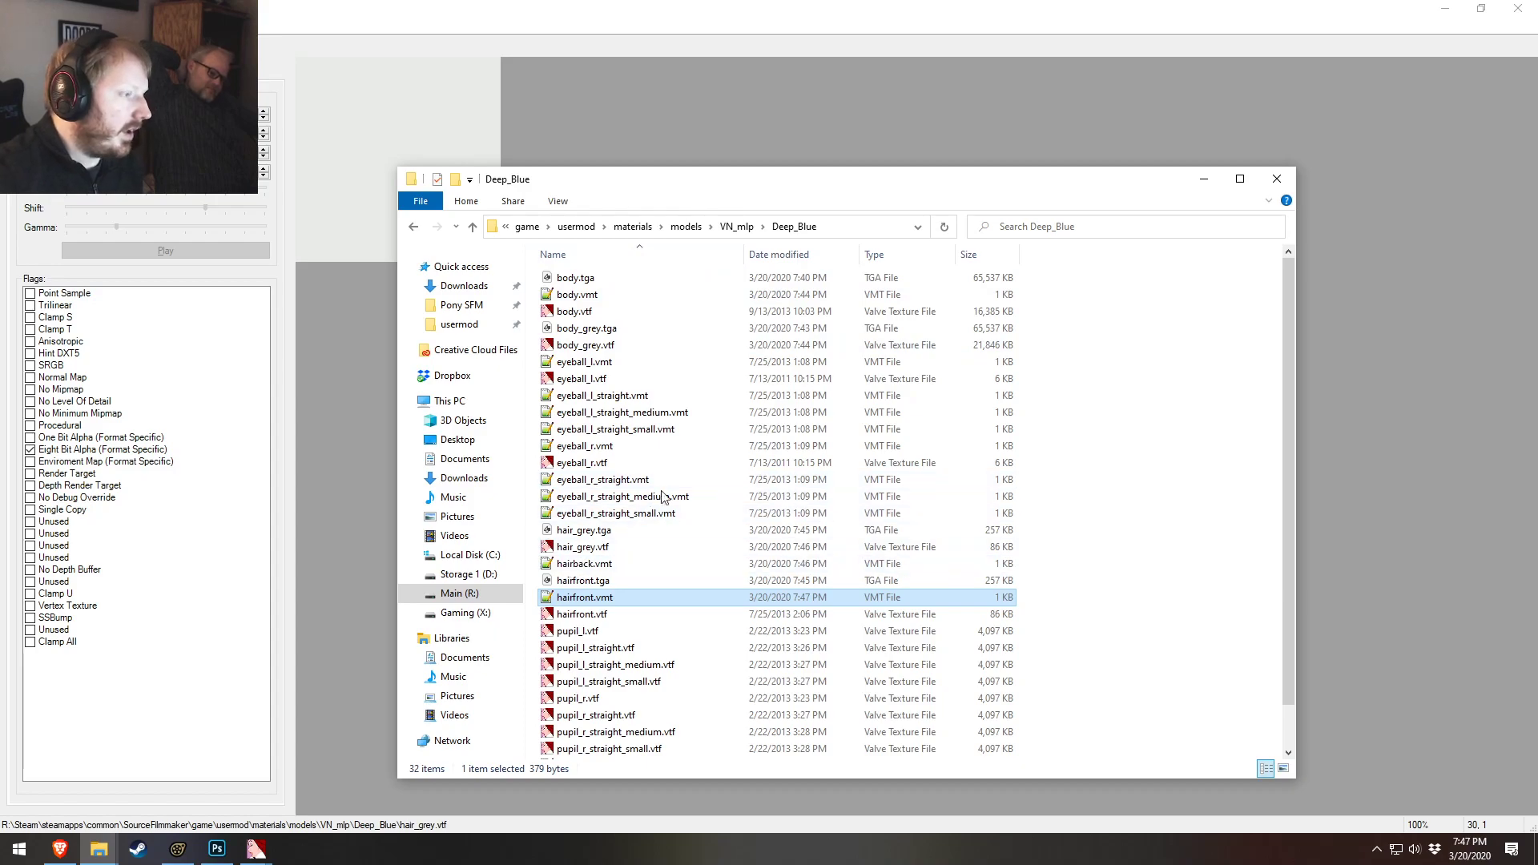
# Switch to Source Filmmaker and save the council chamber session
pyautogui.click(213, 849)
pyautogui.click(189, 856)
pyautogui.moveTo(702, 340); pyautogui.dragTo(753, 329)
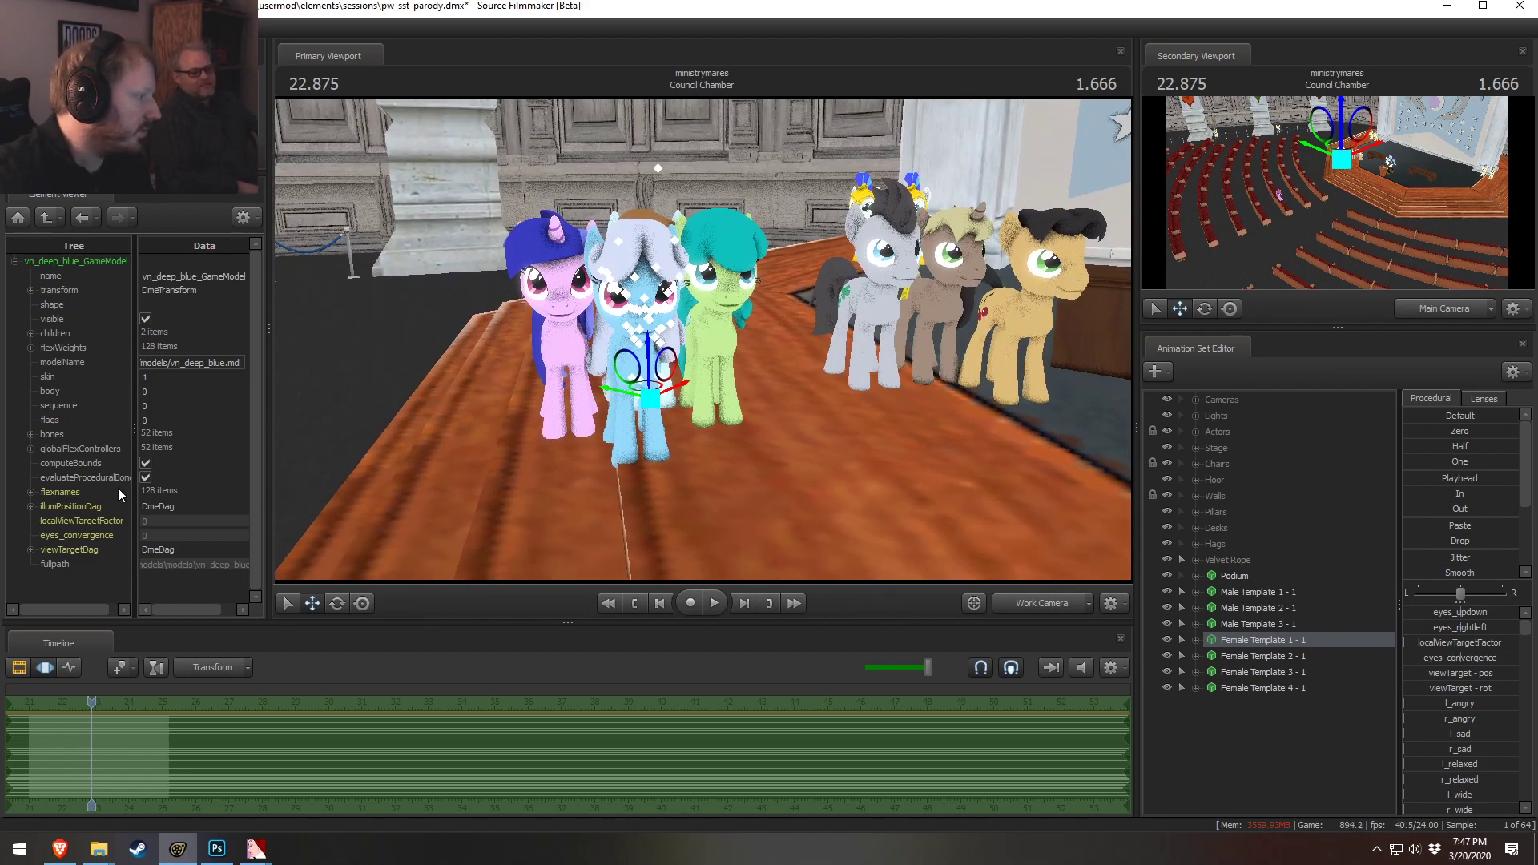
pyautogui.hotkey('ctrl', 's')
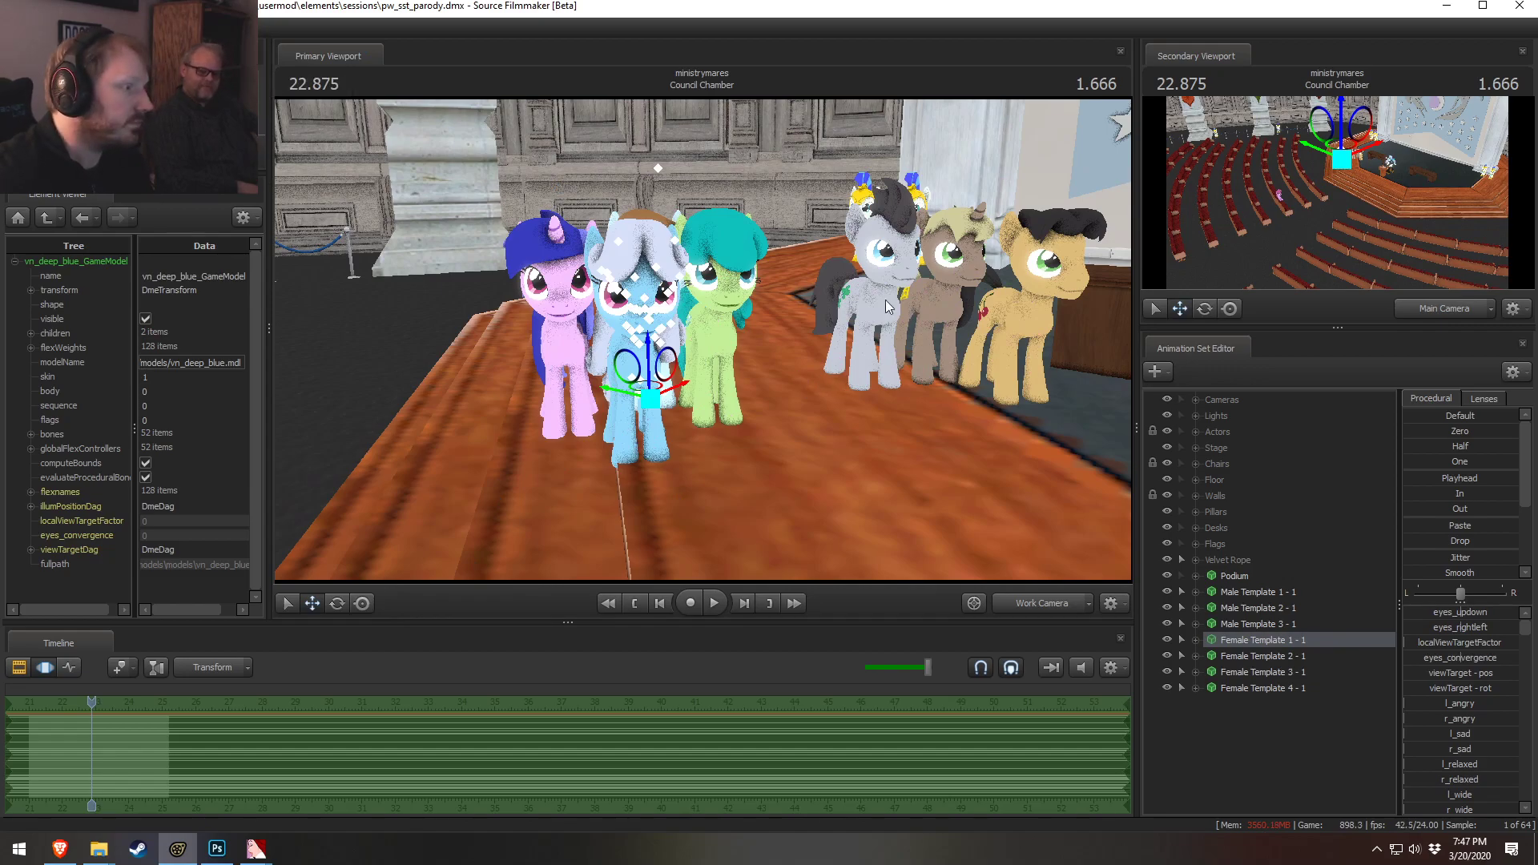
# Open the Deep Blue tail.vmt and edit the texture name in its $basetexture path
pyautogui.moveTo(809, 297); pyautogui.dragTo(893, 361)
pyautogui.hotkey('alt', 'Tab')
pyautogui.hotkey('alt', 'Tab')
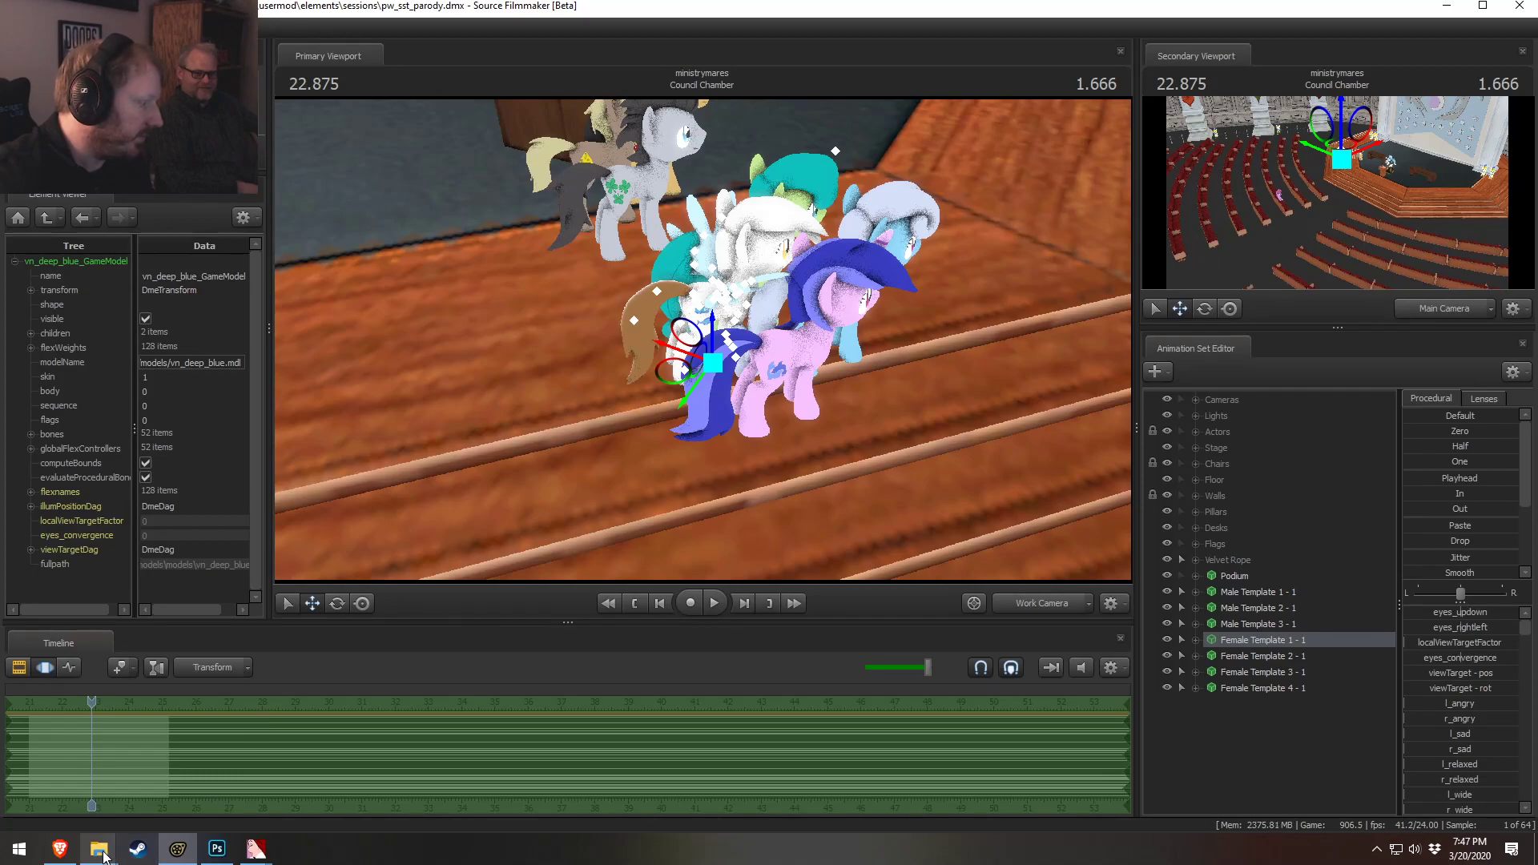
pyautogui.moveTo(104, 855)
pyautogui.click(208, 770)
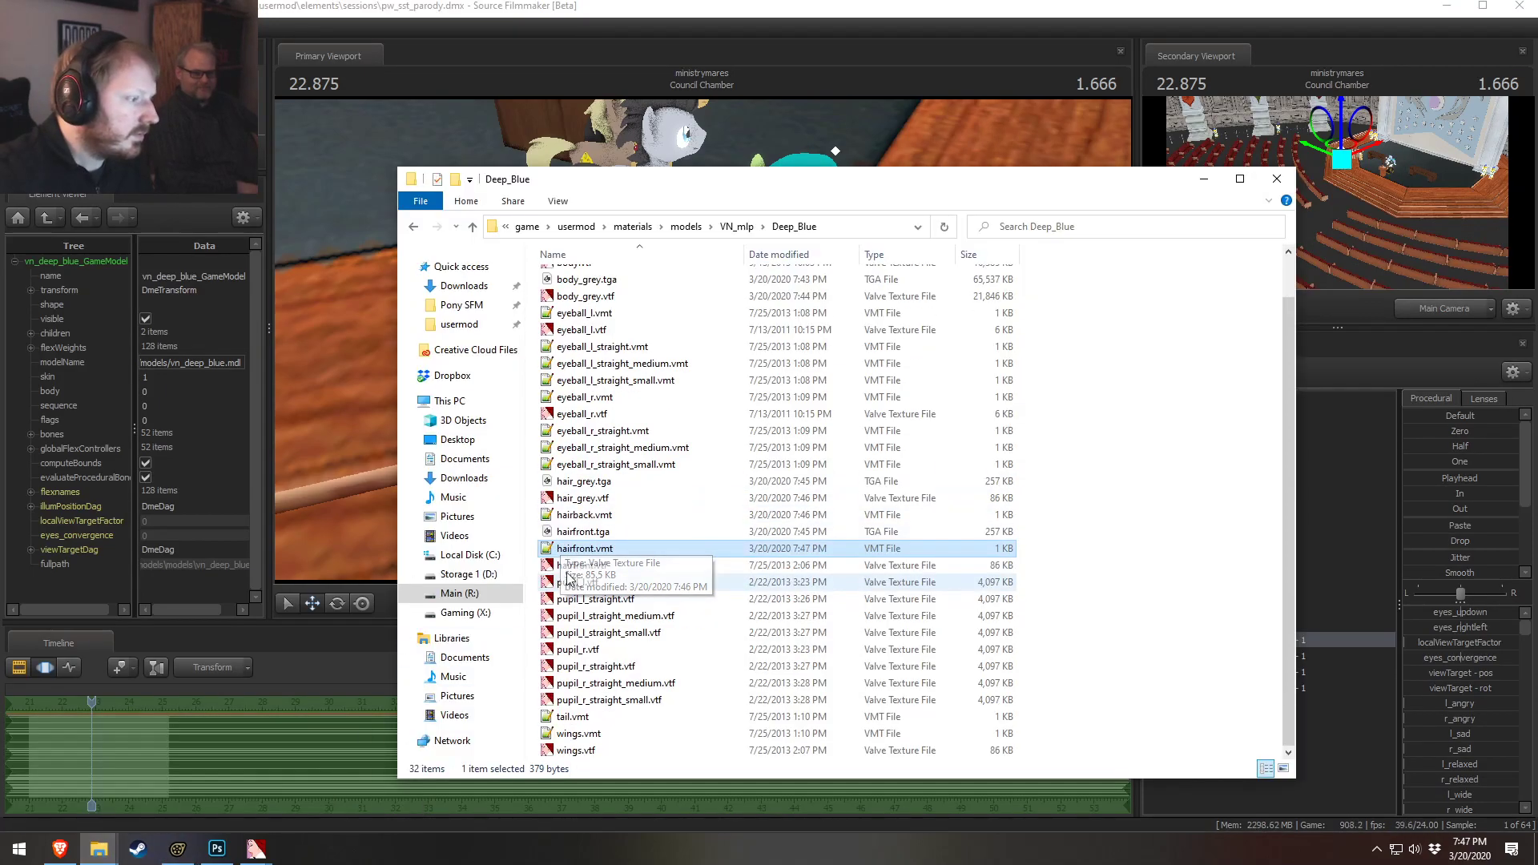
pyautogui.doubleClick(572, 716)
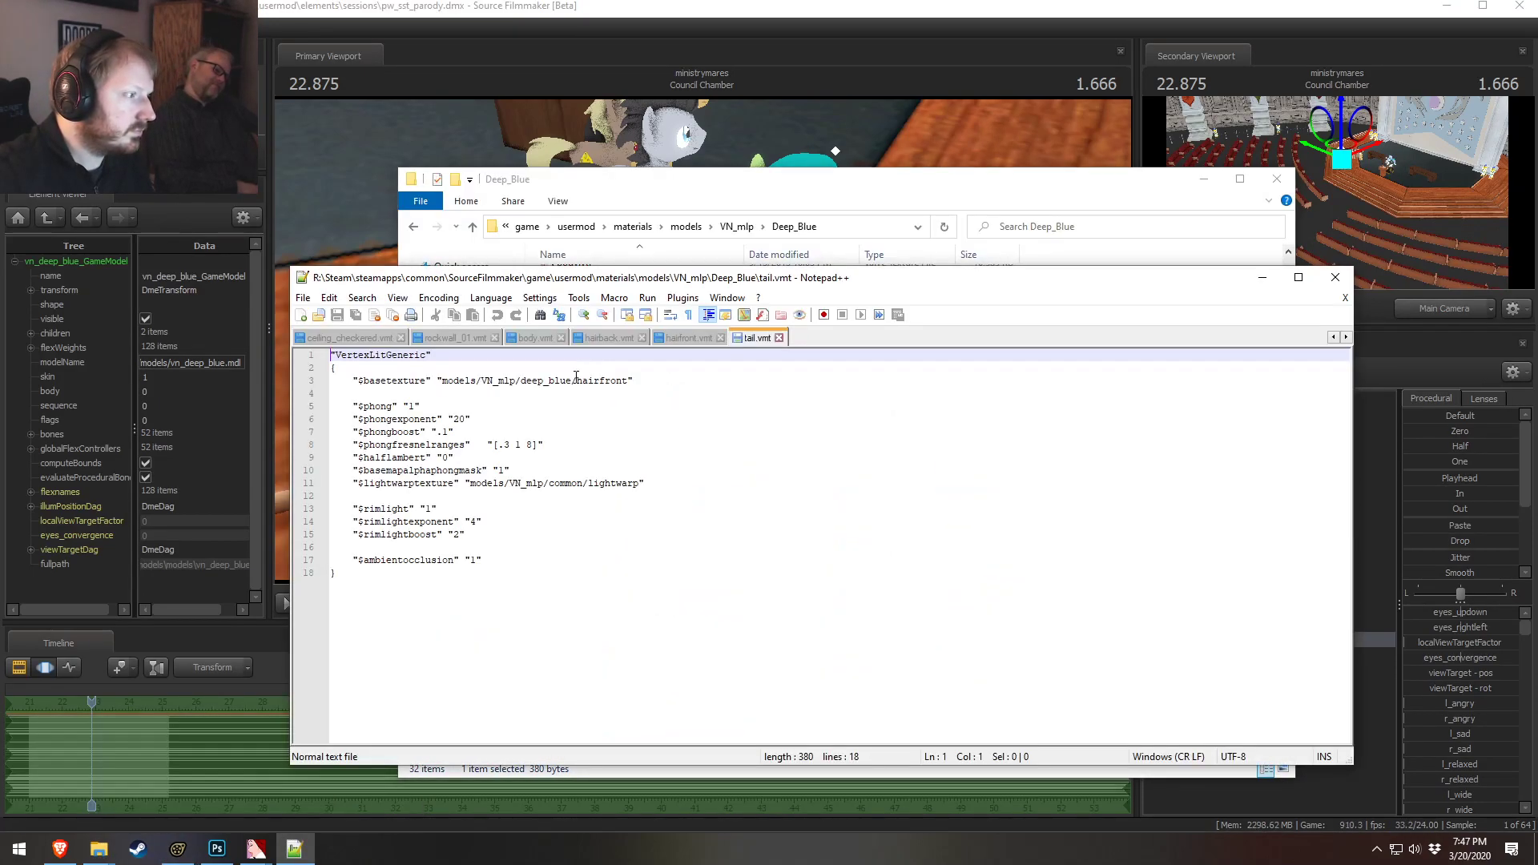
pyautogui.moveTo(601, 380); pyautogui.dragTo(618, 383)
pyautogui.write('_q')
pyautogui.click(801, 181)
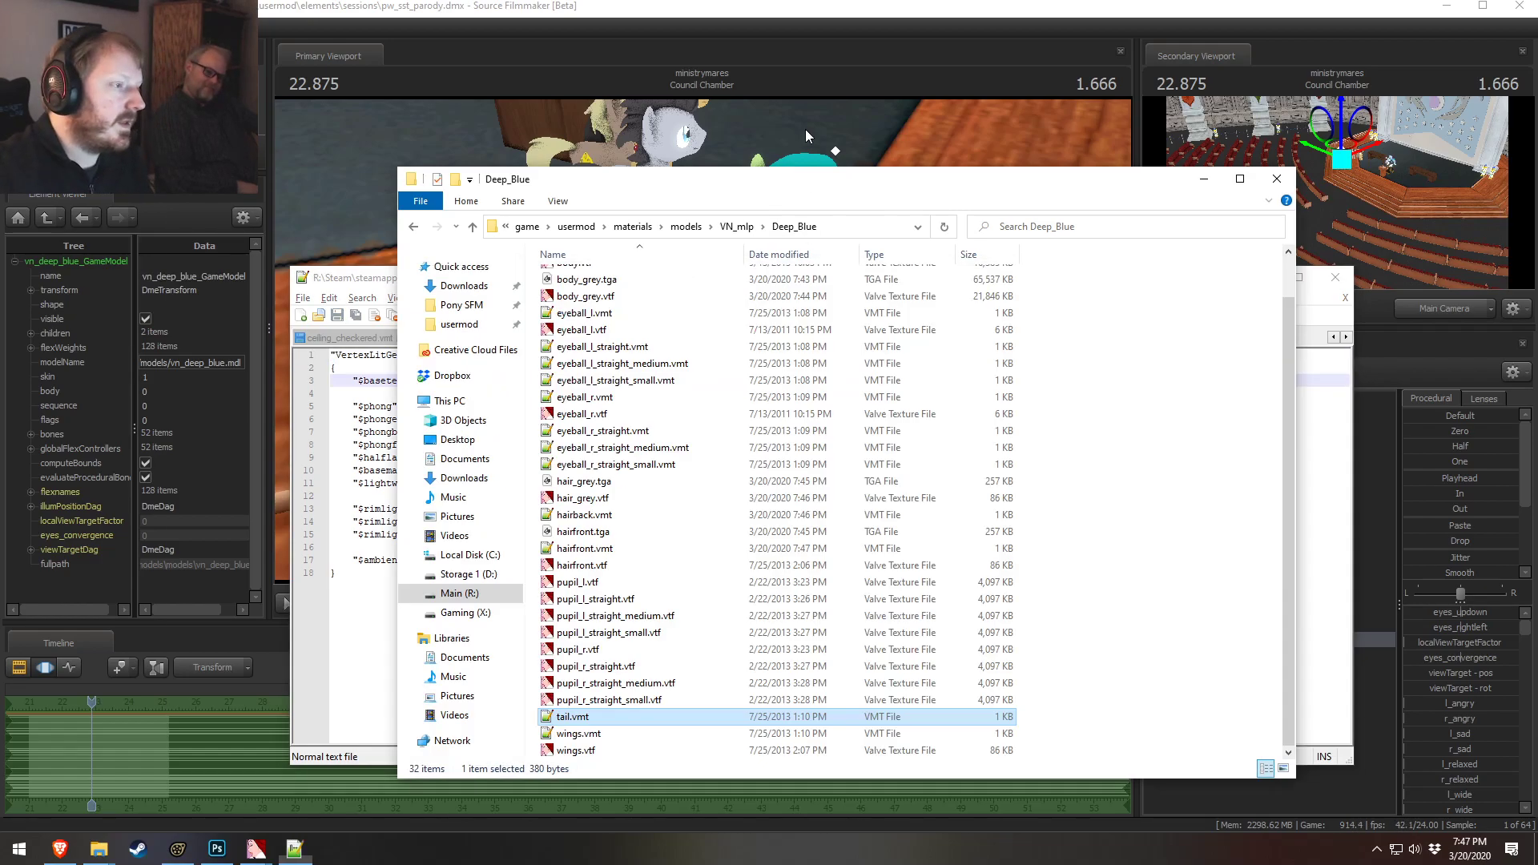
pyautogui.click(831, 5)
pyautogui.moveTo(801, 281); pyautogui.dragTo(699, 343)
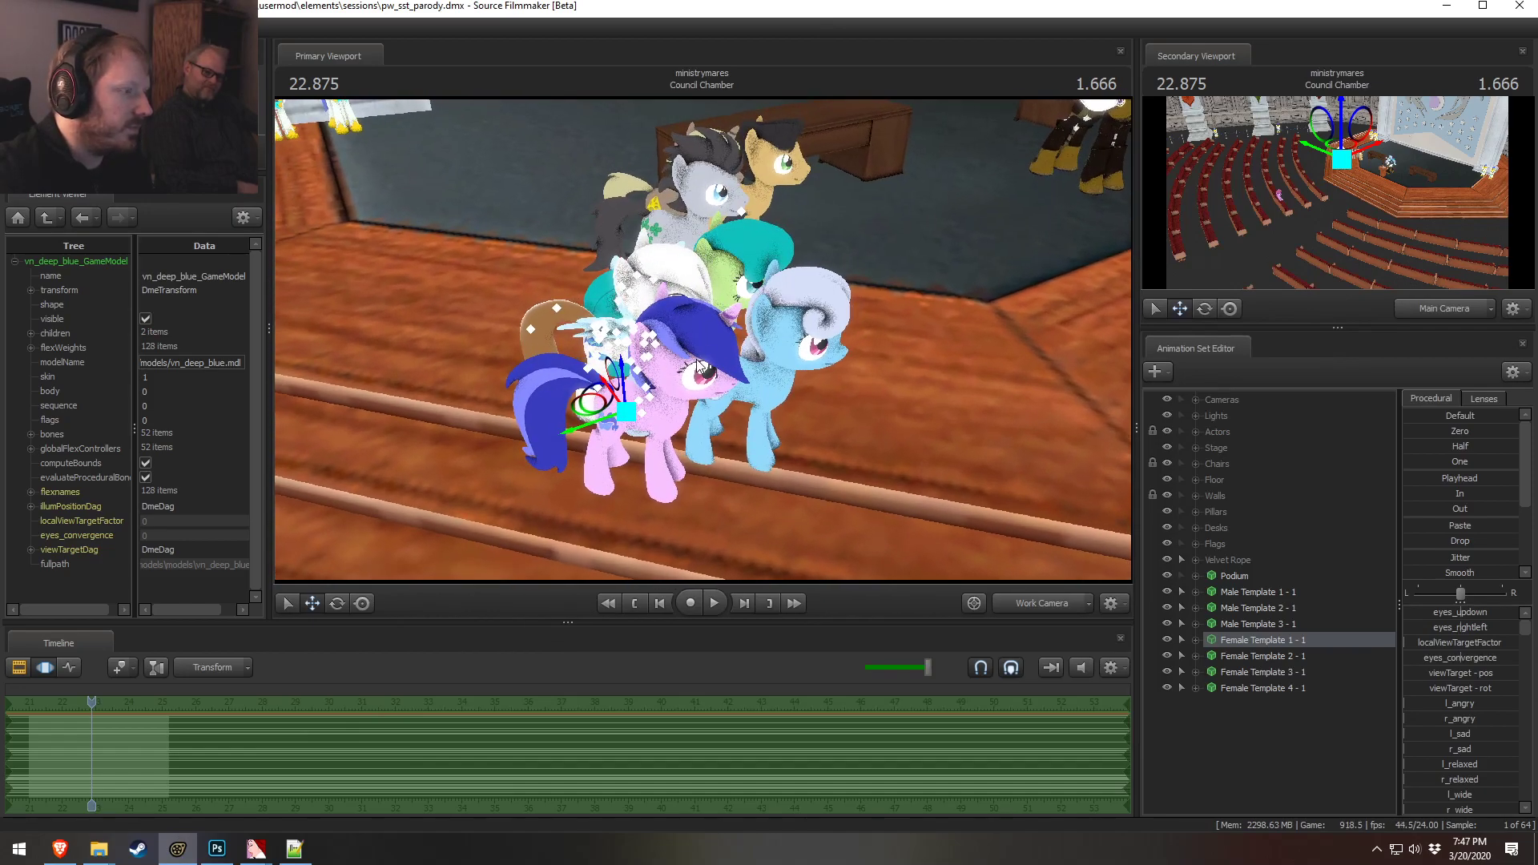
pyautogui.moveTo(703, 458); pyautogui.dragTo(722, 314)
# Open the Deep Blue wings.vmt and change its $basetexture path to models/VN_mlp/deep_blue/hair_grey
pyautogui.hotkey('alt', 'Tab')
pyautogui.hotkey('alt', 'Tab')
pyautogui.press('Tab')
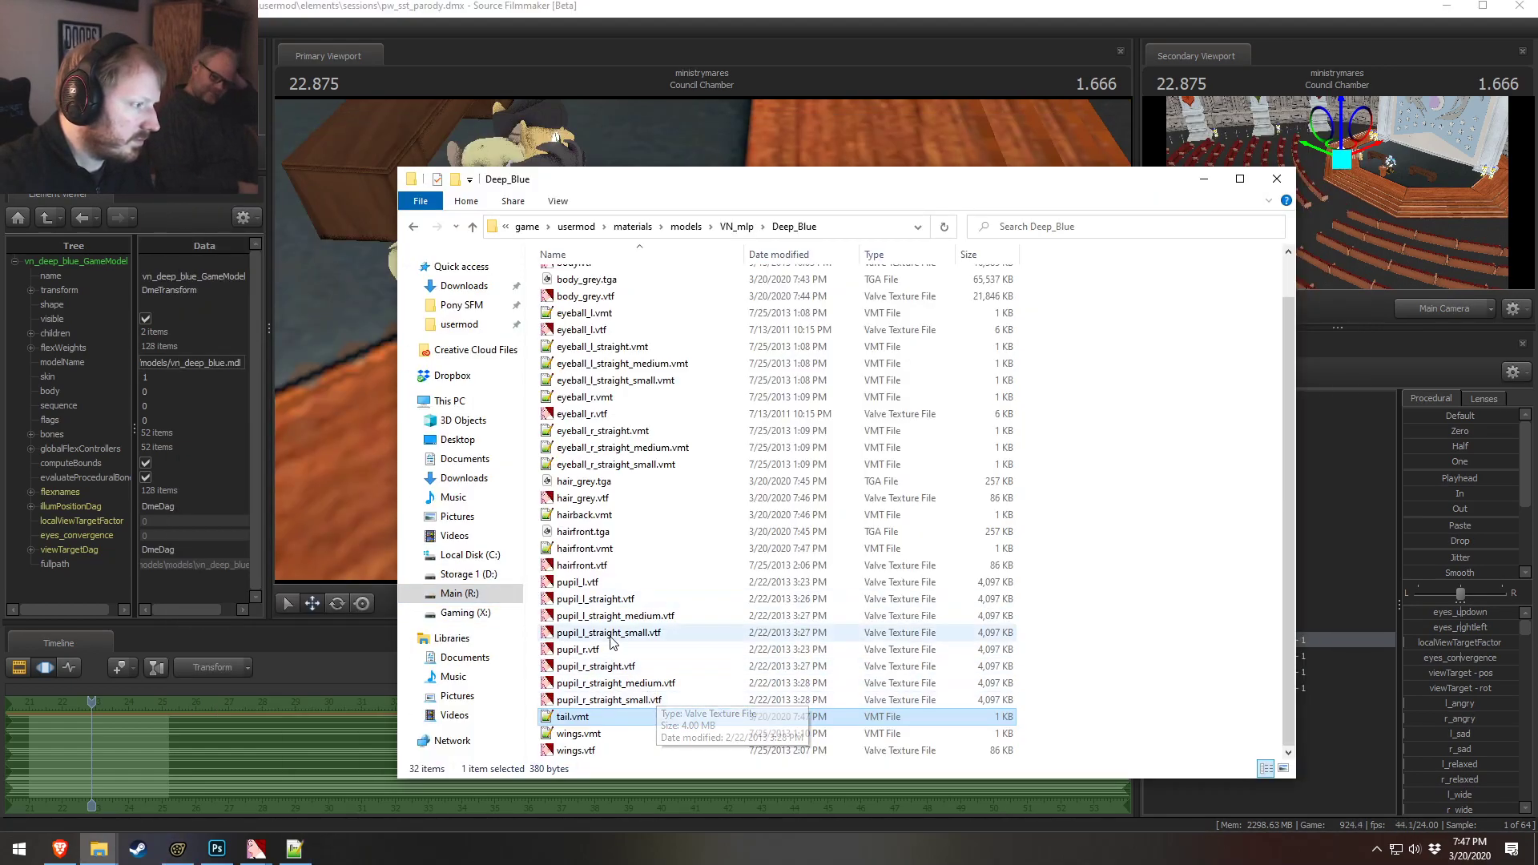
pyautogui.doubleClick(579, 733)
pyautogui.doubleClick(592, 380)
pyautogui.press('BackSpace')
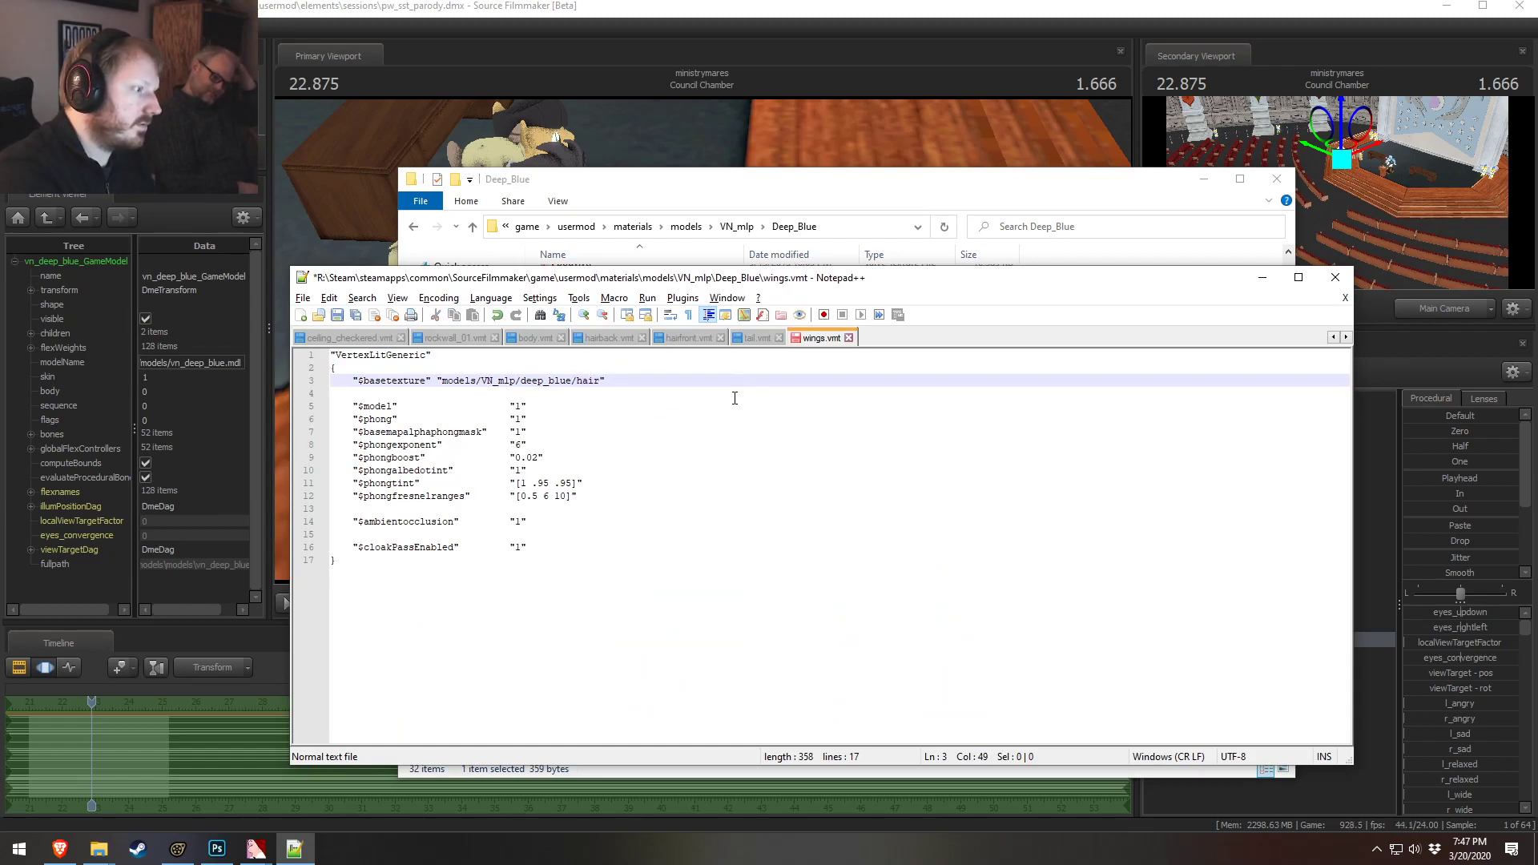
pyautogui.hotkey('alt', 'Tab')
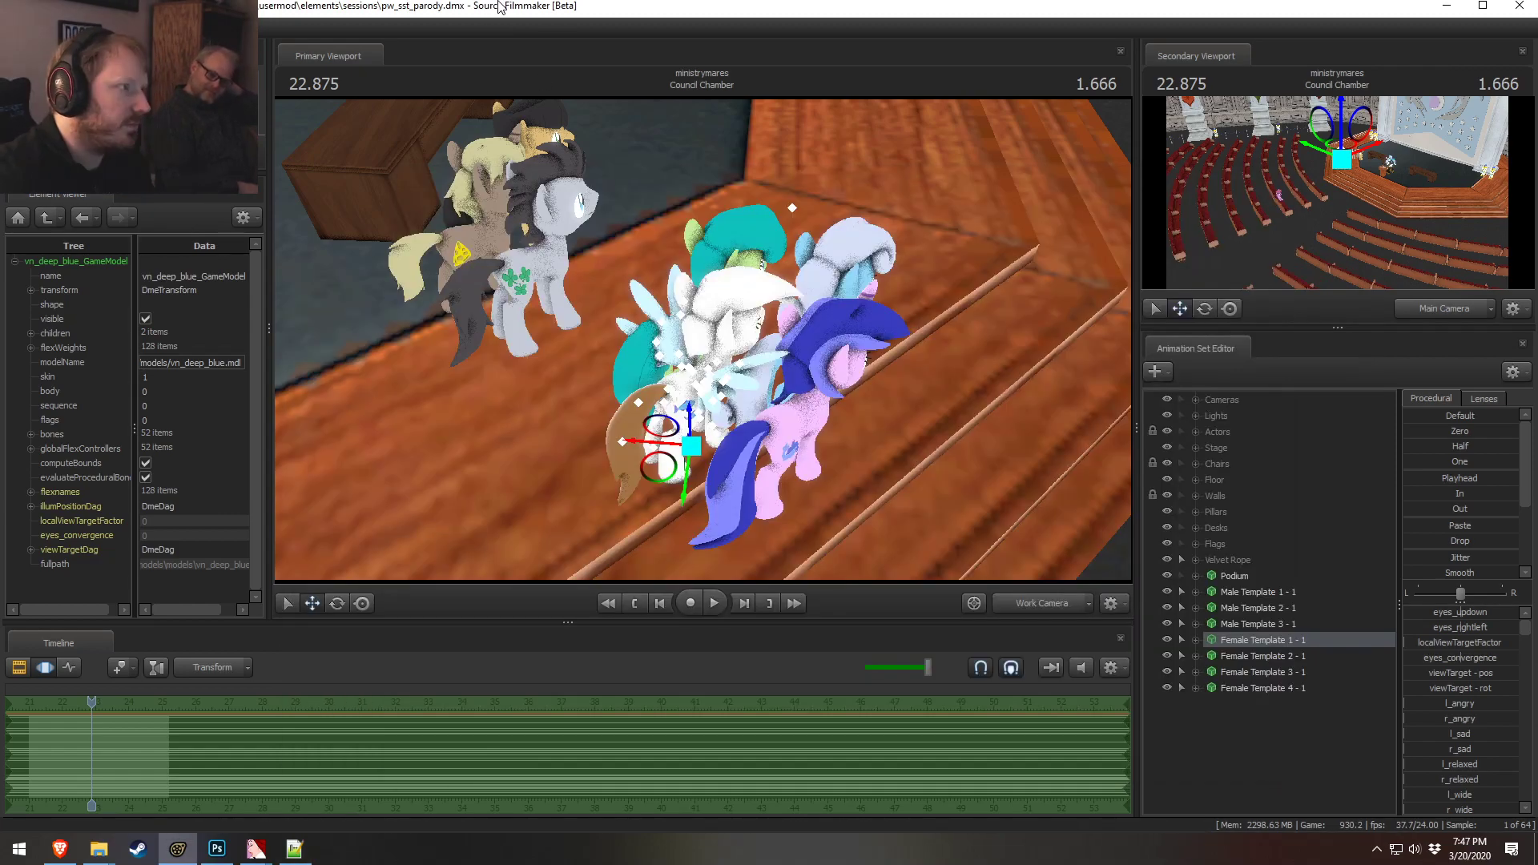
# Show the Female Template 2 - 1 model in the Element Viewer
pyautogui.moveTo(703, 340)
pyautogui.mouseDown()
pyautogui.moveTo(632, 342)
pyautogui.moveTo(703, 339)
pyautogui.mouseUp()
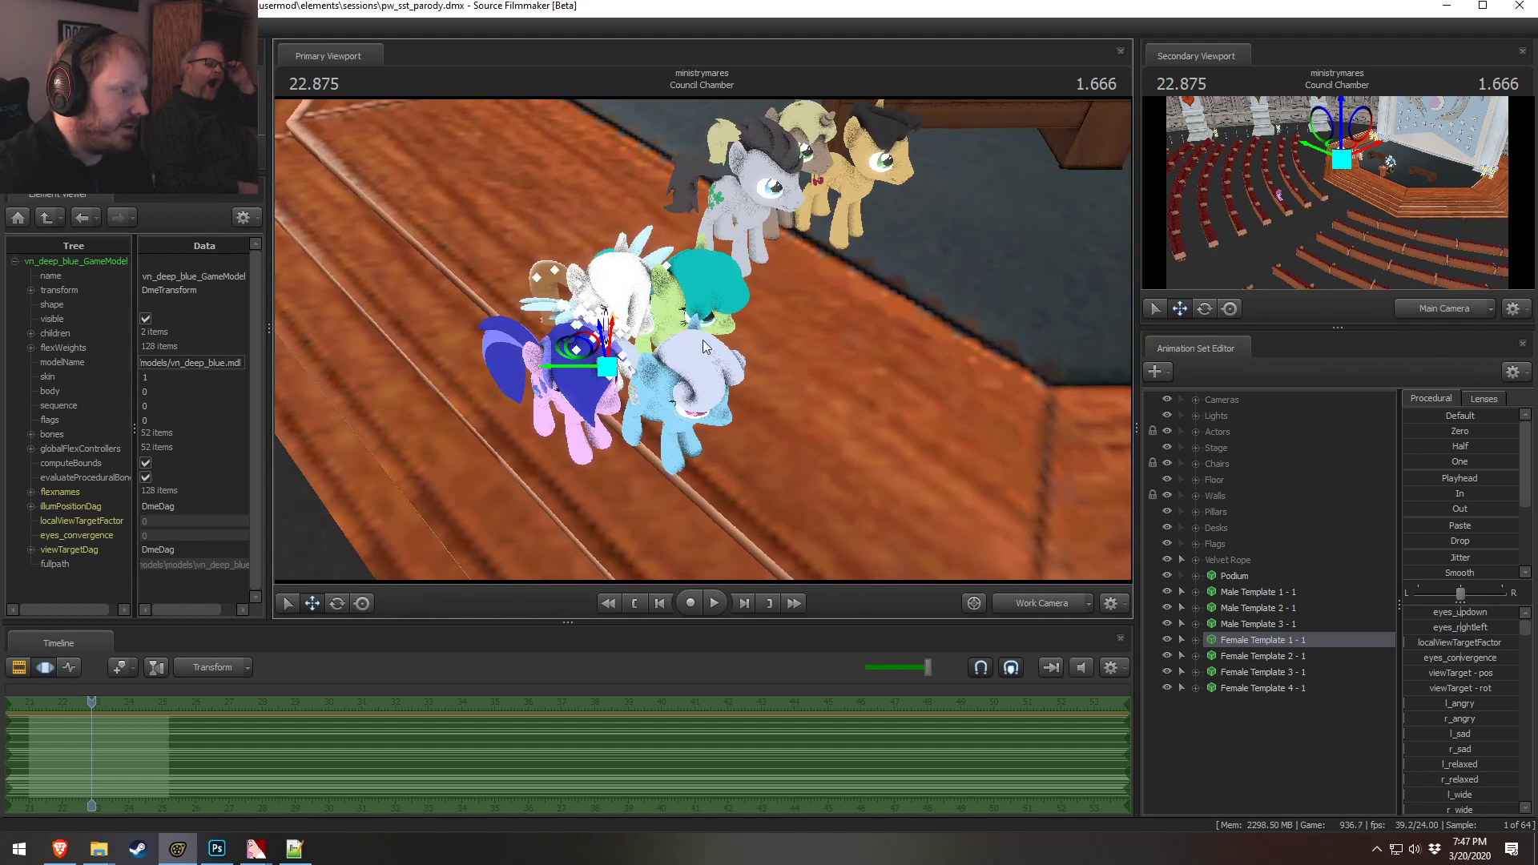
pyautogui.rightClick(1243, 653)
pyautogui.moveTo(1338, 479)
pyautogui.click(1458, 493)
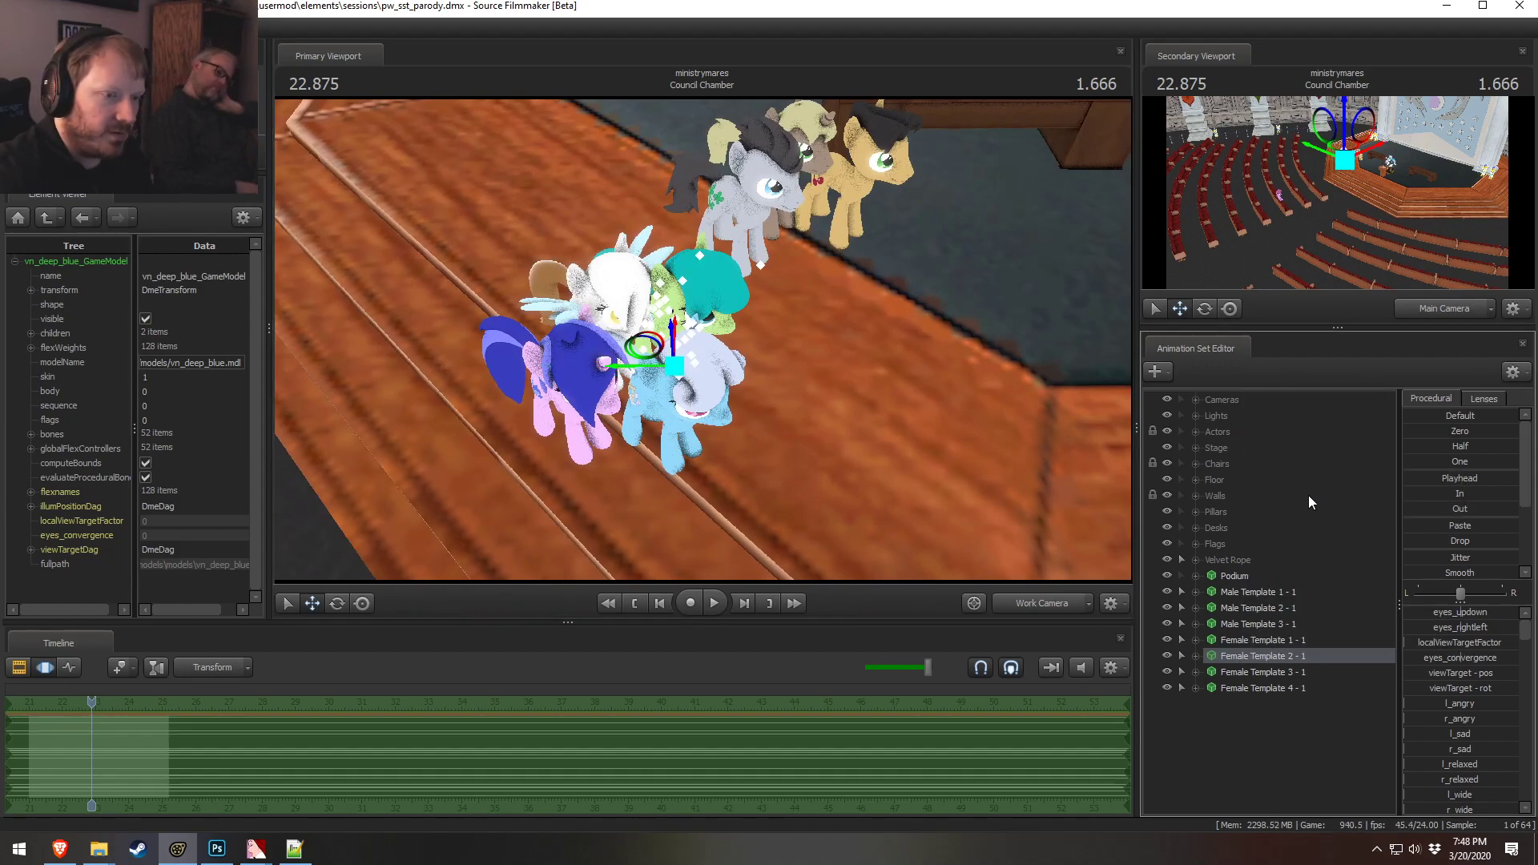
pyautogui.rightClick(1272, 648)
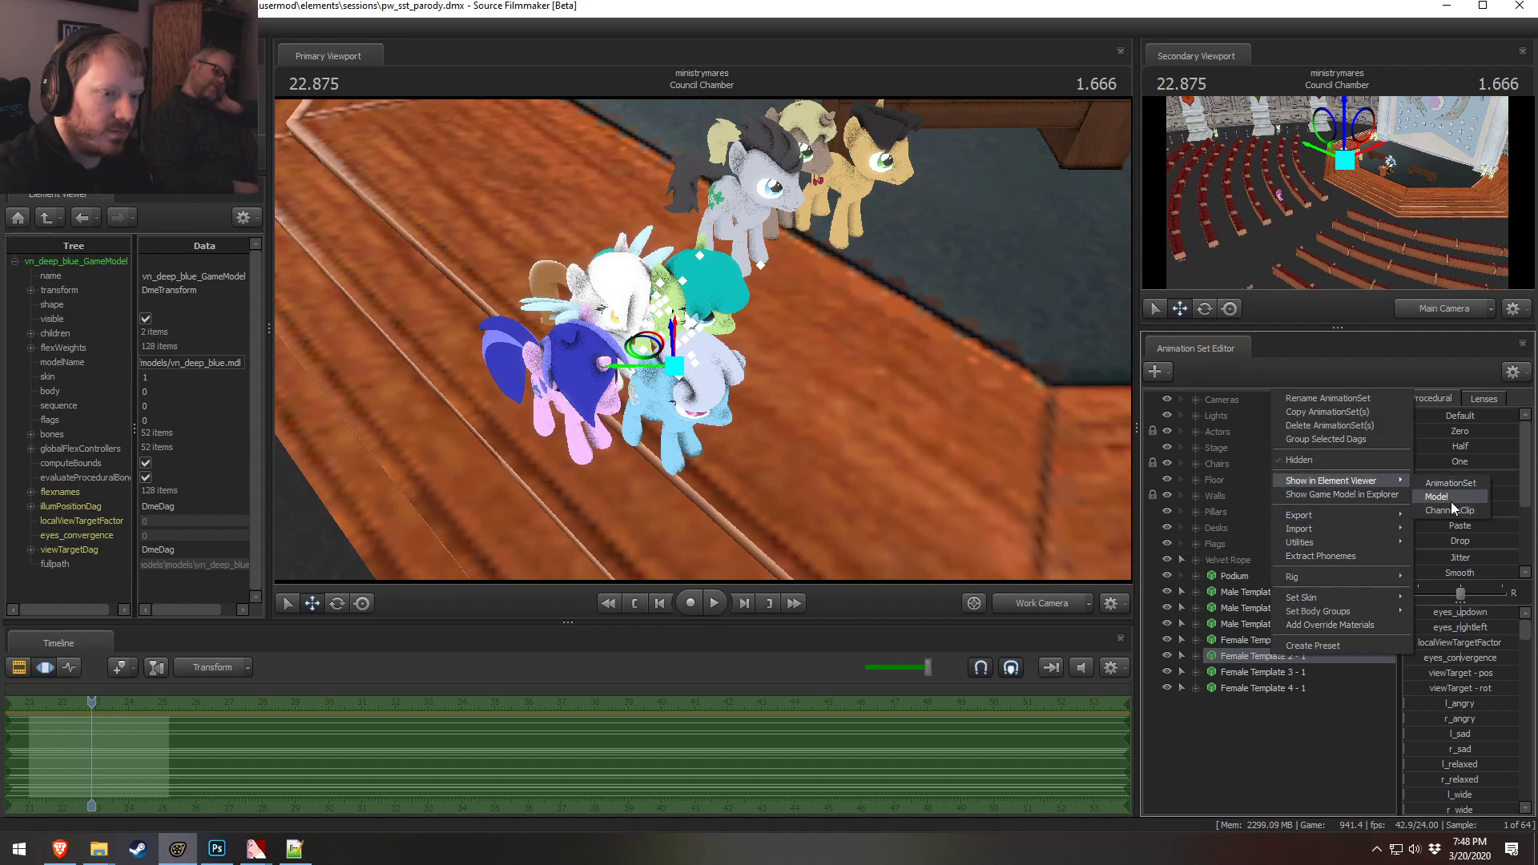
pyautogui.click(1449, 498)
# Copy the models/VN_mlp/deep_blue/hair_grey $basetexture path from wings.vmt
pyautogui.hotkey('alt', 'Tab')
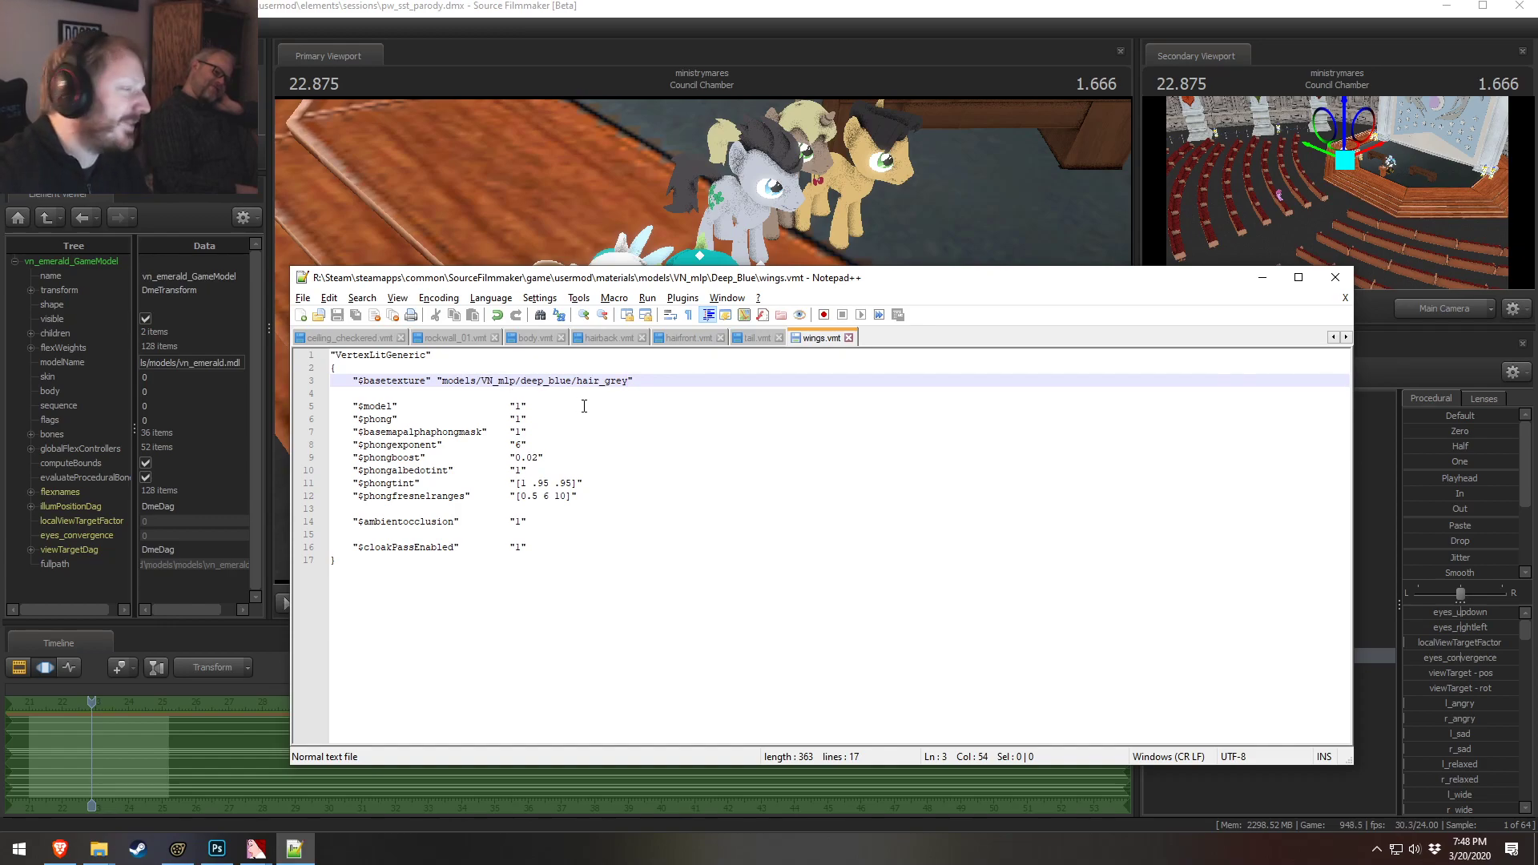
pyautogui.moveTo(629, 381); pyautogui.dragTo(439, 380)
pyautogui.hotkey('ctrl', 'c')
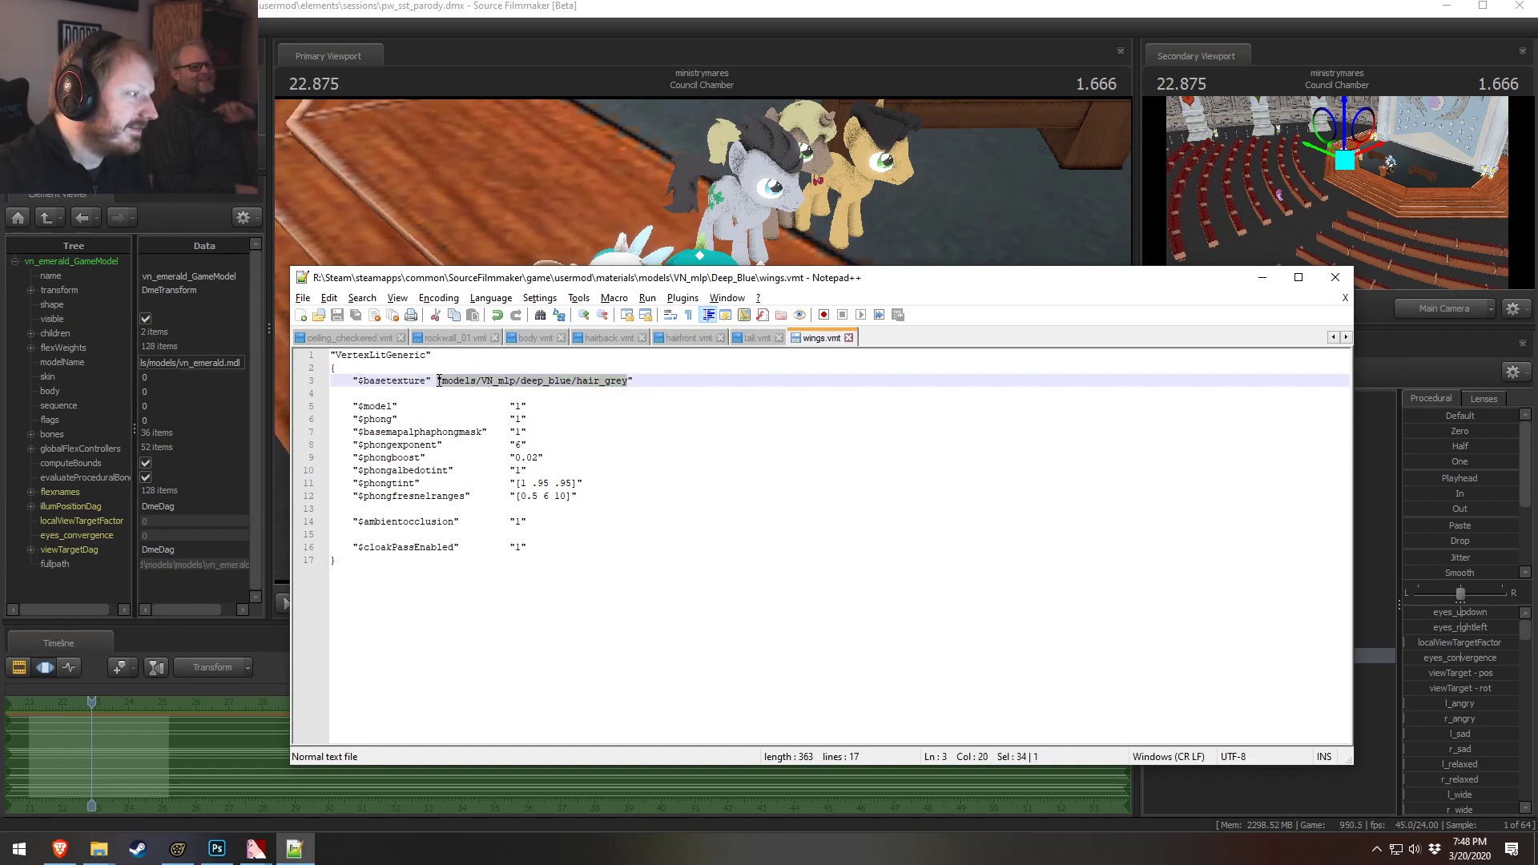
pyautogui.hotkey('alt', 'Tab')
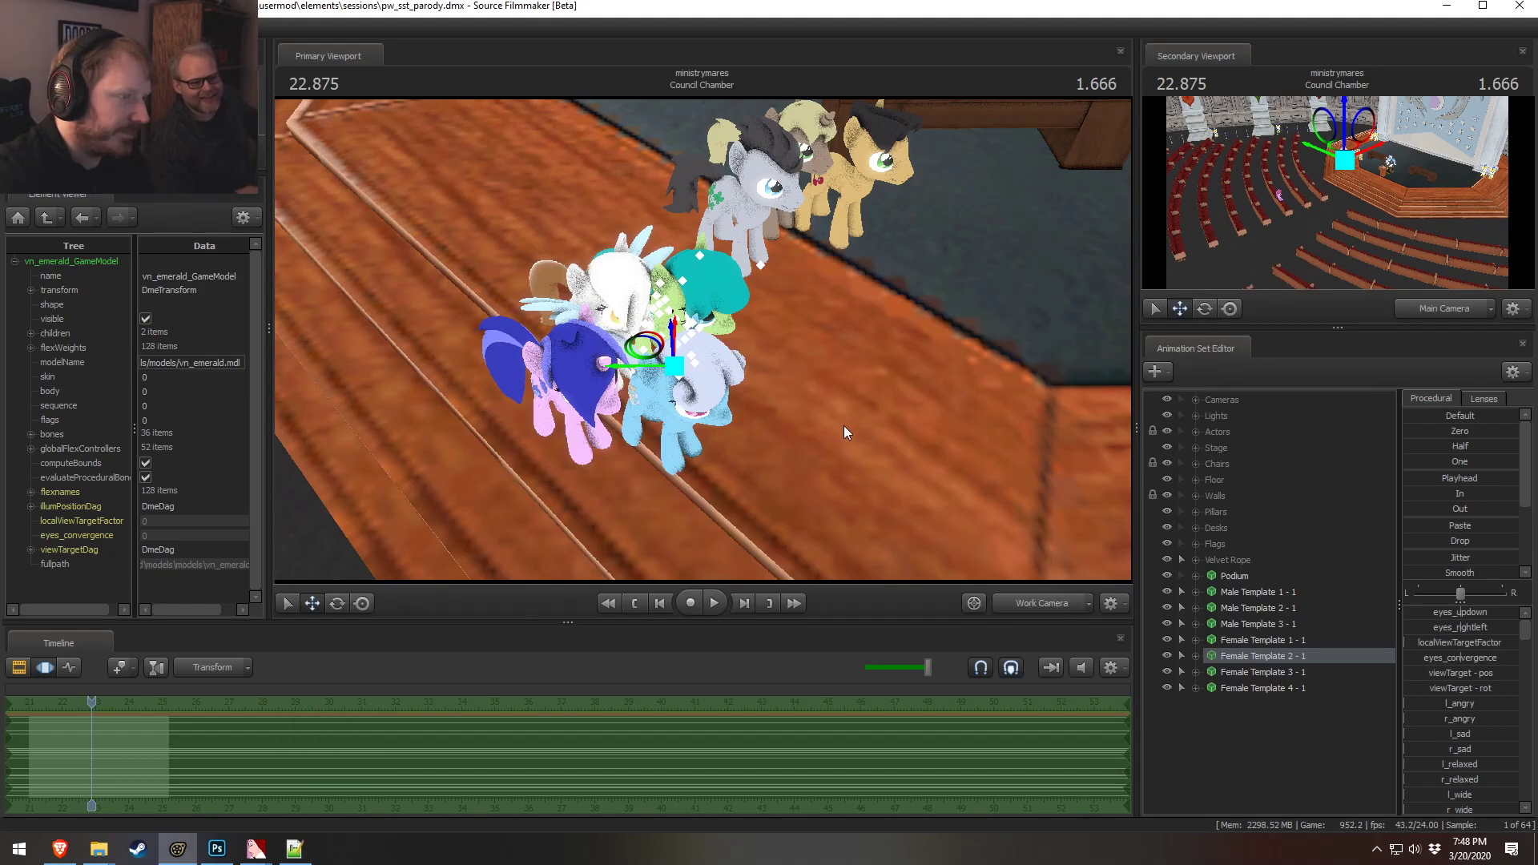
# Locate Female Template 2's game model in Explorer and open the Emerald materials folder under VN_mlp
pyautogui.rightClick(1252, 654)
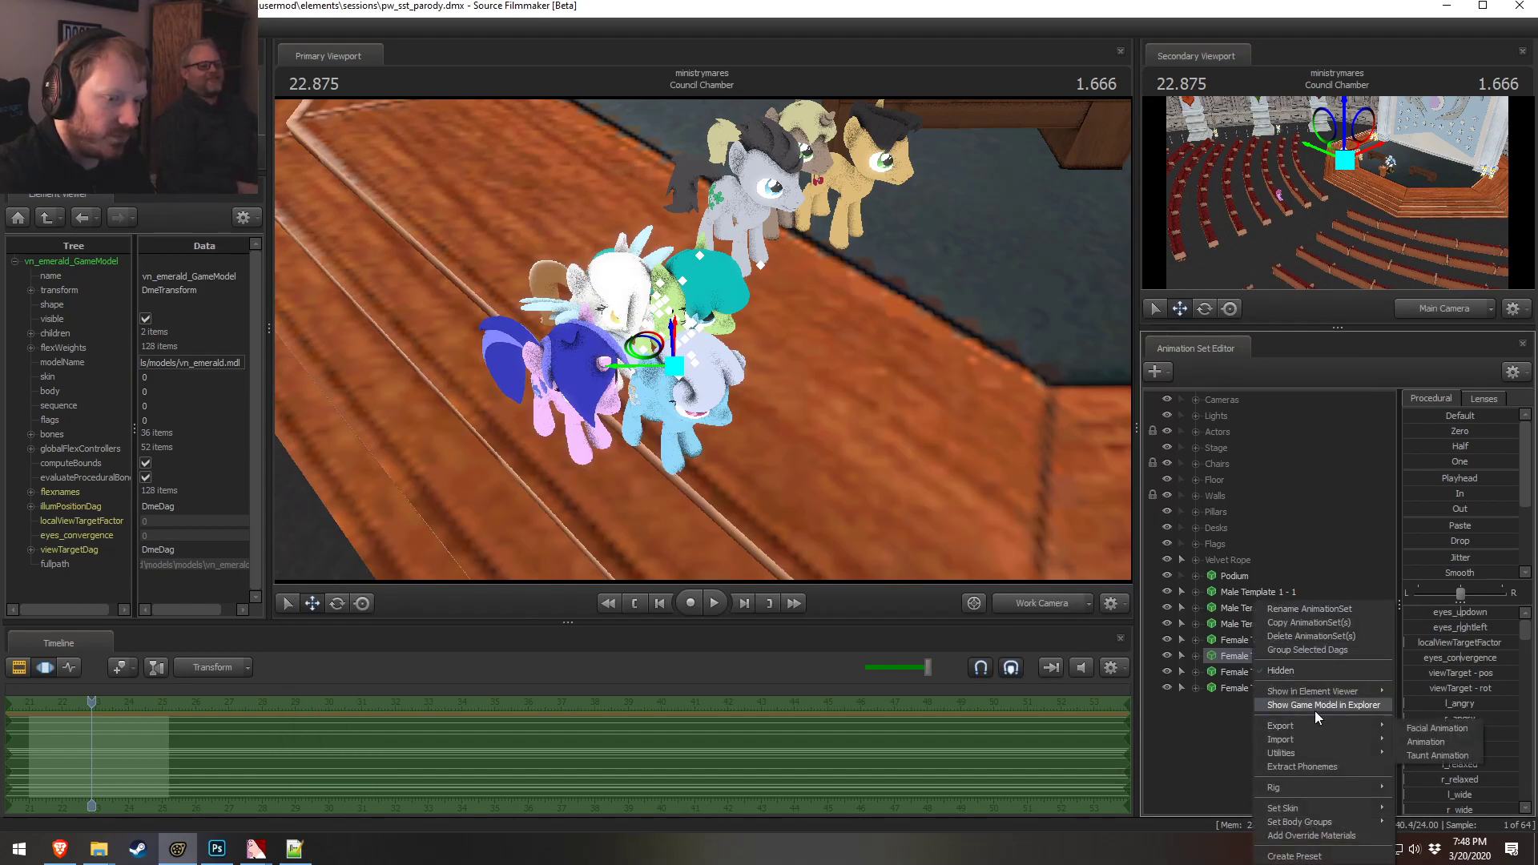
pyautogui.click(1314, 710)
pyautogui.hotkey('alt', 'Tab')
pyautogui.hotkey('alt', 'Tab')
pyautogui.hotkey('alt', 'Tab')
pyautogui.hotkey('alt', 'Tab')
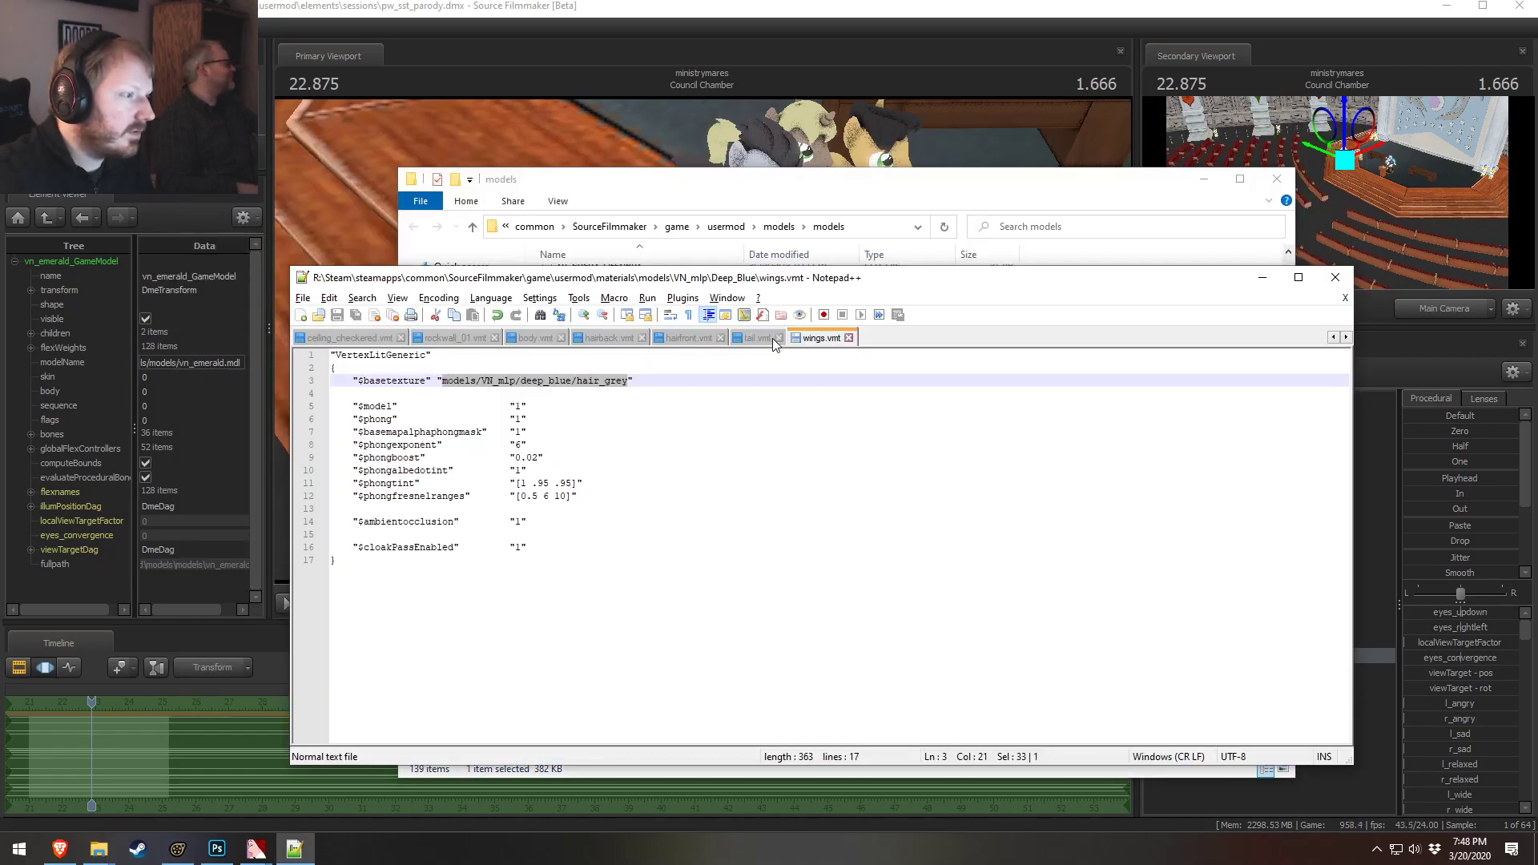
pyautogui.click(99, 849)
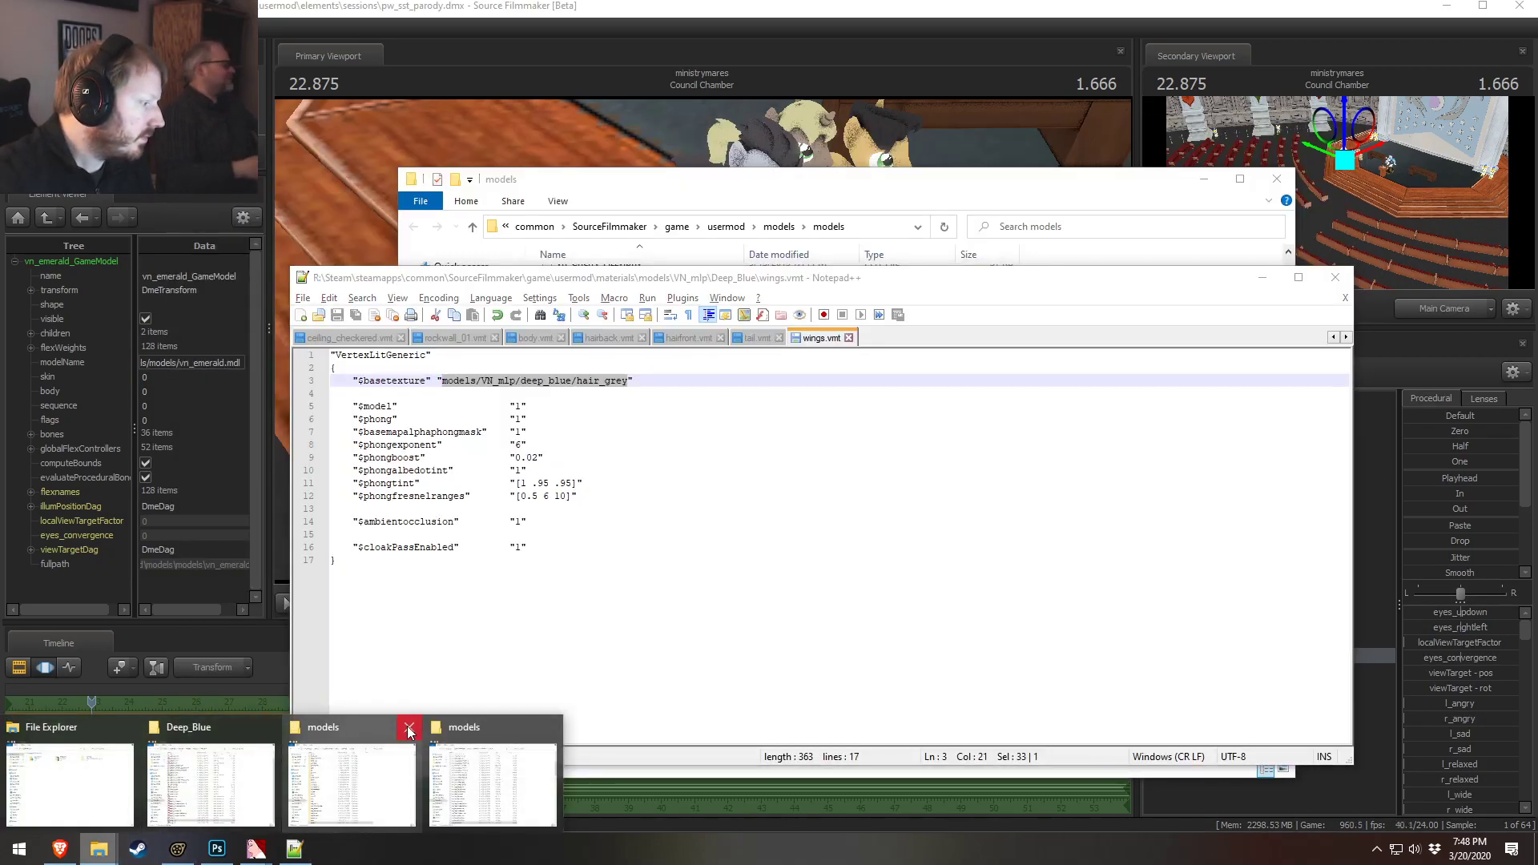
pyautogui.click(211, 783)
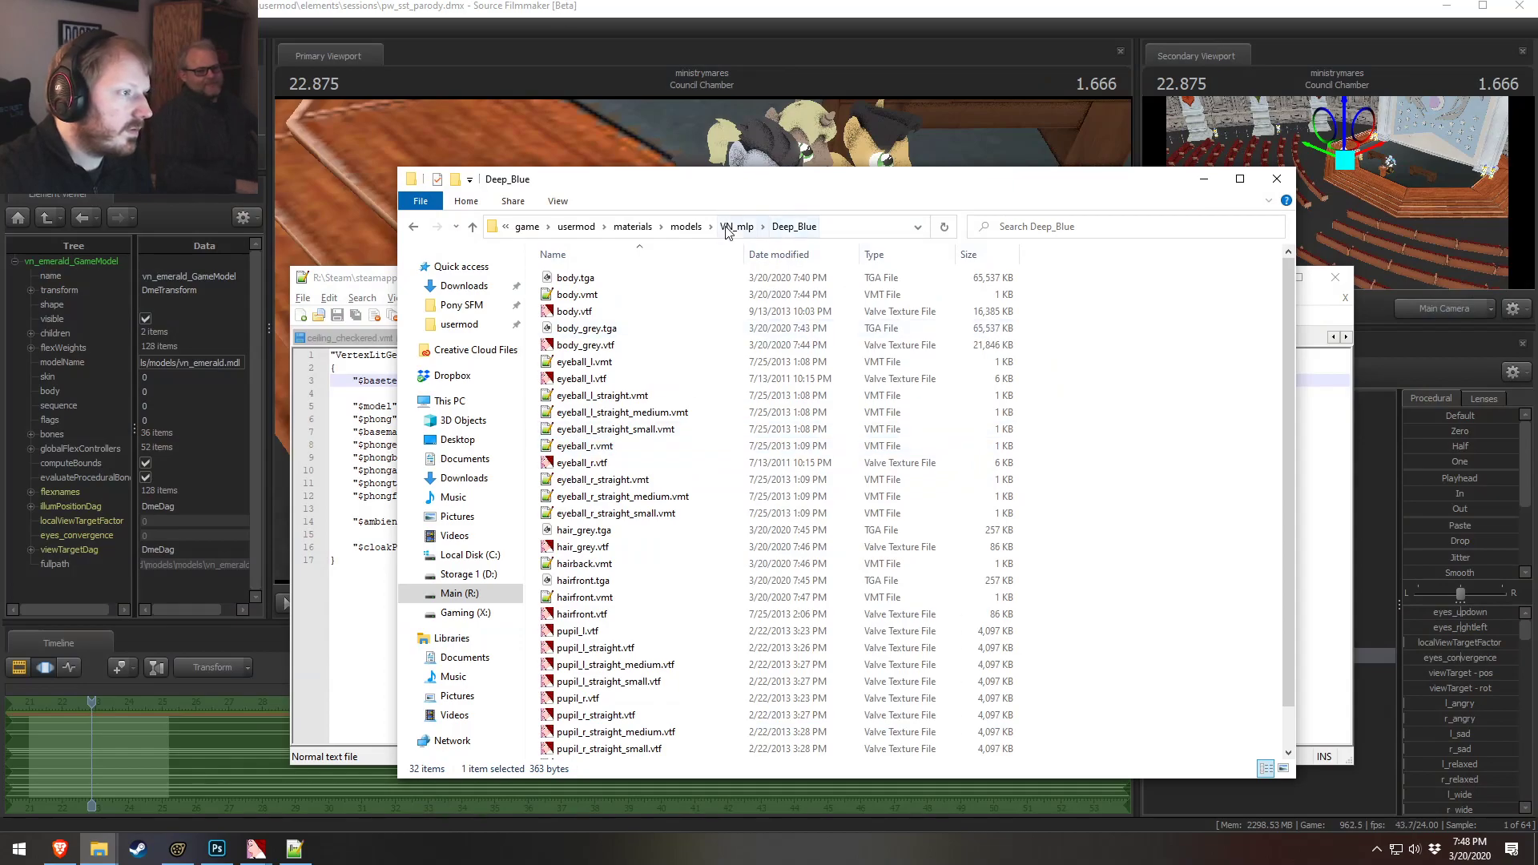
pyautogui.click(789, 227)
pyautogui.scroll(-15, 639, 457)
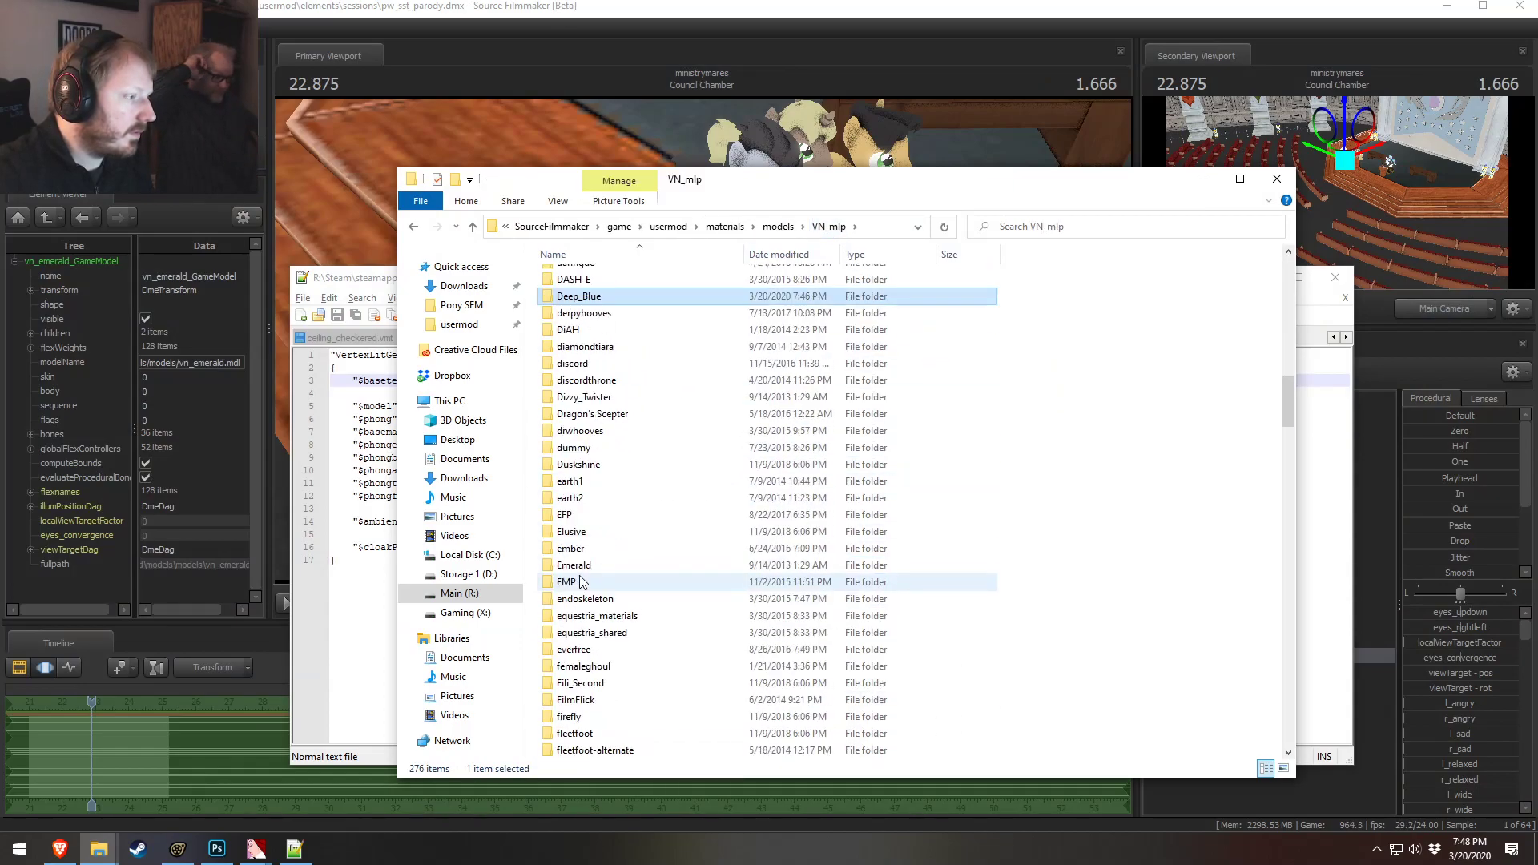
pyautogui.doubleClick(575, 414)
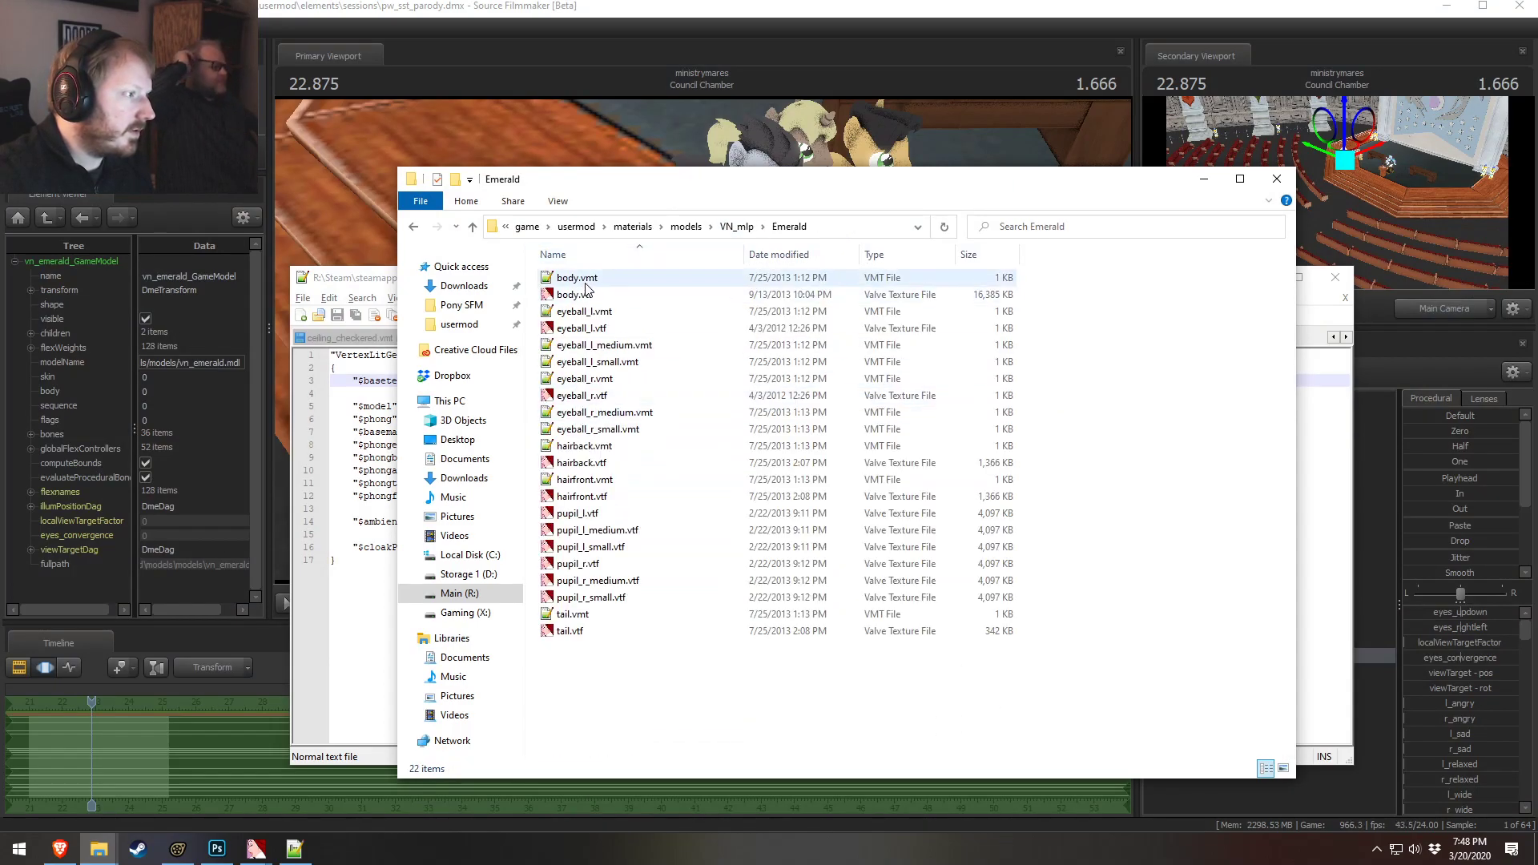
# Paste the hair_grey path into the Emerald hairback.vmt $basetexture and save it
pyautogui.doubleClick(583, 446)
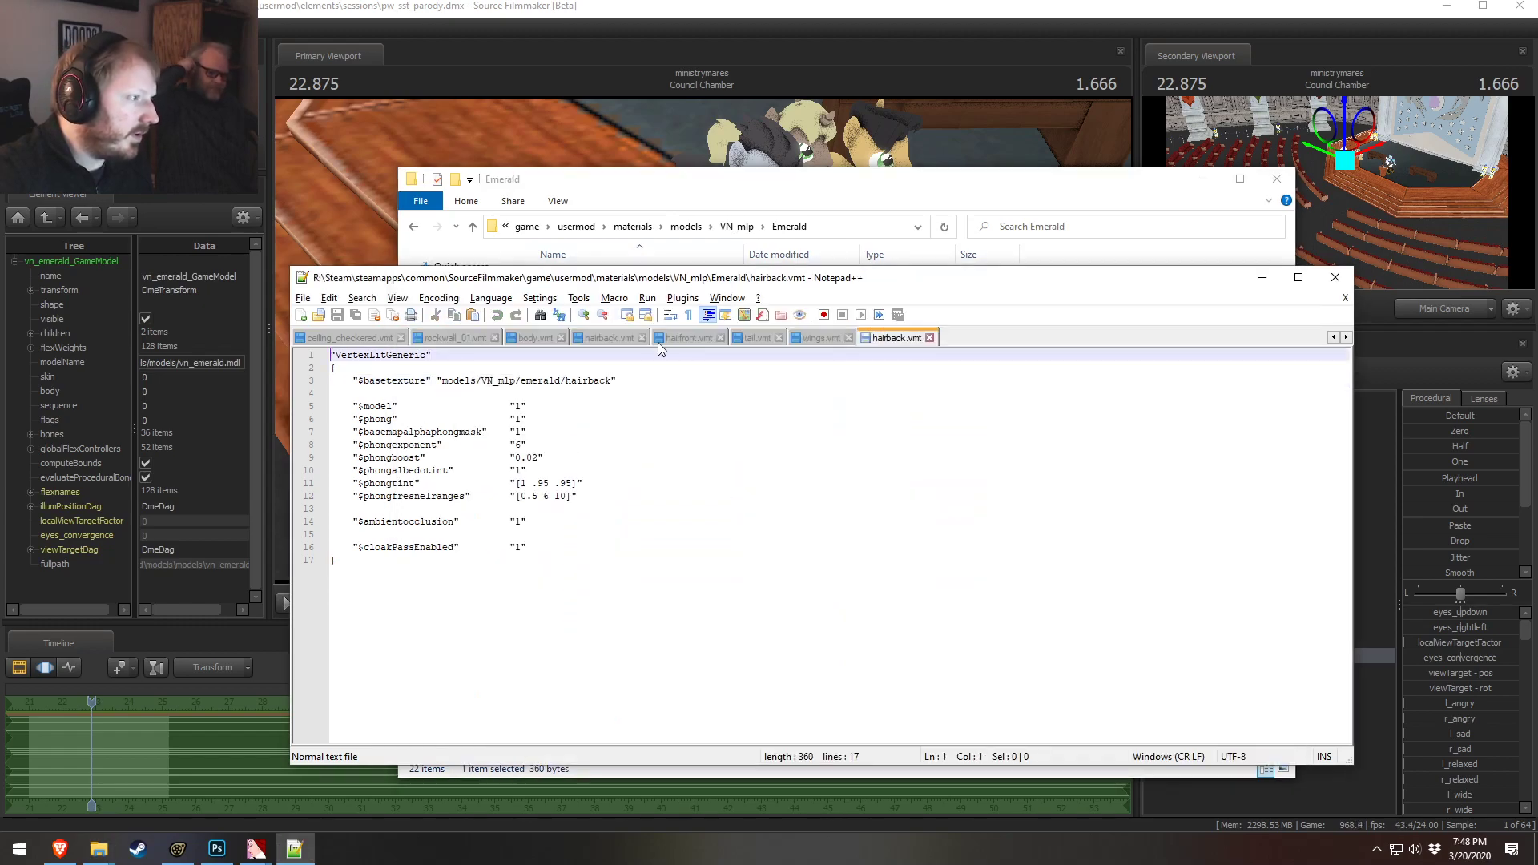
pyautogui.click(599, 381)
pyautogui.moveTo(610, 381); pyautogui.dragTo(442, 381)
pyautogui.hotkey('ctrl', 'v')
pyautogui.hotkey('ctrl', 's')
pyautogui.hotkey('alt', 'Tab')
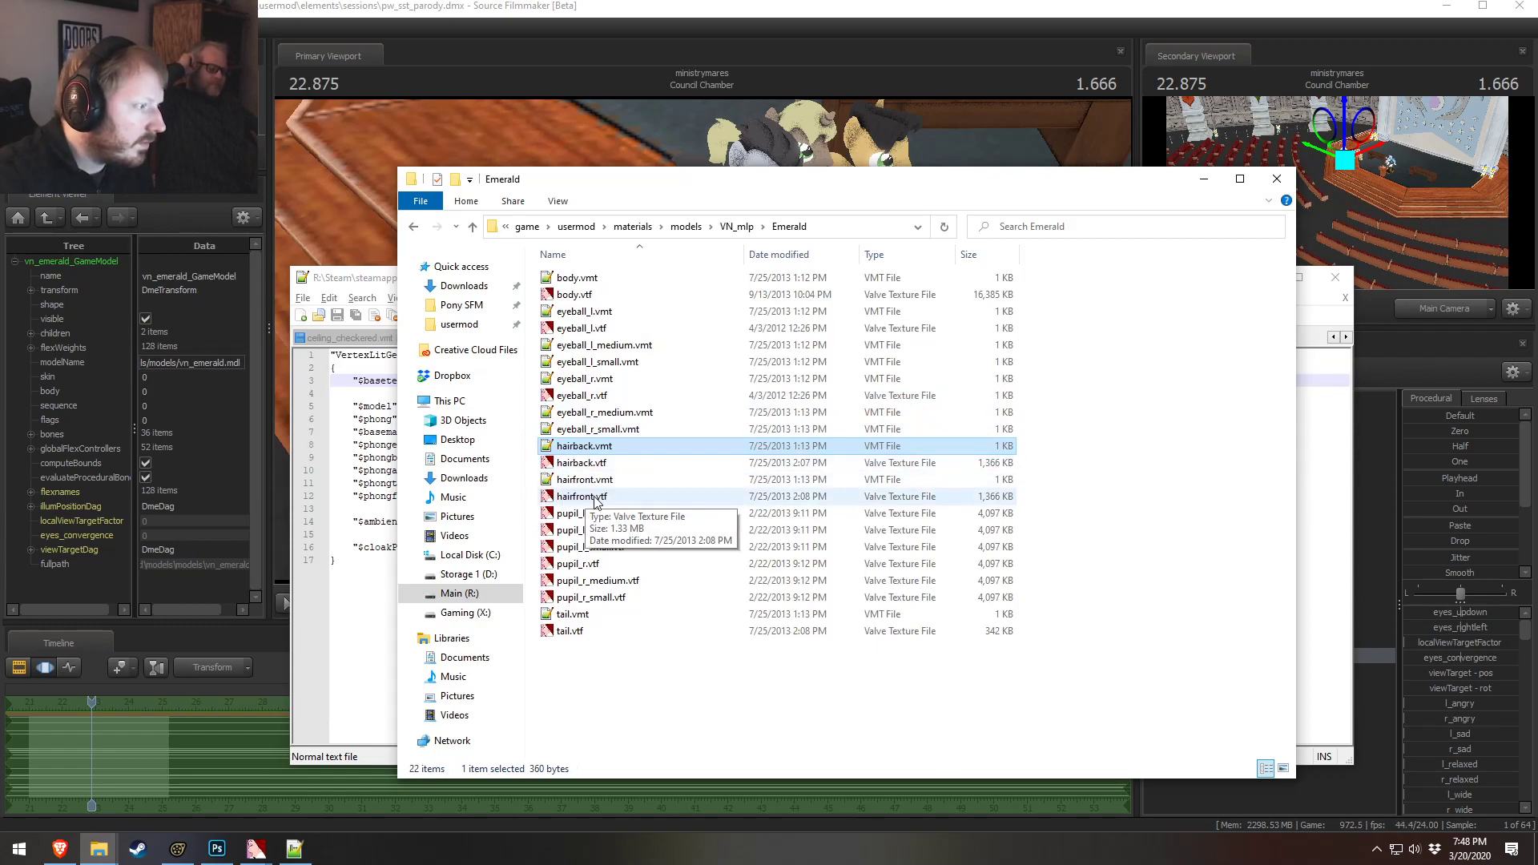
# Paste the hair_grey path into the Emerald hairfront.vmt $basetexture and save it
pyautogui.doubleClick(587, 480)
pyautogui.moveTo(618, 383); pyautogui.dragTo(436, 383)
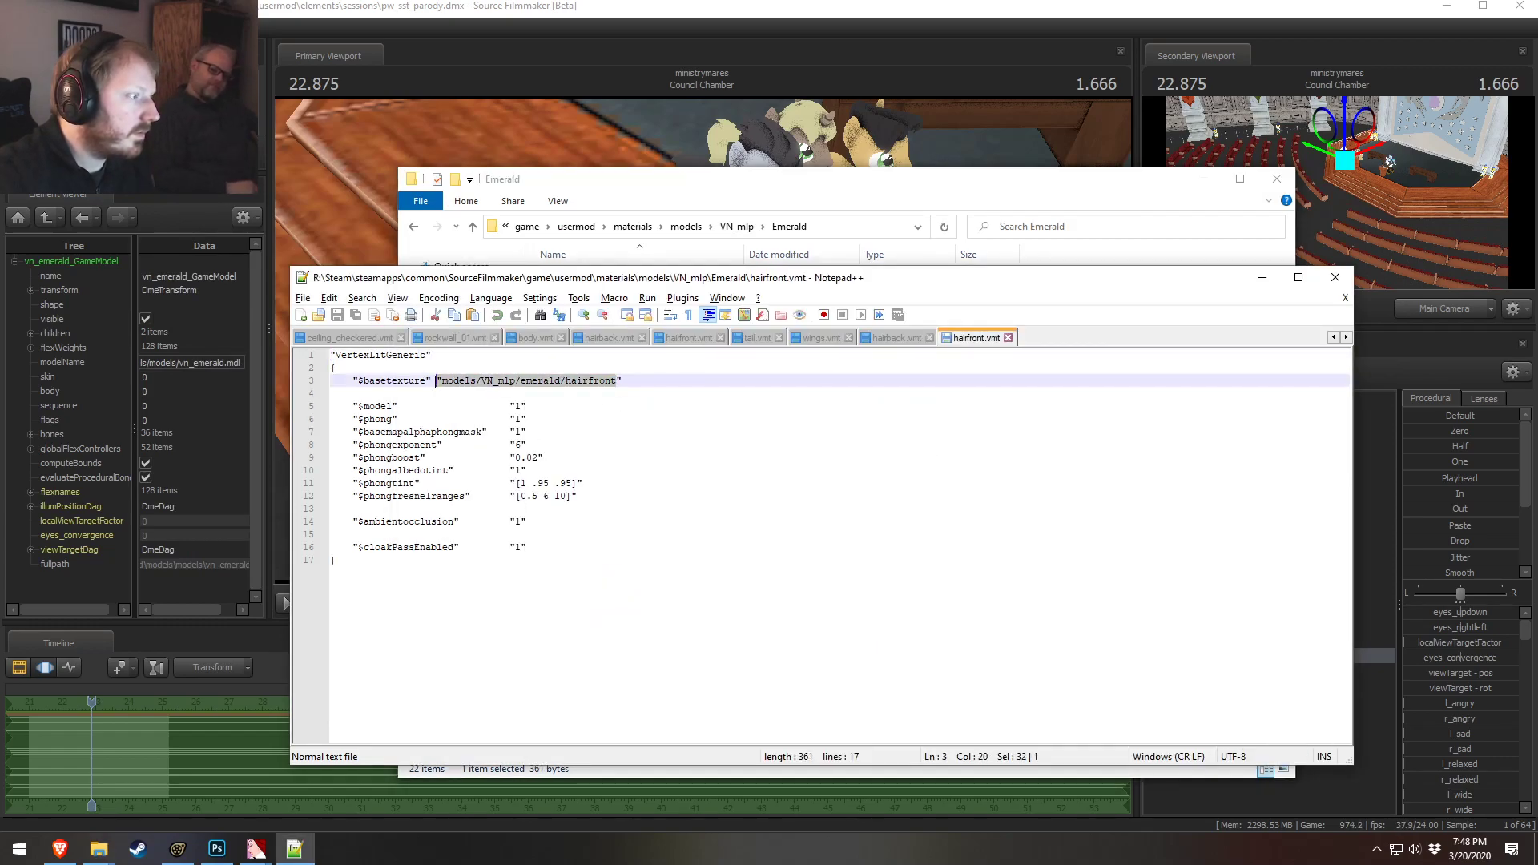
pyautogui.hotkey('ctrl', 'v')
pyautogui.hotkey('ctrl', 's')
pyautogui.hotkey('alt', 'Tab')
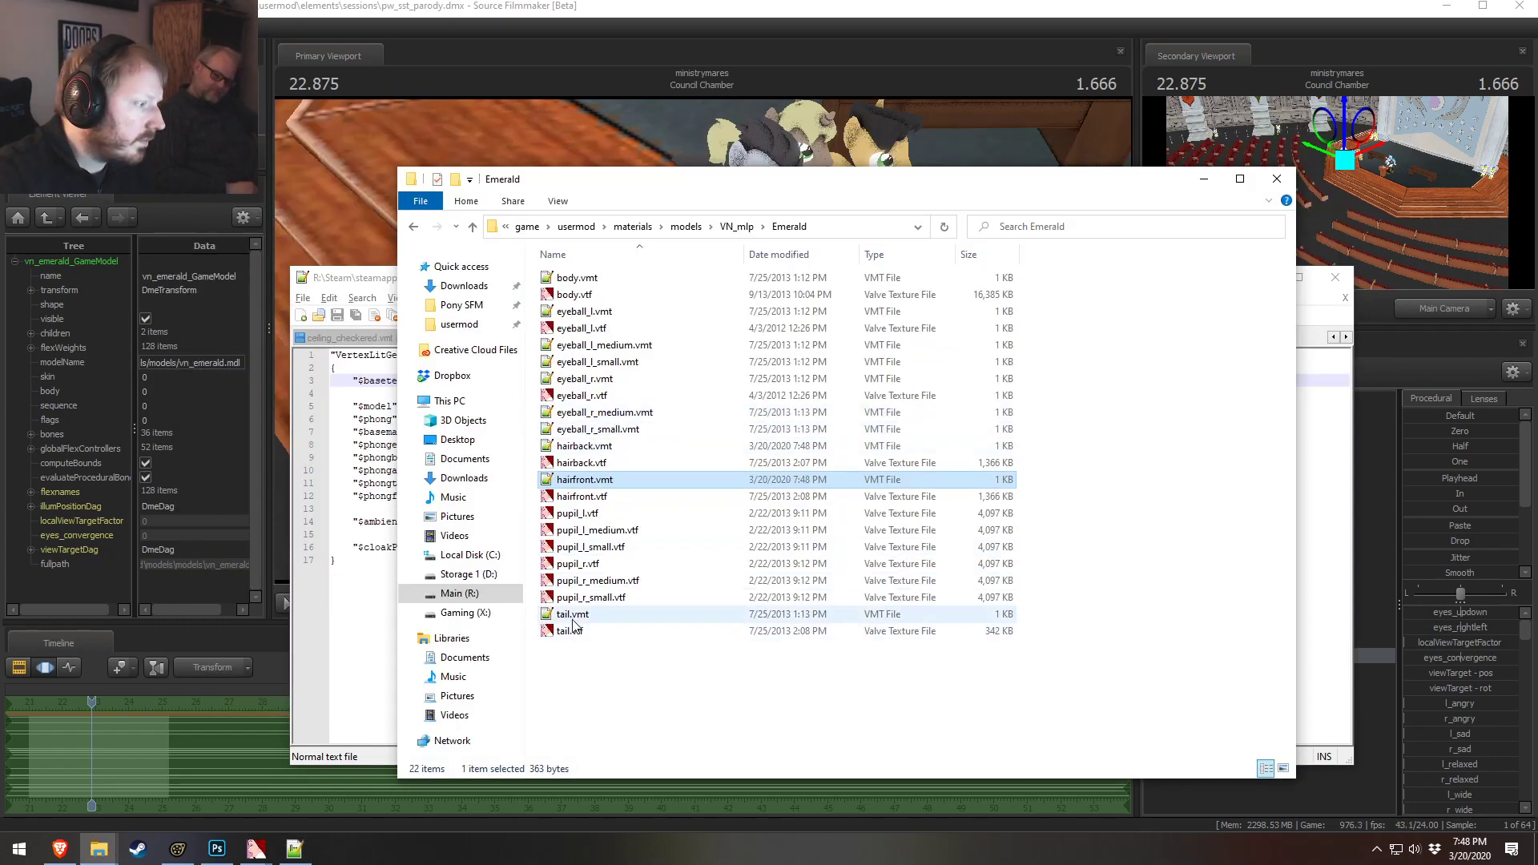
# Paste the hair_grey path into the Emerald tail.vmt $basetexture and save it
pyautogui.doubleClick(566, 631)
pyautogui.click(591, 381)
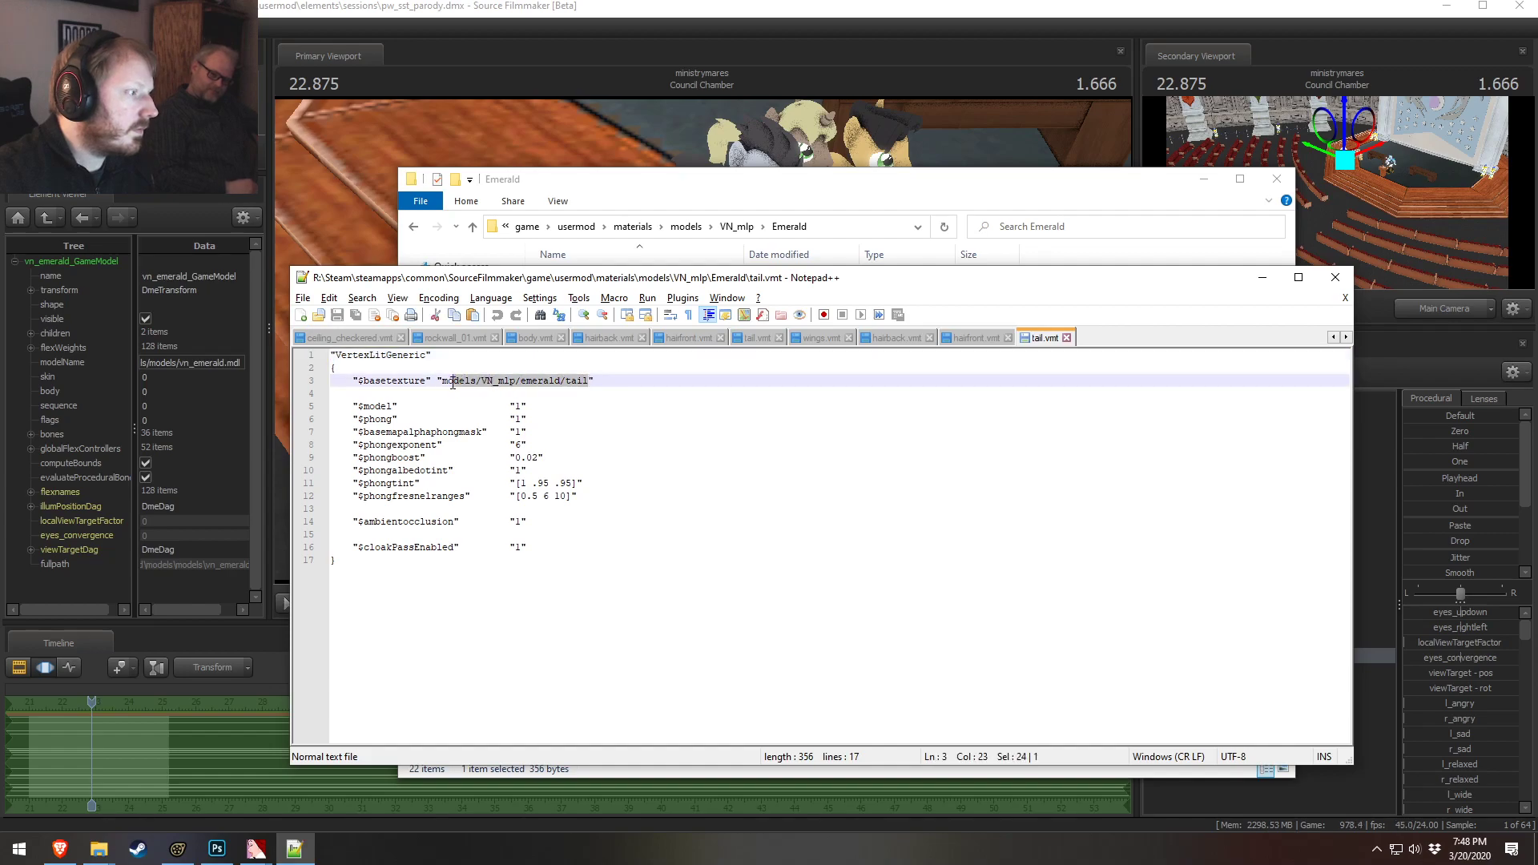
pyautogui.hotkey('ctrl', 'v')
pyautogui.hotkey('ctrl', 's')
pyautogui.hotkey('alt', 'Tab')
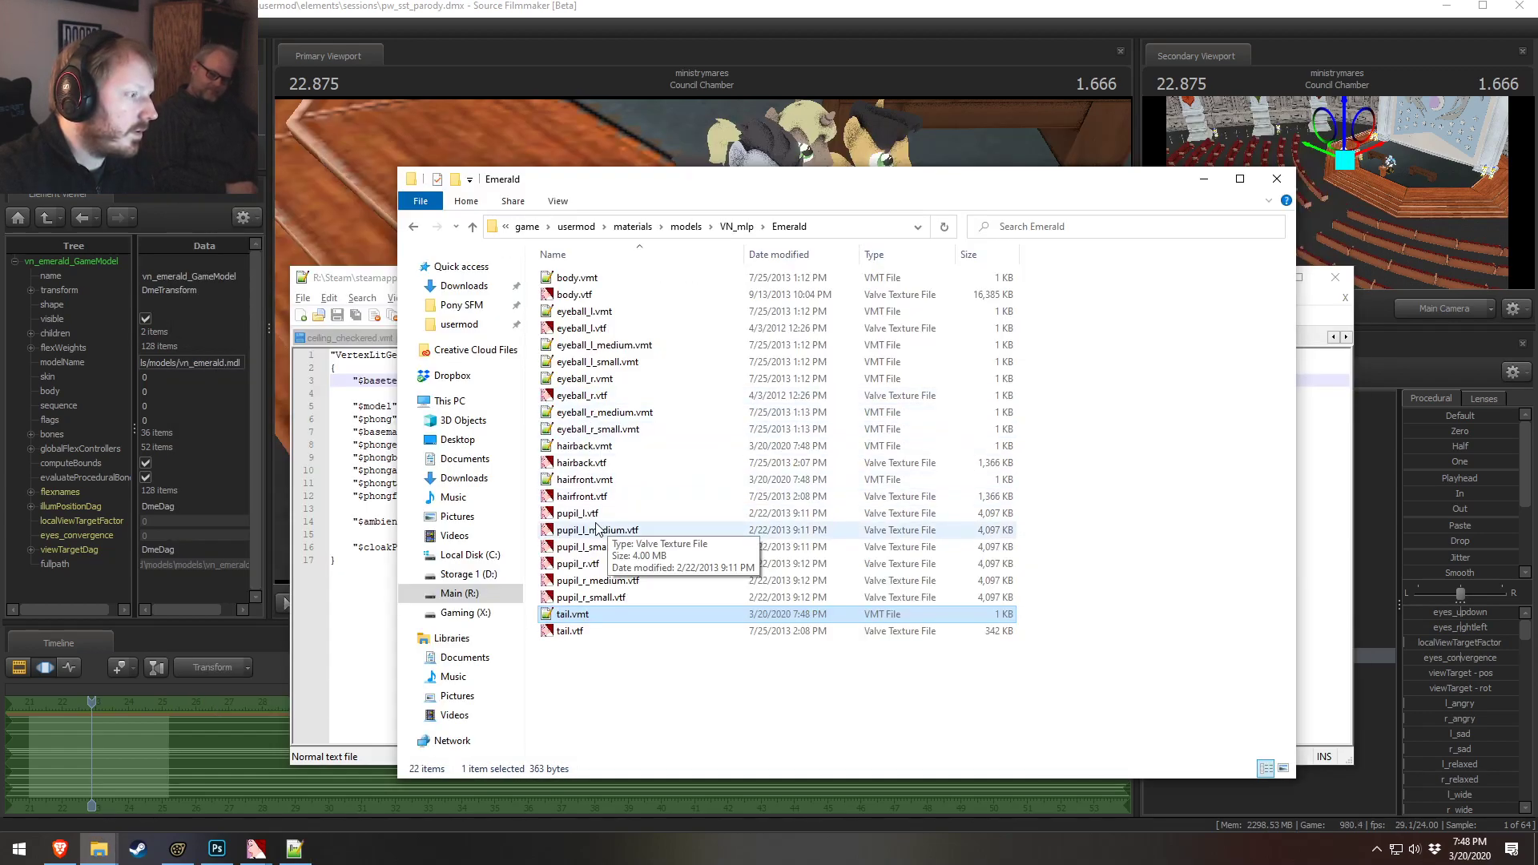
# Set the Emerald body.vmt $basetexture to models/VN_mlp/deep_blue/body_grey and save it
pyautogui.doubleClick(576, 279)
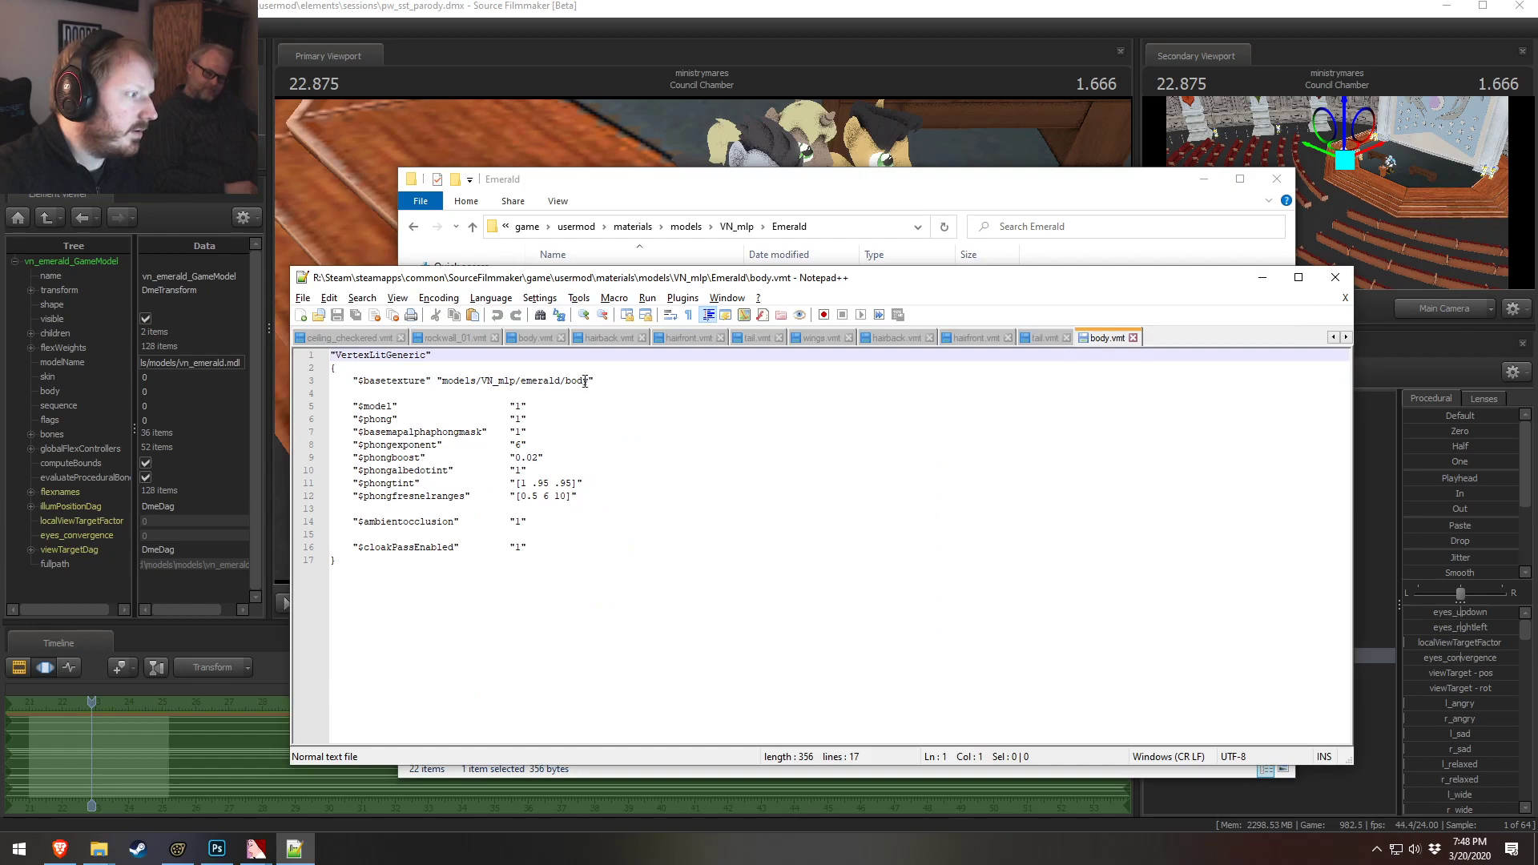
pyautogui.moveTo(588, 381); pyautogui.dragTo(493, 381)
pyautogui.hotkey('ctrl', 'v')
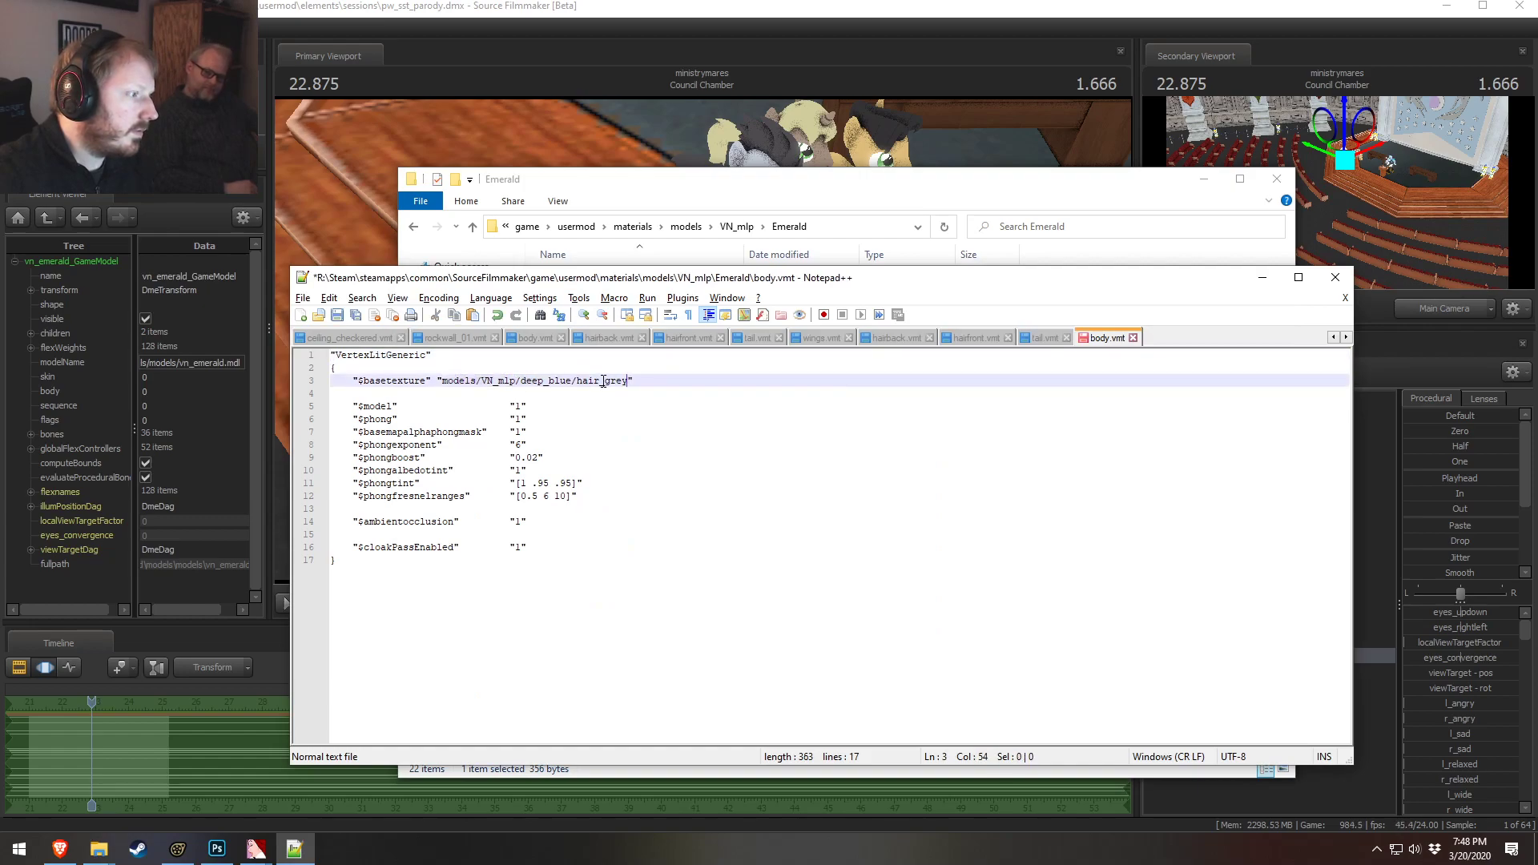
pyautogui.write('body')
pyautogui.hotkey('ctrl', 's')
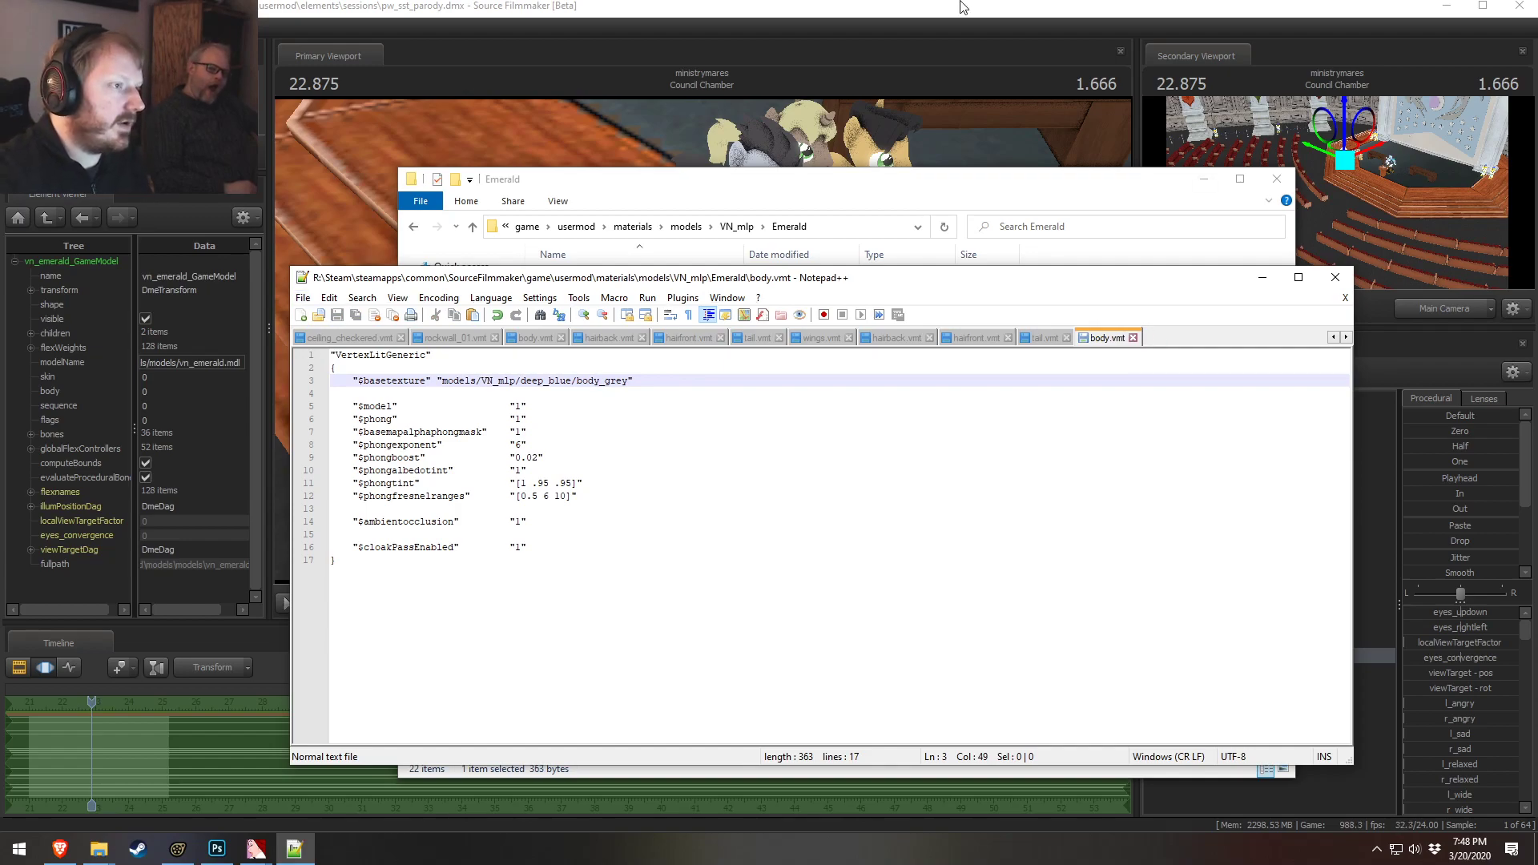
# Show the Female Template 3 - 1 model in the Element Viewer
pyautogui.click(978, 8)
pyautogui.moveTo(760, 354); pyautogui.dragTo(760, 353)
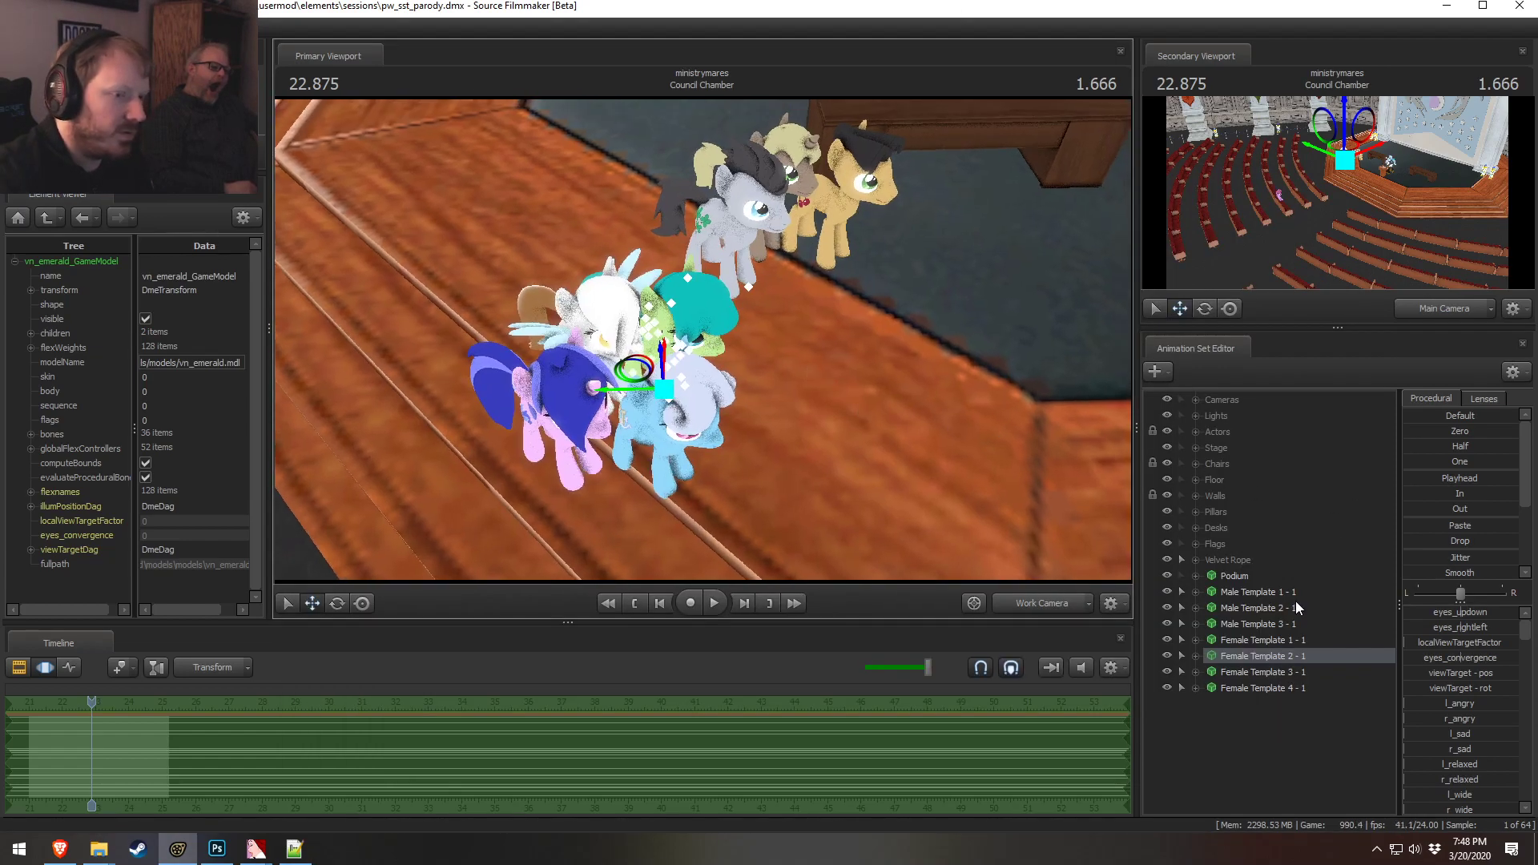
pyautogui.click(1243, 684)
pyautogui.rightClick(1253, 676)
pyautogui.rightClick(1231, 691)
pyautogui.rightClick(1218, 676)
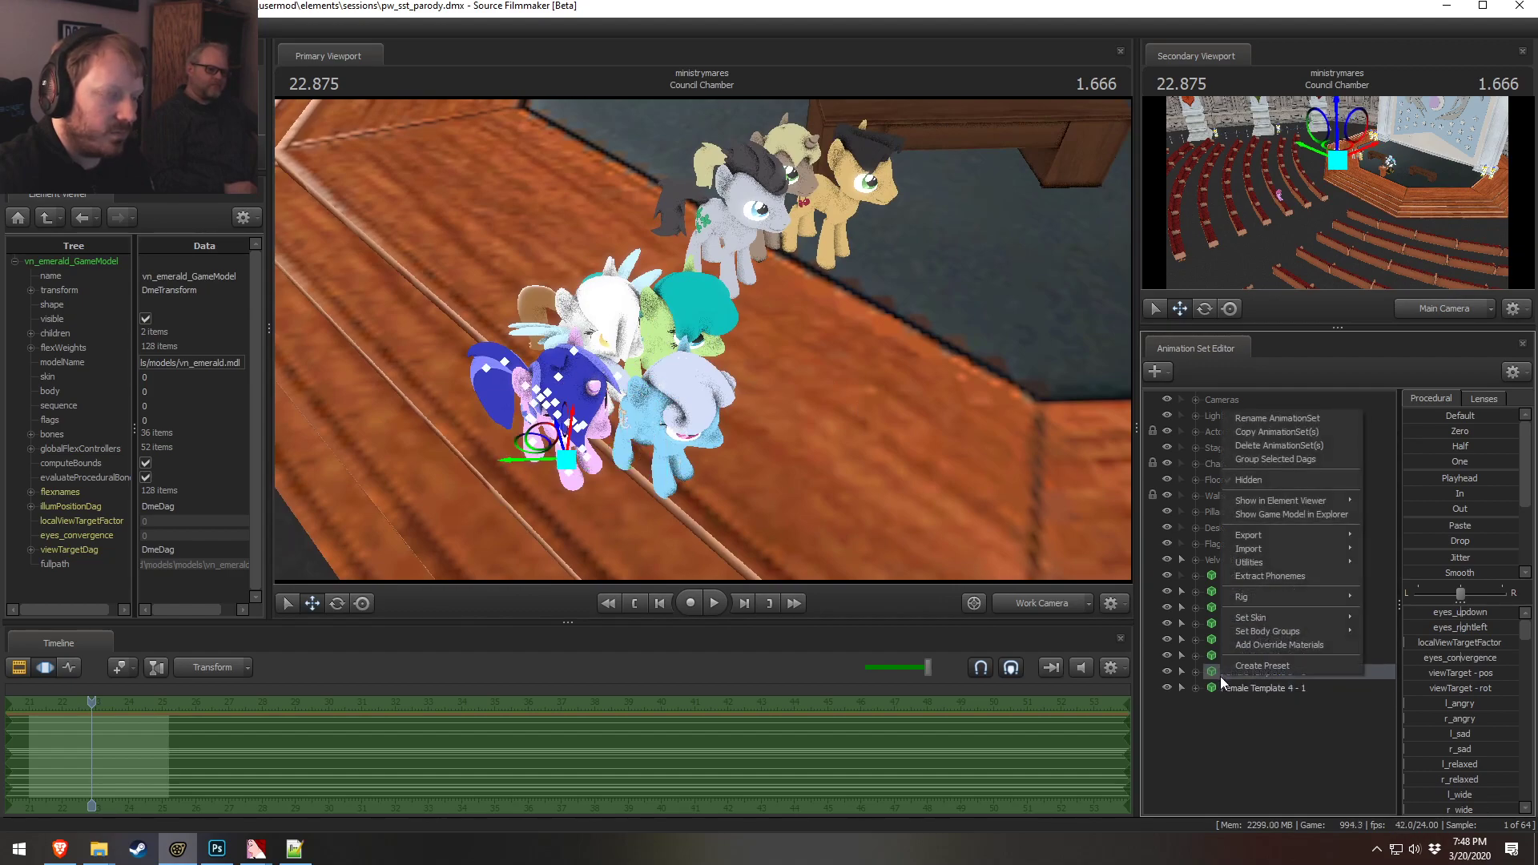
pyautogui.rightClick(1219, 688)
pyautogui.moveTo(1314, 514)
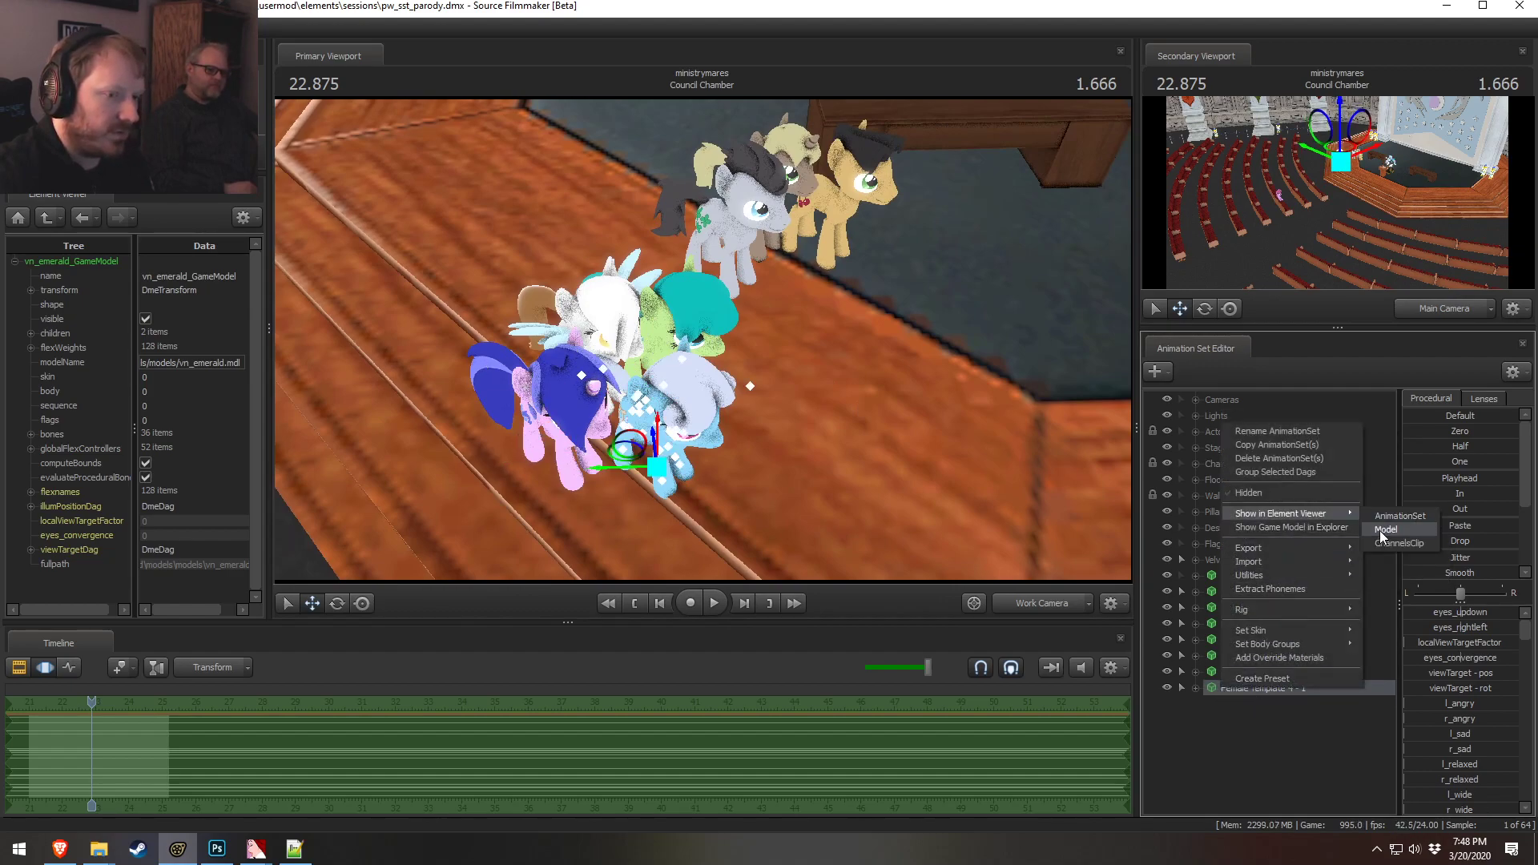
pyautogui.click(1366, 566)
# Locate Female Template 3's game model in Explorer and browse the models folder
pyautogui.rightClick(1260, 671)
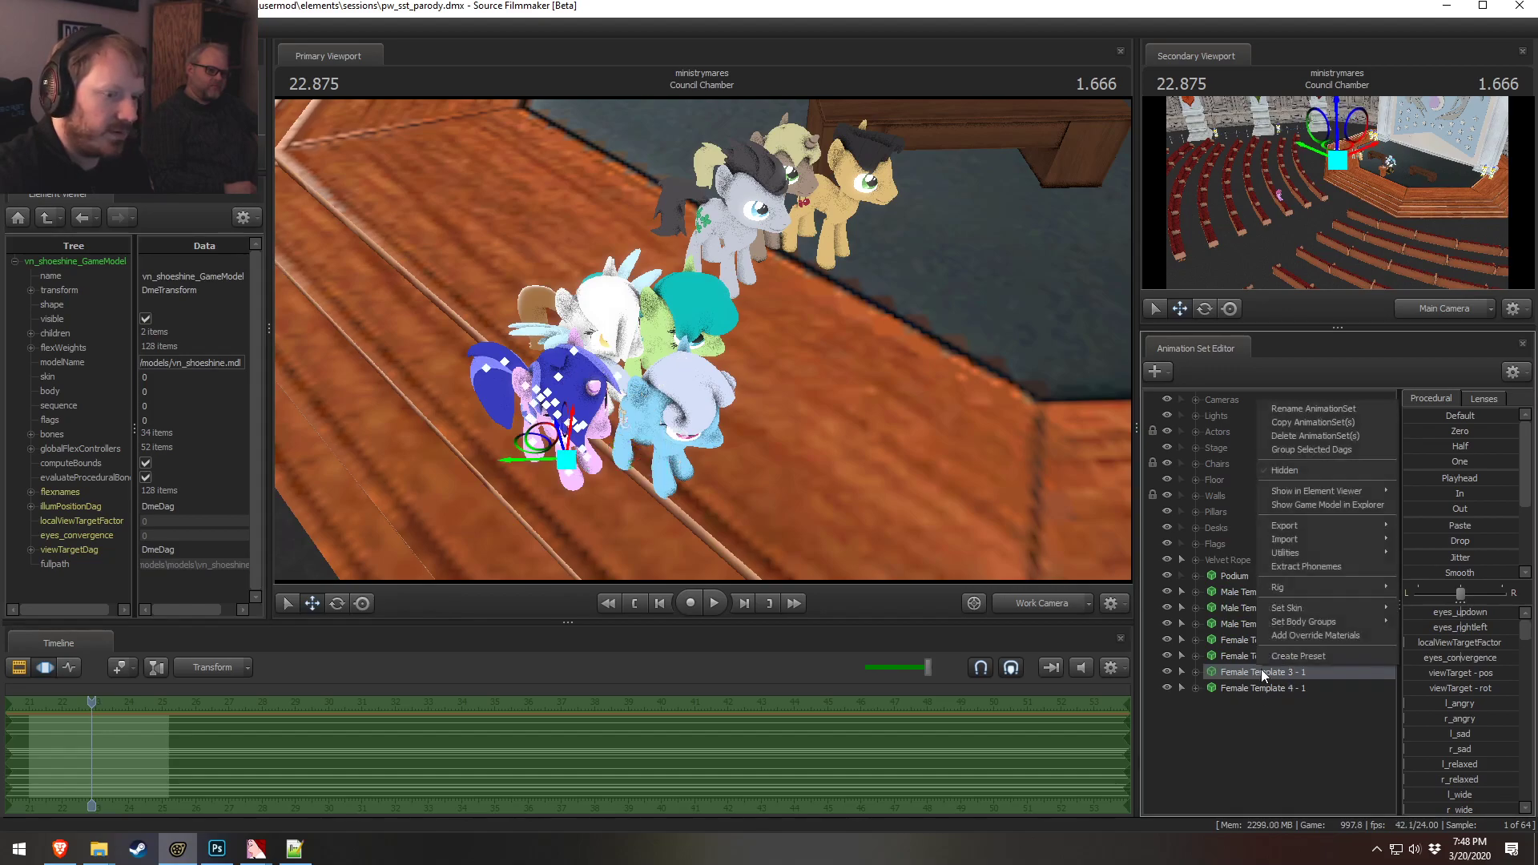
pyautogui.click(1330, 505)
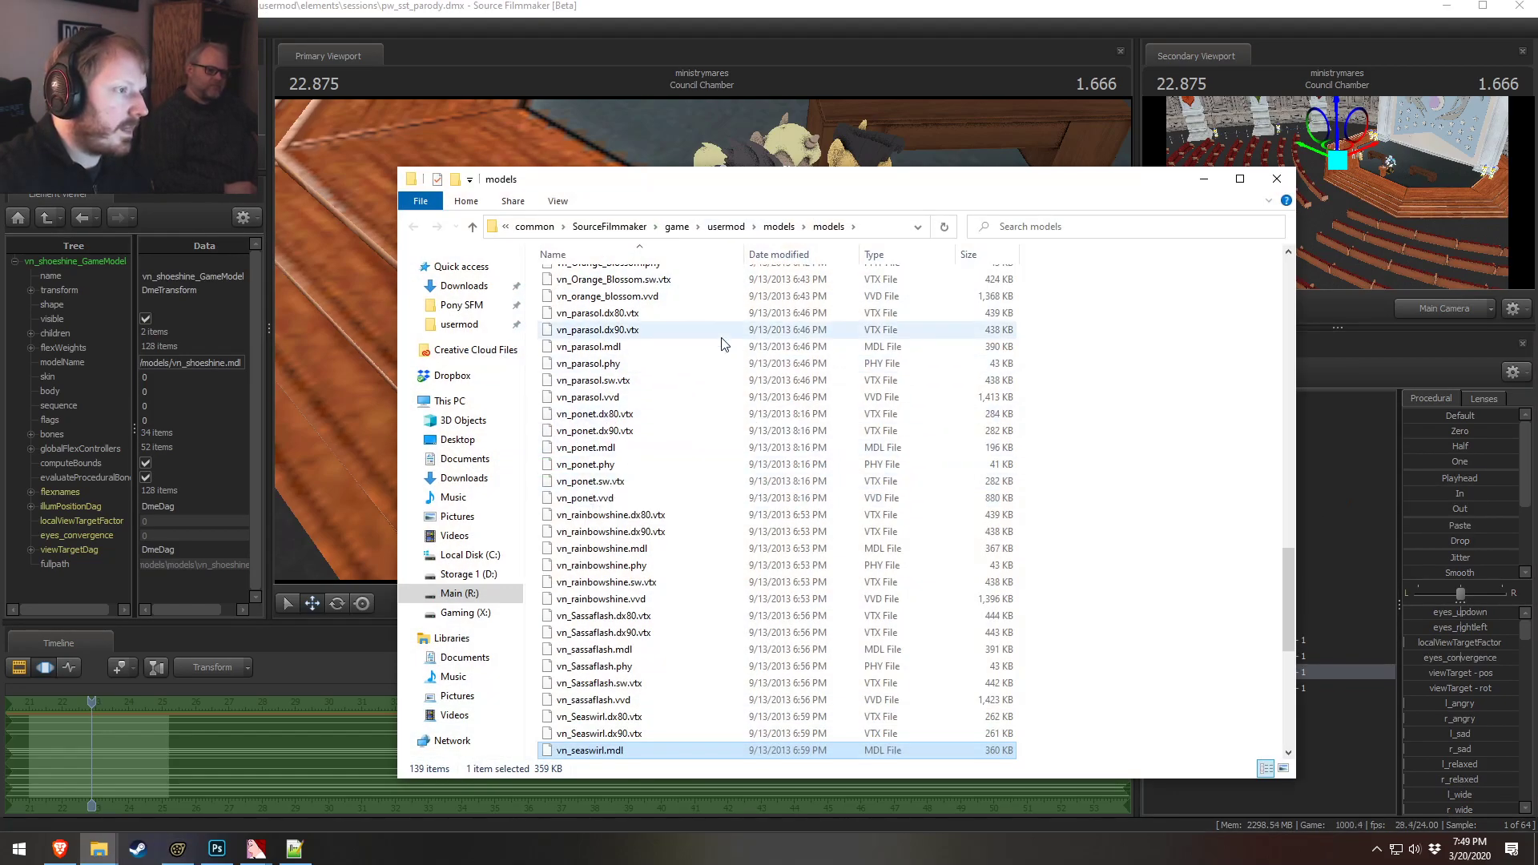
pyautogui.scroll(-1, 593, 755)
pyautogui.hotkey('alt', 'Tab')
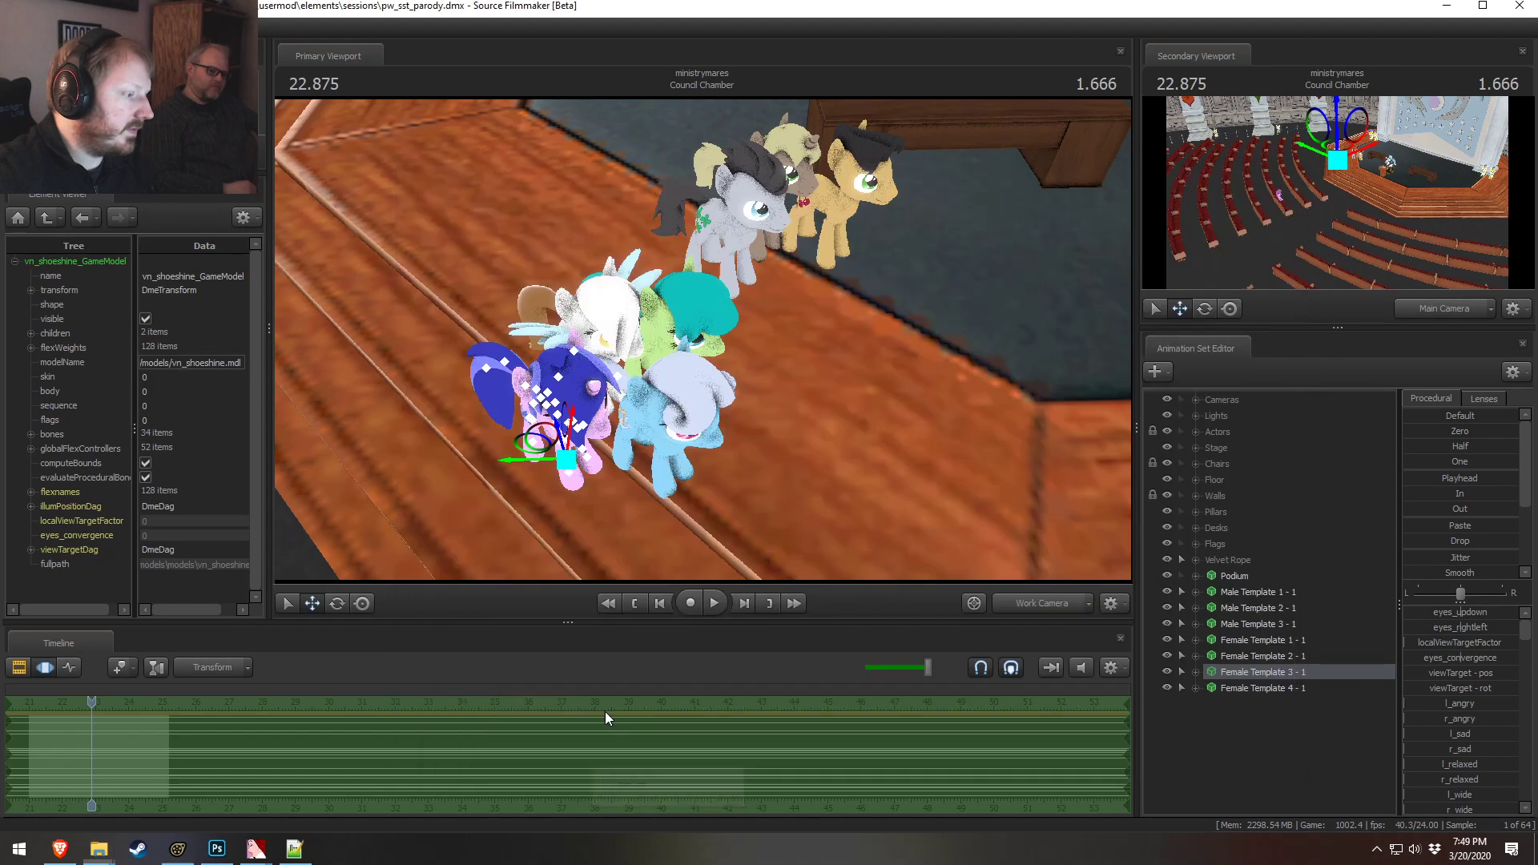
# Close one of the duplicate models Explorer windows and bring up the Emerald materials folder
pyautogui.hotkey('alt', 'Tab')
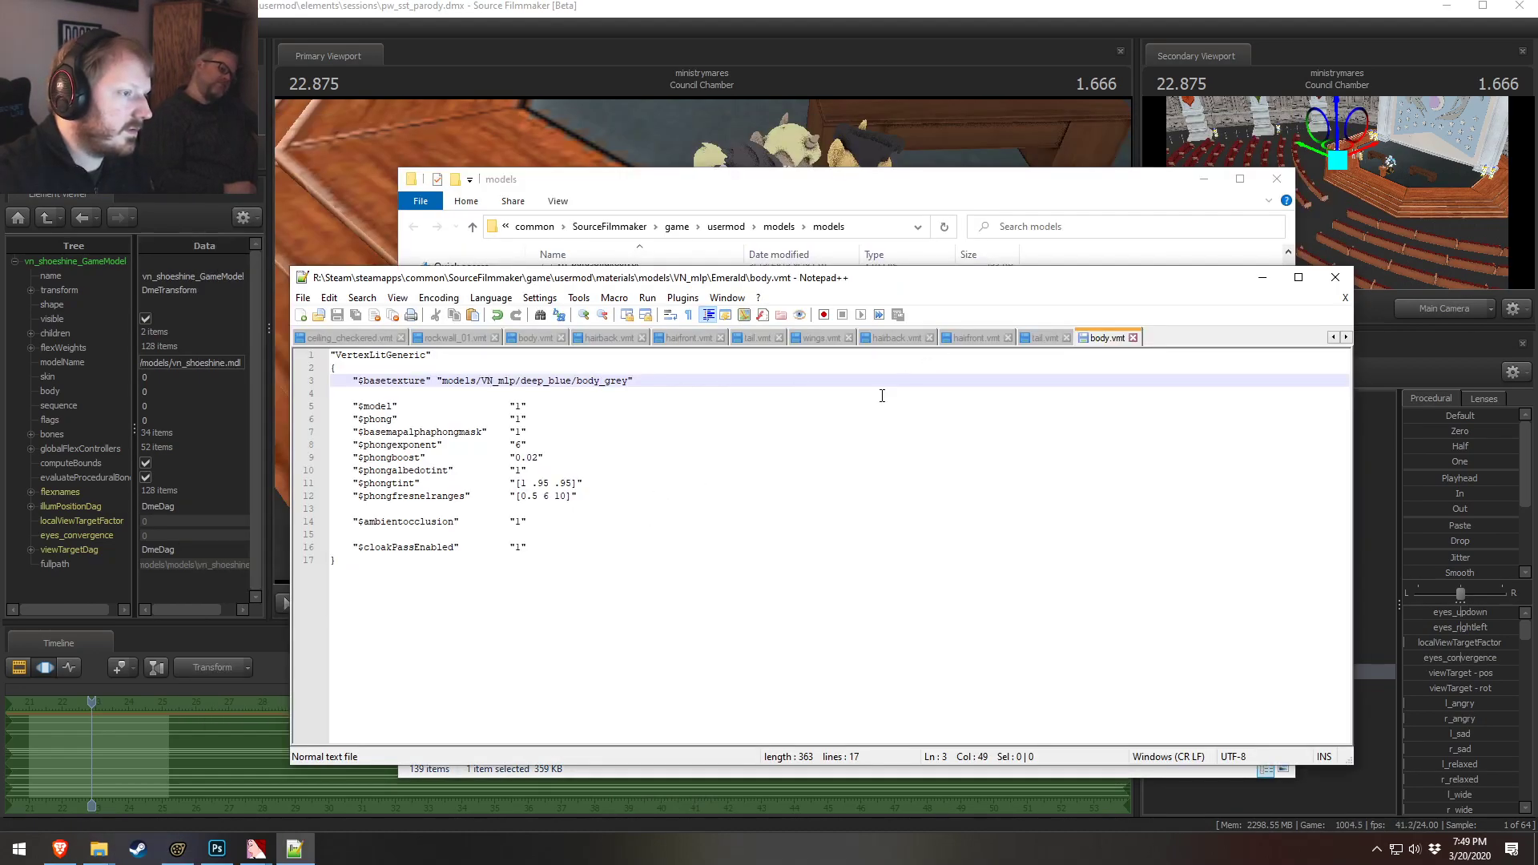
pyautogui.moveTo(98, 848)
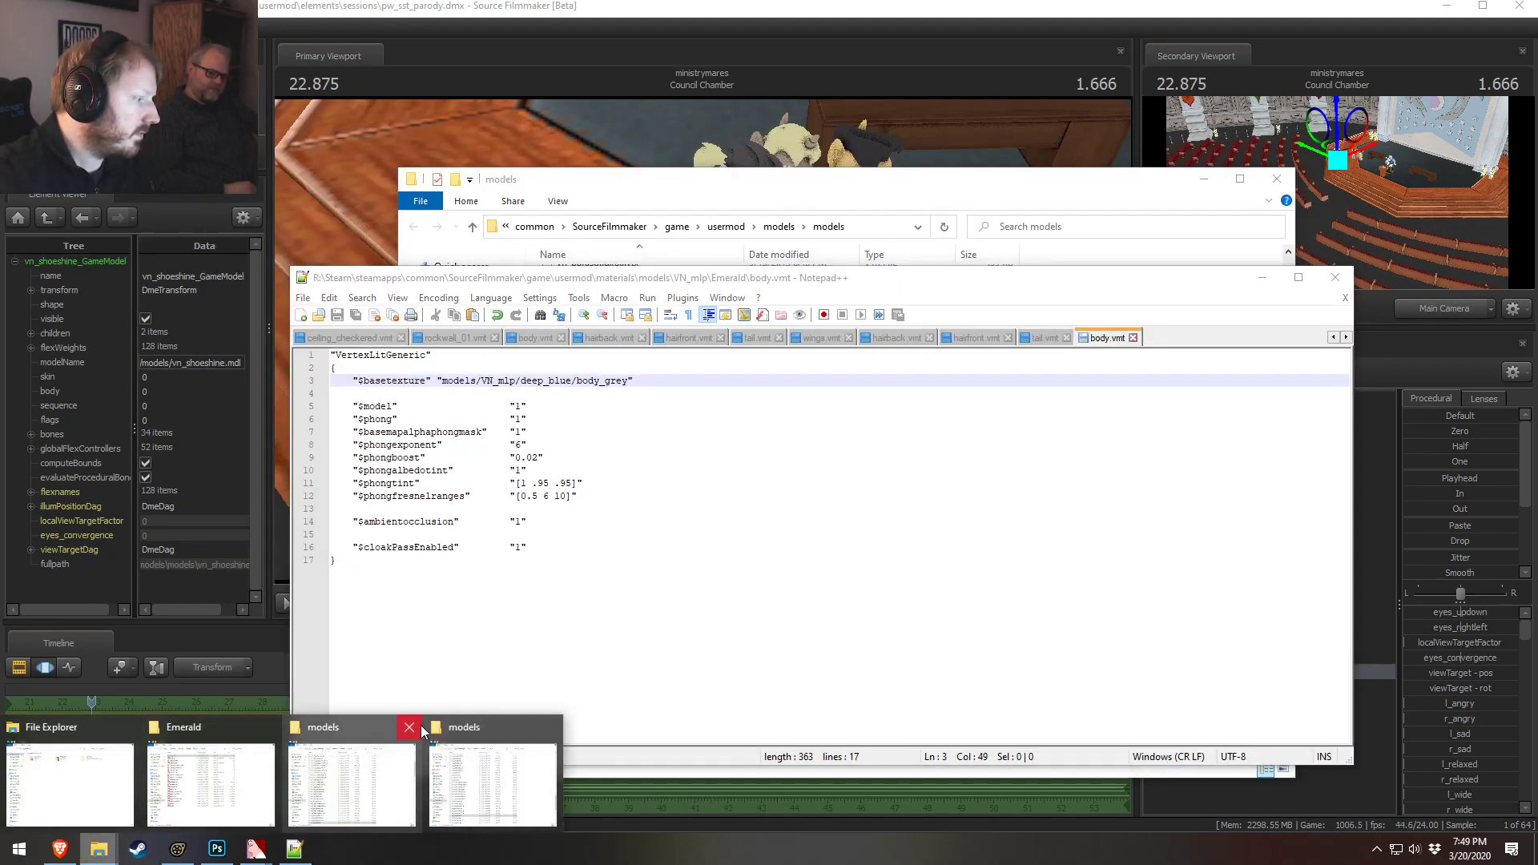
pyautogui.click(411, 733)
pyautogui.hotkey('alt', 'Tab')
pyautogui.moveTo(98, 848)
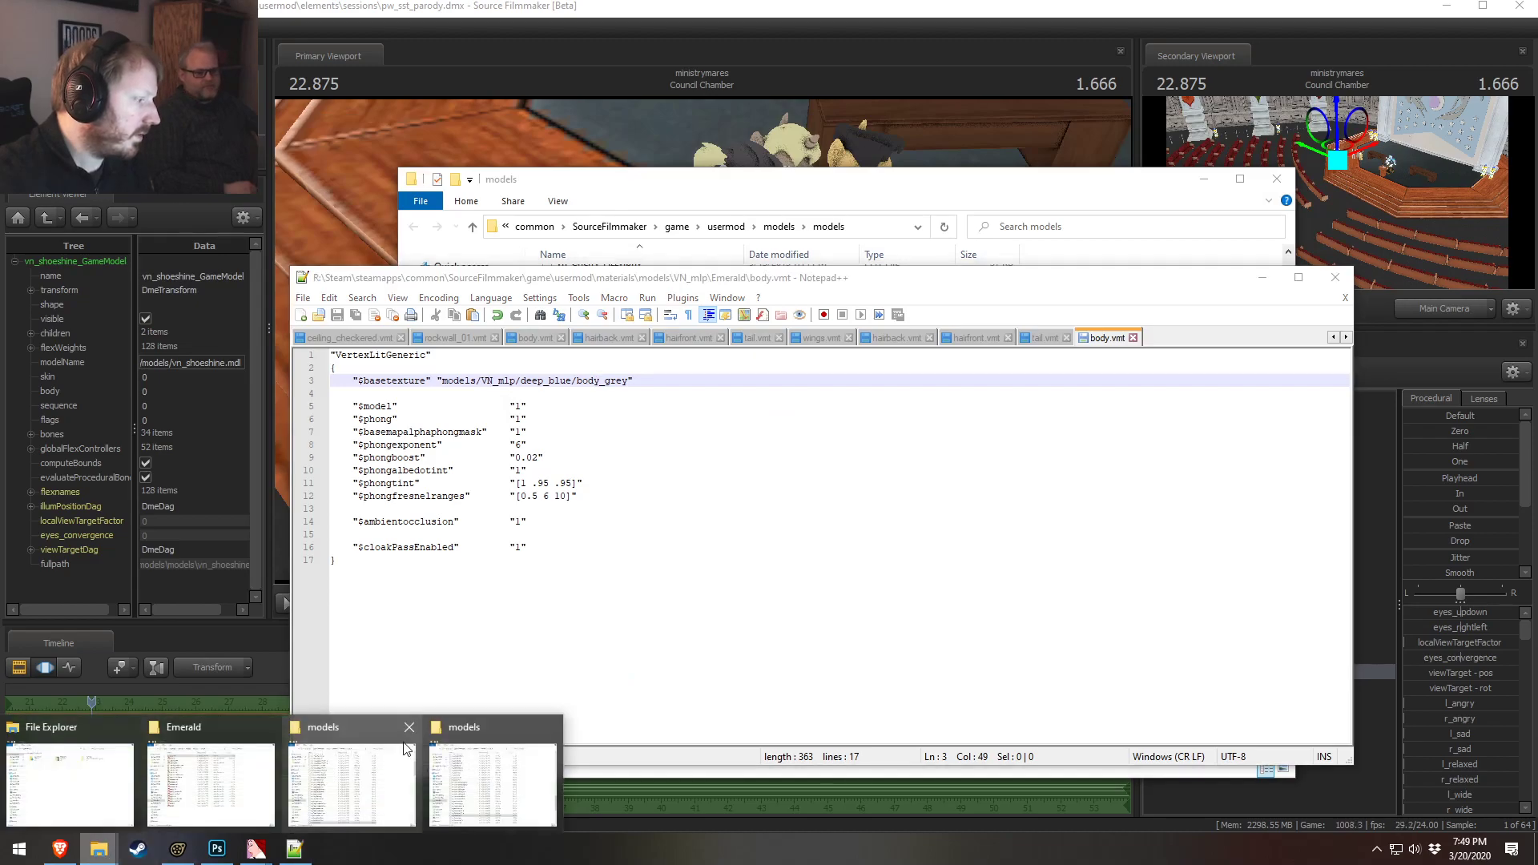
pyautogui.moveTo(416, 727)
pyautogui.click(210, 781)
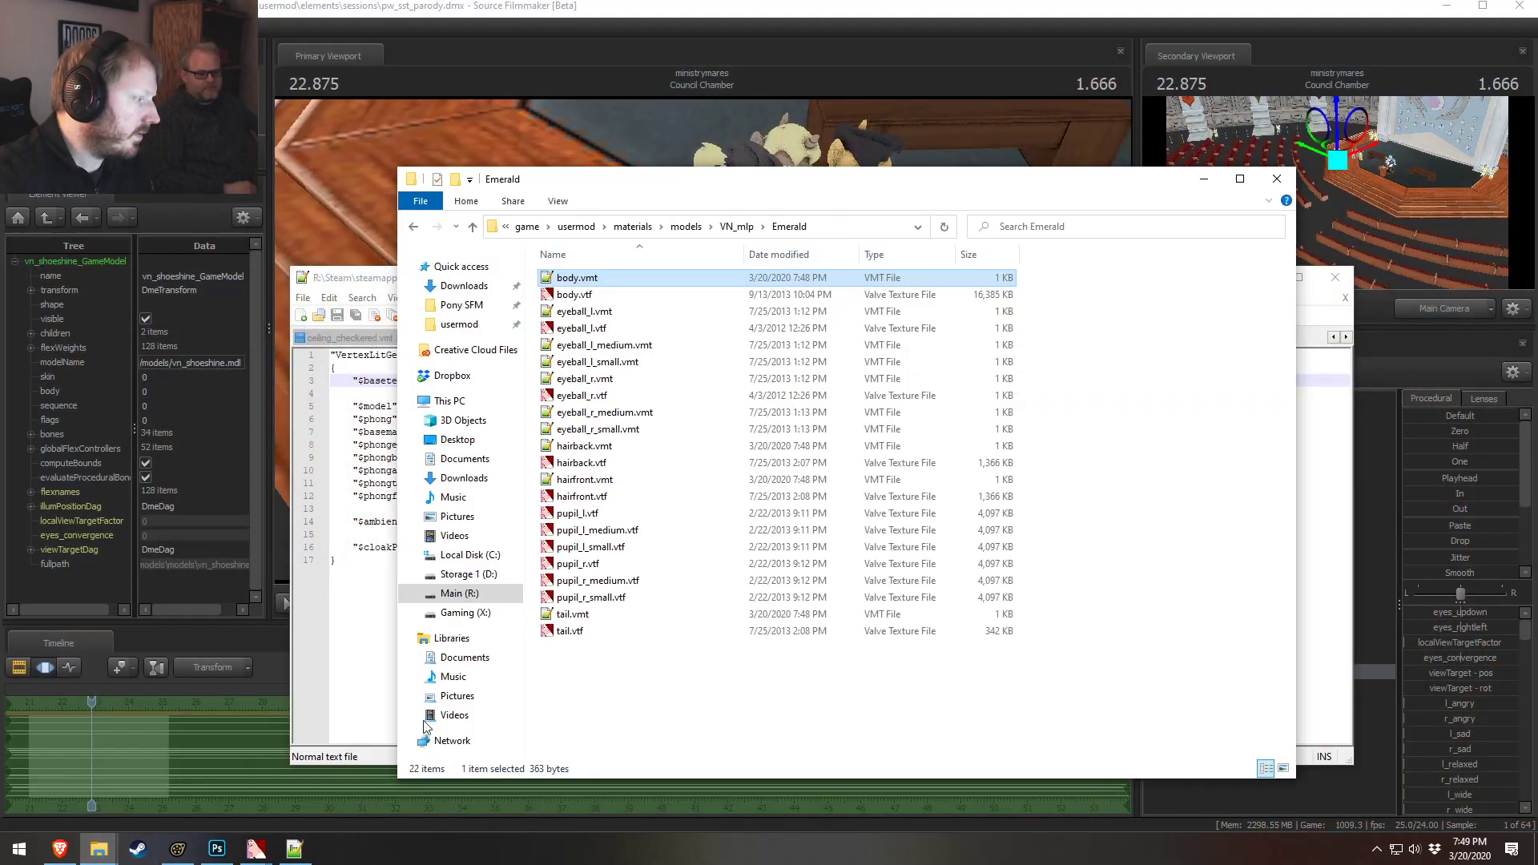
# Open the Seaswirl materials folder inside VN_mlp
pyautogui.click(764, 227)
pyautogui.scroll(-20, 701, 553)
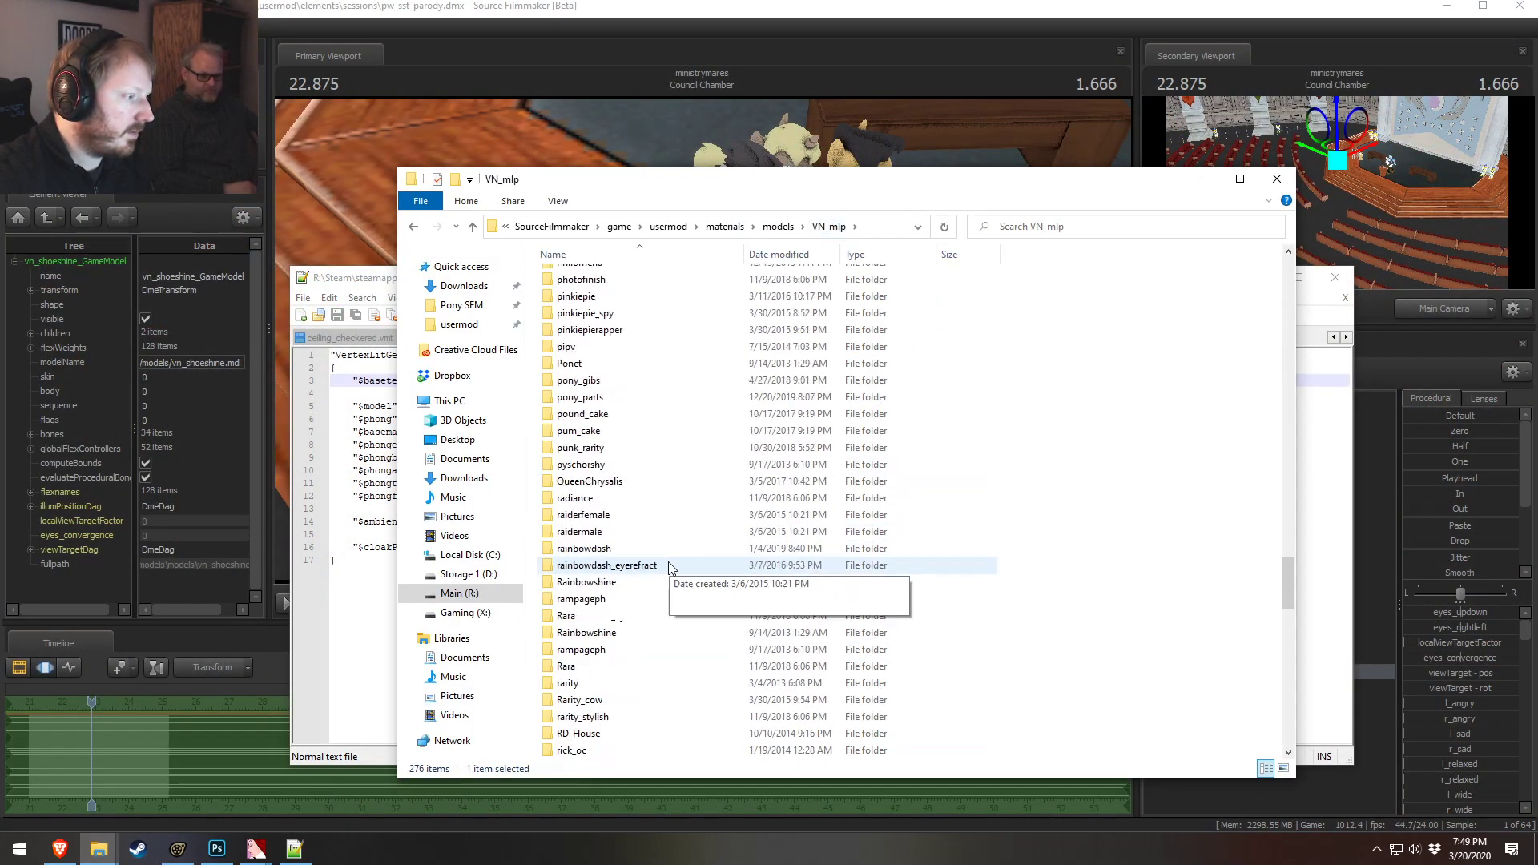
pyautogui.scroll(-2, 648, 564)
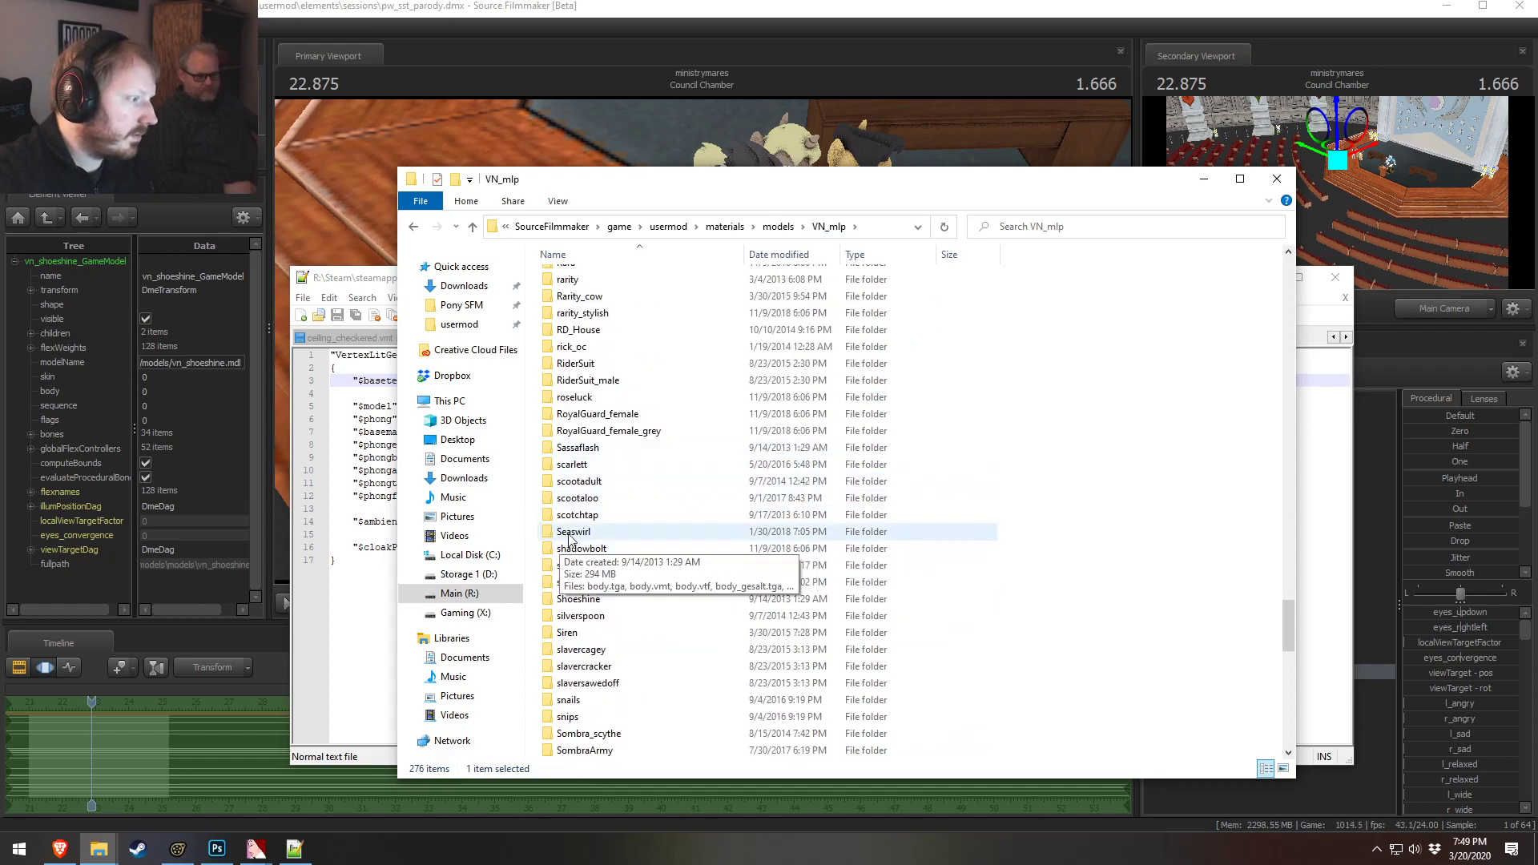
pyautogui.doubleClick(581, 534)
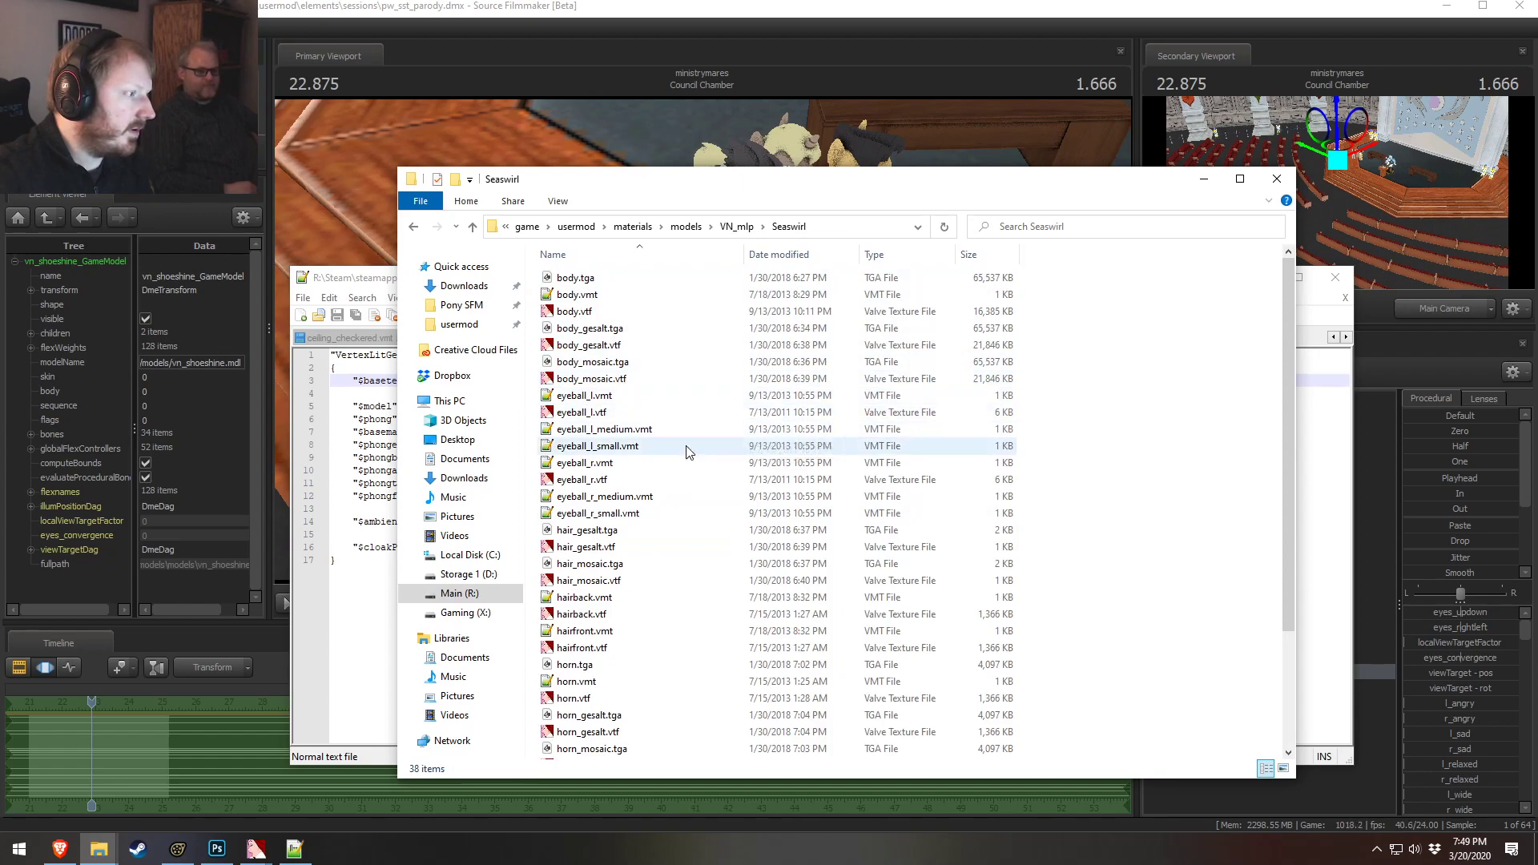
pyautogui.scroll(-3, 640, 448)
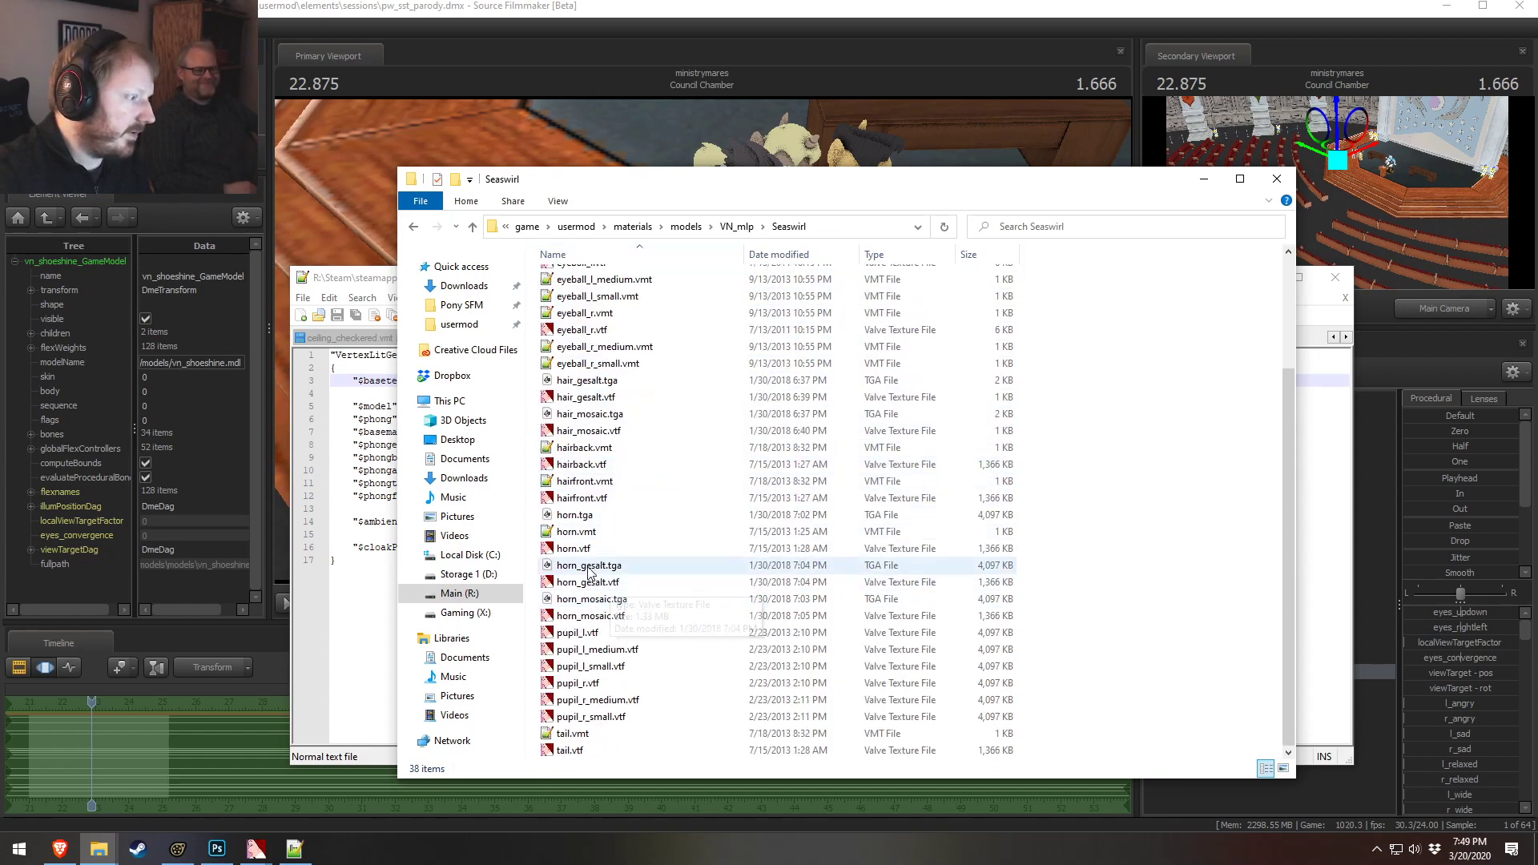
pyautogui.scroll(3, 593, 573)
pyautogui.moveTo(628, 185)
pyautogui.mouseDown()
pyautogui.moveTo(627, 279)
pyautogui.moveTo(618, 213)
pyautogui.mouseUp()
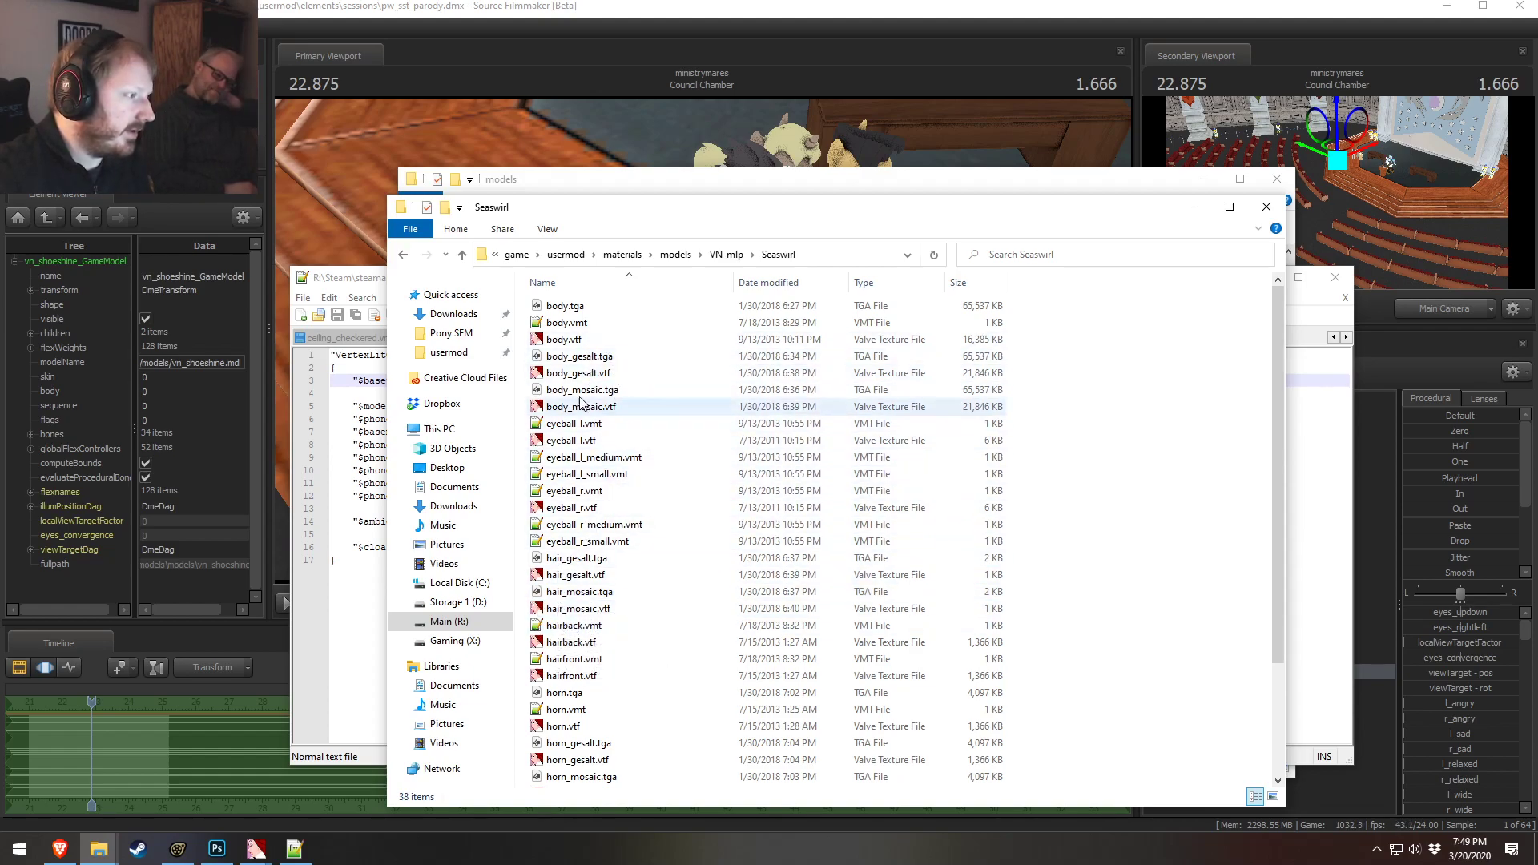
# Select Female Template 3 - 1 and inspect it in the primary viewport
pyautogui.click(768, 65)
pyautogui.keyDown('alt'); pyautogui.moveTo(756, 247); pyautogui.dragTo(673, 184); pyautogui.keyUp('alt')
pyautogui.click(1270, 652)
pyautogui.click(1271, 670)
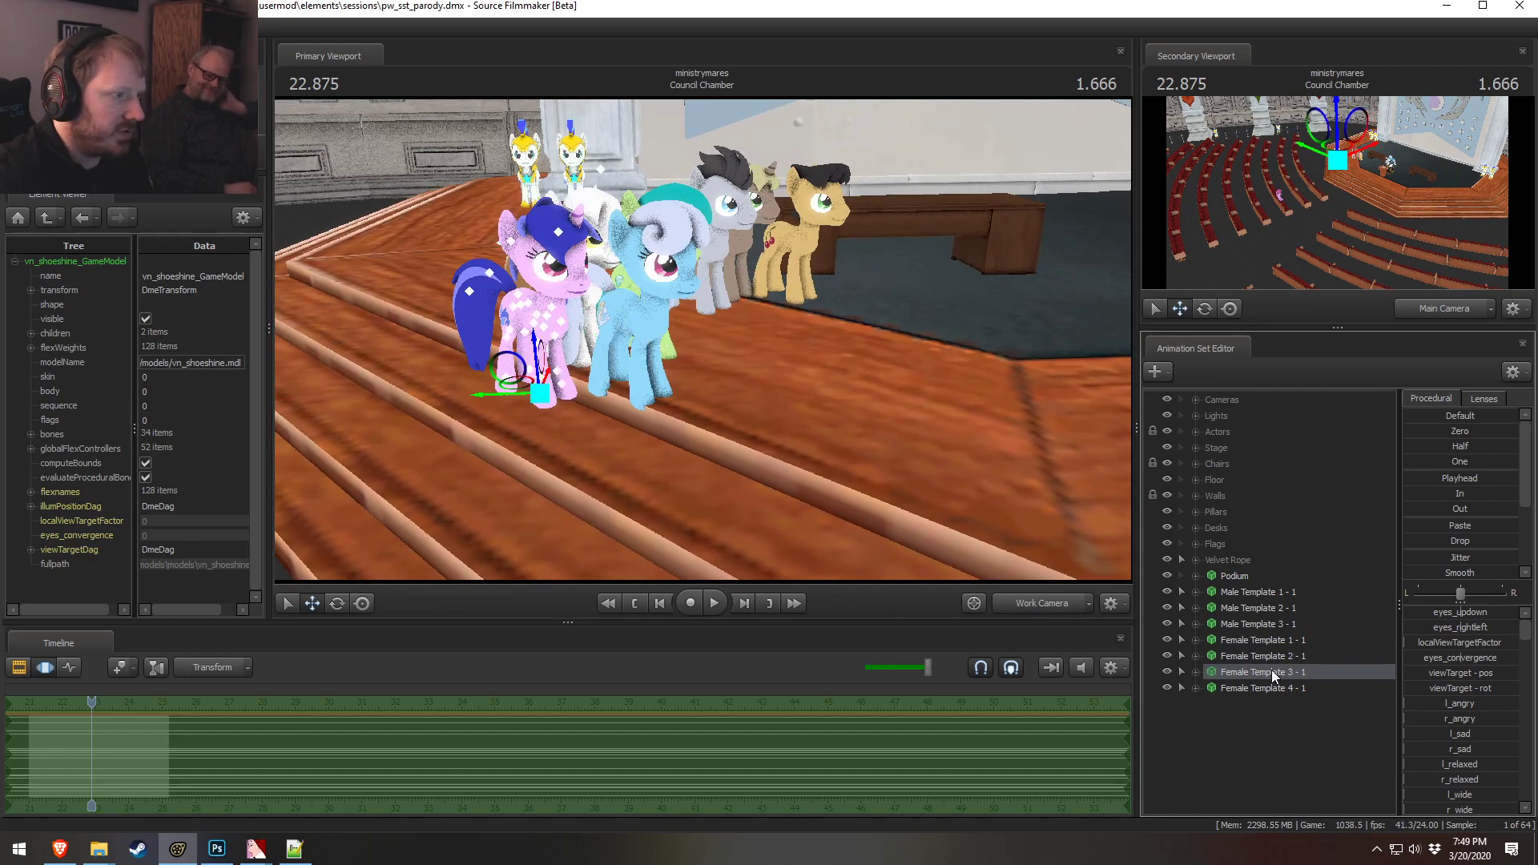
pyautogui.keyDown('alt'); pyautogui.moveTo(700, 343); pyautogui.dragTo(693, 408); pyautogui.keyUp('alt')
# Open Seaswirl hairback.vmt and paste the deep_blue hair_grey path into its $basetexture
pyautogui.hotkey('alt', 'Tab')
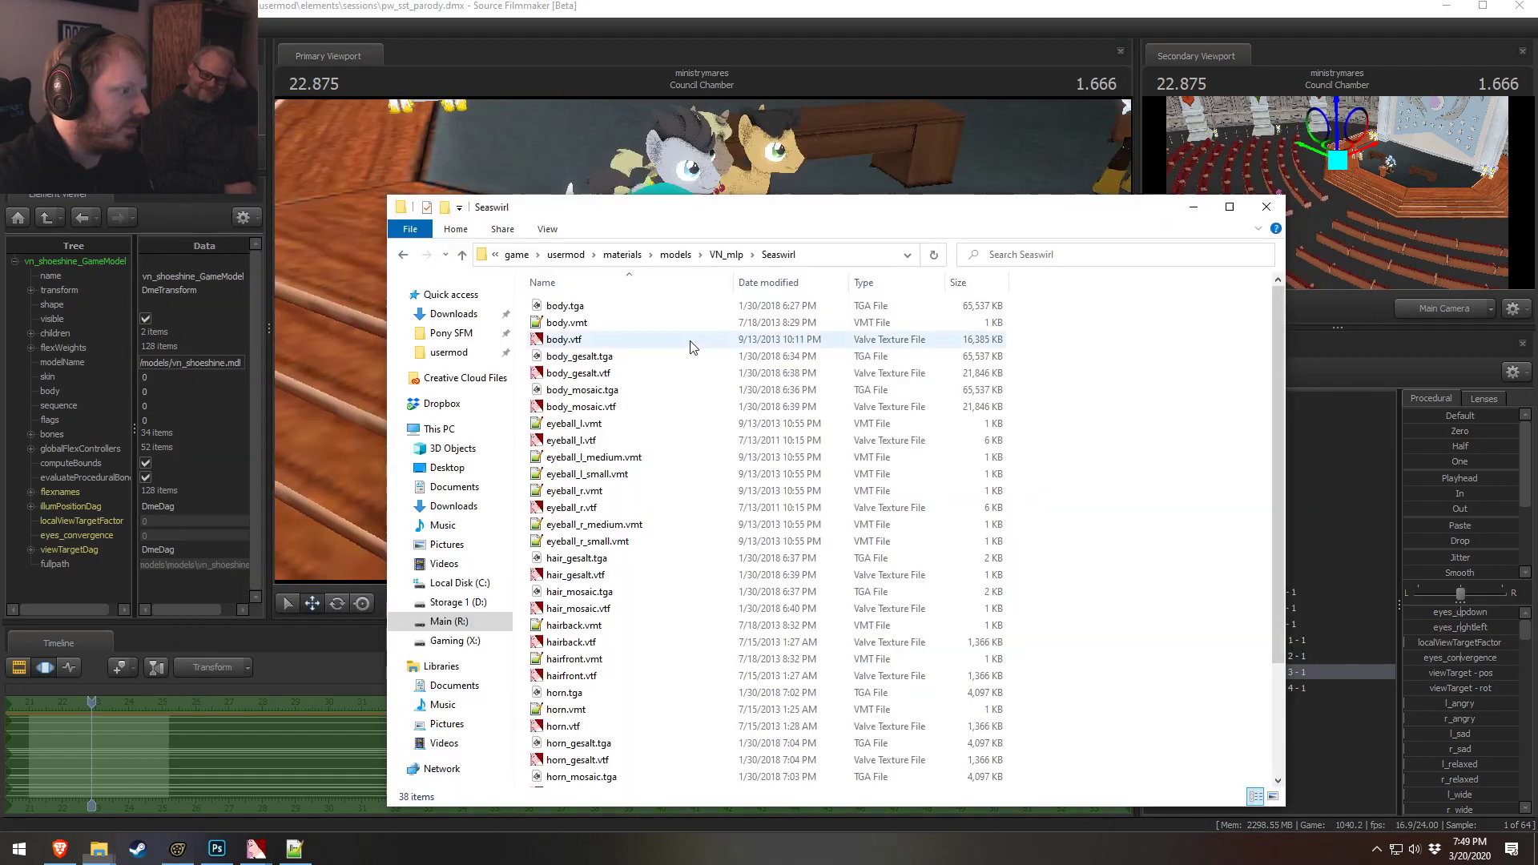
pyautogui.scroll(-2, 651, 538)
pyautogui.doubleClick(574, 526)
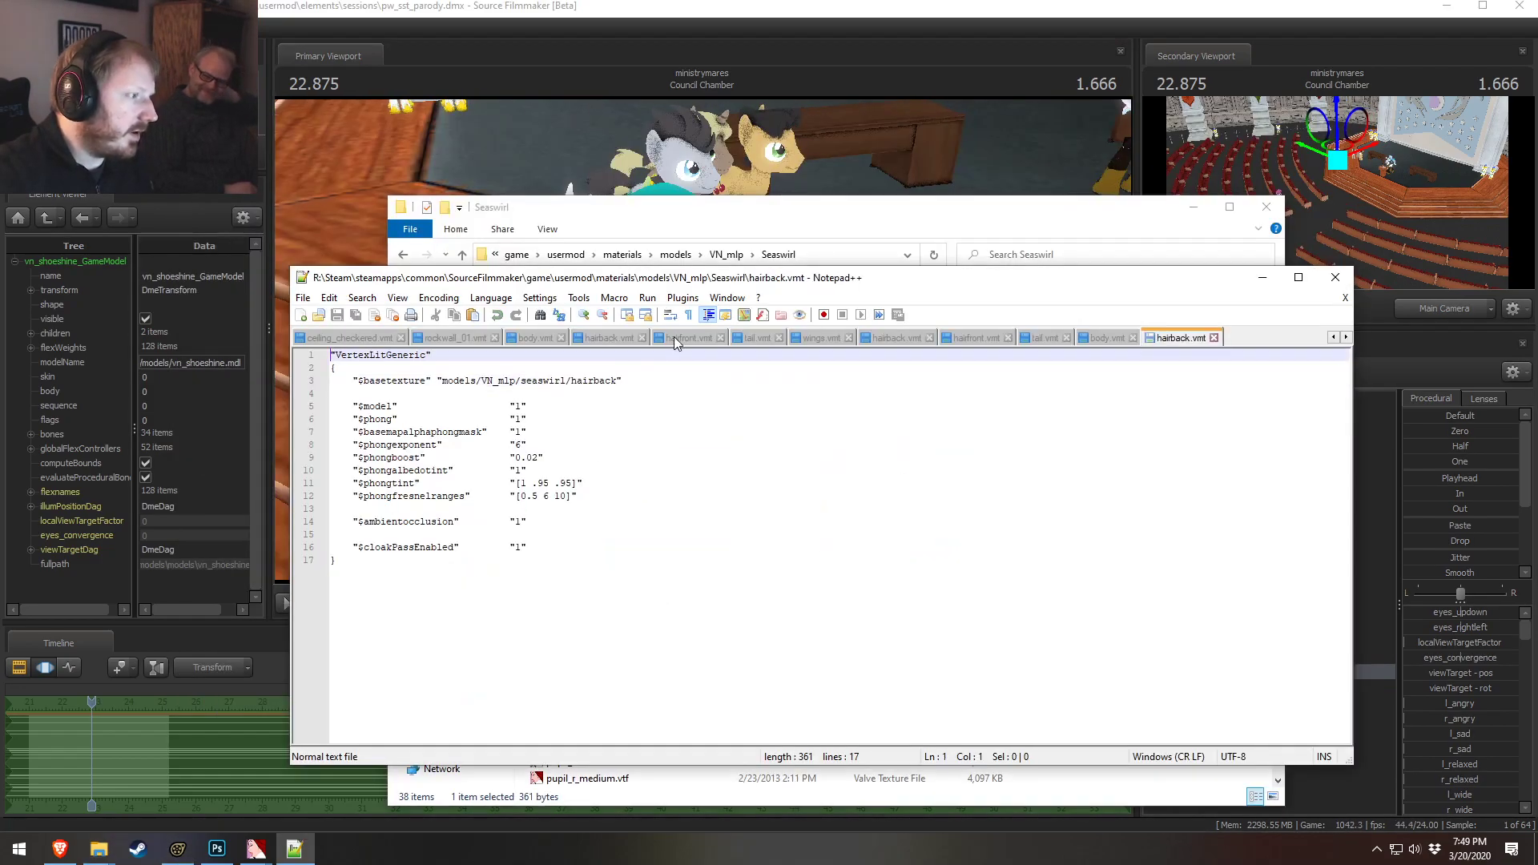
pyautogui.moveTo(618, 381); pyautogui.dragTo(493, 382)
pyautogui.write('"models/VN_mlp/deep_blue/hair_grey')
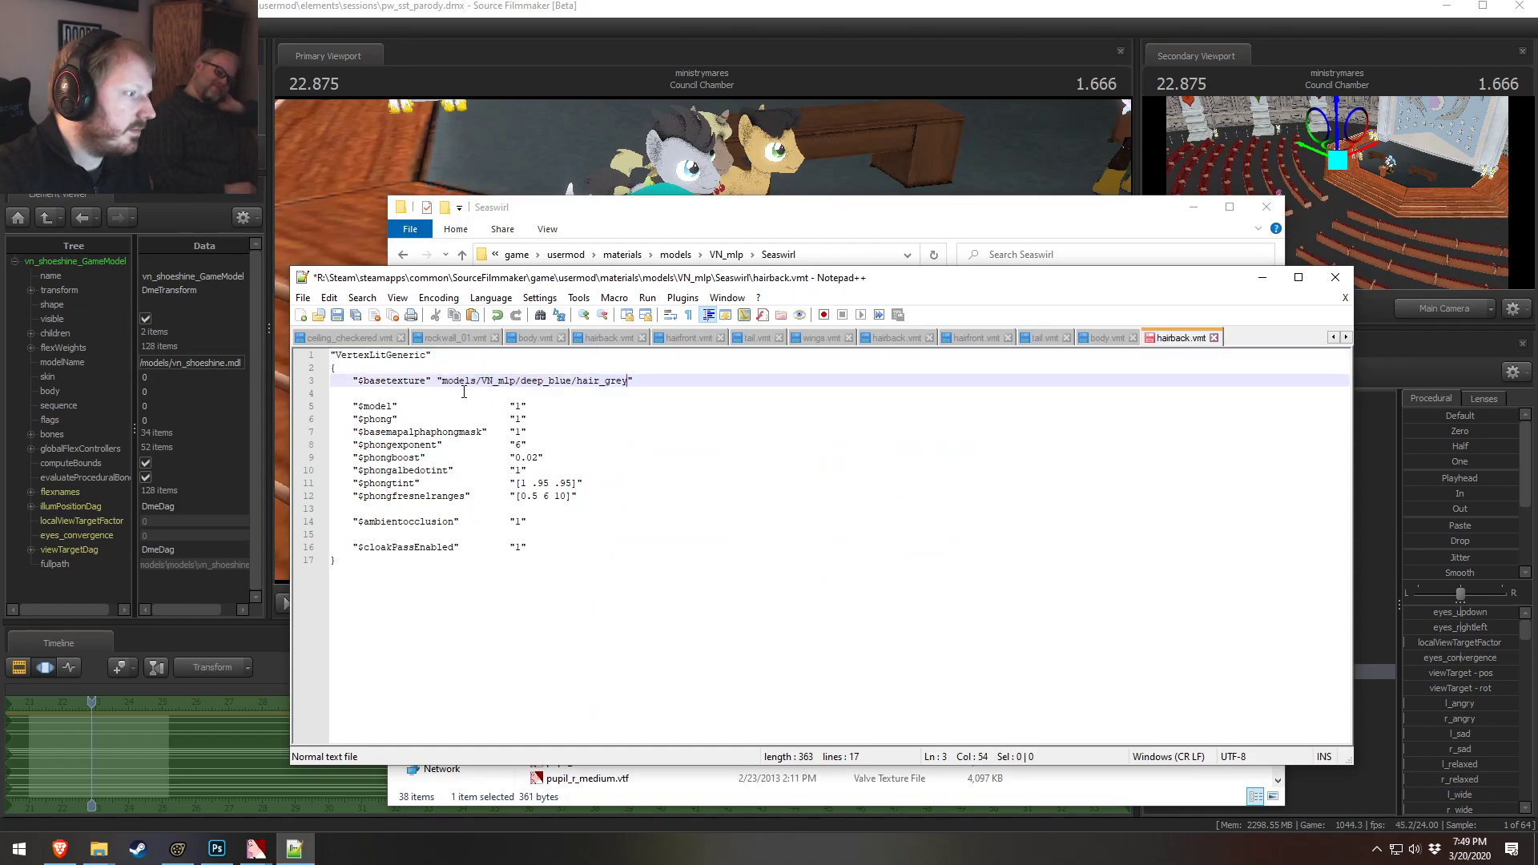
# Open Seaswirl hairfront.vmt, paste the hair_grey path into its $basetexture, and save it
pyautogui.hotkey('alt', 'Tab')
pyautogui.doubleClick(569, 561)
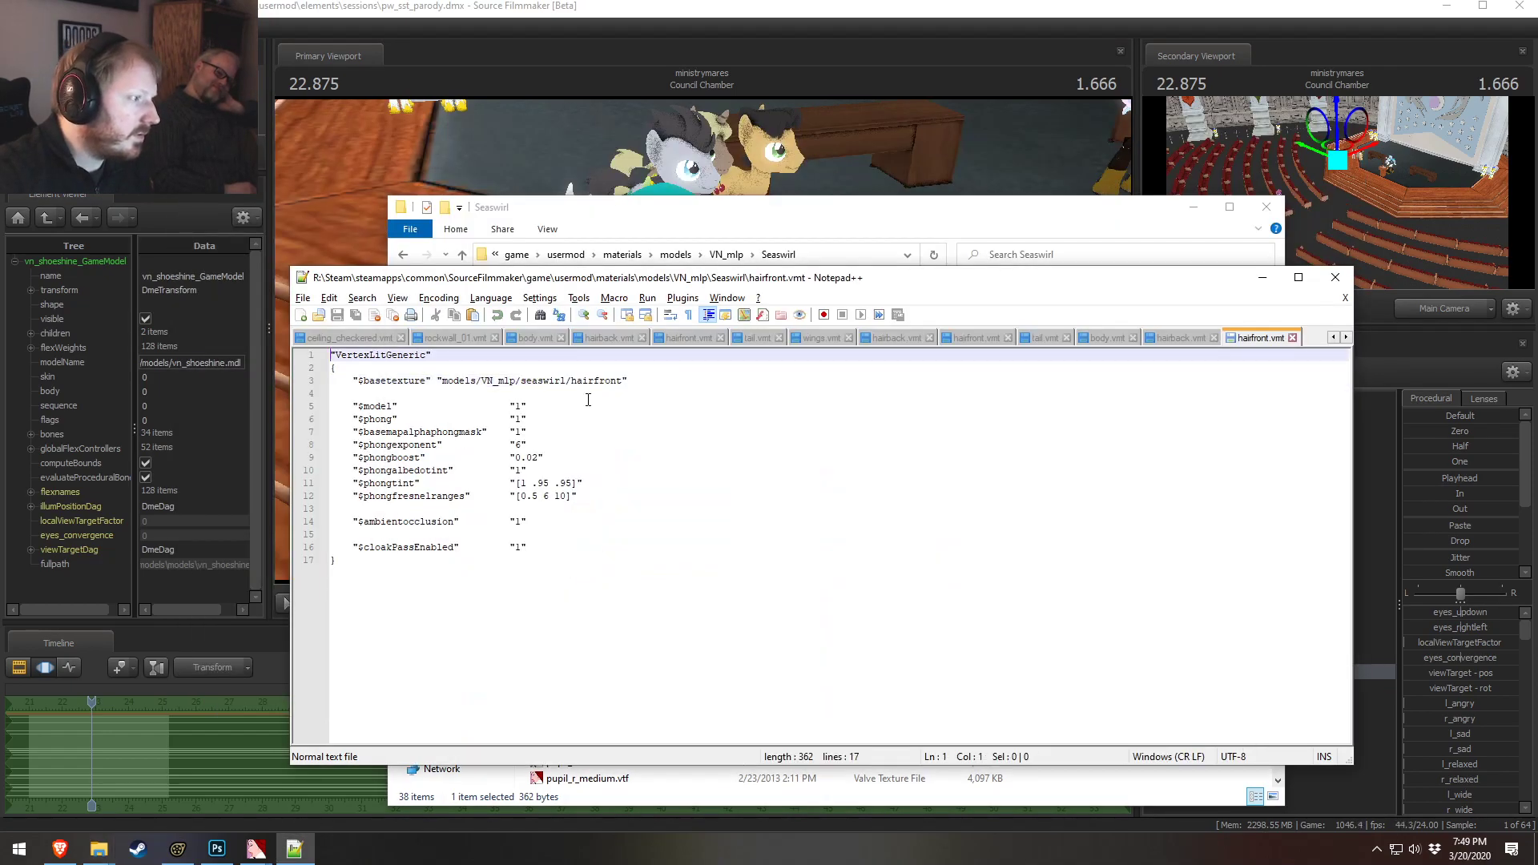
pyautogui.moveTo(623, 382); pyautogui.dragTo(459, 381)
pyautogui.write('models/VN_mlp/deep_blue/hair_grey')
pyautogui.hotkey('ctrl', 's')
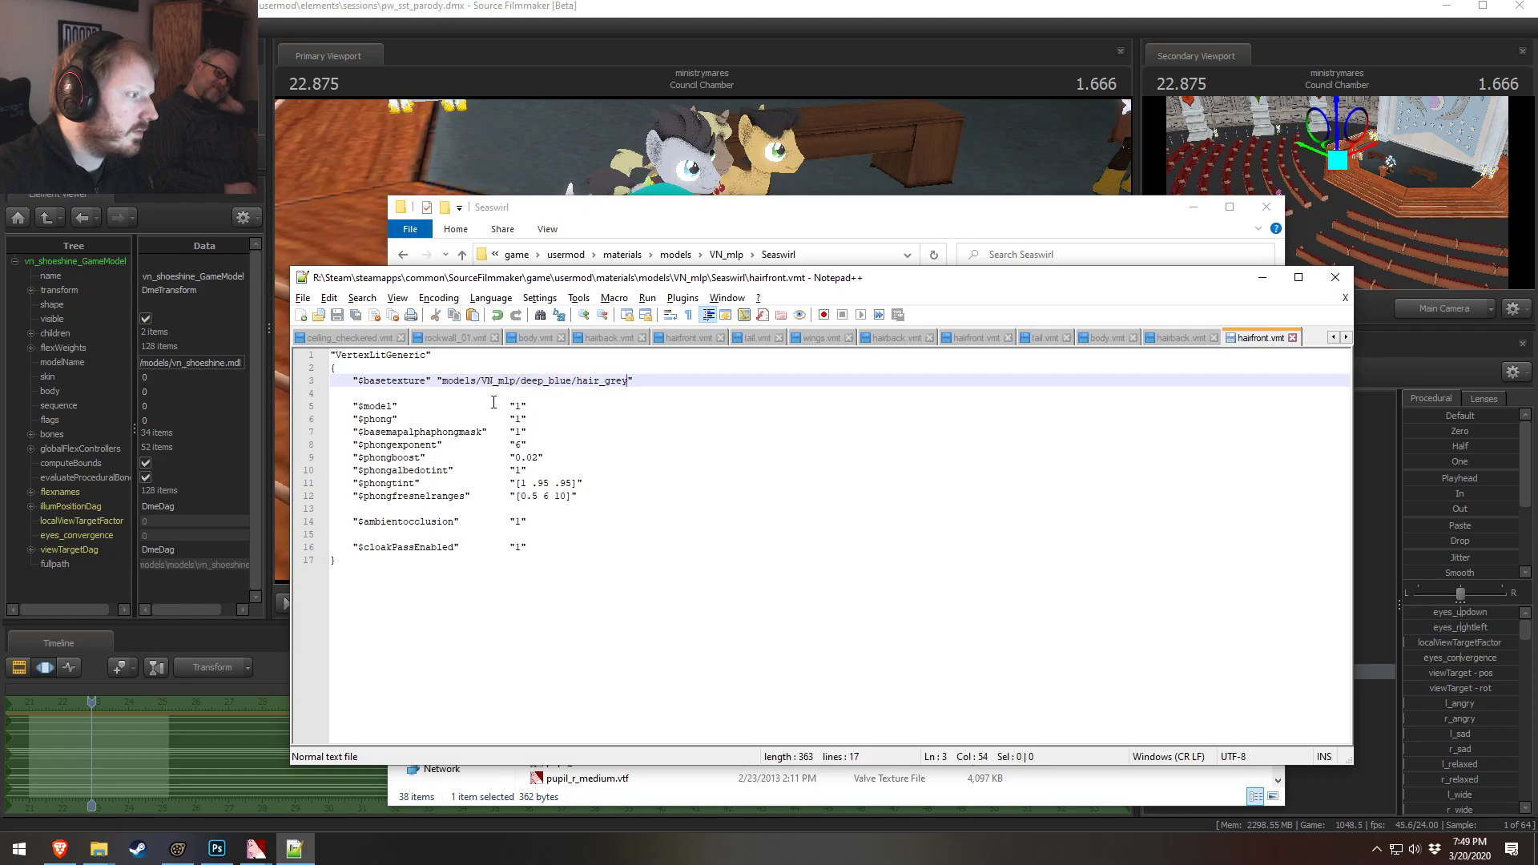
# Open Seaswirl horn.vmt to check its $basetexture
pyautogui.hotkey('alt', 'Tab')
pyautogui.click(578, 615)
pyautogui.doubleClick(578, 612)
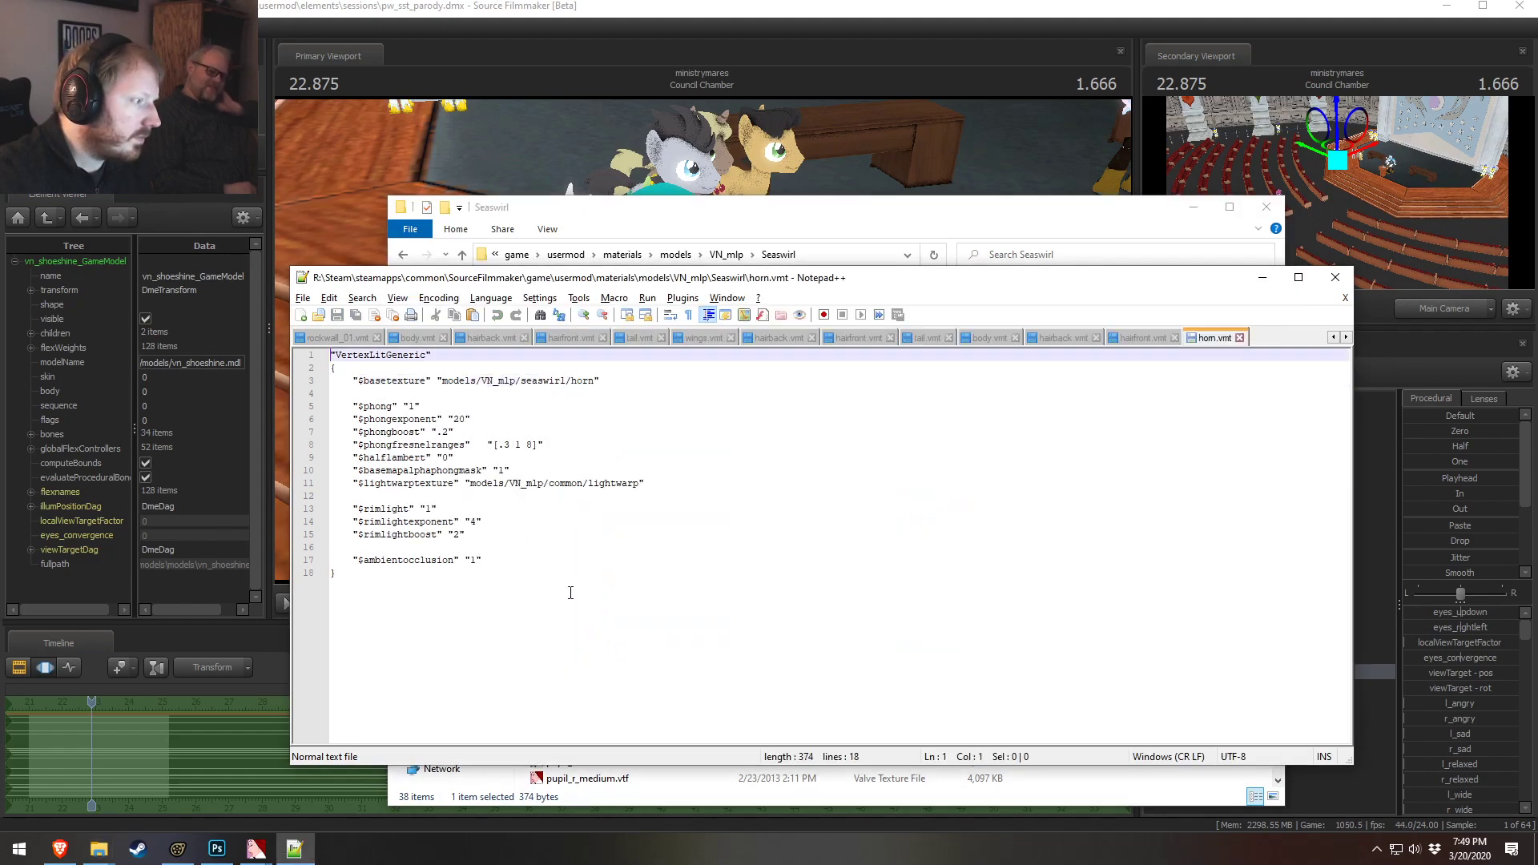
pyautogui.hotkey('alt', 'Tab')
# Open Seaswirl tail.vmt, paste the hair_grey path into its $basetexture, and save it
pyautogui.click(561, 761)
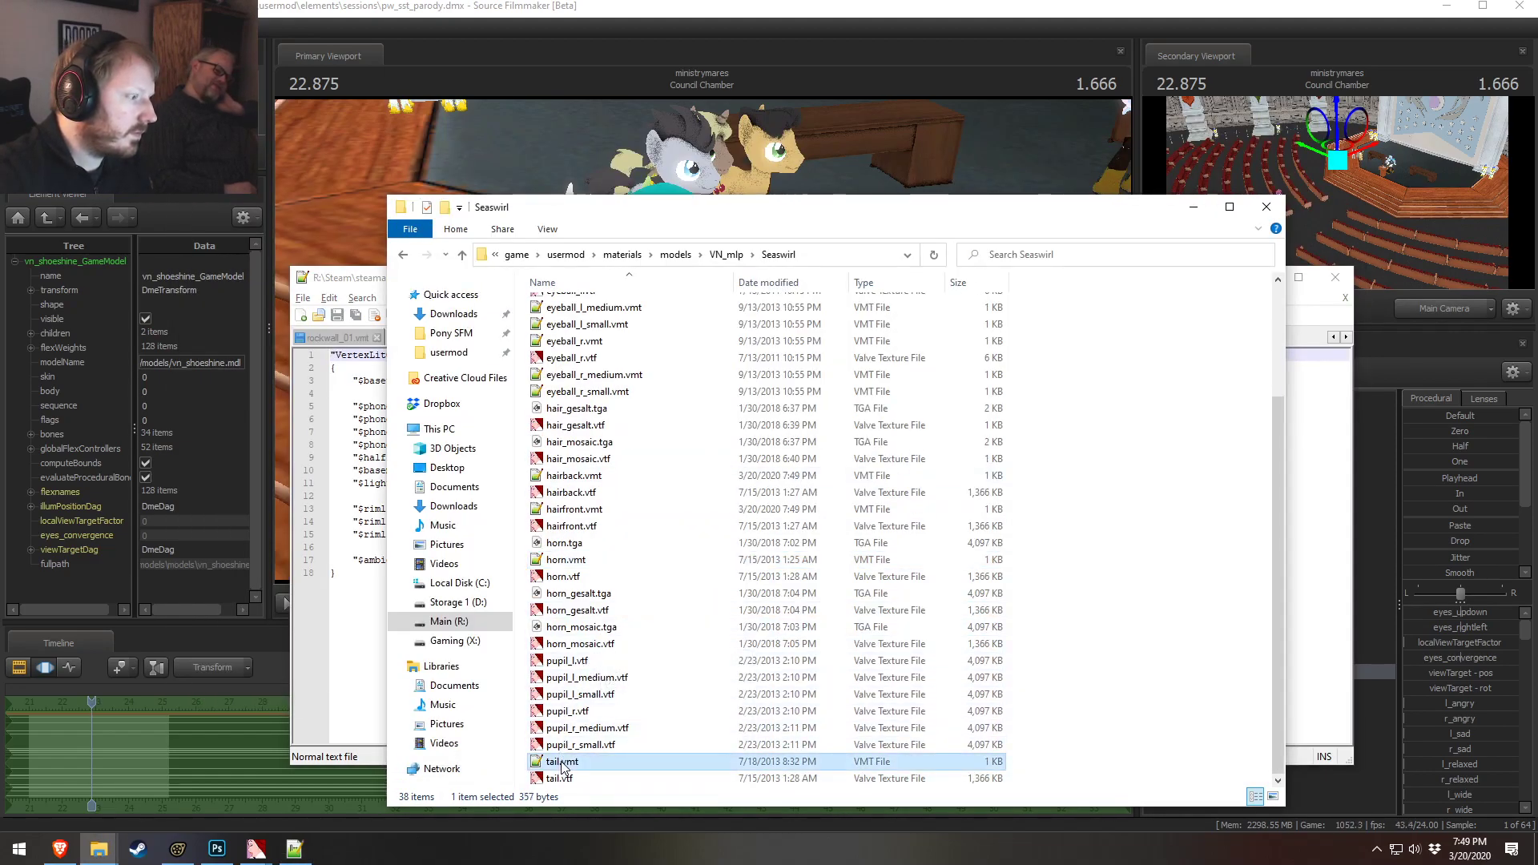
pyautogui.doubleClick(560, 760)
pyautogui.moveTo(593, 385); pyautogui.dragTo(440, 377)
pyautogui.hotkey('ctrl', 'v')
pyautogui.hotkey('ctrl', 's')
pyautogui.hotkey('alt', 'Tab')
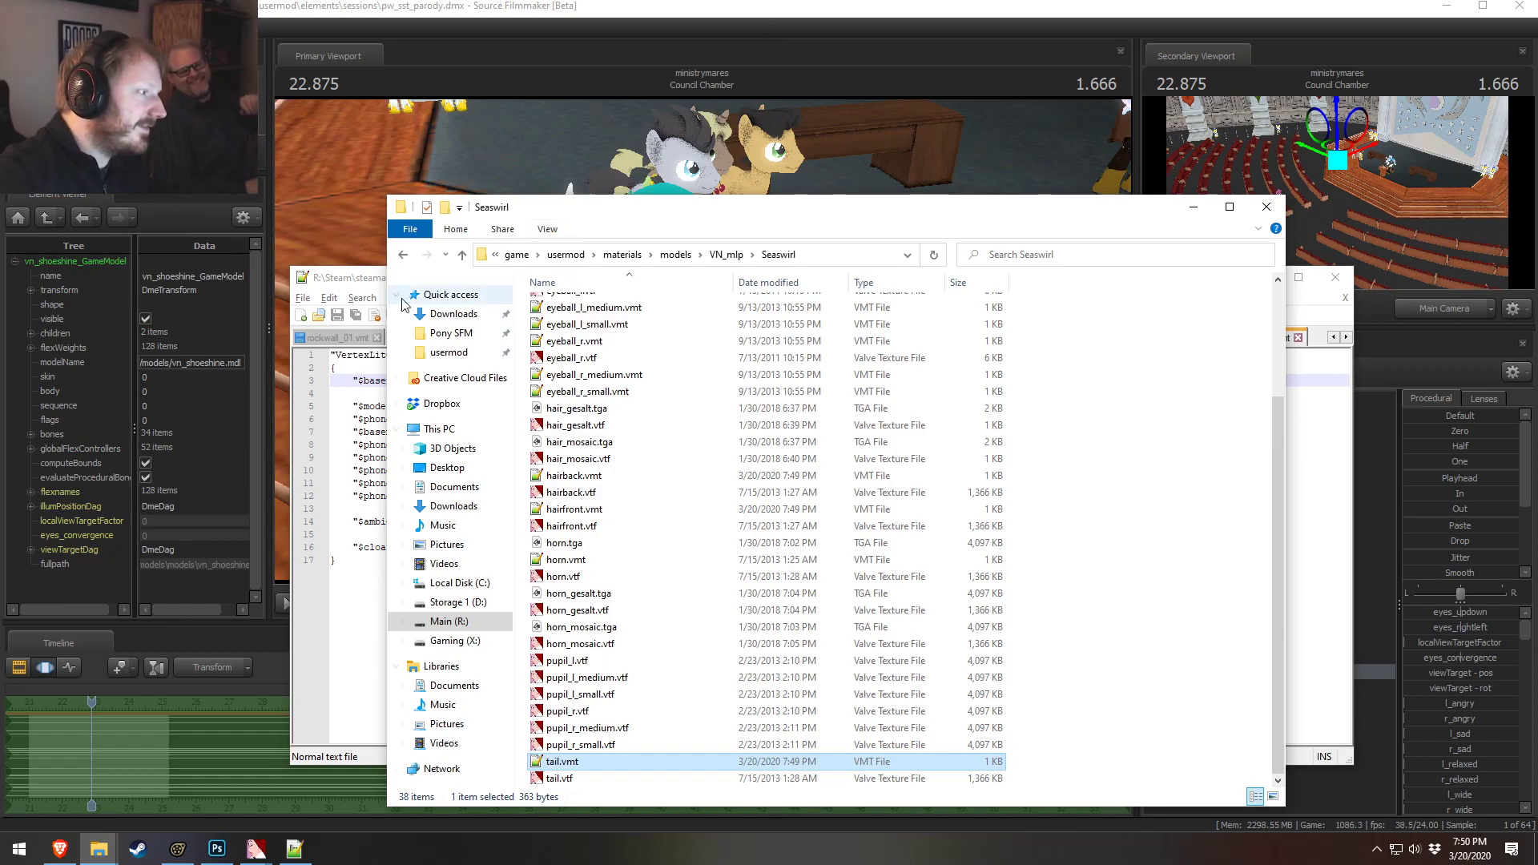
# Set Seaswirl body.vmt's $basetexture to models/VN_mlp/deep_blue/body_grey and save it
pyautogui.click(347, 284)
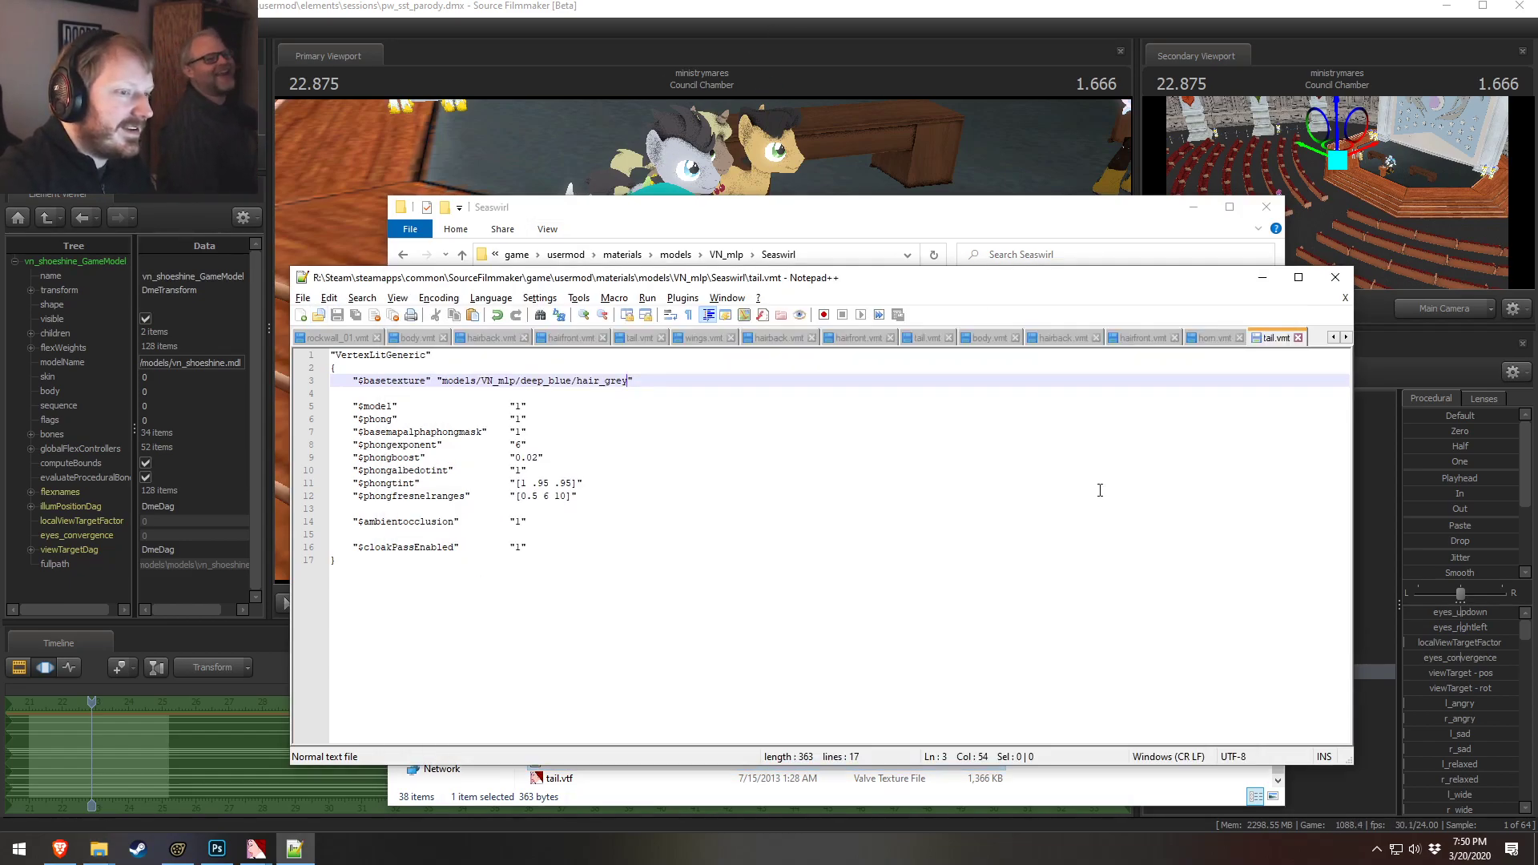
pyautogui.hotkey('alt', 'Tab')
pyautogui.scroll(3, 584, 359)
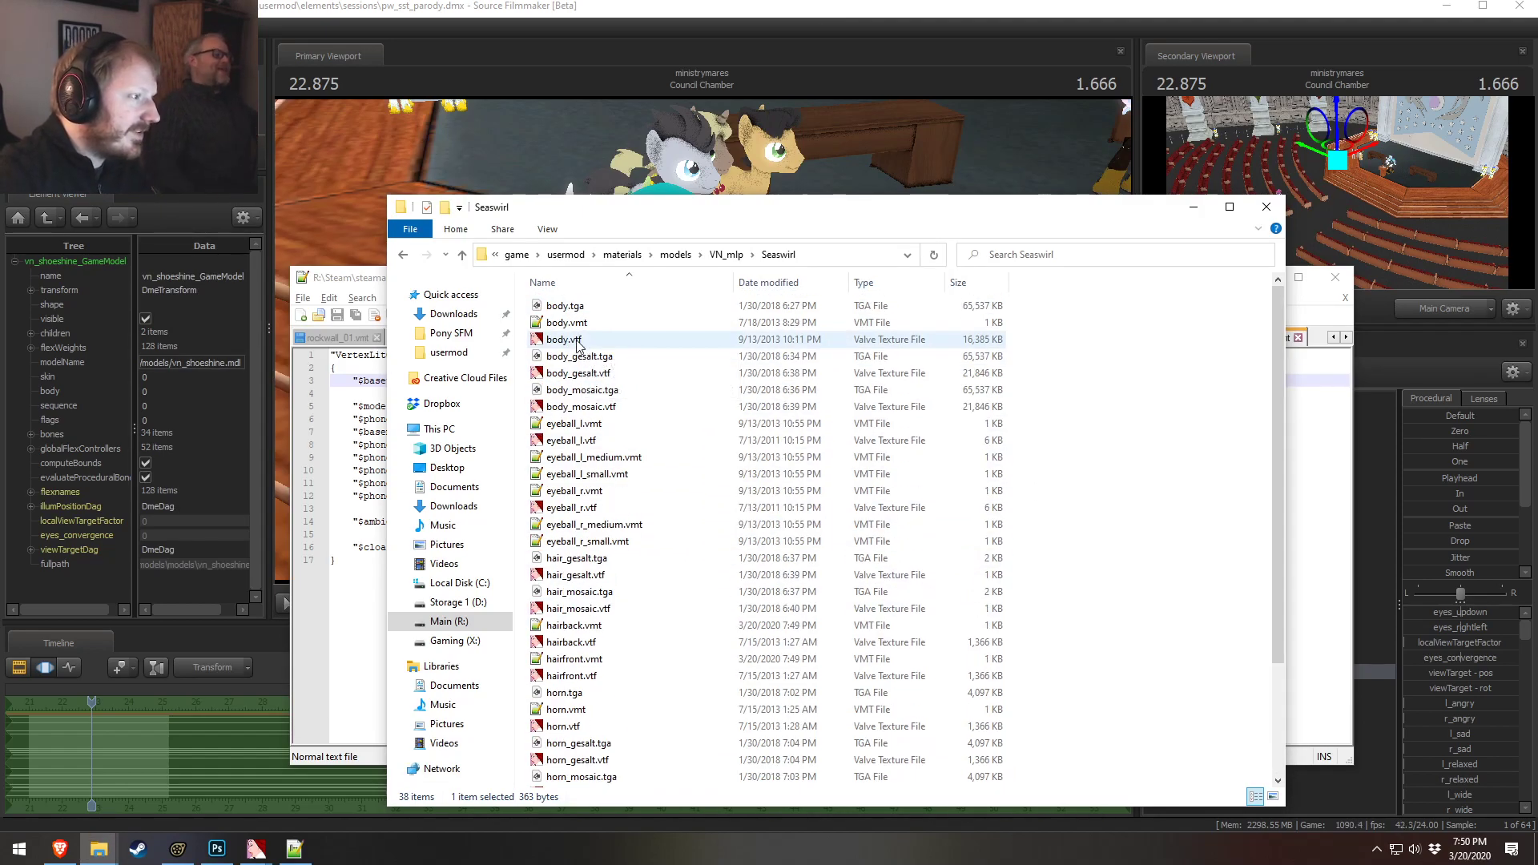
pyautogui.doubleClick(577, 326)
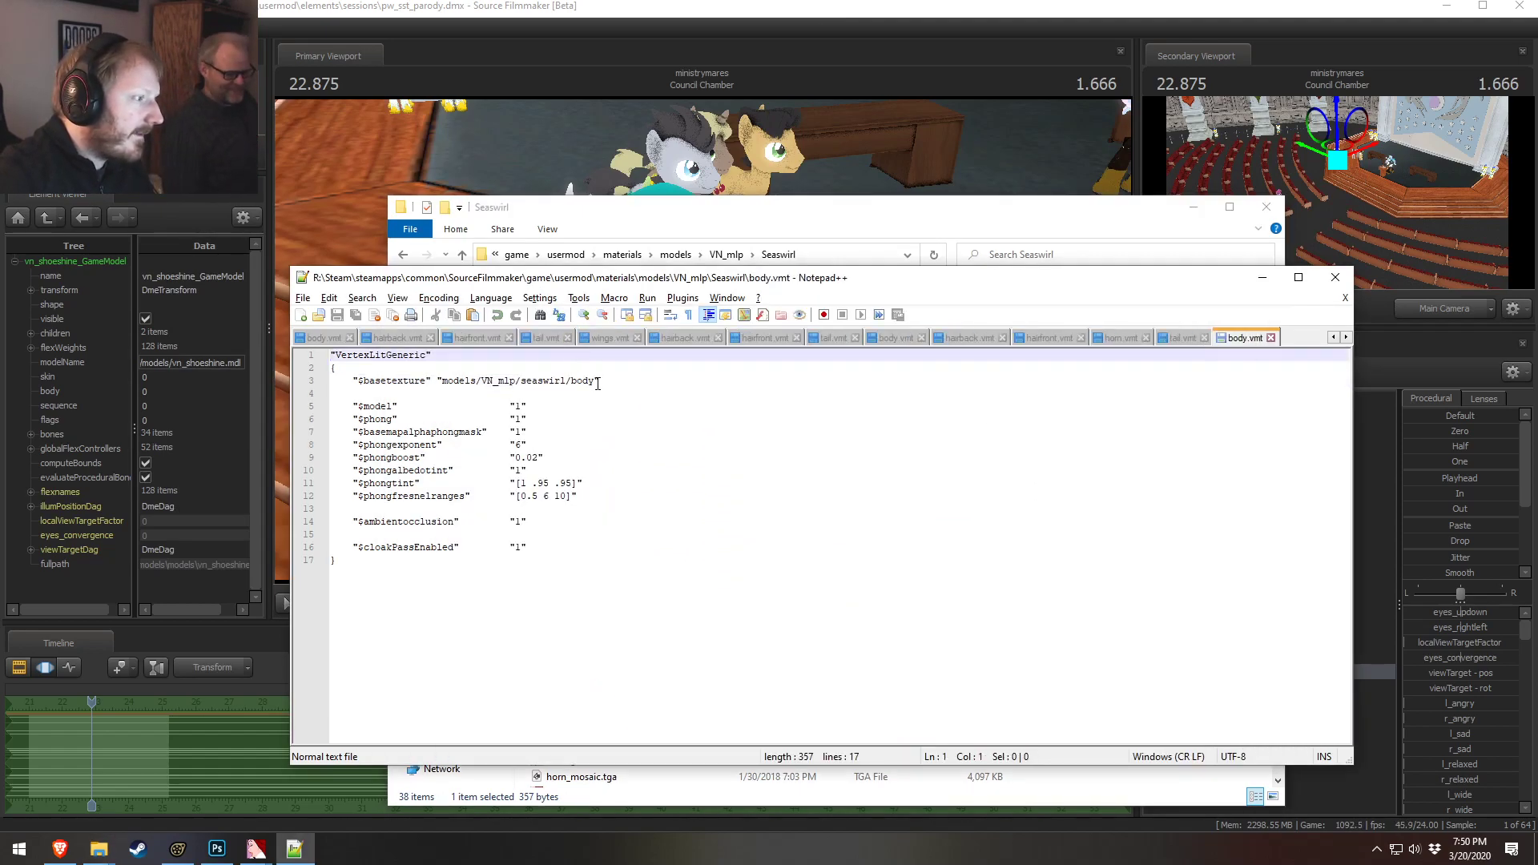
pyautogui.moveTo(597, 384); pyautogui.dragTo(448, 384)
pyautogui.write('models/VN_mlp/deep_blue/hair_grey')
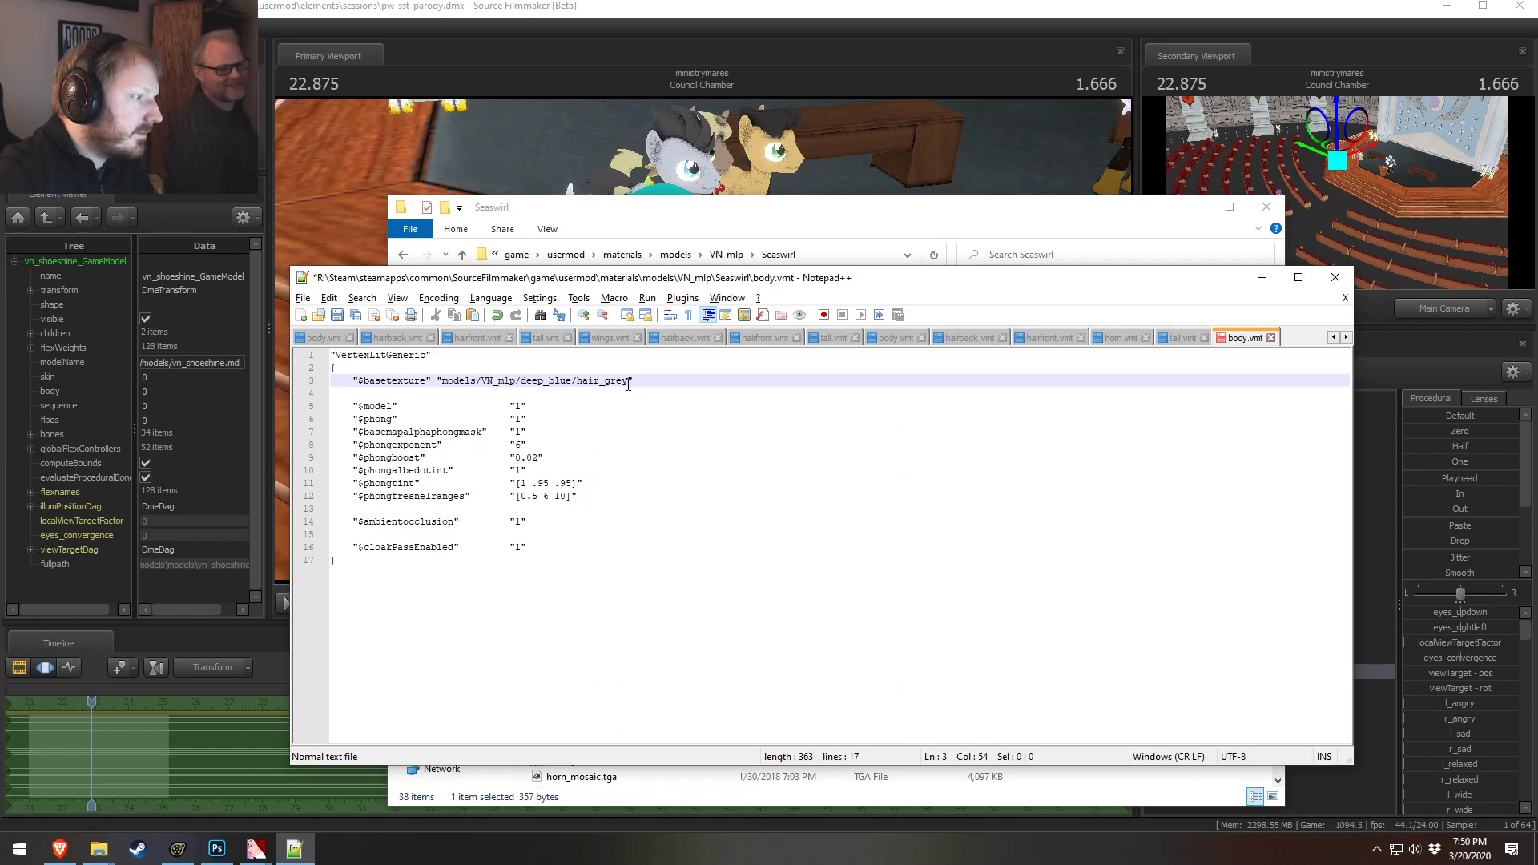
pyautogui.write('body')
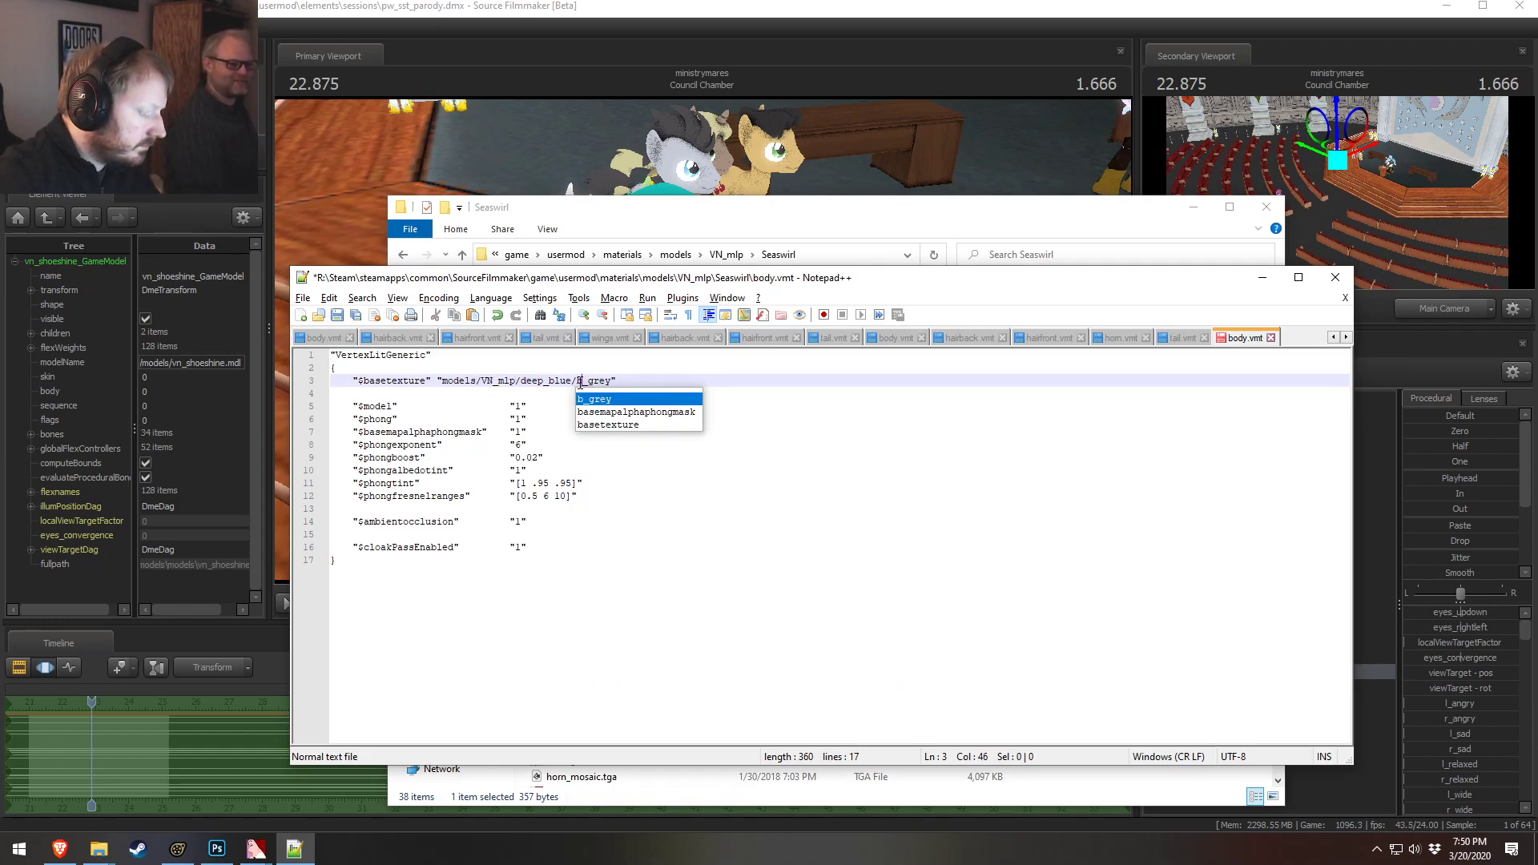
pyautogui.hotkey('ctrl', 's')
# Locate Female Template 4's game model in Explorer
pyautogui.hotkey('alt', 'Tab')
pyautogui.rightClick(1257, 686)
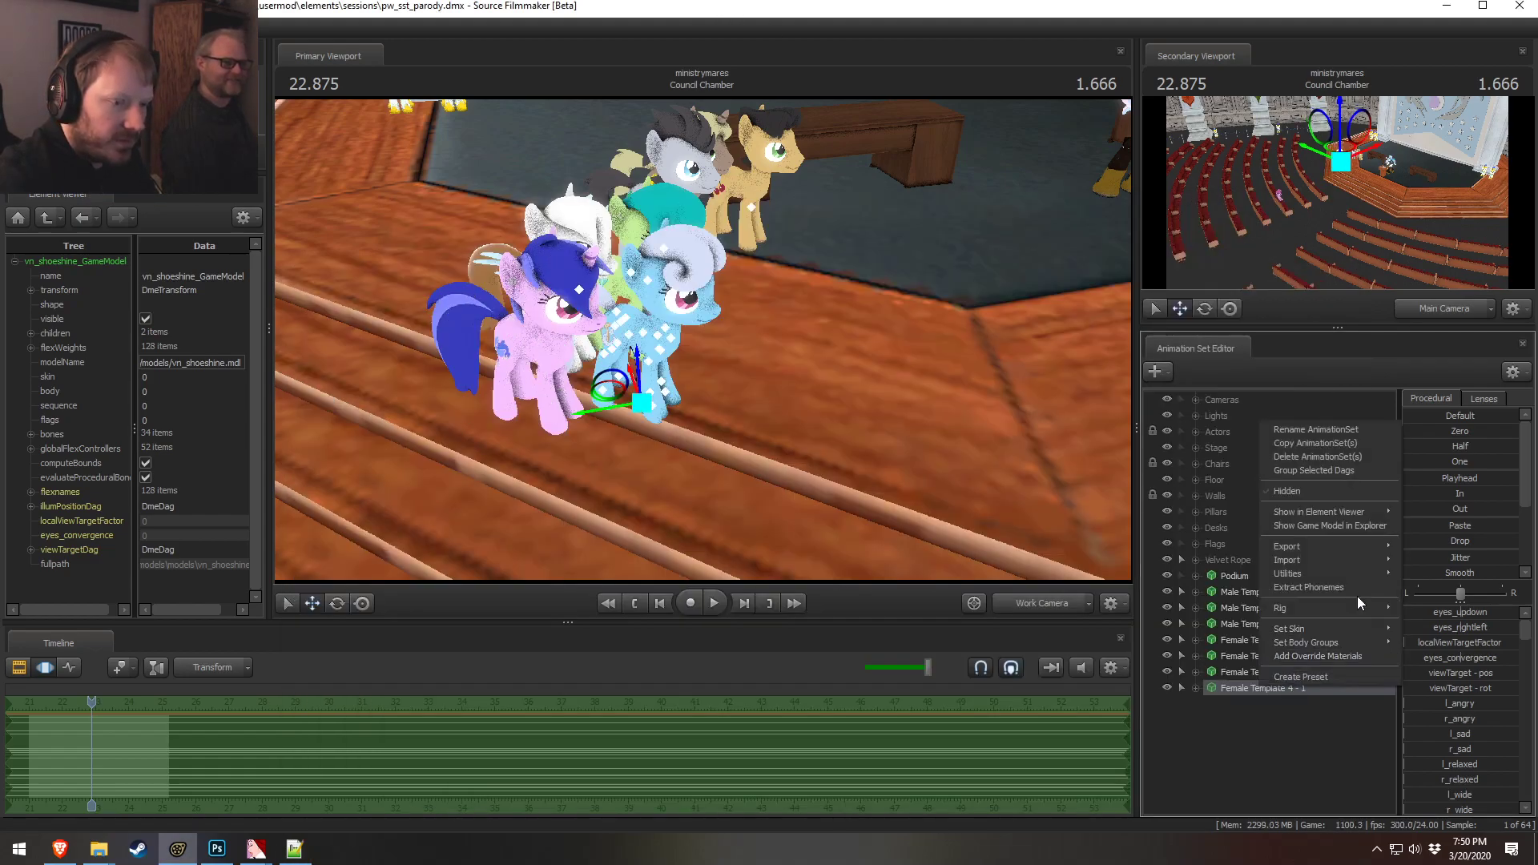
pyautogui.click(1310, 527)
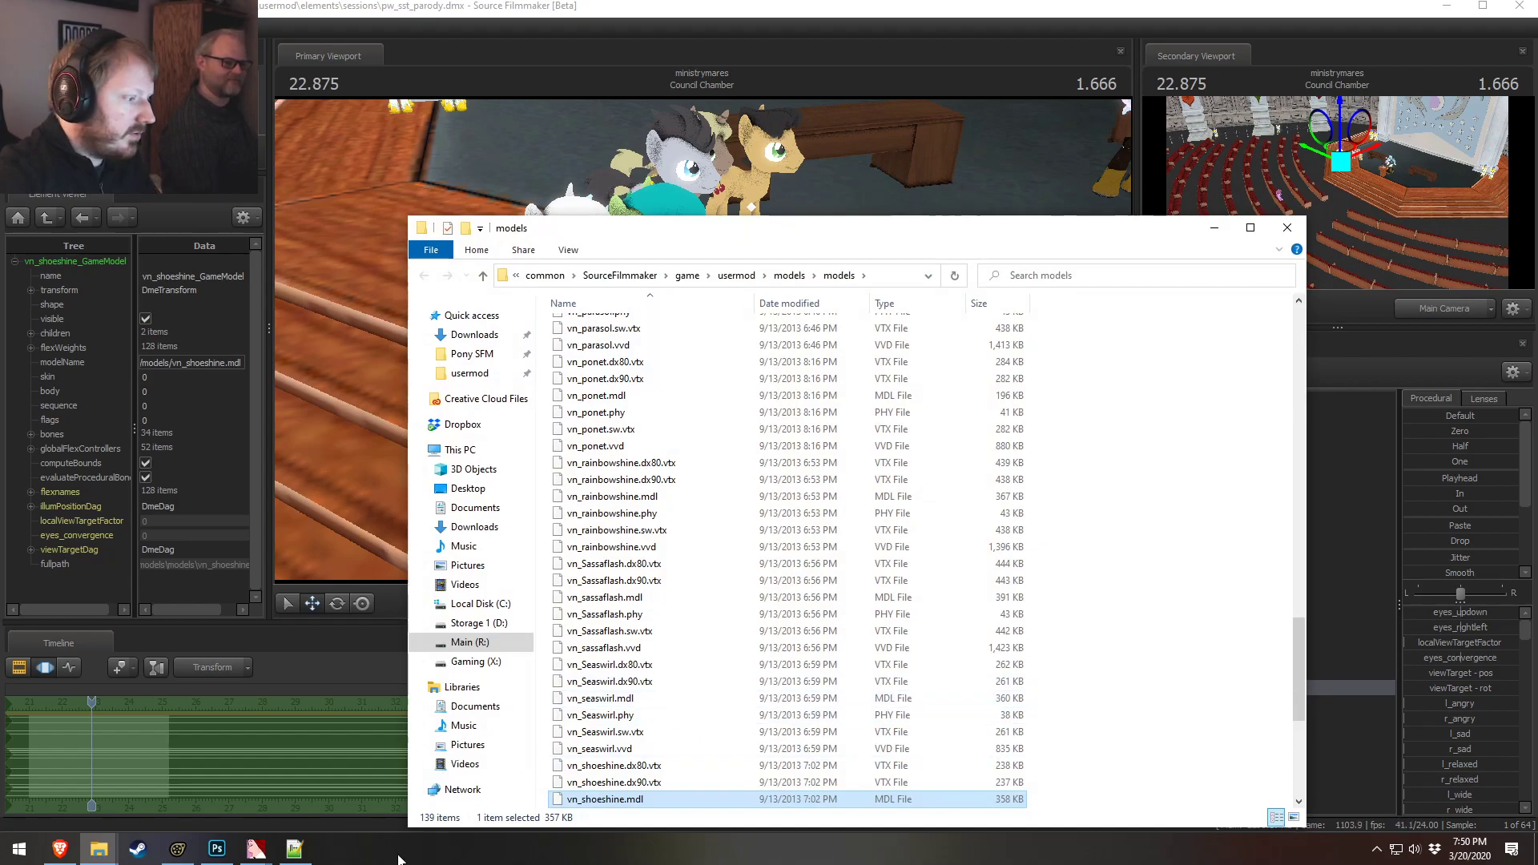
# Orbit around the ponies in the primary viewport to inspect them
pyautogui.hotkey('alt', 'Tab')
pyautogui.moveTo(614, 546); pyautogui.dragTo(703, 339)
pyautogui.press('w')
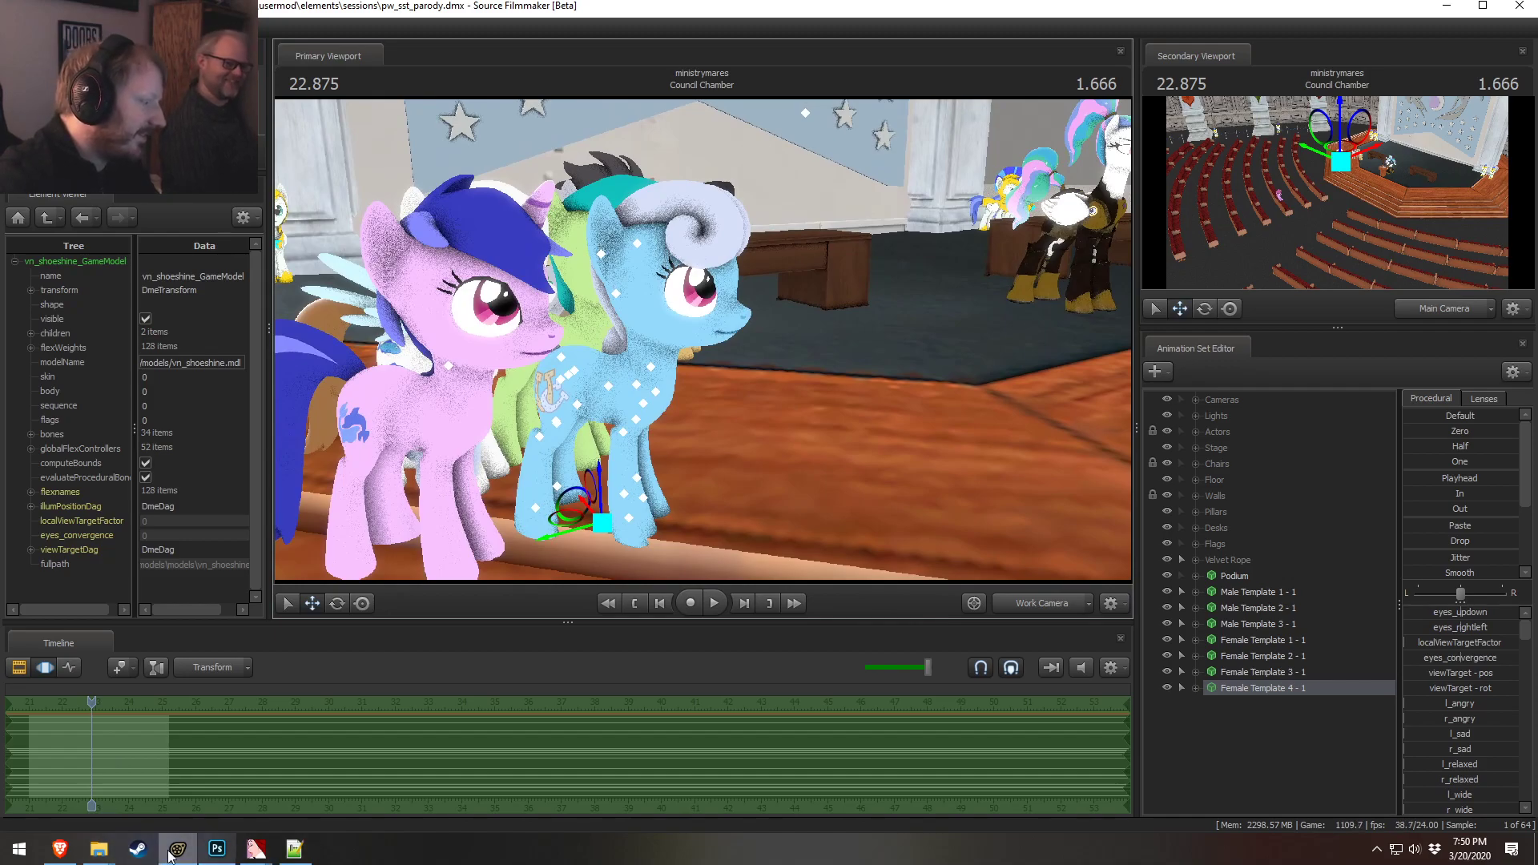
# Set Shoeshine body.vmt's $basetexture to models/VN_mlp/deep_blue/body_grey and save it
pyautogui.click(98, 848)
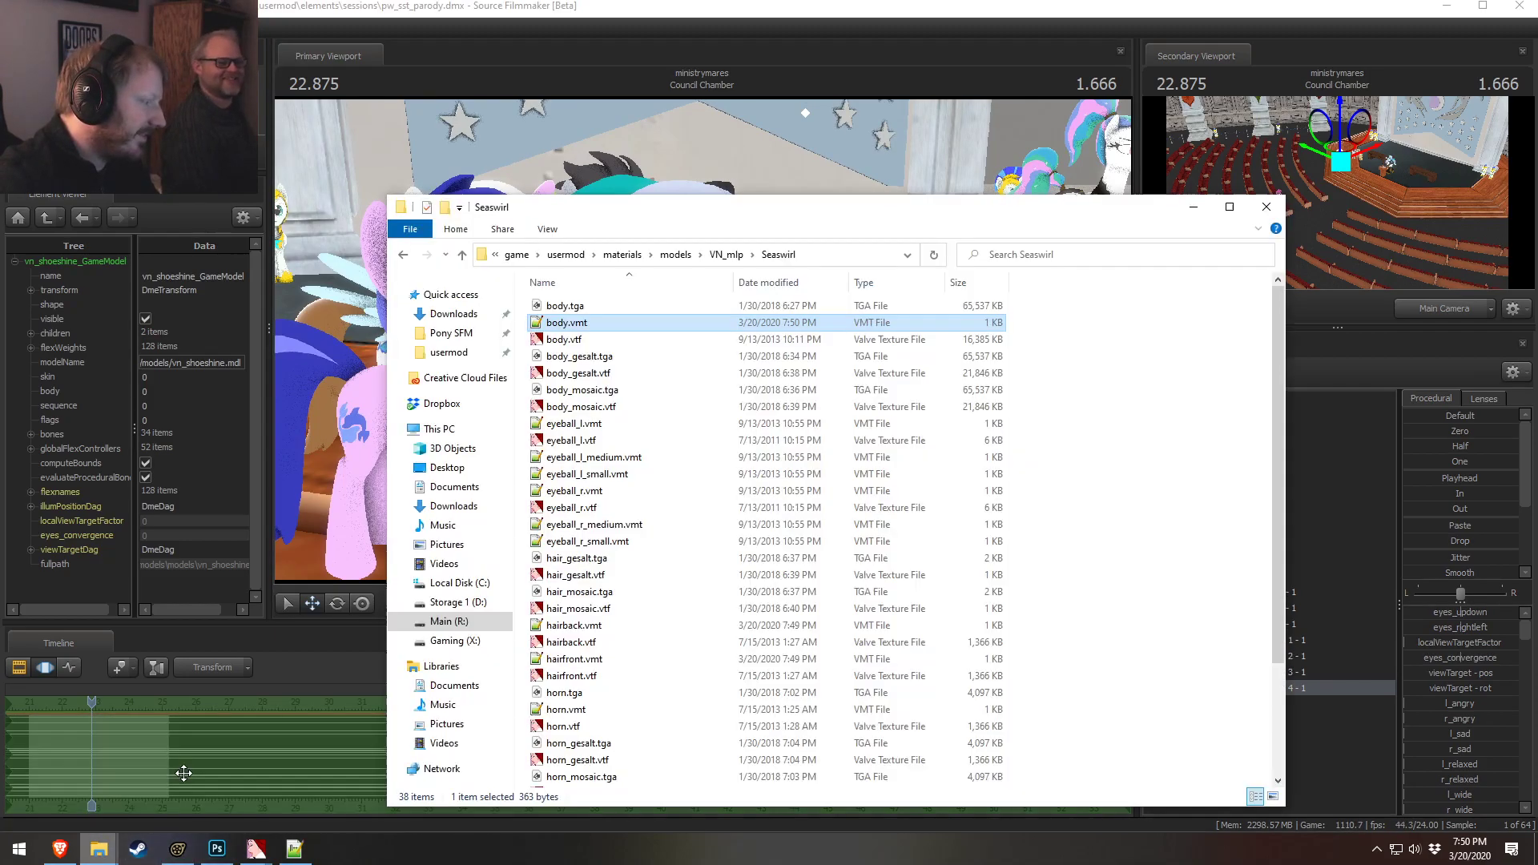
pyautogui.click(719, 254)
pyautogui.scroll(-1, 589, 577)
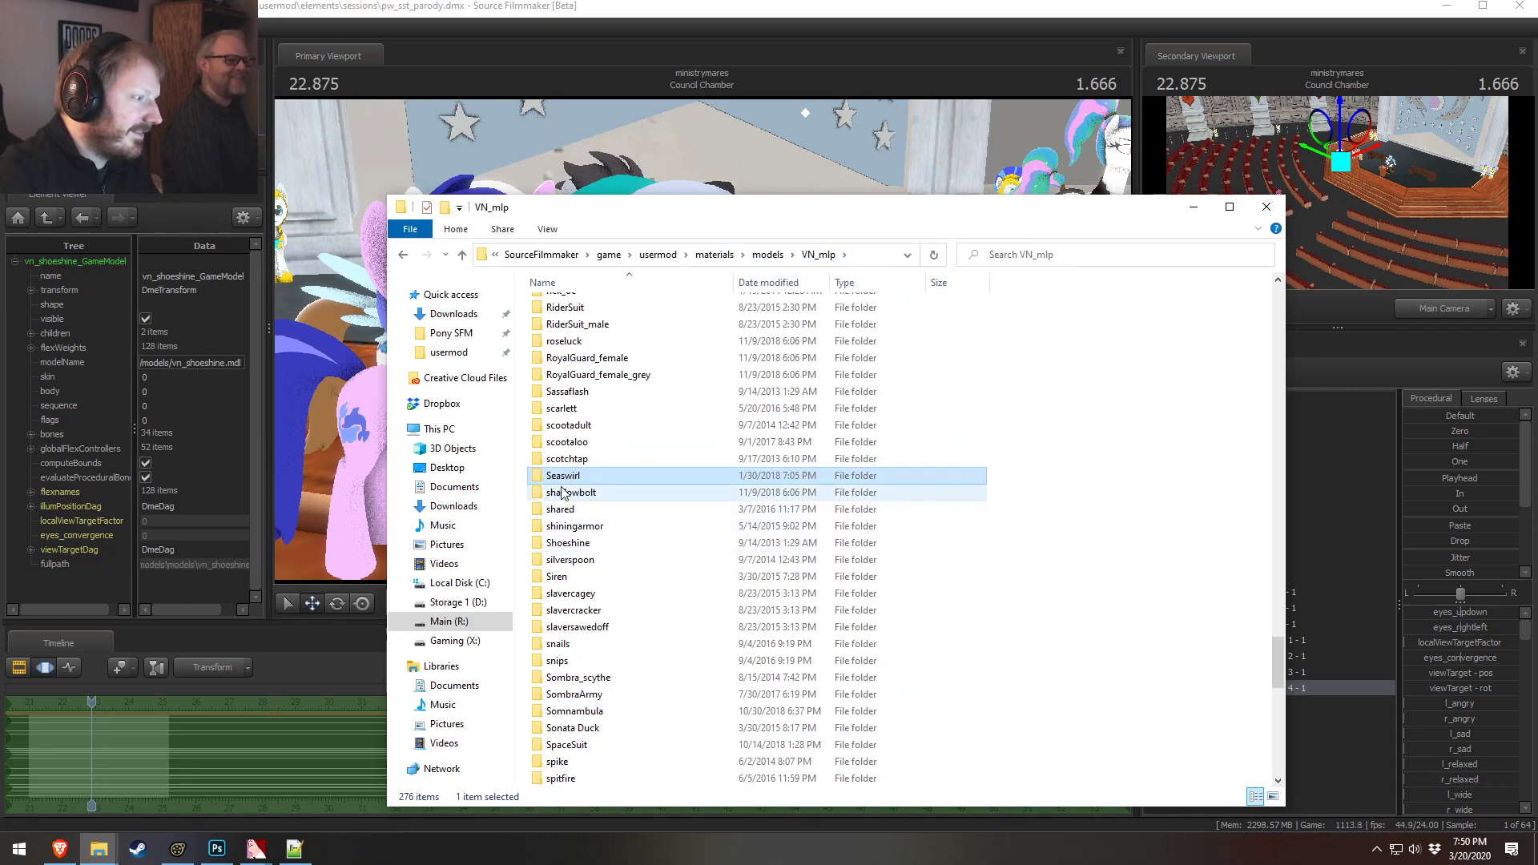
pyautogui.doubleClick(567, 543)
pyautogui.click(585, 311)
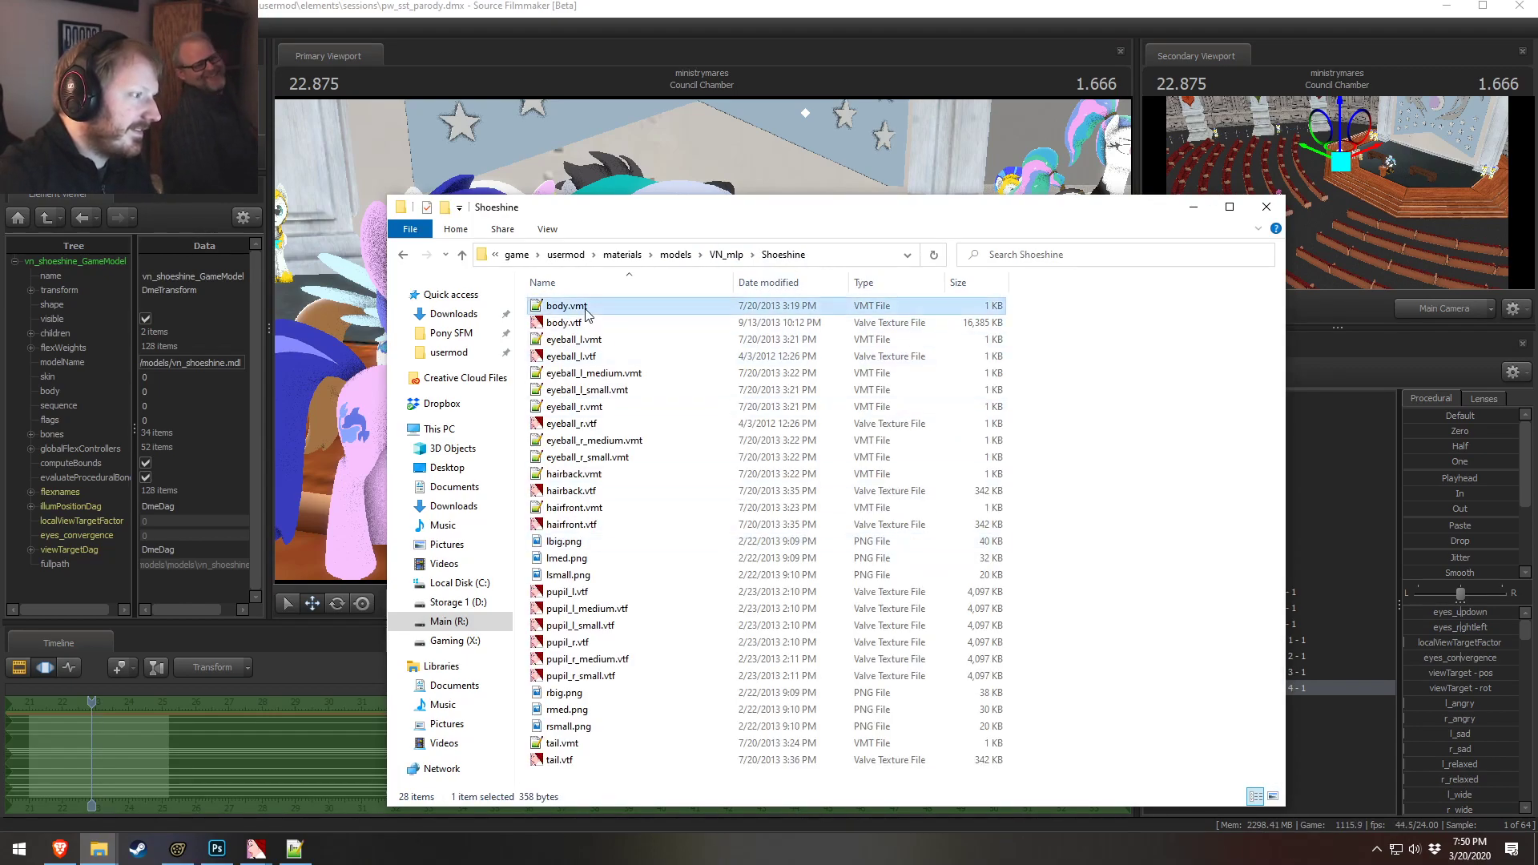
pyautogui.doubleClick(585, 311)
pyautogui.moveTo(599, 381); pyautogui.dragTo(442, 380)
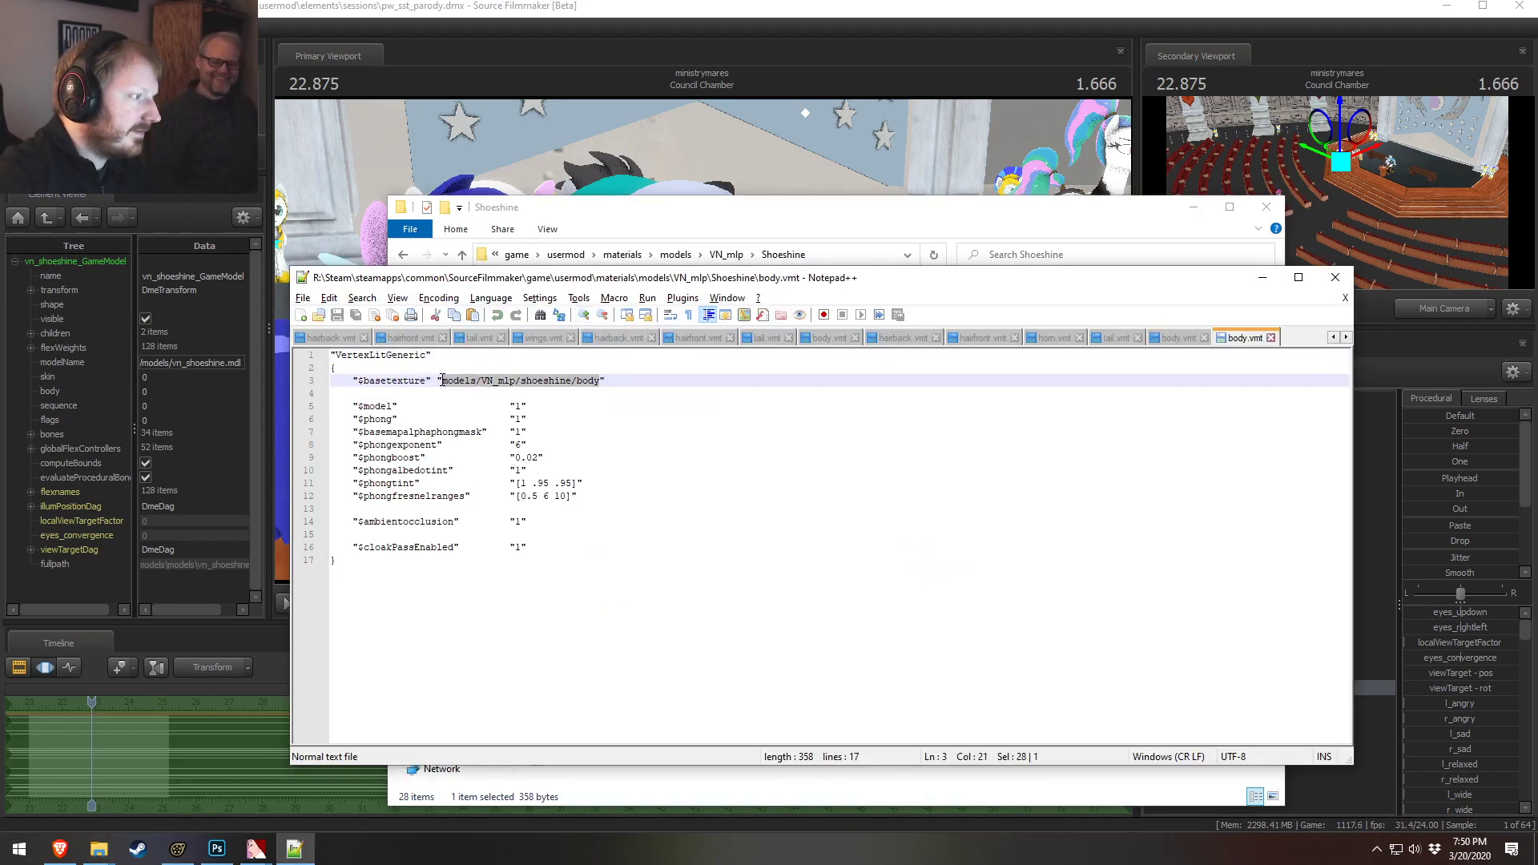
pyautogui.write('models/VN_mlp/deep_blue/hair_grey')
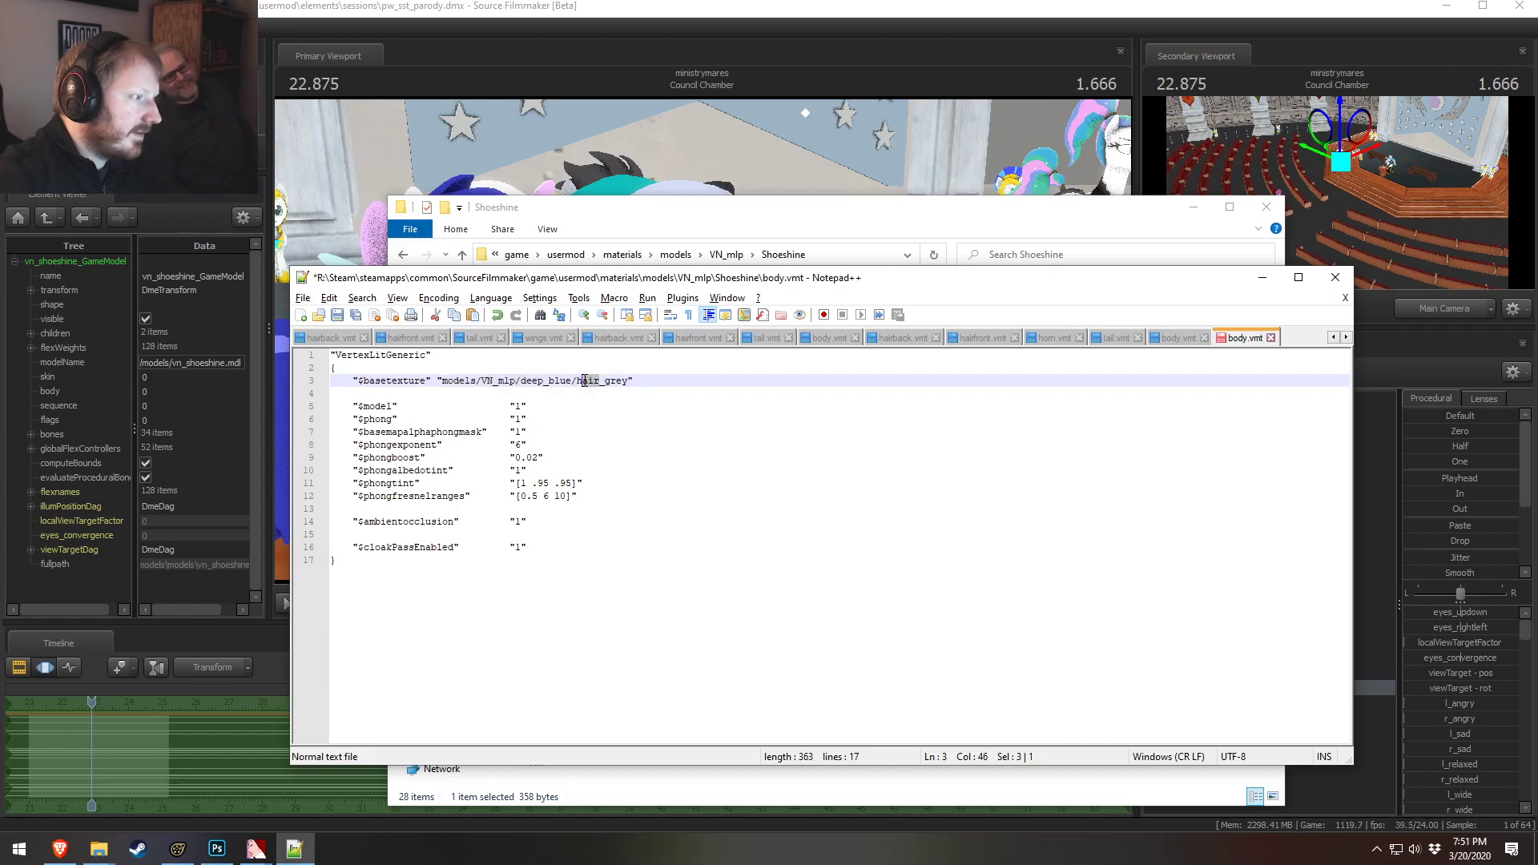
pyautogui.write('body')
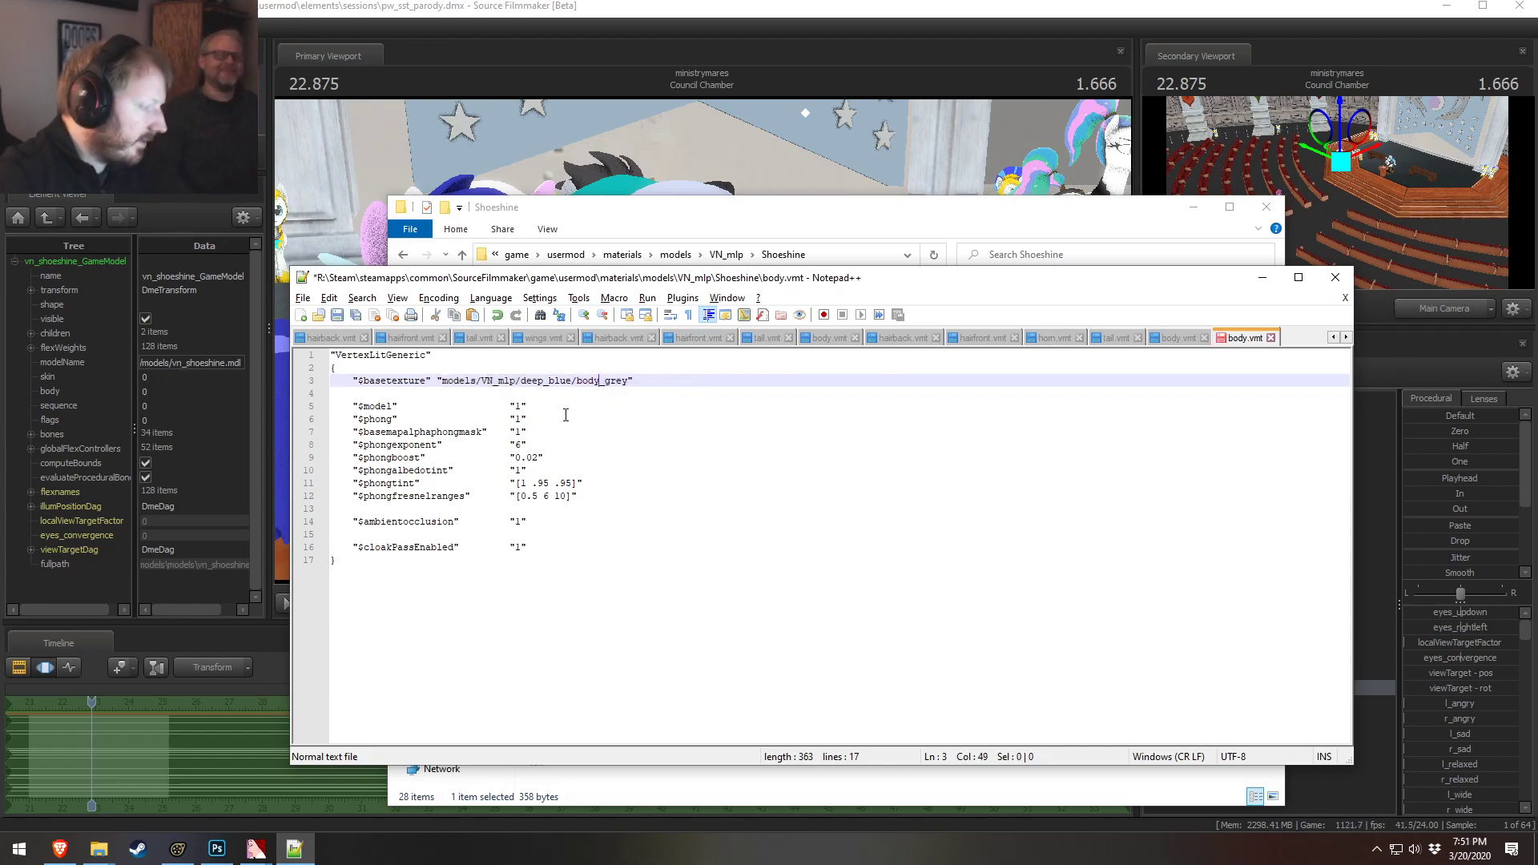
pyautogui.click(633, 406)
pyautogui.hotkey('ctrl', 's')
# Paste the grey texture path into Shoeshine tail.vmt's $basetexture and save it
pyautogui.click(841, 173)
pyautogui.hotkey('alt', 'Tab')
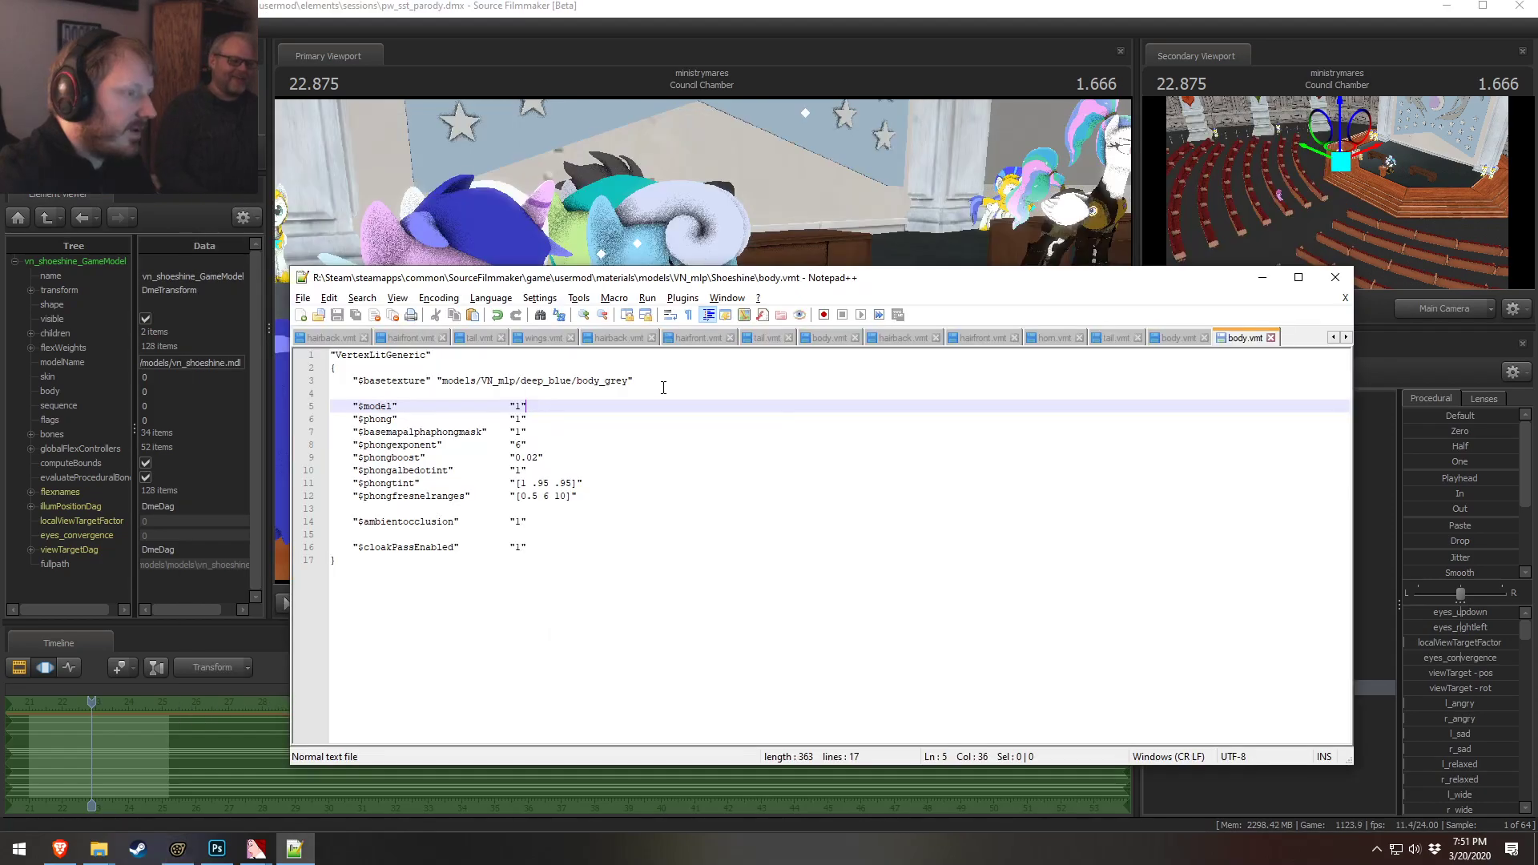
pyautogui.hotkey('alt', 'Tab')
pyautogui.press('Tab')
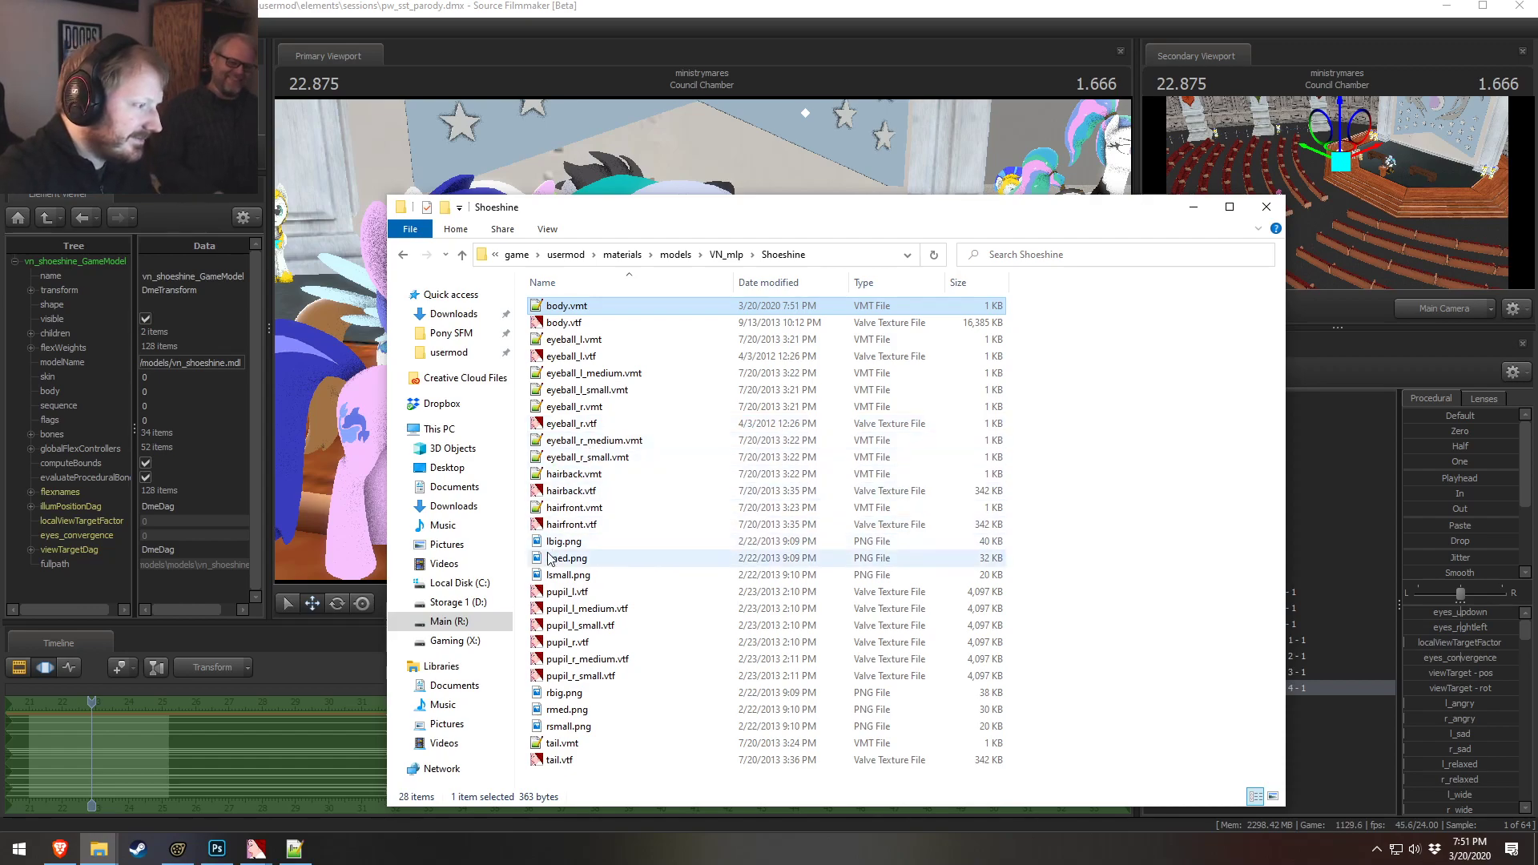
pyautogui.doubleClick(562, 744)
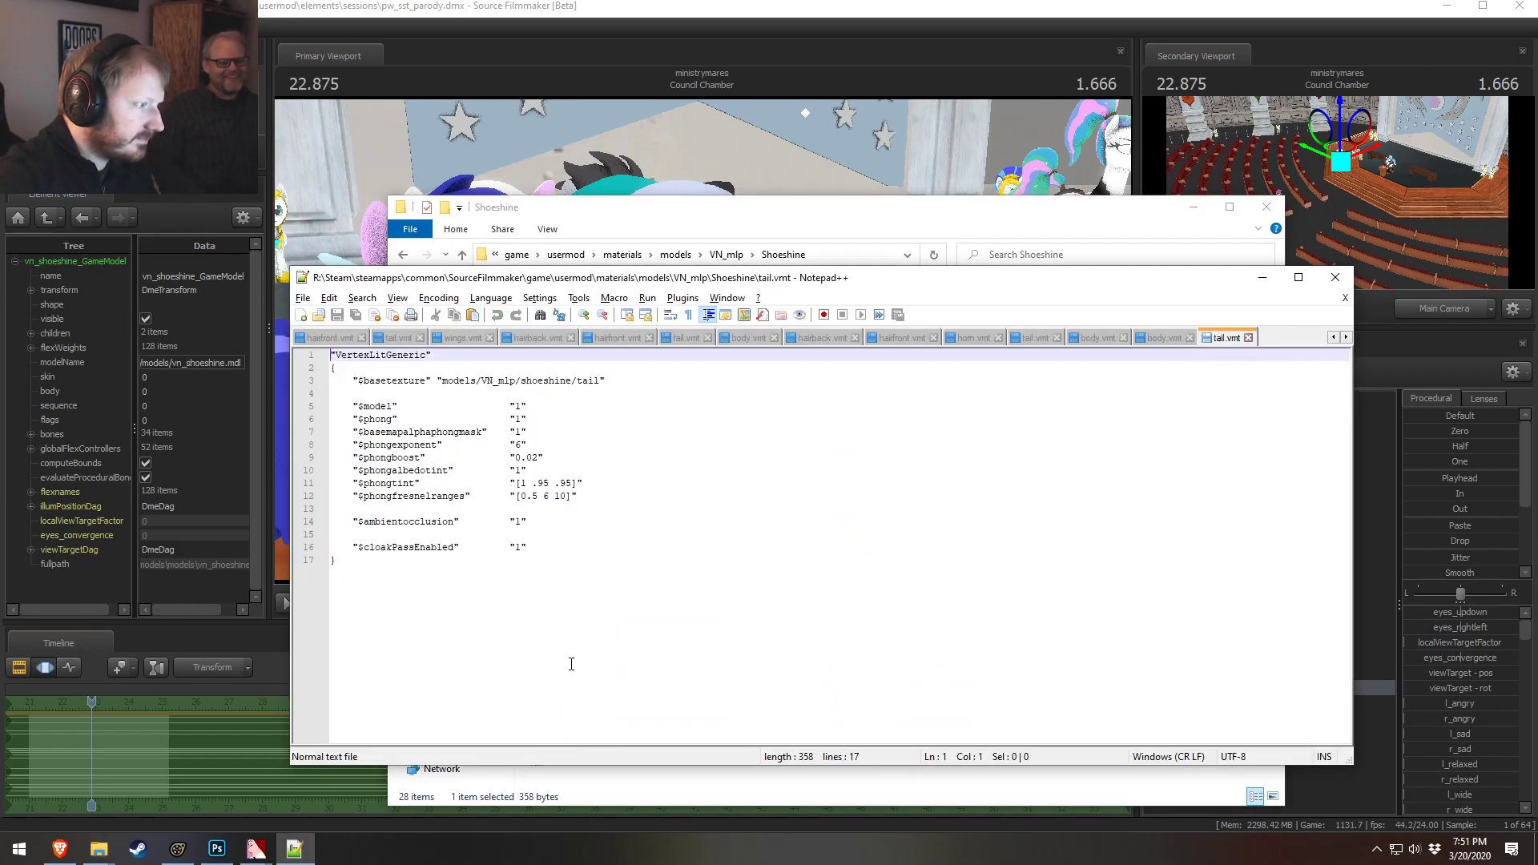
pyautogui.moveTo(600, 381); pyautogui.dragTo(452, 378)
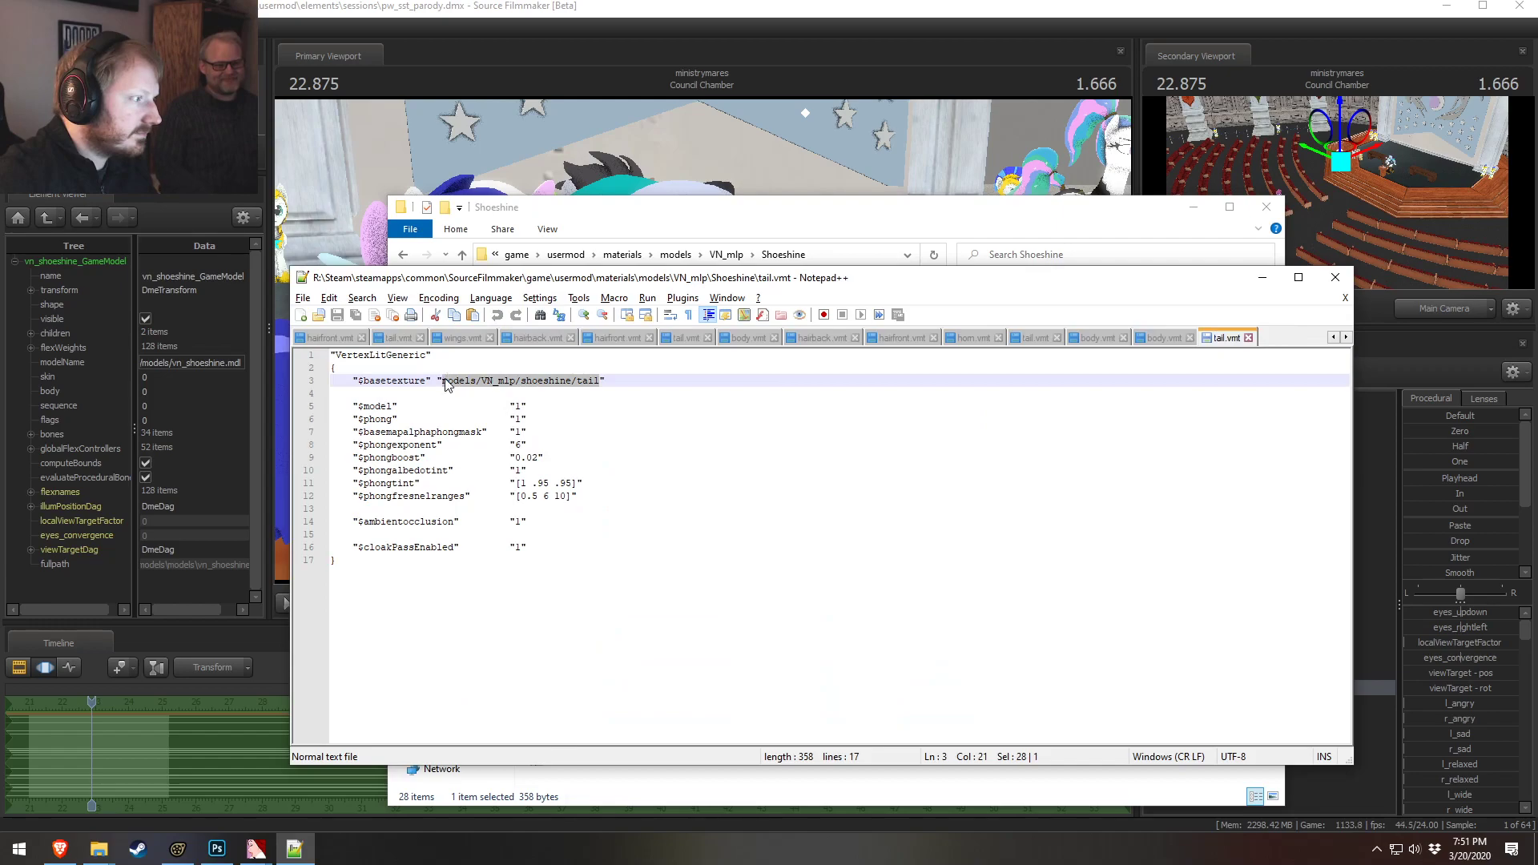
pyautogui.write('models/VN_mlp/deep_blue/hair_grey')
pyautogui.hotkey('ctrl', 's')
pyautogui.hotkey('alt', 'Tab')
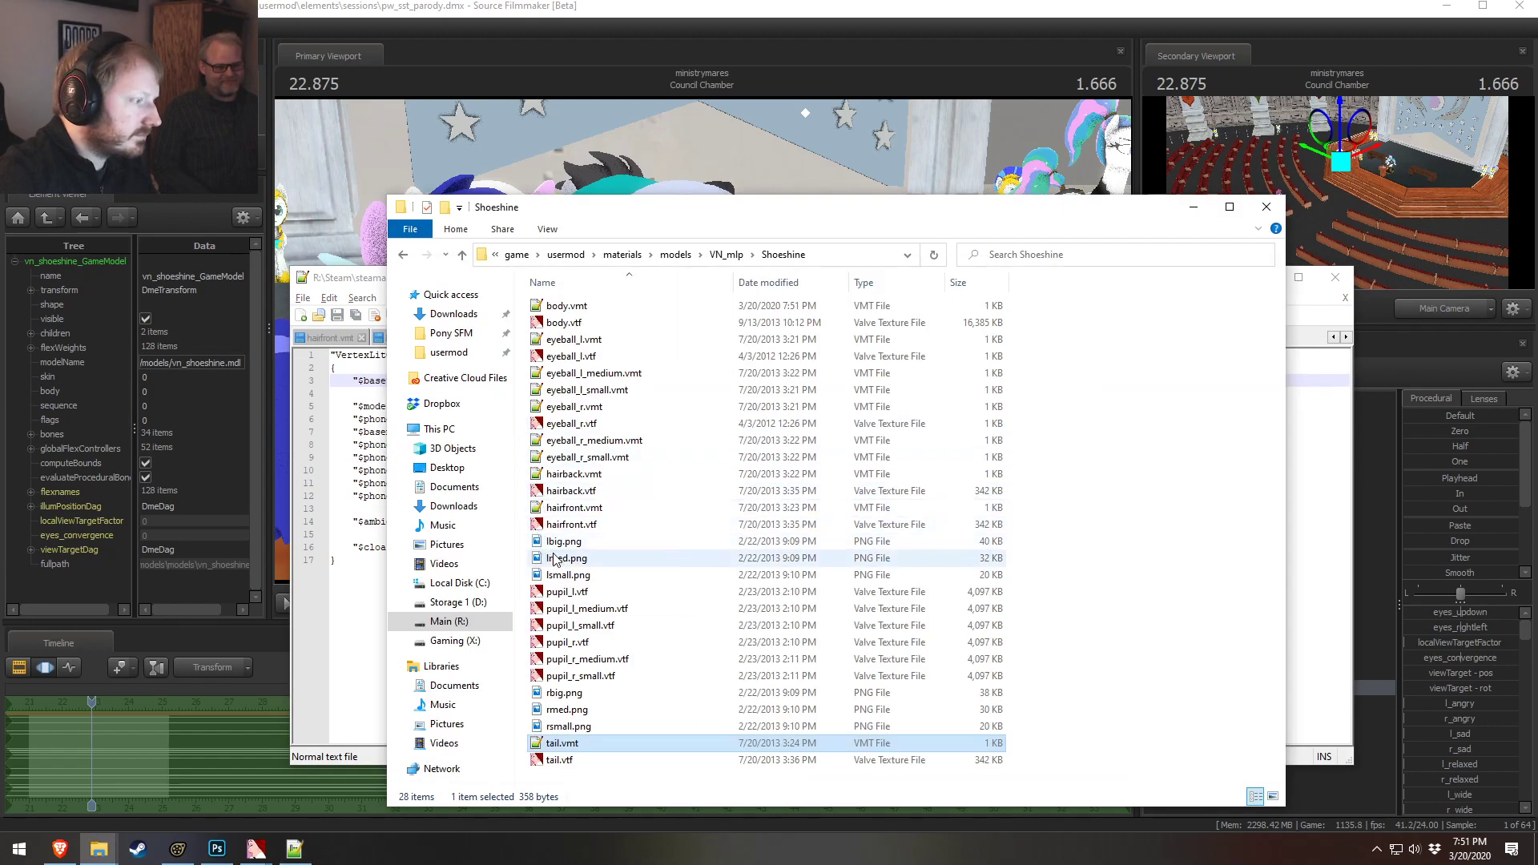
# Paste the grey texture path into Shoeshine hairfront.vmt's $basetexture and save it
pyautogui.doubleClick(568, 508)
pyautogui.moveTo(631, 382); pyautogui.dragTo(442, 381)
pyautogui.write('models/VN_mlp/deep_blue/hair_grey')
pyautogui.hotkey('ctrl', 's')
pyautogui.hotkey('alt', 'Tab')
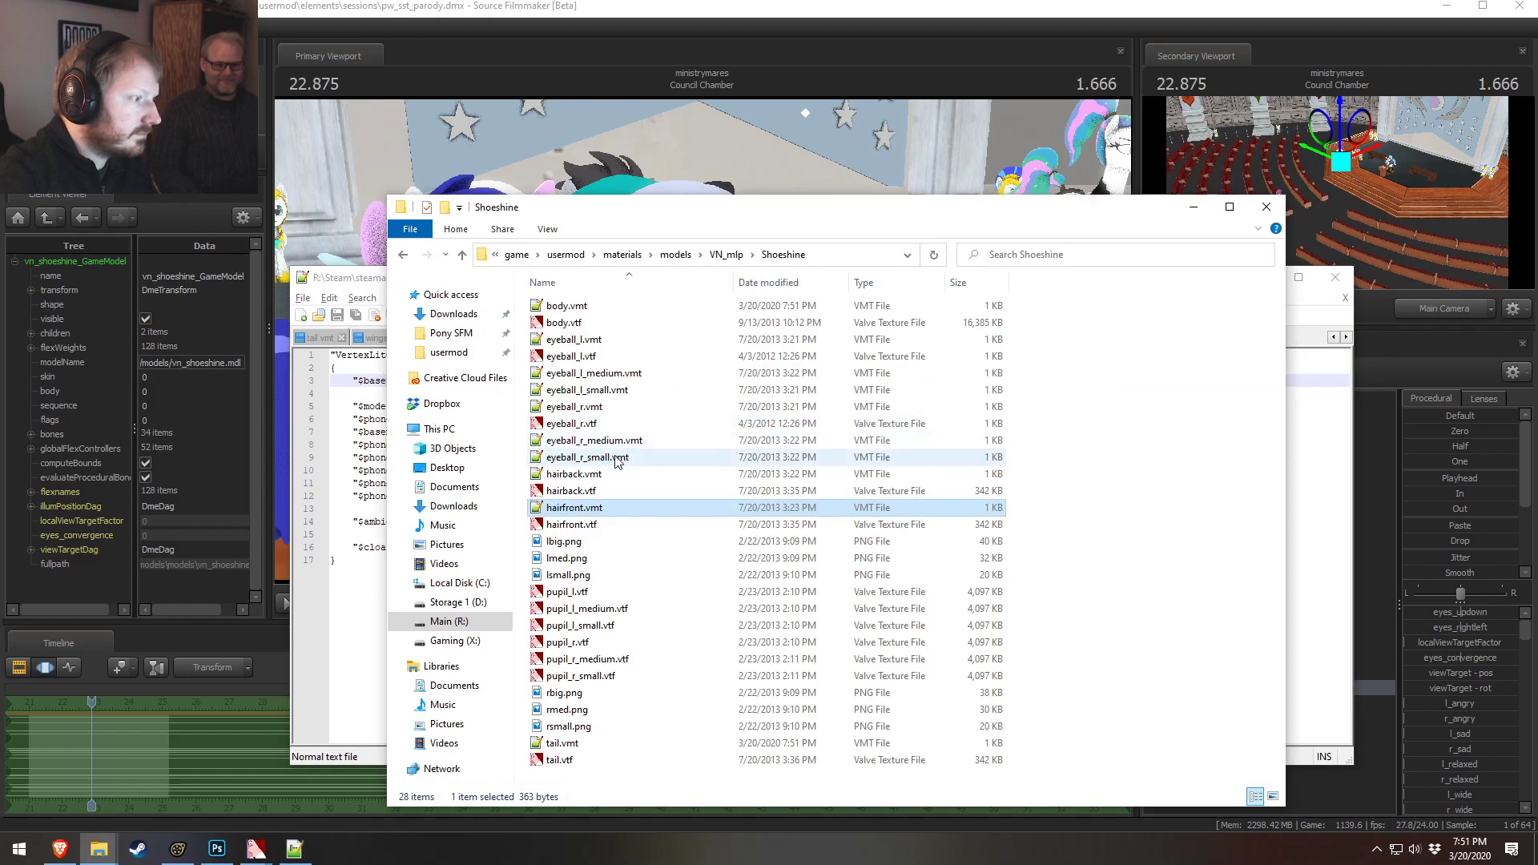
# Paste the grey texture path into Shoeshine hairback.vmt's $basetexture and save it
pyautogui.doubleClick(561, 481)
pyautogui.moveTo(622, 381); pyautogui.dragTo(455, 384)
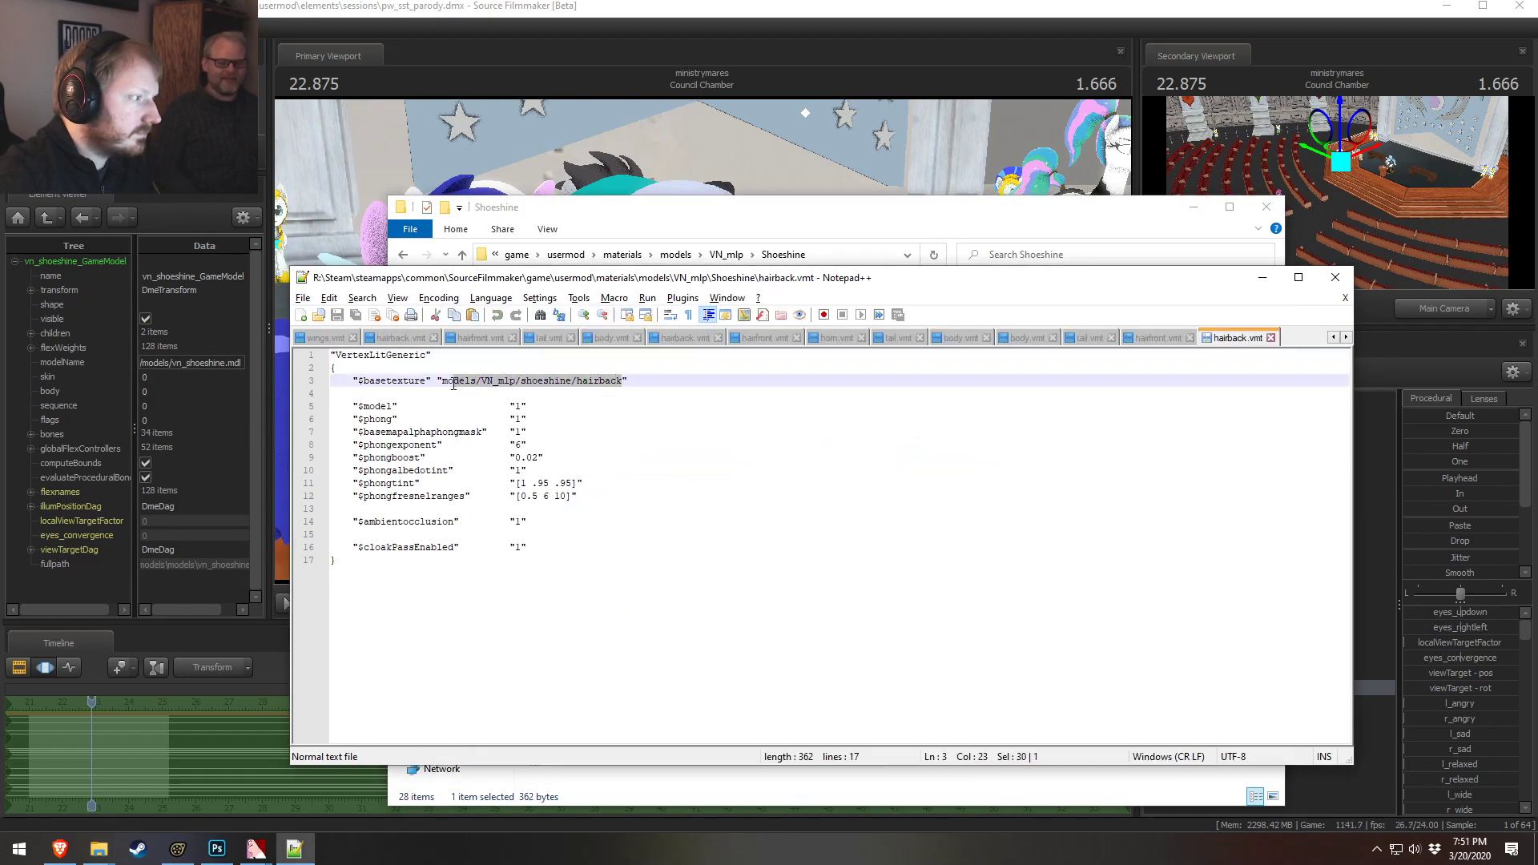
pyautogui.write('models/VN_mlp/deep_blue/hair_grey')
pyautogui.hotkey('ctrl', 's')
pyautogui.hotkey('alt', 'Tab')
# Browse to the Seaswirl materials folder and open horn.tga in Photoshop
pyautogui.click(767, 7)
pyautogui.moveTo(812, 313)
pyautogui.keyDown('alt'); pyautogui.mouseDown()
pyautogui.moveTo(825, 376)
pyautogui.moveTo(865, 408)
pyautogui.moveTo(933, 324)
pyautogui.moveTo(825, 304)
pyautogui.mouseUp(); pyautogui.keyUp('alt')
pyautogui.hotkey('alt', 'Tab')
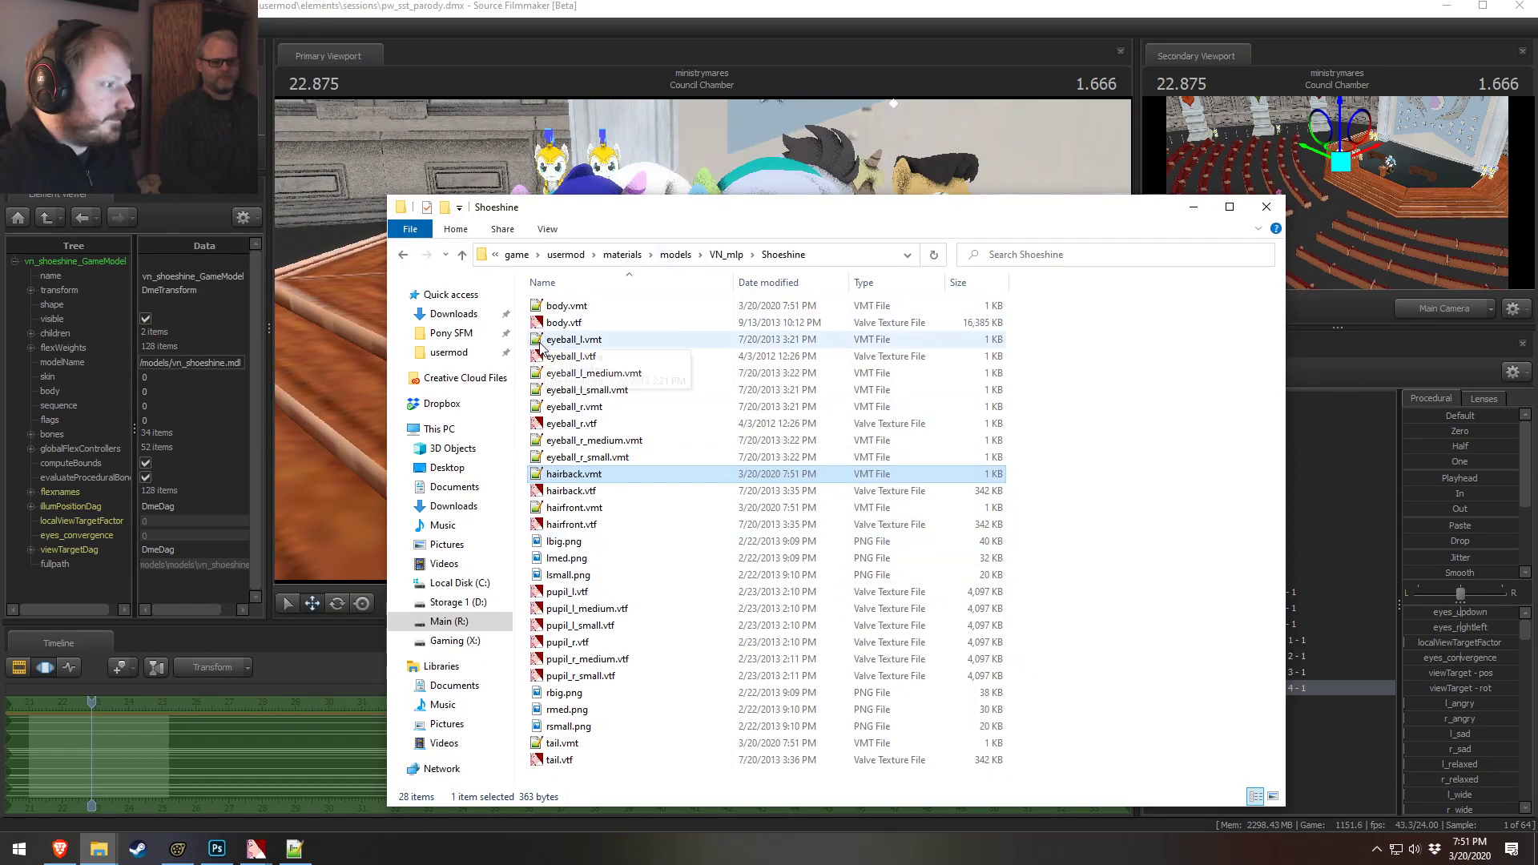
pyautogui.click(729, 258)
pyautogui.scroll(-7, 575, 617)
pyautogui.scroll(2, 576, 617)
pyautogui.scroll(-1, 577, 607)
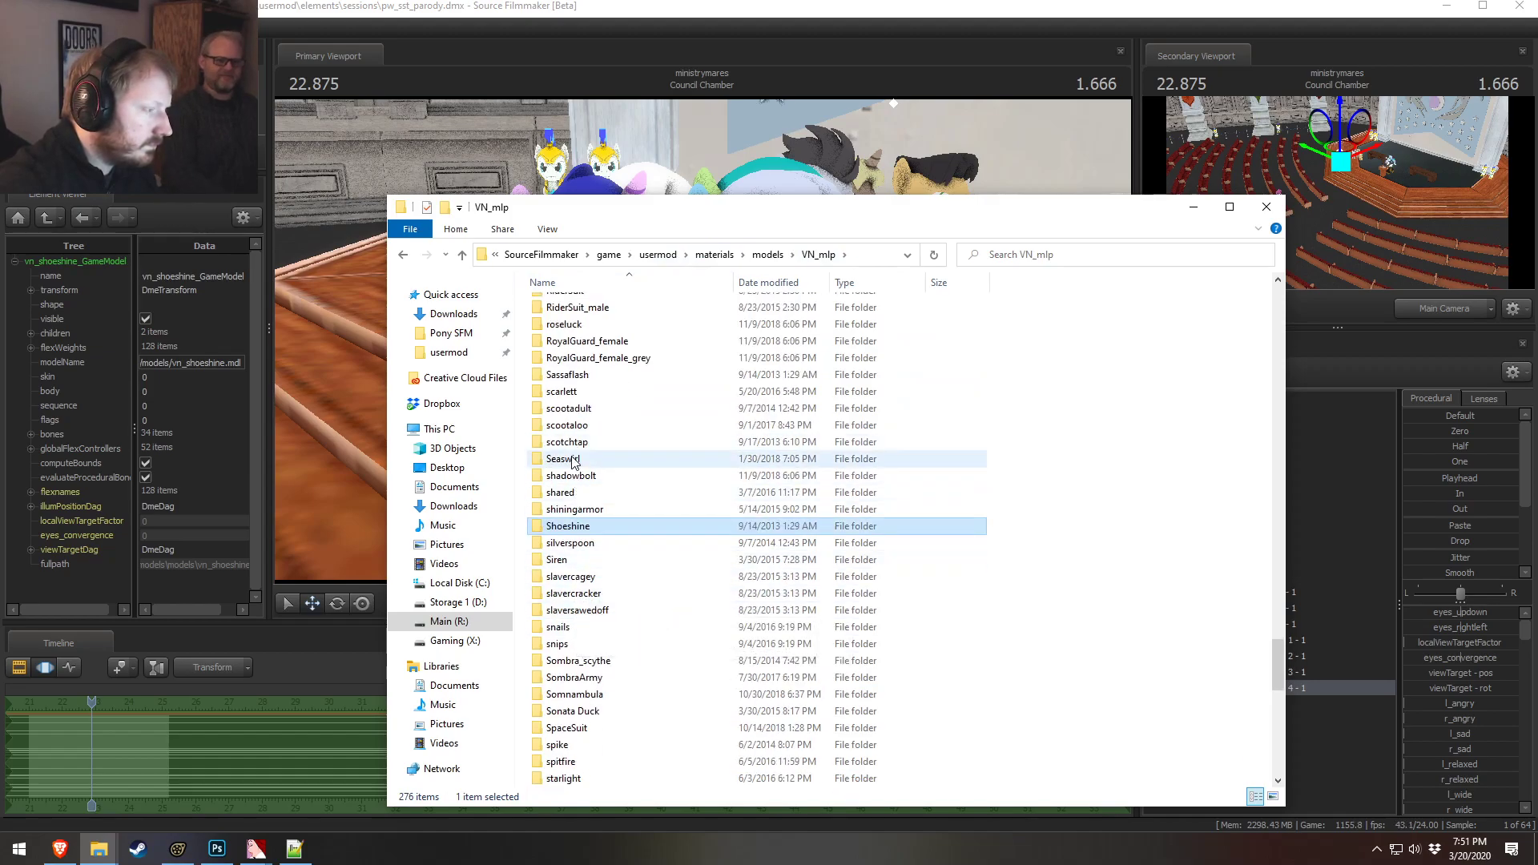
pyautogui.doubleClick(570, 460)
pyautogui.scroll(-3, 587, 541)
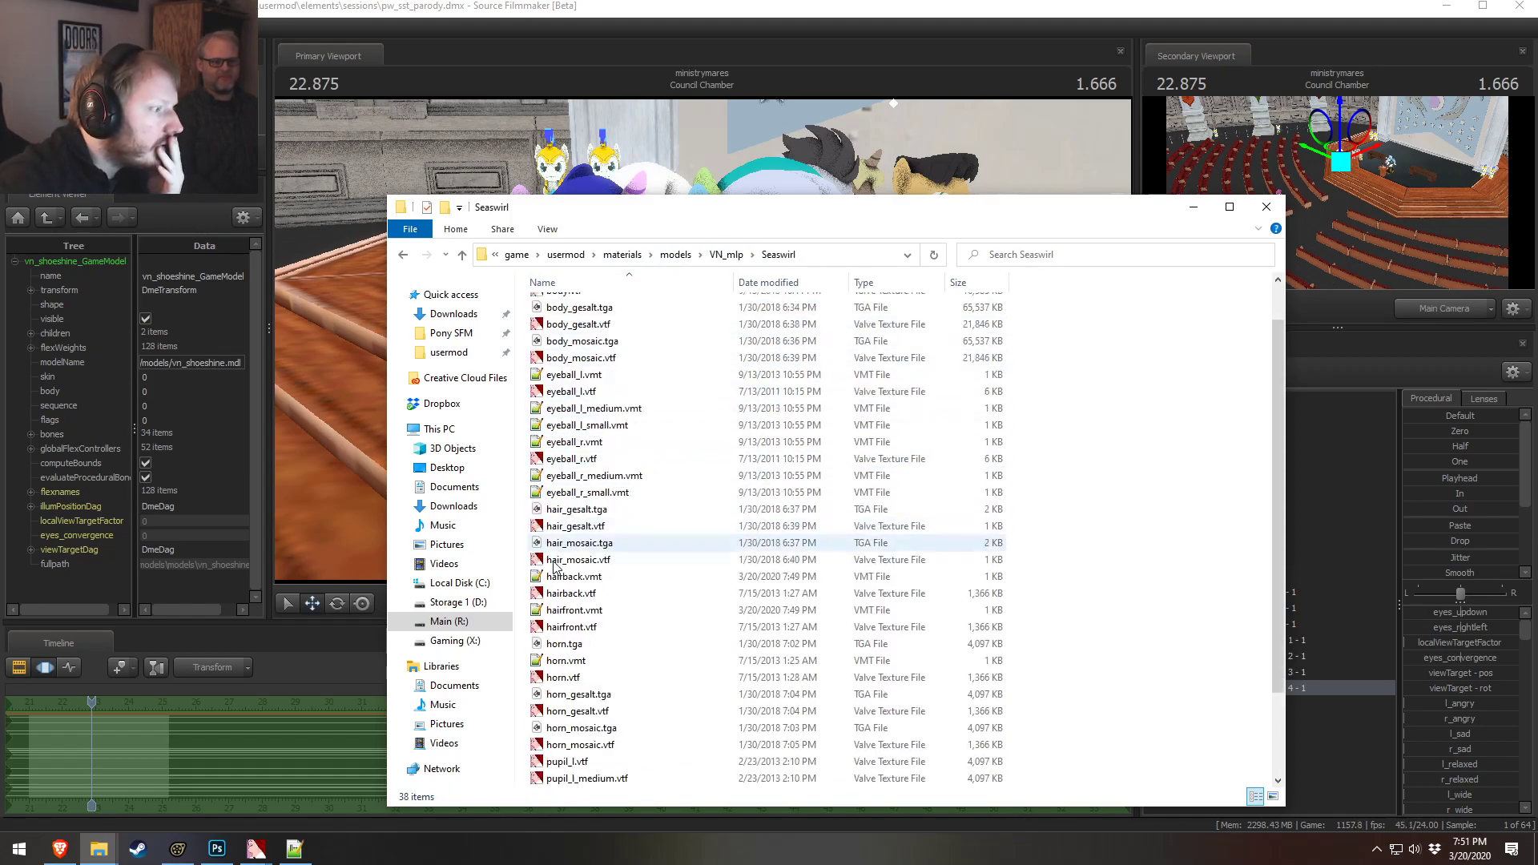
pyautogui.doubleClick(587, 545)
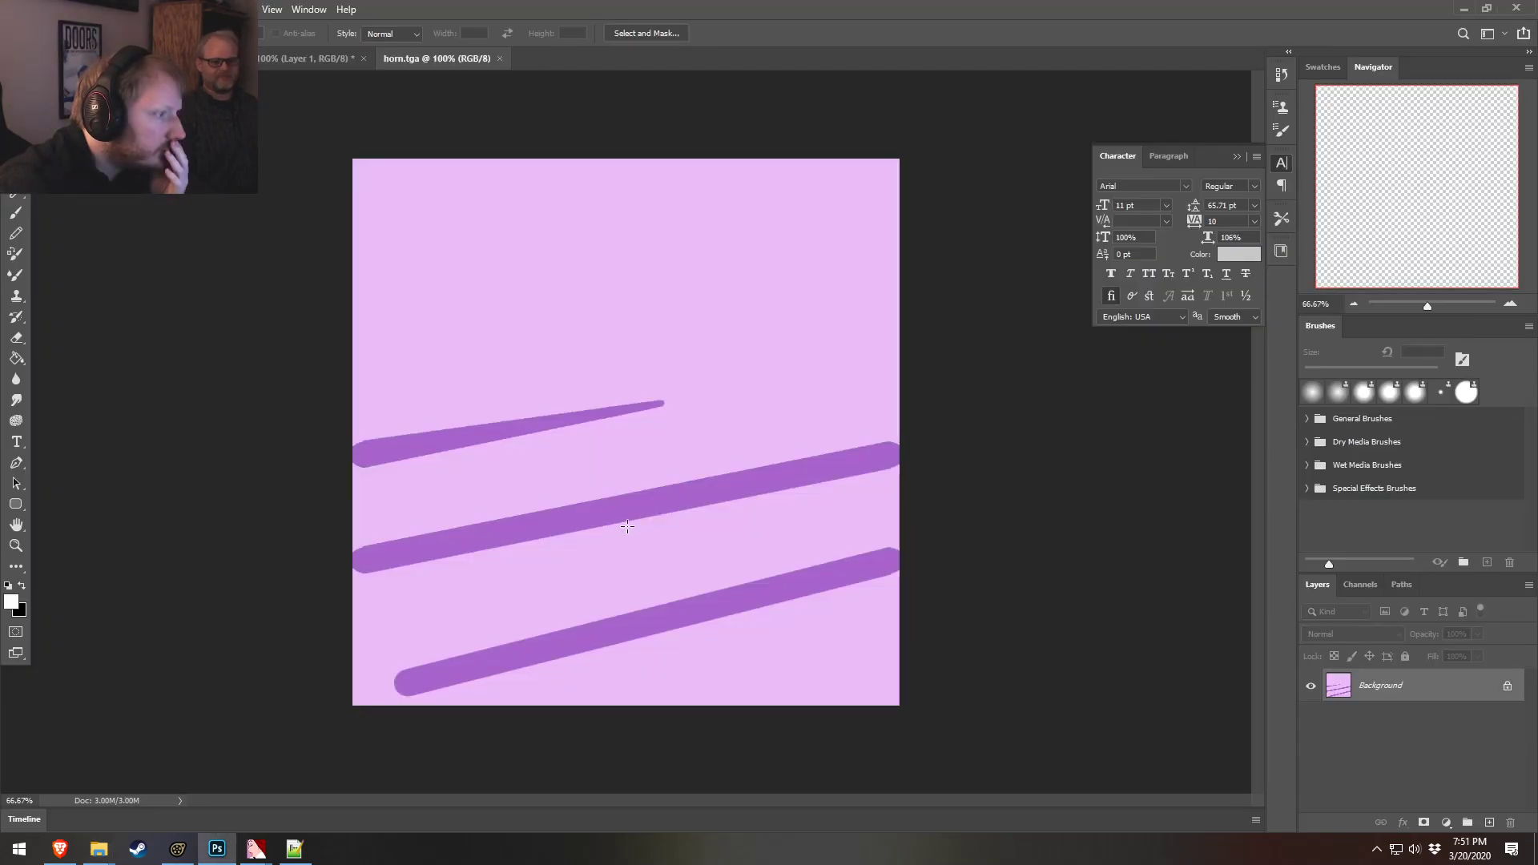
# Sample the light grey from the other open document as the foreground colour
pyautogui.click(306, 58)
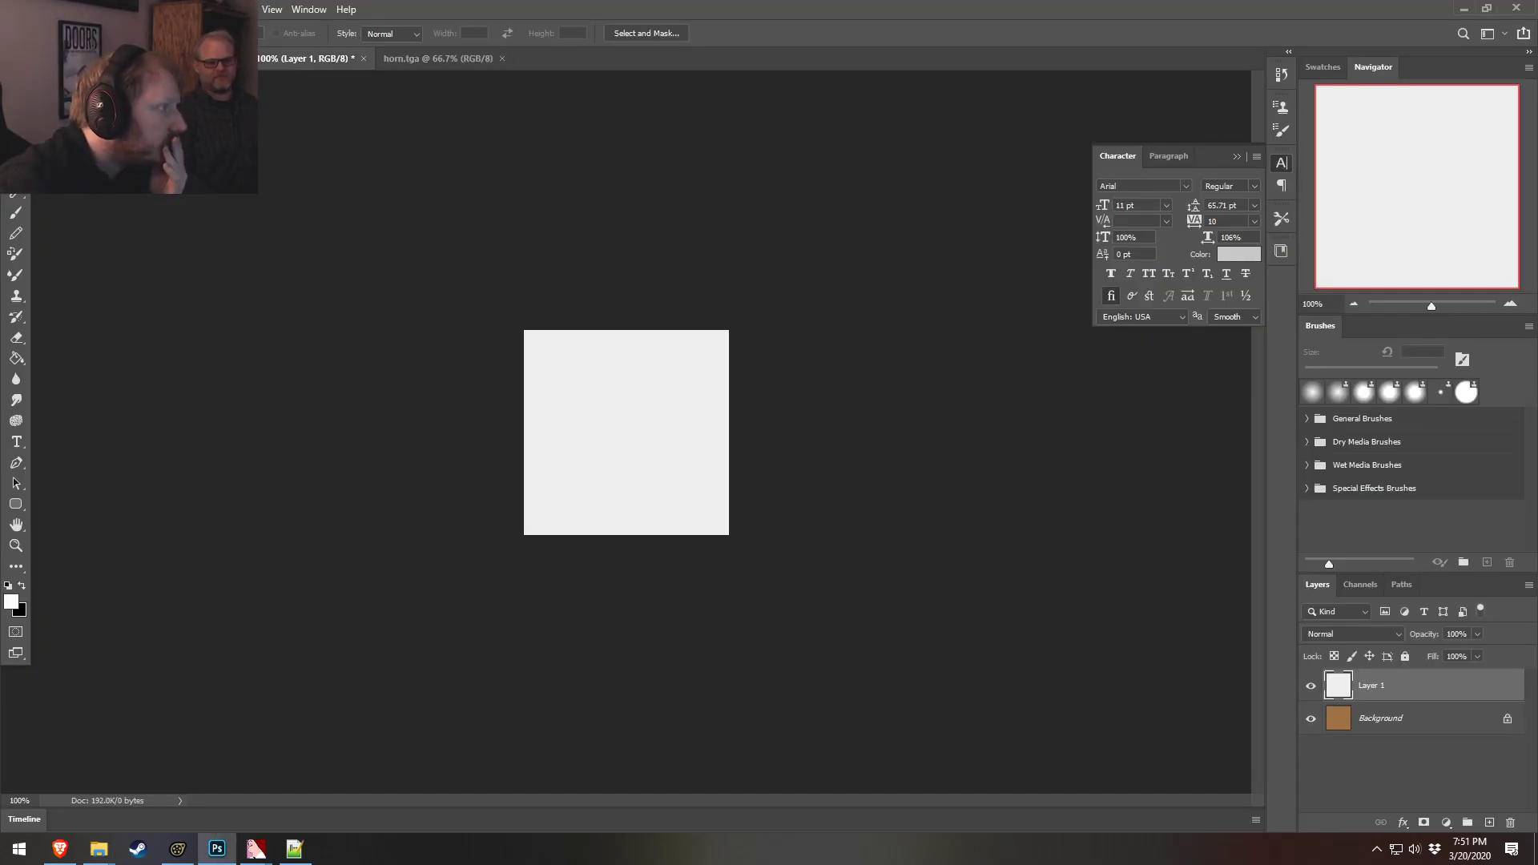
pyautogui.press('w')
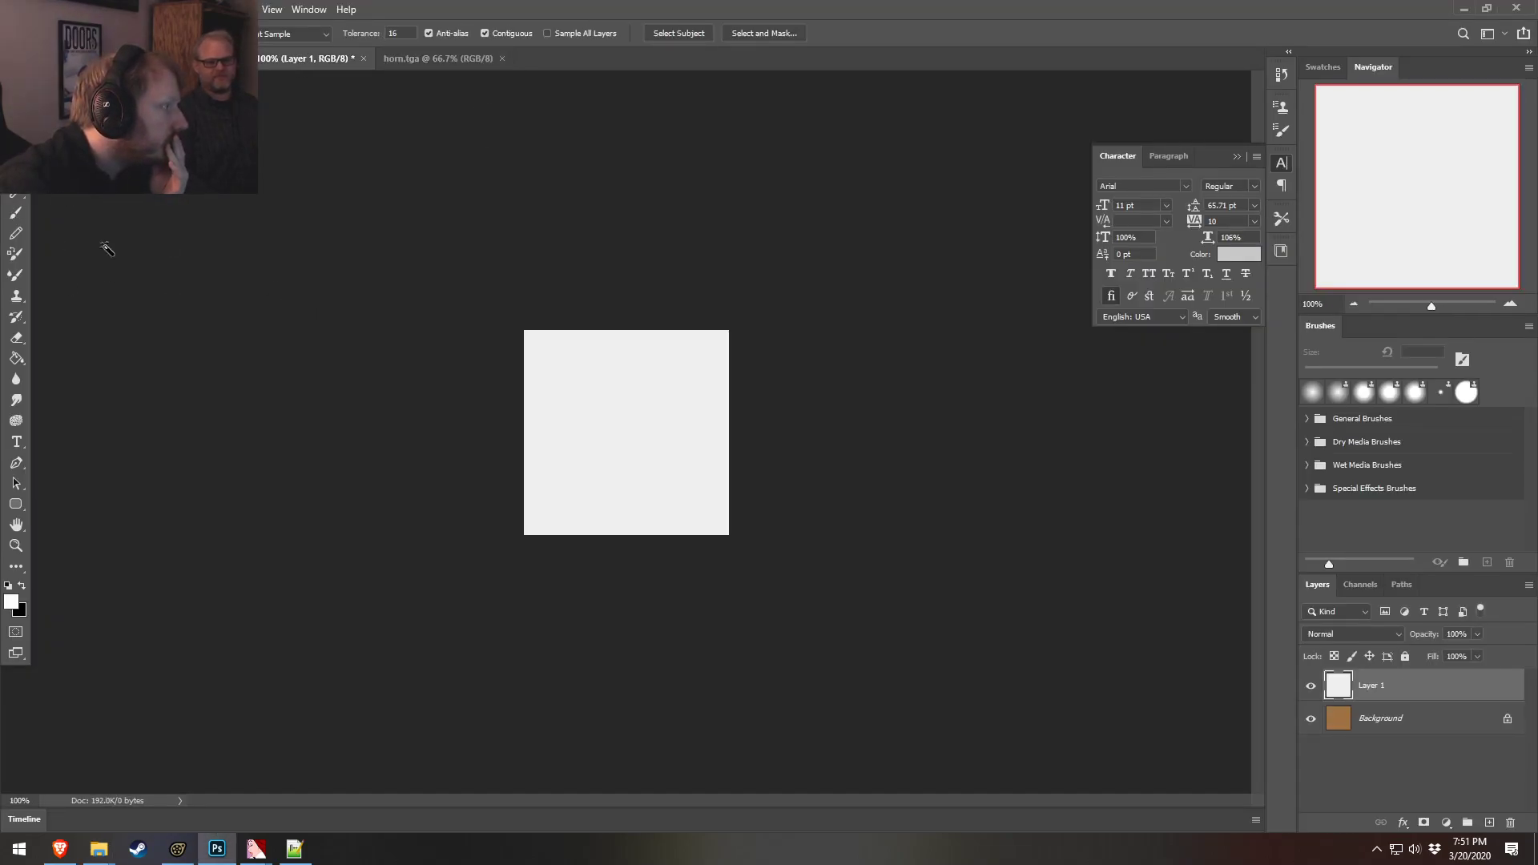
pyautogui.click(567, 378)
pyautogui.press('i')
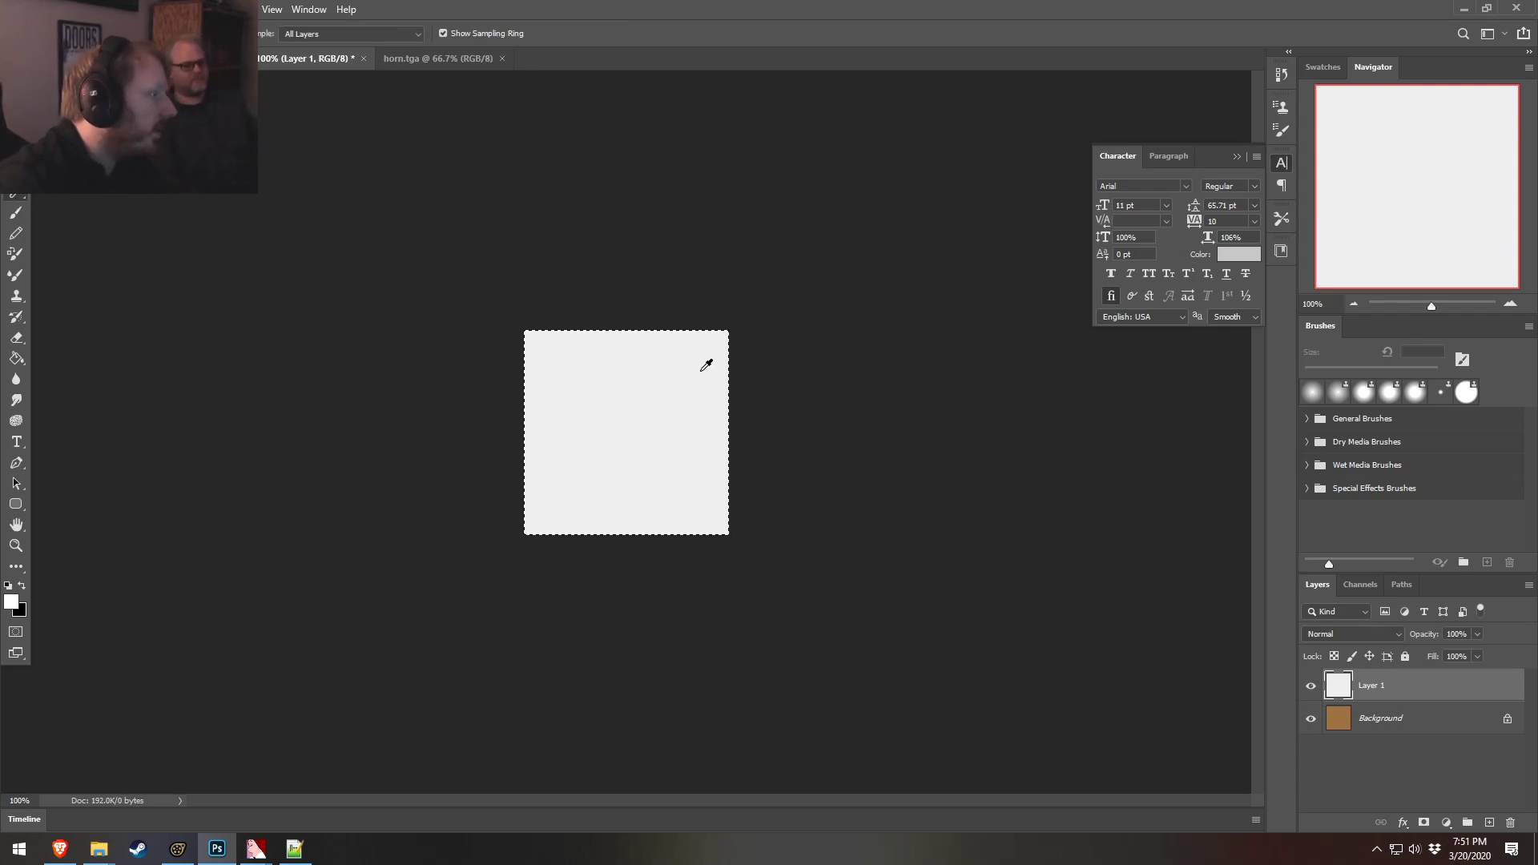
pyautogui.click(705, 392)
pyautogui.click(431, 59)
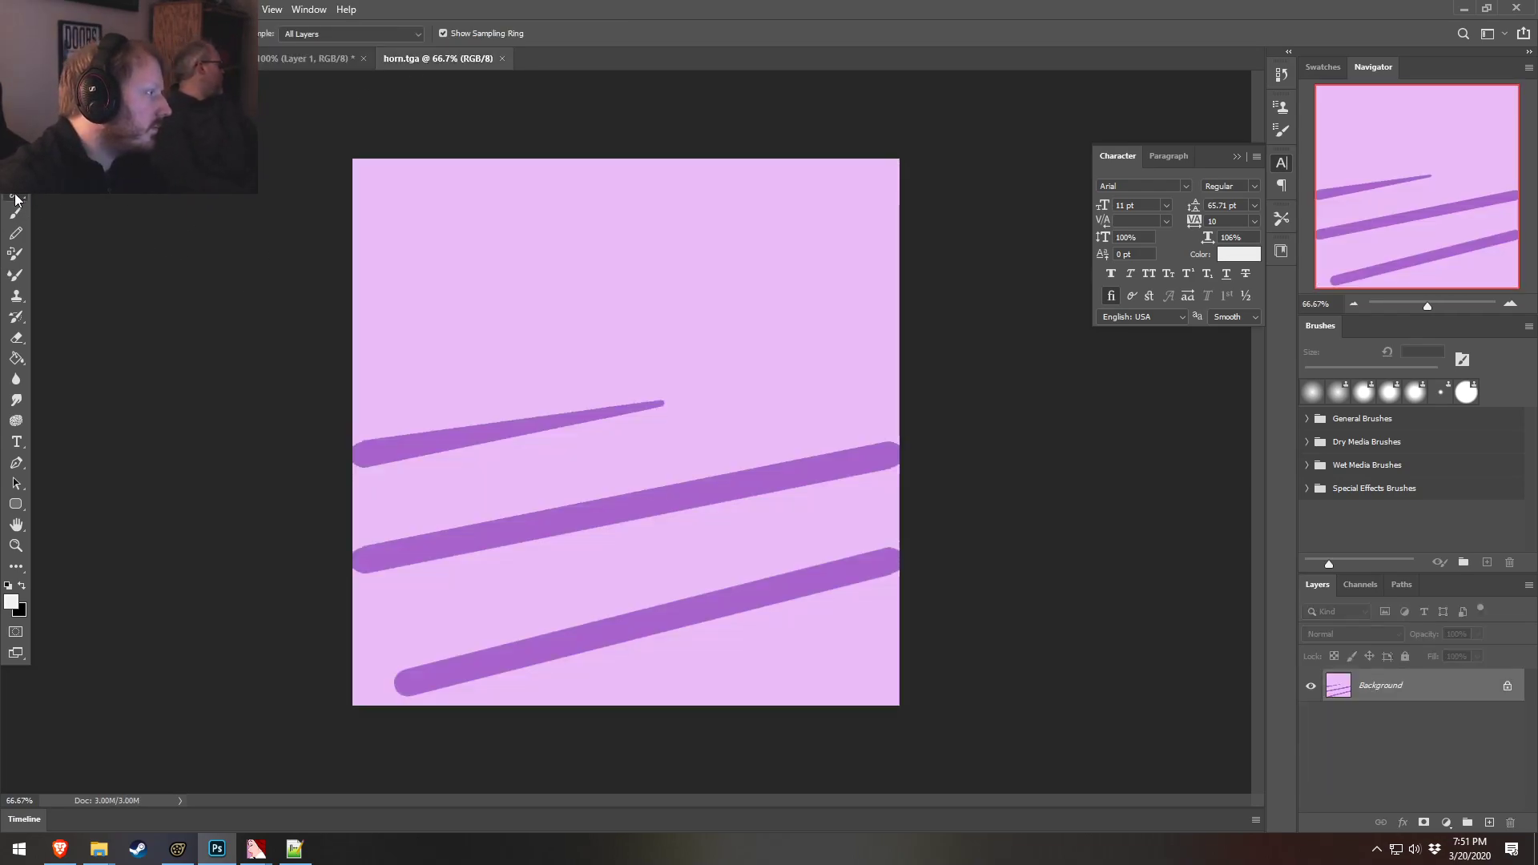
# Try filling a rectangular reference swatch near the horn texture's upper-left corner with the grey
pyautogui.press('m')
pyautogui.moveTo(402, 200); pyautogui.dragTo(573, 310)
pyautogui.click(16, 358)
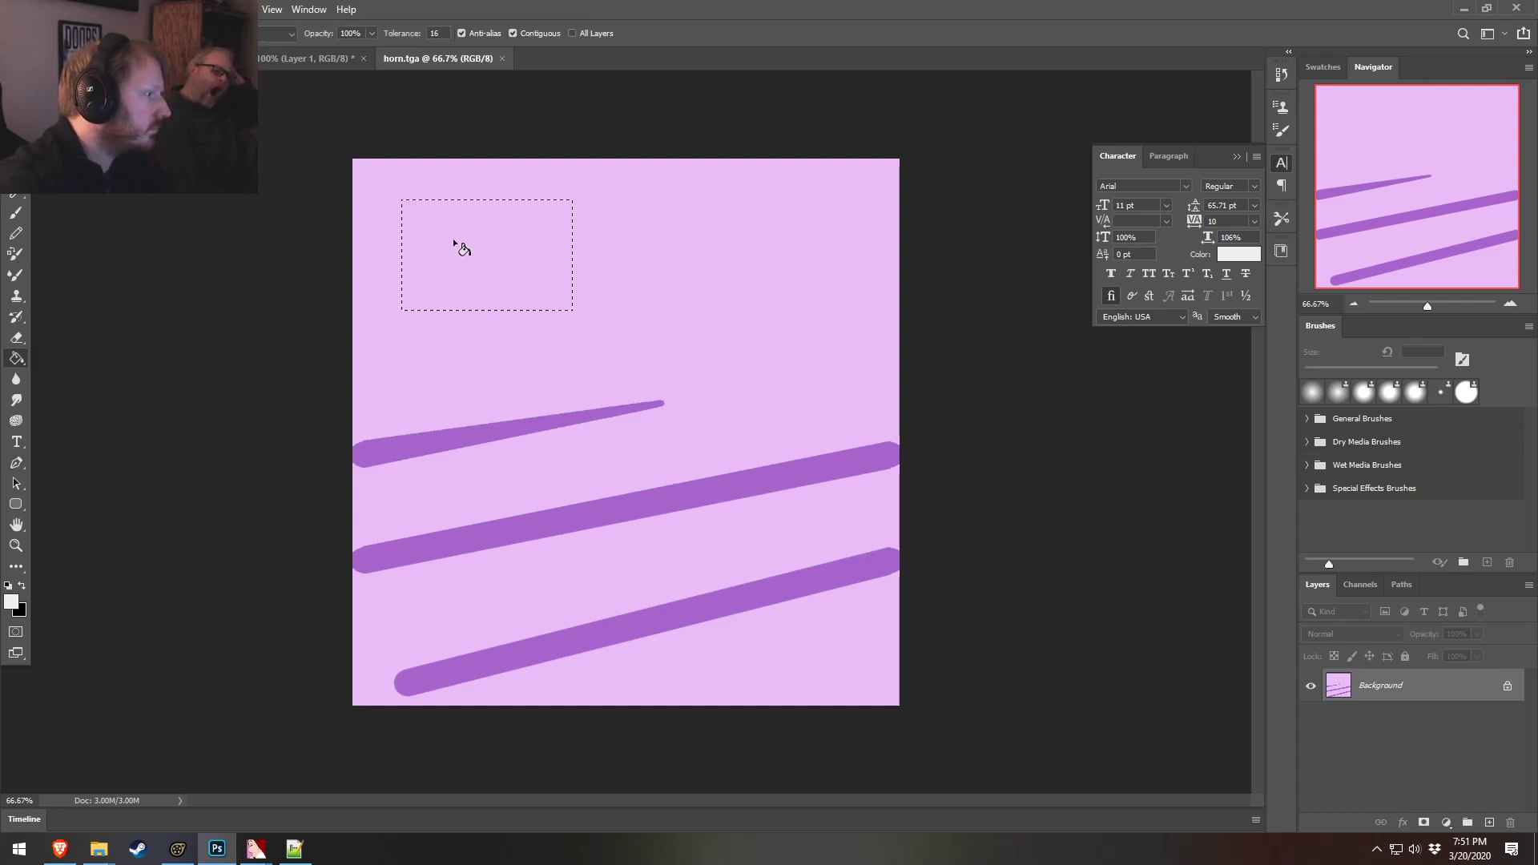
pyautogui.click(446, 247)
pyautogui.press('v')
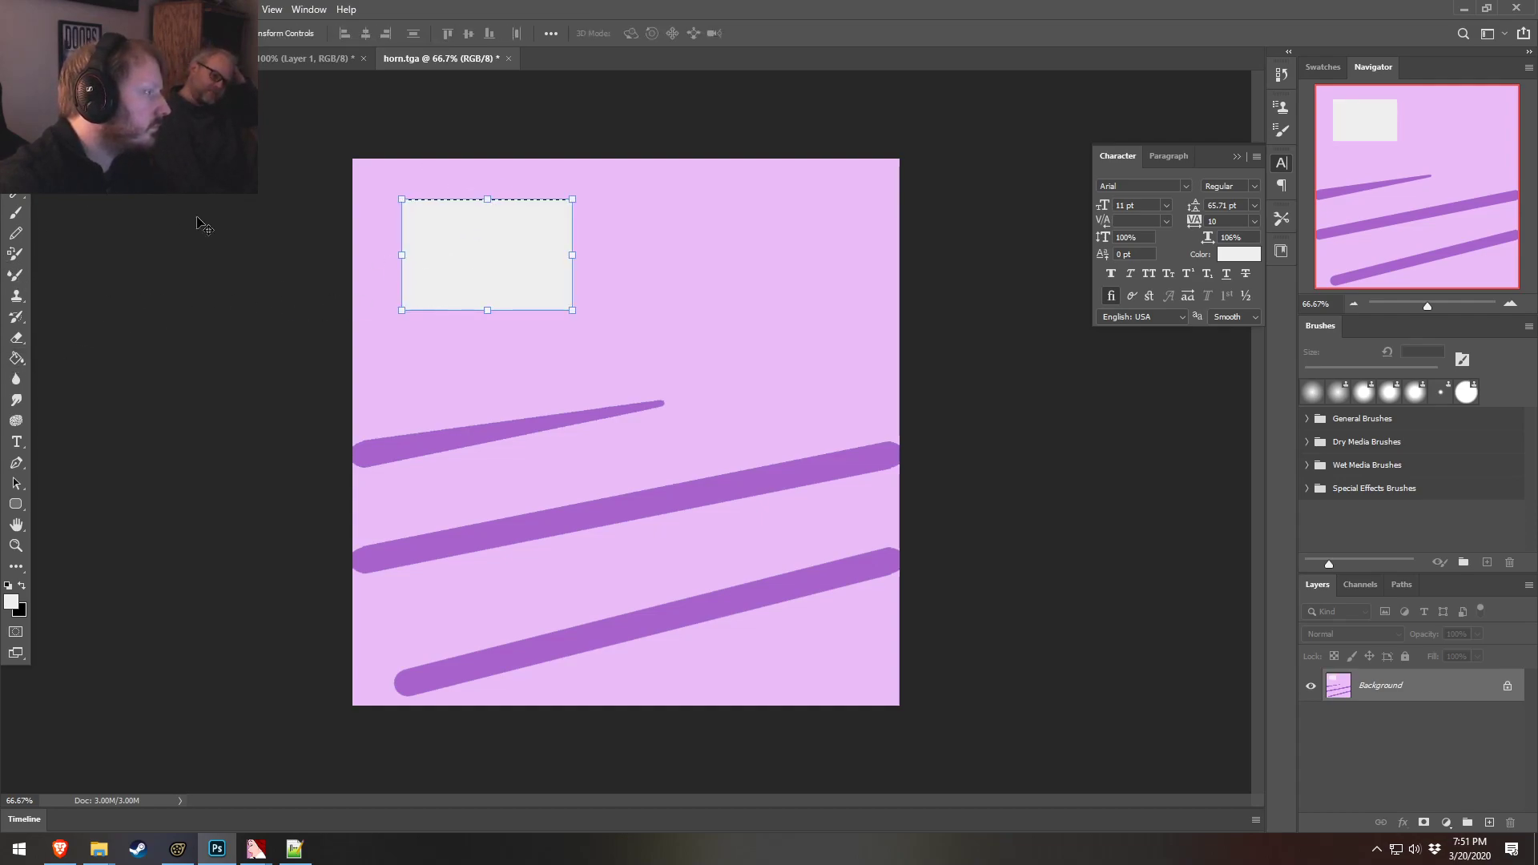
pyautogui.press('m')
pyautogui.rightClick(641, 257)
pyautogui.click(665, 262)
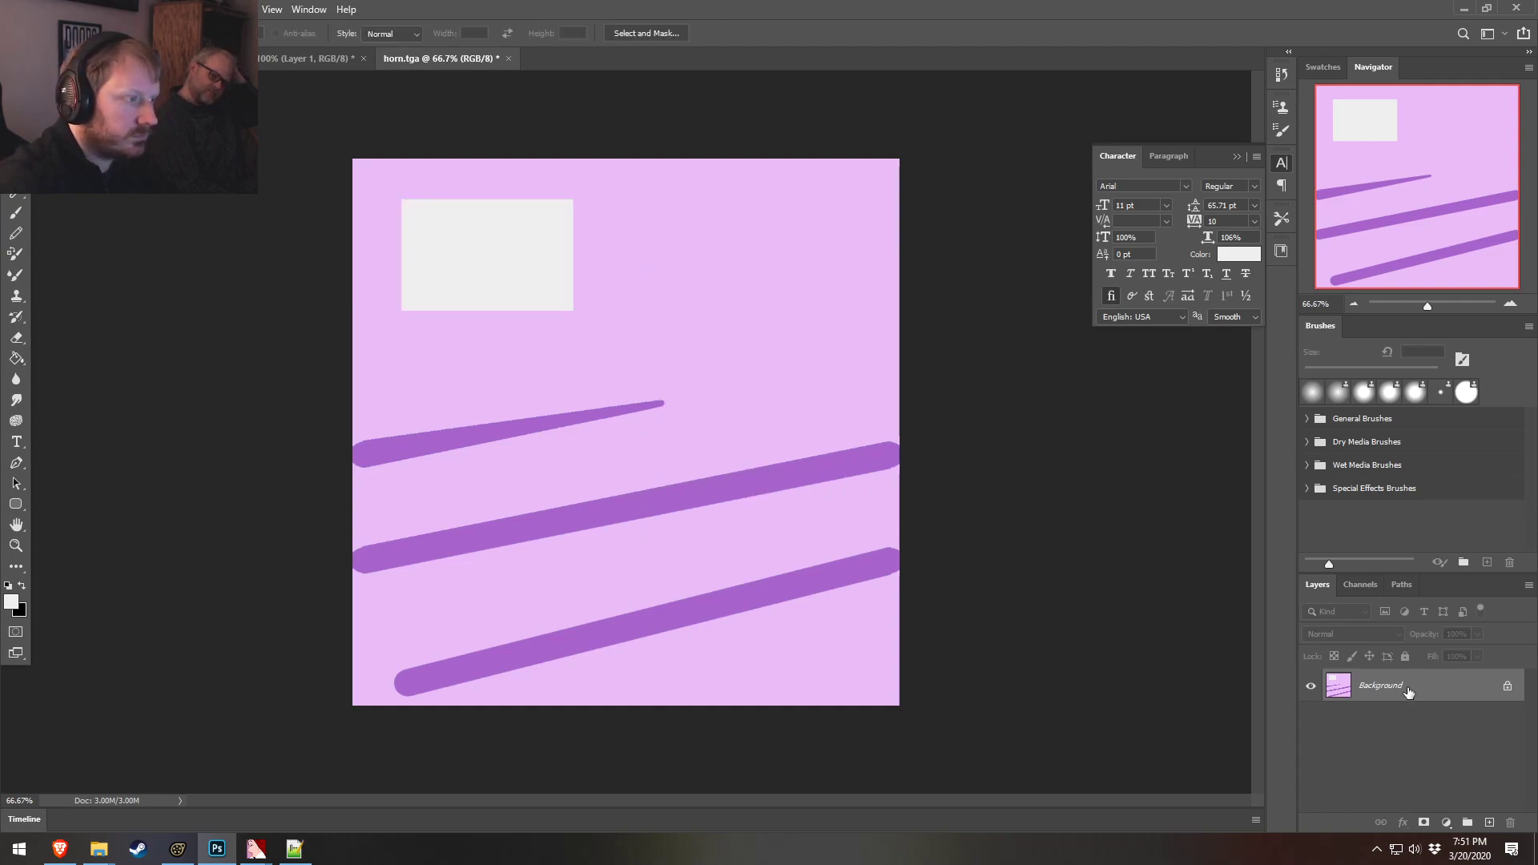
pyautogui.hotkey('ctrl', 'z')
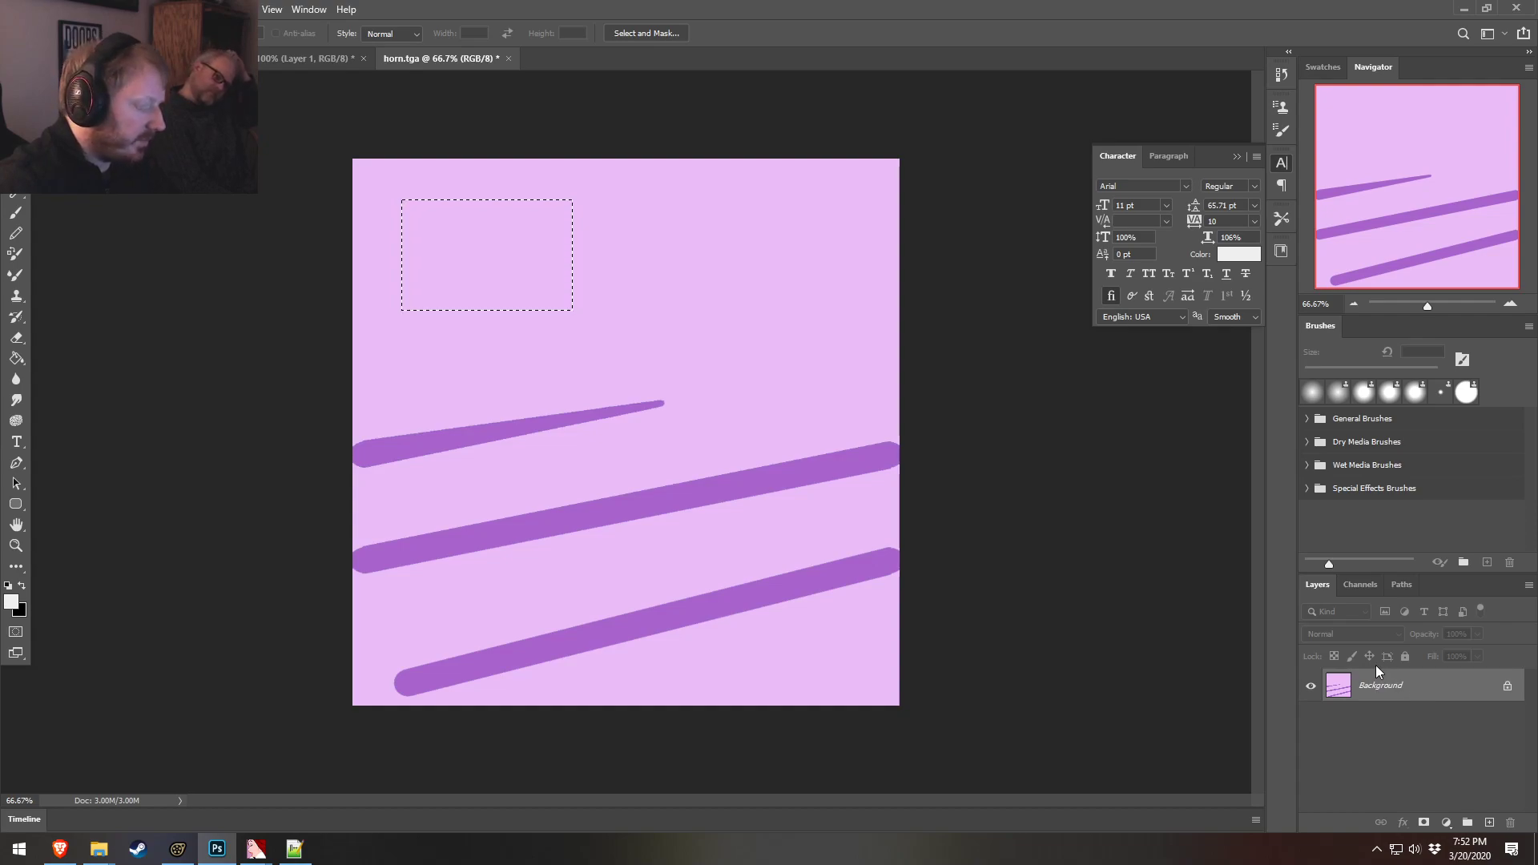
# Fill the rectangular selection with the grey on a new layer as a reference swatch
pyautogui.hotkey('ctrl', 'shift', 'n')
pyautogui.press('Return')
pyautogui.click(17, 359)
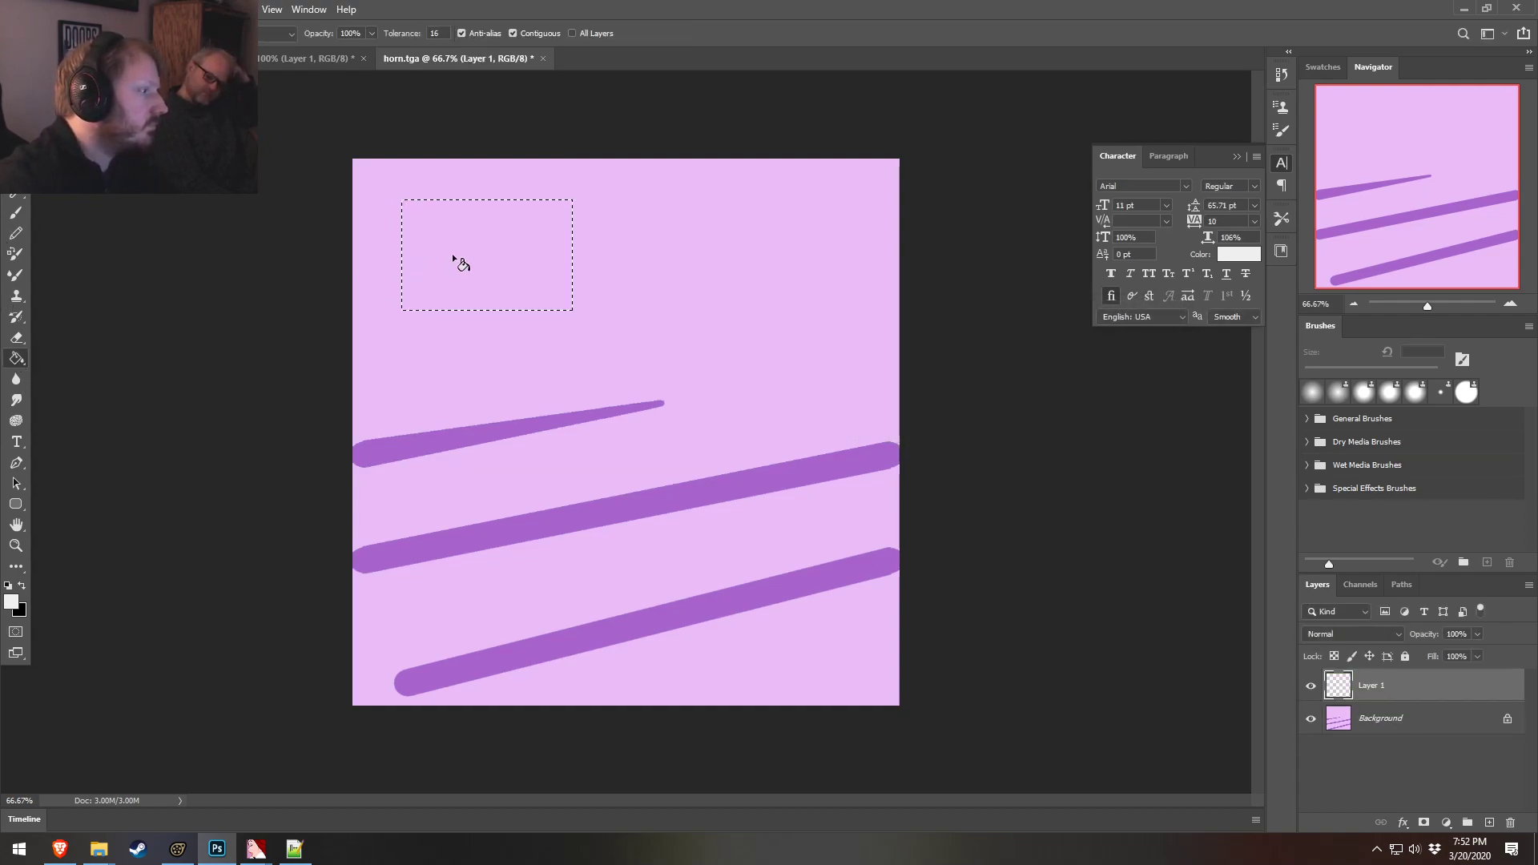
pyautogui.click(461, 263)
pyautogui.click(1325, 718)
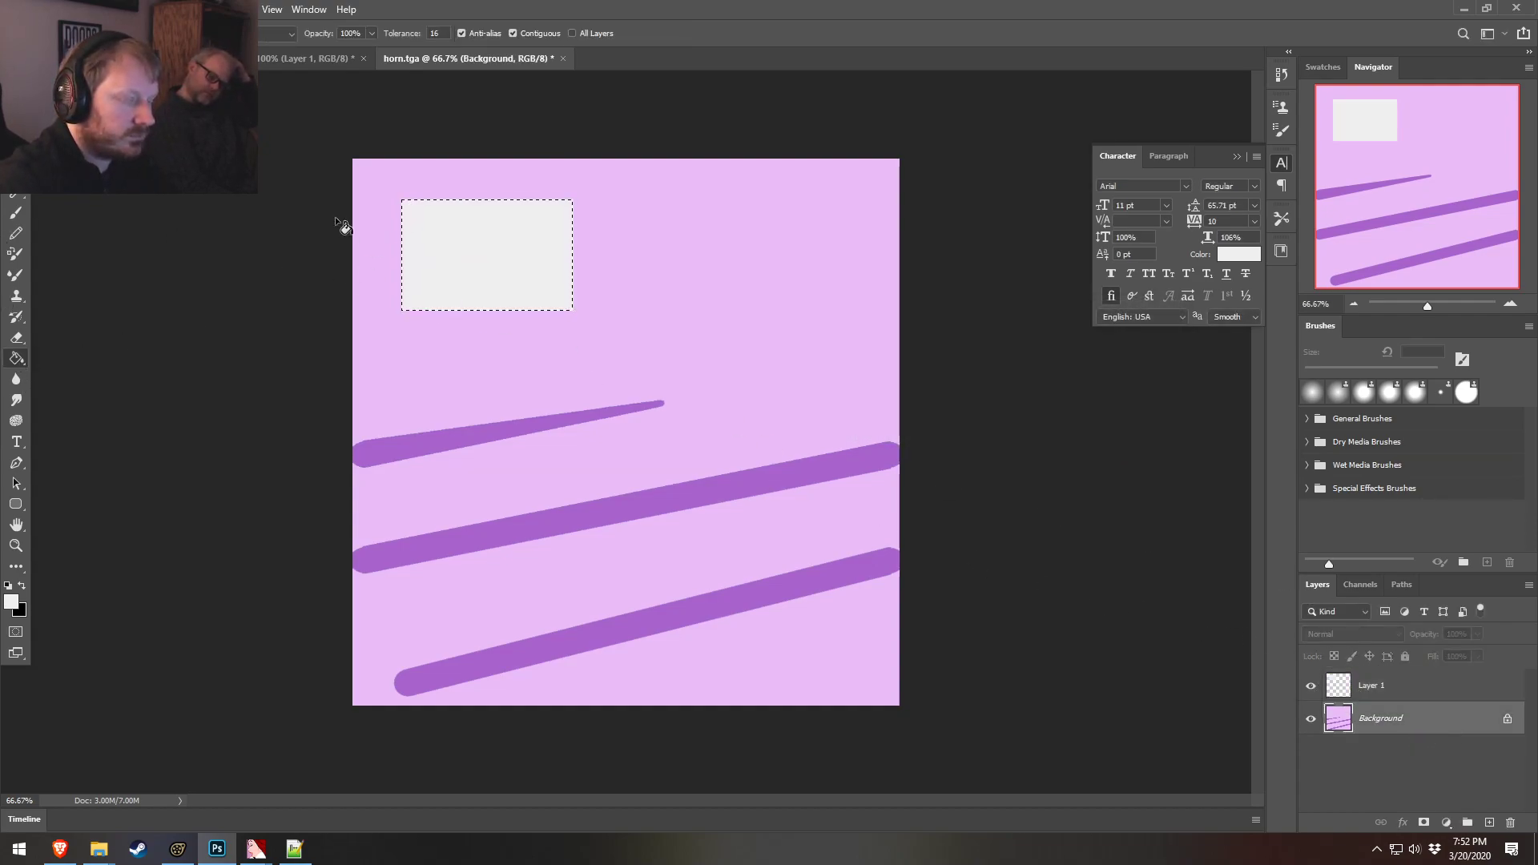
pyautogui.press('m')
pyautogui.rightClick(389, 206)
pyautogui.click(477, 217)
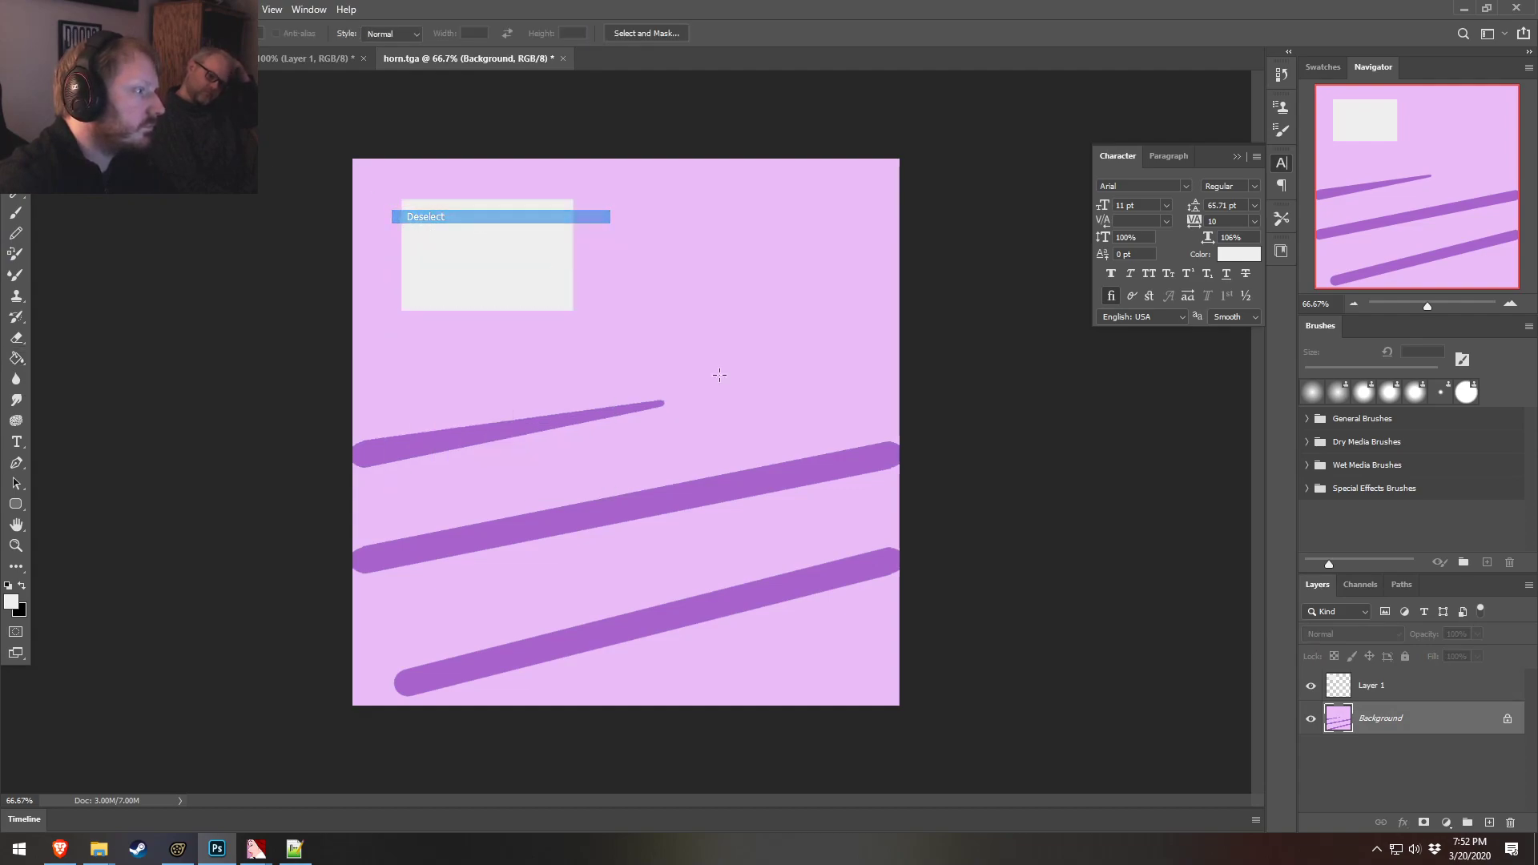
# Apply a Black & White adjustment to the horn background with Magentas raised to 102%
pyautogui.click(89, 10)
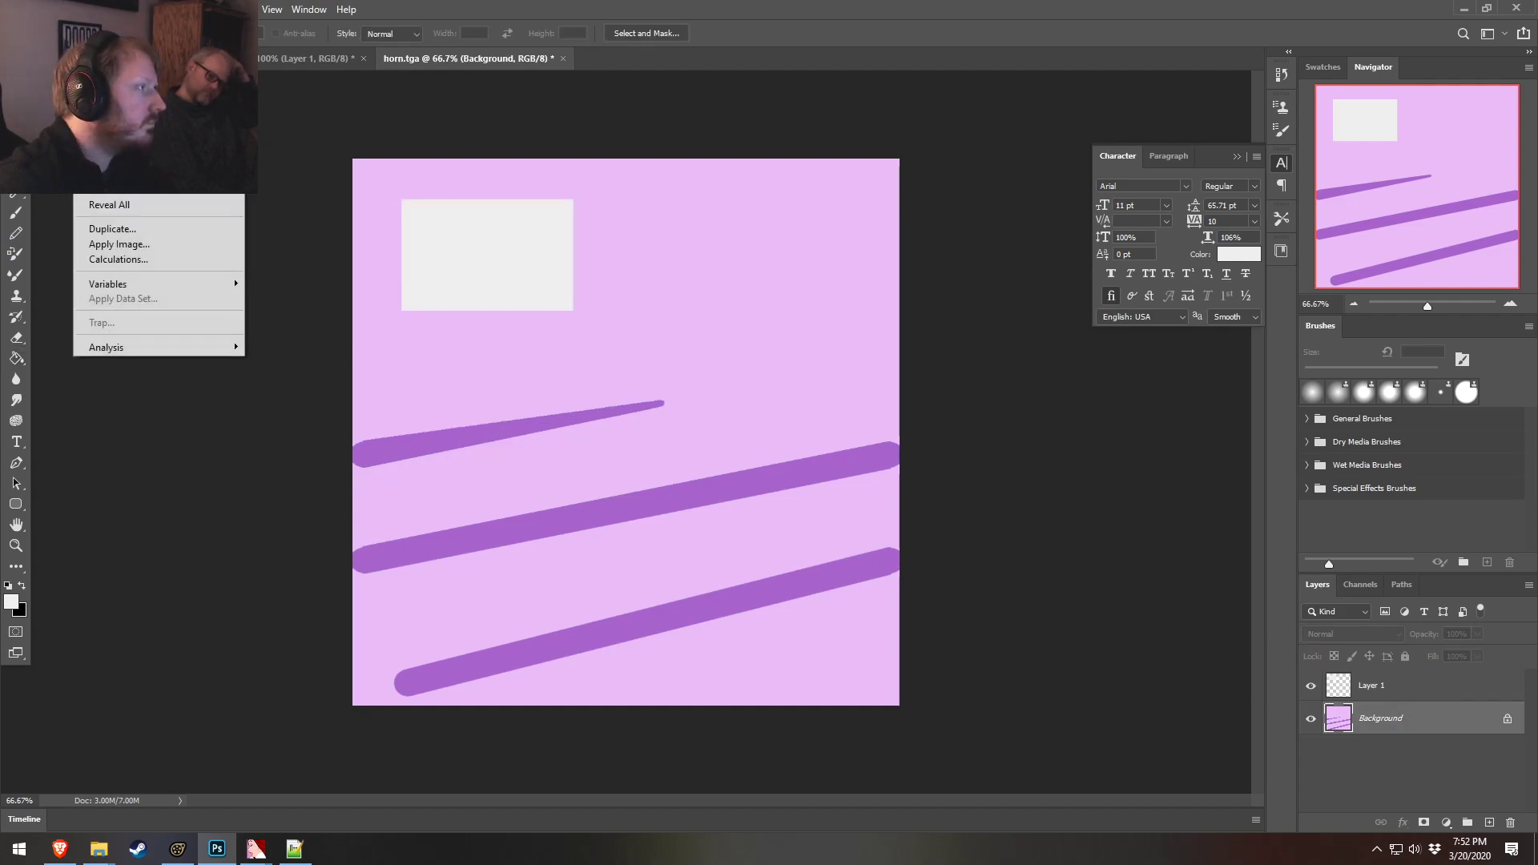
pyautogui.moveTo(120, 50)
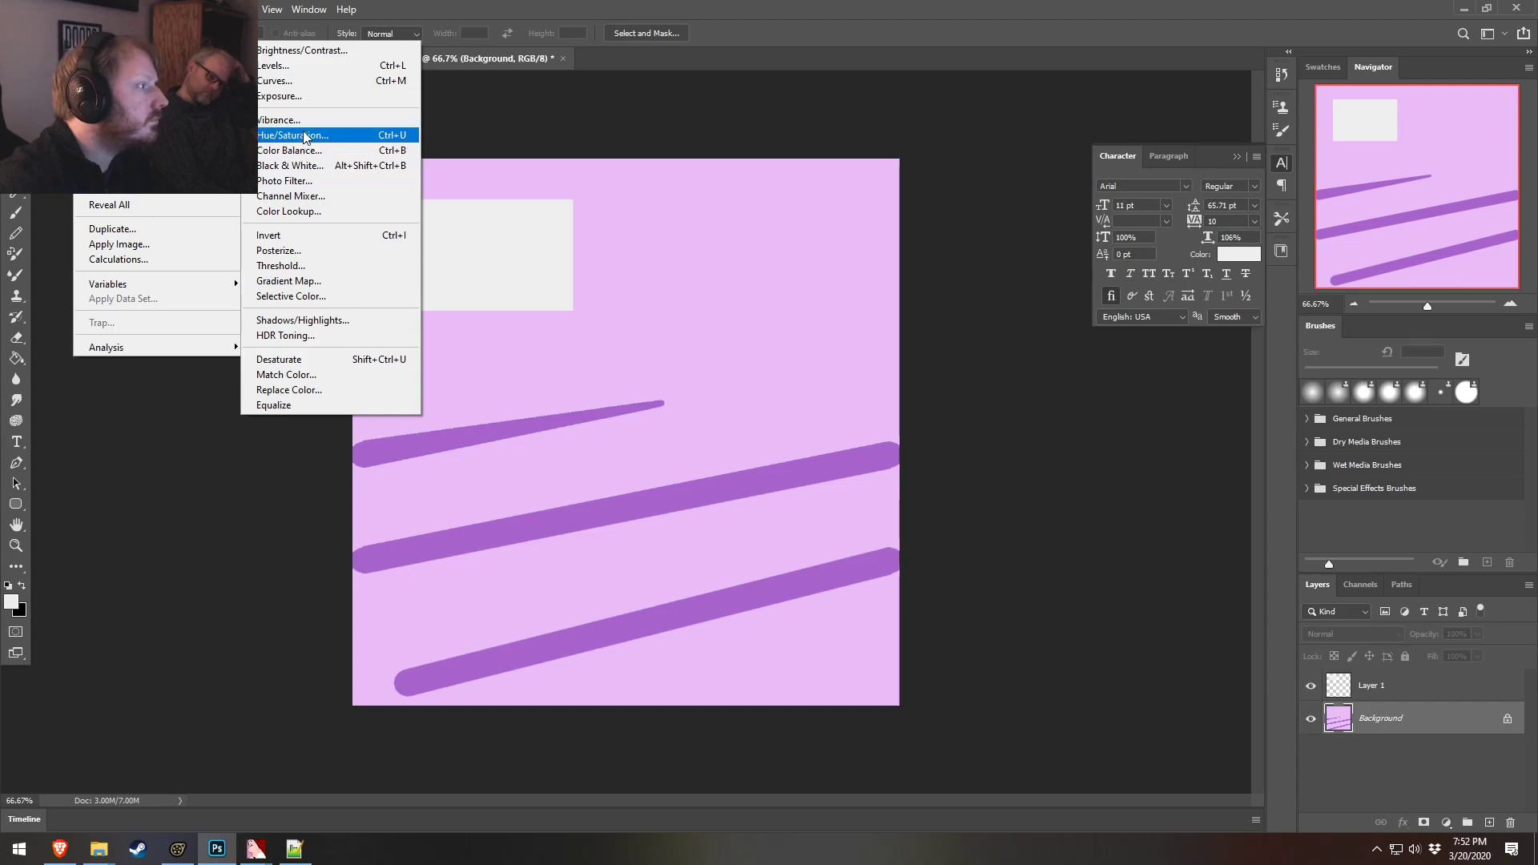
pyautogui.click(292, 165)
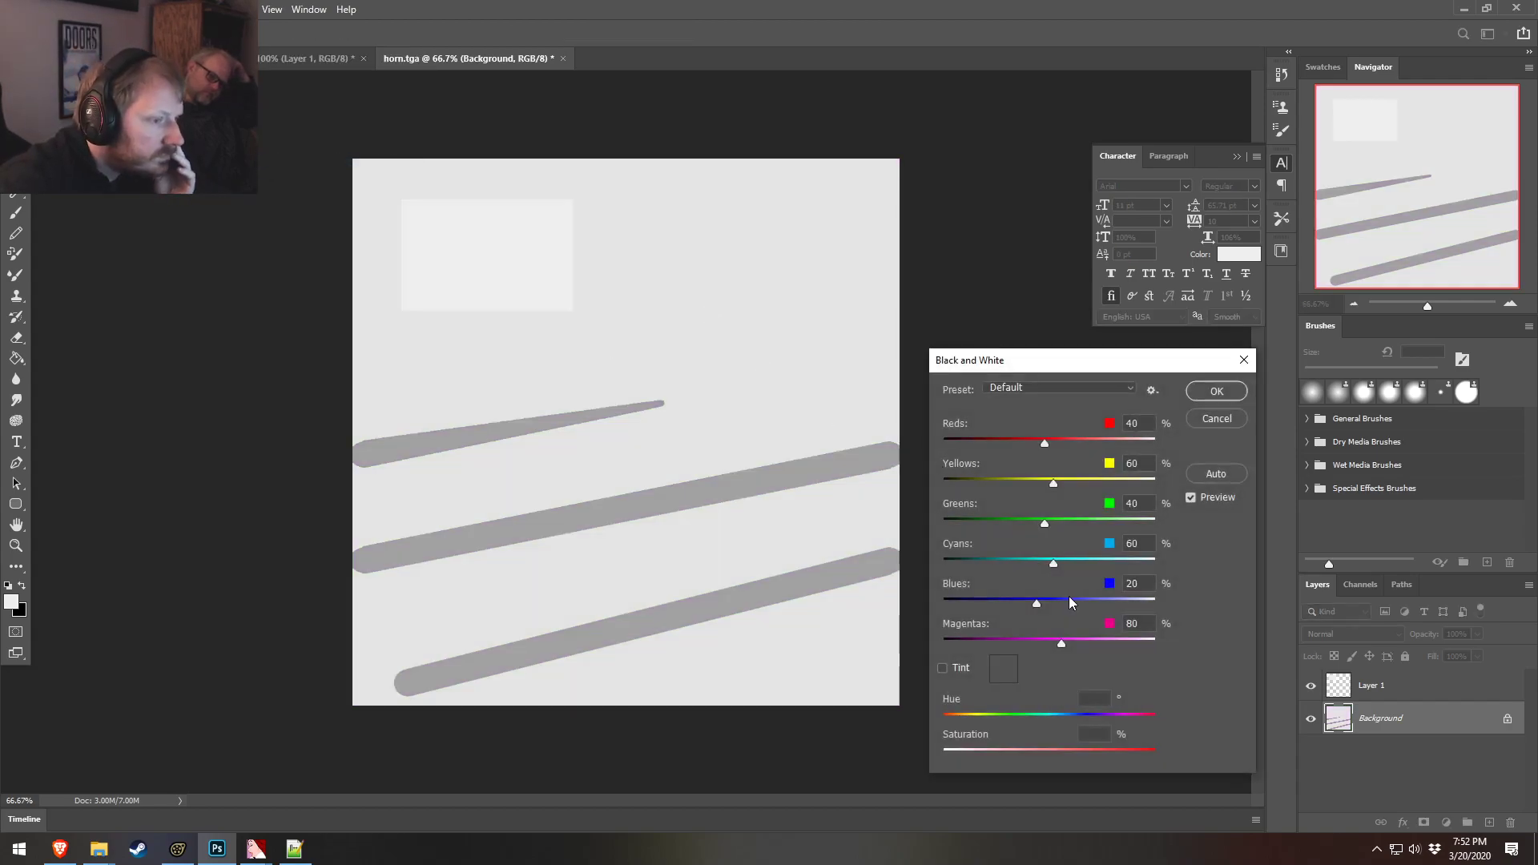
pyautogui.moveTo(1058, 643); pyautogui.dragTo(1070, 646)
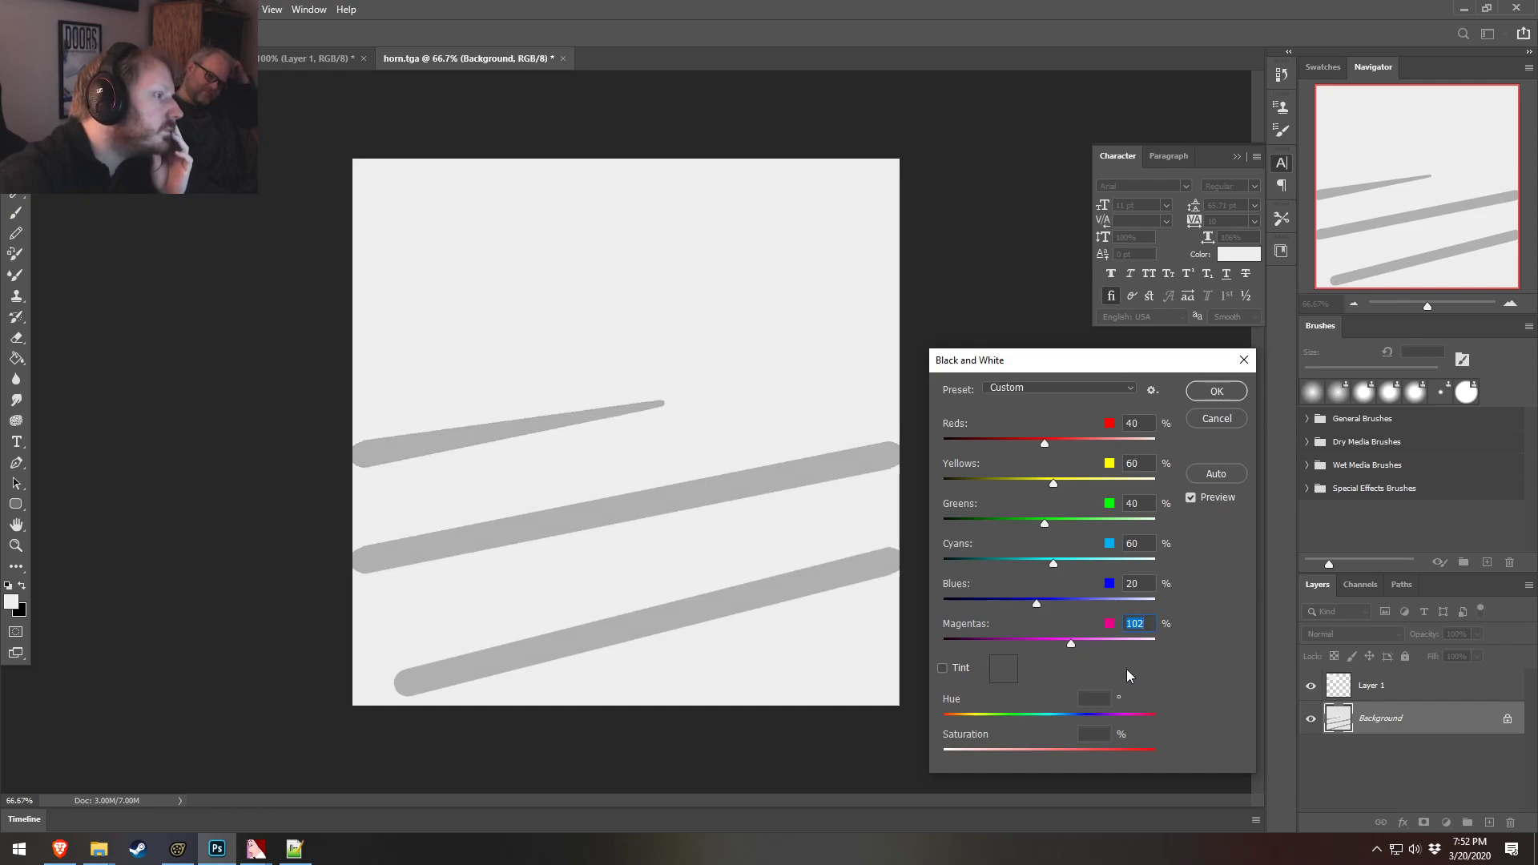
pyautogui.click(1216, 391)
# Delete the Layer 1 reference swatch
pyautogui.rightClick(1407, 687)
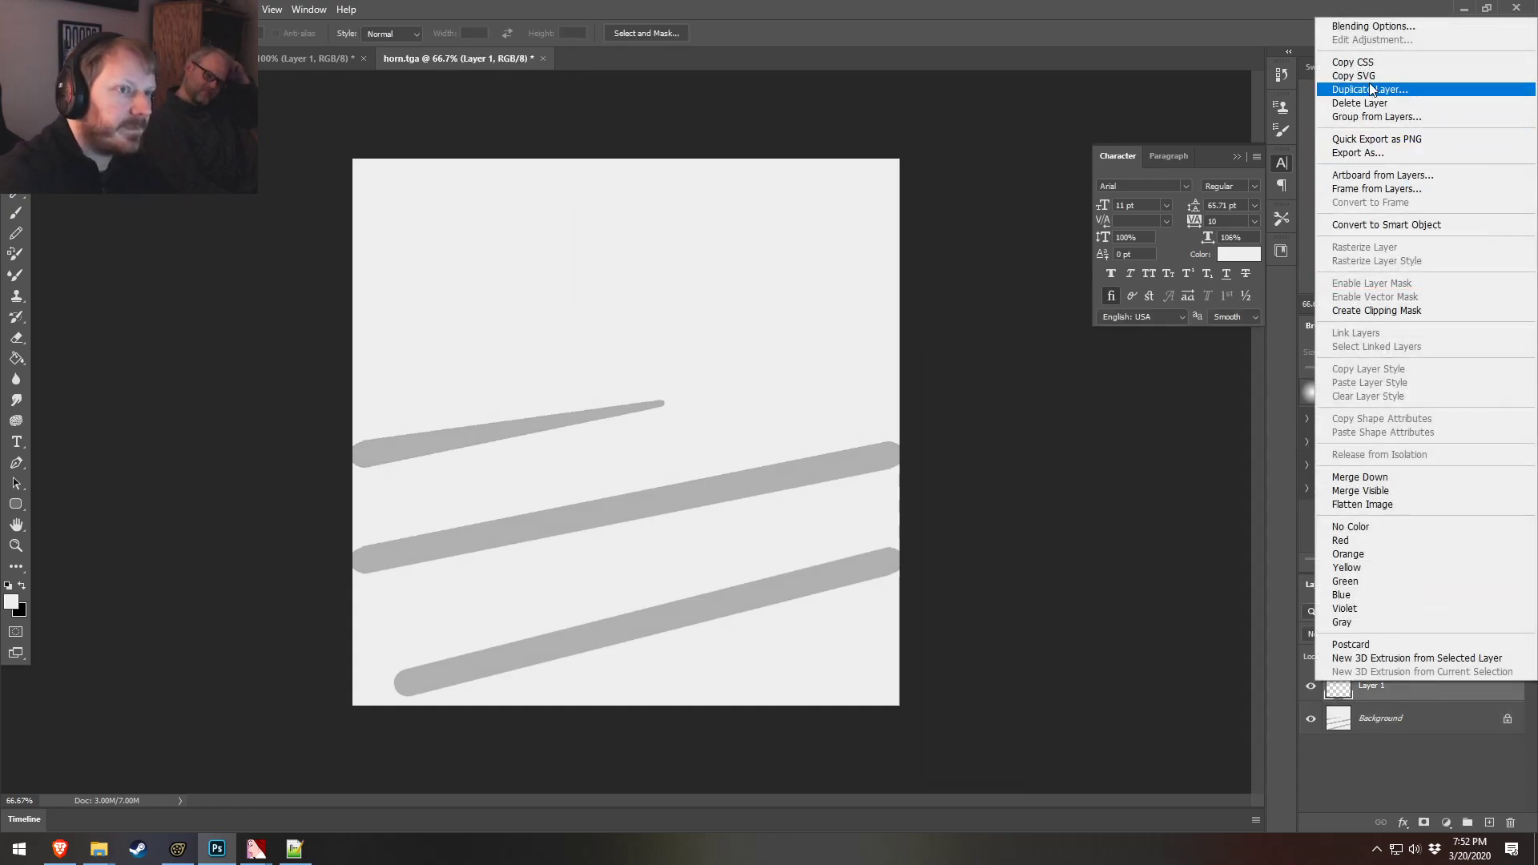
pyautogui.click(1378, 101)
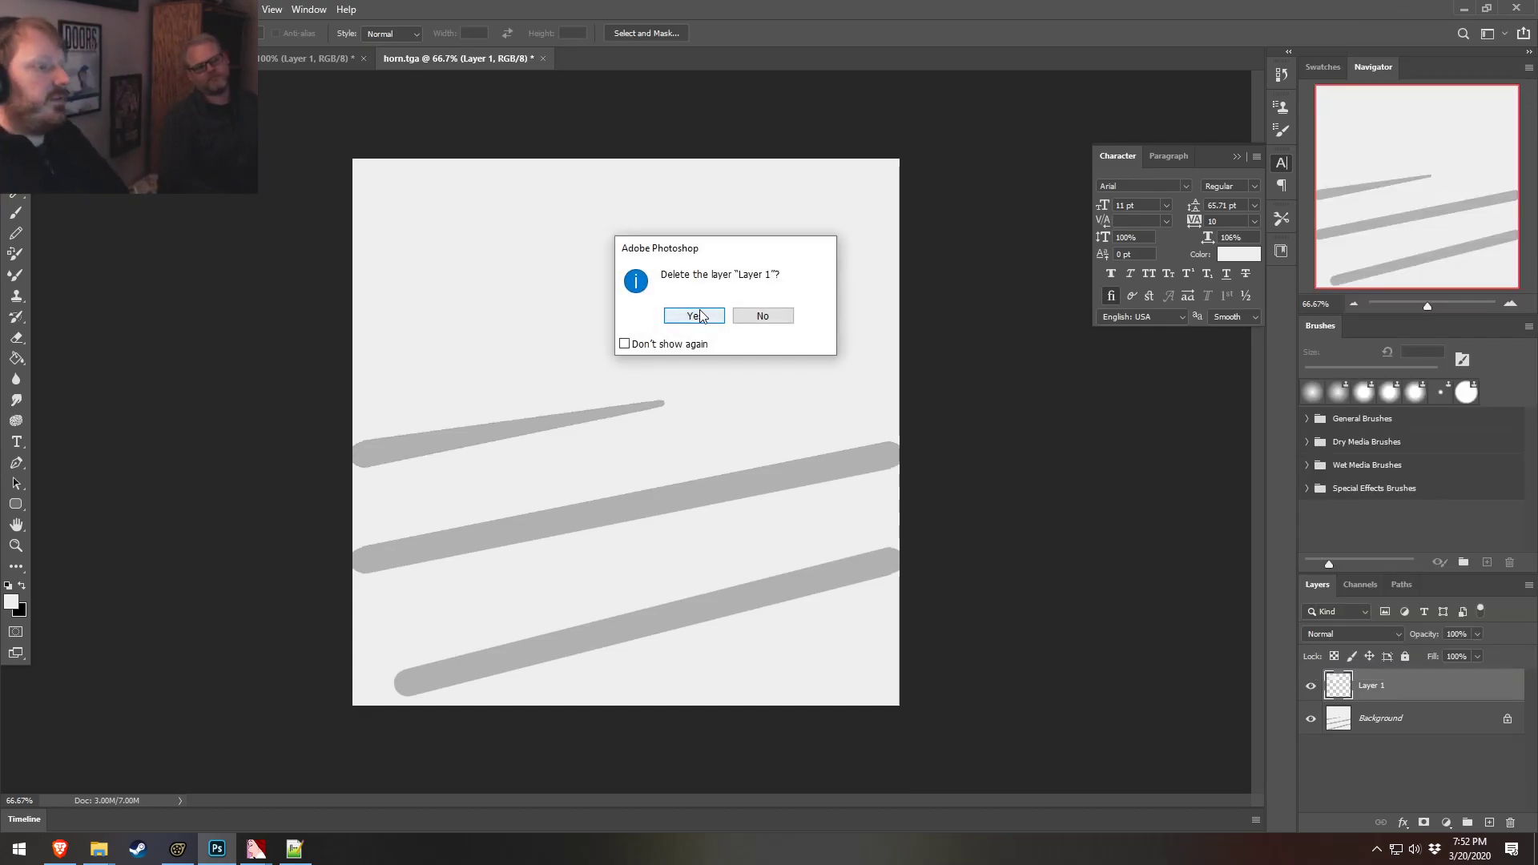
pyautogui.click(690, 317)
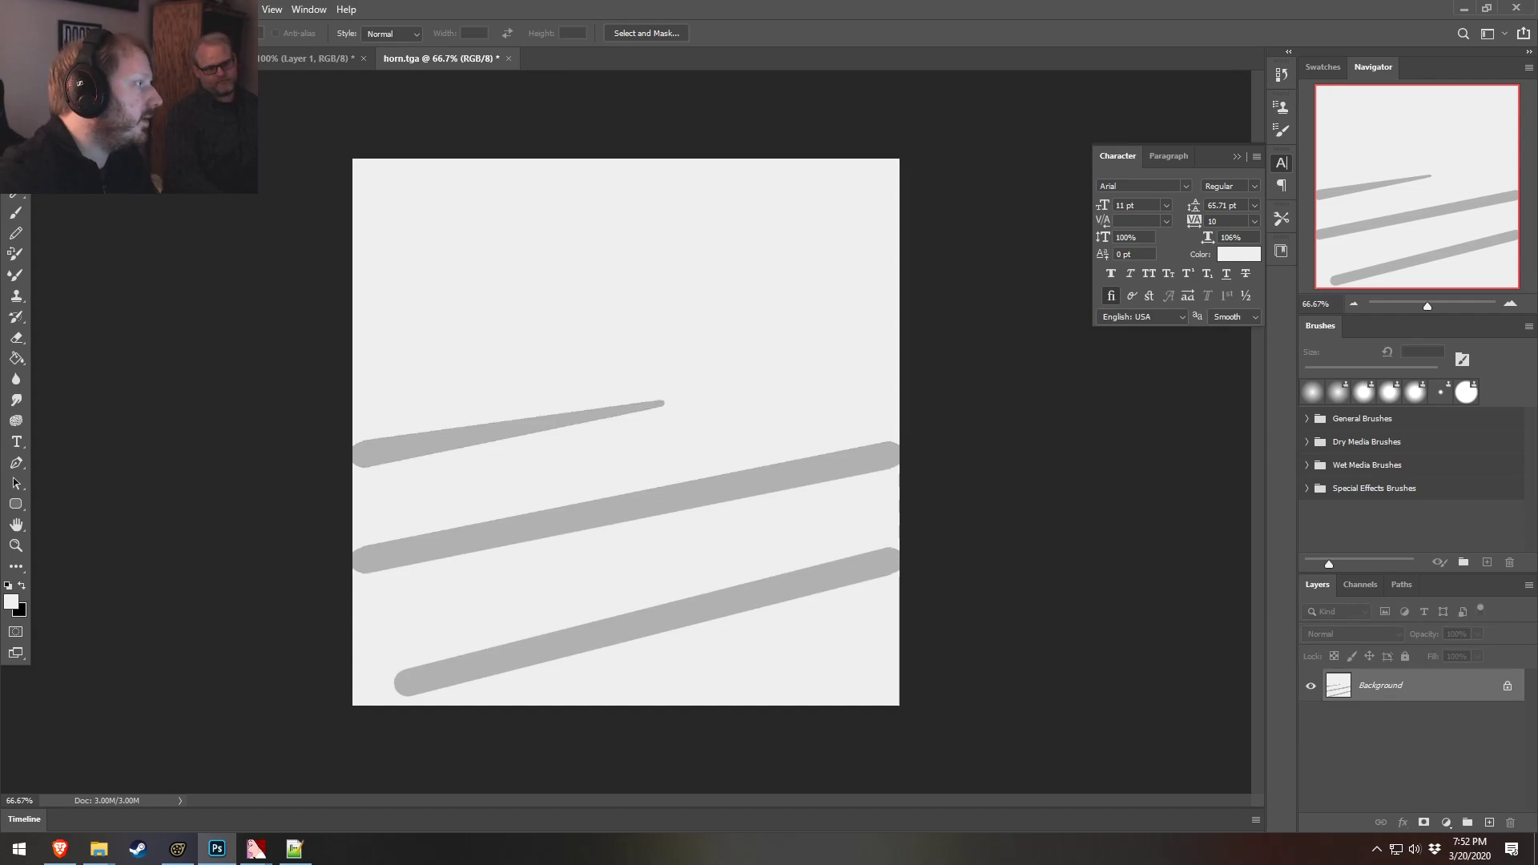
# Save the texture as horn_grey.tga in the Deep_Blue materials folder
pyautogui.hotkey('alt', 'f')
pyautogui.click(64, 201)
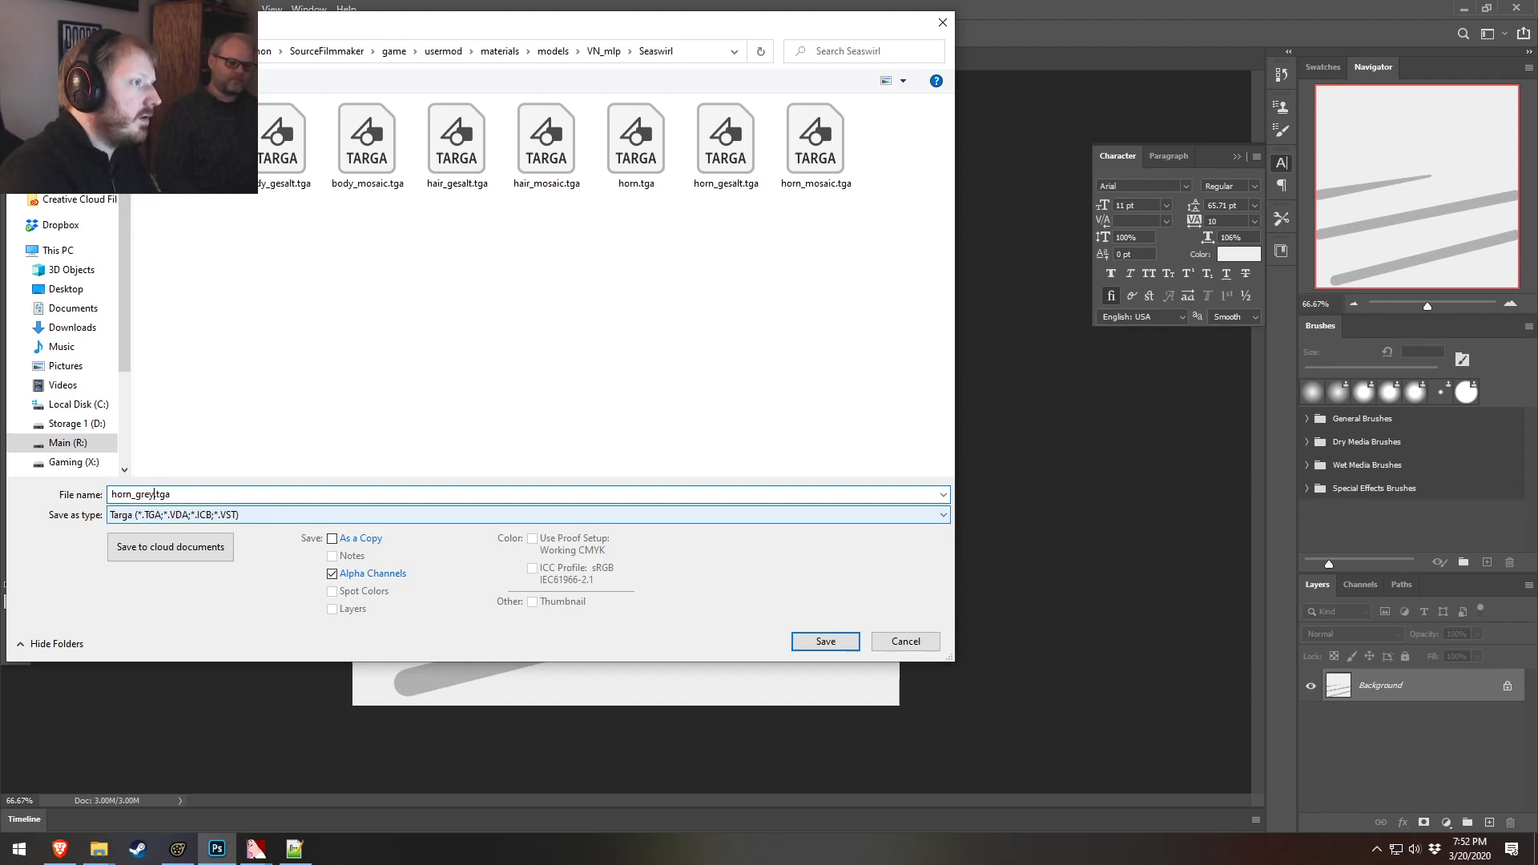
pyautogui.click(603, 50)
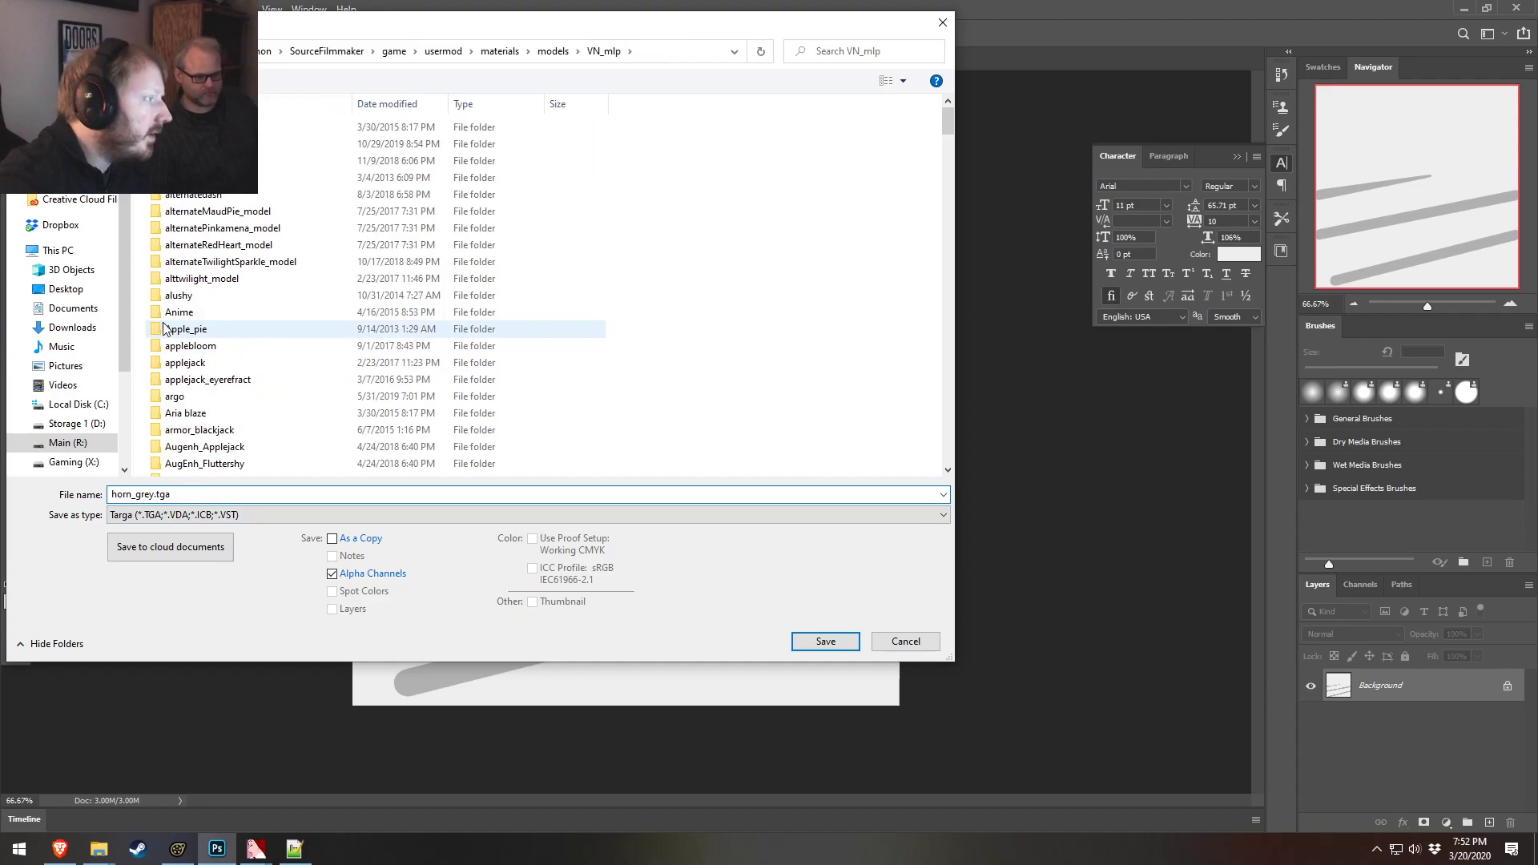
pyautogui.scroll(-7, 146, 391)
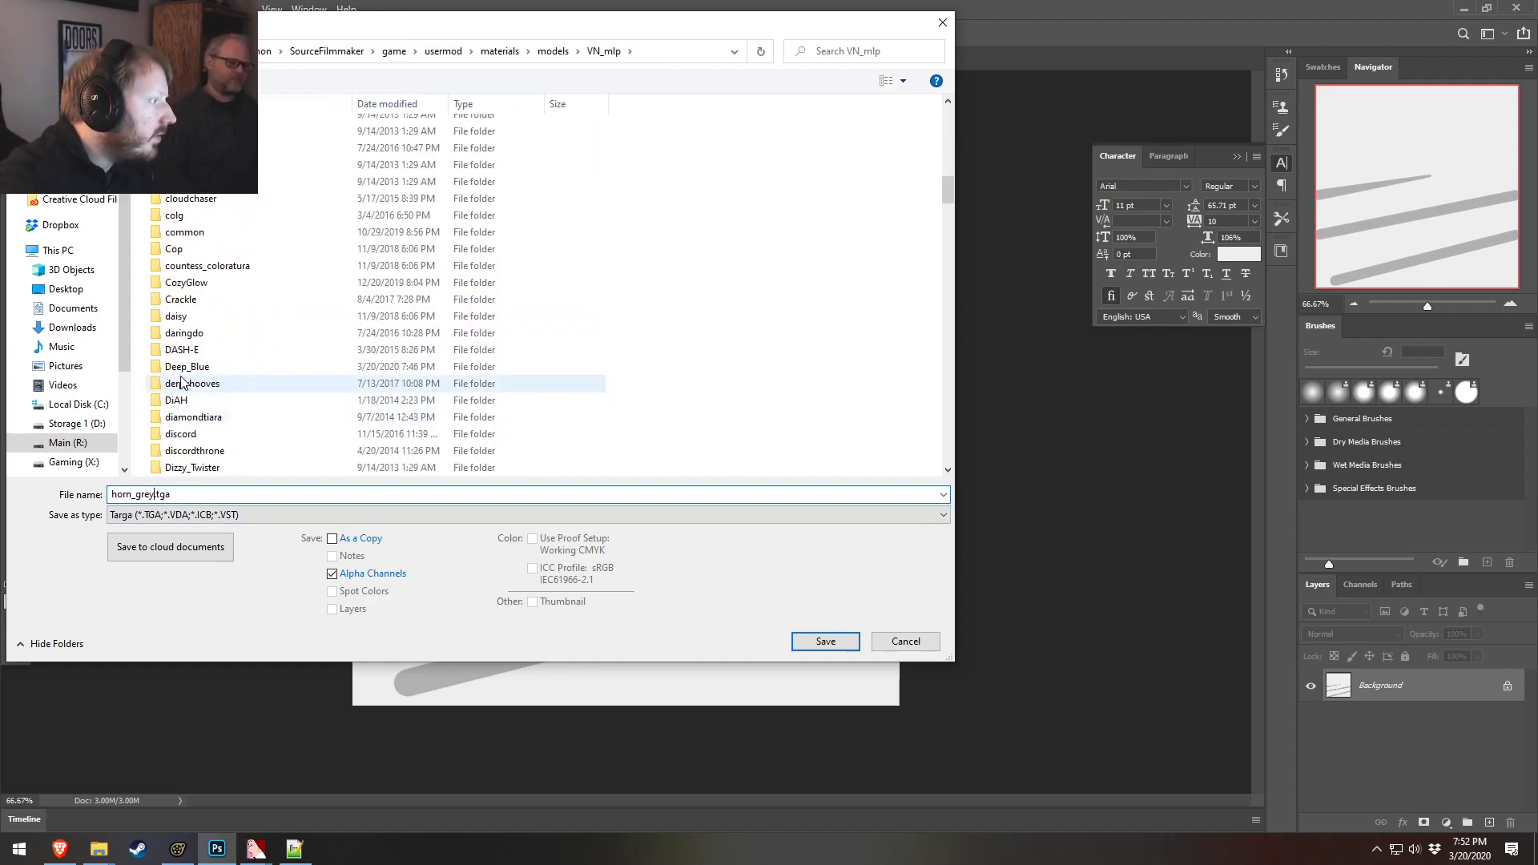
pyautogui.doubleClick(186, 368)
pyautogui.click(825, 640)
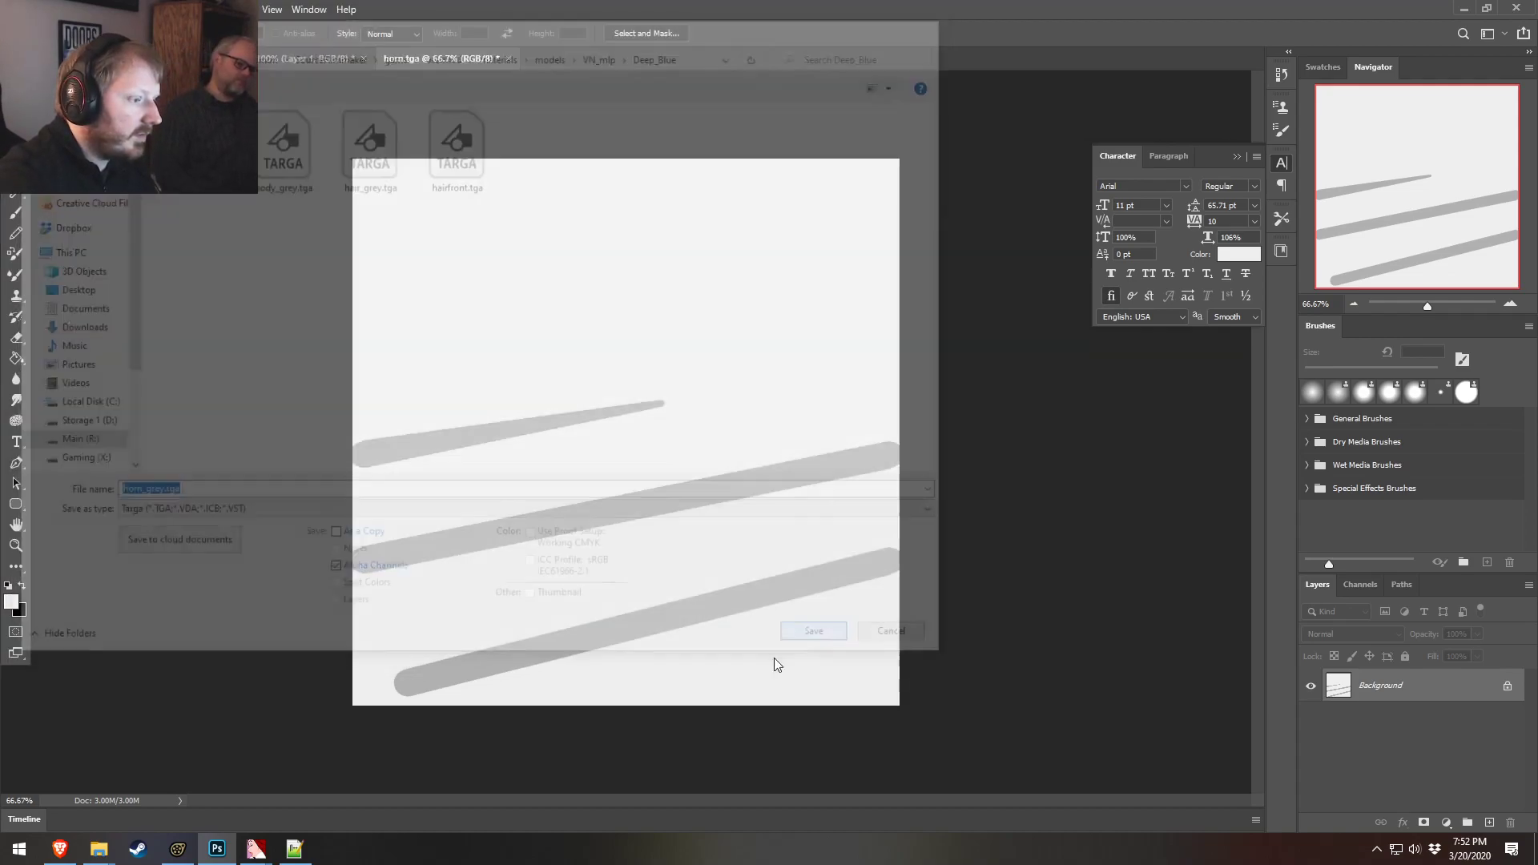
pyautogui.press('Return')
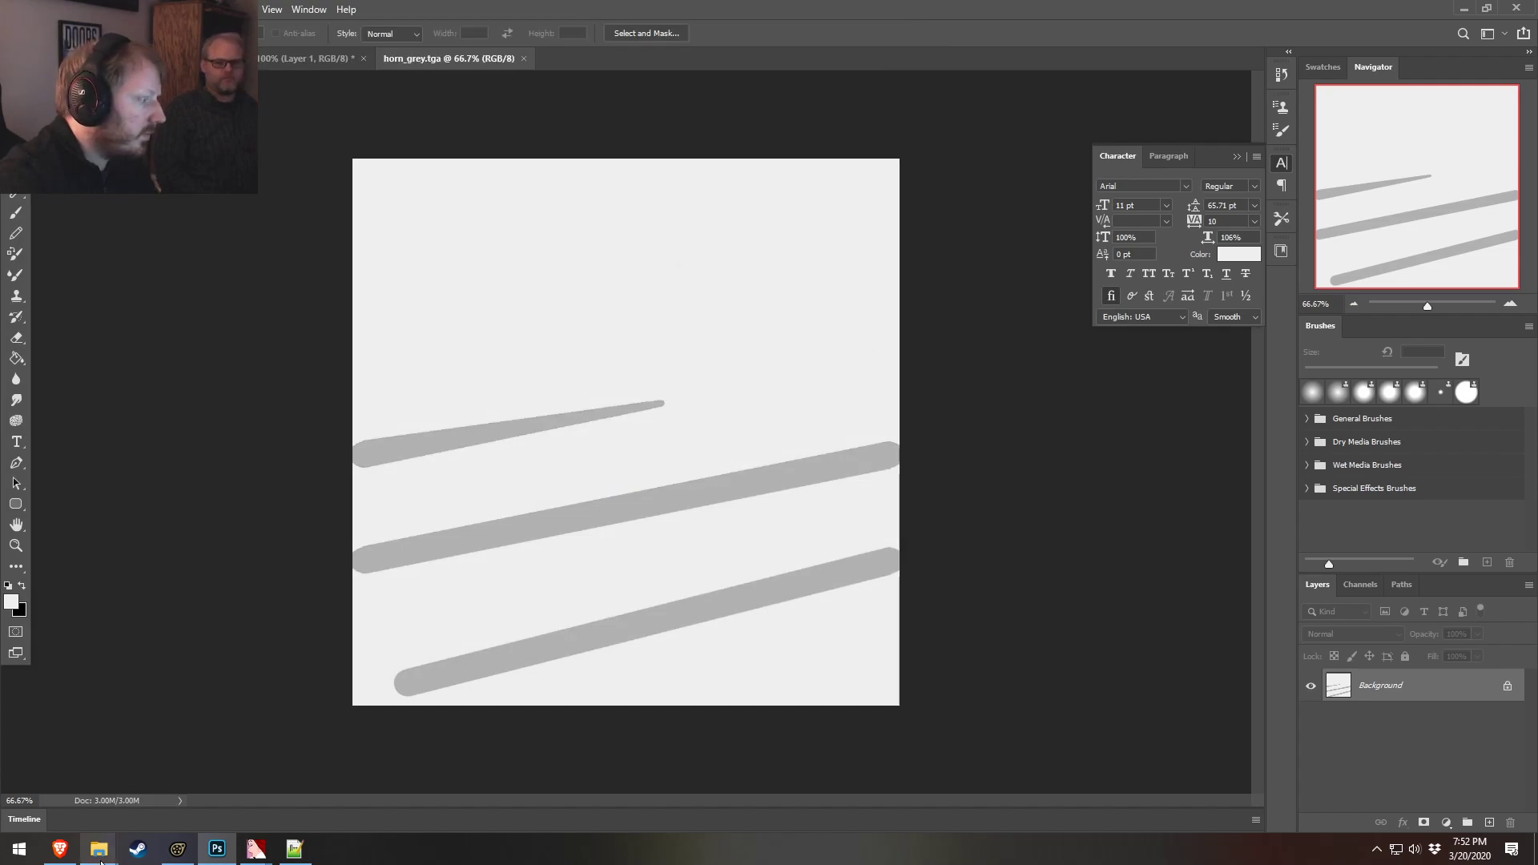
# Browse in File Explorer to the Deep_Blue folder under usermod materials, models, VN_mlp
pyautogui.moveTo(99, 848)
pyautogui.click(340, 772)
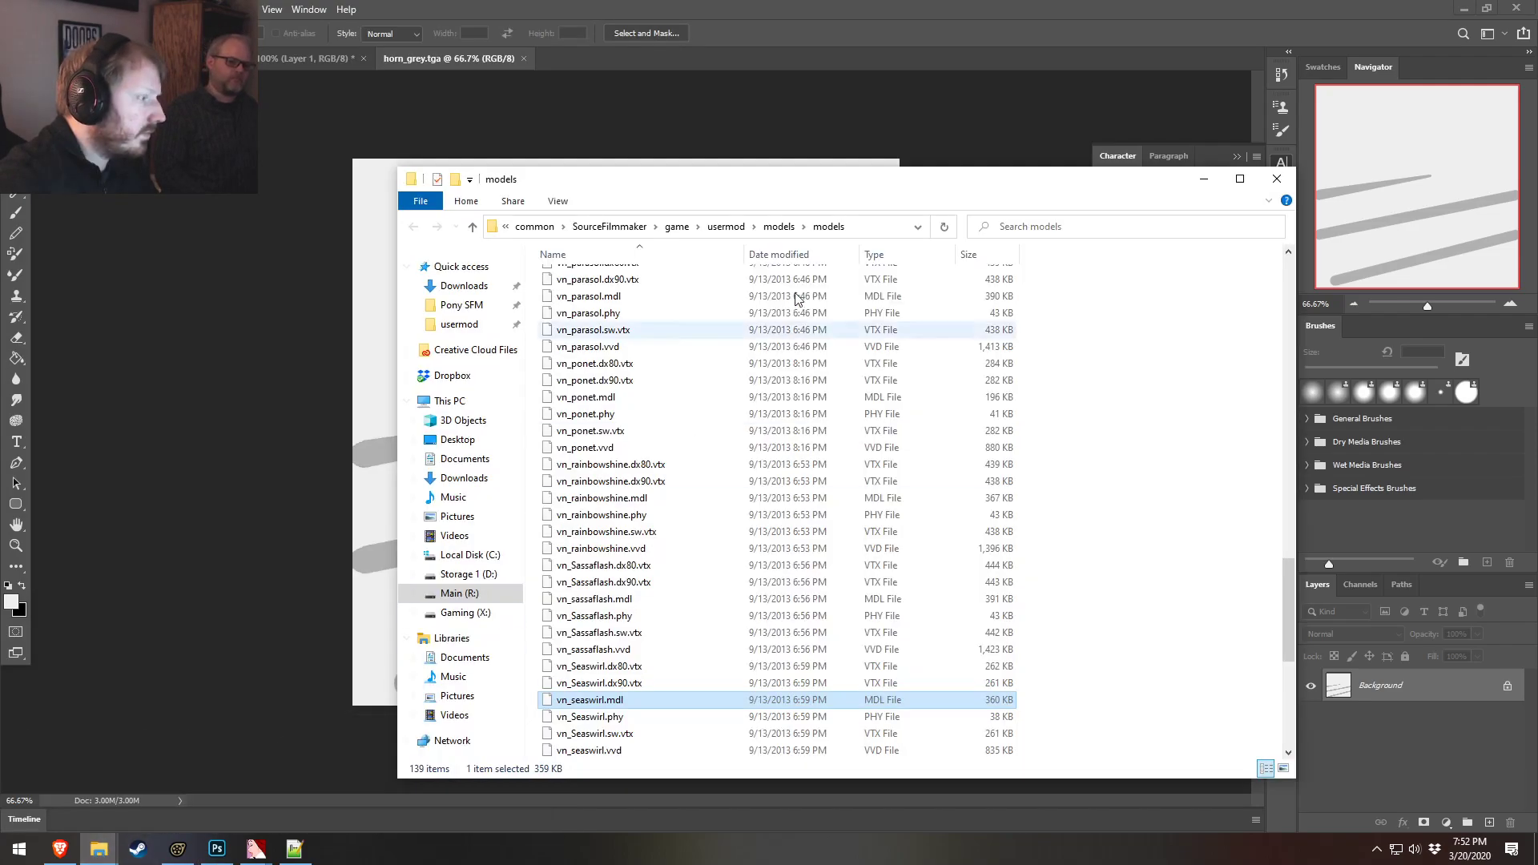
pyautogui.click(744, 230)
pyautogui.doubleClick(576, 393)
pyautogui.scroll(-6, 573, 481)
pyautogui.scroll(-9, 574, 512)
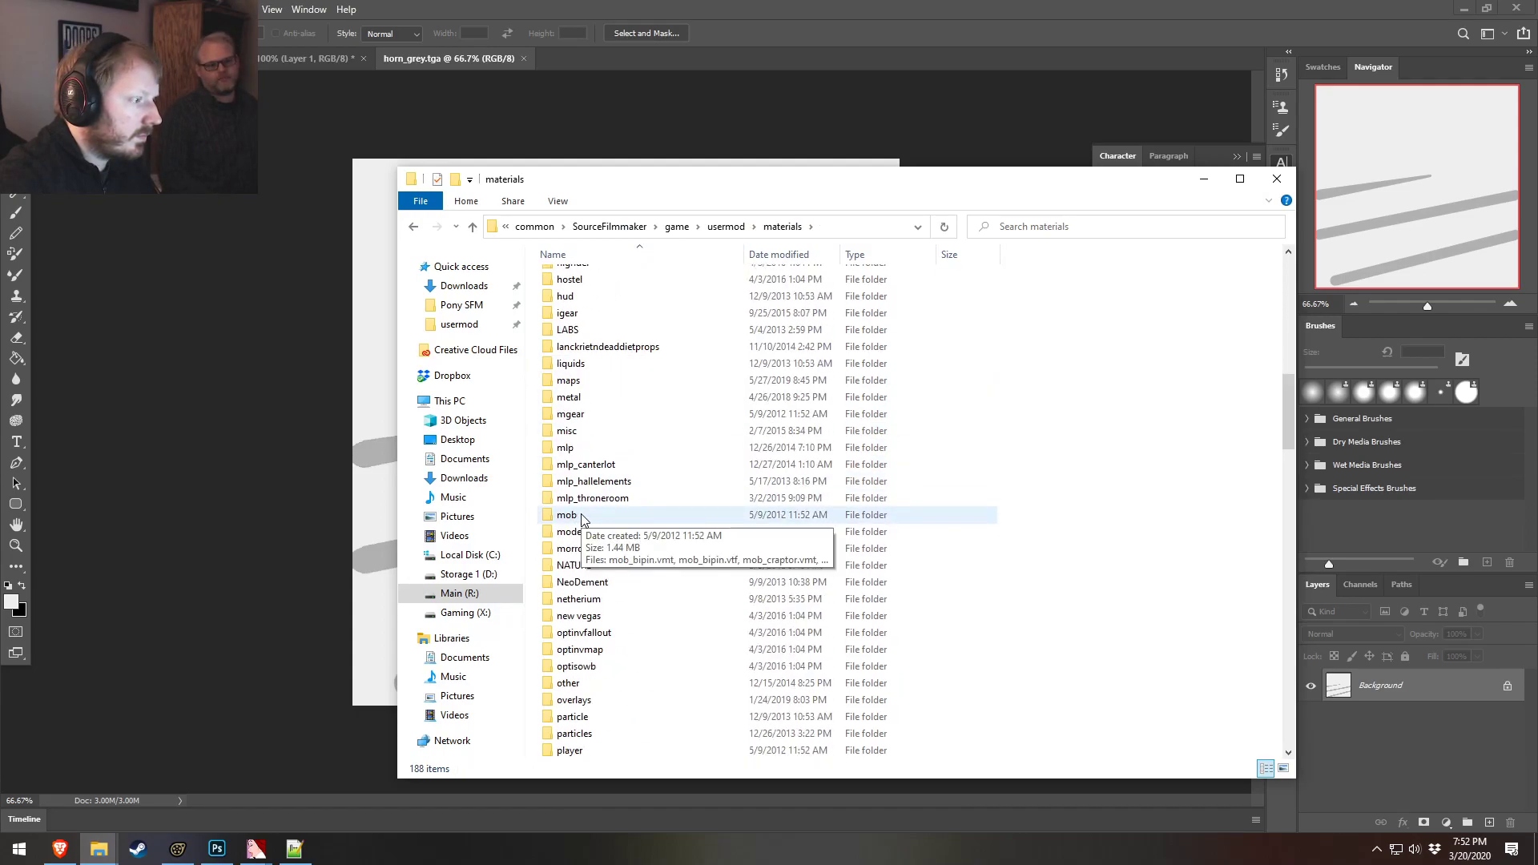
pyautogui.doubleClick(576, 531)
pyautogui.scroll(-18, 581, 544)
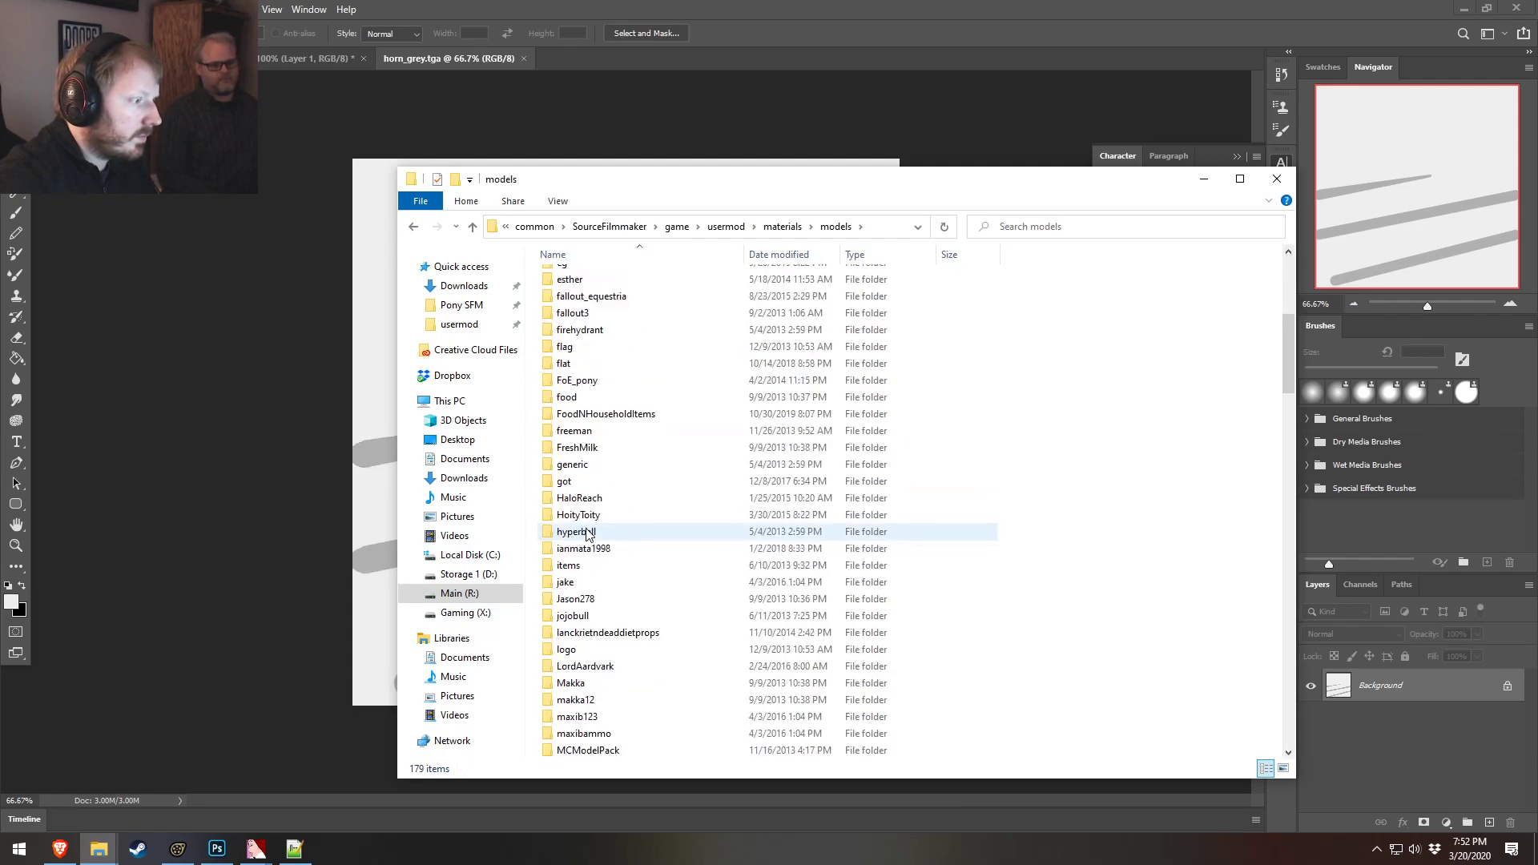
pyautogui.scroll(-20, 582, 550)
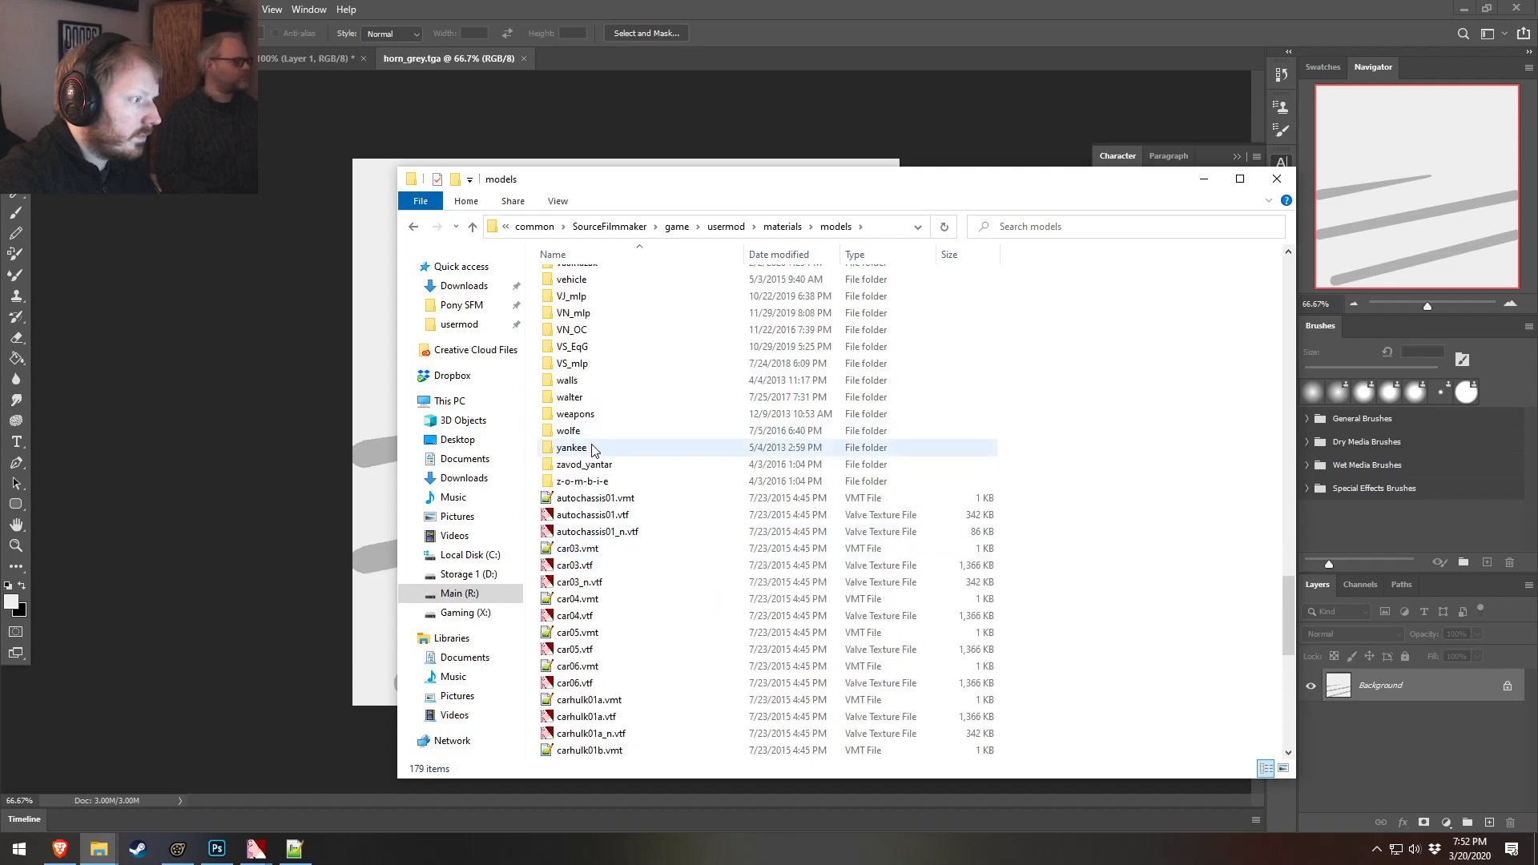
pyautogui.doubleClick(578, 313)
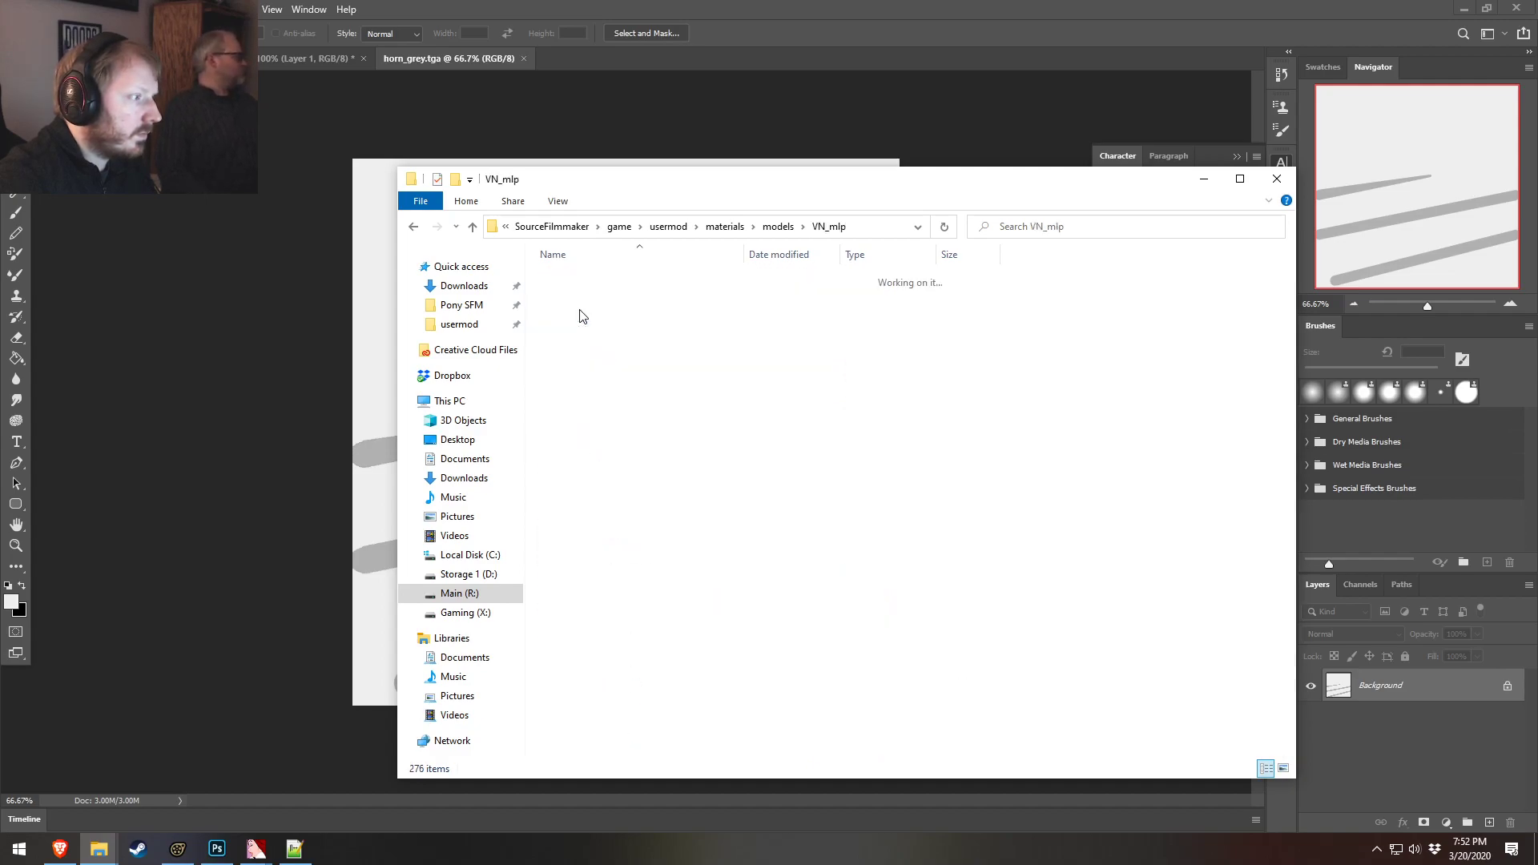
pyautogui.scroll(-18, 641, 464)
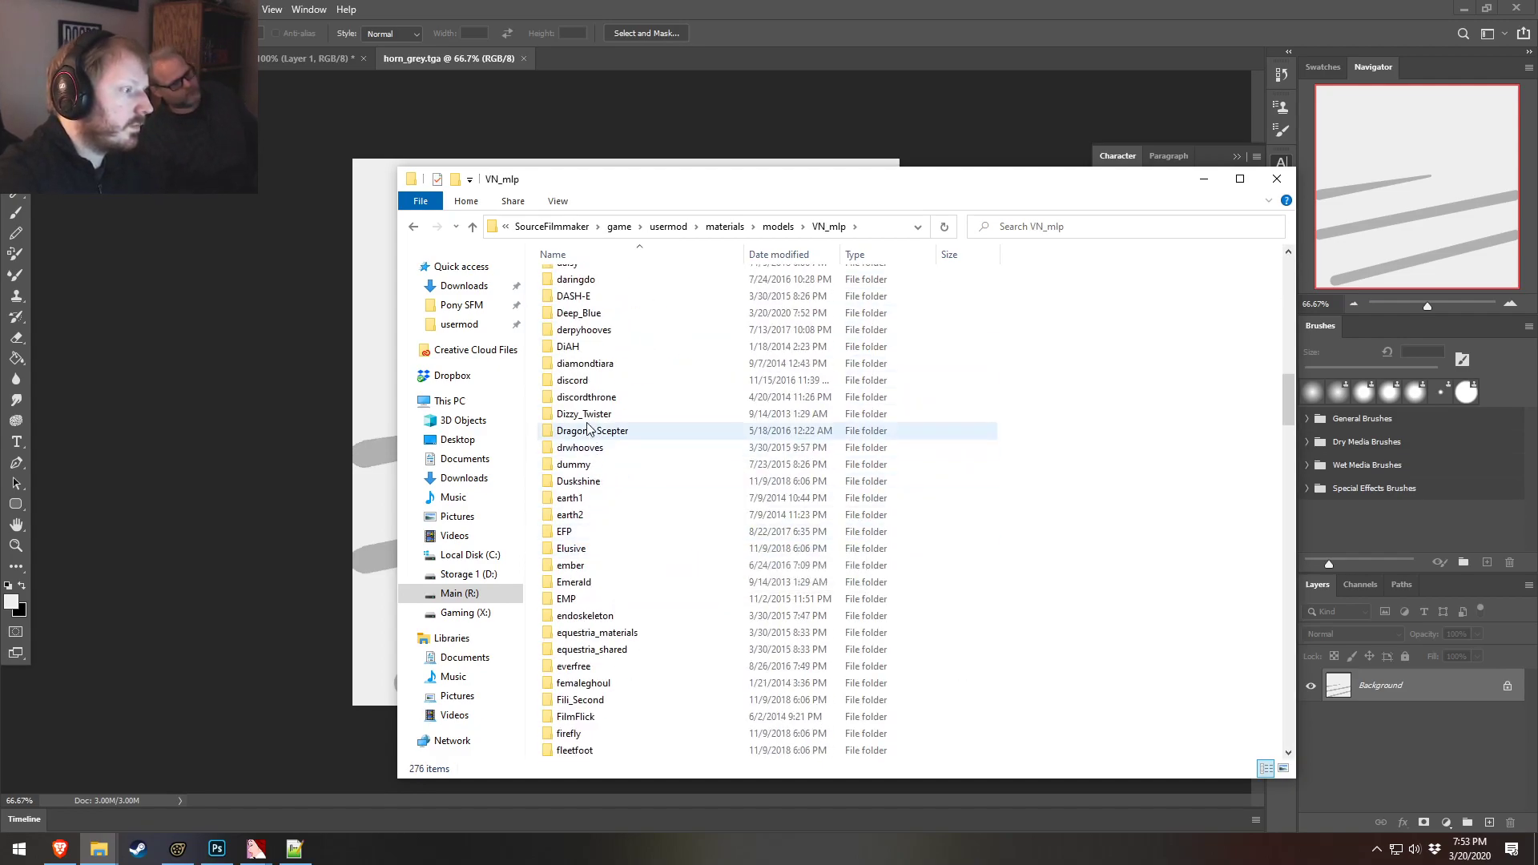
pyautogui.doubleClick(578, 314)
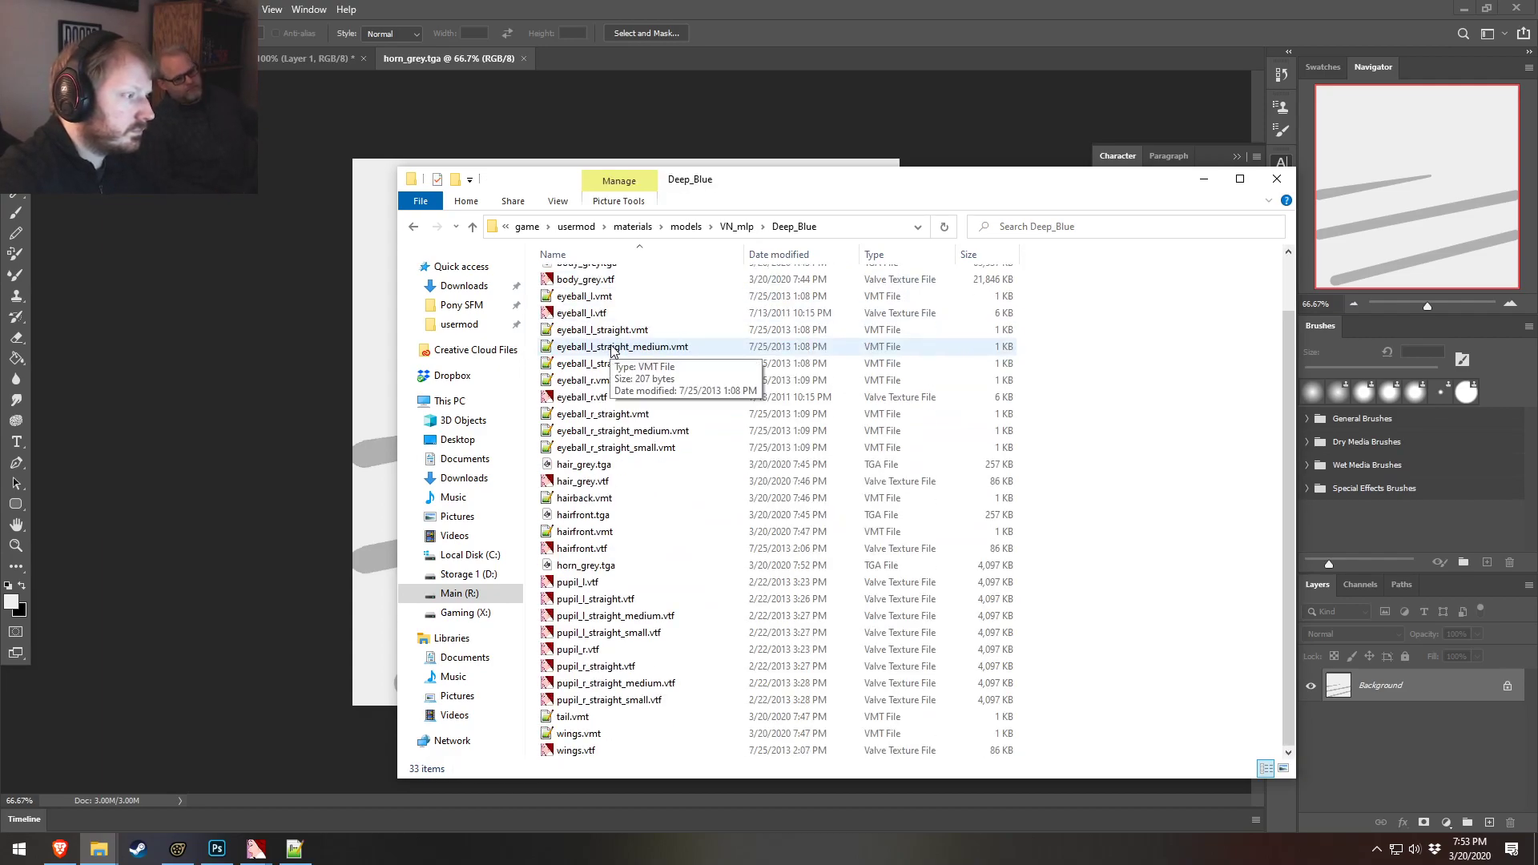
pyautogui.scroll(-2, 628, 545)
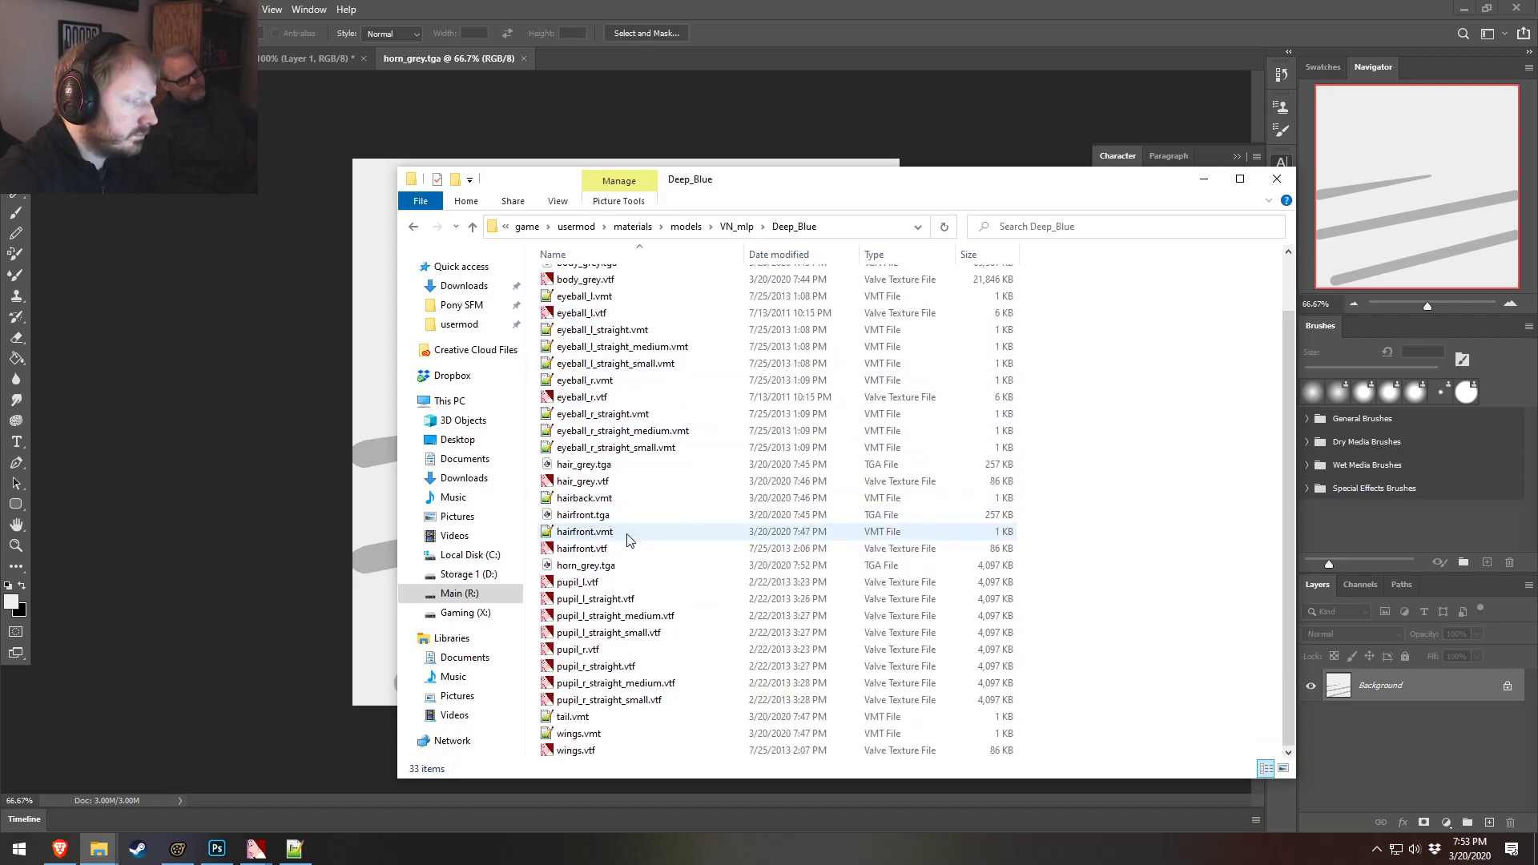
pyautogui.moveTo(755, 188); pyautogui.dragTo(737, 181)
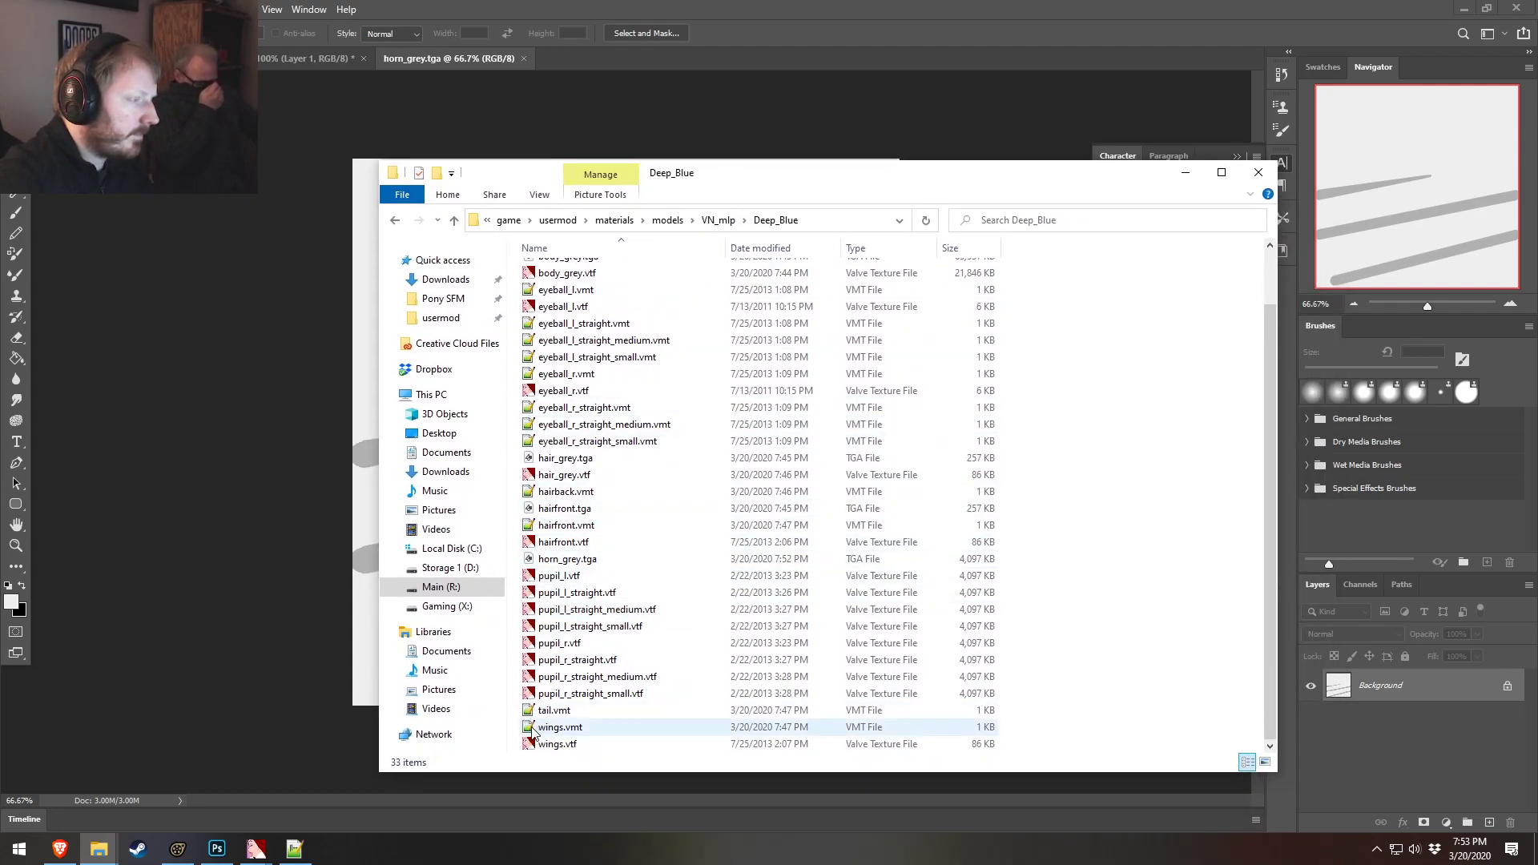
# Set the horn material's $basetexture to models/VN_mlp/deep_blue/horn_grey and save horn.vmt
pyautogui.click(294, 848)
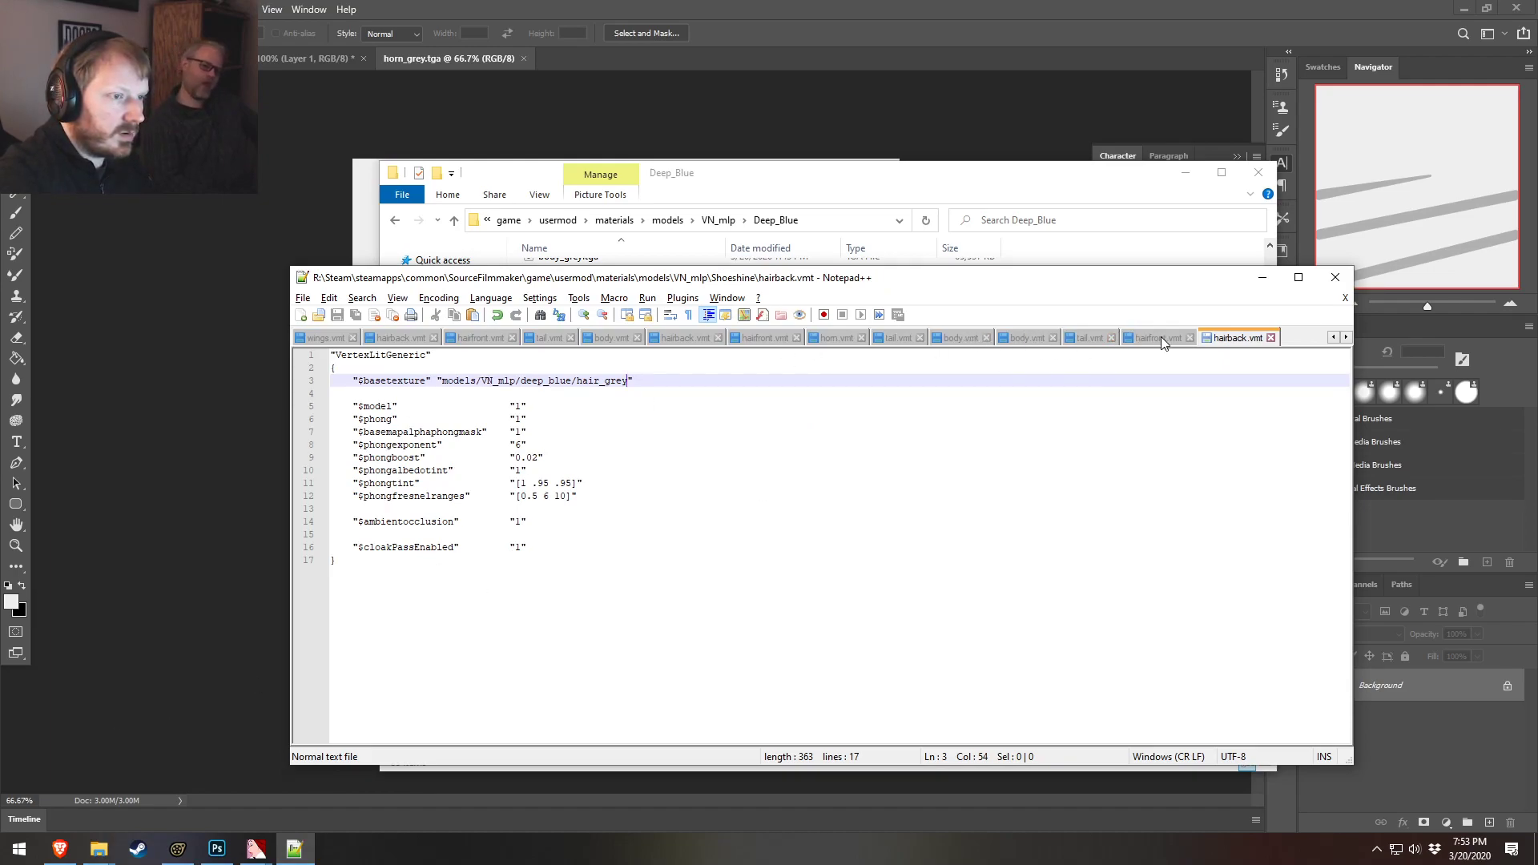
pyautogui.click(838, 337)
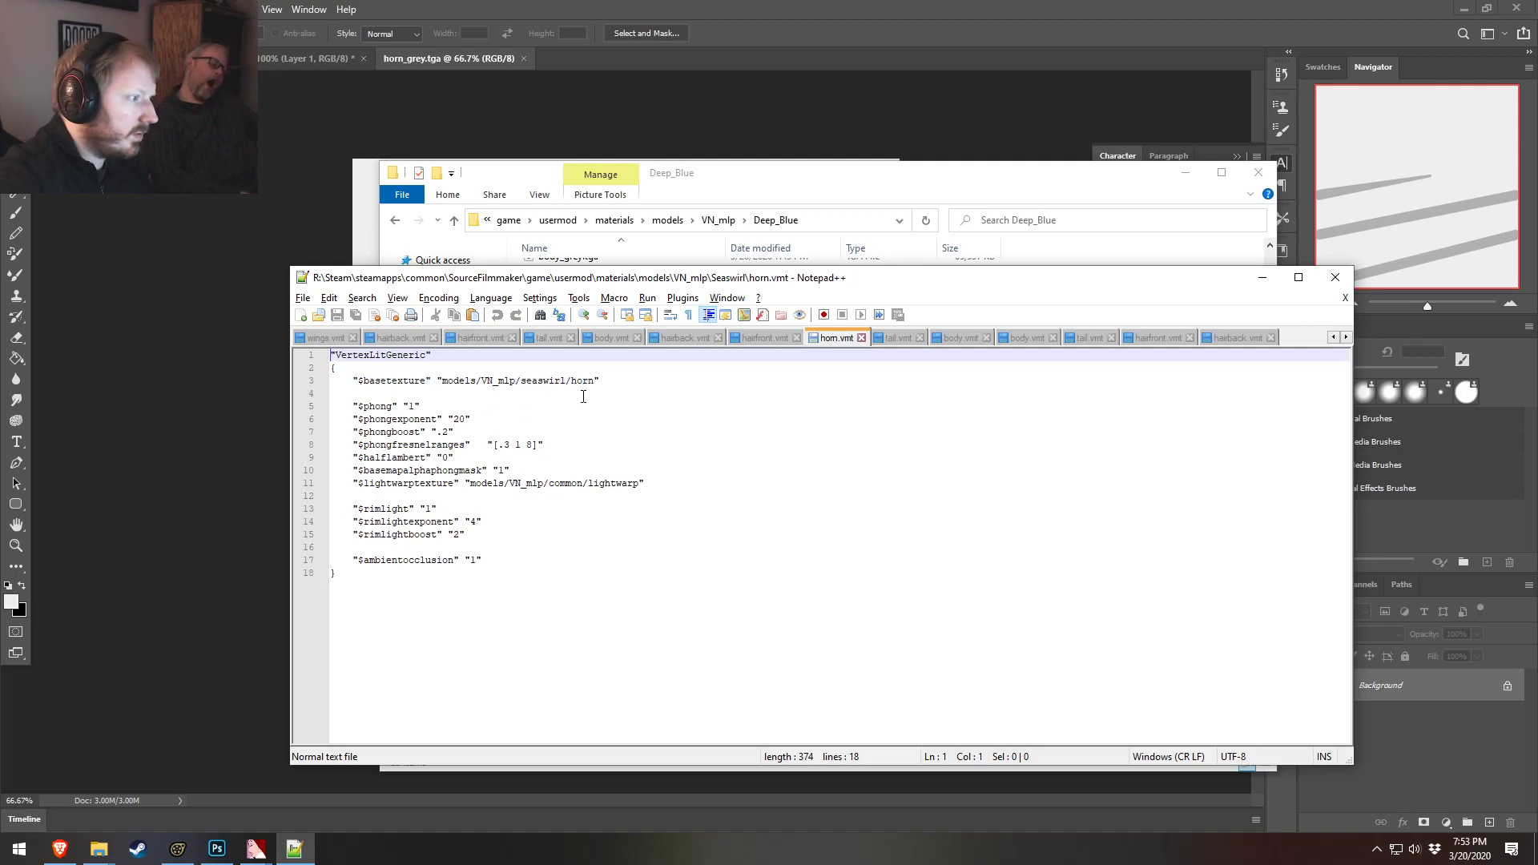
pyautogui.moveTo(595, 382); pyautogui.dragTo(442, 382)
pyautogui.write('models/VN_mlp/deep_blue/hair_grey')
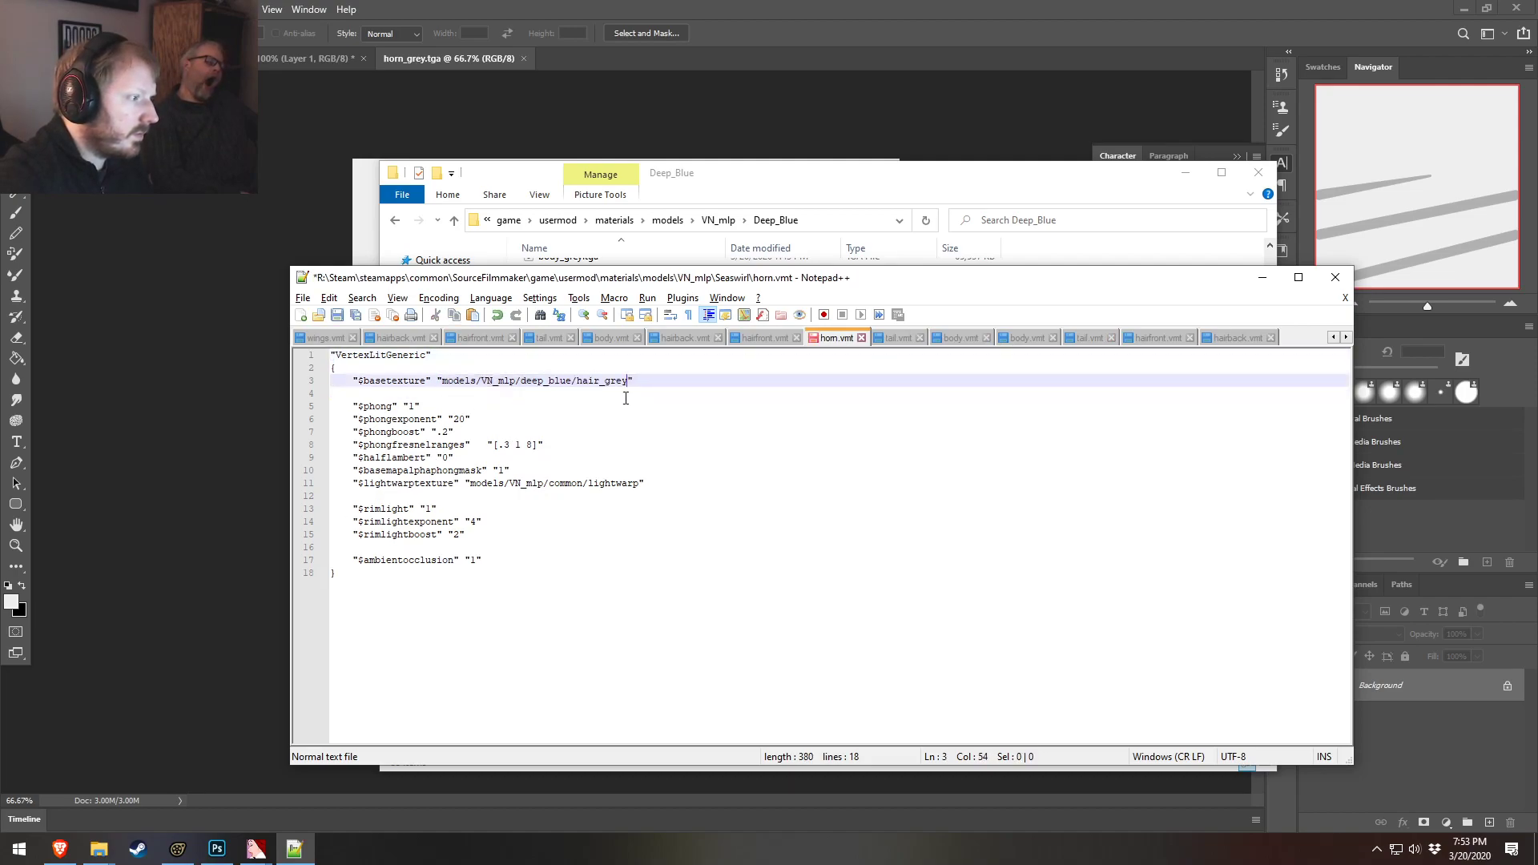
pyautogui.moveTo(596, 380); pyautogui.dragTo(593, 381)
pyautogui.write('horn')
pyautogui.hotkey('ctrl', 's')
pyautogui.hotkey('alt', 'Tab')
pyautogui.hotkey('alt', 'Tab')
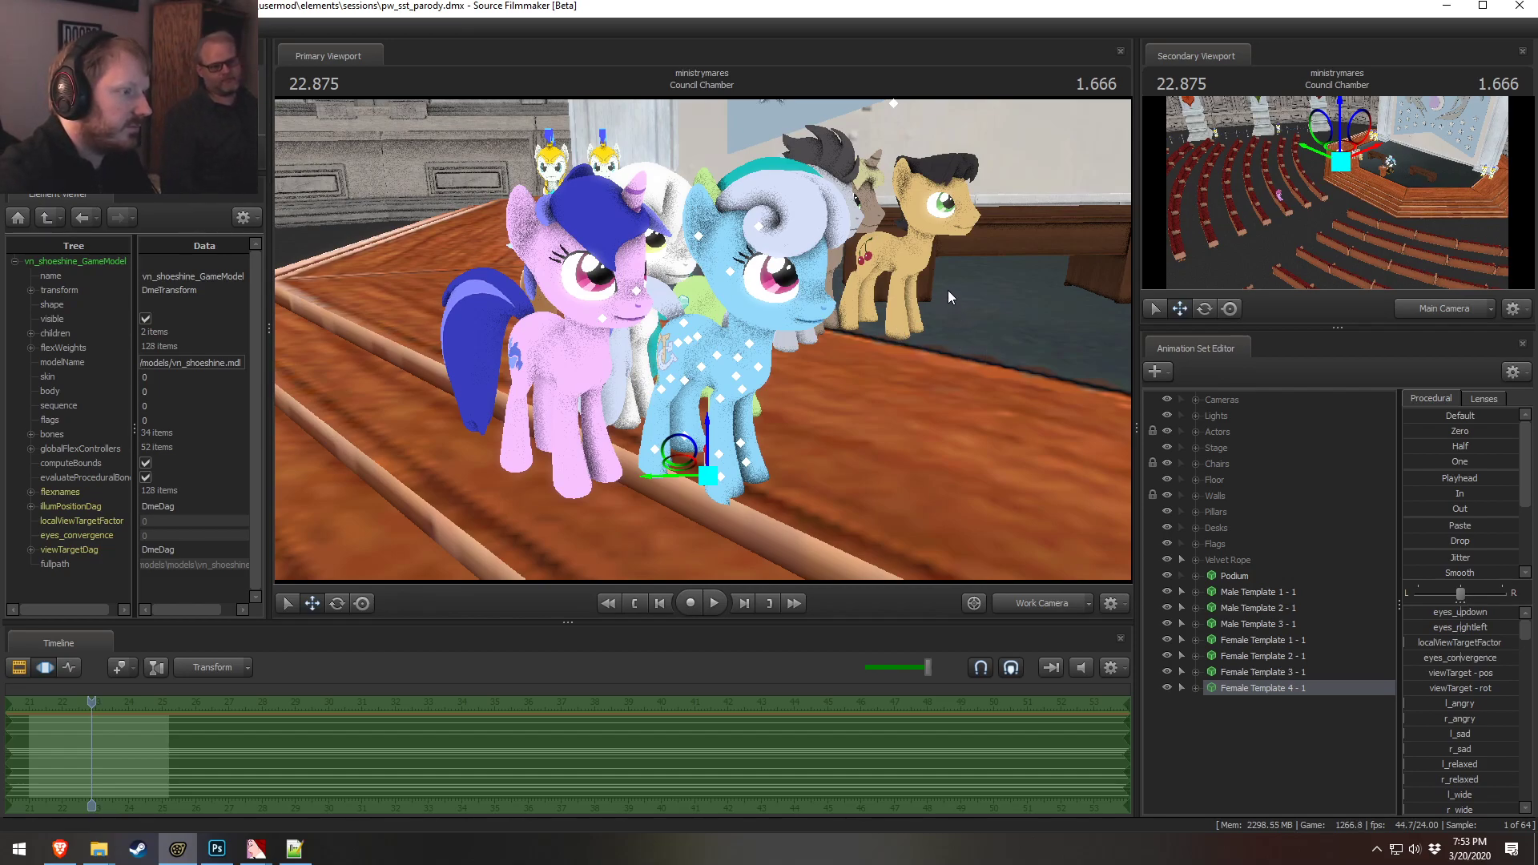
# Open hairfront.vtf from the Deep_Blue folder in VTFEdit
pyautogui.keyDown('alt'); pyautogui.moveTo(704, 339); pyautogui.dragTo(645, 278); pyautogui.keyUp('alt')
pyautogui.hotkey('alt', 'Tab')
pyautogui.hotkey('alt', 'Tab')
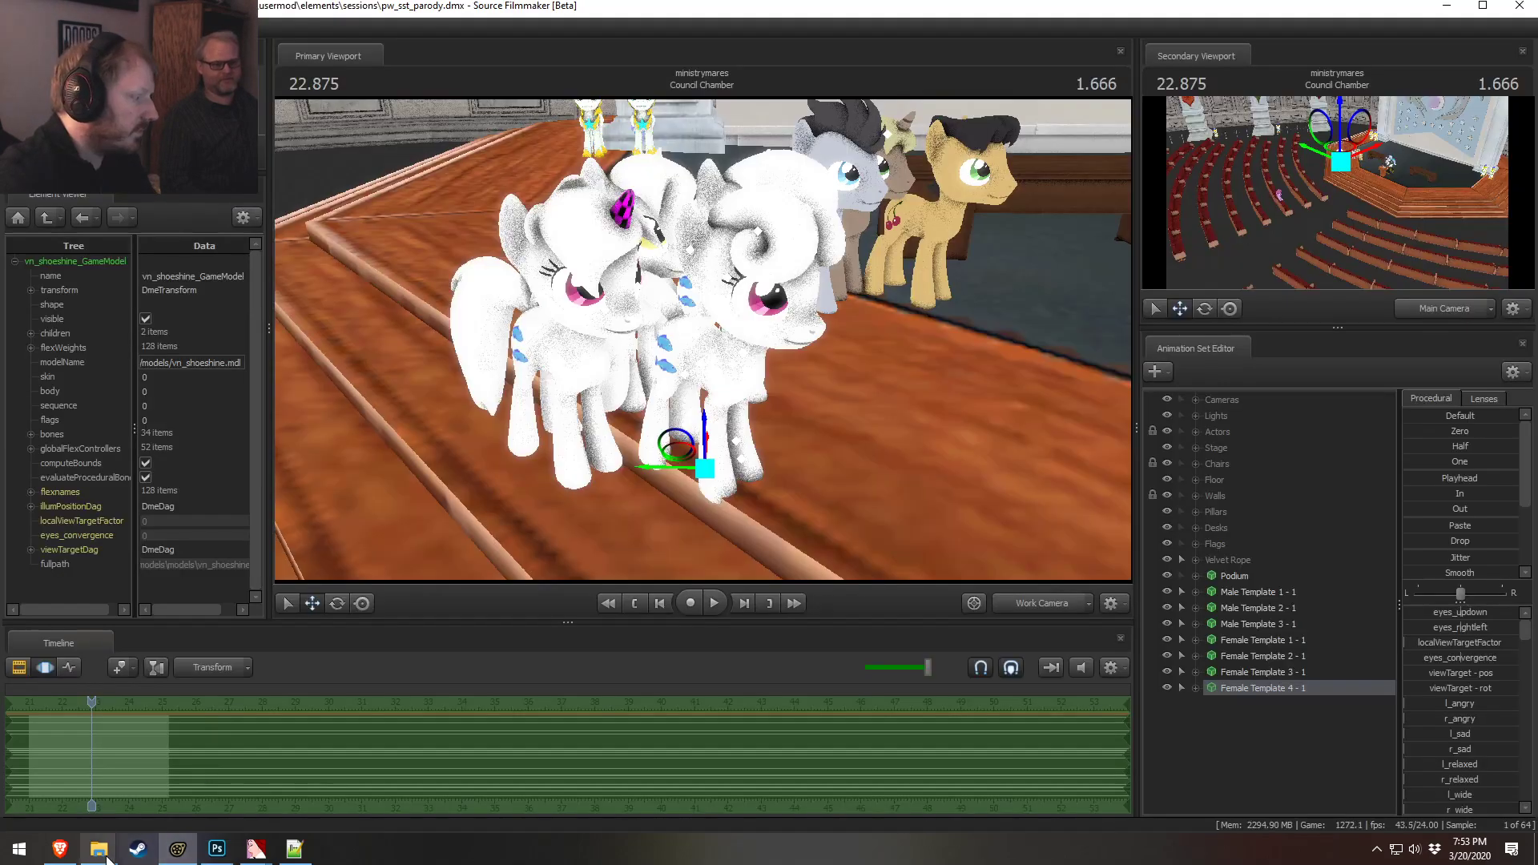
pyautogui.click(99, 848)
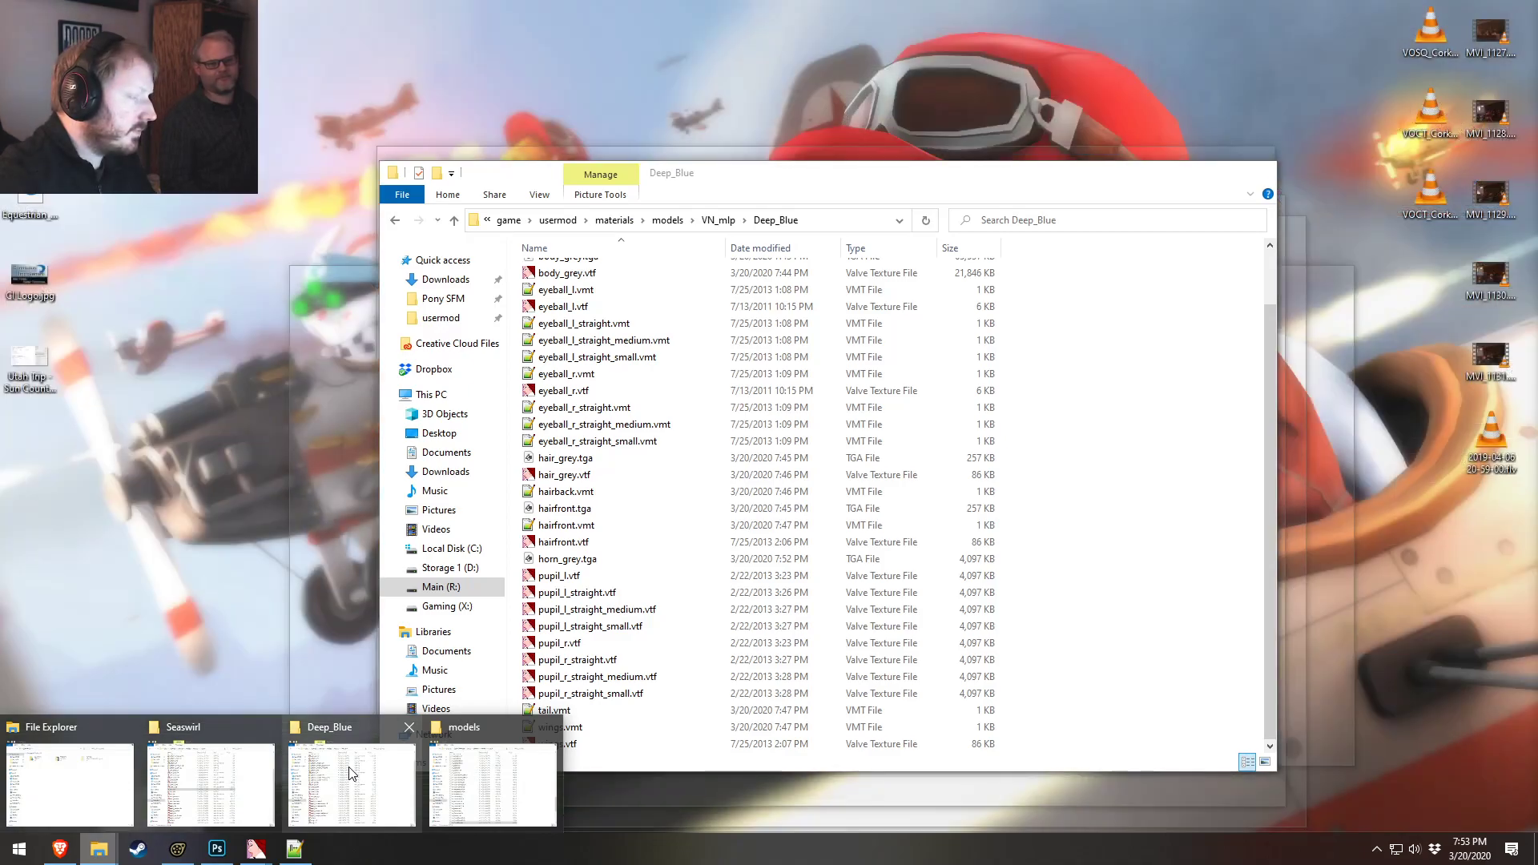
pyautogui.click(350, 772)
pyautogui.click(570, 559)
pyautogui.doubleClick(563, 543)
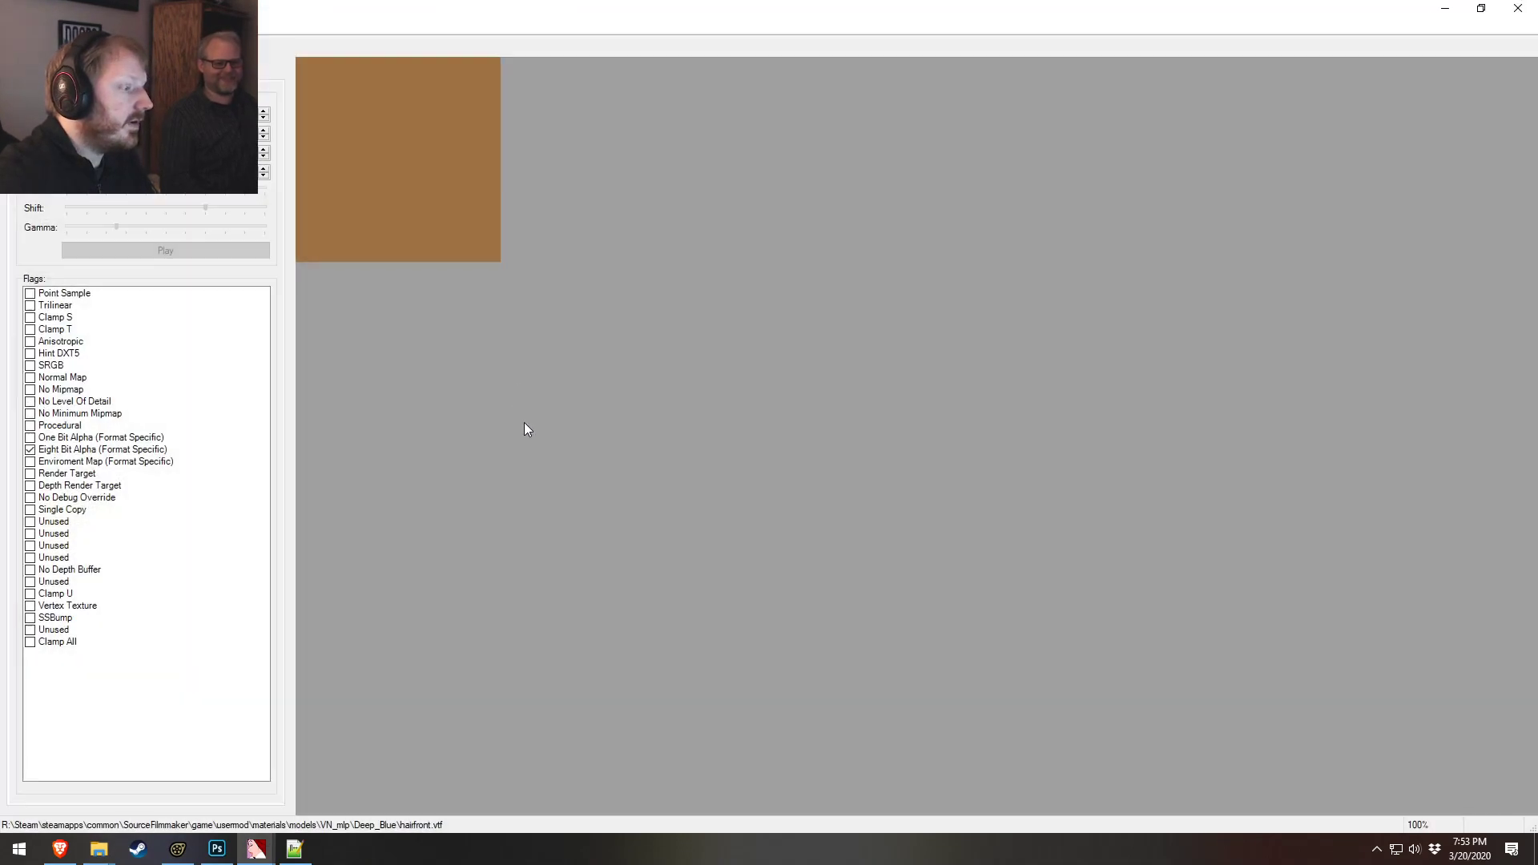
# Import horn_grey.tga and save it as horn_grey.vtf in the Deep_Blue folder
pyautogui.click(11, 26)
pyautogui.click(40, 142)
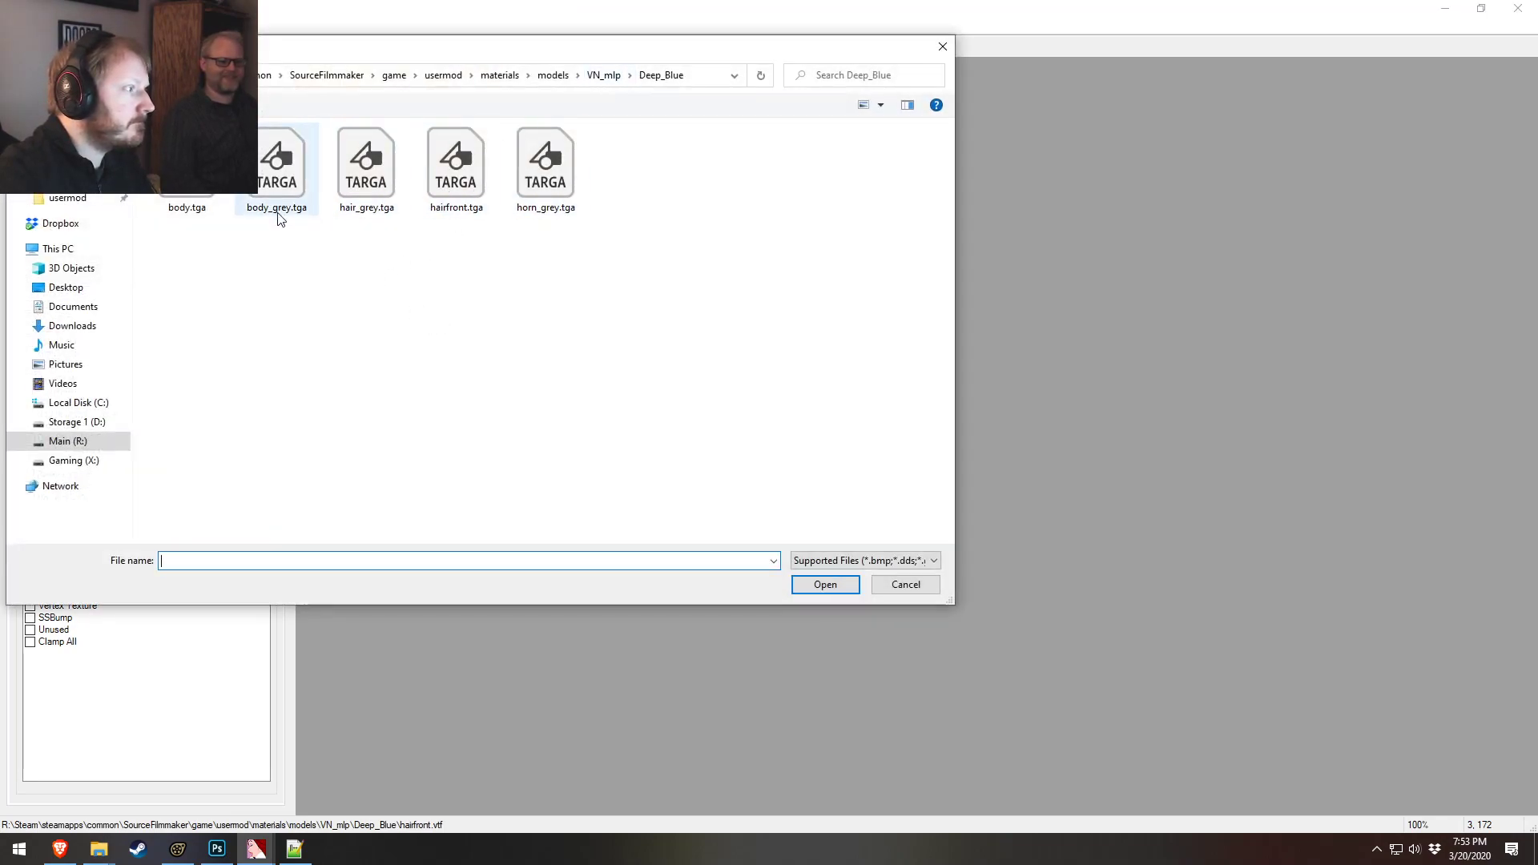
pyautogui.doubleClick(532, 179)
pyautogui.click(903, 583)
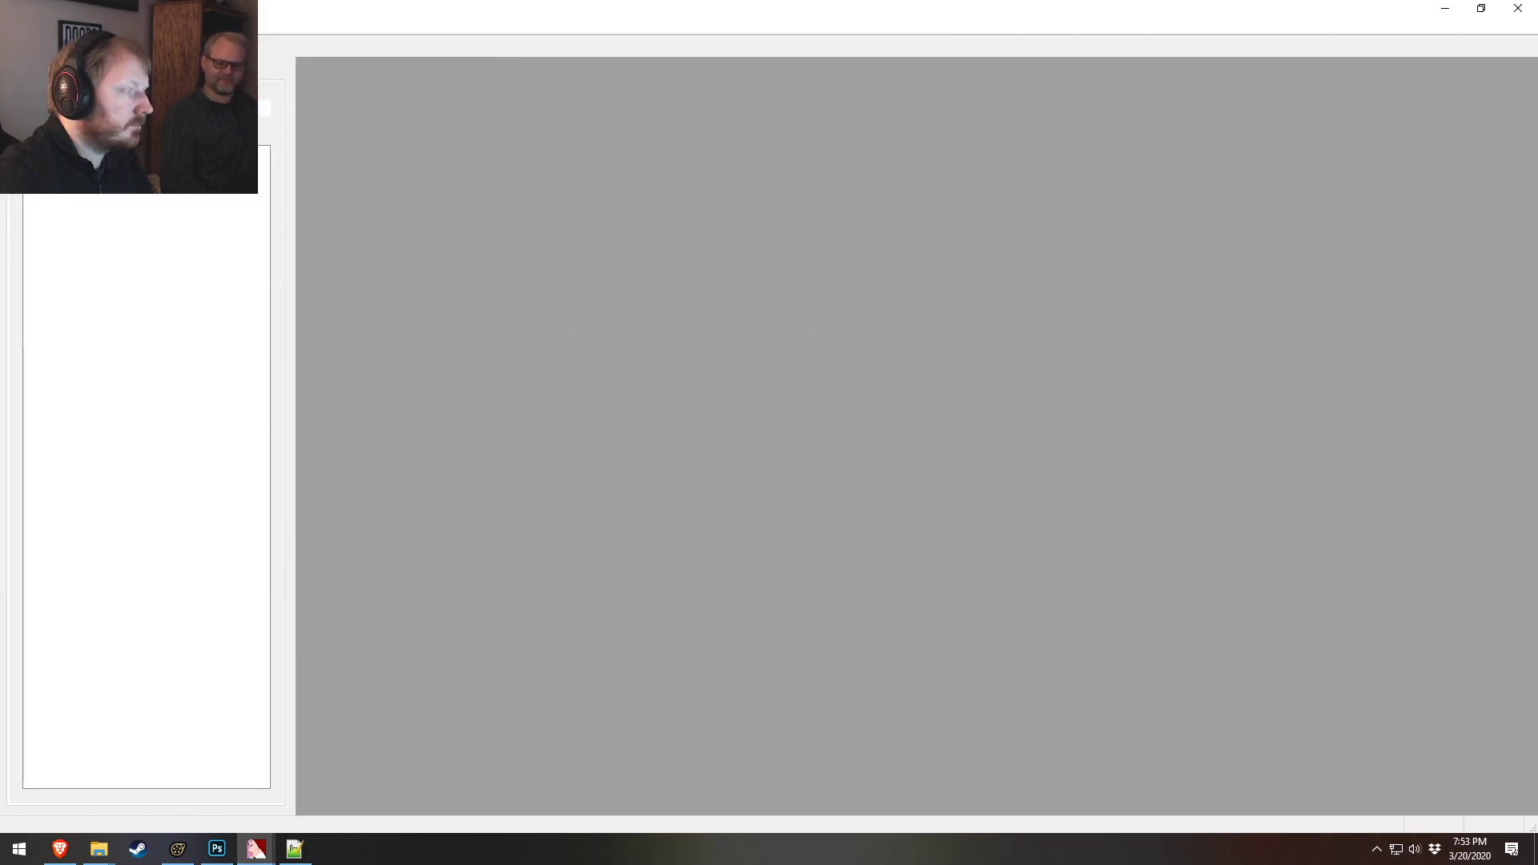
pyautogui.click(12, 25)
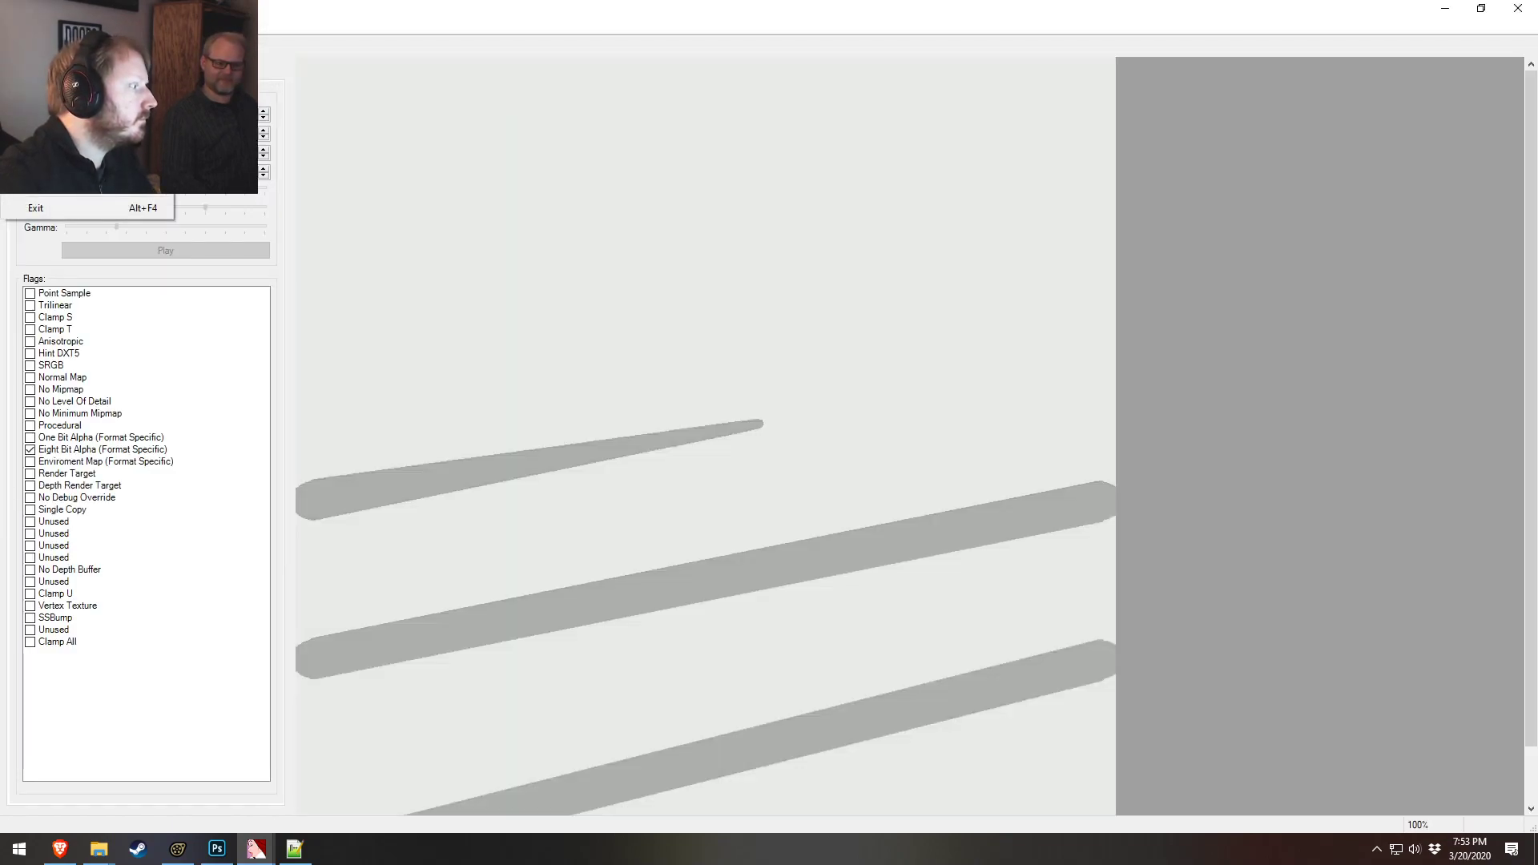
pyautogui.click(48, 120)
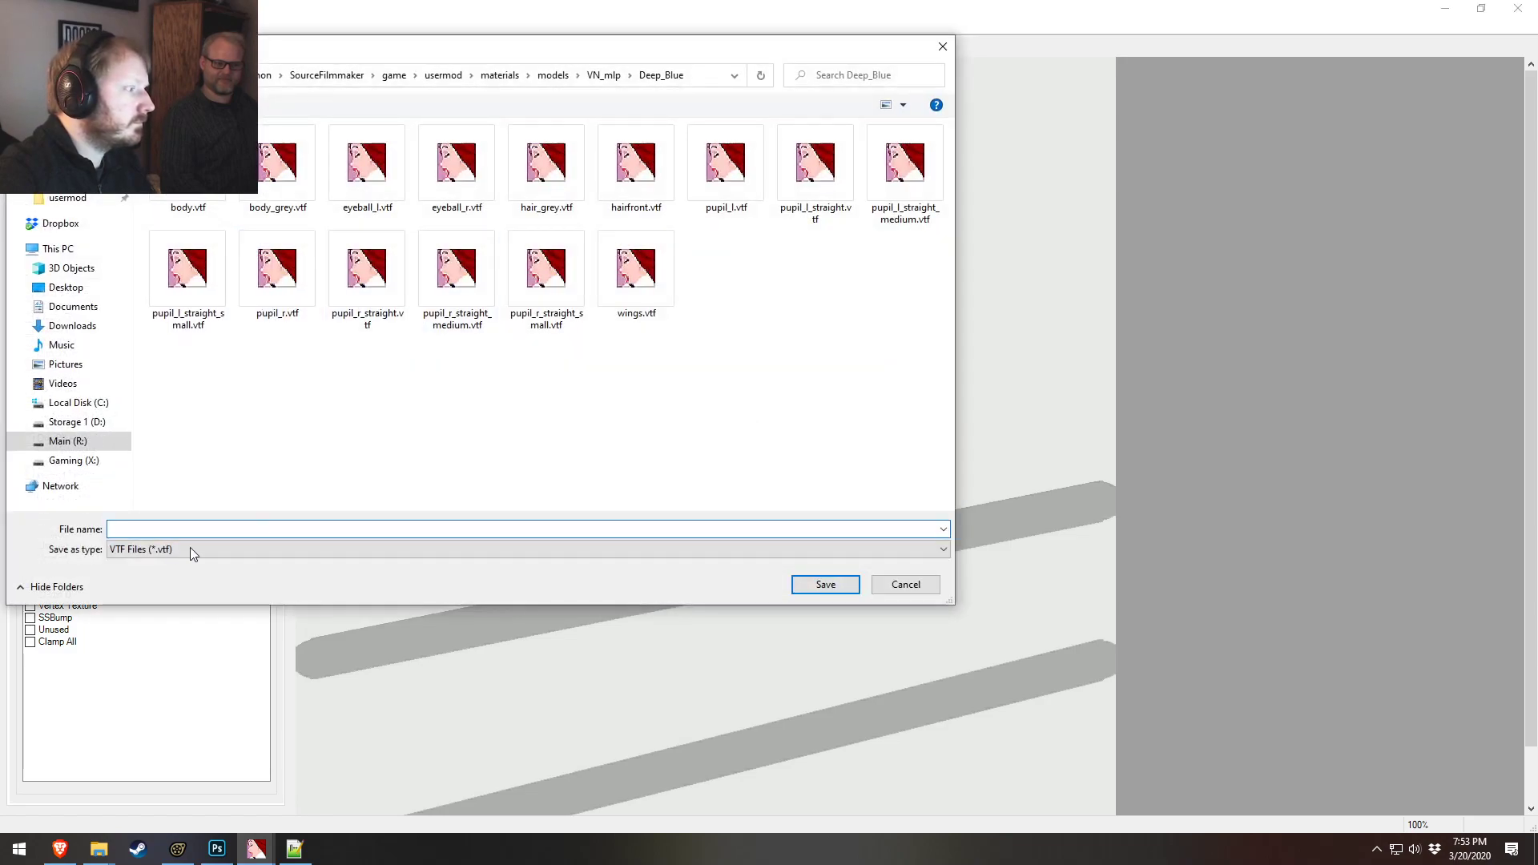
pyautogui.write('horn')
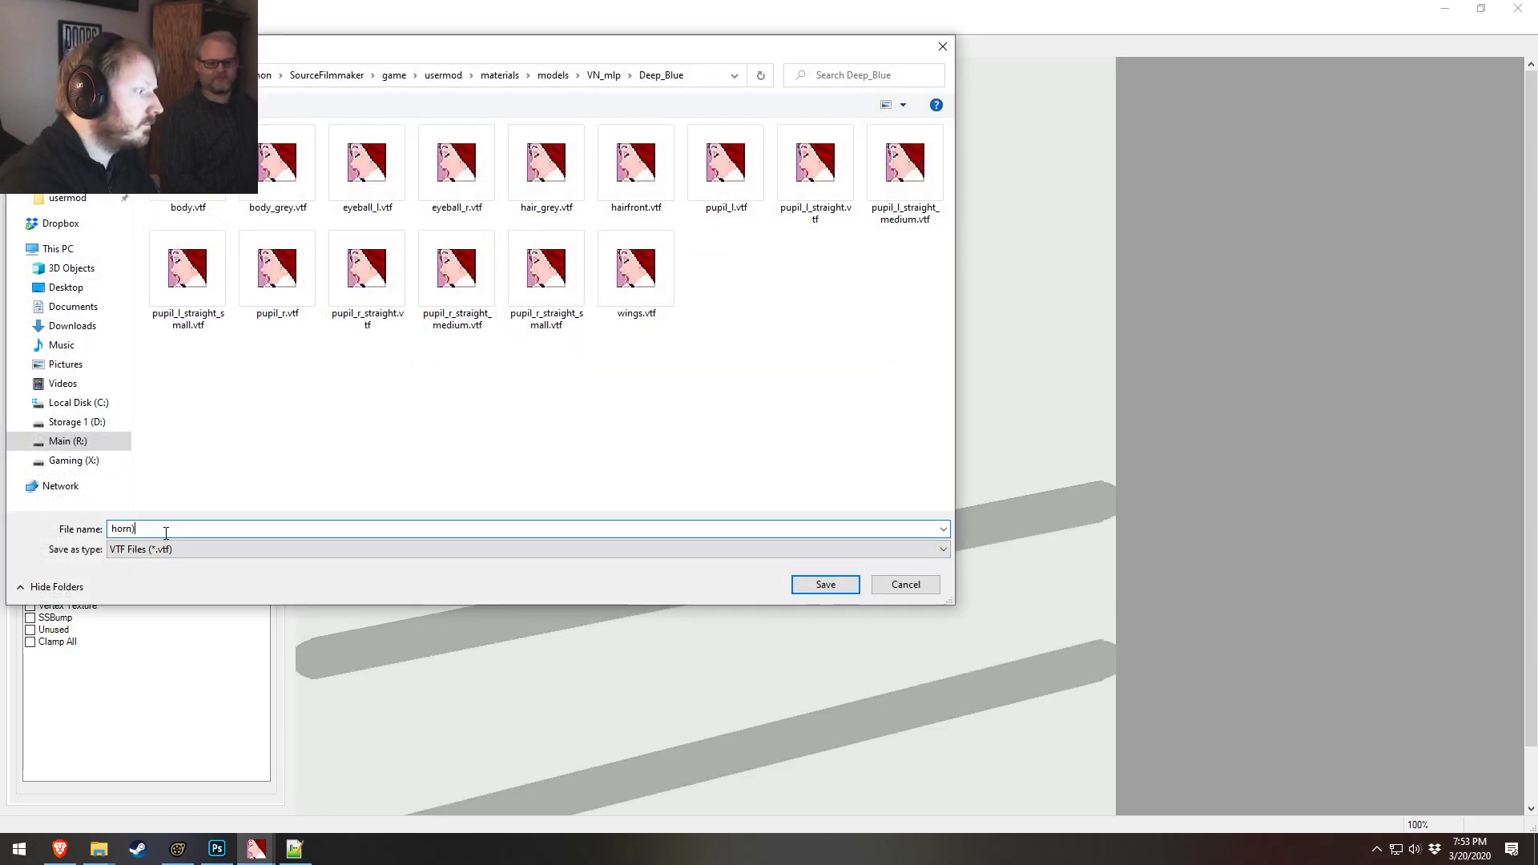
pyautogui.write('_grey')
pyautogui.press('Return')
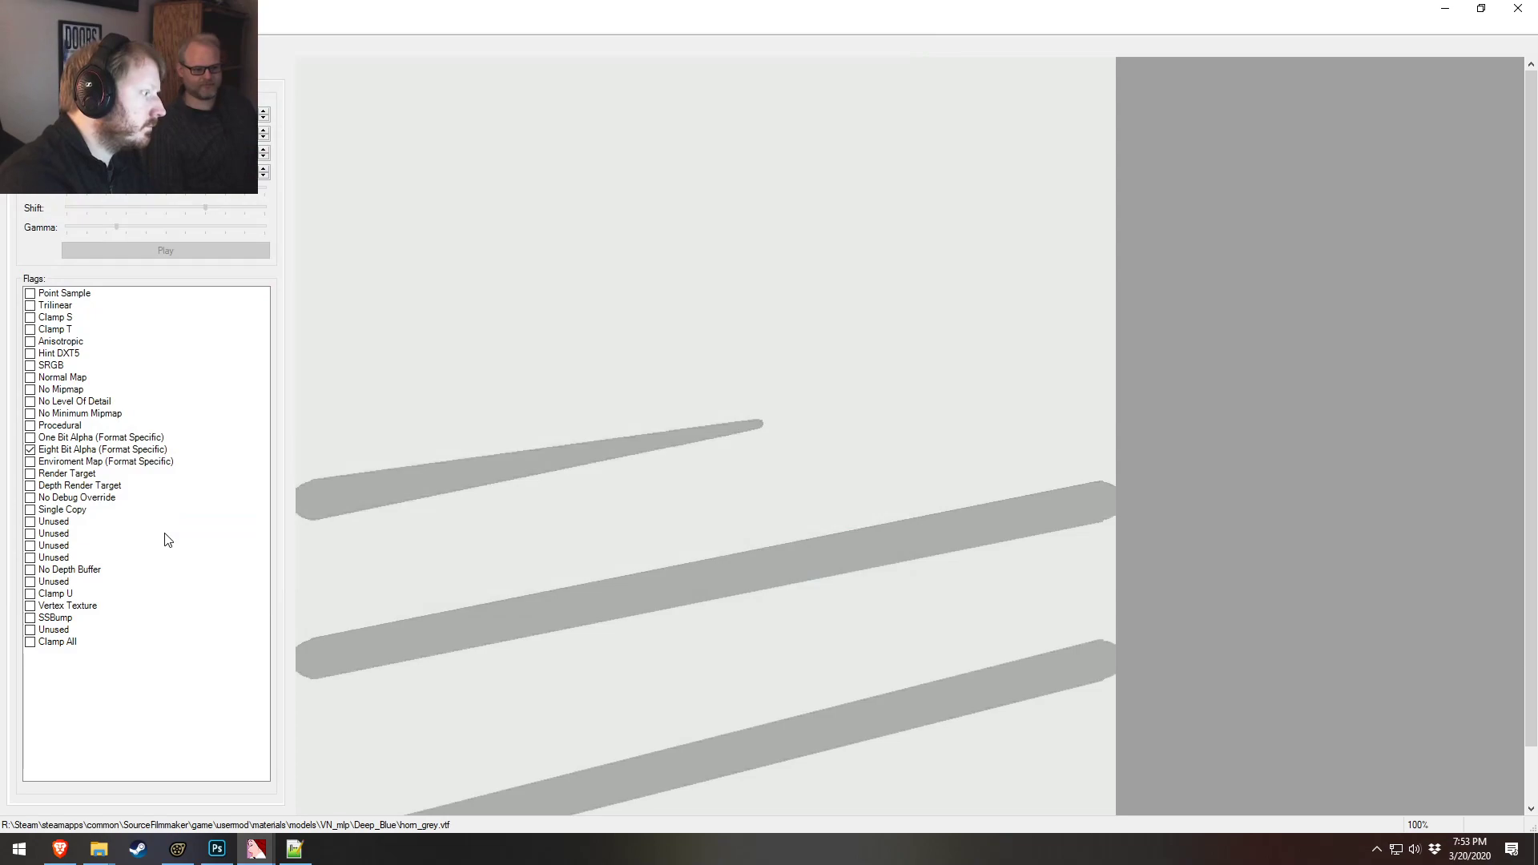
# Reload the scene's materials and inspect the ponies in the viewport
pyautogui.click(164, 851)
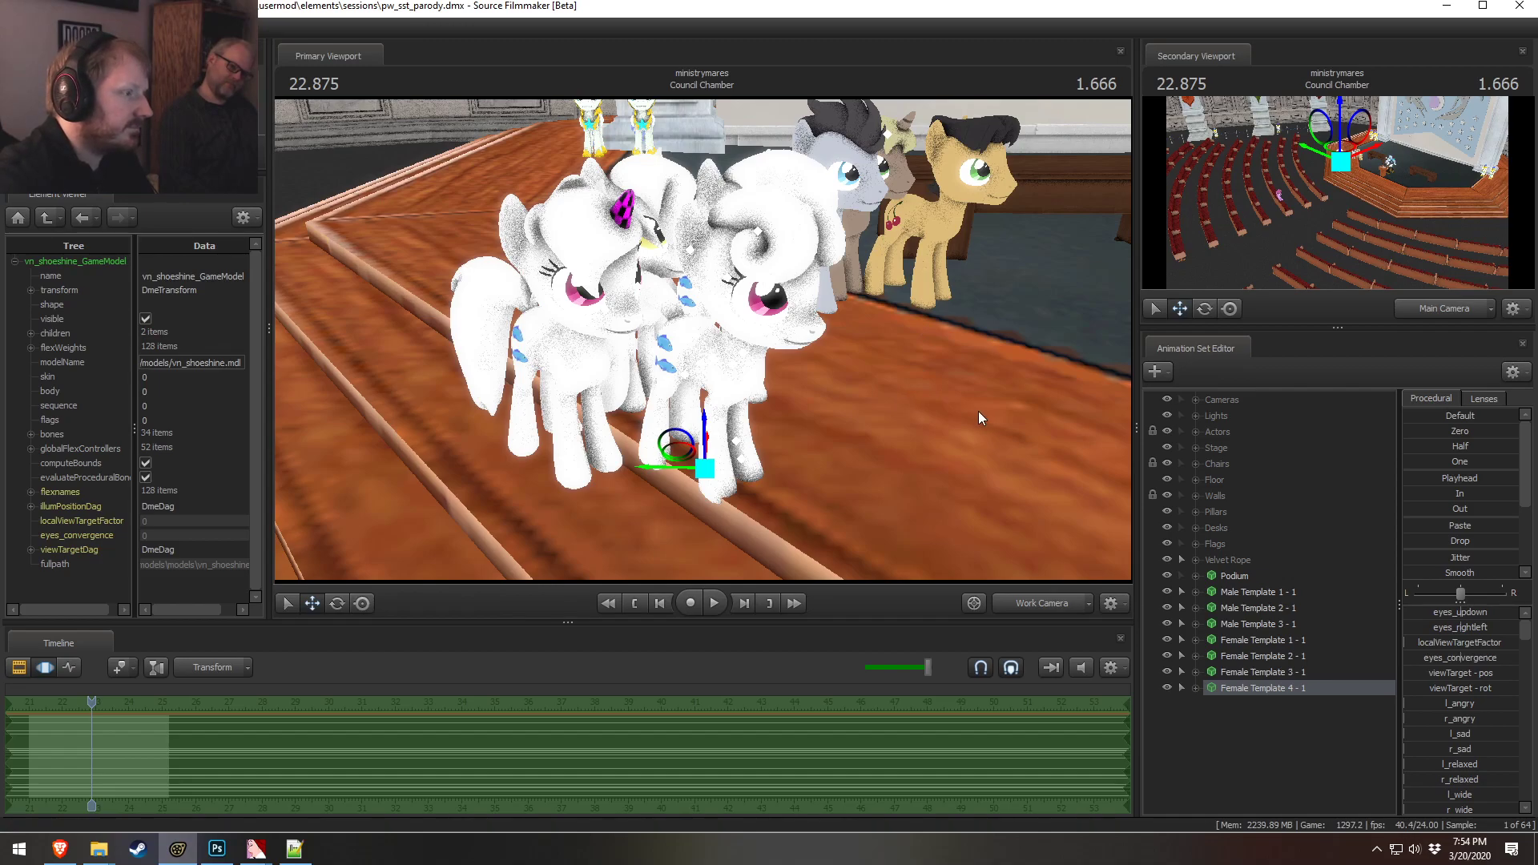
pyautogui.moveTo(964, 383); pyautogui.dragTo(917, 360)
pyautogui.rightClick(917, 360)
pyautogui.click(942, 381)
pyautogui.press('F2')
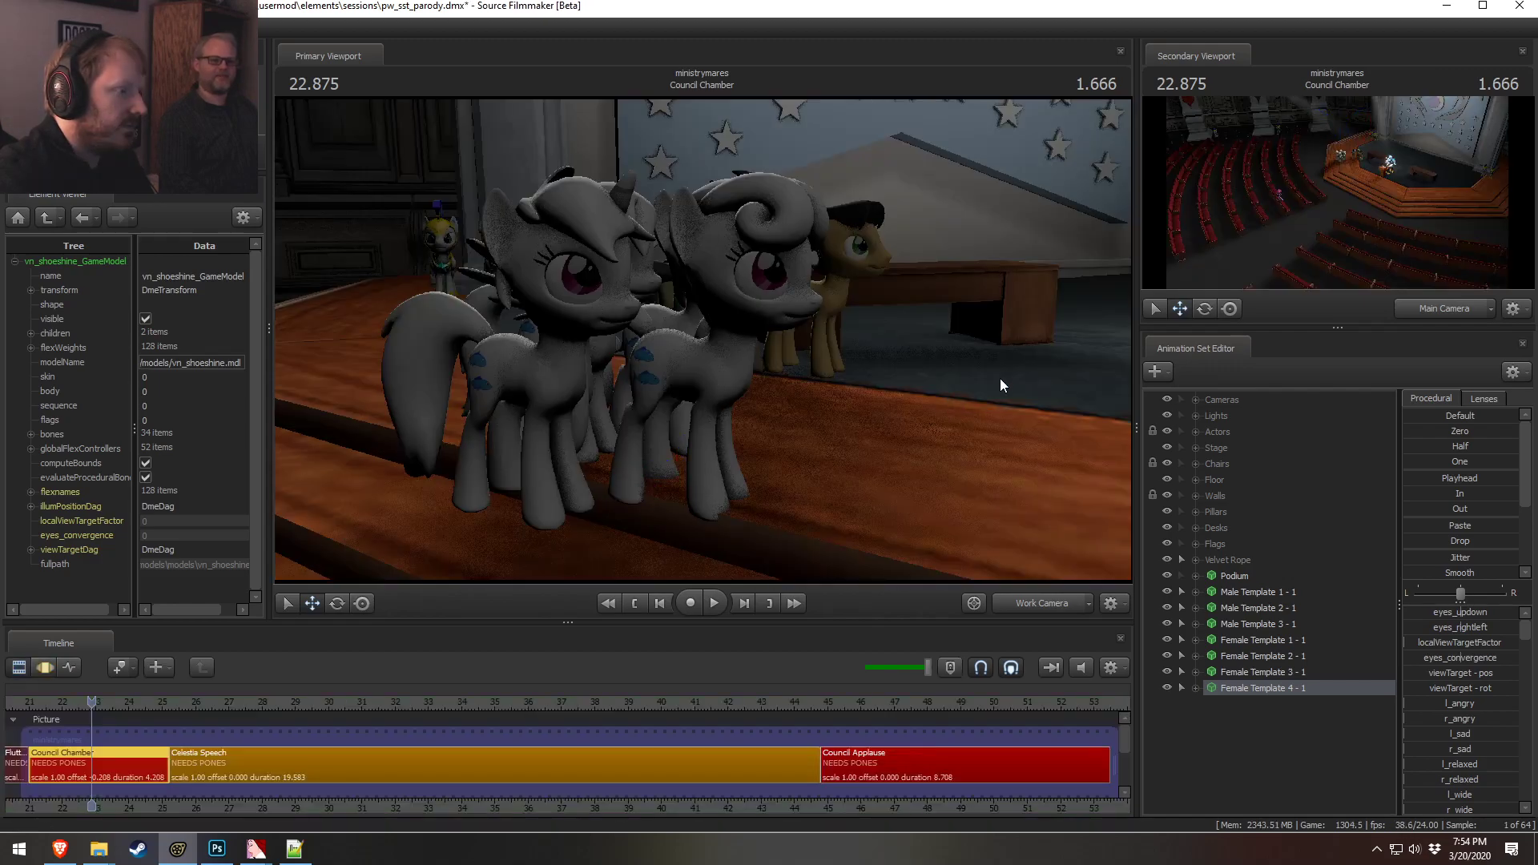
pyautogui.moveTo(854, 321)
pyautogui.keyDown('alt'); pyautogui.mouseDown()
pyautogui.moveTo(721, 352)
pyautogui.moveTo(857, 360)
pyautogui.moveTo(853, 349)
pyautogui.mouseUp(); pyautogui.keyUp('alt')
pyautogui.rightClick(853, 348)
pyautogui.click(897, 371)
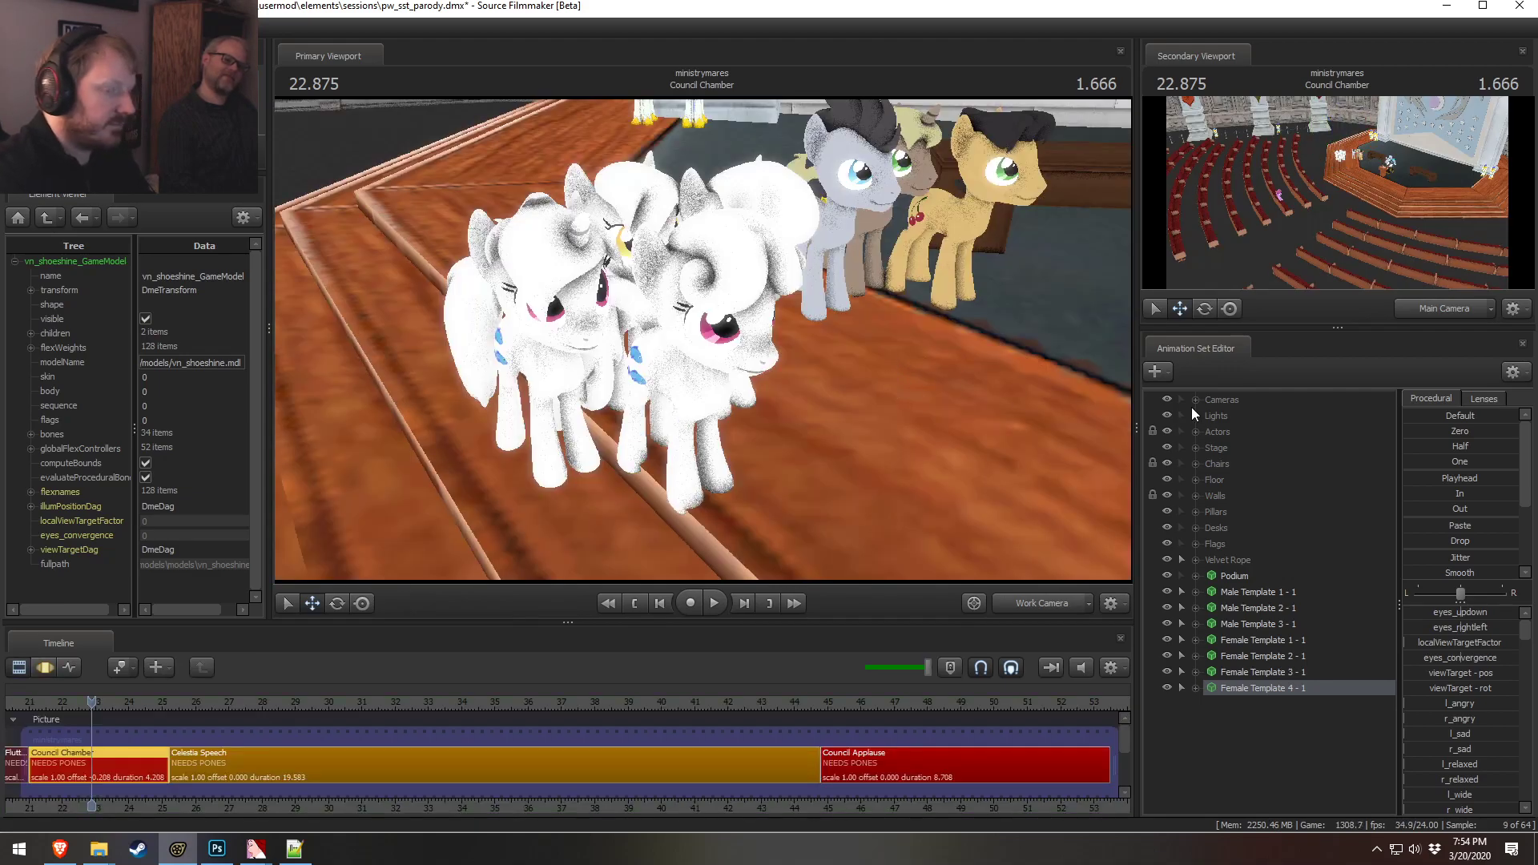
# Select the Male Template 1 to 3 animation sets and move those ponies off to the right
pyautogui.click(1257, 638)
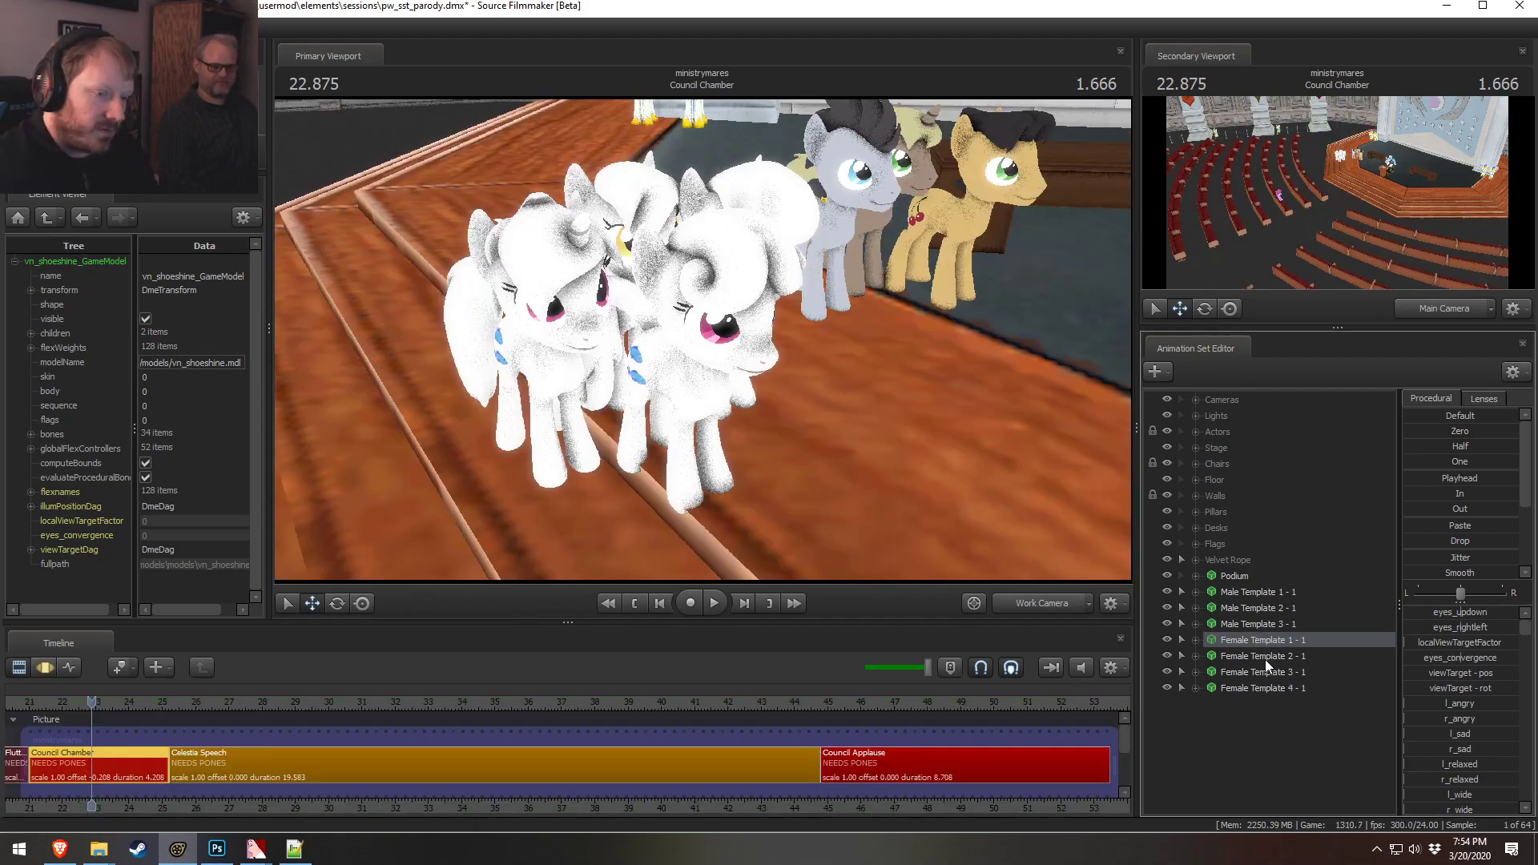
pyautogui.click(1265, 658)
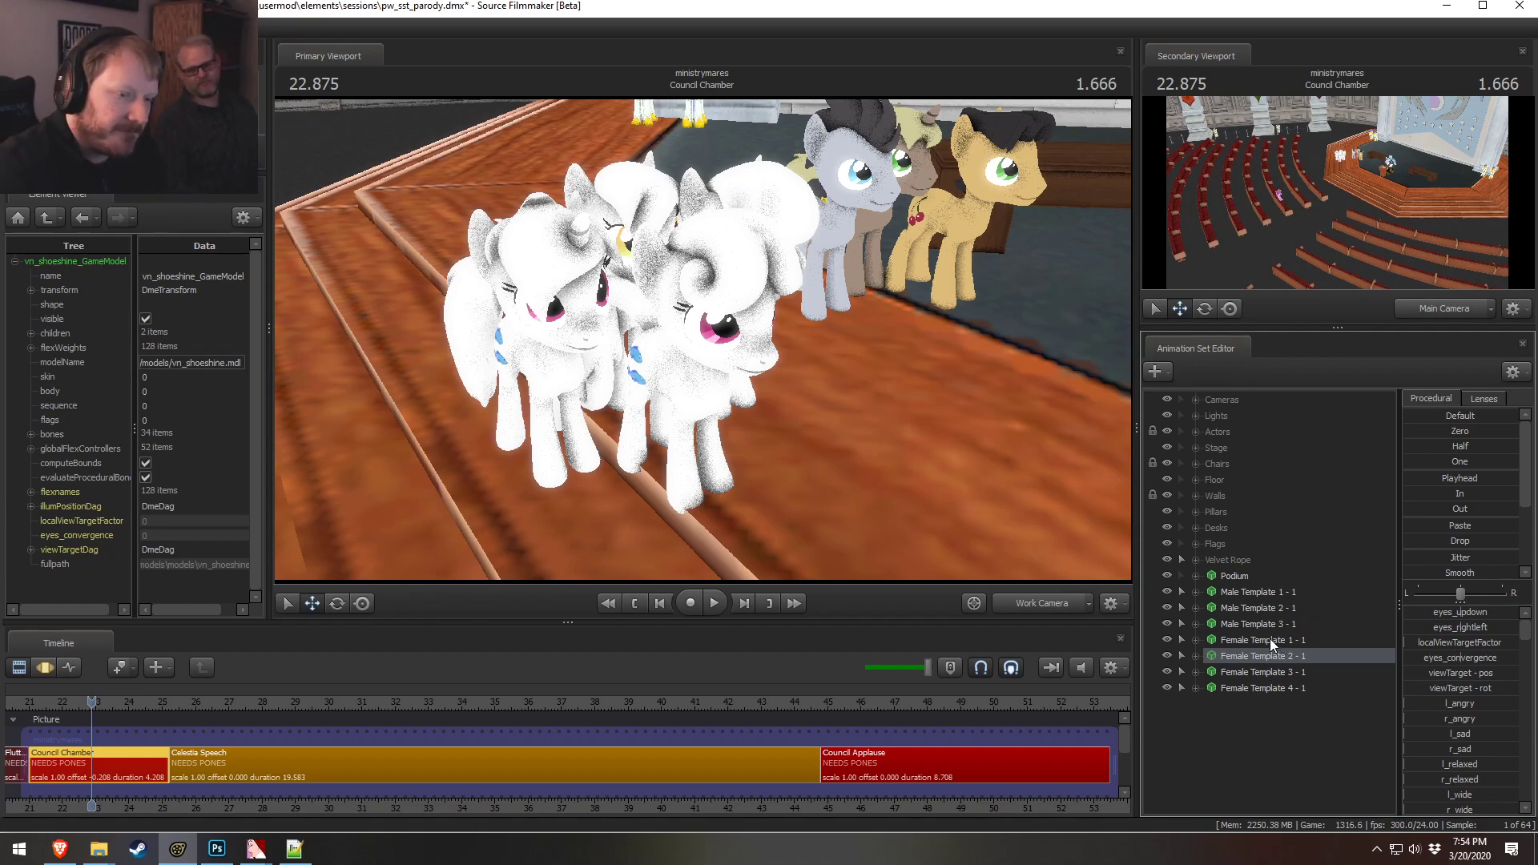
pyautogui.rightClick(1270, 638)
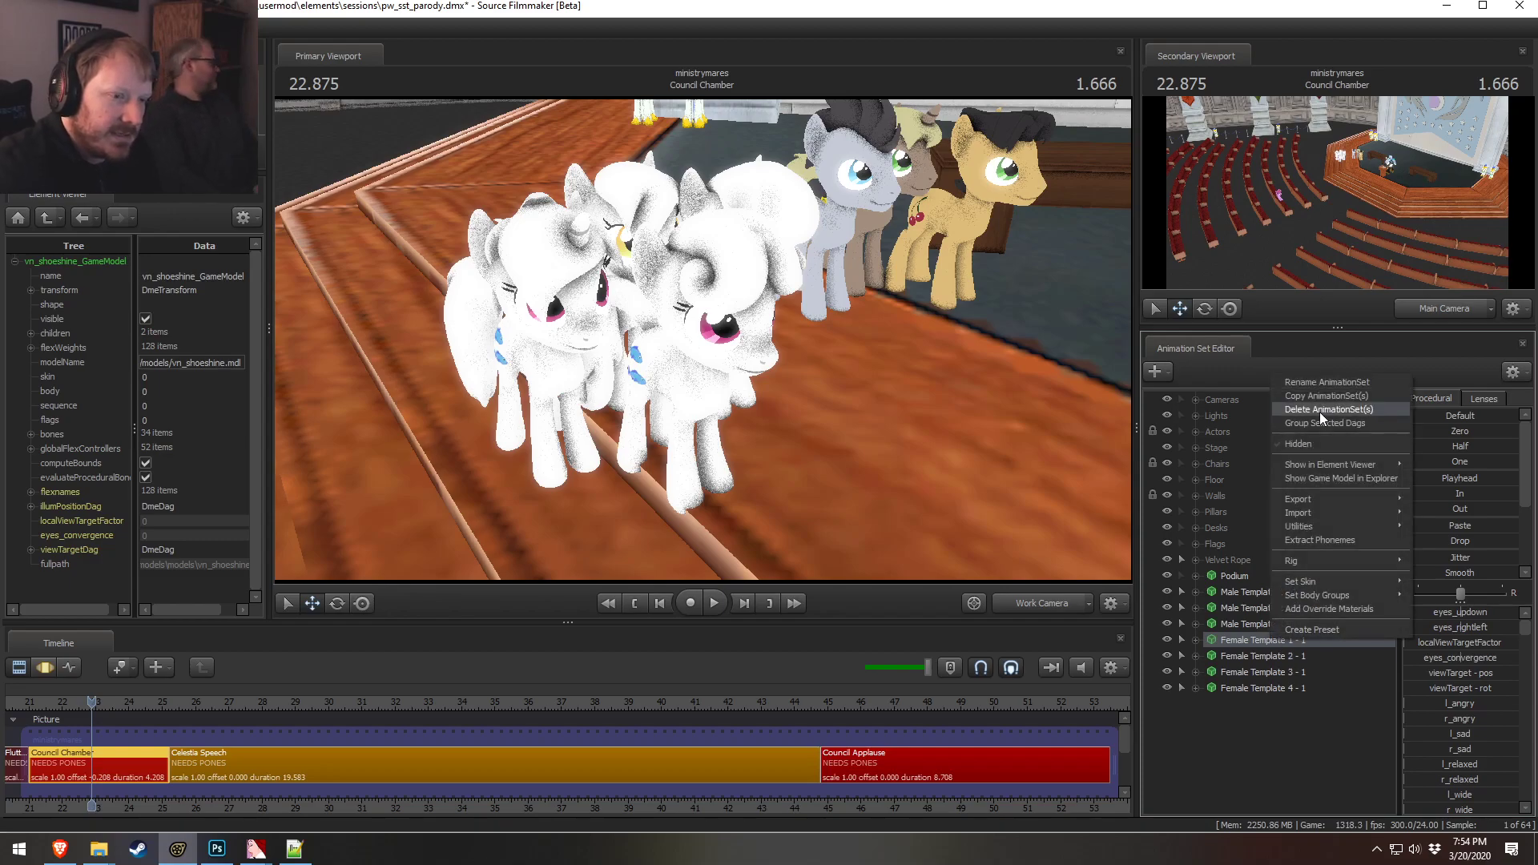
pyautogui.click(1319, 395)
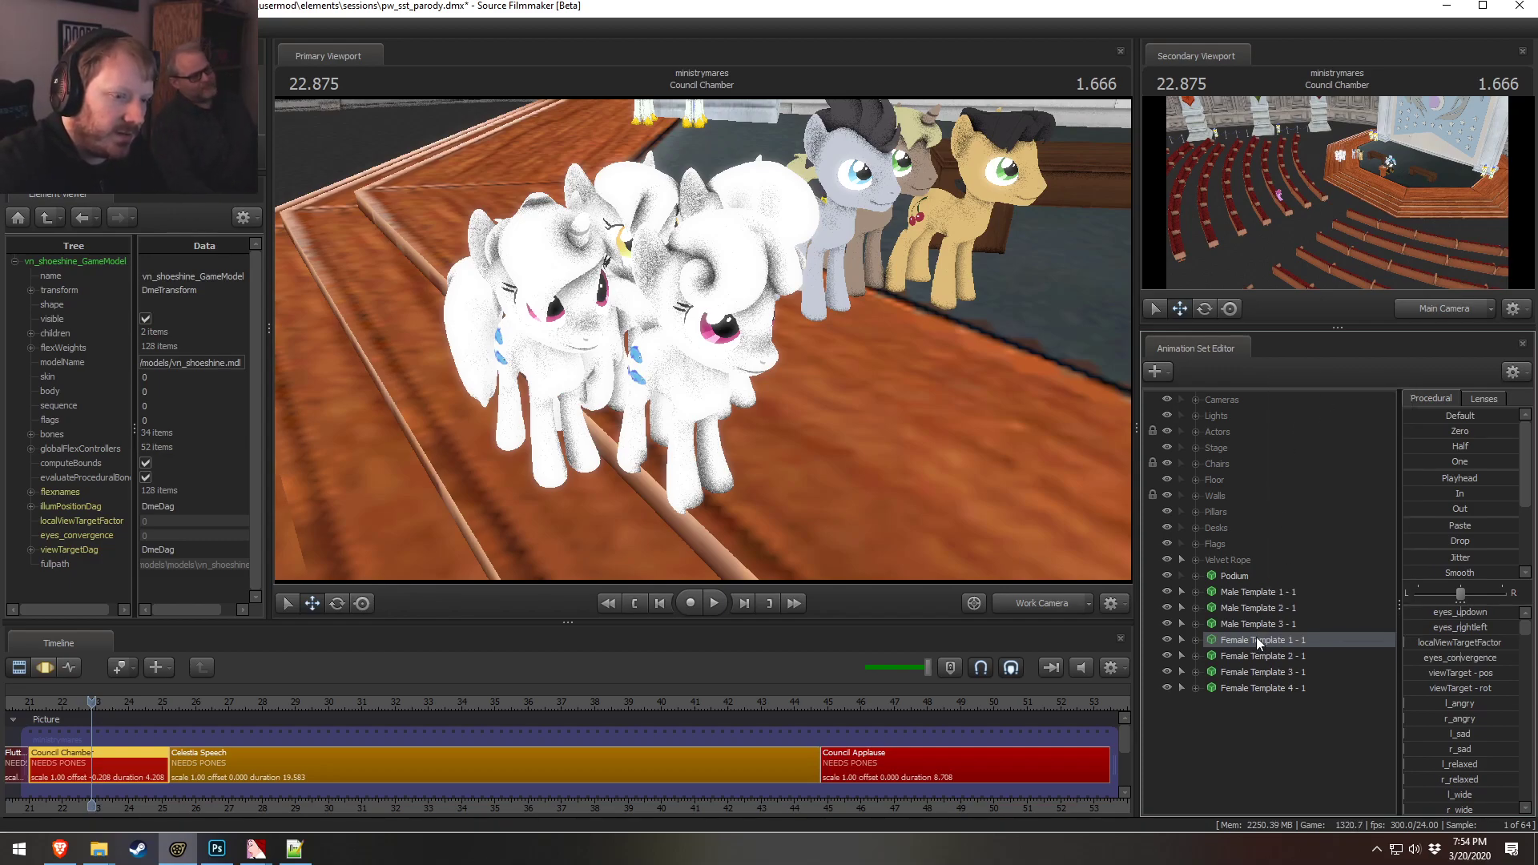
pyautogui.press('s')
pyautogui.moveTo(851, 352)
pyautogui.mouseDown()
pyautogui.moveTo(829, 360)
pyautogui.moveTo(851, 353)
pyautogui.mouseUp()
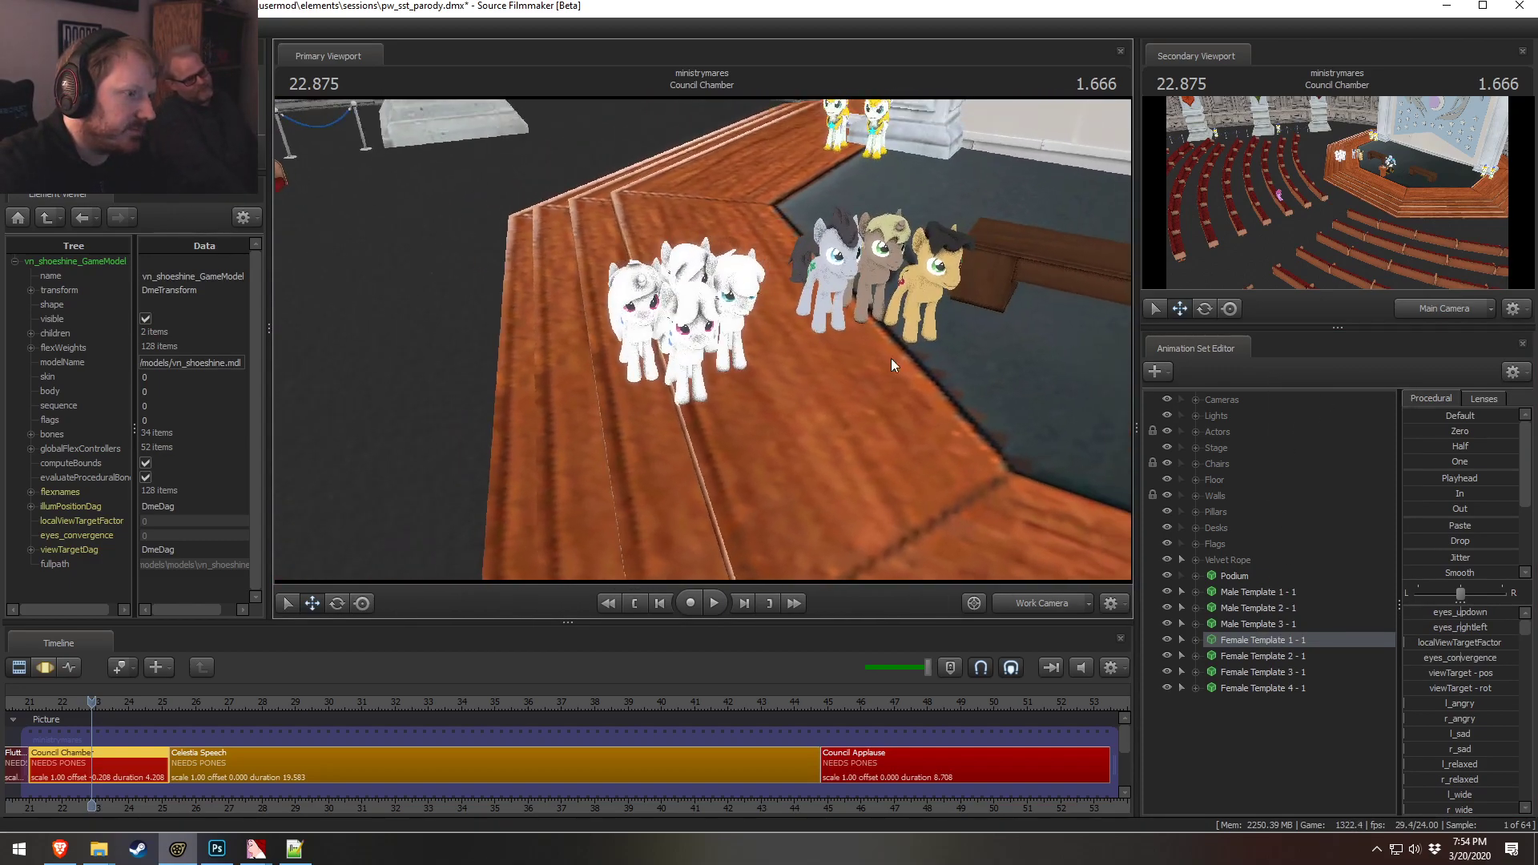
pyautogui.click(1271, 591)
pyautogui.keyDown('shift'); pyautogui.click(1273, 624); pyautogui.keyUp('shift')
pyautogui.press('F3')
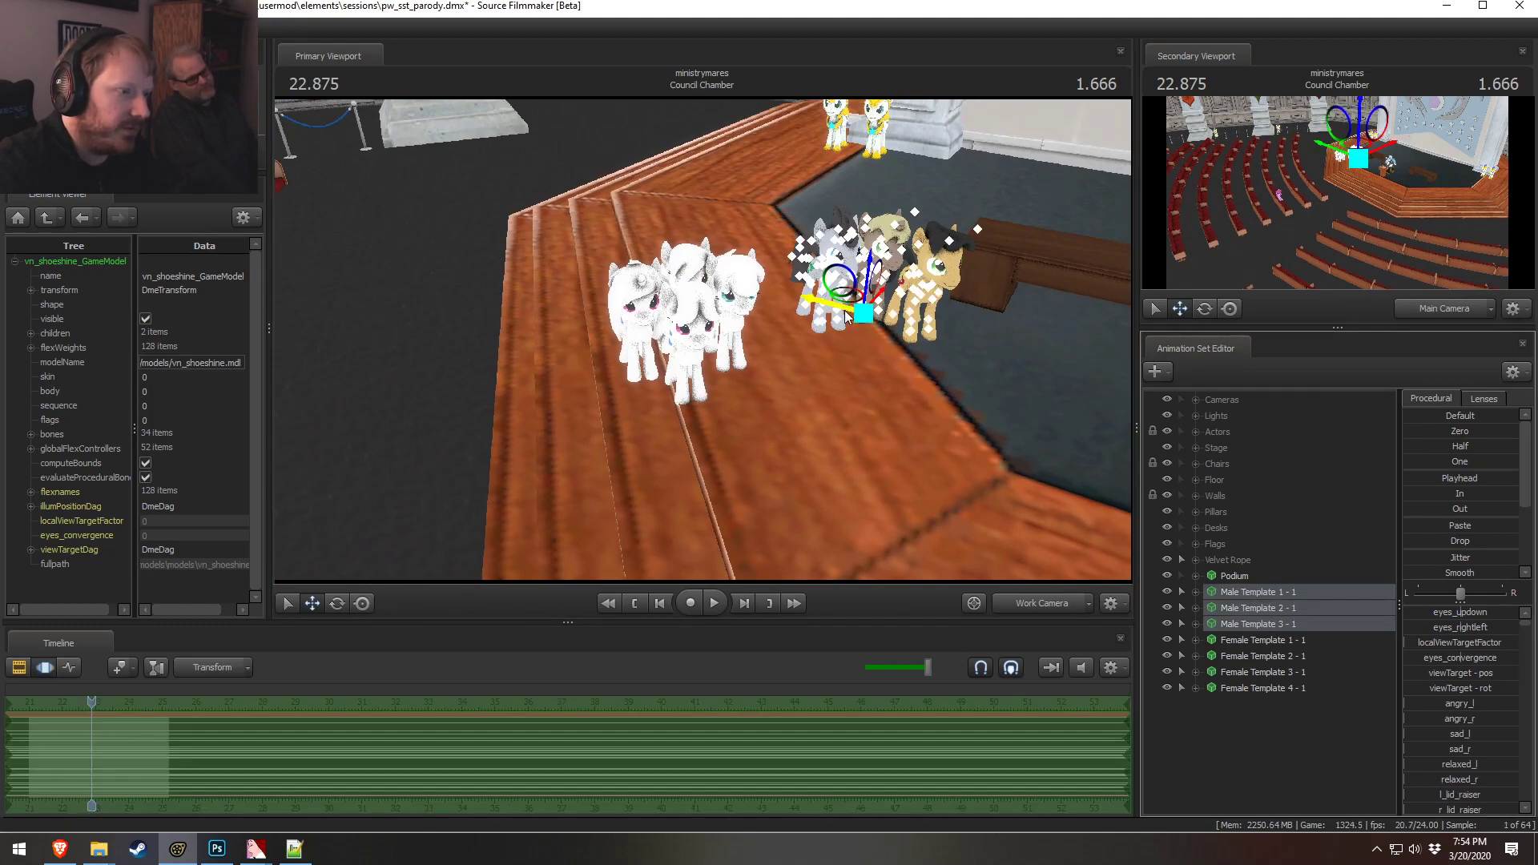
pyautogui.moveTo(848, 304); pyautogui.dragTo(1299, 566)
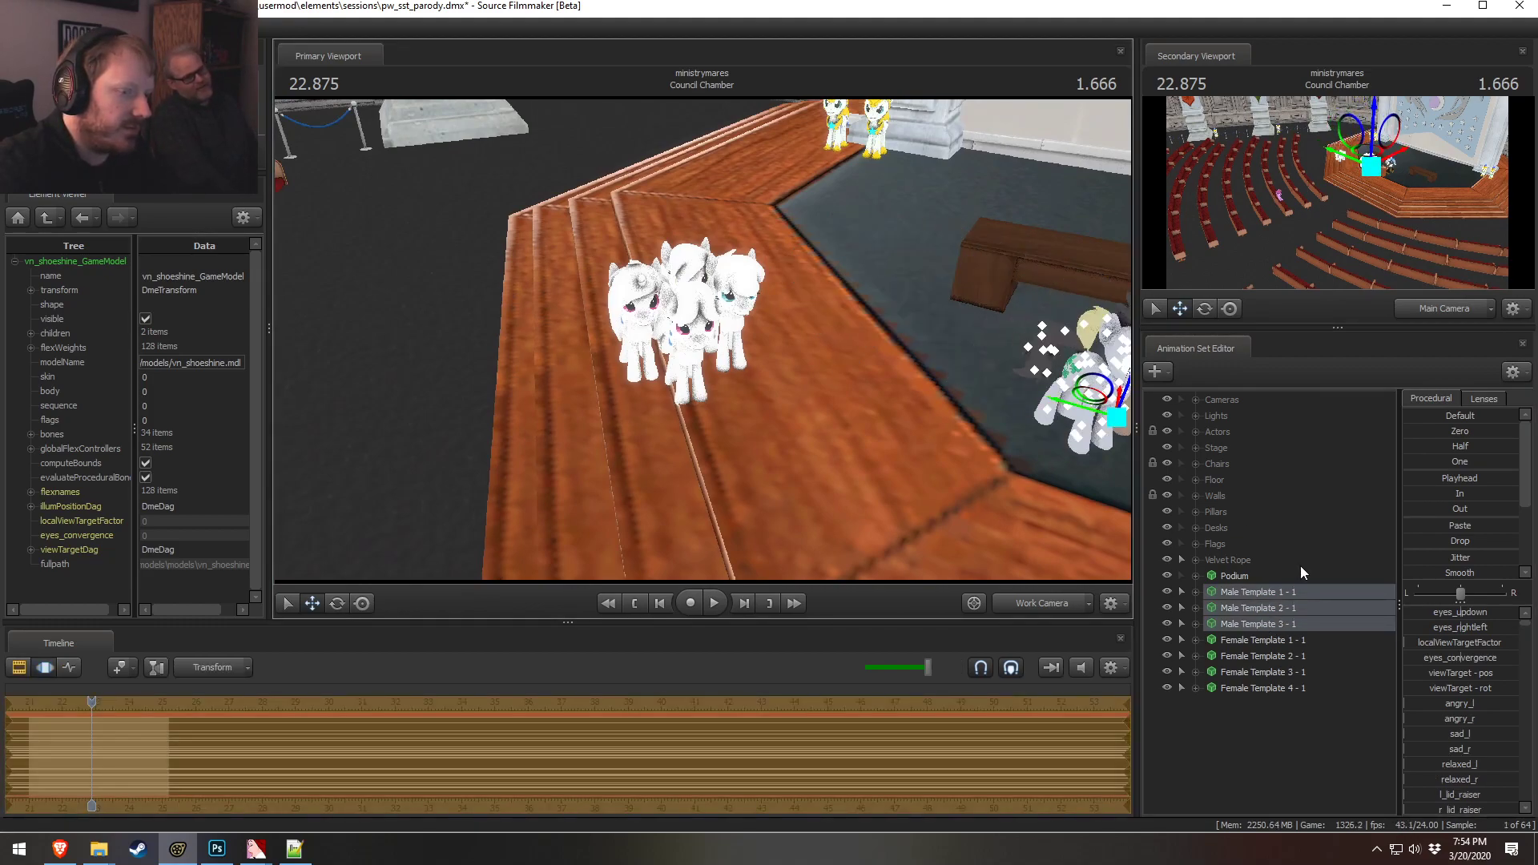
# Select Female Template 1 to 4 and try rotating the group, undoing the rotation
pyautogui.click(1238, 644)
pyautogui.keyDown('shift'); pyautogui.click(1238, 686); pyautogui.keyUp('shift')
pyautogui.moveTo(687, 328); pyautogui.dragTo(658, 270)
pyautogui.press('w')
pyautogui.press('w')
pyautogui.press('d')
pyautogui.press('e')
pyautogui.moveTo(737, 423); pyautogui.dragTo(694, 421)
pyautogui.hotkey('ctrl', 'z')
pyautogui.hotkey('ctrl', 'z')
pyautogui.hotkey('ctrl', 'z')
pyautogui.hotkey('ctrl', 'z')
pyautogui.hotkey('ctrl', 'z')
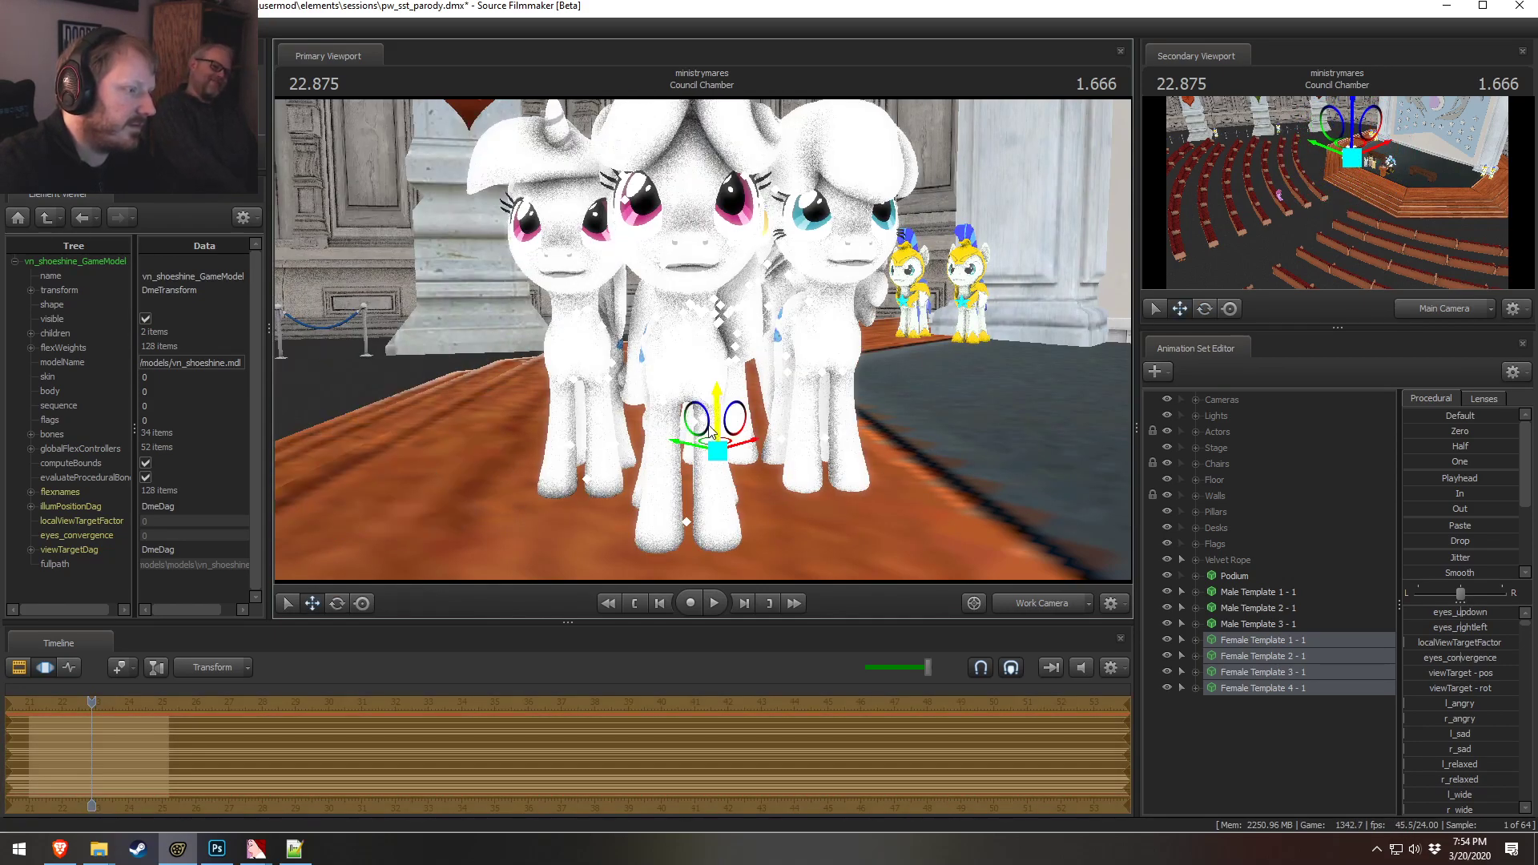
# Reposition the selected female ponies together on the stage
pyautogui.moveTo(704, 425); pyautogui.dragTo(726, 593)
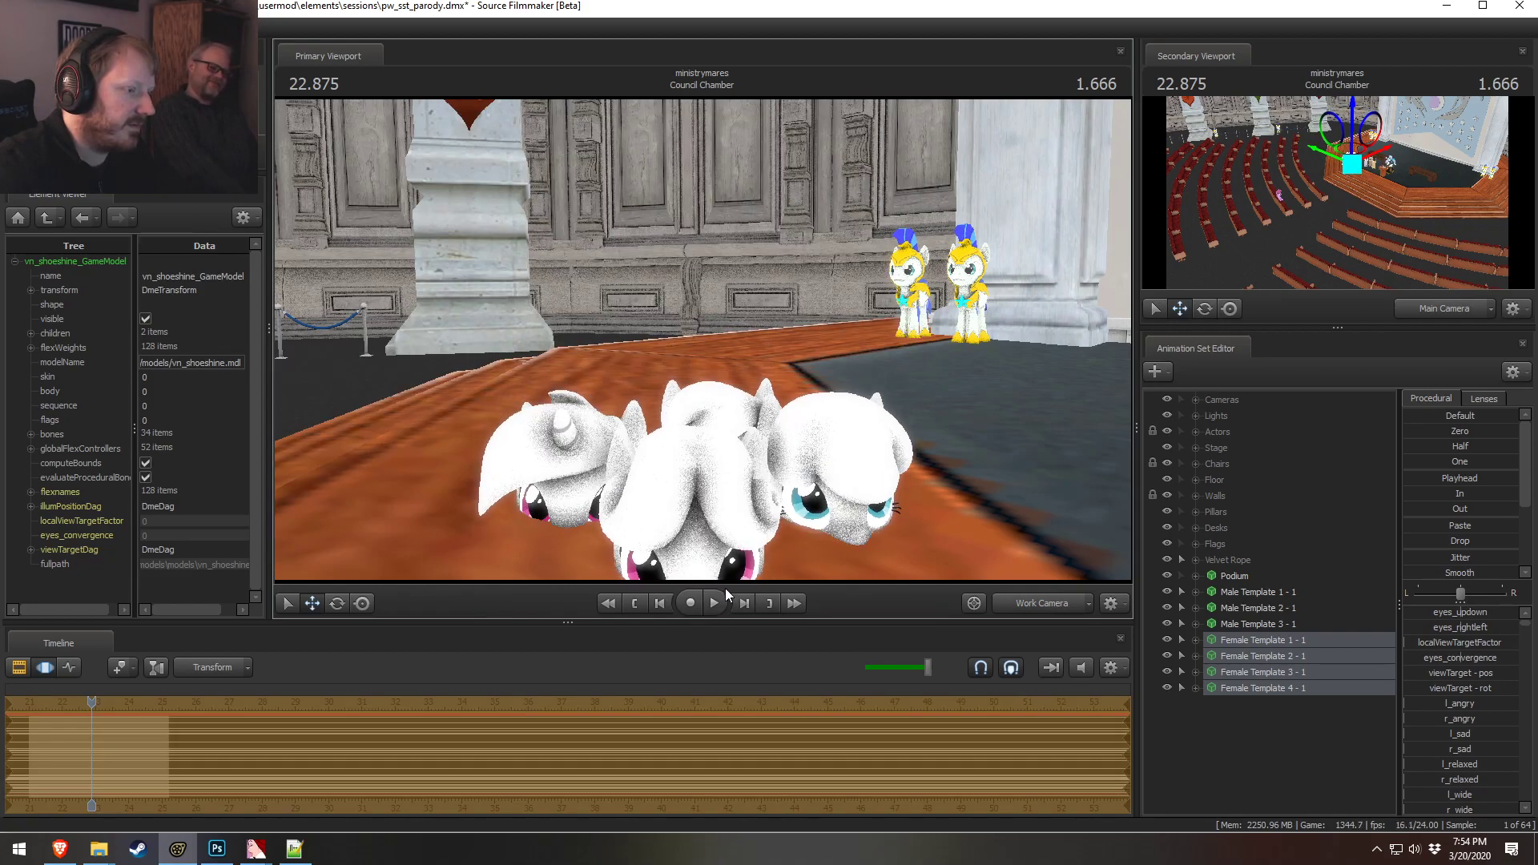
pyautogui.keyDown('alt'); pyautogui.moveTo(816, 563); pyautogui.dragTo(815, 480); pyautogui.keyUp('alt')
pyautogui.press('w')
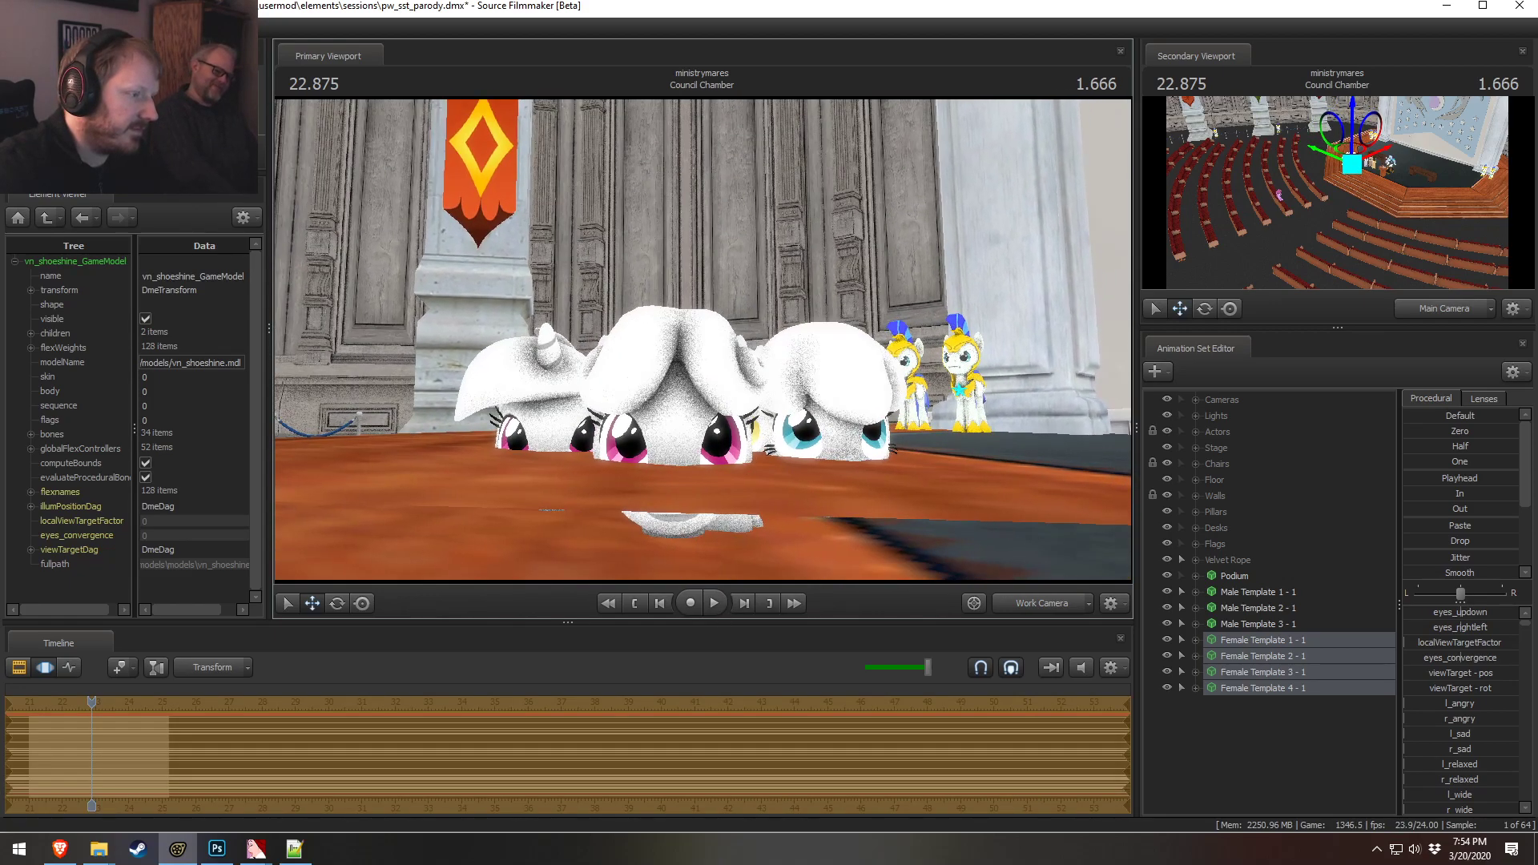
pyautogui.hotkey('ctrl', 'z')
pyautogui.hotkey('ctrl', 'z')
pyautogui.moveTo(791, 333); pyautogui.dragTo(719, 377)
pyautogui.press('s')
pyautogui.moveTo(652, 432); pyautogui.dragTo(903, 437)
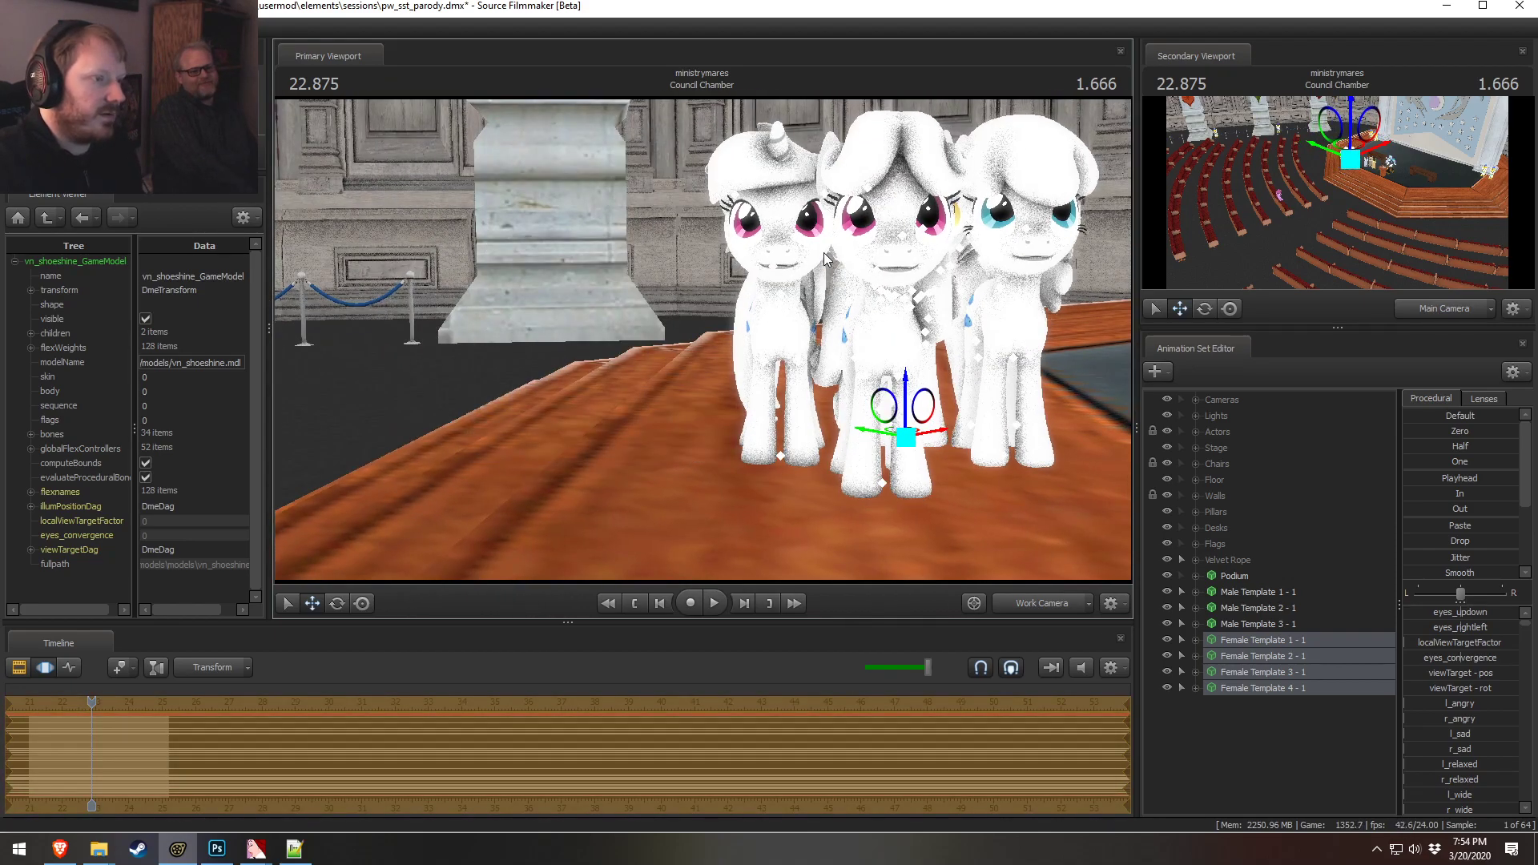
# Move Female Template 1 to the left end of the line of ponies
pyautogui.click(1295, 657)
pyautogui.click(1292, 642)
pyautogui.moveTo(680, 404); pyautogui.dragTo(494, 450)
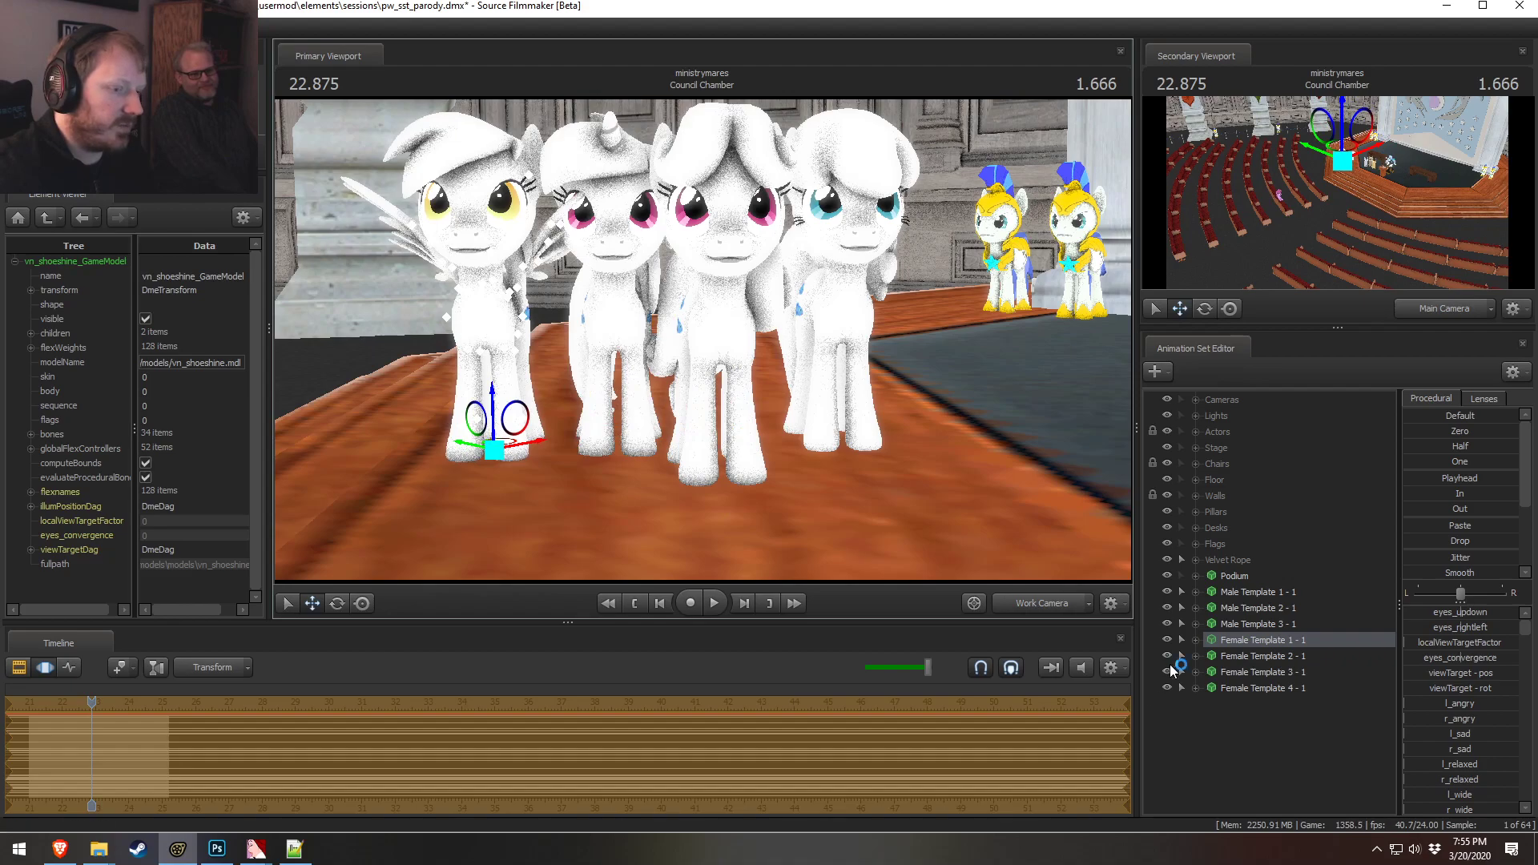
# Shift Female Template 2 slightly to the right
pyautogui.click(1283, 671)
pyautogui.click(1286, 657)
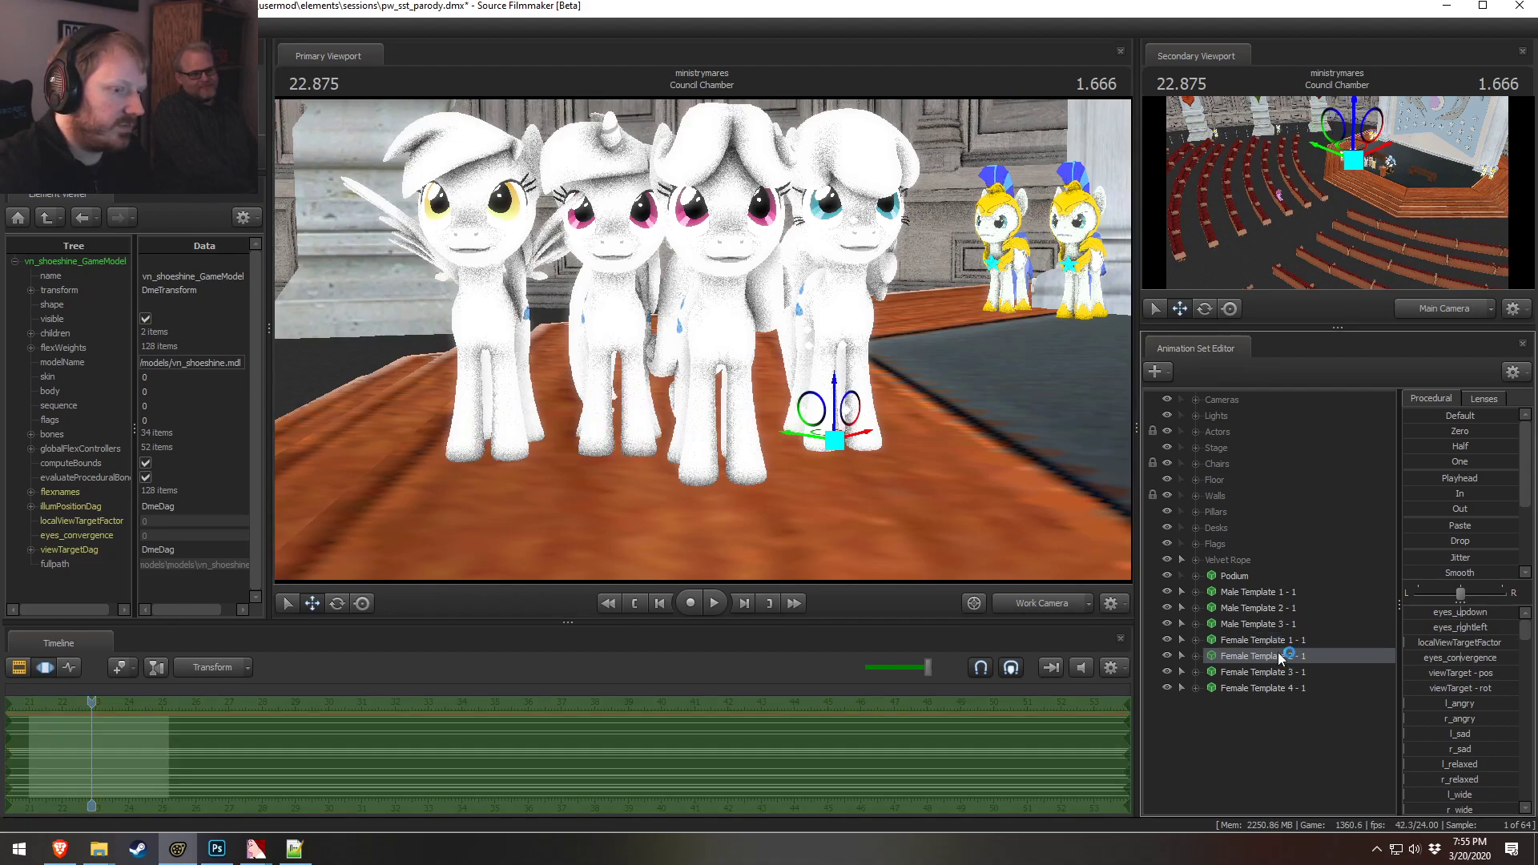
pyautogui.moveTo(834, 440); pyautogui.dragTo(885, 454)
# Select another female pony in the viewport and move it to the right end of the line
pyautogui.click(1274, 671)
pyautogui.click(761, 425)
pyautogui.moveTo(693, 425); pyautogui.dragTo(1008, 454)
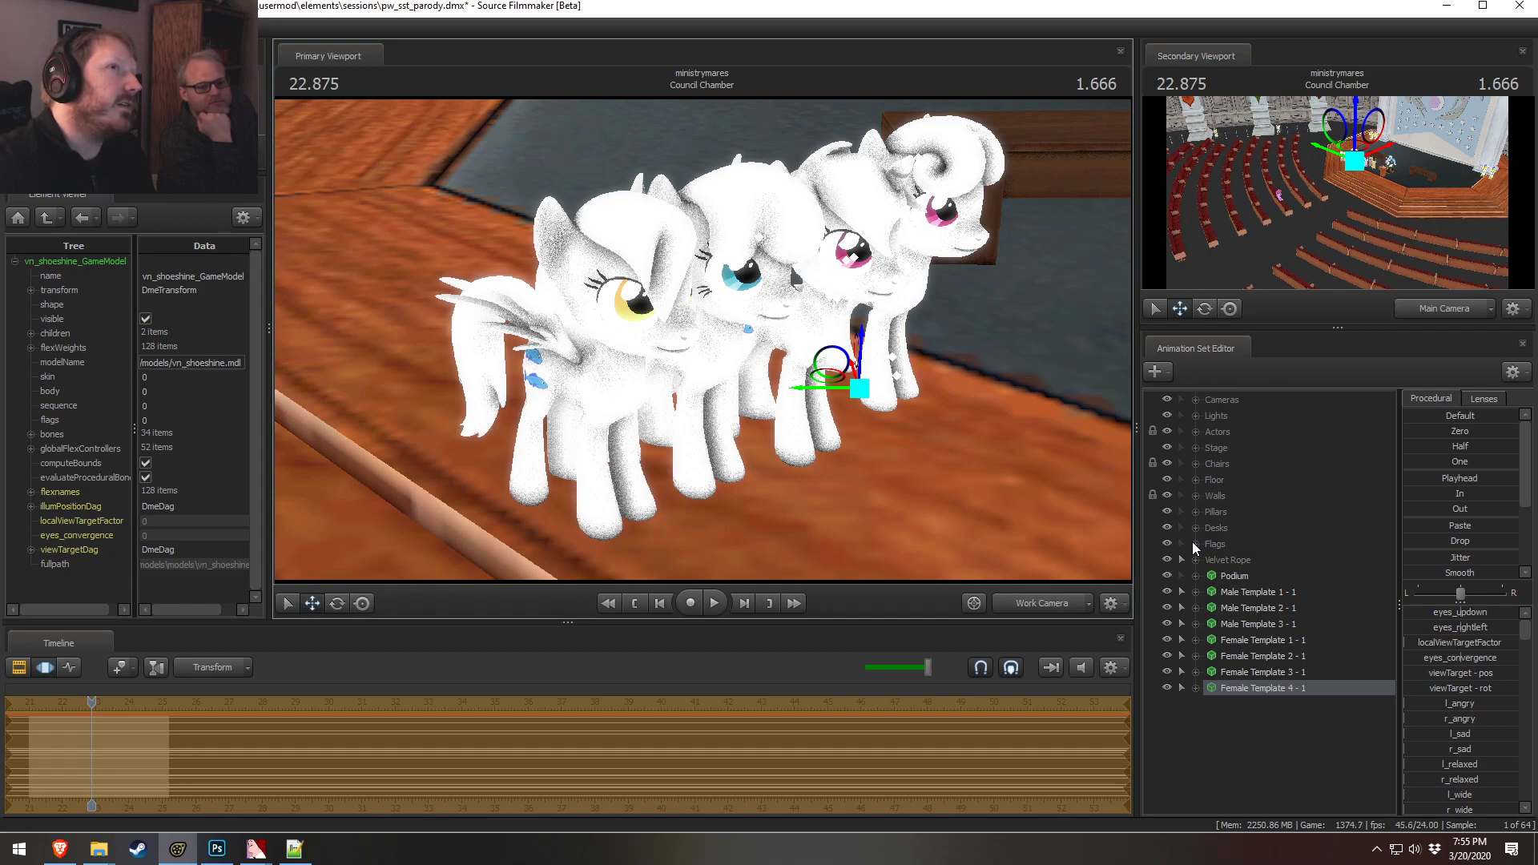
pyautogui.moveTo(1009, 386); pyautogui.dragTo(703, 339)
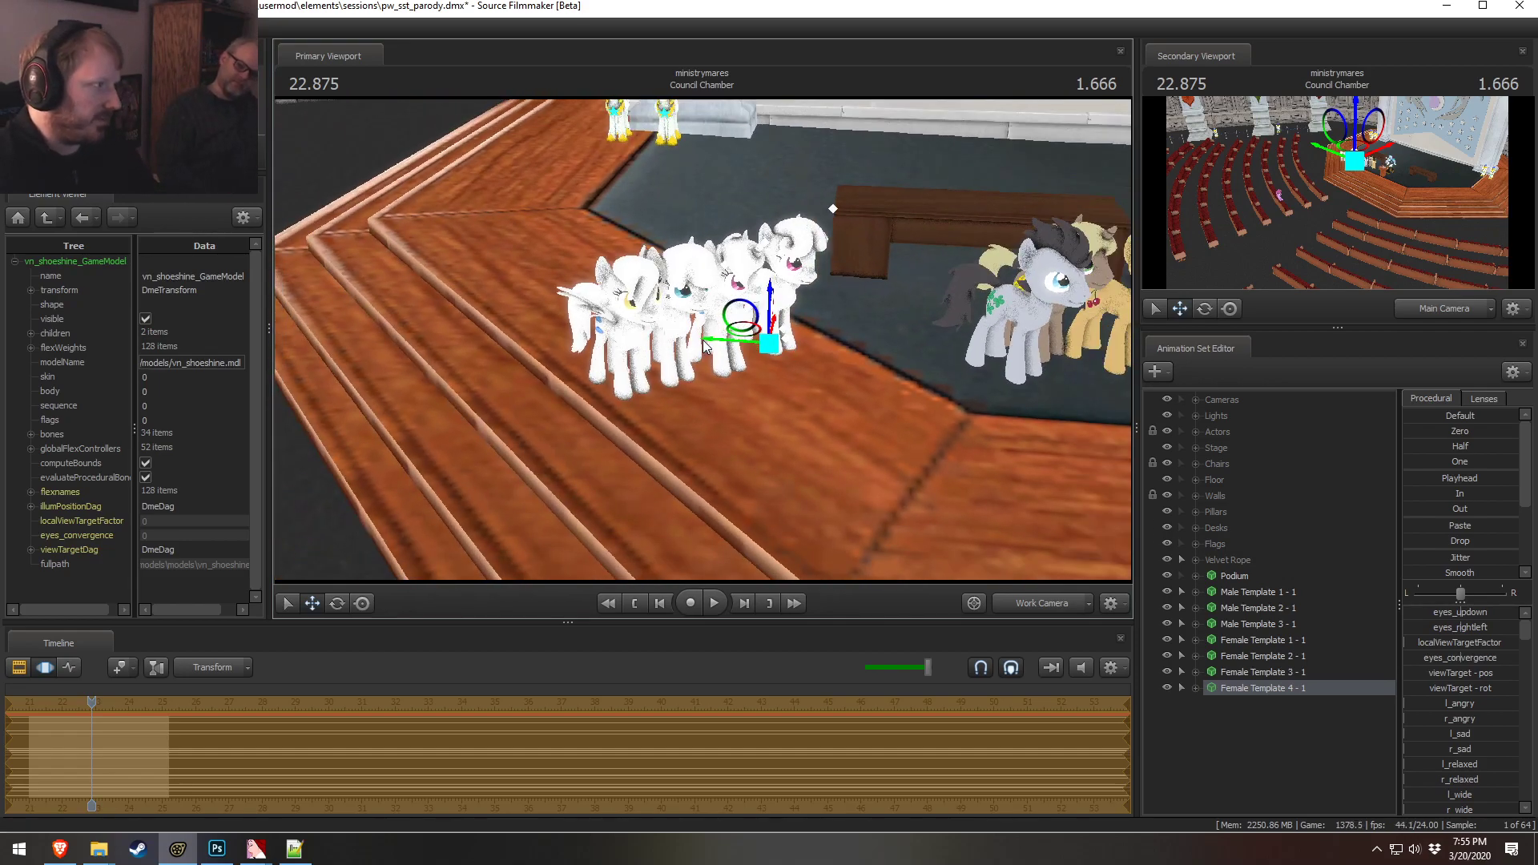
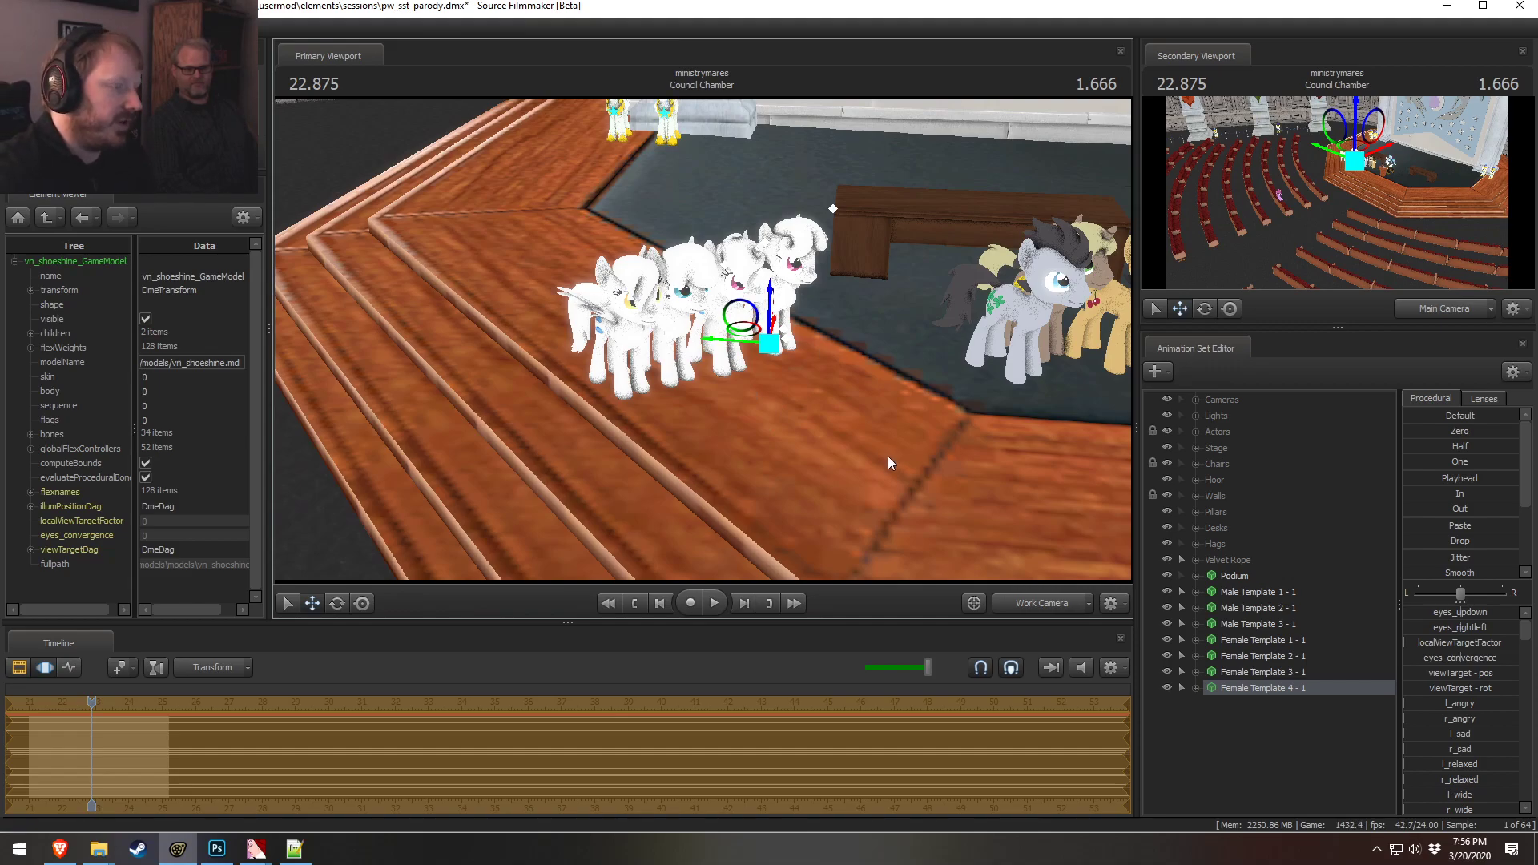
# Rename Female Template 1 as Female Template 1a - 1
pyautogui.keyDown('alt'); pyautogui.moveTo(828, 483); pyautogui.dragTo(789, 472); pyautogui.keyUp('alt')
pyautogui.keyDown('alt'); pyautogui.moveTo(789, 473); pyautogui.dragTo(688, 352, button='right'); pyautogui.keyUp('alt')
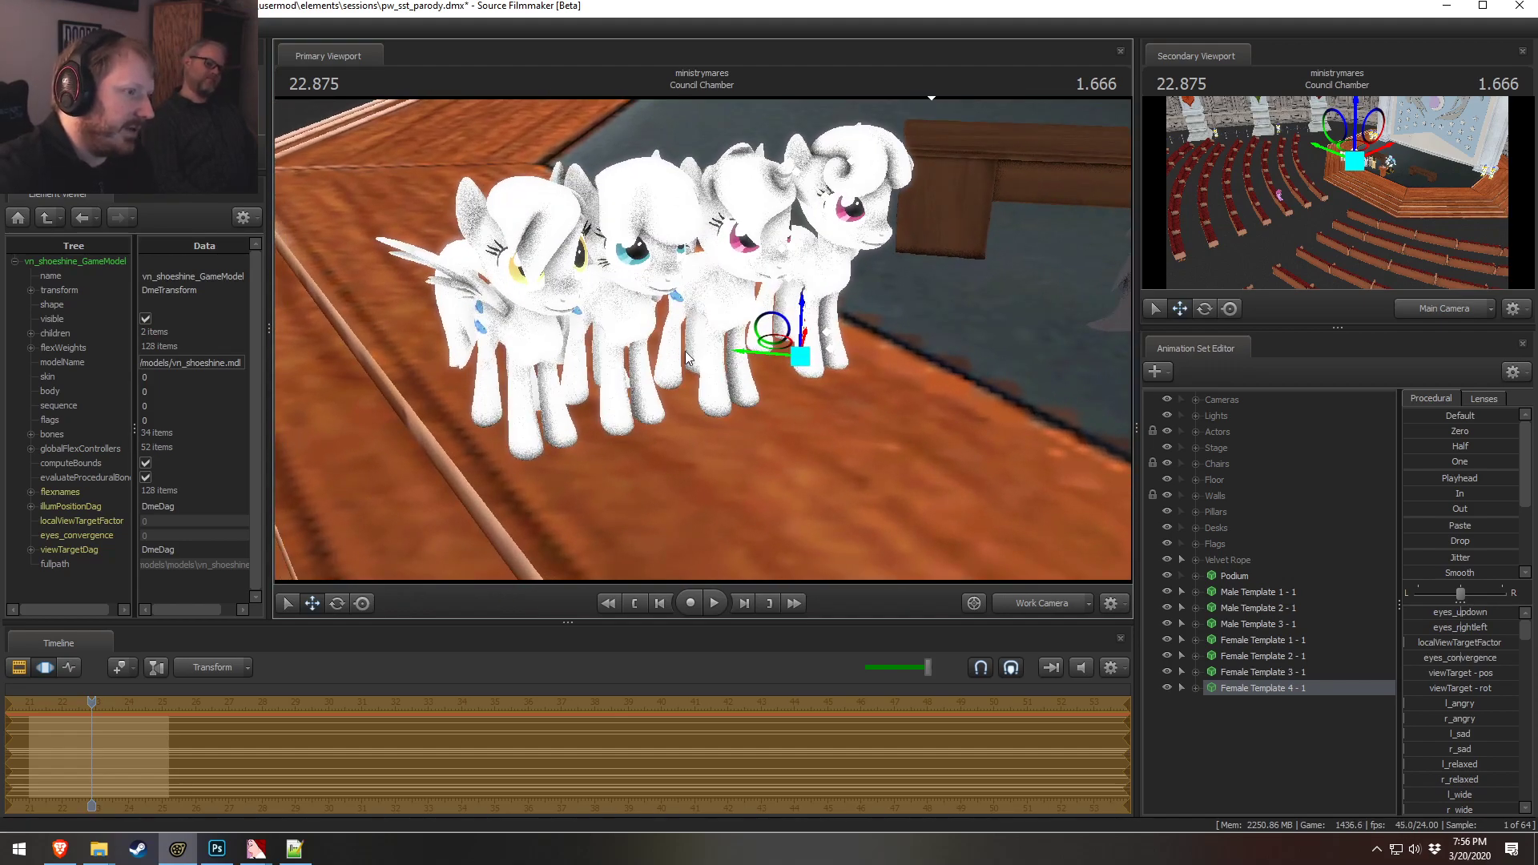
pyautogui.keyDown('alt'); pyautogui.moveTo(685, 351); pyautogui.dragTo(702, 340); pyautogui.keyUp('alt')
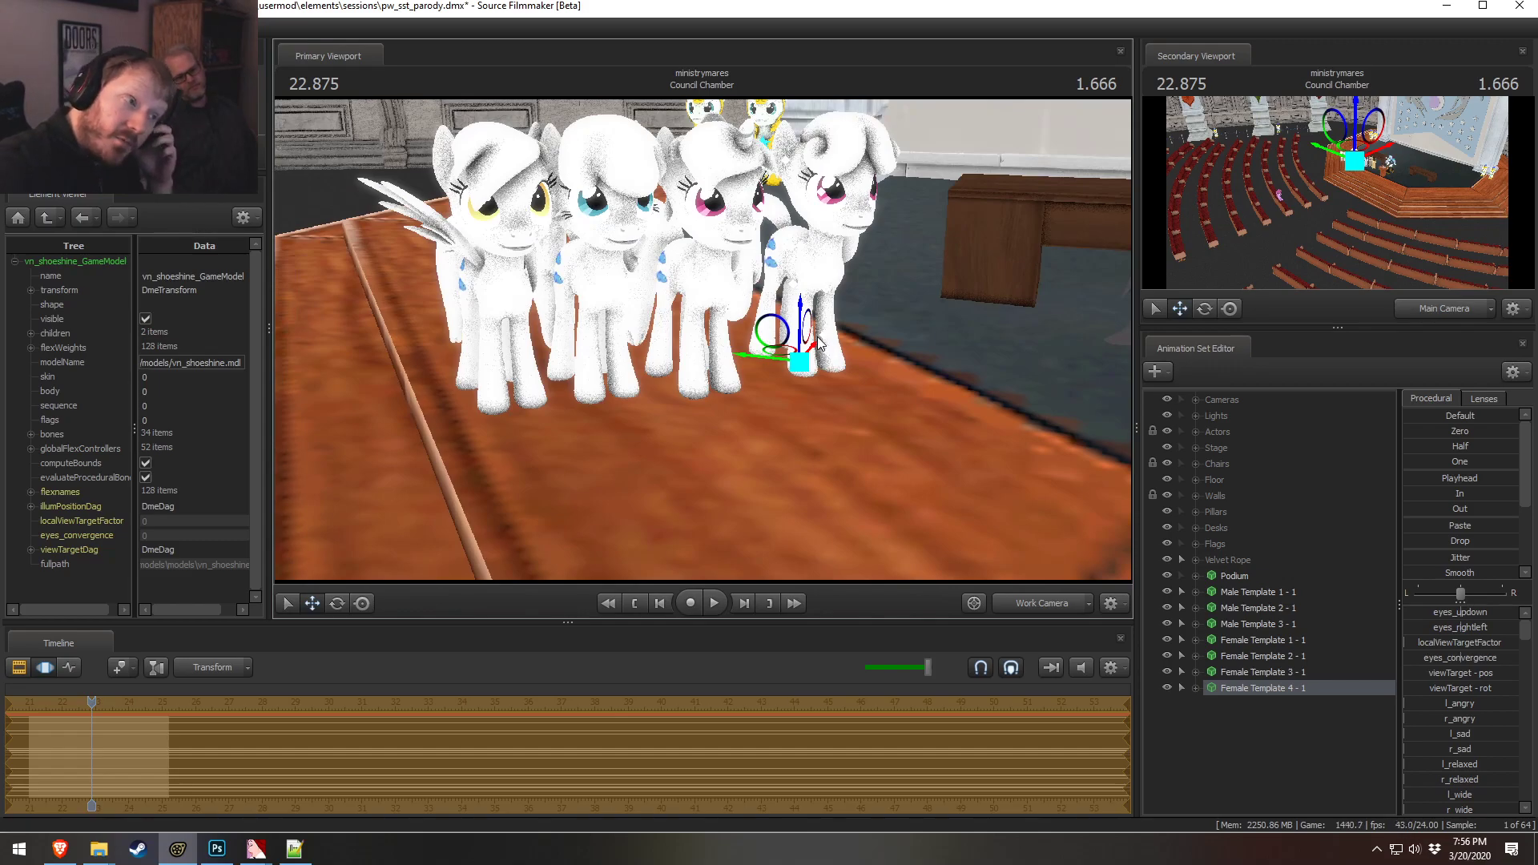
pyautogui.click(1285, 640)
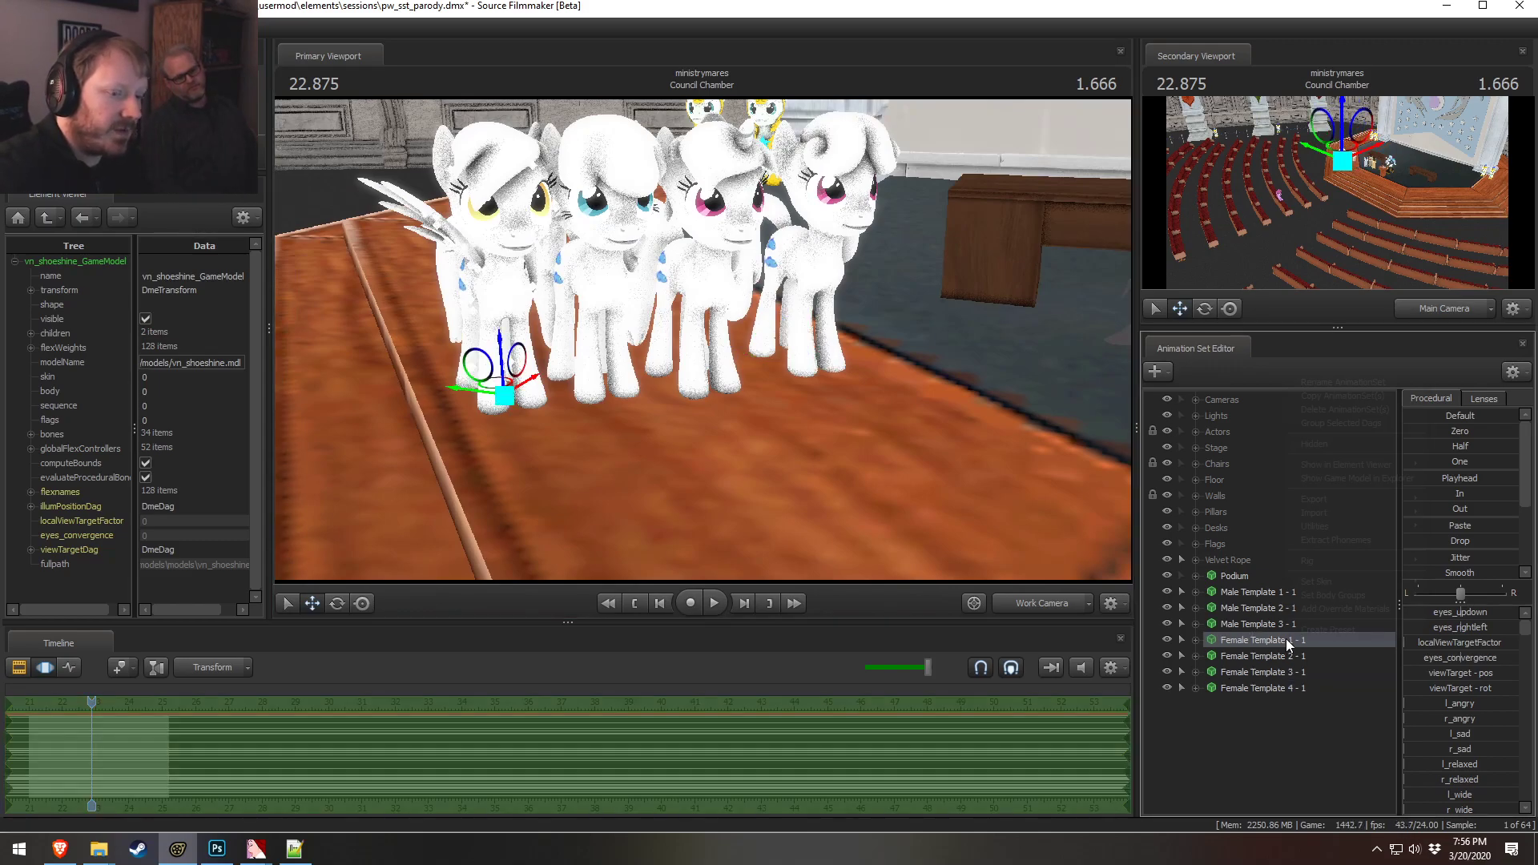
pyautogui.rightClick(1285, 639)
pyautogui.click(1340, 382)
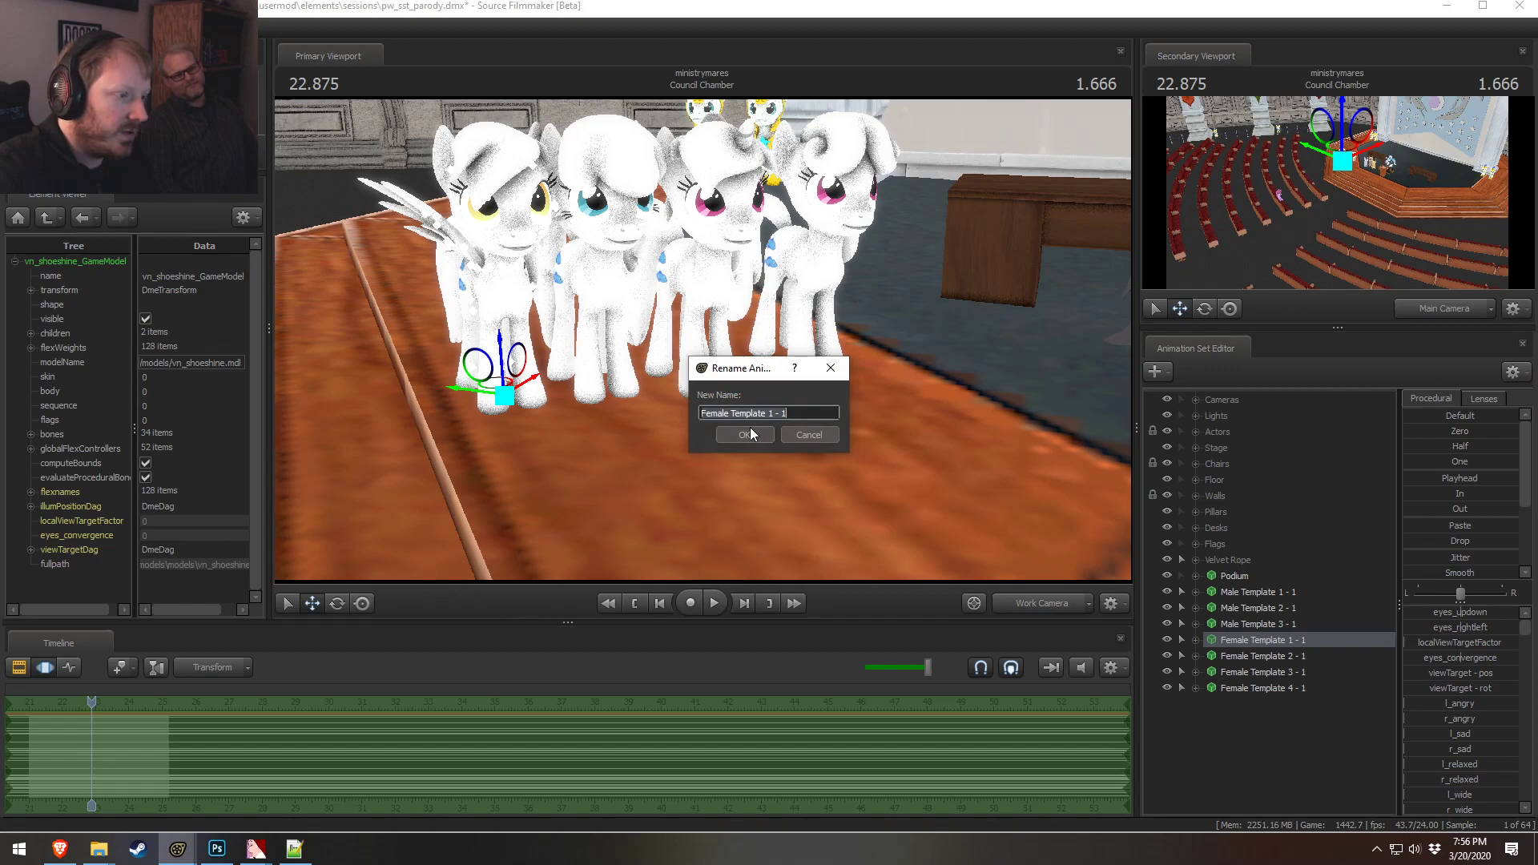
pyautogui.write('1')
pyautogui.click(767, 434)
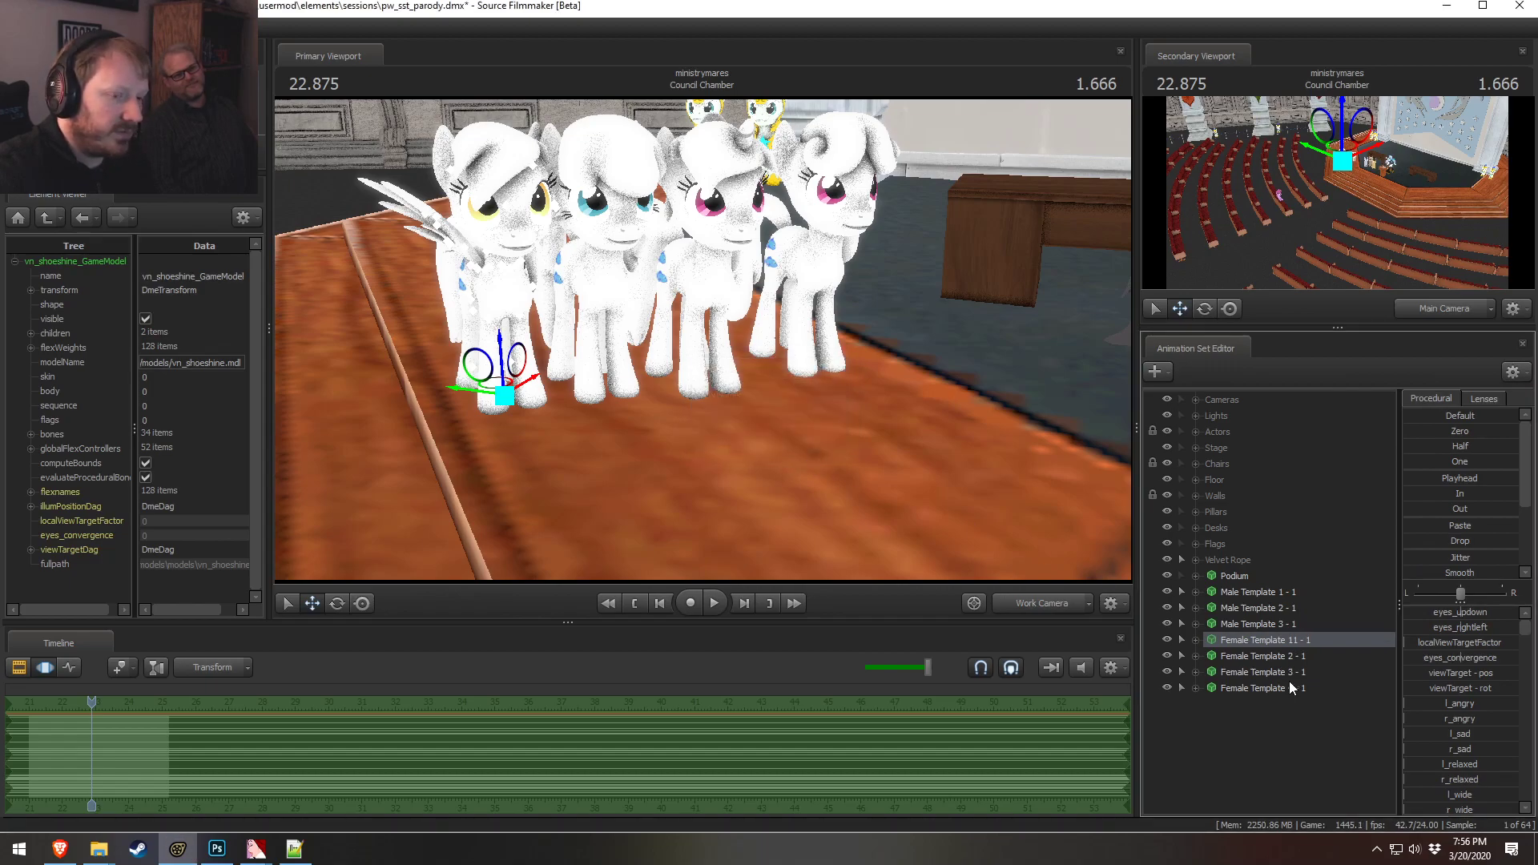
pyautogui.rightClick(1302, 647)
pyautogui.click(1331, 383)
pyautogui.click(781, 414)
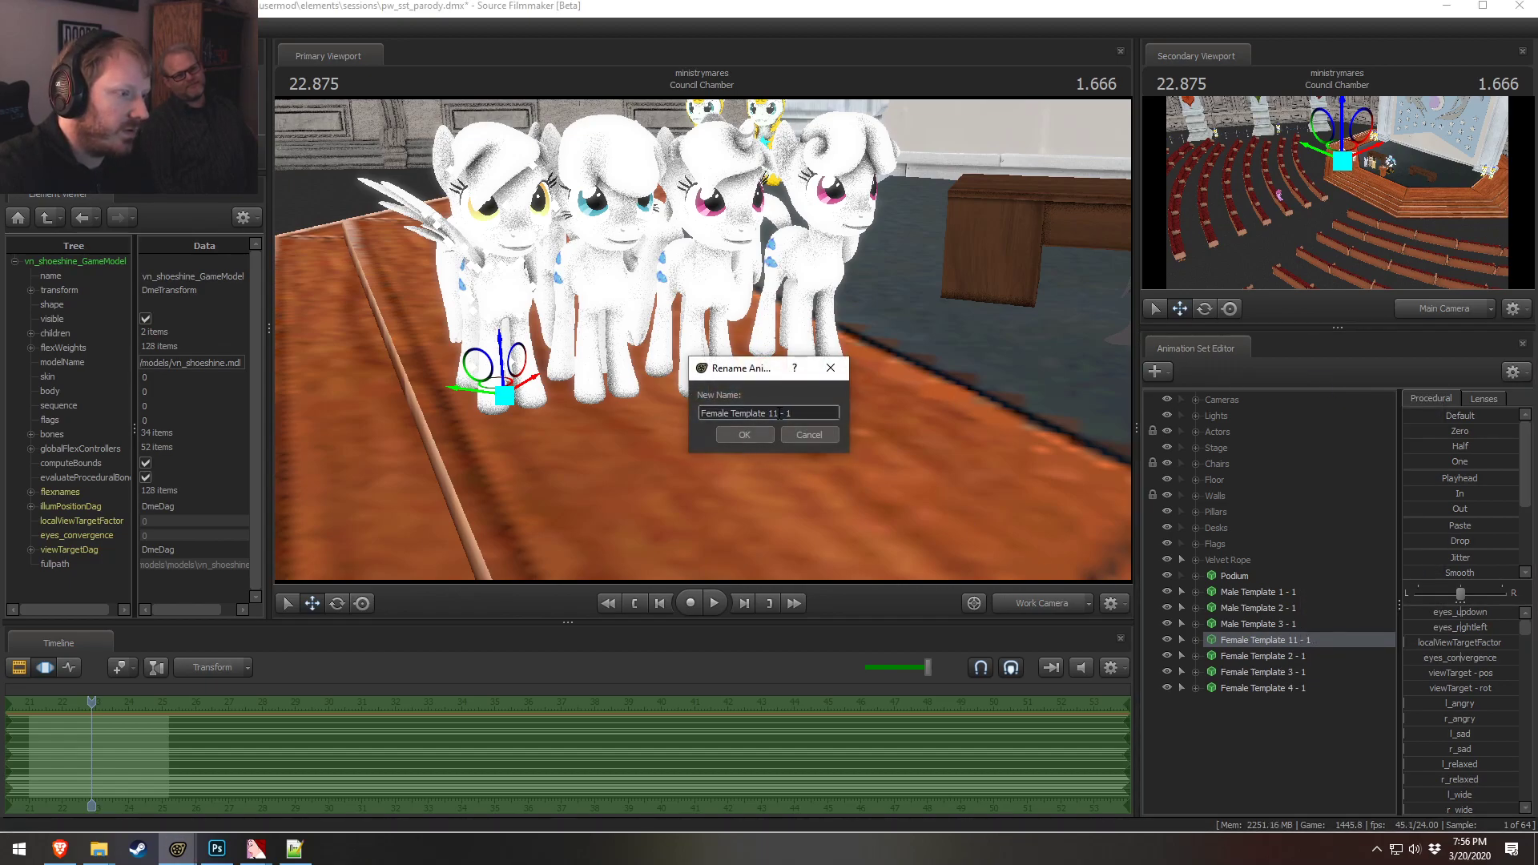
pyautogui.click(744, 434)
# Rename Female Template 2 as Female Template 2a - 1
pyautogui.rightClick(1287, 655)
pyautogui.click(1319, 400)
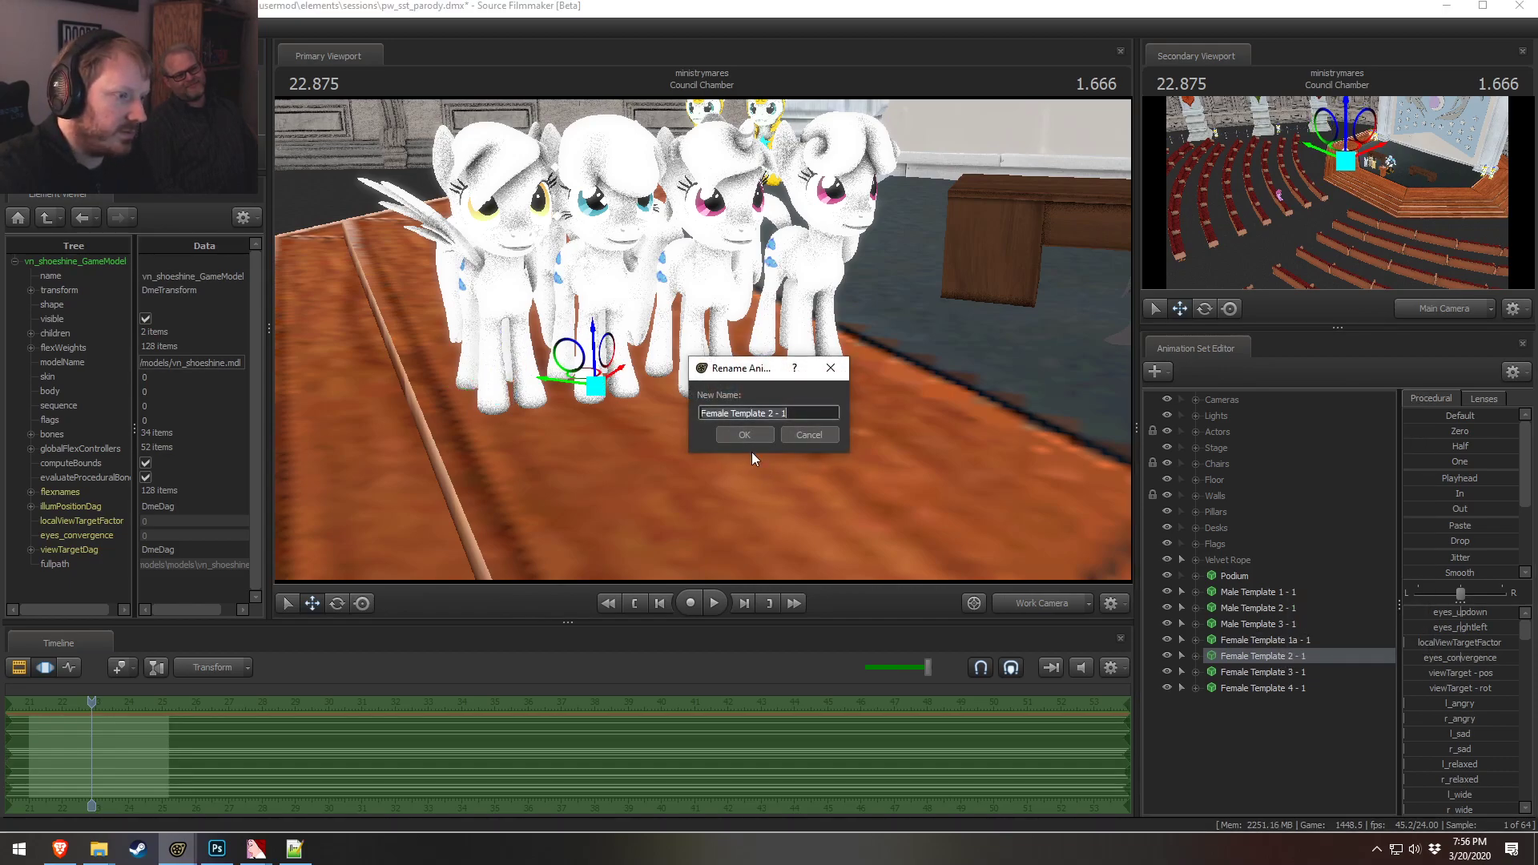
pyautogui.click(771, 410)
pyautogui.write('a')
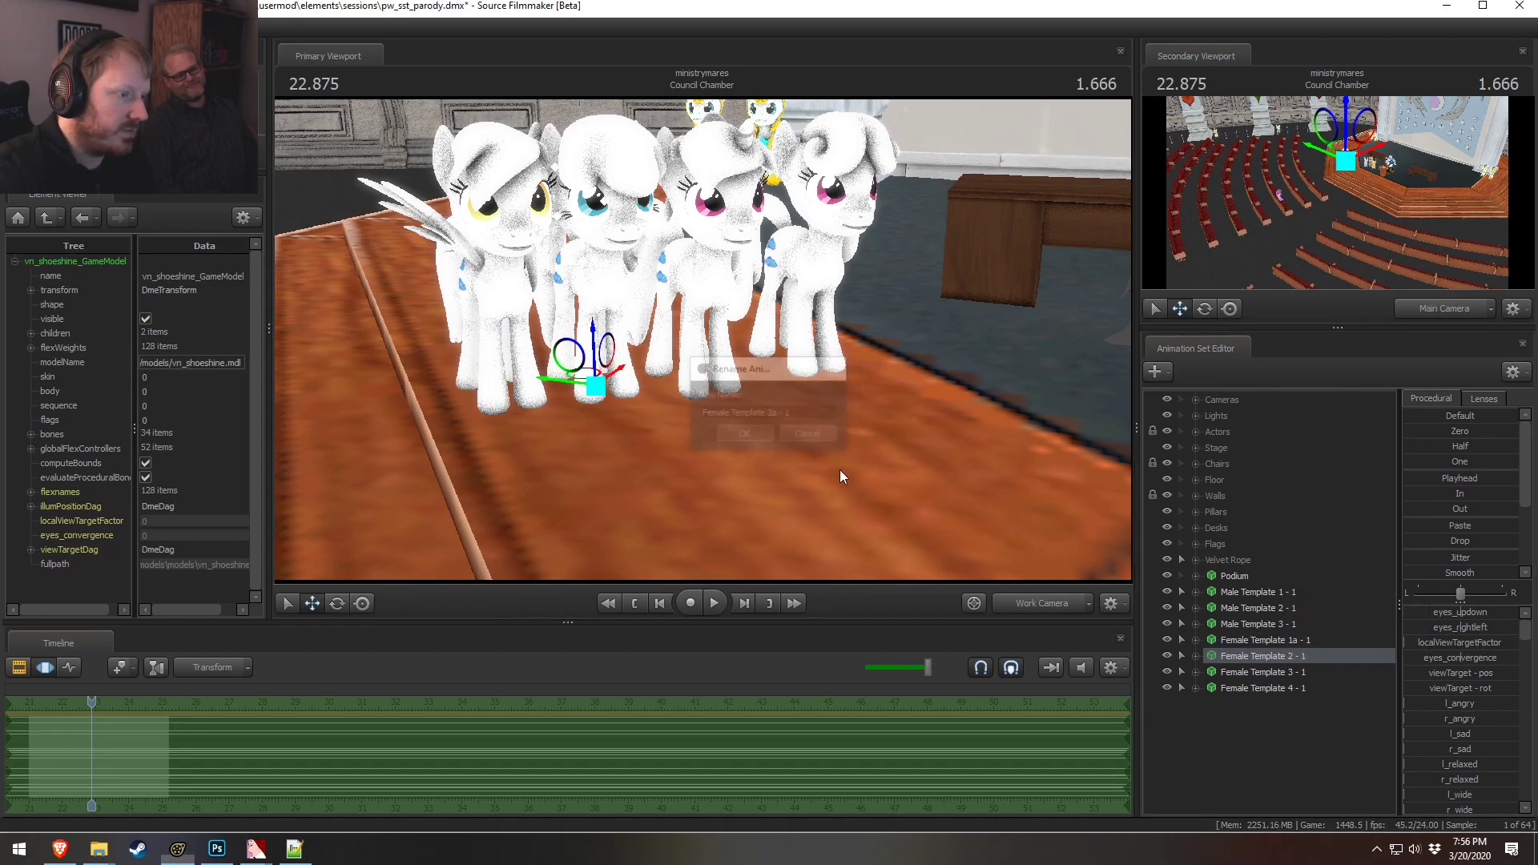
pyautogui.press('Return')
# Rename Female Template 3 and Female Template 4 as Female Template 3a - 1 and Female Template 4a - 1
pyautogui.rightClick(1310, 667)
pyautogui.click(1353, 411)
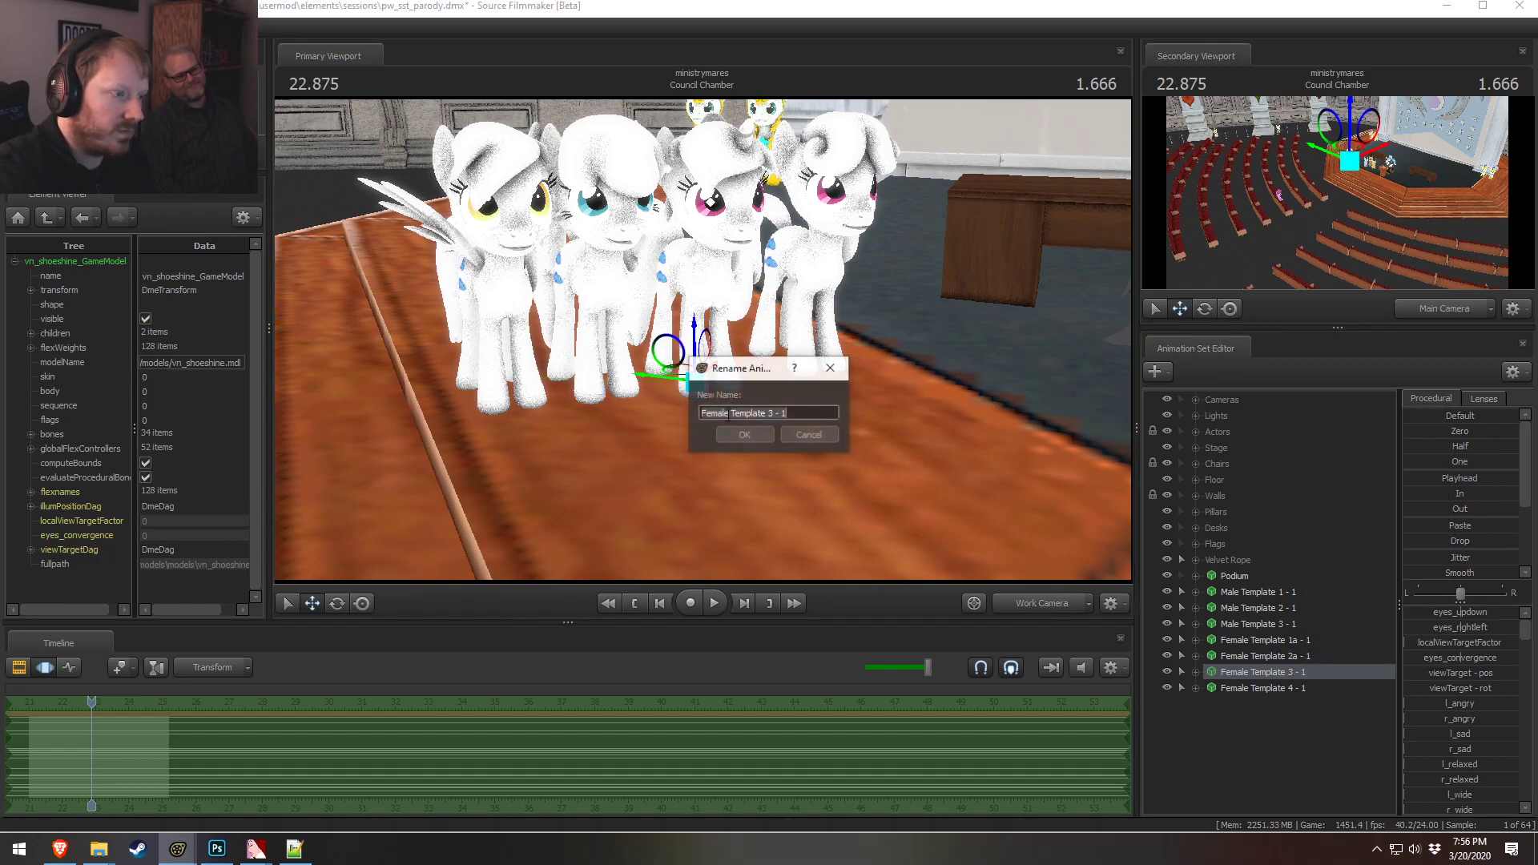
pyautogui.click(770, 413)
pyautogui.click(766, 432)
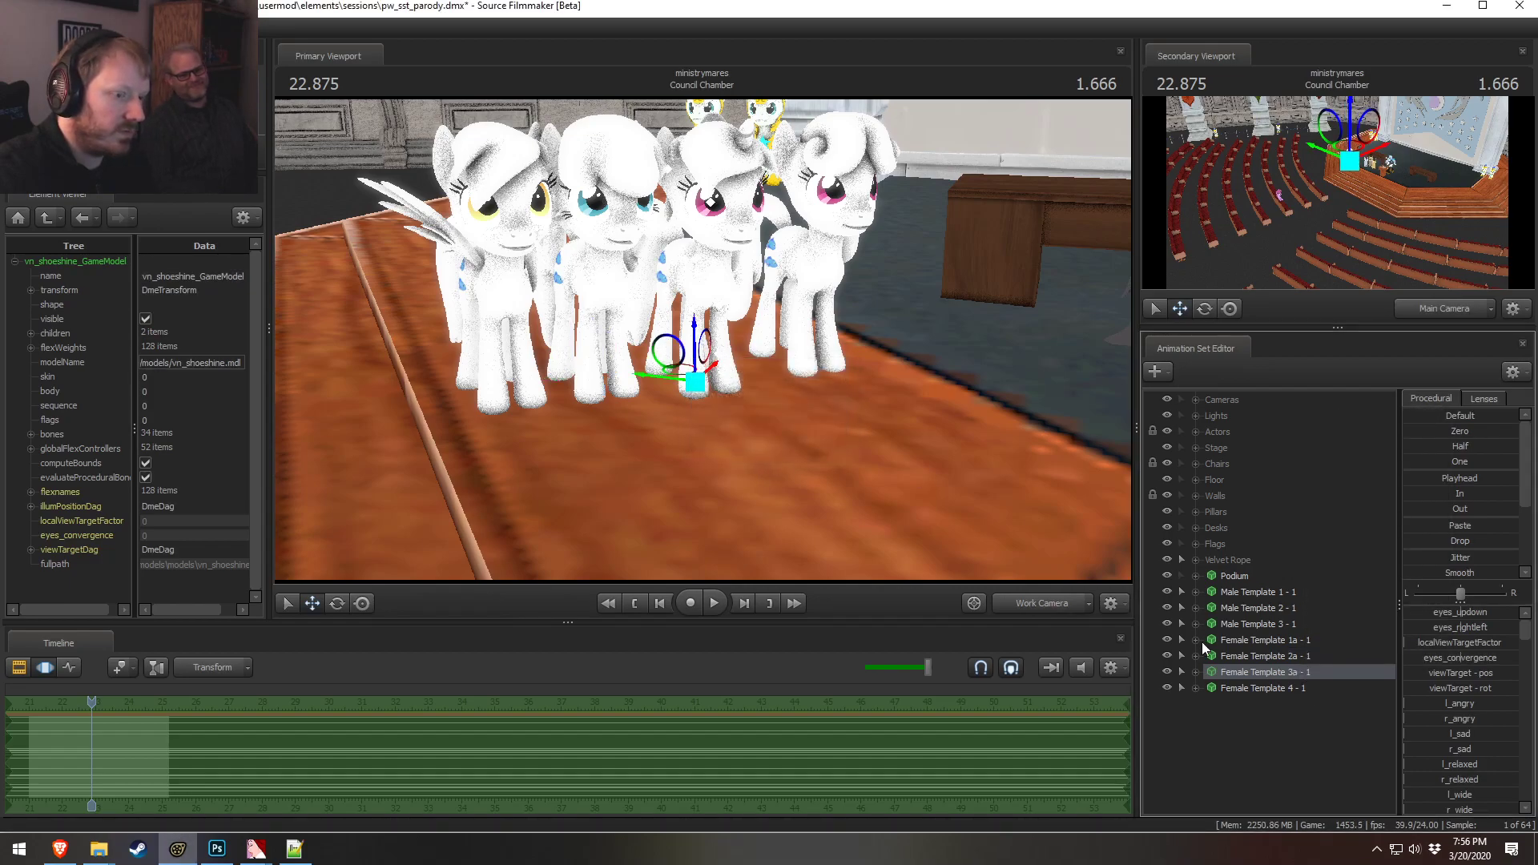
pyautogui.rightClick(1250, 684)
pyautogui.click(1299, 430)
pyautogui.click(771, 414)
pyautogui.write('a')
pyautogui.click(762, 435)
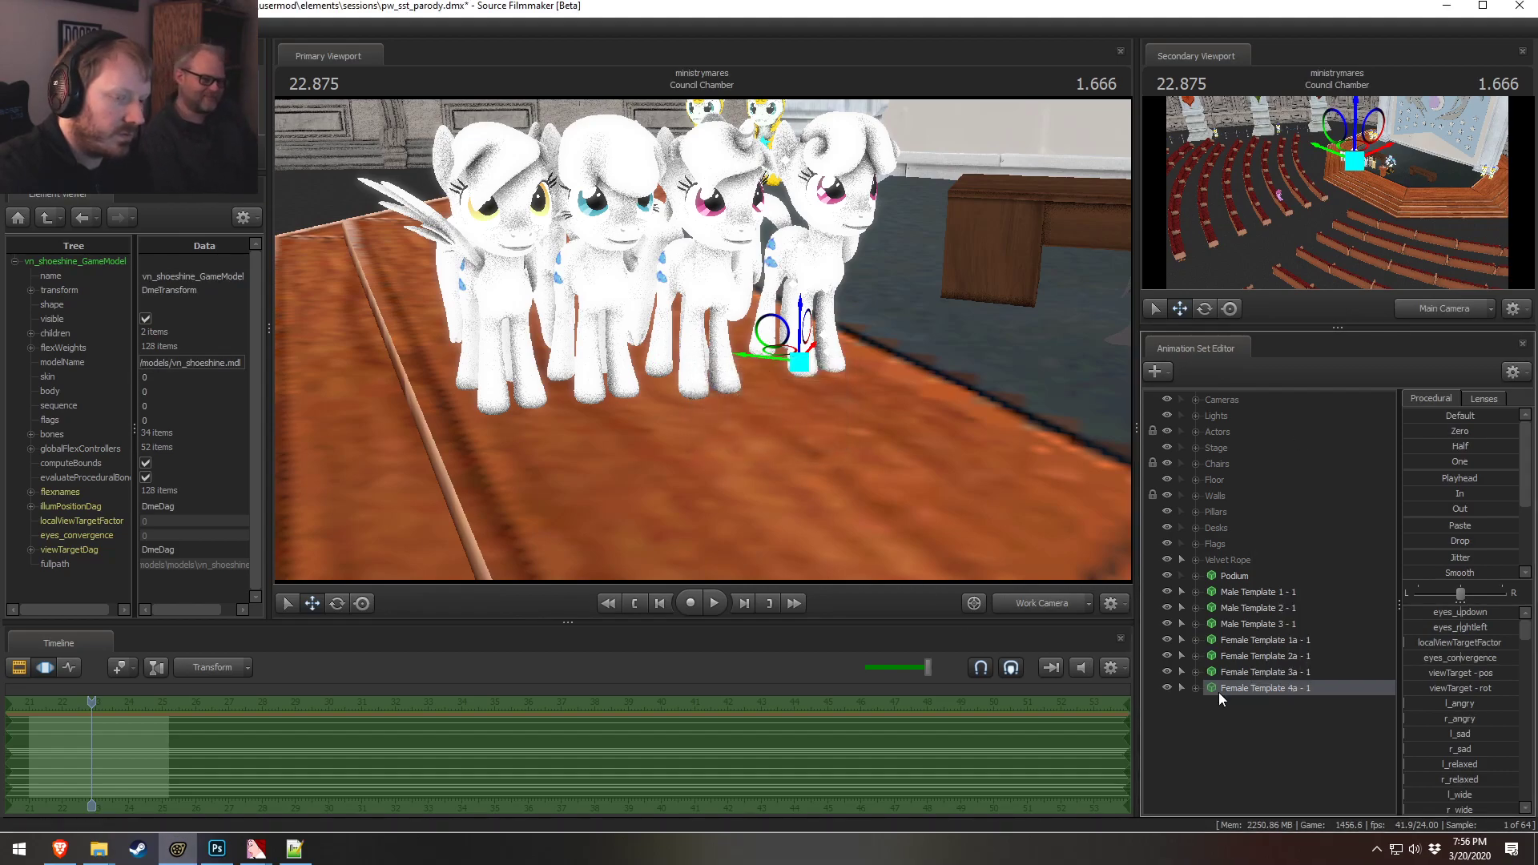
# Add override materials to the four renamed female template ponies
pyautogui.click(1274, 640)
pyautogui.keyDown('shift'); pyautogui.click(1254, 688); pyautogui.keyUp('shift')
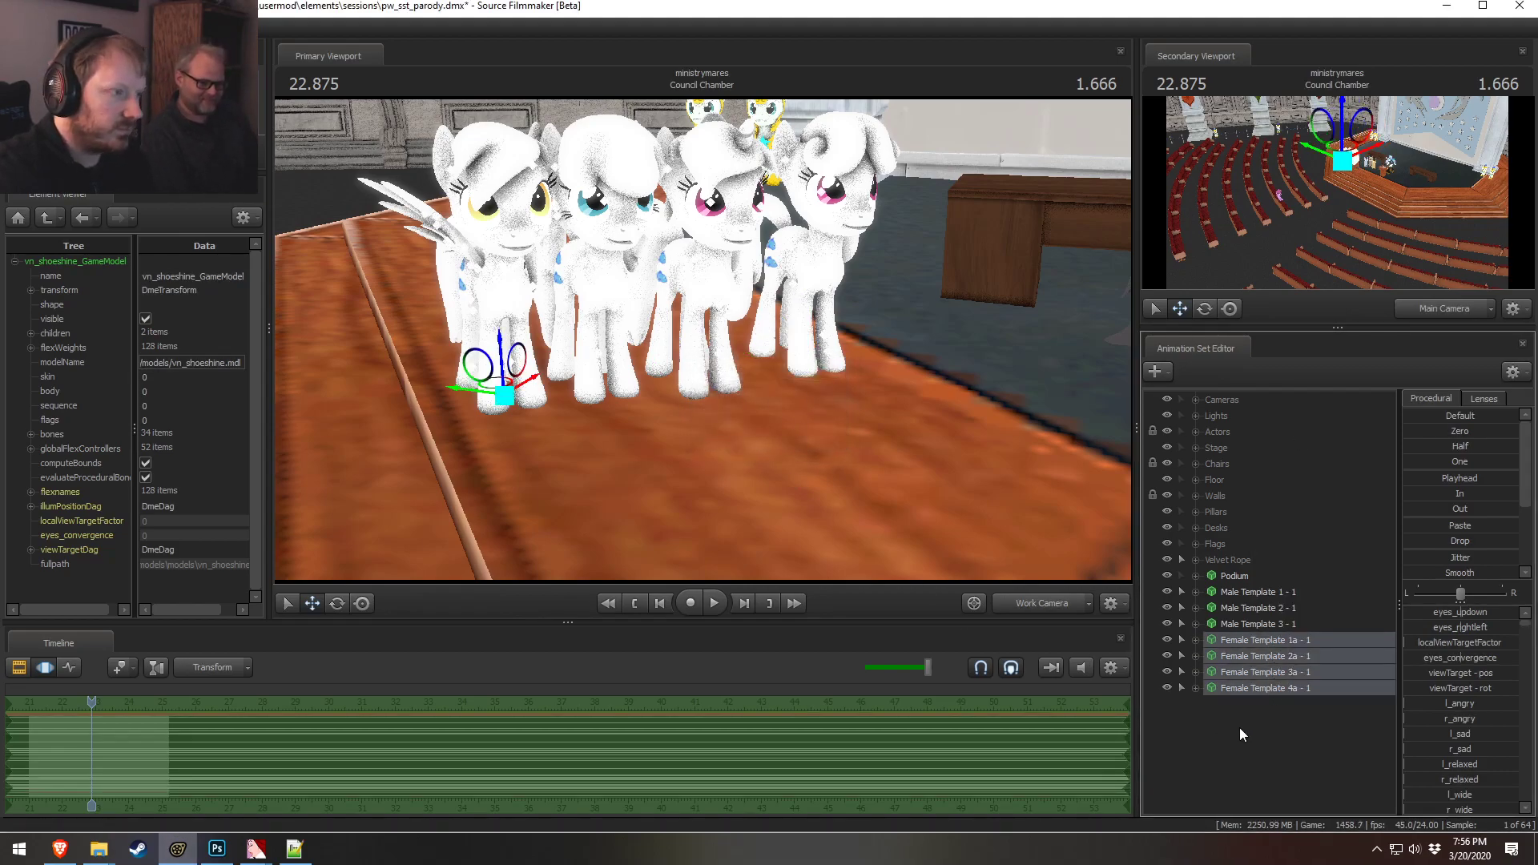
pyautogui.click(1238, 728)
pyautogui.click(1255, 640)
pyautogui.keyDown('shift'); pyautogui.click(1253, 688); pyautogui.keyUp('shift')
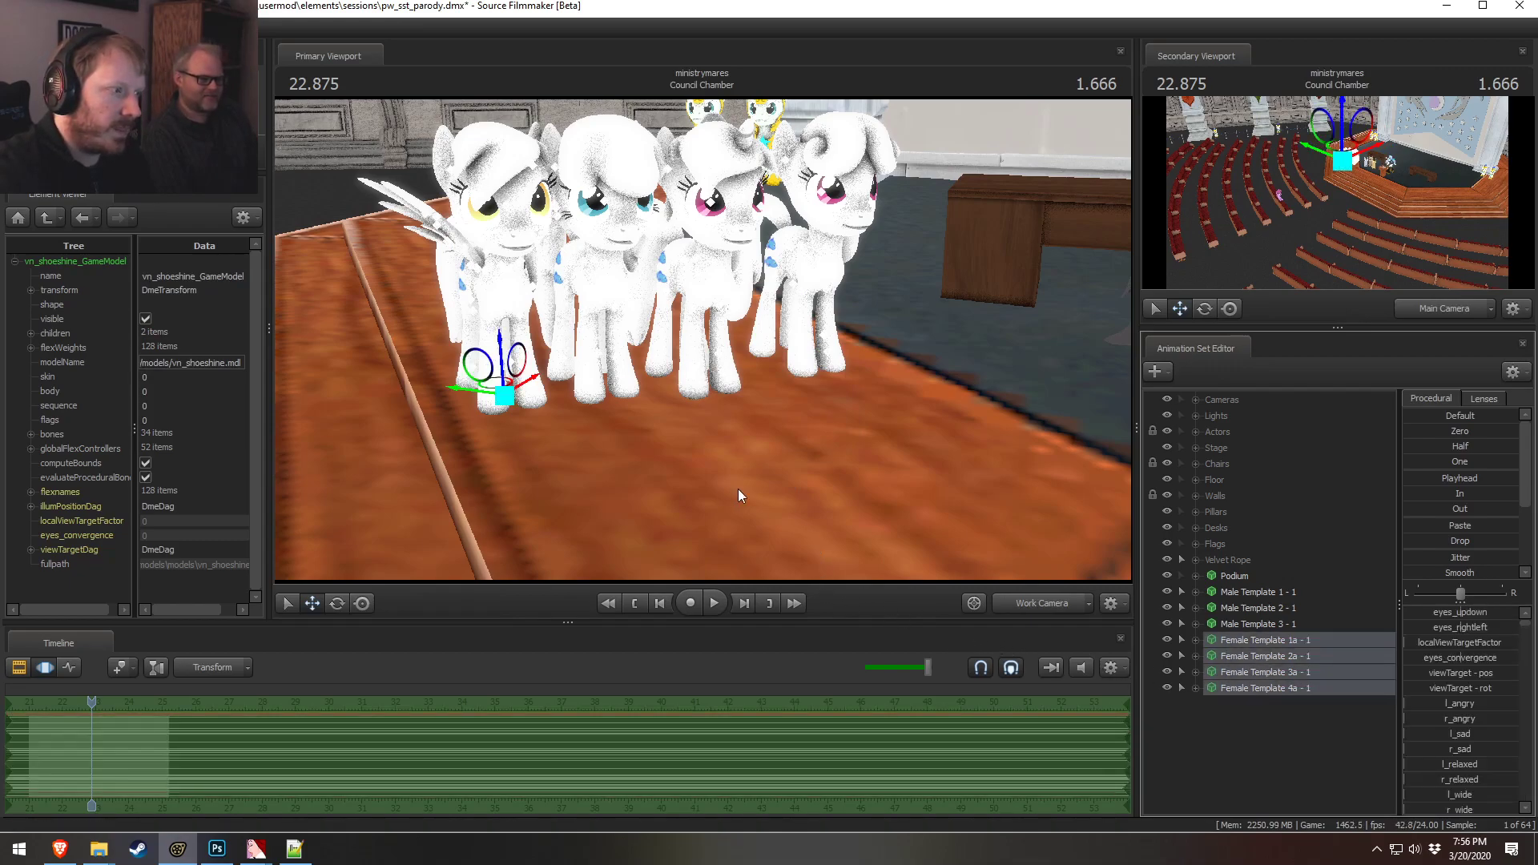
pyautogui.moveTo(752, 536); pyautogui.dragTo(711, 343)
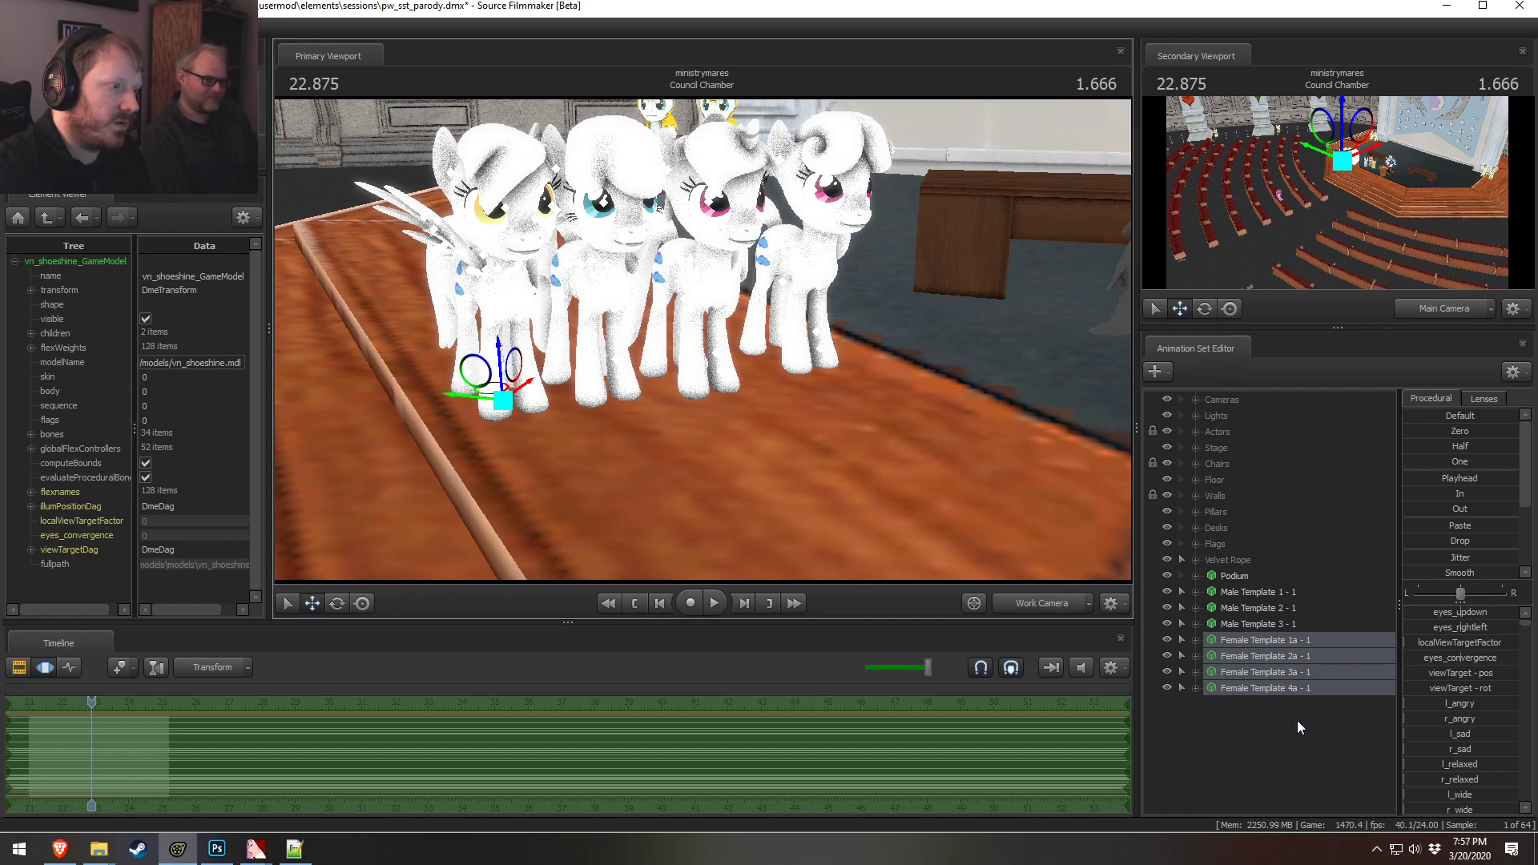
pyautogui.rightClick(1248, 638)
pyautogui.click(1255, 651)
pyautogui.rightClick(1248, 670)
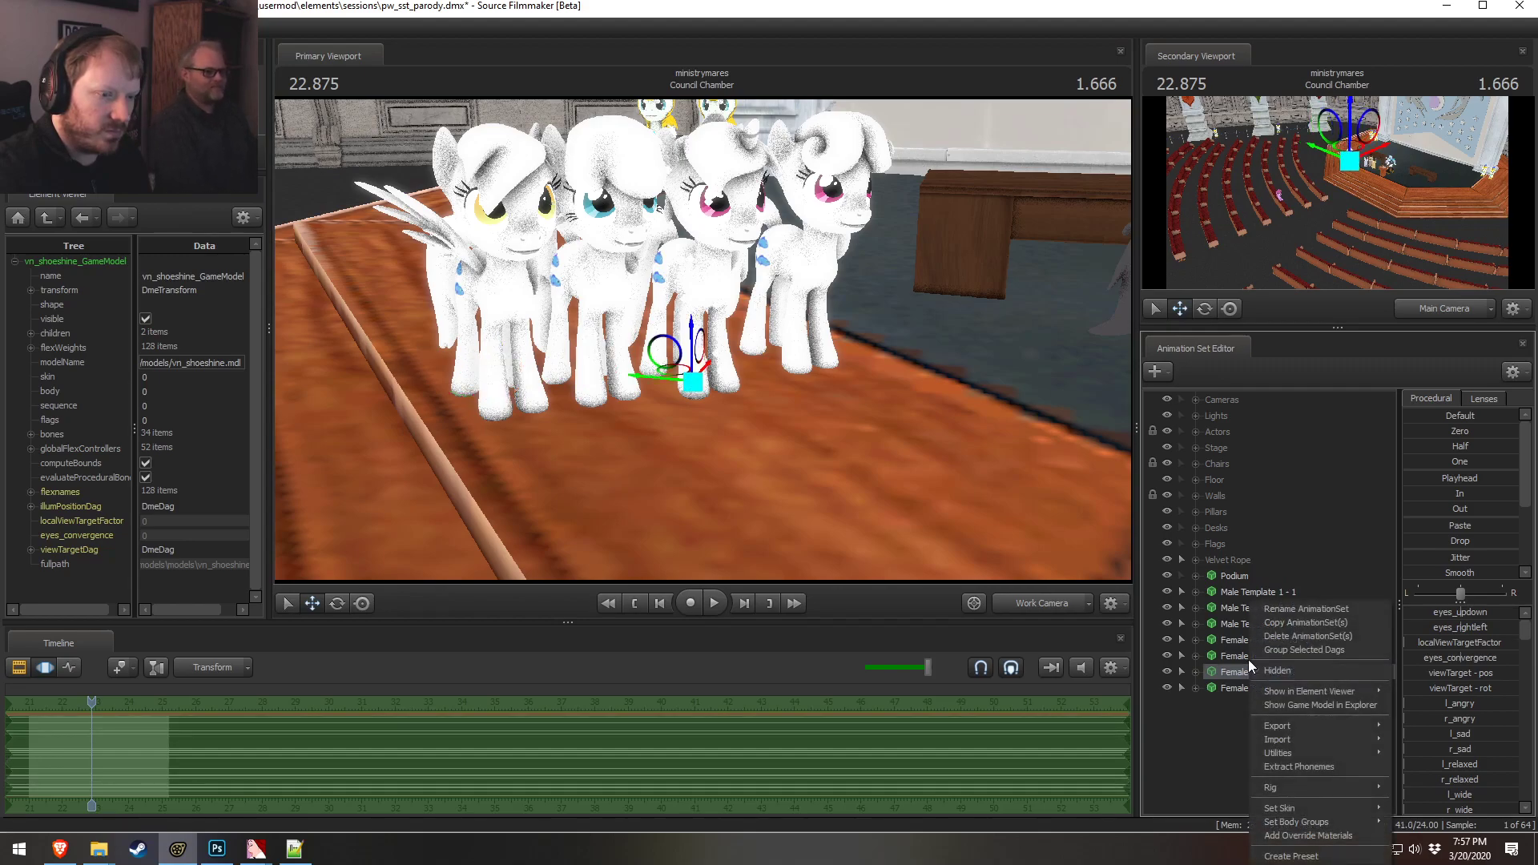
pyautogui.click(1299, 834)
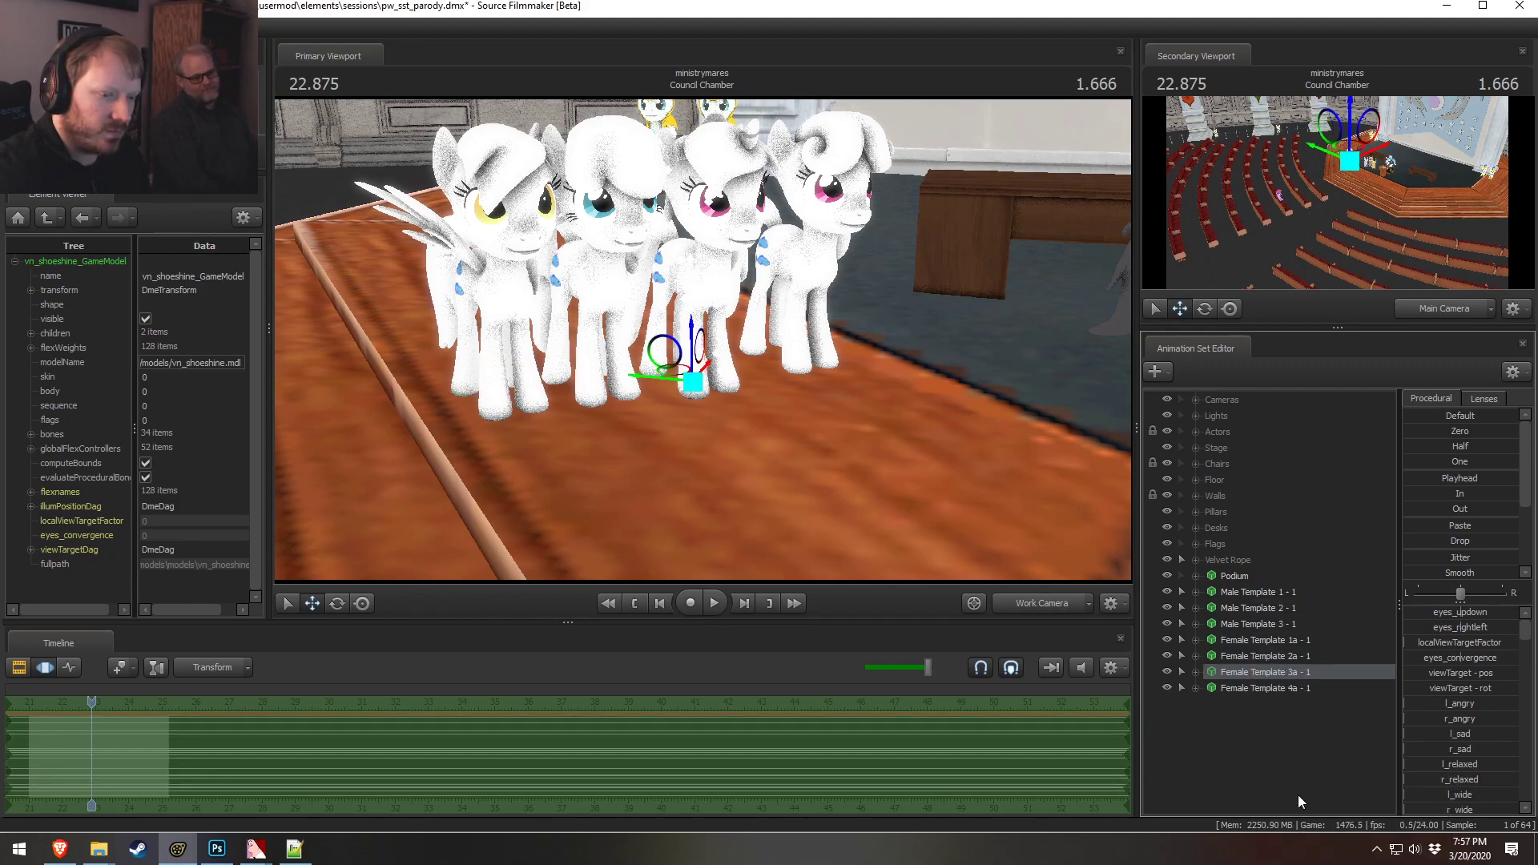
pyautogui.rightClick(1273, 659)
pyautogui.click(1326, 629)
pyautogui.rightClick(1247, 693)
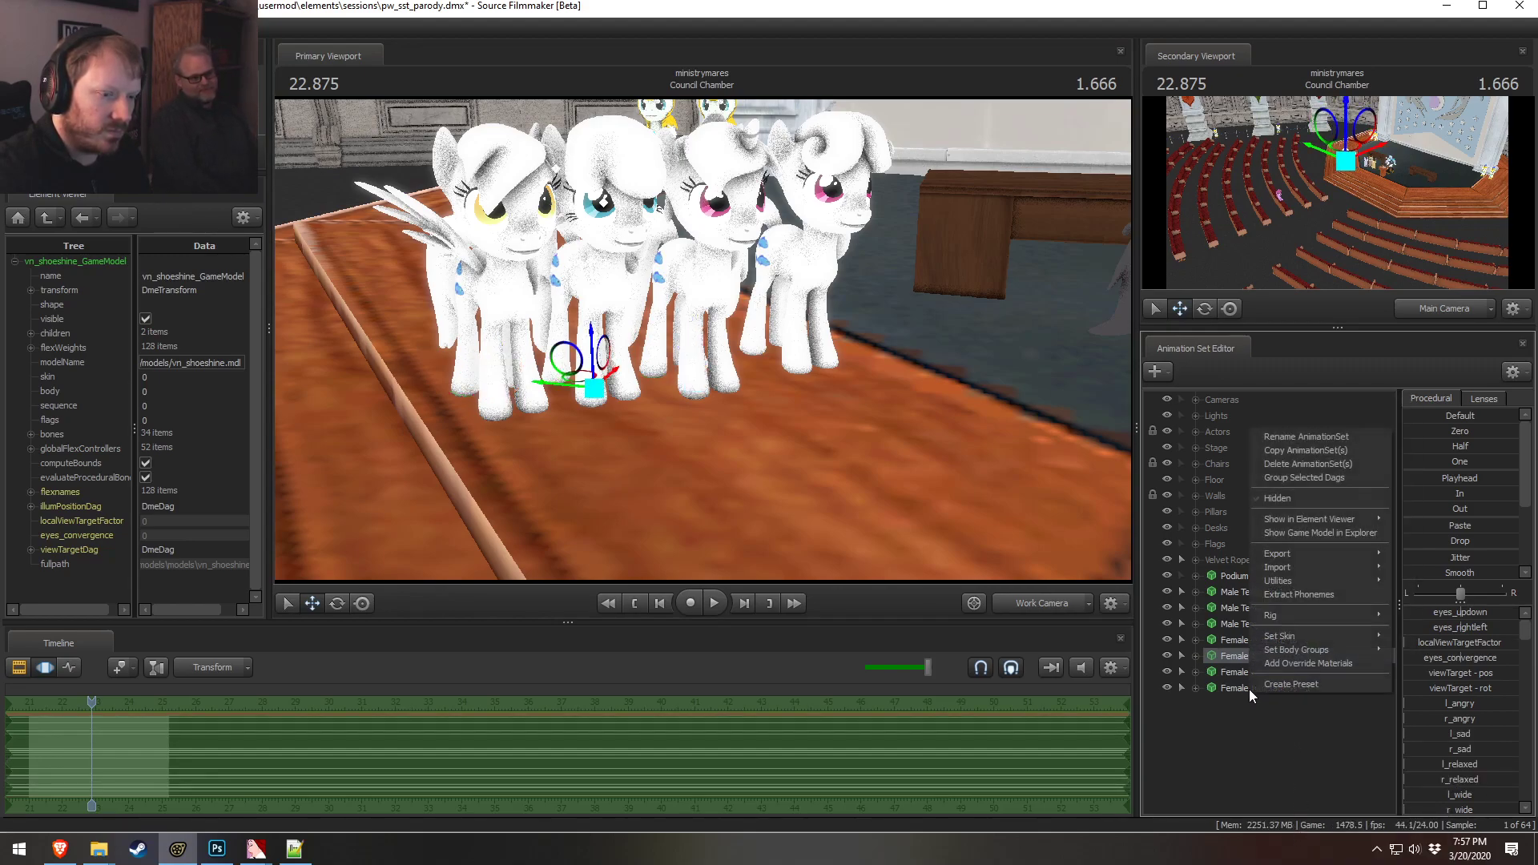
pyautogui.rightClick(1238, 687)
pyautogui.click(1297, 656)
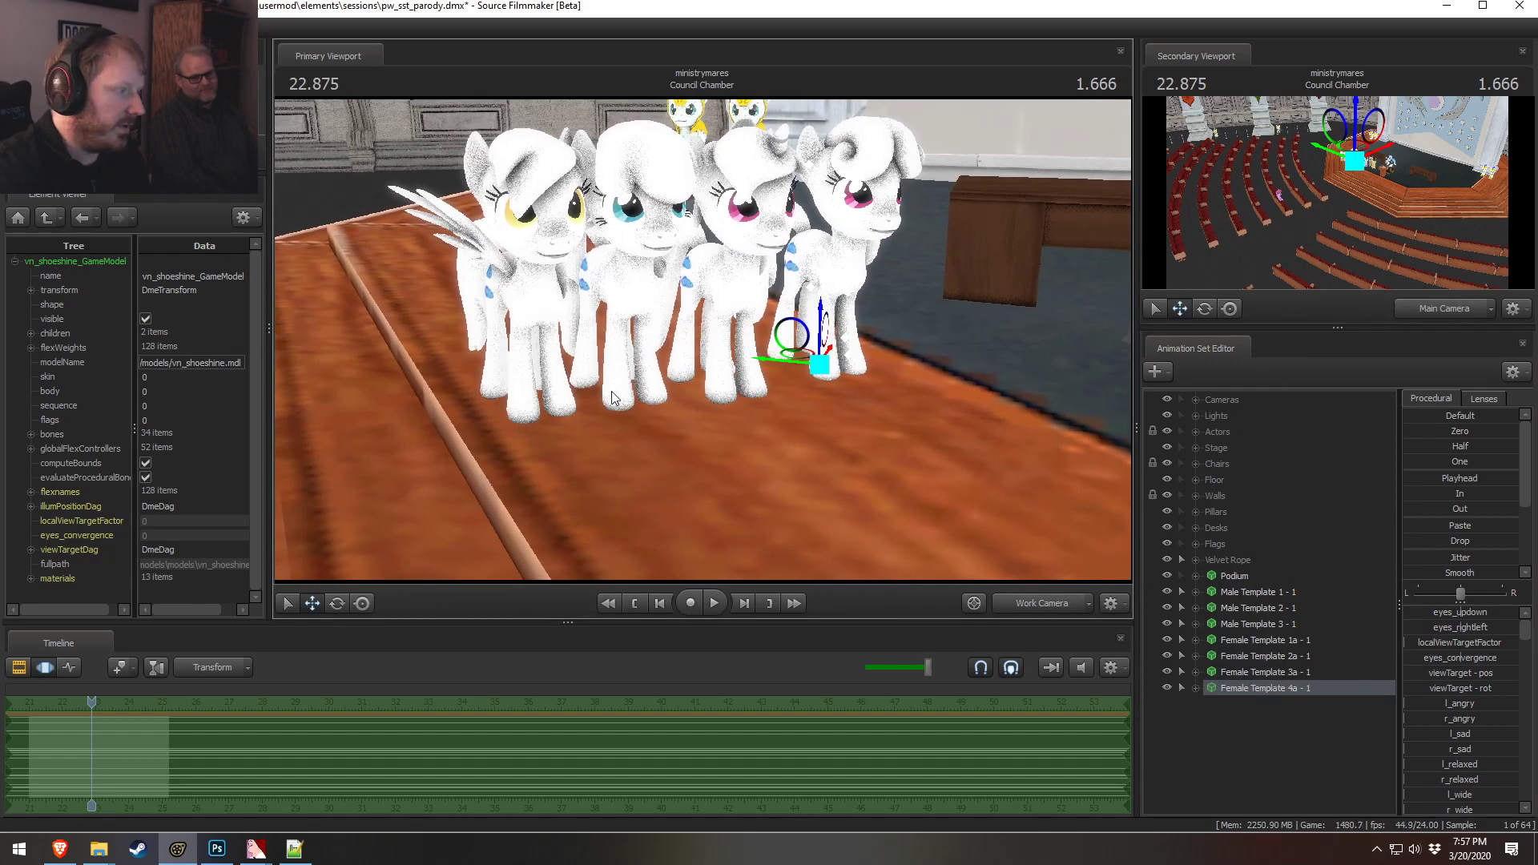
# Add a color attribute named $color to the body material of Female Template 1a
pyautogui.click(1264, 640)
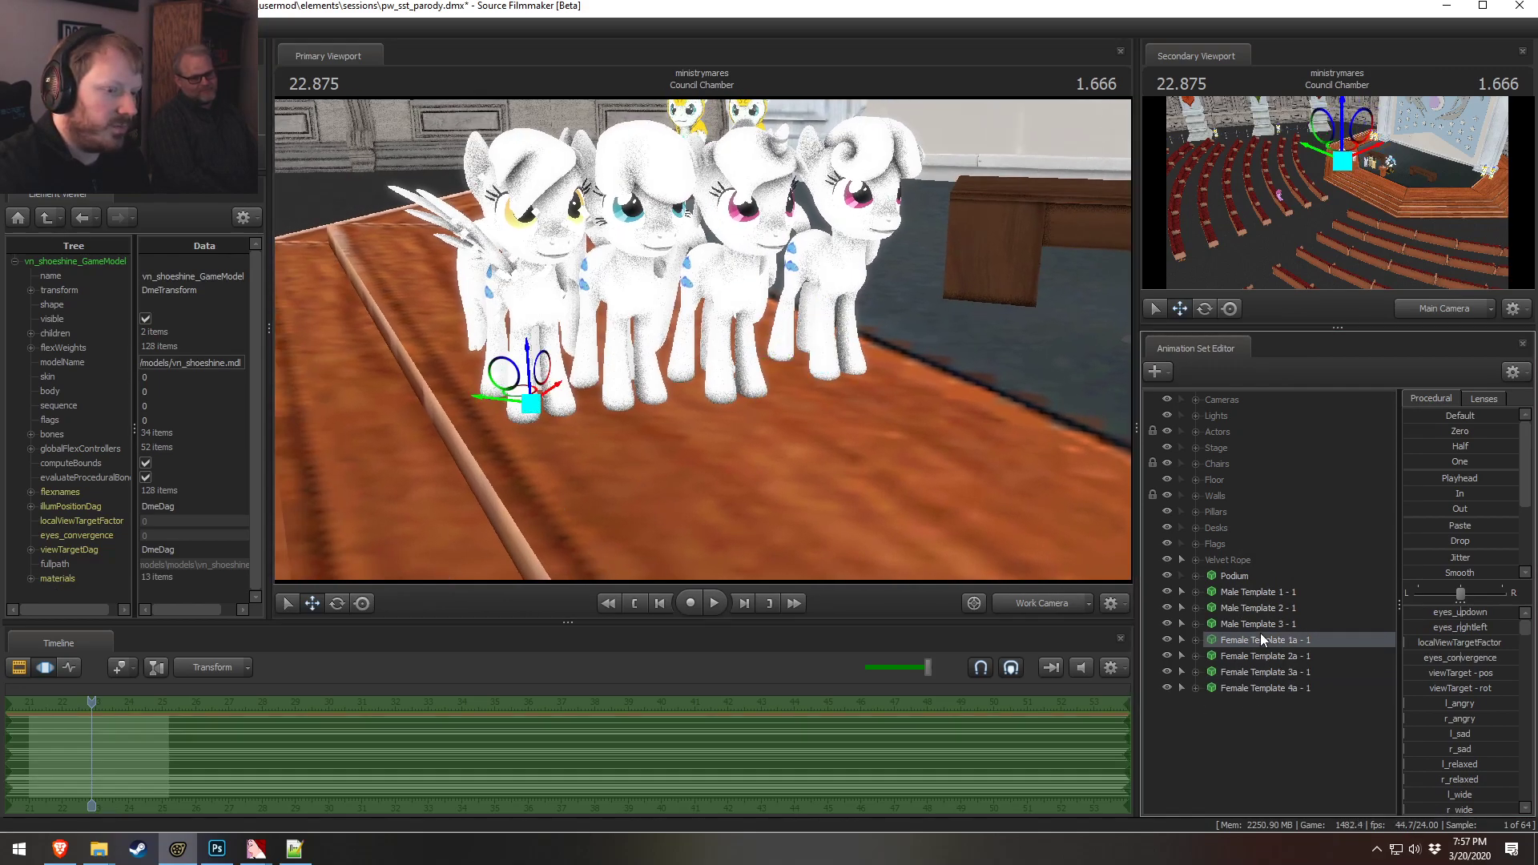
pyautogui.click(32, 576)
pyautogui.scroll(-4, 32, 590)
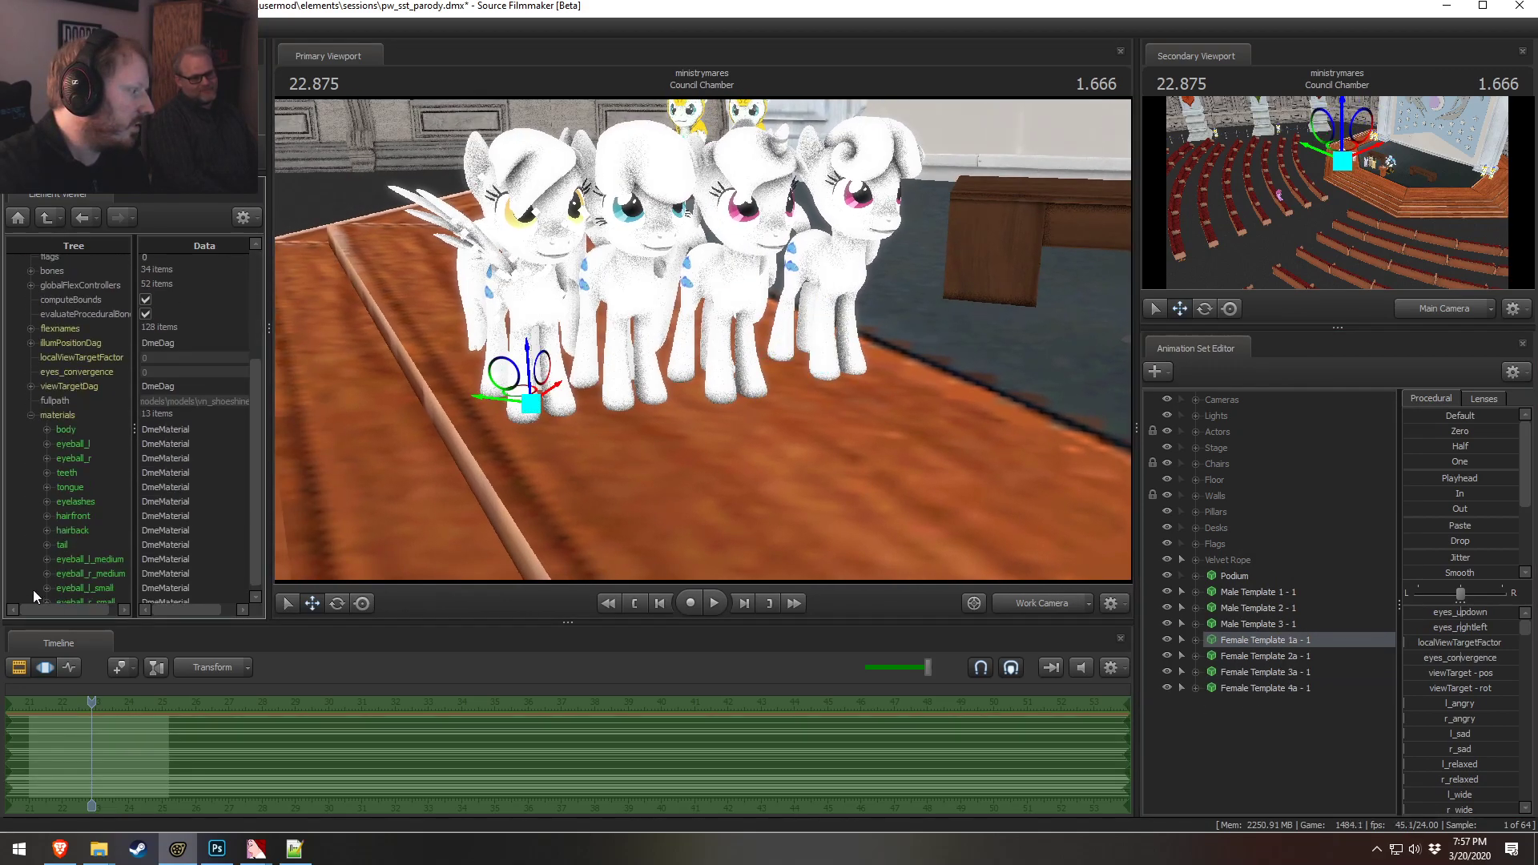
pyautogui.click(46, 422)
pyautogui.rightClick(66, 423)
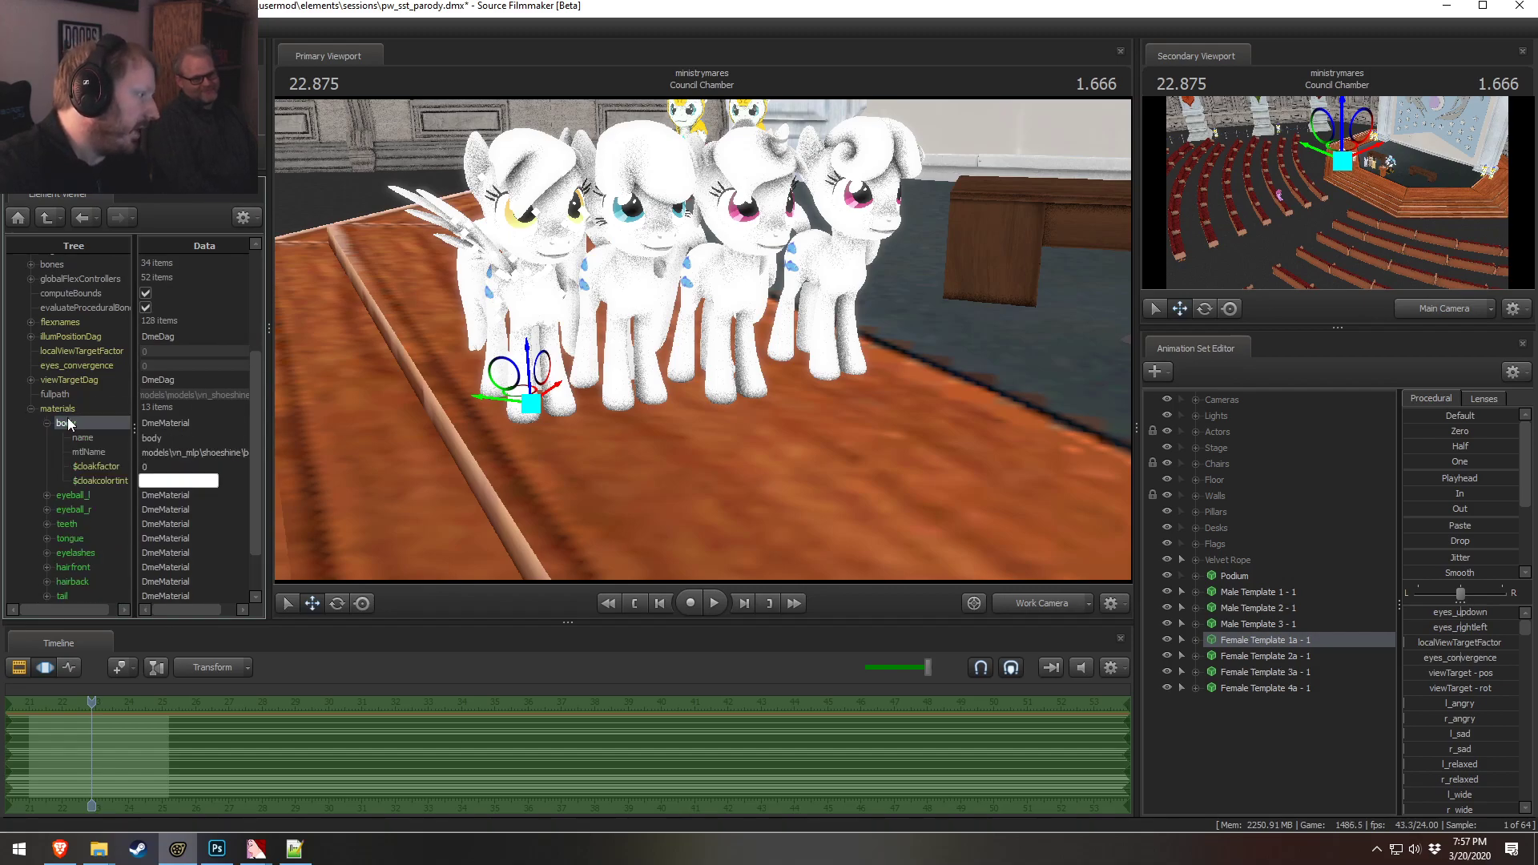
pyautogui.moveTo(121, 535)
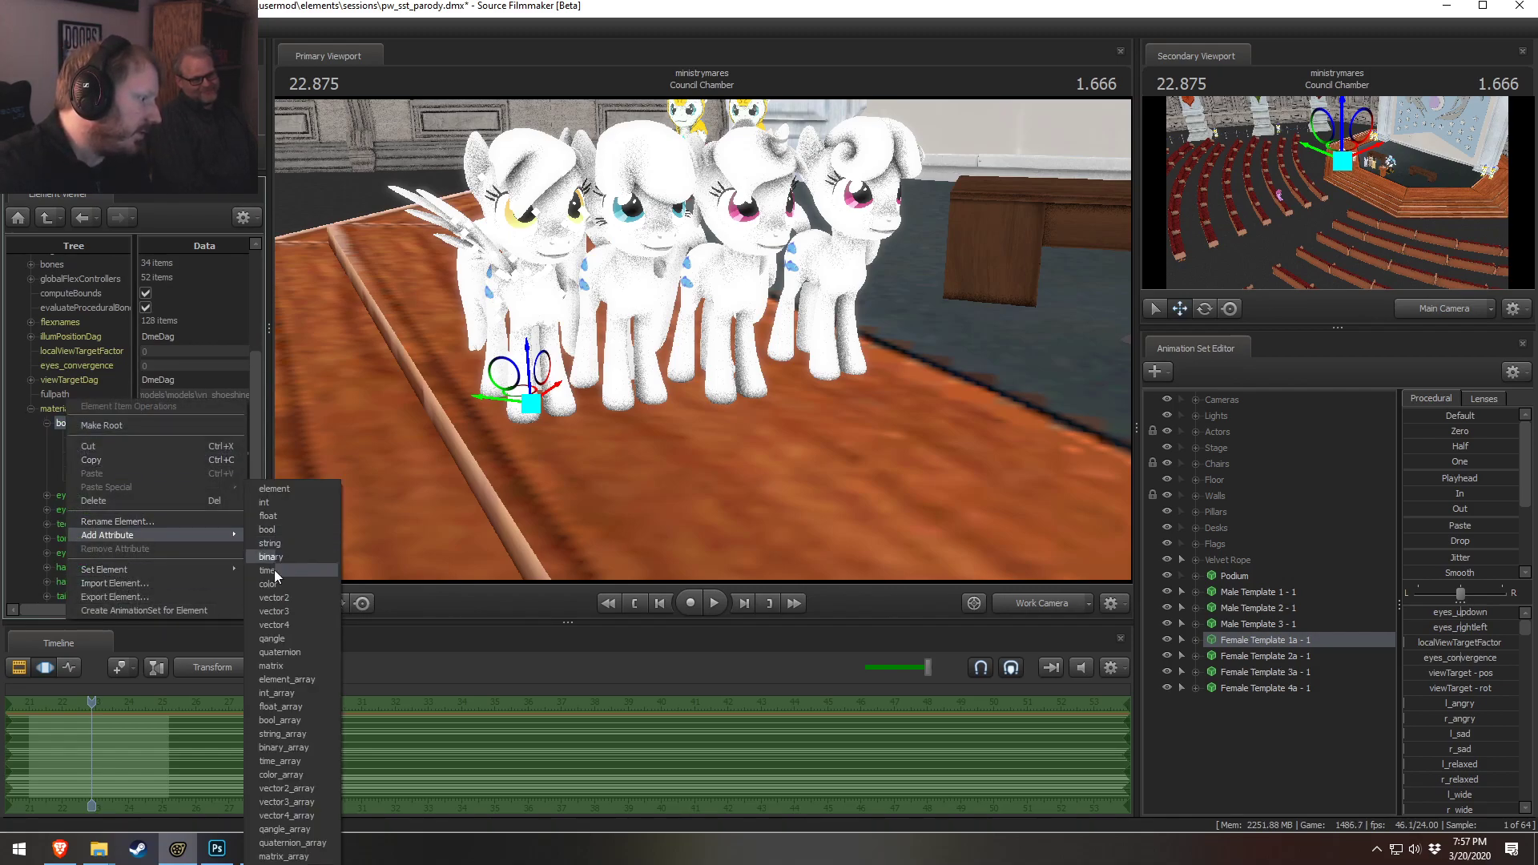
pyautogui.click(276, 614)
pyautogui.doubleClick(141, 479)
pyautogui.write('$color')
pyautogui.press('Return')
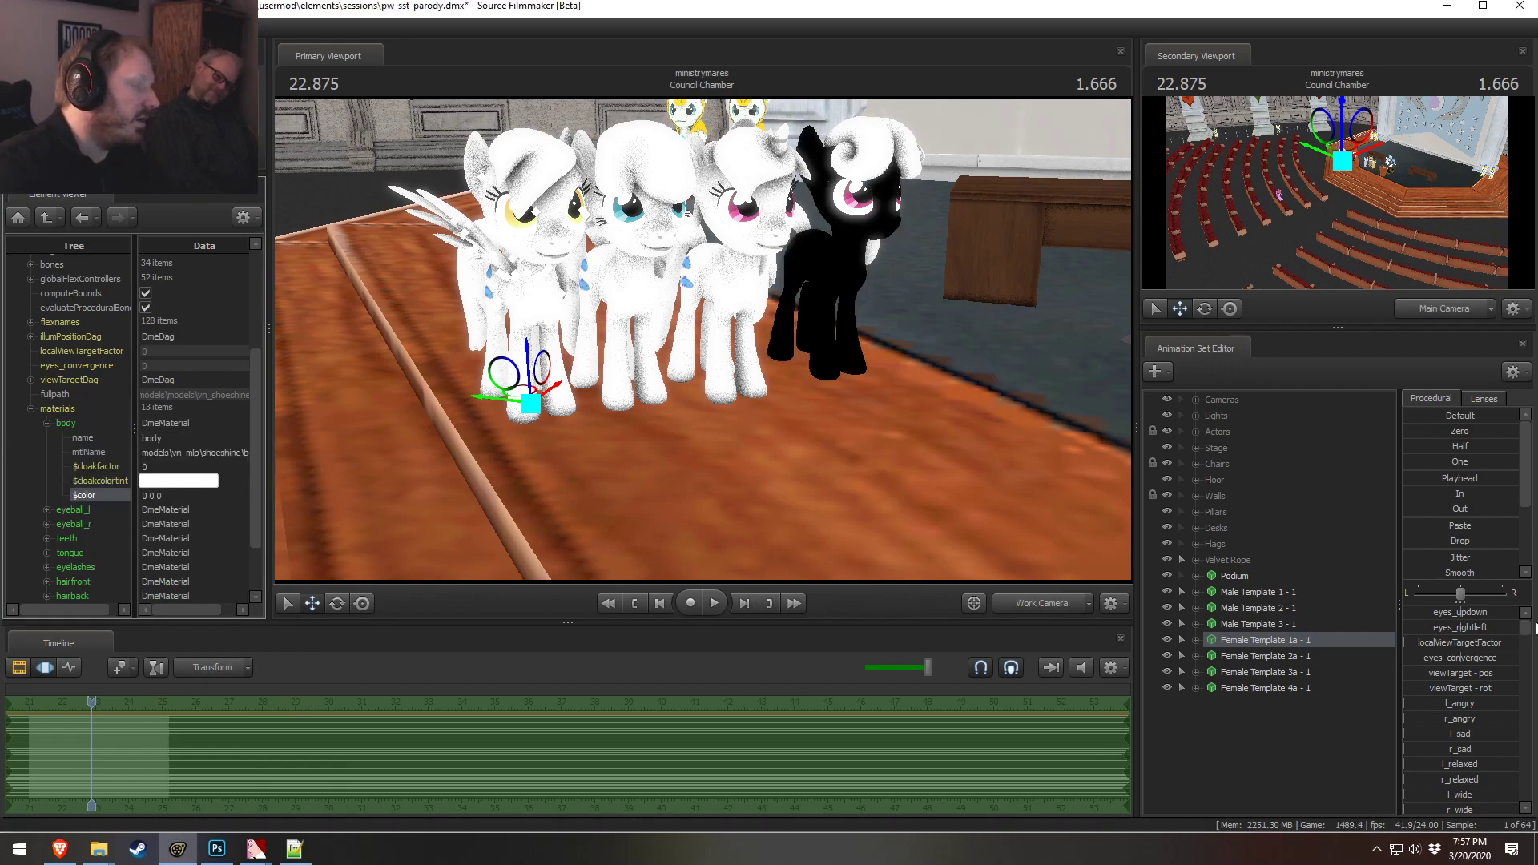
# Set the body material's $color to 1 1 1
pyautogui.doubleClick(154, 496)
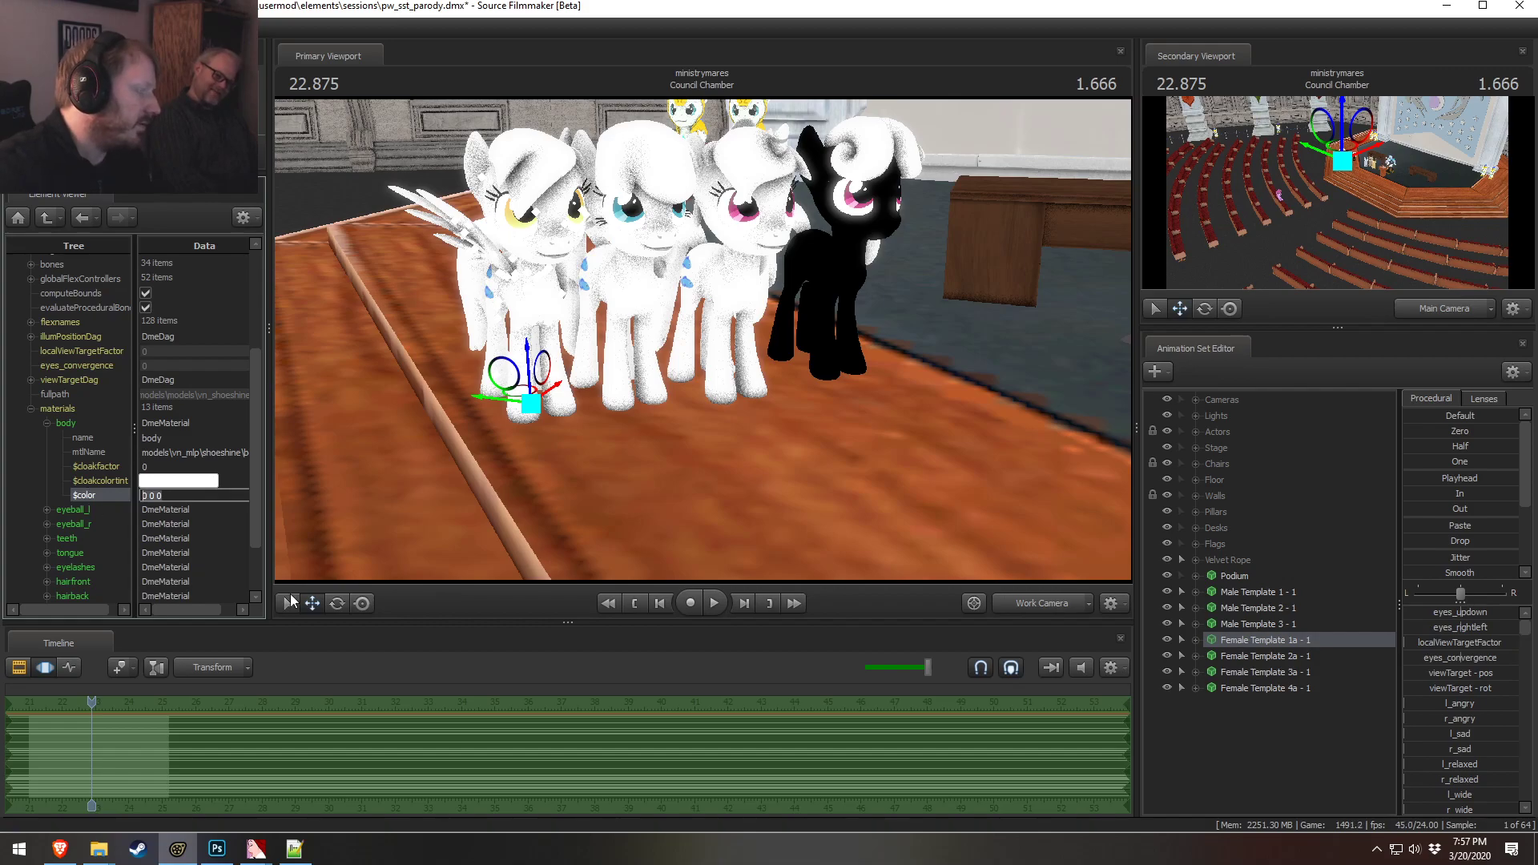
pyautogui.write('1 1 1')
pyautogui.press('Return')
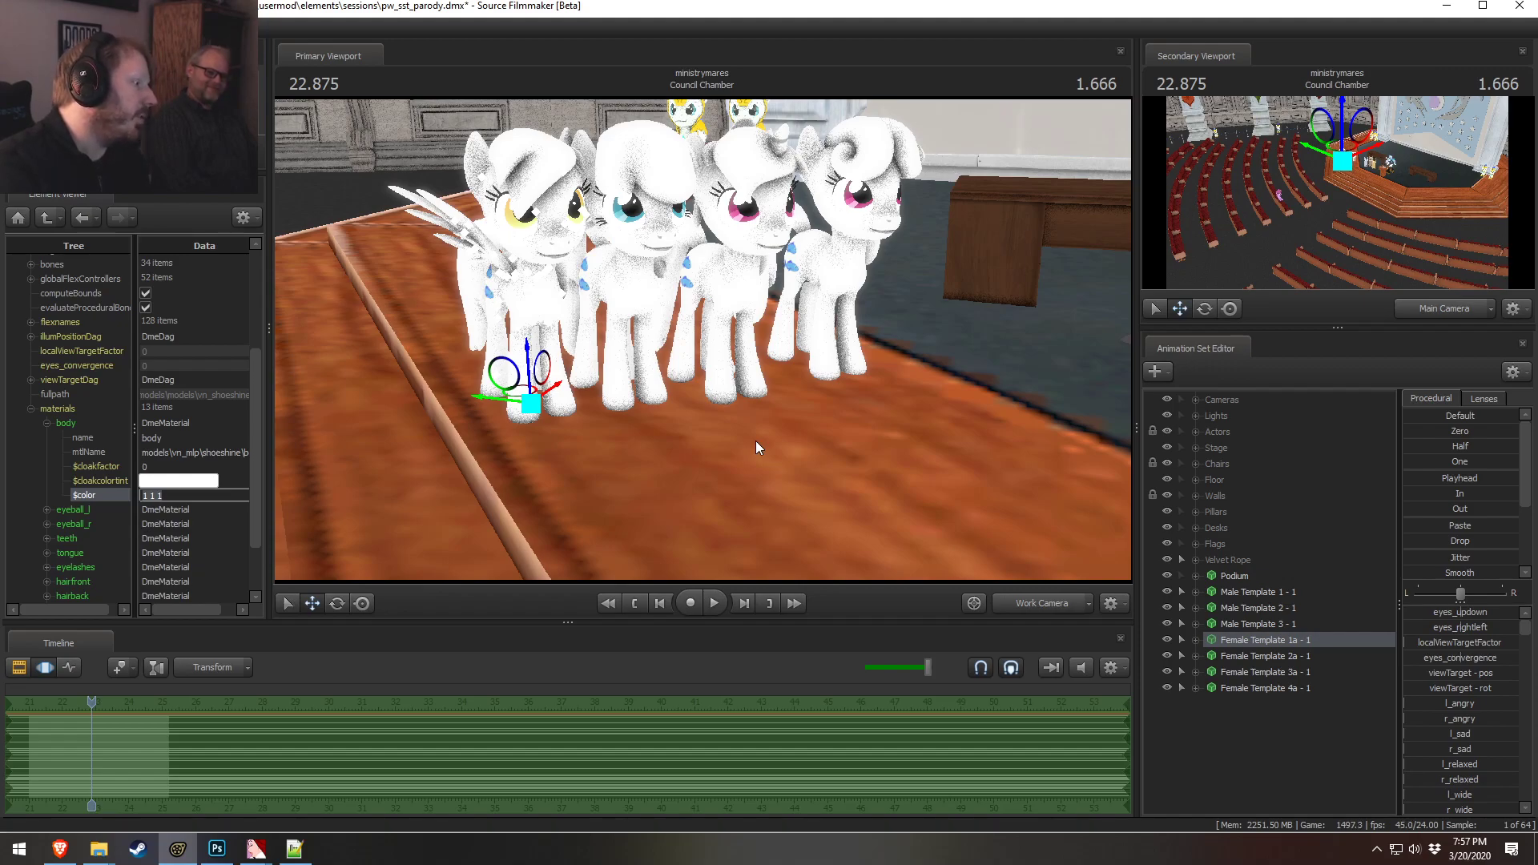
# Tint the body pink by setting its $color to 1 0.7 0.9
pyautogui.write('1 0.')
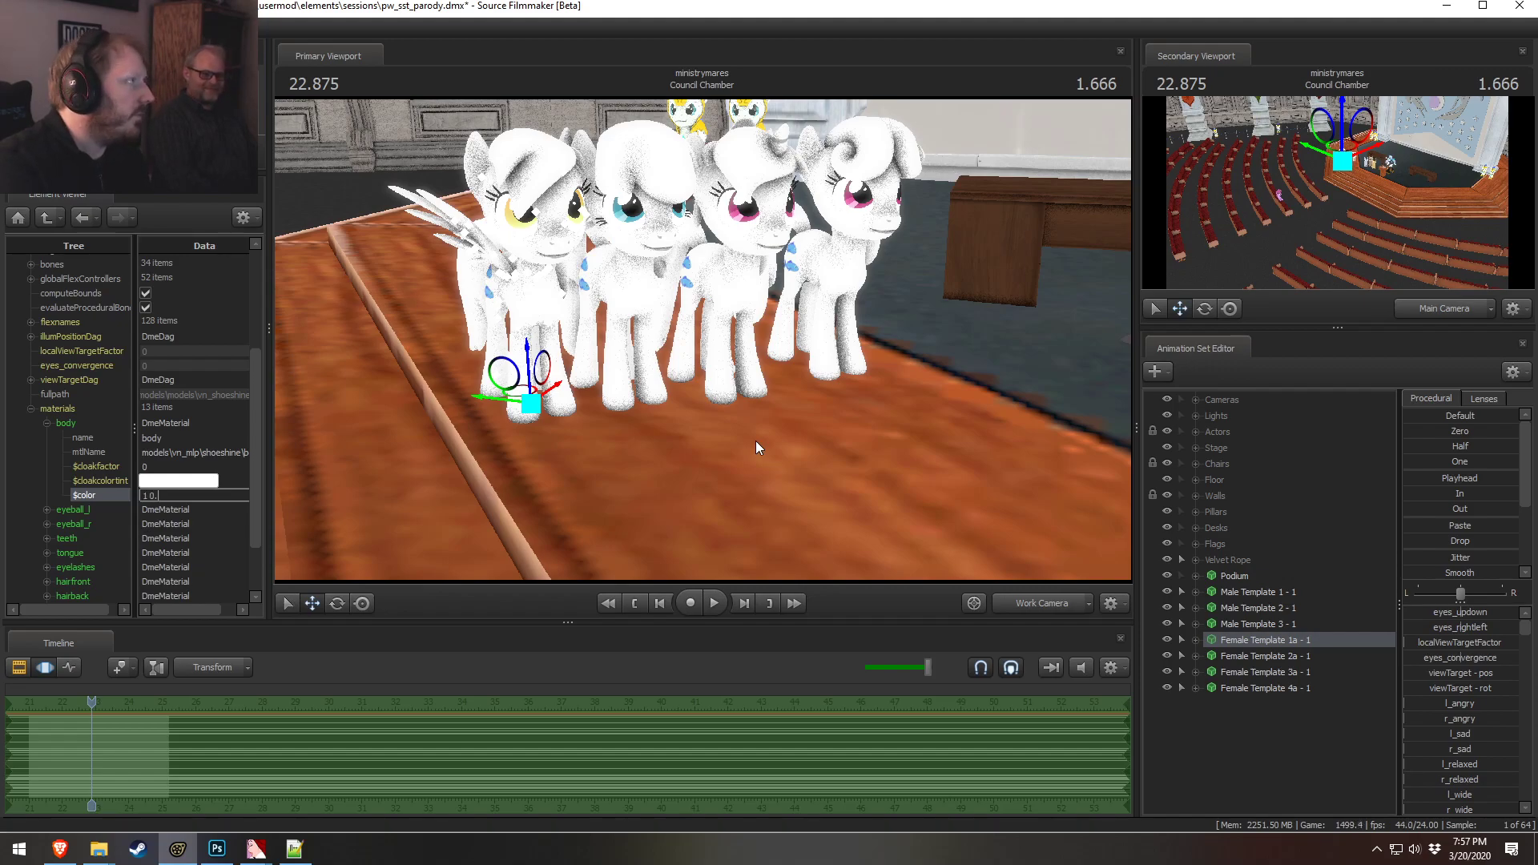
pyautogui.write('7 0.9')
pyautogui.press('Return')
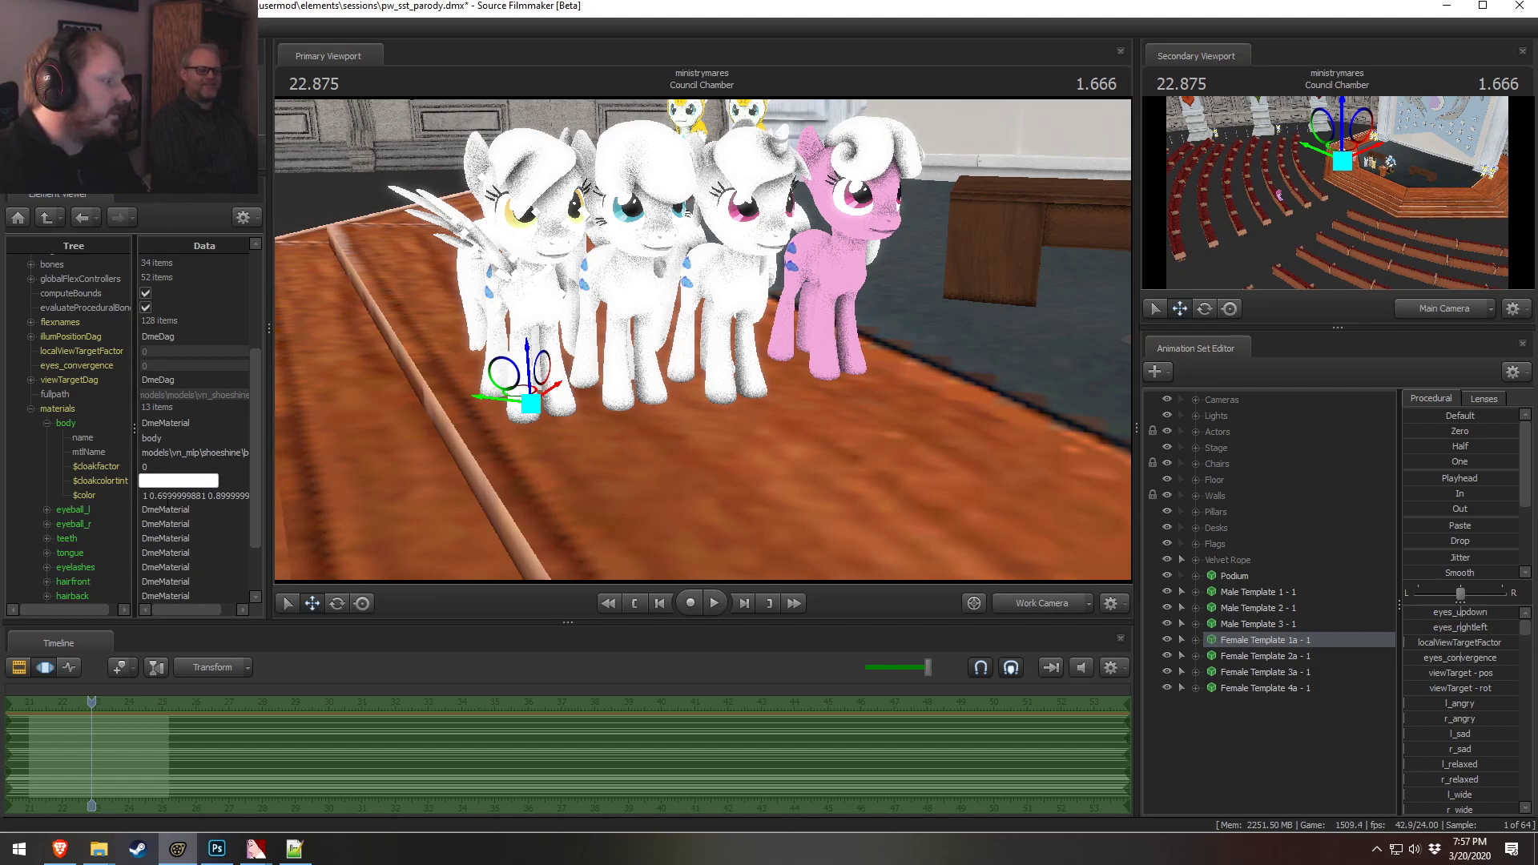
# Change the body $color to 0.2 0.8 0.6, then edit it to a blue tint
pyautogui.doubleClick(176, 495)
pyautogui.tripleClick(167, 498)
pyautogui.write('0.2 ')
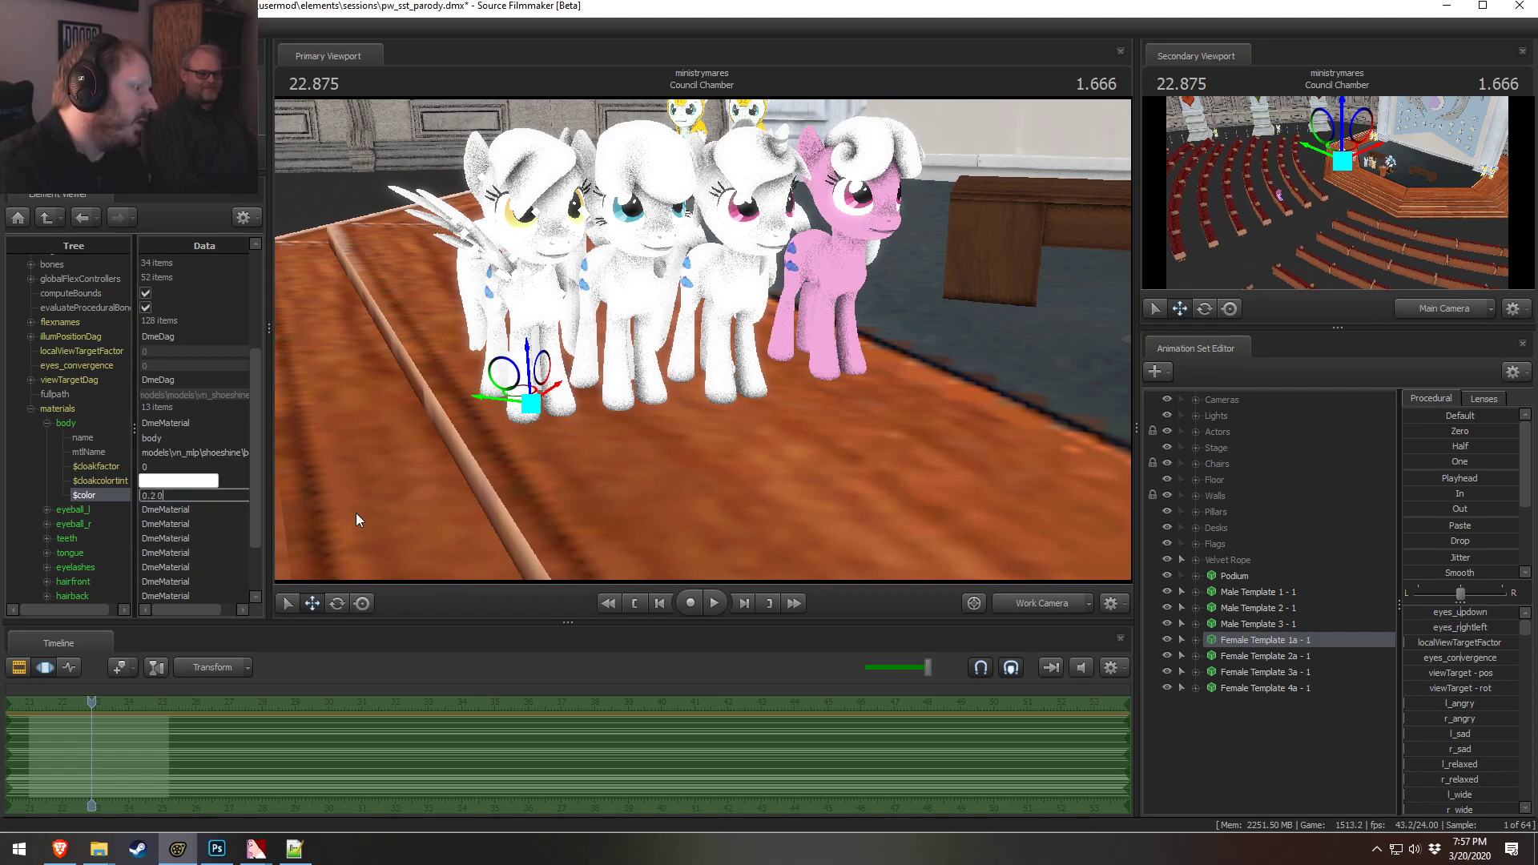
pyautogui.write('0.8 0.')
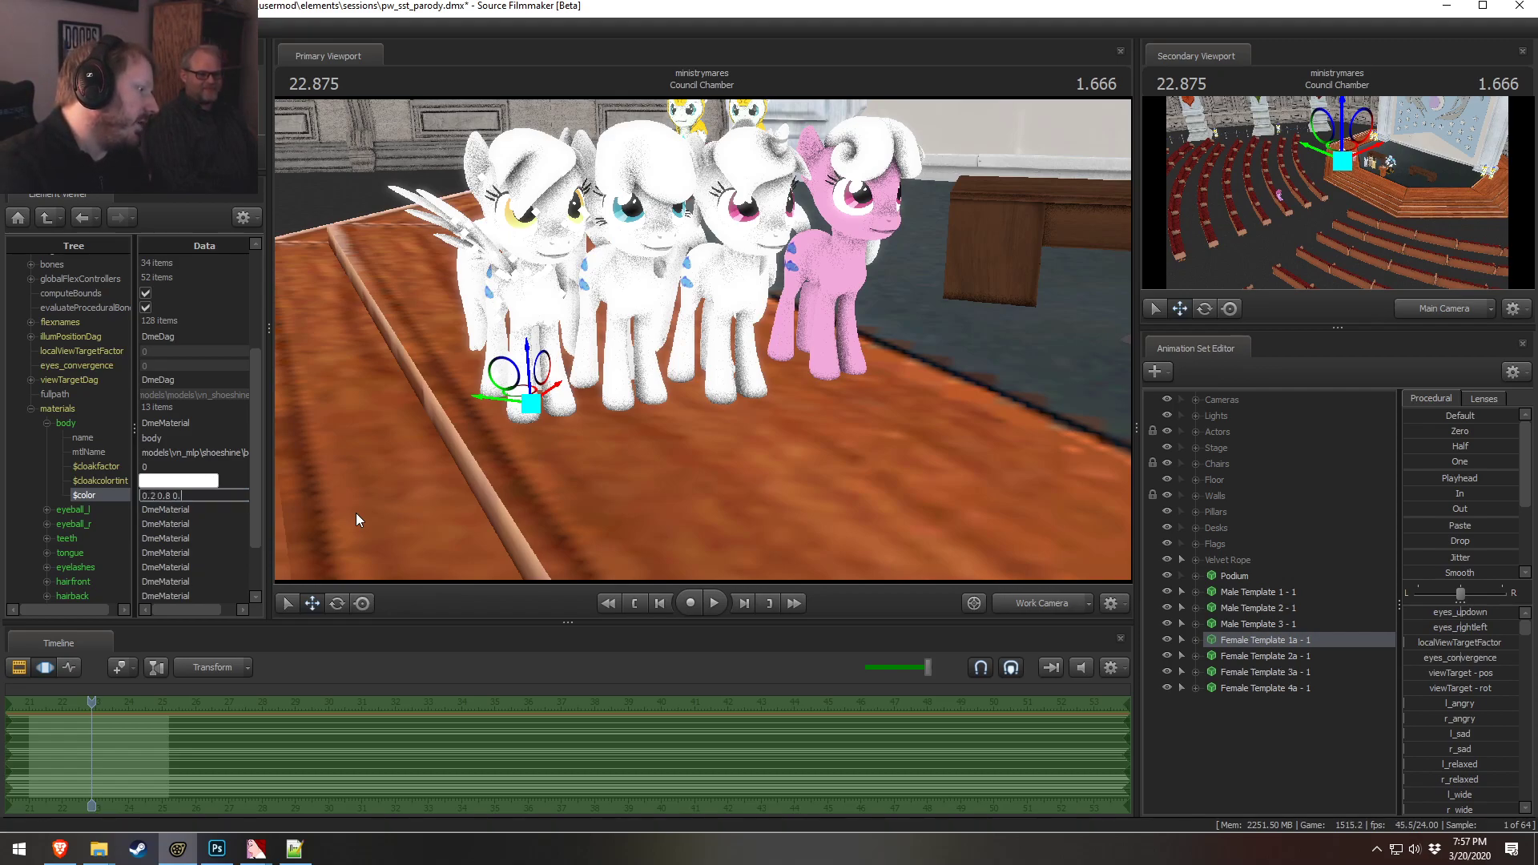
pyautogui.write('6')
pyautogui.press('Return')
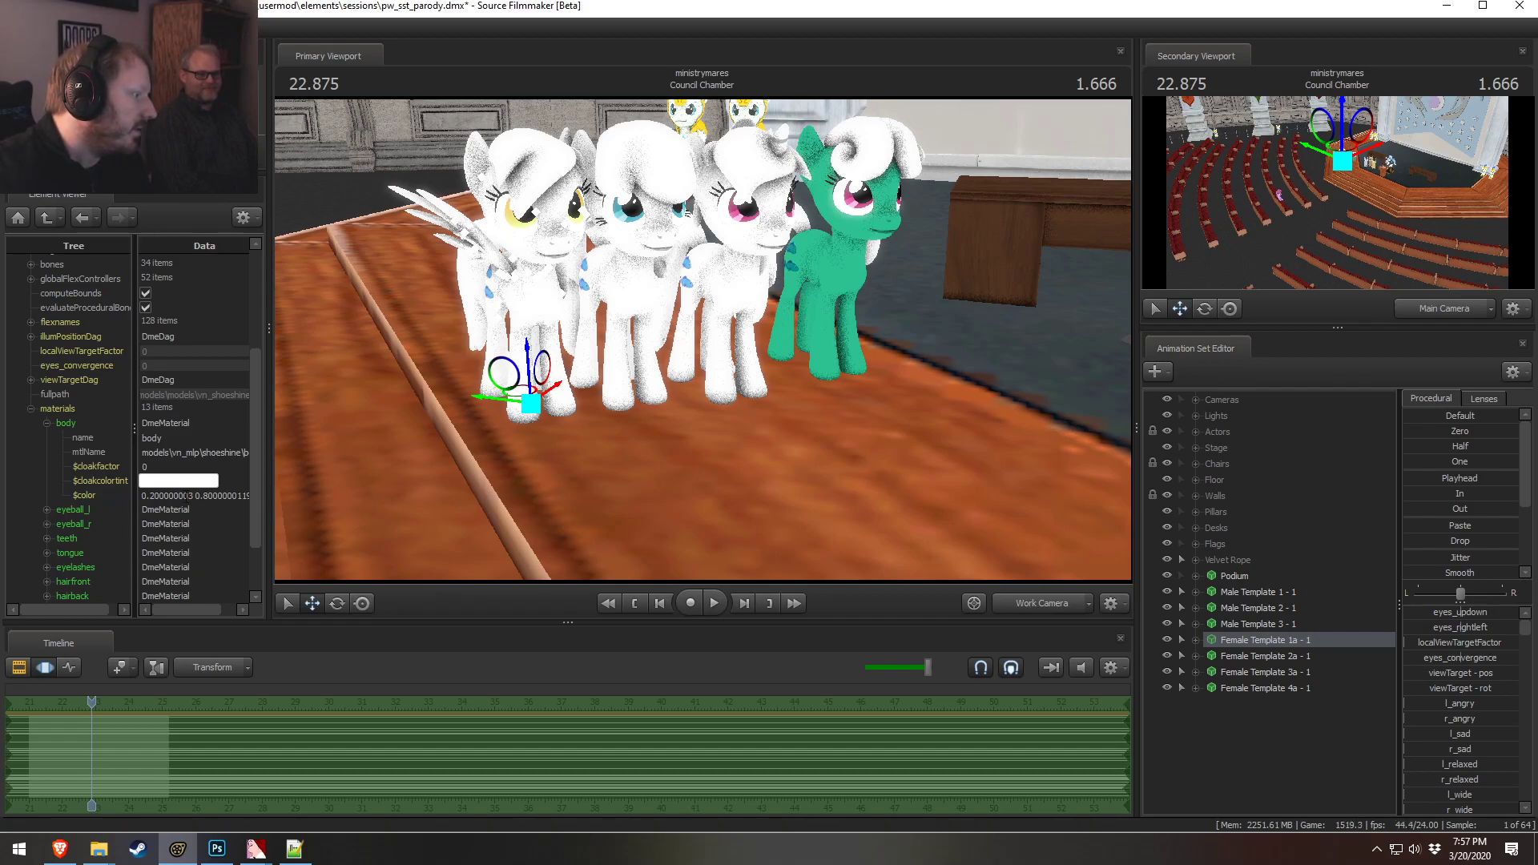
pyautogui.click(206, 495)
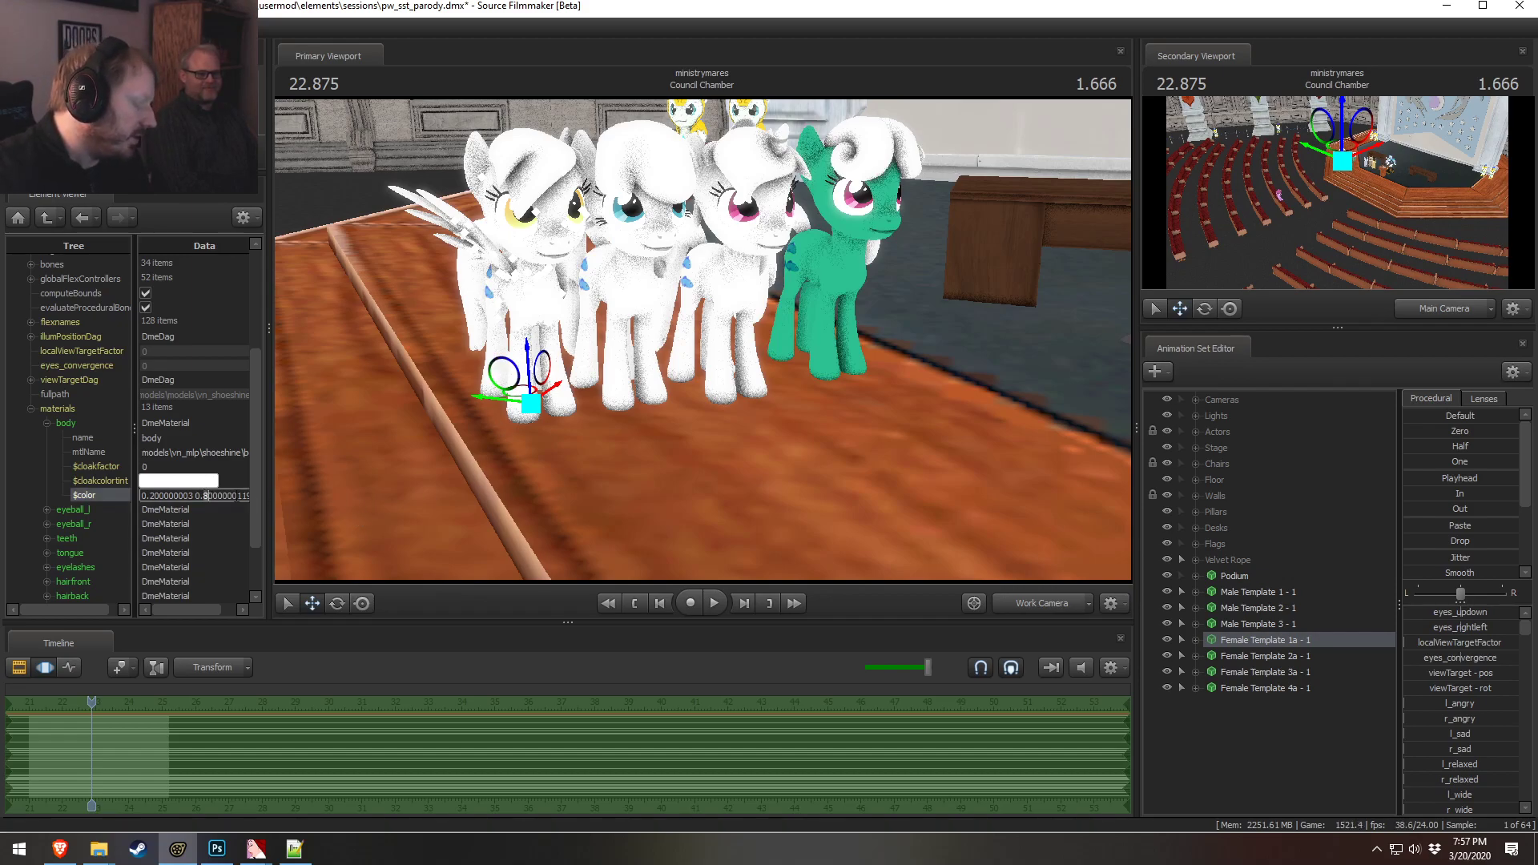
pyautogui.click(196, 511)
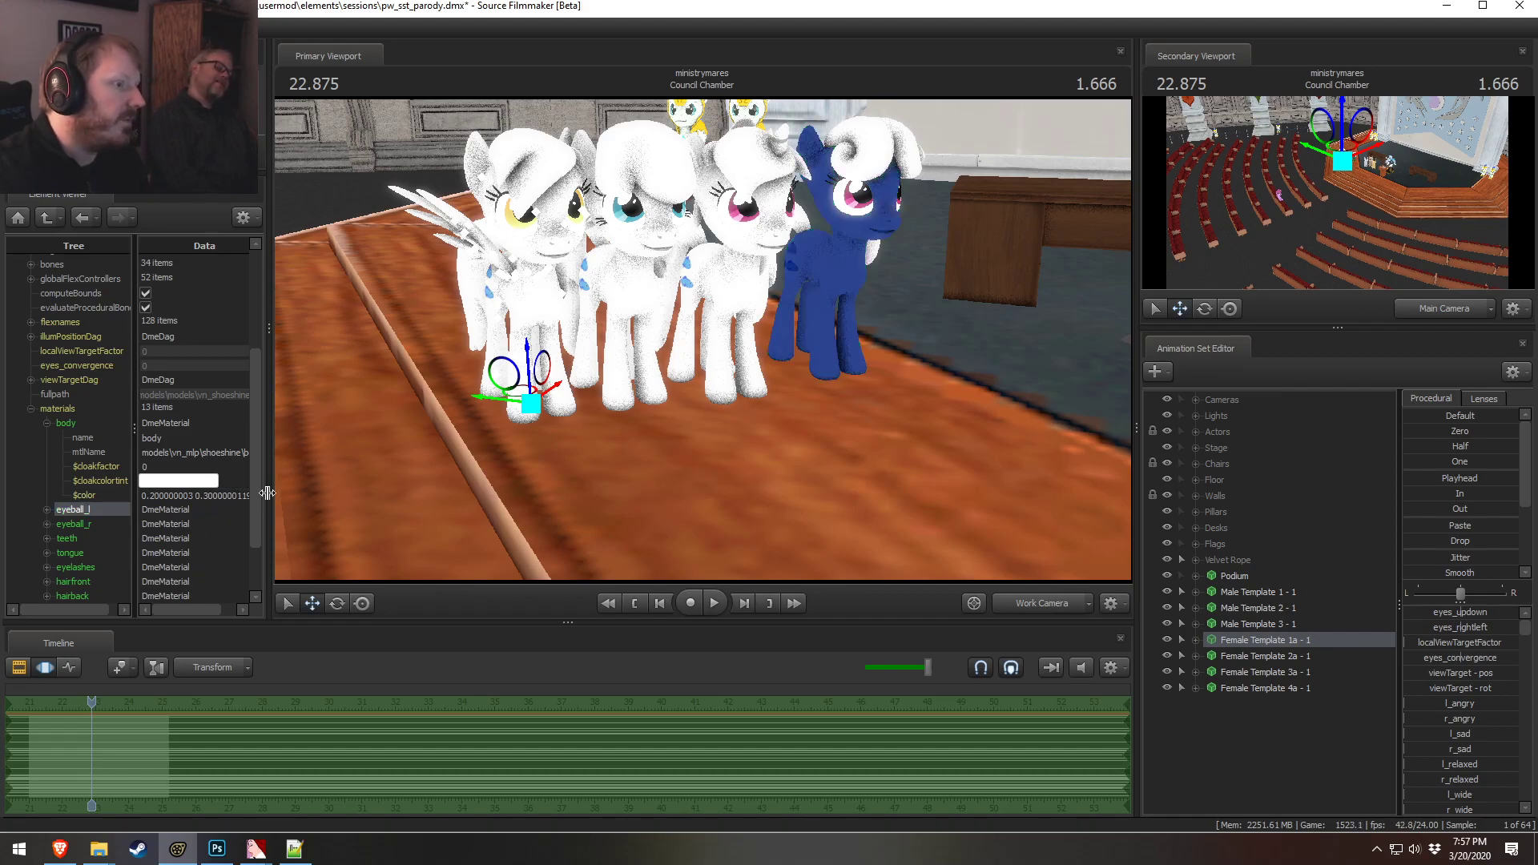
# Reset the body $color to 1 1 1 and collapse the body material
pyautogui.click(250, 497)
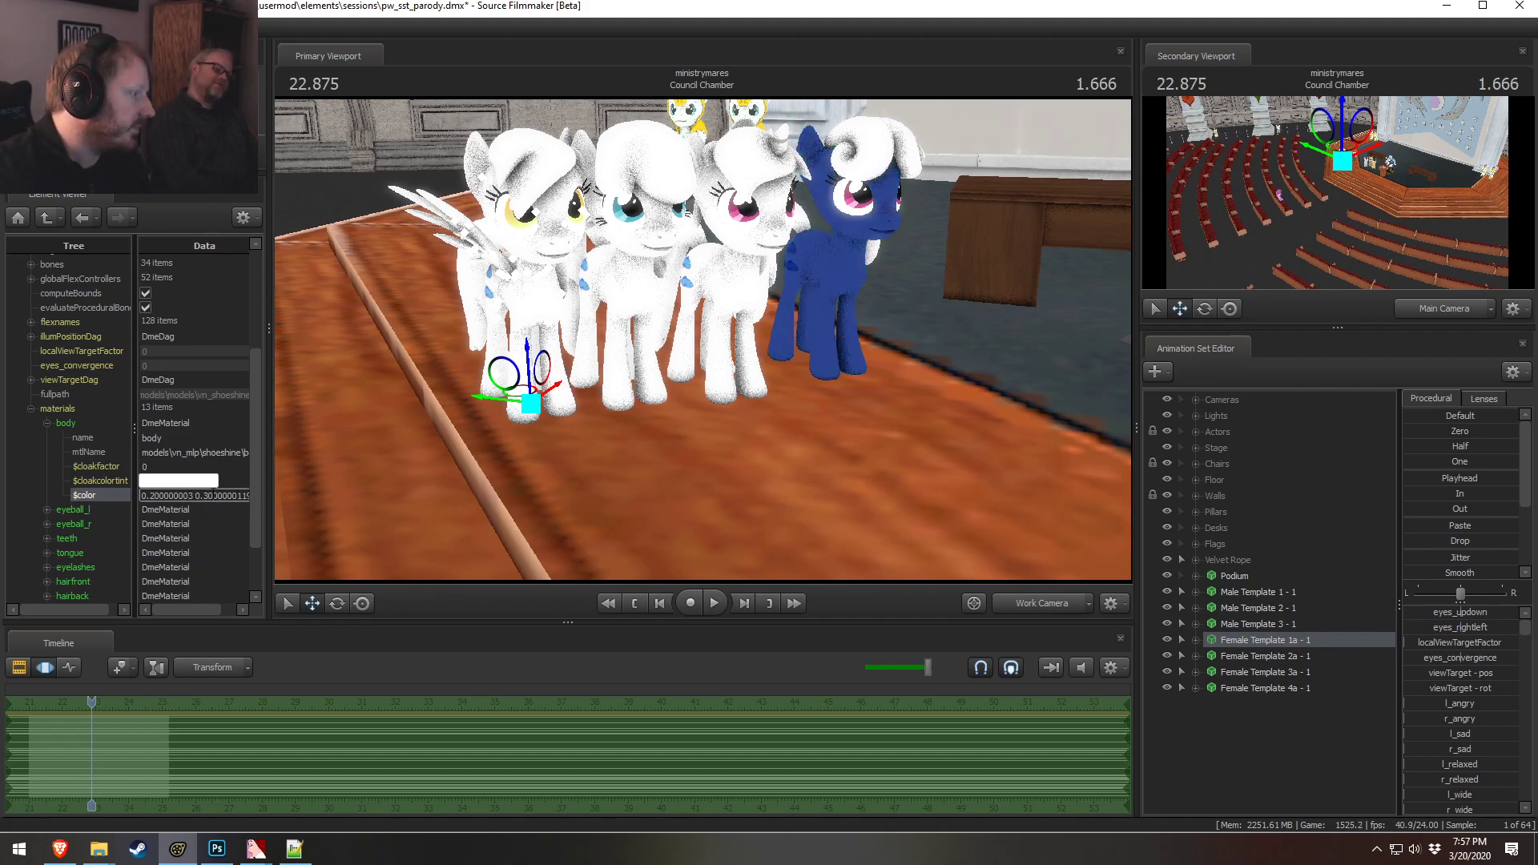
pyautogui.write('1 1 1')
pyautogui.press('Return')
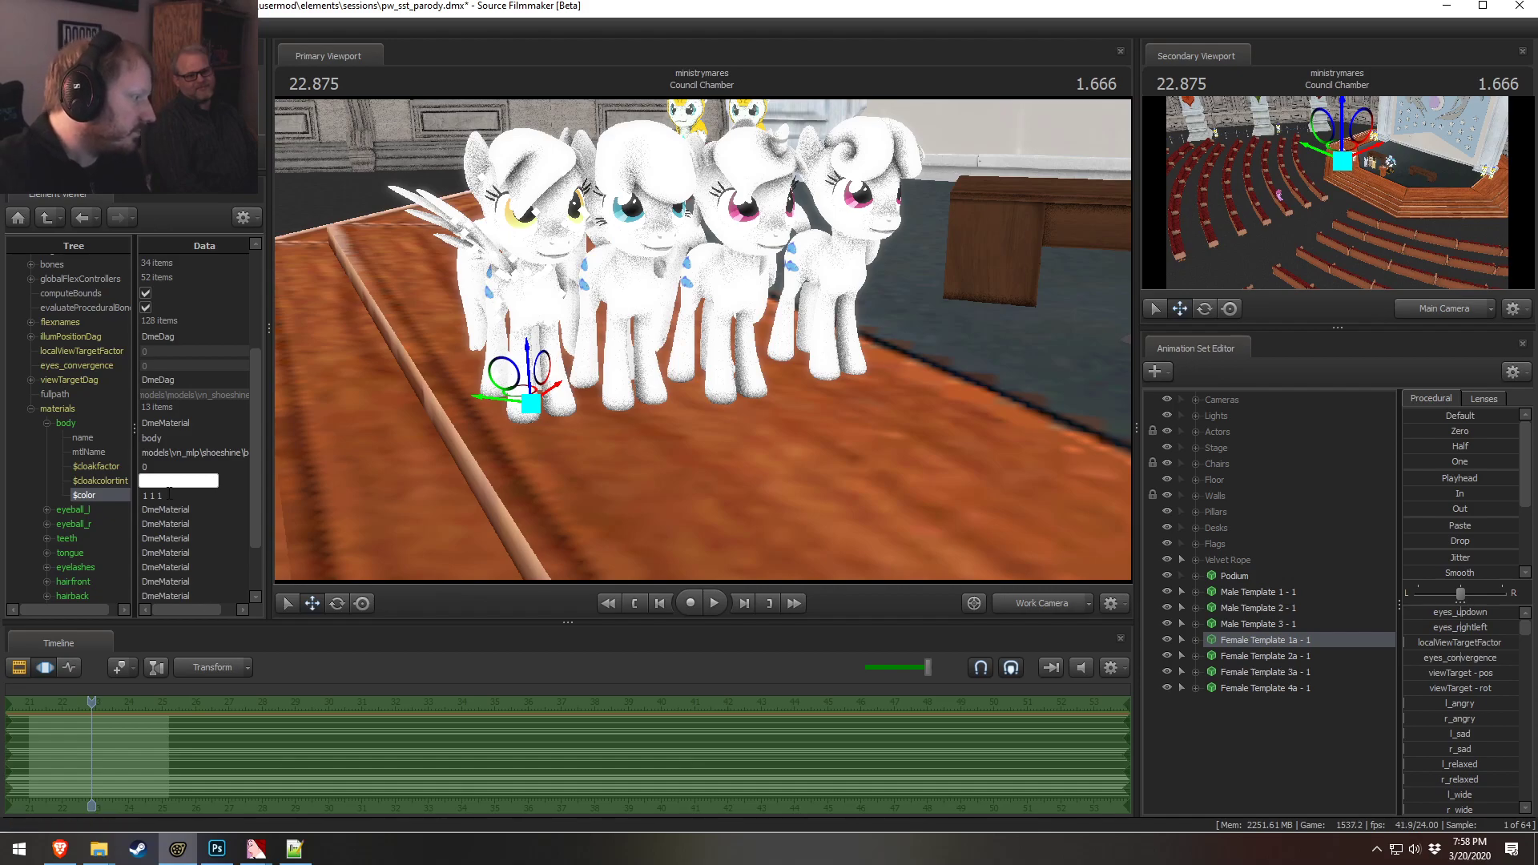
pyautogui.click(47, 422)
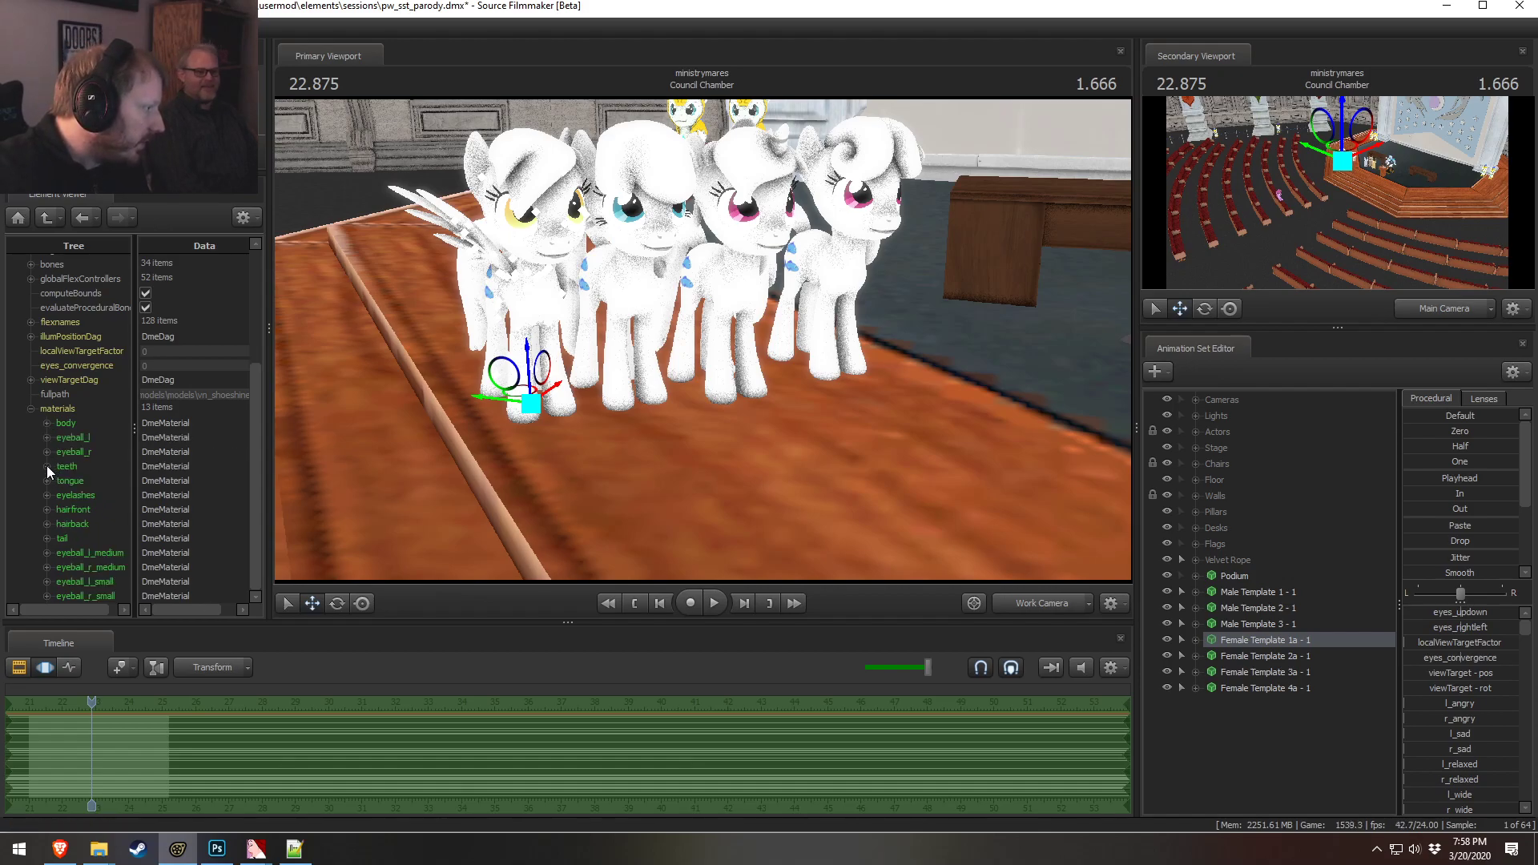
# Add a vector3 attribute named $color to the hairfront material
pyautogui.click(46, 510)
pyautogui.rightClick(57, 509)
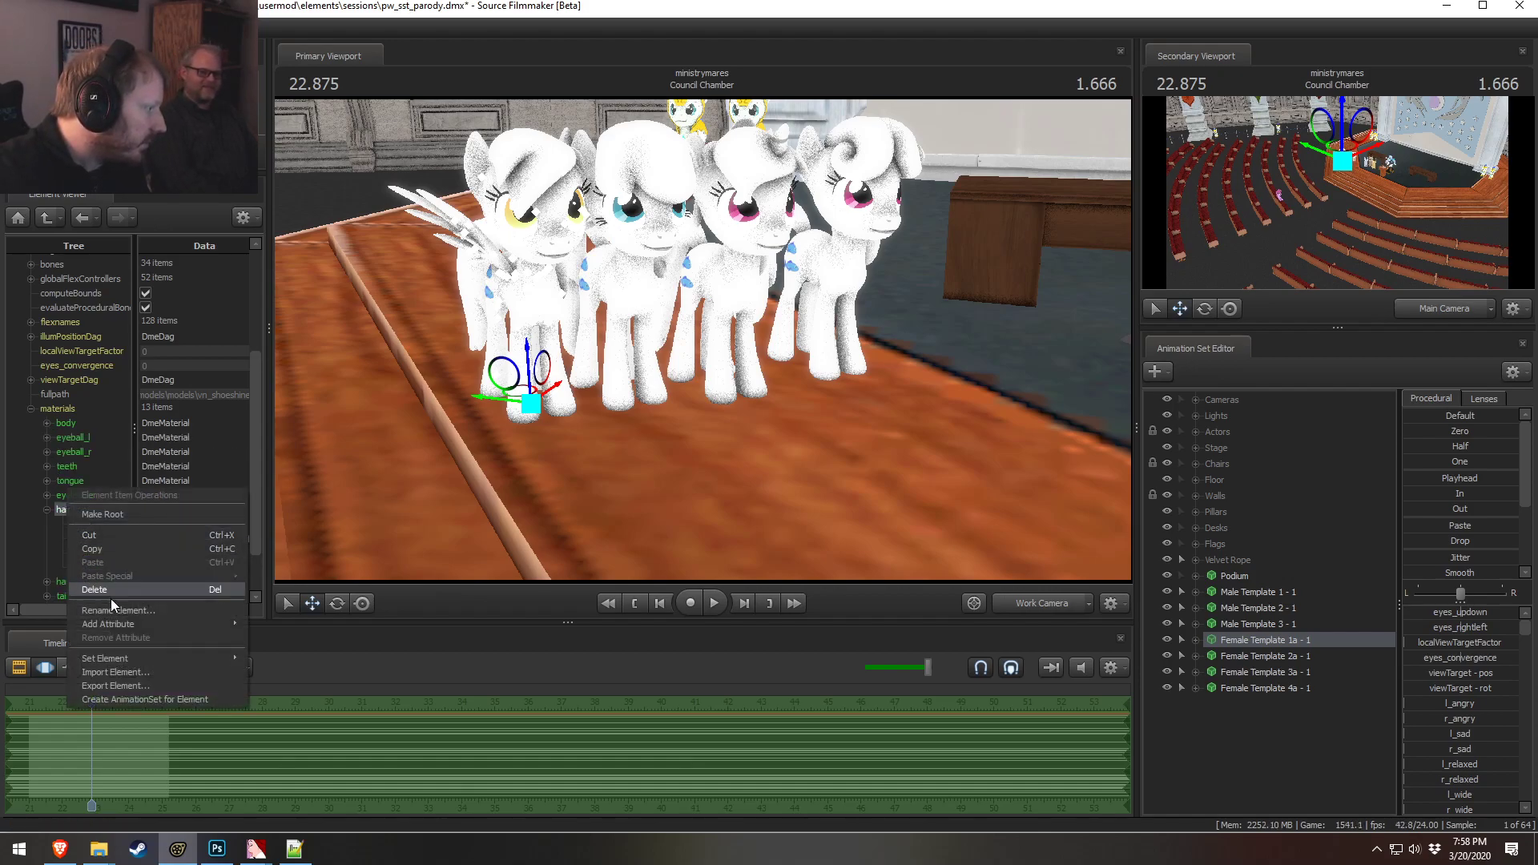
pyautogui.moveTo(233, 622)
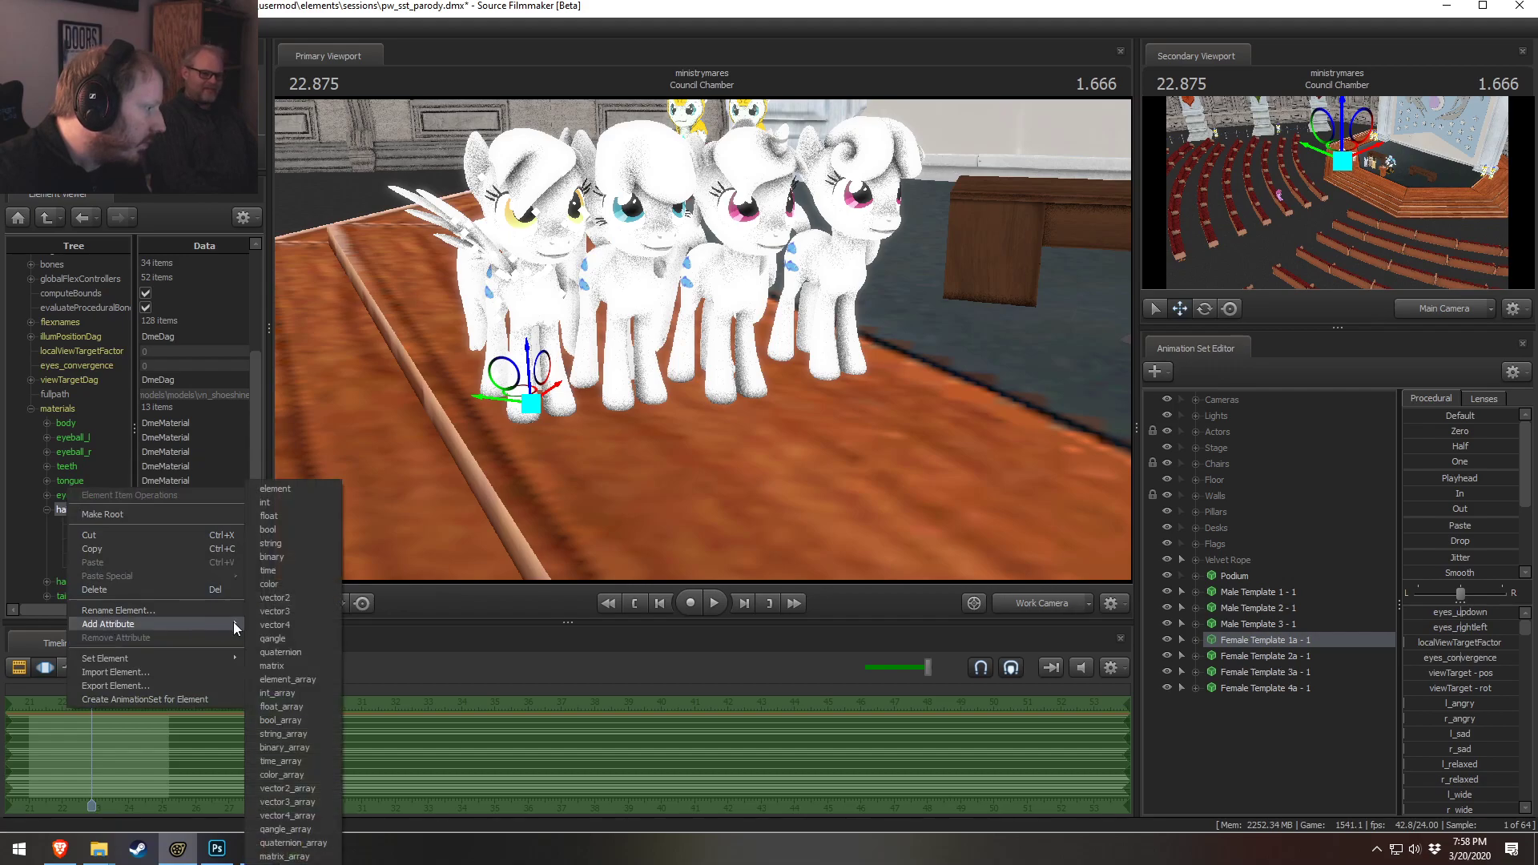
pyautogui.click(298, 614)
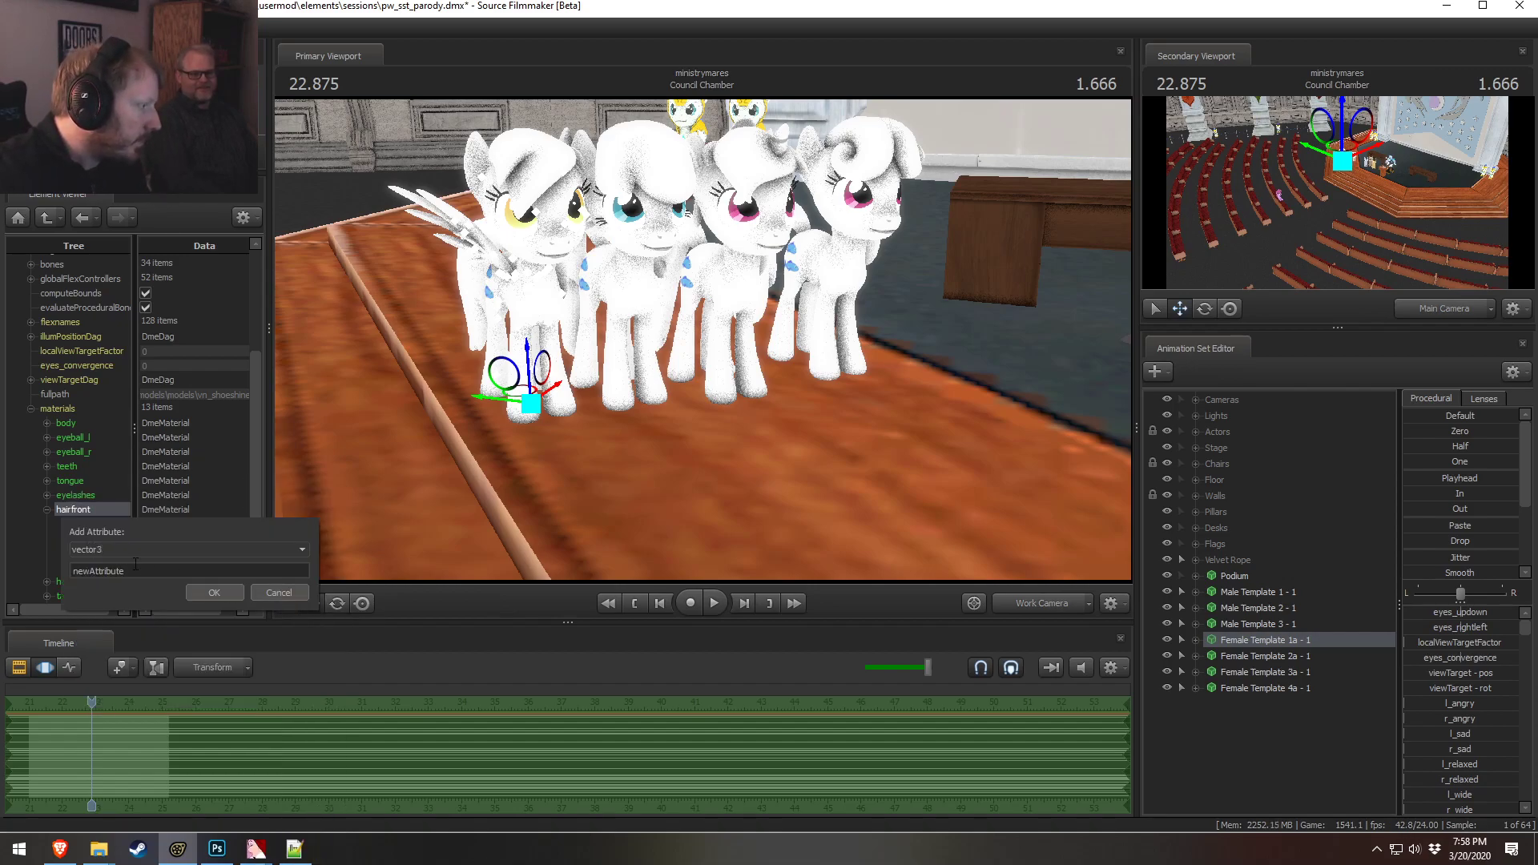
pyautogui.write('$color')
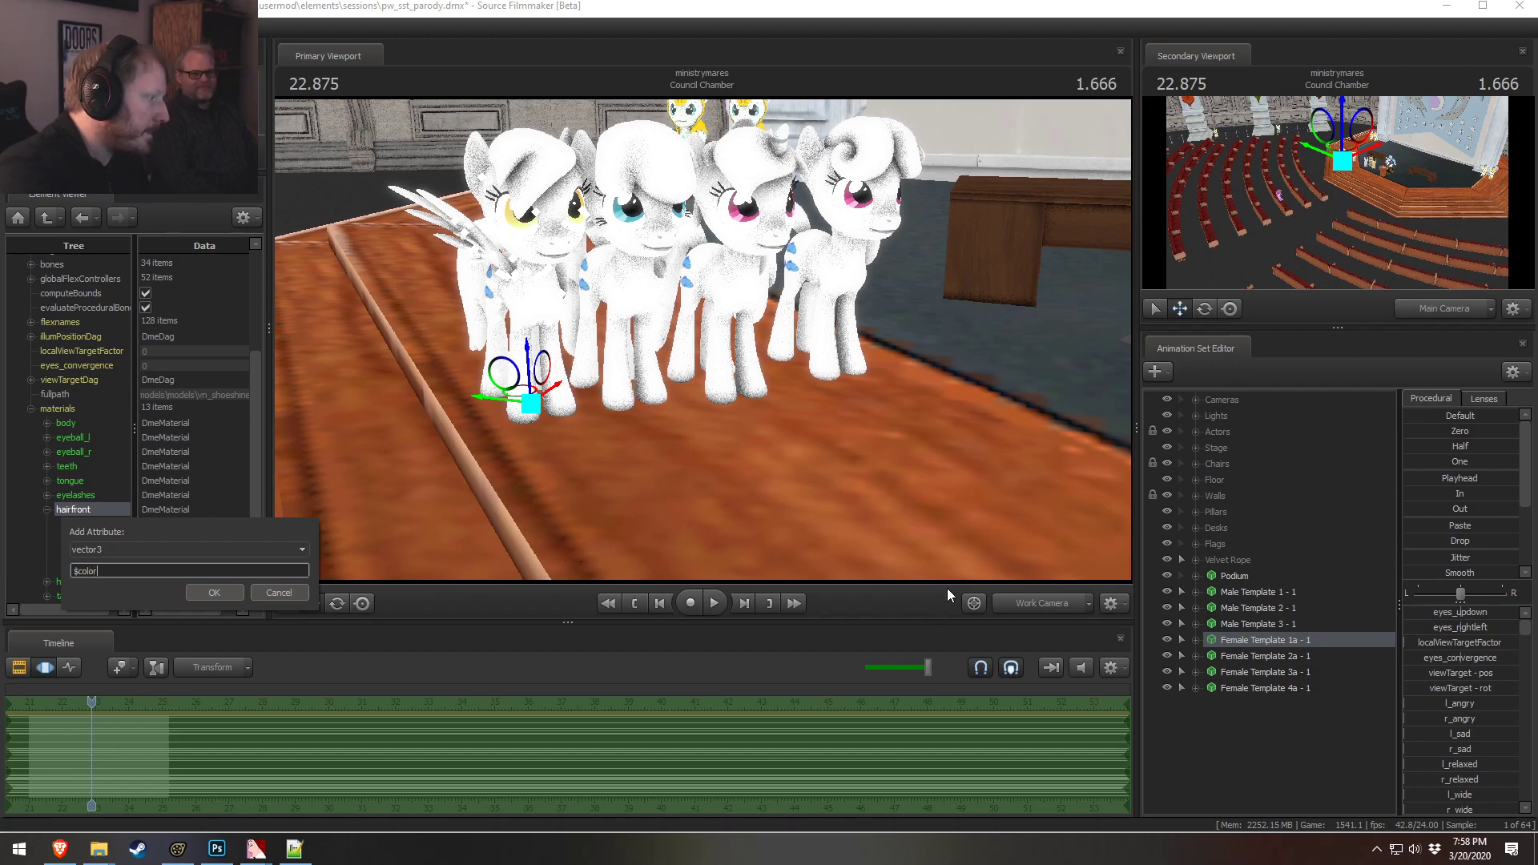
pyautogui.click(216, 592)
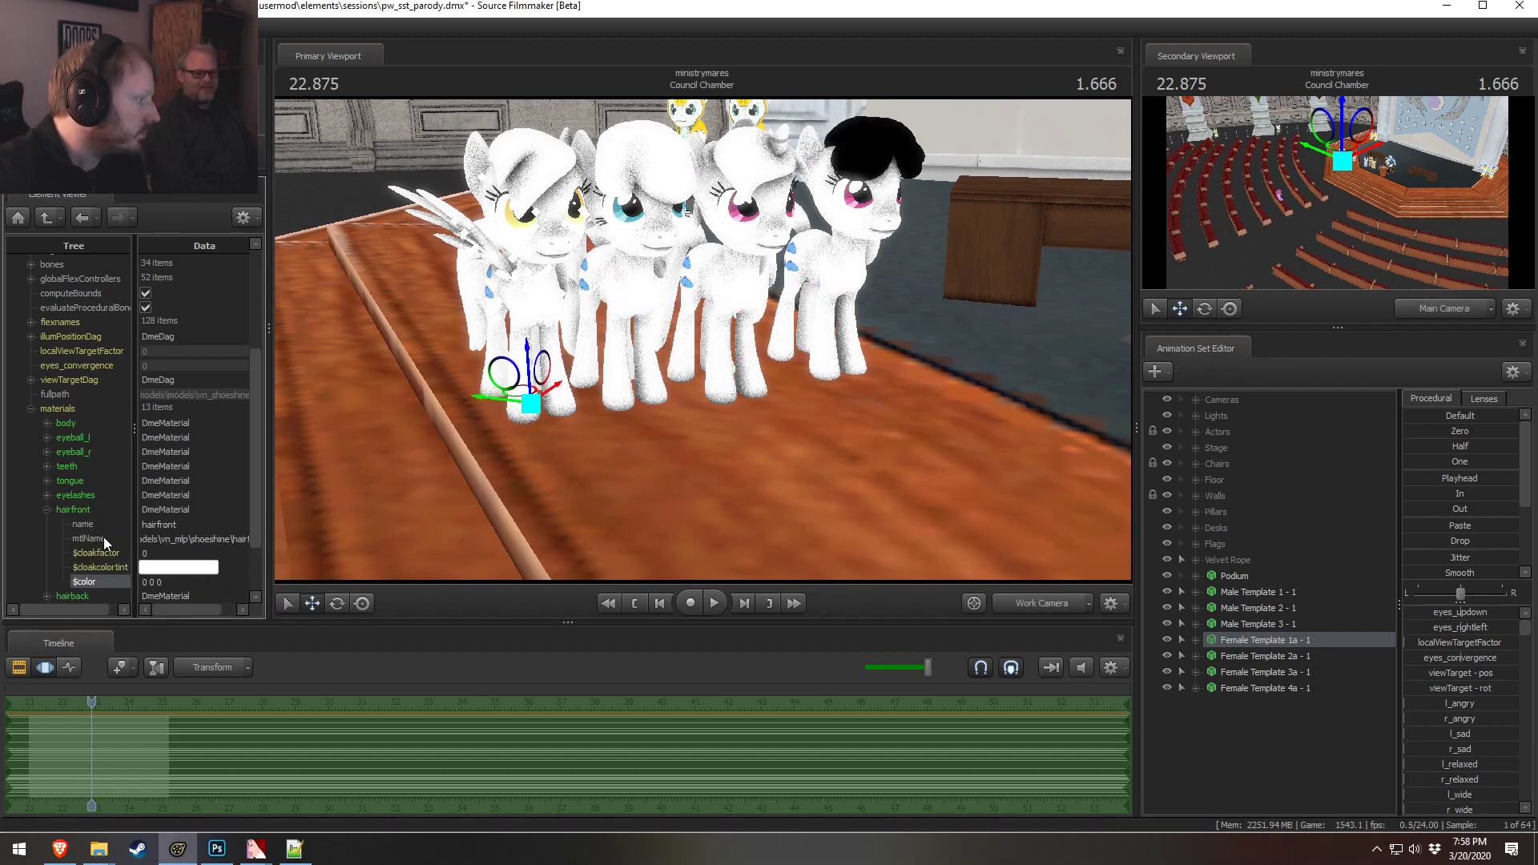
# Apply a white $color value to the hairfront material and collapse it
pyautogui.click(48, 510)
pyautogui.click(48, 509)
pyautogui.click(167, 577)
pyautogui.press('Return')
pyautogui.click(47, 509)
# Add a vector3 attribute to the hairback material, pasting $color as its name
pyautogui.click(47, 523)
pyautogui.rightClick(80, 525)
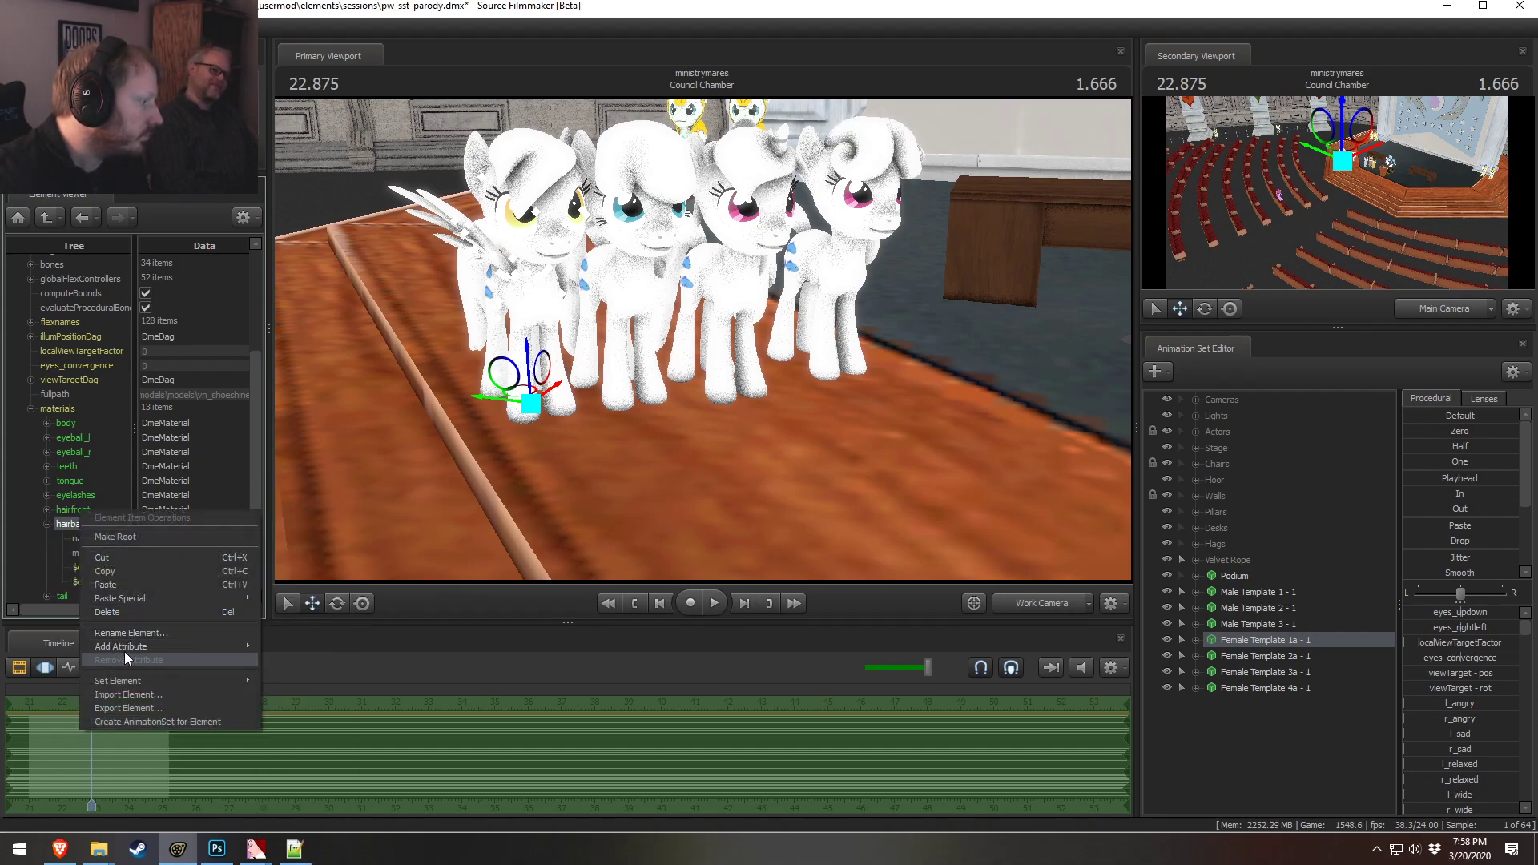
pyautogui.moveTo(124, 651)
pyautogui.click(297, 608)
pyautogui.moveTo(131, 585); pyautogui.dragTo(51, 580)
pyautogui.write('$color')
pyautogui.click(206, 610)
# Set the hairback material's $color to 1 1 1
pyautogui.scroll(-2, 130, 591)
pyautogui.doubleClick(165, 526)
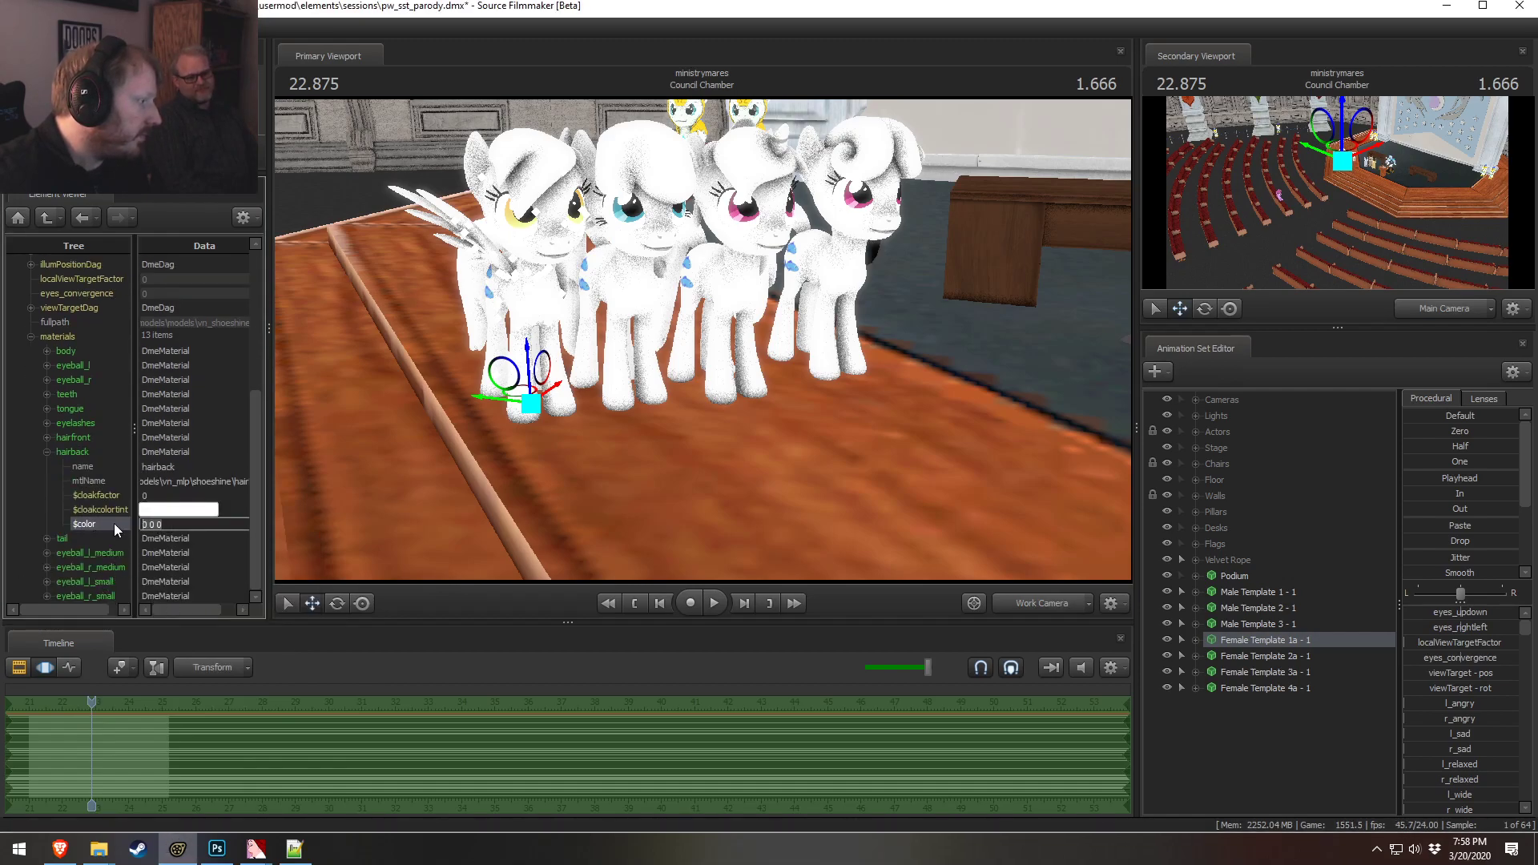
pyautogui.write('1 1 1')
pyautogui.press('Return')
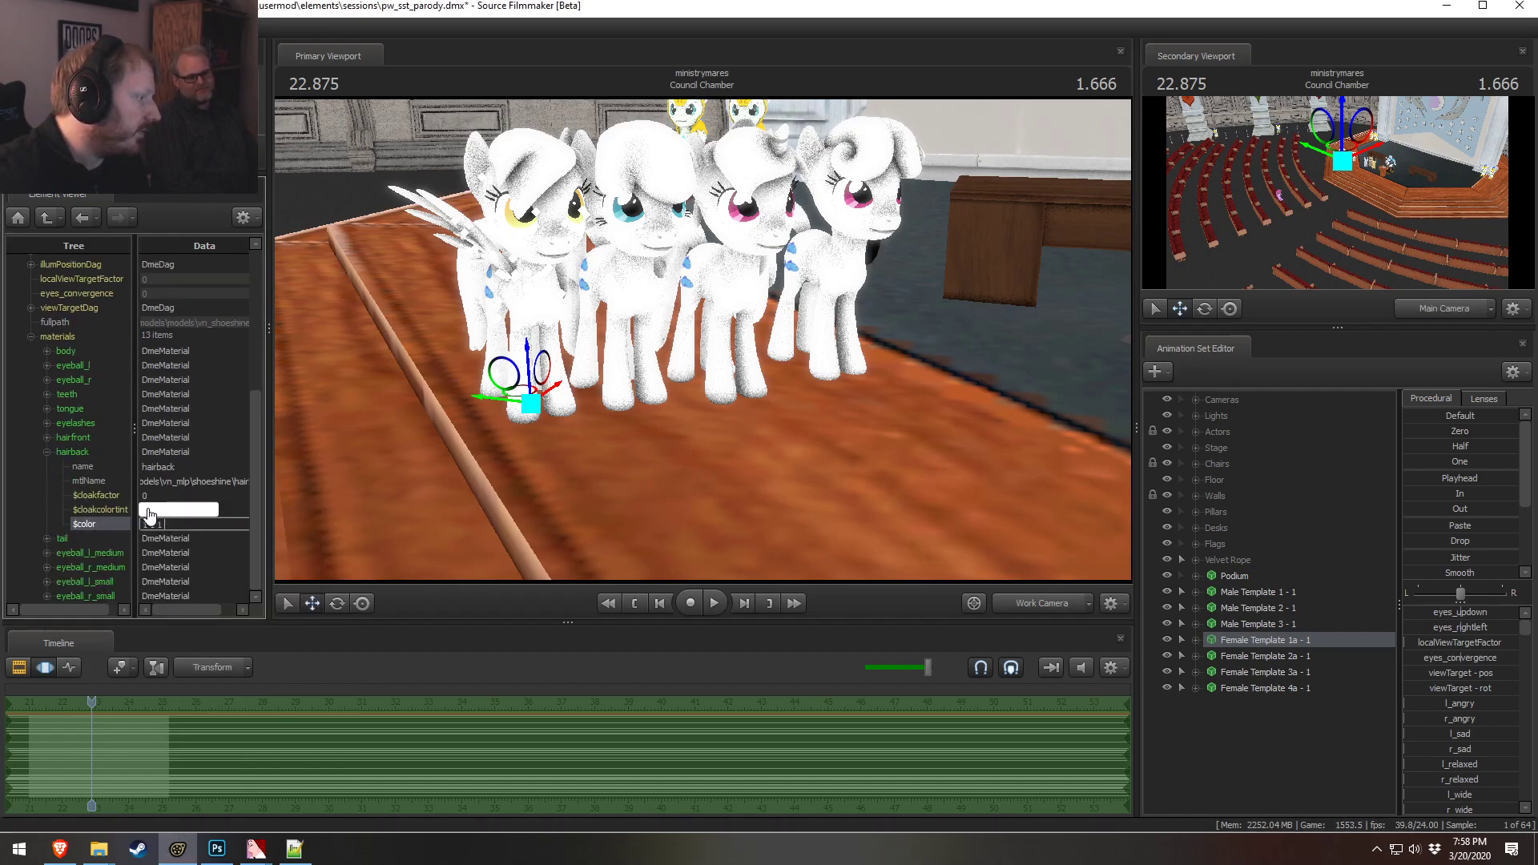
# Add a vector3 $color attribute to the tail material and set it to 1 1 1
pyautogui.click(46, 451)
pyautogui.click(46, 538)
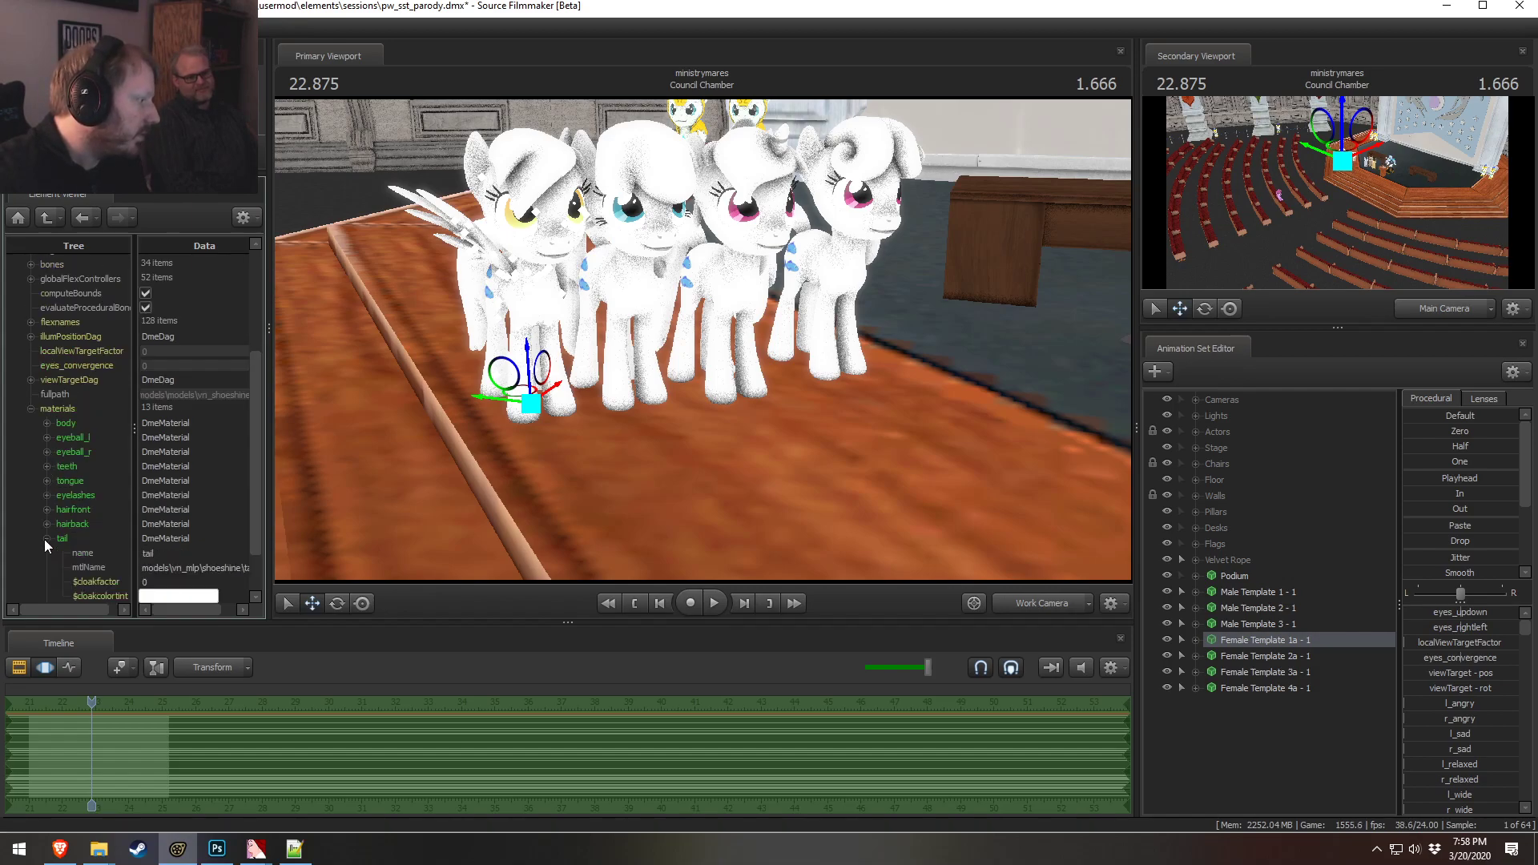
pyautogui.scroll(-1, 69, 516)
pyautogui.rightClick(70, 501)
pyautogui.moveTo(132, 622)
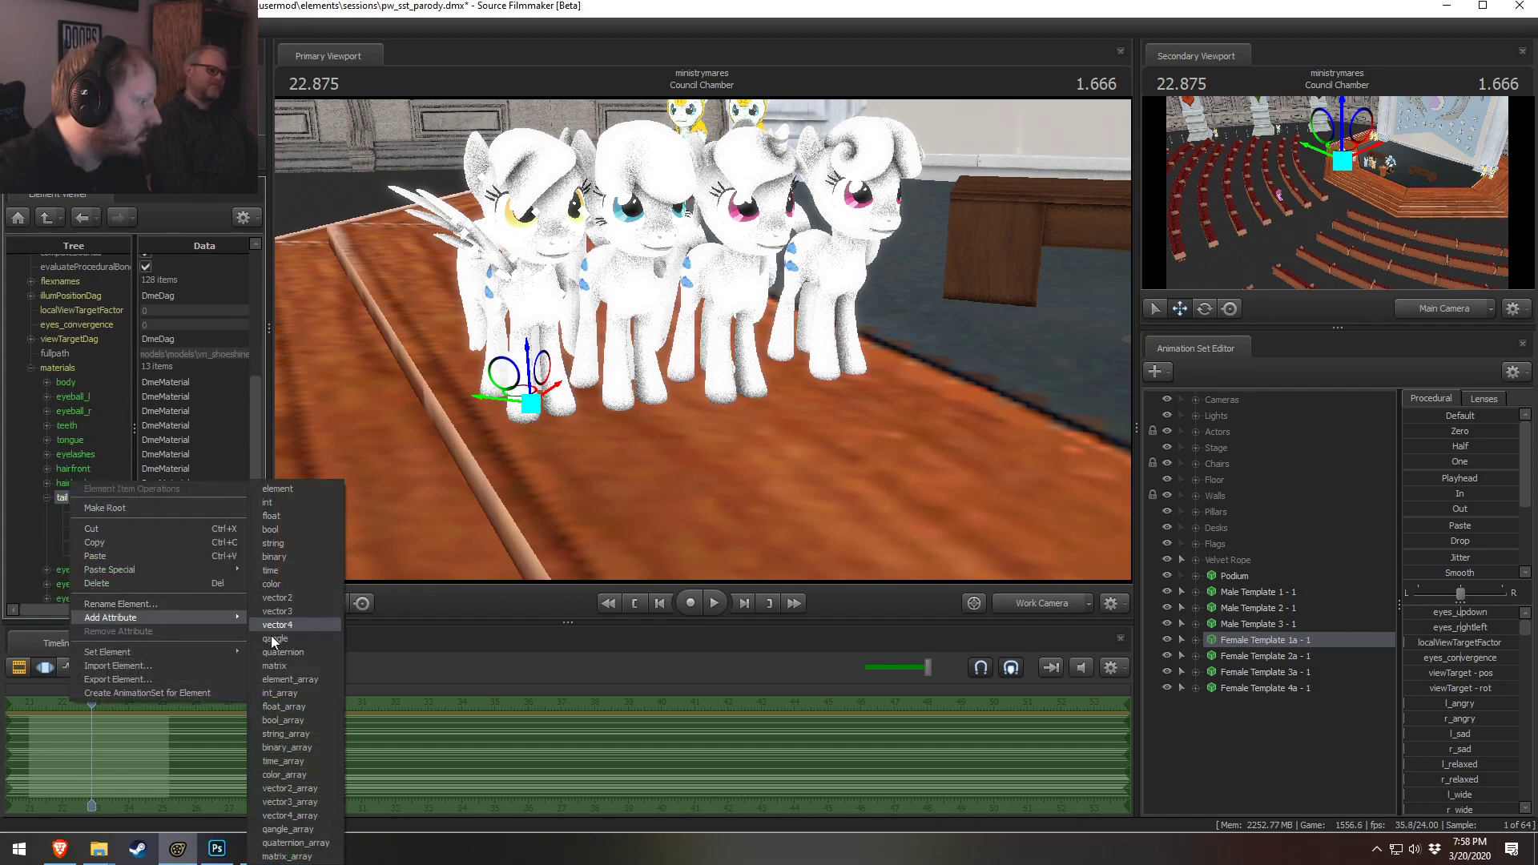
pyautogui.click(272, 615)
pyautogui.write('$color')
pyautogui.click(210, 586)
pyautogui.doubleClick(158, 569)
pyautogui.write('1 1 1')
pyautogui.doubleClick(169, 527)
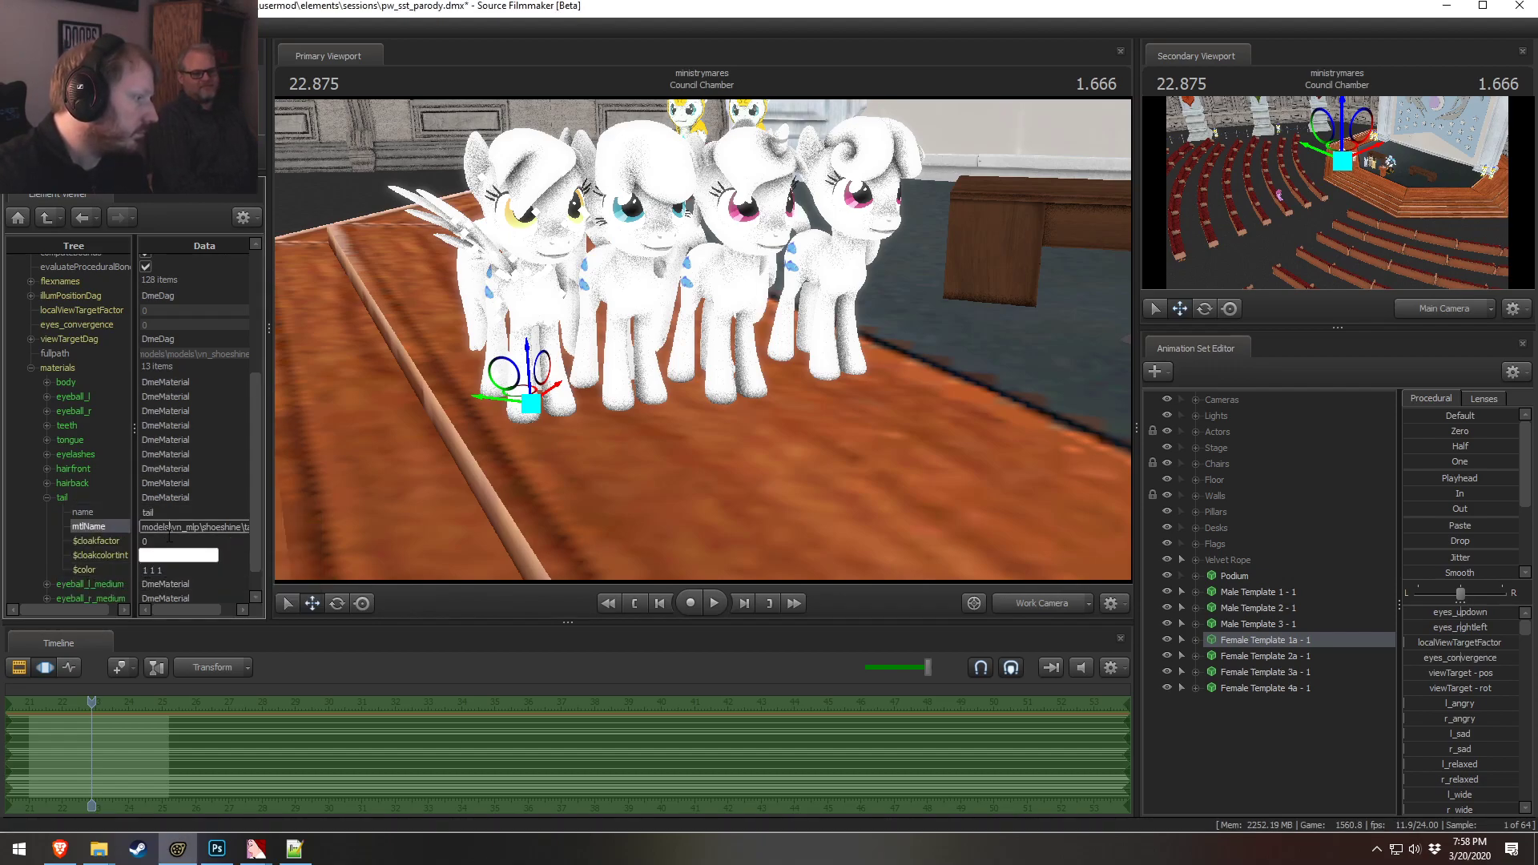
# Collapse the tail material and select the Female Template 2a - 1 animation set
pyautogui.moveTo(653, 459); pyautogui.dragTo(476, 471, button='middle')
pyautogui.click(47, 497)
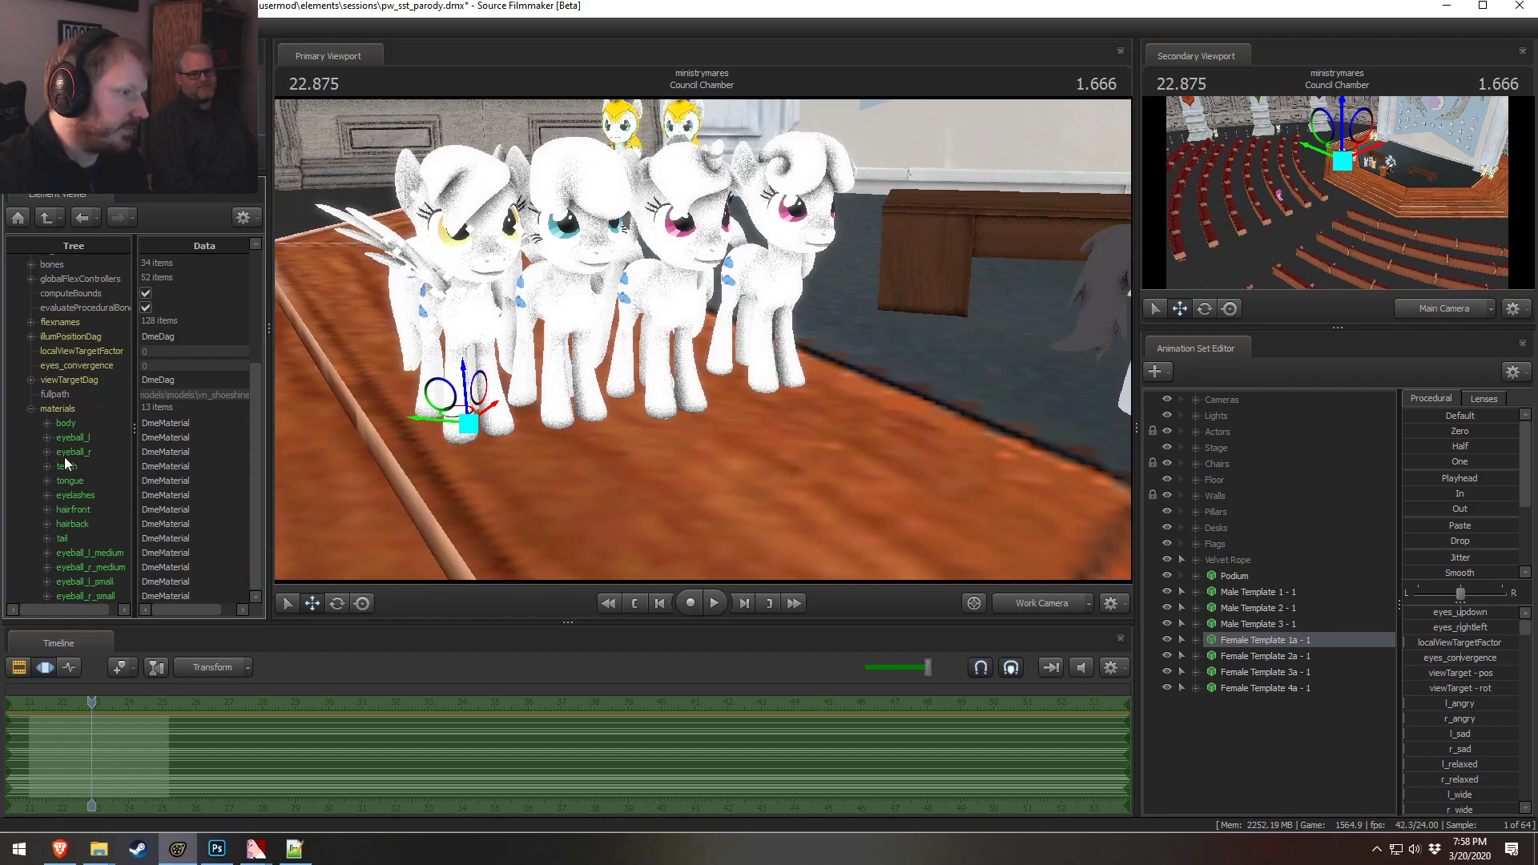
pyautogui.click(1273, 656)
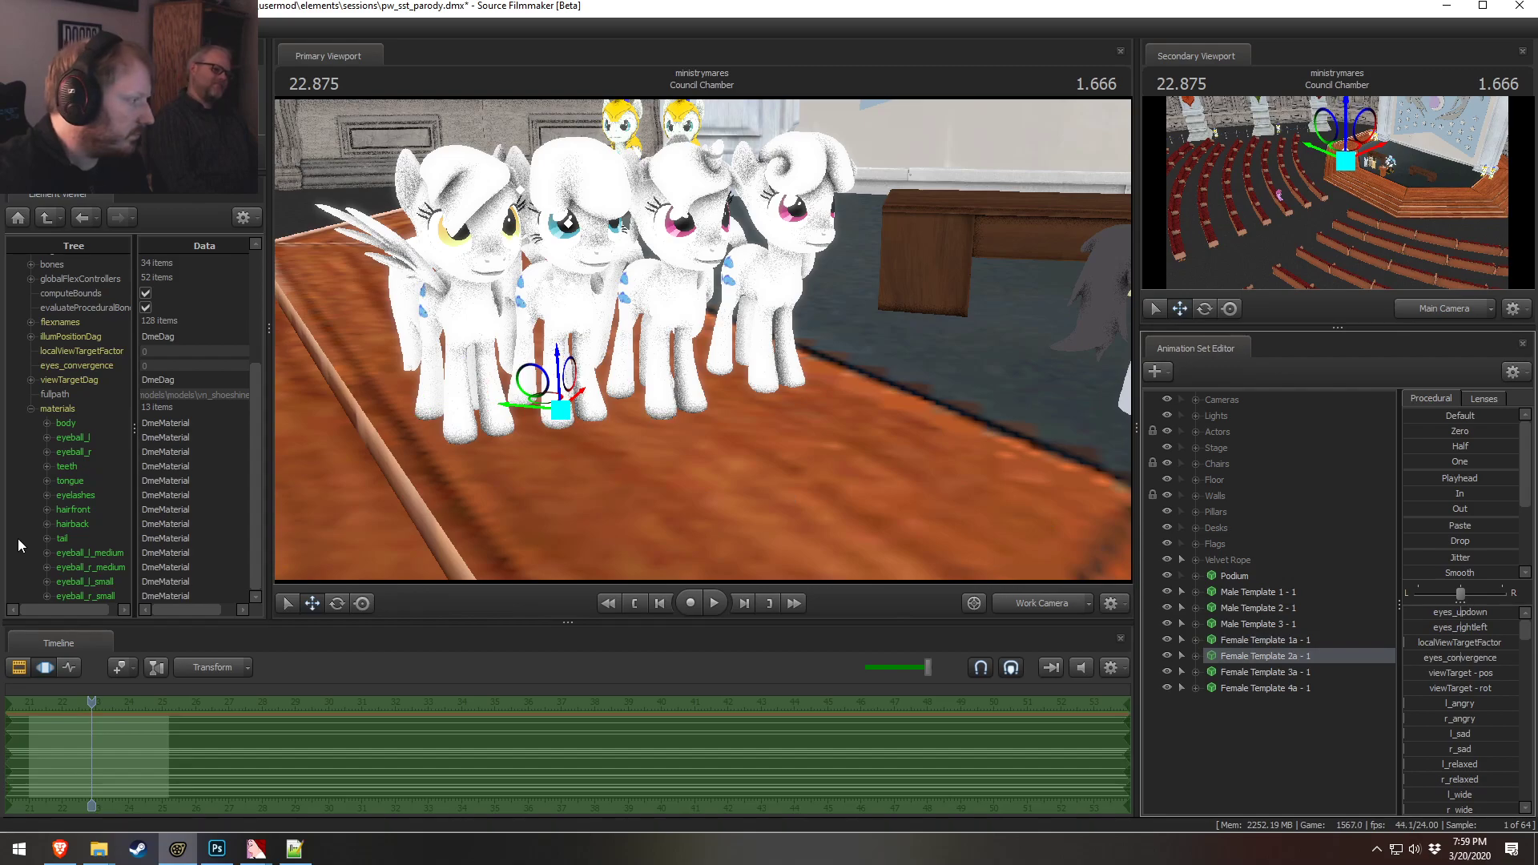
# Try to add a vector3 $color attribute to the body material of the model still shown
pyautogui.rightClick(58, 410)
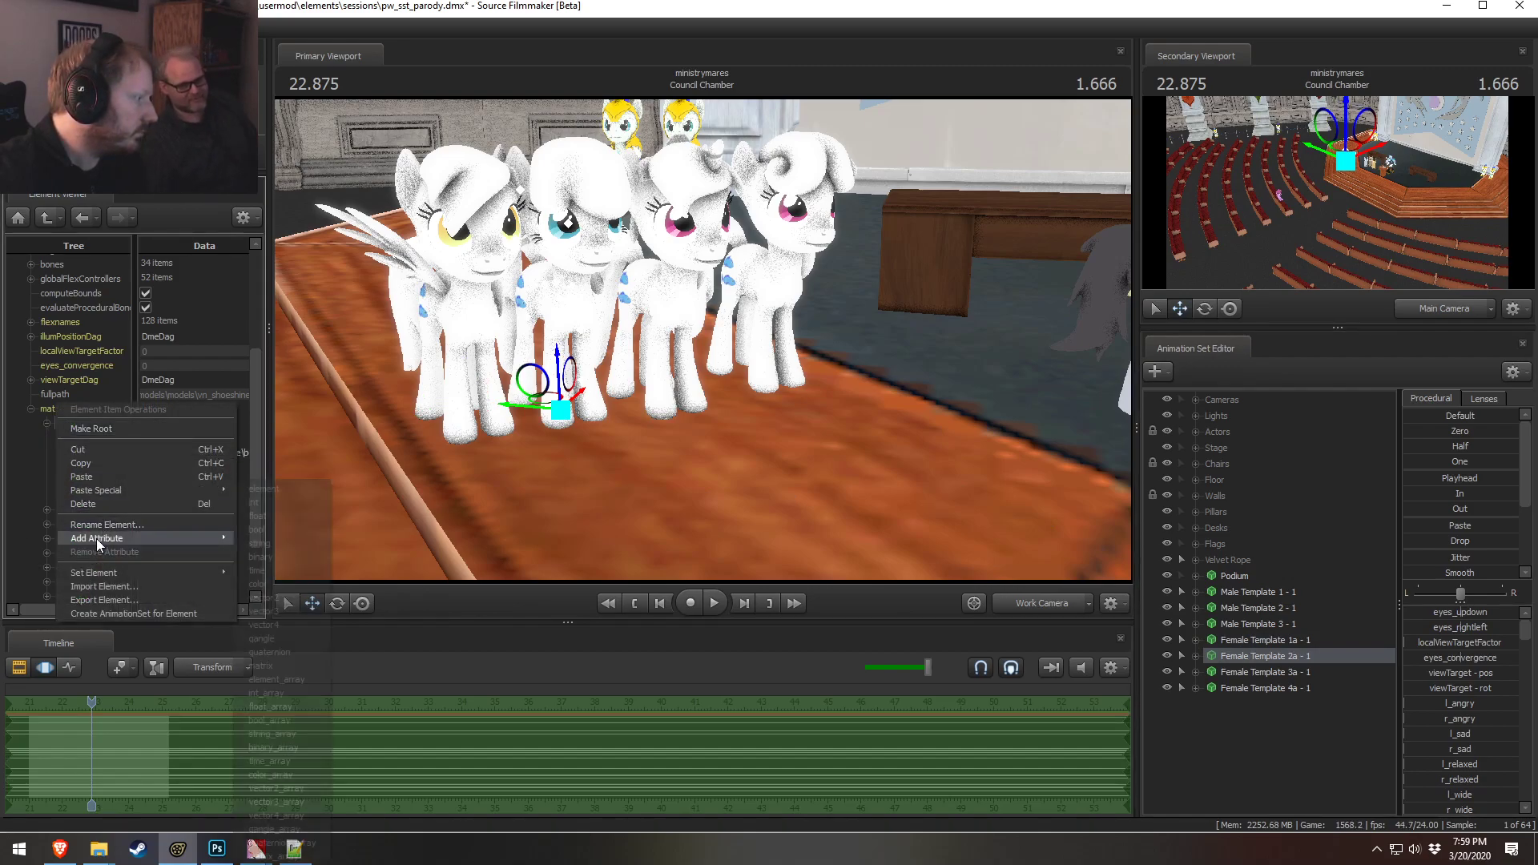
pyautogui.moveTo(96, 538)
pyautogui.click(262, 611)
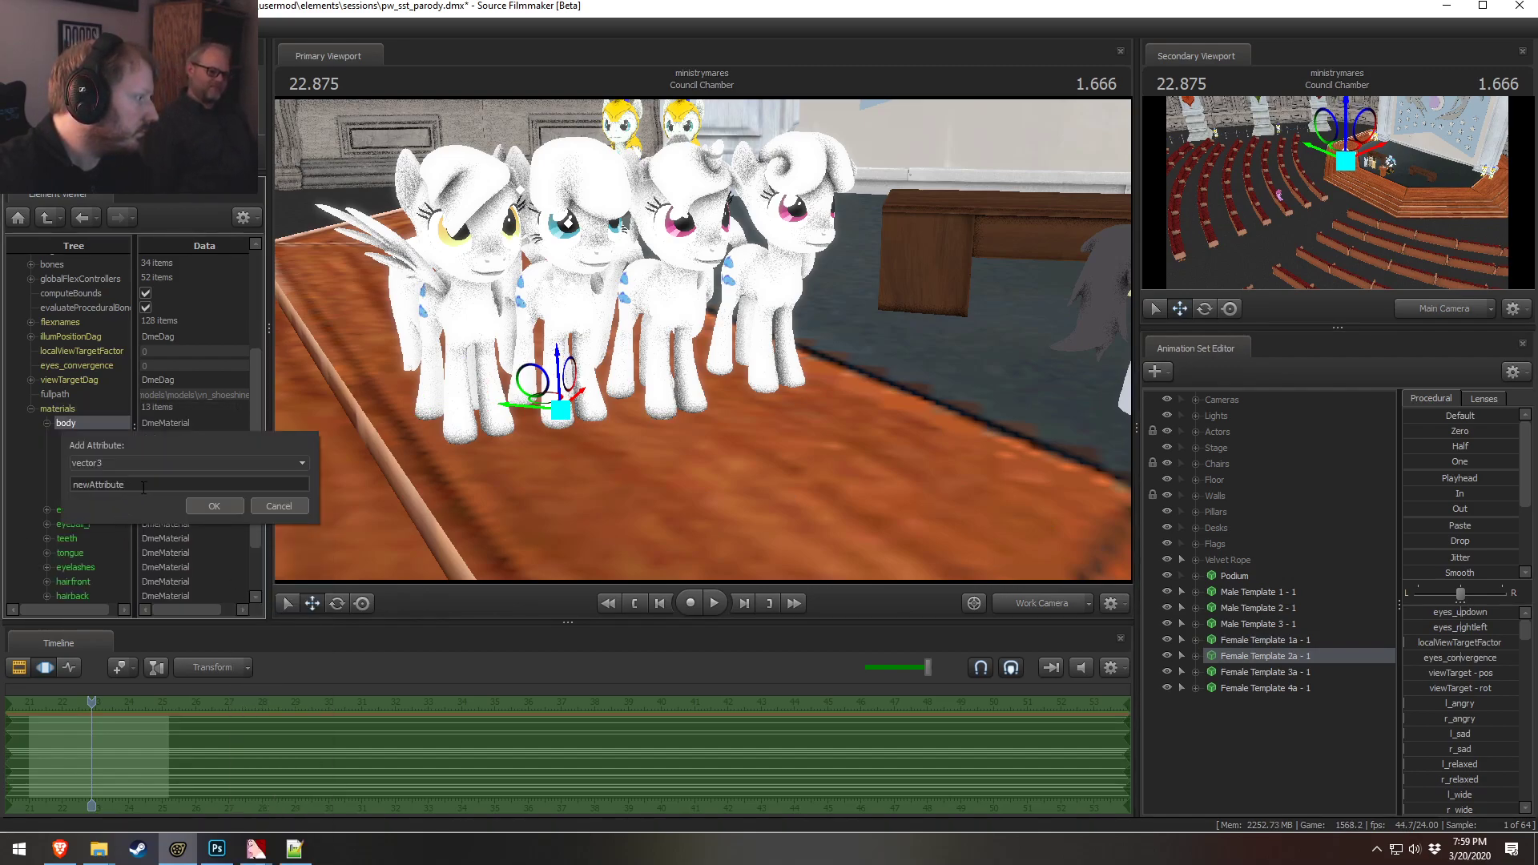
pyautogui.write('$color')
pyautogui.click(213, 506)
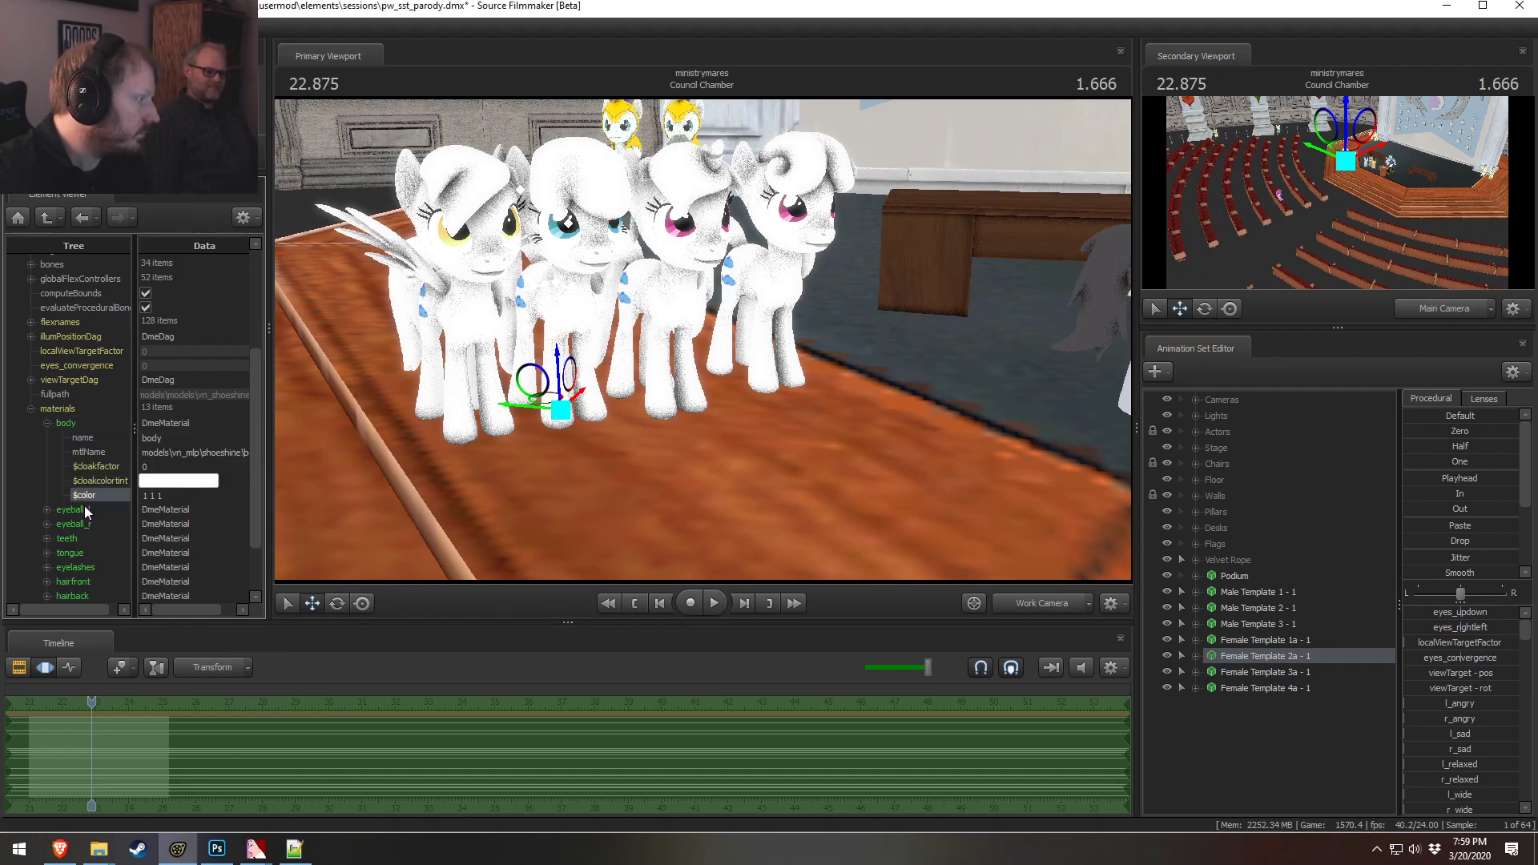
pyautogui.click(45, 423)
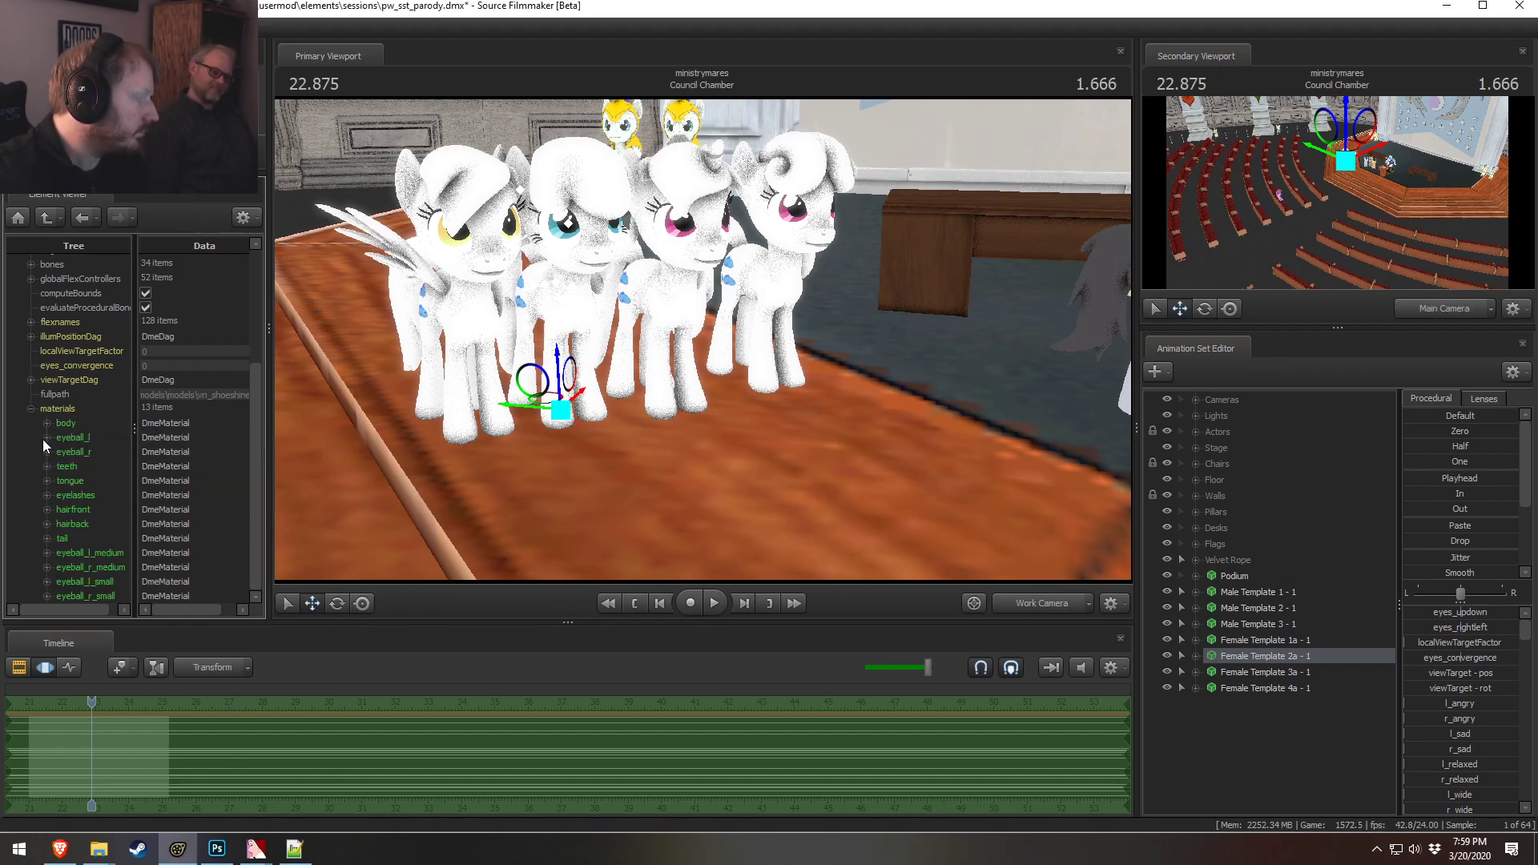
pyautogui.click(58, 426)
pyautogui.click(46, 423)
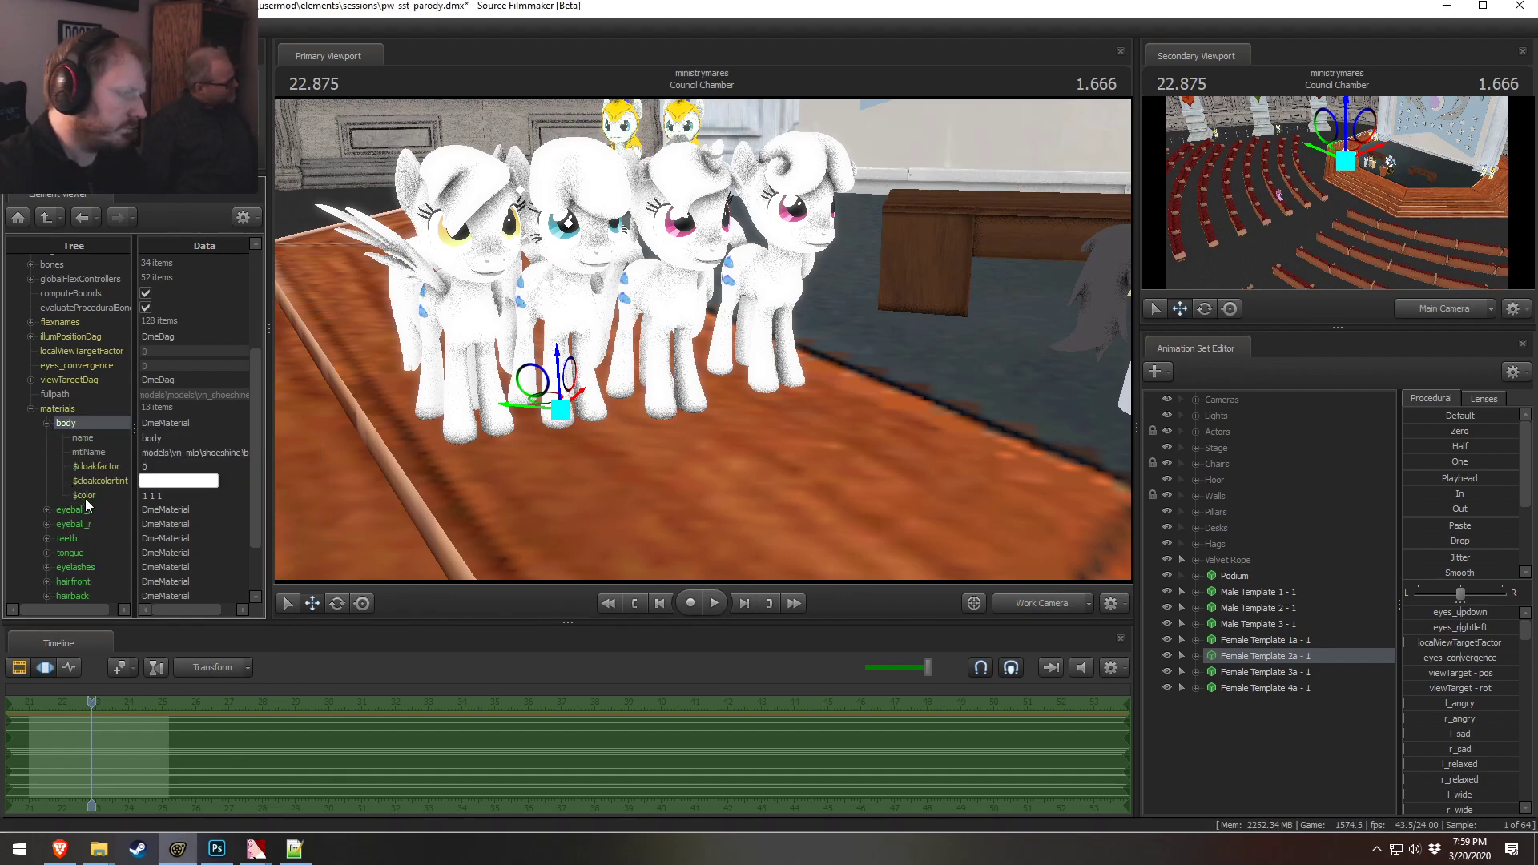
# Show Female Template 2a - 1's model in the Element Viewer and expand its body material
pyautogui.click(1323, 643)
pyautogui.click(1320, 652)
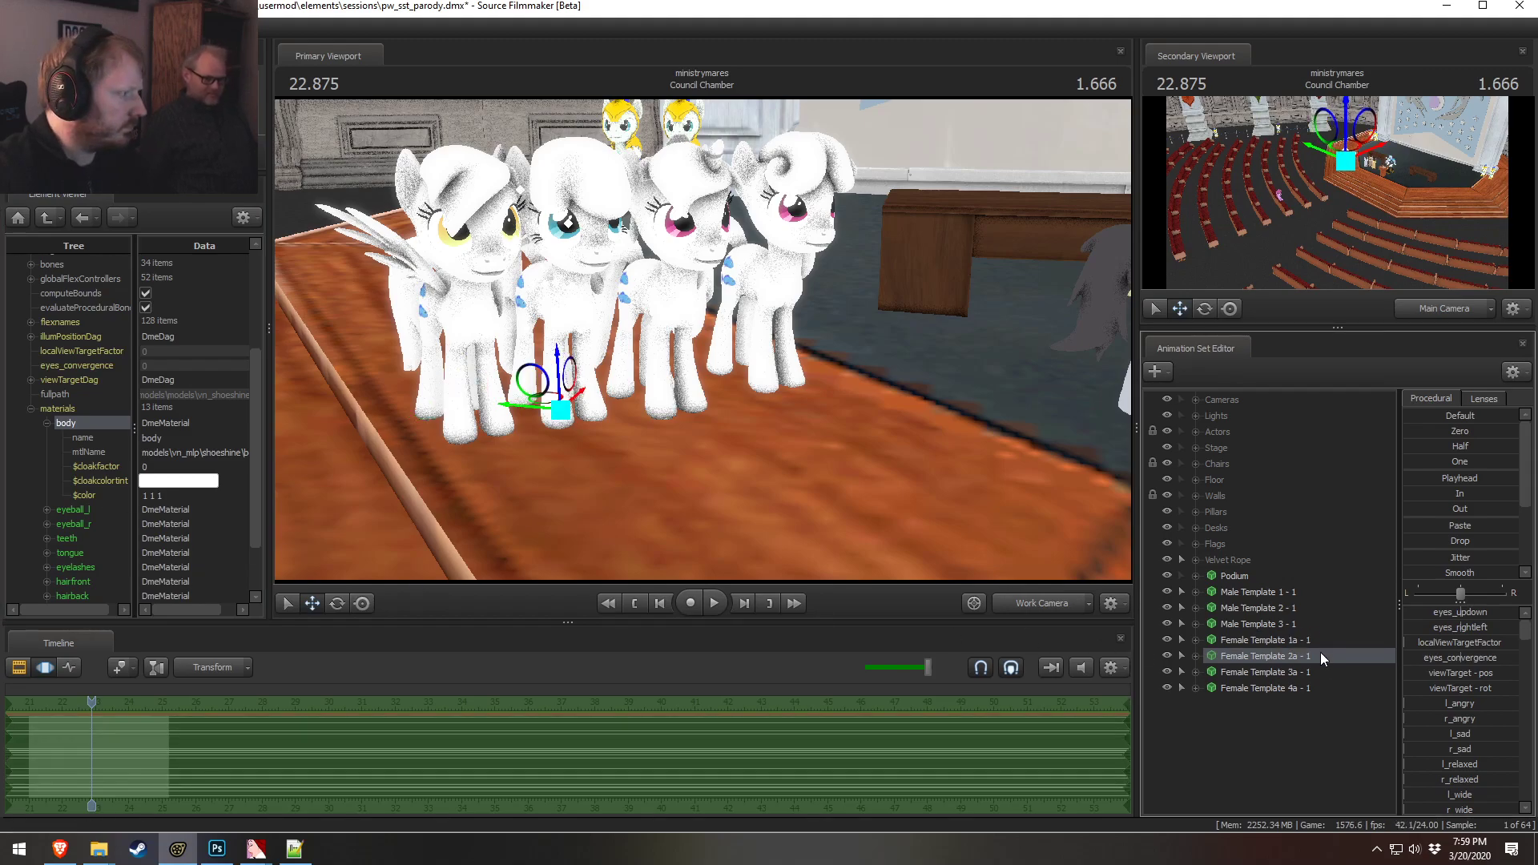
pyautogui.rightClick(1313, 652)
pyautogui.moveTo(1347, 478)
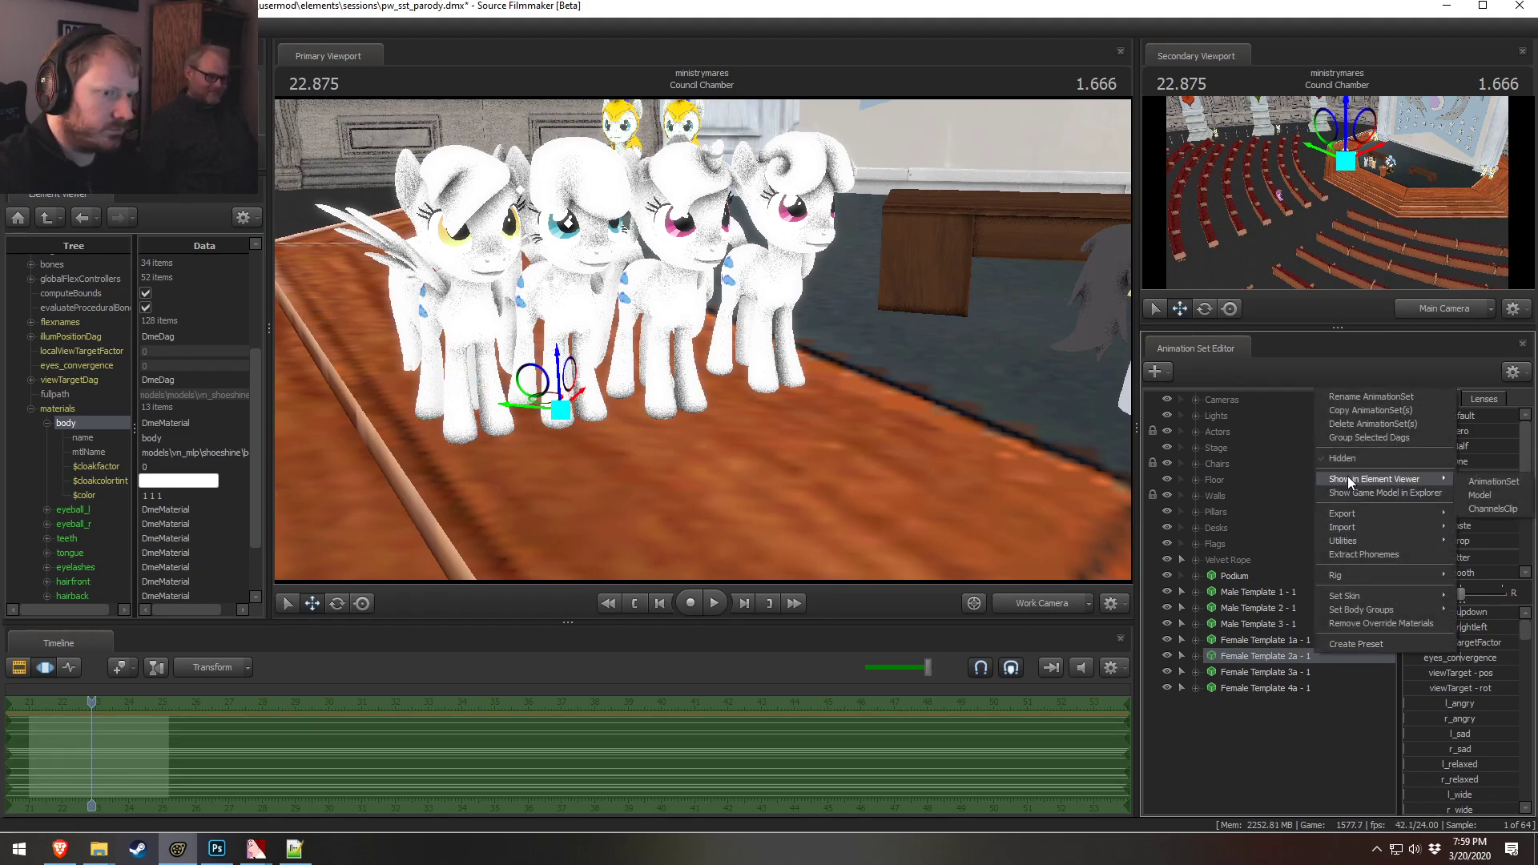
pyautogui.click(1488, 486)
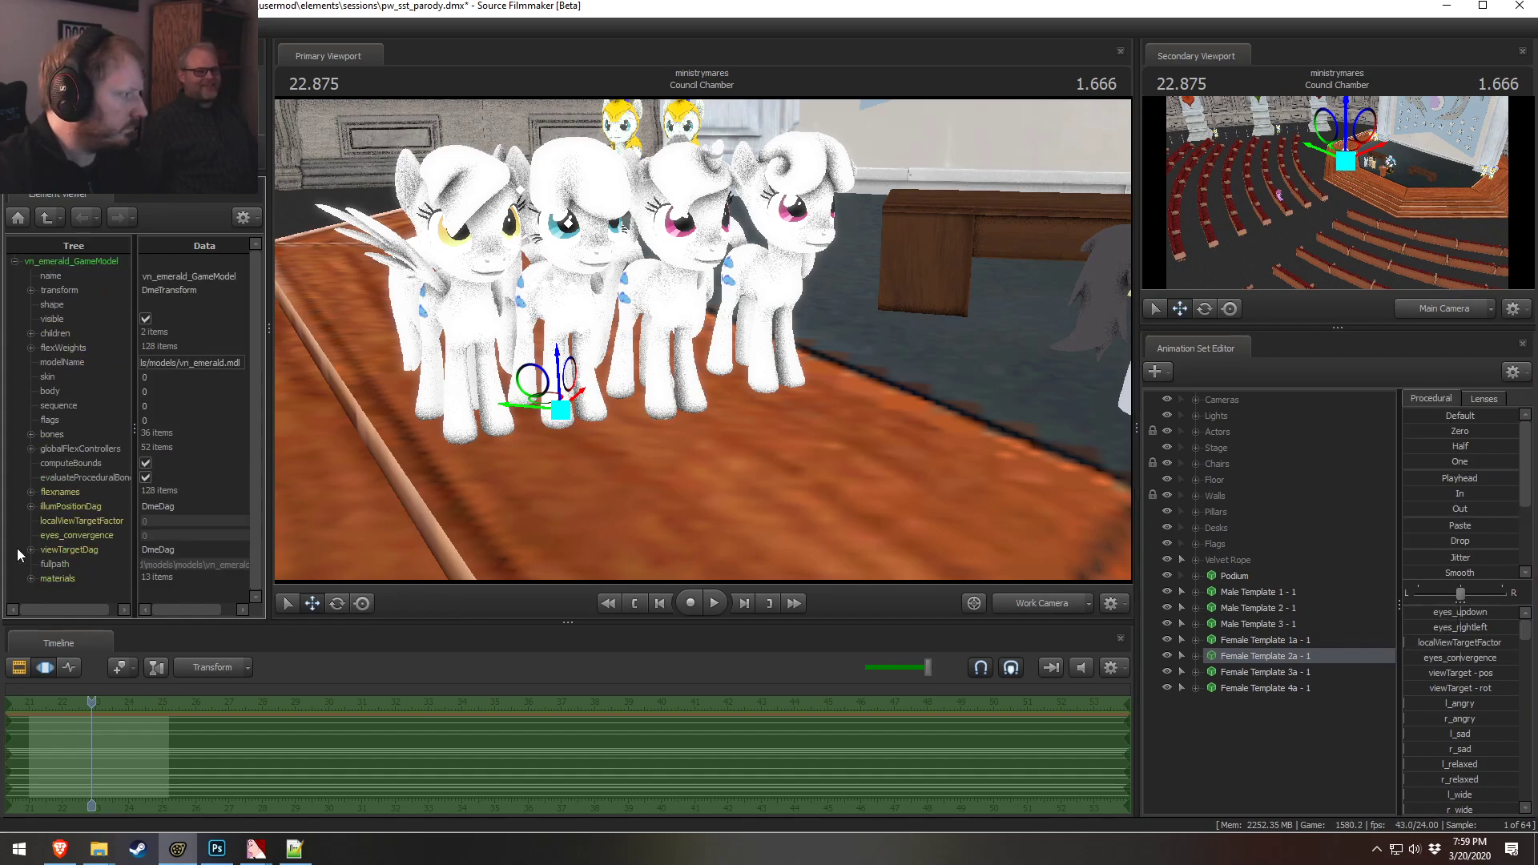
pyautogui.click(30, 578)
pyautogui.scroll(-4, 42, 513)
pyautogui.click(47, 423)
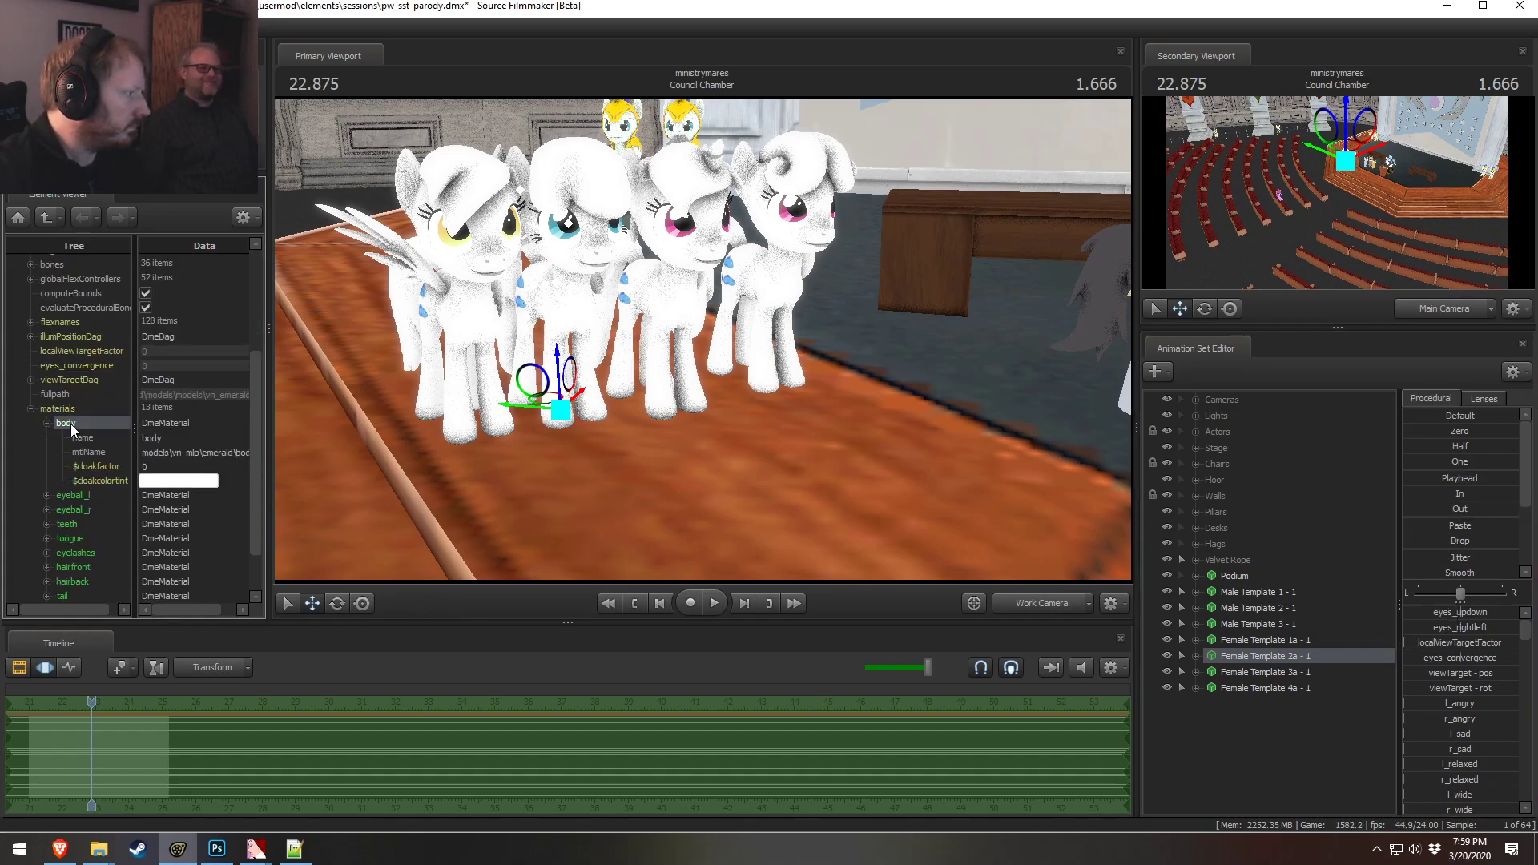
# Add a vector3 $color attribute to the body material and set it to 1 1 1
pyautogui.rightClick(70, 424)
pyautogui.moveTo(160, 539)
pyautogui.click(296, 591)
pyautogui.write('$color')
pyautogui.click(214, 505)
pyautogui.write('1 1 1')
pyautogui.press('Return')
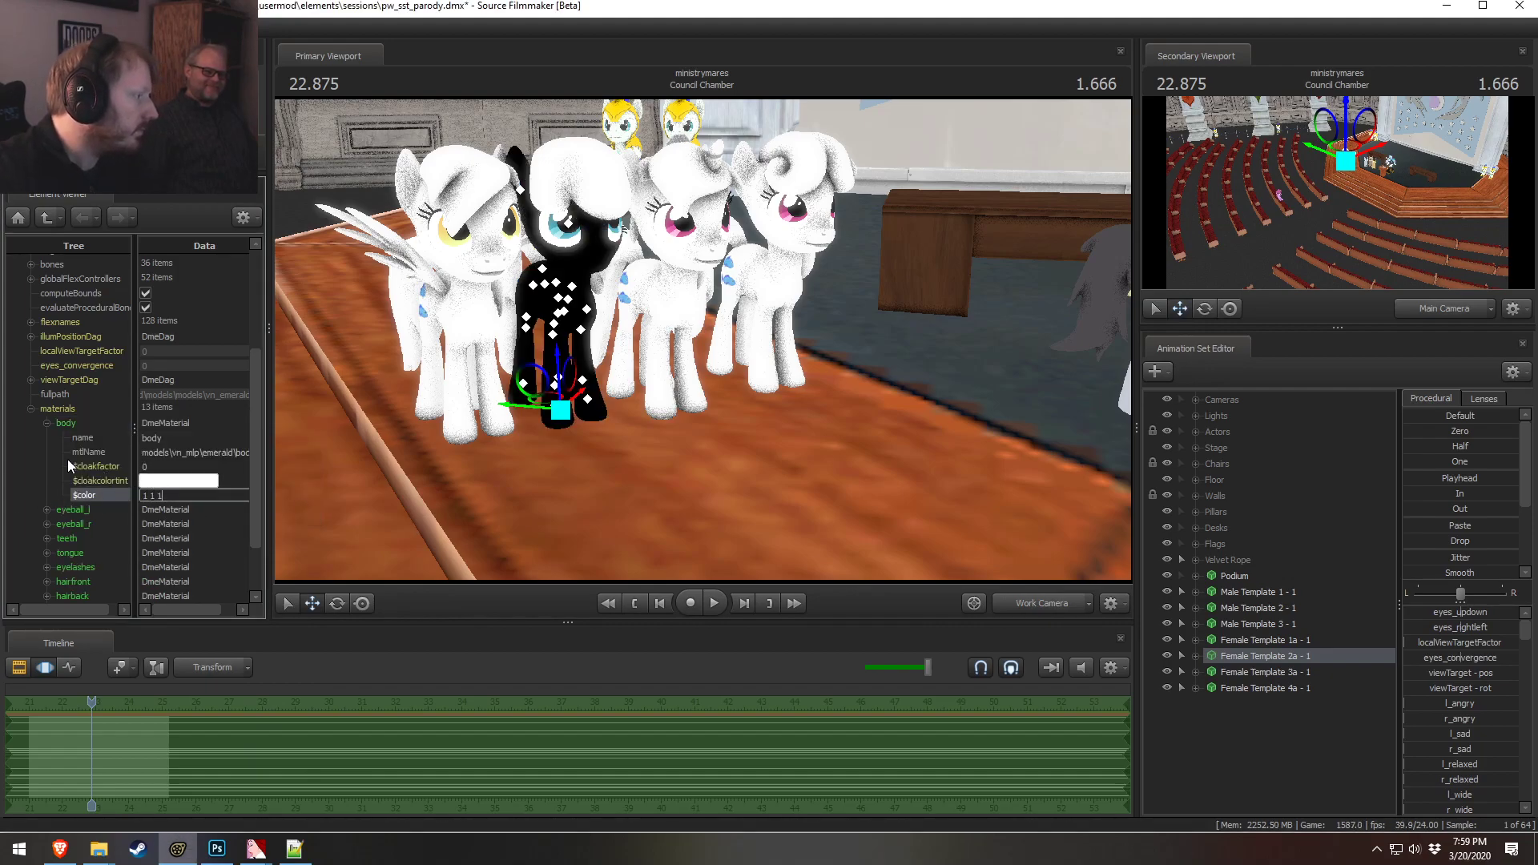
# Add a vector3 $color attribute to the hairfront material, set it to 1 1 1, and collapse it
pyautogui.click(45, 422)
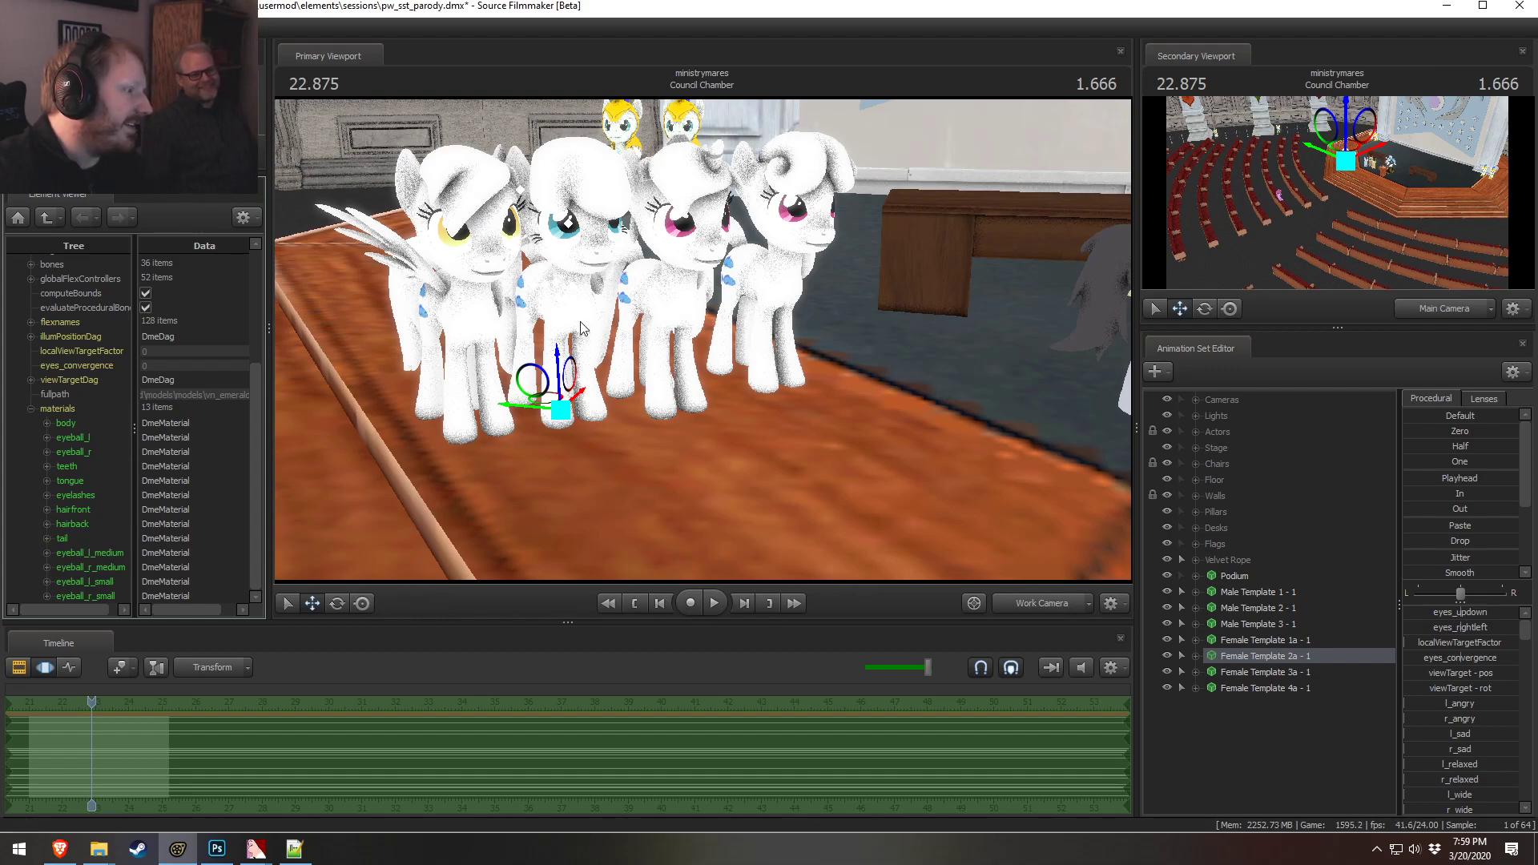
pyautogui.doubleClick(64, 511)
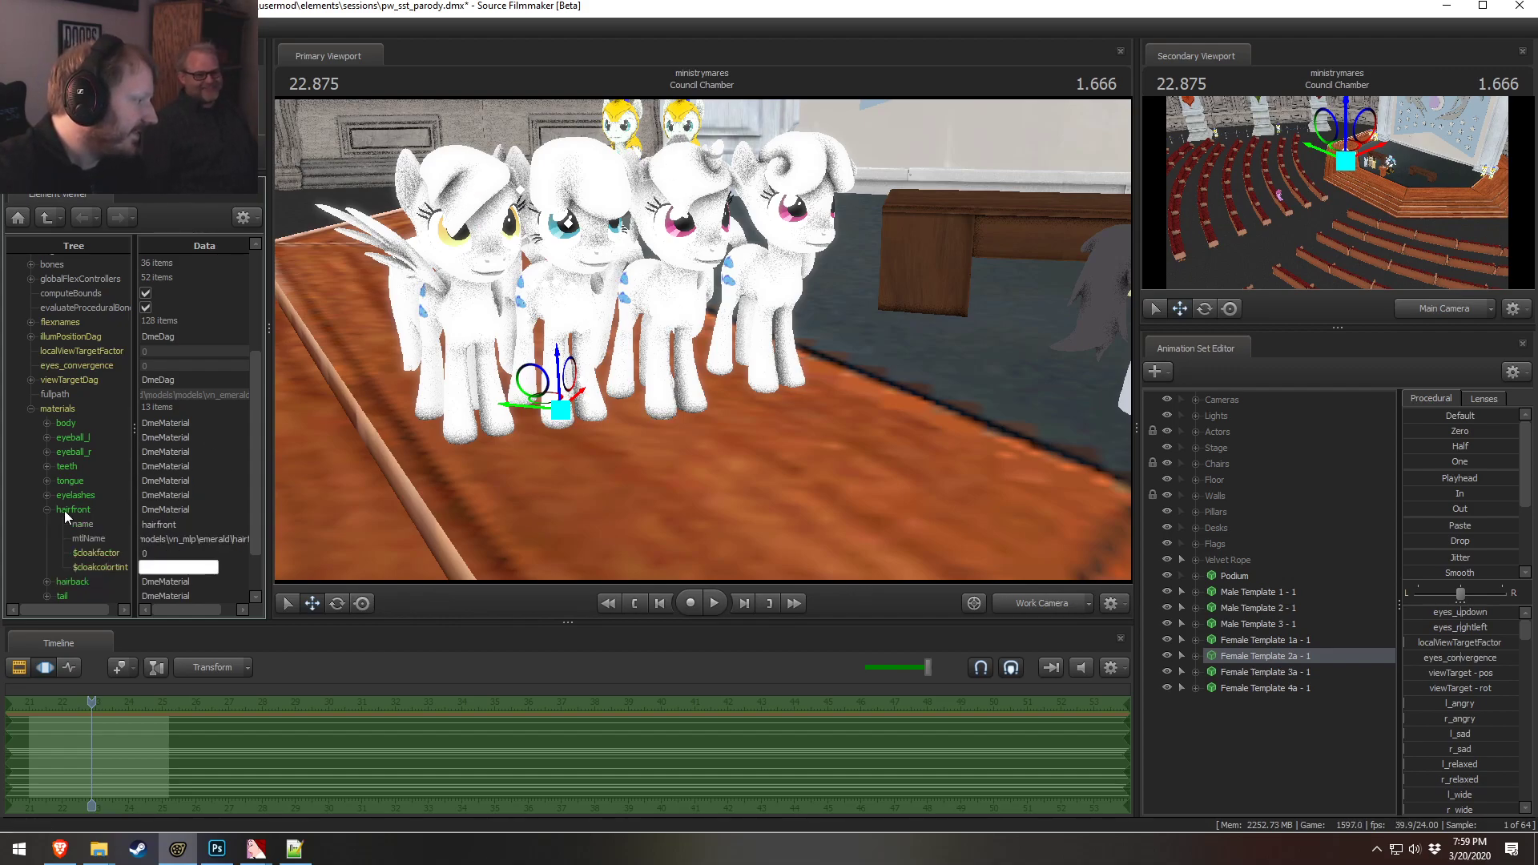
pyautogui.rightClick(64, 511)
pyautogui.moveTo(108, 625)
pyautogui.click(276, 624)
pyautogui.write('$cloakcolortint')
pyautogui.press('Return')
pyautogui.doubleClick(157, 583)
pyautogui.write('1 1 1')
pyautogui.click(48, 509)
# Add a vector3 $color attribute to the hairback material and set it to 1 1 1
pyautogui.click(46, 524)
pyautogui.rightClick(66, 525)
pyautogui.moveTo(93, 643)
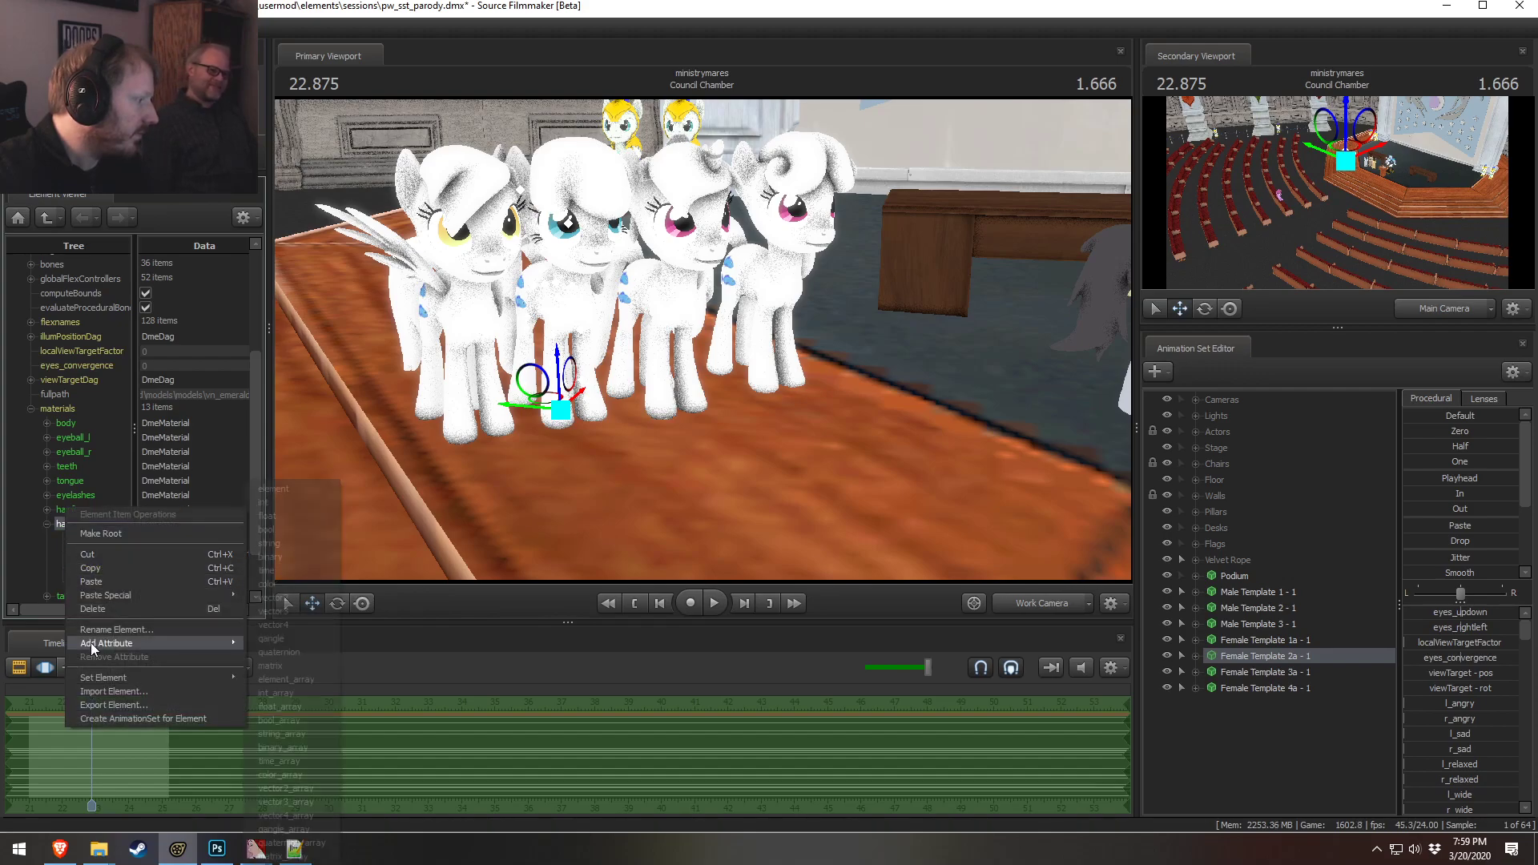
pyautogui.click(298, 612)
pyautogui.write('$color')
pyautogui.press('Return')
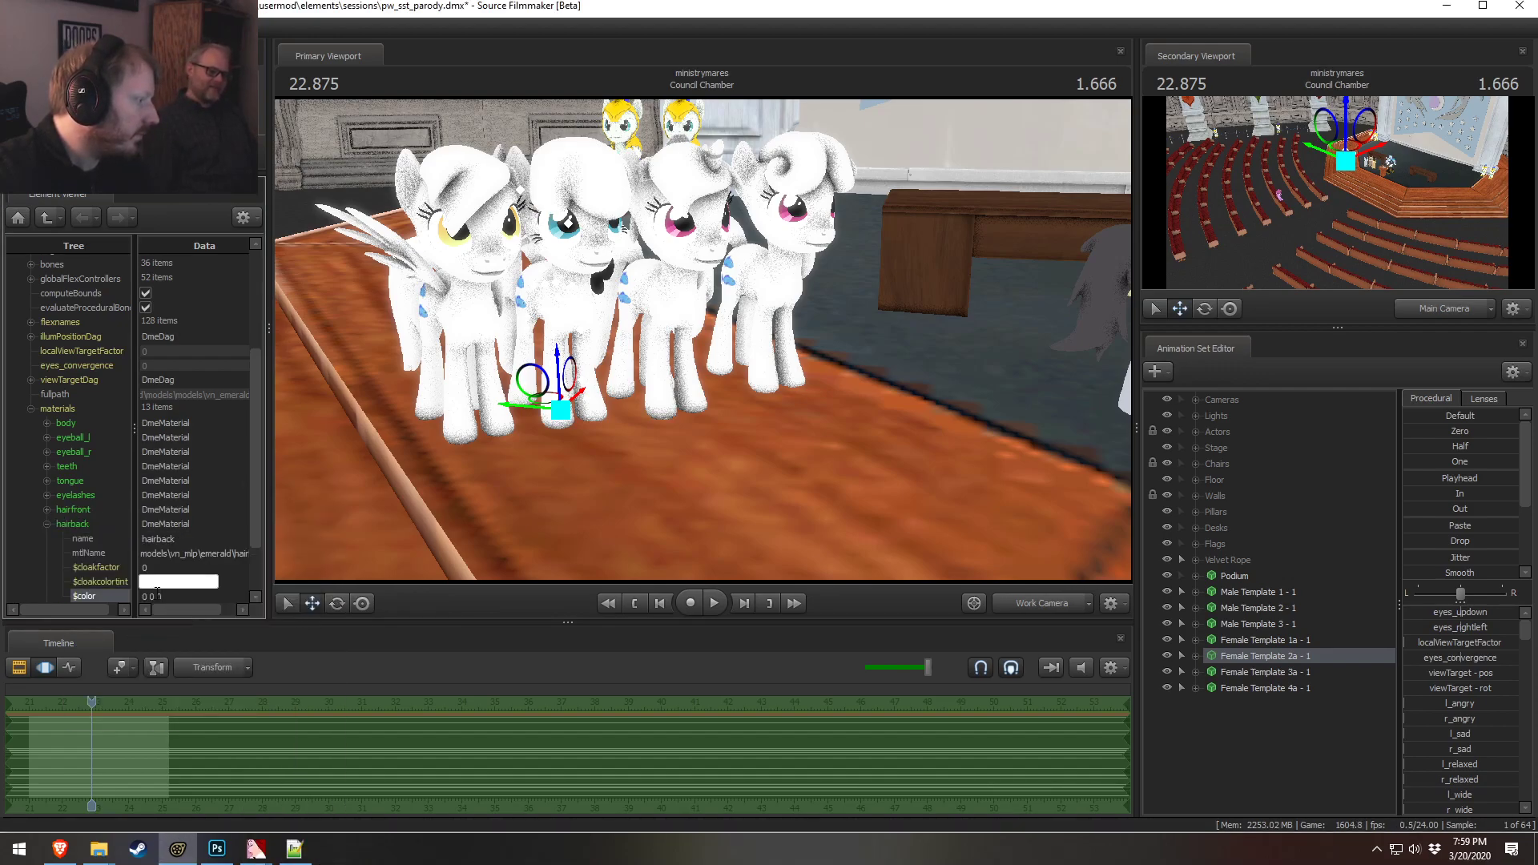
pyautogui.click(177, 595)
pyautogui.write('1 1')
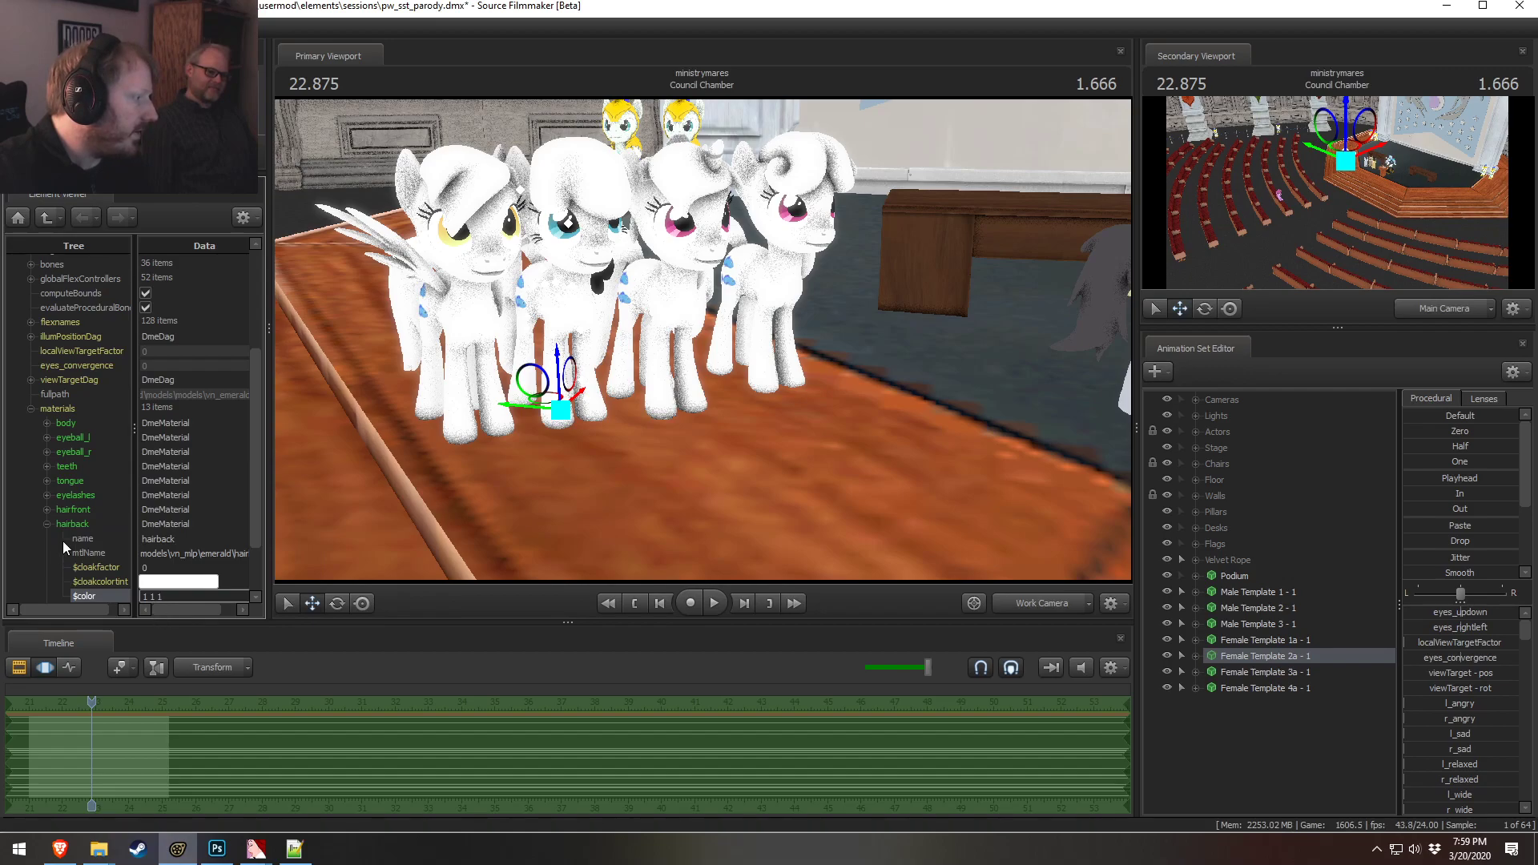
# Add a vector3 $color attribute to the tail material and set it to 1 1 1
pyautogui.click(48, 524)
pyautogui.rightClick(62, 536)
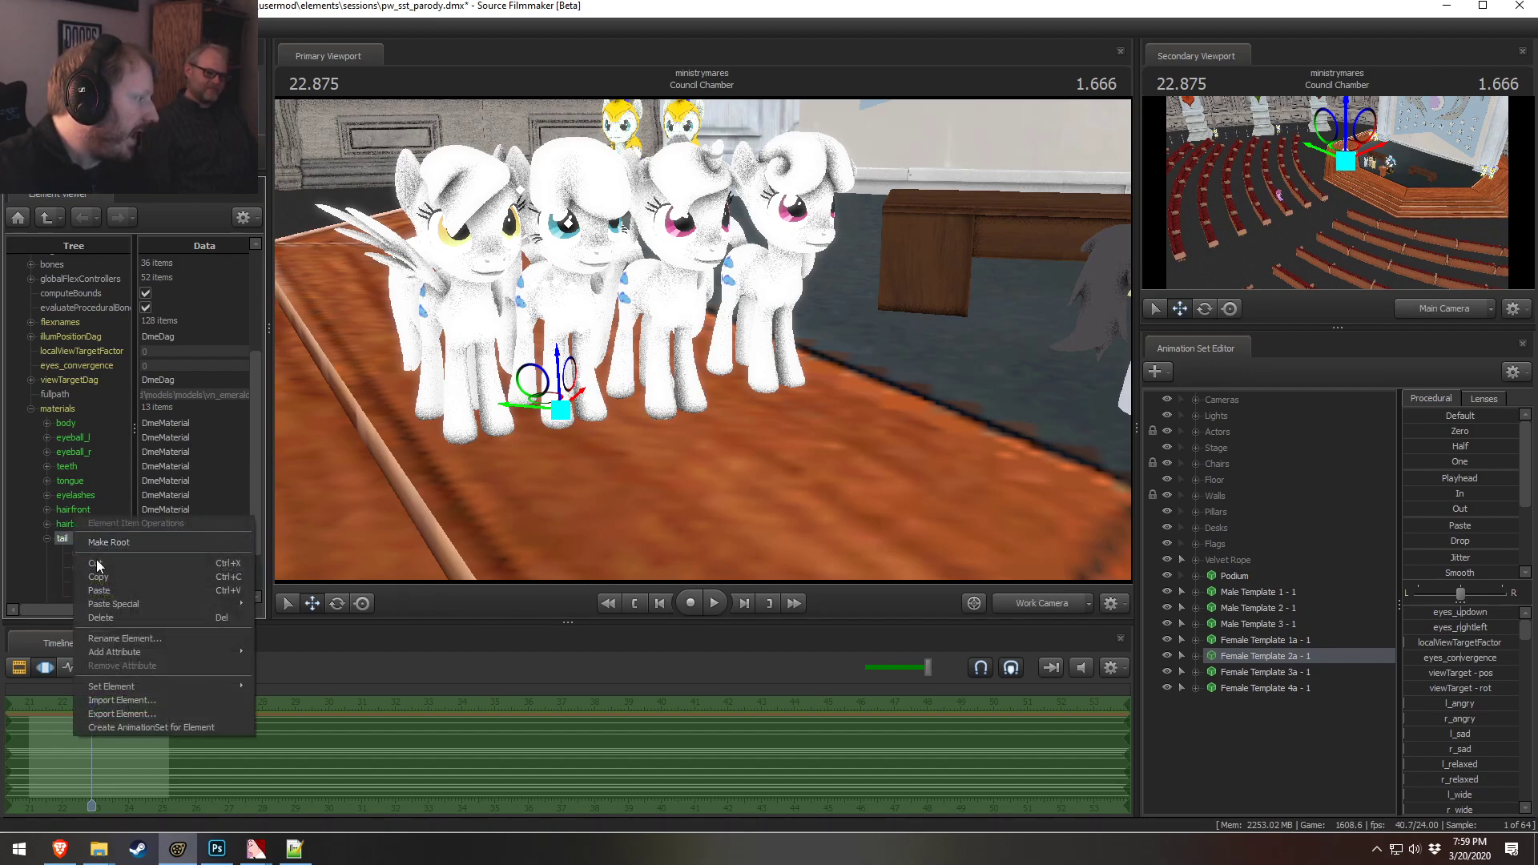
pyautogui.moveTo(123, 651)
pyautogui.click(281, 611)
pyautogui.write('$color')
pyautogui.click(188, 617)
pyautogui.scroll(-2, 161, 600)
pyautogui.doubleClick(153, 540)
pyautogui.write('1 1 1')
pyautogui.click(47, 466)
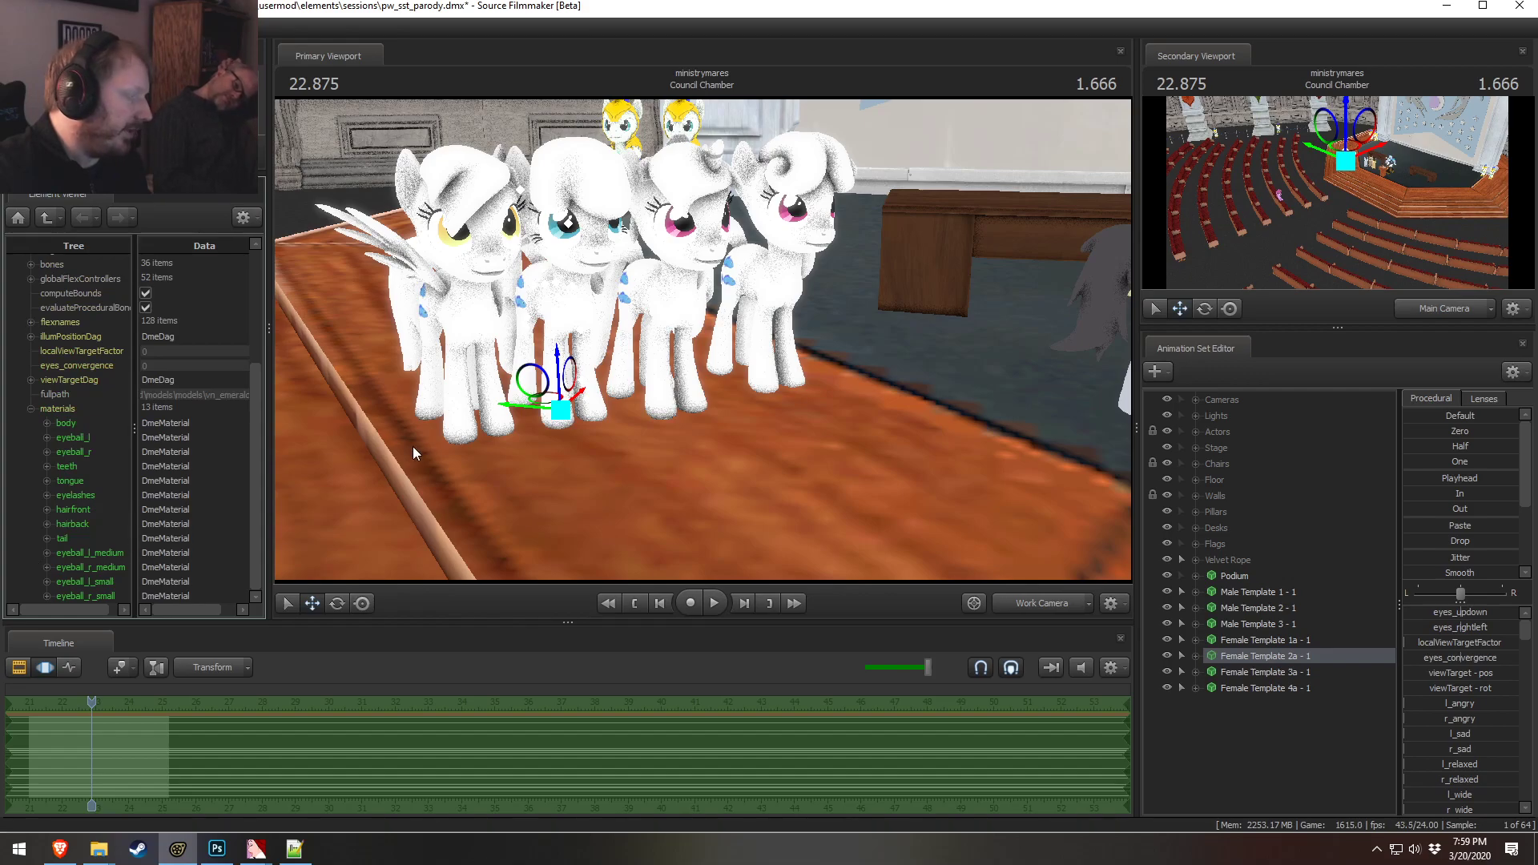
# Show Female Template 3a - 1's model in the Element Viewer and expand its body material
pyautogui.moveTo(791, 346); pyautogui.dragTo(697, 322)
pyautogui.press('d')
pyautogui.rightClick(1270, 670)
pyautogui.moveTo(1351, 497)
pyautogui.click(1430, 512)
pyautogui.click(30, 578)
pyautogui.scroll(-3, 31, 592)
pyautogui.click(47, 470)
pyautogui.click(67, 471)
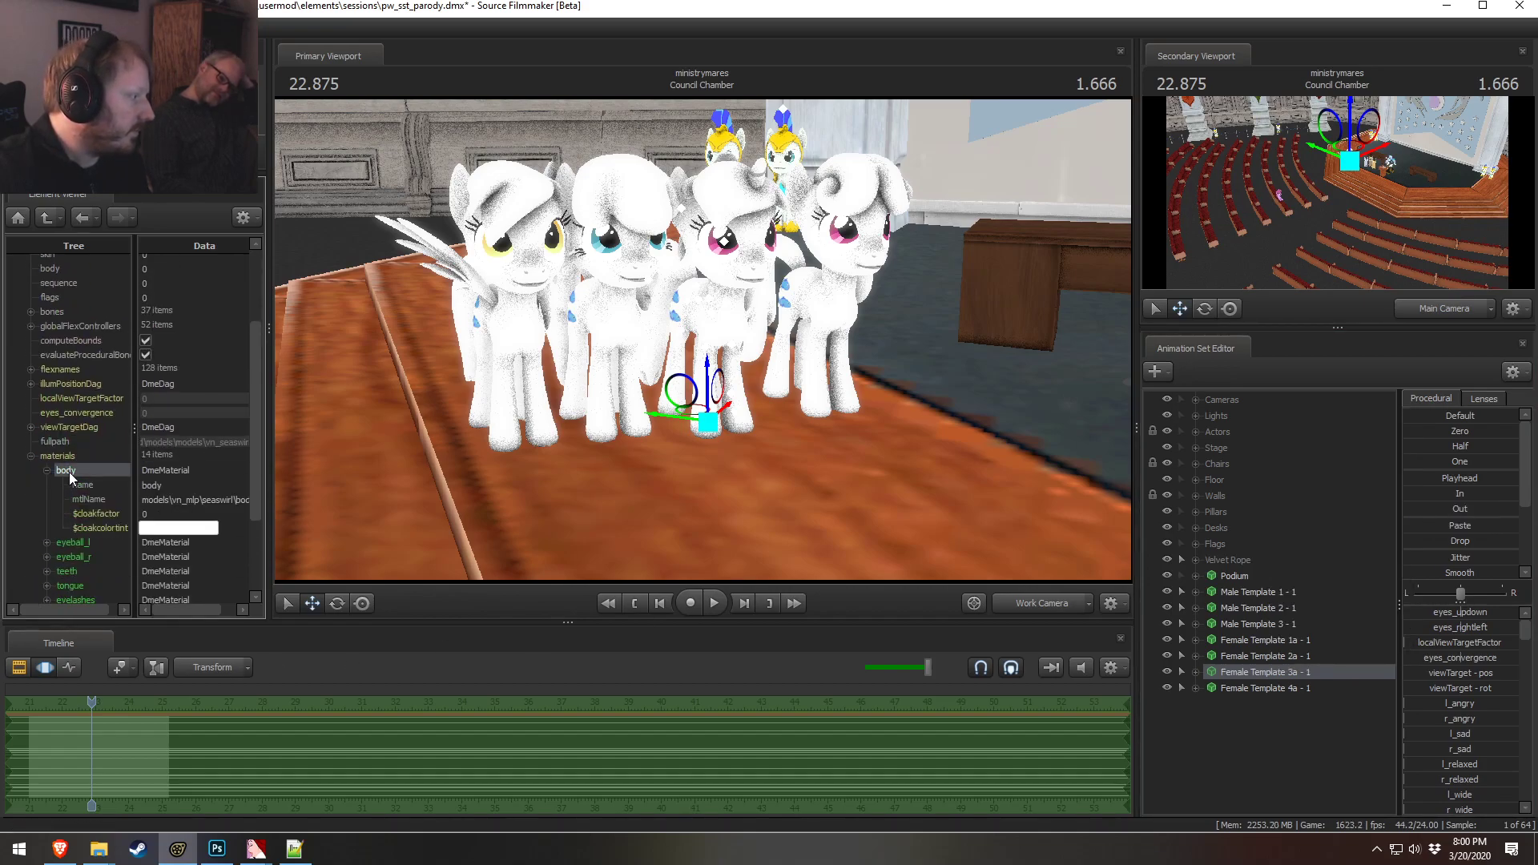
# Add a vector3 $color attribute to the body material, set it to 1 1 1, and collapse it
pyautogui.rightClick(70, 474)
pyautogui.moveTo(124, 591)
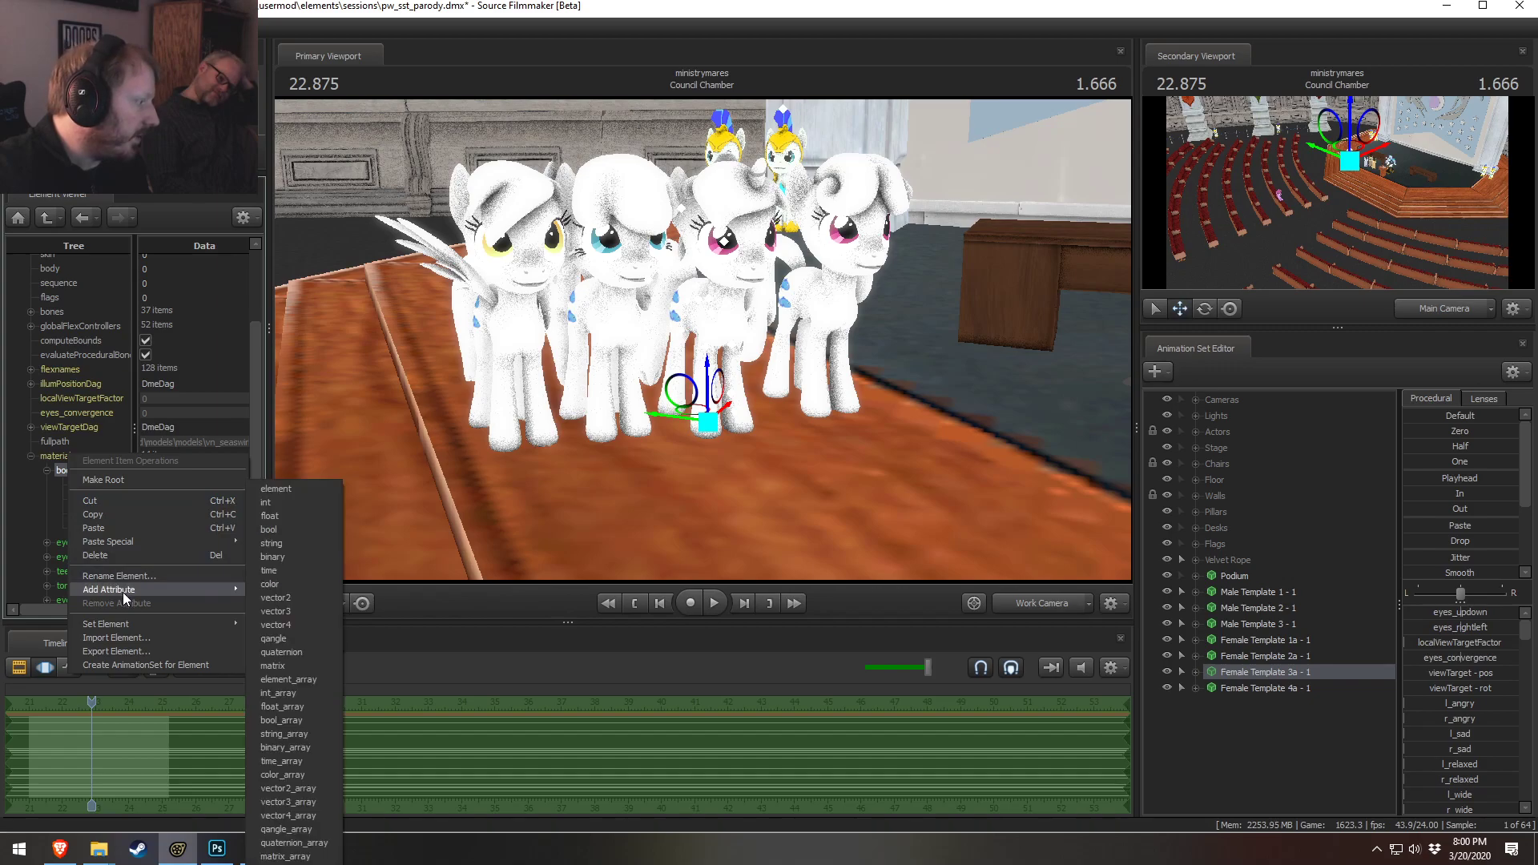
pyautogui.click(280, 611)
pyautogui.write('$color')
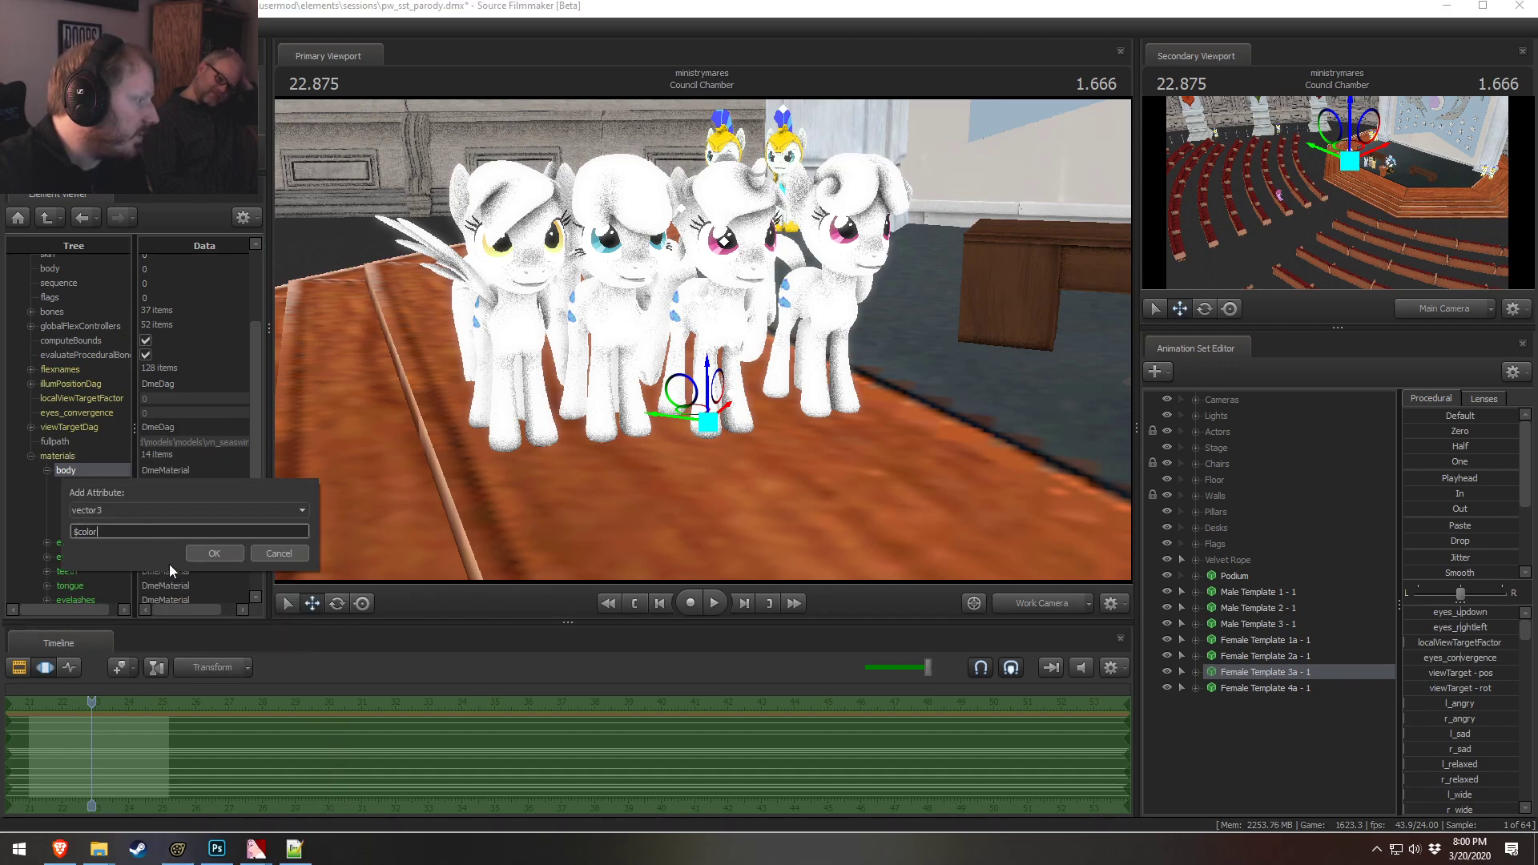
pyautogui.press('Return')
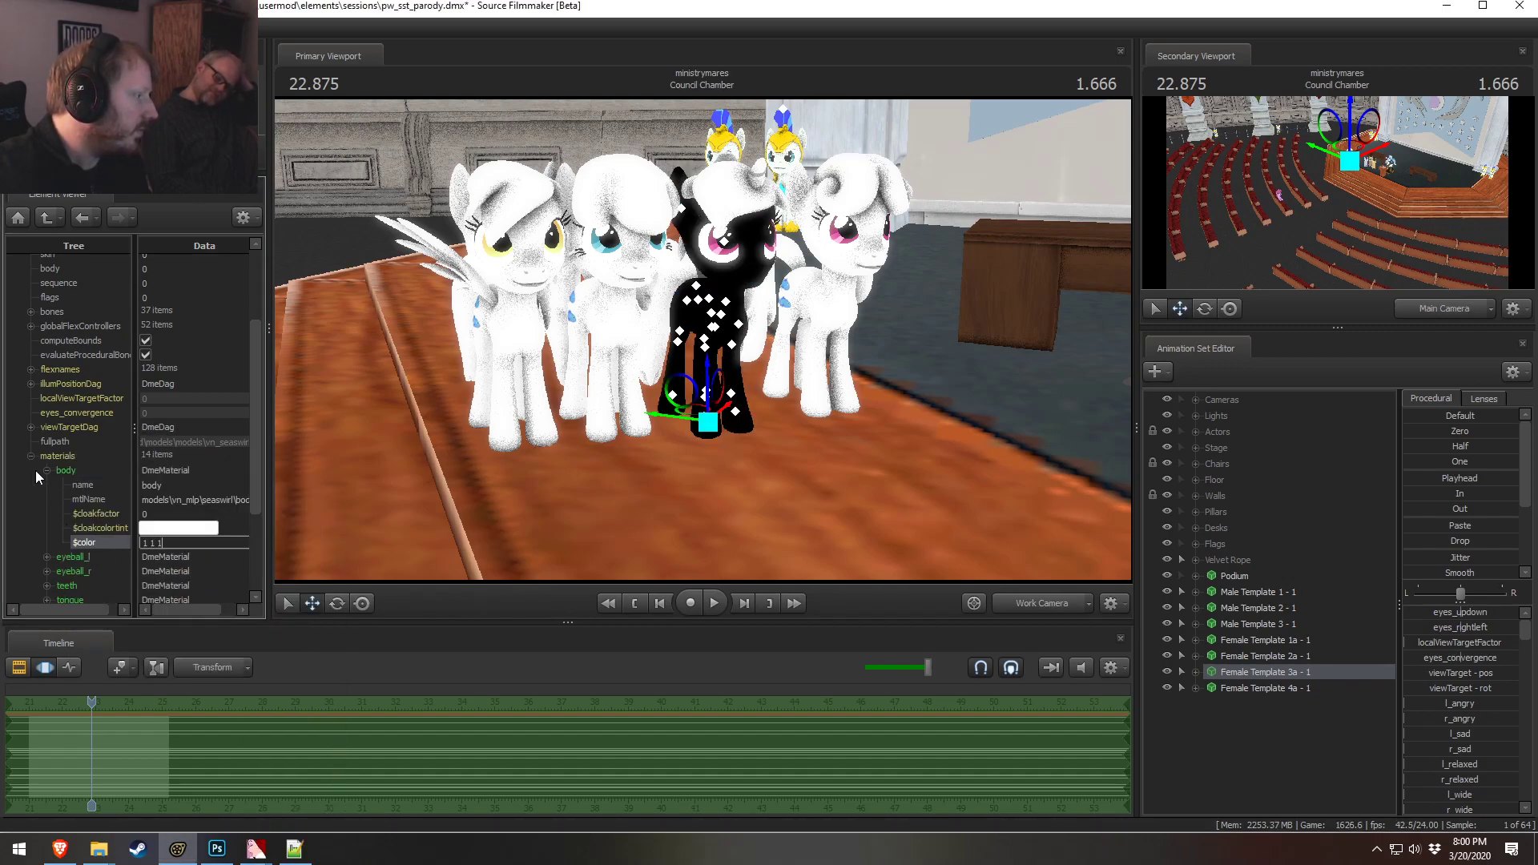
pyautogui.press('Return')
pyautogui.click(46, 470)
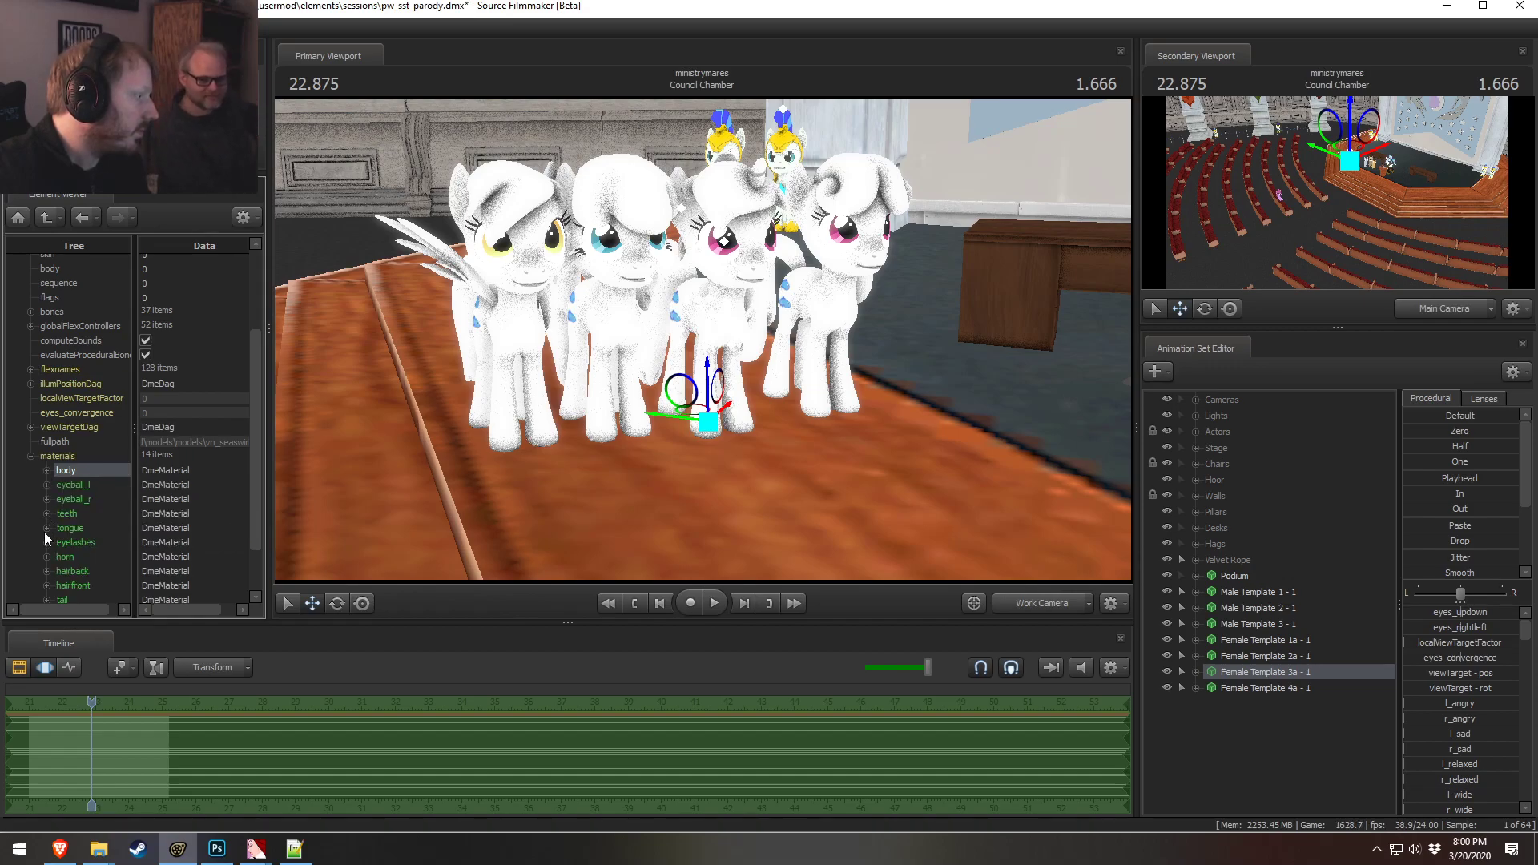
# Add a vector3 $color attribute to Female Template 3a - 1's horn material and collapse it
pyautogui.click(46, 556)
pyautogui.rightClick(63, 557)
pyautogui.moveTo(251, 679)
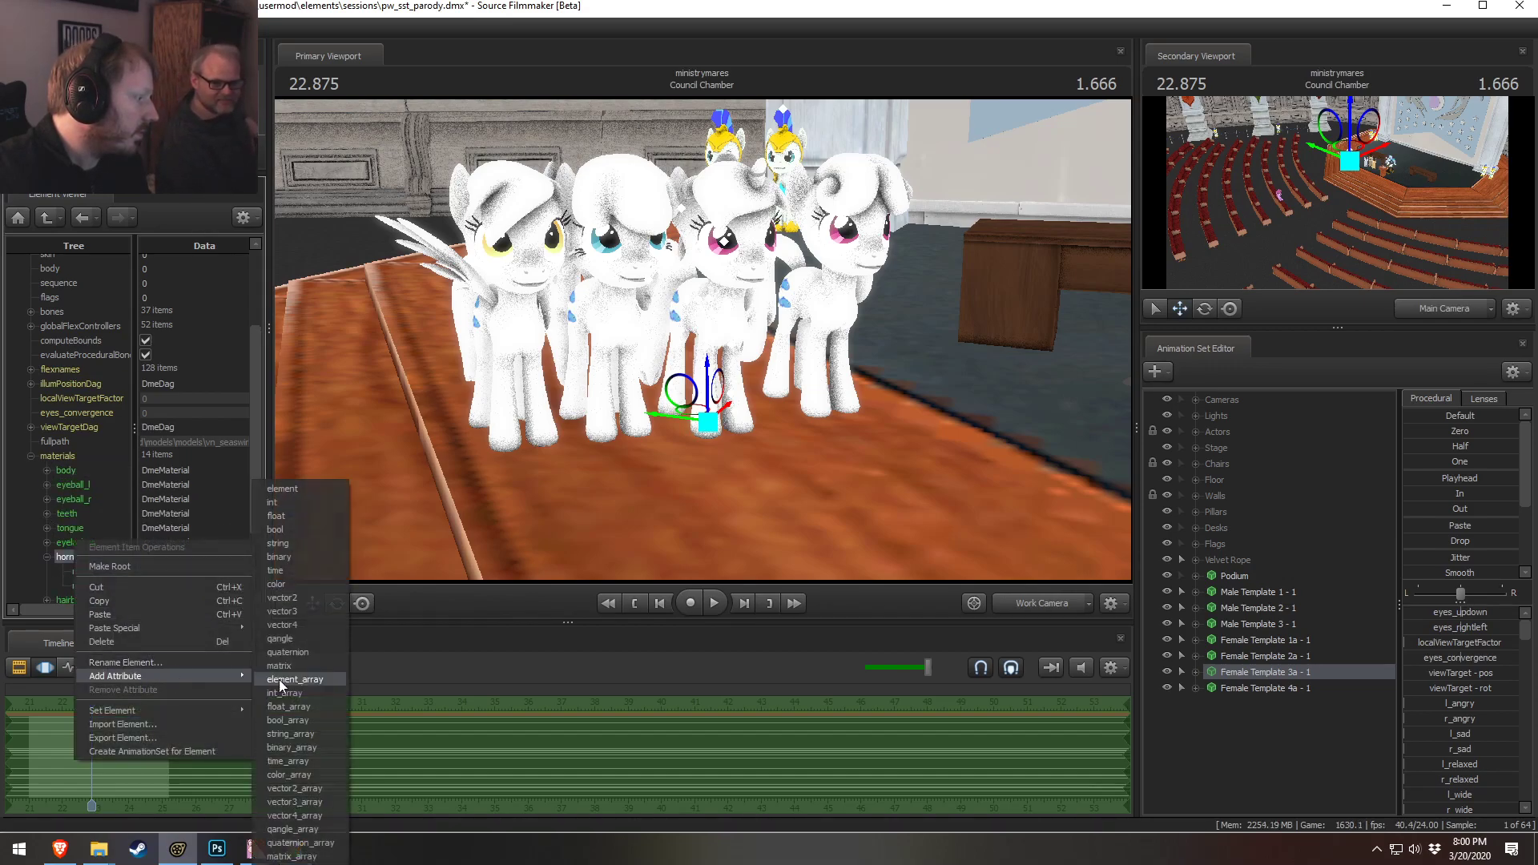
pyautogui.click(282, 612)
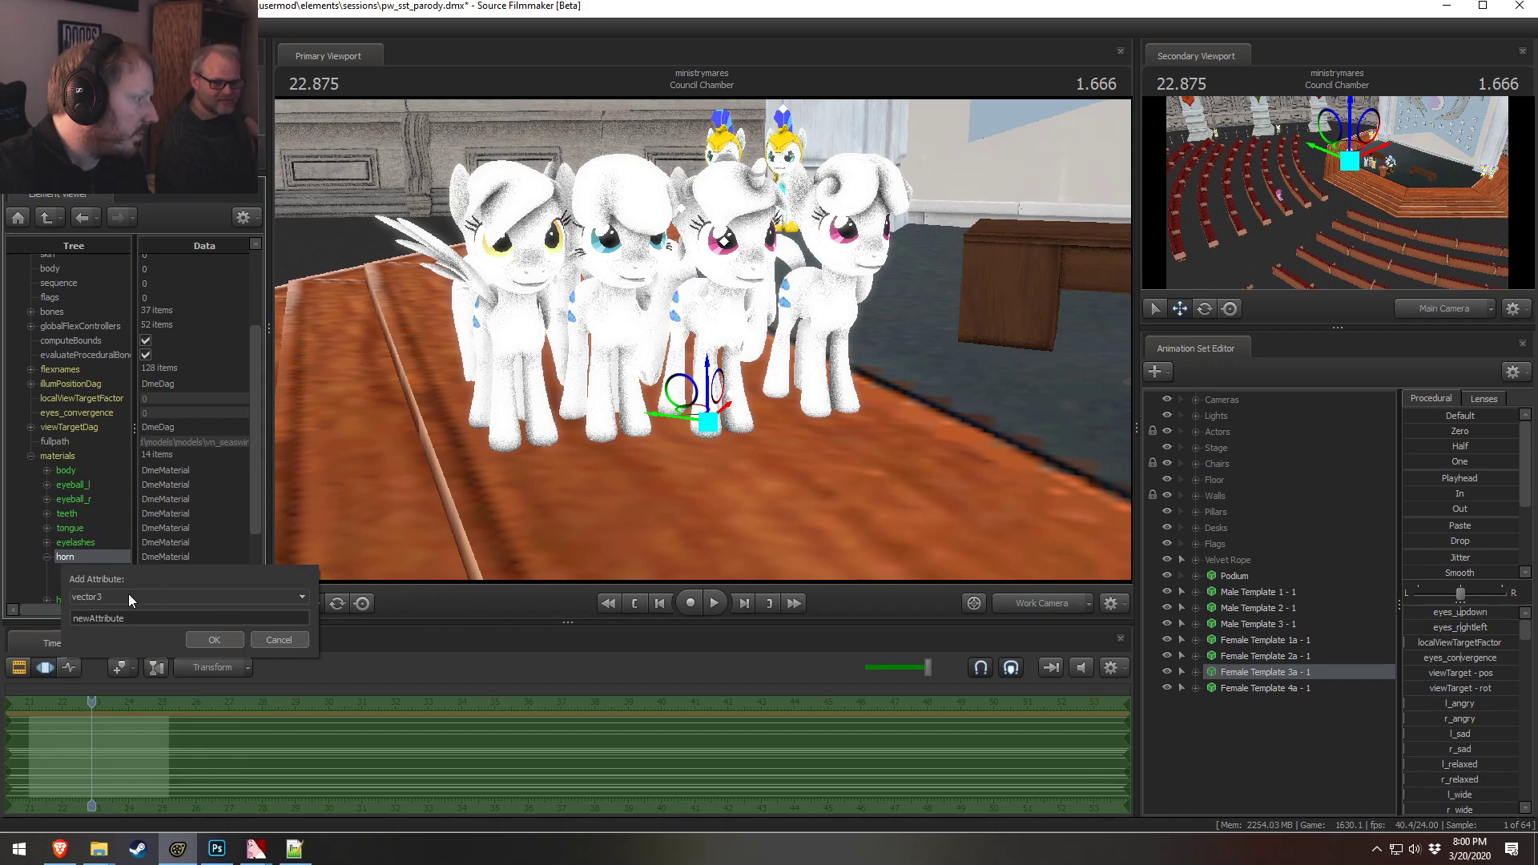
pyautogui.click(213, 639)
pyautogui.scroll(-3, 155, 599)
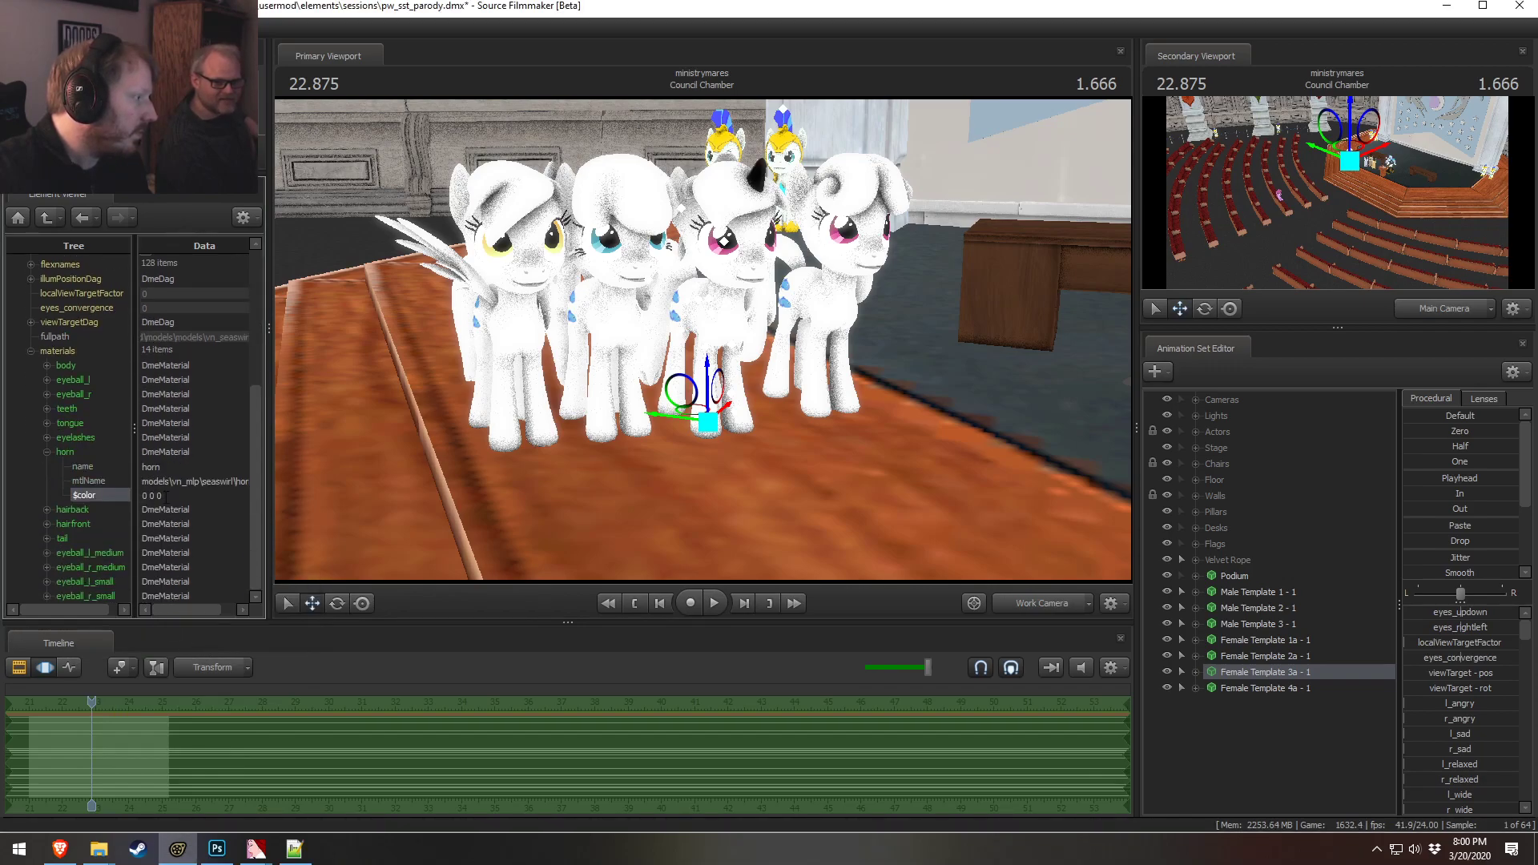
pyautogui.click(46, 451)
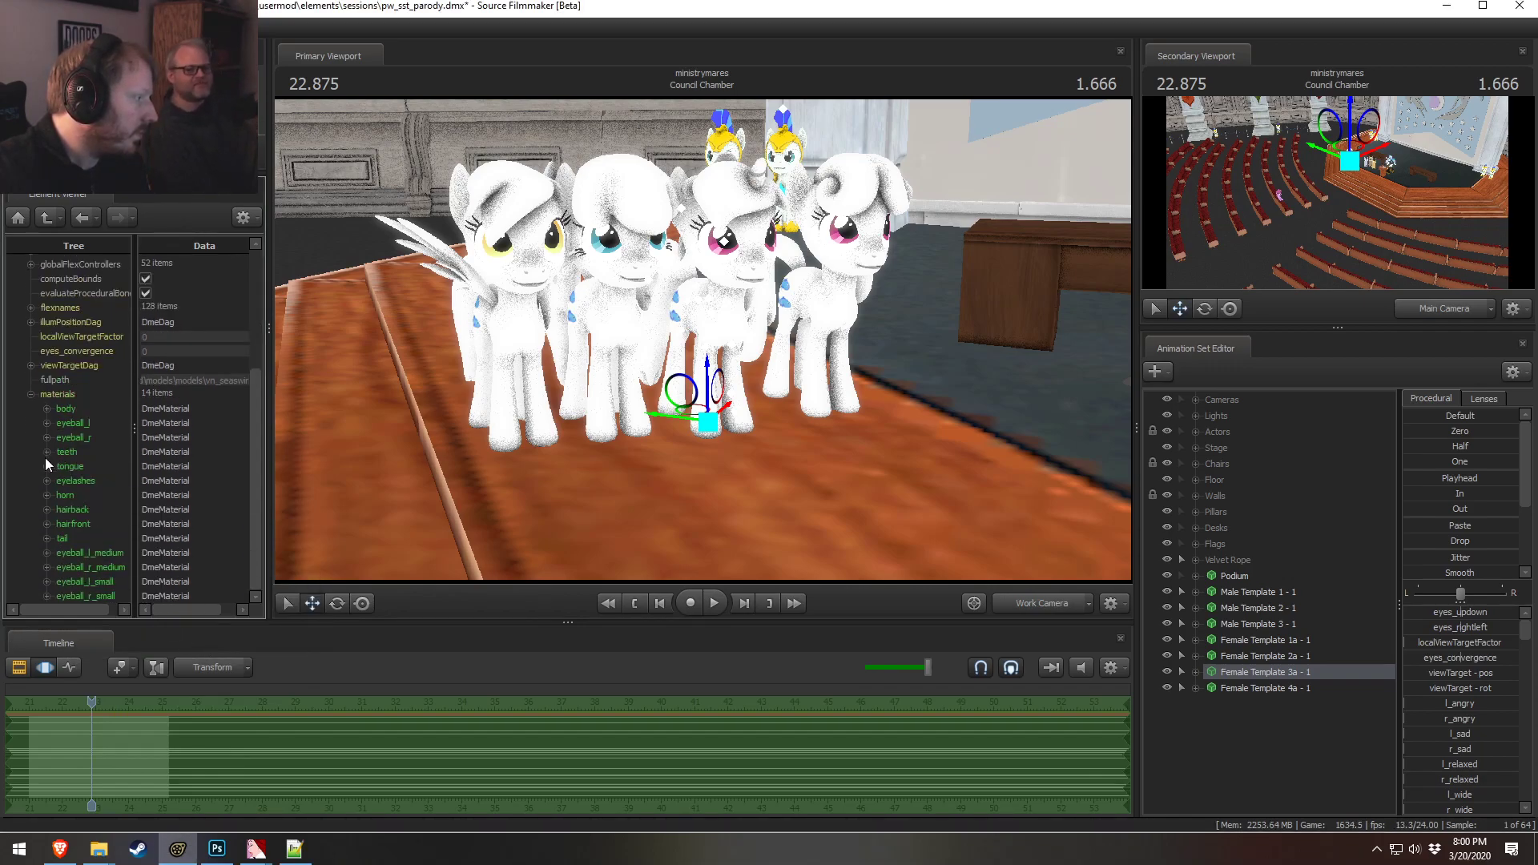
# Add a vector3 $color attribute to the hairback material and collapse it
pyautogui.click(46, 509)
pyautogui.rightClick(86, 508)
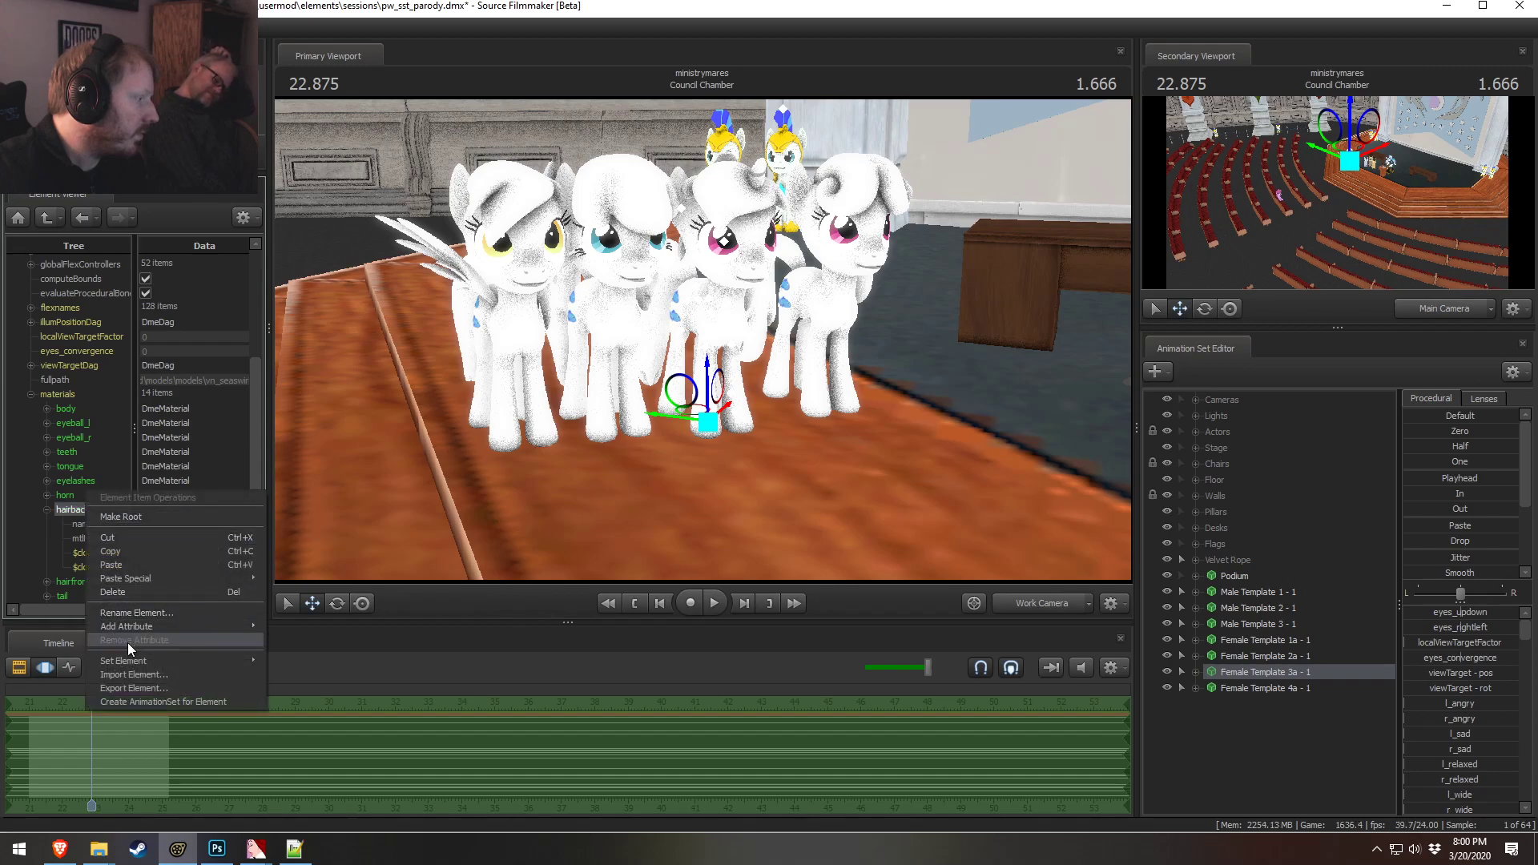
pyautogui.moveTo(160, 628)
pyautogui.click(311, 612)
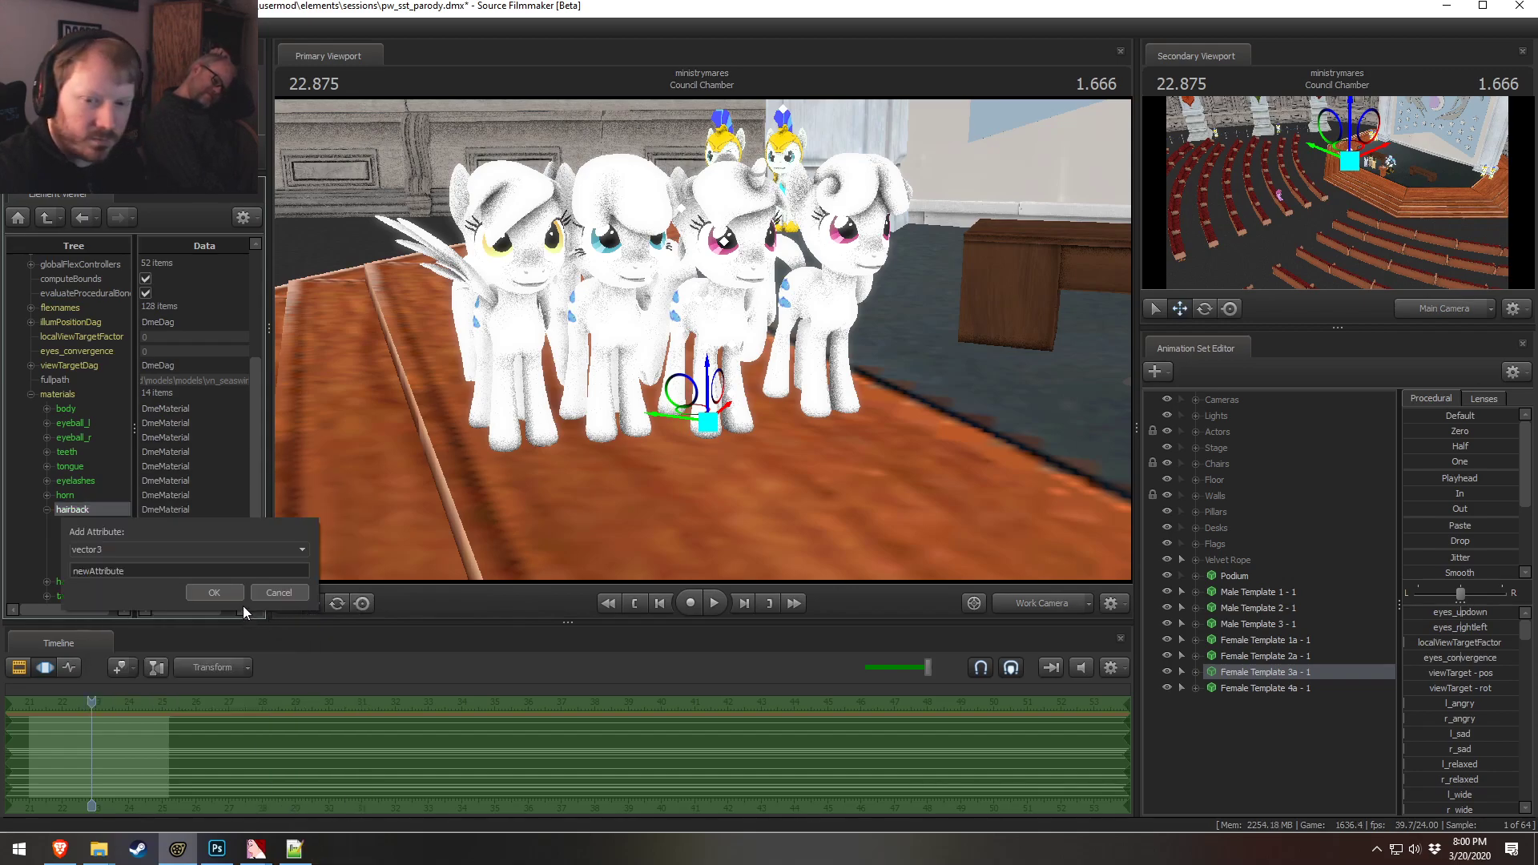
pyautogui.doubleClick(111, 571)
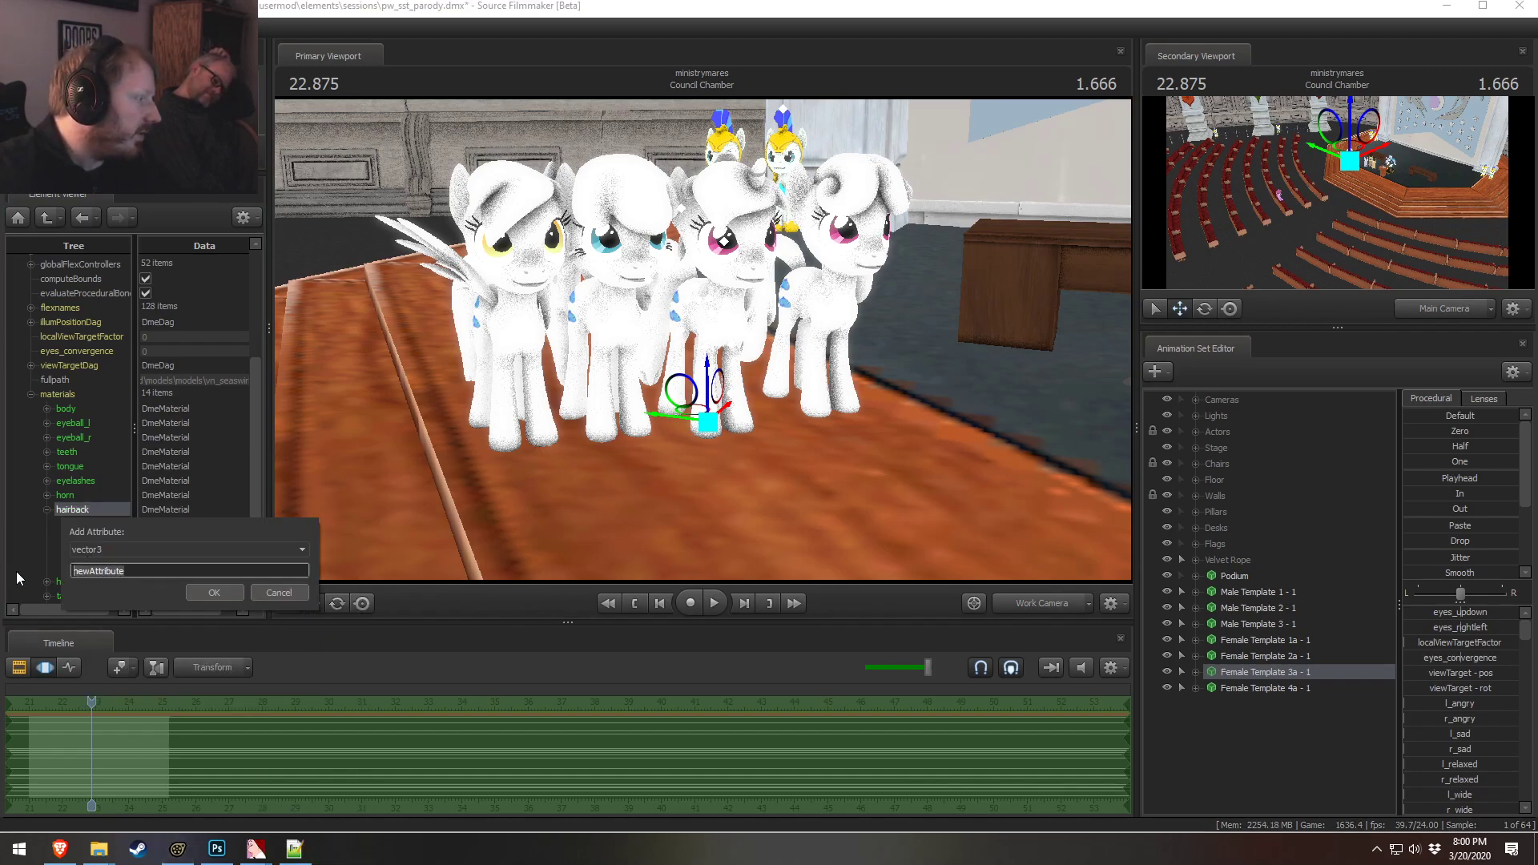
pyautogui.click(215, 593)
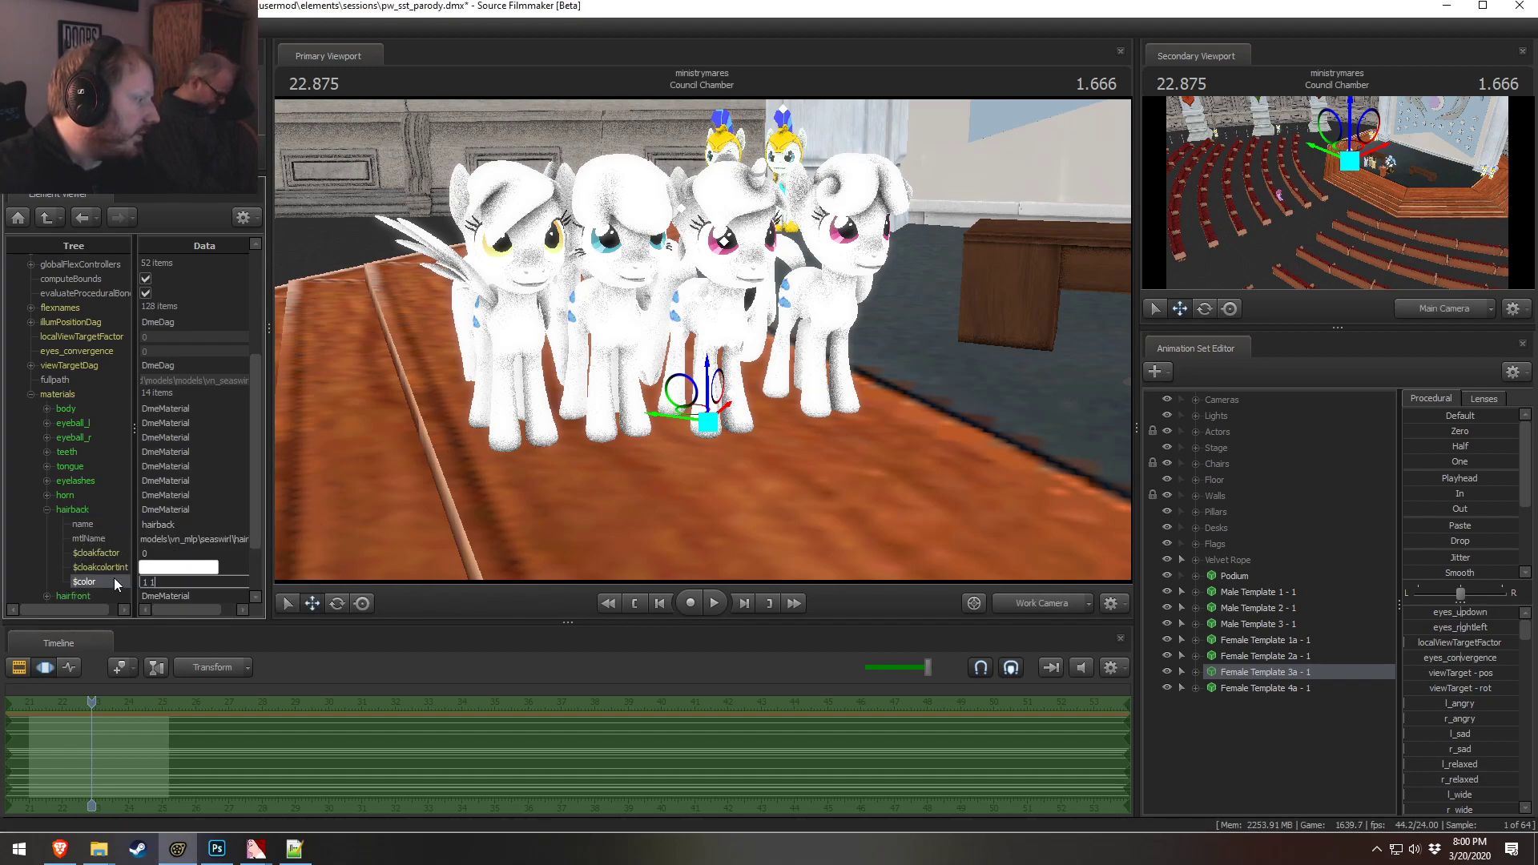
pyautogui.click(47, 511)
# Add a vector3 attribute named $color to the hairfront material and collapse it
pyautogui.click(46, 524)
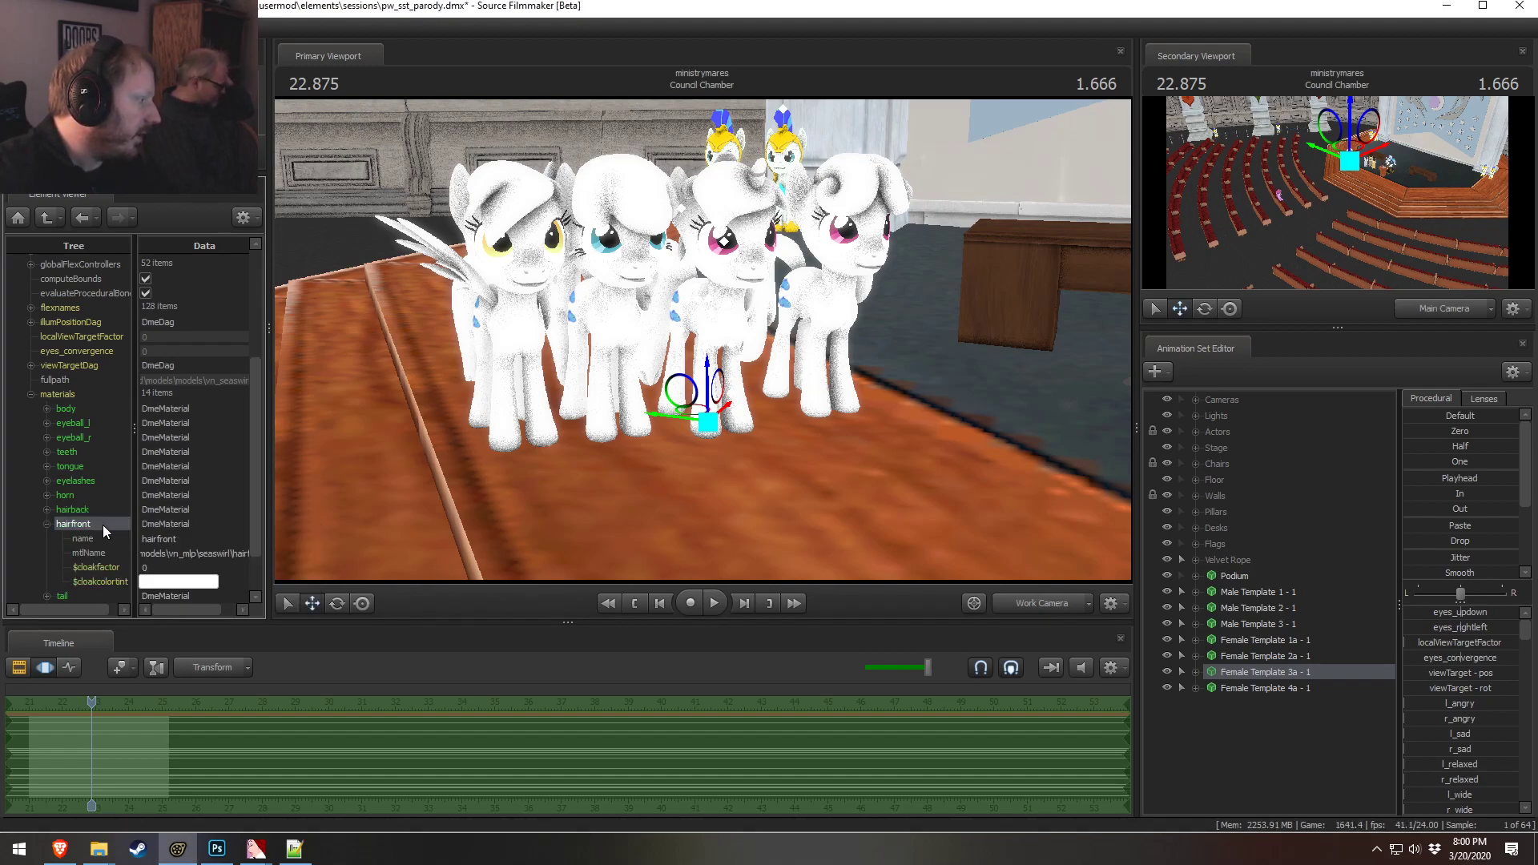
pyautogui.rightClick(103, 525)
pyautogui.moveTo(248, 648)
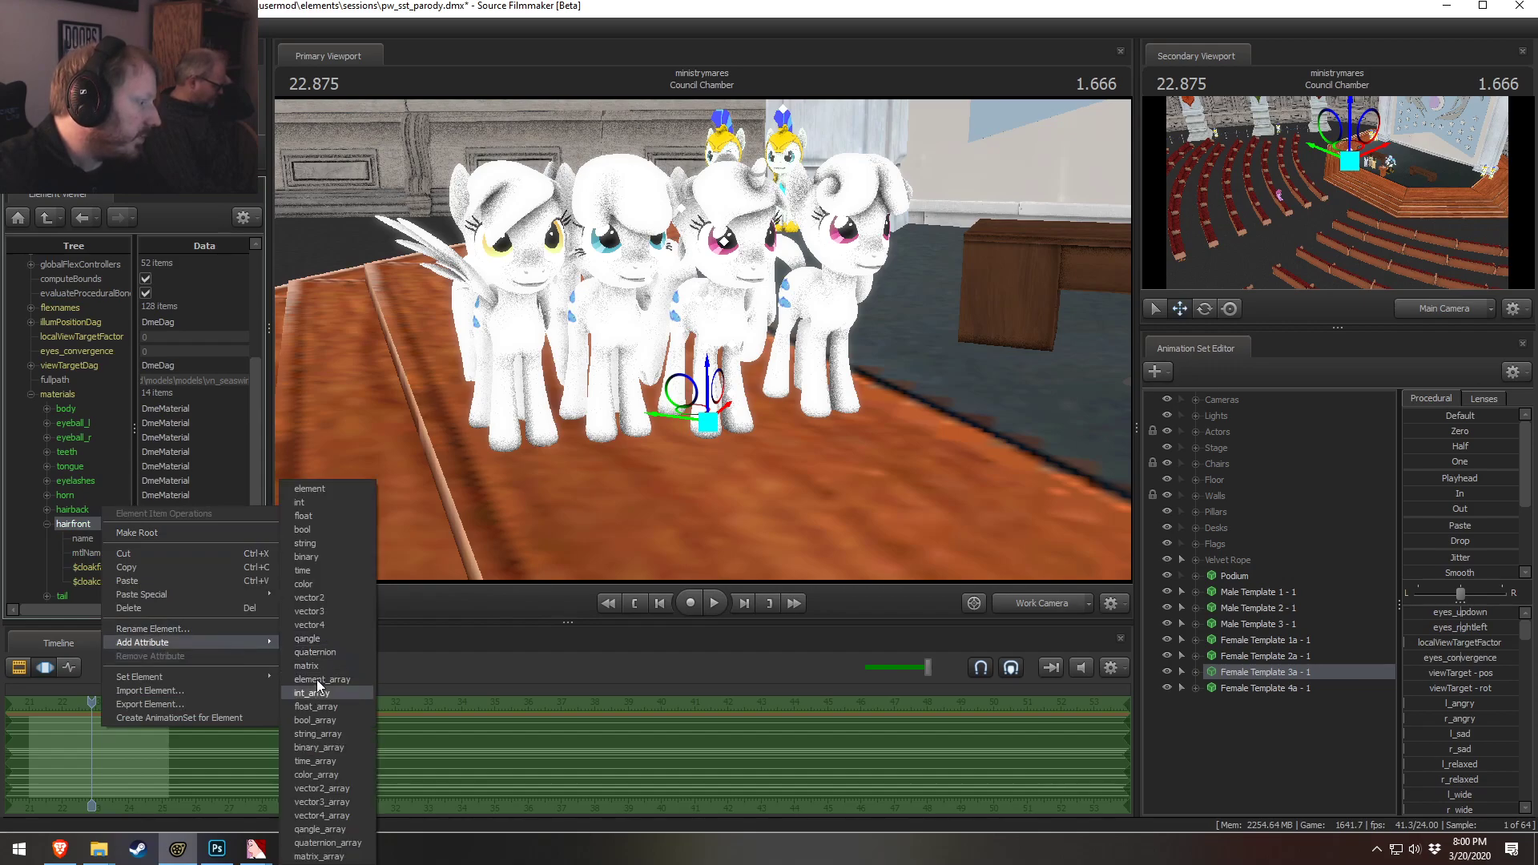
pyautogui.click(316, 625)
pyautogui.click(160, 567)
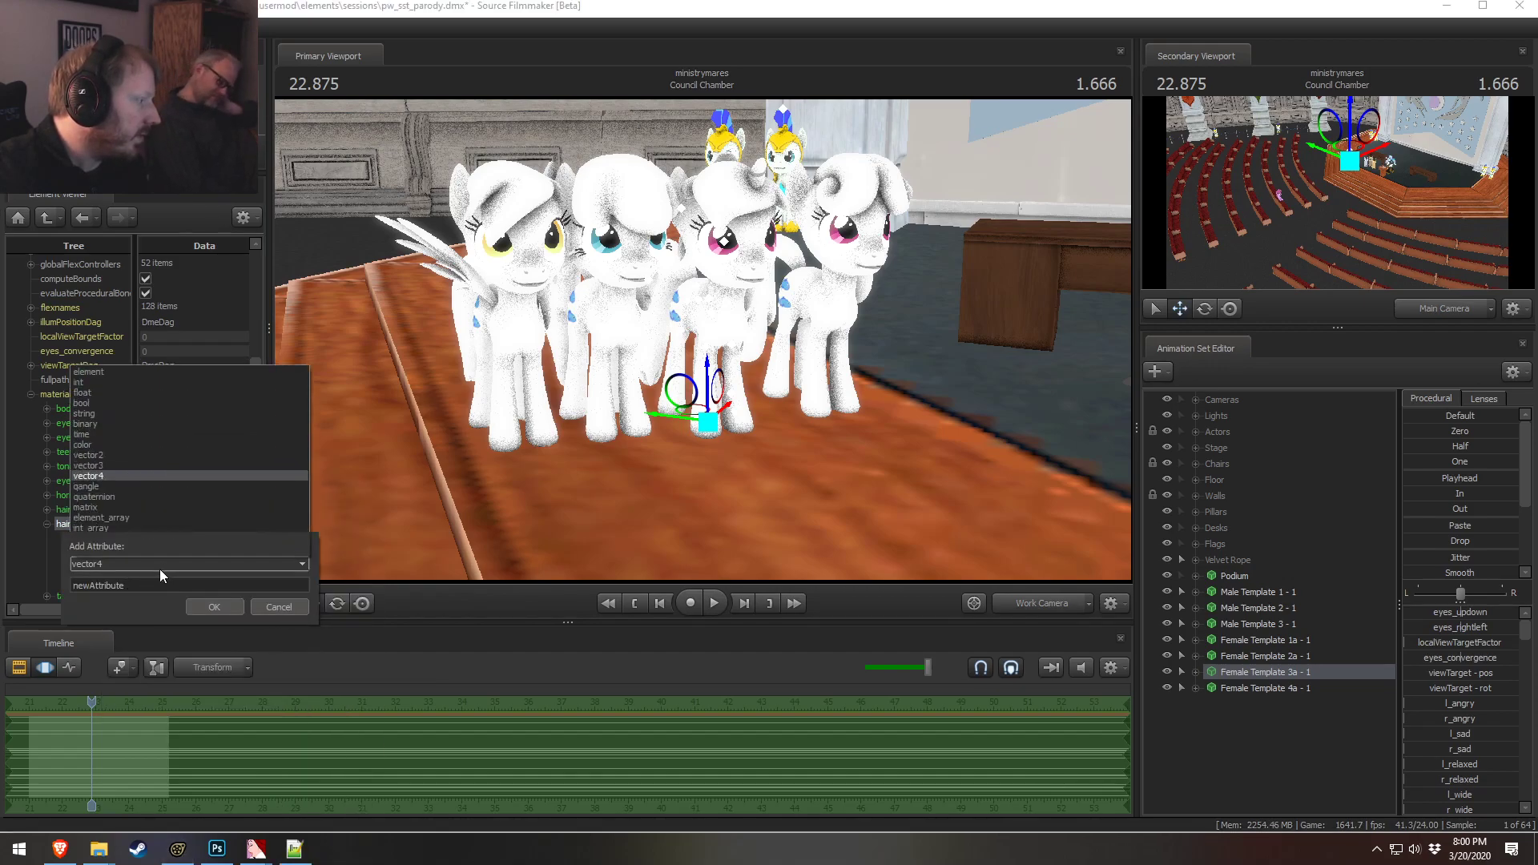
pyautogui.click(88, 518)
pyautogui.doubleClick(150, 590)
pyautogui.write('$color')
pyautogui.click(214, 606)
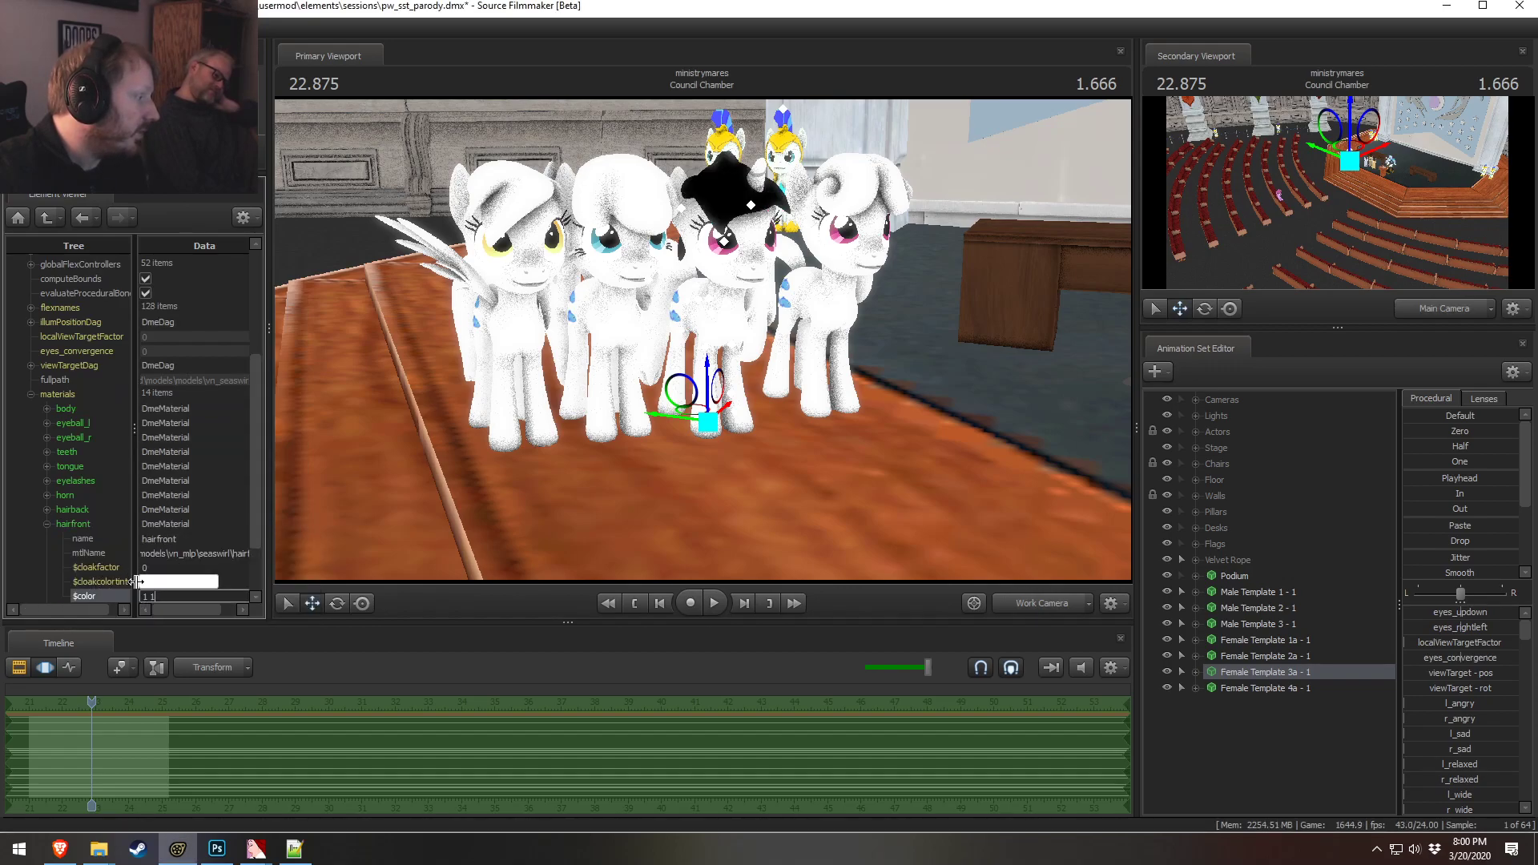
pyautogui.click(48, 524)
pyautogui.click(47, 524)
pyautogui.click(46, 525)
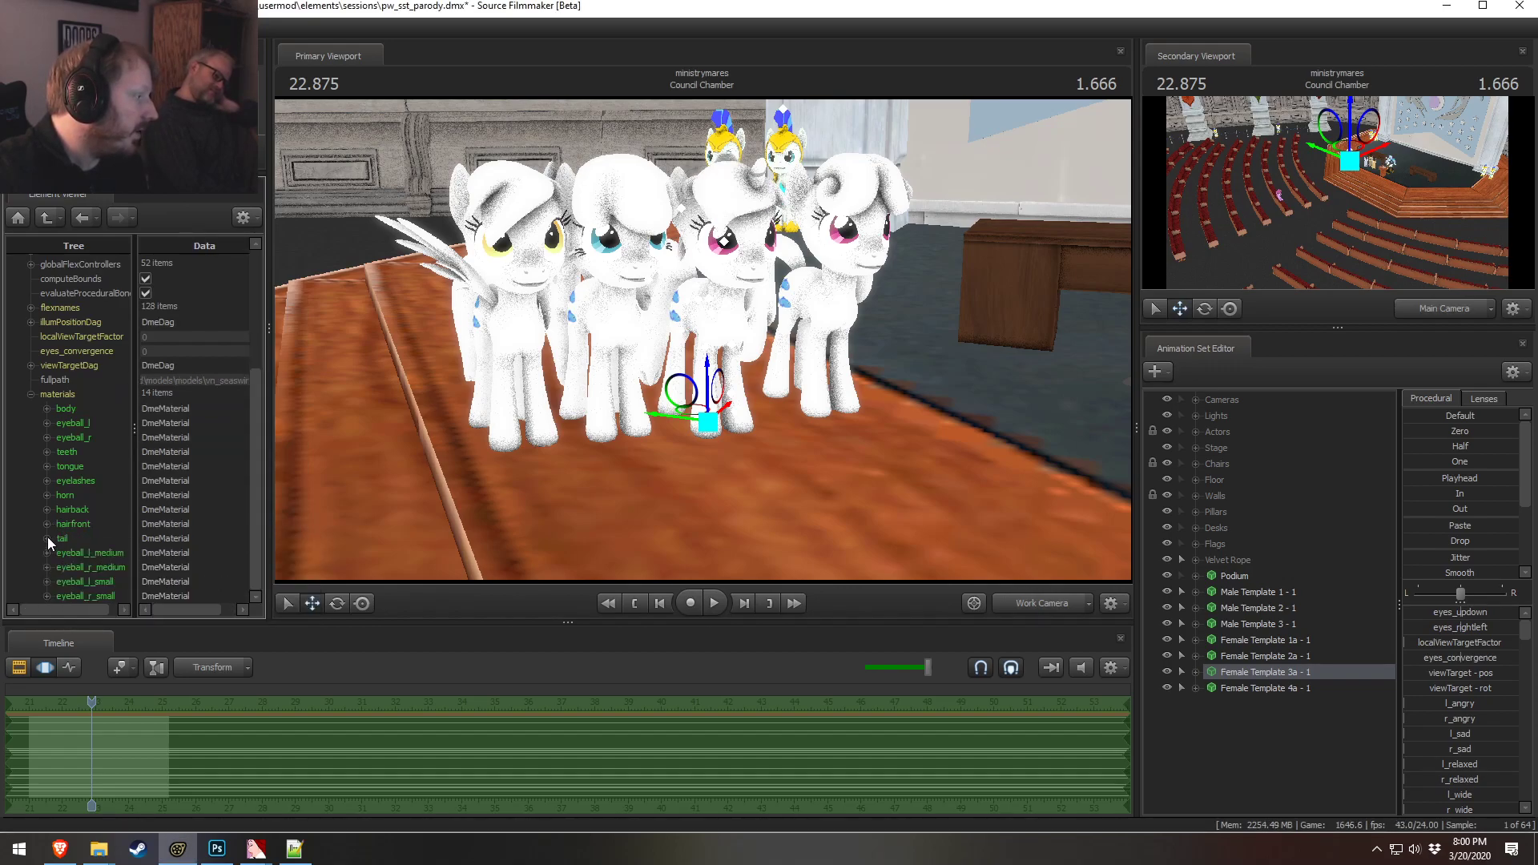
# Add a vector3 $color attribute to the tail material, enter 1 as its value, and collapse it
pyautogui.click(47, 538)
pyautogui.scroll(-1, 135, 584)
pyautogui.rightClick(62, 498)
pyautogui.moveTo(120, 617)
pyautogui.click(287, 611)
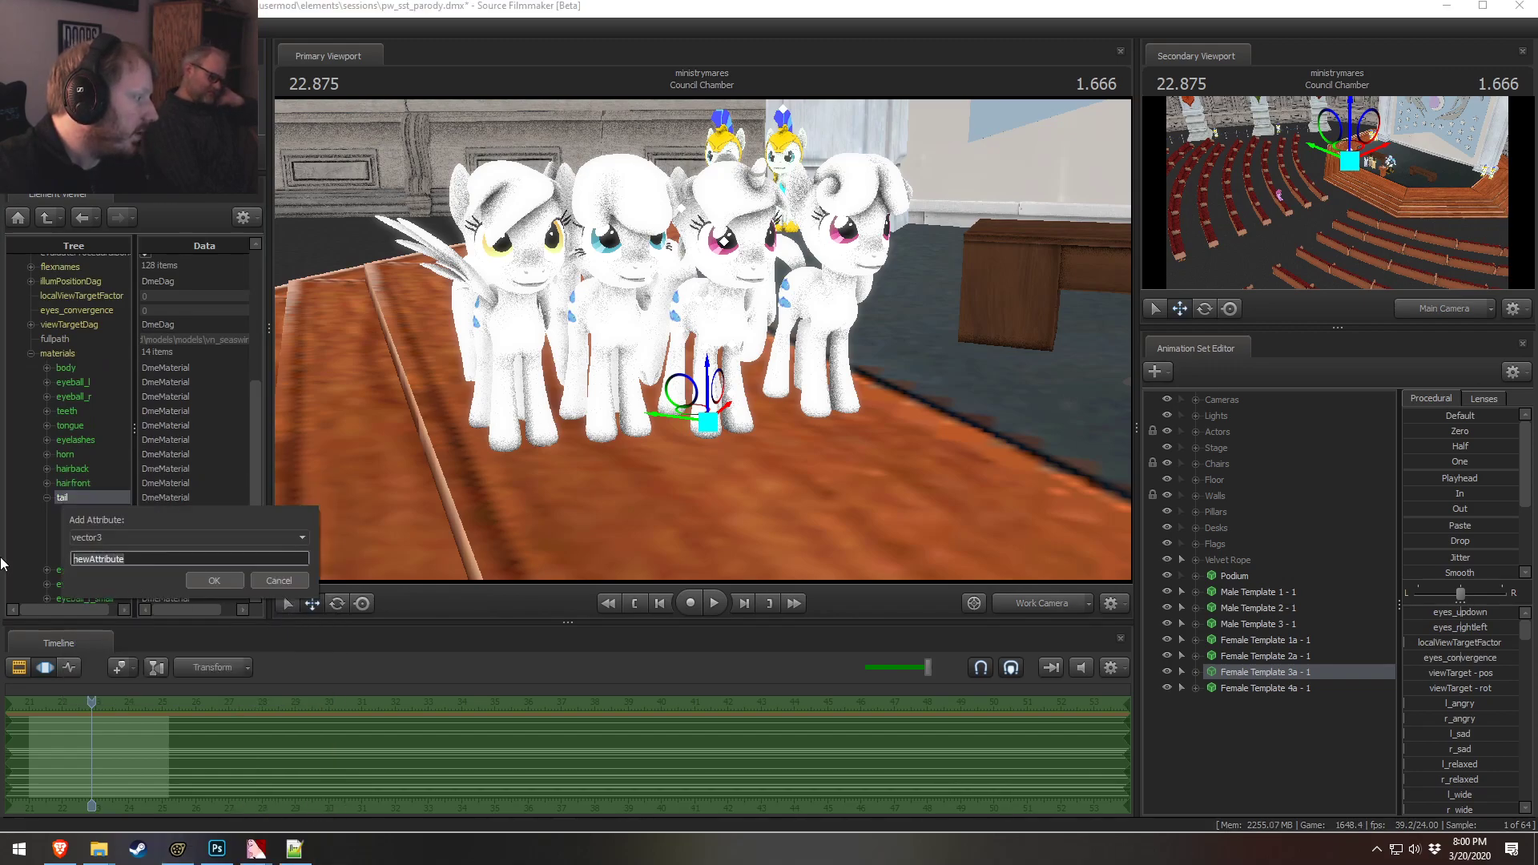
pyautogui.click(215, 580)
pyautogui.write('1 1 1')
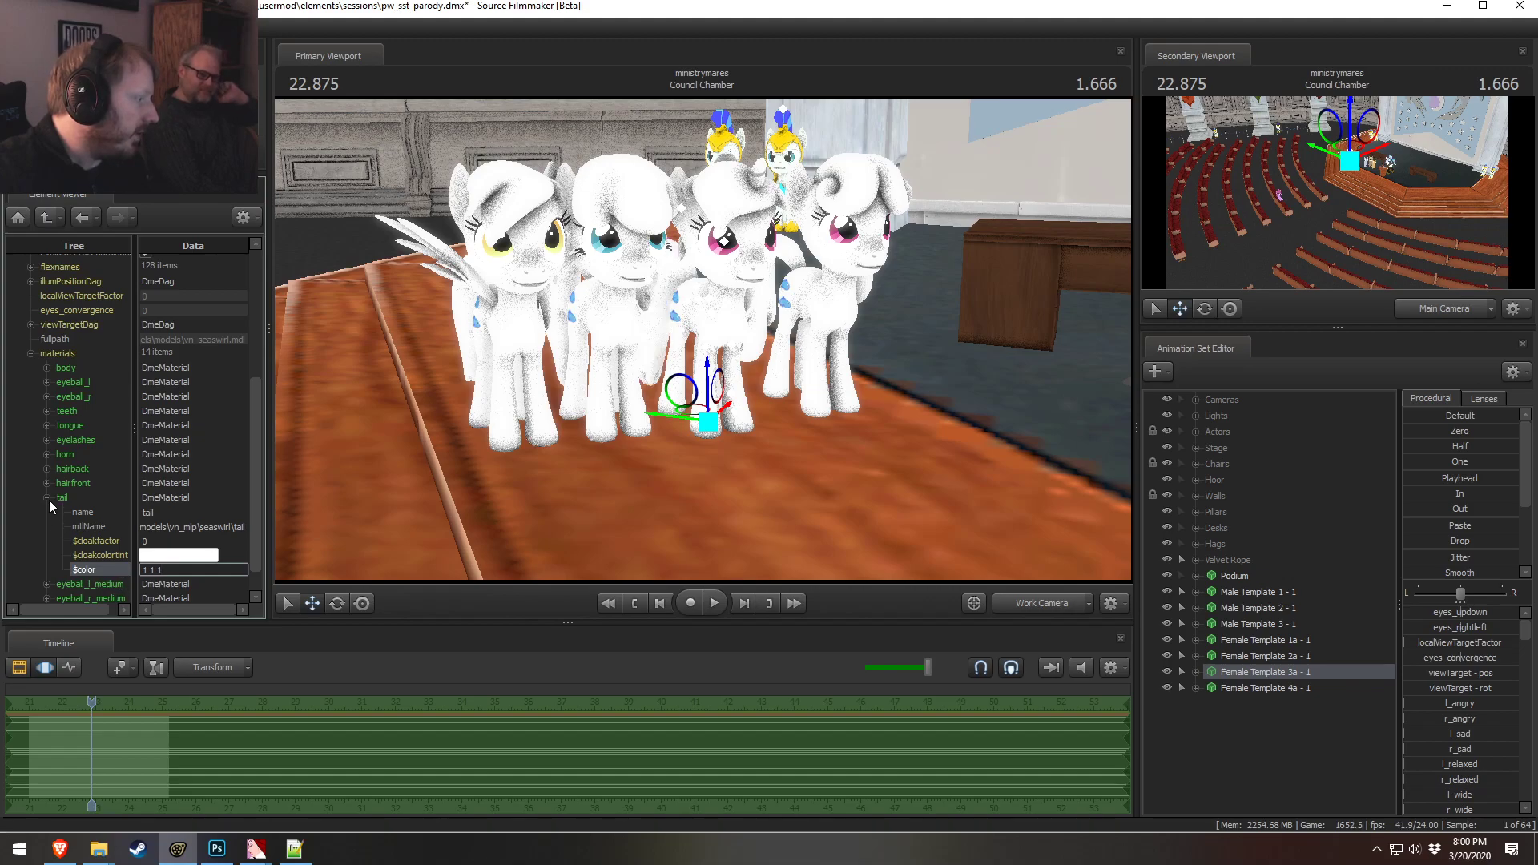
pyautogui.click(47, 498)
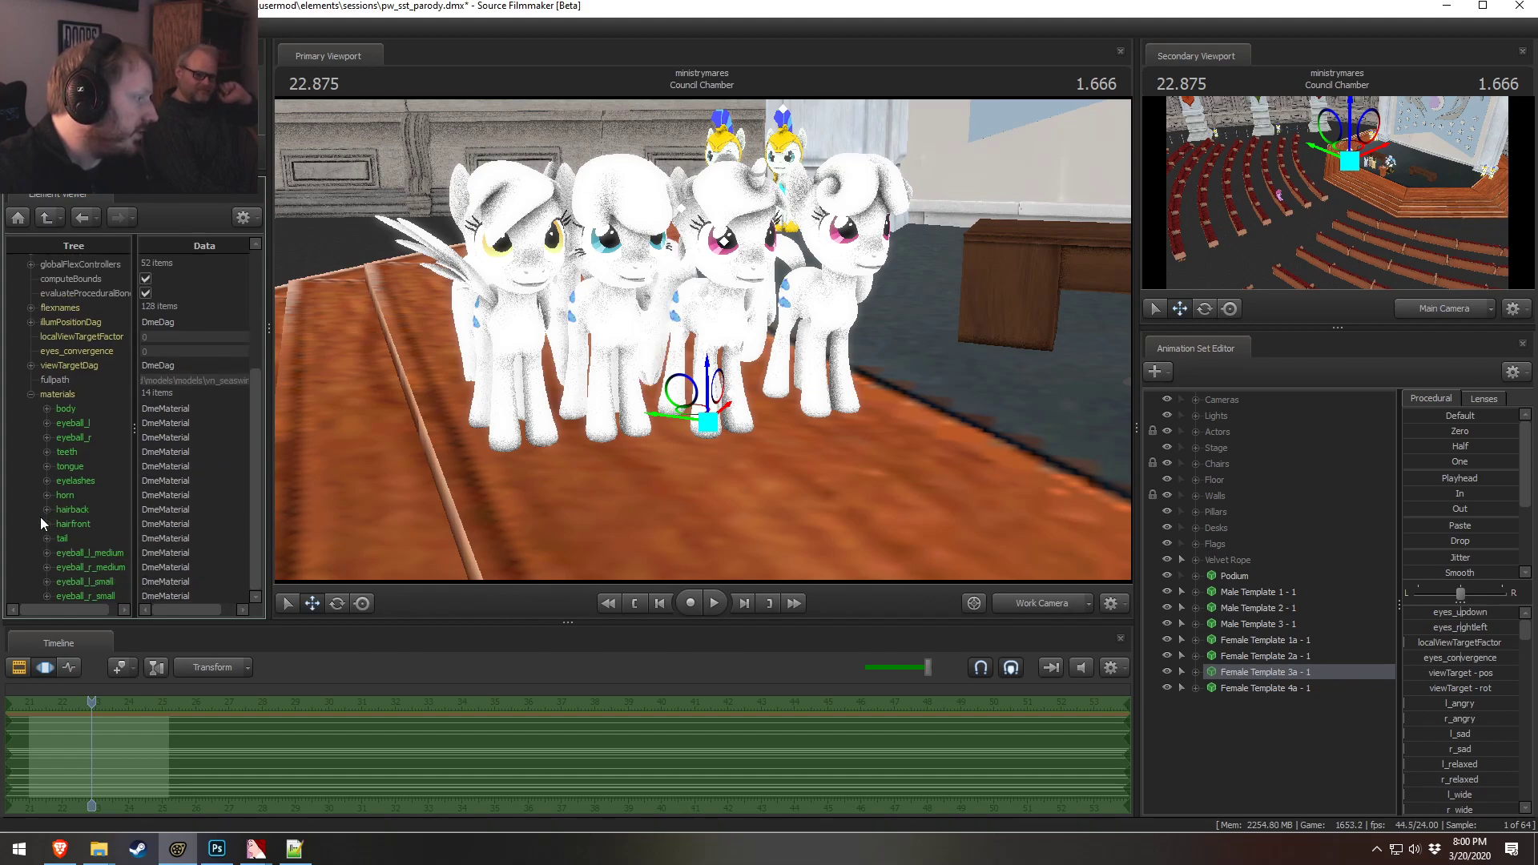
# Show Female Template 4a - 1's model in the Element Viewer and inspect its body material's attributes
pyautogui.rightClick(1246, 687)
pyautogui.moveTo(1305, 510)
pyautogui.click(1415, 517)
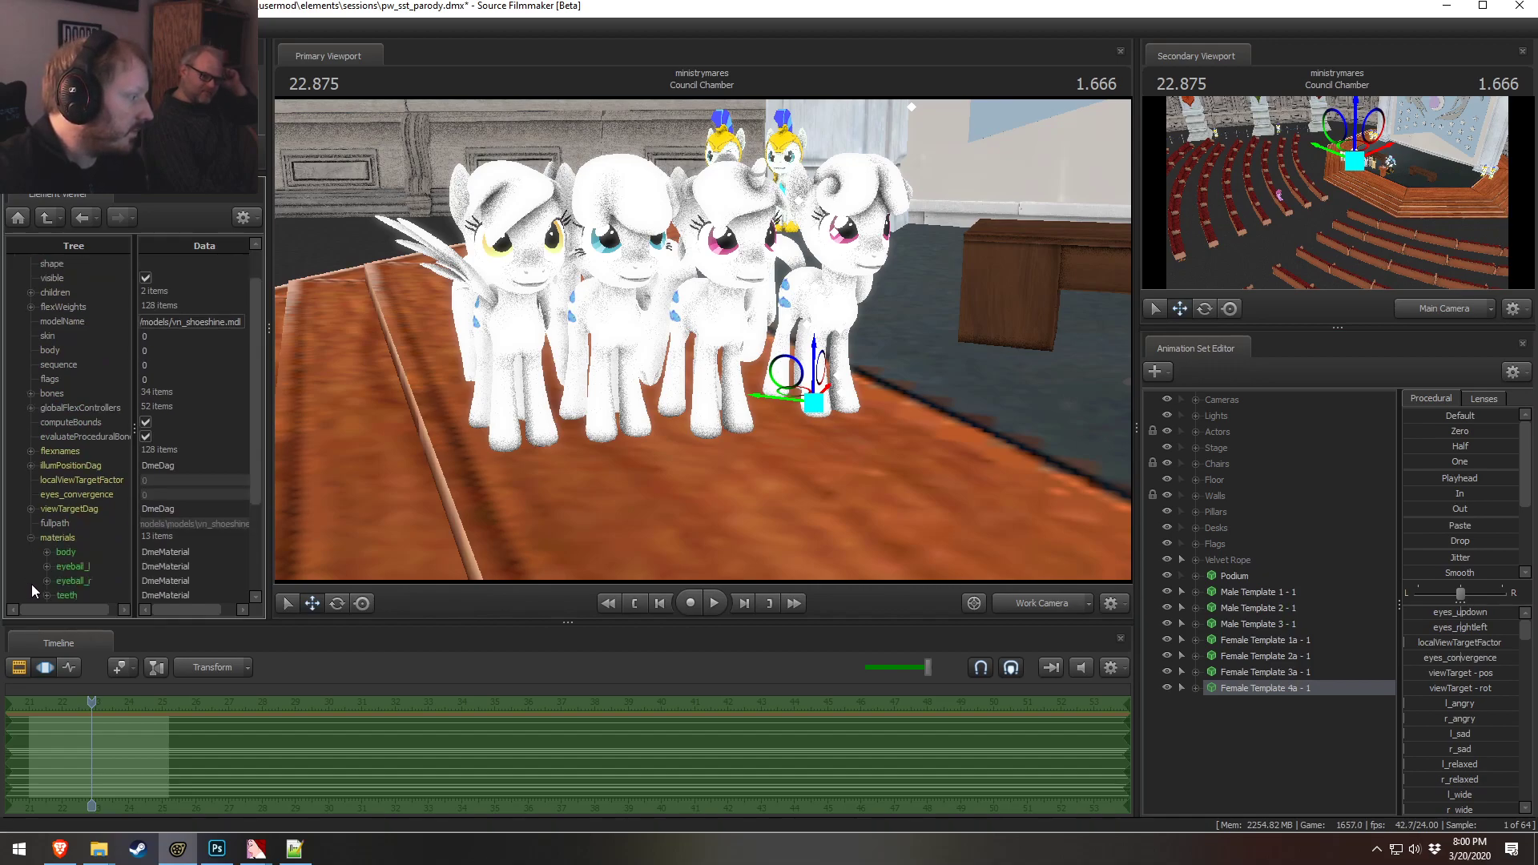
pyautogui.click(47, 423)
pyautogui.rightClick(71, 422)
pyautogui.click(60, 475)
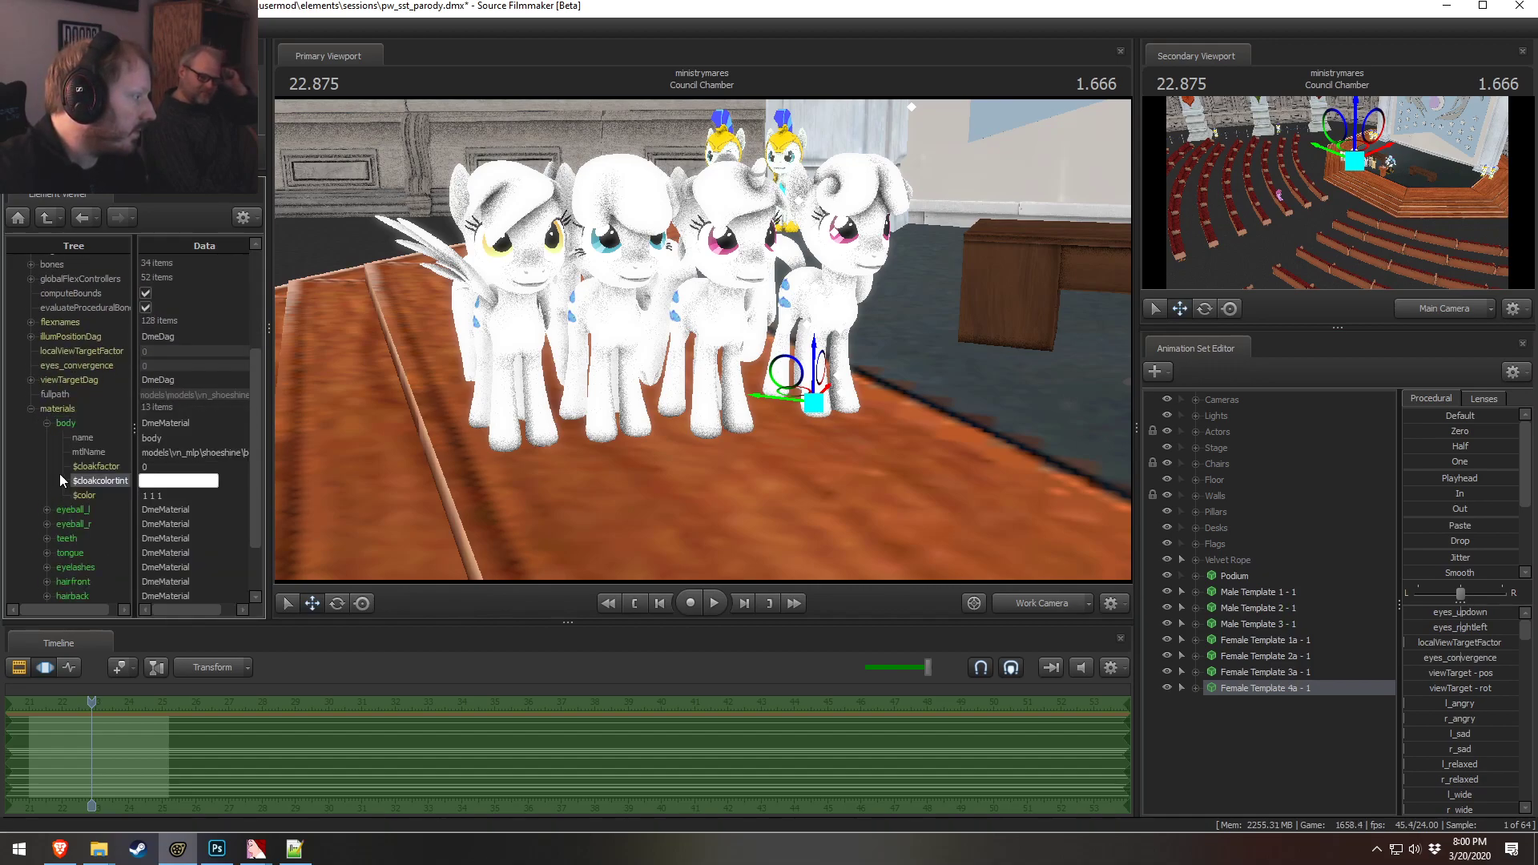
# Show Female Template 1a - 1's model in the Element Viewer and scroll to its materials list
pyautogui.rightClick(1271, 641)
pyautogui.moveTo(1344, 483)
pyautogui.click(1424, 482)
pyautogui.click(31, 578)
pyautogui.scroll(-5, 40, 596)
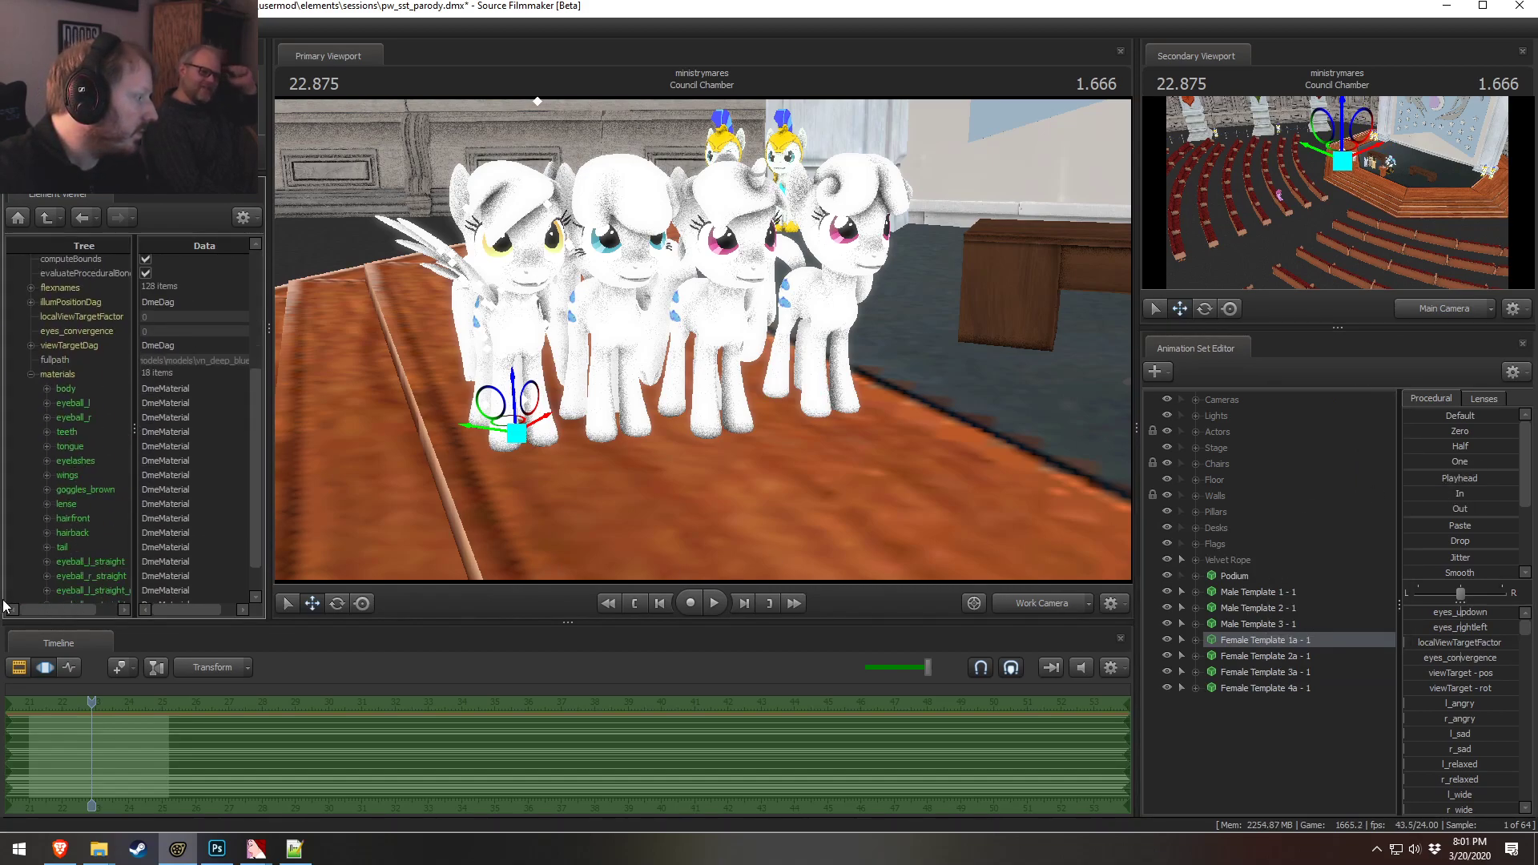
# Add a vector3 $color attribute to the body material, set it to 1 1 1, and collapse it
pyautogui.click(47, 392)
pyautogui.click(46, 389)
pyautogui.rightClick(67, 389)
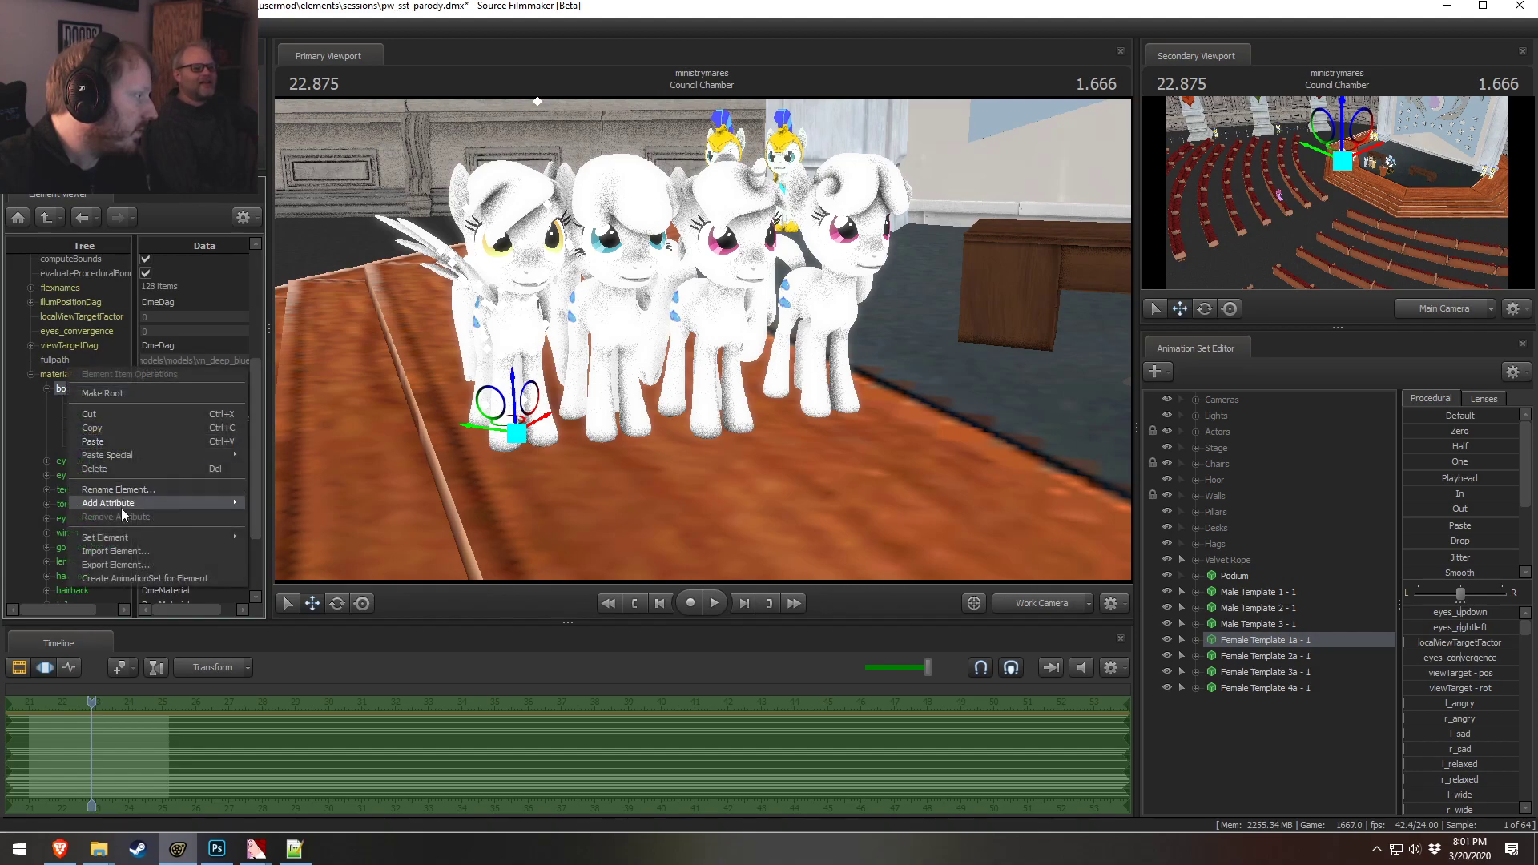
pyautogui.moveTo(163, 502)
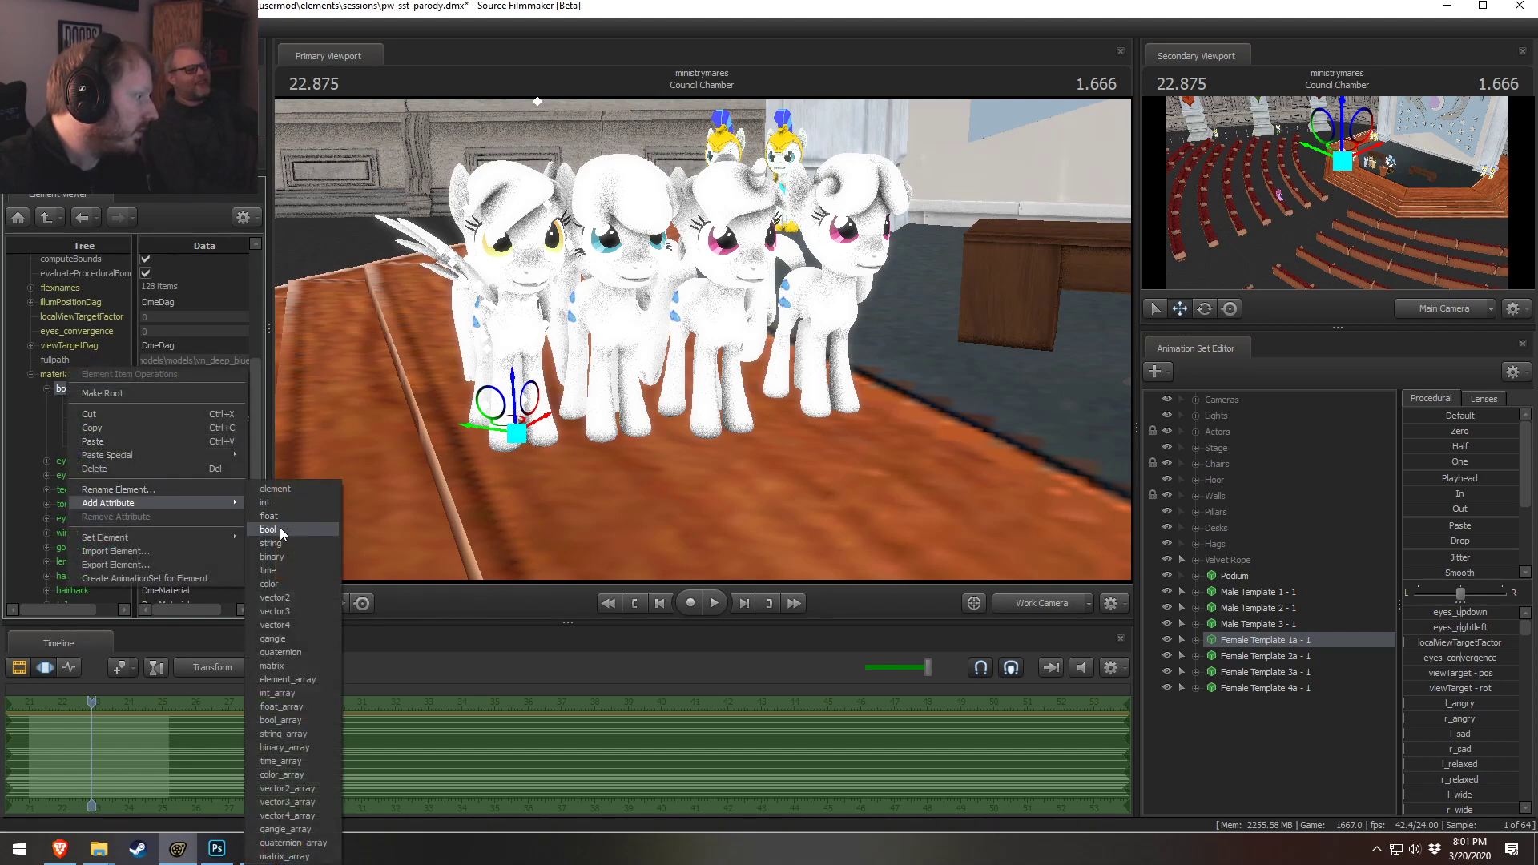
pyautogui.click(280, 607)
pyautogui.doubleClick(118, 451)
pyautogui.write('$color')
pyautogui.click(210, 472)
pyautogui.click(168, 462)
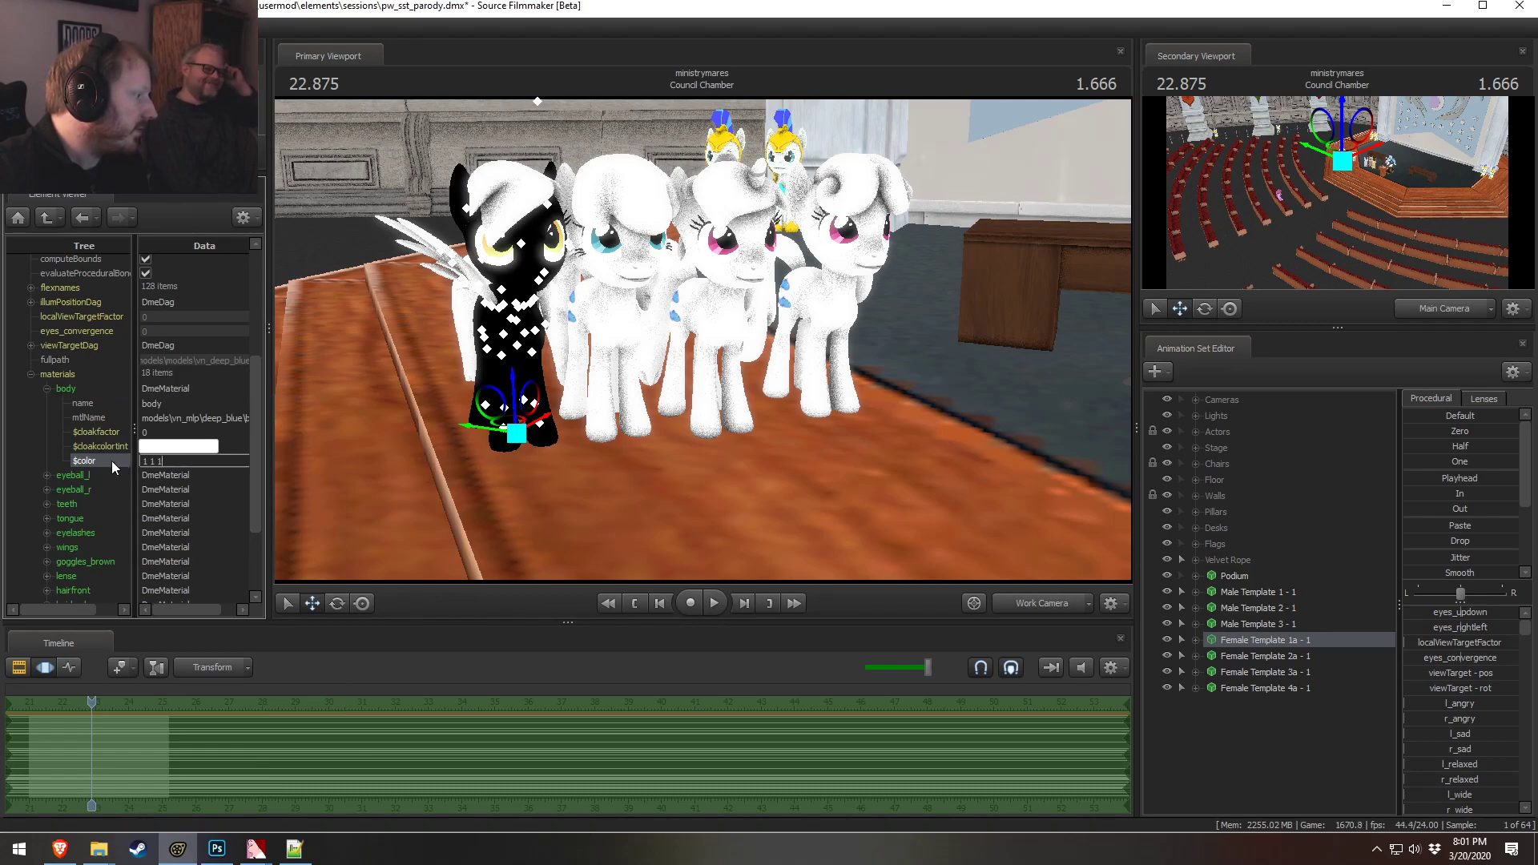
pyautogui.write('1 1 1')
pyautogui.click(47, 388)
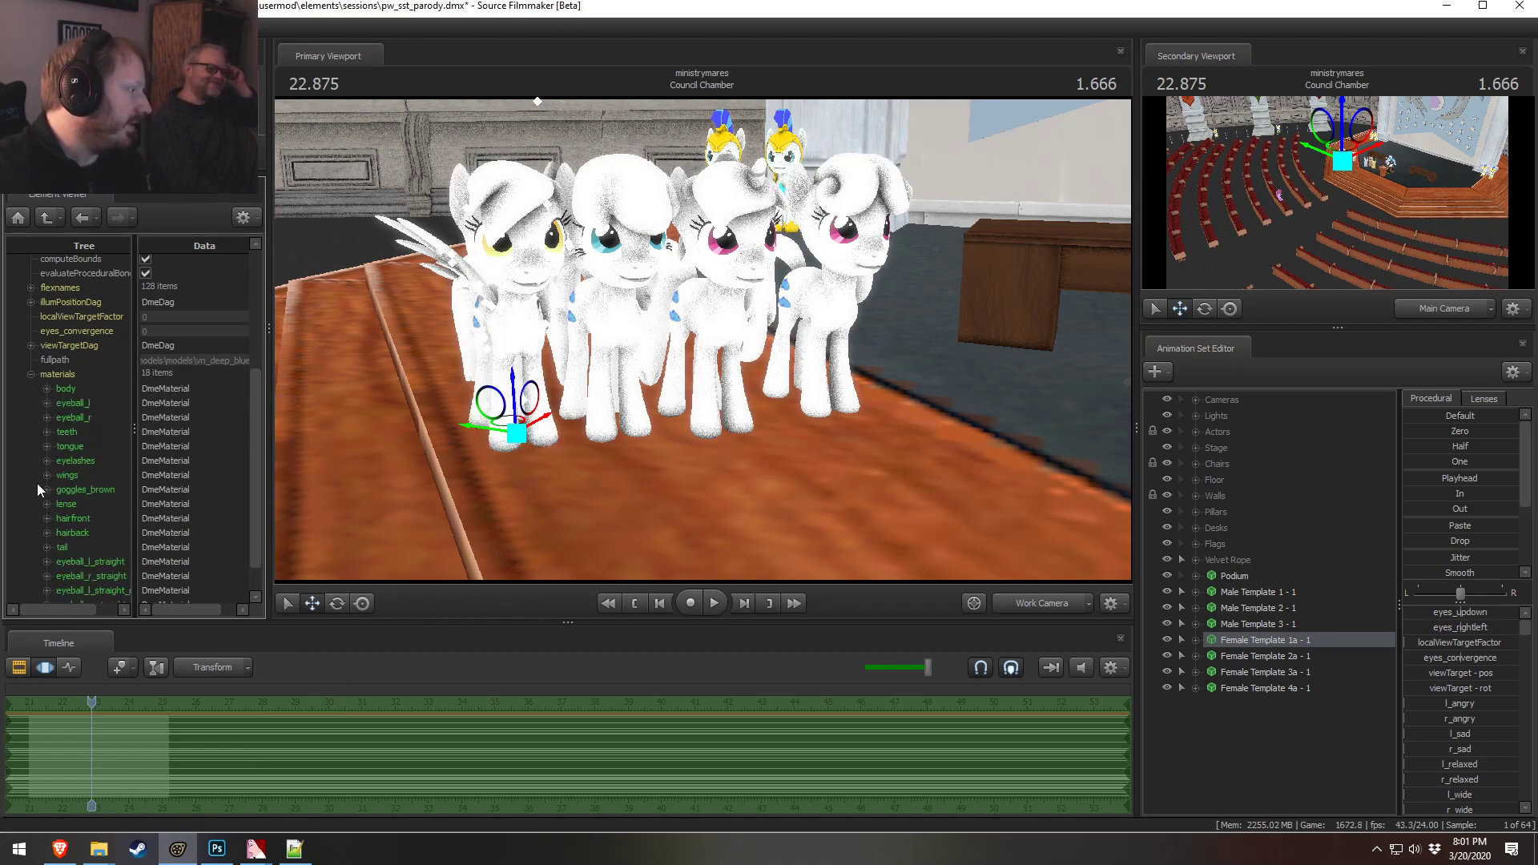
# Add a vector3 $color attribute to the wings material and set it to 1 1 1
pyautogui.rightClick(64, 474)
pyautogui.moveTo(109, 591)
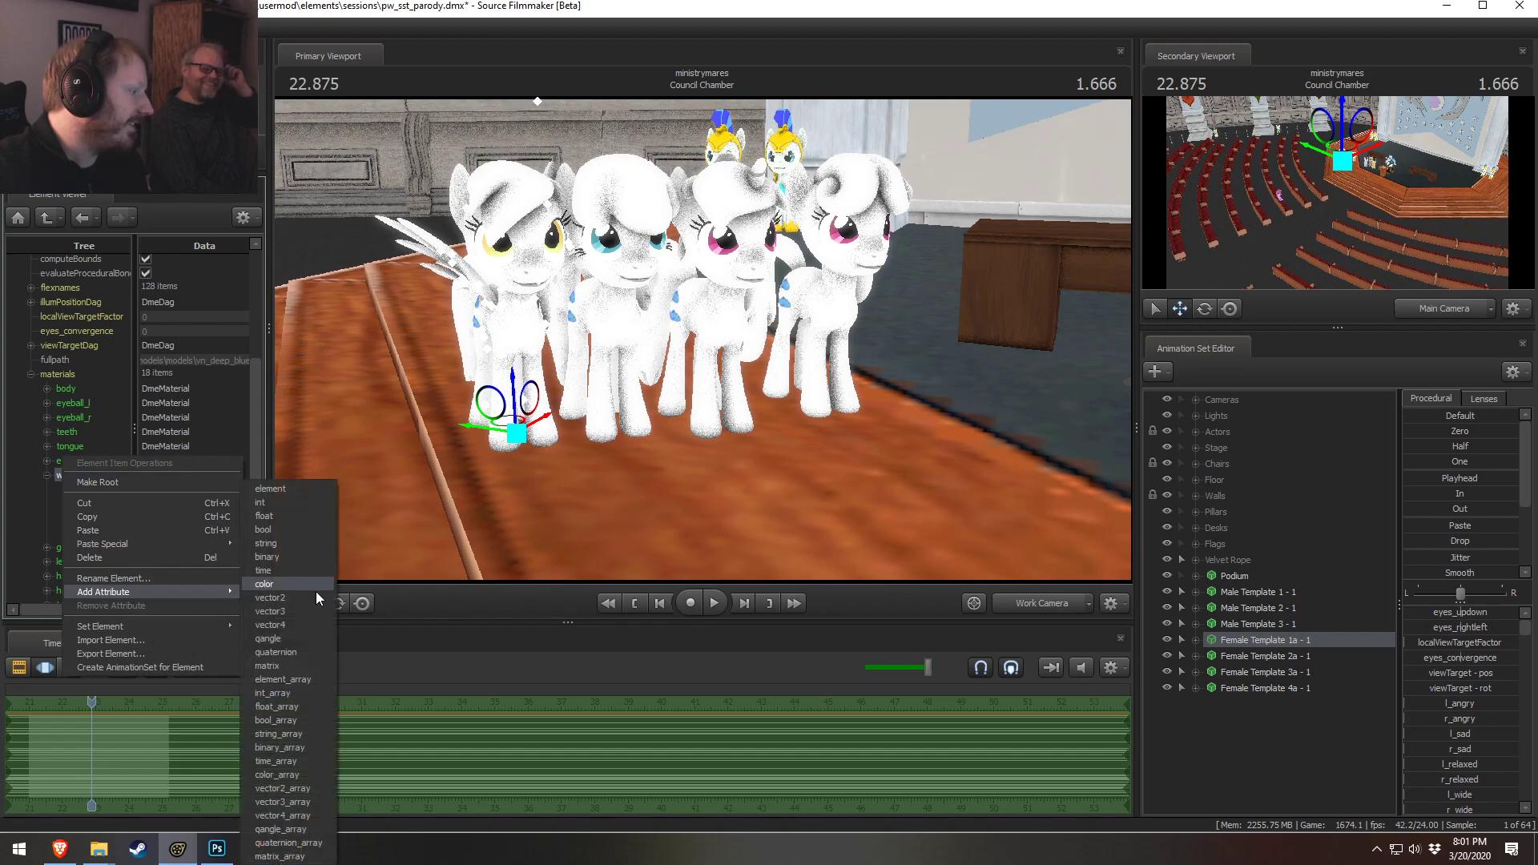
pyautogui.click(270, 611)
pyautogui.write('$color')
pyautogui.click(217, 569)
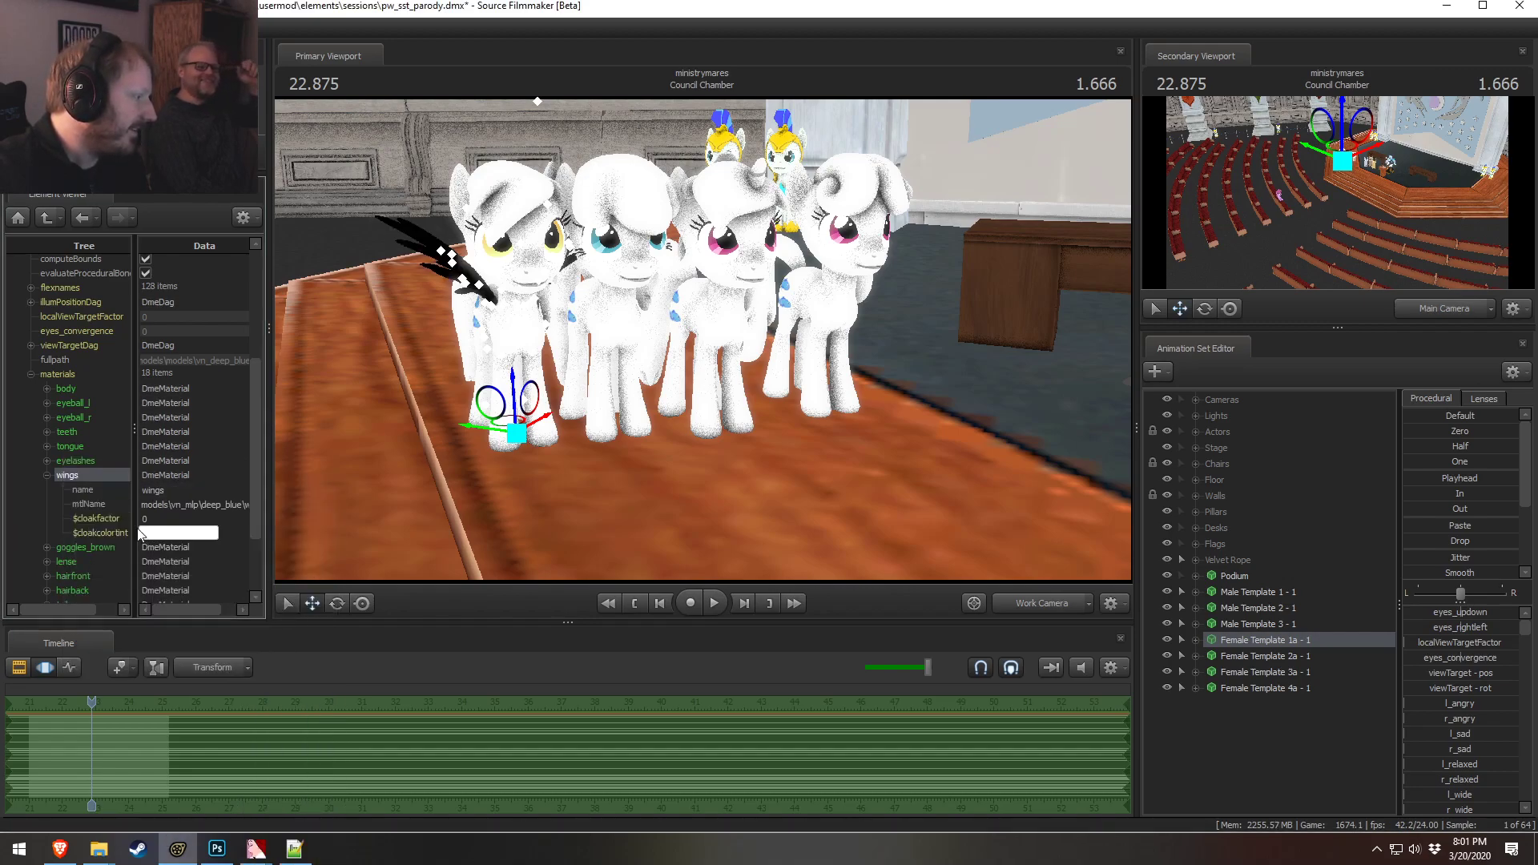
pyautogui.doubleClick(170, 549)
pyautogui.write('1 1 1')
pyautogui.press('Return')
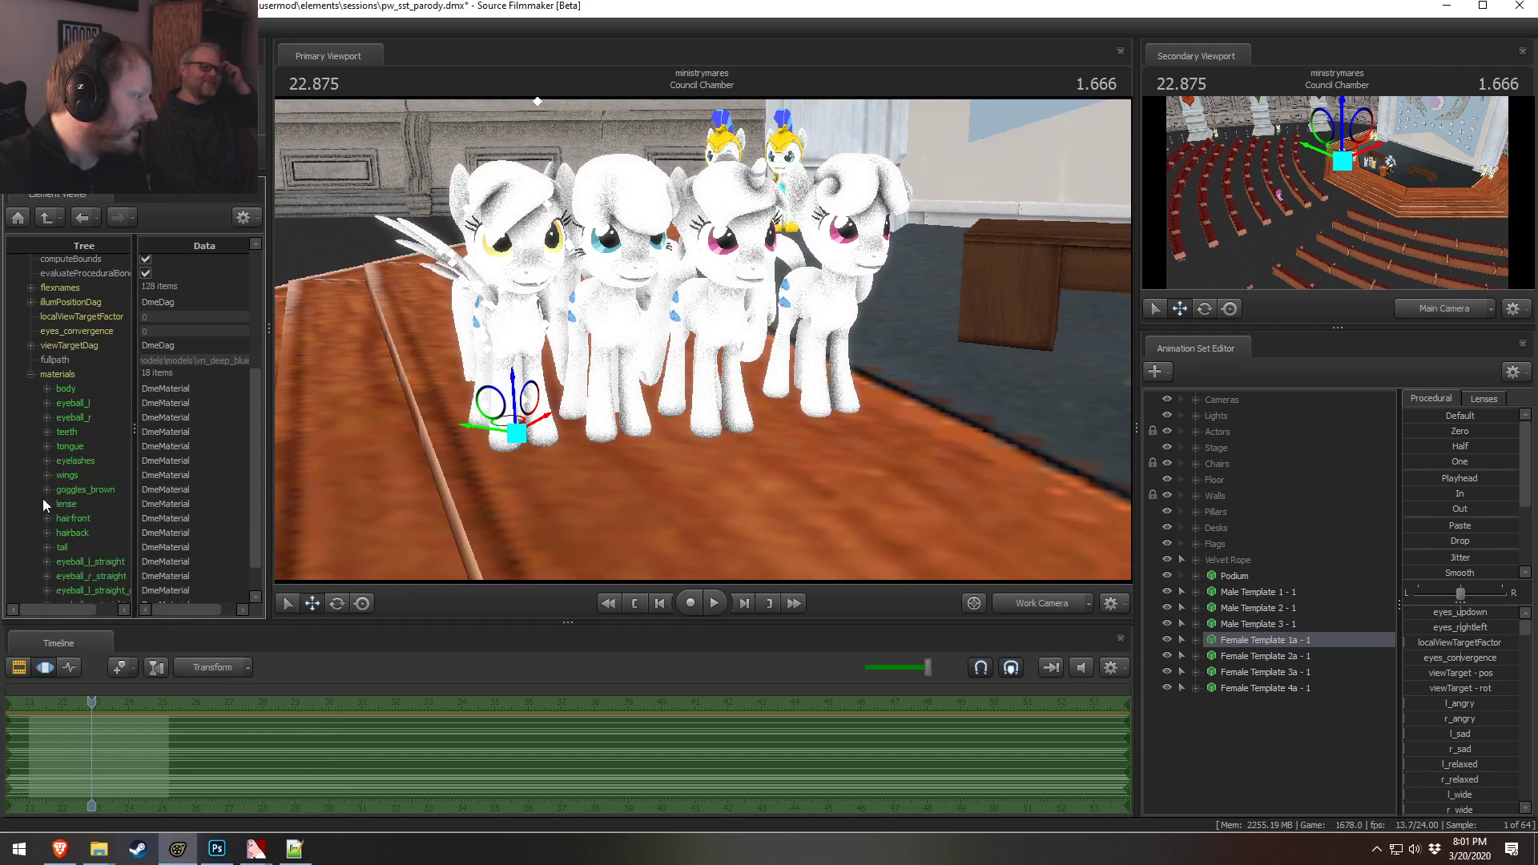
# Add a vector3 $color attribute to the hairfront material, set it to 1 1 1, and collapse it
pyautogui.click(46, 519)
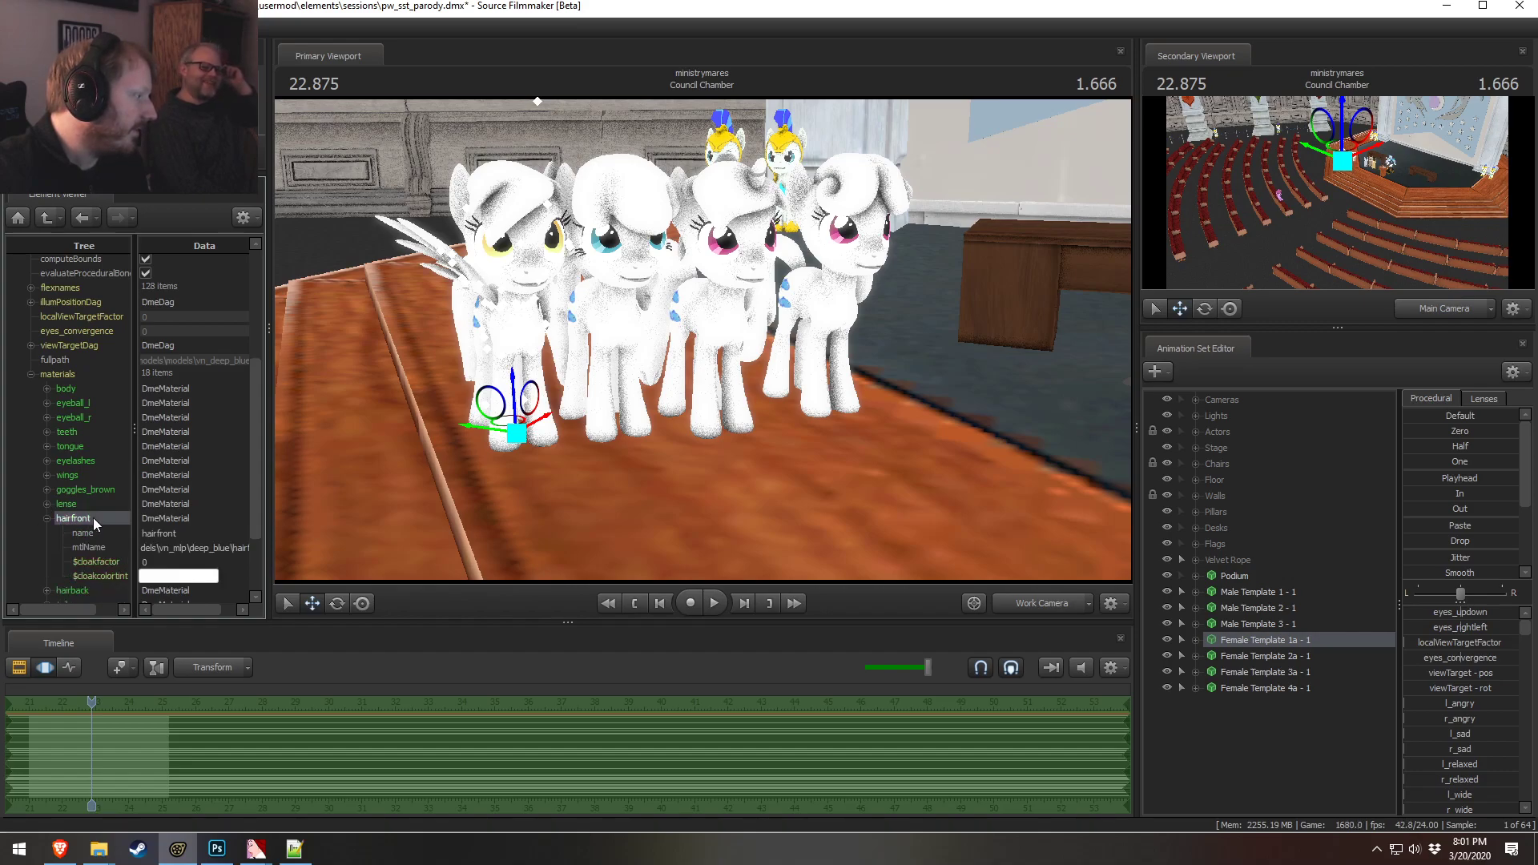
pyautogui.rightClick(93, 518)
pyautogui.moveTo(150, 635)
pyautogui.click(310, 612)
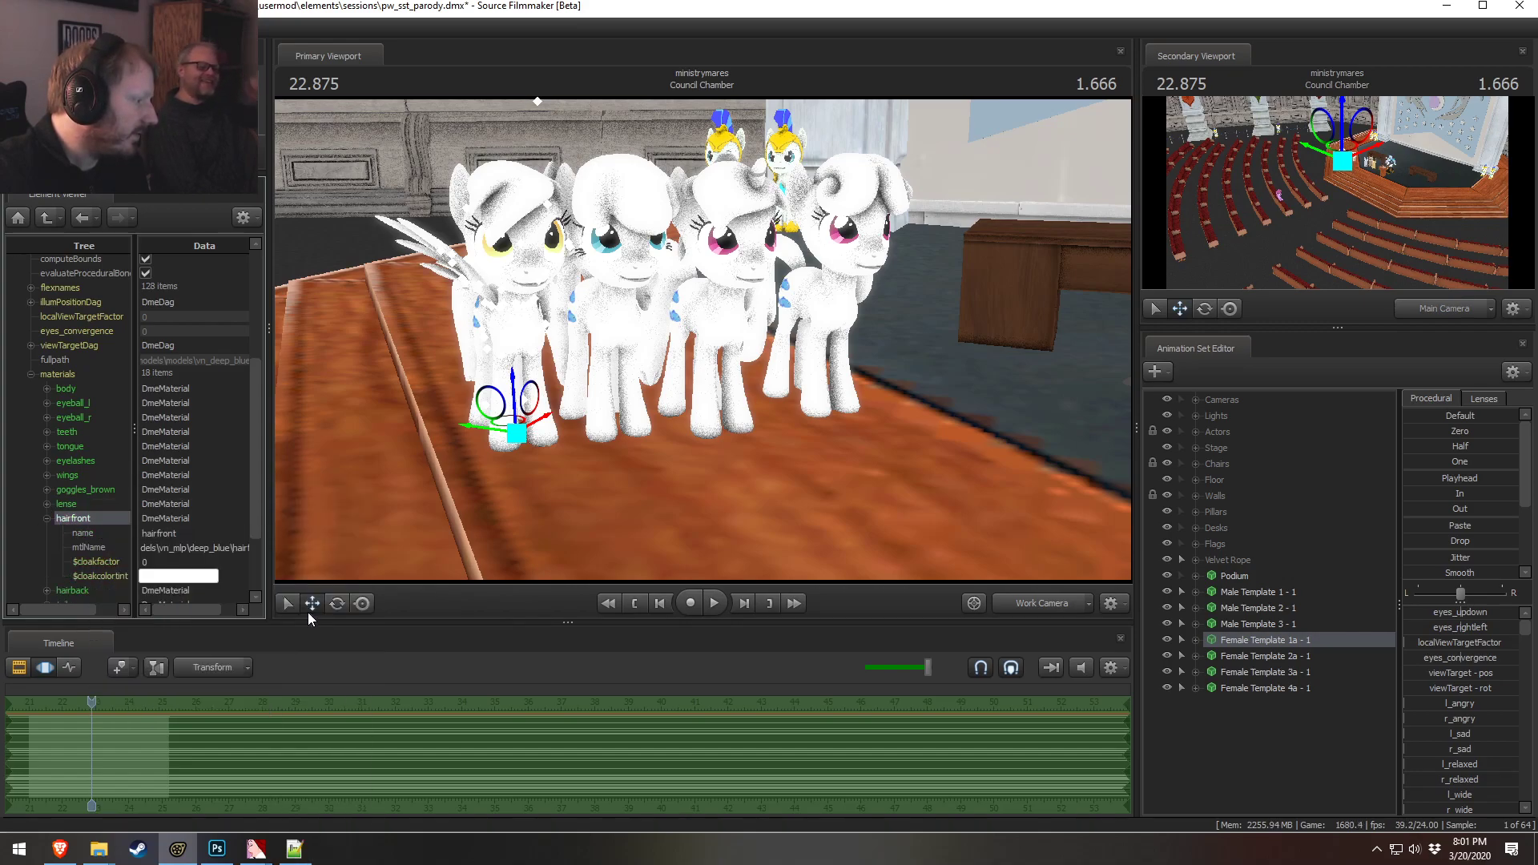
pyautogui.write('$color')
pyautogui.click(216, 601)
pyautogui.doubleClick(151, 590)
pyautogui.write('1 1 1')
pyautogui.click(46, 517)
# Add a vector3 $color attribute to the hairback material, set it to 1 1 1, and collapse it
pyautogui.click(46, 545)
pyautogui.click(48, 531)
pyautogui.scroll(-3, 103, 554)
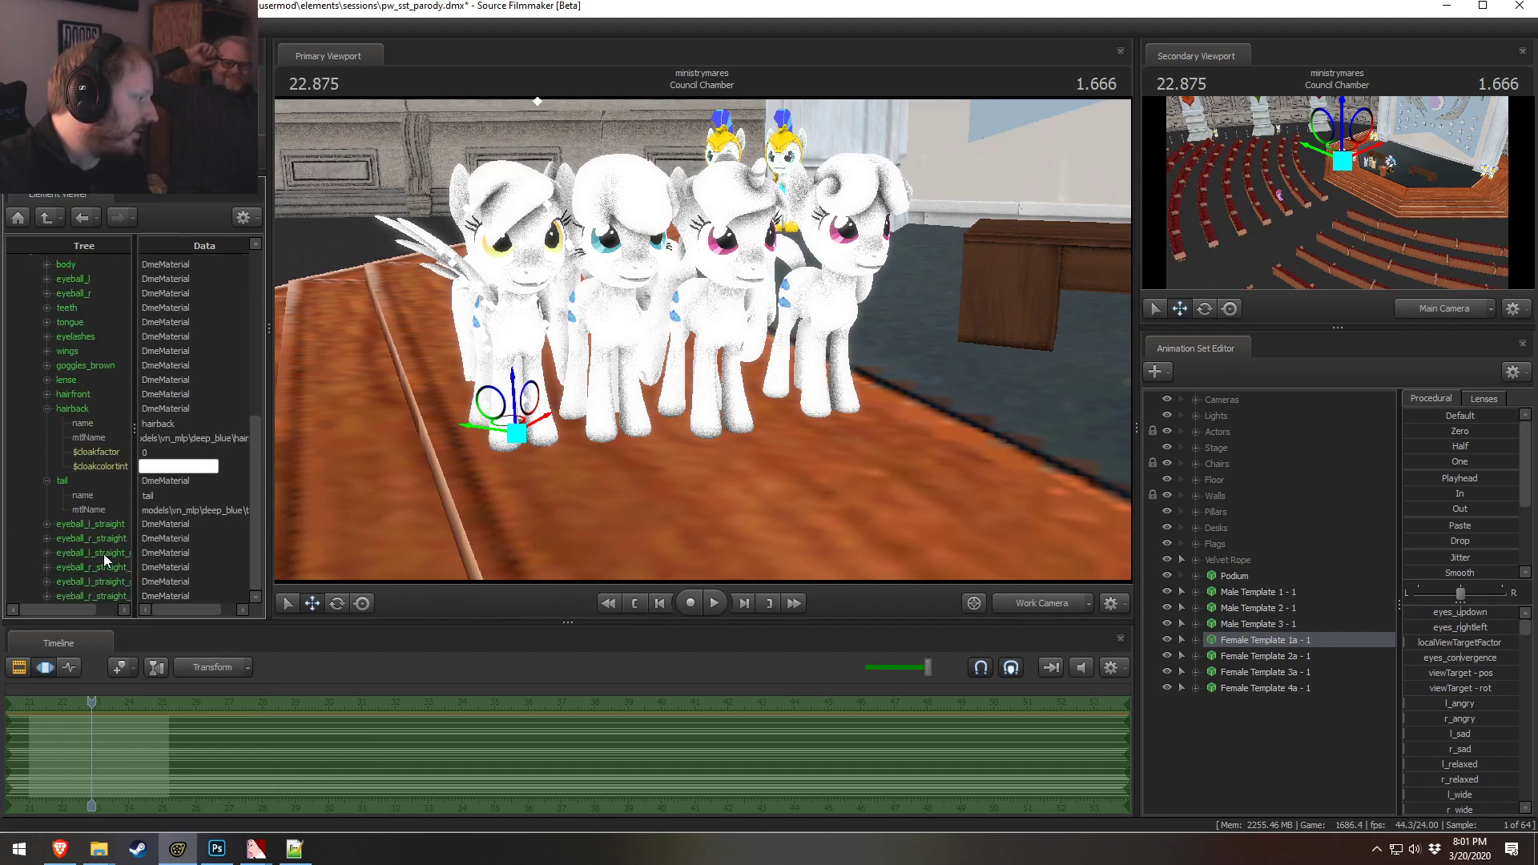
pyautogui.rightClick(72, 410)
pyautogui.moveTo(194, 520)
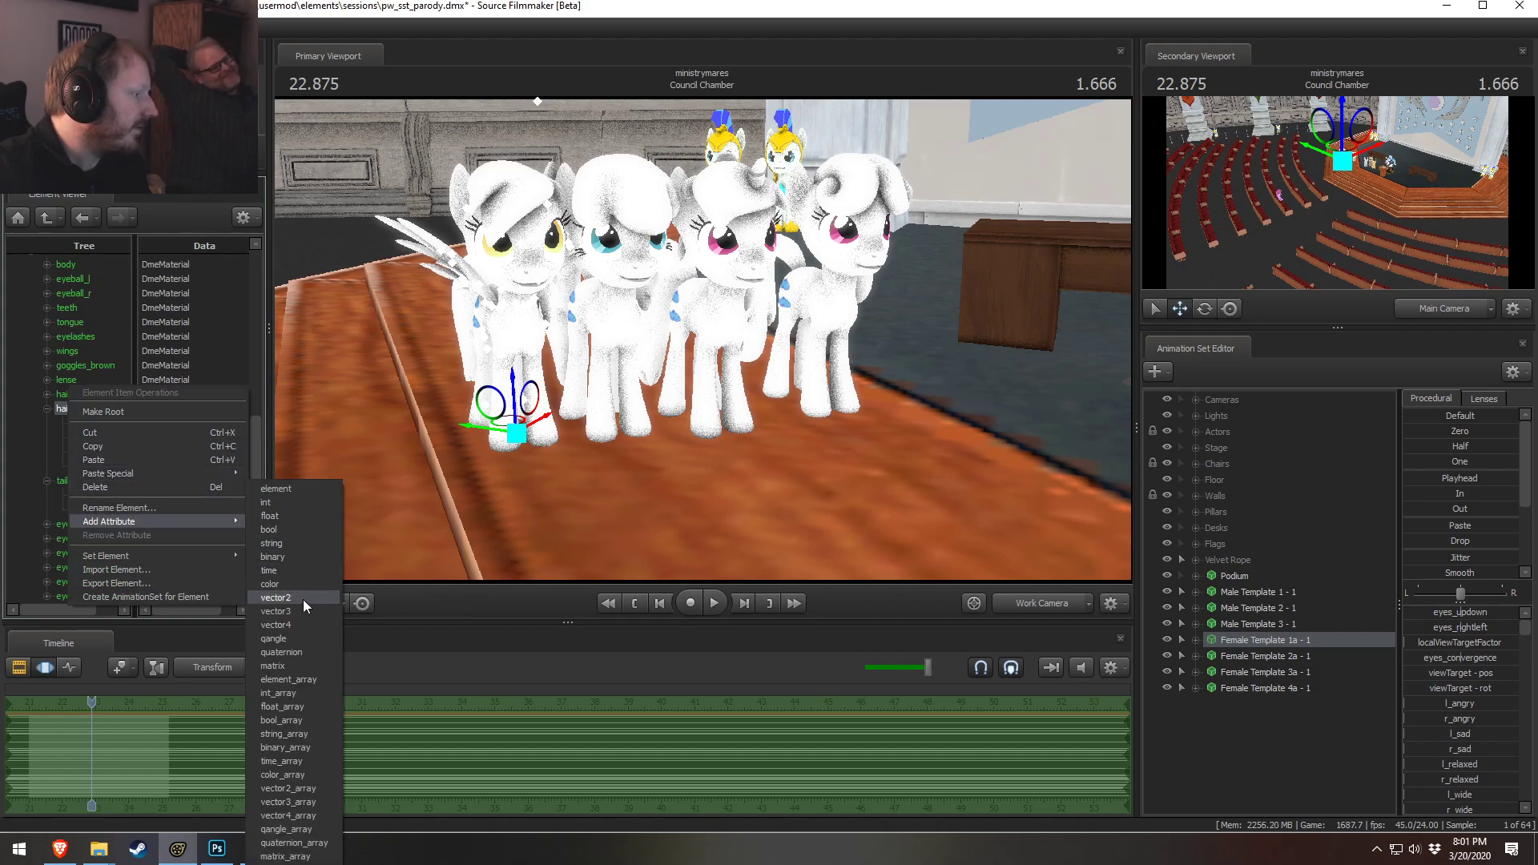
pyautogui.click(300, 610)
pyautogui.doubleClick(104, 471)
pyautogui.write('$color')
pyautogui.click(196, 493)
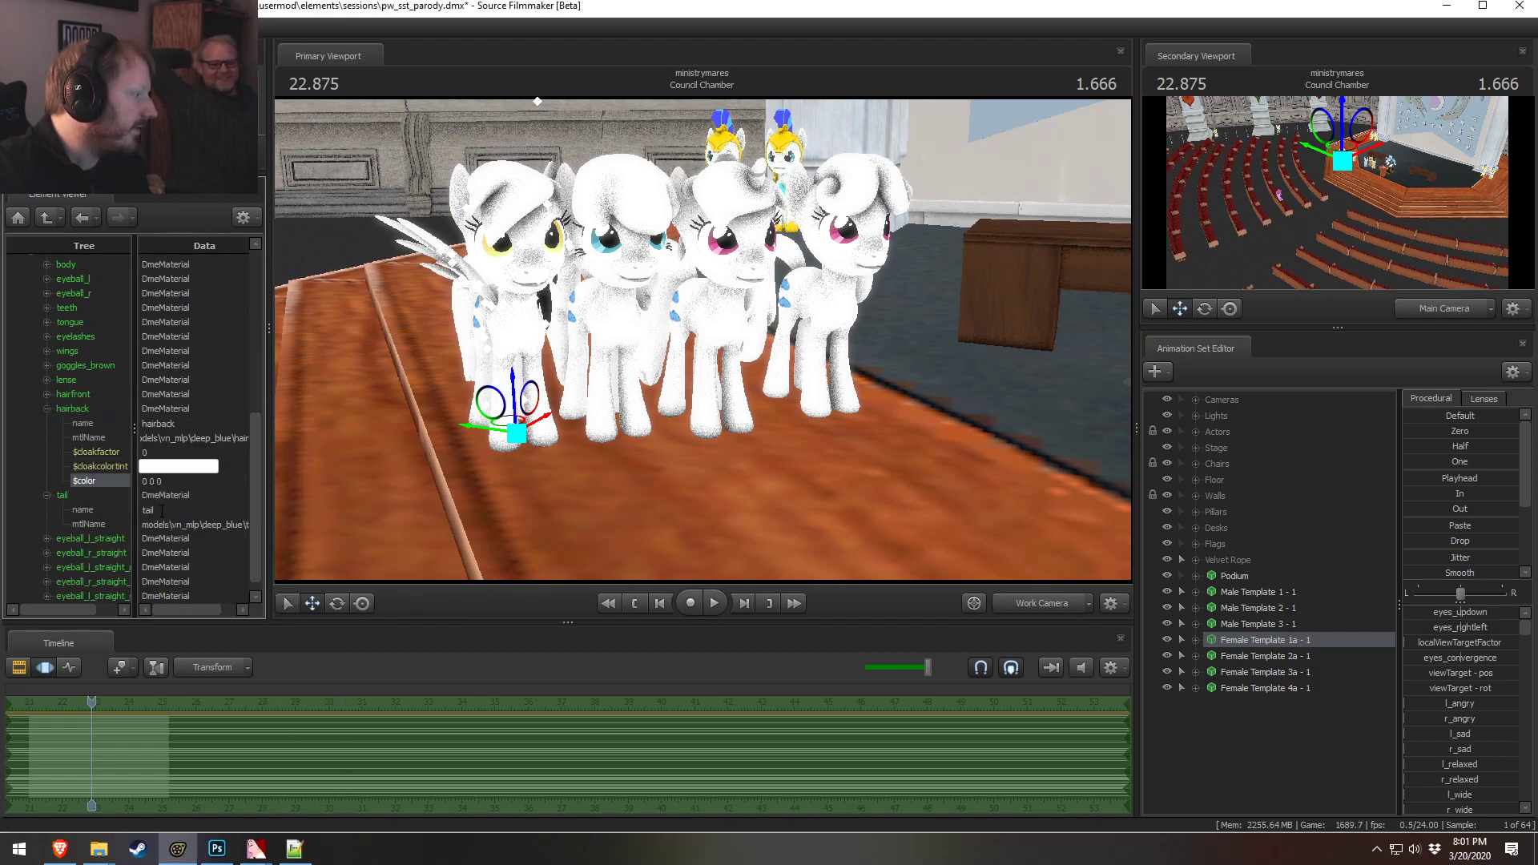
pyautogui.doubleClick(185, 481)
pyautogui.write('1 1 1')
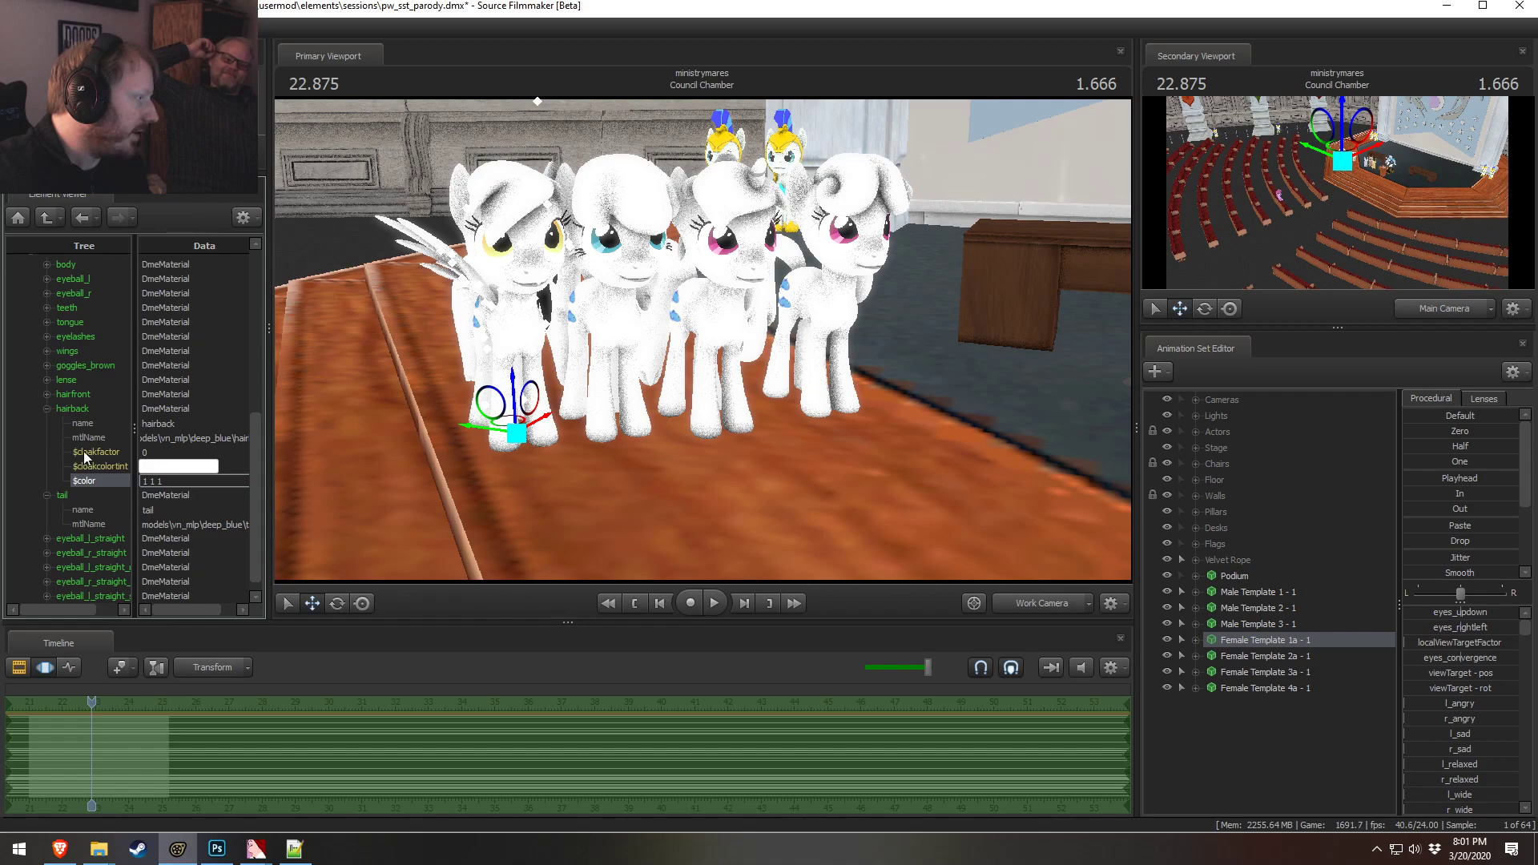
pyautogui.click(47, 409)
# Add a vector3 $color attribute to the tail material and set it to 1 1 1
pyautogui.rightClick(69, 485)
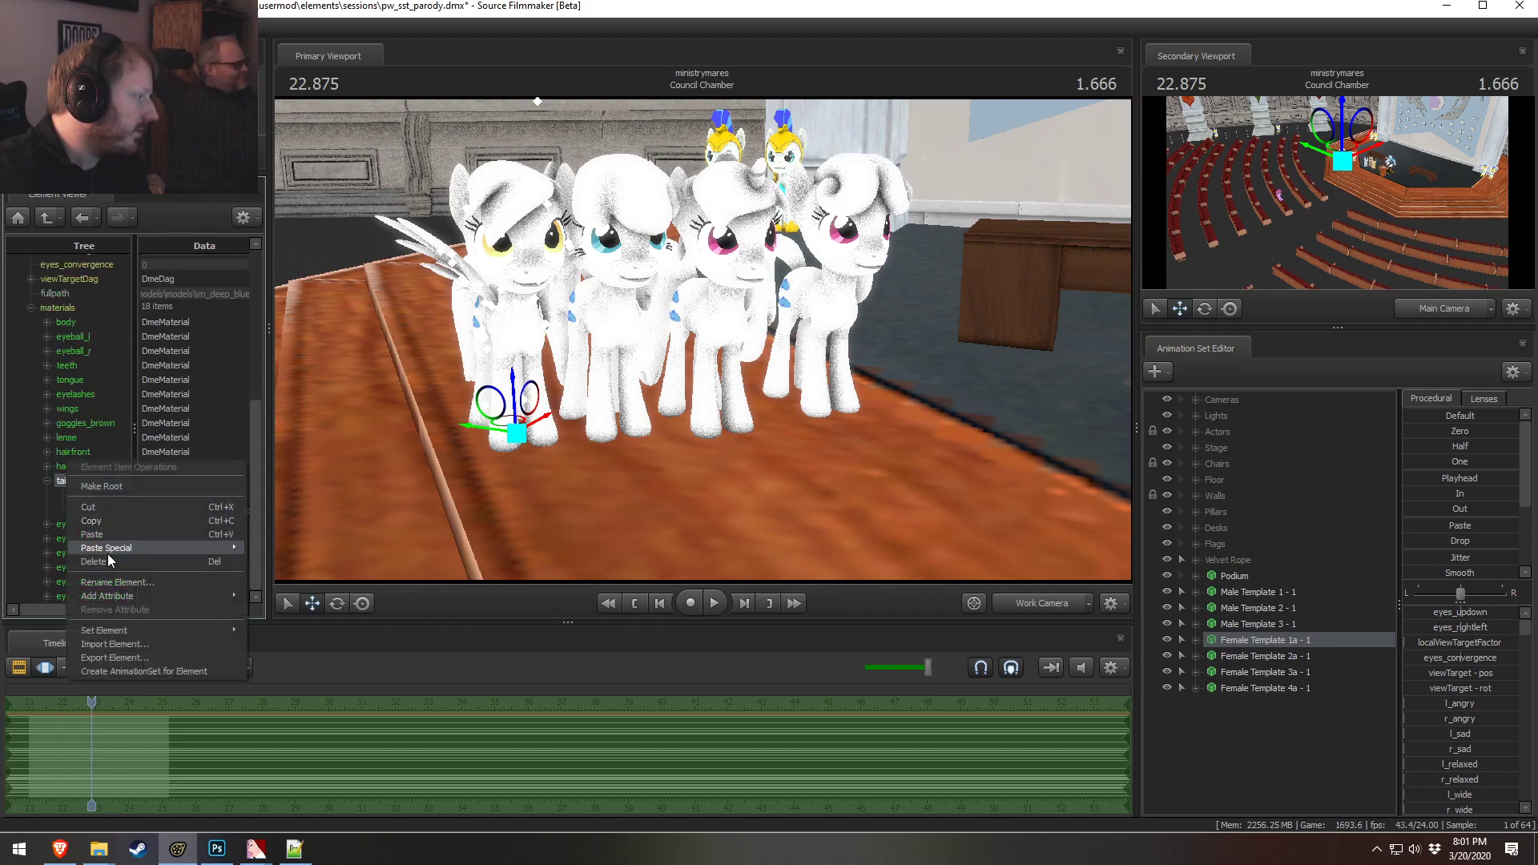
pyautogui.moveTo(108, 595)
pyautogui.click(284, 613)
pyautogui.write('$color')
pyautogui.click(204, 564)
pyautogui.moveTo(168, 524); pyautogui.dragTo(106, 526)
pyautogui.write('1 1 1')
pyautogui.press('Return')
pyautogui.scroll(5, 97, 564)
pyautogui.scroll(1, 96, 564)
pyautogui.moveTo(609, 352); pyautogui.dragTo(816, 320)
pyautogui.press('a')
pyautogui.press('x')
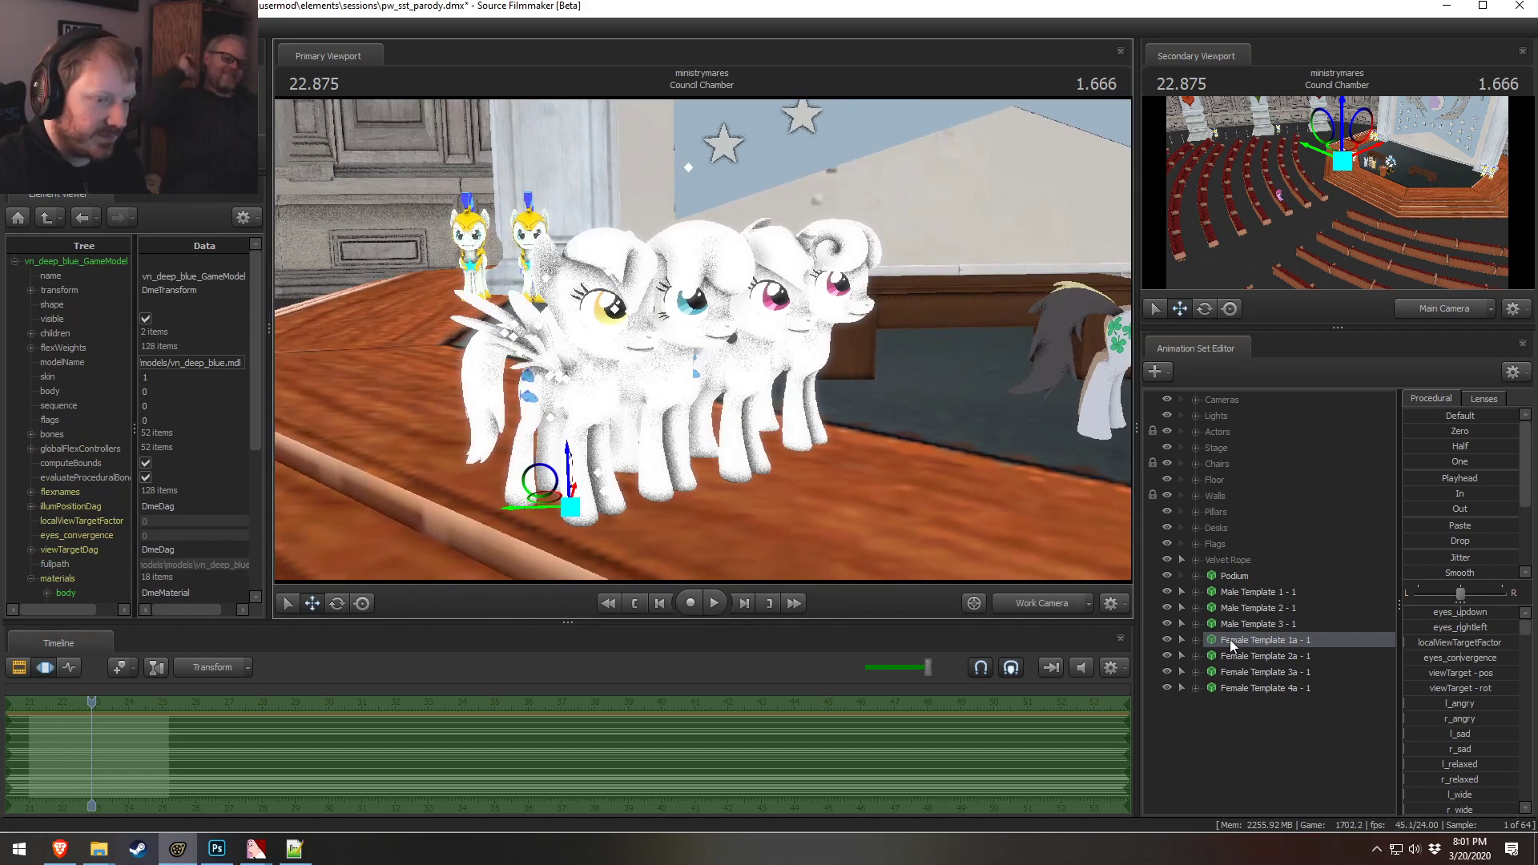
# Remove the override materials from the Female Template 1a pony
pyautogui.rightClick(1256, 636)
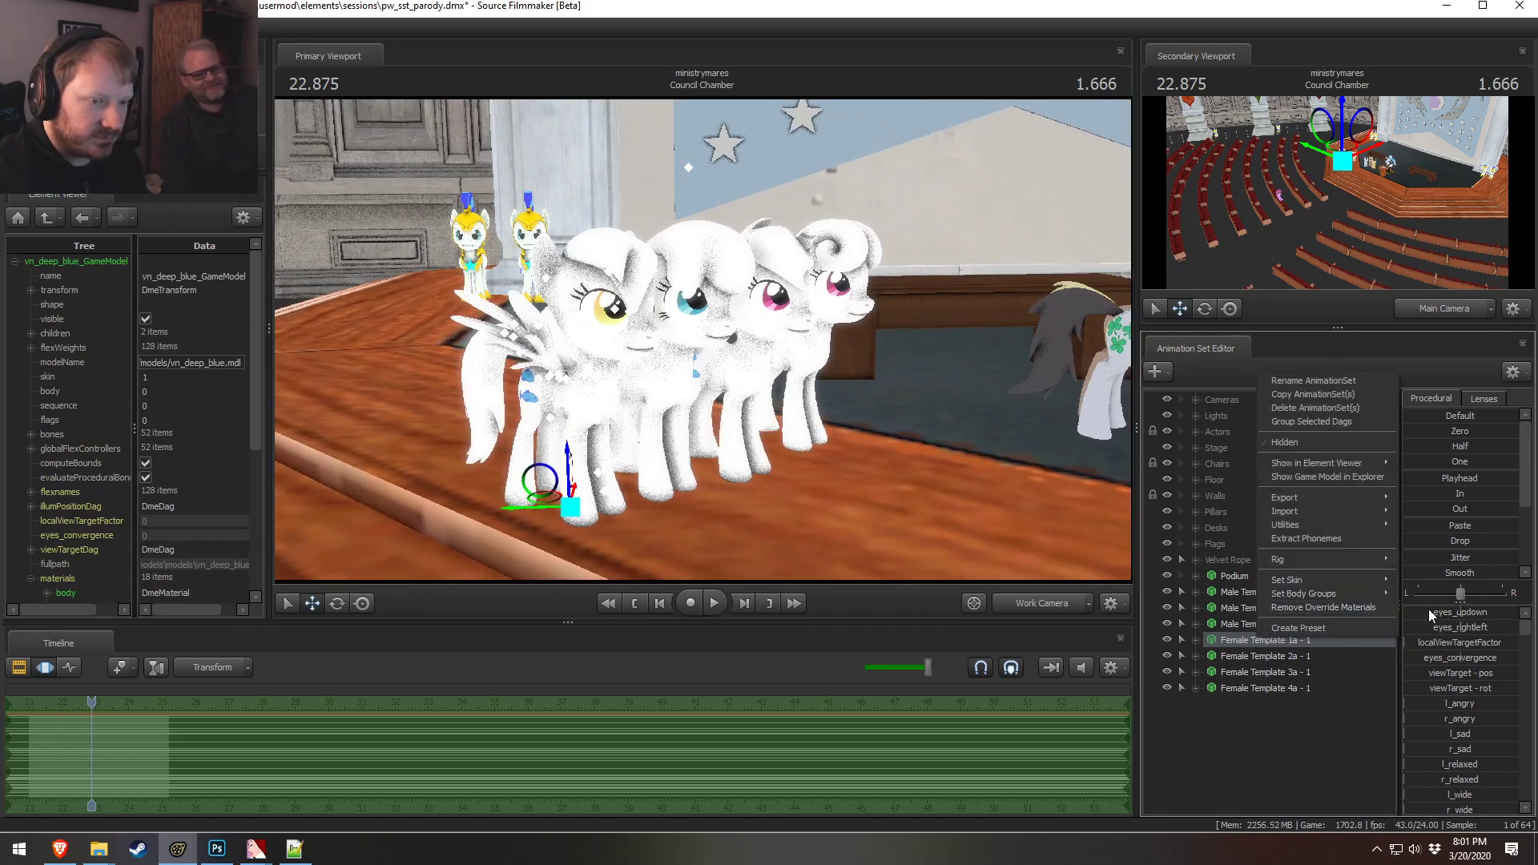
pyautogui.click(1334, 610)
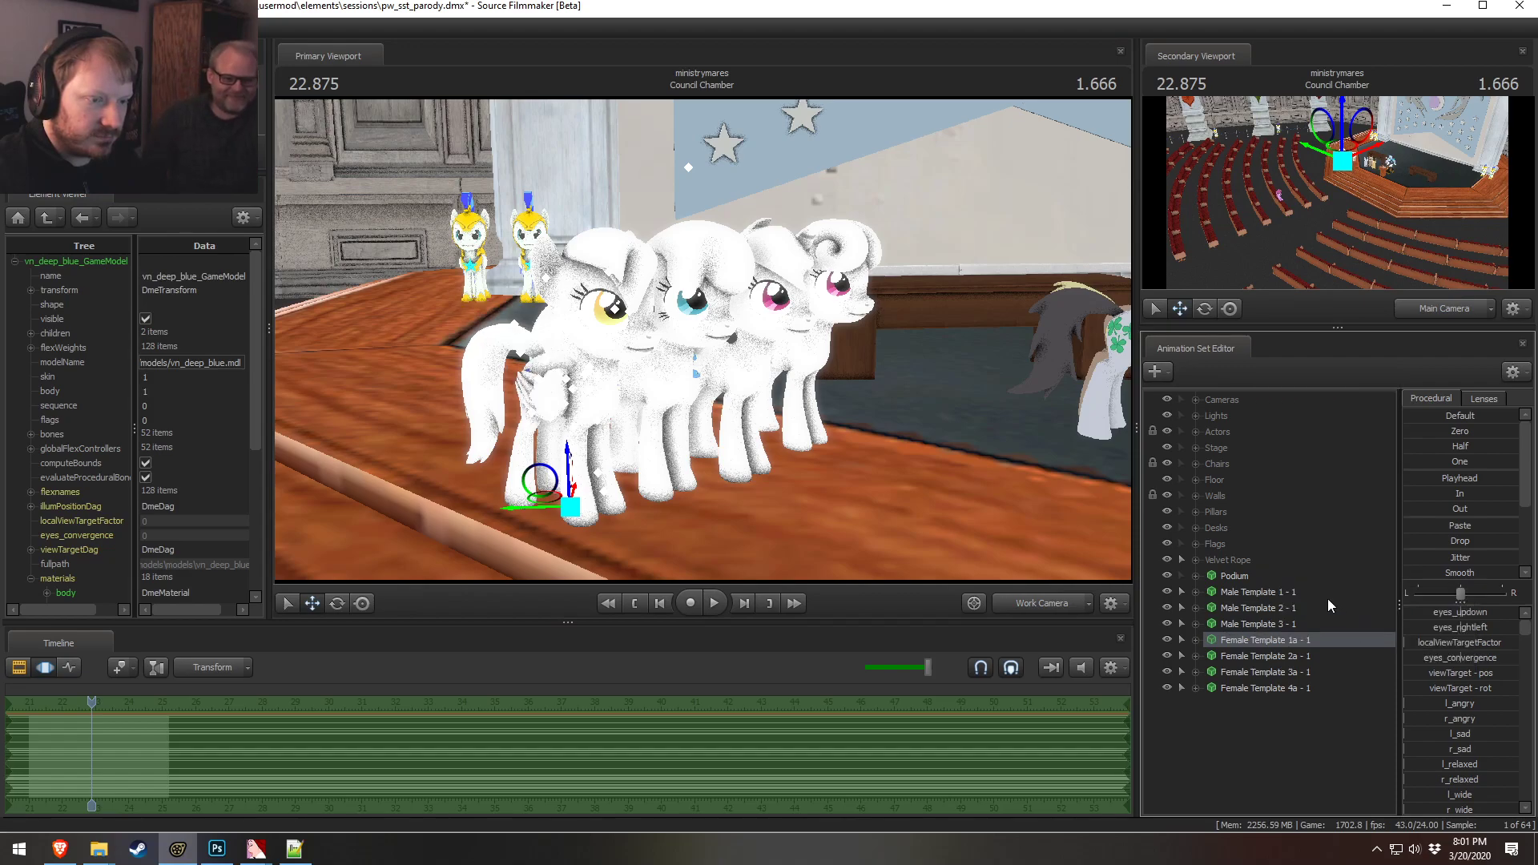
pyautogui.rightClick(1256, 638)
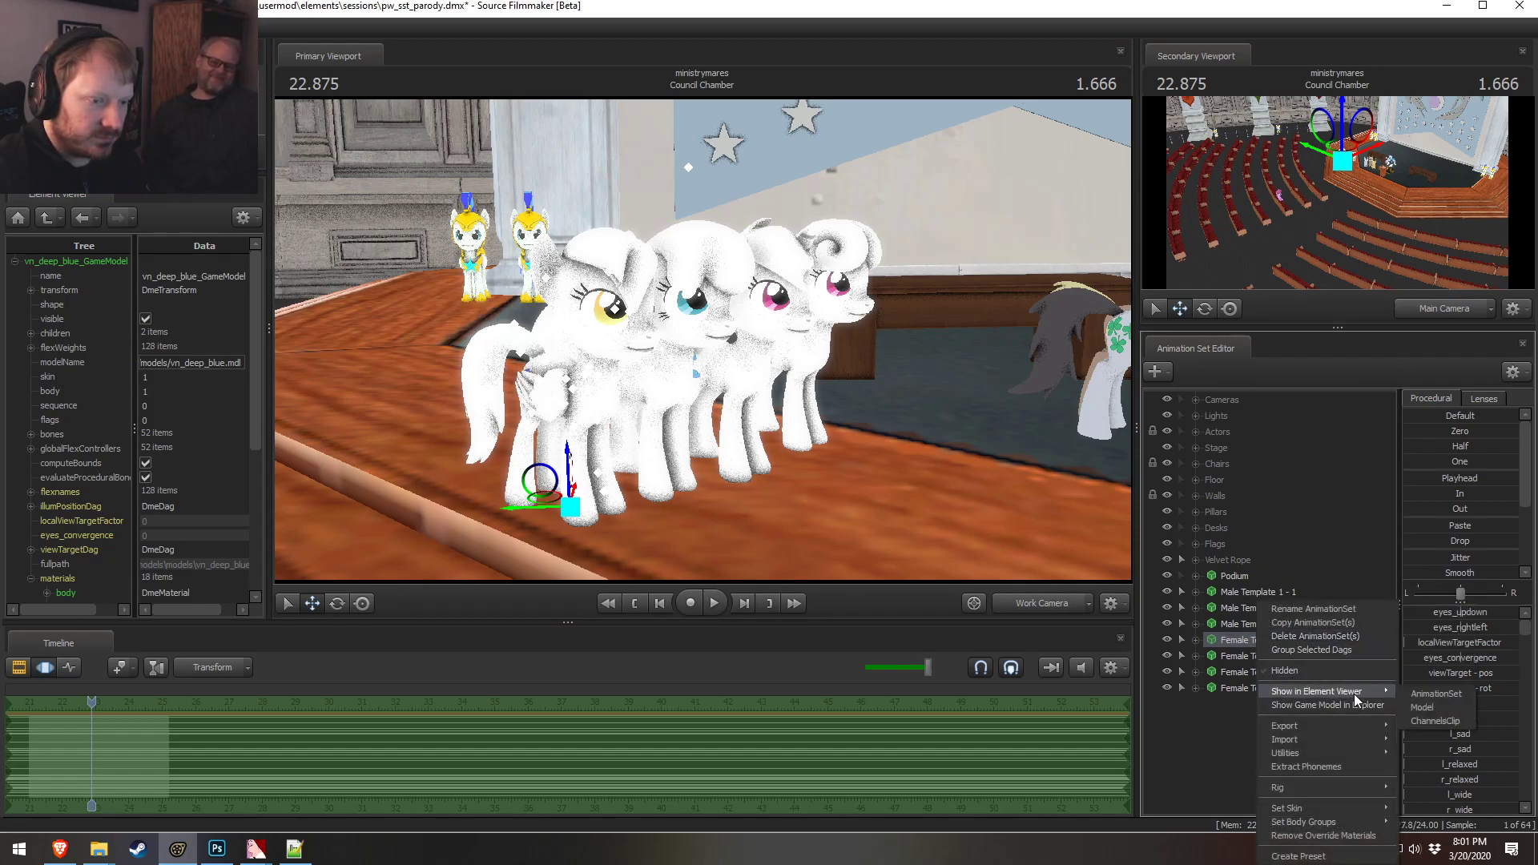
pyautogui.moveTo(1298, 827)
pyautogui.moveTo(1418, 817)
pyautogui.click(1332, 829)
pyautogui.moveTo(945, 480); pyautogui.dragTo(1033, 477)
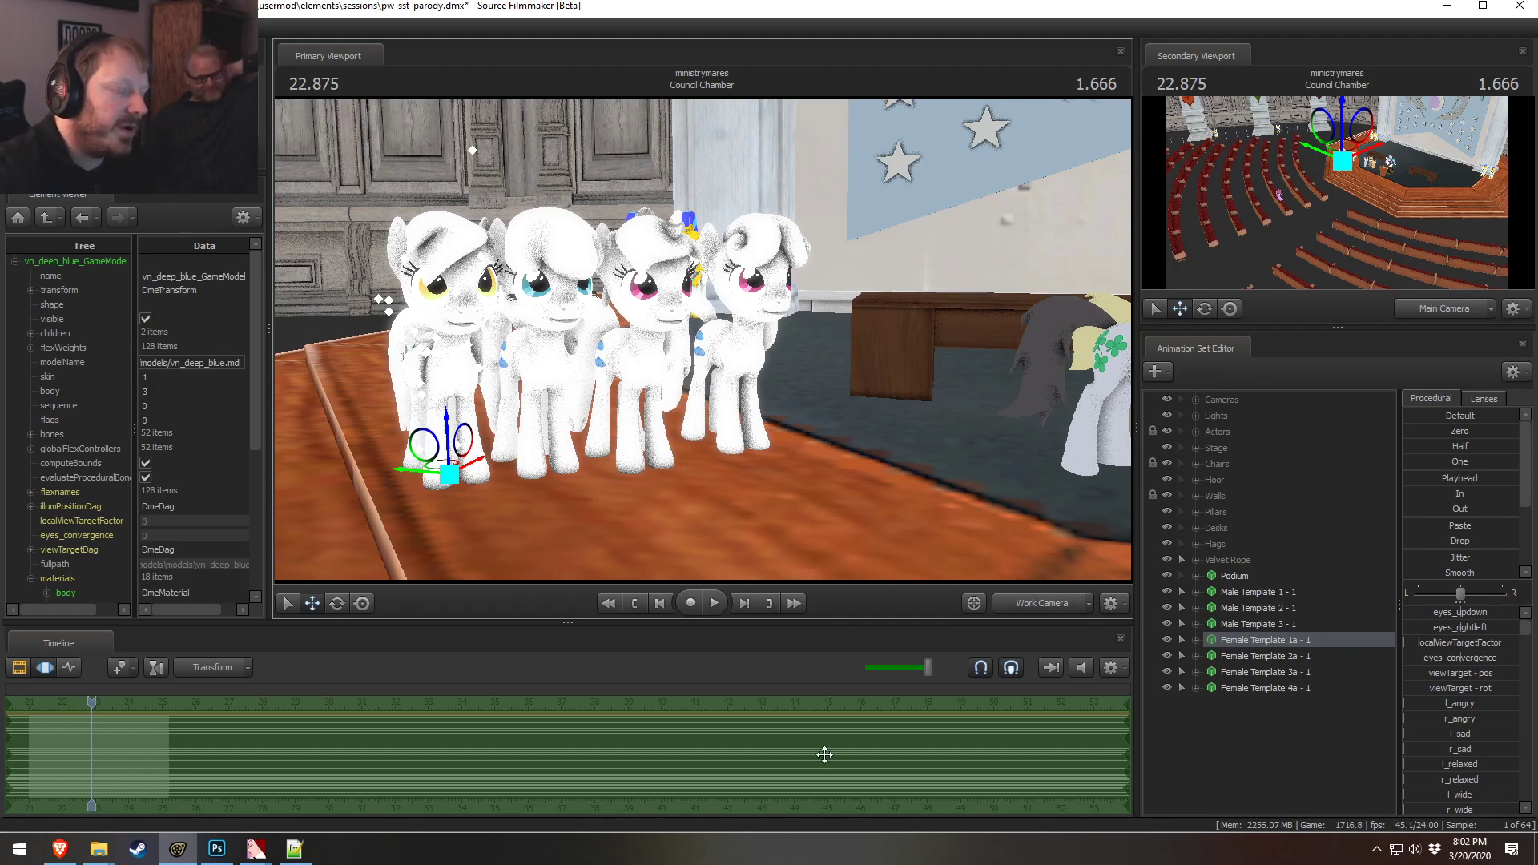
pyautogui.click(60, 848)
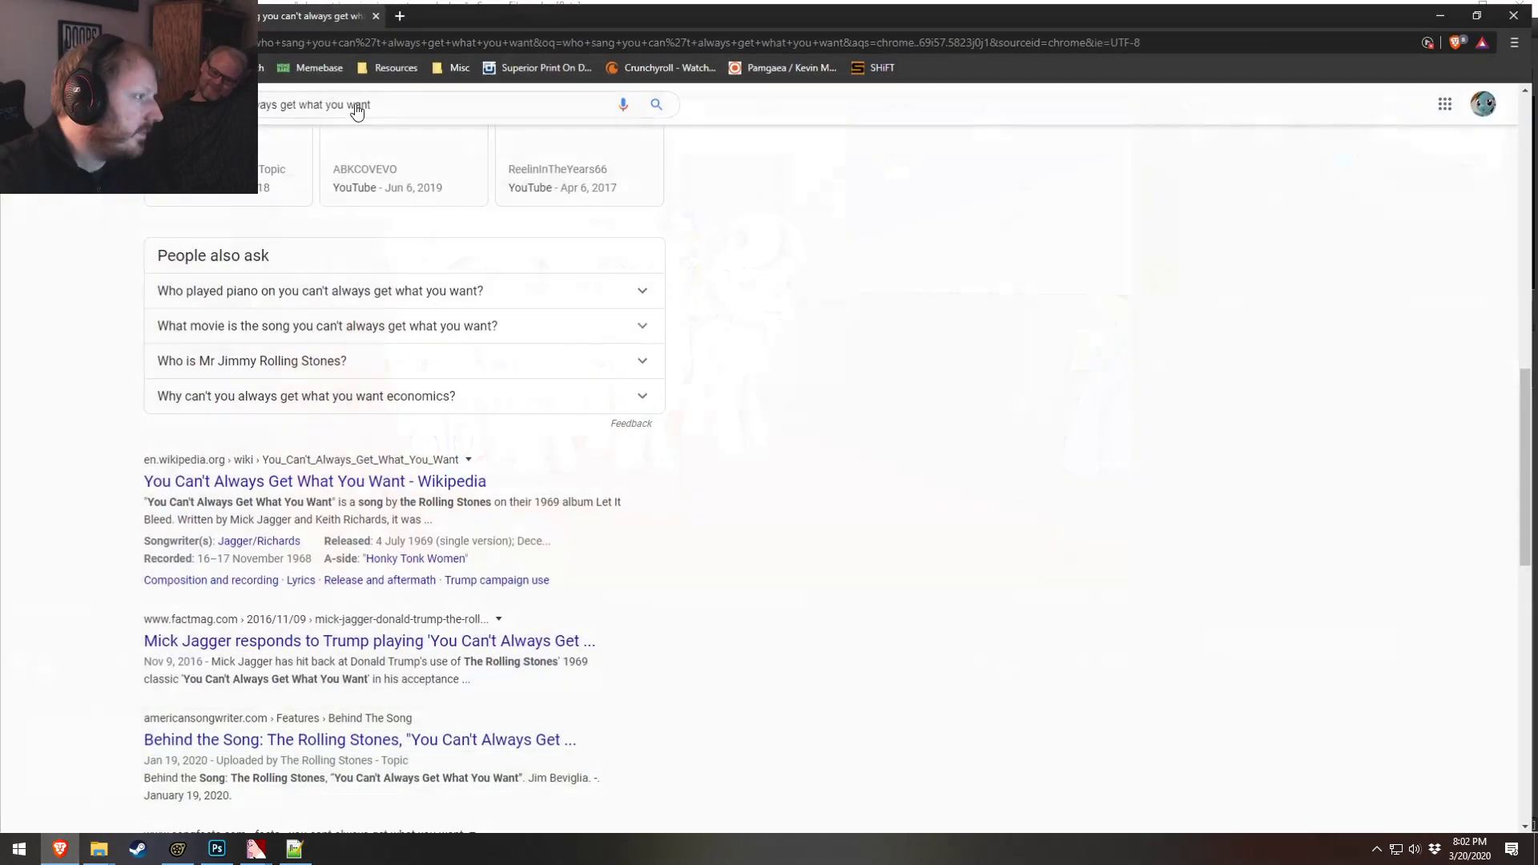
pyautogui.moveTo(216, 12); pyautogui.dragTo(559, 108)
pyautogui.click(436, 109)
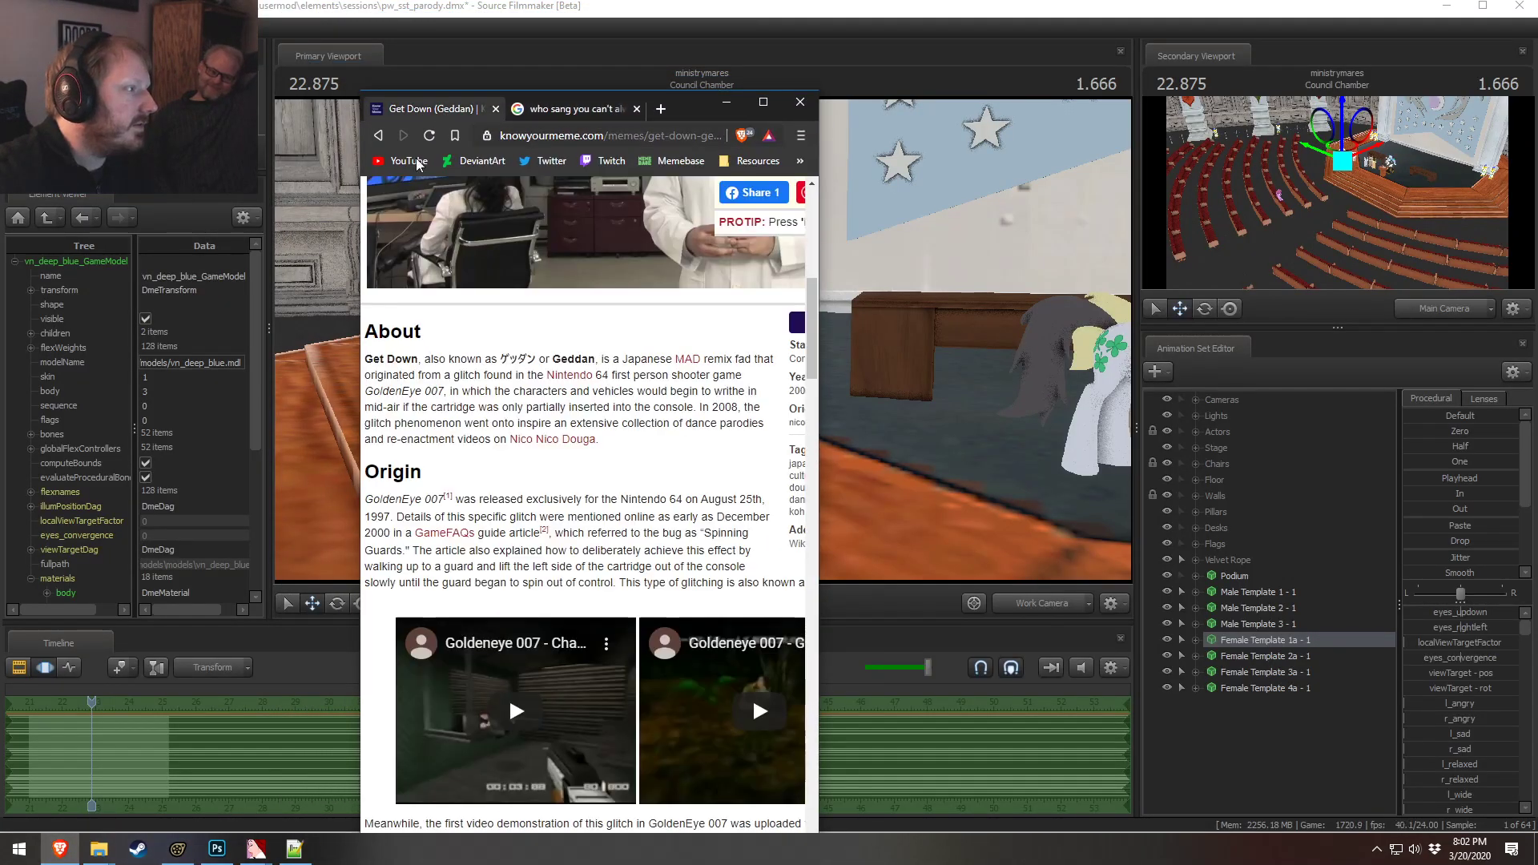
pyautogui.click(546, 161)
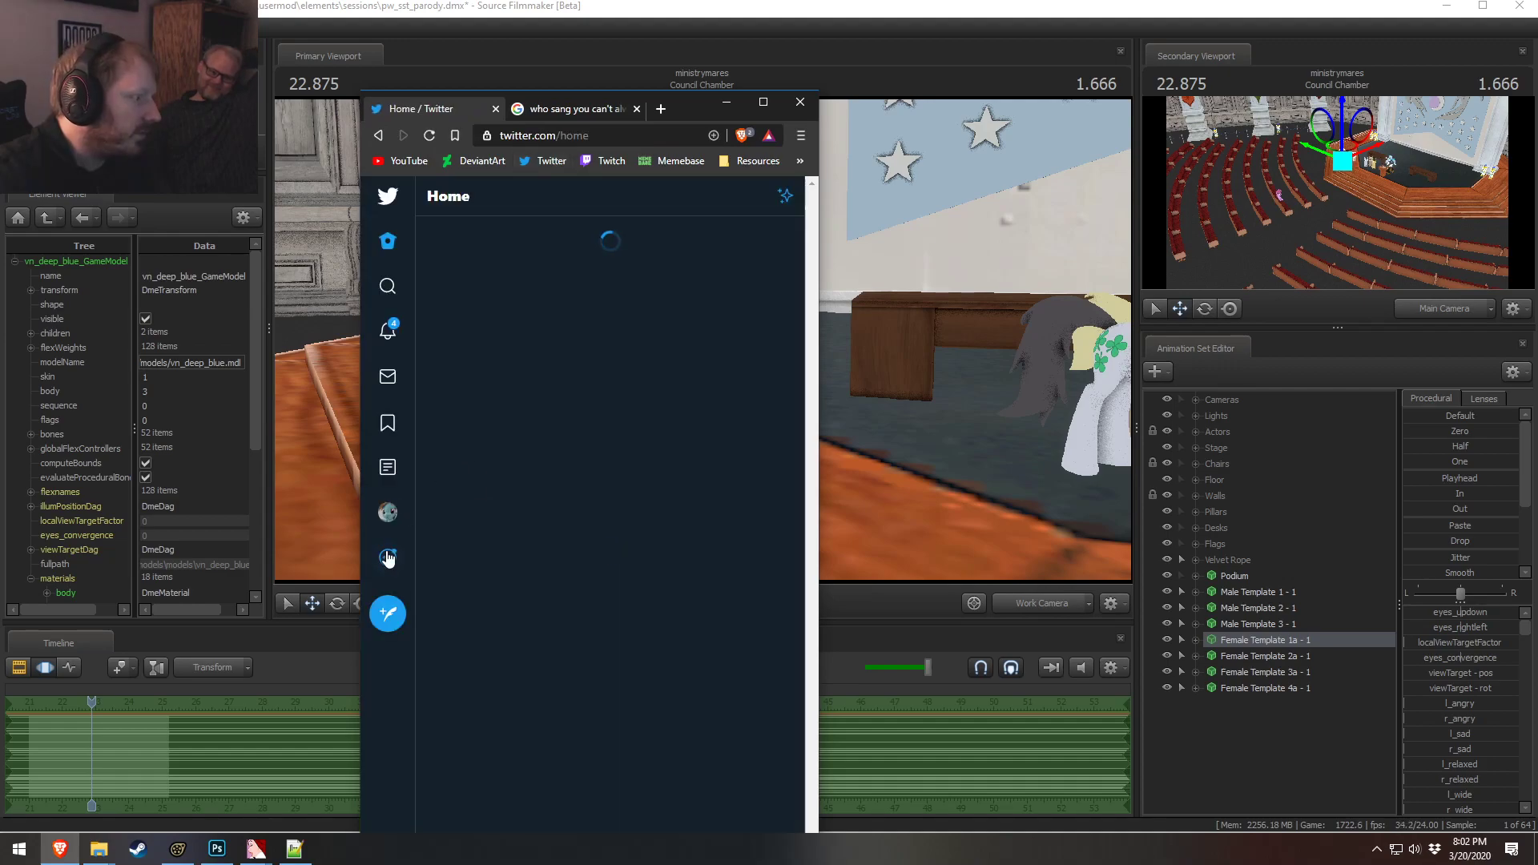
pyautogui.click(387, 558)
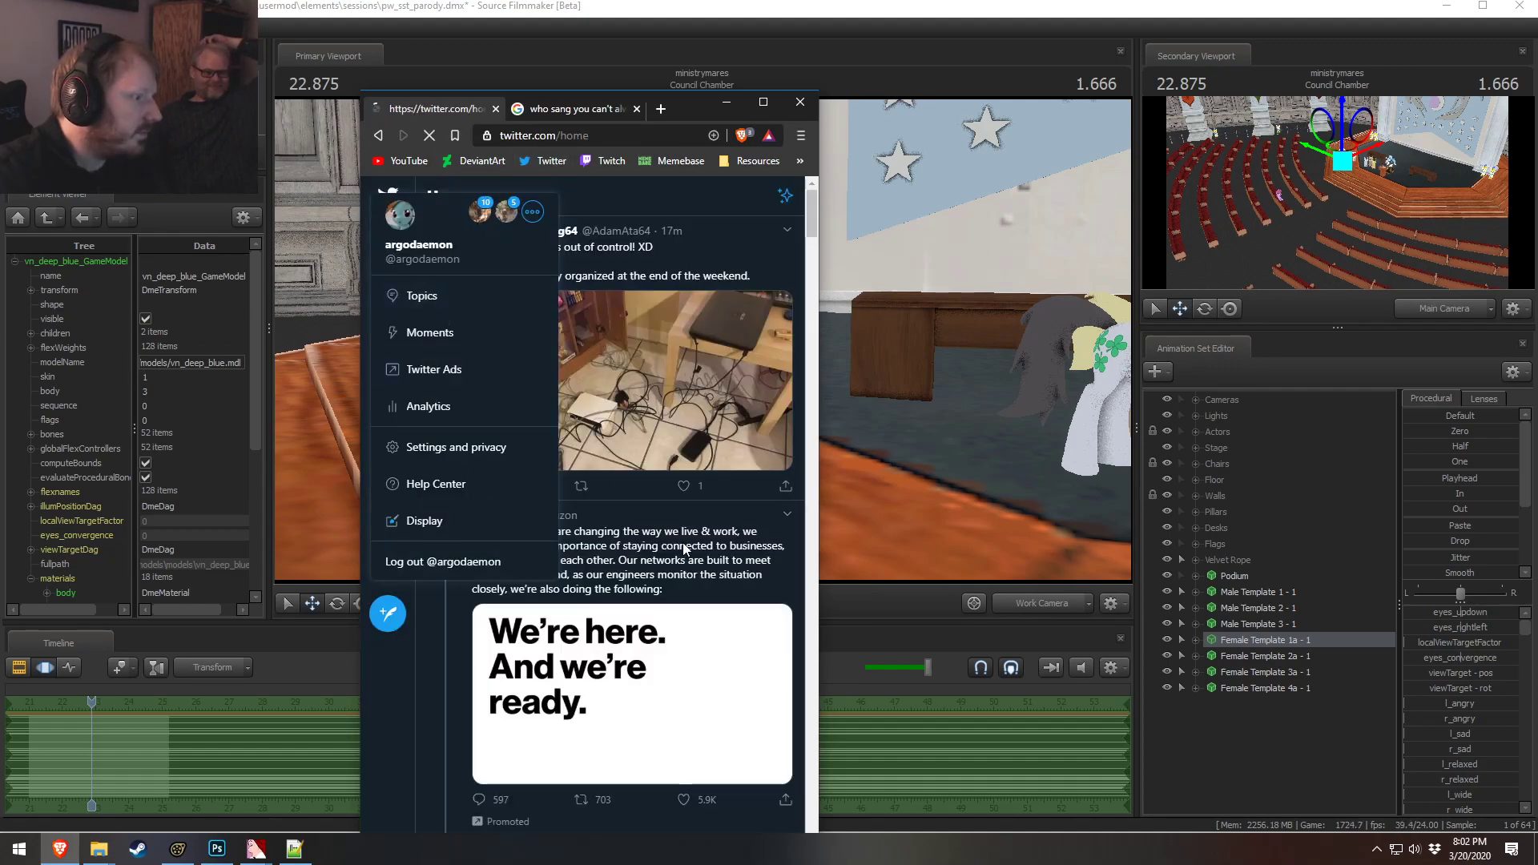
pyautogui.click(598, 594)
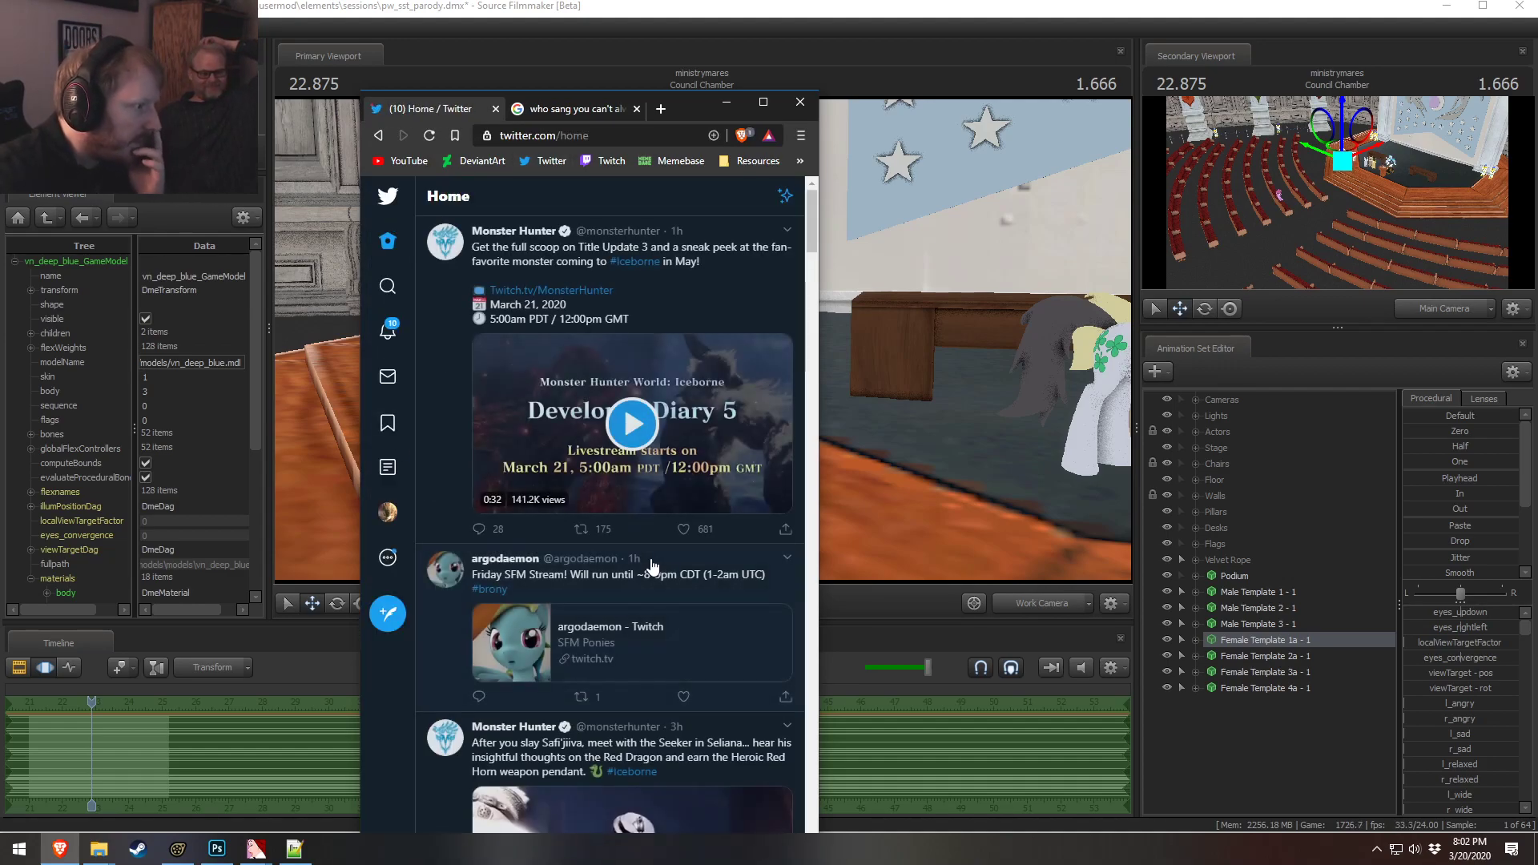
pyautogui.scroll(-3, 662, 553)
pyautogui.scroll(-10, 672, 576)
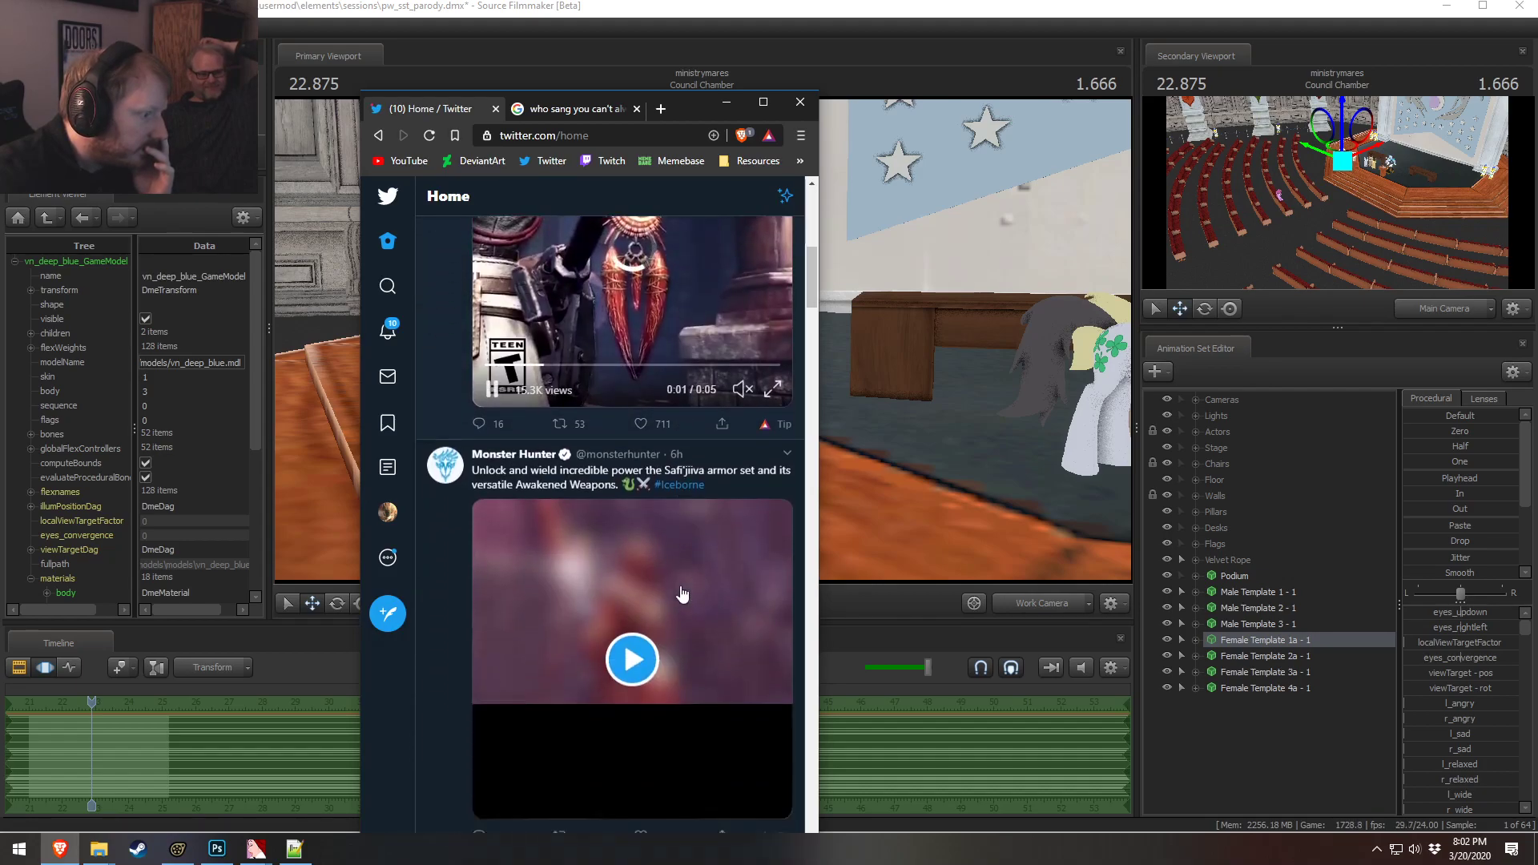
pyautogui.scroll(-5, 688, 591)
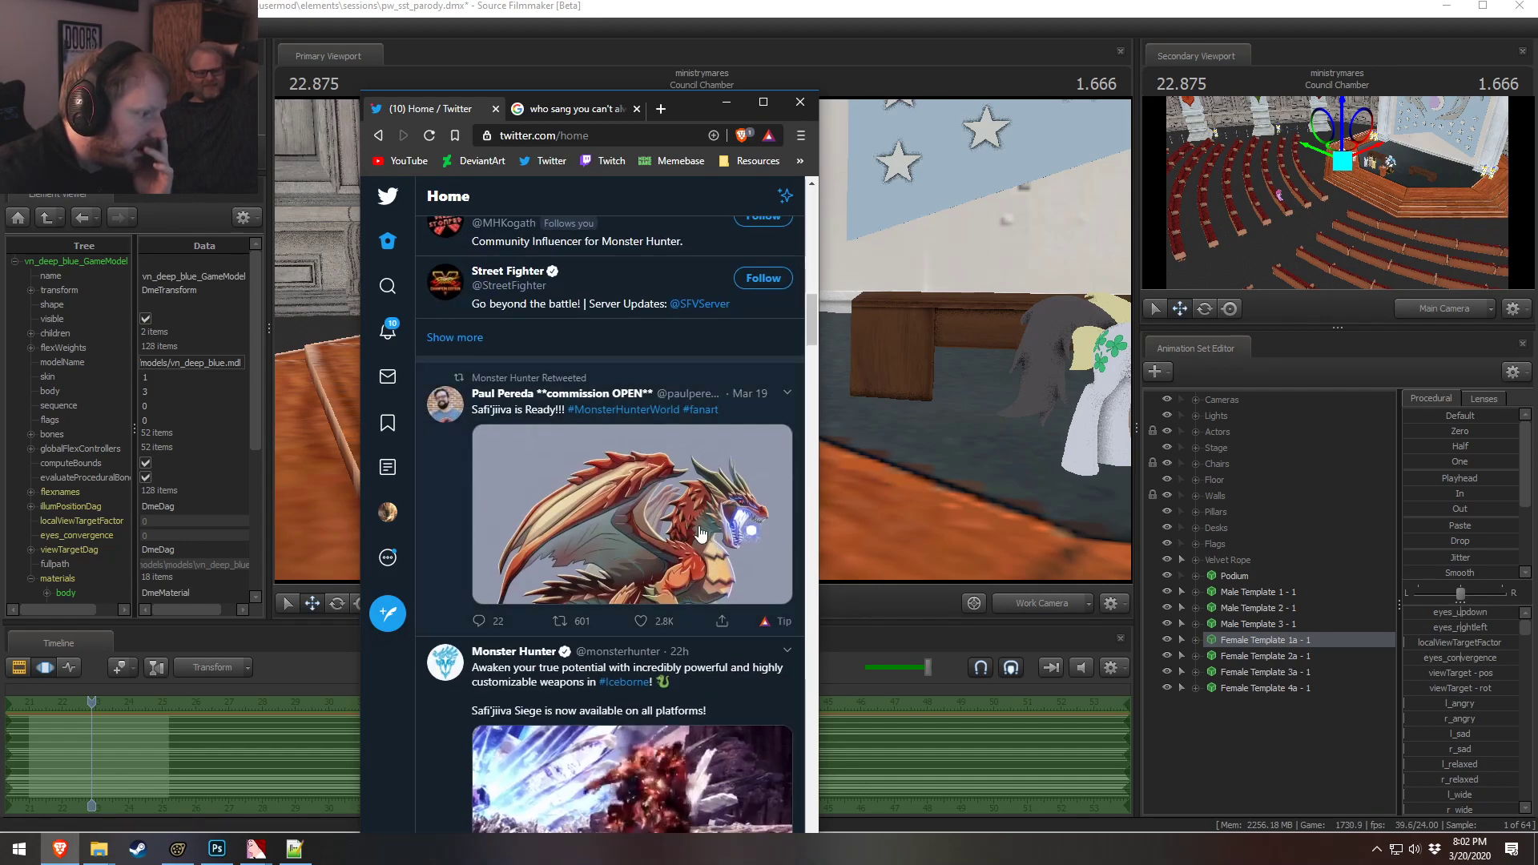
pyautogui.click(788, 558)
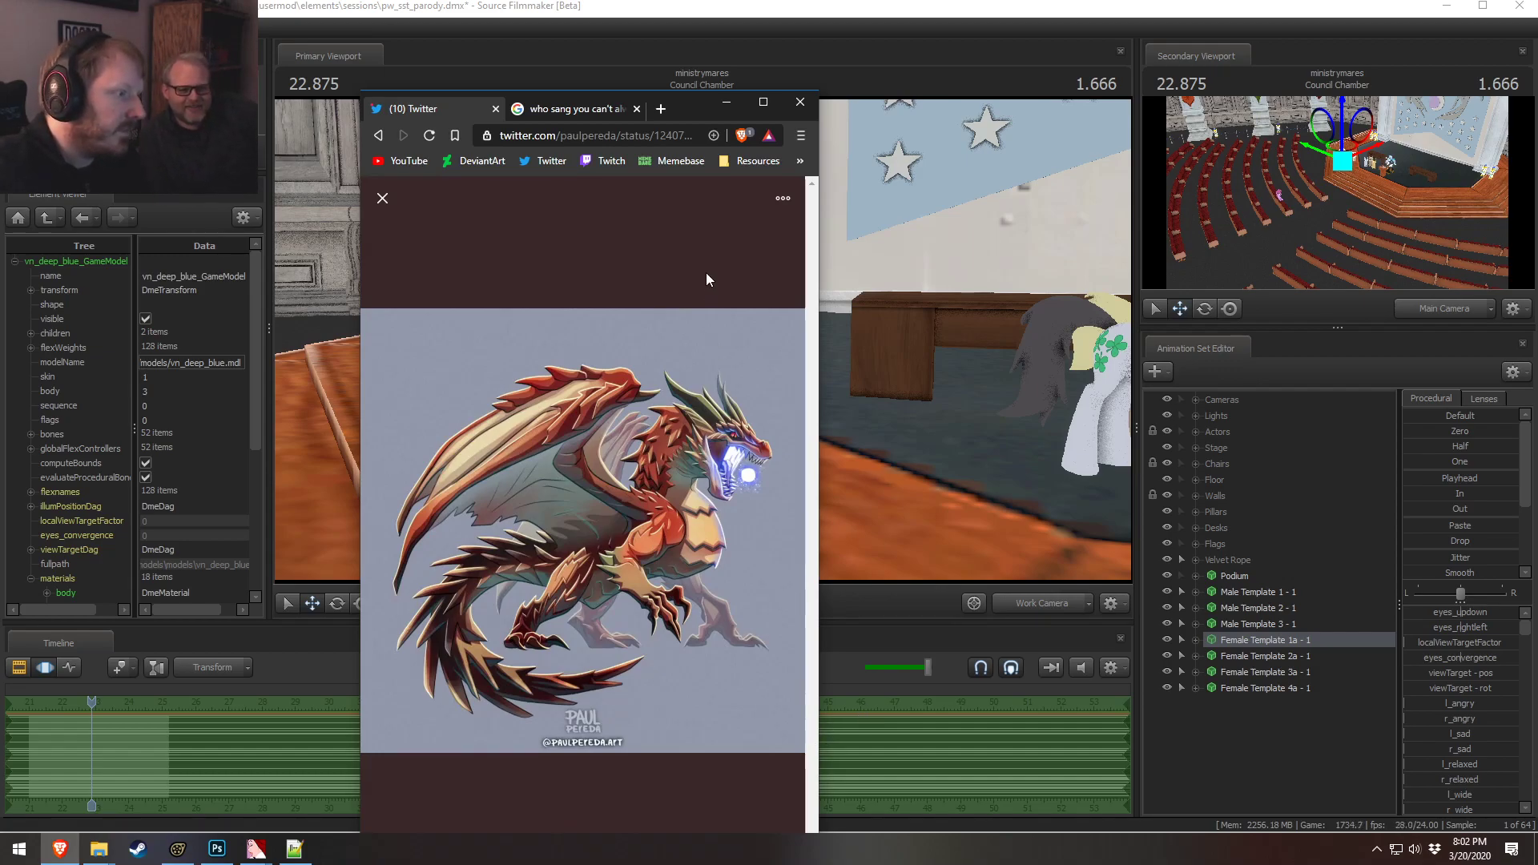
pyautogui.click(370, 198)
pyautogui.scroll(8, 686, 584)
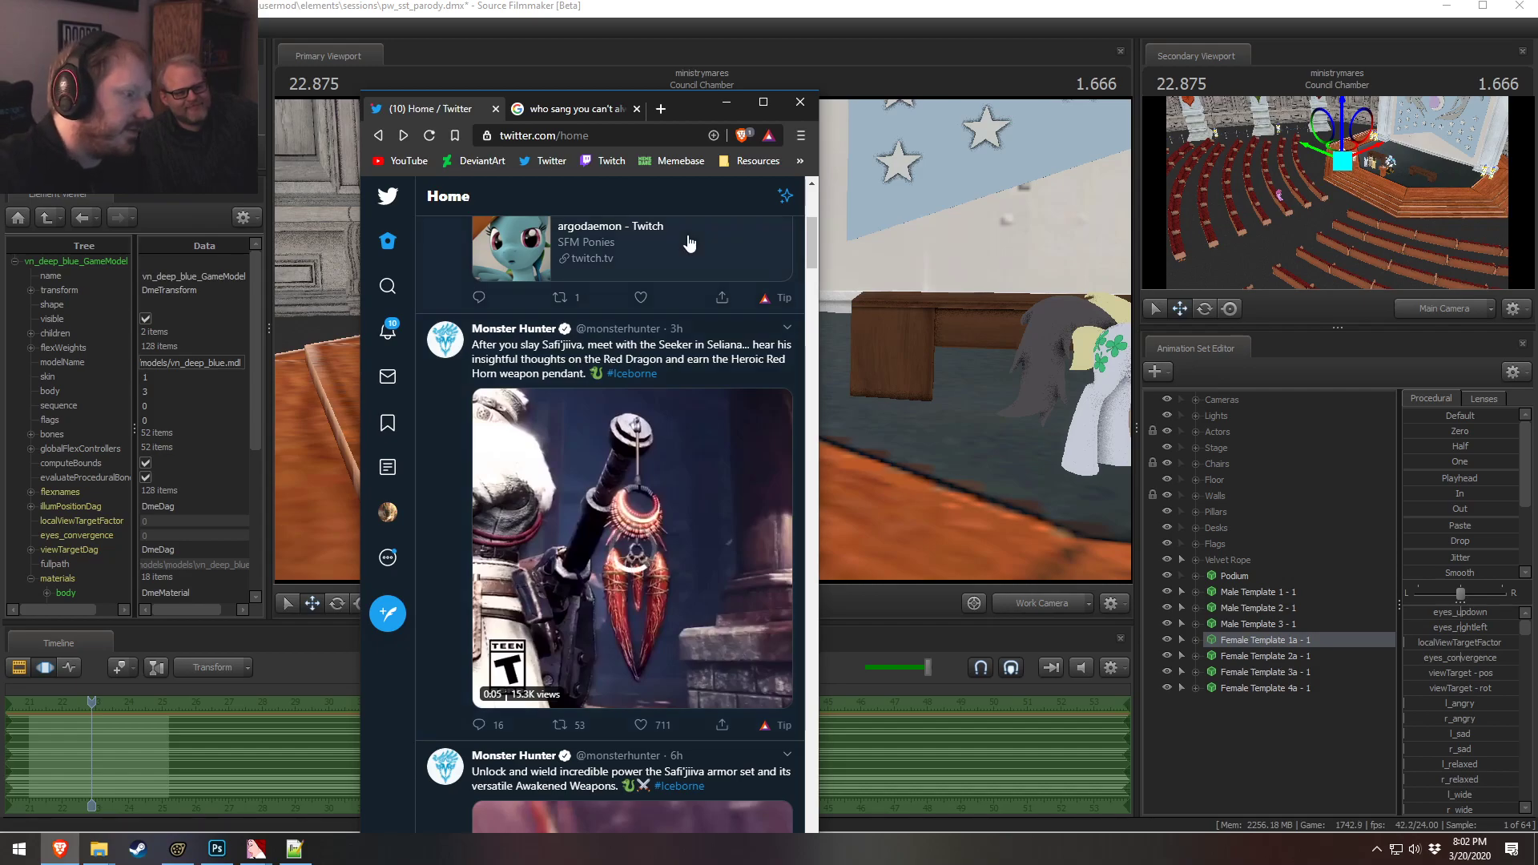
pyautogui.click(726, 103)
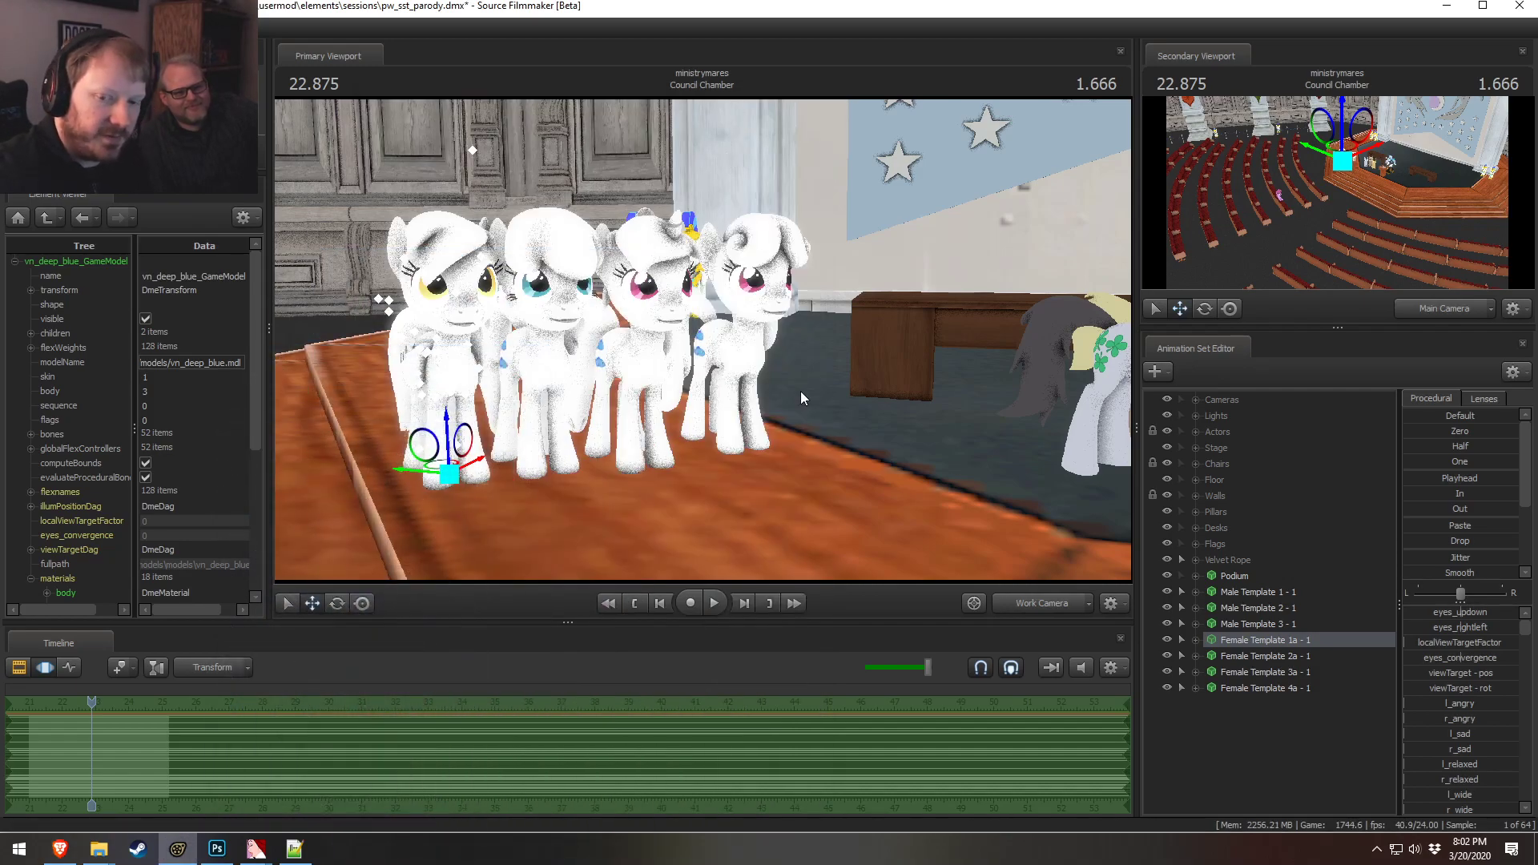
# Nudge the Female Template 2a and Female Template 1a ponies slightly to tidy the line of ponies
pyautogui.moveTo(766, 427); pyautogui.dragTo(704, 346)
pyautogui.press('s')
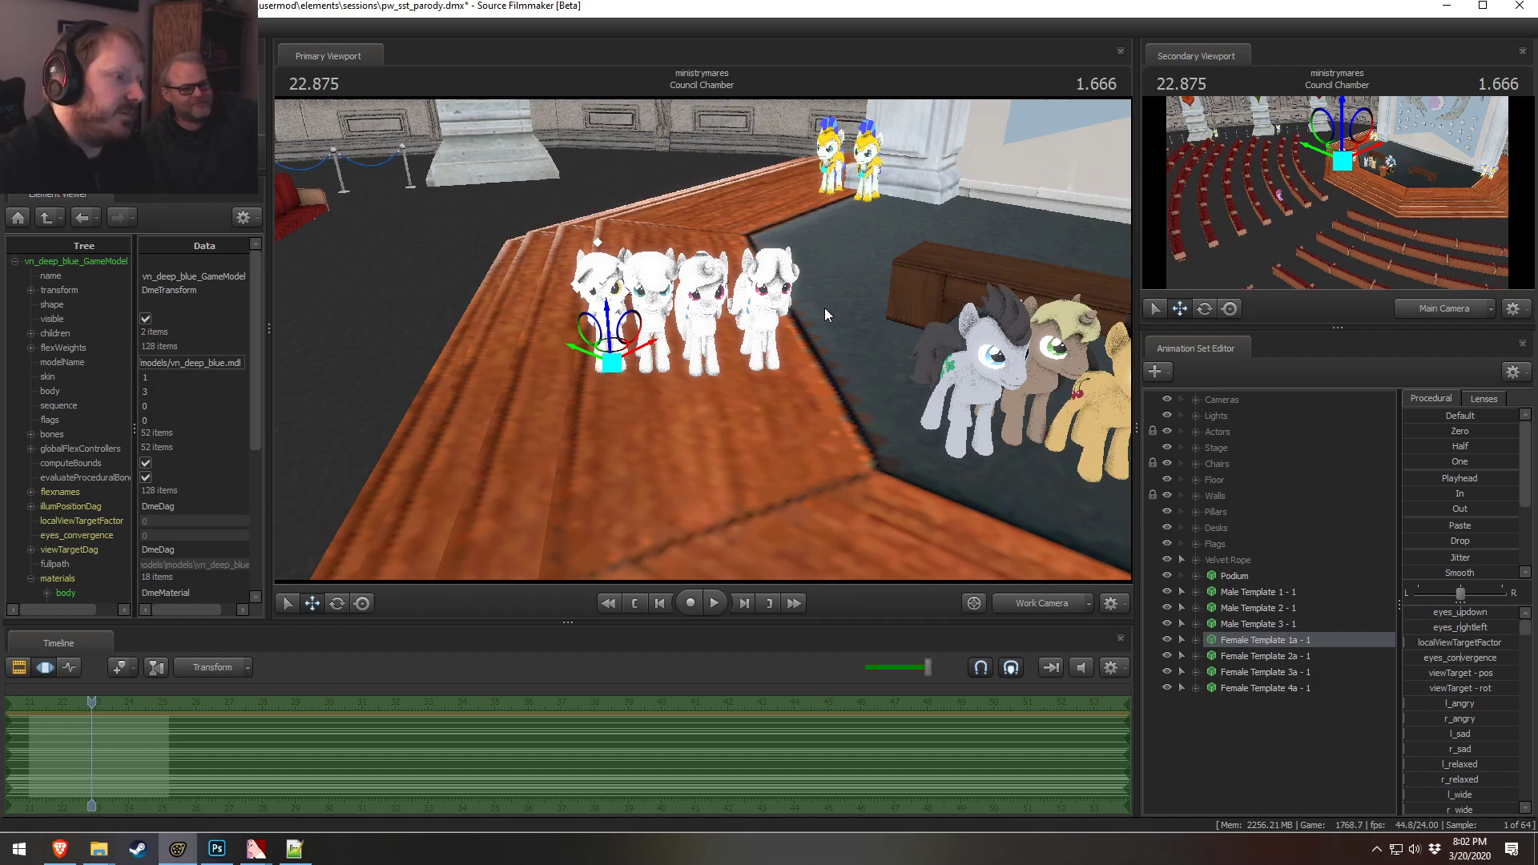
pyautogui.moveTo(713, 358); pyautogui.dragTo(640, 326)
pyautogui.press('w')
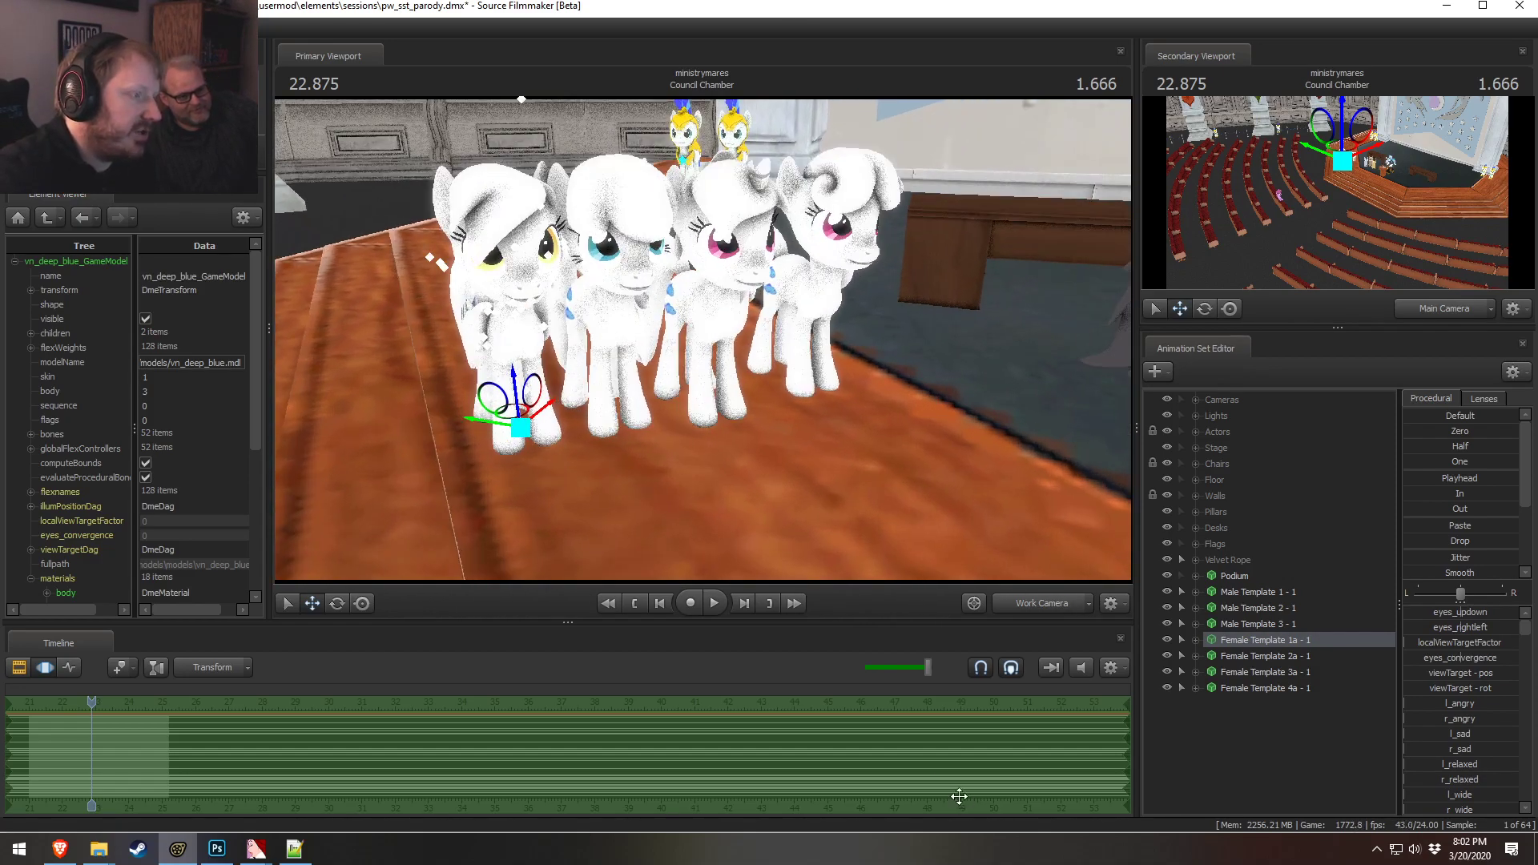
pyautogui.moveTo(699, 441); pyautogui.dragTo(781, 443)
pyautogui.press('a')
pyautogui.moveTo(753, 342); pyautogui.dragTo(704, 342)
pyautogui.press('d')
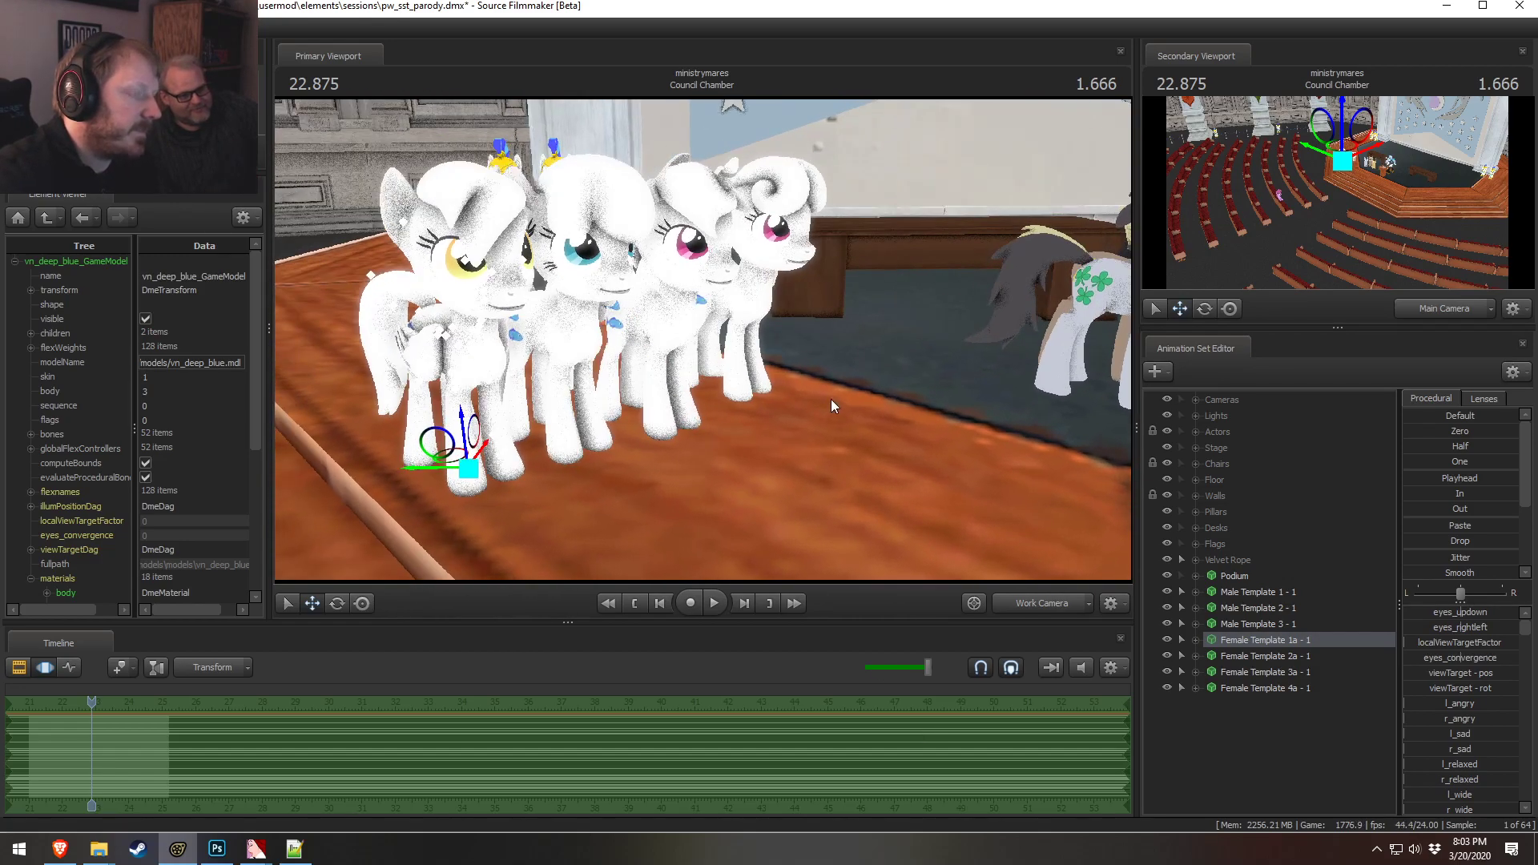
pyautogui.press('d')
pyautogui.moveTo(865, 362); pyautogui.dragTo(804, 406)
pyautogui.click(1267, 654)
pyautogui.click(1259, 689)
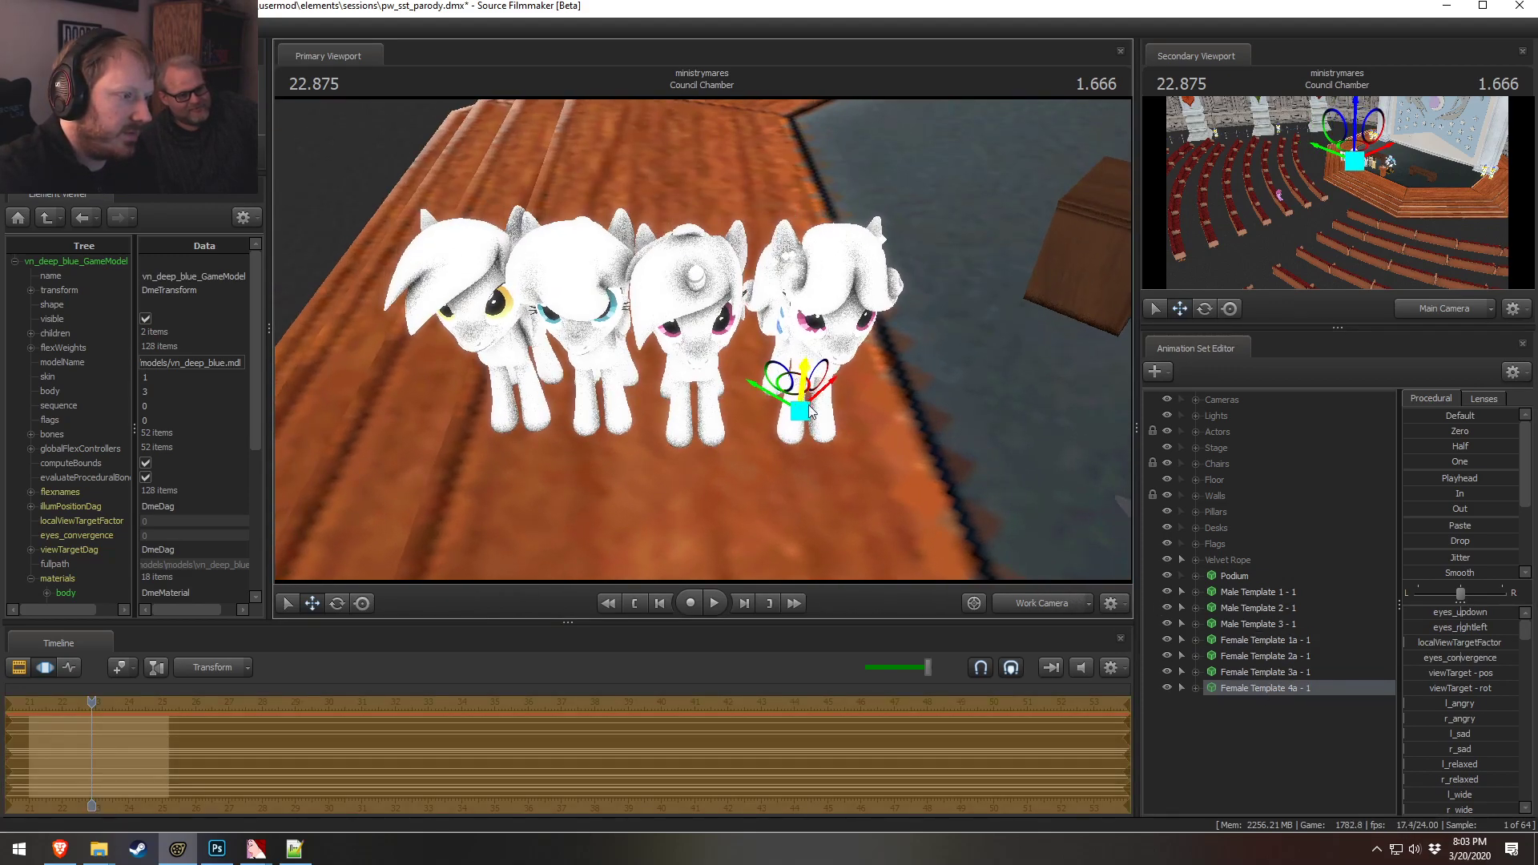
pyautogui.click(1246, 656)
pyautogui.moveTo(610, 386); pyautogui.dragTo(599, 398)
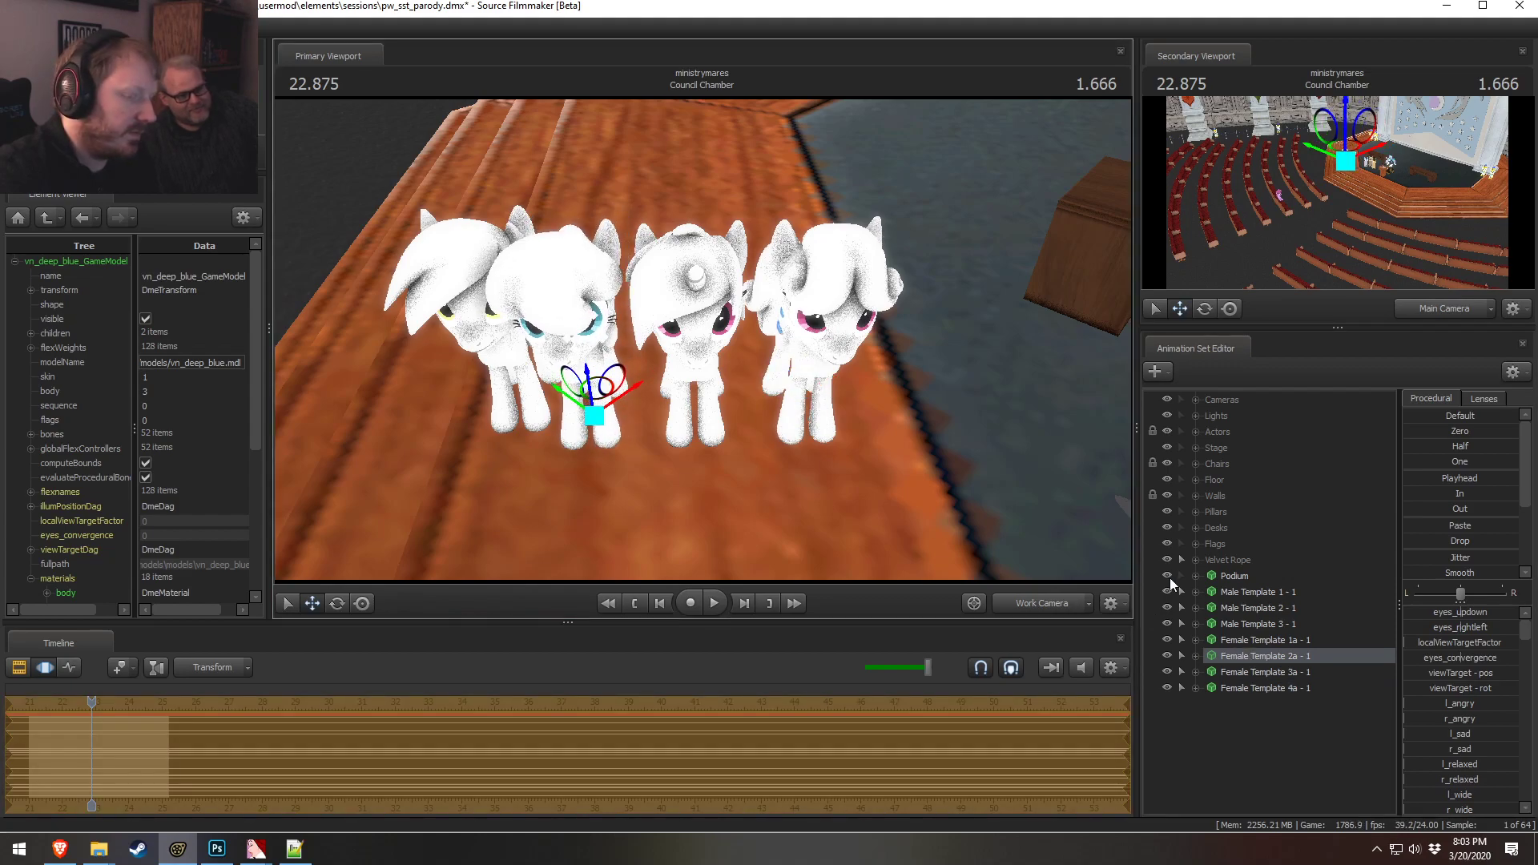
pyautogui.click(1233, 639)
pyautogui.moveTo(521, 385); pyautogui.dragTo(493, 396)
pyautogui.moveTo(943, 429)
pyautogui.keyDown('alt'); pyautogui.mouseDown()
pyautogui.moveTo(929, 336)
pyautogui.moveTo(953, 377)
pyautogui.moveTo(944, 429)
pyautogui.mouseUp(); pyautogui.keyUp('alt')
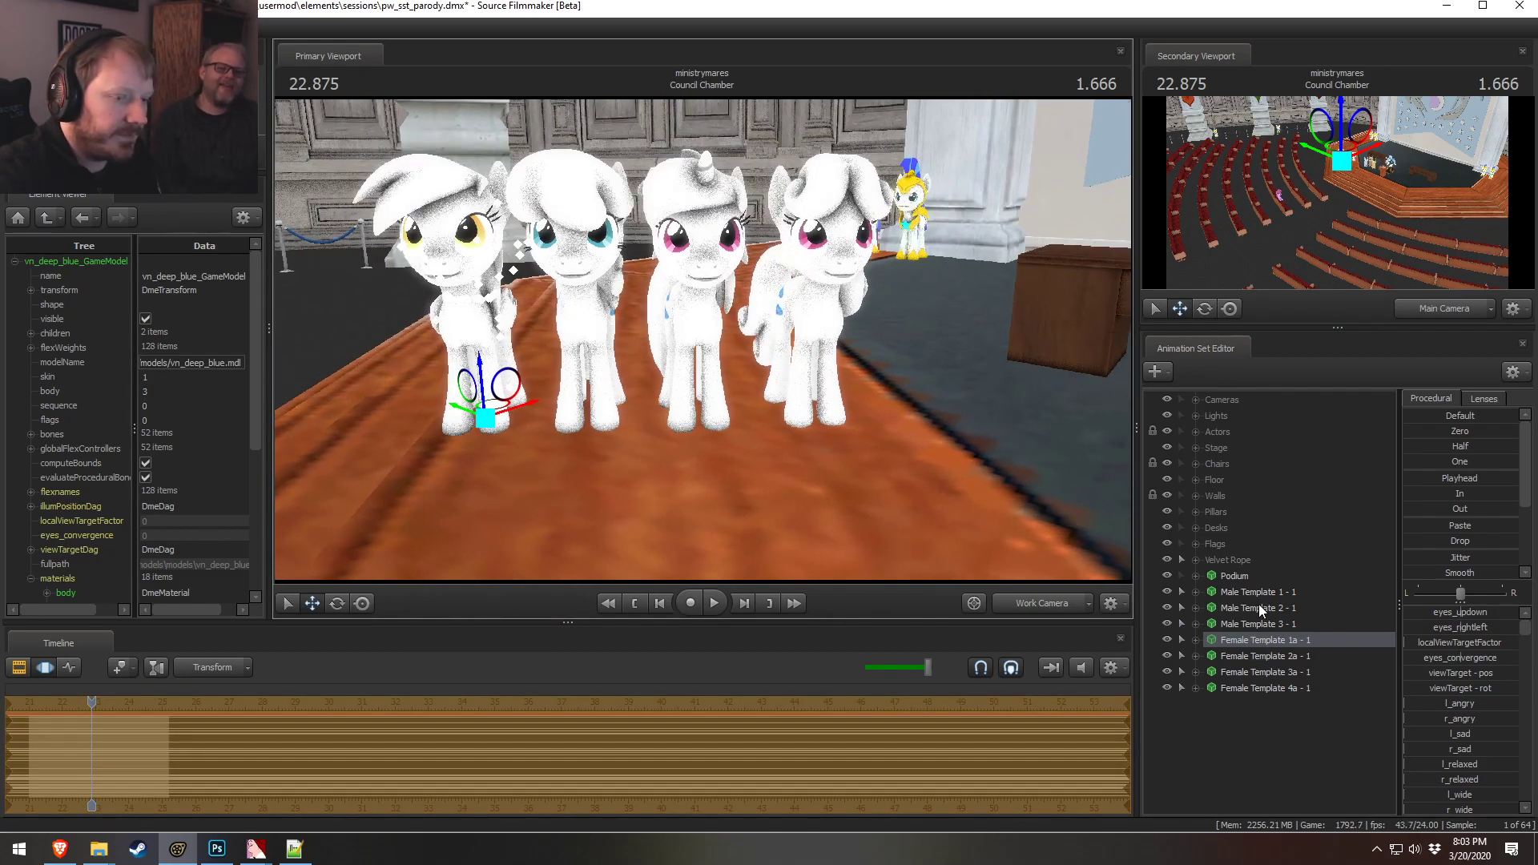
# Copy the four female template animation sets and paste them as duplicates
pyautogui.keyDown('shift'); pyautogui.click(1279, 689); pyautogui.keyUp('shift')
pyautogui.rightClick(1280, 689)
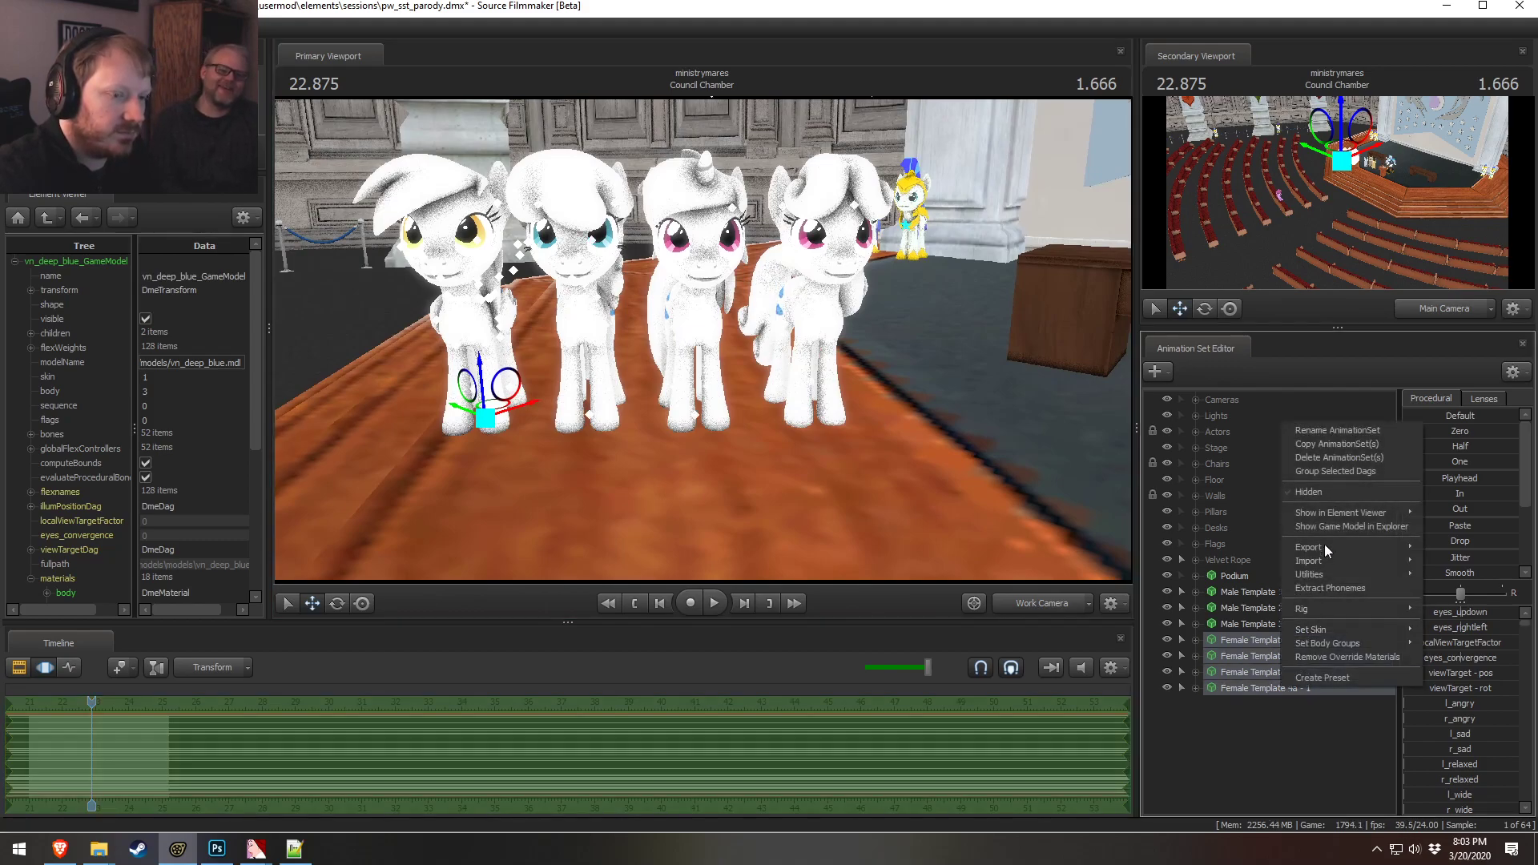
pyautogui.click(1303, 445)
pyautogui.rightClick(1283, 746)
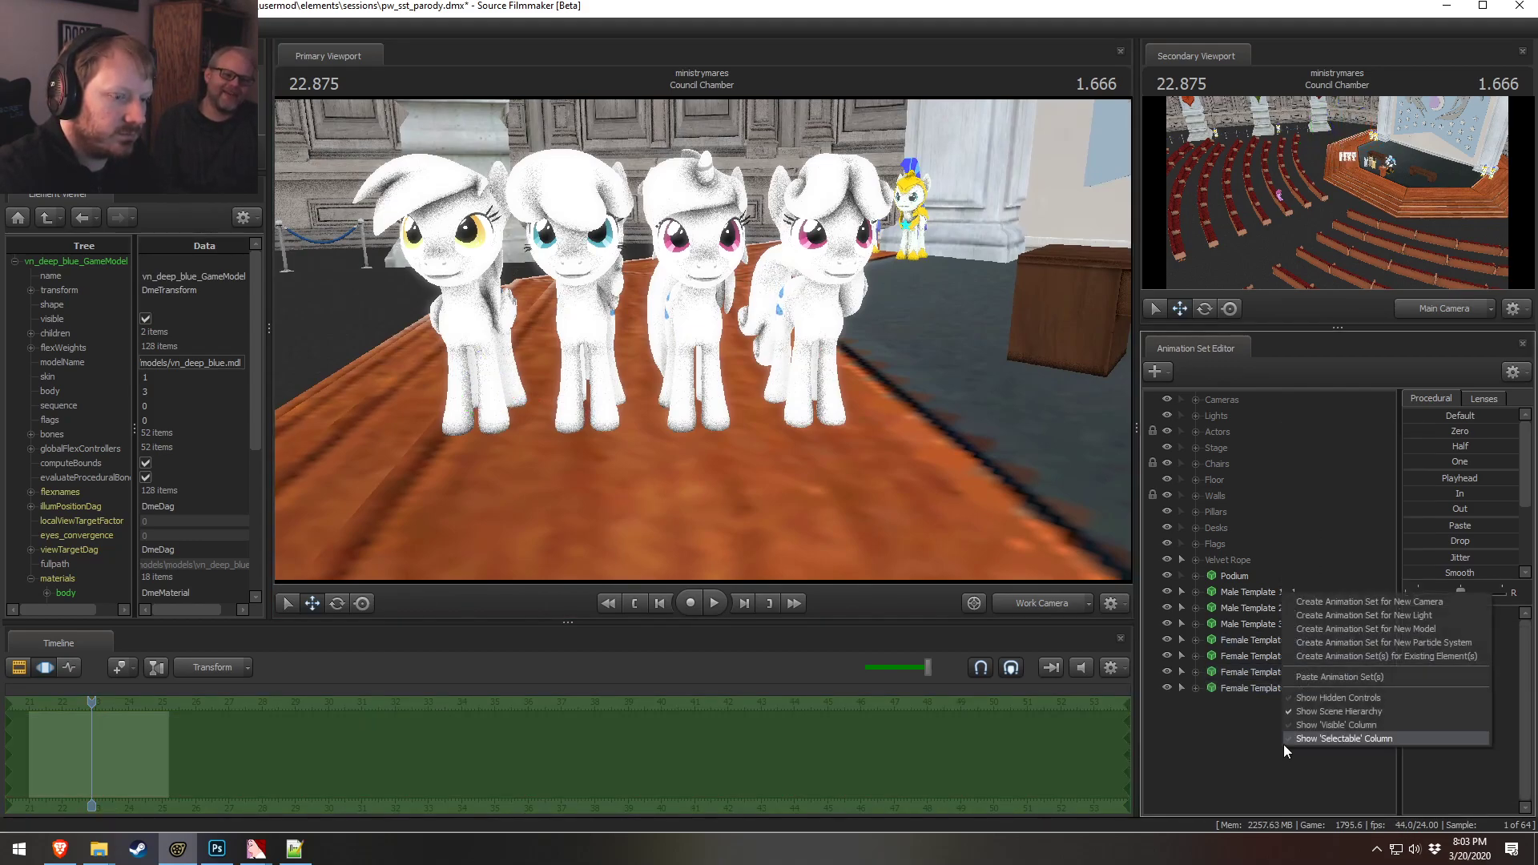
pyautogui.click(1298, 678)
# Rename the Female Template 1a duplicate to Female Template 1b
pyautogui.click(1282, 704)
pyautogui.rightClick(1300, 703)
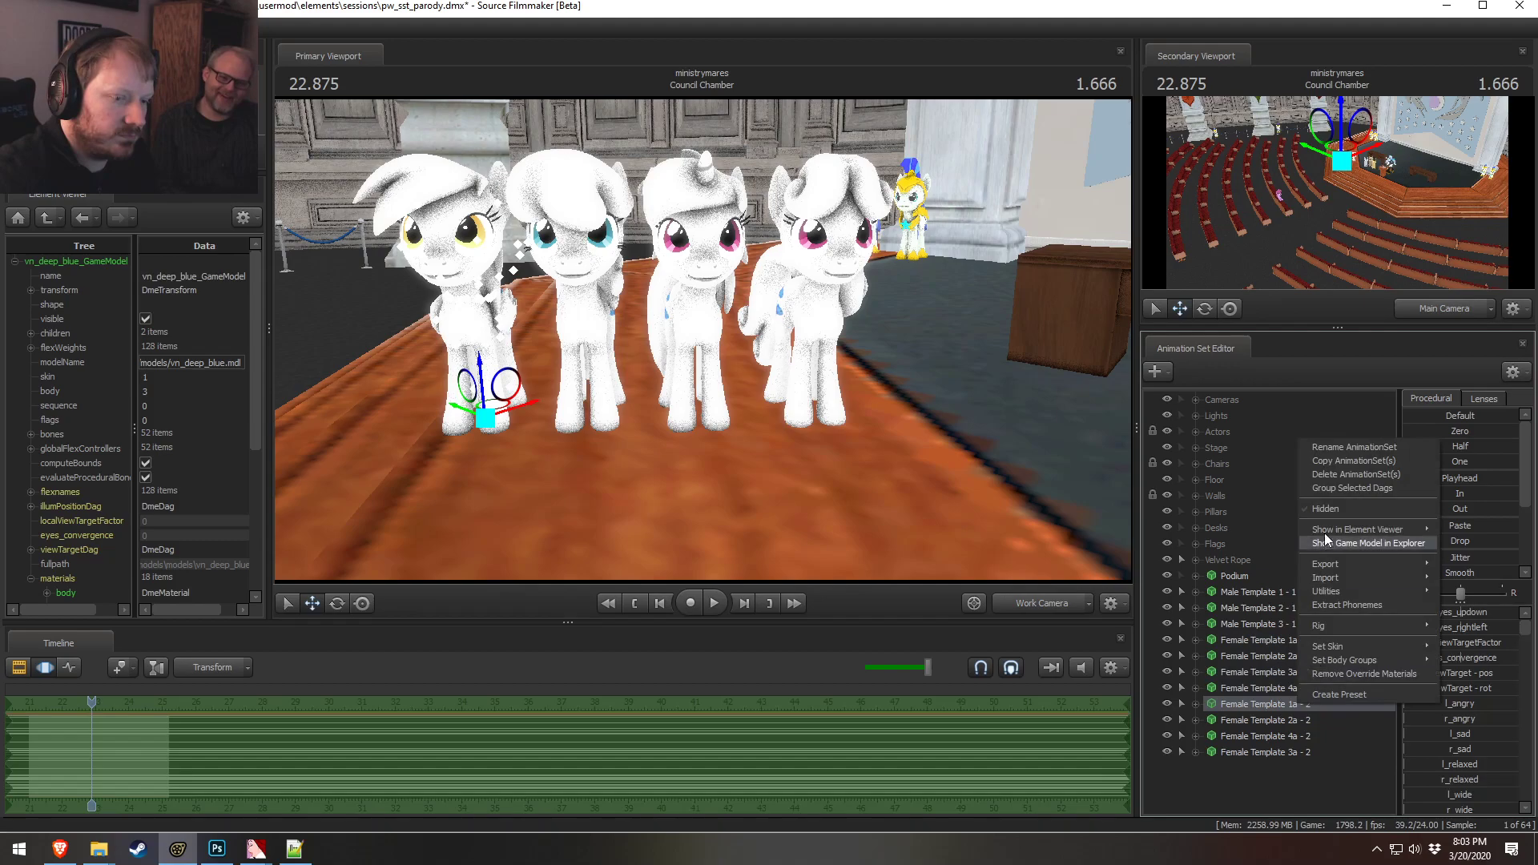
pyautogui.click(1343, 447)
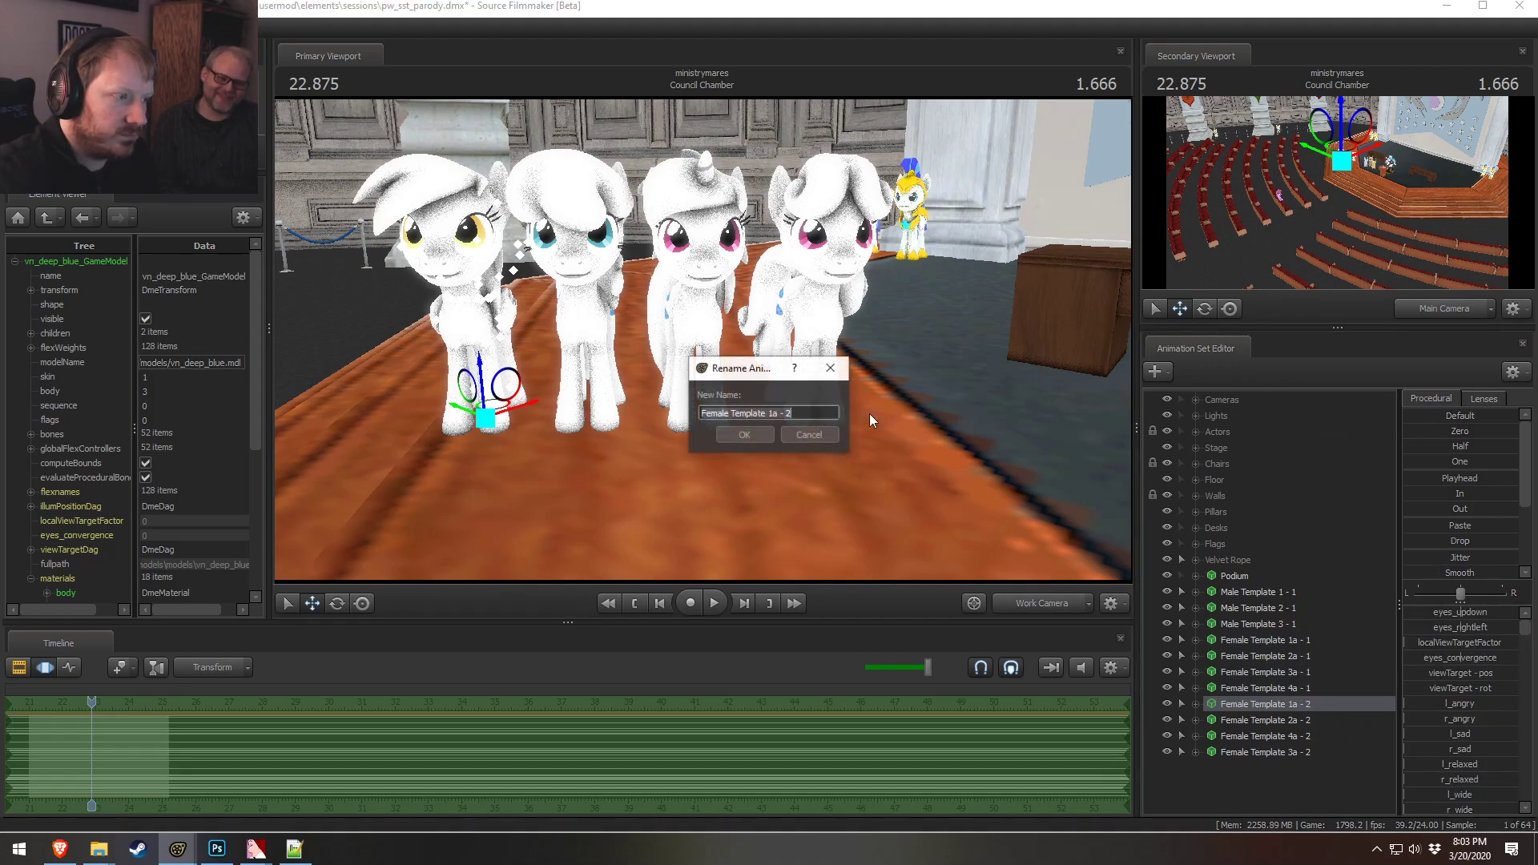
pyautogui.click(773, 433)
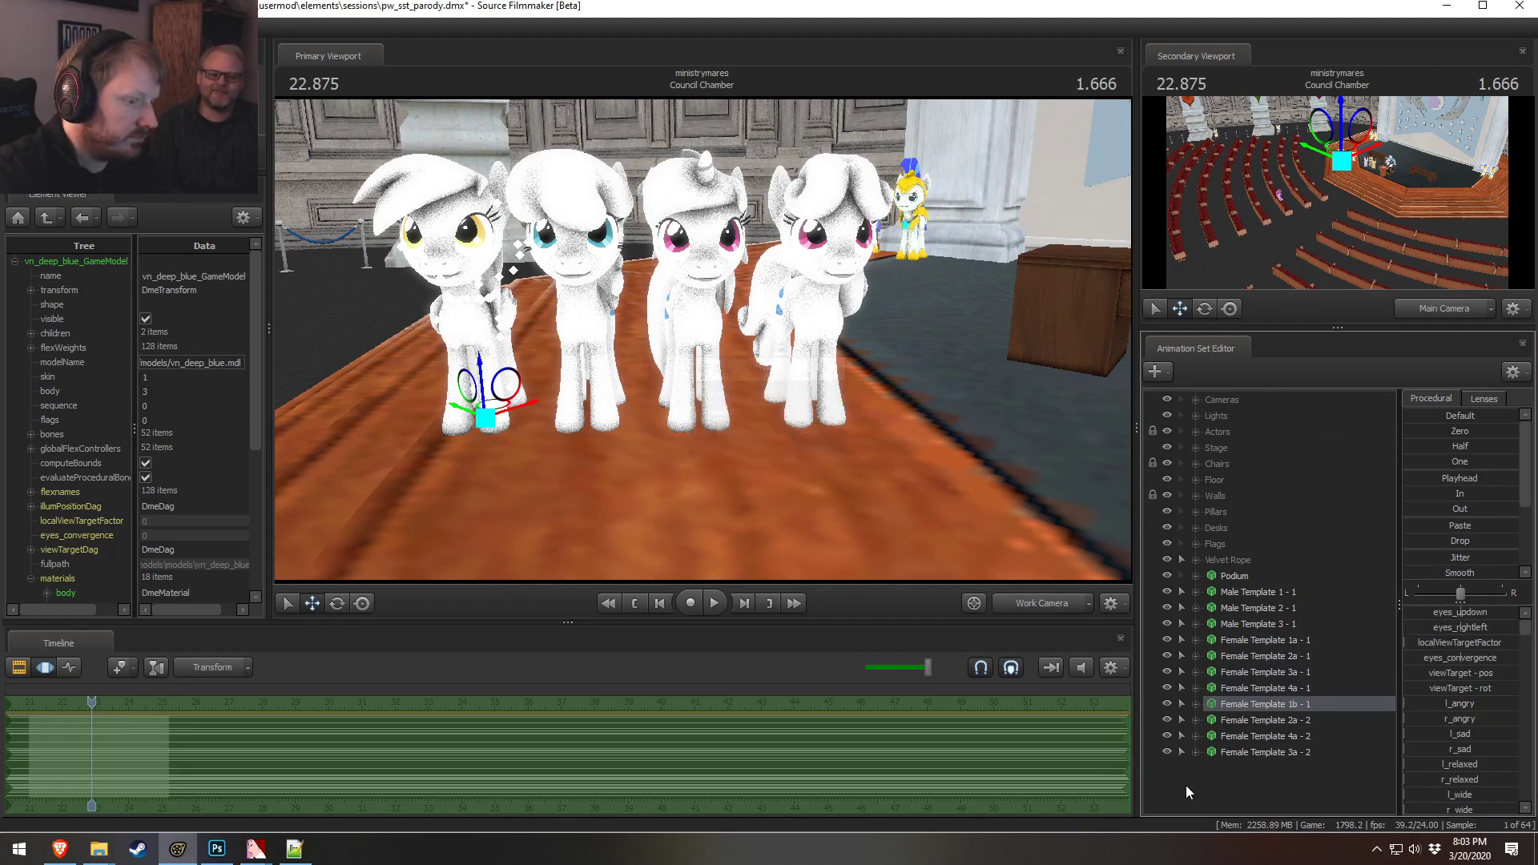
# Rename the Female Template 2a duplicate to Female Template 2b
pyautogui.click(1282, 723)
pyautogui.rightClick(1282, 722)
pyautogui.click(1316, 467)
pyautogui.click(773, 414)
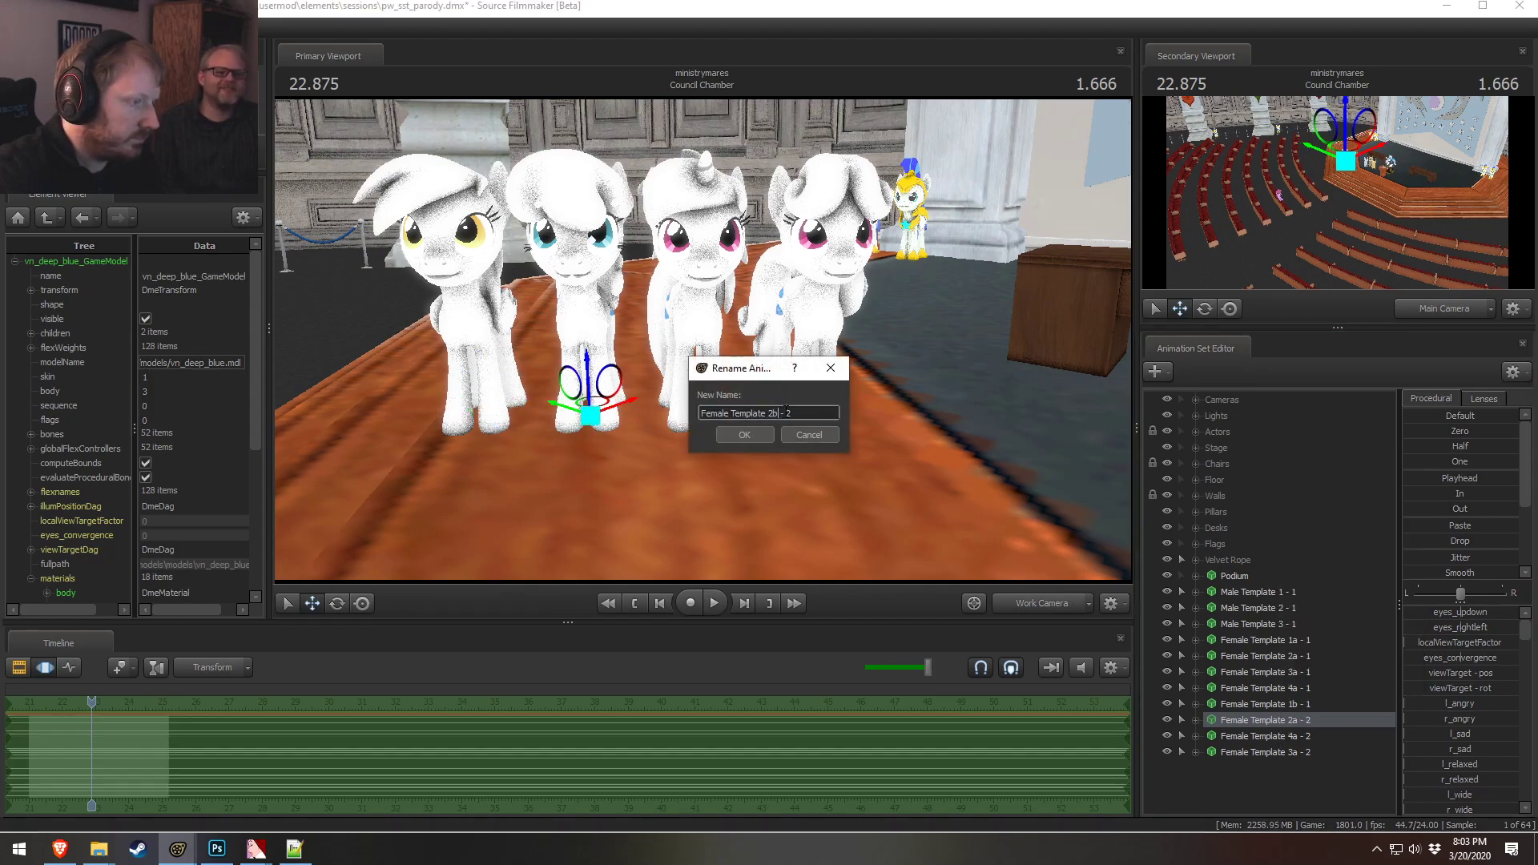
pyautogui.click(770, 434)
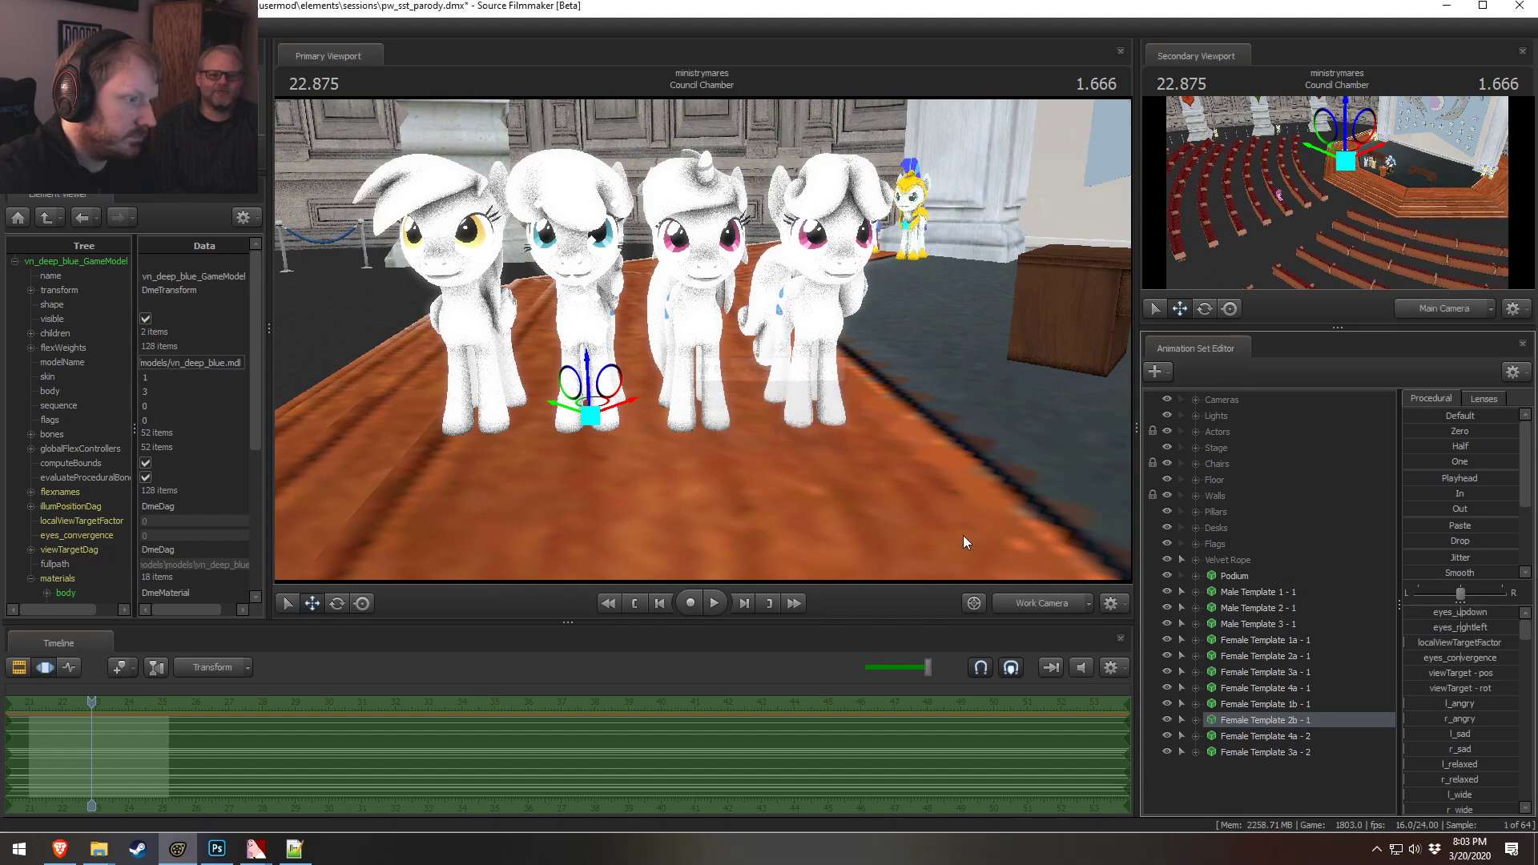
# Rename the Female Template 4a duplicate to Female Template 4b
pyautogui.click(1288, 731)
pyautogui.rightClick(1288, 731)
pyautogui.click(1345, 472)
pyautogui.click(780, 413)
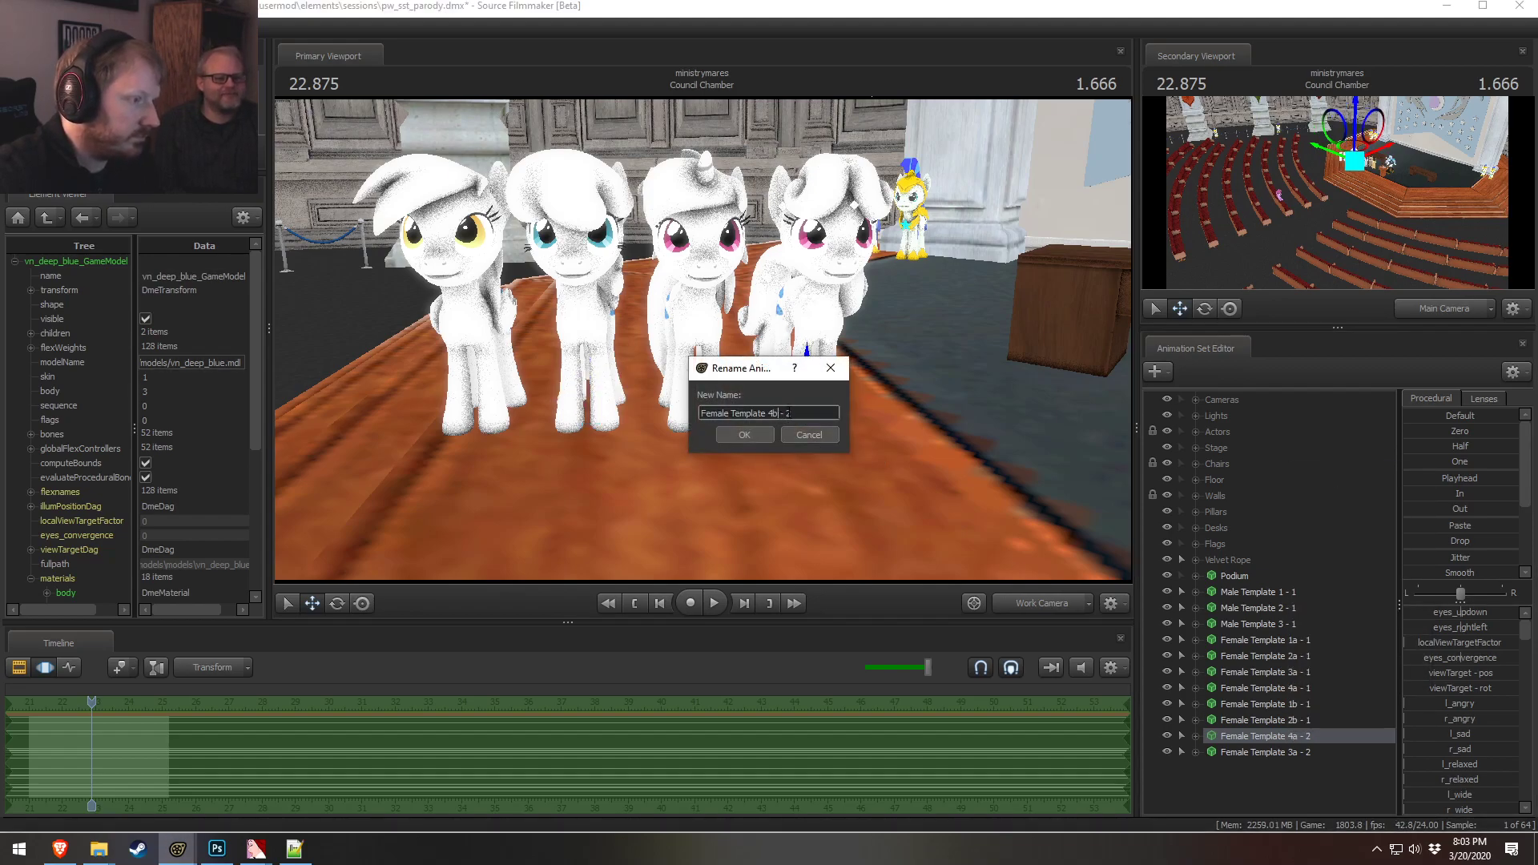
pyautogui.click(770, 434)
# Rename the Female Template 3a duplicate to Female Template 3b
pyautogui.click(1267, 754)
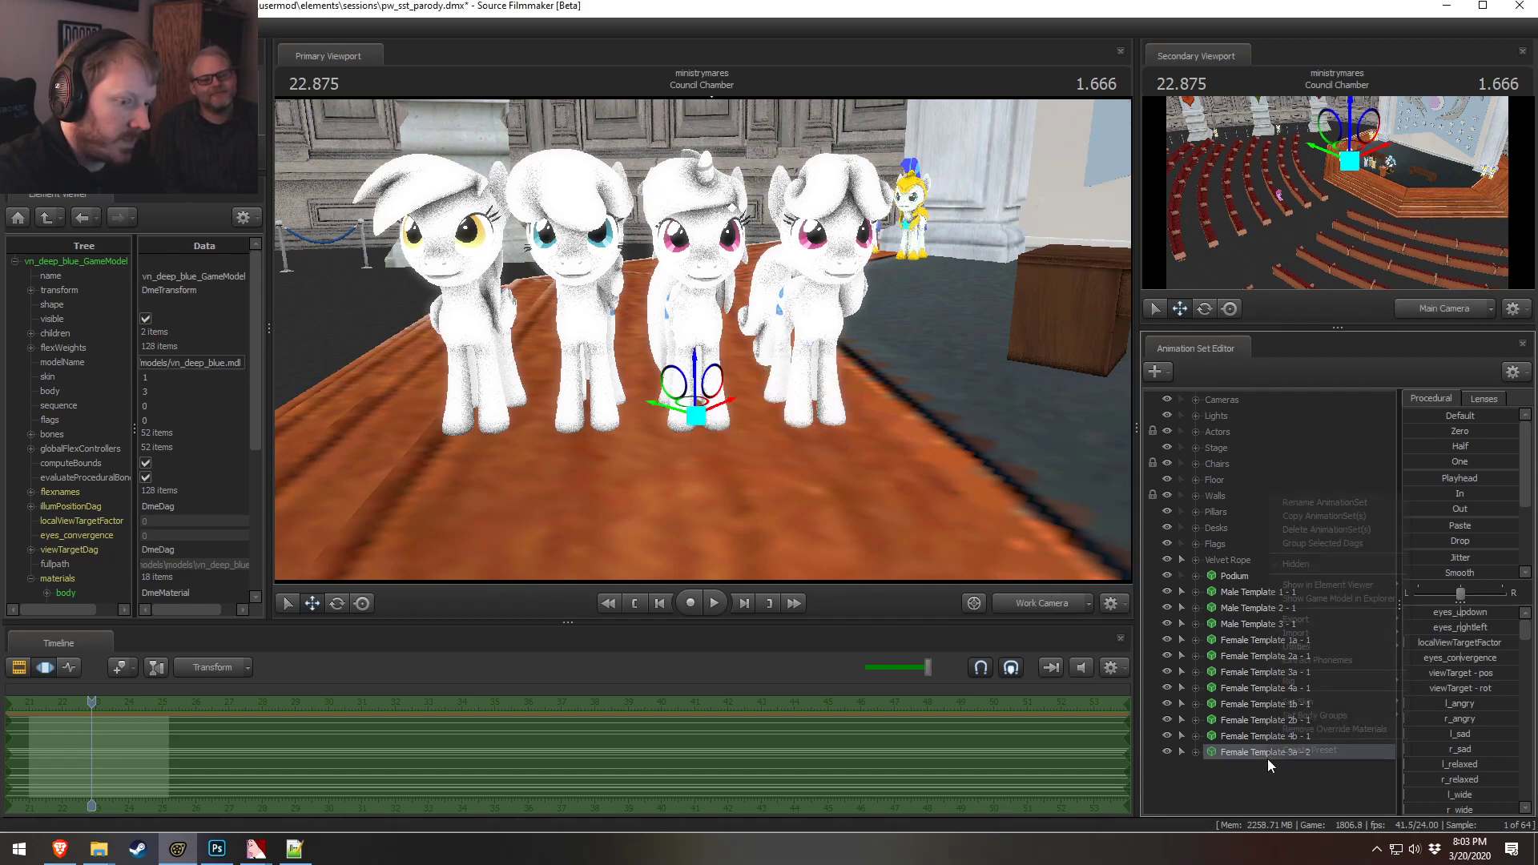
pyautogui.rightClick(1267, 756)
pyautogui.moveTo(1314, 588)
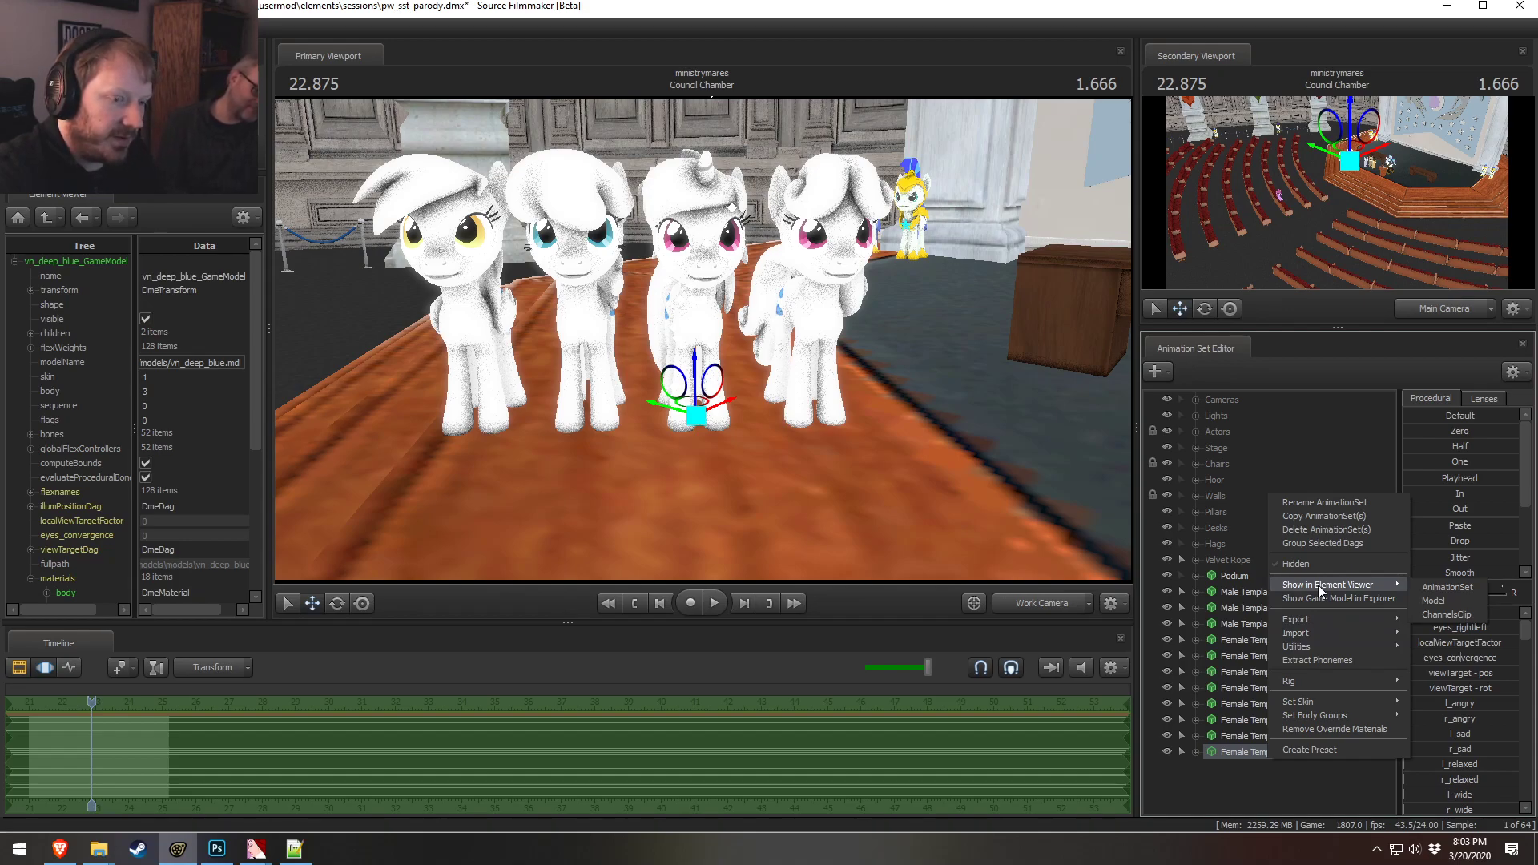
pyautogui.moveTo(1310, 717)
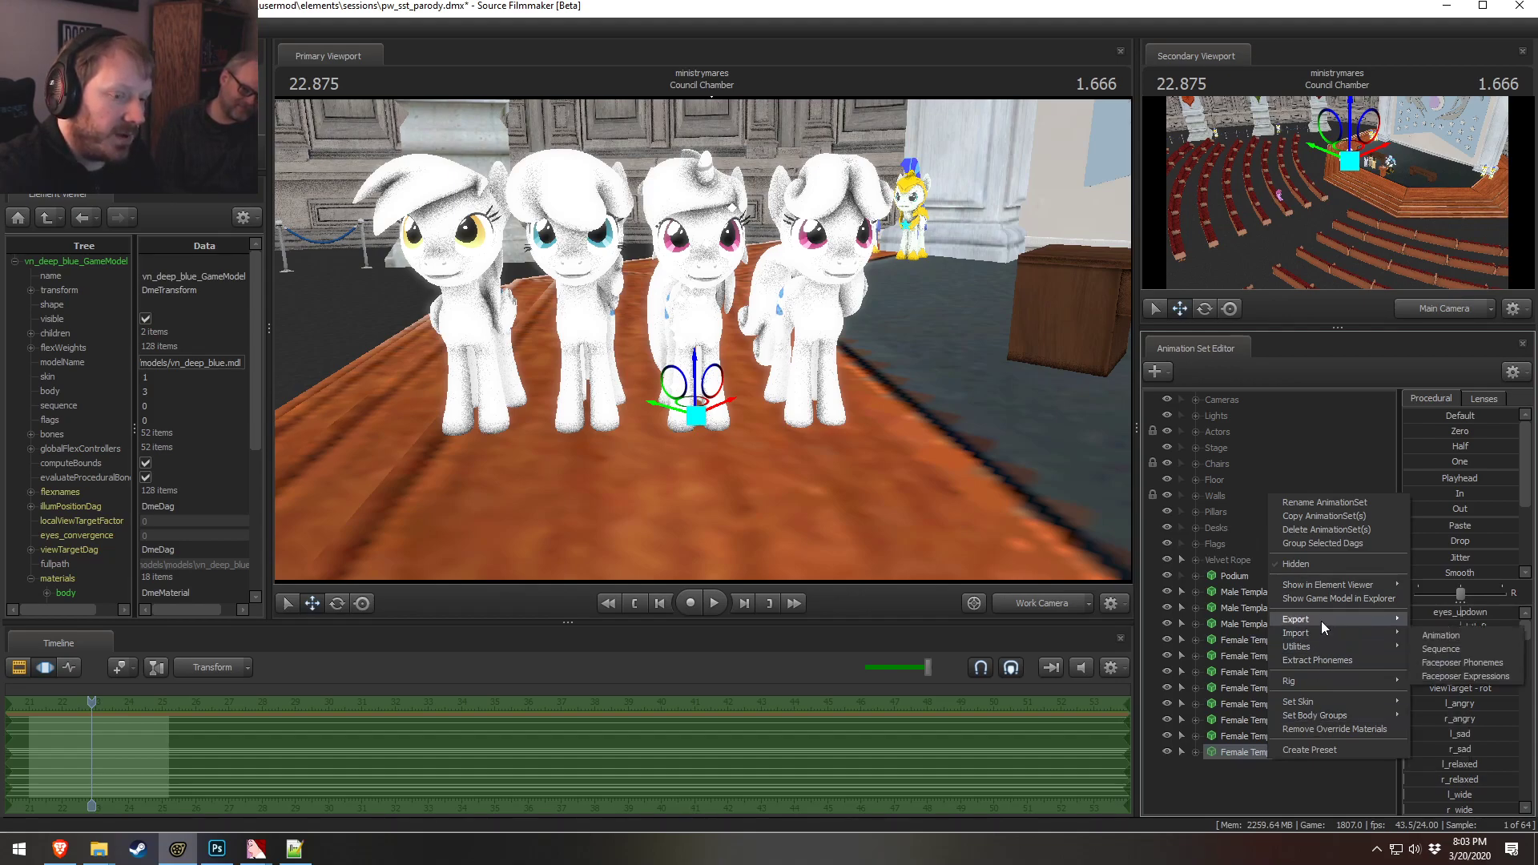
pyautogui.moveTo(1321, 646)
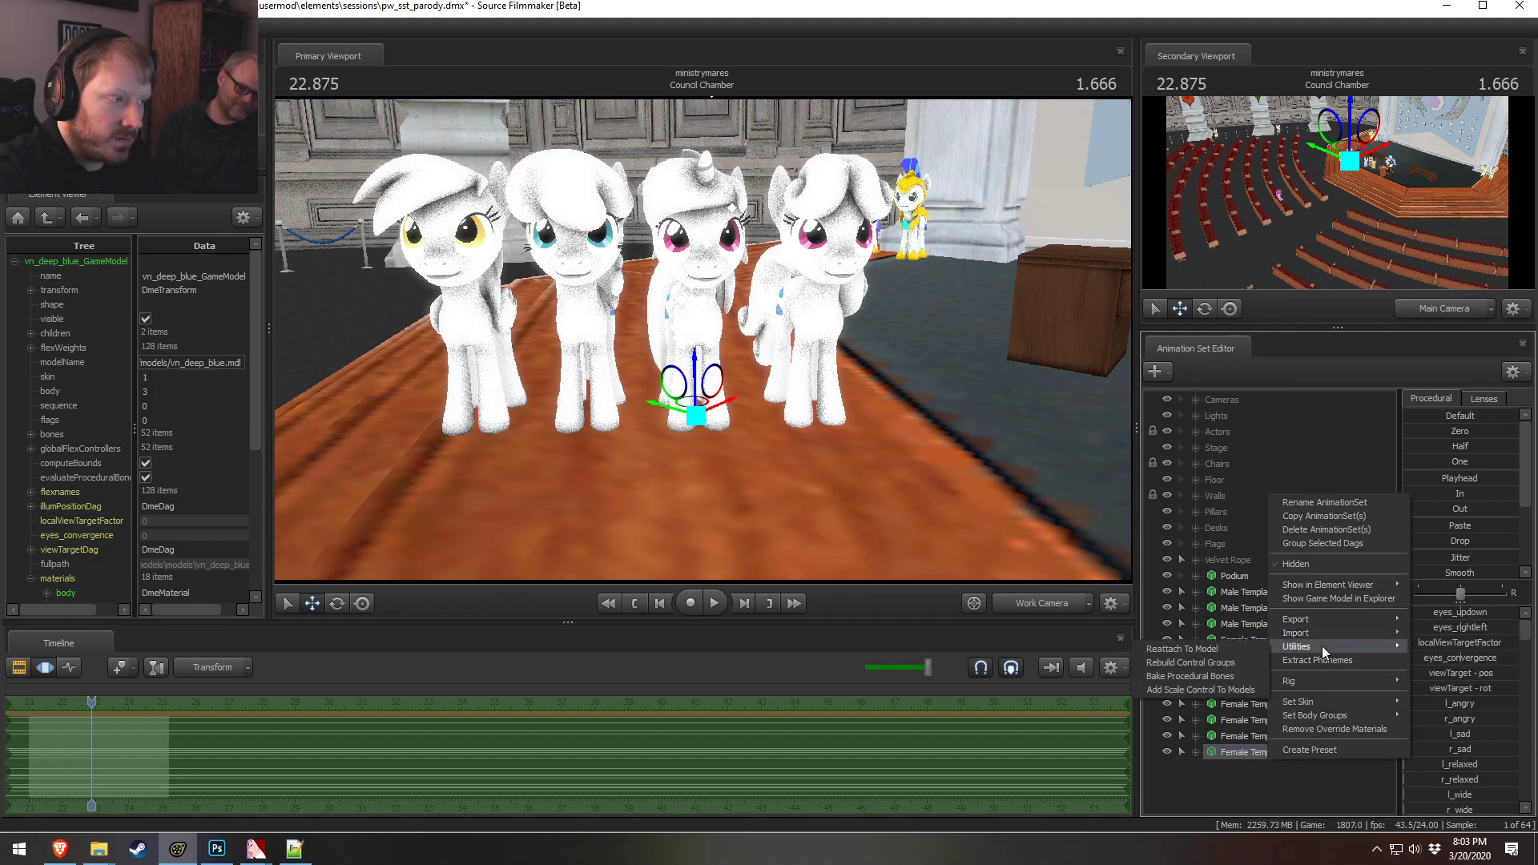
pyautogui.click(1259, 765)
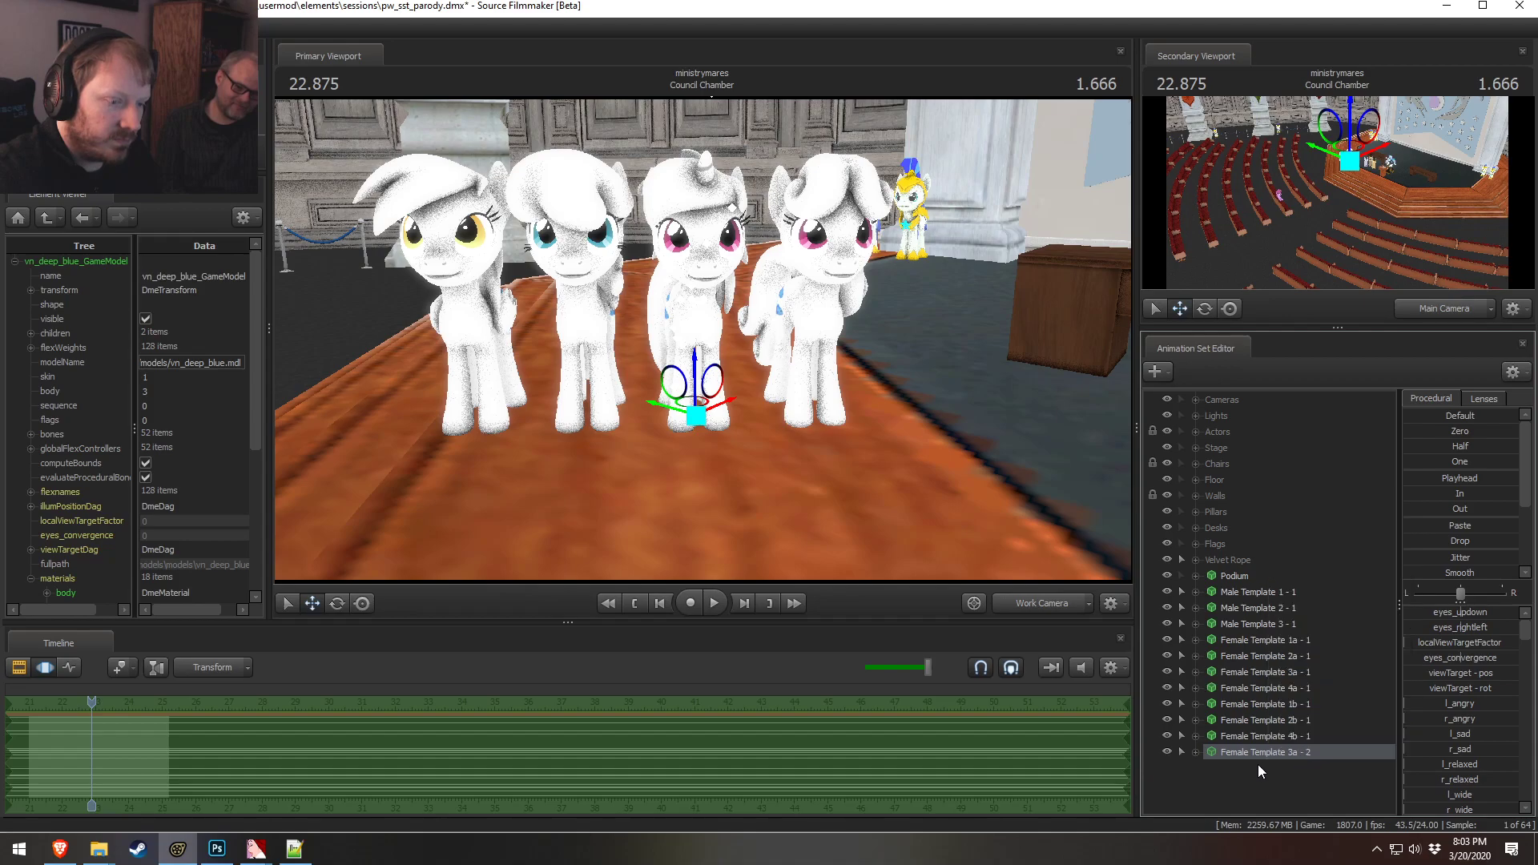
pyautogui.rightClick(1272, 749)
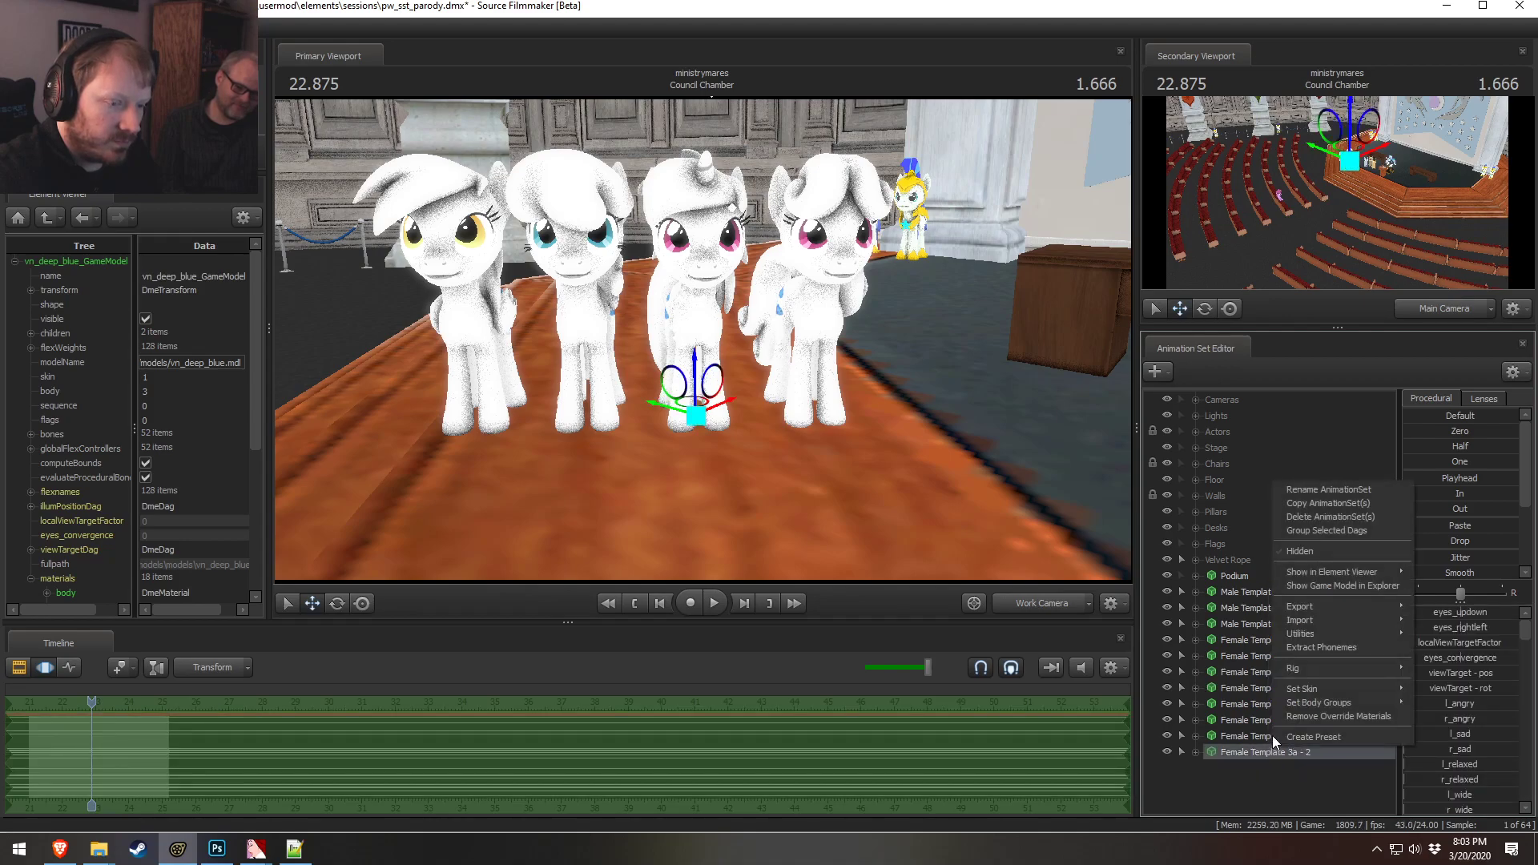
pyautogui.click(1319, 505)
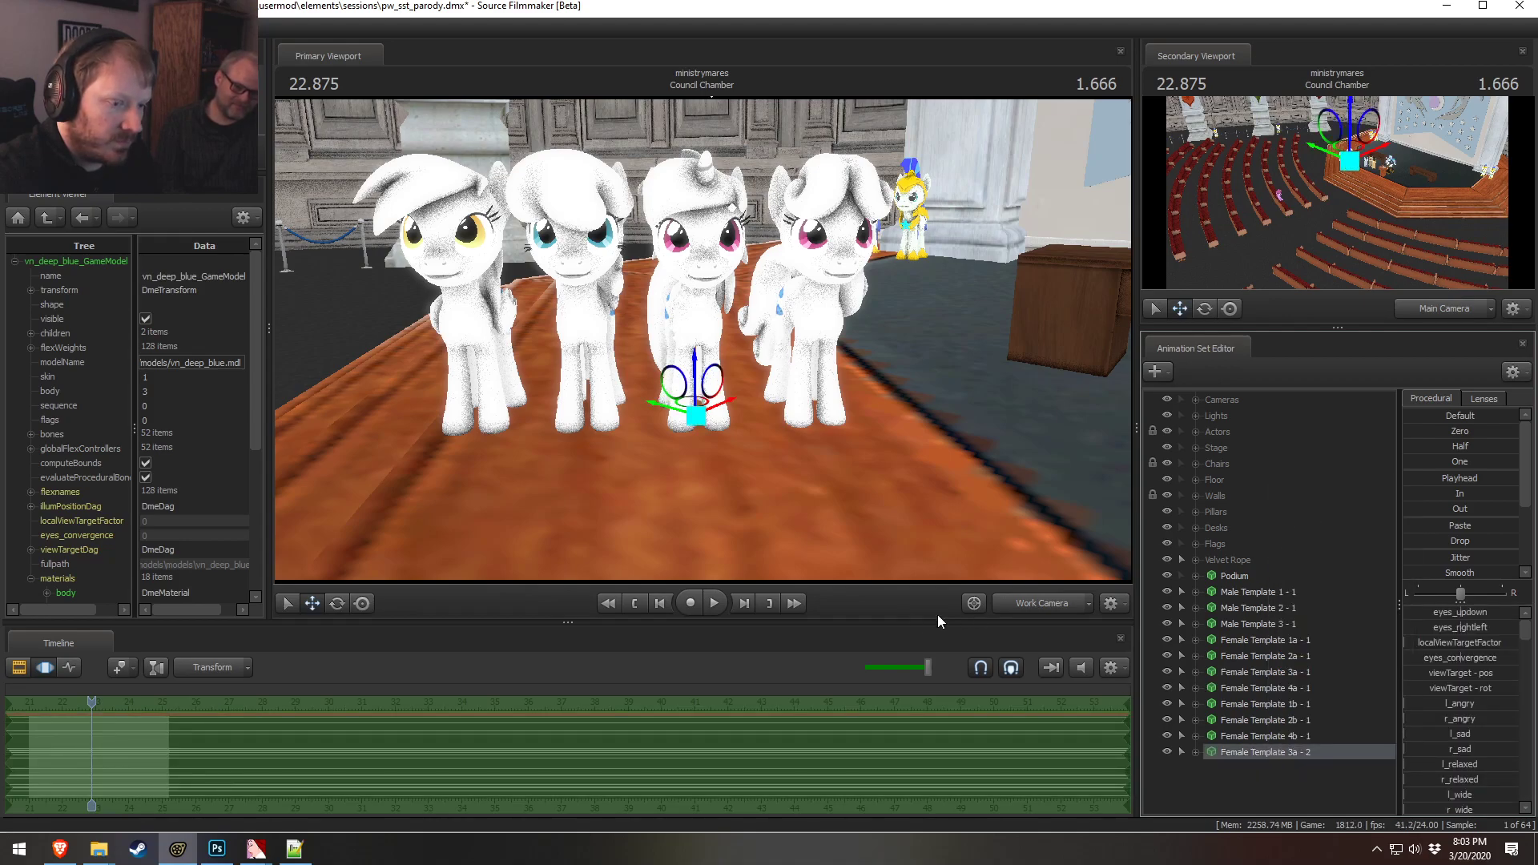
pyautogui.rightClick(1264, 752)
pyautogui.click(1295, 492)
pyautogui.click(777, 413)
pyautogui.press('BackSpace')
pyautogui.write('b - 2')
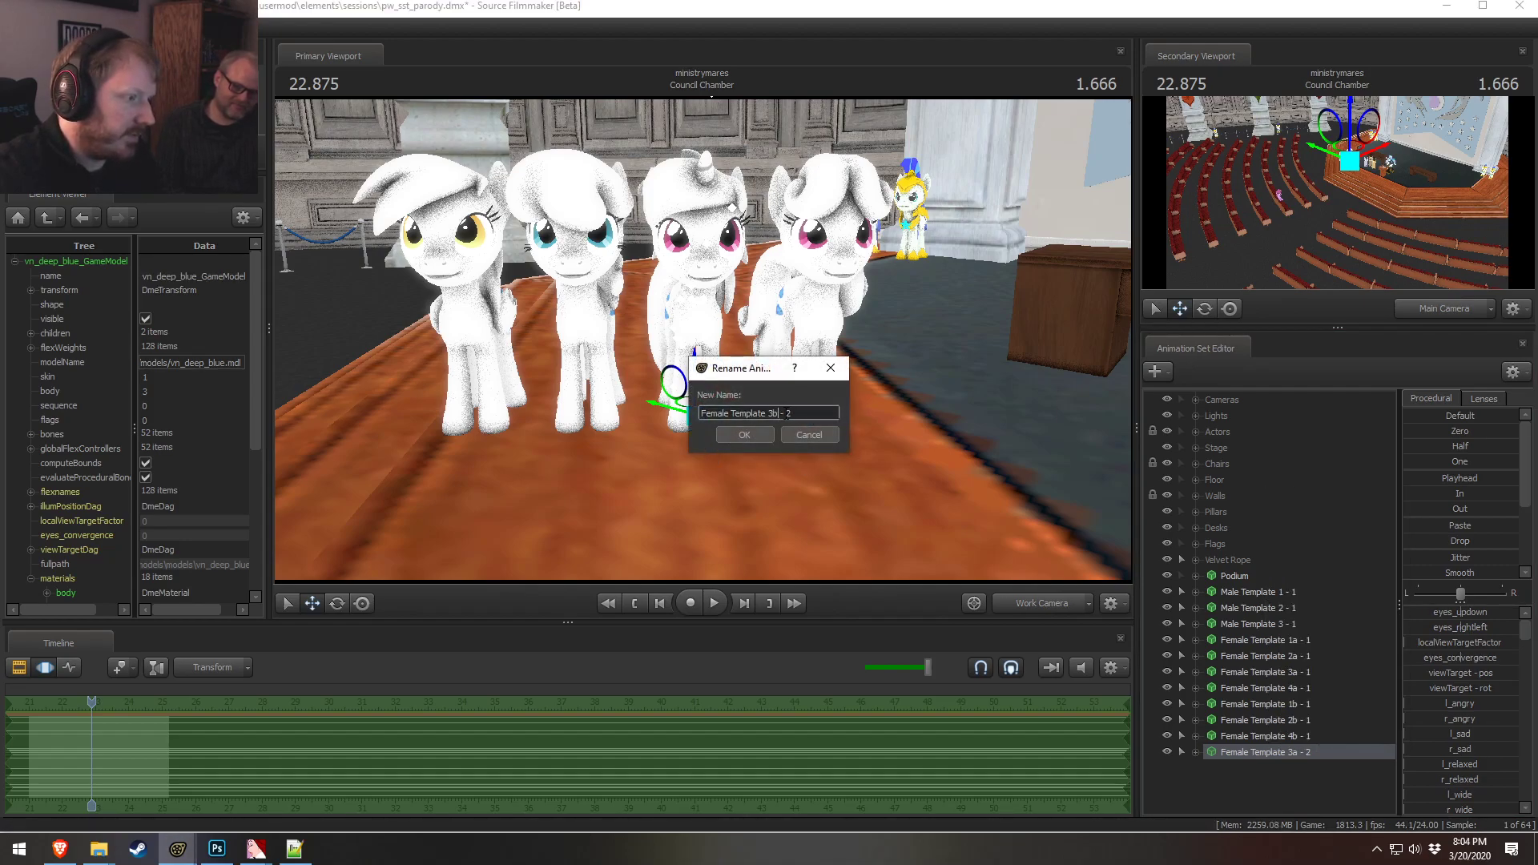
pyautogui.click(764, 430)
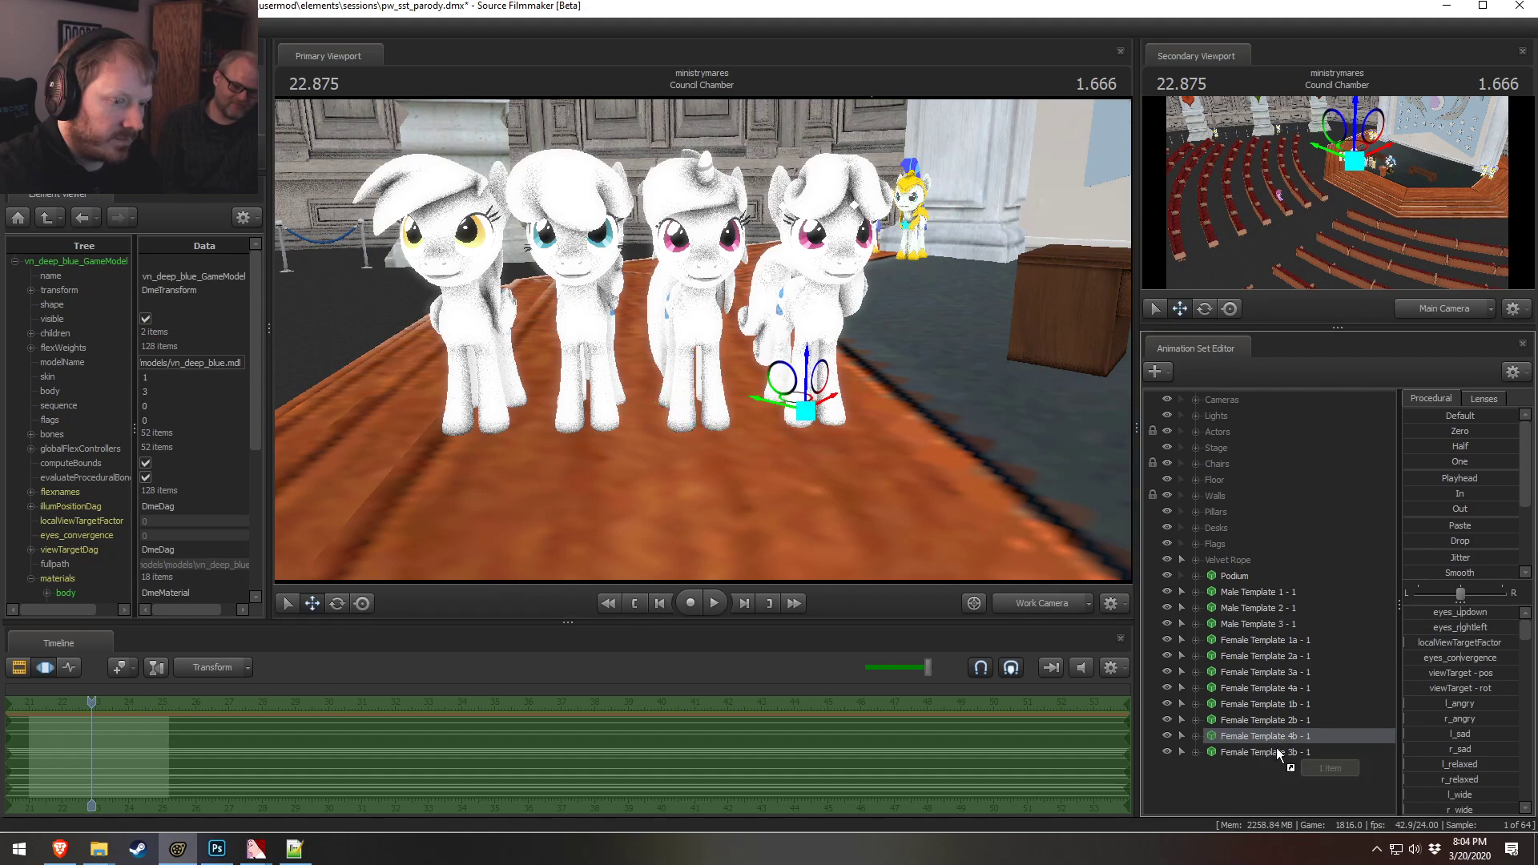
# Select the four b template sets and move their ponies into a second row beside the first group
pyautogui.click(1277, 780)
pyautogui.click(1297, 705)
pyautogui.keyDown('shift'); pyautogui.click(1295, 752); pyautogui.keyUp('shift')
pyautogui.moveTo(878, 449); pyautogui.dragTo(953, 480)
pyautogui.moveTo(644, 378); pyautogui.dragTo(340, 369)
pyautogui.moveTo(416, 433); pyautogui.dragTo(312, 448)
pyautogui.moveTo(686, 349)
pyautogui.mouseDown()
pyautogui.moveTo(752, 404)
pyautogui.moveTo(686, 349)
pyautogui.mouseUp()
pyautogui.keyDown('alt'); pyautogui.moveTo(541, 383); pyautogui.dragTo(516, 417); pyautogui.keyUp('alt')
pyautogui.moveTo(517, 417)
pyautogui.mouseDown()
pyautogui.moveTo(552, 436)
pyautogui.moveTo(517, 405)
pyautogui.moveTo(519, 428)
pyautogui.moveTo(488, 424)
pyautogui.moveTo(517, 420)
pyautogui.mouseUp()
pyautogui.press('w')
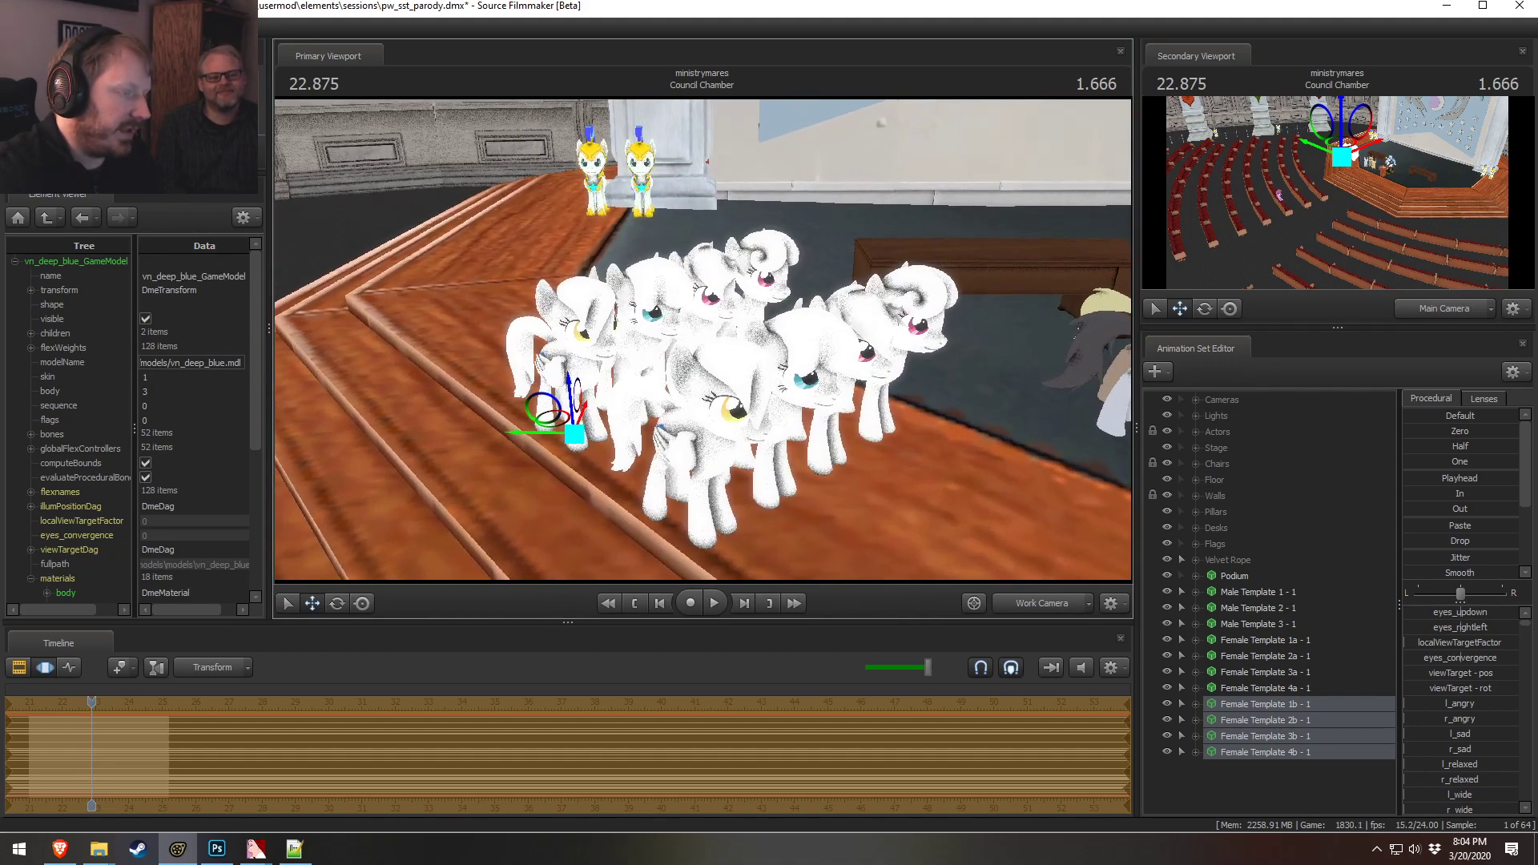
# Copy the four b template animation sets and paste them as duplicates
pyautogui.rightClick(1271, 724)
pyautogui.click(1310, 484)
pyautogui.rightClick(1266, 781)
pyautogui.click(1322, 710)
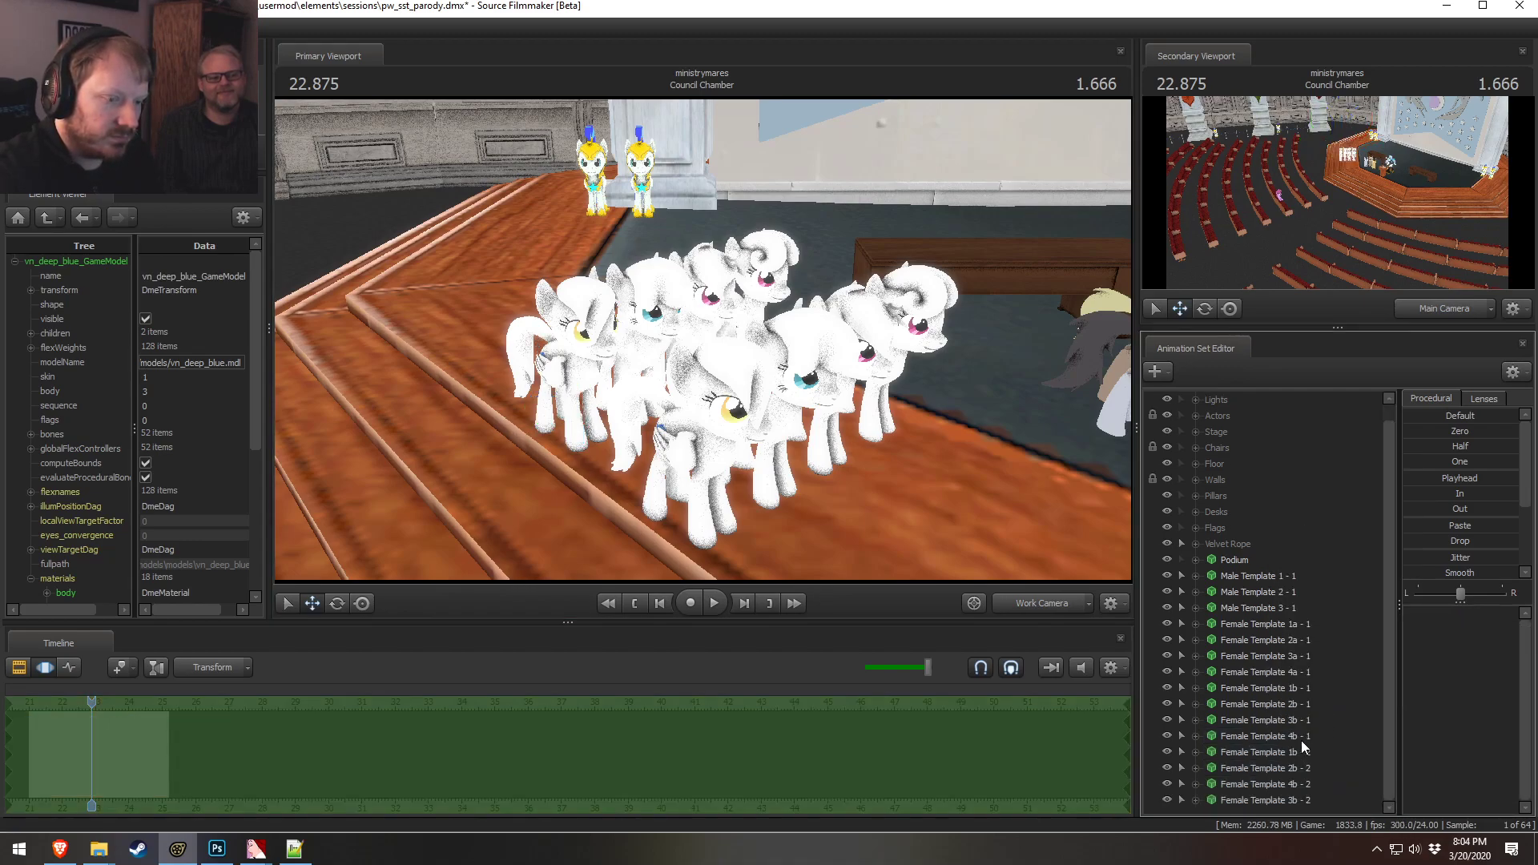
# Rename the Female Template 1b duplicate to Female Template 1c
pyautogui.rightClick(1298, 752)
pyautogui.click(1354, 496)
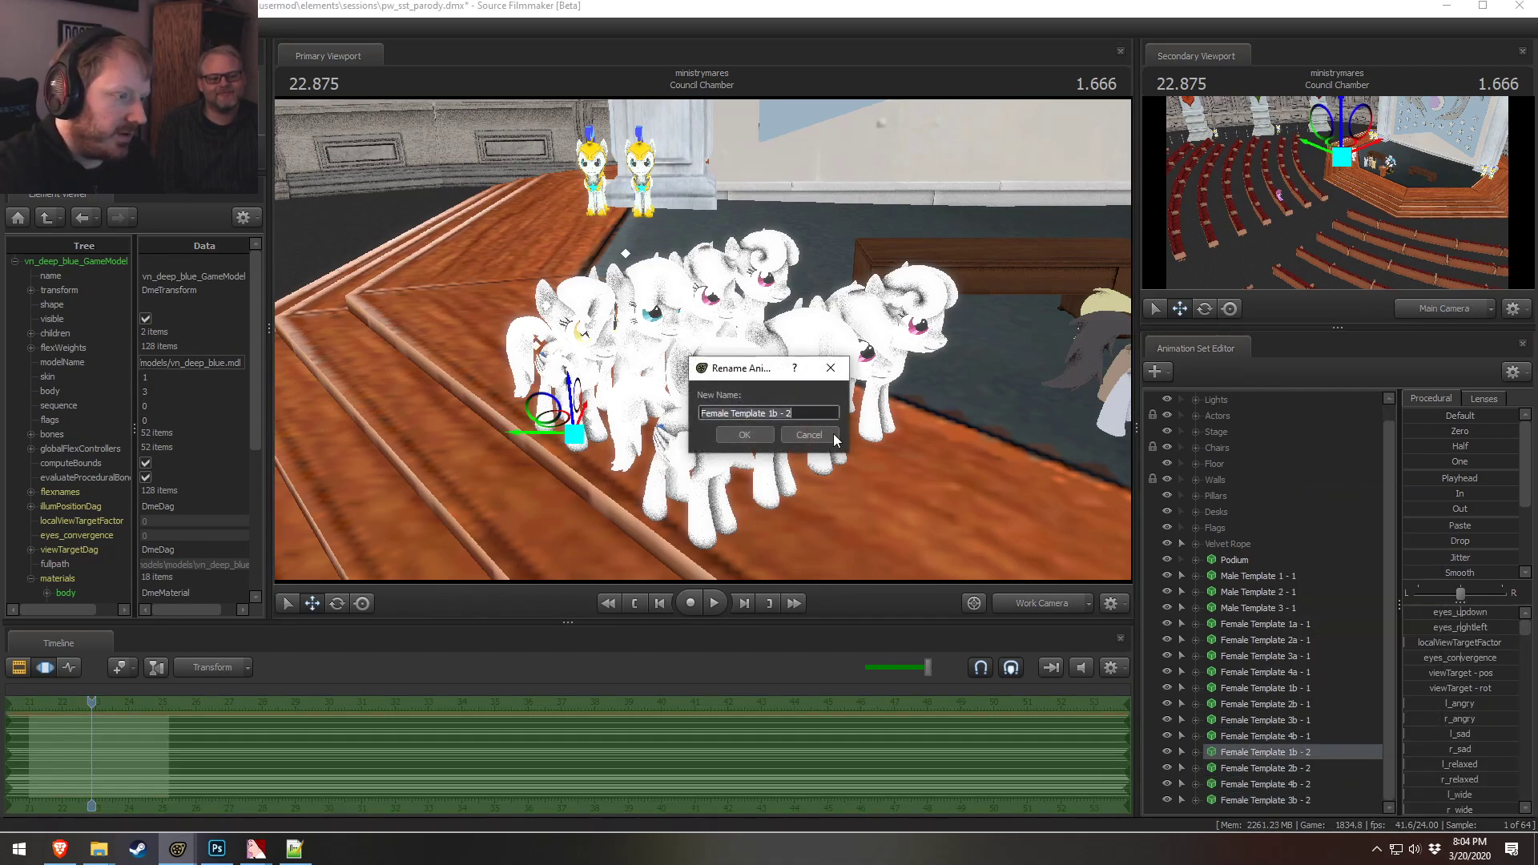
pyautogui.click(773, 413)
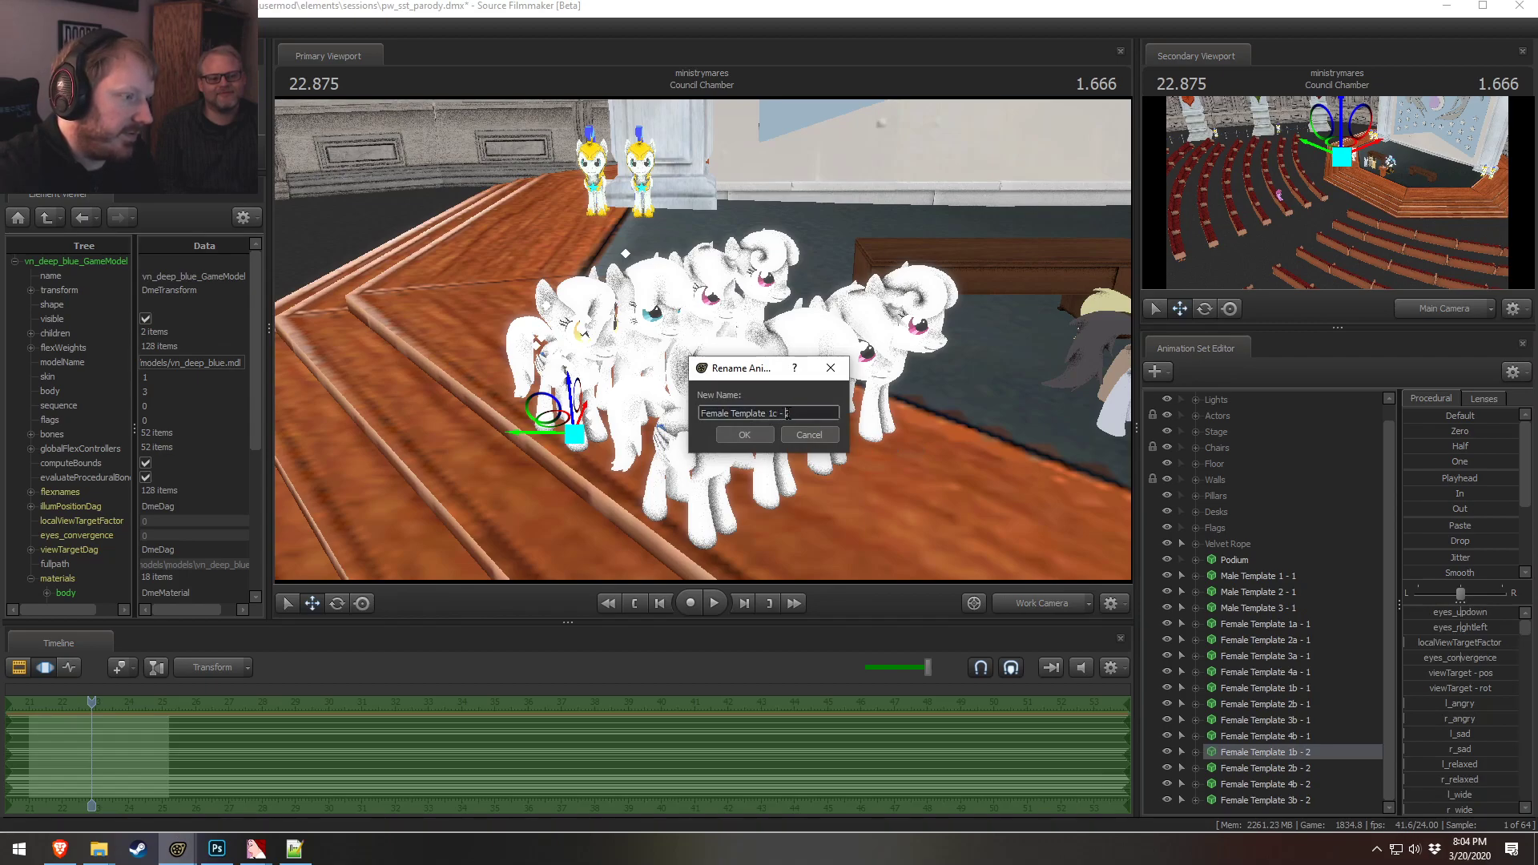
pyautogui.click(761, 432)
# Rename the Female Template 2b duplicate to Female Template 2c
pyautogui.rightClick(1257, 766)
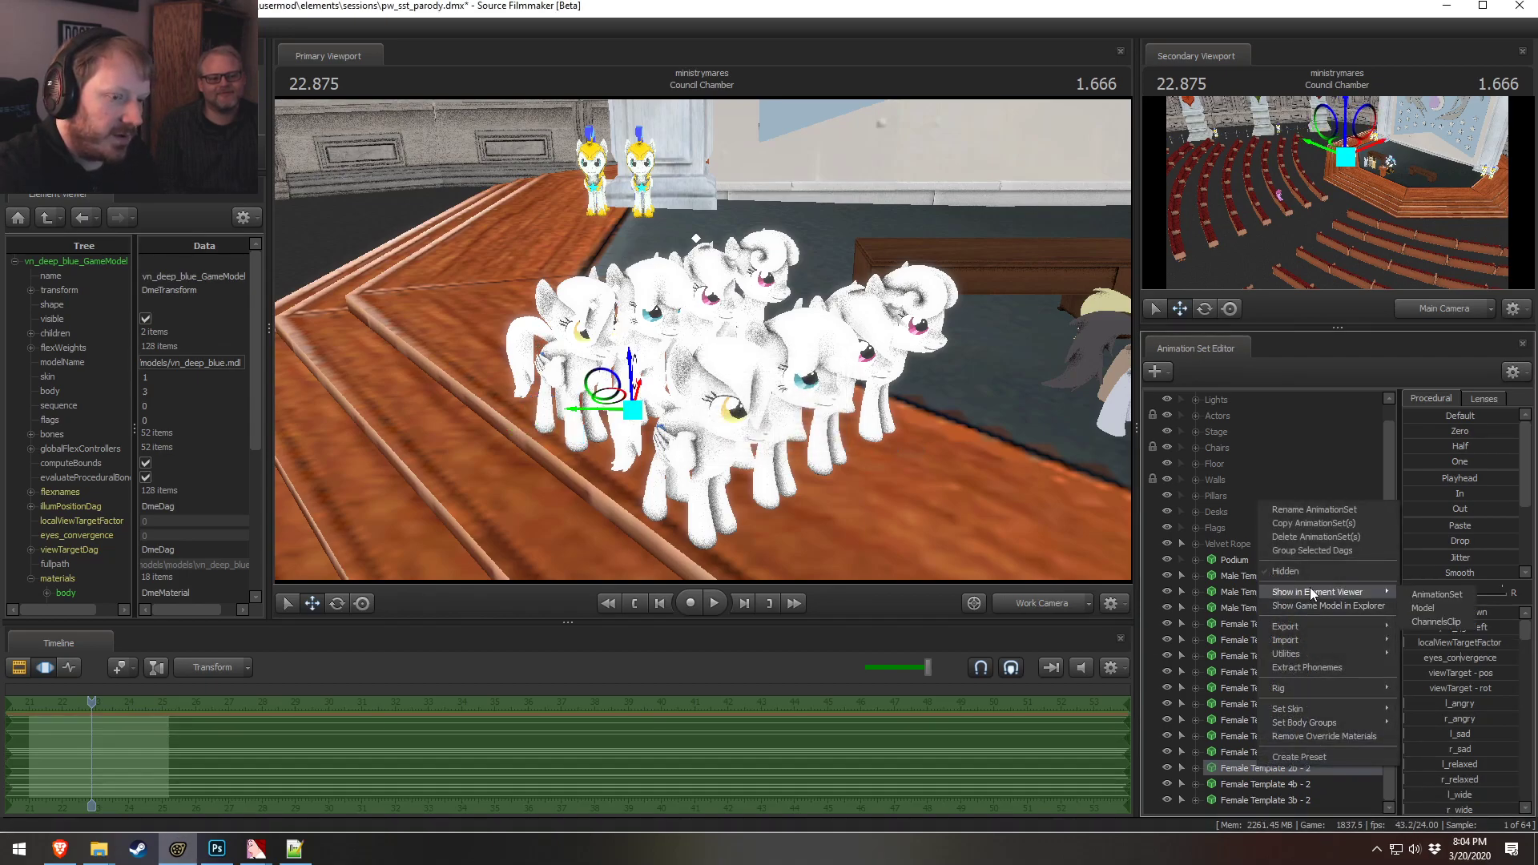
pyautogui.click(1432, 607)
pyautogui.rightClick(1252, 767)
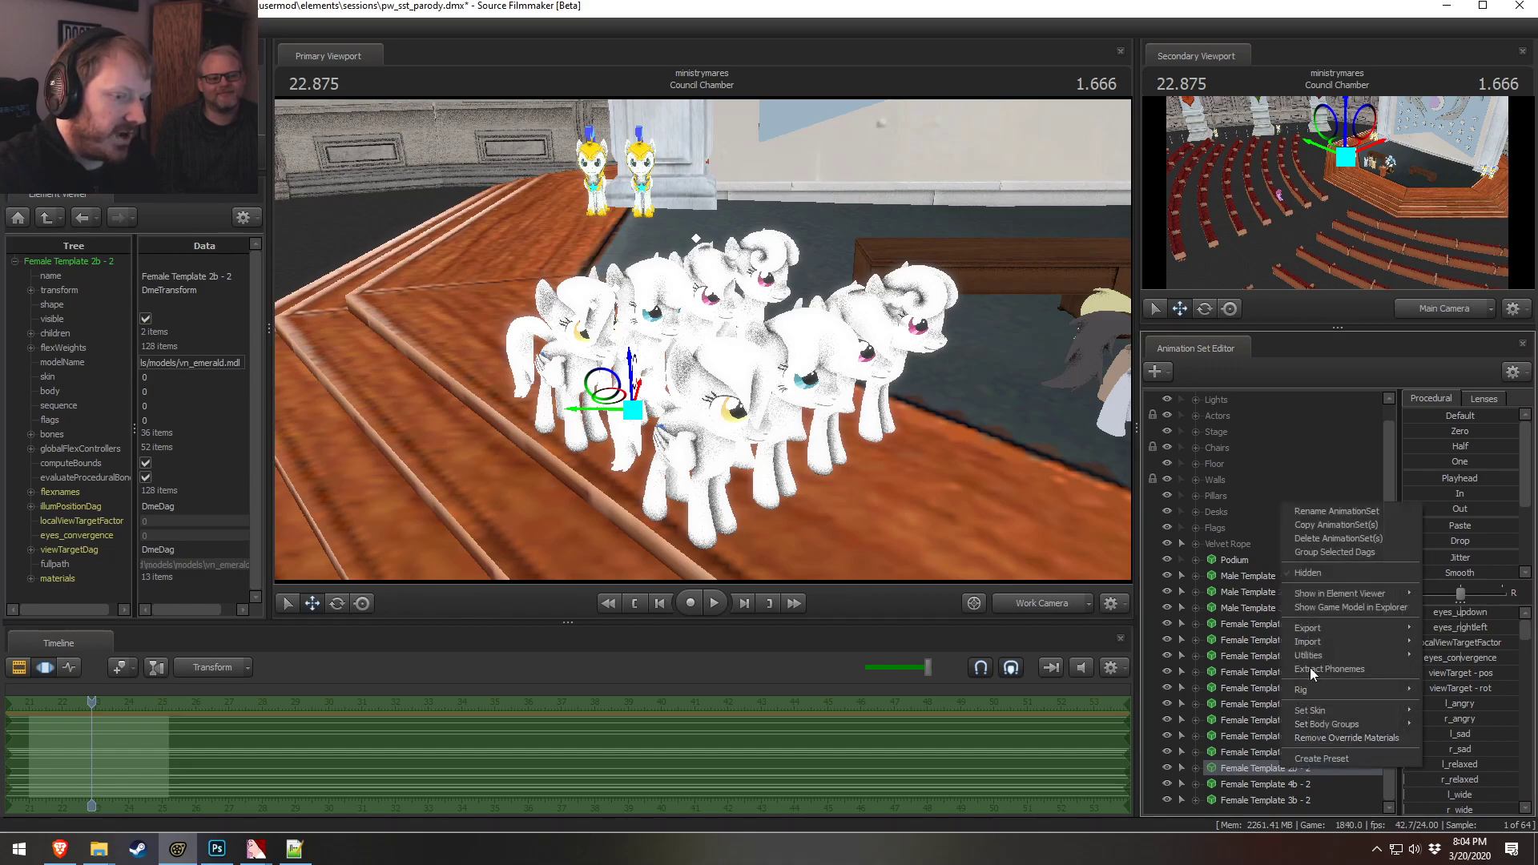
pyautogui.click(1324, 513)
pyautogui.click(788, 414)
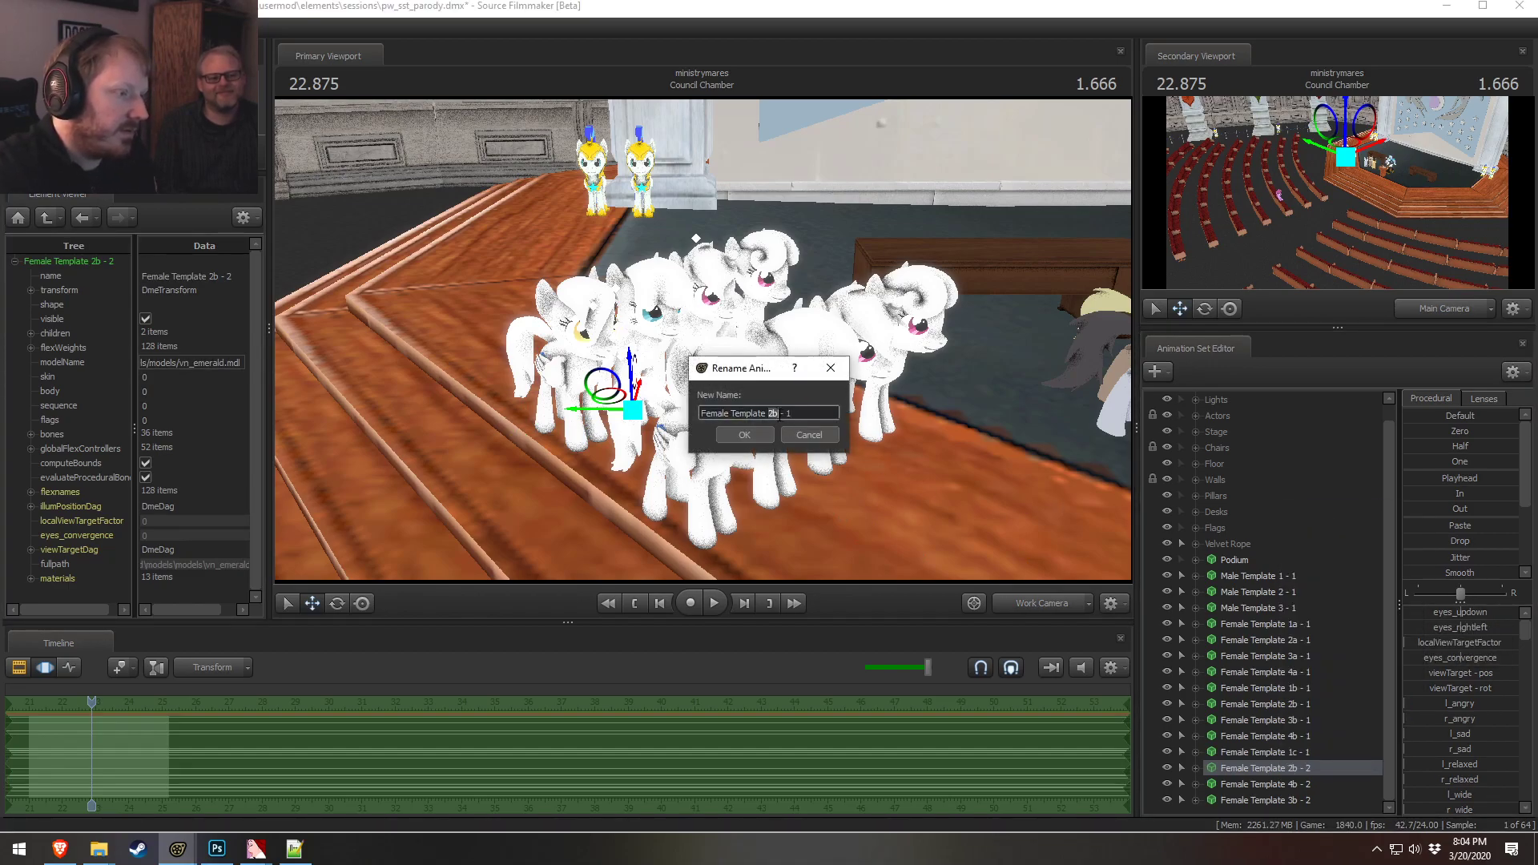
pyautogui.press('Return')
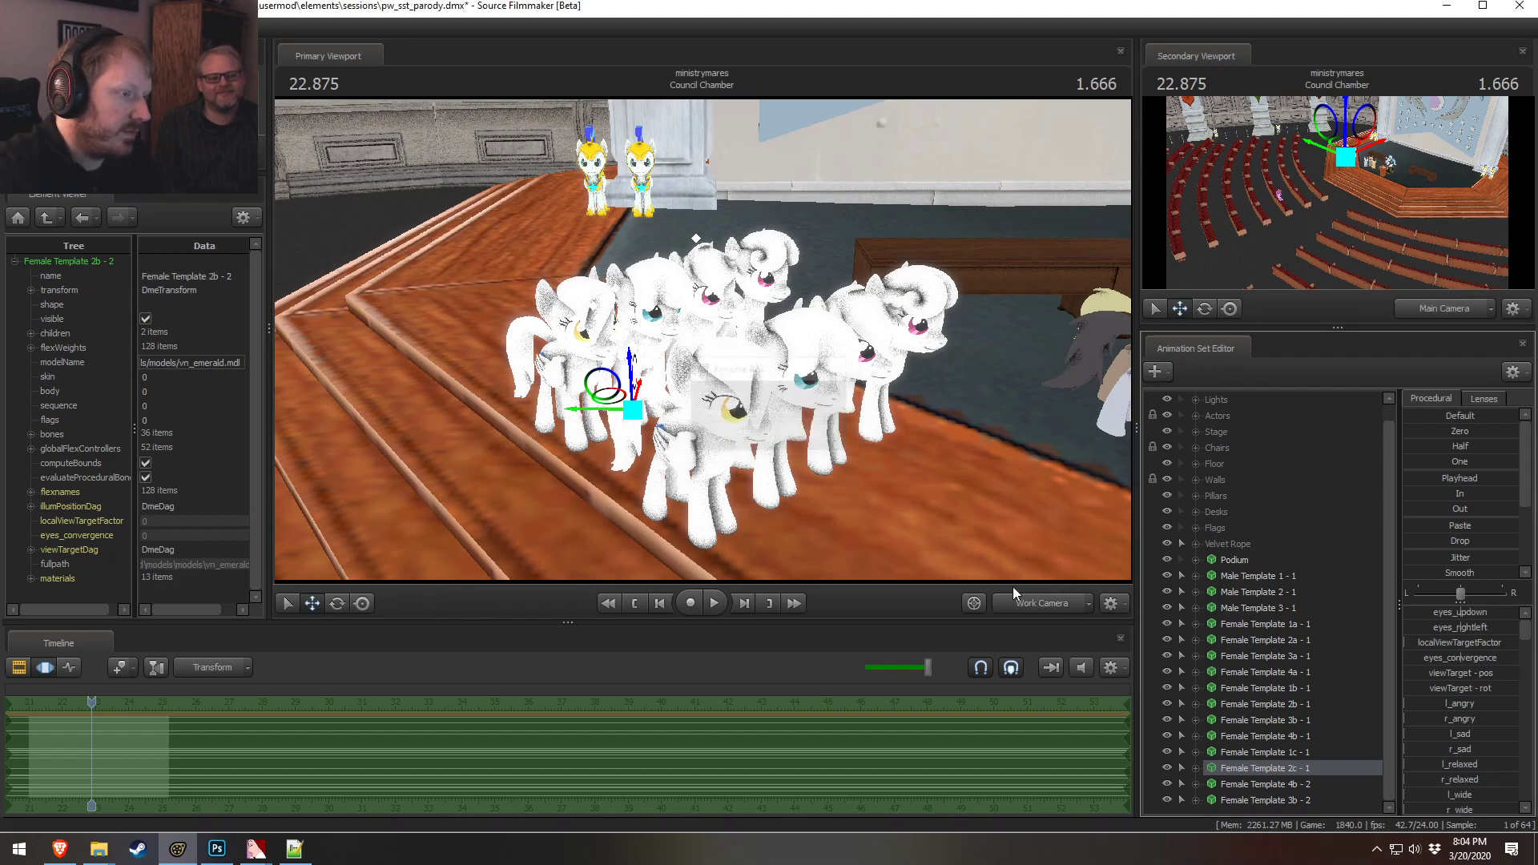
# Rename the Female Template 4b duplicate to Female Template 4c
pyautogui.rightClick(1289, 785)
pyautogui.click(1342, 531)
pyautogui.click(778, 414)
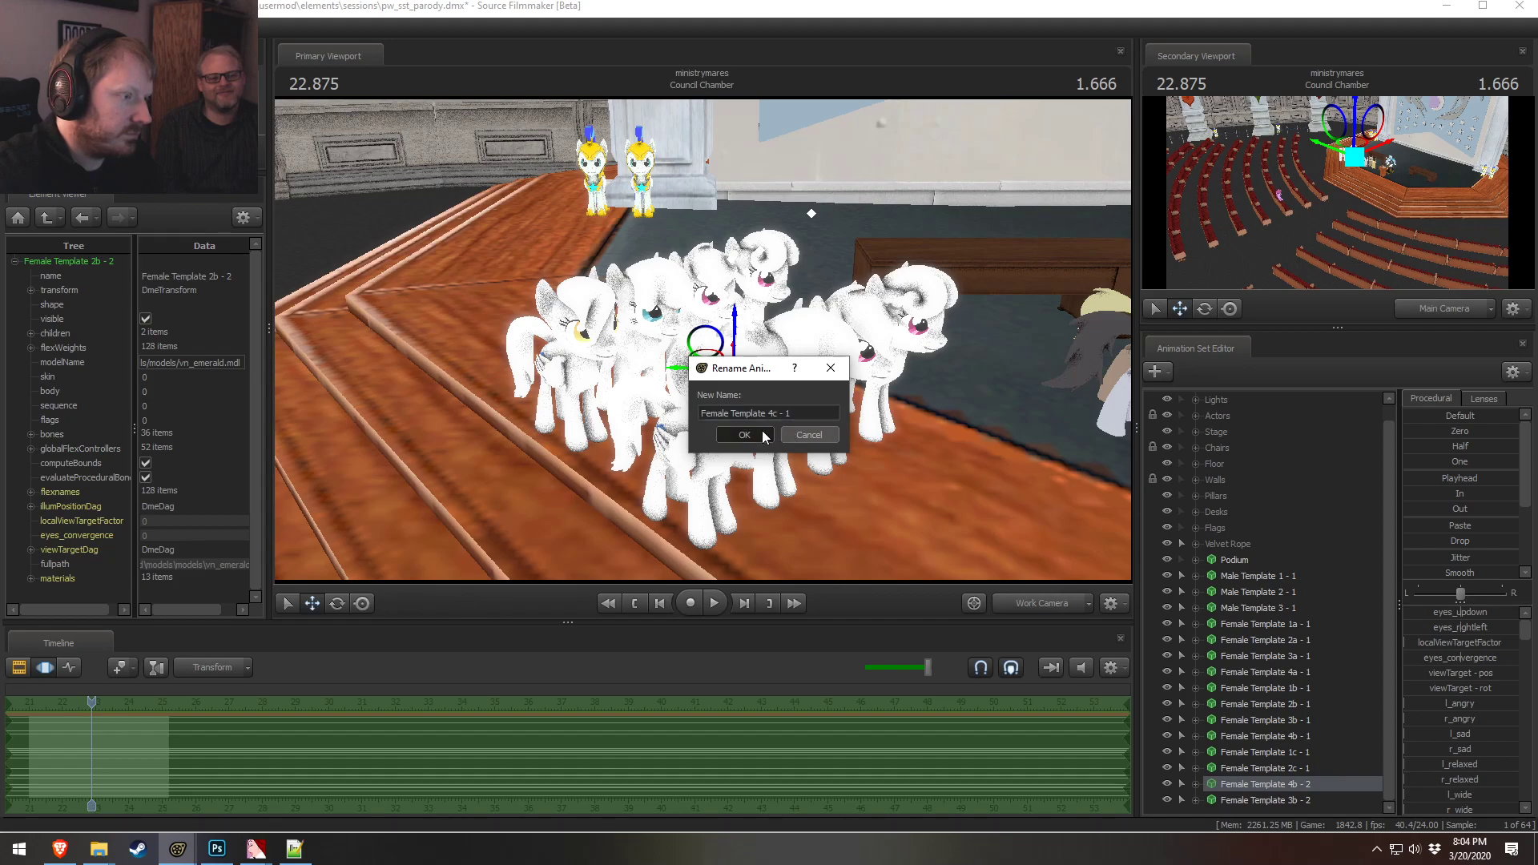
pyautogui.click(765, 436)
# Rename the Female Template 3b duplicate to Female Template 3c
pyautogui.rightClick(1281, 800)
pyautogui.click(1328, 550)
pyautogui.click(768, 414)
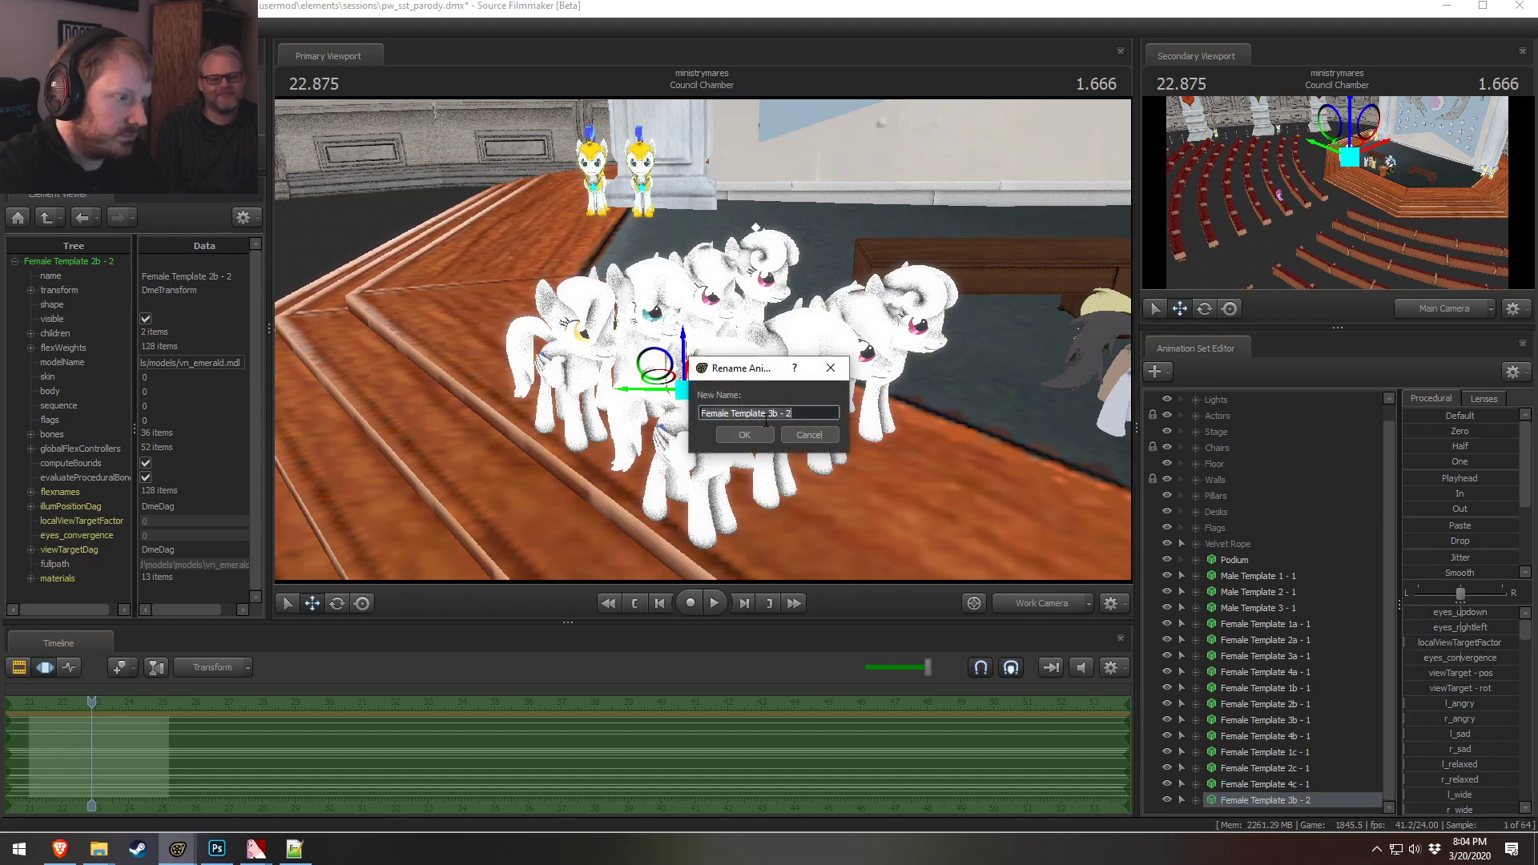
pyautogui.click(777, 415)
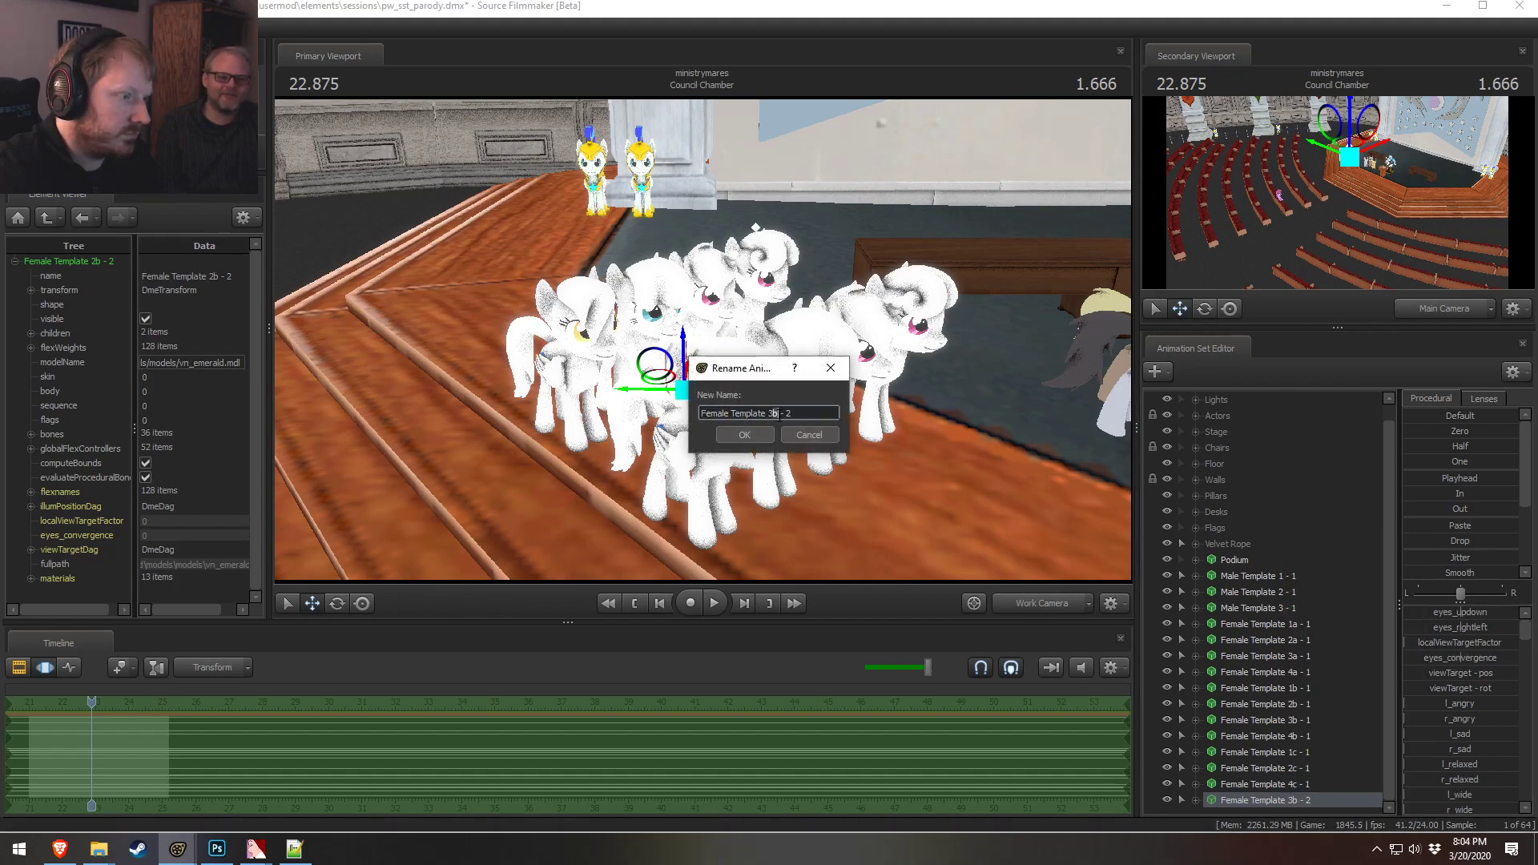
pyautogui.click(767, 436)
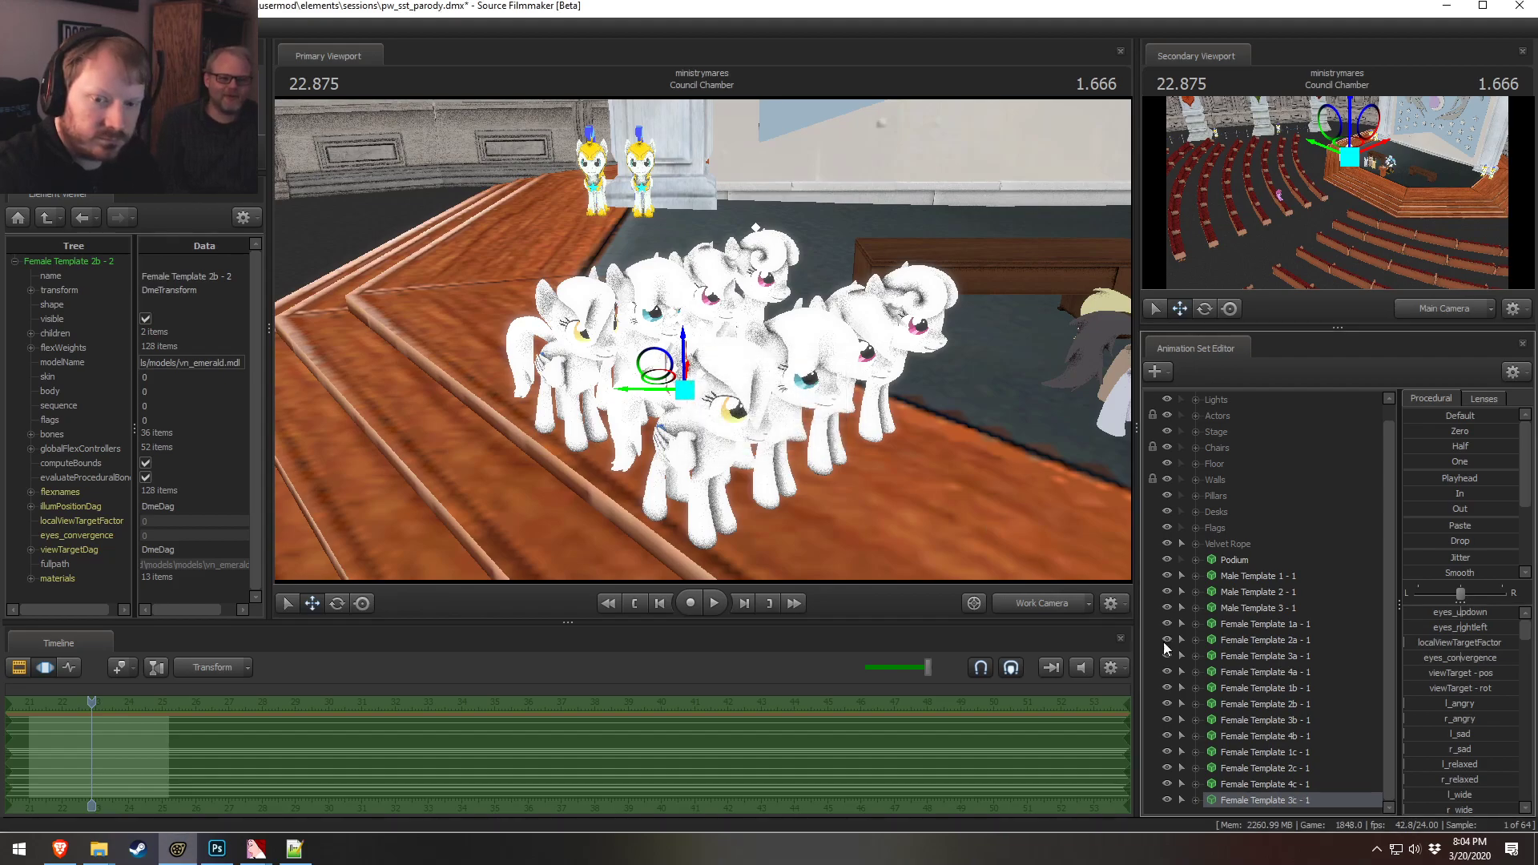
# Select the four c template sets and move their ponies into a third row on the steps
pyautogui.moveTo(1239, 781); pyautogui.dragTo(1243, 805)
pyautogui.click(1256, 801)
pyautogui.keyDown('shift'); pyautogui.click(1257, 753); pyautogui.keyUp('shift')
pyautogui.moveTo(721, 457); pyautogui.dragTo(671, 472)
pyautogui.moveTo(679, 384); pyautogui.dragTo(728, 384)
pyautogui.moveTo(676, 463); pyautogui.dragTo(518, 467)
pyautogui.moveTo(657, 400); pyautogui.dragTo(658, 425)
pyautogui.moveTo(804, 387); pyautogui.dragTo(868, 331)
pyautogui.press('F2')
pyautogui.press('F3')
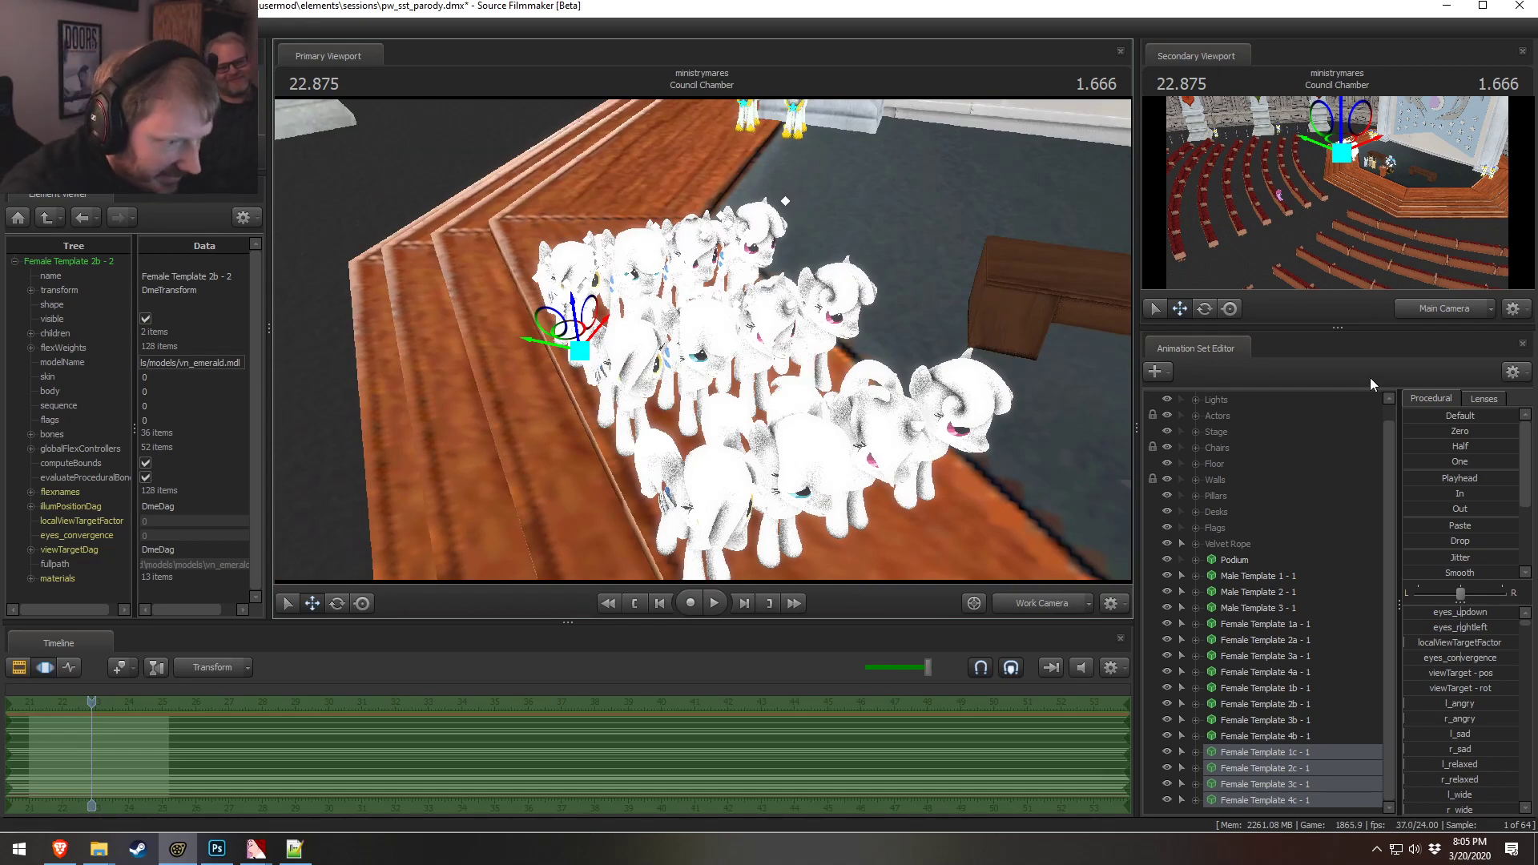
# Set the body material color of Female Template 1a's model to 0 0 0
pyautogui.click(1261, 623)
pyautogui.rightClick(1262, 623)
pyautogui.moveTo(1361, 449)
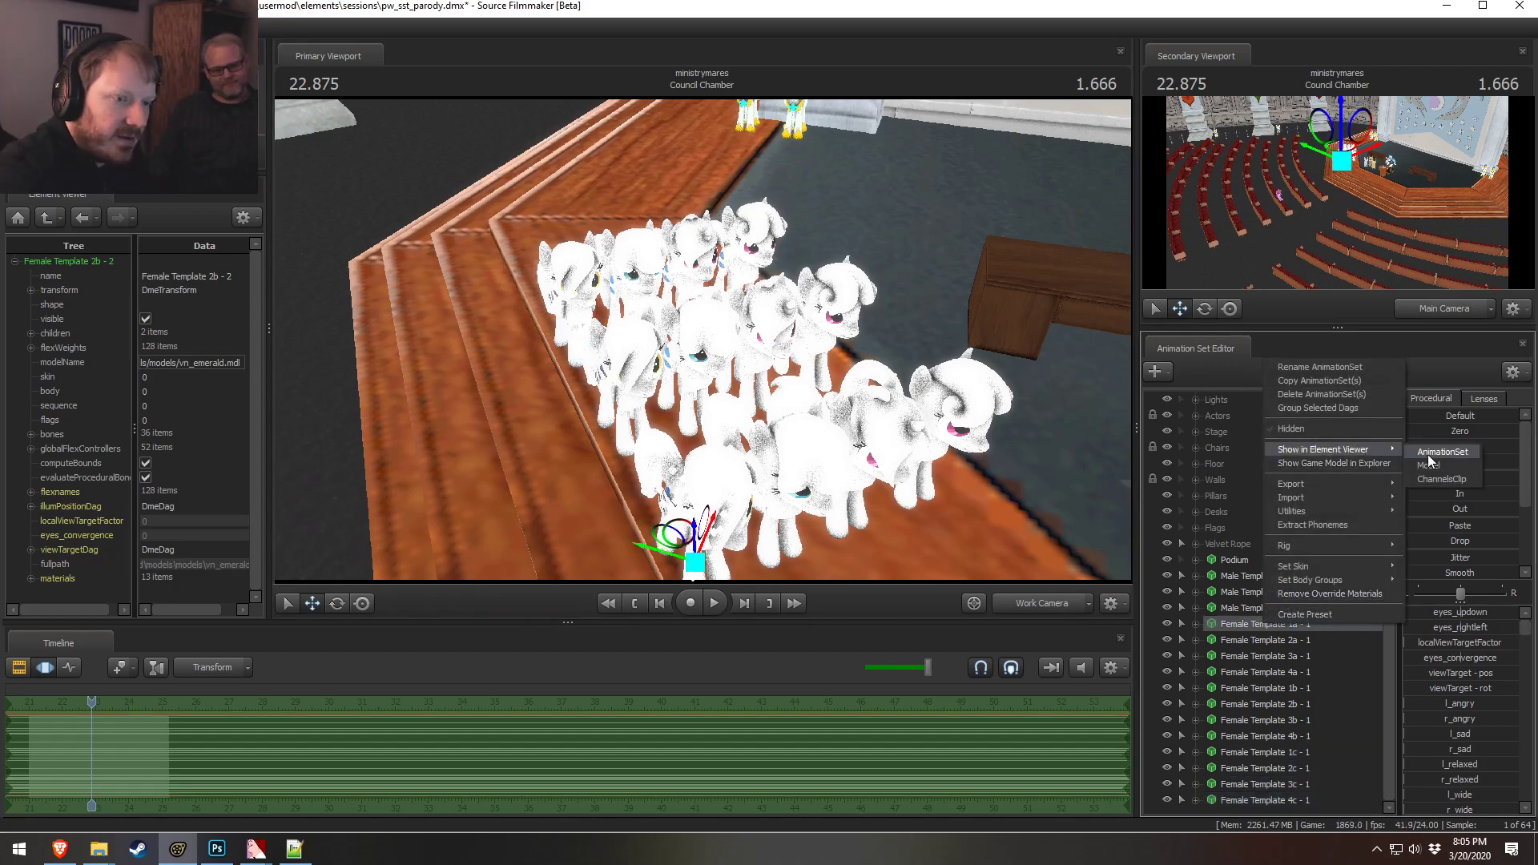
pyautogui.click(1428, 464)
pyautogui.click(31, 578)
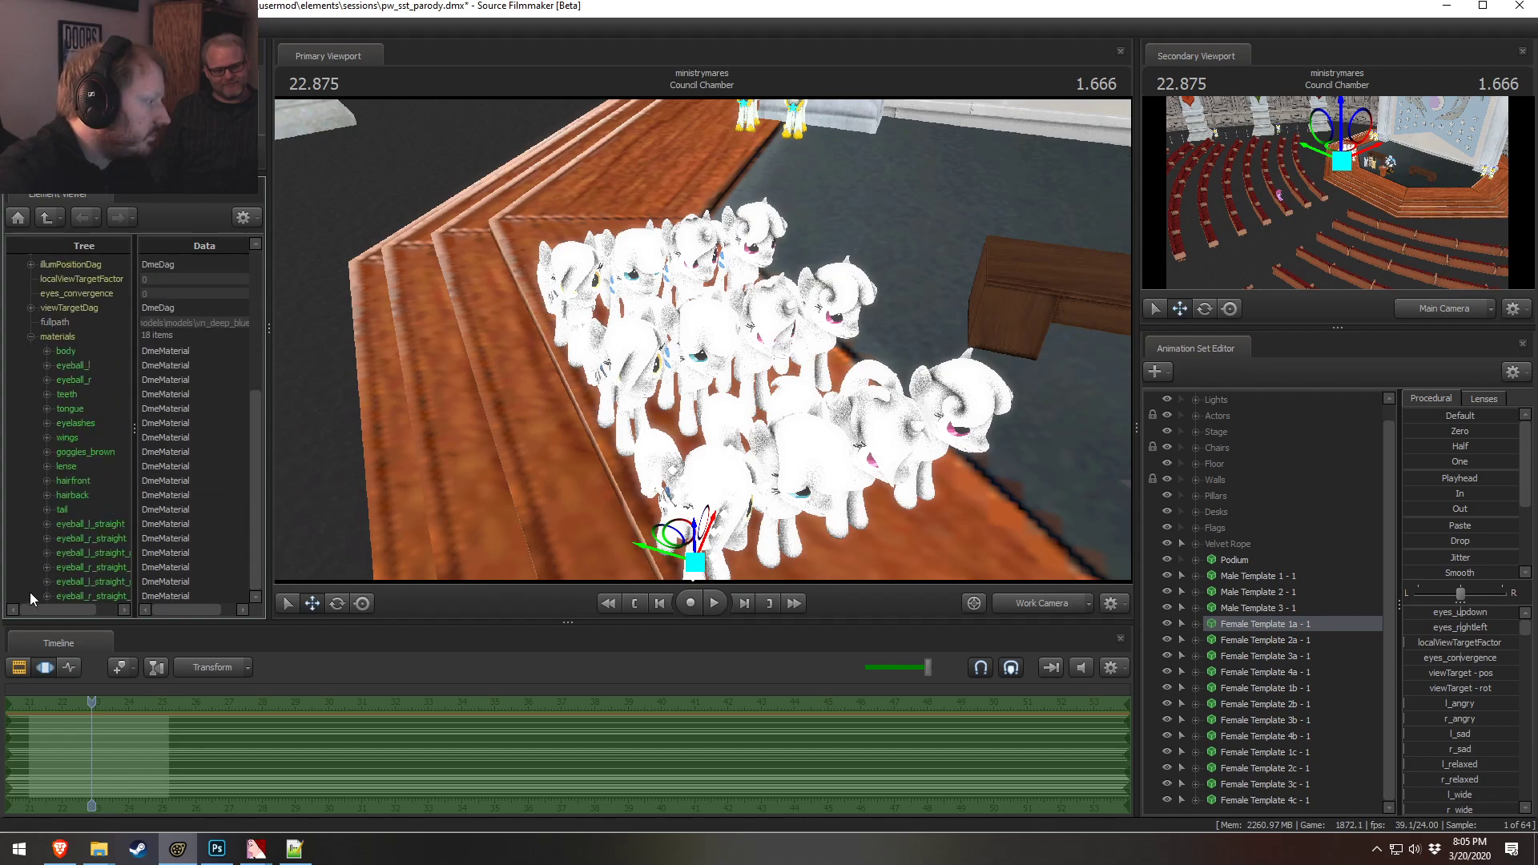
pyautogui.click(45, 351)
pyautogui.click(84, 423)
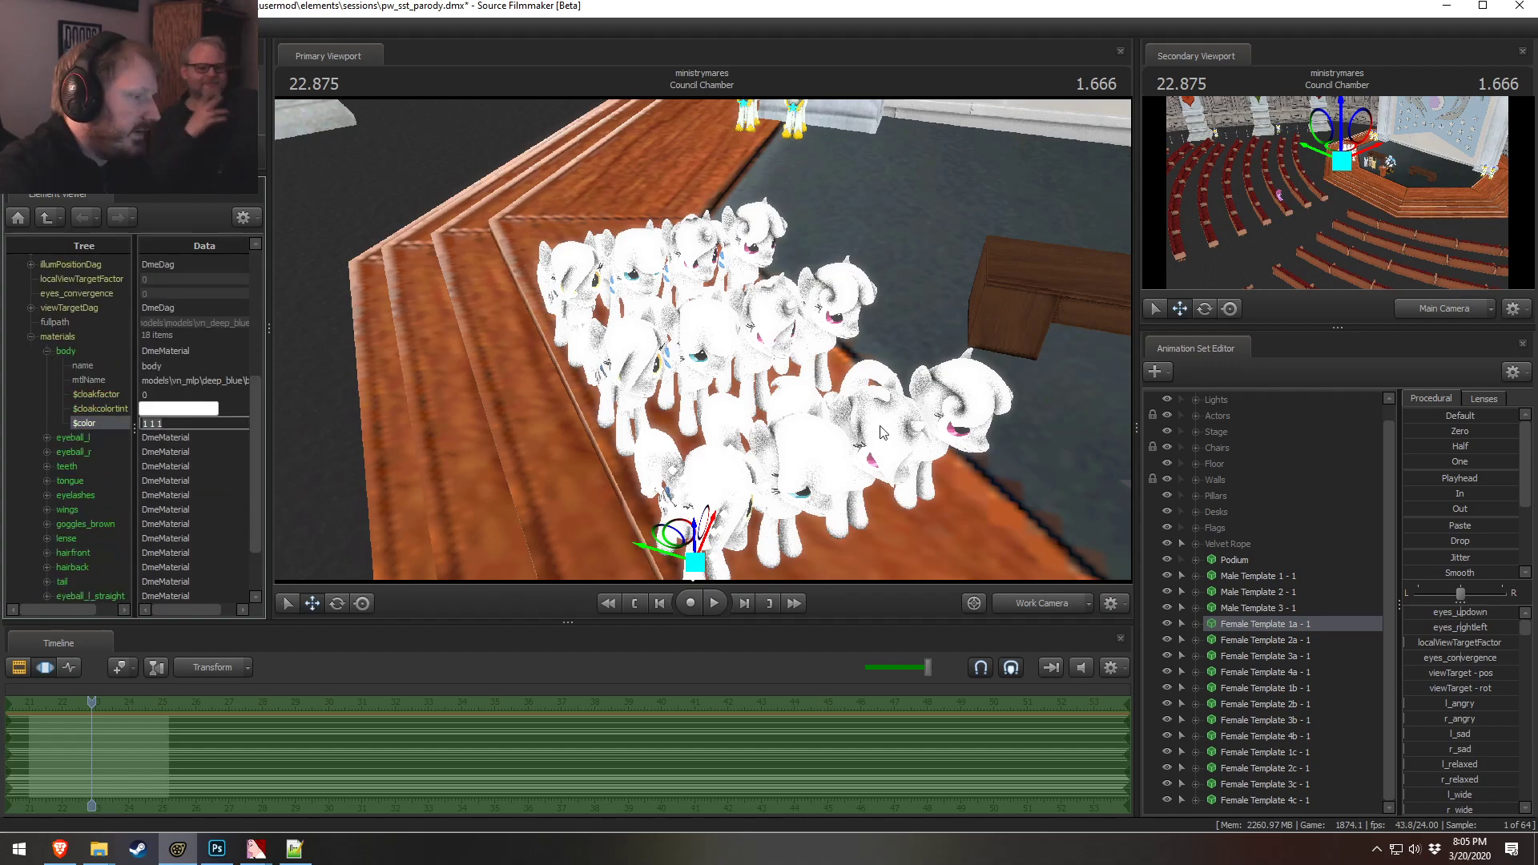
pyautogui.moveTo(702, 340); pyautogui.dragTo(703, 357)
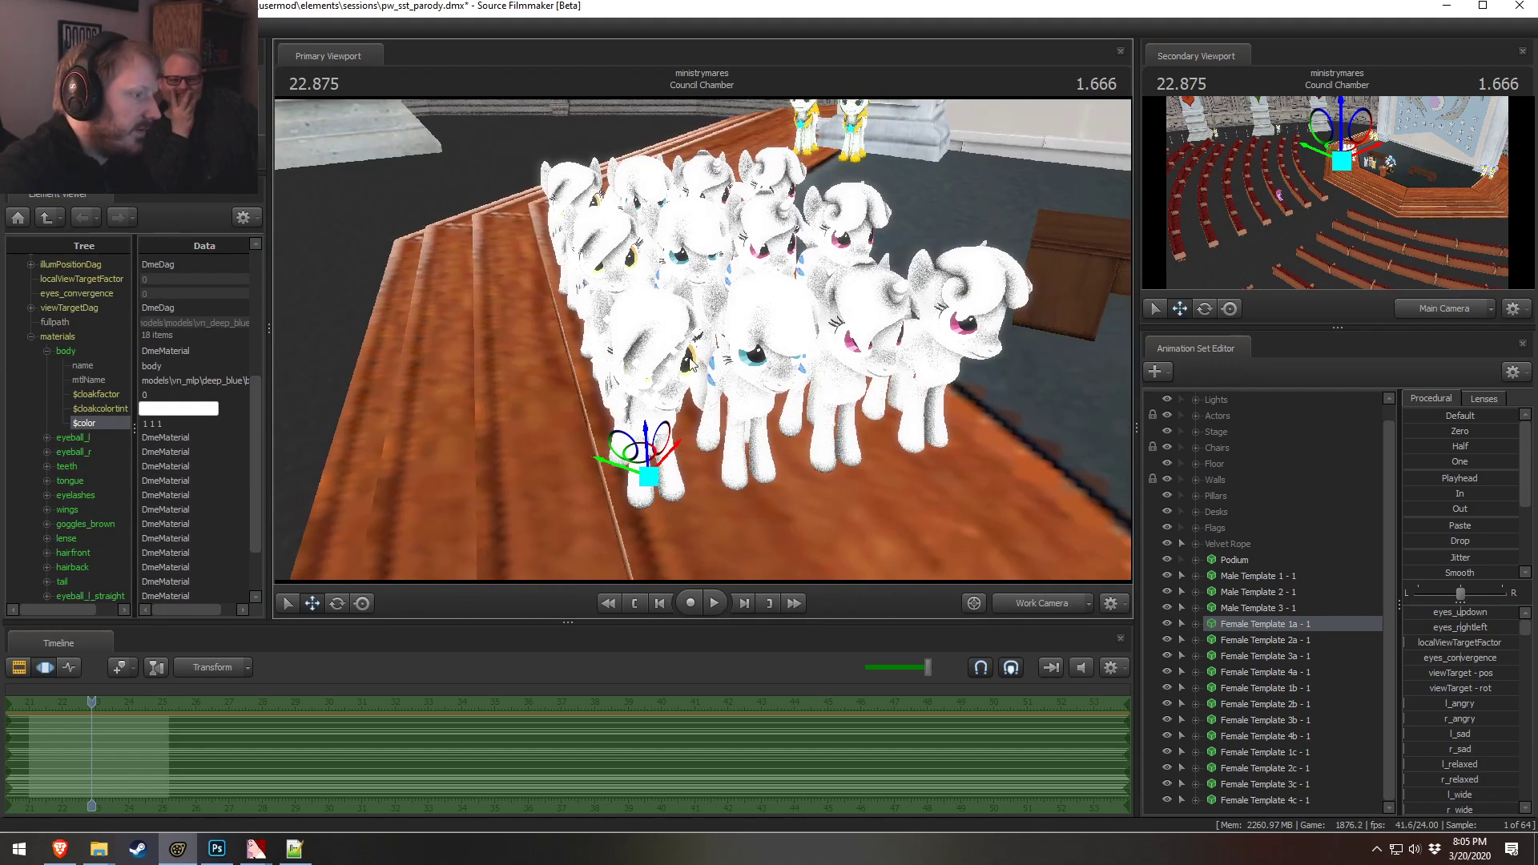
pyautogui.doubleClick(174, 423)
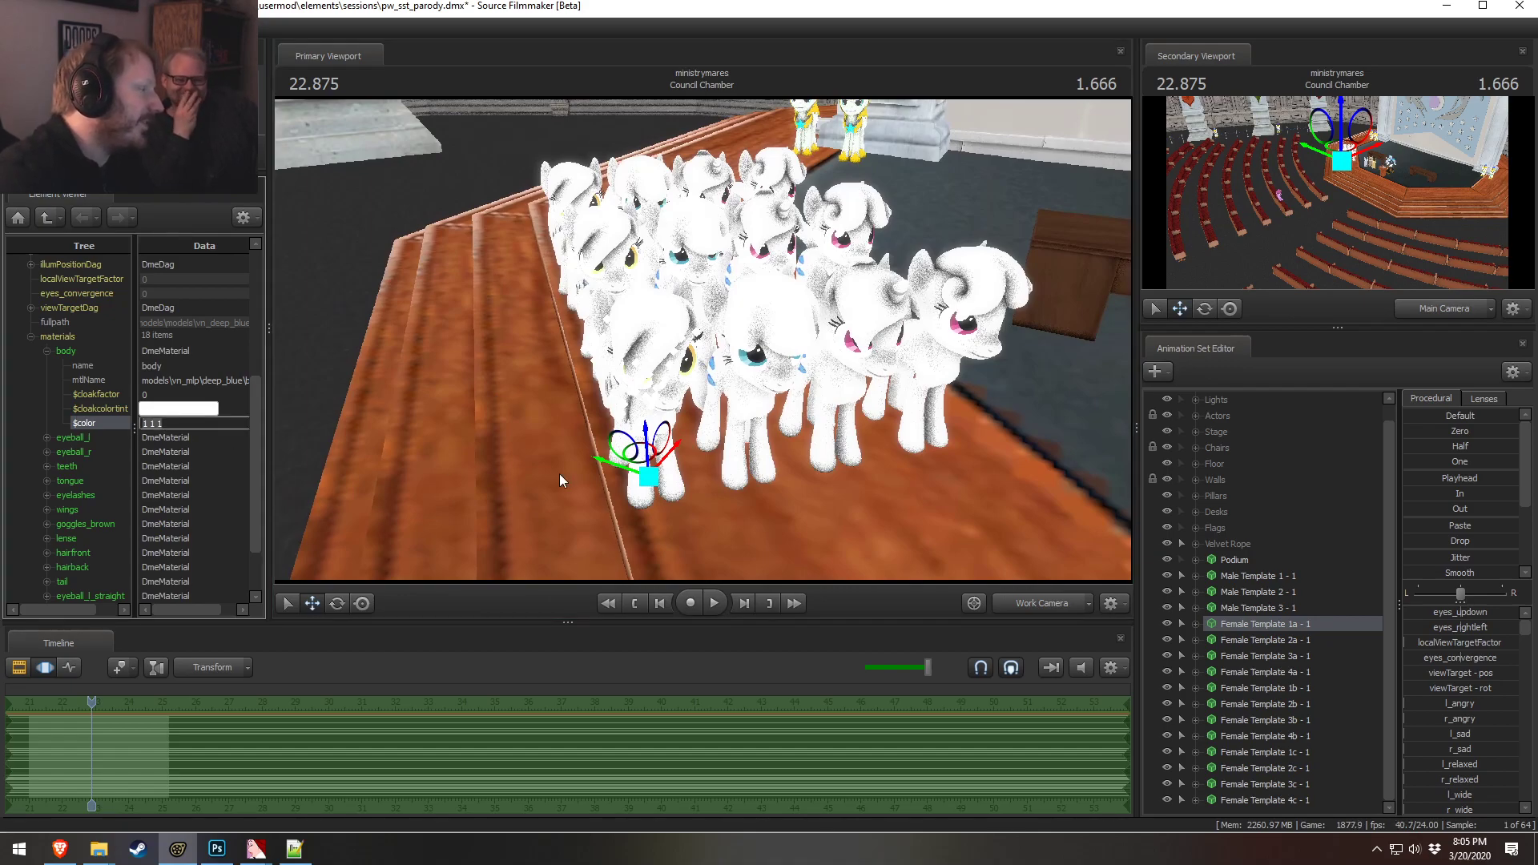
pyautogui.write('0 0 0')
pyautogui.press('Return')
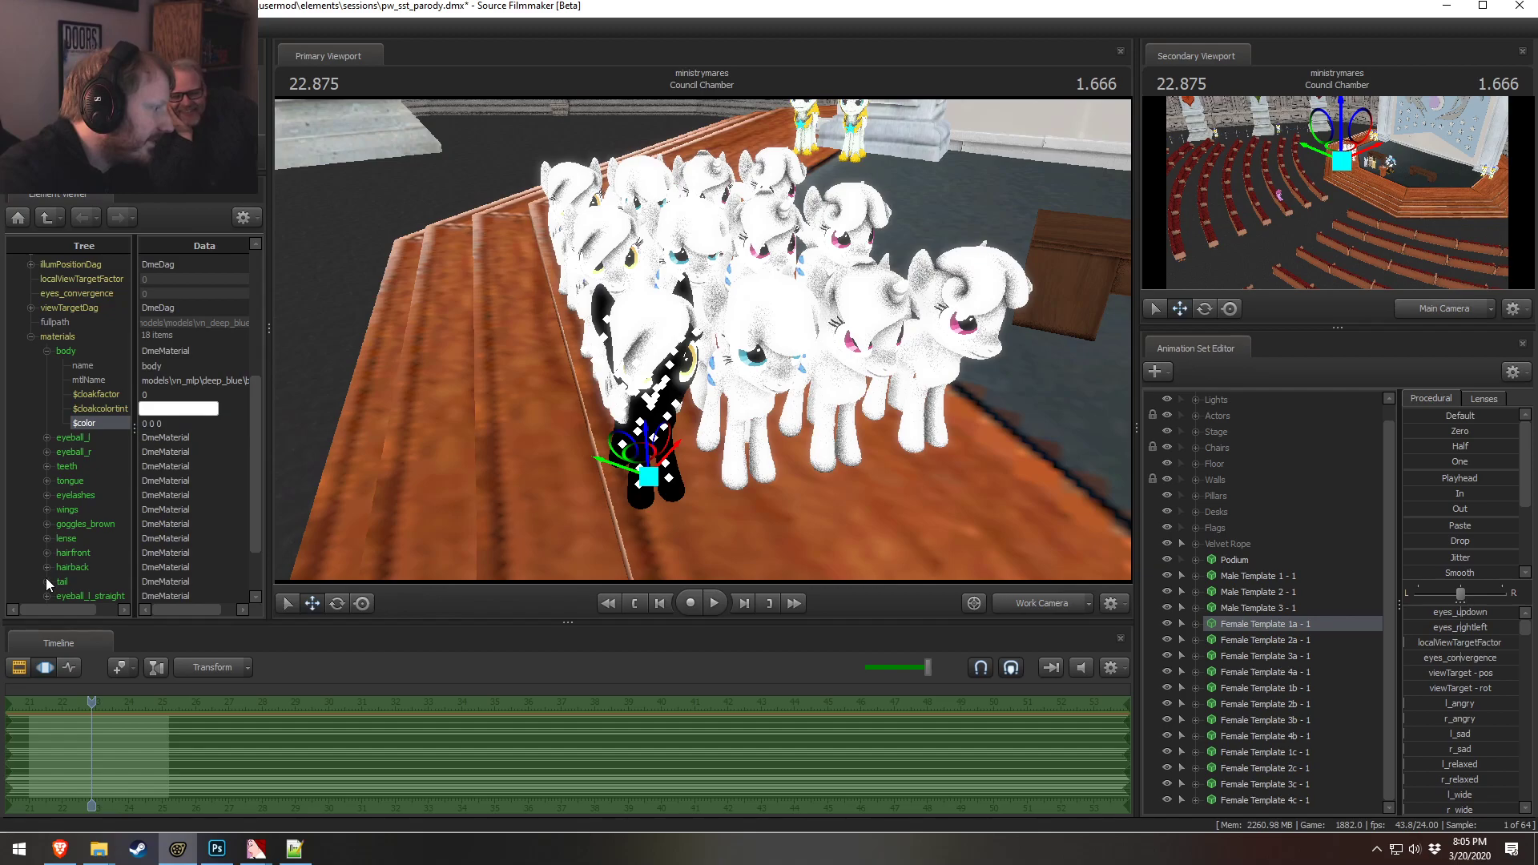
# Set the wings material color of Female Template 1a to 0 0 0
pyautogui.scroll(-2, 48, 570)
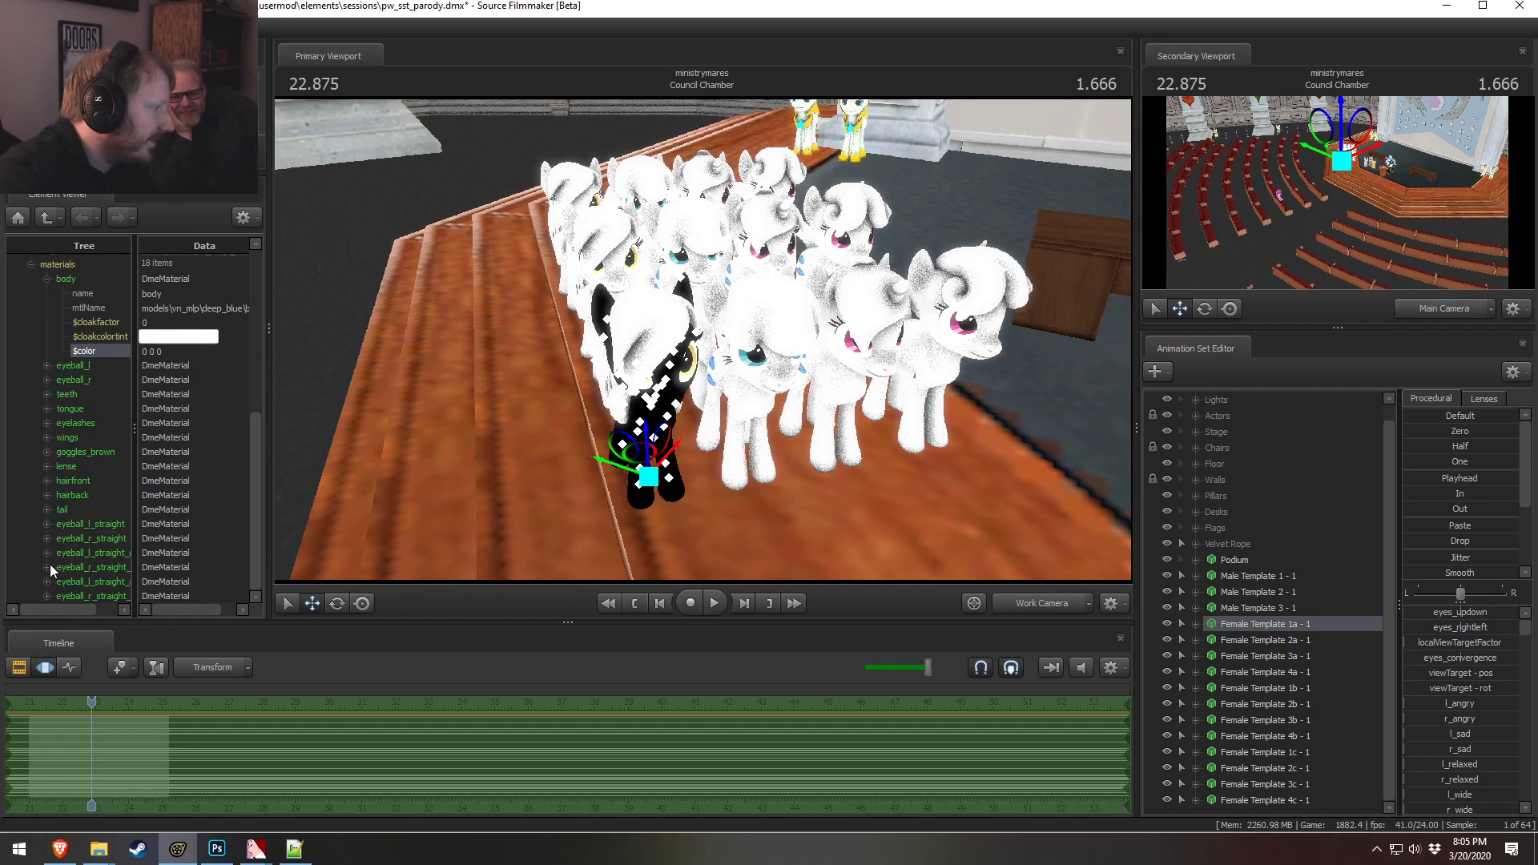
pyautogui.click(44, 438)
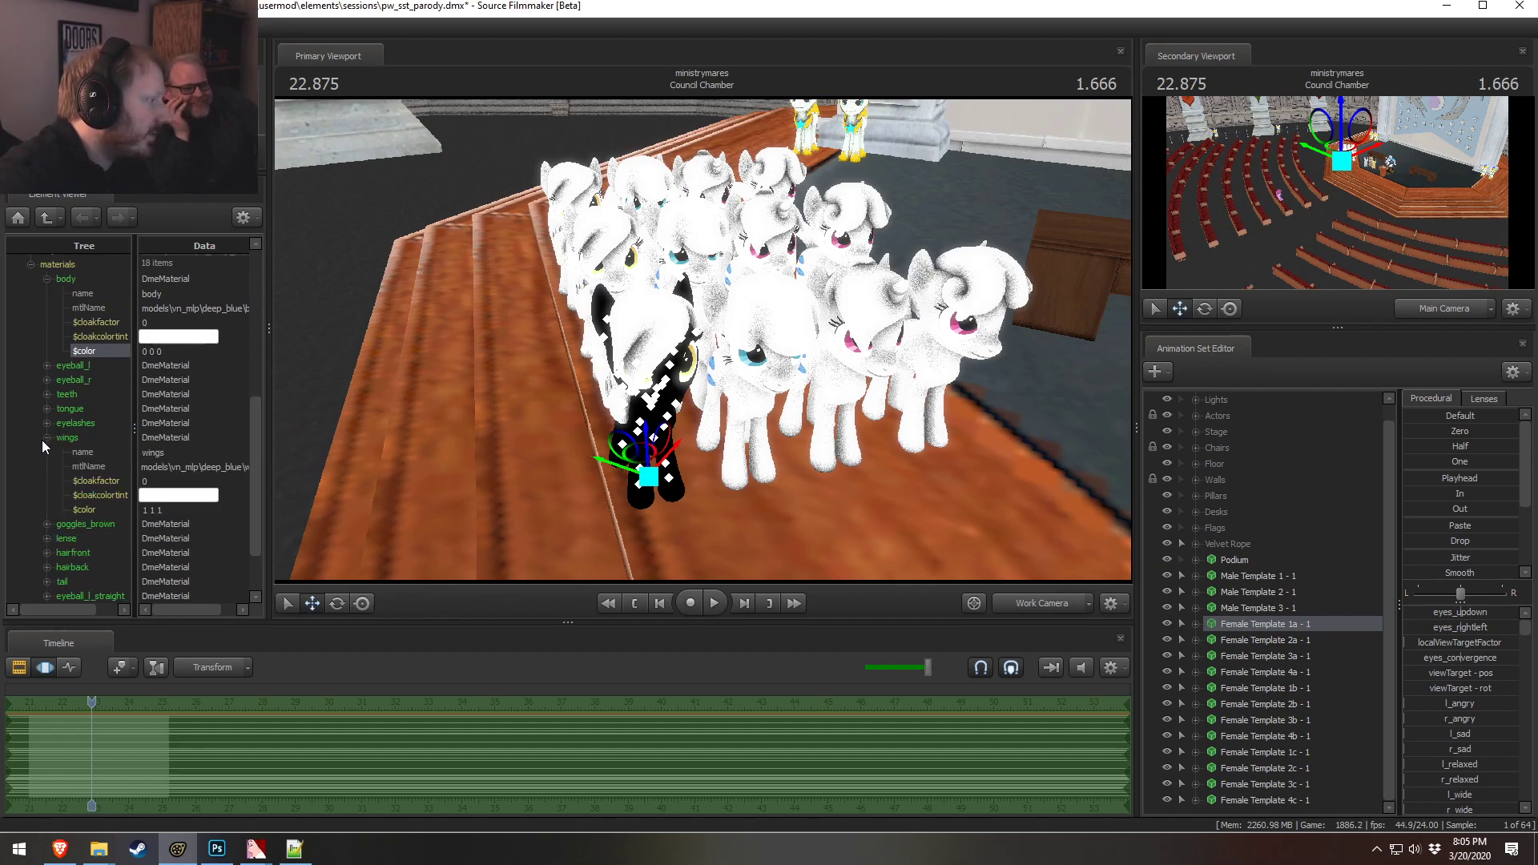
pyautogui.click(128, 509)
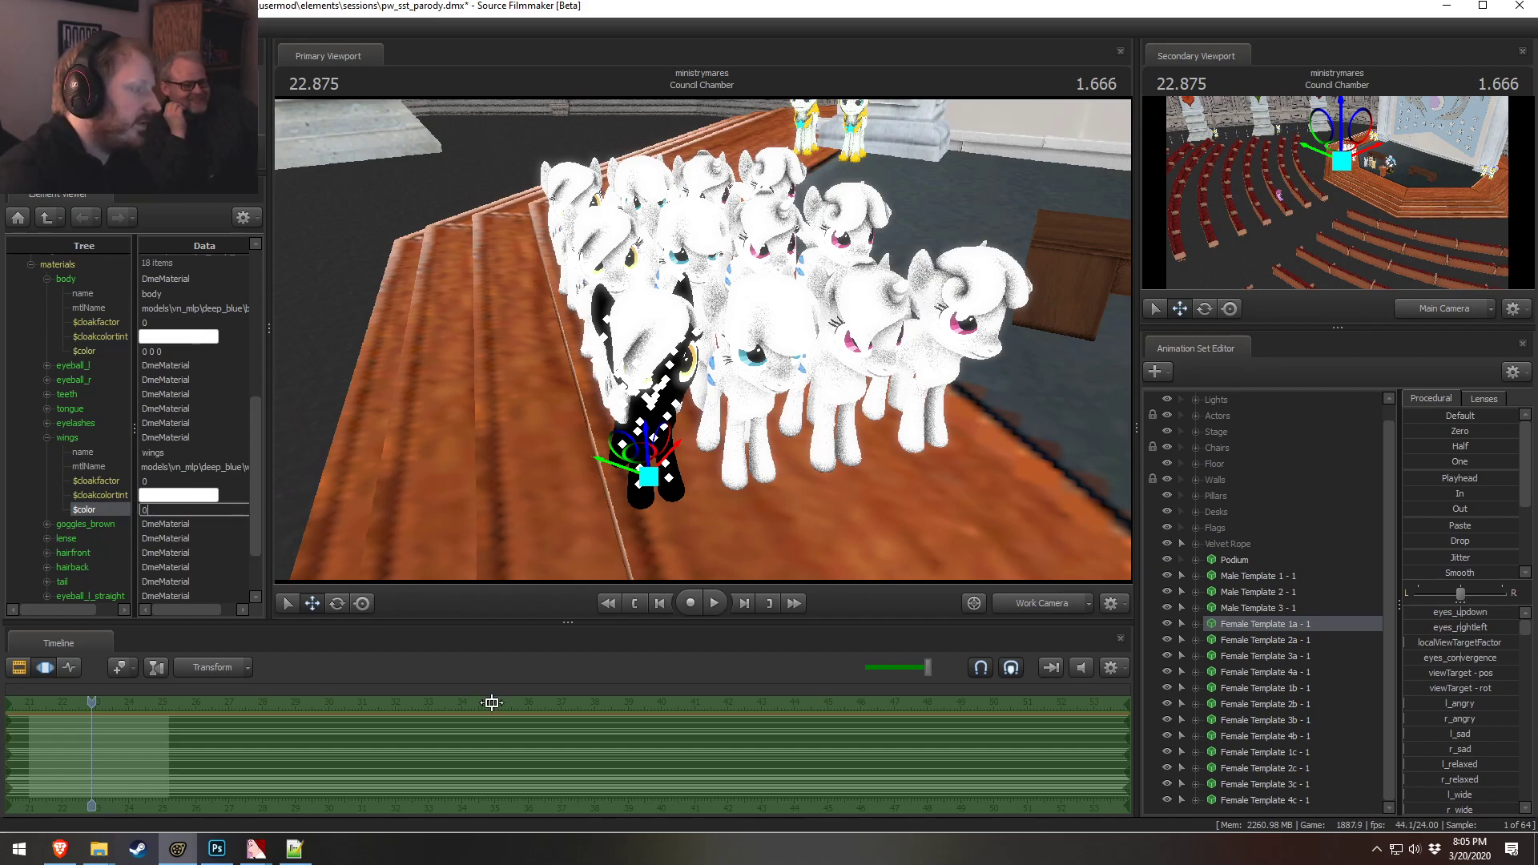
pyautogui.press('Return')
# Set the hairfront material color of Female Template 1a to 1 0 0
pyautogui.scroll(-2, 181, 541)
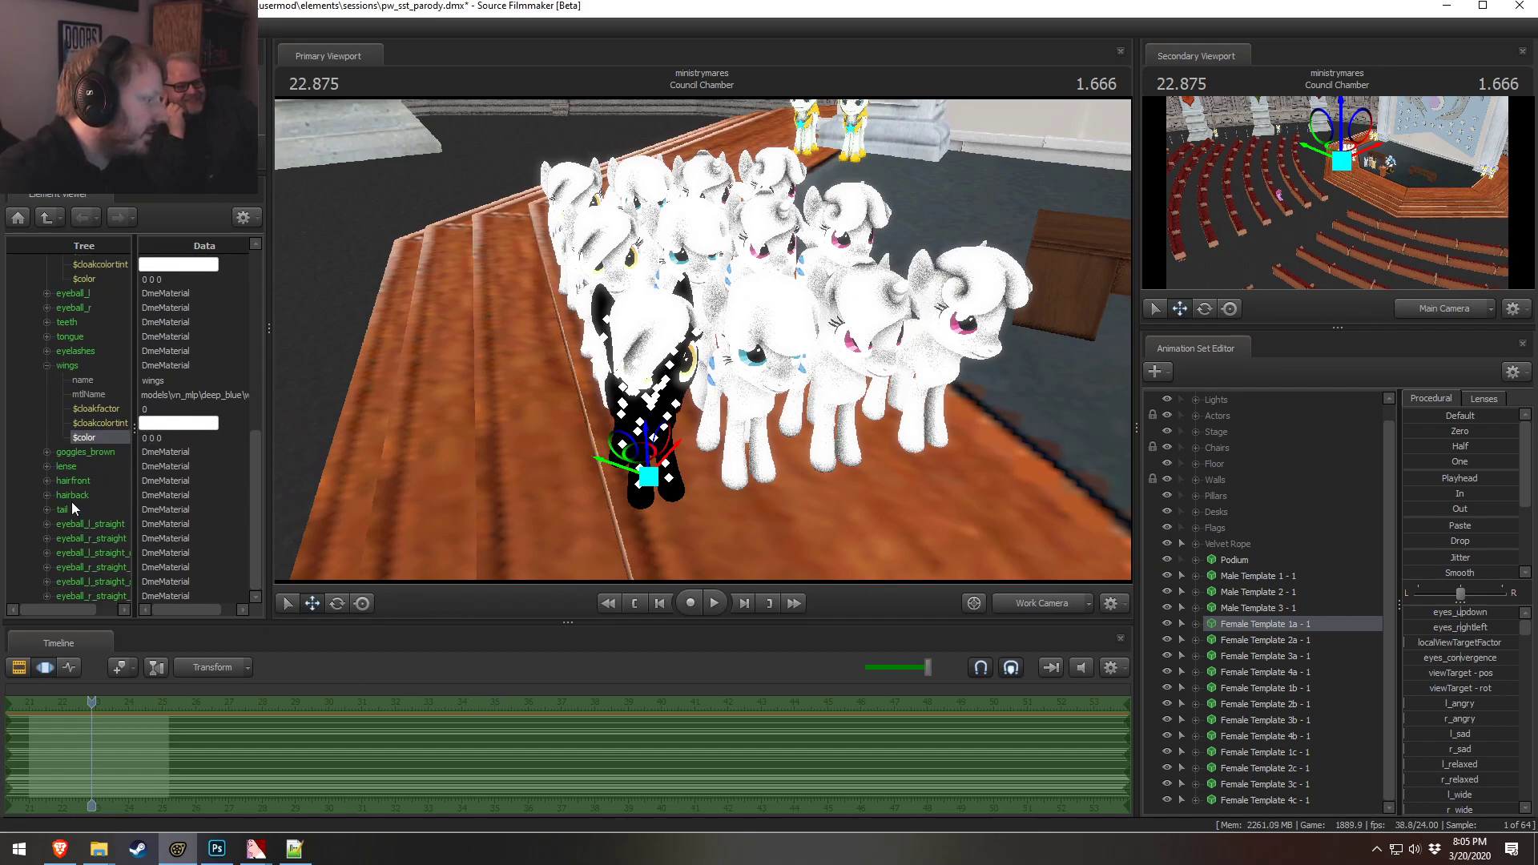
pyautogui.click(47, 480)
pyautogui.click(146, 553)
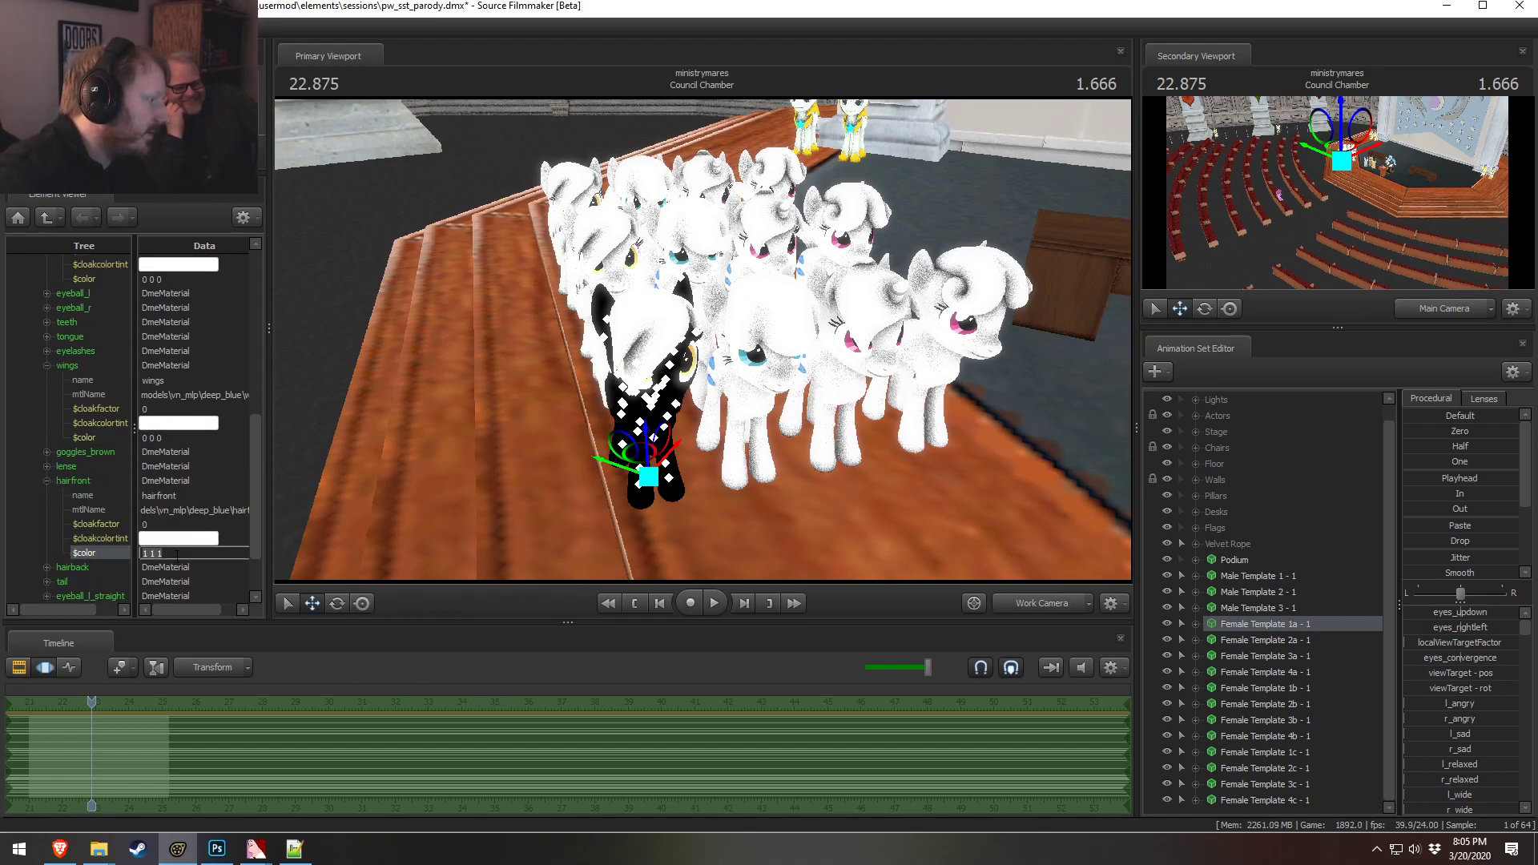
pyautogui.write('1 0 0')
pyautogui.press('Return')
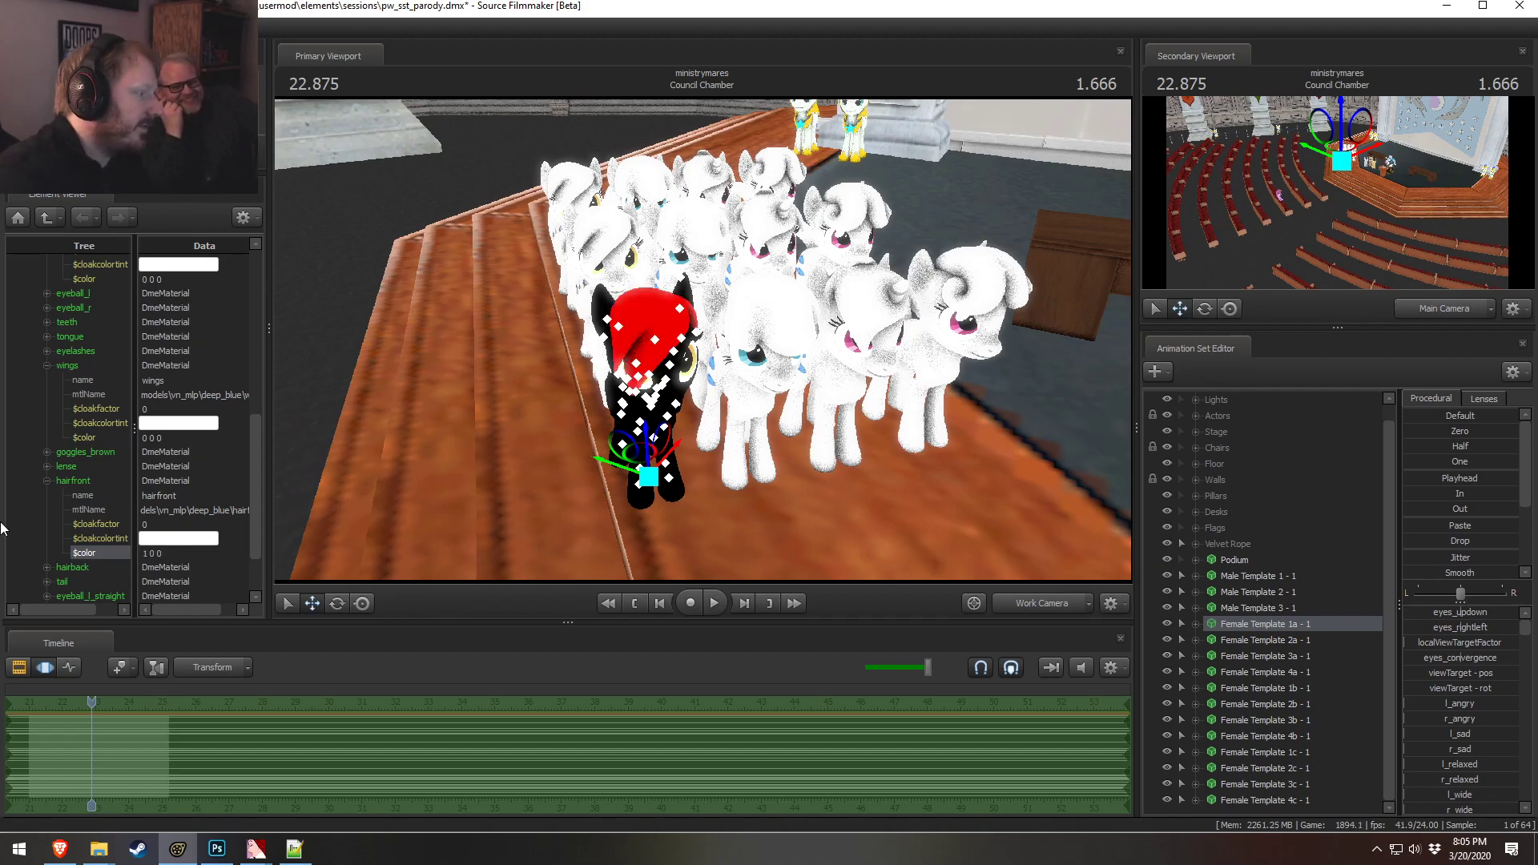
# Set the harback material color of Female Template 1a to 1 0 0
pyautogui.click(48, 569)
pyautogui.scroll(-2, 50, 570)
pyautogui.click(167, 570)
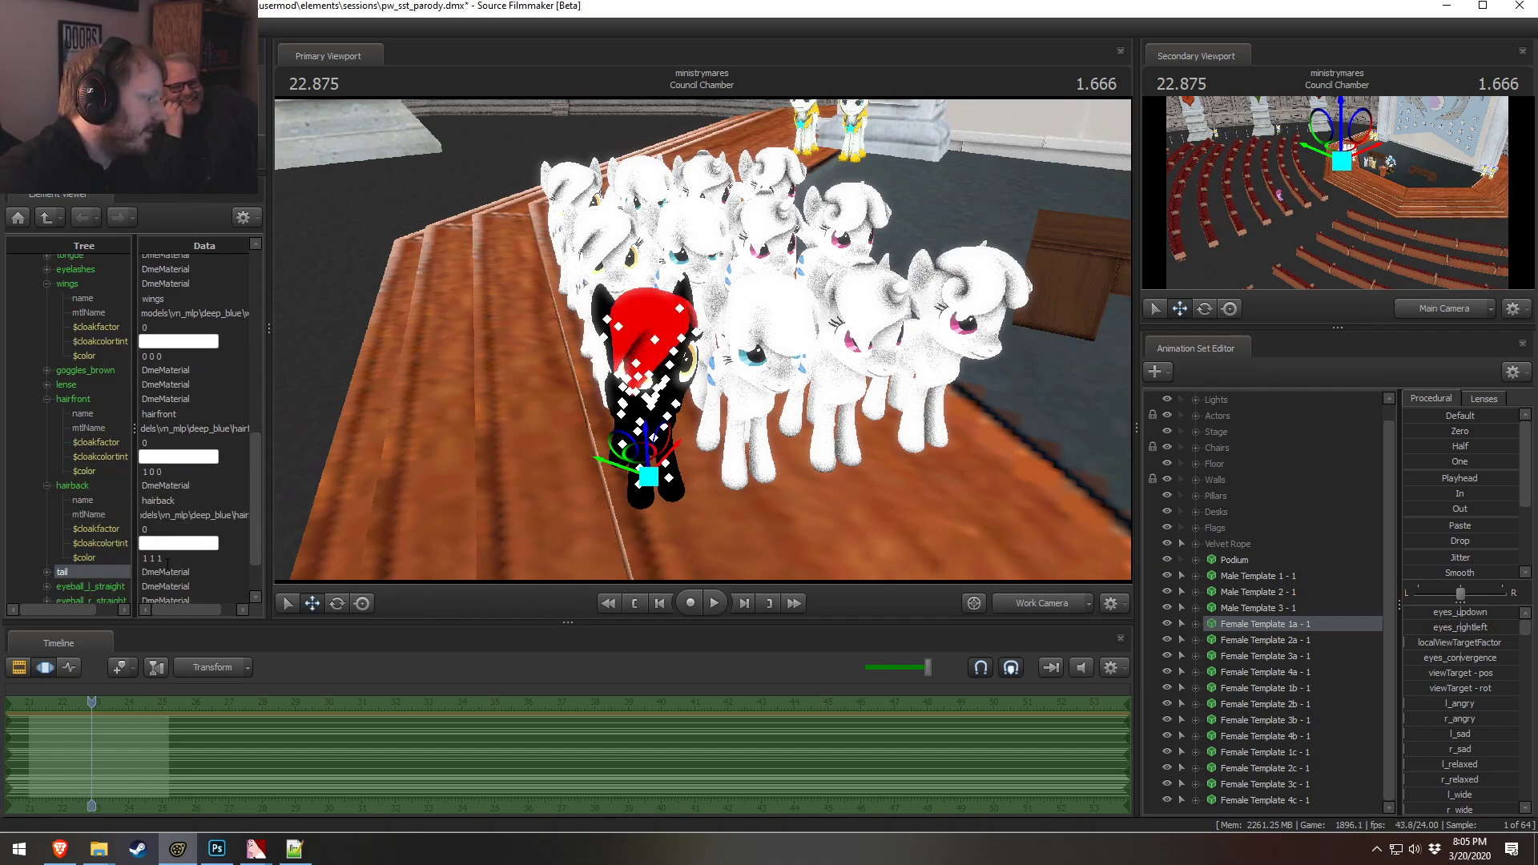
pyautogui.click(167, 558)
pyautogui.write('1 0 0')
pyautogui.press('Return')
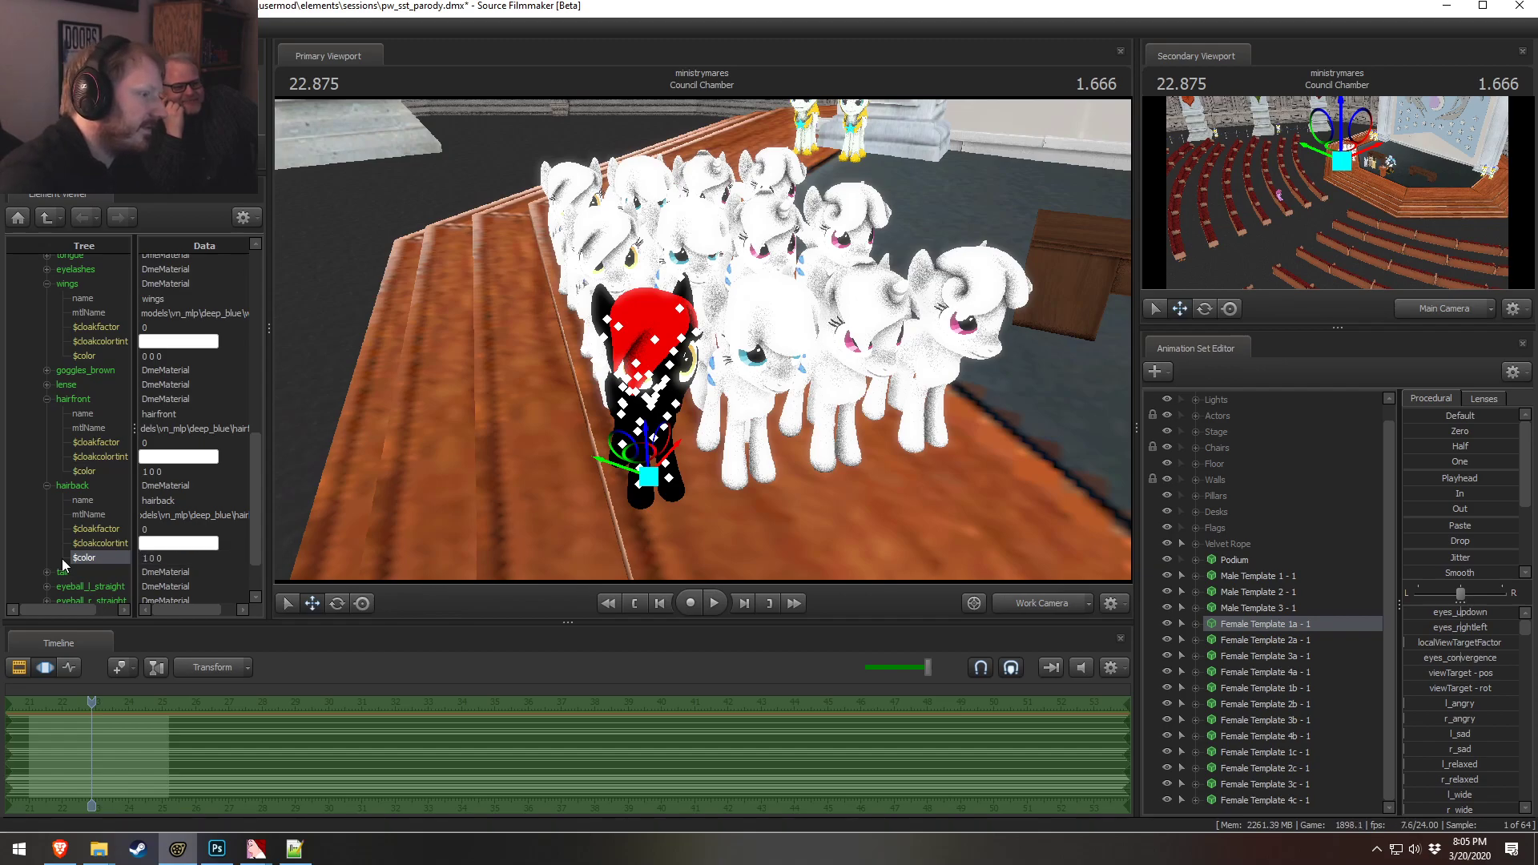
# Set the tail material color of Female Template 1a to 1 0 0
pyautogui.moveTo(703, 340)
pyautogui.mouseDown()
pyautogui.moveTo(769, 339)
pyautogui.moveTo(702, 340)
pyautogui.mouseUp()
pyautogui.scroll(-2, 96, 512)
pyautogui.click(46, 509)
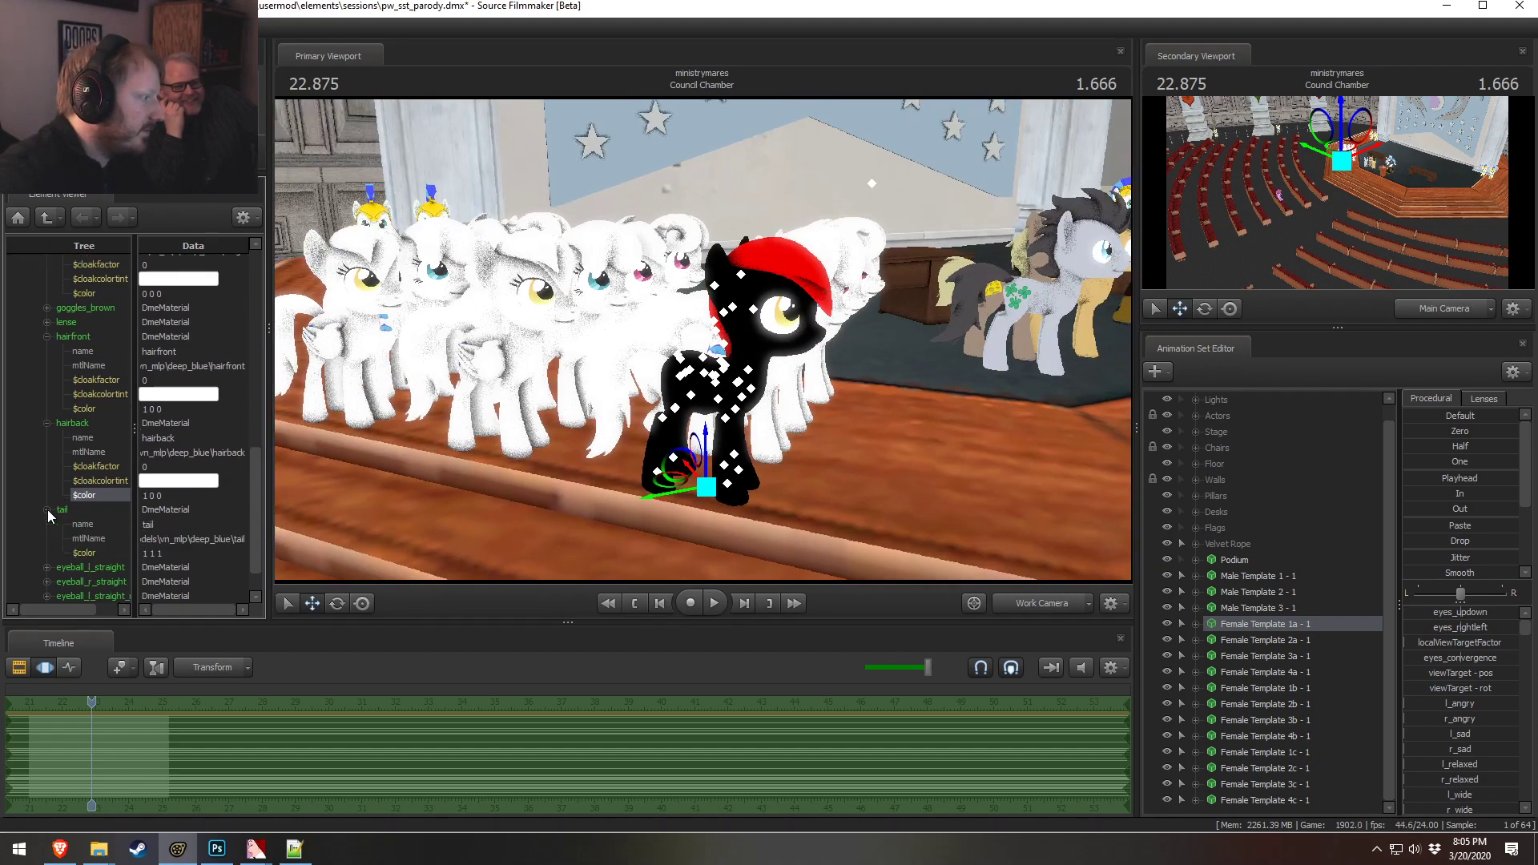
pyautogui.moveTo(160, 553); pyautogui.dragTo(80, 569)
pyautogui.write('1 0 0')
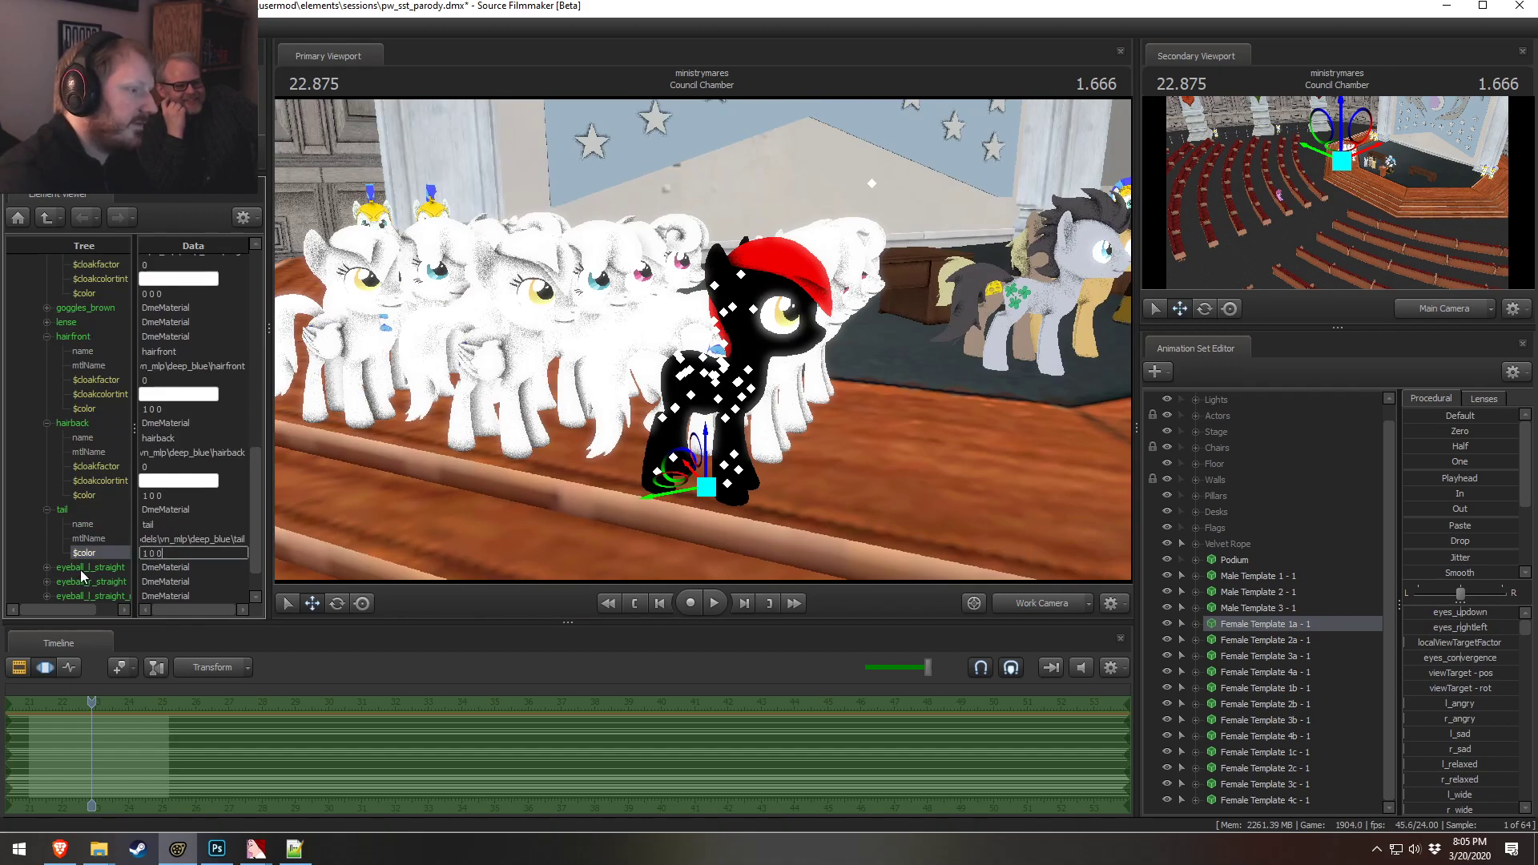
pyautogui.press('Return')
# Set the hairfront material color to 100 0 0
pyautogui.moveTo(321, 448); pyautogui.dragTo(691, 342)
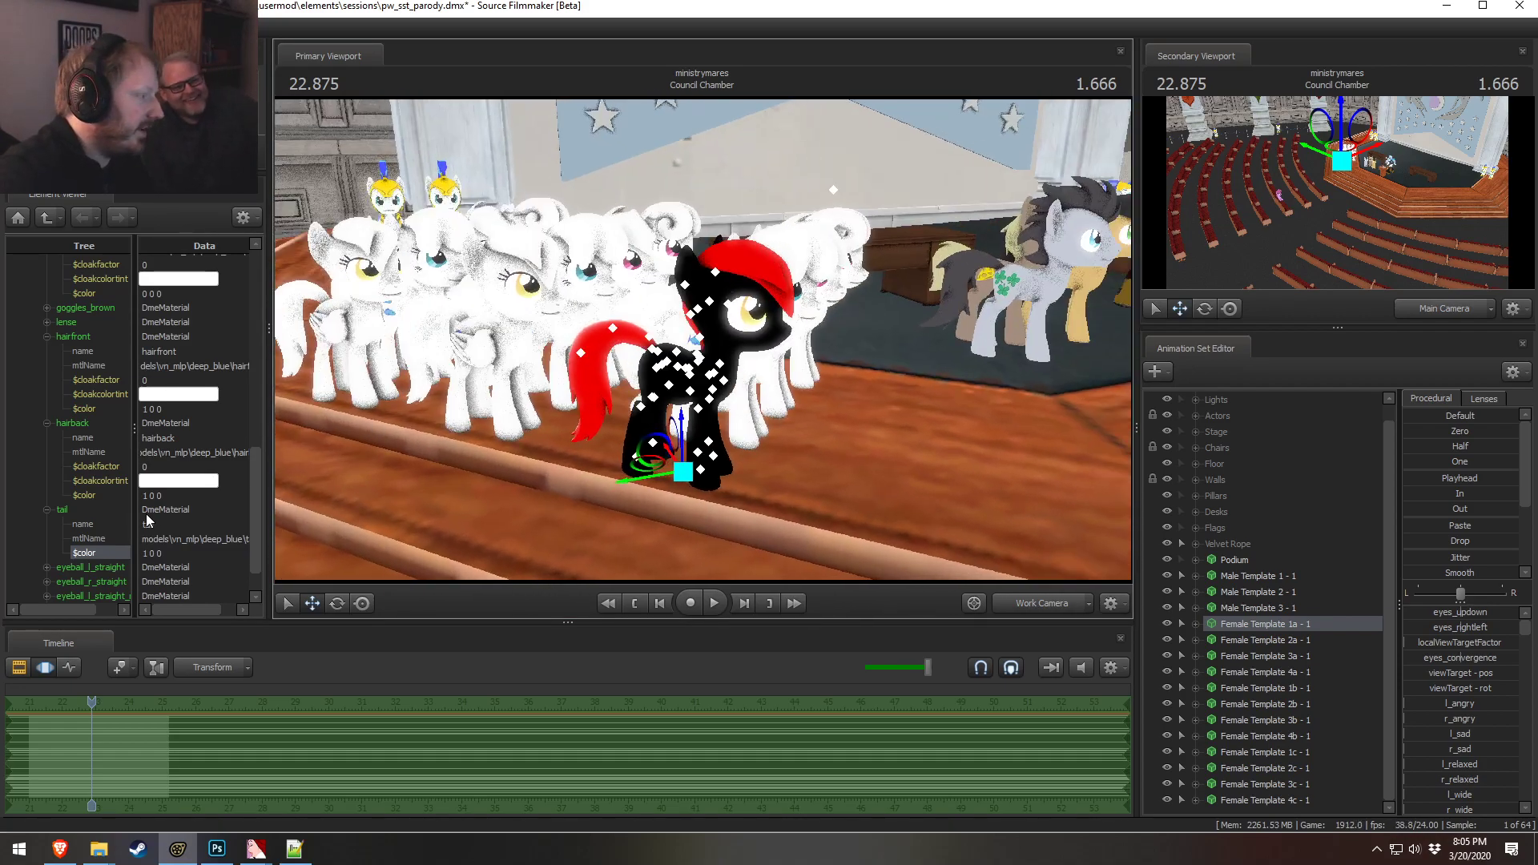
pyautogui.scroll(2, 130, 436)
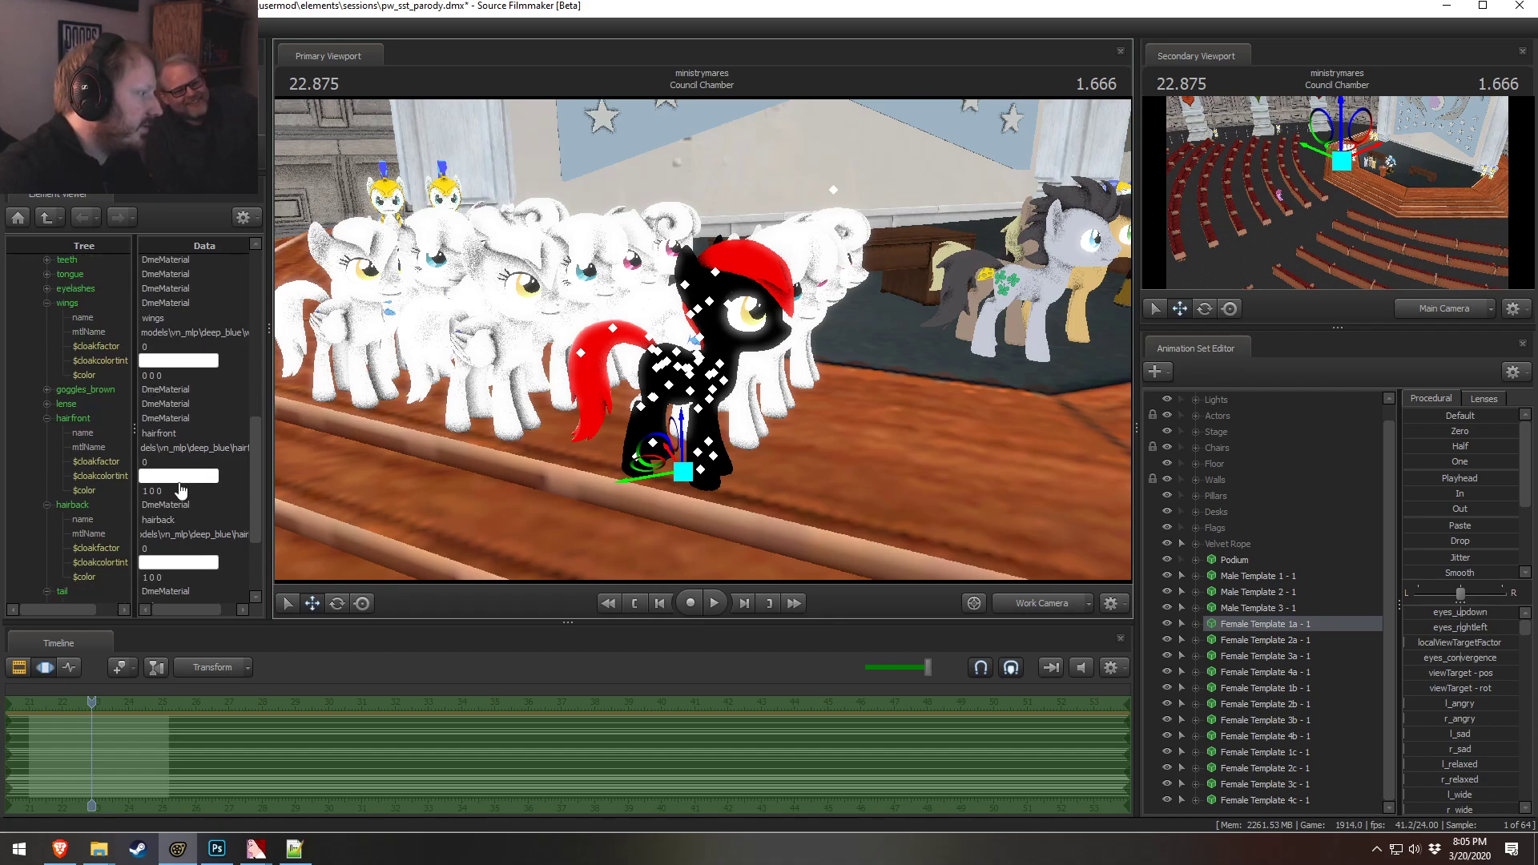
pyautogui.scroll(1, 179, 490)
pyautogui.click(164, 531)
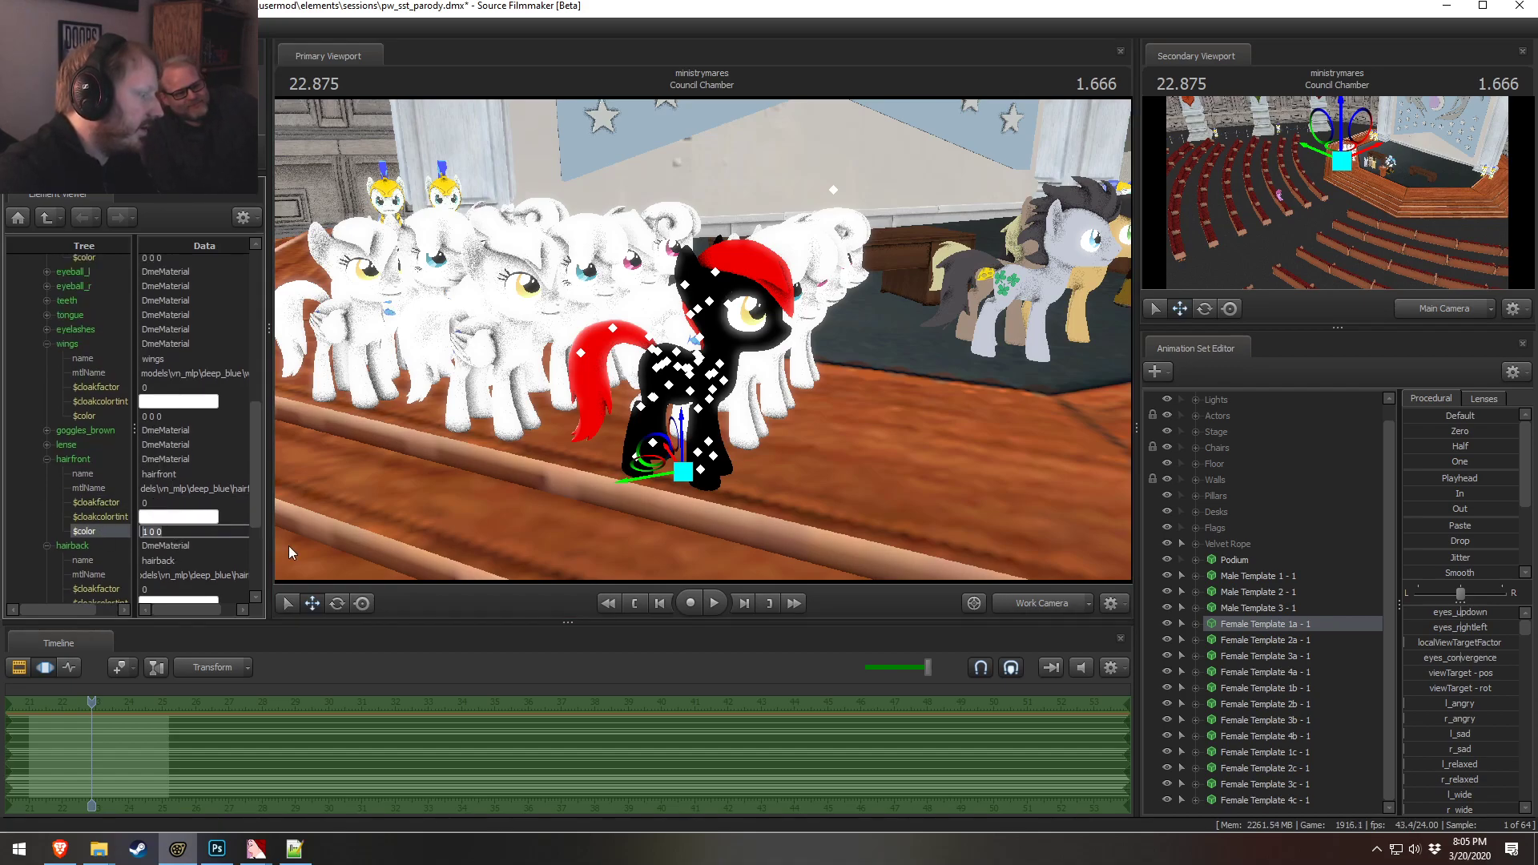
pyautogui.write('100 0 0')
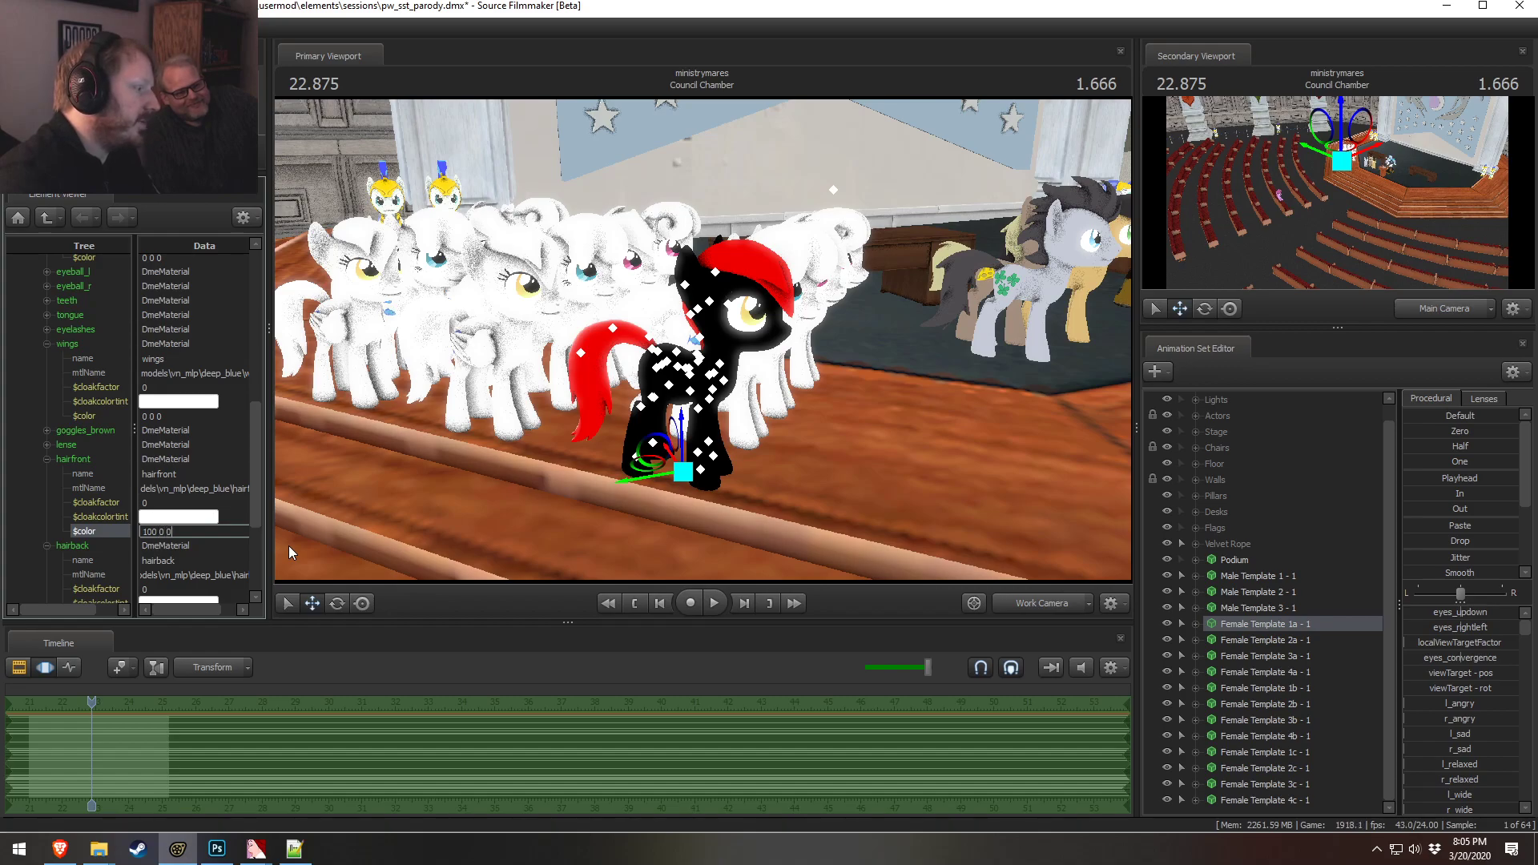
pyautogui.press('Return')
pyautogui.moveTo(681, 362)
pyautogui.mouseDown()
pyautogui.moveTo(561, 376)
pyautogui.moveTo(512, 416)
pyautogui.moveTo(457, 424)
pyautogui.moveTo(625, 356)
pyautogui.moveTo(753, 340)
pyautogui.moveTo(703, 344)
pyautogui.mouseUp()
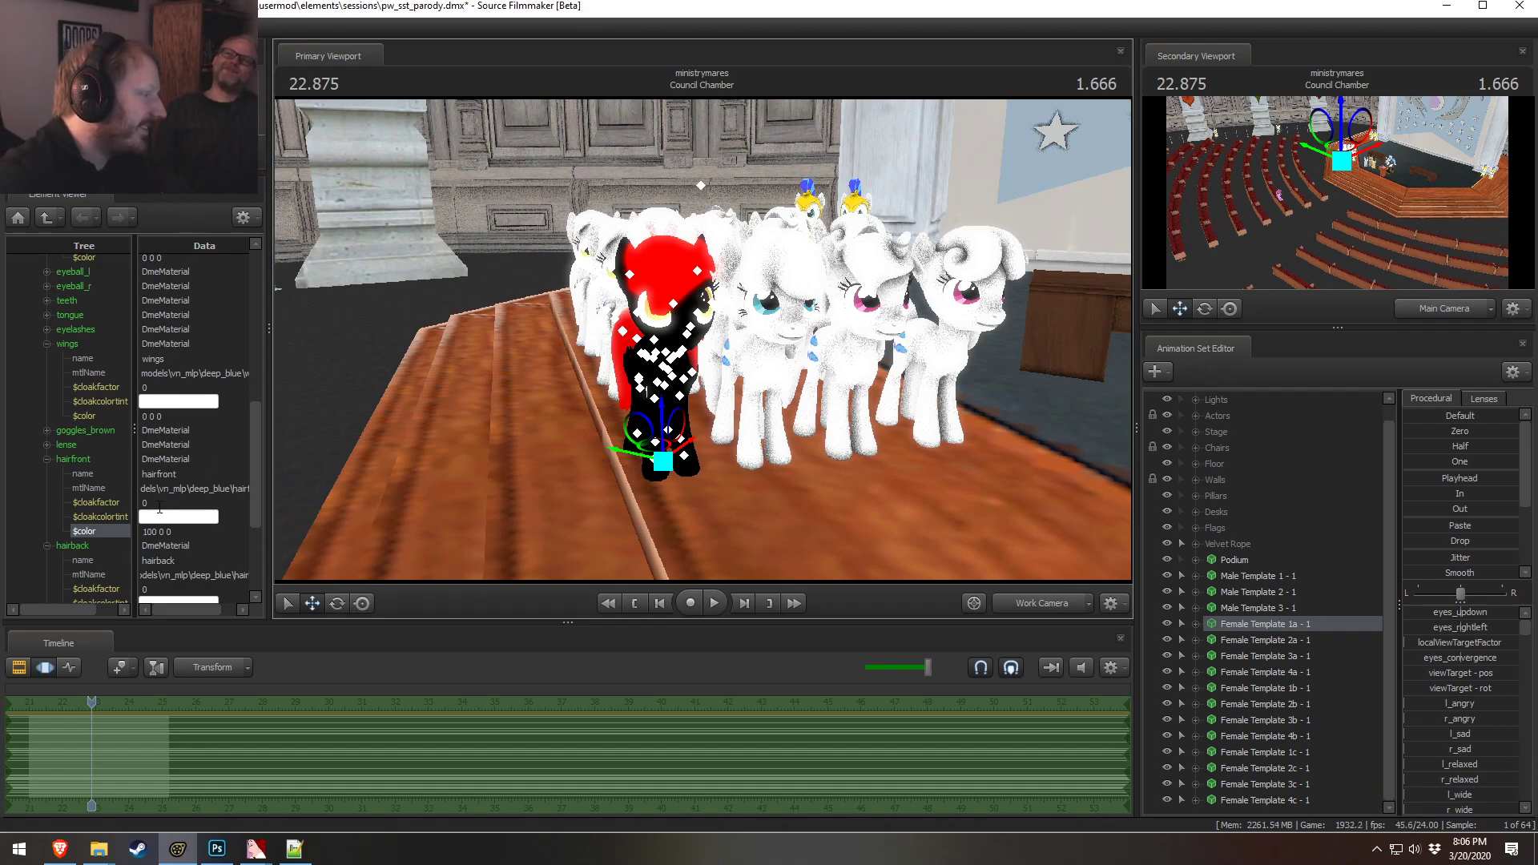
# Set the hairfront, harback and tail material colors of Female Template 1a to 1 1 1
pyautogui.click(180, 533)
pyautogui.write('1 1 1')
pyautogui.press('Return')
pyautogui.scroll(-2, 165, 591)
pyautogui.click(165, 536)
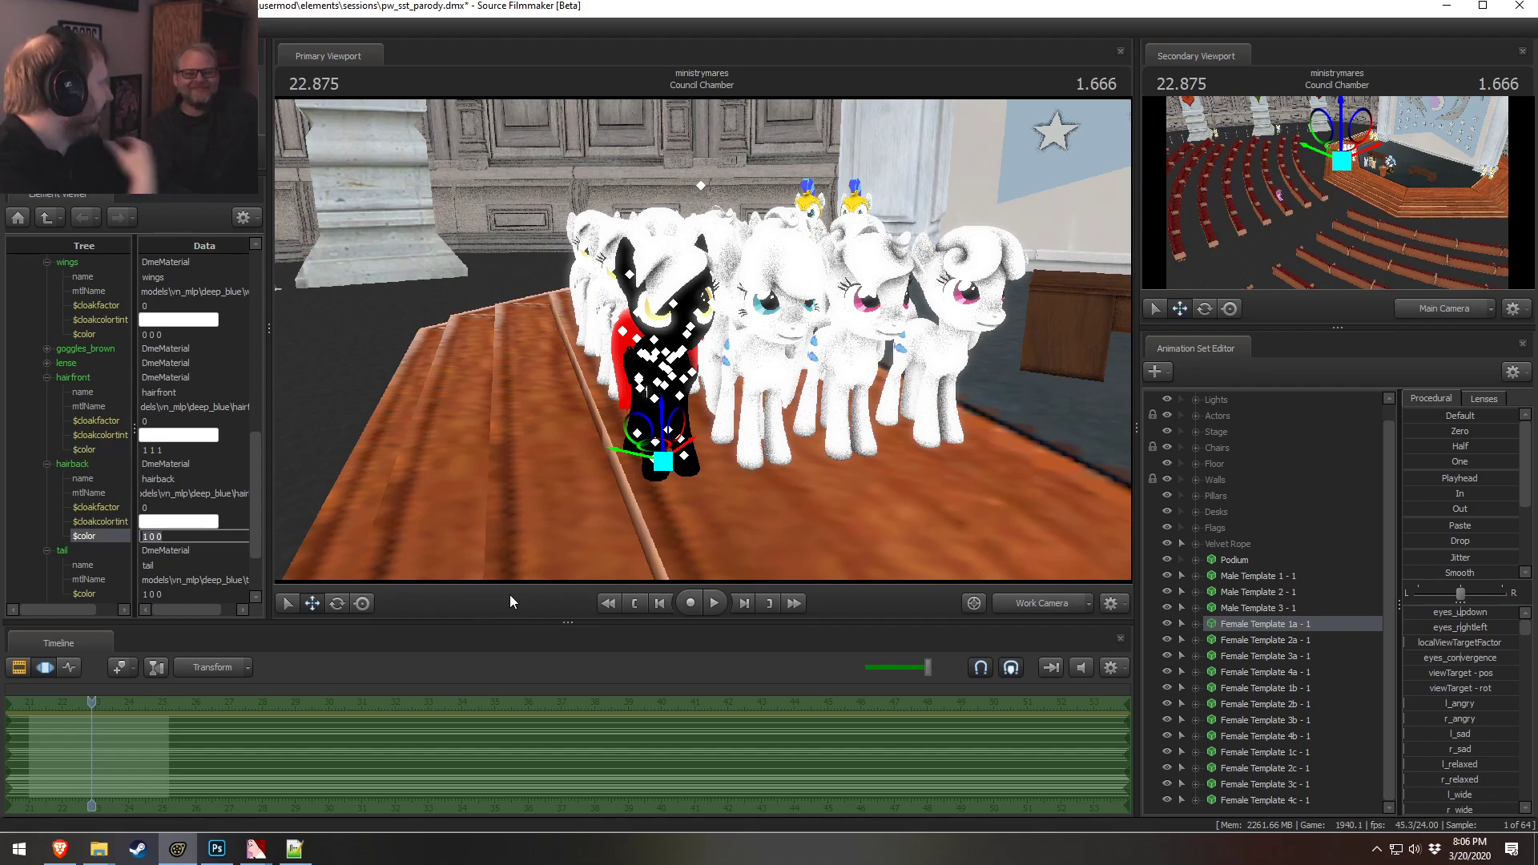
pyautogui.write('1 1 1')
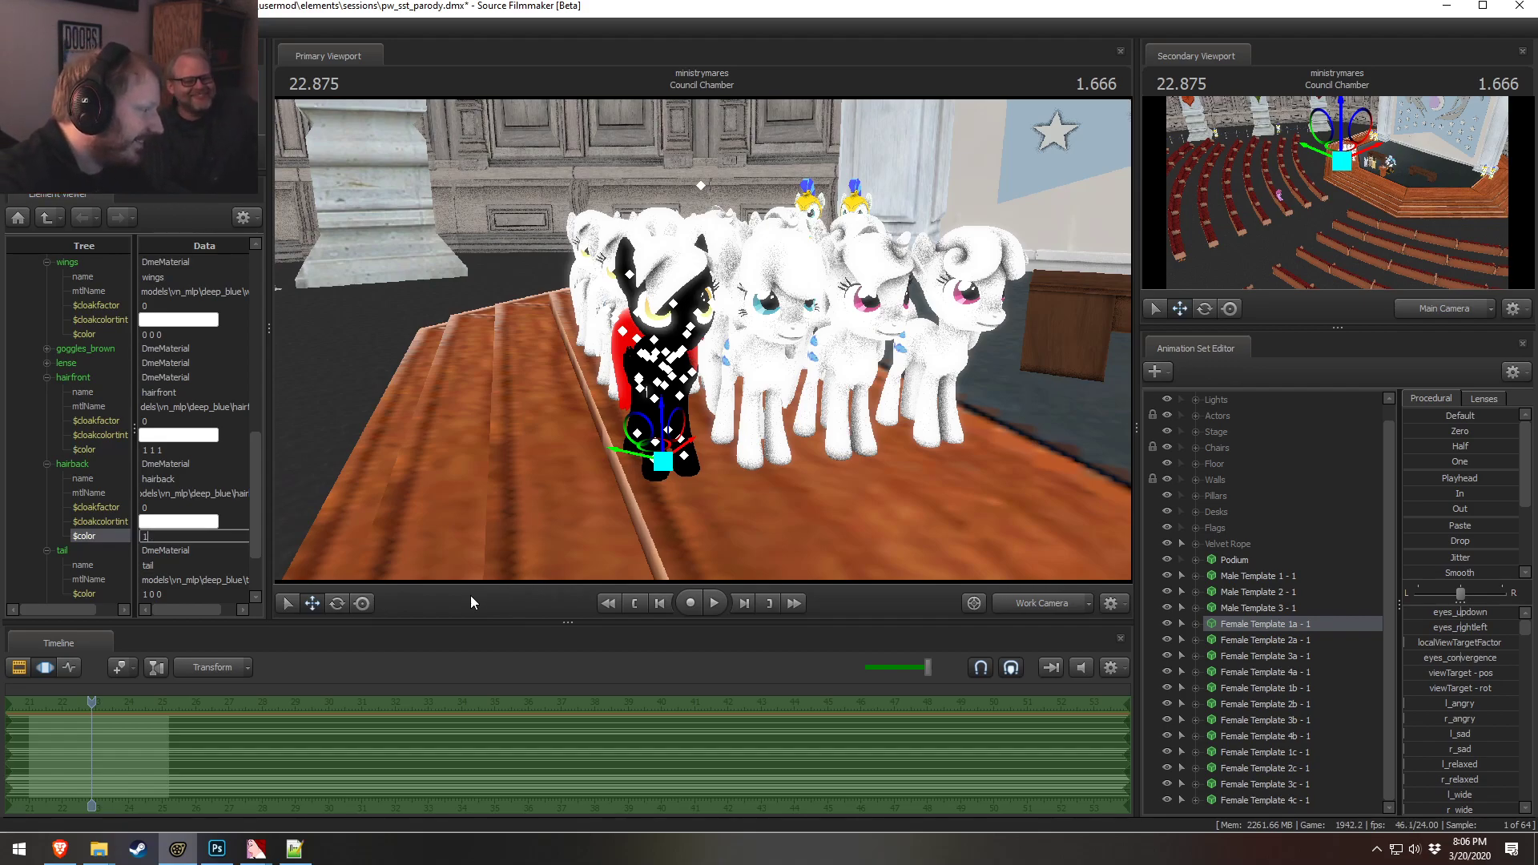
pyautogui.click(177, 593)
pyautogui.write('1')
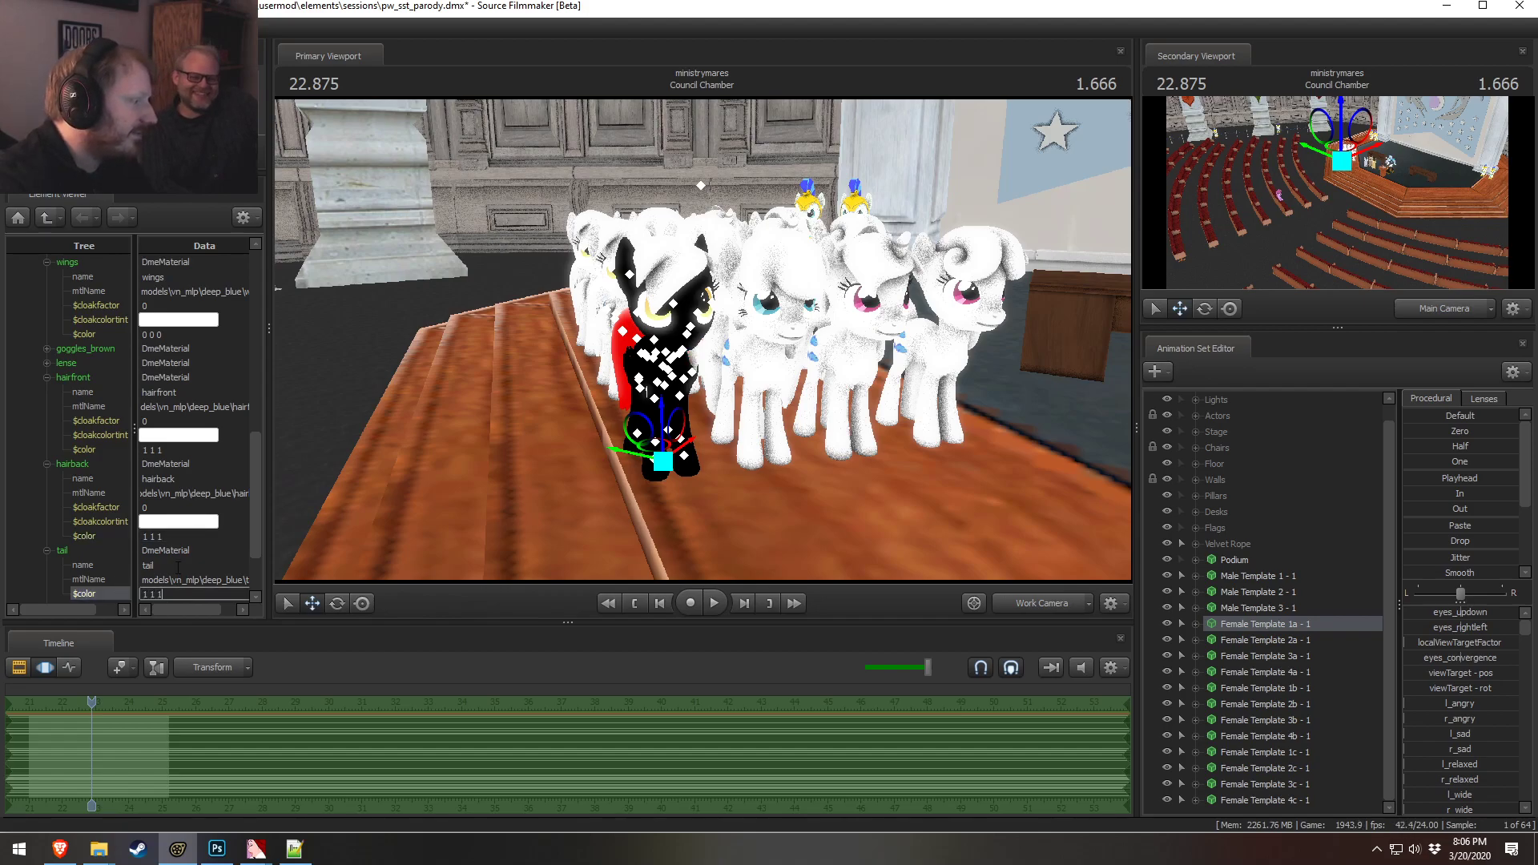
pyautogui.click(177, 566)
# Set the body material color of Female Template 1a to a light blue of about 0.6 0.9 1
pyautogui.scroll(8, 190, 413)
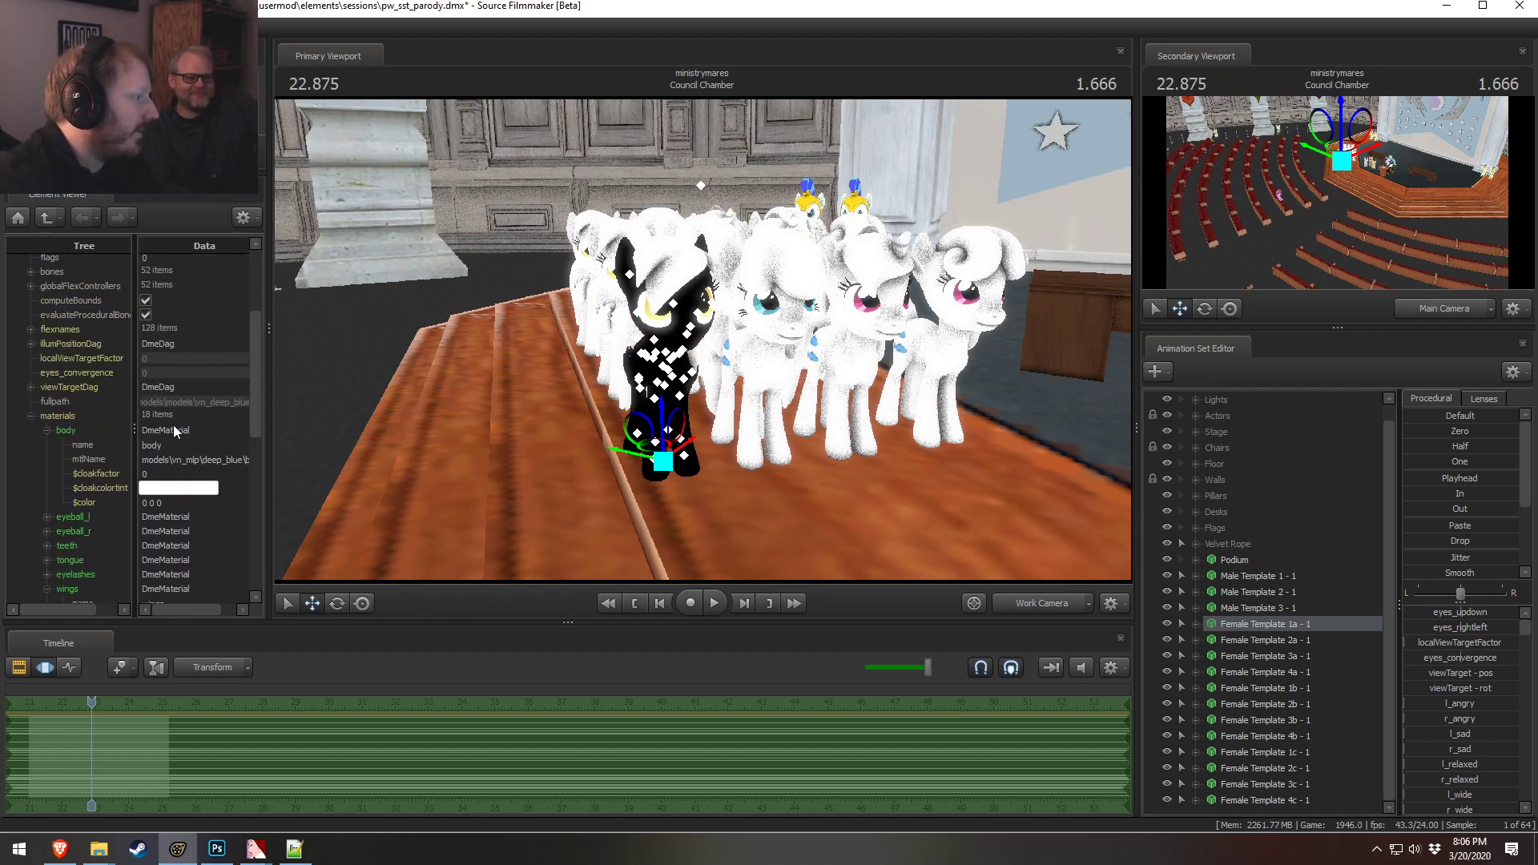
pyautogui.click(186, 502)
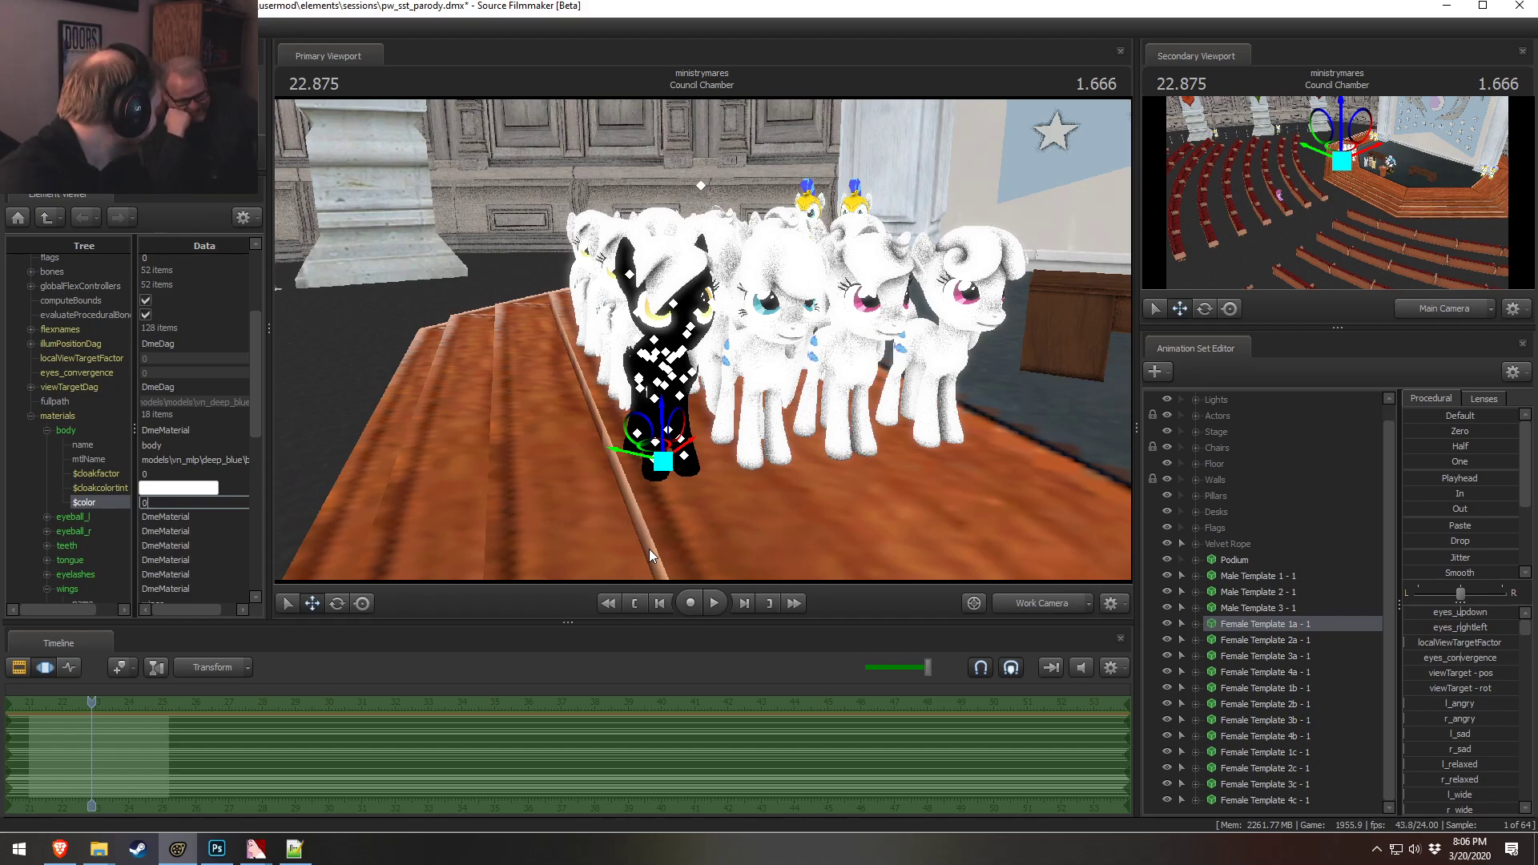
pyautogui.write('1')
pyautogui.press('Return')
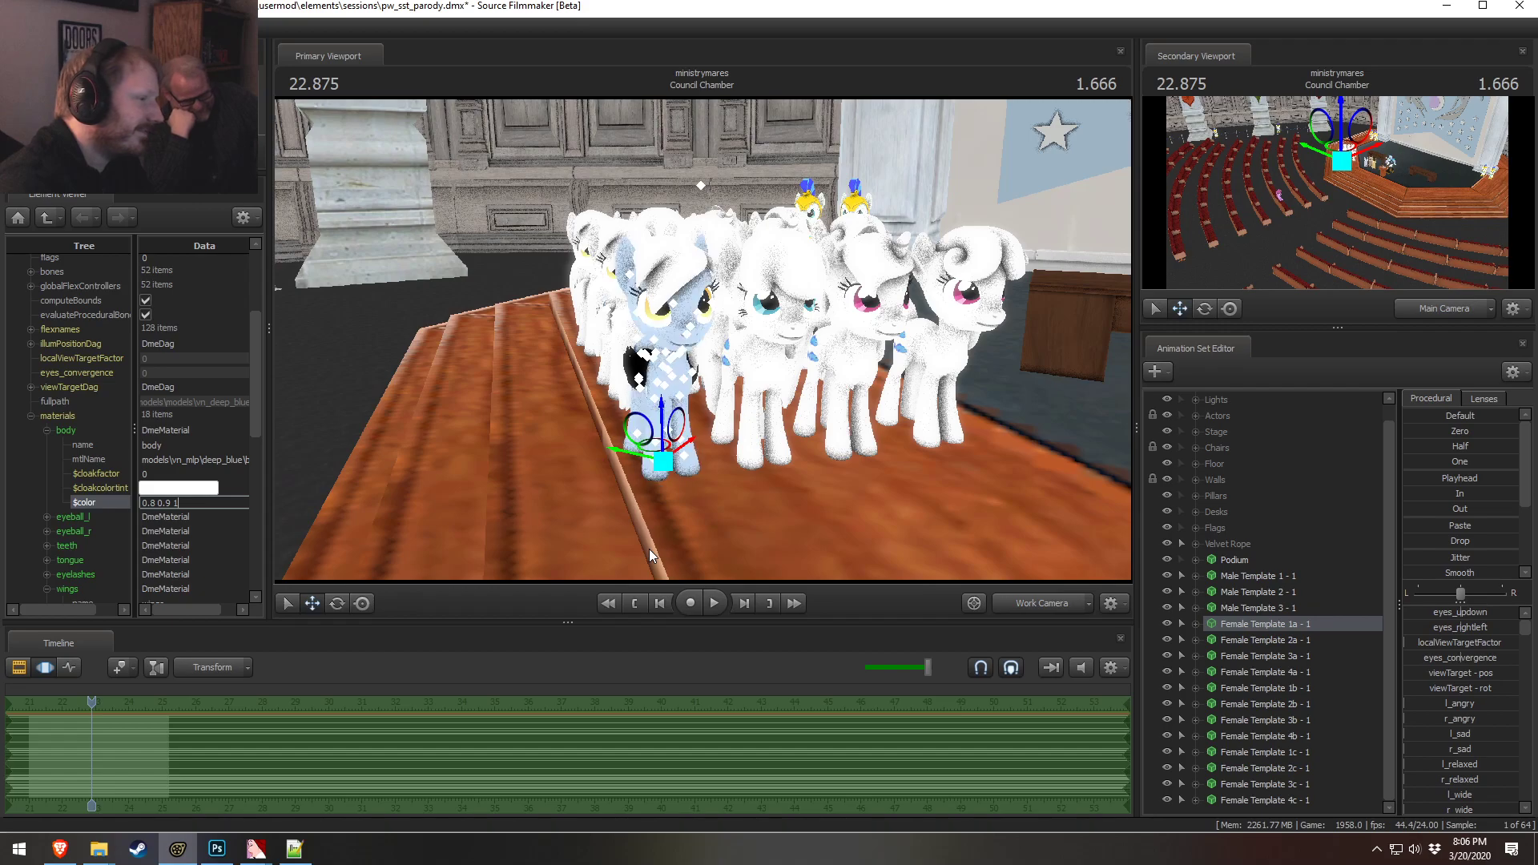
pyautogui.keyDown('alt'); pyautogui.moveTo(648, 550); pyautogui.dragTo(721, 550); pyautogui.keyUp('alt')
pyautogui.moveTo(370, 406); pyautogui.dragTo(536, 400)
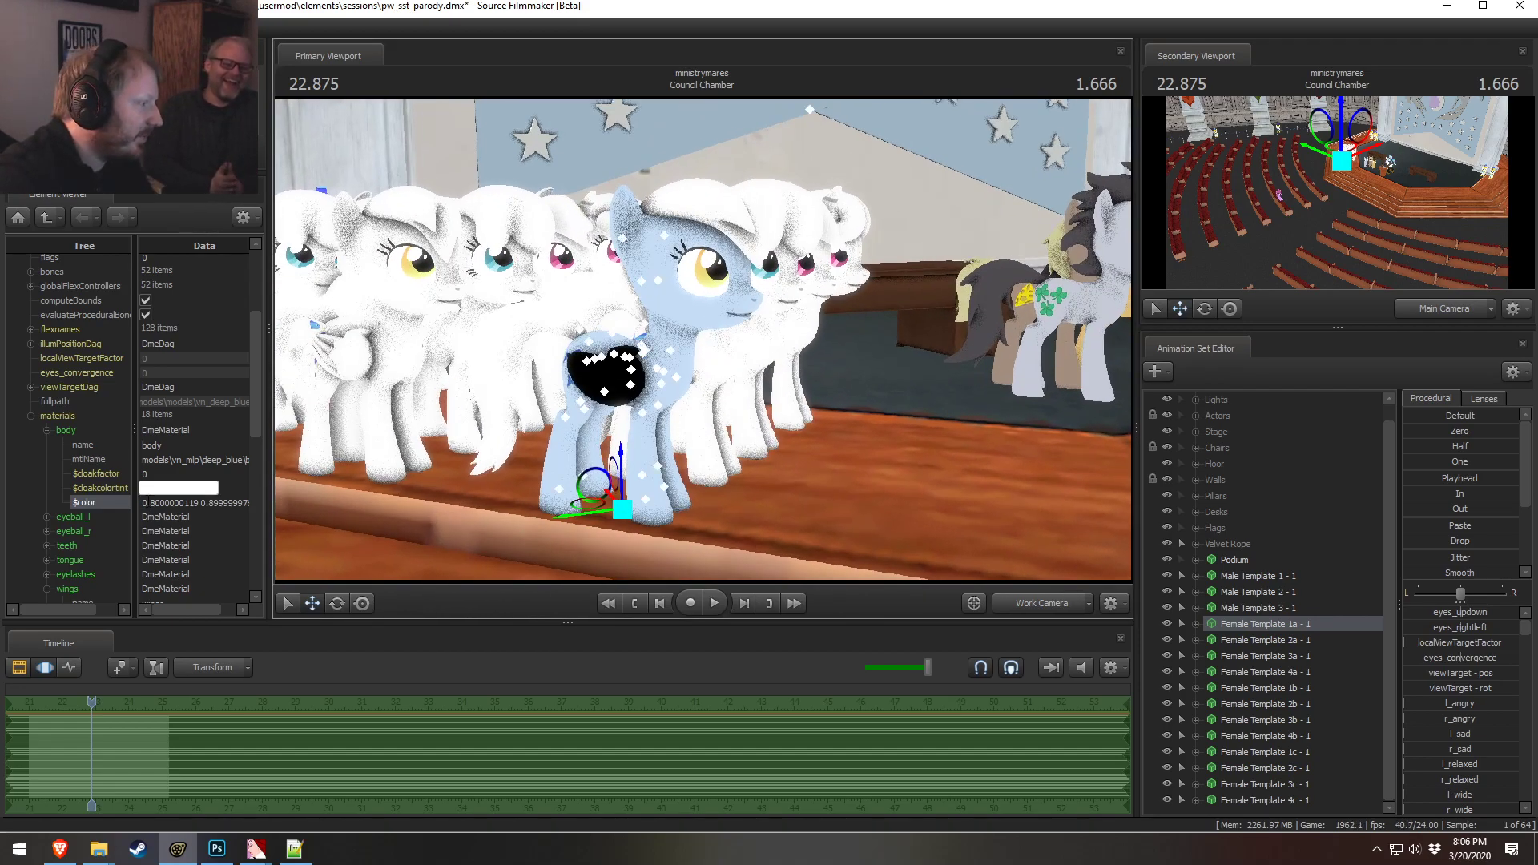
pyautogui.click(151, 503)
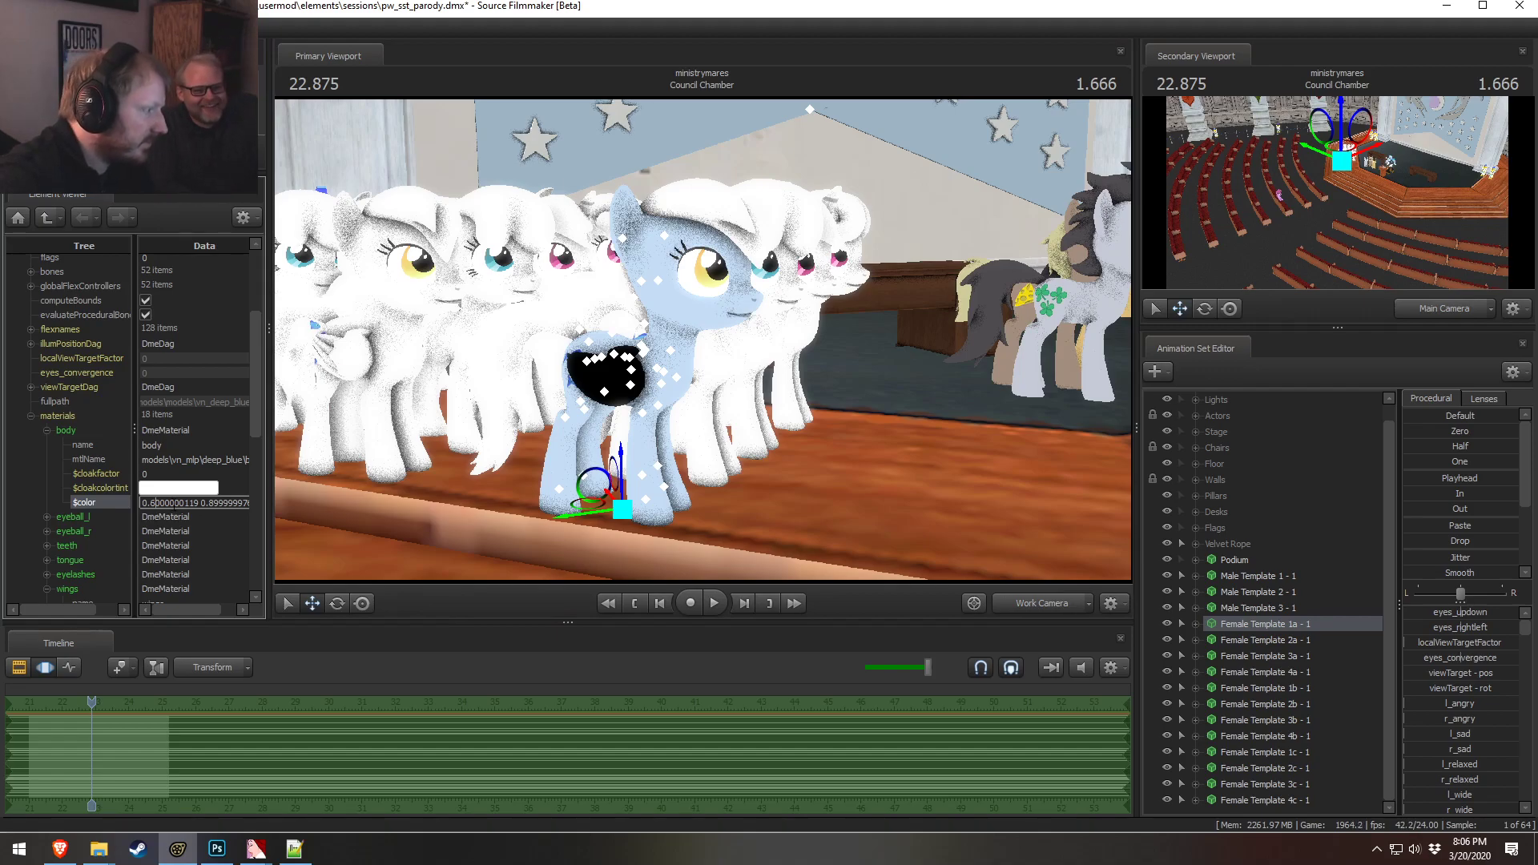
pyautogui.press('Return')
pyautogui.click(173, 473)
pyautogui.keyDown('alt'); pyautogui.moveTo(741, 389); pyautogui.dragTo(405, 512); pyautogui.keyUp('alt')
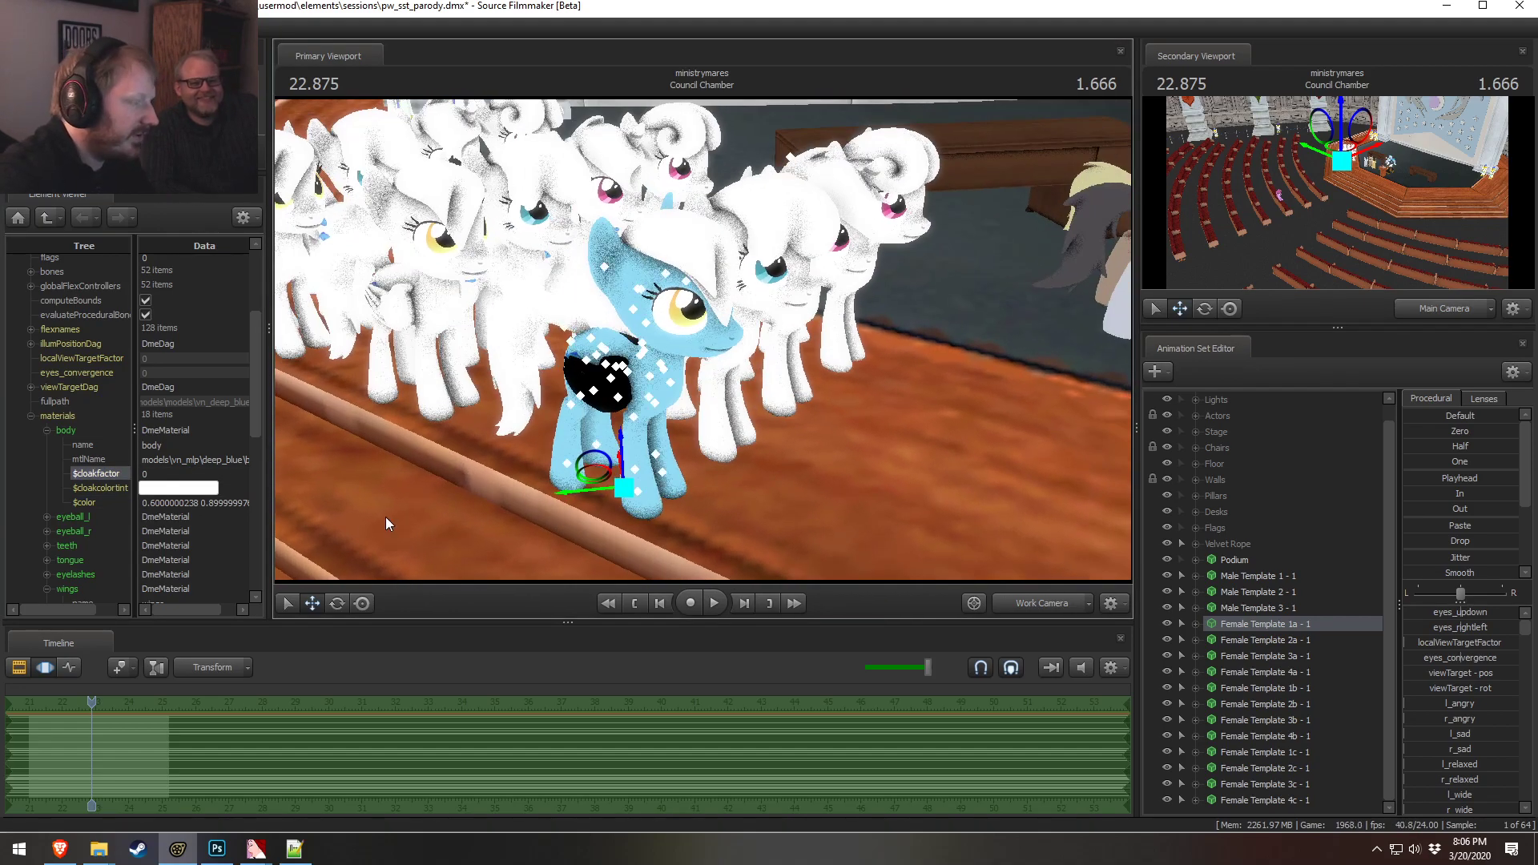
# Copy the body color value and paste it into the wings material color
pyautogui.scroll(-4, 120, 533)
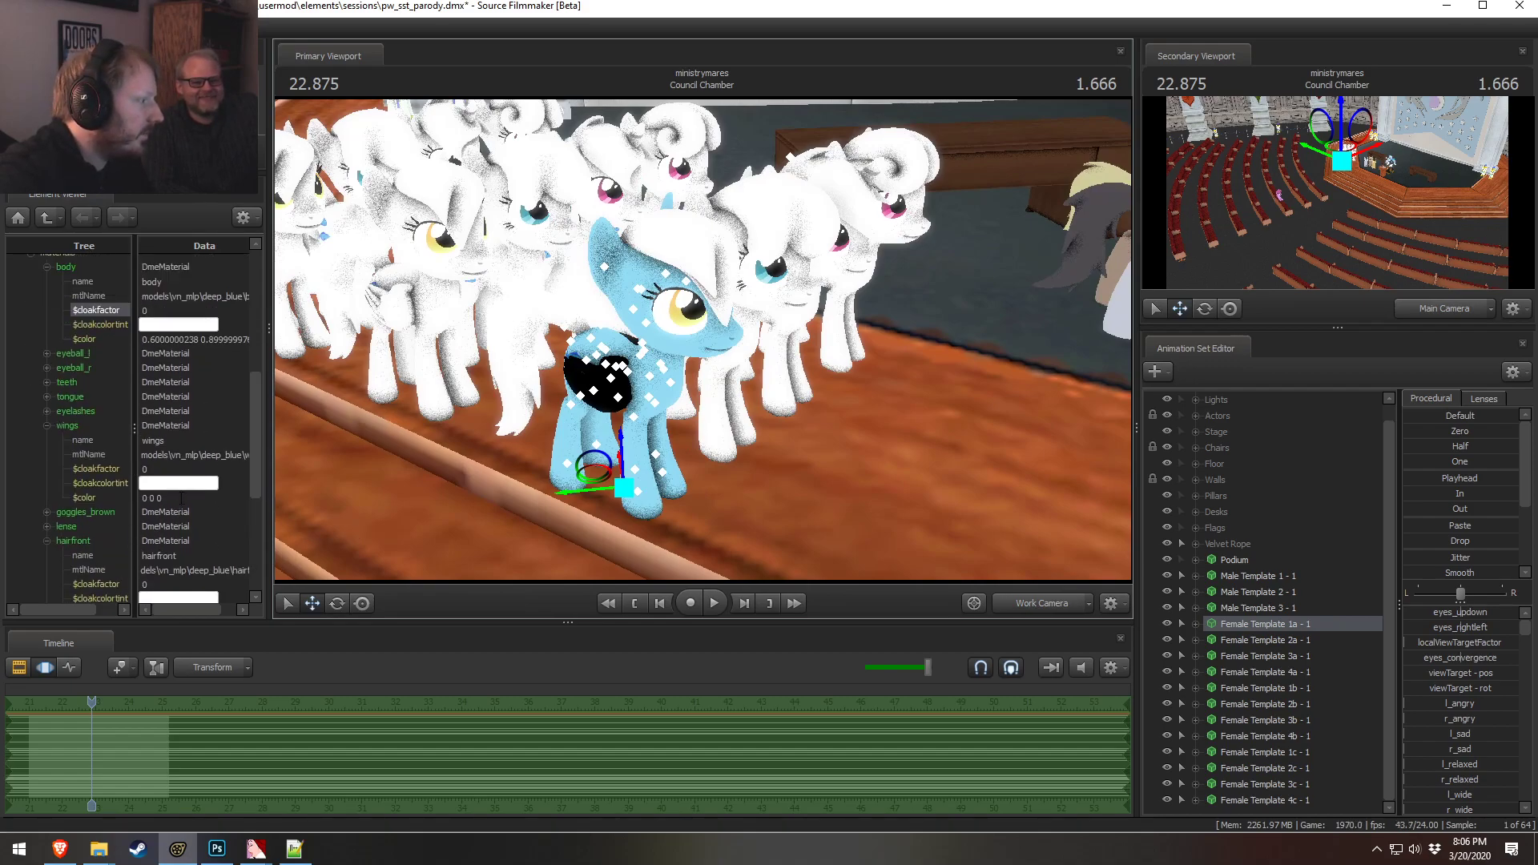
pyautogui.moveTo(181, 498); pyautogui.dragTo(144, 498)
pyautogui.moveTo(246, 340); pyautogui.dragTo(143, 340)
pyautogui.hotkey('ctrl', 'c')
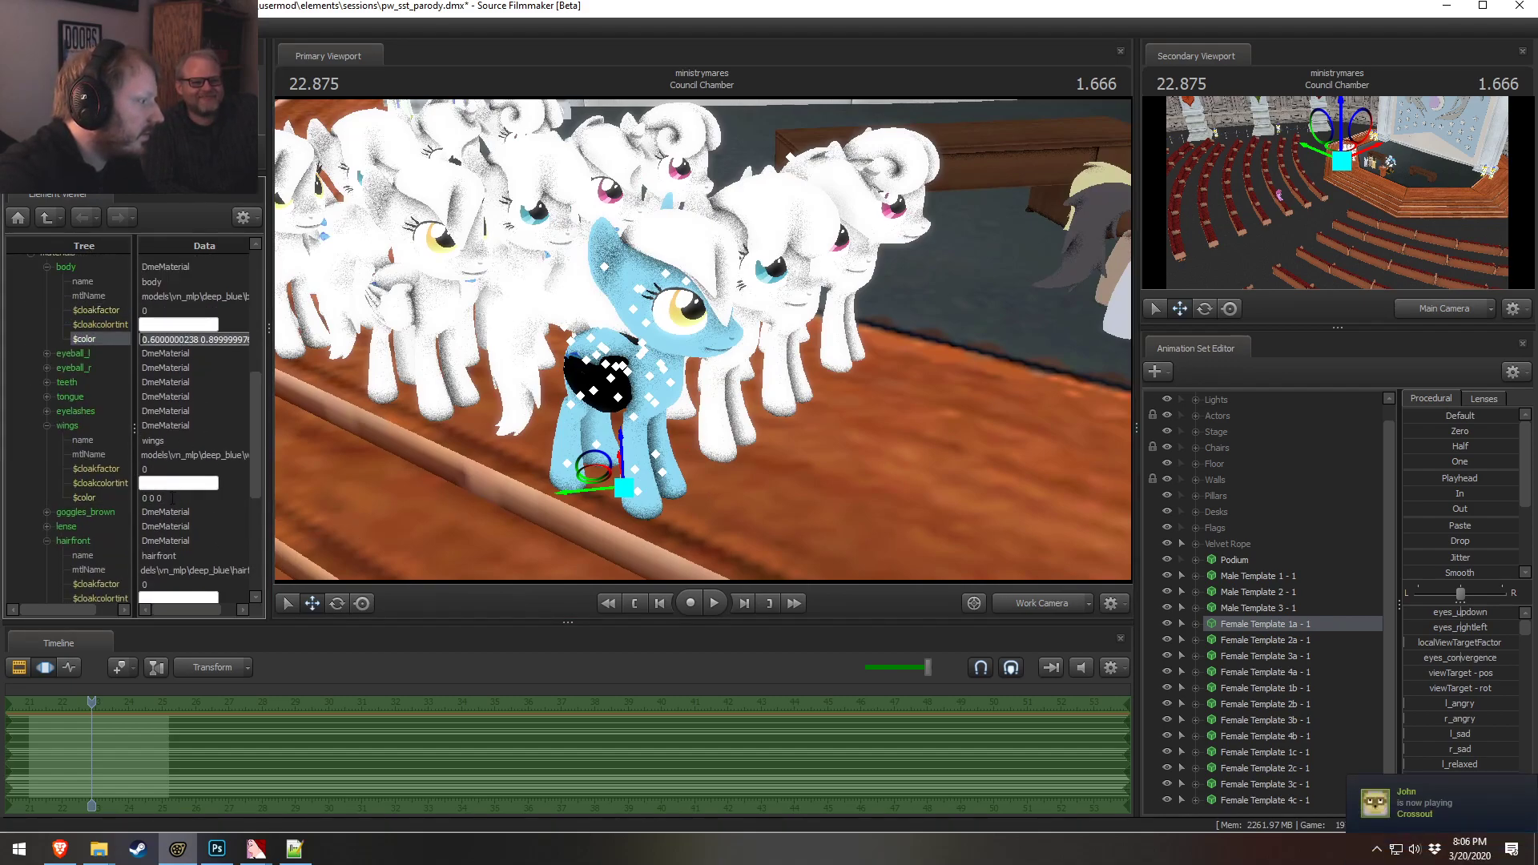
pyautogui.click(171, 499)
pyautogui.hotkey('ctrl', 'a')
pyautogui.hotkey('ctrl', 'v')
pyautogui.click(177, 467)
pyautogui.moveTo(746, 421); pyautogui.dragTo(698, 346)
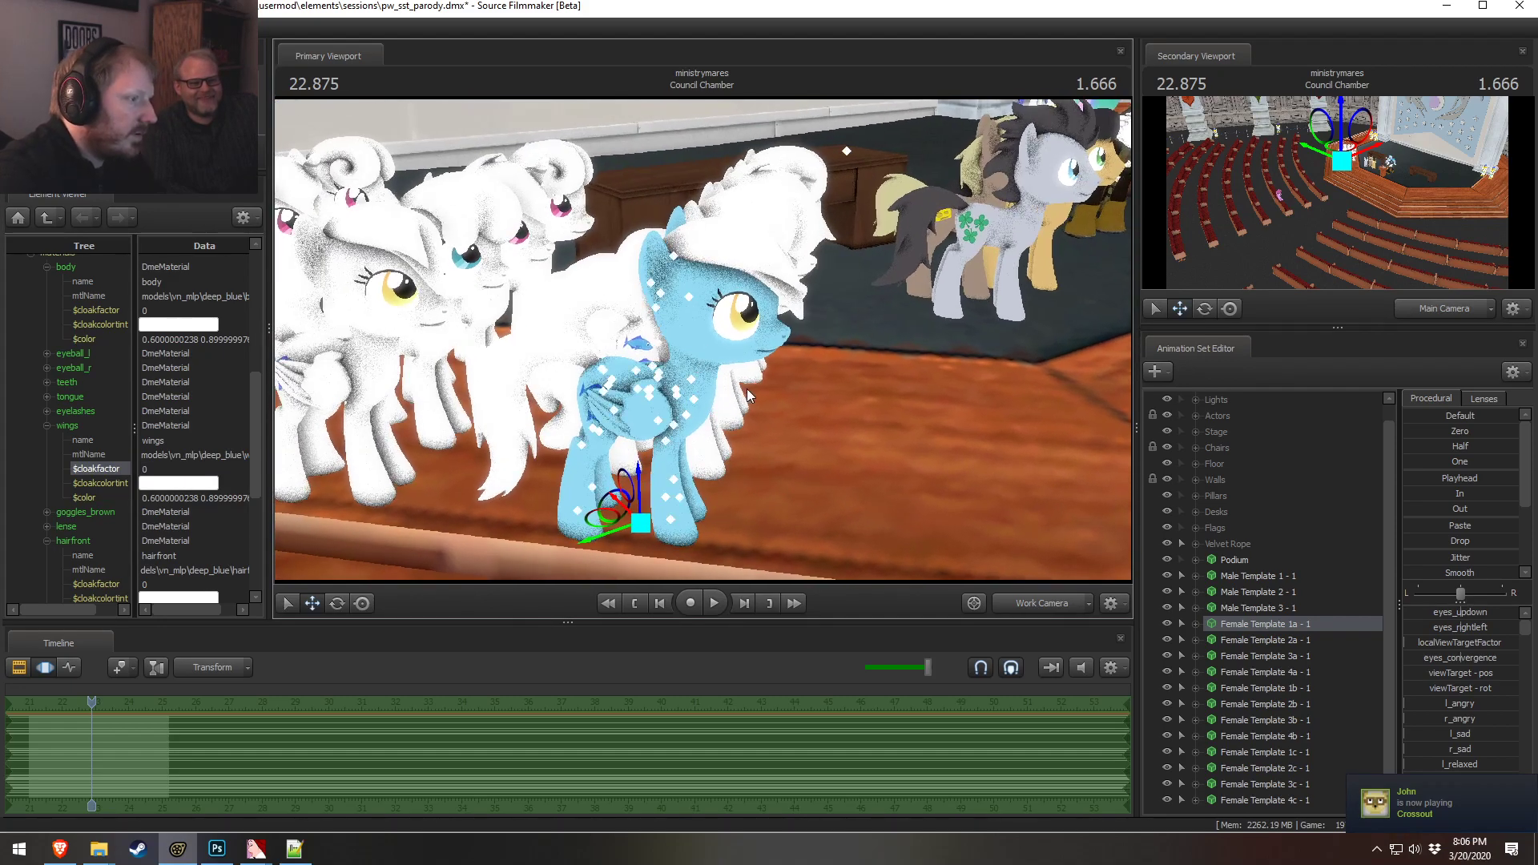
# Set the hairfront material color to about 0.6 1 0.8
pyautogui.scroll(-4, 179, 548)
pyautogui.moveTo(728, 450); pyautogui.dragTo(698, 346)
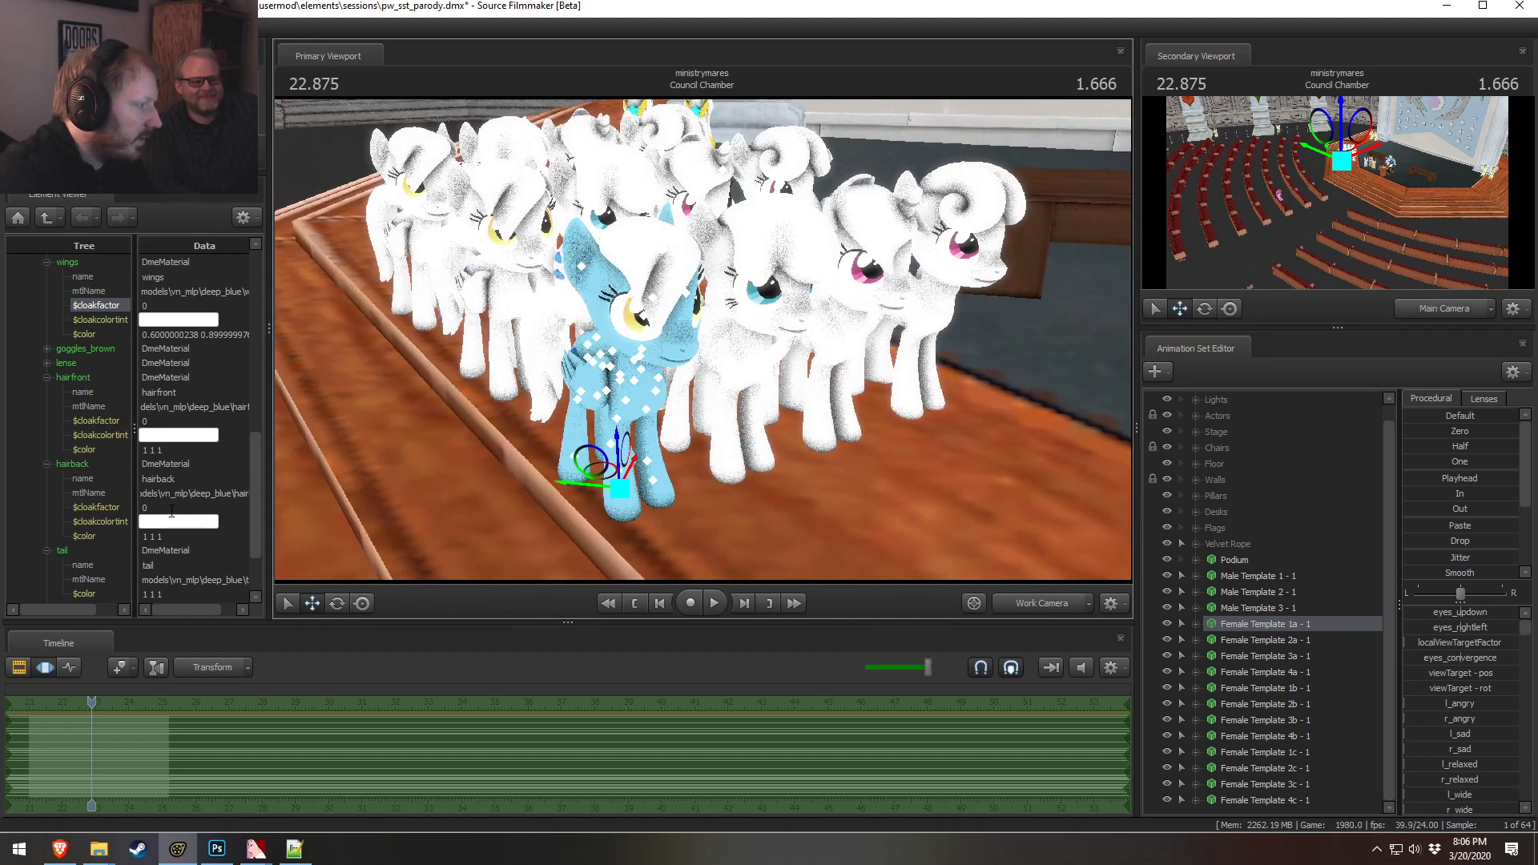
pyautogui.scroll(-1, 154, 498)
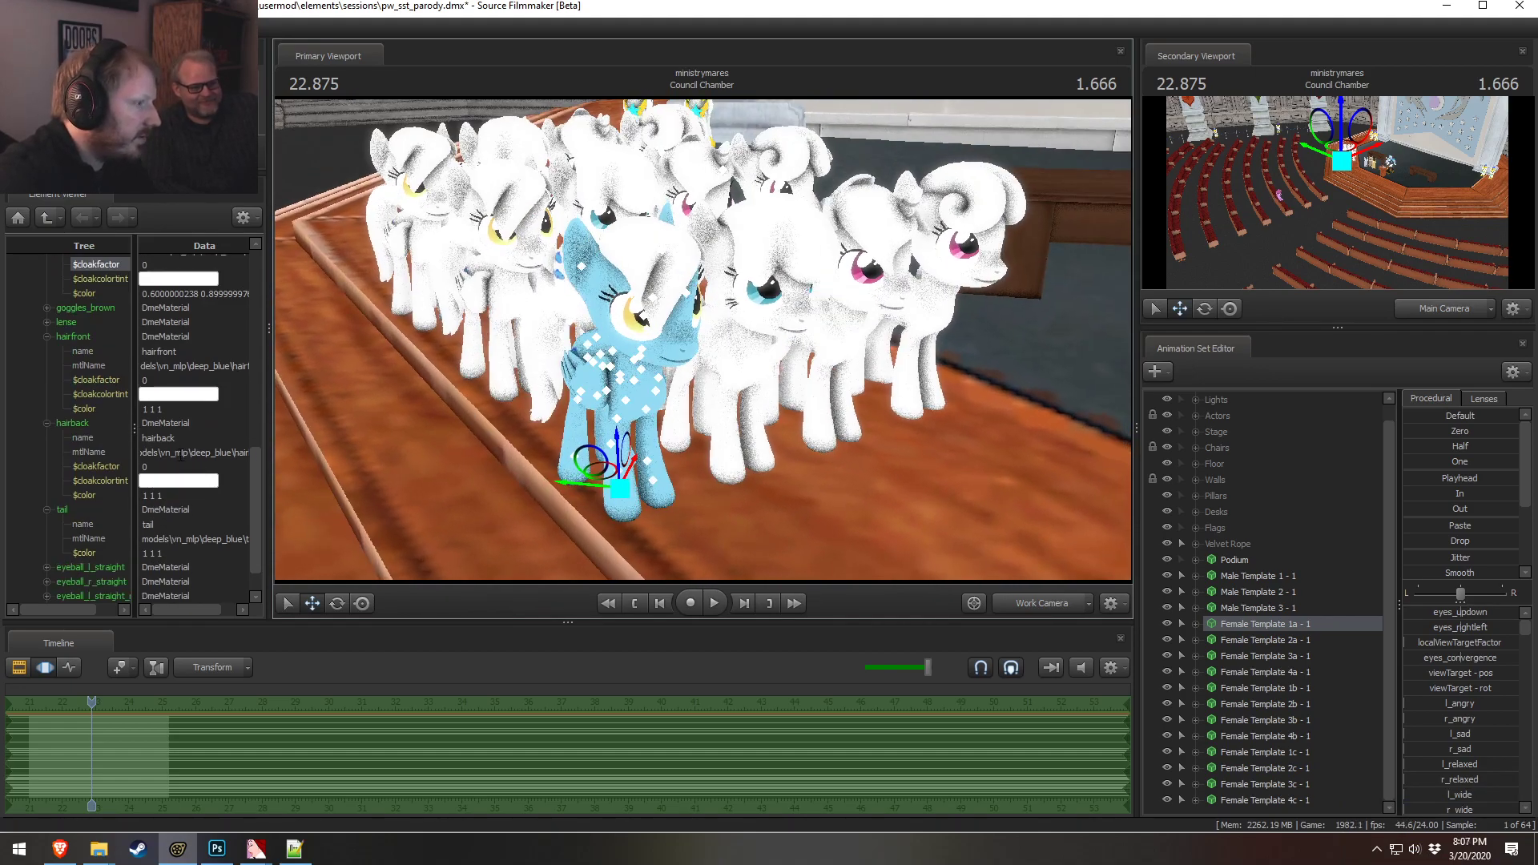
pyautogui.click(167, 453)
pyautogui.click(180, 407)
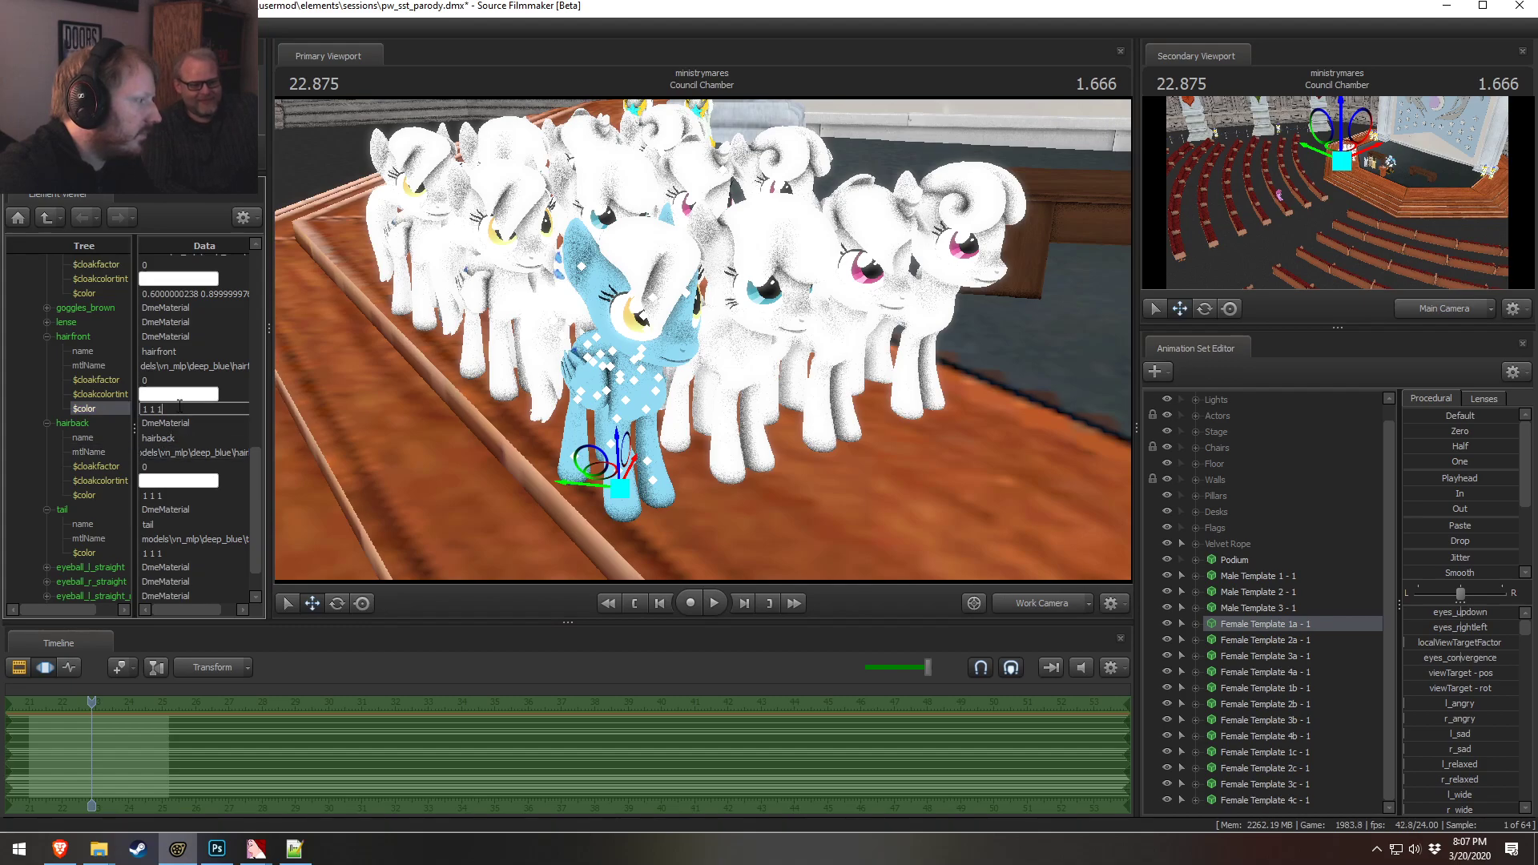
pyautogui.moveTo(175, 409); pyautogui.dragTo(106, 415)
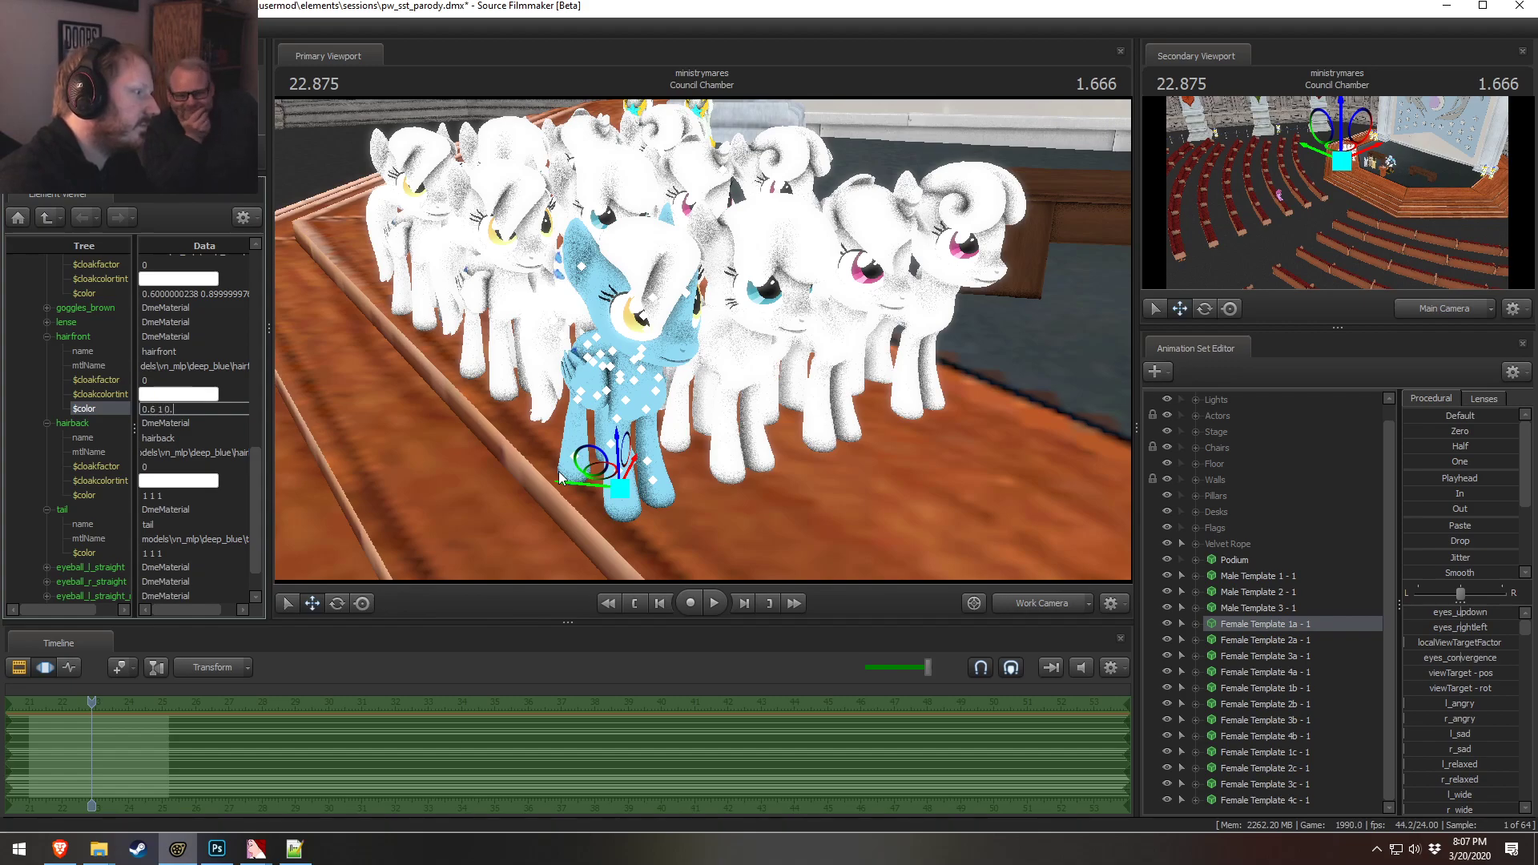
pyautogui.press('Return')
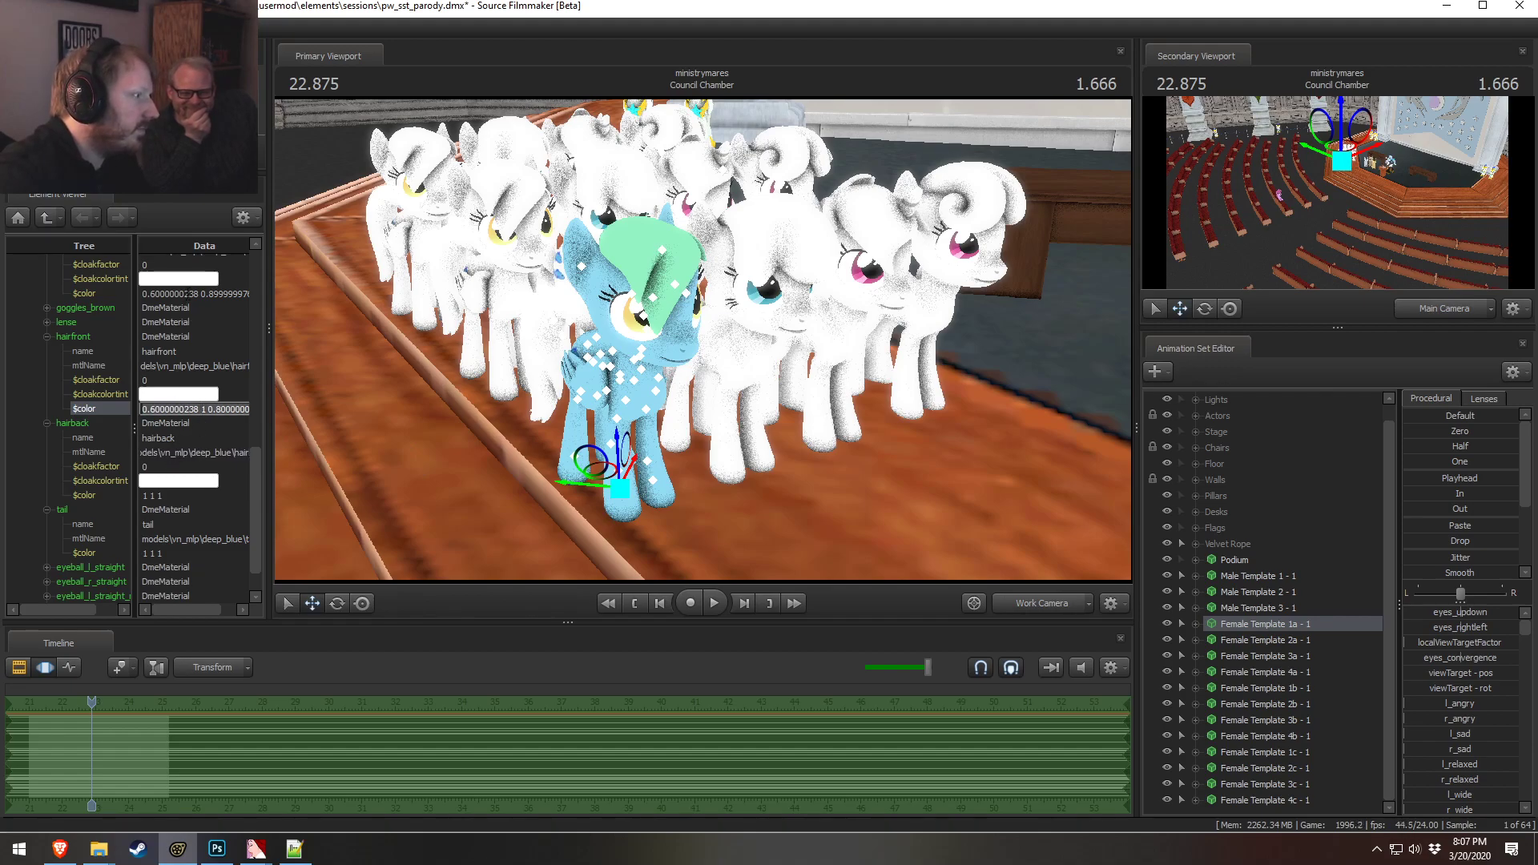
# Paste the body color into the hairfront material color and edit it to 0.3 0.45 0.5
pyautogui.click(186, 293)
pyautogui.click(191, 408)
pyautogui.hotkey('ctrl', 'v')
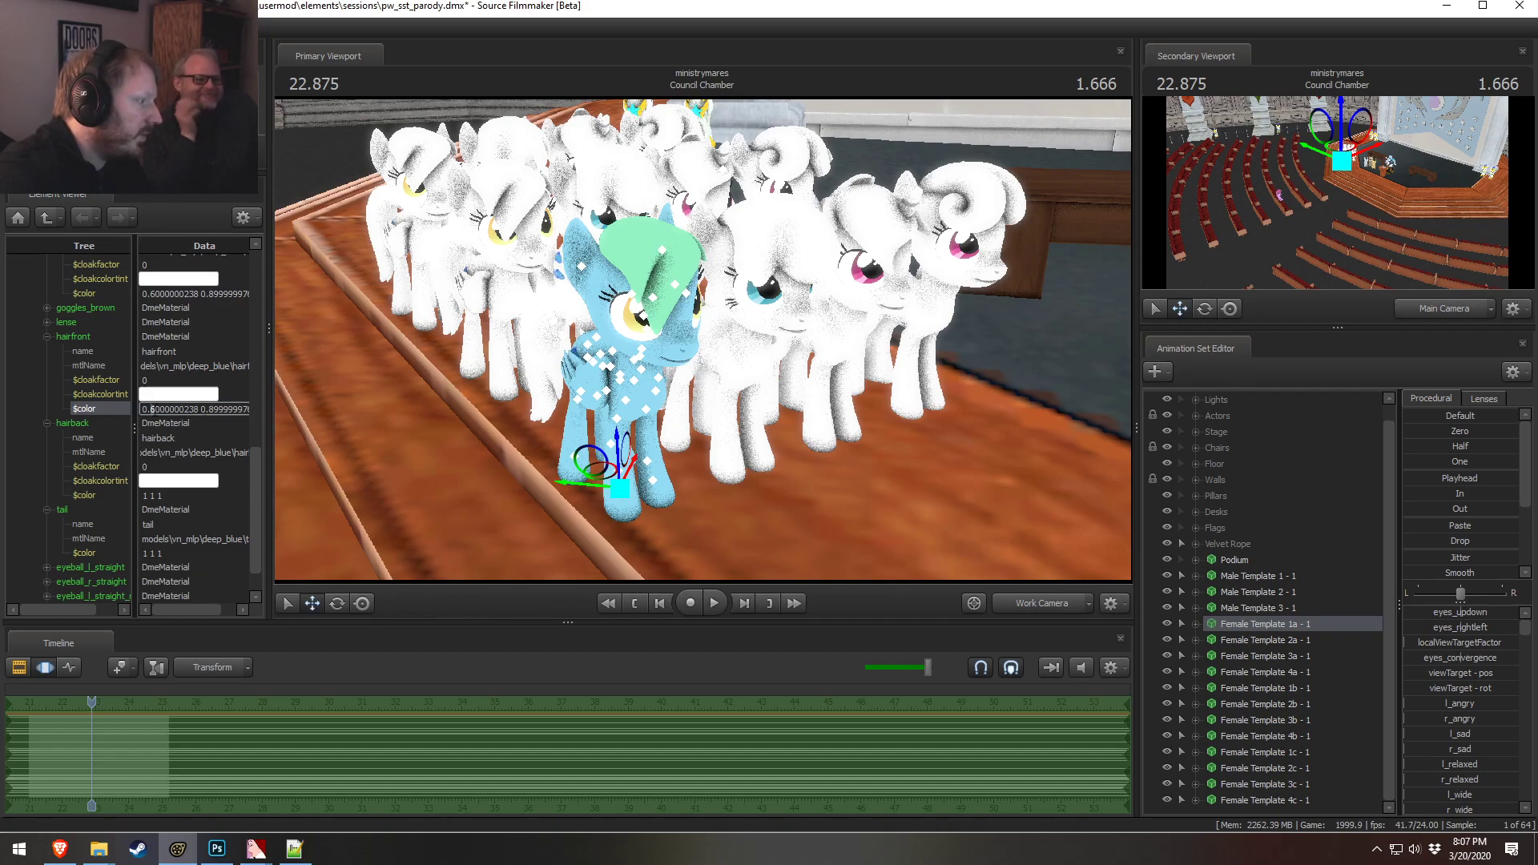
pyautogui.press('BackSpace')
pyautogui.write('3')
pyautogui.moveTo(208, 410); pyautogui.dragTo(315, 414)
pyautogui.moveTo(200, 603)
pyautogui.mouseDown()
pyautogui.moveTo(239, 600)
pyautogui.moveTo(223, 608)
pyautogui.mouseUp()
pyautogui.moveTo(189, 410); pyautogui.dragTo(301, 413)
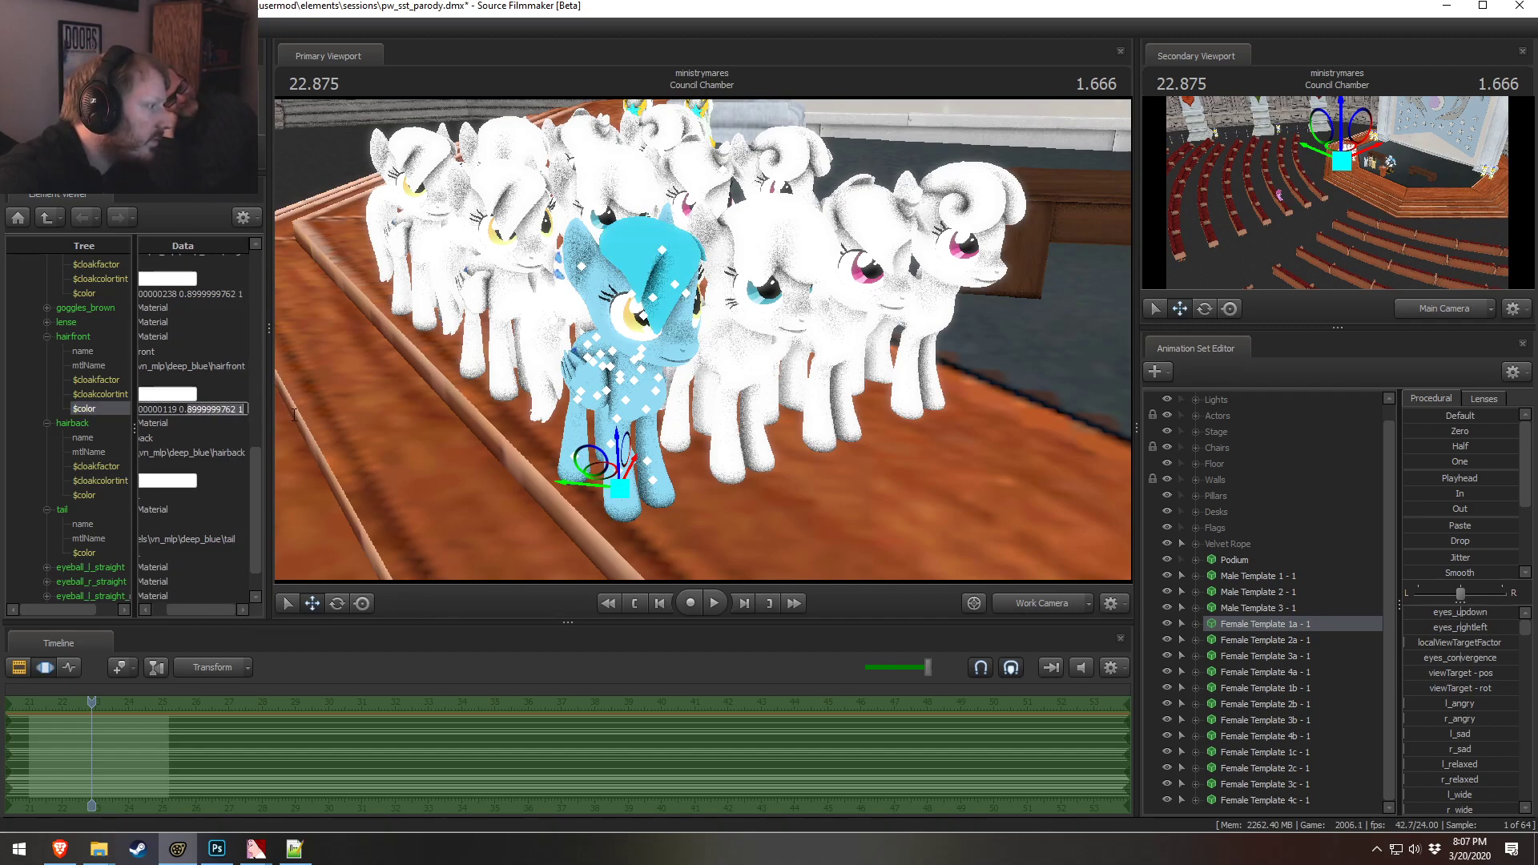
pyautogui.write('4.5')
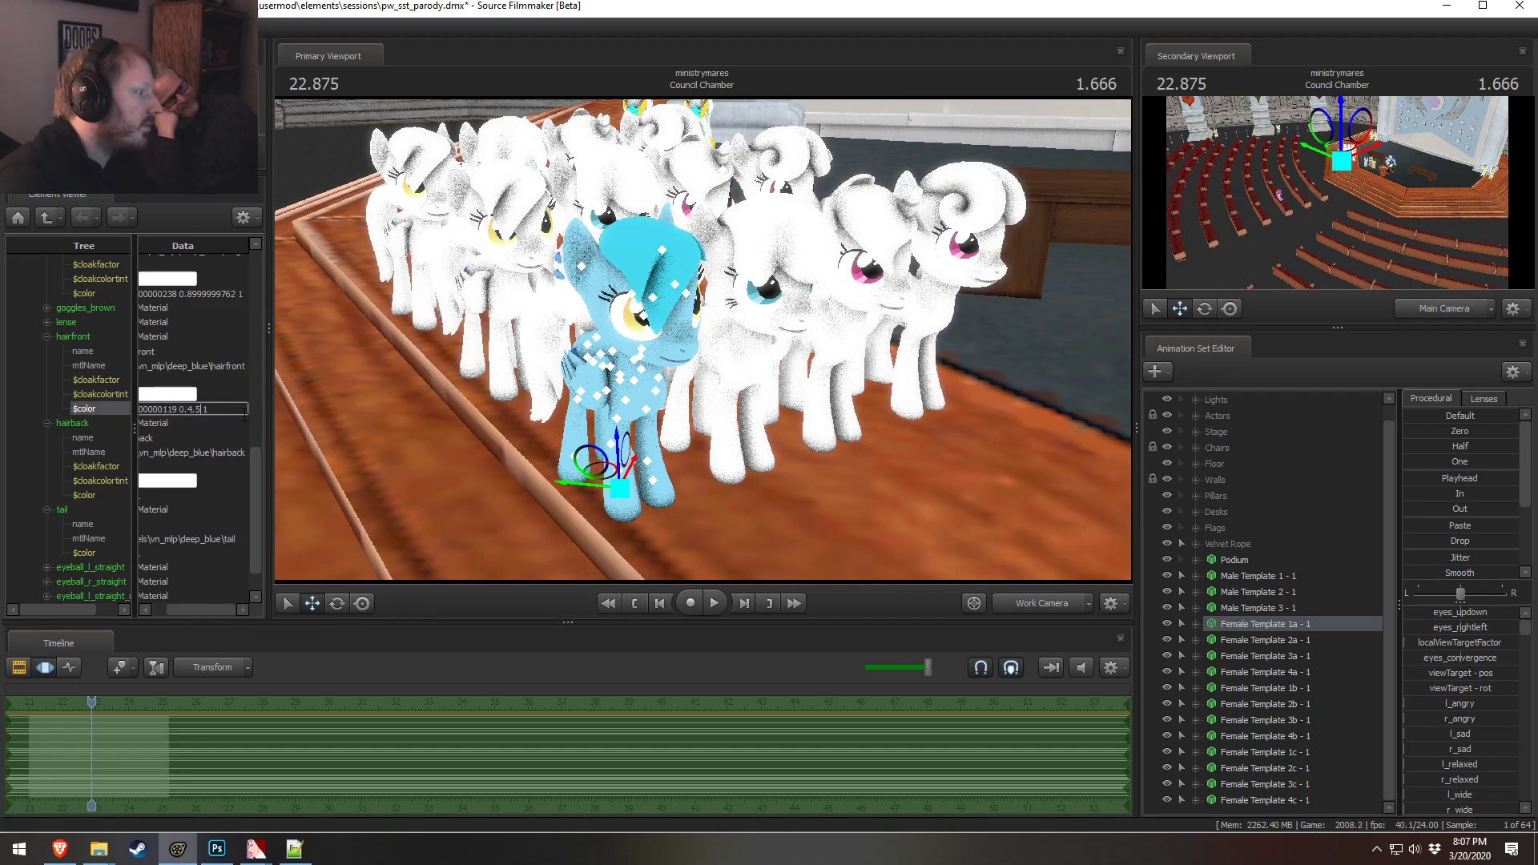
pyautogui.click(195, 411)
pyautogui.press('BackSpace')
pyautogui.click(227, 414)
pyautogui.press('BackSpace')
pyautogui.write('0.5')
pyautogui.press('Tab')
pyautogui.moveTo(531, 348); pyautogui.dragTo(769, 318)
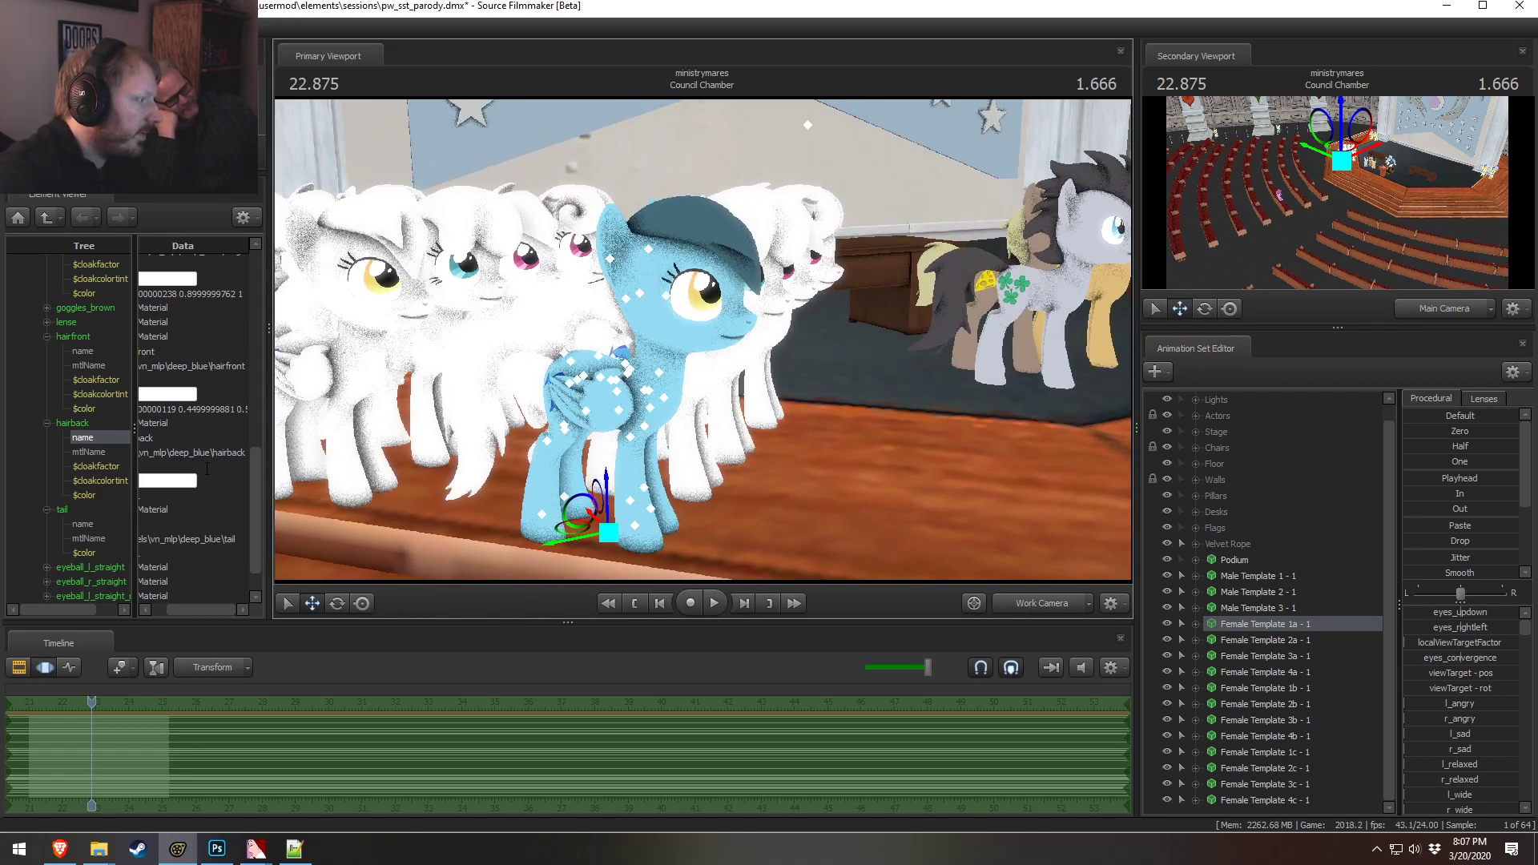
pyautogui.moveTo(134, 468); pyautogui.dragTo(100, 467)
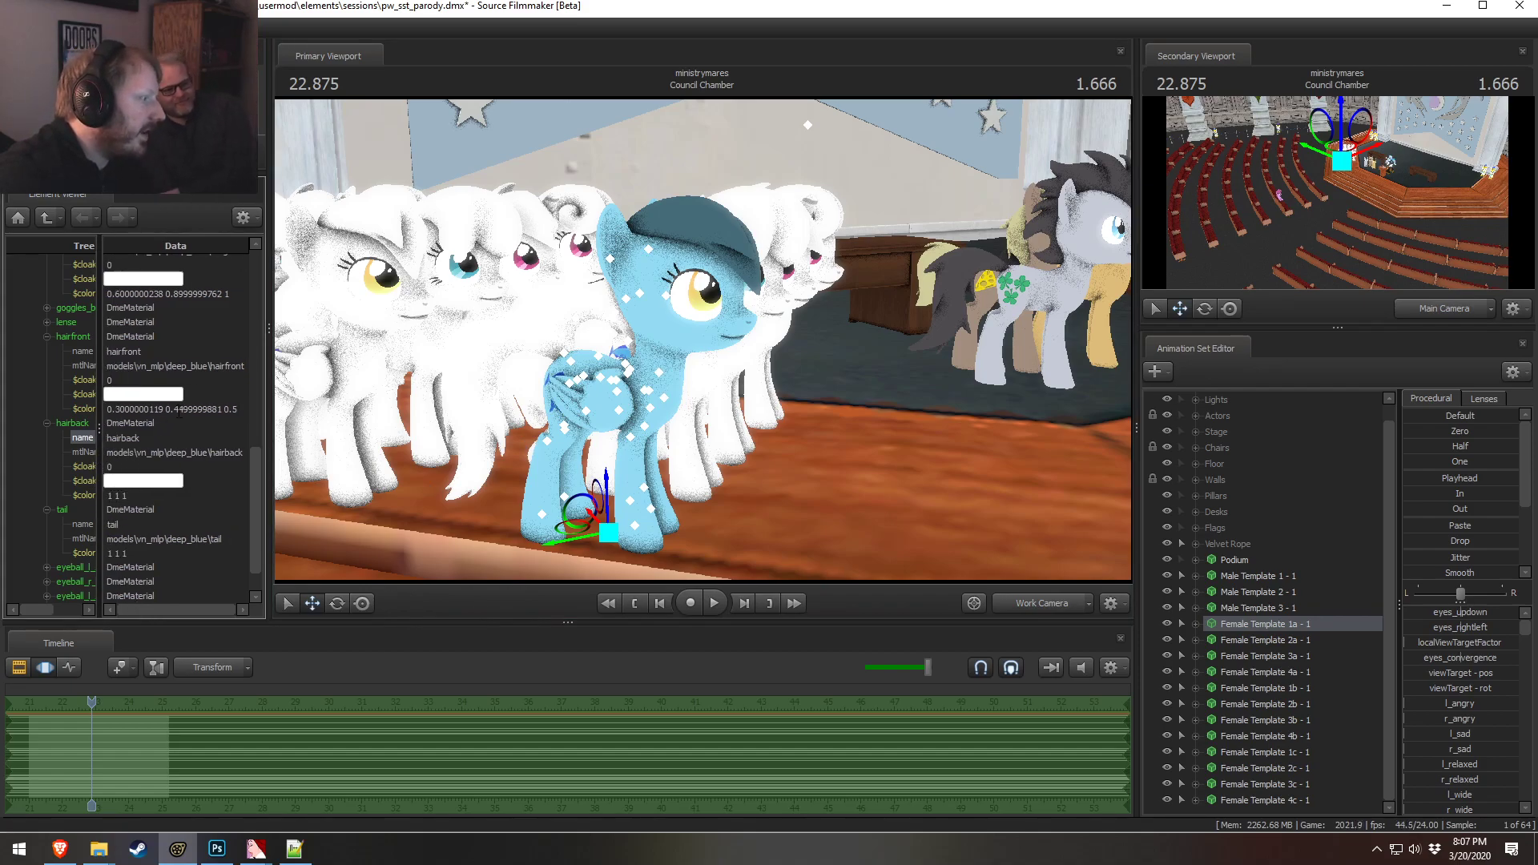
pyautogui.doubleClick(178, 409)
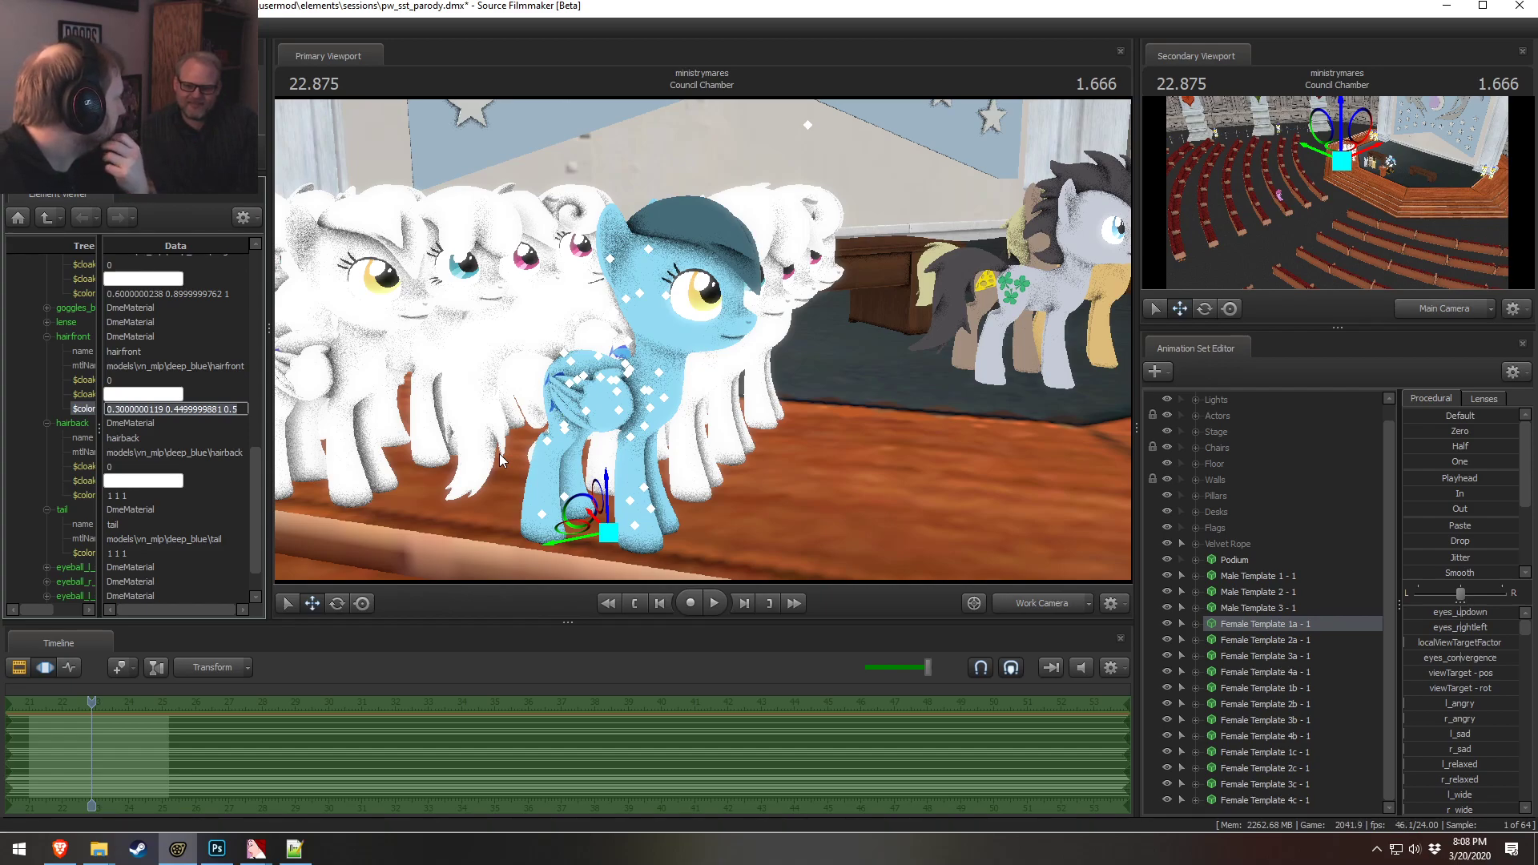
# Switch to the web browser and search for color matching
pyautogui.click(60, 849)
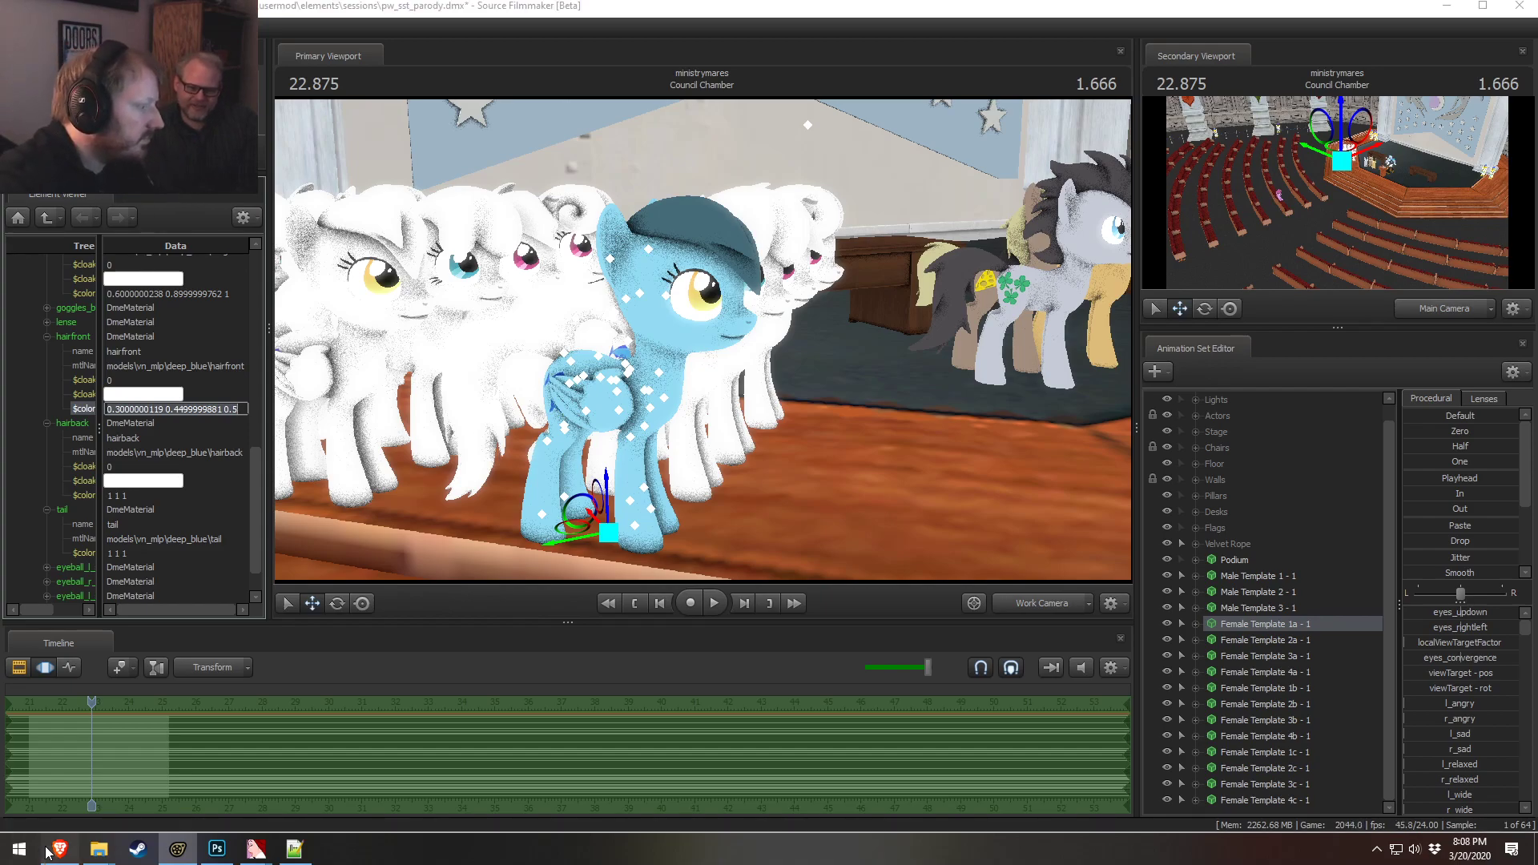
pyautogui.click(576, 119)
pyautogui.click(583, 138)
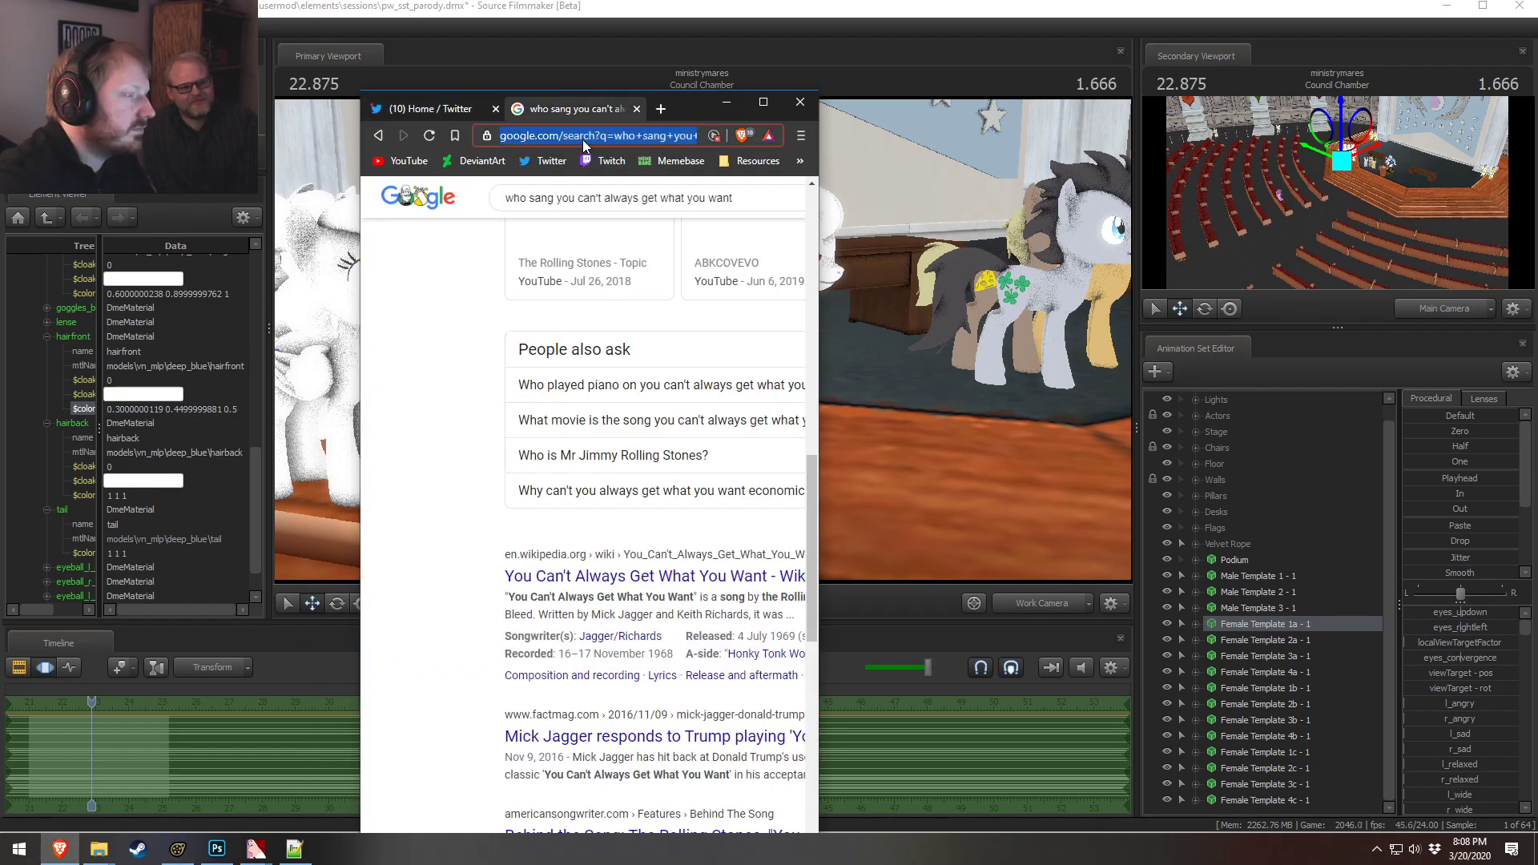
pyautogui.write('color matching')
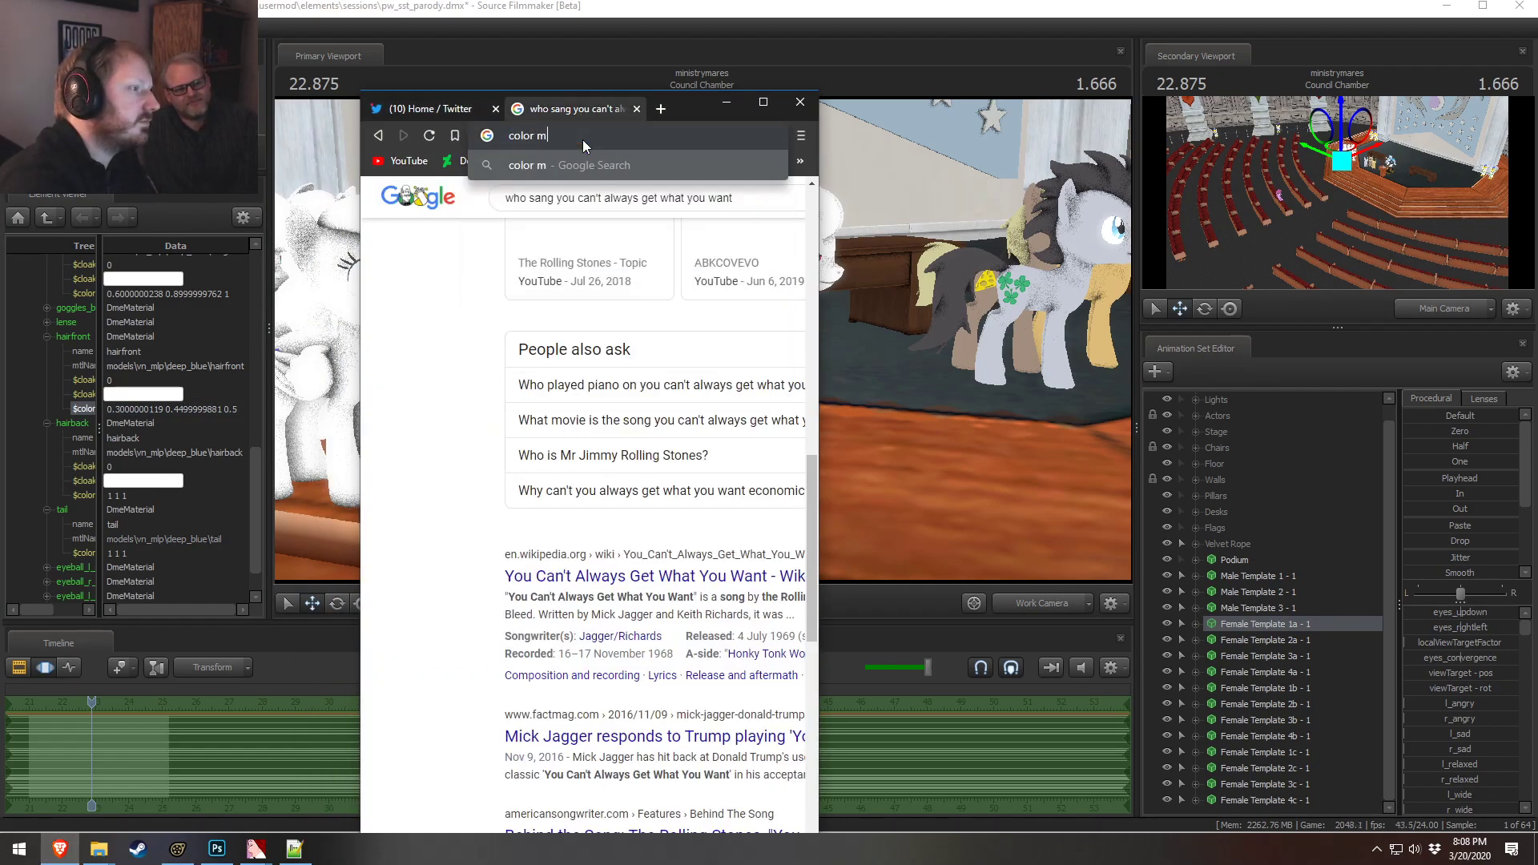
pyautogui.press('Return')
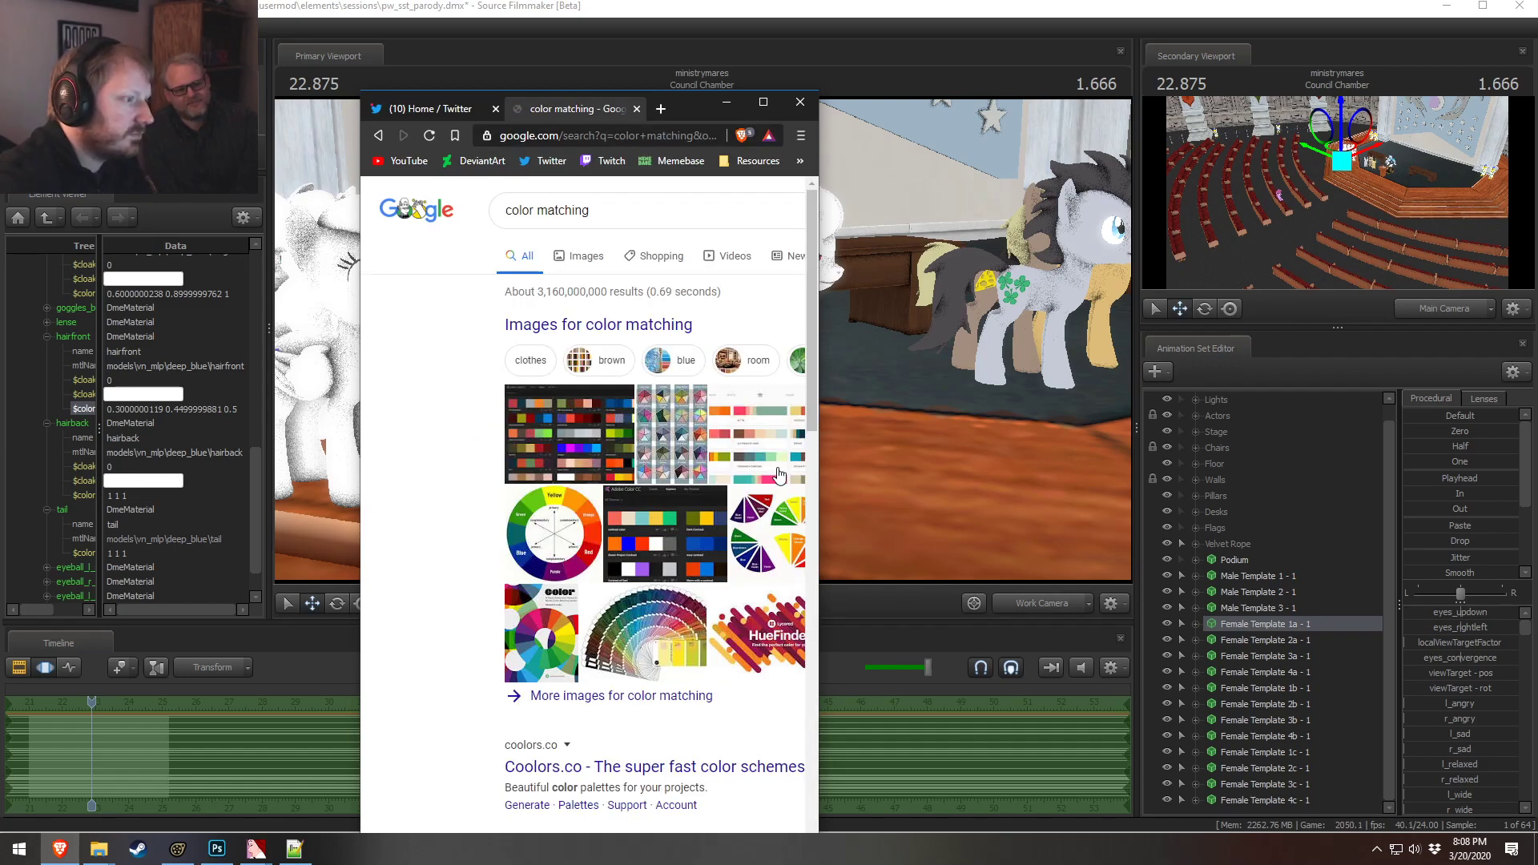
# Open a color combos palette image from the image results in its own tab and scroll through it
pyautogui.moveTo(818, 400); pyautogui.dragTo(1221, 437)
pyautogui.click(581, 258)
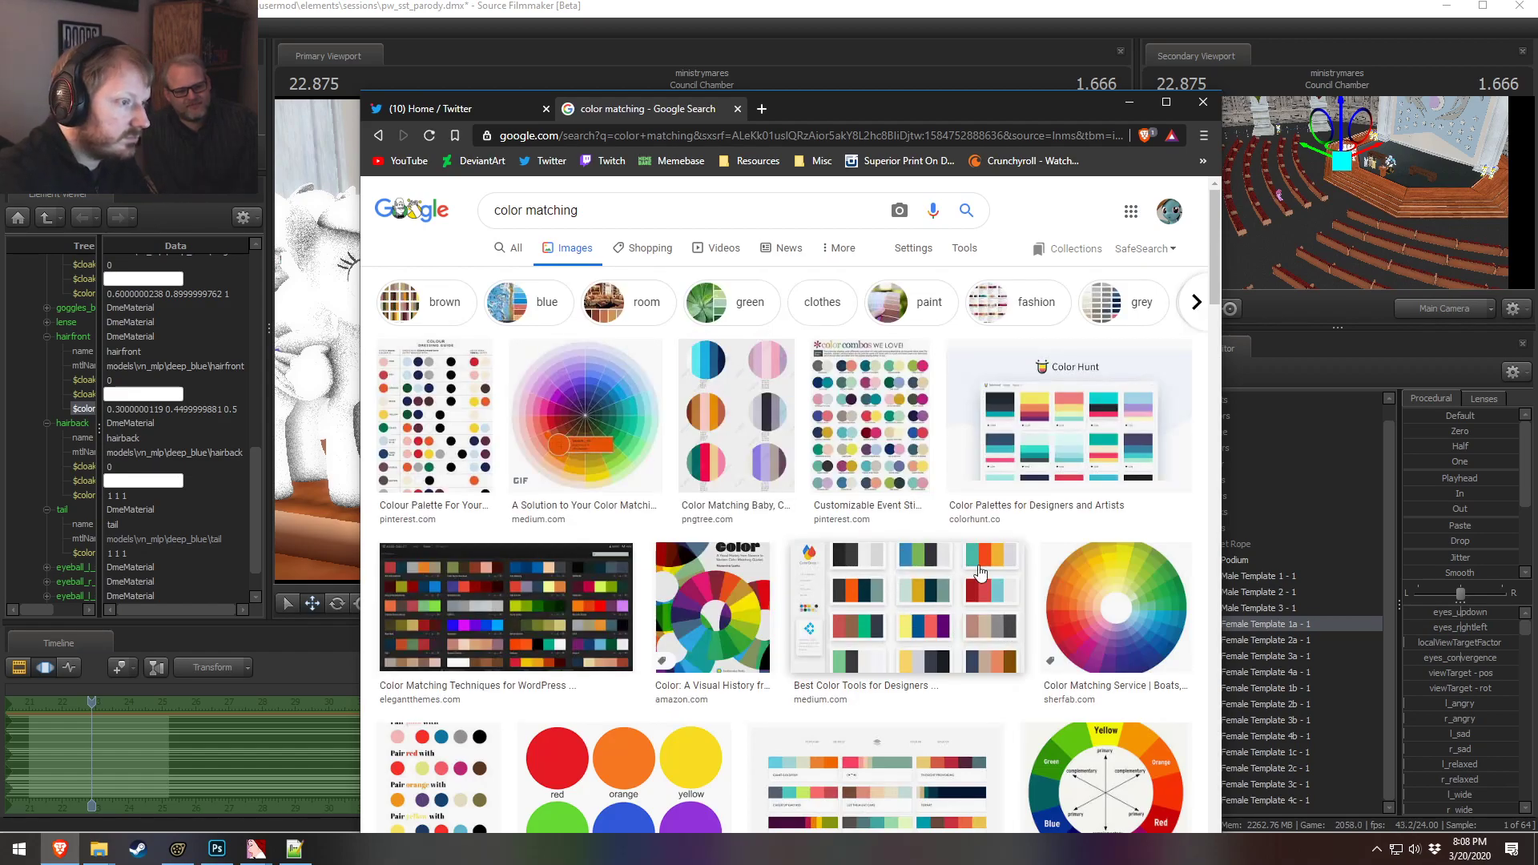
pyautogui.click(869, 406)
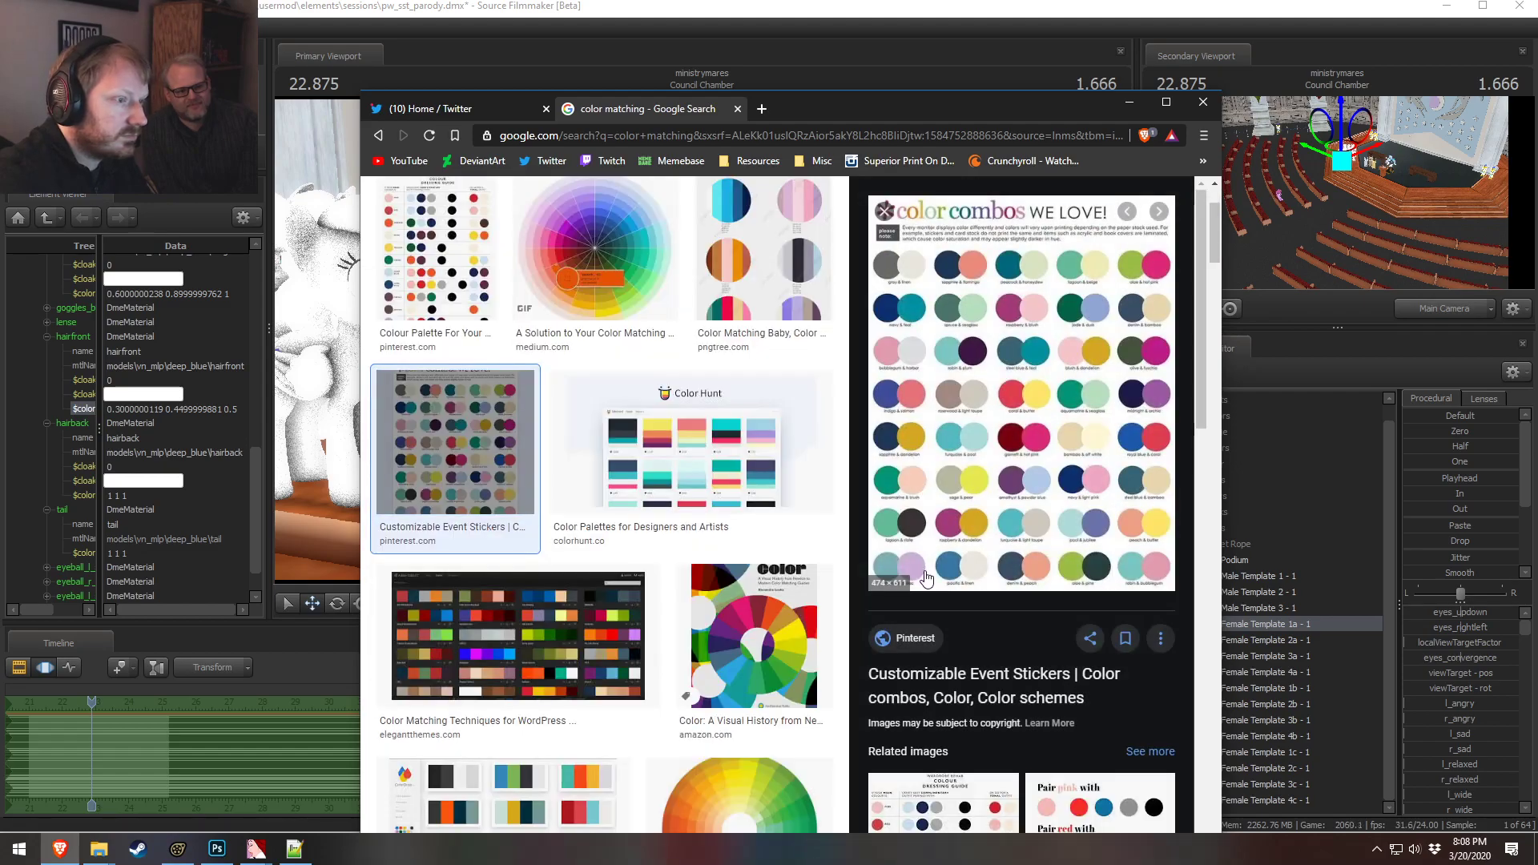
pyautogui.click(991, 445)
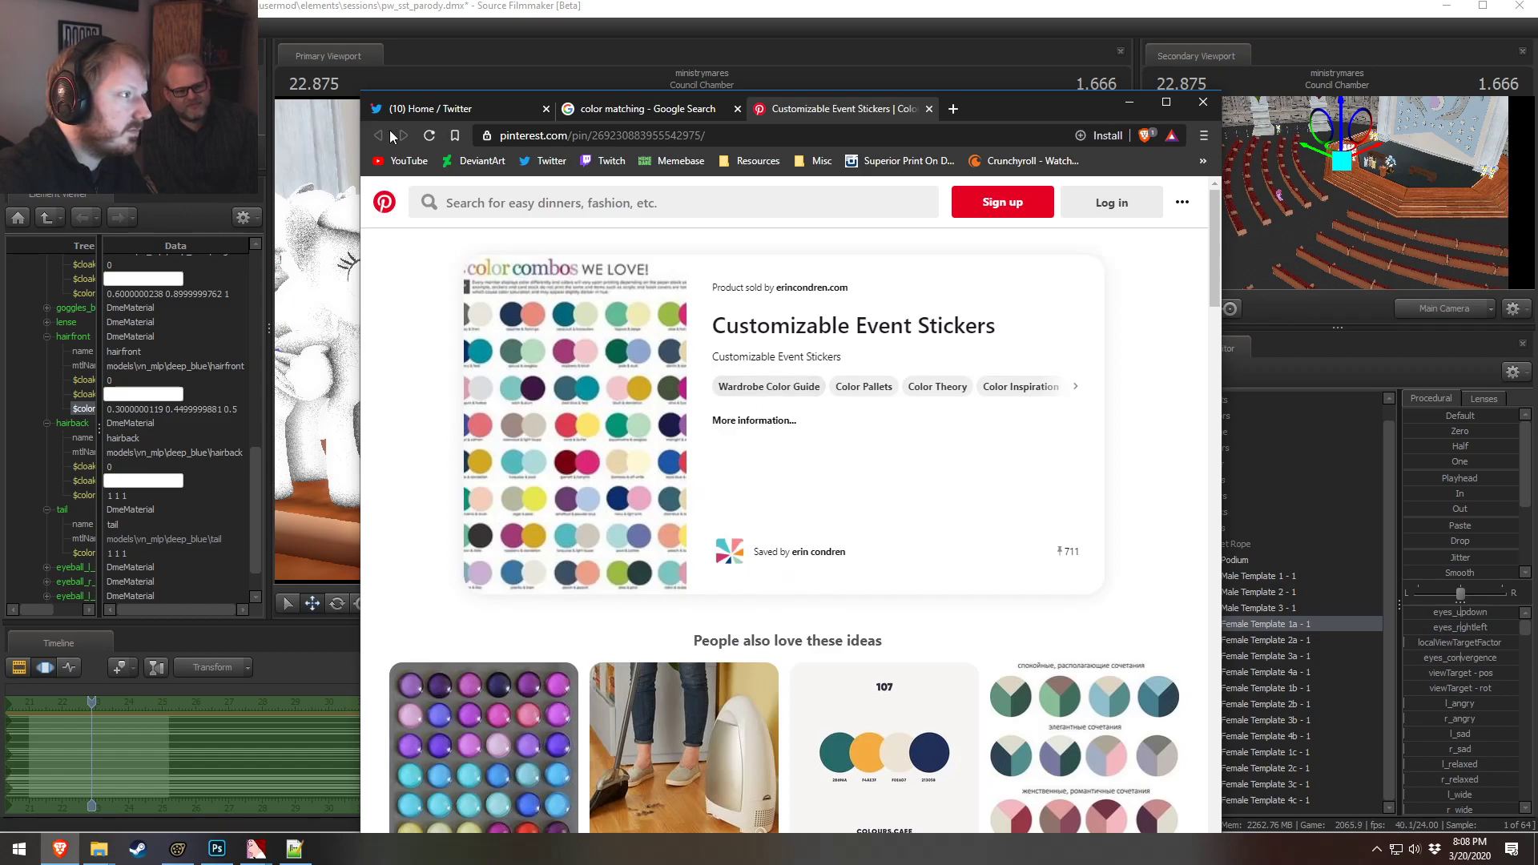
pyautogui.click(929, 108)
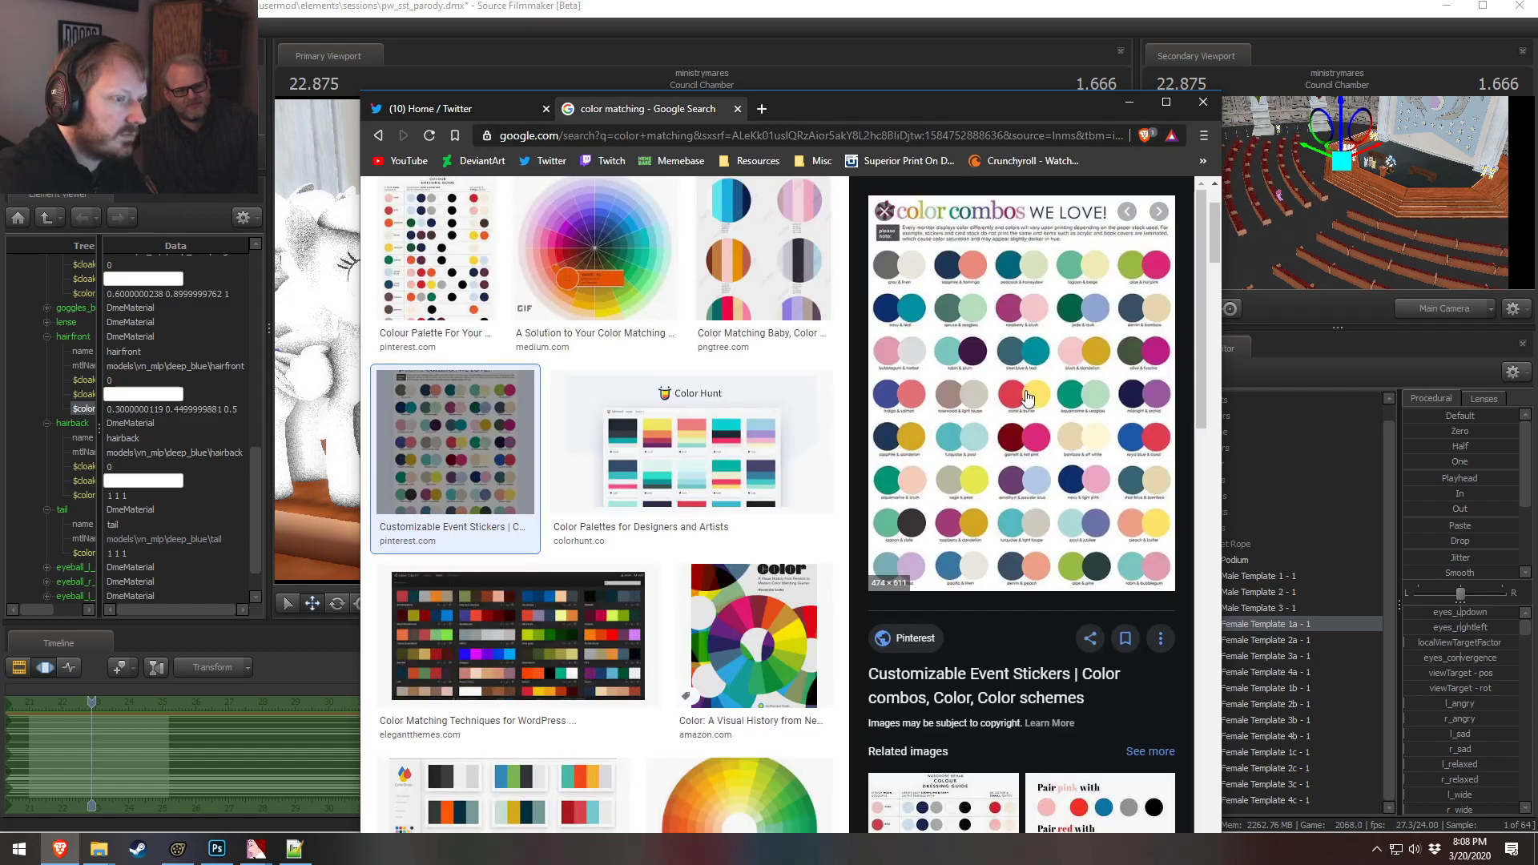
pyautogui.rightClick(1027, 395)
pyautogui.click(1069, 532)
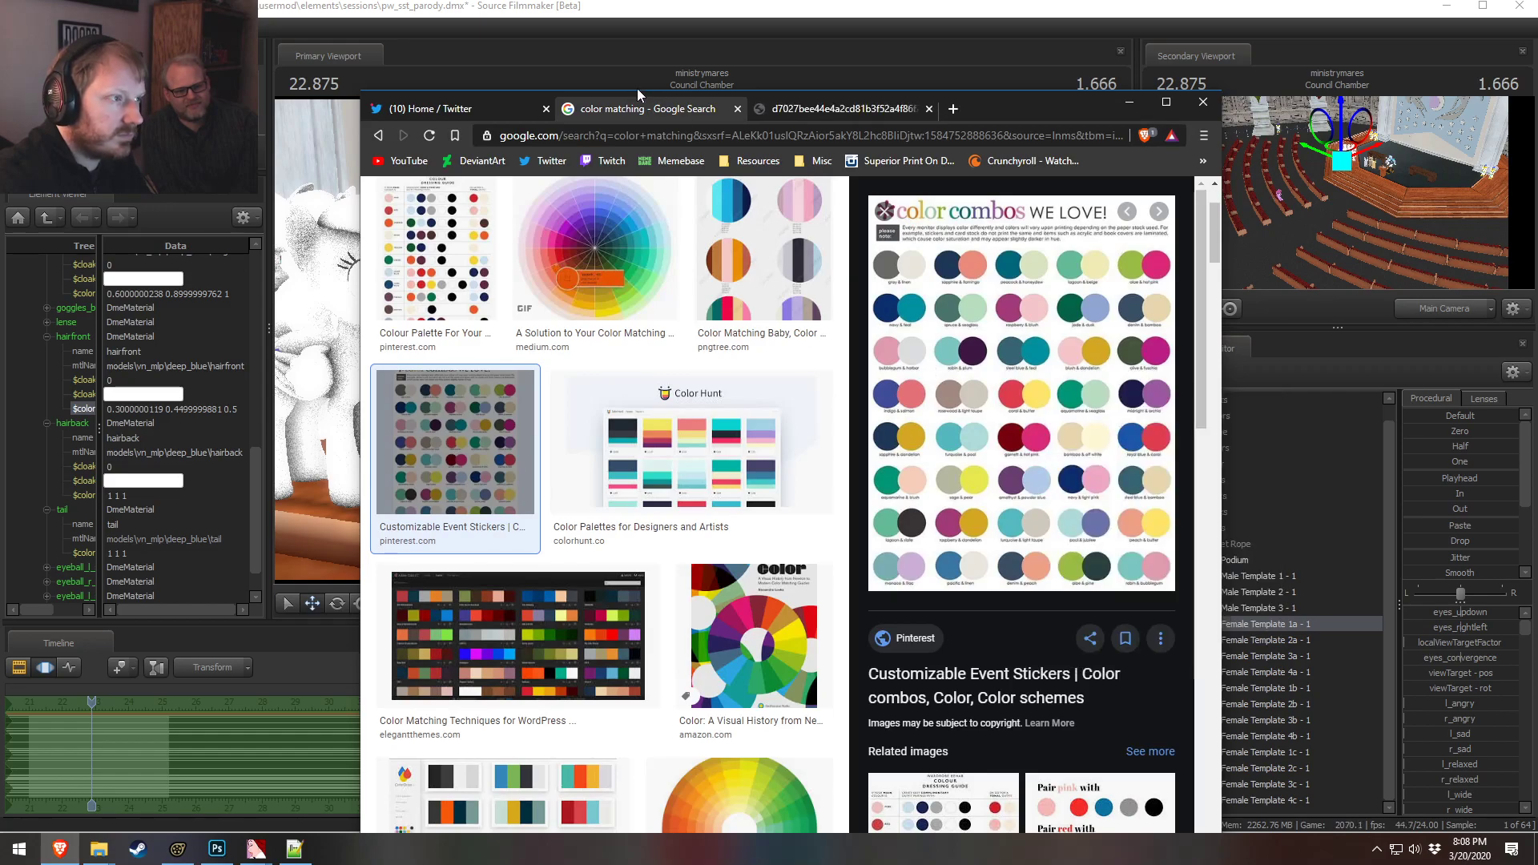
pyautogui.click(813, 109)
pyautogui.keyDown('ctrl'); pyautogui.scroll(3, 805, 489); pyautogui.keyUp('ctrl')
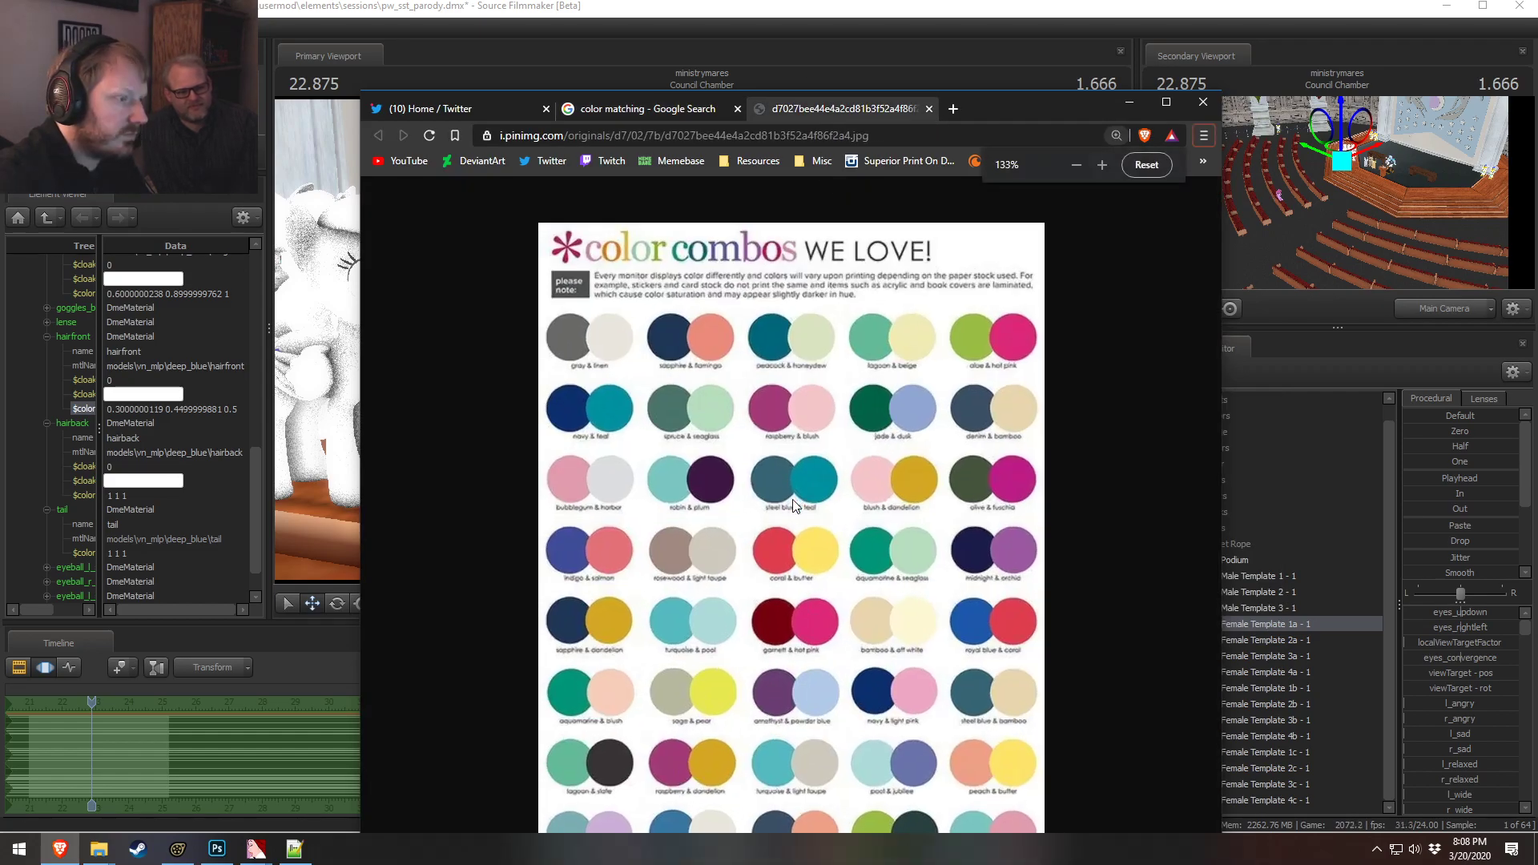
pyautogui.keyDown('ctrl'); pyautogui.scroll(1, 792, 501); pyautogui.keyUp('ctrl')
pyautogui.scroll(-1, 793, 493)
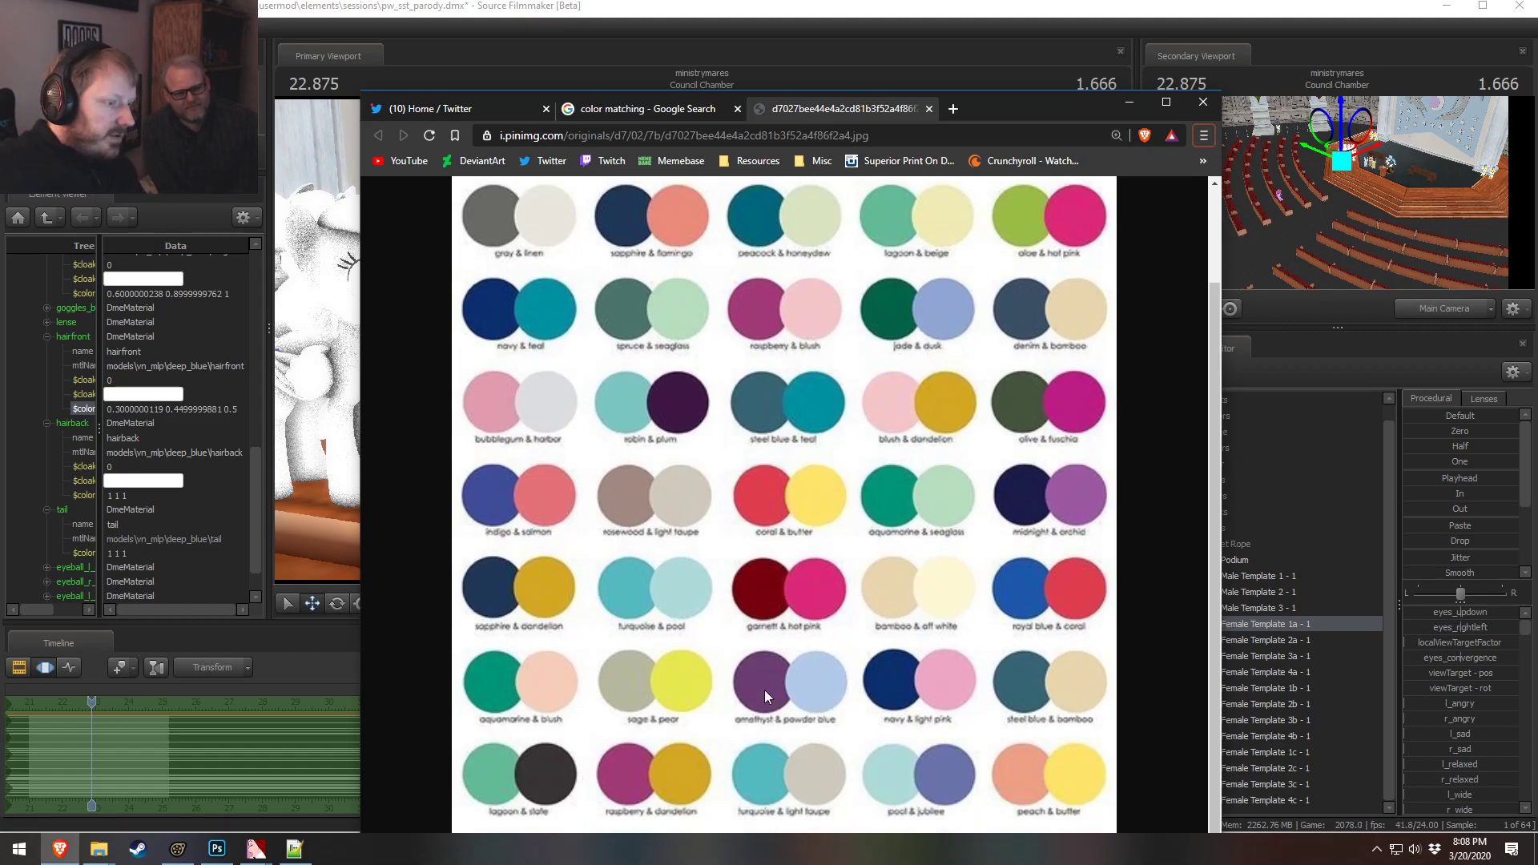
# Set Female Template 1a's hairfront material color to 0.7 0.3 0.9
pyautogui.hotkey('alt', 'Tab')
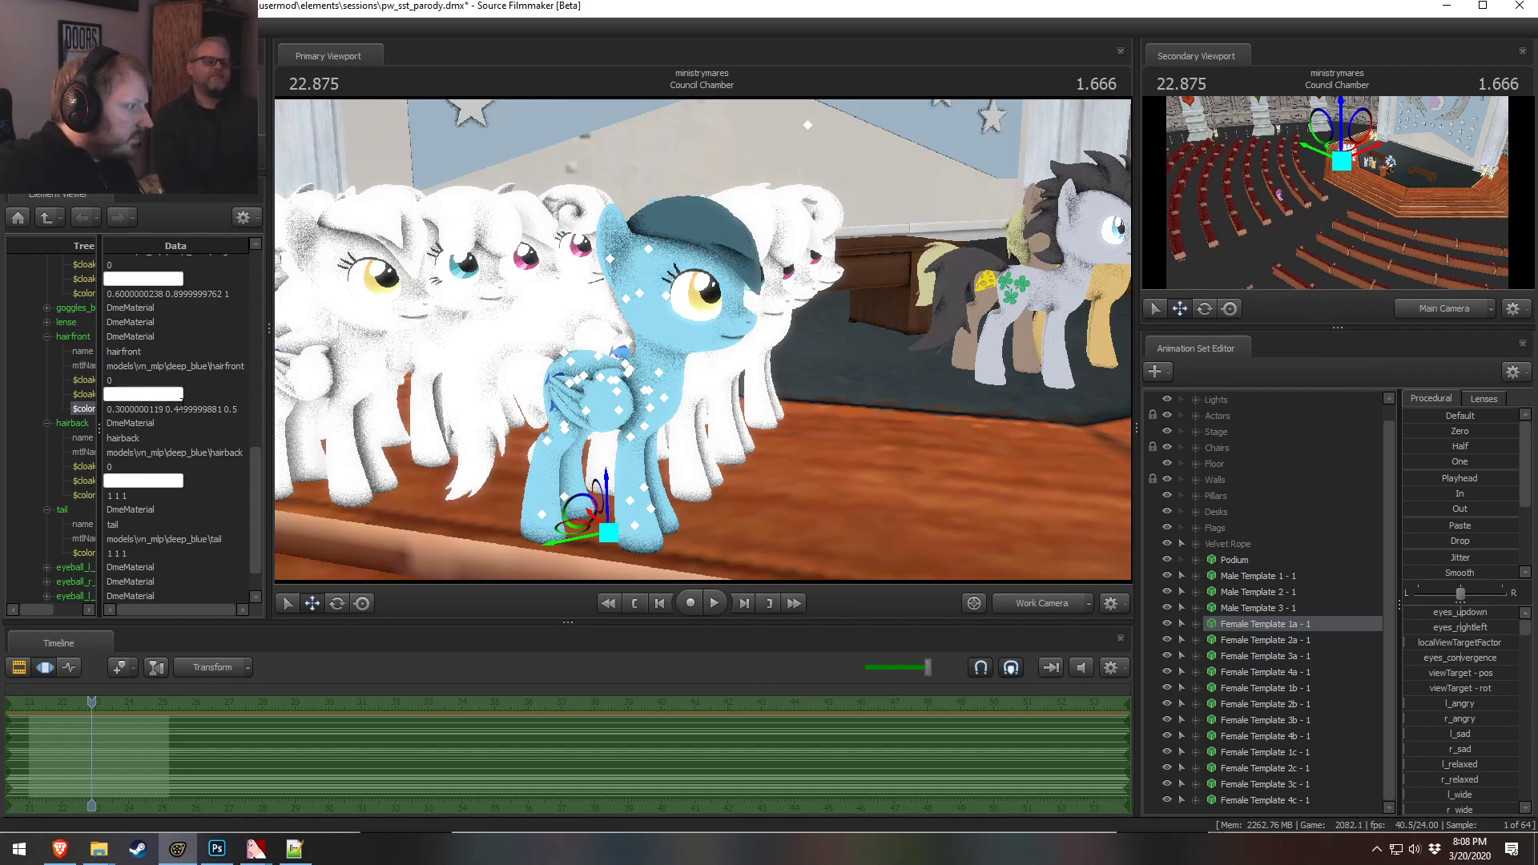
pyautogui.doubleClick(172, 408)
pyautogui.write('0.')
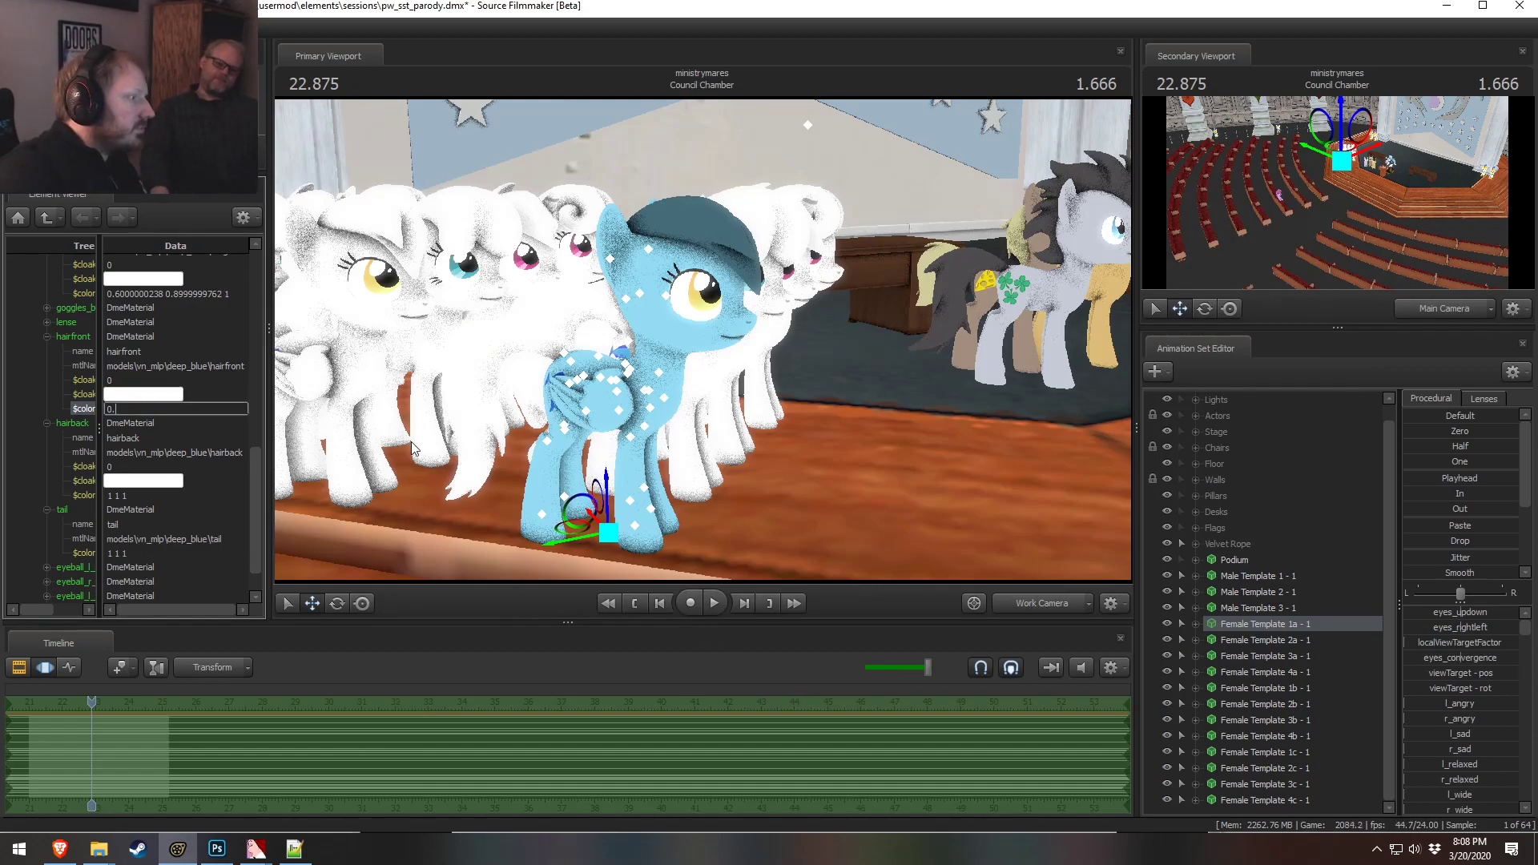
pyautogui.write('9 0.')
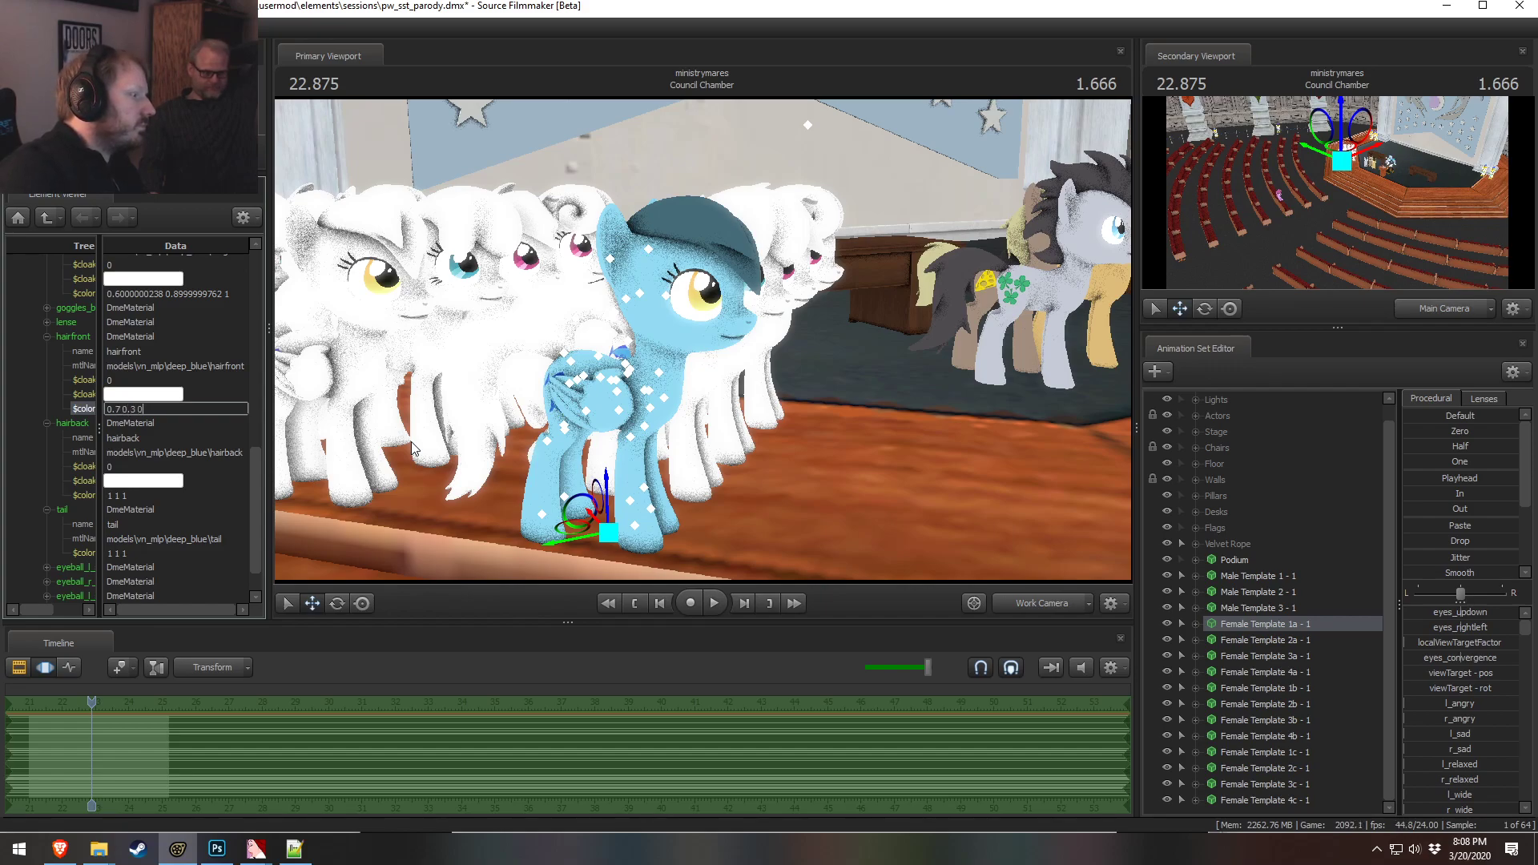
pyautogui.press('Tab')
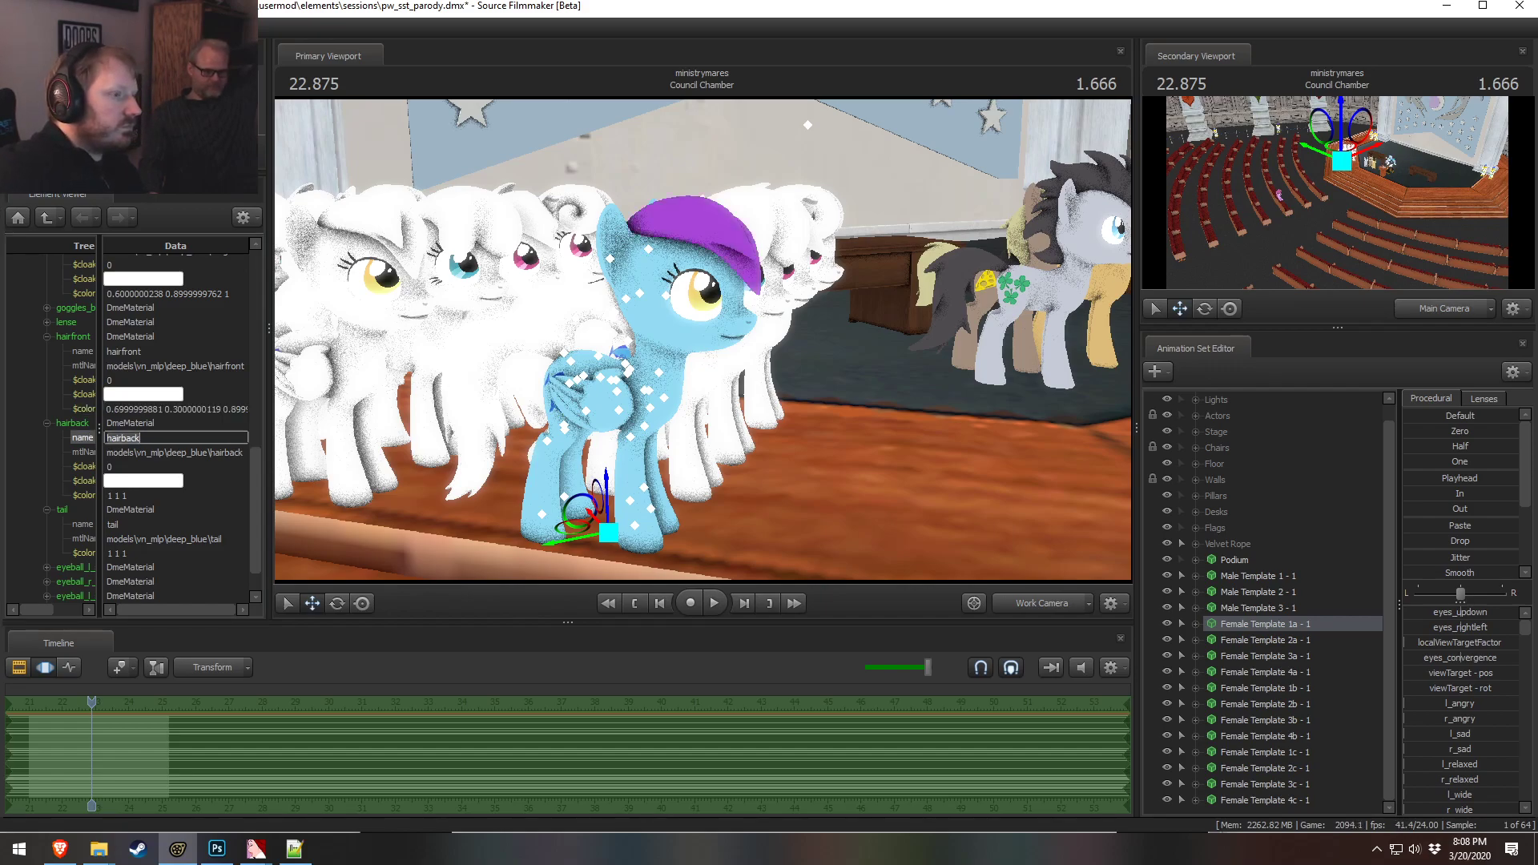
# Set the hairfront material color to 0.5 0.3 0.7
pyautogui.keyDown('alt'); pyautogui.moveTo(815, 322); pyautogui.dragTo(720, 352); pyautogui.keyUp('alt')
pyautogui.hotkey('alt', 'Tab')
pyautogui.hotkey('alt', 'Tab')
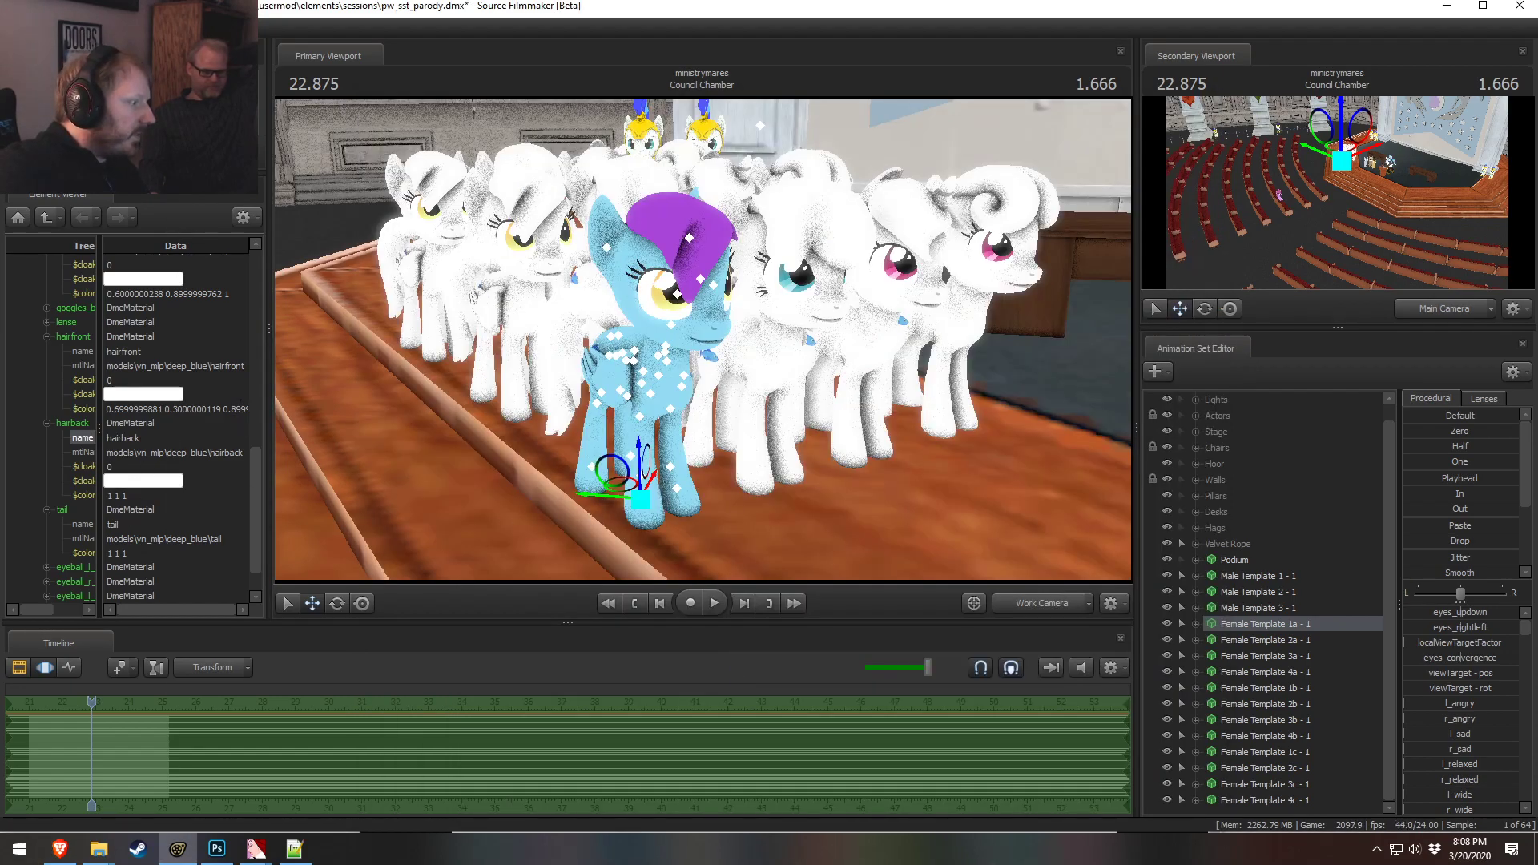
pyautogui.moveTo(225, 408); pyautogui.dragTo(545, 422)
pyautogui.write('0')
pyautogui.press('BackSpace')
pyautogui.press('BackSpace')
pyautogui.press('BackSpace')
pyautogui.press('BackSpace')
pyautogui.press('BackSpace')
pyautogui.press('BackSpace')
pyautogui.press('BackSpace')
pyautogui.press('BackSpace')
pyautogui.press('BackSpace')
pyautogui.press('BackSpace')
pyautogui.press('BackSpace')
pyautogui.press('BackSpace')
pyautogui.press('BackSpace')
pyautogui.press('BackSpace')
pyautogui.press('BackSpace')
pyautogui.press('BackSpace')
pyautogui.press('BackSpace')
pyautogui.press('BackSpace')
pyautogui.press('BackSpace')
pyautogui.press('BackSpace')
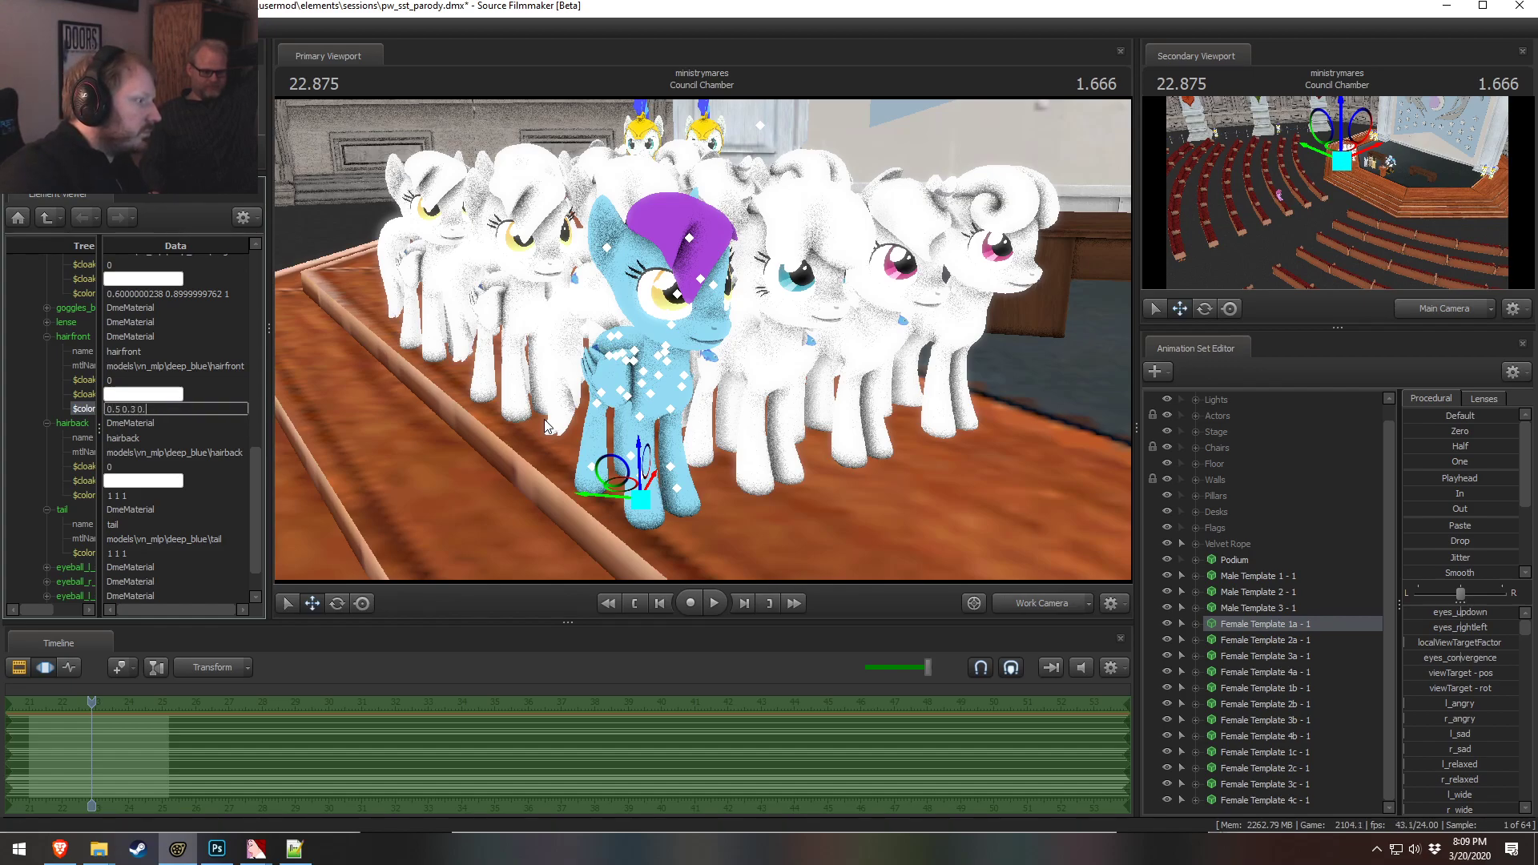
pyautogui.write('0.5 0.3 0.7')
pyautogui.press('Return')
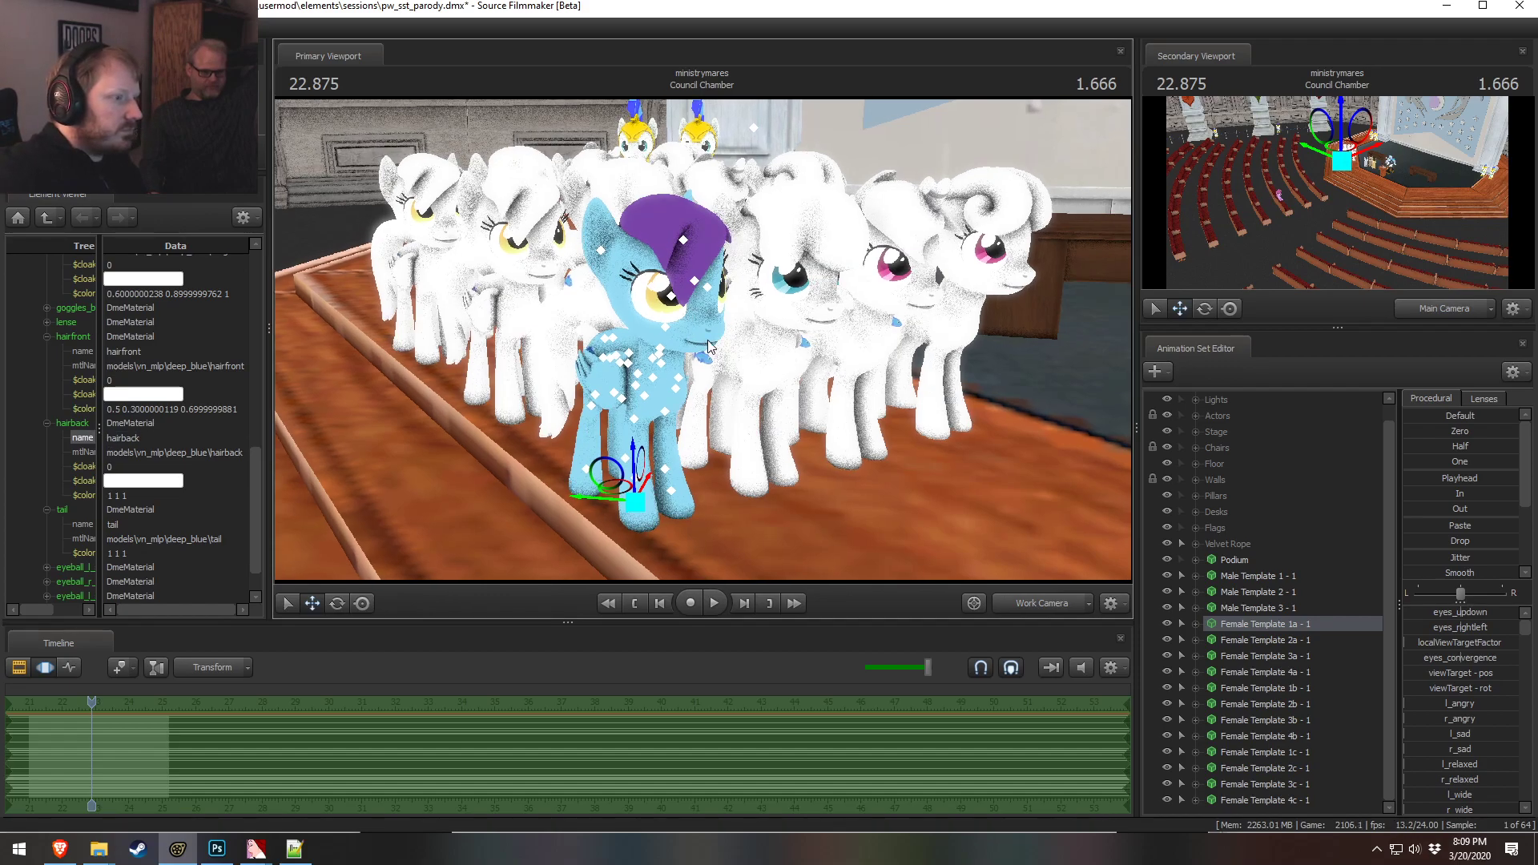
# Copy the hairfront color value and paste it into the hairback and tail material colors
pyautogui.press('a')
pyautogui.moveTo(702, 340)
pyautogui.mouseDown()
pyautogui.moveTo(721, 339)
pyautogui.moveTo(703, 339)
pyautogui.mouseUp()
pyautogui.press('ctrl')
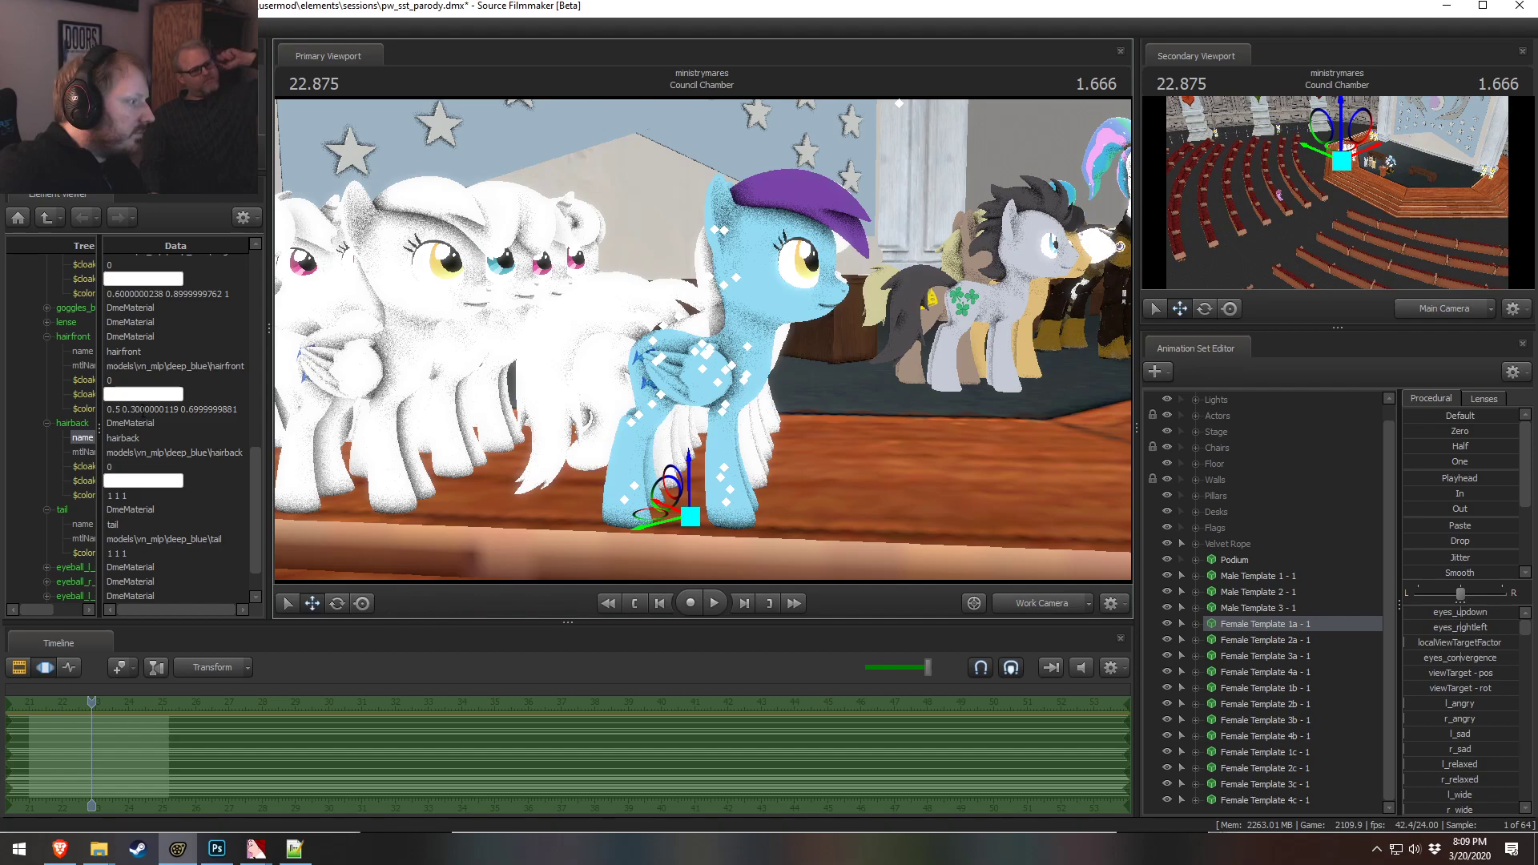
pyautogui.click(140, 409)
pyautogui.hotkey('ctrl', 'c')
pyautogui.click(120, 495)
pyautogui.hotkey('ctrl', 'v')
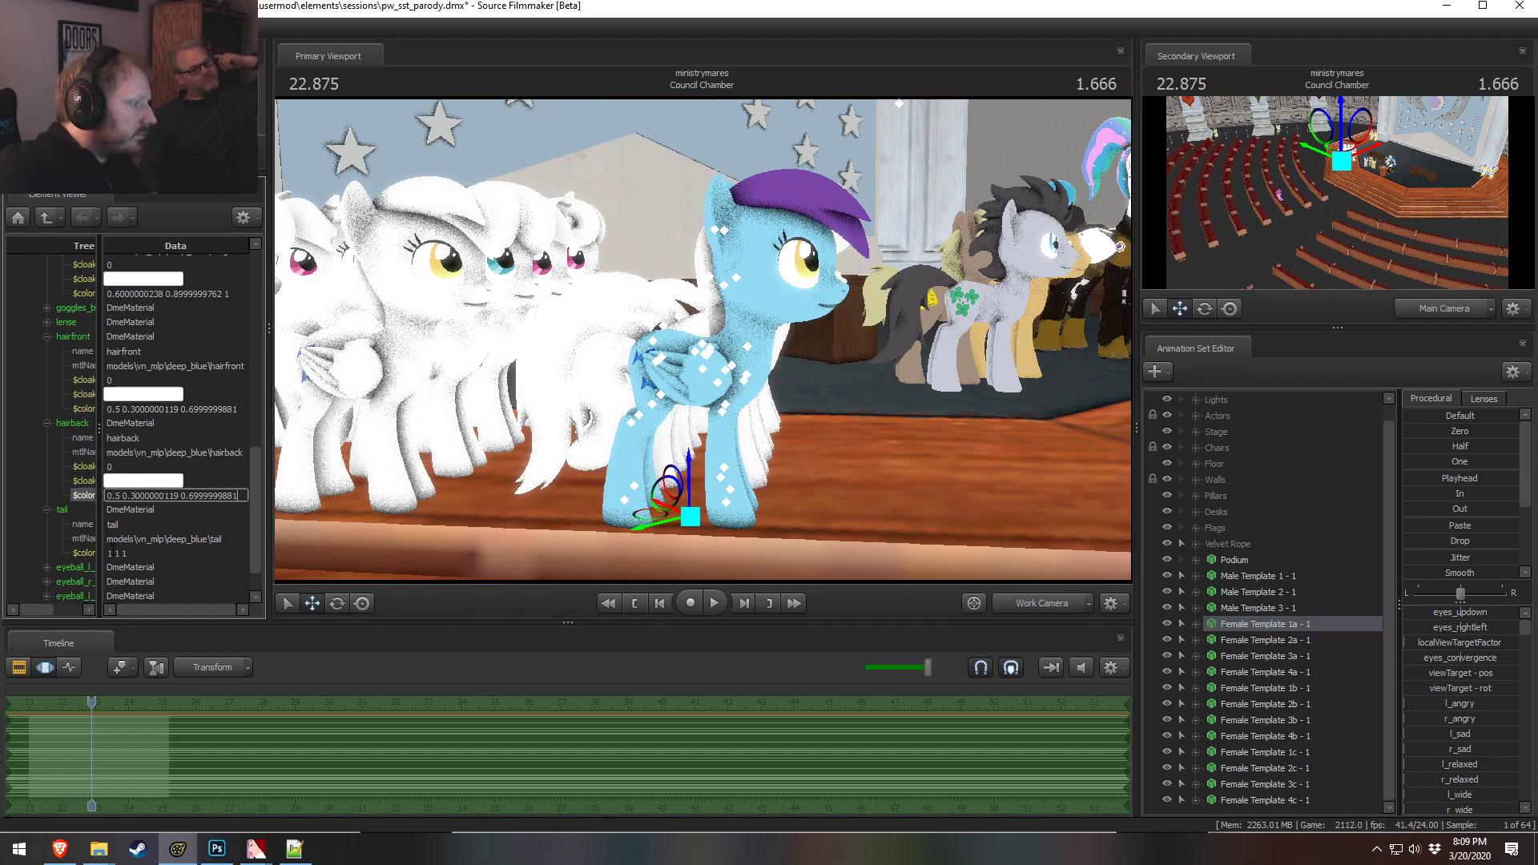
pyautogui.click(120, 552)
pyautogui.hotkey('ctrl', 'v')
pyautogui.press('Return')
# Select Female Template 2a and show it in the Element Viewer
pyautogui.moveTo(702, 340)
pyautogui.mouseDown()
pyautogui.moveTo(745, 346)
pyautogui.moveTo(703, 339)
pyautogui.mouseUp()
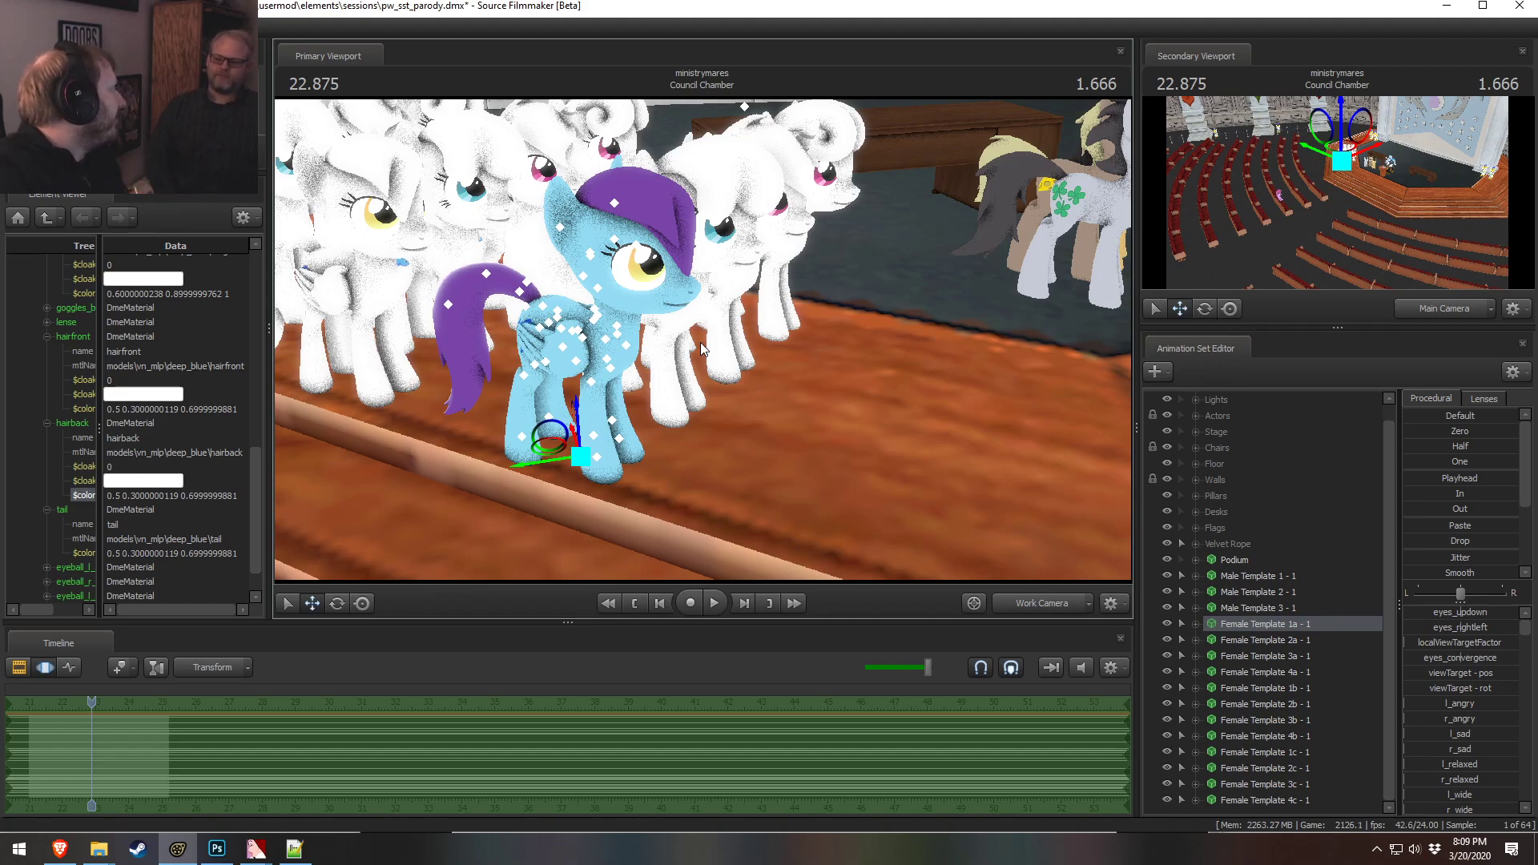
pyautogui.moveTo(711, 339); pyautogui.dragTo(703, 340)
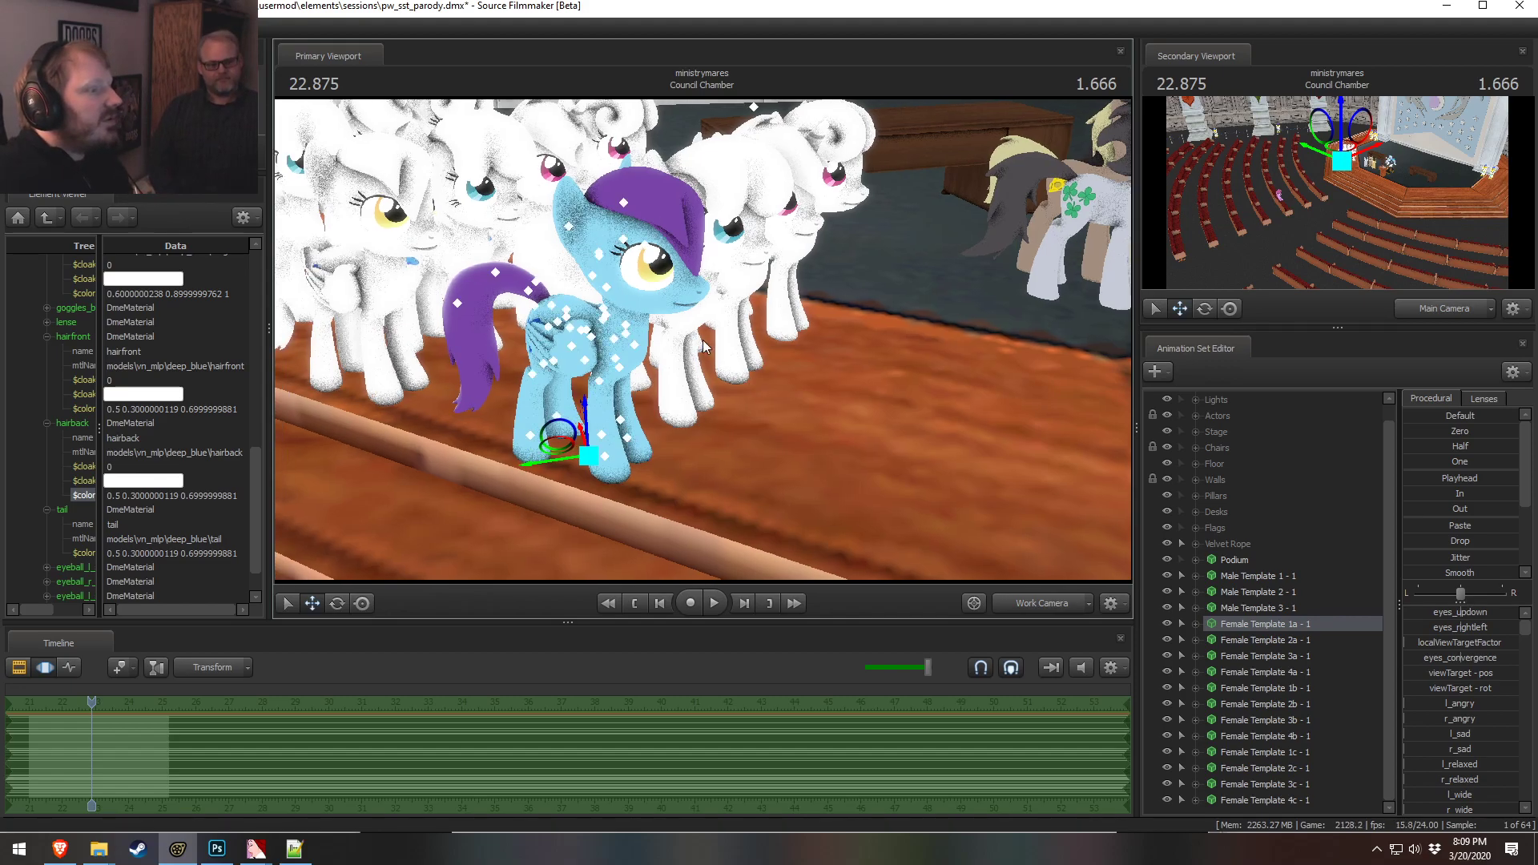
pyautogui.moveTo(805, 338); pyautogui.dragTo(788, 339)
pyautogui.scroll(3, 170, 355)
pyautogui.scroll(4, 170, 355)
pyautogui.click(1246, 639)
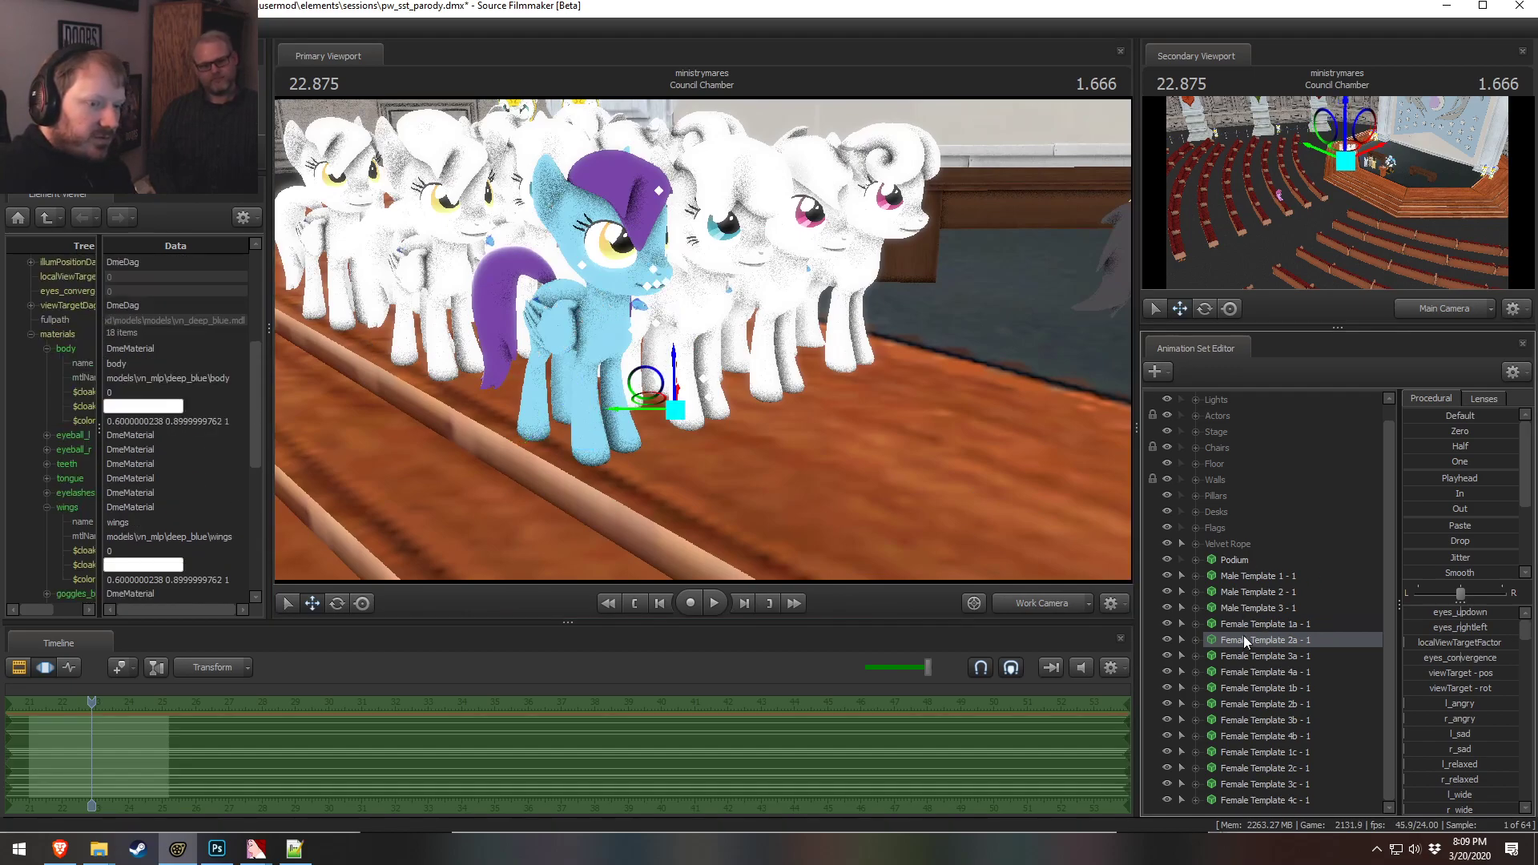
pyautogui.moveTo(1044, 506); pyautogui.dragTo(704, 341)
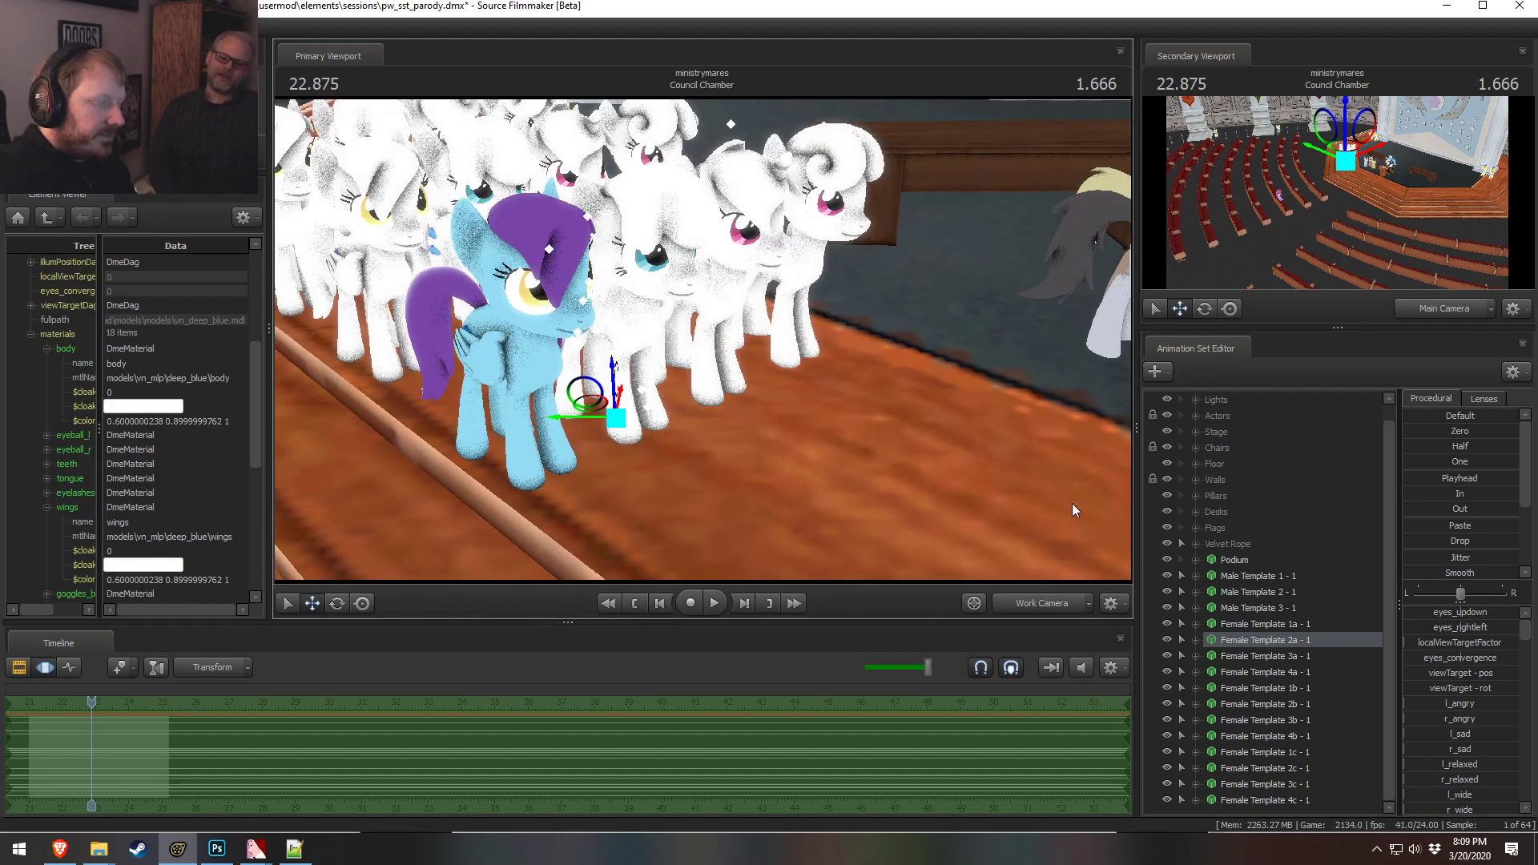
pyautogui.rightClick(1255, 641)
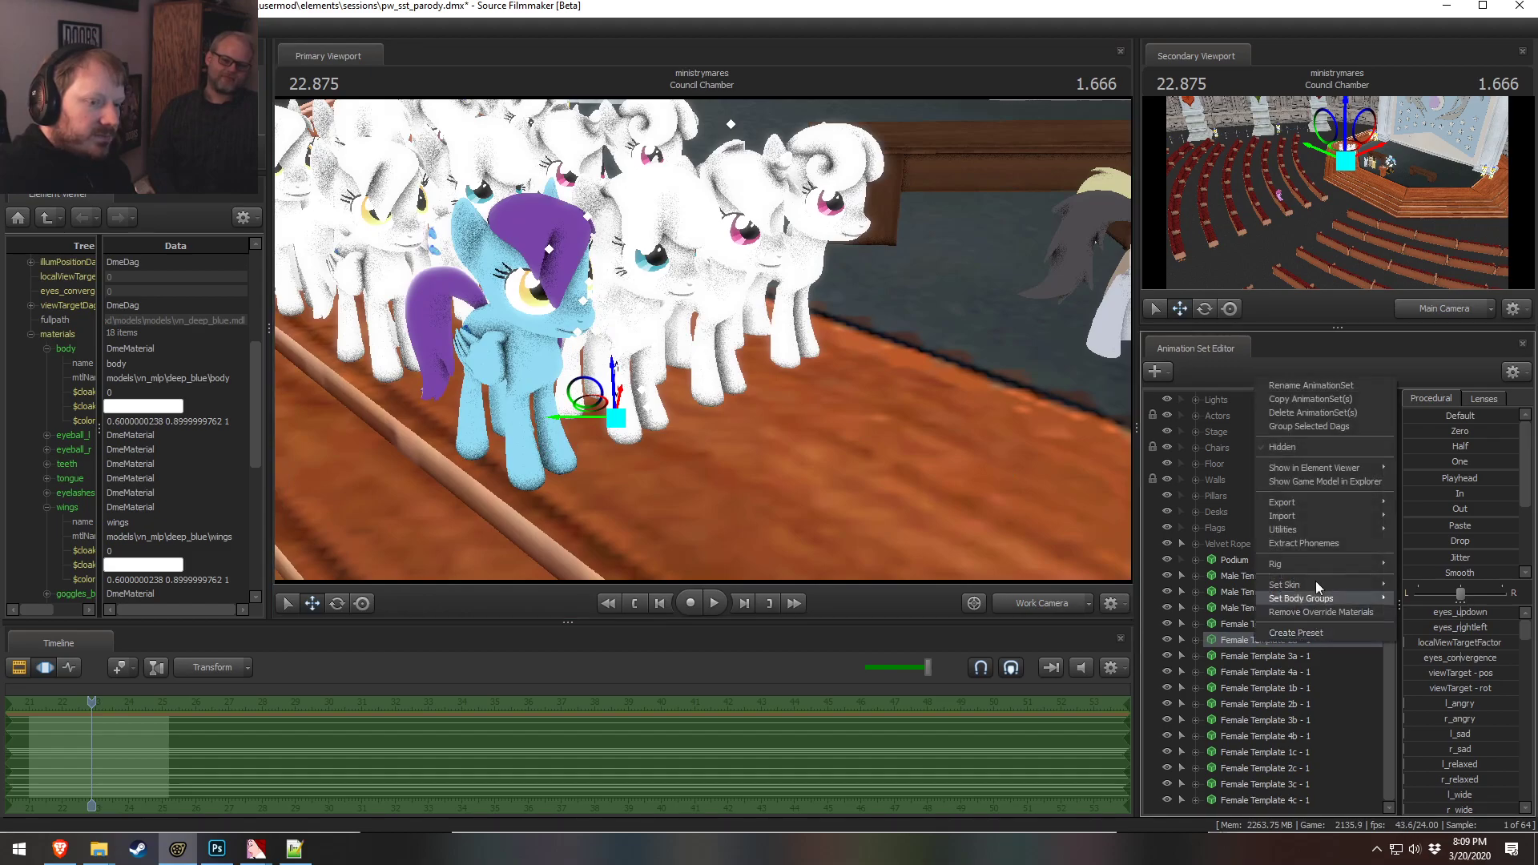
pyautogui.moveTo(1329, 467)
pyautogui.click(1434, 469)
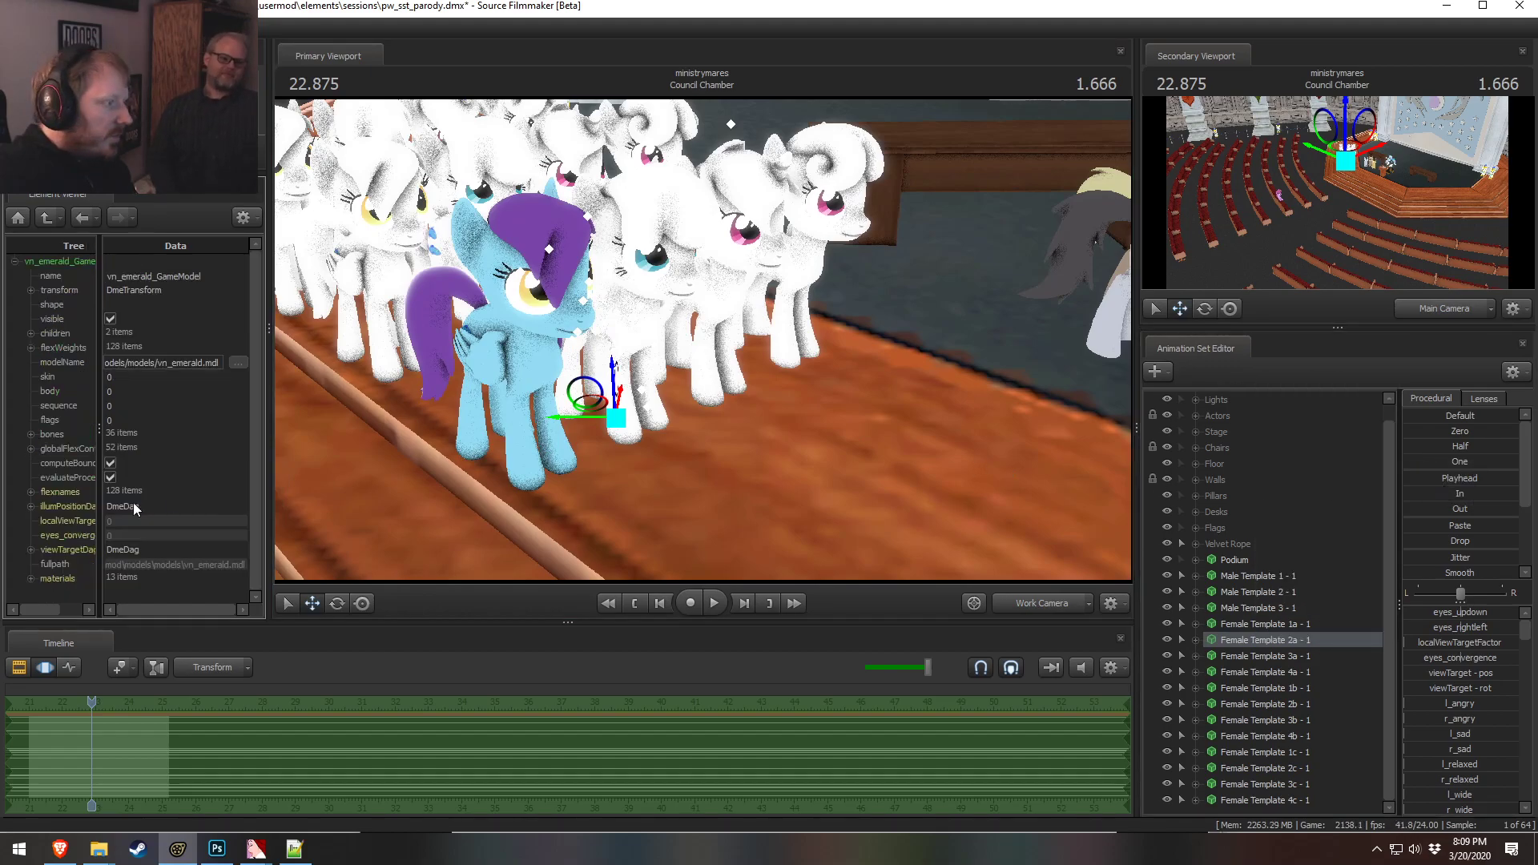
# Set Female Template 2a's body material color to 0.9 0.6 0.85
pyautogui.click(32, 577)
pyautogui.click(47, 422)
pyautogui.moveTo(129, 496); pyautogui.dragTo(104, 495)
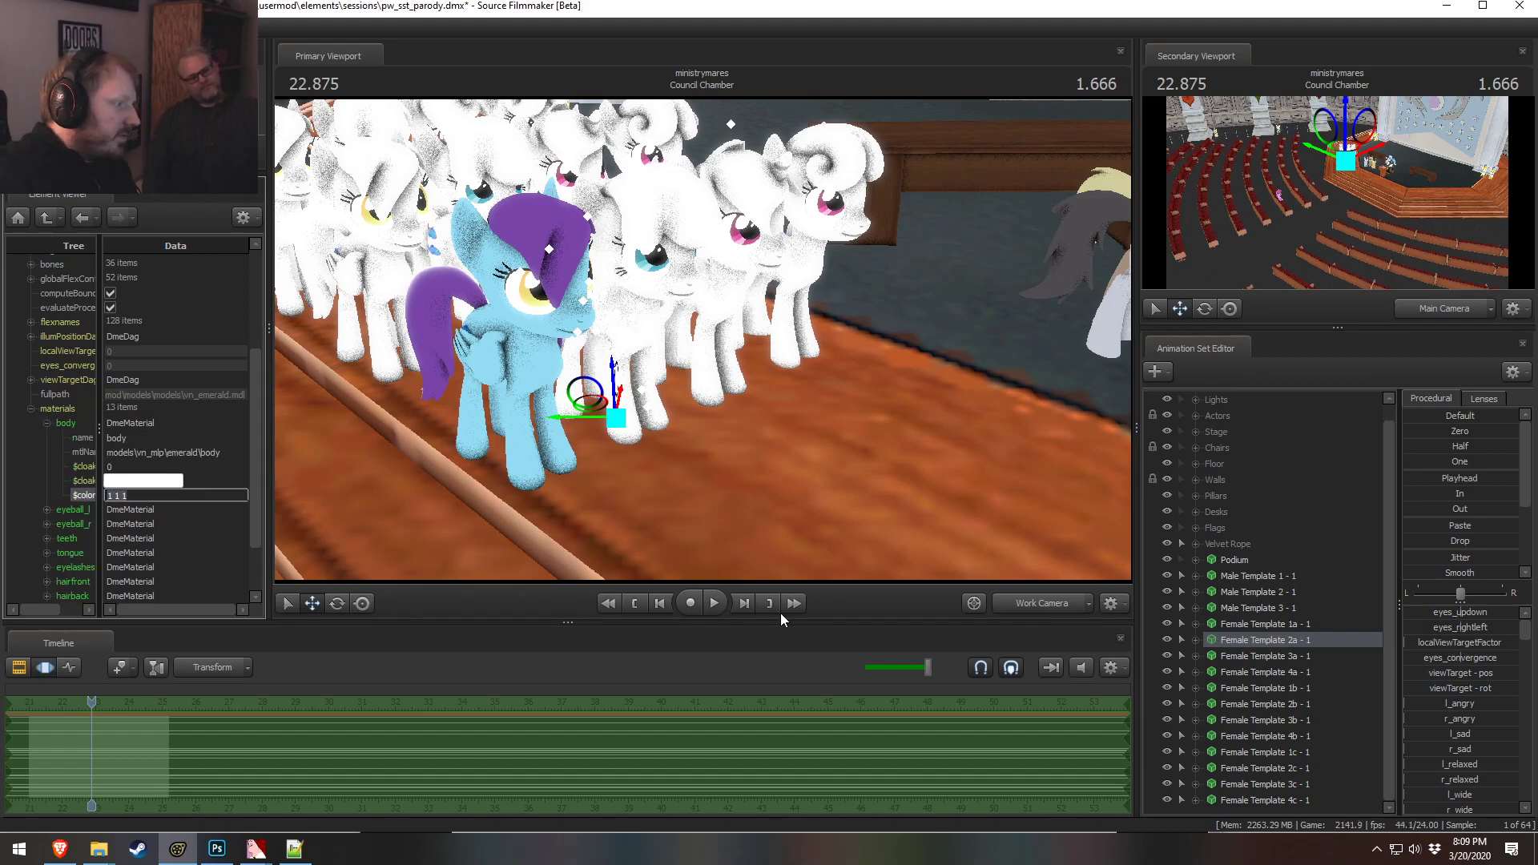
pyautogui.write('0.9 0.')
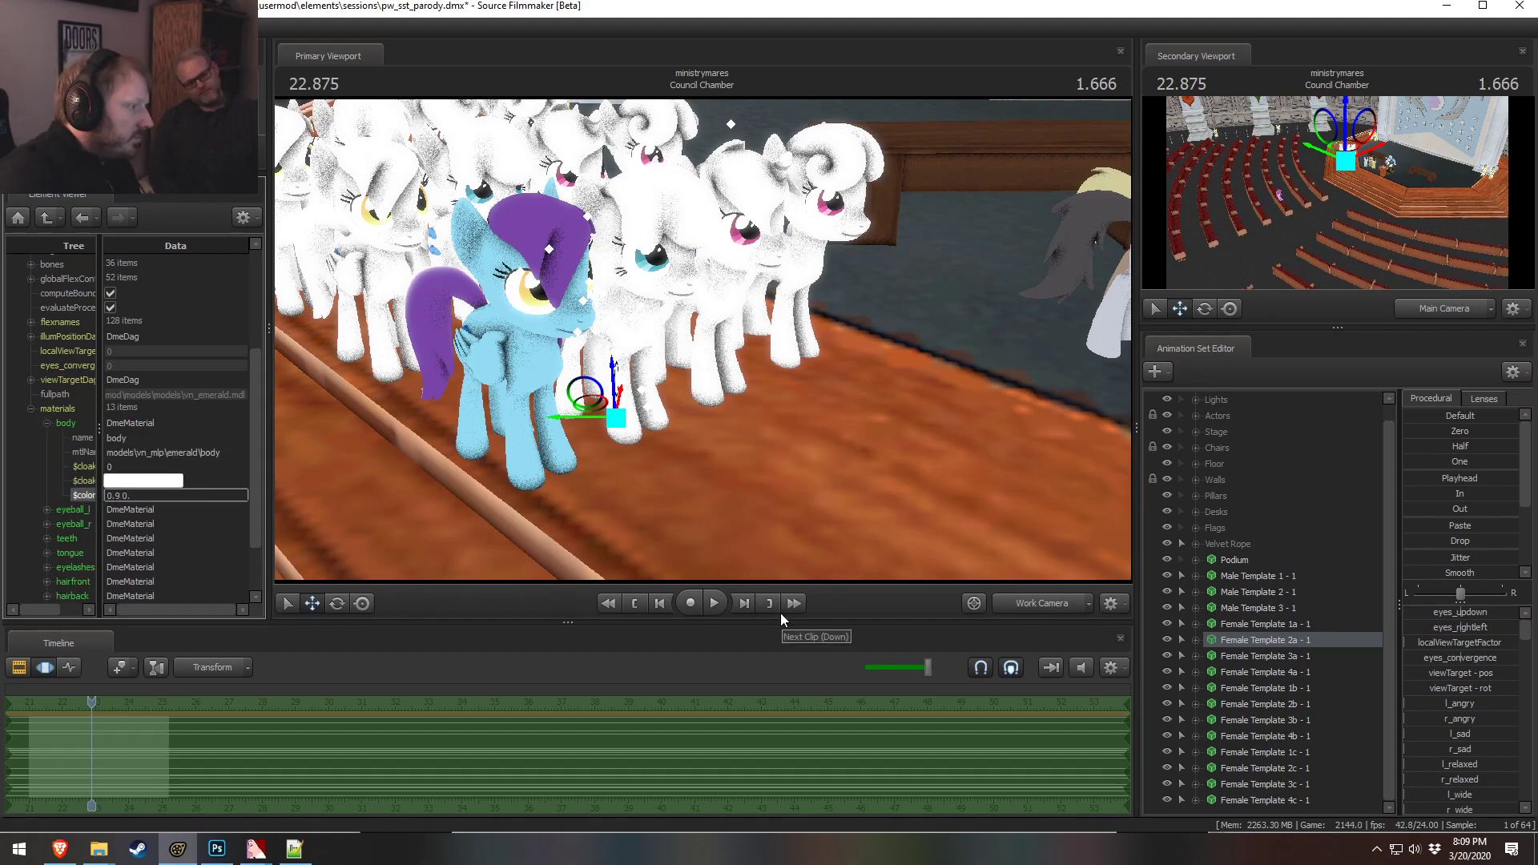
pyautogui.write('6 0.85')
pyautogui.press('Return')
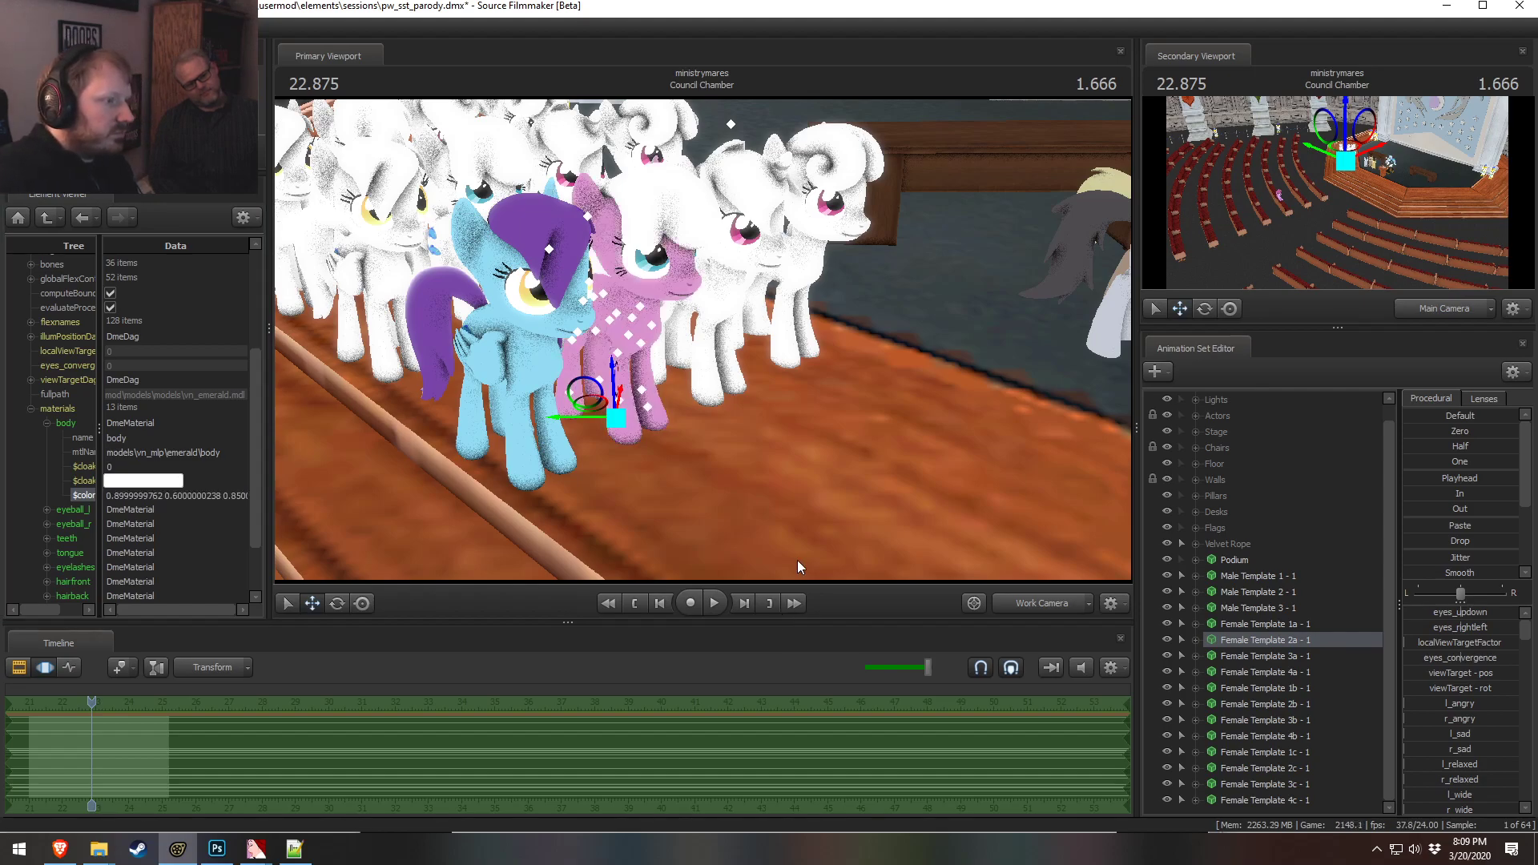
# Compare the recolored ponies in the viewport against the color combos palette image
pyautogui.moveTo(703, 340)
pyautogui.mouseDown()
pyautogui.moveTo(753, 273)
pyautogui.moveTo(683, 342)
pyautogui.mouseUp()
pyautogui.press('w')
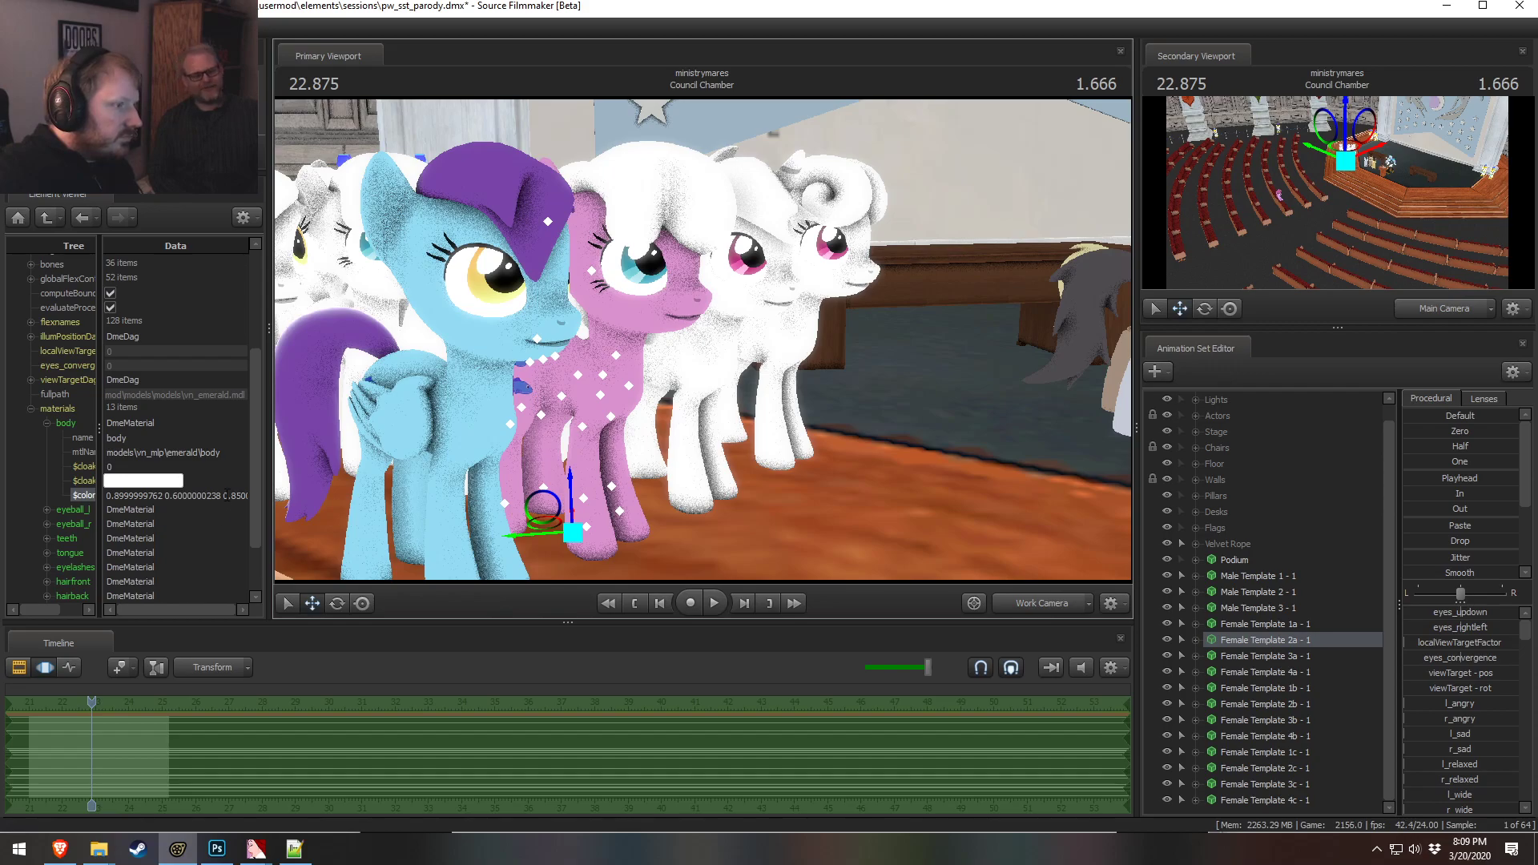
pyautogui.keyDown('alt'); pyautogui.moveTo(792, 391); pyautogui.dragTo(704, 342); pyautogui.keyUp('alt')
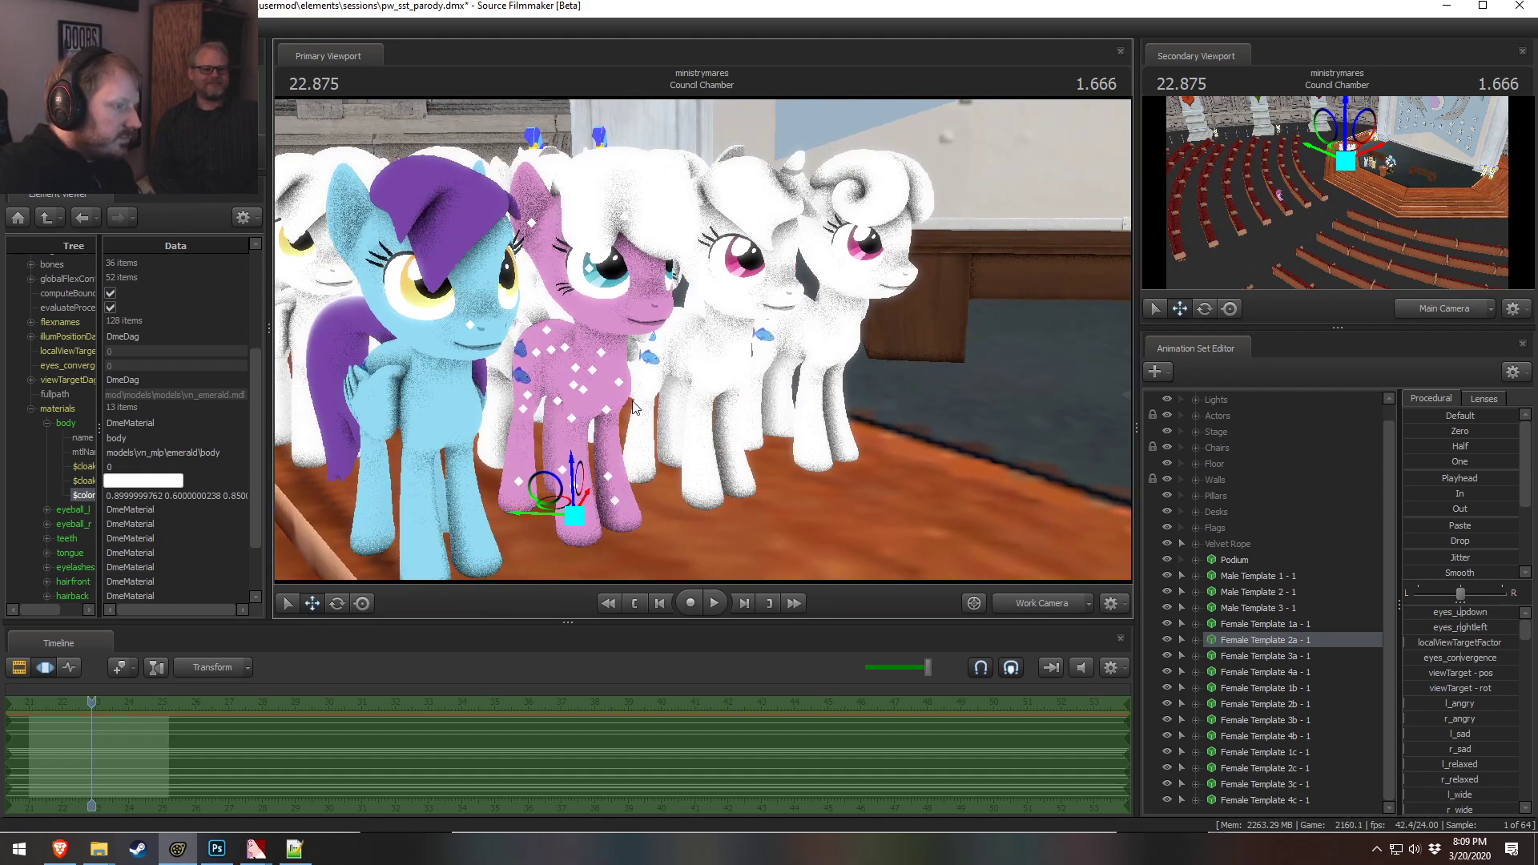
pyautogui.hotkey('alt', 'Tab')
pyautogui.hotkey('alt', 'Tab')
pyautogui.hotkey('alt', 'Tab')
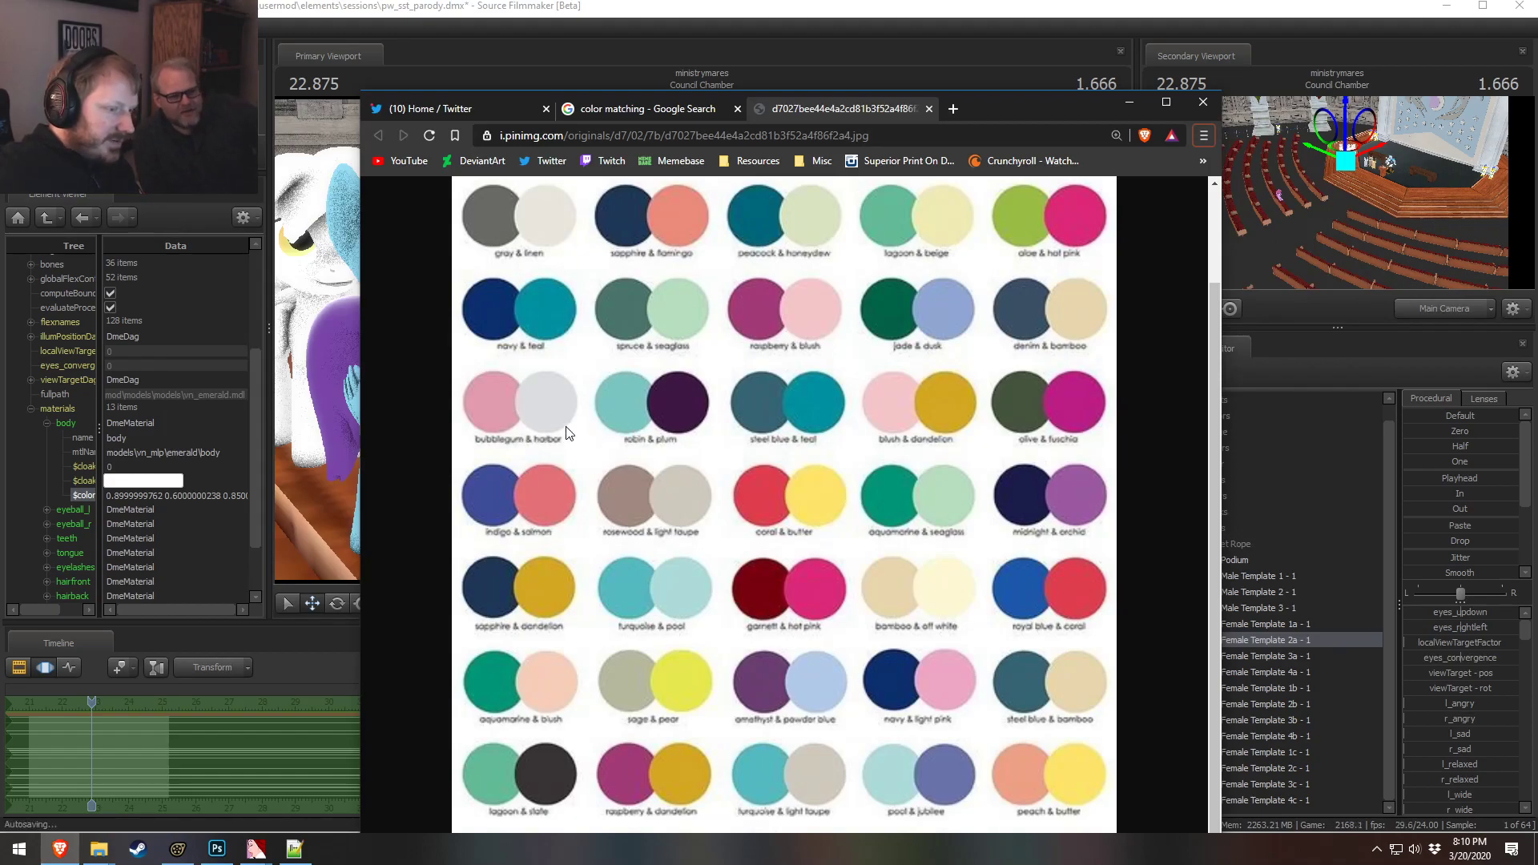
pyautogui.hotkey('alt', 'Tab')
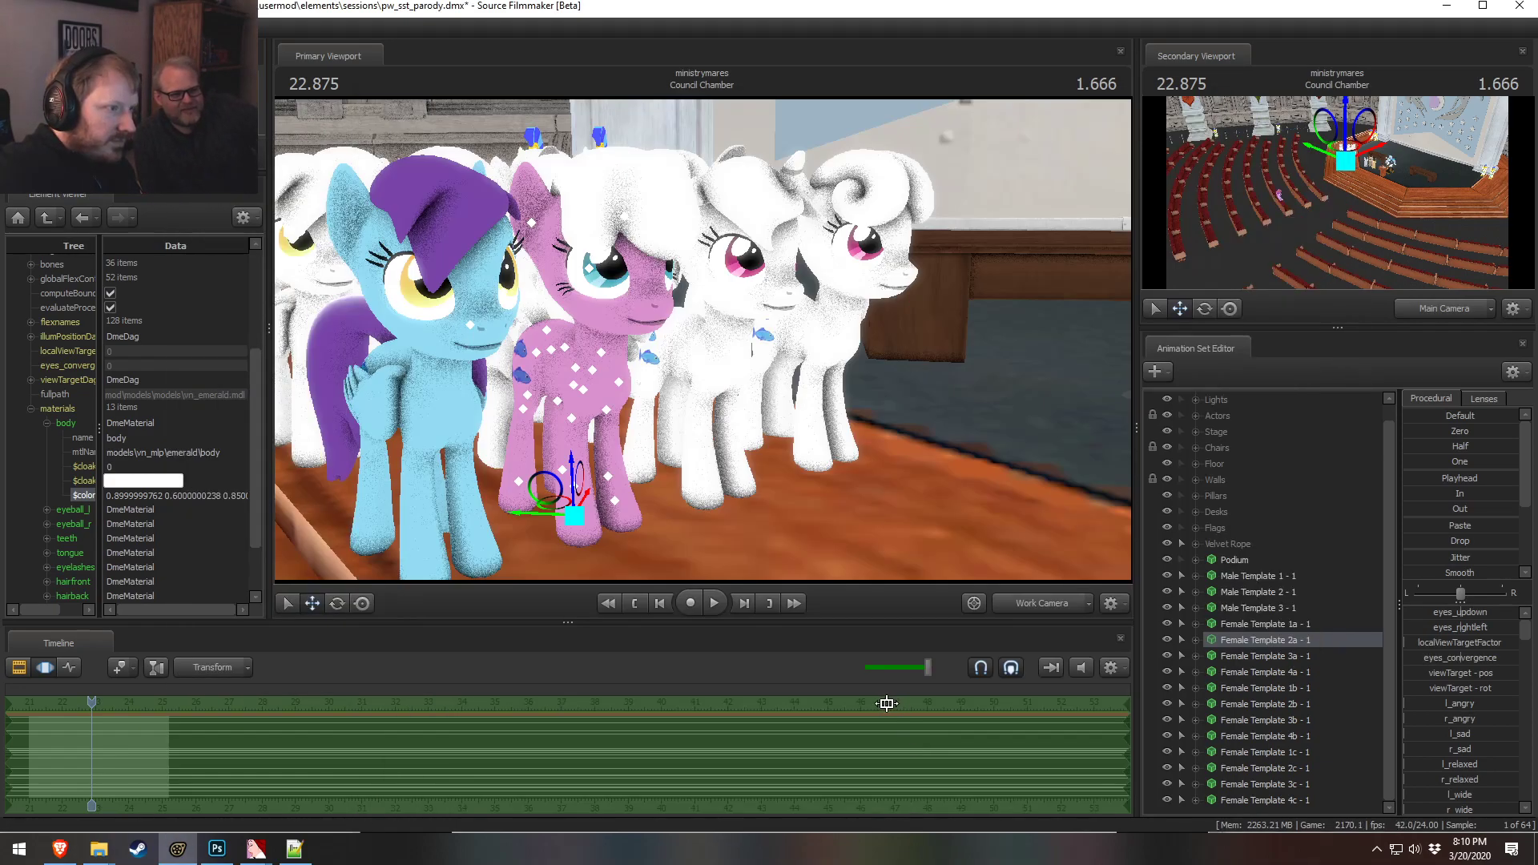
pyautogui.hotkey('alt', 'Tab')
pyautogui.hotkey('alt', 'Tab')
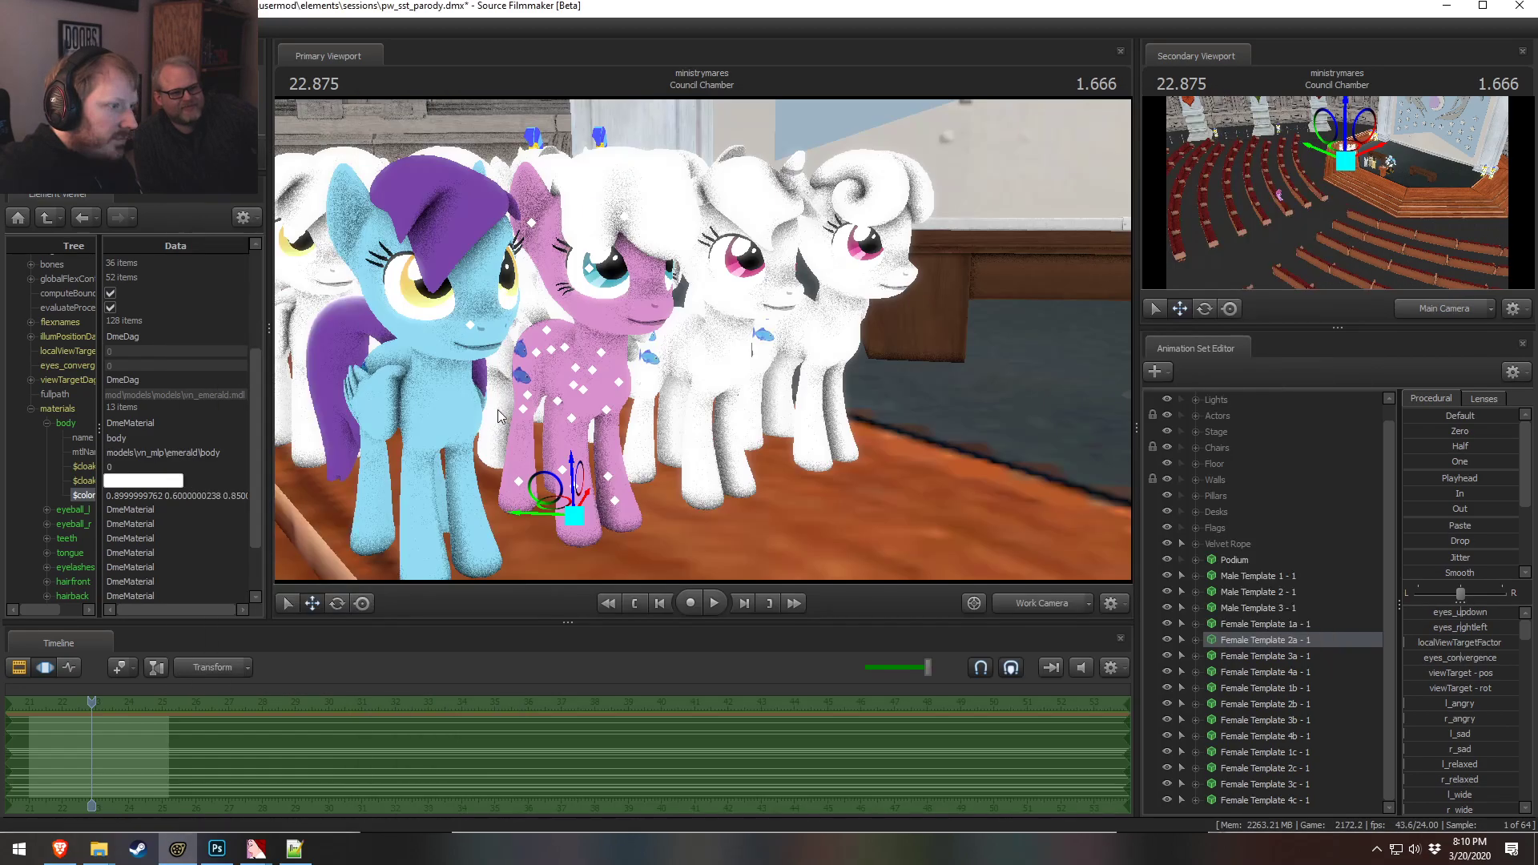
pyautogui.scroll(-1, 118, 510)
pyautogui.scroll(-1, 117, 511)
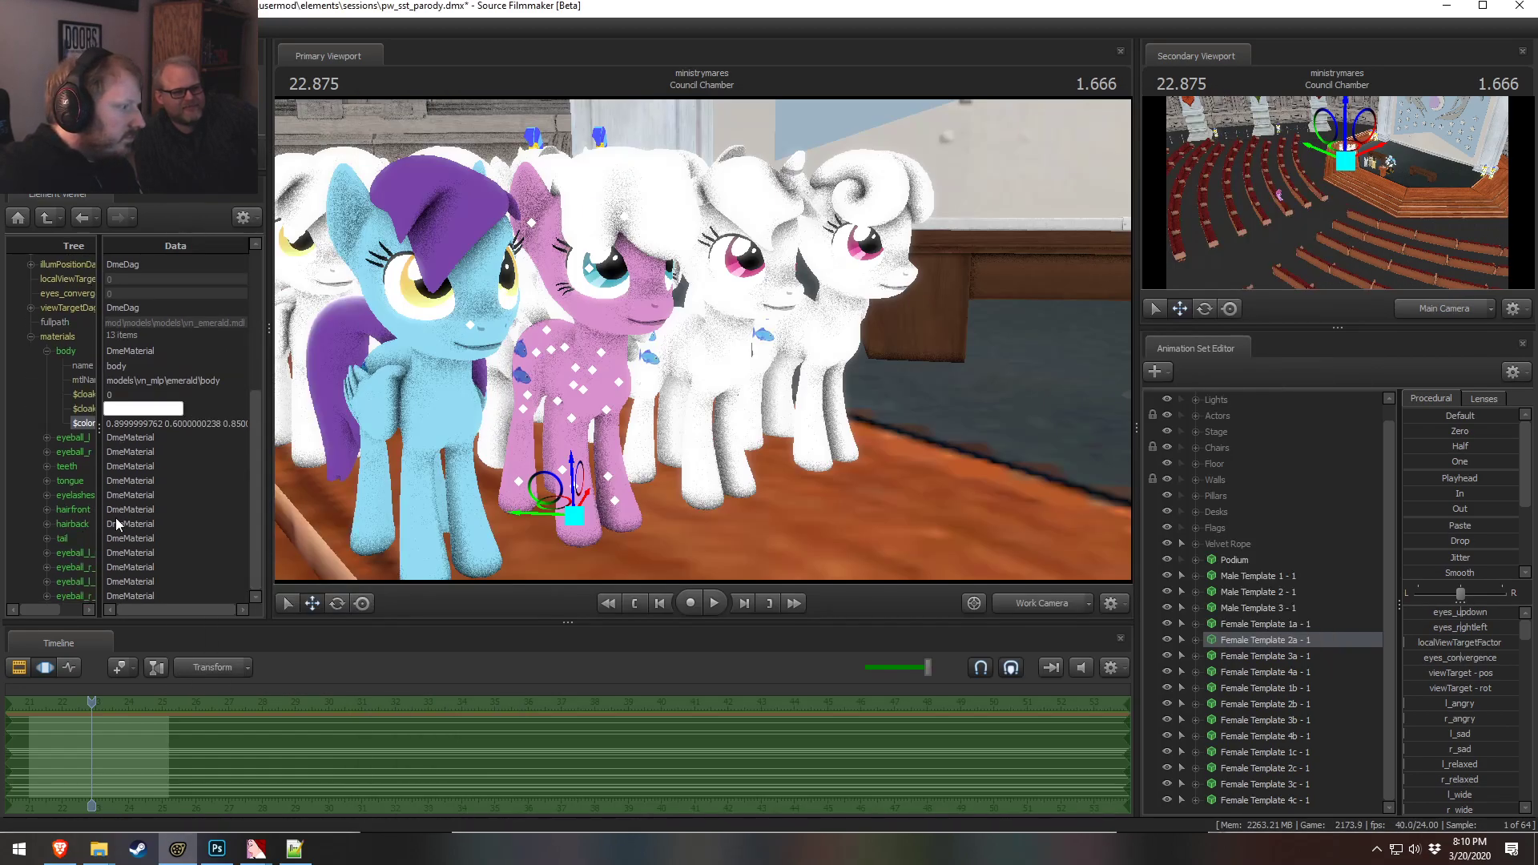
# Set Female Template 2a's hairfront material color to 1 0.8 0.9
pyautogui.click(48, 513)
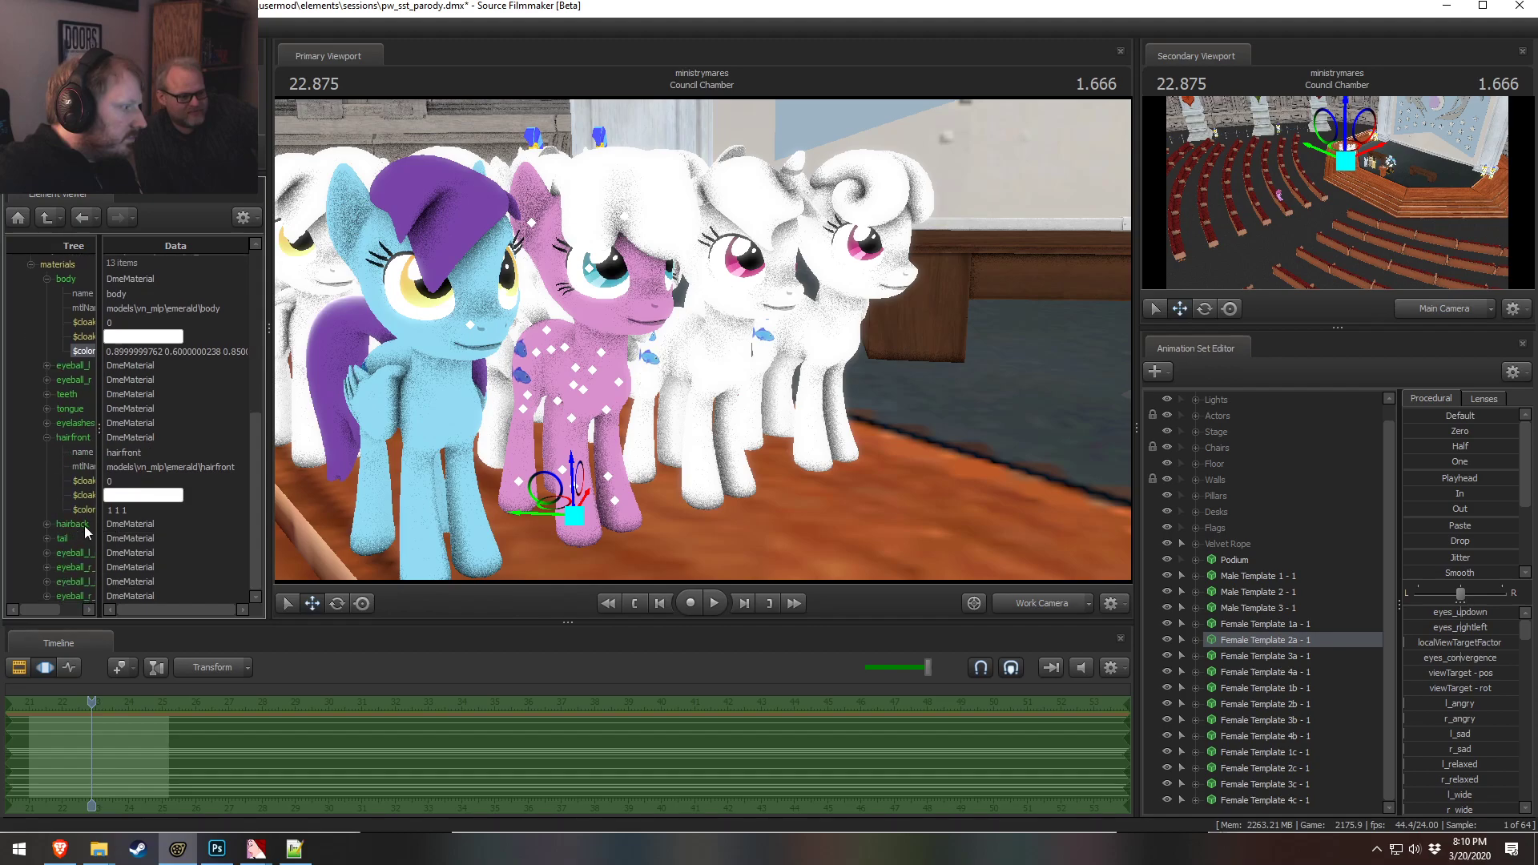
pyautogui.doubleClick(176, 509)
pyautogui.write('1 0.8')
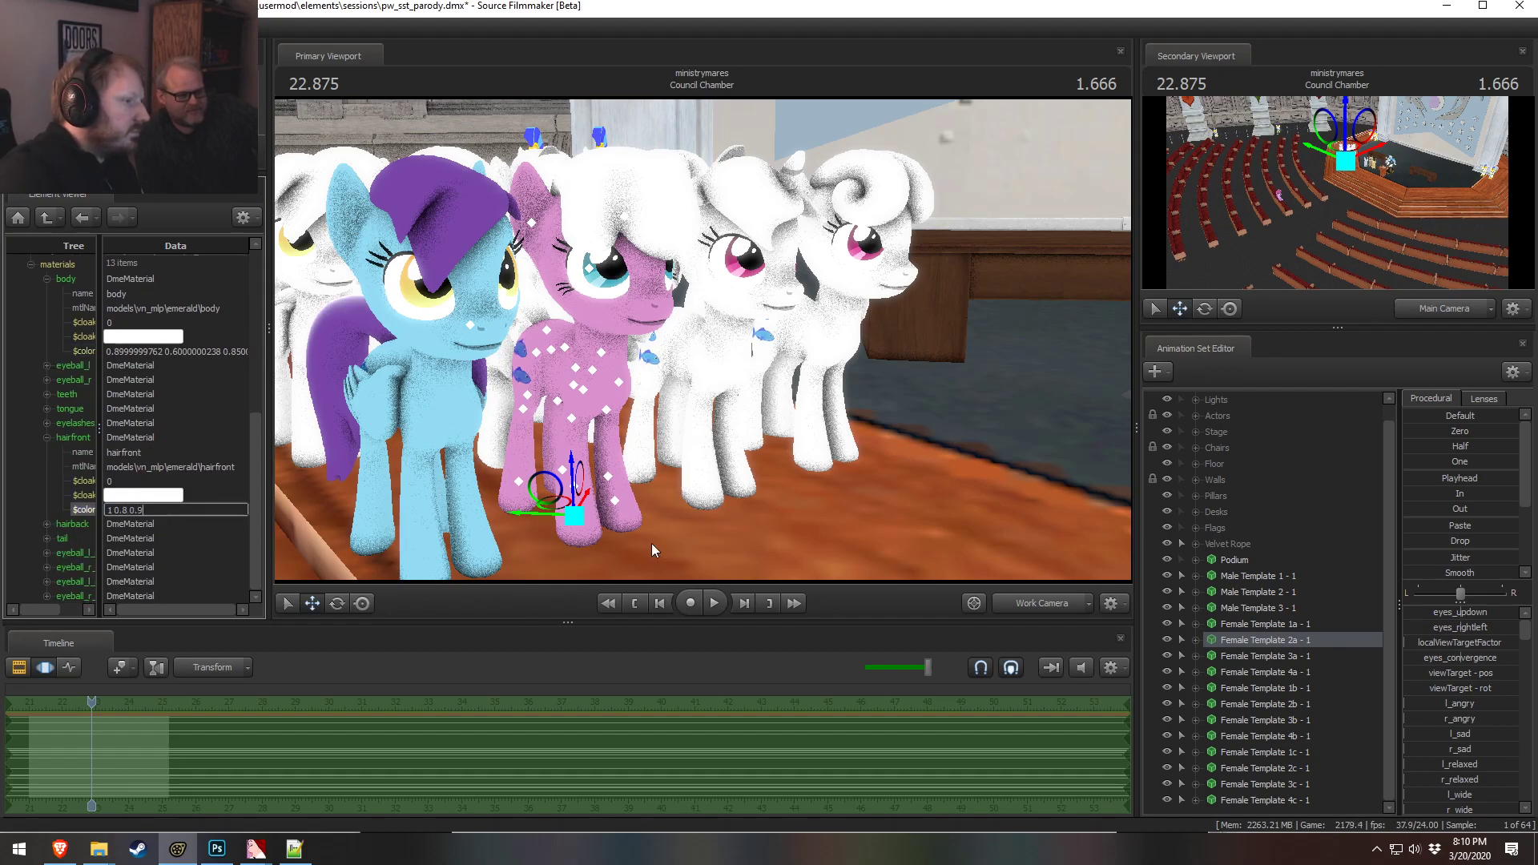
pyautogui.press('Return')
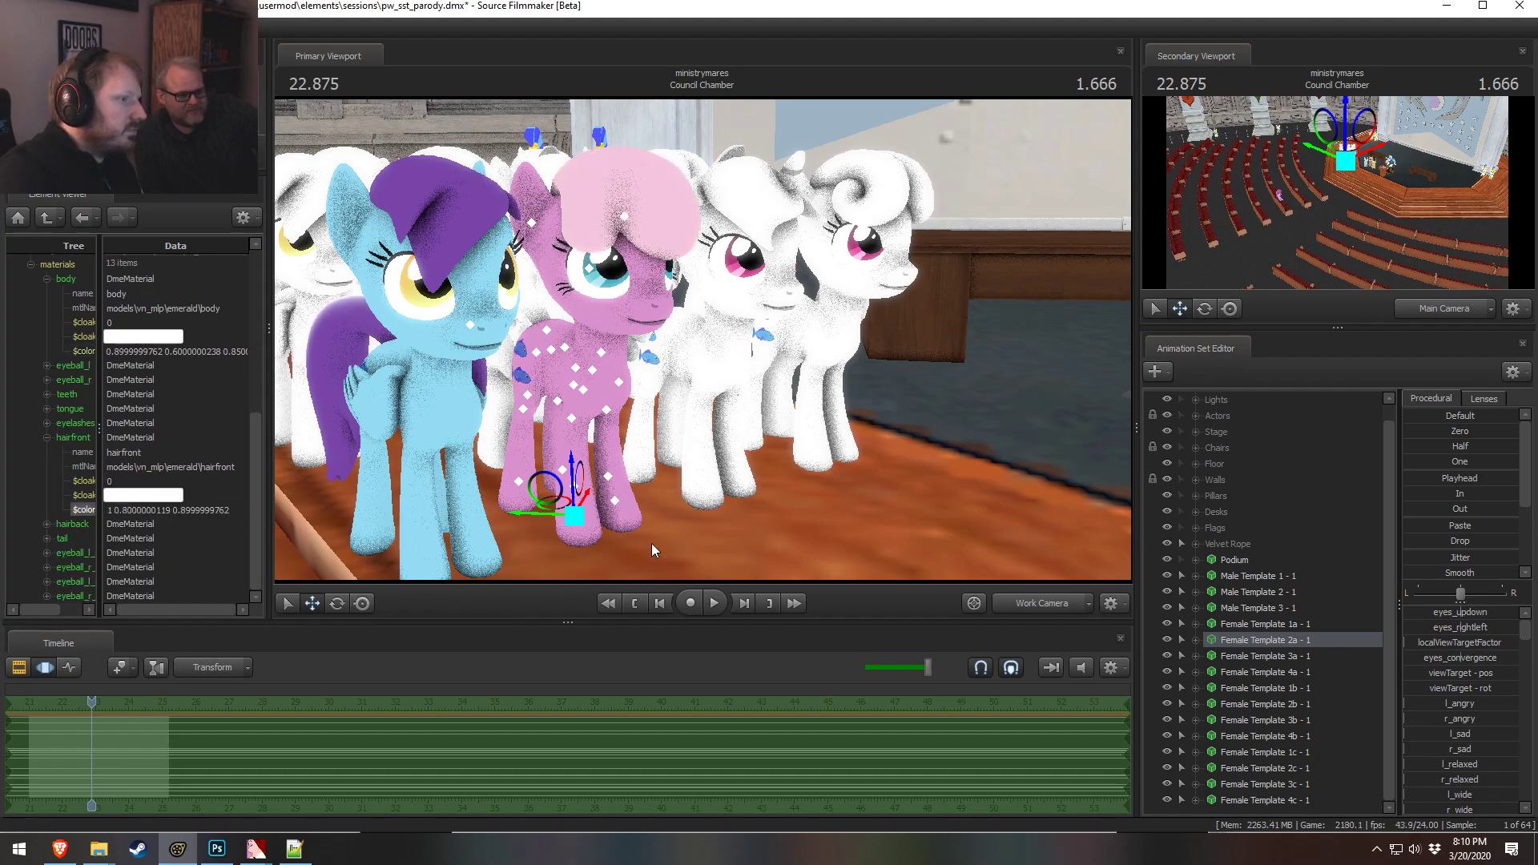
# Change the body material color to 0.9 0.7 0.7
pyautogui.keyDown('alt'); pyautogui.moveTo(780, 388); pyautogui.dragTo(640, 377); pyautogui.keyUp('alt')
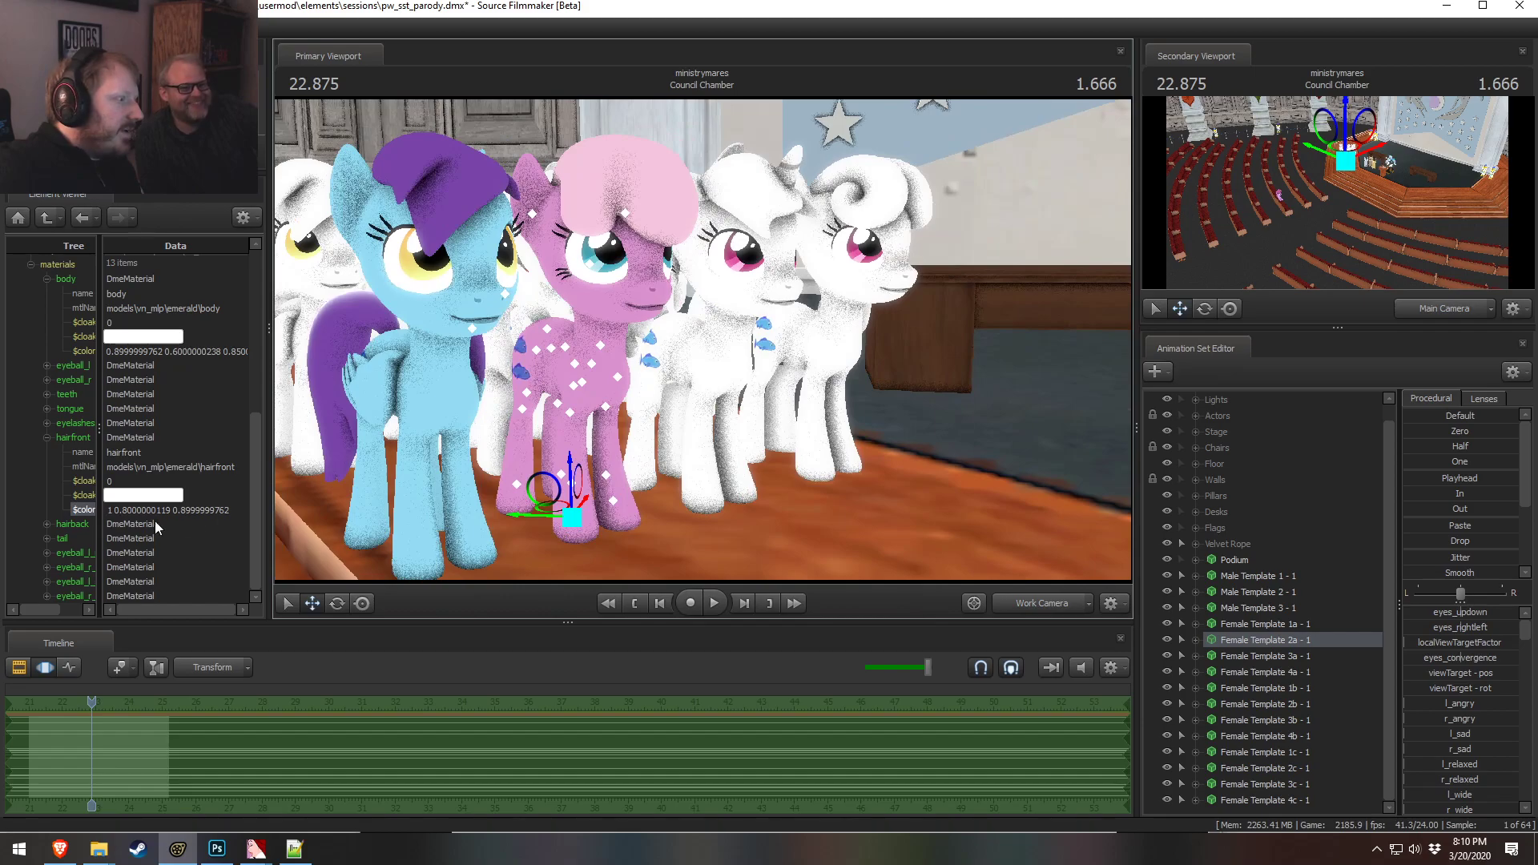
pyautogui.doubleClick(161, 351)
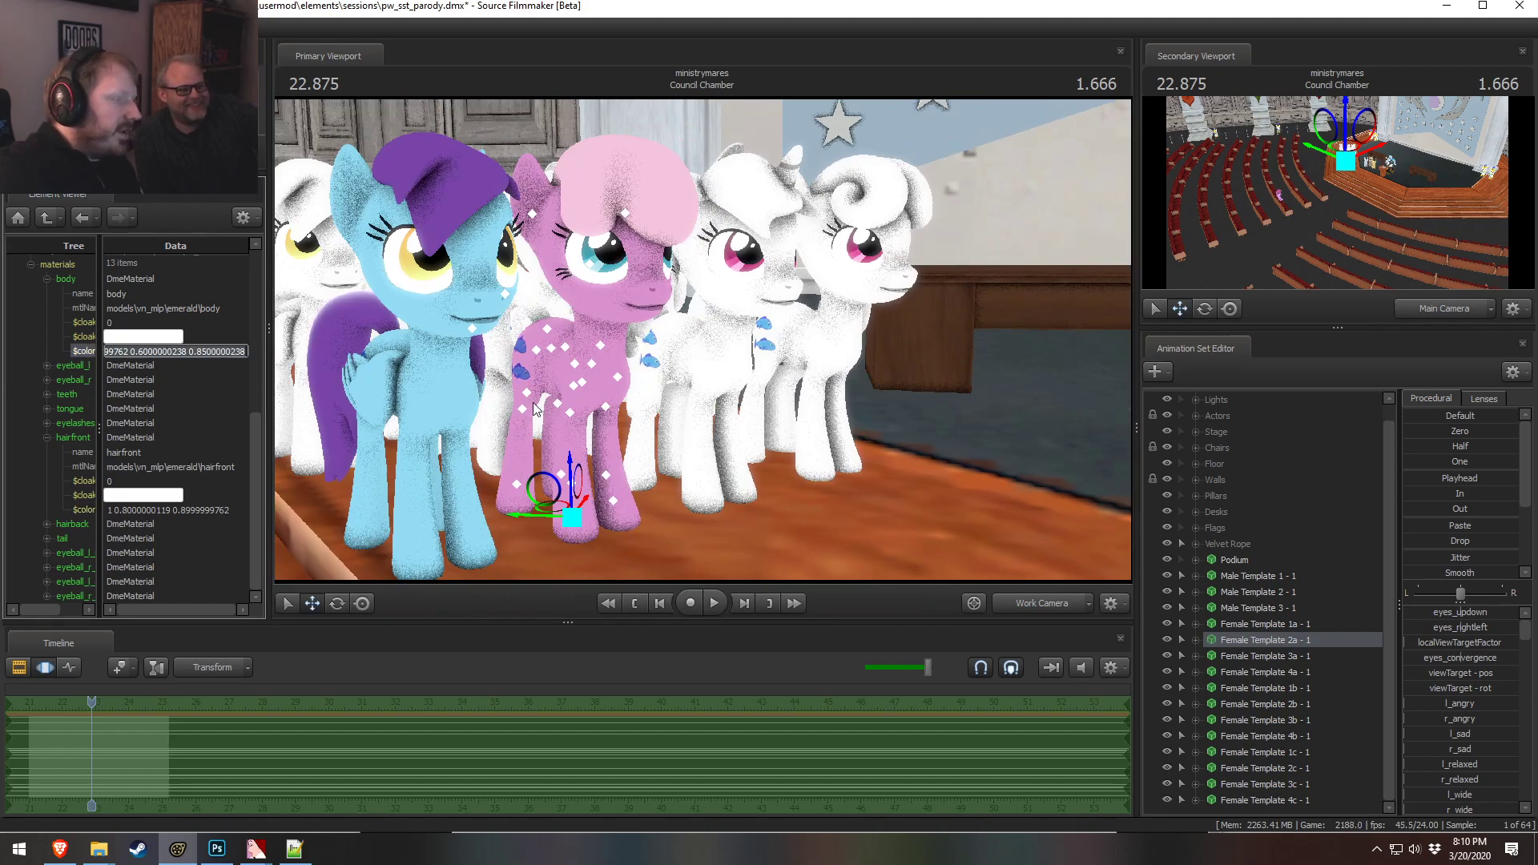
pyautogui.write('0.9 0.7 0.7')
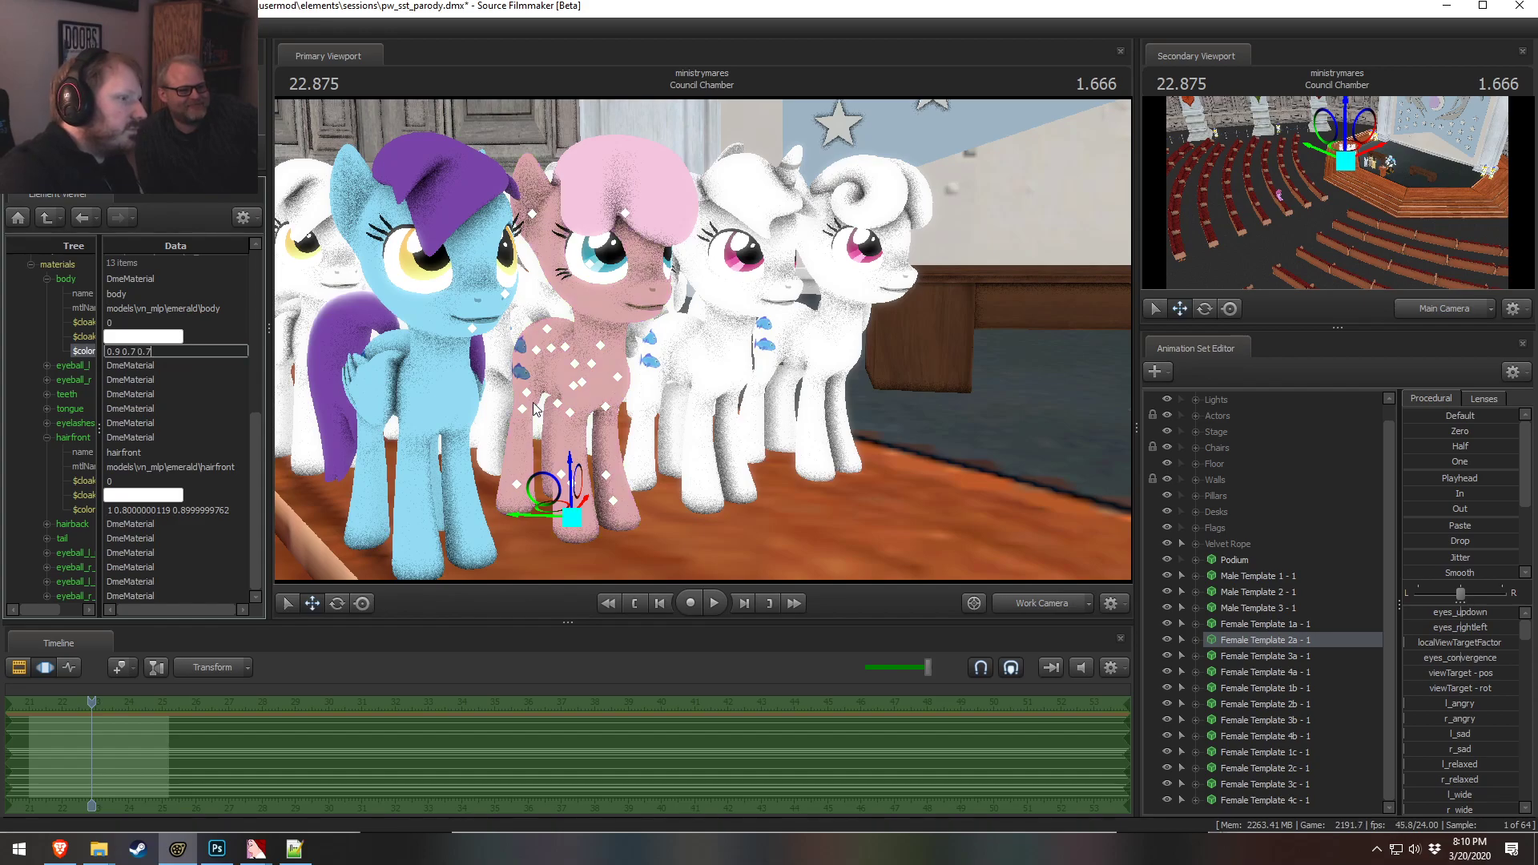
pyautogui.press('Tab')
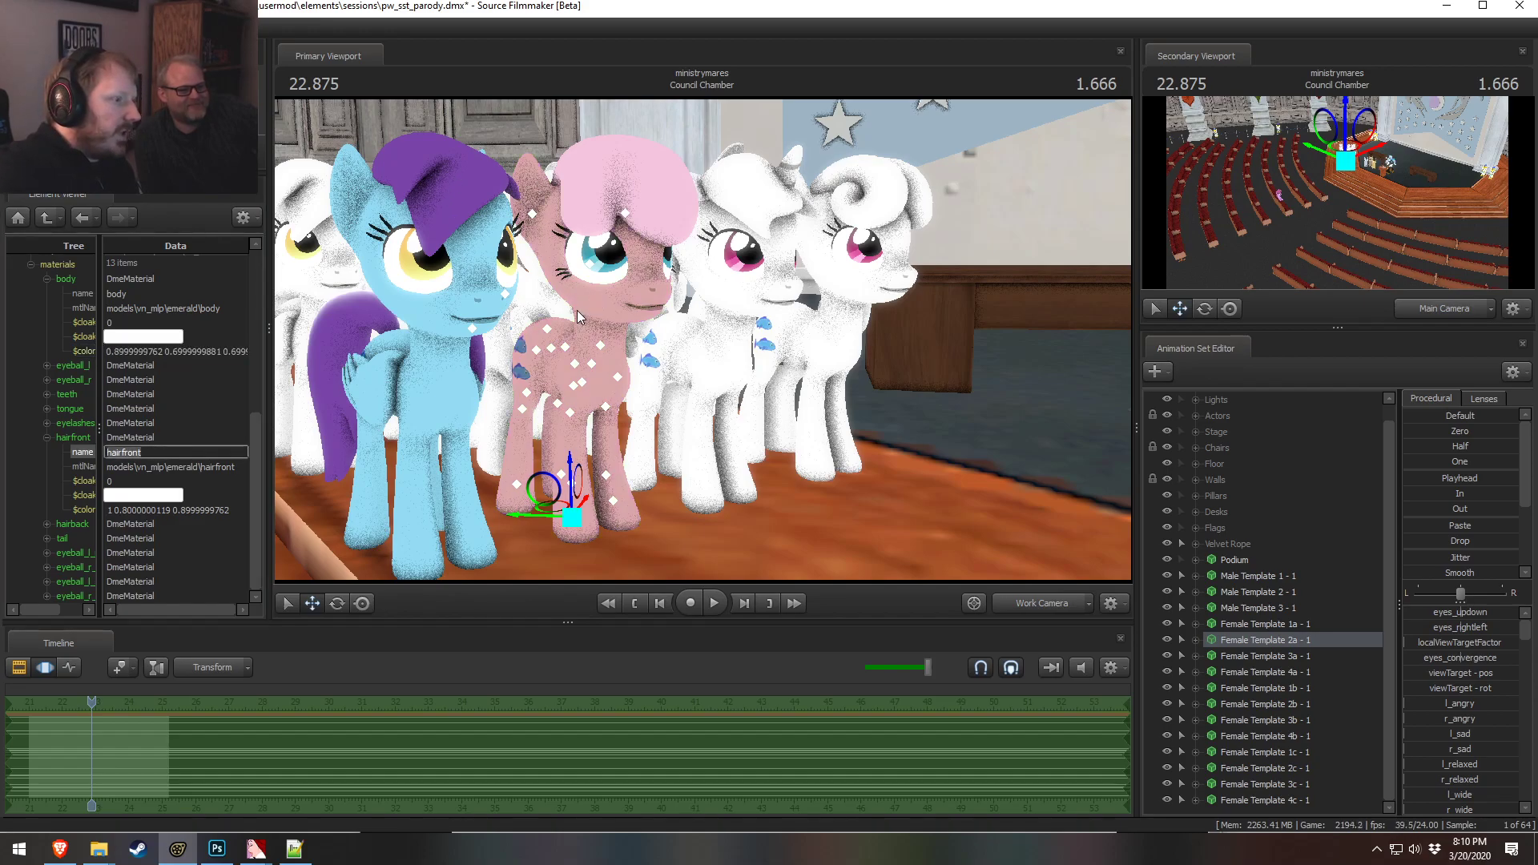
# Consult the palette image and set the hairfront color to 0.8 0.7 0.4
pyautogui.click(60, 849)
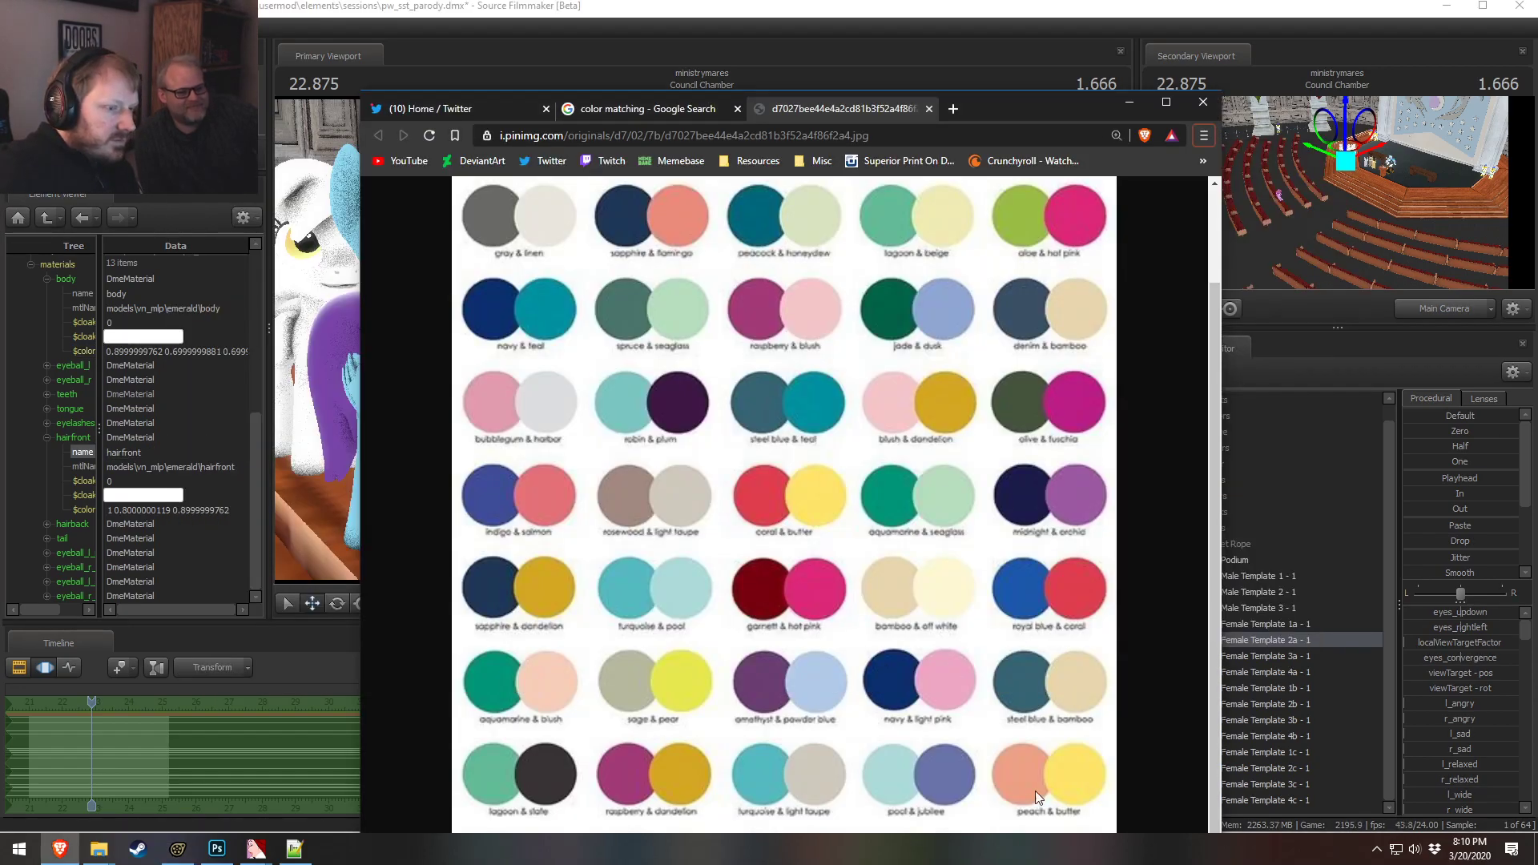
pyautogui.hotkey('alt', 'Tab')
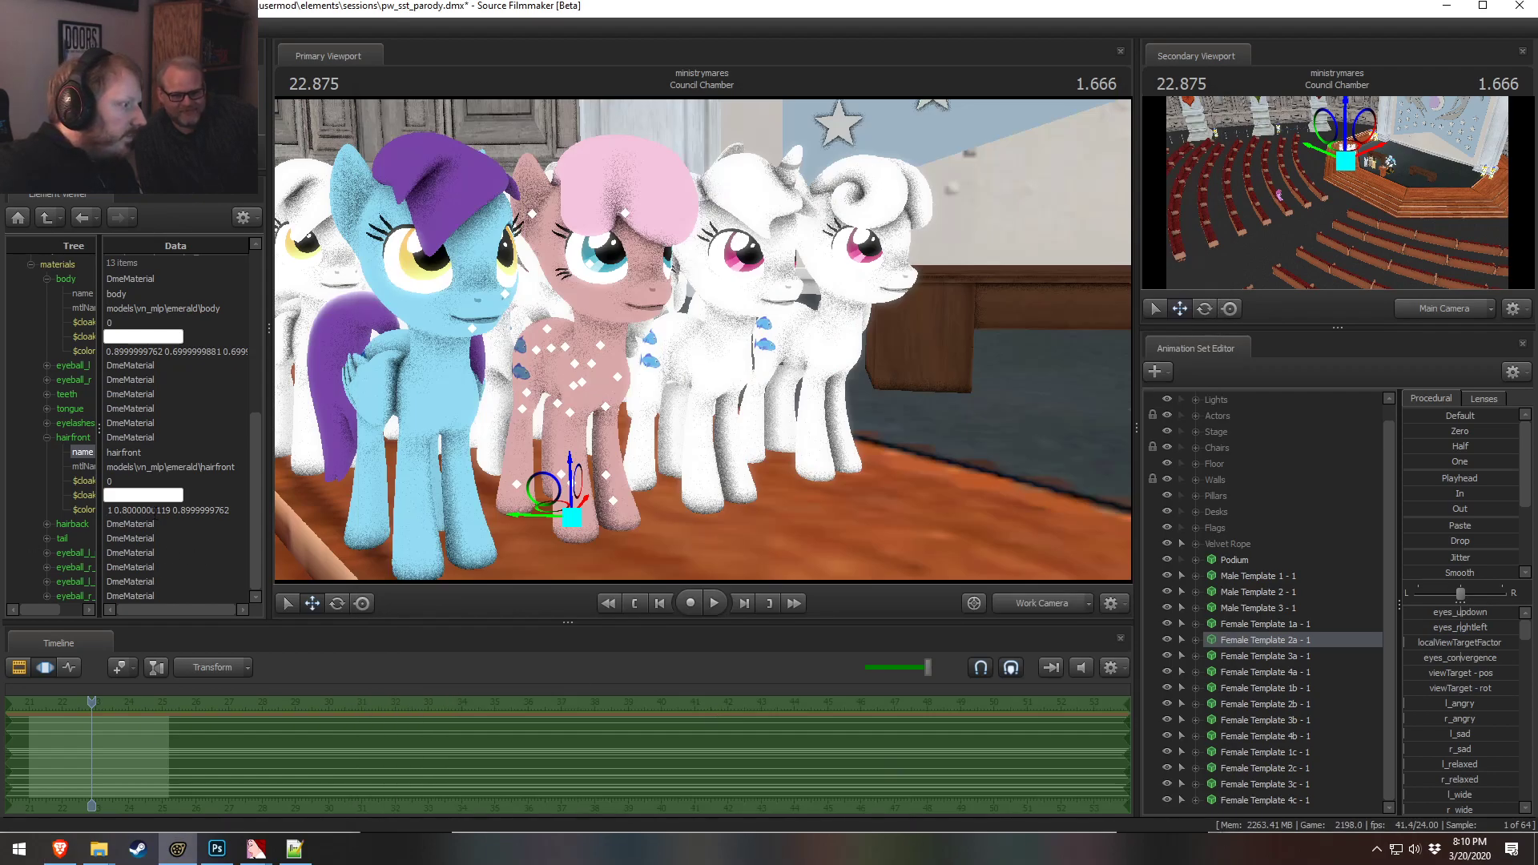
pyautogui.doubleClick(176, 510)
pyautogui.write('0.8 0')
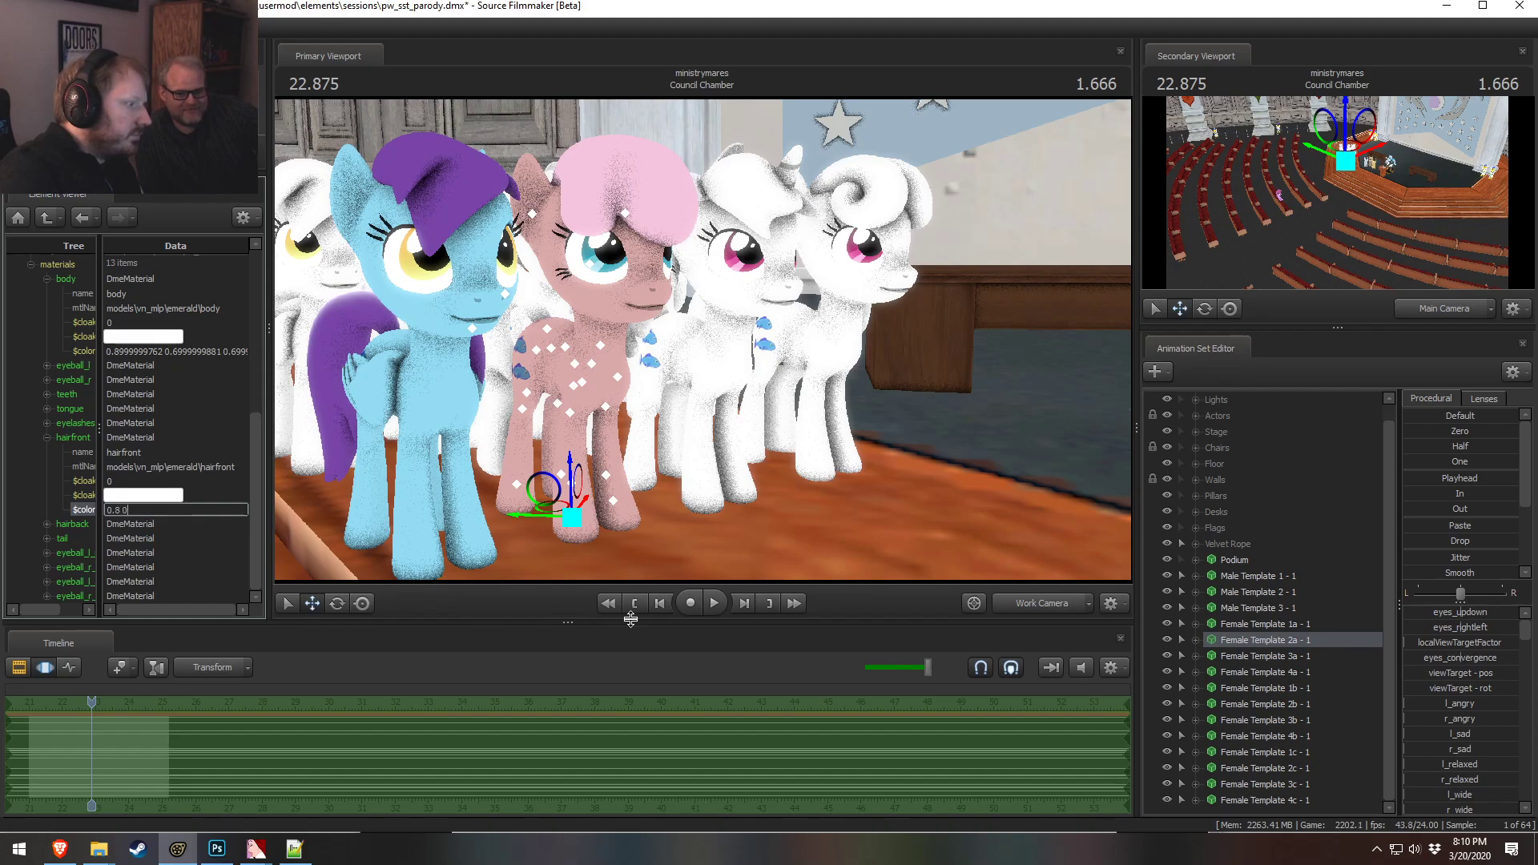
pyautogui.write('.8 0.4')
pyautogui.press('Return')
pyautogui.hotkey('alt', 'Tab')
pyautogui.hotkey('alt', 'Tab')
pyautogui.moveTo(607, 331)
pyautogui.keyDown('alt'); pyautogui.mouseDown()
pyautogui.moveTo(465, 331)
pyautogui.moveTo(596, 334)
pyautogui.mouseUp(); pyautogui.keyUp('alt')
pyautogui.doubleClick(177, 511)
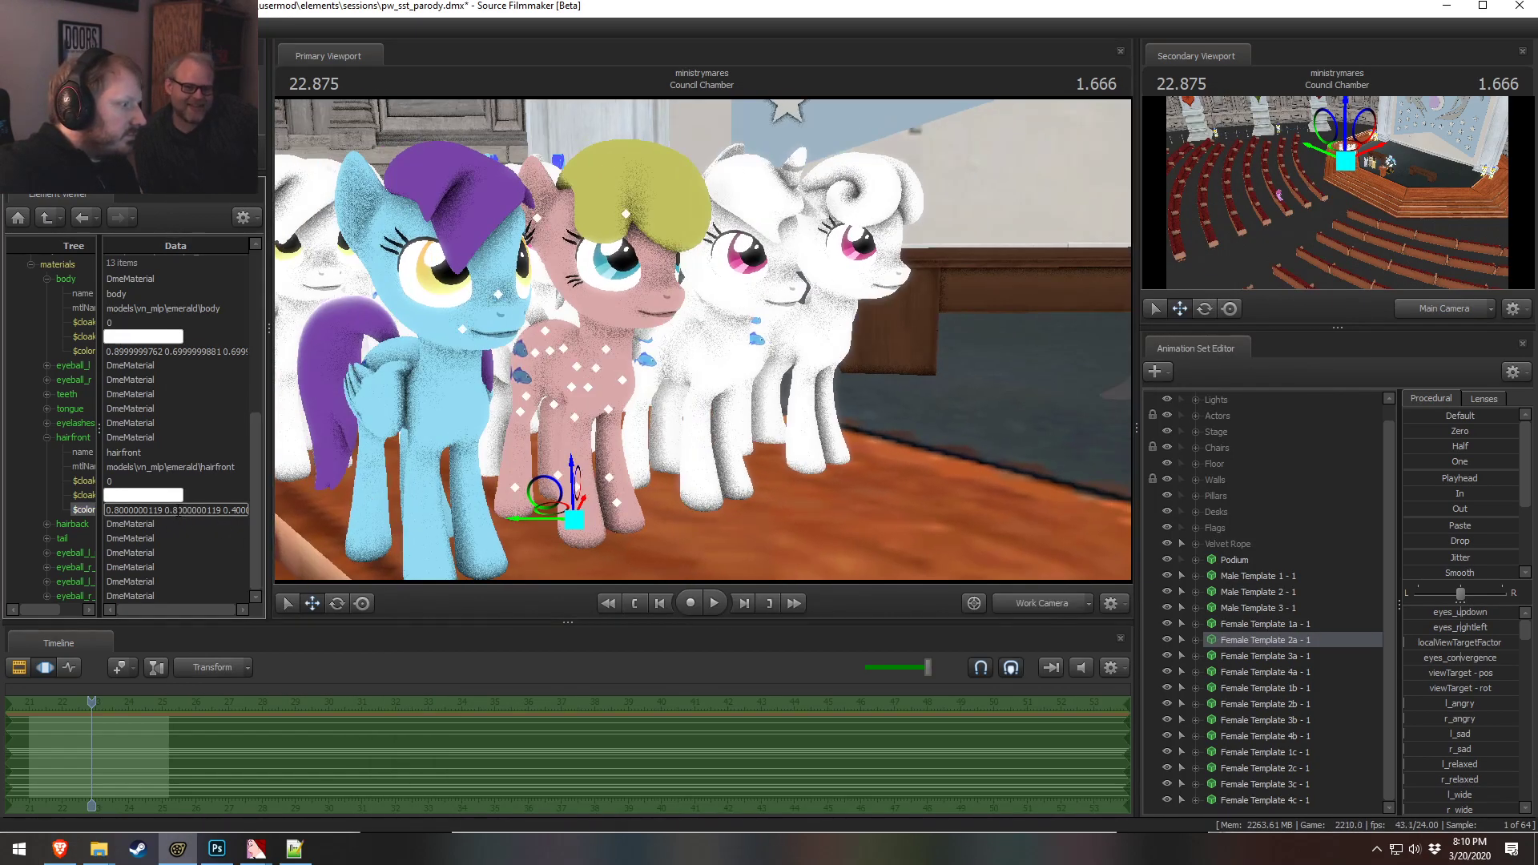
pyautogui.press('Return')
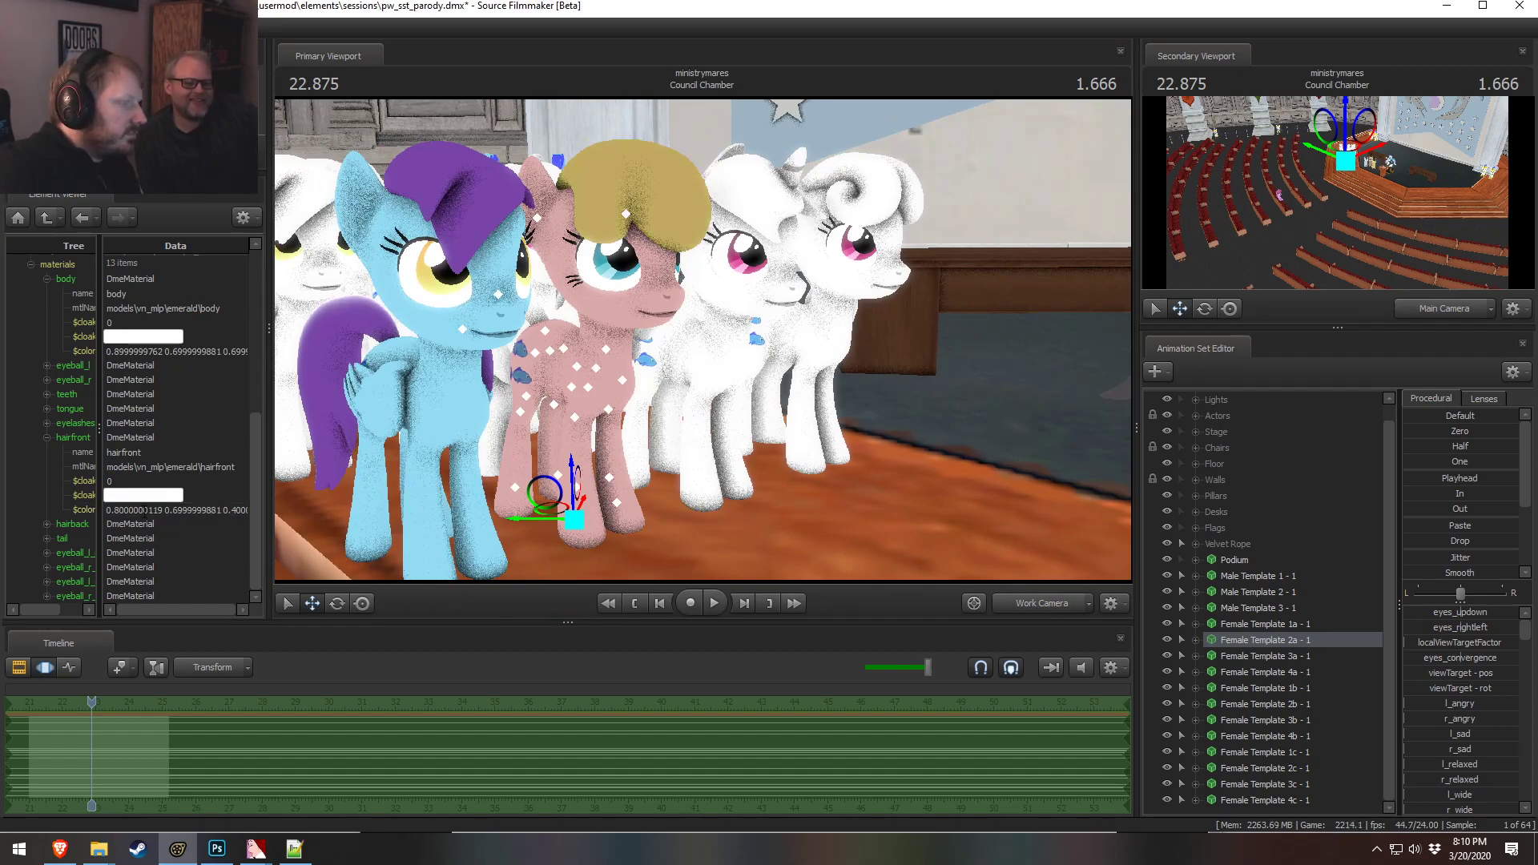
# Compare the pony's new colors in the viewport against the color combos palette image
pyautogui.keyDown('alt'); pyautogui.moveTo(599, 330); pyautogui.dragTo(725, 345); pyautogui.keyUp('alt')
pyautogui.hotkey('alt', 'Tab')
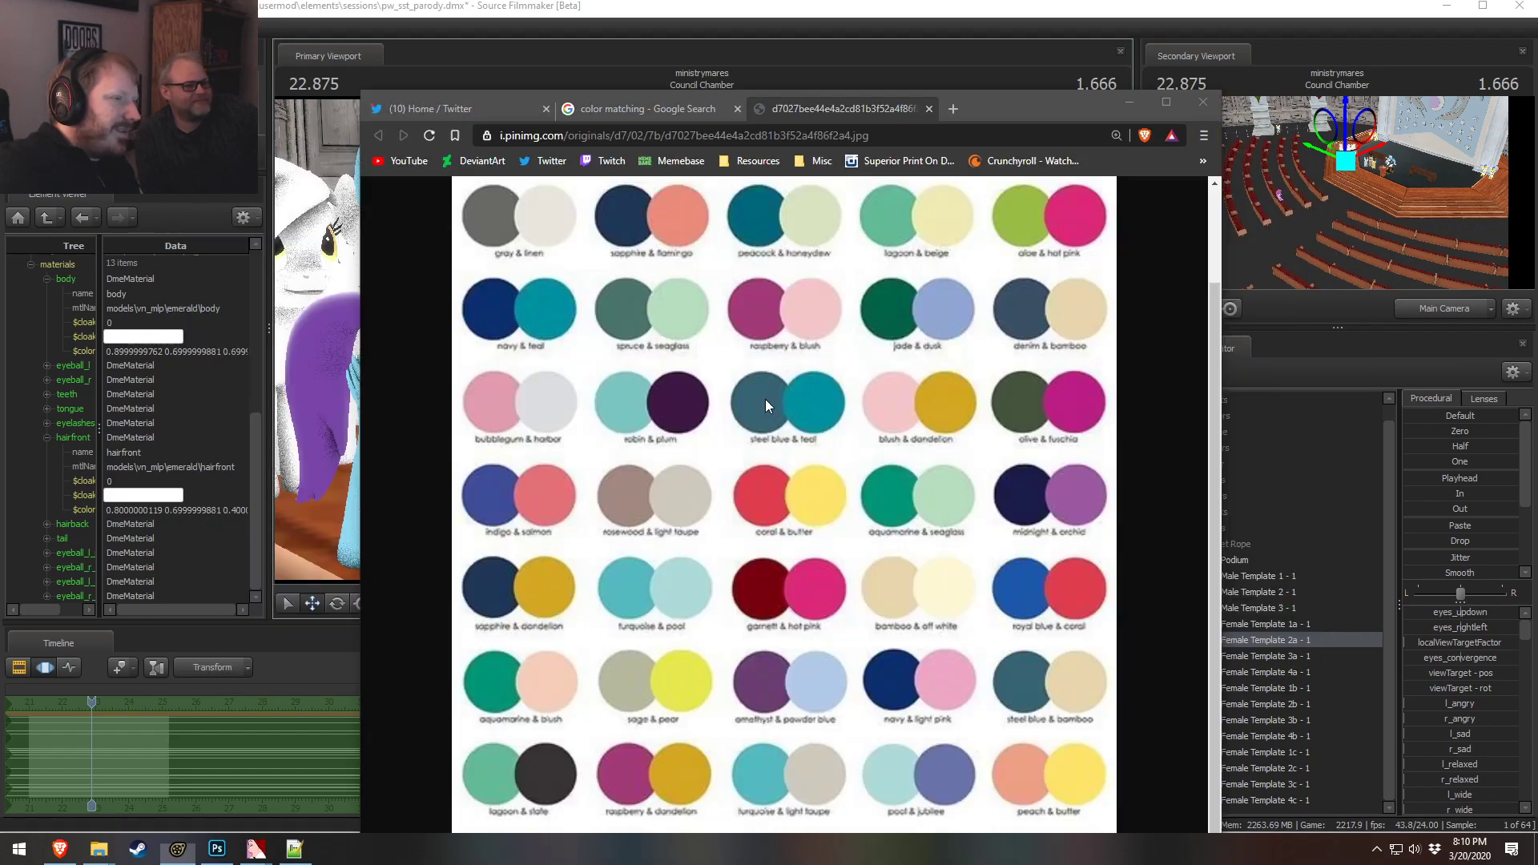
pyautogui.hotkey('alt', 'Tab')
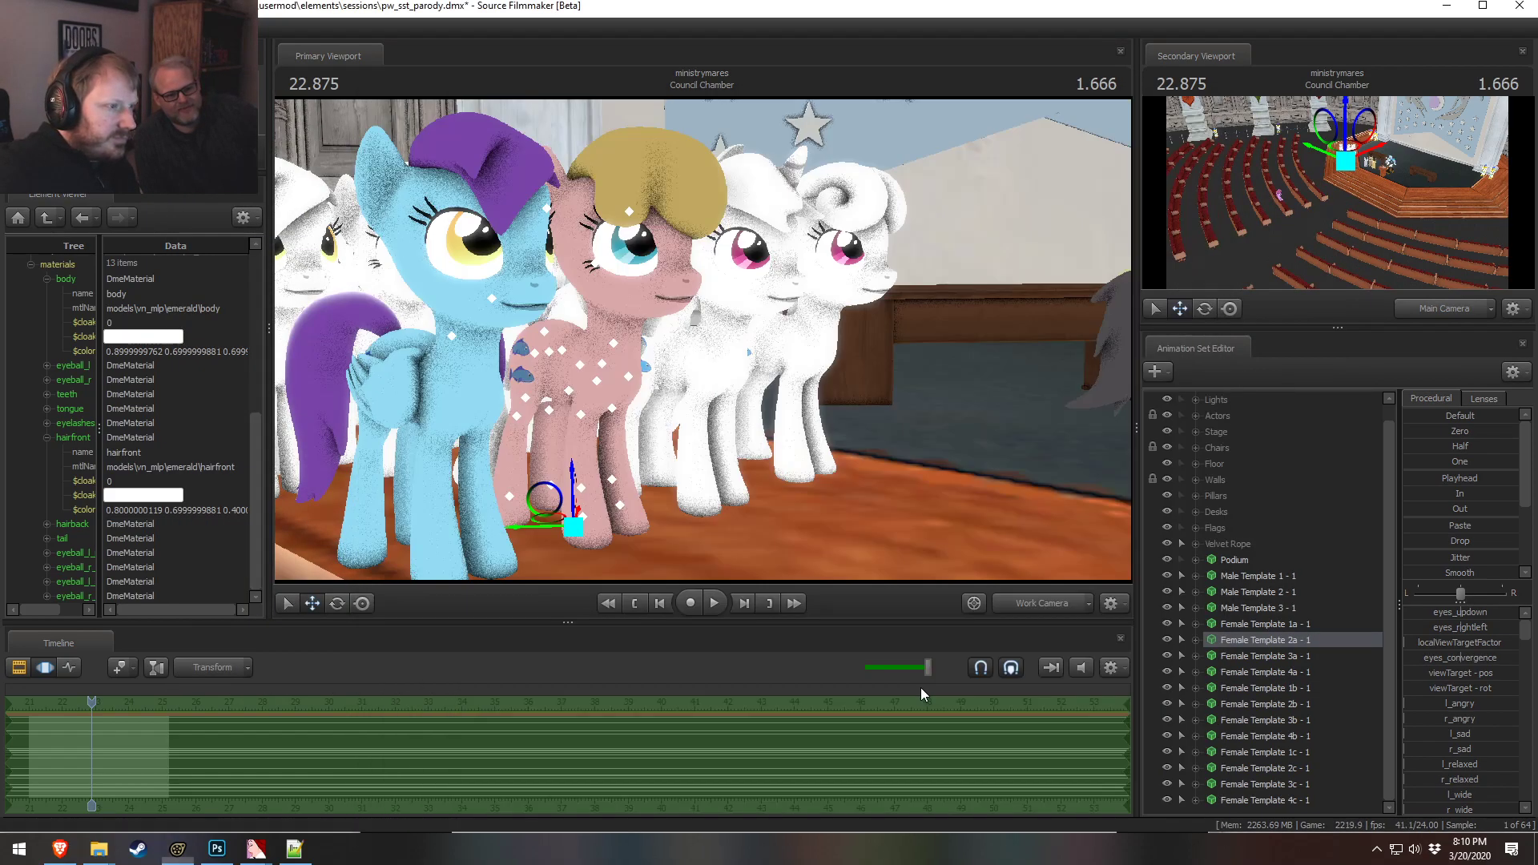
pyautogui.hotkey('alt', 'Tab')
pyautogui.hotkey('alt', 'Tab')
pyautogui.hotkey('alt', 'Tab')
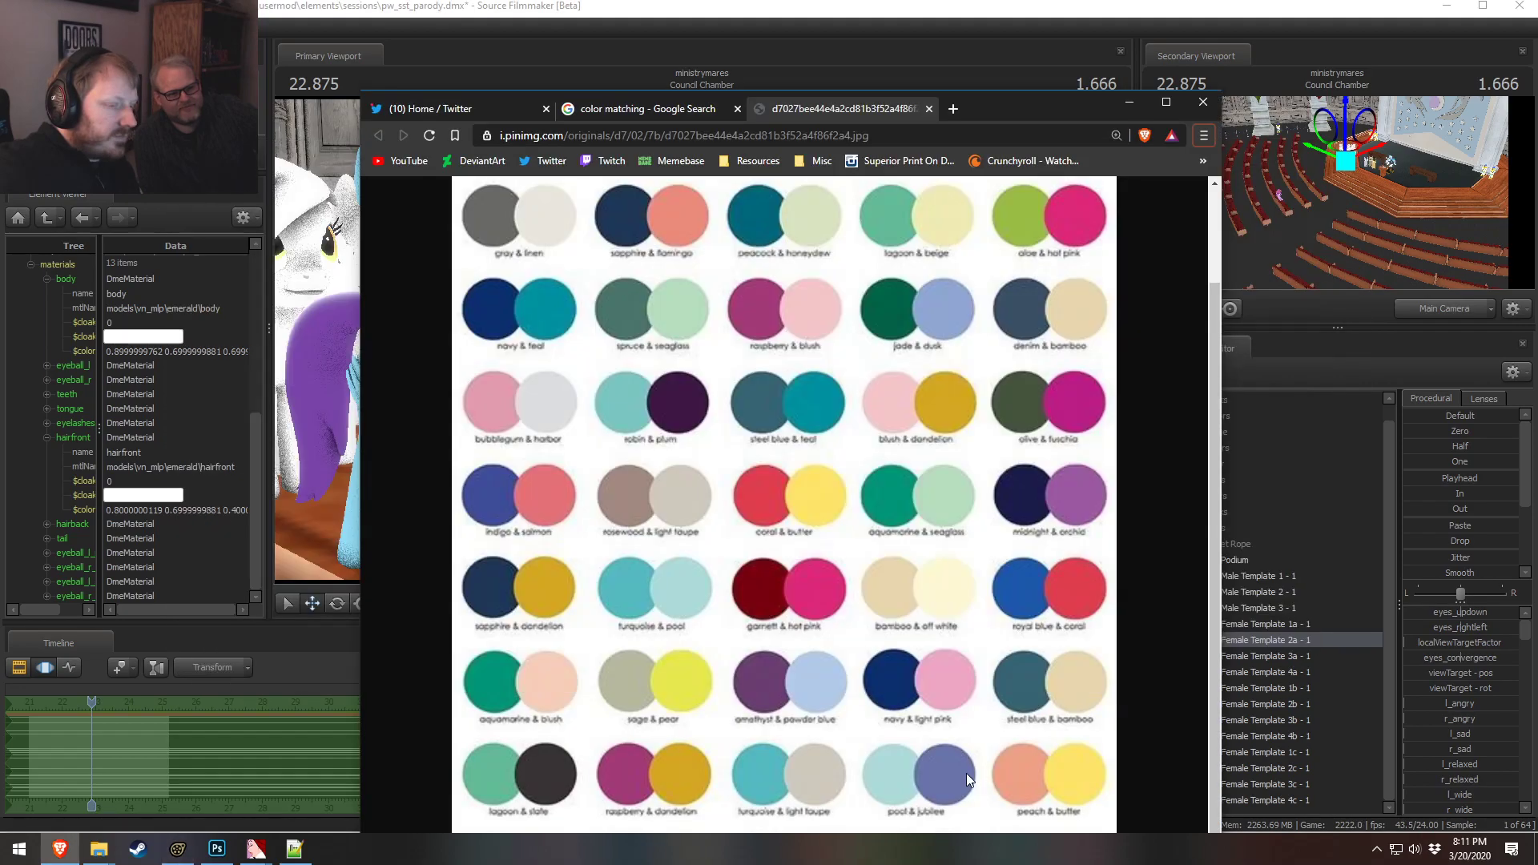
pyautogui.hotkey('alt', 'Tab')
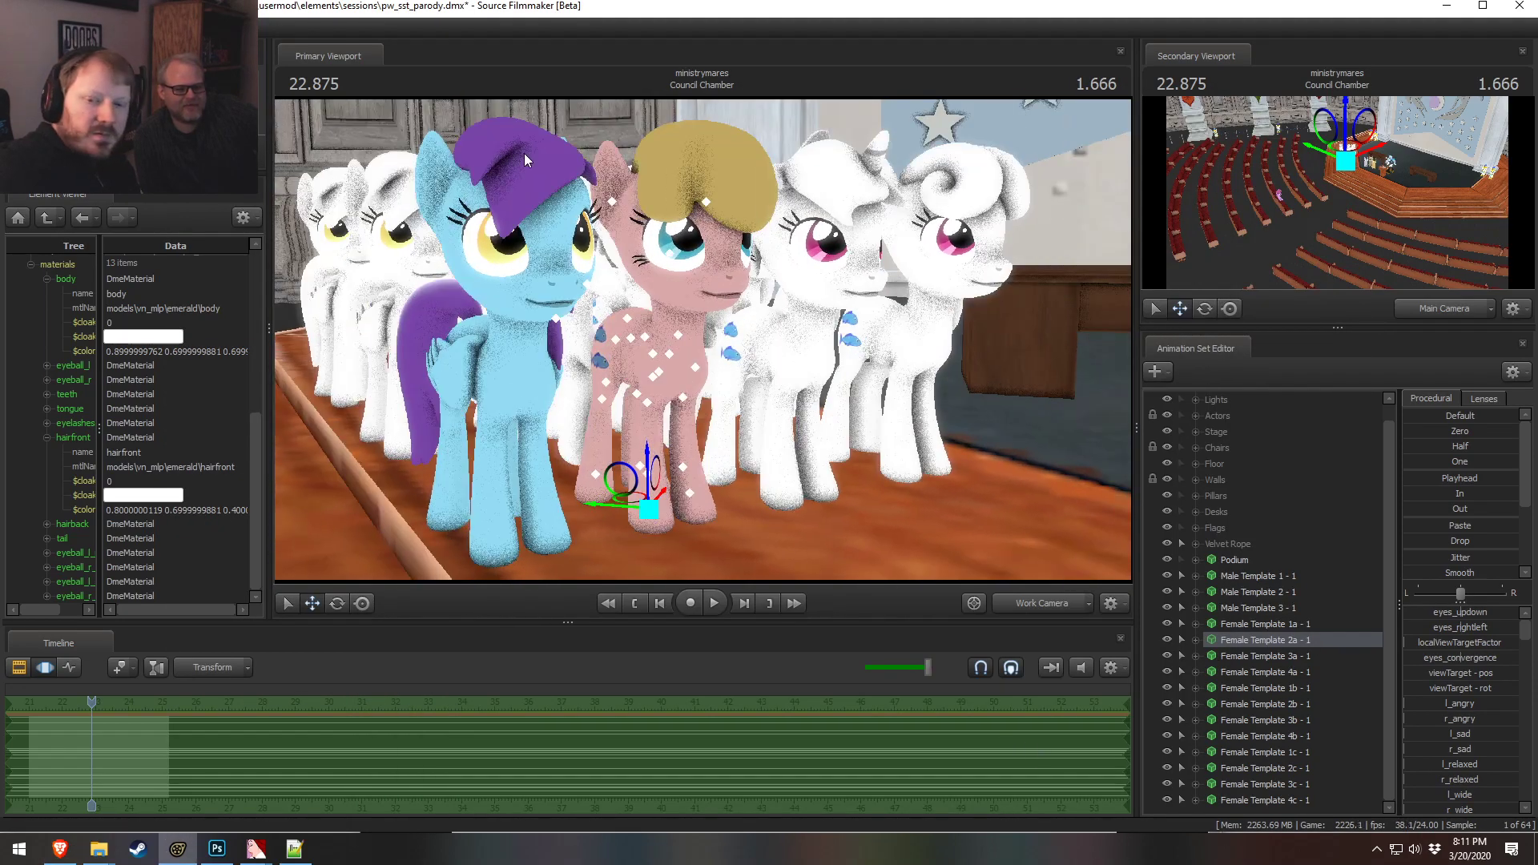
pyautogui.hotkey('alt', 'Tab')
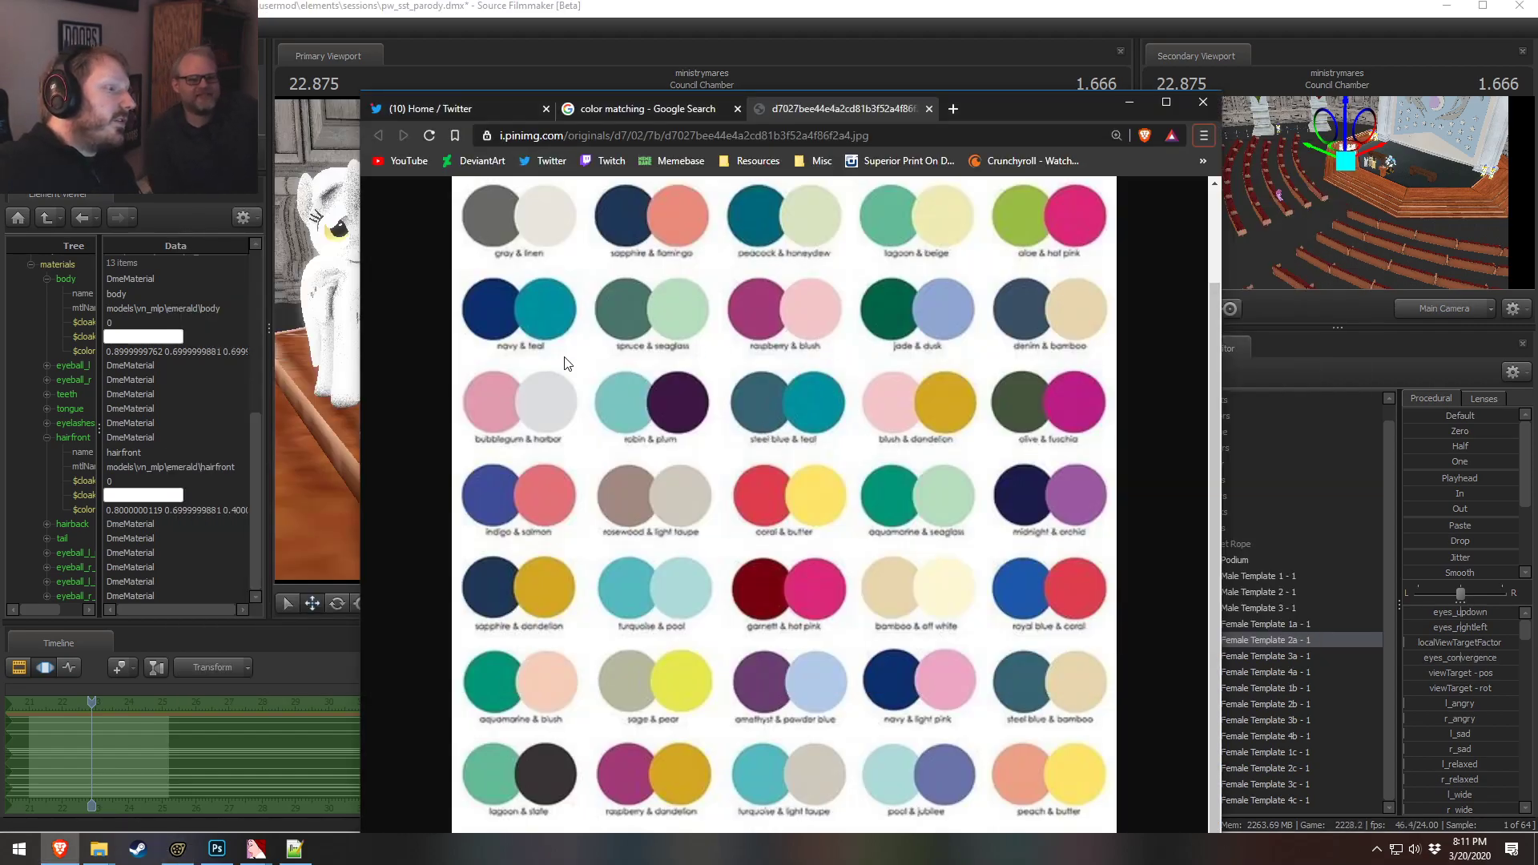
pyautogui.hotkey('alt', 'Tab')
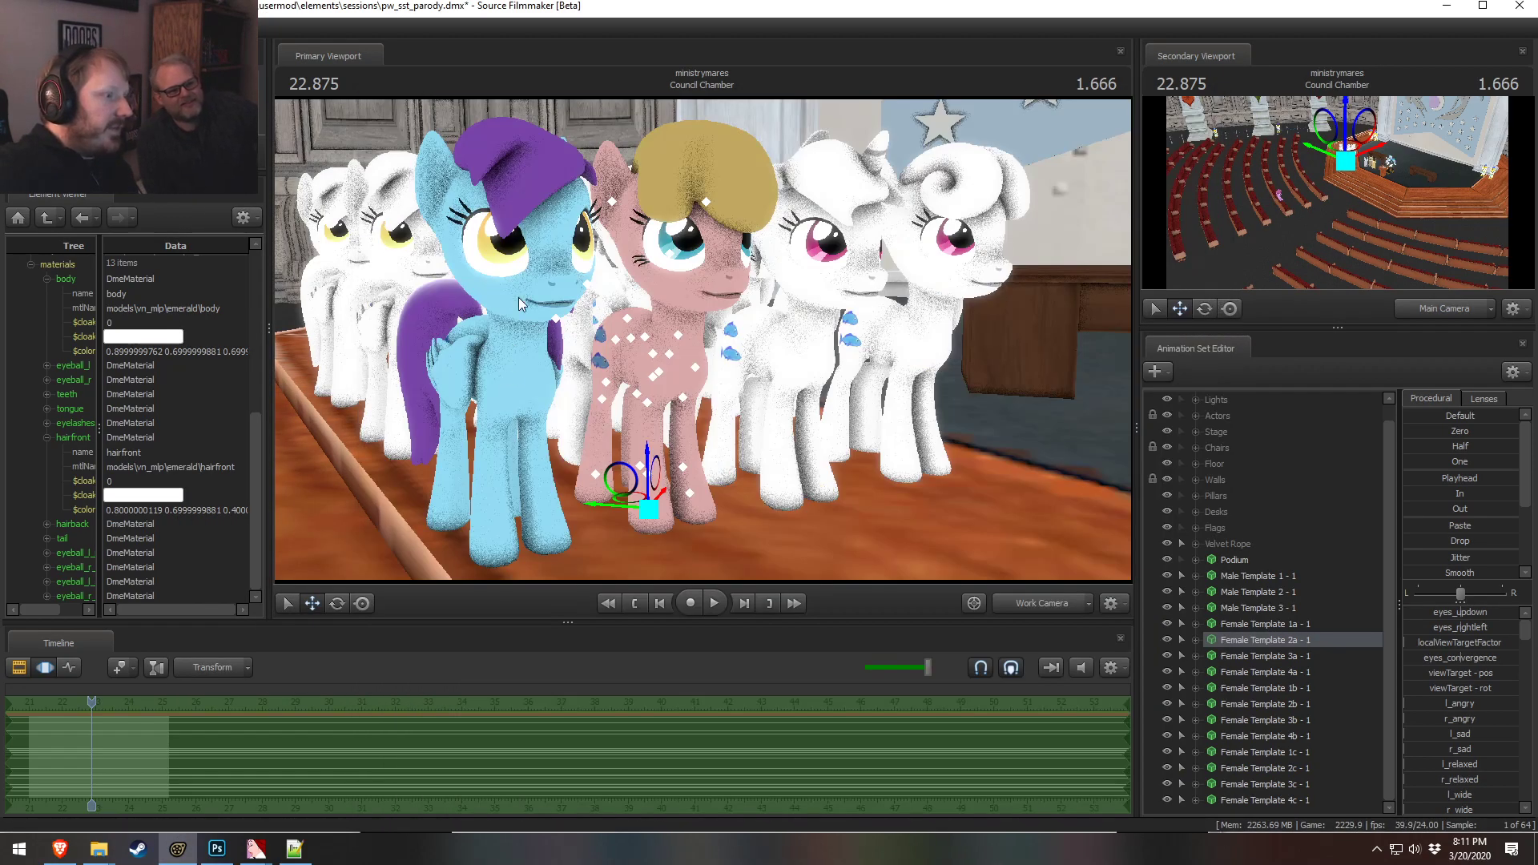
pyautogui.hotkey('alt', 'Tab')
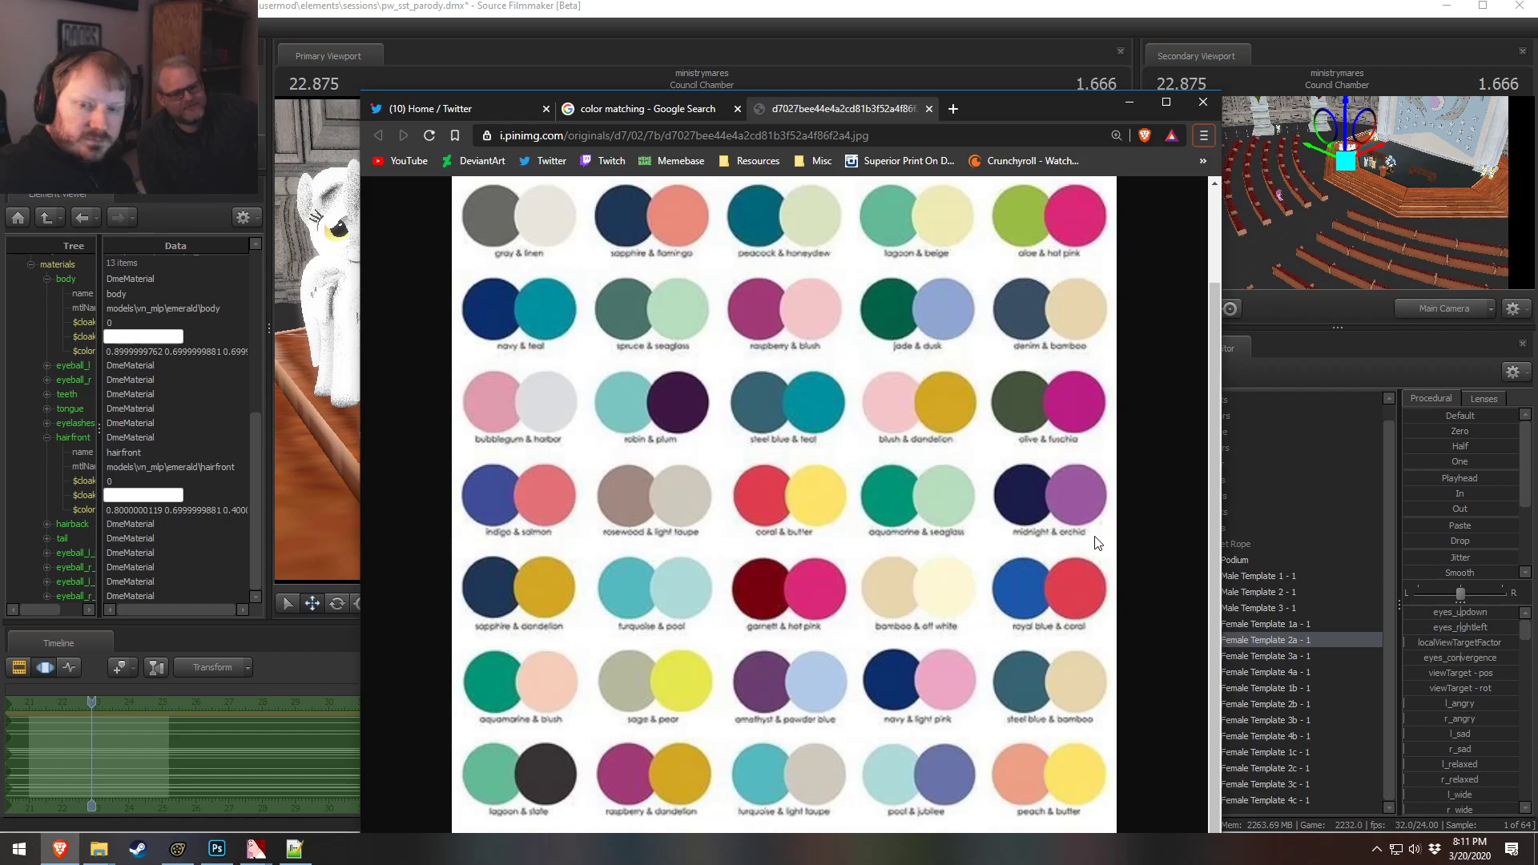
pyautogui.hotkey('alt', 'Tab')
pyautogui.hotkey('alt', 'Tab')
pyautogui.hotkey('alt', 'Tab')
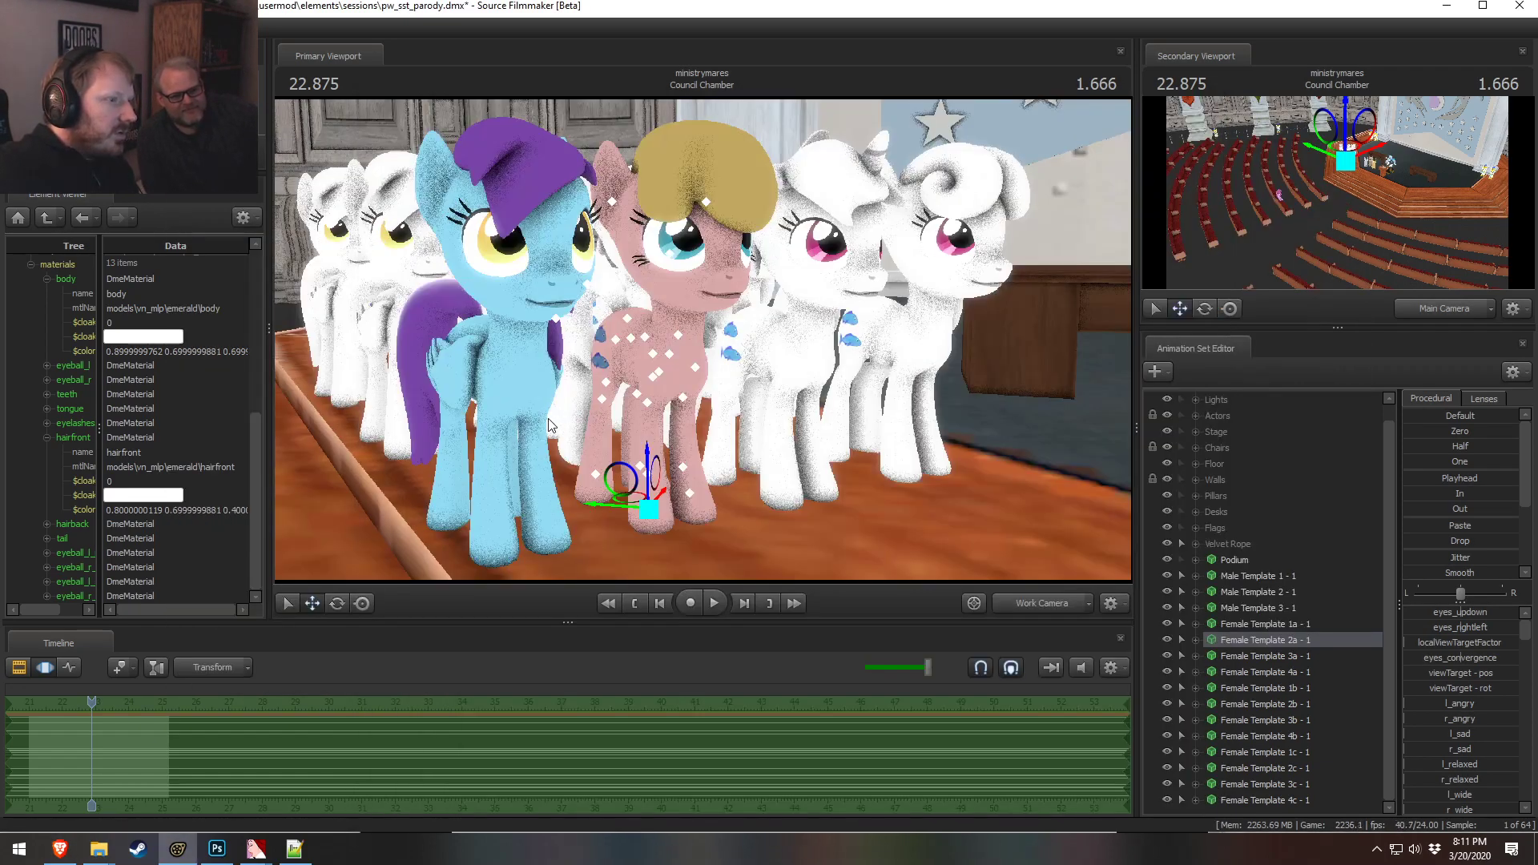
# Set the hairfront color to 0.9 0.9 0.9
pyautogui.doubleClick(164, 510)
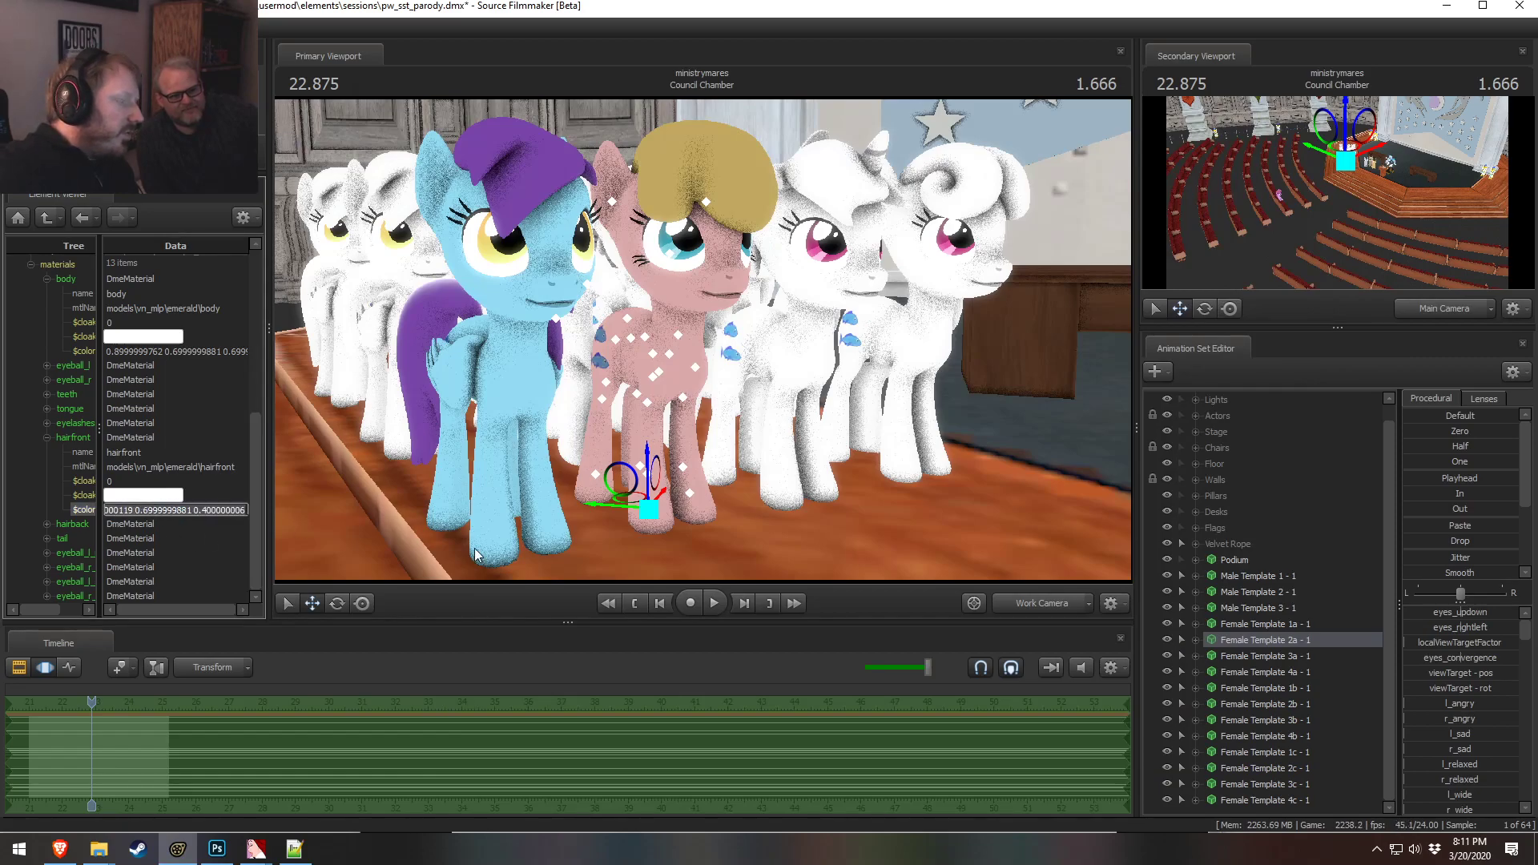
pyautogui.write('0')
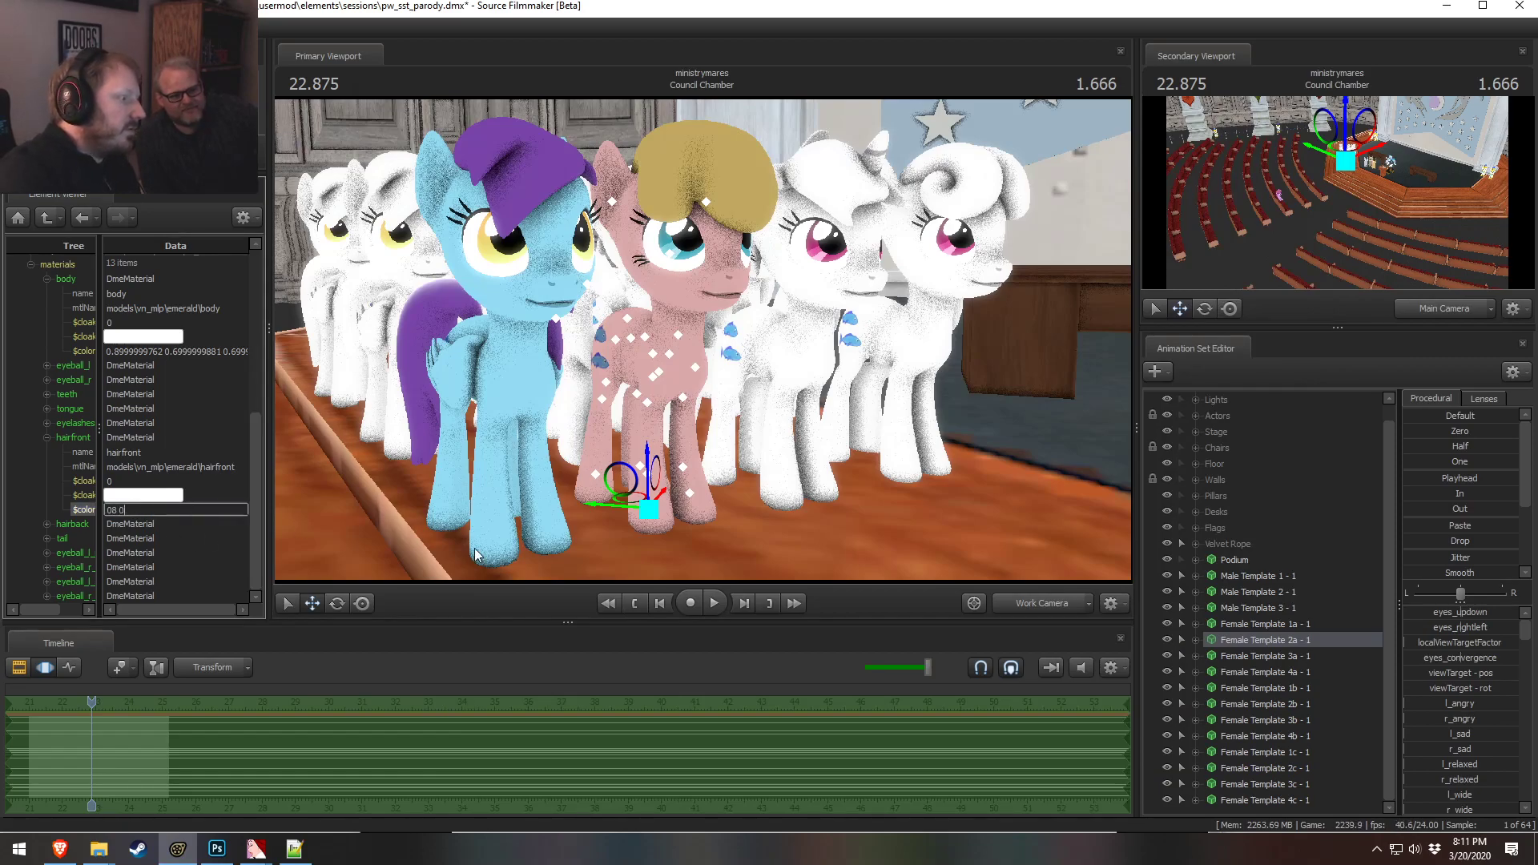
pyautogui.write('.8 0.8 0.')
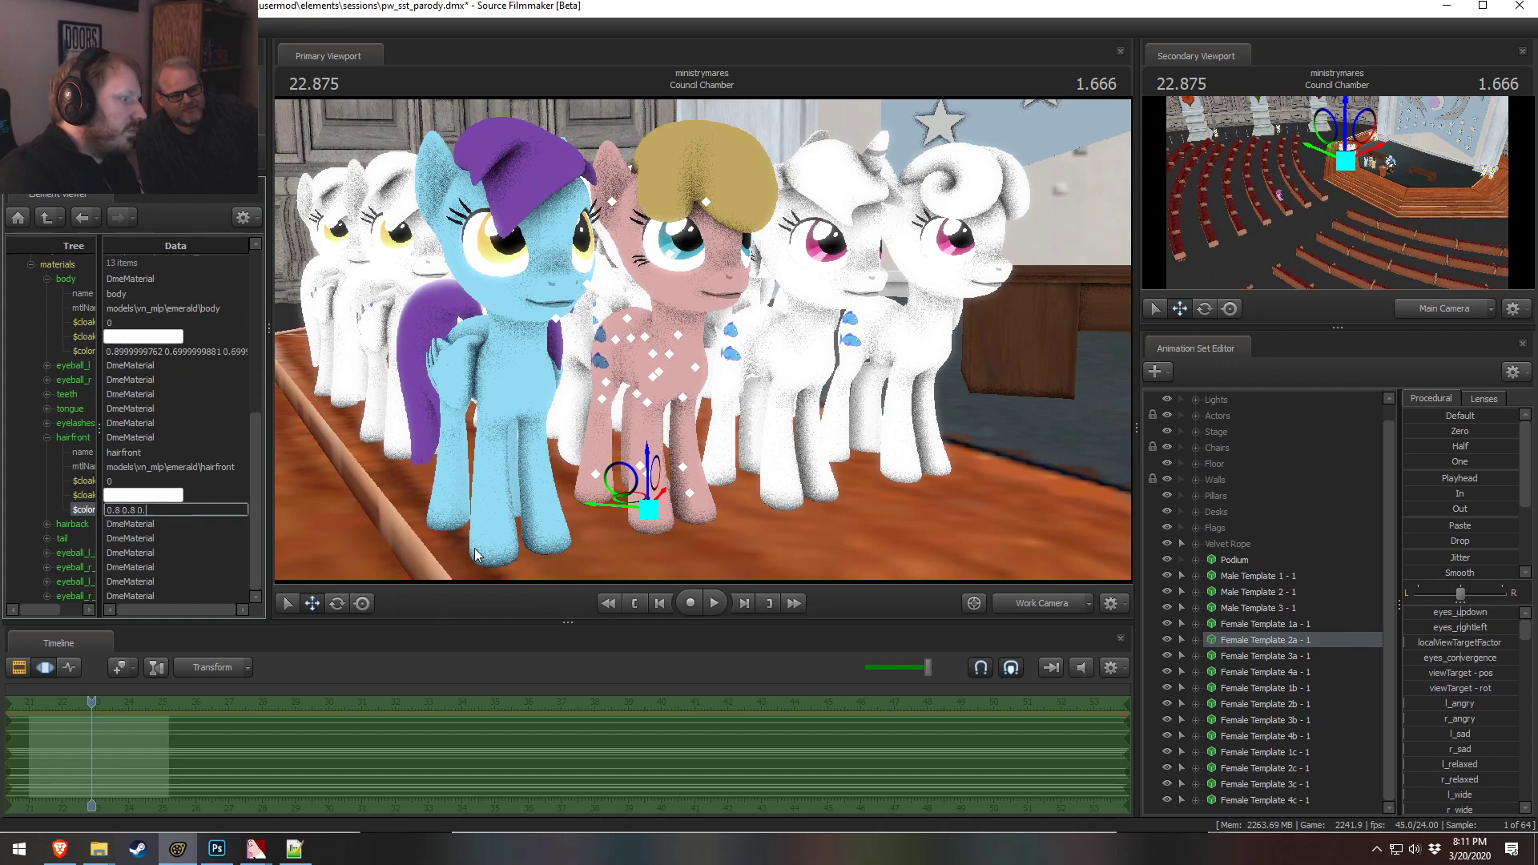
pyautogui.write('8')
pyautogui.press('Return')
pyautogui.click(167, 496)
pyautogui.doubleClick(178, 510)
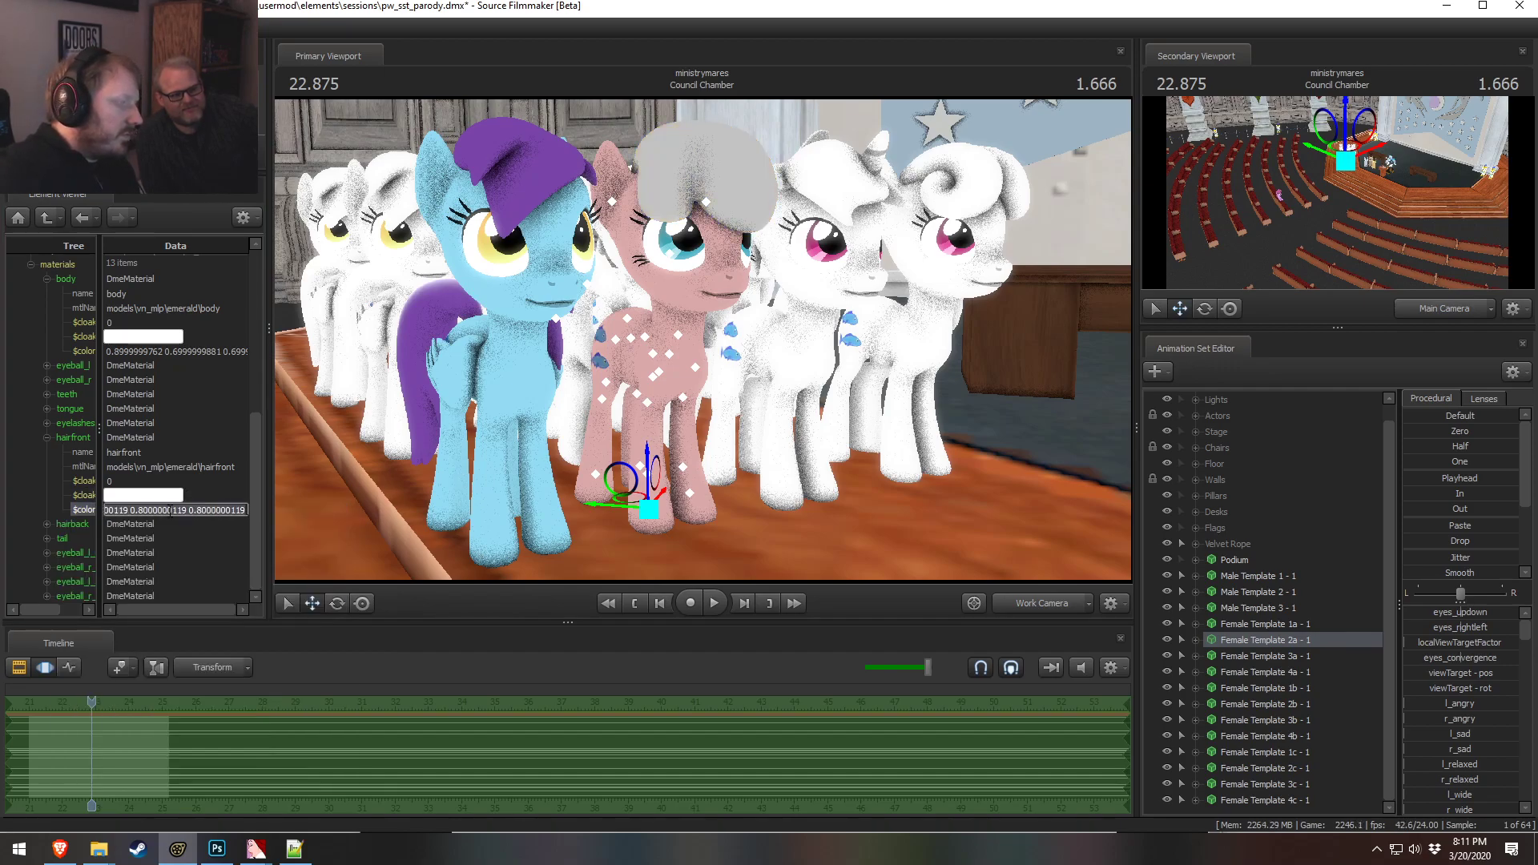
pyautogui.write('0.9 0.9 0.9')
pyautogui.press('Return')
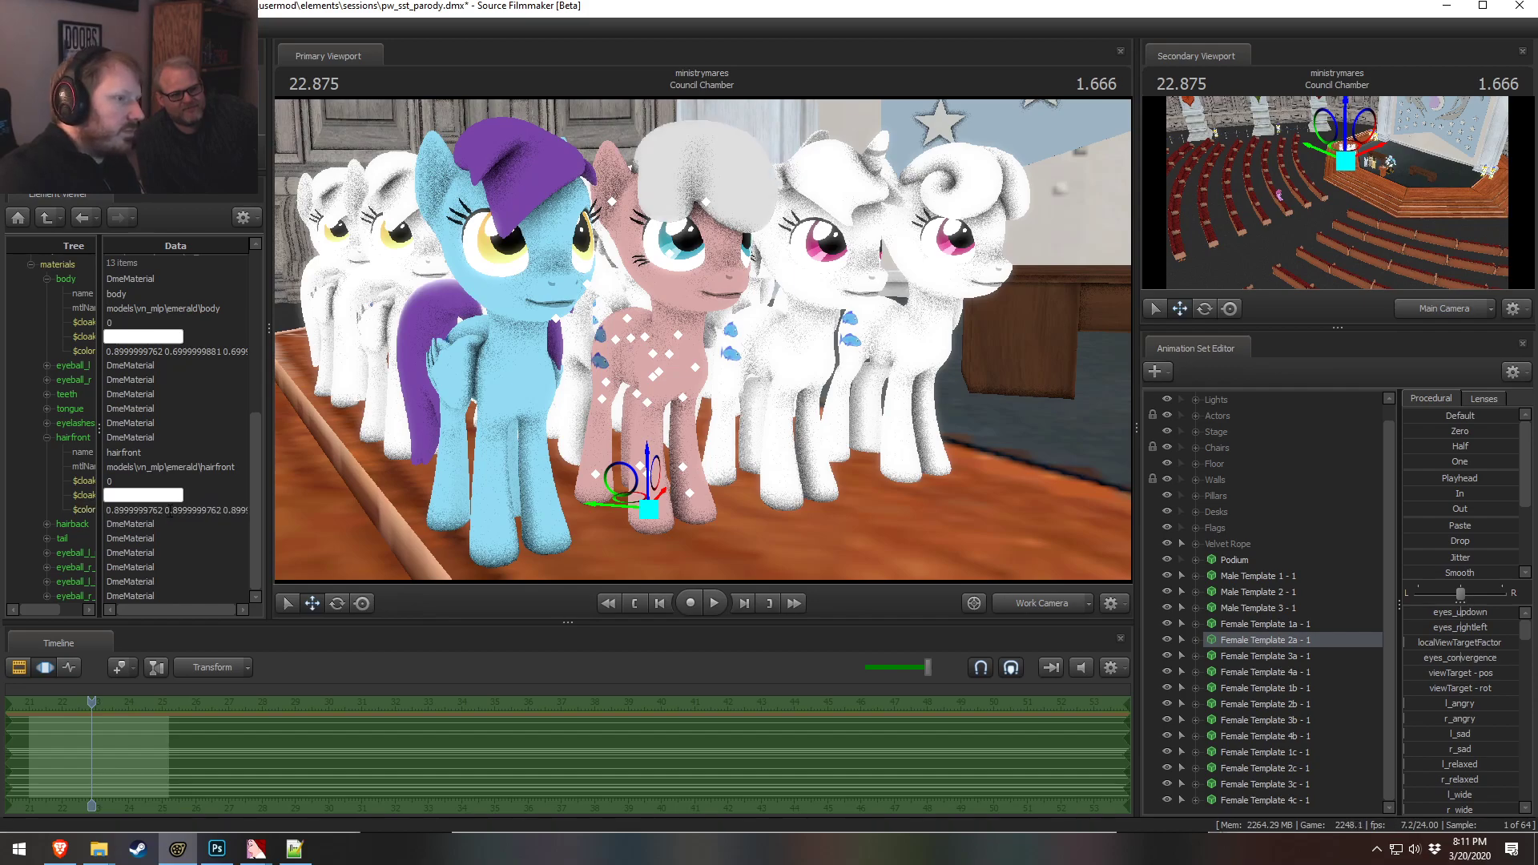
# Change the first component of the hairfront color to 1, making it 1 0.9 0.9
pyautogui.keyDown('alt'); pyautogui.moveTo(515, 344); pyautogui.dragTo(532, 388); pyautogui.keyUp('alt')
pyautogui.keyDown('alt'); pyautogui.moveTo(680, 389); pyautogui.dragTo(686, 341); pyautogui.keyUp('alt')
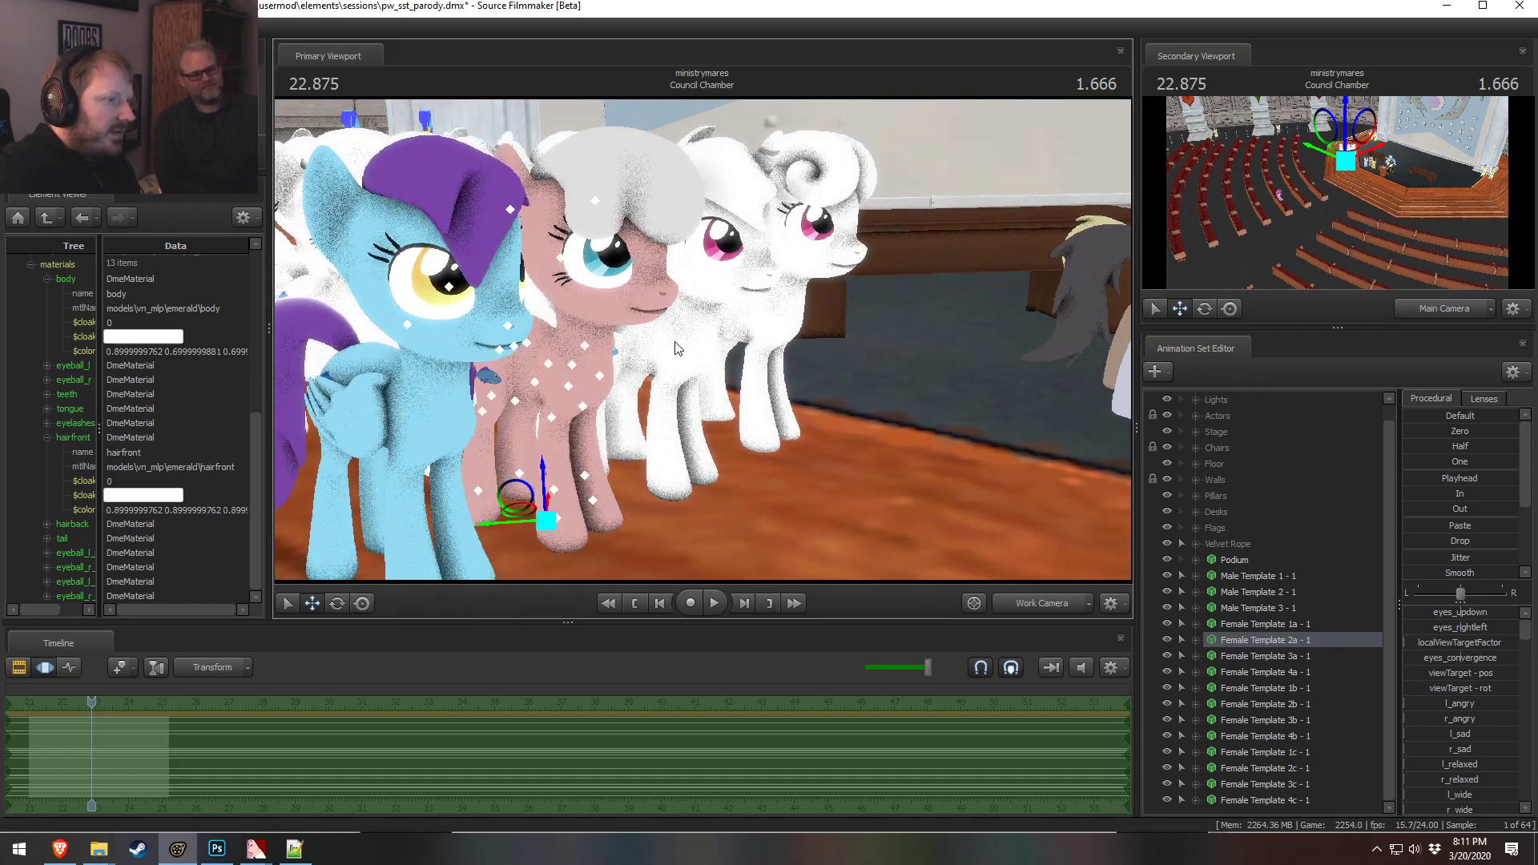
pyautogui.doubleClick(174, 510)
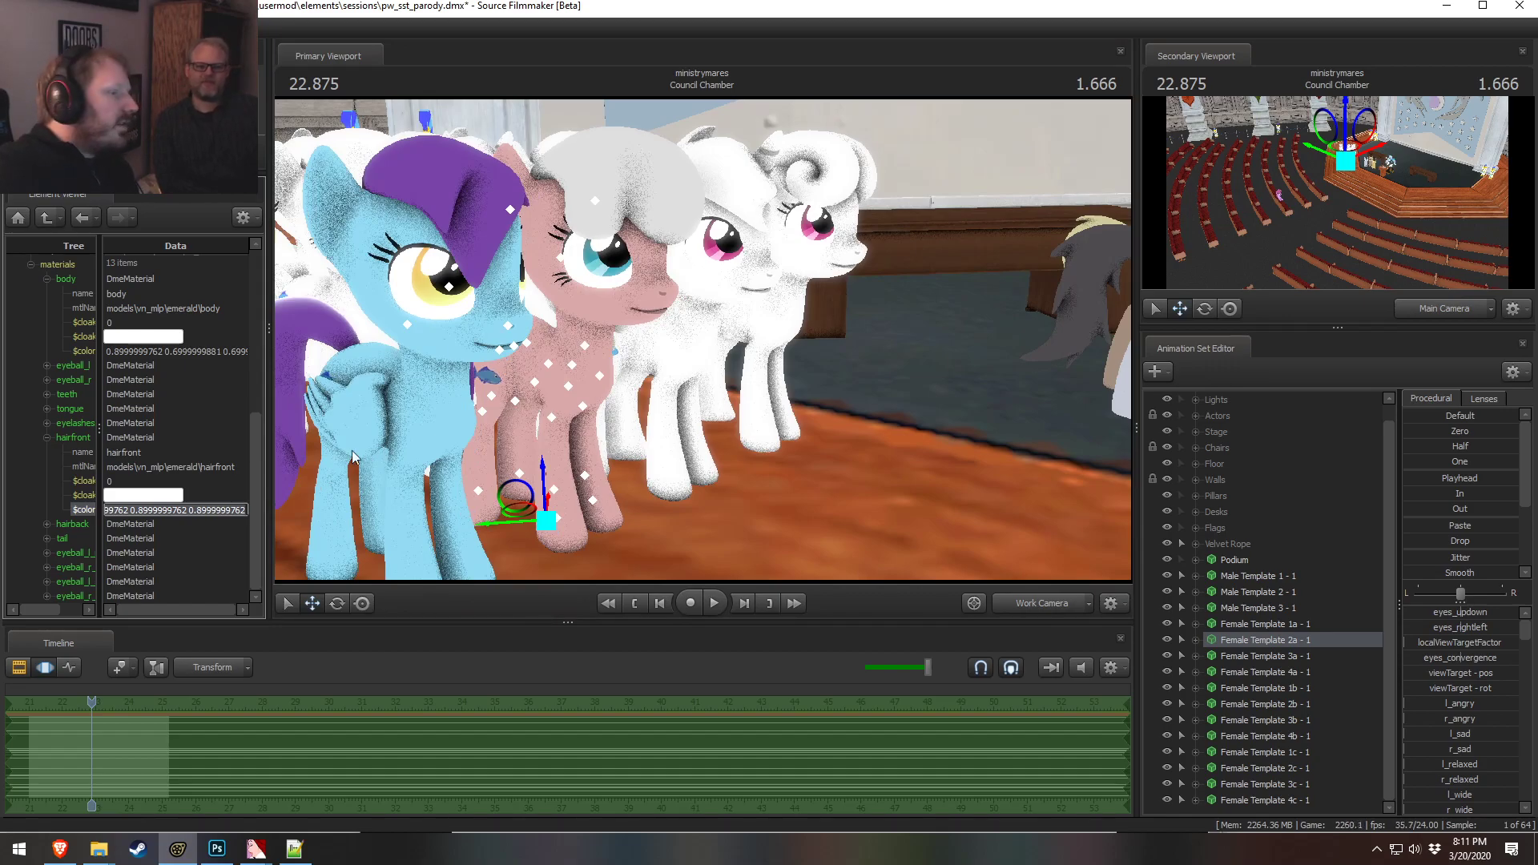
pyautogui.rightClick(749, 404)
pyautogui.click(799, 448)
pyautogui.moveTo(800, 449); pyautogui.dragTo(644, 328)
pyautogui.rightClick(737, 339)
pyautogui.click(784, 384)
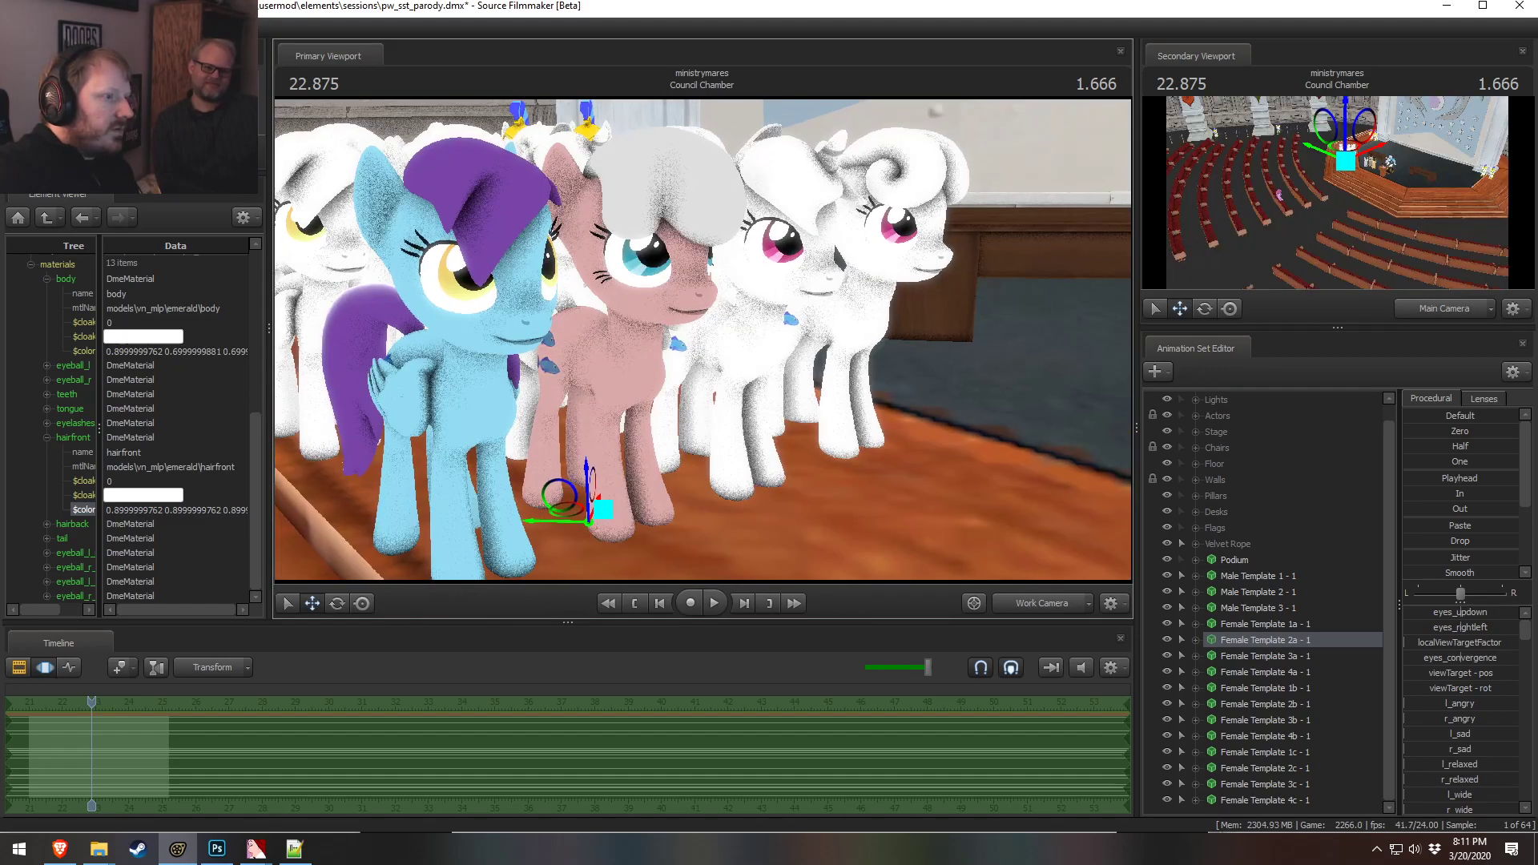
pyautogui.doubleClick(120, 509)
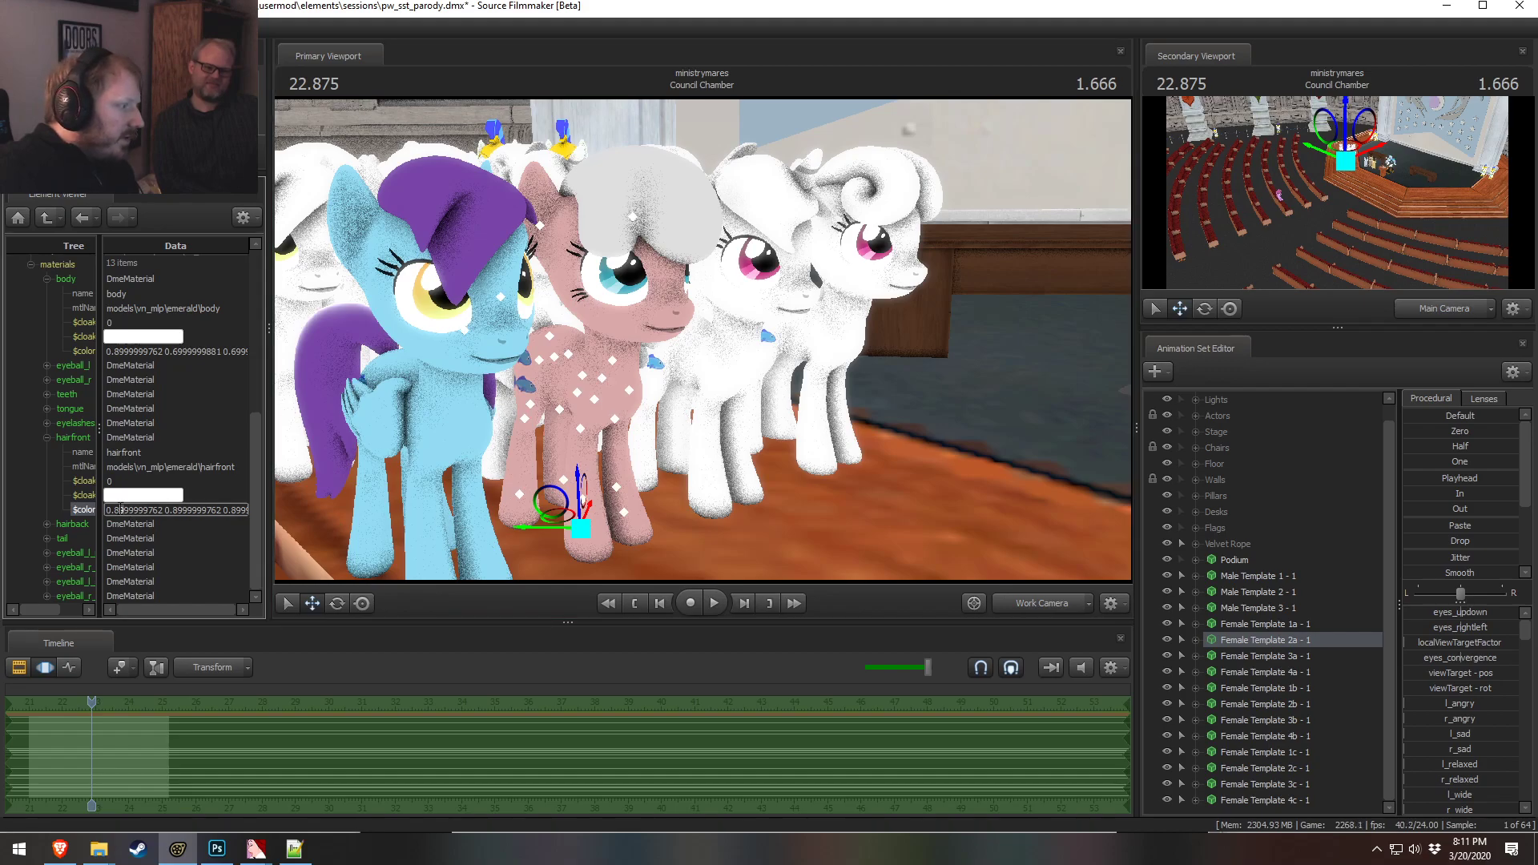
pyautogui.doubleClick(160, 510)
pyautogui.write('1')
pyautogui.press('Return')
# Copy the new hairfront color value into the hairback and tail material colors
pyautogui.moveTo(748, 386)
pyautogui.keyDown('alt'); pyautogui.mouseDown()
pyautogui.moveTo(688, 408)
pyautogui.moveTo(785, 380)
pyautogui.moveTo(693, 407)
pyautogui.moveTo(621, 396)
pyautogui.moveTo(737, 391)
pyautogui.mouseUp(); pyautogui.keyUp('alt')
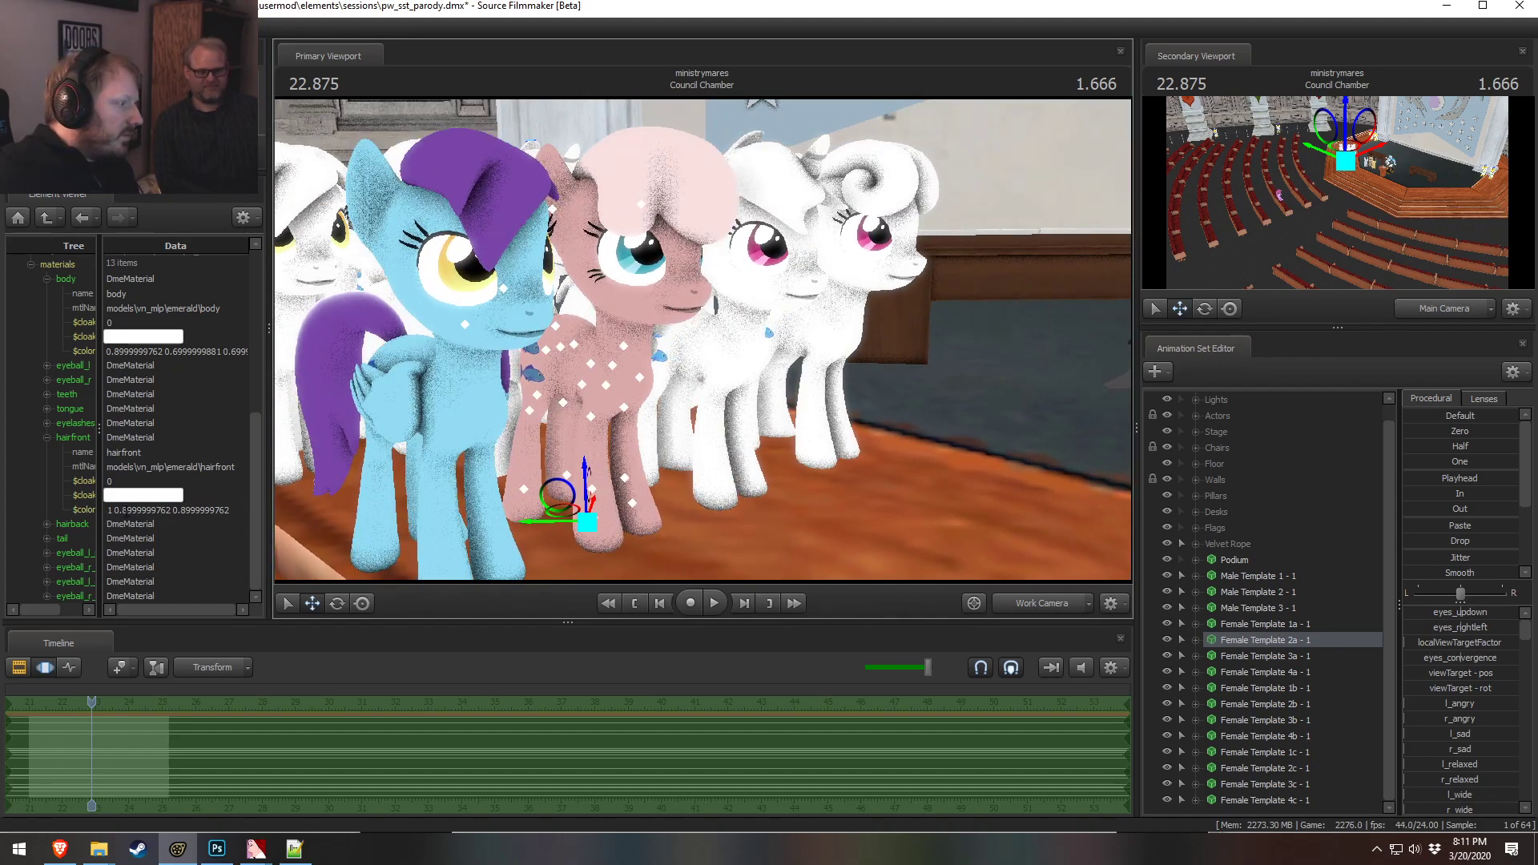
pyautogui.tripleClick(124, 510)
pyautogui.hotkey('ctrl', 'c')
pyautogui.click(47, 524)
pyautogui.scroll(-2, 134, 567)
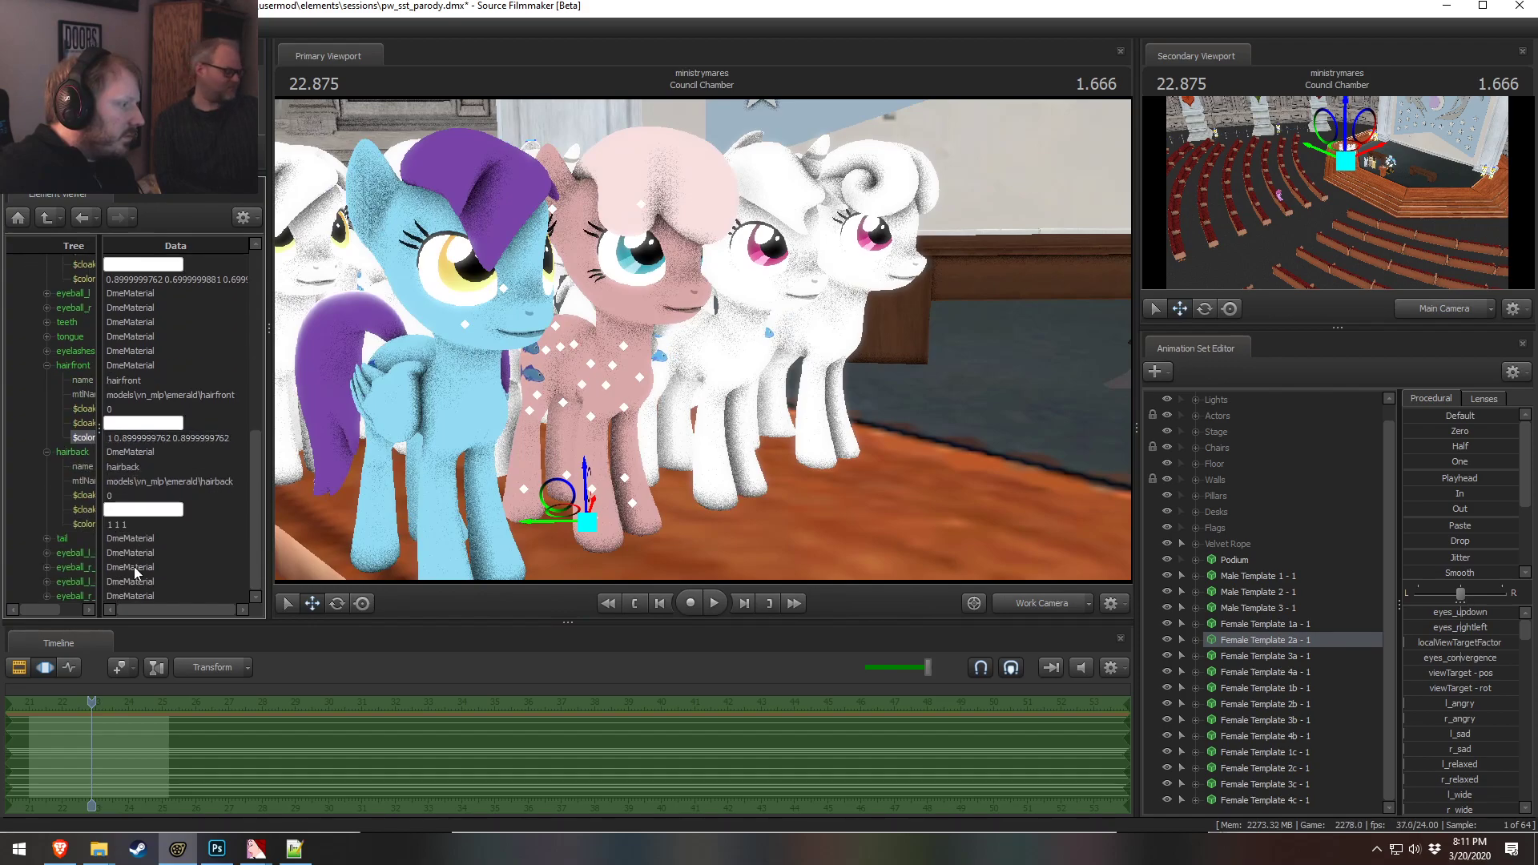
pyautogui.doubleClick(124, 525)
pyautogui.hotkey('ctrl', 'v')
pyautogui.click(46, 539)
pyautogui.scroll(-2, 81, 558)
pyautogui.click(133, 539)
pyautogui.hotkey('ctrl', 'v')
# Inspect the recolored pony up close and from several angles in the viewport
pyautogui.click(136, 482)
pyautogui.click(153, 496)
pyautogui.keyDown('alt'); pyautogui.moveTo(481, 408); pyautogui.dragTo(672, 441); pyautogui.keyUp('alt')
pyautogui.keyDown('alt'); pyautogui.moveTo(847, 347); pyautogui.dragTo(801, 352); pyautogui.keyUp('alt')
pyautogui.press('w')
pyautogui.moveTo(703, 353); pyautogui.dragTo(696, 331)
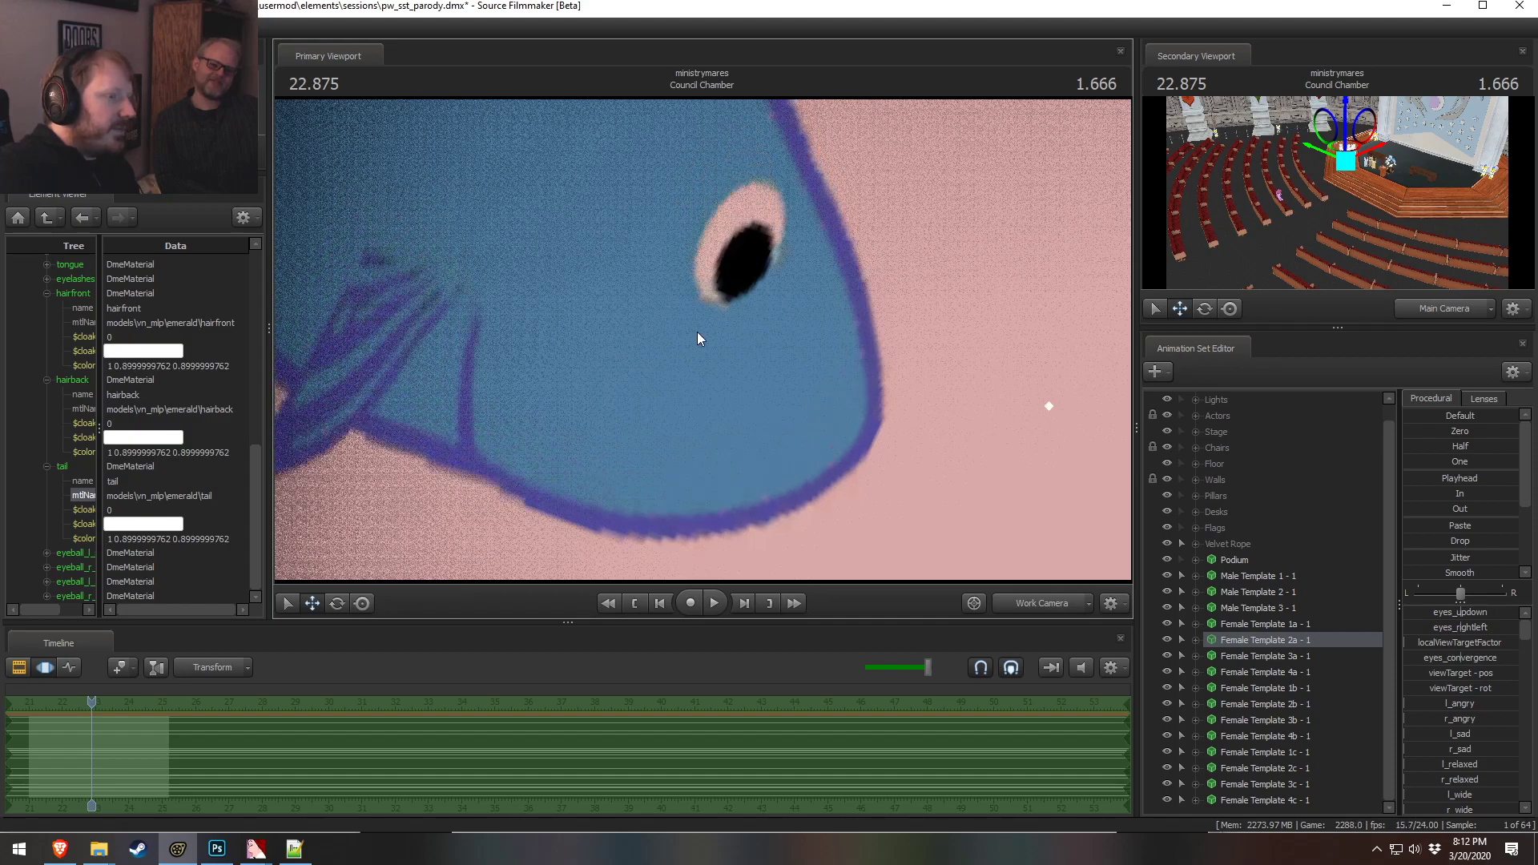
pyautogui.press('s')
pyautogui.moveTo(629, 257); pyautogui.dragTo(1056, 478)
pyautogui.press('d')
pyautogui.press('s')
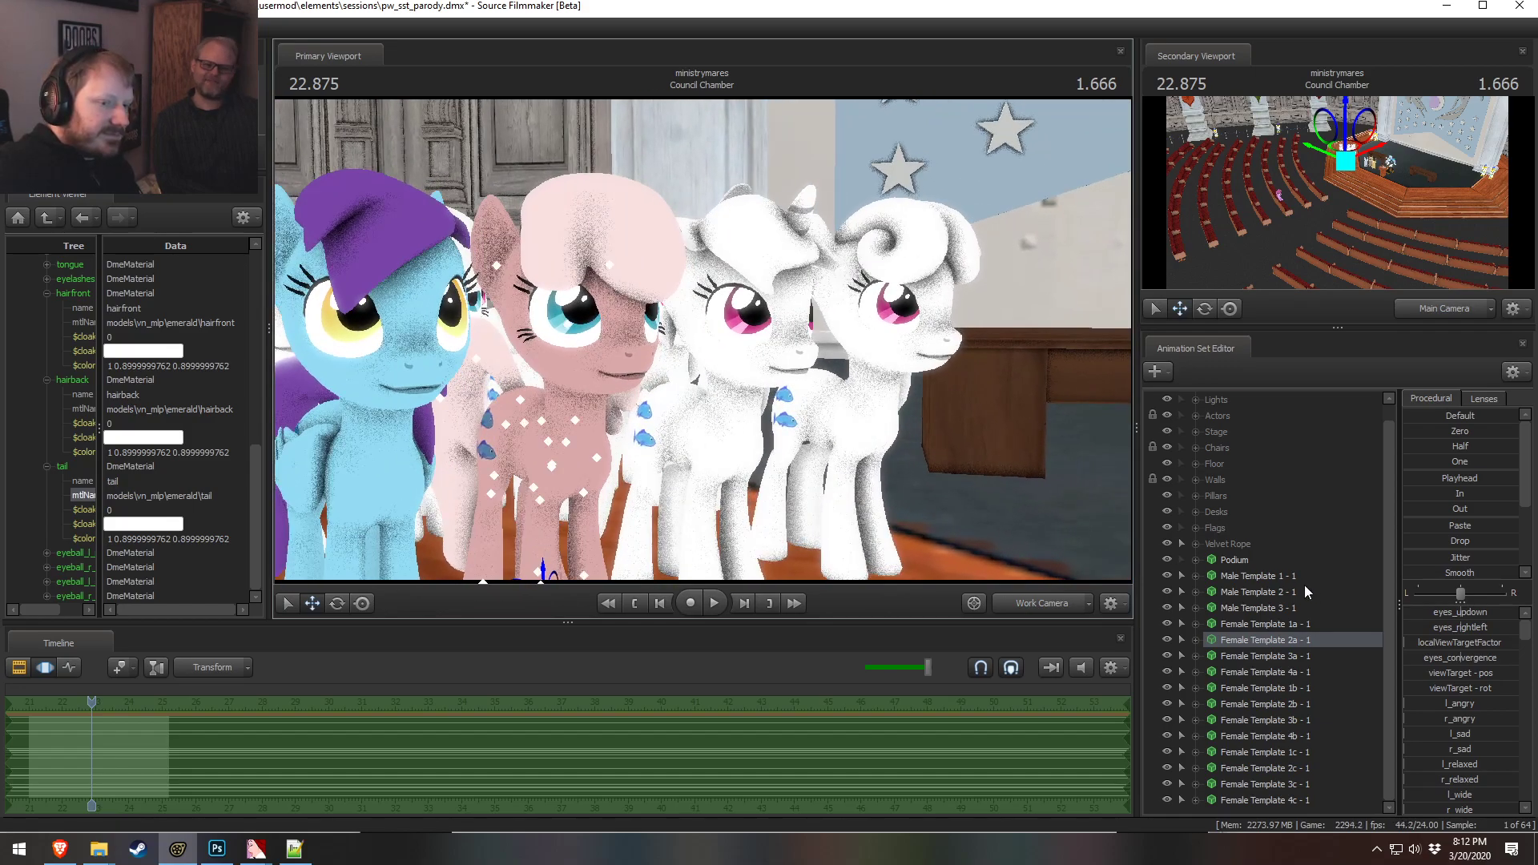
# Rename the Female Template 2a animation set to "Female Template 2a (Salmon) - 1"
pyautogui.click(1287, 576)
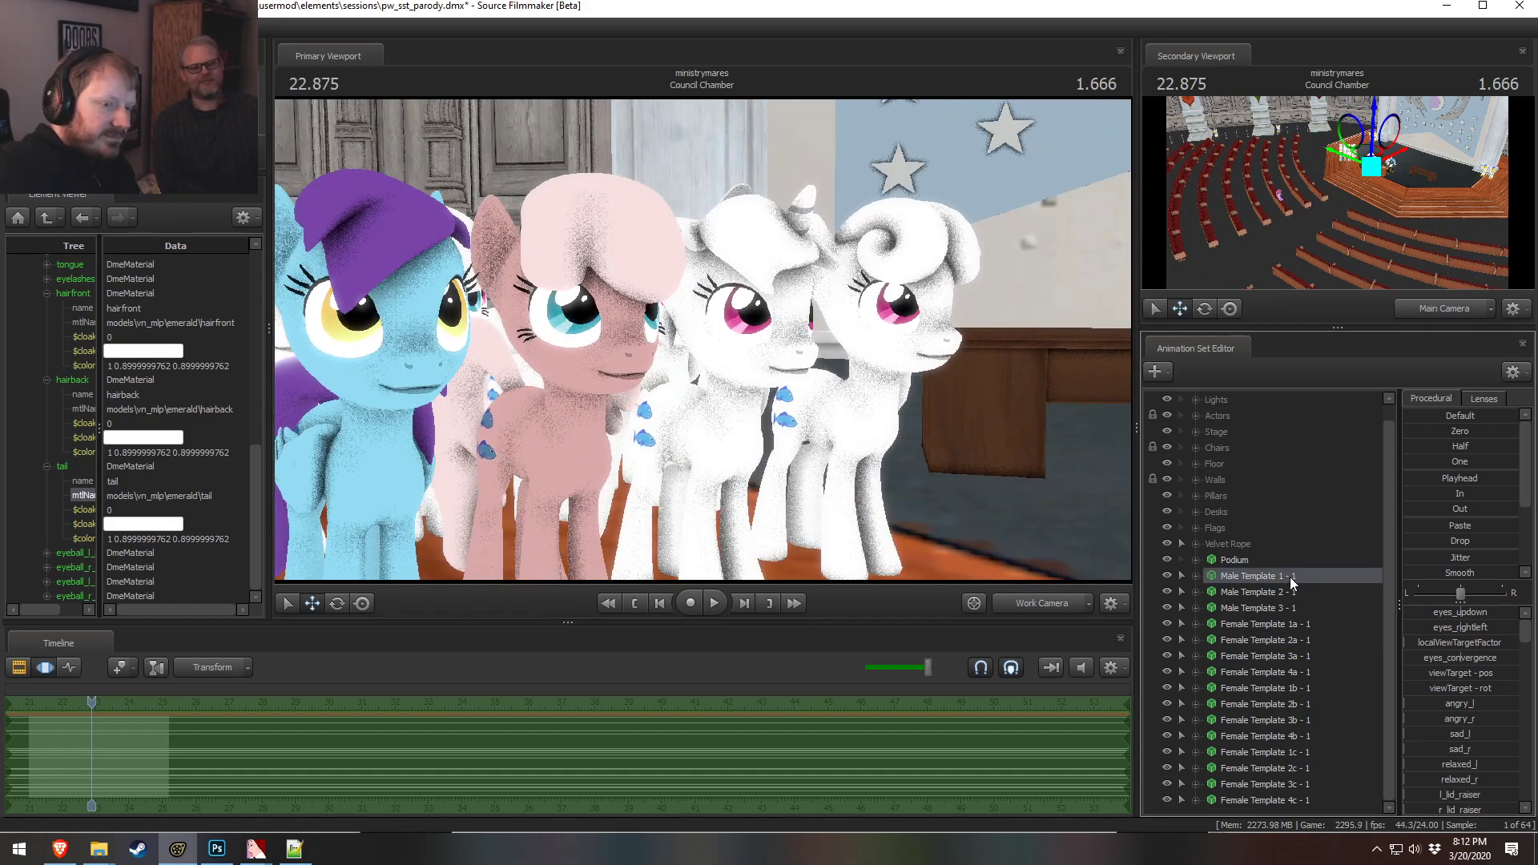
pyautogui.press('s')
pyautogui.moveTo(961, 440); pyautogui.dragTo(953, 472)
pyautogui.press('a')
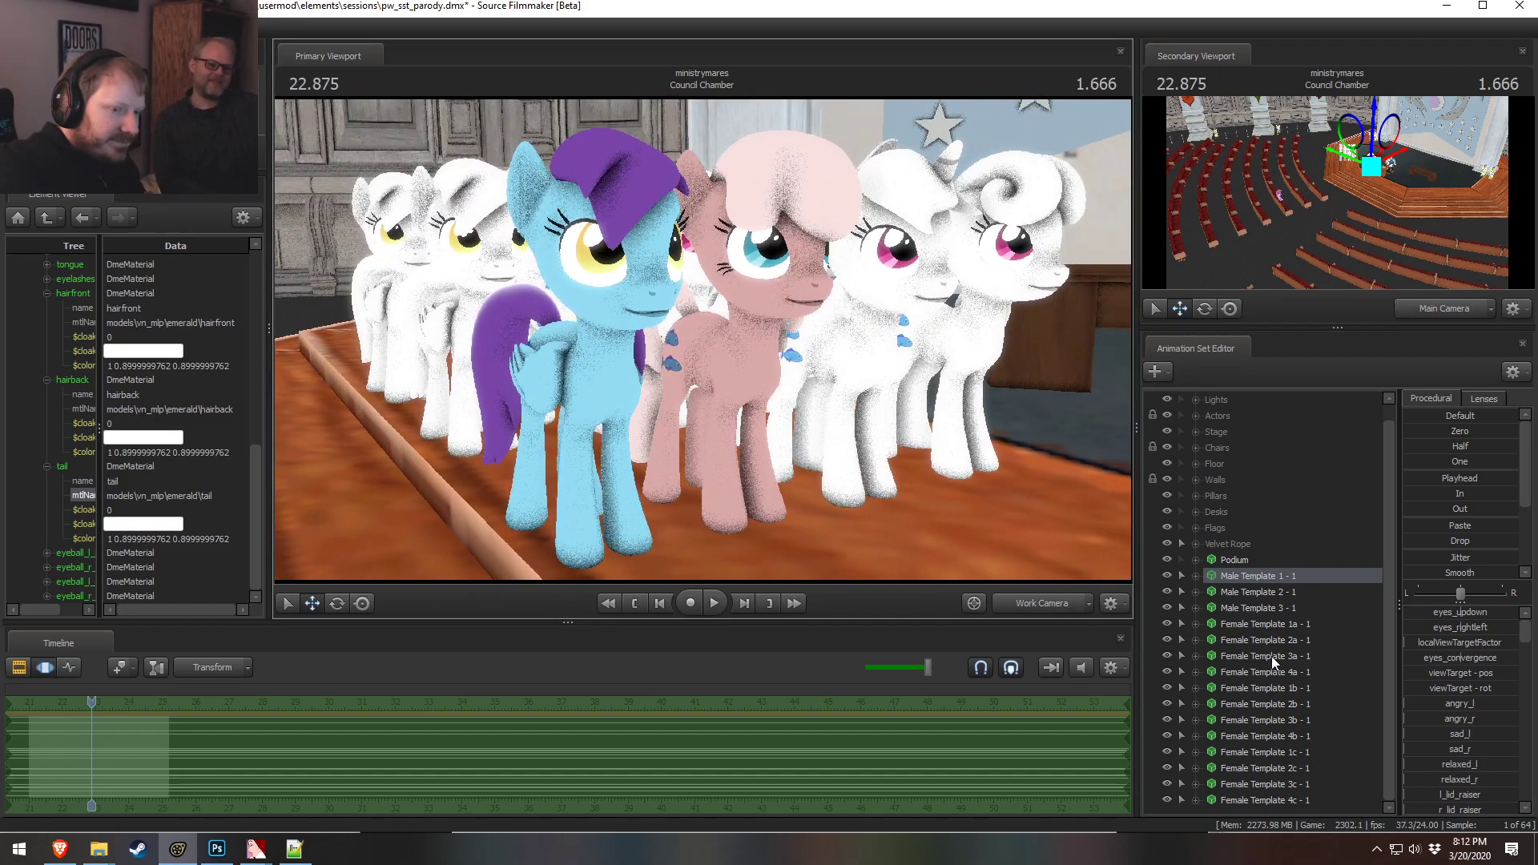
pyautogui.click(1267, 625)
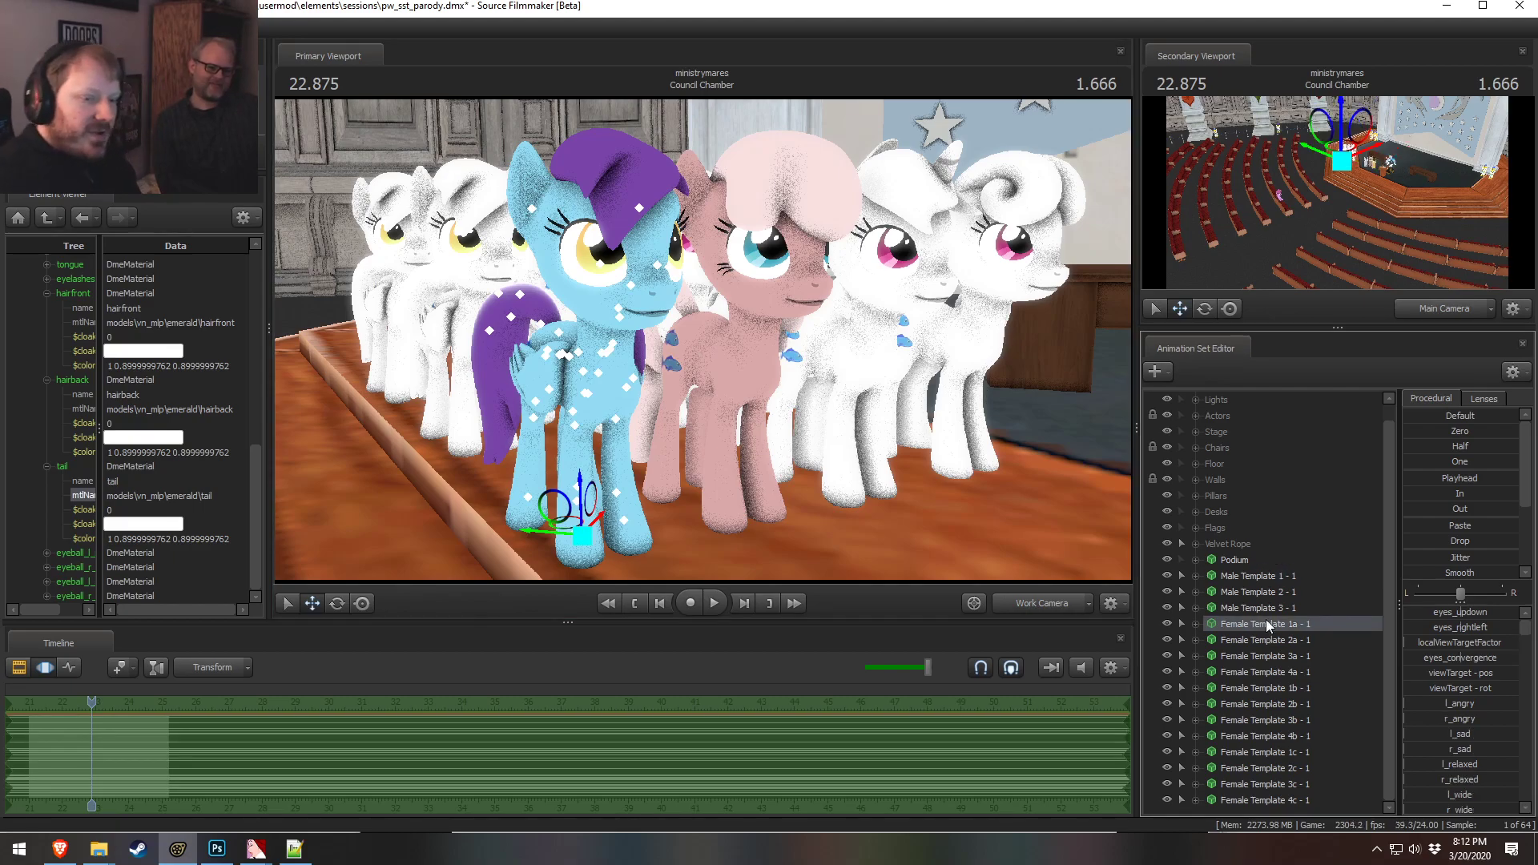
pyautogui.moveTo(691, 466); pyautogui.dragTo(657, 354)
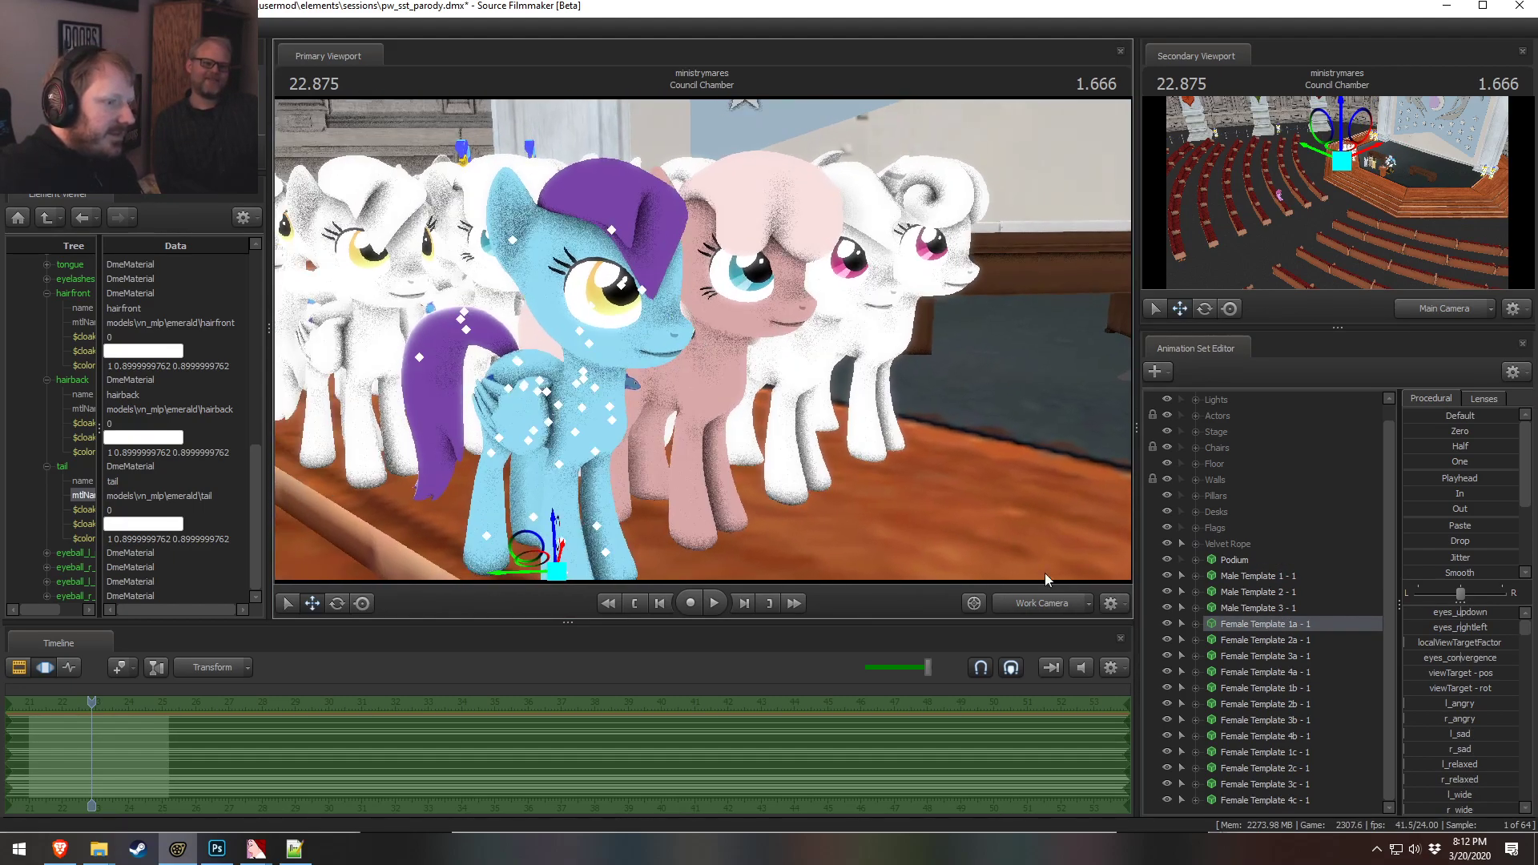
pyautogui.rightClick(1299, 646)
pyautogui.click(1361, 414)
pyautogui.click(781, 413)
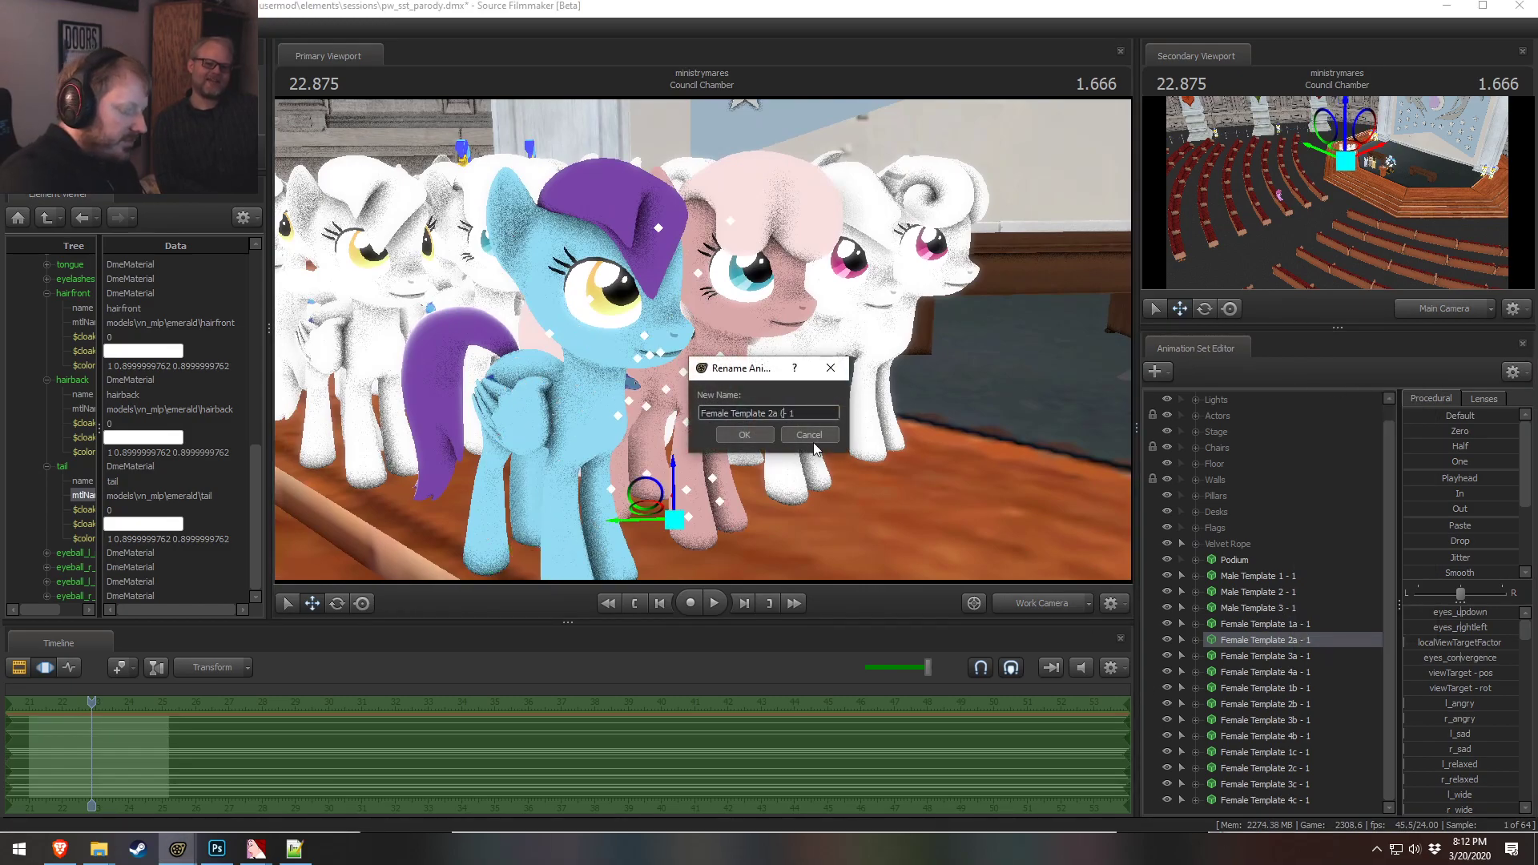
pyautogui.write('(Salmon)')
pyautogui.press('Return')
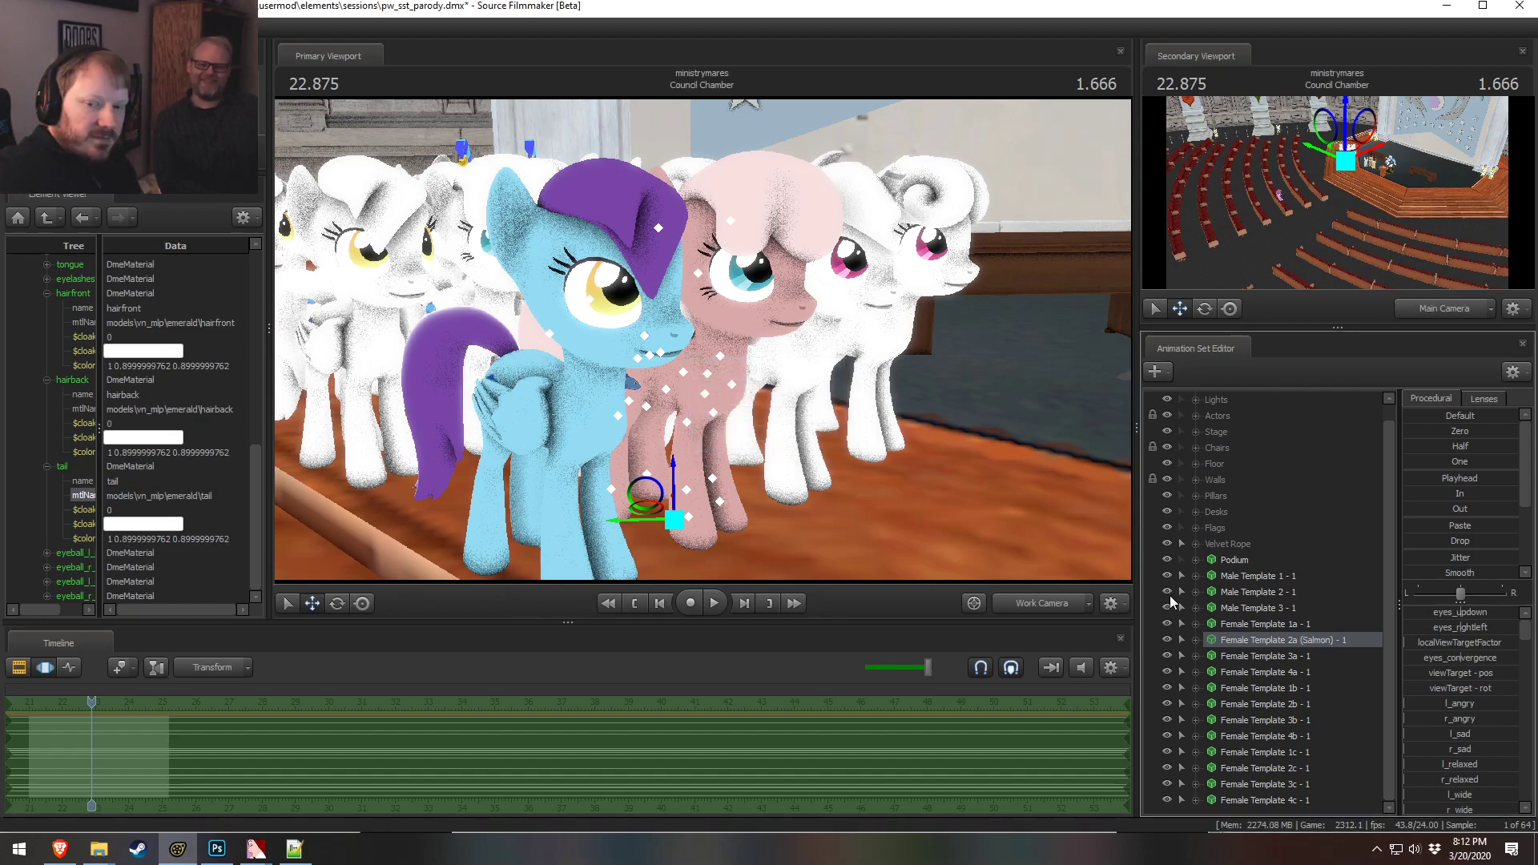
# Open Female Template 3a's model in the element viewer and expand its body material
pyautogui.click(1259, 624)
pyautogui.moveTo(1077, 528); pyautogui.dragTo(1045, 529)
pyautogui.moveTo(702, 339); pyautogui.dragTo(799, 348)
pyautogui.rightClick(1268, 656)
pyautogui.moveTo(1333, 479)
pyautogui.click(1429, 495)
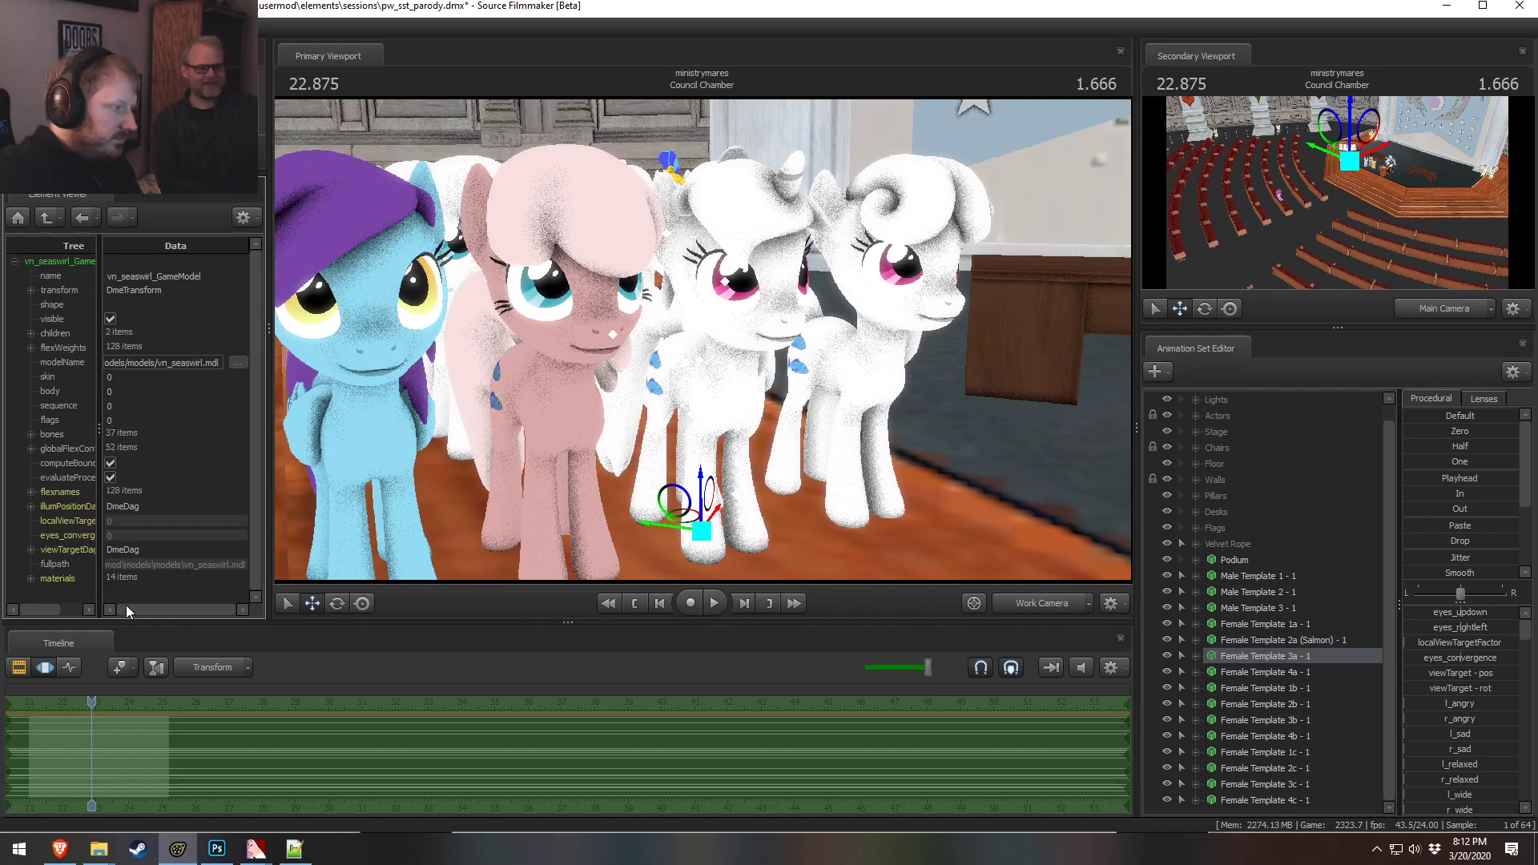
pyautogui.click(31, 576)
pyautogui.click(47, 408)
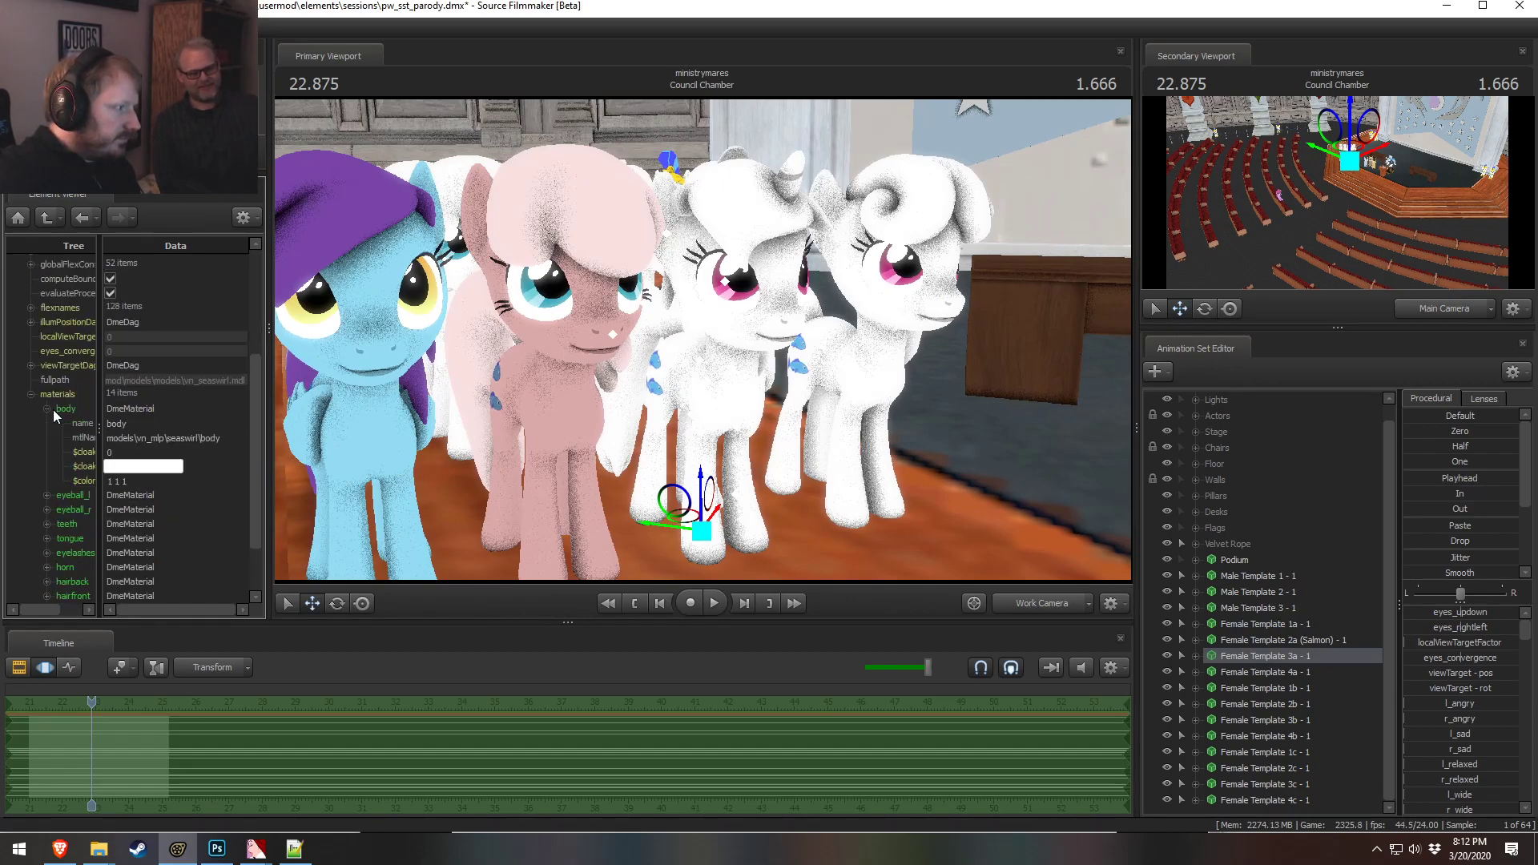
# Set Female Template 3a's body material color to 0.6 0.9 0.7
pyautogui.moveTo(95, 432); pyautogui.dragTo(147, 433)
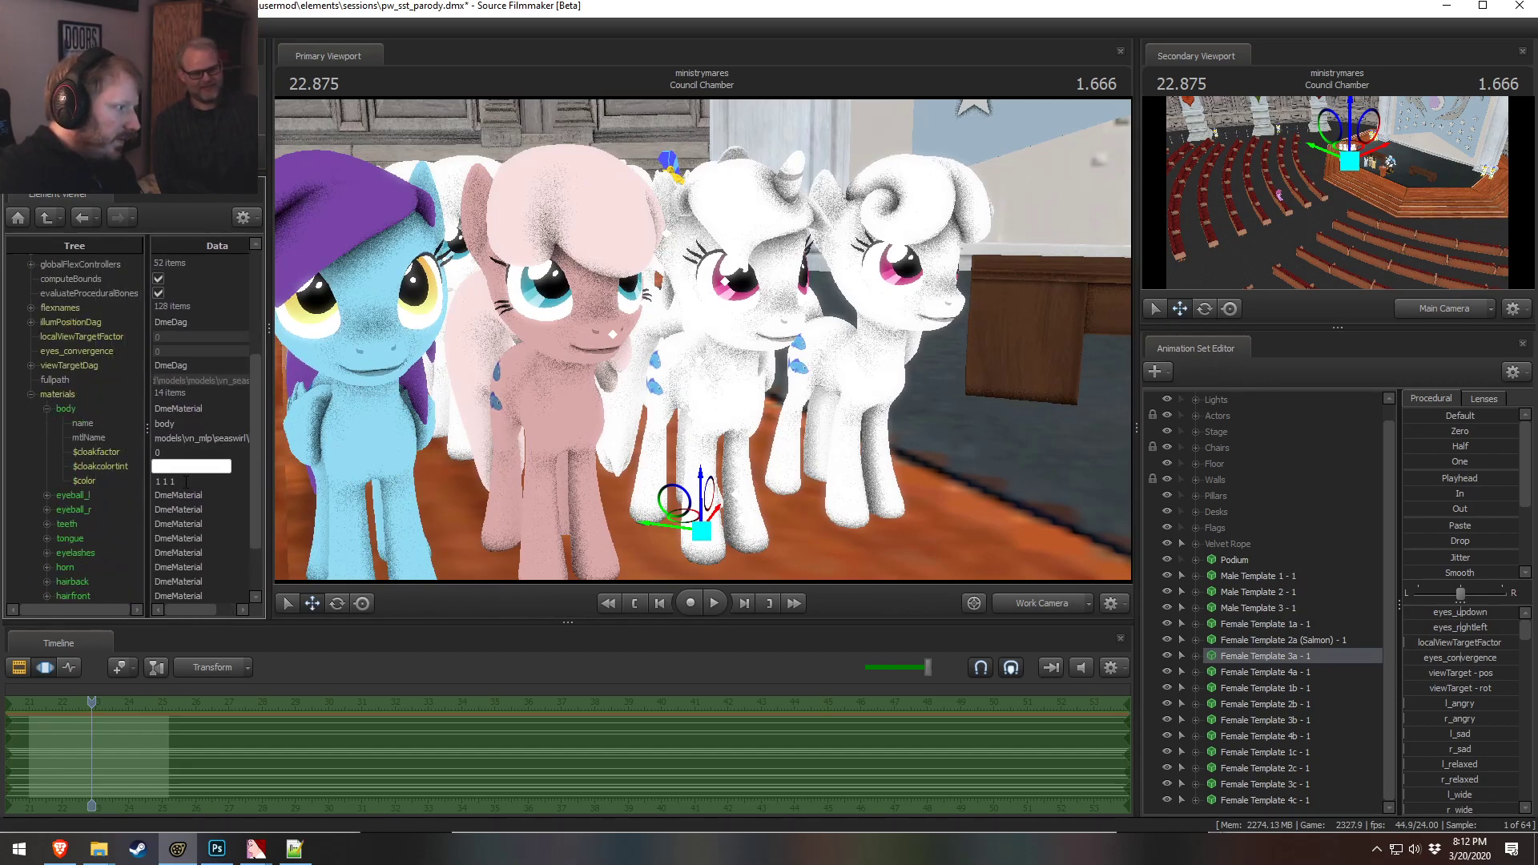
pyautogui.click(109, 479)
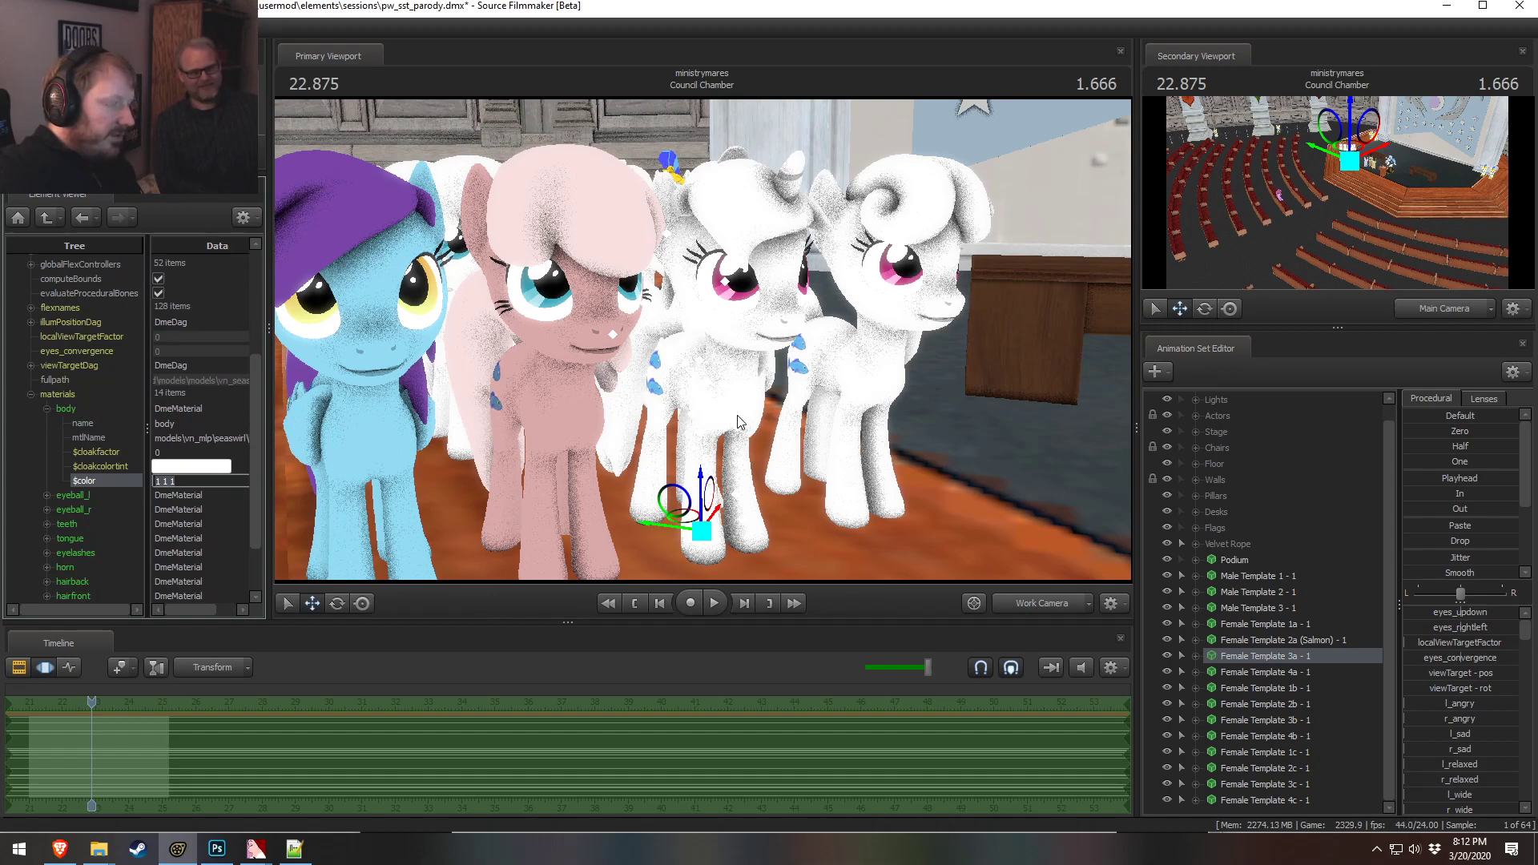
pyautogui.write('0.6 0')
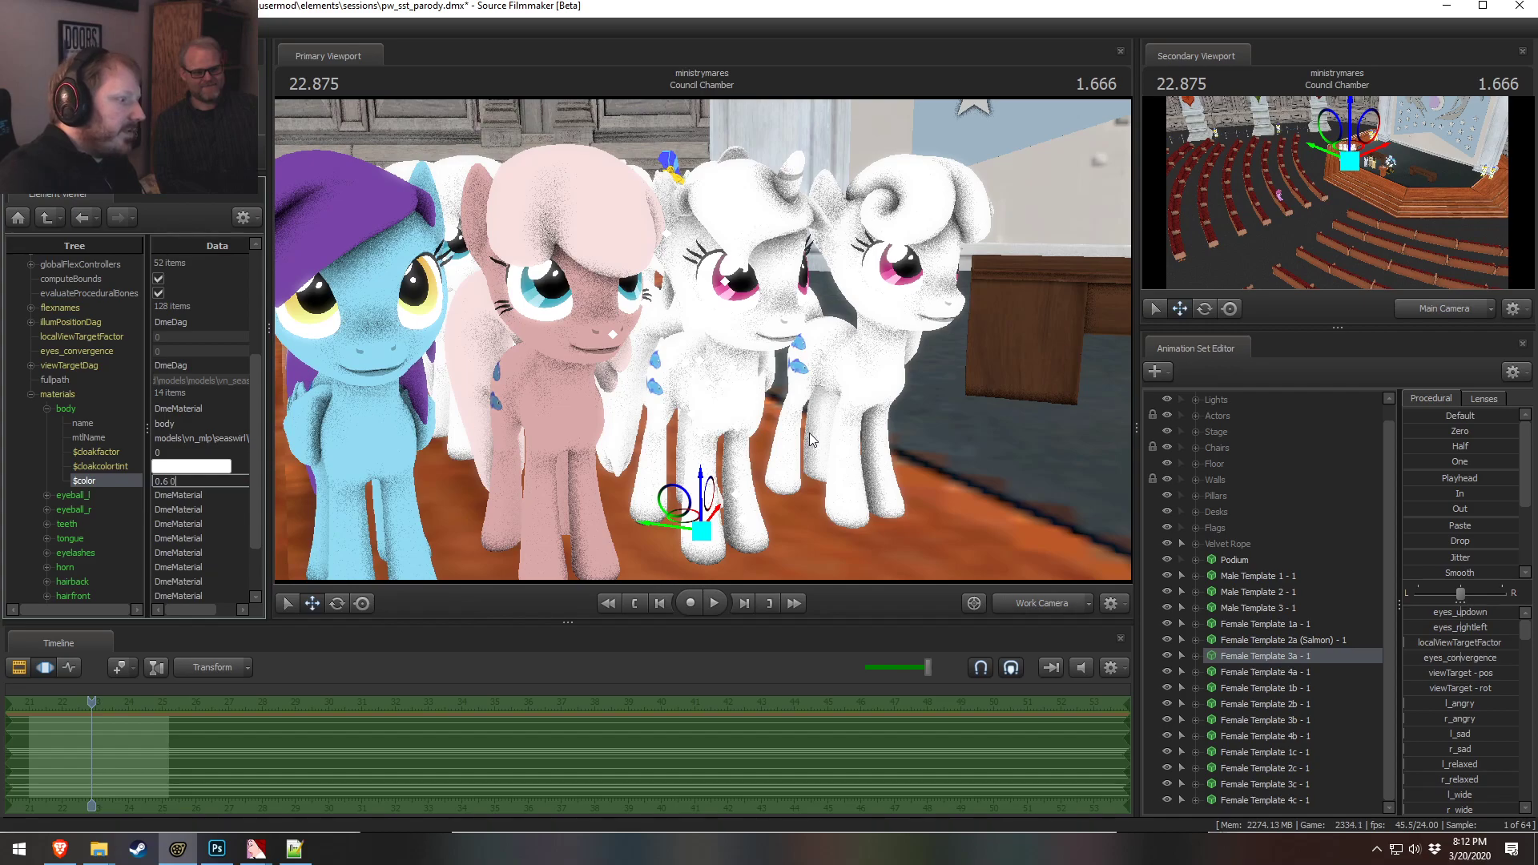
pyautogui.write('.9 0.7')
pyautogui.press('Return')
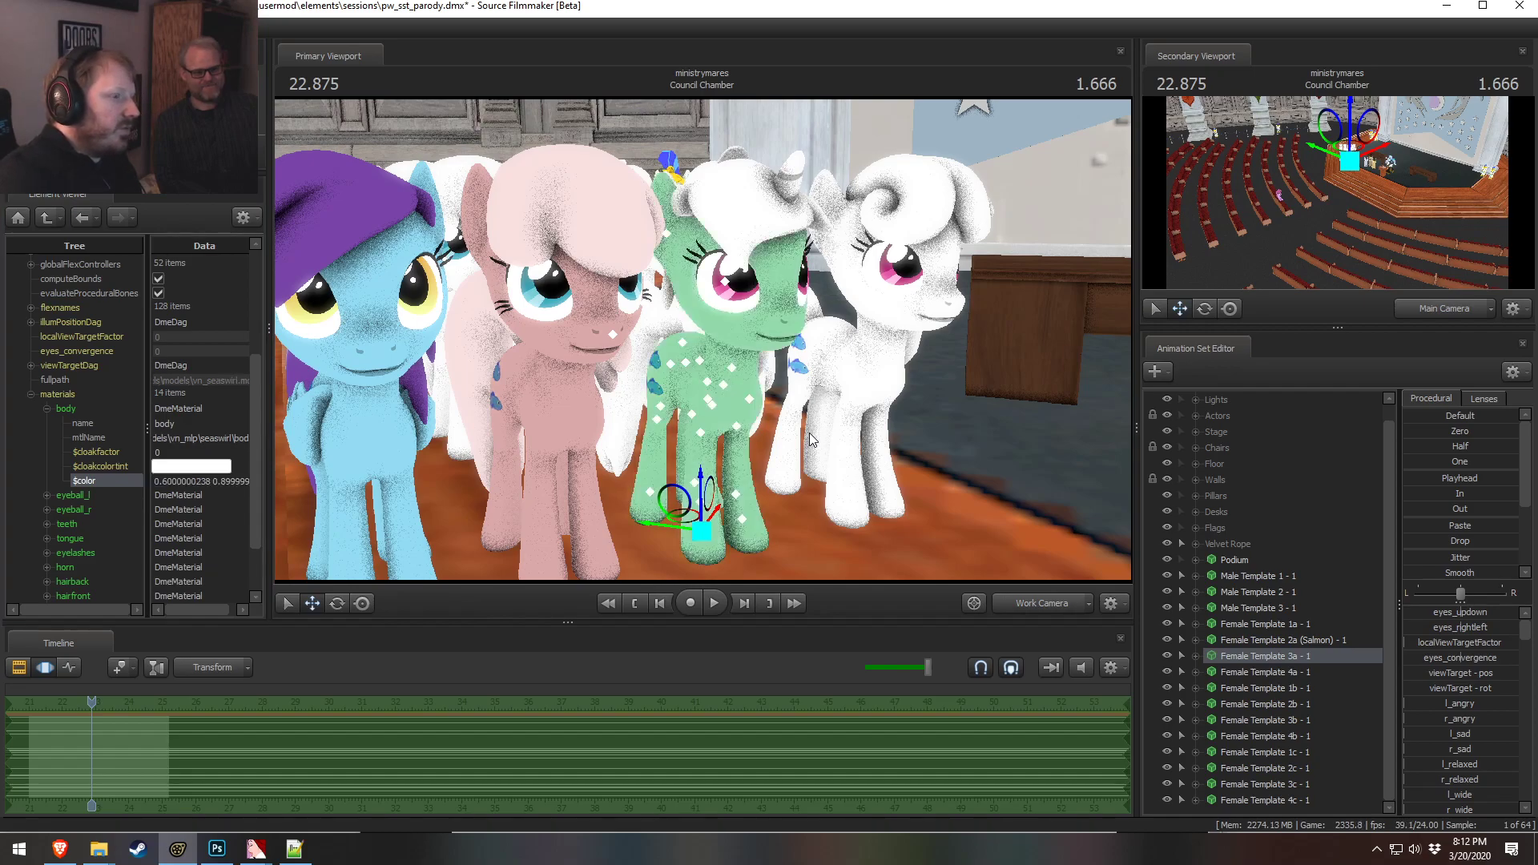
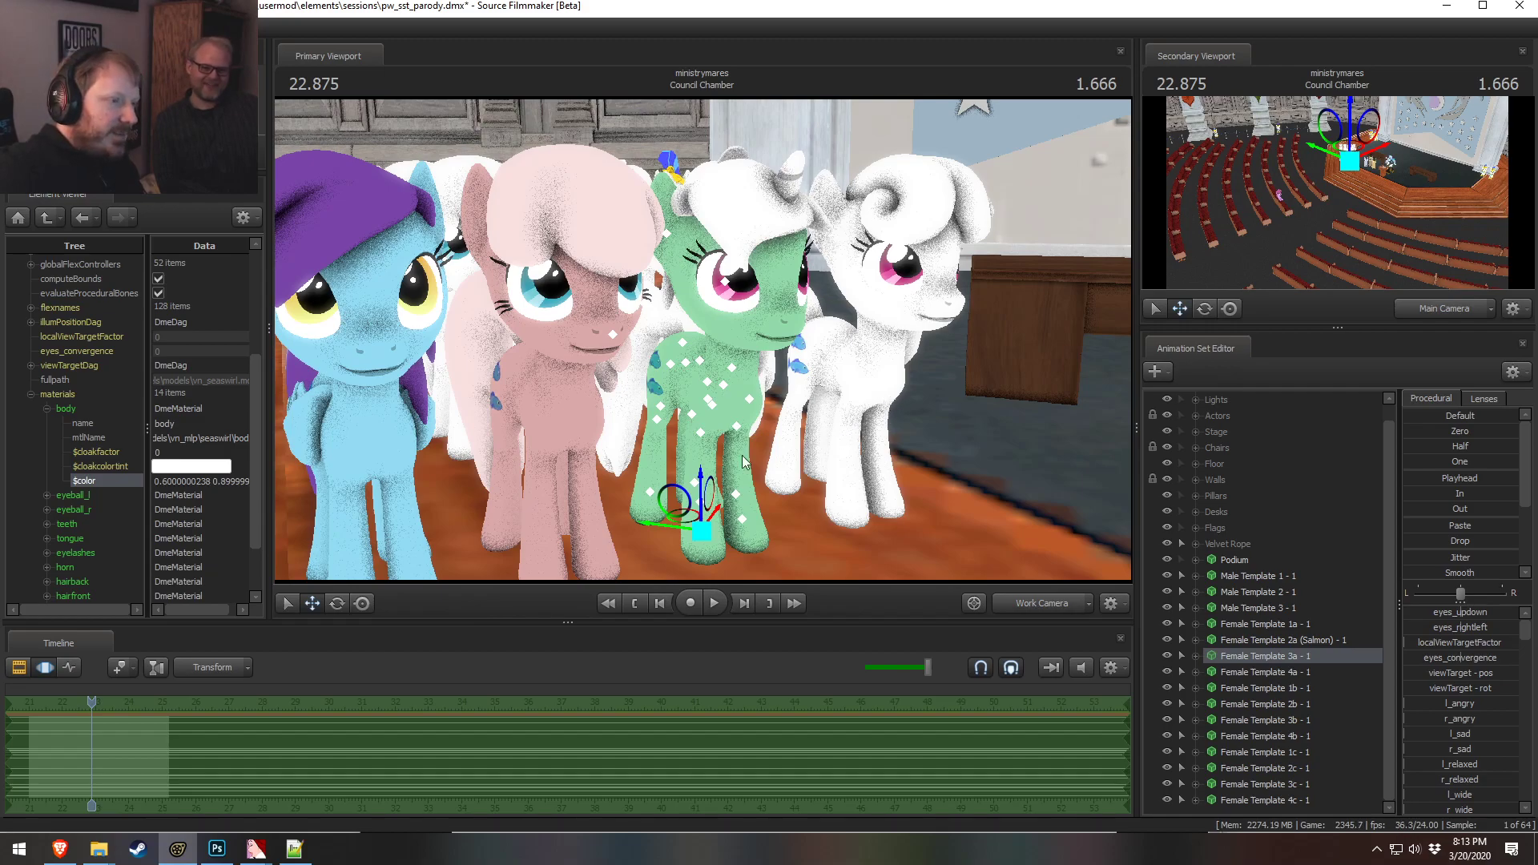
# Expand the horn material and paste the body's color values into the horn's color
pyautogui.click(46, 582)
pyautogui.click(47, 567)
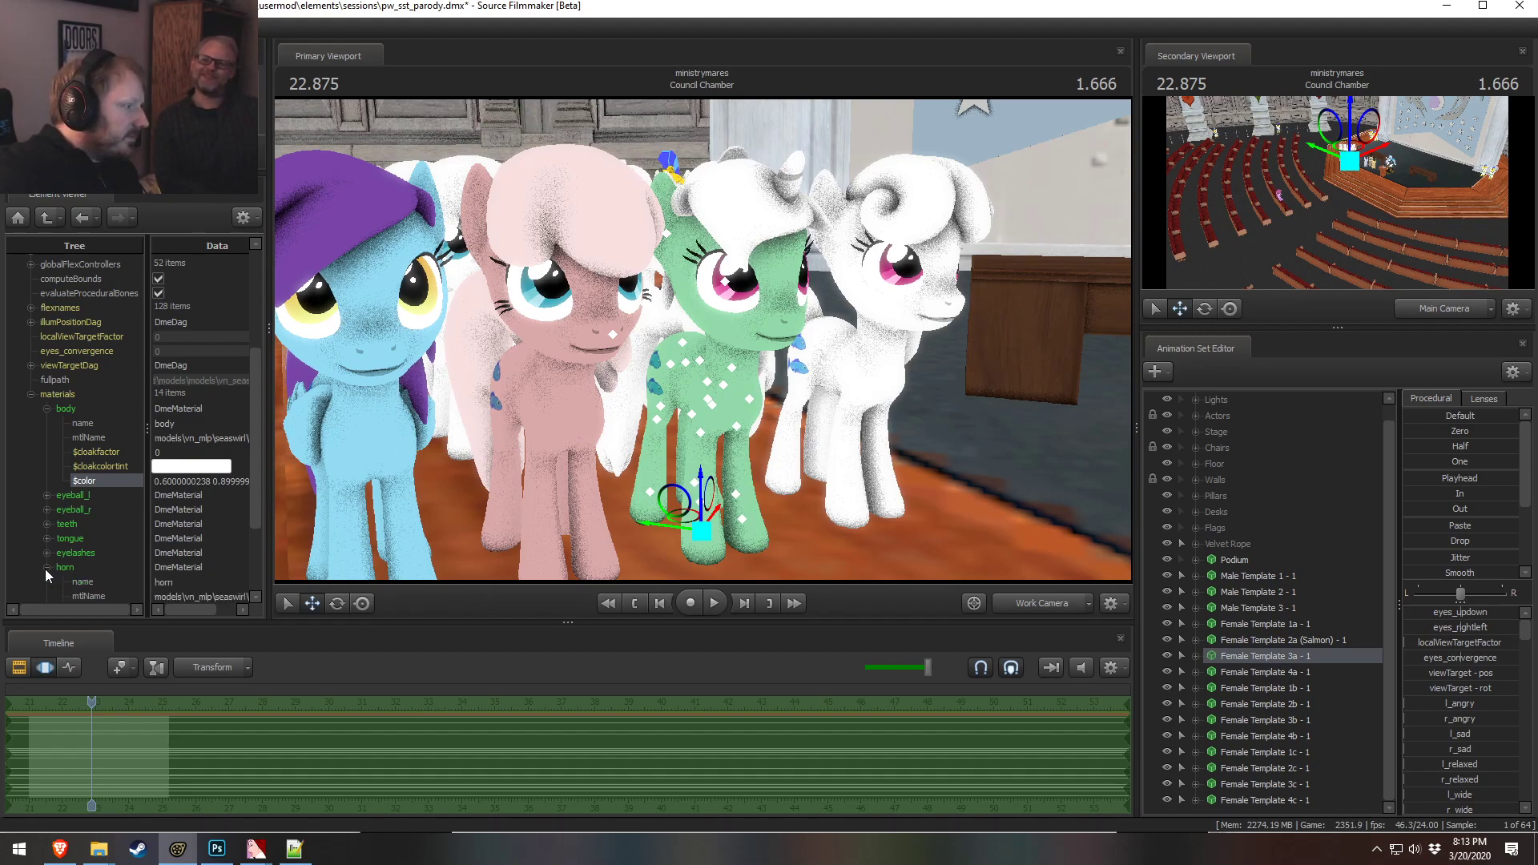
pyautogui.click(183, 481)
pyautogui.tripleClick(197, 483)
pyautogui.tripleClick(197, 484)
pyautogui.hotkey('ctrl', 'c')
pyautogui.scroll(-3, 196, 523)
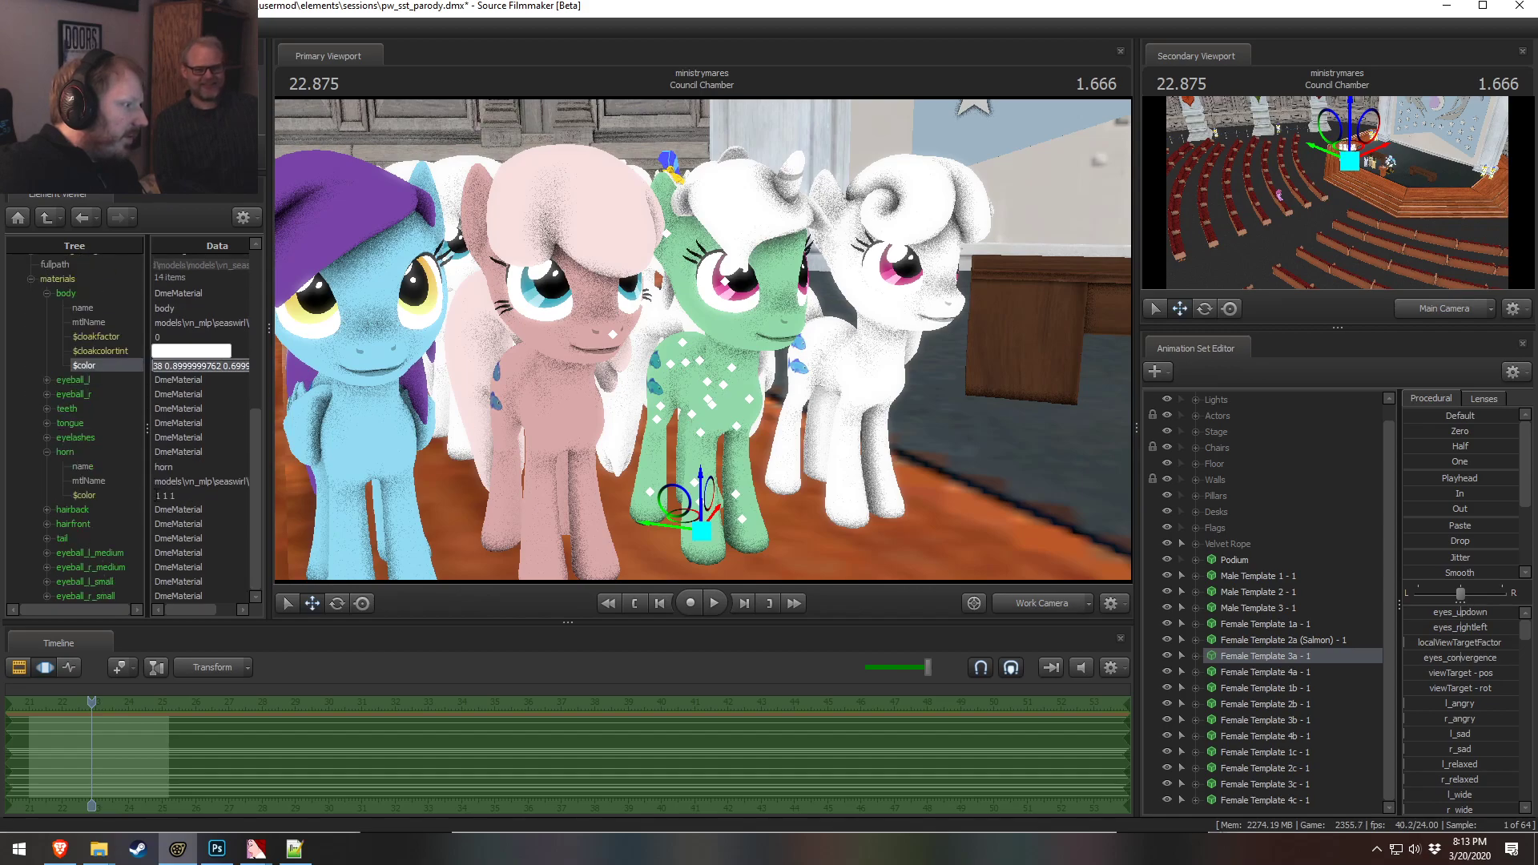
pyautogui.moveTo(176, 495); pyautogui.dragTo(131, 492)
pyautogui.hotkey('ctrl', 'v')
pyautogui.click(195, 480)
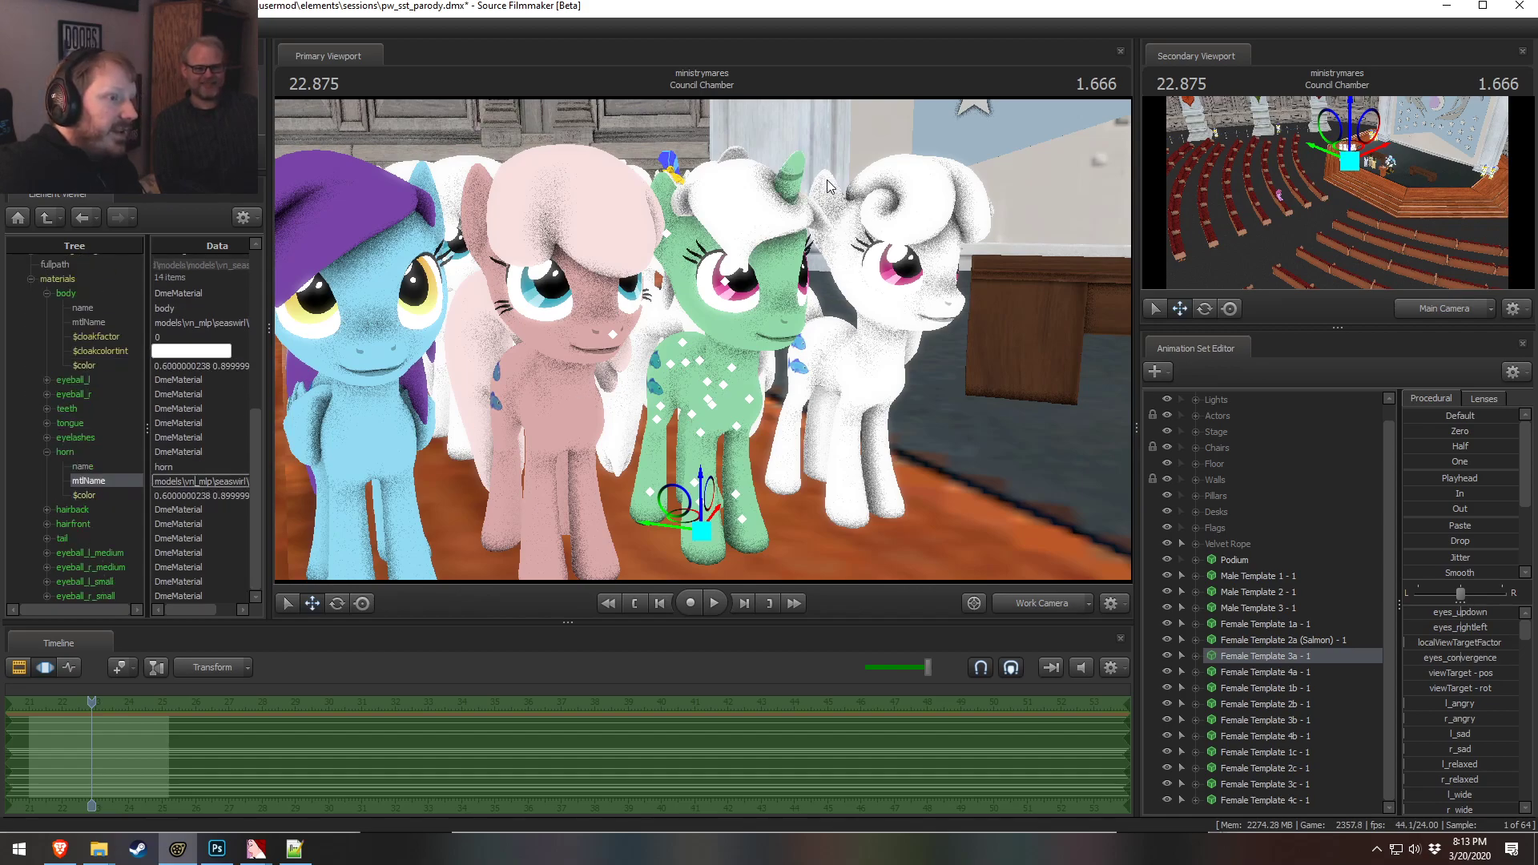
# Set the hairback material's color to 0.4 0.4 0.4, consulting a color-matching chart in the browser
pyautogui.moveTo(810, 355); pyautogui.dragTo(701, 339)
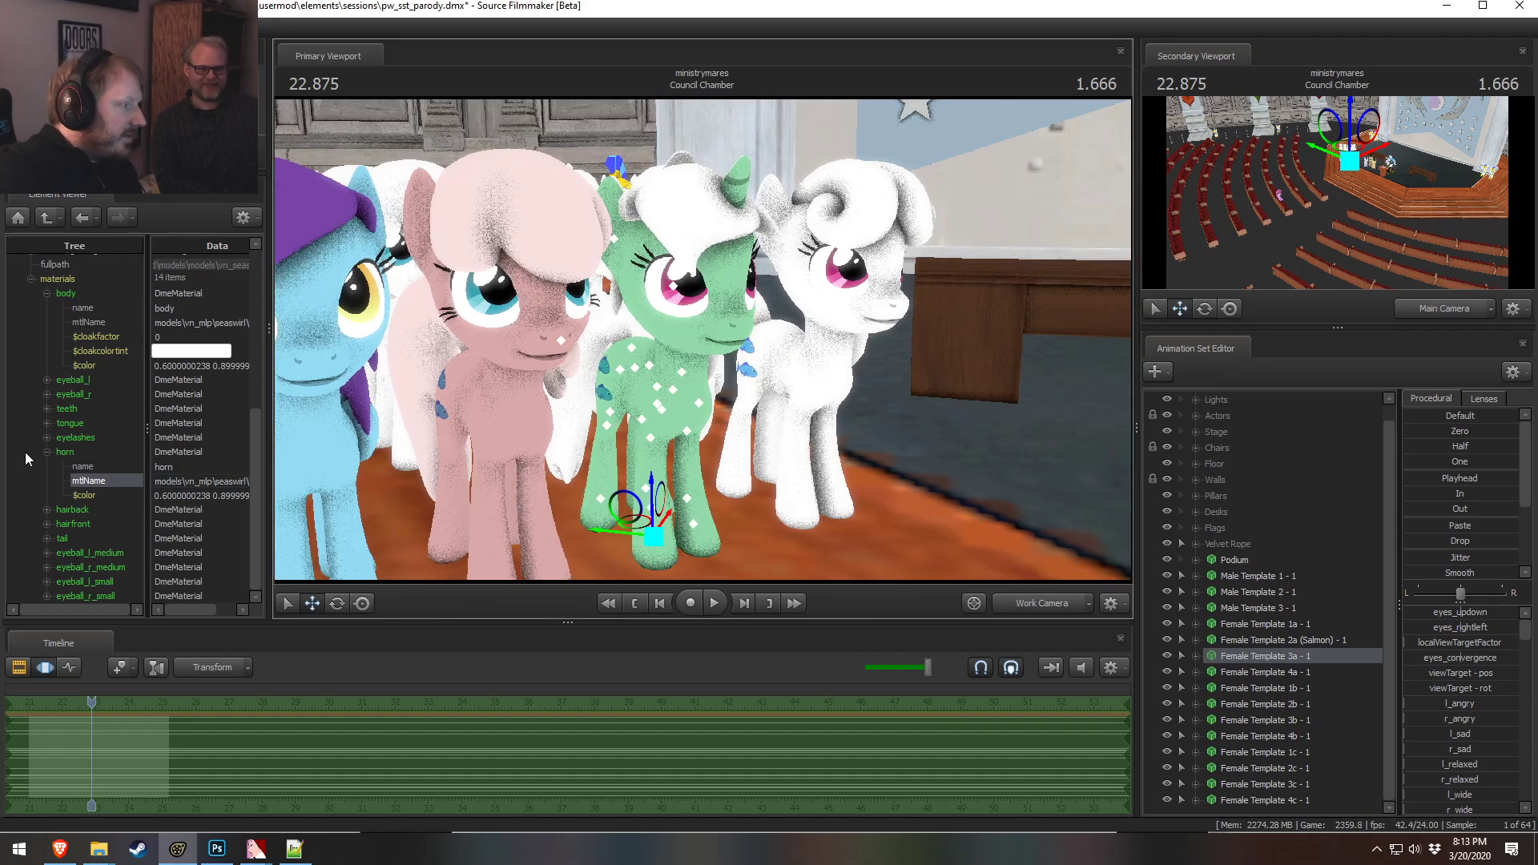
pyautogui.click(46, 452)
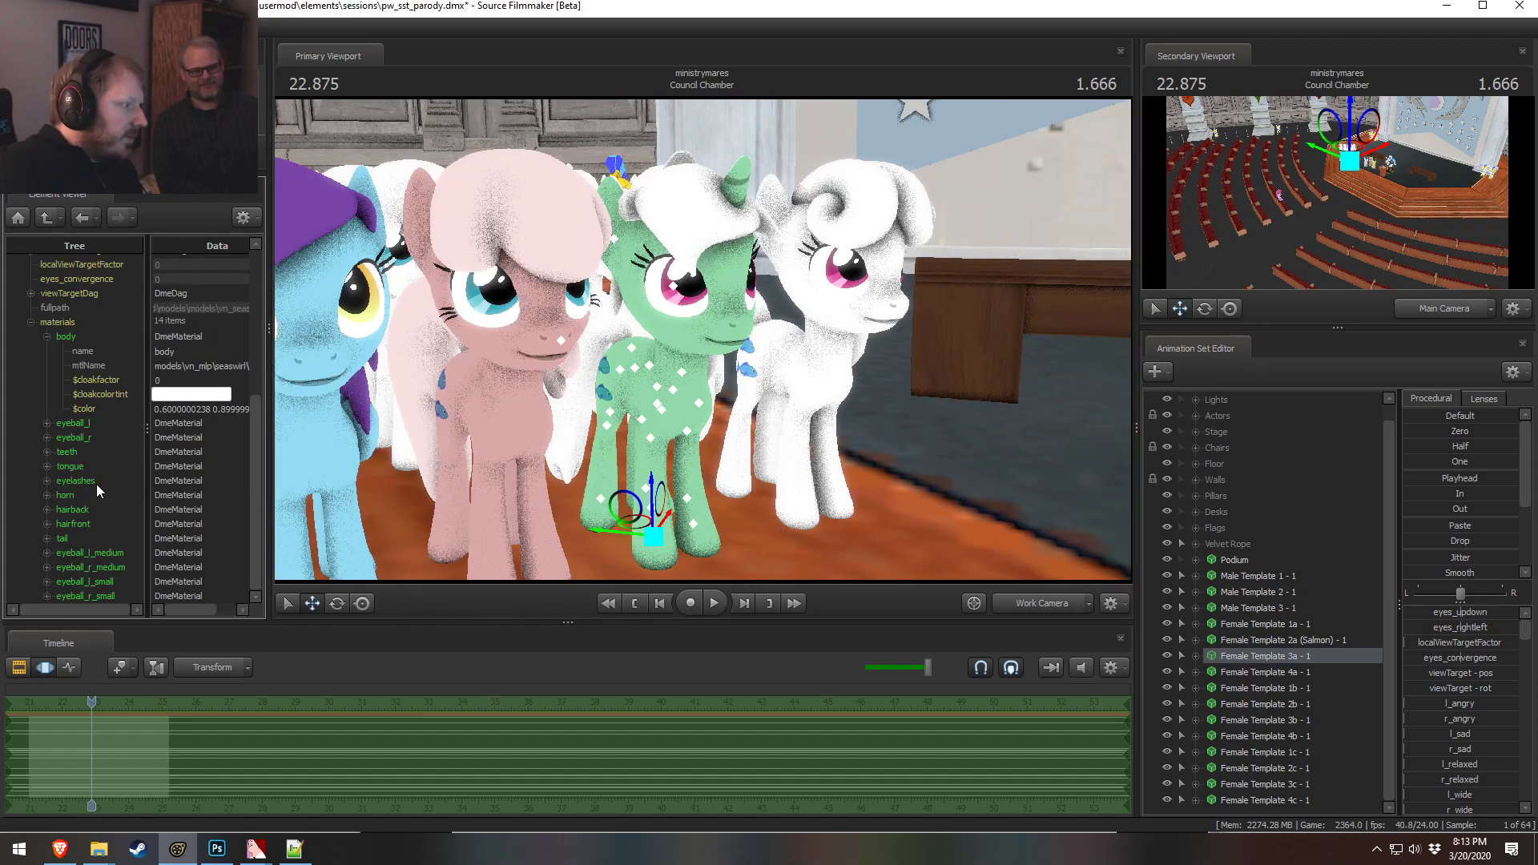
pyautogui.click(47, 510)
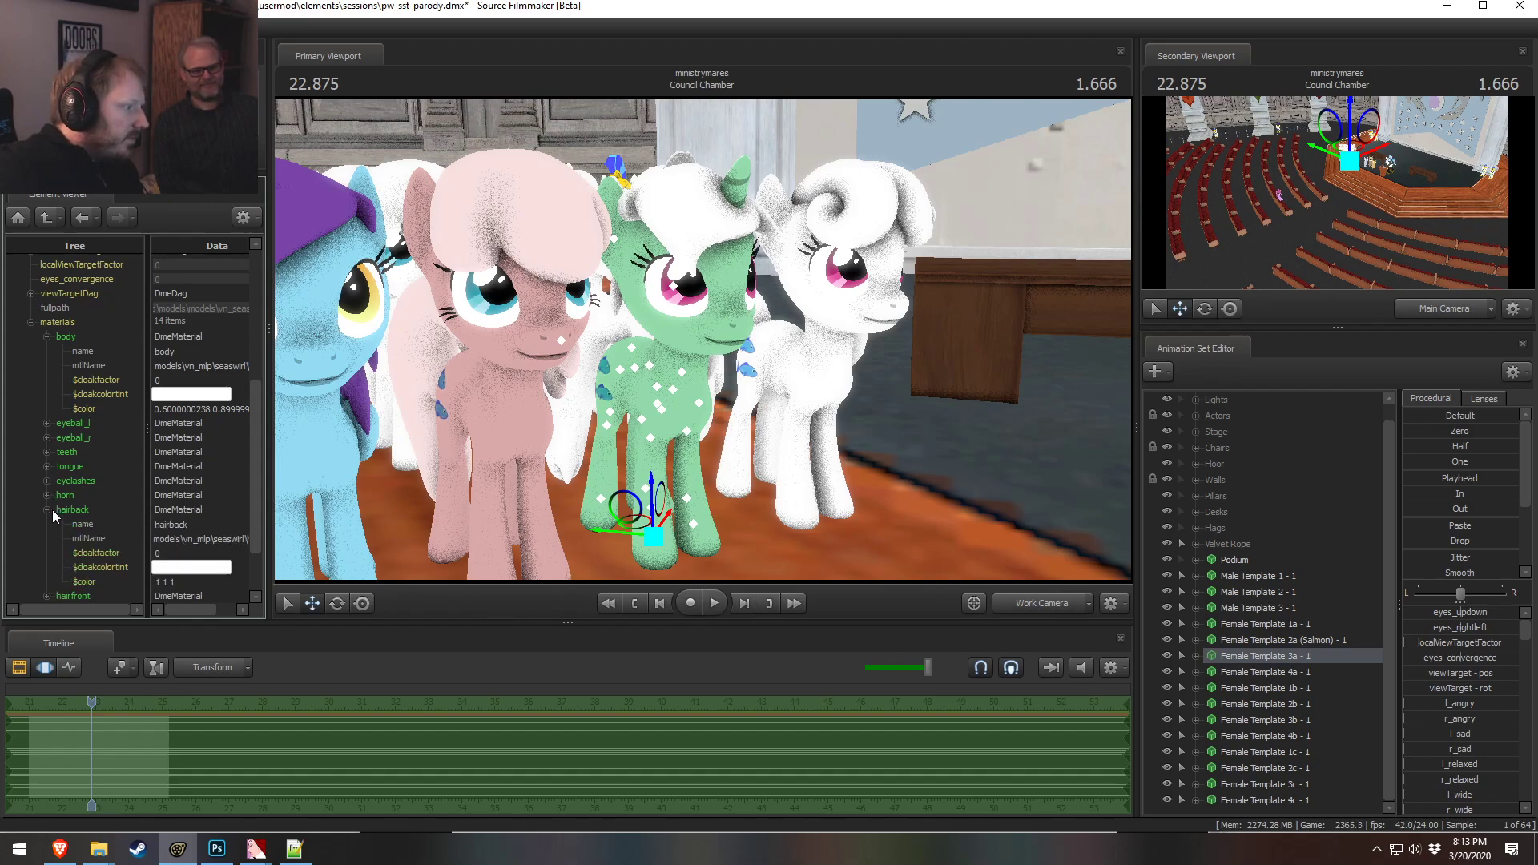
pyautogui.doubleClick(184, 581)
pyautogui.press('BackSpace')
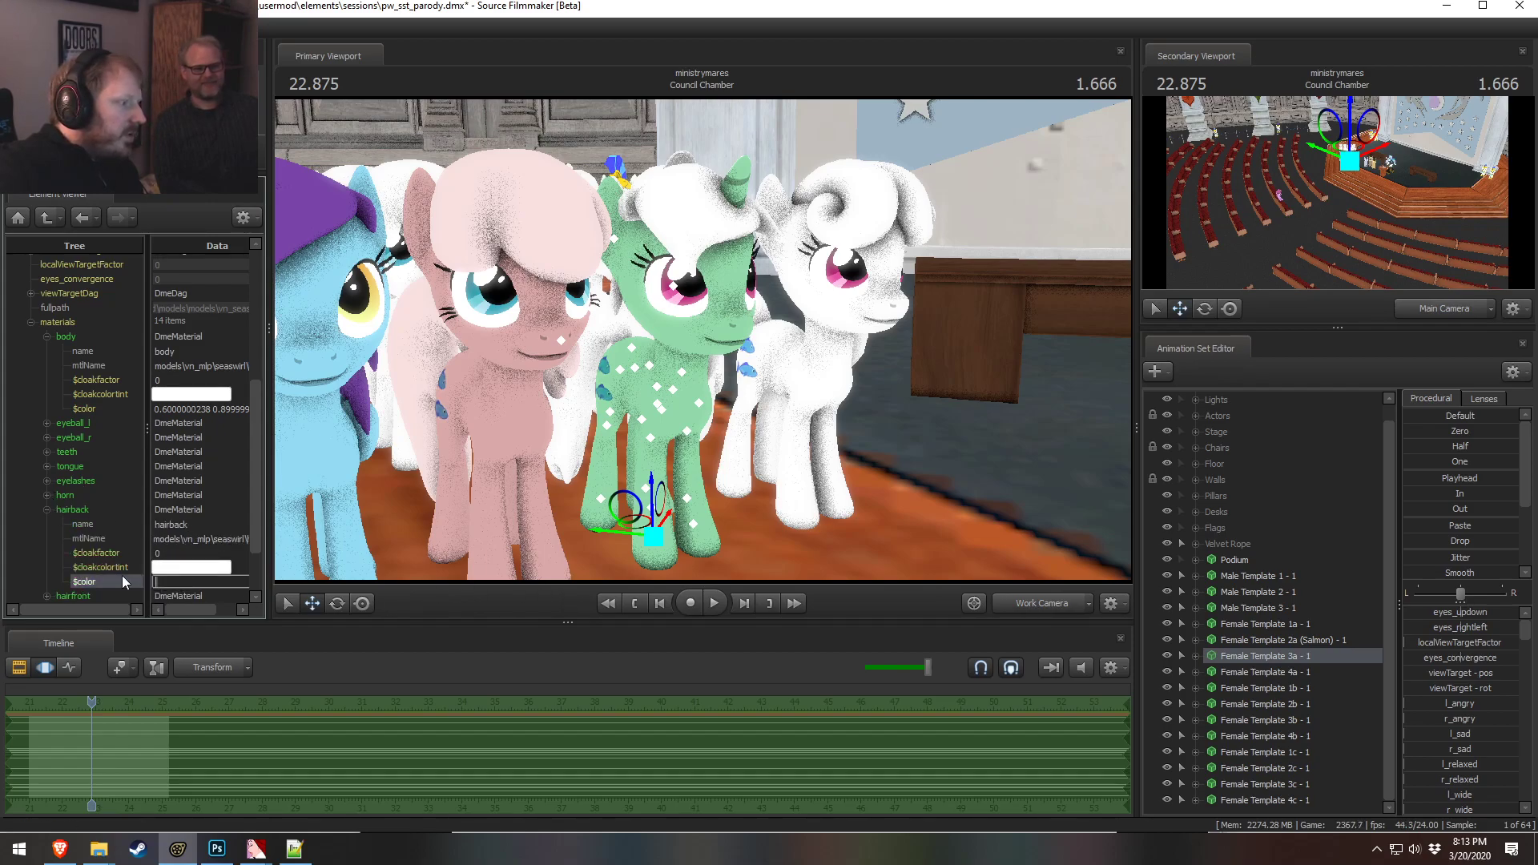
pyautogui.hotkey('alt', 'Tab')
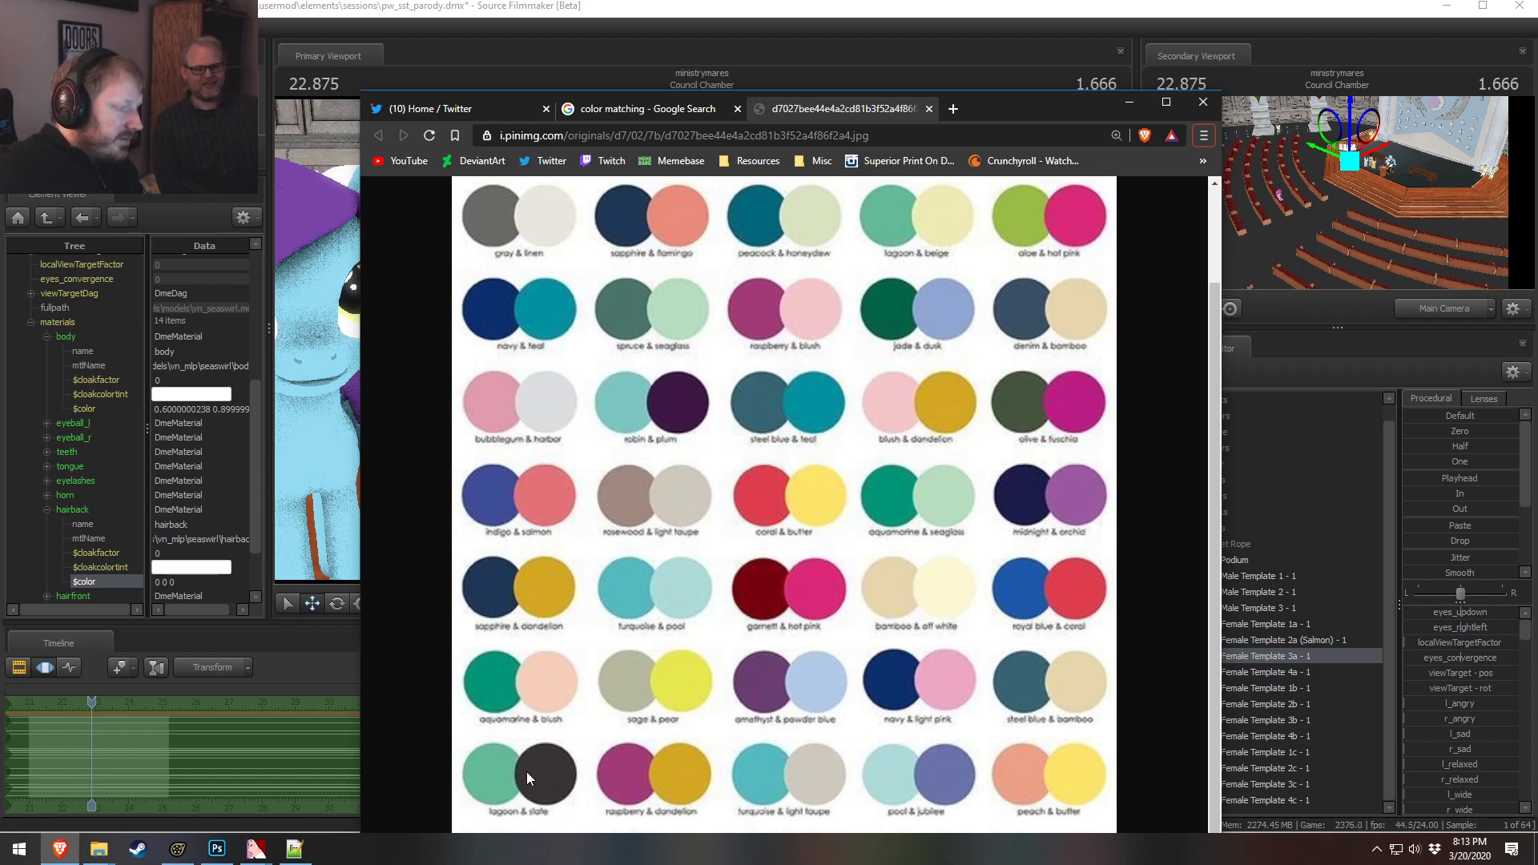
pyautogui.hotkey('alt', 'Tab')
pyautogui.doubleClick(192, 582)
pyautogui.write('0.4 0')
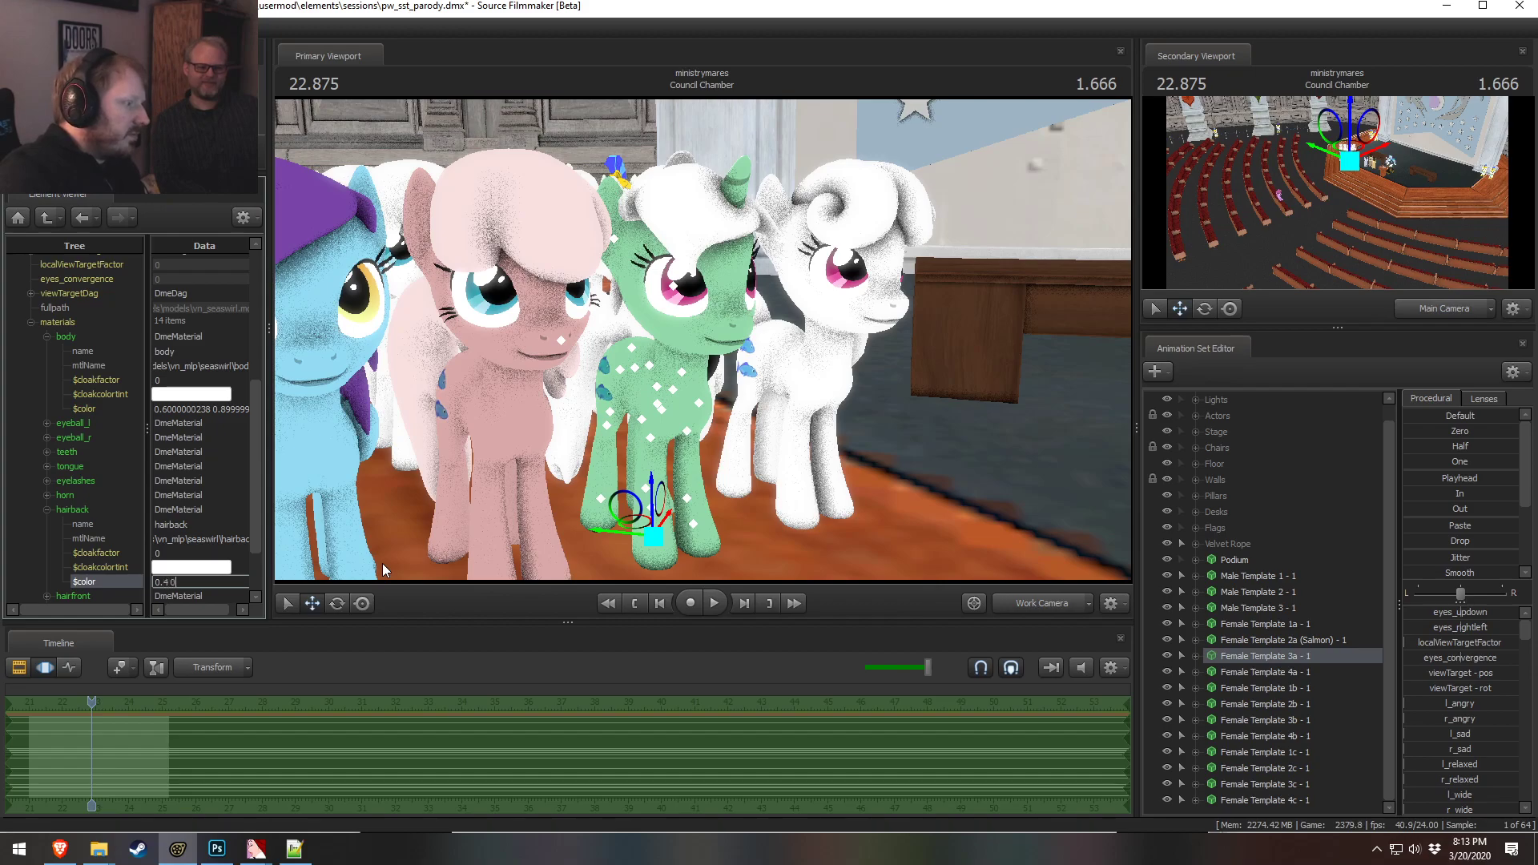
pyautogui.write('0.4 0.4 0.4')
pyautogui.press('Return')
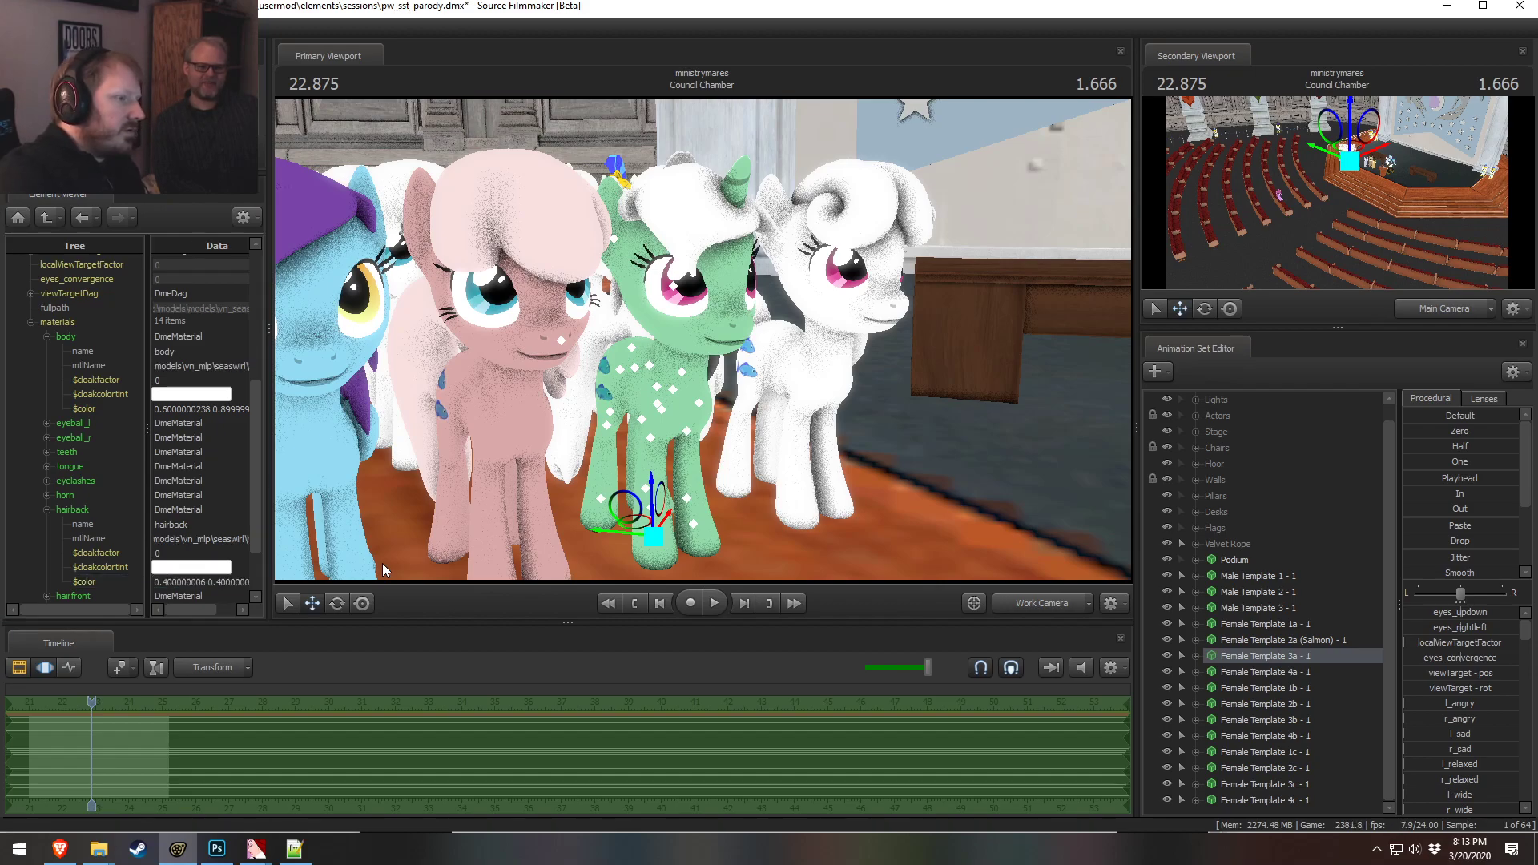
# Change the hairback material's color to 0.5 0.5 0.5
pyautogui.scroll(-2, 247, 453)
pyautogui.moveTo(561, 400); pyautogui.dragTo(481, 432)
pyautogui.keyDown('alt'); pyautogui.moveTo(681, 432); pyautogui.dragTo(472, 408); pyautogui.keyUp('alt')
pyautogui.keyDown('alt'); pyautogui.moveTo(661, 521); pyautogui.dragTo(616, 569); pyautogui.keyUp('alt')
pyautogui.keyDown('alt'); pyautogui.moveTo(702, 339); pyautogui.dragTo(744, 346); pyautogui.keyUp('alt')
pyautogui.doubleClick(220, 506)
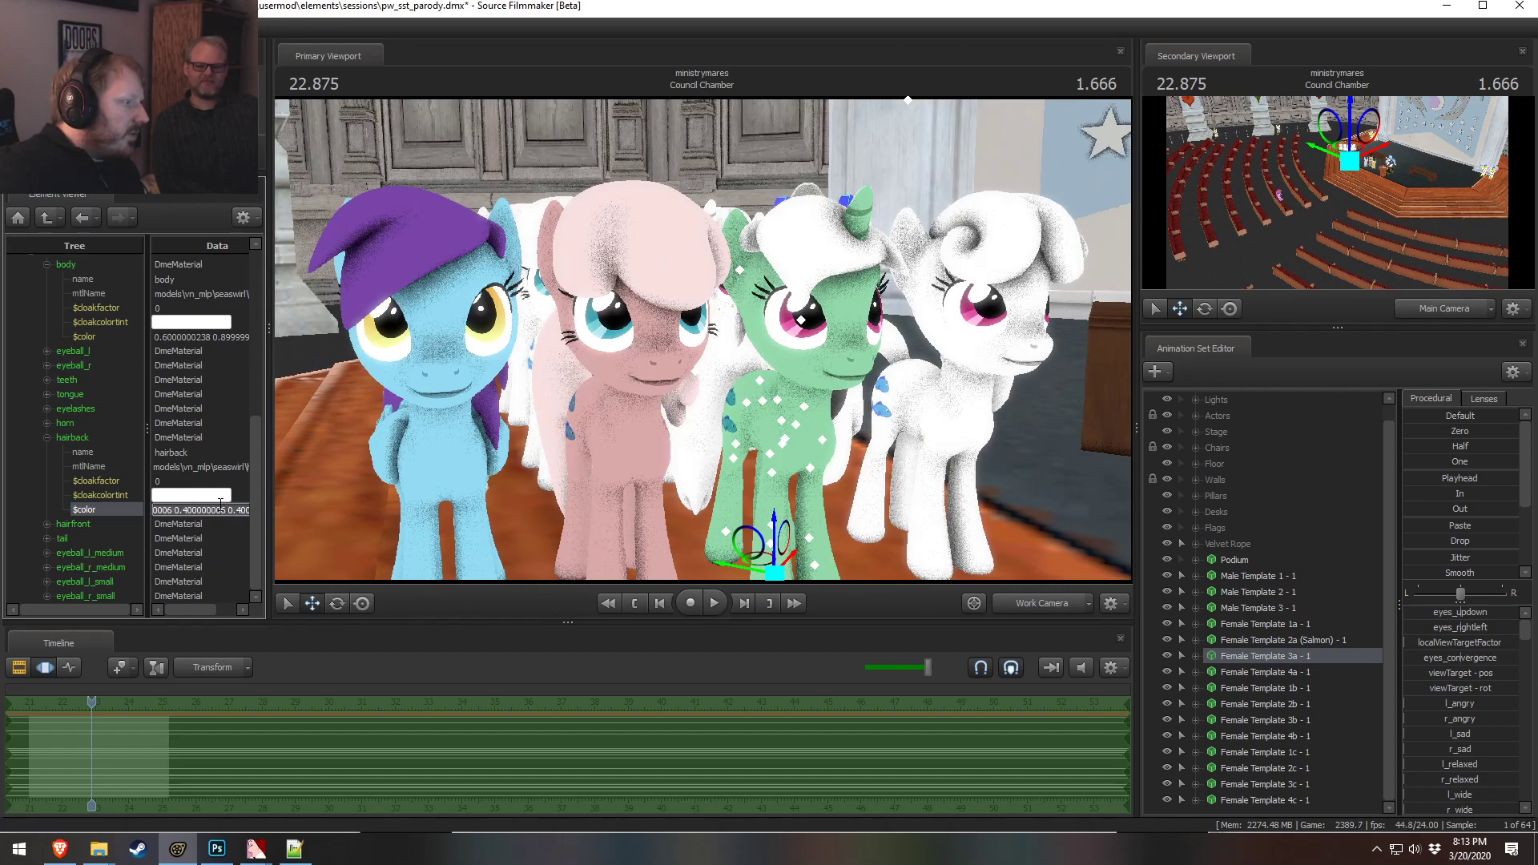
pyautogui.write('0.5 0.5 0.5')
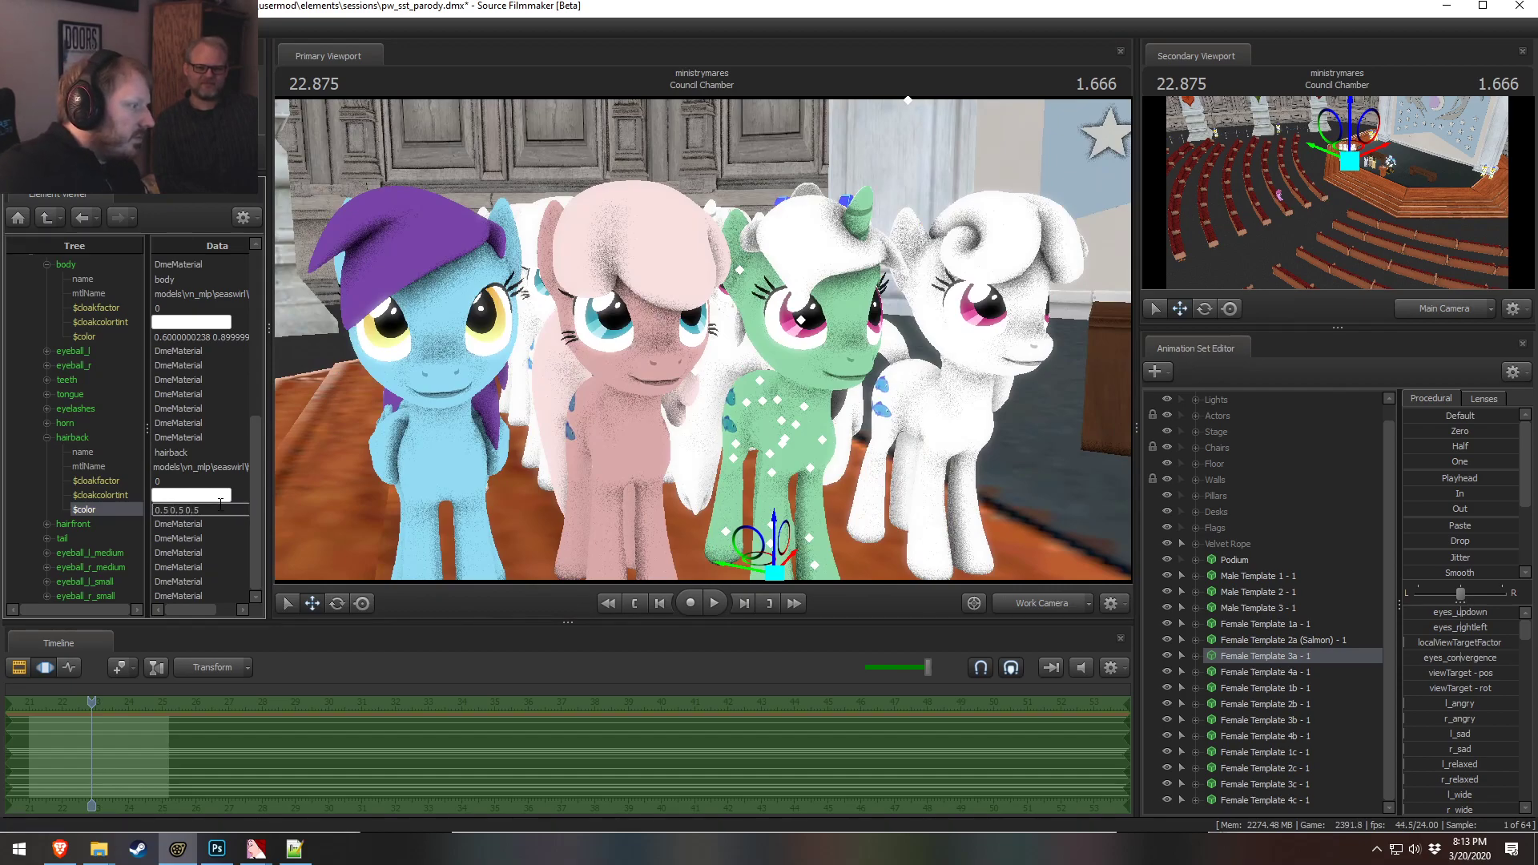
# Expand the hairfront material and set its color to 0.5 0.5 0.5
pyautogui.click(46, 524)
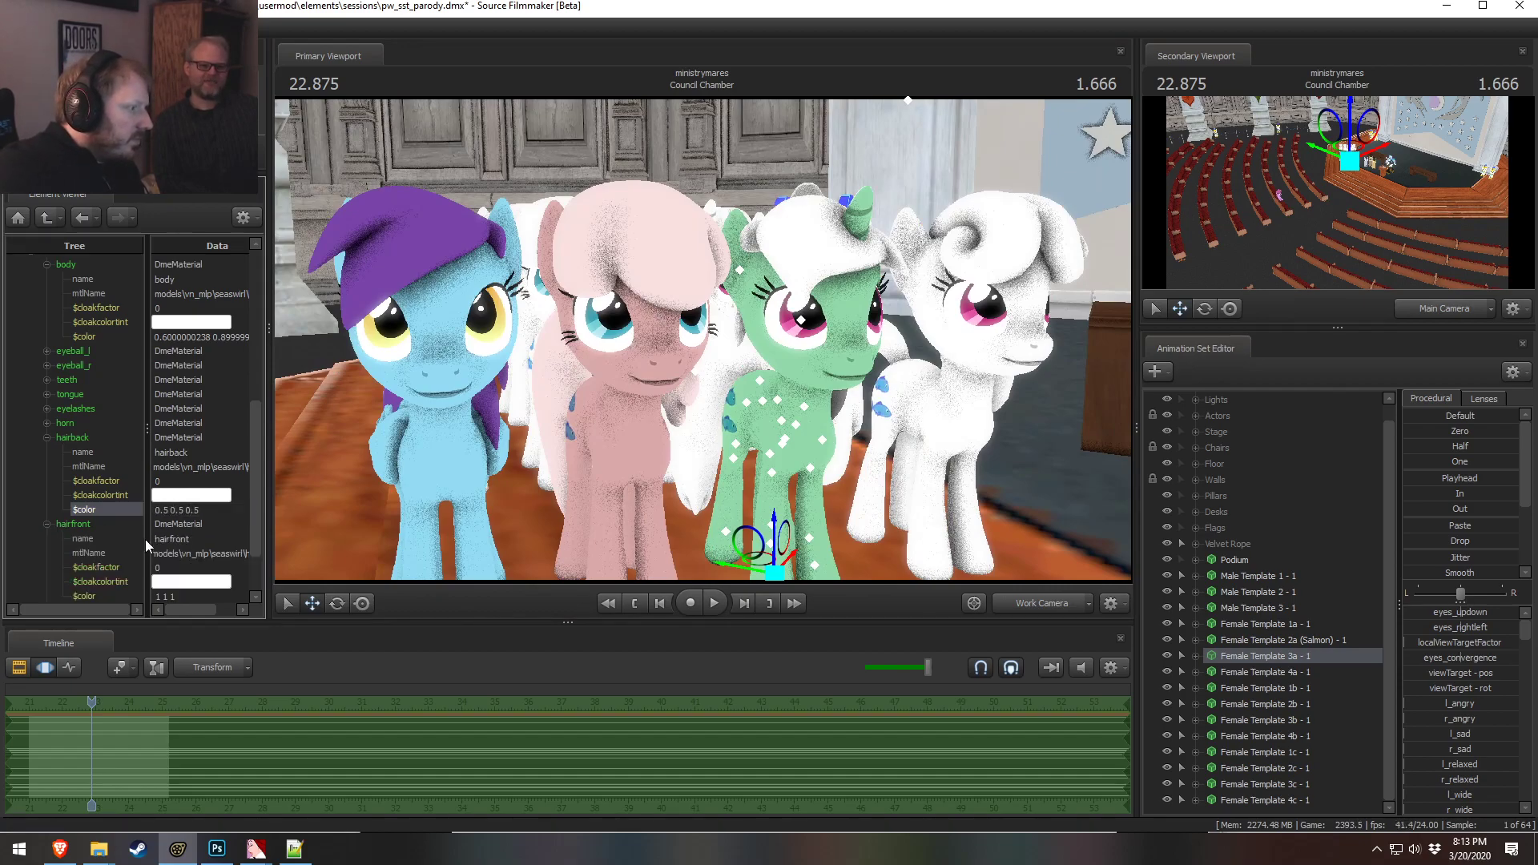
pyautogui.doubleClick(194, 597)
pyautogui.write('0.5 0.5 0.5')
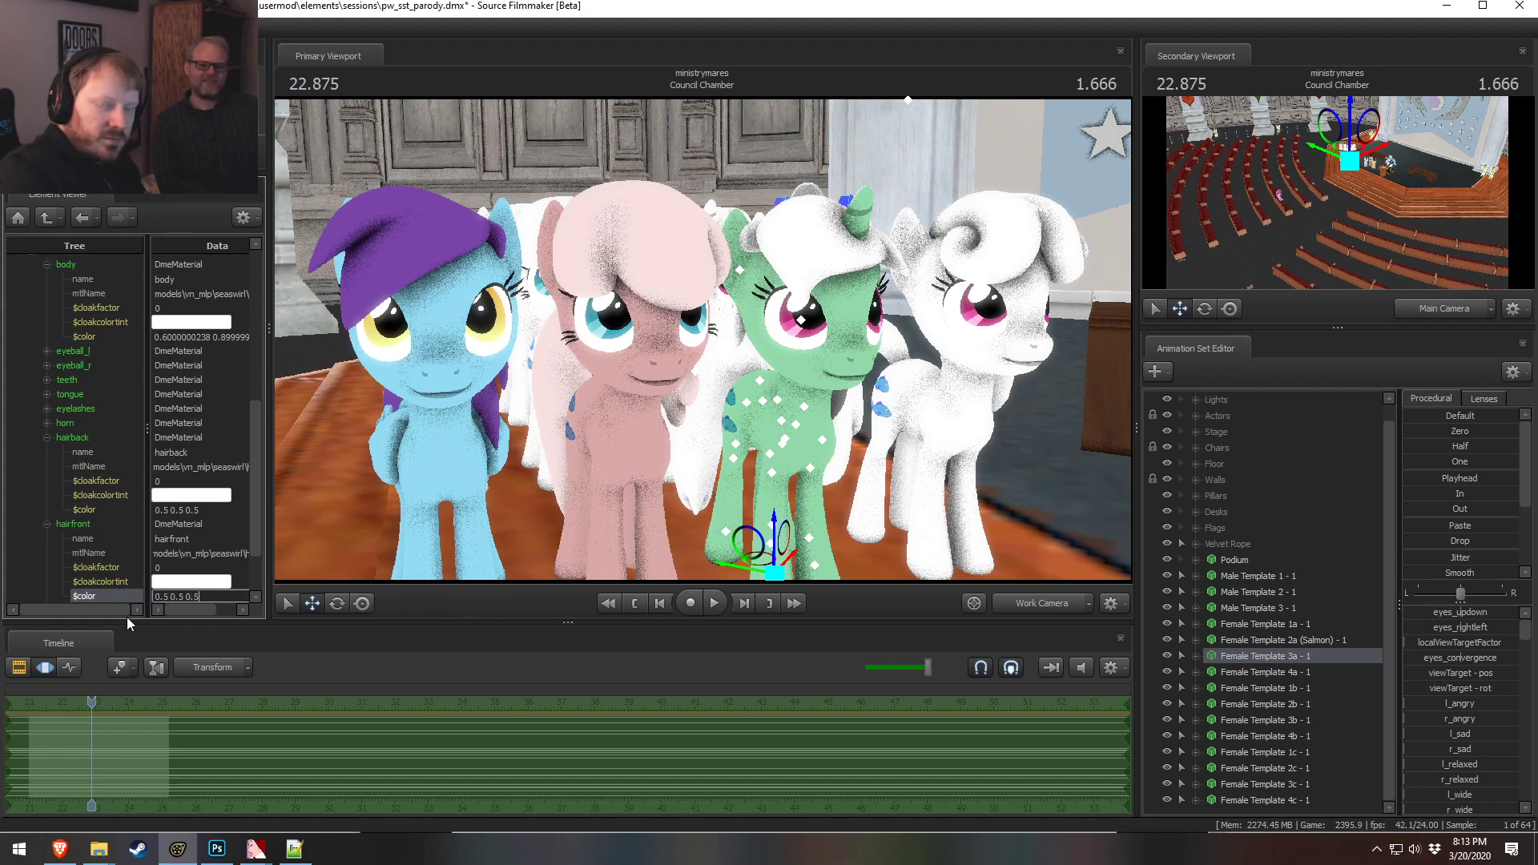
pyautogui.press('Return')
# Copy the grey color into the tail material's color field
pyautogui.moveTo(668, 503); pyautogui.dragTo(769, 532)
pyautogui.moveTo(695, 330)
pyautogui.mouseDown()
pyautogui.moveTo(709, 377)
pyautogui.moveTo(709, 325)
pyautogui.moveTo(694, 327)
pyautogui.mouseUp()
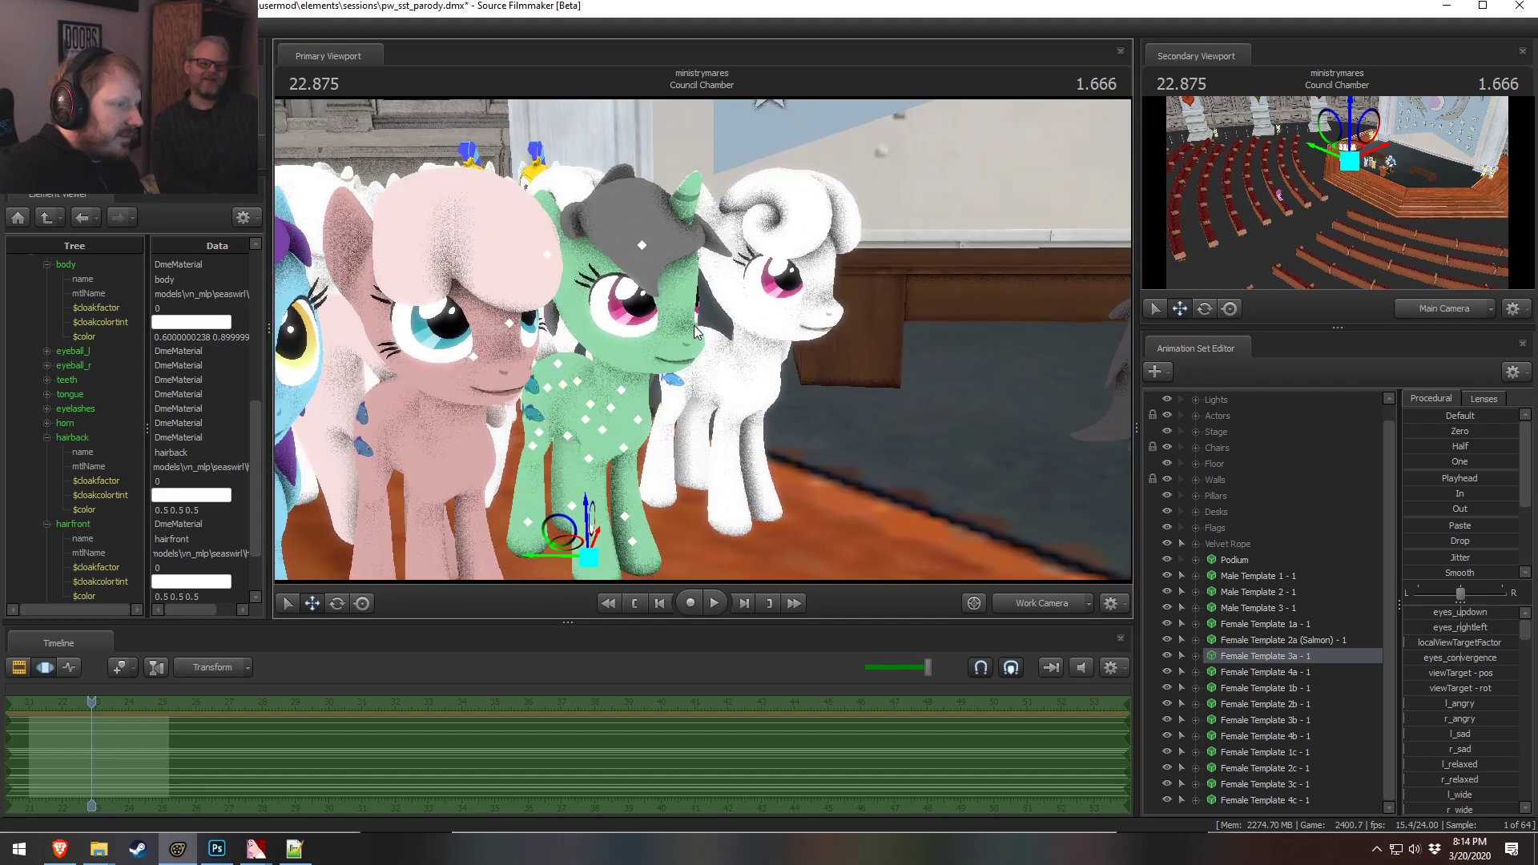
pyautogui.doubleClick(188, 597)
pyautogui.click(48, 523)
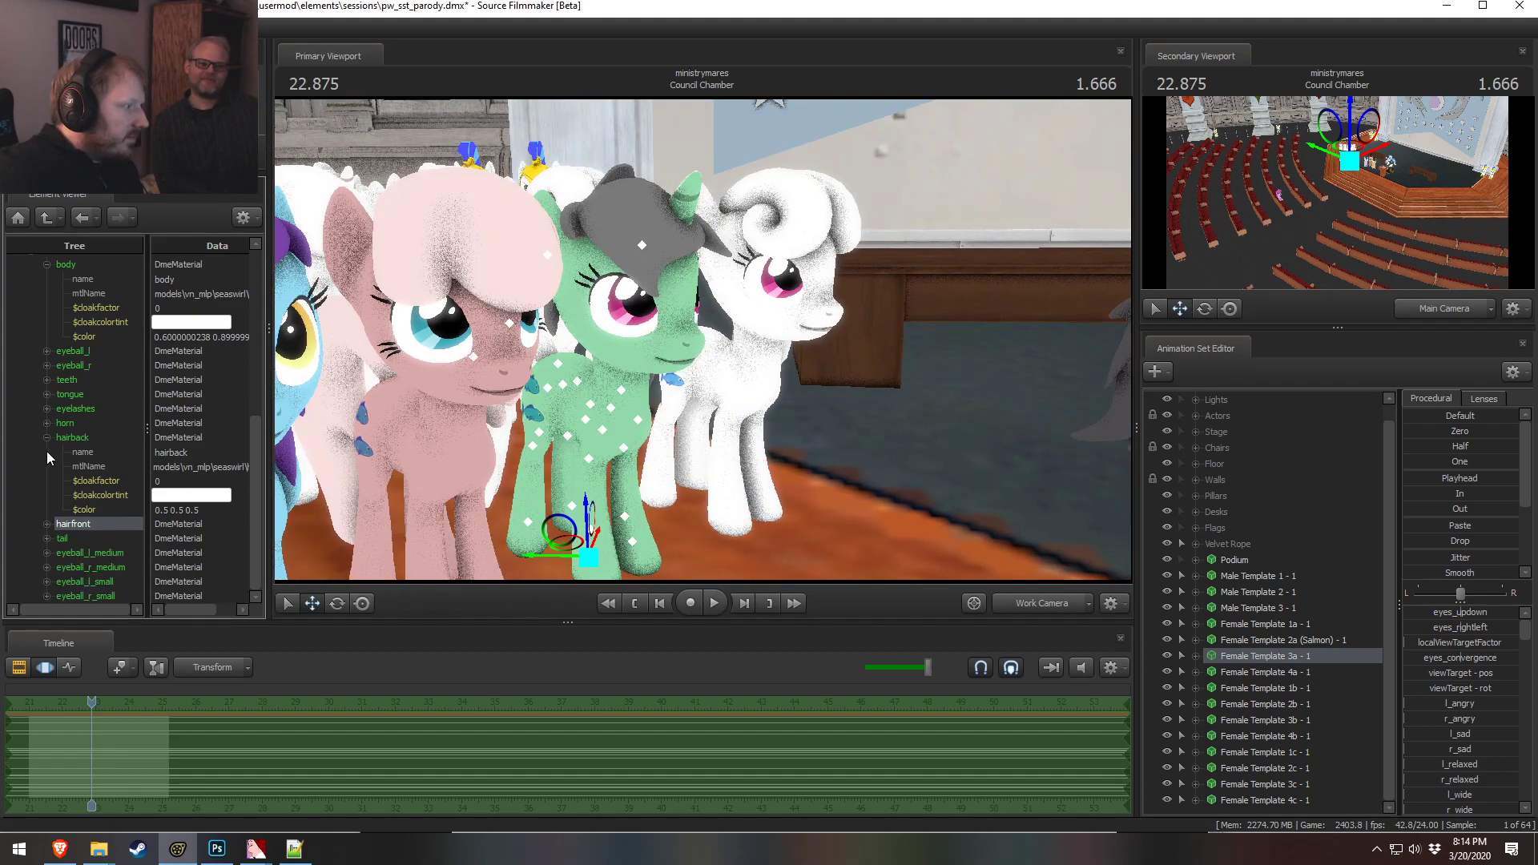
pyautogui.click(47, 437)
pyautogui.rightClick(71, 536)
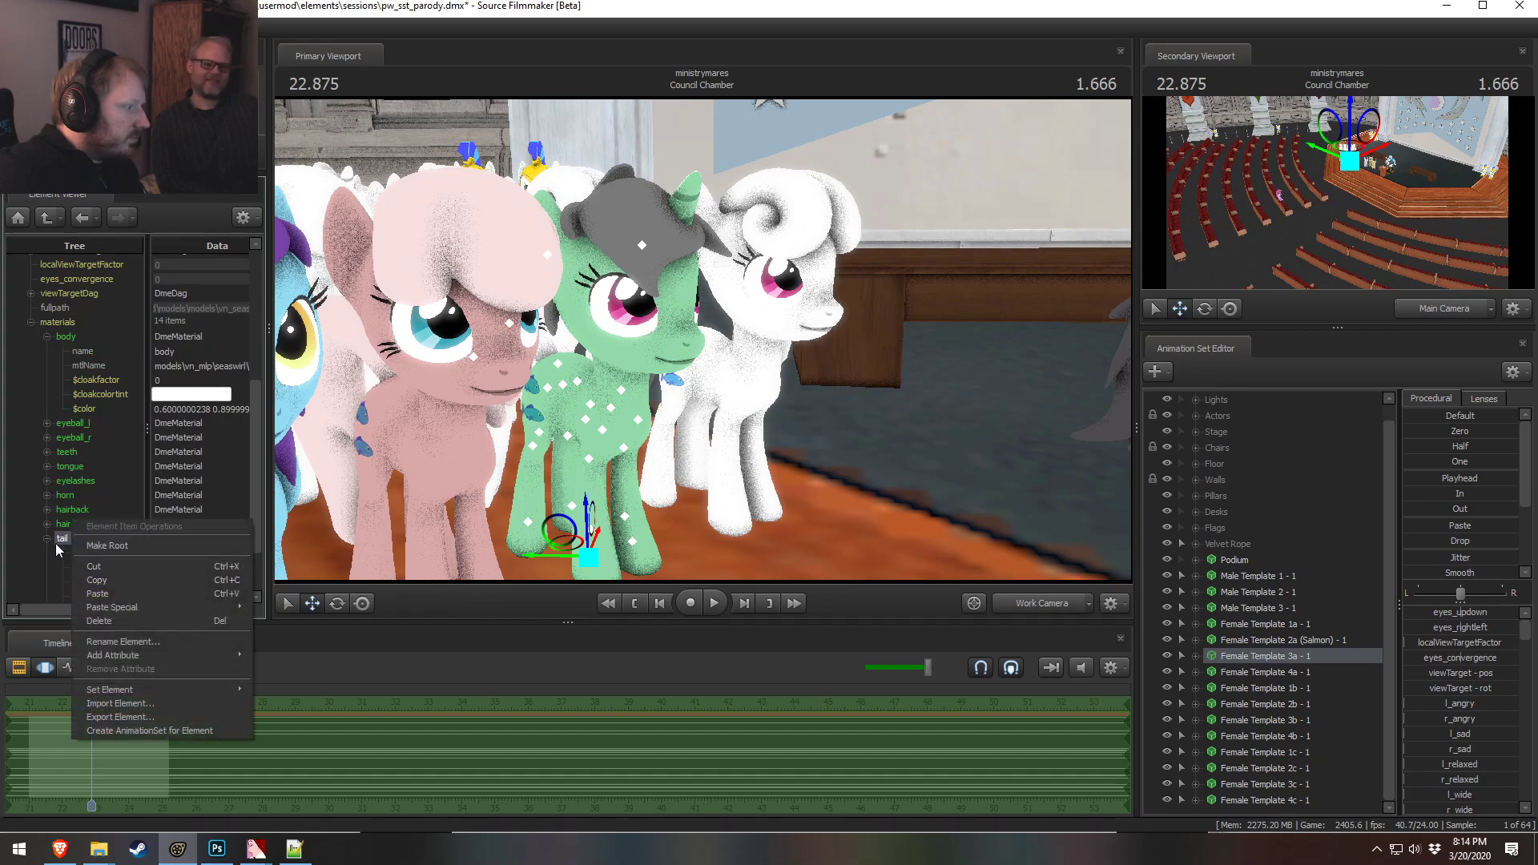
pyautogui.click(57, 541)
pyautogui.scroll(-2, 73, 553)
pyautogui.doubleClick(167, 539)
pyautogui.write('0.5 0.5 0.5')
pyautogui.click(167, 510)
pyautogui.click(112, 523)
# Rename the Female Template 1a animation set to Female Template 1a (Clumsy Muffins) - 1
pyautogui.moveTo(513, 384); pyautogui.dragTo(563, 360)
pyautogui.moveTo(702, 339); pyautogui.dragTo(576, 353)
pyautogui.moveTo(993, 405); pyautogui.dragTo(1045, 408)
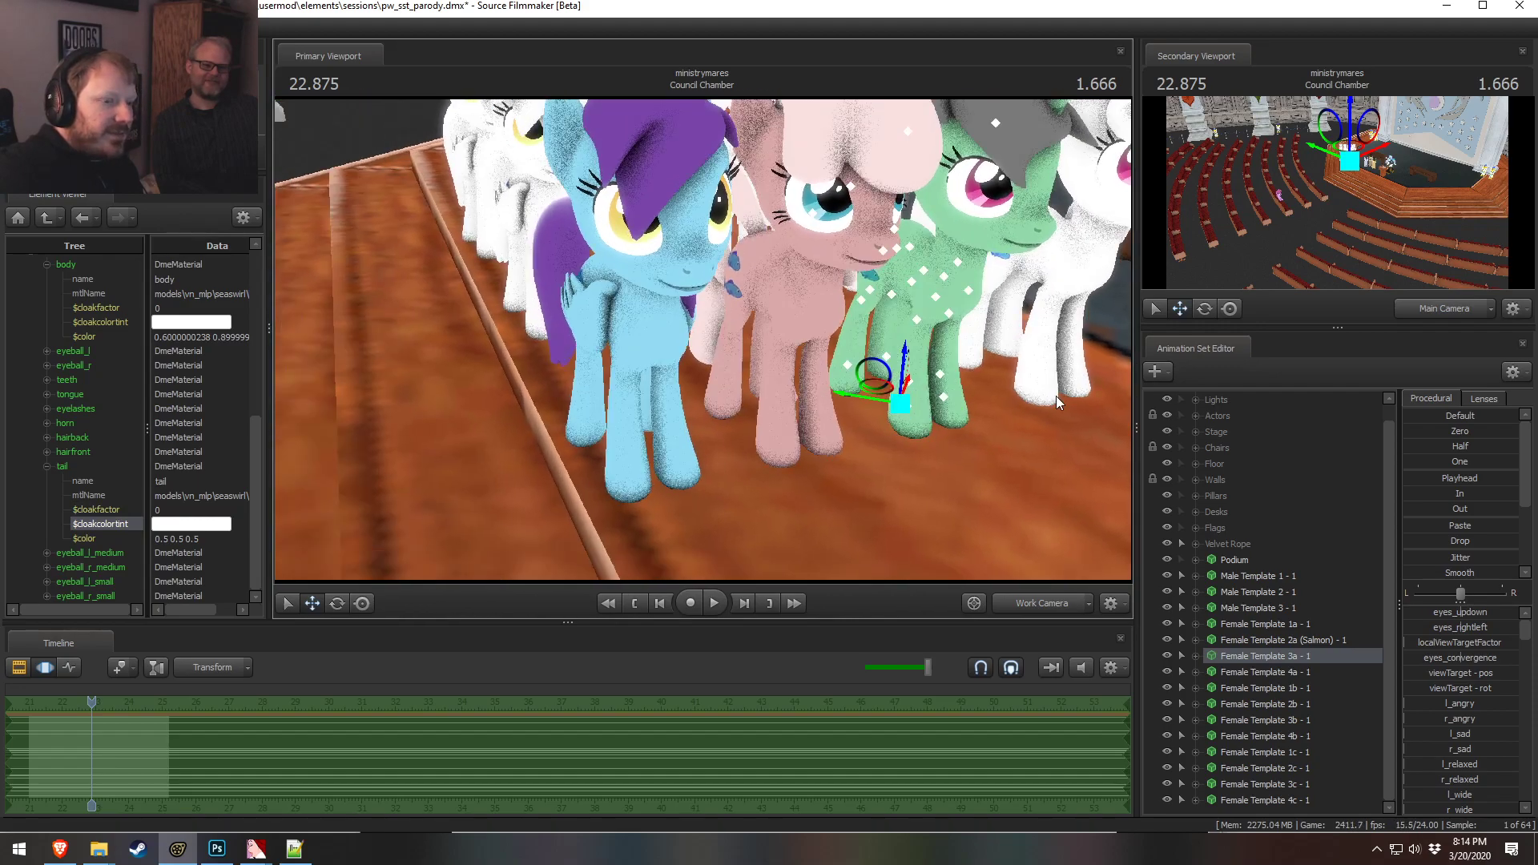
pyautogui.click(1265, 623)
pyautogui.rightClick(1304, 623)
pyautogui.click(1358, 356)
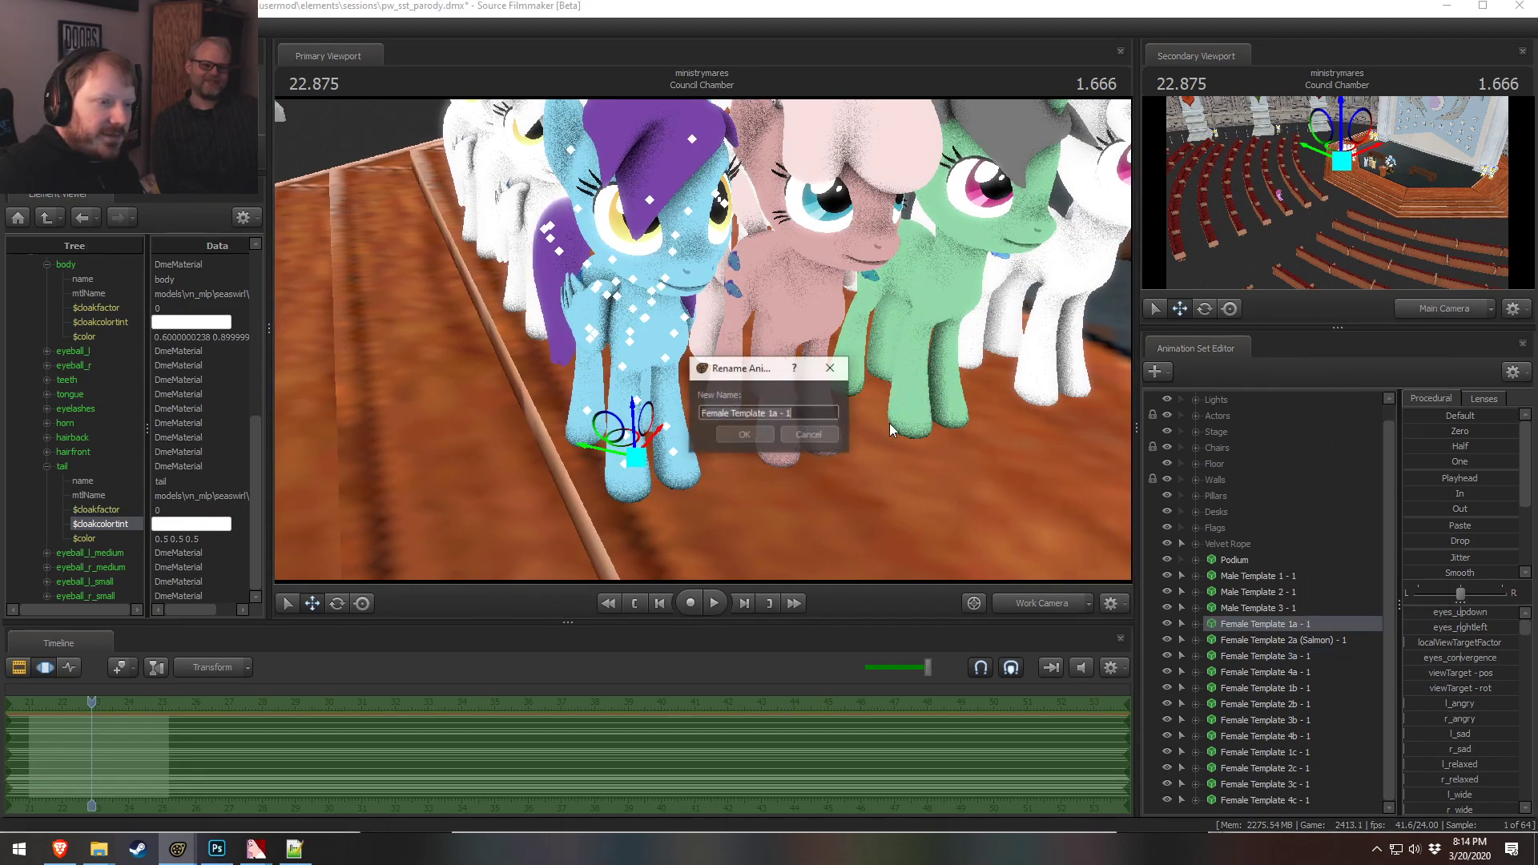
pyautogui.press('Right')
pyautogui.write('()')
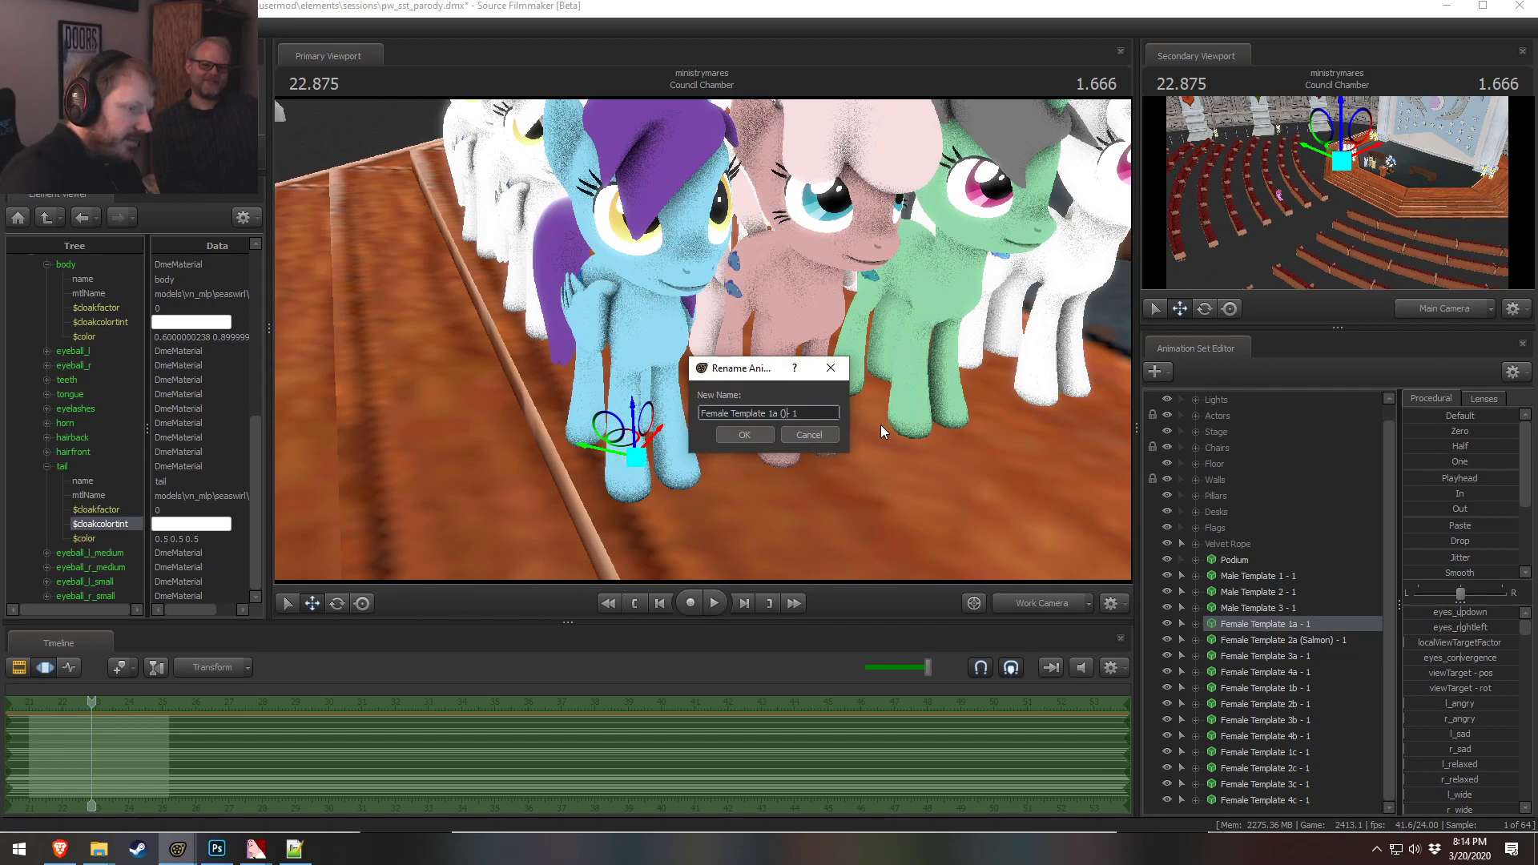
pyautogui.press('Left')
pyautogui.write('Clumst')
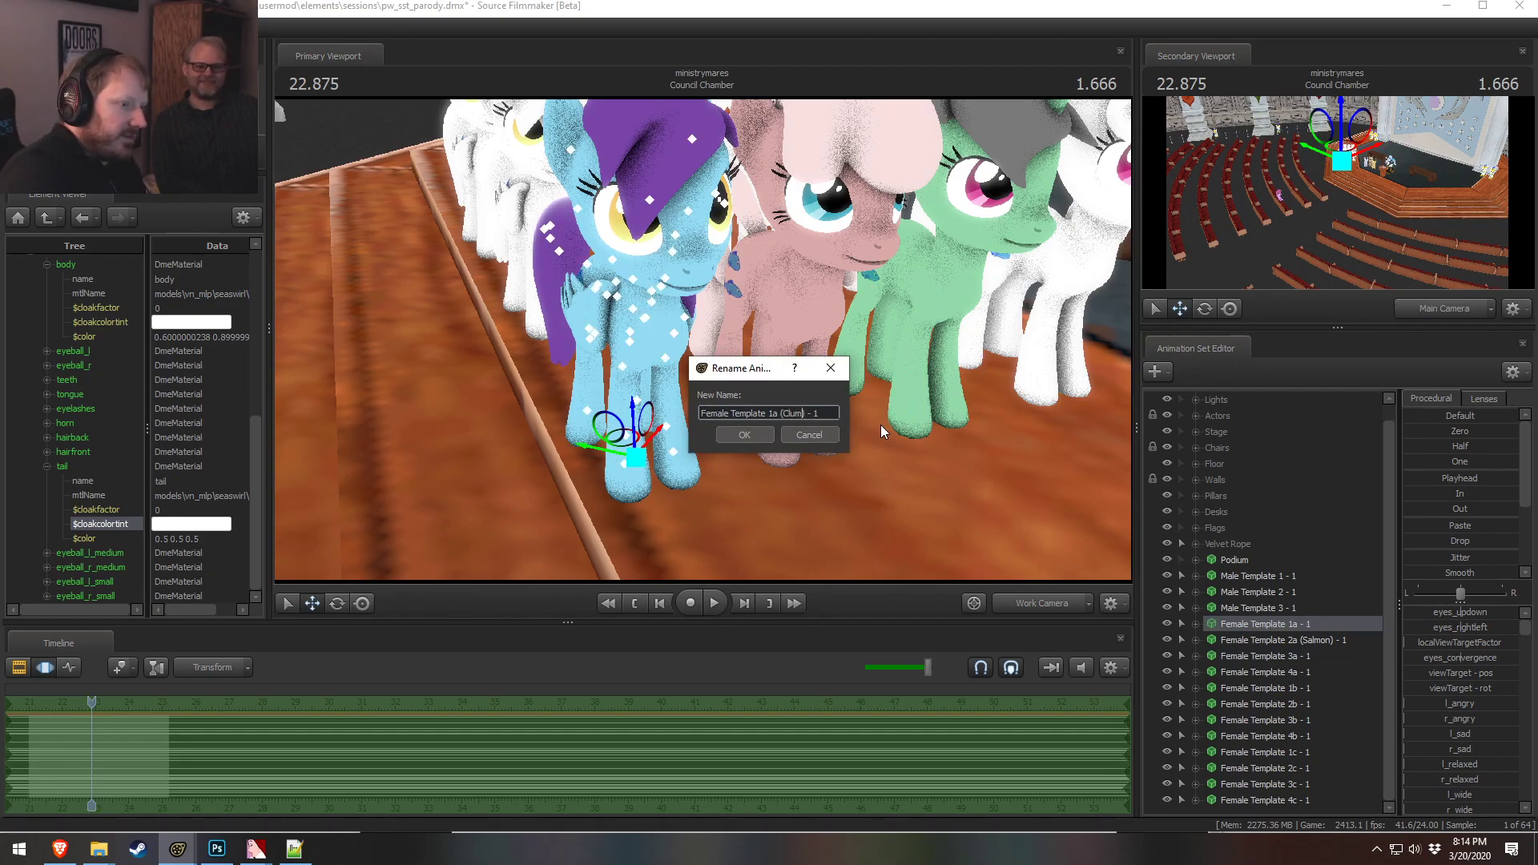
pyautogui.press('BackSpace')
pyautogui.write('y Huffins')
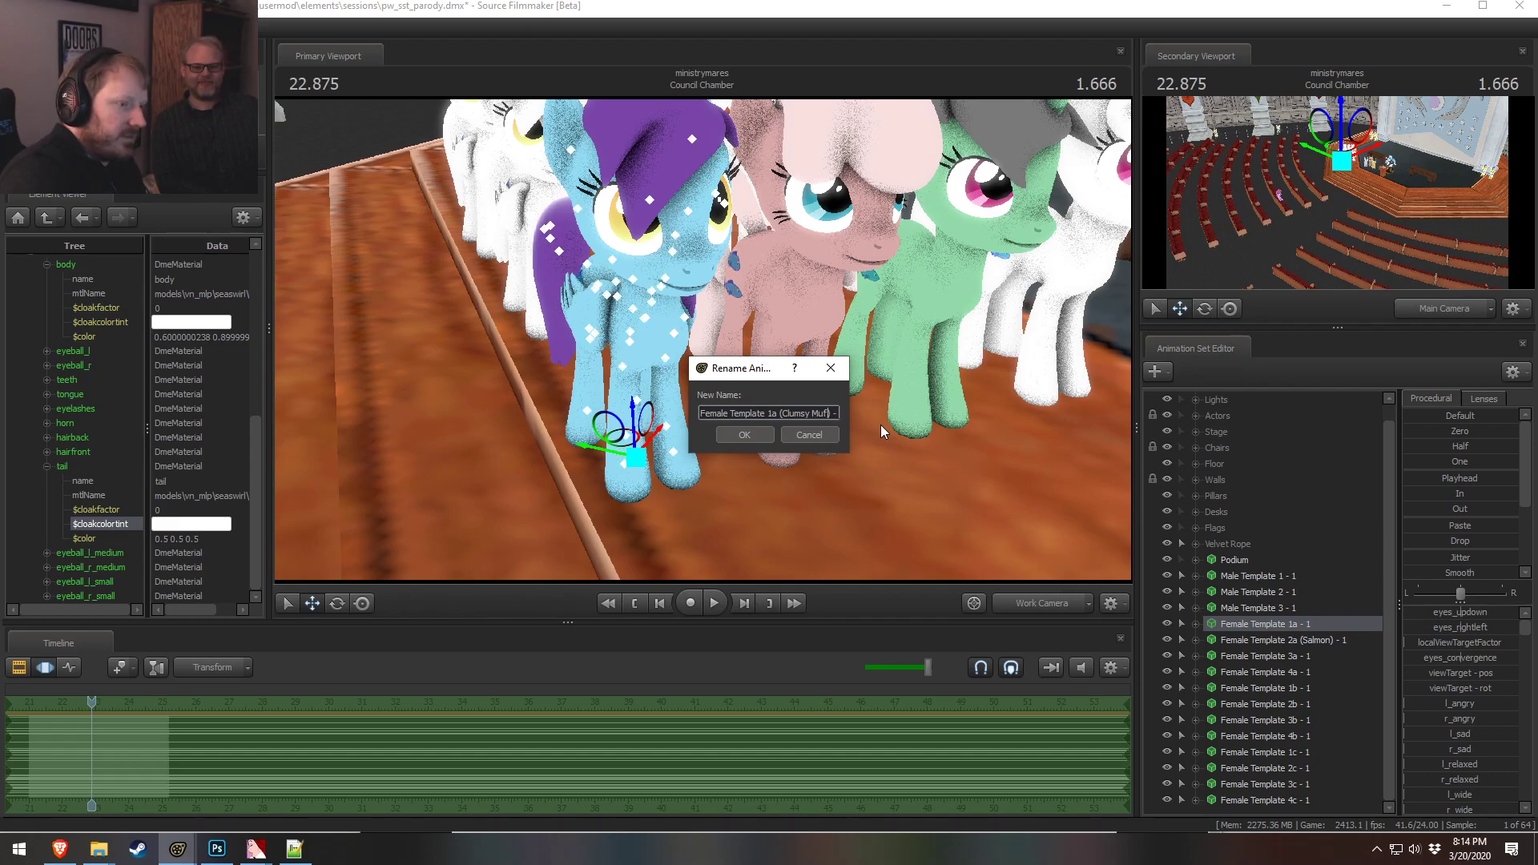
pyautogui.press('Return')
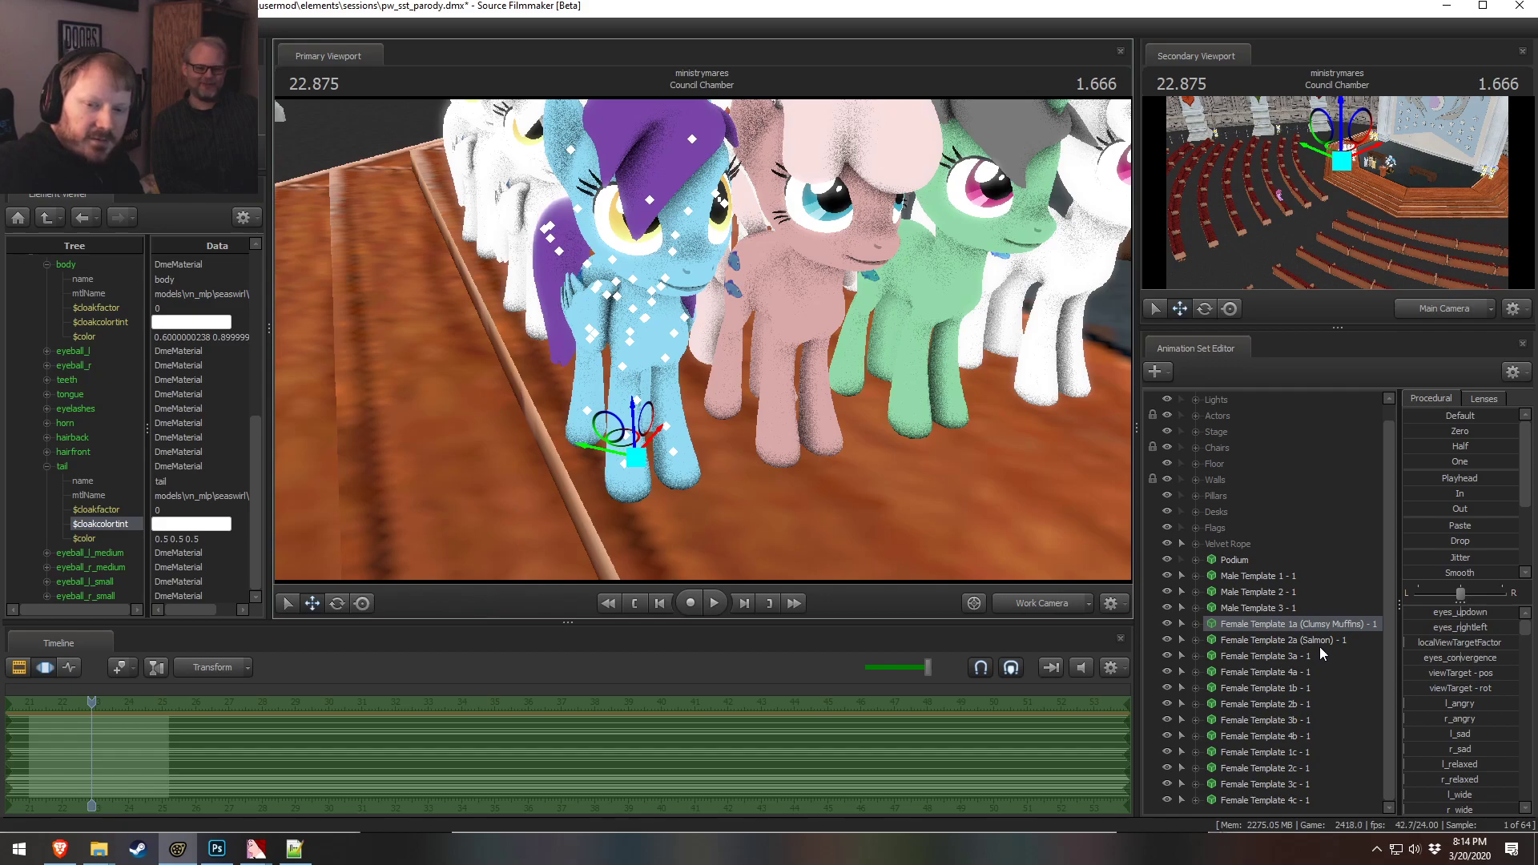
# Show the Female Template 4a model in the Element Viewer
pyautogui.moveTo(719, 436); pyautogui.dragTo(817, 385)
pyautogui.press('d')
pyautogui.press('a')
pyautogui.moveTo(703, 340)
pyautogui.mouseDown()
pyautogui.moveTo(681, 333)
pyautogui.moveTo(757, 324)
pyautogui.moveTo(709, 338)
pyautogui.mouseUp()
pyautogui.press('d')
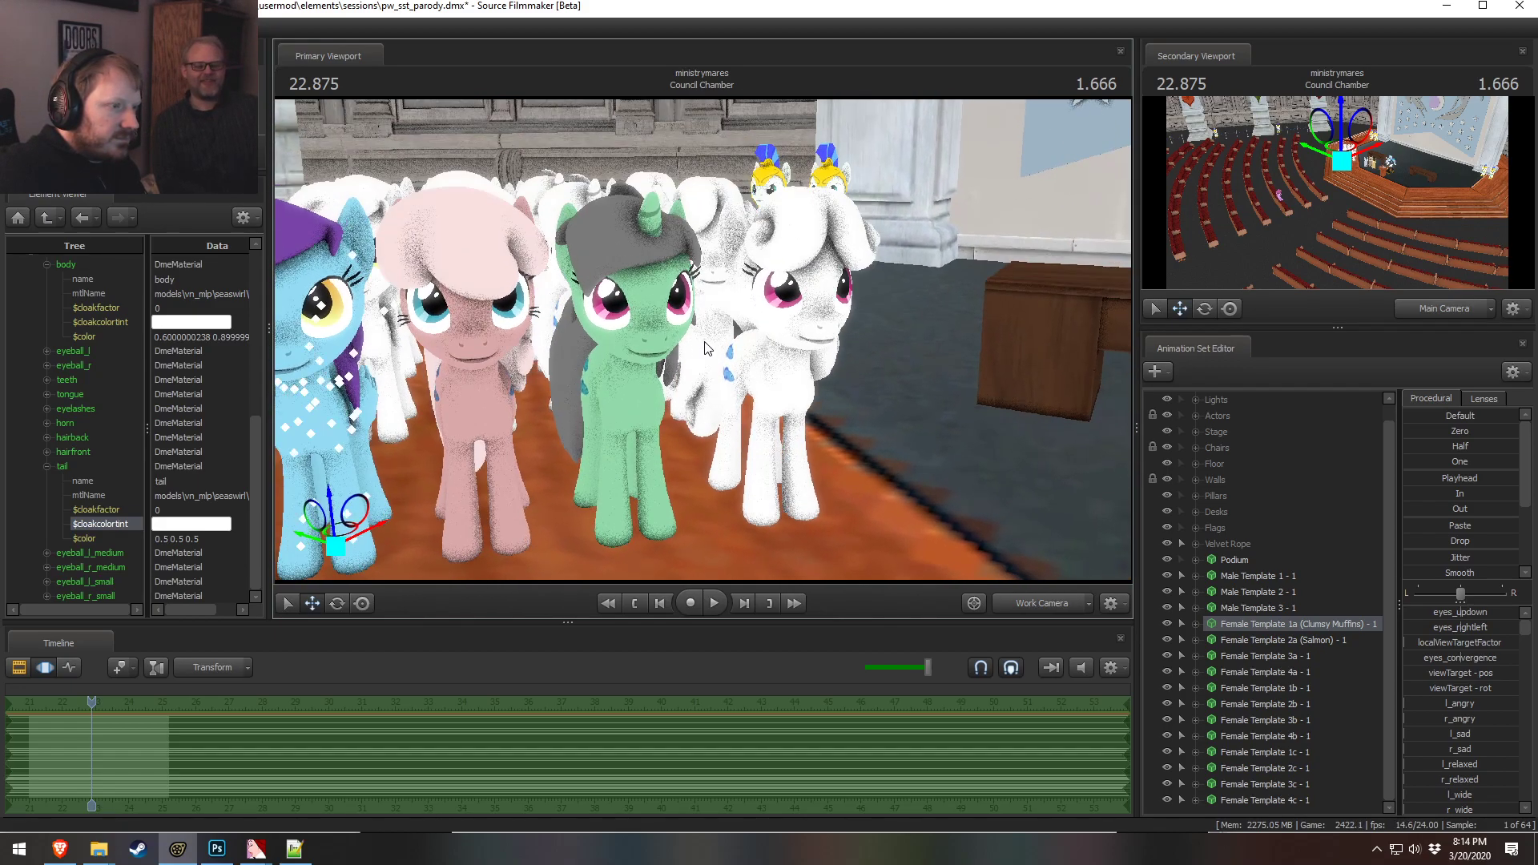
pyautogui.click(1262, 657)
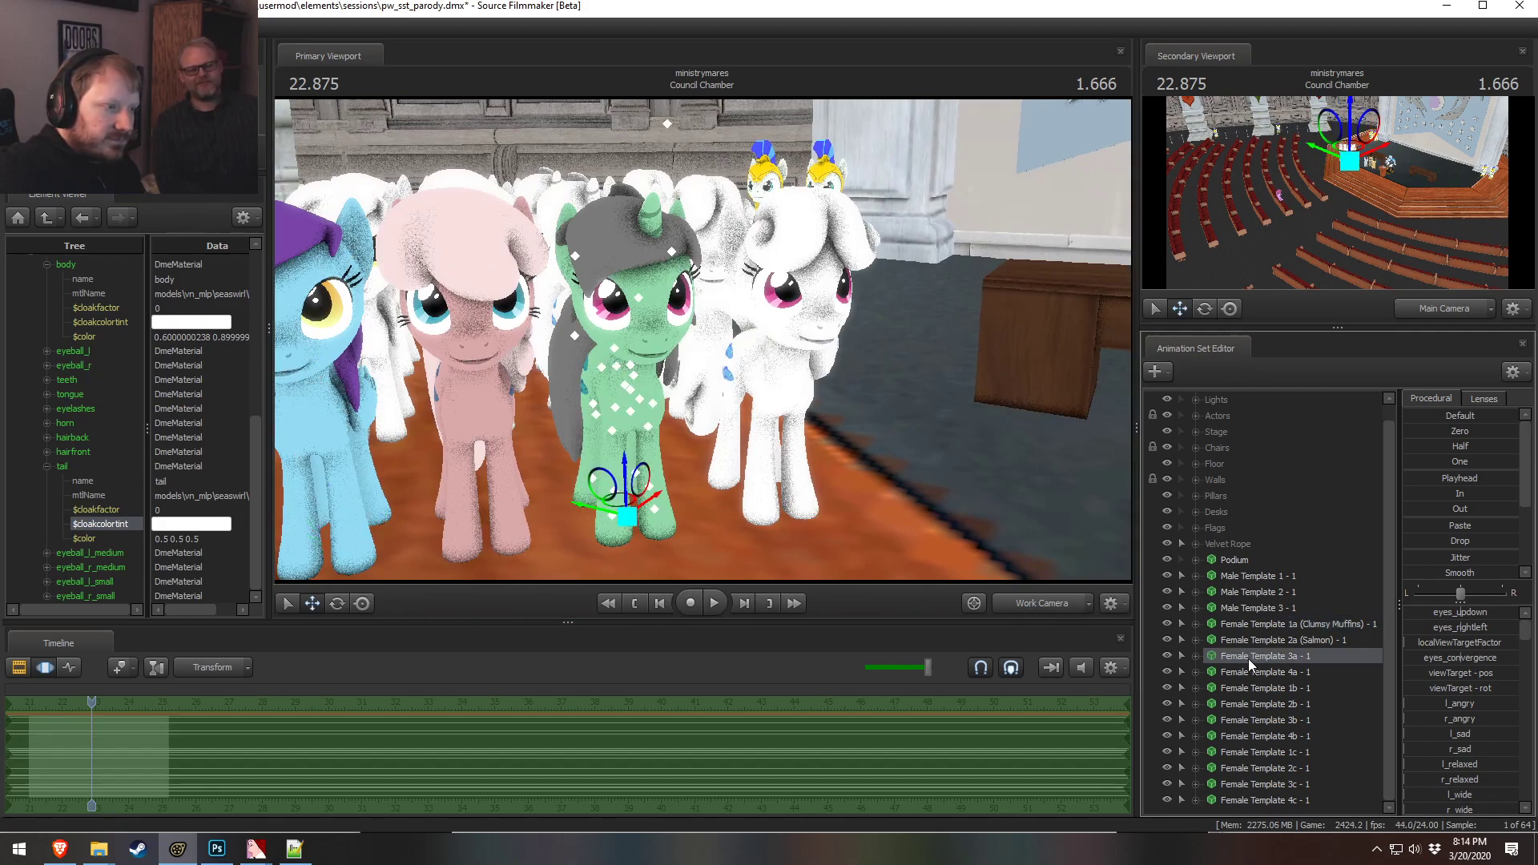
pyautogui.rightClick(1260, 671)
pyautogui.moveTo(1338, 494)
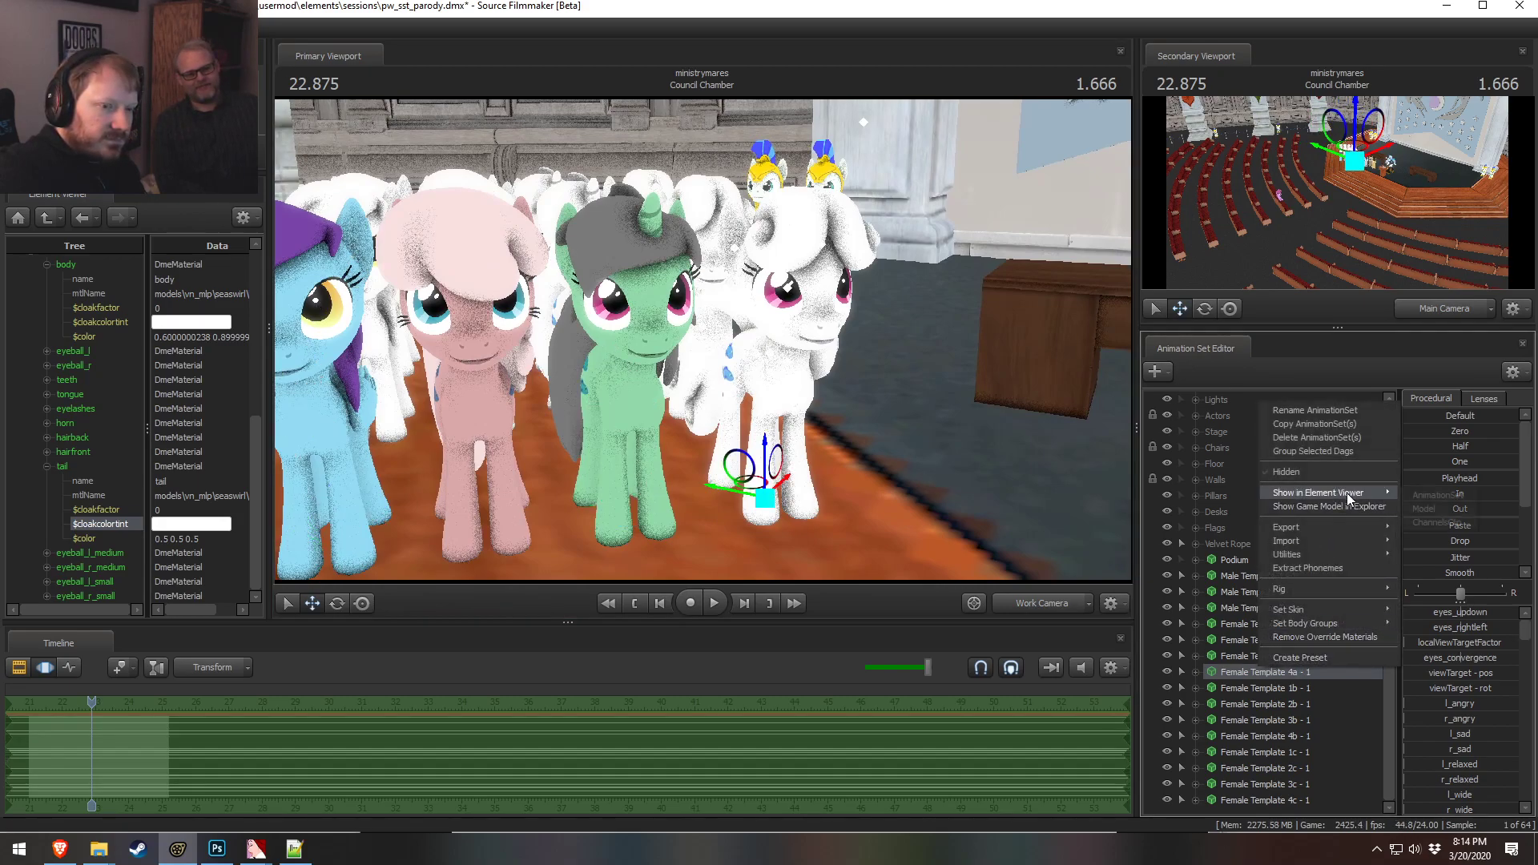
pyautogui.click(1442, 509)
# Set Female Template 4a's body material color to 0.9 0.4 0.45
pyautogui.click(33, 578)
pyautogui.scroll(-3, 33, 569)
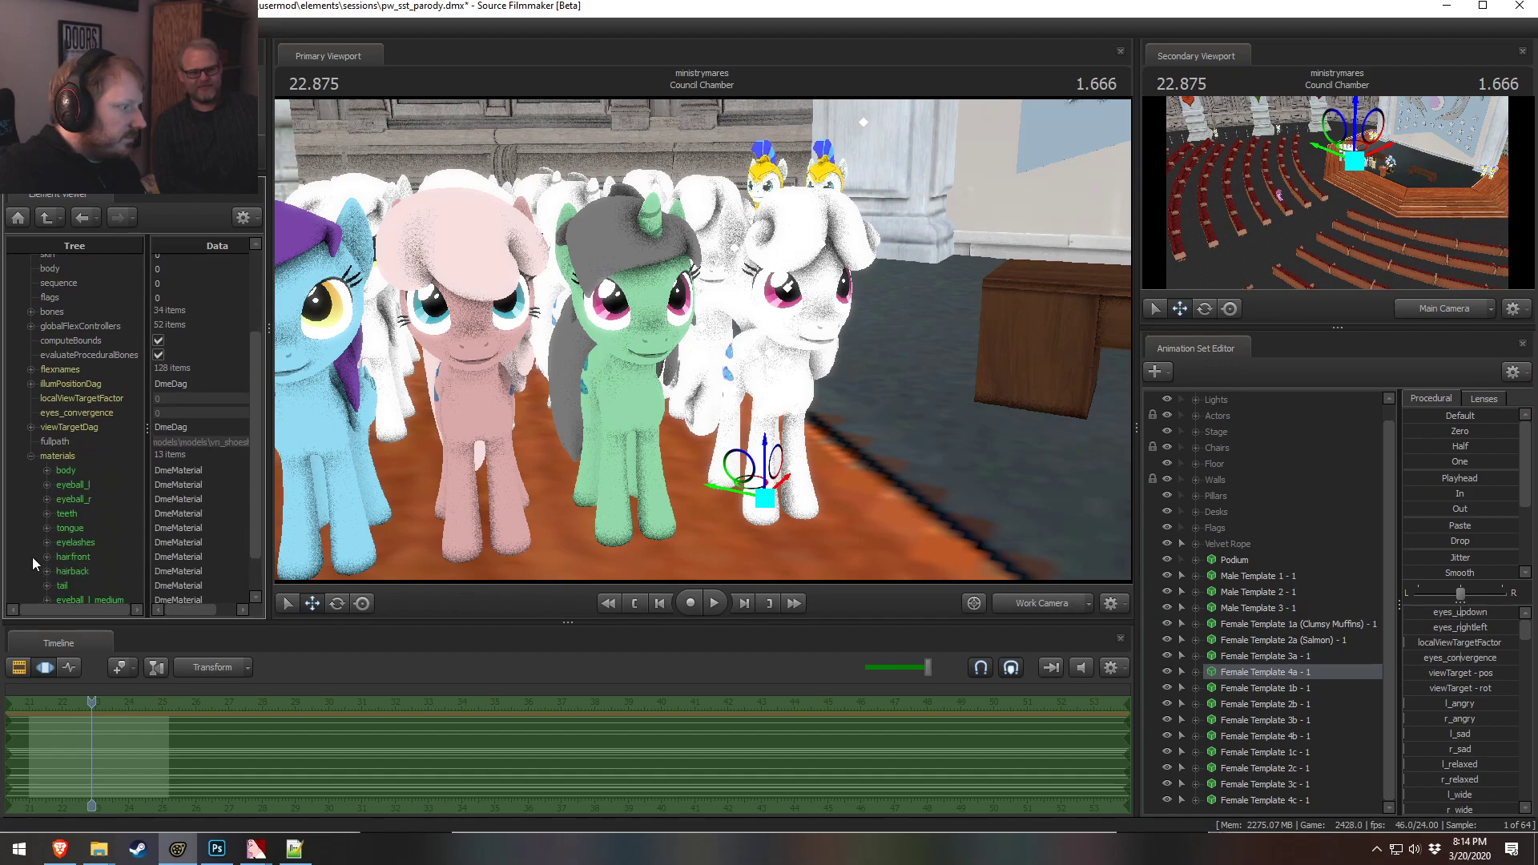
pyautogui.click(47, 471)
pyautogui.scroll(-2, 108, 507)
pyautogui.click(194, 464)
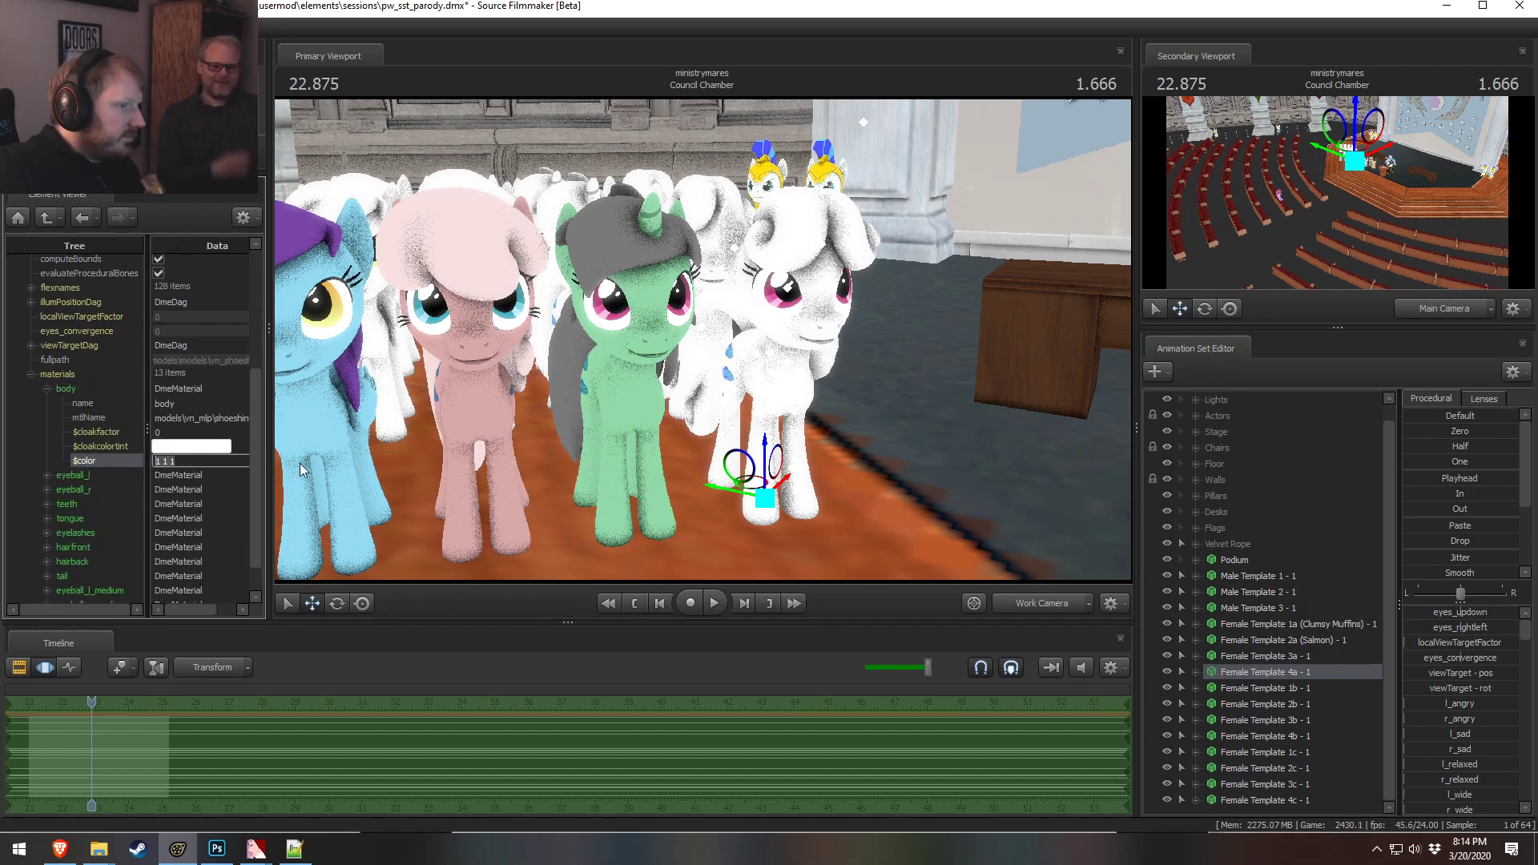
pyautogui.keyDown('alt'); pyautogui.moveTo(709, 343); pyautogui.dragTo(641, 346); pyautogui.keyUp('alt')
pyautogui.click(75, 460)
pyautogui.write('0.')
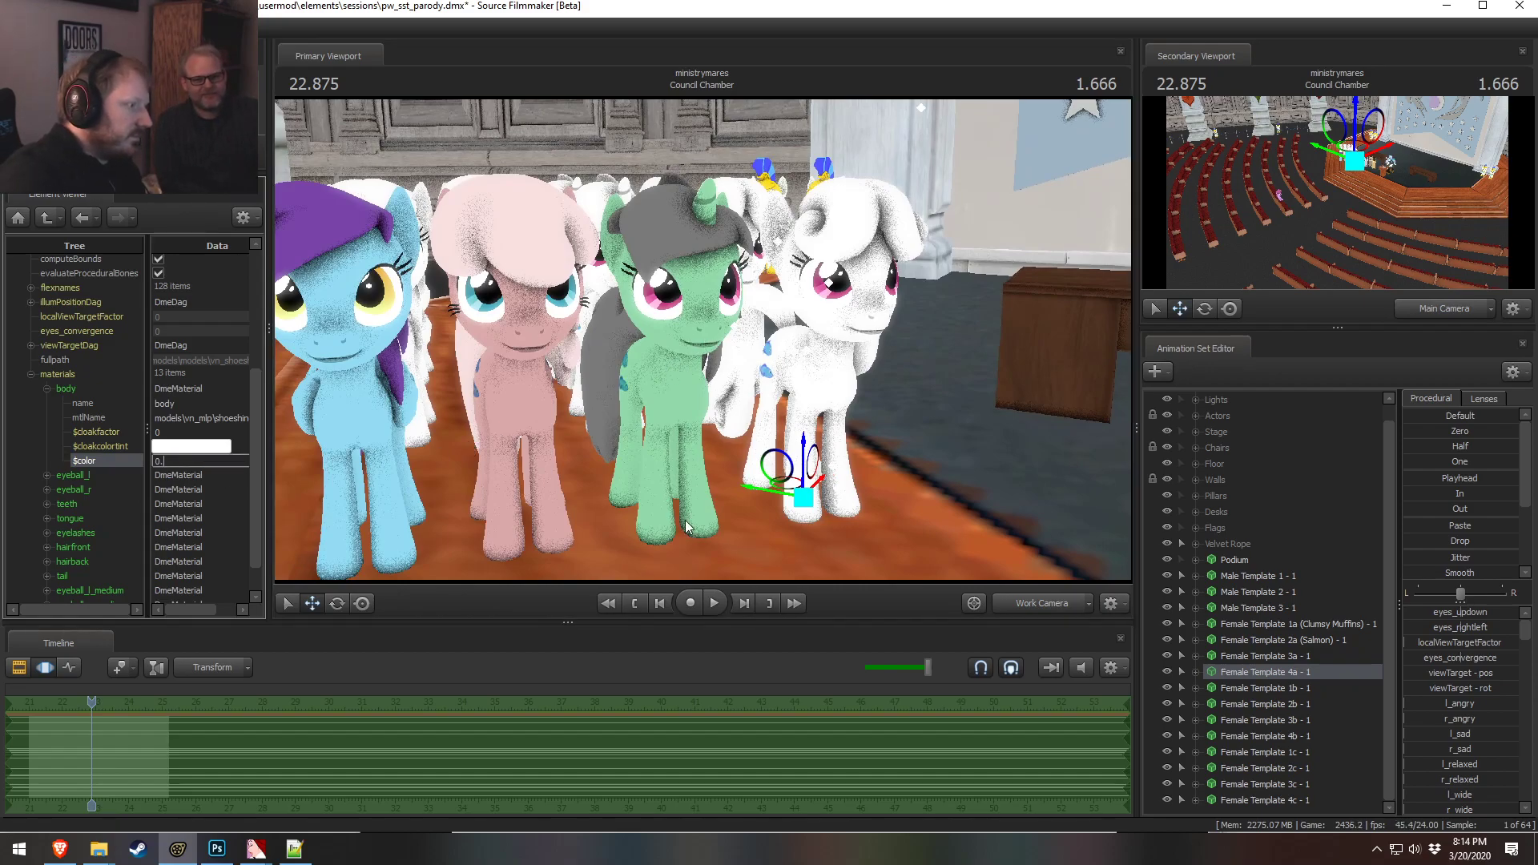
pyautogui.write('9 0.4 0.')
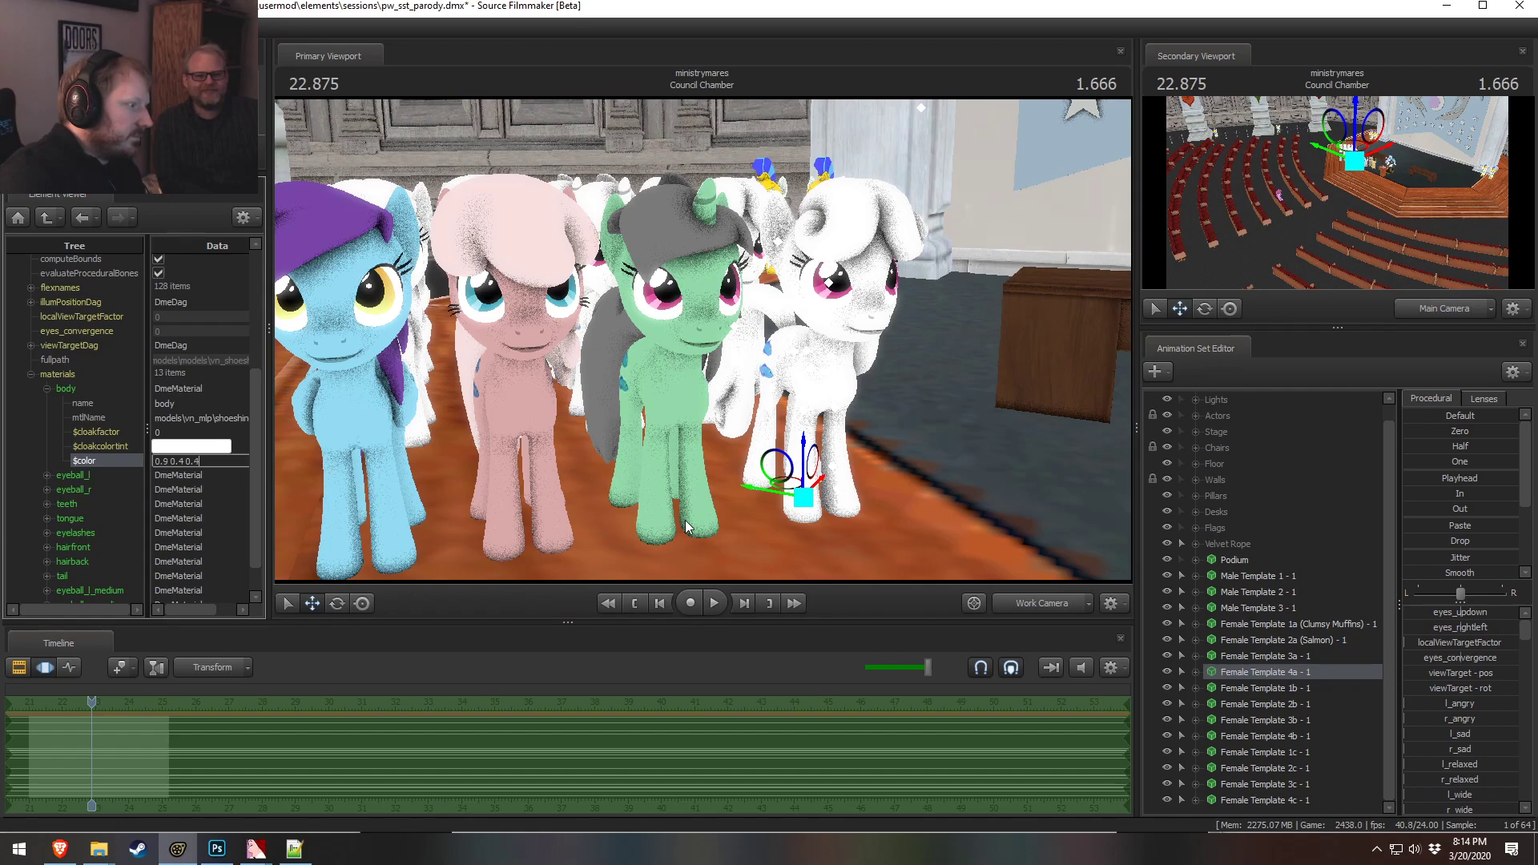
pyautogui.write('5')
pyautogui.press('Return')
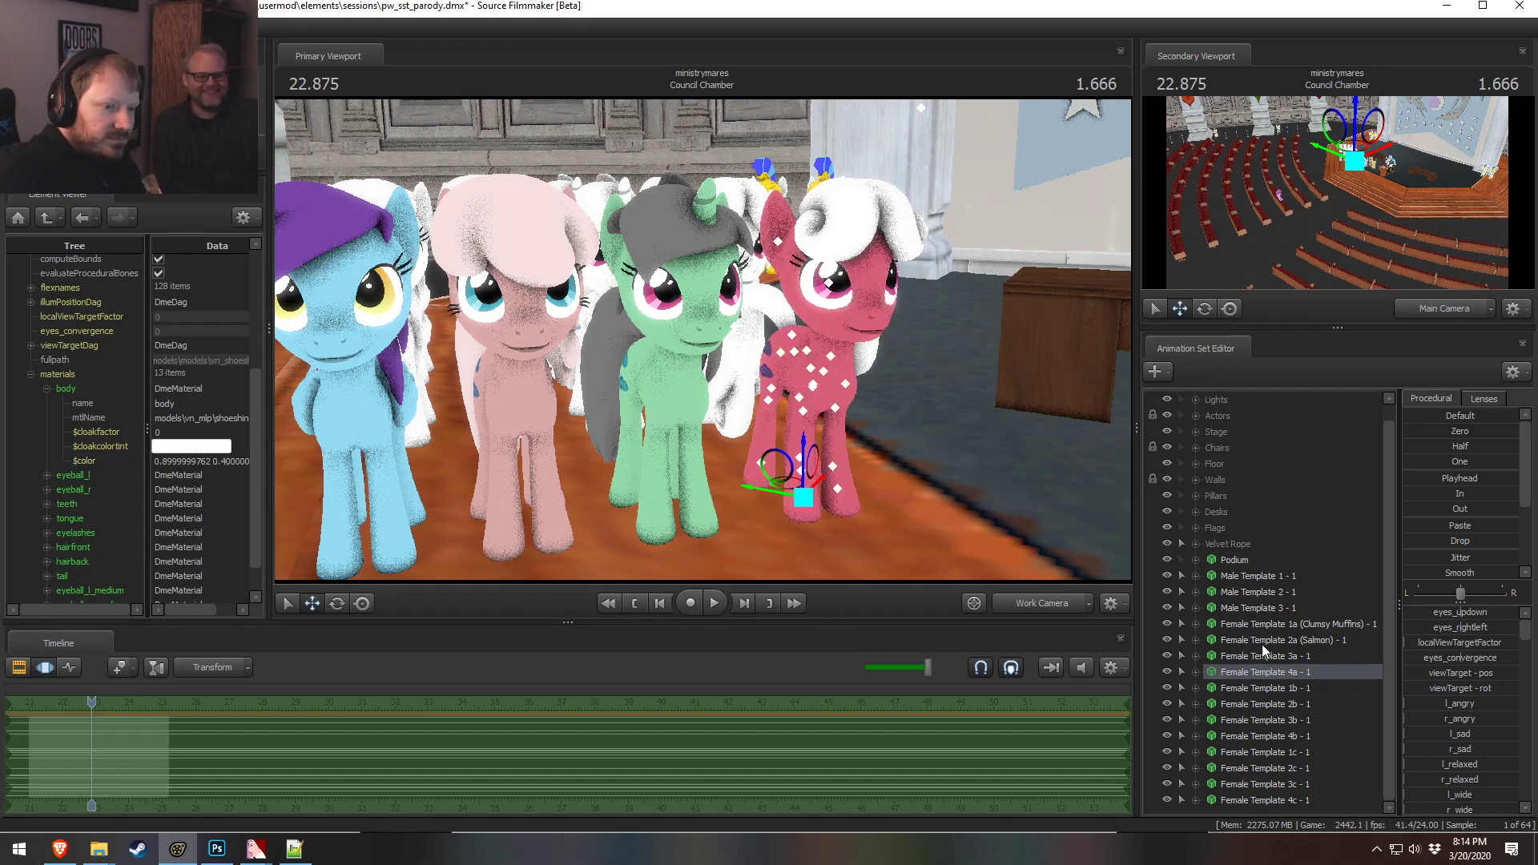
# Rename the Female Template 3a animation set to Female Template 3a (Radioactive) - 1
pyautogui.rightClick(1331, 662)
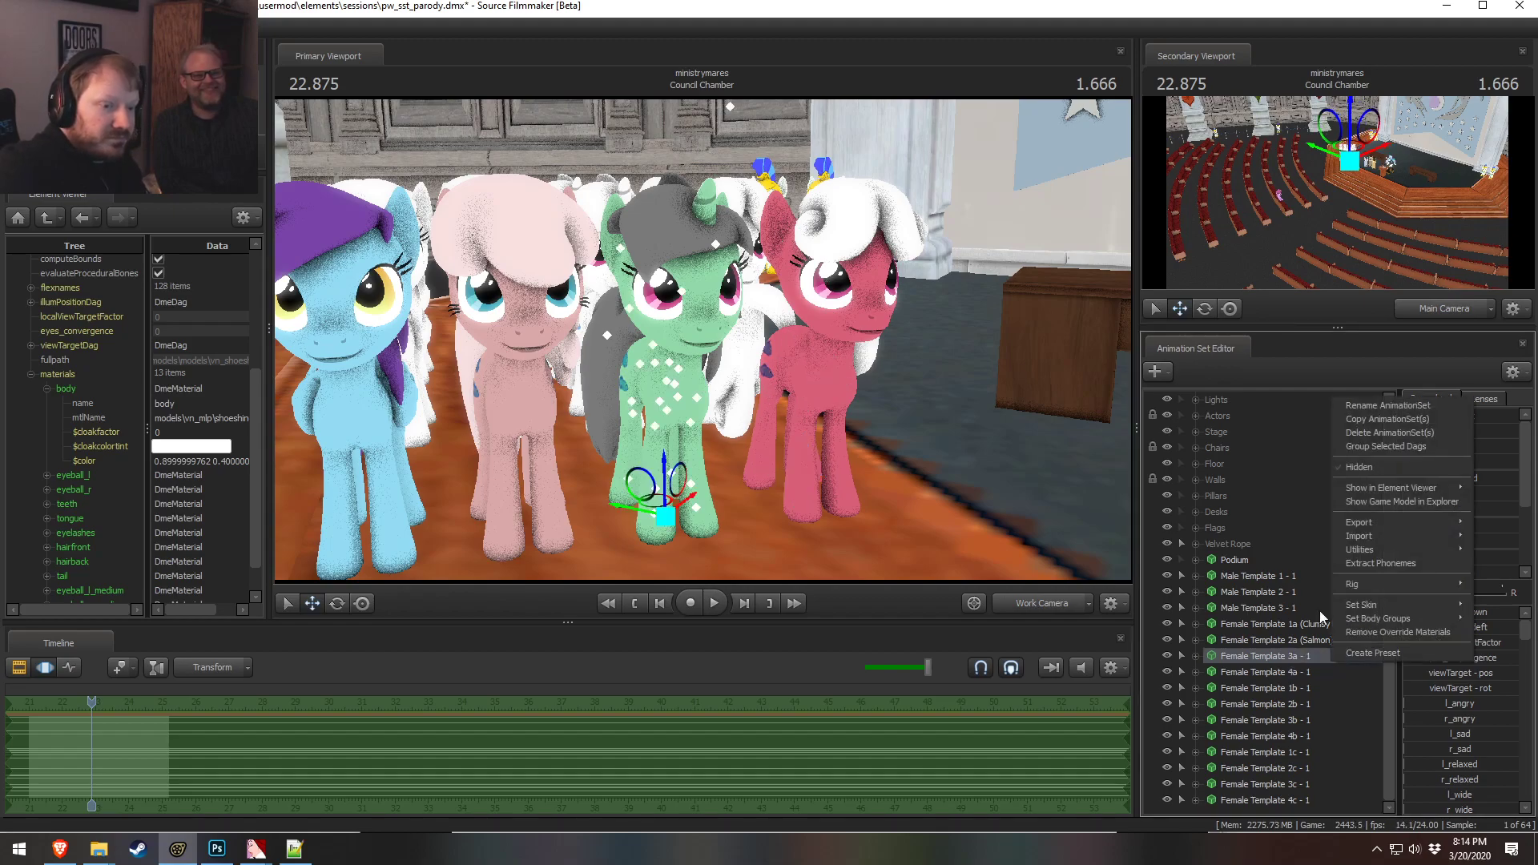
pyautogui.click(1379, 410)
pyautogui.click(782, 414)
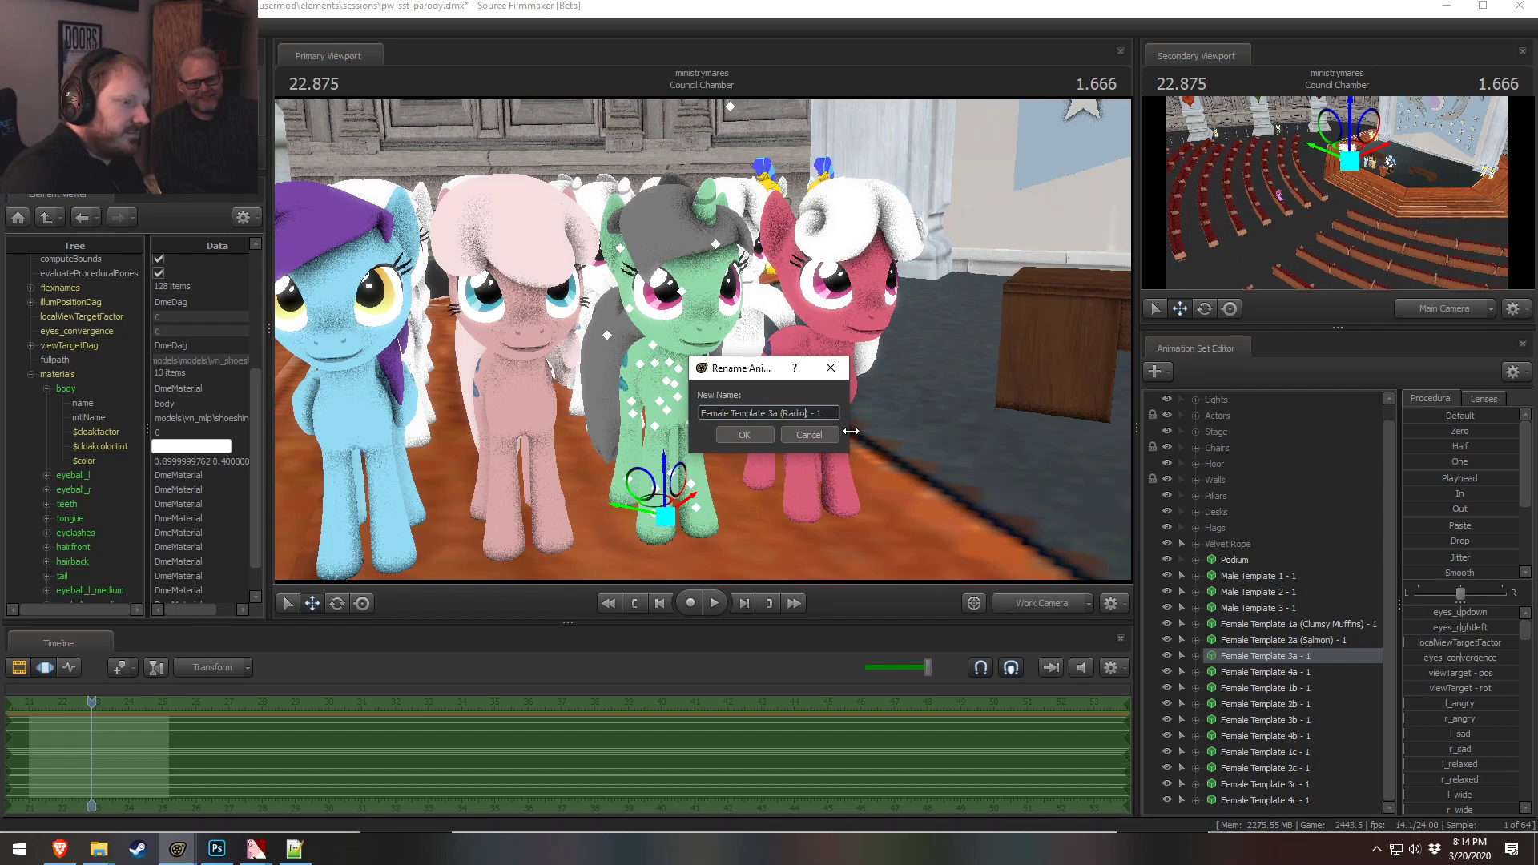
pyautogui.write('(Radioactive)')
pyautogui.press('Return')
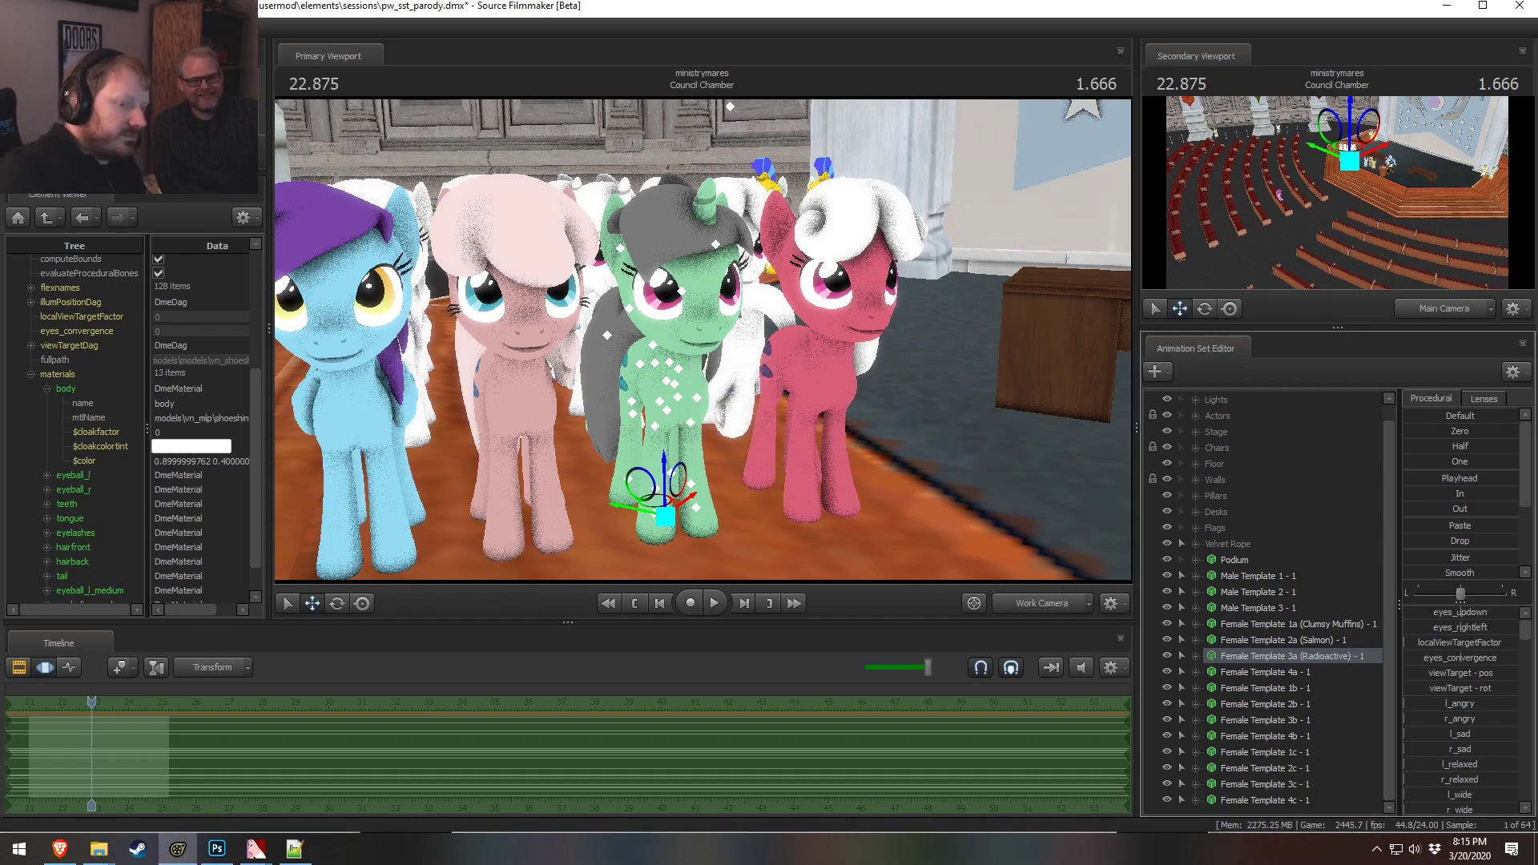
# Show the Female Template 3a model in the Element Viewer and open its body material color
pyautogui.rightClick(1260, 656)
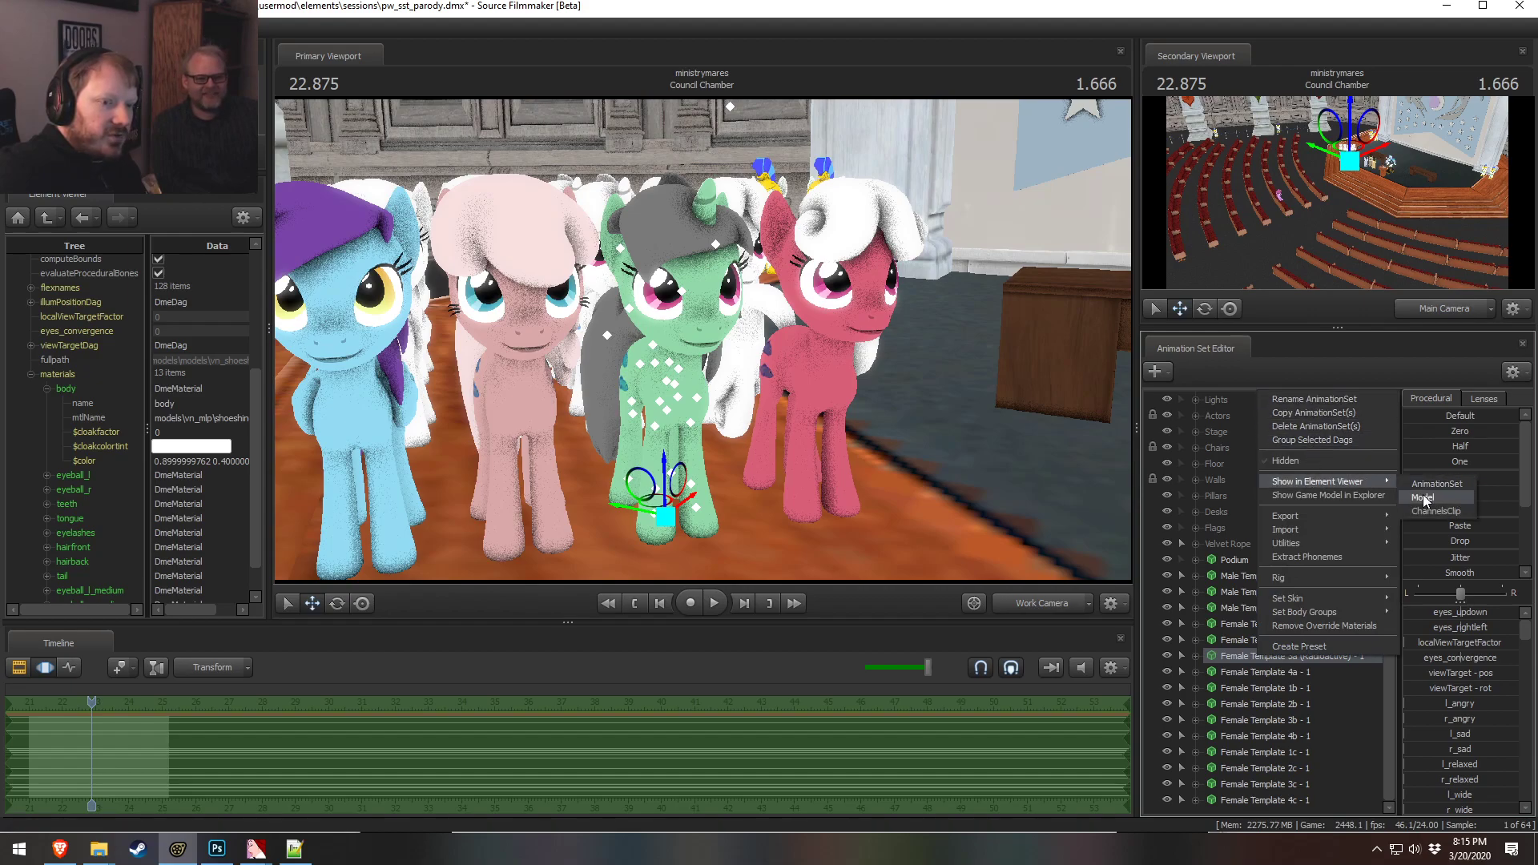
pyautogui.click(1433, 495)
pyautogui.click(31, 579)
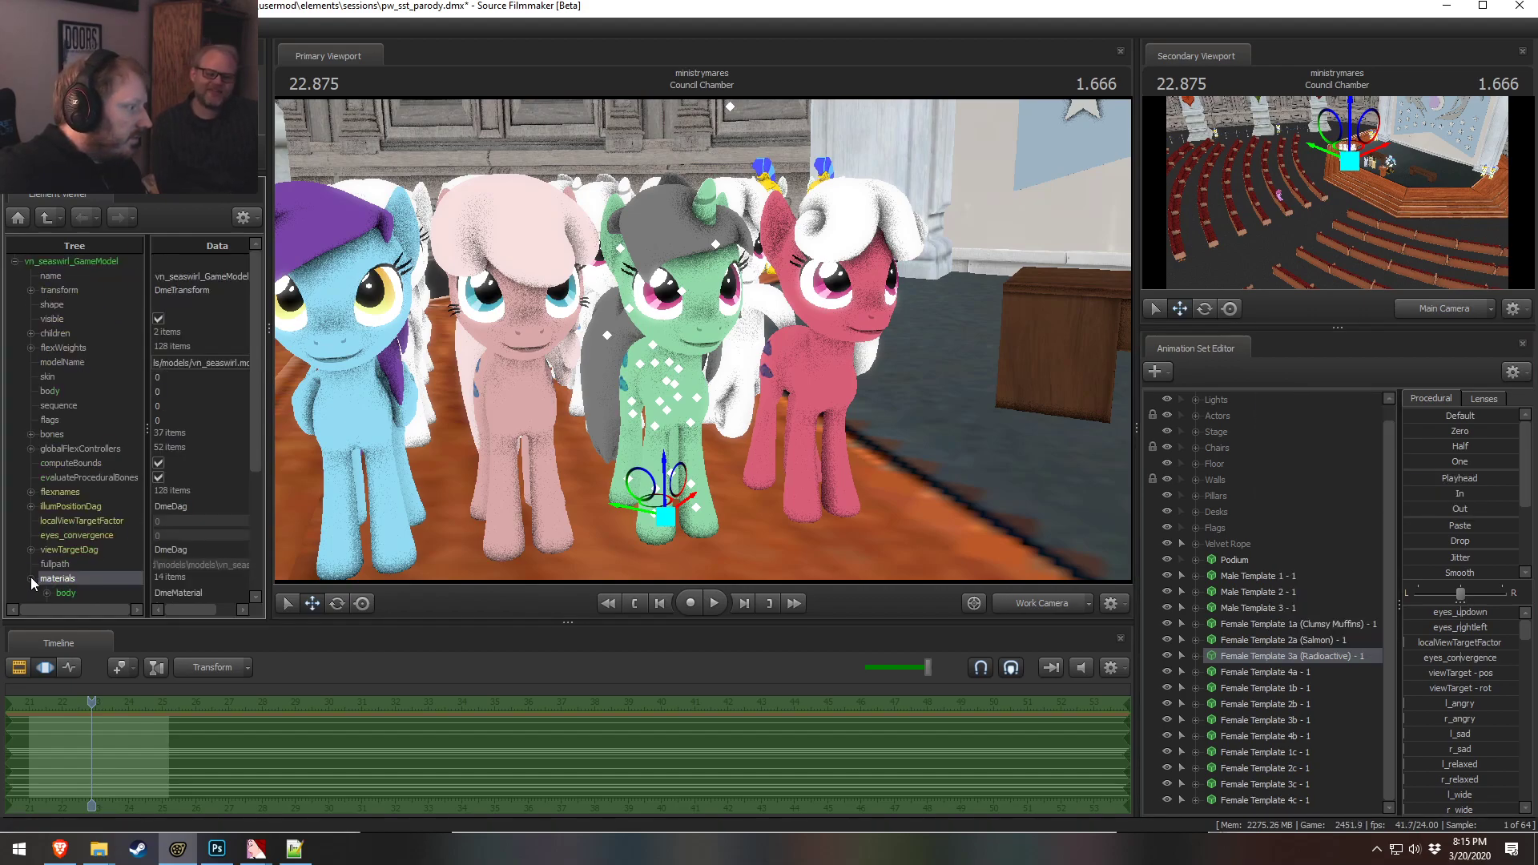
pyautogui.click(43, 406)
pyautogui.click(84, 481)
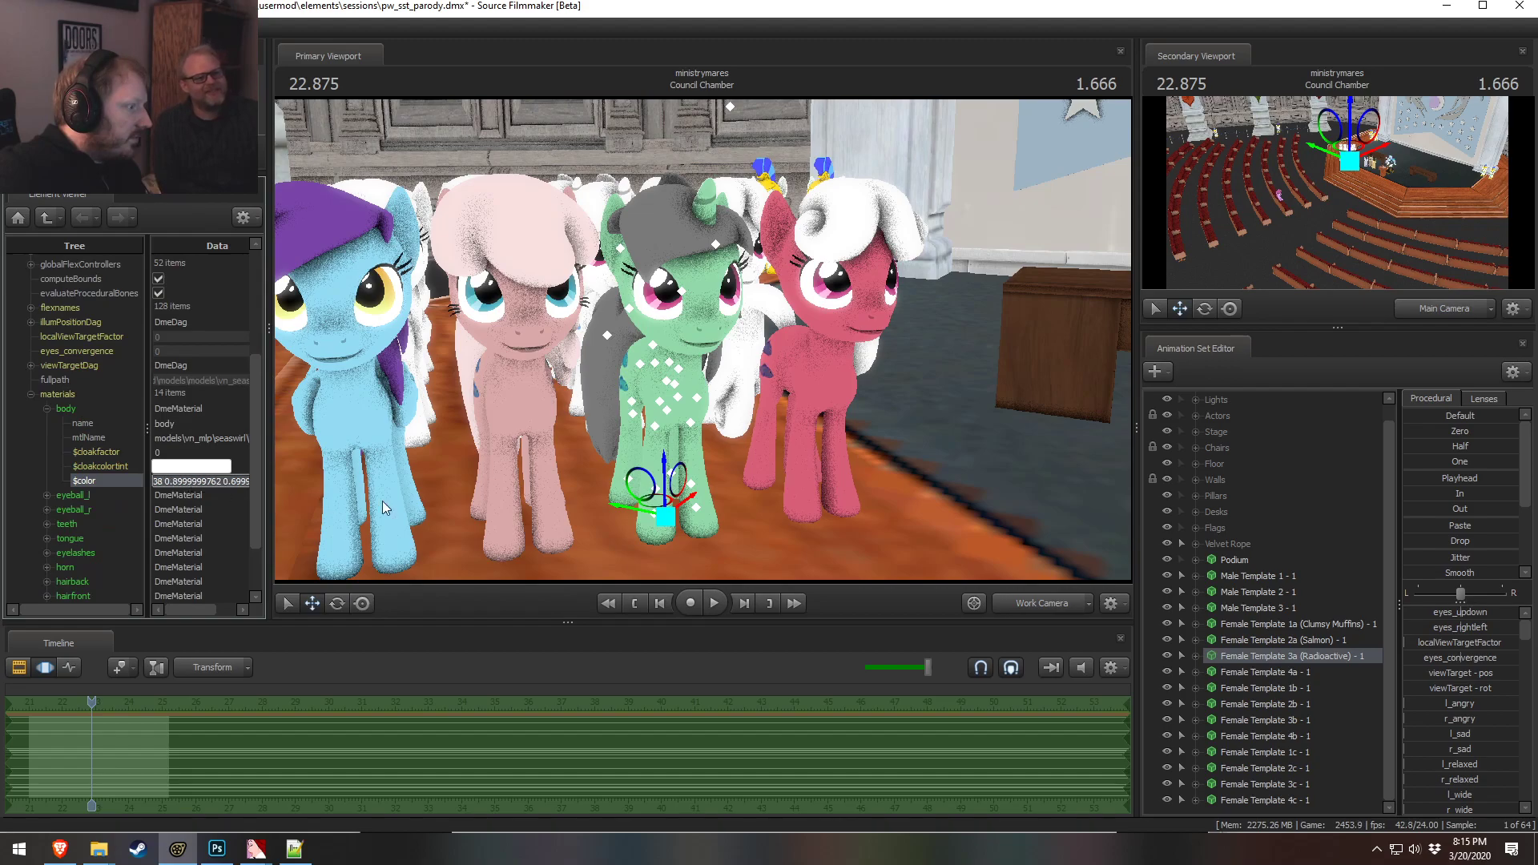
# Try body color values for Female Template 3a such as 1 100 1, undoing one change
pyautogui.write('1 100 1')
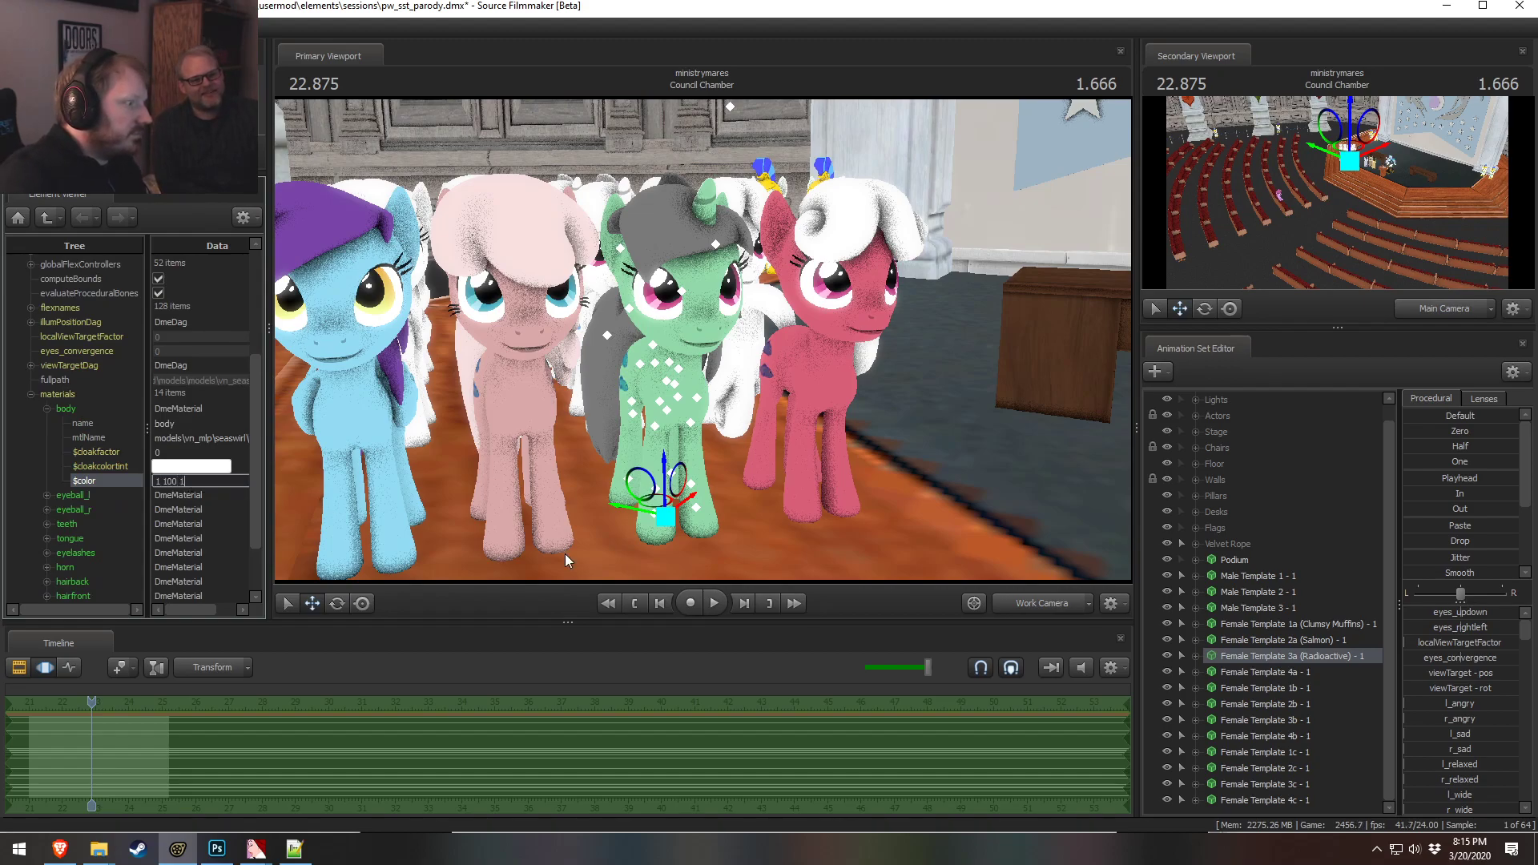
pyautogui.press('Return')
pyautogui.moveTo(653, 473); pyautogui.dragTo(702, 339)
pyautogui.press('s')
pyautogui.press('a')
pyautogui.click(173, 481)
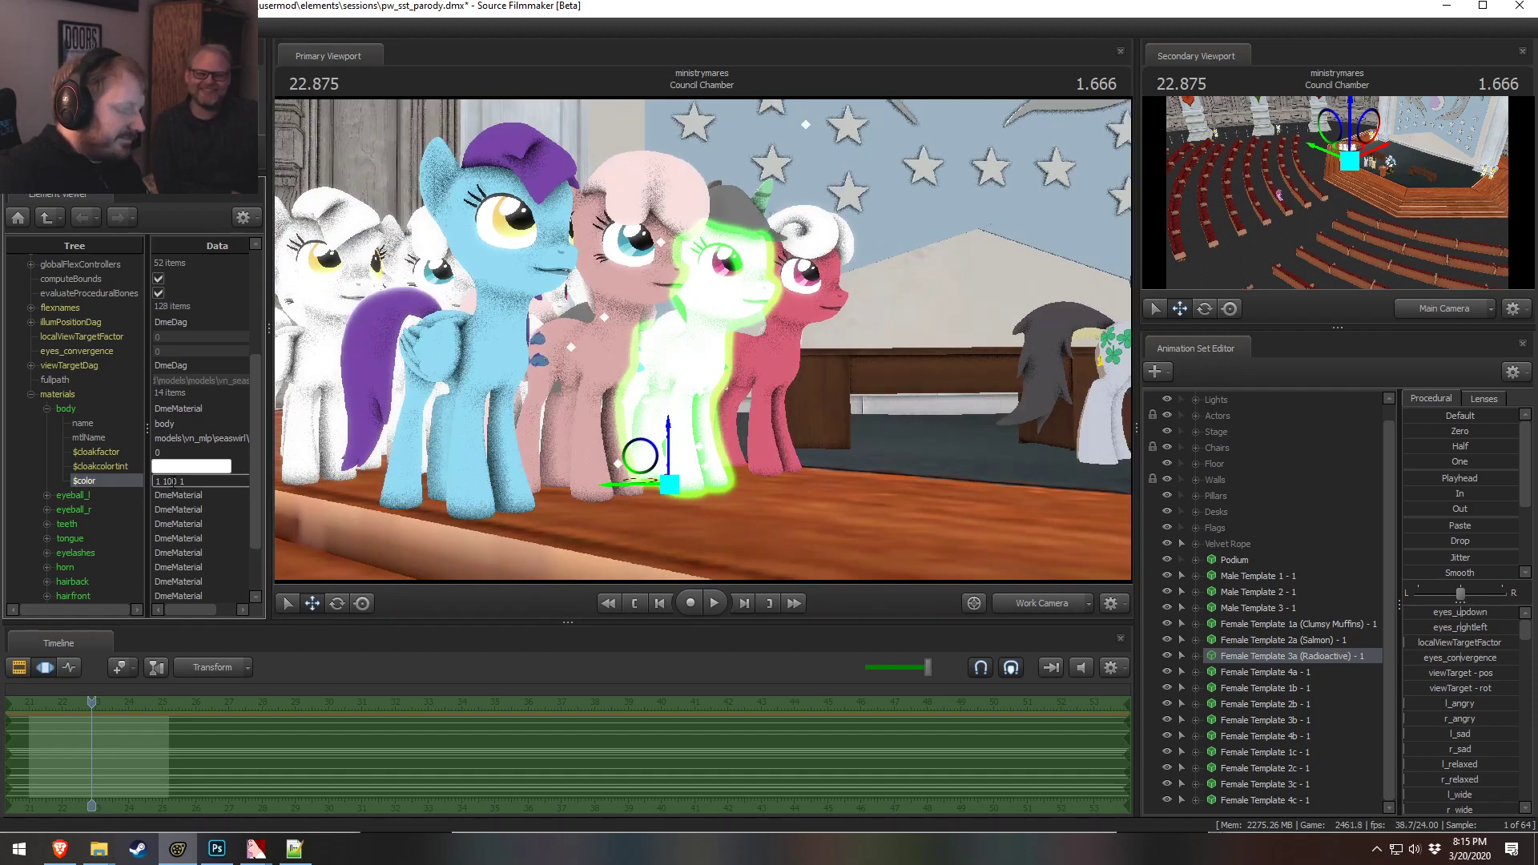
pyautogui.write('00')
pyautogui.click(202, 452)
pyautogui.moveTo(702, 340); pyautogui.dragTo(673, 352)
pyautogui.press('d')
pyautogui.press('a')
pyautogui.hotkey('ctrl', 'z')
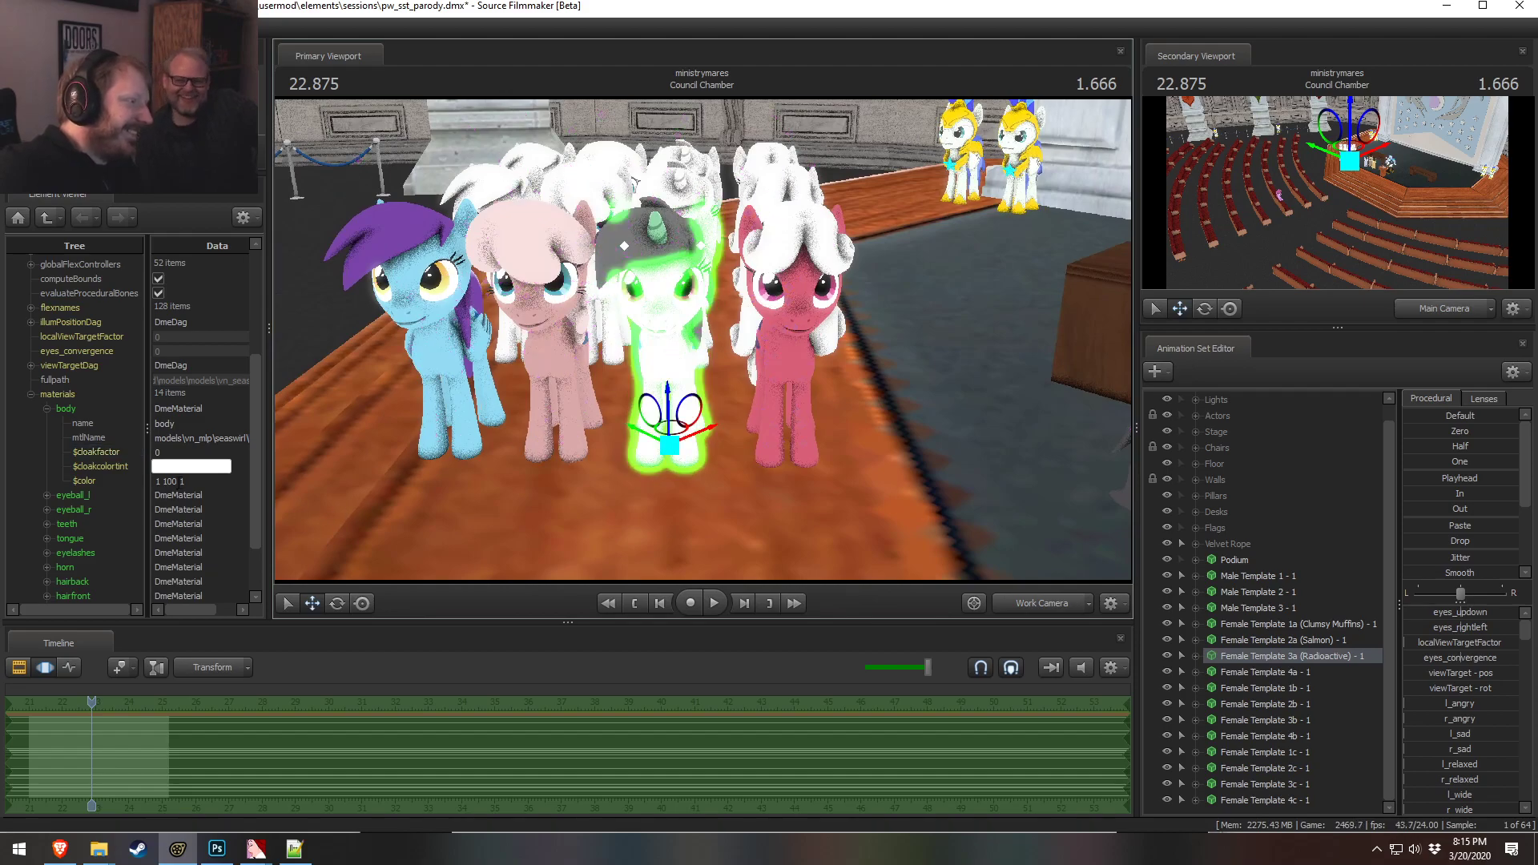
# Set Female Template 3a's body material color to a mint green beginning 0.6 0.9
pyautogui.click(179, 482)
pyautogui.press('BackSpace')
pyautogui.click(210, 441)
pyautogui.keyDown('alt'); pyautogui.moveTo(744, 324); pyautogui.dragTo(853, 312); pyautogui.keyUp('alt')
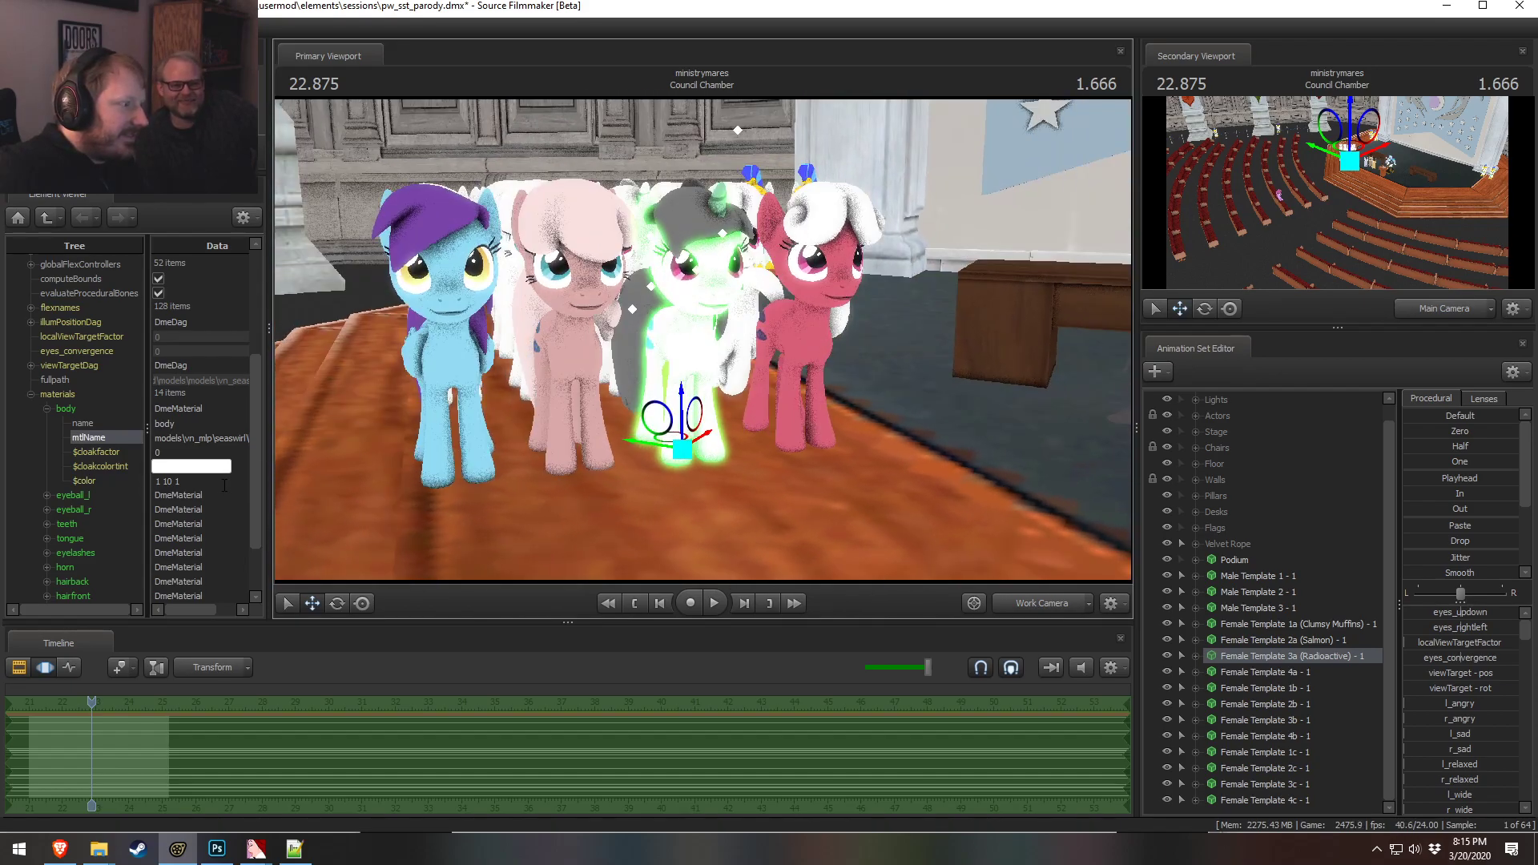
pyautogui.click(205, 482)
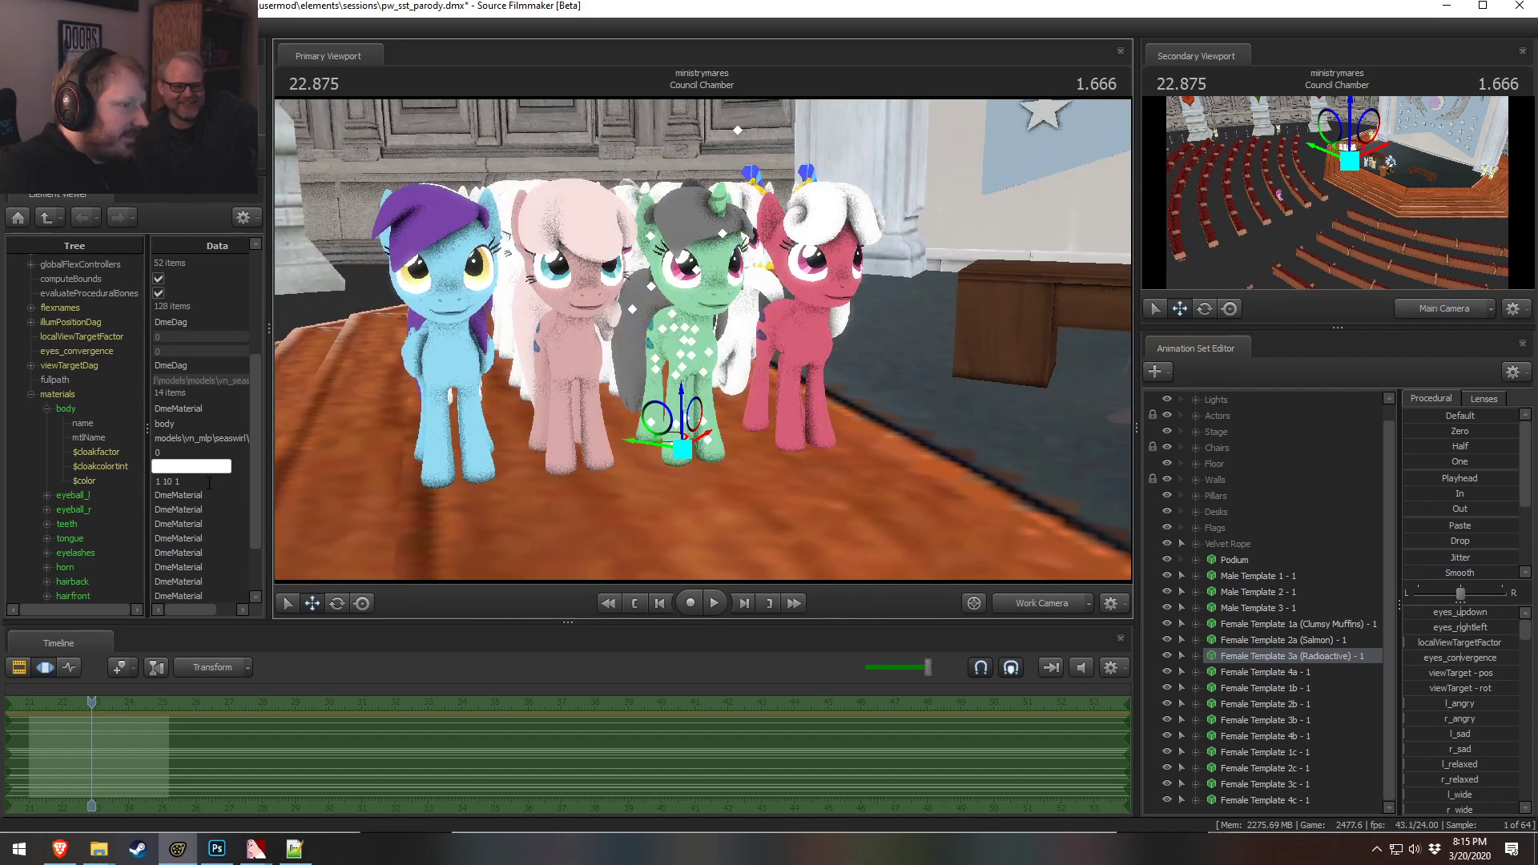
pyautogui.press('Return')
pyautogui.keyDown('alt'); pyautogui.moveTo(922, 489); pyautogui.dragTo(1057, 486); pyautogui.keyUp('alt')
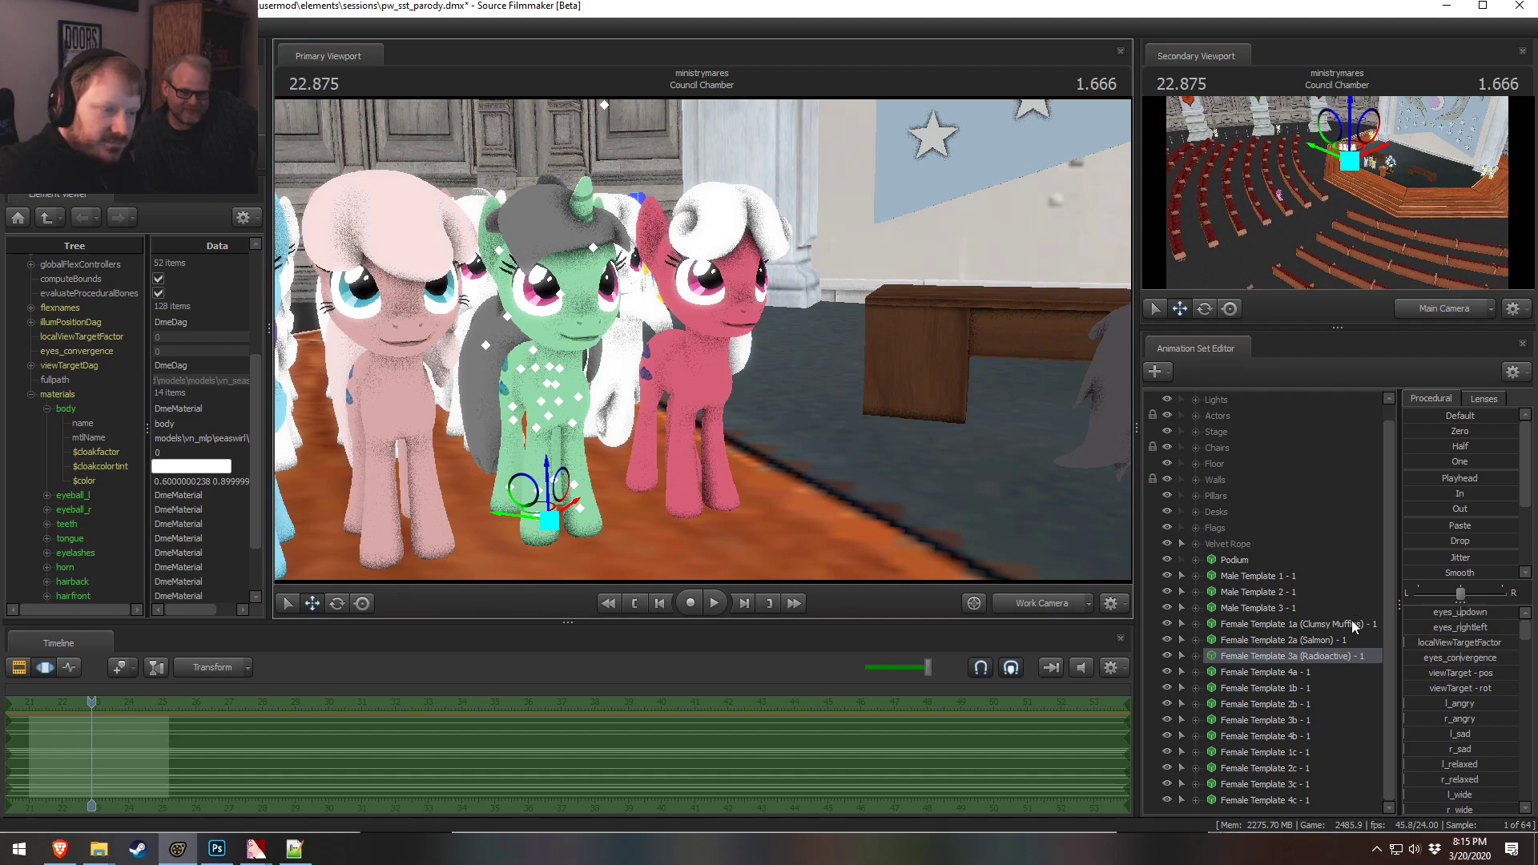
# Compare the pony colors with the color-matching palette in the browser and inspect the hairback material color
pyautogui.hotkey('alt', 'Tab')
pyautogui.hotkey('alt', 'Tab')
pyautogui.hotkey('alt', 'Tab')
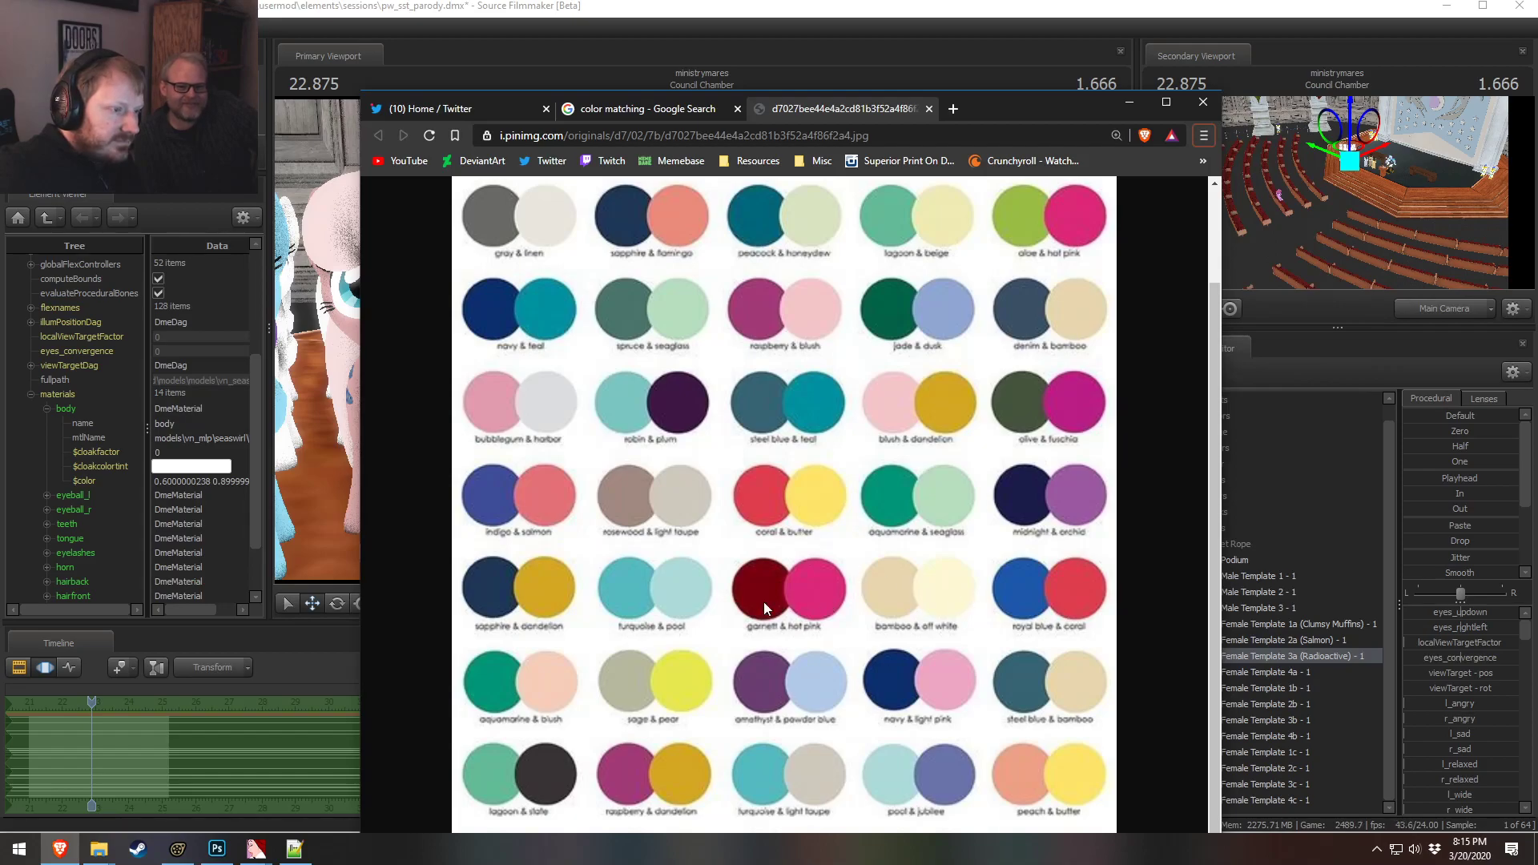
pyautogui.hotkey('alt', 'Tab')
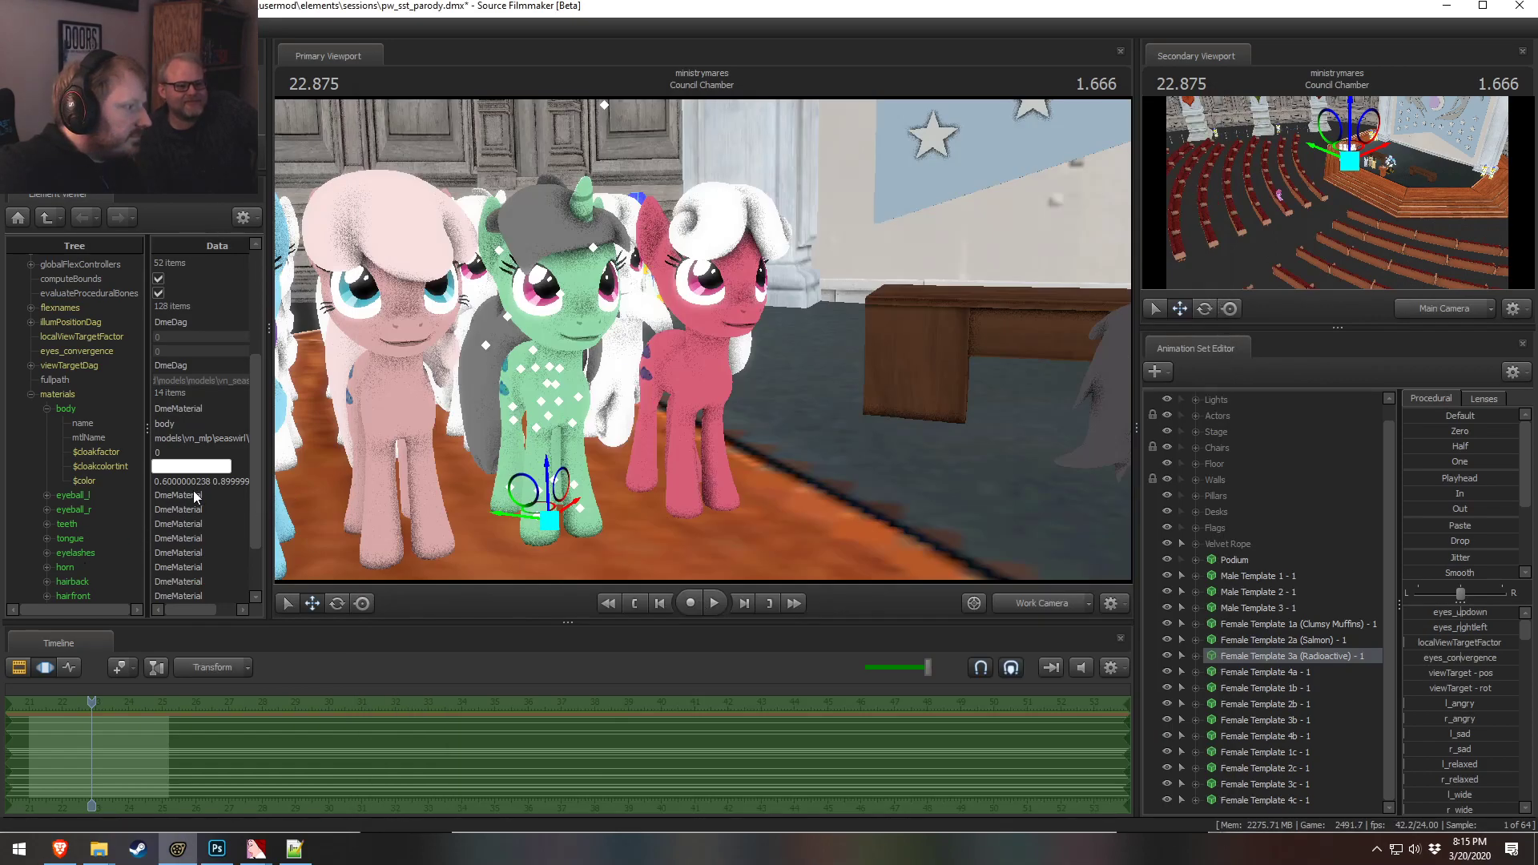
pyautogui.hotkey('alt', 'Tab')
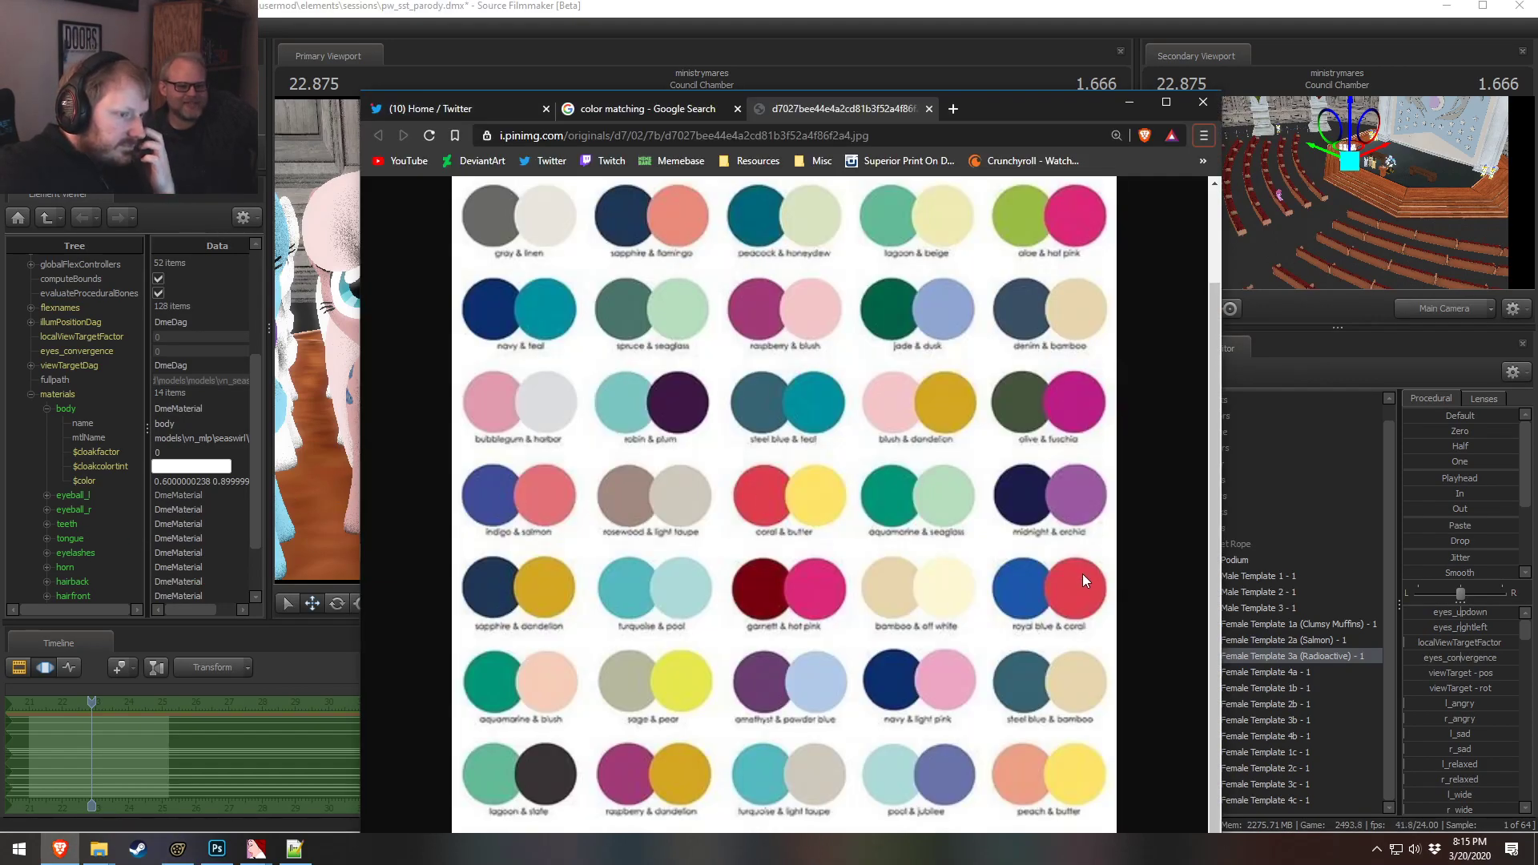
pyautogui.hotkey('alt', 'Tab')
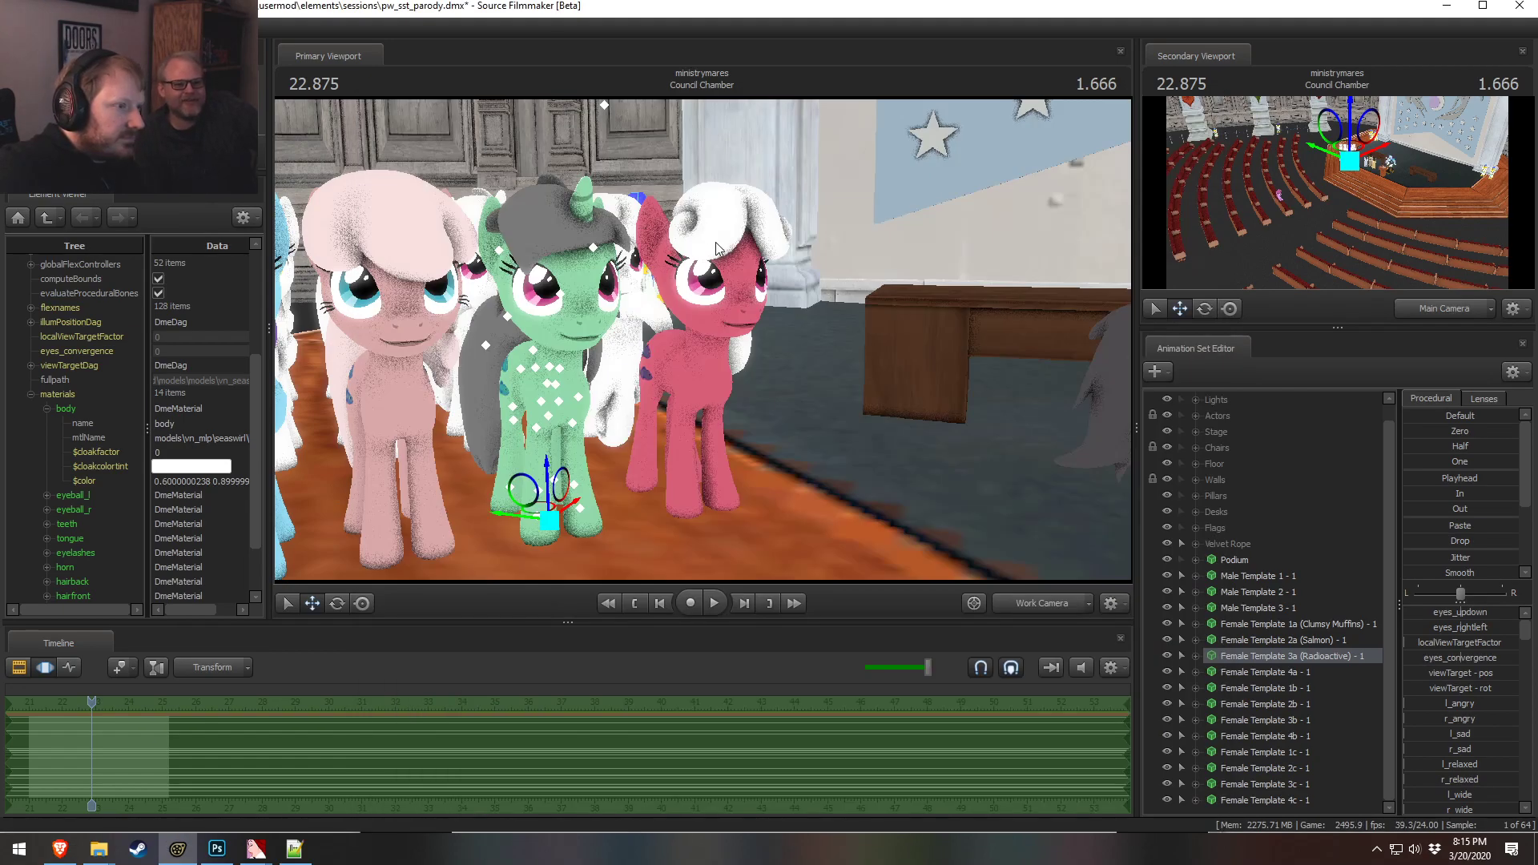
pyautogui.scroll(-2, 51, 589)
pyautogui.click(47, 509)
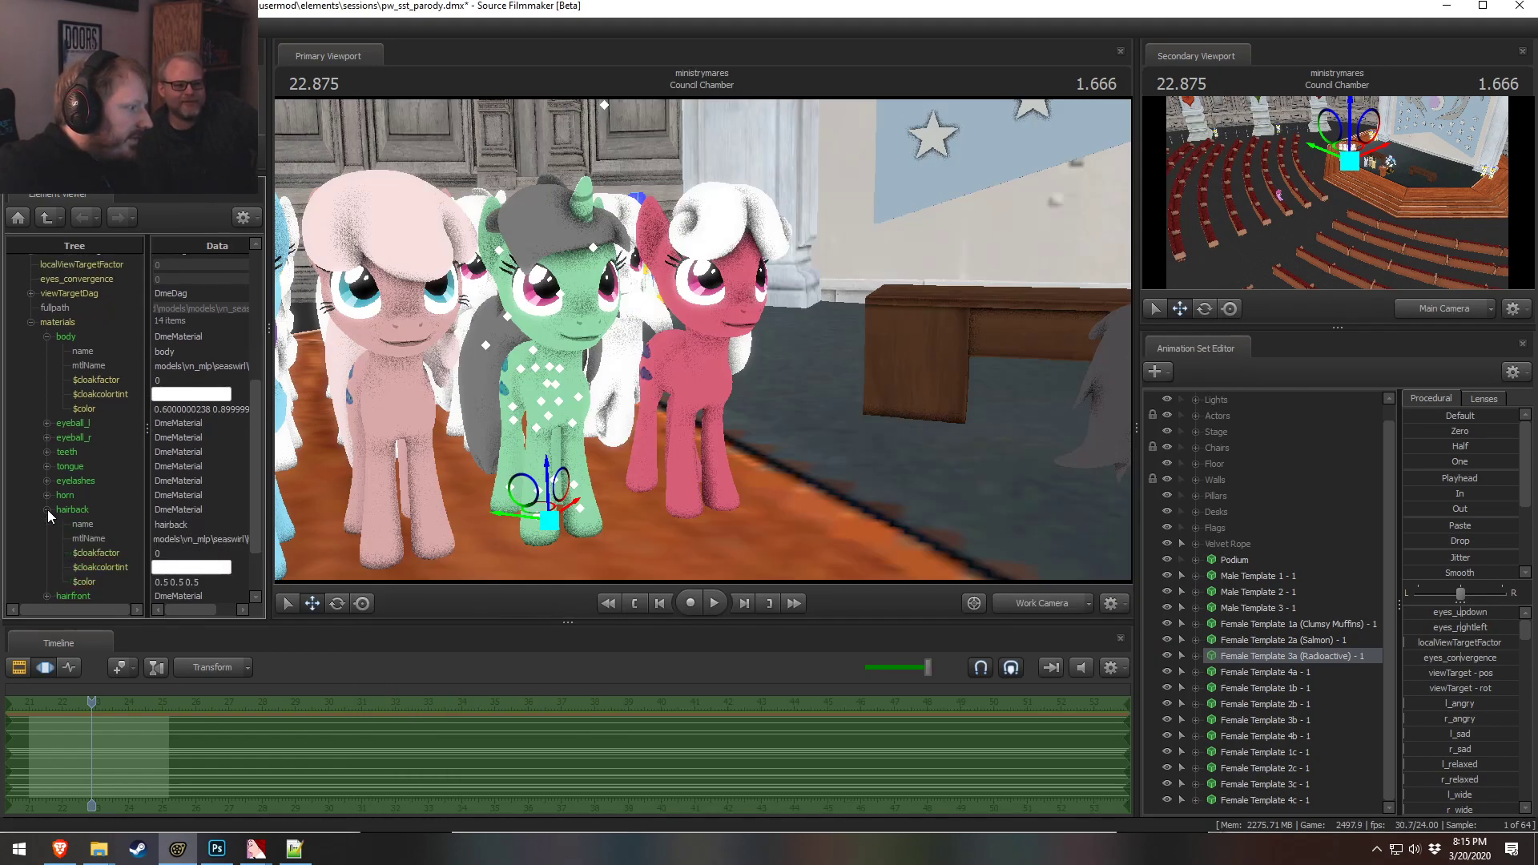
pyautogui.click(210, 583)
pyautogui.hotkey('alt', 'Tab')
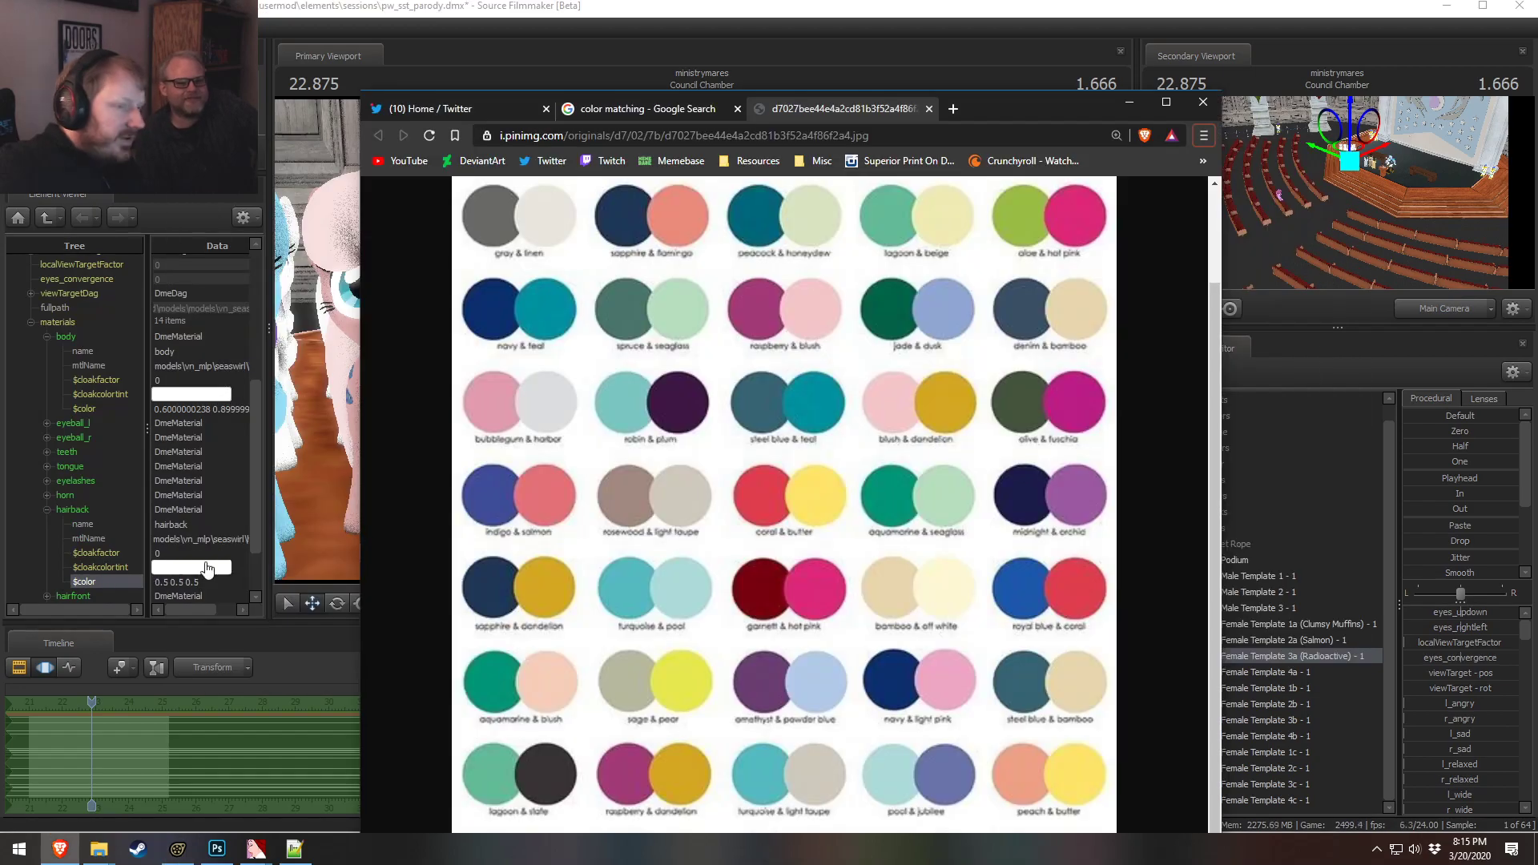
pyautogui.click(301, 541)
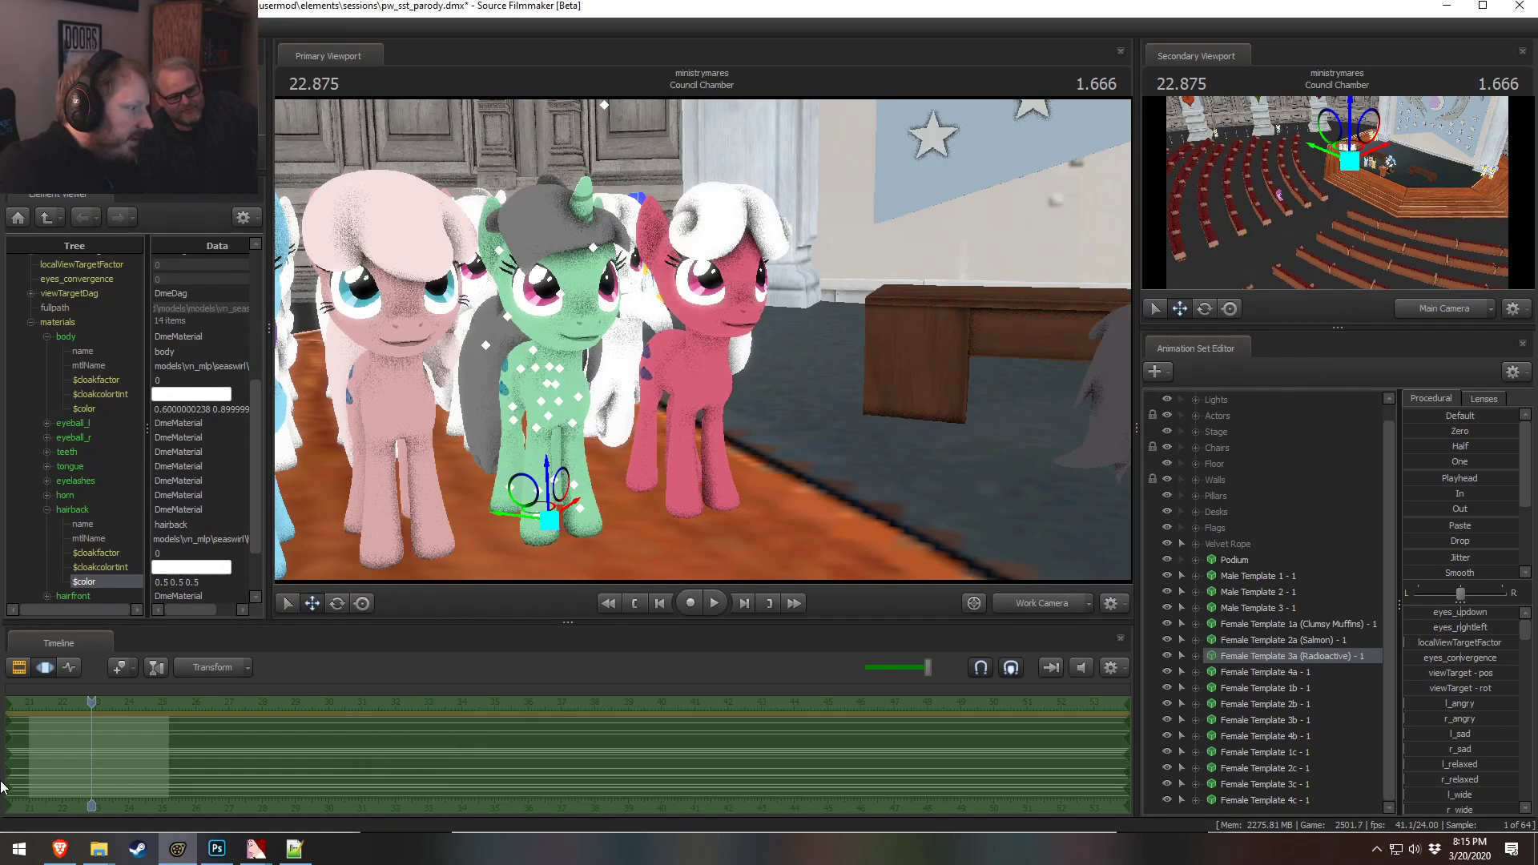
pyautogui.click(44, 581)
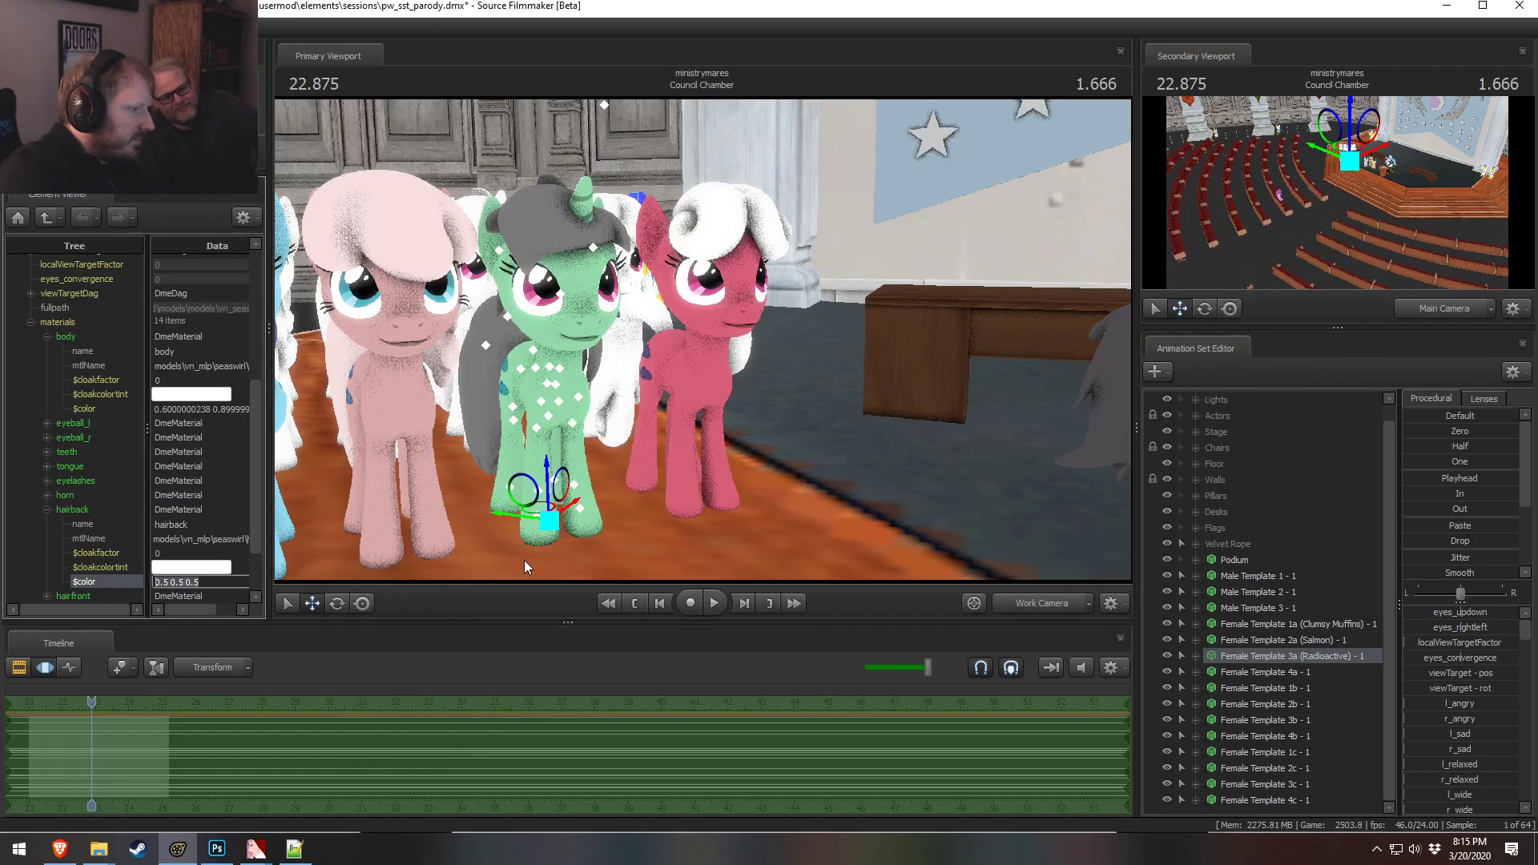
# Show the Female Template 4a model in the Element Viewer and expand its hairfront material
pyautogui.rightClick(1305, 668)
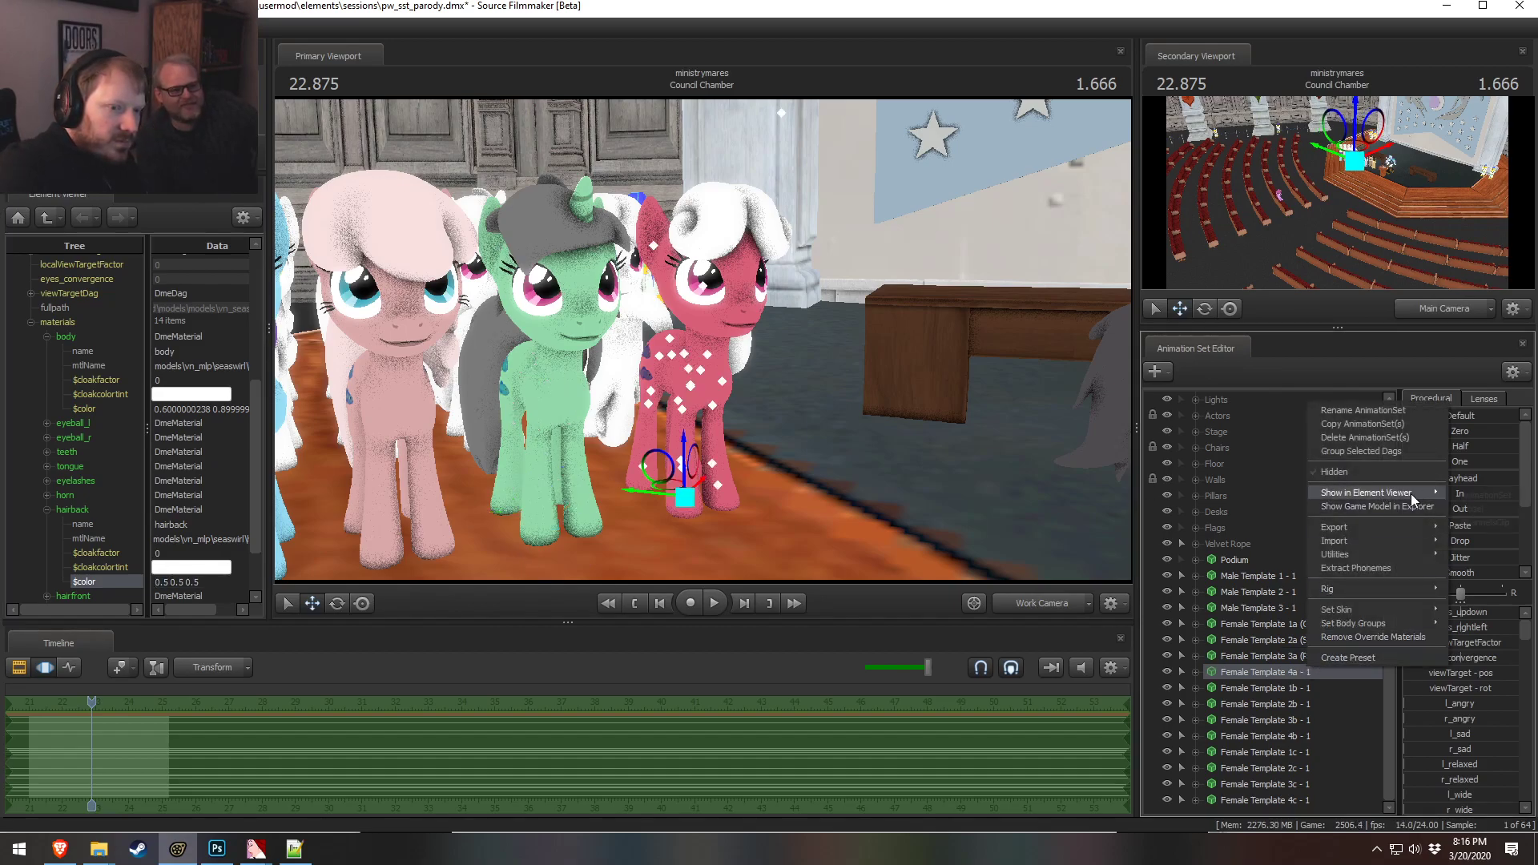
pyautogui.click(1479, 498)
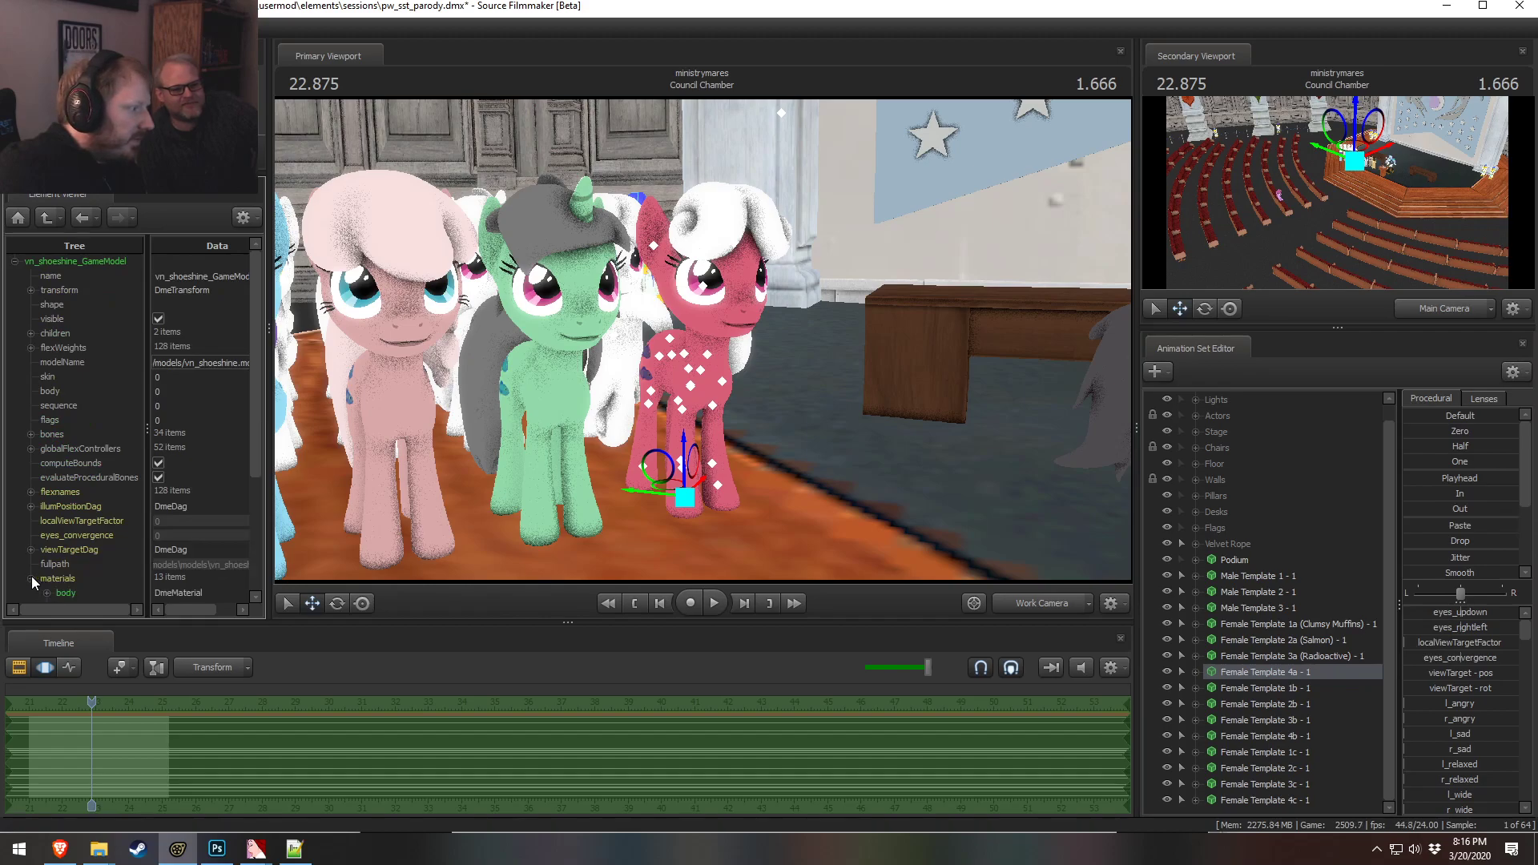
pyautogui.scroll(-4, 34, 576)
pyautogui.doubleClick(74, 511)
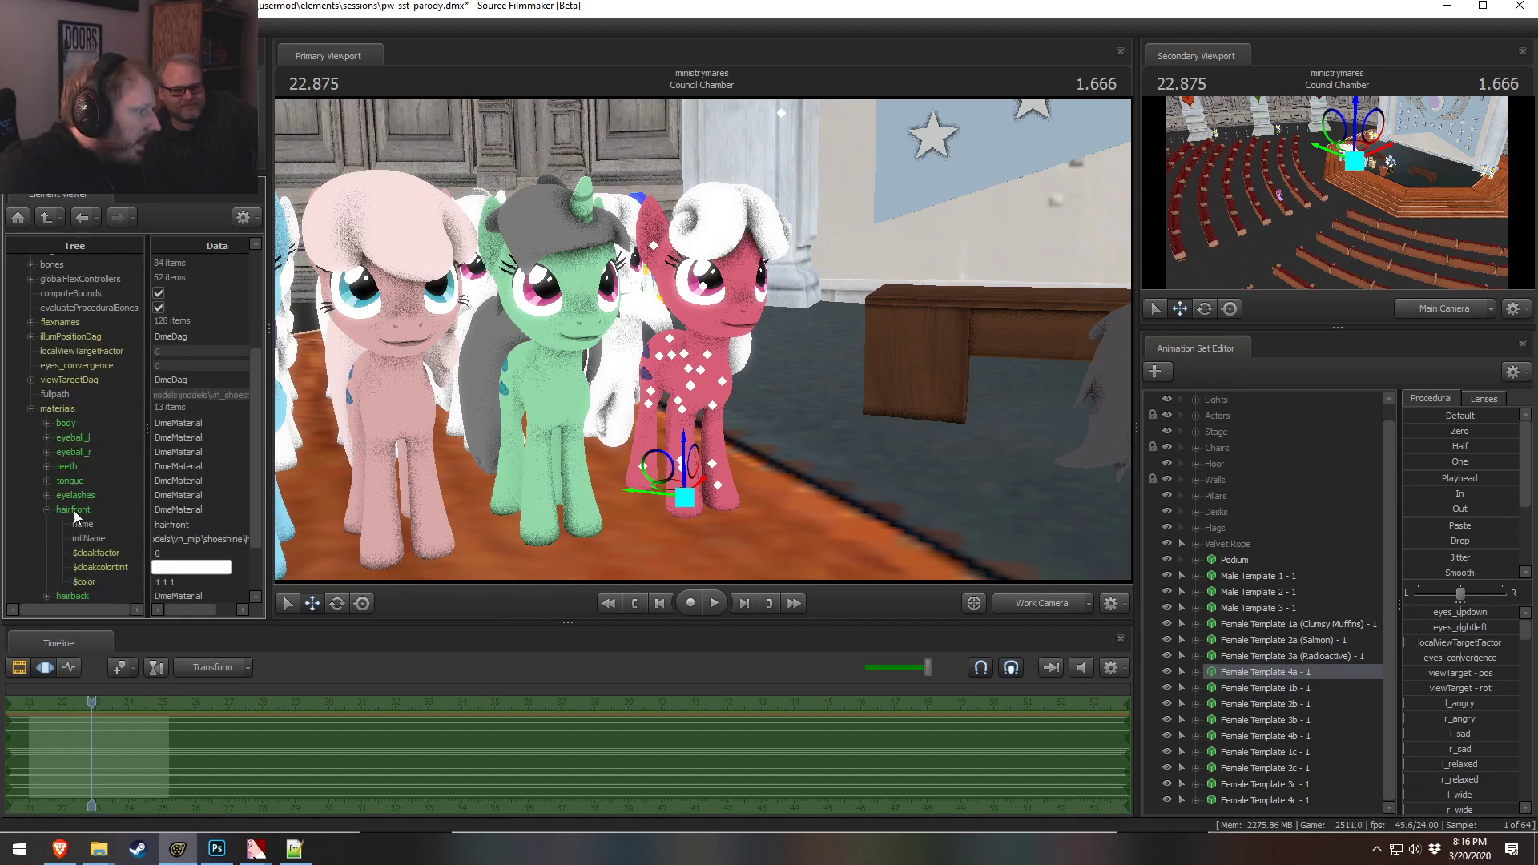
# Set Female Template 4a's front hair color to 0.7 0.9 0.3
pyautogui.click(195, 582)
pyautogui.write('0.9')
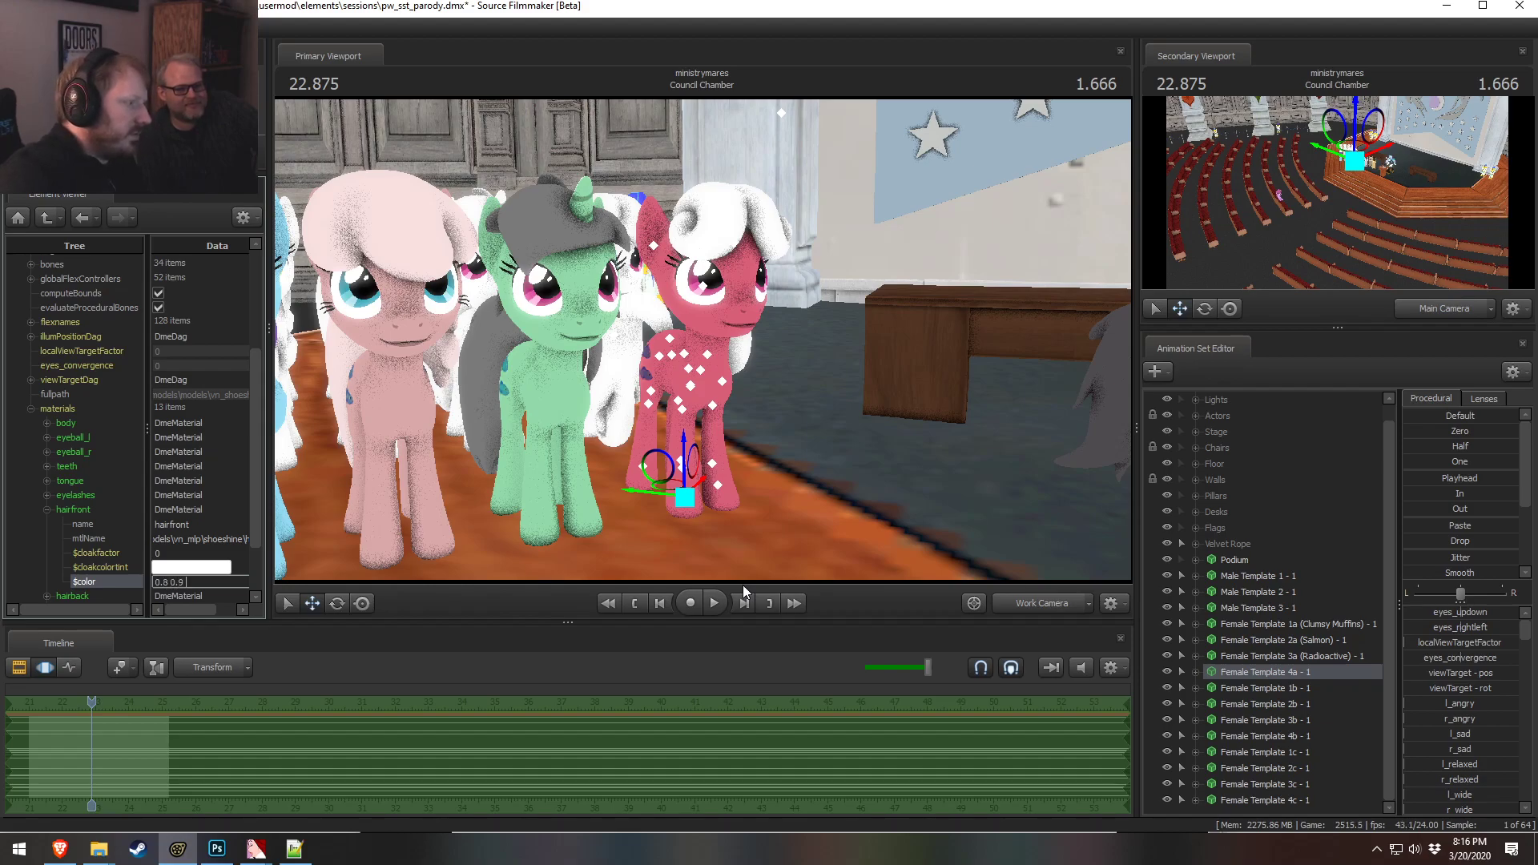
pyautogui.press('BackSpace')
pyautogui.write('7 0.9 0.3')
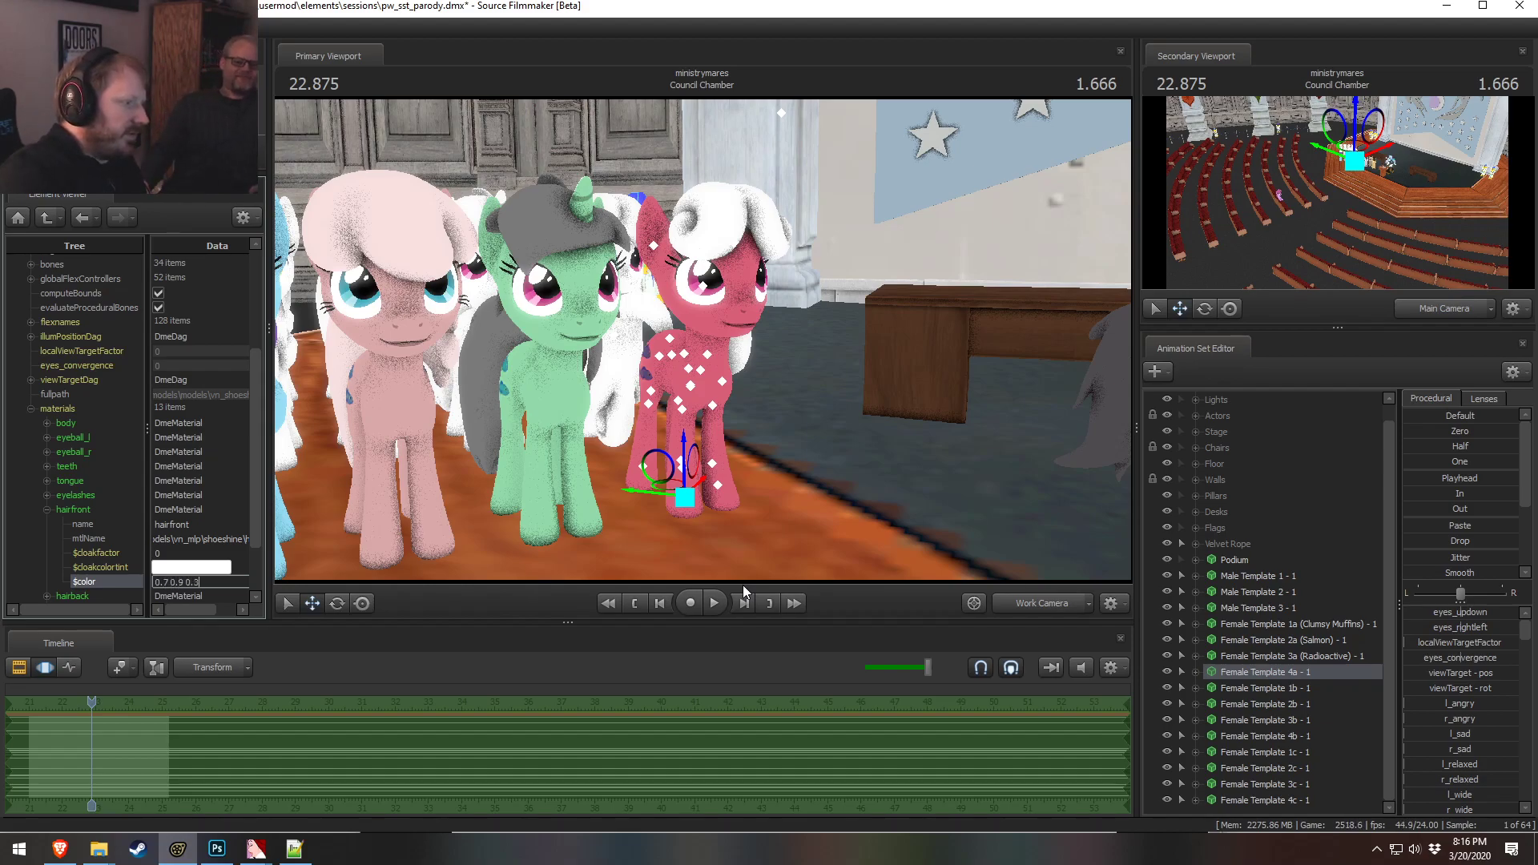
pyautogui.press('Return')
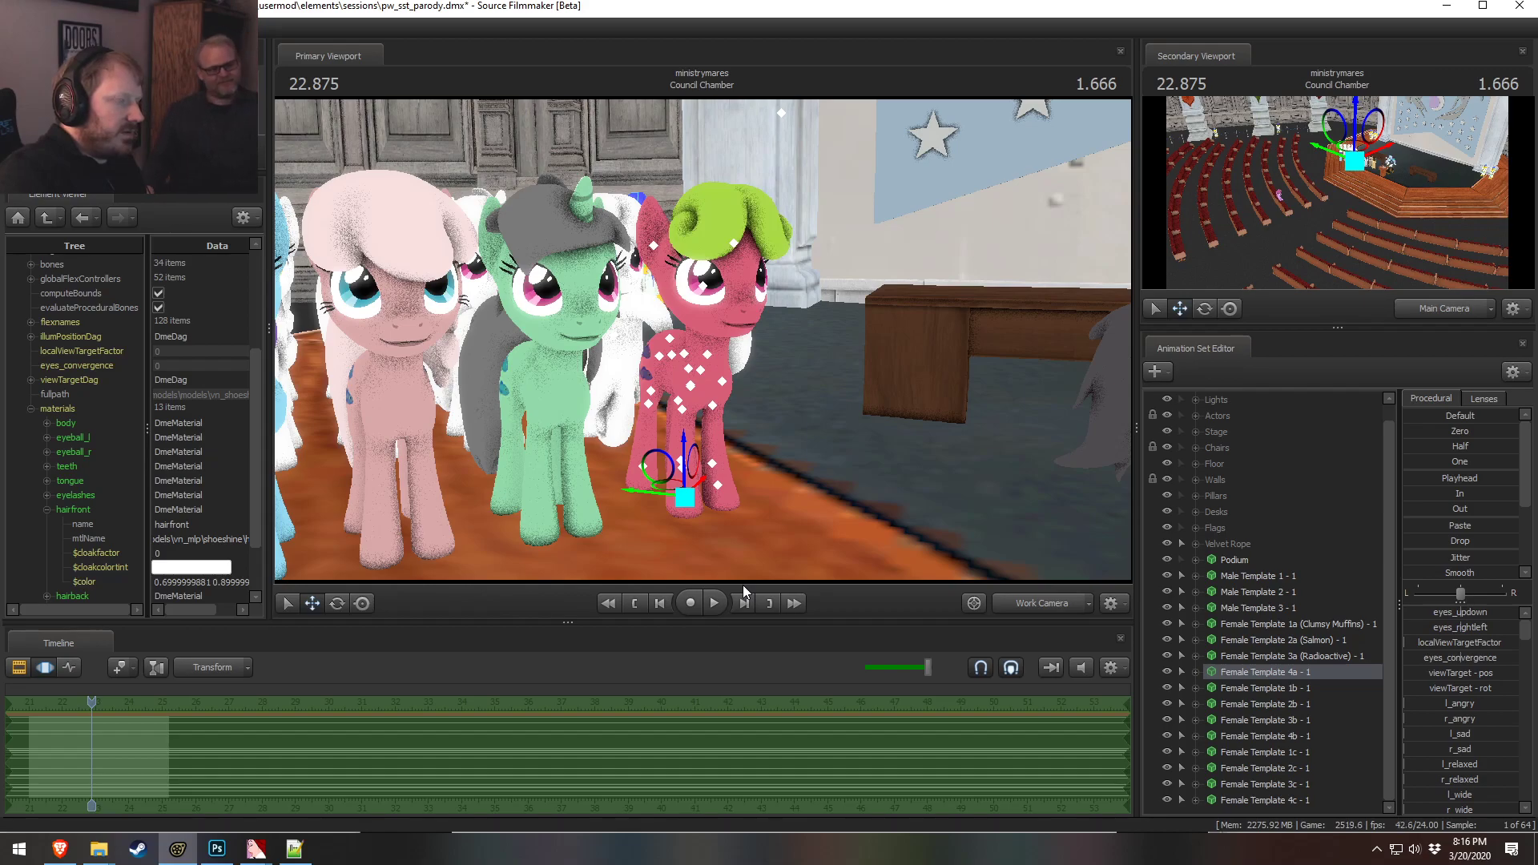
pyautogui.keyDown('alt'); pyautogui.moveTo(699, 339); pyautogui.dragTo(752, 339); pyautogui.keyUp('alt')
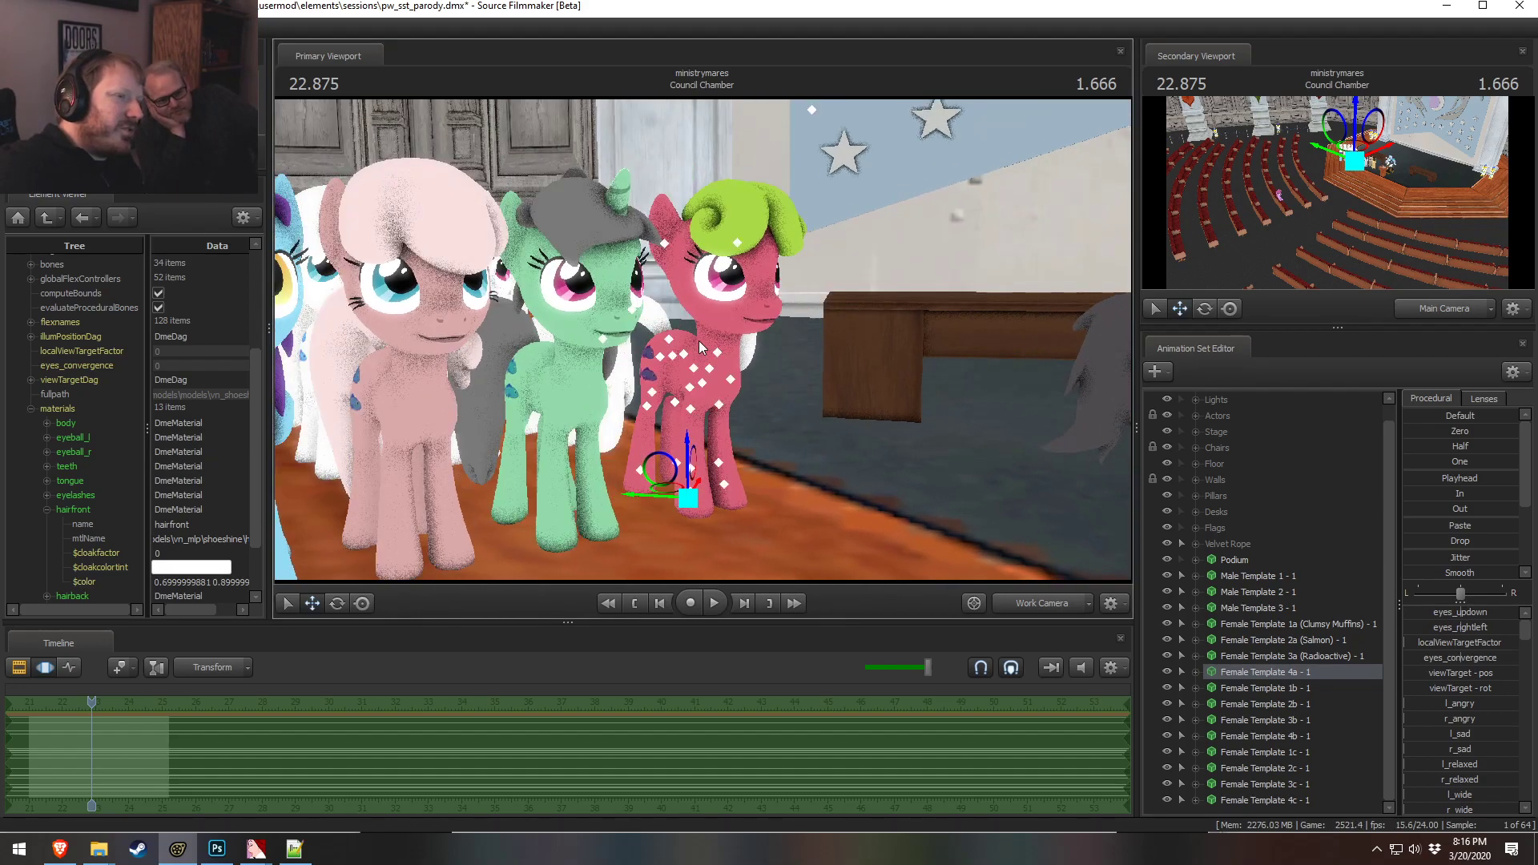
pyautogui.hotkey('alt', 'Tab')
pyautogui.hotkey('alt', 'Tab')
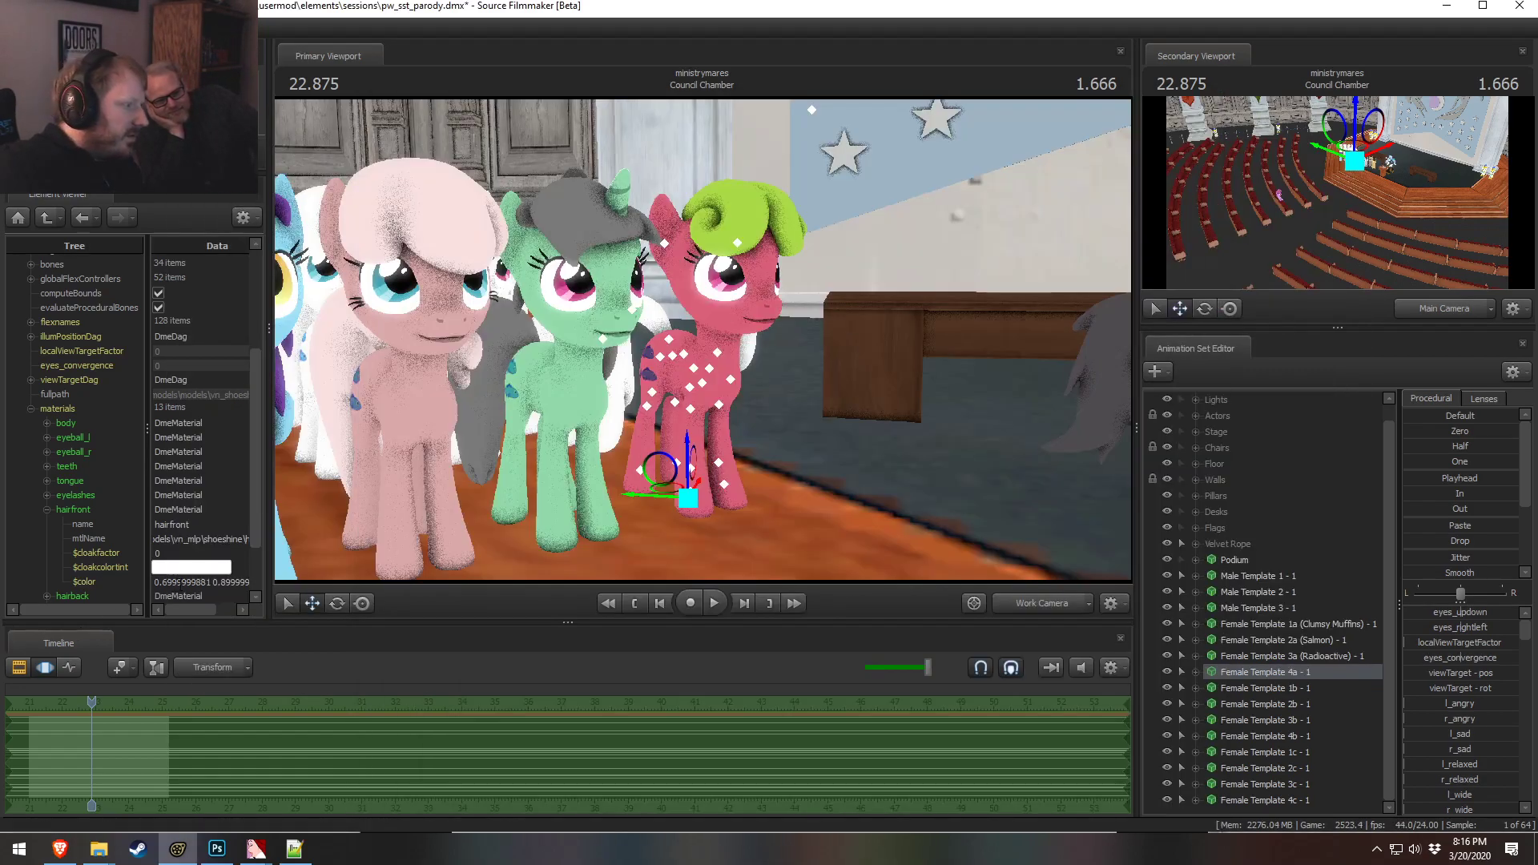
# Set Female Template 4a's front hair color to 0.5 0.7 0.2
pyautogui.doubleClick(177, 583)
pyautogui.write('0.5 0.')
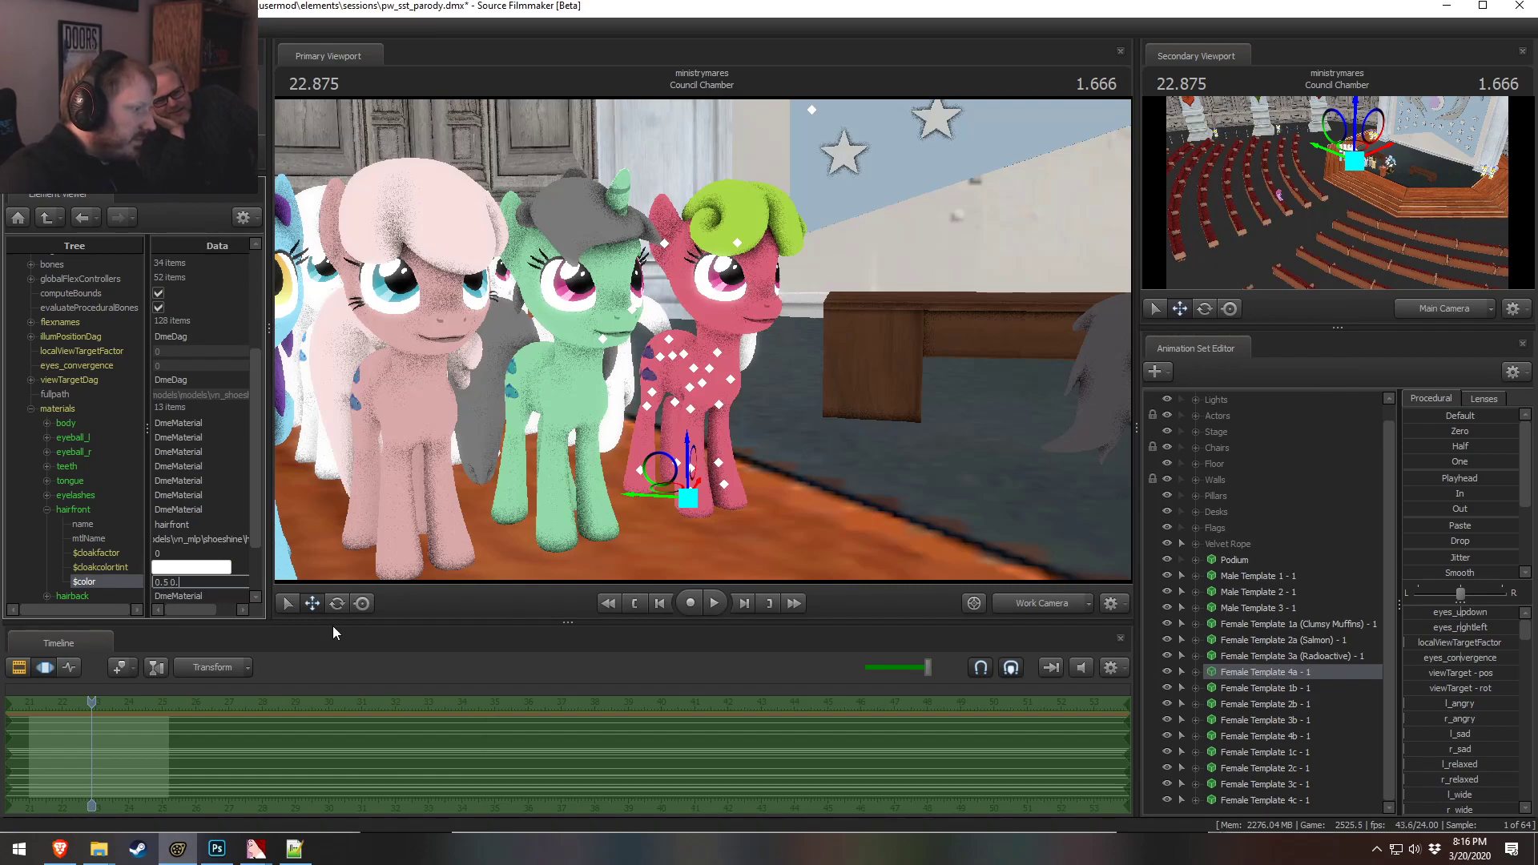
pyautogui.write('7 0.2')
pyautogui.press('Return')
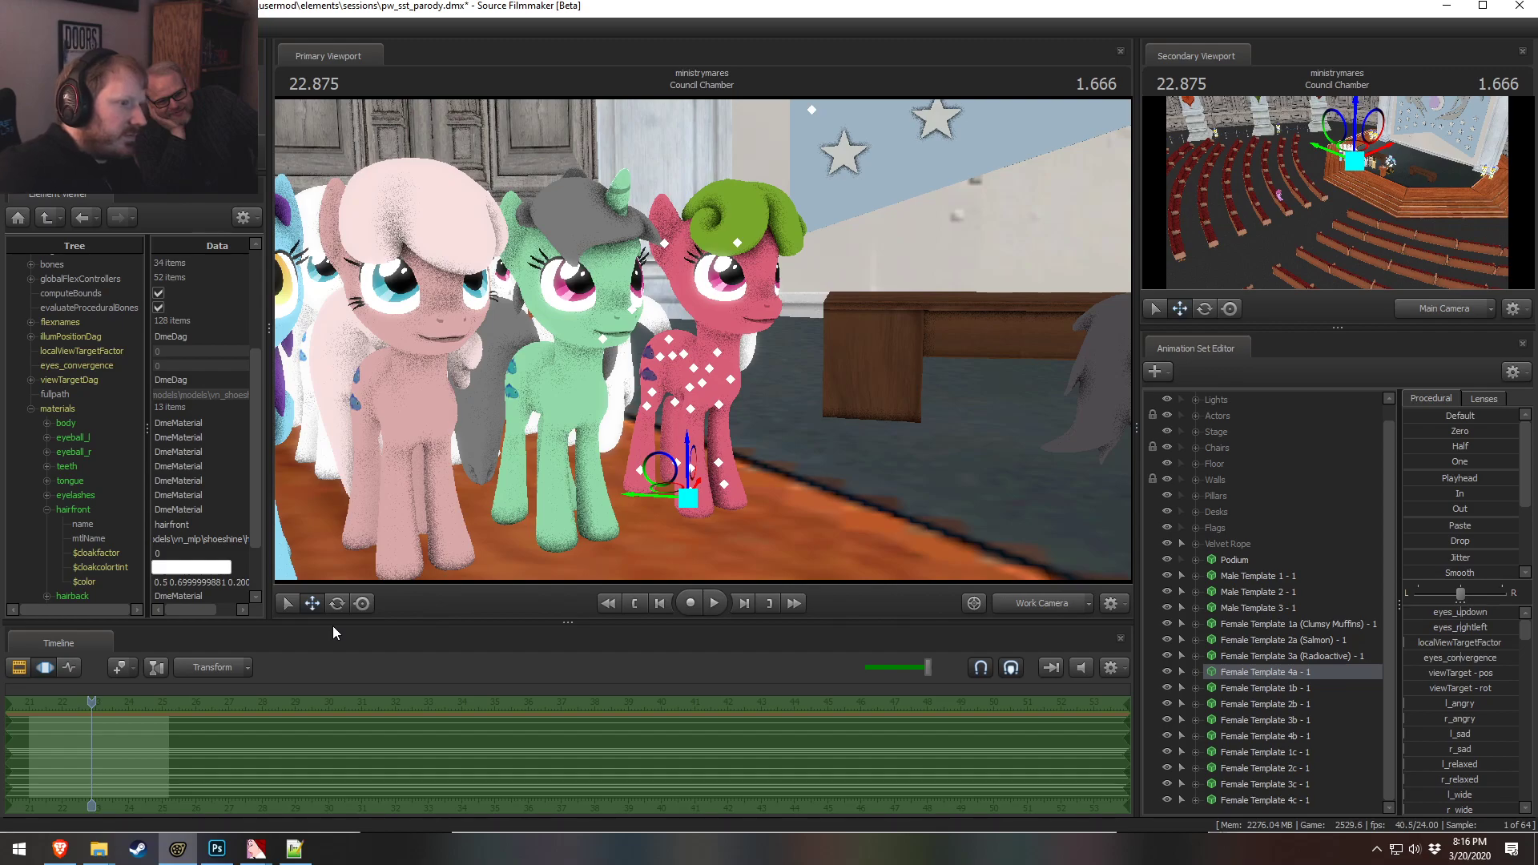
# Set Female Template 4a's front hair color to a purple beginning 0.6 0.2
pyautogui.keyDown('alt'); pyautogui.moveTo(671, 357); pyautogui.dragTo(674, 351); pyautogui.keyUp('alt')
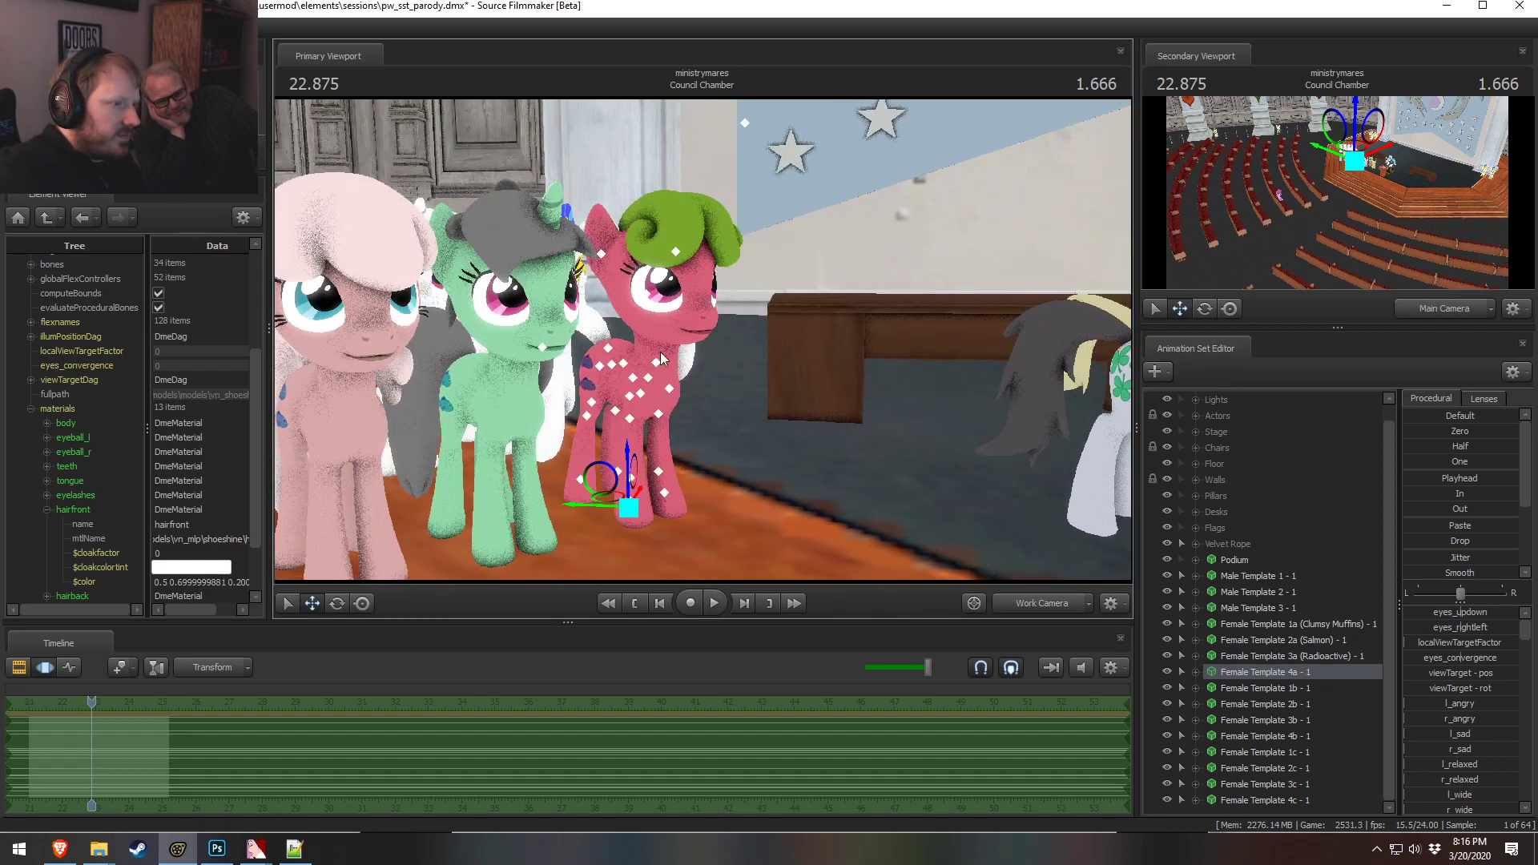
pyautogui.doubleClick(220, 583)
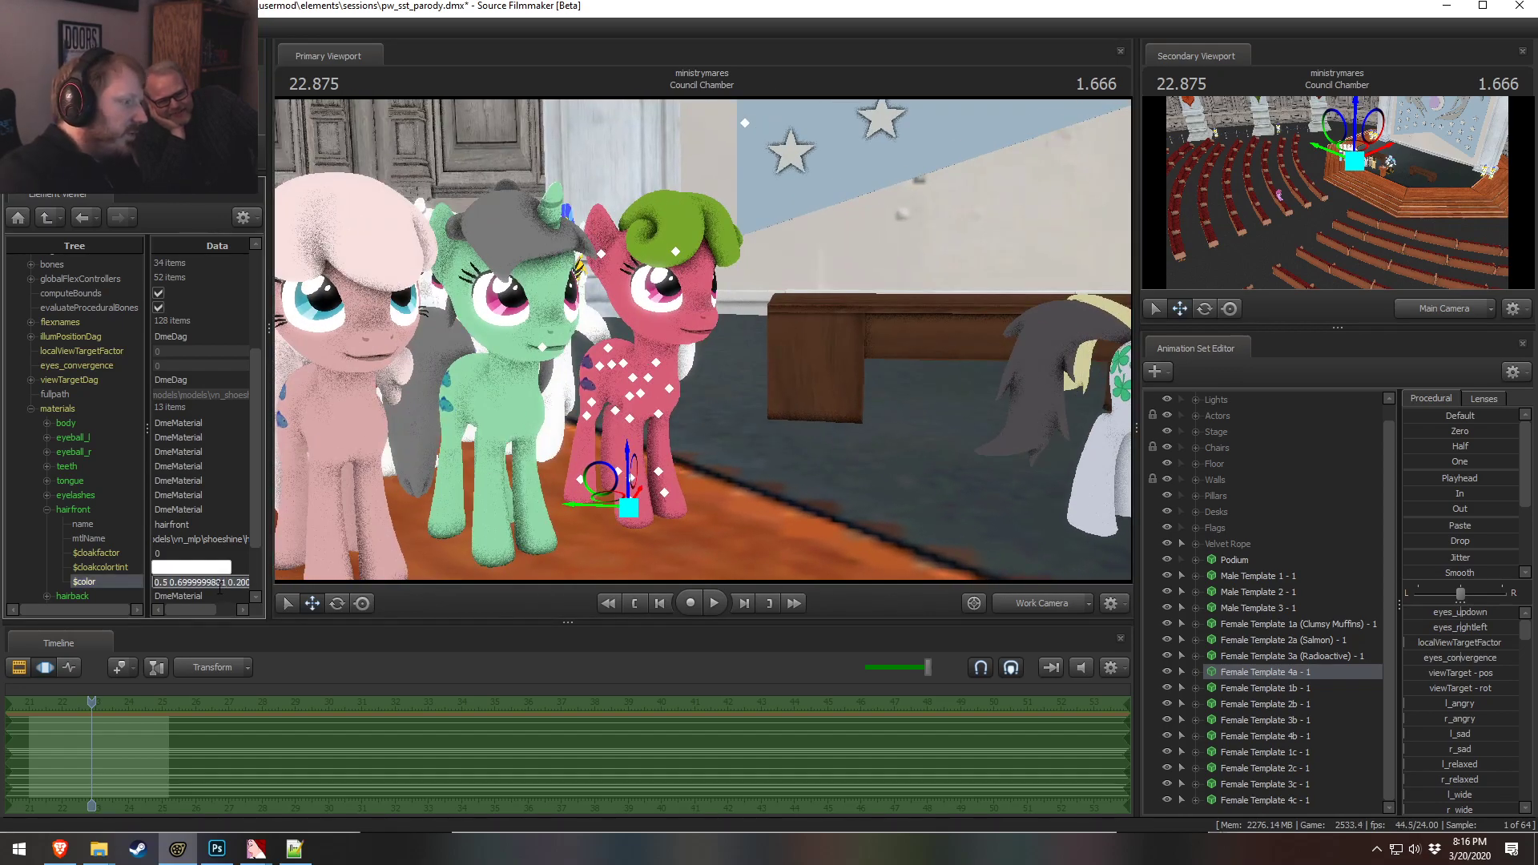
pyautogui.write('0.6 0.2 0.7')
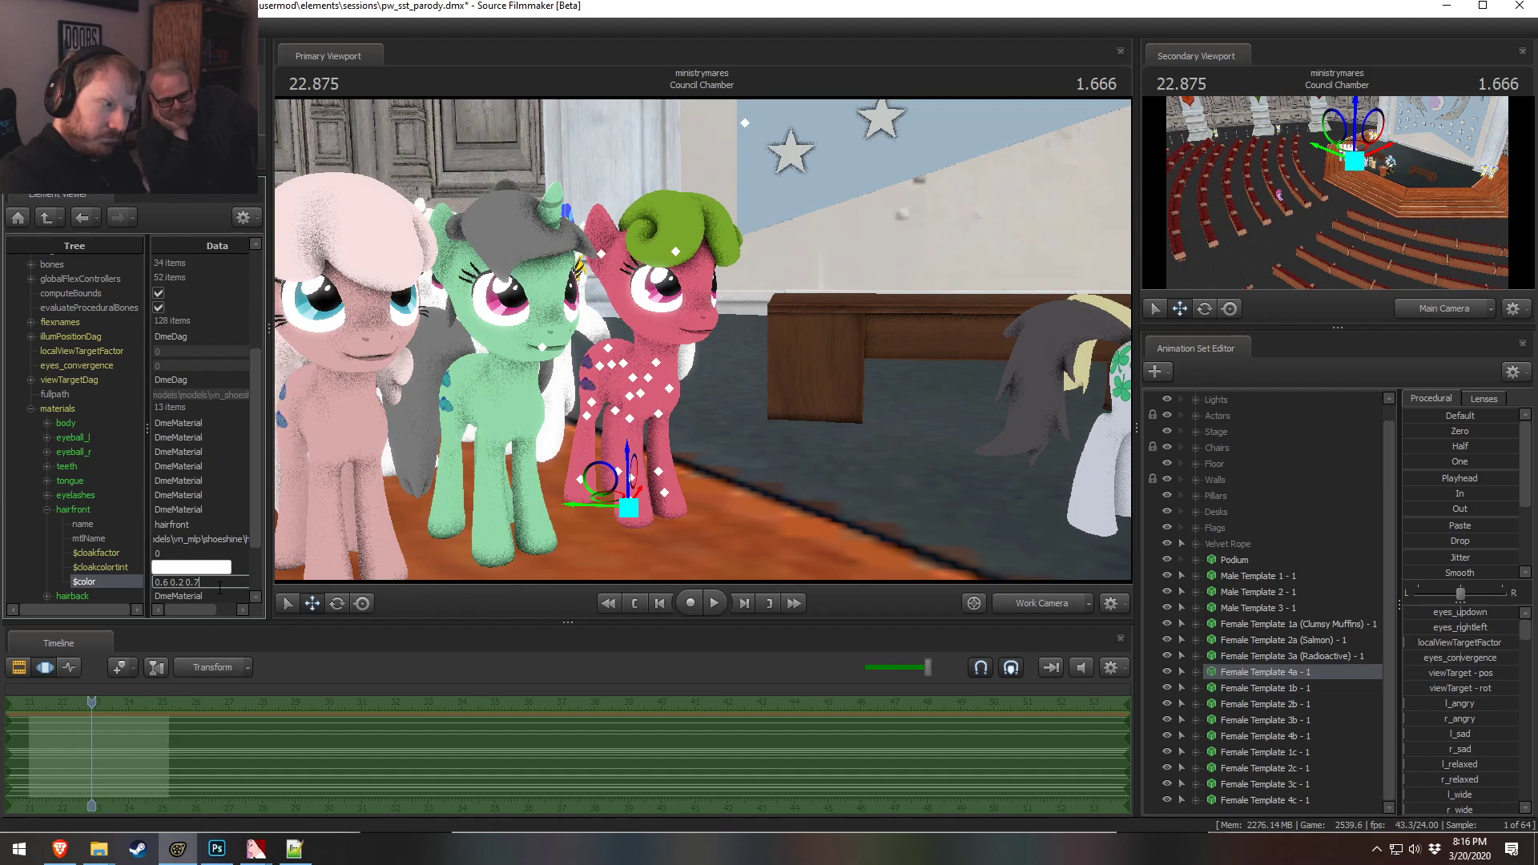
pyautogui.write('8')
pyautogui.press('Return')
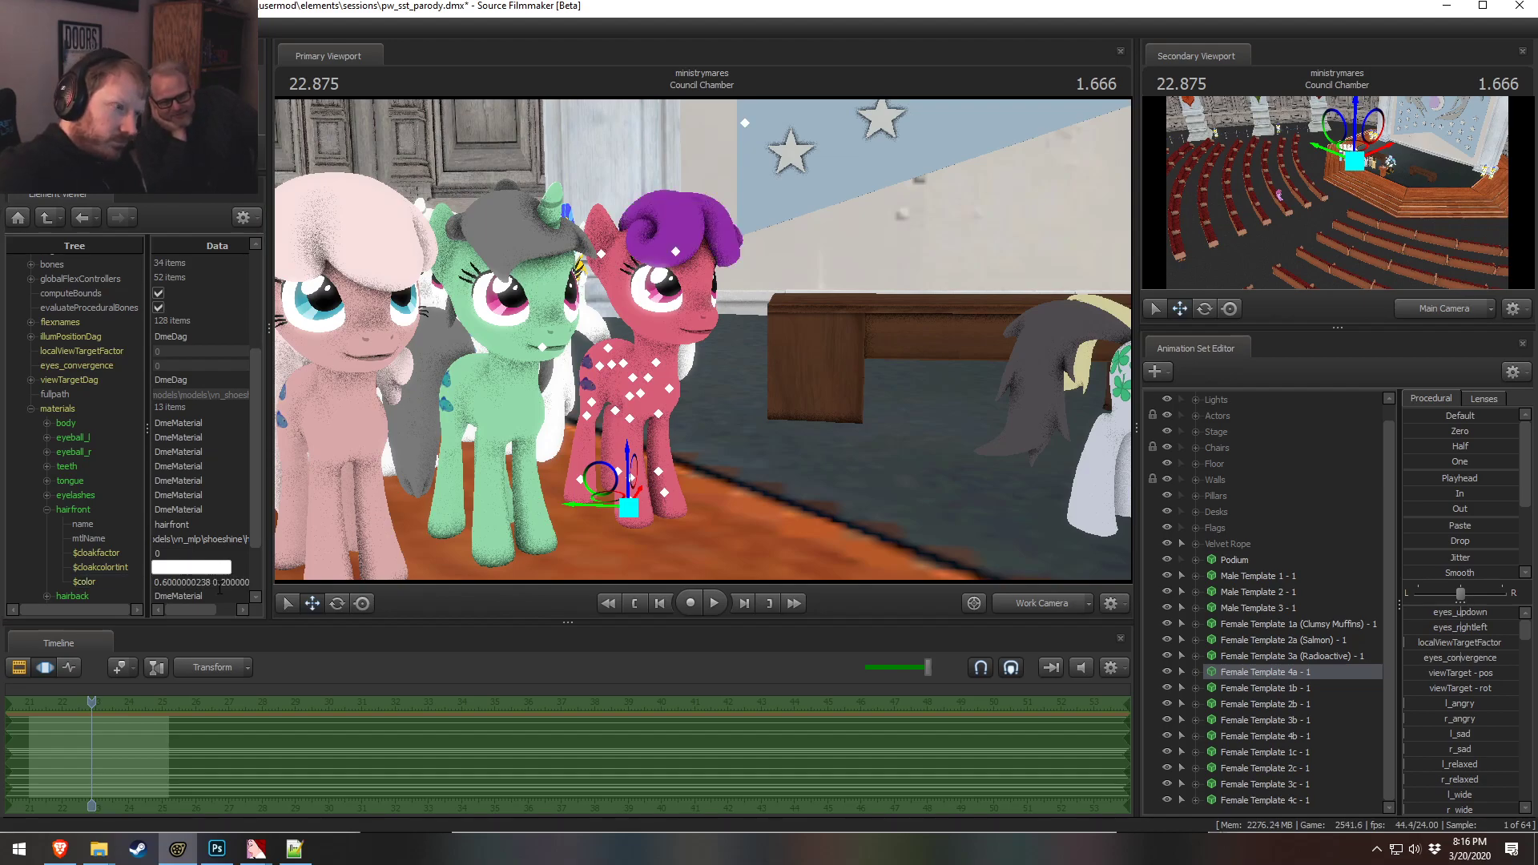
pyautogui.moveTo(429, 391); pyautogui.dragTo(389, 376)
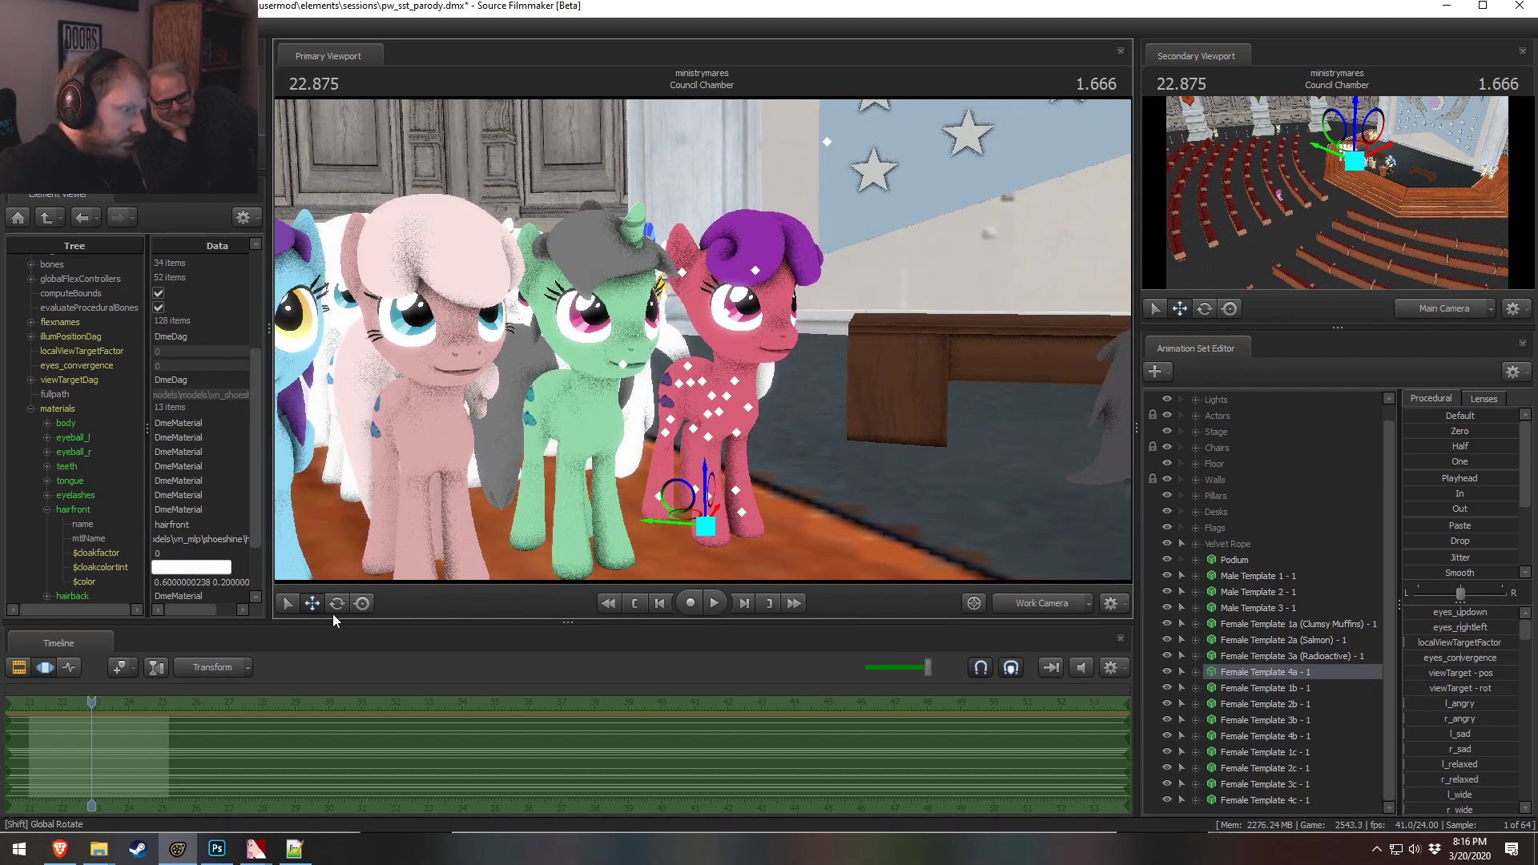
# Set Female Template 4a's front hair color to a purple beginning 0.7 0.3
pyautogui.moveTo(189, 612); pyautogui.dragTo(257, 605)
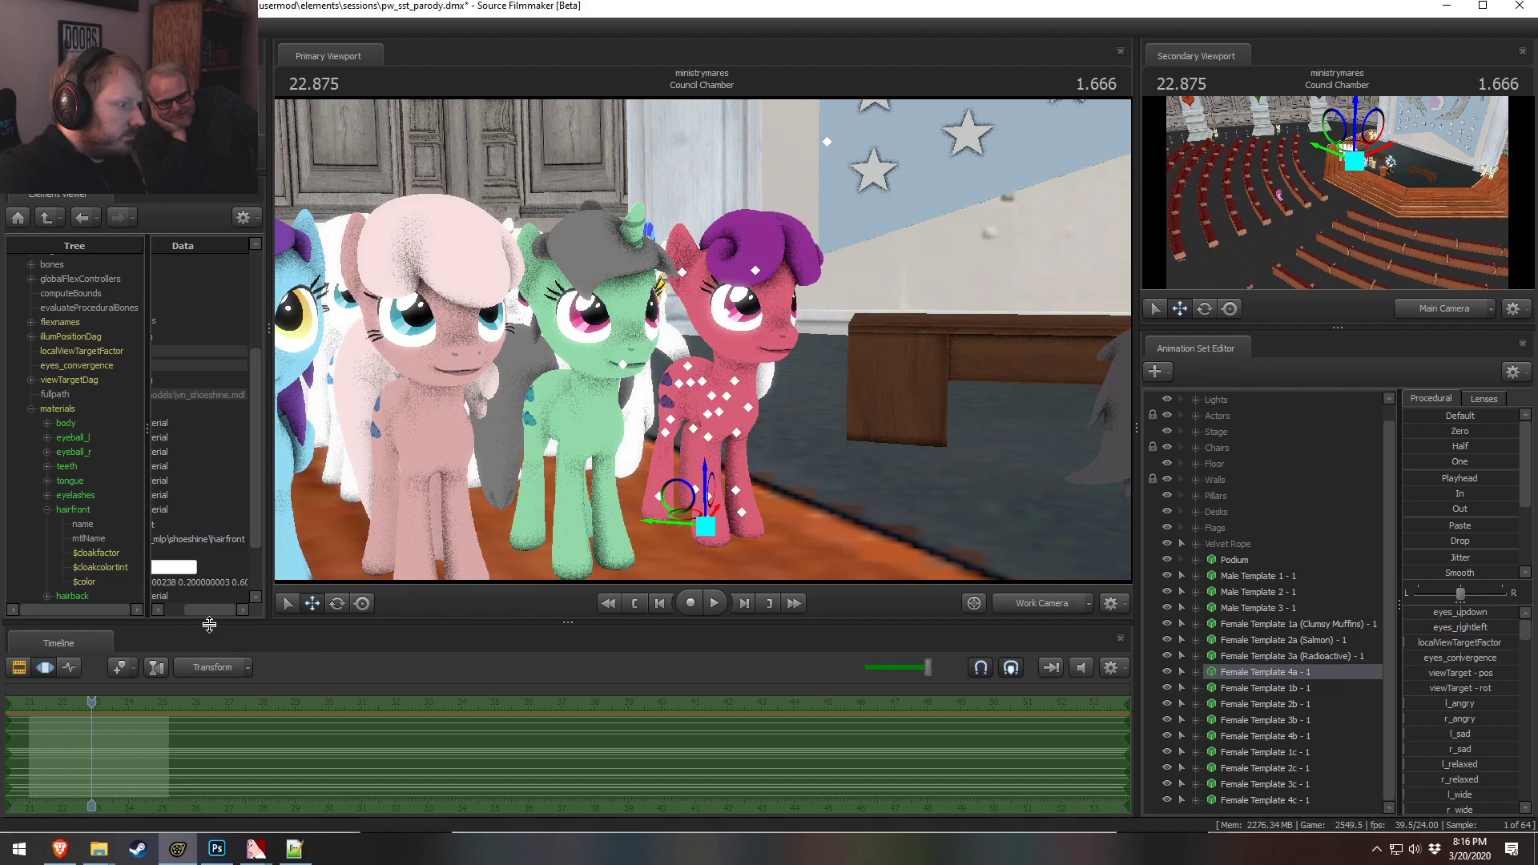
pyautogui.moveTo(190, 611); pyautogui.dragTo(276, 611)
pyautogui.click(165, 582)
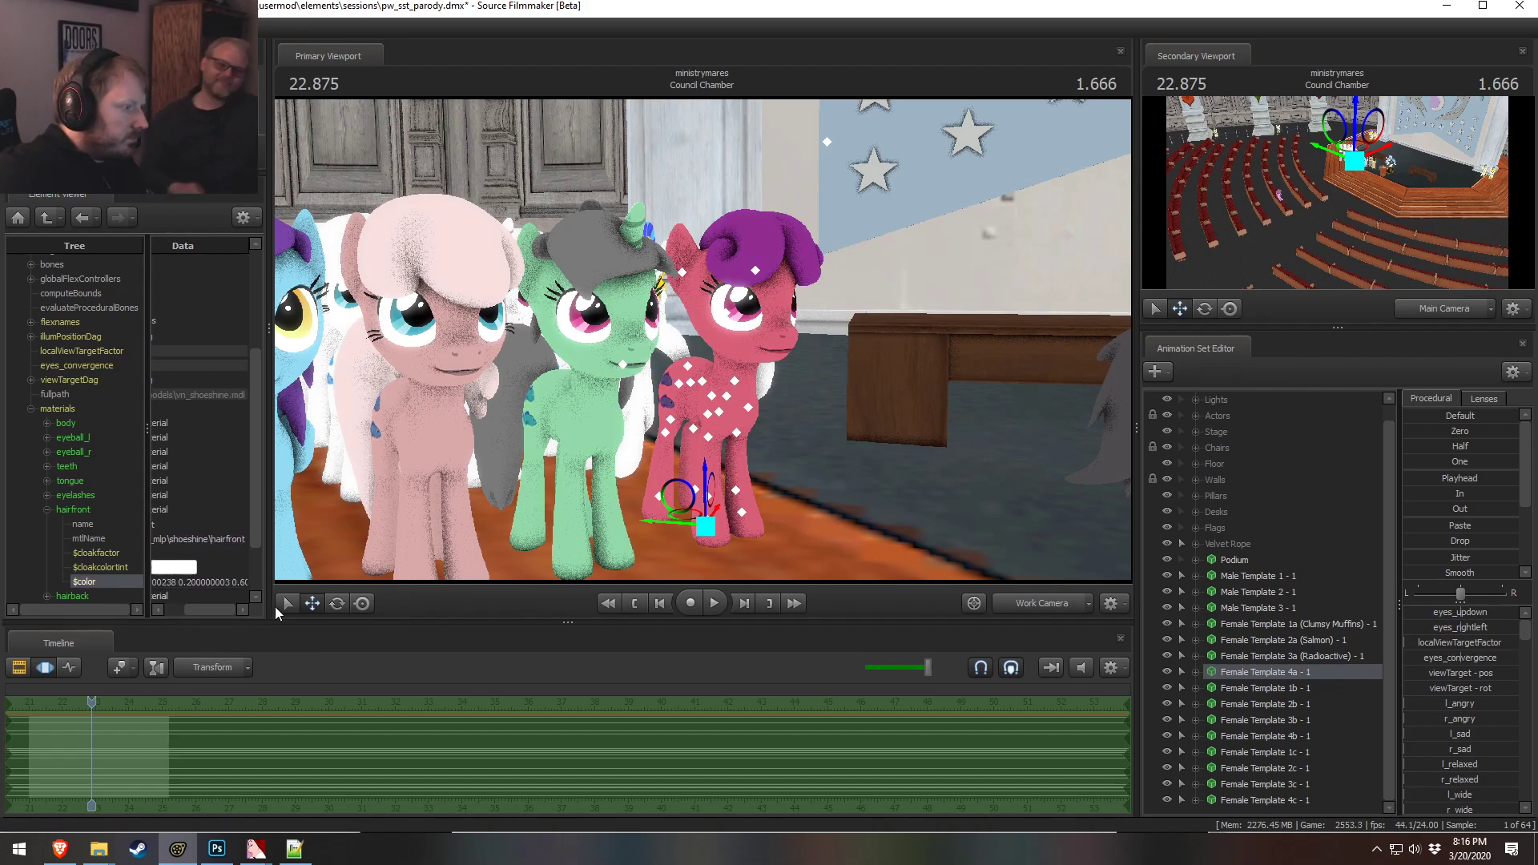
pyautogui.hotkey('ctrl', 'a')
pyautogui.write('0.')
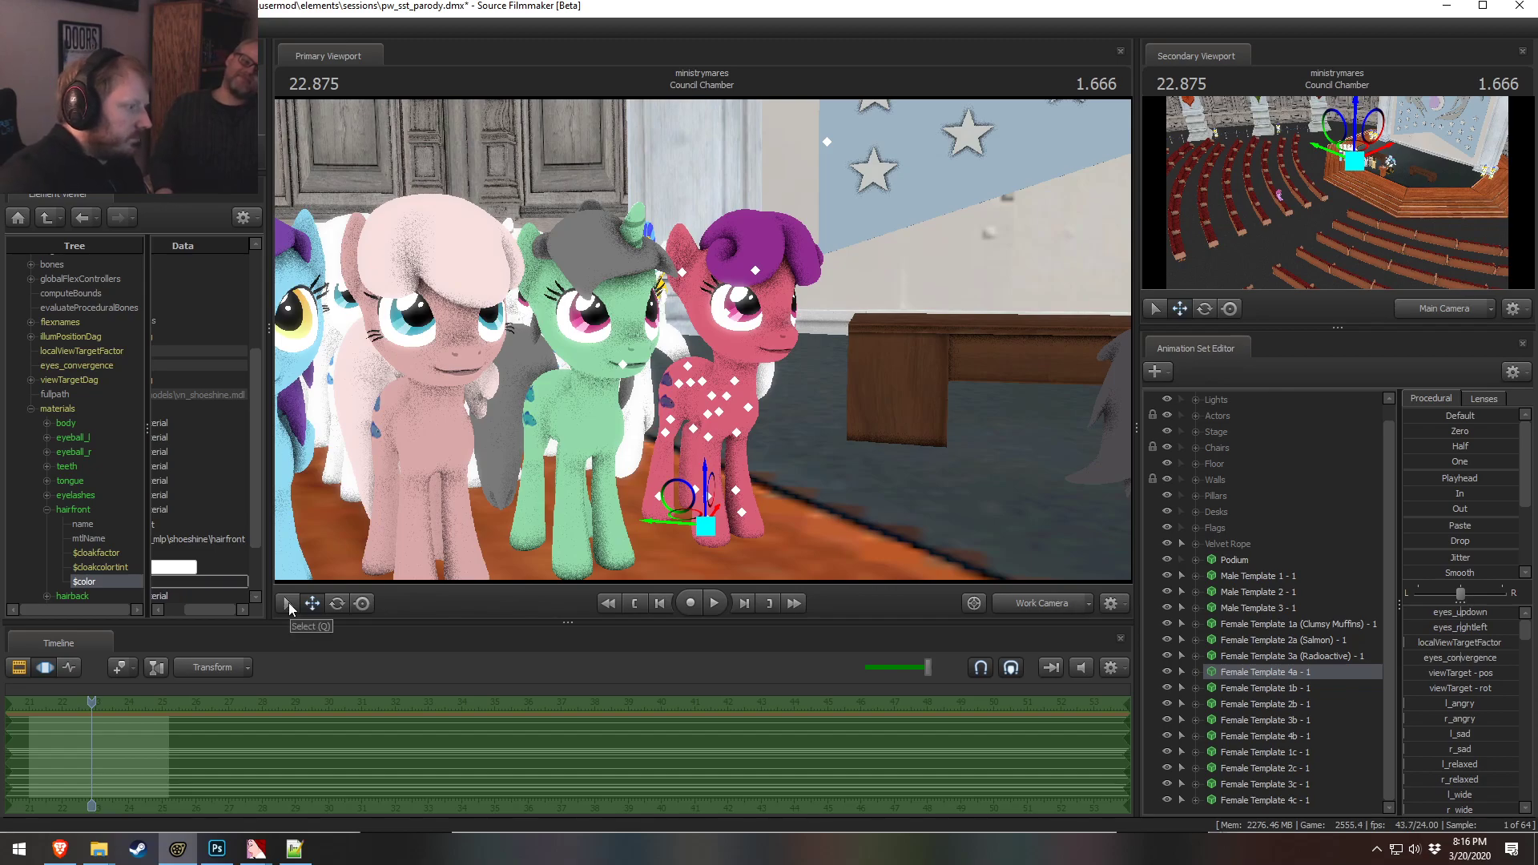
pyautogui.write('7')
pyautogui.press('Return')
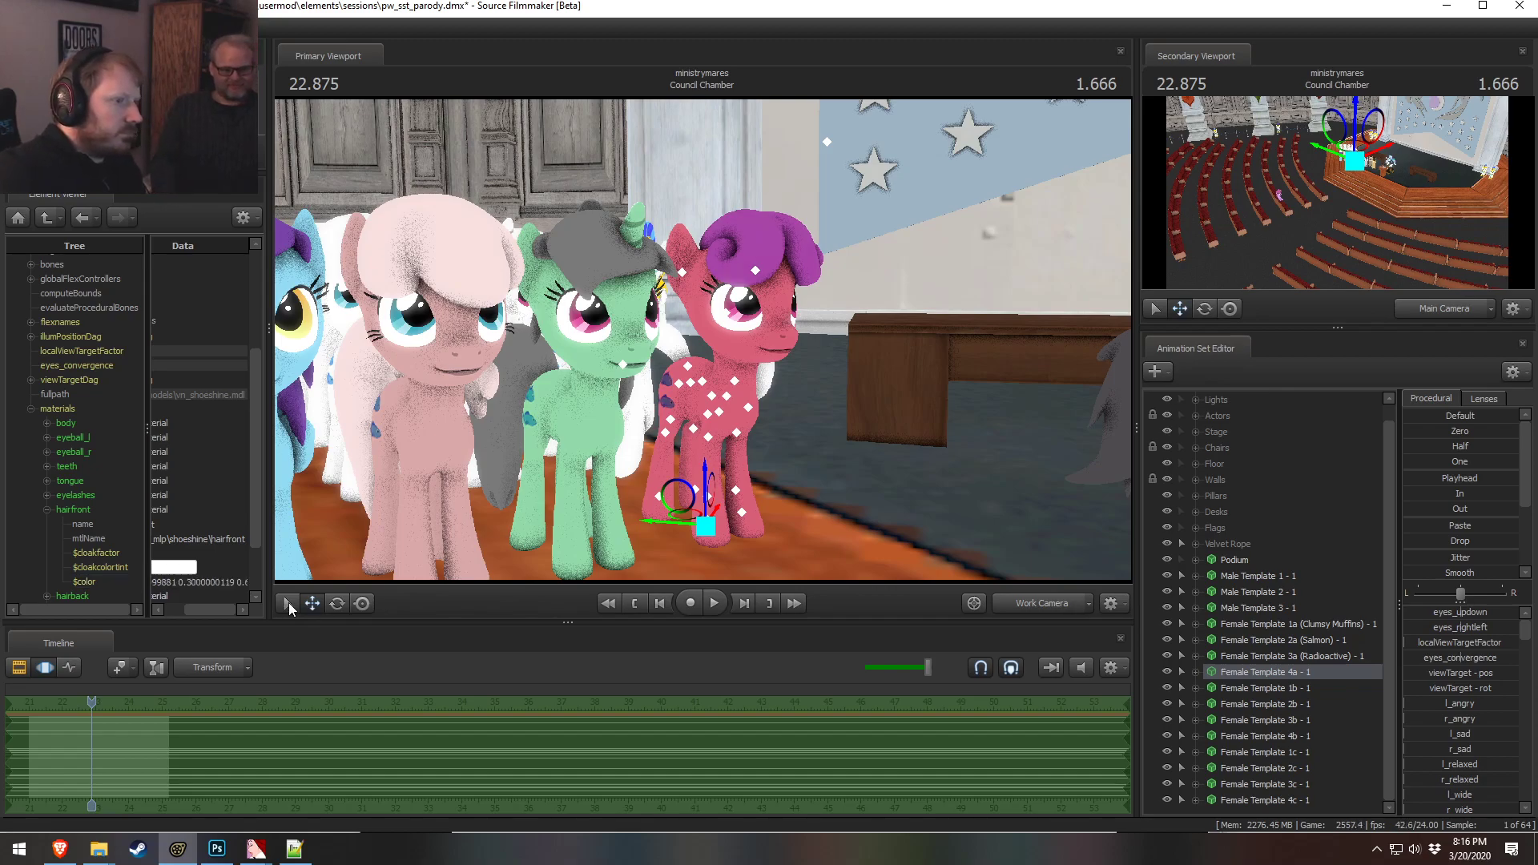
# Copy the front hair color and paste it into Female Template 4a's hairback material color
pyautogui.moveTo(1078, 339); pyautogui.dragTo(545, 388)
pyautogui.moveTo(704, 342)
pyautogui.mouseDown()
pyautogui.moveTo(705, 289)
pyautogui.moveTo(753, 284)
pyautogui.moveTo(697, 329)
pyautogui.moveTo(704, 343)
pyautogui.mouseUp()
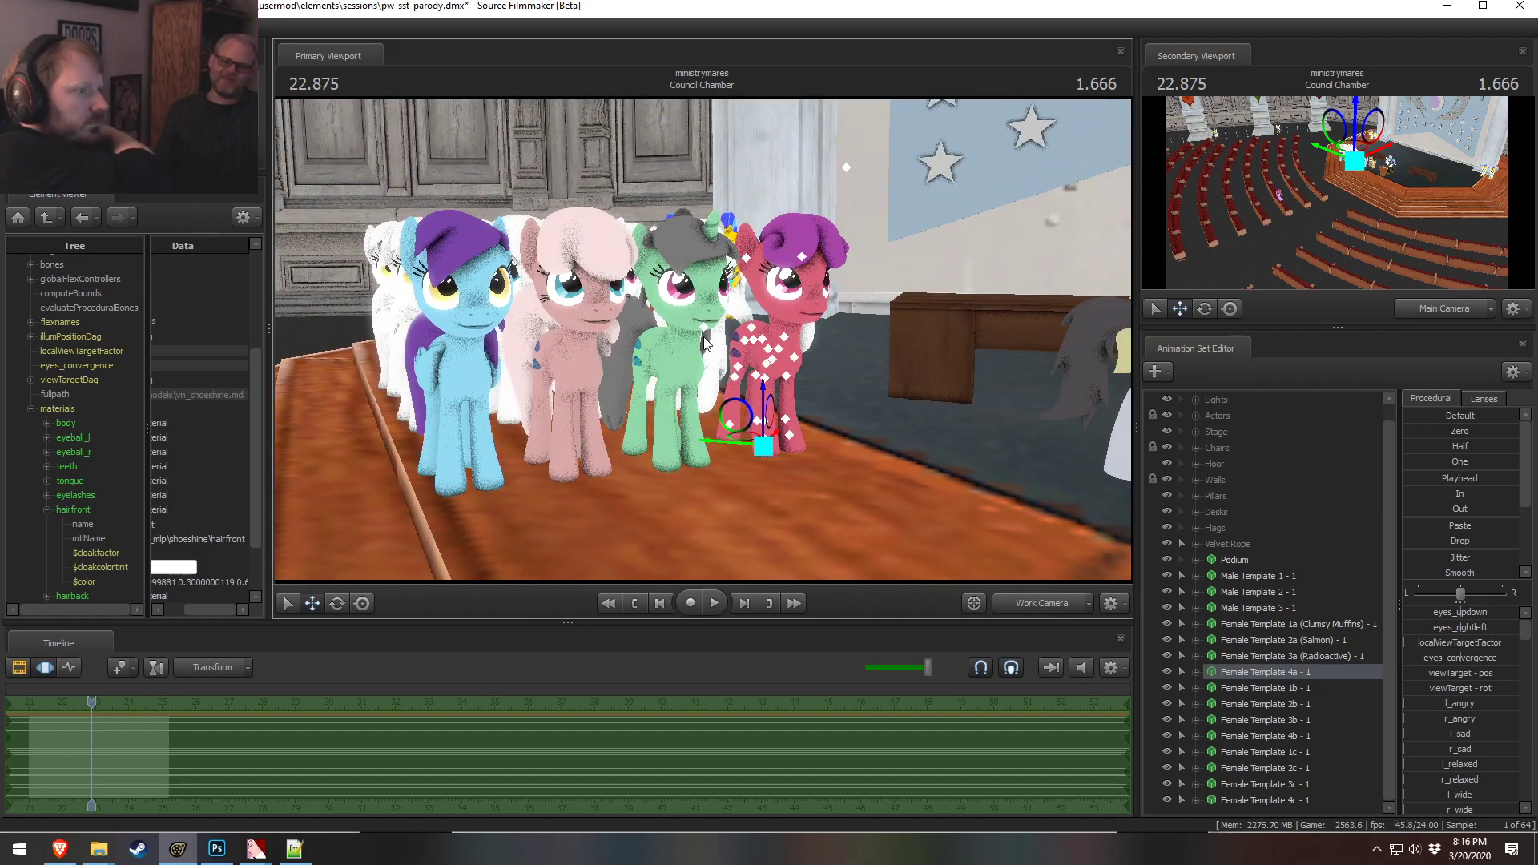
pyautogui.press('F2')
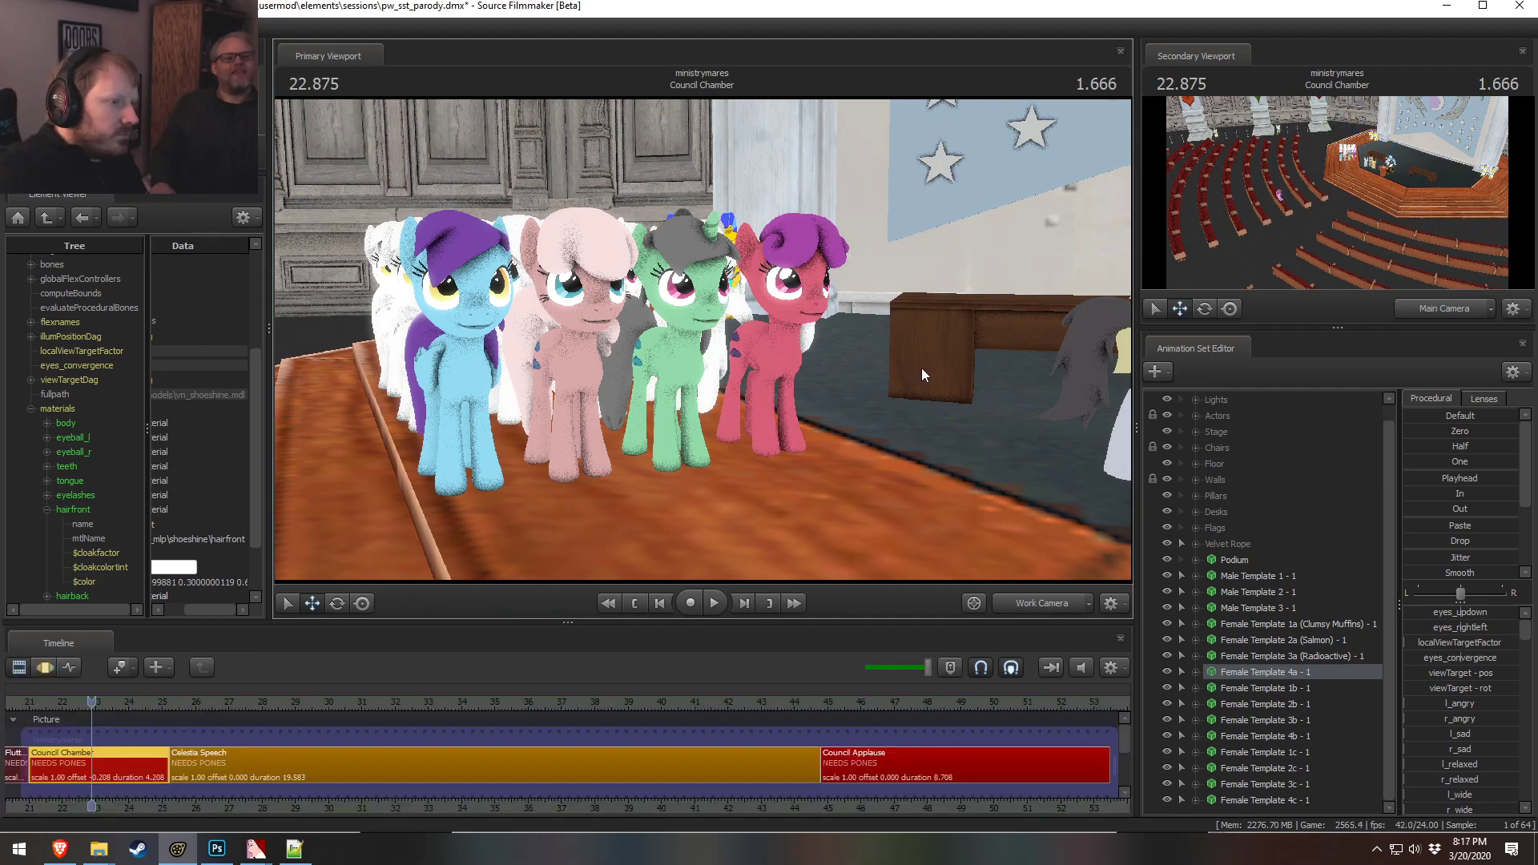
pyautogui.doubleClick(182, 583)
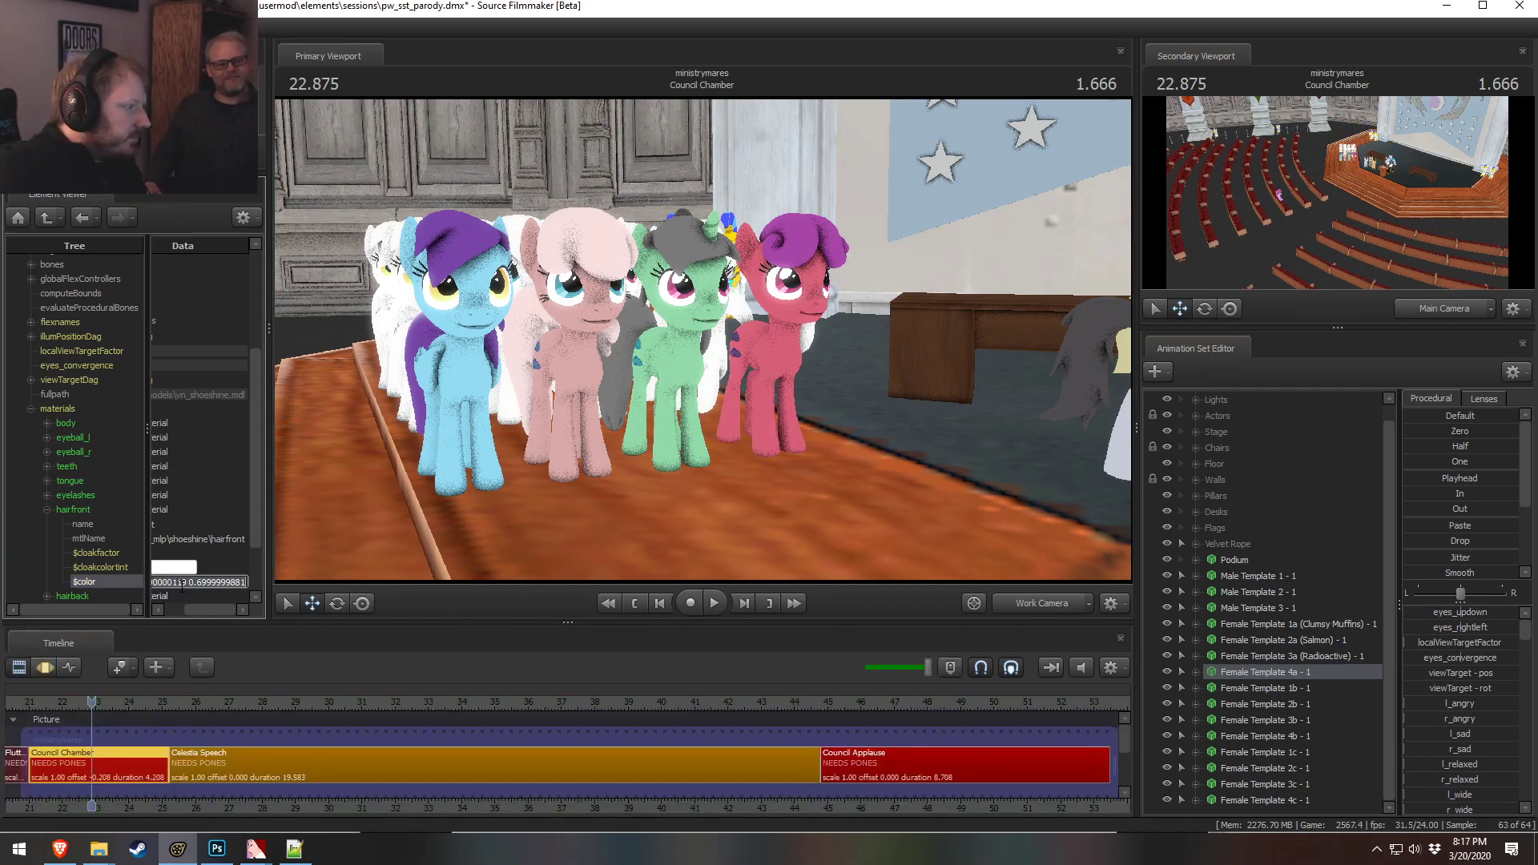
pyautogui.click(48, 510)
pyautogui.click(48, 525)
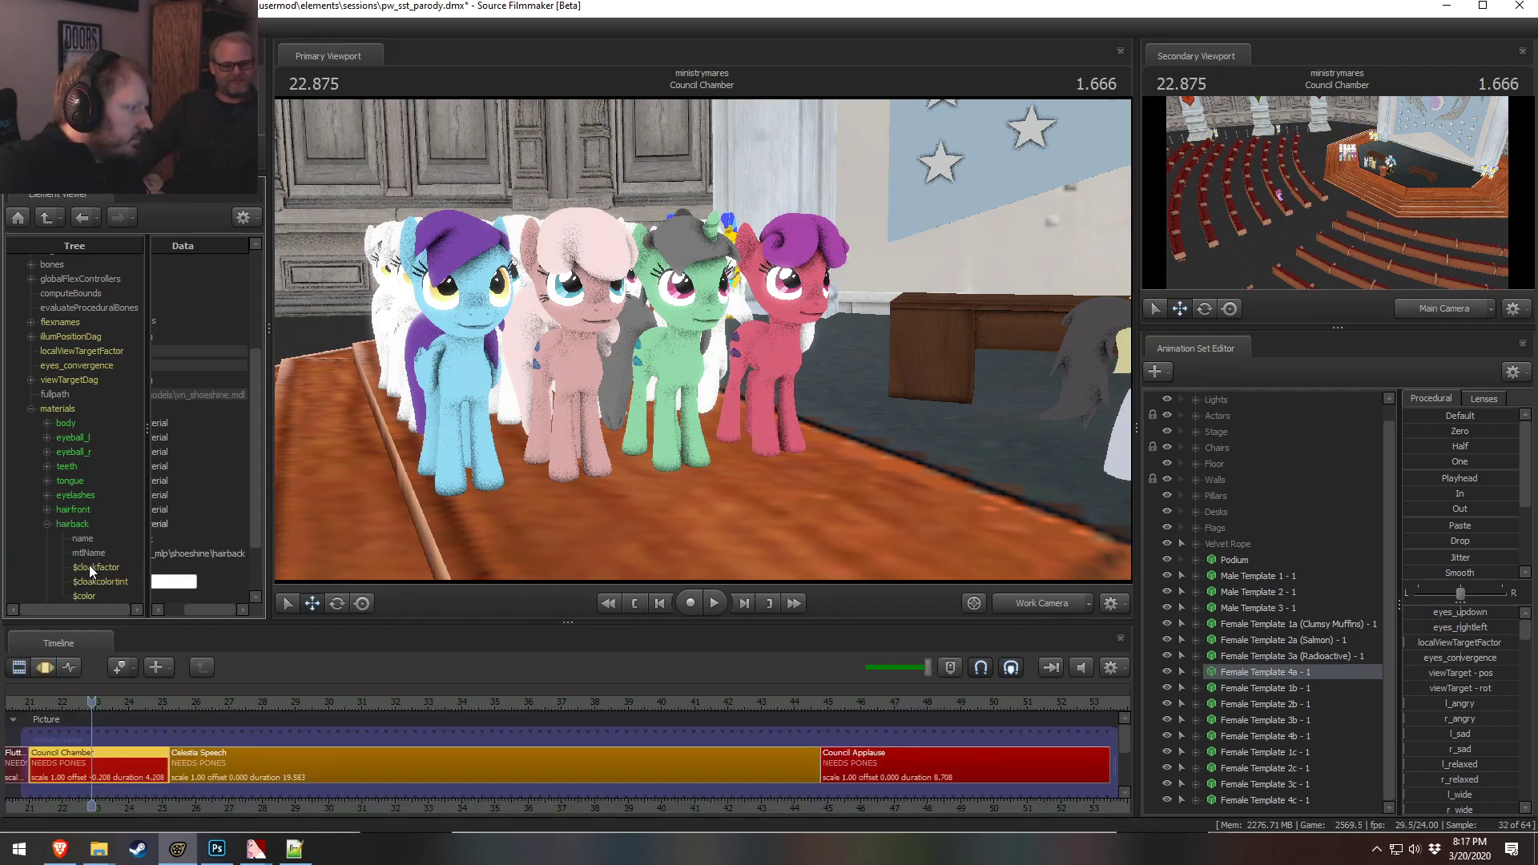
pyautogui.scroll(-3, 166, 589)
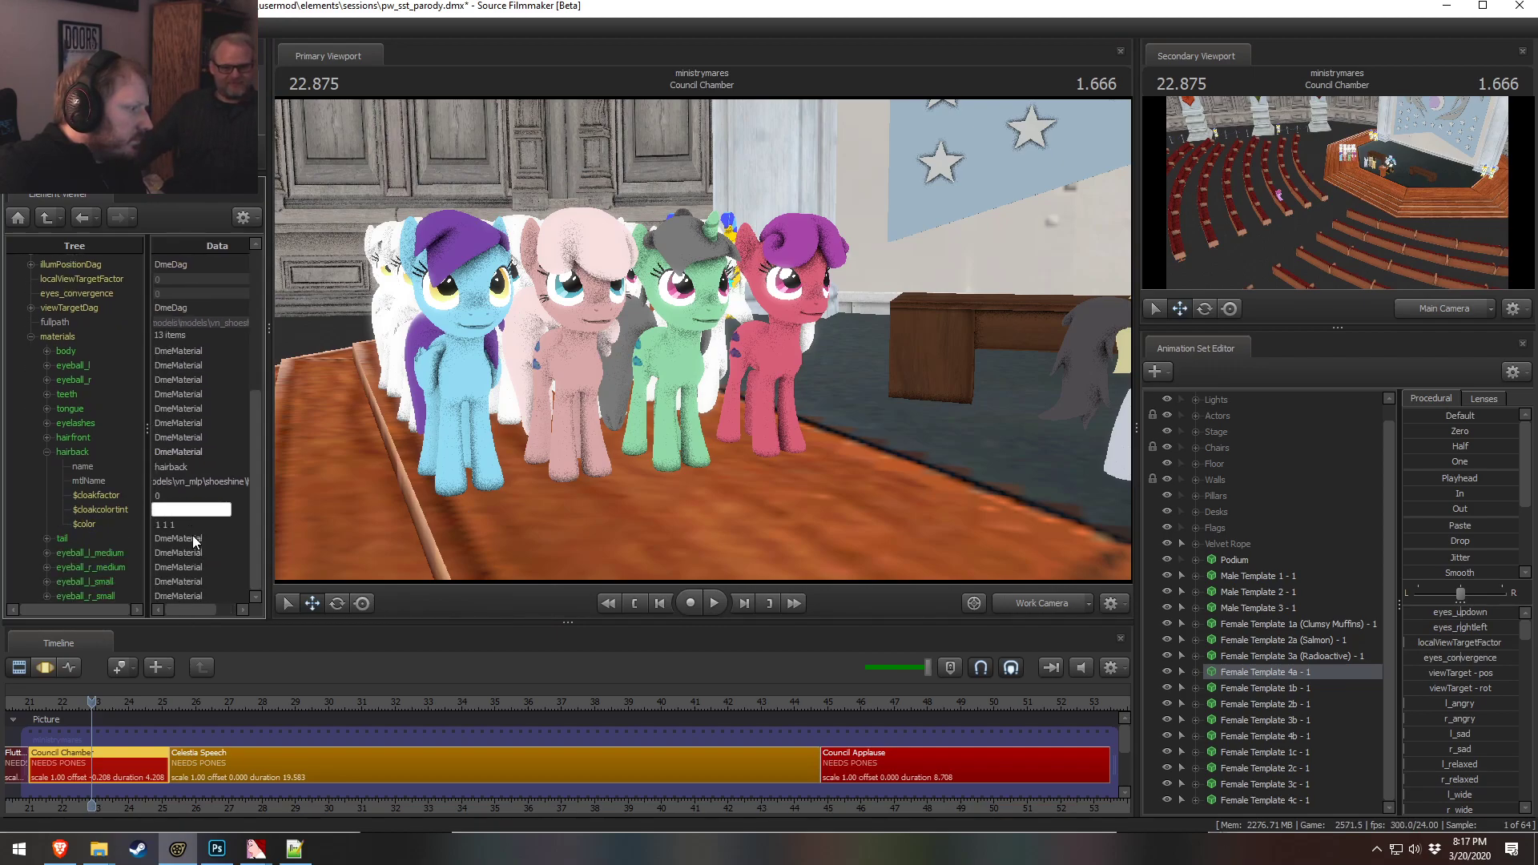
pyautogui.doubleClick(191, 526)
pyautogui.moveTo(190, 526); pyautogui.dragTo(112, 528)
pyautogui.hotkey('ctrl', 'v')
pyautogui.press('Return')
# Paste the same color into Female Template 4a's tail material color
pyautogui.click(47, 538)
pyautogui.scroll(-1, 183, 589)
pyautogui.doubleClick(184, 570)
pyautogui.hotkey('ctrl', 'v')
pyautogui.moveTo(184, 570)
pyautogui.mouseDown()
pyautogui.moveTo(156, 549)
pyautogui.moveTo(311, 536)
pyautogui.mouseUp()
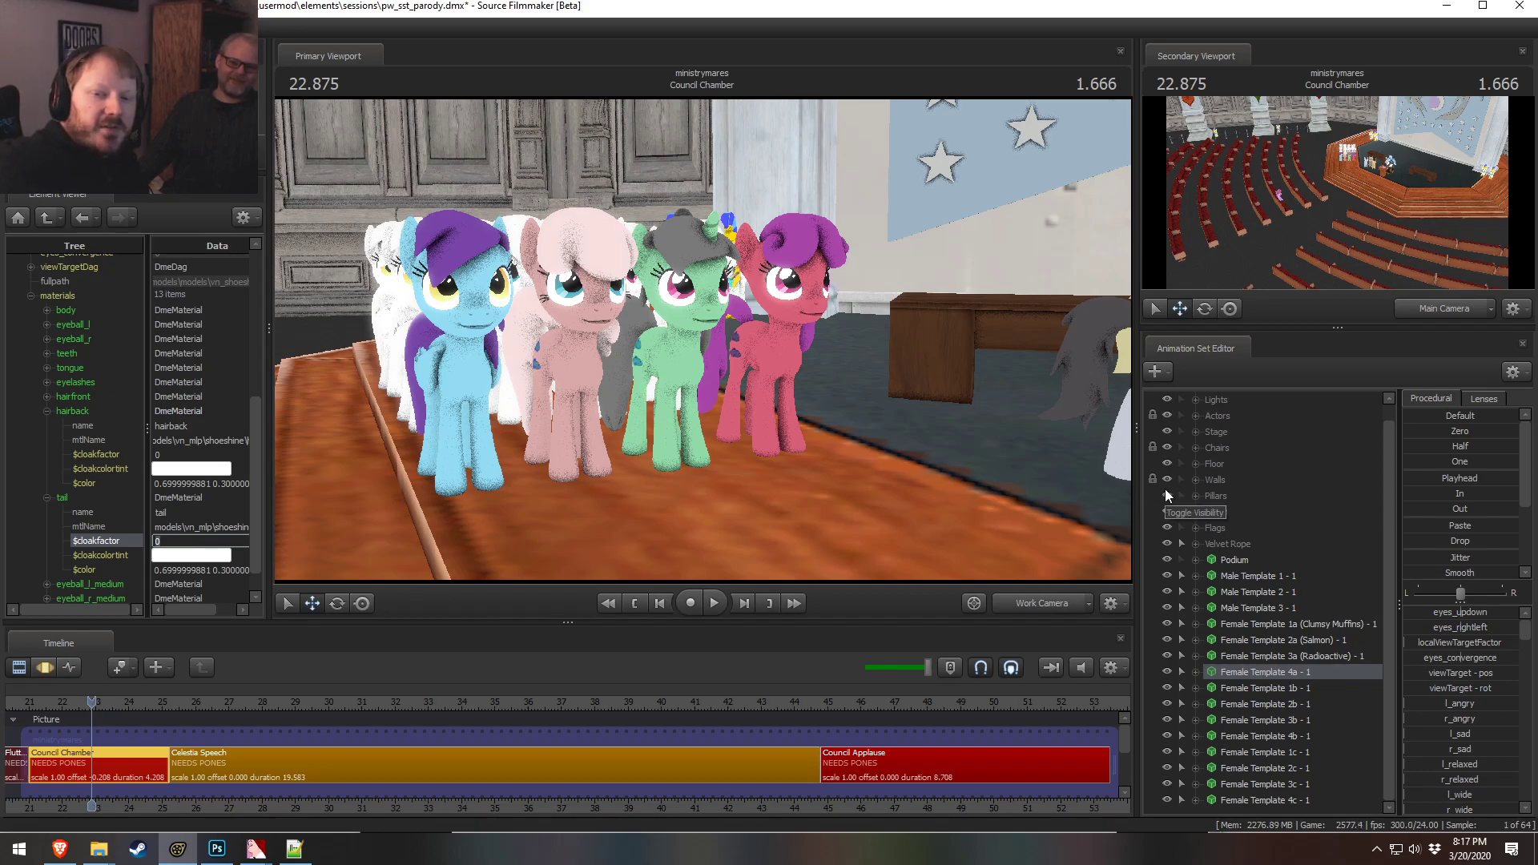
# Fly the viewport camera around the group of ponies to examine the recolored hair and tail
pyautogui.moveTo(701, 341); pyautogui.dragTo(760, 309)
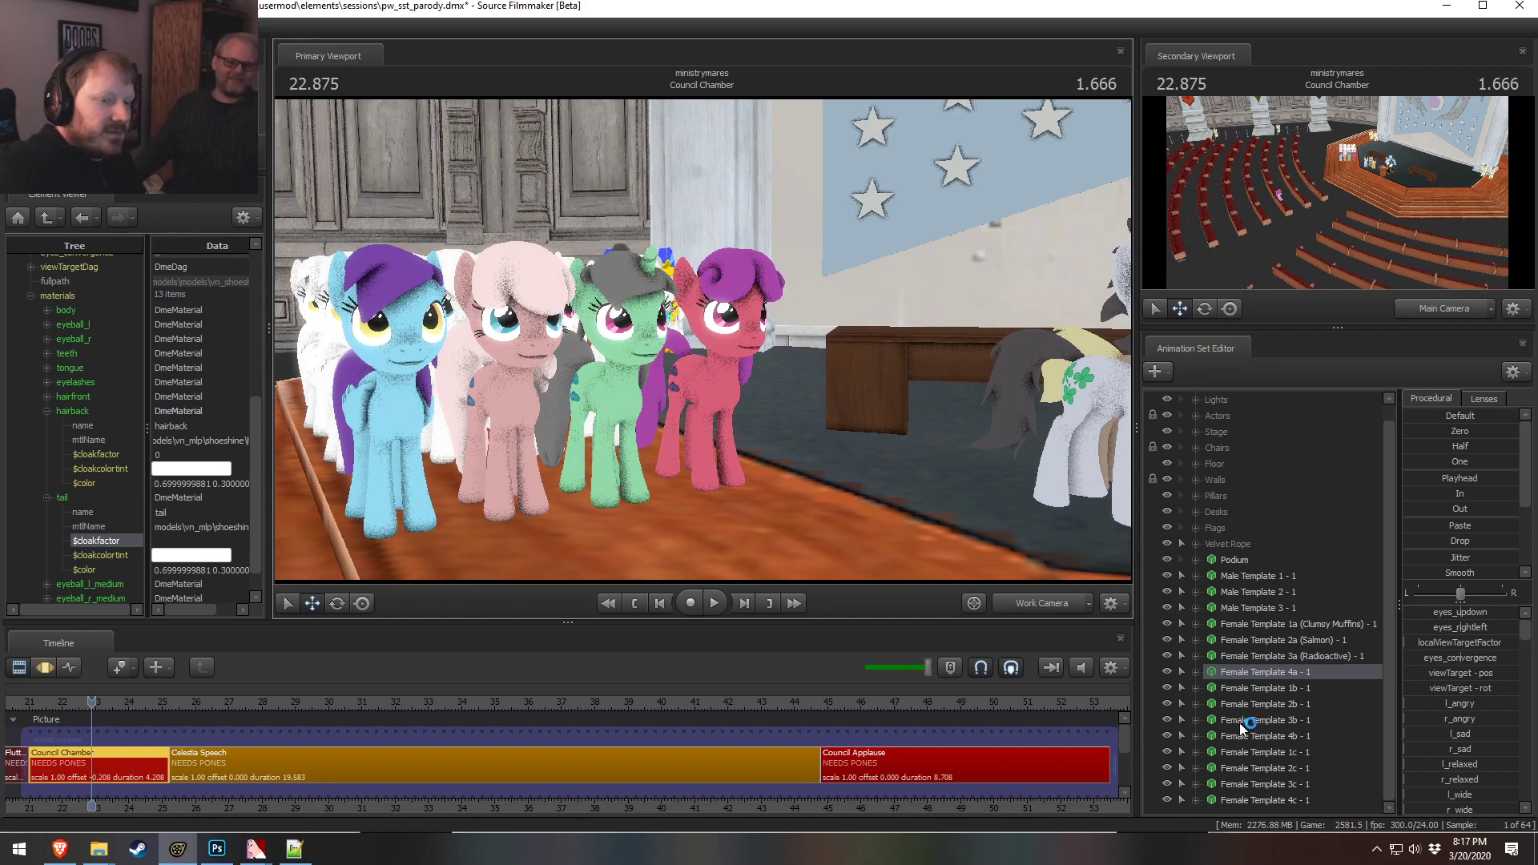
pyautogui.moveTo(703, 339); pyautogui.dragTo(632, 305)
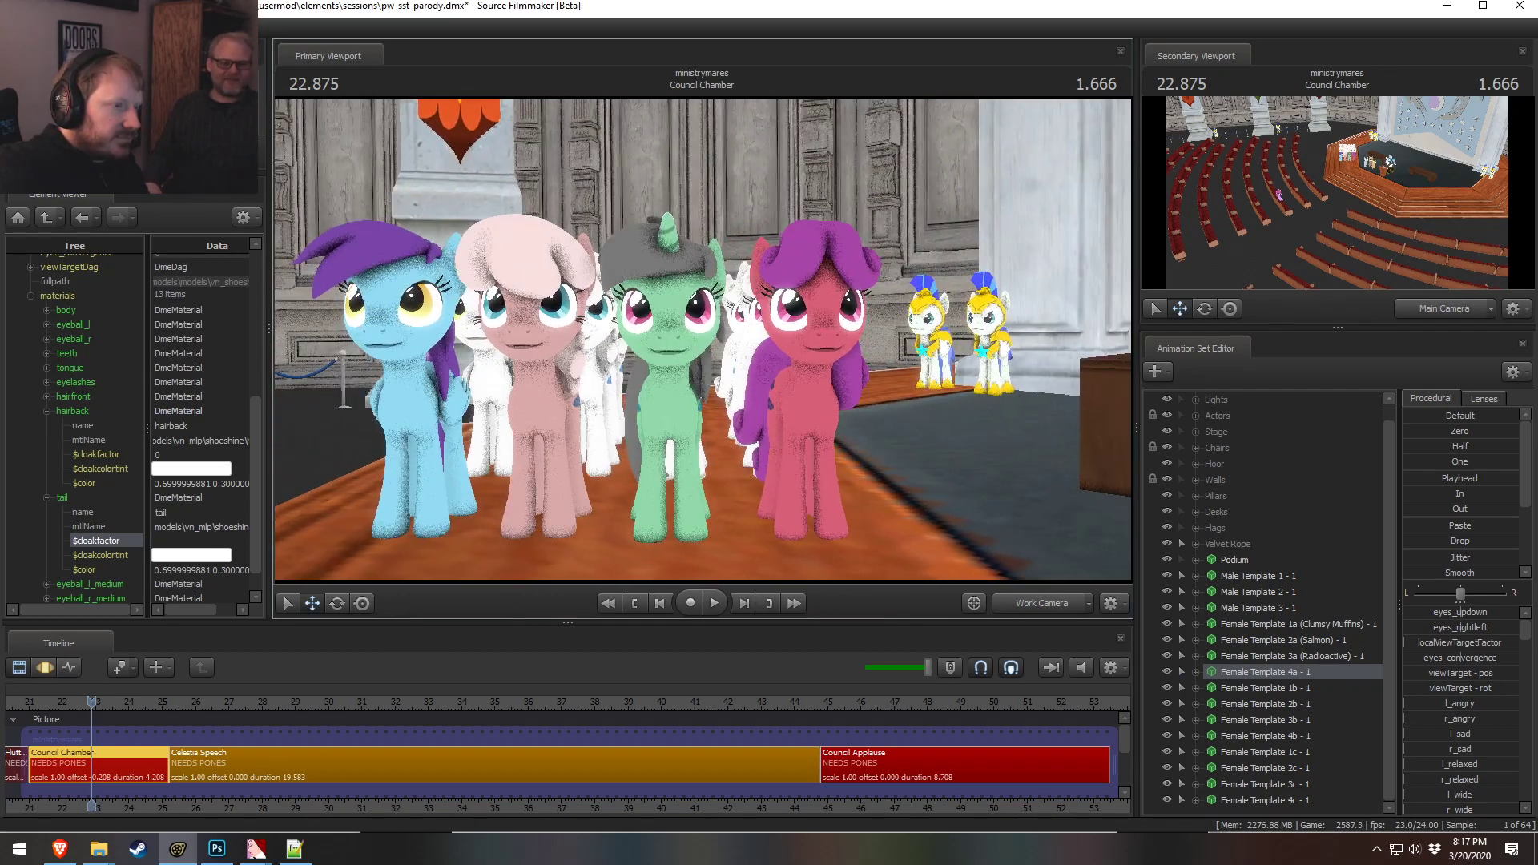
pyautogui.moveTo(718, 339)
pyautogui.mouseDown()
pyautogui.moveTo(764, 342)
pyautogui.moveTo(733, 346)
pyautogui.moveTo(733, 324)
pyautogui.mouseUp()
pyautogui.press('w')
pyautogui.press('w')
pyautogui.press('a')
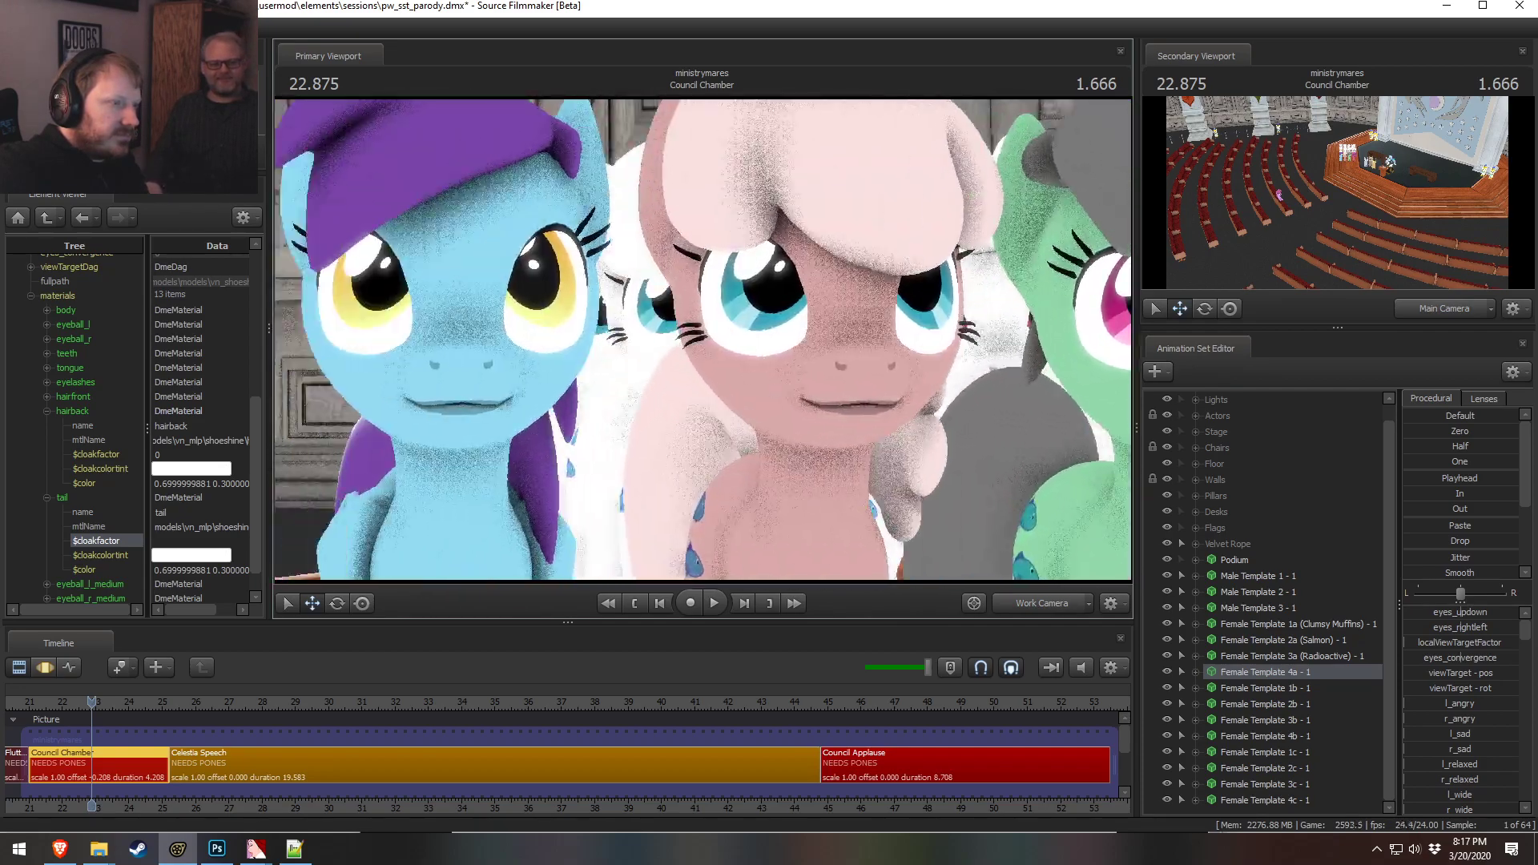
pyautogui.press('d')
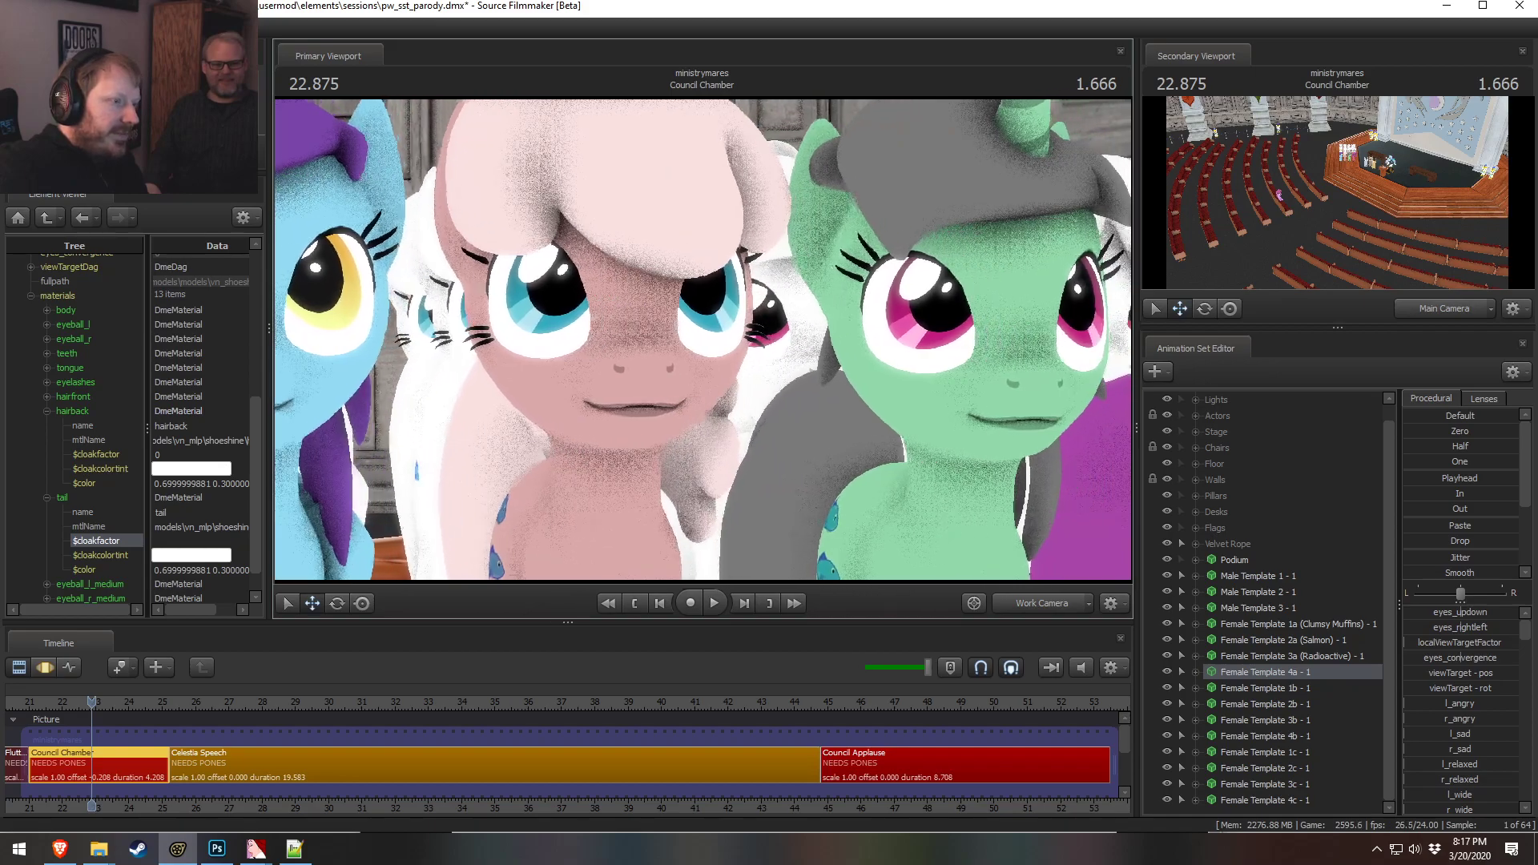
pyautogui.press('d')
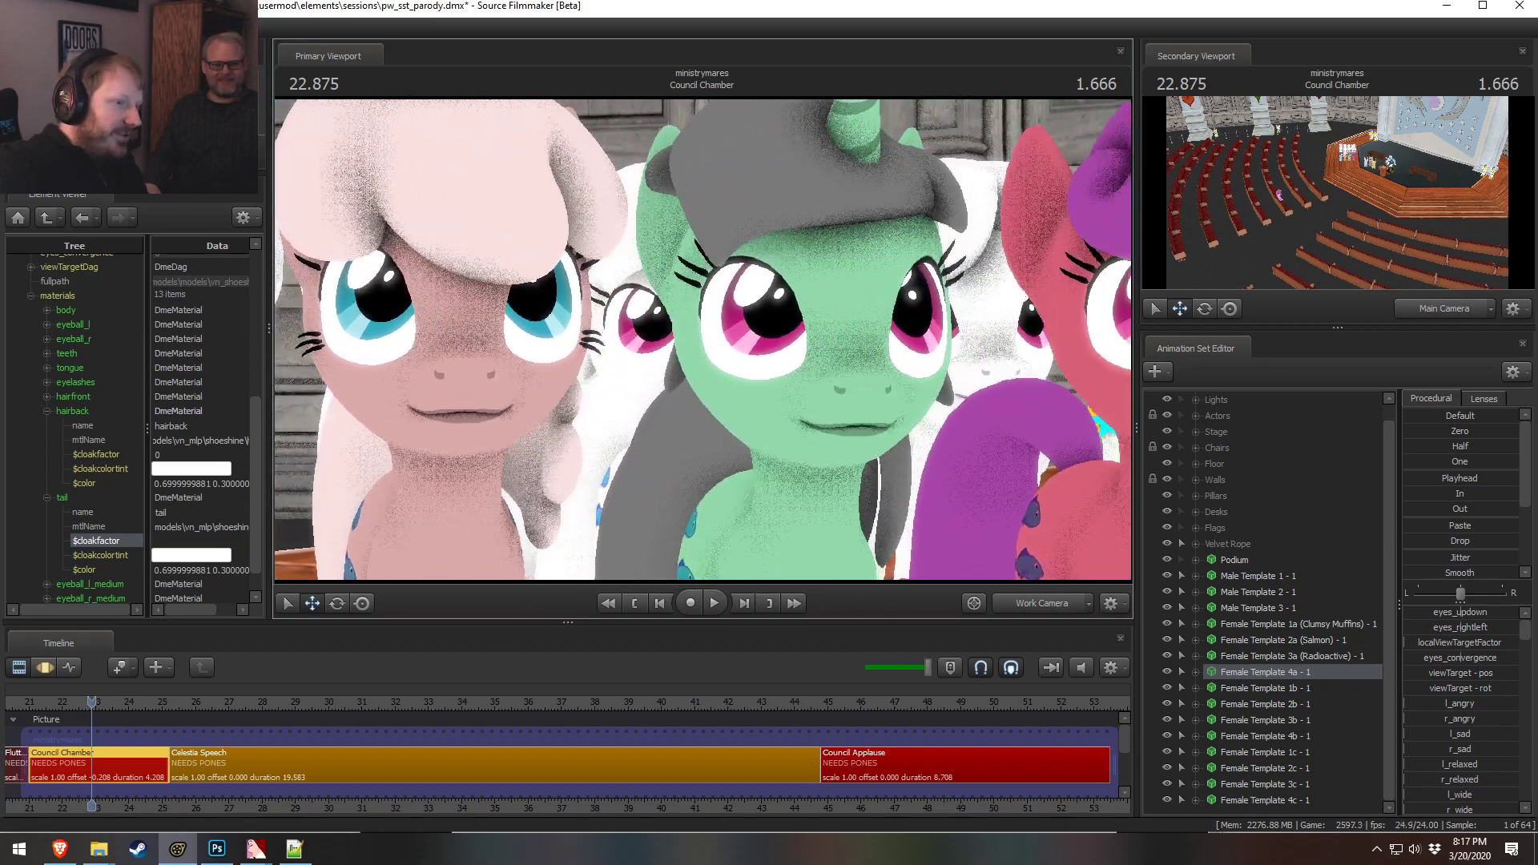
pyautogui.press('d')
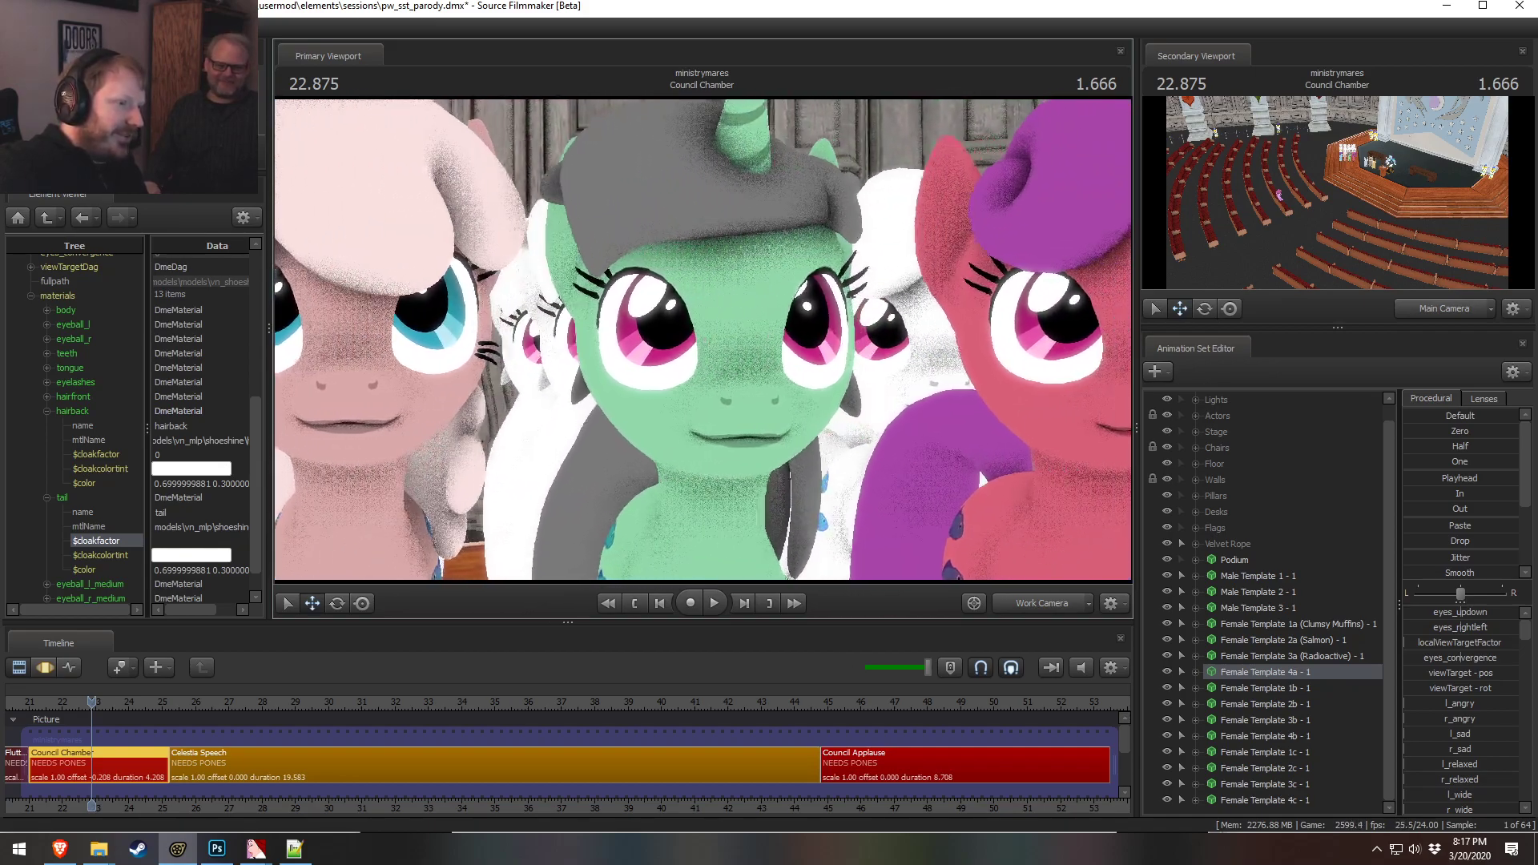
pyautogui.press('d')
pyautogui.press('d')
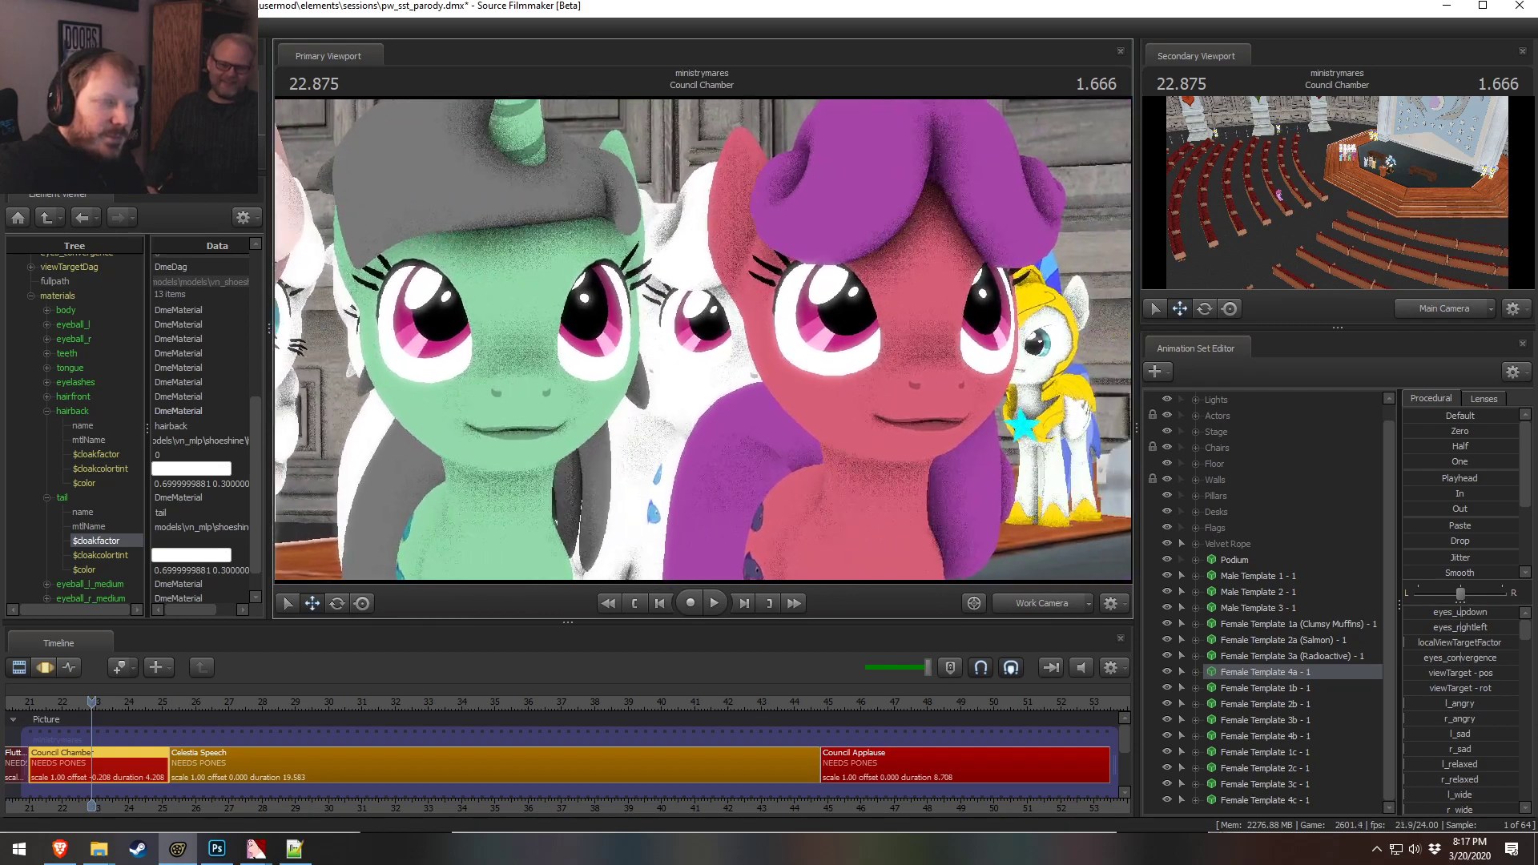
pyautogui.press('s')
pyautogui.press('w')
pyautogui.press('s')
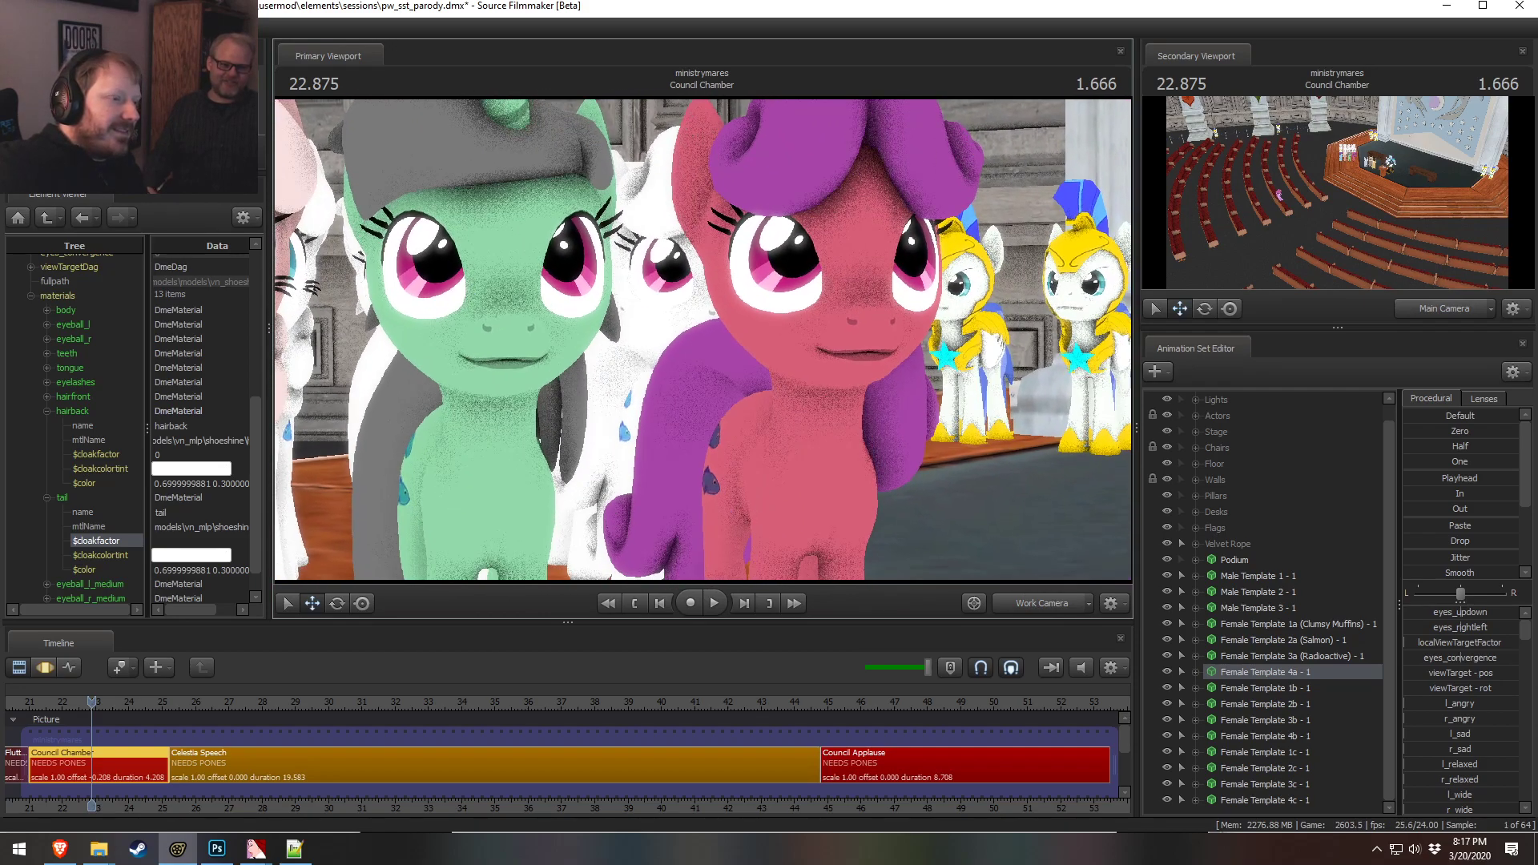
pyautogui.press('a')
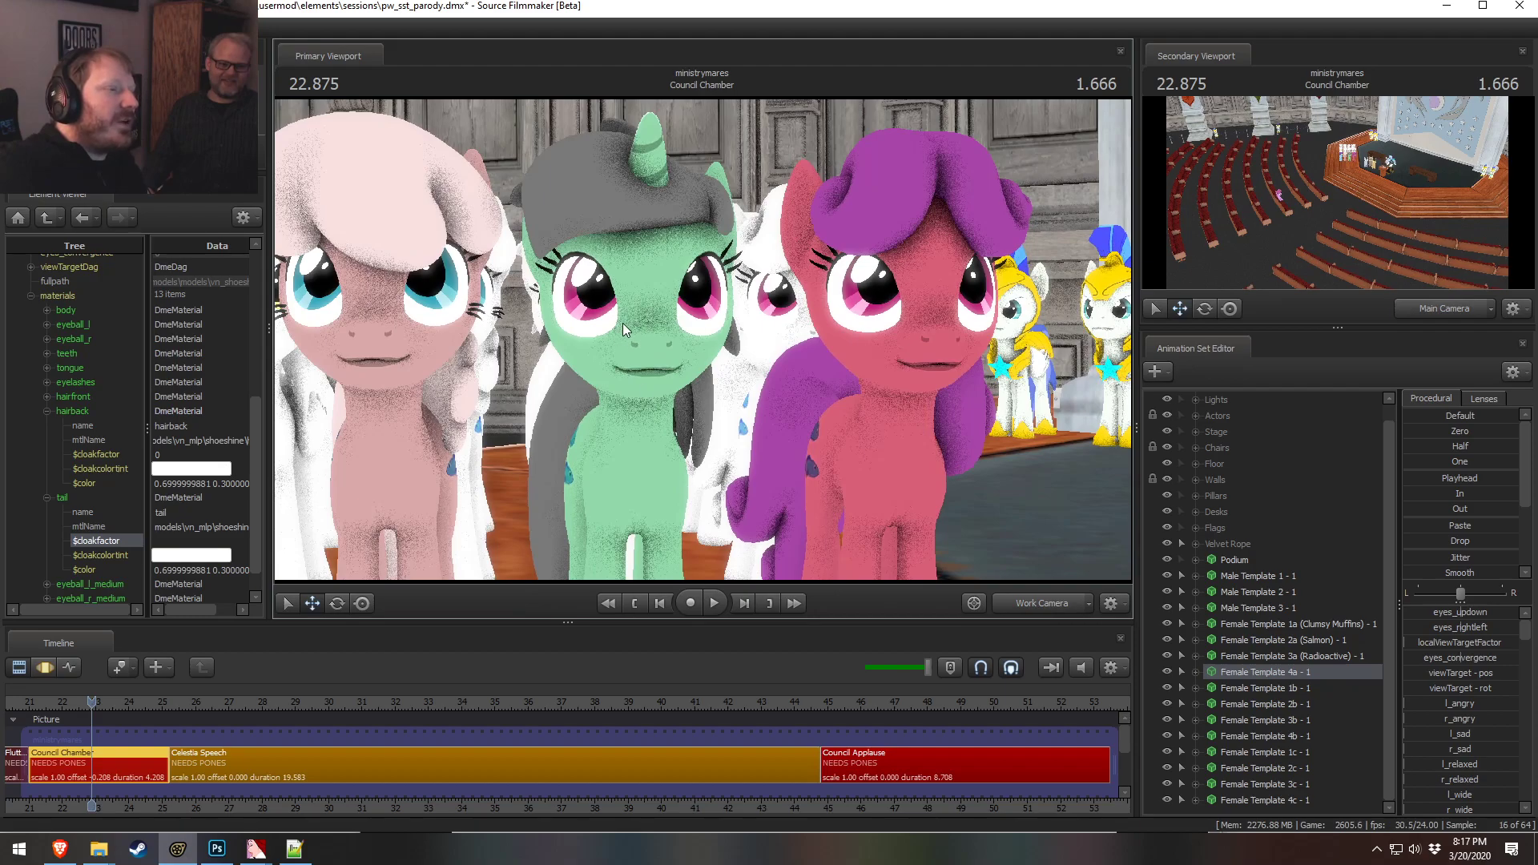
pyautogui.press('a')
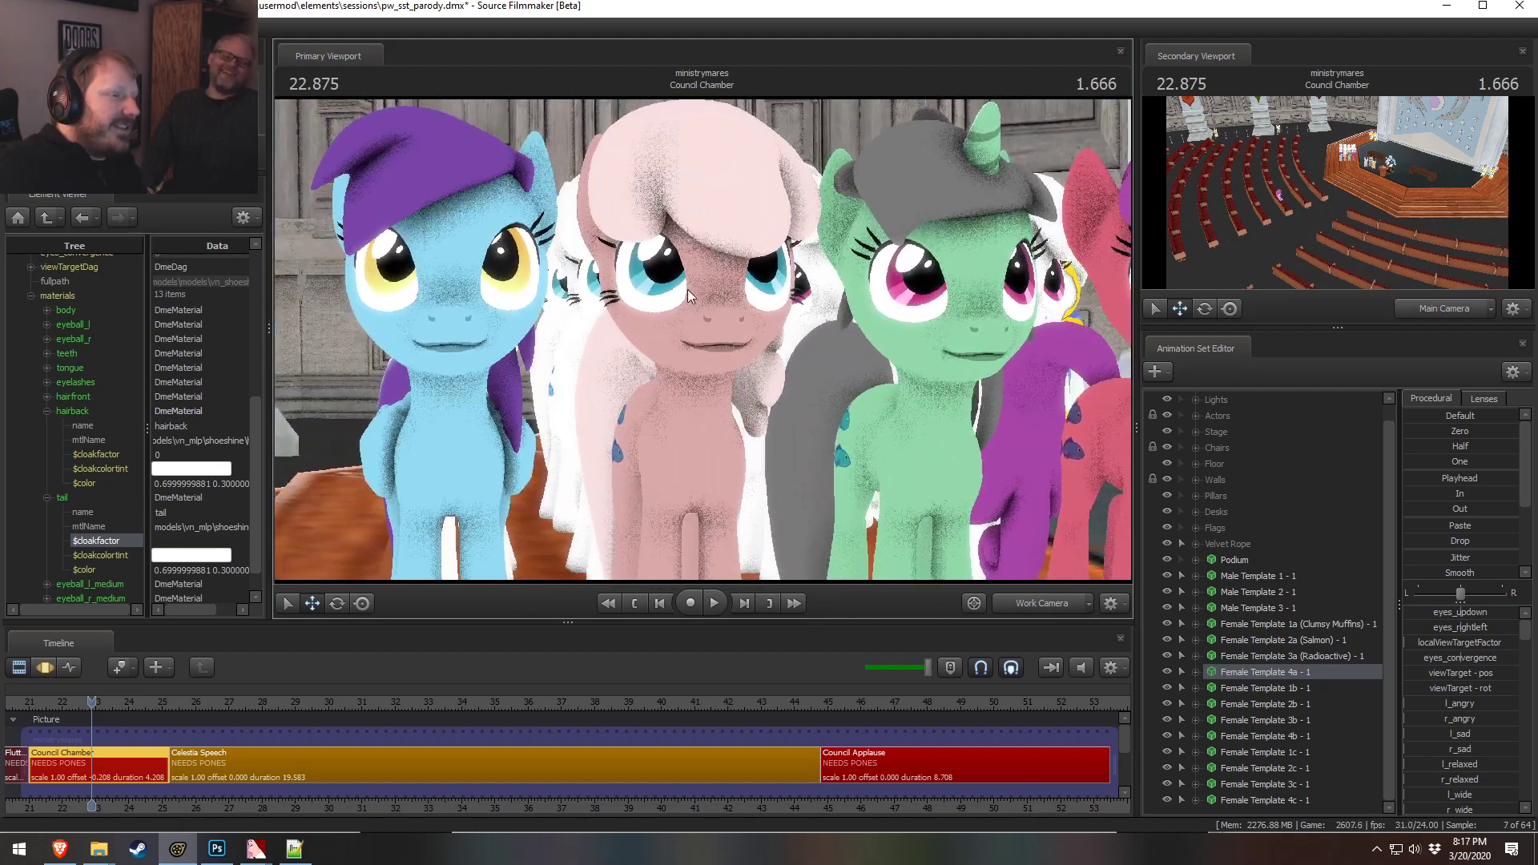
pyautogui.press('a')
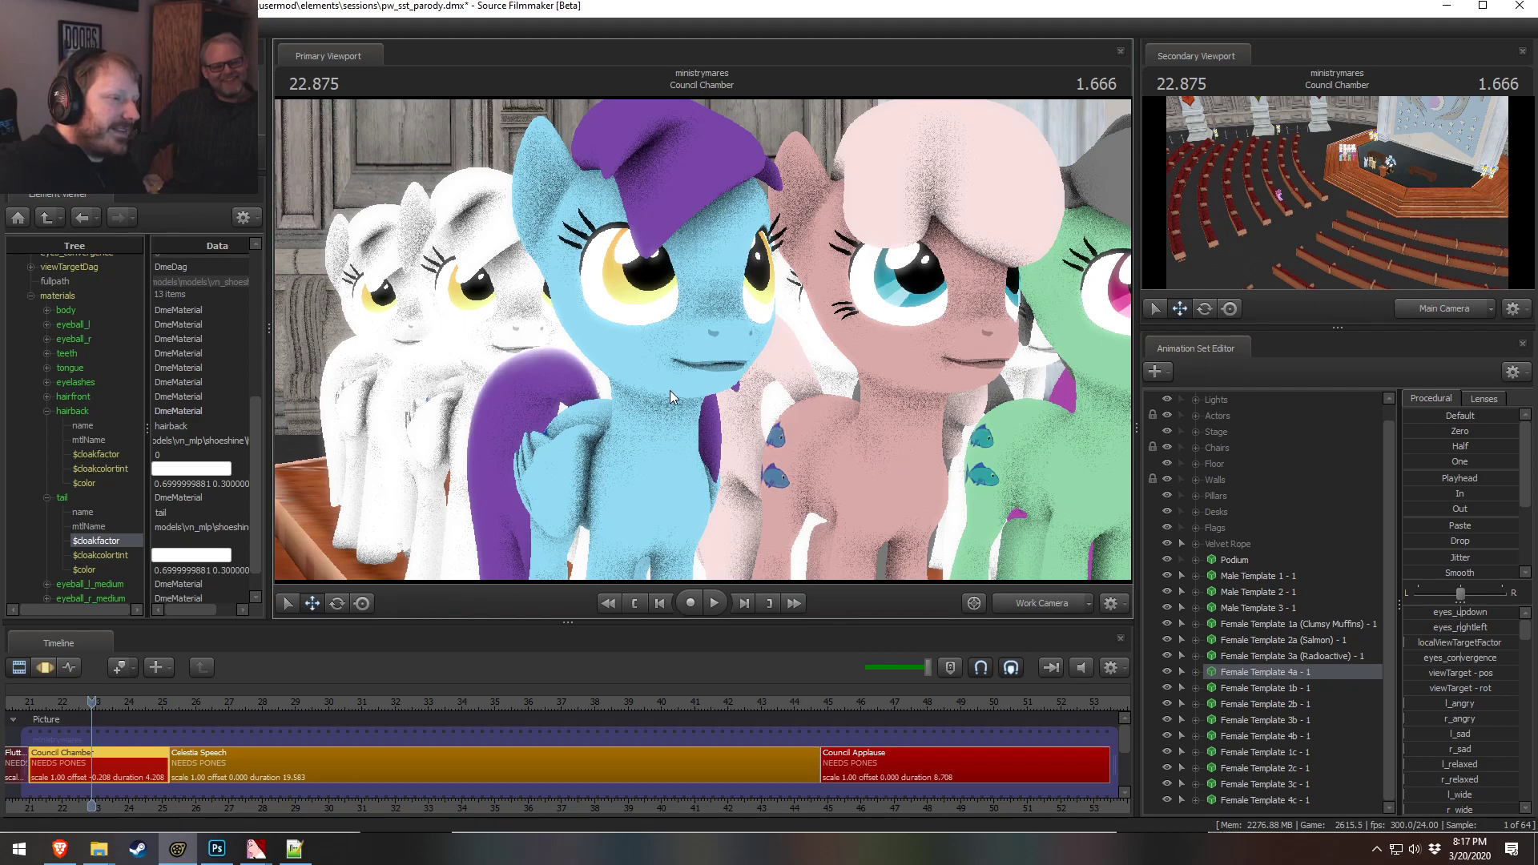
pyautogui.press('d')
pyautogui.moveTo(670, 391); pyautogui.dragTo(772, 392)
pyautogui.moveTo(873, 367); pyautogui.dragTo(804, 343)
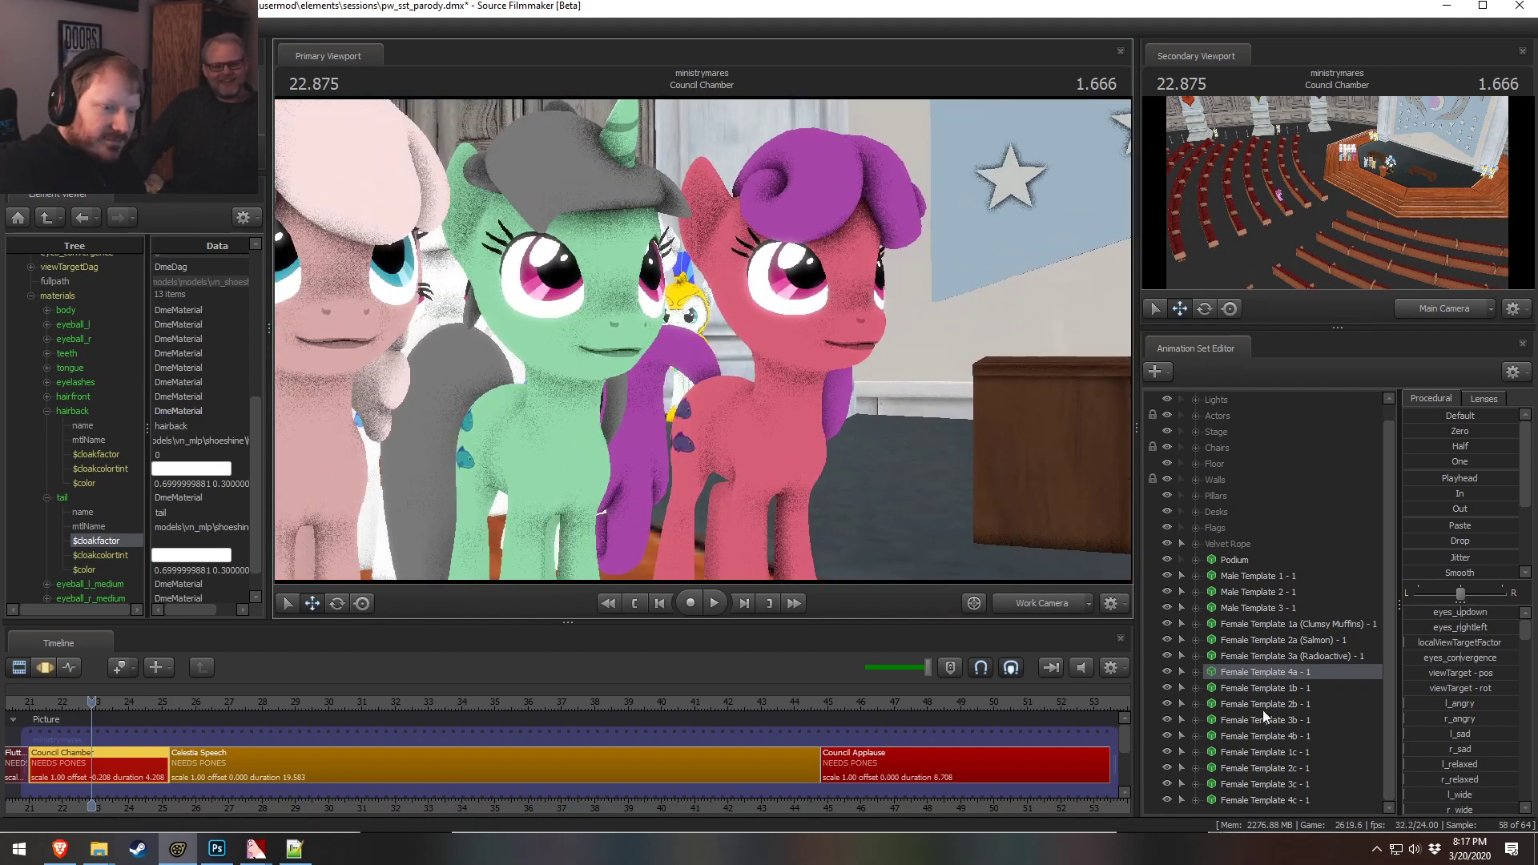
# Rename the Female Template 4a animation set to Female Template 4a (Pinky Red) - 1
pyautogui.rightClick(1249, 671)
pyautogui.click(1299, 417)
pyautogui.click(784, 415)
pyautogui.write('() - 1')
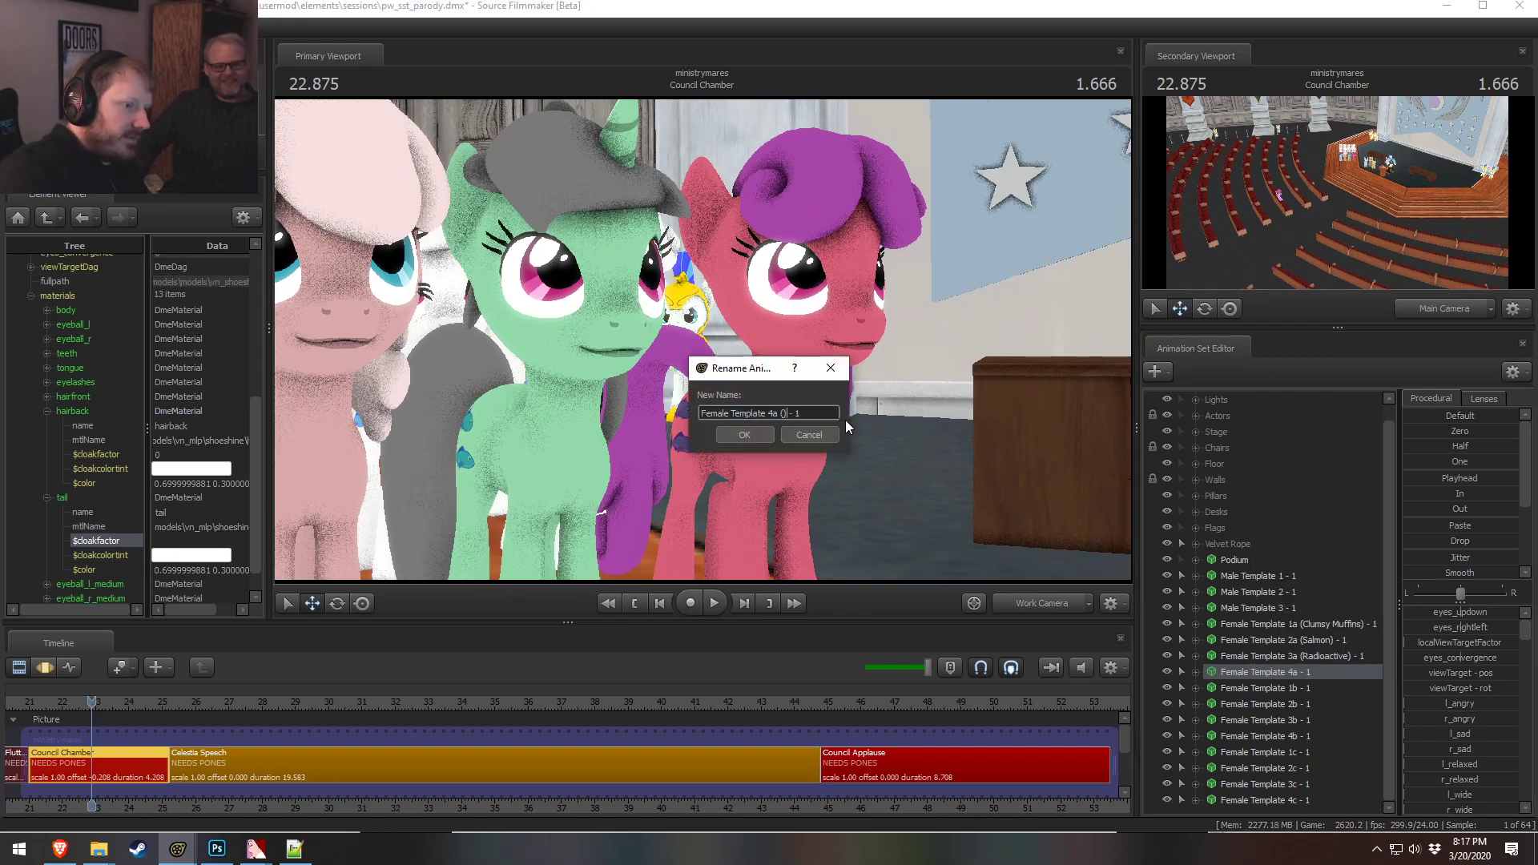
pyautogui.write('Pinky Red')
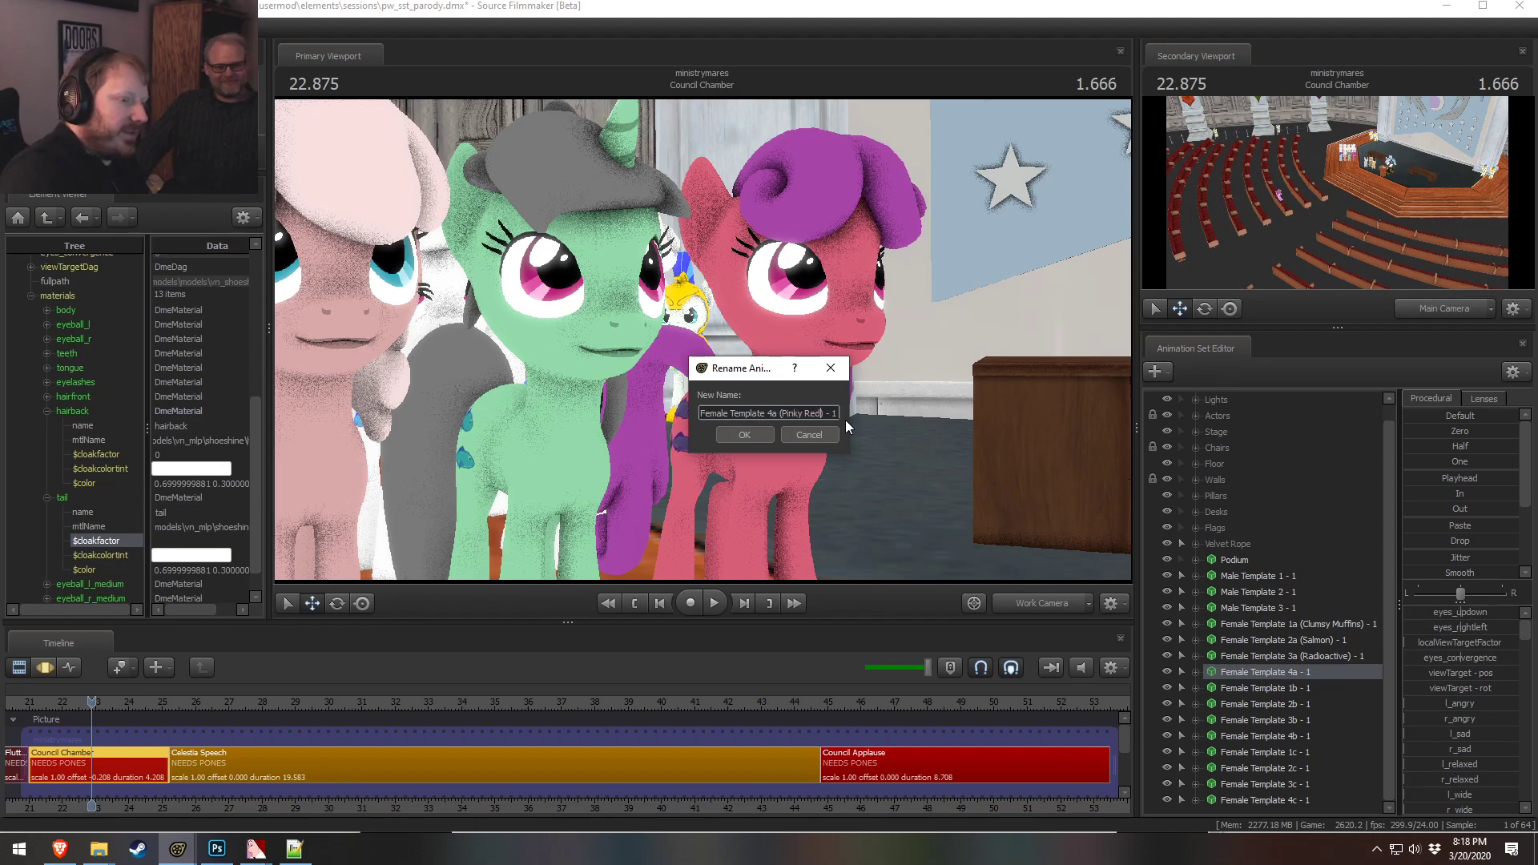
pyautogui.press('Return')
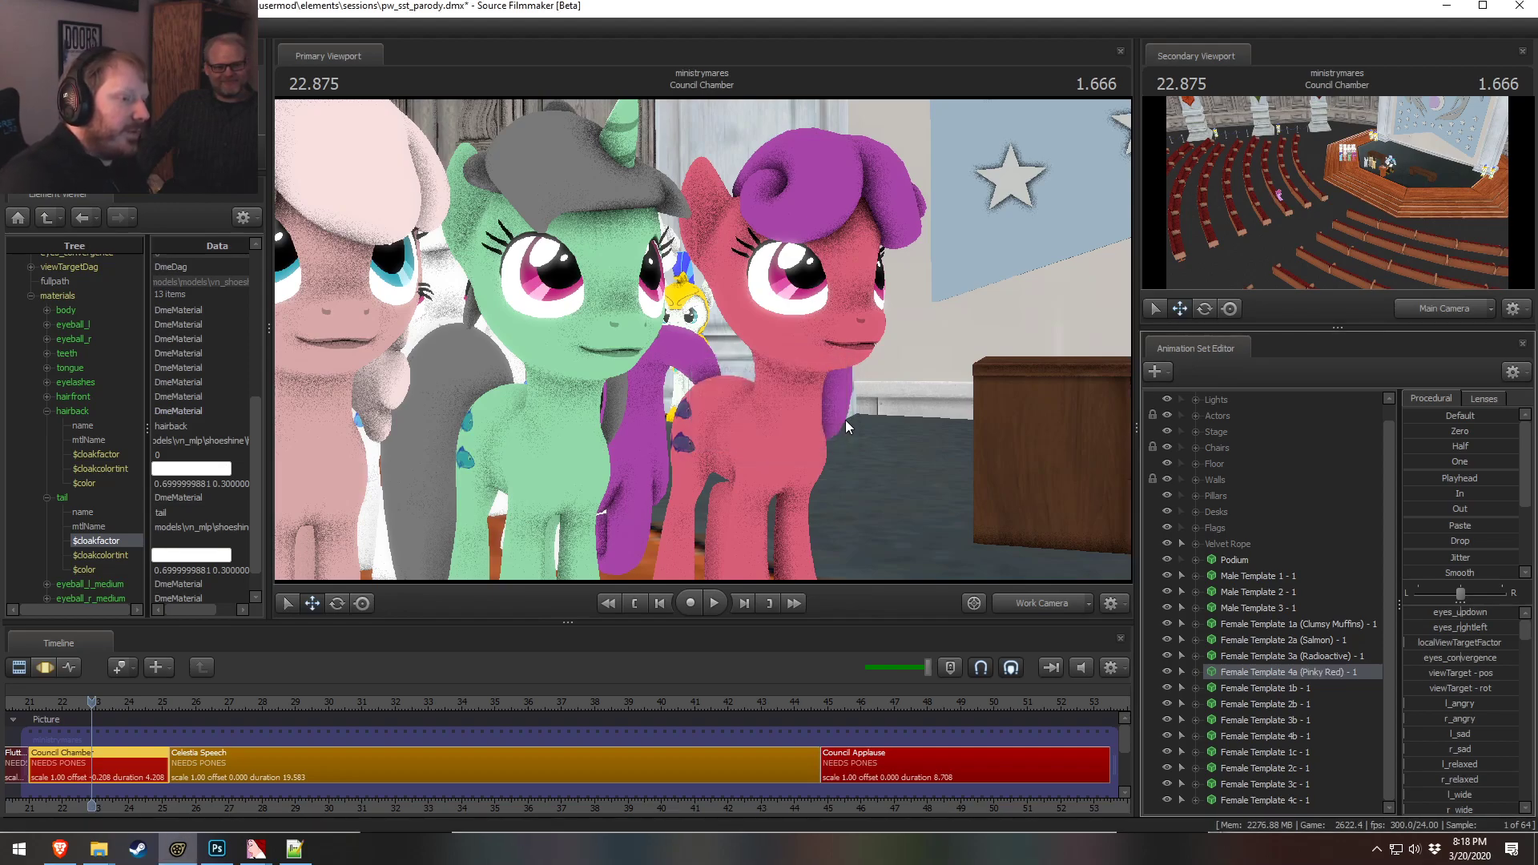
# Show Female Template 1b's model in the Element Viewer and open its body material's color
pyautogui.moveTo(698, 268); pyautogui.dragTo(701, 360)
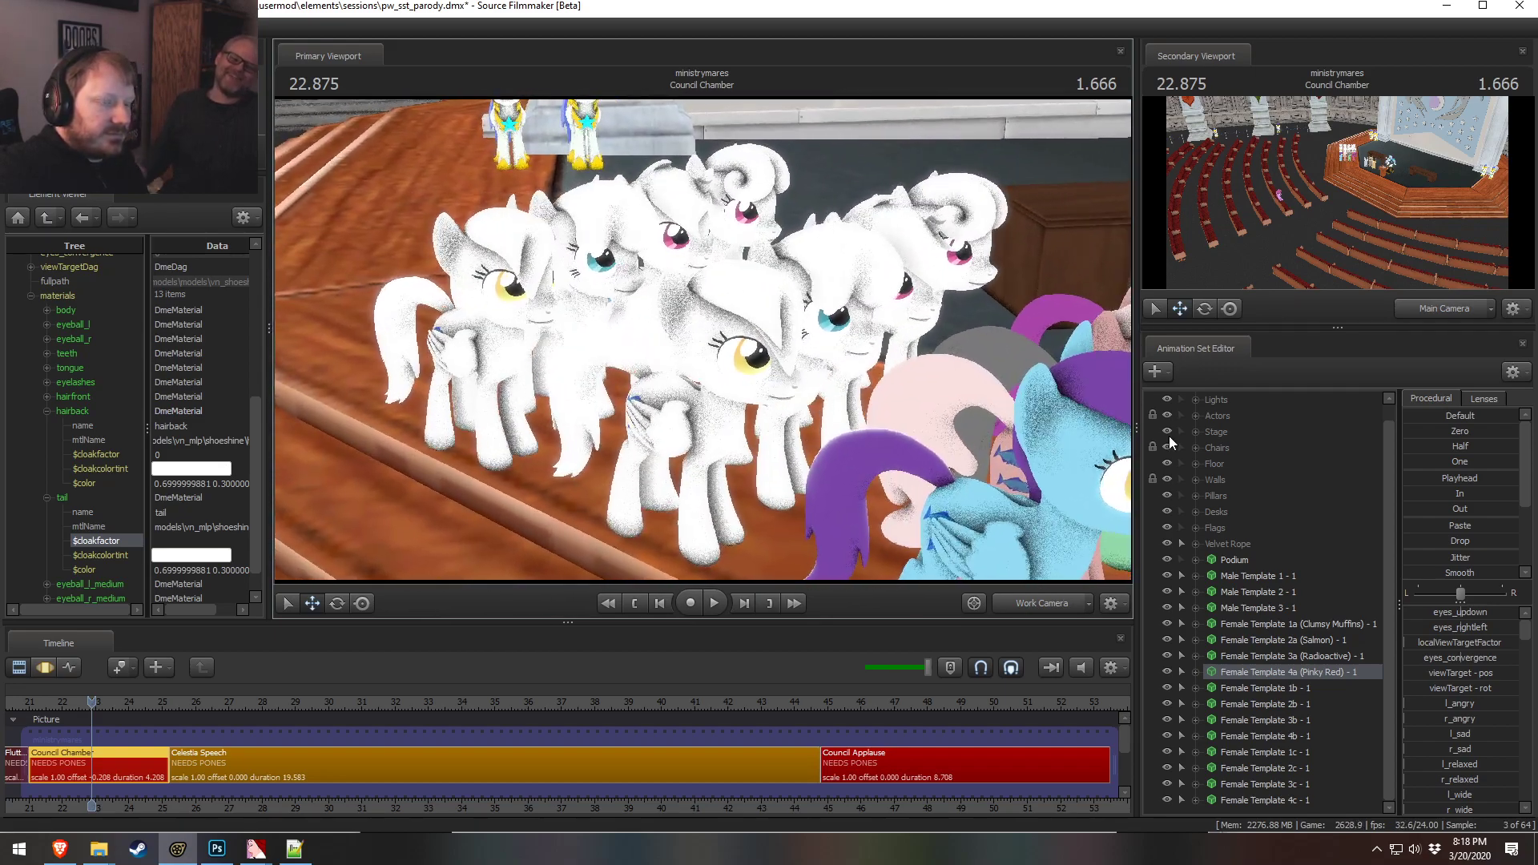
pyautogui.rightClick(1275, 688)
pyautogui.moveTo(1359, 520)
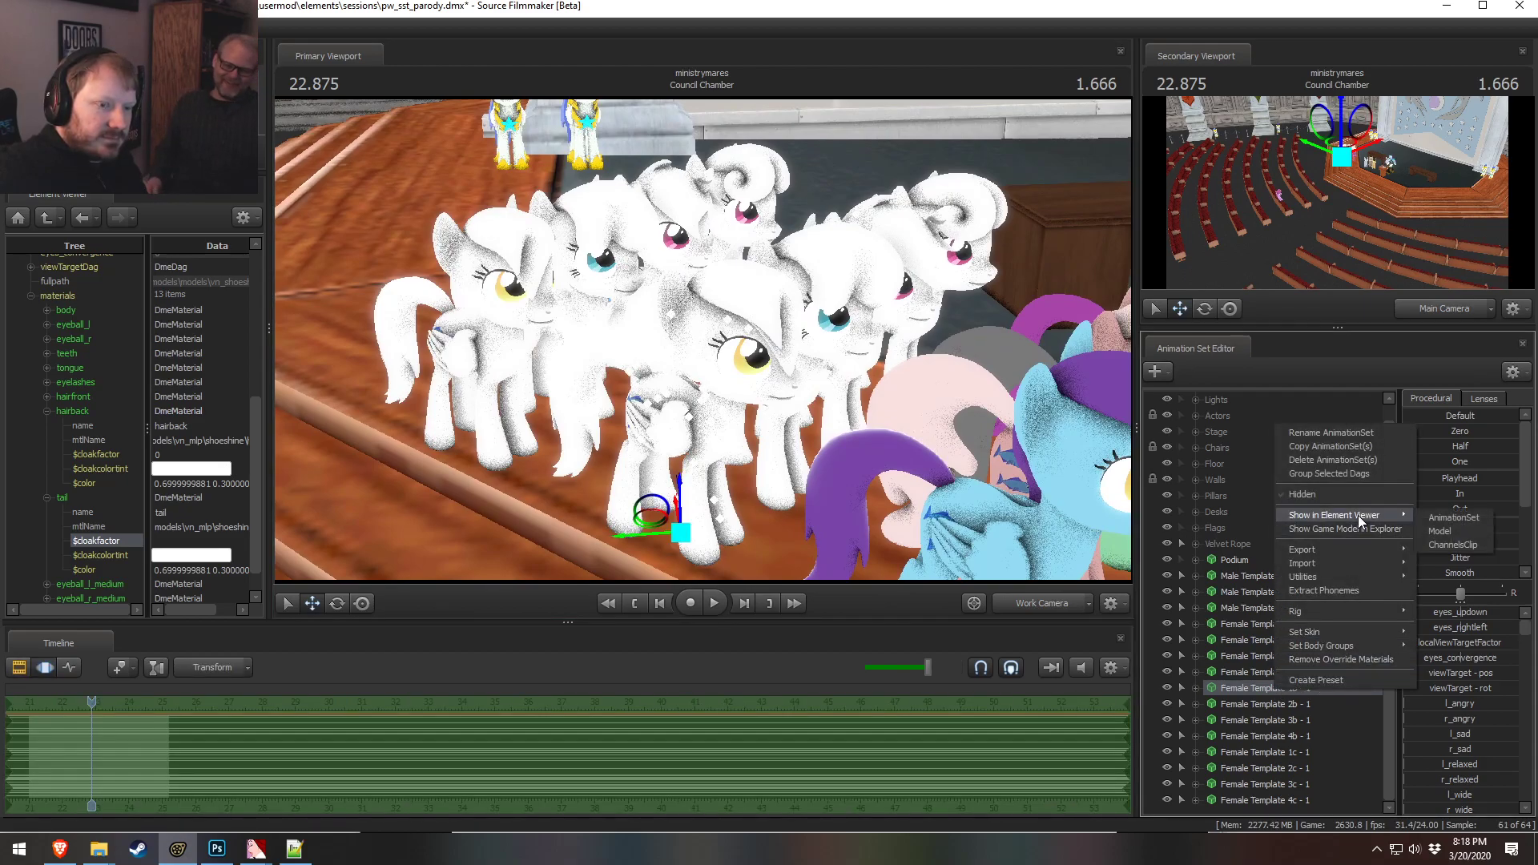
pyautogui.click(1439, 531)
pyautogui.click(31, 578)
pyautogui.click(47, 592)
pyautogui.scroll(-4, 63, 537)
pyautogui.click(196, 502)
# Consult the reference color palette and set Female Template 1b's body color to a pale yellow beginning 0.9 0.9
pyautogui.hotkey('alt', 'Tab')
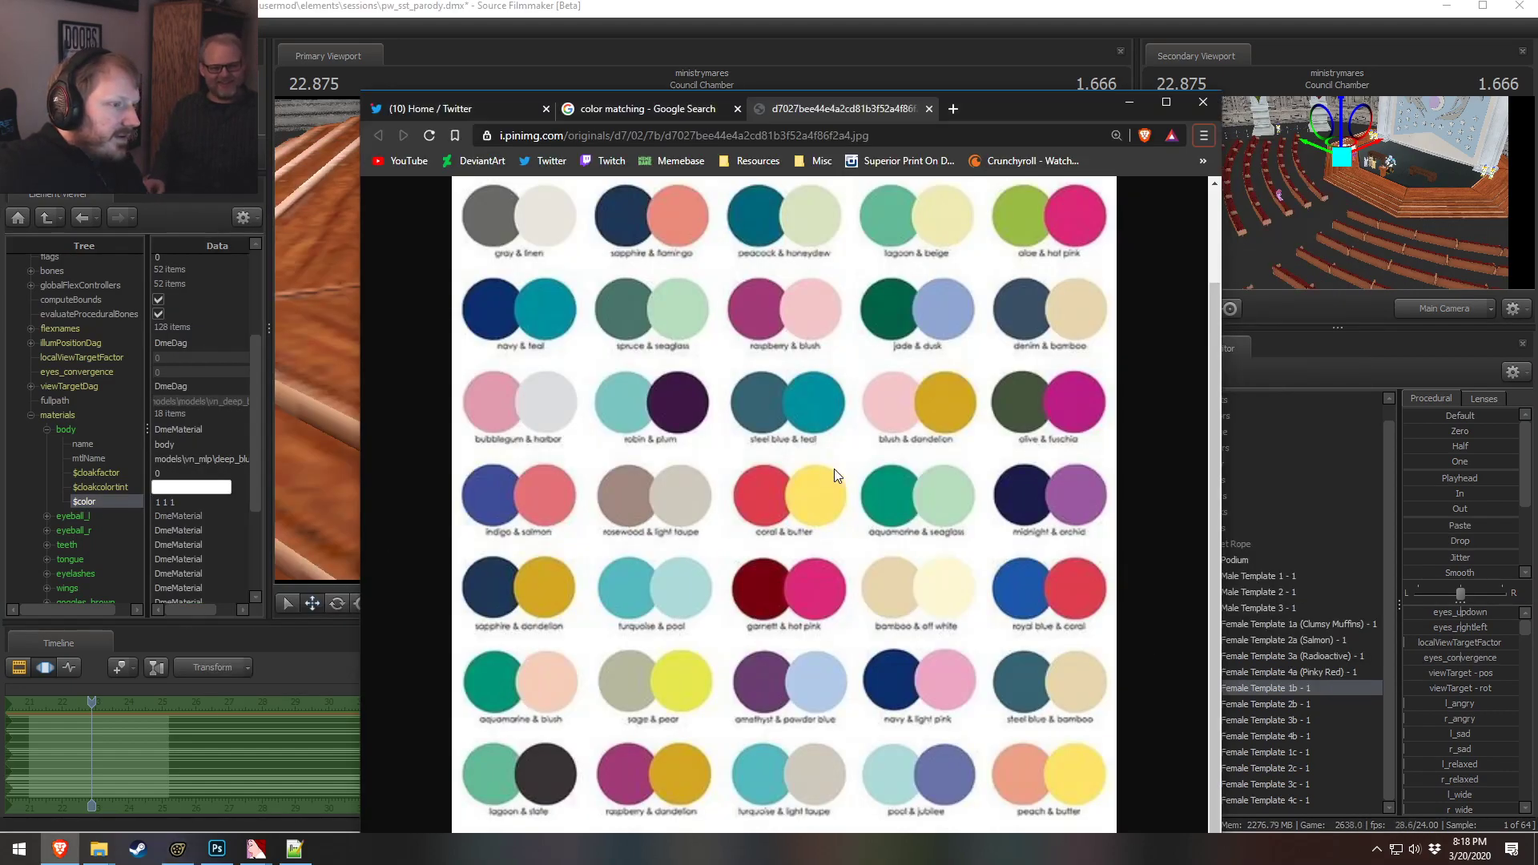
pyautogui.hotkey('alt', 'Tab')
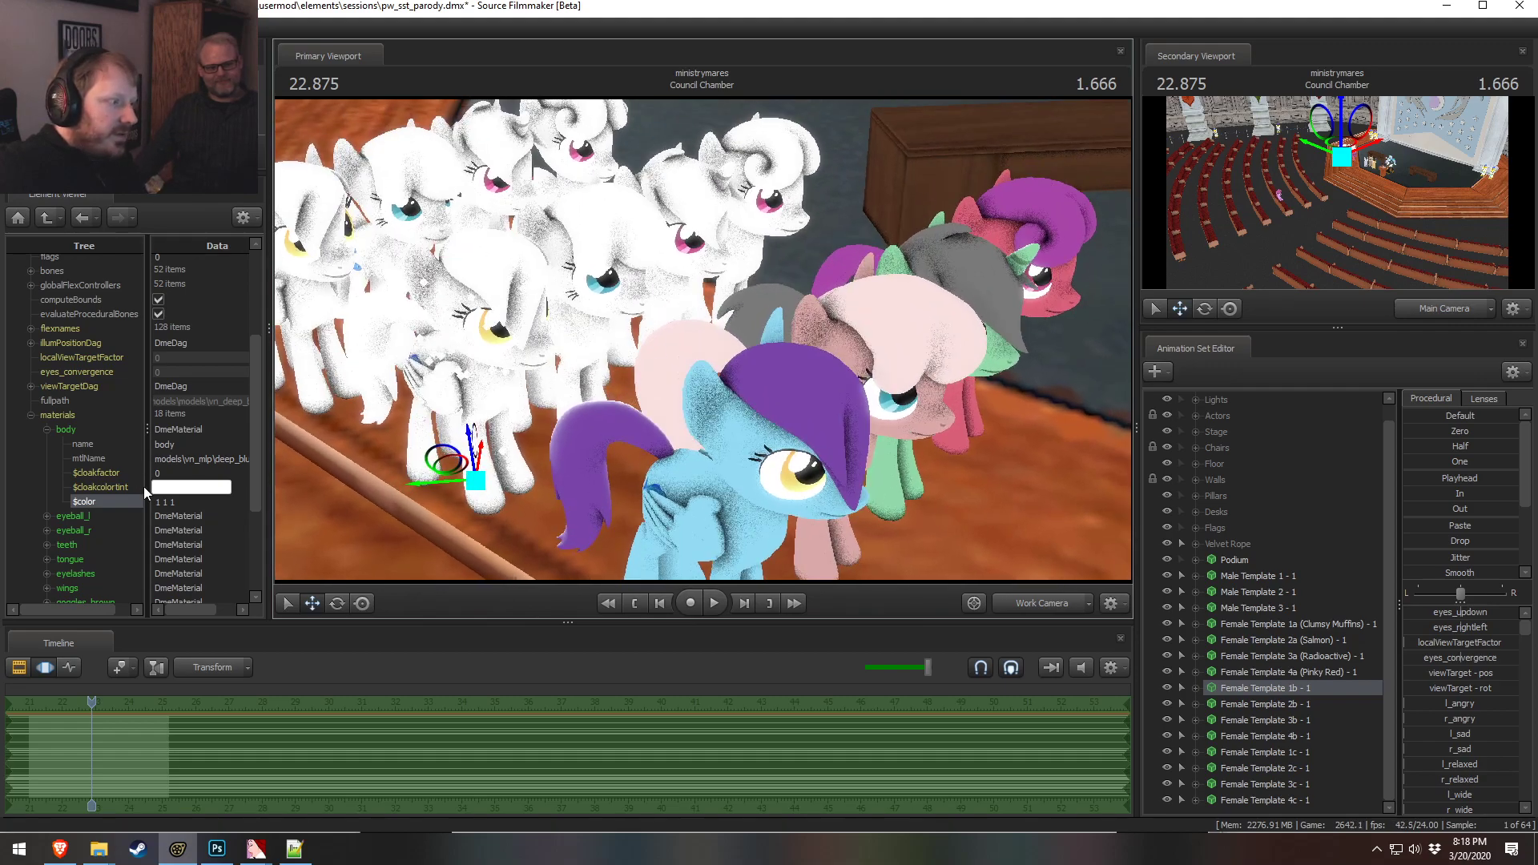
pyautogui.moveTo(184, 503); pyautogui.dragTo(134, 503)
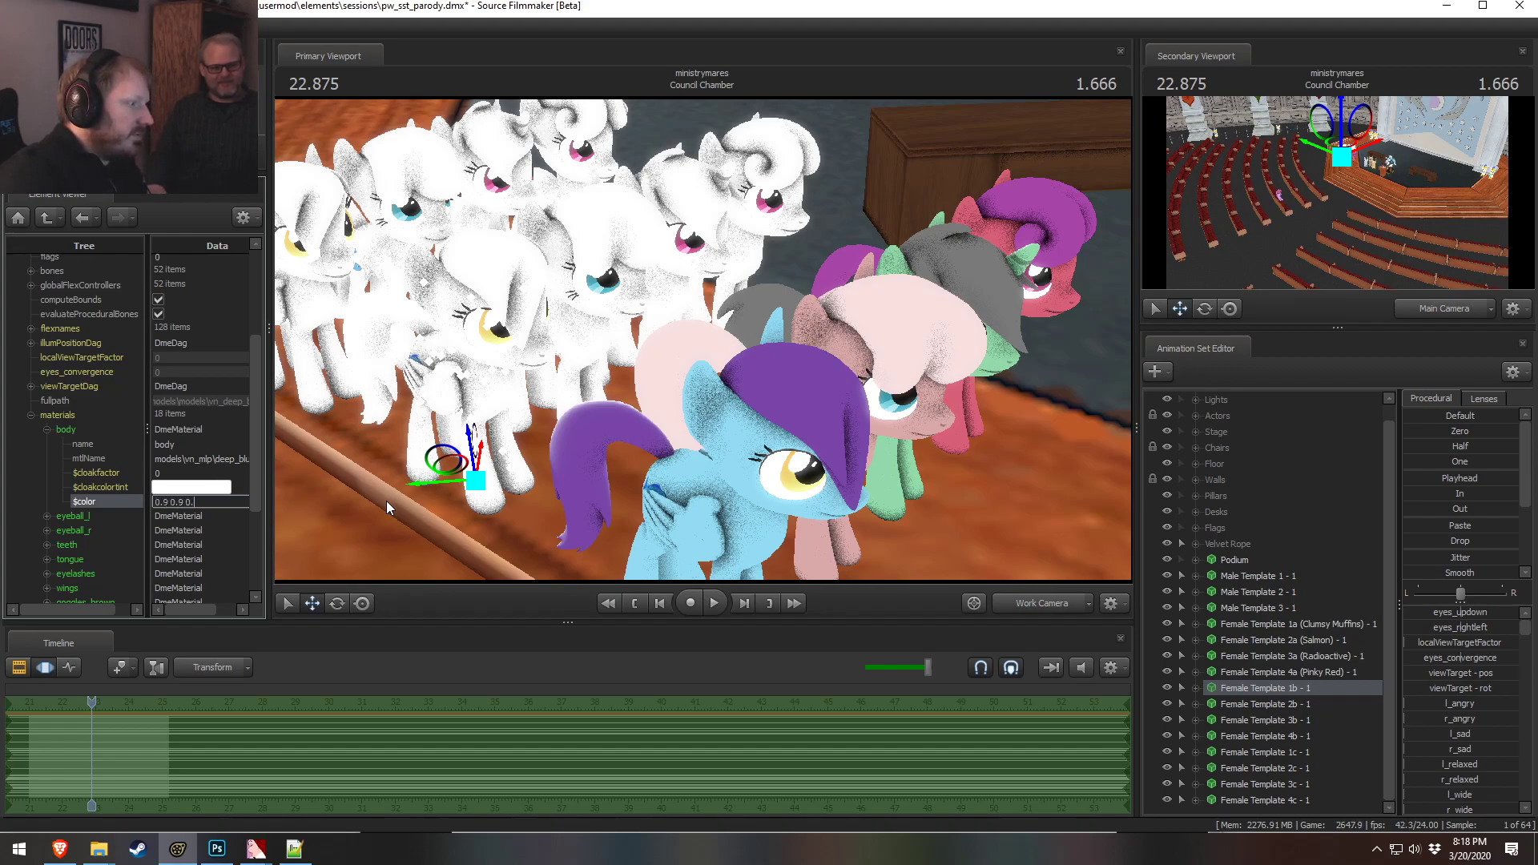
pyautogui.press('Return')
# Set the green component of Female Template 1b's body color to 0.85
pyautogui.moveTo(381, 248); pyautogui.dragTo(809, 377)
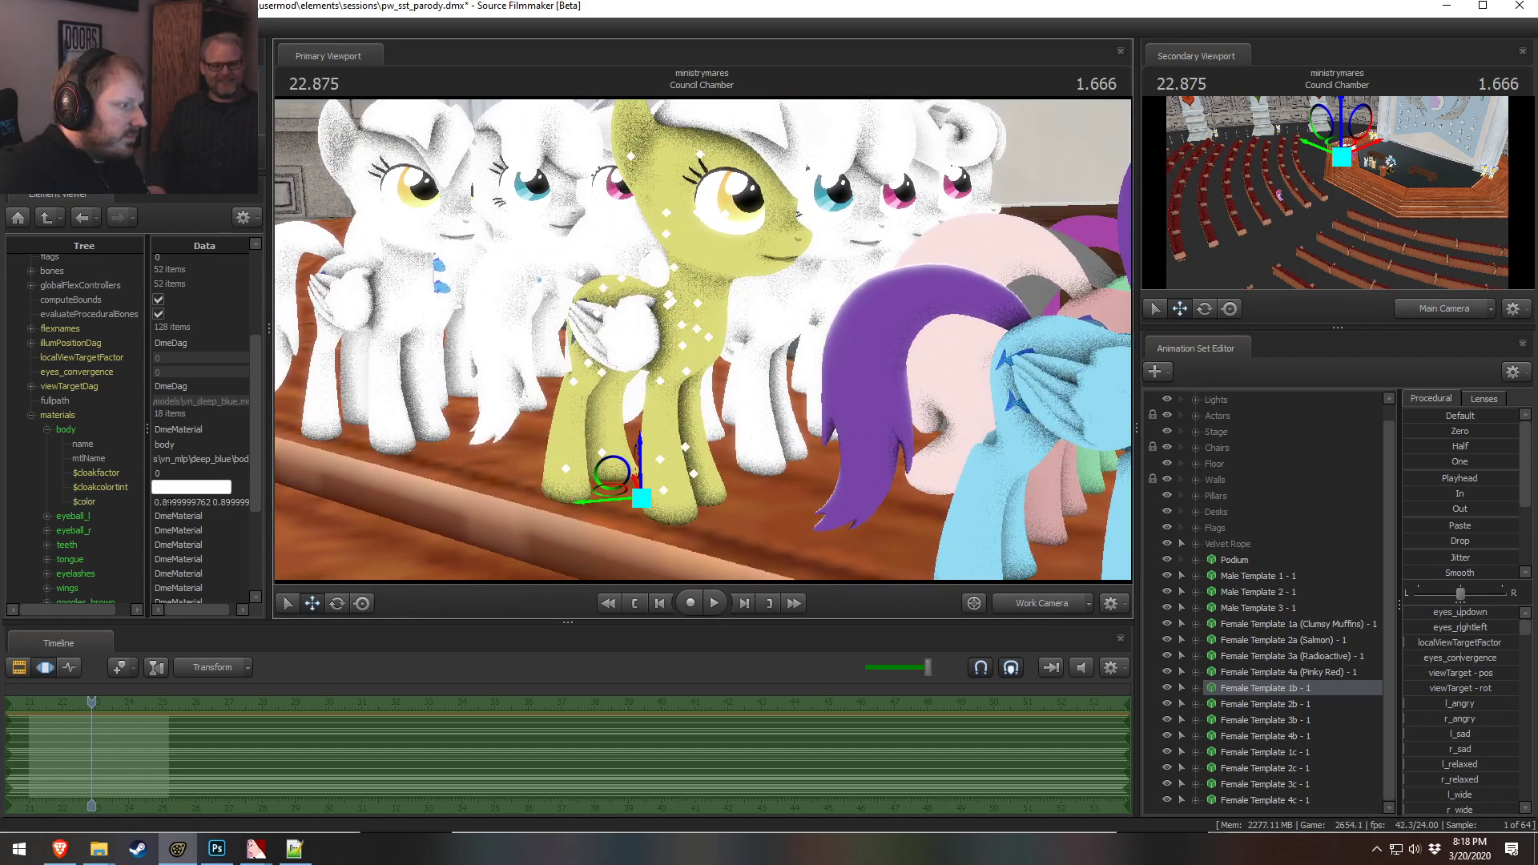
pyautogui.doubleClick(198, 502)
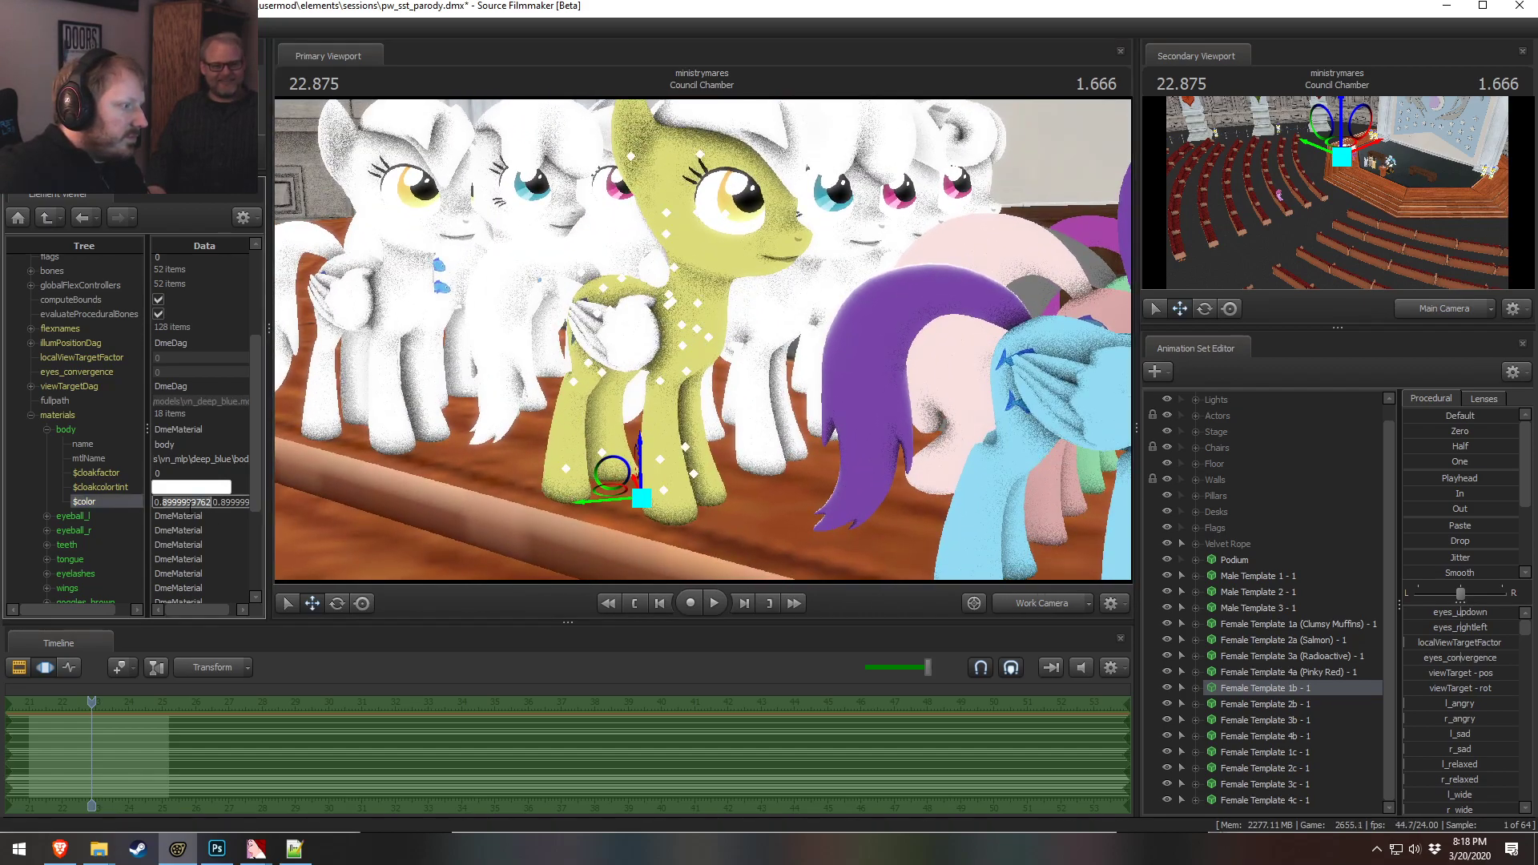
pyautogui.doubleClick(211, 502)
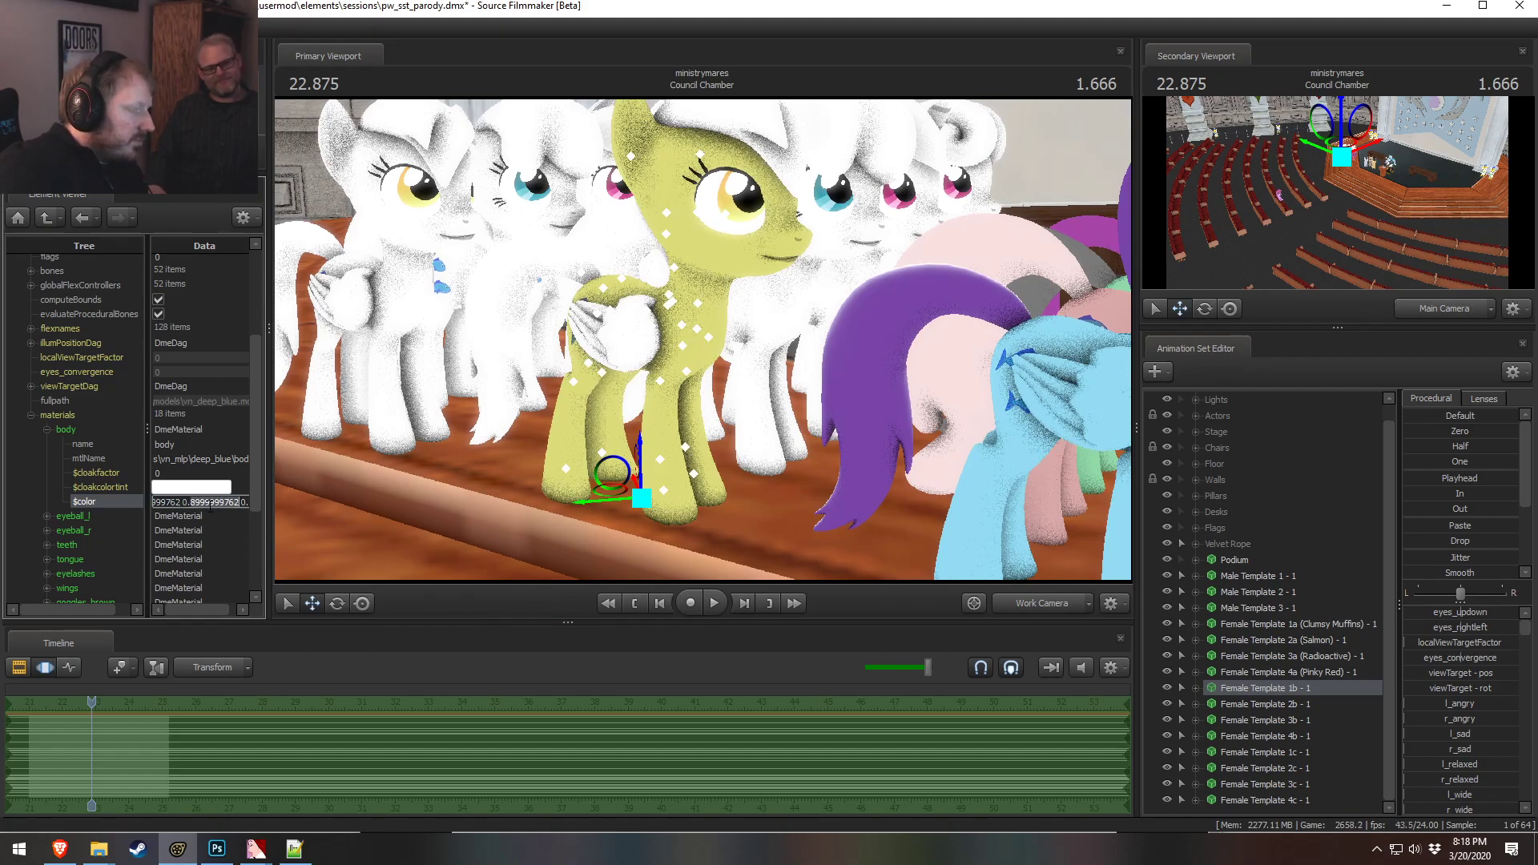
pyautogui.write('850000')
pyautogui.press('Return')
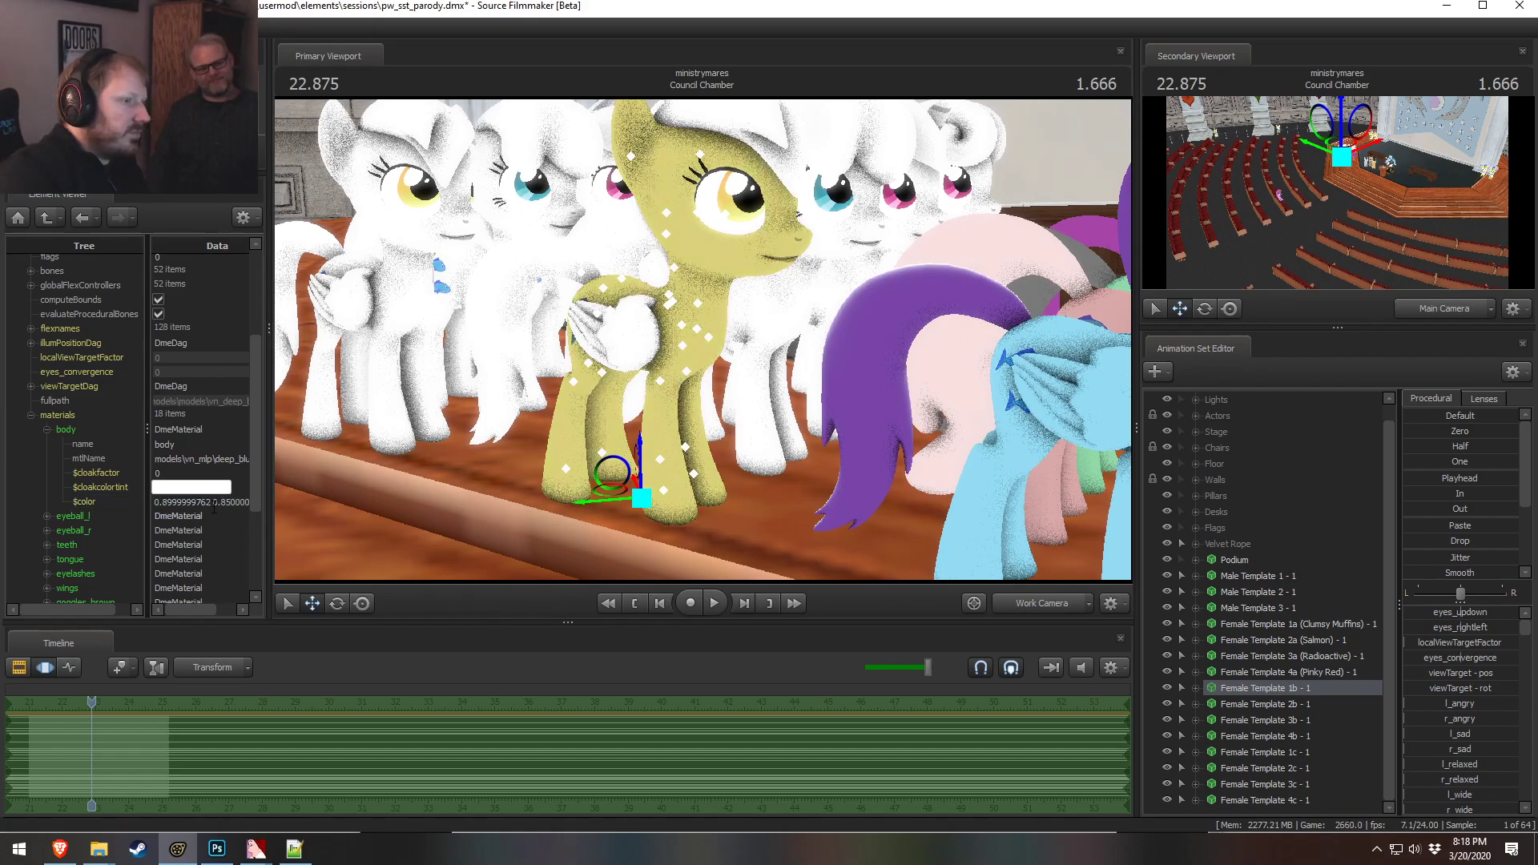
pyautogui.press('s')
pyautogui.moveTo(660, 369); pyautogui.dragTo(661, 356)
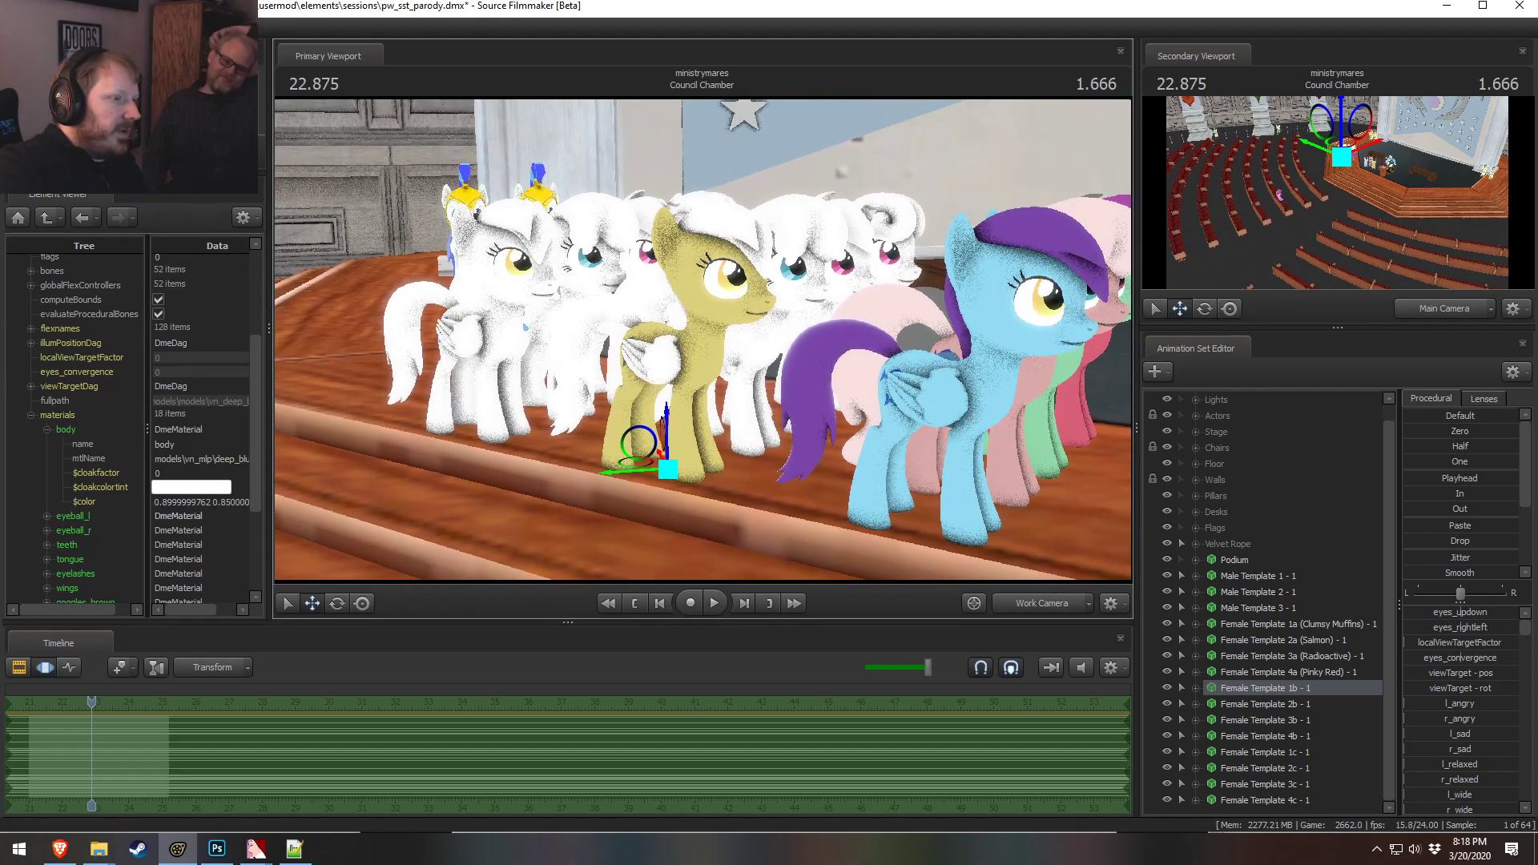
# Pull the work camera back to view the whole Council Chamber with its seating and stage
pyautogui.rightClick(907, 362)
pyautogui.click(940, 405)
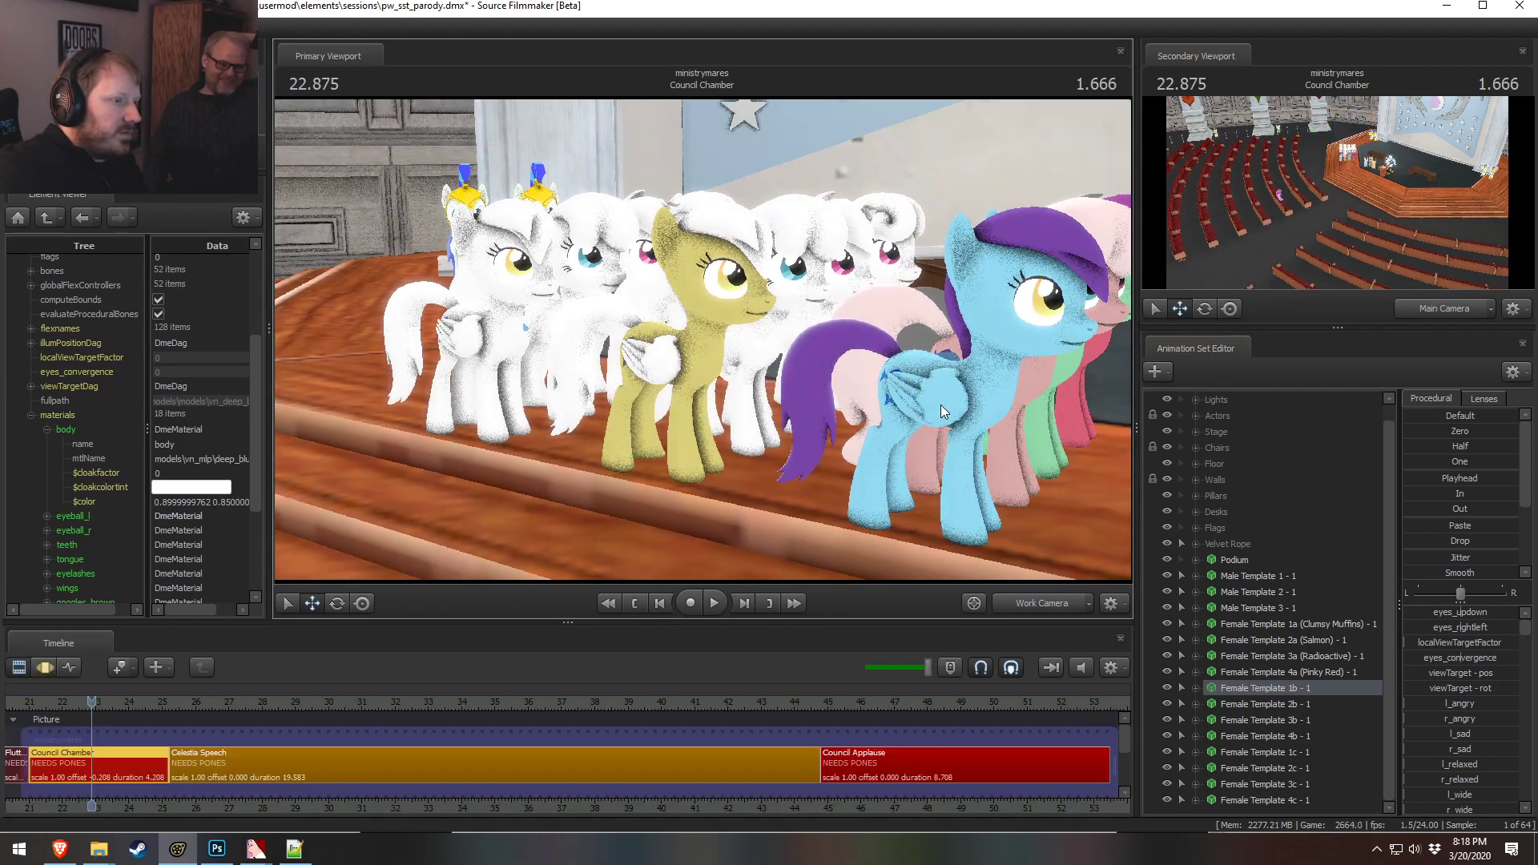
pyautogui.press('F2')
pyautogui.moveTo(983, 394); pyautogui.dragTo(1090, 436)
pyautogui.press('w')
pyautogui.press('w')
pyautogui.press('z')
pyautogui.press('s')
pyautogui.moveTo(676, 307); pyautogui.dragTo(704, 340)
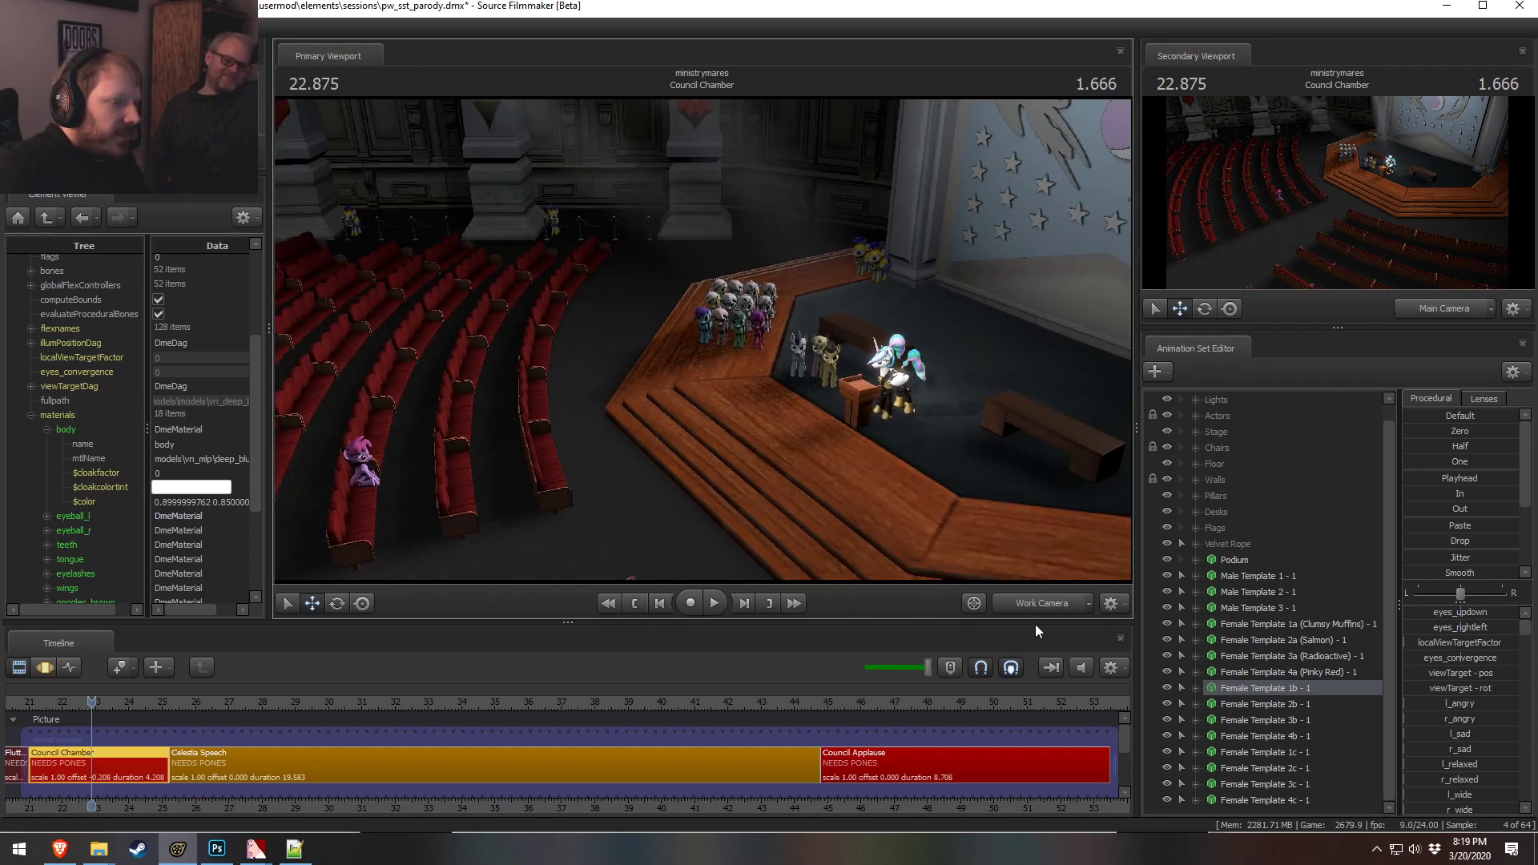
# Switch between the main and work cameras, play the shot, and fly the work camera over the seating rows
pyautogui.click(1031, 607)
pyautogui.press('F3')
pyautogui.press('space')
pyautogui.press('space')
pyautogui.moveTo(102, 702)
pyautogui.mouseDown()
pyautogui.moveTo(55, 701)
pyautogui.moveTo(83, 701)
pyautogui.mouseUp()
pyautogui.press('F2')
pyautogui.press('ctrl')
pyautogui.moveTo(899, 451); pyautogui.dragTo(849, 384)
pyautogui.rightClick(705, 343)
pyautogui.click(732, 383)
pyautogui.moveTo(704, 353); pyautogui.dragTo(604, 345)
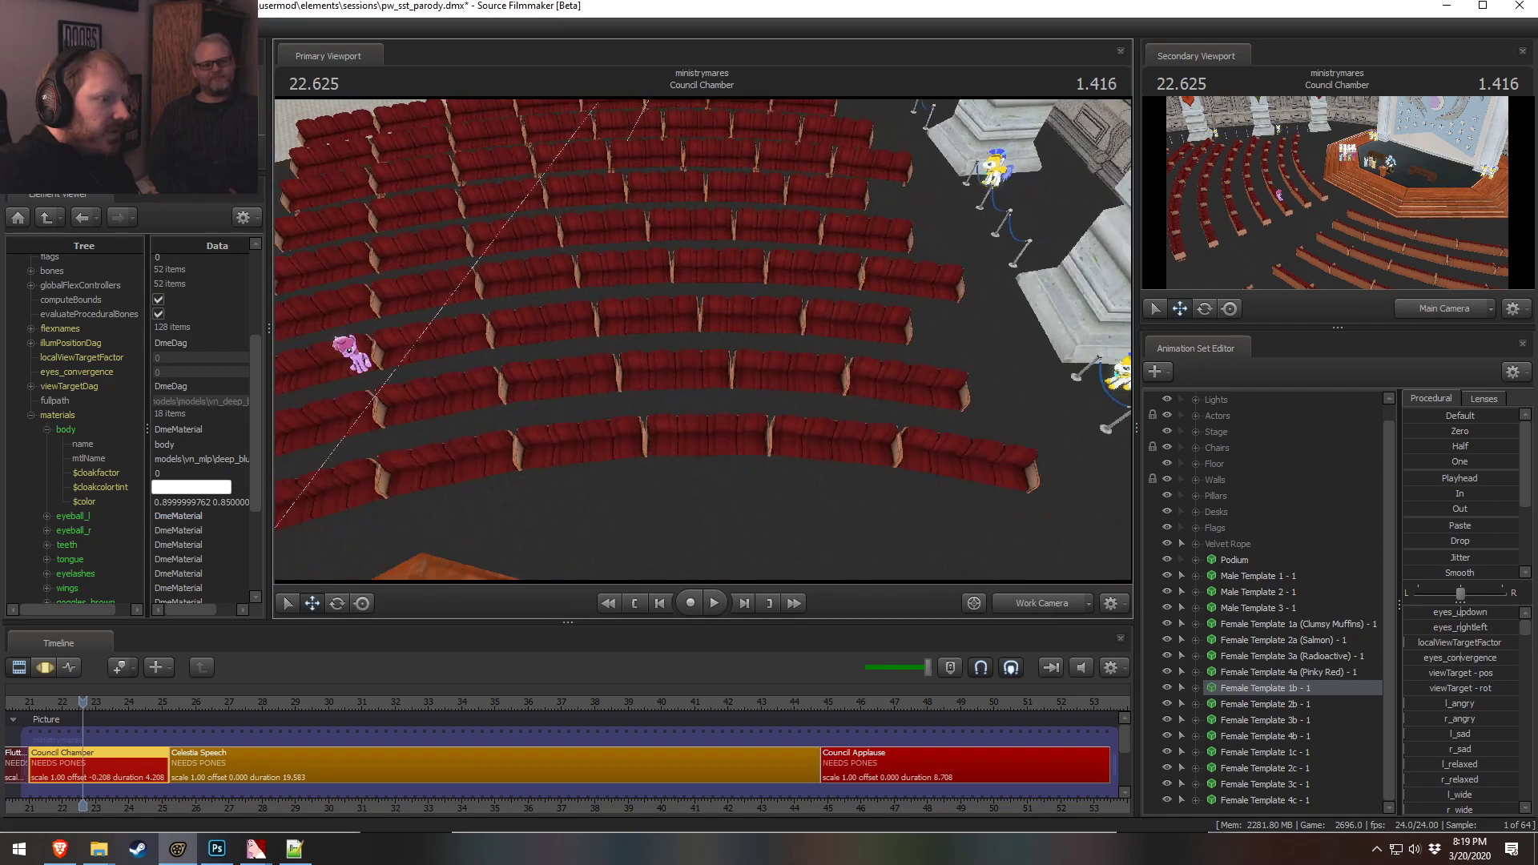
pyautogui.moveTo(1026, 441); pyautogui.dragTo(1026, 440)
pyautogui.press('s')
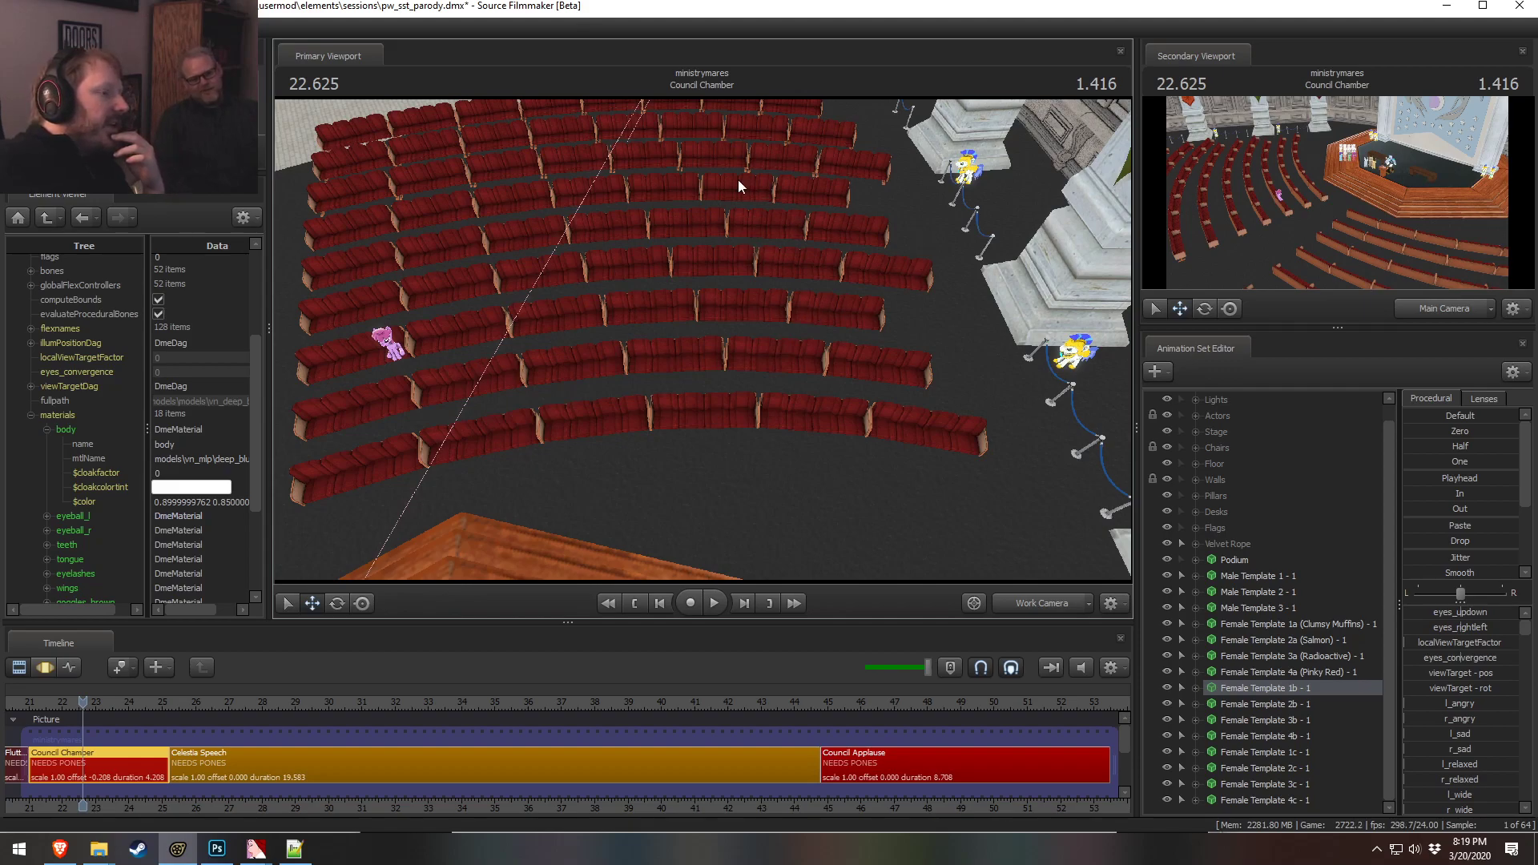
# Compare the main camera view with the work camera view of the seating while scrubbing the playhead
pyautogui.click(1047, 600)
pyautogui.keyDown('ctrl'); pyautogui.click(1047, 599); pyautogui.keyUp('ctrl')
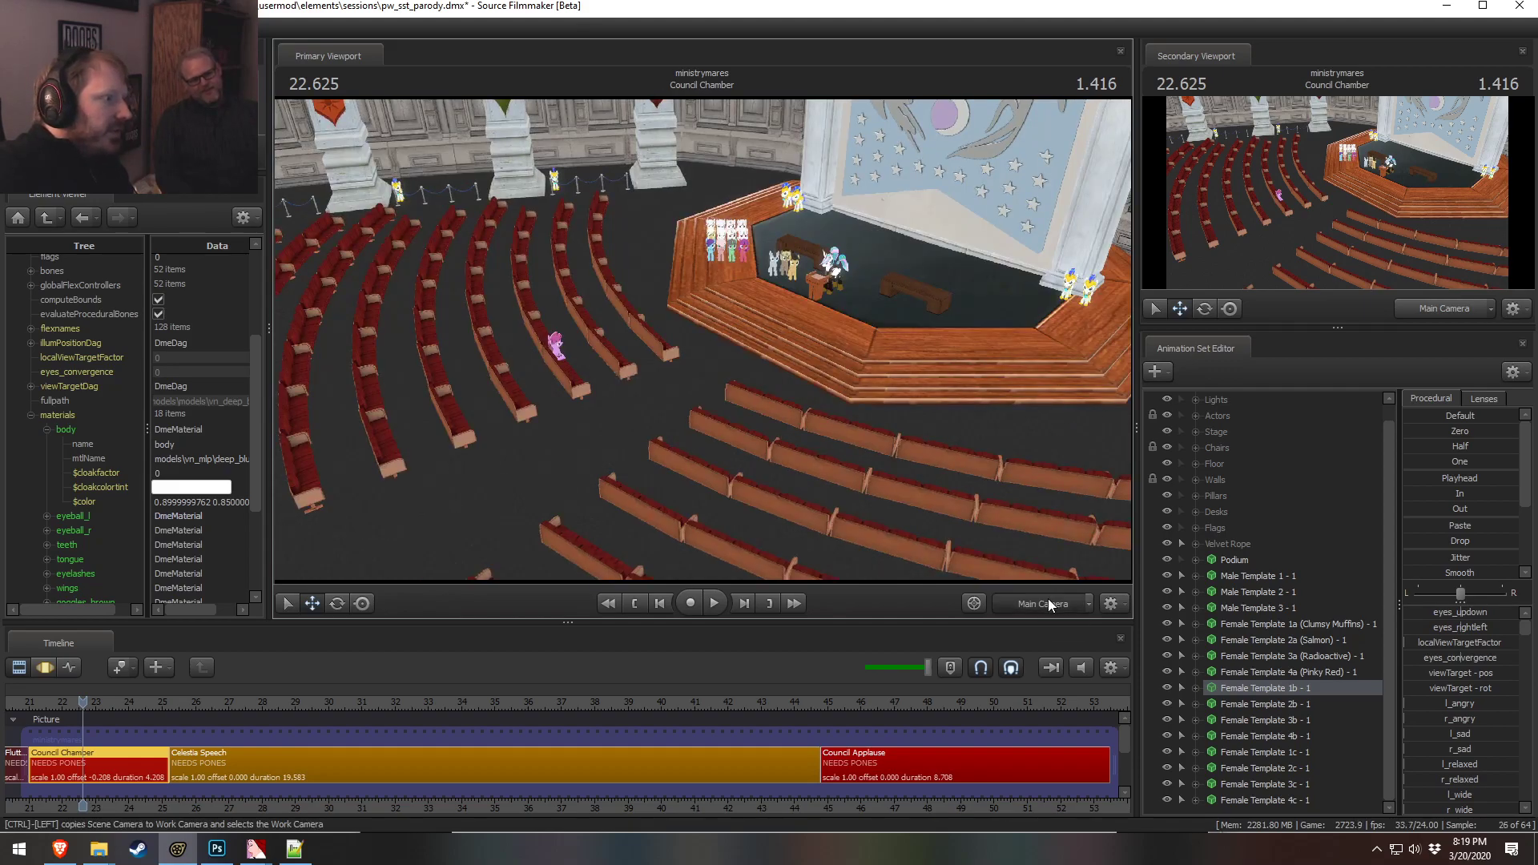
pyautogui.moveTo(703, 339); pyautogui.dragTo(631, 340)
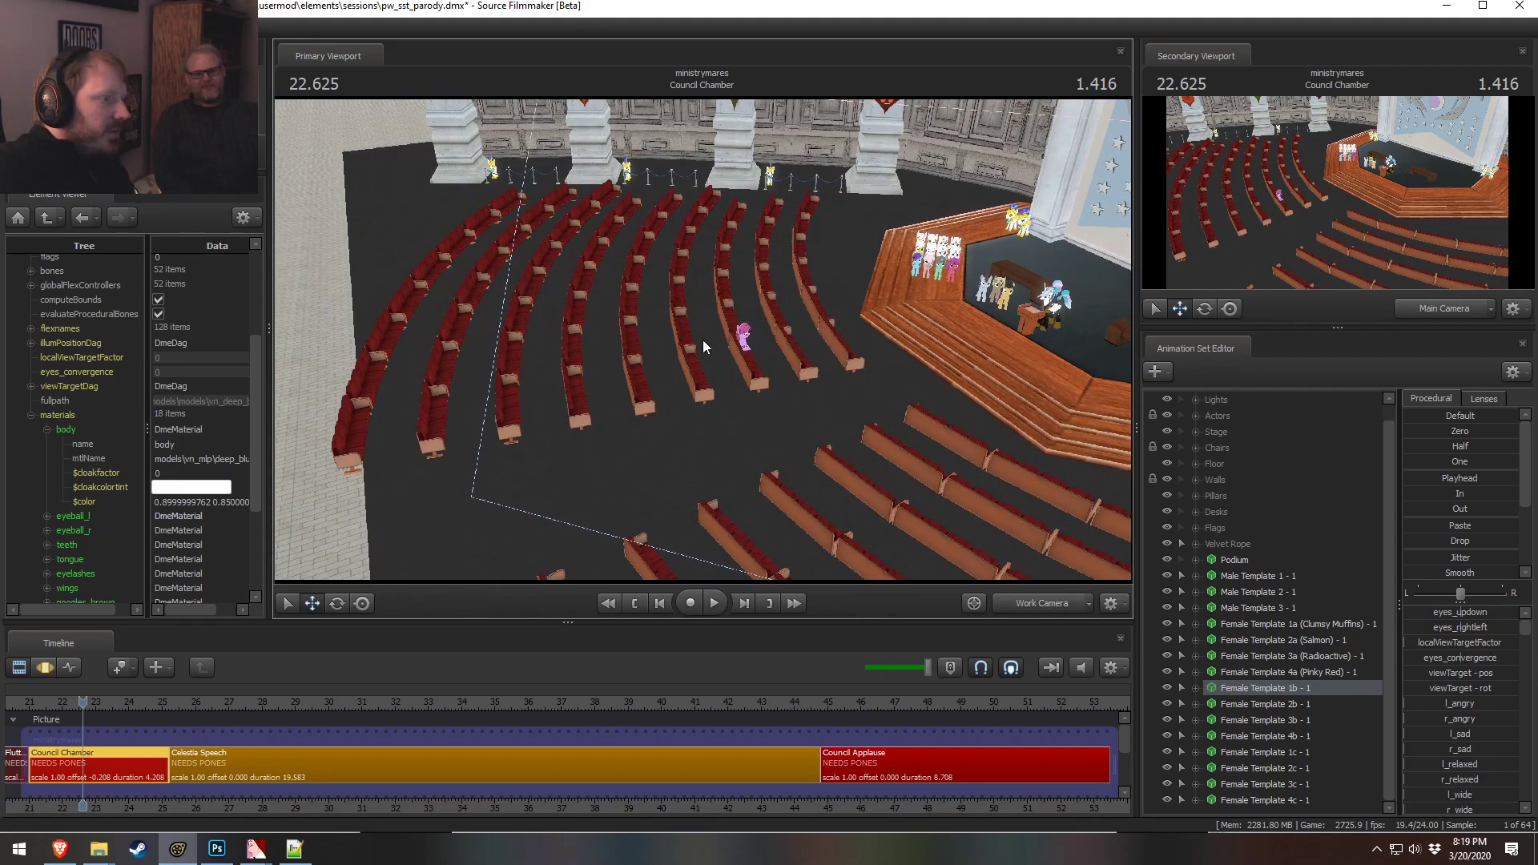
pyautogui.click(1009, 601)
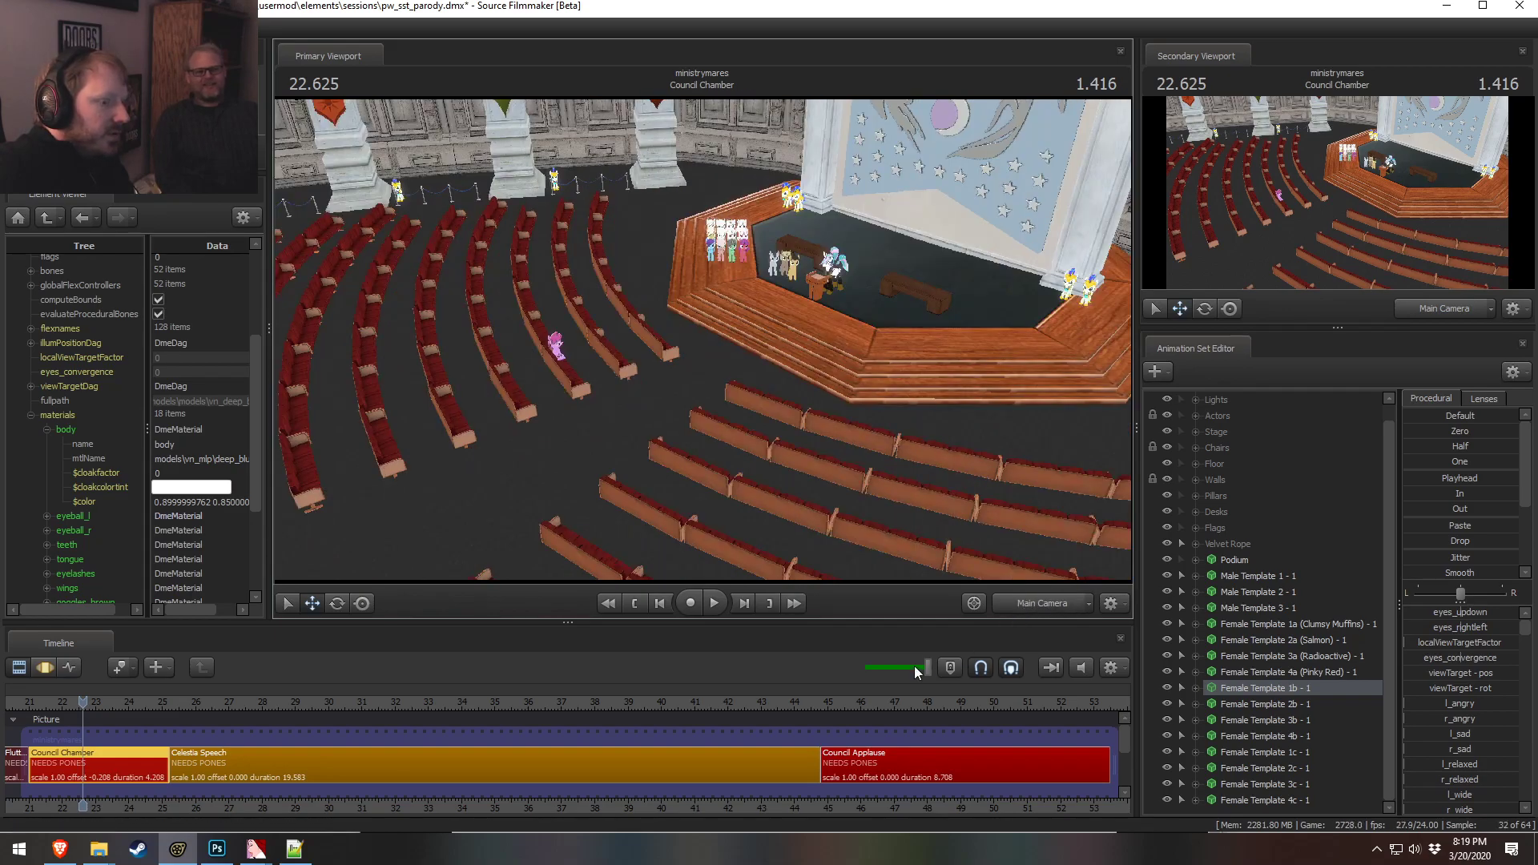
pyautogui.moveTo(87, 704); pyautogui.dragTo(128, 723)
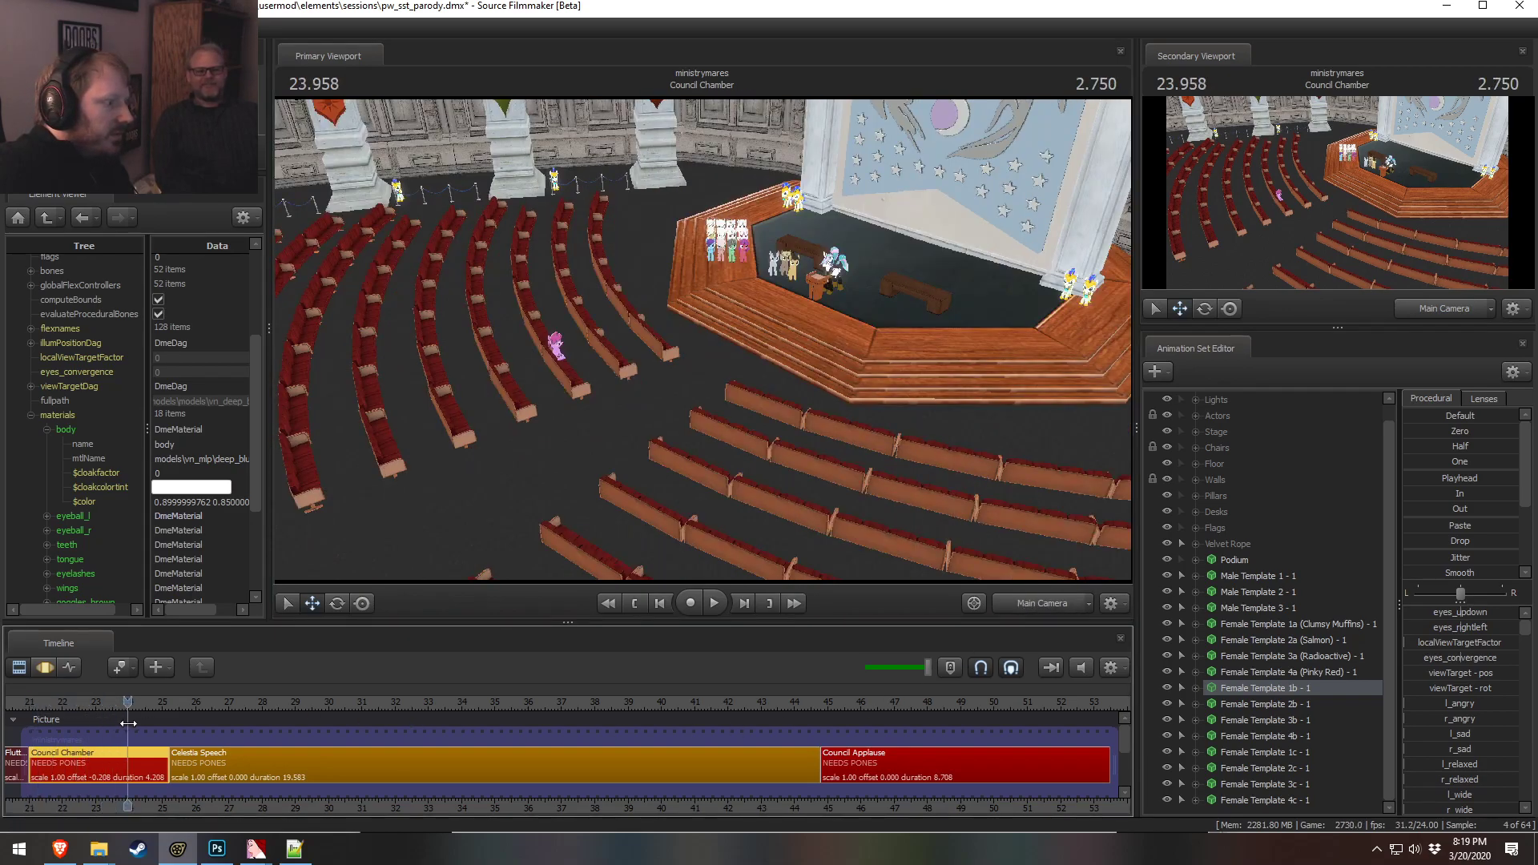
pyautogui.click(1016, 597)
pyautogui.moveTo(703, 339); pyautogui.dragTo(591, 342)
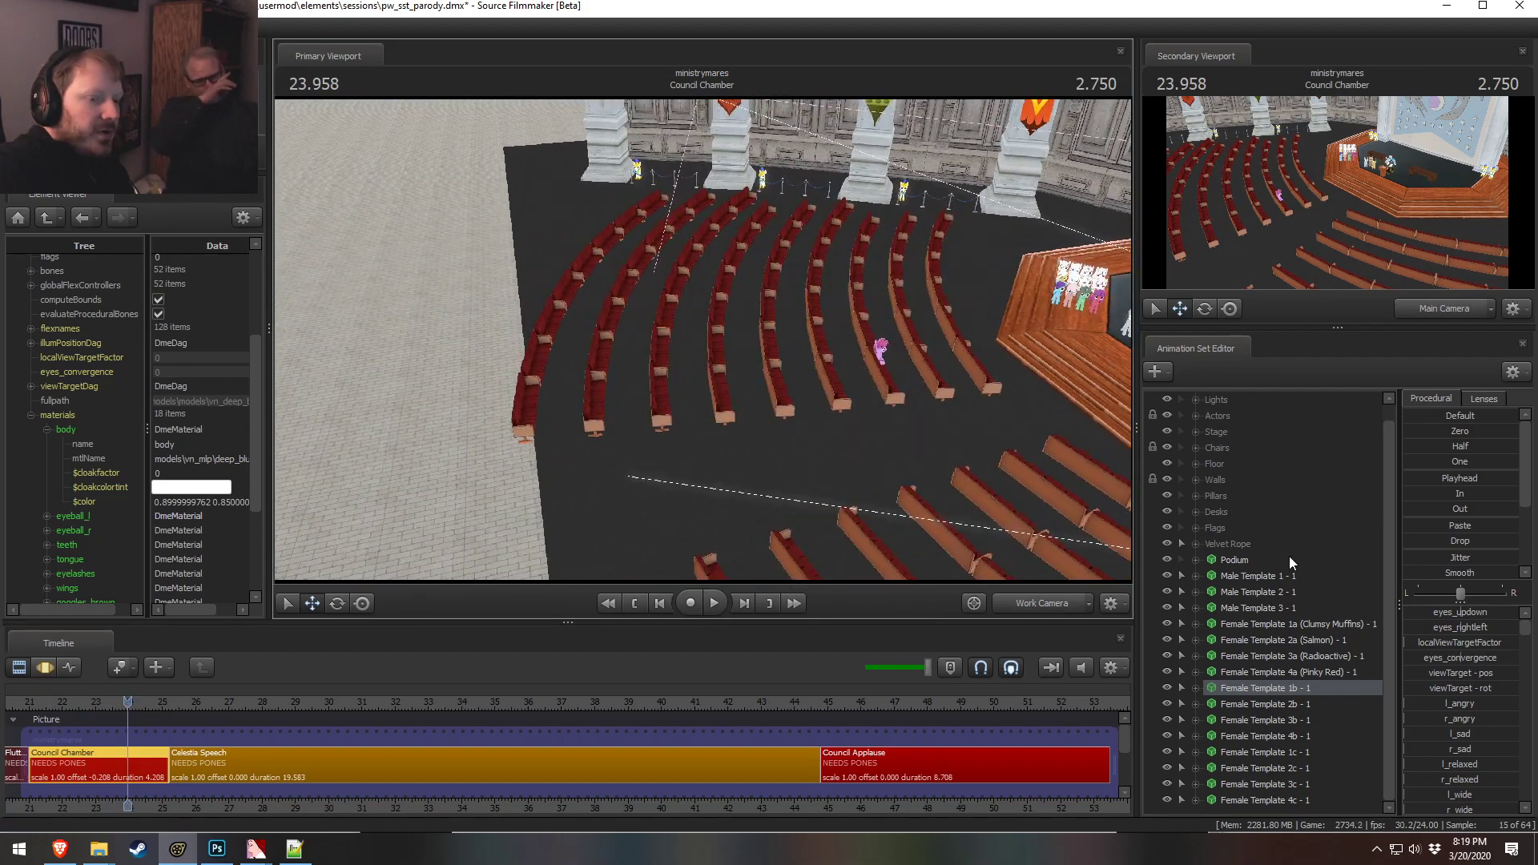
# Inspect the Actors and Chairs animation sets in the viewport, then return to the main camera
pyautogui.click(1195, 417)
pyautogui.click(1194, 416)
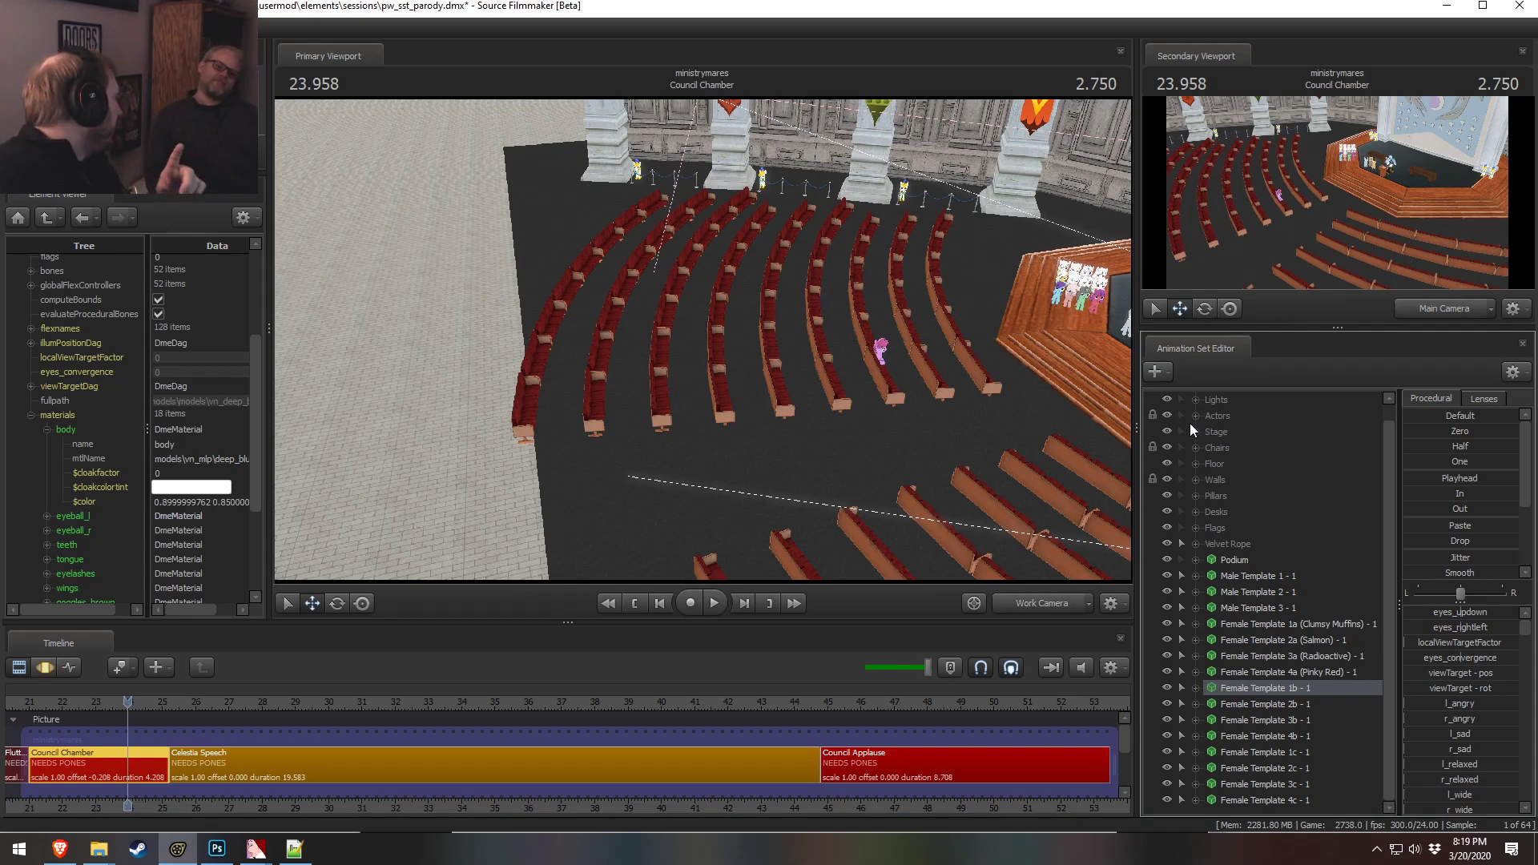
pyautogui.moveTo(810, 328)
pyautogui.mouseDown()
pyautogui.moveTo(793, 332)
pyautogui.moveTo(810, 329)
pyautogui.mouseUp()
pyautogui.press('F3')
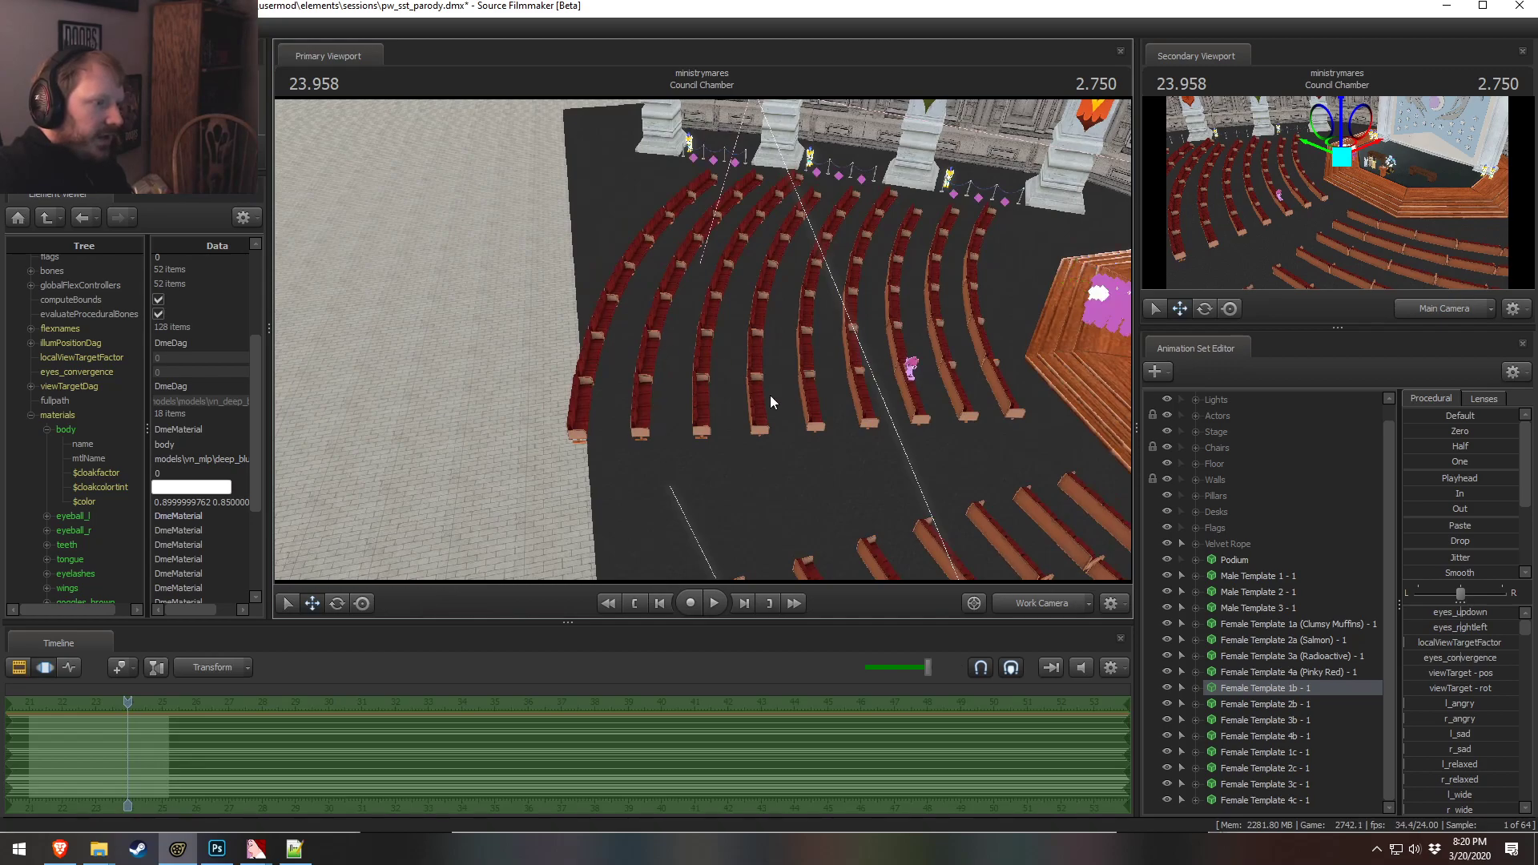
pyautogui.click(1241, 575)
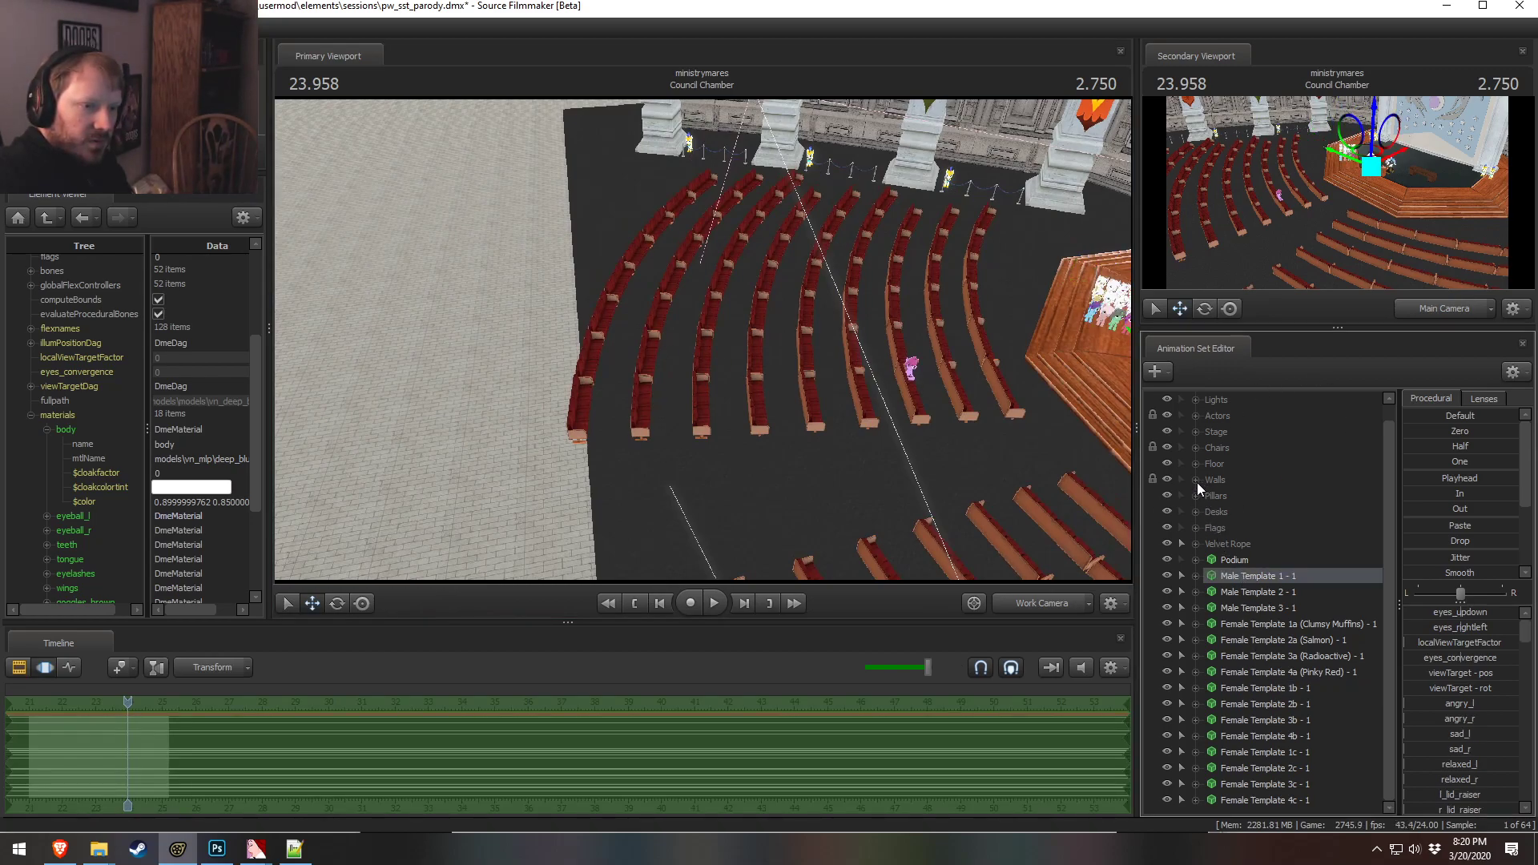
pyautogui.click(1181, 447)
pyautogui.moveTo(587, 218)
pyautogui.keyDown('ctrl'); pyautogui.mouseDown()
pyautogui.moveTo(528, 435)
pyautogui.moveTo(648, 462)
pyautogui.moveTo(682, 321)
pyautogui.moveTo(646, 247)
pyautogui.moveTo(609, 226)
pyautogui.mouseUp(); pyautogui.keyUp('ctrl')
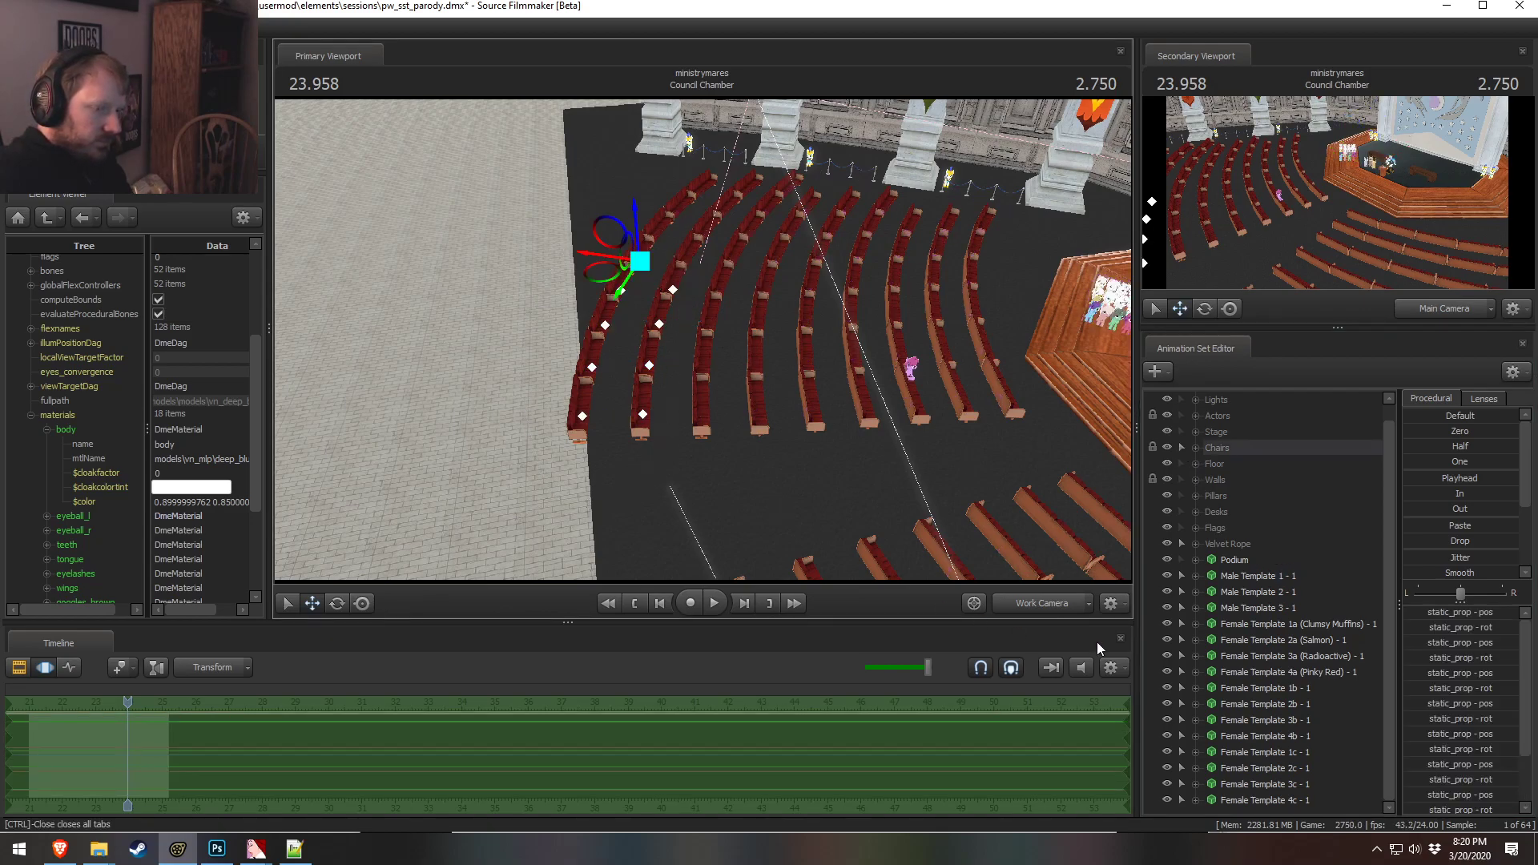
pyautogui.click(1063, 598)
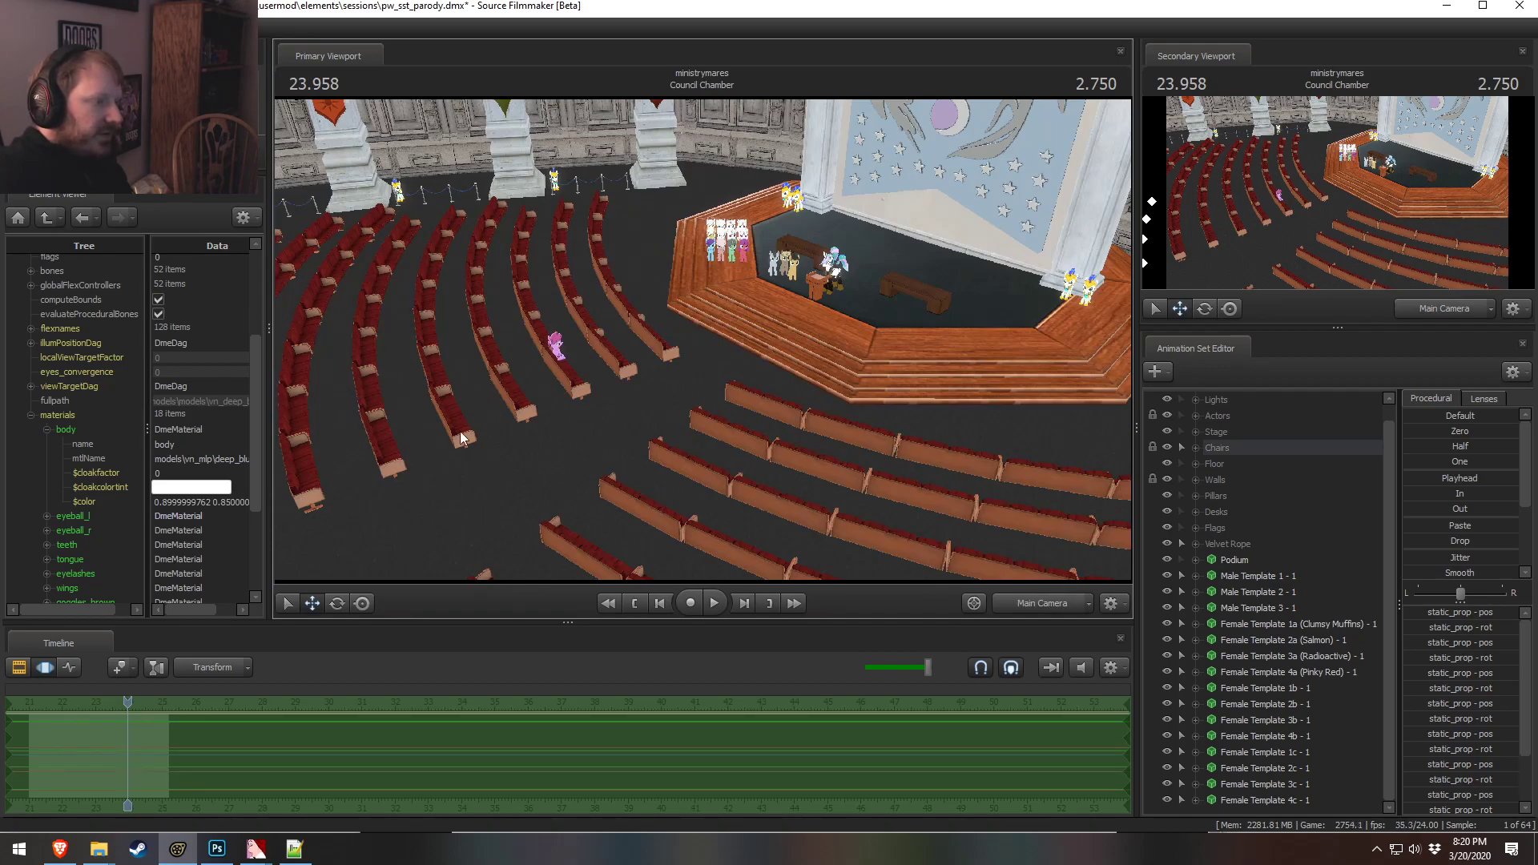
# Scrub the timeline back and forth between the Council Chamber and Council Applause shots to compare them
pyautogui.press('F2')
pyautogui.click(605, 701)
pyautogui.moveTo(606, 700); pyautogui.dragTo(573, 702)
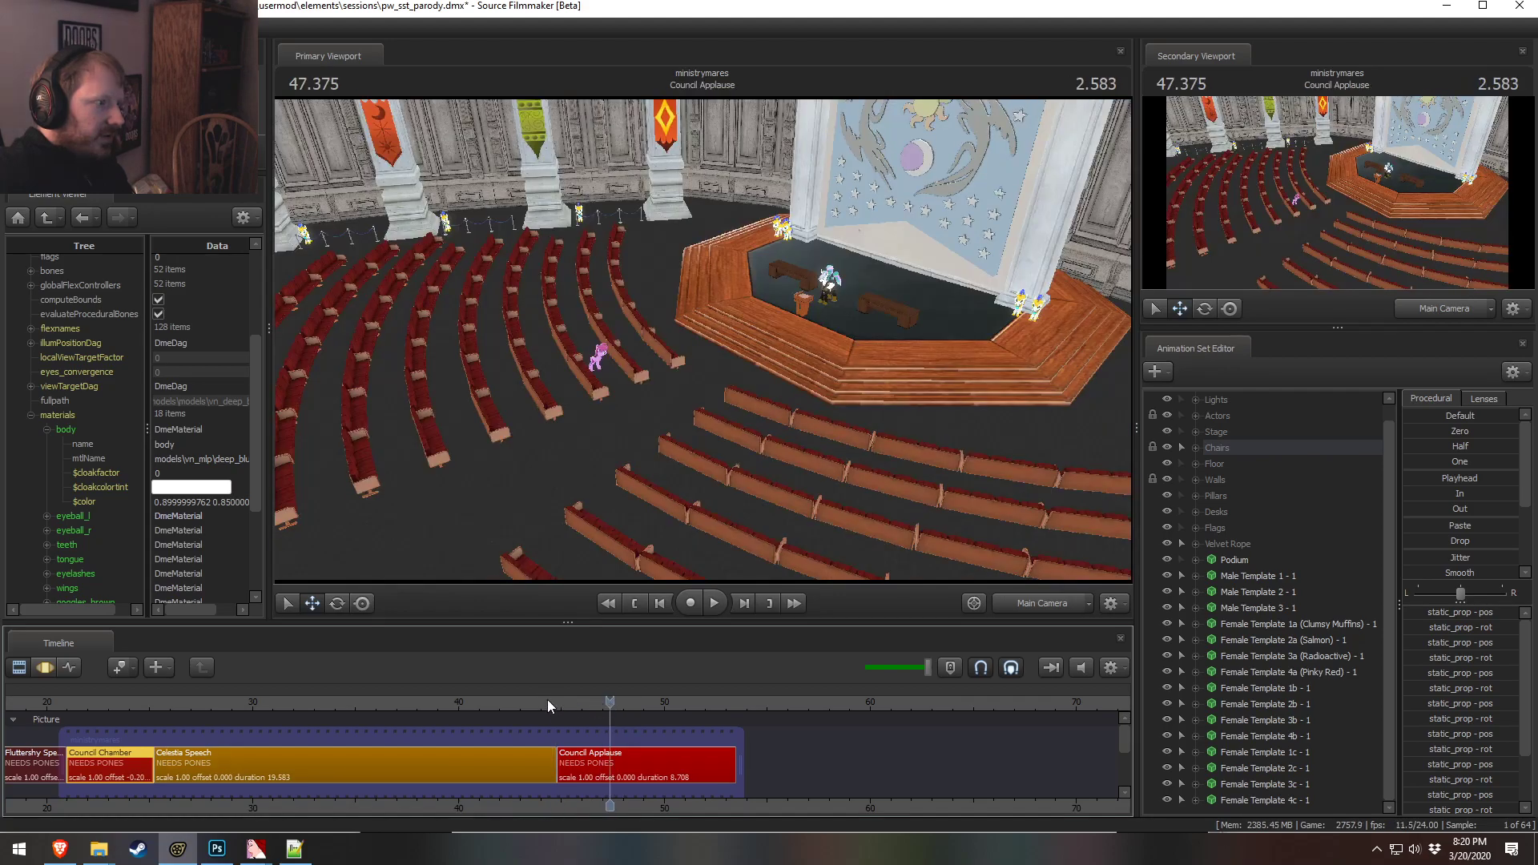
pyautogui.click(105, 703)
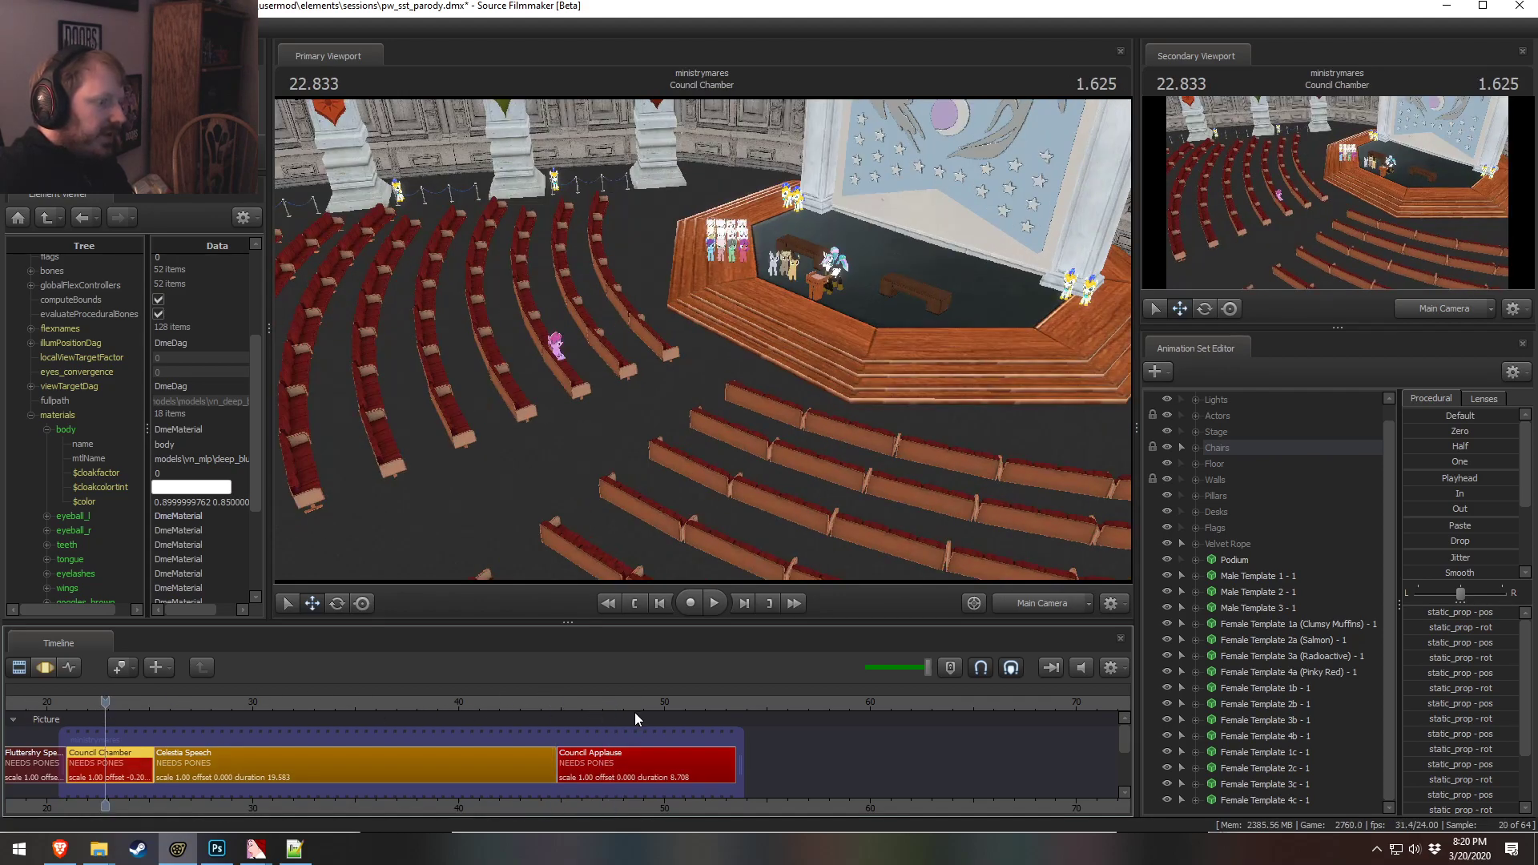
pyautogui.click(674, 702)
pyautogui.click(1025, 606)
pyautogui.moveTo(1021, 534); pyautogui.dragTo(938, 526)
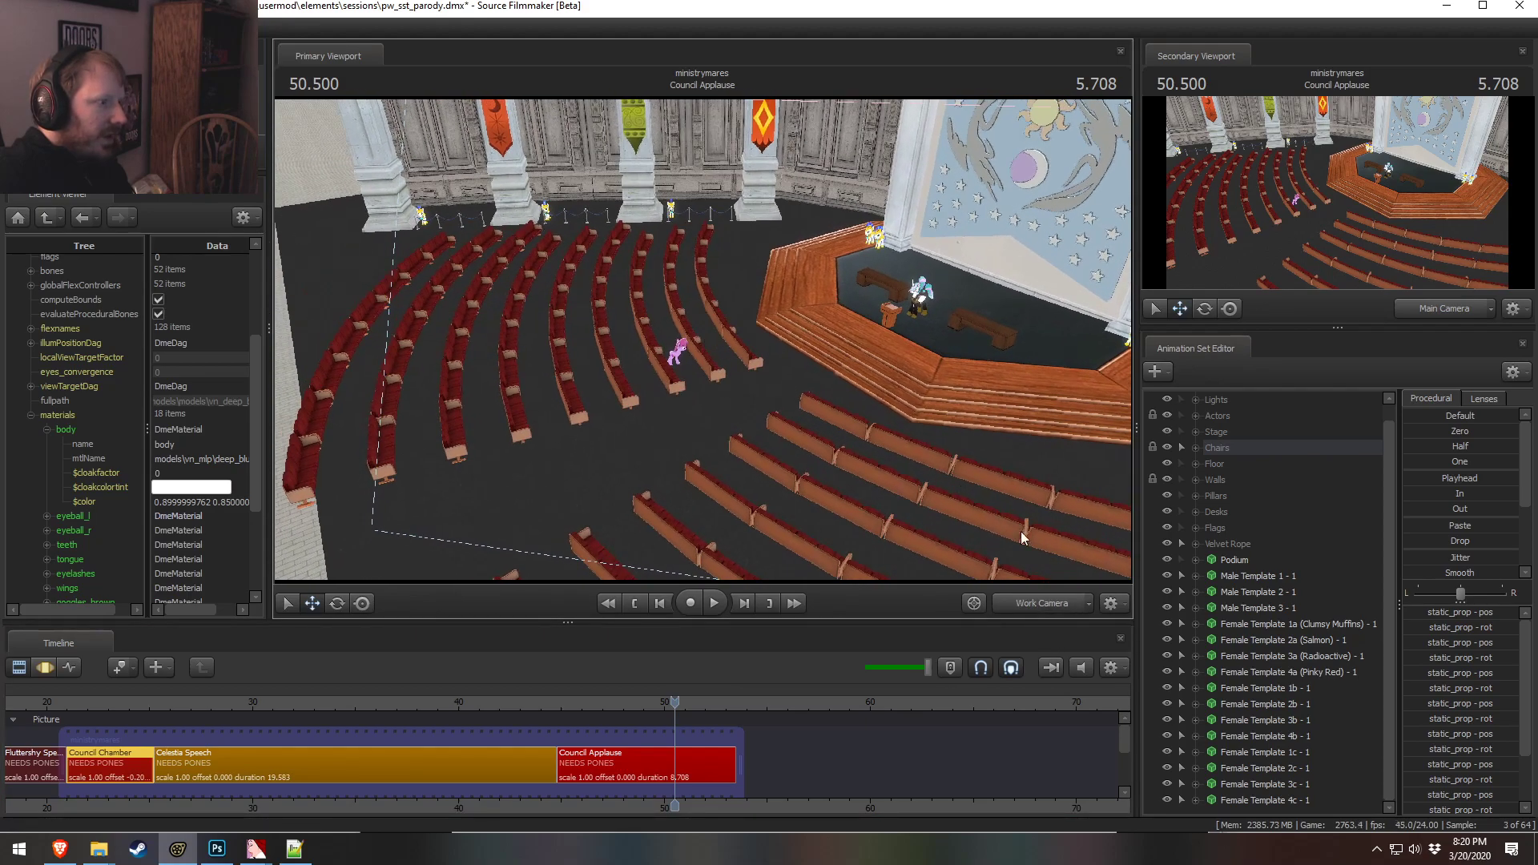
pyautogui.click(1034, 603)
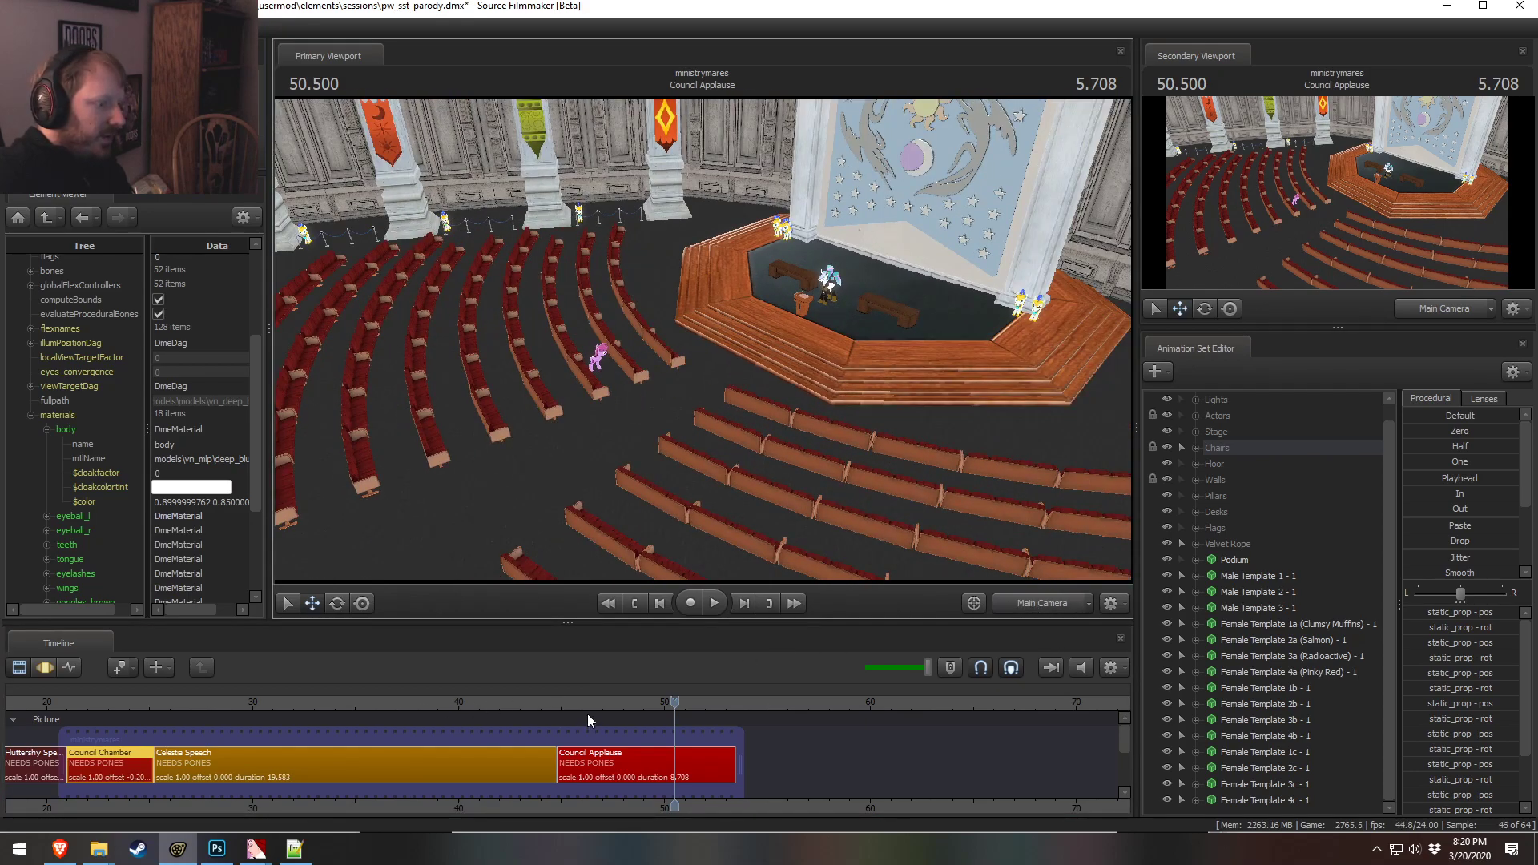
pyautogui.click(136, 702)
pyautogui.click(686, 709)
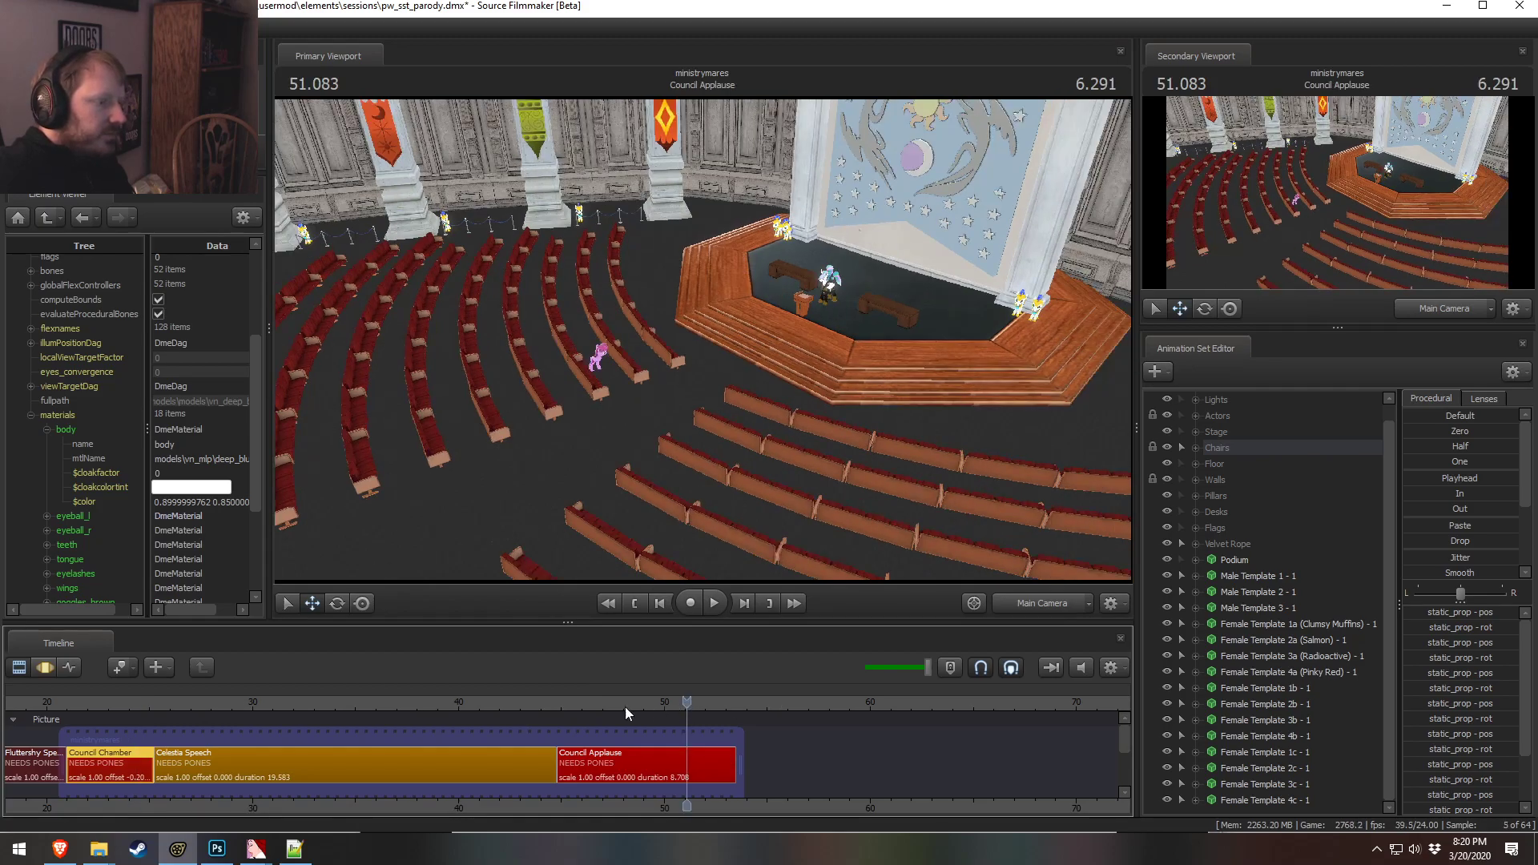
pyautogui.click(129, 701)
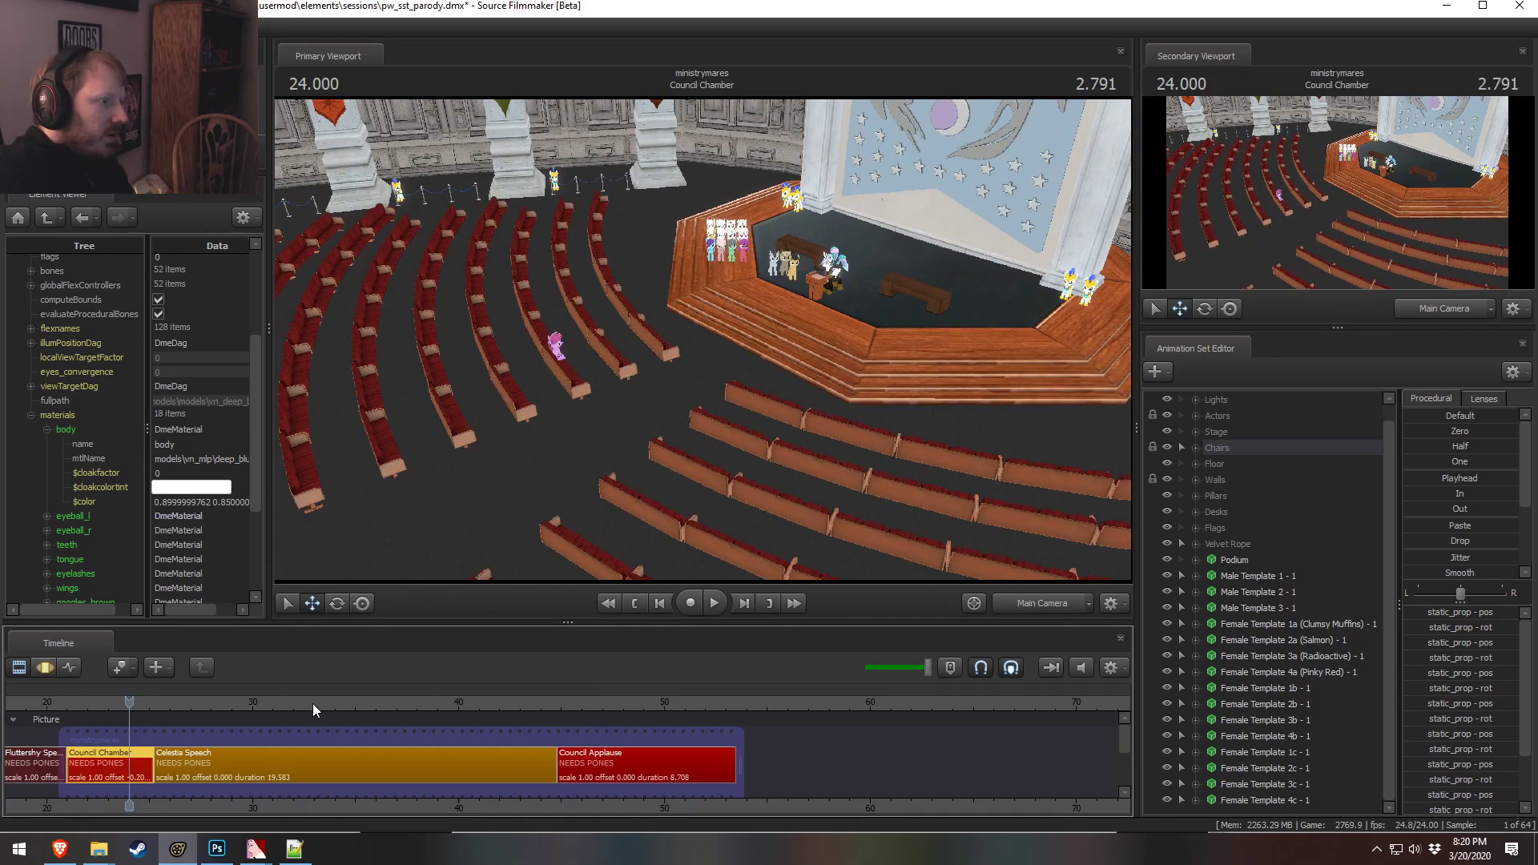
pyautogui.click(712, 702)
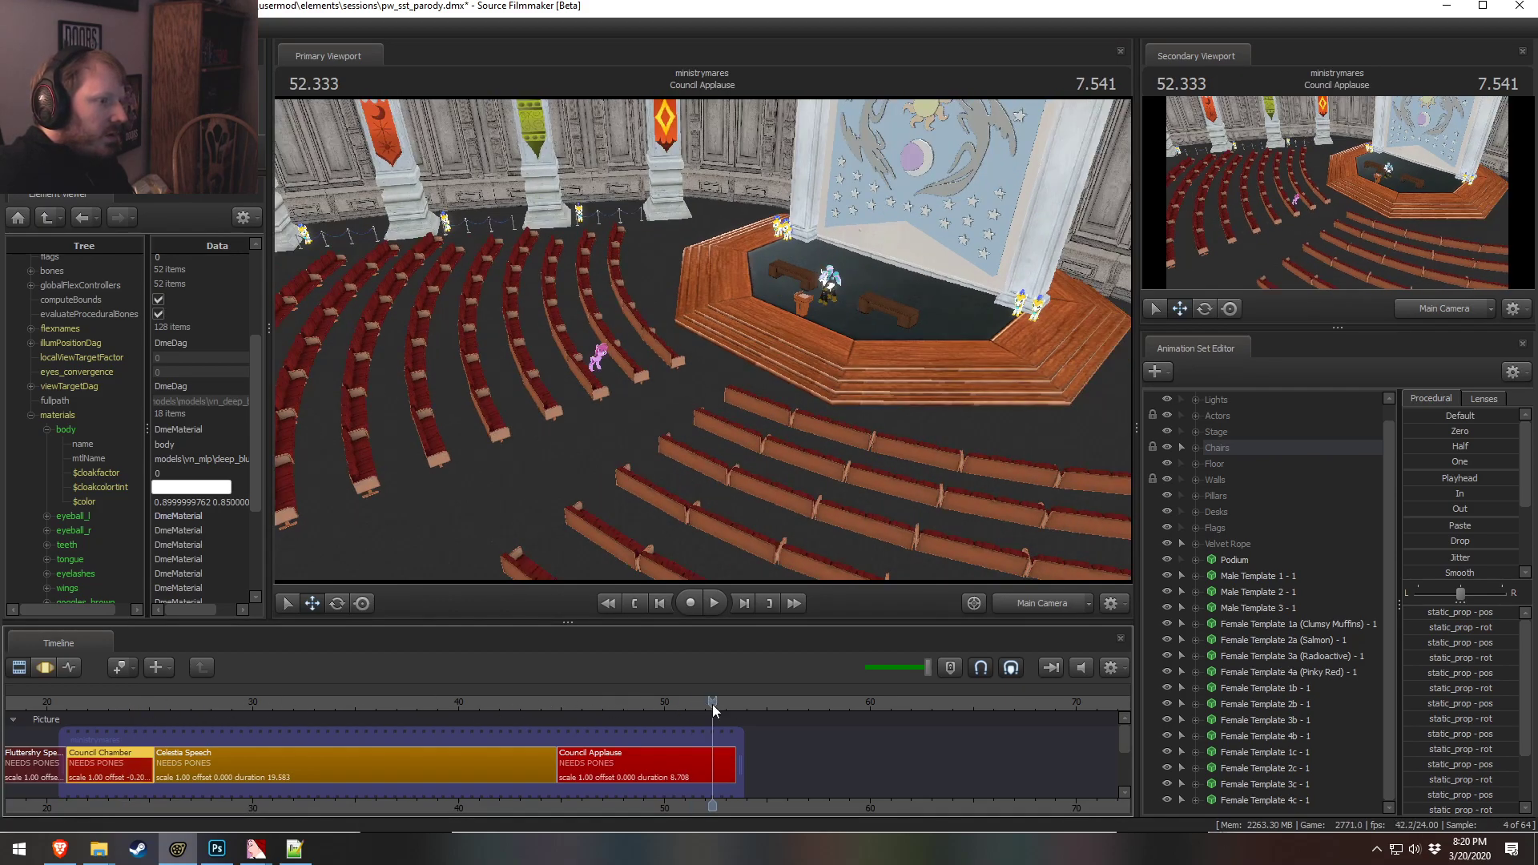
pyautogui.click(131, 702)
pyautogui.click(632, 701)
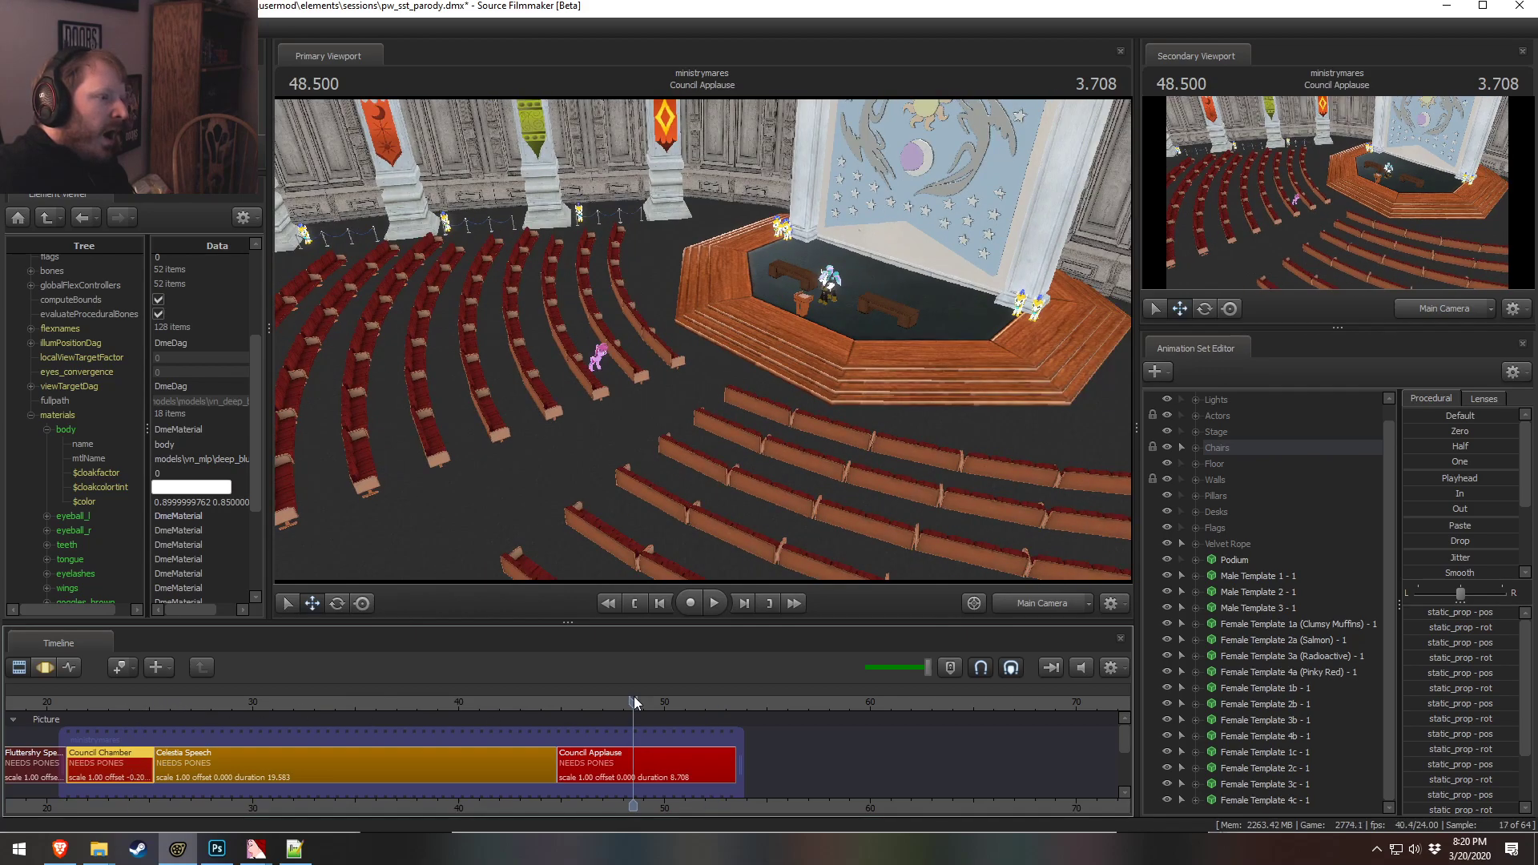
pyautogui.click(105, 702)
pyautogui.click(639, 702)
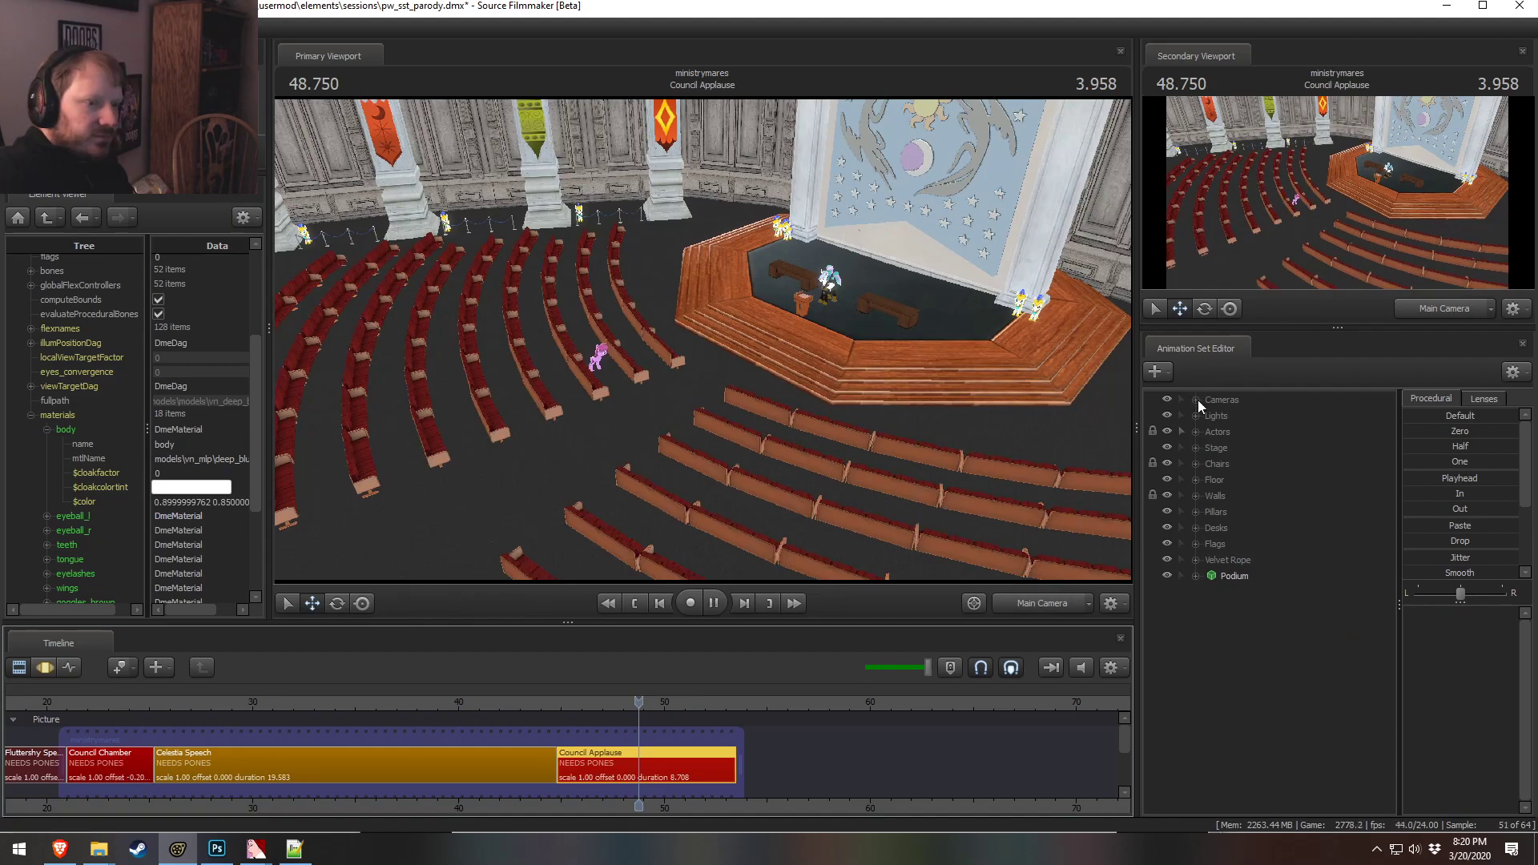
# Select the Main Camera animation set and scrub the playhead into the Council Applause shot
pyautogui.click(1195, 400)
pyautogui.click(1256, 416)
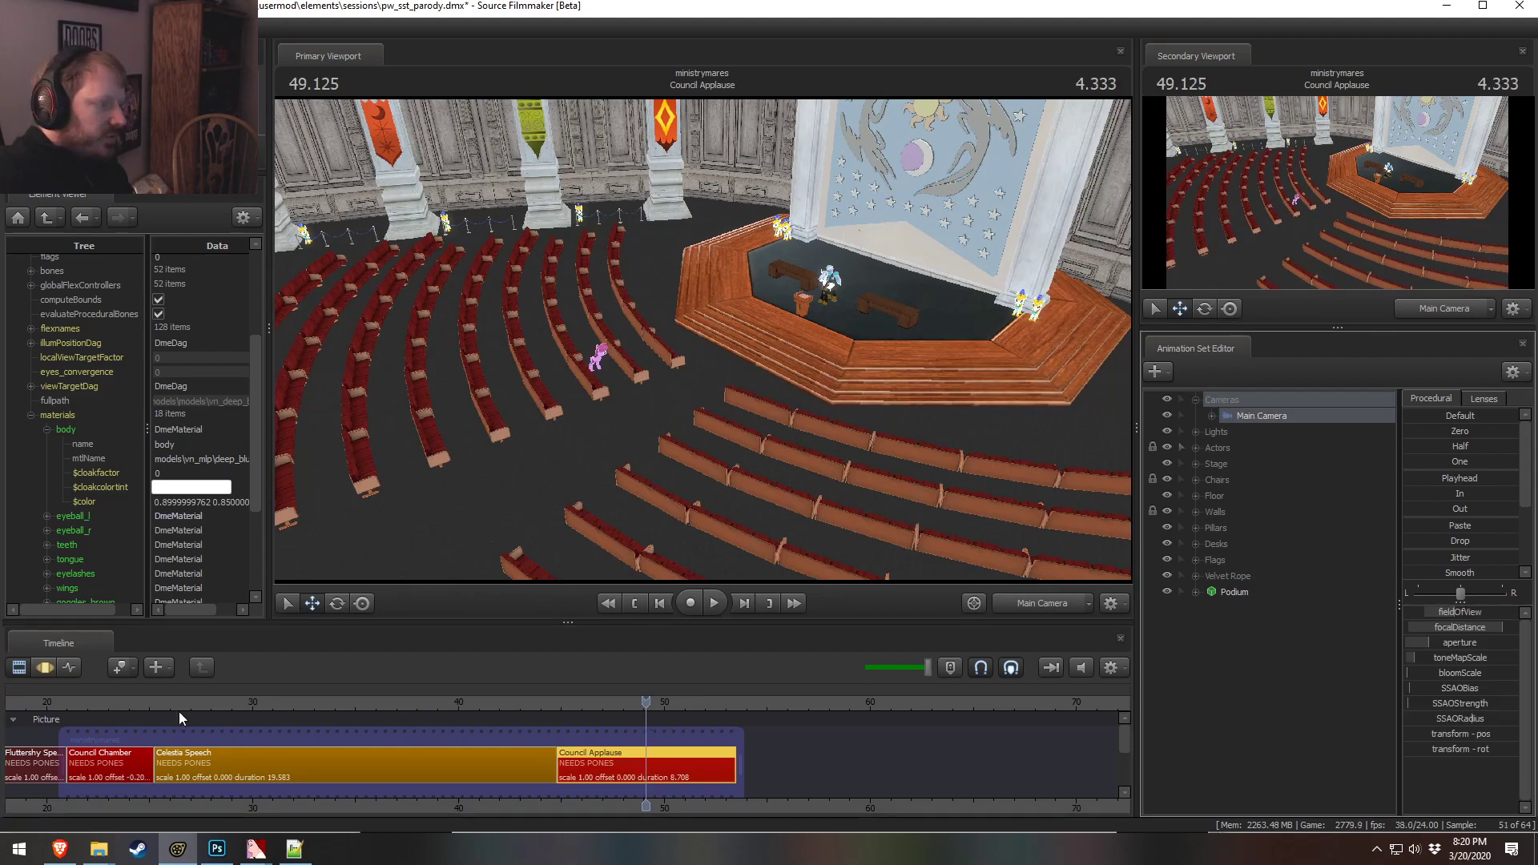
pyautogui.click(118, 701)
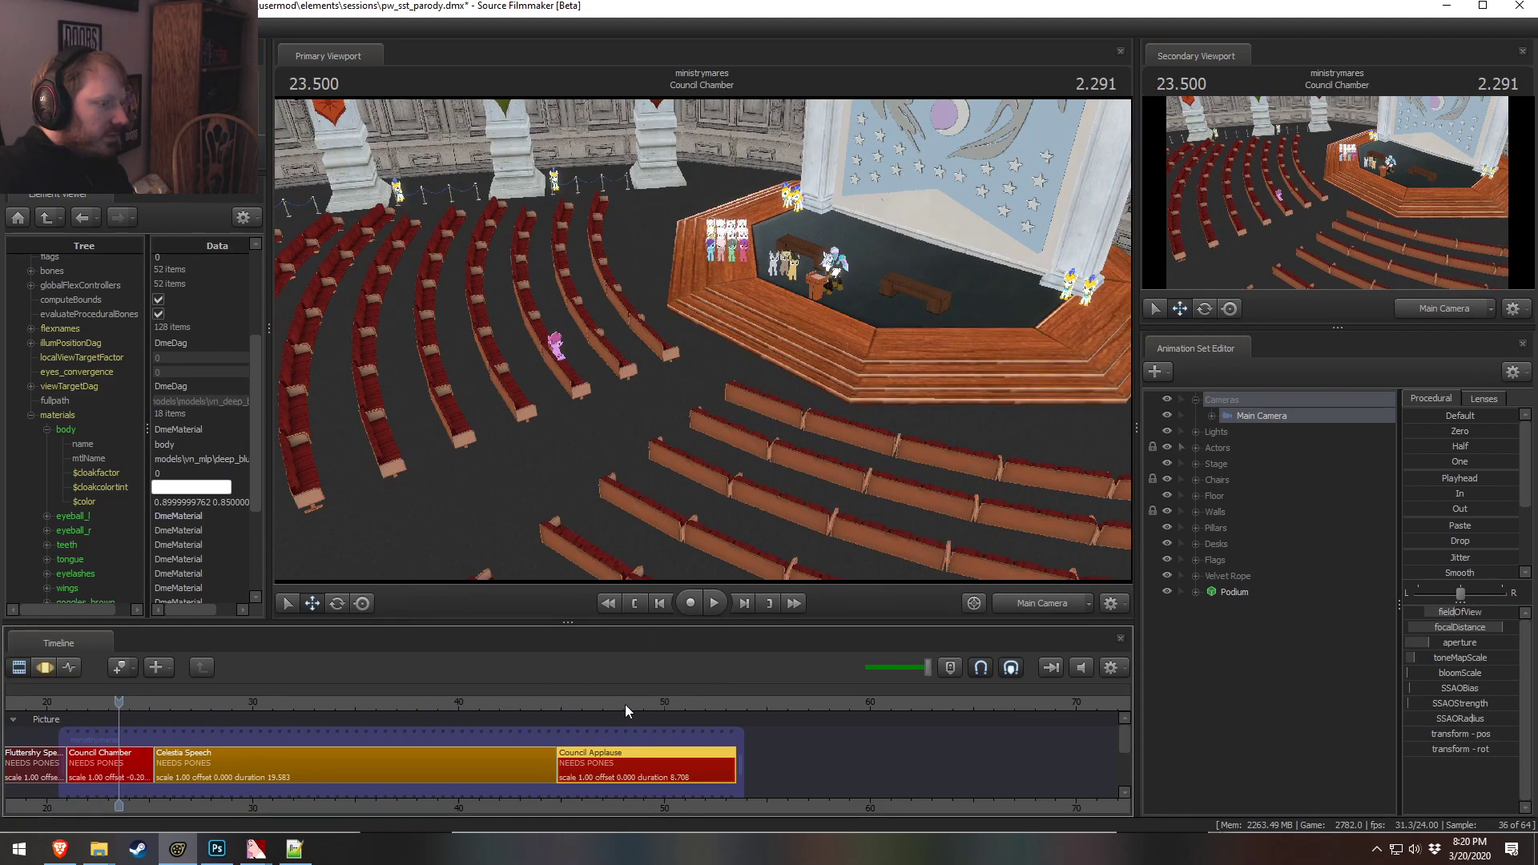
pyautogui.click(618, 702)
pyautogui.click(123, 702)
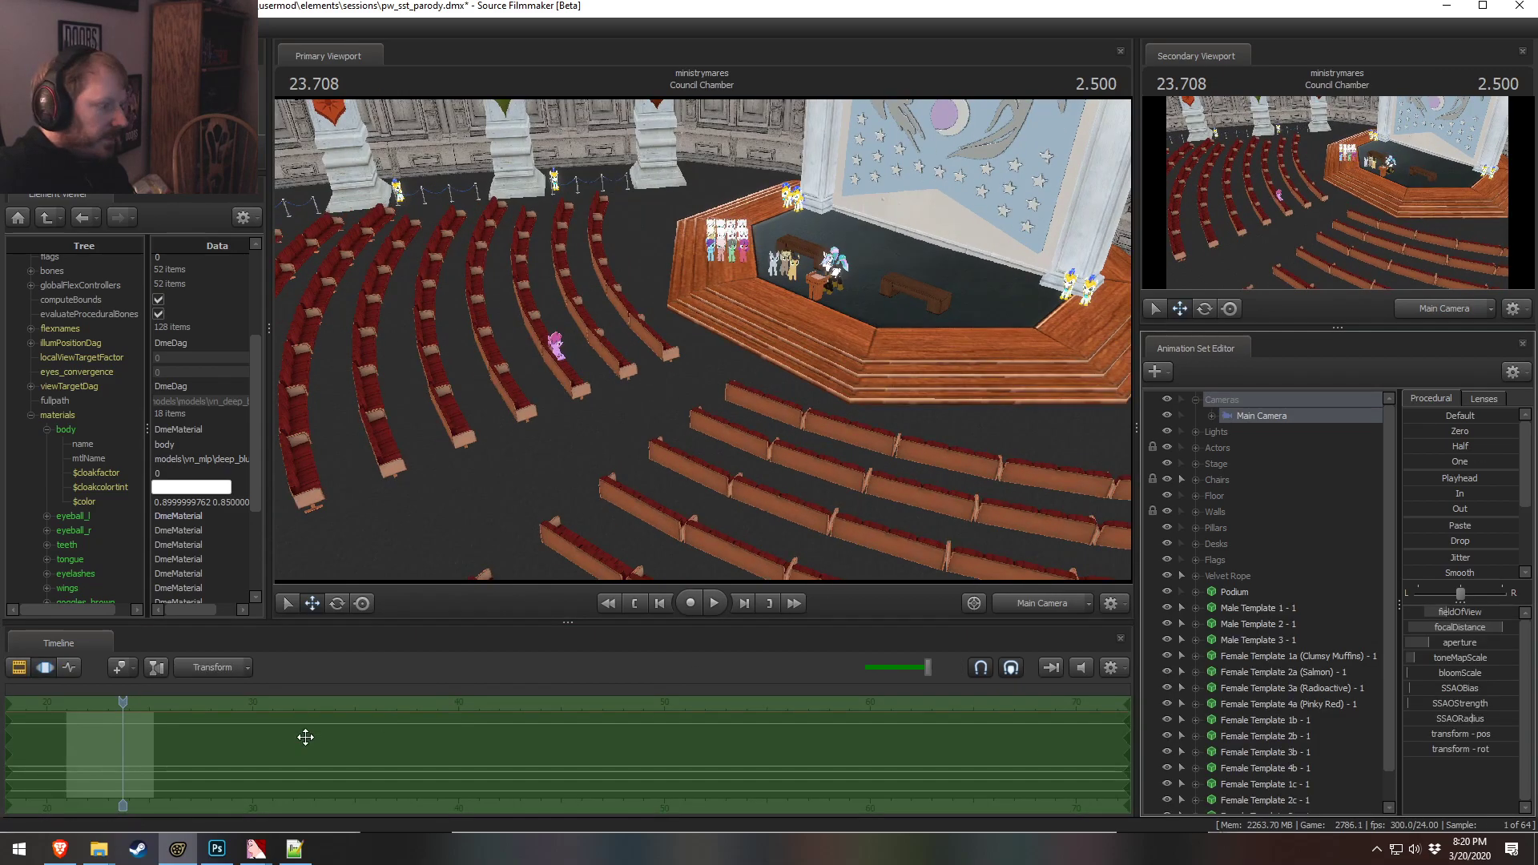
pyautogui.click(641, 753)
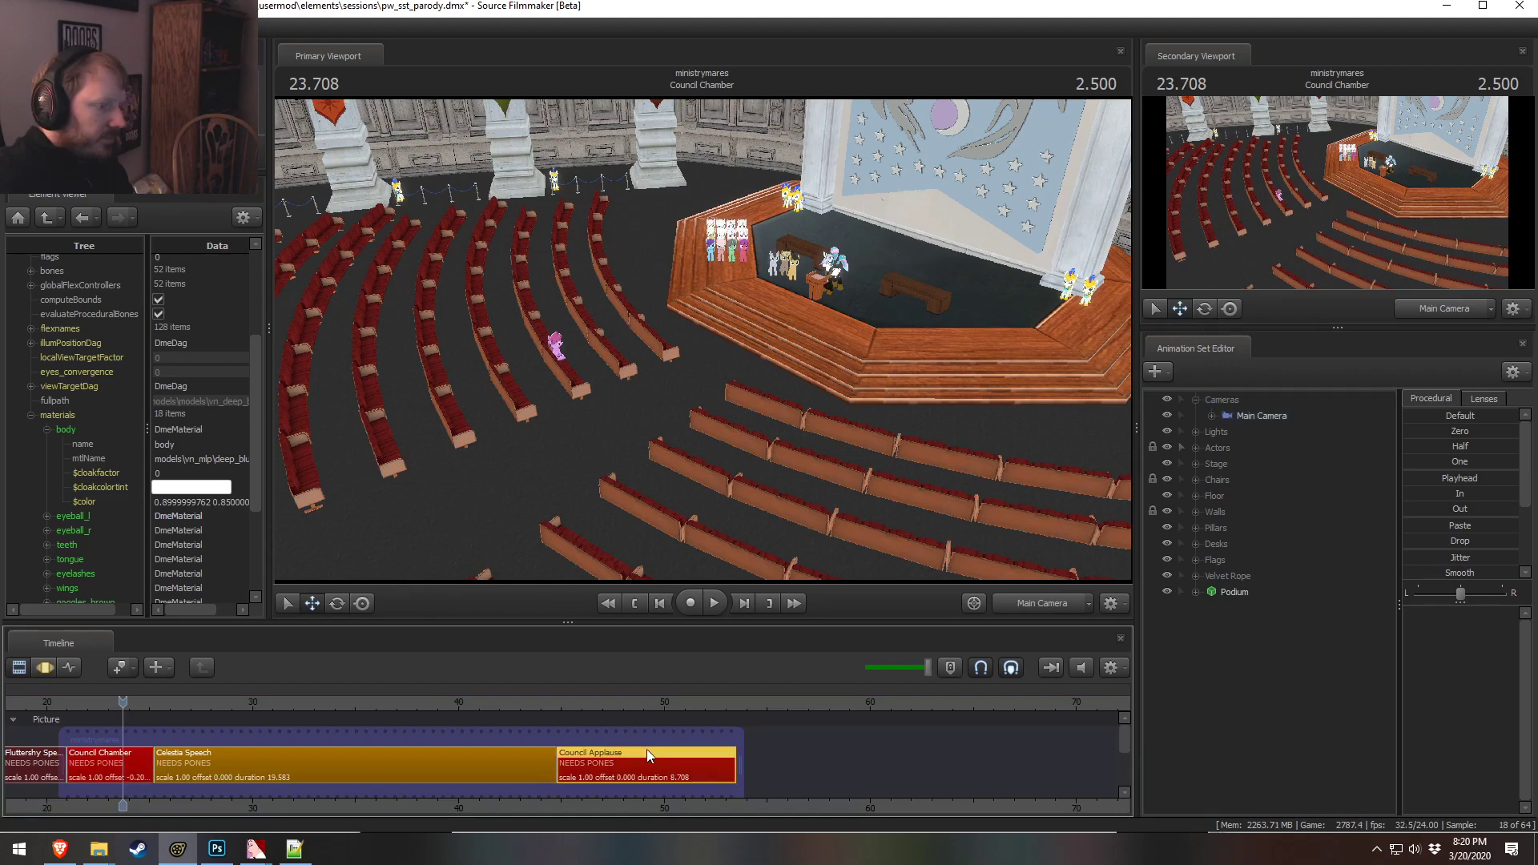
pyautogui.click(1251, 415)
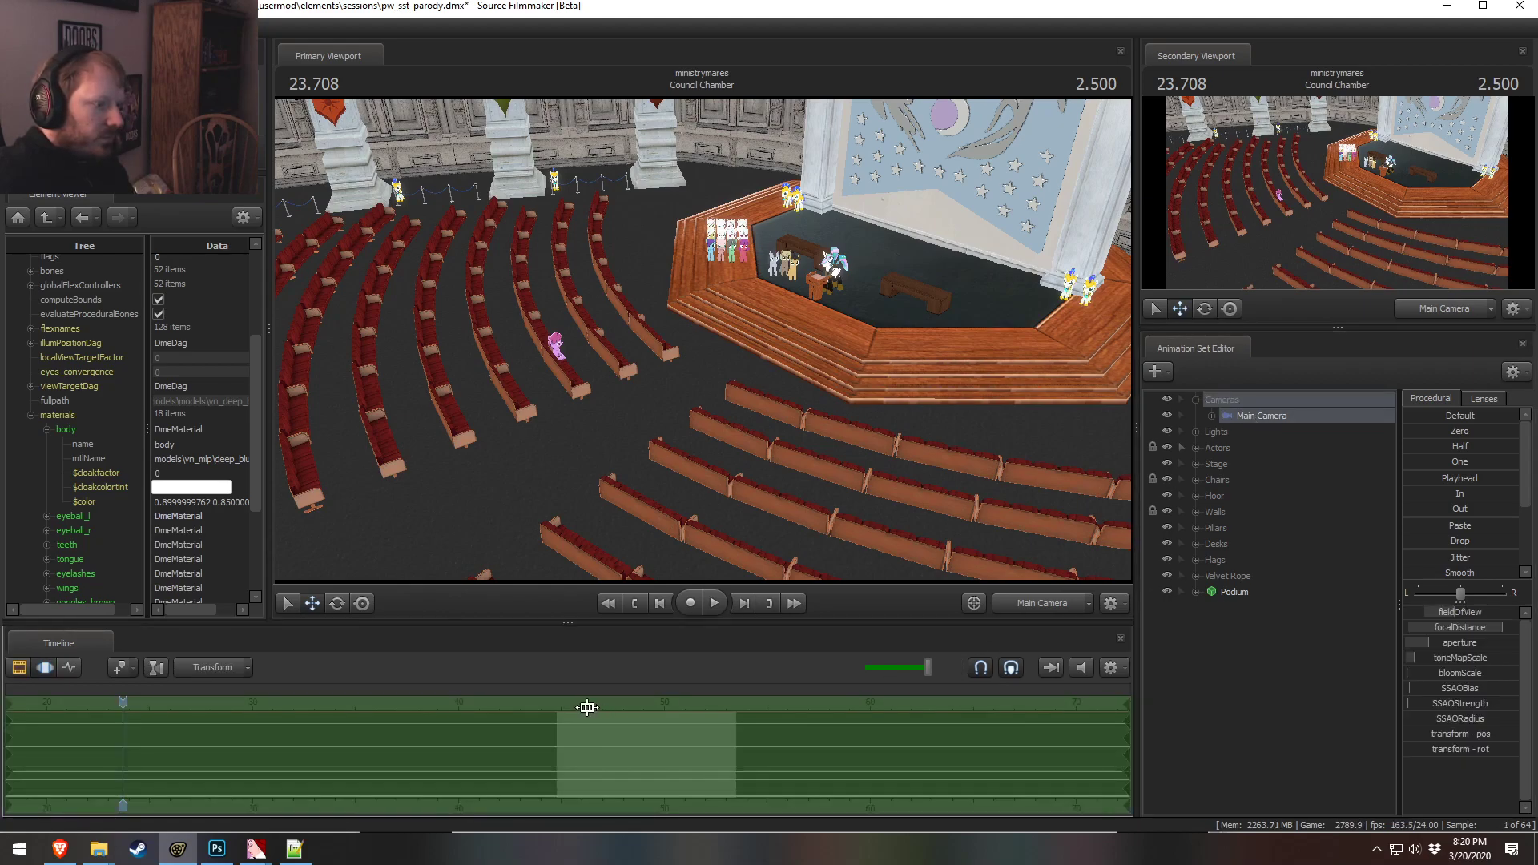
pyautogui.moveTo(613, 712); pyautogui.dragTo(684, 719)
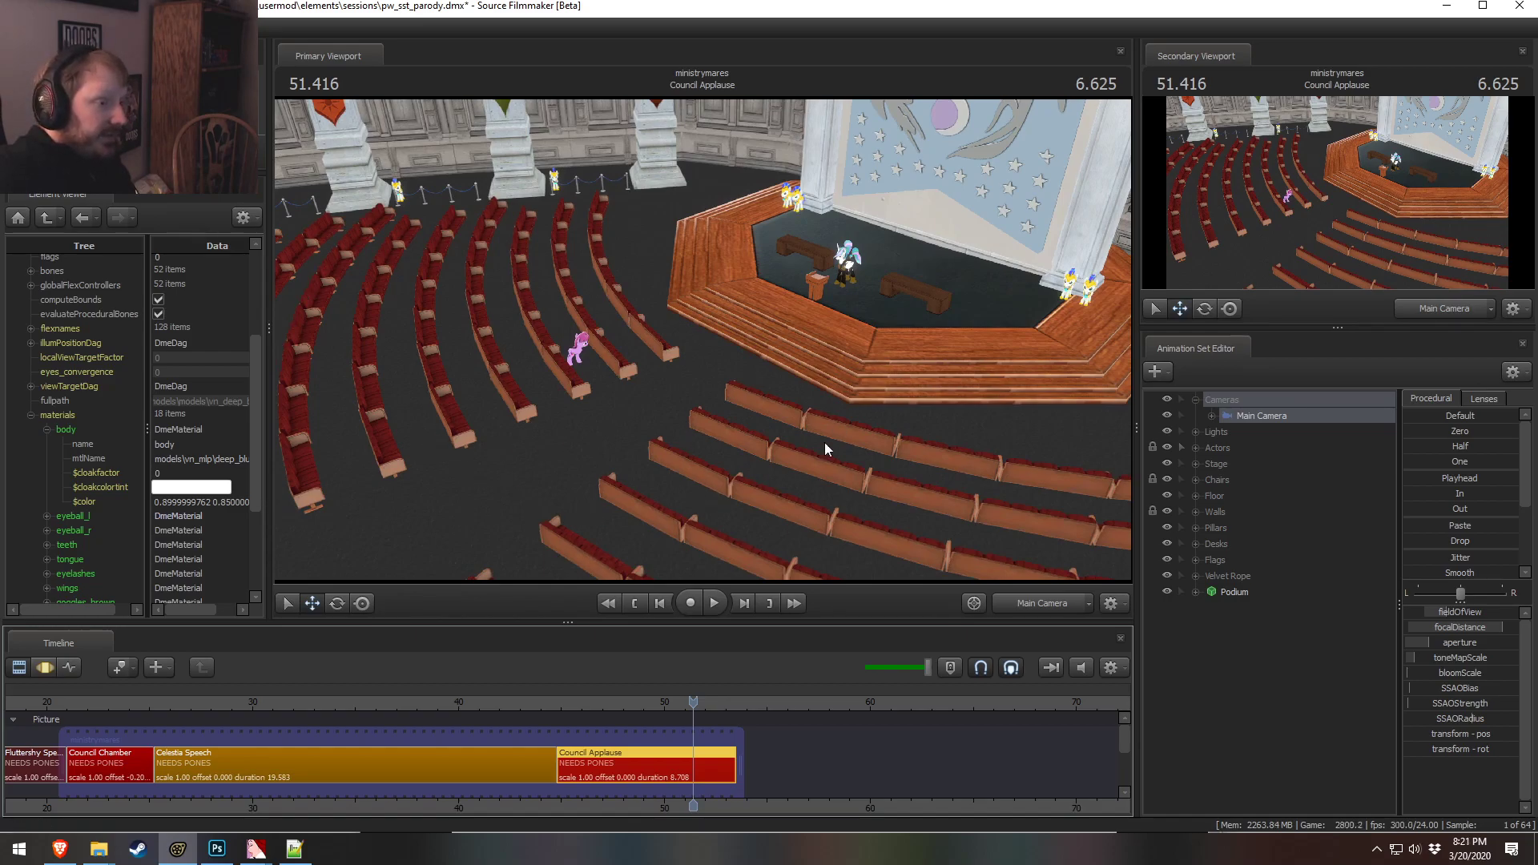
# Reframe the main camera view of the Council Applause shot over the audience seating
pyautogui.press('F3')
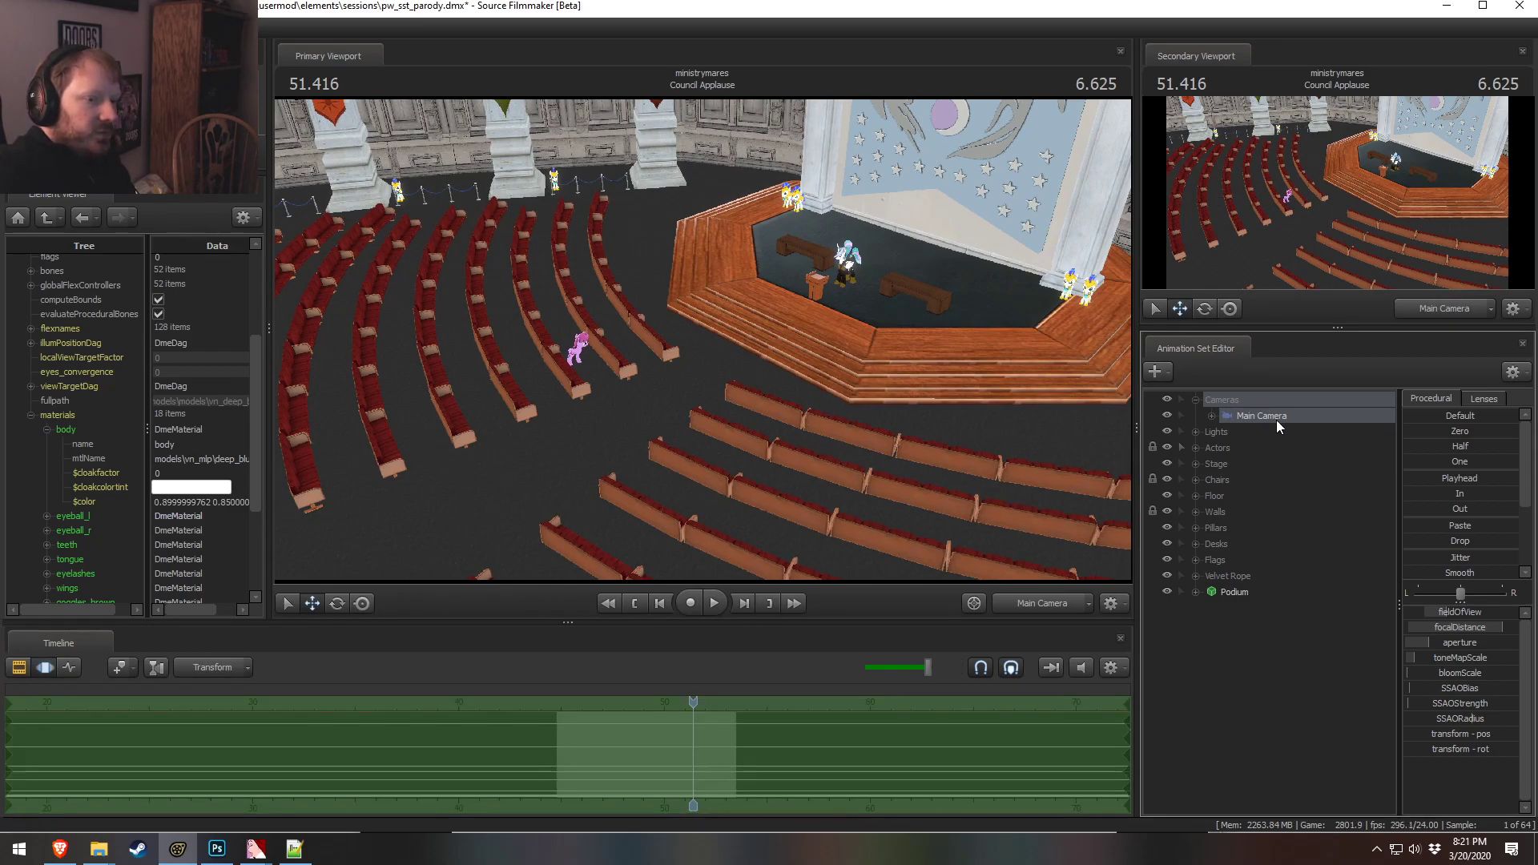
pyautogui.press('w')
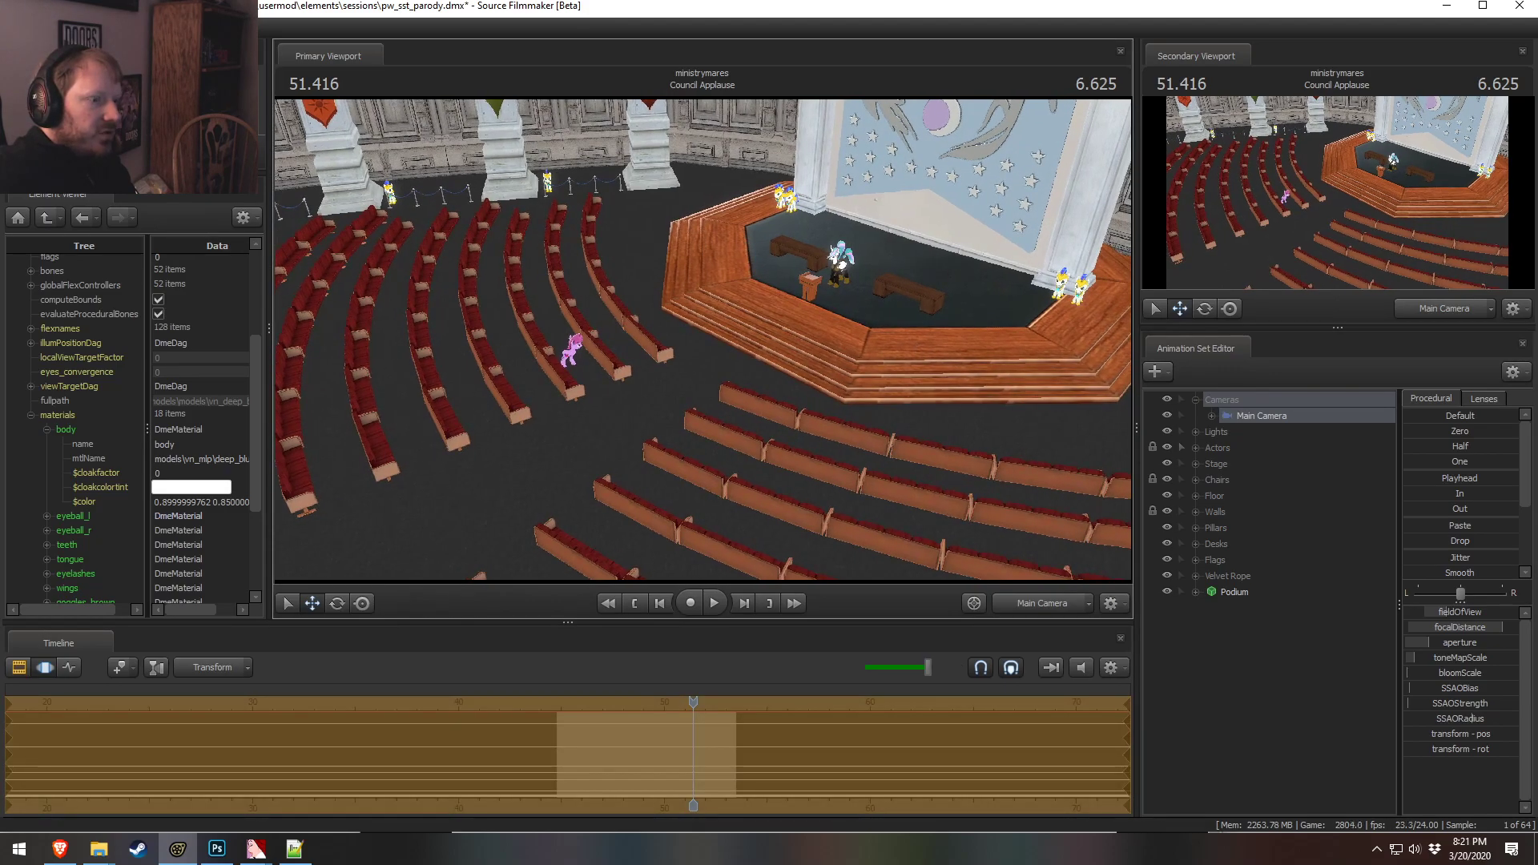
pyautogui.scroll(2, 702, 340)
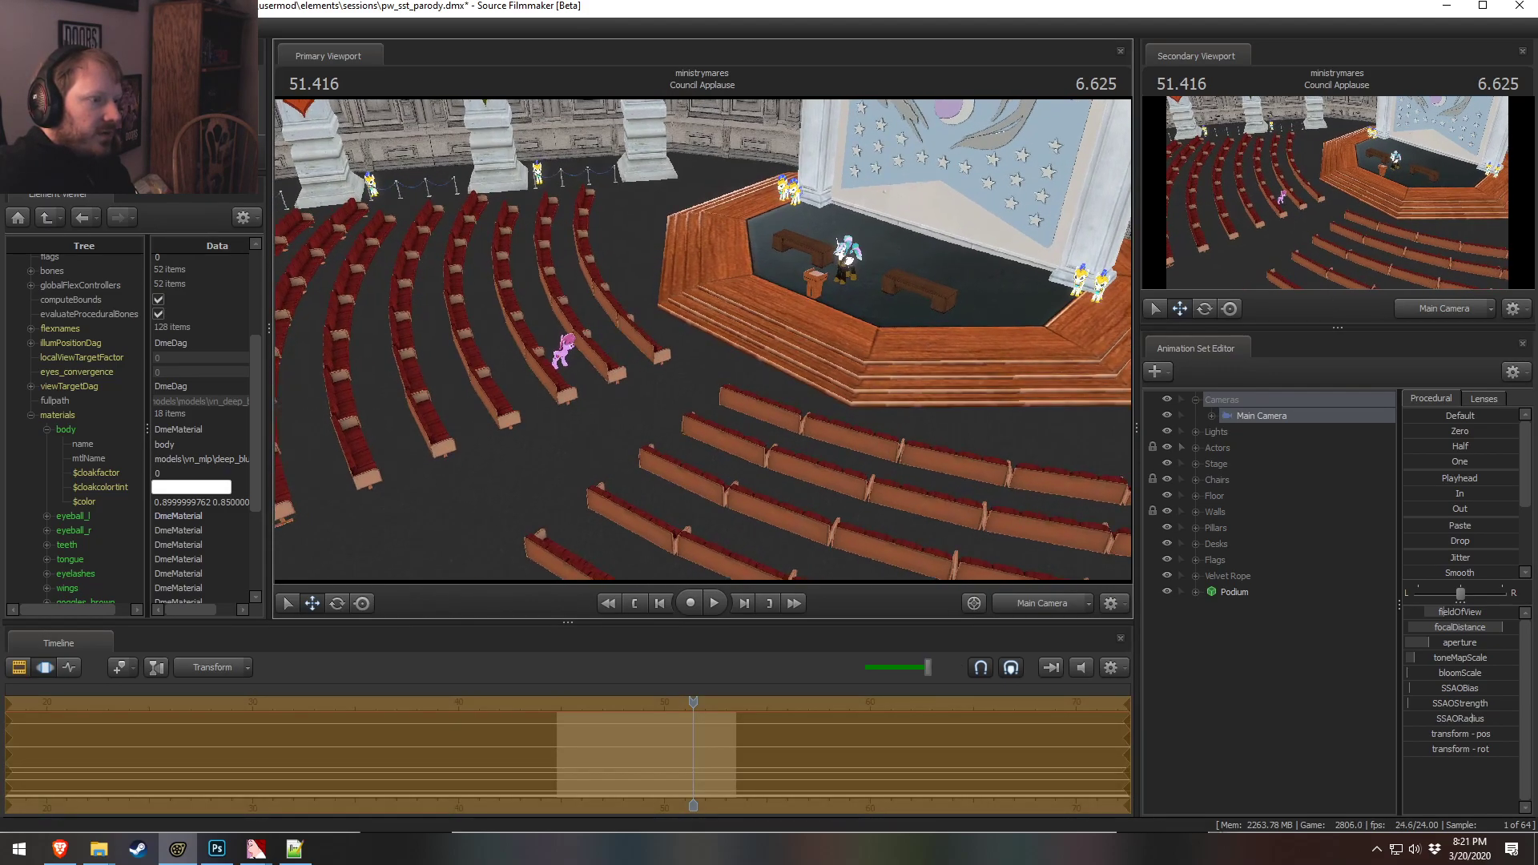
pyautogui.moveTo(702, 340); pyautogui.dragTo(703, 333)
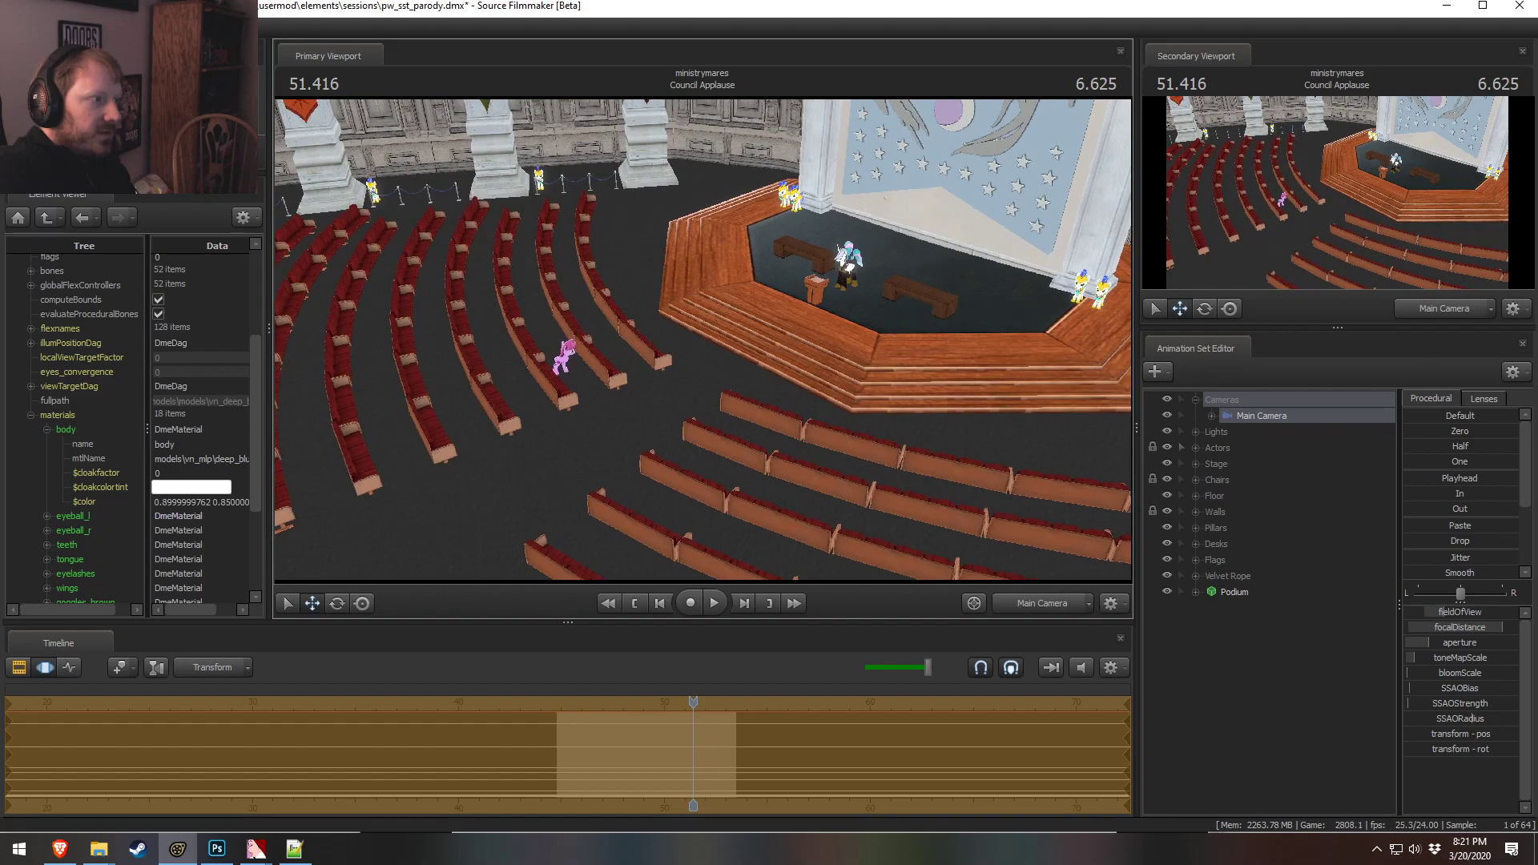
pyautogui.scroll(-2, 703, 339)
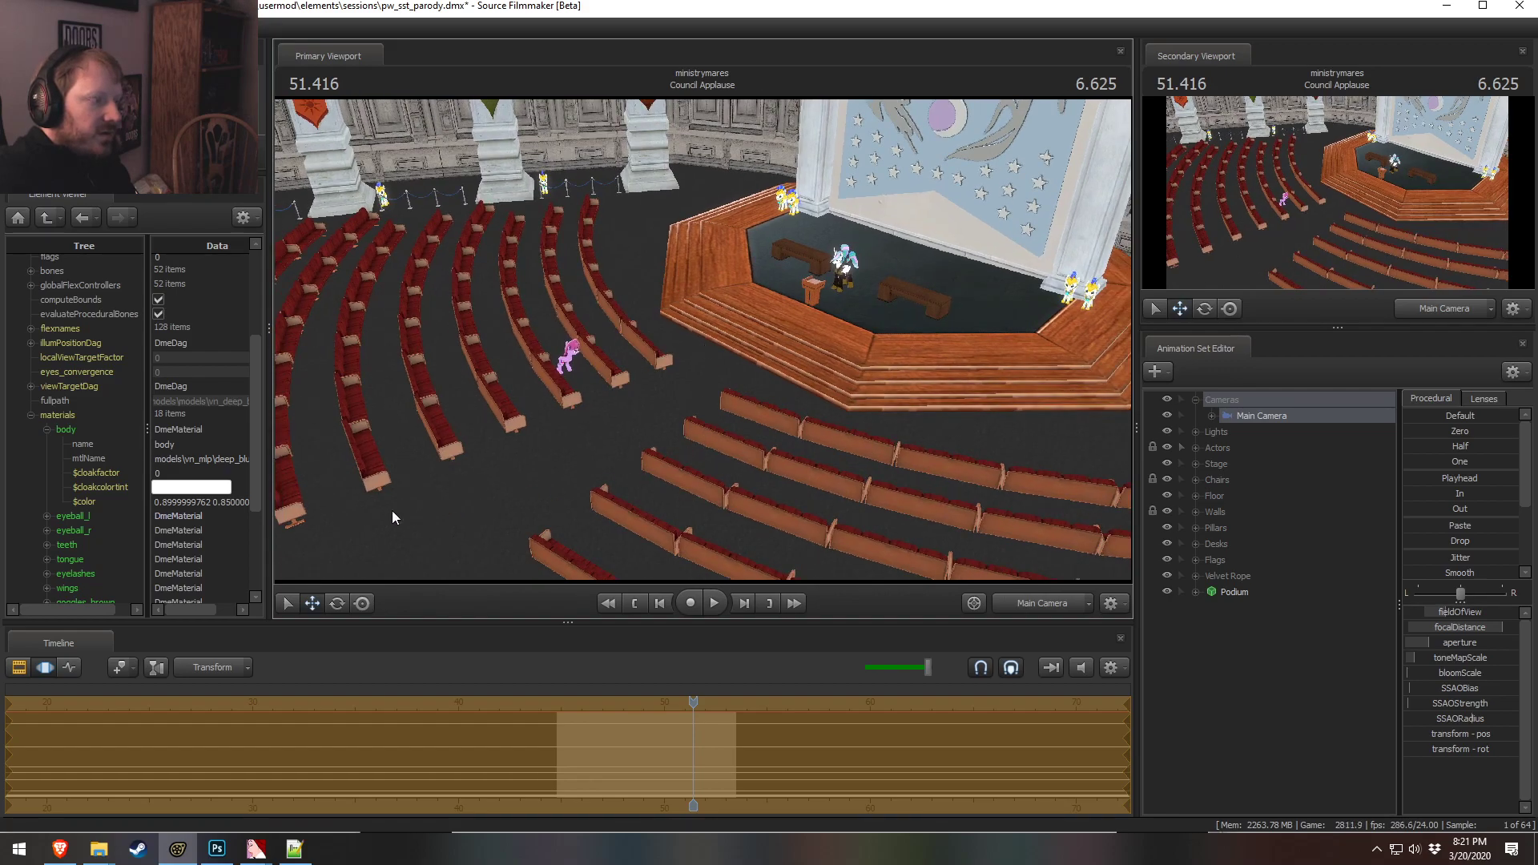
pyautogui.press('Return')
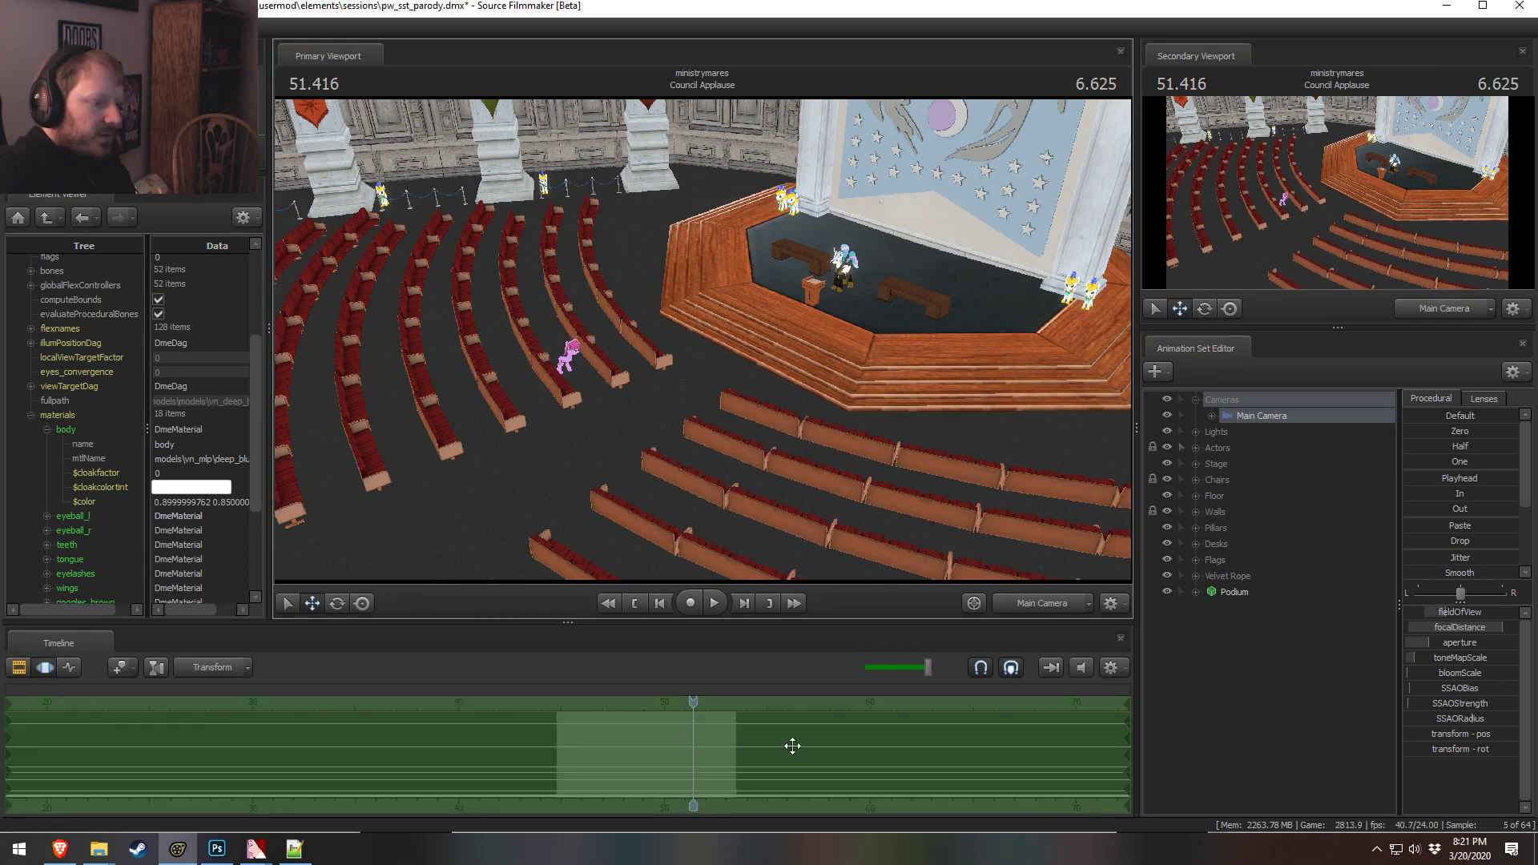
pyautogui.click(1261, 426)
pyautogui.click(760, 747)
pyautogui.press('F2')
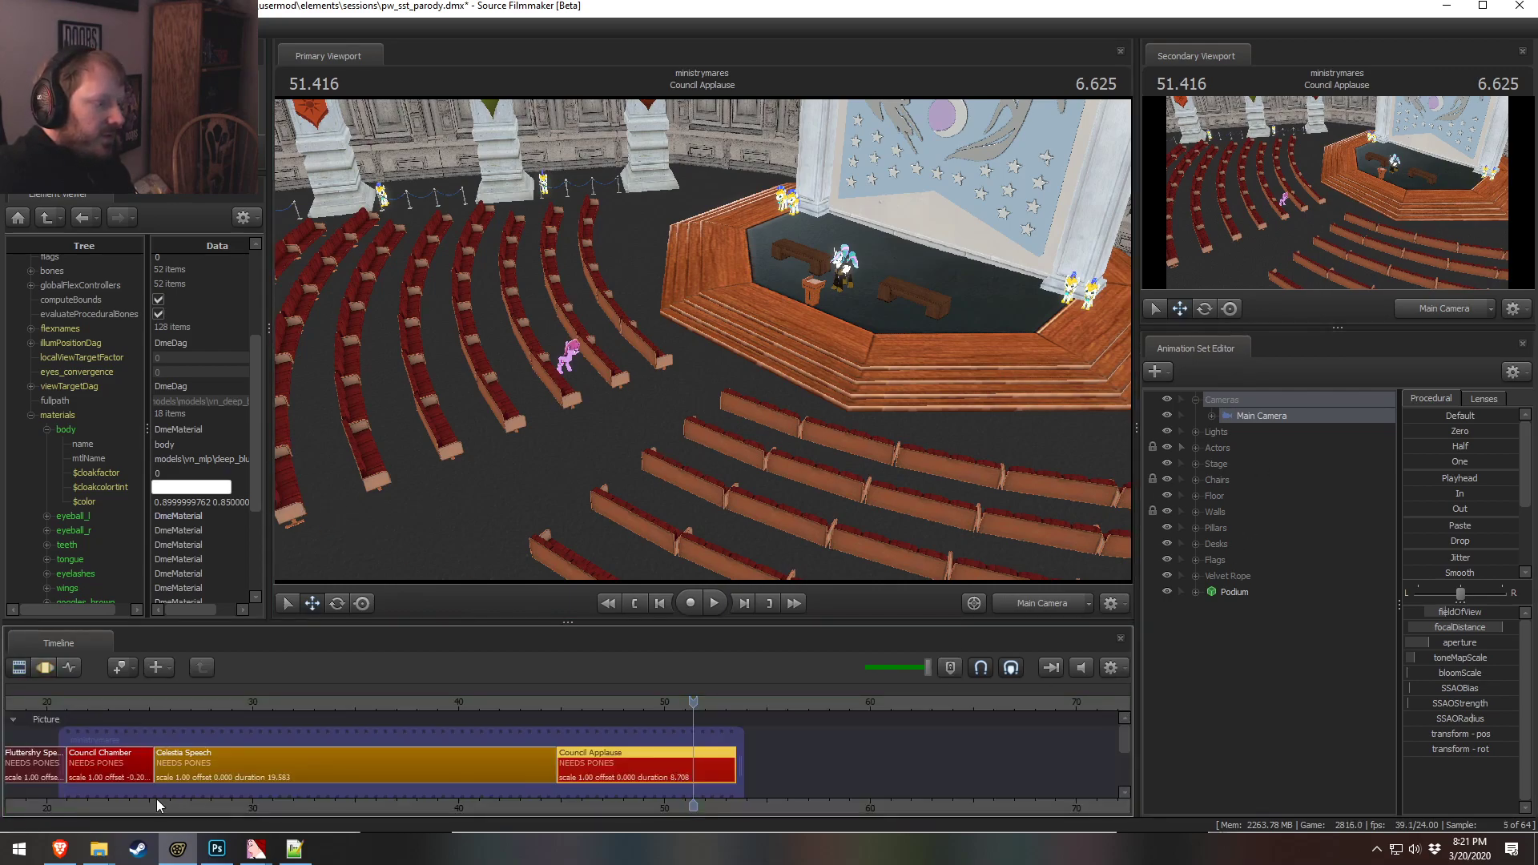
# Paste the copied animation sets into the Council Applause shot
pyautogui.click(122, 768)
pyautogui.click(1275, 416)
pyautogui.press('F3')
pyautogui.click(546, 779)
pyautogui.hotkey('ctrl', 'v')
pyautogui.press('F2')
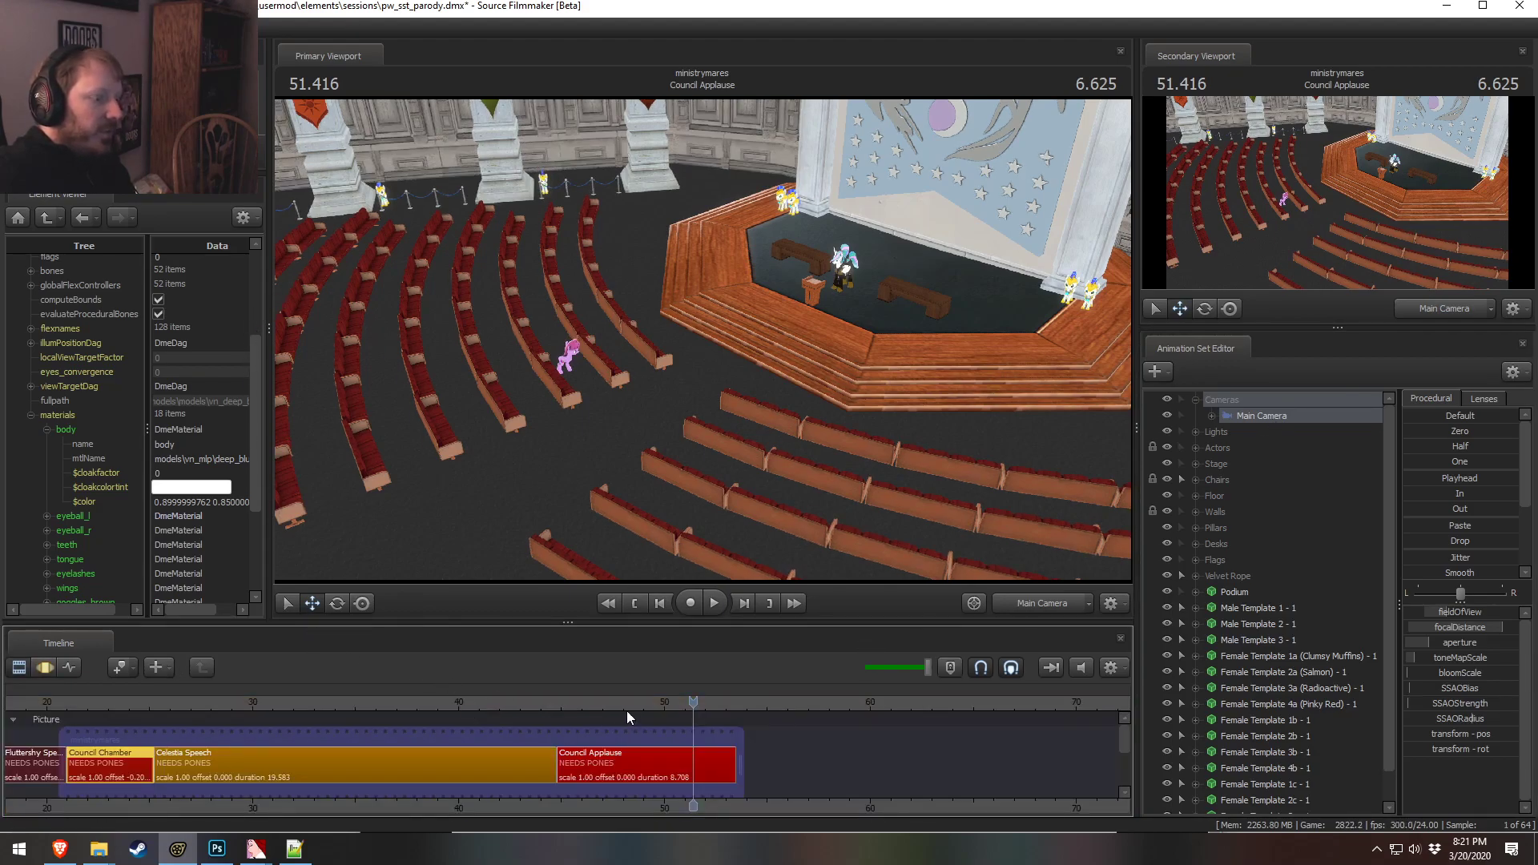
# In the Council Chamber shot, delete chairs 172–176 from Row 8 and chairs 180–185 from Row 9
pyautogui.moveTo(138, 701); pyautogui.dragTo(91, 705)
pyautogui.moveTo(583, 360); pyautogui.dragTo(496, 359)
pyautogui.press('F3')
pyautogui.keyDown('ctrl'); pyautogui.moveTo(395, 278); pyautogui.dragTo(377, 296); pyautogui.keyUp('ctrl')
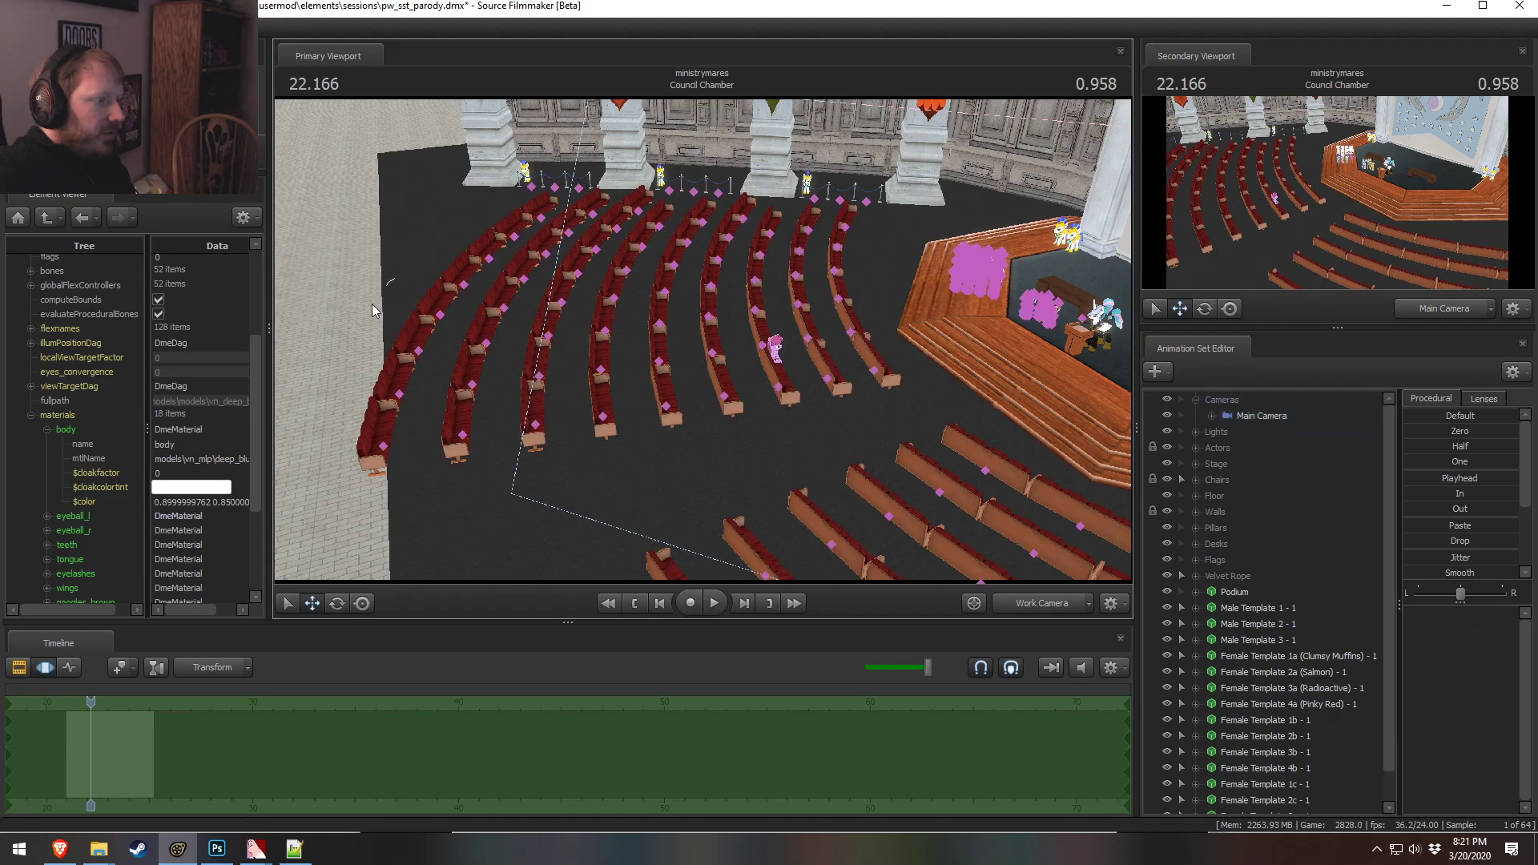
pyautogui.moveTo(393, 553)
pyautogui.keyDown('ctrl'); pyautogui.mouseDown()
pyautogui.moveTo(474, 449)
pyautogui.moveTo(516, 335)
pyautogui.moveTo(530, 257)
pyautogui.moveTo(474, 252)
pyautogui.mouseUp(); pyautogui.keyUp('ctrl')
pyautogui.keyDown('ctrl'); pyautogui.moveTo(422, 441); pyautogui.dragTo(498, 421); pyautogui.keyUp('ctrl')
pyautogui.scroll(-1, 1205, 530)
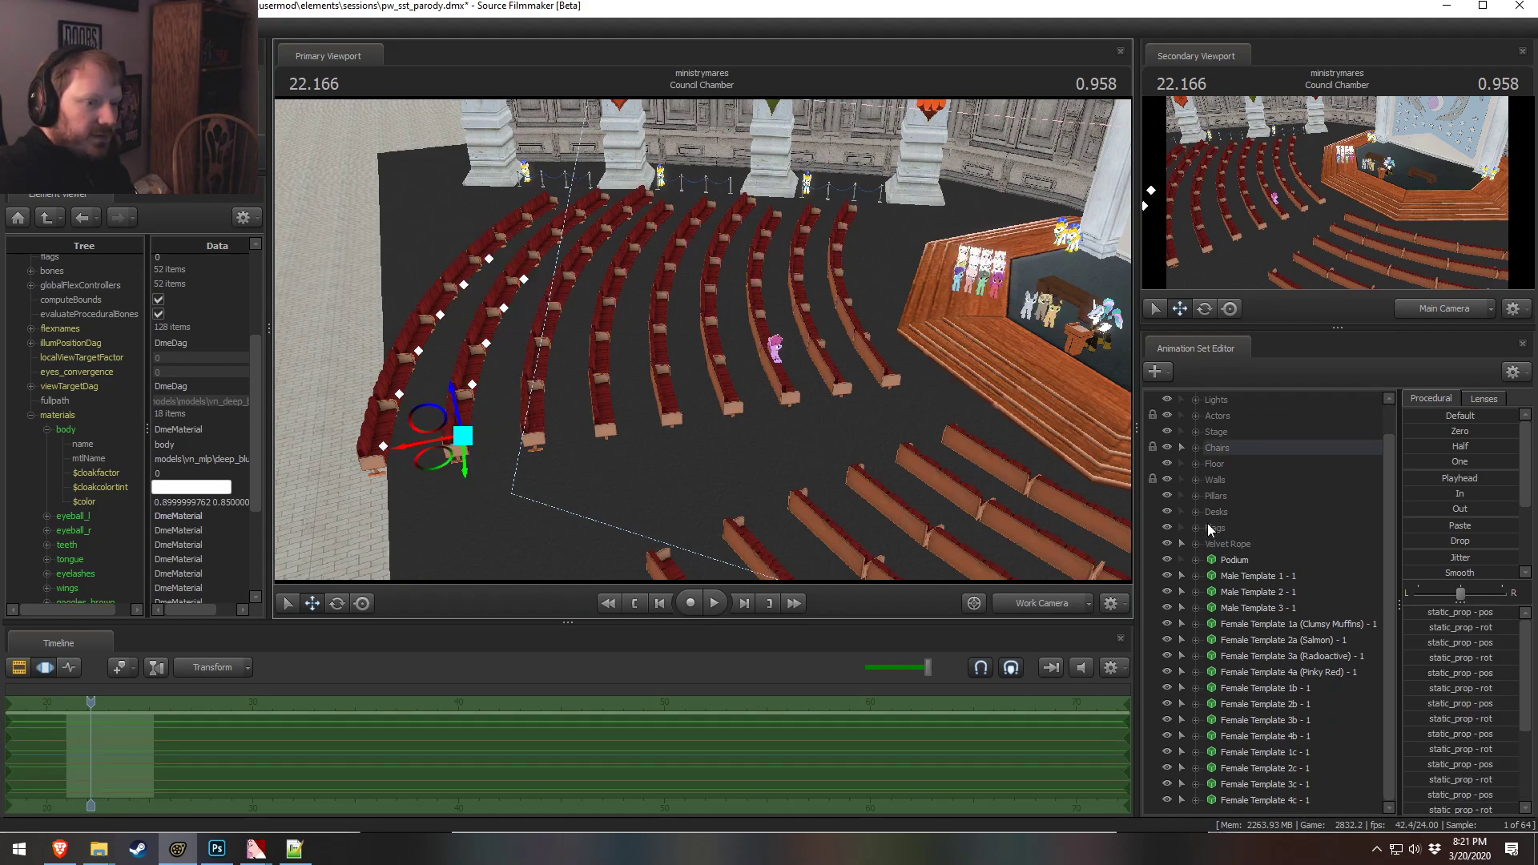
pyautogui.click(1196, 447)
pyautogui.click(1211, 592)
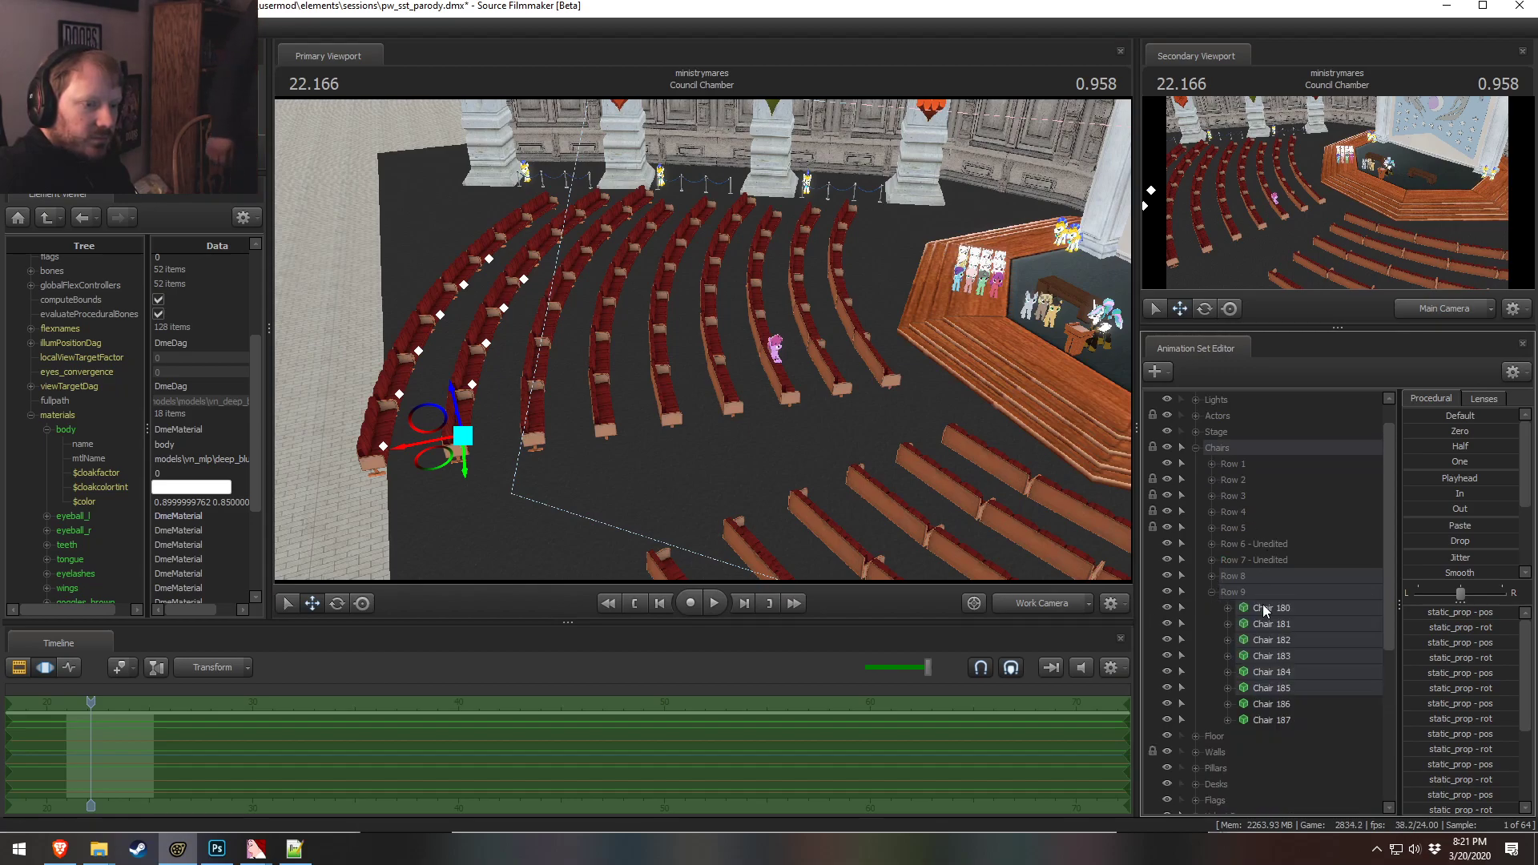
pyautogui.click(1274, 672)
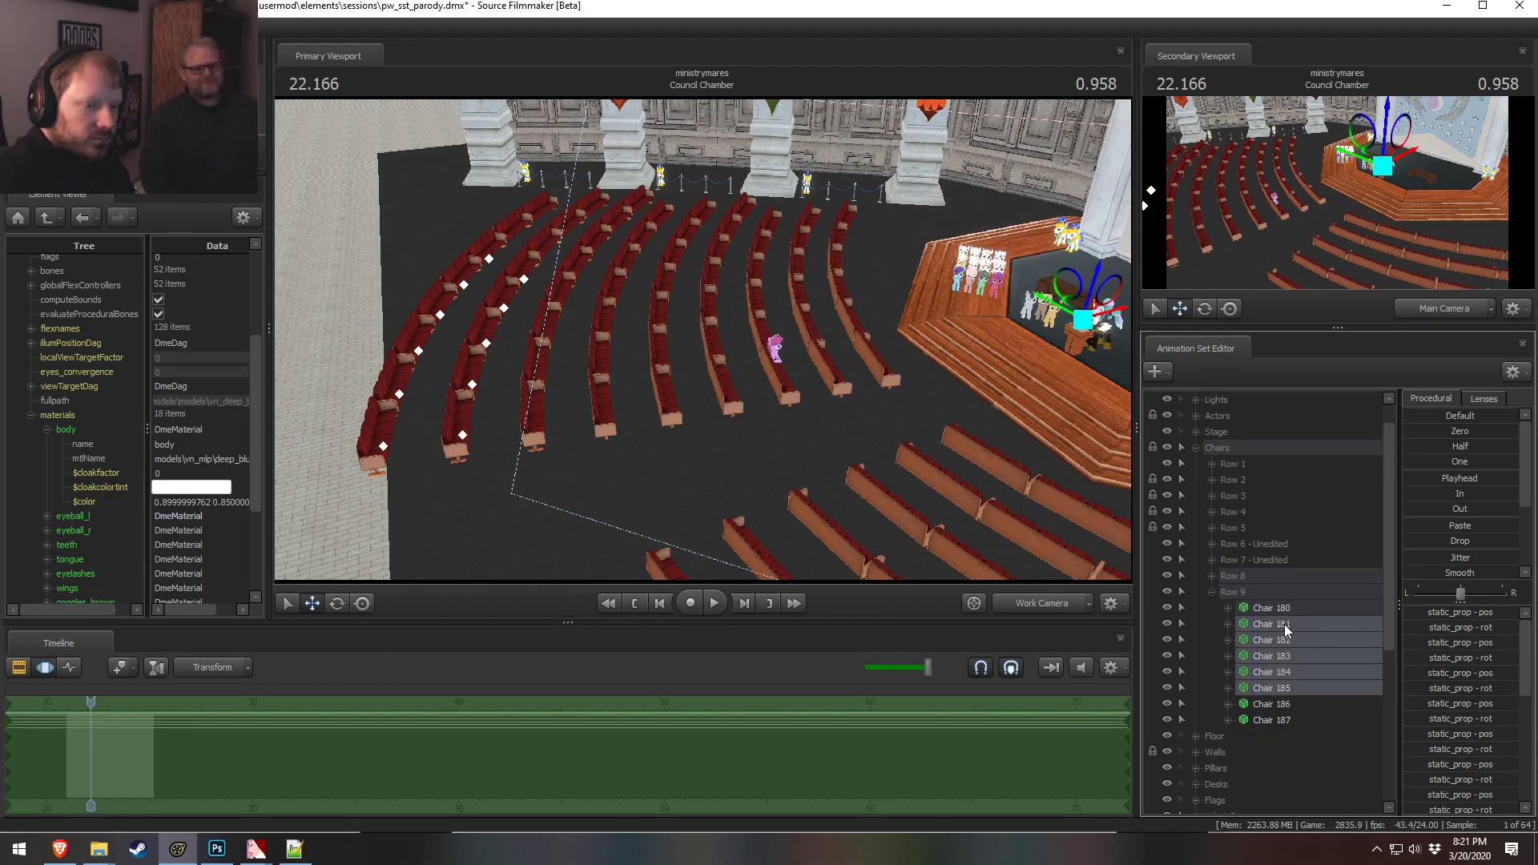
pyautogui.click(1214, 577)
pyautogui.keyDown('ctrl'); pyautogui.click(1263, 652); pyautogui.keyUp('ctrl')
pyautogui.keyDown('ctrl'); pyautogui.click(1271, 638); pyautogui.keyUp('ctrl')
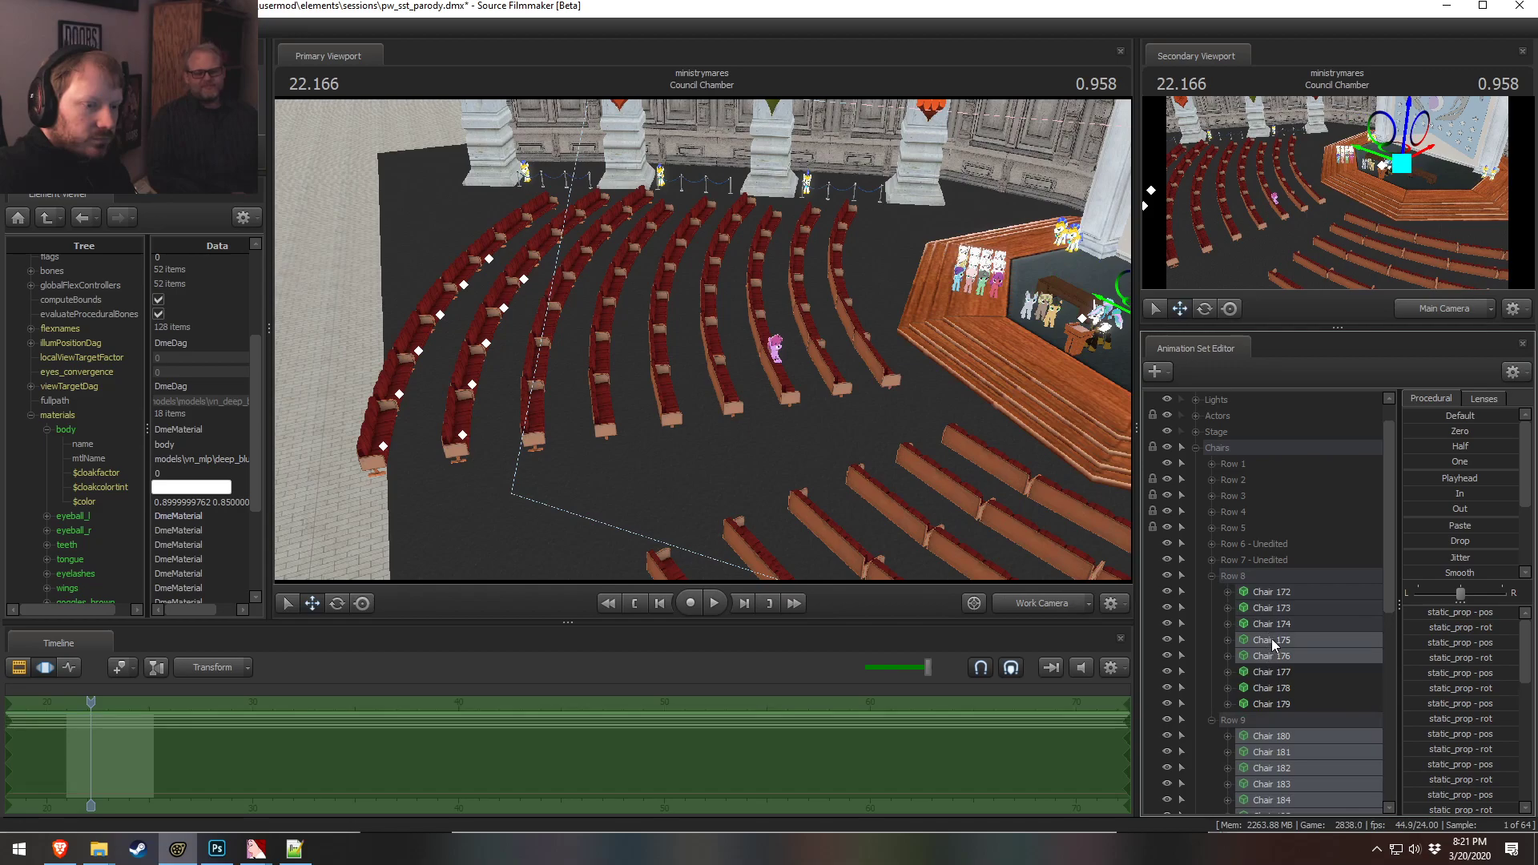
pyautogui.keyDown('ctrl'); pyautogui.click(1274, 623); pyautogui.keyUp('ctrl')
pyautogui.keyDown('ctrl'); pyautogui.click(1278, 609); pyautogui.keyUp('ctrl')
pyautogui.keyDown('ctrl'); pyautogui.click(1280, 601); pyautogui.keyUp('ctrl')
pyautogui.keyDown('ctrl'); pyautogui.click(1282, 604); pyautogui.keyUp('ctrl')
pyautogui.keyDown('ctrl'); pyautogui.click(1281, 594); pyautogui.keyUp('ctrl')
pyautogui.rightClick(1281, 594)
pyautogui.click(1311, 633)
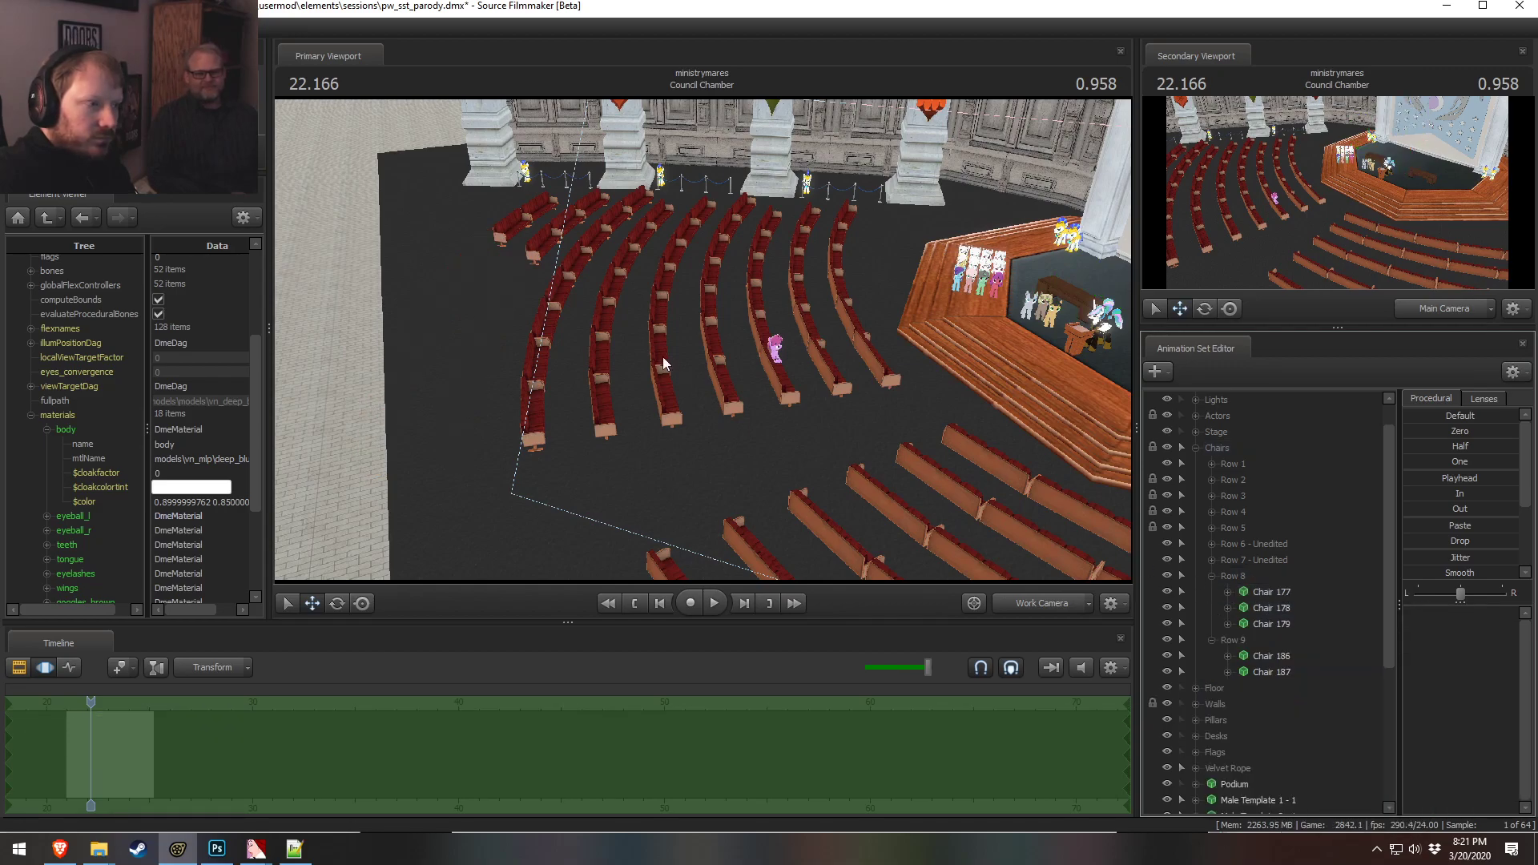
# Delete the remaining Row 9 chairs, 186 and 187, from the seating
pyautogui.click(1031, 602)
pyautogui.click(1032, 602)
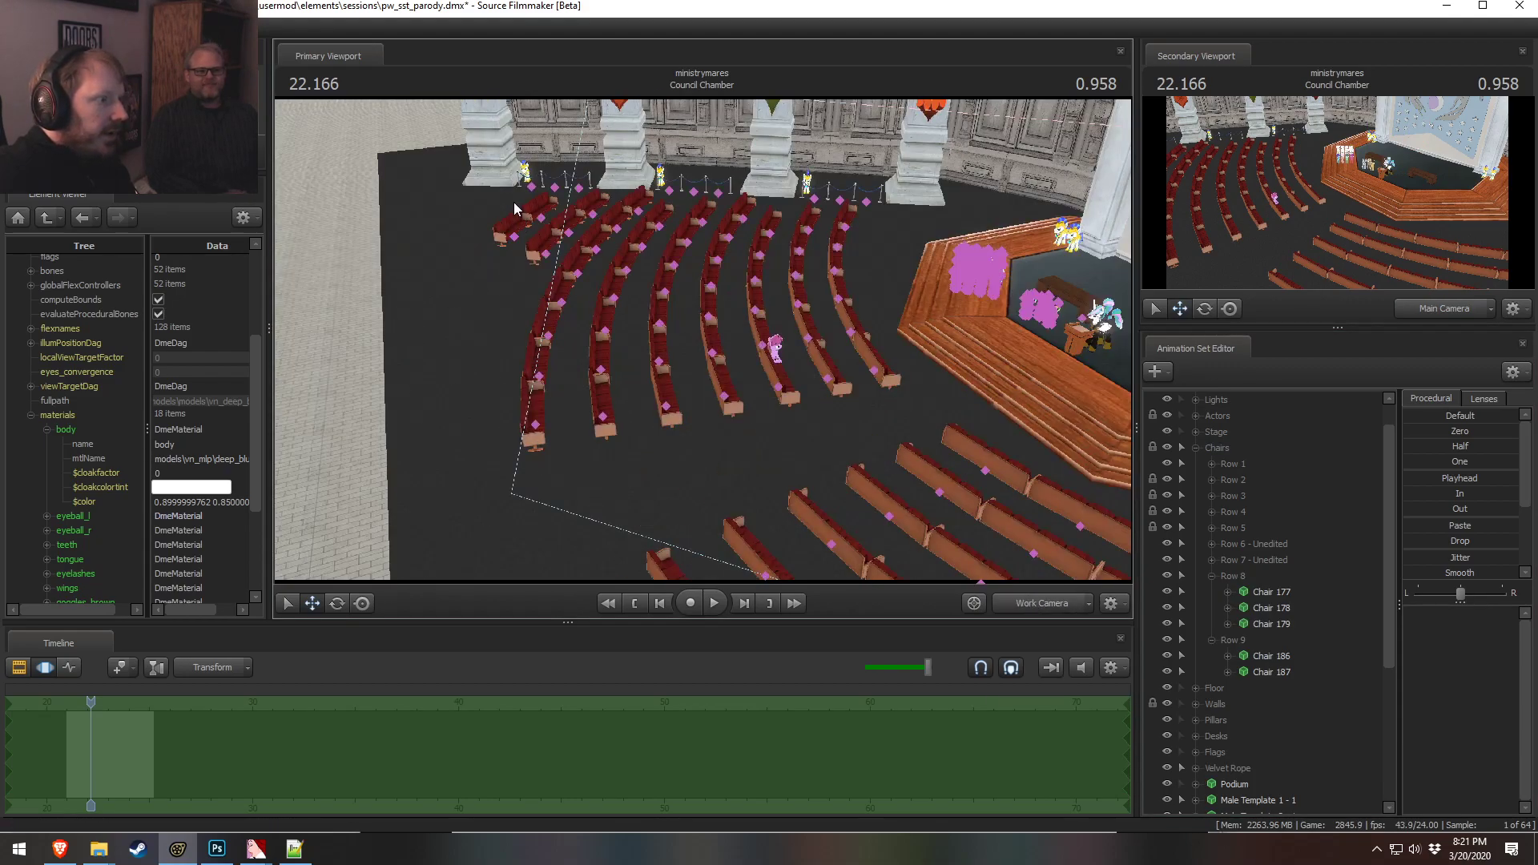
pyautogui.click(515, 229)
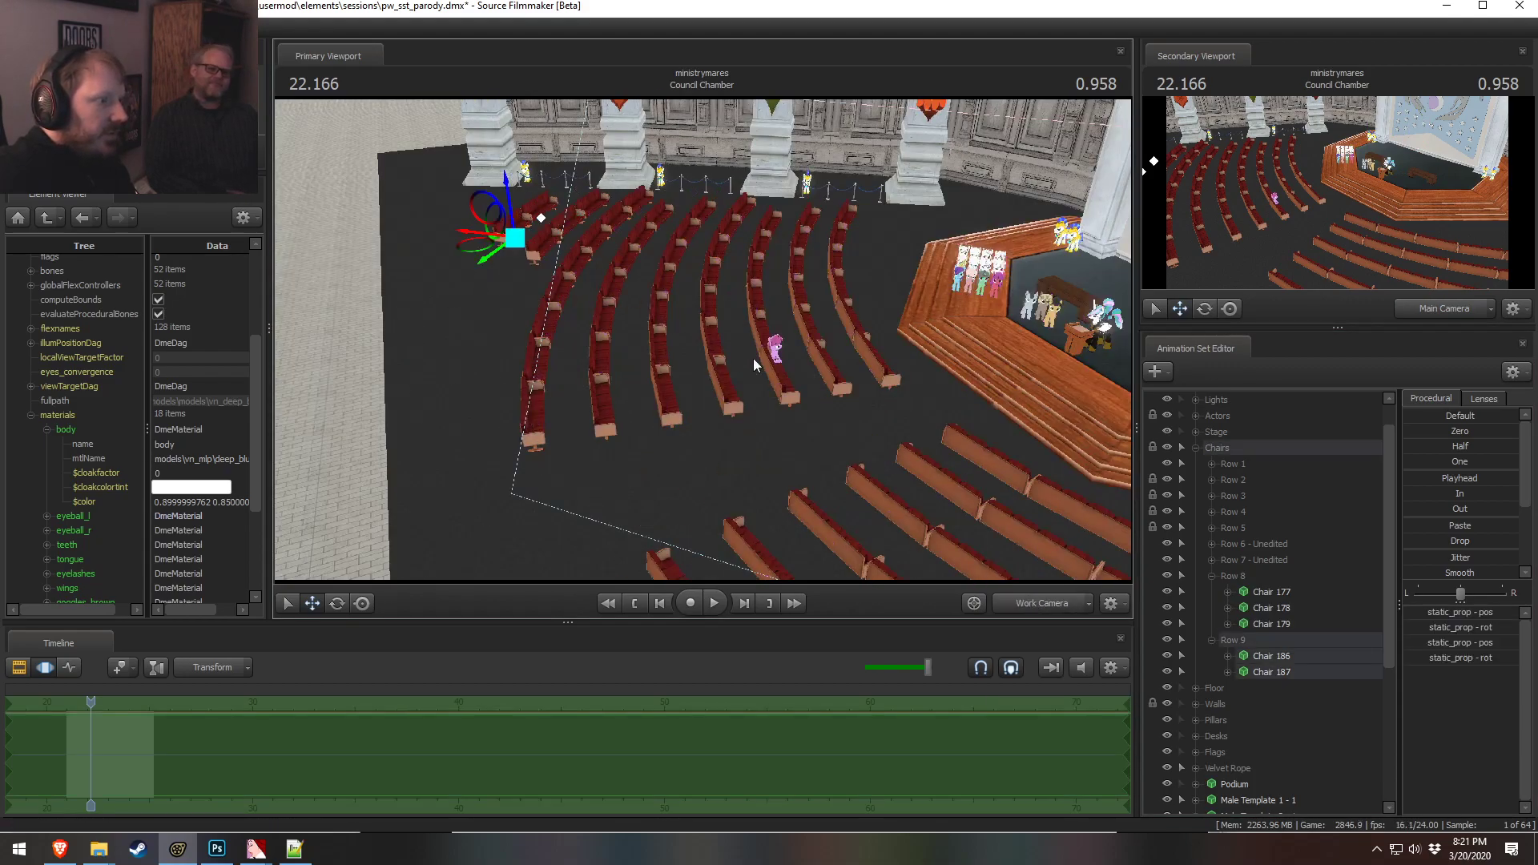
pyautogui.rightClick(1257, 643)
pyautogui.click(1241, 664)
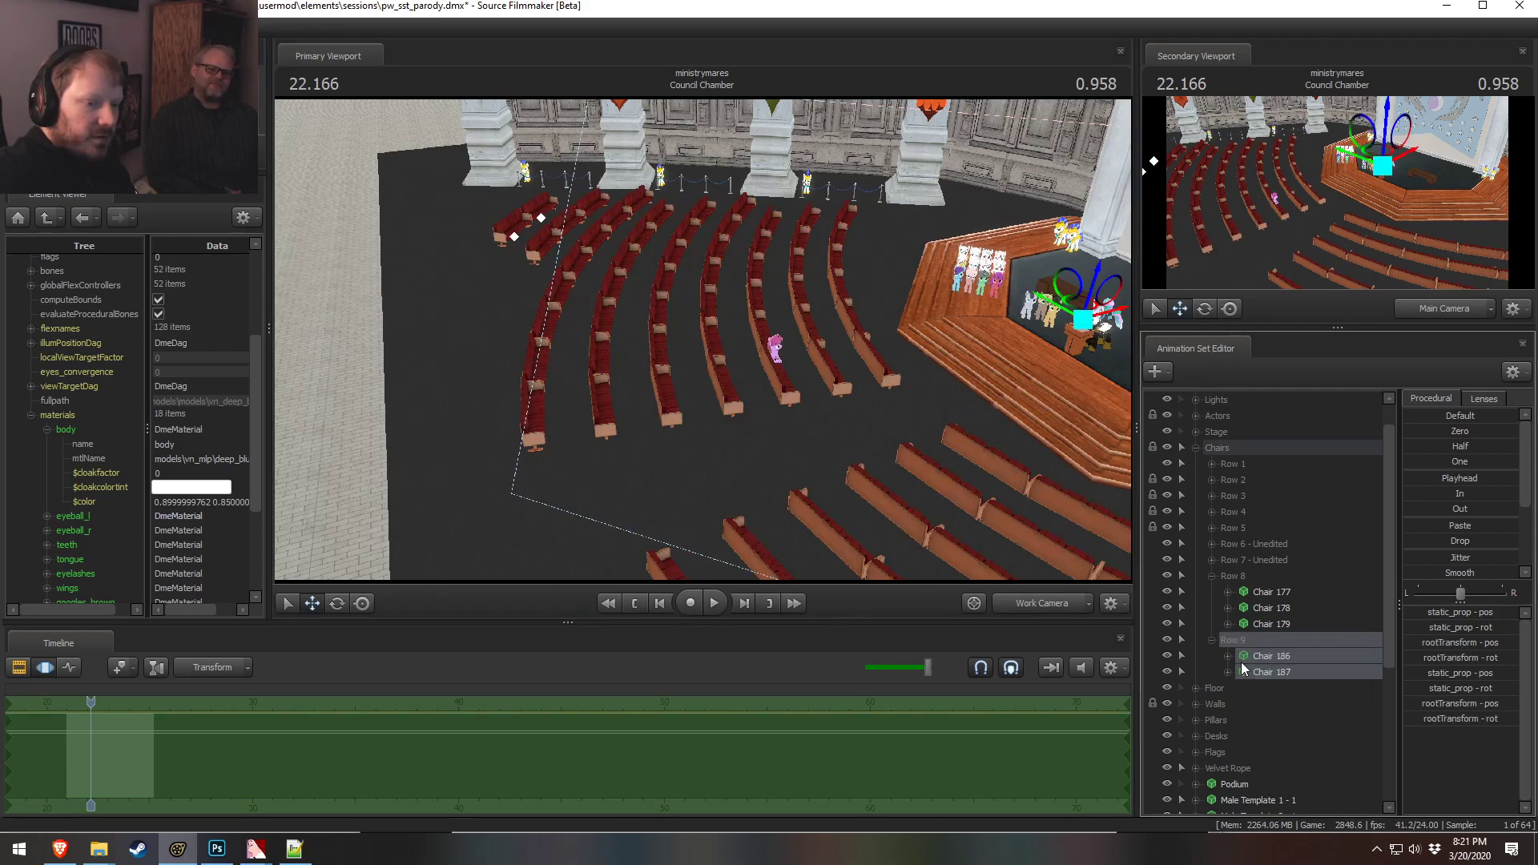
pyautogui.rightClick(1243, 658)
pyautogui.click(1290, 468)
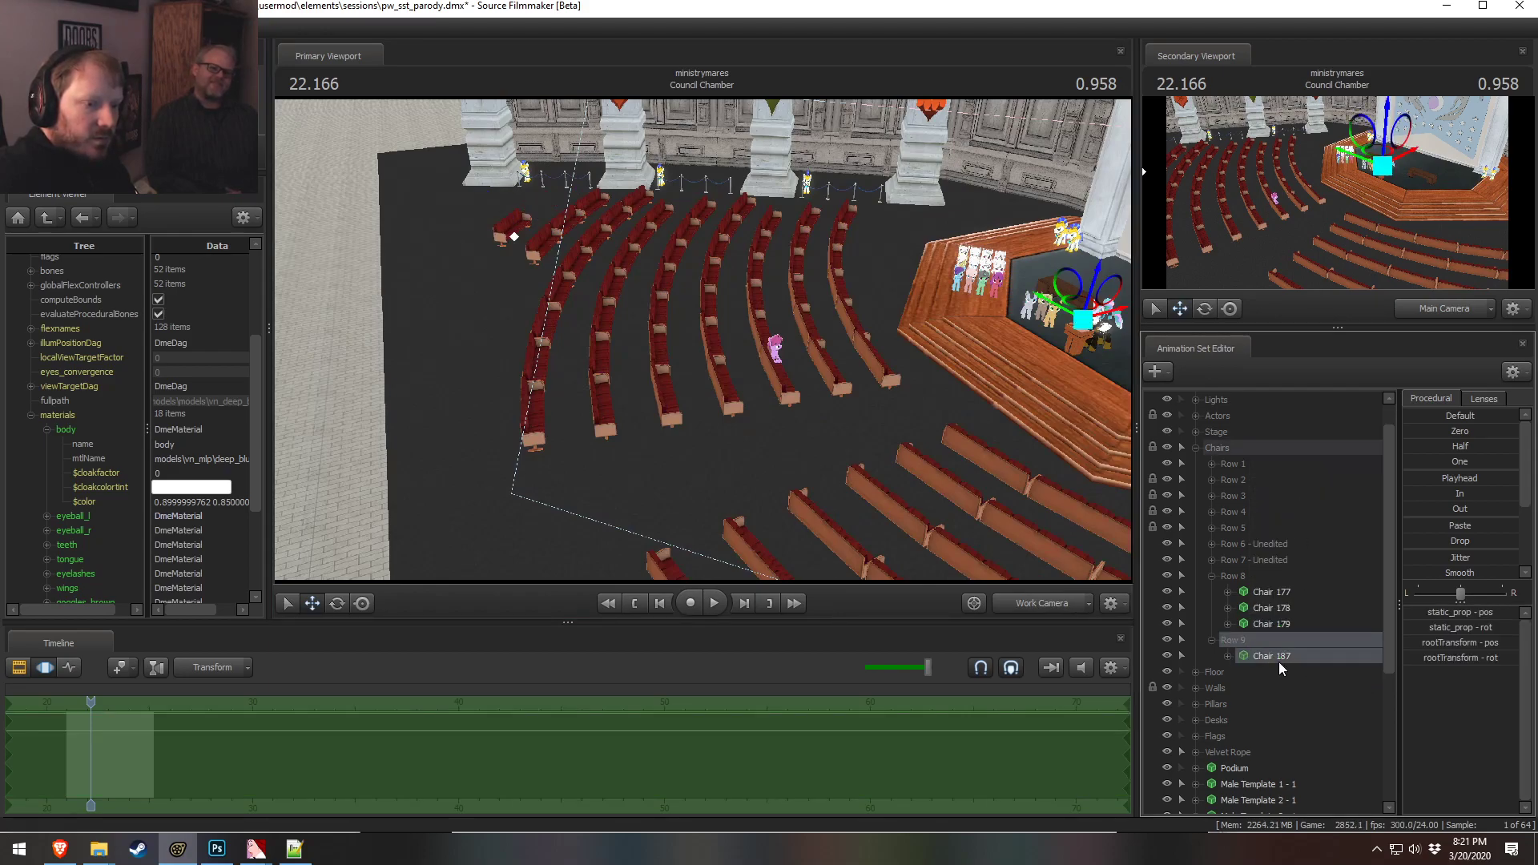
pyautogui.rightClick(1279, 668)
pyautogui.click(1289, 465)
pyautogui.click(1210, 575)
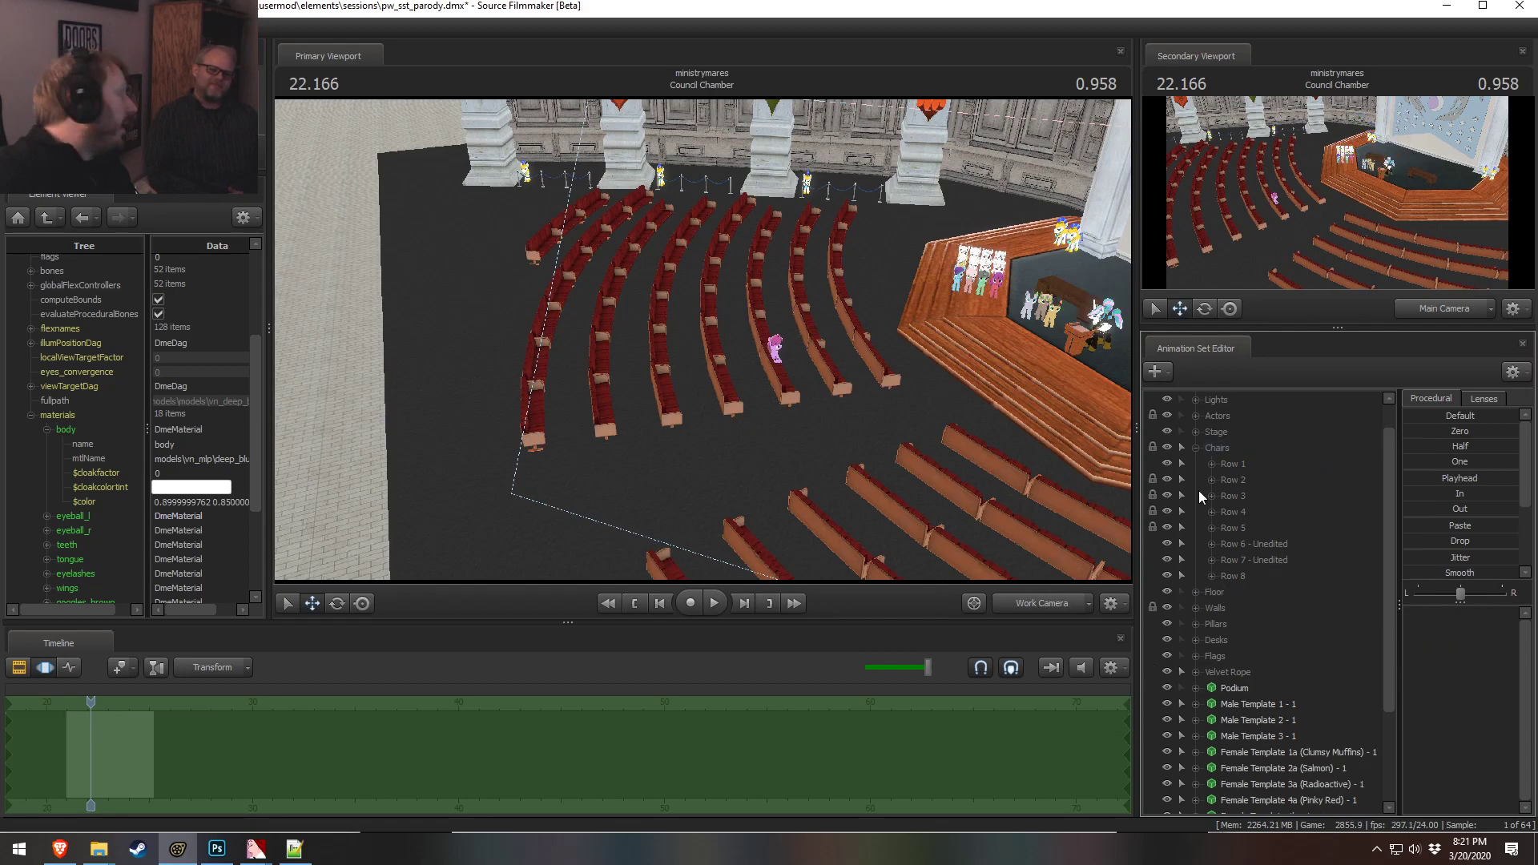
# Delete chairs 165 and 167–171 from the Row 7 Right Group
pyautogui.moveTo(1103, 469)
pyautogui.mouseDown()
pyautogui.moveTo(1121, 505)
pyautogui.moveTo(1213, 523)
pyautogui.moveTo(1292, 512)
pyautogui.mouseUp()
pyautogui.press('s')
pyautogui.press('a')
pyautogui.moveTo(902, 269)
pyautogui.keyDown('ctrl'); pyautogui.keyDown('shift'); pyautogui.mouseDown()
pyautogui.moveTo(656, 380)
pyautogui.moveTo(985, 385)
pyautogui.moveTo(998, 393)
pyautogui.moveTo(938, 514)
pyautogui.mouseUp(); pyautogui.keyUp('shift'); pyautogui.keyUp('ctrl')
pyautogui.press('w')
pyautogui.moveTo(1001, 573); pyautogui.dragTo(870, 293)
pyautogui.press('a')
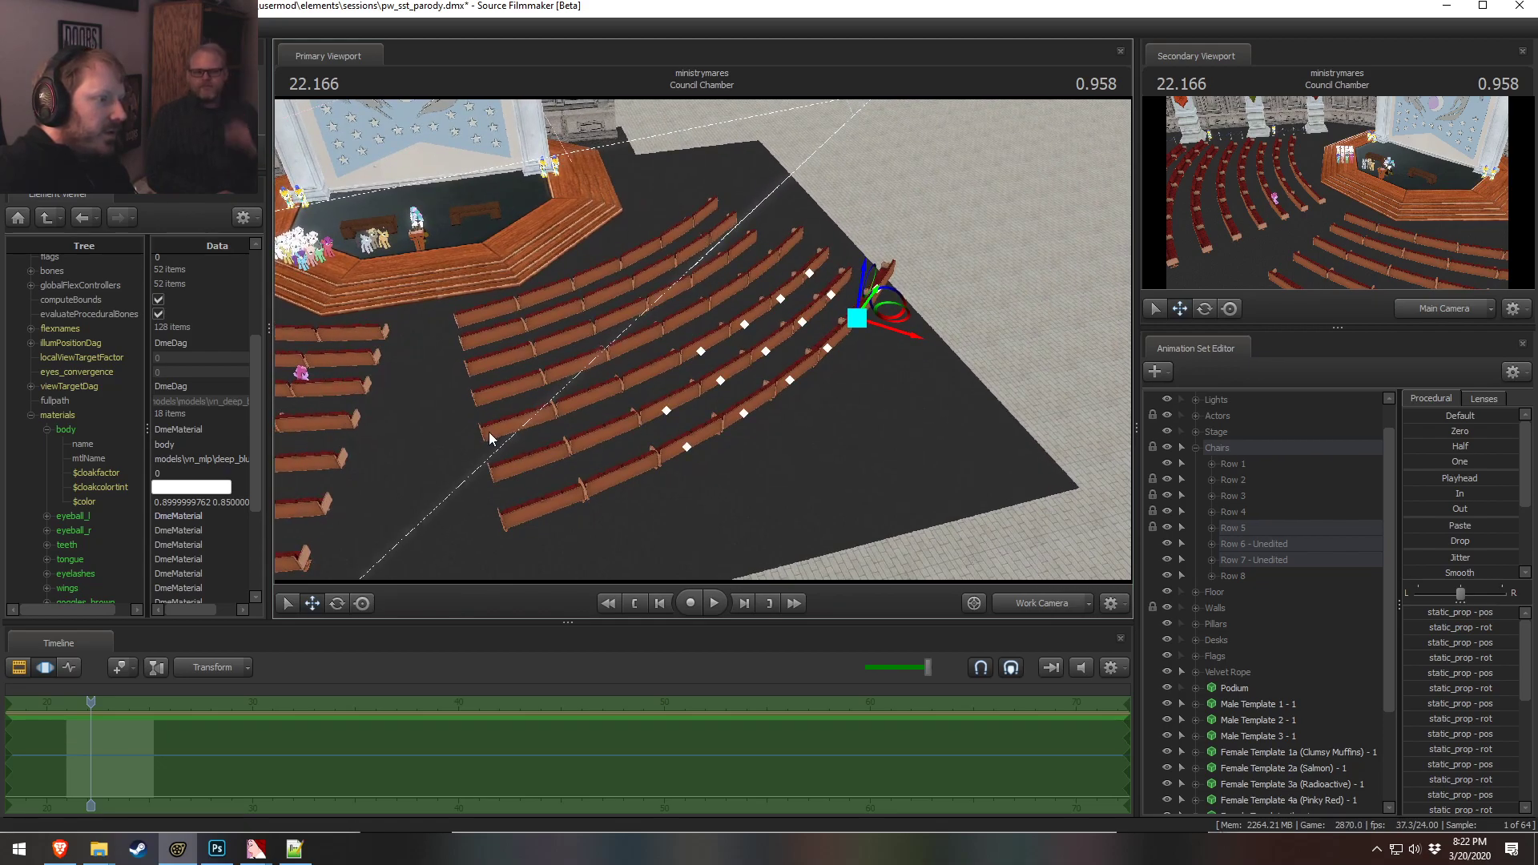
pyautogui.click(1214, 560)
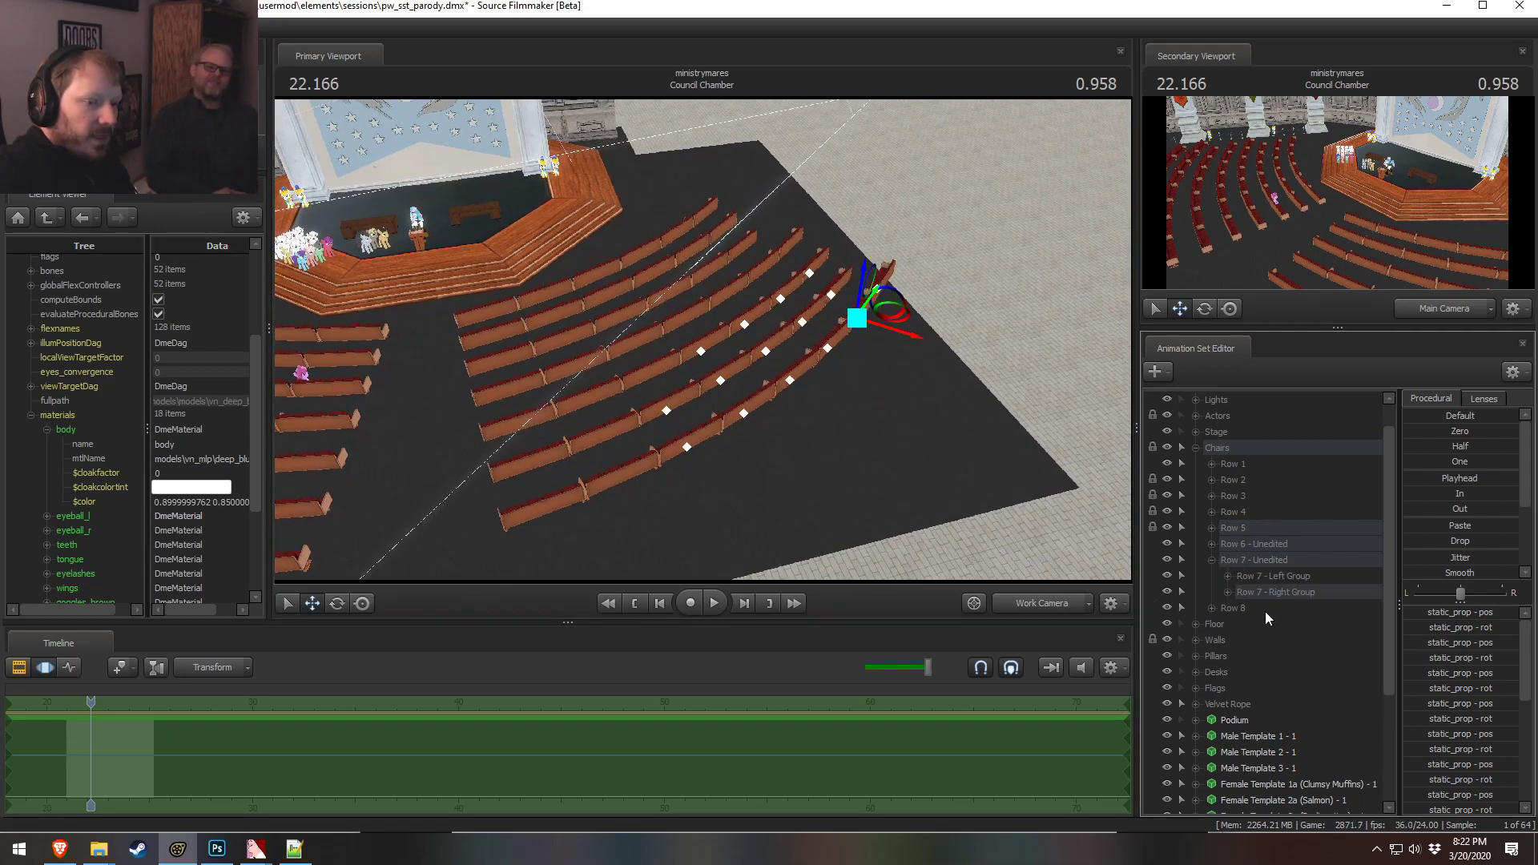
pyautogui.click(1228, 593)
pyautogui.moveTo(1305, 732); pyautogui.dragTo(1289, 618)
pyautogui.moveTo(789, 320); pyautogui.dragTo(649, 220)
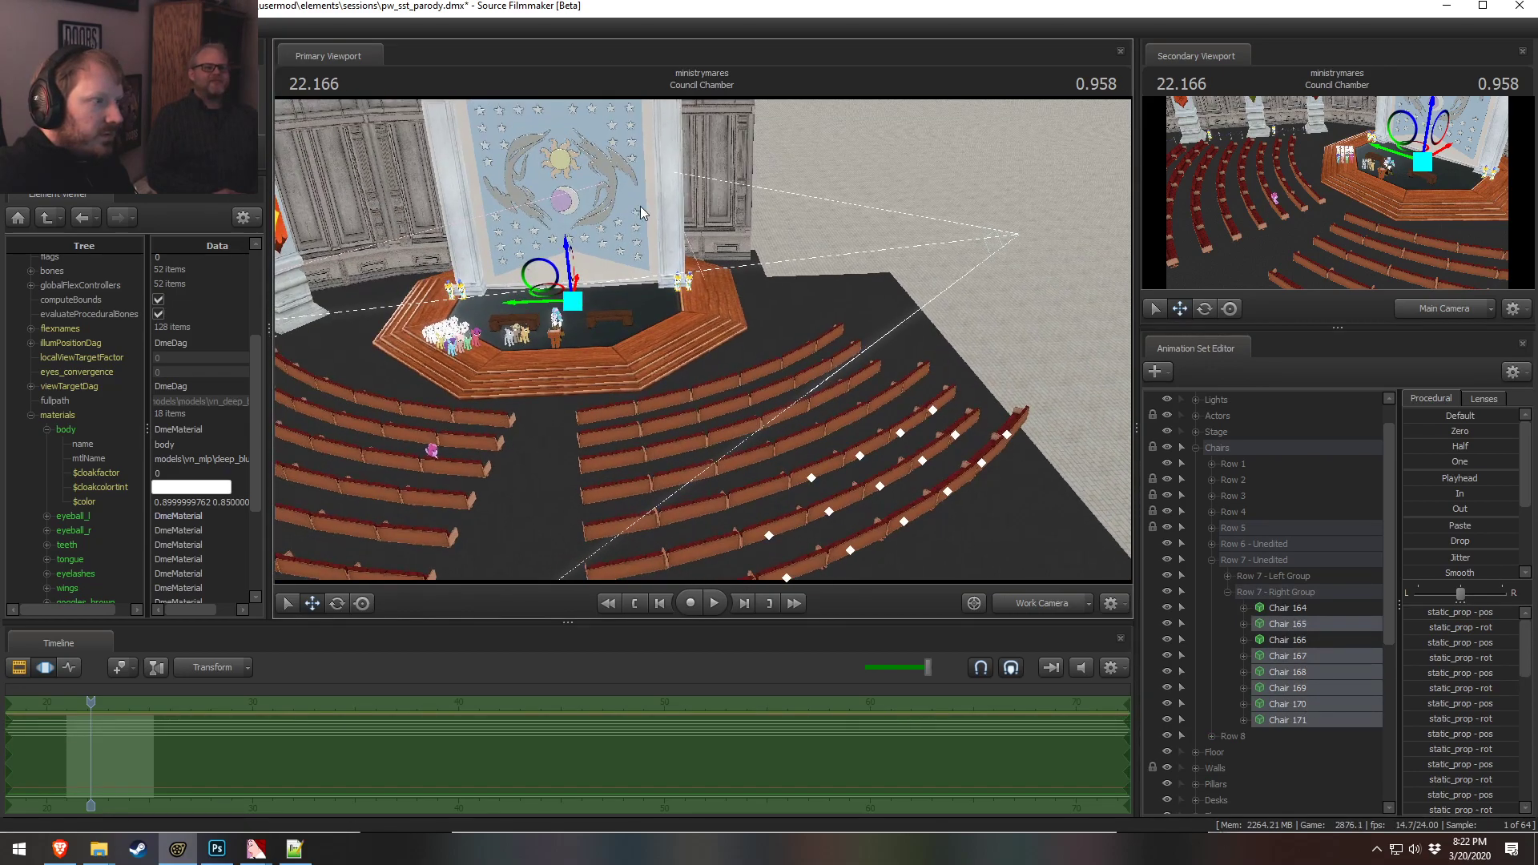
pyautogui.rightClick(1322, 665)
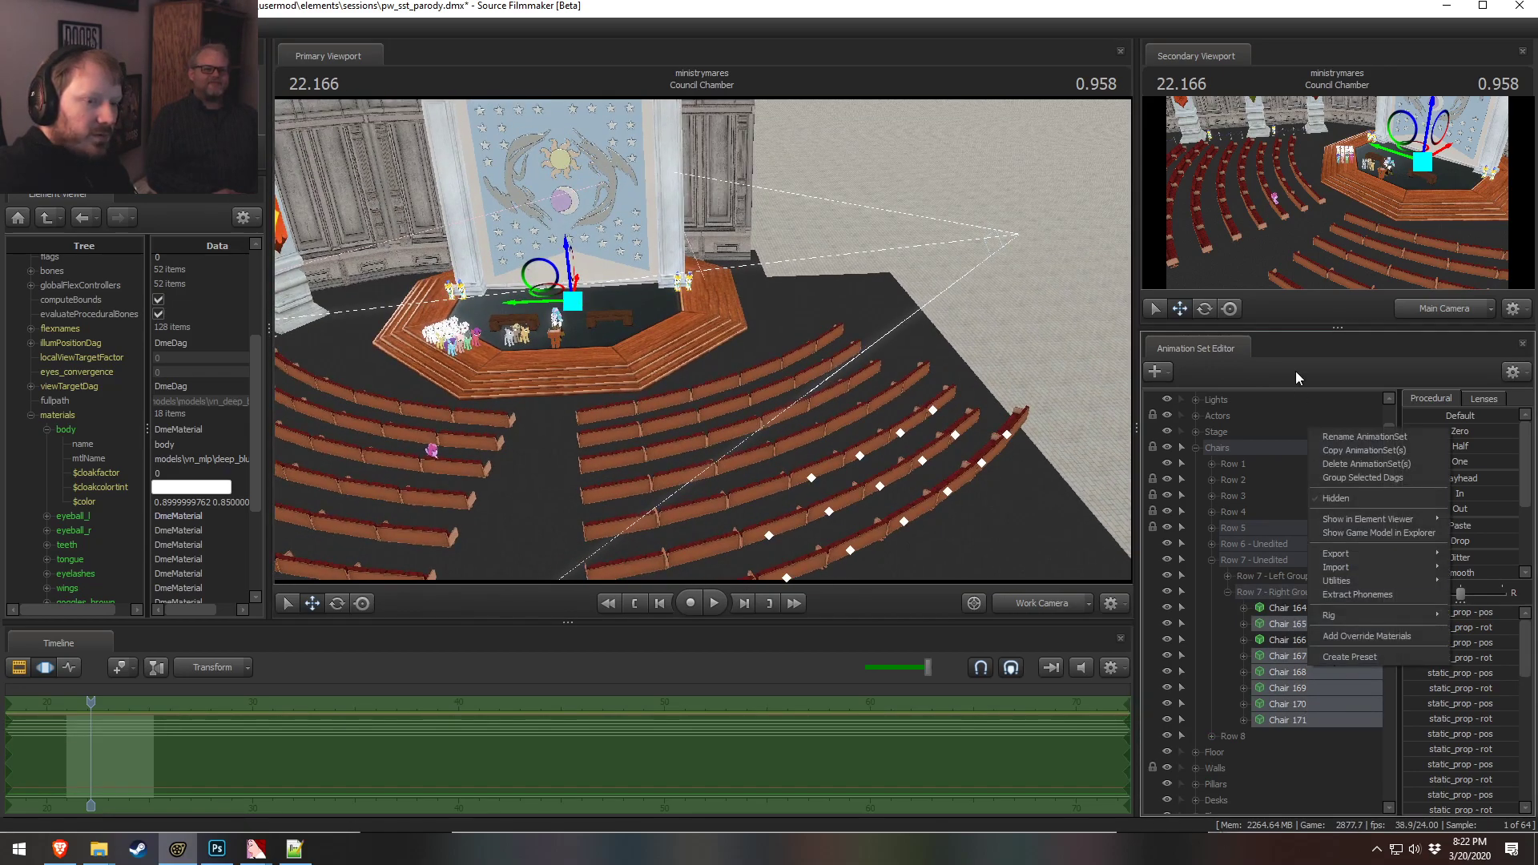
pyautogui.click(1335, 479)
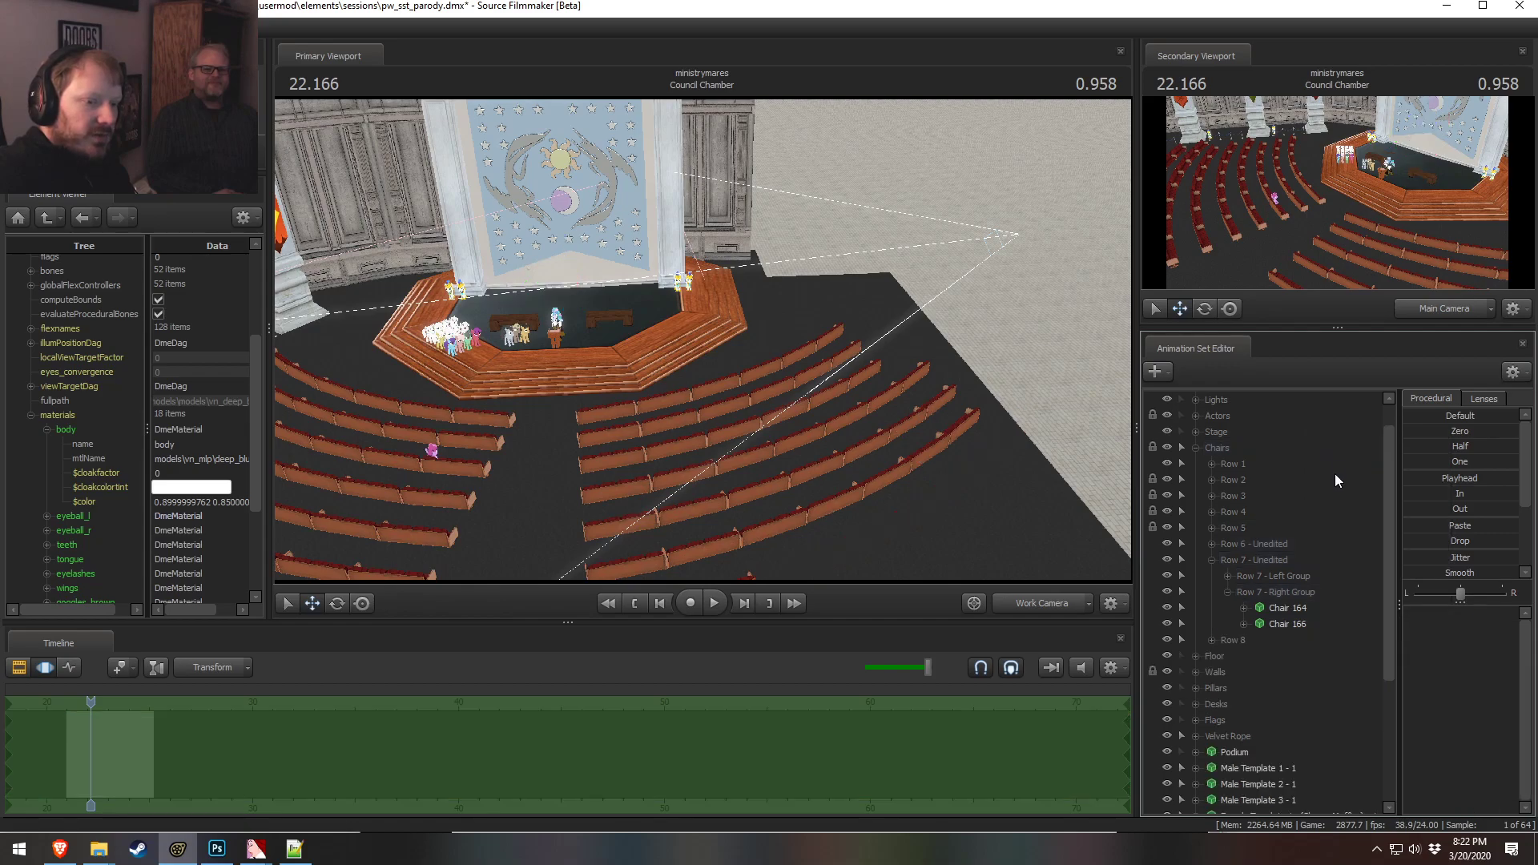
# Examine the remaining Row 7 Right Group chairs in the viewport
pyautogui.click(1228, 592)
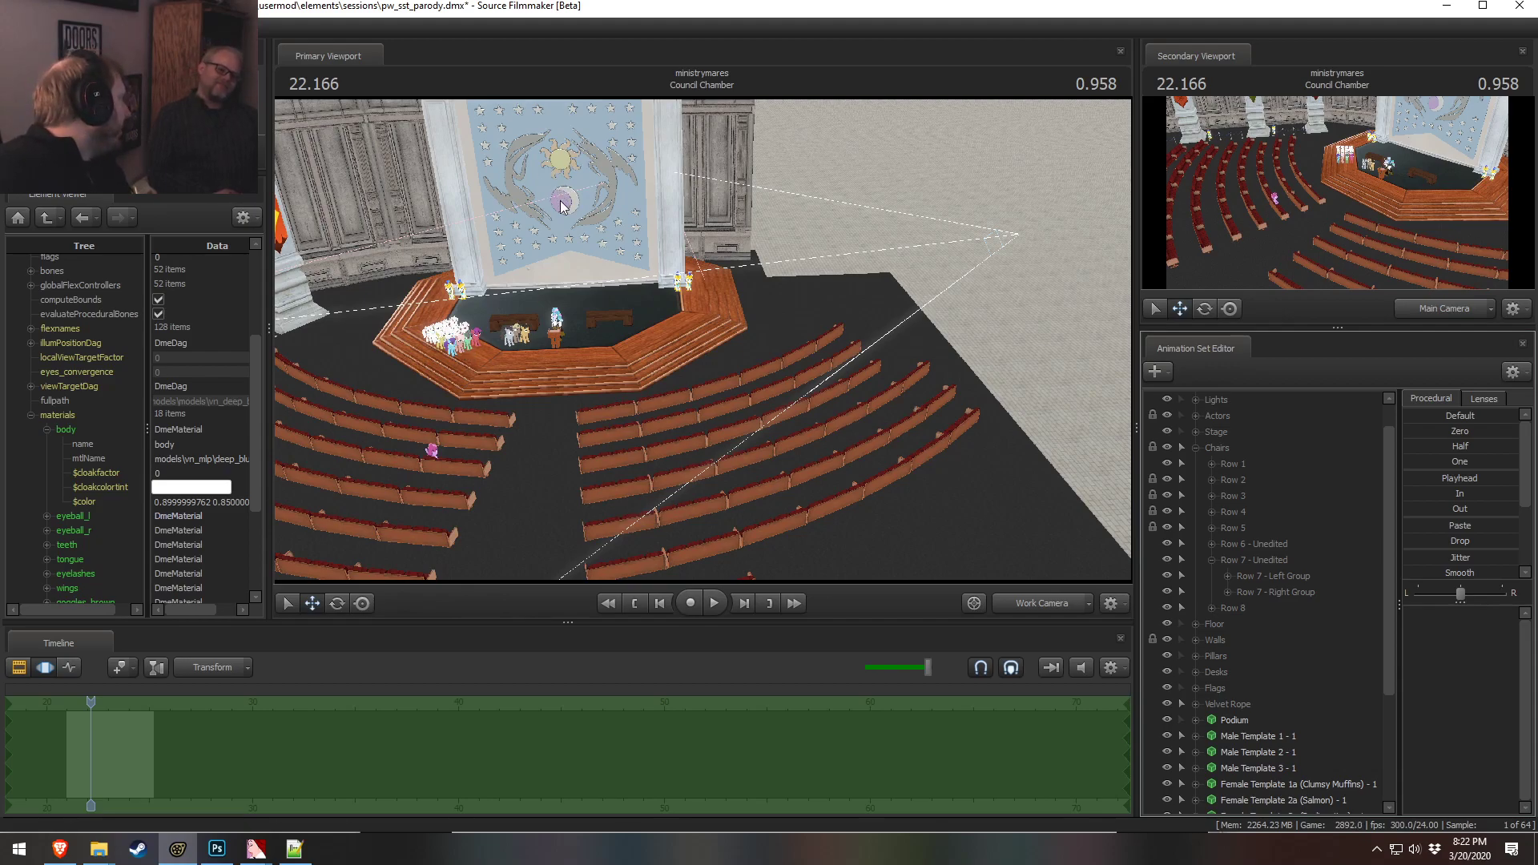
pyautogui.click(1227, 592)
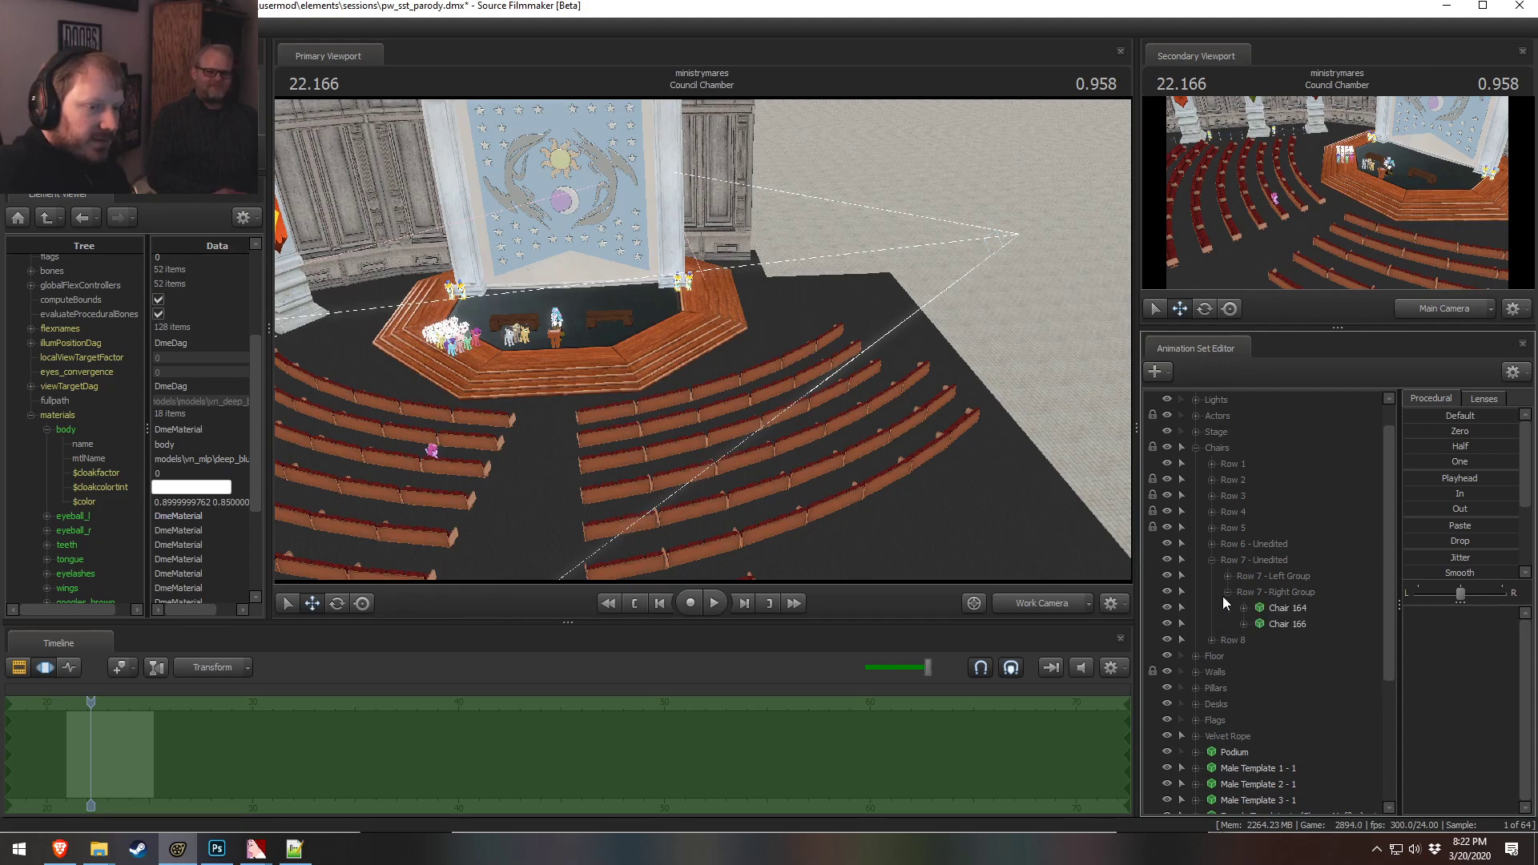
pyautogui.click(1277, 607)
pyautogui.click(1276, 590)
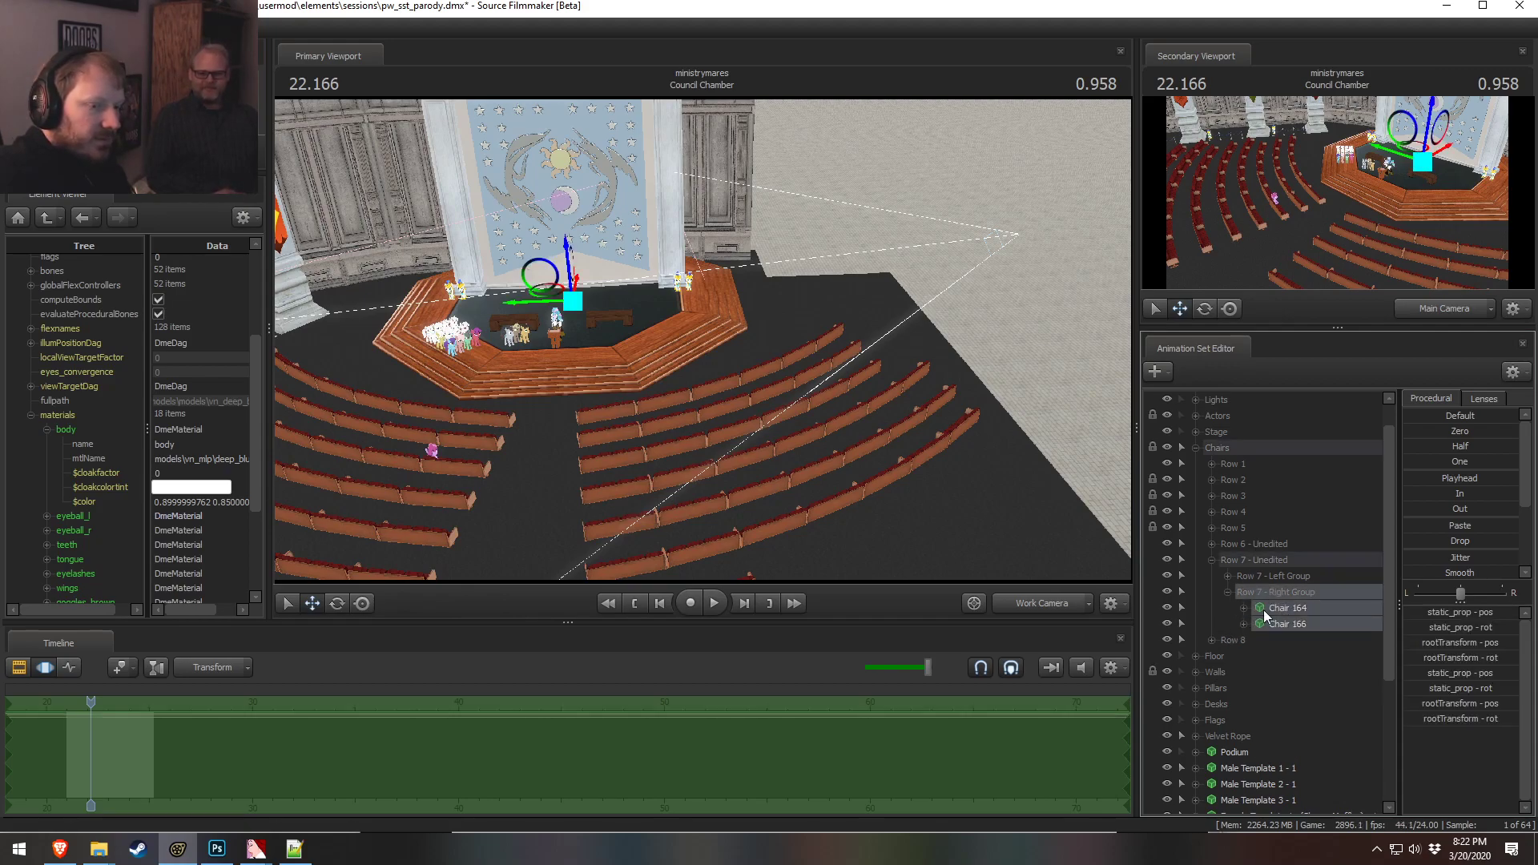
pyautogui.click(1227, 578)
pyautogui.moveTo(947, 460); pyautogui.dragTo(842, 362)
pyautogui.click(837, 309)
pyautogui.moveTo(790, 309)
pyautogui.keyDown('ctrl'); pyautogui.mouseDown()
pyautogui.moveTo(704, 353)
pyautogui.moveTo(919, 302)
pyautogui.moveTo(811, 319)
pyautogui.mouseUp(); pyautogui.keyUp('ctrl')
pyautogui.keyDown('ctrl'); pyautogui.click(801, 324); pyautogui.keyUp('ctrl')
pyautogui.keyDown('ctrl'); pyautogui.click(701, 372); pyautogui.keyUp('ctrl')
# Select several chairs in the Row 5 Right Group and delete them
pyautogui.click(1212, 559)
pyautogui.click(1212, 545)
pyautogui.click(1226, 576)
pyautogui.keyDown('ctrl'); pyautogui.click(1297, 622); pyautogui.keyUp('ctrl')
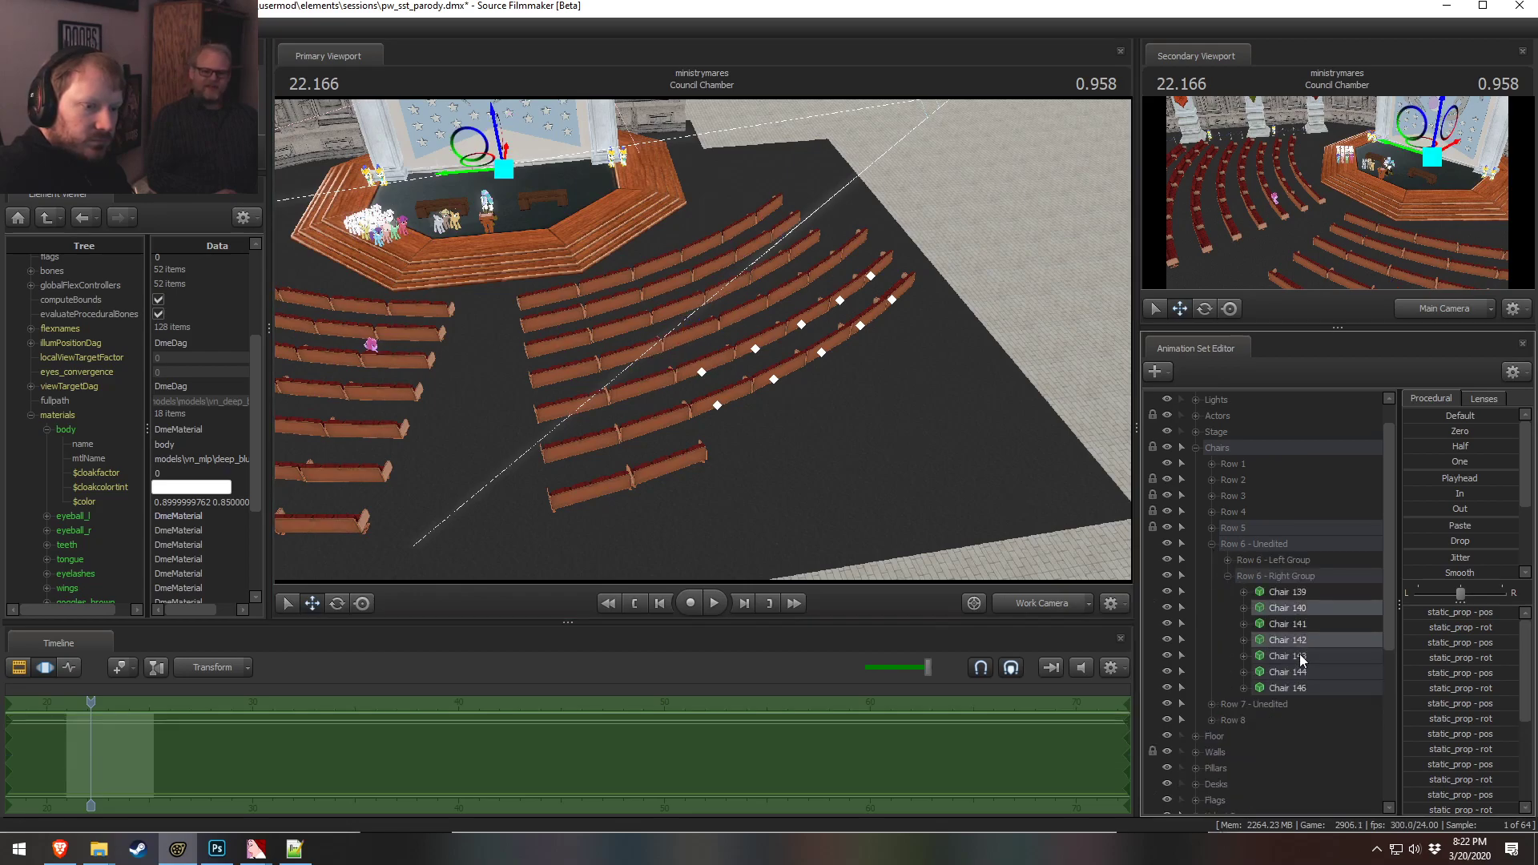
pyautogui.click(1212, 529)
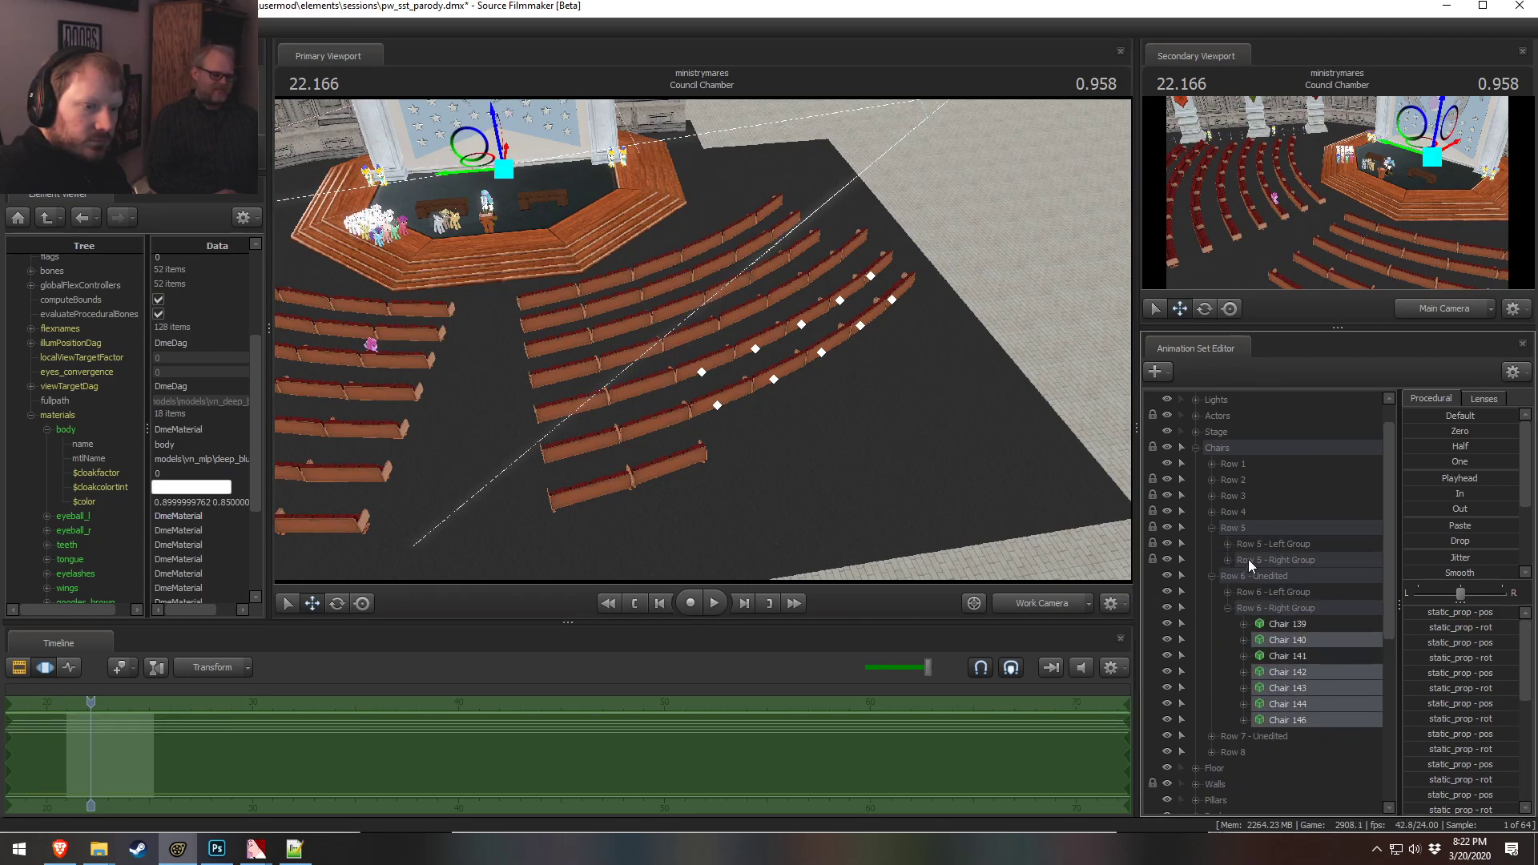
pyautogui.click(1227, 560)
pyautogui.keyDown('ctrl'); pyautogui.click(1303, 671); pyautogui.keyUp('ctrl')
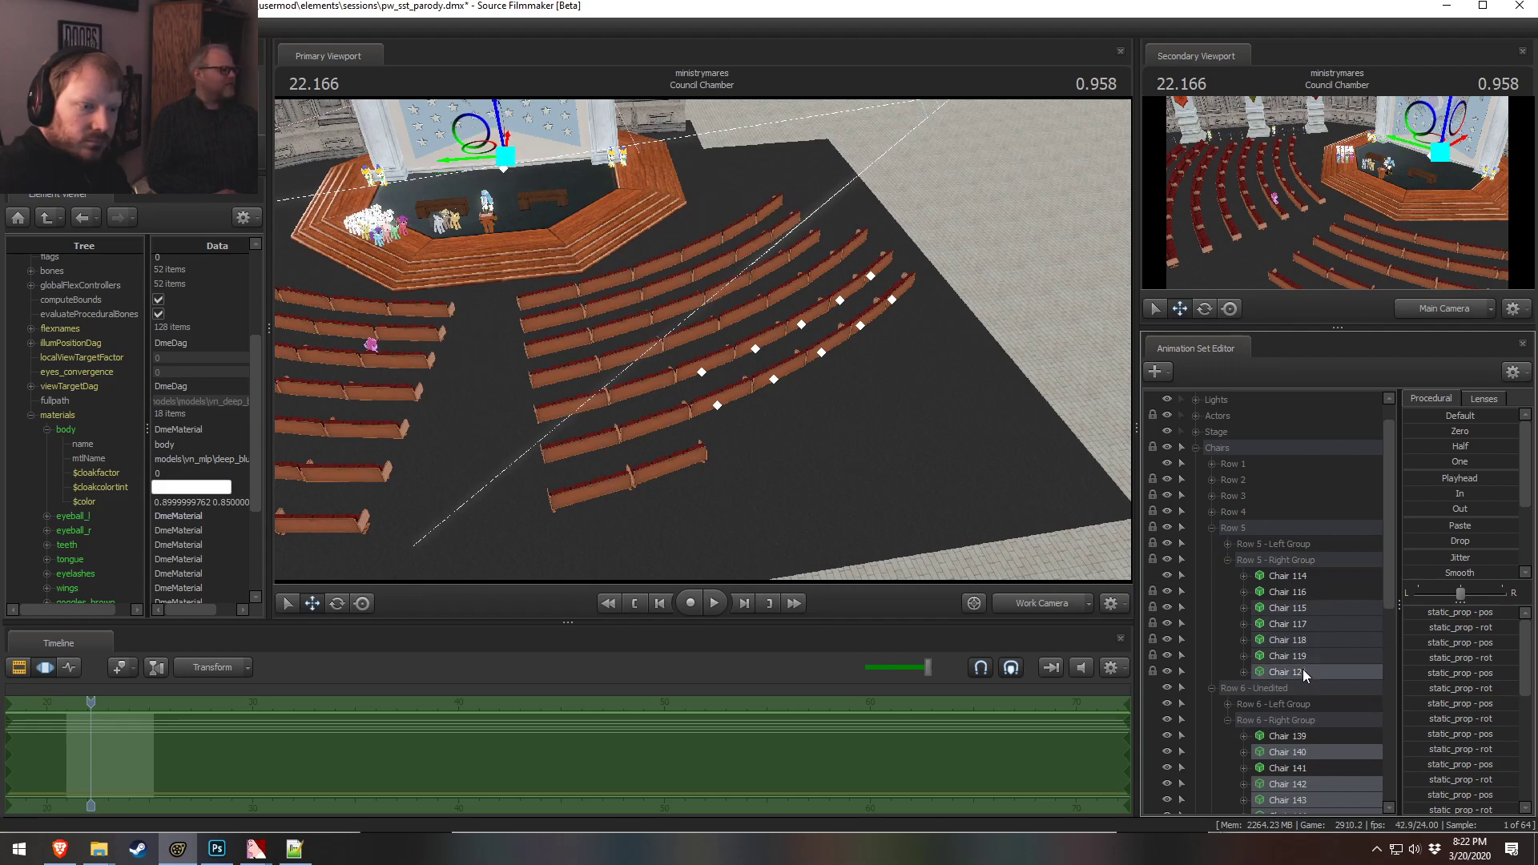
pyautogui.keyDown('ctrl'); pyautogui.click(1304, 656); pyautogui.keyUp('ctrl')
pyautogui.keyDown('ctrl'); pyautogui.click(1304, 641); pyautogui.keyUp('ctrl')
pyautogui.keyDown('ctrl'); pyautogui.click(1303, 624); pyautogui.keyUp('ctrl')
pyautogui.keyDown('ctrl'); pyautogui.click(1302, 608); pyautogui.keyUp('ctrl')
pyautogui.rightClick(1302, 618)
pyautogui.click(1337, 392)
# Delete chairs 164 and 166 from the Row 7 Right Group
pyautogui.click(1228, 559)
pyautogui.click(1228, 607)
pyautogui.moveTo(881, 392); pyautogui.dragTo(837, 425)
pyautogui.moveTo(751, 355)
pyautogui.keyDown('ctrl'); pyautogui.mouseDown()
pyautogui.moveTo(607, 450)
pyautogui.moveTo(761, 435)
pyautogui.mouseUp(); pyautogui.keyUp('ctrl')
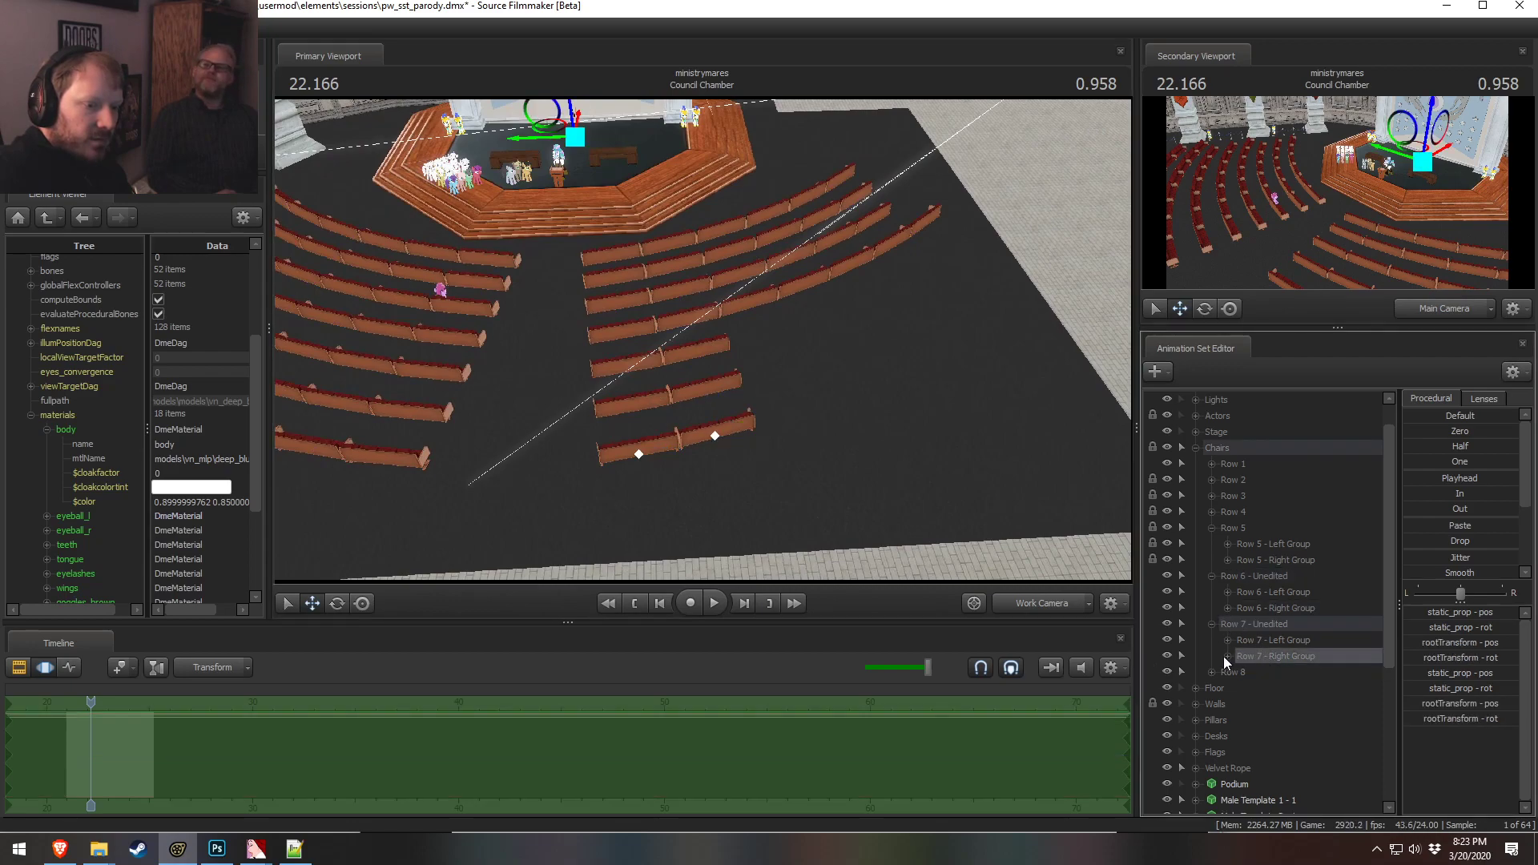
pyautogui.click(1228, 656)
pyautogui.rightClick(1302, 679)
pyautogui.click(1362, 478)
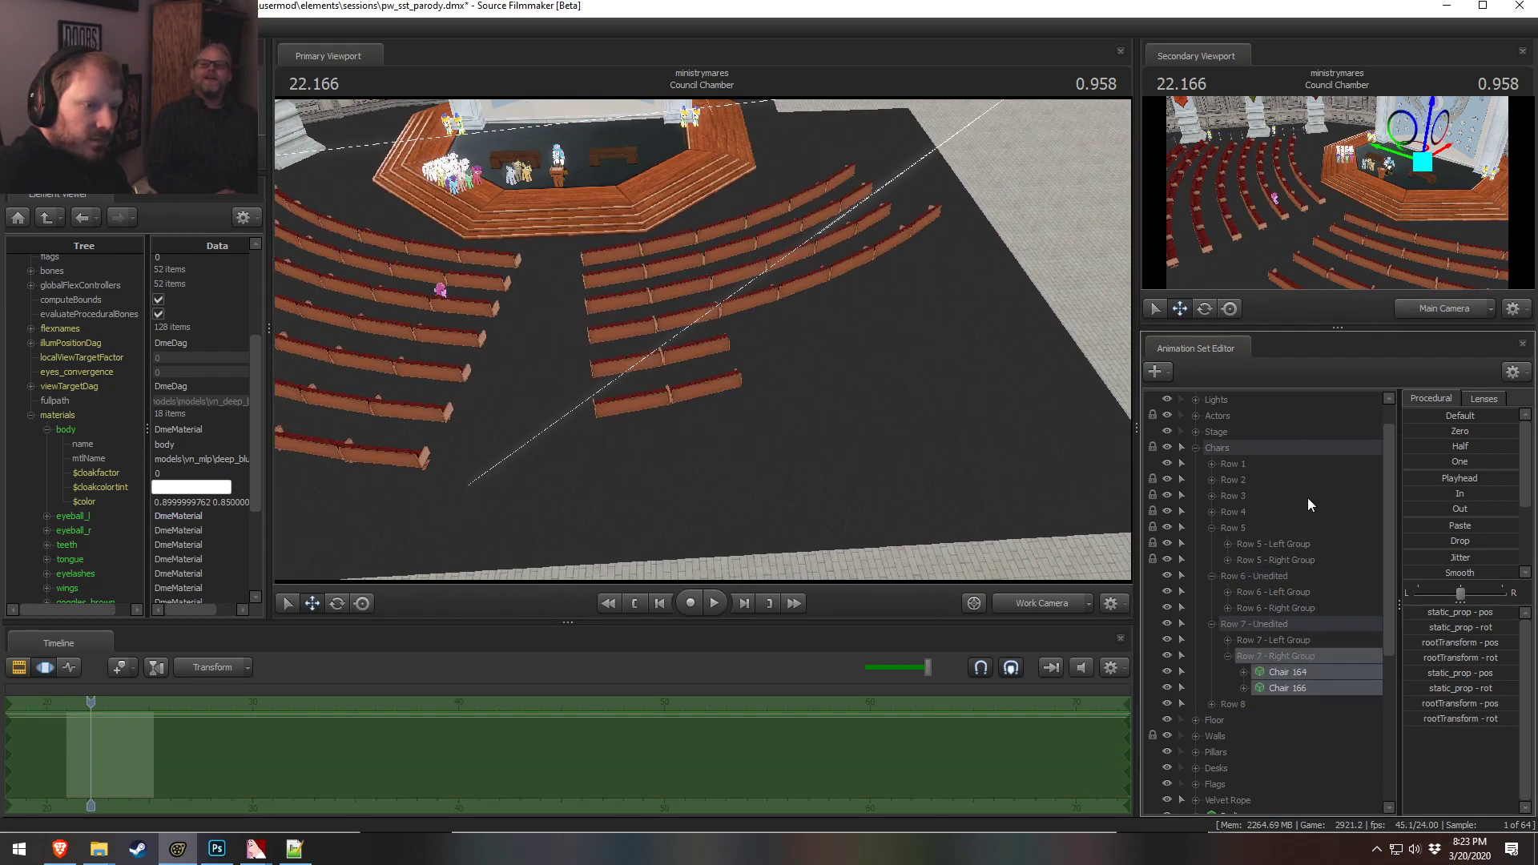
# Delete chair 141 from the Row 6 Right Group
pyautogui.keyDown('ctrl'); pyautogui.moveTo(742, 431); pyautogui.dragTo(677, 371); pyautogui.keyUp('ctrl')
pyautogui.click(1227, 608)
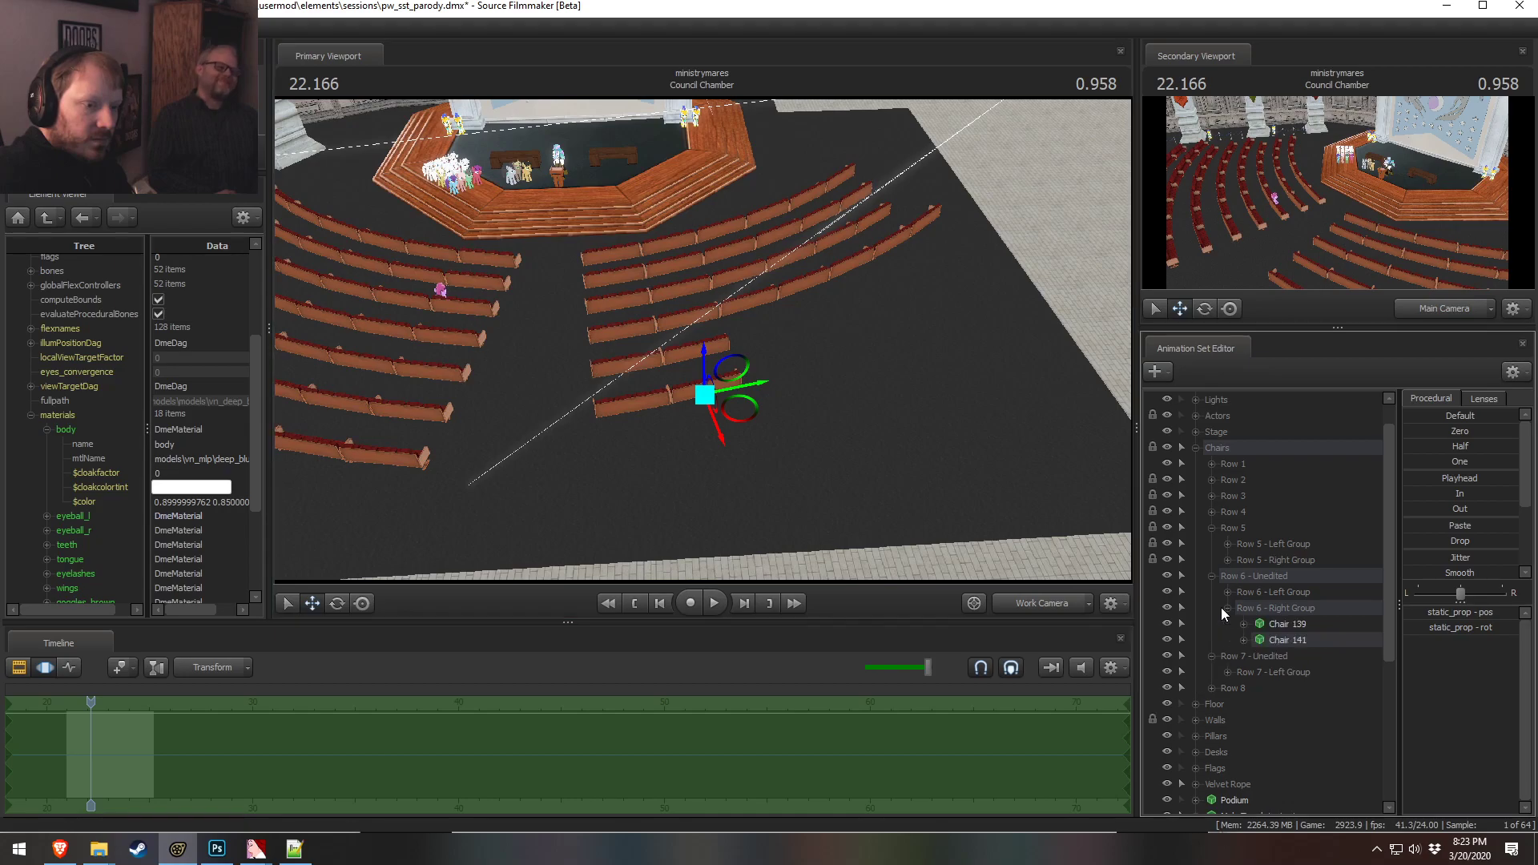
pyautogui.rightClick(1310, 639)
pyautogui.click(1339, 433)
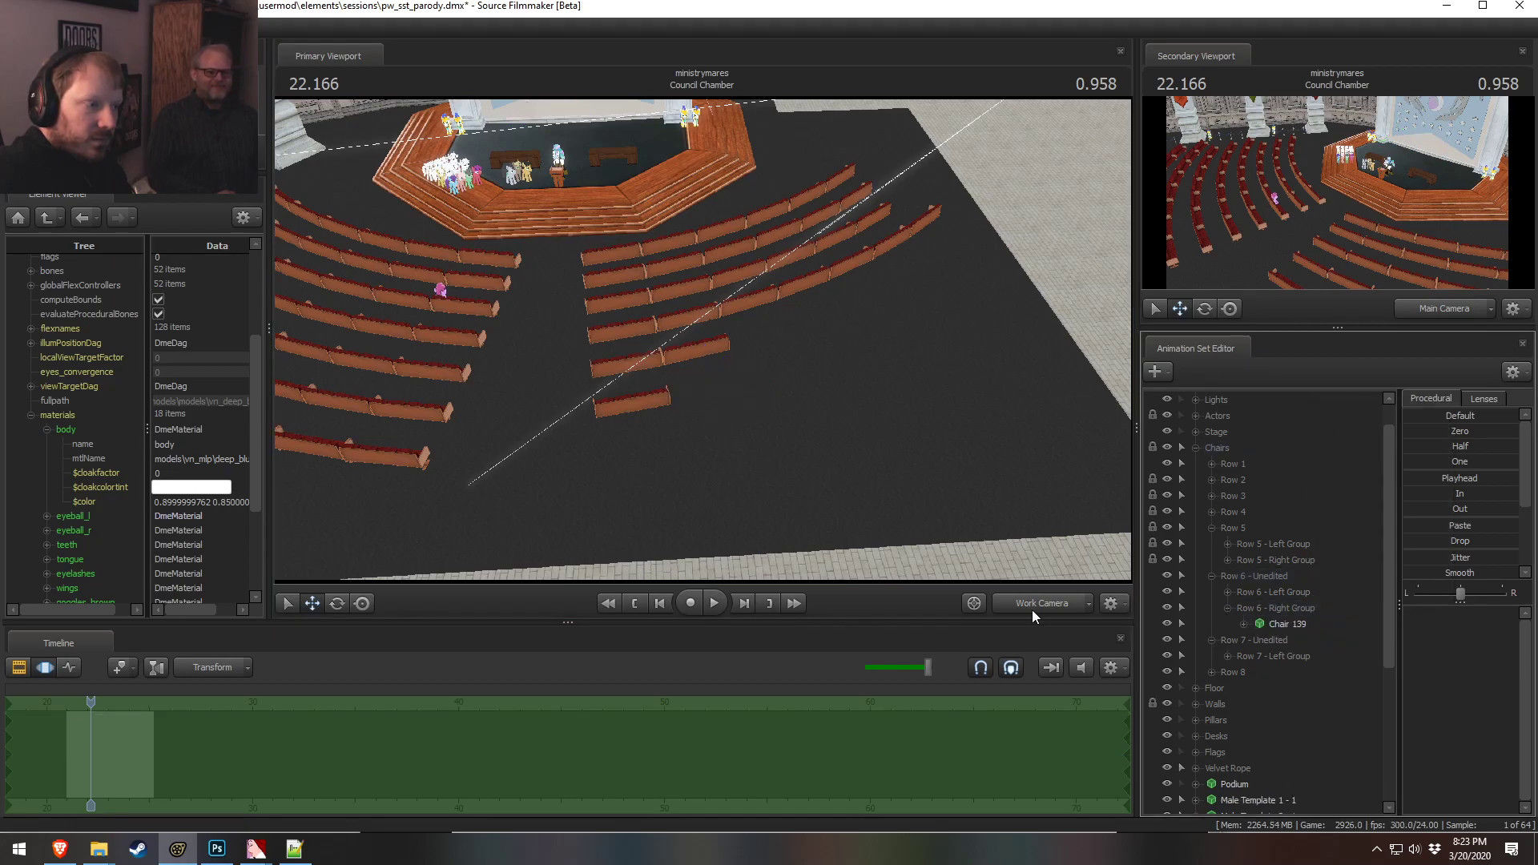
# Switch between the work camera and main camera to check the thinned seating layout
pyautogui.click(1042, 603)
pyautogui.click(1047, 602)
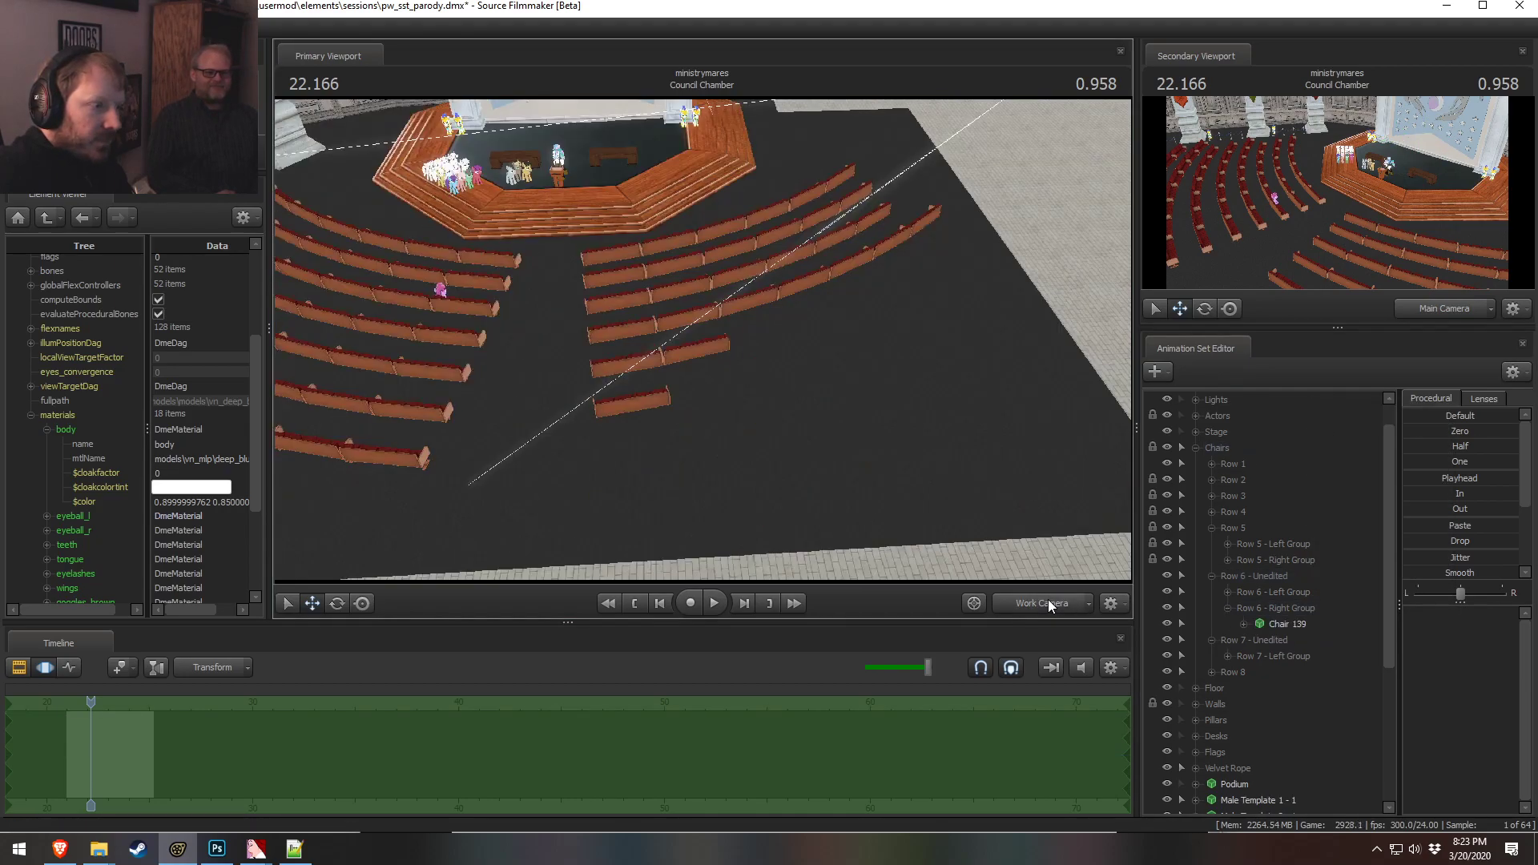
pyautogui.click(1048, 602)
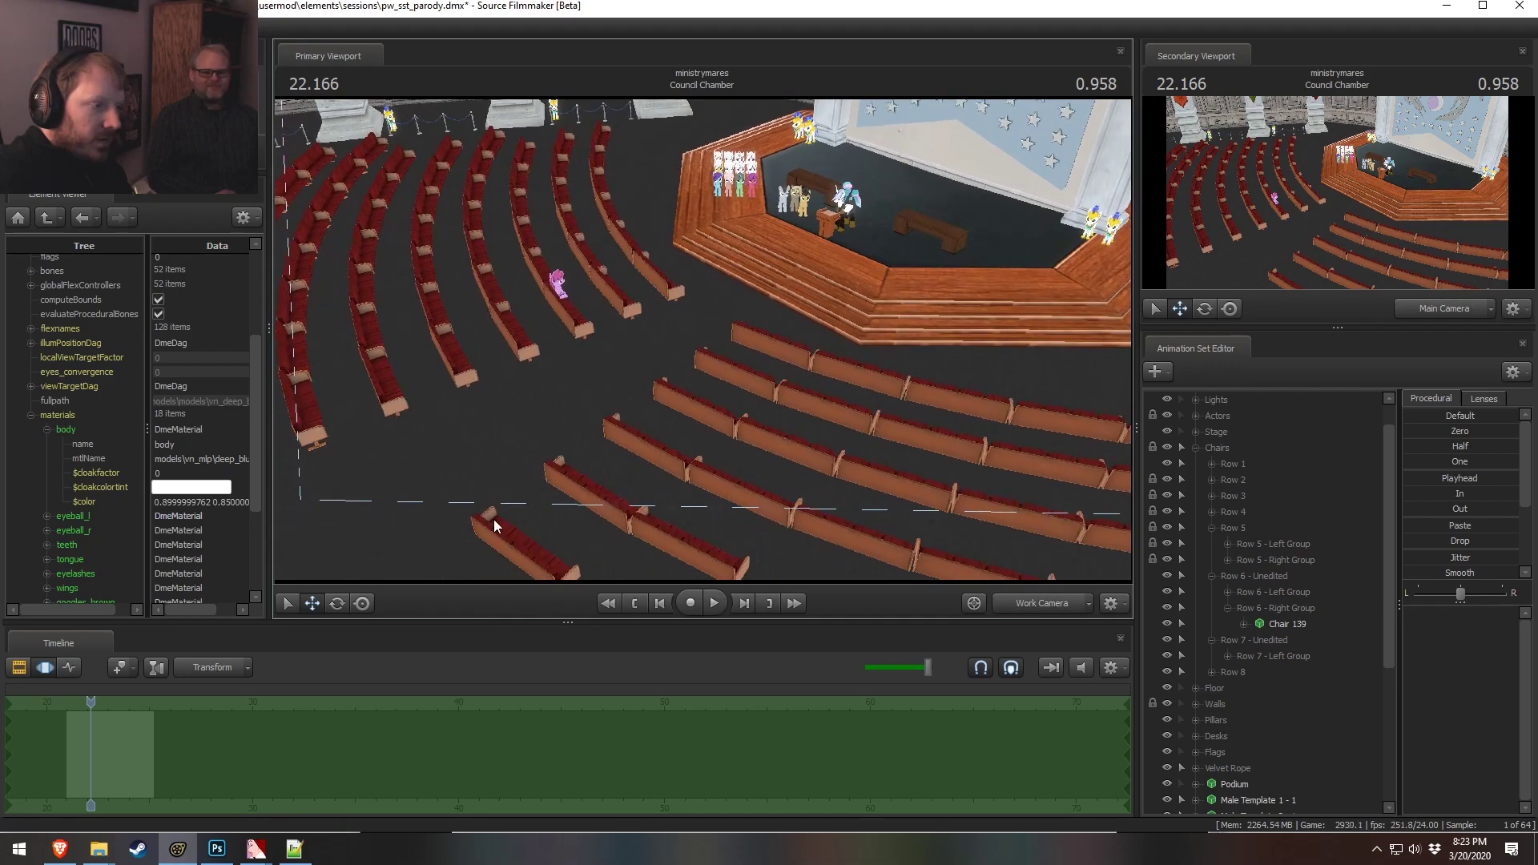
pyautogui.click(1041, 603)
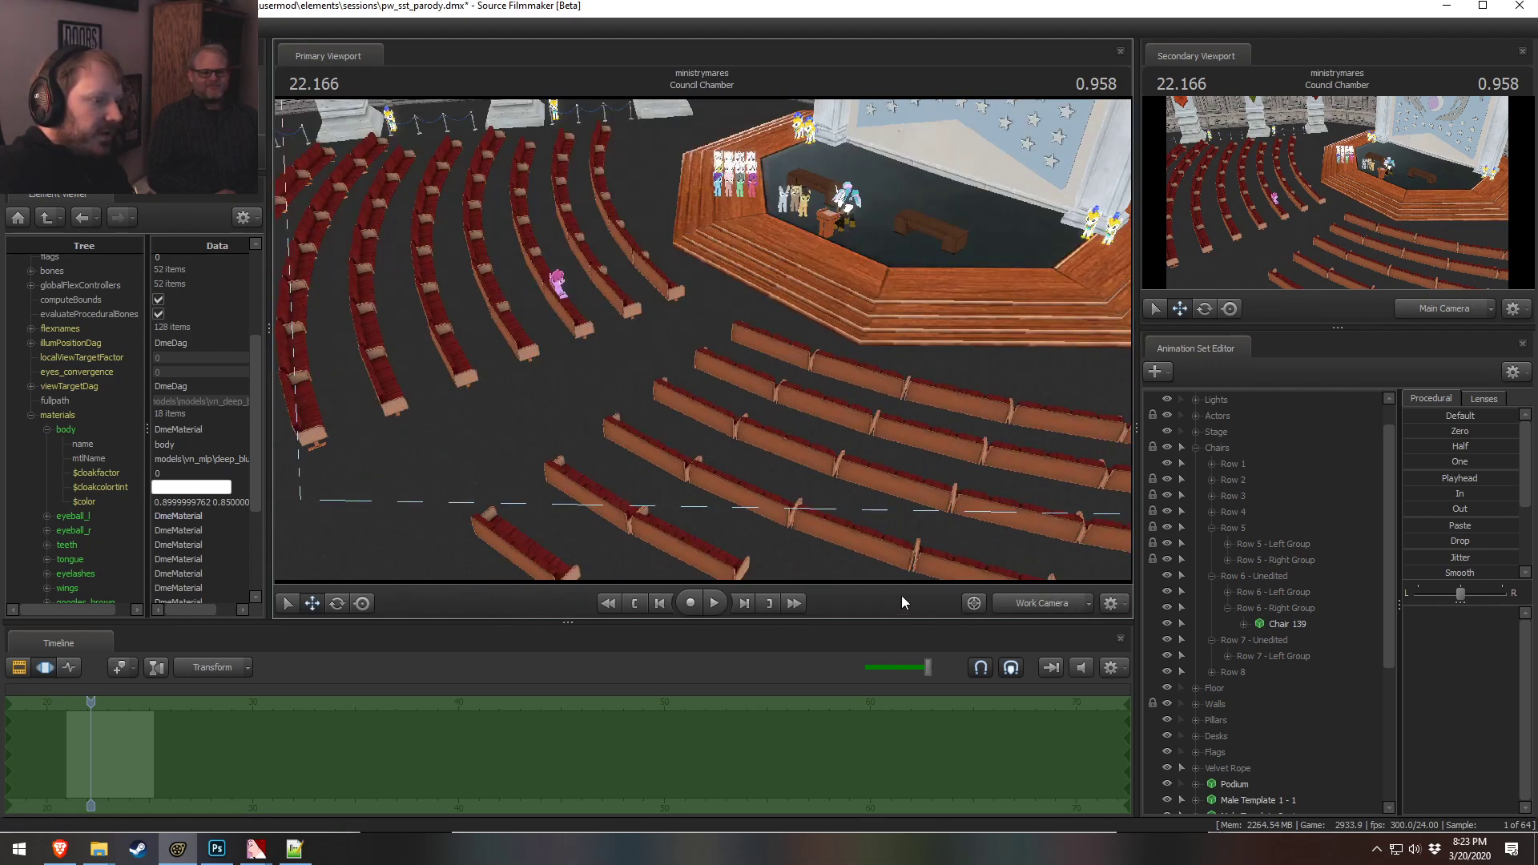
pyautogui.click(1079, 604)
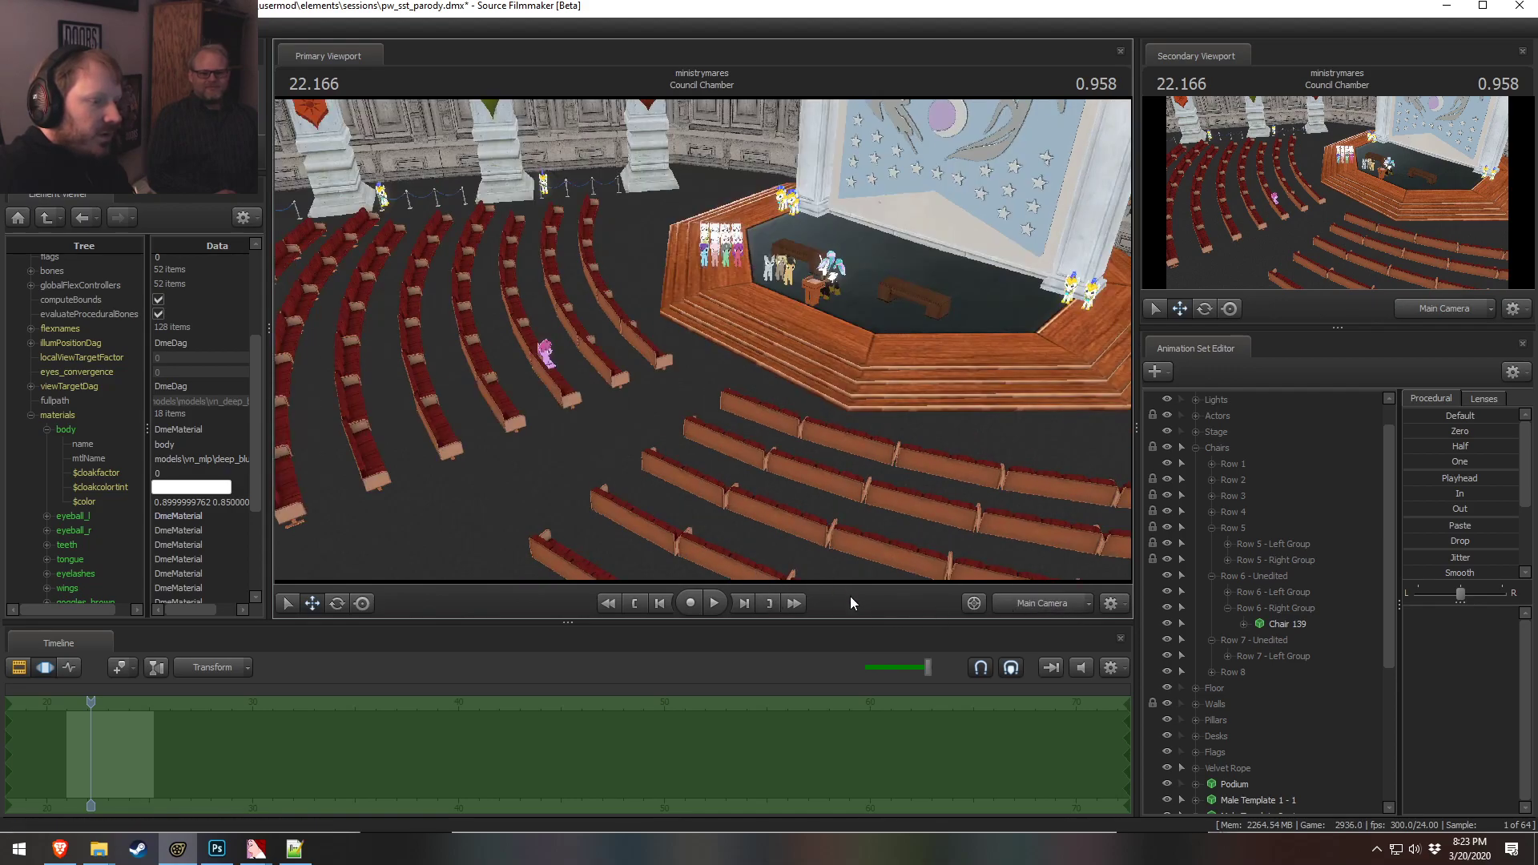
pyautogui.click(1041, 604)
pyautogui.moveTo(703, 339)
pyautogui.mouseDown()
pyautogui.moveTo(686, 250)
pyautogui.moveTo(721, 312)
pyautogui.moveTo(889, 344)
pyautogui.moveTo(703, 339)
pyautogui.mouseUp()
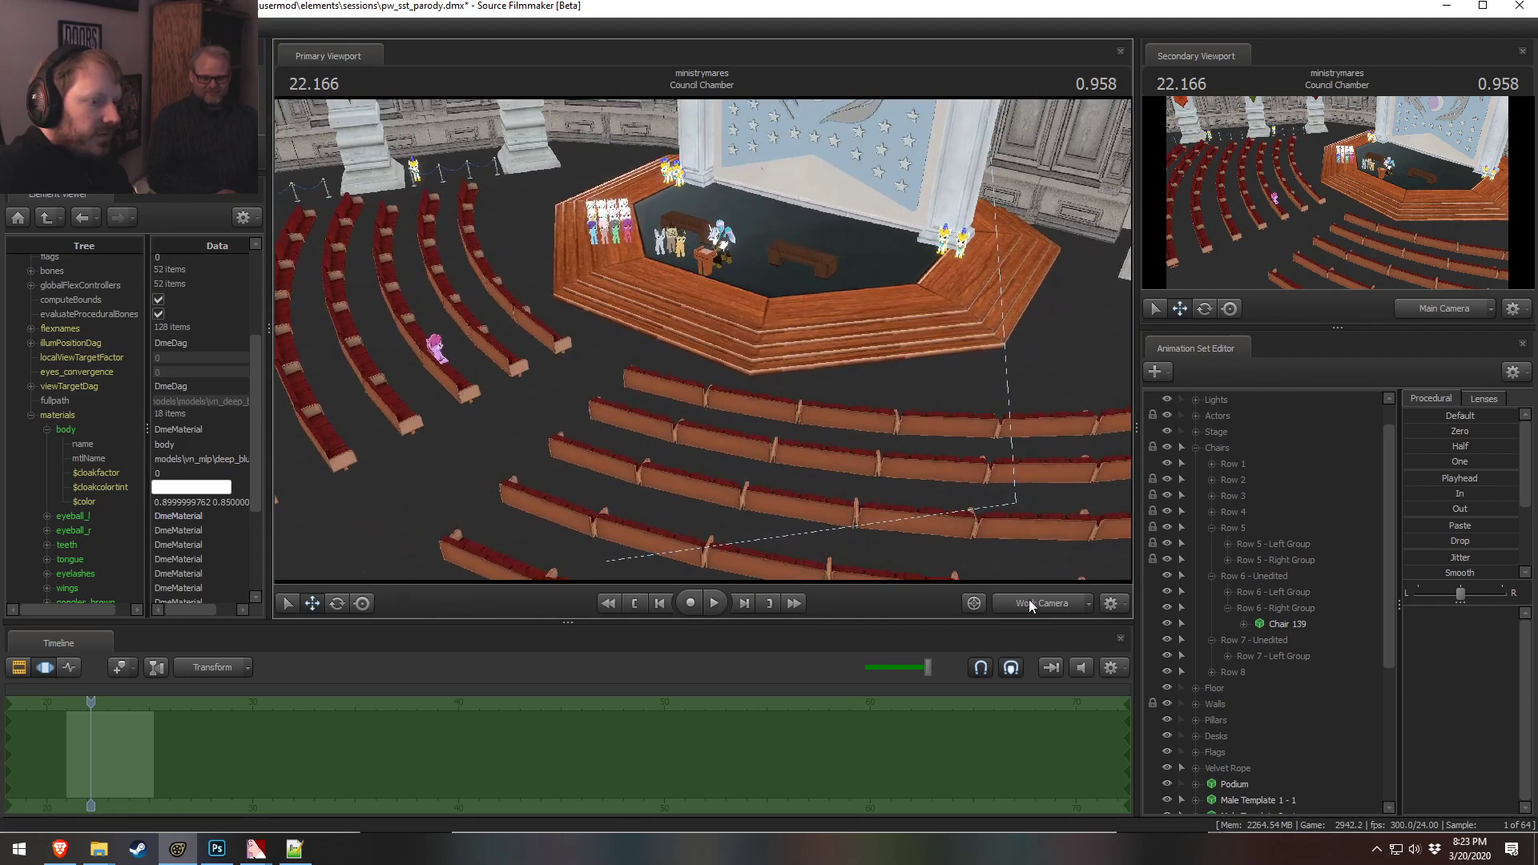
pyautogui.click(1020, 603)
pyautogui.keyDown('ctrl'); pyautogui.click(1017, 602); pyautogui.keyUp('ctrl')
# Delete chairs 92 to 95 from the Row 4 Right Group
pyautogui.moveTo(925, 448); pyautogui.dragTo(1113, 512)
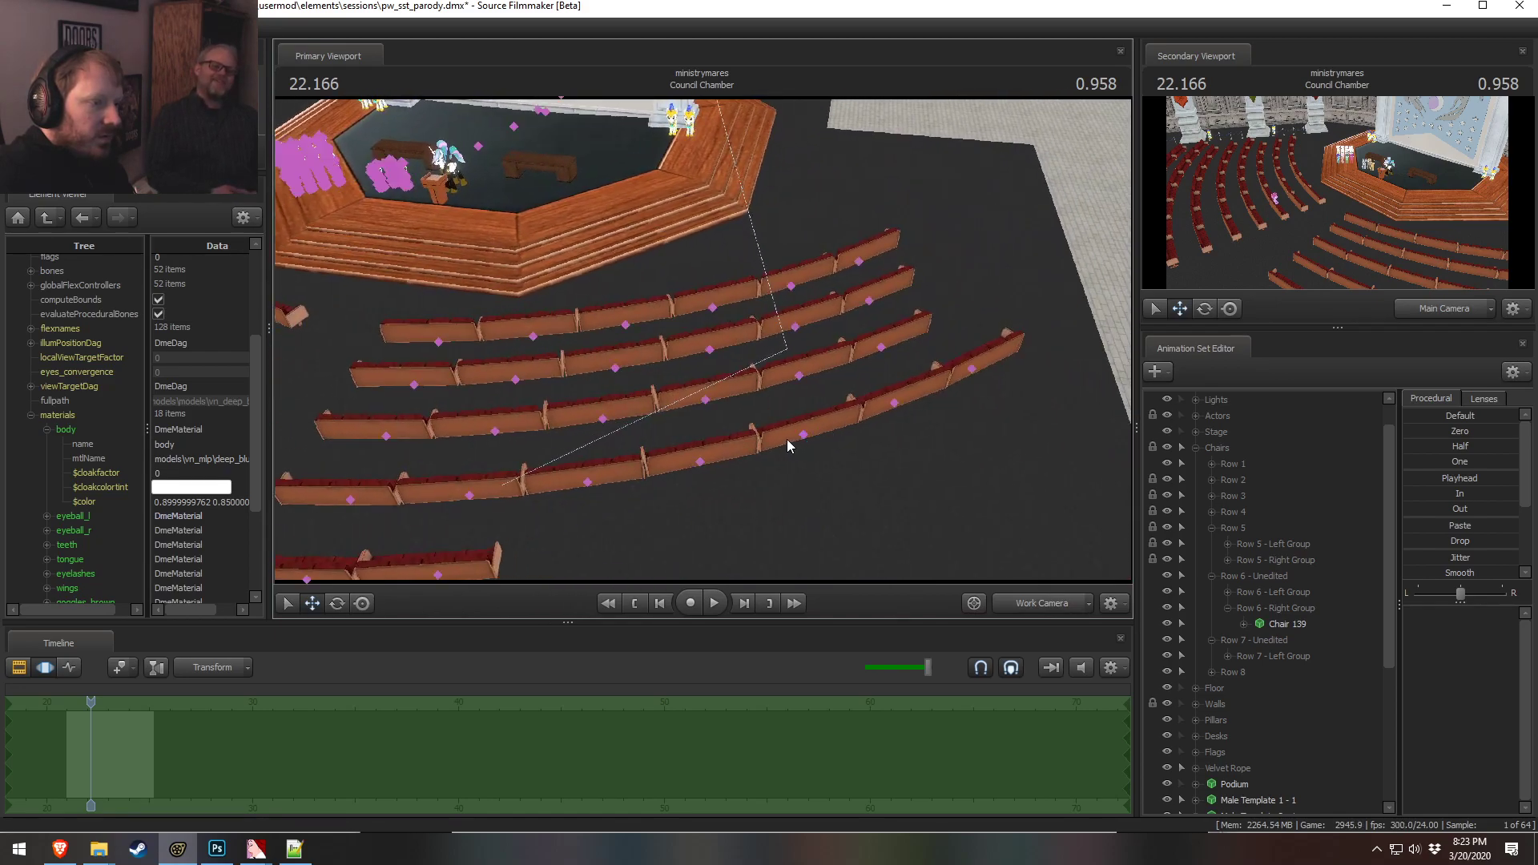
pyautogui.moveTo(715, 486)
pyautogui.keyDown('ctrl'); pyautogui.mouseDown()
pyautogui.moveTo(1098, 354)
pyautogui.moveTo(1039, 405)
pyautogui.mouseUp(); pyautogui.keyUp('ctrl')
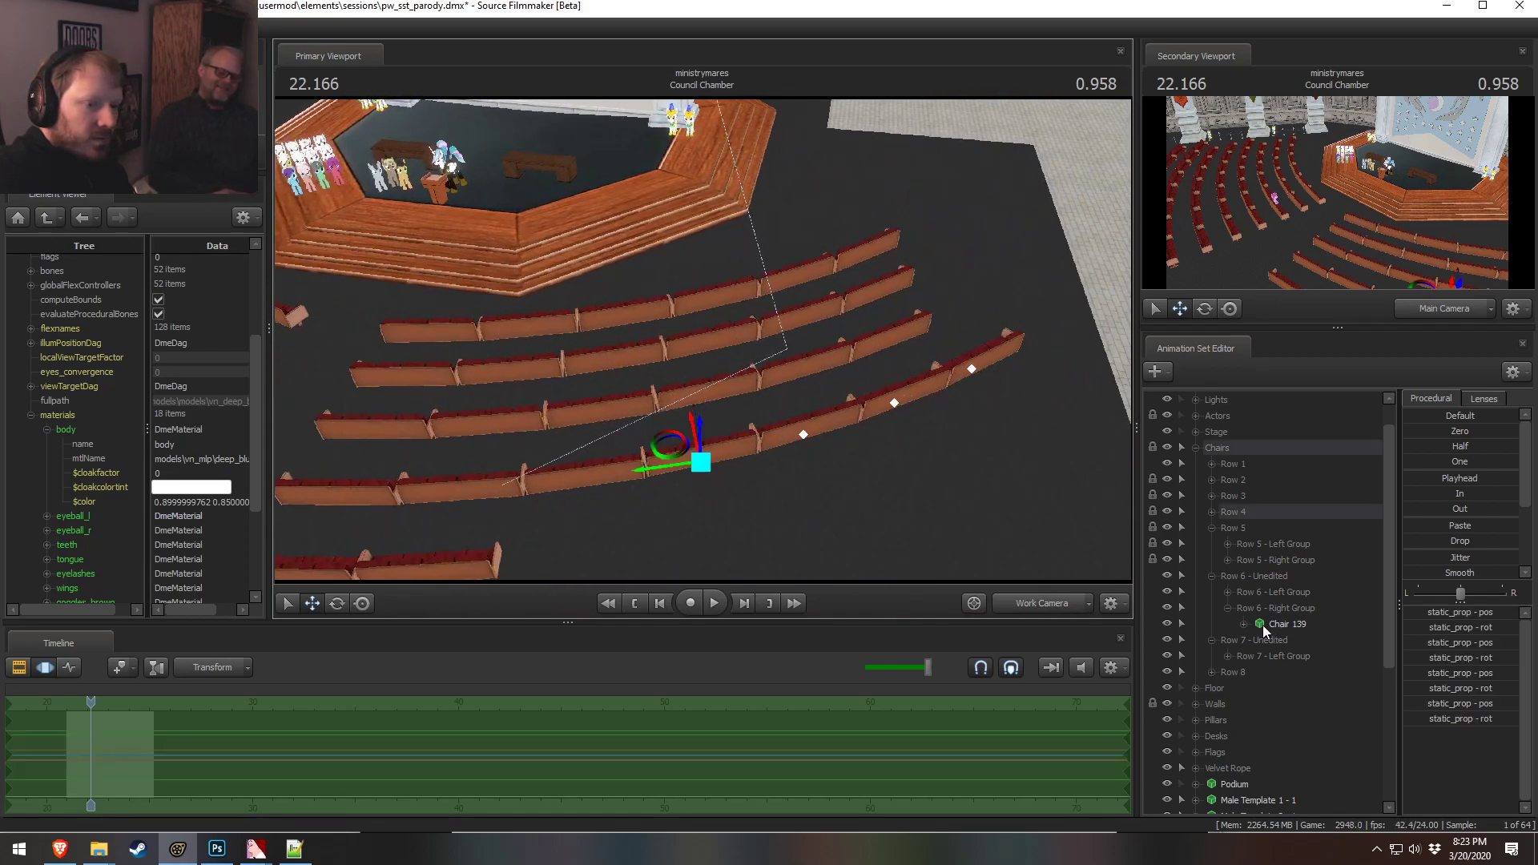
pyautogui.click(1211, 511)
pyautogui.click(1228, 544)
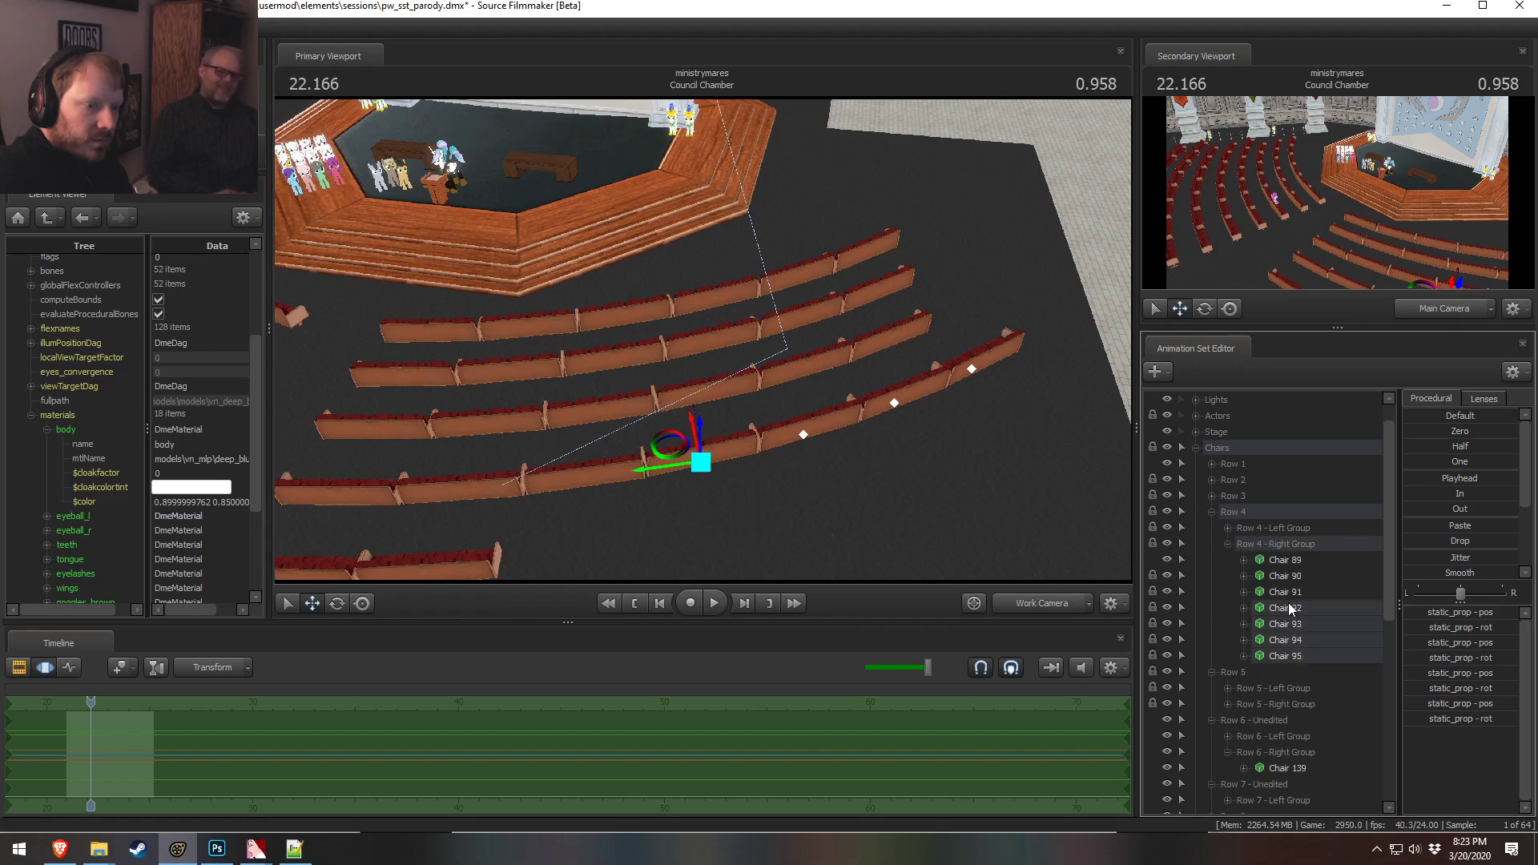
pyautogui.rightClick(1296, 657)
pyautogui.click(1332, 441)
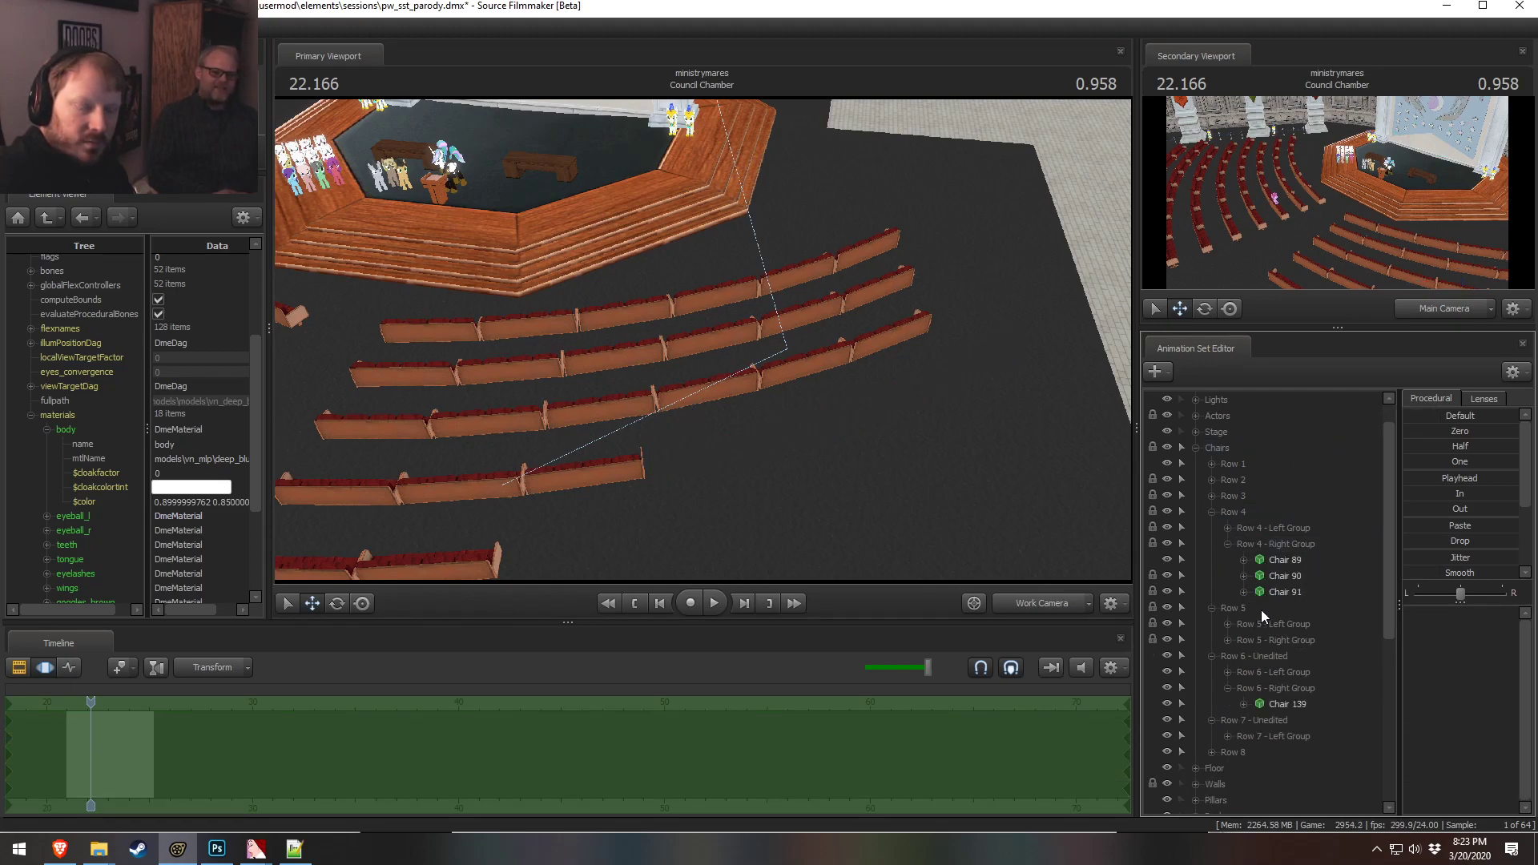
# Delete the outermost chairs of Rows 1 to 3, including chair 16 from Row 1 and chair 41 from the Row 2 Right Group
pyautogui.click(1025, 604)
pyautogui.moveTo(863, 401); pyautogui.dragTo(839, 290)
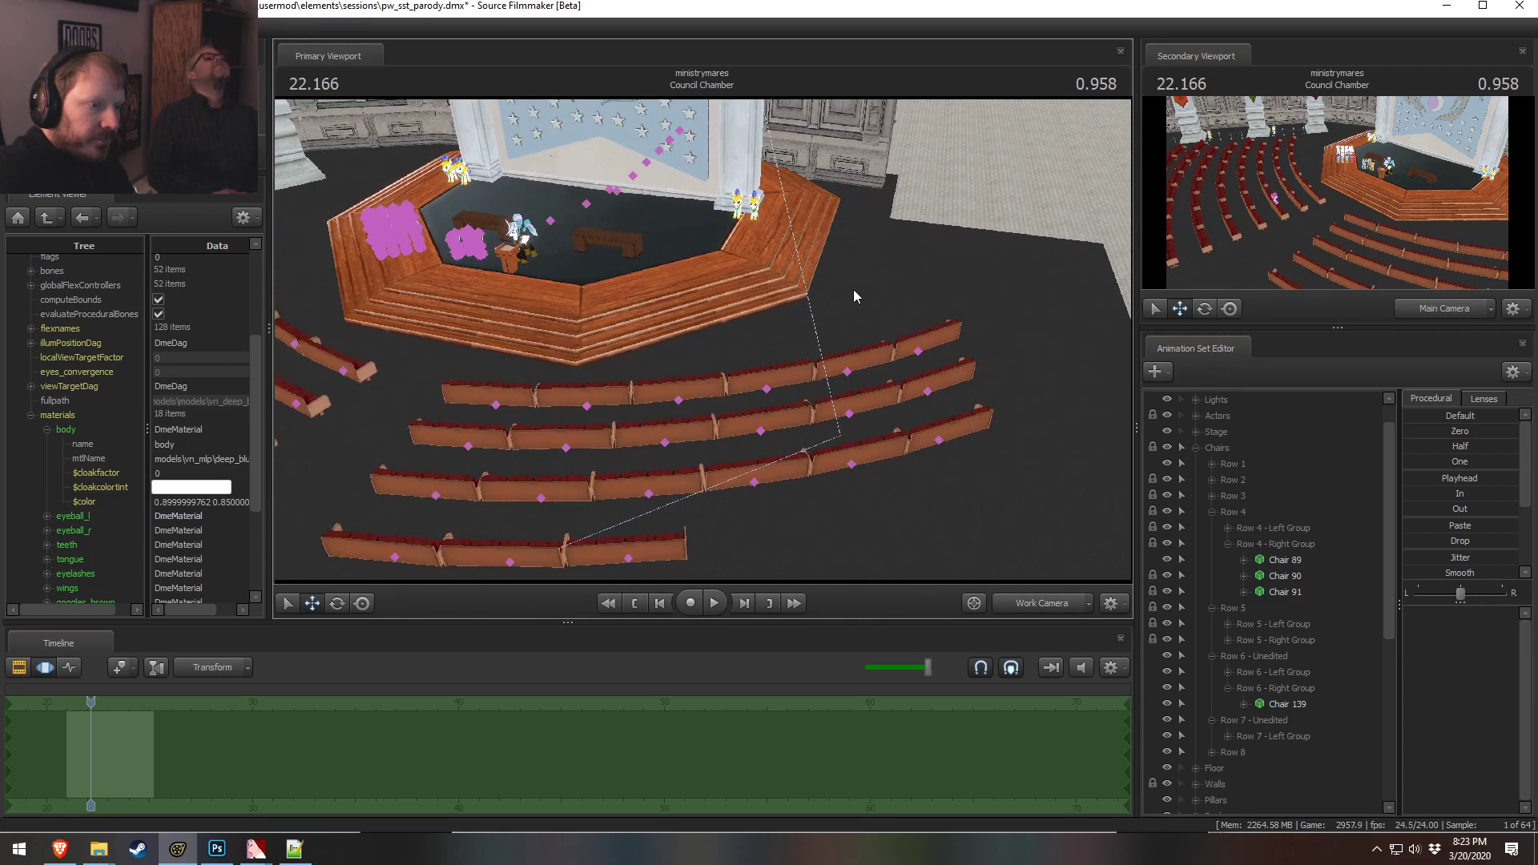
pyautogui.click(906, 405)
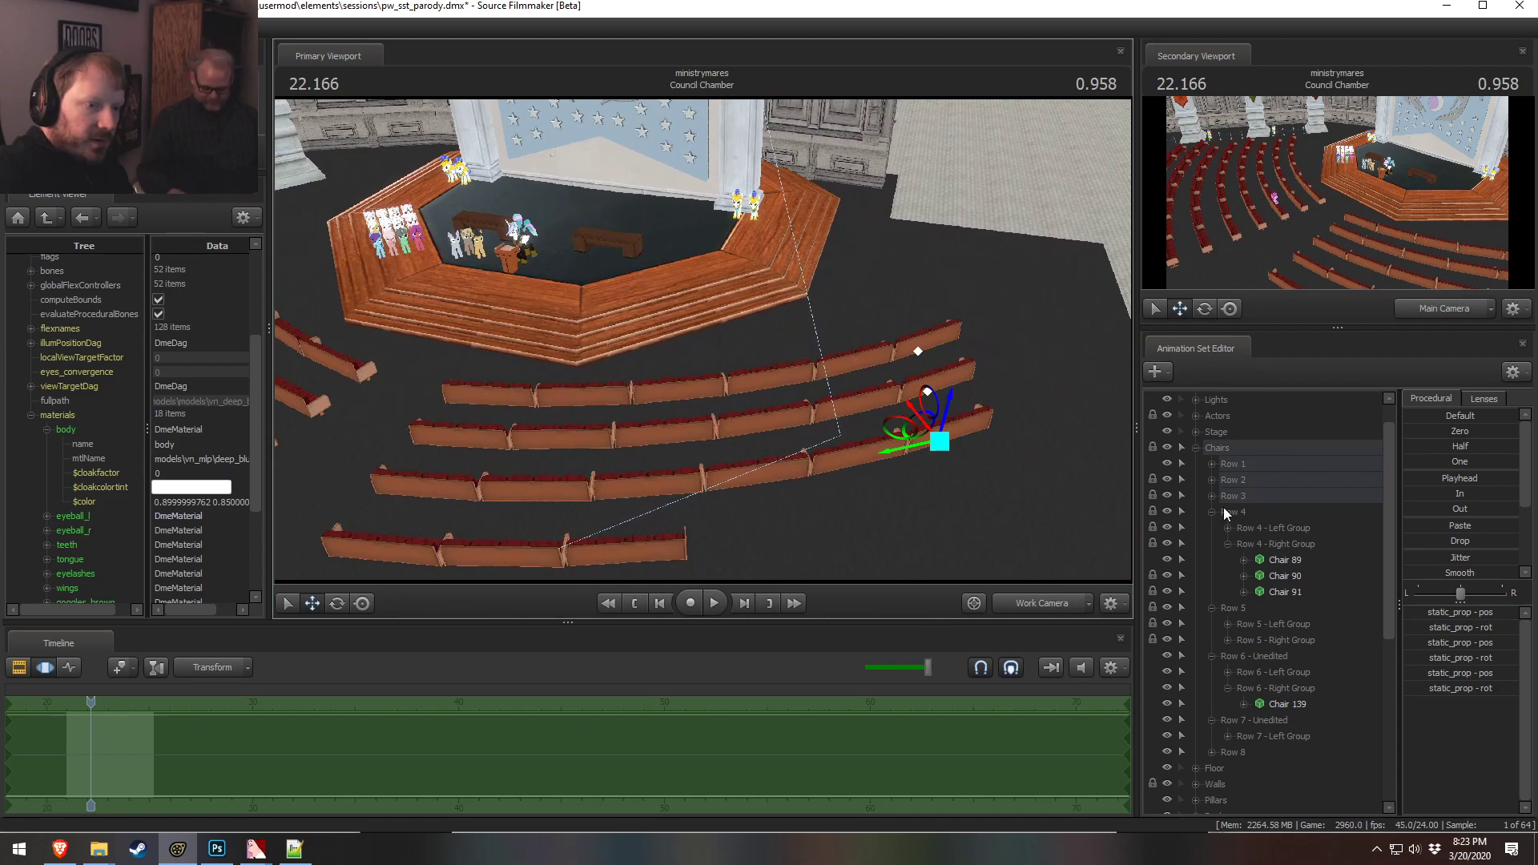
pyautogui.click(1212, 463)
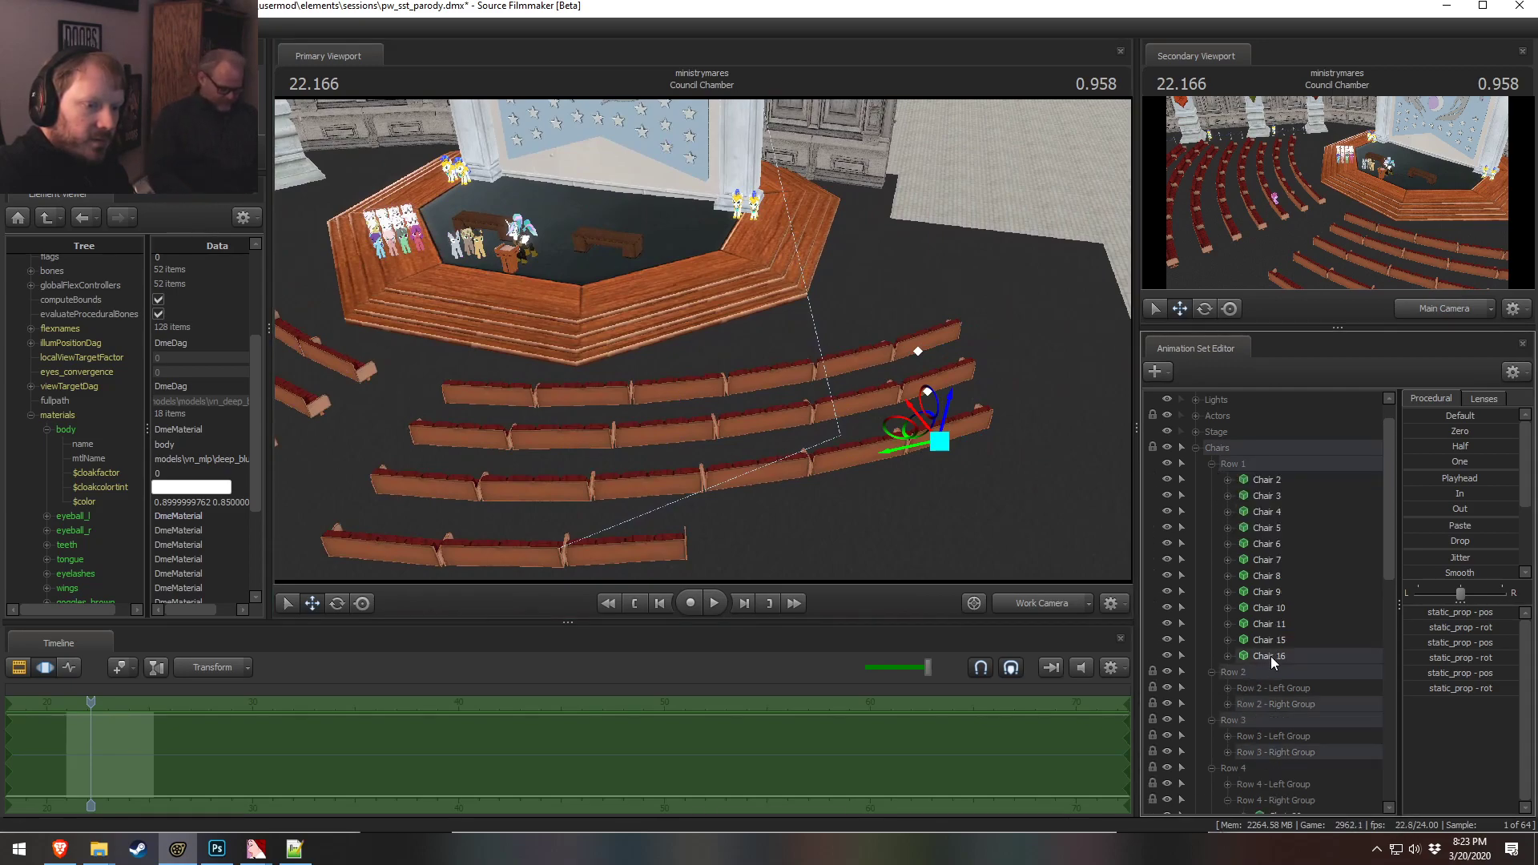
pyautogui.keyDown('ctrl'); pyautogui.click(1270, 656); pyautogui.keyUp('ctrl')
pyautogui.click(1227, 705)
pyautogui.scroll(-6, 1263, 687)
pyautogui.keyDown('ctrl'); pyautogui.click(1288, 512); pyautogui.keyUp('ctrl')
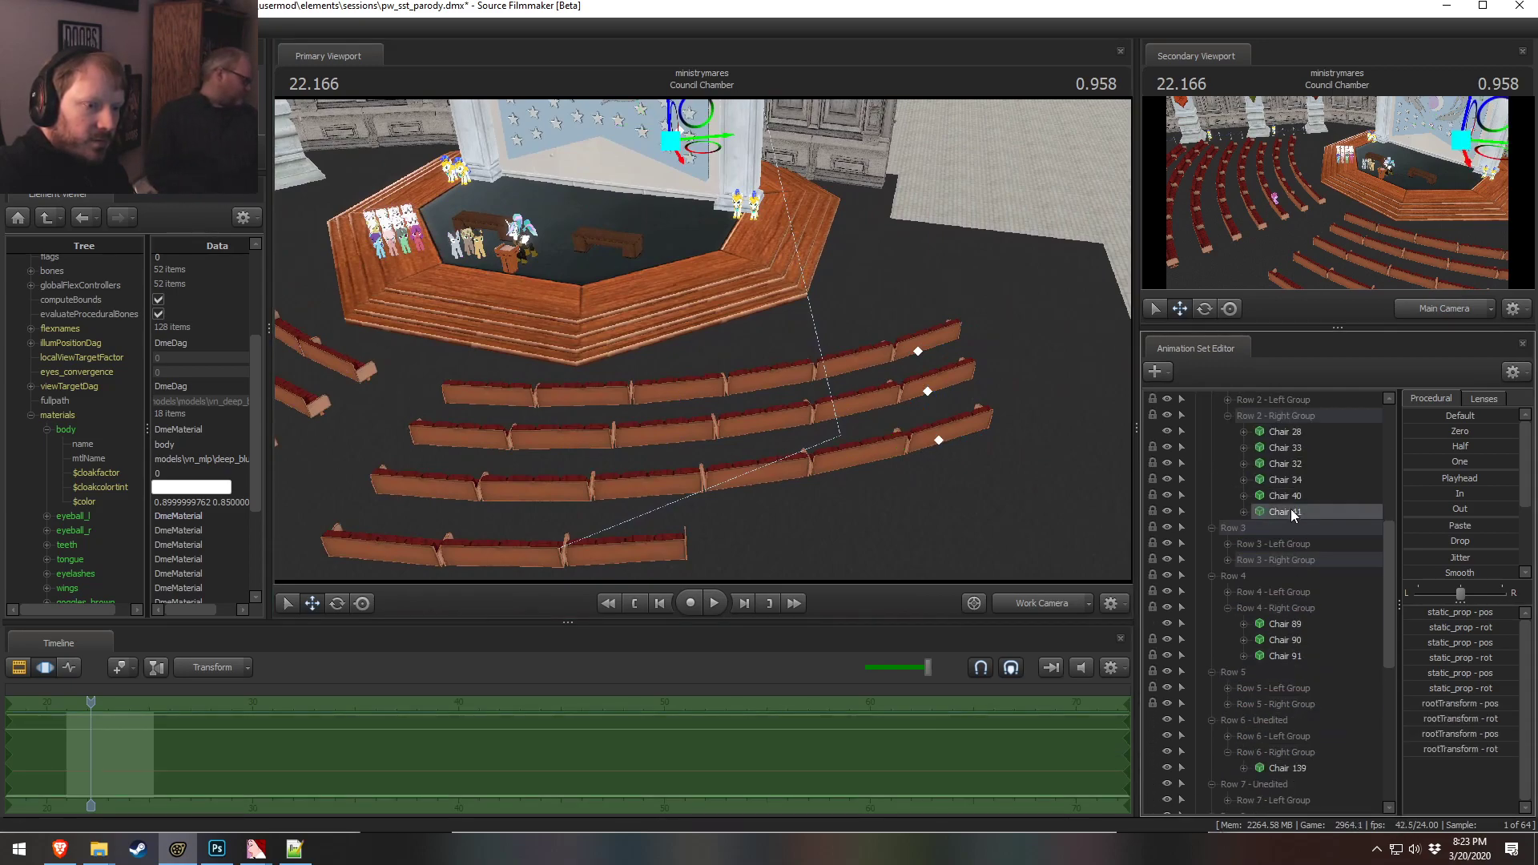
pyautogui.click(1227, 560)
pyautogui.keyDown('ctrl'); pyautogui.click(1301, 654); pyautogui.keyUp('ctrl')
pyautogui.rightClick(1300, 654)
pyautogui.click(1324, 439)
# Switch repeatedly between the main camera and work camera to compare the thinned seating
pyautogui.click(1062, 607)
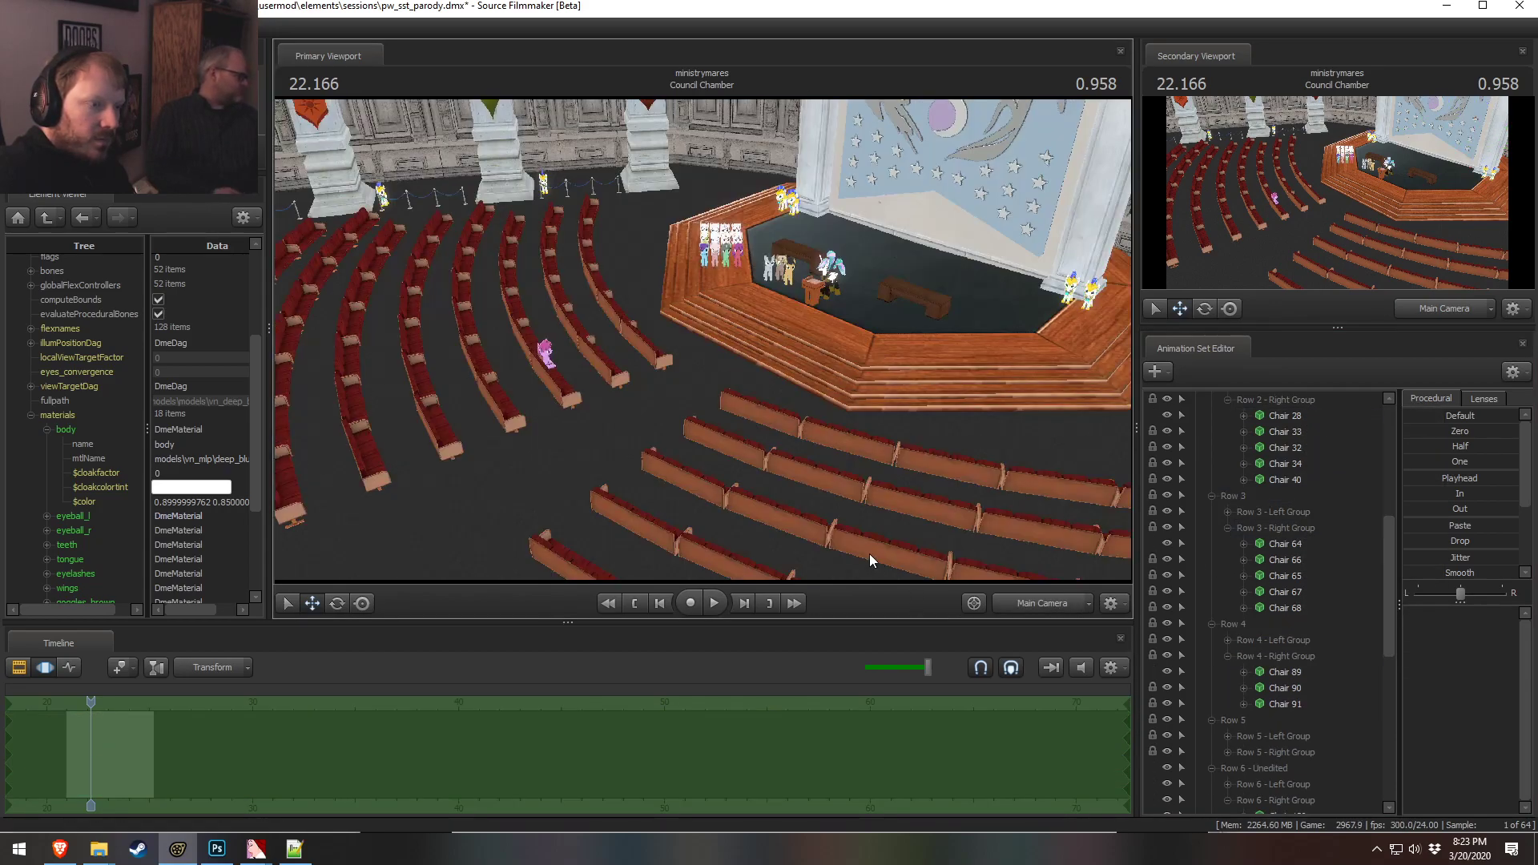
pyautogui.keyDown('ctrl'); pyautogui.click(1044, 600); pyautogui.keyUp('ctrl')
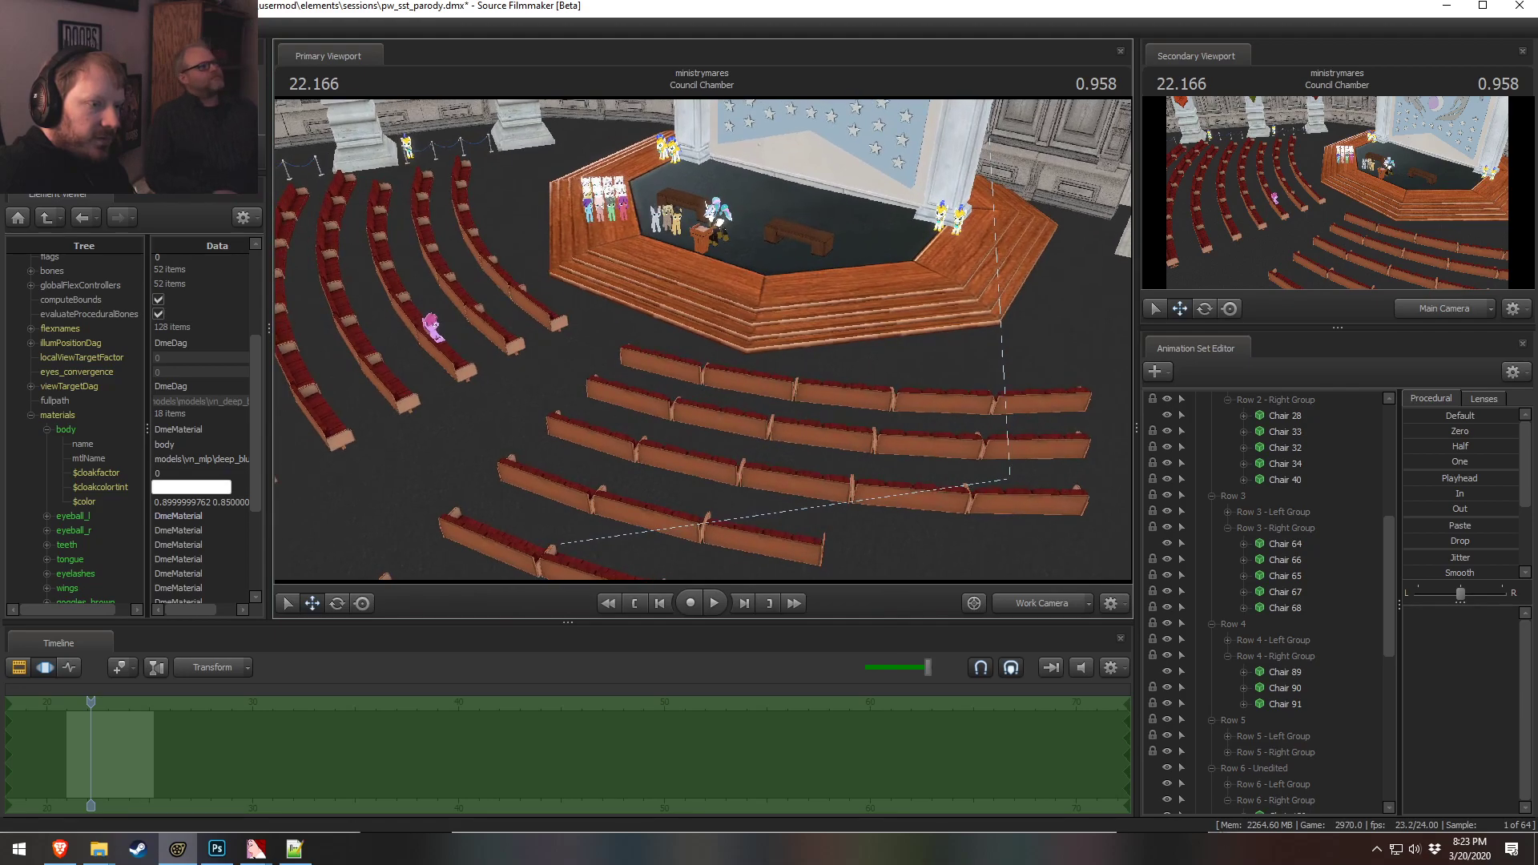
pyautogui.click(1036, 606)
pyautogui.keyDown('ctrl'); pyautogui.click(1051, 603); pyautogui.keyUp('ctrl')
pyautogui.moveTo(765, 388); pyautogui.dragTo(813, 409)
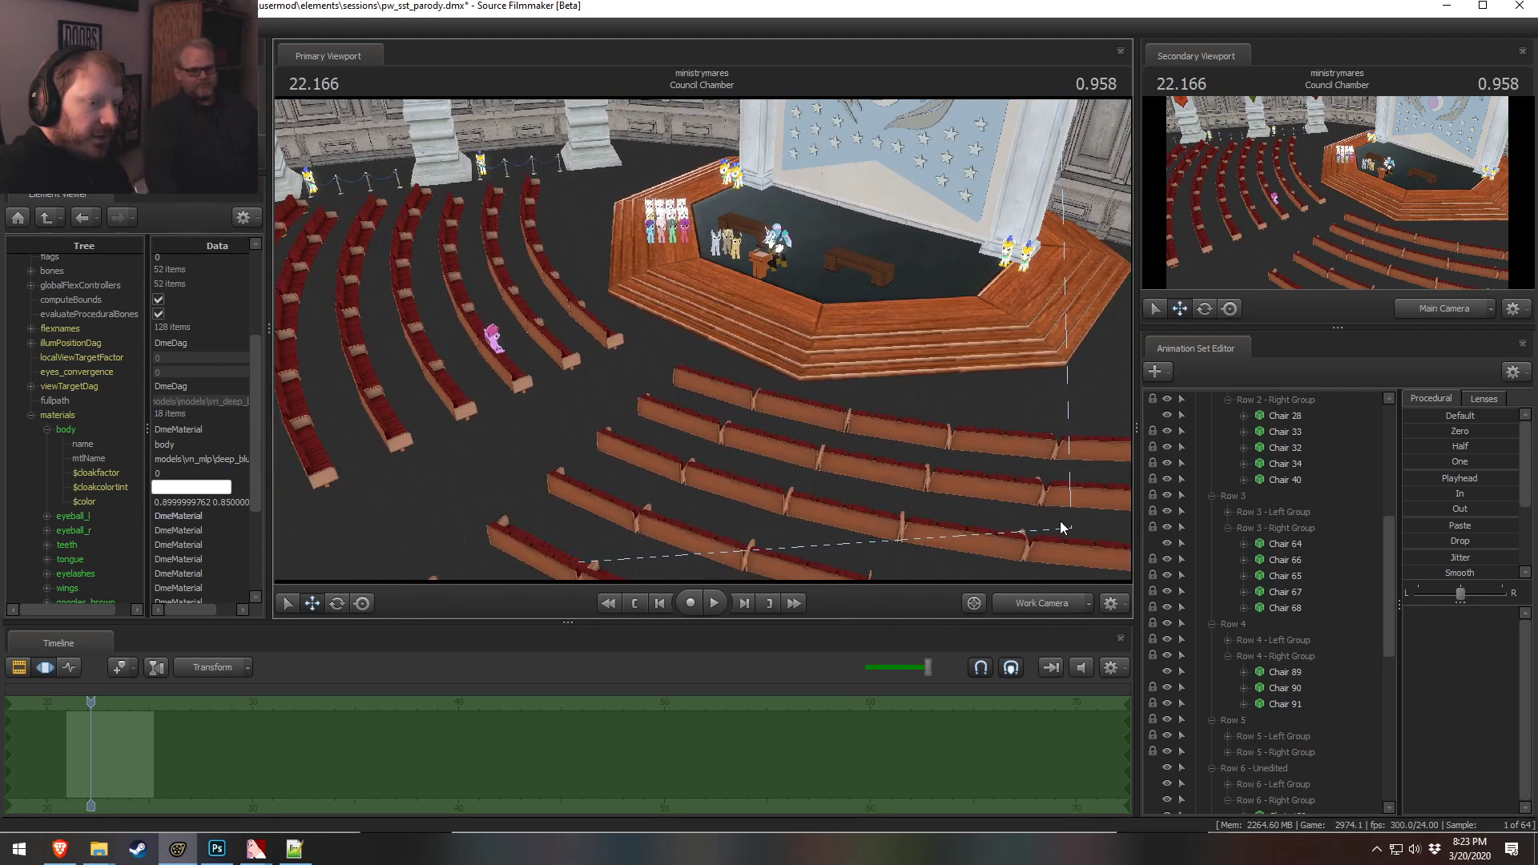
pyautogui.click(1035, 602)
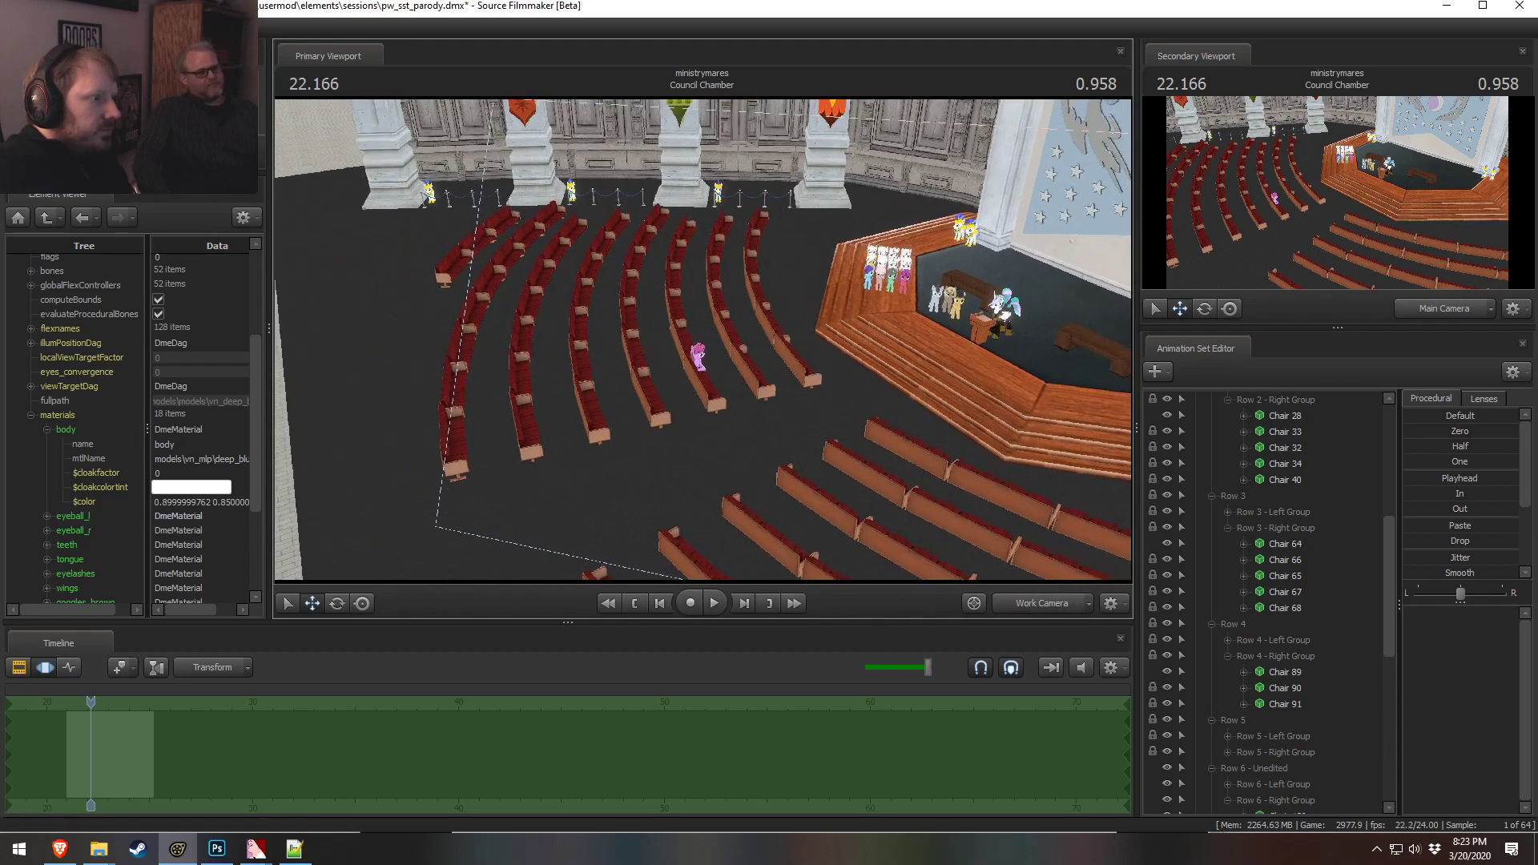
pyautogui.click(1033, 605)
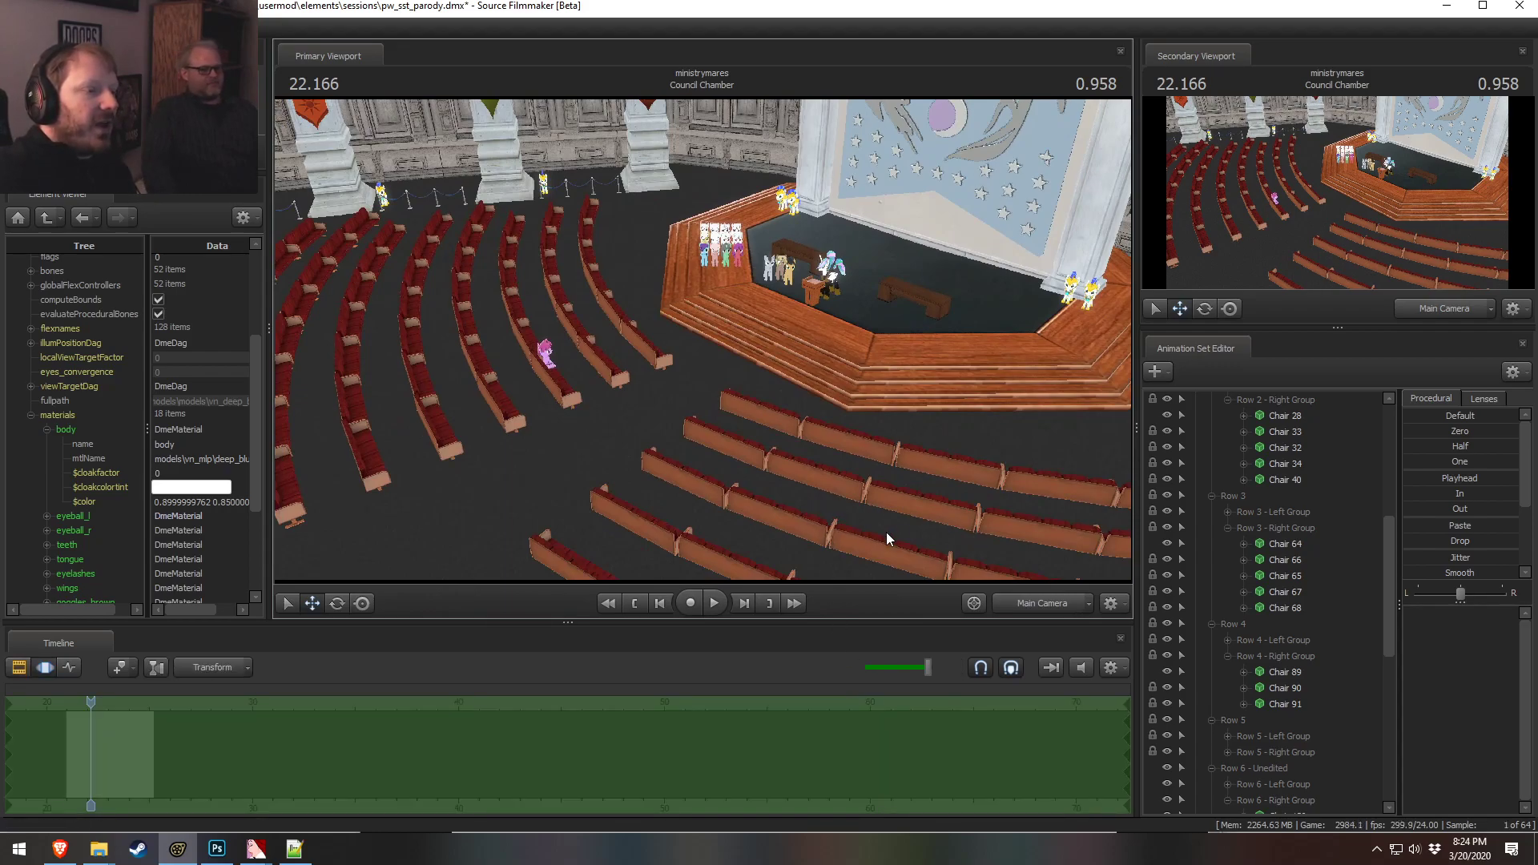
pyautogui.click(1038, 605)
pyautogui.click(1038, 606)
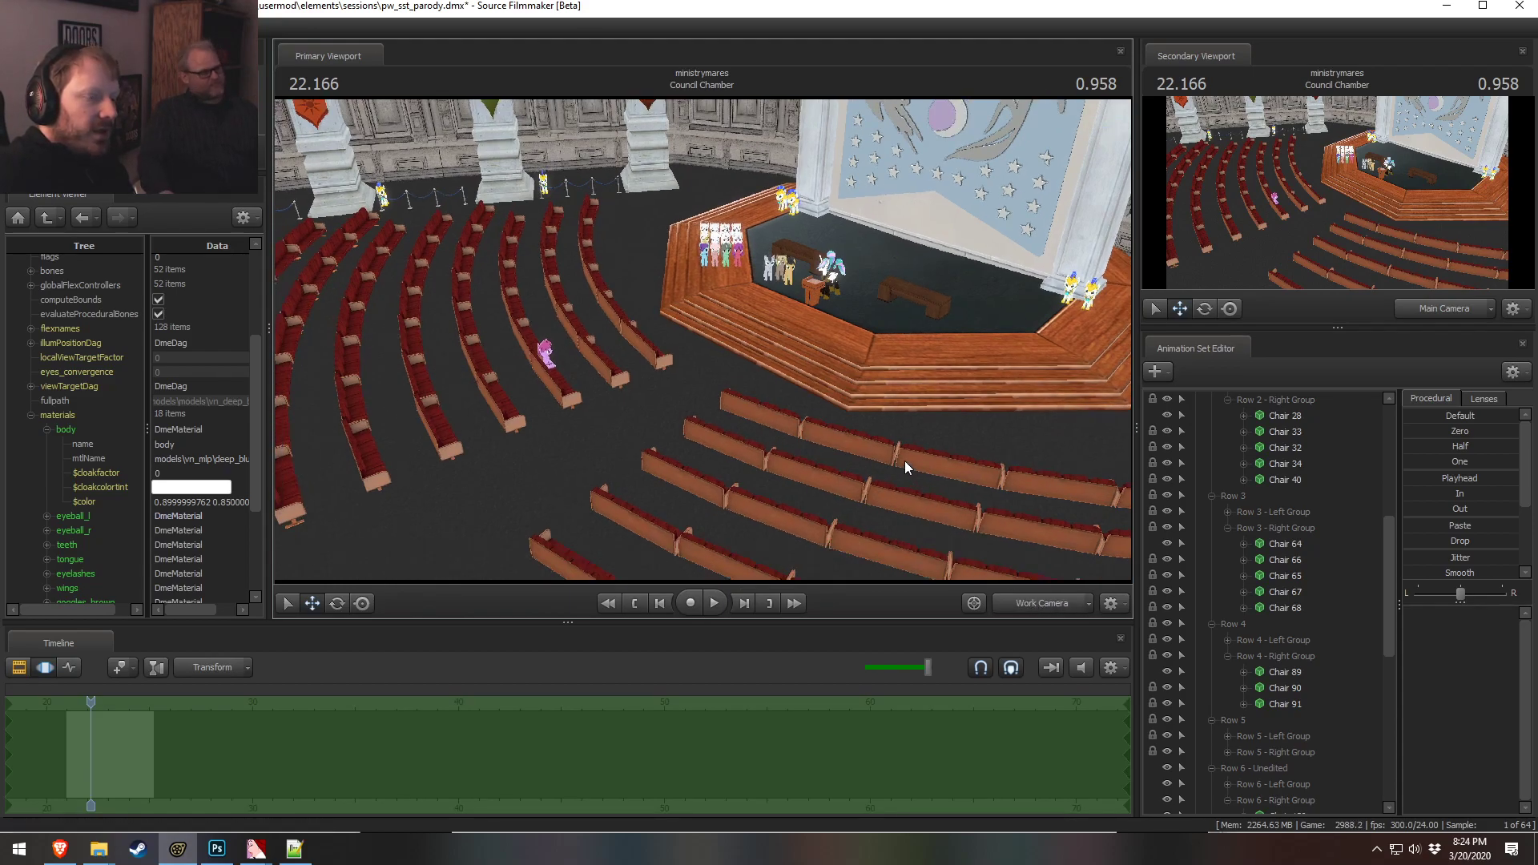
# Fly the work camera around the chamber to inspect the seating rows and the ponies on stage
pyautogui.press('w')
pyautogui.moveTo(905, 462); pyautogui.dragTo(889, 468)
pyautogui.press('d')
pyautogui.press('w')
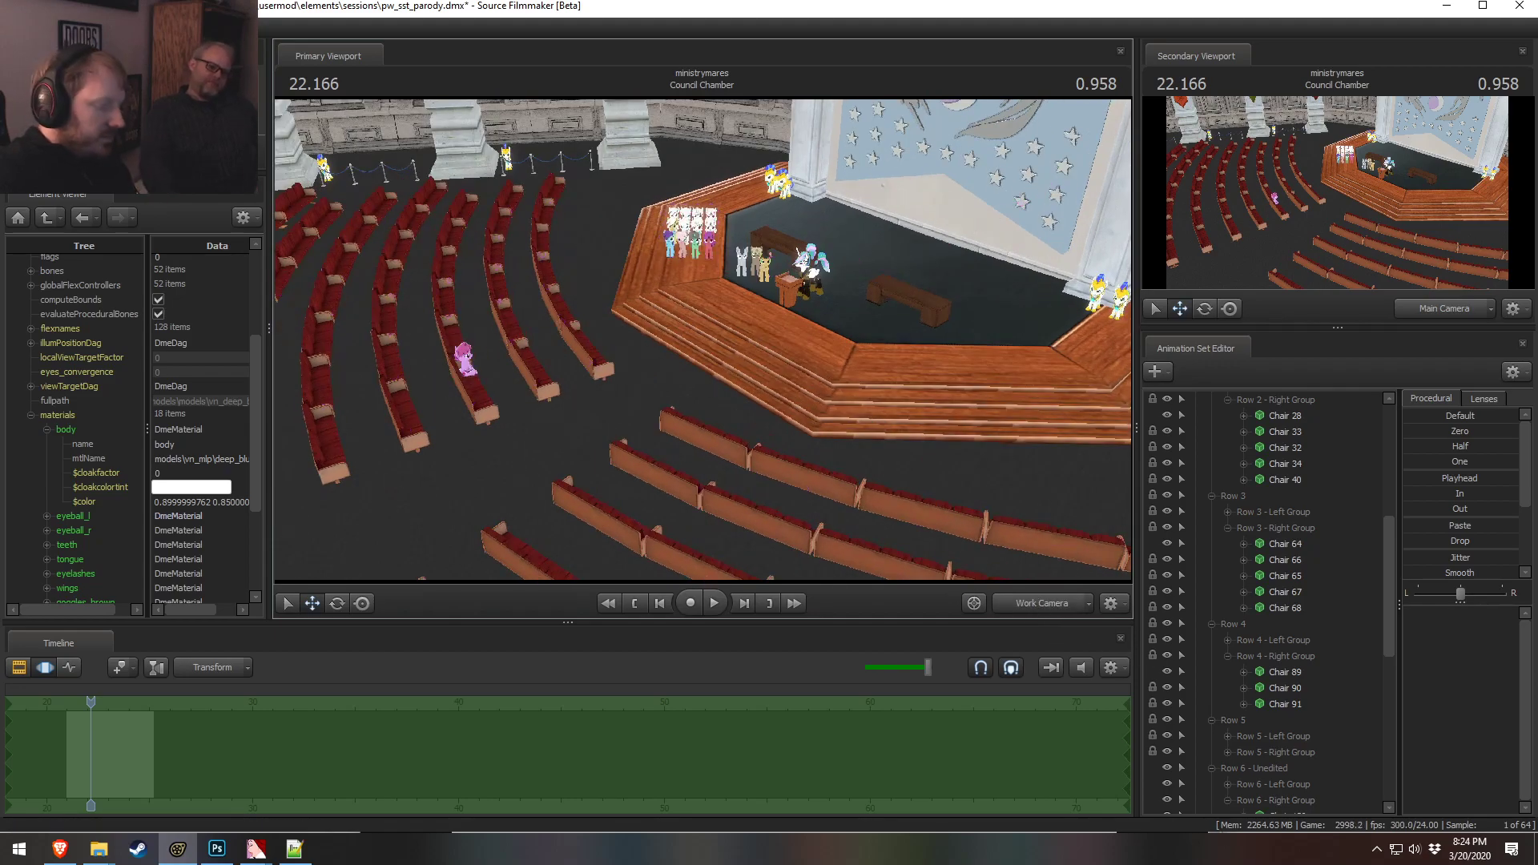
pyautogui.moveTo(703, 339)
pyautogui.mouseDown()
pyautogui.moveTo(777, 335)
pyautogui.moveTo(727, 319)
pyautogui.moveTo(703, 334)
pyautogui.moveTo(766, 373)
pyautogui.moveTo(725, 344)
pyautogui.mouseUp()
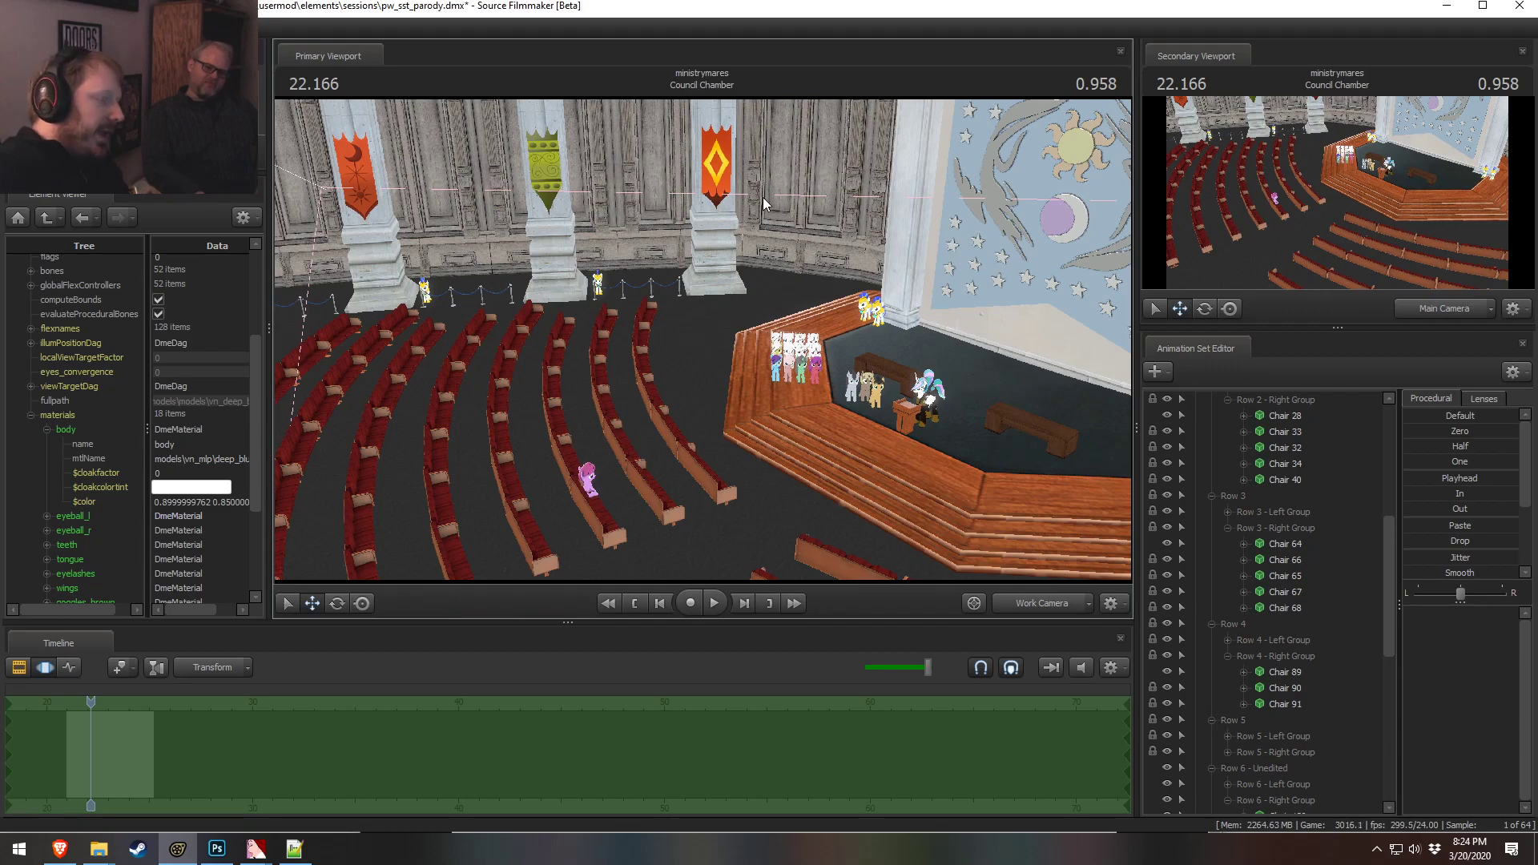
pyautogui.moveTo(1065, 532); pyautogui.dragTo(864, 253)
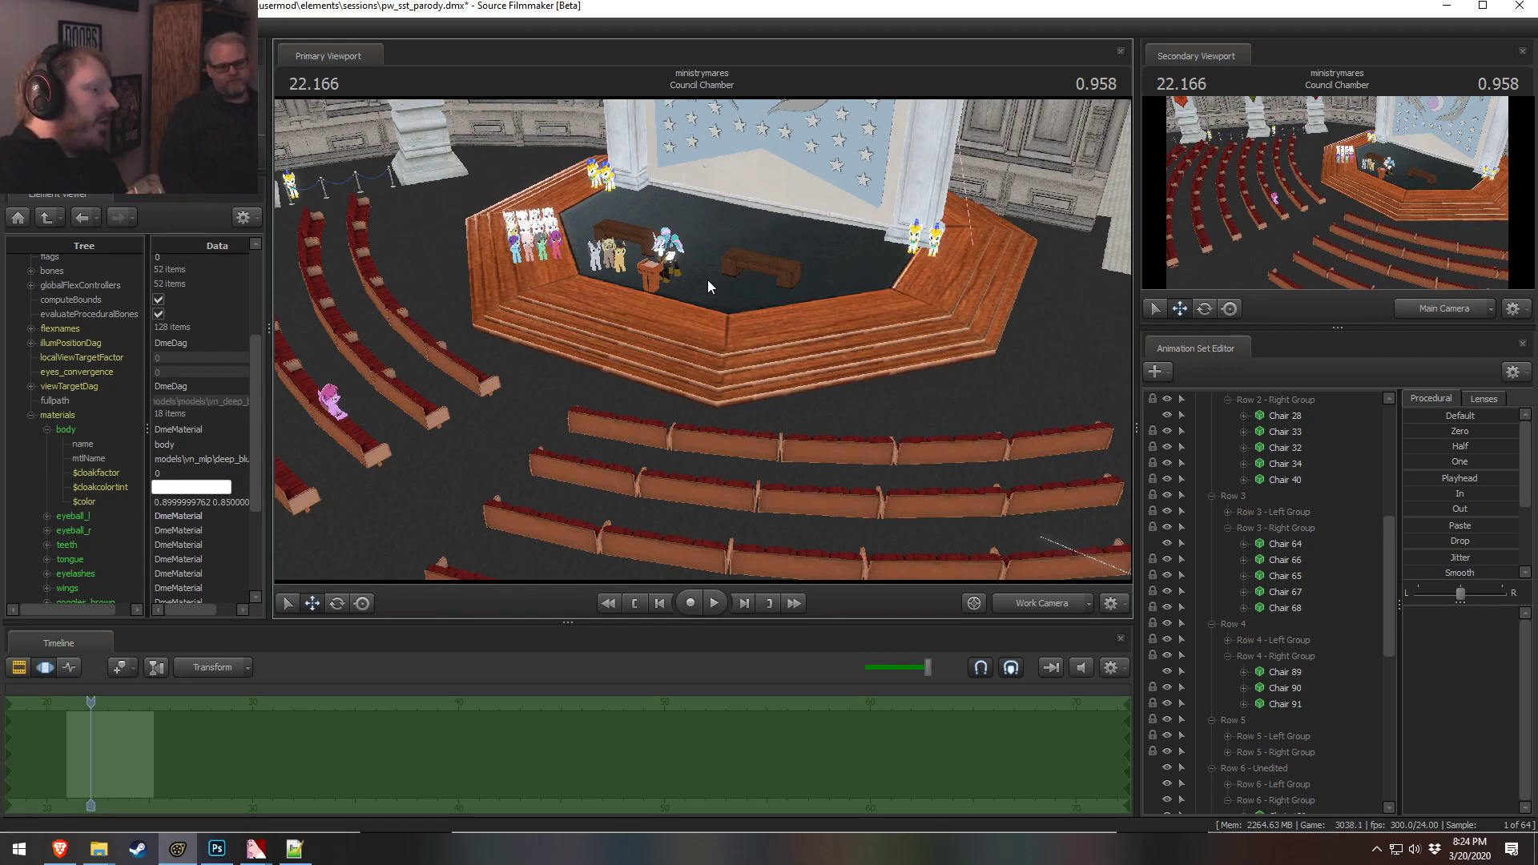
pyautogui.press('w')
pyautogui.moveTo(584, 223); pyautogui.dragTo(473, 212)
pyautogui.moveTo(703, 339); pyautogui.dragTo(521, 340)
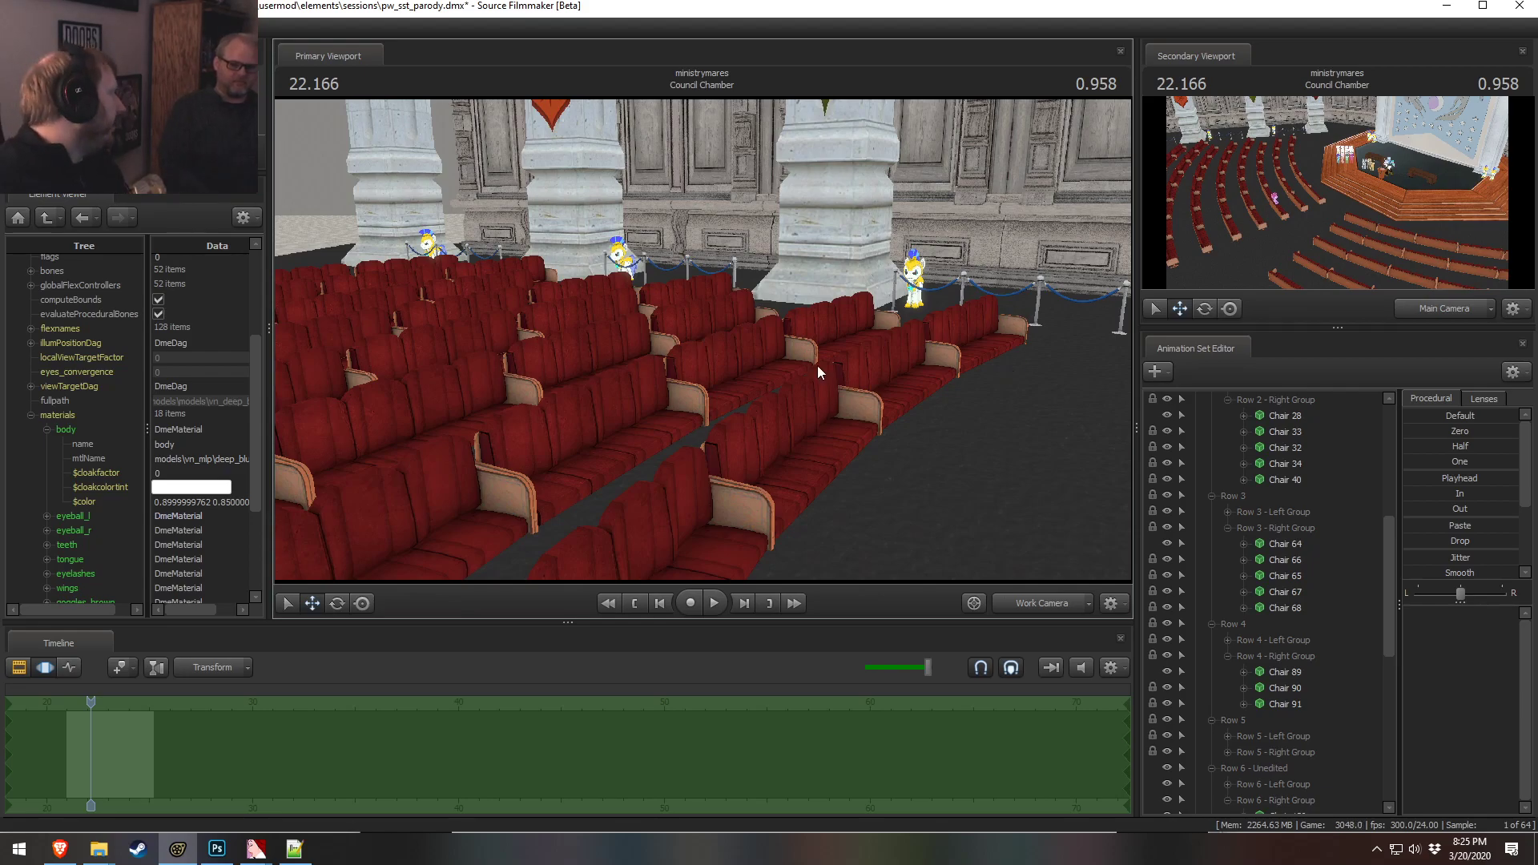
pyautogui.moveTo(1033, 266); pyautogui.dragTo(1241, 250)
pyautogui.press('w')
pyautogui.moveTo(684, 393); pyautogui.dragTo(708, 398)
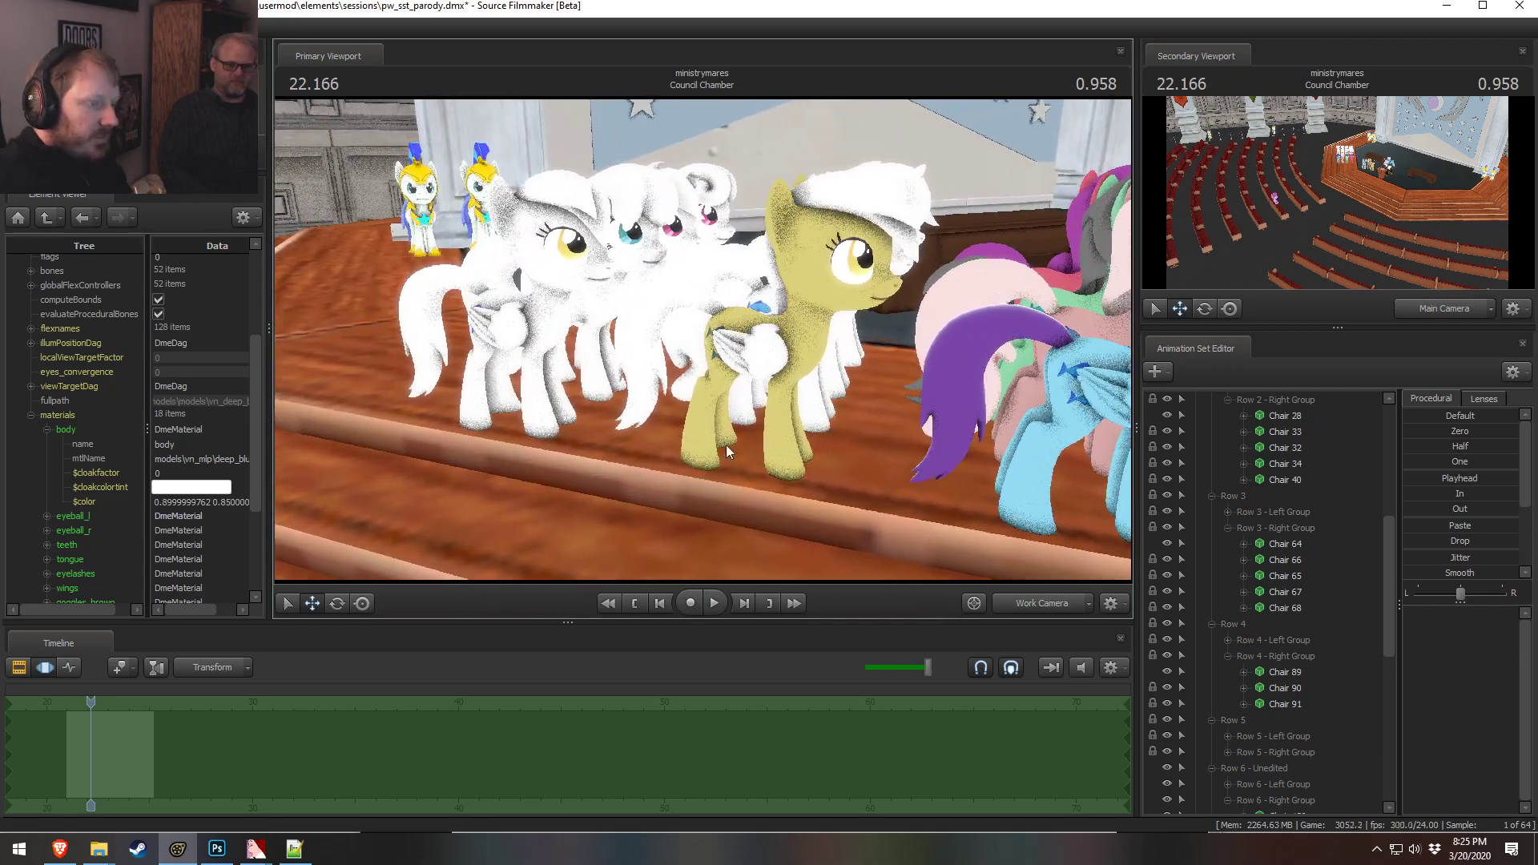
# Collapse the Row 1 and Chairs groups in the animation set list
pyautogui.scroll(5, 1232, 572)
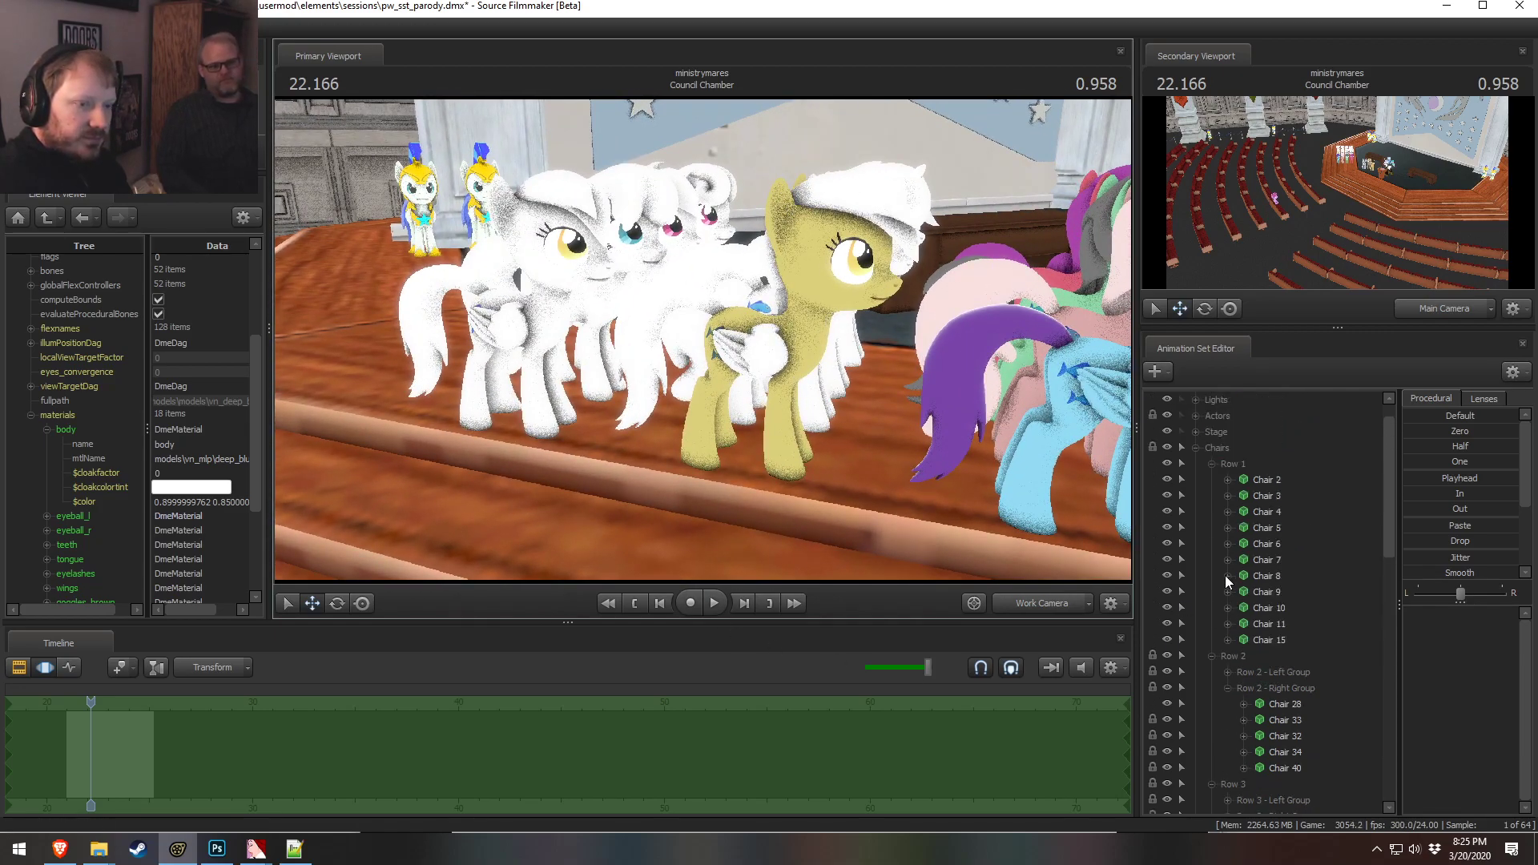
pyautogui.click(1212, 479)
pyautogui.click(1210, 495)
pyautogui.click(1197, 450)
# Survey the seating from above with the work camera and compare it against the main camera view
pyautogui.moveTo(833, 337); pyautogui.dragTo(513, 413)
pyautogui.press('s')
pyautogui.moveTo(703, 339)
pyautogui.mouseDown()
pyautogui.moveTo(703, 352)
pyautogui.moveTo(704, 339)
pyautogui.mouseUp()
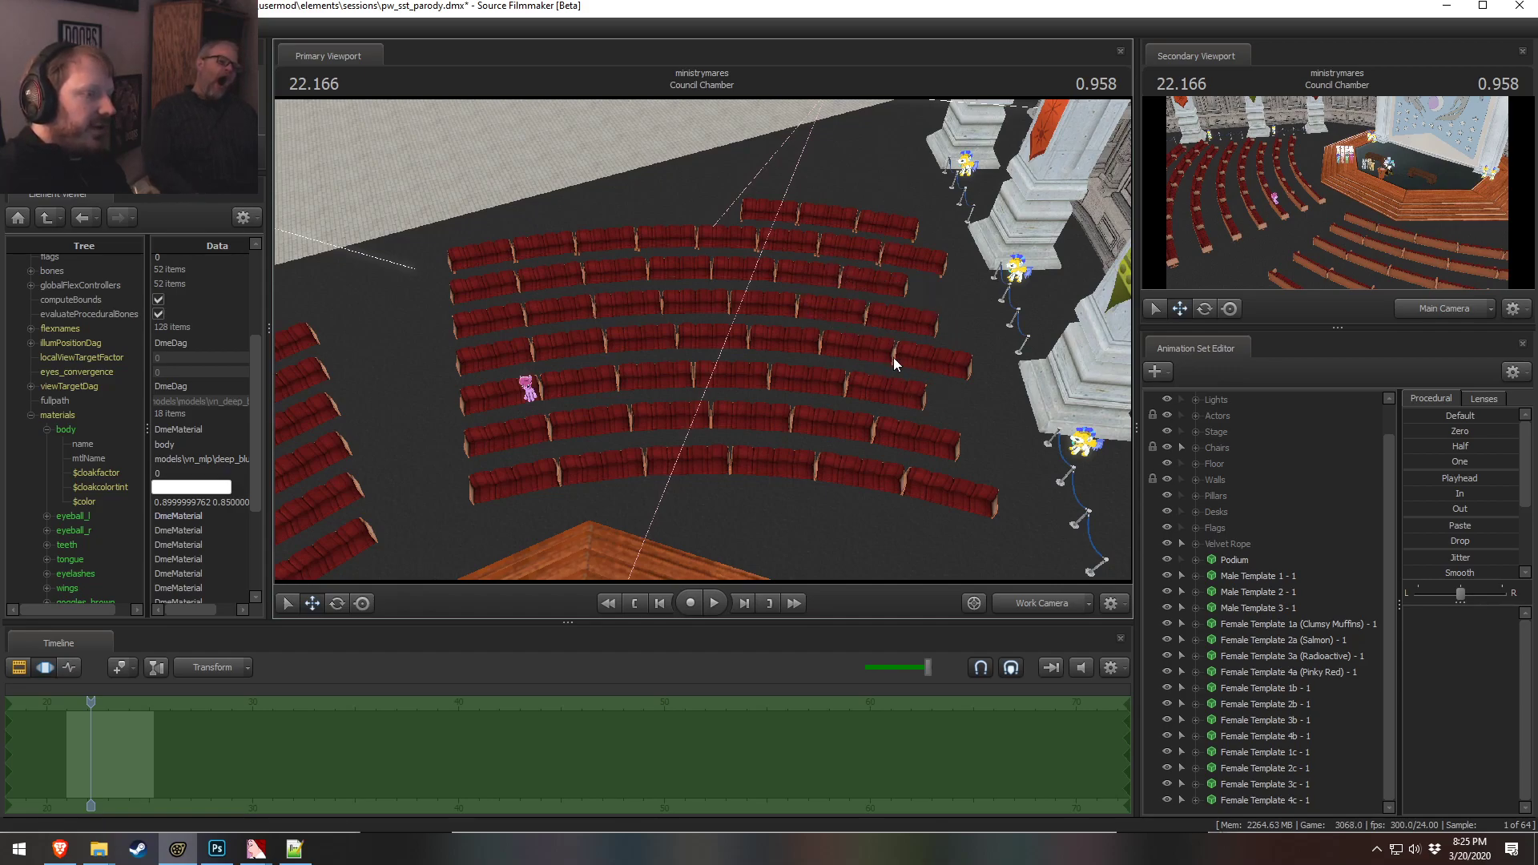
pyautogui.moveTo(615, 477); pyautogui.dragTo(373, 430)
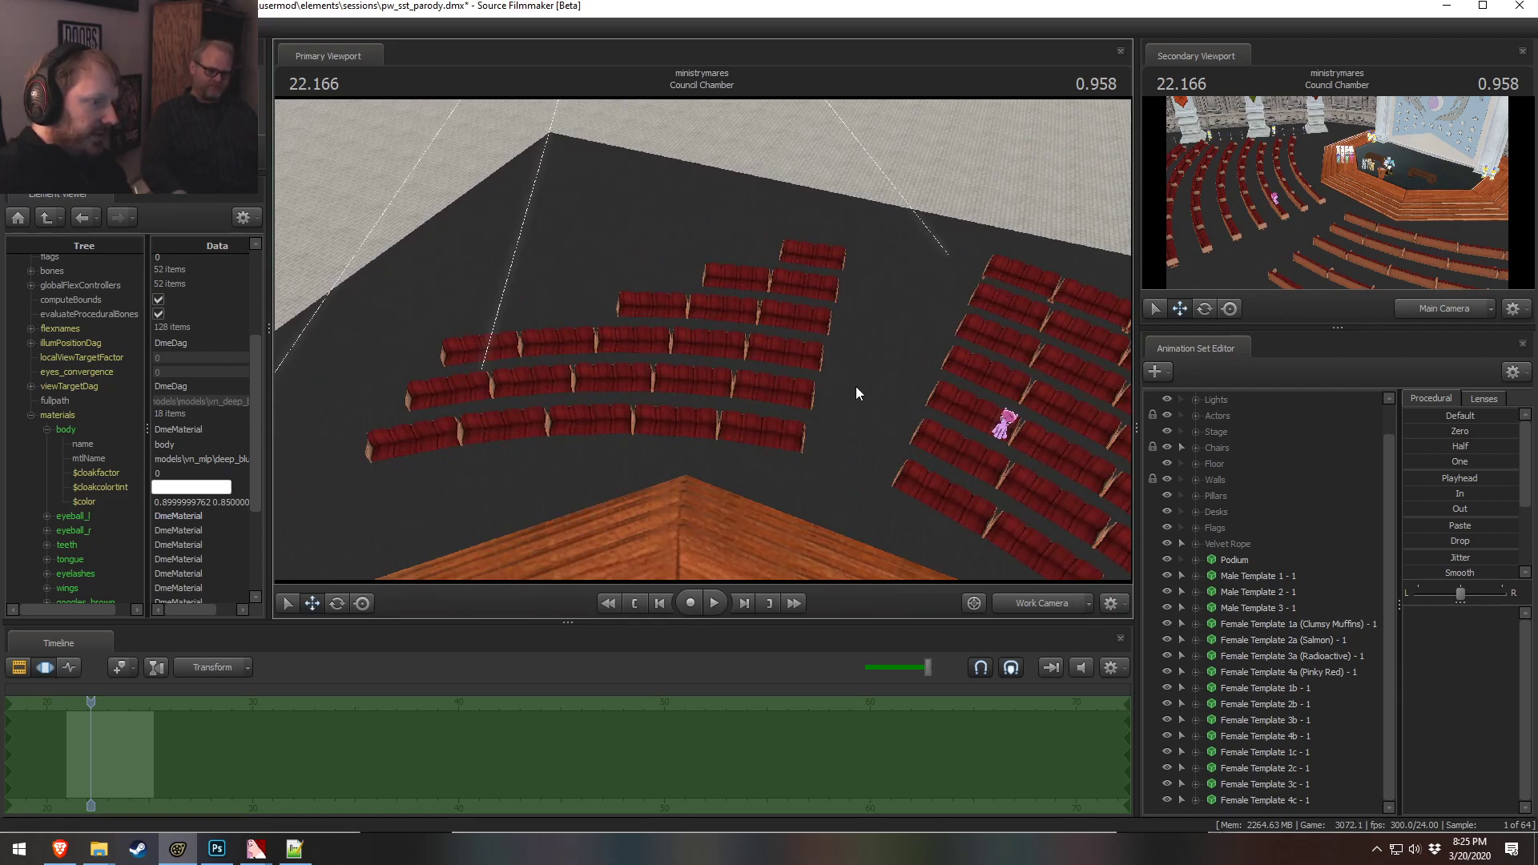
pyautogui.moveTo(527, 320); pyautogui.dragTo(542, 324)
pyautogui.moveTo(727, 370); pyautogui.dragTo(652, 346)
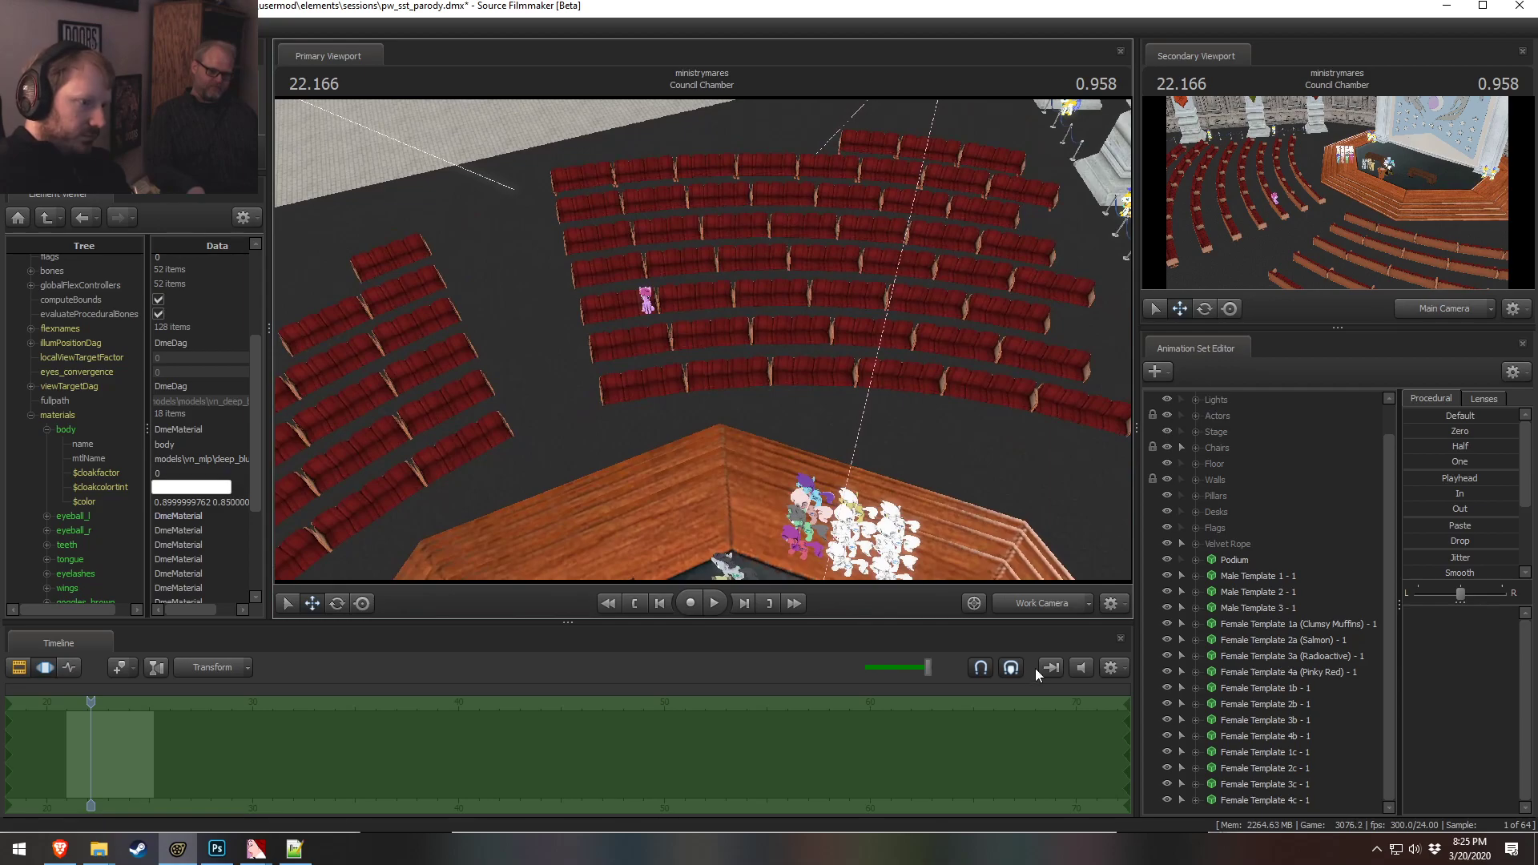
pyautogui.click(1037, 602)
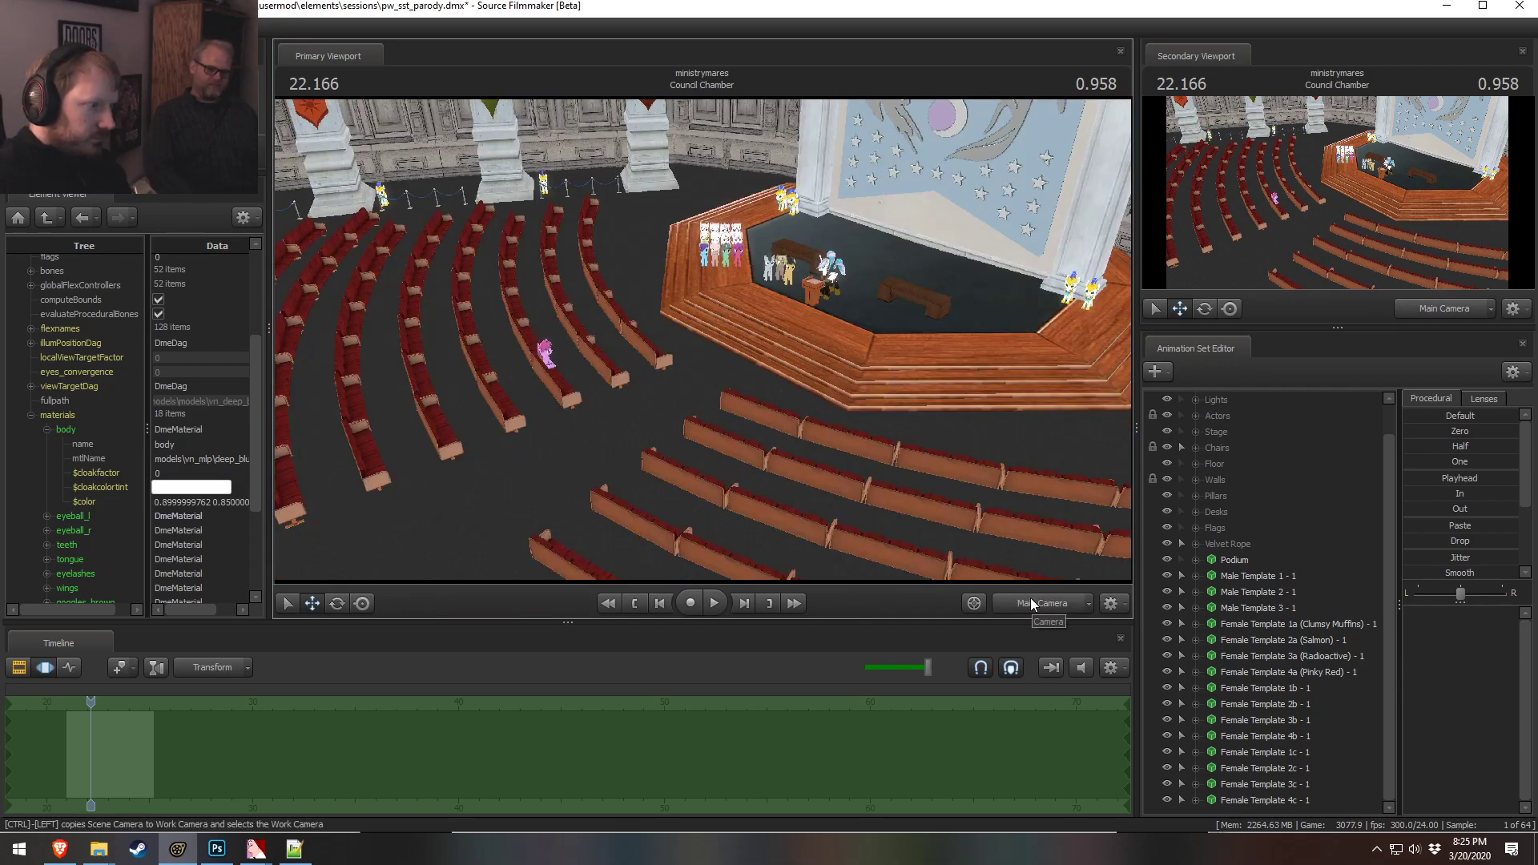
pyautogui.click(1023, 603)
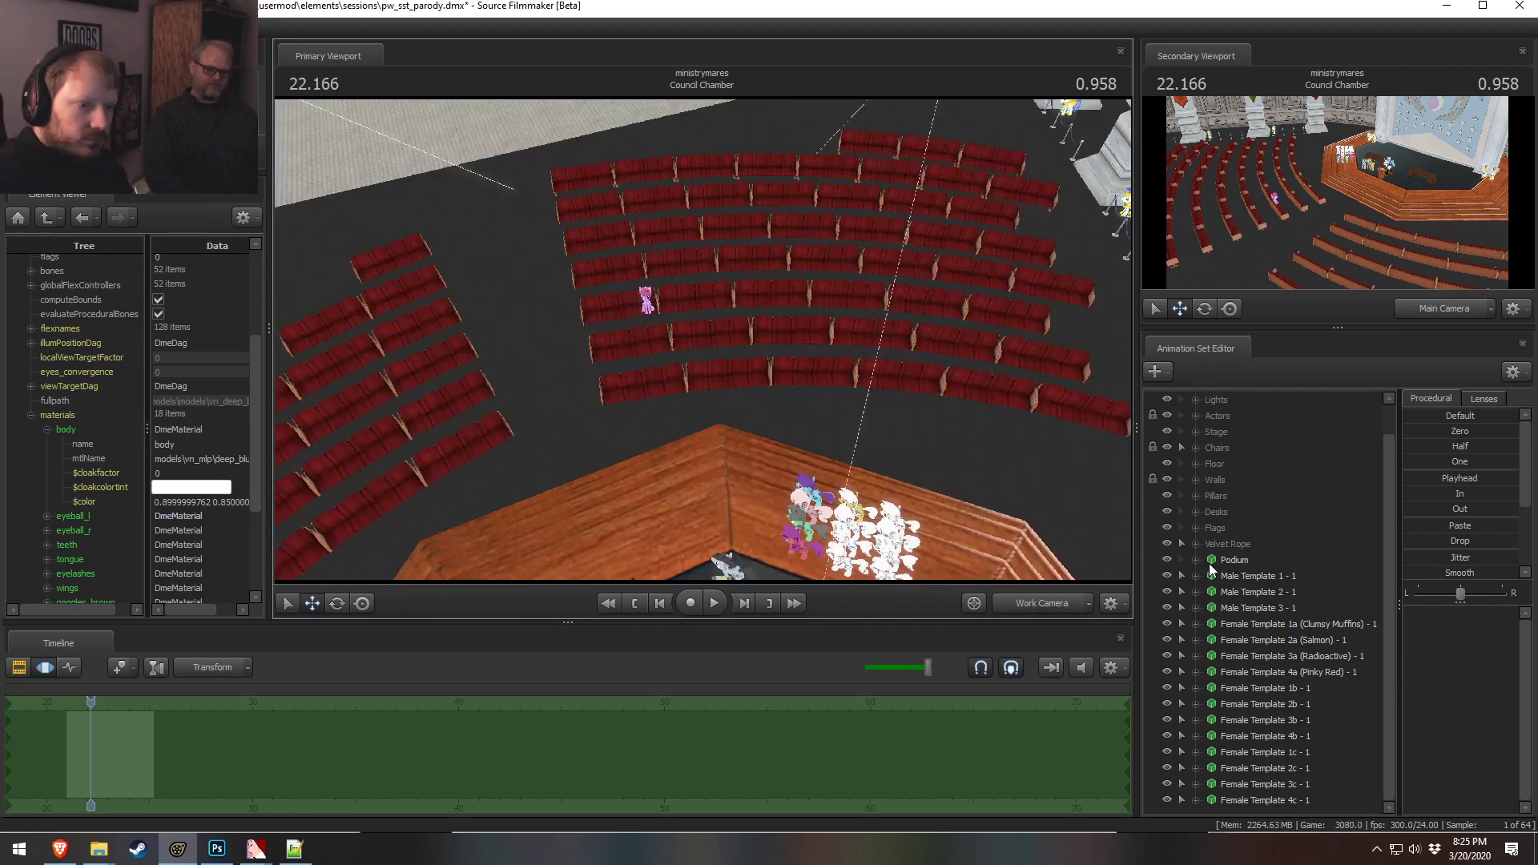
# Paste the body material's color value into the wings material's color for the yellow pony
pyautogui.moveTo(950, 539); pyautogui.dragTo(1121, 496)
pyautogui.press('w')
pyautogui.moveTo(704, 338); pyautogui.dragTo(704, 338)
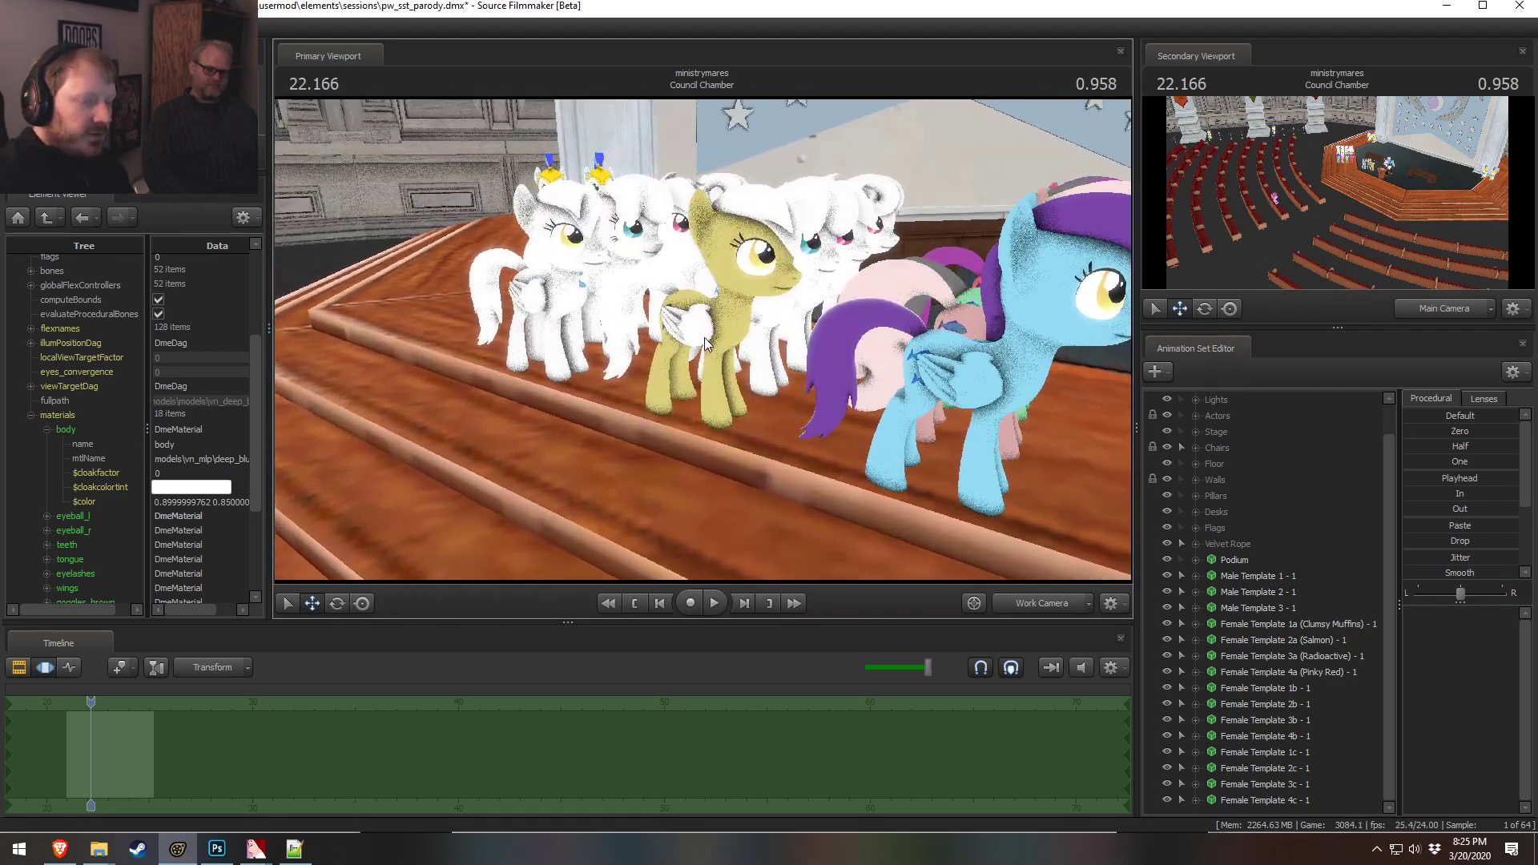
pyautogui.scroll(-4, 74, 546)
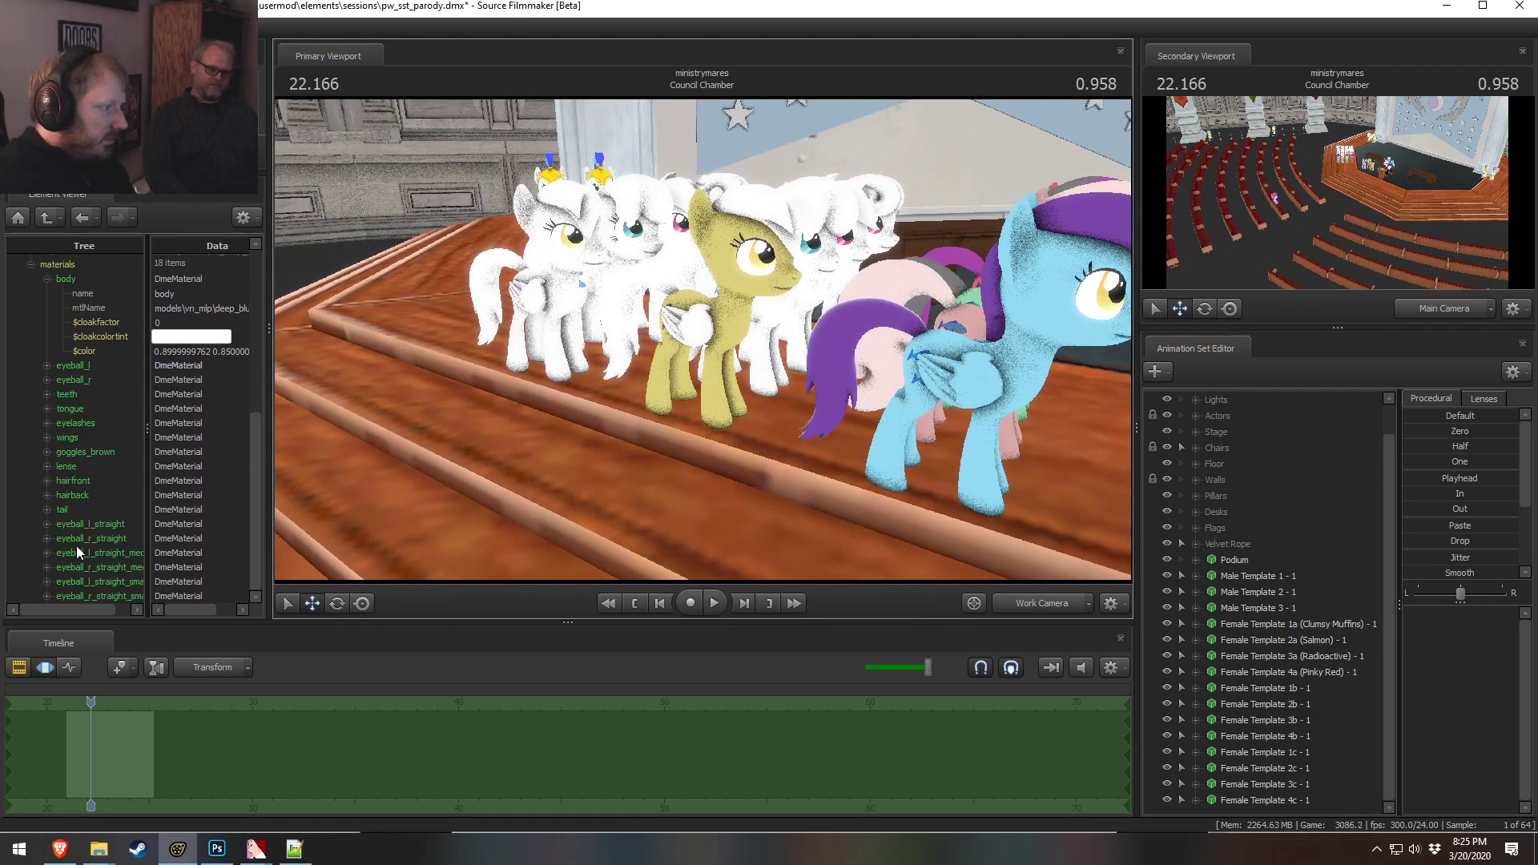
pyautogui.click(200, 351)
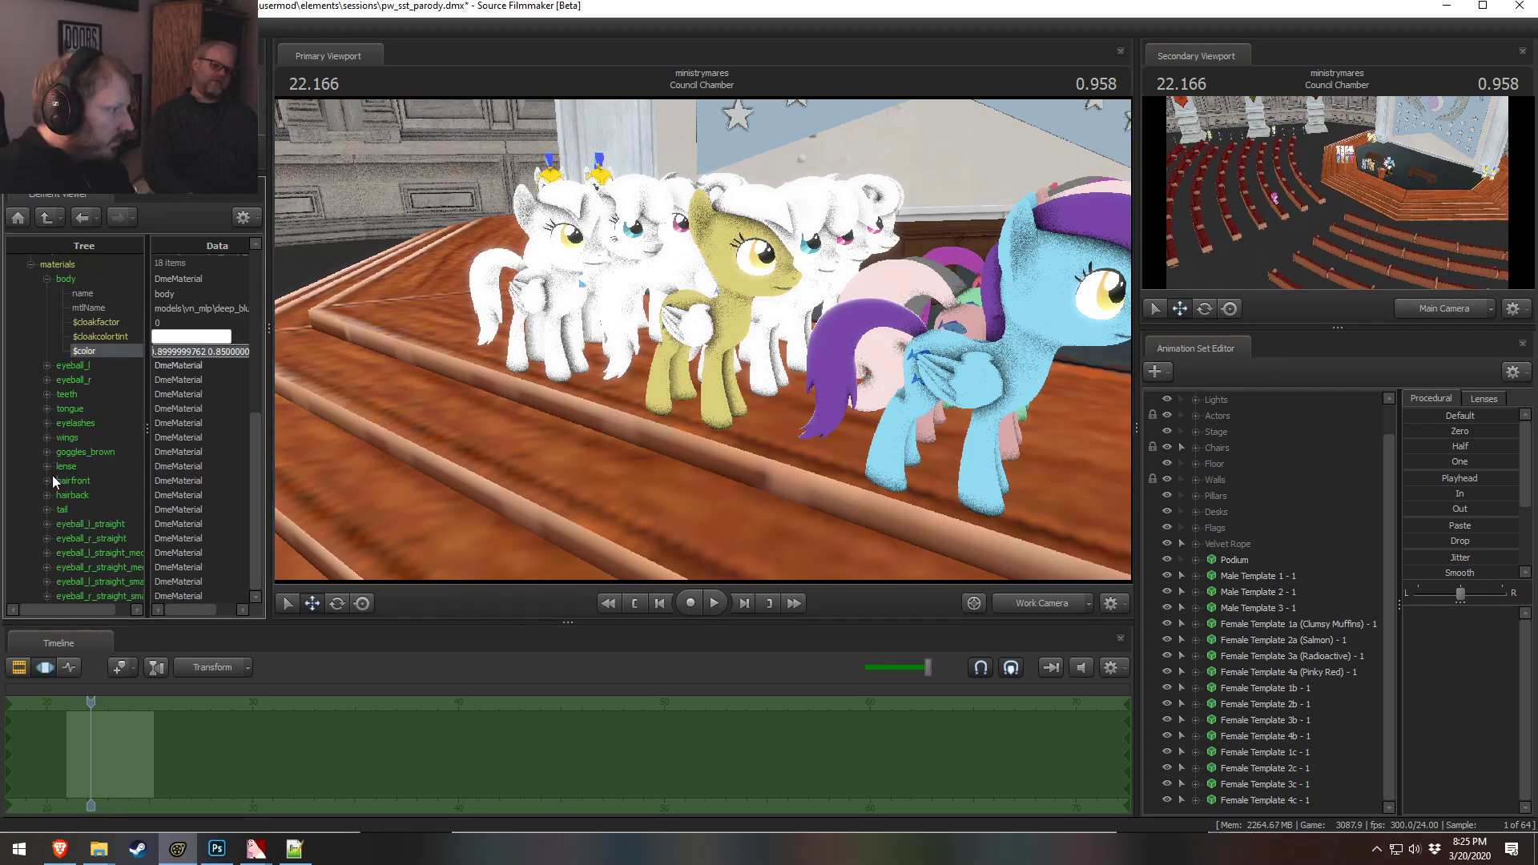
pyautogui.click(47, 436)
pyautogui.click(165, 510)
pyautogui.hotkey('ctrl', 'a')
pyautogui.hotkey('ctrl', 'v')
pyautogui.click(208, 468)
# Set the first color component of both the body and wings materials to 1
pyautogui.moveTo(704, 338); pyautogui.dragTo(684, 363)
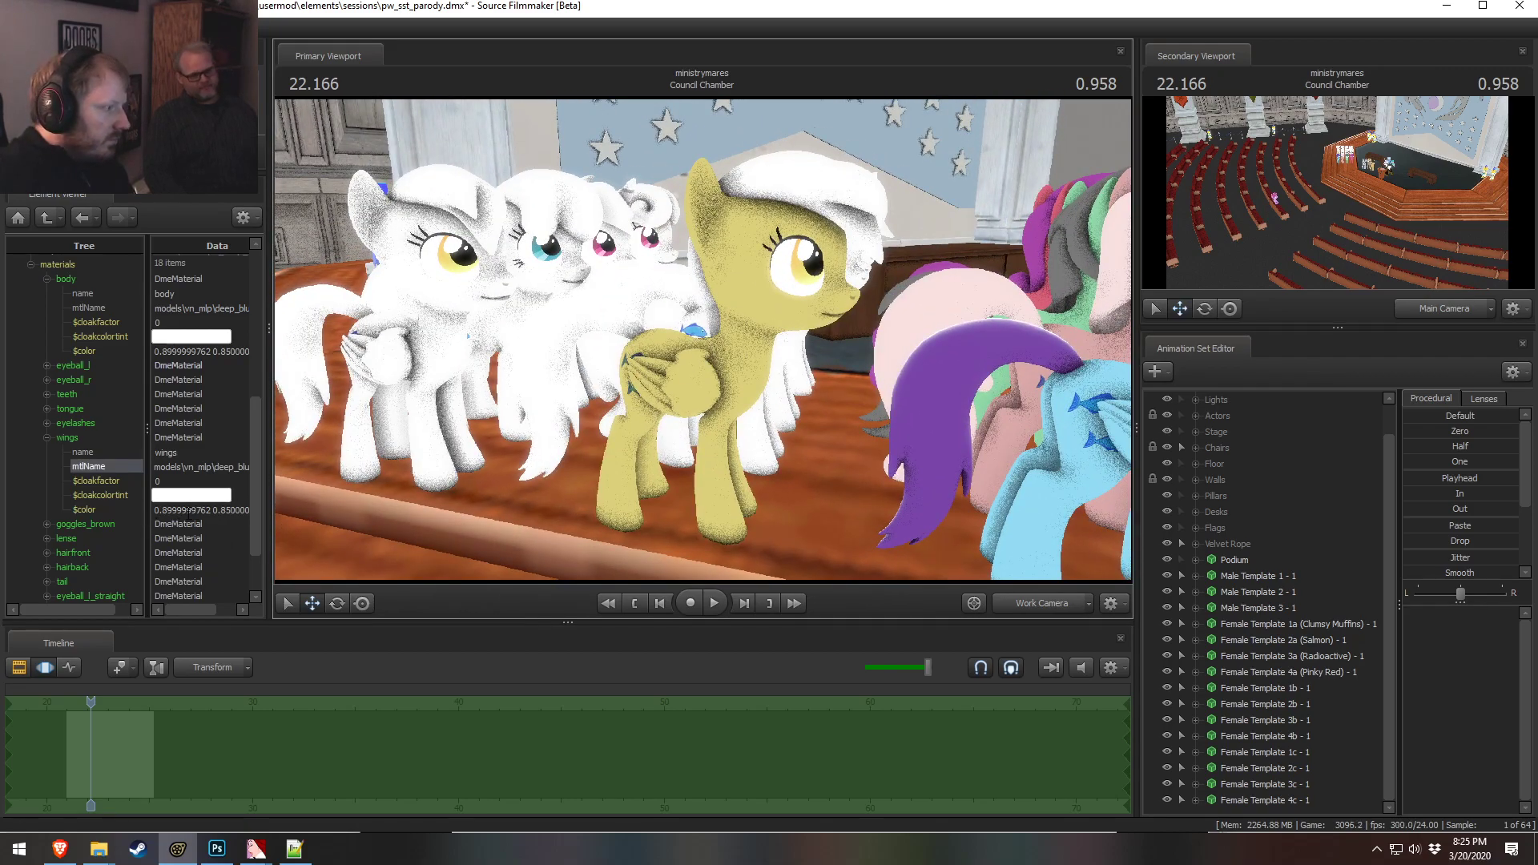
pyautogui.click(215, 352)
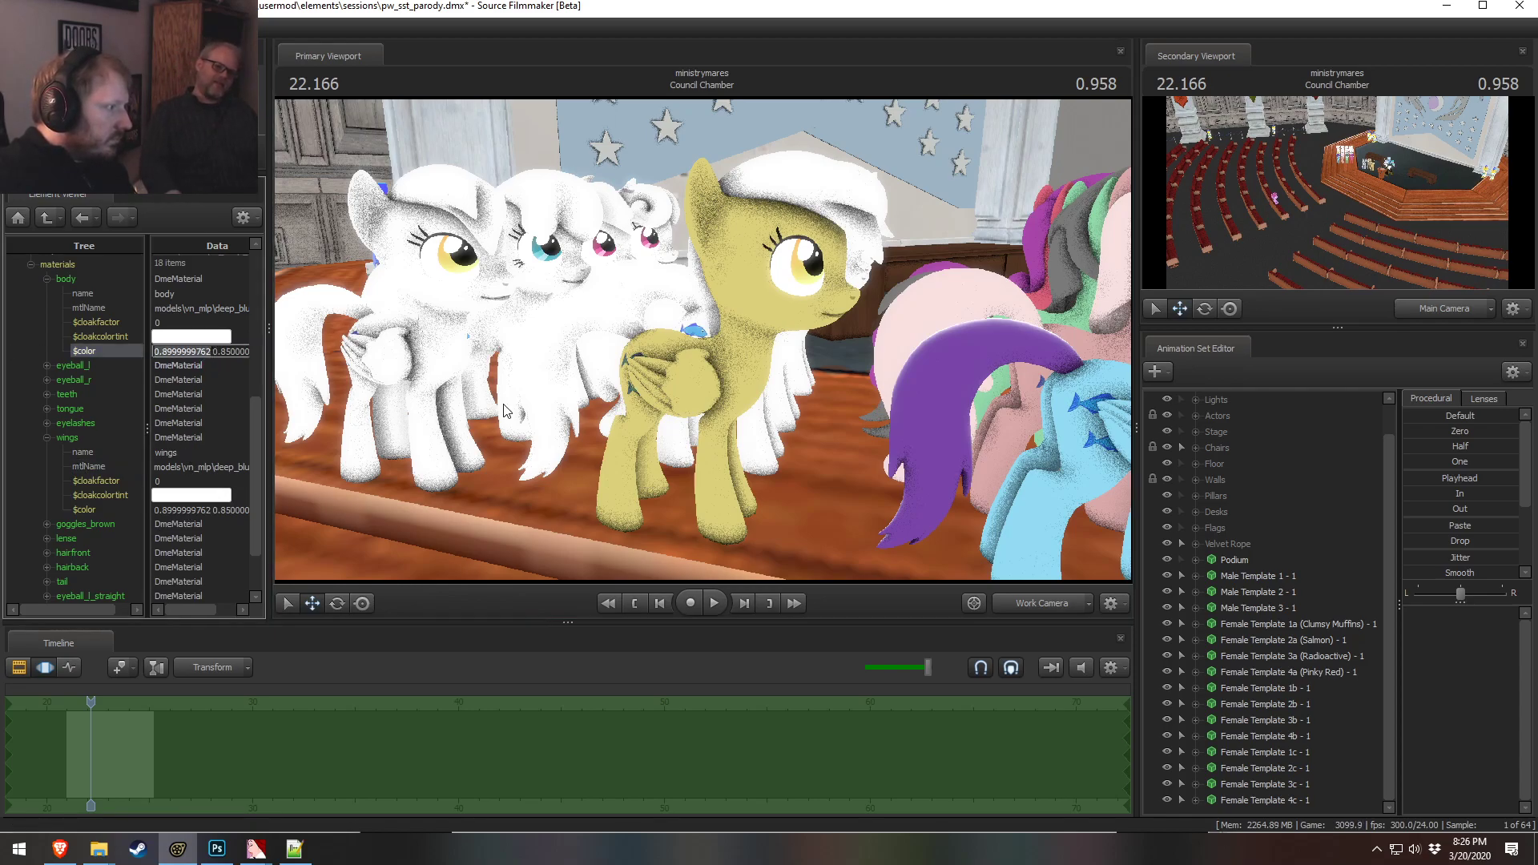
pyautogui.write('1 0.8500000238 0.5')
pyautogui.press('Return')
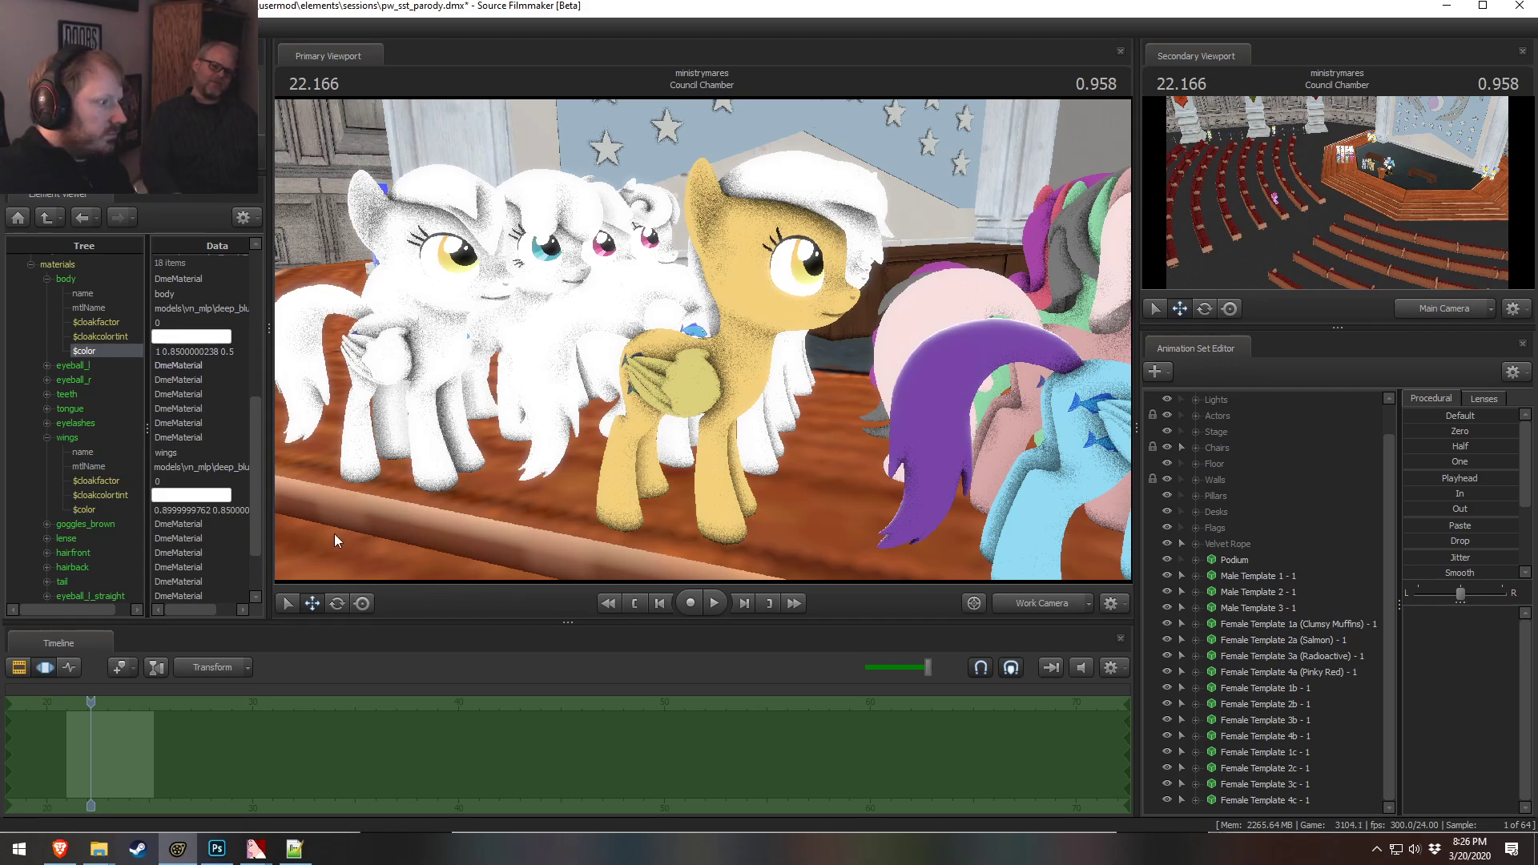
pyautogui.click(213, 510)
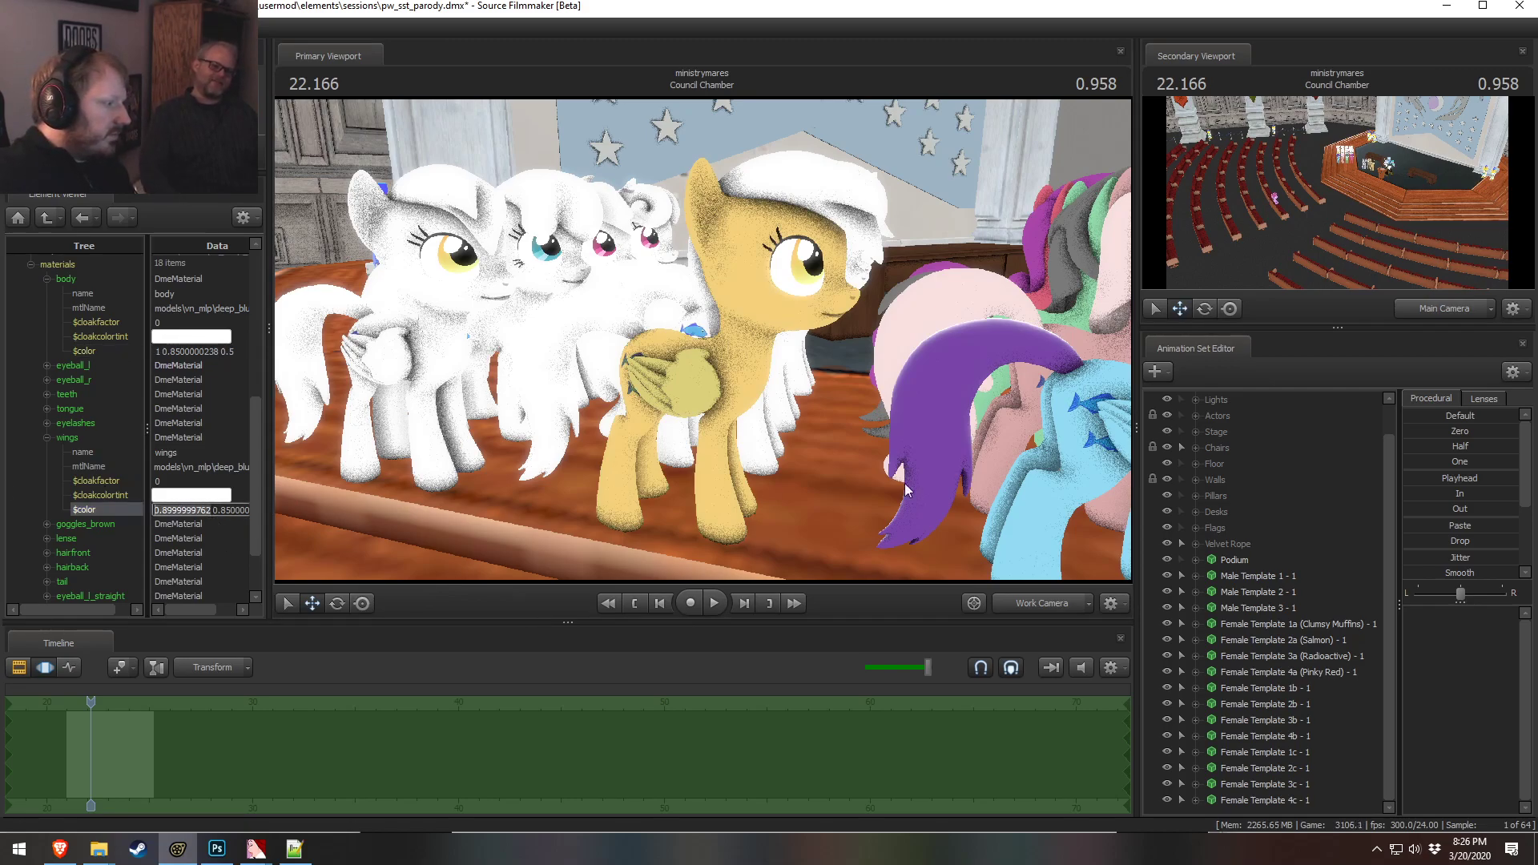
pyautogui.write('1 0.8500000238 0.5')
pyautogui.press('Return')
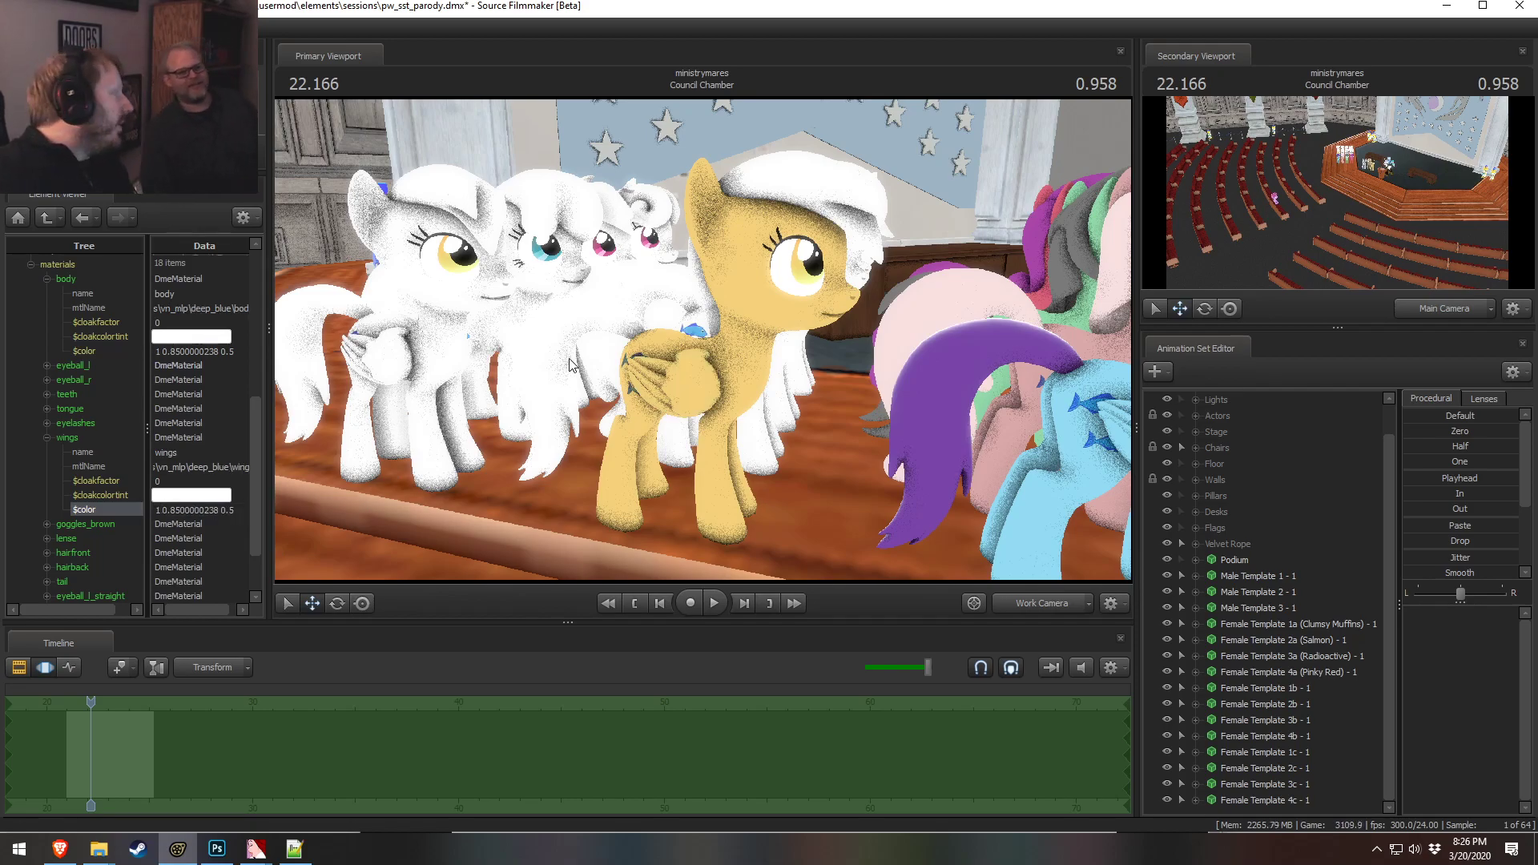
# Toggle the viewport's render preview on and off to check the recolored pony
pyautogui.rightClick(665, 324)
pyautogui.click(706, 365)
pyautogui.press('F2')
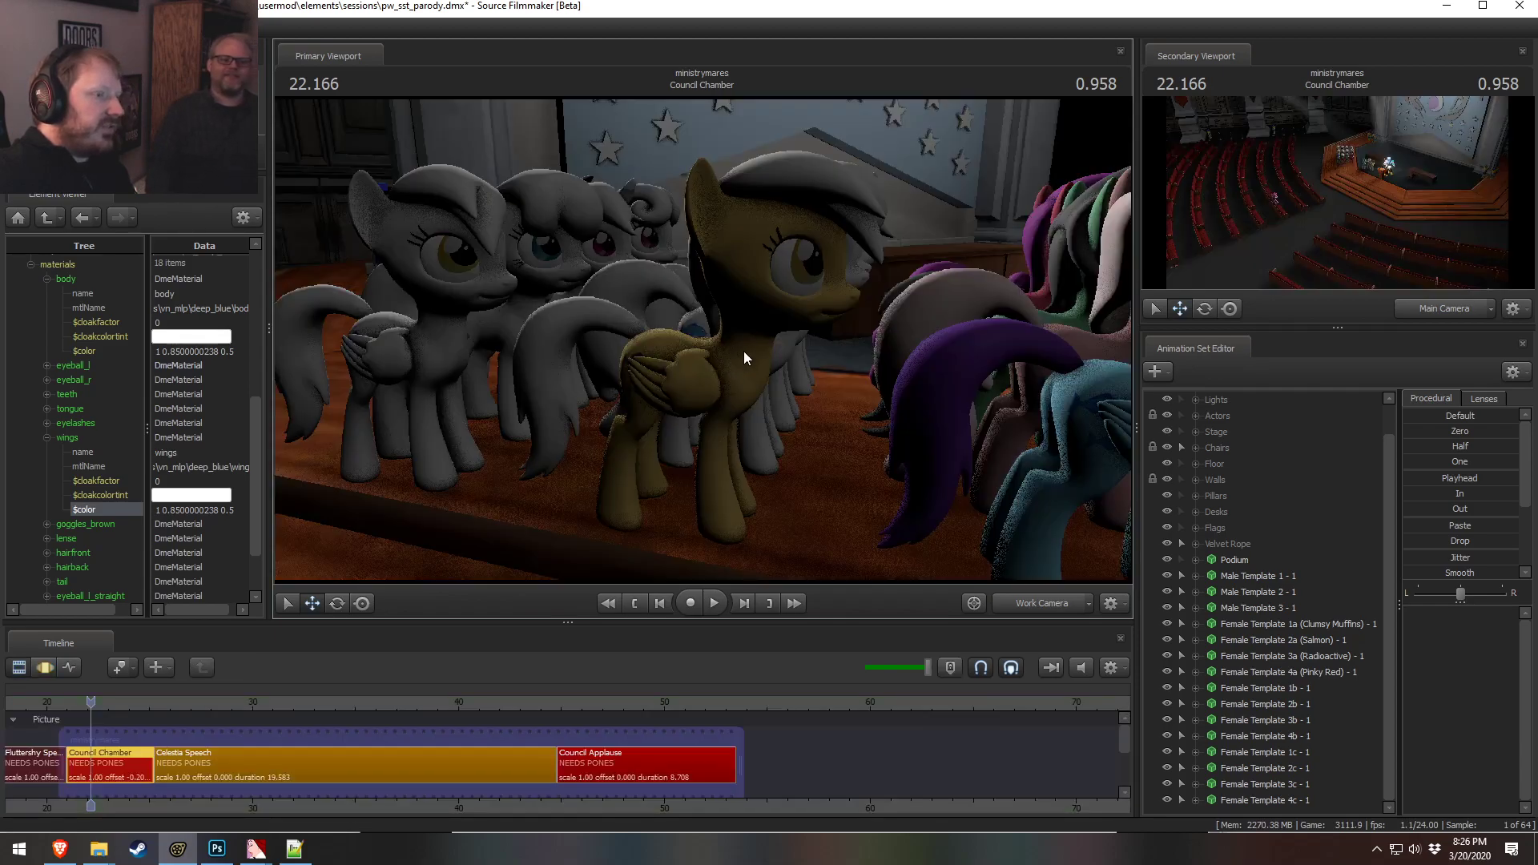
pyautogui.rightClick(667, 317)
pyautogui.click(721, 362)
pyautogui.moveTo(722, 364); pyautogui.dragTo(703, 340)
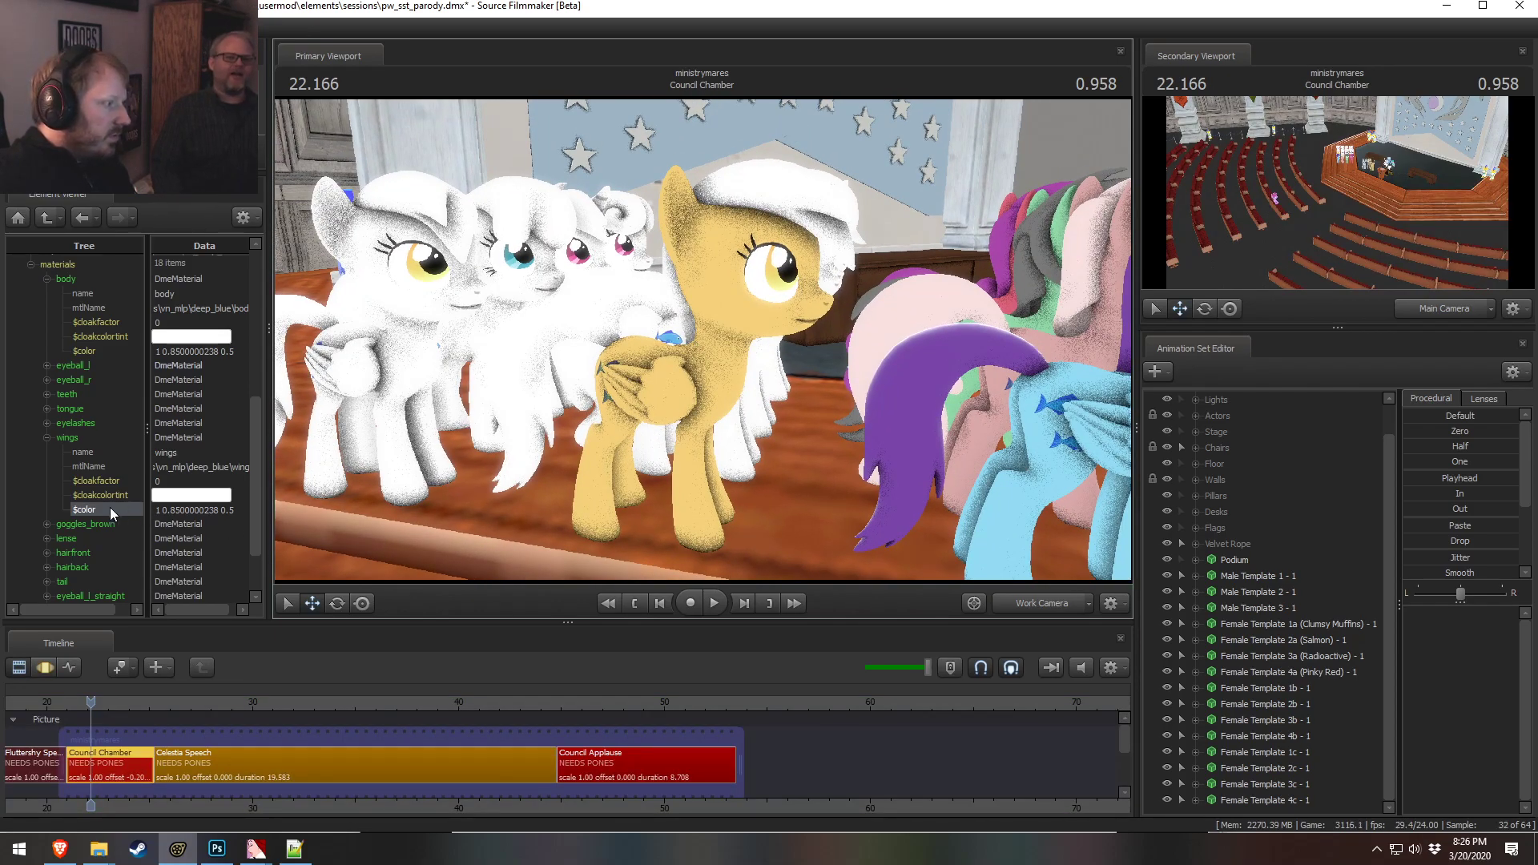
# Consult the color palette reference and set the yellow pony's hairfront material color to 0.7 0.5 0.6
pyautogui.hotkey('alt', 'Tab')
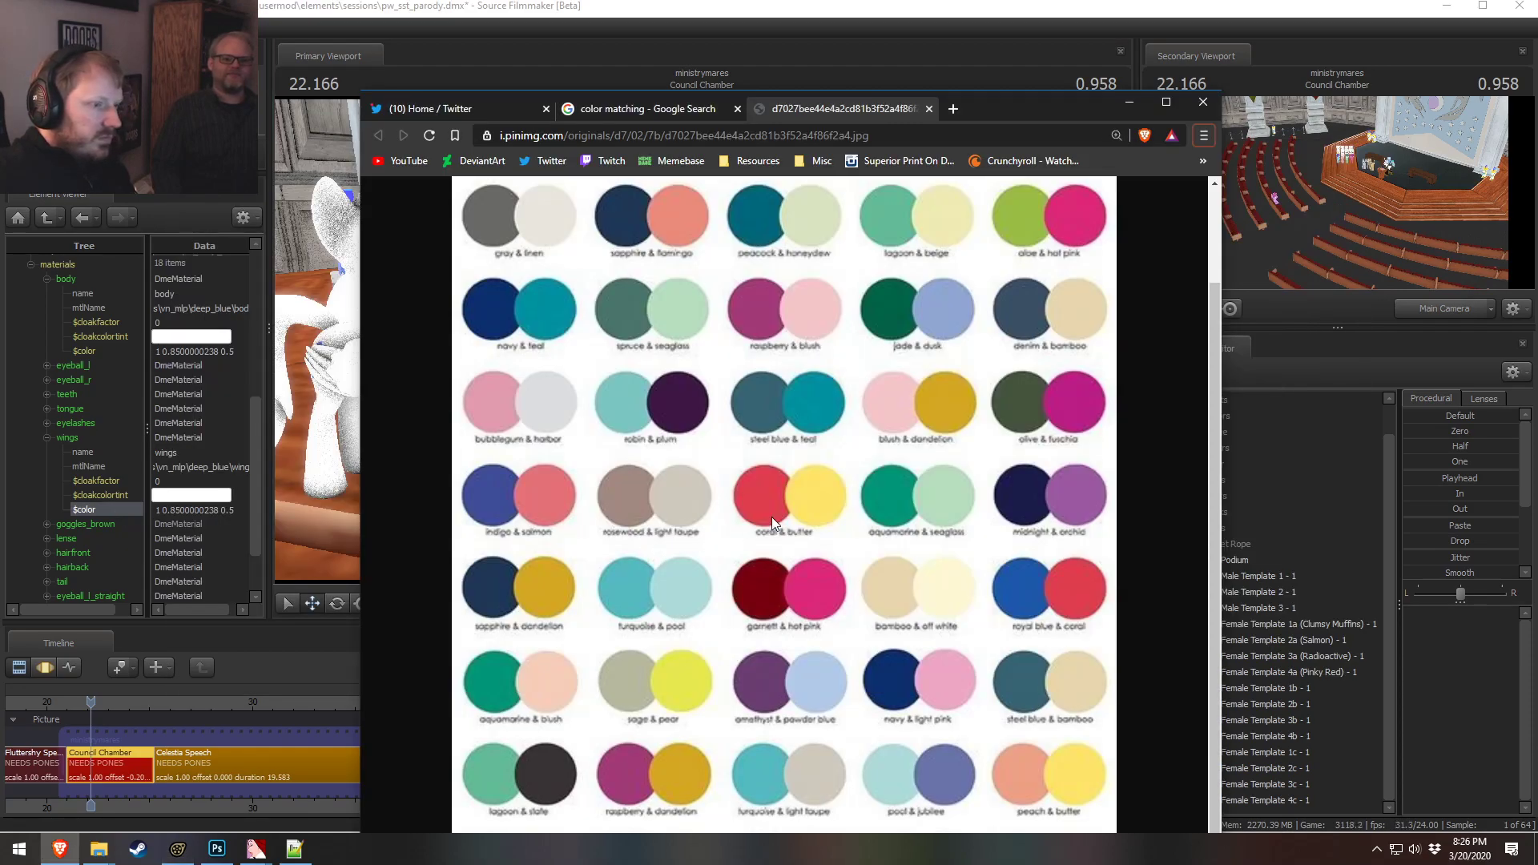
pyautogui.hotkey('alt', 'Tab')
pyautogui.hotkey('alt', 'Tab')
pyautogui.hotkey('alt', 'Tab')
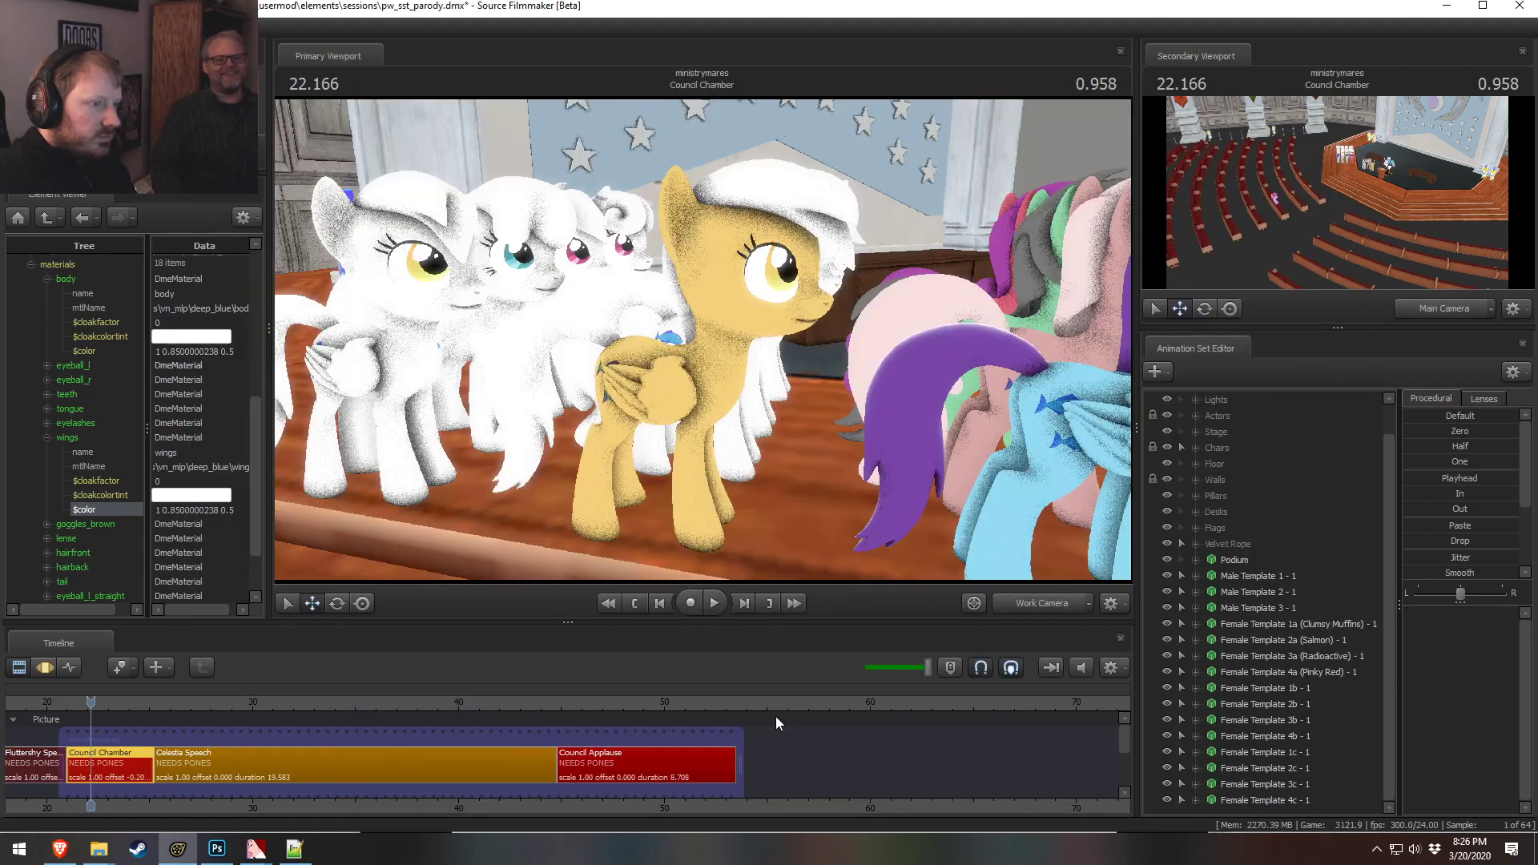
pyautogui.scroll(-2, 84, 495)
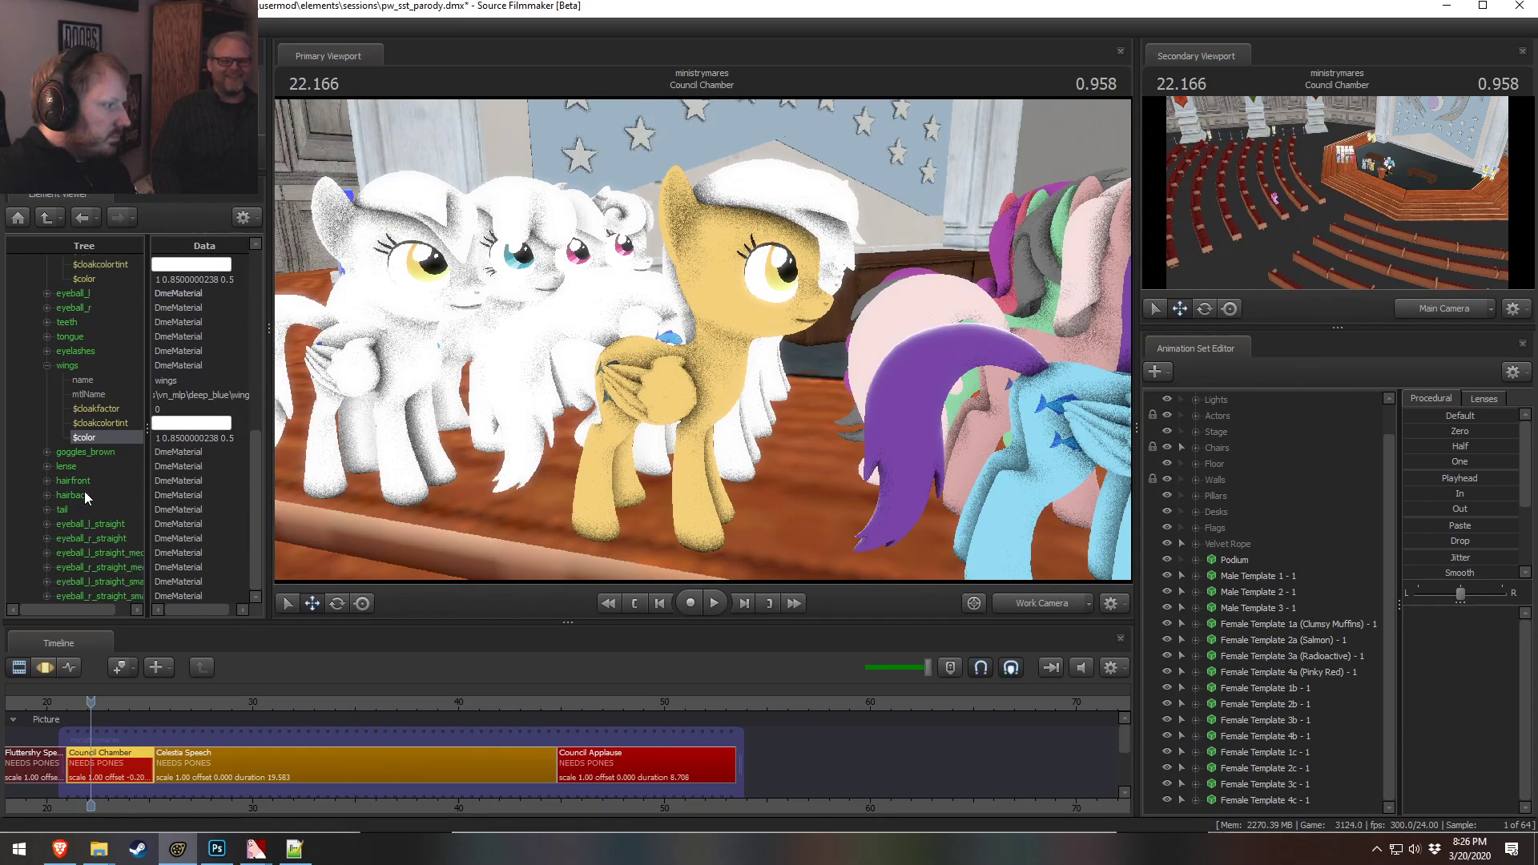
pyautogui.click(47, 365)
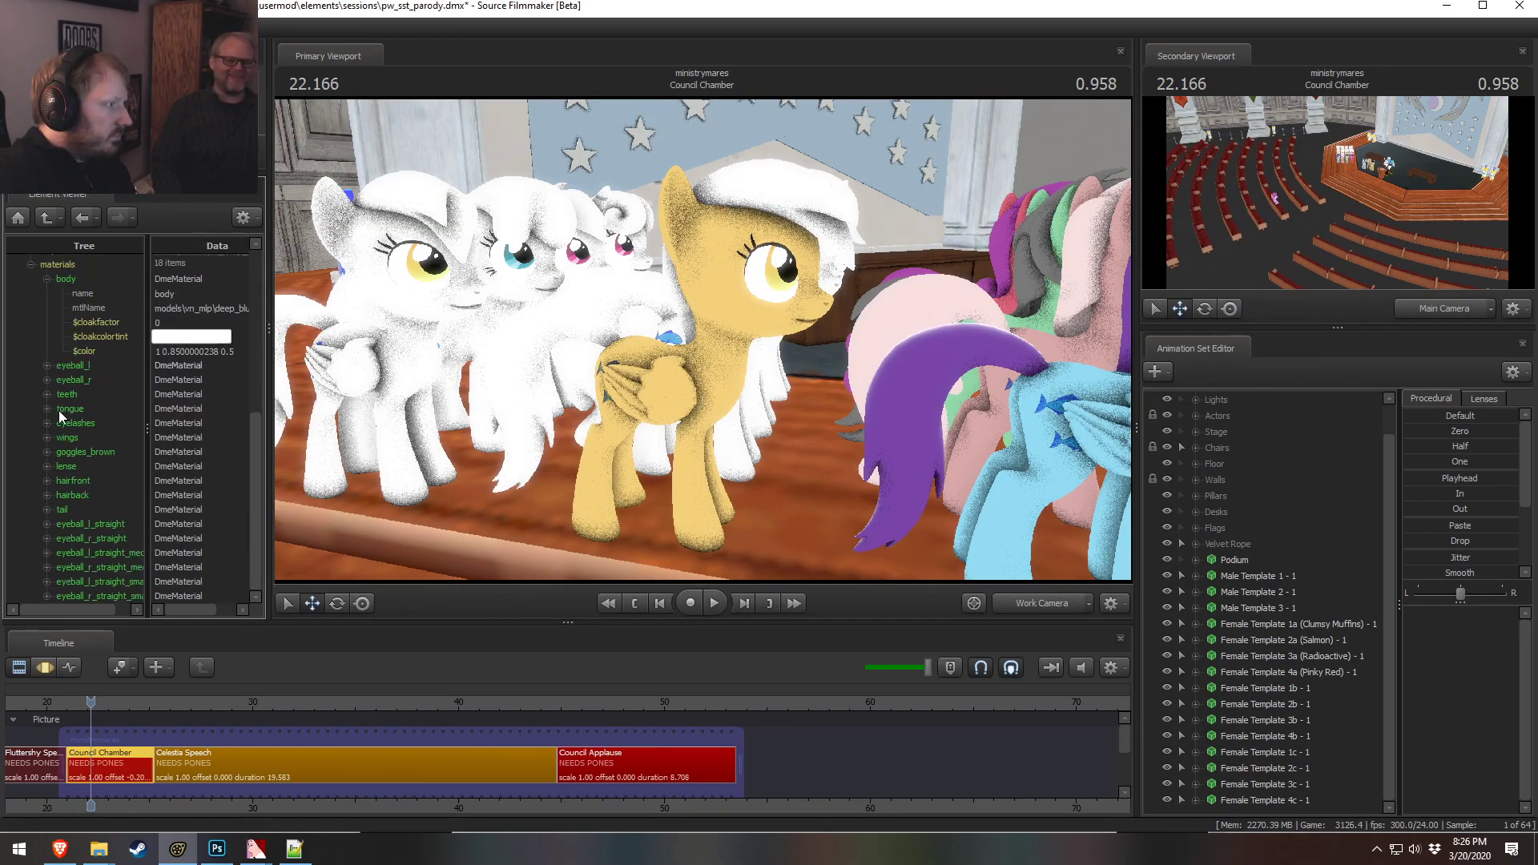
pyautogui.rightClick(61, 480)
pyautogui.click(52, 473)
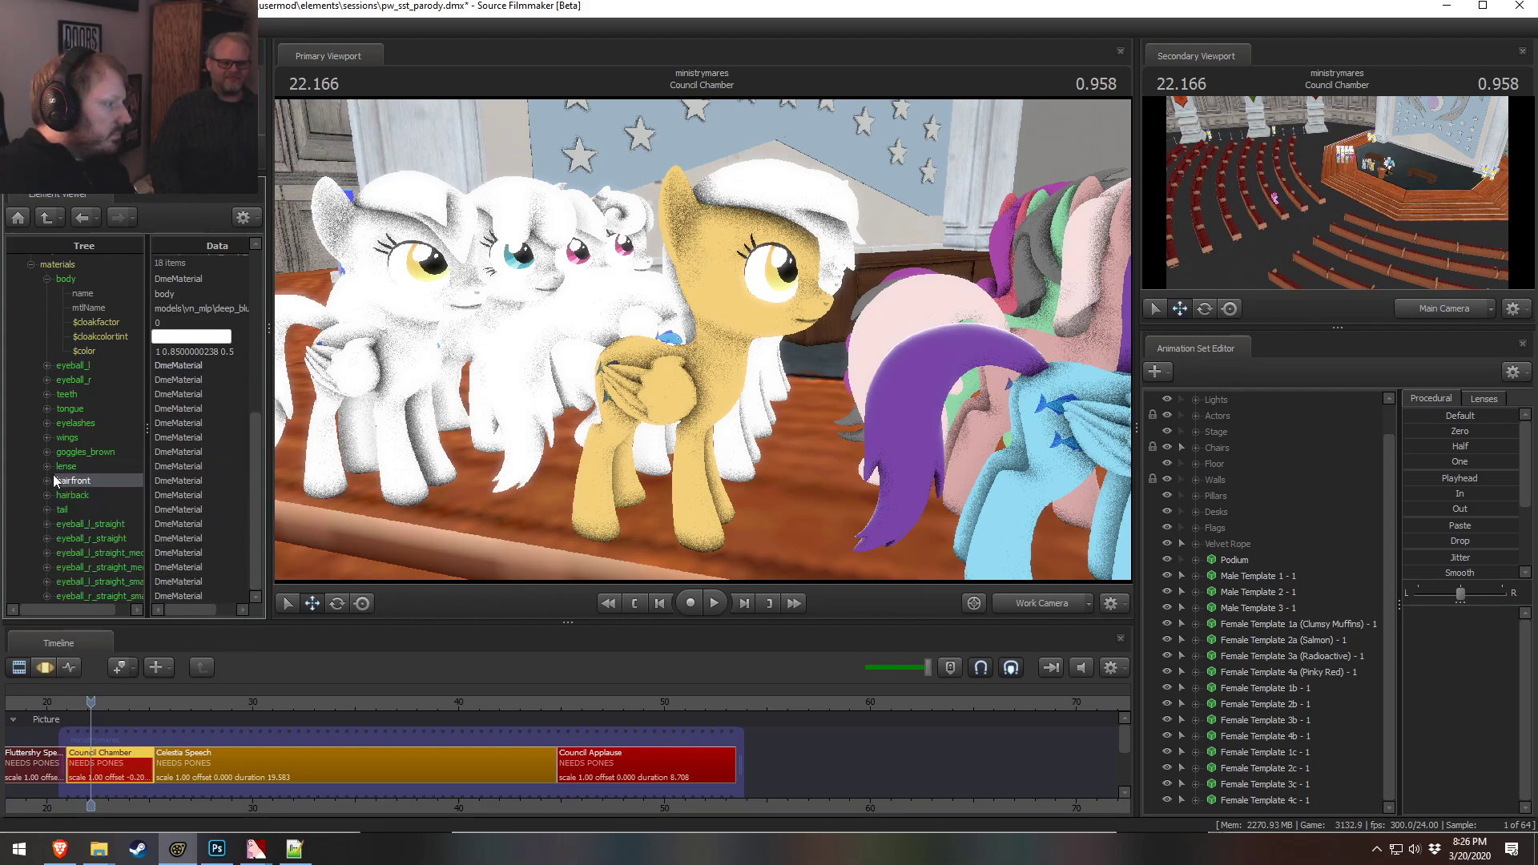
pyautogui.doubleClick(200, 553)
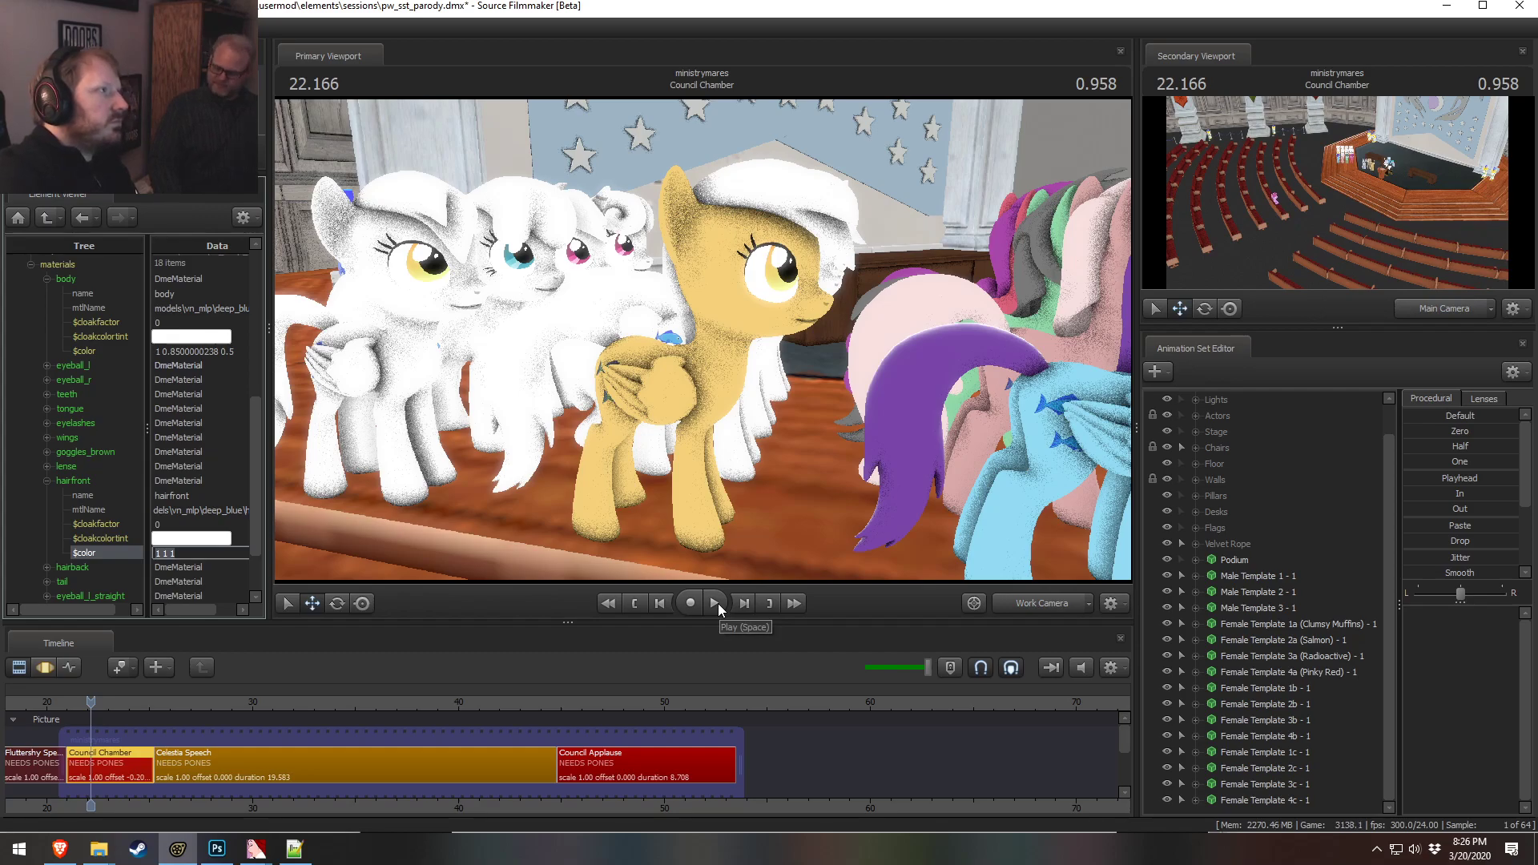
pyautogui.write('0.6')
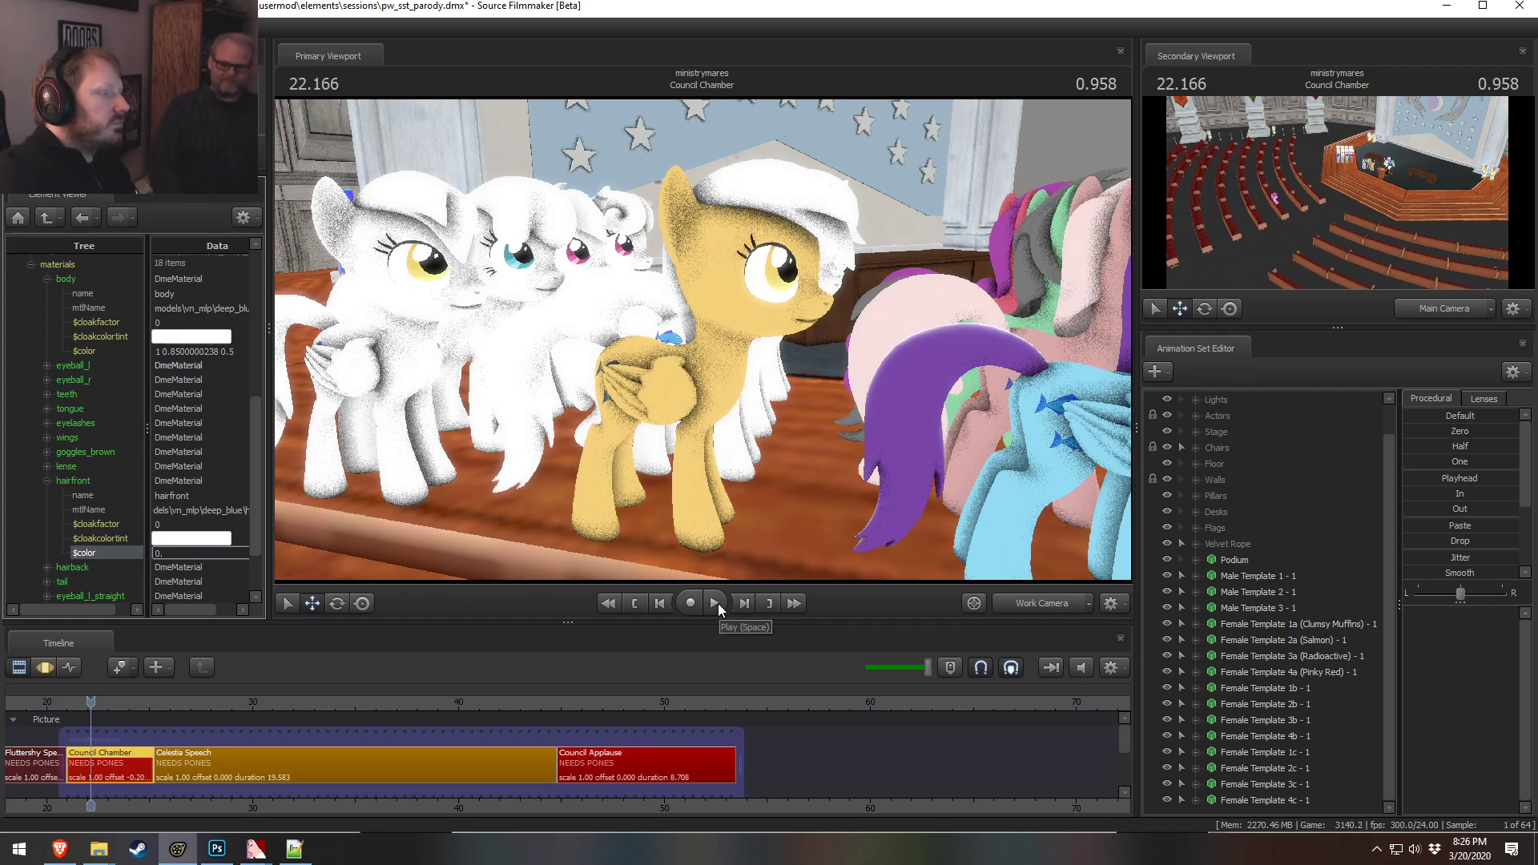
pyautogui.press('BackSpace')
pyautogui.press('BackSpace')
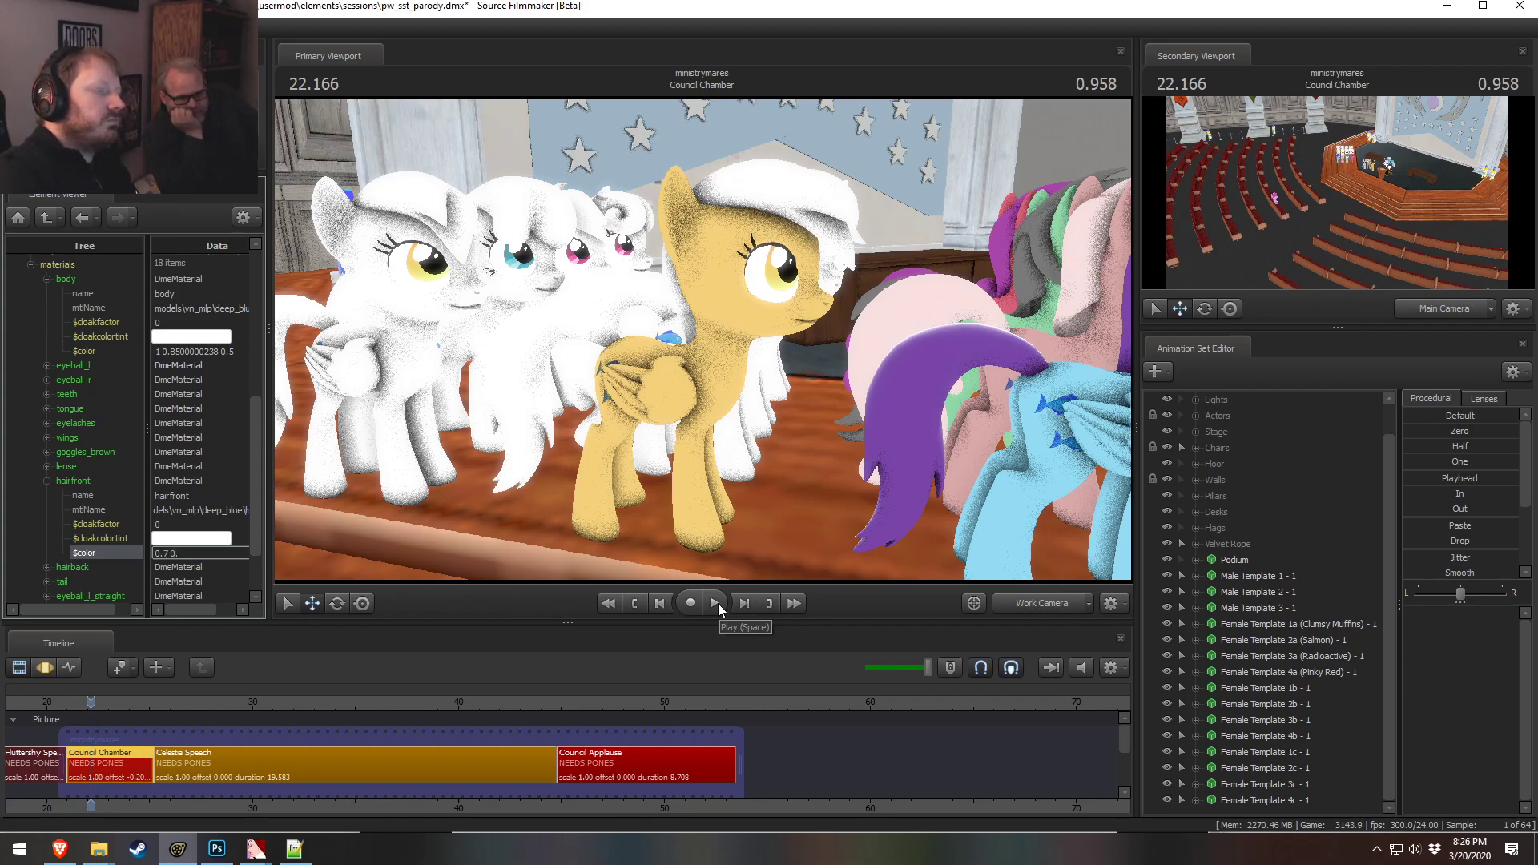
pyautogui.write('7 0.5 0.6')
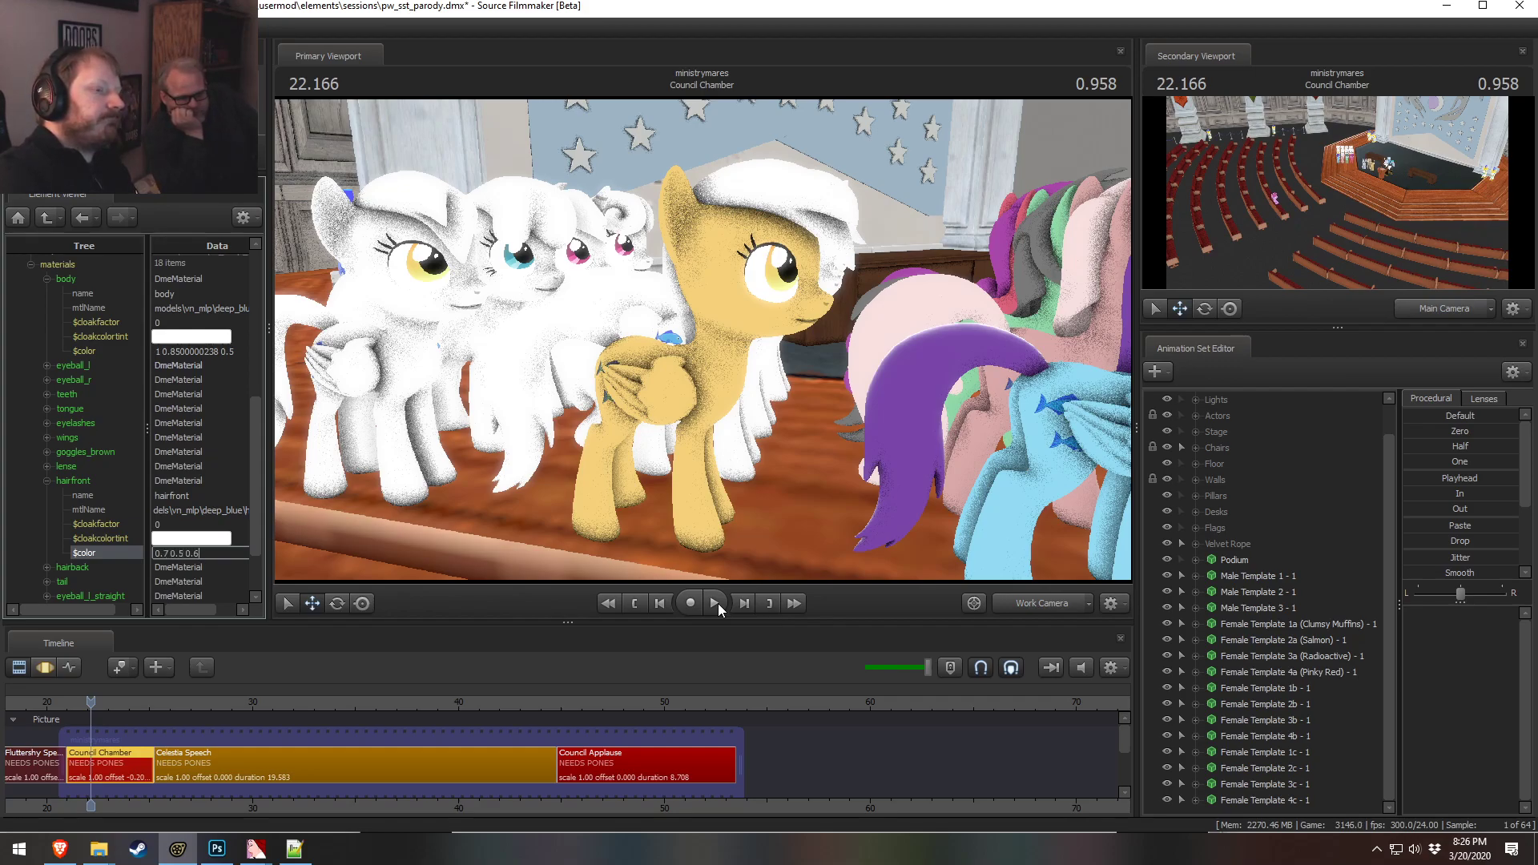
pyautogui.press('Return')
# Set the first component of the hairfront material's color to 0.8
pyautogui.hotkey('alt', 'Tab')
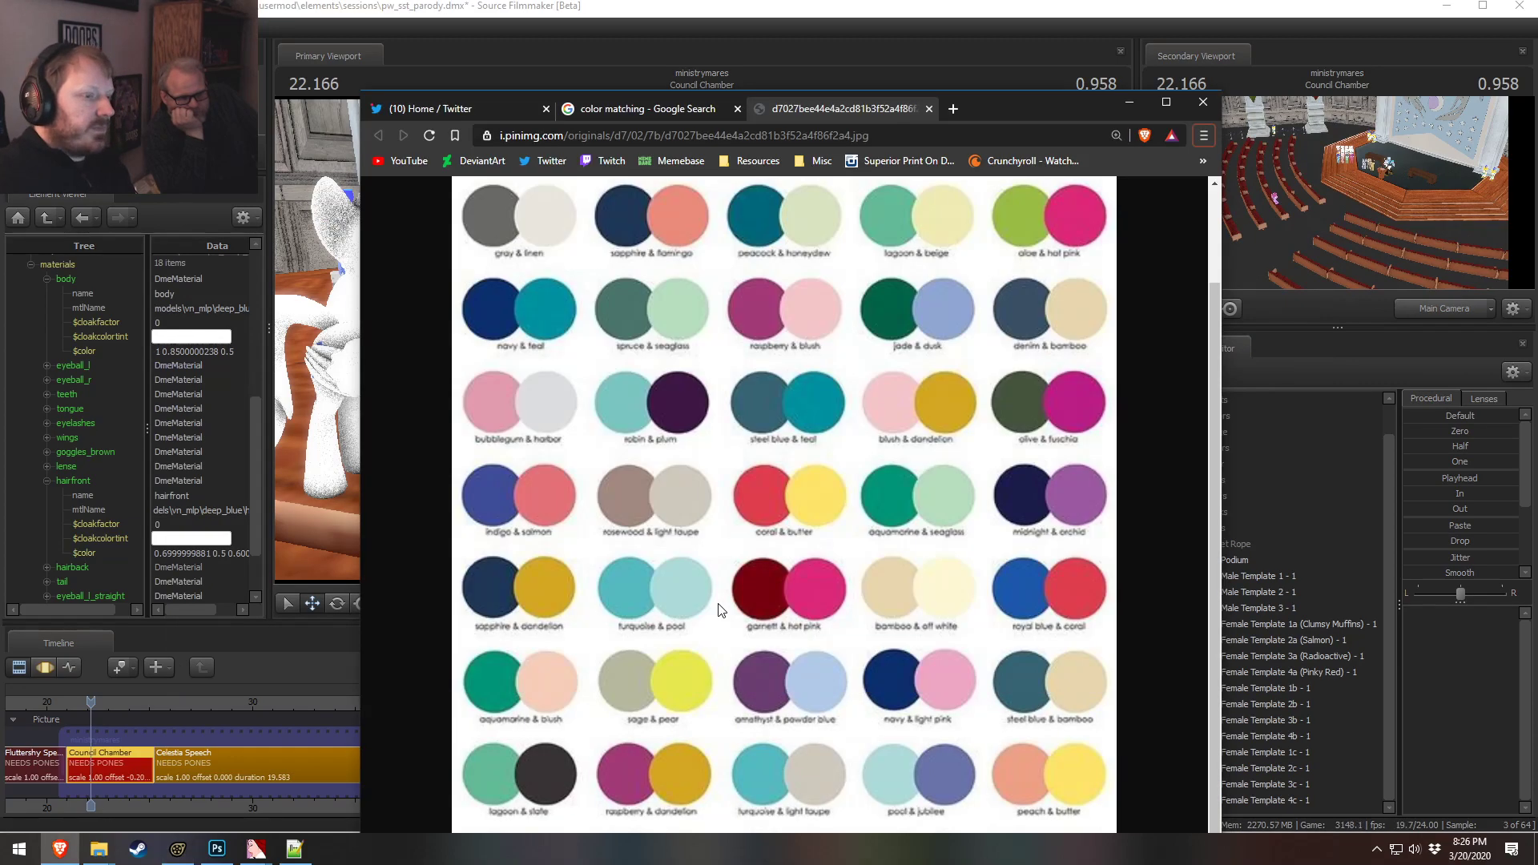
pyautogui.hotkey('alt', 'Tab')
pyautogui.moveTo(840, 506); pyautogui.dragTo(704, 340)
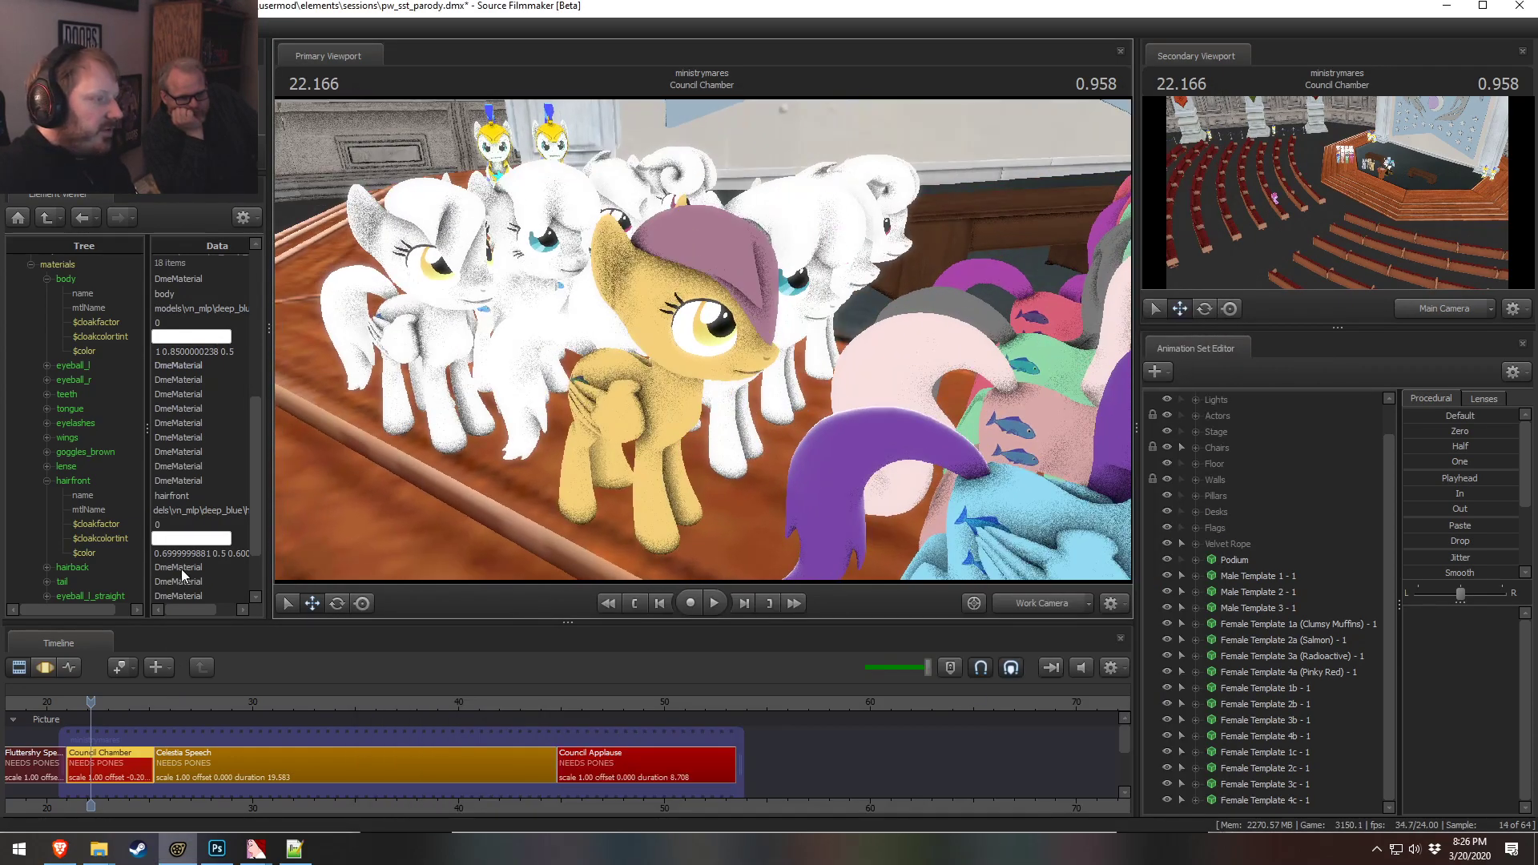
pyautogui.doubleClick(172, 552)
pyautogui.doubleClick(181, 553)
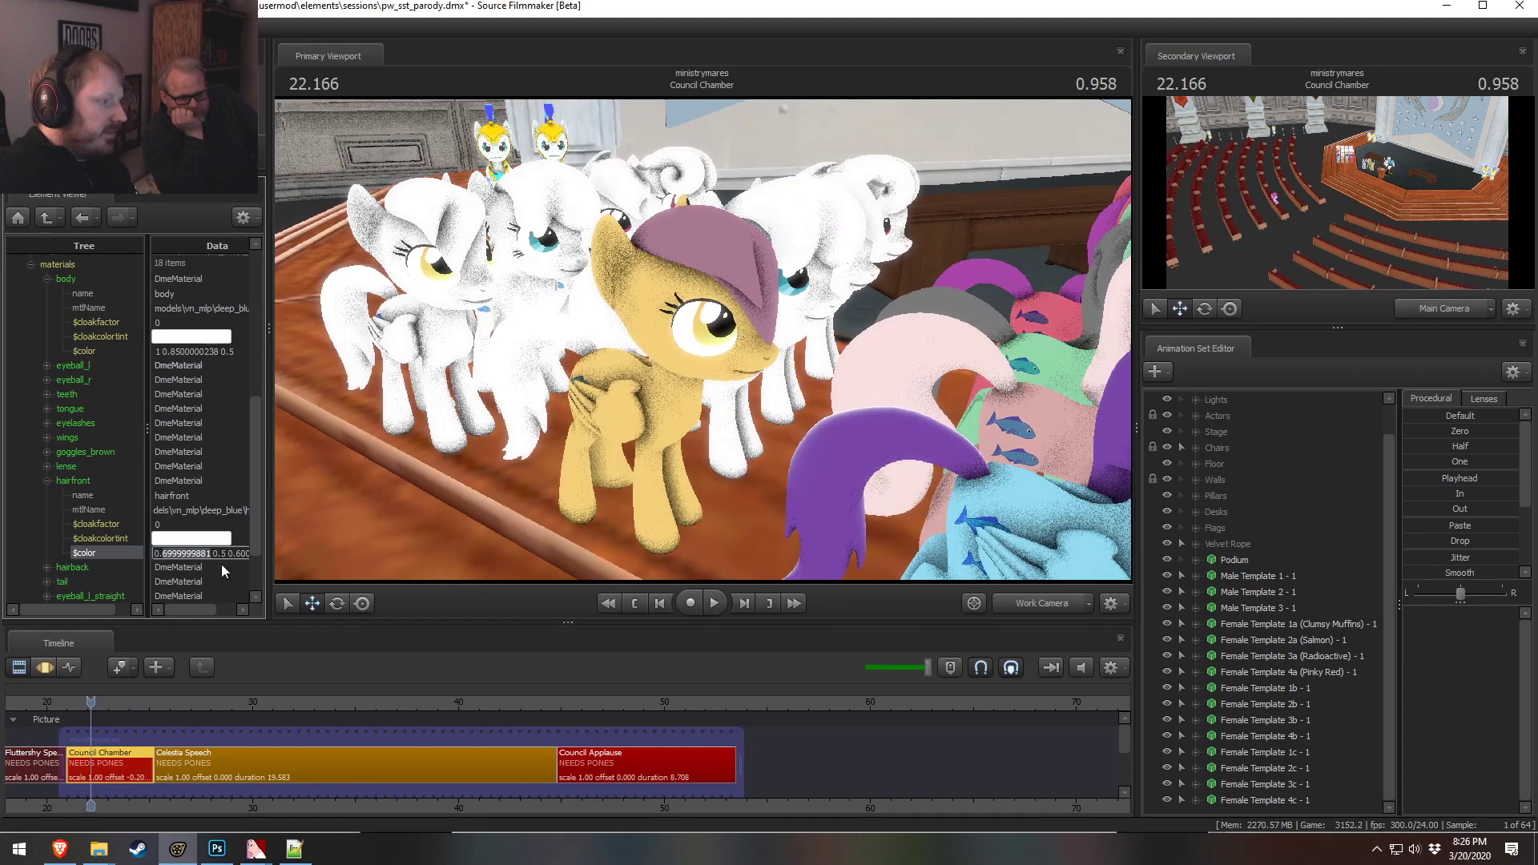
pyautogui.write('8')
pyautogui.press('Return')
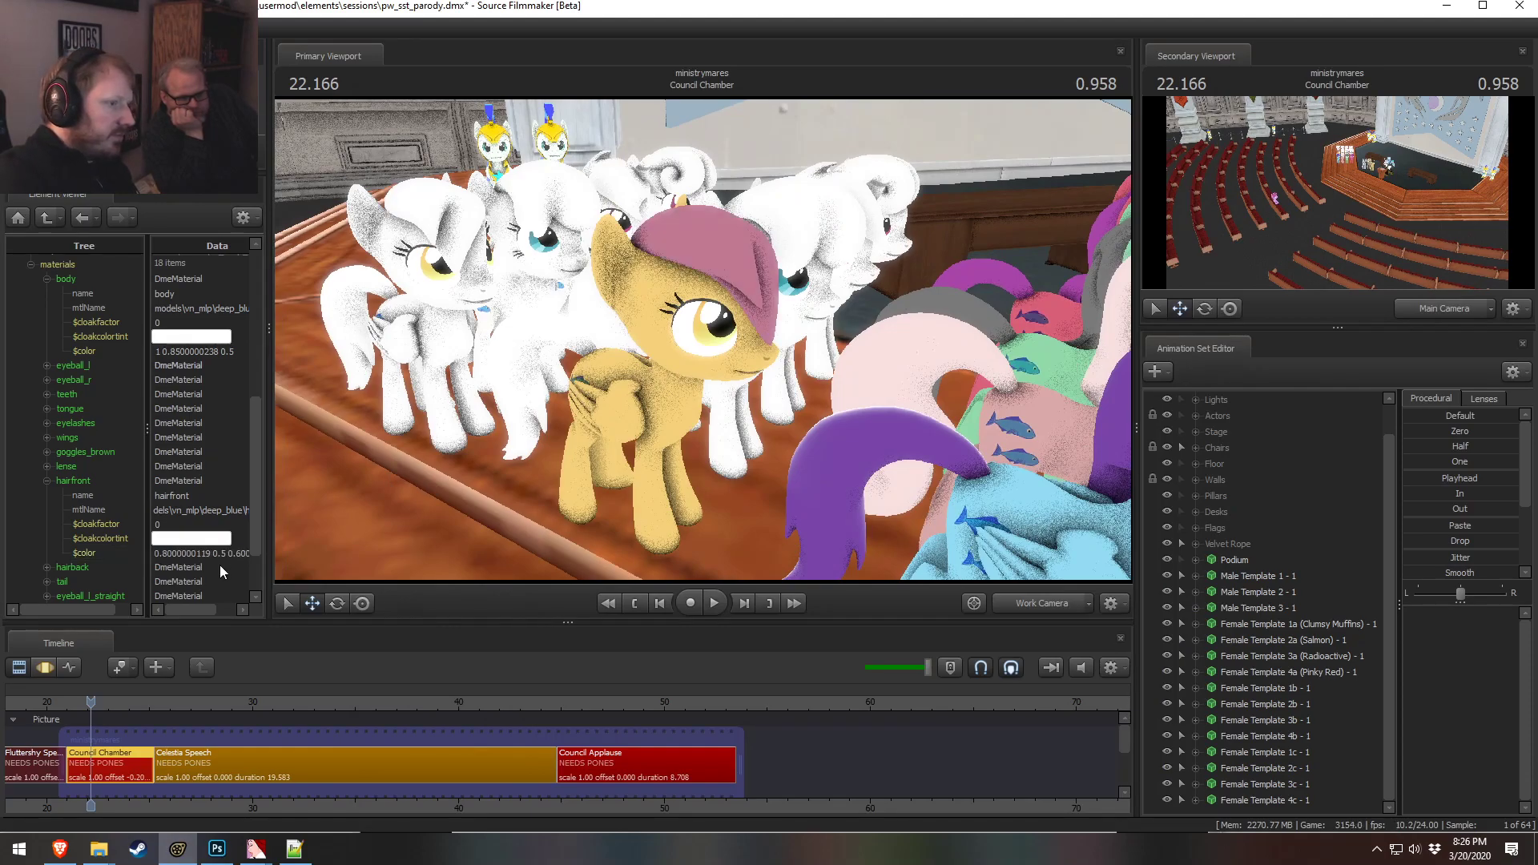
# Widen the data column and set the hairfront material's color to 0.8 0.6 0.5
pyautogui.moveTo(551, 472); pyautogui.dragTo(703, 340)
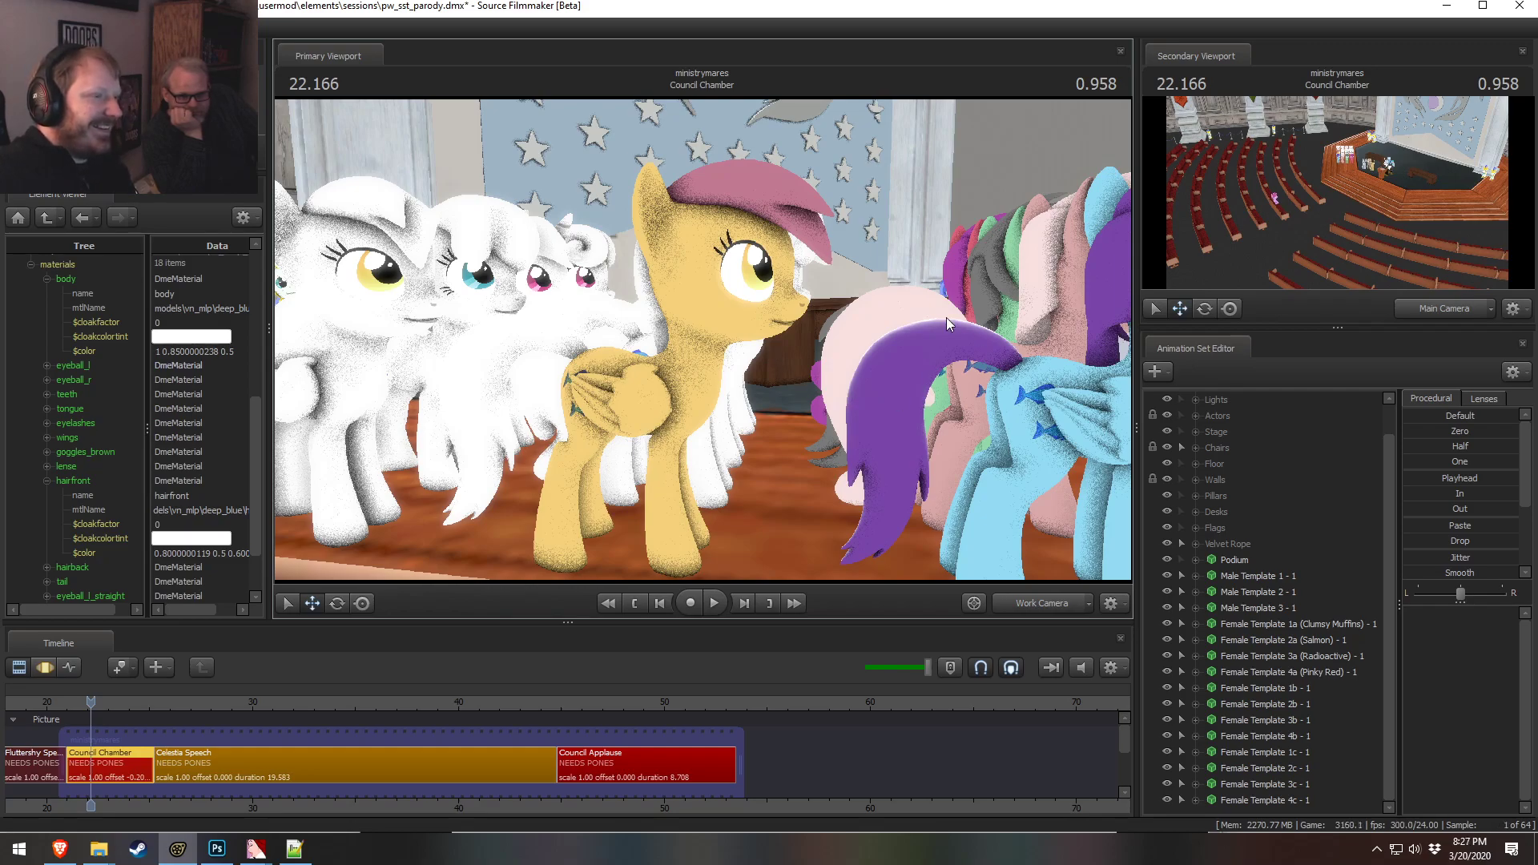
pyautogui.hotkey('alt', 'Tab')
pyautogui.hotkey('alt', 'Tab')
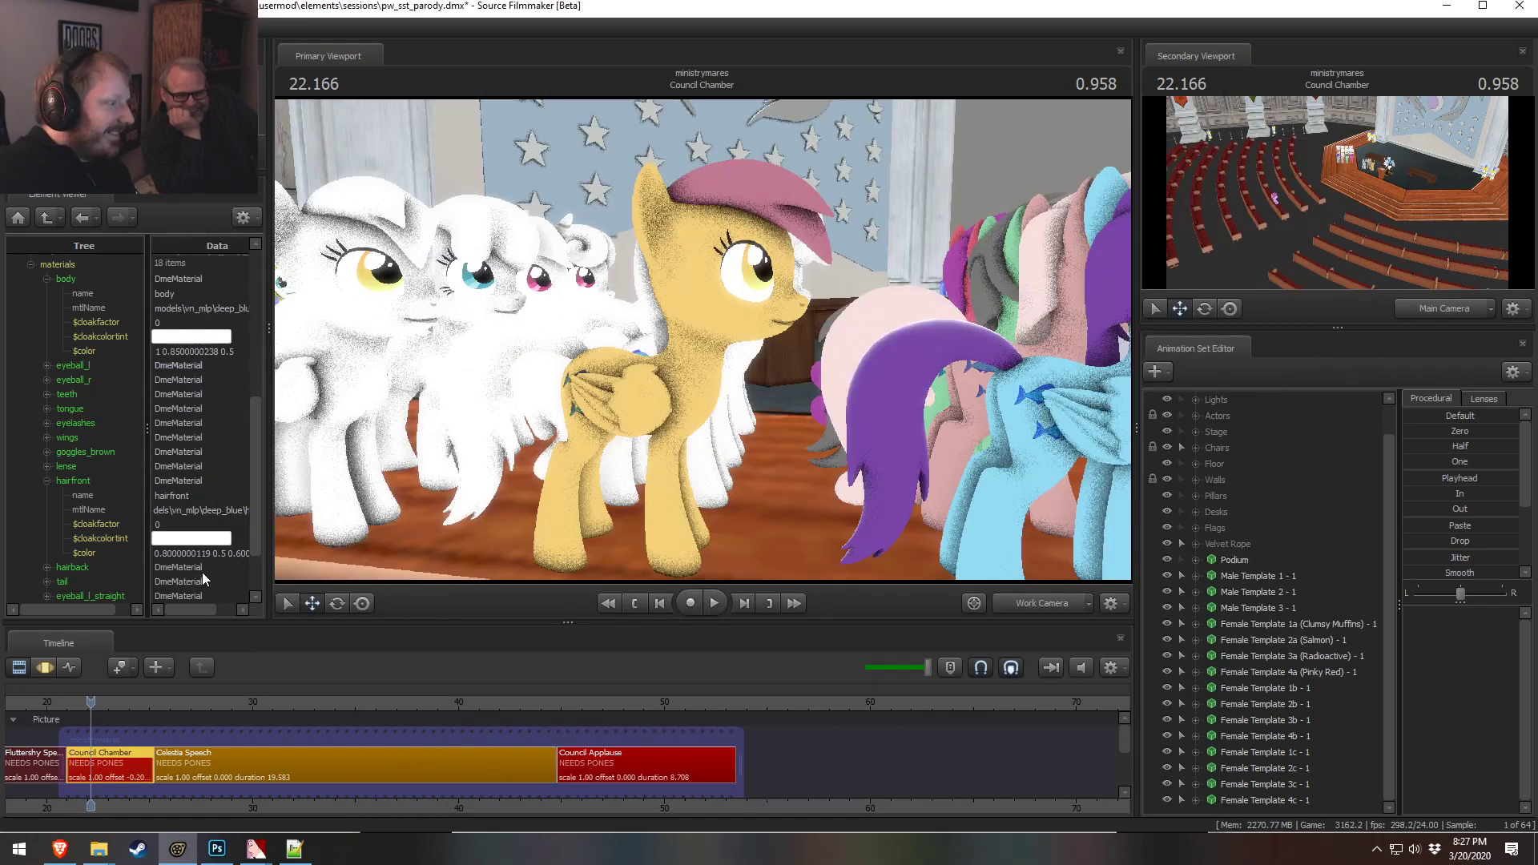
pyautogui.moveTo(144, 578); pyautogui.dragTo(83, 585)
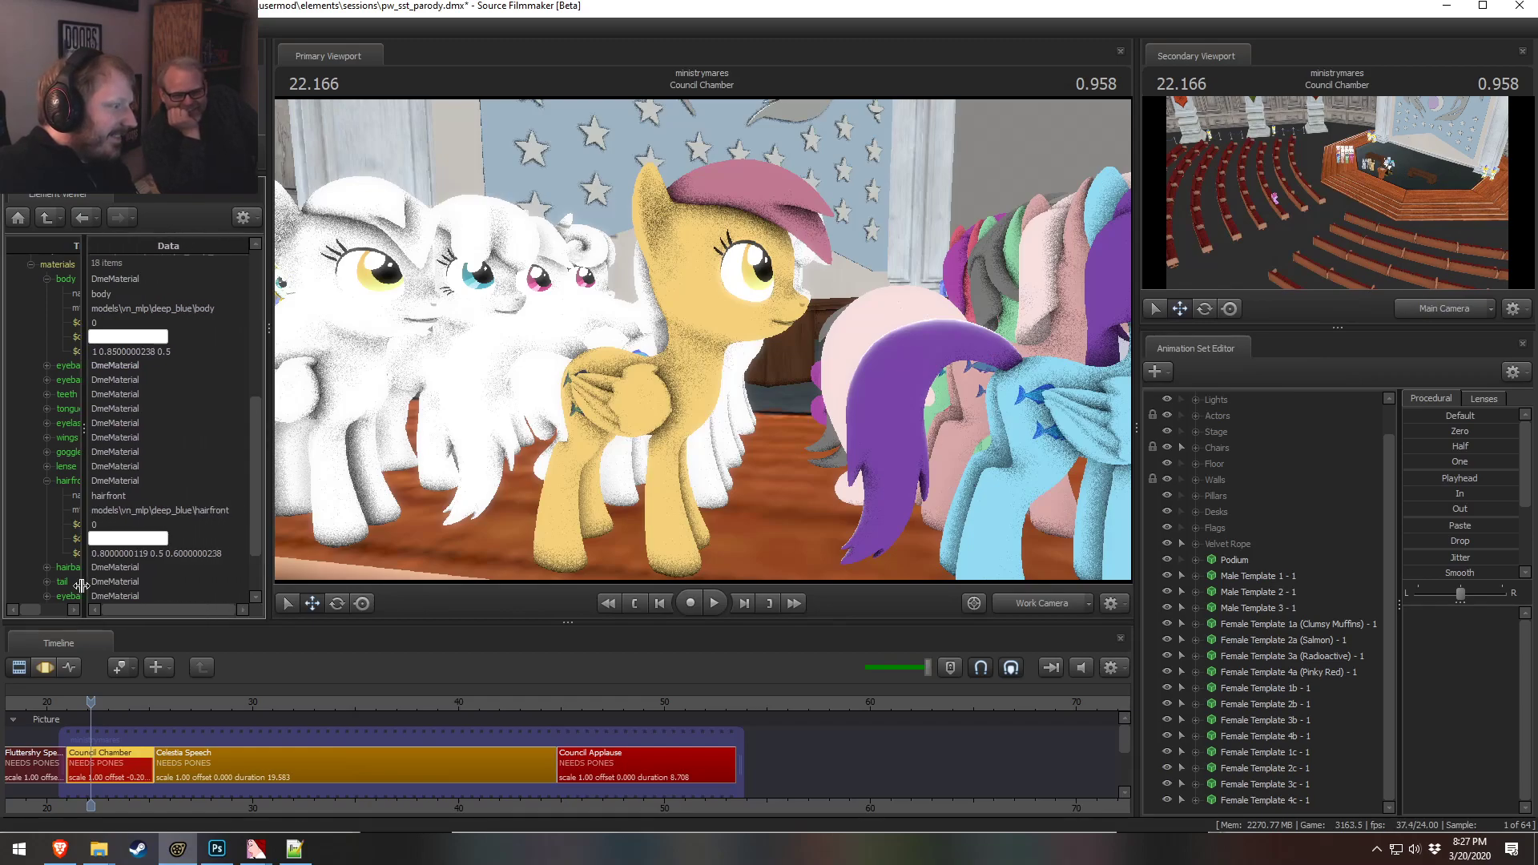
pyautogui.hotkey('alt', 'Tab')
pyautogui.hotkey('alt', 'Tab')
pyautogui.click(159, 553)
pyautogui.press('BackSpace')
pyautogui.write('6')
pyautogui.moveTo(172, 554); pyautogui.dragTo(239, 556)
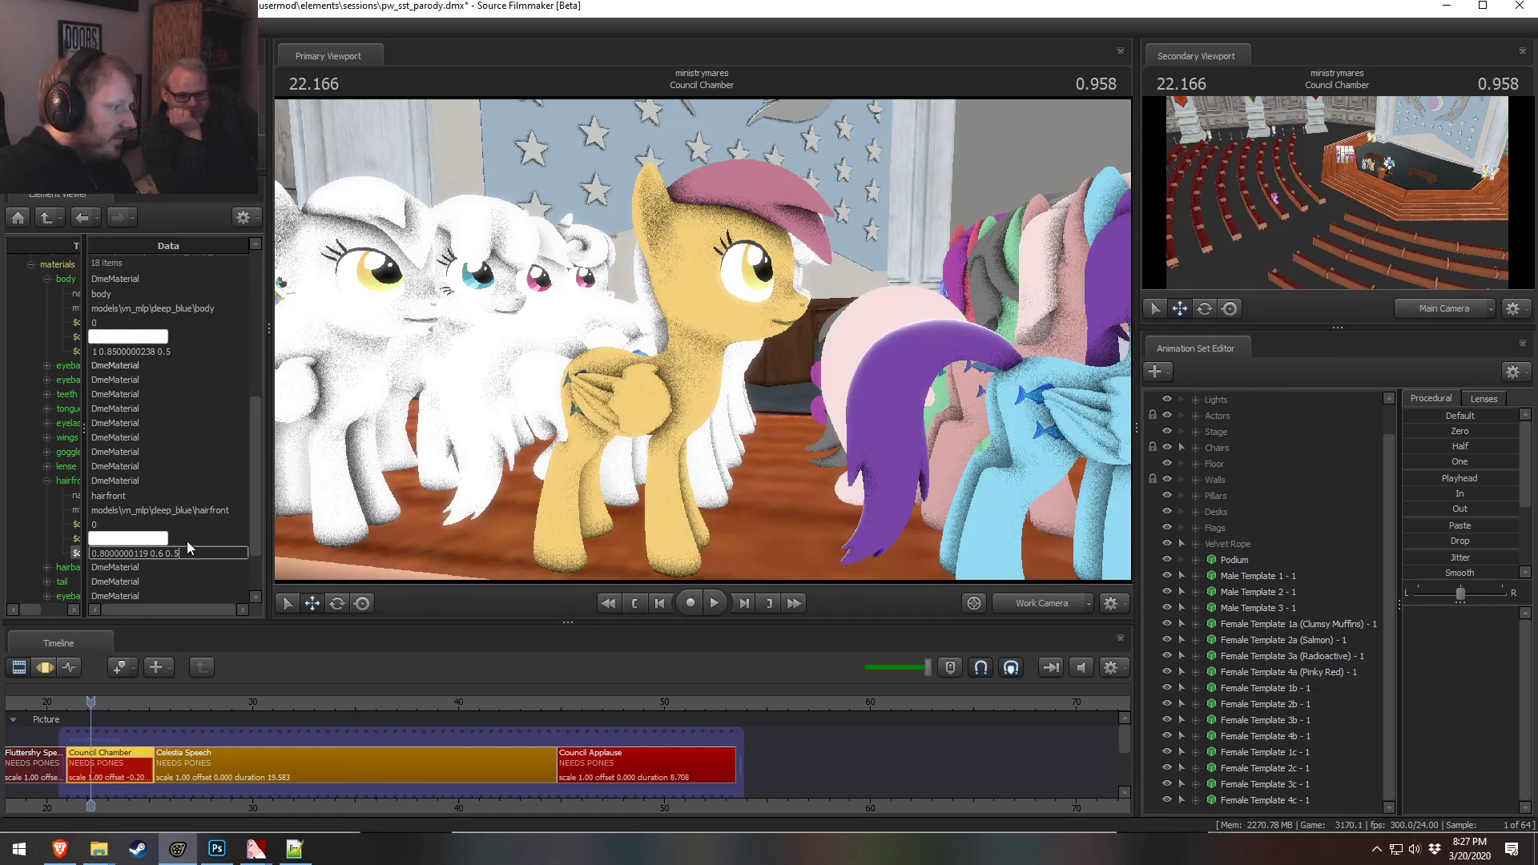
pyautogui.press('Return')
pyautogui.click(195, 497)
pyautogui.moveTo(886, 313); pyautogui.dragTo(889, 313)
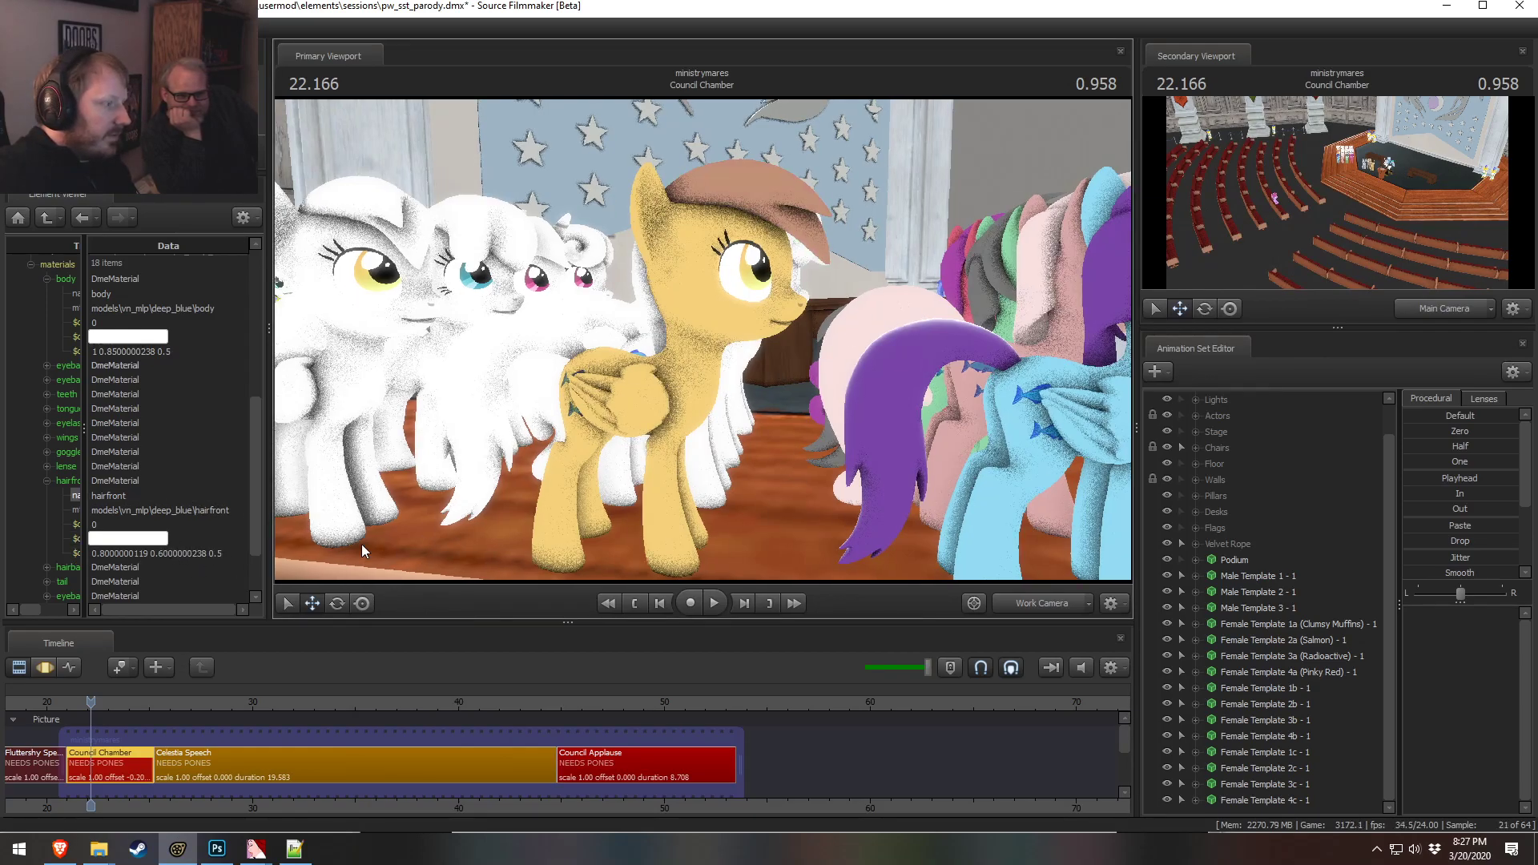
pyautogui.click(199, 553)
pyautogui.moveTo(84, 527); pyautogui.dragTo(112, 529)
pyautogui.doubleClick(171, 554)
pyautogui.hotkey('ctrl', 'a')
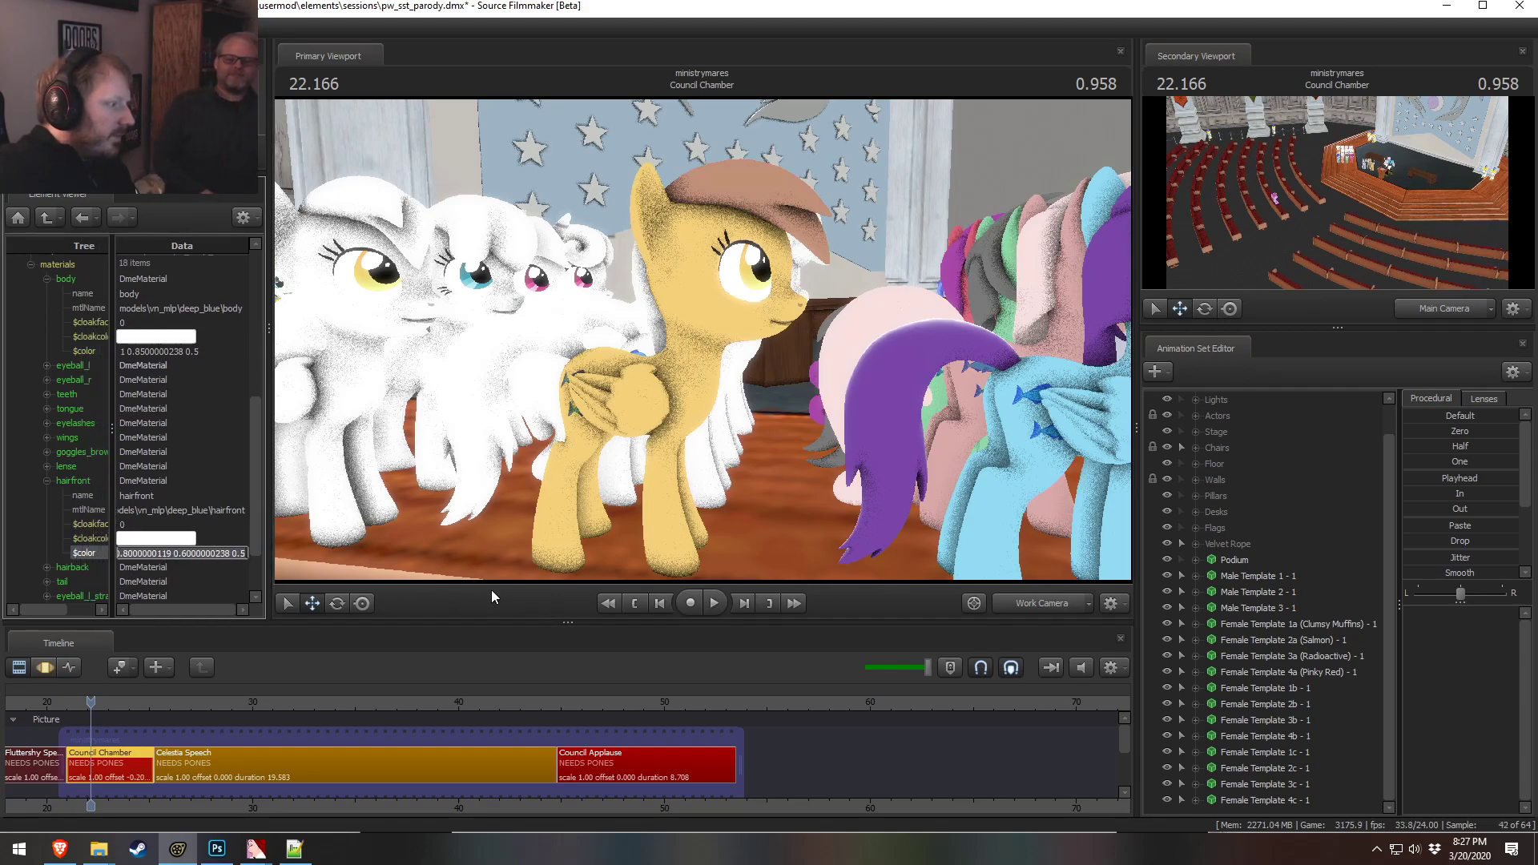
pyautogui.write('0.8 0.6 0.5')
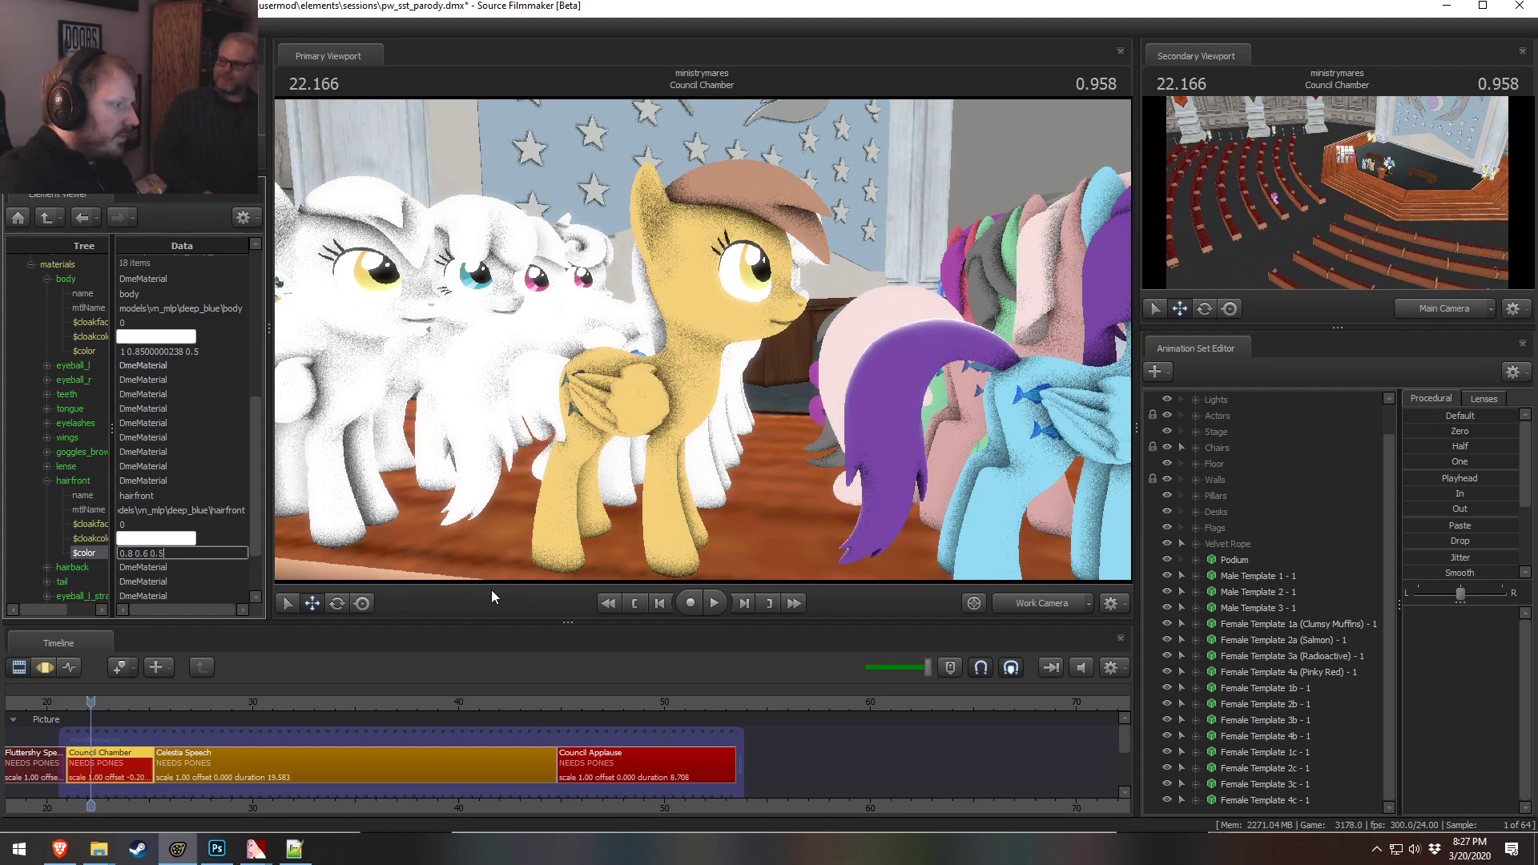
pyautogui.press('Return')
# Adjust the hairfront color's first component, trying 1 and settling on 0.9
pyautogui.click(134, 552)
pyautogui.press('BackSpace')
pyautogui.write('1')
pyautogui.click(160, 511)
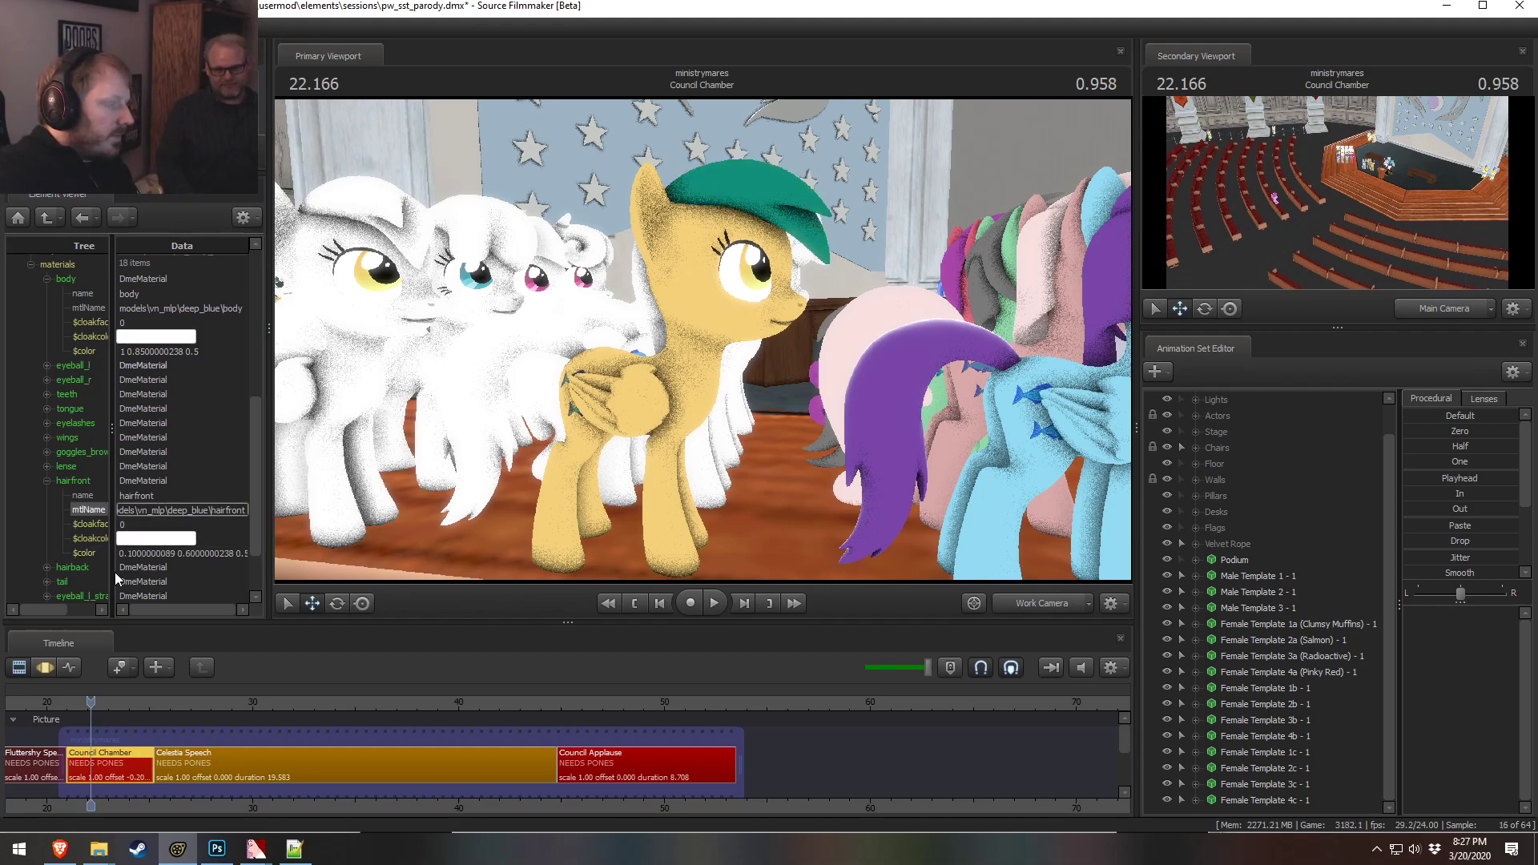
pyautogui.click(132, 554)
pyautogui.moveTo(132, 555); pyautogui.dragTo(177, 553)
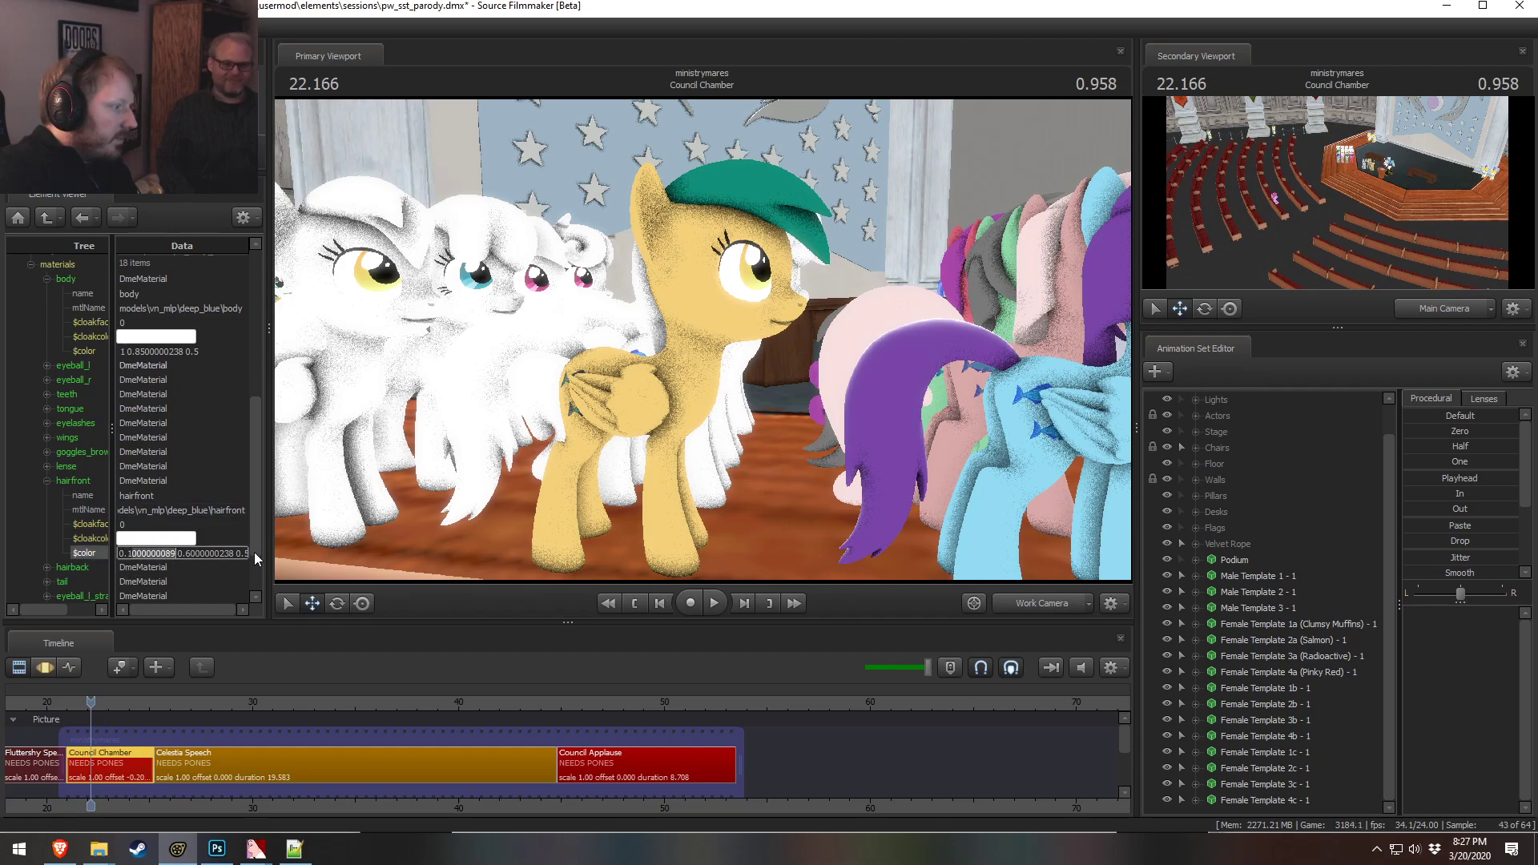
pyautogui.write('9')
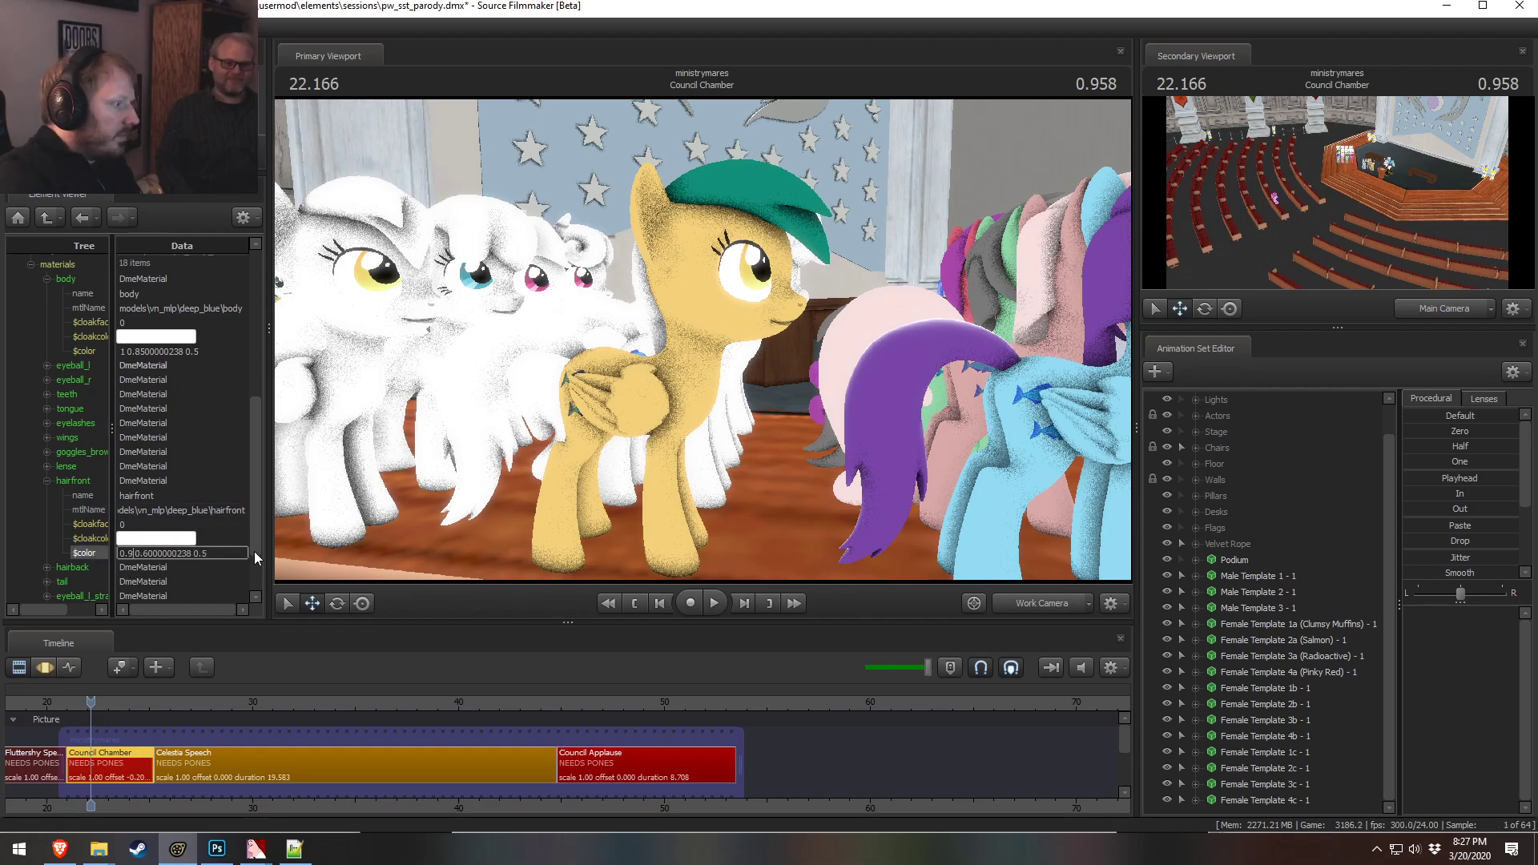
pyautogui.press('Return')
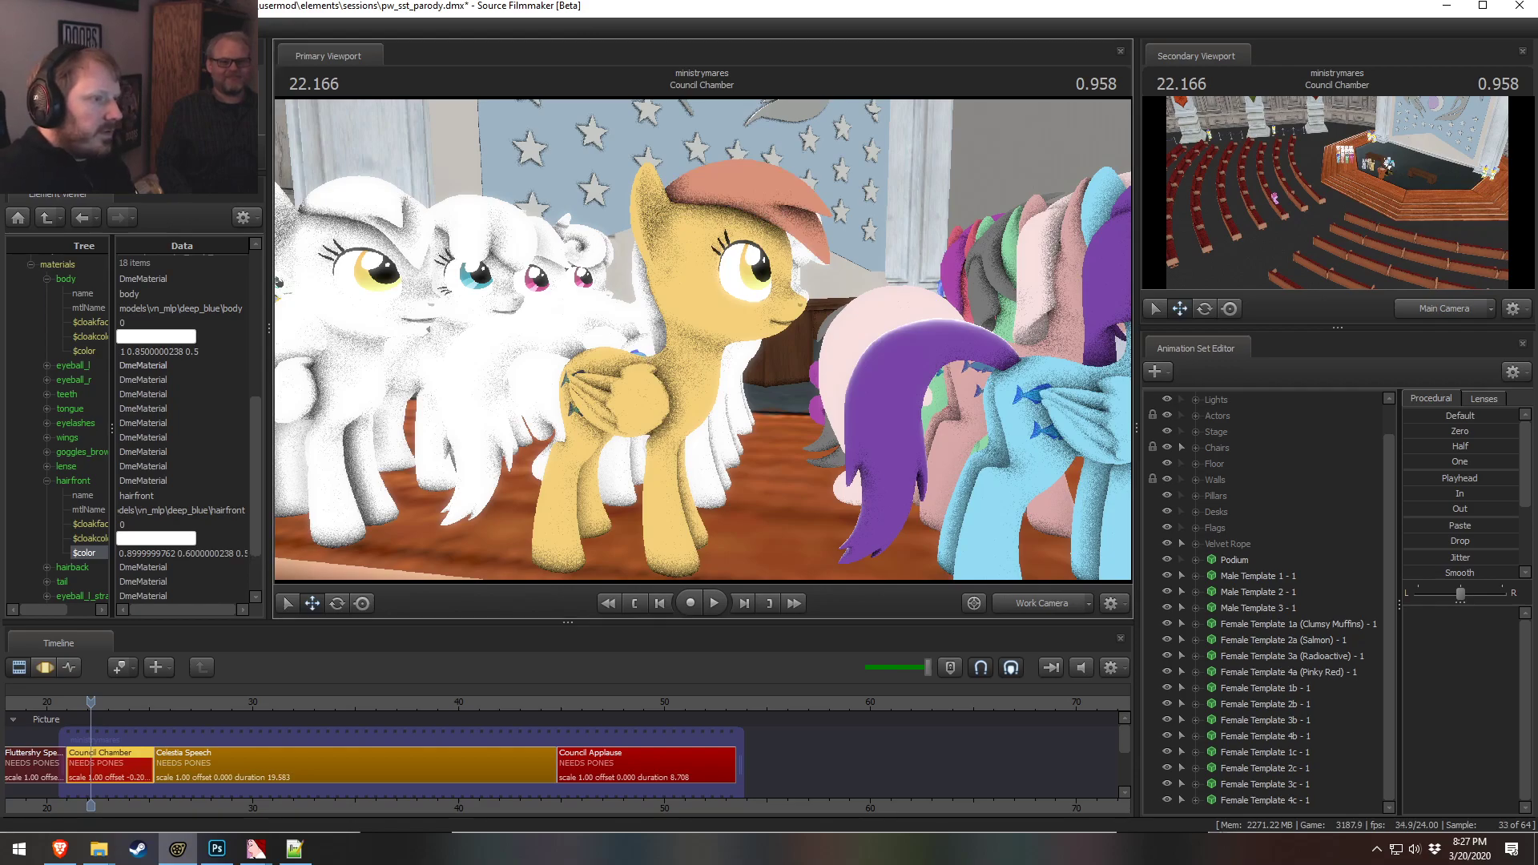
# Set the hairfront color's second and third components to 0.55 and 0.45, then orbit around the pony to check it
pyautogui.moveTo(828, 403)
pyautogui.mouseDown()
pyautogui.moveTo(793, 402)
pyautogui.moveTo(828, 403)
pyautogui.mouseUp()
pyautogui.hotkey('alt', 'Tab')
pyautogui.hotkey('alt', 'Tab')
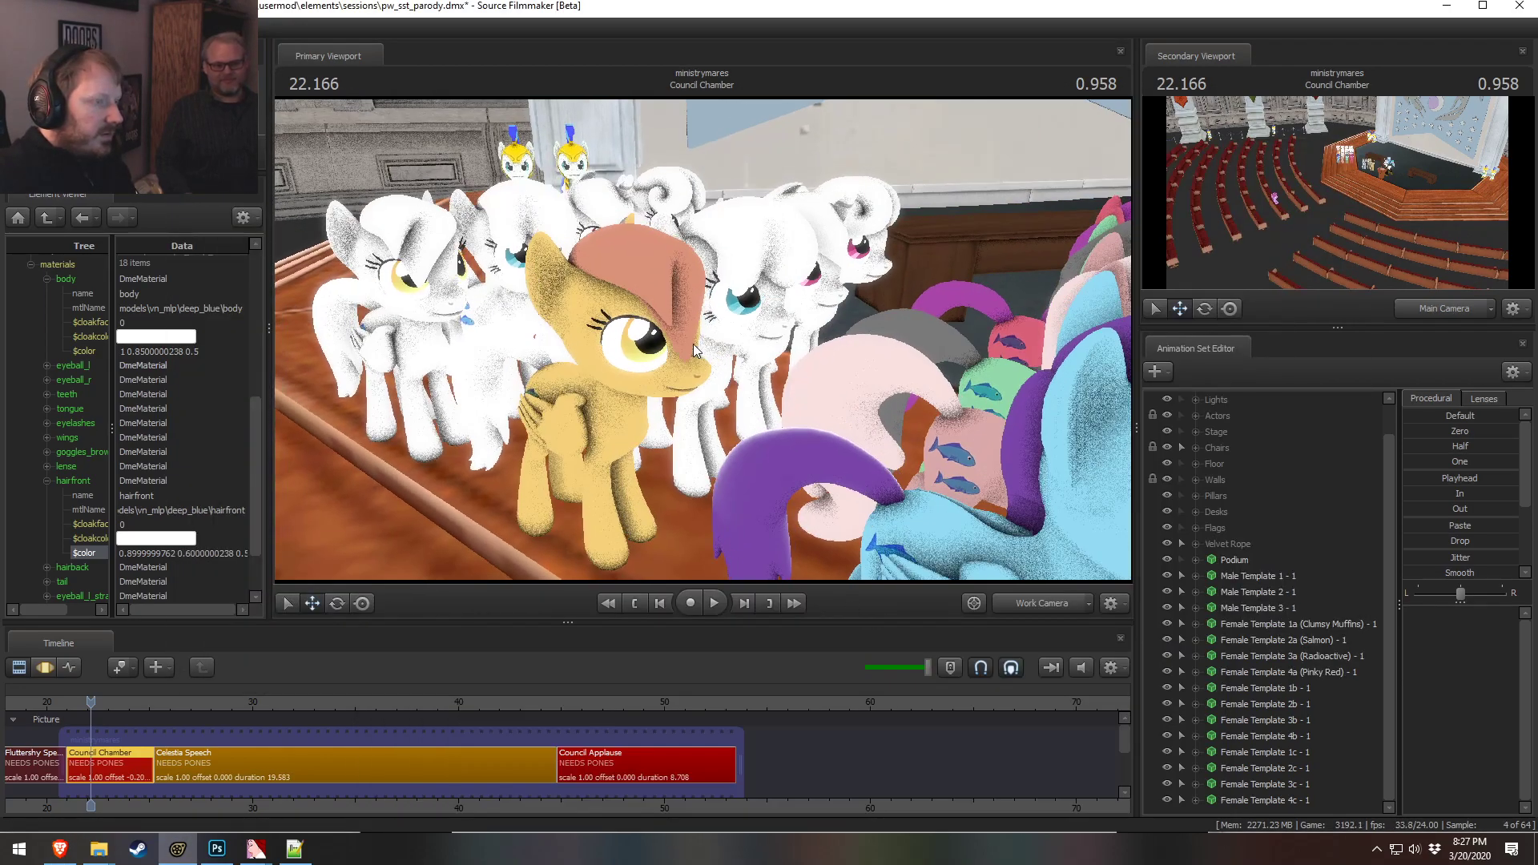
pyautogui.moveTo(186, 553); pyautogui.dragTo(247, 570)
pyautogui.write('55')
pyautogui.write('45')
pyautogui.press('Return')
pyautogui.click(240, 510)
pyautogui.moveTo(465, 414); pyautogui.dragTo(785, 359)
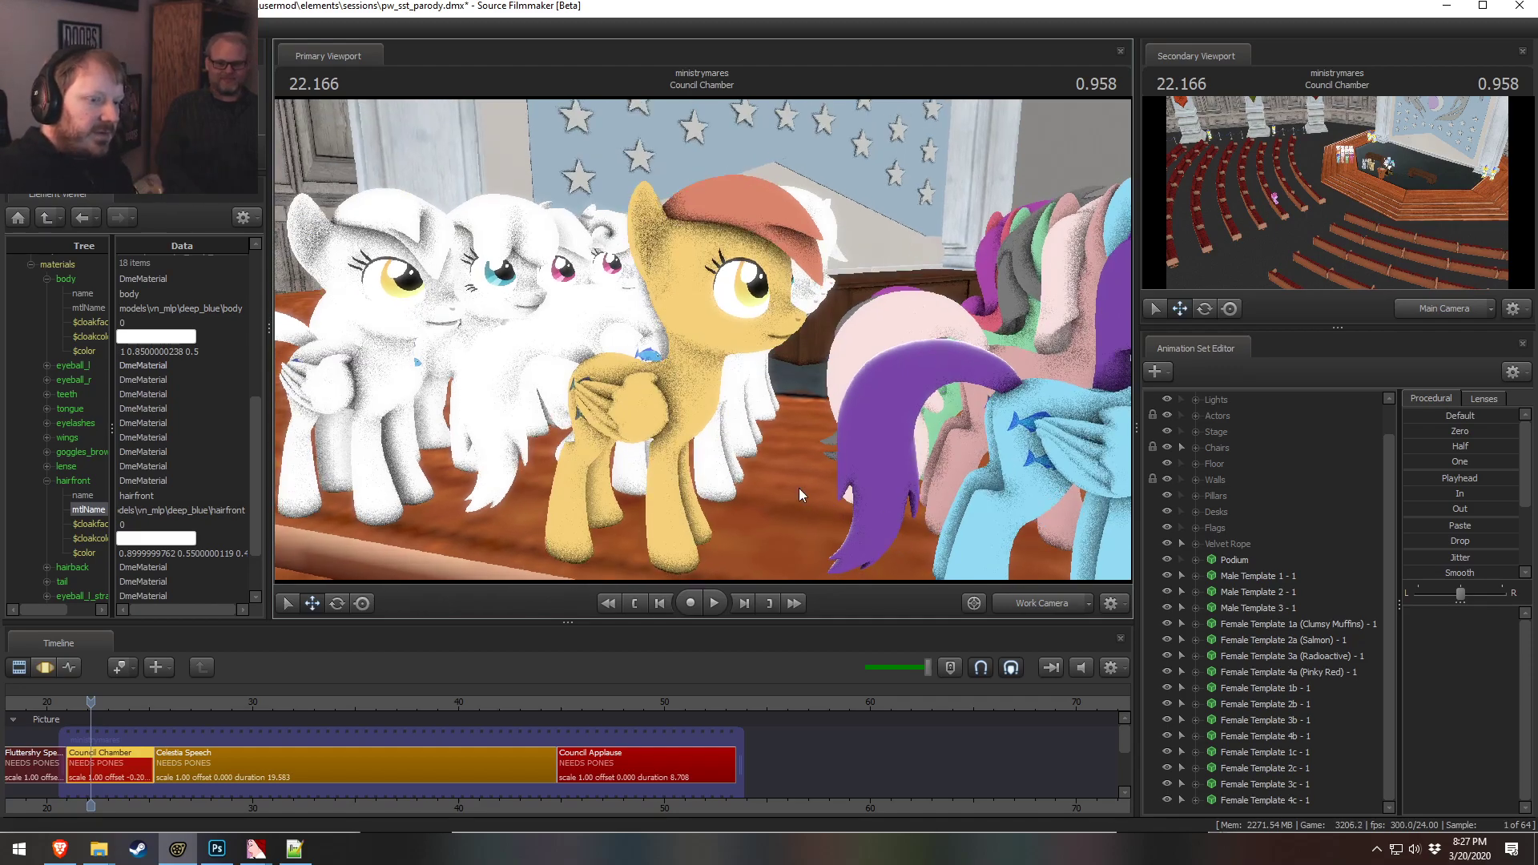
pyautogui.moveTo(864, 563); pyautogui.dragTo(722, 346)
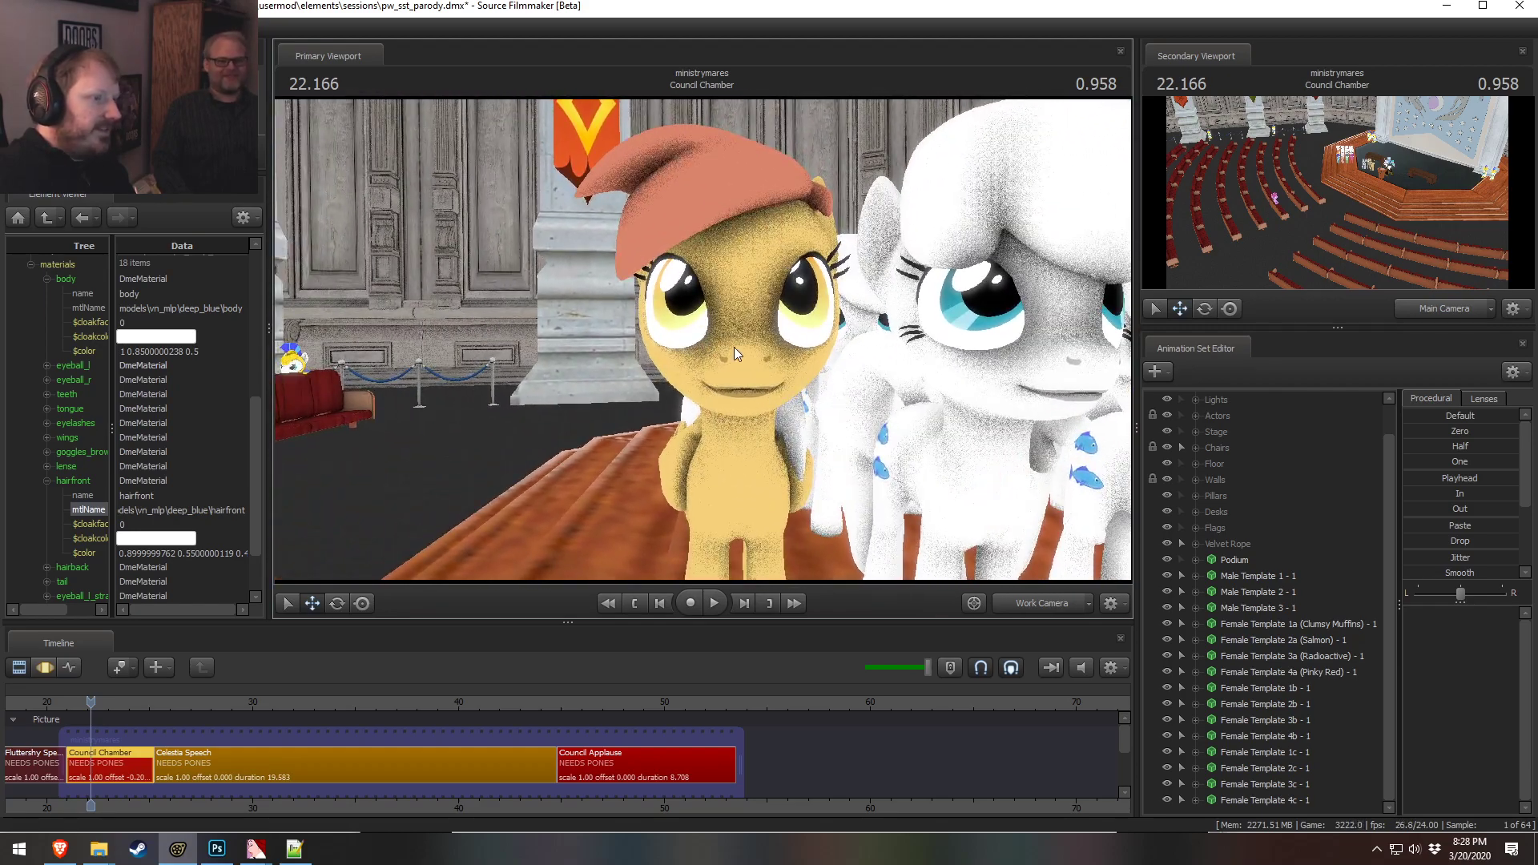
# Rename the Female Template 1b animation set to Female Template (Bright Thighs) - 1
pyautogui.rightClick(1308, 689)
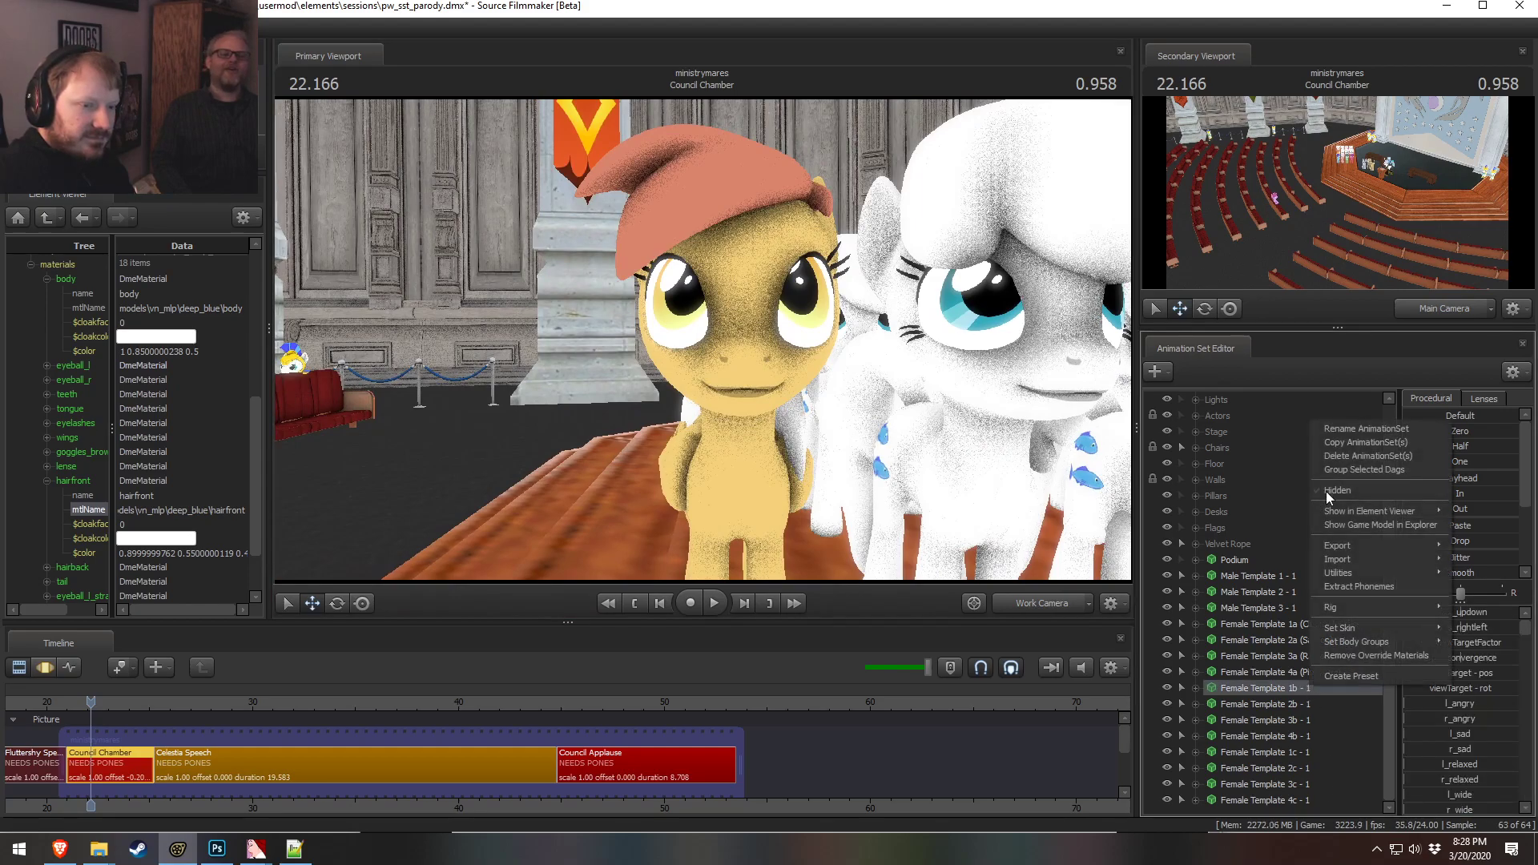
pyautogui.click(1347, 433)
pyautogui.click(774, 412)
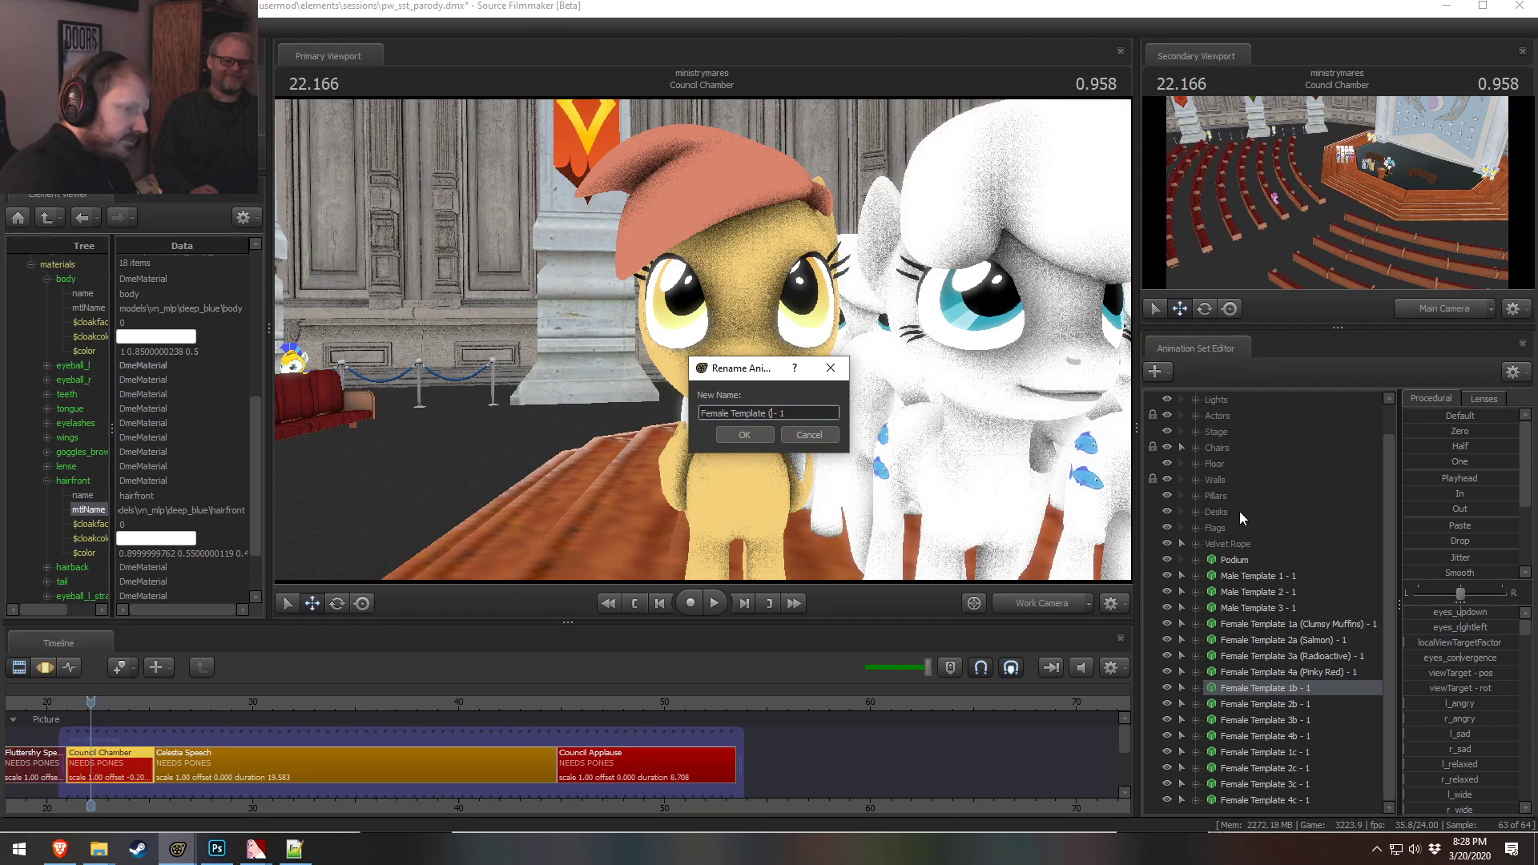
pyautogui.write('(Britht')
pyautogui.press('BackSpace')
pyautogui.press('BackSpace')
pyautogui.press('BackSpace')
pyautogui.write('ght Thigh')
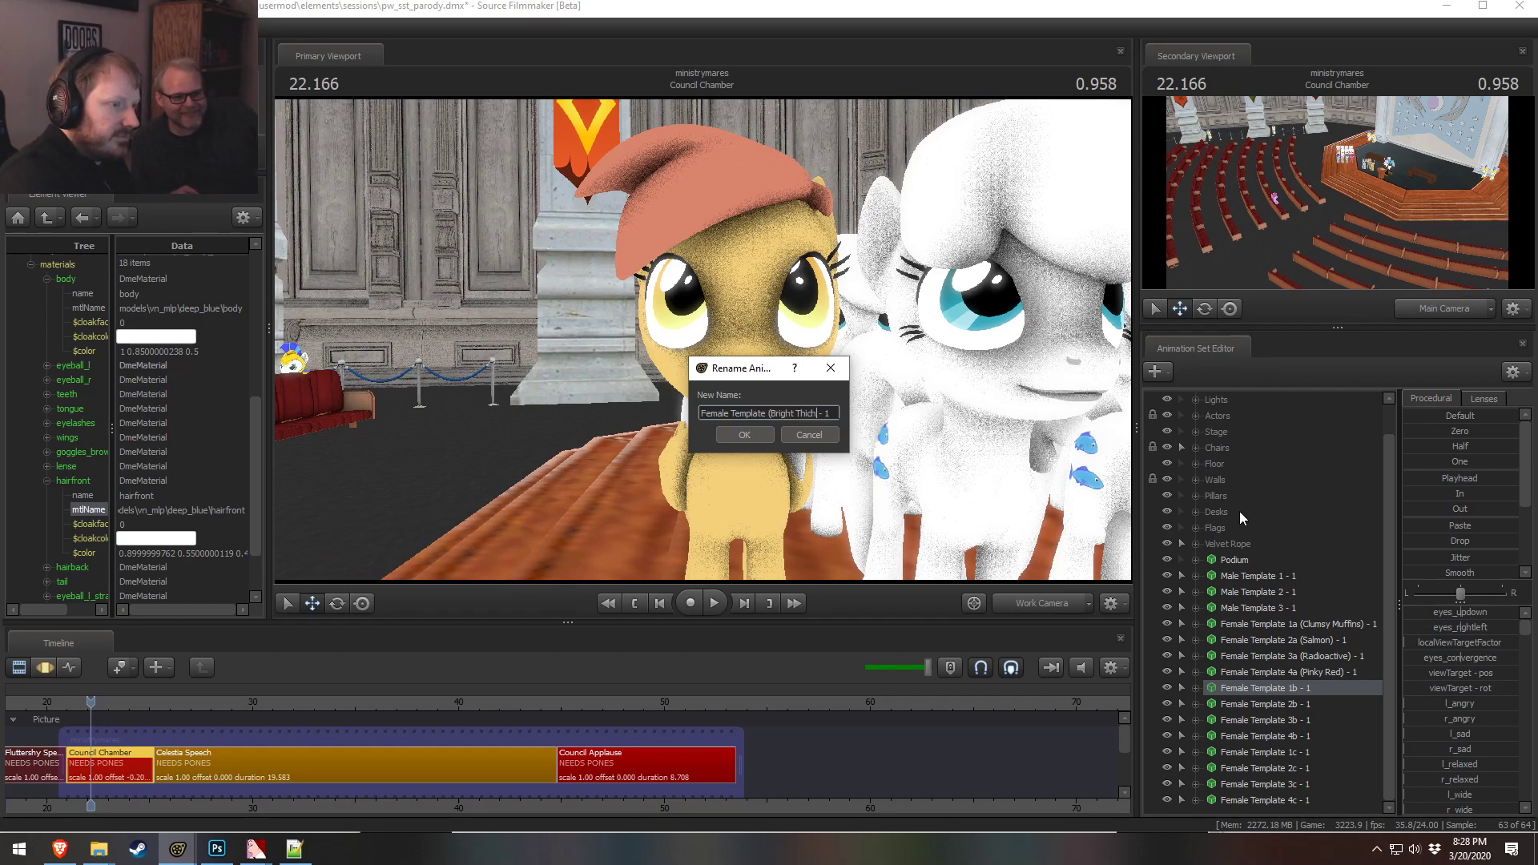
pyautogui.write('s)')
pyautogui.press('Return')
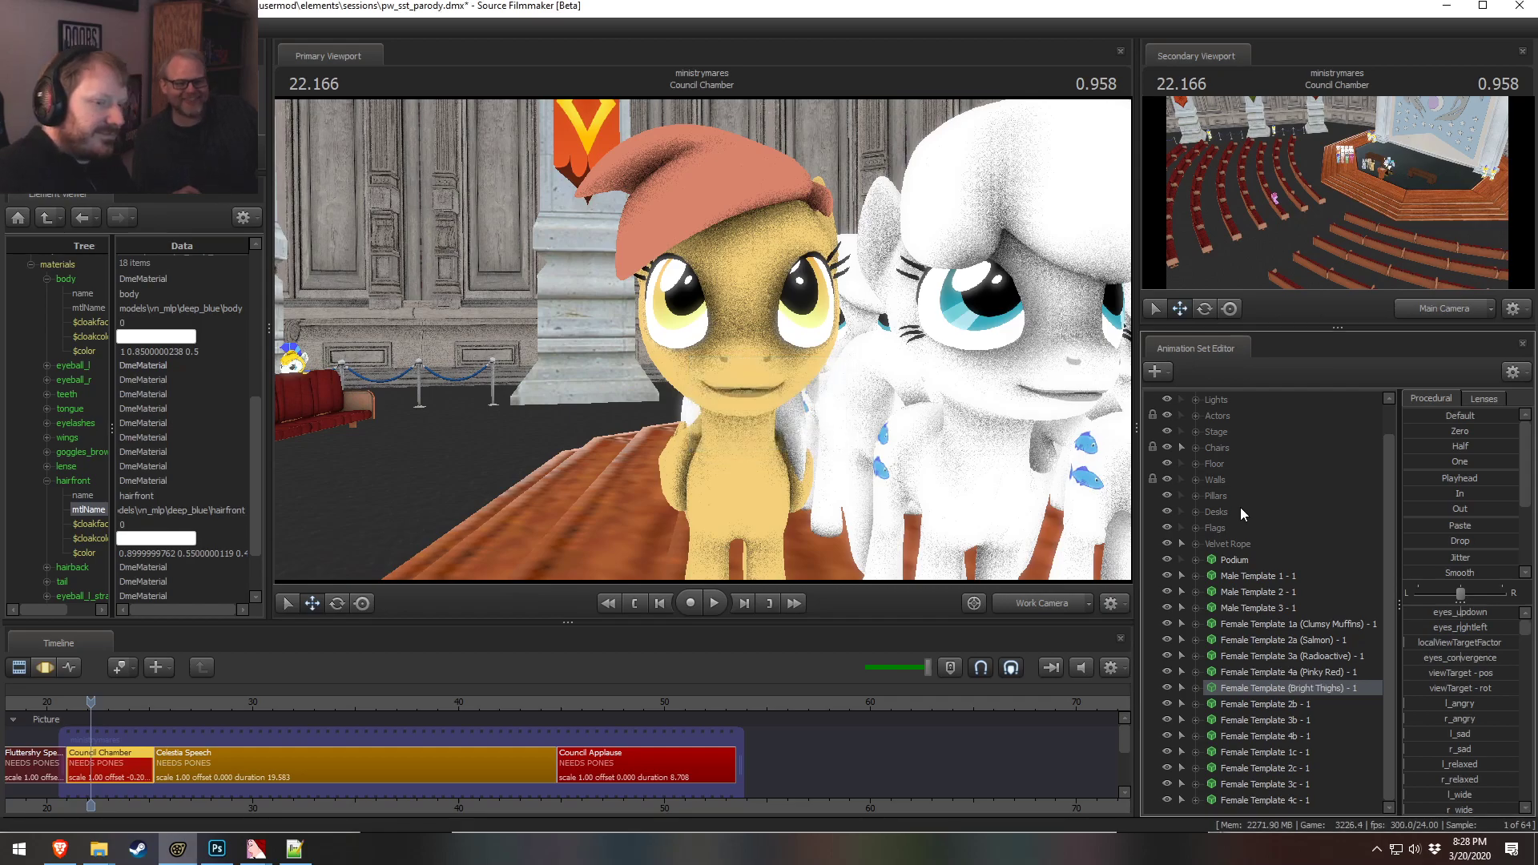
# Show Female Template 2b - 1 in the element viewer and expand its body material
pyautogui.moveTo(871, 286); pyautogui.dragTo(993, 290)
pyautogui.moveTo(702, 340); pyautogui.dragTo(786, 402)
pyautogui.press('w')
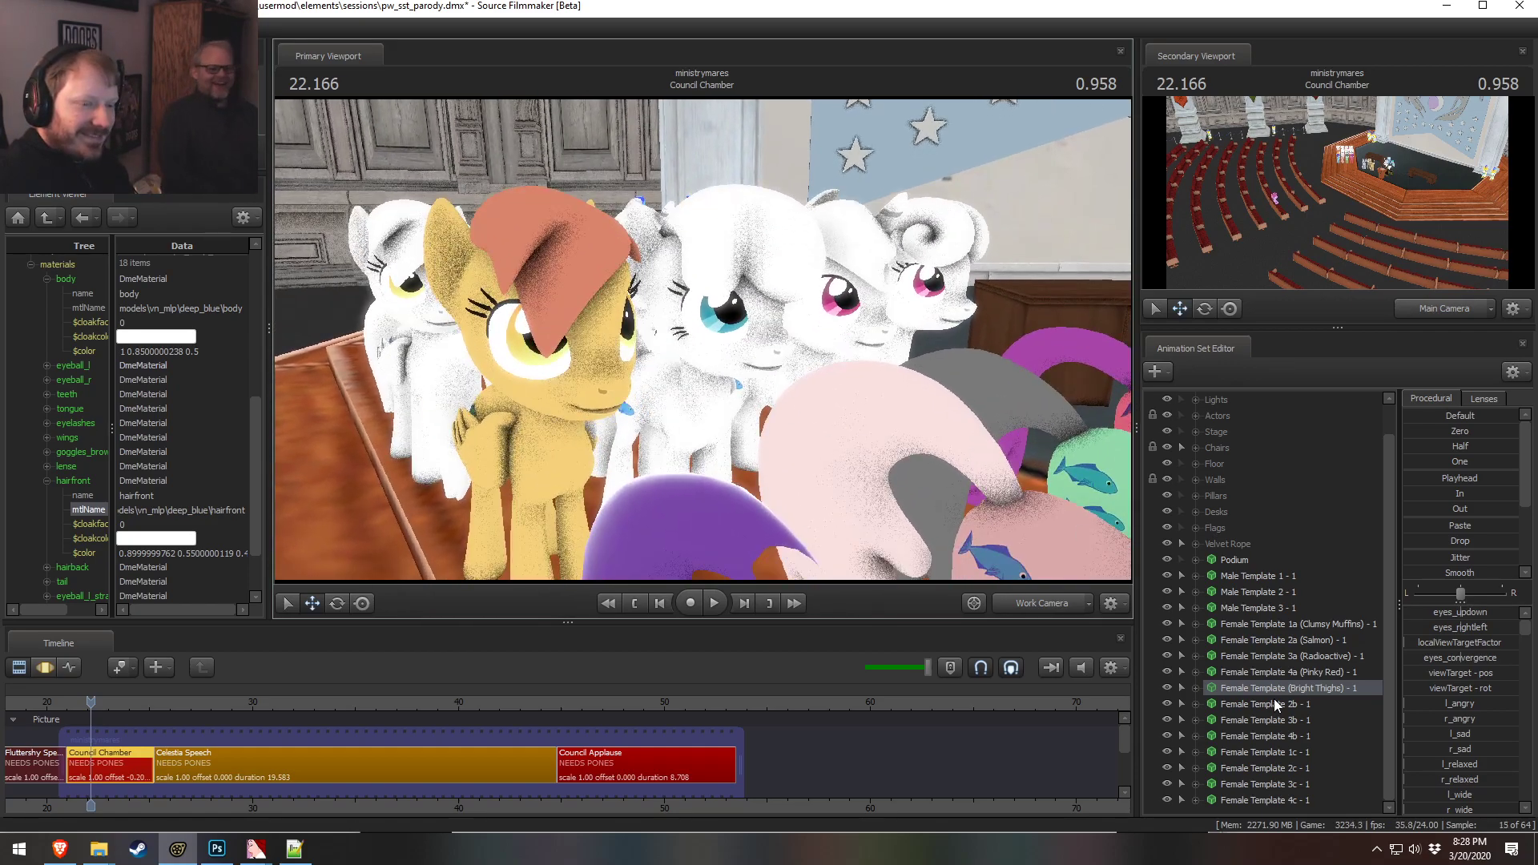
pyautogui.rightClick(1273, 700)
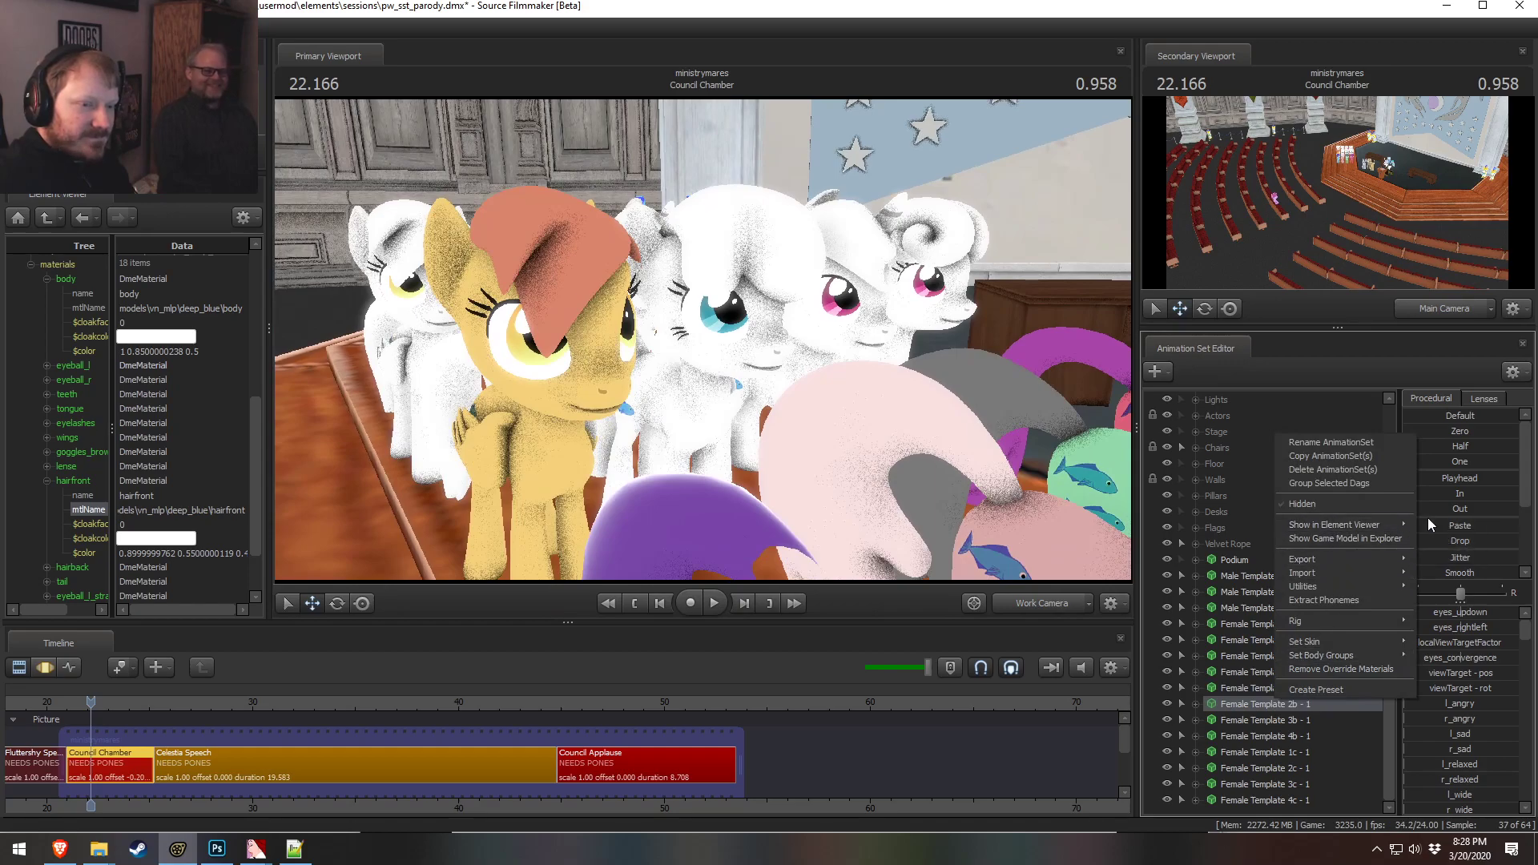
pyautogui.moveTo(1399, 523)
pyautogui.click(1440, 540)
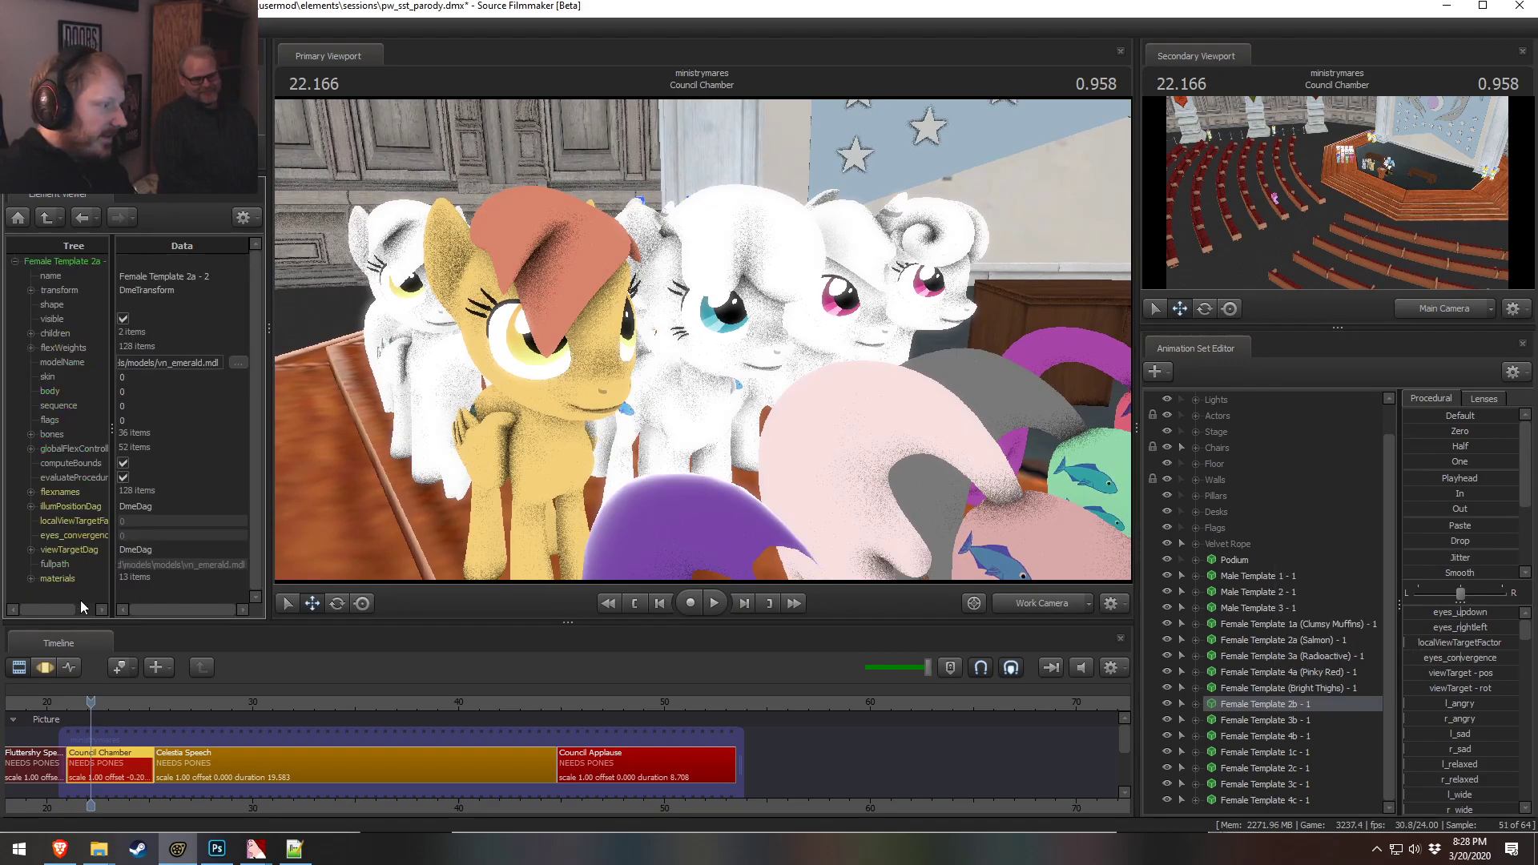
pyautogui.click(30, 579)
pyautogui.scroll(-4, 32, 584)
pyautogui.click(46, 423)
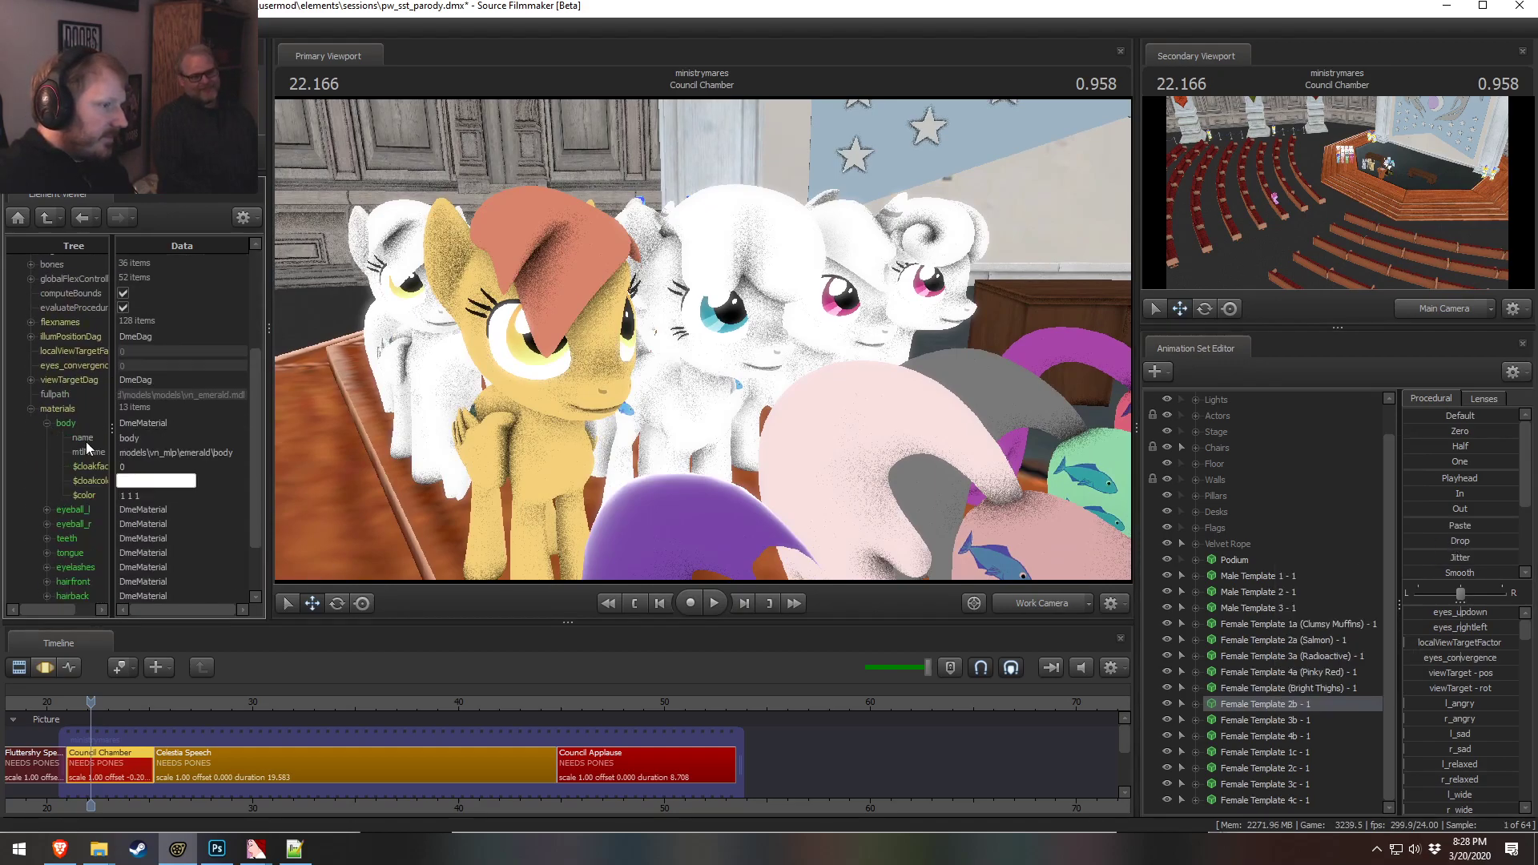
# Fly the work camera around the pony group to inspect their current colors
pyautogui.click(84, 495)
pyautogui.press('s')
pyautogui.moveTo(465, 484); pyautogui.dragTo(357, 495)
pyautogui.press('w')
pyautogui.moveTo(599, 331); pyautogui.dragTo(681, 339)
pyautogui.press('a')
pyautogui.moveTo(468, 478); pyautogui.dragTo(467, 478)
pyautogui.press('w')
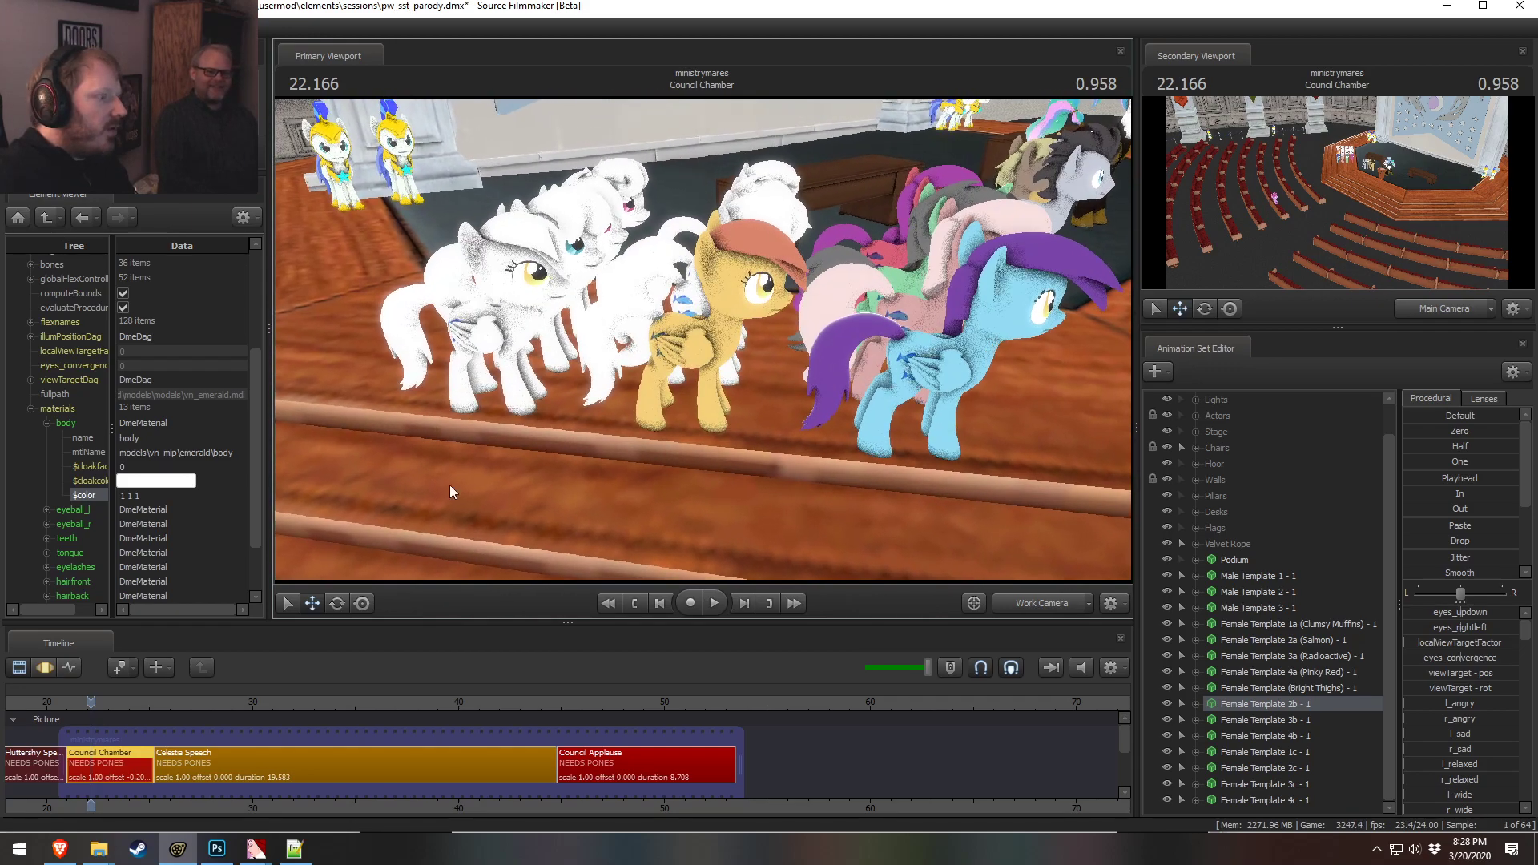
# Open Female Template (Bright Thighs) - 1 in the element viewer and copy its hairfront color
pyautogui.rightClick(1299, 686)
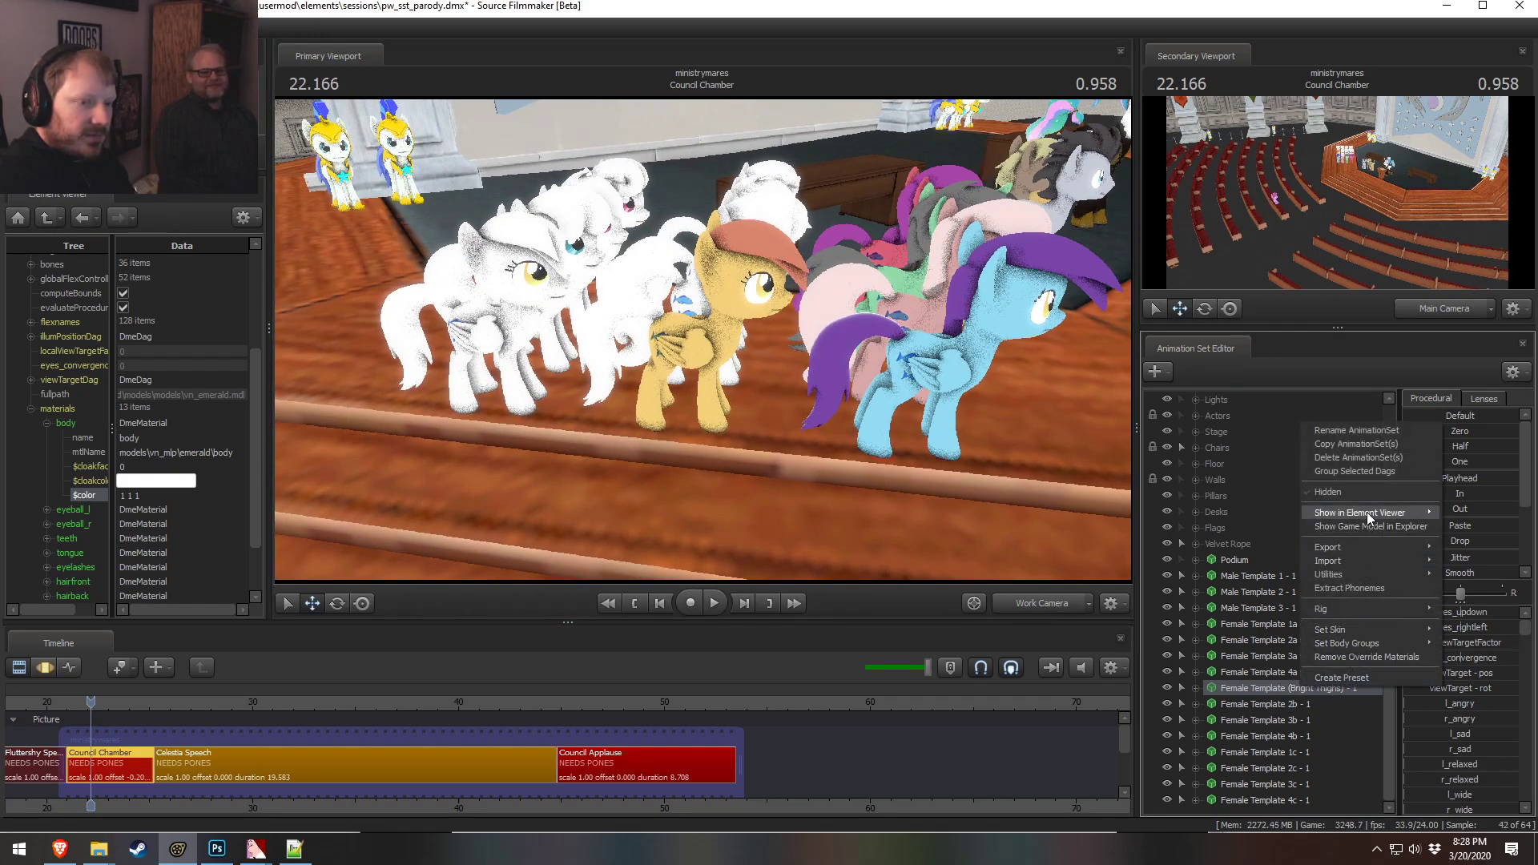
pyautogui.click(1456, 522)
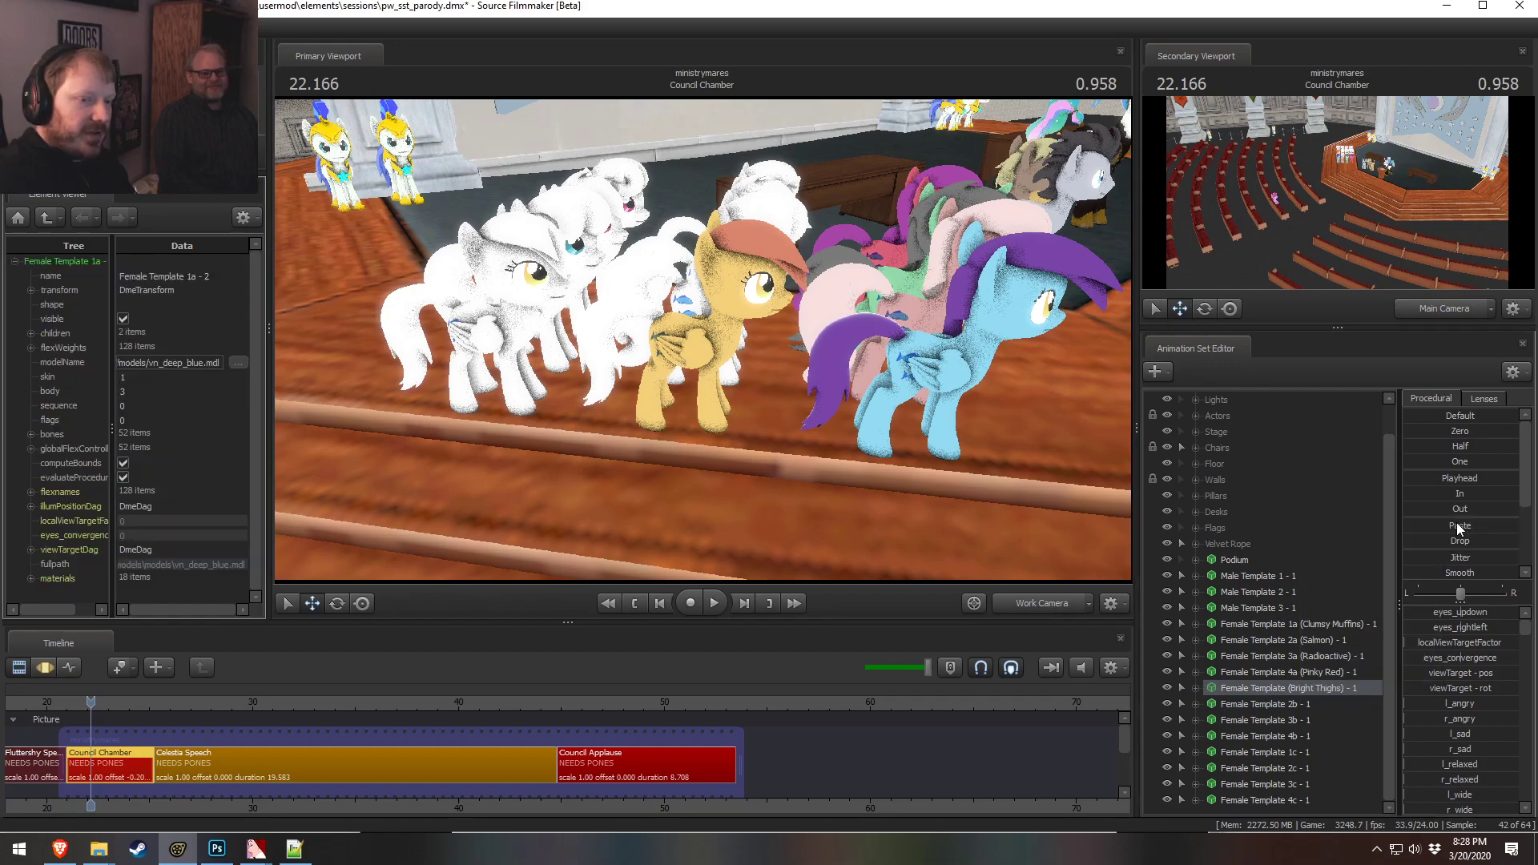
pyautogui.click(32, 577)
pyautogui.click(47, 481)
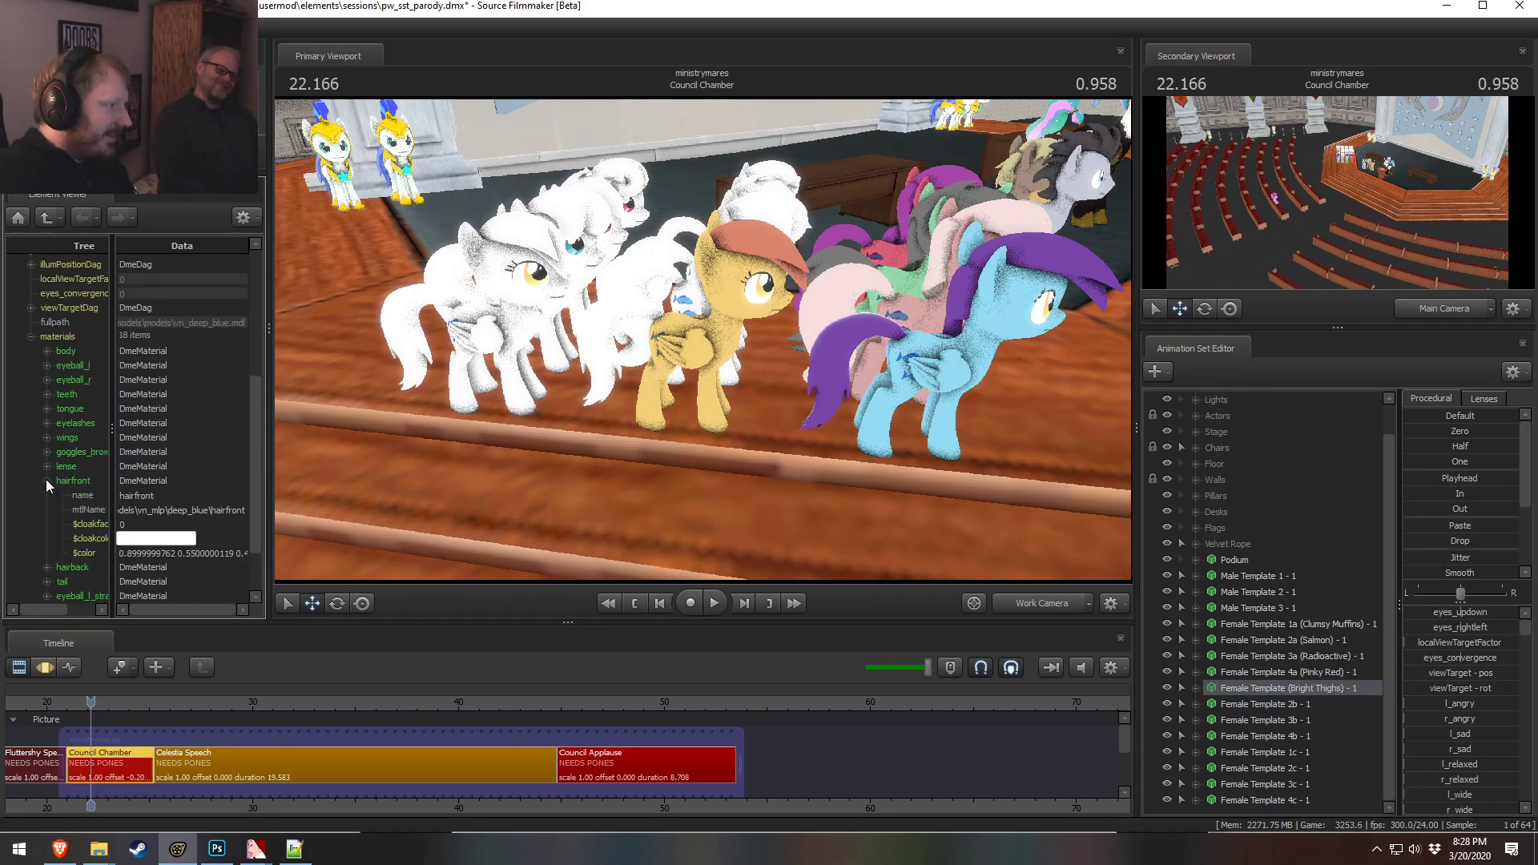
pyautogui.scroll(-2, 142, 522)
pyautogui.doubleClick(180, 480)
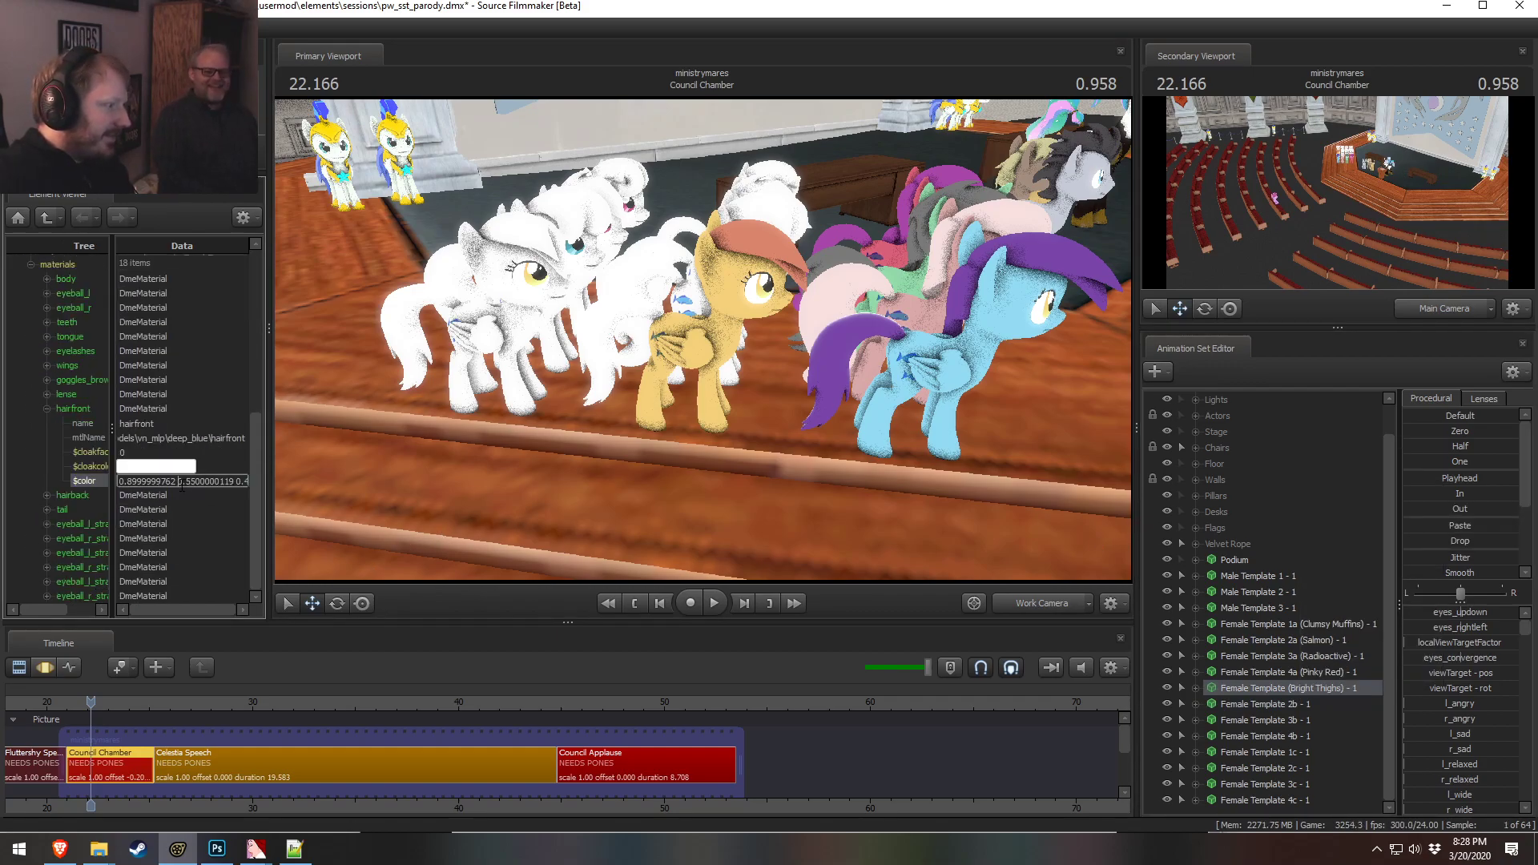
# Paste the copied hairfront color into that pony's hairback and tail colors
pyautogui.click(47, 495)
pyautogui.doubleClick(148, 567)
pyautogui.write('0.8999999762 0.5500000119 0.4499999881')
pyautogui.click(49, 582)
pyautogui.scroll(-3, 74, 590)
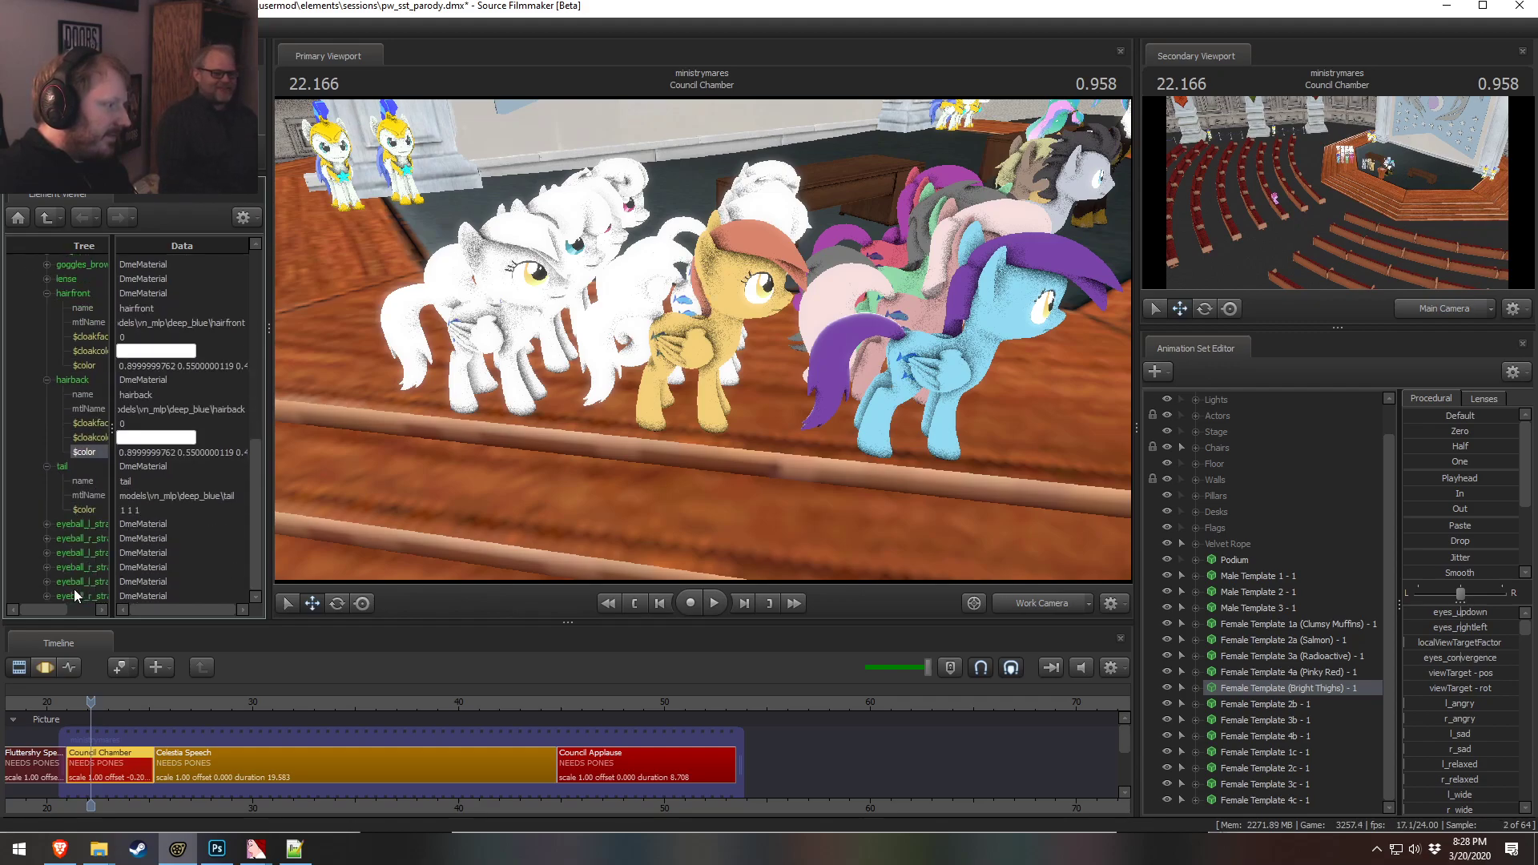
pyautogui.doubleClick(161, 509)
pyautogui.write('0.8999999762 0.5500000119 0.4499999881')
pyautogui.click(166, 493)
pyautogui.keyDown('alt'); pyautogui.moveTo(775, 402); pyautogui.dragTo(776, 375); pyautogui.keyUp('alt')
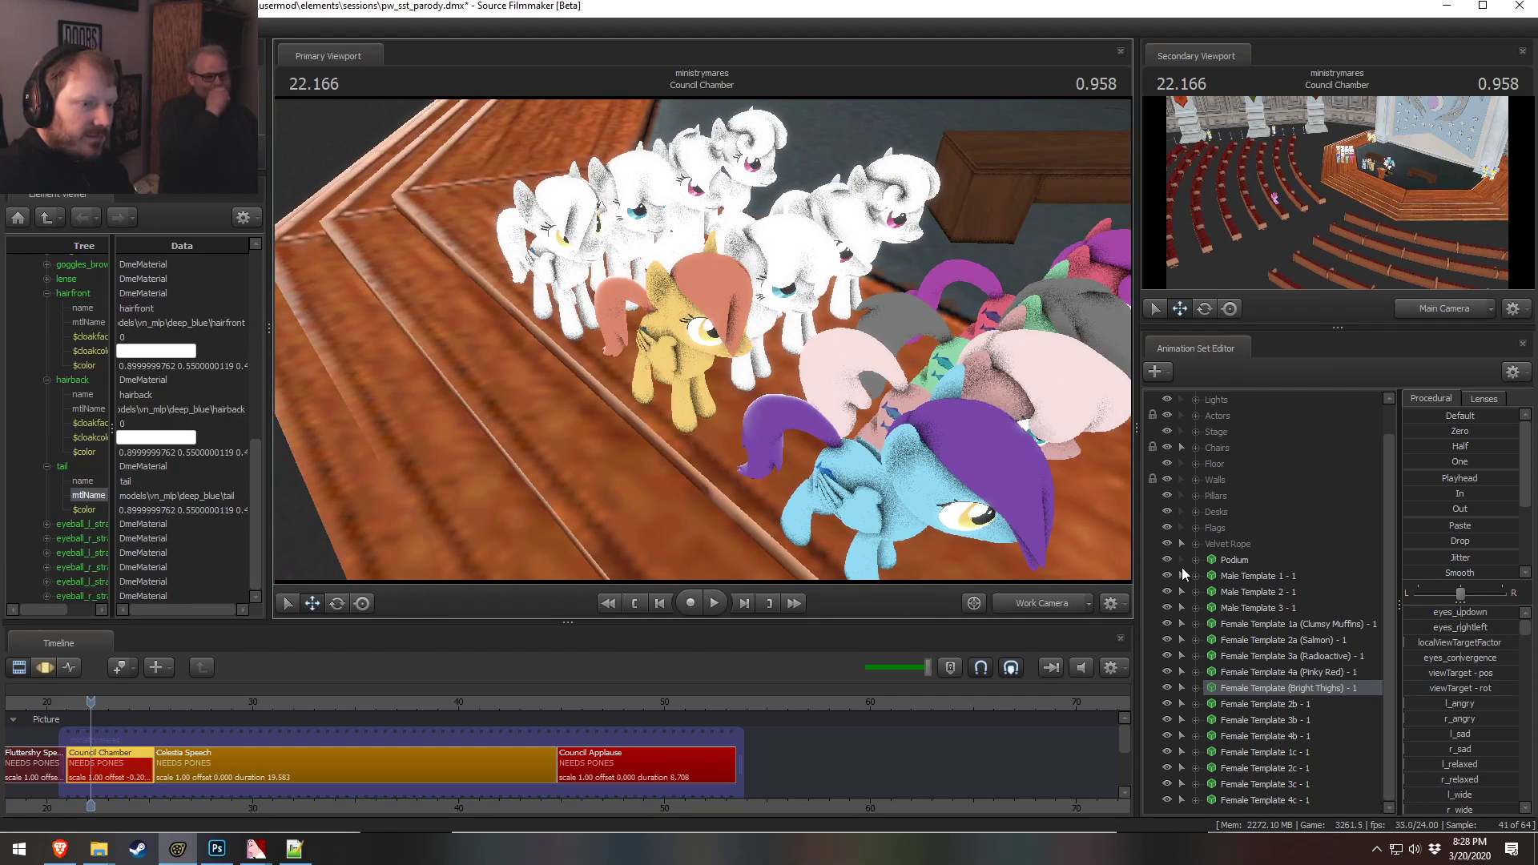
# Show Female Template 2b - 1's model in the element viewer and set its body color to 0.8 0.8 0.8
pyautogui.rightClick(1285, 703)
pyautogui.moveTo(1409, 536)
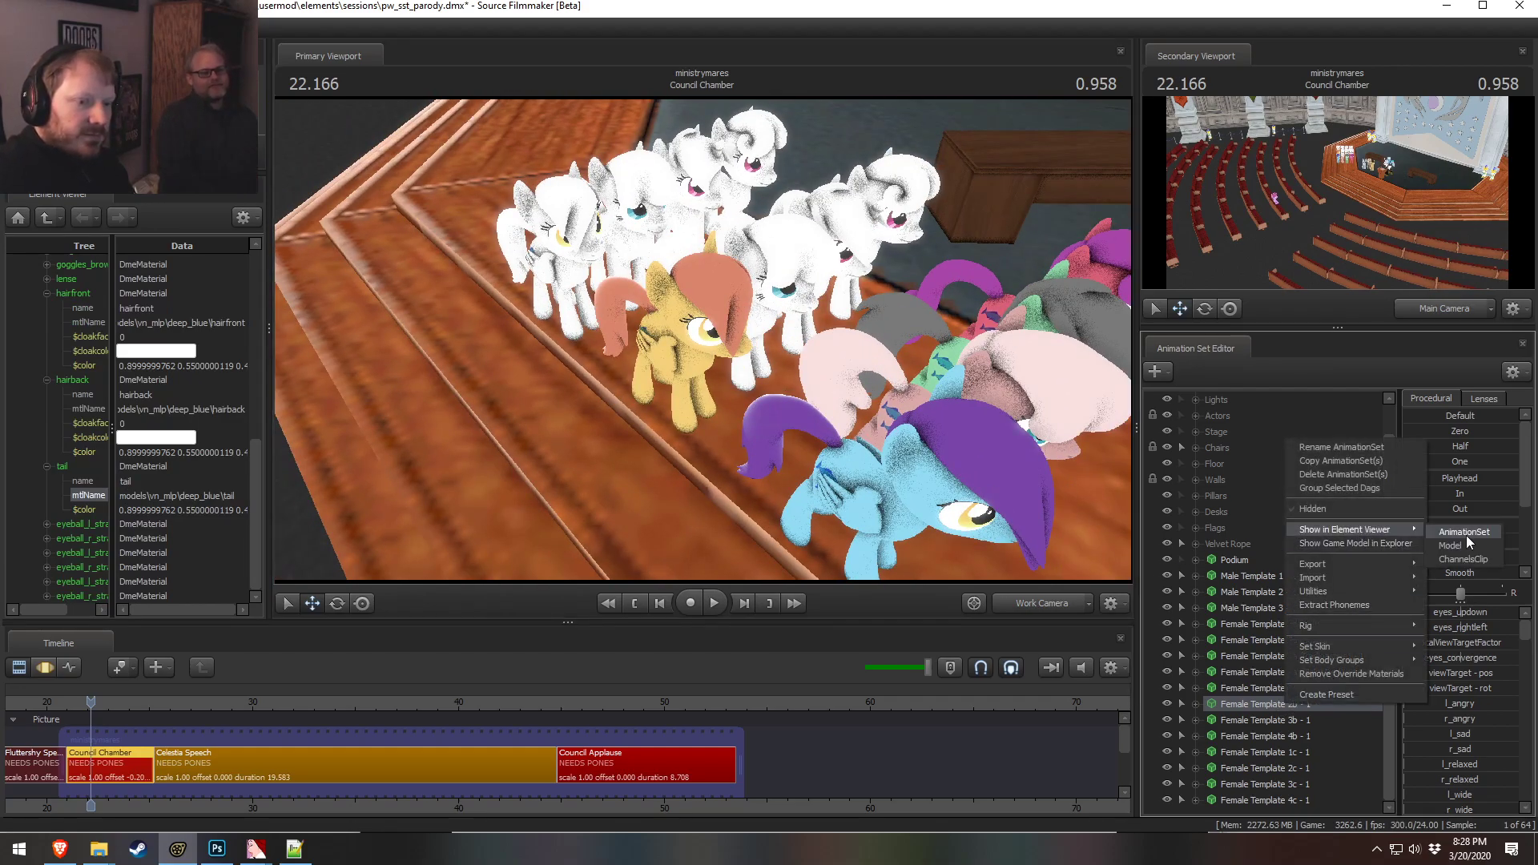
pyautogui.click(1460, 547)
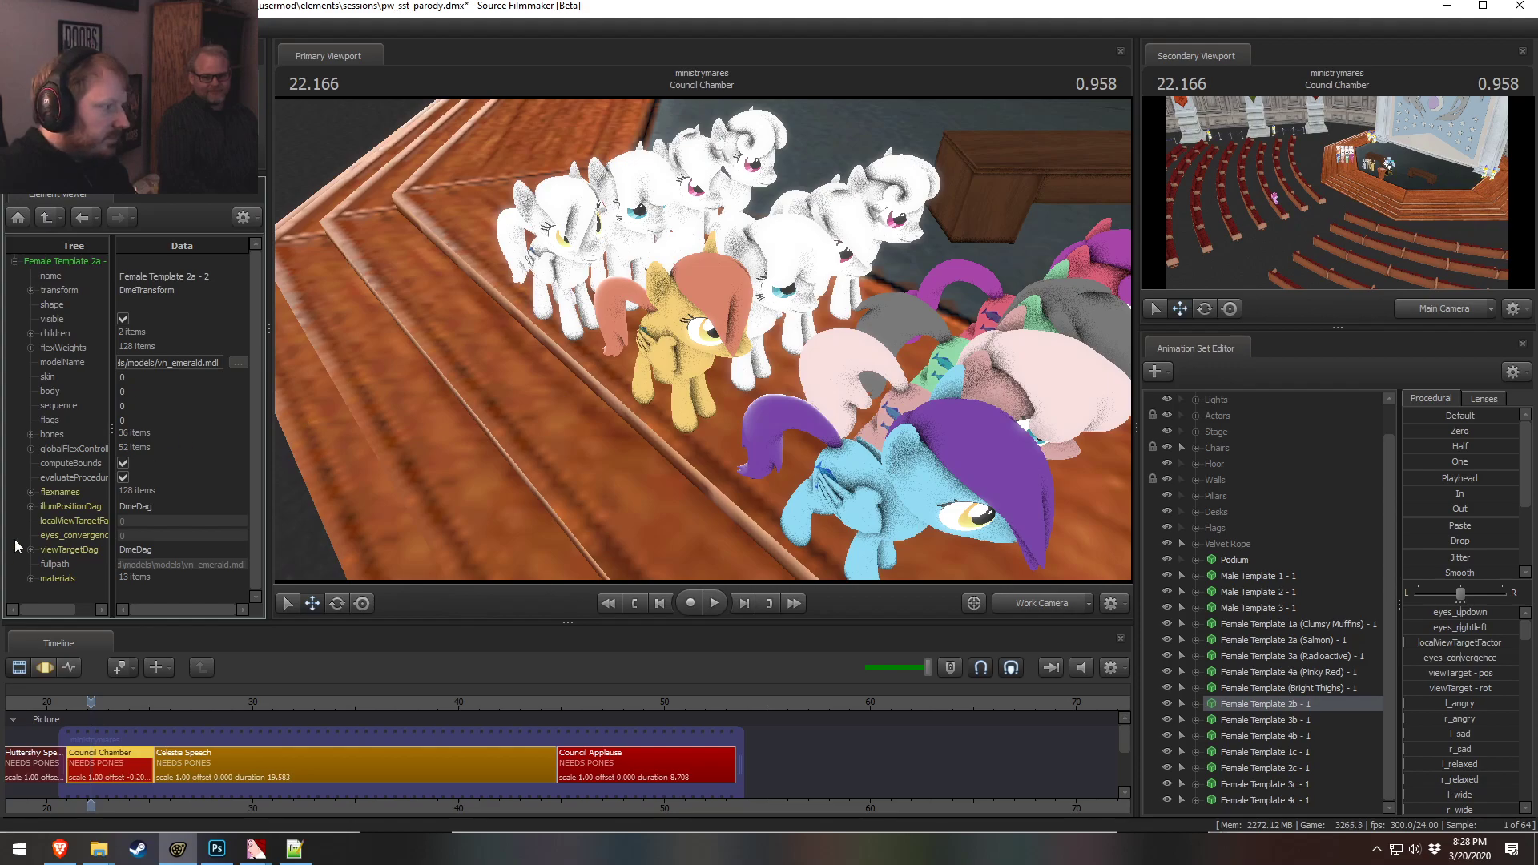
pyautogui.click(30, 577)
pyautogui.click(46, 423)
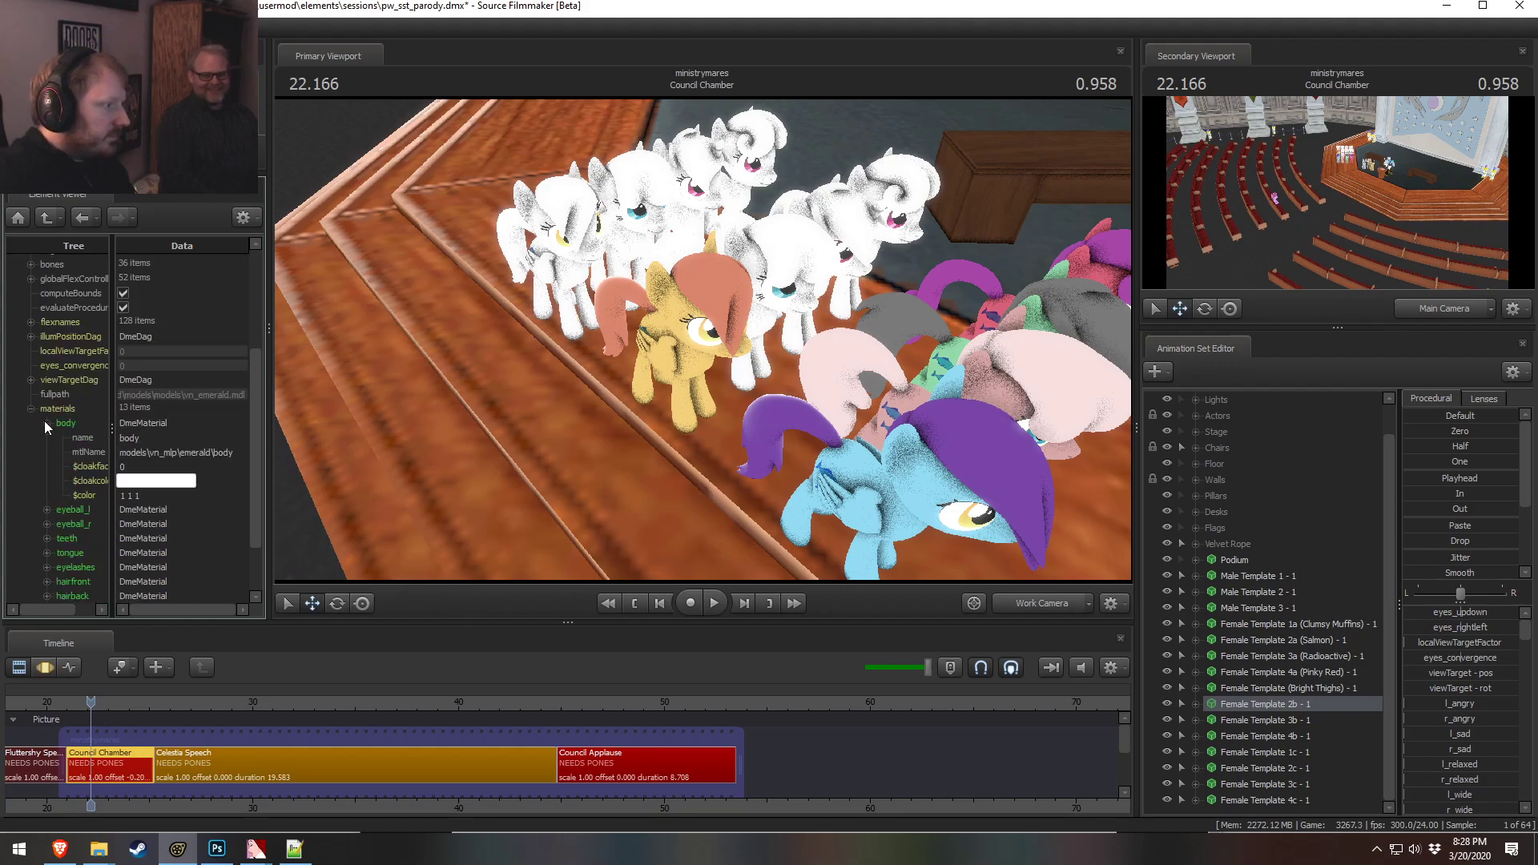
pyautogui.moveTo(560, 377); pyautogui.dragTo(684, 300)
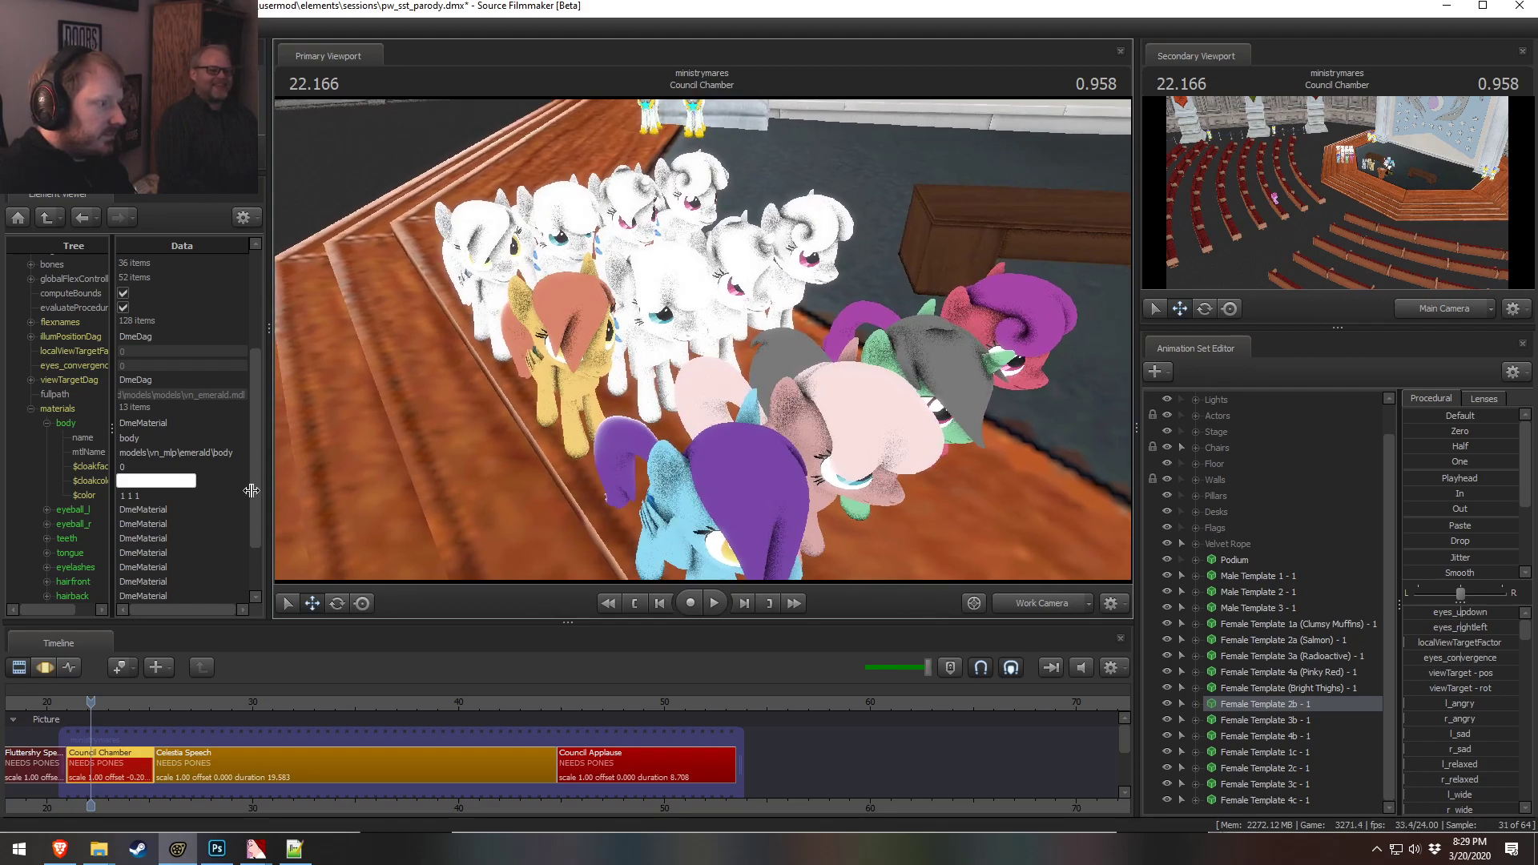
pyautogui.click(156, 496)
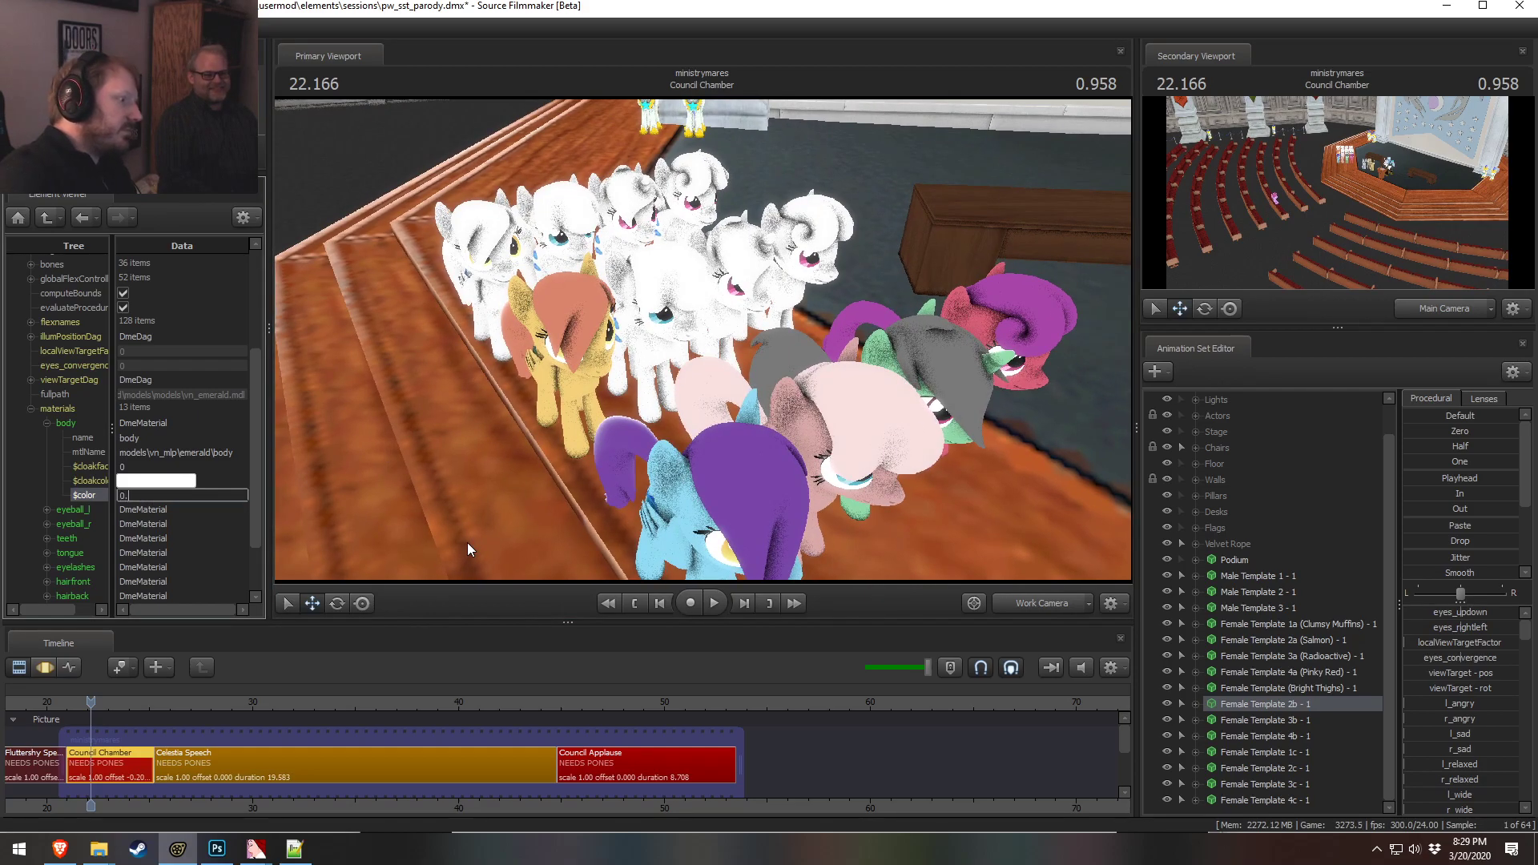
pyautogui.write('0.8 0.8 0.8')
pyautogui.press('Return')
# Try the 2b pony's hairfront color as 0.8 0.7 0.7, then 0.8 0.6 0.6
pyautogui.moveTo(502, 463); pyautogui.dragTo(534, 430)
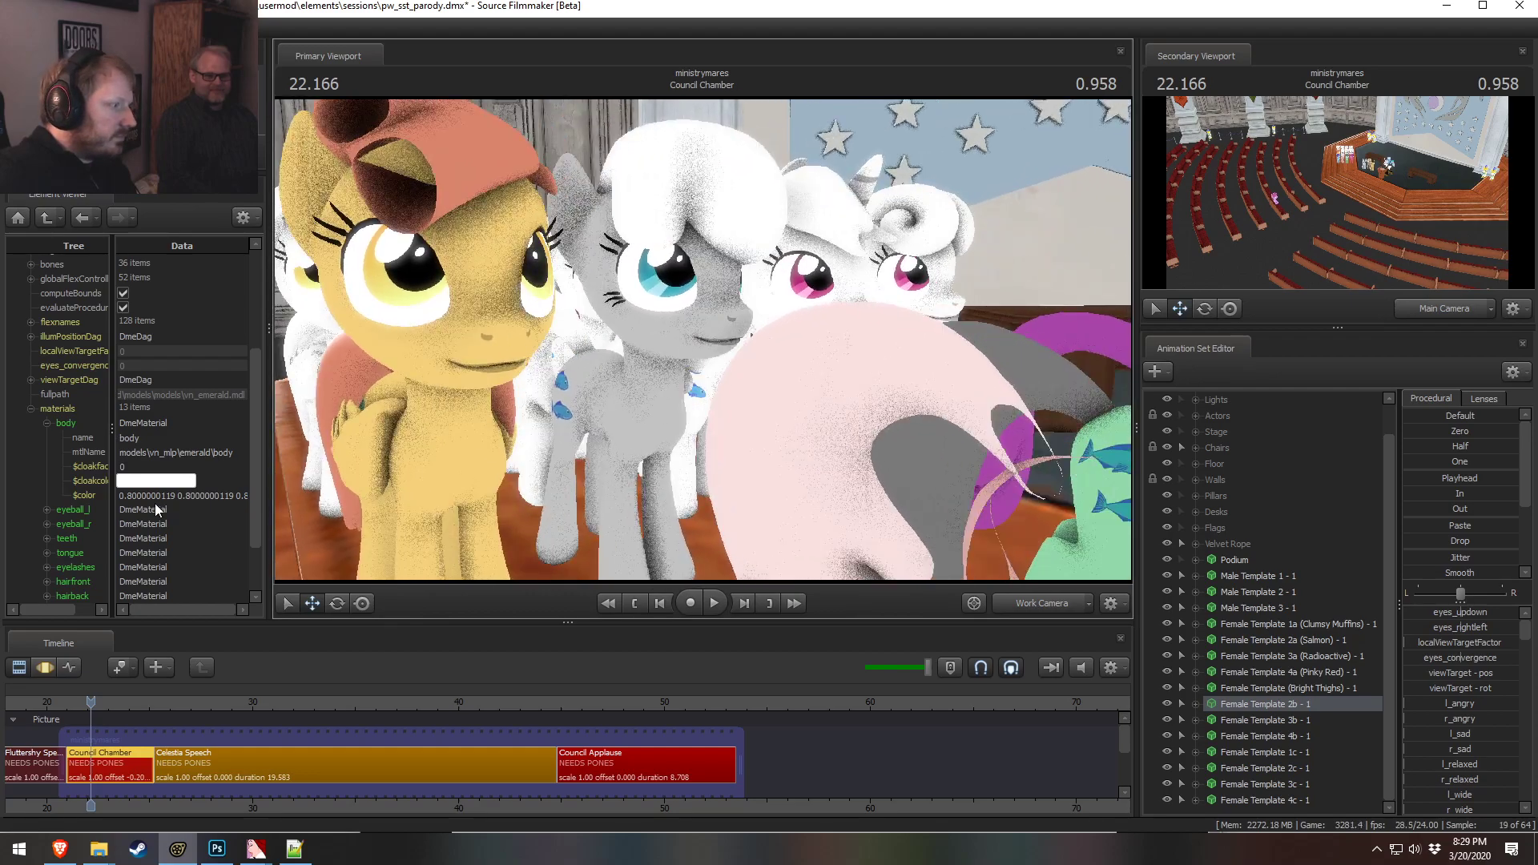
pyautogui.click(46, 582)
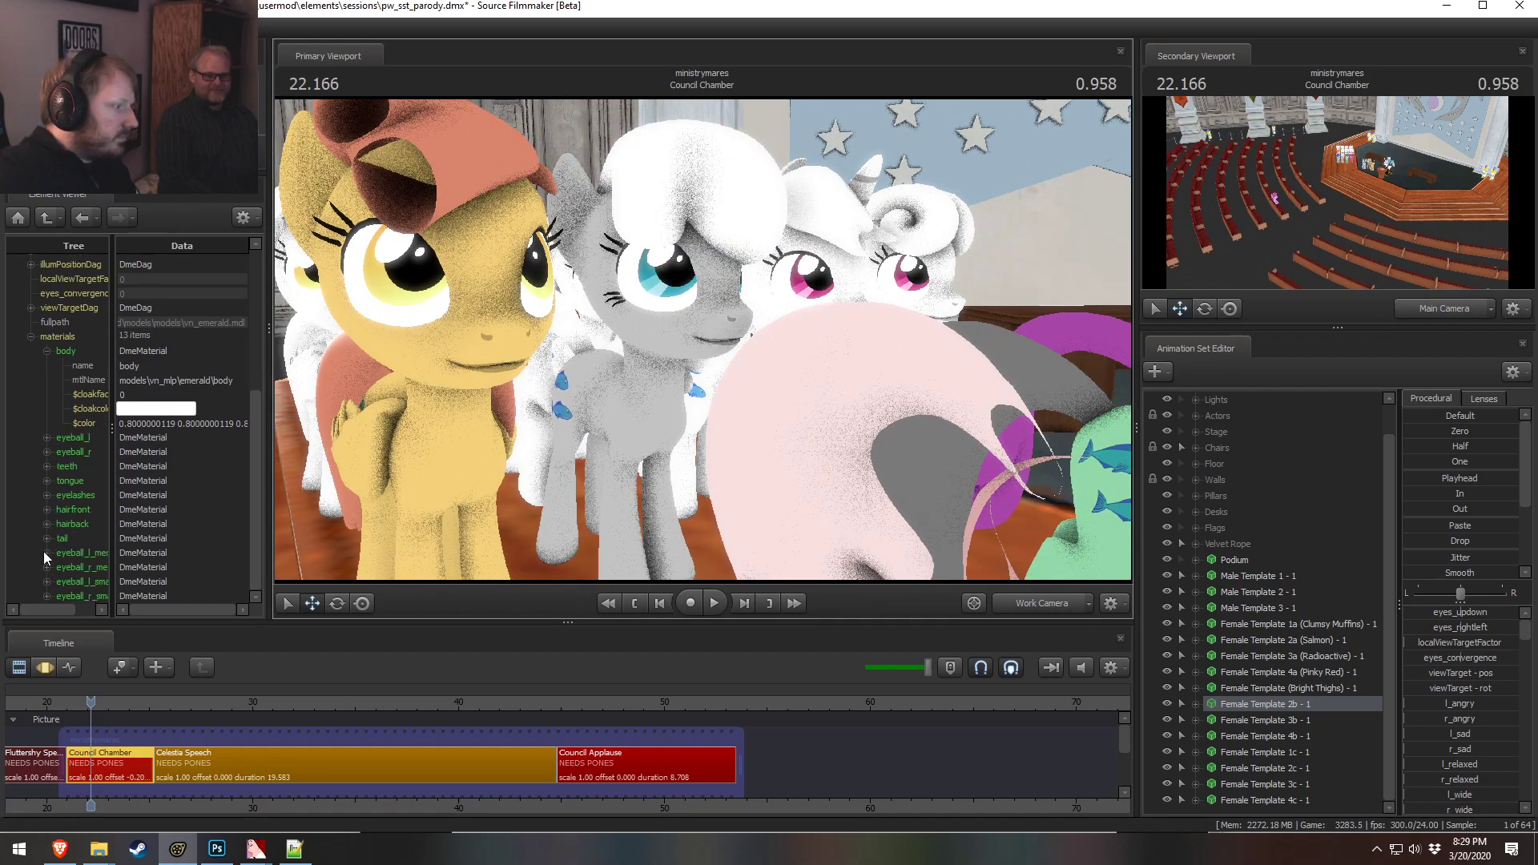
pyautogui.click(84, 581)
pyautogui.hotkey('alt', 'Tab')
pyautogui.hotkey('alt', 'Tab')
pyautogui.doubleClick(144, 581)
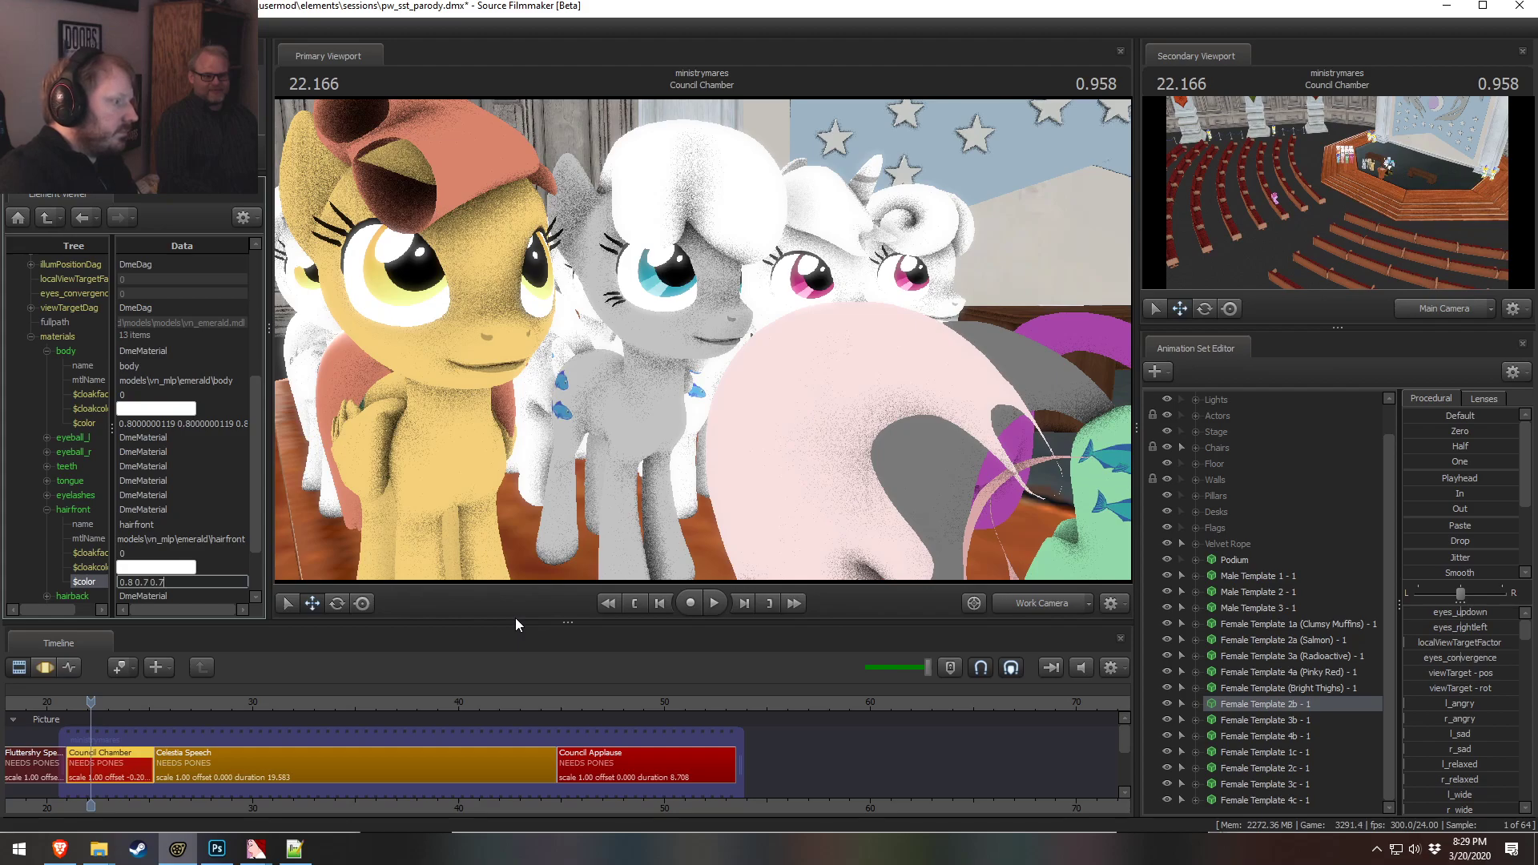
pyautogui.press('Return')
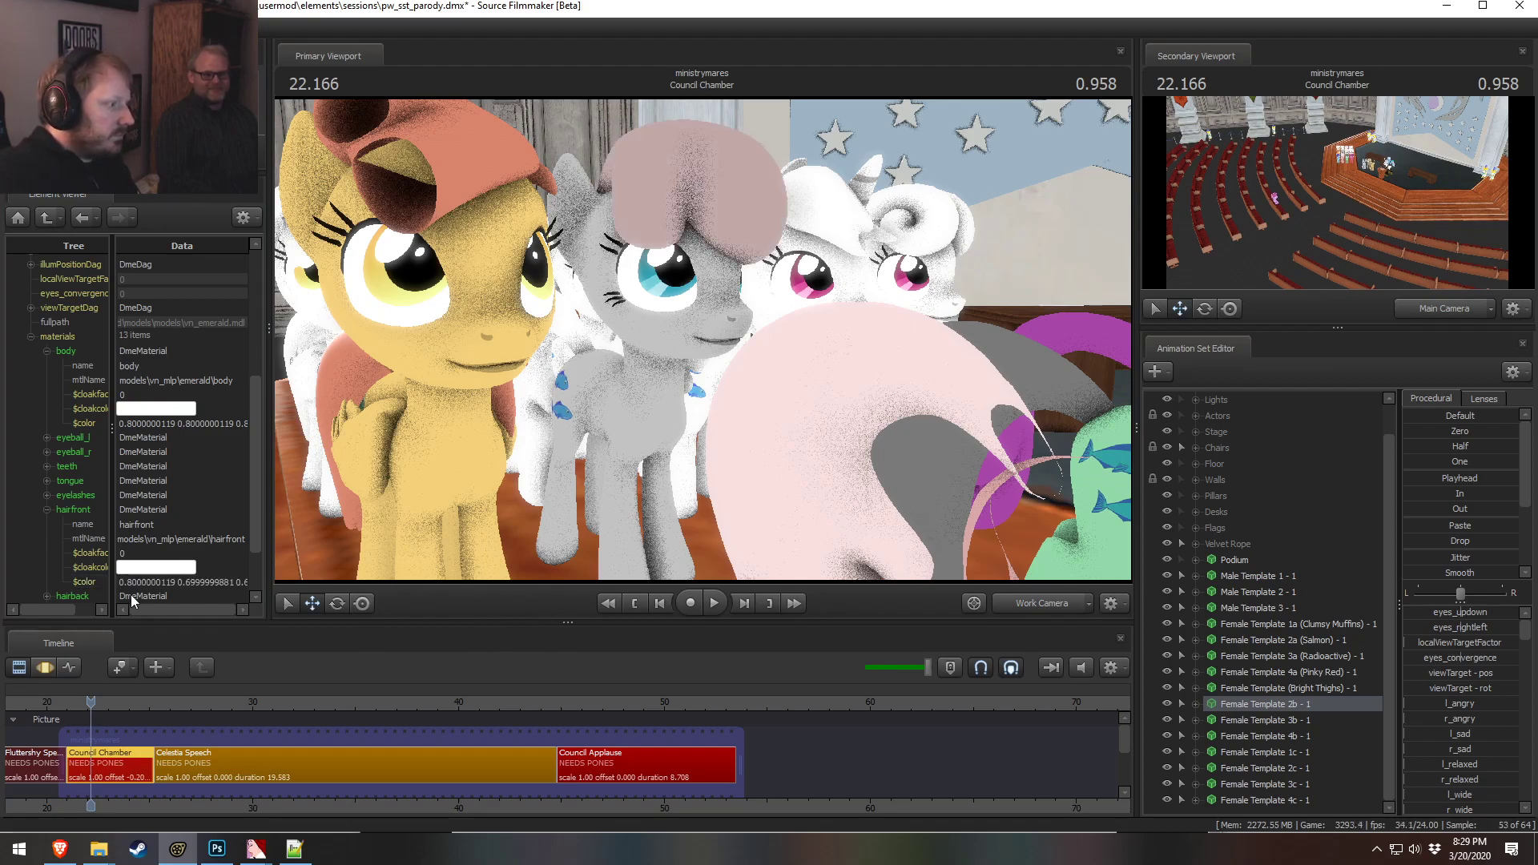
pyautogui.doubleClick(182, 582)
pyautogui.write('0.8 0.6')
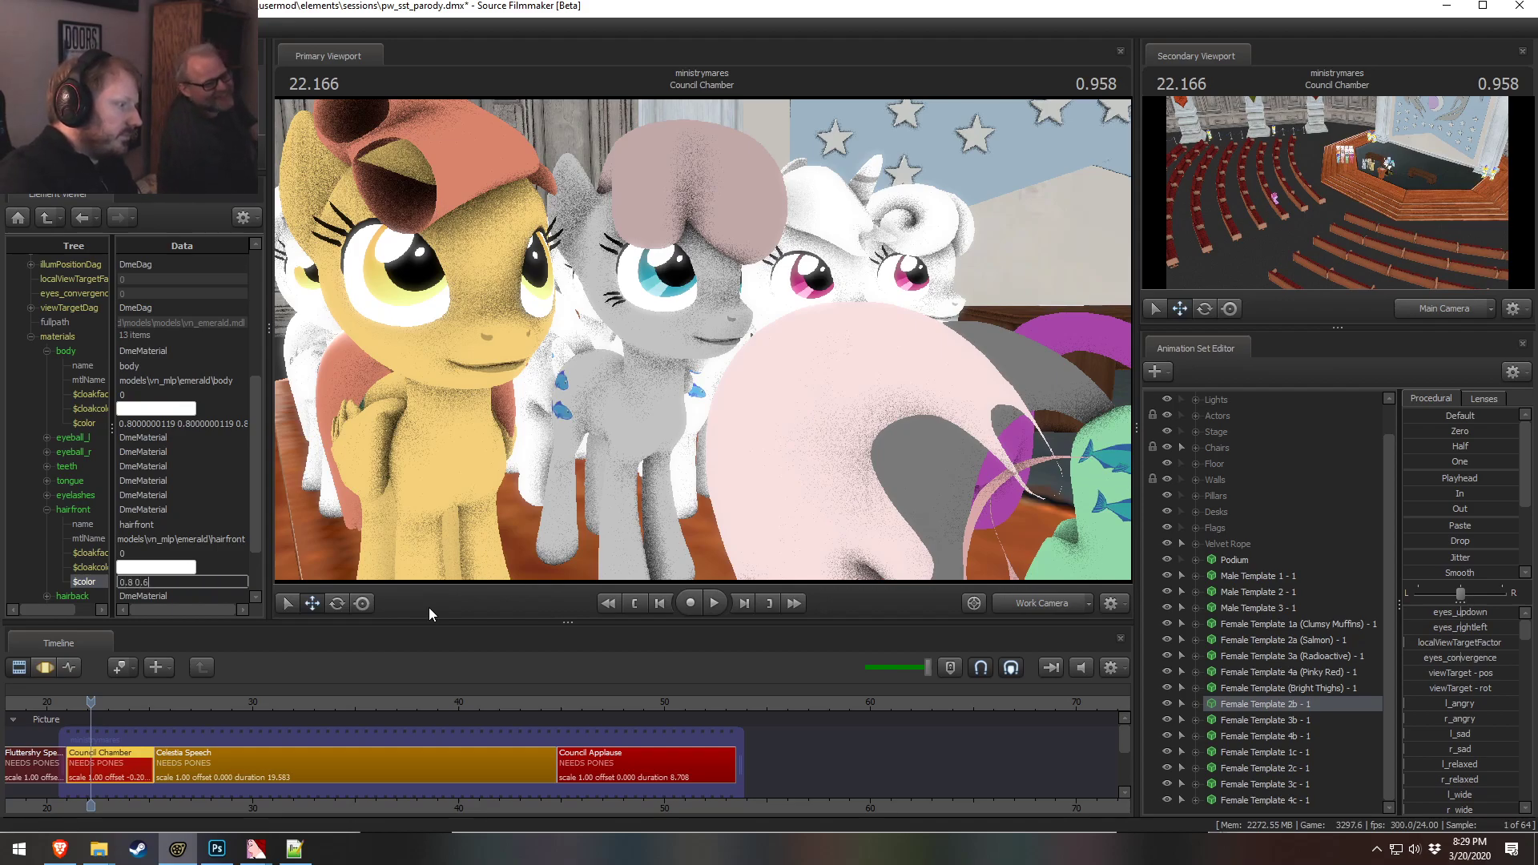
pyautogui.write(' 0.6')
pyautogui.press('Return')
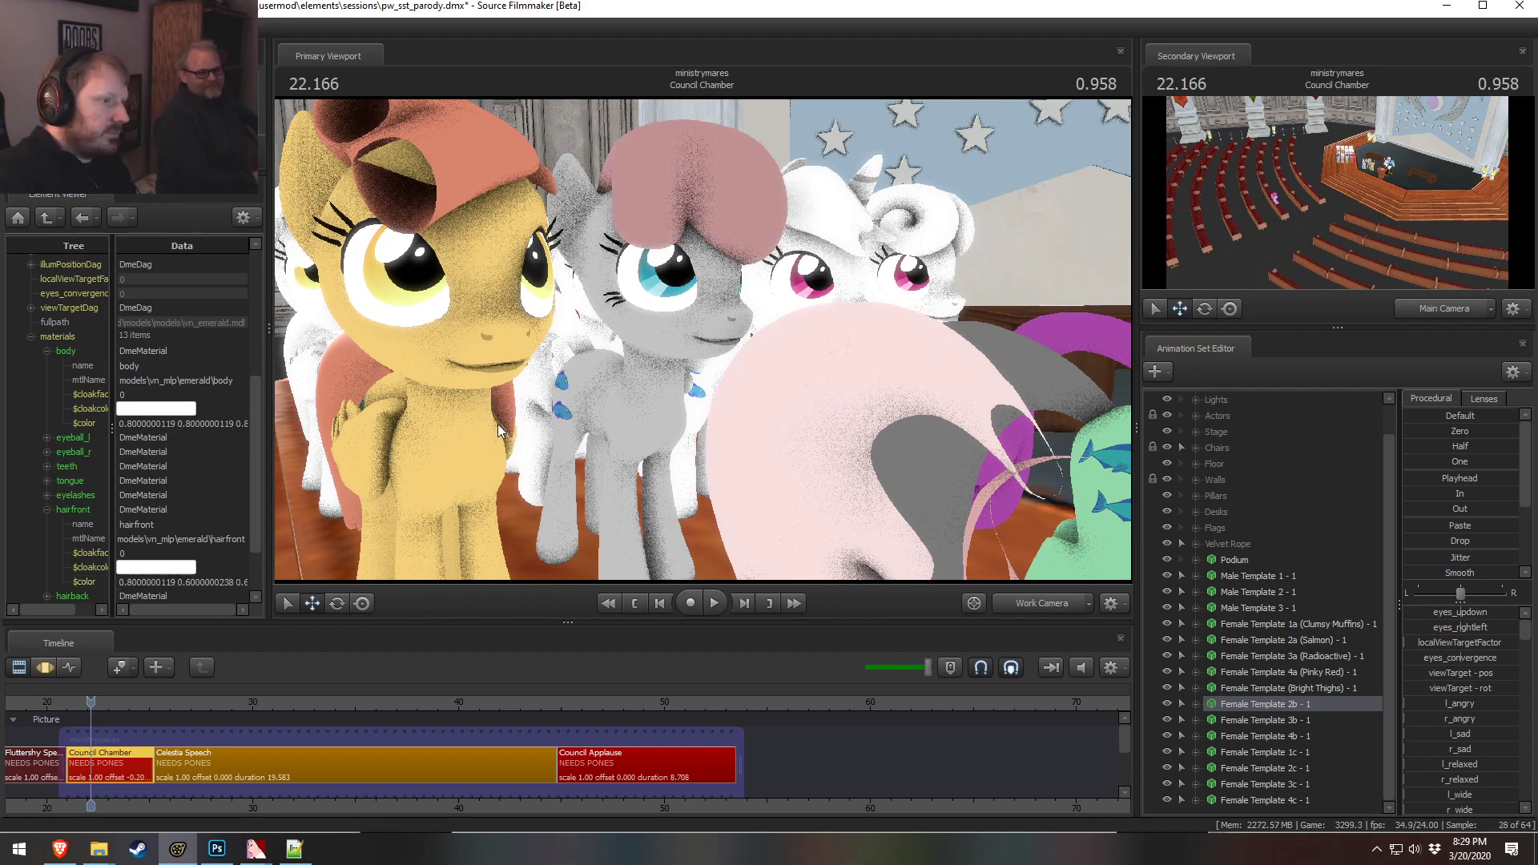
# Try the hairfront color as 0.7 0.7 0.7, then 0.5 0.5 0.5
pyautogui.doubleClick(183, 582)
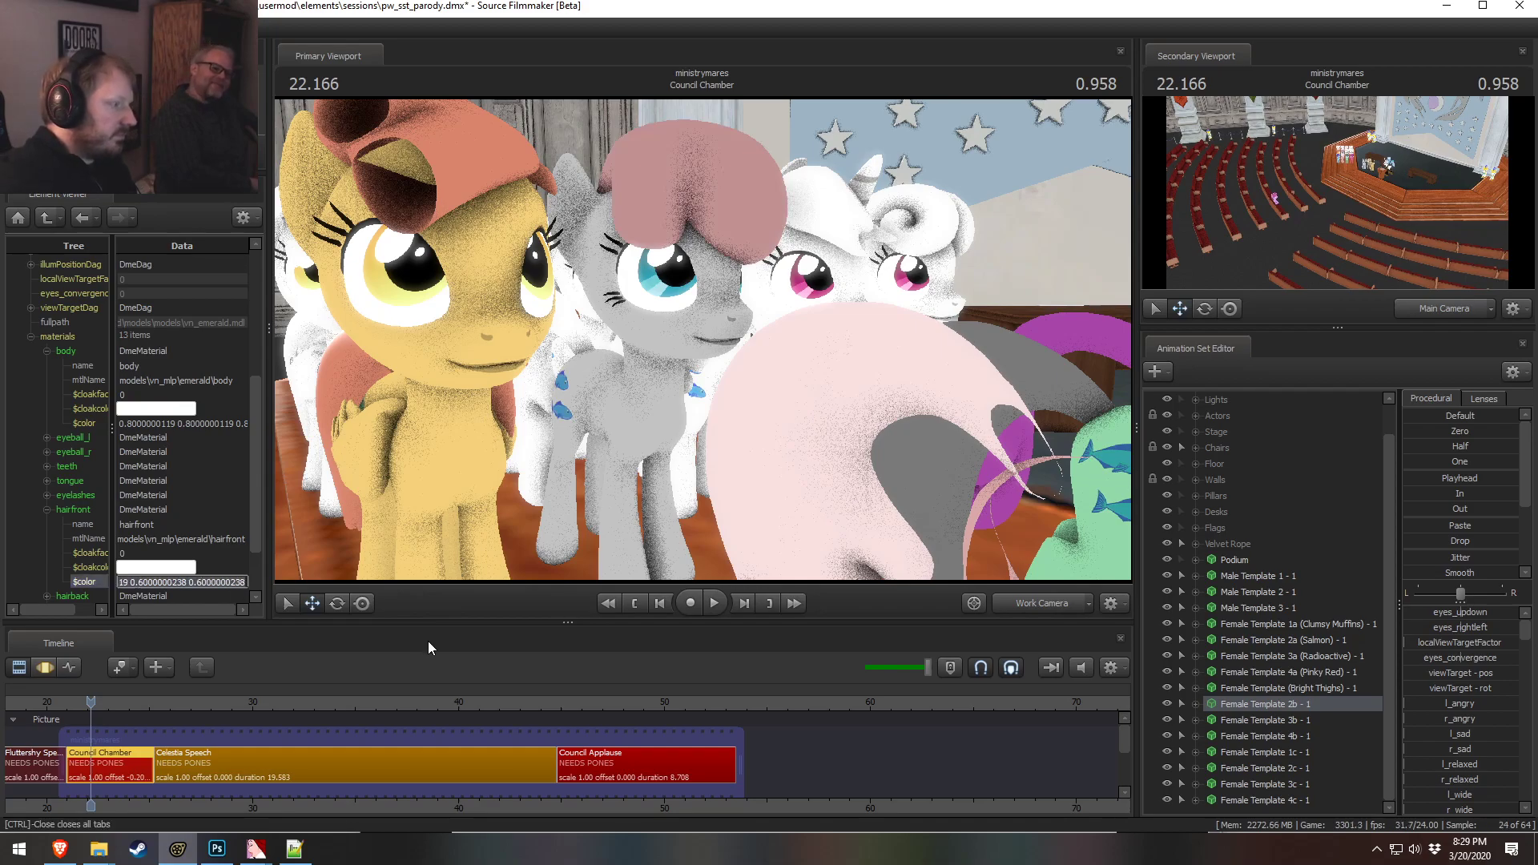
pyautogui.write('0.7 0.7 0.7')
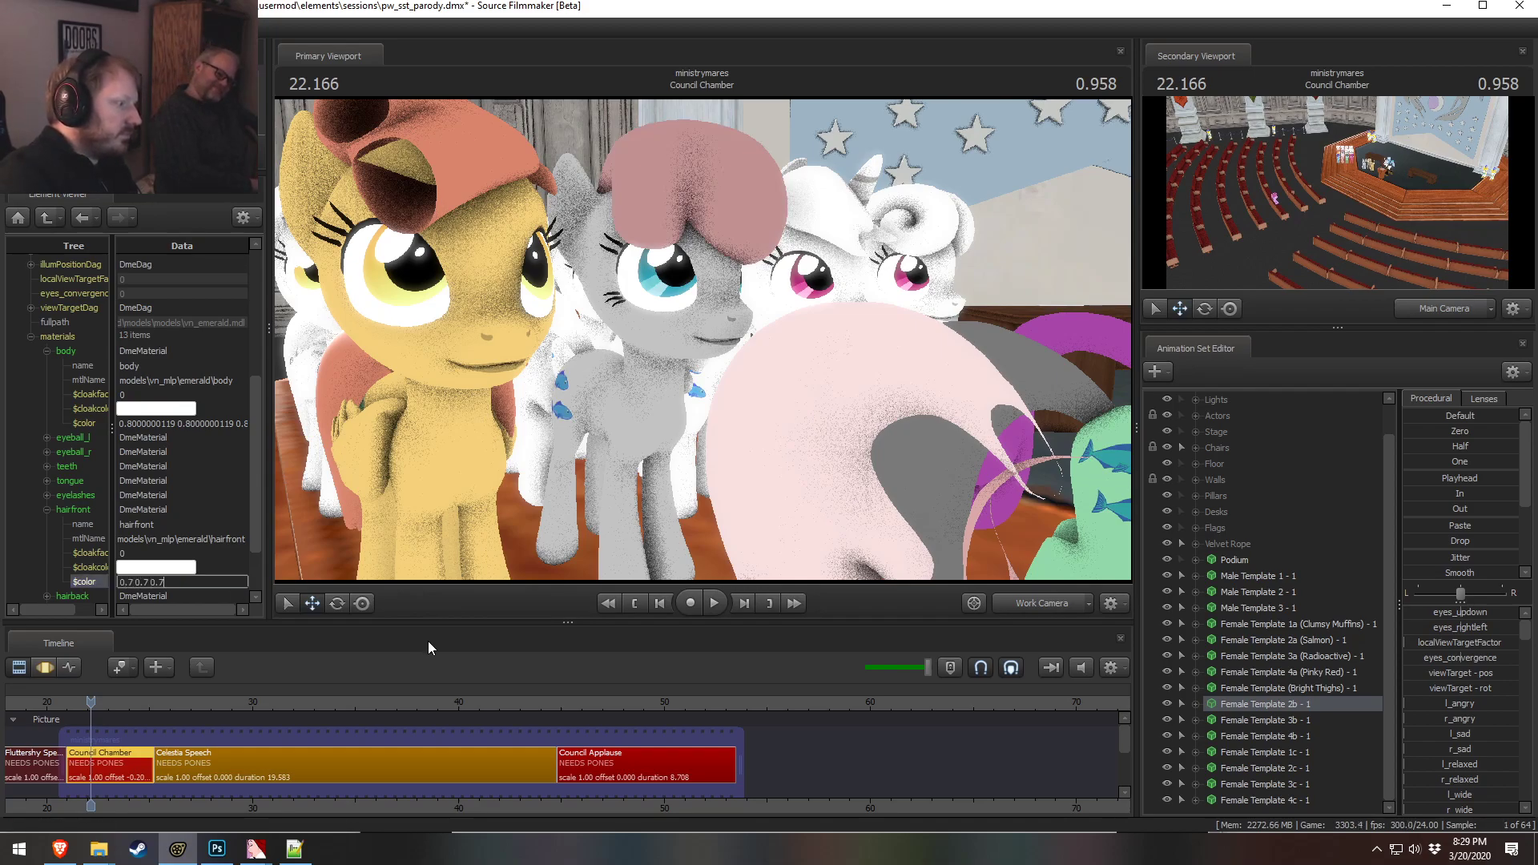
pyautogui.press('Return')
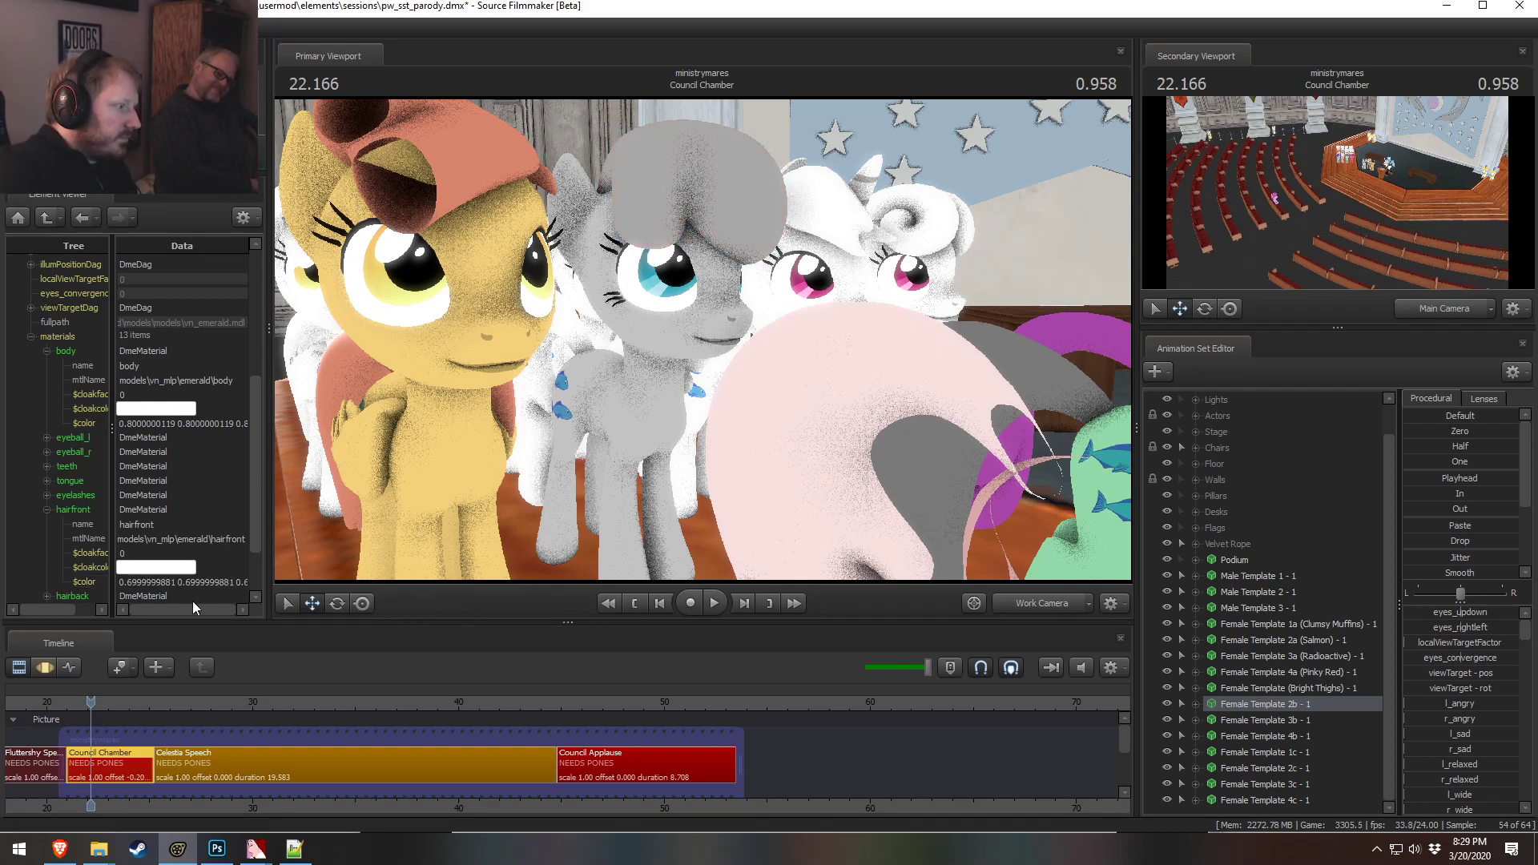
pyautogui.doubleClick(186, 583)
pyautogui.write('0.5 0.')
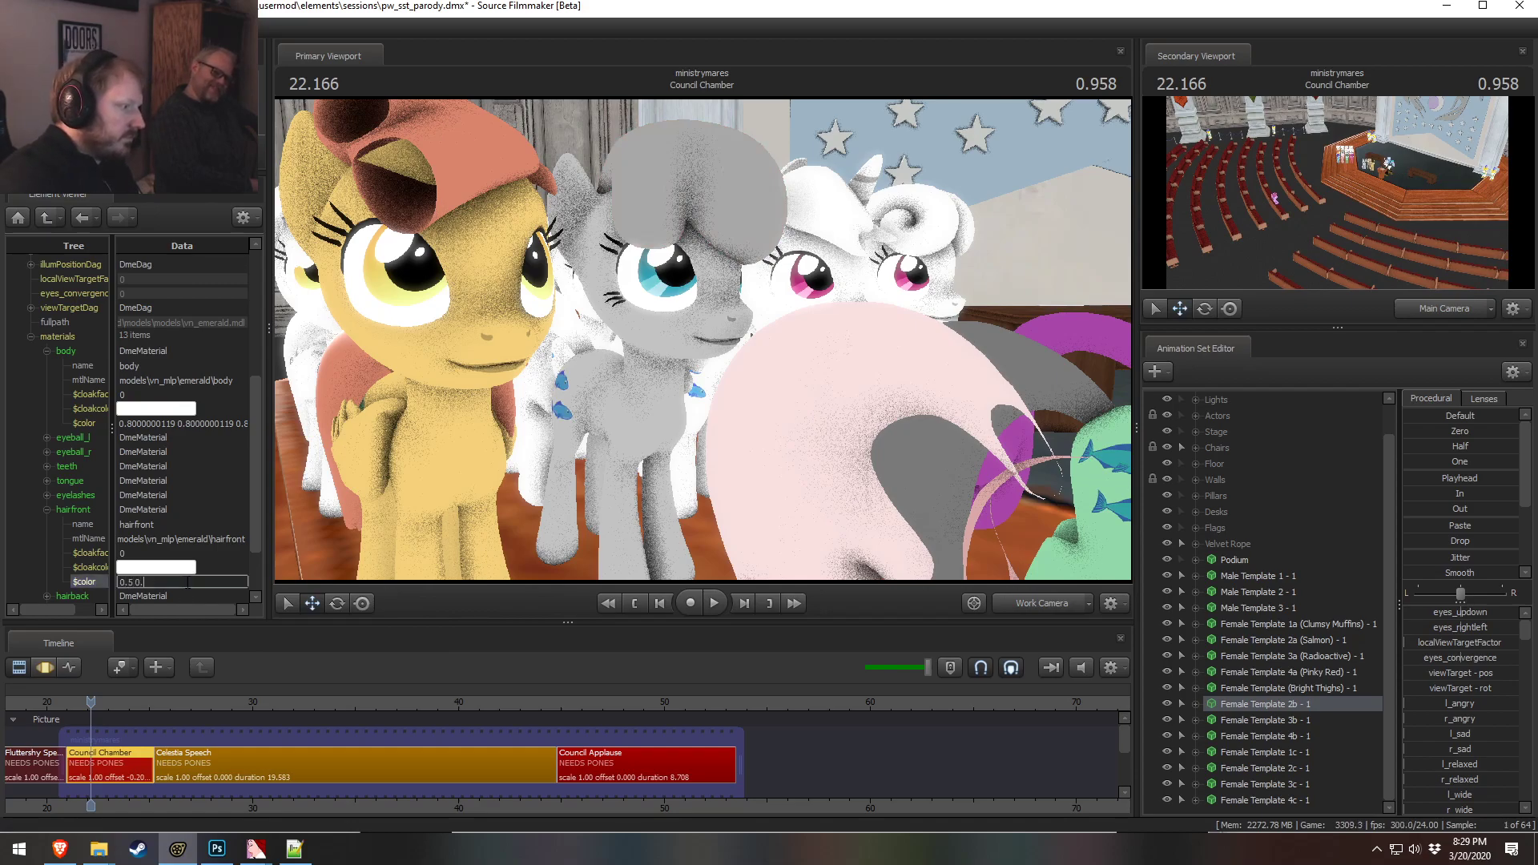
pyautogui.write('5 0.5')
pyautogui.press('Return')
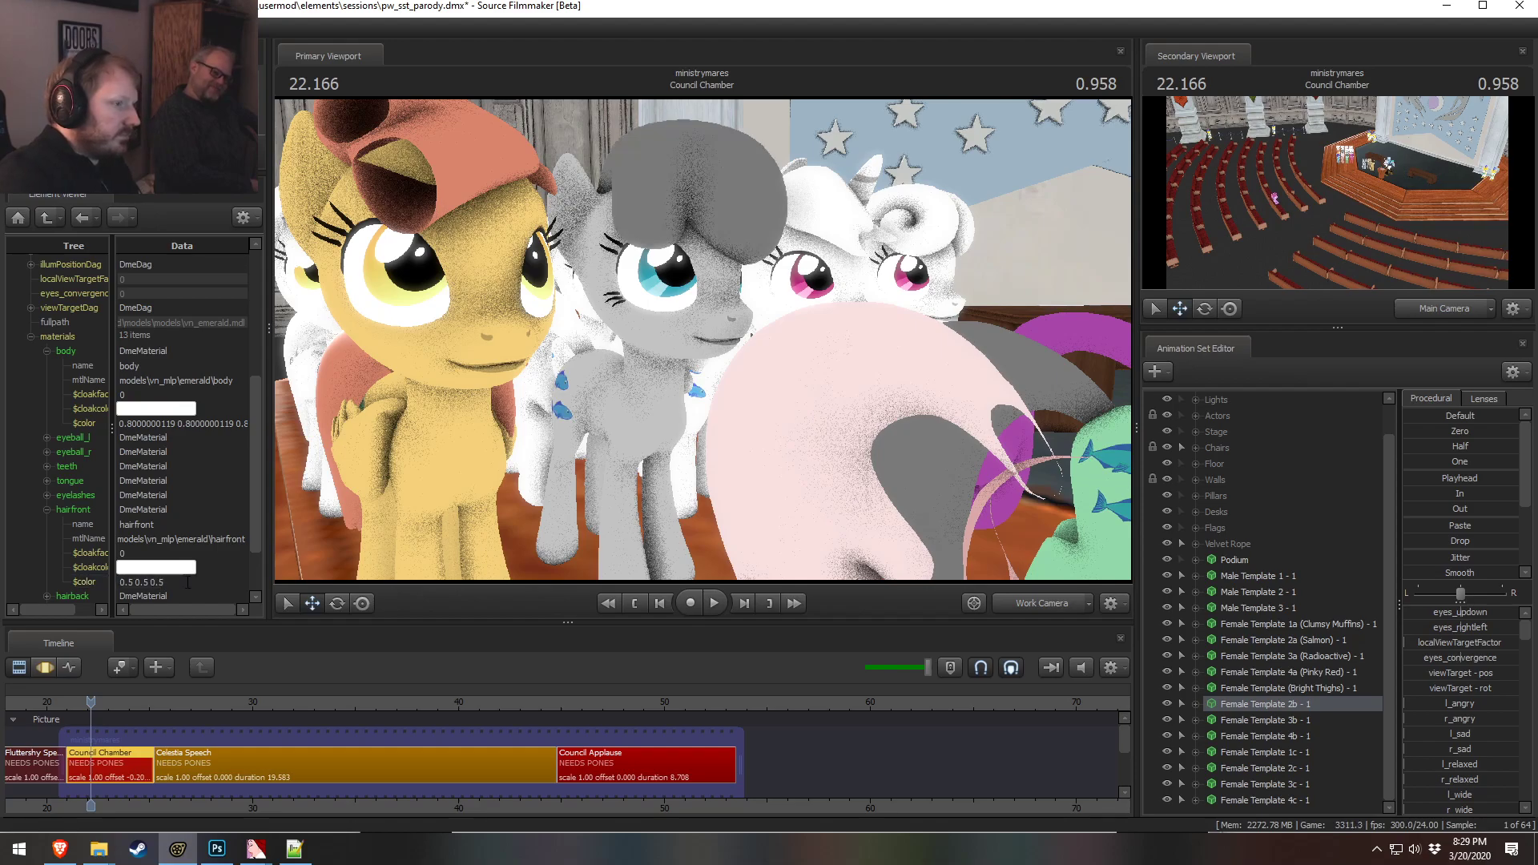
# Set the 2b pony's hairfront color to 0.4 0.4 0.4 and copy that value
pyautogui.moveTo(874, 224)
pyautogui.keyDown('alt'); pyautogui.mouseDown()
pyautogui.moveTo(953, 260)
pyautogui.moveTo(921, 228)
pyautogui.moveTo(881, 240)
pyautogui.mouseUp(); pyautogui.keyUp('alt')
pyautogui.click(146, 582)
pyautogui.write('0.4')
pyautogui.press('Return')
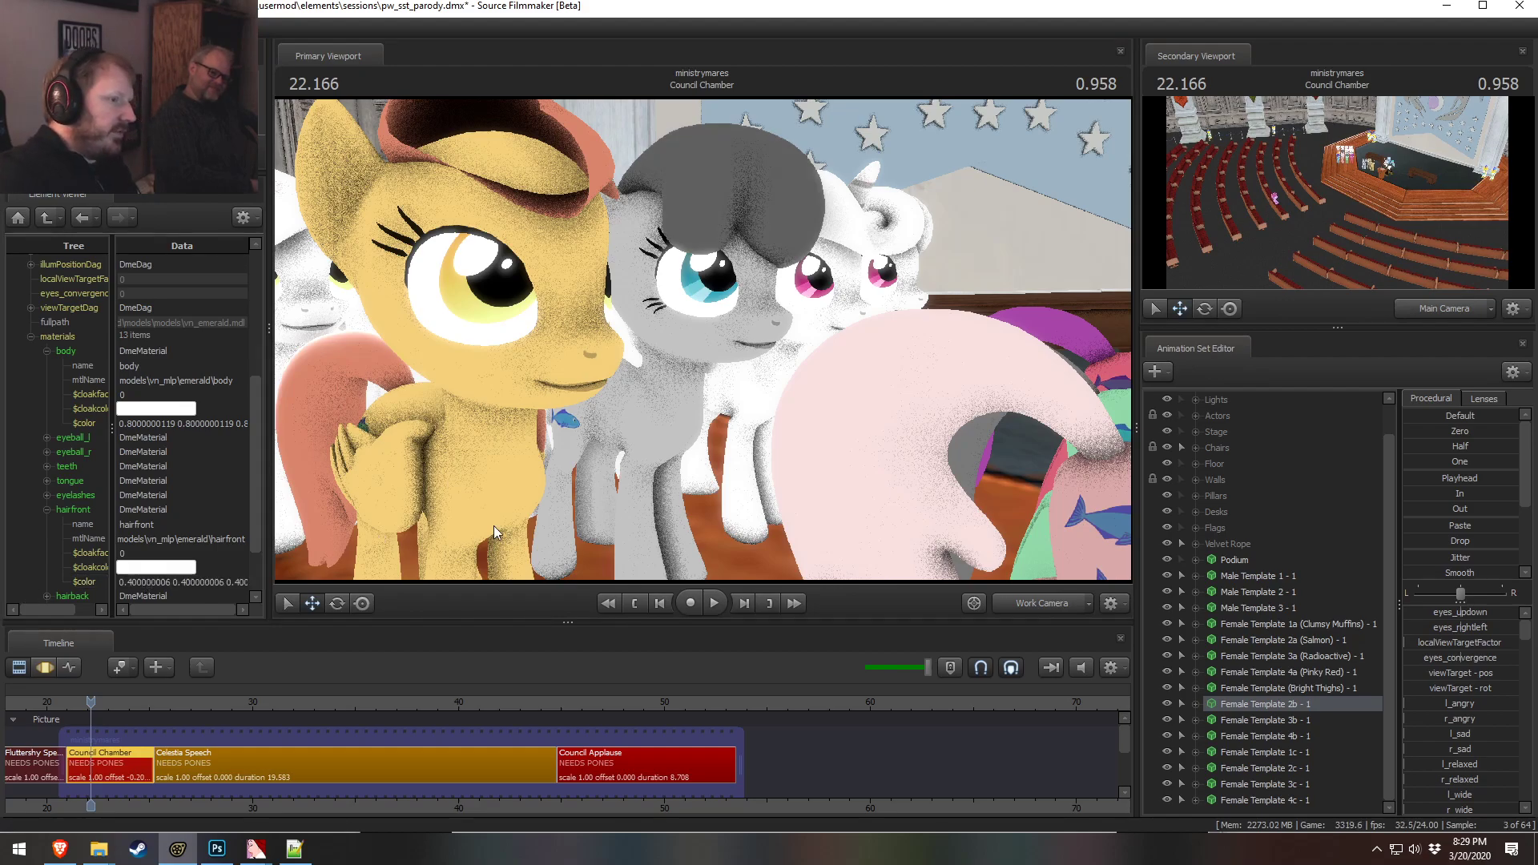
pyautogui.moveTo(483, 379); pyautogui.dragTo(572, 426)
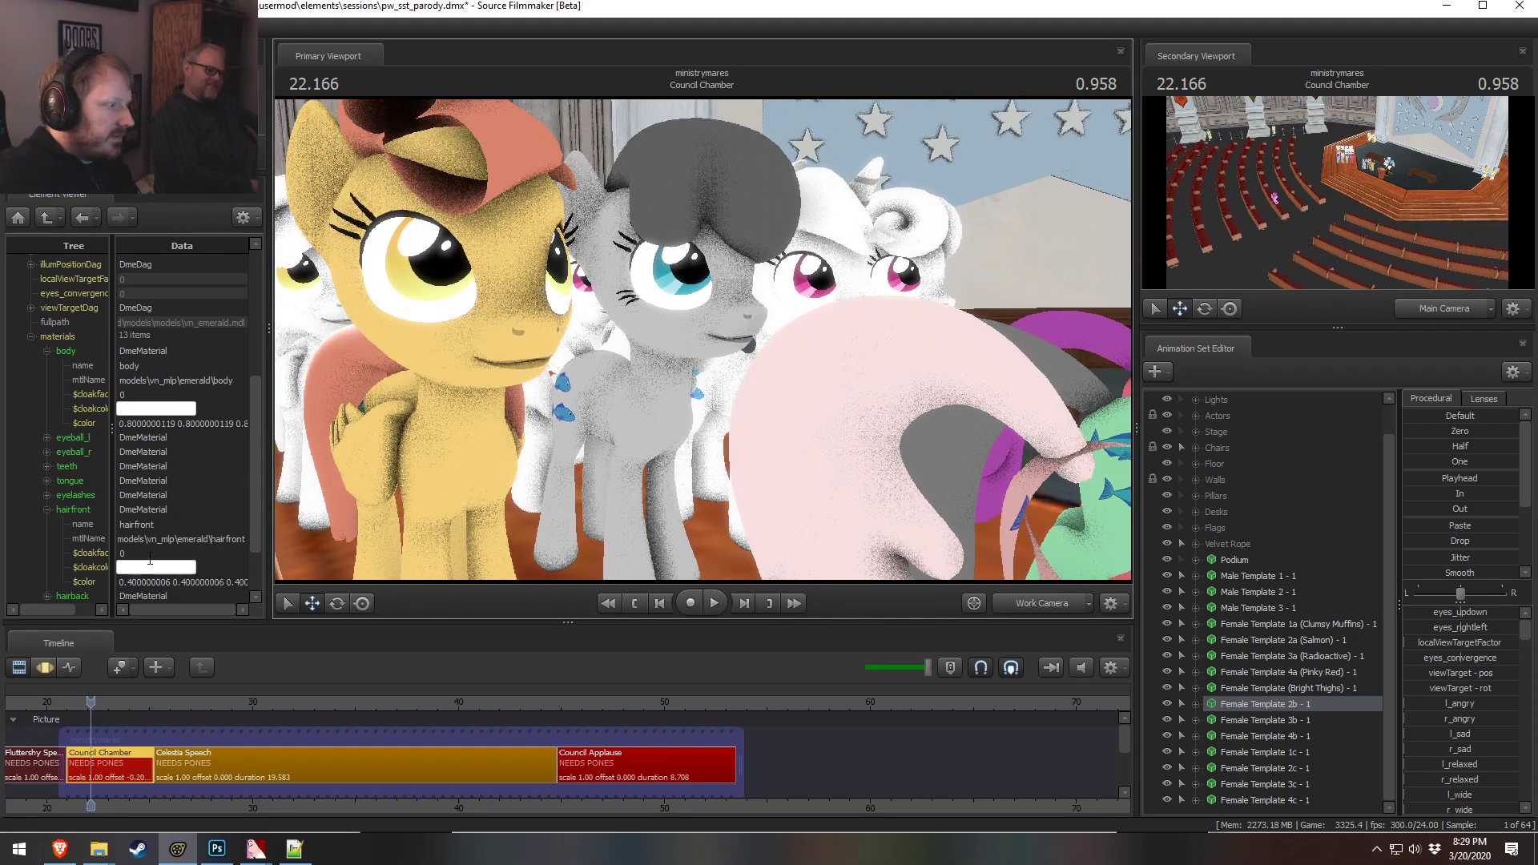
pyautogui.click(205, 583)
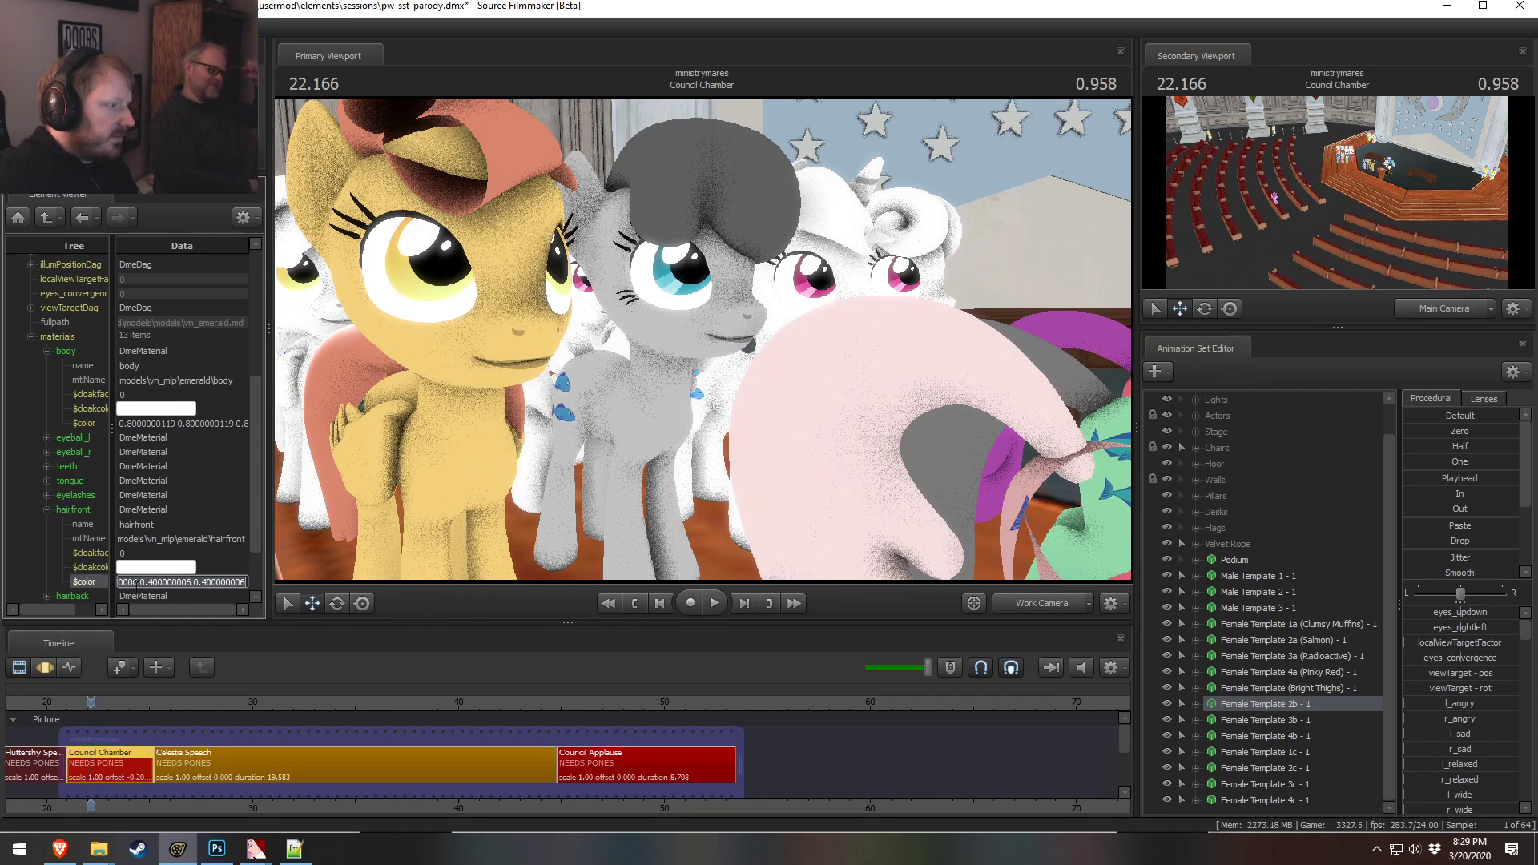
# Paste the 0.4 grey into the 2b pony's hairback and tail colors
pyautogui.scroll(-2, 138, 592)
pyautogui.click(46, 539)
pyautogui.click(46, 524)
pyautogui.scroll(-2, 143, 569)
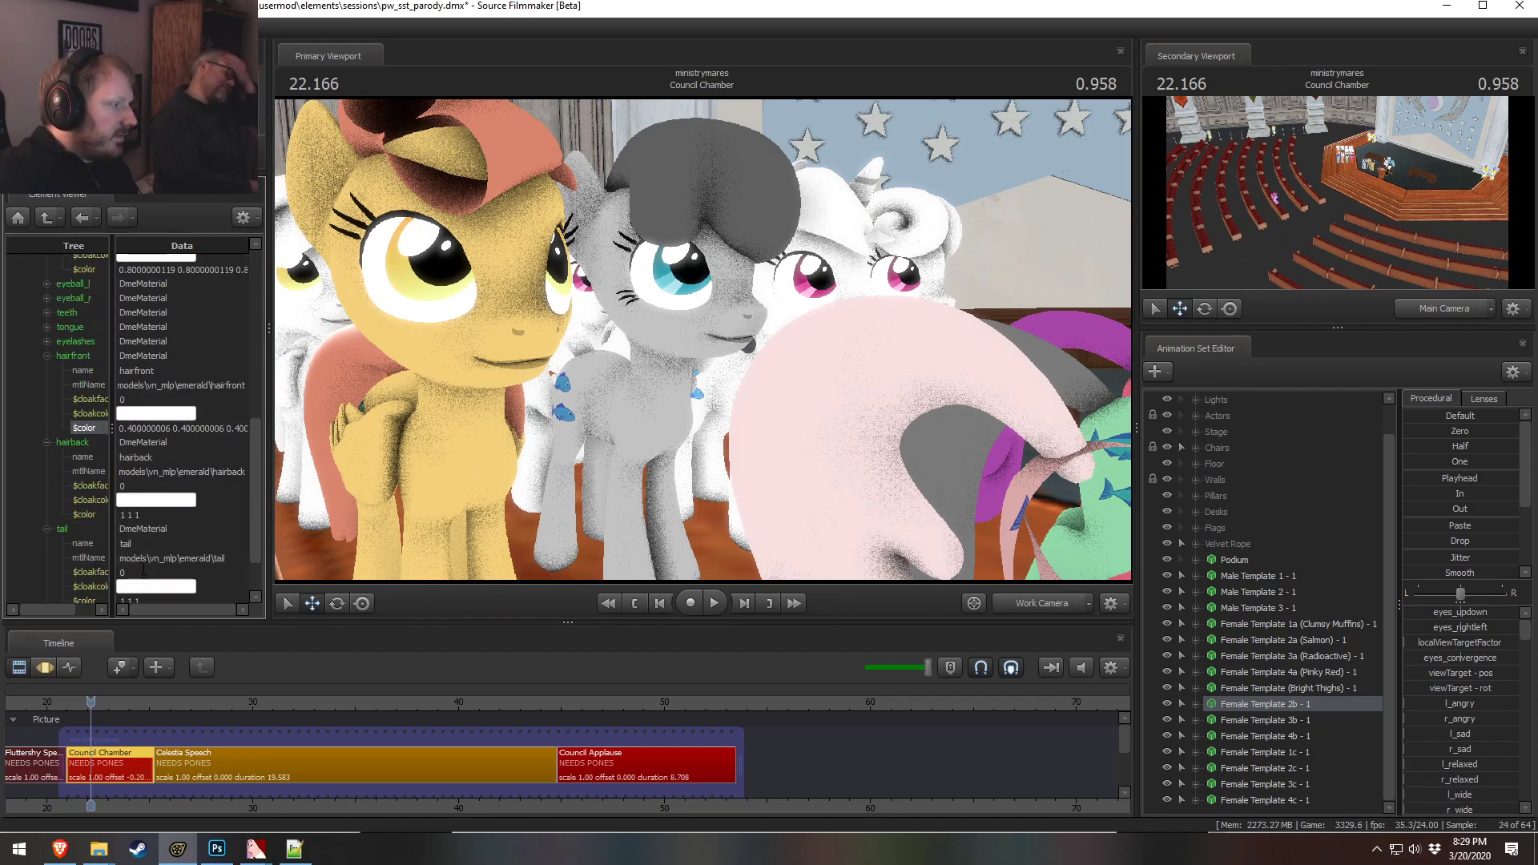
pyautogui.click(150, 515)
pyautogui.write('0.400000006 0.400000006 0.400000006')
pyautogui.scroll(-2, 152, 541)
pyautogui.click(133, 538)
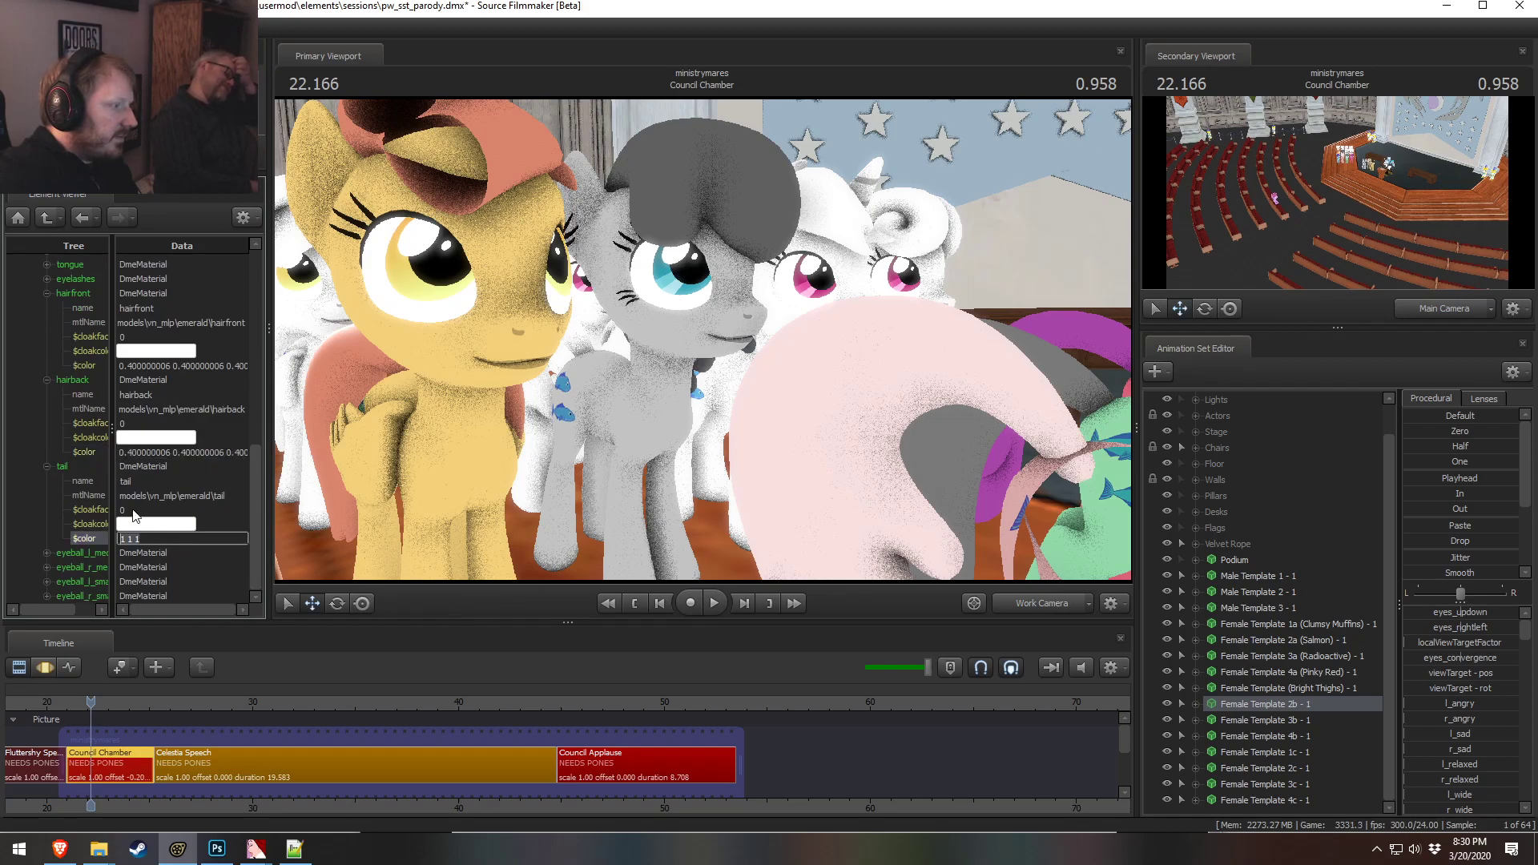
pyautogui.write('0.400000006 0.400000006 0.400000006')
# Fly the work camera around to check the grey mane on the 2b pony
pyautogui.click(88, 495)
pyautogui.press('s')
pyautogui.moveTo(702, 340)
pyautogui.mouseDown()
pyautogui.moveTo(669, 380)
pyautogui.moveTo(681, 392)
pyautogui.moveTo(633, 365)
pyautogui.moveTo(677, 370)
pyautogui.moveTo(713, 335)
pyautogui.moveTo(686, 359)
pyautogui.moveTo(698, 351)
pyautogui.mouseUp()
pyautogui.press('d')
pyautogui.press('a')
pyautogui.press('w')
pyautogui.press('z')
pyautogui.press('a')
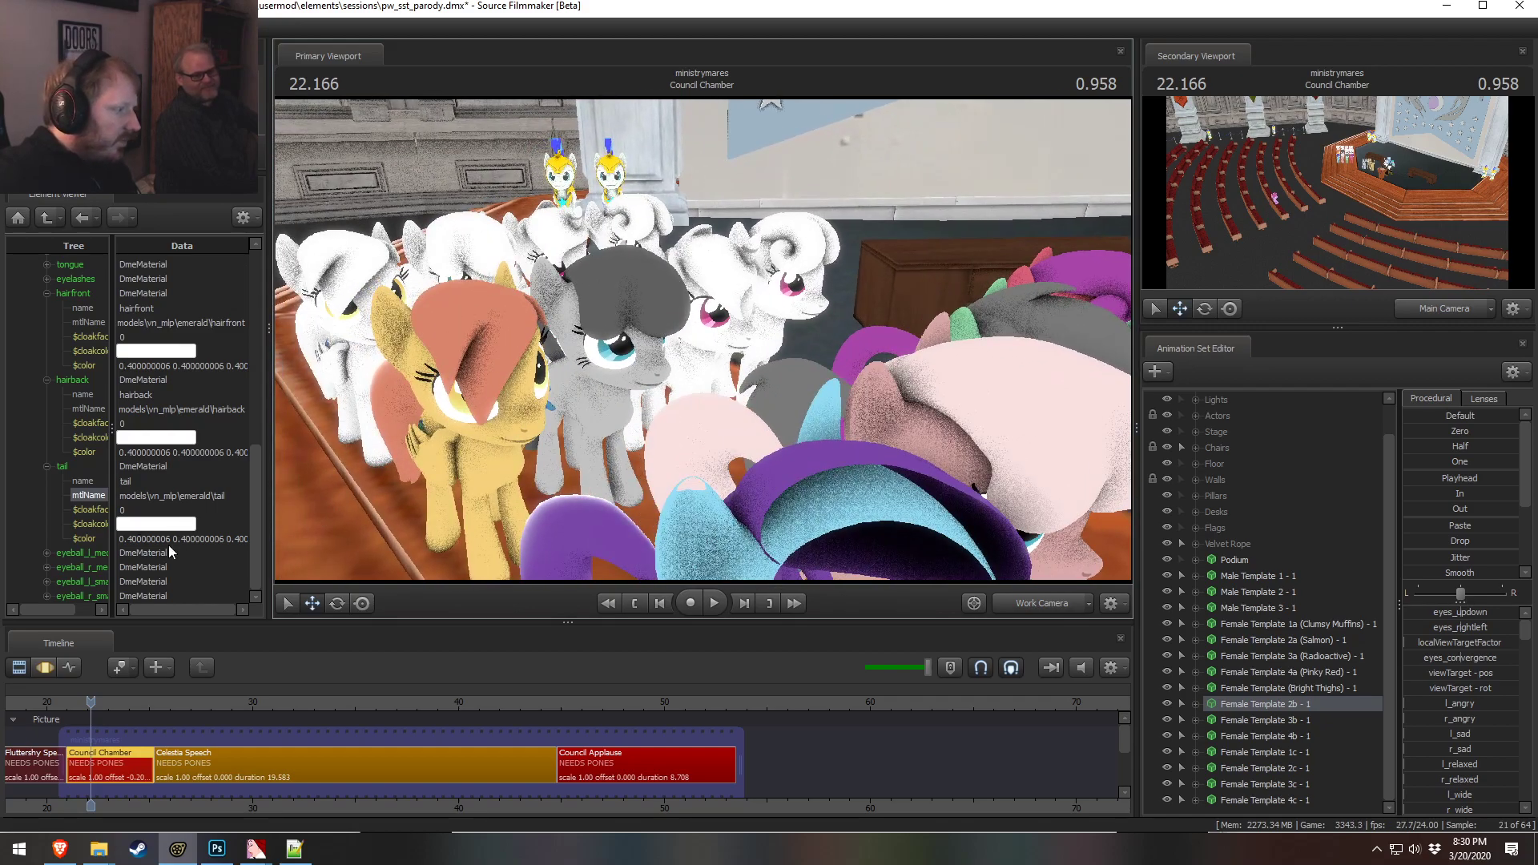
# Change the 2b pony's hairfront, hairback and tail colors to 0.4 0.4 0.5
pyautogui.doubleClick(228, 365)
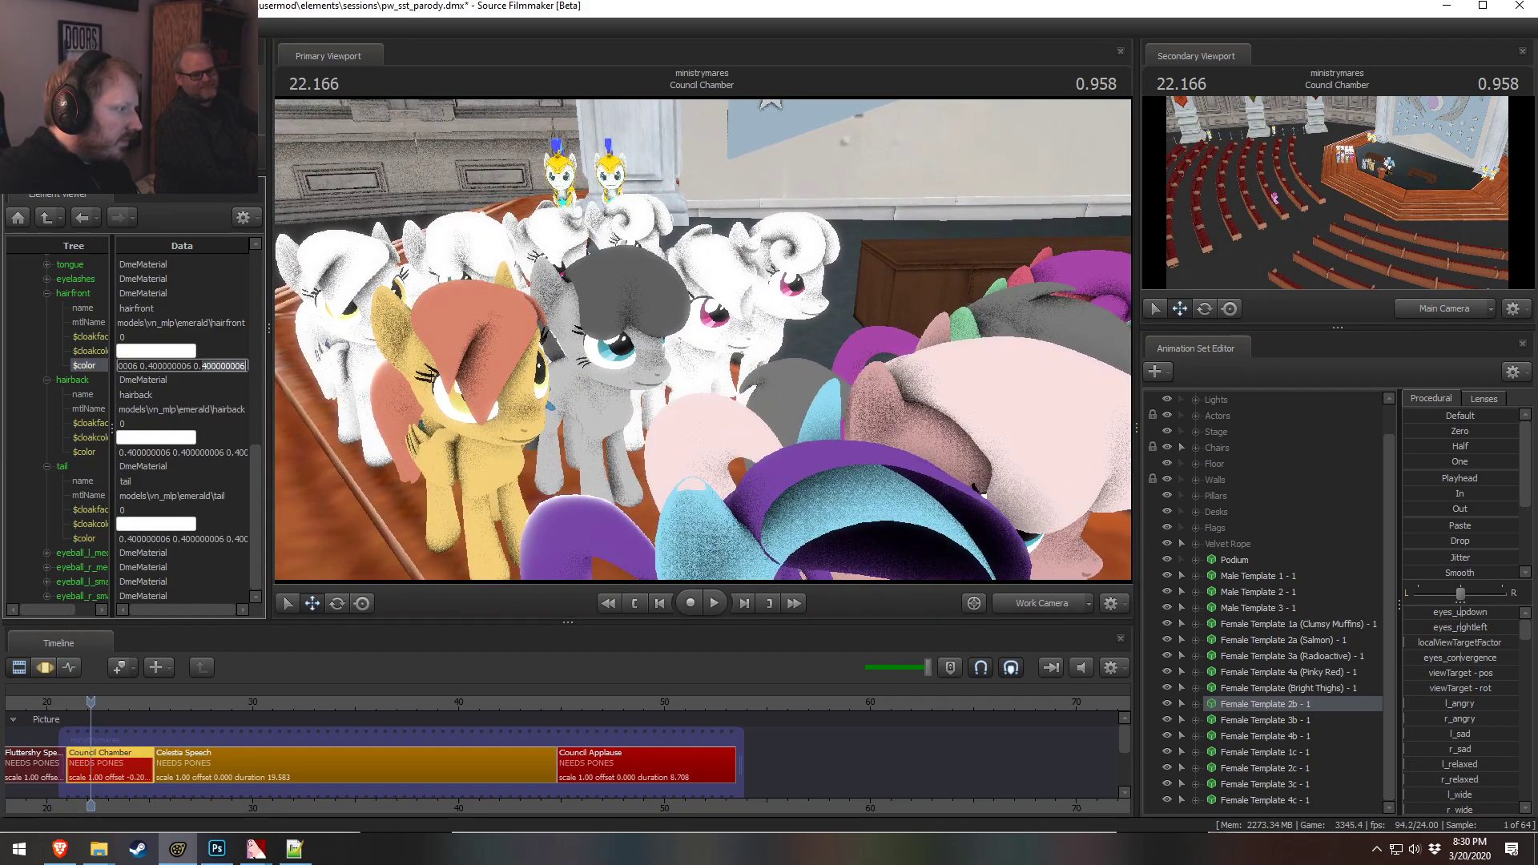
pyautogui.write('5')
pyautogui.press('Return')
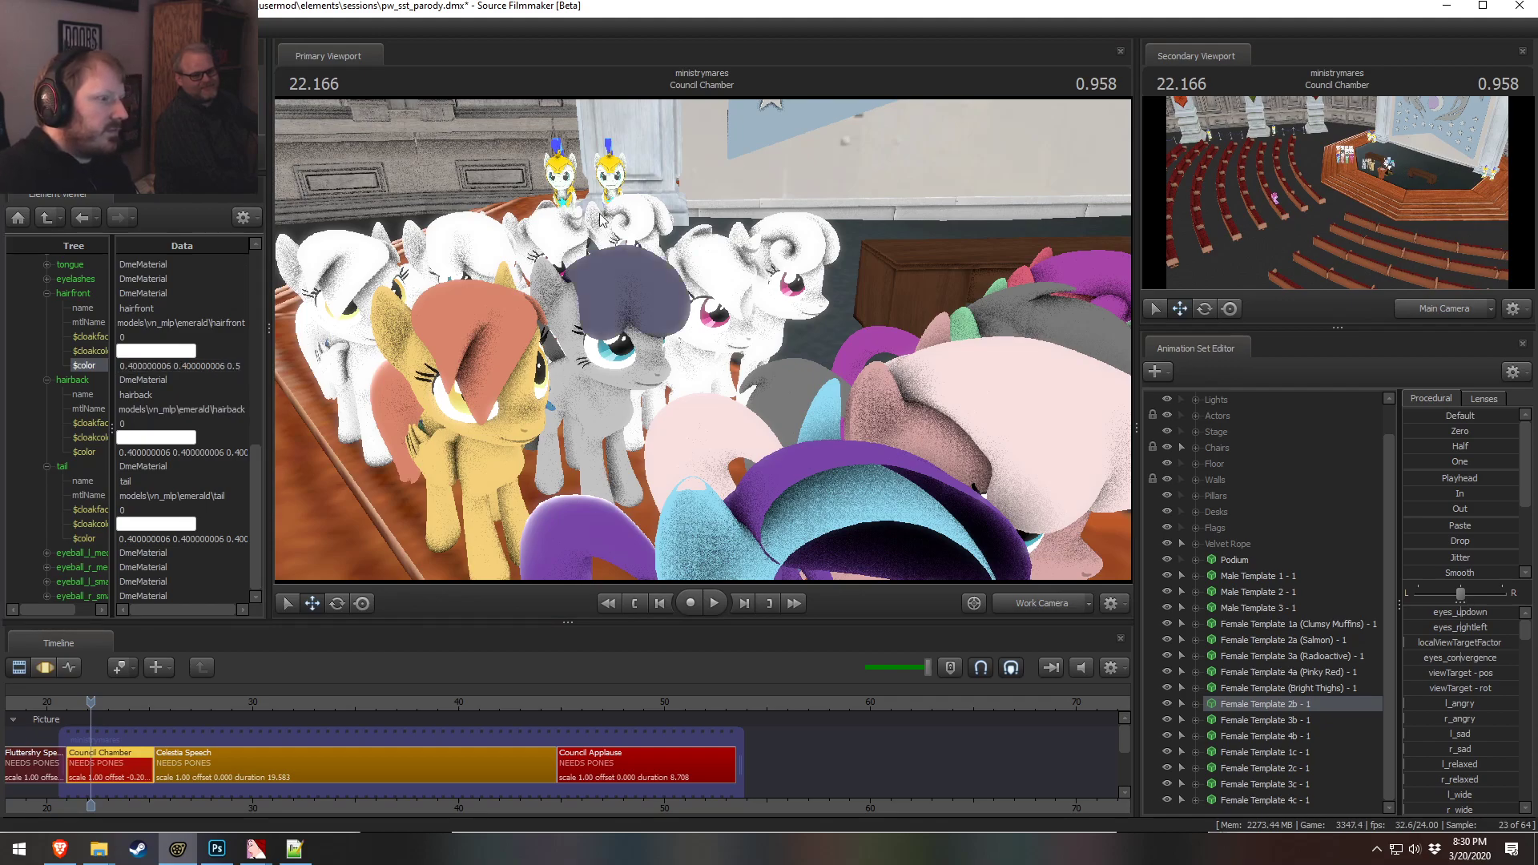
pyautogui.doubleClick(169, 367)
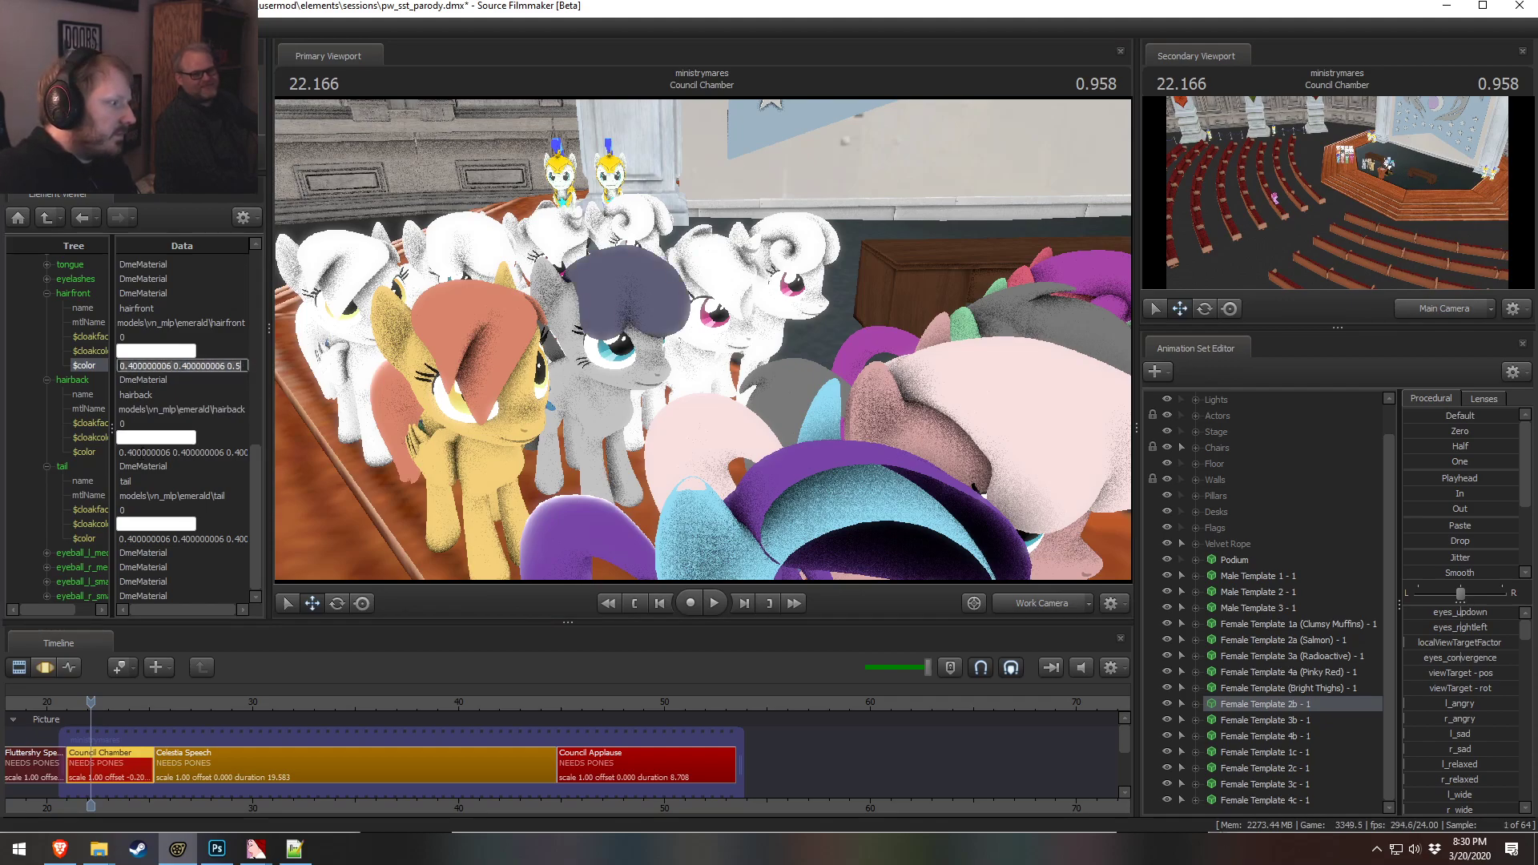
pyautogui.doubleClick(143, 453)
pyautogui.write('0.400000006 0.400000006 0.5')
pyautogui.doubleClick(144, 539)
pyautogui.write('0.400000006 0.400000006 0.5')
# Orbit and fly the work camera to review the recolored pony group
pyautogui.keyDown('alt'); pyautogui.moveTo(690, 348); pyautogui.dragTo(709, 290); pyautogui.keyUp('alt')
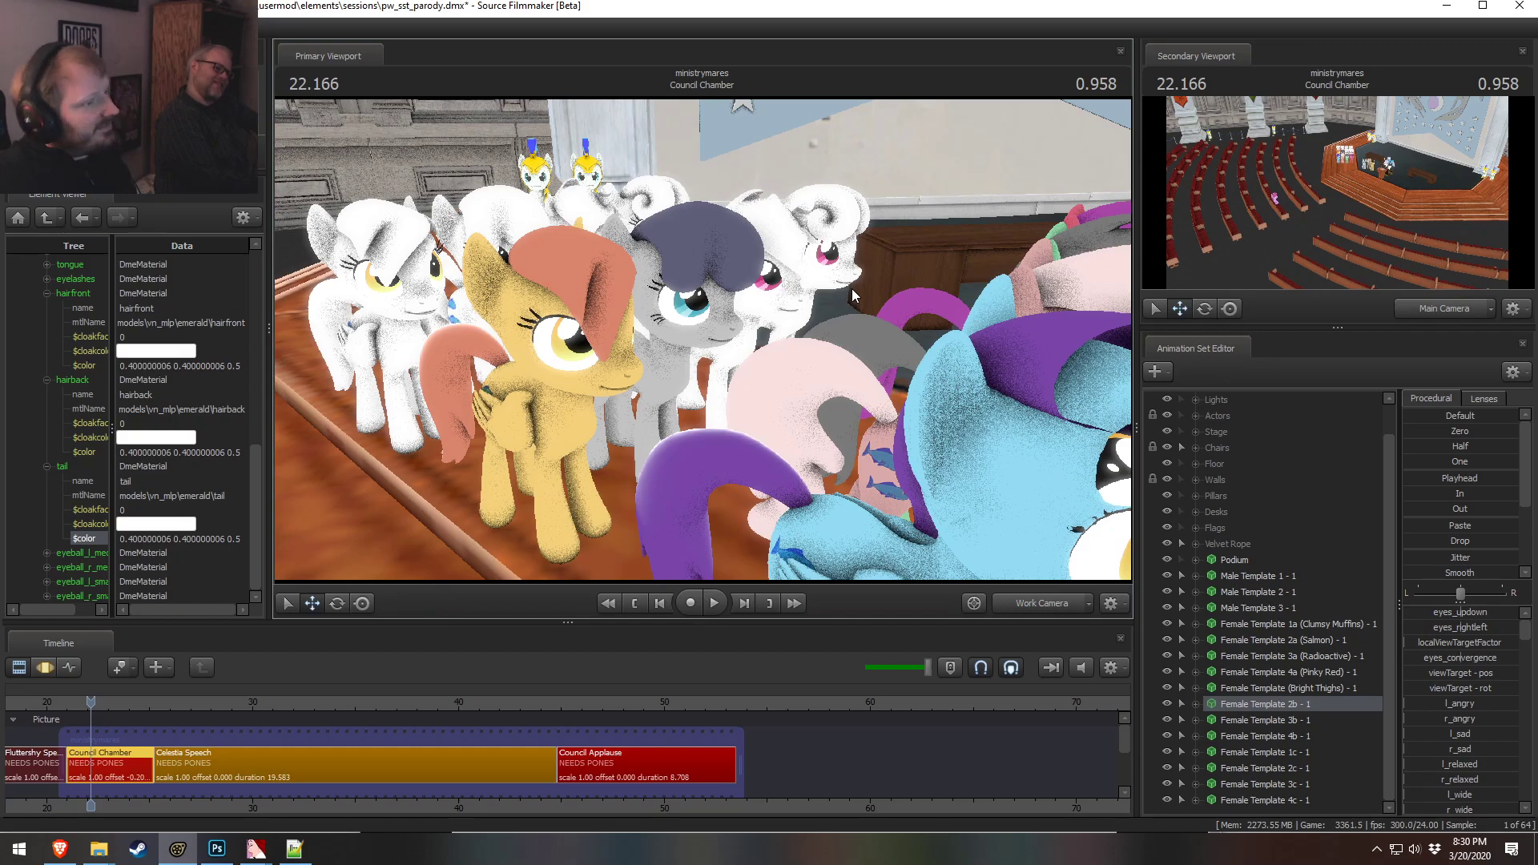
pyautogui.press('d')
pyautogui.moveTo(925, 224); pyautogui.dragTo(828, 306)
pyautogui.press('s')
pyautogui.keyDown('alt'); pyautogui.moveTo(664, 352); pyautogui.dragTo(609, 453); pyautogui.keyUp('alt')
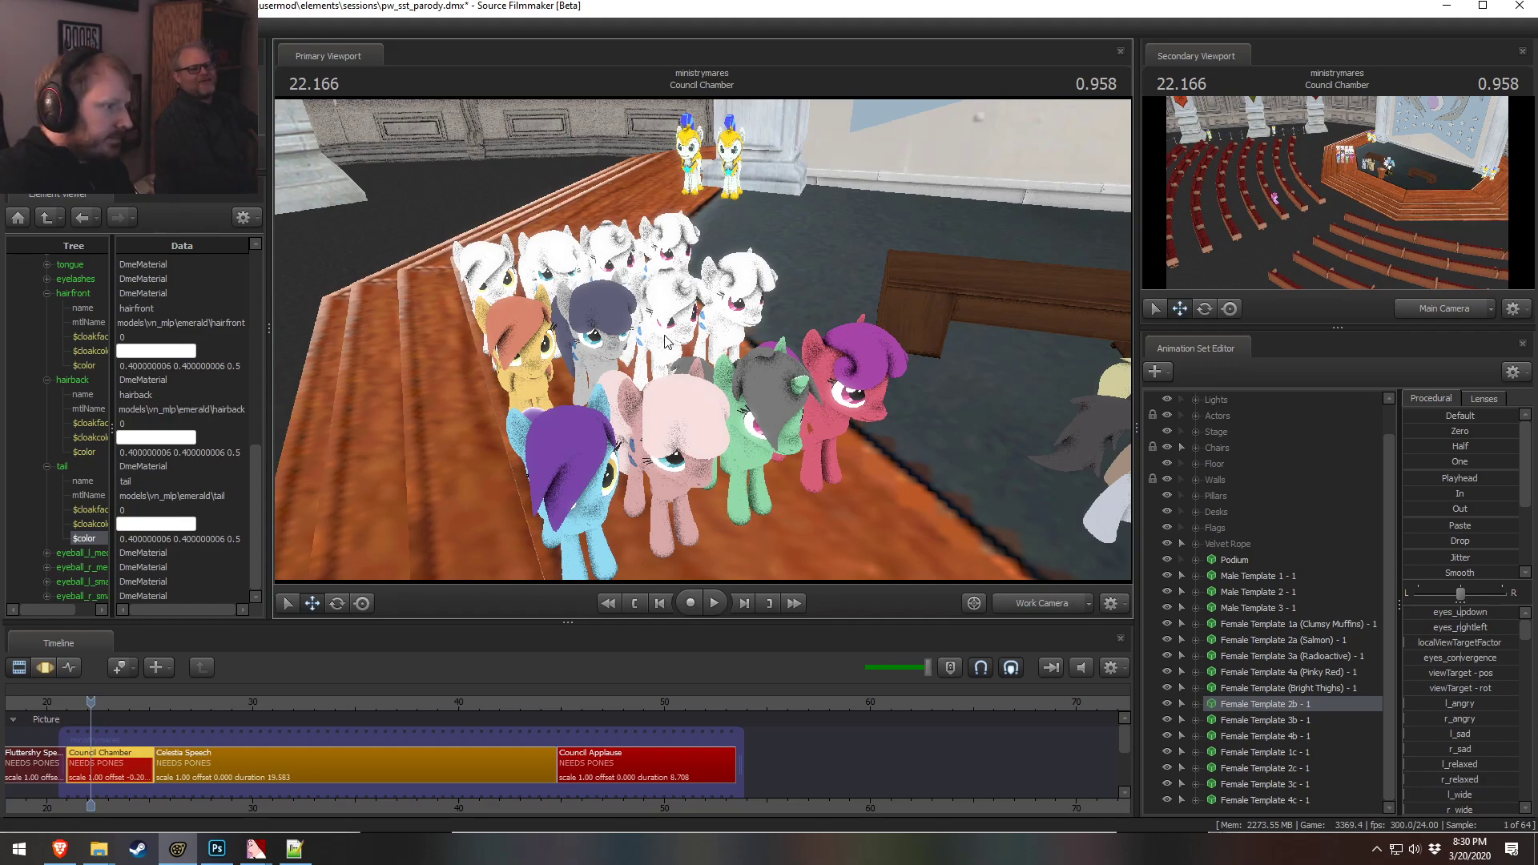
pyautogui.moveTo(765, 283); pyautogui.dragTo(705, 346)
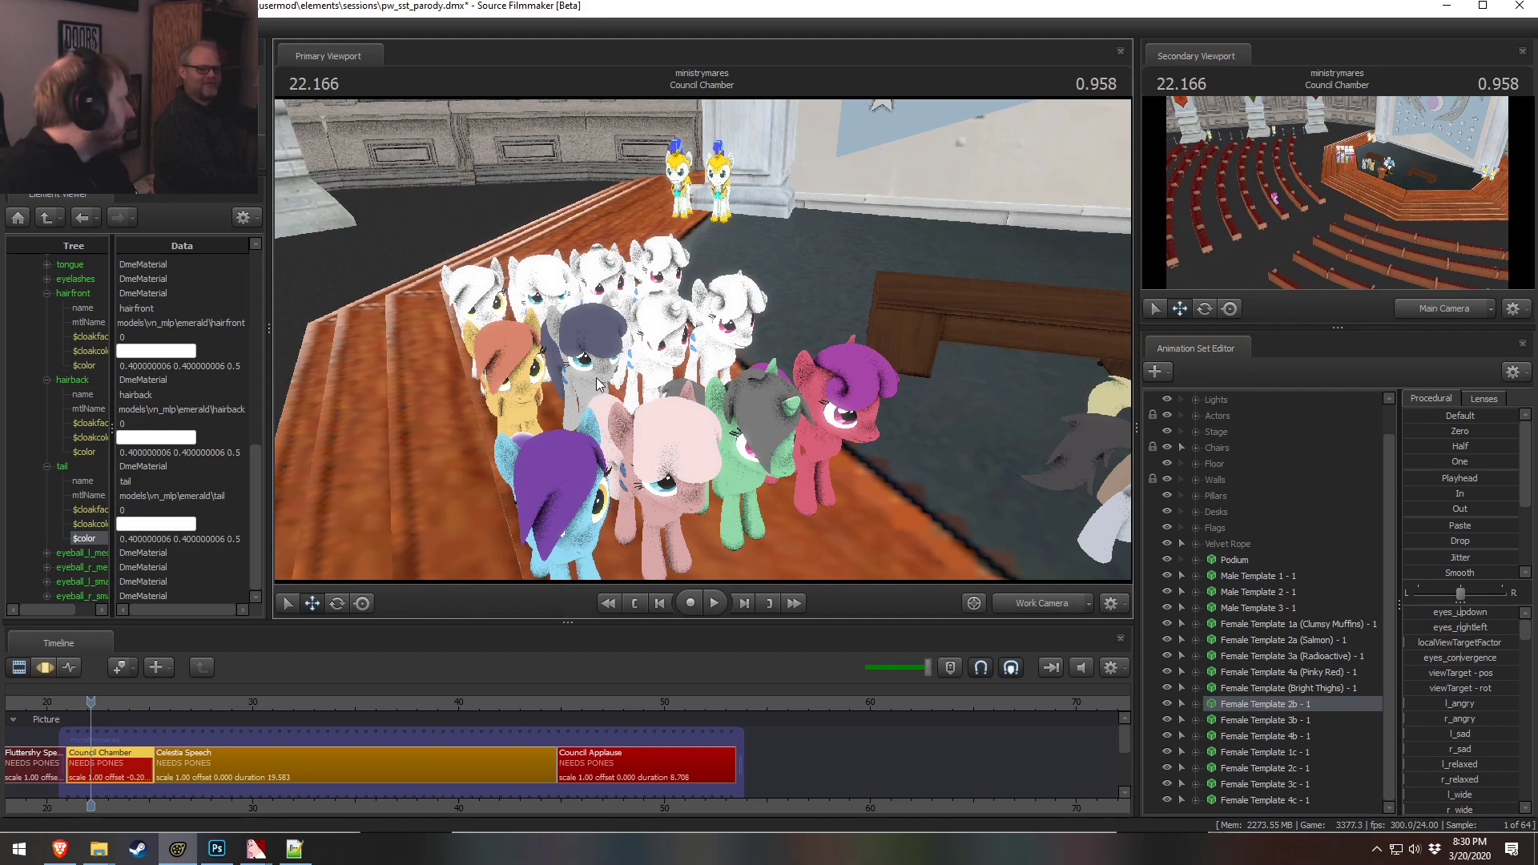
# Fly the work camera in closer to look at the recolored pony group
pyautogui.press('w')
pyautogui.moveTo(655, 357); pyautogui.dragTo(698, 352)
pyautogui.press('w')
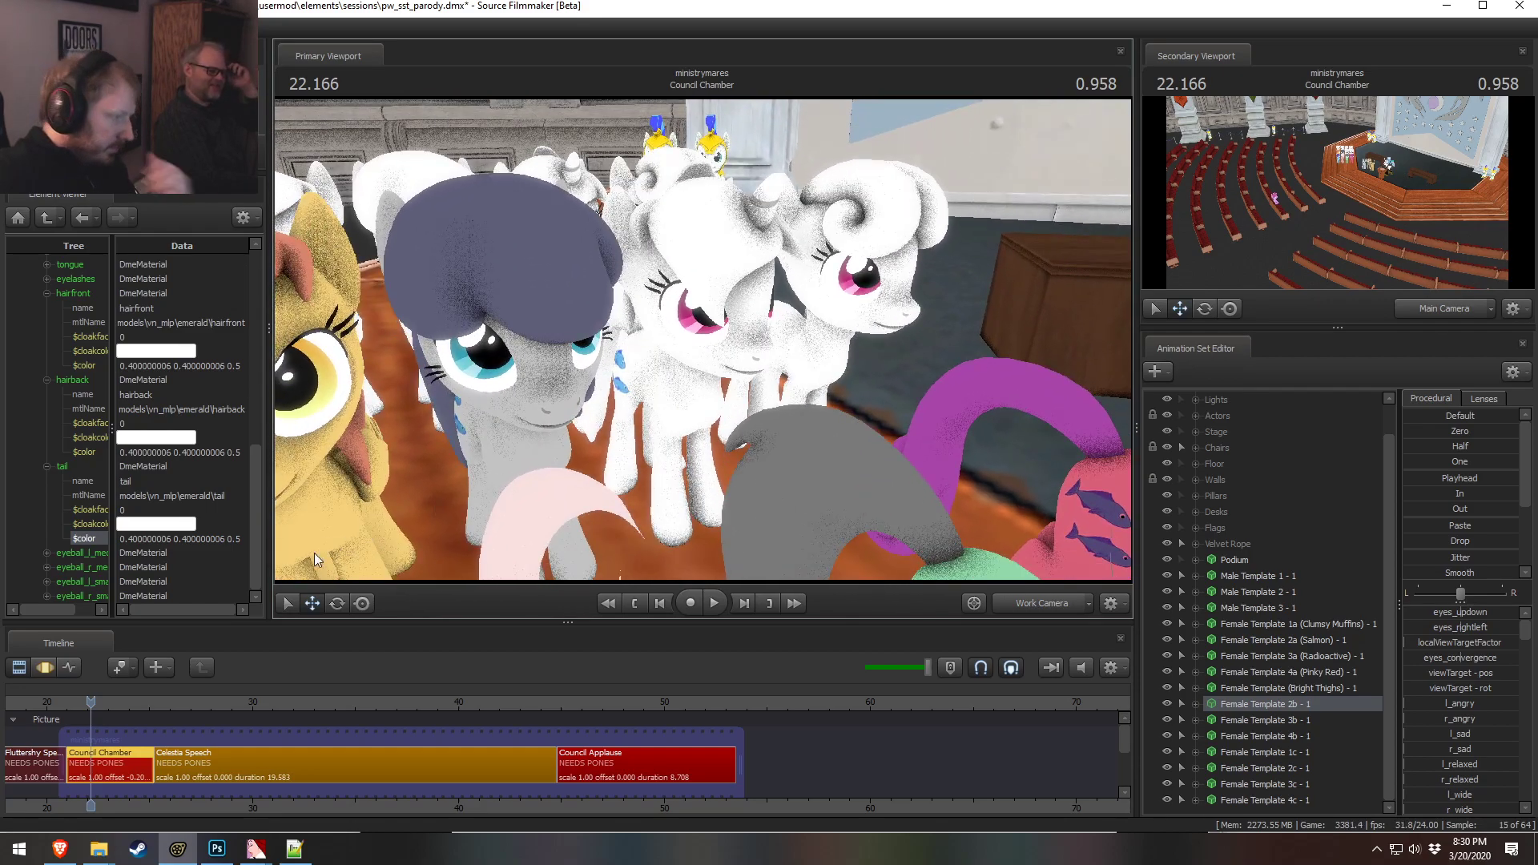
# Show the 3b pony's animation set in the Element Viewer
pyautogui.doubleClick(183, 538)
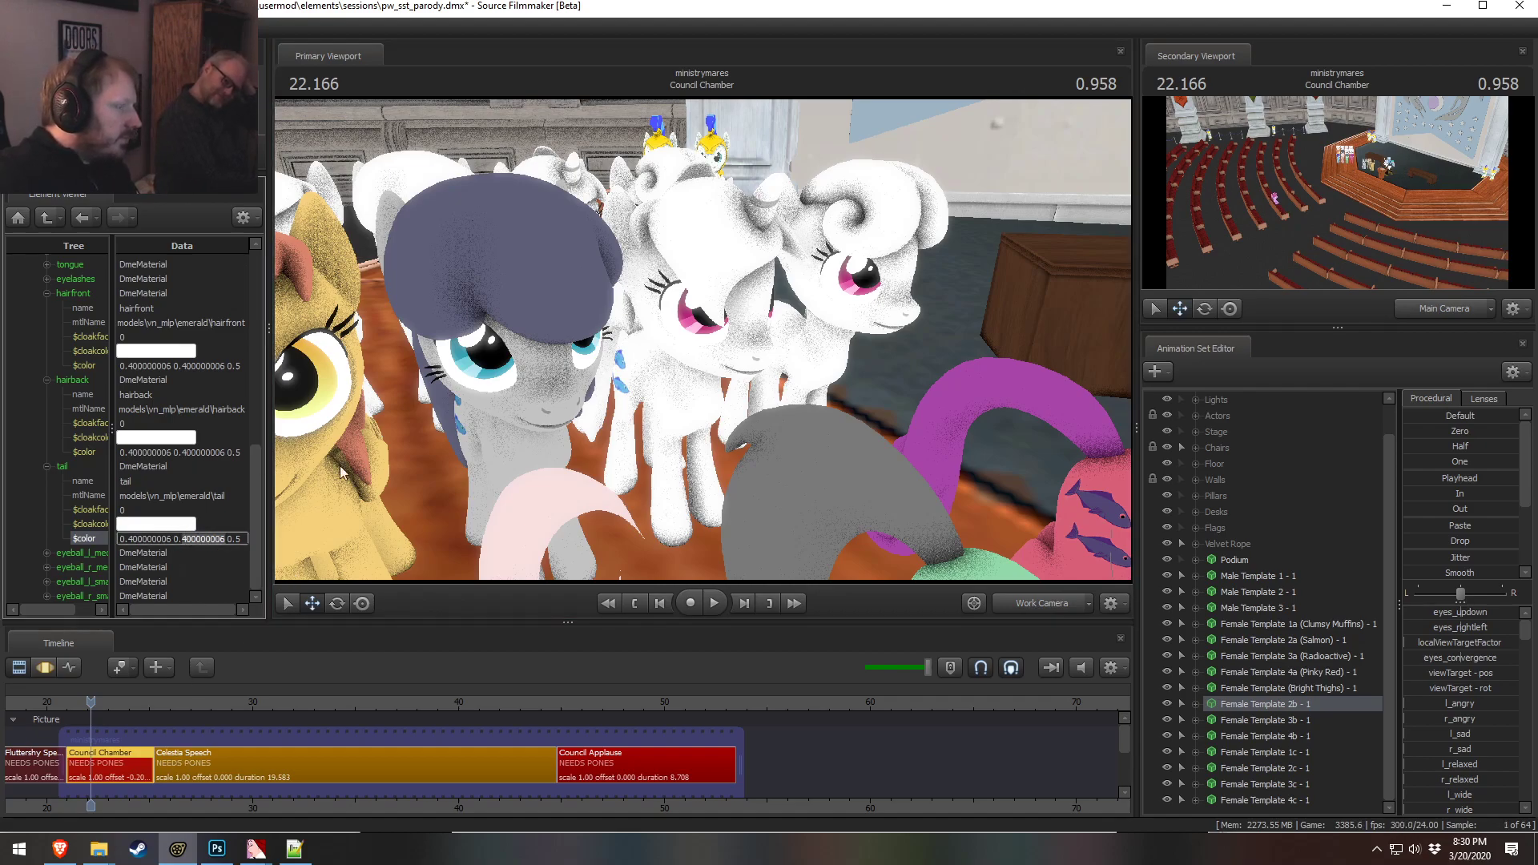
pyautogui.rightClick(1304, 718)
pyautogui.moveTo(1363, 541)
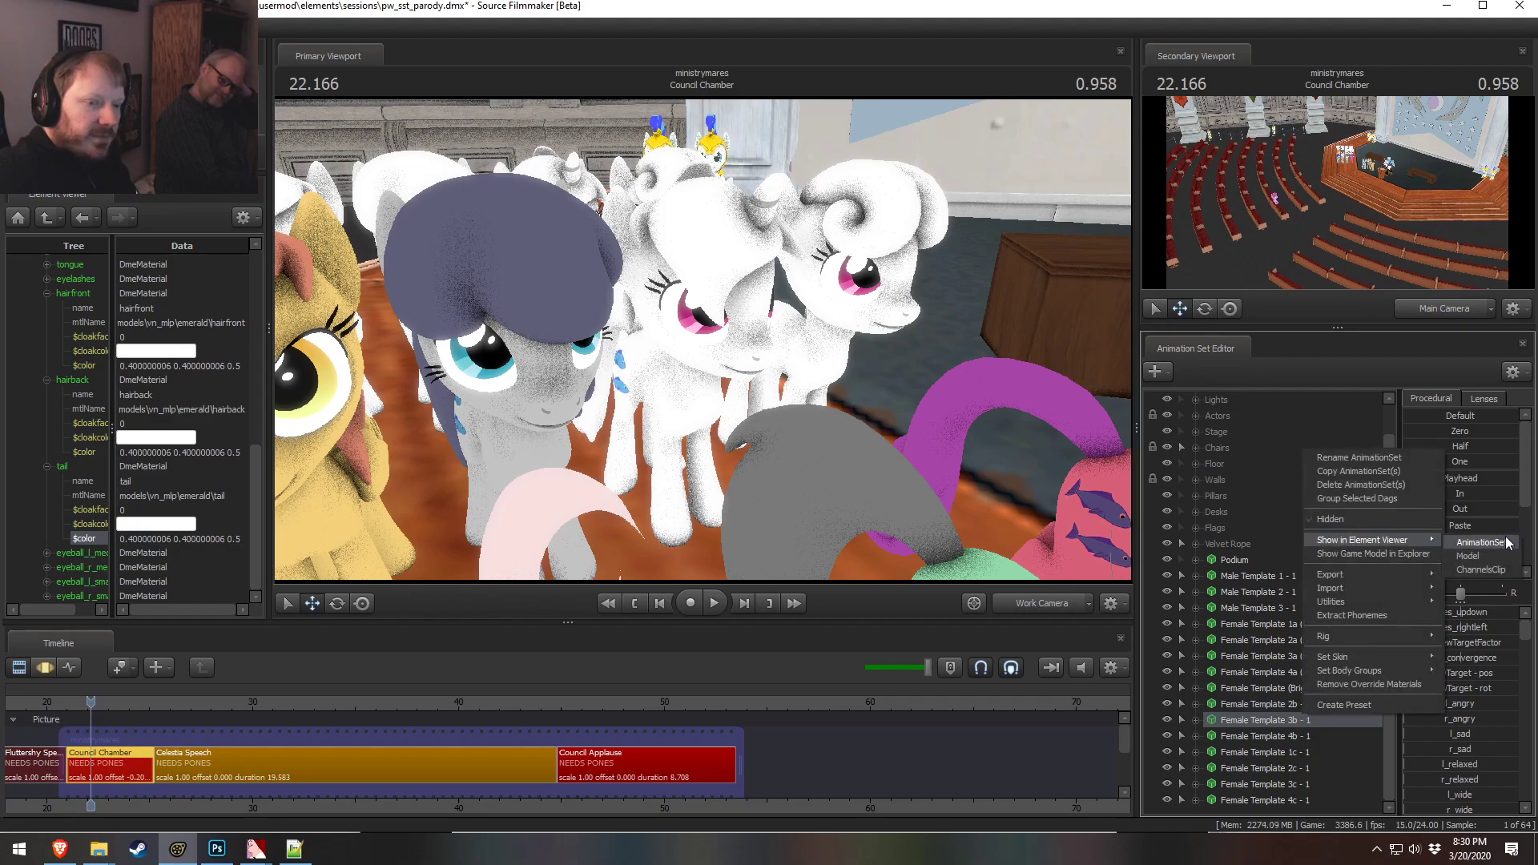
pyautogui.click(1507, 541)
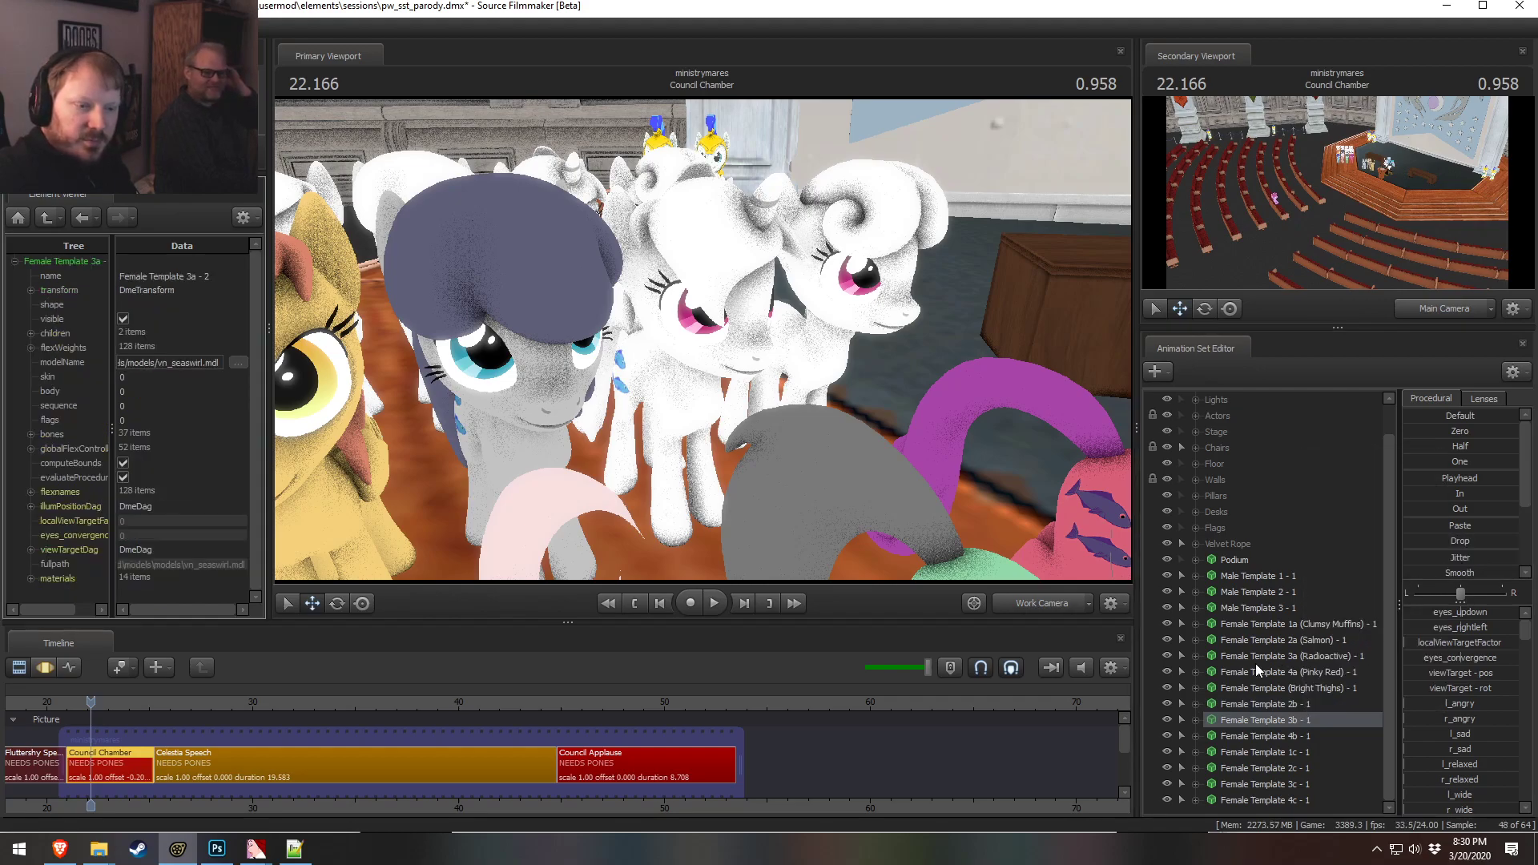
# Open the 2b pony's game model in Explorer to check its model file, then close the window
pyautogui.rightClick(1293, 704)
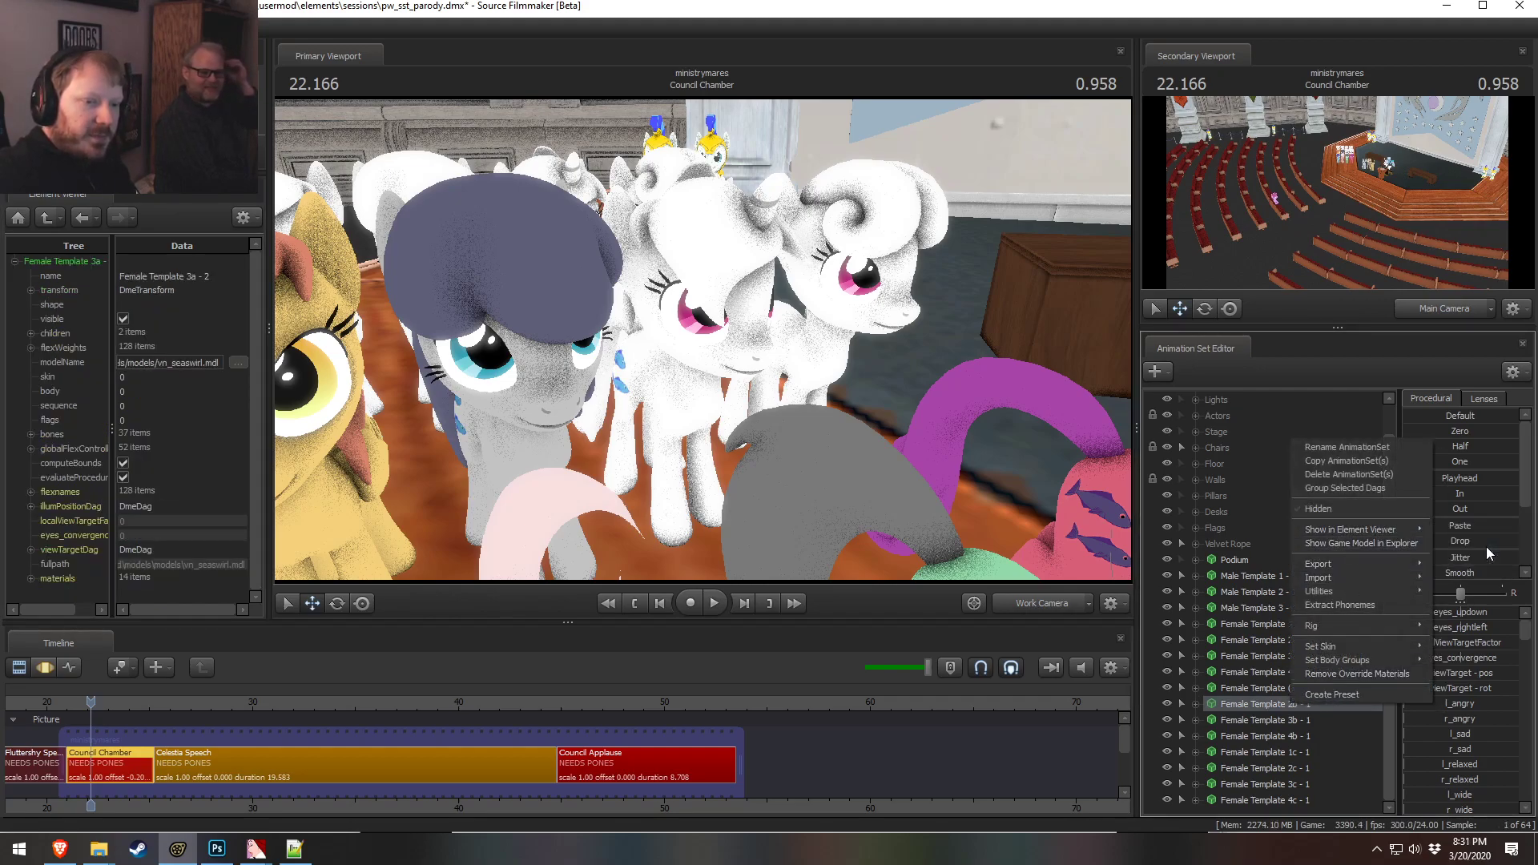
pyautogui.click(1361, 543)
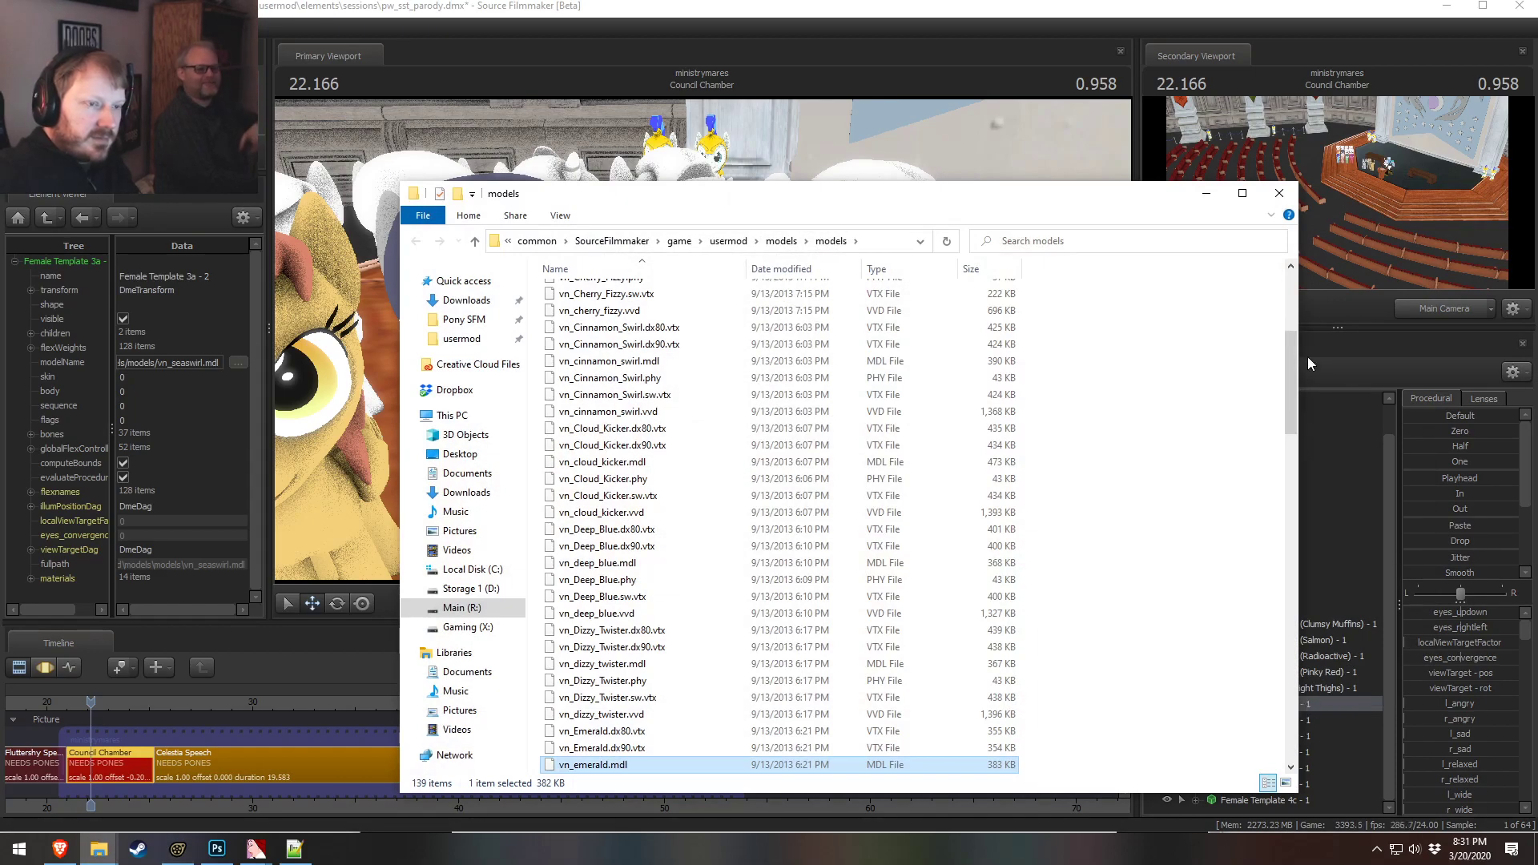
pyautogui.click(1279, 193)
# Rename the 2b pony's animation set to Female Template 2b (Puffy Poof) - 1
pyautogui.rightClick(1304, 706)
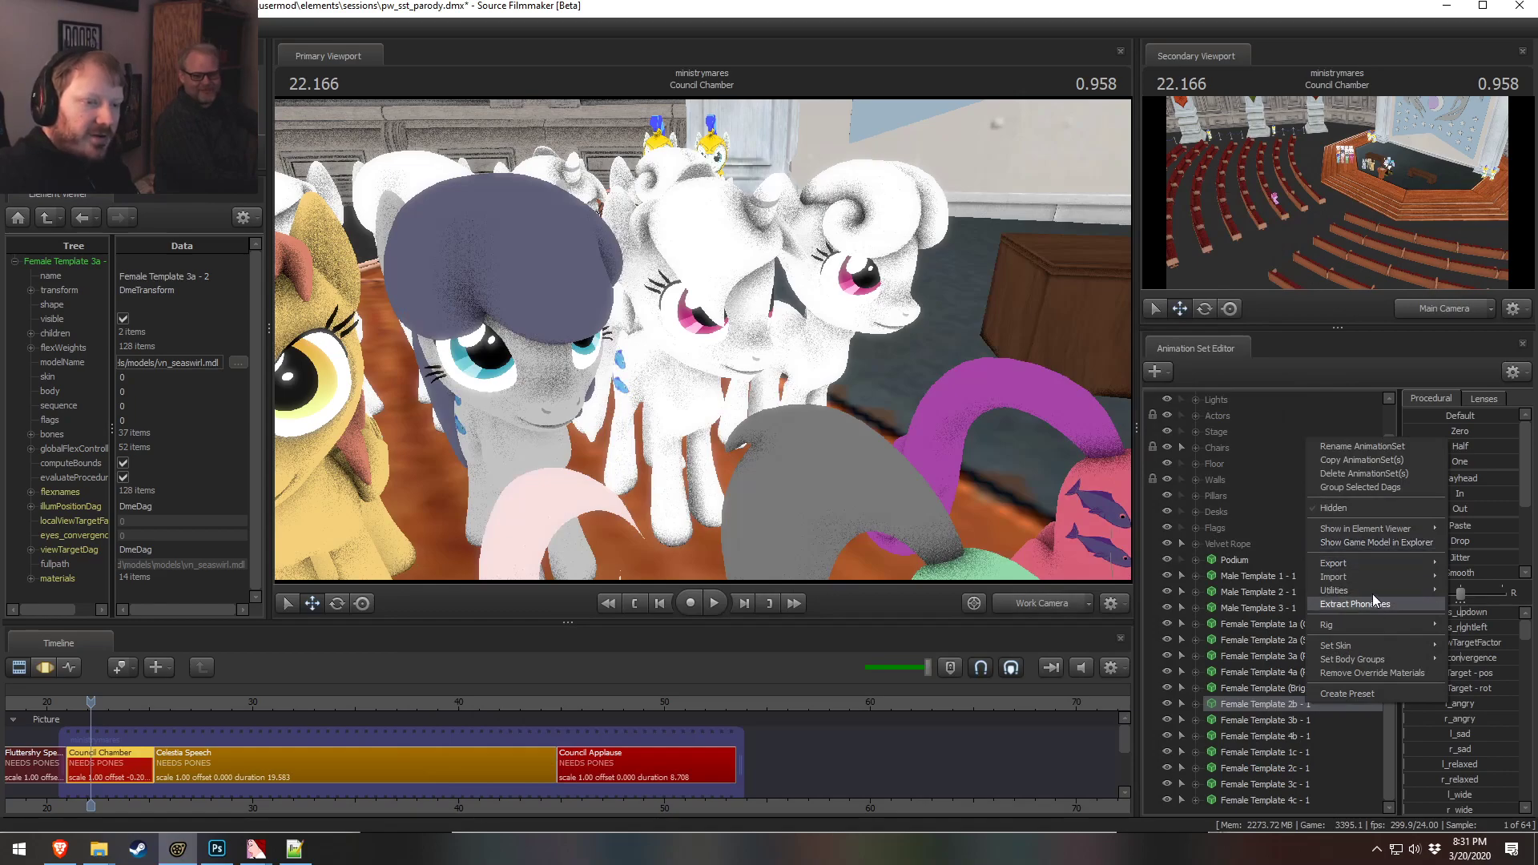
pyautogui.moveTo(1343, 592)
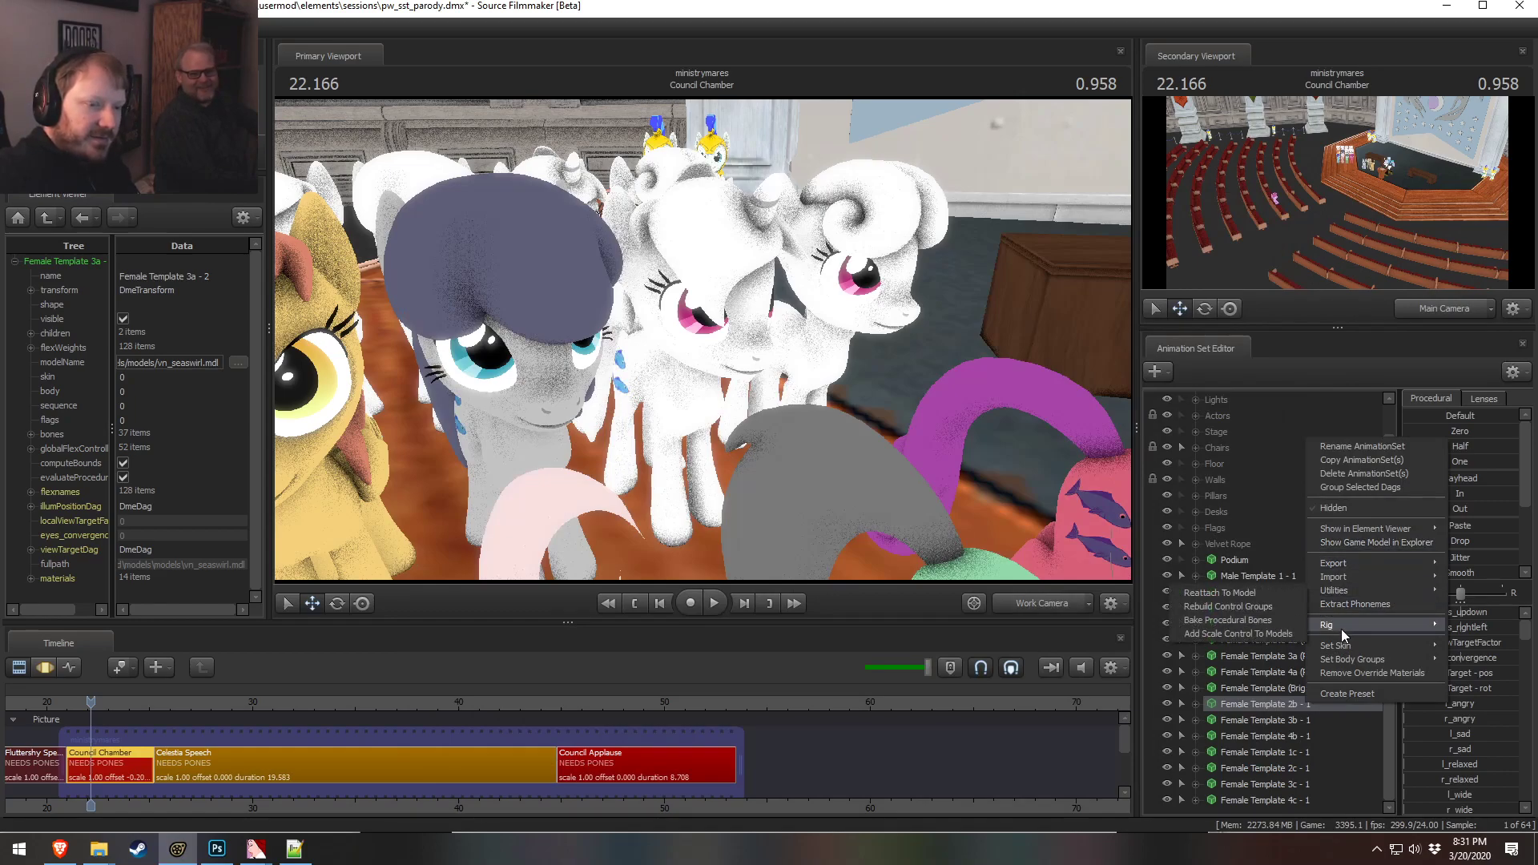
pyautogui.click(1361, 446)
pyautogui.click(787, 413)
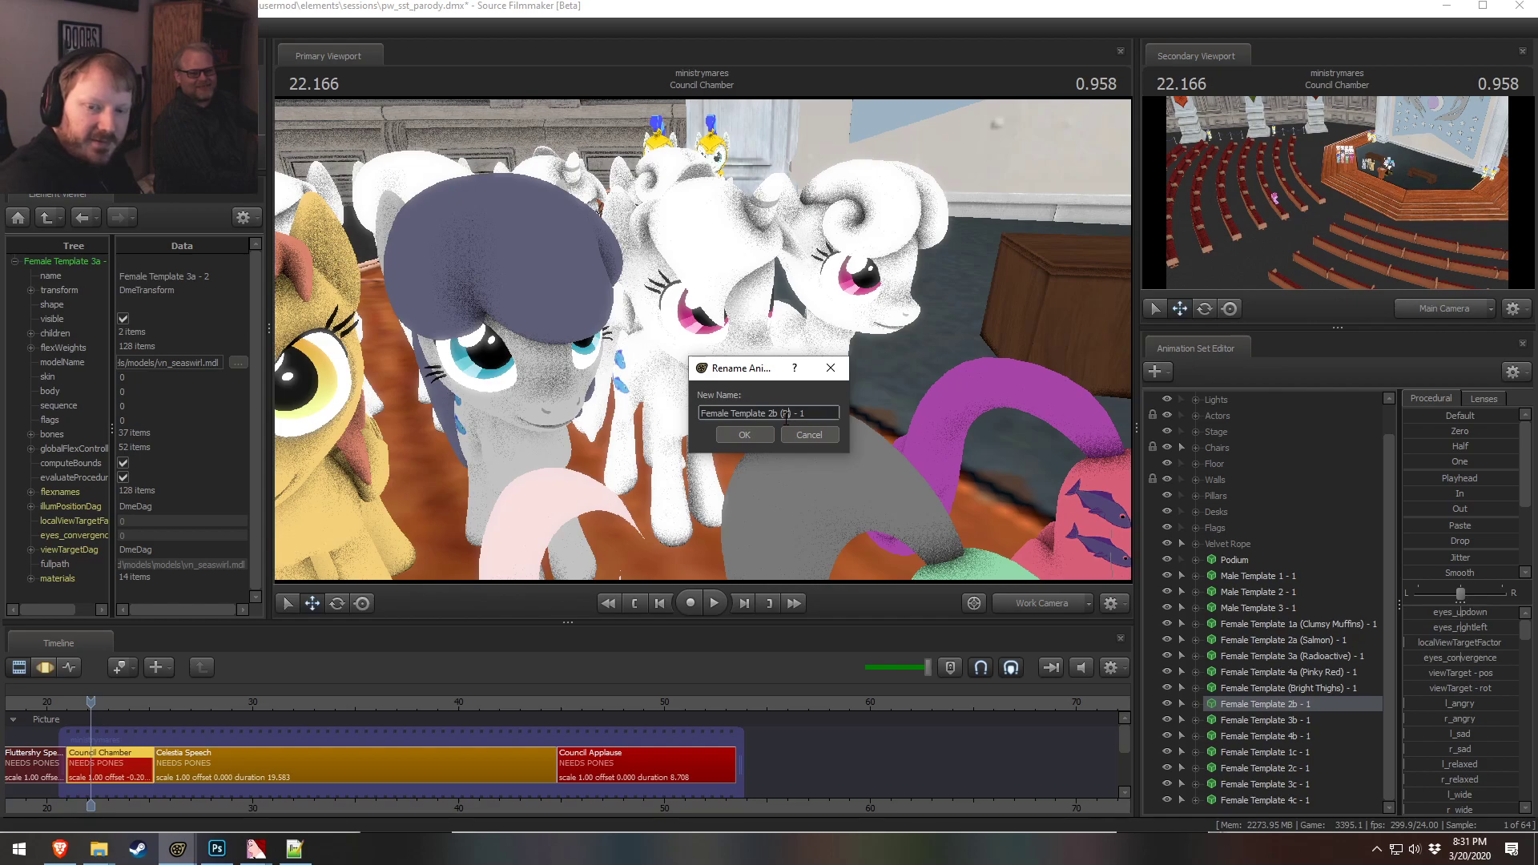
pyautogui.write('(Puffy Poof')
pyautogui.press('Return')
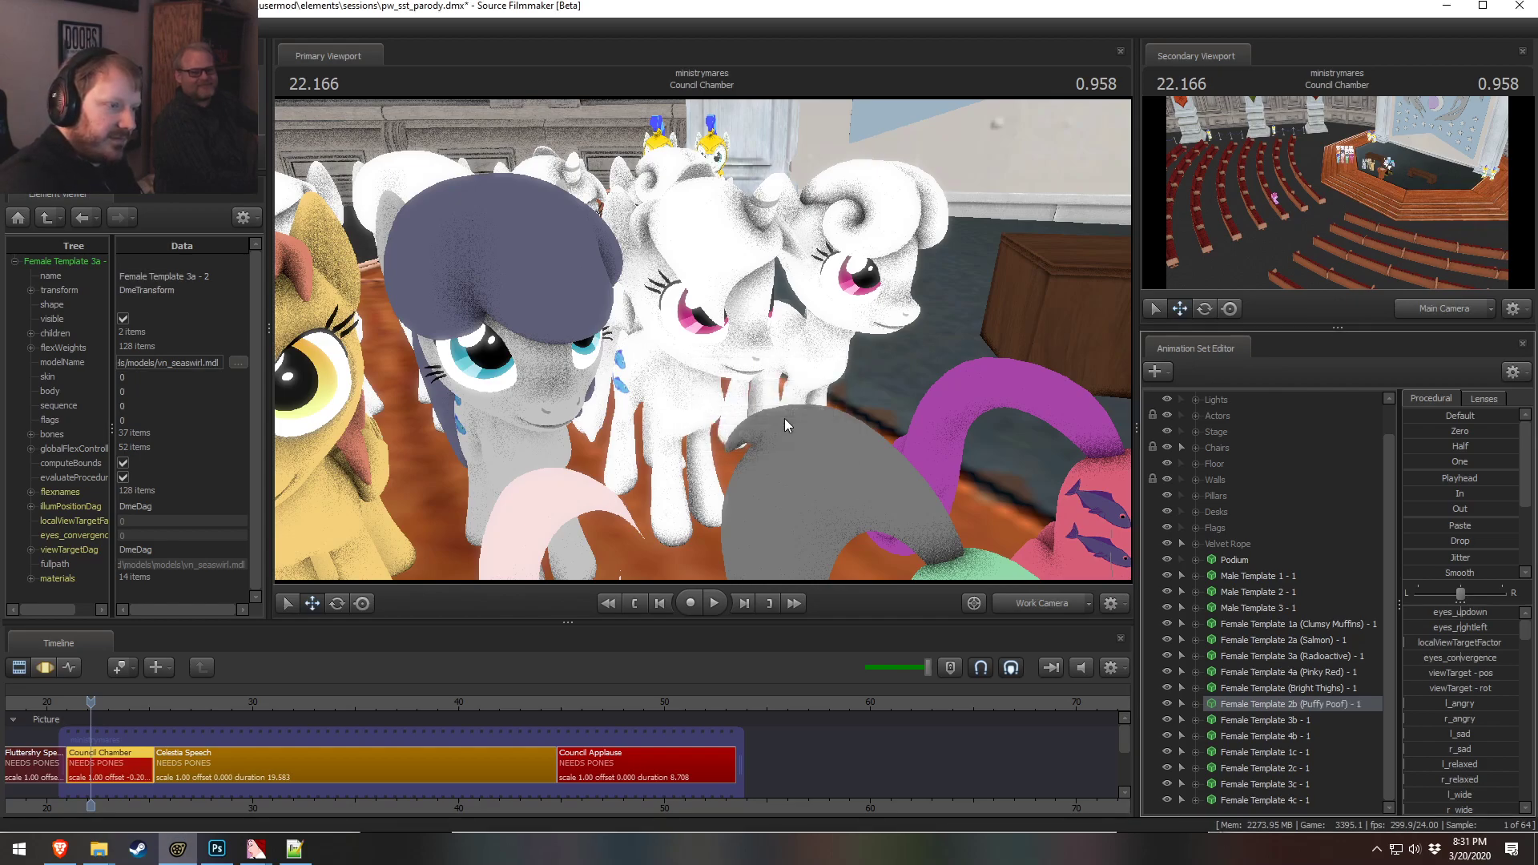
# Show the 3b pony in the Element Viewer and set its body material color to 0.6000000238 0.5 0.2
pyautogui.rightClick(1247, 719)
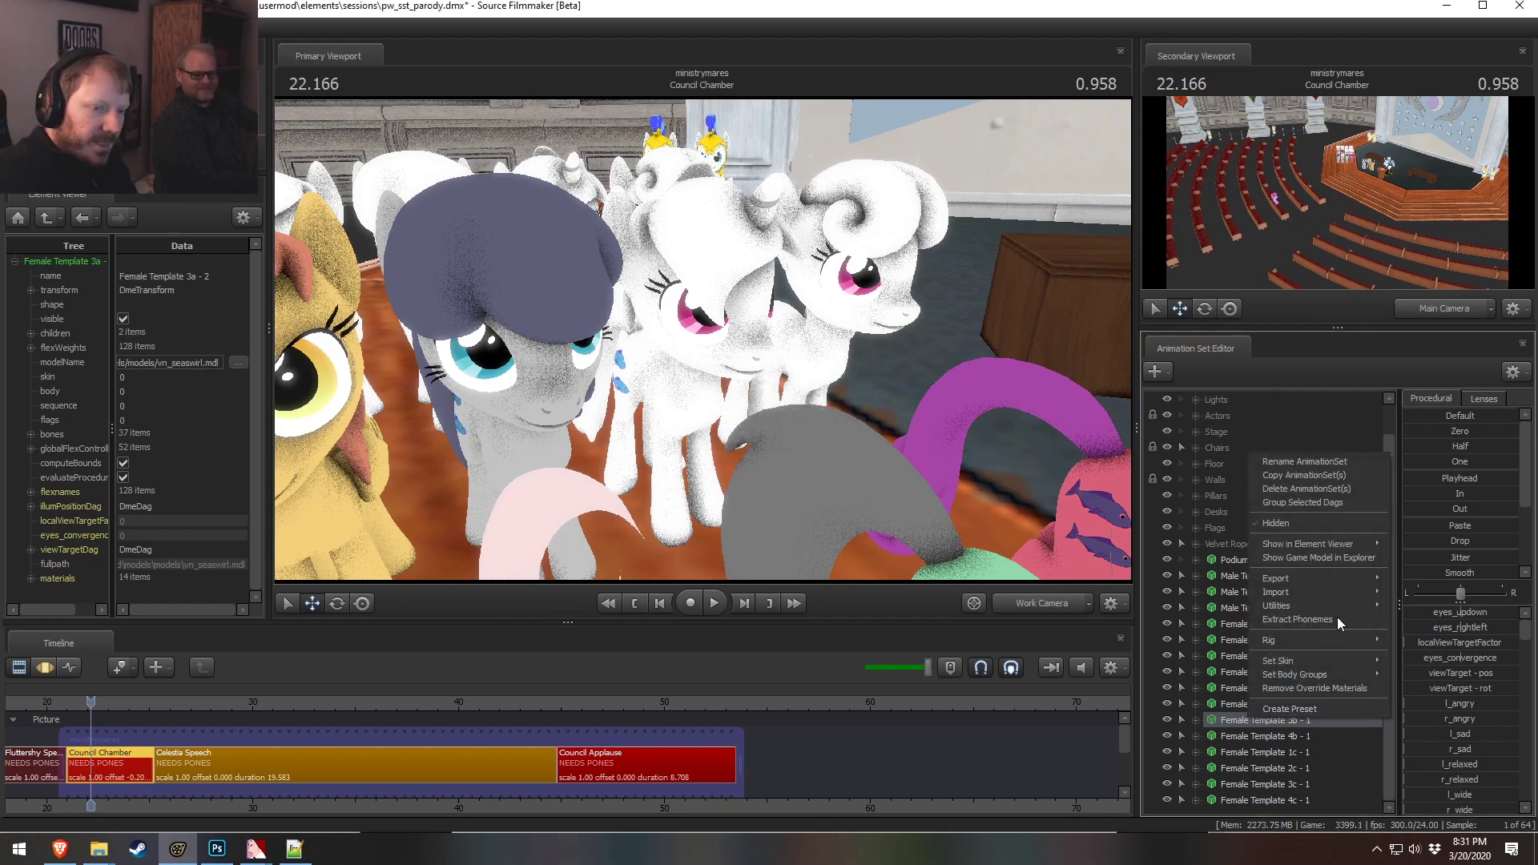
pyautogui.moveTo(1355, 544)
pyautogui.click(1408, 558)
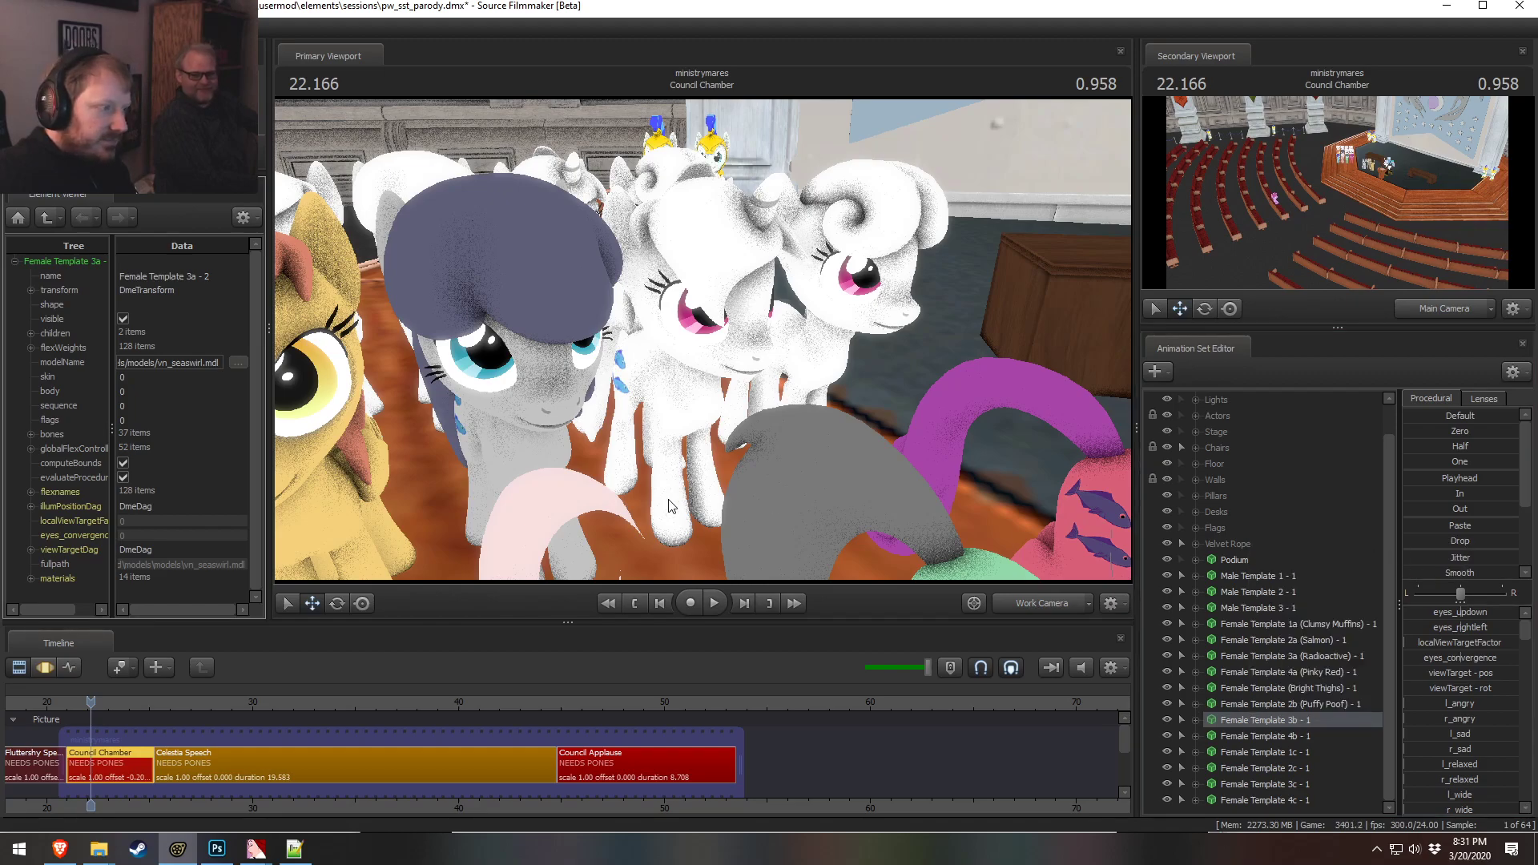
pyautogui.click(32, 577)
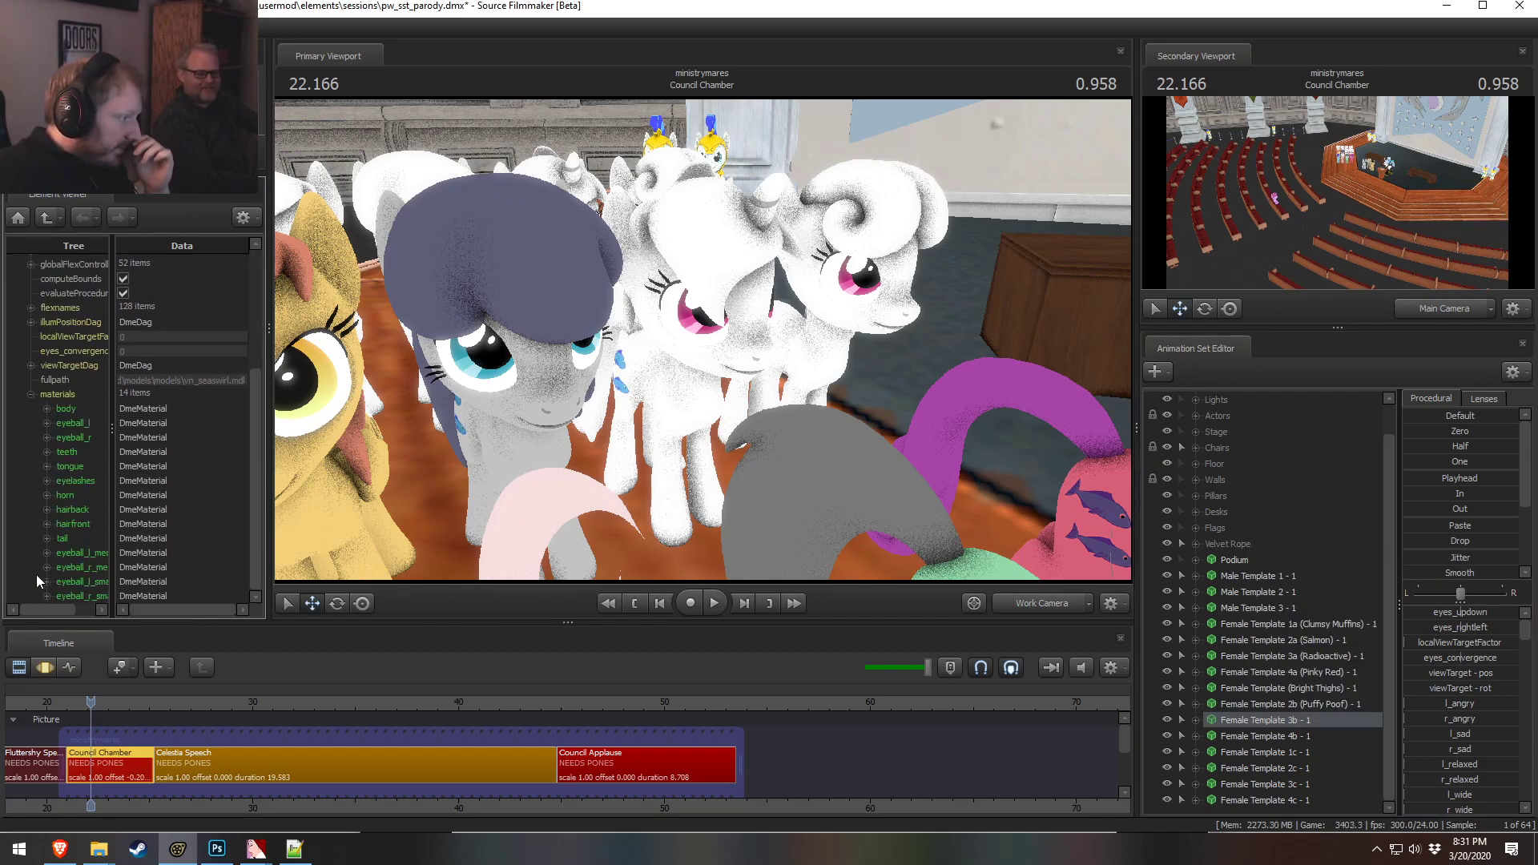
pyautogui.click(48, 410)
pyautogui.click(157, 482)
pyautogui.write('0.6 0.')
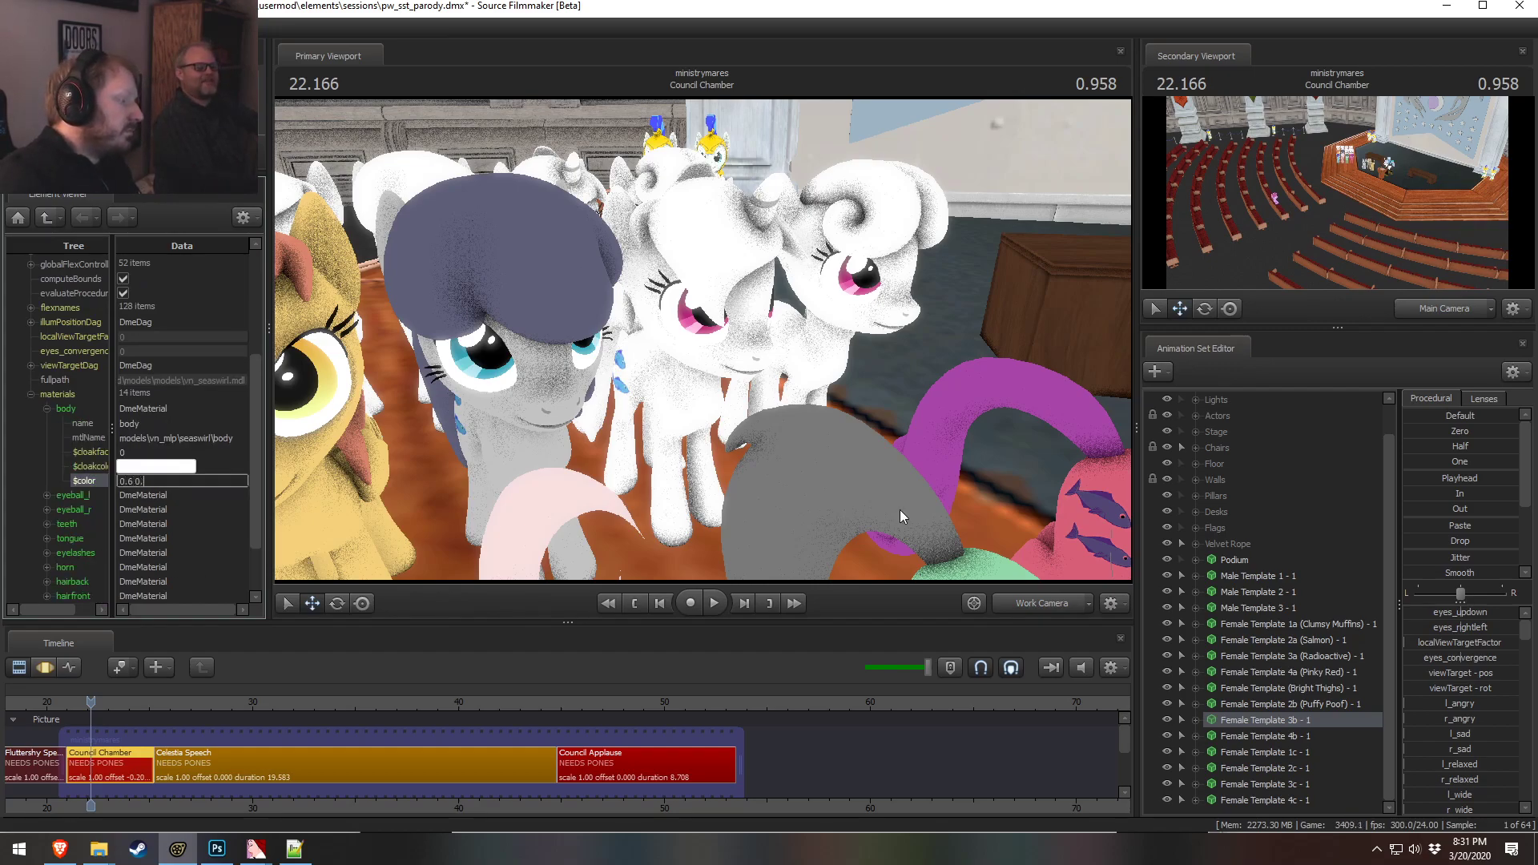
pyautogui.write('6000000238 0.5 0.2')
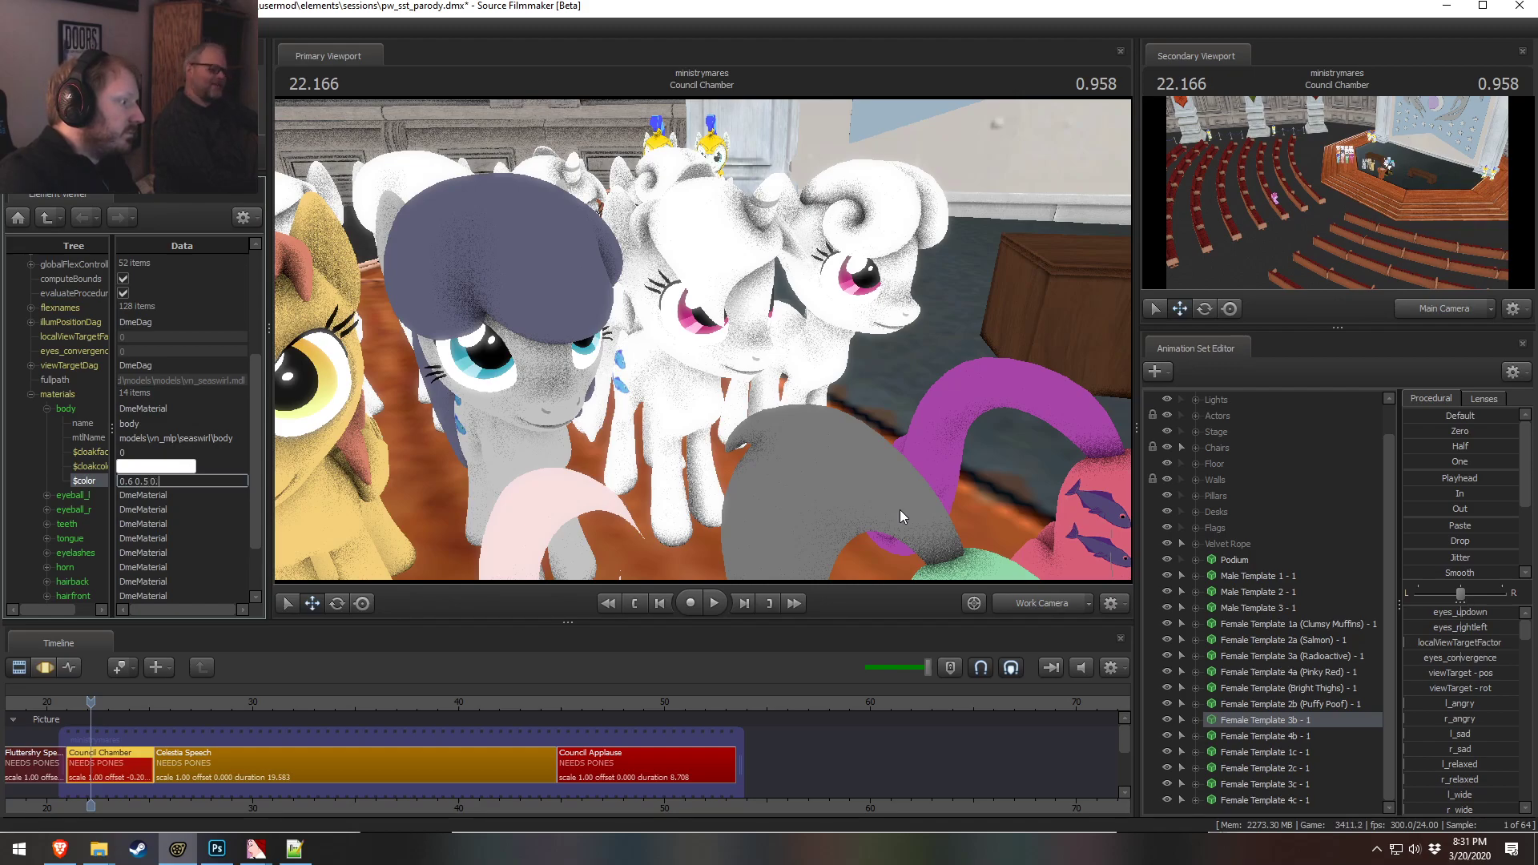
pyautogui.press('Return')
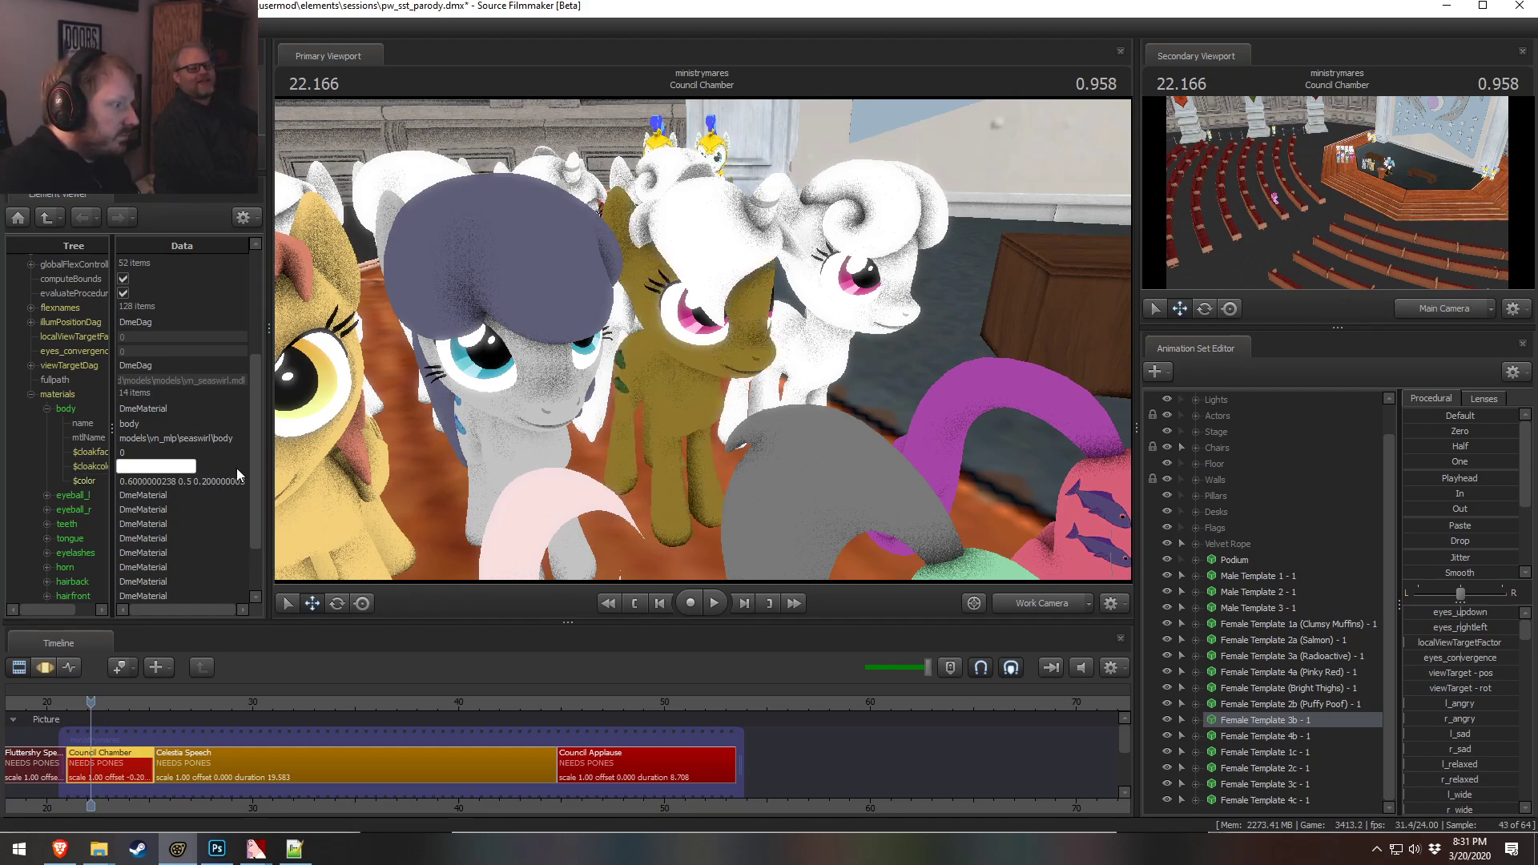
# Adjust the 3b pony's body color to 0.6 0.5 0.3 and orbit the view to check it
pyautogui.click(164, 480)
pyautogui.hotkey('ctrl', 'a')
pyautogui.write('0.6 0.6 0.')
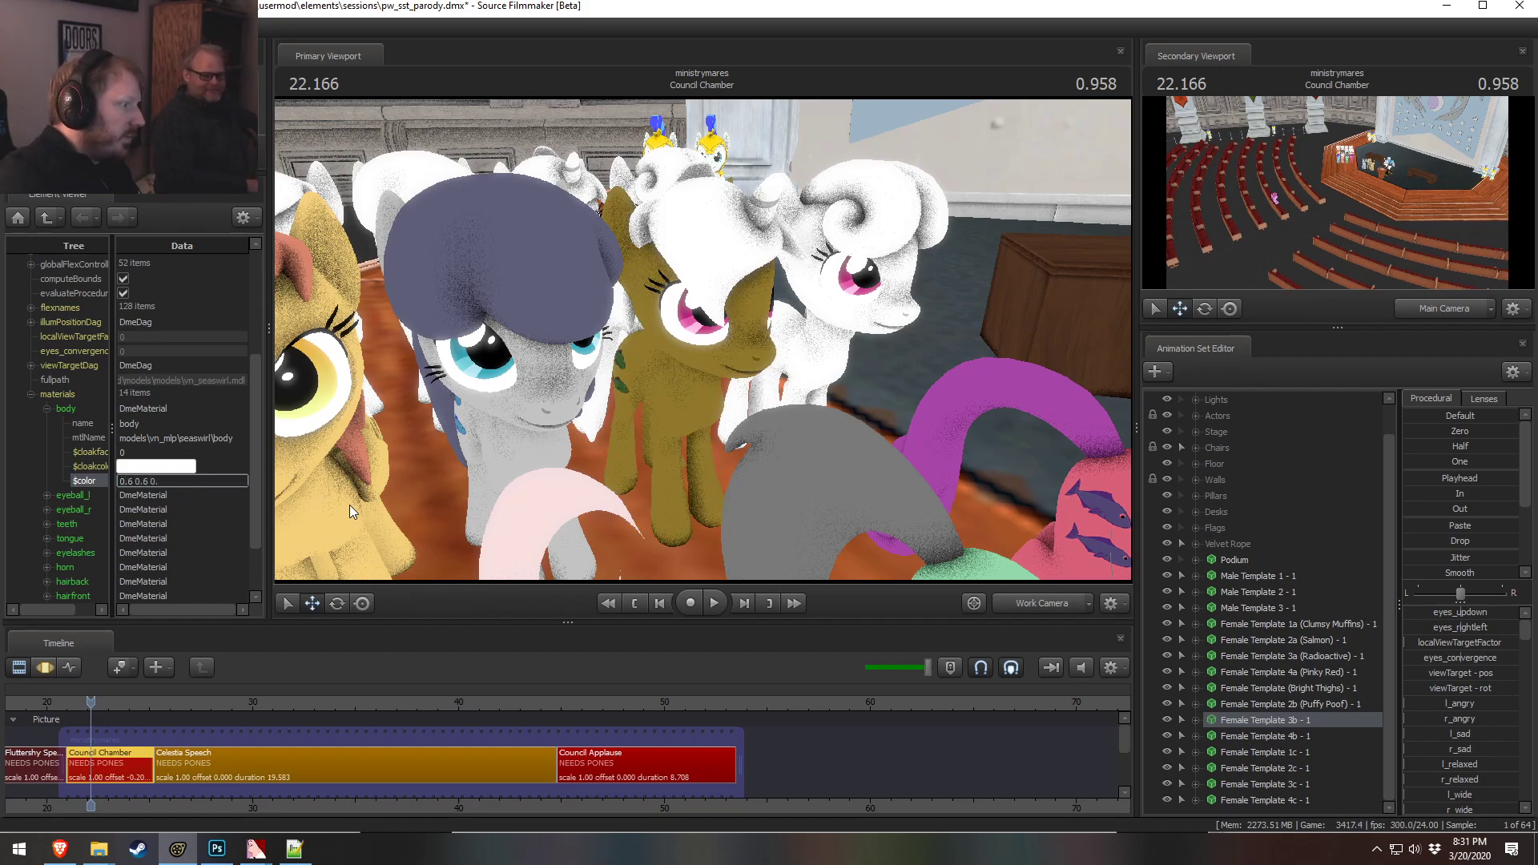
pyautogui.write('3')
pyautogui.press('Return')
pyautogui.click(189, 481)
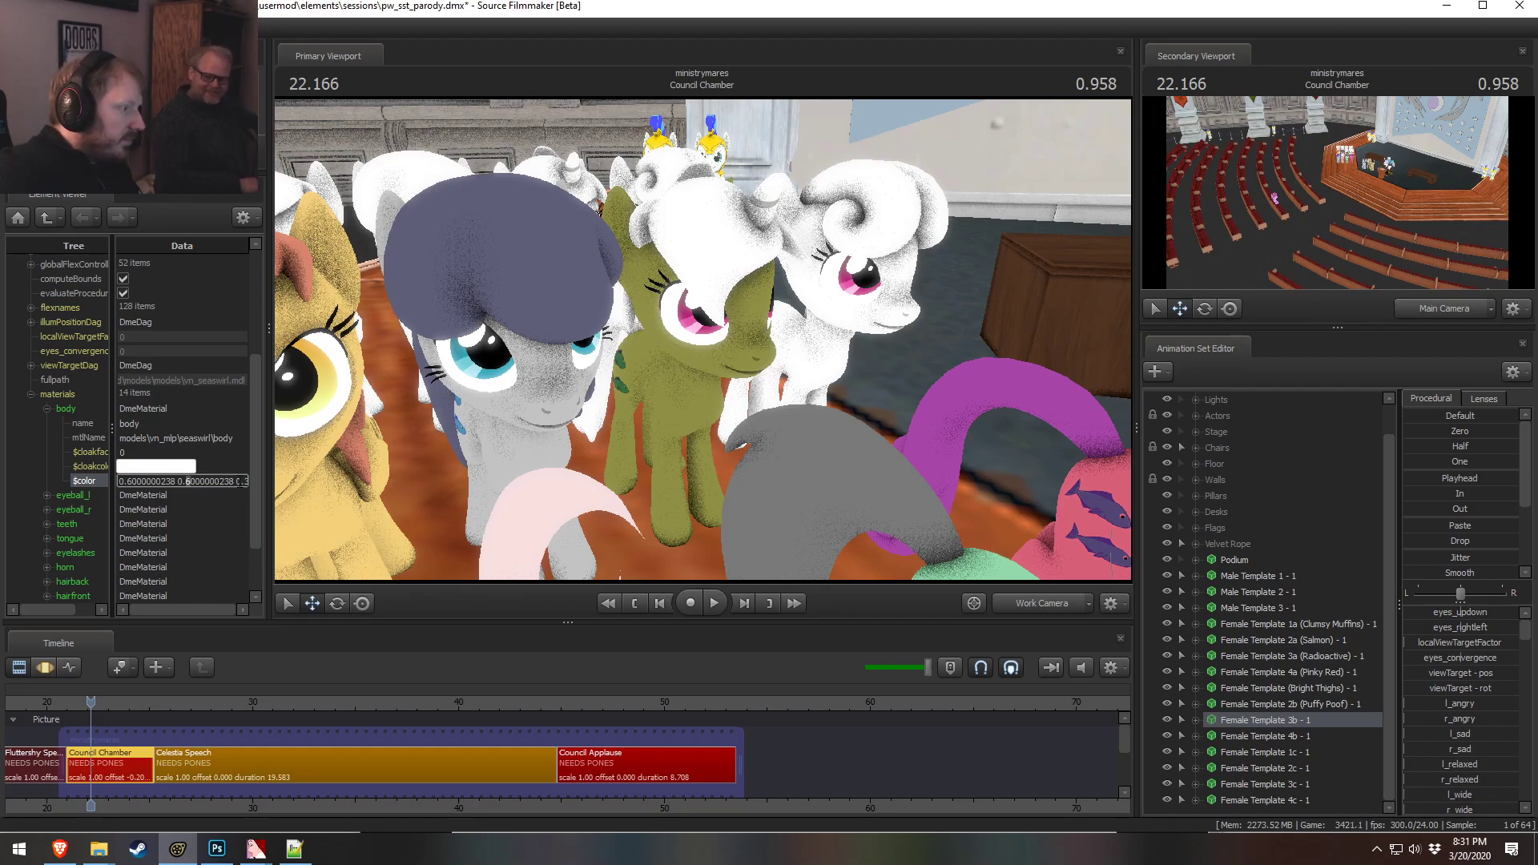
pyautogui.moveTo(234, 483); pyautogui.dragTo(188, 483)
pyautogui.write('5 0.3')
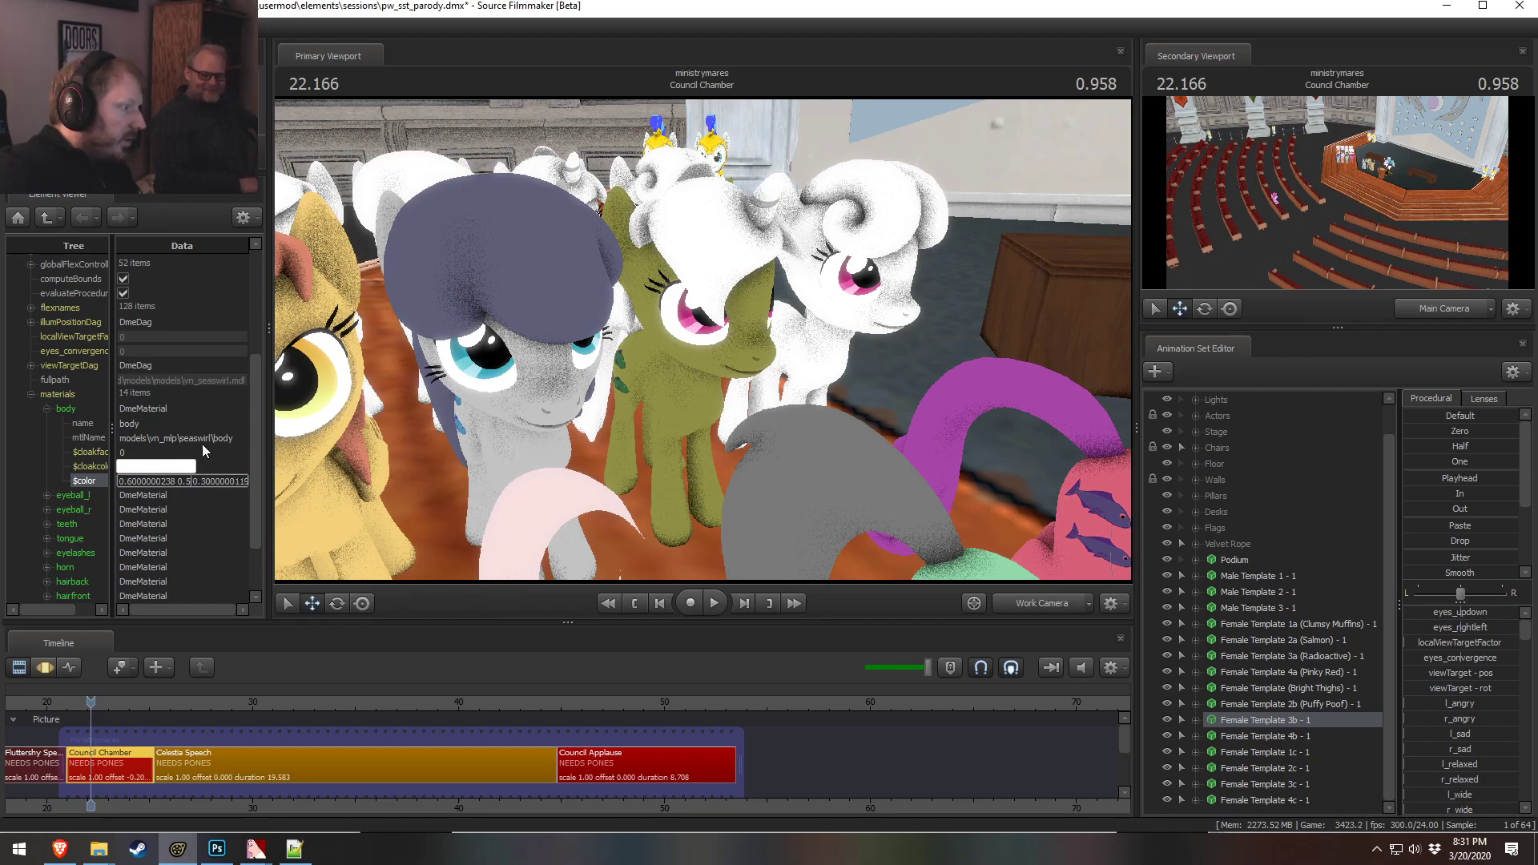
pyautogui.click(207, 438)
pyautogui.moveTo(299, 430); pyautogui.dragTo(702, 339)
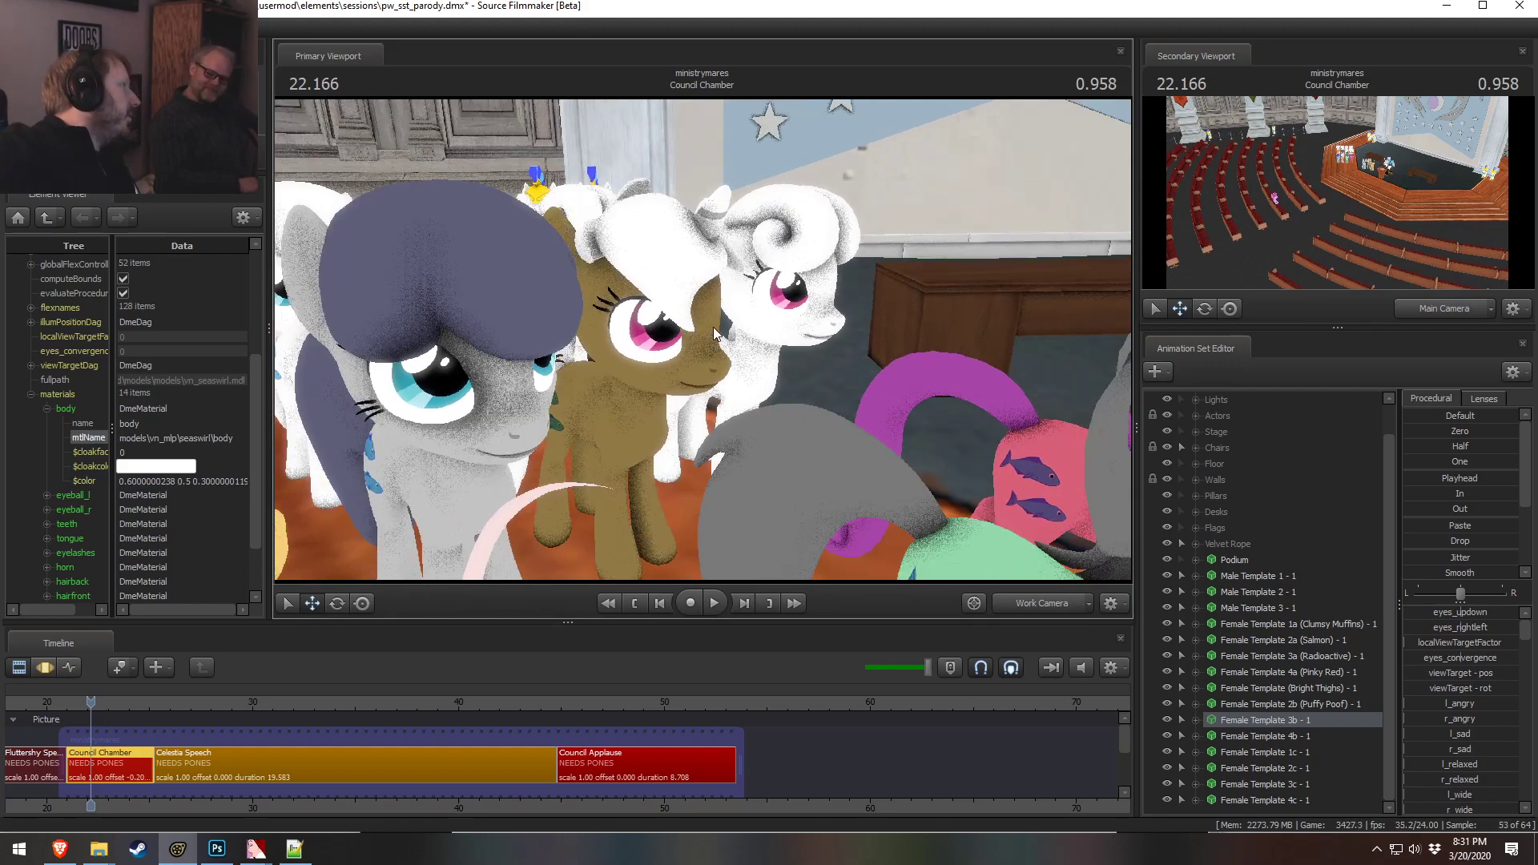
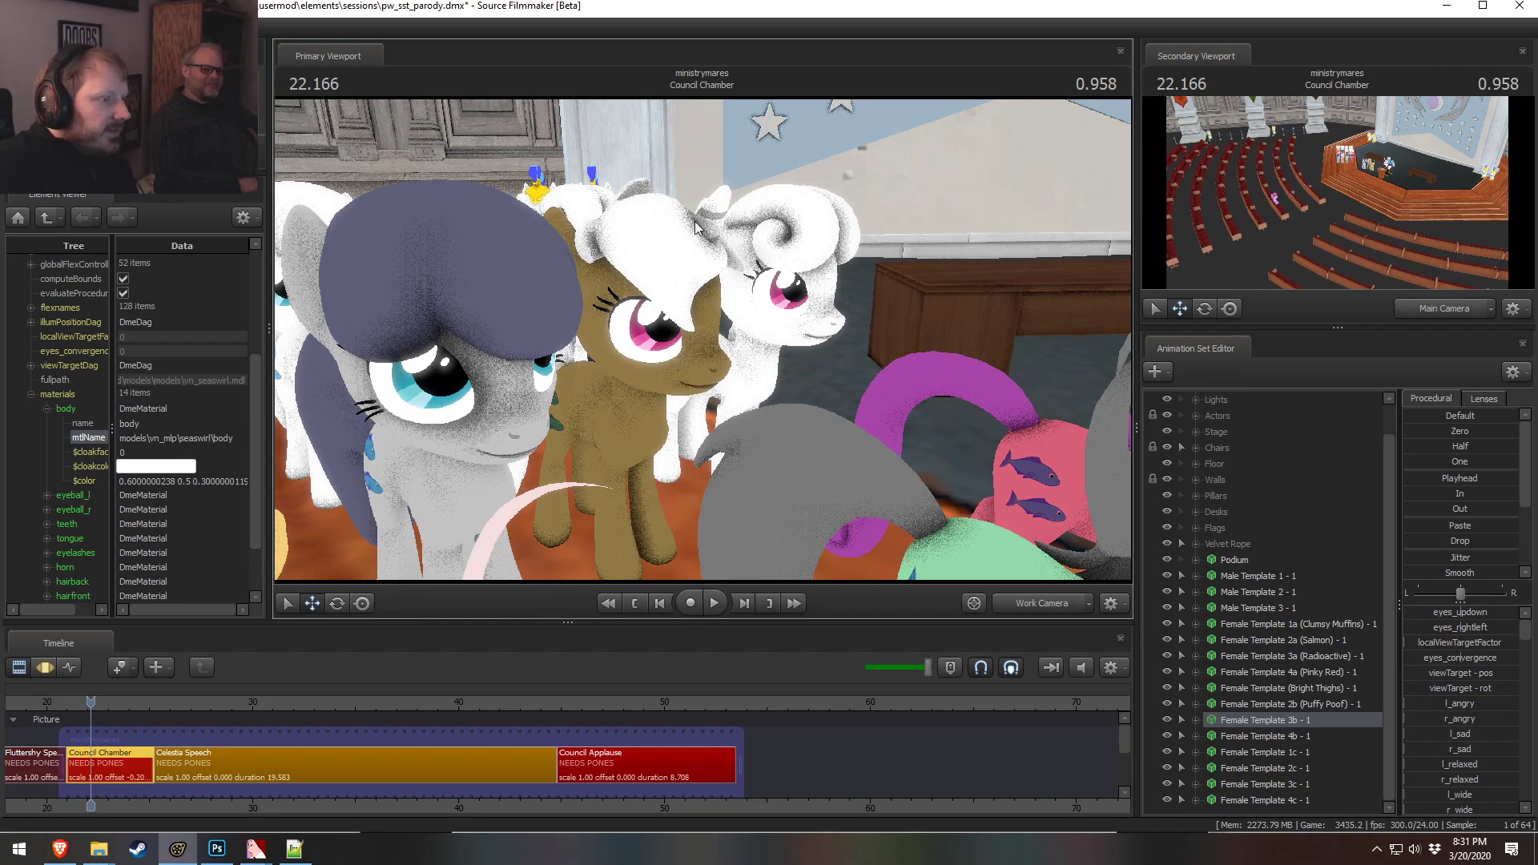
# Consult the color-matching palette in the browser, then set the 3b pony's body material color to 0.6 0.45 0.3
pyautogui.hotkey('alt', 'Tab')
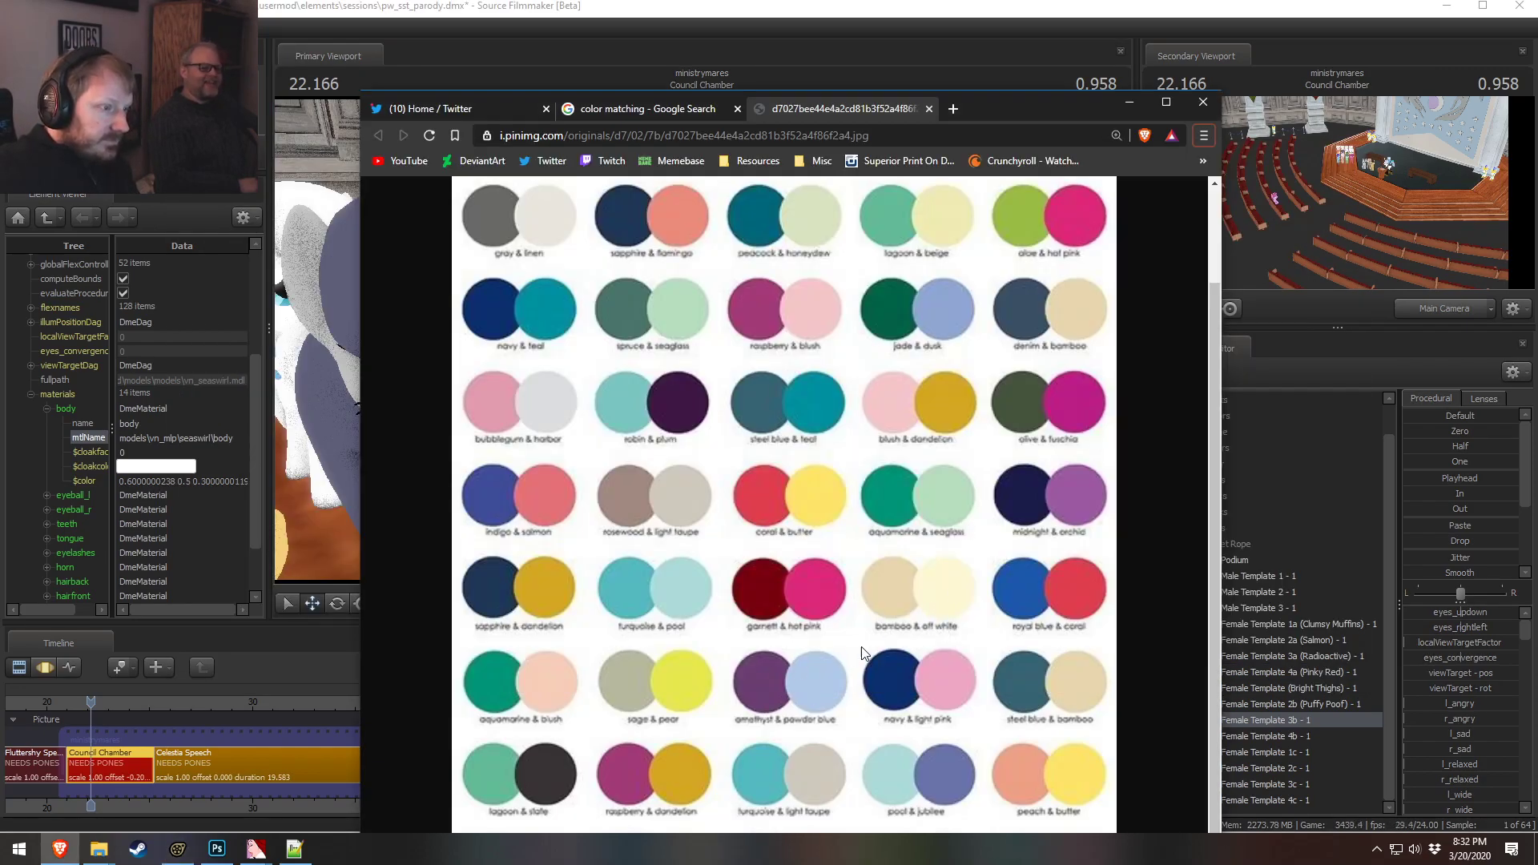
pyautogui.hotkey('alt', 'Tab')
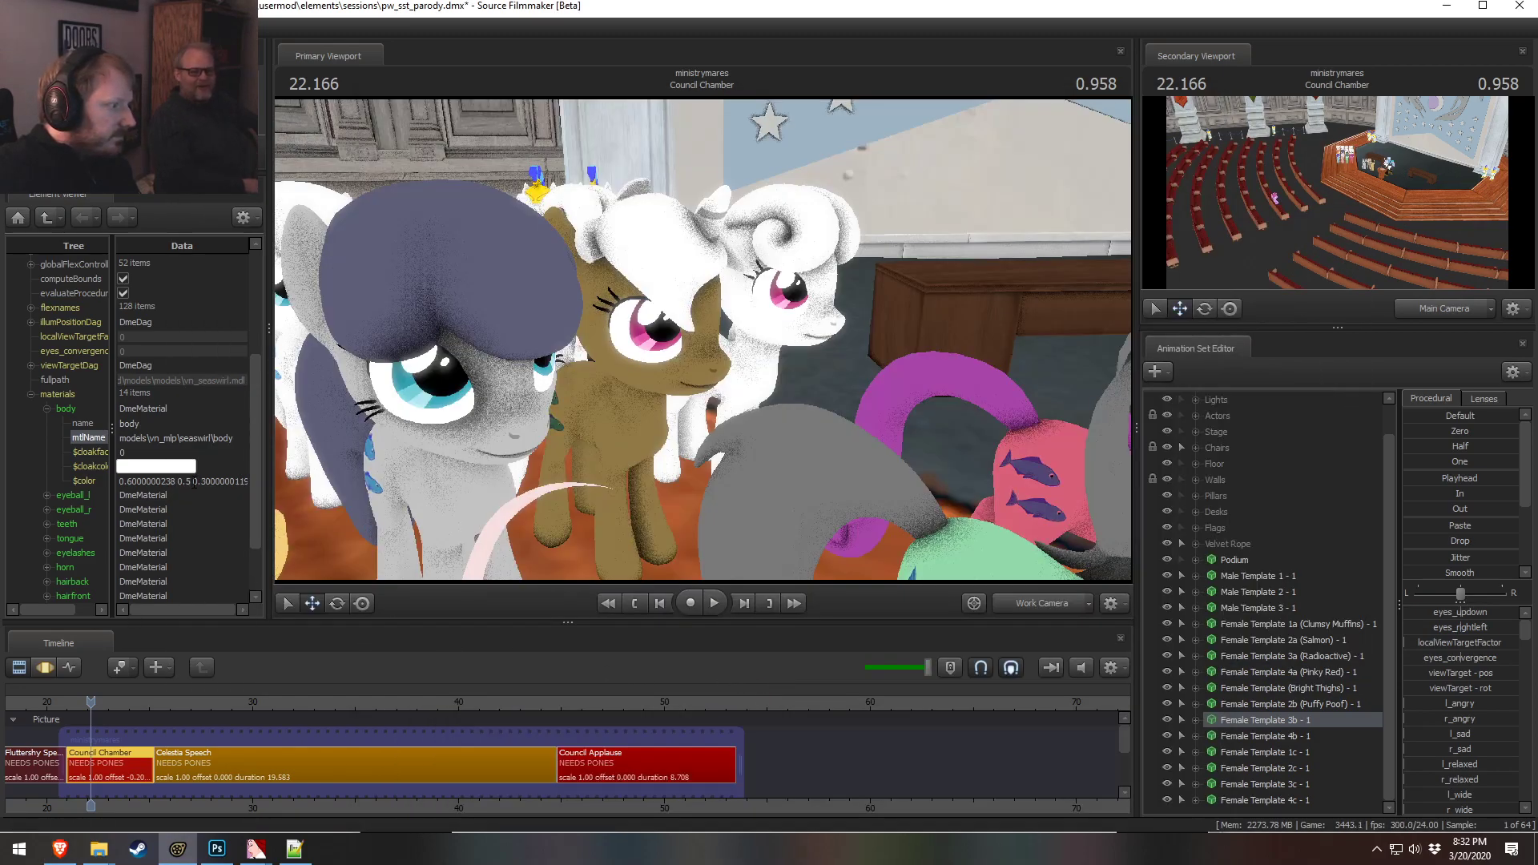
pyautogui.click(194, 482)
pyautogui.press('BackSpace')
pyautogui.write('45')
pyautogui.press('Return')
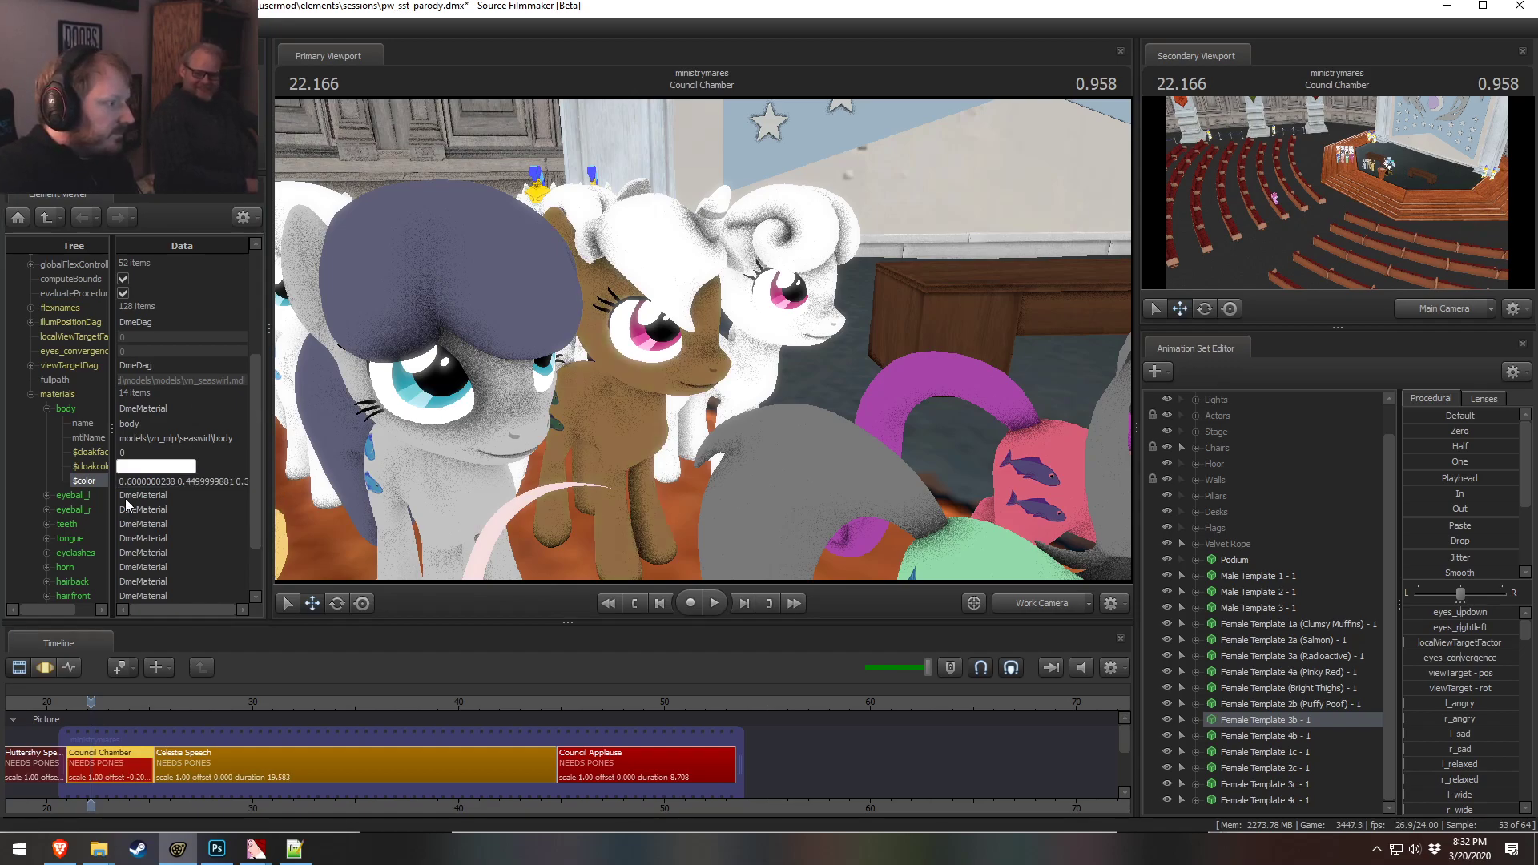
# Copy the body material's color value into the horn material's color
pyautogui.click(47, 566)
pyautogui.scroll(-1, 55, 564)
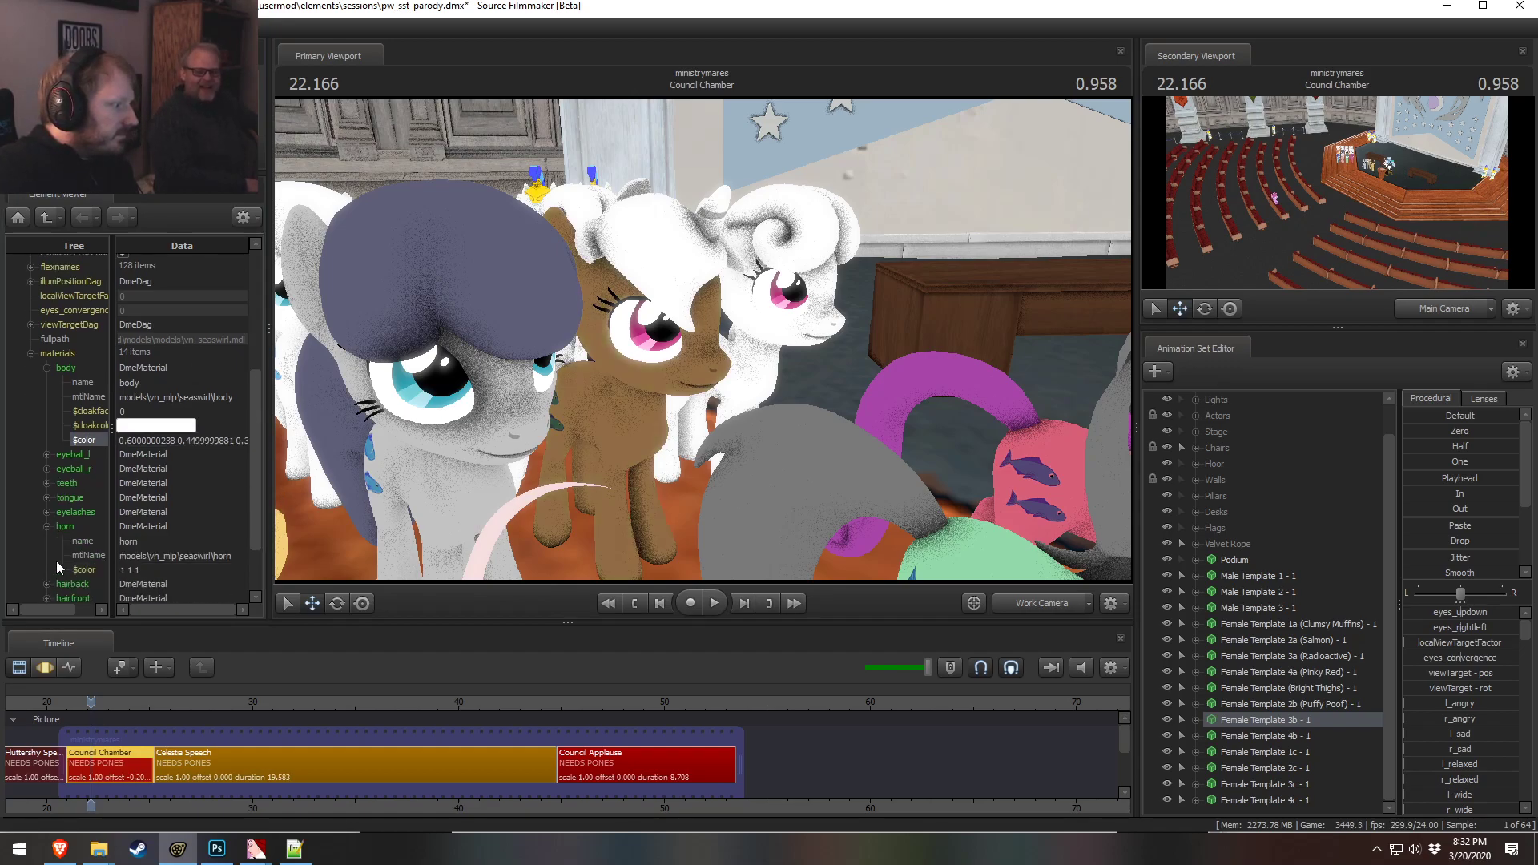
pyautogui.click(176, 439)
pyautogui.tripleClick(176, 440)
pyautogui.hotkey('ctrl', 'c')
pyautogui.tripleClick(177, 569)
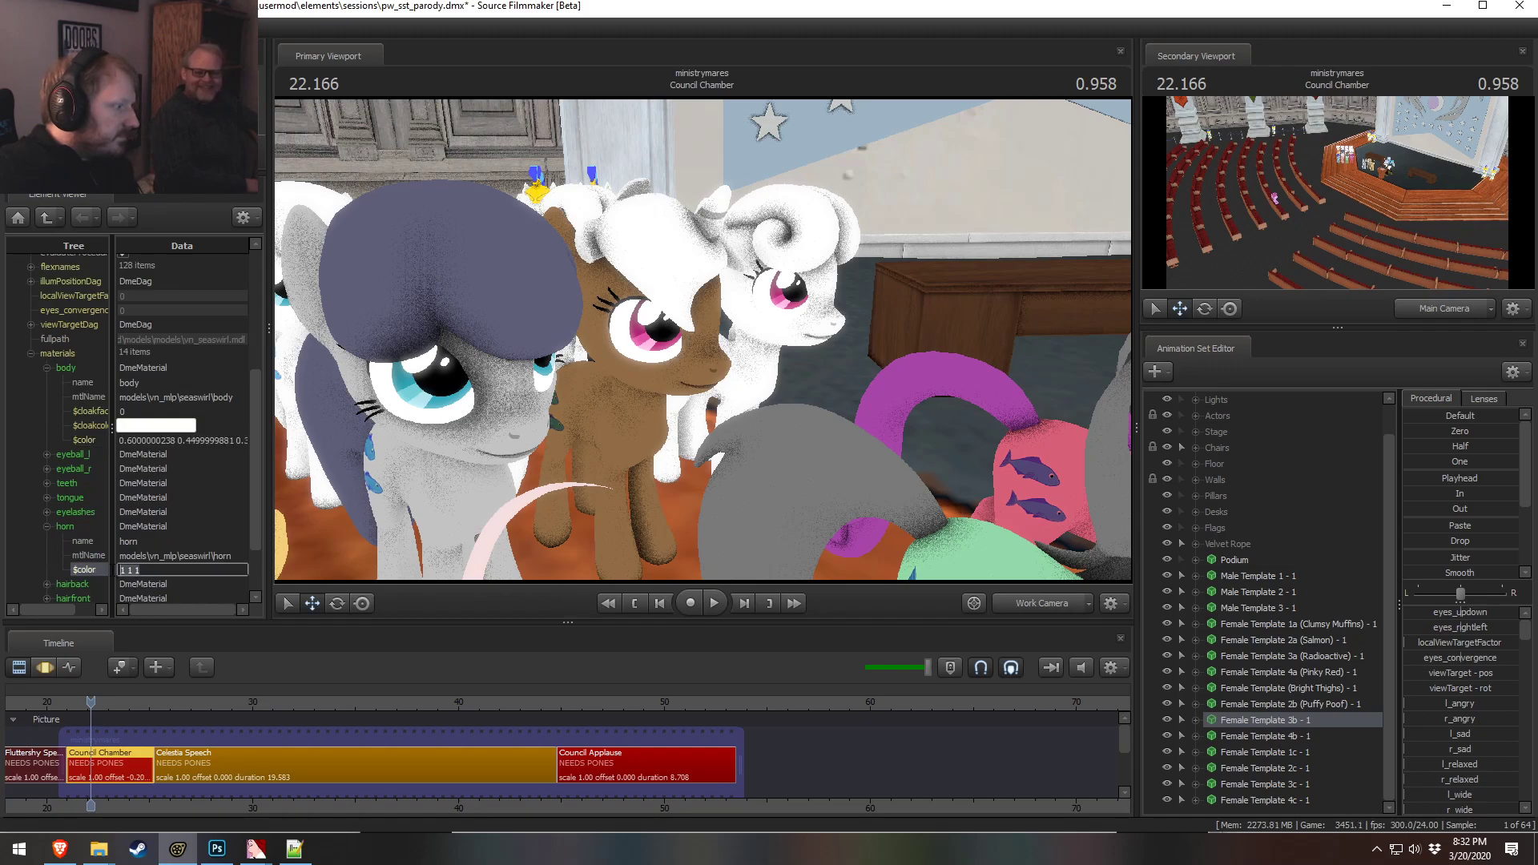
pyautogui.hotkey('ctrl', 'v')
pyautogui.click(180, 512)
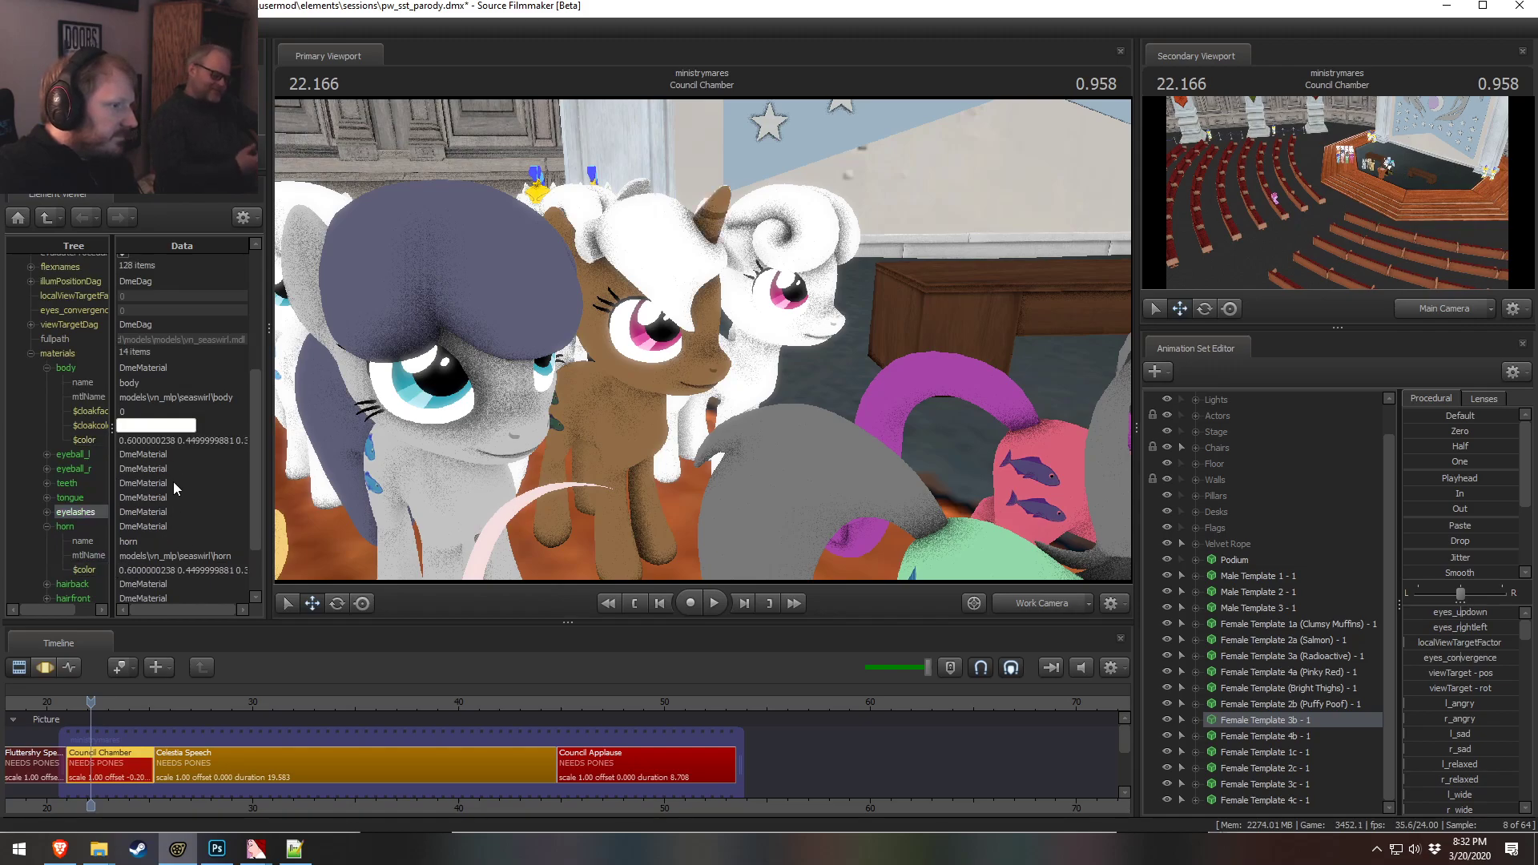
# Try a hairback material color of 0.2 0.1 0.2 and orbit the view to check it
pyautogui.click(47, 526)
pyautogui.scroll(-1, 48, 554)
pyautogui.click(46, 509)
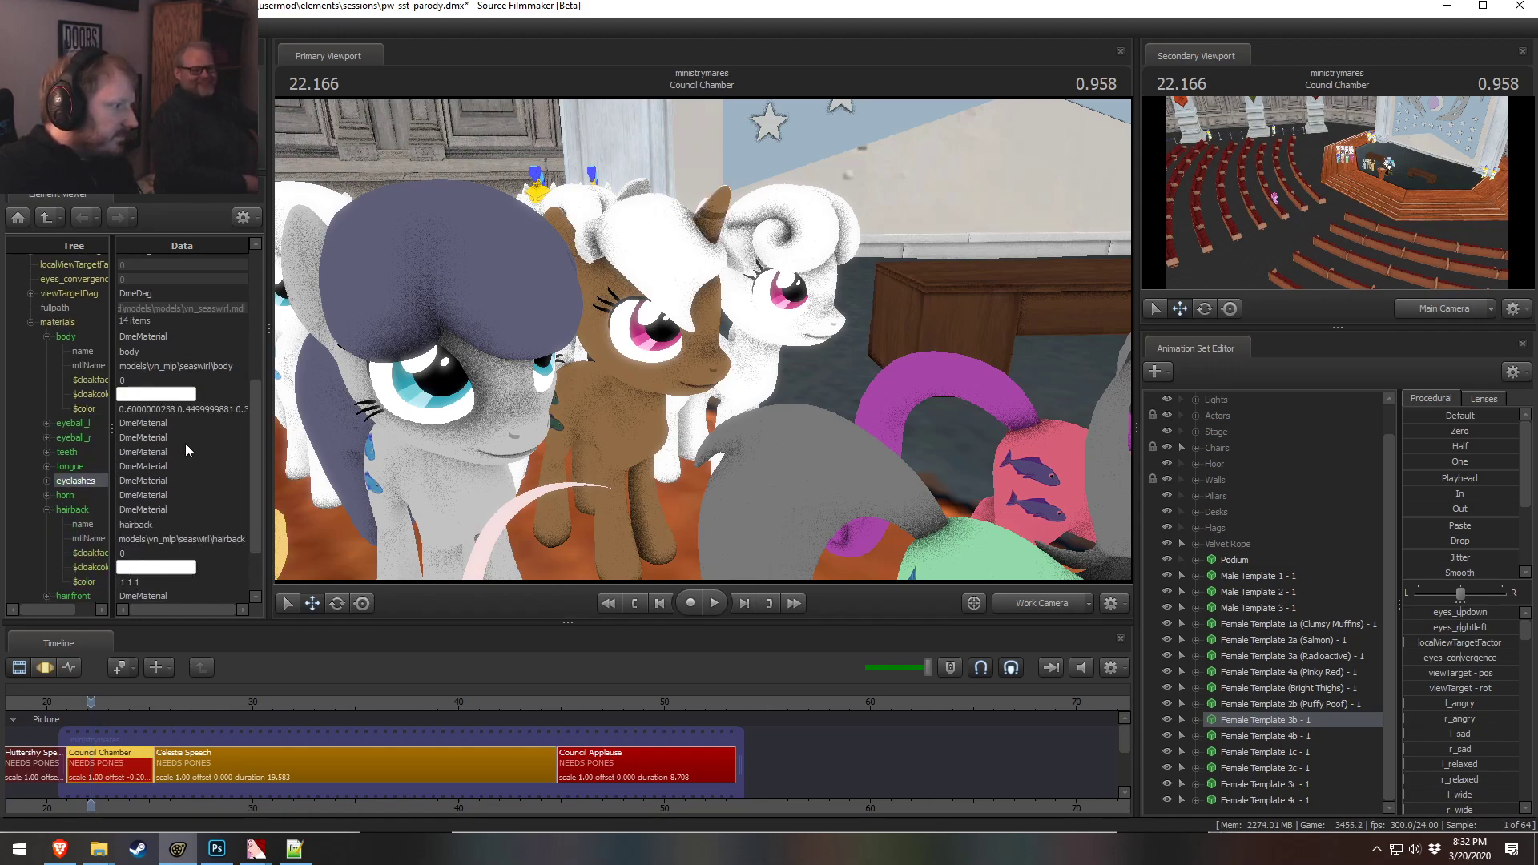
pyautogui.doubleClick(158, 582)
pyautogui.write('0.2 0.1 0.2')
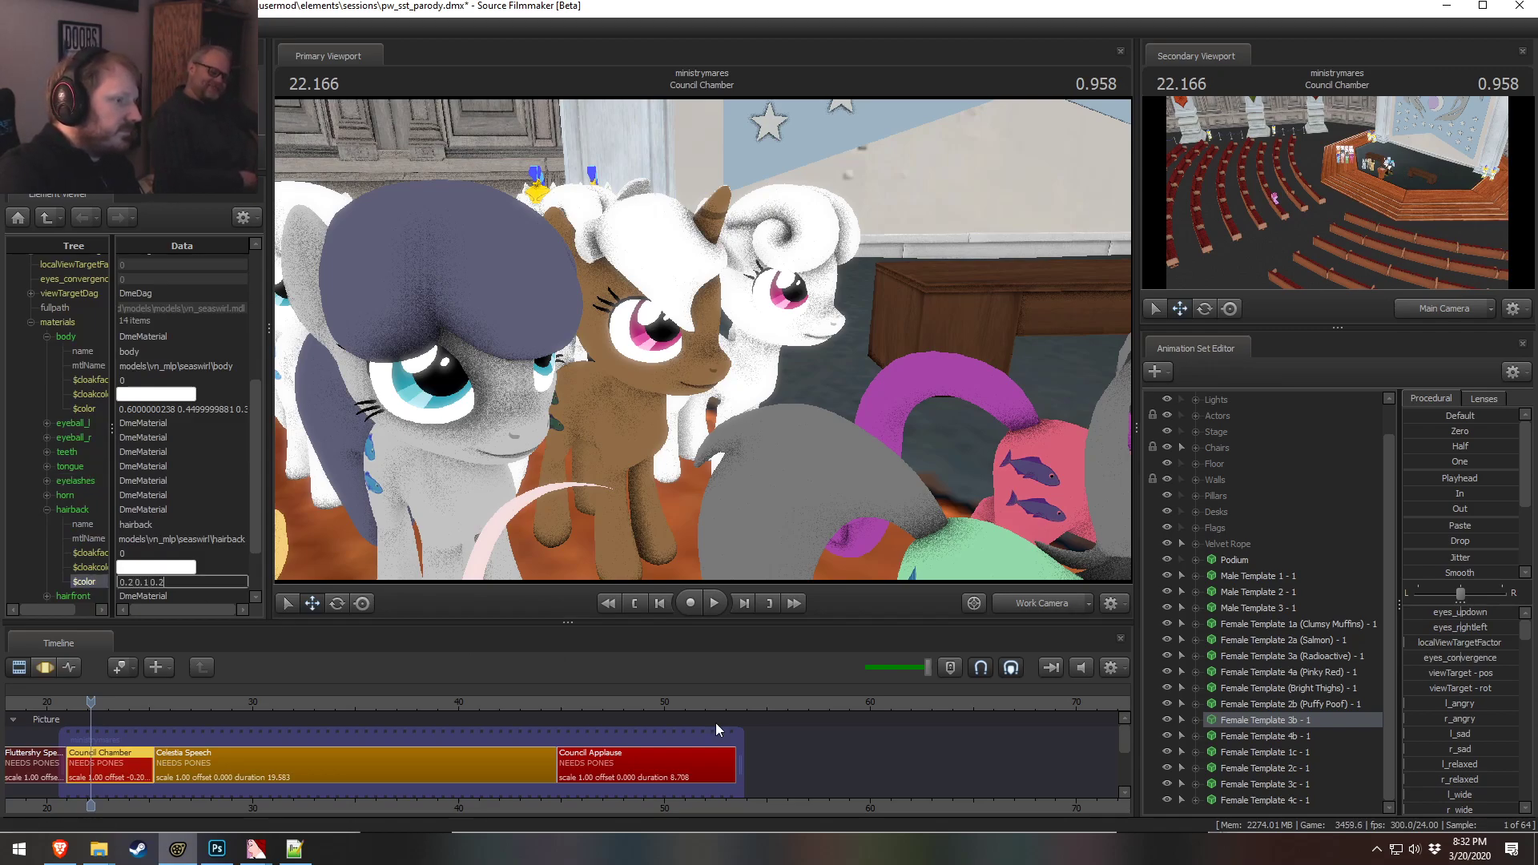
pyautogui.press('Return')
pyautogui.moveTo(503, 506); pyautogui.dragTo(609, 496)
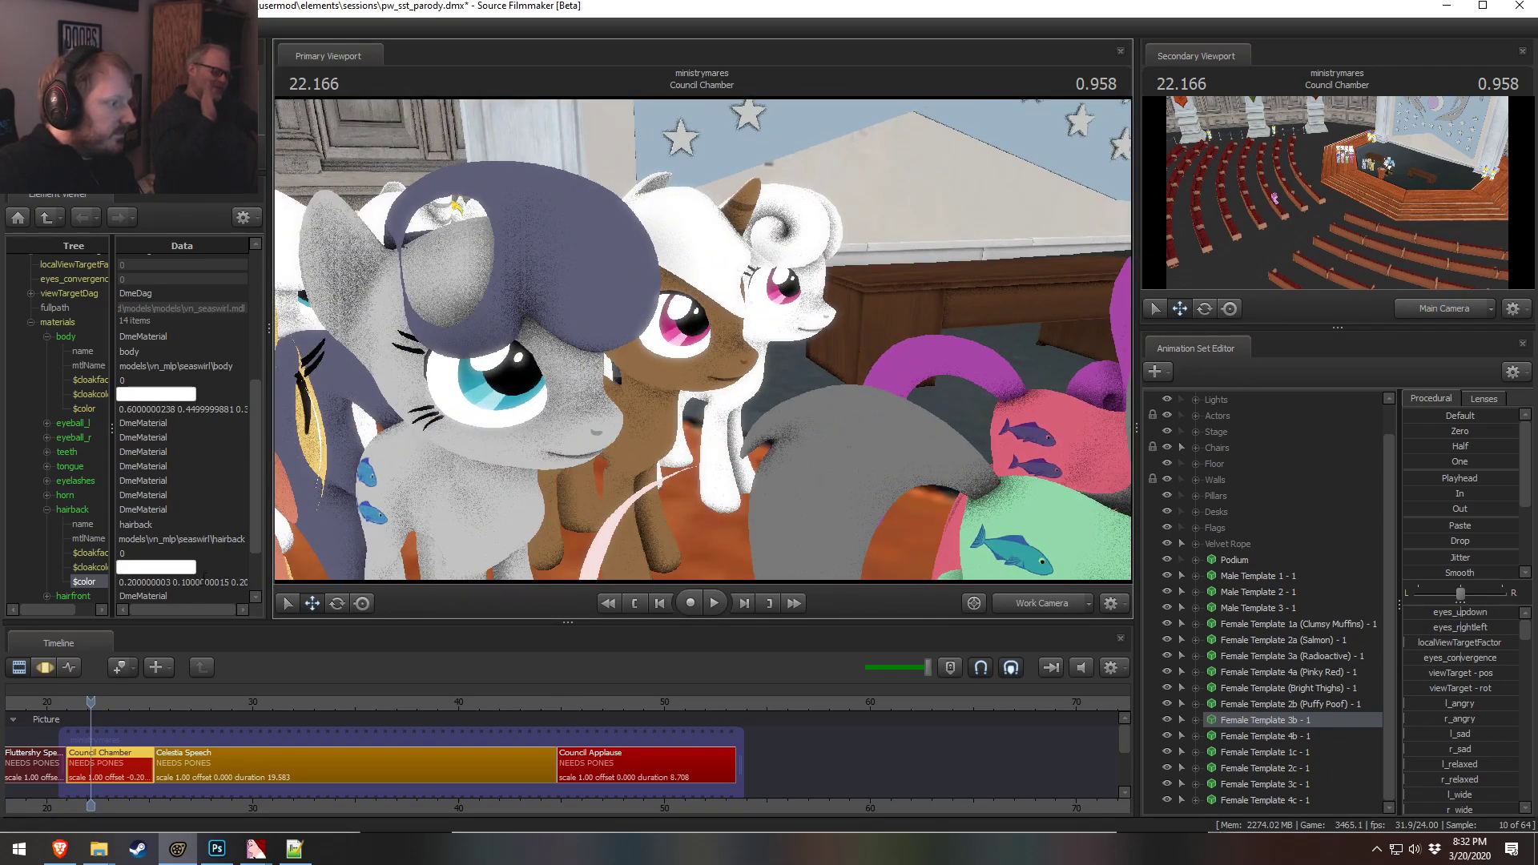
# Set the hairback material color back to 1 1 1
pyautogui.doubleClick(207, 582)
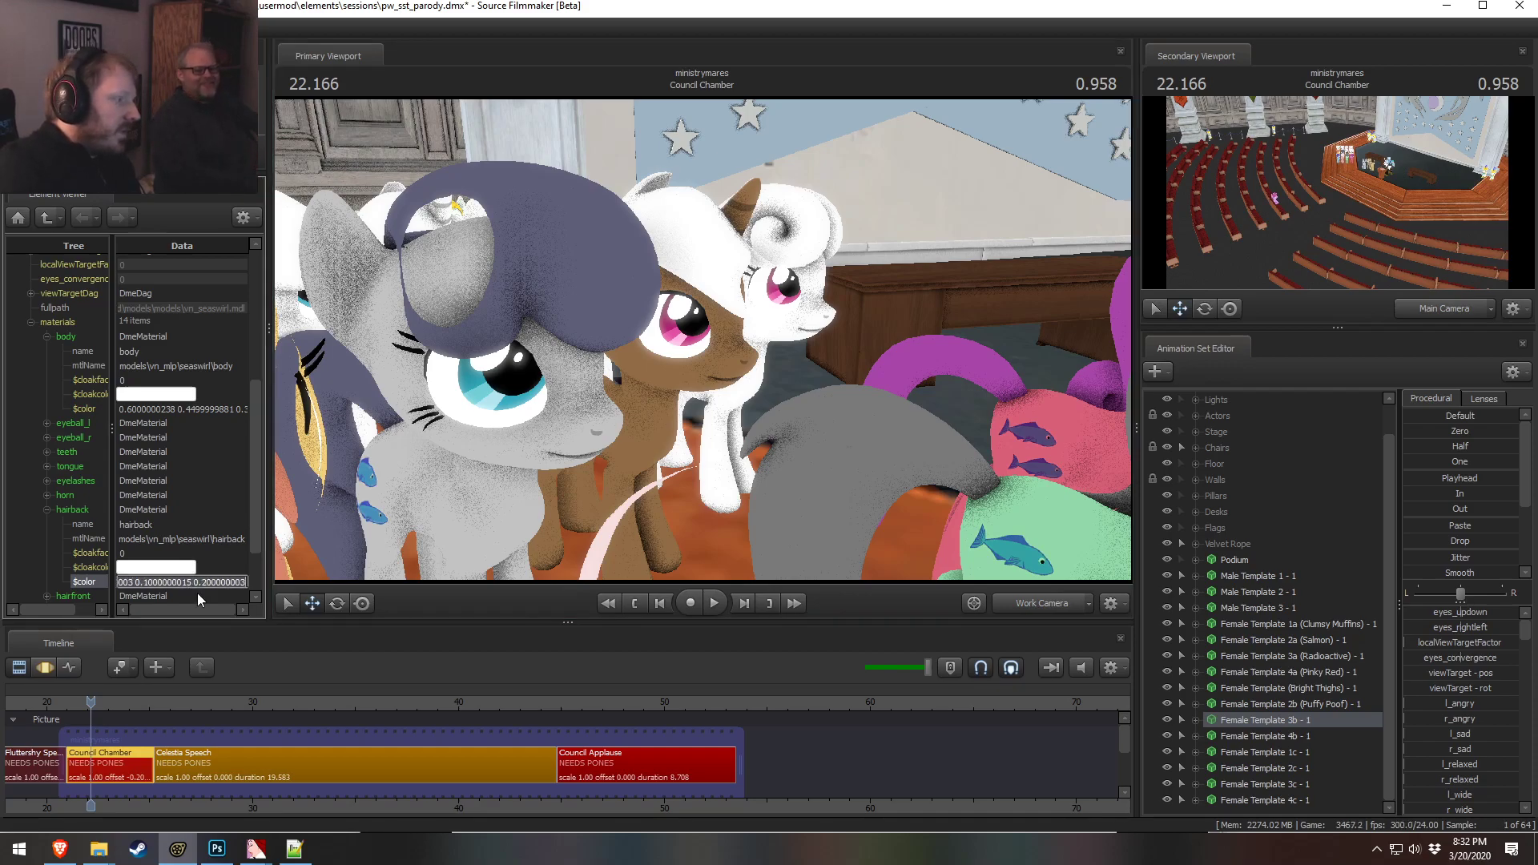
pyautogui.write('1 1 1')
pyautogui.press('Return')
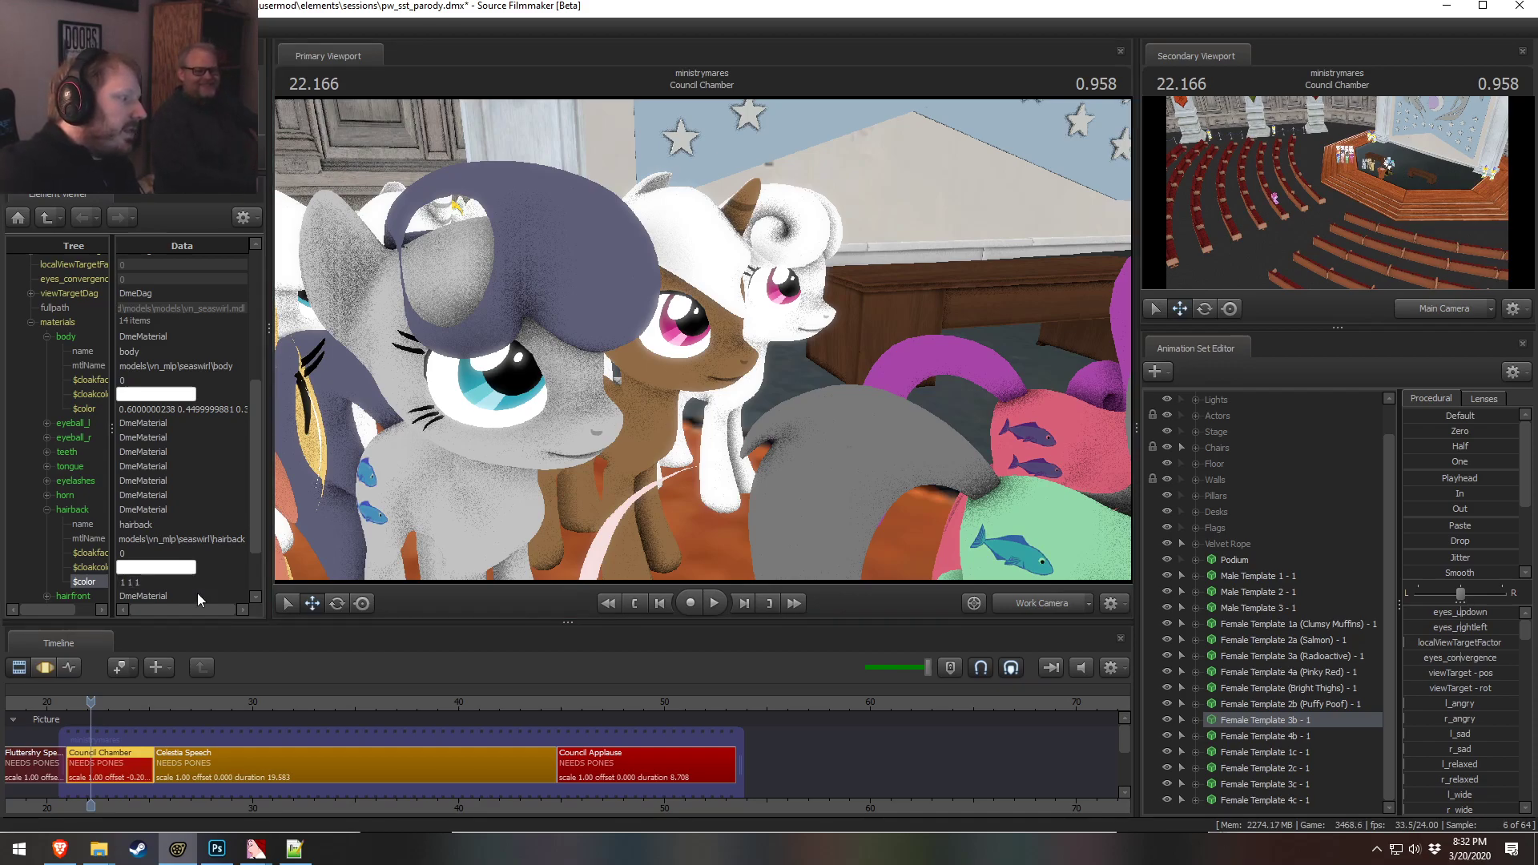
# Try a hairfront material color of 0.8 0.8 0.8, orbiting the view to compare
pyautogui.click(37, 512)
pyautogui.click(47, 510)
pyautogui.click(46, 523)
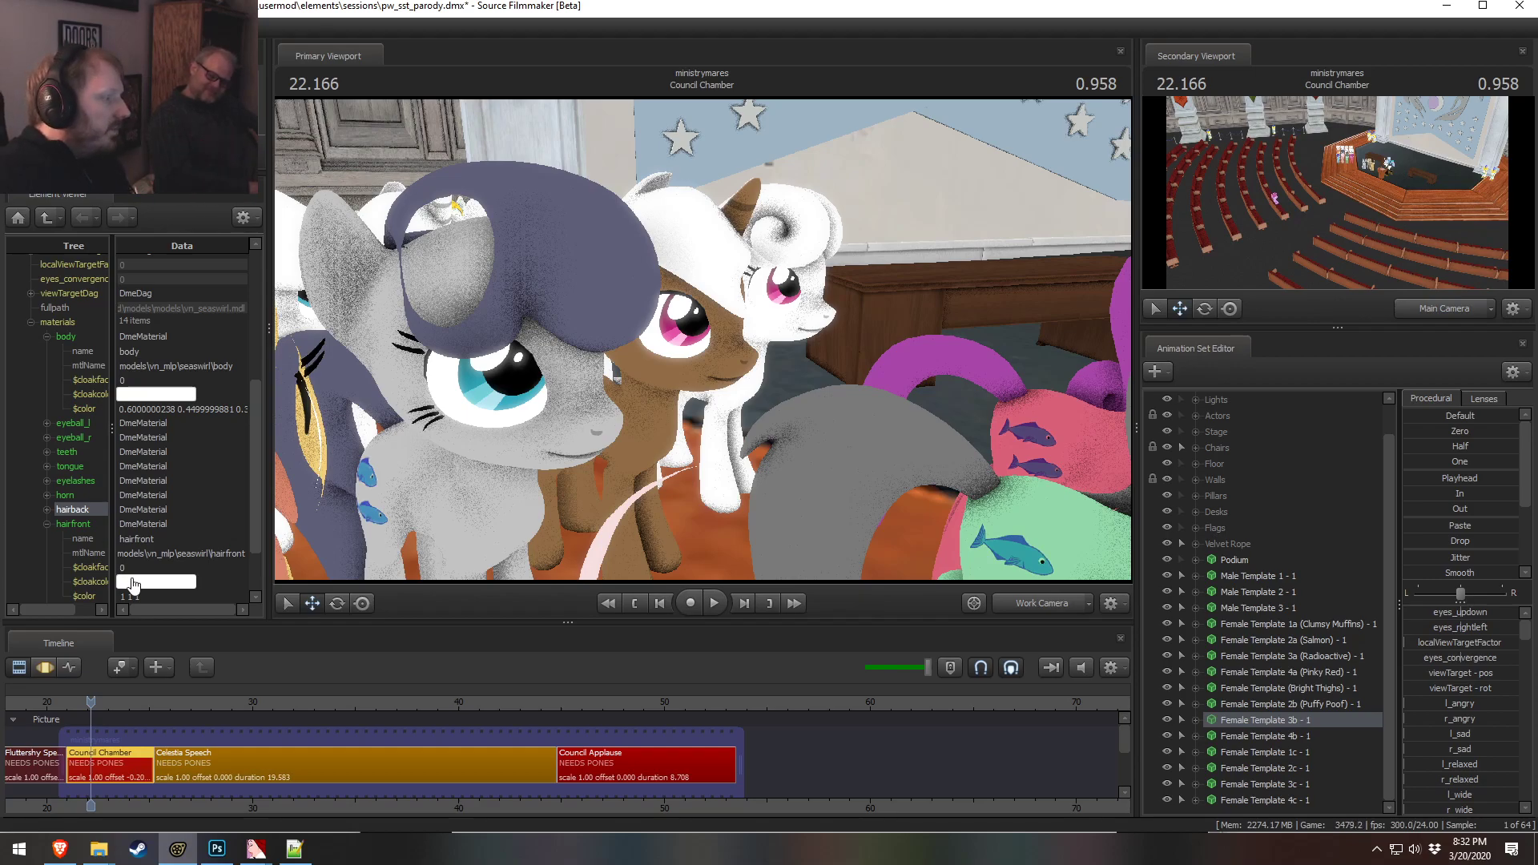
pyautogui.doubleClick(155, 598)
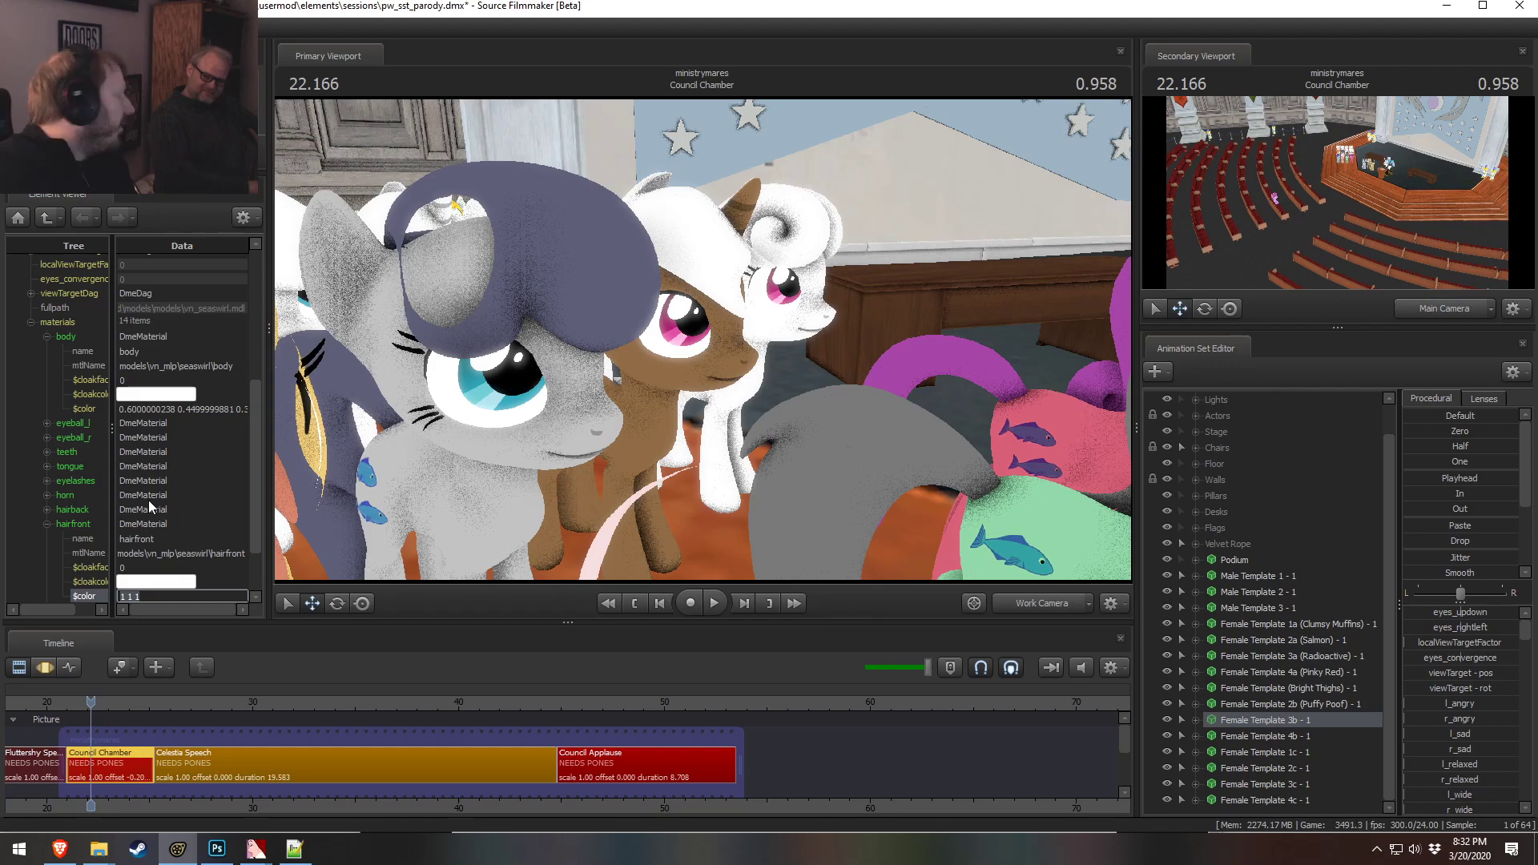
pyautogui.scroll(-2, 89, 515)
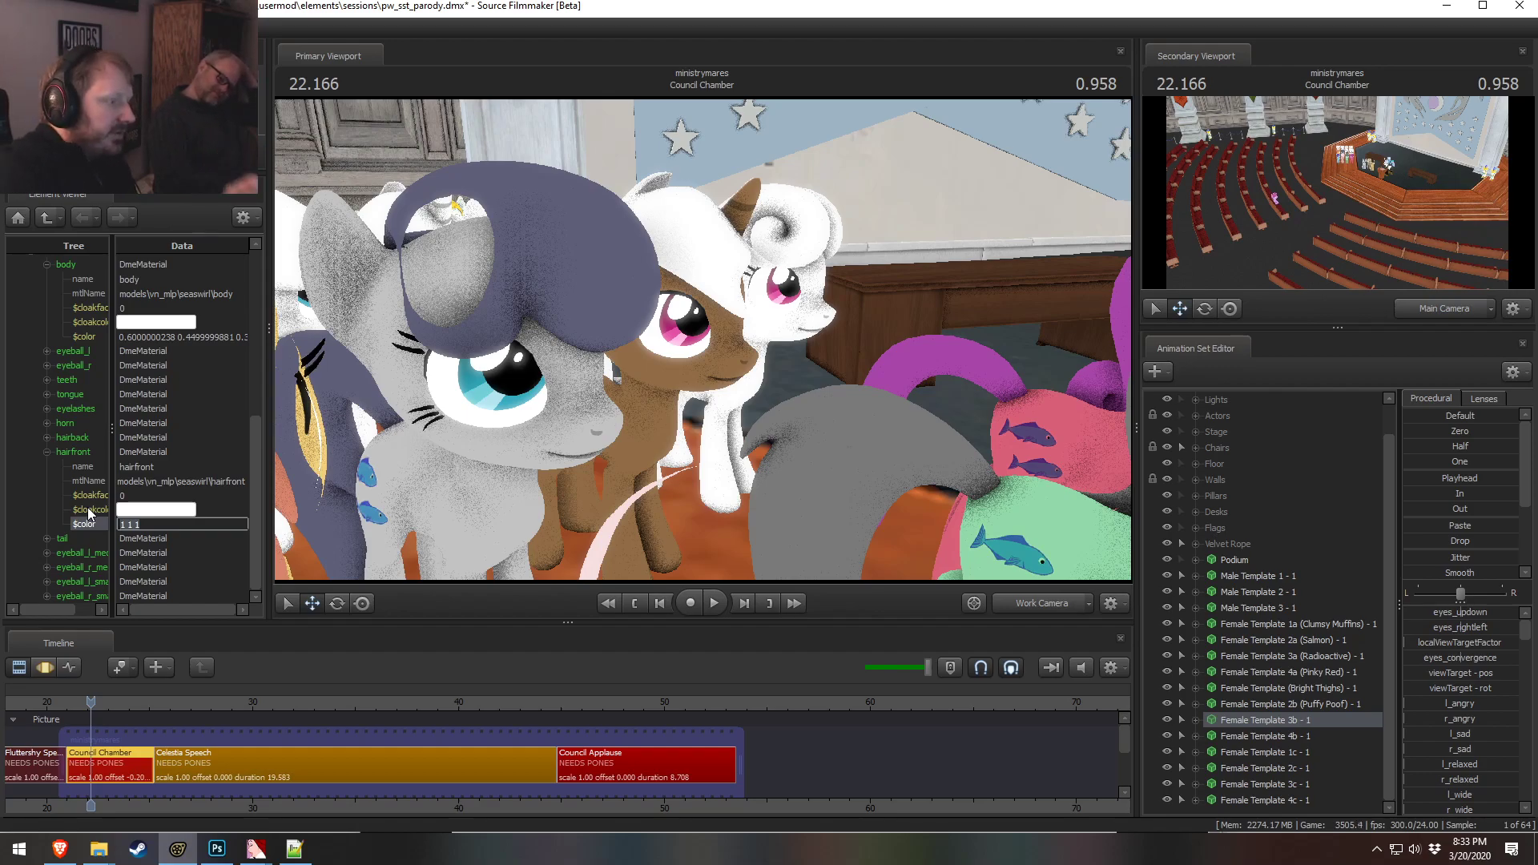
pyautogui.moveTo(710, 430)
pyautogui.mouseDown()
pyautogui.moveTo(665, 429)
pyautogui.moveTo(705, 432)
pyautogui.mouseUp()
pyautogui.moveTo(392, 402); pyautogui.dragTo(347, 323)
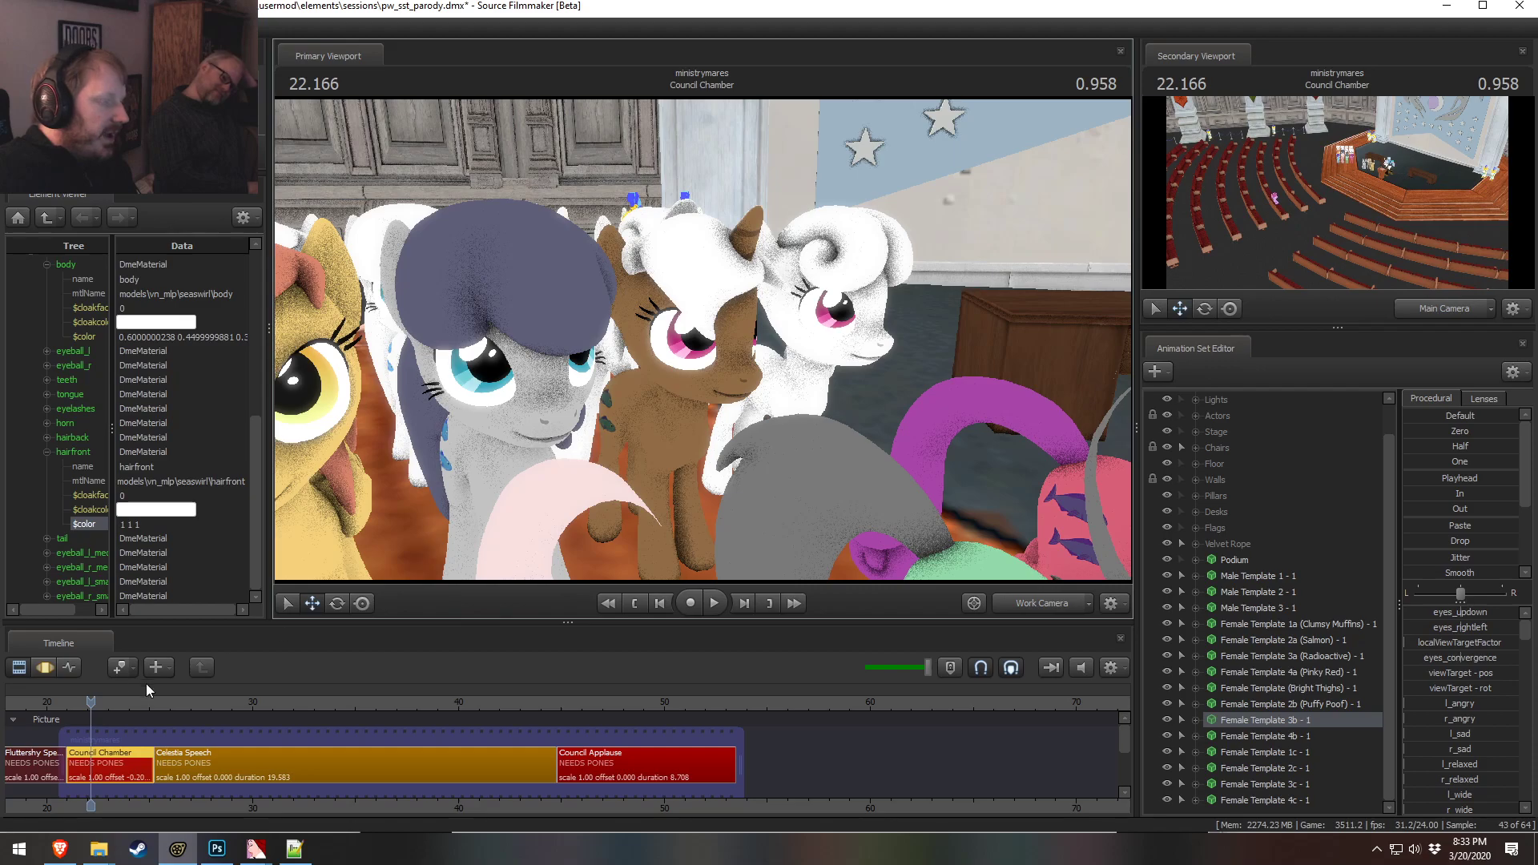
pyautogui.click(182, 524)
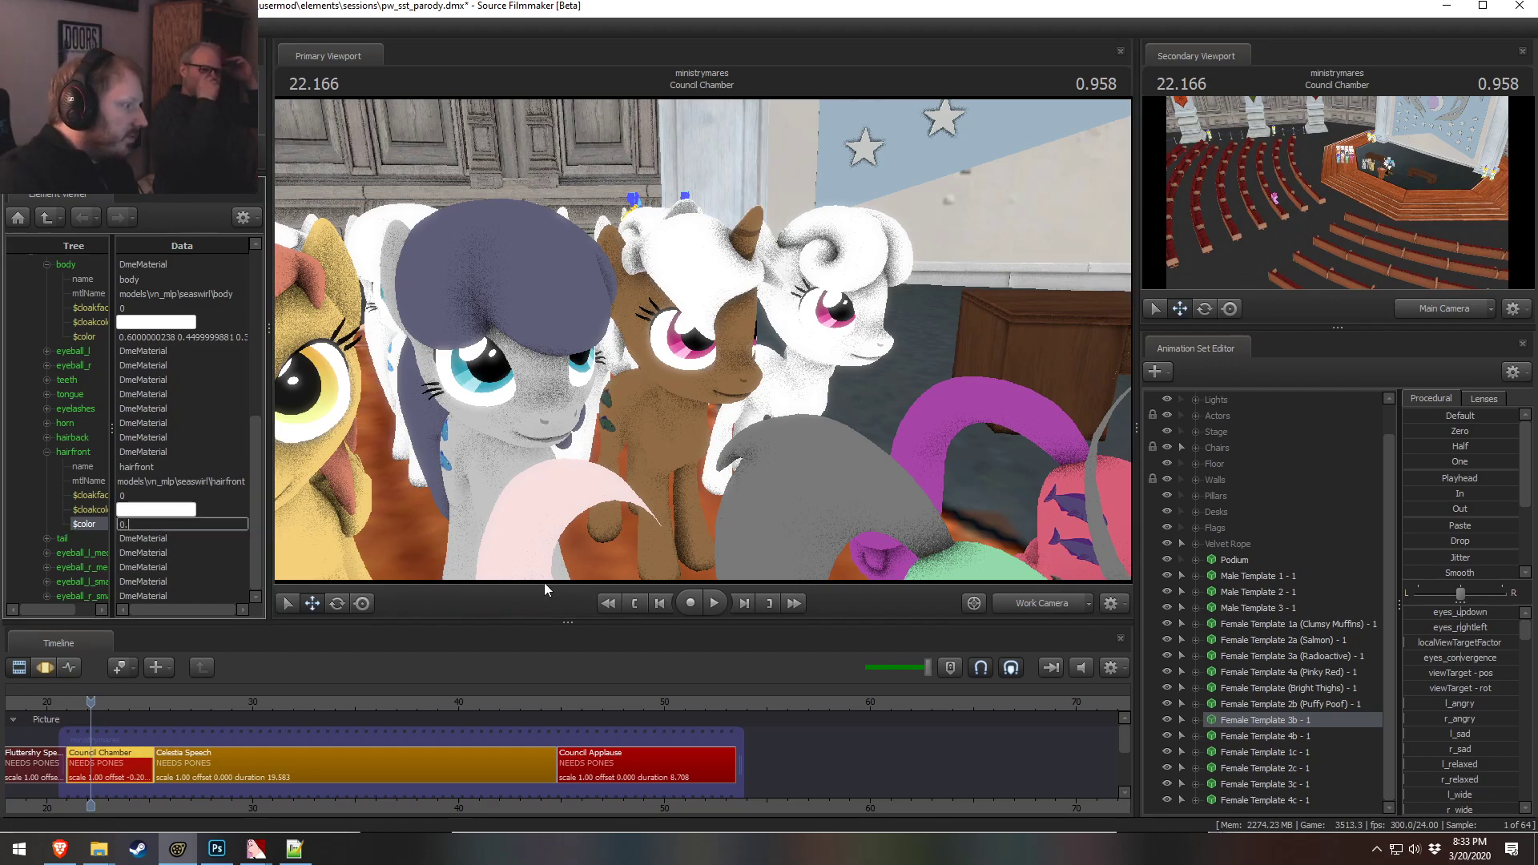
pyautogui.write('.8 0.8 0.8')
pyautogui.press('Return')
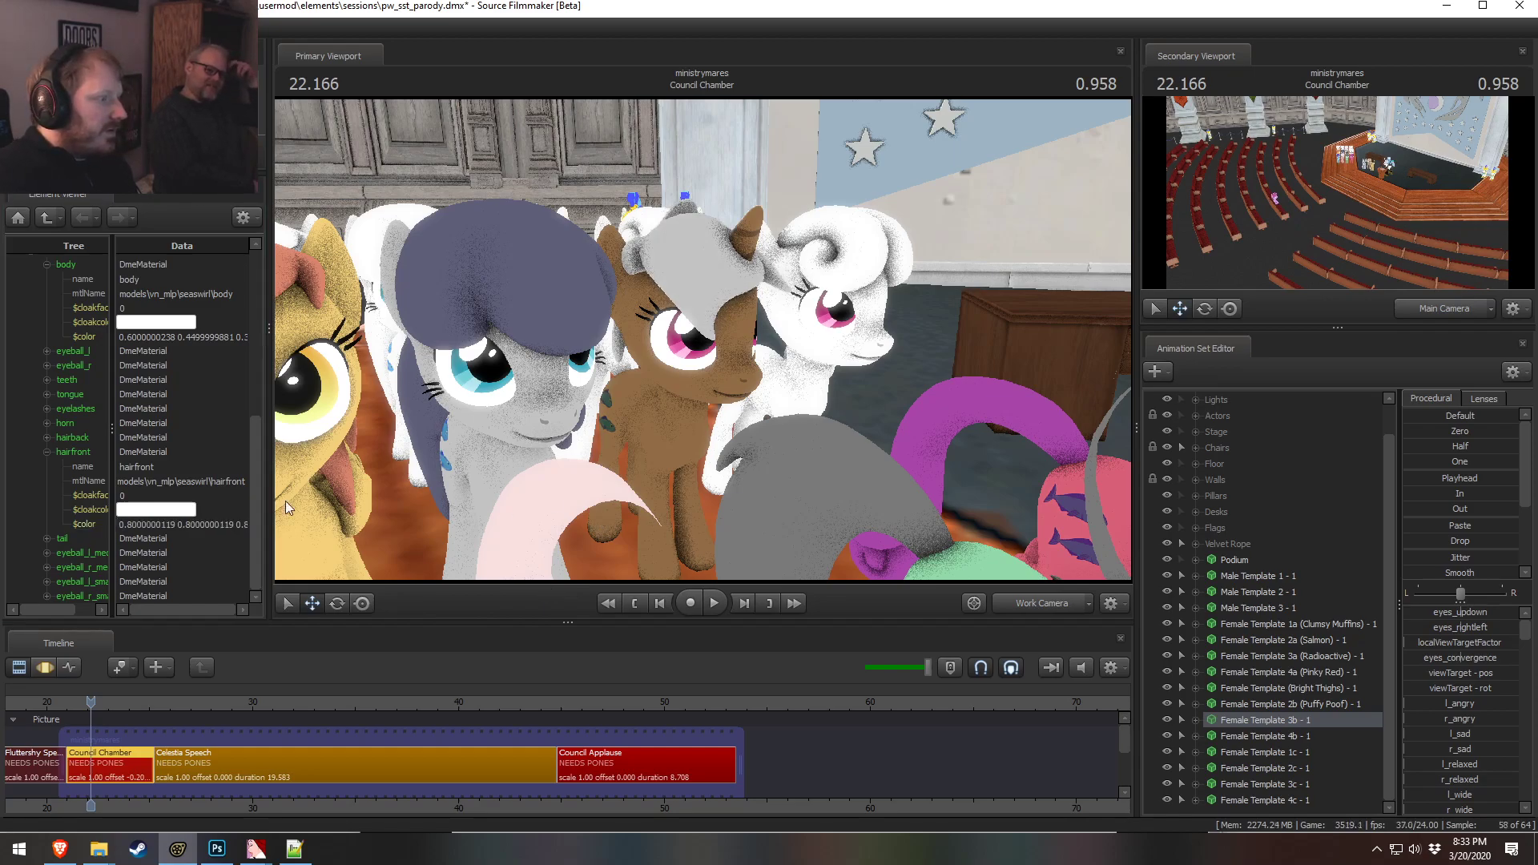
# Reset the hairfront material color to 1 1 1
pyautogui.doubleClick(178, 523)
pyautogui.hotkey('ctrl', 'a')
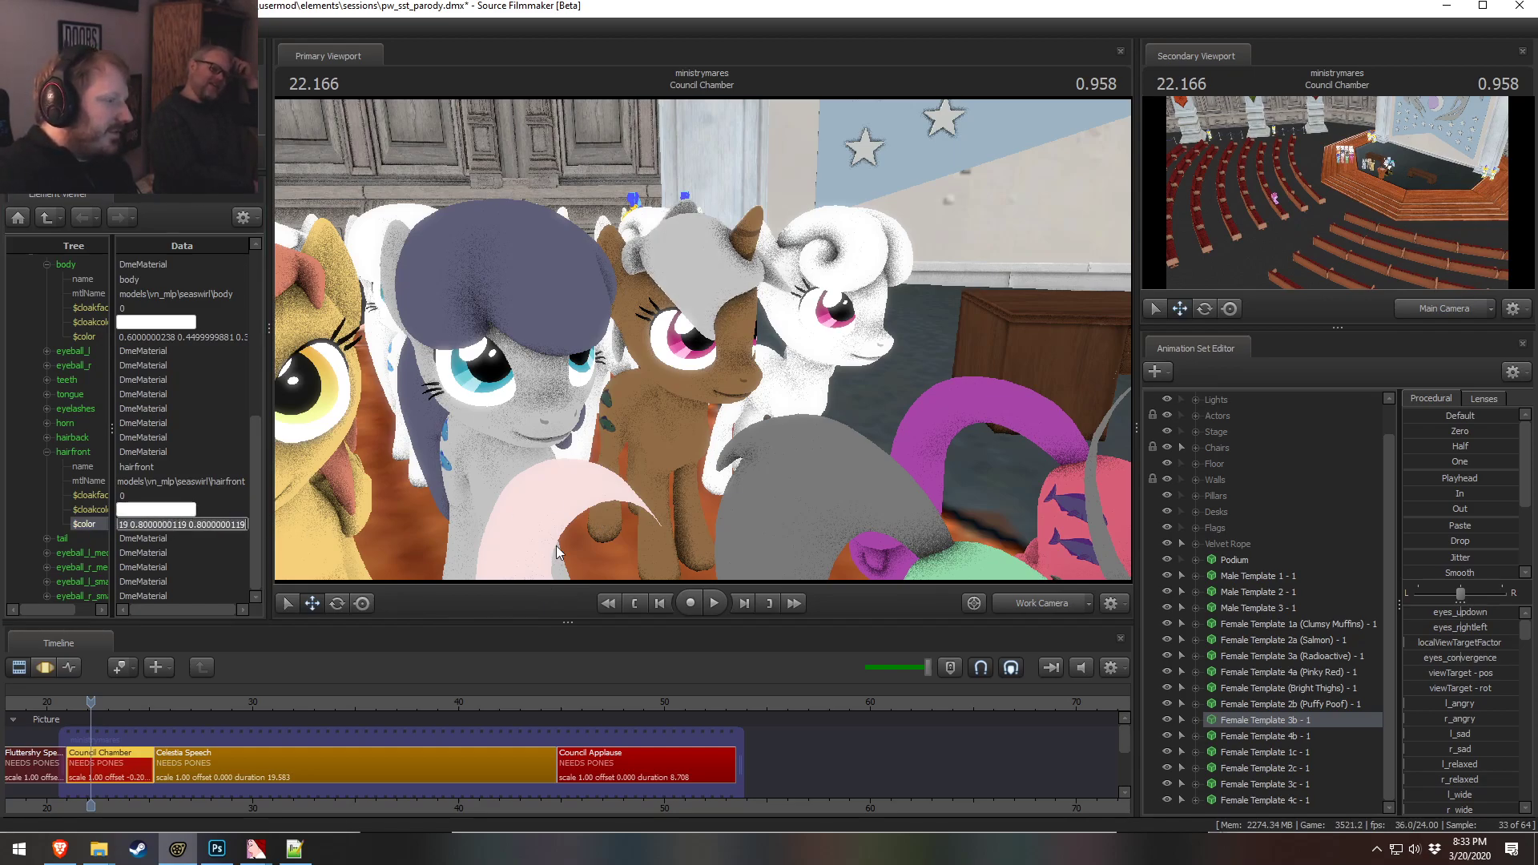
pyautogui.write('1 1 1')
pyautogui.press('Return')
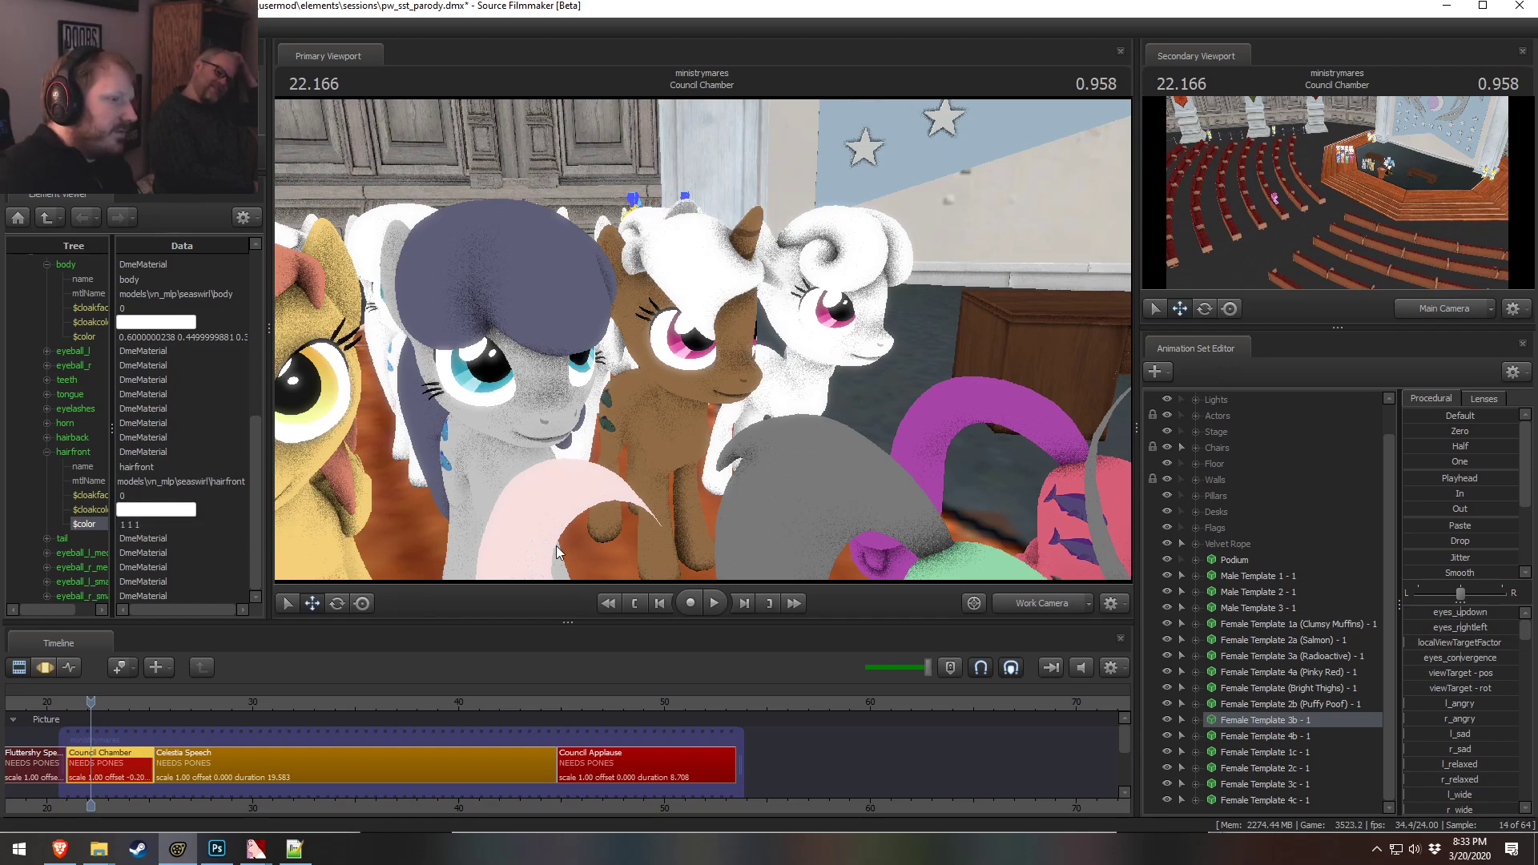
# Orbit the view and try hairfront colors of 0.95 0.95 0.95 and 0.9 0.9 0.9
pyautogui.moveTo(1001, 265); pyautogui.dragTo(384, 488)
pyautogui.click(104, 526)
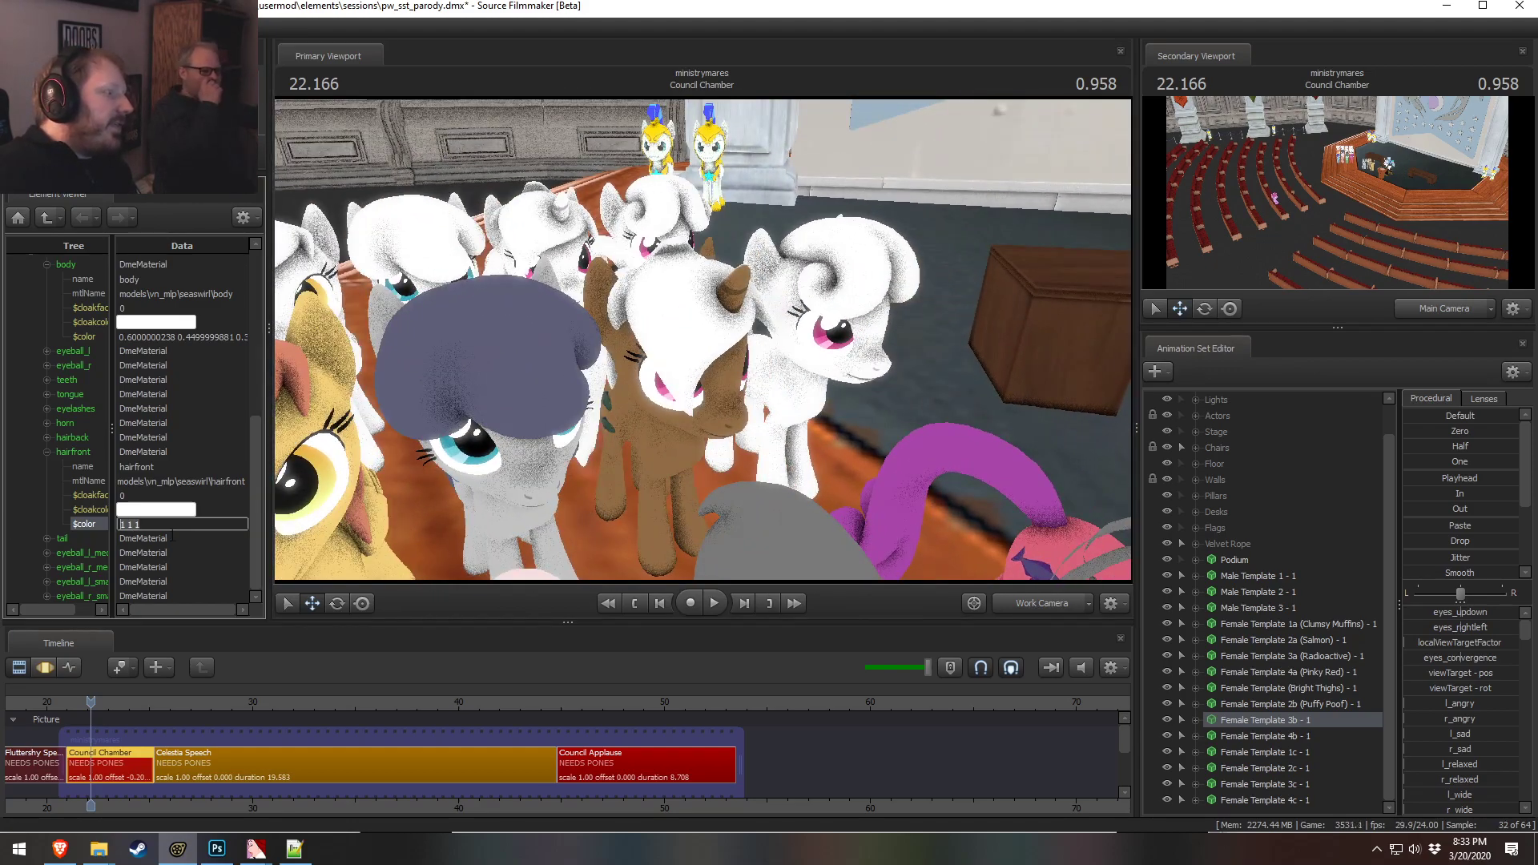
pyautogui.write('0.95 0')
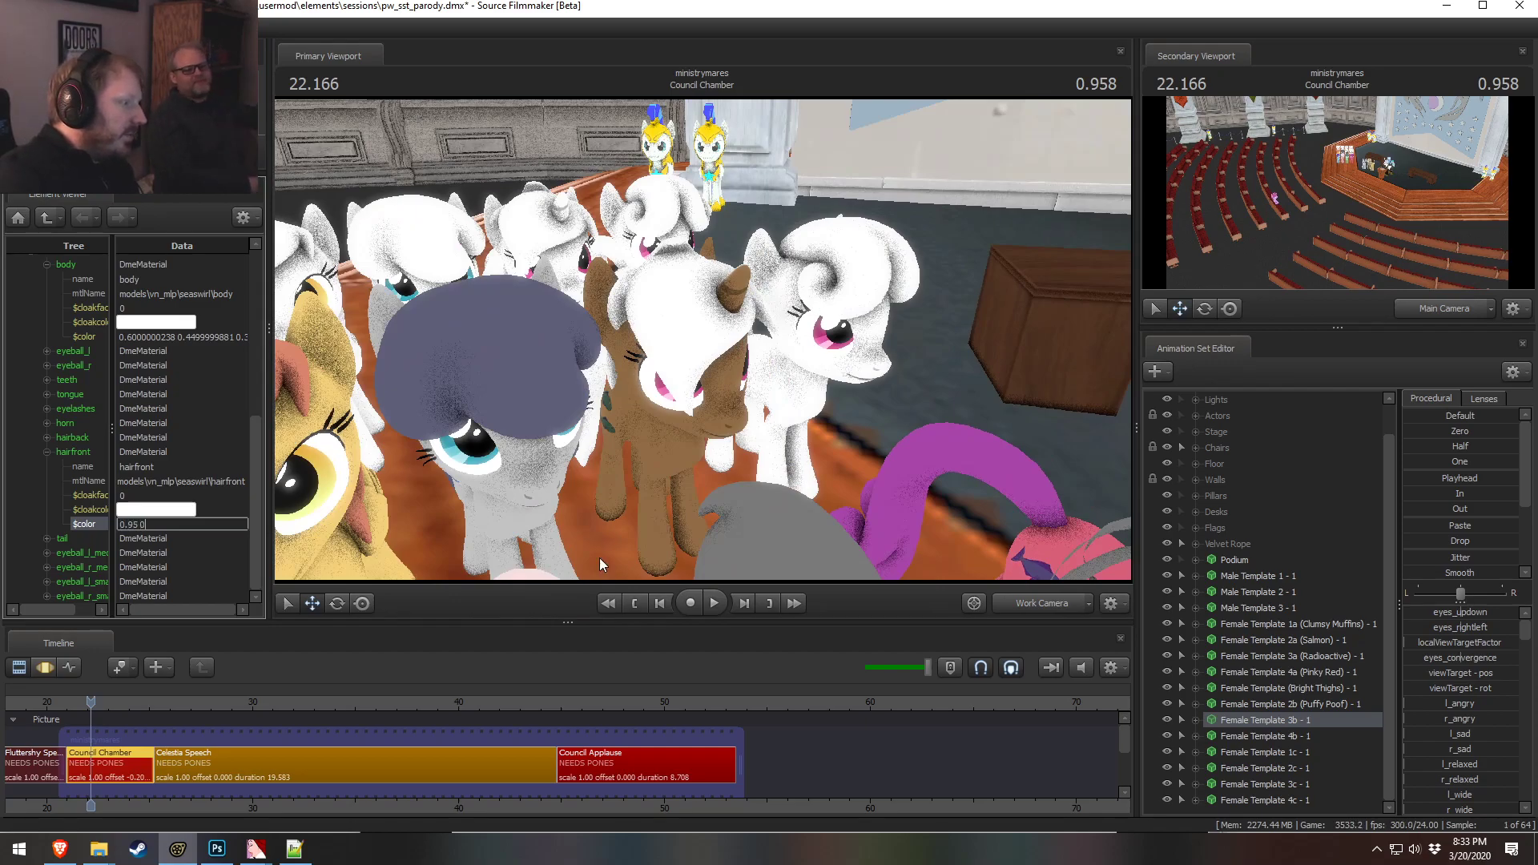
pyautogui.write('.95 0.95 0.')
pyautogui.press('Return')
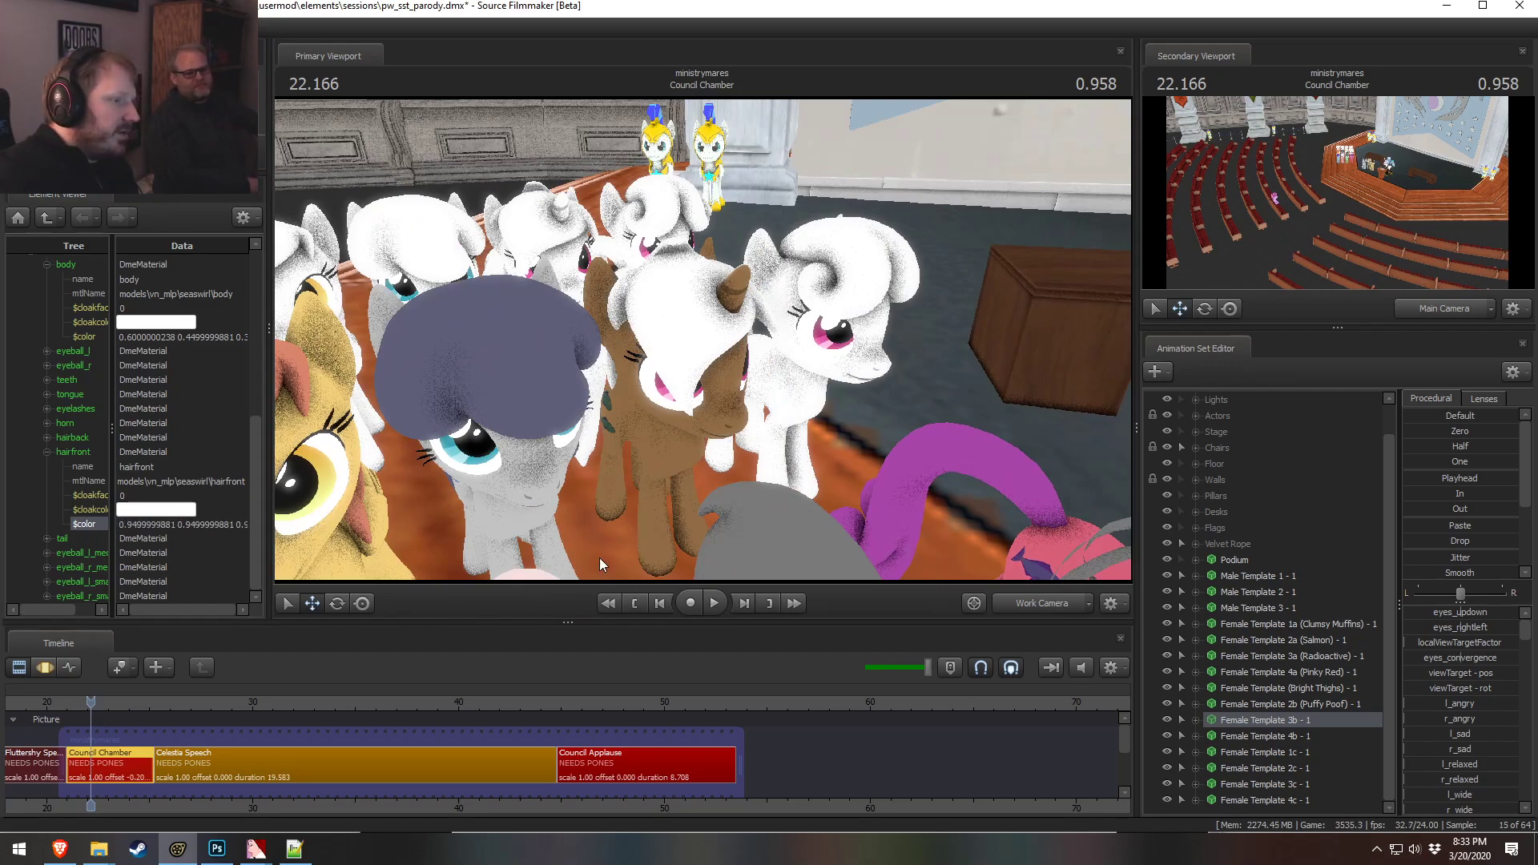
pyautogui.hotkey('ctrl', 'a')
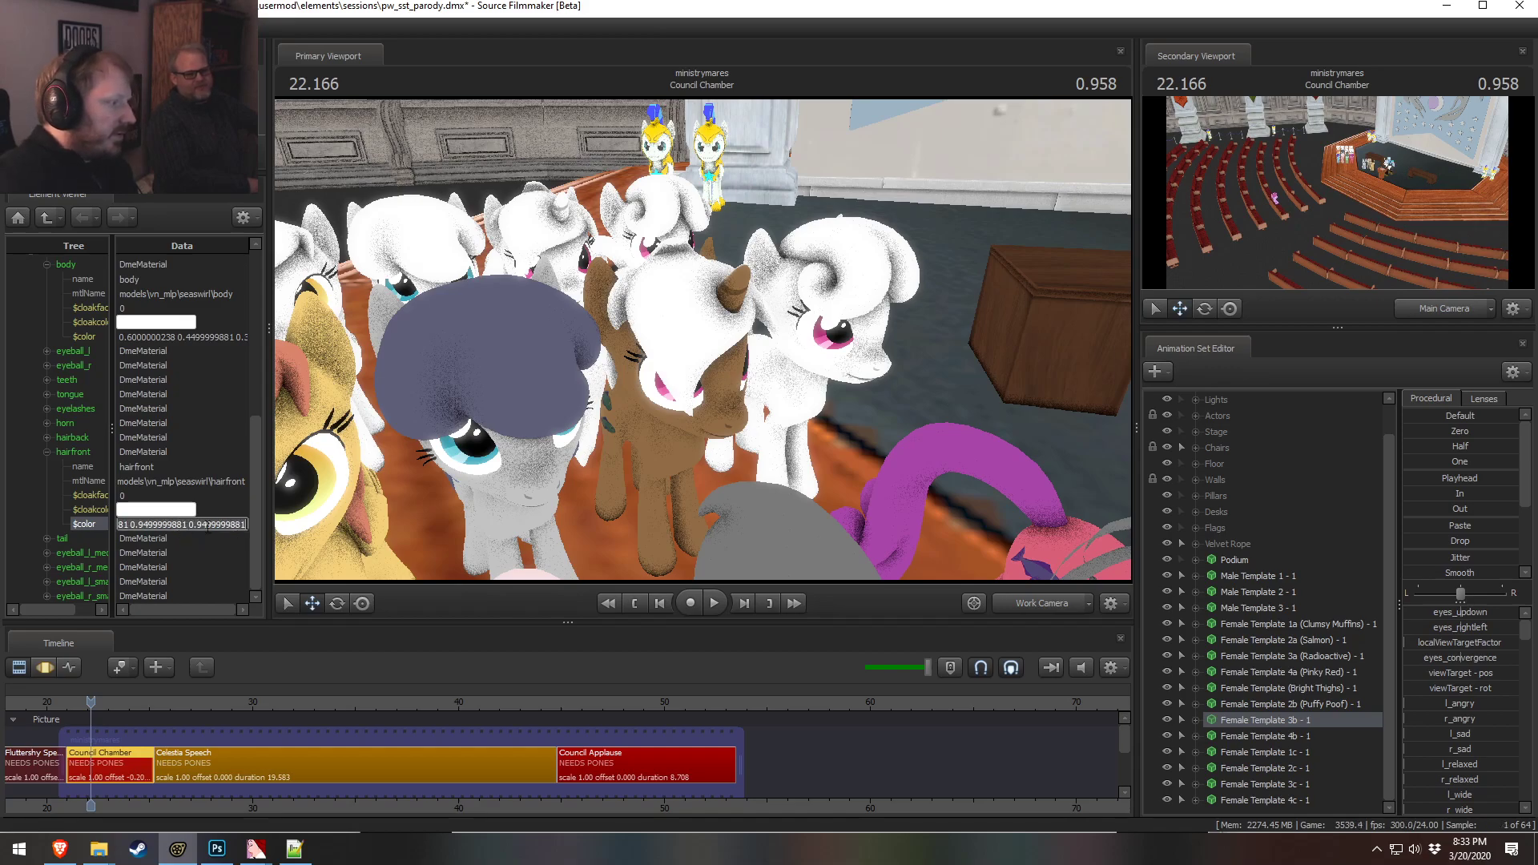
pyautogui.write('0.9 0.9 0.9')
pyautogui.press('Return')
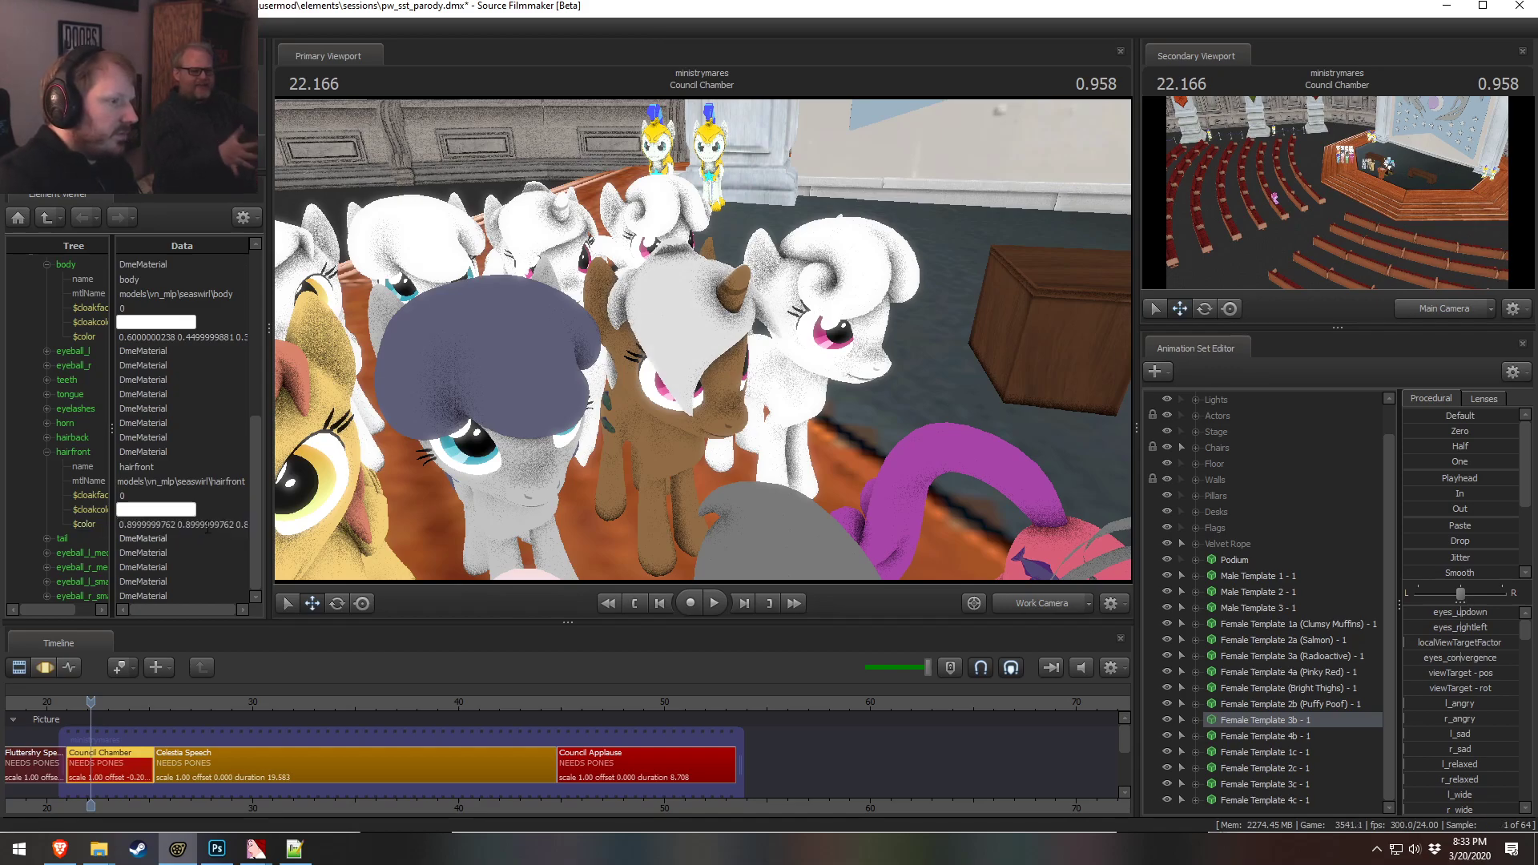
# Set the hairfront material color to 0.95 0.95 0.95 and copy the value
pyautogui.click(185, 525)
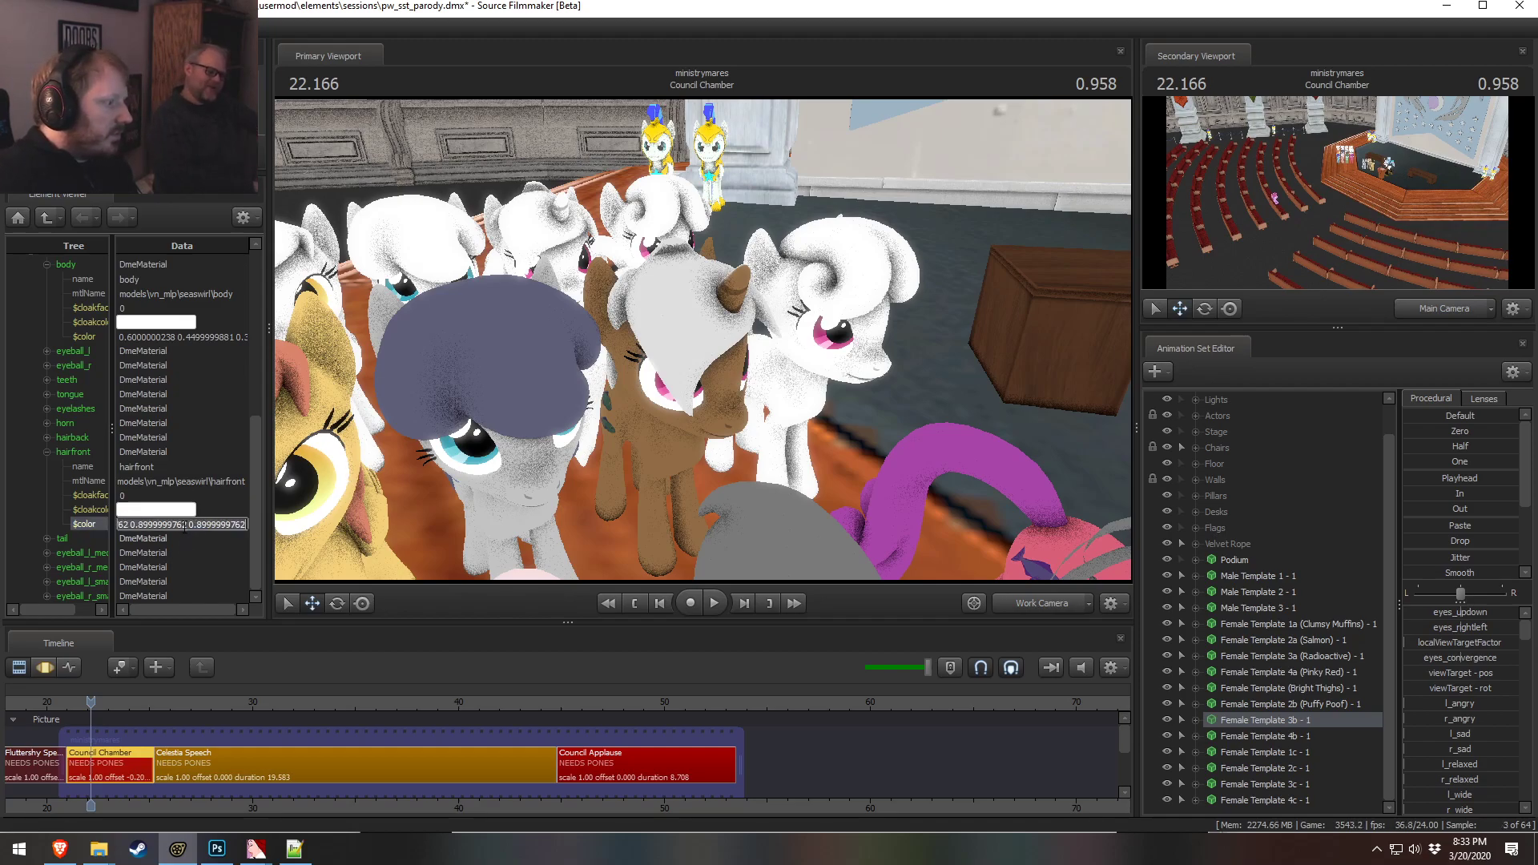
pyautogui.hotkey('ctrl', 'a')
pyautogui.write('0.95 0.95 ')
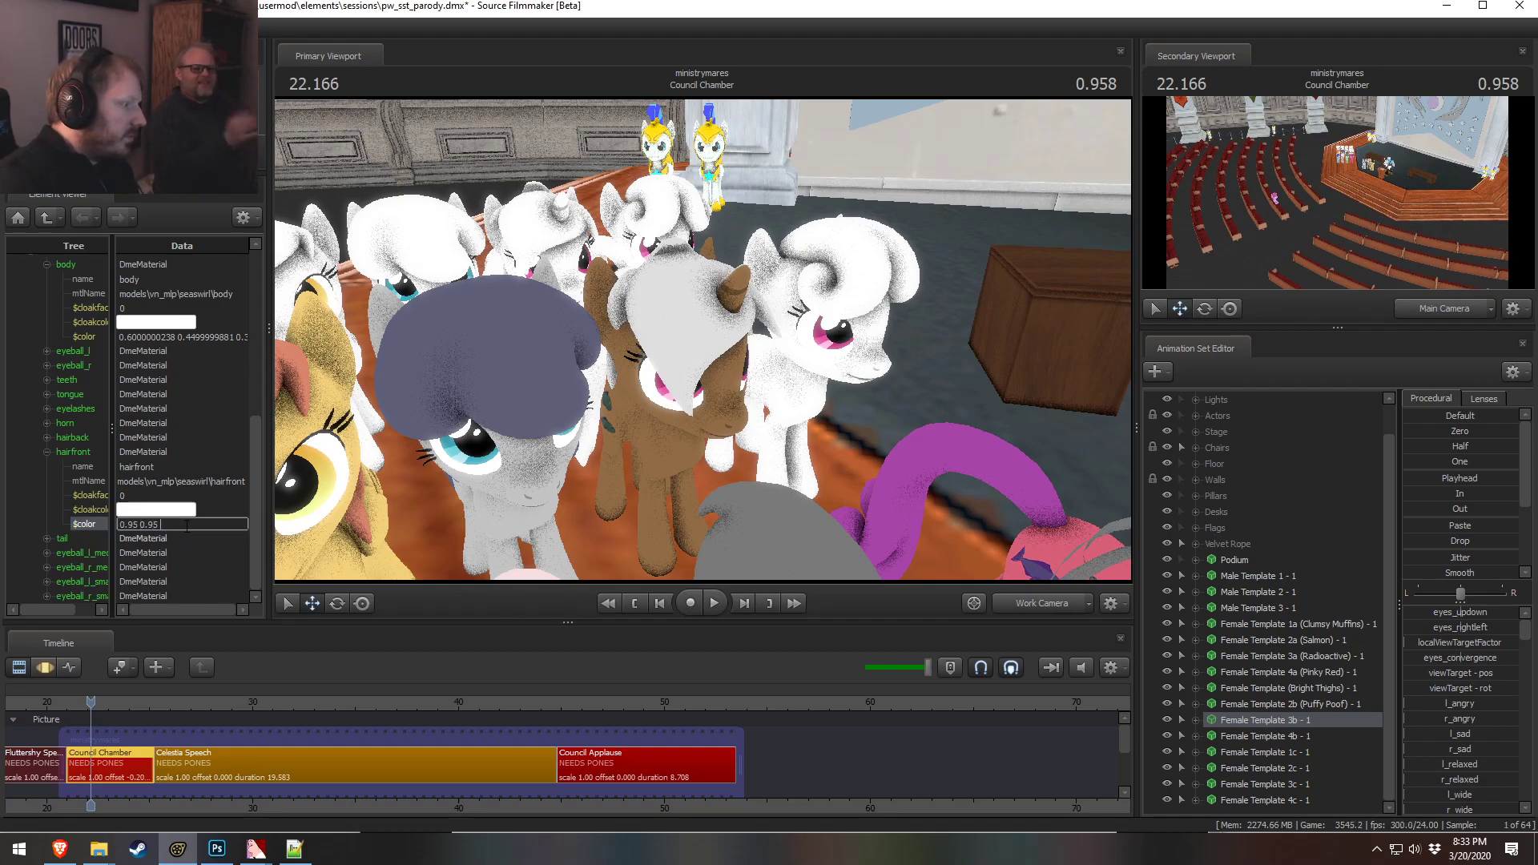
pyautogui.write('0.95')
pyautogui.press('Return')
pyautogui.click(132, 525)
pyautogui.hotkey('ctrl', 'a')
# Paste the hairfront color into the tail material's color and orbit the view to check it
pyautogui.click(47, 452)
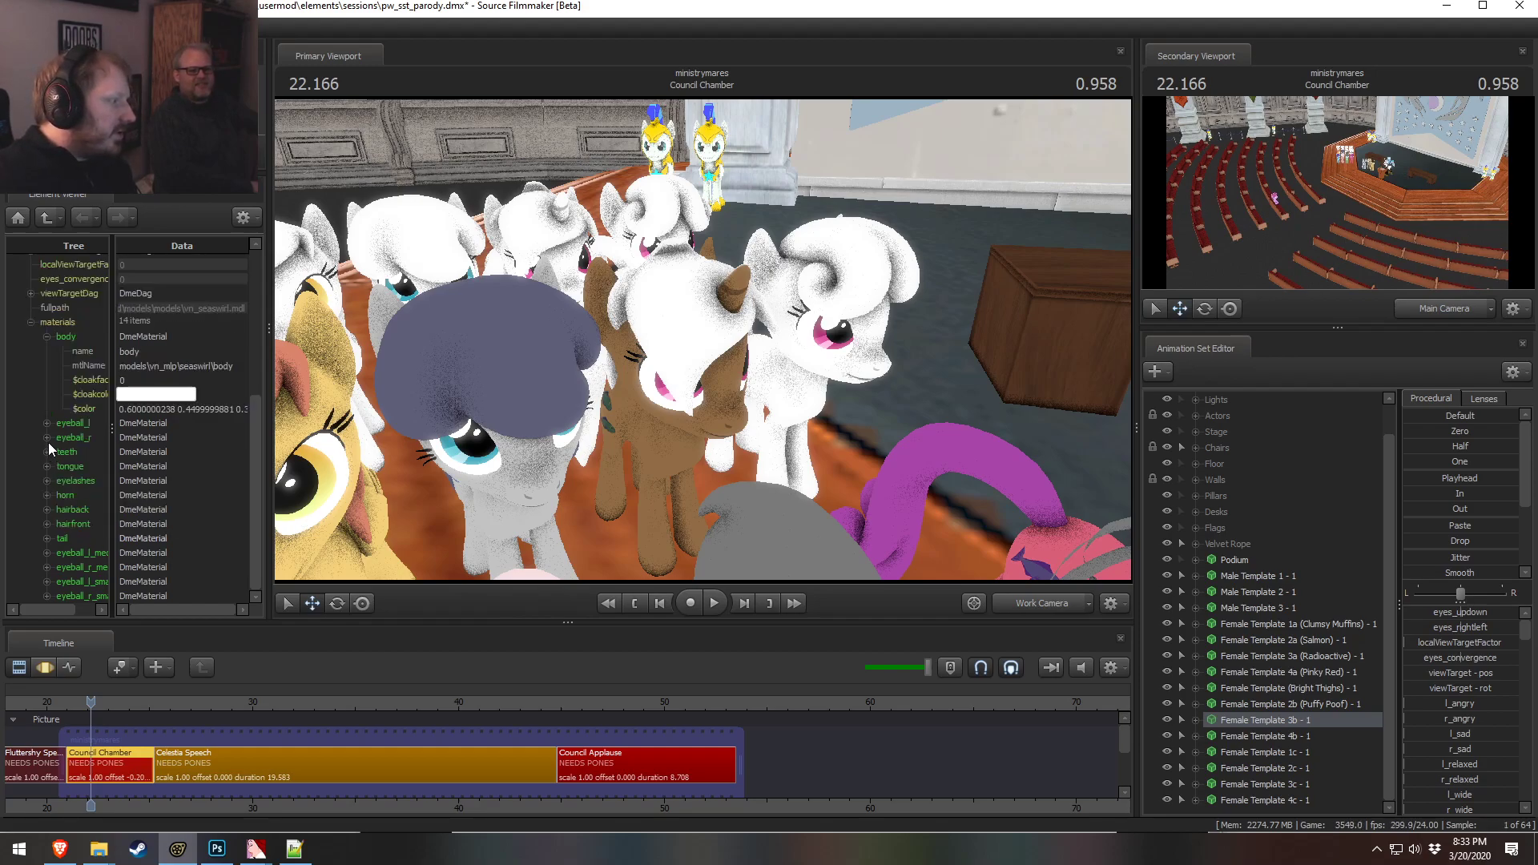
pyautogui.click(46, 510)
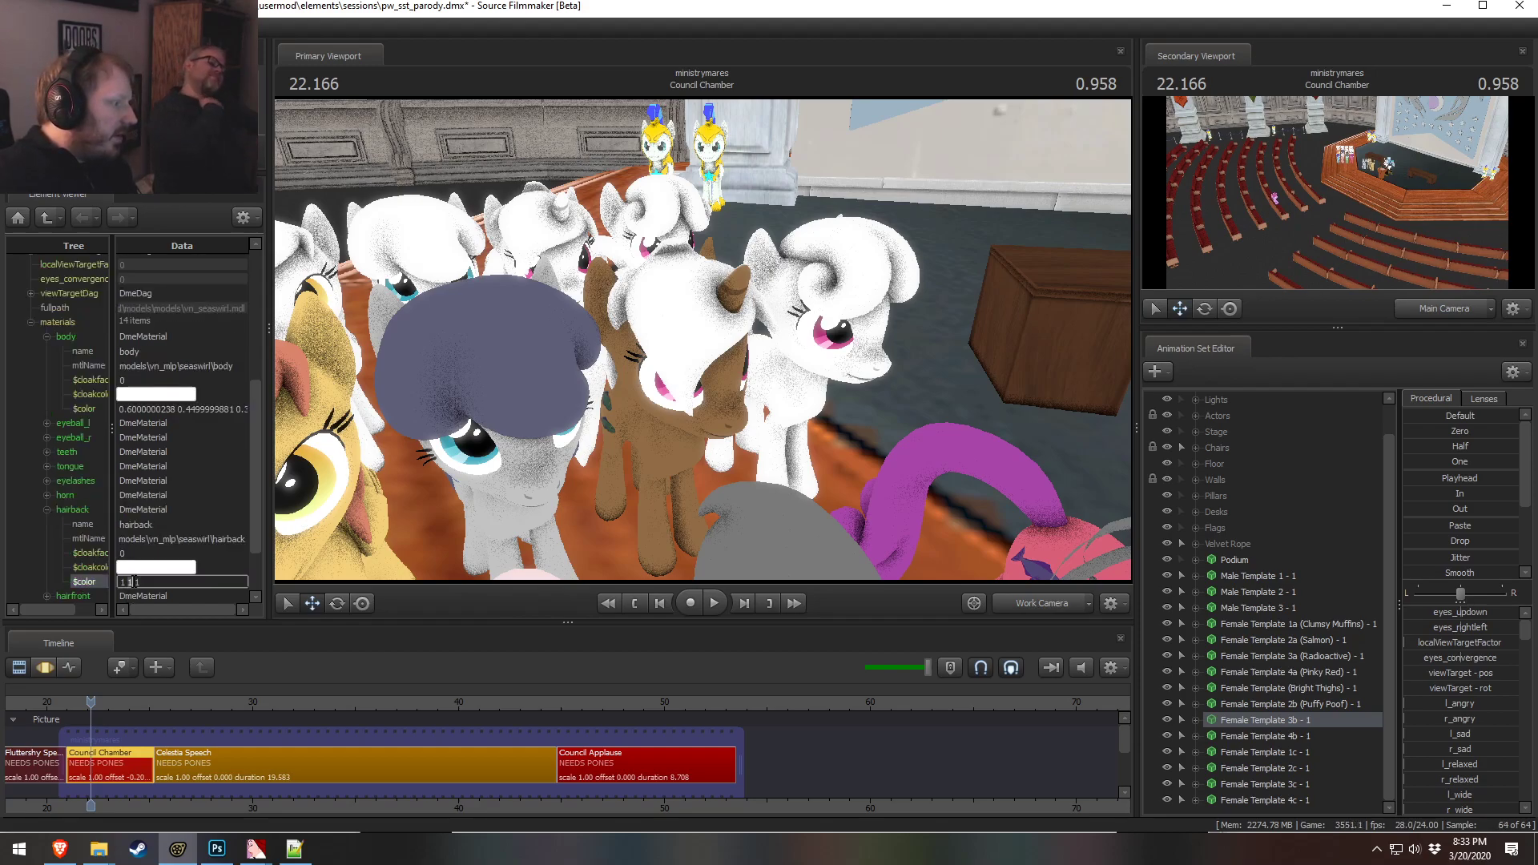
pyautogui.click(47, 510)
pyautogui.click(46, 538)
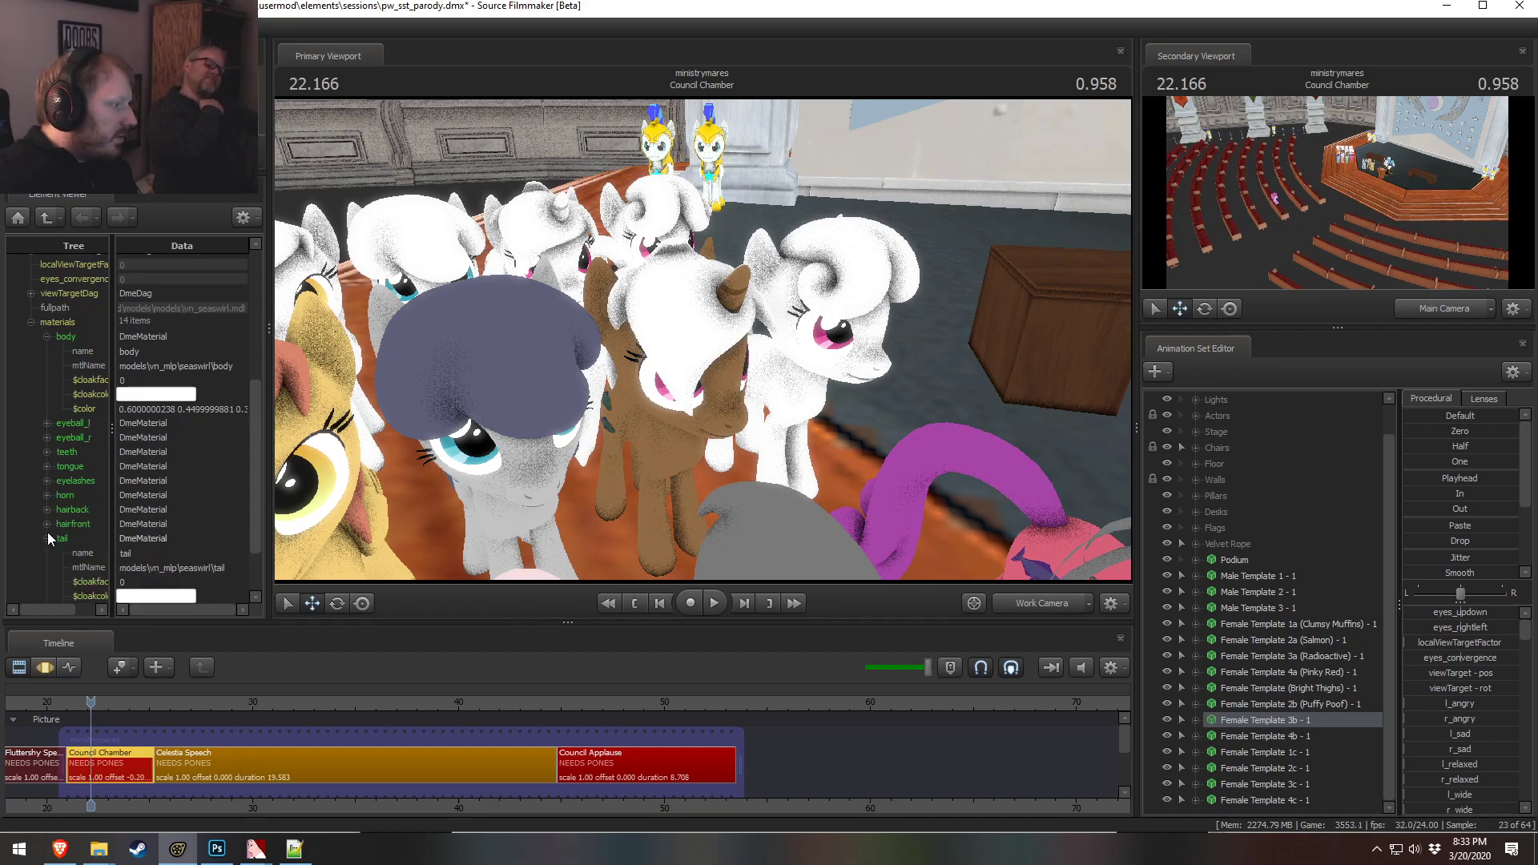
pyautogui.click(152, 540)
pyautogui.hotkey('ctrl', 'v')
pyautogui.click(160, 497)
pyautogui.moveTo(651, 503); pyautogui.dragTo(690, 338)
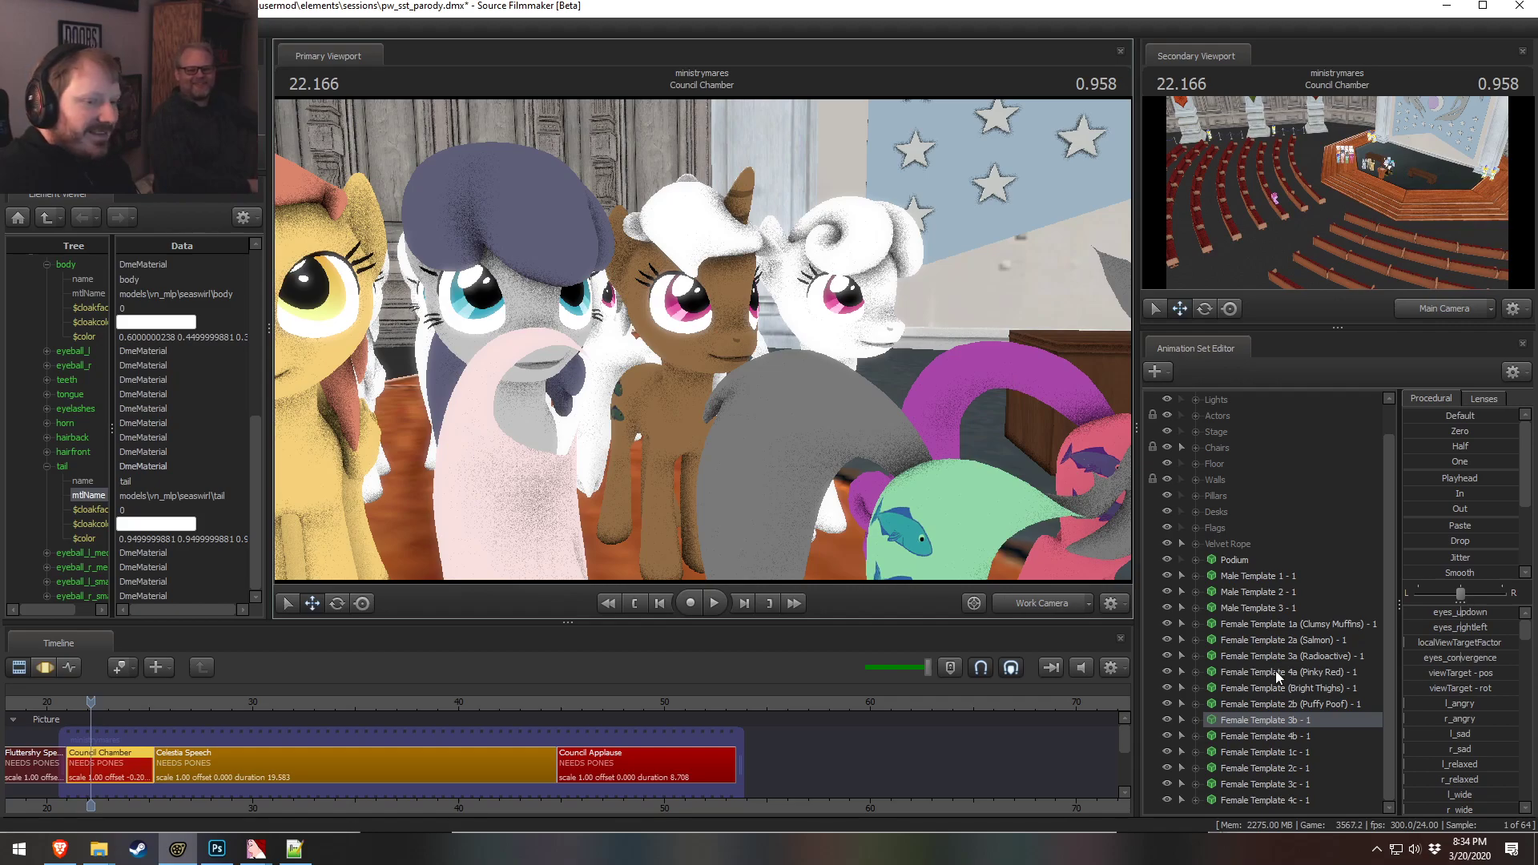
# Rename the 3b pony's animation set to Female Template 3b (Moon Pie) - 1
pyautogui.rightClick(1307, 719)
pyautogui.click(1349, 466)
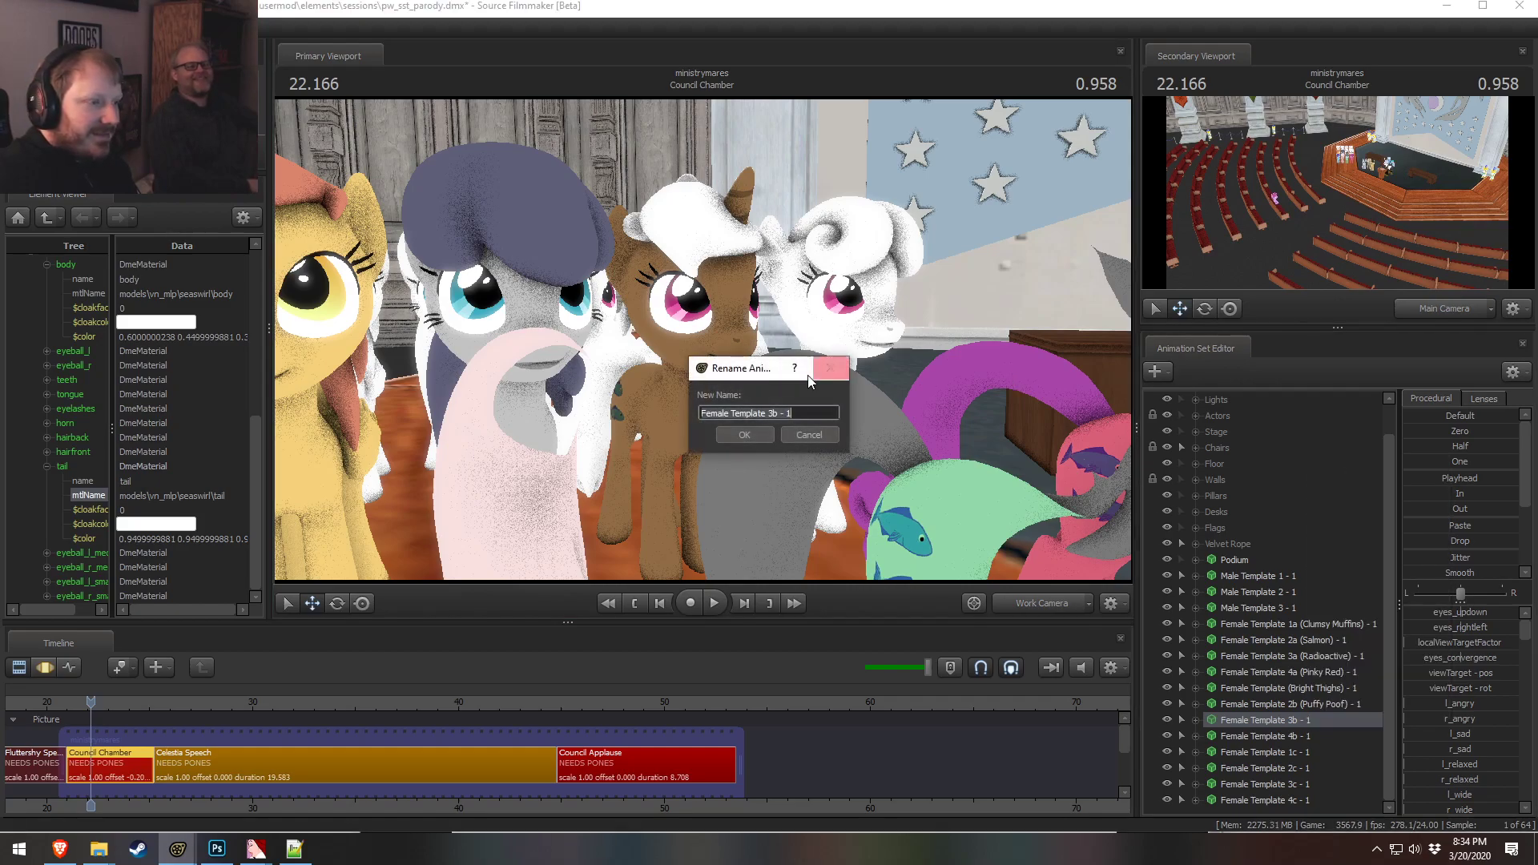
pyautogui.click(778, 412)
pyautogui.write('(Moon Pie)')
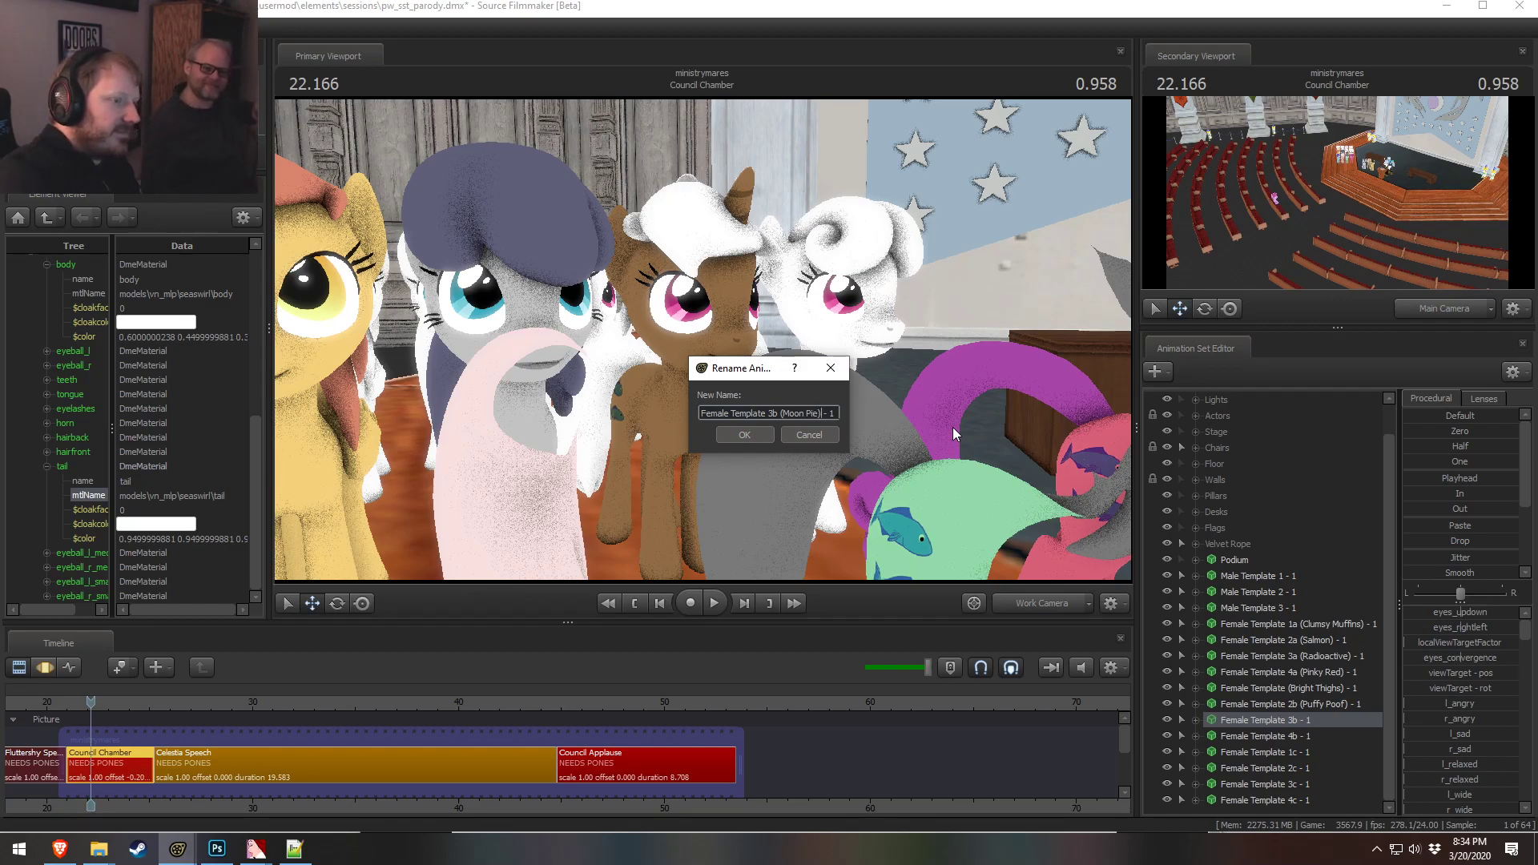
pyautogui.press('Return')
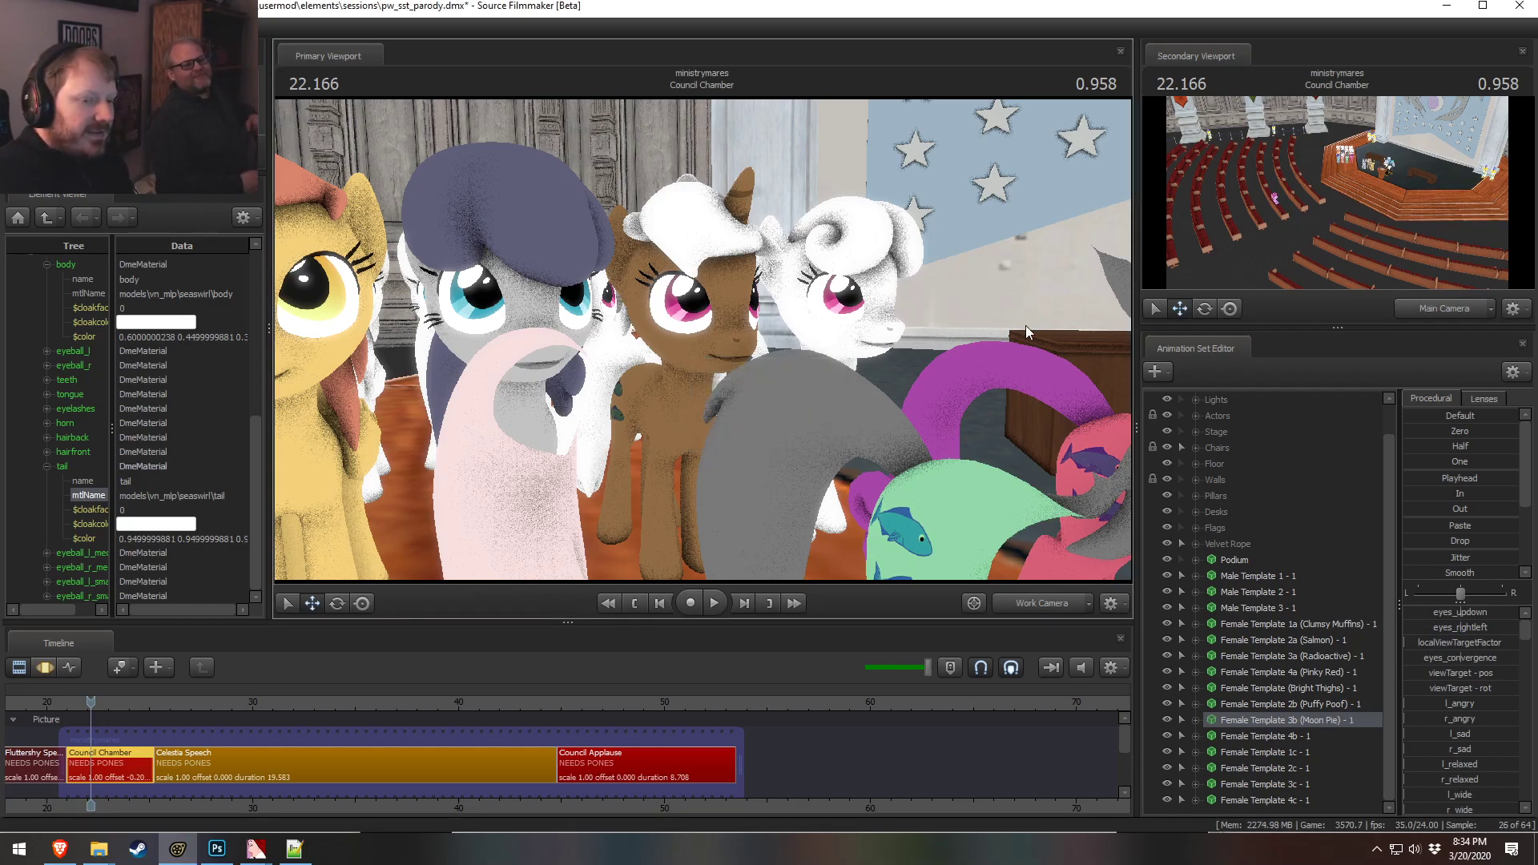
# Move the viewport camera in closer to the ponies and expand the 3b pony's animation set
pyautogui.press('w')
pyautogui.moveTo(887, 461); pyautogui.dragTo(953, 508)
pyautogui.press('s')
pyautogui.moveTo(698, 367); pyautogui.dragTo(704, 341)
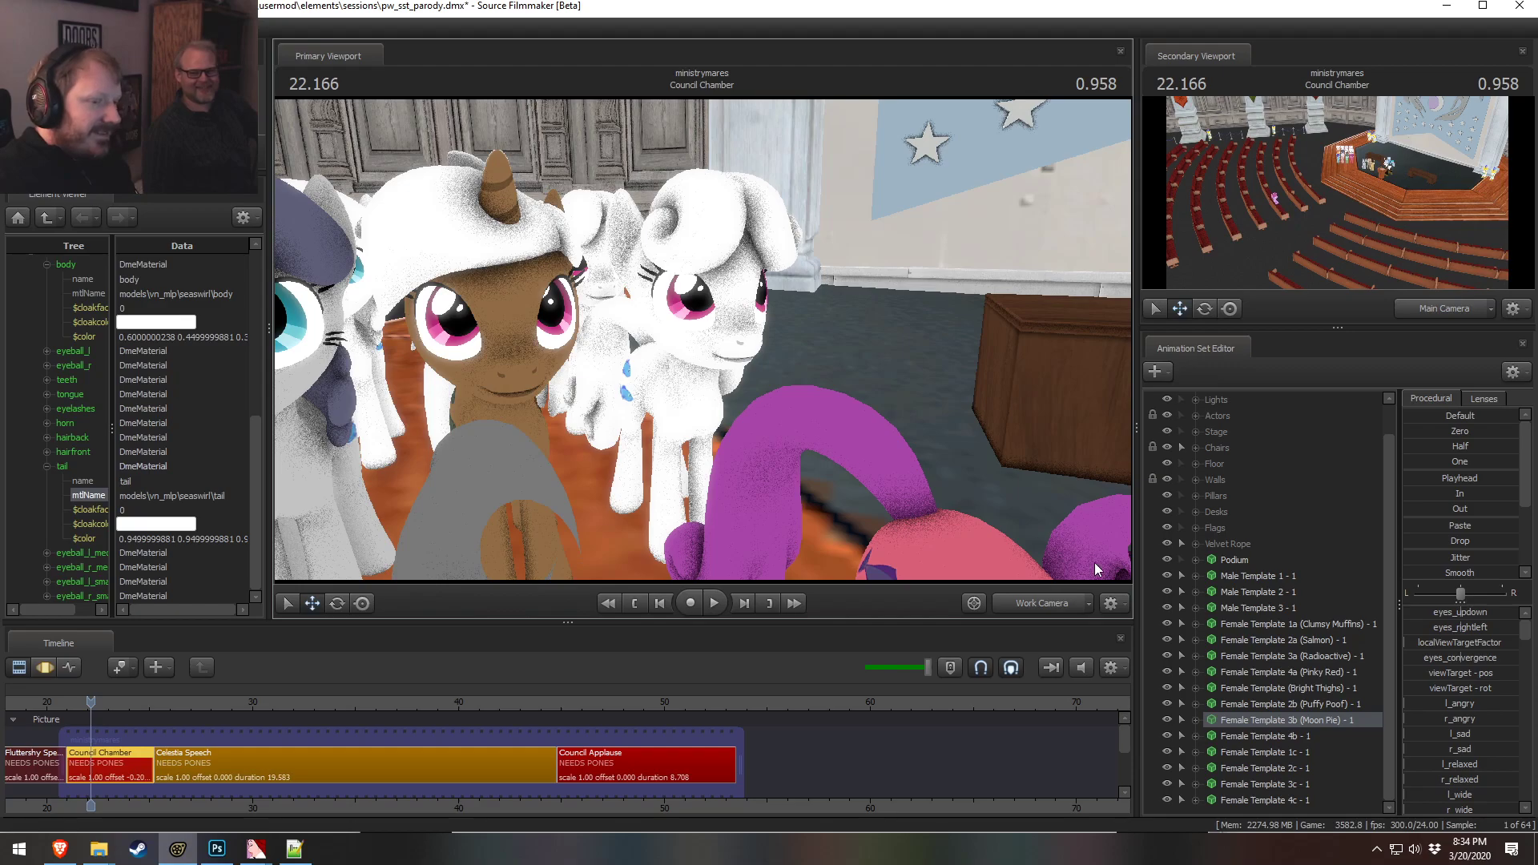
pyautogui.click(1193, 720)
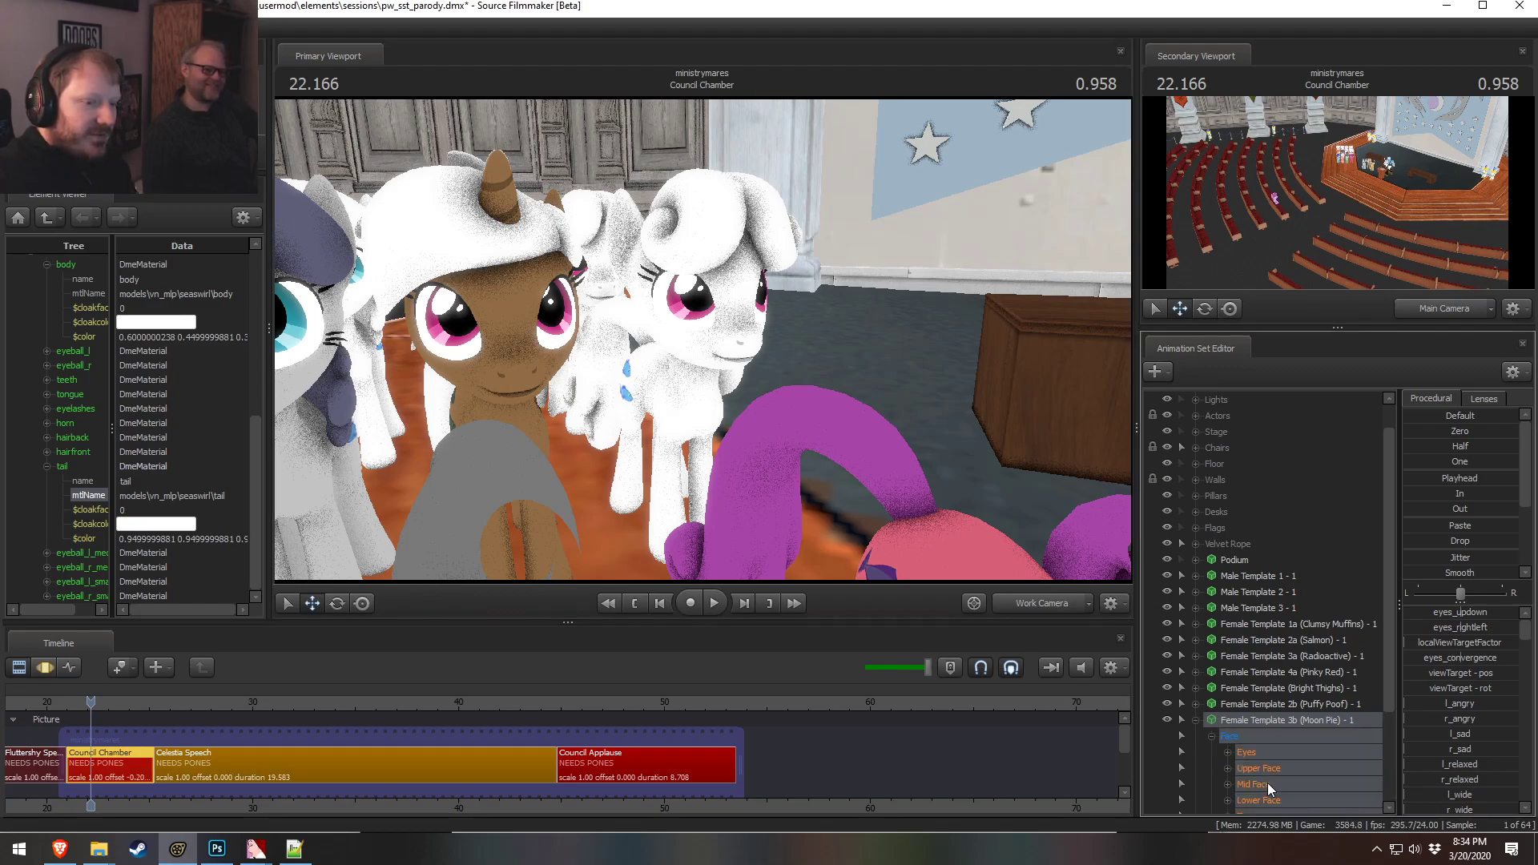
# Try adjusting the 3b pony's frown, sad and nose-wrinkle face sliders, then undo those six changes
pyautogui.click(1273, 800)
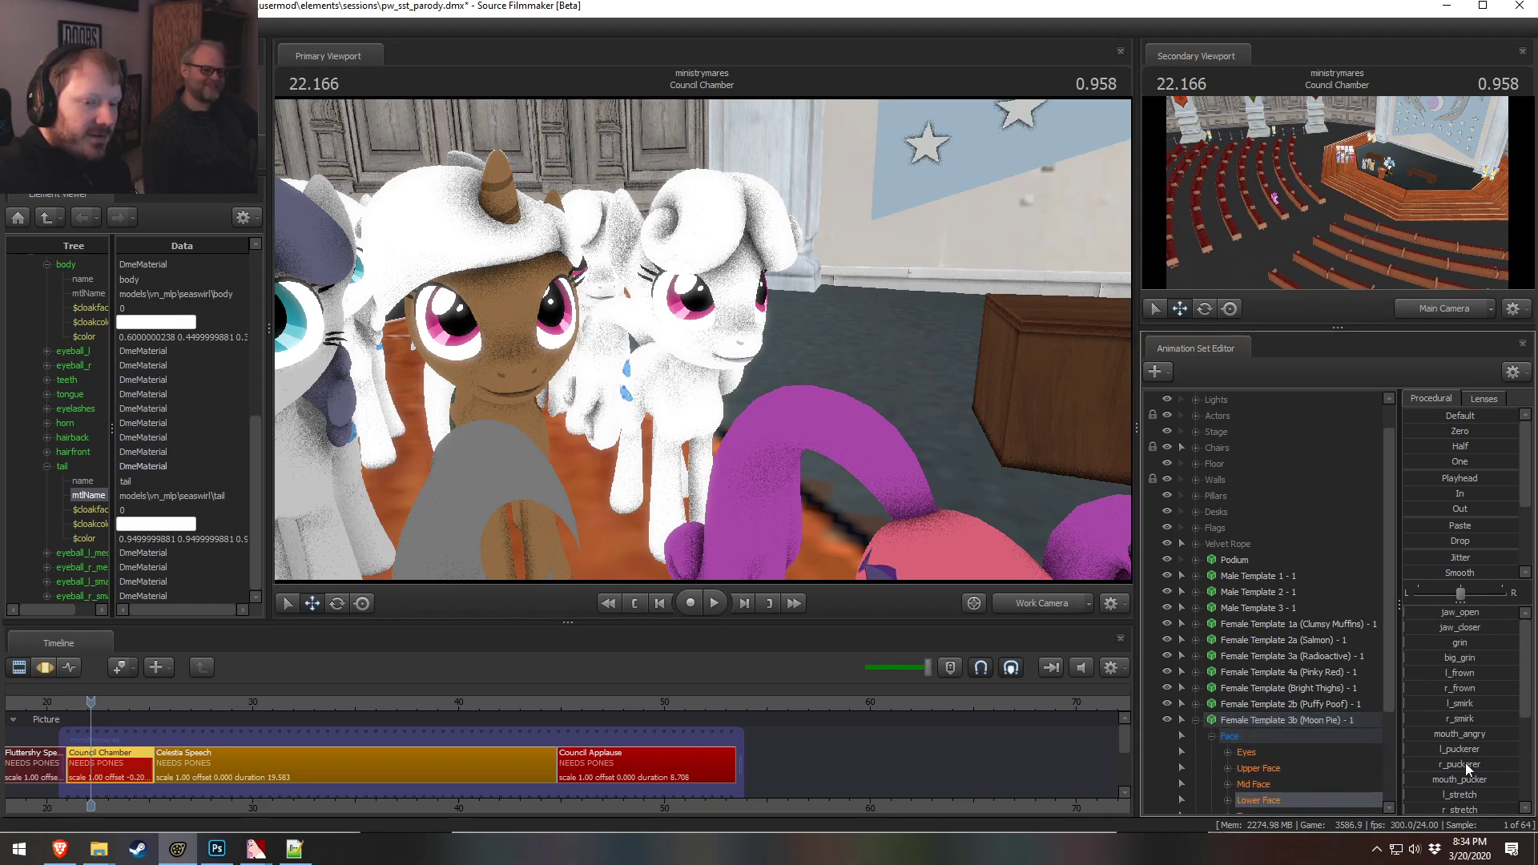
pyautogui.press('F3')
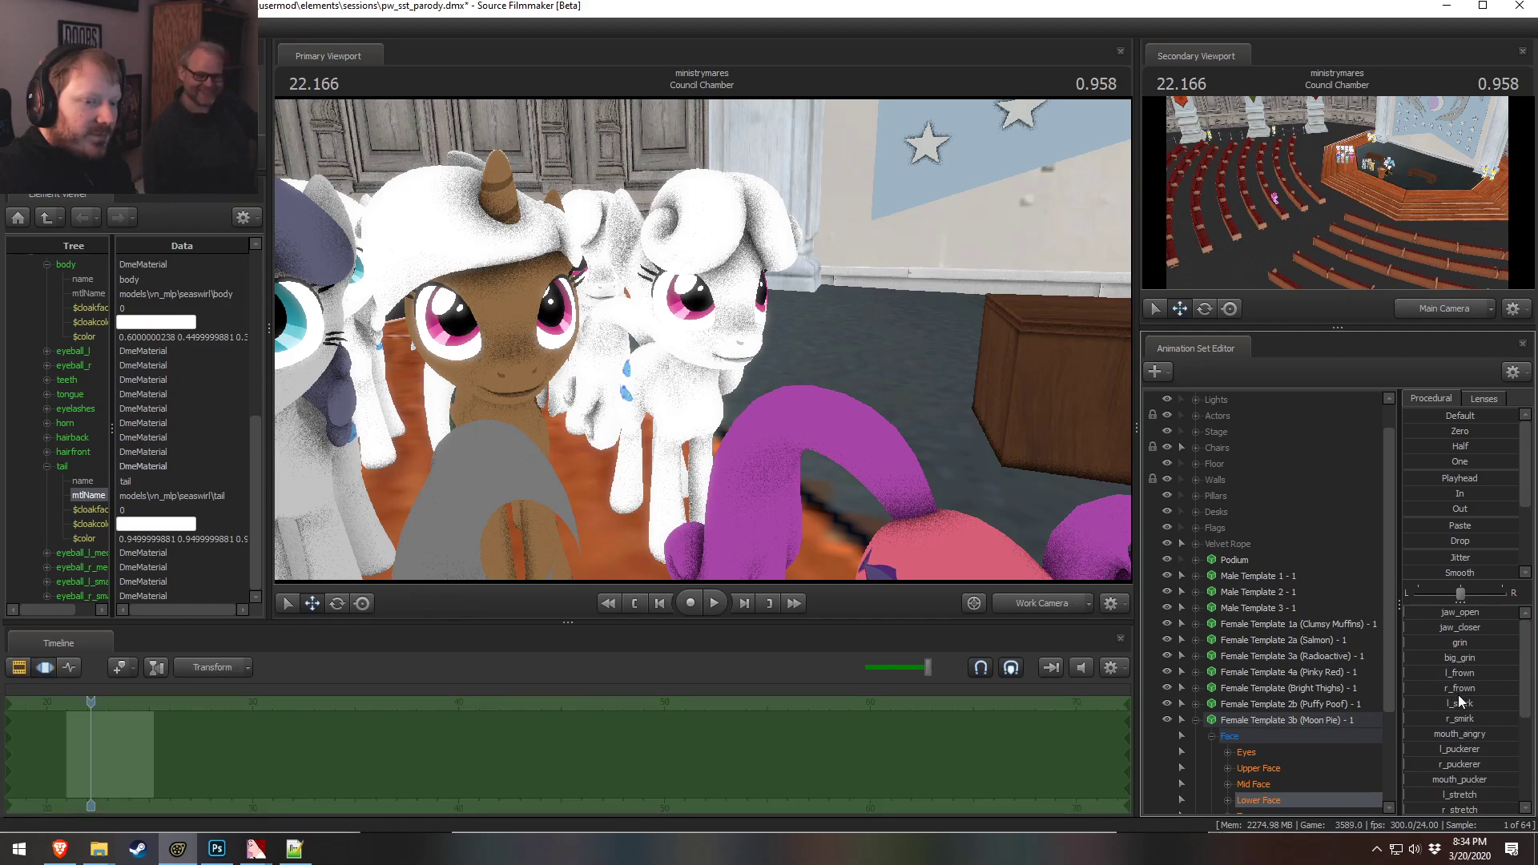
pyautogui.click(1461, 688)
pyautogui.keyDown('ctrl'); pyautogui.click(1462, 672); pyautogui.keyUp('ctrl')
pyautogui.moveTo(703, 340)
pyautogui.mouseDown()
pyautogui.moveTo(581, 349)
pyautogui.moveTo(692, 333)
pyautogui.mouseUp()
pyautogui.press('d')
pyautogui.press('w')
pyautogui.press('z')
pyautogui.click(1260, 769)
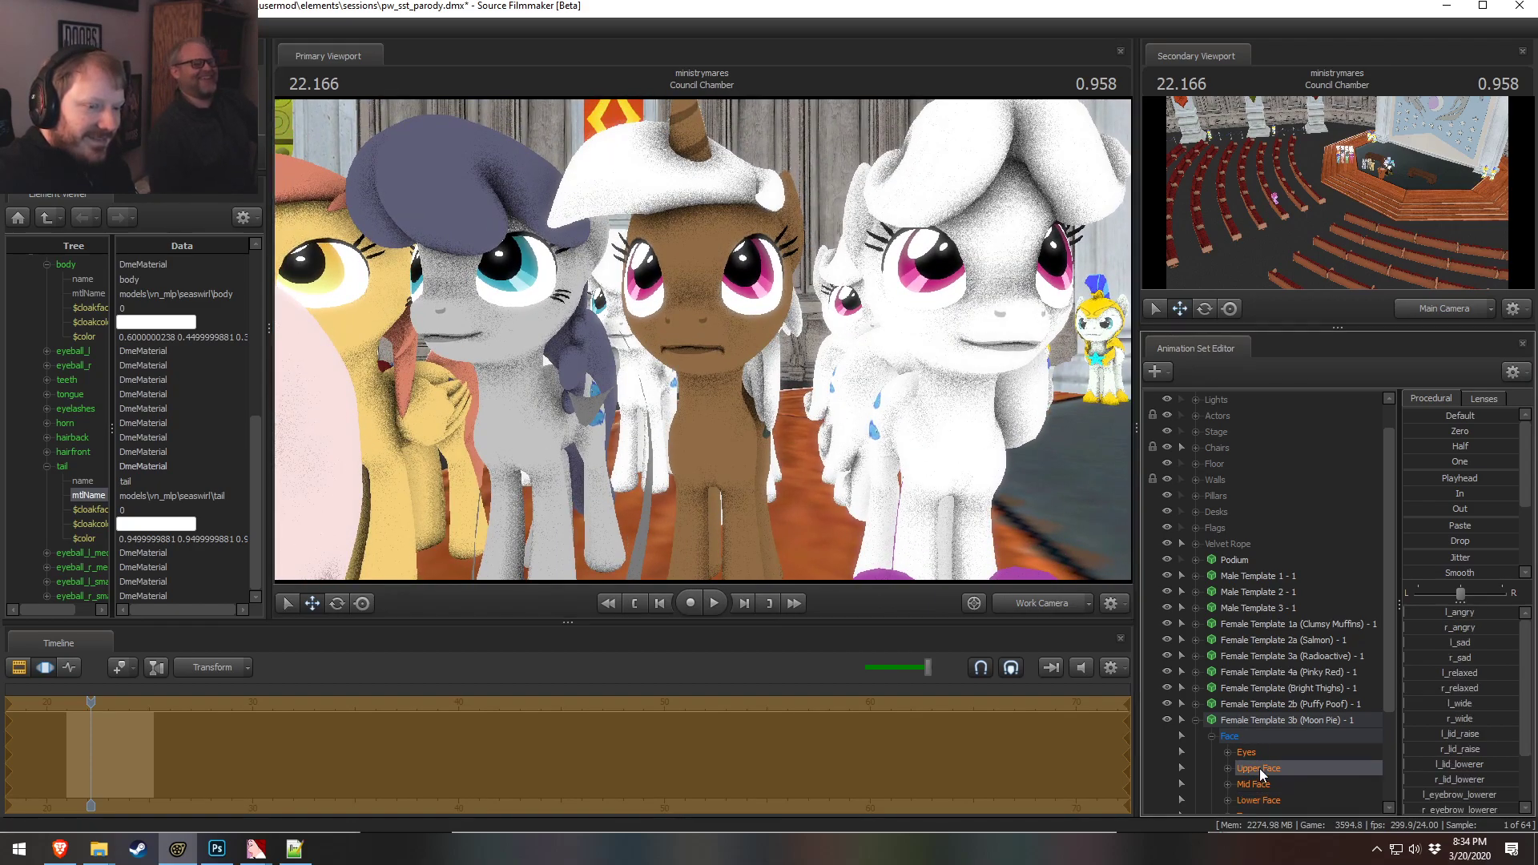
pyautogui.moveTo(1433, 643); pyautogui.dragTo(1536, 662)
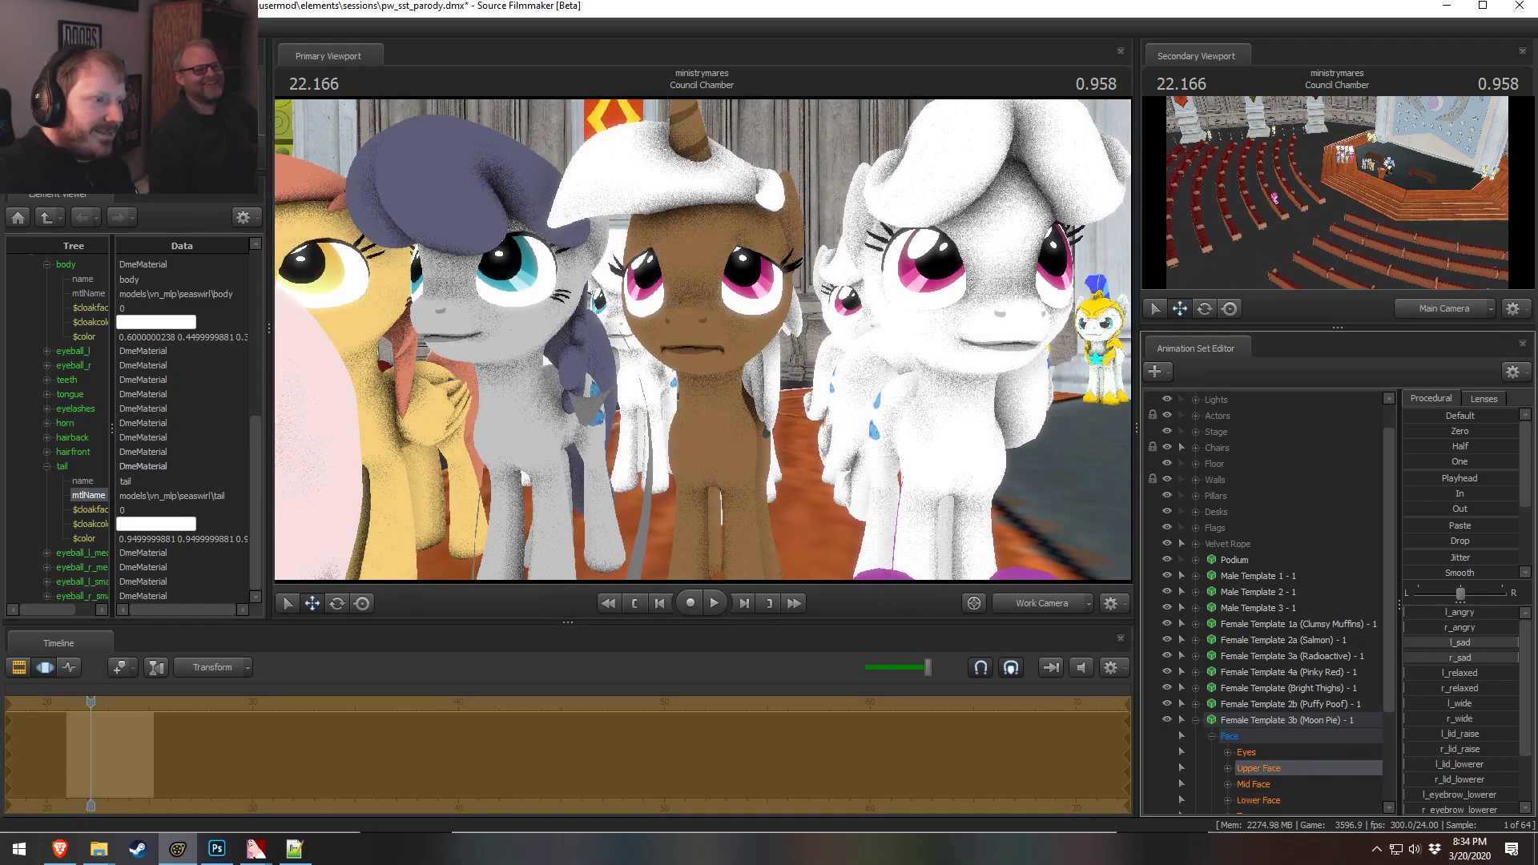
pyautogui.click(1280, 799)
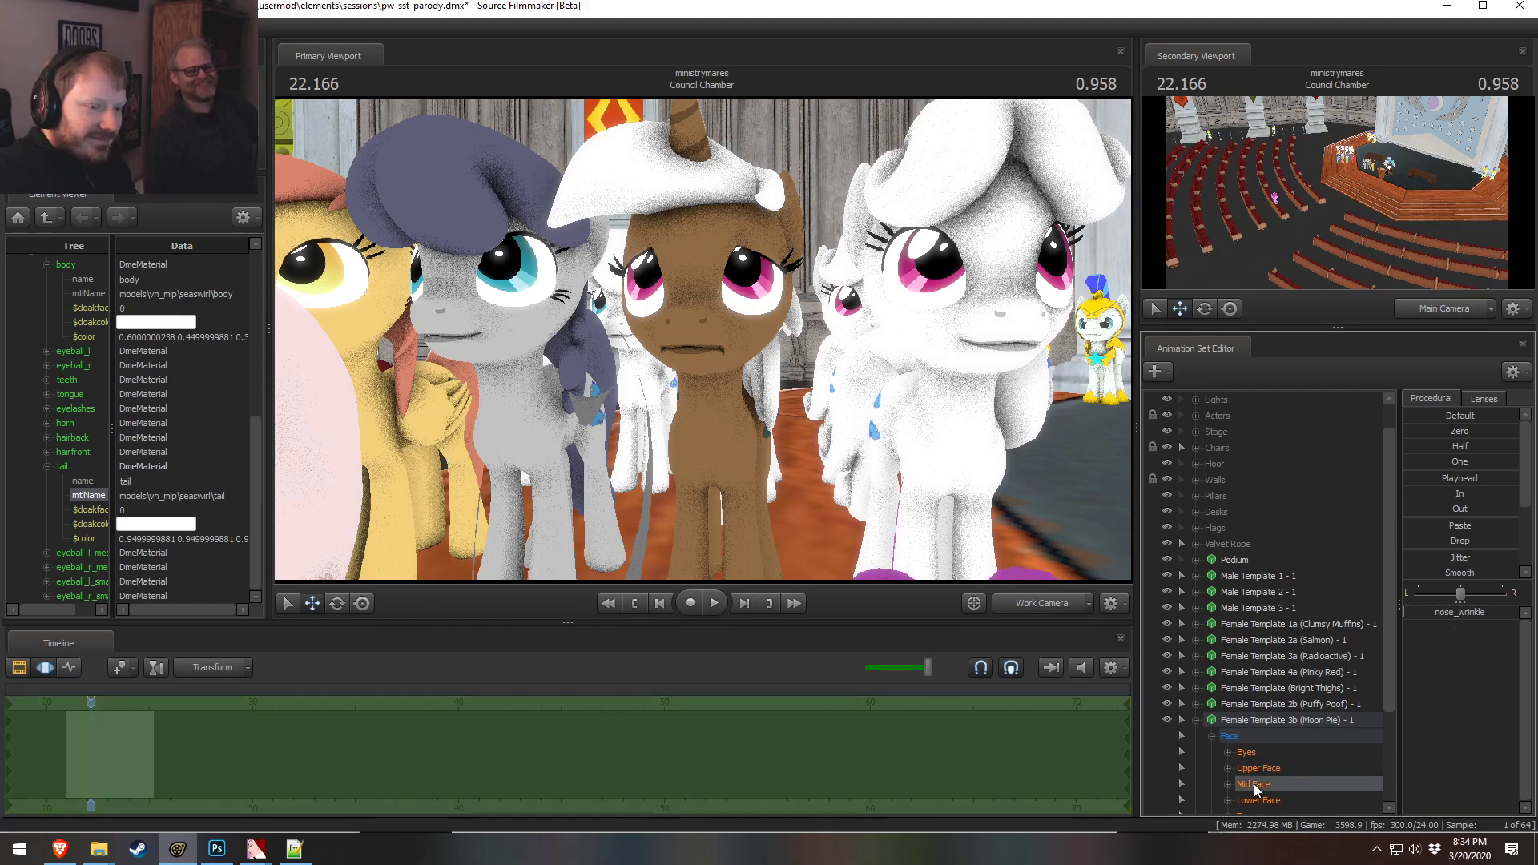
pyautogui.moveTo(1432, 612)
pyautogui.mouseDown()
pyautogui.moveTo(1497, 612)
pyautogui.moveTo(1430, 611)
pyautogui.mouseUp()
pyautogui.click(931, 551)
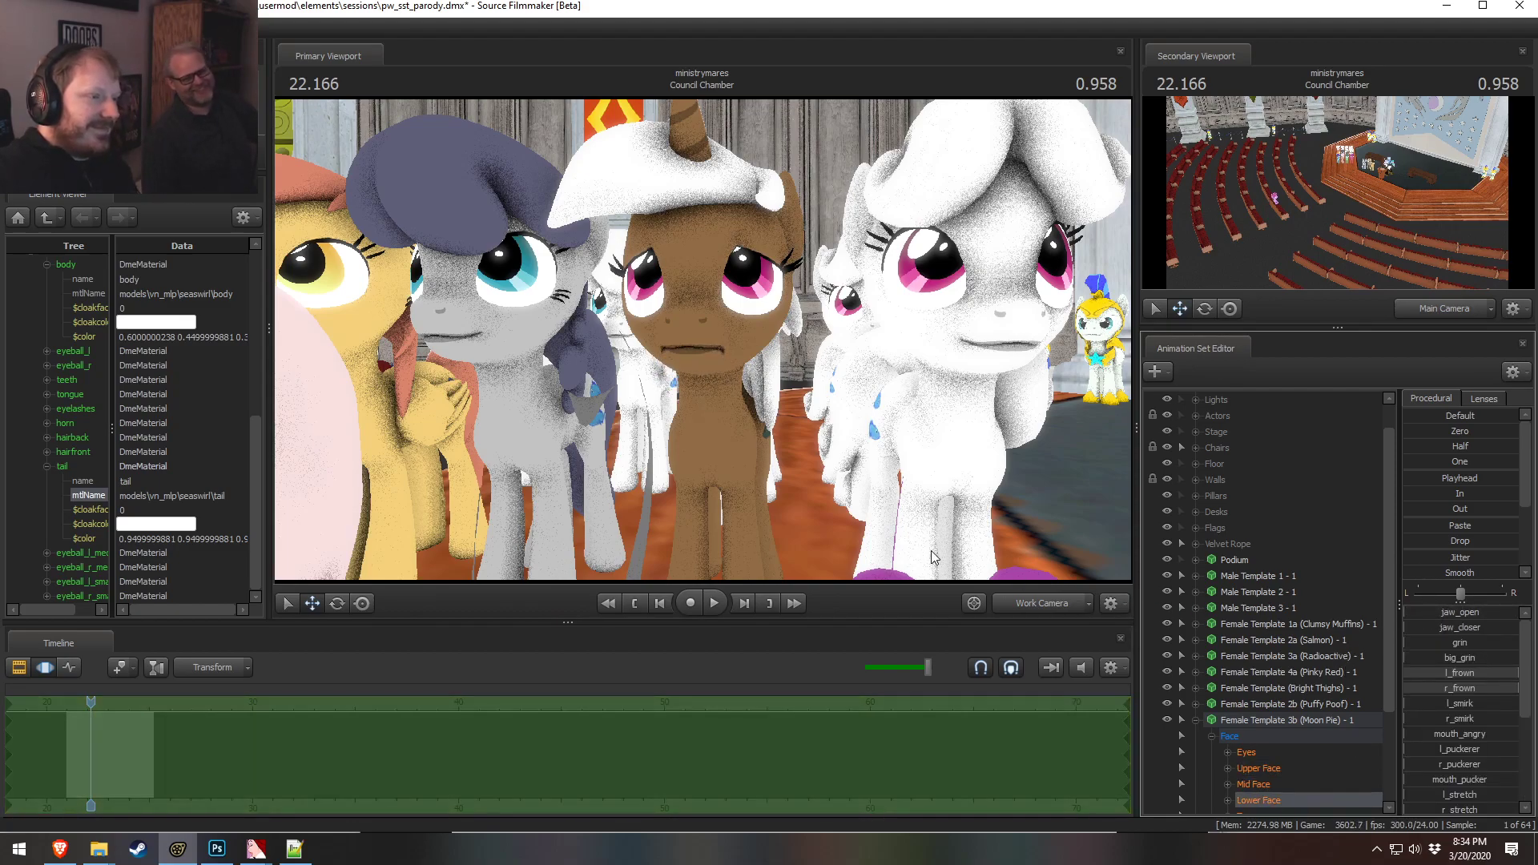
pyautogui.moveTo(822, 452); pyautogui.dragTo(713, 343)
pyautogui.press('w')
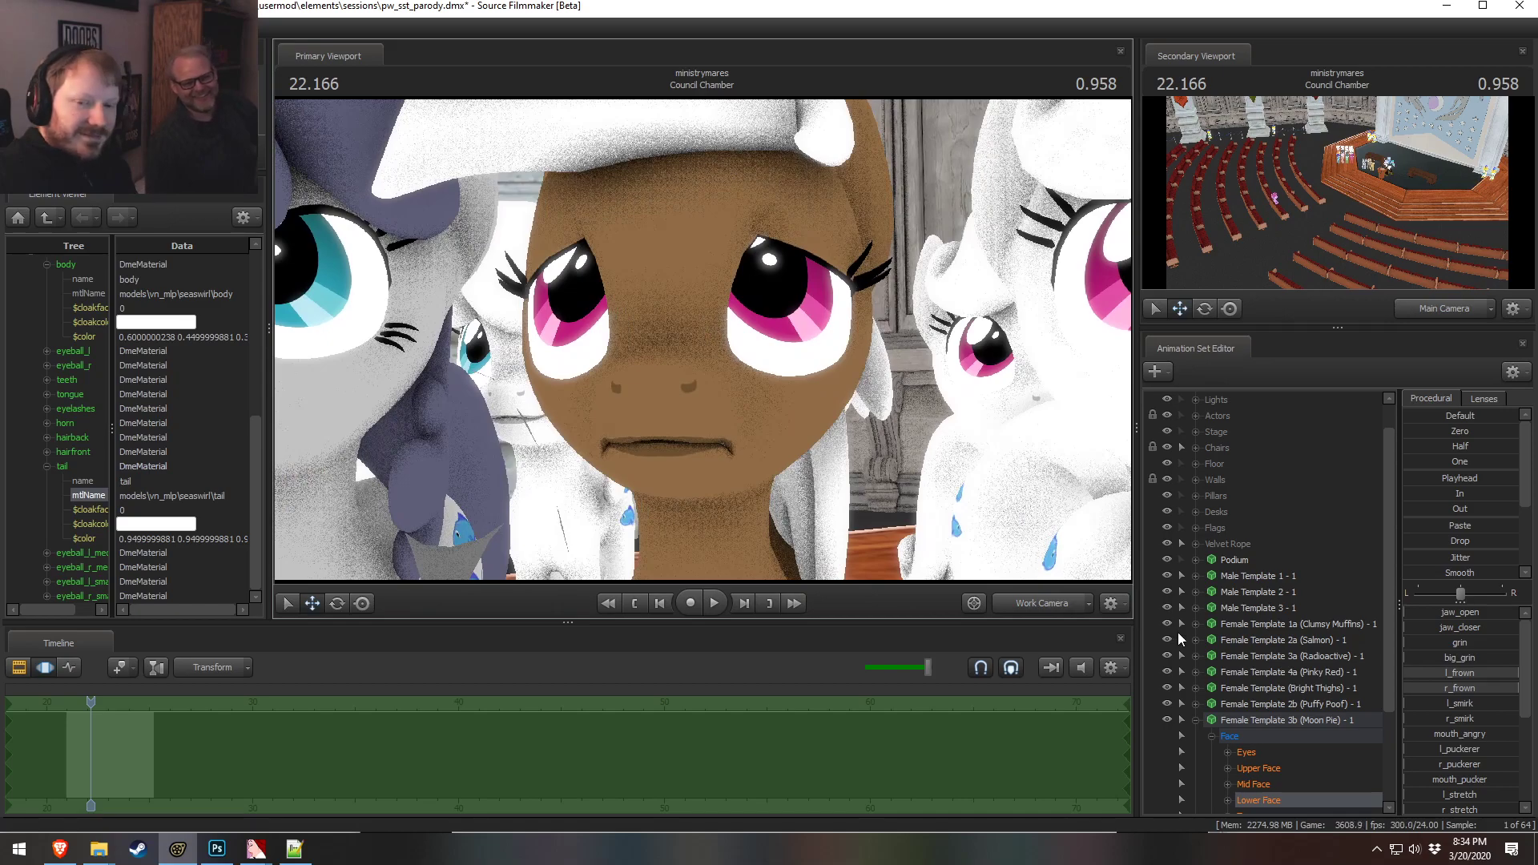
pyautogui.hotkey('ctrl', 'z')
pyautogui.hotkey('ctrl', 'z')
pyautogui.hotkey('ctrl', 'z')
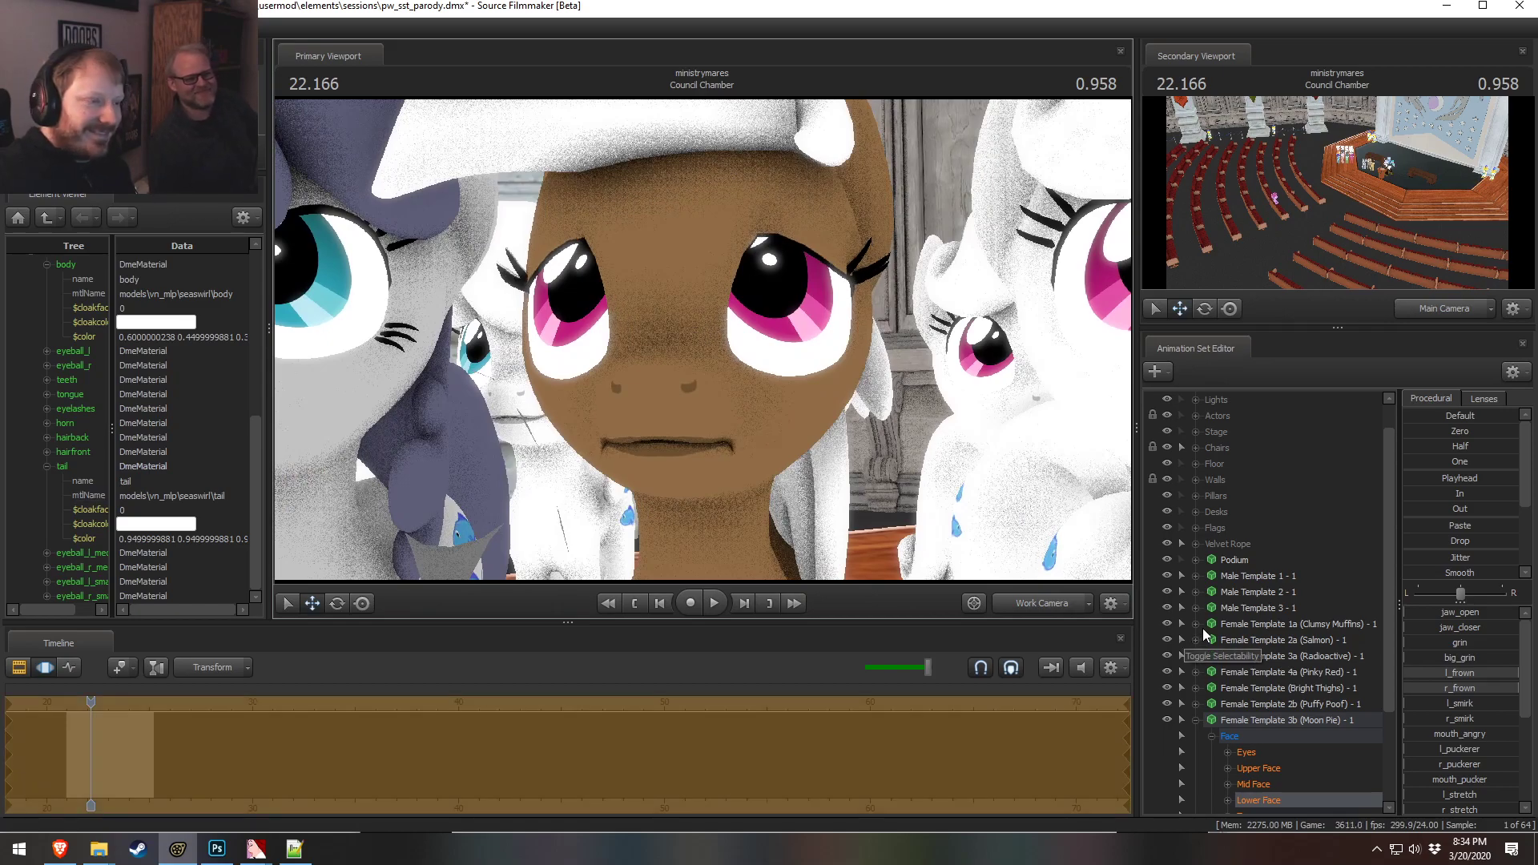
pyautogui.hotkey('ctrl', 'z')
pyautogui.hotkey('ctrl', 'z')
pyautogui.hotkey('ctrl', 'z')
pyautogui.hotkey('ctrl', 'z')
# Select the Female Template 4b animation set and open it in the element viewer
pyautogui.press('F2')
pyautogui.click(1174, 560)
pyautogui.moveTo(965, 468); pyautogui.dragTo(1068, 456)
pyautogui.press('w')
pyautogui.press('s')
pyautogui.moveTo(708, 352); pyautogui.dragTo(703, 340)
pyautogui.press('w')
pyautogui.click(1196, 720)
pyautogui.click(1270, 735)
pyautogui.rightClick(1270, 734)
pyautogui.moveTo(1389, 560)
pyautogui.click(1450, 583)
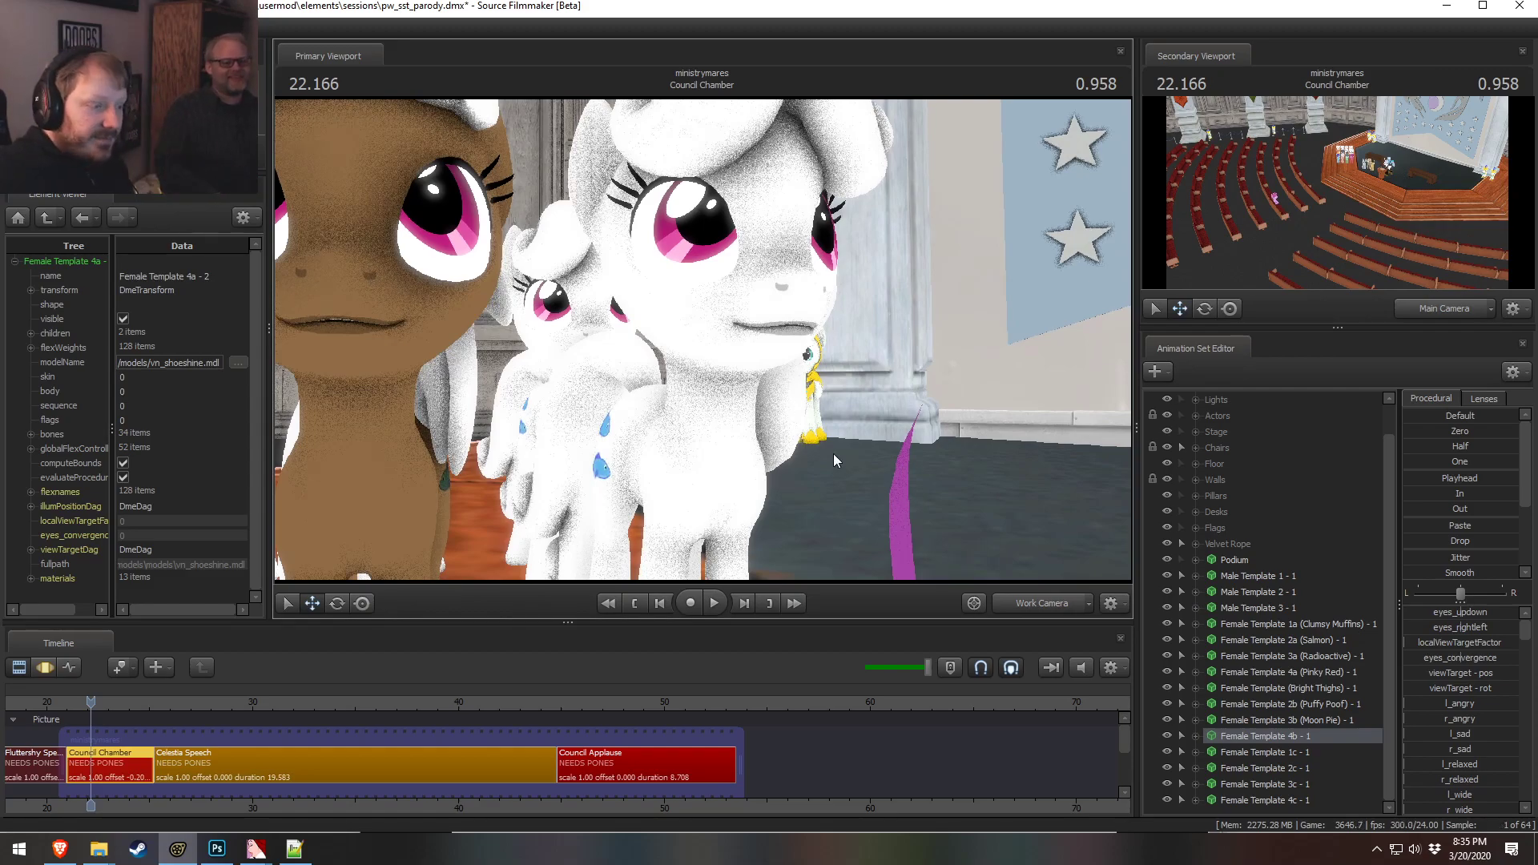
# Expand the 4b pony's materials and set the body material color to 0.9 0.7 0.6
pyautogui.click(32, 579)
pyautogui.scroll(-4, 36, 513)
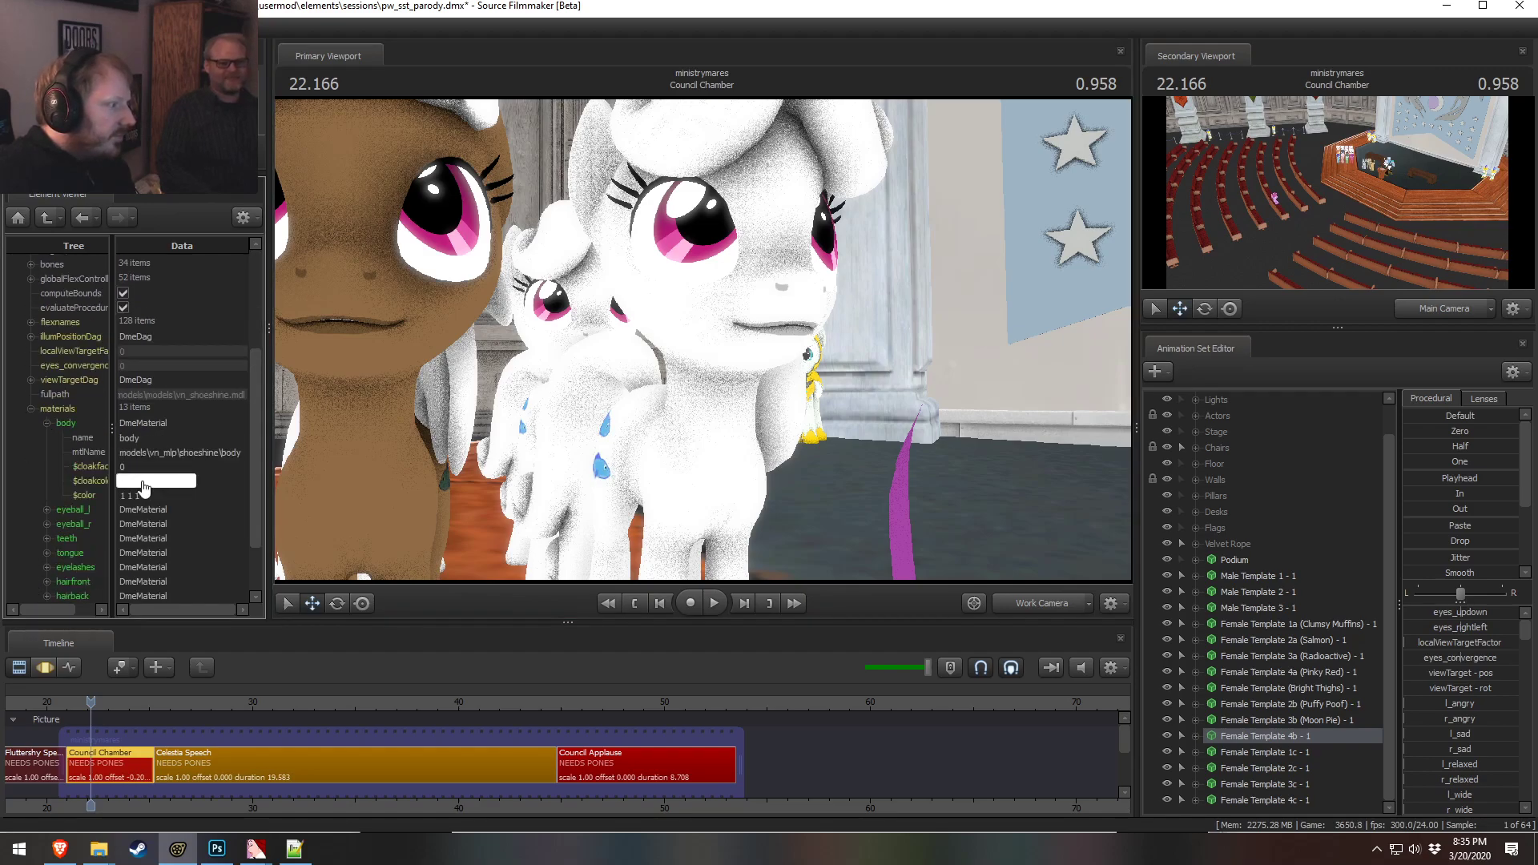
pyautogui.click(143, 495)
pyautogui.moveTo(665, 356); pyautogui.dragTo(693, 369)
pyautogui.press('s')
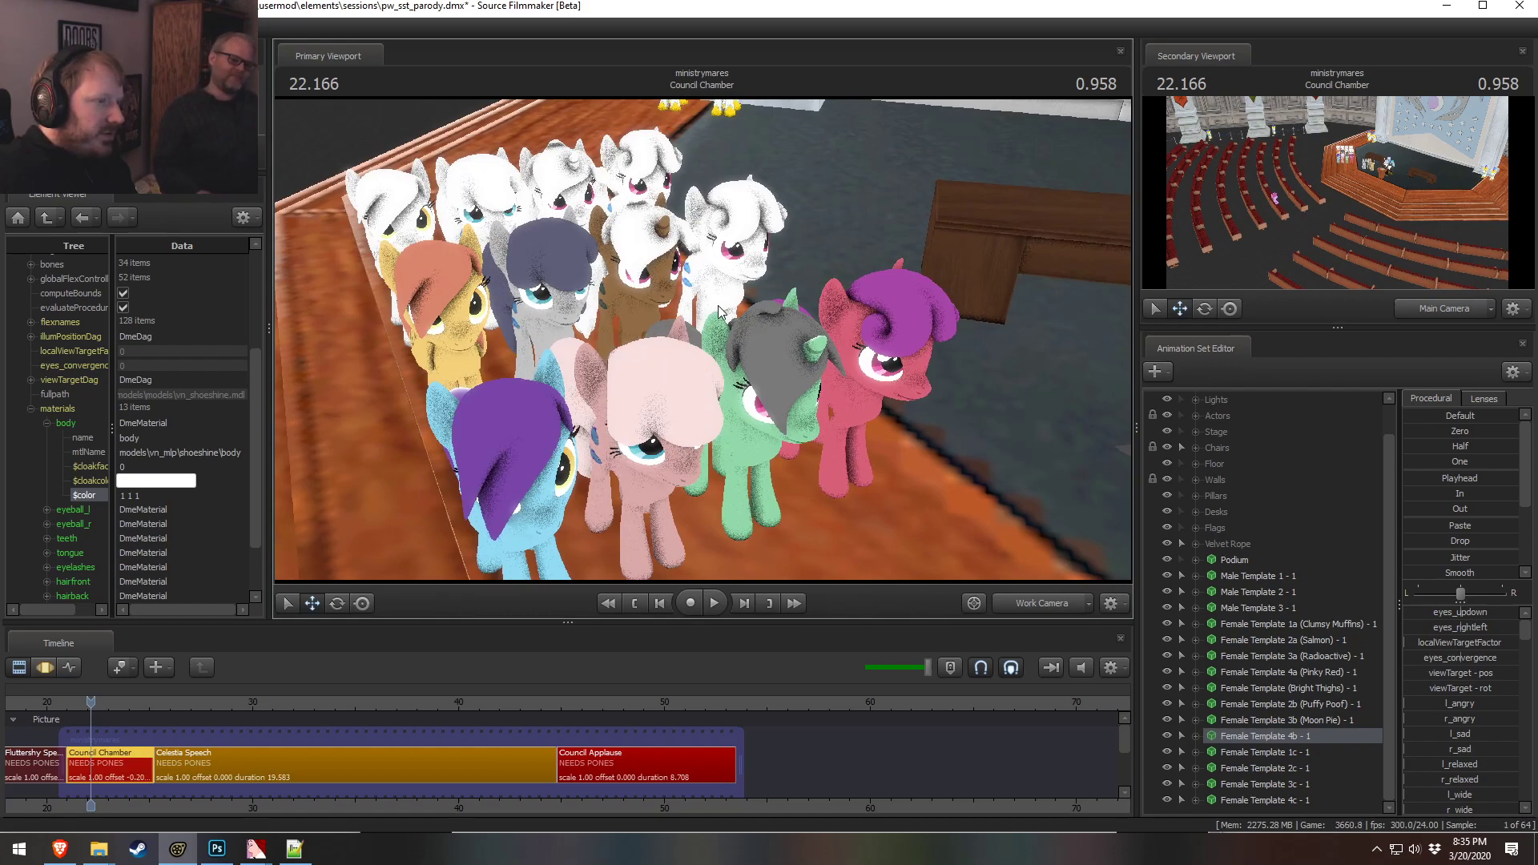
pyautogui.moveTo(737, 308); pyautogui.dragTo(639, 315)
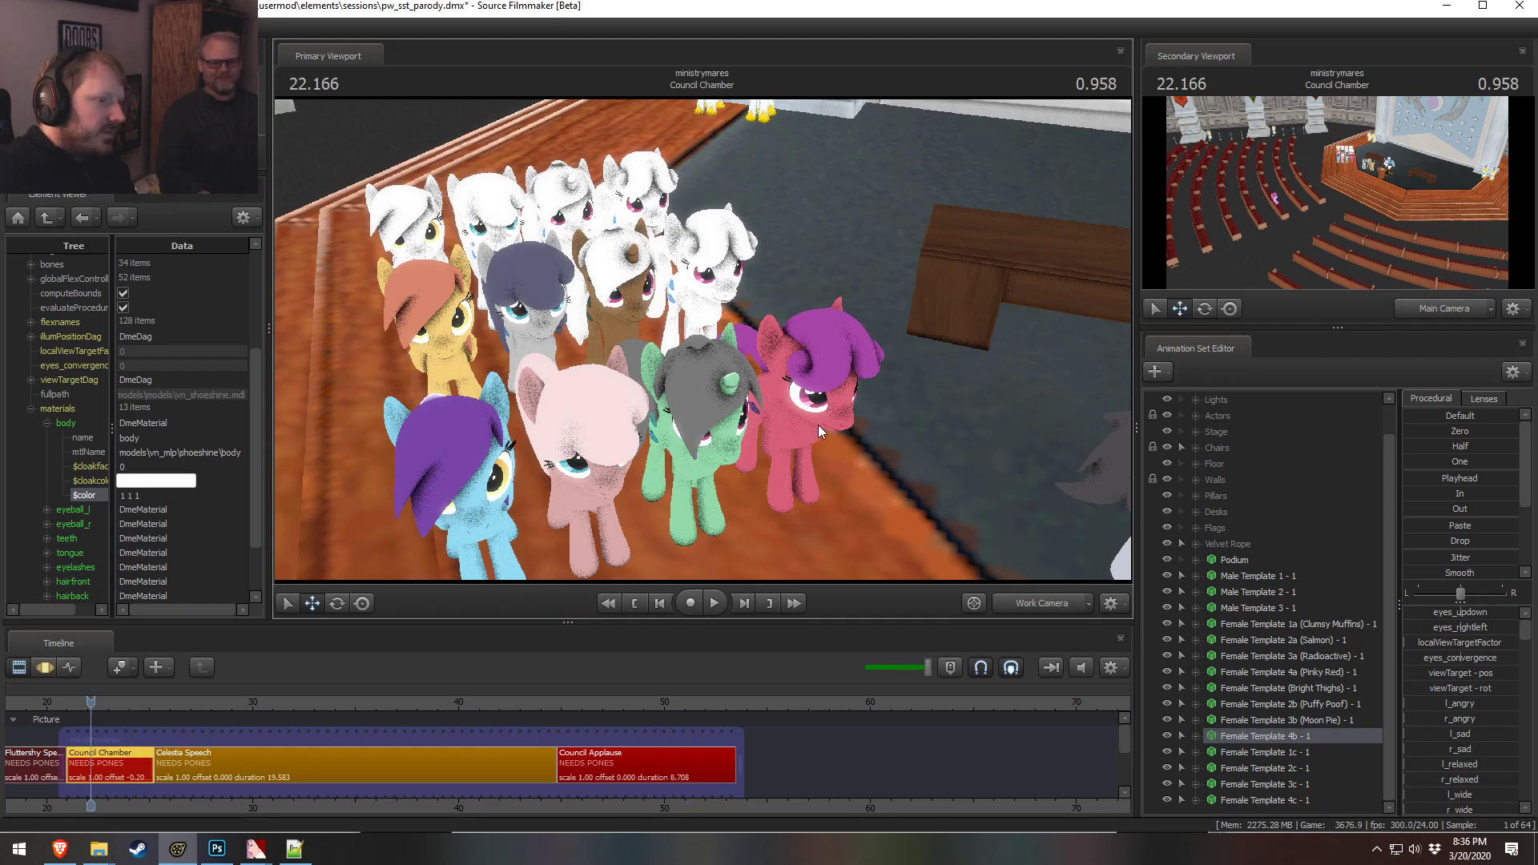
pyautogui.doubleClick(161, 496)
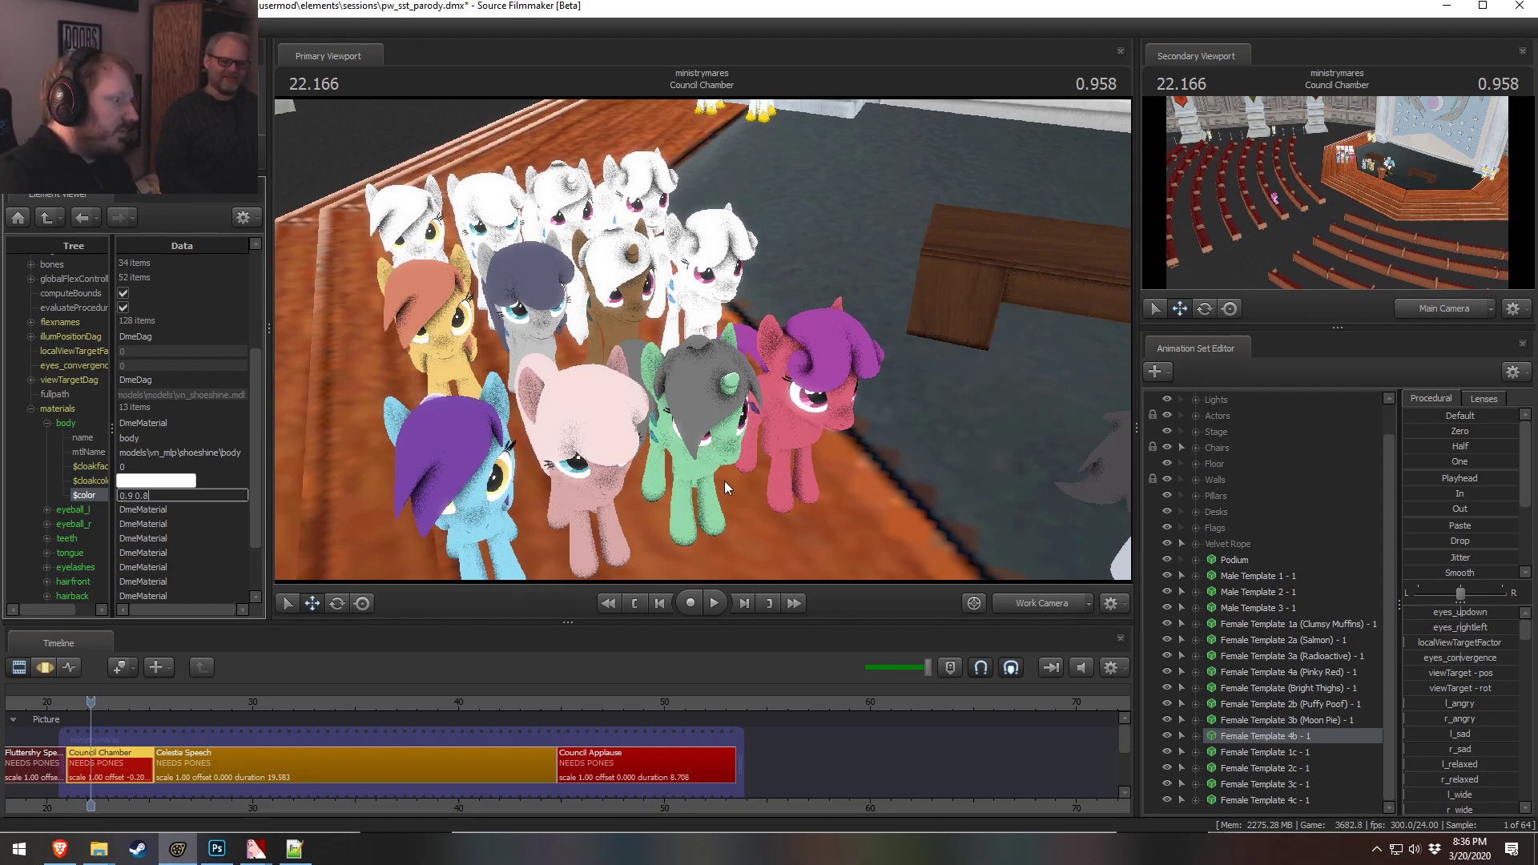
pyautogui.write('0.9 0.7 0.6')
pyautogui.press('Return')
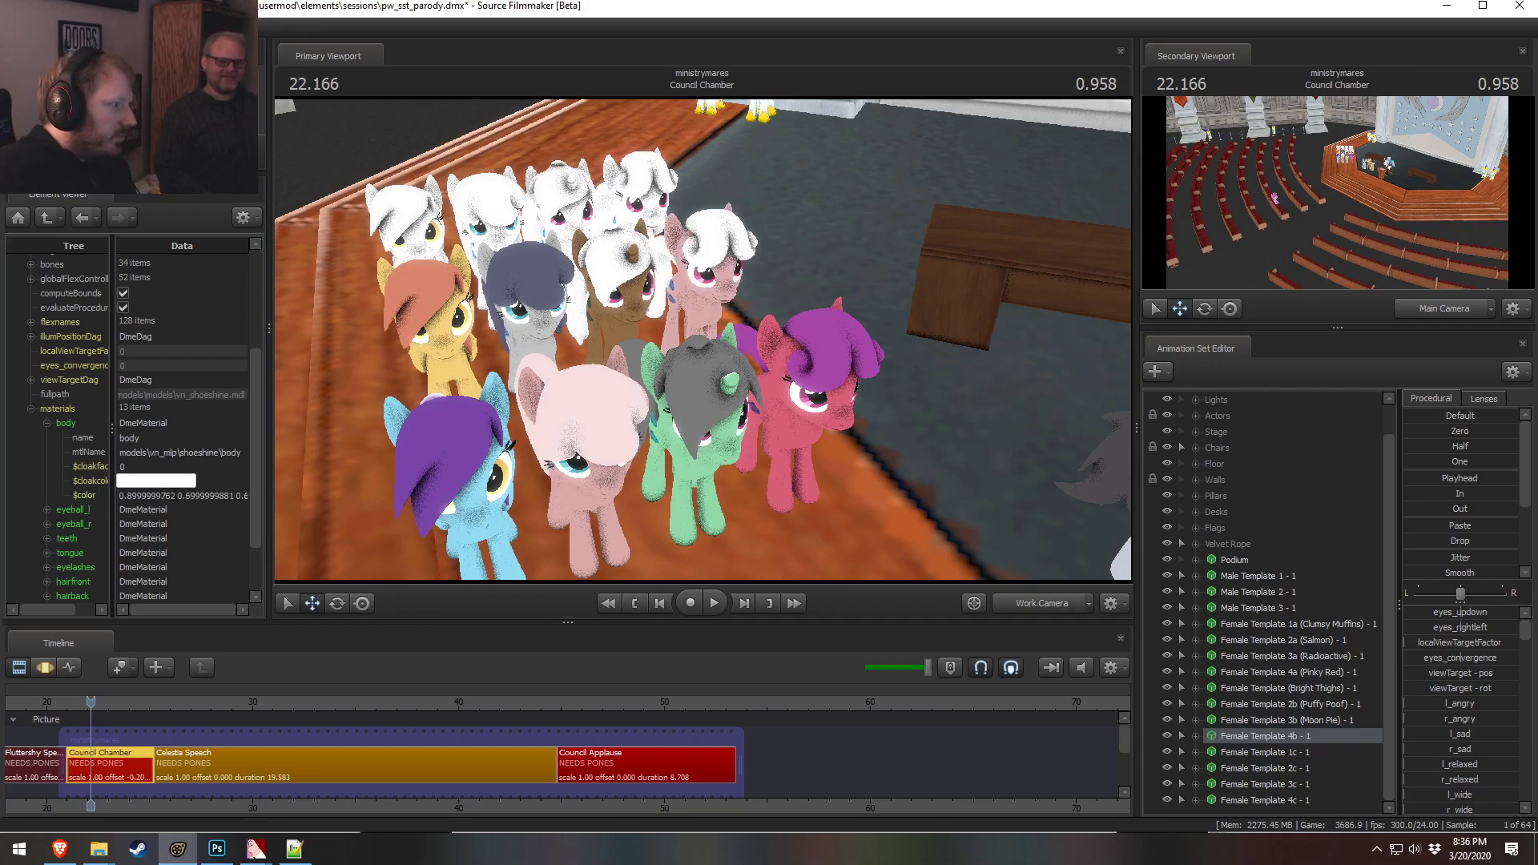
# Change the body material color to 1 0.9 0.9
pyautogui.moveTo(173, 495); pyautogui.dragTo(2, 474)
pyautogui.write('1')
pyautogui.press('Return')
pyautogui.click(169, 496)
pyautogui.write('0')
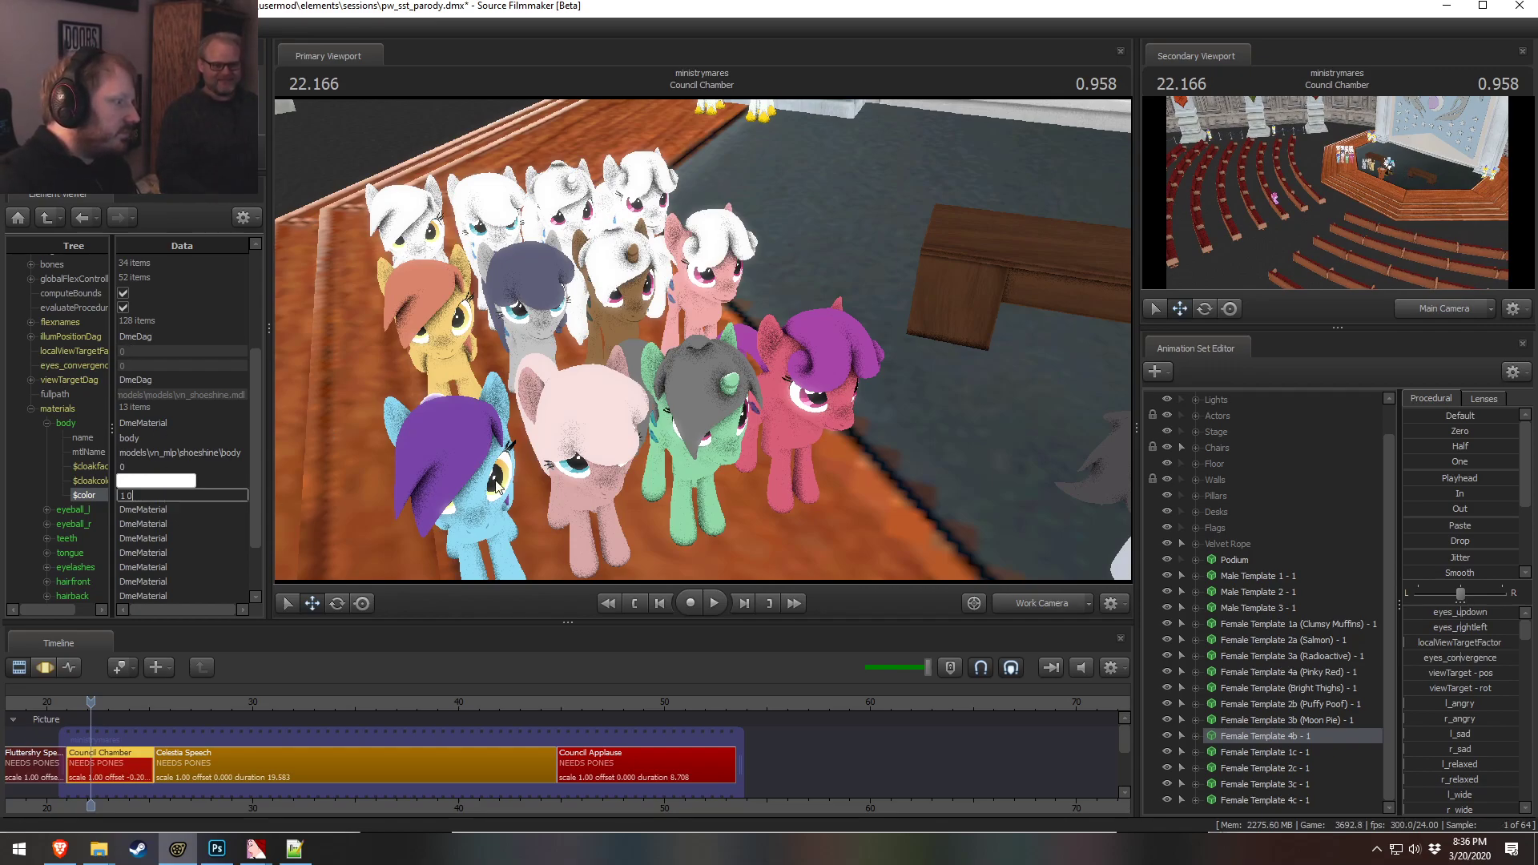
pyautogui.write('.9 0.9')
pyautogui.press('Return')
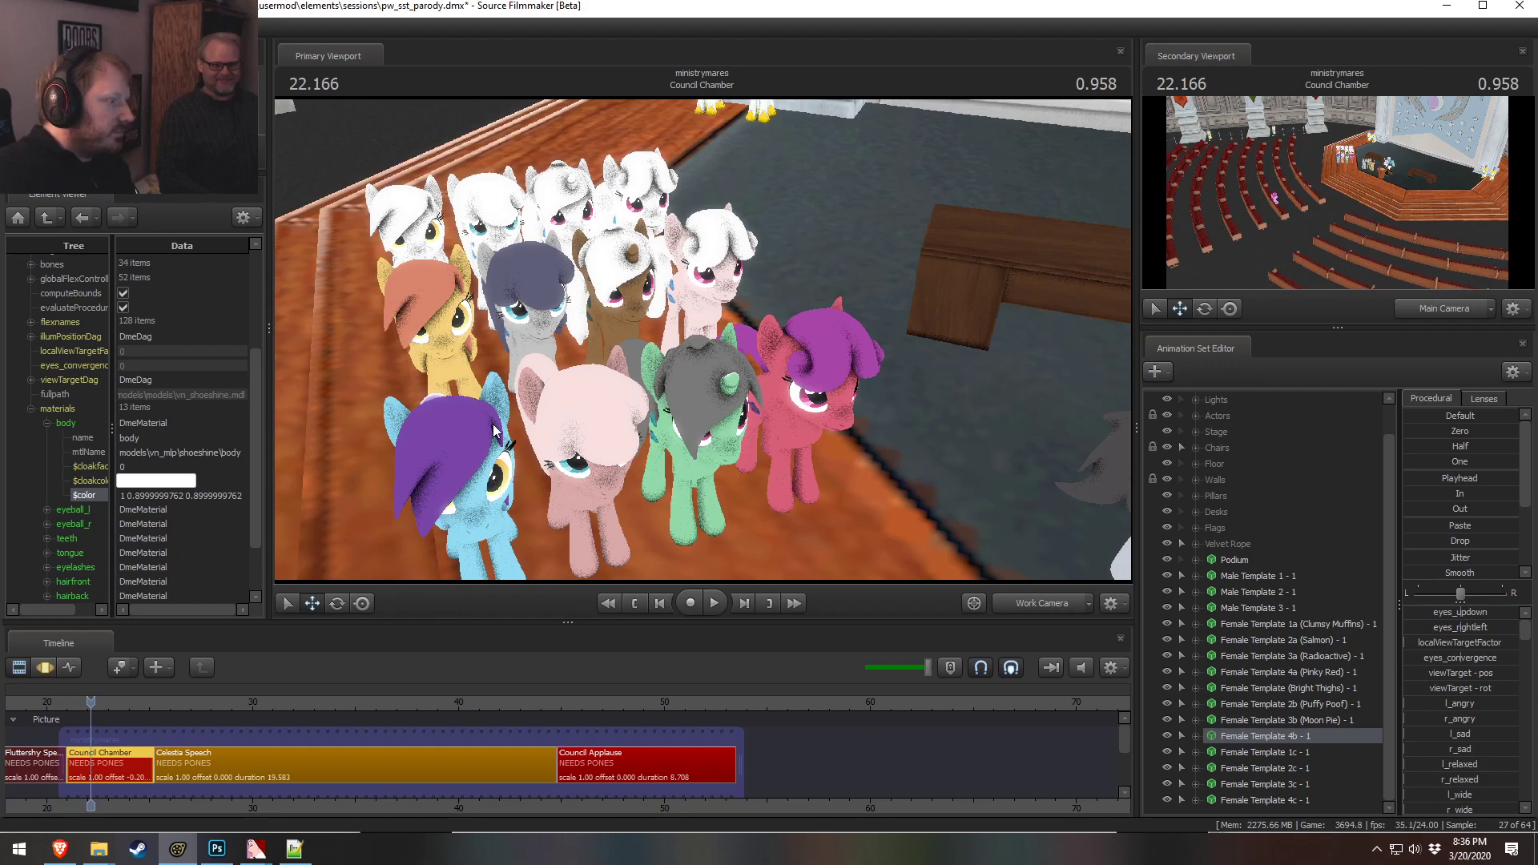
# Change the body material color to 1 0.6 0.6
pyautogui.moveTo(126, 495); pyautogui.dragTo(666, 535)
pyautogui.write('0.6 0.6')
pyautogui.press('Return')
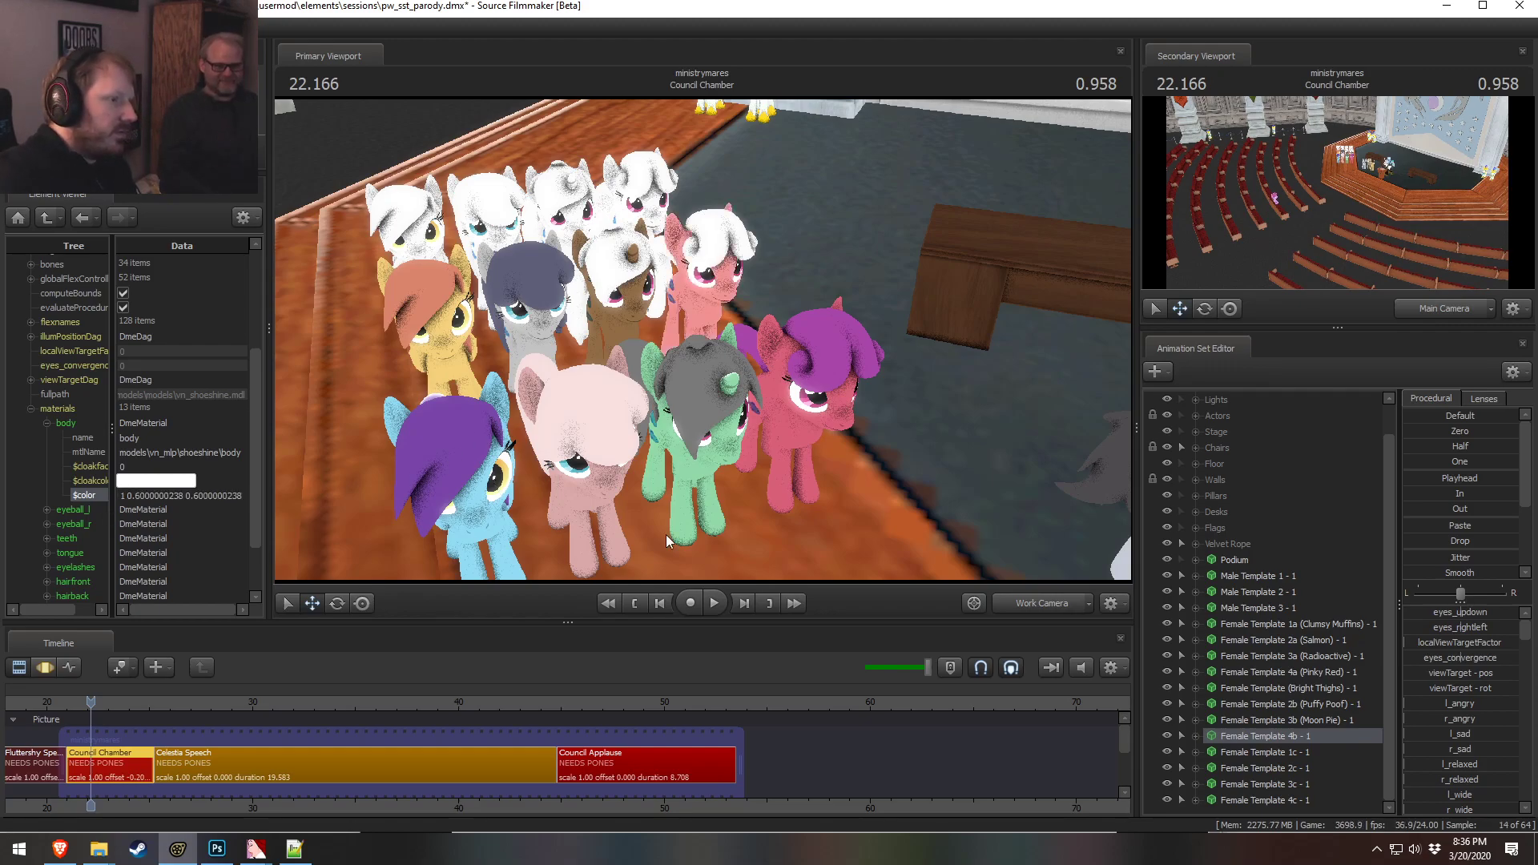
# Change the body material color to 1 0.4 0.4
pyautogui.click(128, 496)
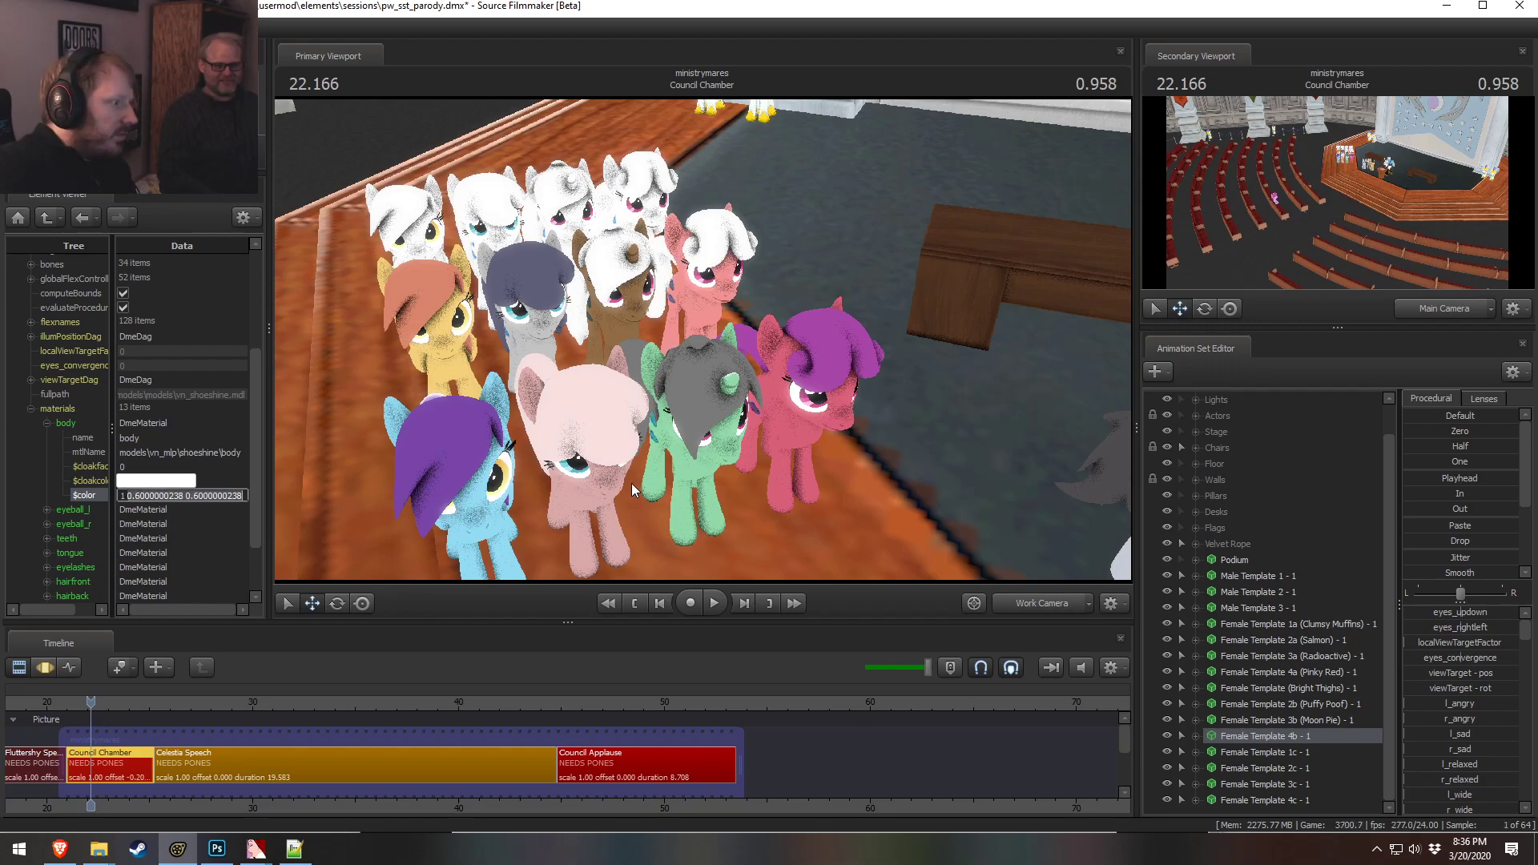
pyautogui.write('0.4 0.4')
pyautogui.press('Return')
# Try editing the body color's third value to 3 and check the pony in the viewport
pyautogui.moveTo(704, 405); pyautogui.dragTo(748, 386)
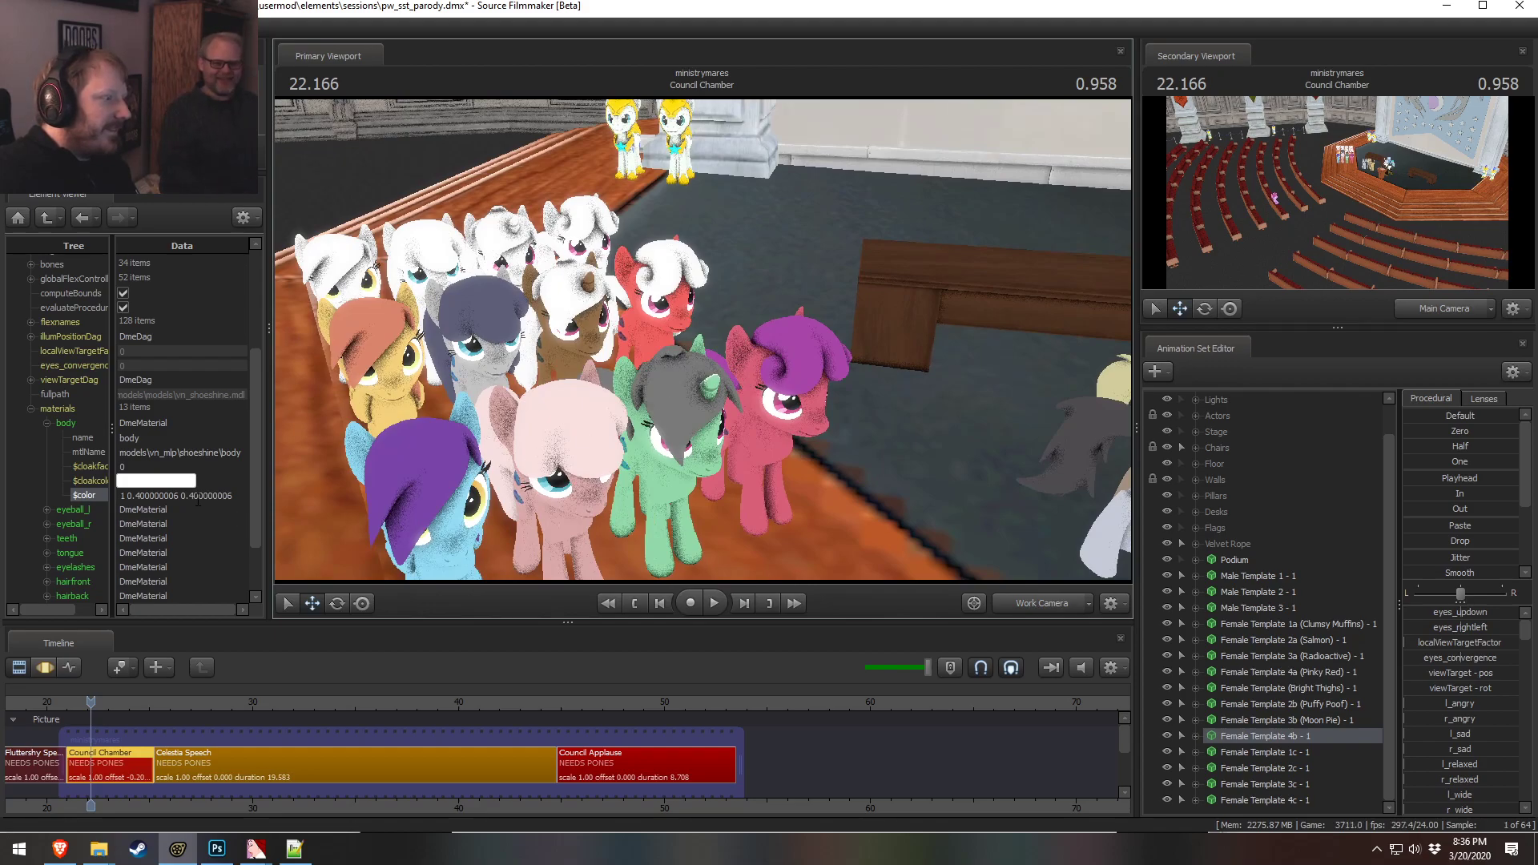
pyautogui.moveTo(194, 497); pyautogui.dragTo(286, 498)
pyautogui.press('BackSpace')
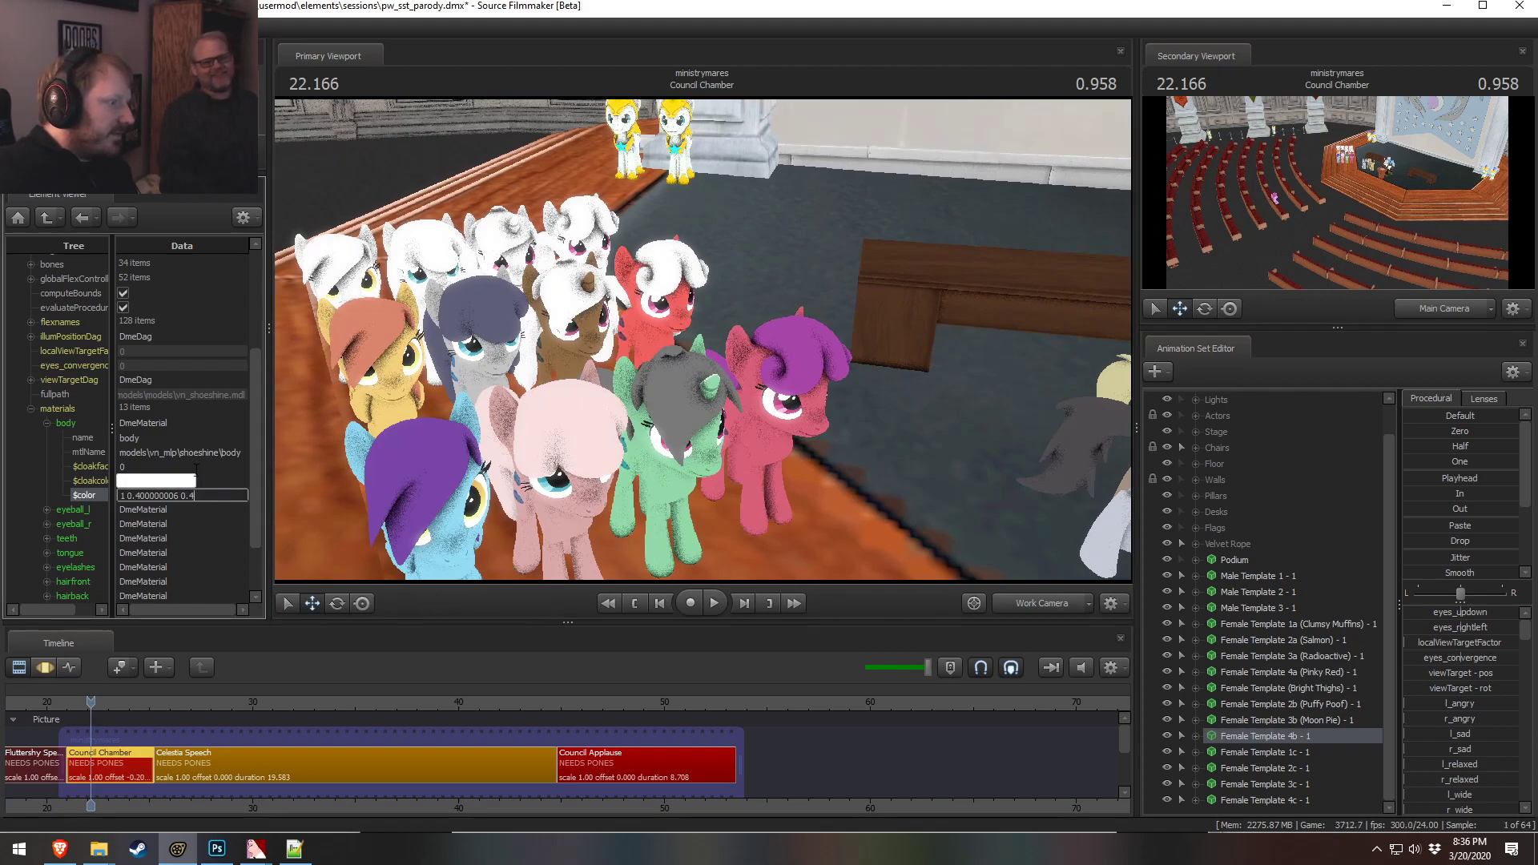
pyautogui.press('BackSpace')
pyautogui.write('3')
pyautogui.click(192, 467)
pyautogui.keyDown('alt'); pyautogui.moveTo(586, 364); pyautogui.dragTo(631, 369); pyautogui.keyUp('alt')
# Set the body material color to pure red, 1 0 0
pyautogui.click(241, 495)
pyautogui.moveTo(241, 496); pyautogui.dragTo(2, 490)
pyautogui.write('1 0 0')
pyautogui.press('Return')
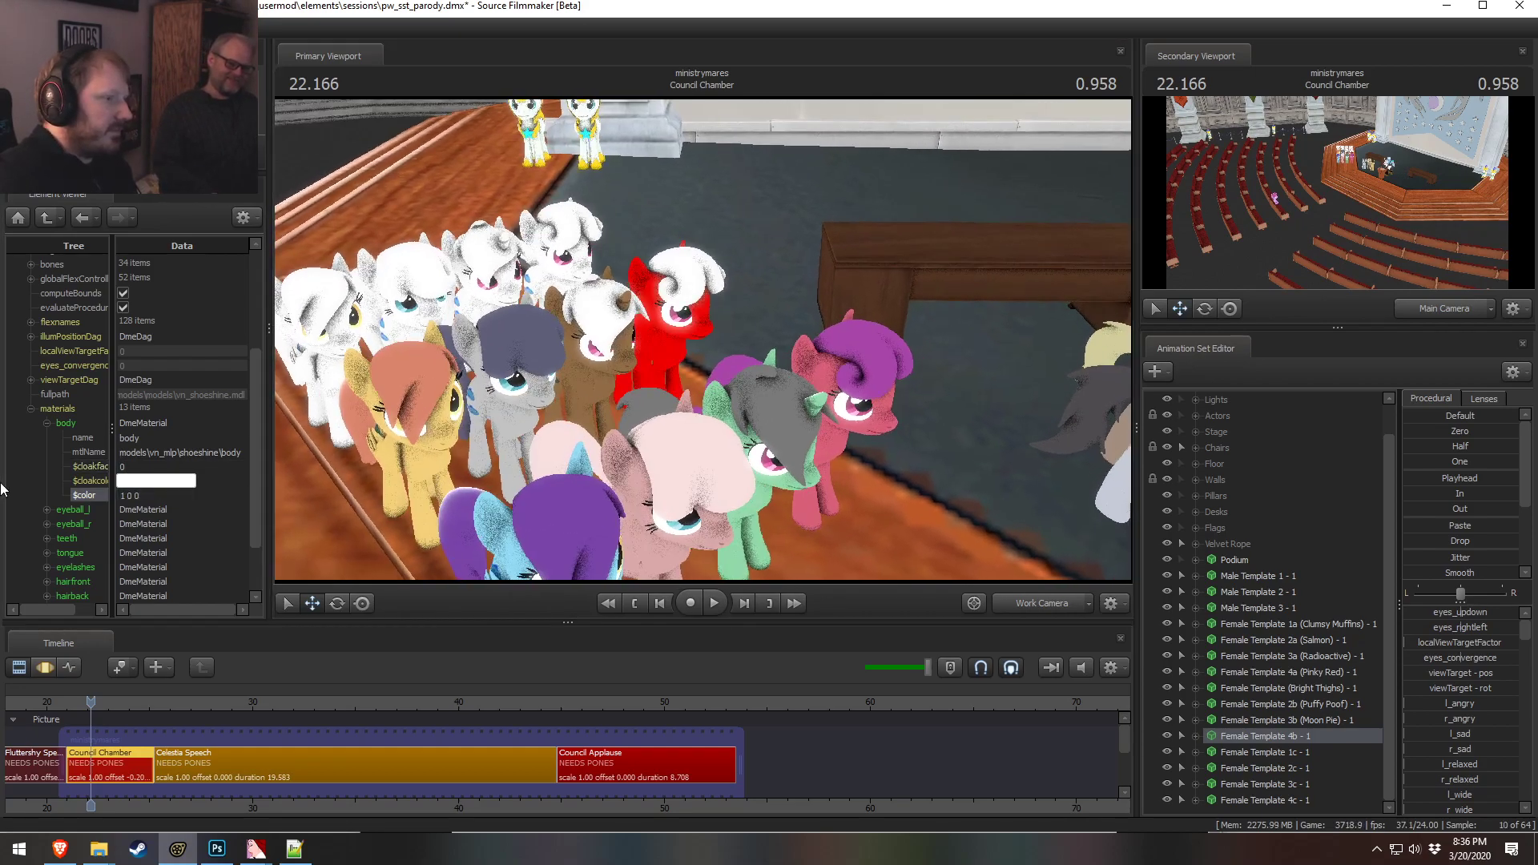
# Reset the body material color to white, 1 1 1
pyautogui.keyDown('alt'); pyautogui.moveTo(691, 351); pyautogui.dragTo(703, 336); pyautogui.keyUp('alt')
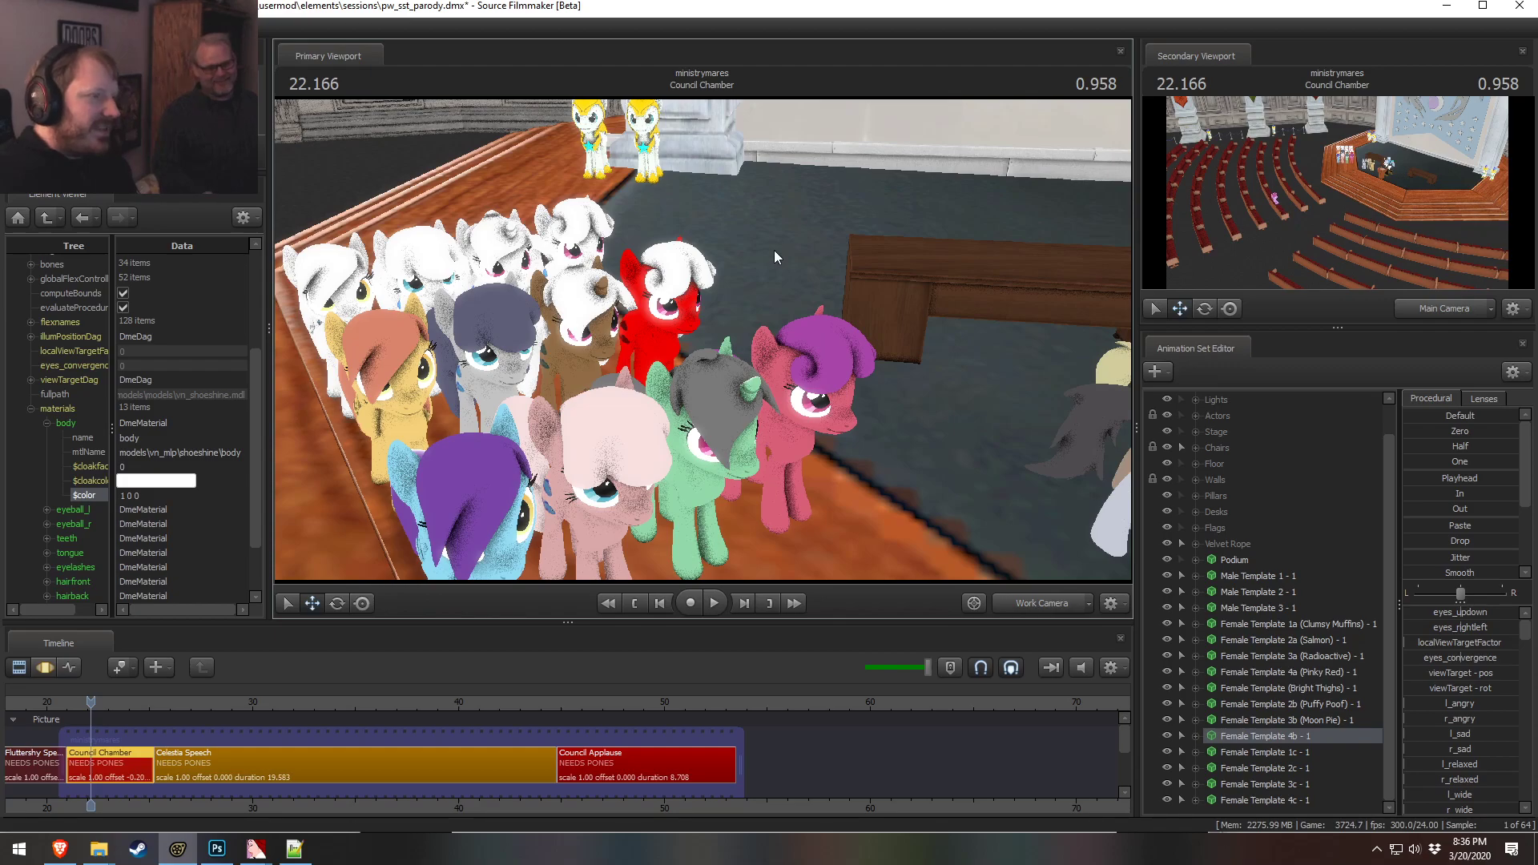
pyautogui.moveTo(148, 497); pyautogui.dragTo(24, 488)
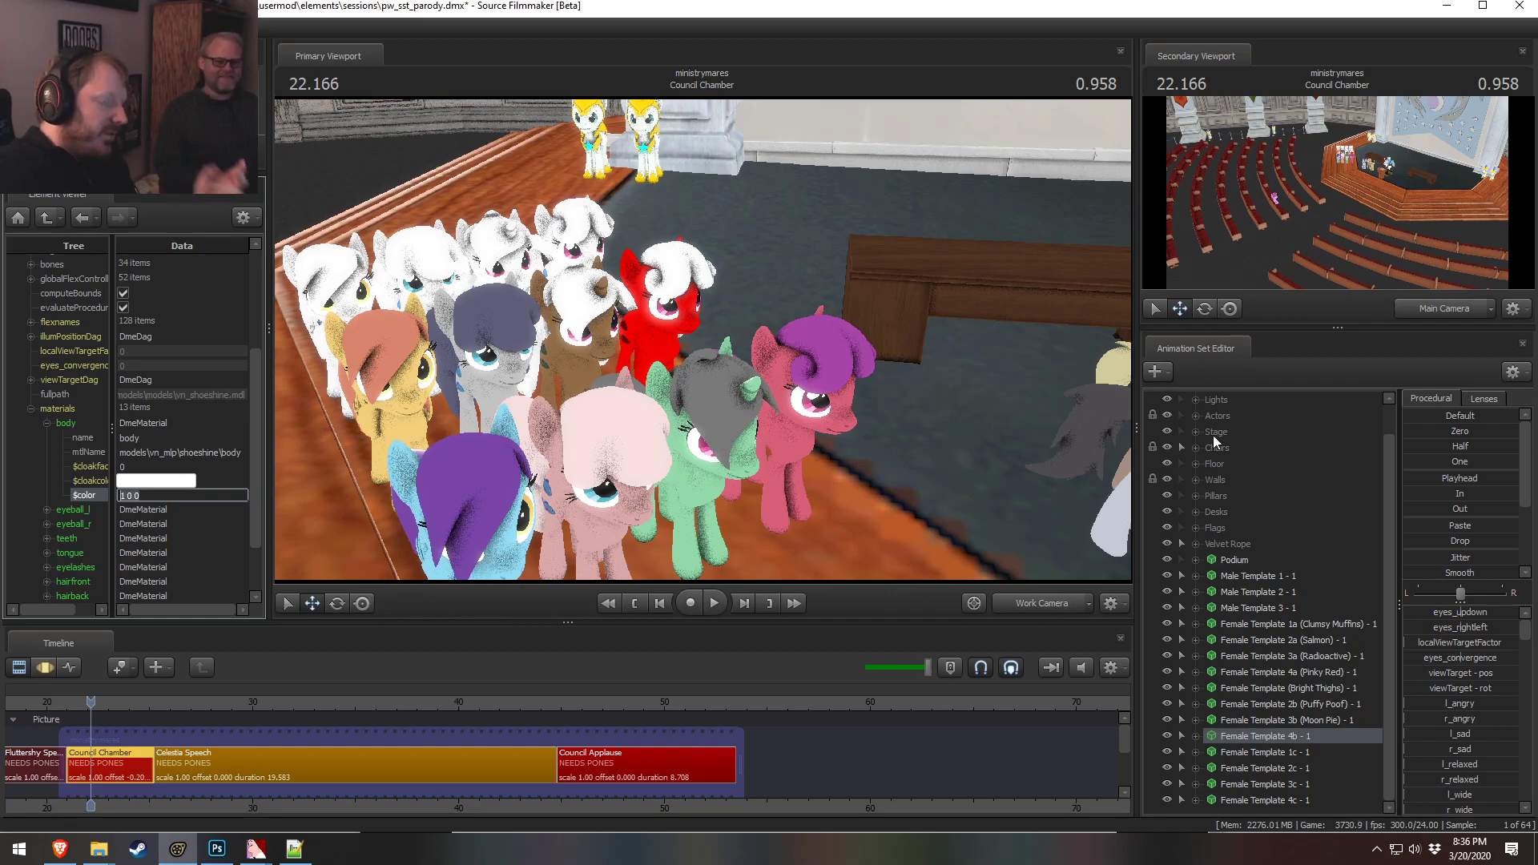
pyautogui.write('1 1 1')
pyautogui.press('Return')
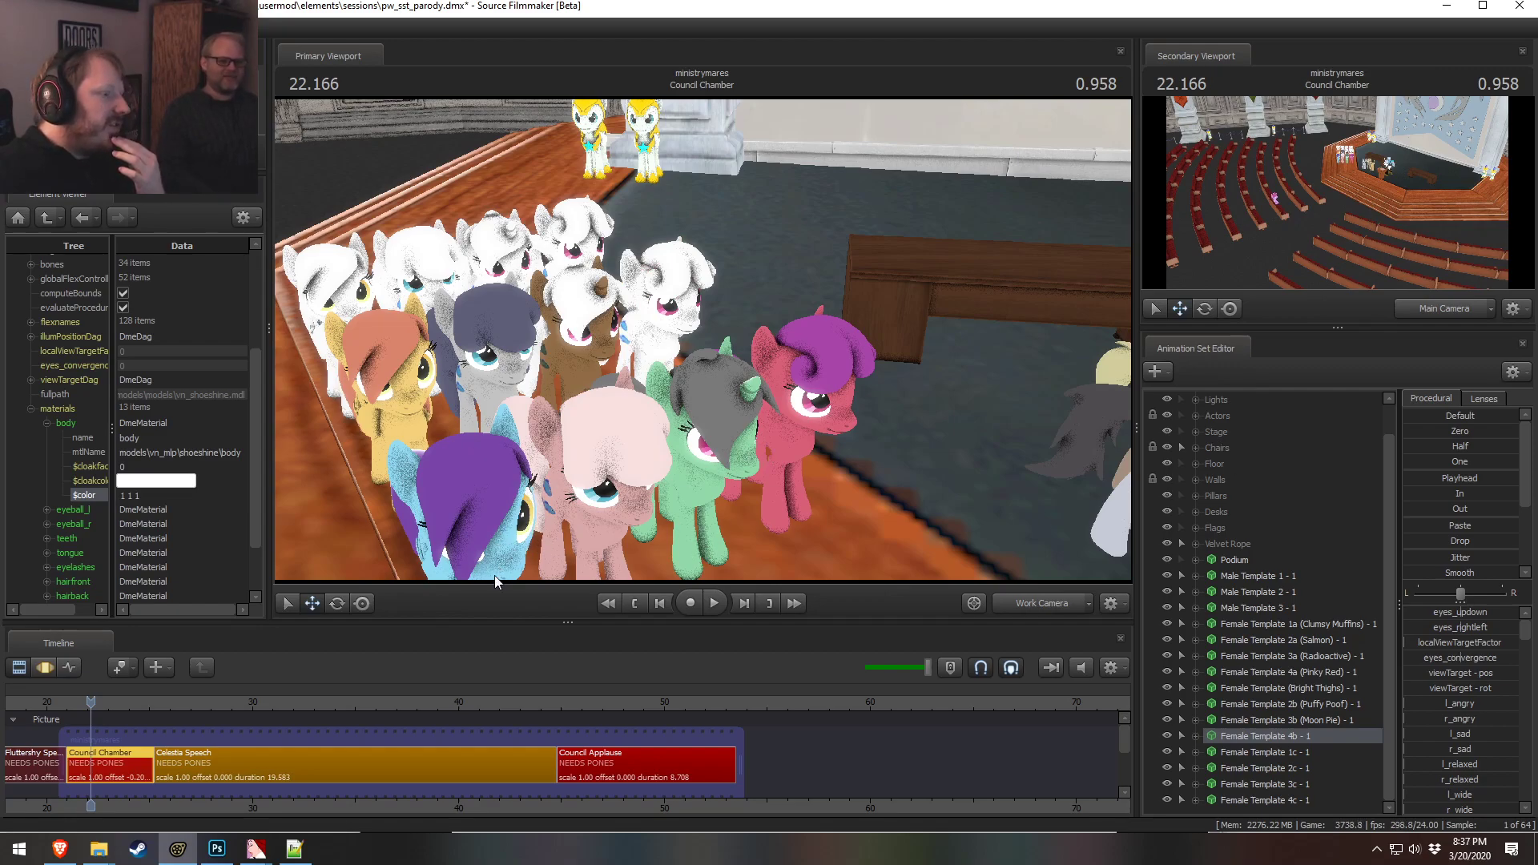
# Set the body material color to light blue, 0.7 0.8 1
pyautogui.moveTo(147, 497); pyautogui.dragTo(118, 496)
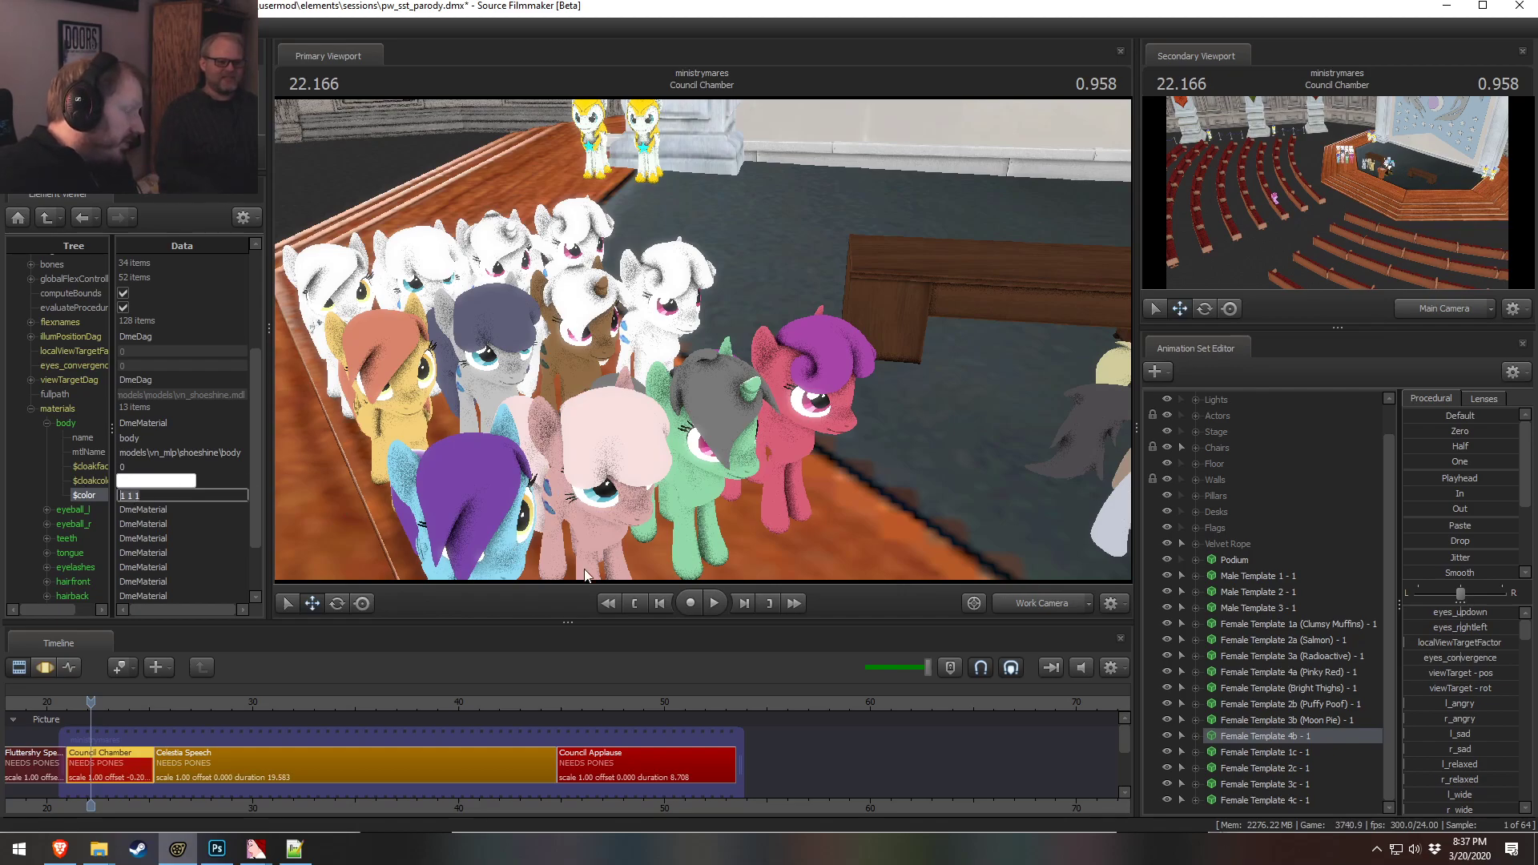
pyautogui.write('0.')
pyautogui.press('BackSpace')
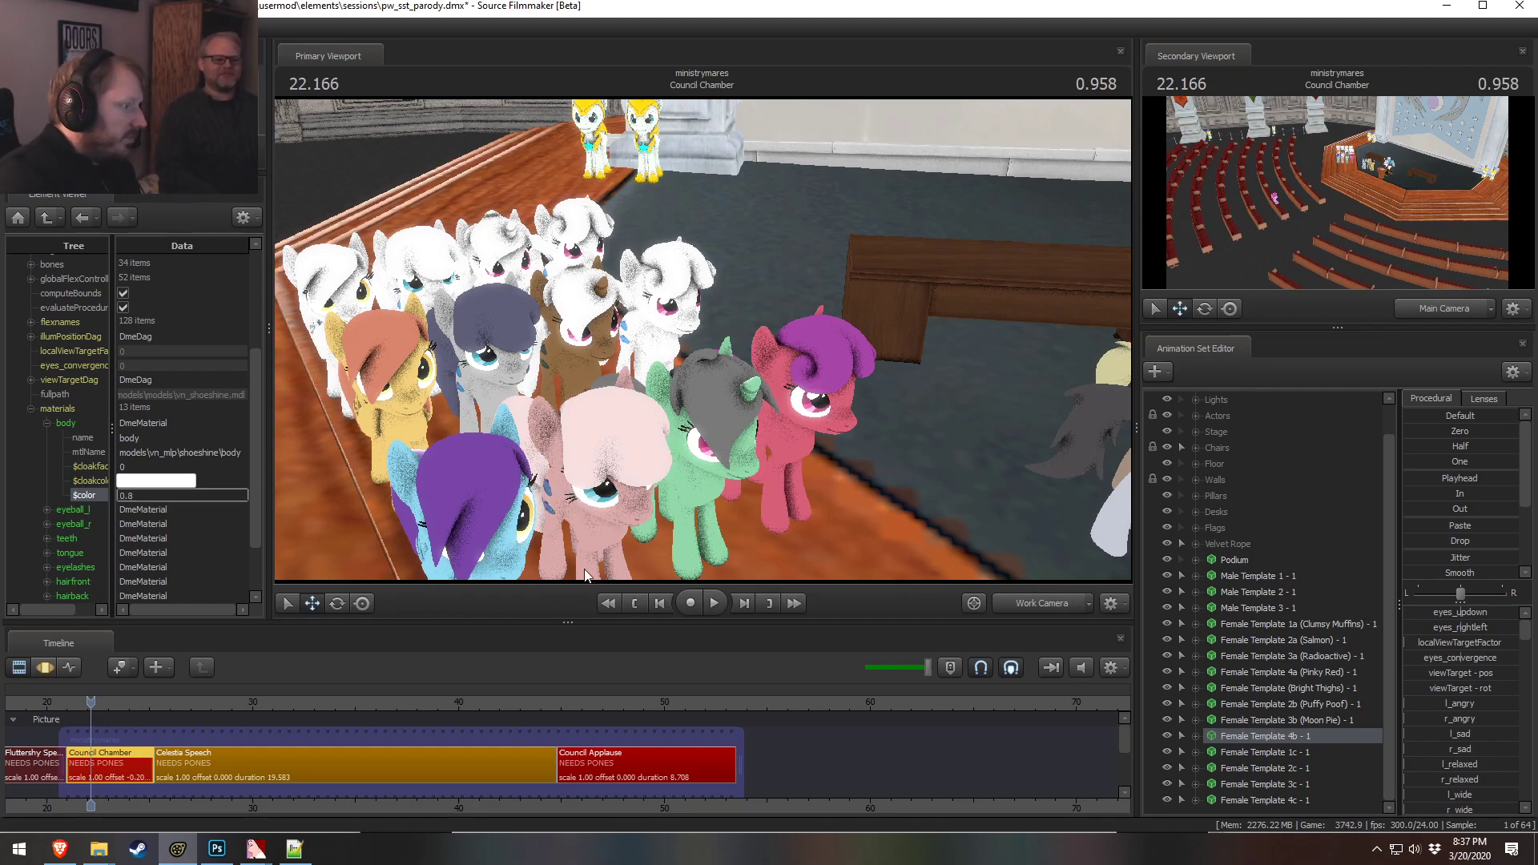
pyautogui.write('7 0.8 ')
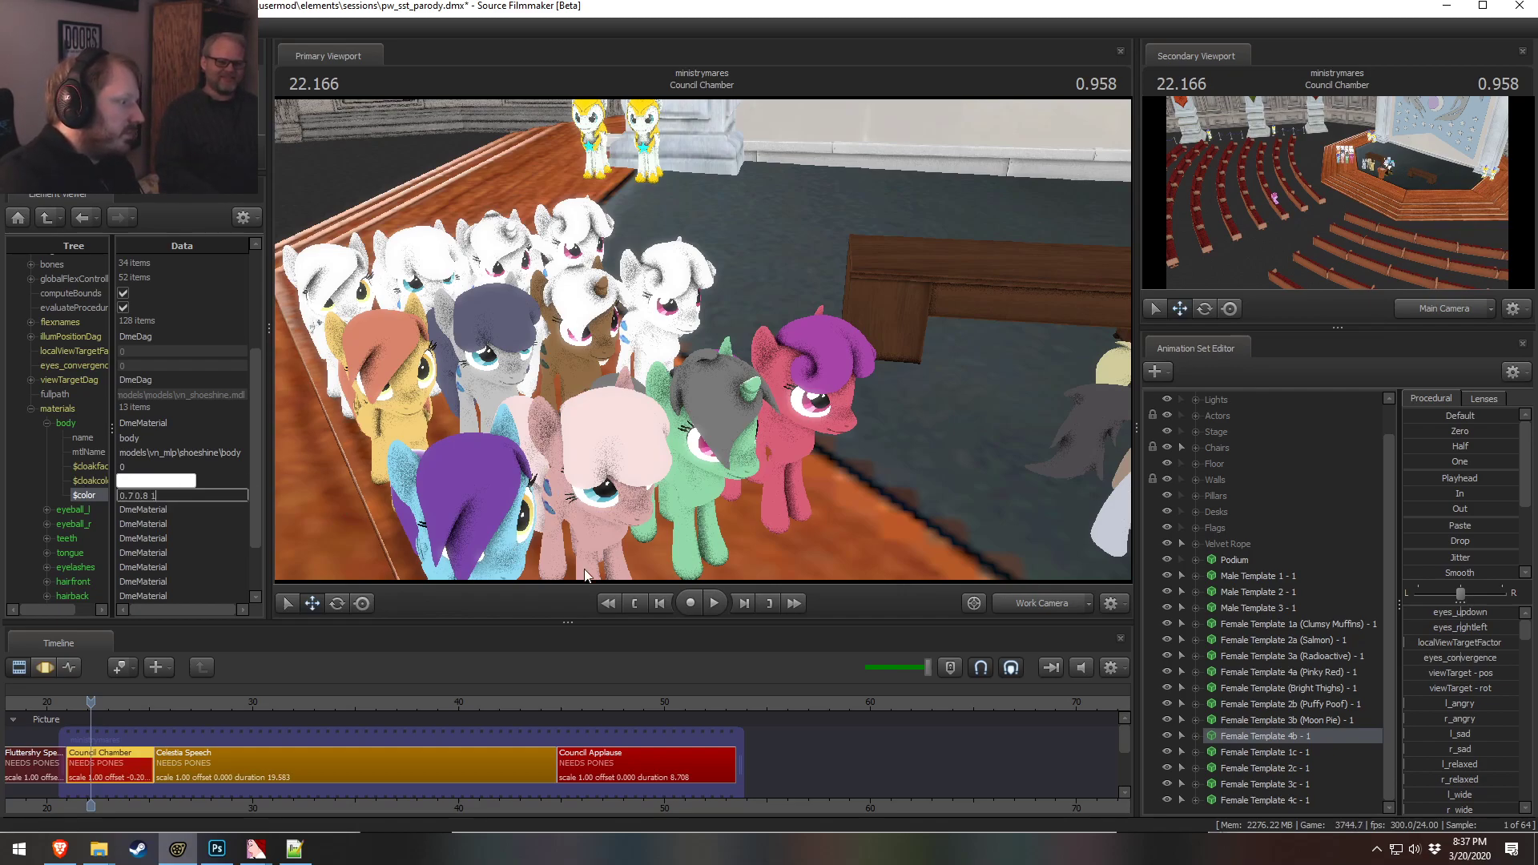
pyautogui.write('1')
pyautogui.press('Return')
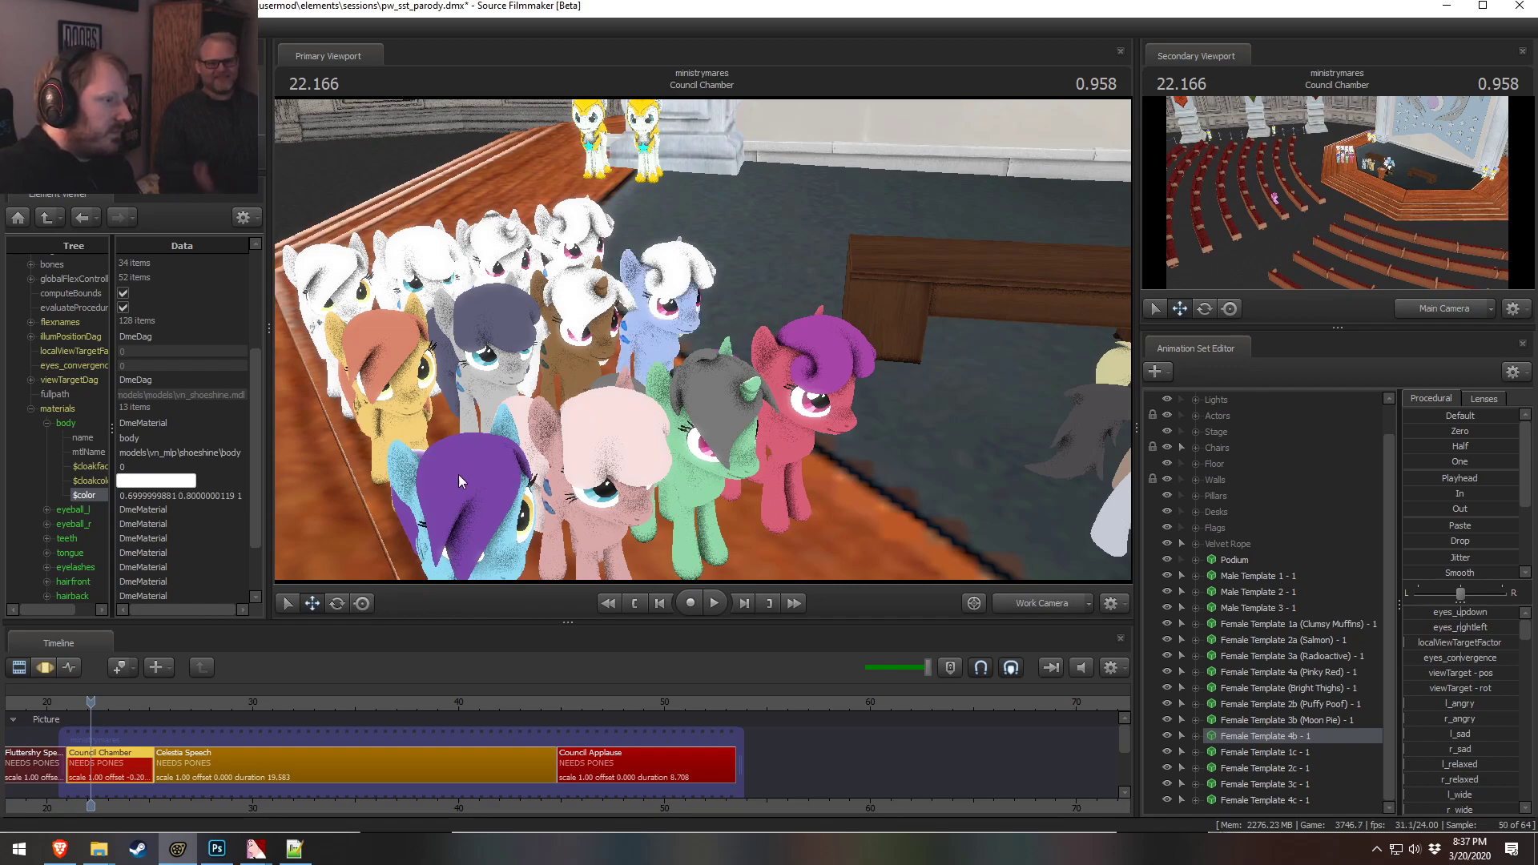
# Change the body material color to lavender, 0.7 0.6 1
pyautogui.moveTo(513, 385)
pyautogui.mouseDown()
pyautogui.moveTo(488, 396)
pyautogui.moveTo(516, 396)
pyautogui.mouseUp()
pyautogui.moveTo(703, 340); pyautogui.dragTo(702, 340)
pyautogui.press('z')
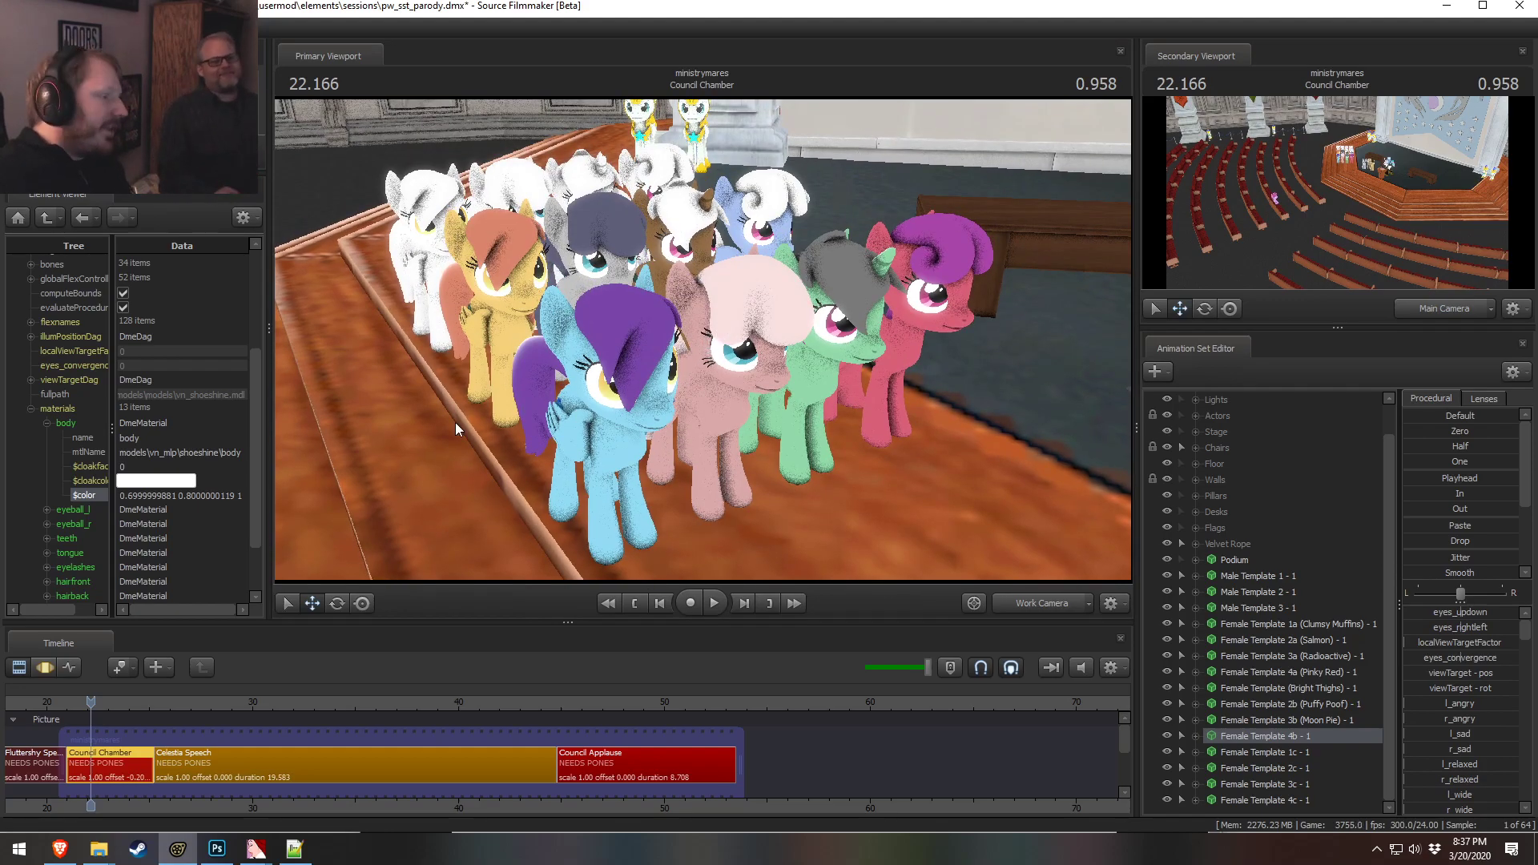
pyautogui.click(212, 496)
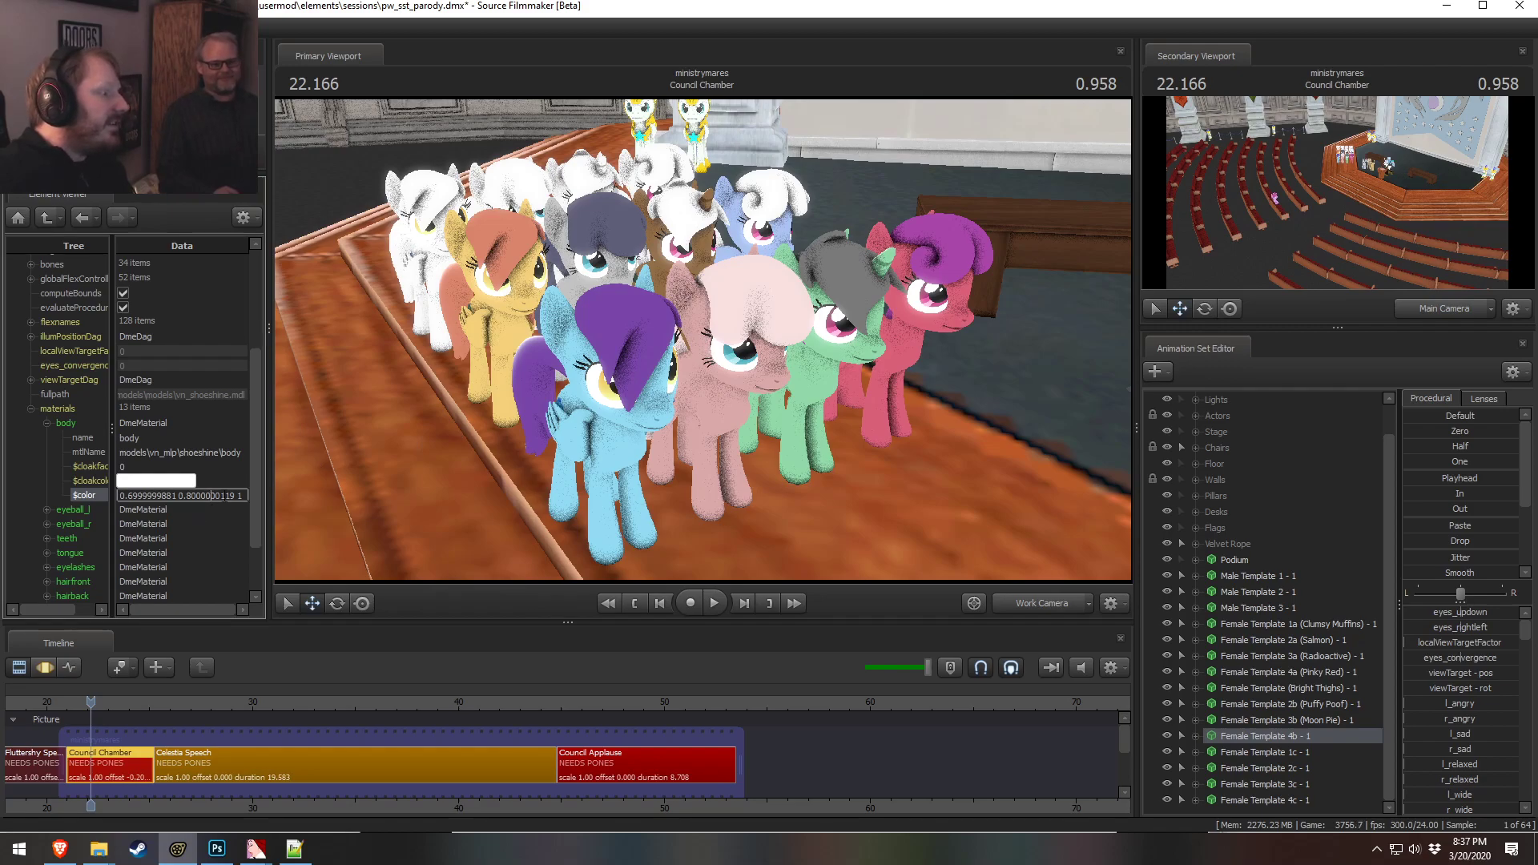
pyautogui.moveTo(236, 495); pyautogui.dragTo(114, 496)
pyautogui.write('0.7 0.6')
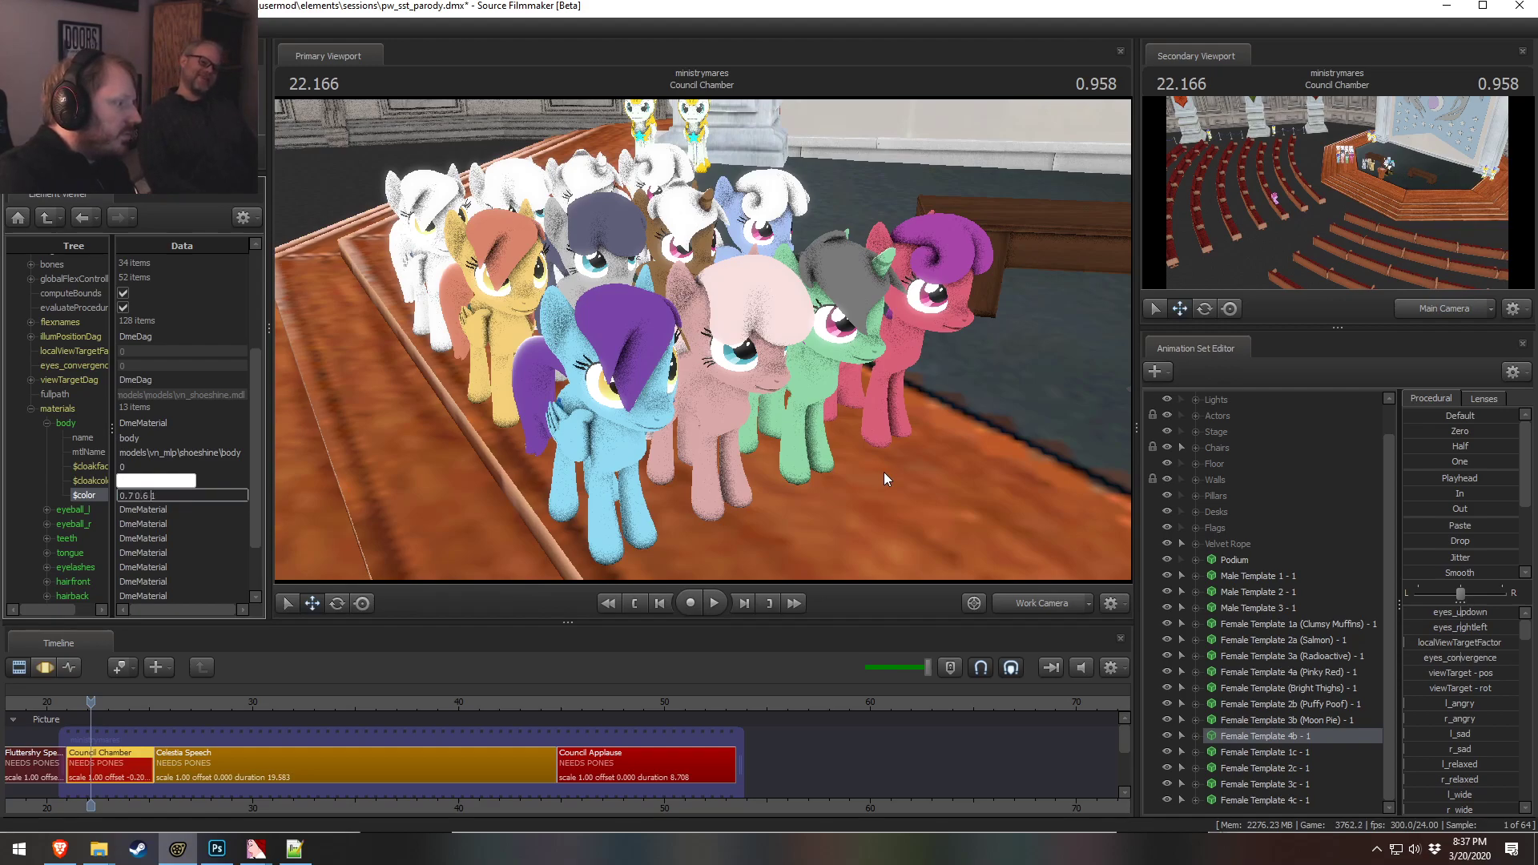
pyautogui.press('Return')
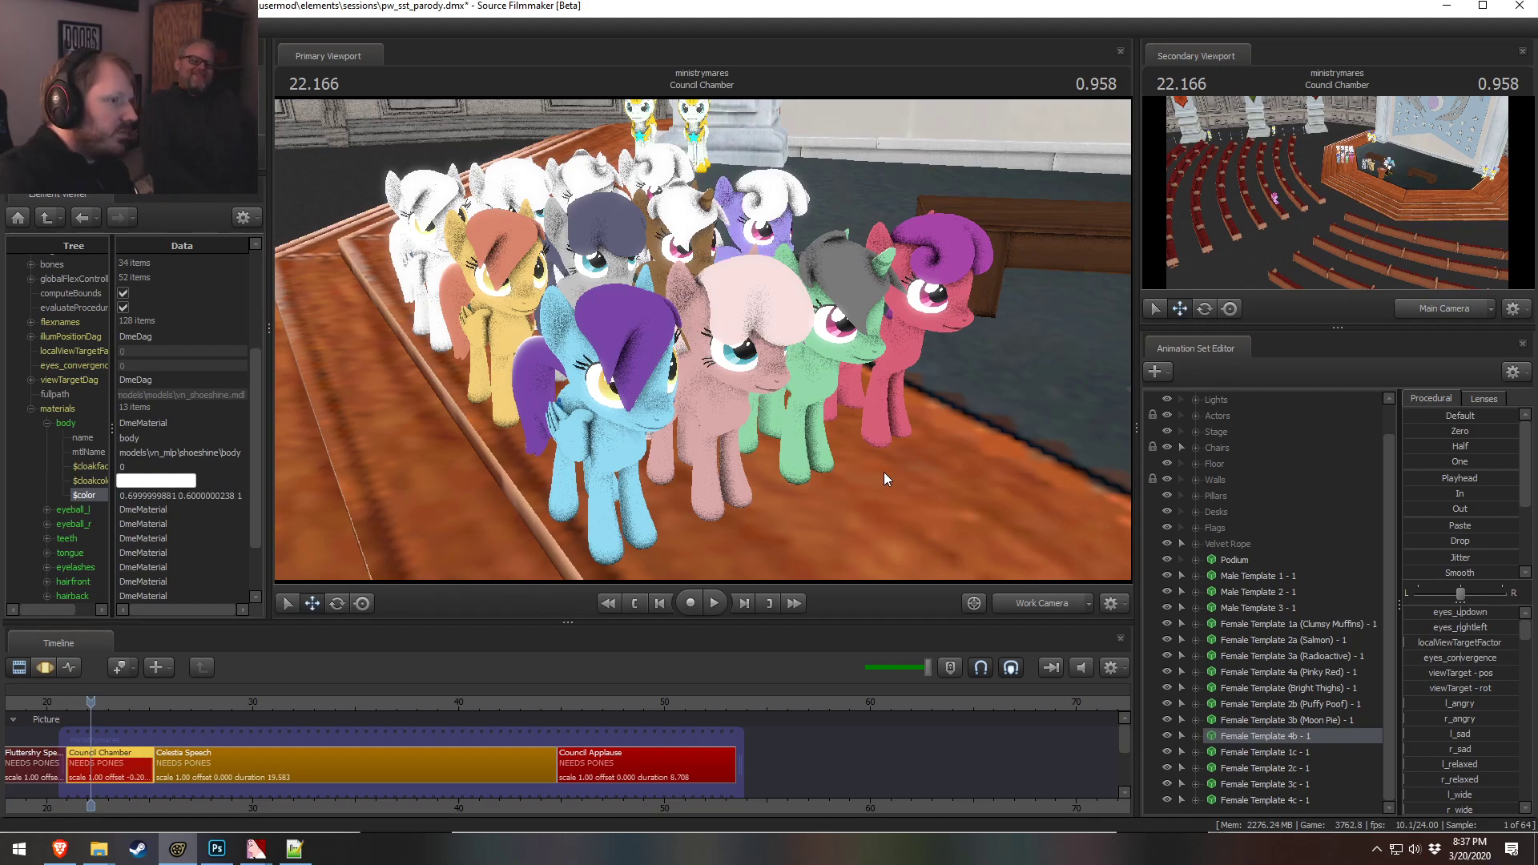
# Move the camera closer to the 4b pony and set its hairfront material color to 0.5 0.6000000238 1
pyautogui.moveTo(1015, 400); pyautogui.dragTo(1110, 311)
pyautogui.press('w')
pyautogui.press('w')
pyautogui.press('s')
pyautogui.press('w')
pyautogui.press('s')
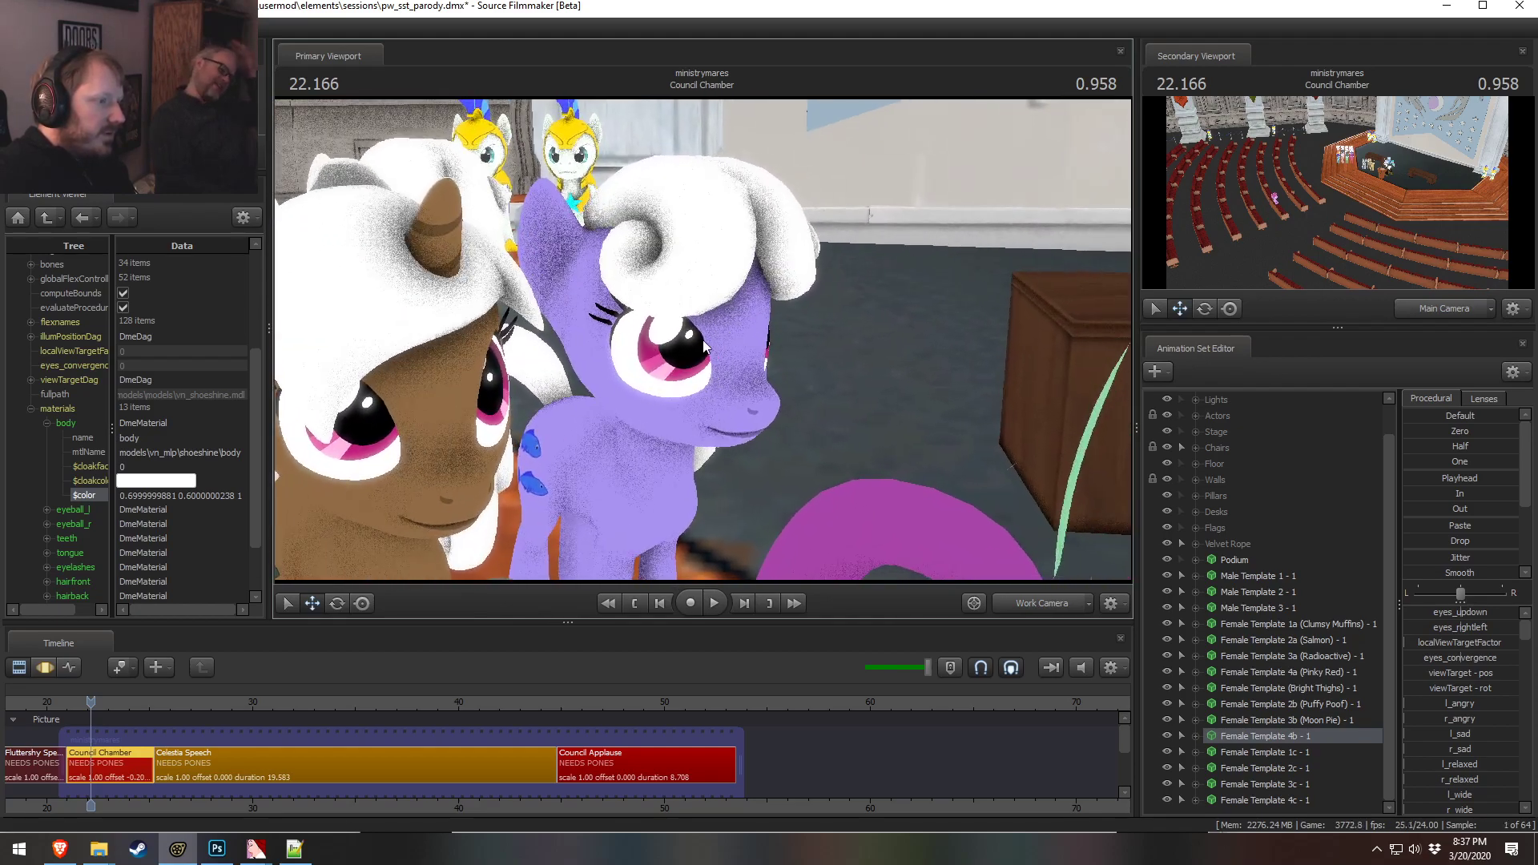
pyautogui.scroll(-2, 75, 502)
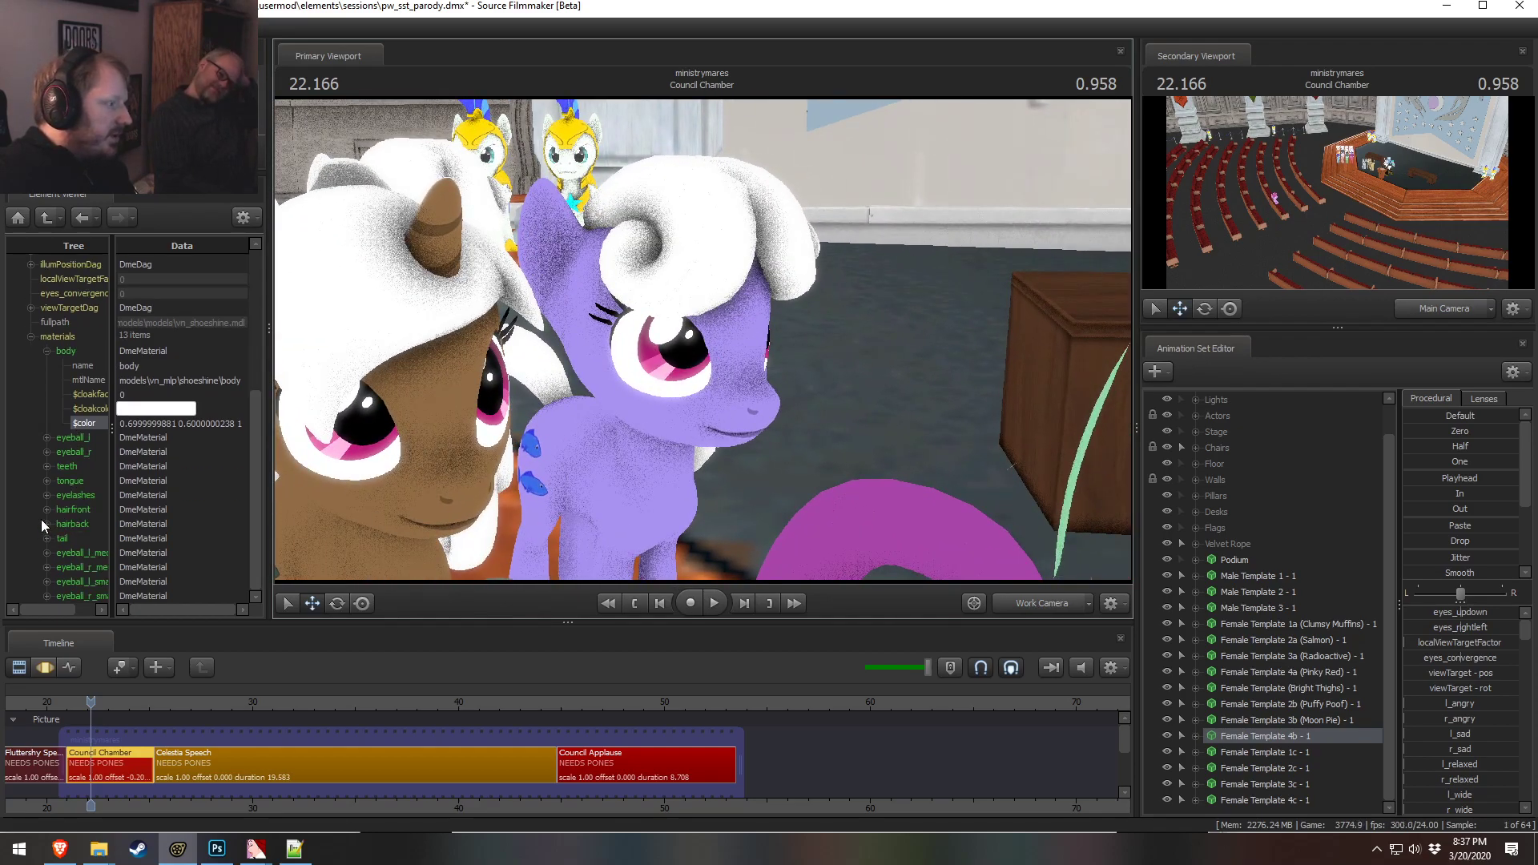
pyautogui.click(47, 509)
pyautogui.doubleClick(158, 581)
pyautogui.write('0.5 0.6000000238 1')
pyautogui.press('Return')
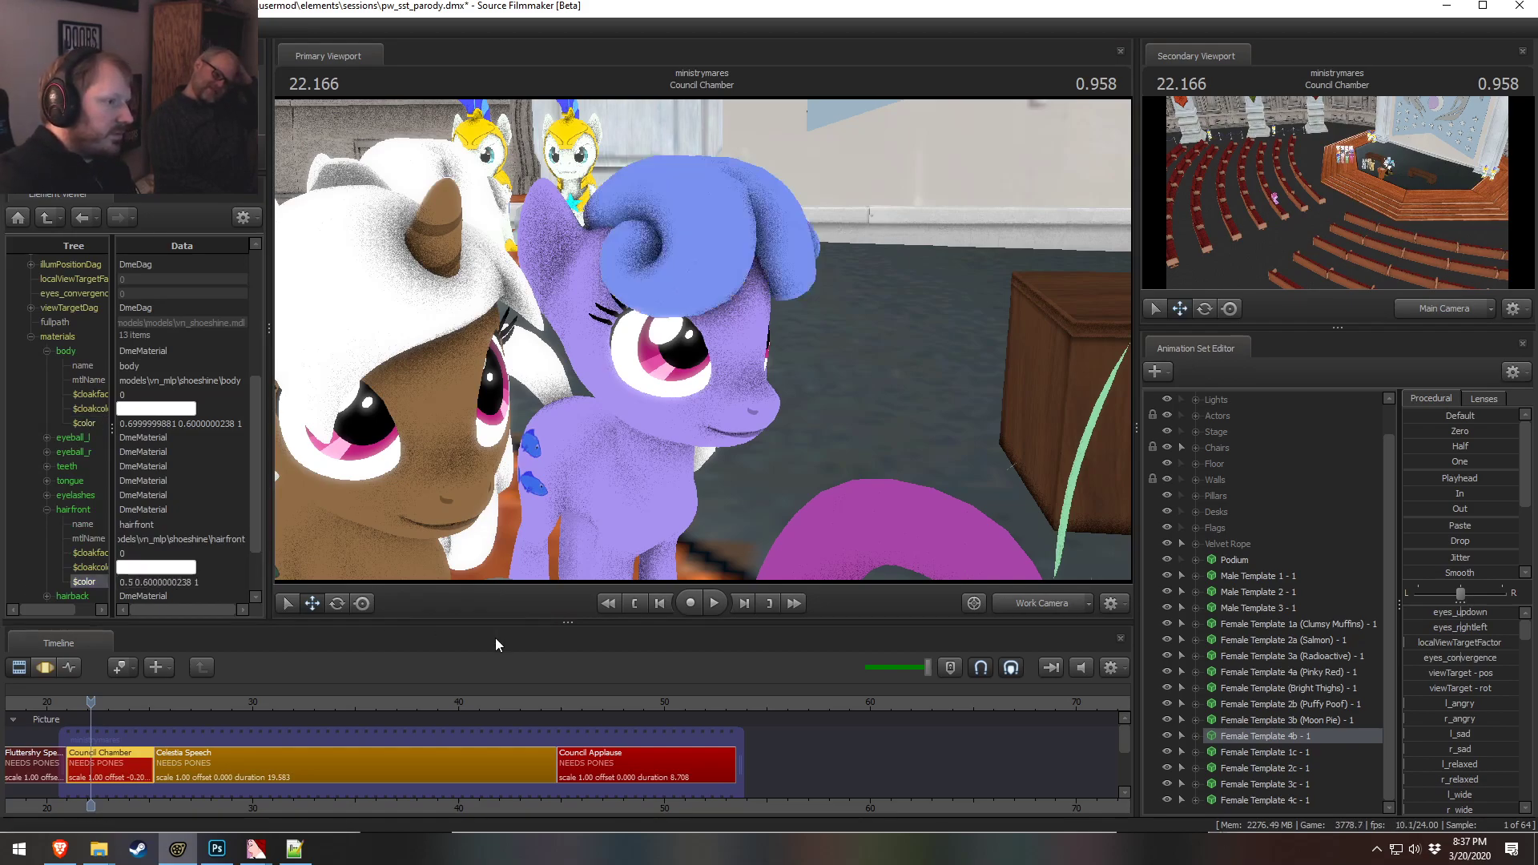
# Set the 4b pony's hairfront material color to 0.400000006 0.5 1
pyautogui.press('s')
pyautogui.moveTo(724, 420)
pyautogui.mouseDown()
pyautogui.moveTo(697, 458)
pyautogui.moveTo(709, 473)
pyautogui.moveTo(708, 436)
pyautogui.moveTo(749, 436)
pyautogui.mouseUp()
pyautogui.press('s')
pyautogui.press('w')
pyautogui.press('w')
pyautogui.press('w')
pyautogui.moveTo(633, 384); pyautogui.dragTo(626, 390)
pyautogui.press('s')
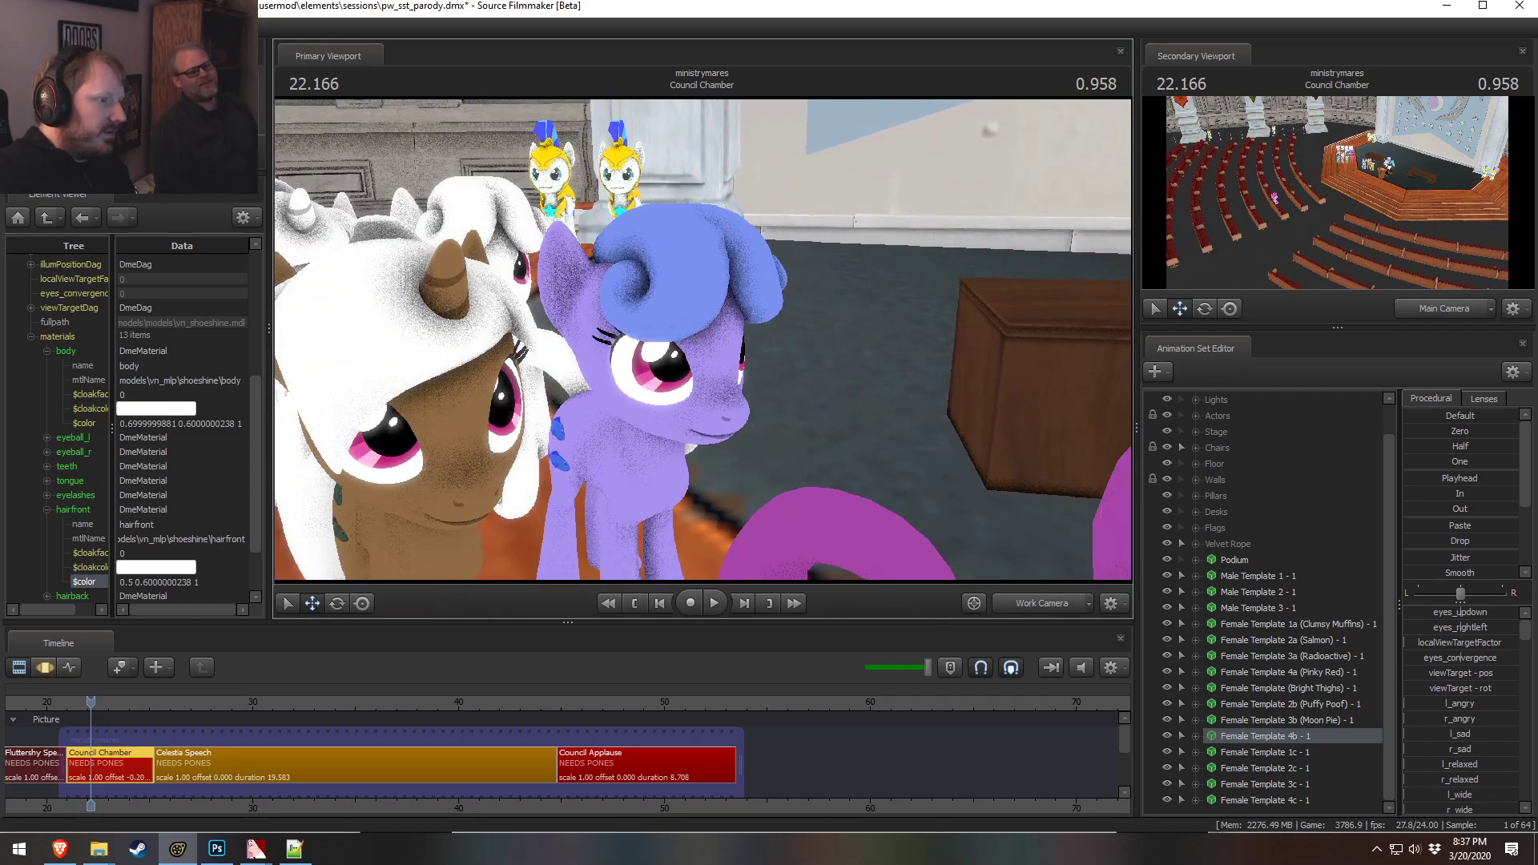
pyautogui.doubleClick(142, 583)
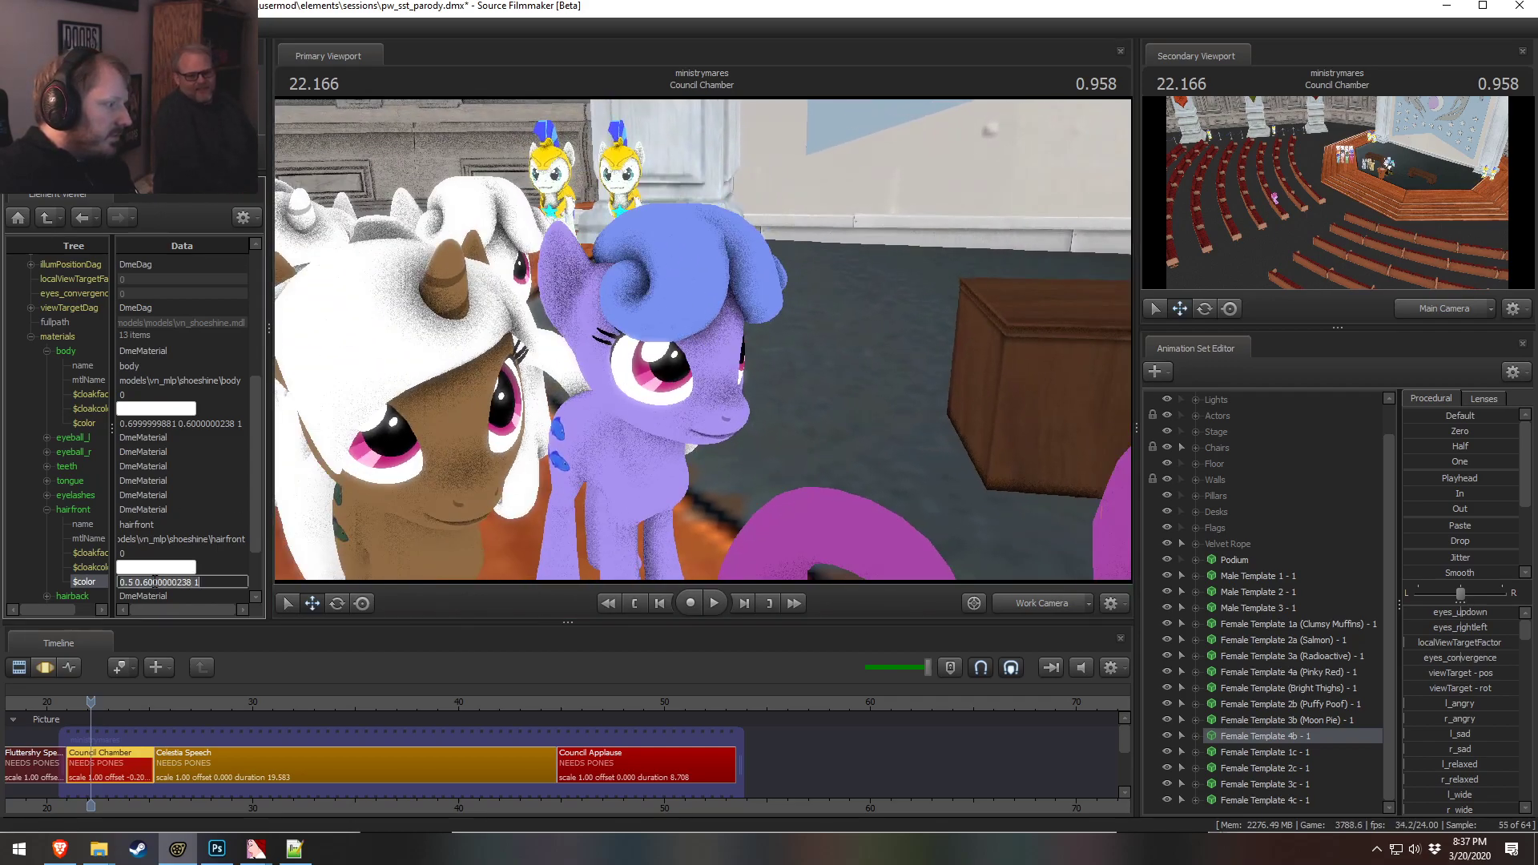
pyautogui.scroll(-2, 154, 570)
pyautogui.scroll(1, 184, 529)
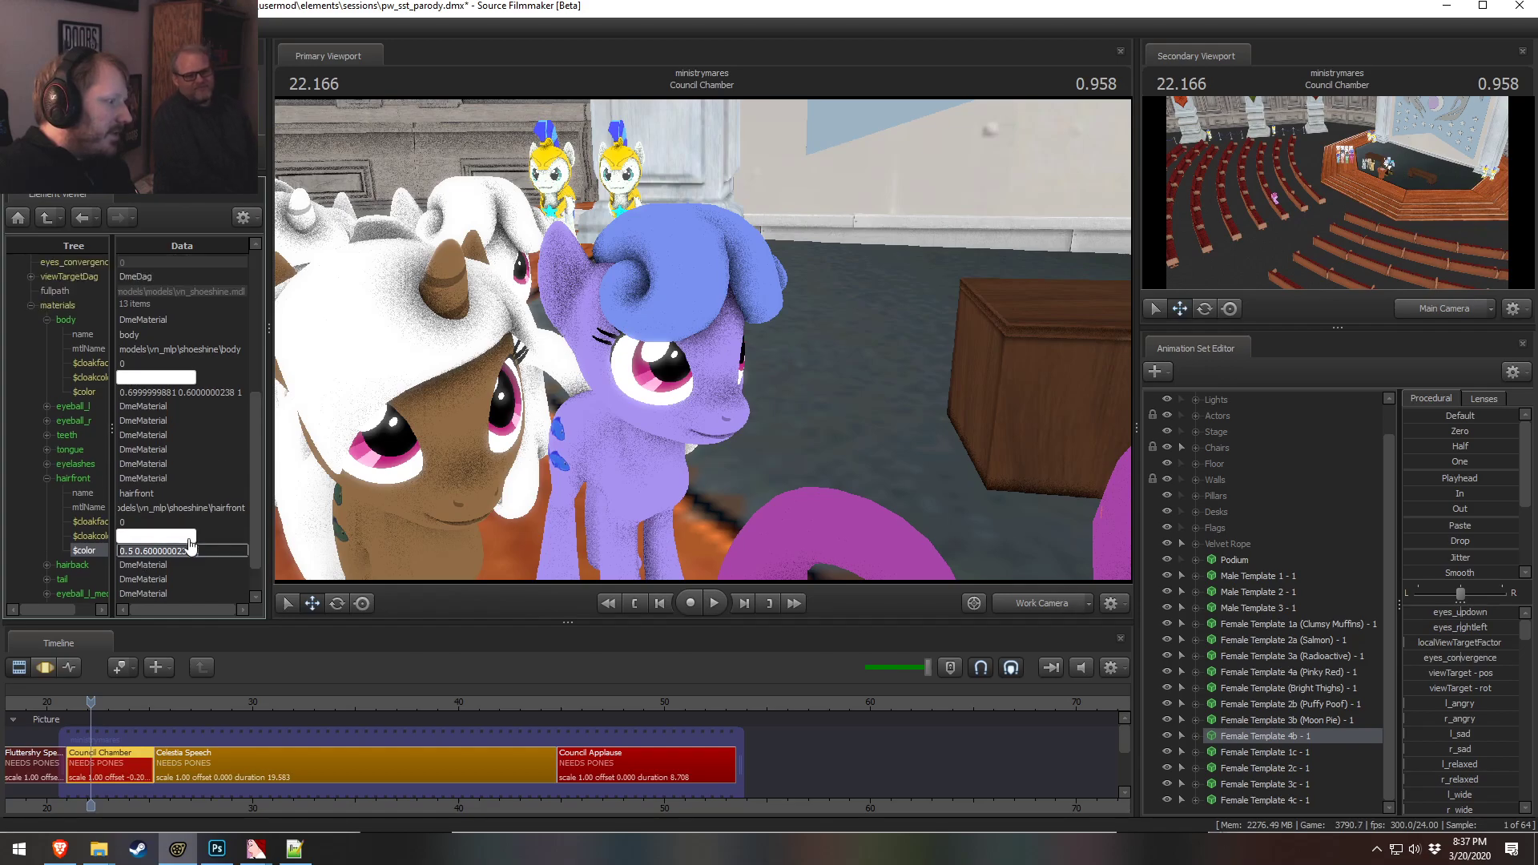
pyautogui.write('0.')
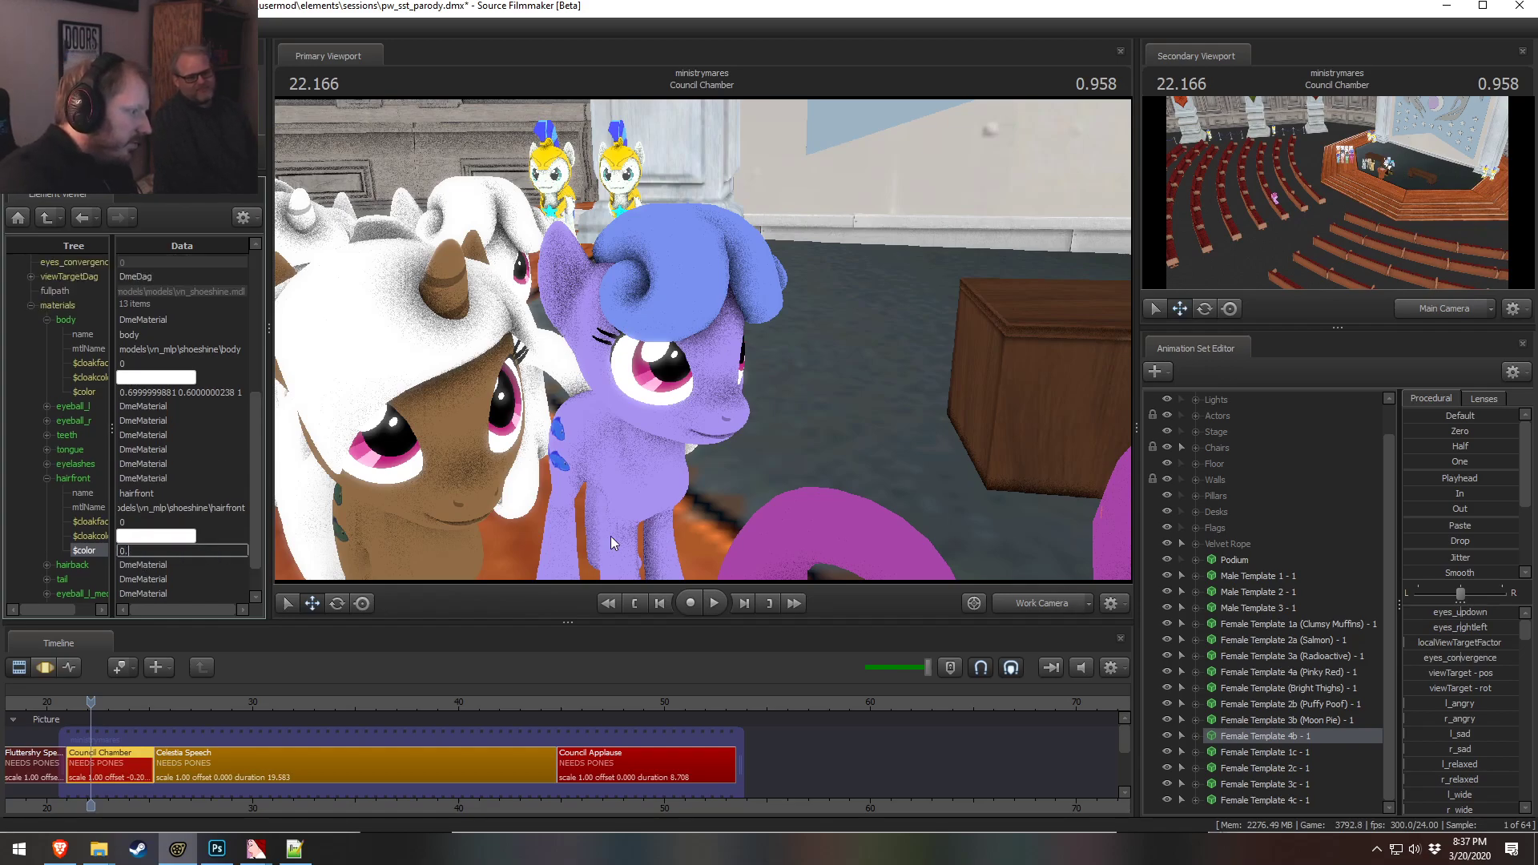
pyautogui.write('400000006 0.5 1')
pyautogui.press('Return')
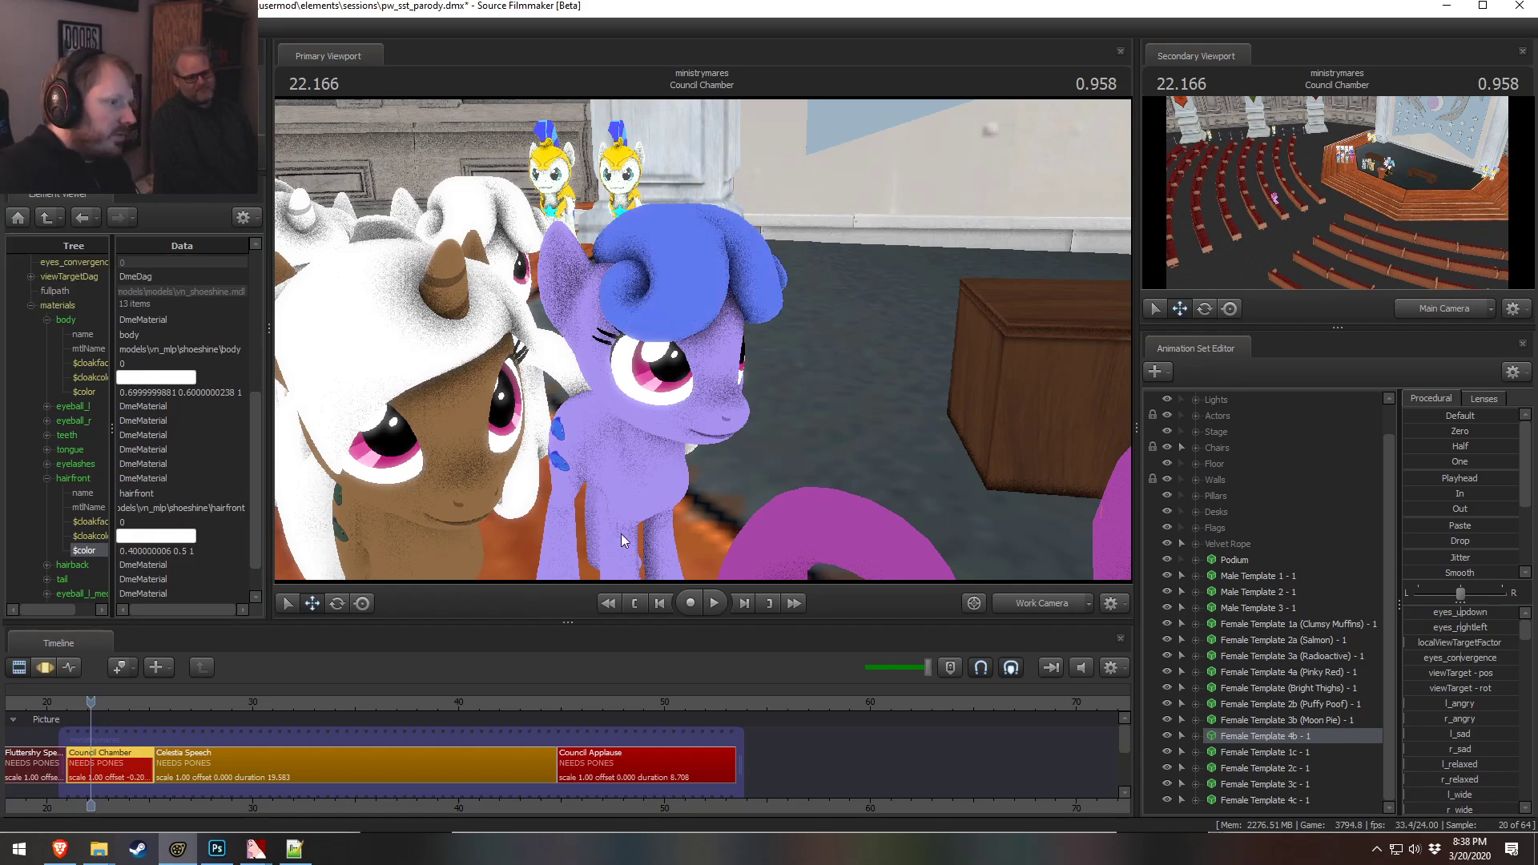
# Paste the same color into the 4b pony's hairback and tail material colors
pyautogui.moveTo(603, 372); pyautogui.dragTo(603, 432)
pyautogui.press('s')
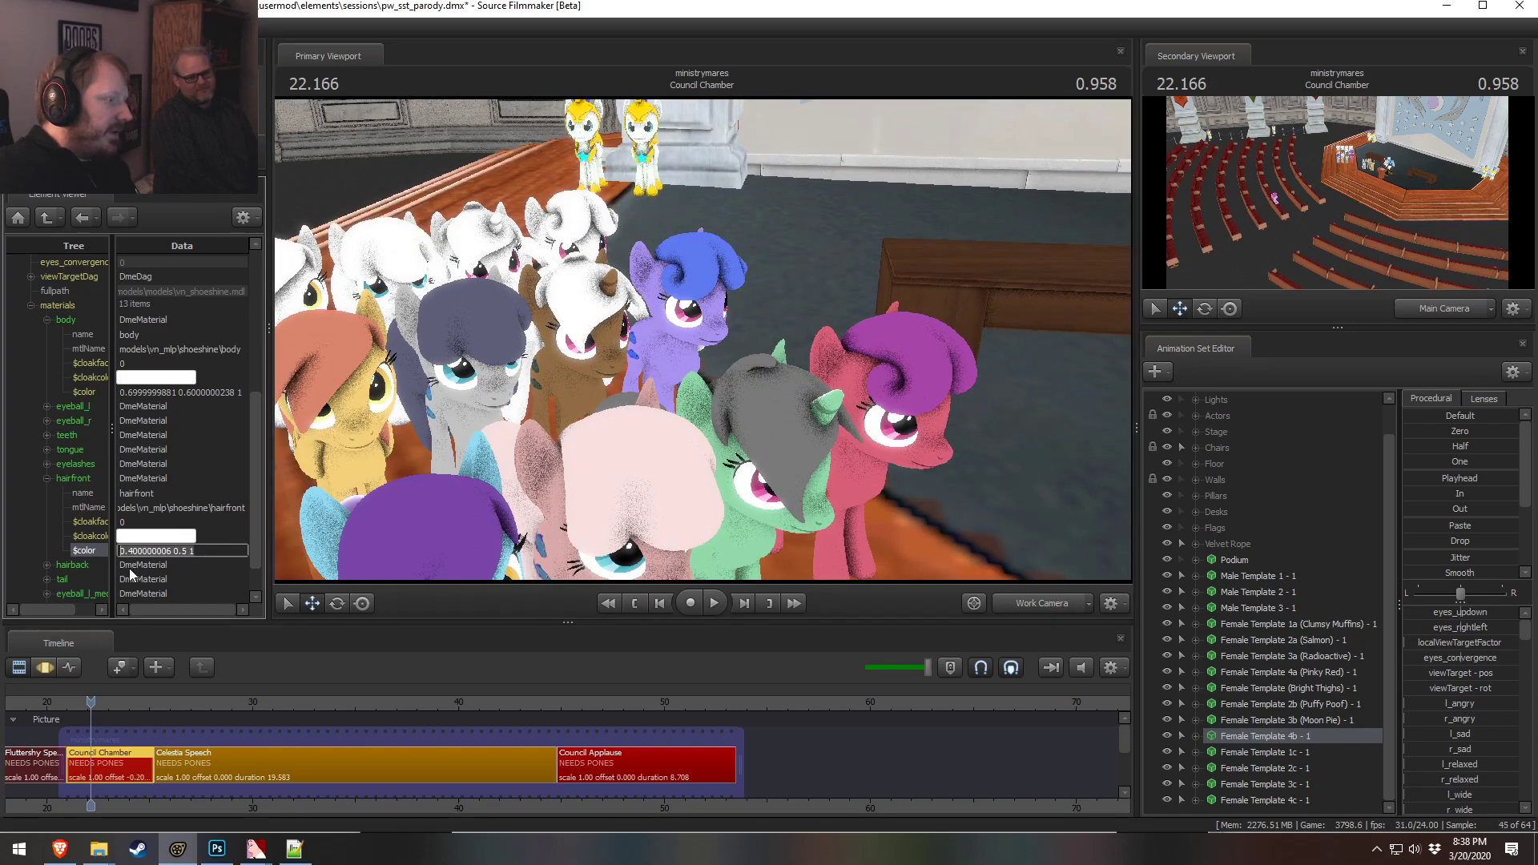
pyautogui.scroll(-1, 133, 557)
pyautogui.click(47, 540)
pyautogui.click(46, 525)
pyautogui.scroll(-1, 47, 527)
pyautogui.click(89, 559)
pyautogui.write('0.400000006 0.5 1')
pyautogui.scroll(-1, 137, 561)
pyautogui.scroll(-1, 148, 601)
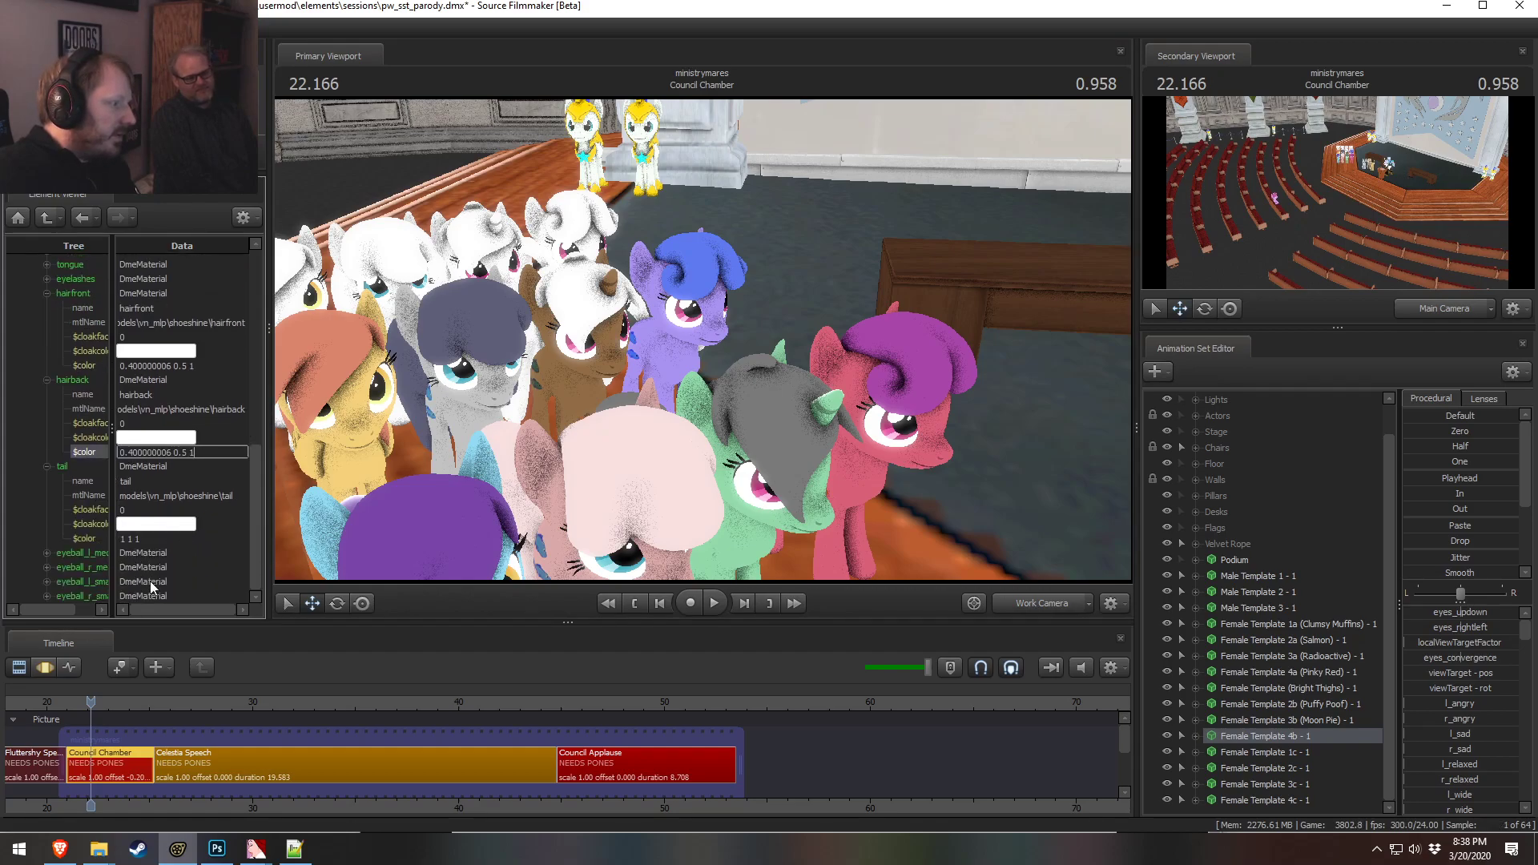
pyautogui.moveTo(163, 543); pyautogui.dragTo(123, 520)
pyautogui.write('0.400000006 0.5 1')
pyautogui.click(200, 461)
# Show the Female Template 1c pony in the Element Viewer and scroll to its materials
pyautogui.keyDown('alt'); pyautogui.moveTo(698, 322); pyautogui.dragTo(661, 356); pyautogui.keyUp('alt')
pyautogui.press('w')
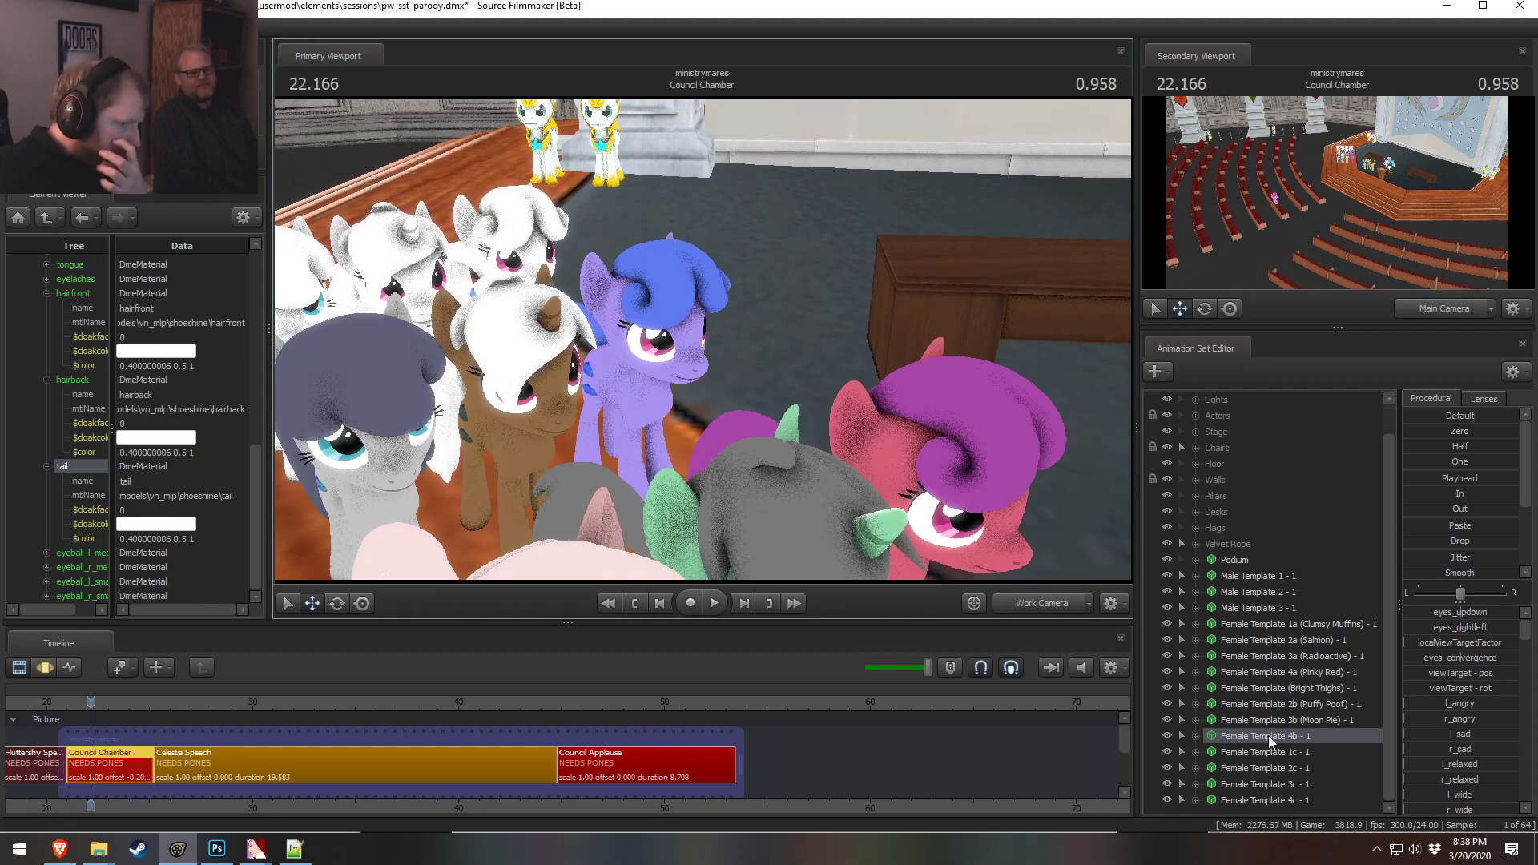
pyautogui.rightClick(1267, 756)
pyautogui.moveTo(1357, 581)
pyautogui.click(1448, 599)
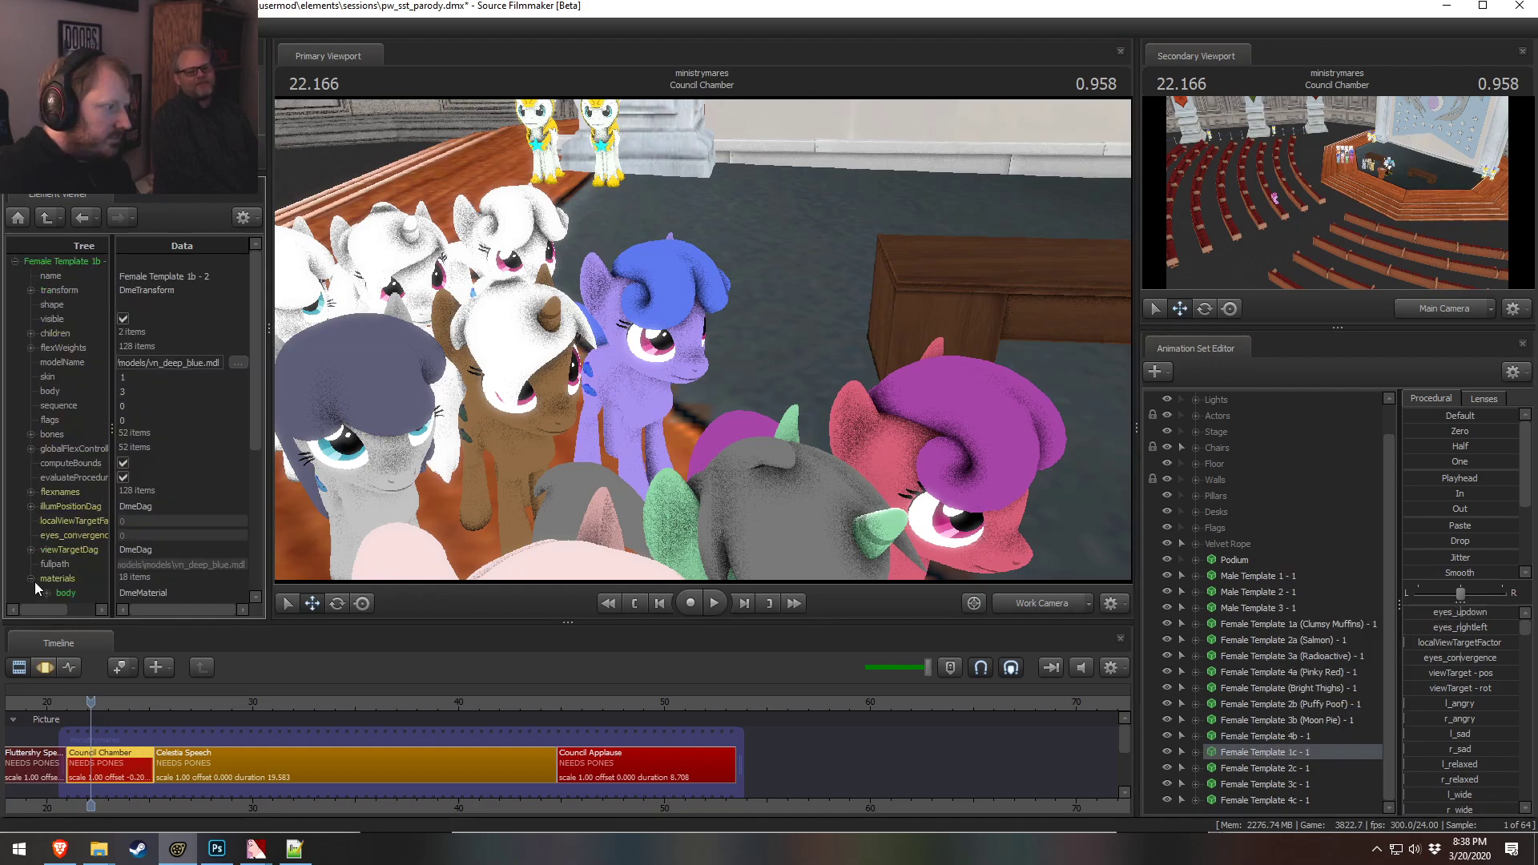
pyautogui.scroll(-3, 37, 597)
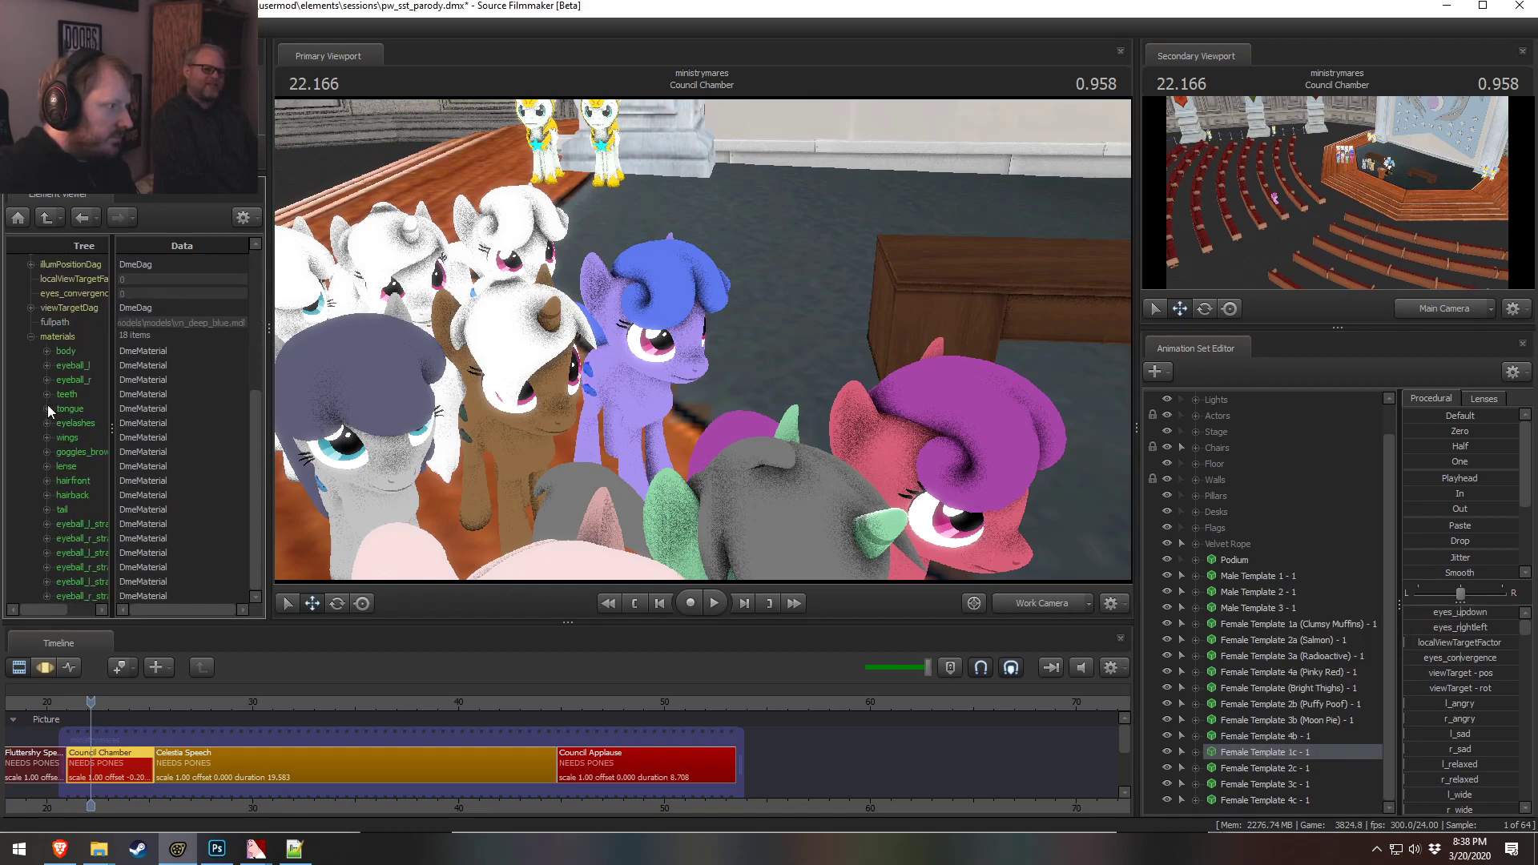
# Rename the 4b animation set to Female Template 4b (Plumber Jane) - 1
pyautogui.moveTo(375, 345)
pyautogui.mouseDown()
pyautogui.moveTo(321, 345)
pyautogui.moveTo(388, 360)
pyautogui.moveTo(388, 336)
pyautogui.mouseUp()
pyautogui.press('w')
pyautogui.press('w')
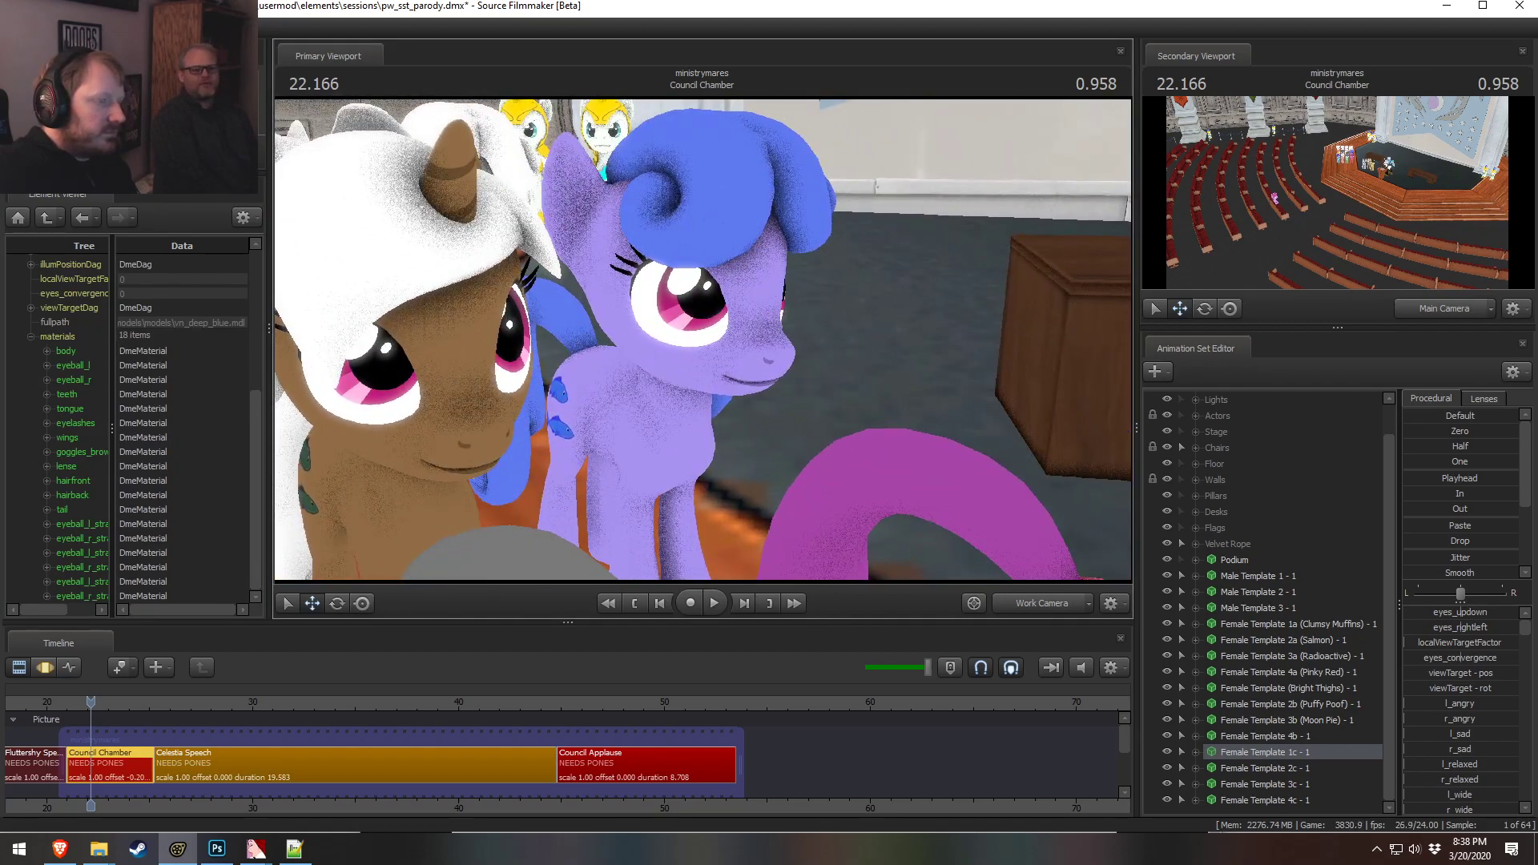
pyautogui.moveTo(703, 340); pyautogui.dragTo(691, 330)
pyautogui.press('w')
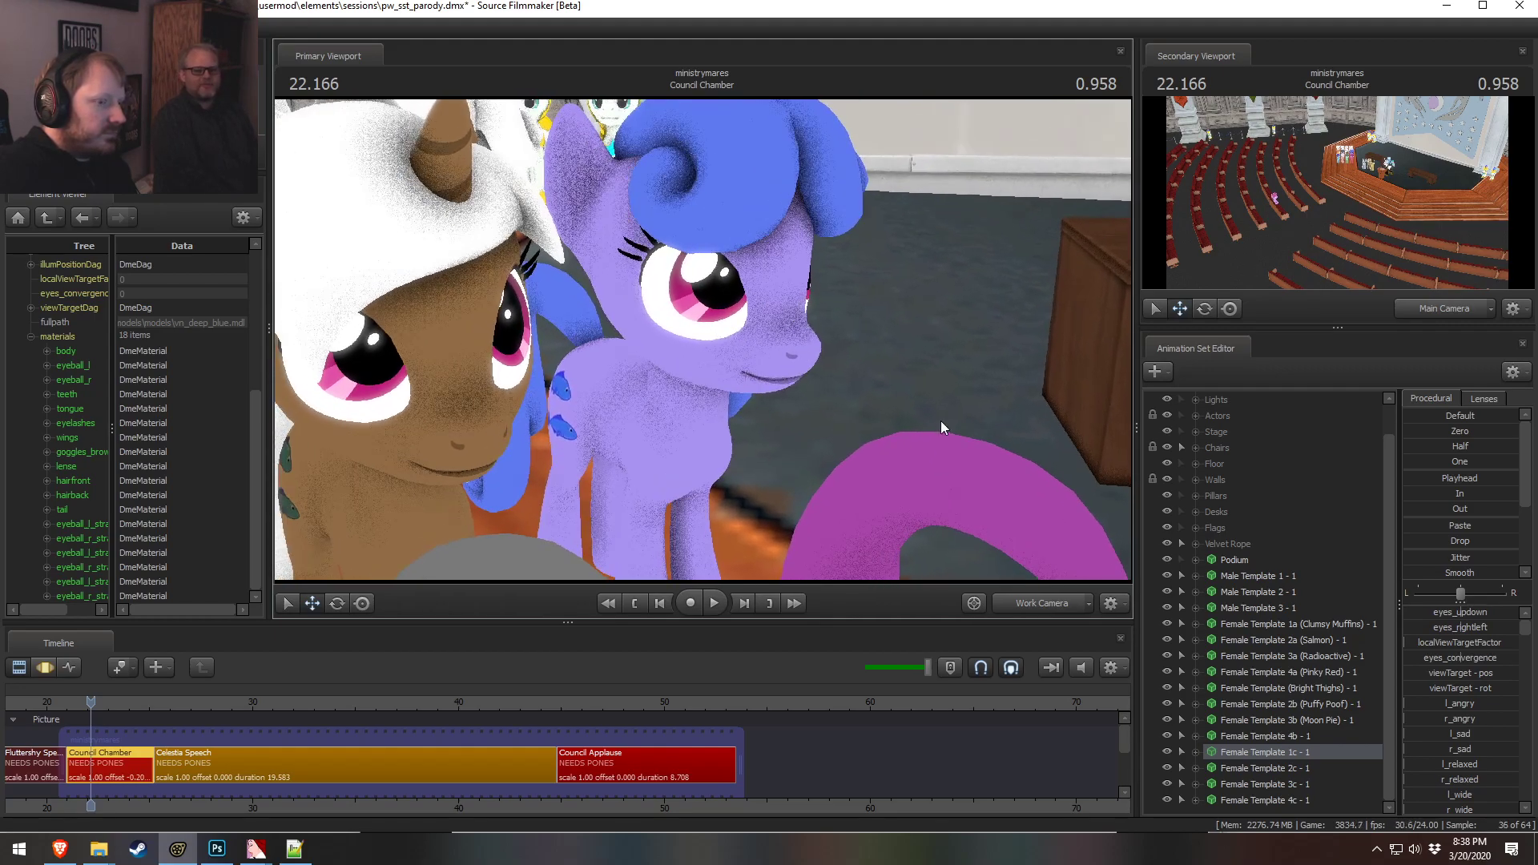
pyautogui.moveTo(1064, 462); pyautogui.dragTo(1059, 458)
pyautogui.press('w')
pyautogui.press('s')
pyautogui.moveTo(703, 346); pyautogui.dragTo(703, 345)
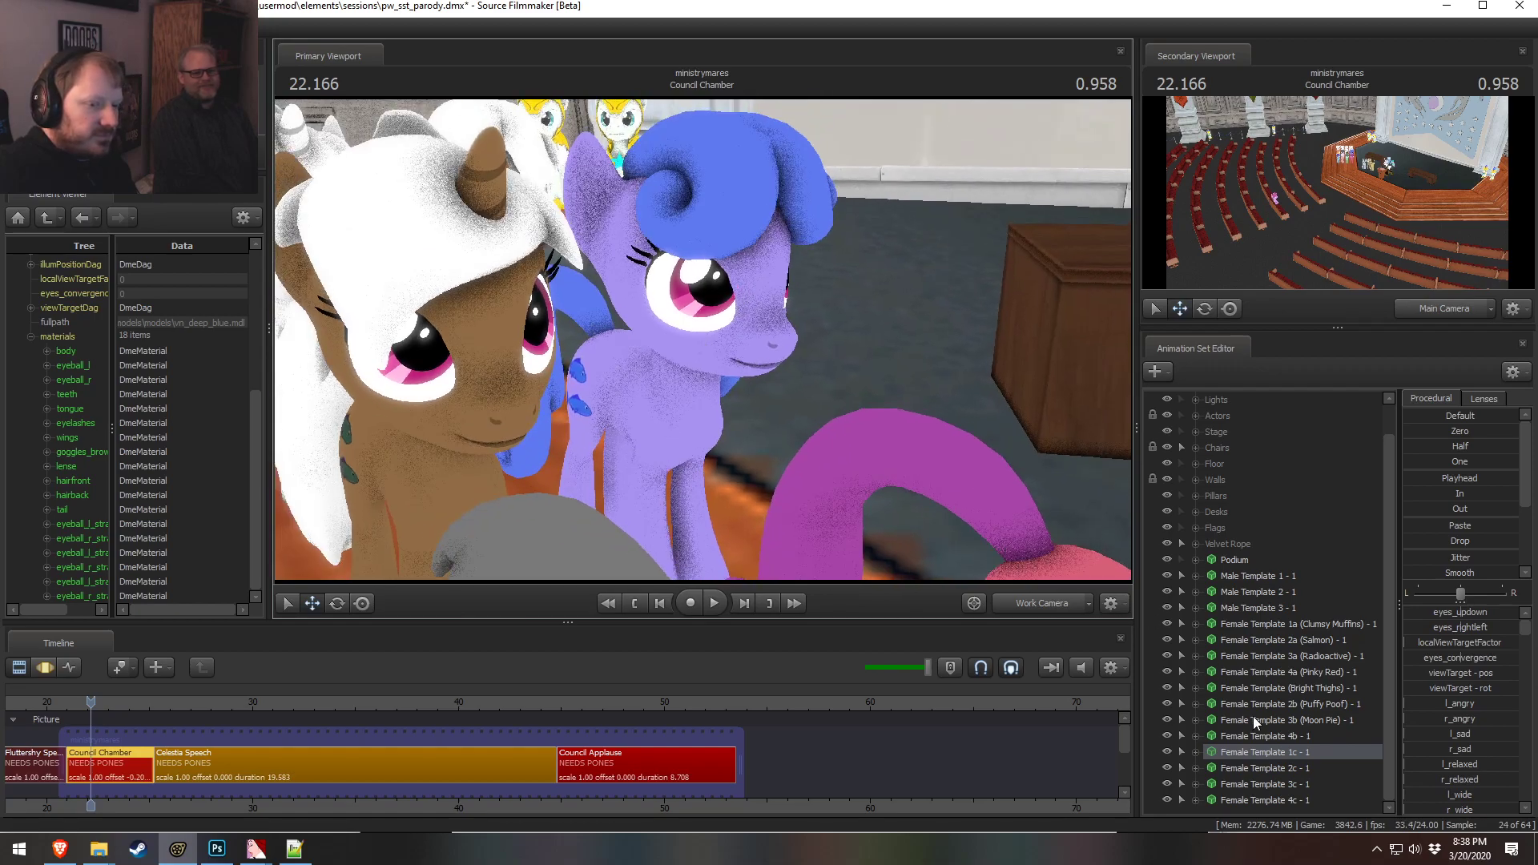
pyautogui.rightClick(1300, 736)
pyautogui.click(1361, 477)
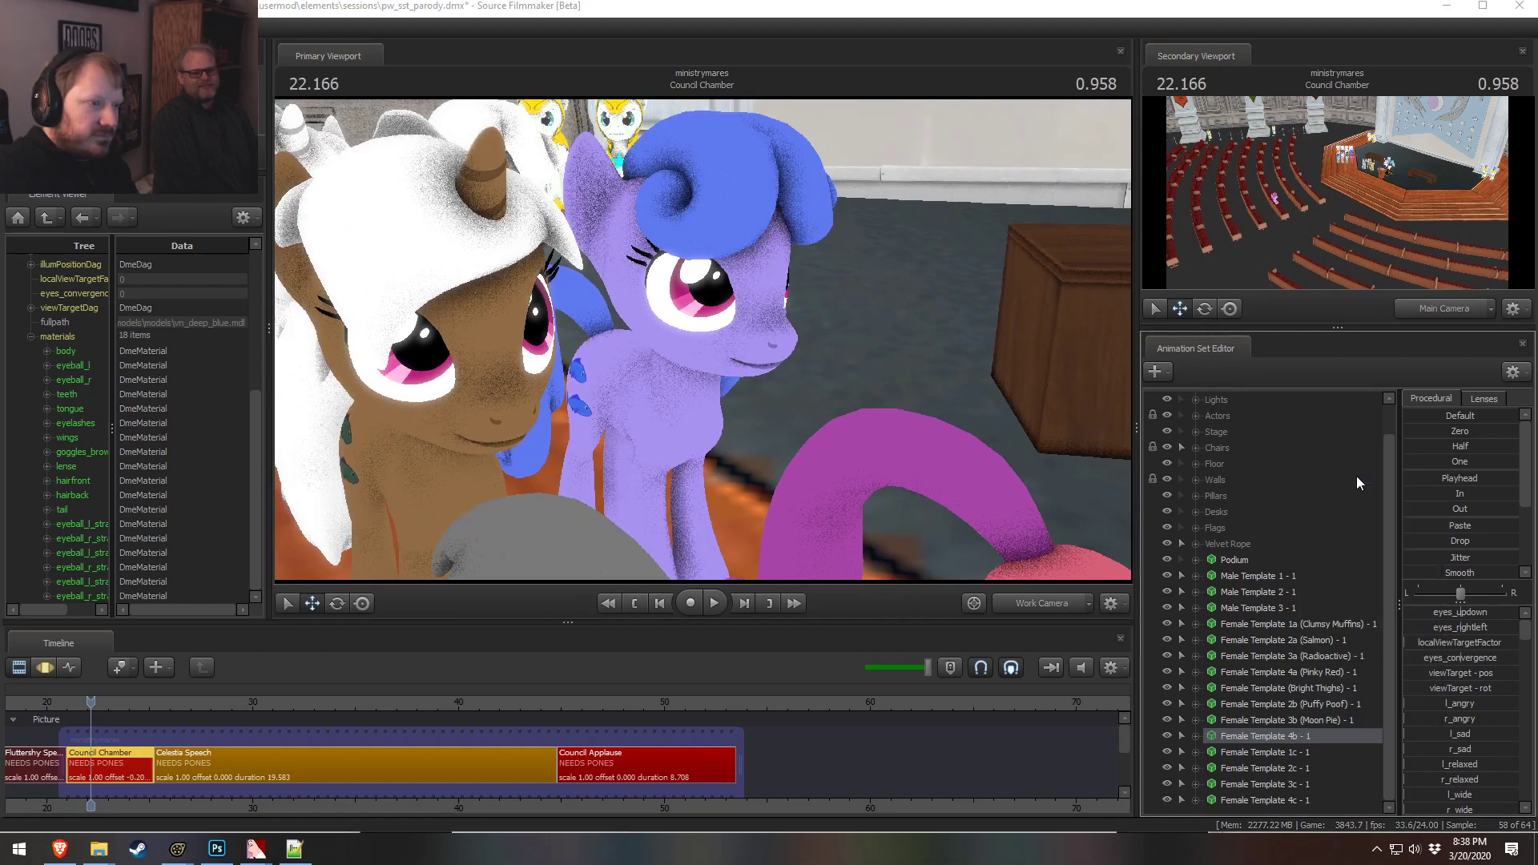
pyautogui.click(779, 415)
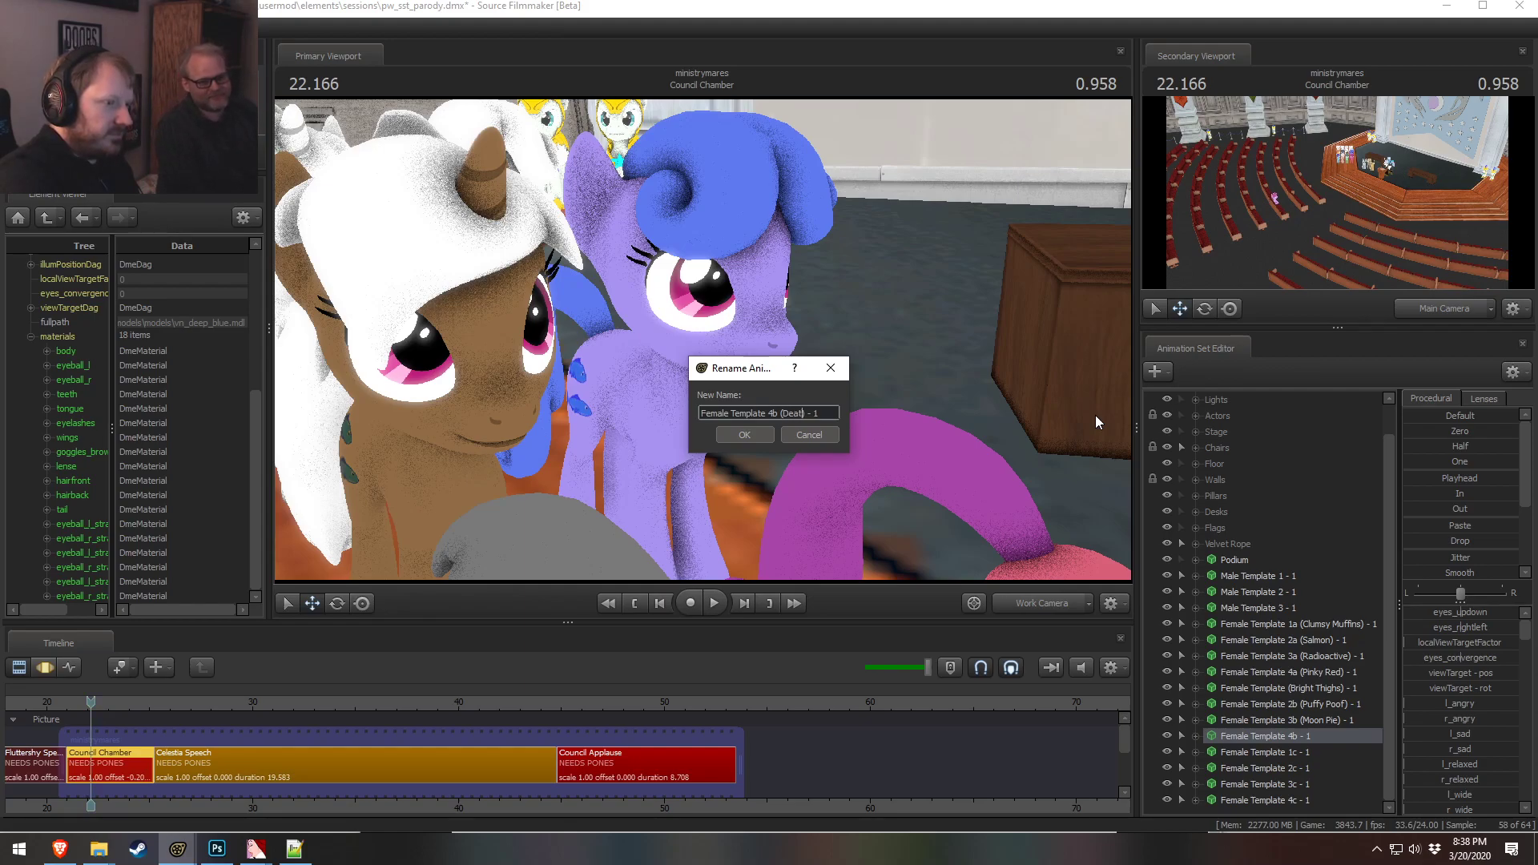
pyautogui.doubleClick(792, 414)
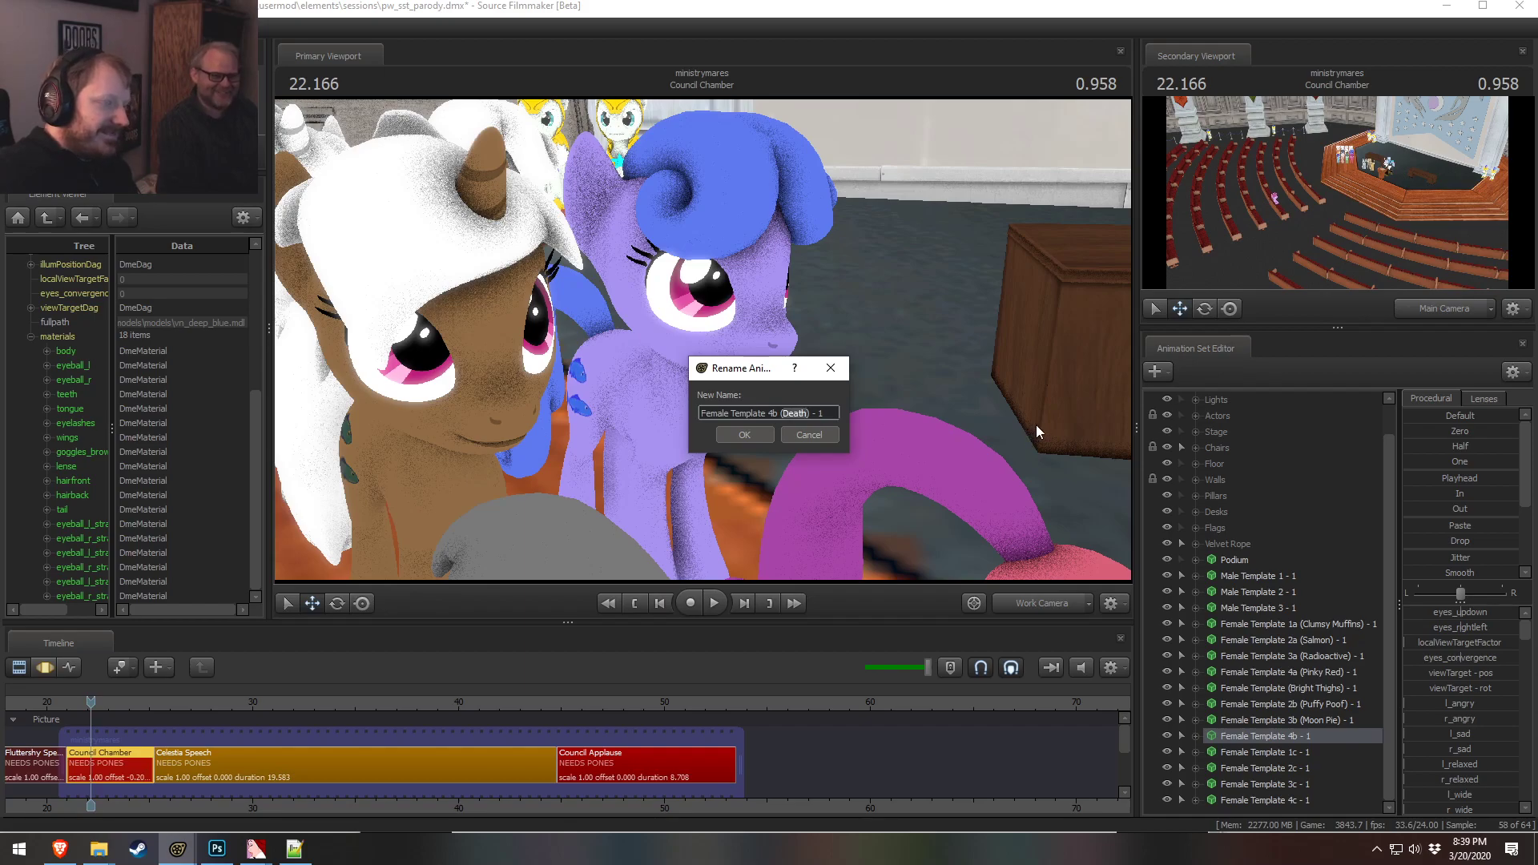
pyautogui.moveTo(722, 372); pyautogui.dragTo(710, 406)
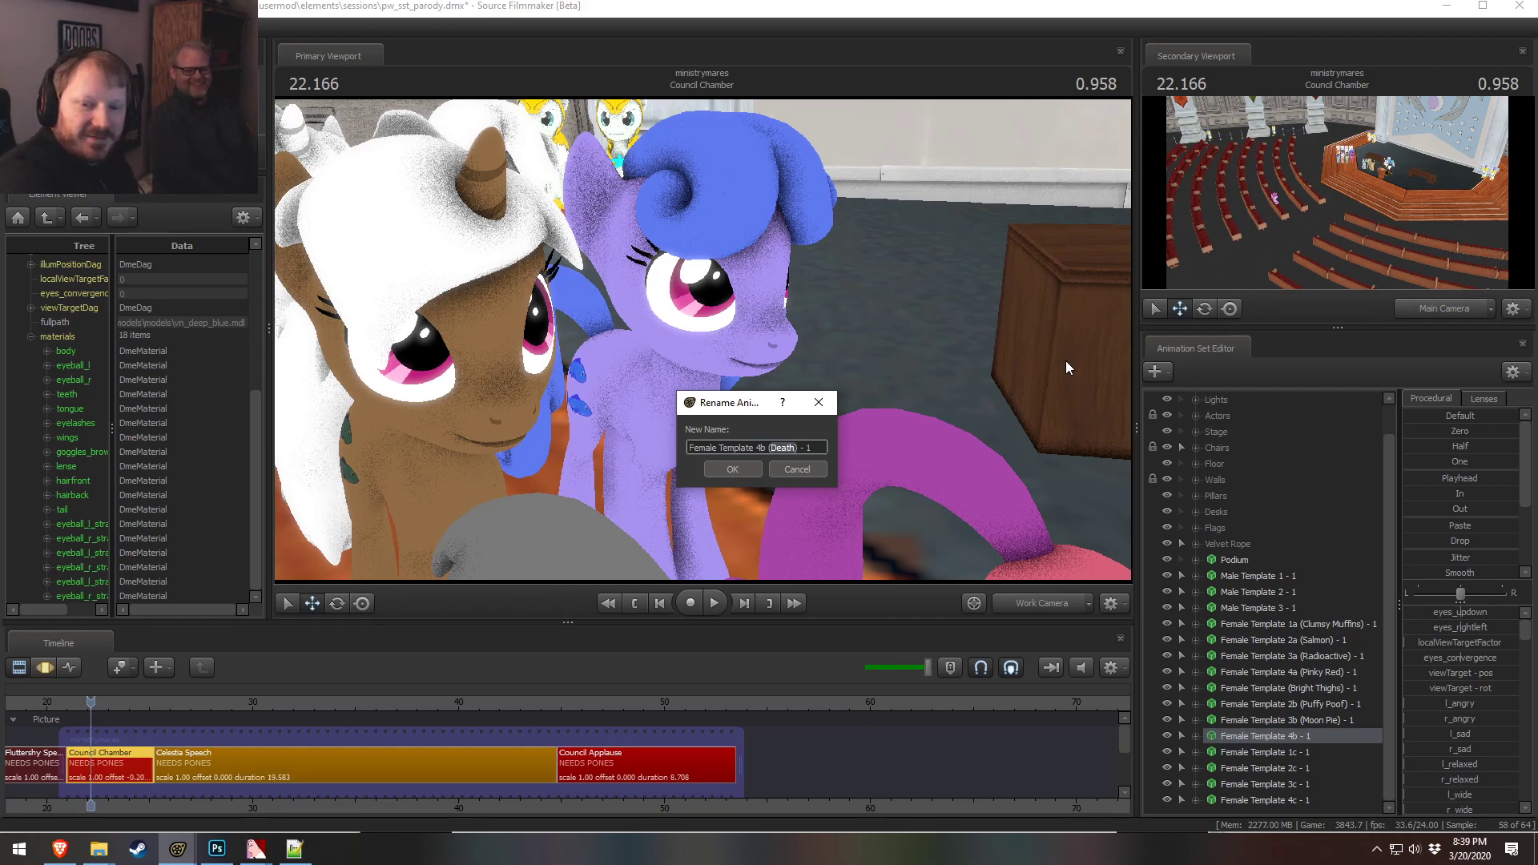
pyautogui.write('Plumber Jane')
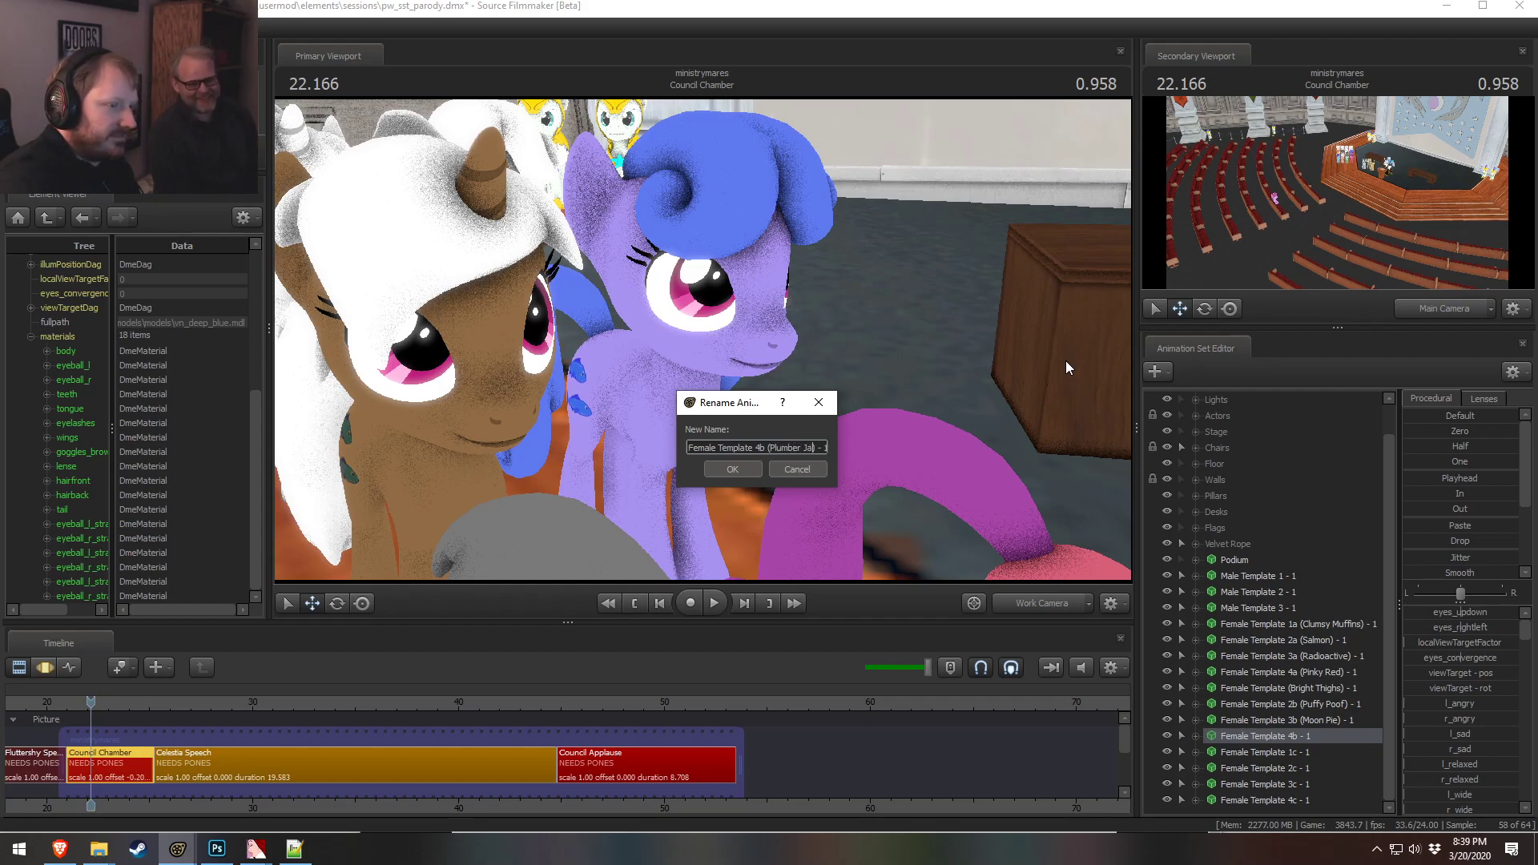
pyautogui.press('Return')
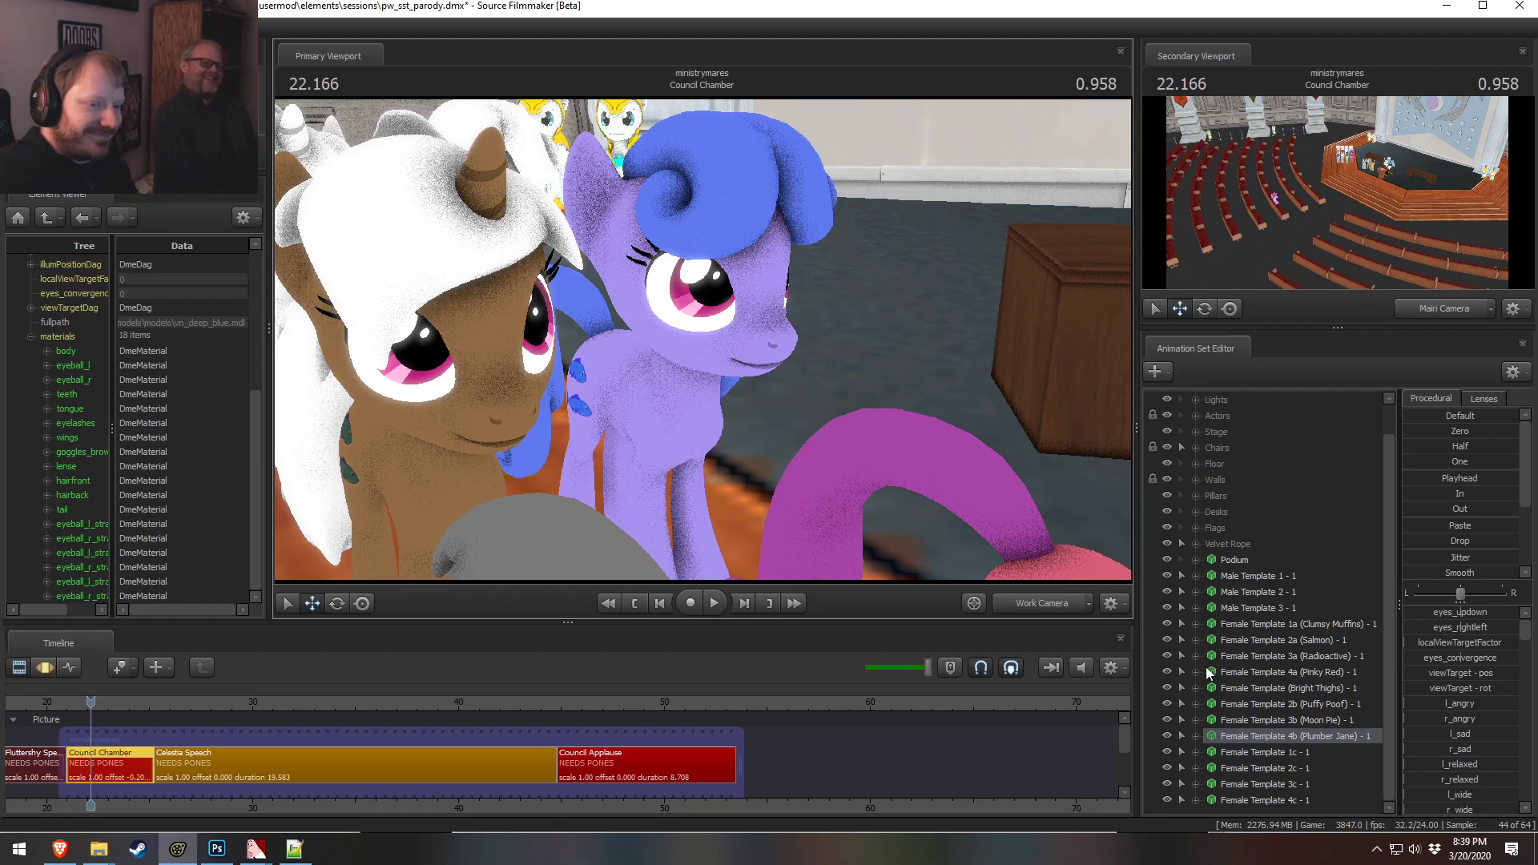
# Expand the 1c pony's body material and select its color field
pyautogui.press('s')
pyautogui.moveTo(930, 512); pyautogui.dragTo(877, 521)
pyautogui.press('a')
pyautogui.press('d')
pyautogui.press('s')
pyautogui.press('d')
pyautogui.press('s')
pyautogui.press('s')
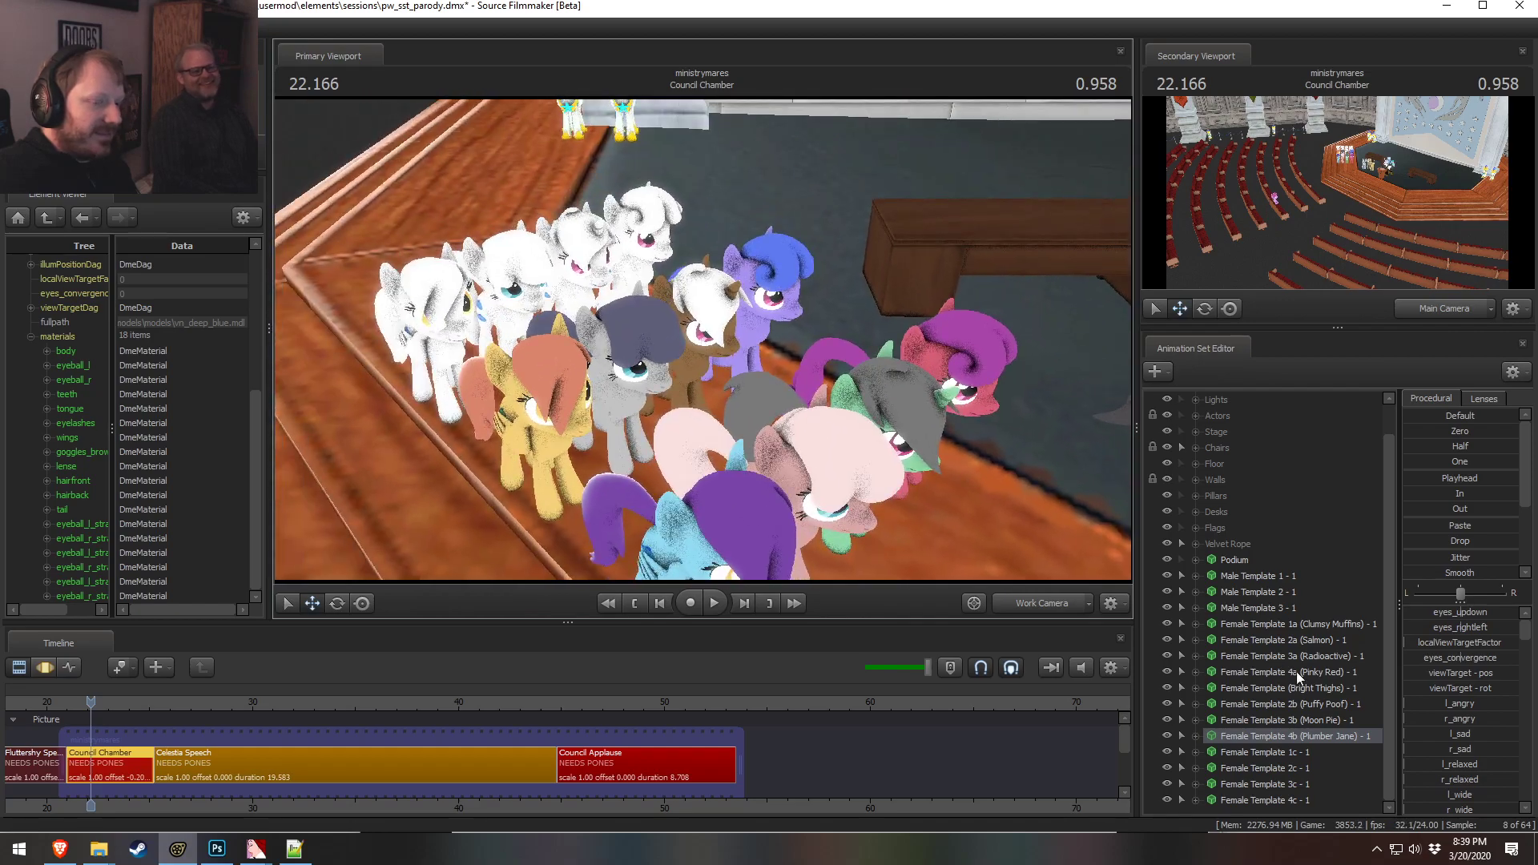
pyautogui.rightClick(1258, 756)
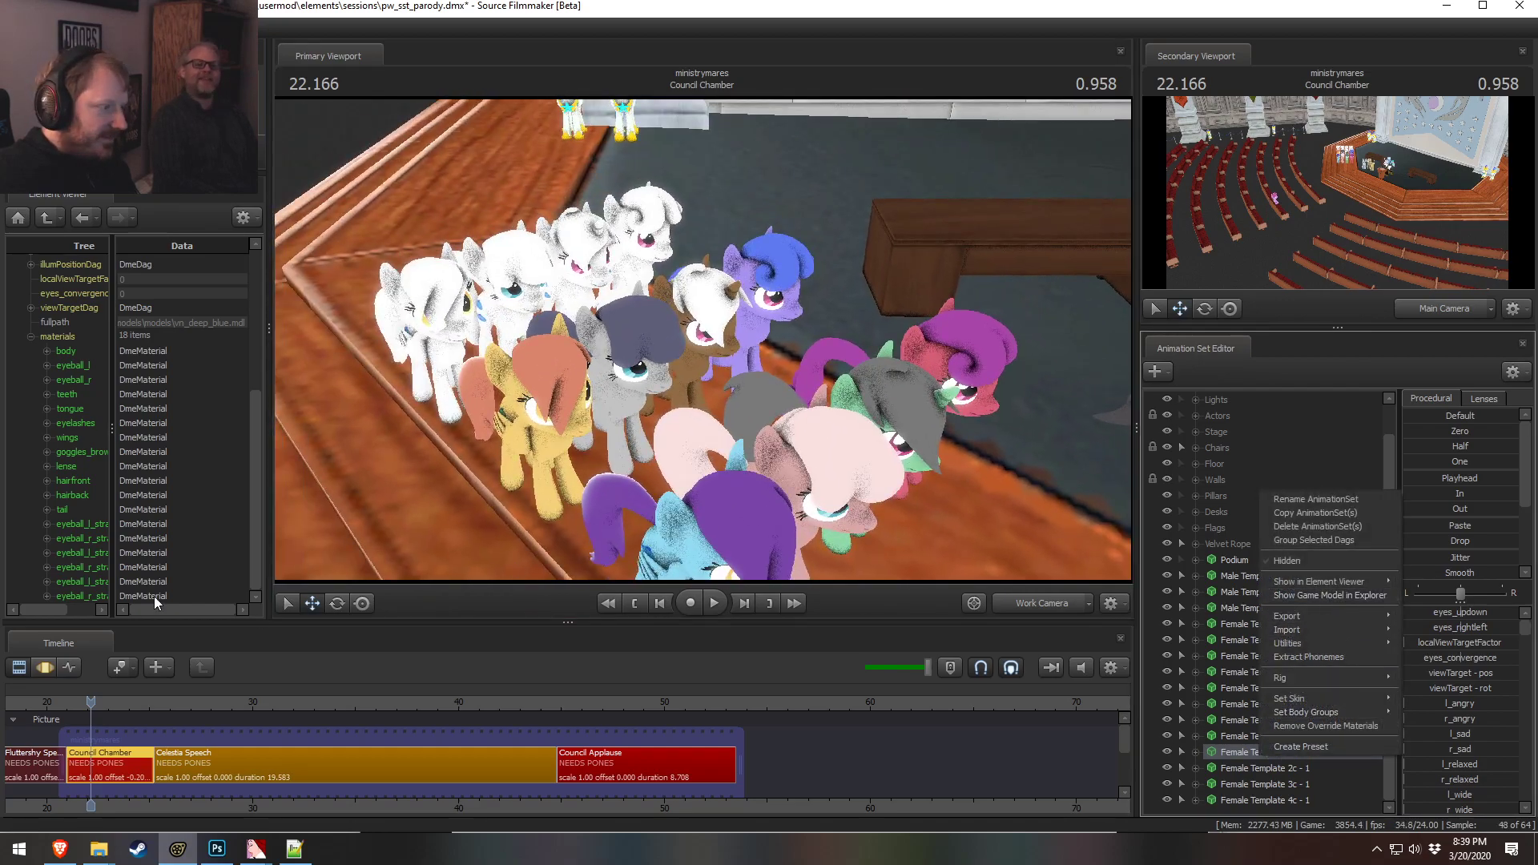
pyautogui.click(48, 350)
pyautogui.click(46, 350)
pyautogui.click(80, 423)
# Set the 1c pony's body material color to pink, 1 0.7 0.7
pyautogui.moveTo(535, 328)
pyautogui.mouseDown()
pyautogui.moveTo(489, 304)
pyautogui.moveTo(513, 309)
pyautogui.moveTo(516, 360)
pyautogui.moveTo(526, 315)
pyautogui.mouseUp()
pyautogui.press('w')
pyautogui.press('s')
pyautogui.press('w')
pyautogui.moveTo(702, 340)
pyautogui.mouseDown()
pyautogui.moveTo(743, 311)
pyautogui.moveTo(700, 357)
pyautogui.moveTo(706, 340)
pyautogui.mouseUp()
pyautogui.press('d')
pyautogui.press('w')
pyautogui.press('a')
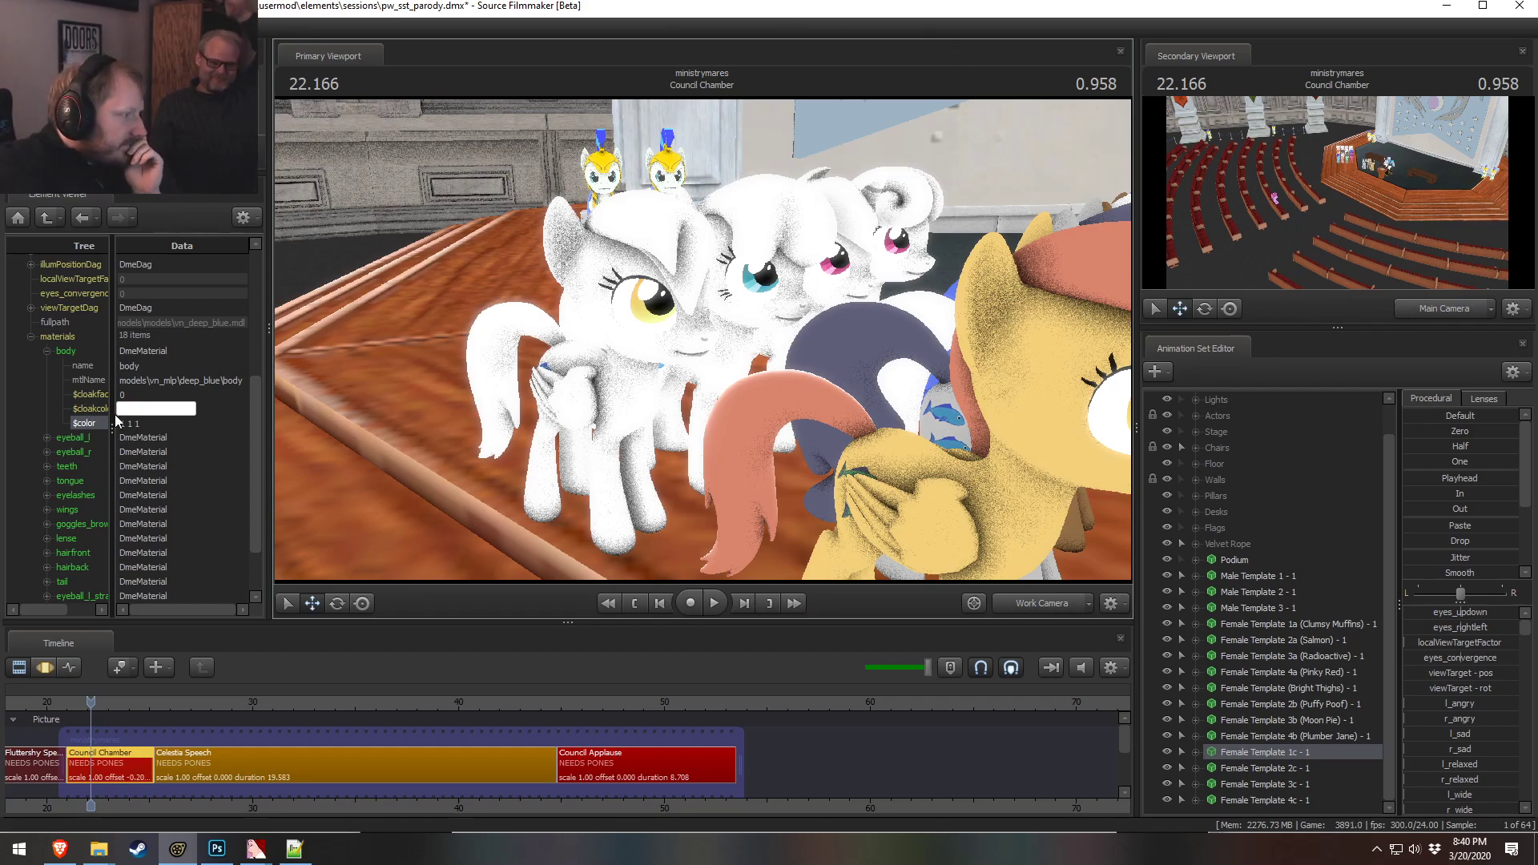
pyautogui.click(149, 425)
pyautogui.moveTo(498, 409); pyautogui.dragTo(664, 440)
pyautogui.press('s')
pyautogui.press('s')
pyautogui.moveTo(703, 340)
pyautogui.mouseDown()
pyautogui.moveTo(680, 360)
pyautogui.moveTo(703, 340)
pyautogui.mouseUp()
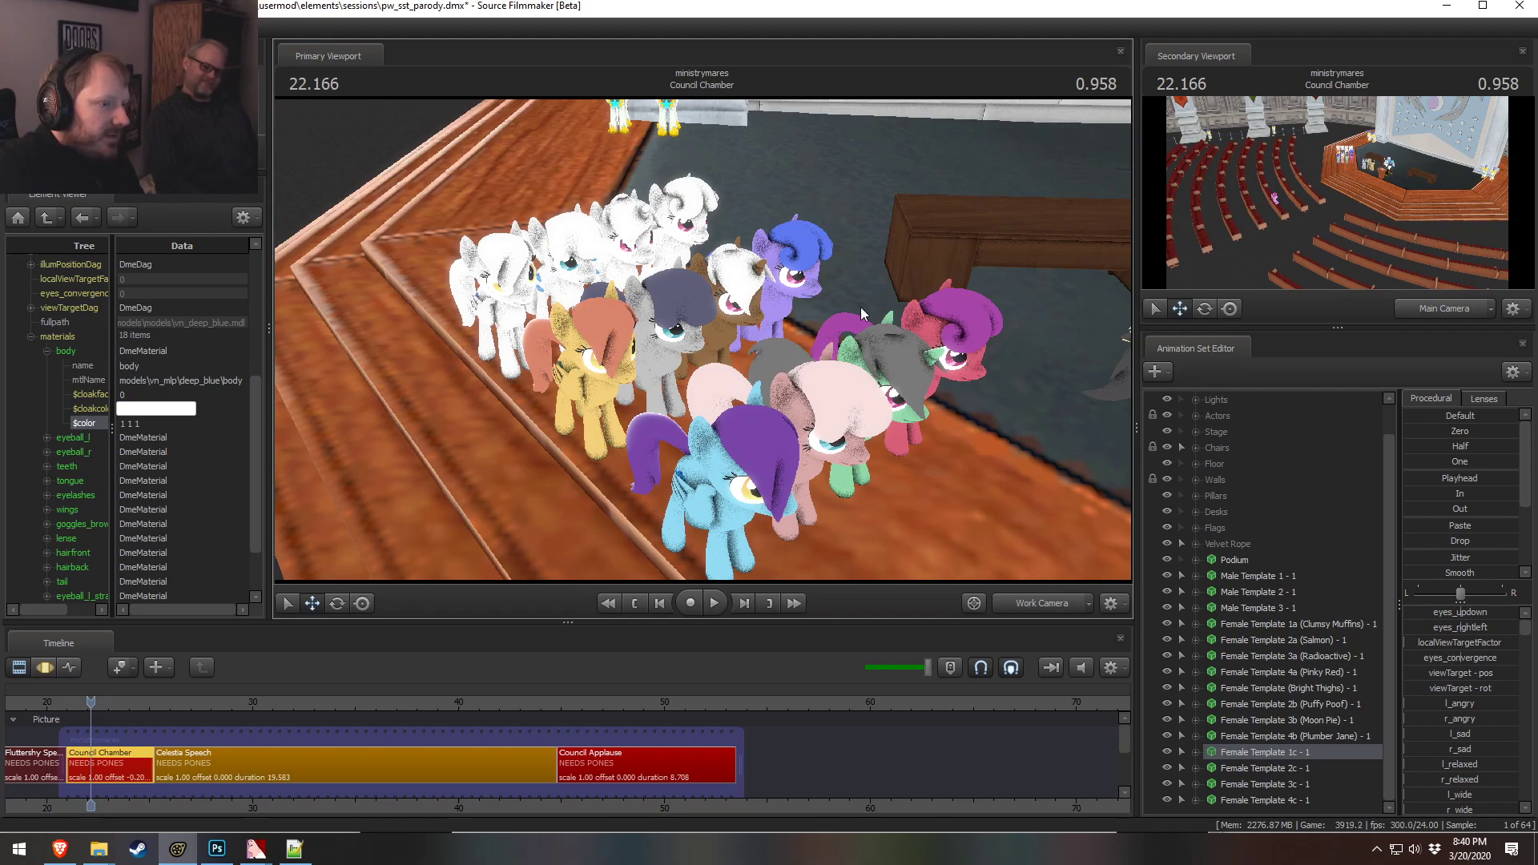
pyautogui.moveTo(820, 329); pyautogui.dragTo(720, 312)
pyautogui.press('w')
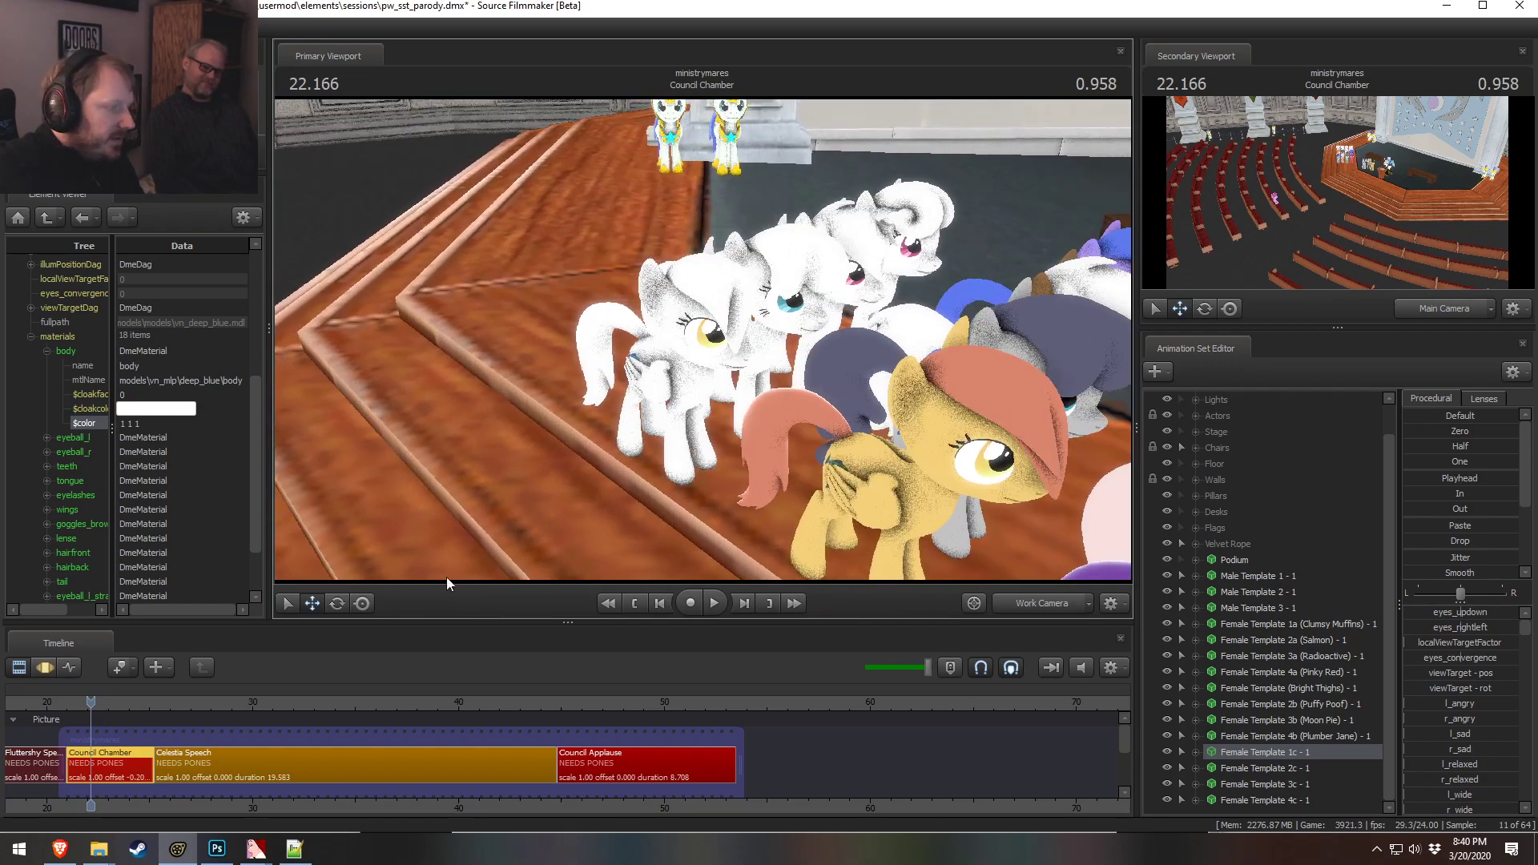
pyautogui.click(161, 423)
pyautogui.write('1 0.7')
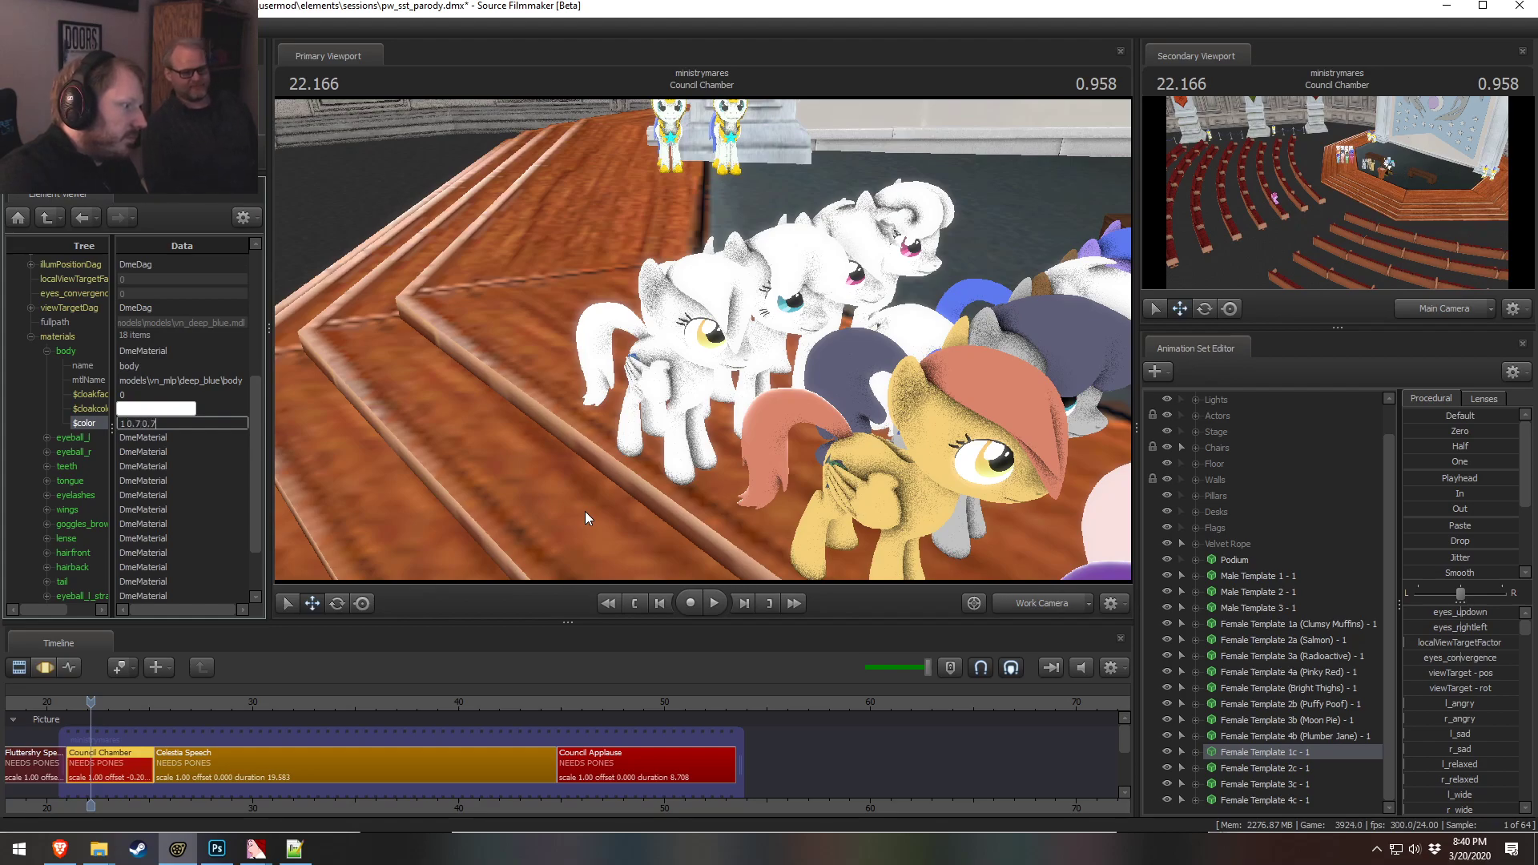
pyautogui.press('Return')
# Change the 1c pony's body material color to 1 0.6 0.6
pyautogui.moveTo(585, 511); pyautogui.dragTo(681, 544)
pyautogui.moveTo(703, 340)
pyautogui.mouseDown()
pyautogui.moveTo(719, 356)
pyautogui.moveTo(680, 332)
pyautogui.moveTo(703, 339)
pyautogui.mouseUp()
pyautogui.doubleClick(160, 423)
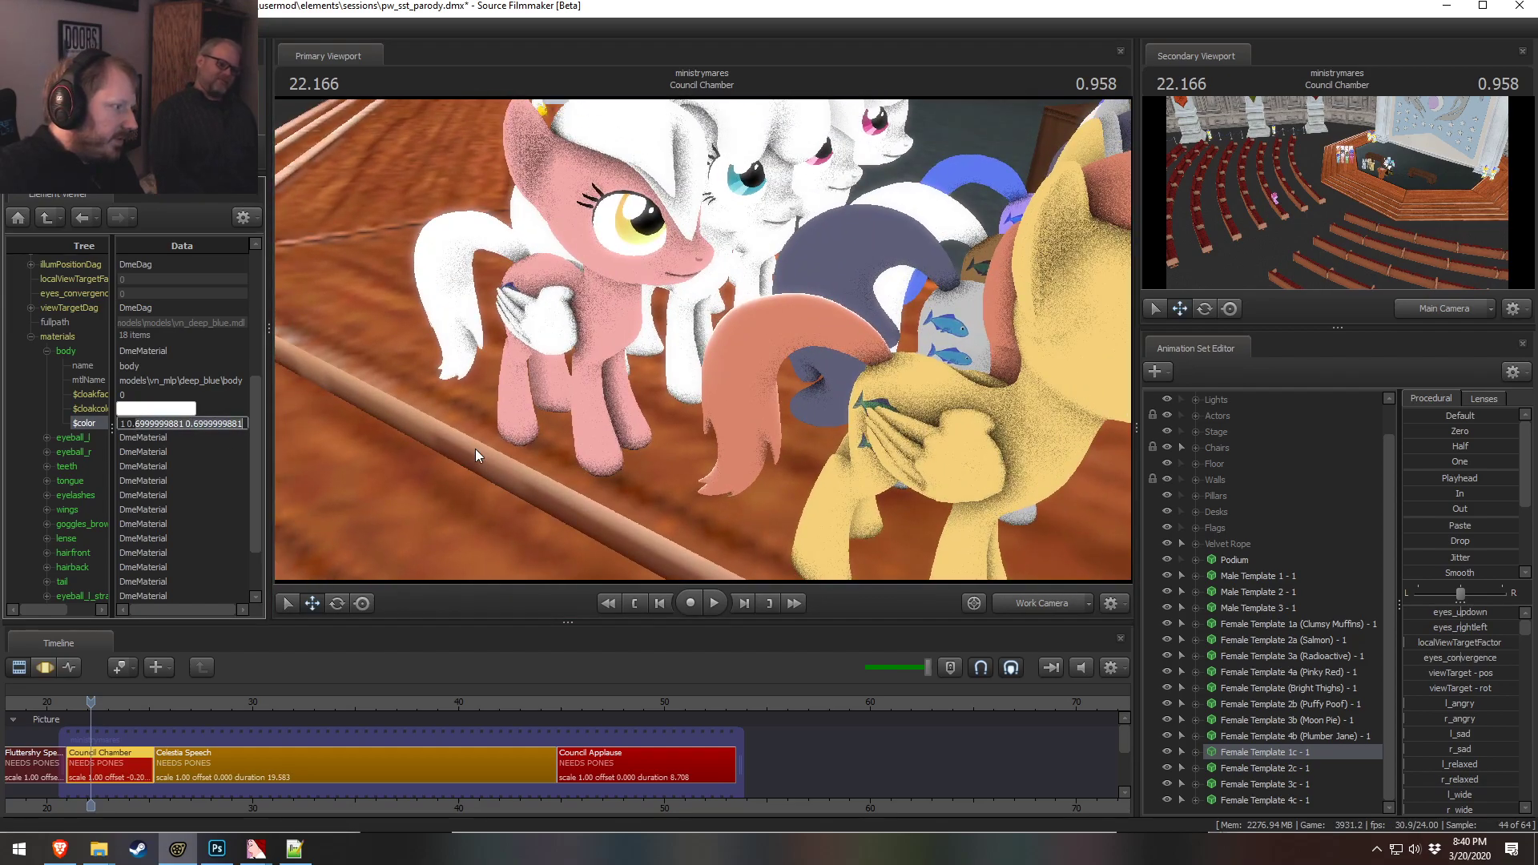
pyautogui.write('6 0.6')
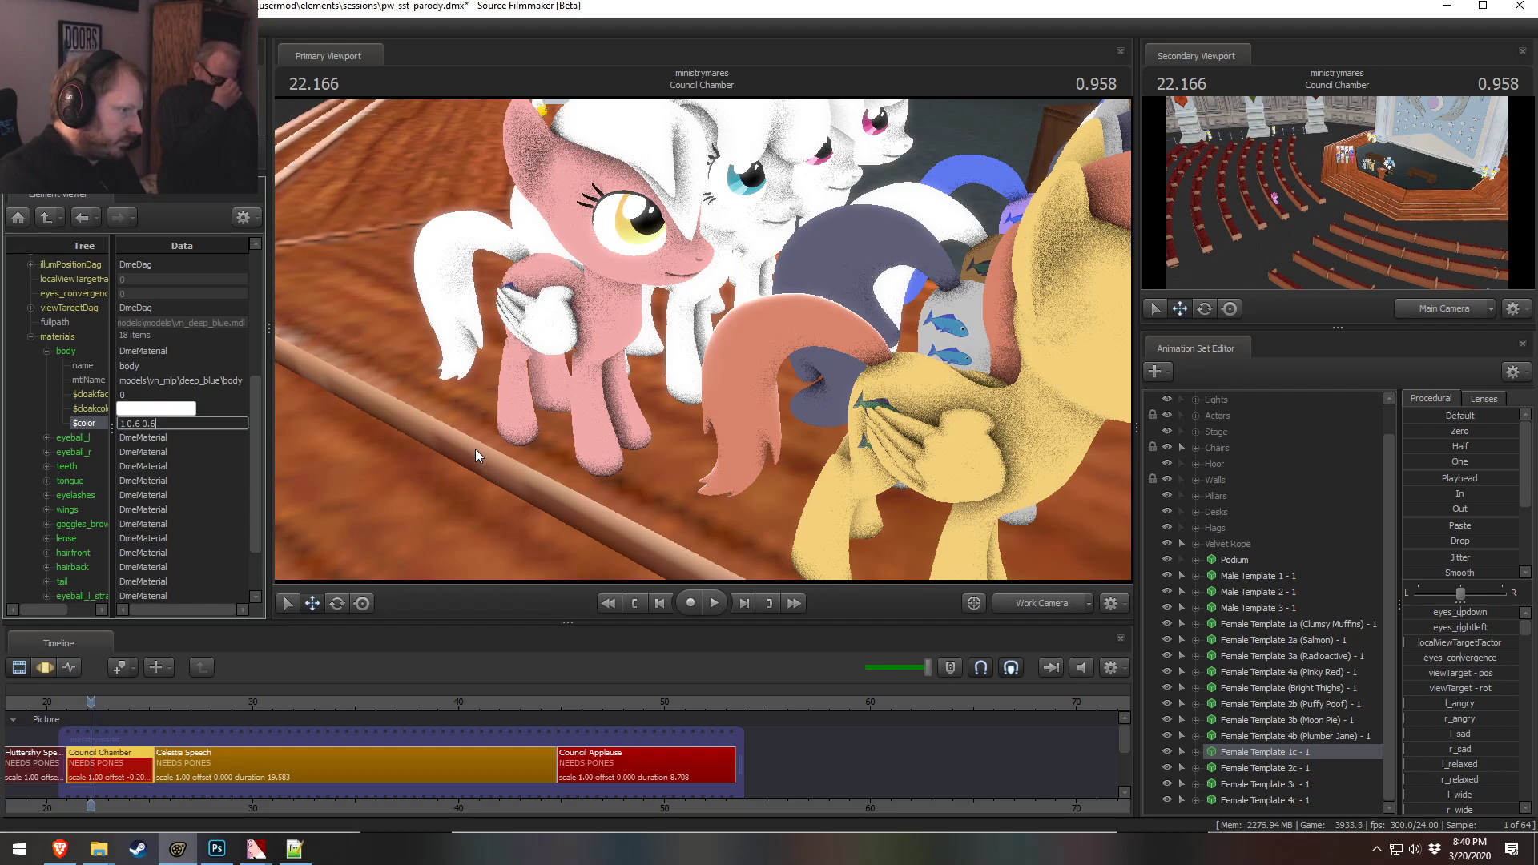
pyautogui.press('Return')
# Examine the recolored 1c pony up close in the viewport
pyautogui.moveTo(464, 425); pyautogui.dragTo(449, 394)
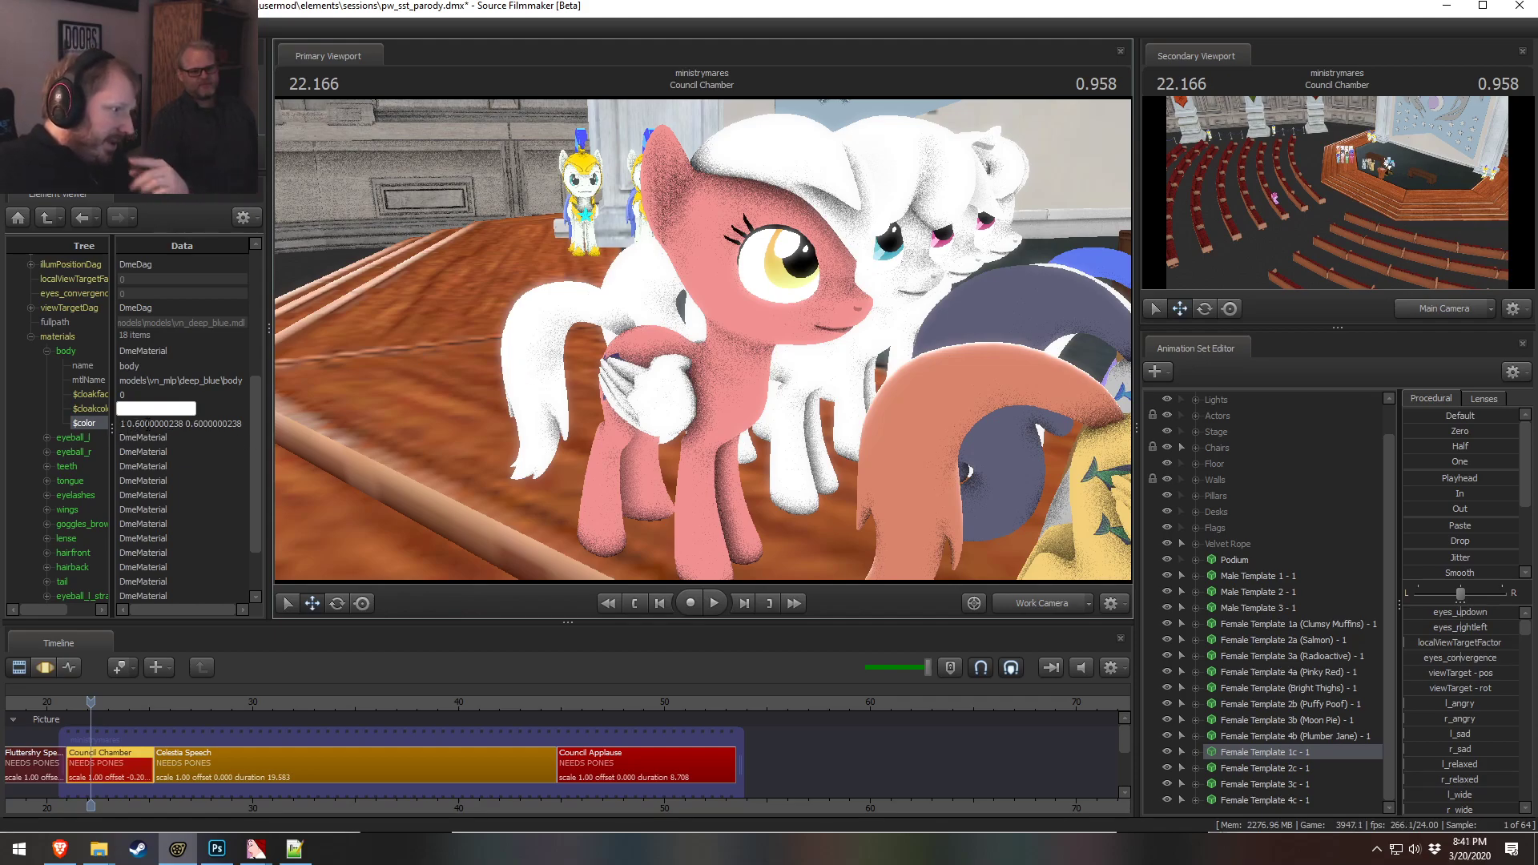
pyautogui.click(48, 352)
pyautogui.moveTo(702, 340)
pyautogui.mouseDown()
pyautogui.moveTo(781, 359)
pyautogui.moveTo(666, 342)
pyautogui.moveTo(699, 355)
pyautogui.moveTo(703, 340)
pyautogui.mouseUp()
pyautogui.press('d')
pyautogui.press('w')
pyautogui.press('s')
pyautogui.press('w')
pyautogui.press('w')
pyautogui.press('s')
pyautogui.press('s')
pyautogui.press('s')
pyautogui.press('a')
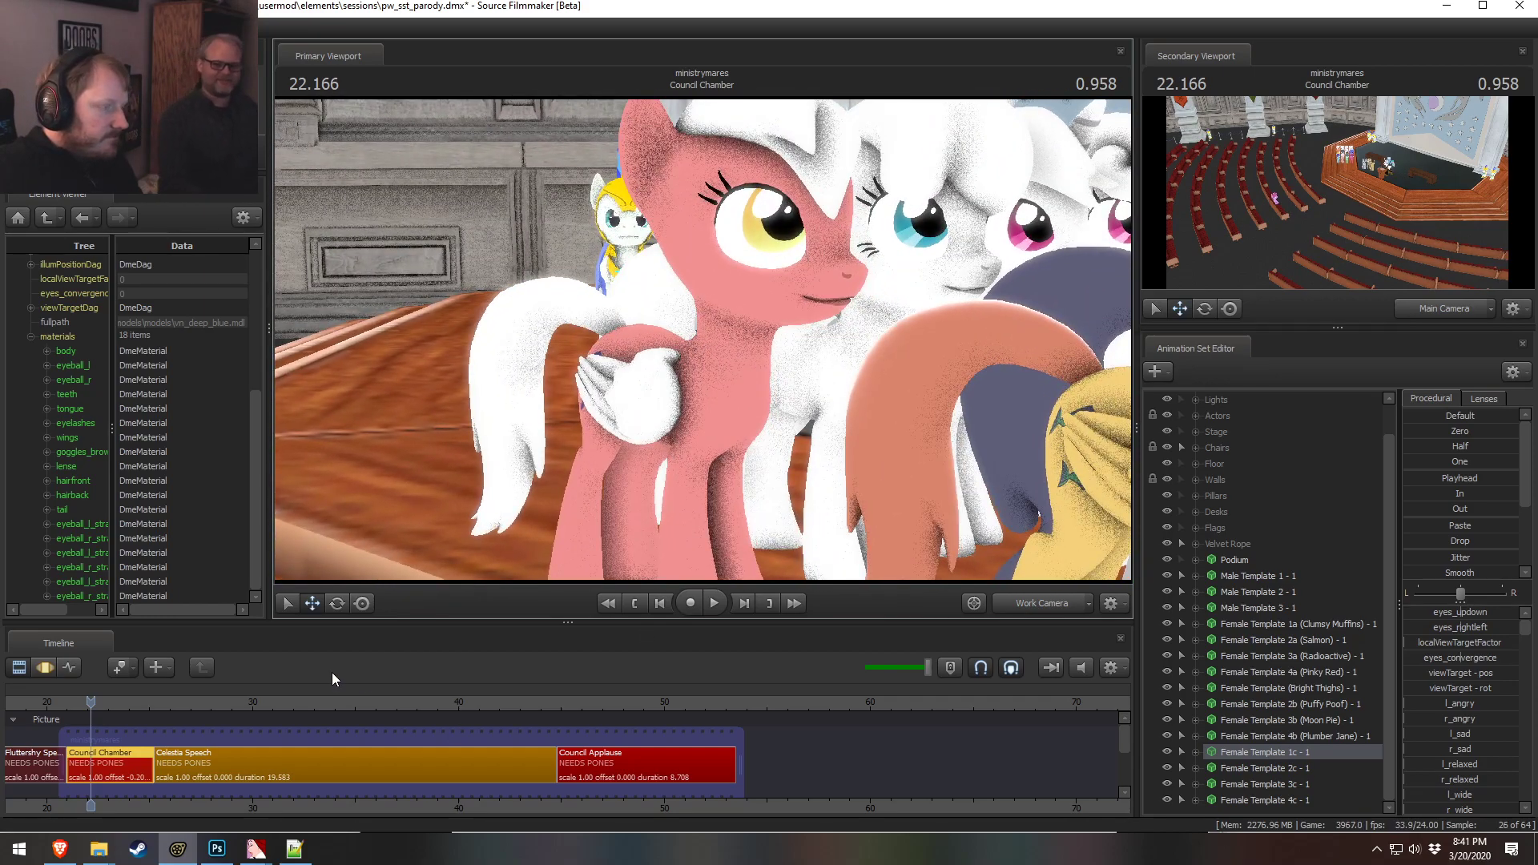
# Switch to the browser to consult the color-matching chart
pyautogui.hotkey('alt', 'Tab')
pyautogui.hotkey('alt', 'Tab')
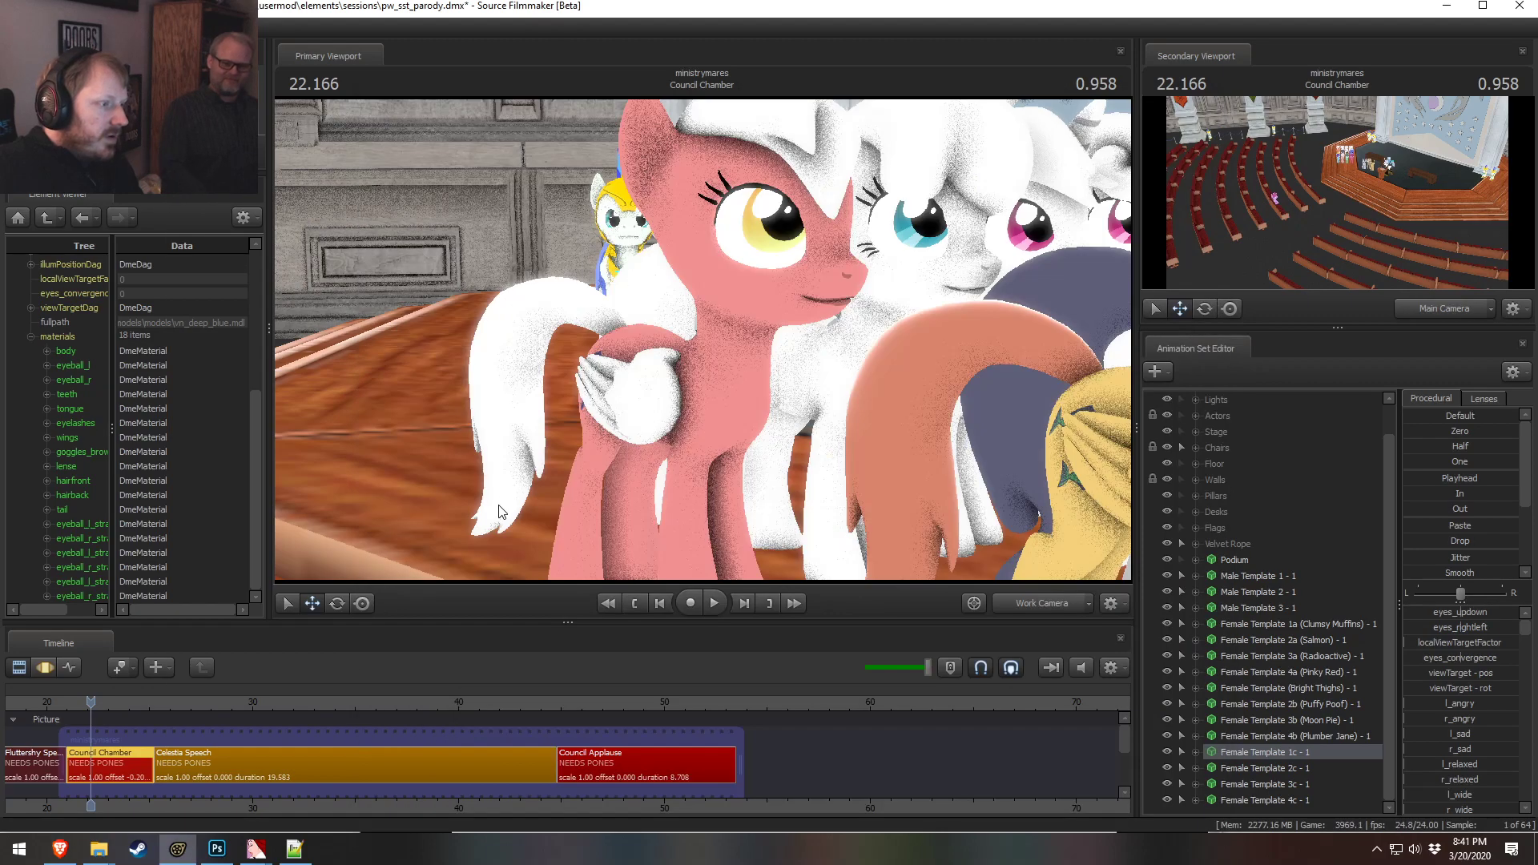
pyautogui.hotkey('alt', 'Tab')
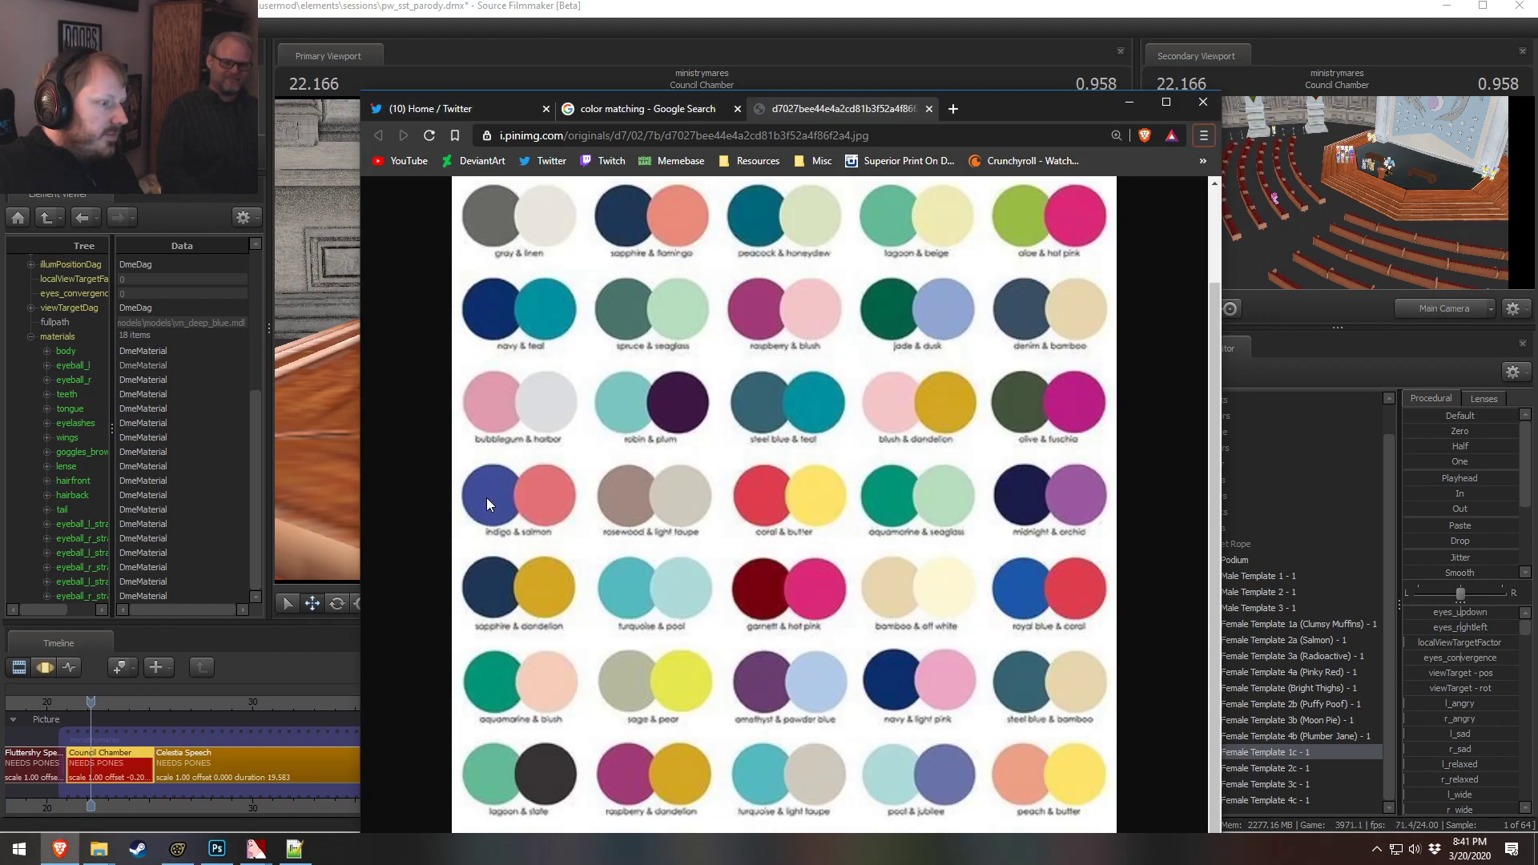
pyautogui.hotkey('alt', 'Tab')
pyautogui.hotkey('alt', 'Tab')
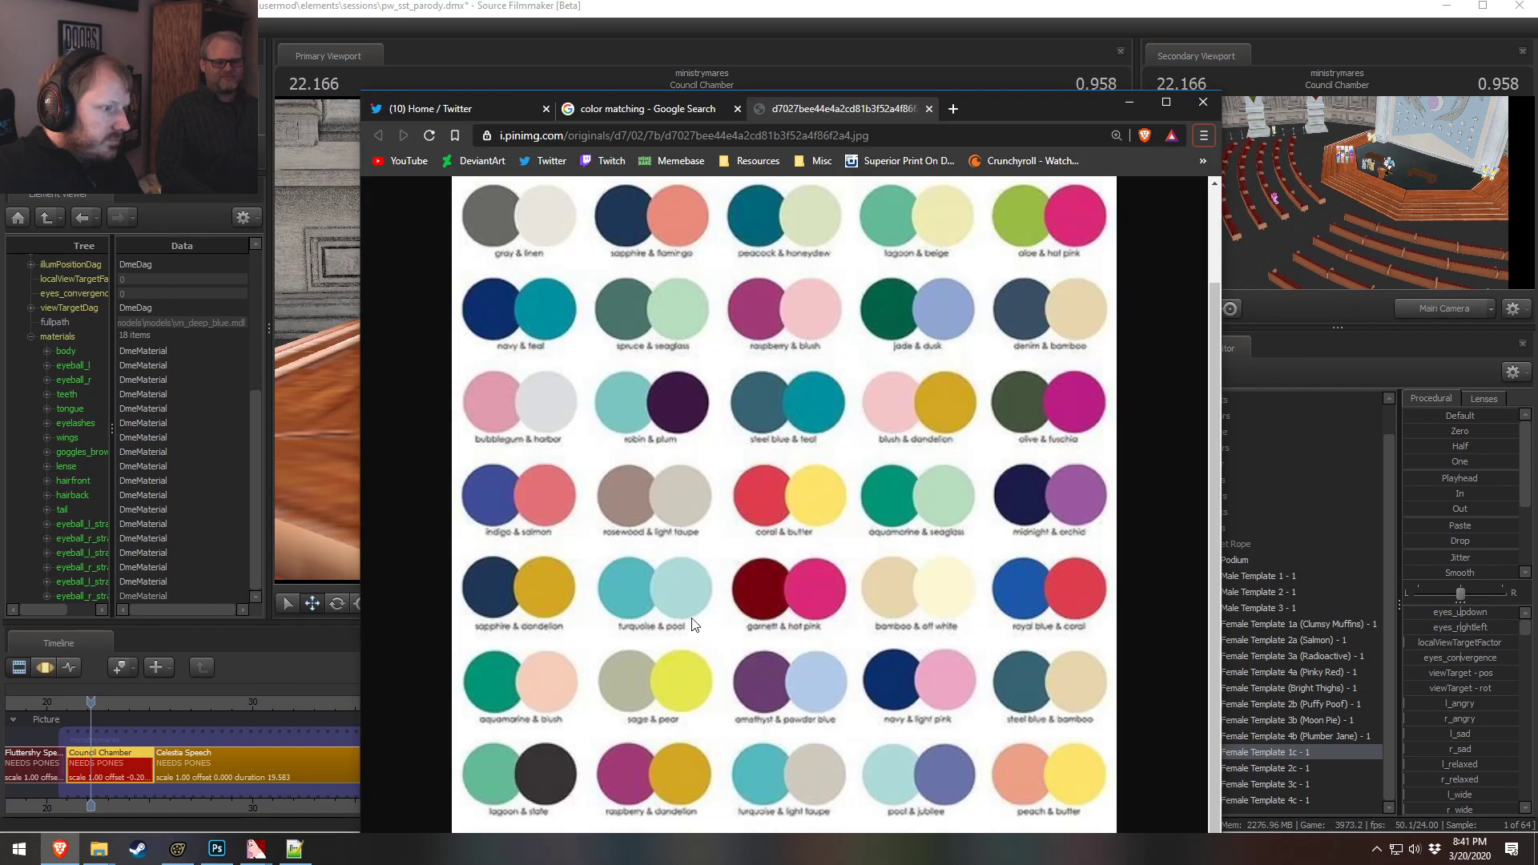
# Set the 1c pony's hairfront material color to 0.5 0.3 0.8, checking the color-matching chart first
pyautogui.hotkey('alt', 'Tab')
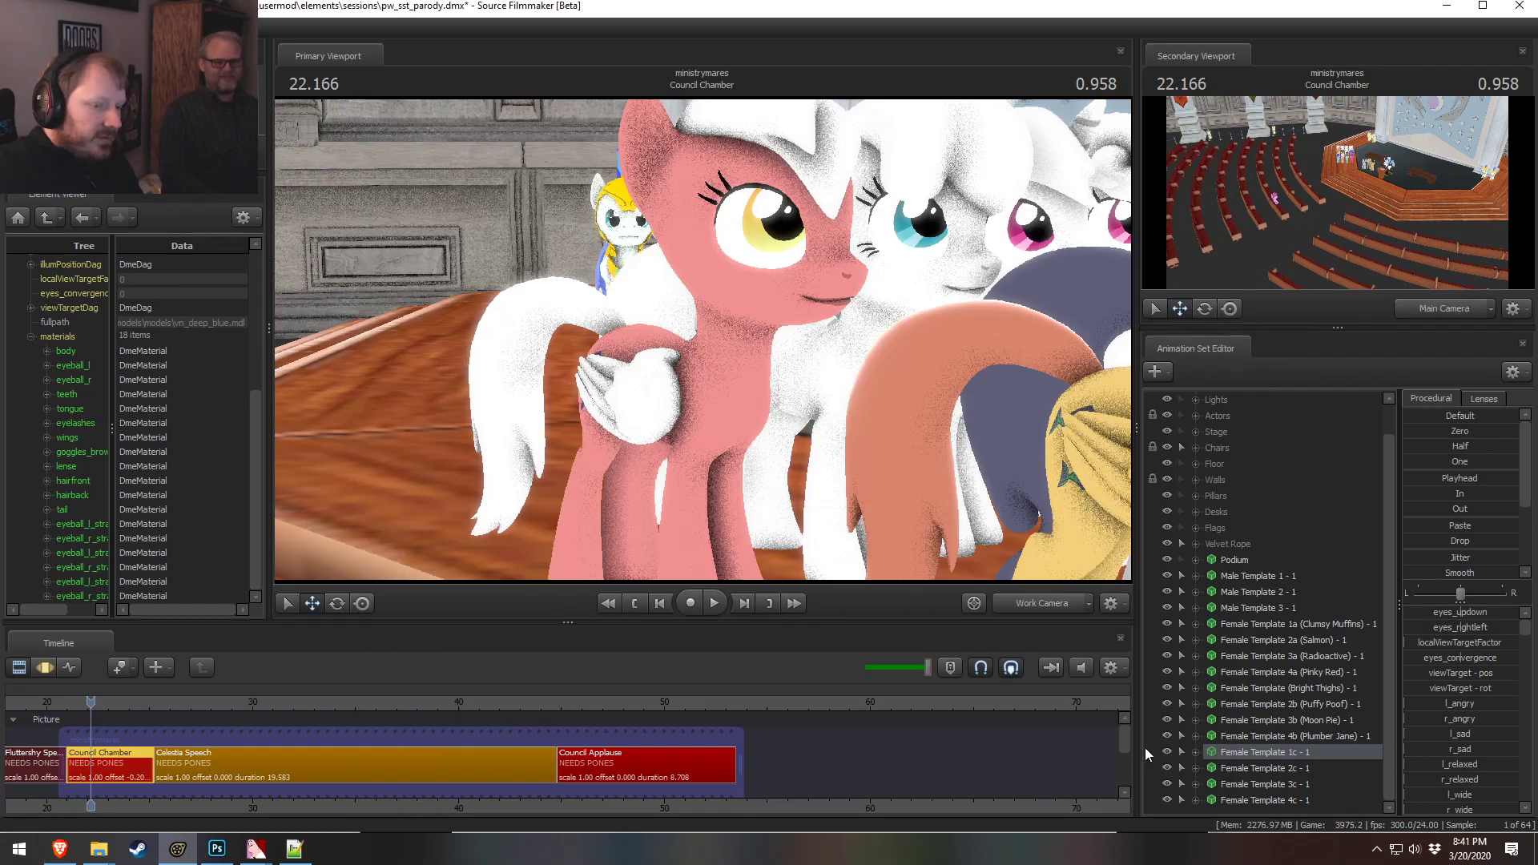
pyautogui.click(46, 481)
pyautogui.click(85, 552)
pyautogui.hotkey('alt', 'Tab')
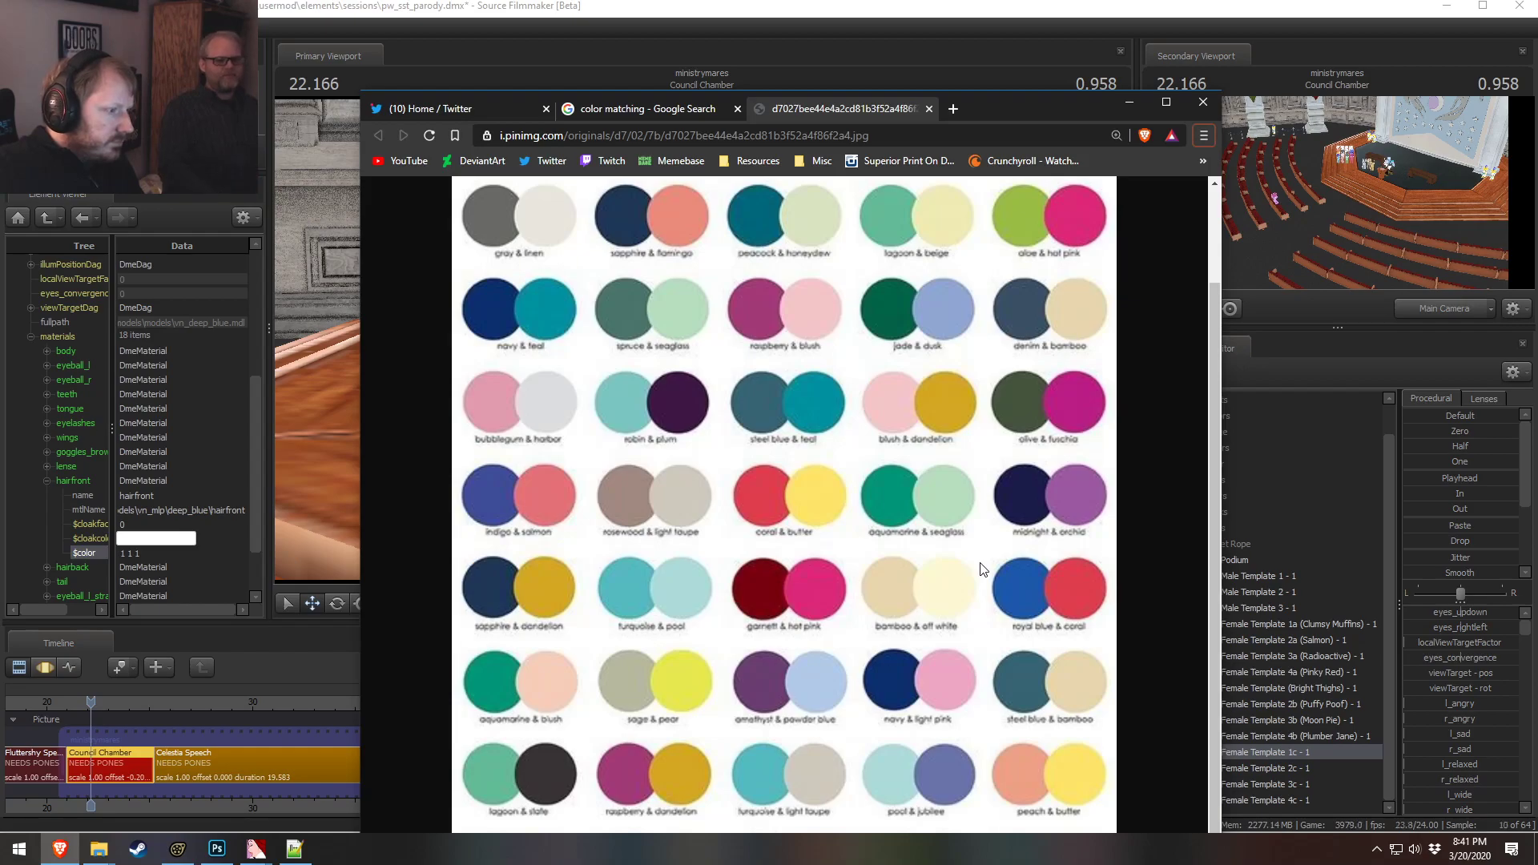
pyautogui.hotkey('alt', 'Tab')
pyautogui.doubleClick(154, 554)
pyautogui.write('0.')
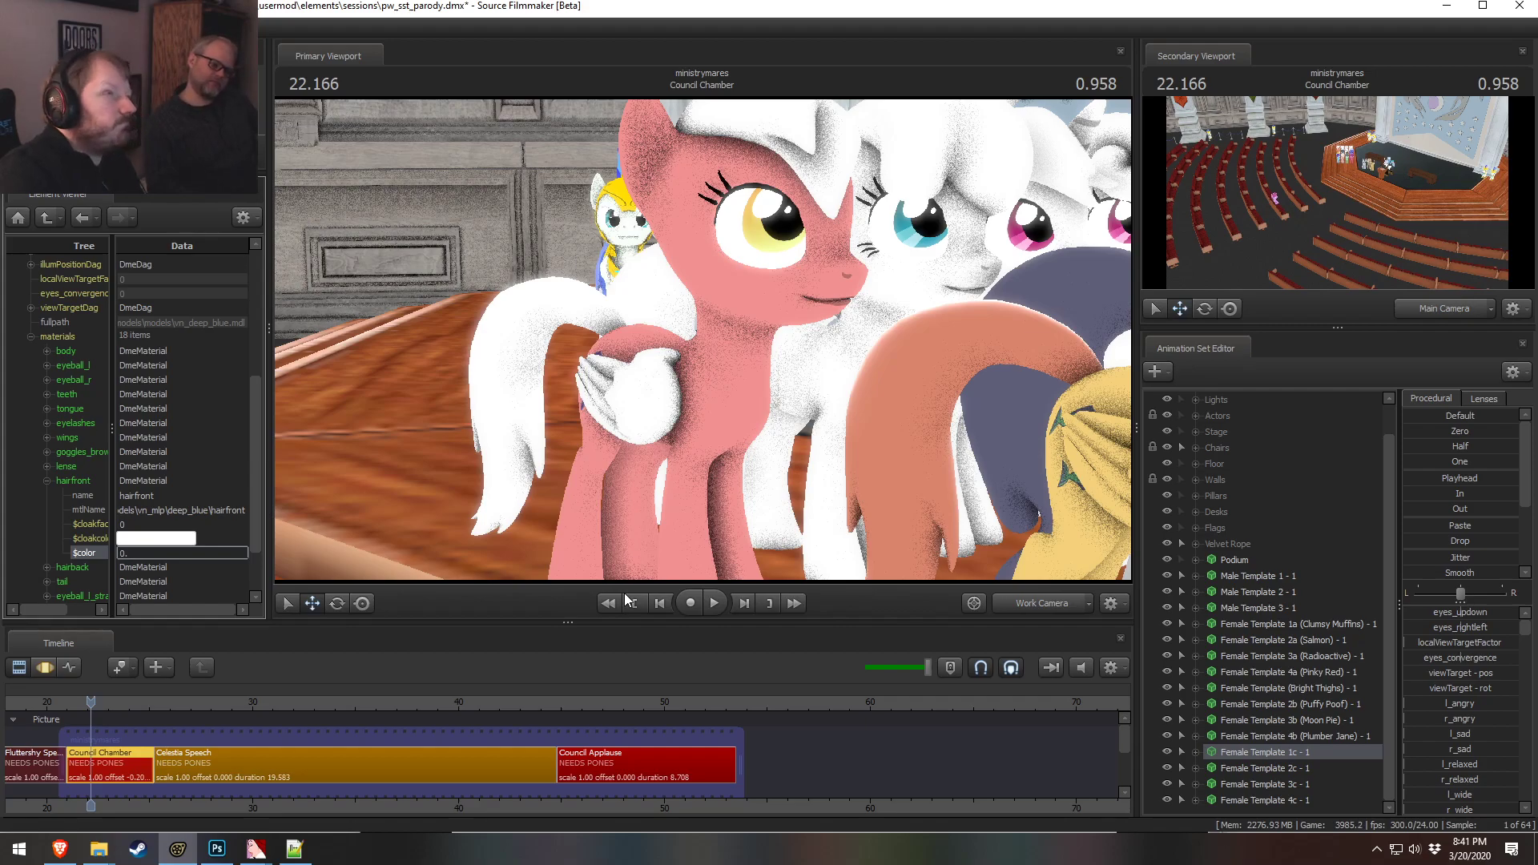
pyautogui.write('5 0.3000000119 0.8')
pyautogui.press('Return')
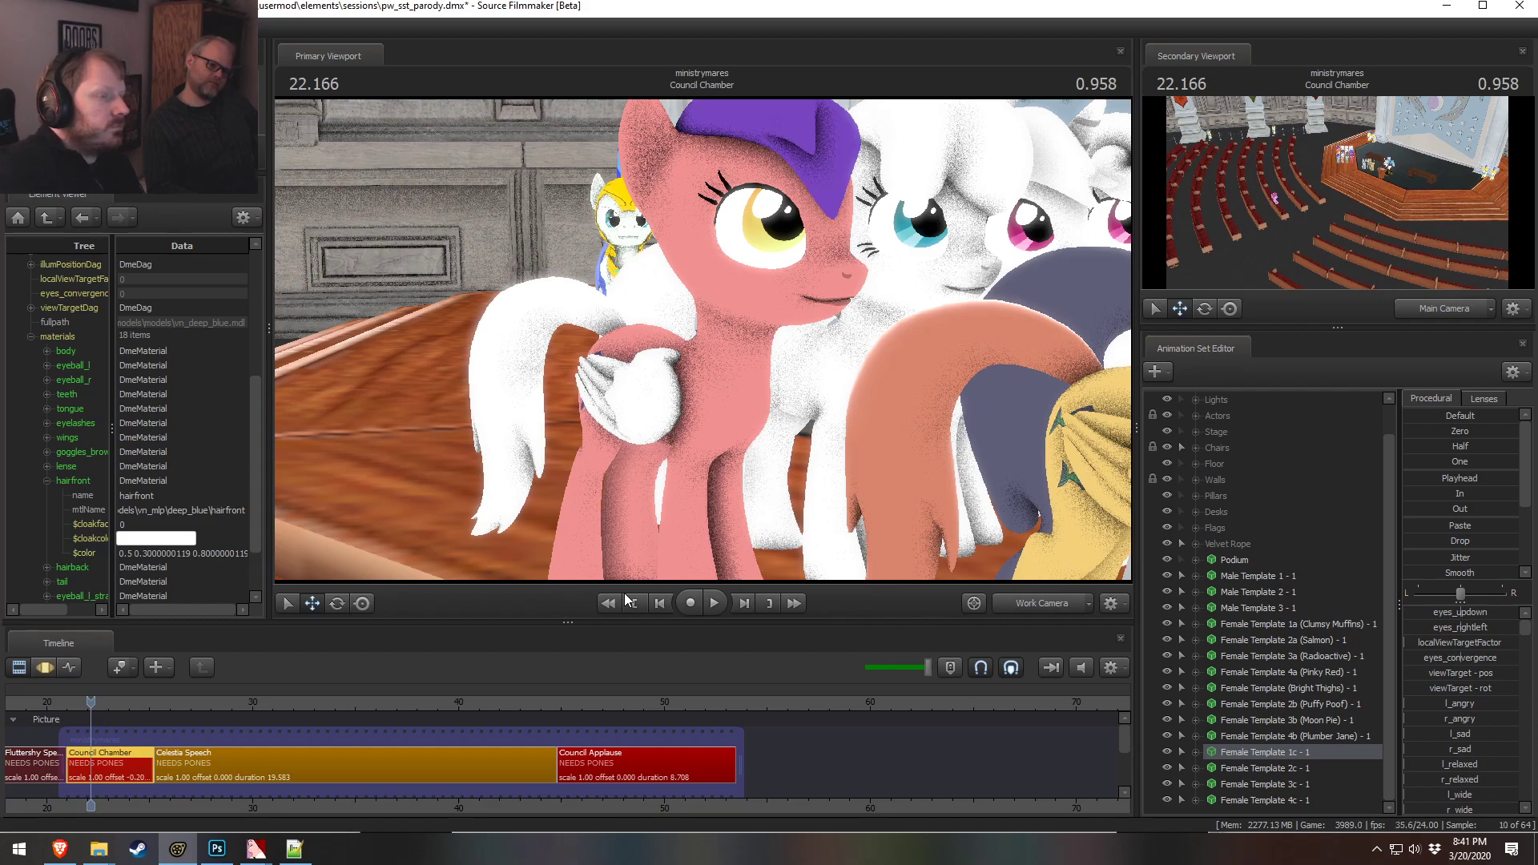
# Change the 1c pony's hairfront color to 0.4 0.3 0.8
pyautogui.hotkey('alt', 'Tab')
pyautogui.hotkey('alt', 'Tab')
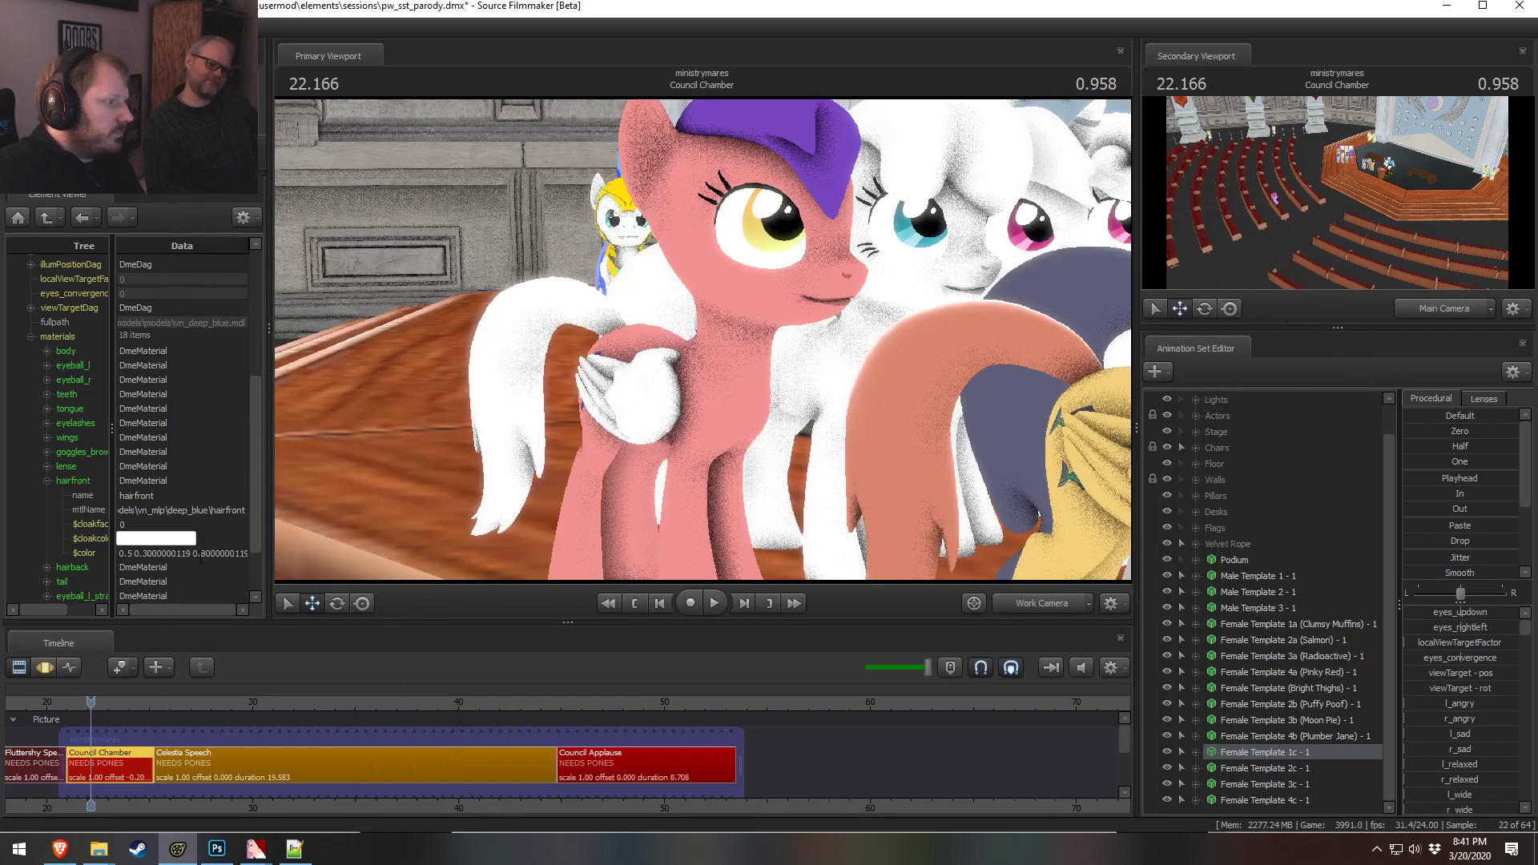
pyautogui.doubleClick(134, 552)
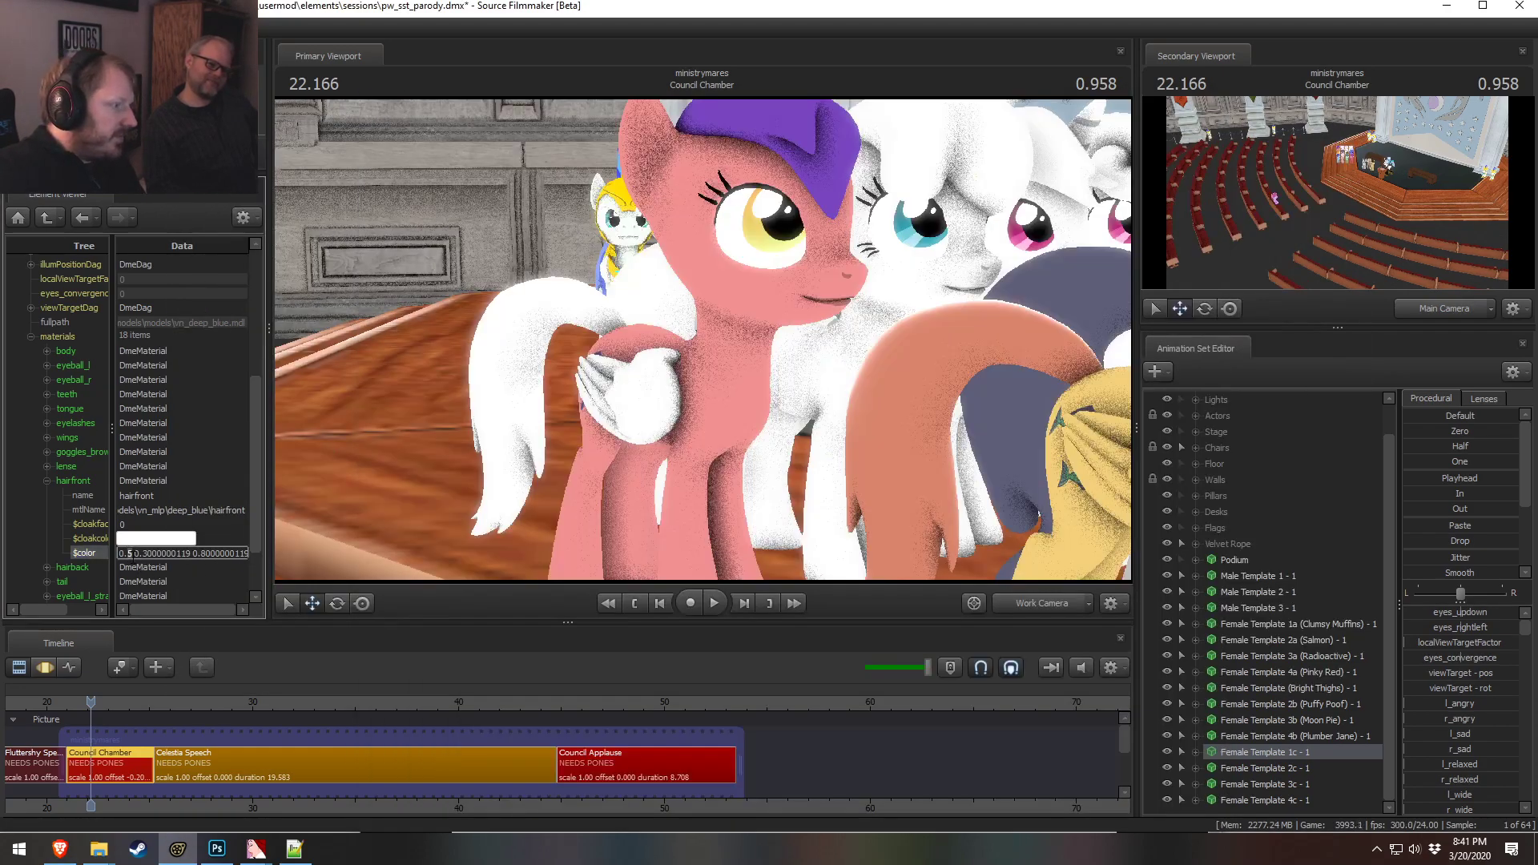
pyautogui.press('BackSpace')
pyautogui.write('6')
pyautogui.doubleClick(153, 525)
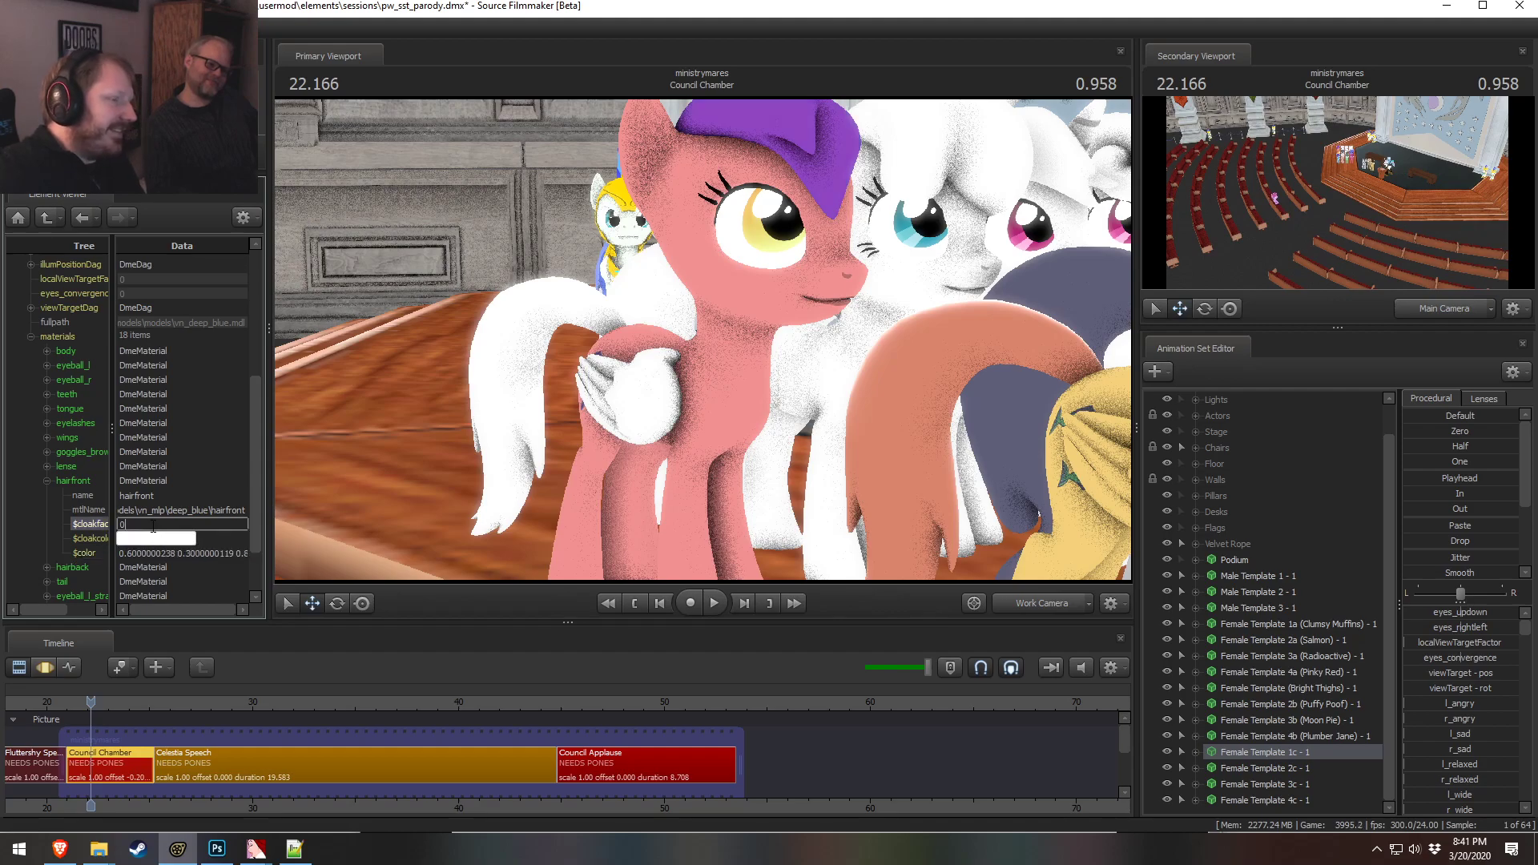
pyautogui.hotkey('alt', 'Tab')
pyautogui.hotkey('alt', 'Tab')
pyautogui.moveTo(127, 554); pyautogui.dragTo(177, 556)
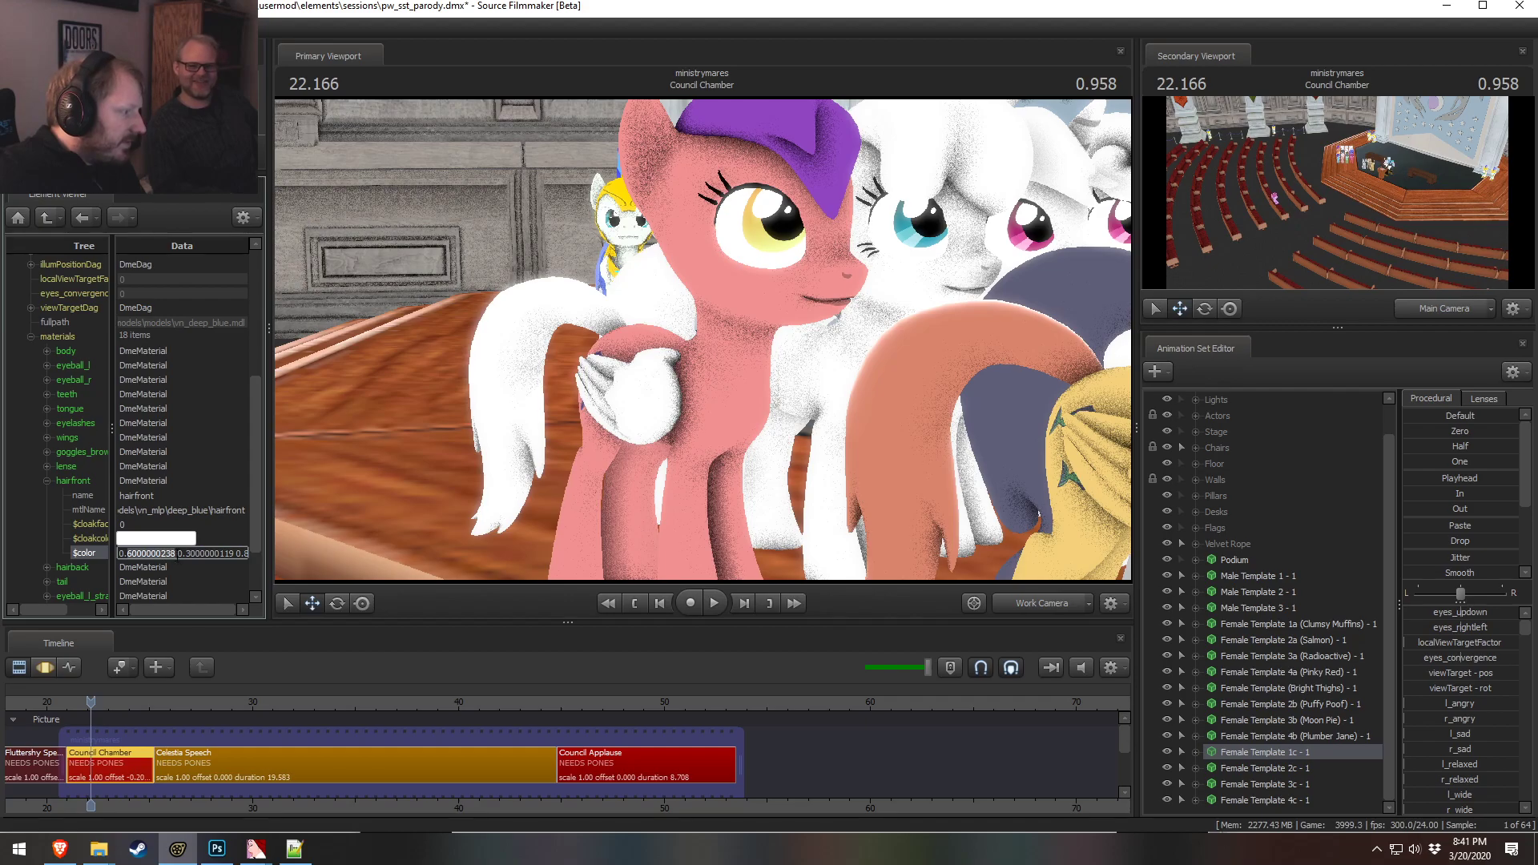
pyautogui.write('4')
pyautogui.press('Return')
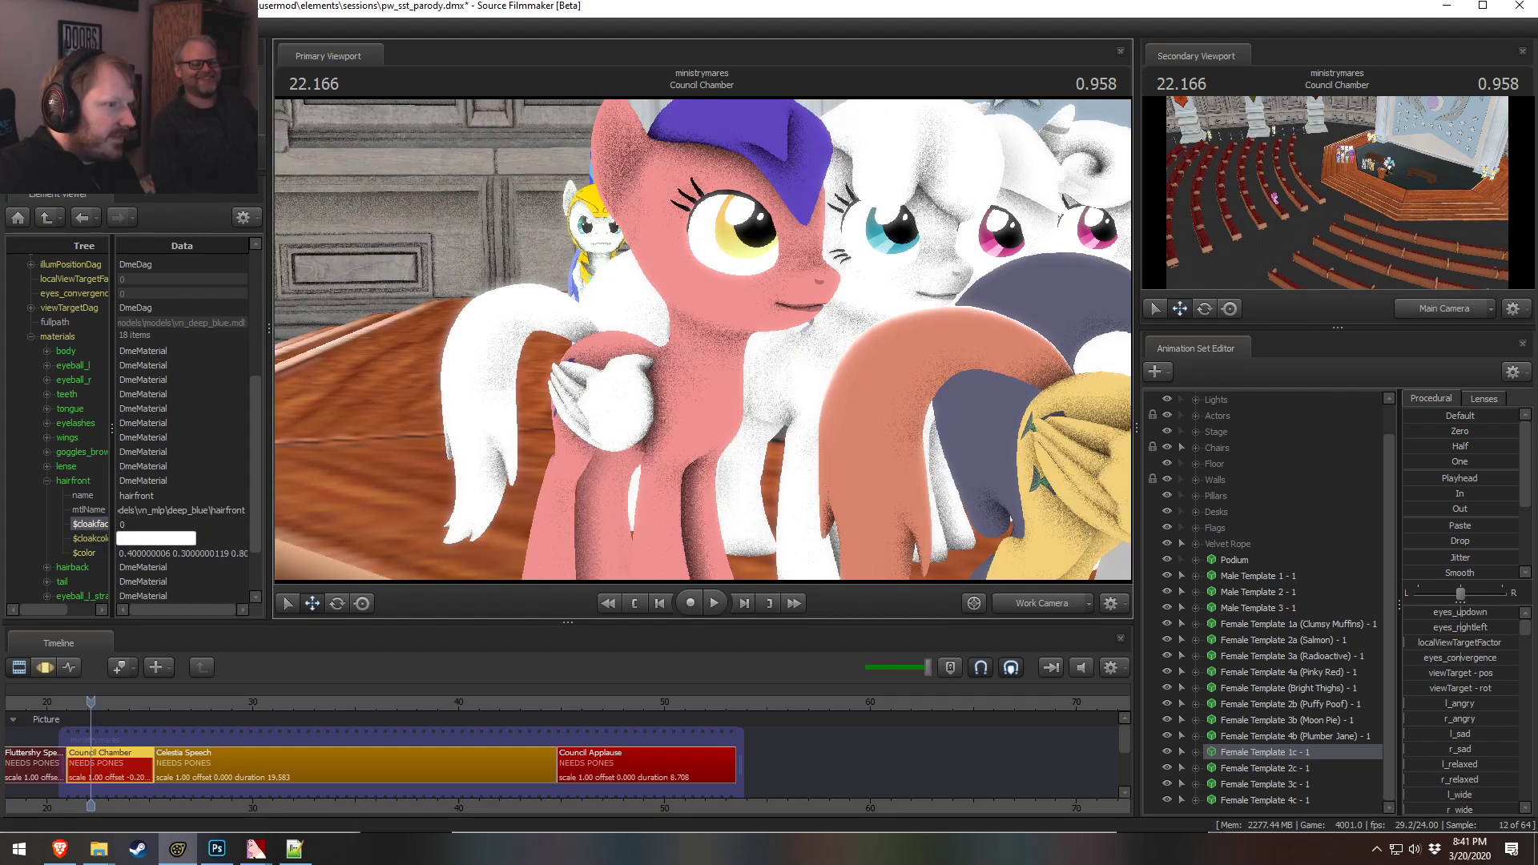
# Compare with the chart and set the 1c pony's hairfront color to 0.5 0.5 0.9
pyautogui.hotkey('alt', 'Tab')
pyautogui.hotkey('alt', 'Tab')
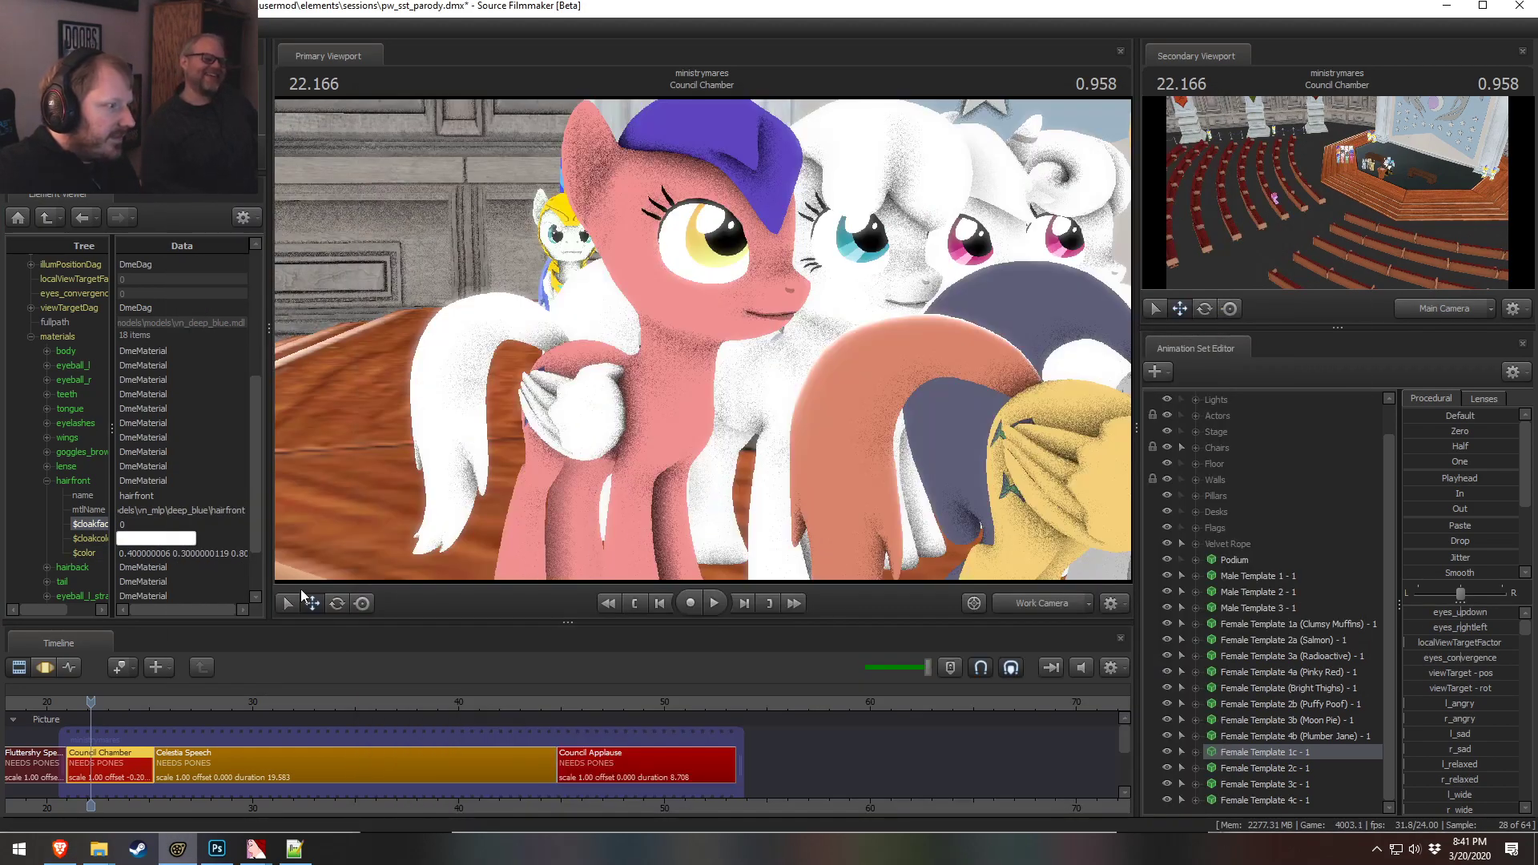
pyautogui.click(130, 553)
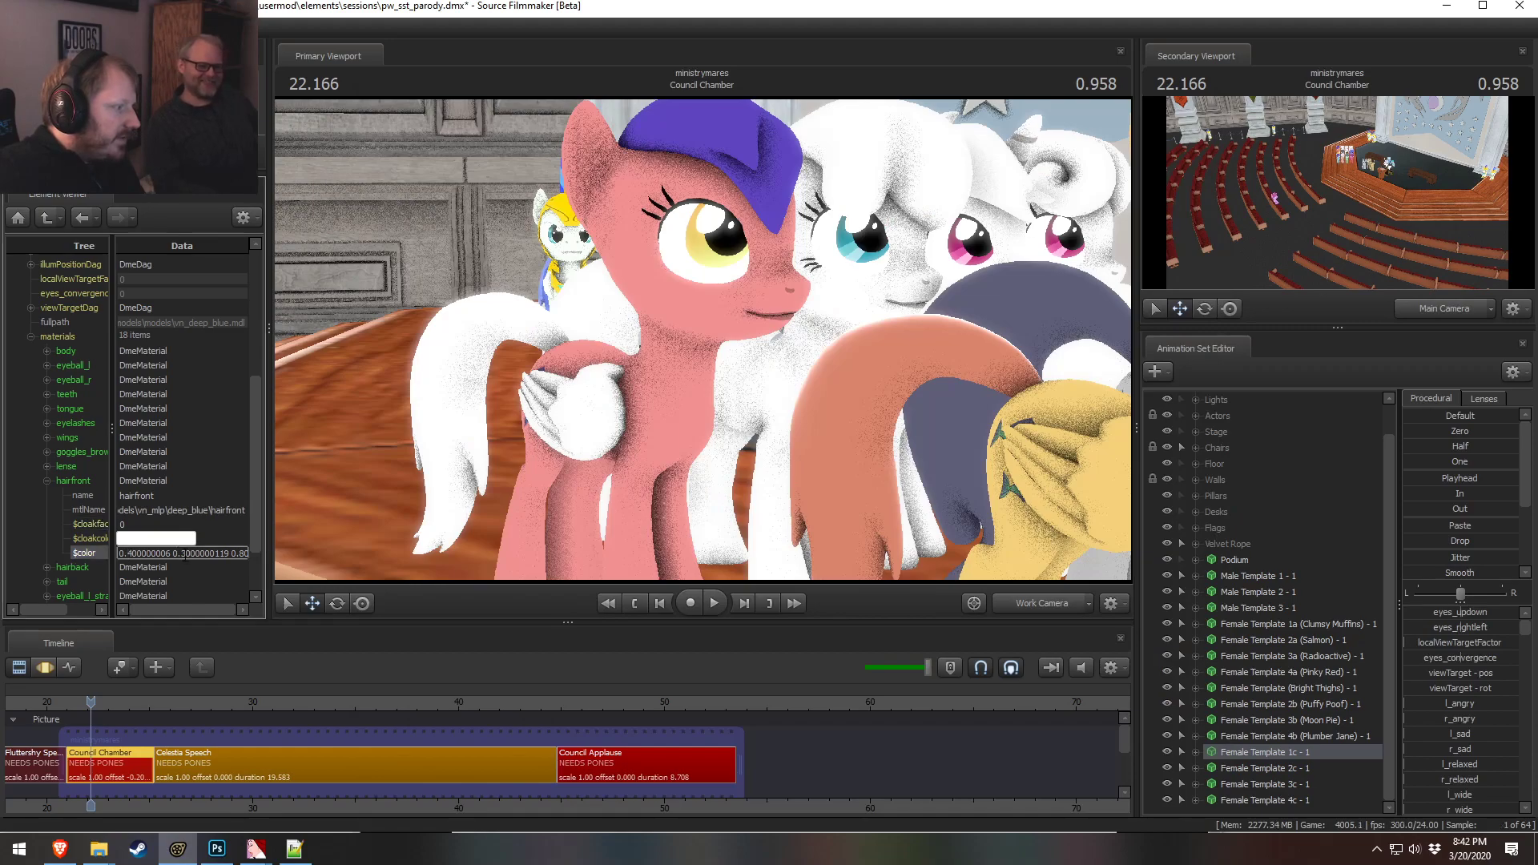
pyautogui.click(212, 523)
pyautogui.press('s')
pyautogui.moveTo(734, 357); pyautogui.dragTo(703, 339)
pyautogui.hotkey('alt', 'Tab')
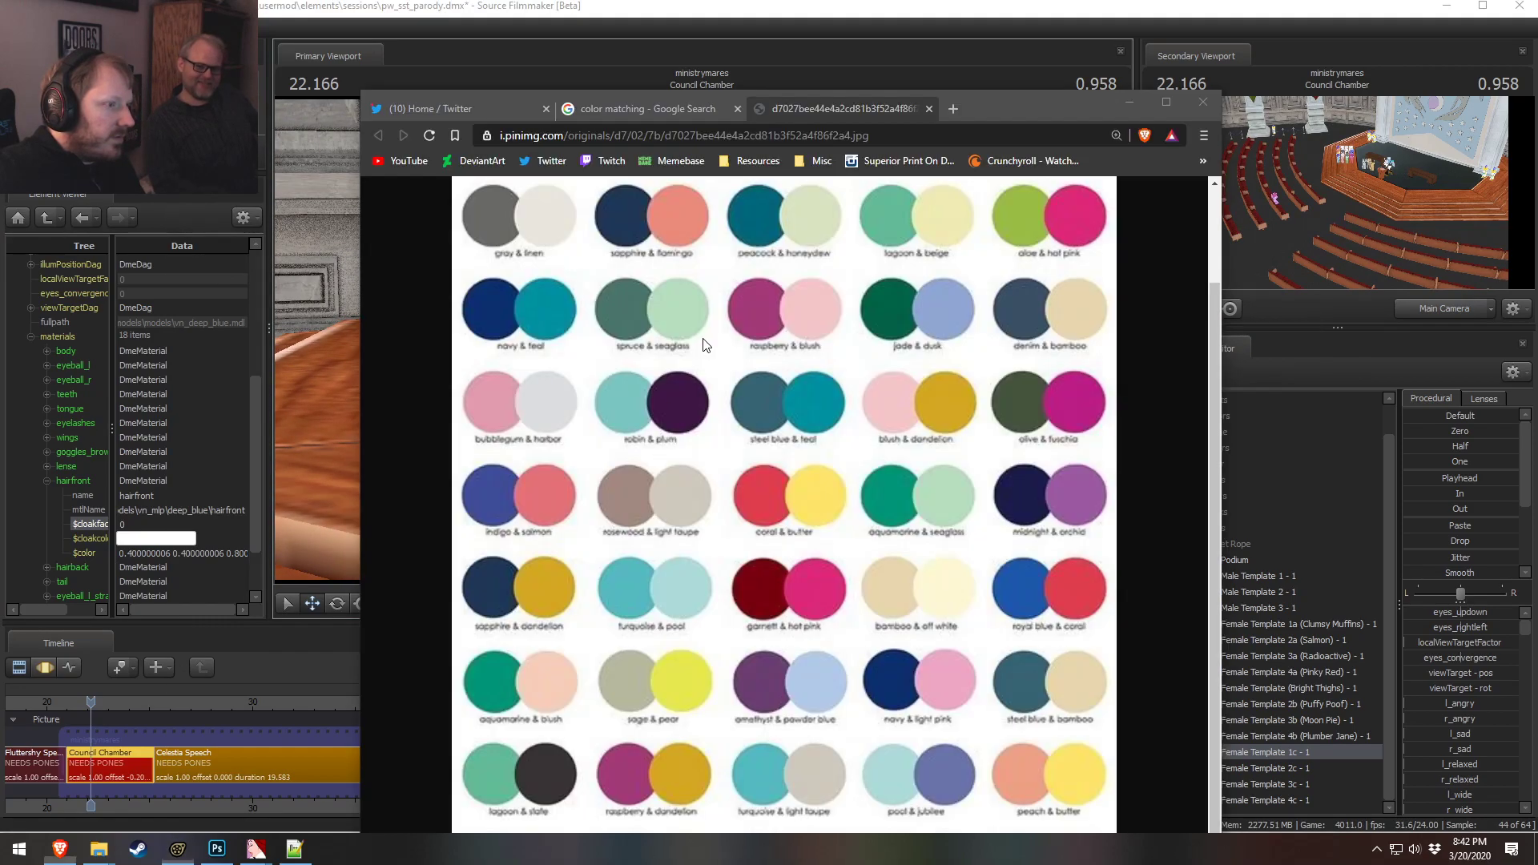
pyautogui.hotkey('alt', 'Tab')
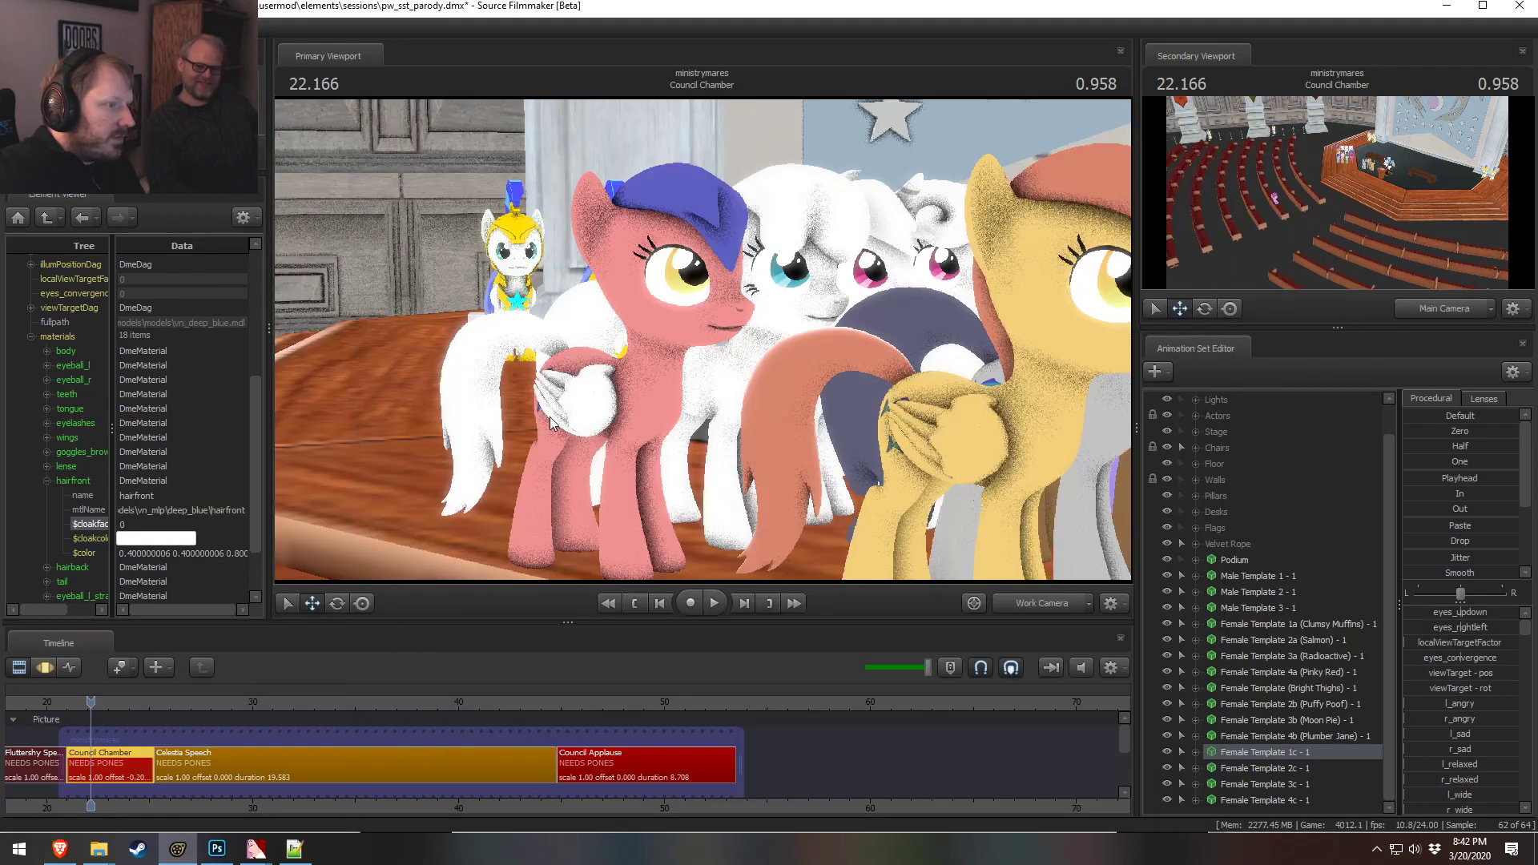
pyautogui.doubleClick(129, 554)
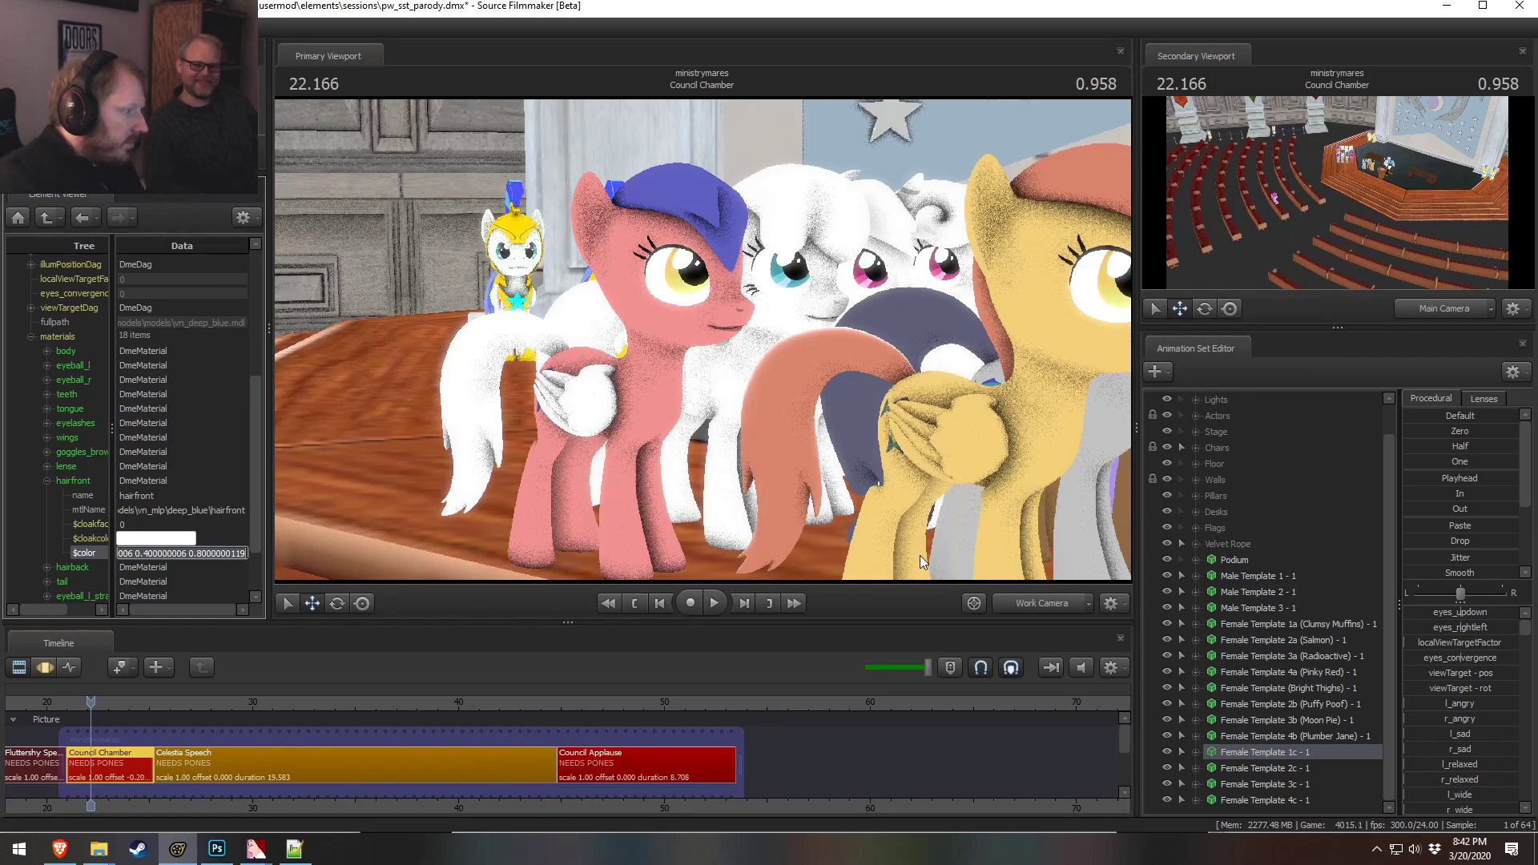
pyautogui.write('0.5 0.5 0.9')
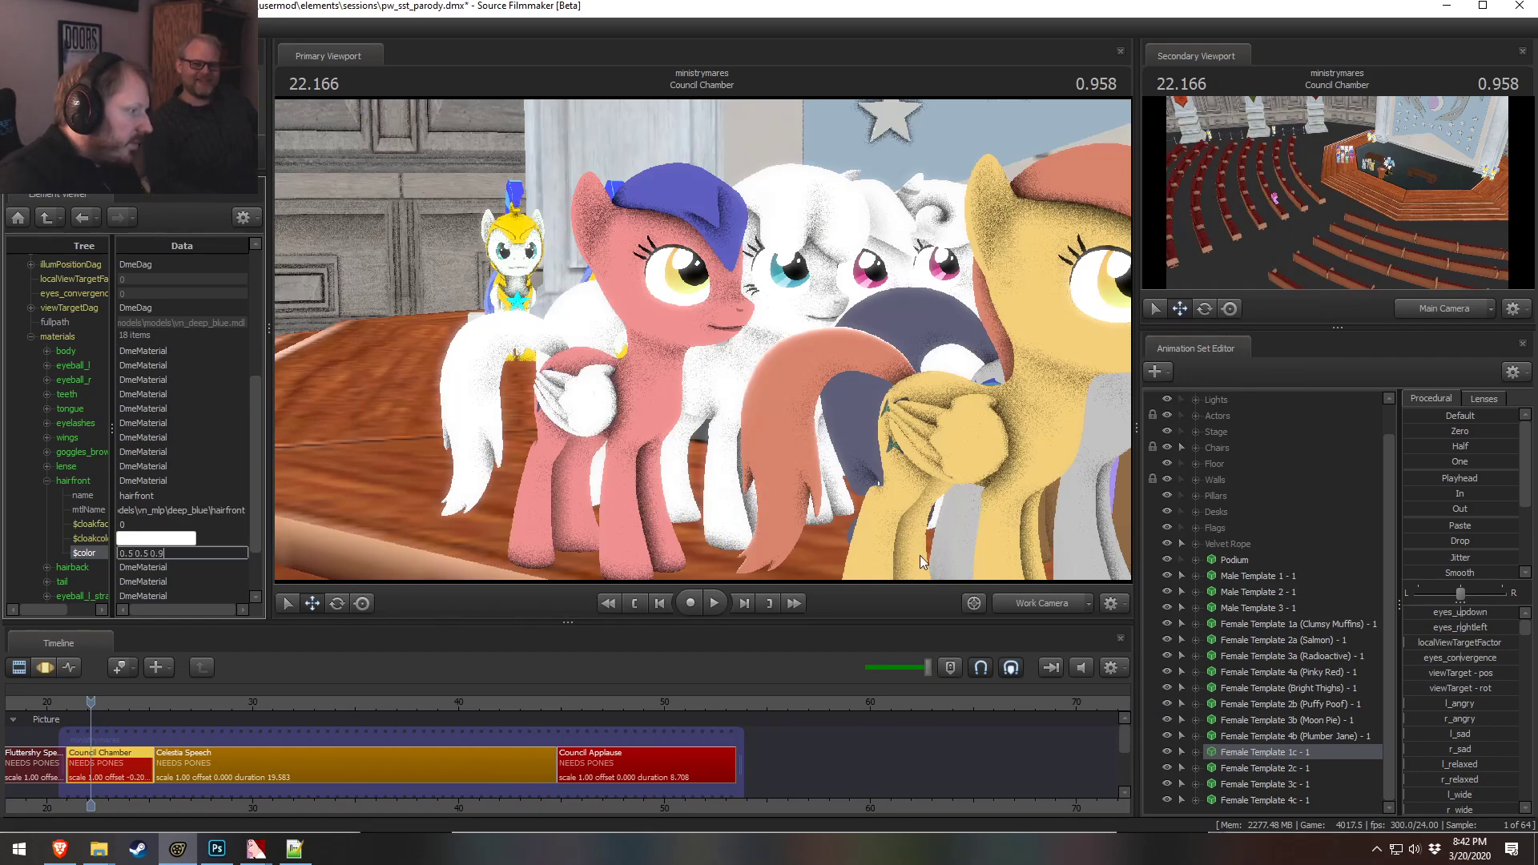
pyautogui.press('Return')
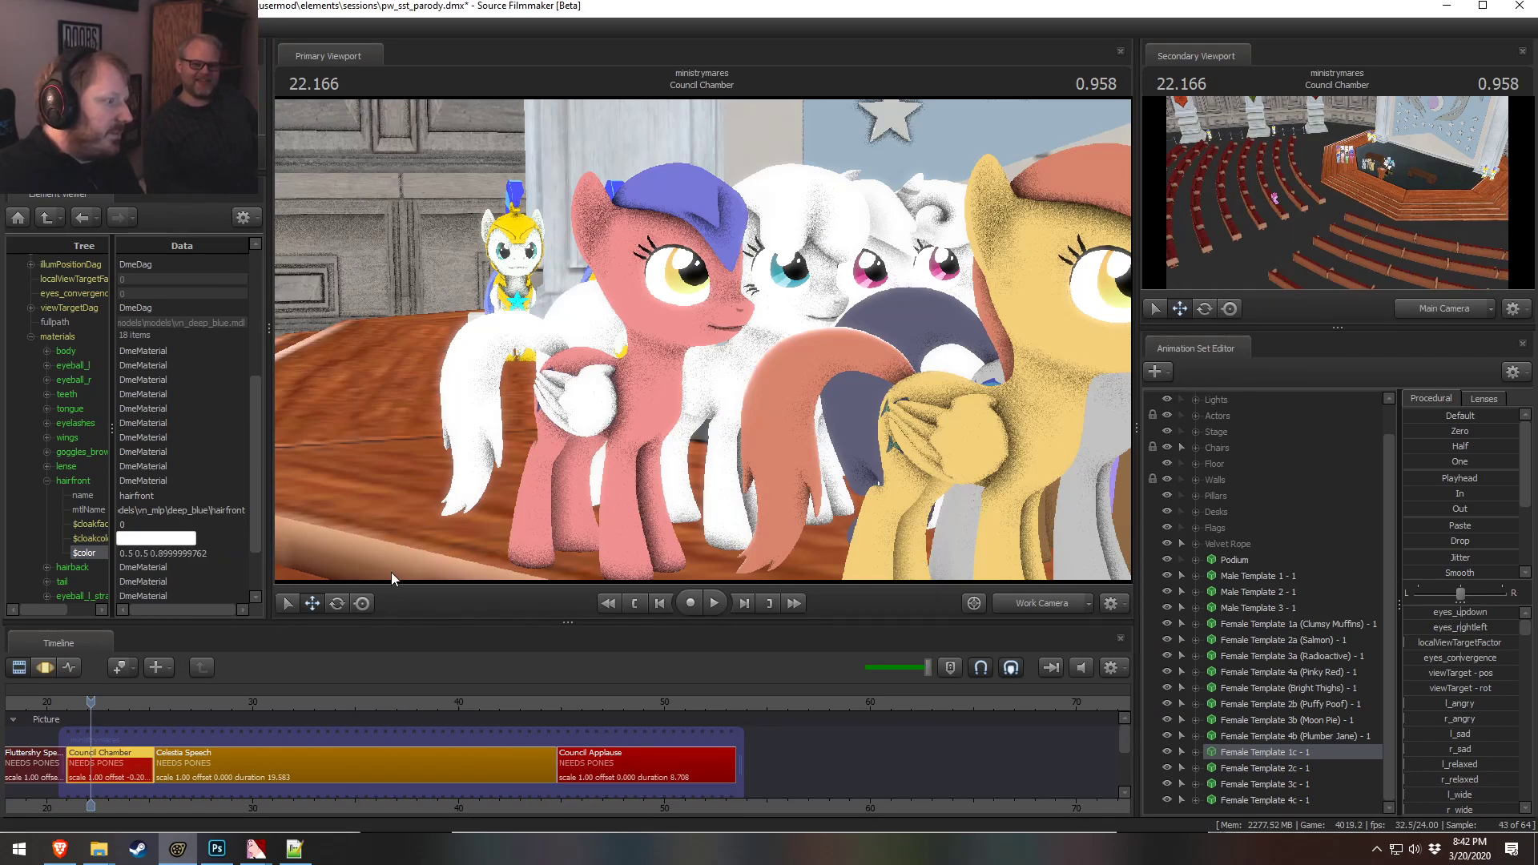
# Paste the hair color 0.5 0.5 0.9 into the 1c pony's tail material color
pyautogui.click(47, 480)
pyautogui.click(47, 495)
pyautogui.click(46, 481)
pyautogui.click(46, 480)
pyautogui.click(46, 495)
pyautogui.click(47, 510)
pyautogui.moveTo(155, 554); pyautogui.dragTo(113, 526)
pyautogui.write('0.5 0.5 0.8999999762')
pyautogui.click(212, 522)
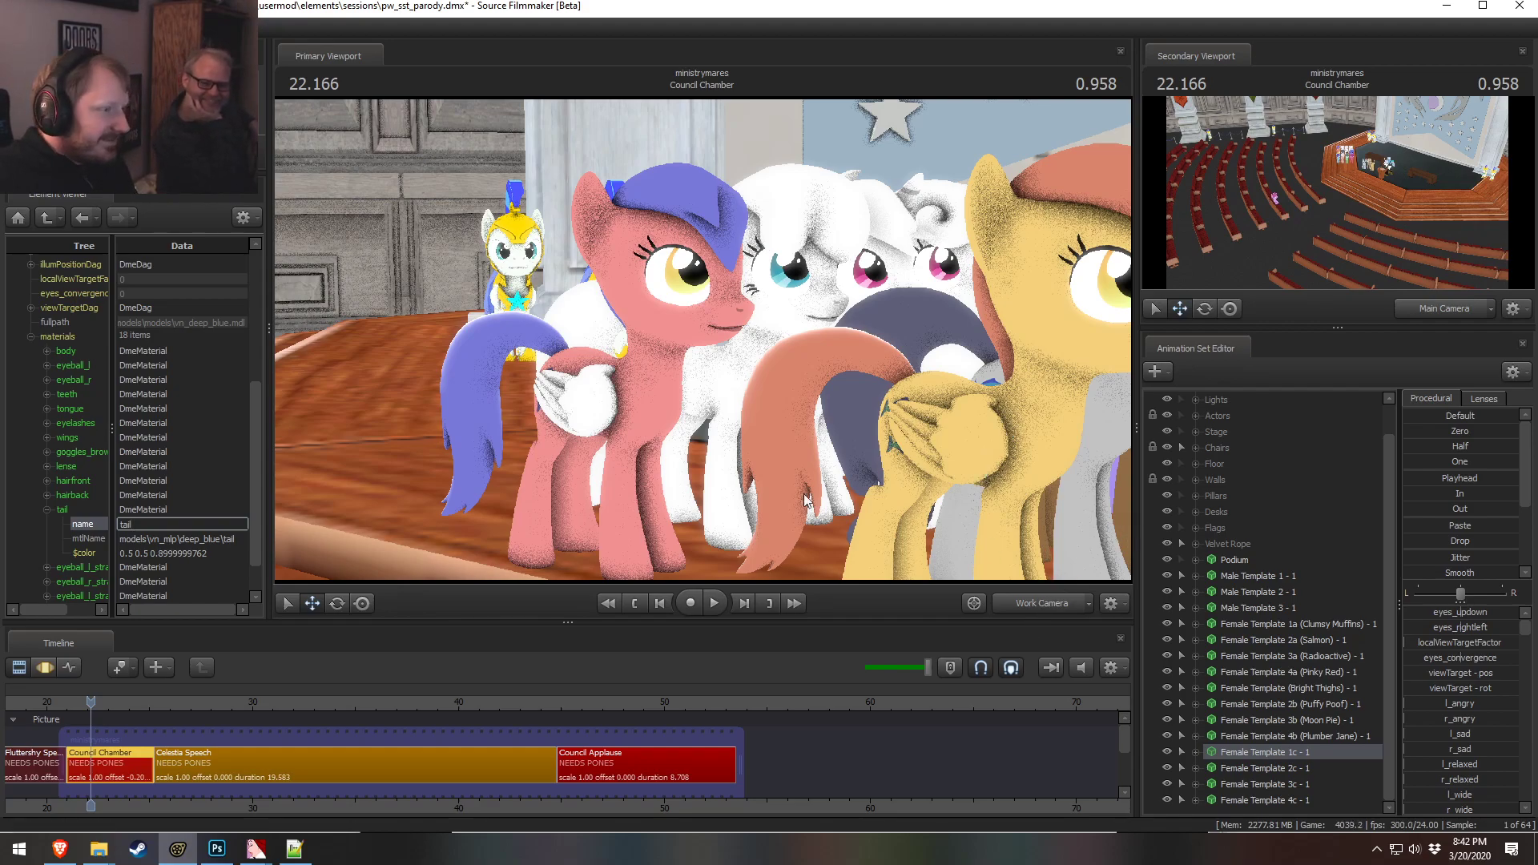
# Copy the body color 1 0.6 0.6 into the 1c pony's wings material color
pyautogui.click(47, 353)
pyautogui.click(214, 424)
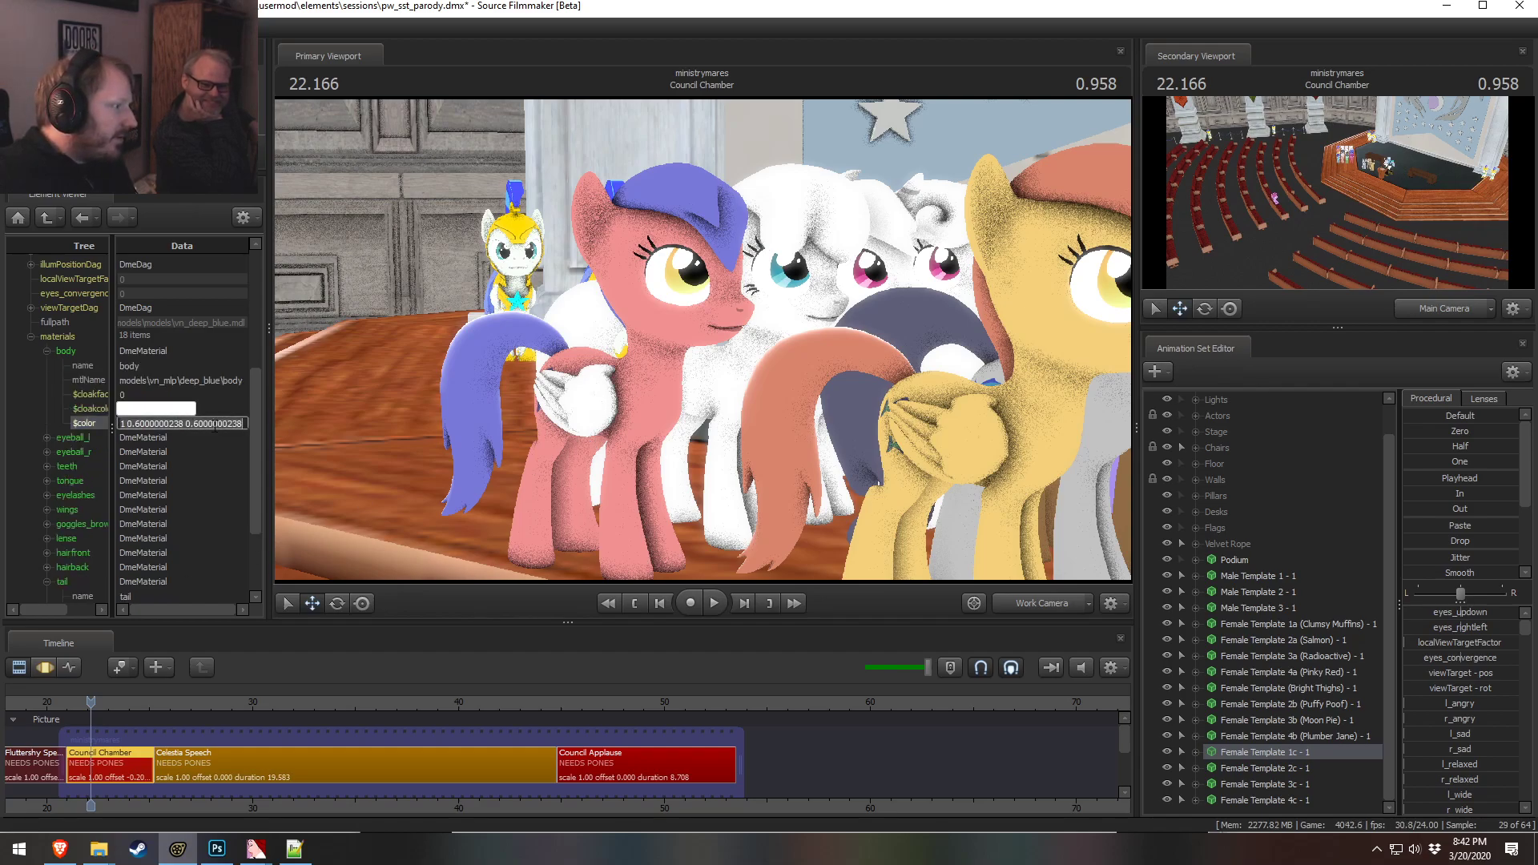
pyautogui.click(46, 510)
pyautogui.click(143, 583)
pyautogui.write('1 0.6000000238 0.6000000238')
pyautogui.click(189, 524)
# Inspect the recolored 1c pony from different angles in the viewport
pyautogui.moveTo(705, 412); pyautogui.dragTo(761, 412)
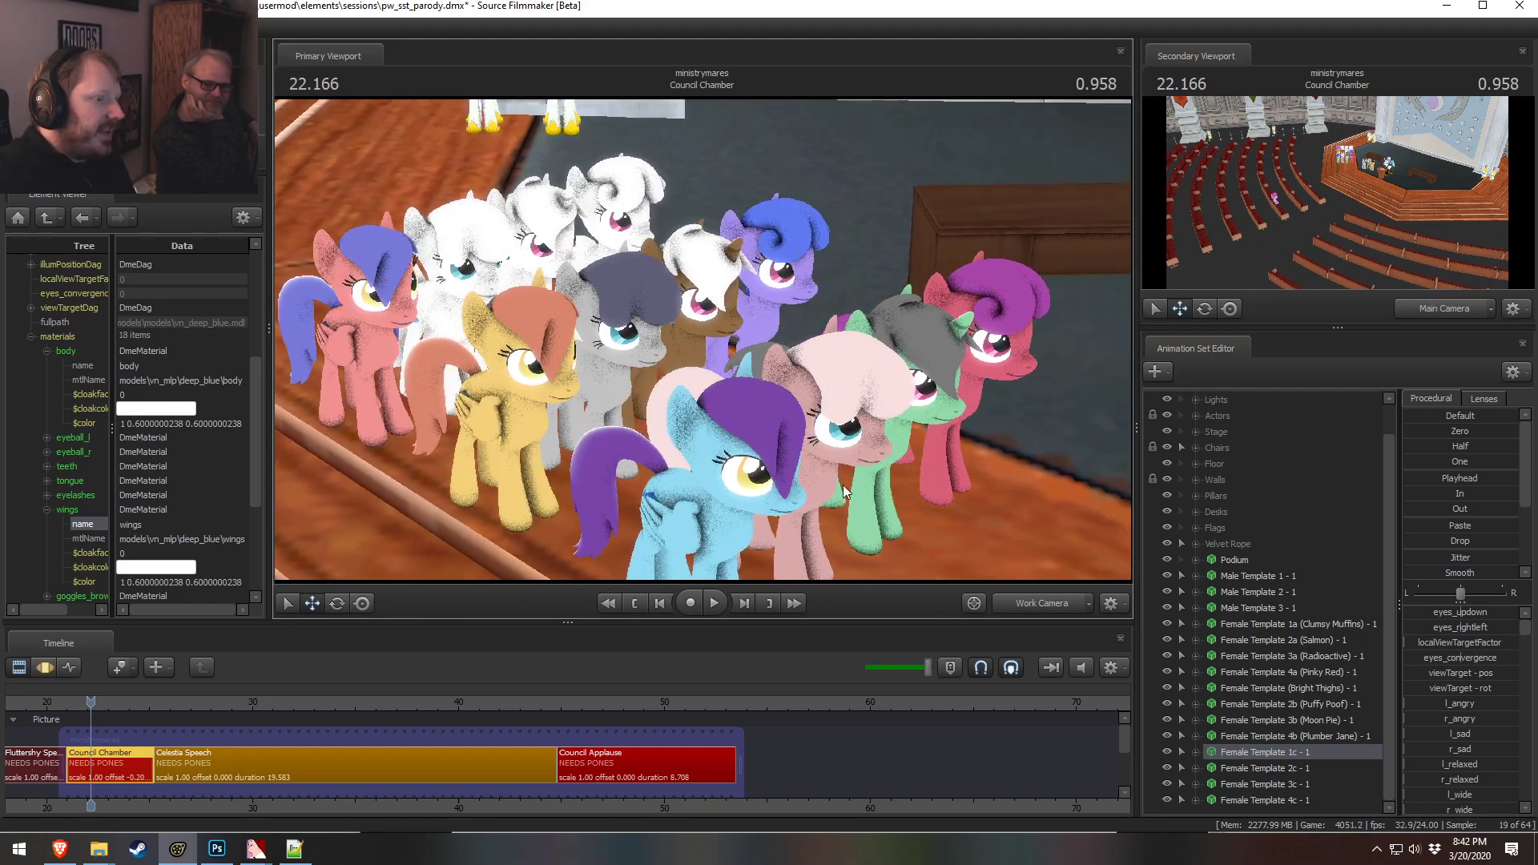
pyautogui.press('w')
pyautogui.moveTo(1018, 343); pyautogui.dragTo(949, 336)
pyautogui.press('d')
pyautogui.moveTo(703, 340)
pyautogui.mouseDown()
pyautogui.moveTo(721, 336)
pyautogui.moveTo(703, 340)
pyautogui.mouseUp()
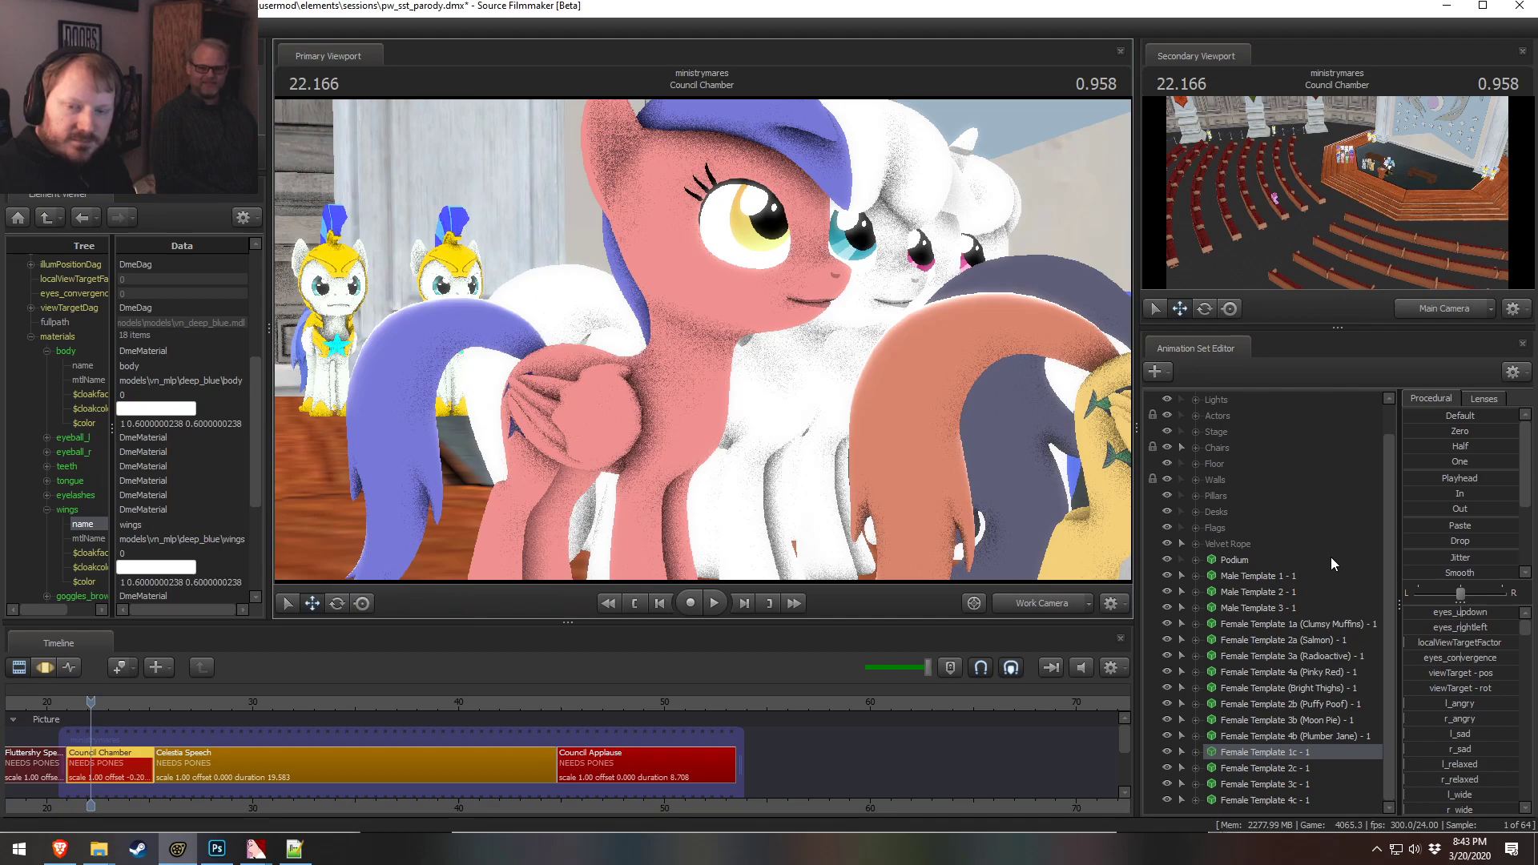
pyautogui.moveTo(993, 477); pyautogui.dragTo(620, 328)
pyautogui.press('s')
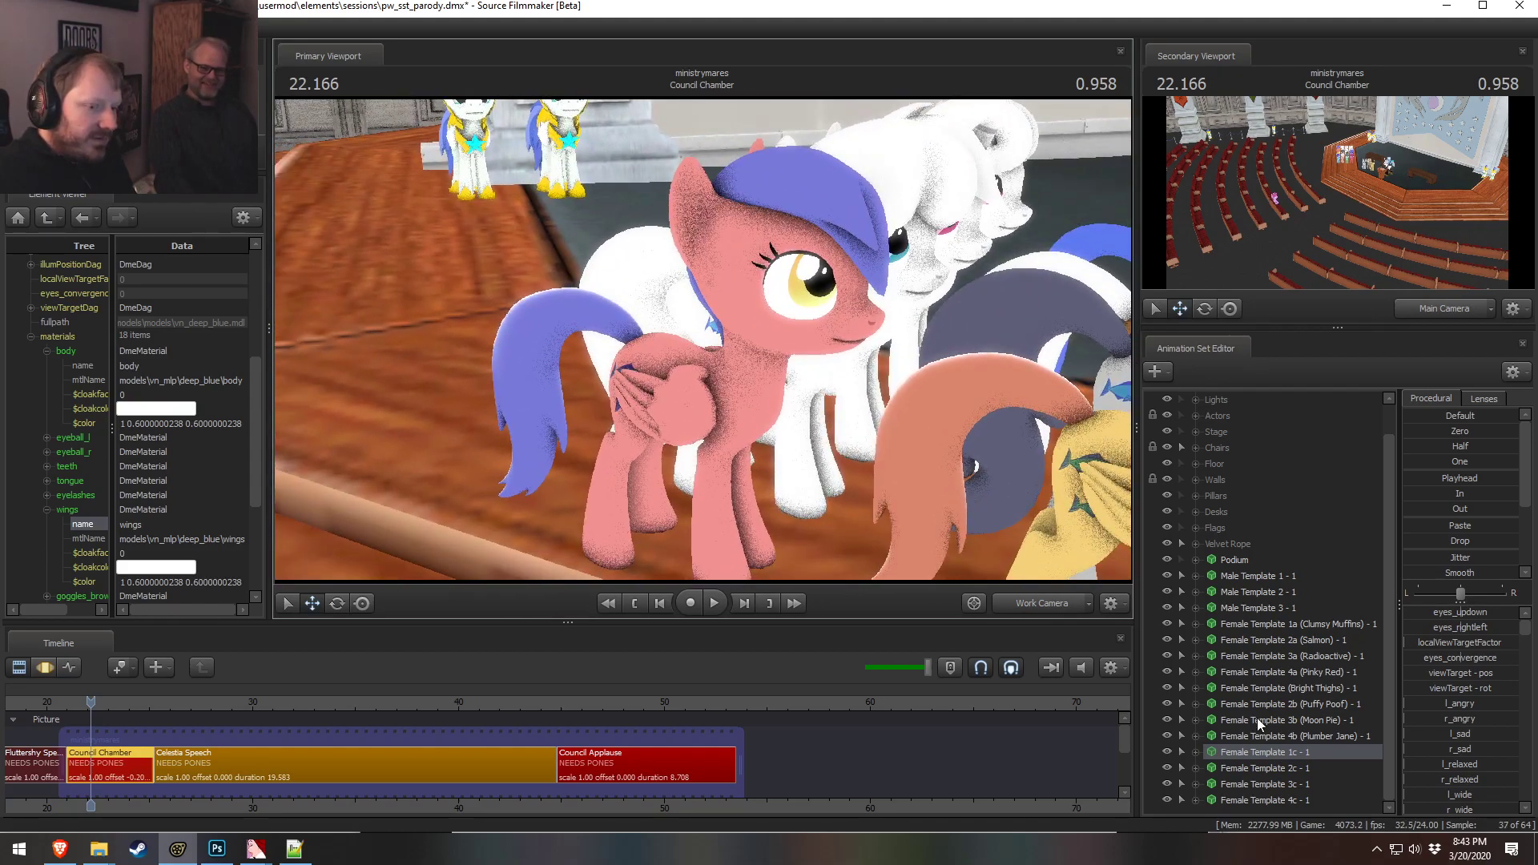
# Rename the 1c animation set to "Female Template 1c (Binki) - 1"
pyautogui.rightClick(1315, 758)
pyautogui.rightClick(1295, 749)
pyautogui.rightClick(1257, 746)
pyautogui.rightClick(1251, 752)
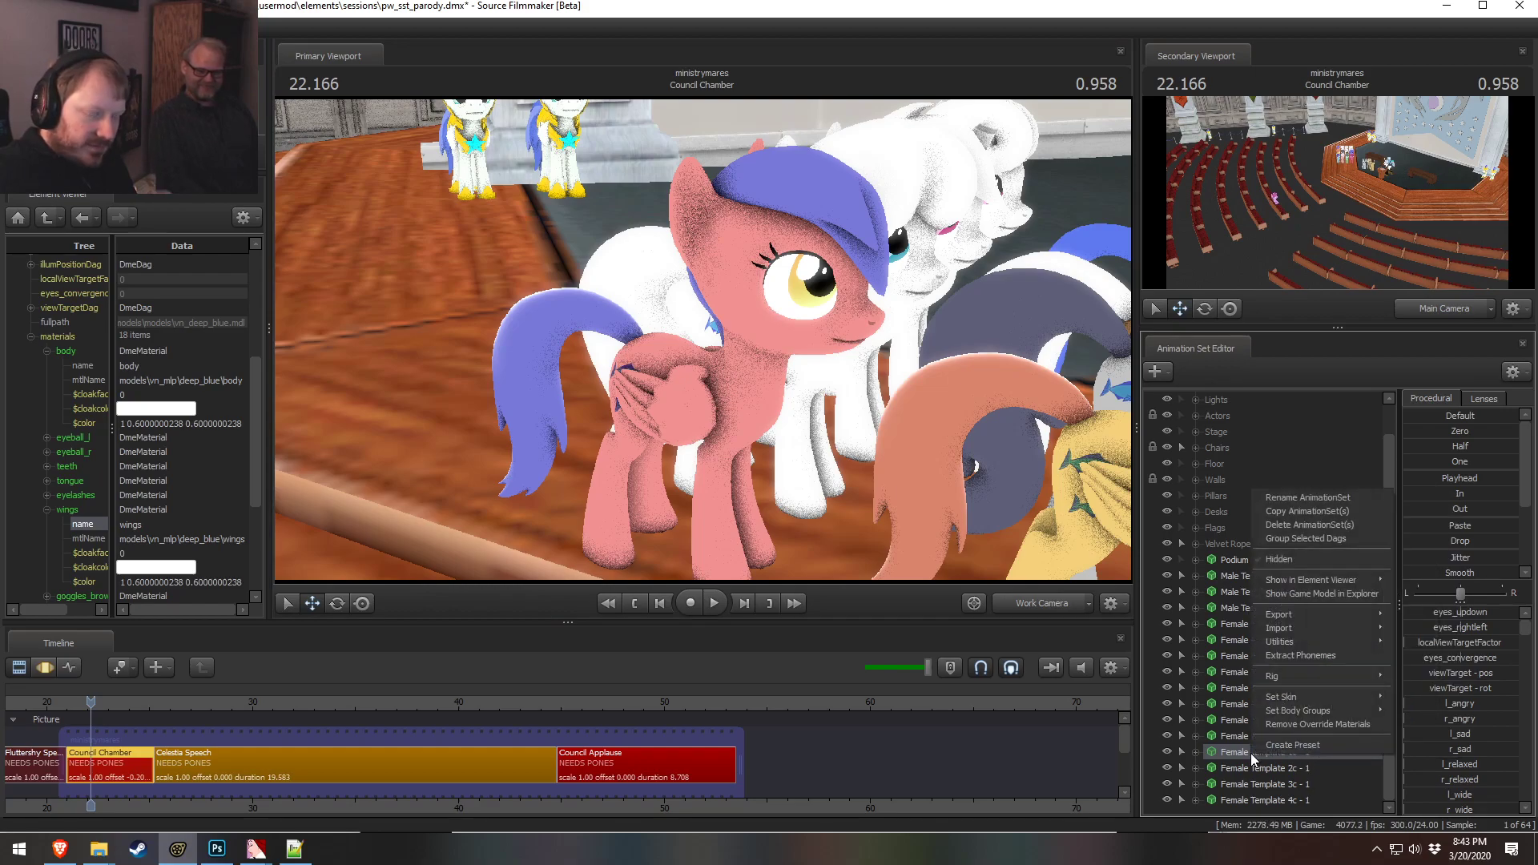
pyautogui.moveTo(1313, 586)
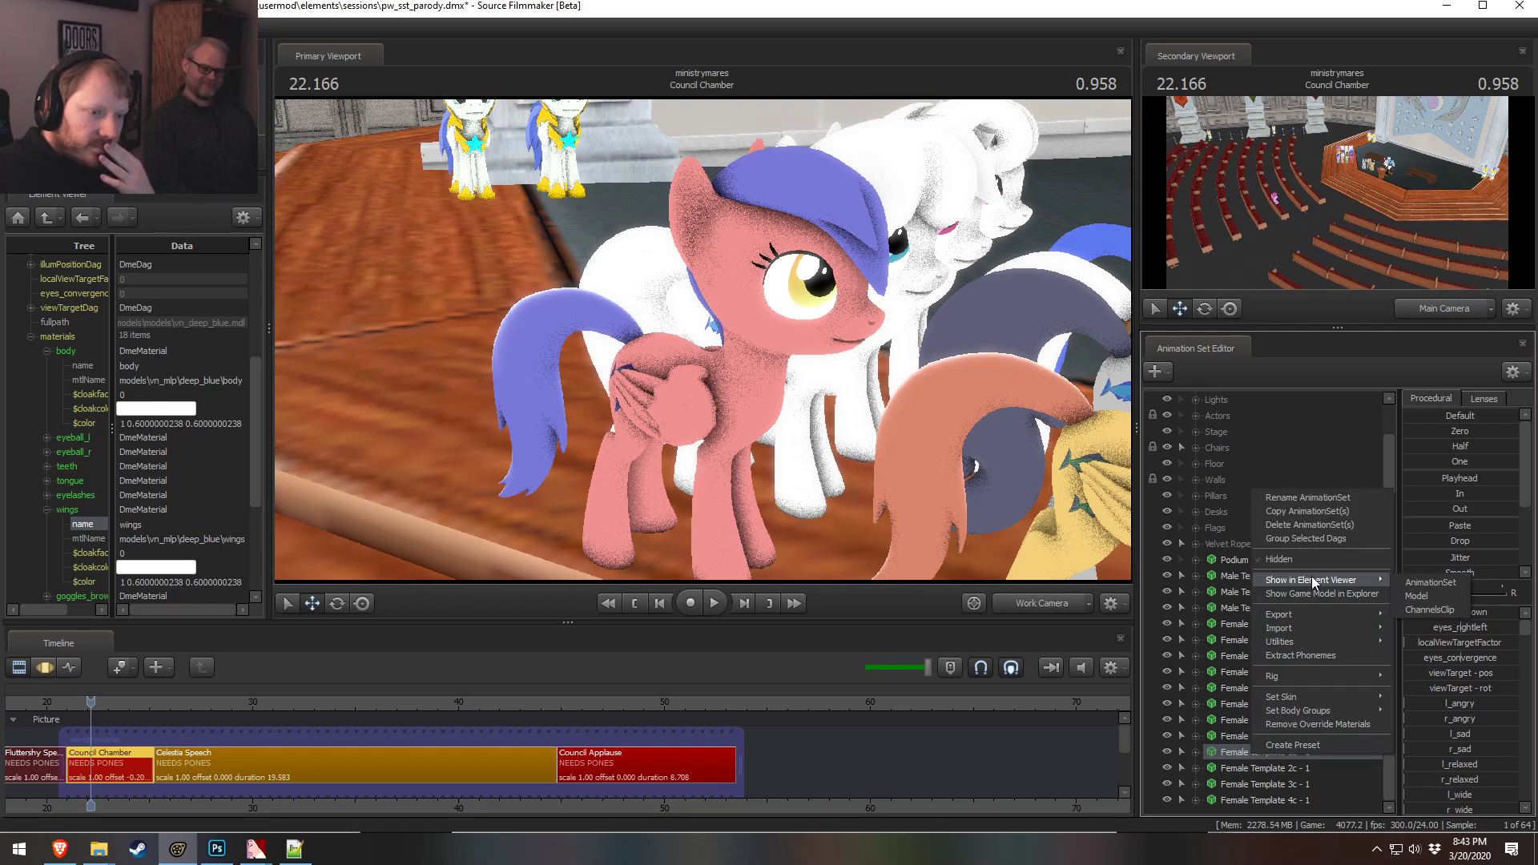
pyautogui.click(1329, 497)
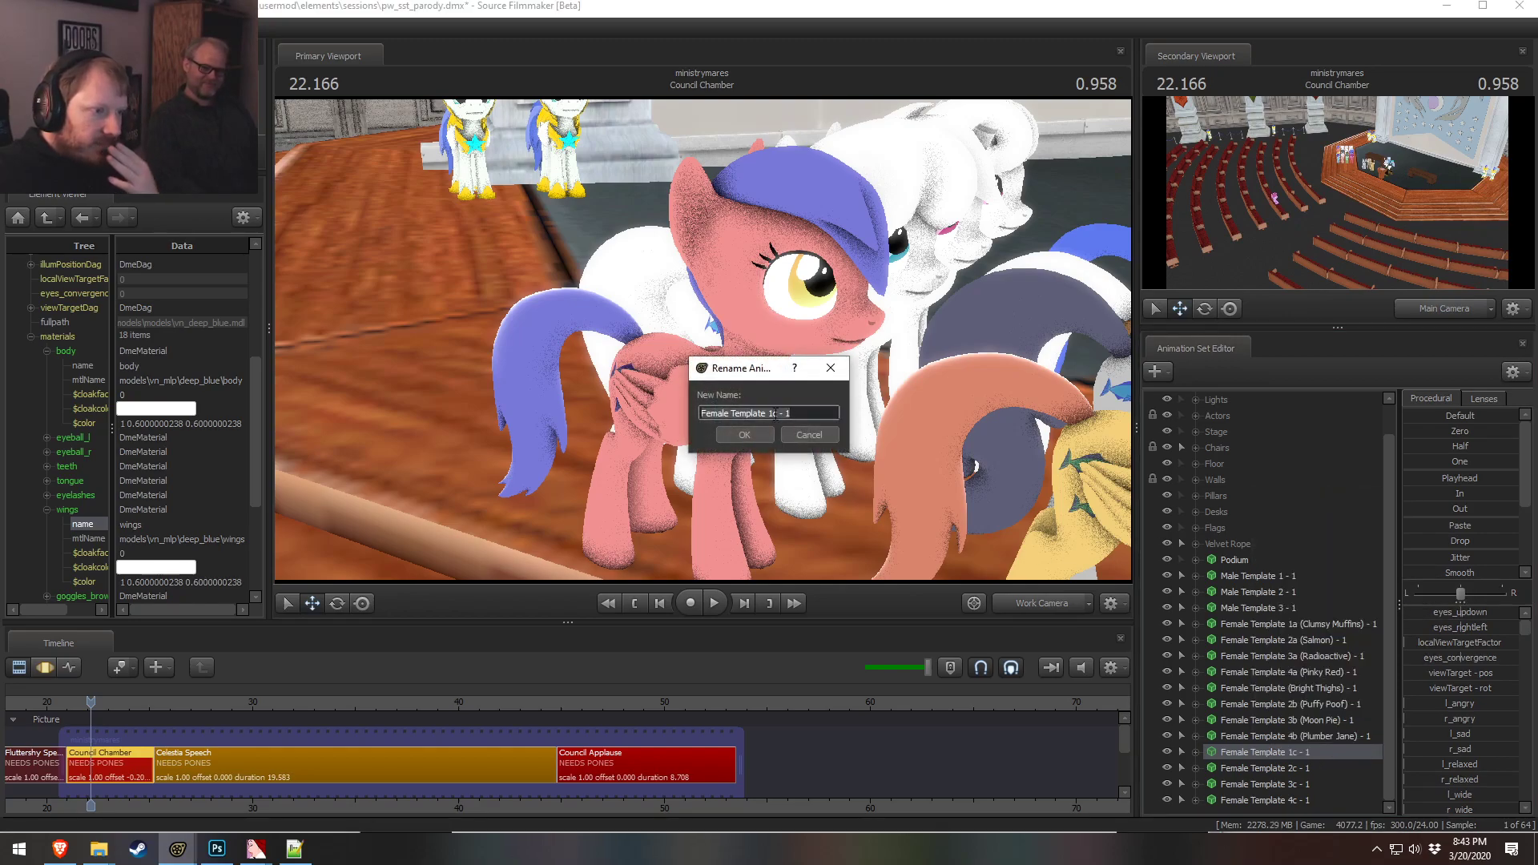
pyautogui.click(781, 413)
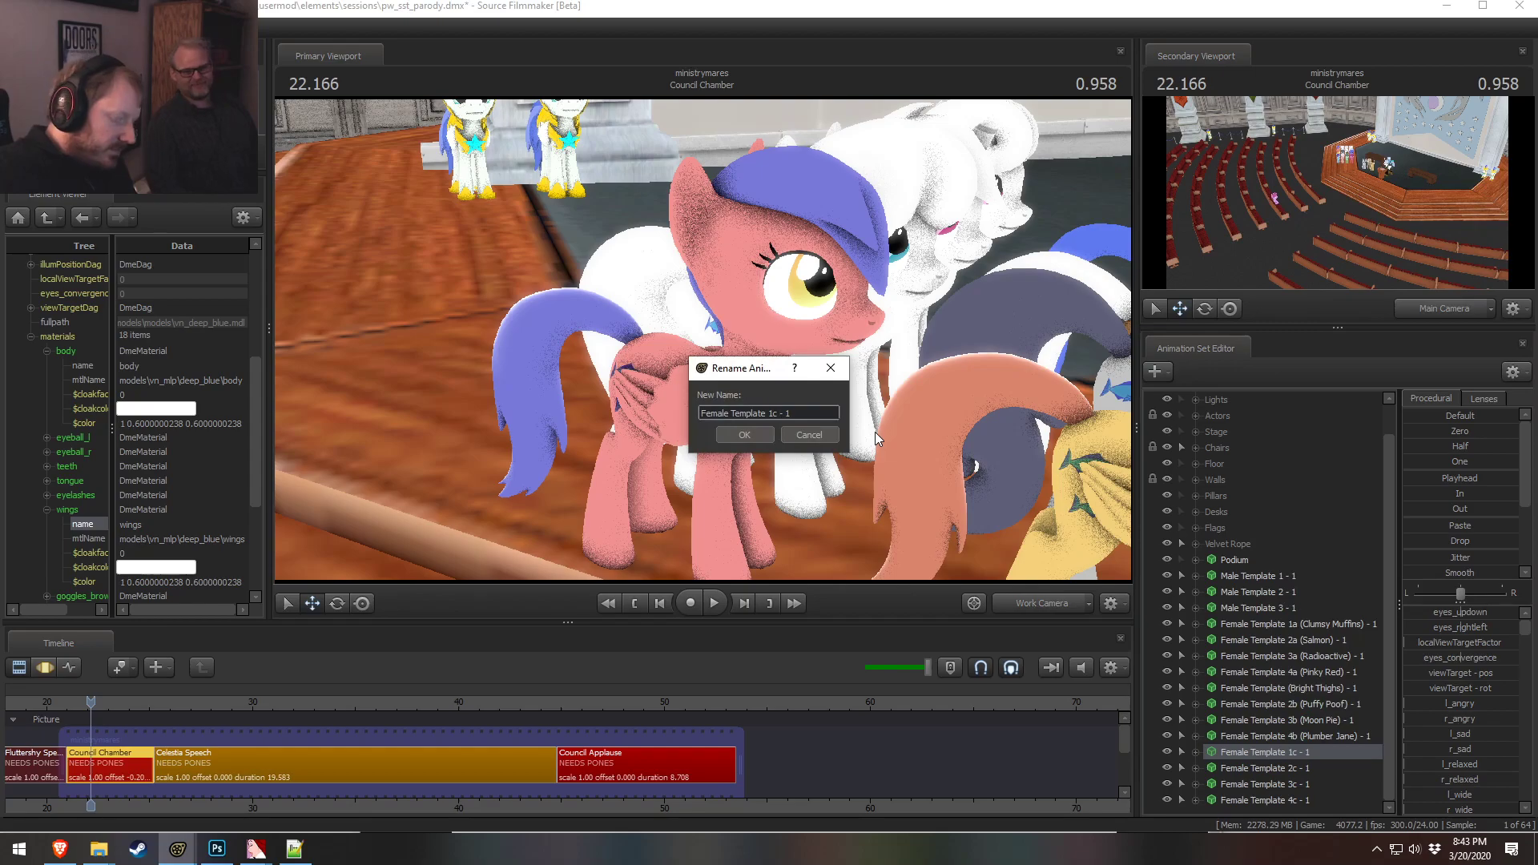
pyautogui.write('()')
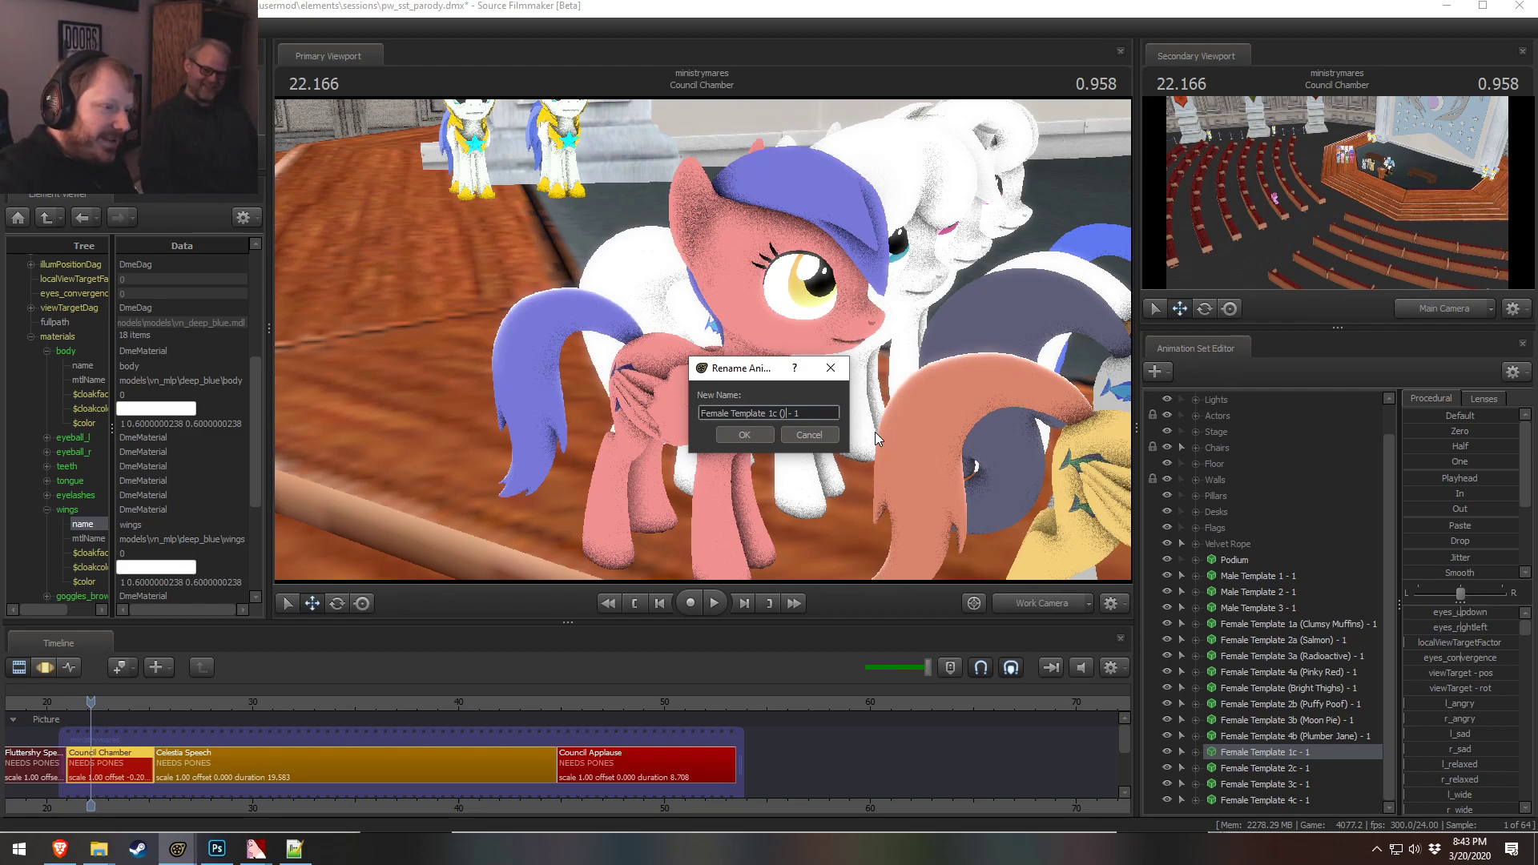
pyautogui.write('Binki')
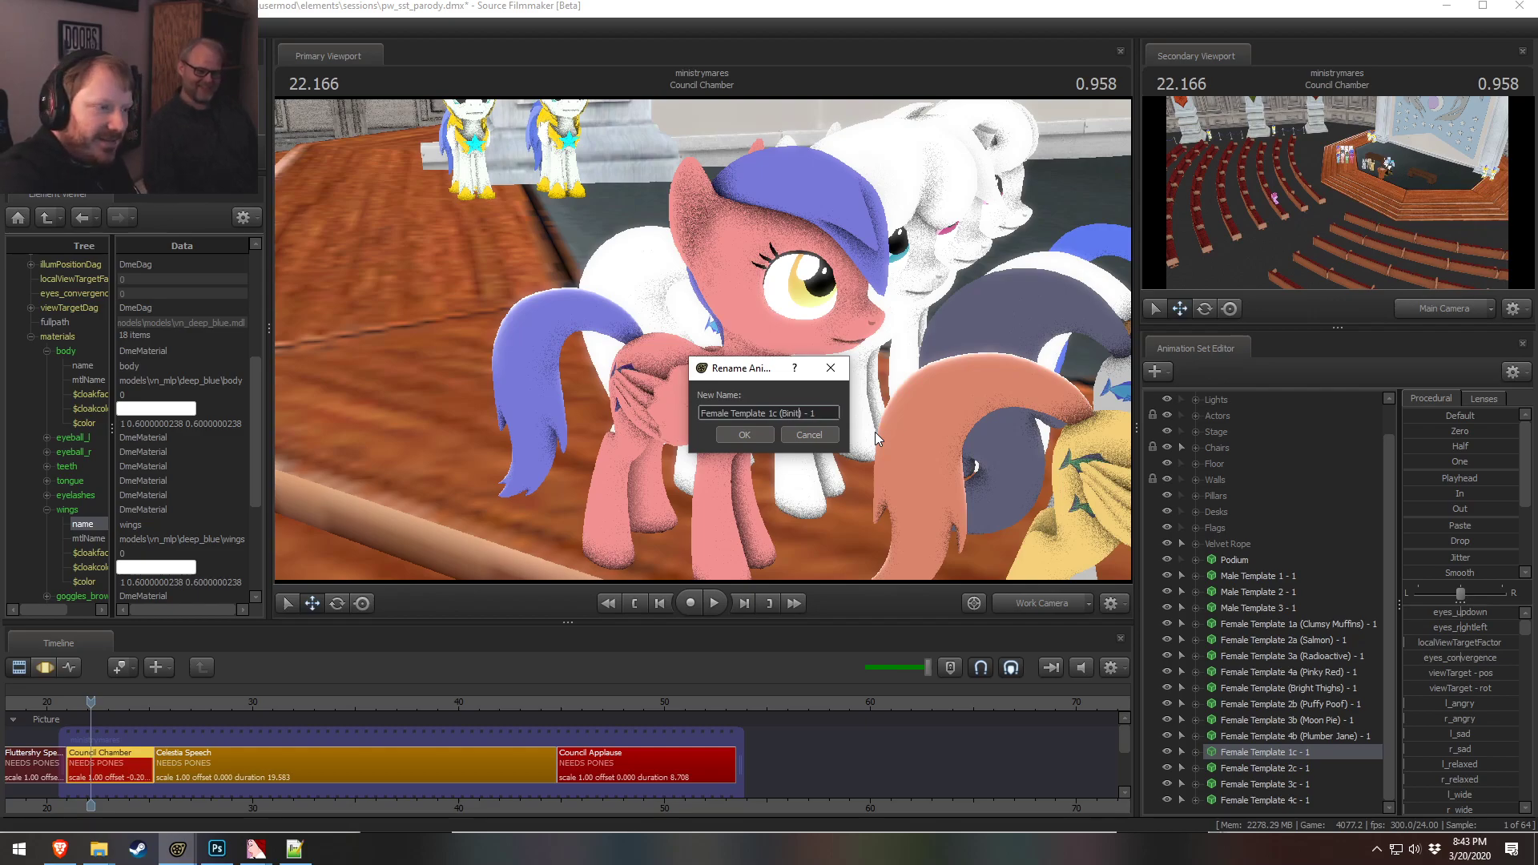
pyautogui.click(748, 434)
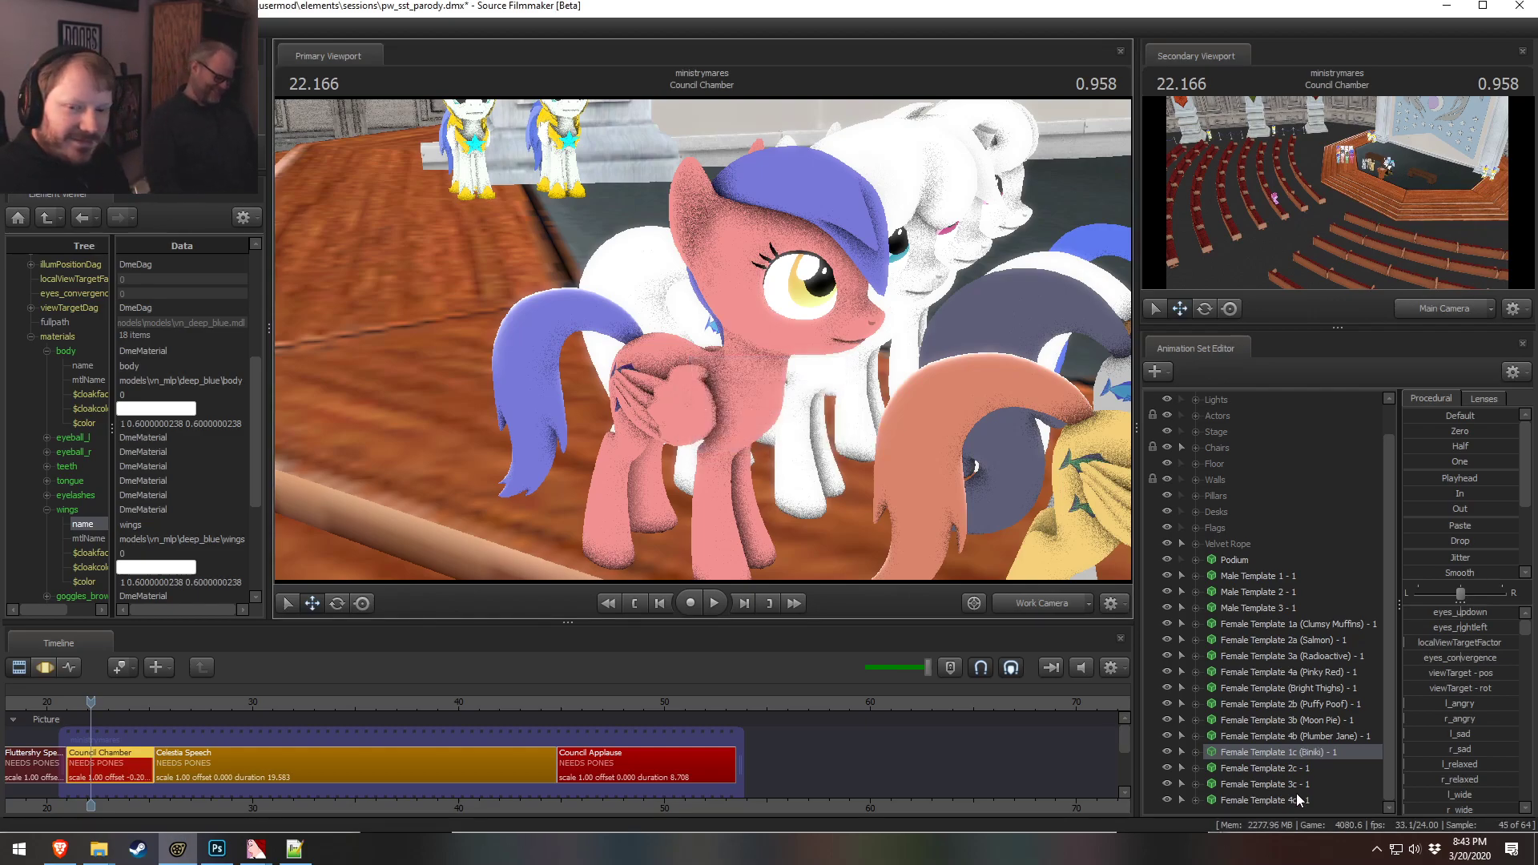
# Show the 2c pony's animation set in the Element Viewer and select its body material color
pyautogui.click(1299, 771)
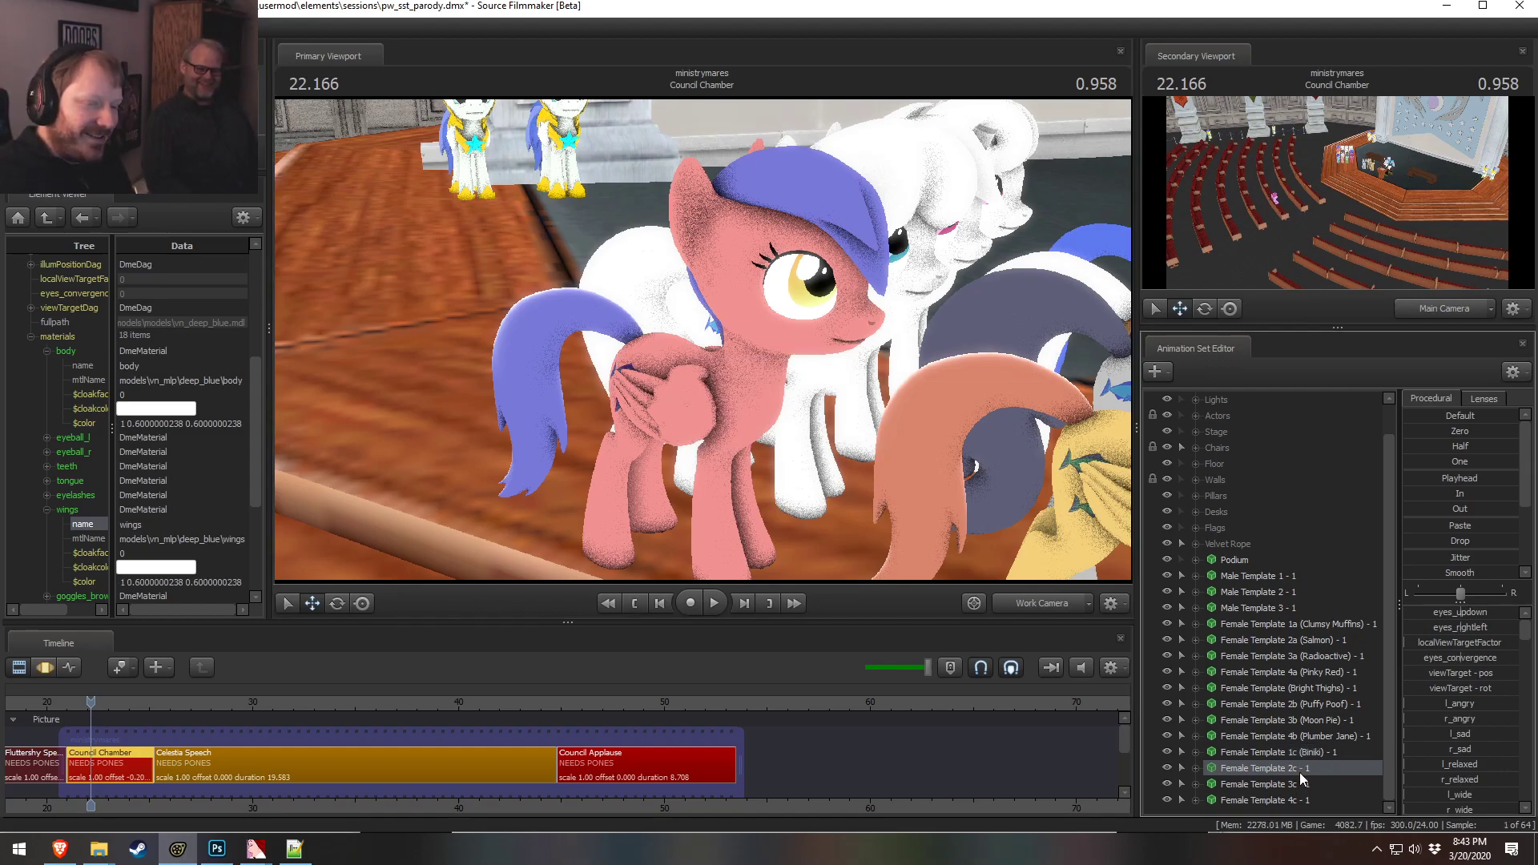
pyautogui.rightClick(1301, 778)
pyautogui.moveTo(1362, 593)
pyautogui.click(1482, 610)
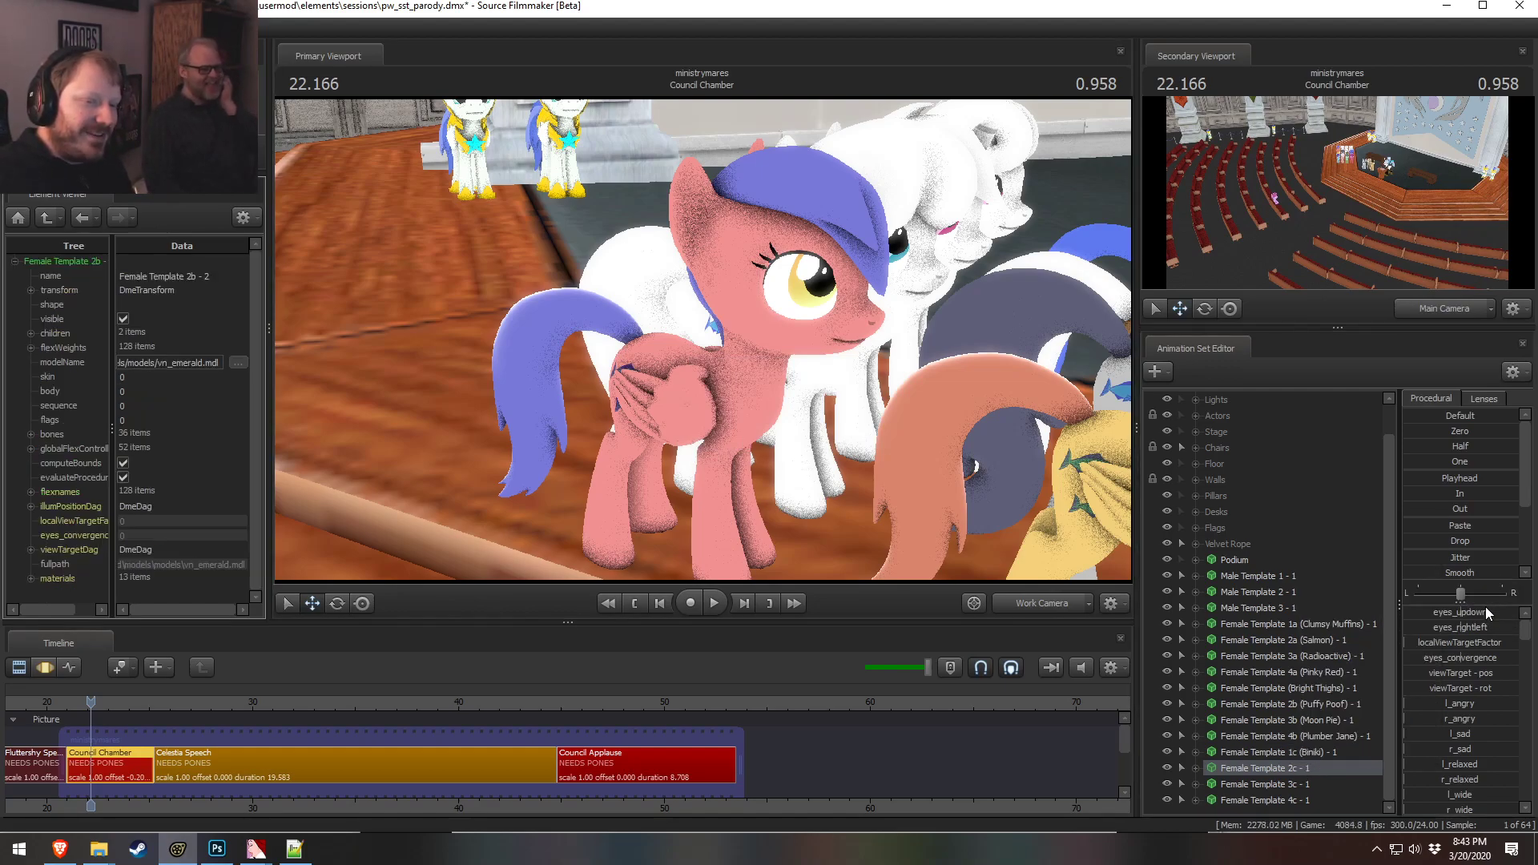
pyautogui.click(30, 578)
pyautogui.scroll(-3, 36, 561)
pyautogui.click(46, 429)
pyautogui.click(86, 502)
# Examine the 2c pony up close in the viewport
pyautogui.press('d')
pyautogui.moveTo(734, 422); pyautogui.dragTo(657, 437)
pyautogui.press('s')
pyautogui.moveTo(703, 341)
pyautogui.mouseDown()
pyautogui.moveTo(672, 365)
pyautogui.moveTo(742, 339)
pyautogui.moveTo(715, 369)
pyautogui.moveTo(703, 339)
pyautogui.mouseUp()
pyautogui.press('s')
pyautogui.press('s')
pyautogui.press('w')
pyautogui.press('z')
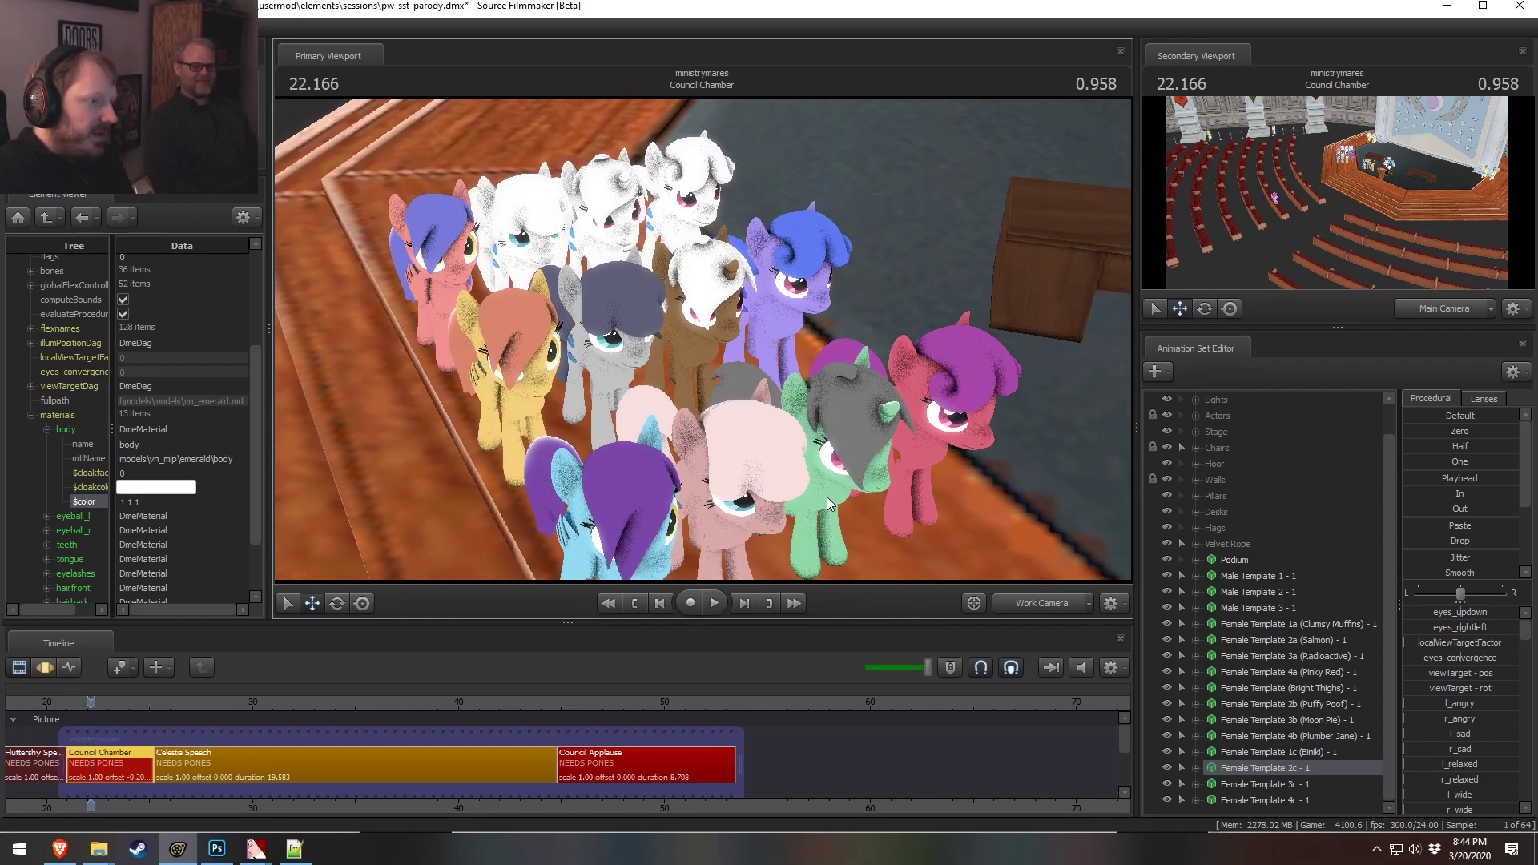
pyautogui.moveTo(826, 497); pyautogui.dragTo(703, 325)
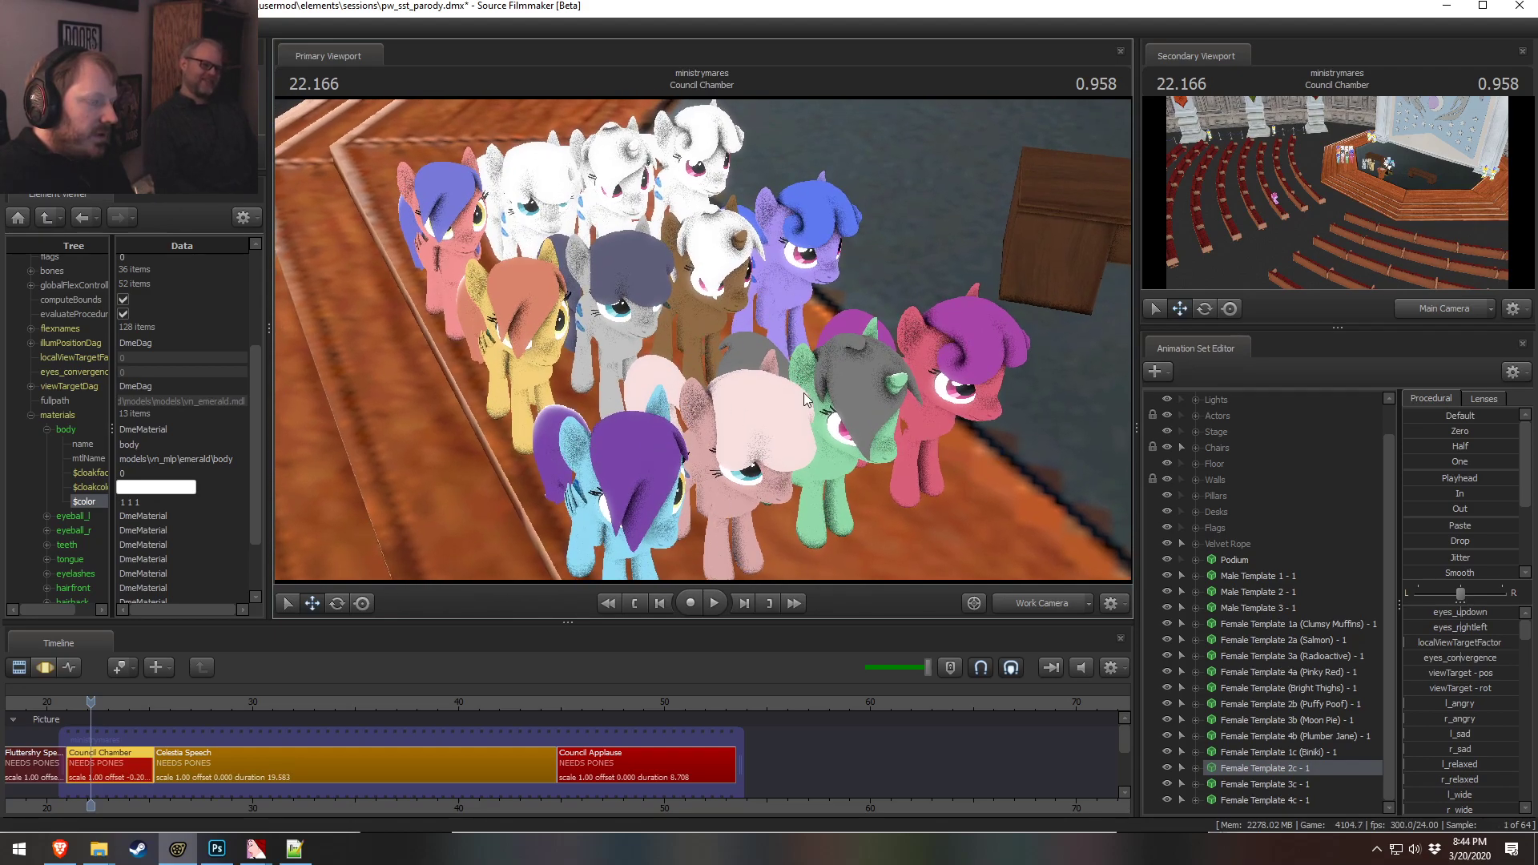
pyautogui.moveTo(686, 382)
pyautogui.mouseDown()
pyautogui.moveTo(525, 413)
pyautogui.moveTo(677, 372)
pyautogui.moveTo(653, 369)
pyautogui.moveTo(668, 389)
pyautogui.moveTo(685, 372)
pyautogui.mouseUp()
# Set the 2c pony's body material color to light green, 0.7 1 0.7
pyautogui.doubleClick(170, 501)
pyautogui.write('0')
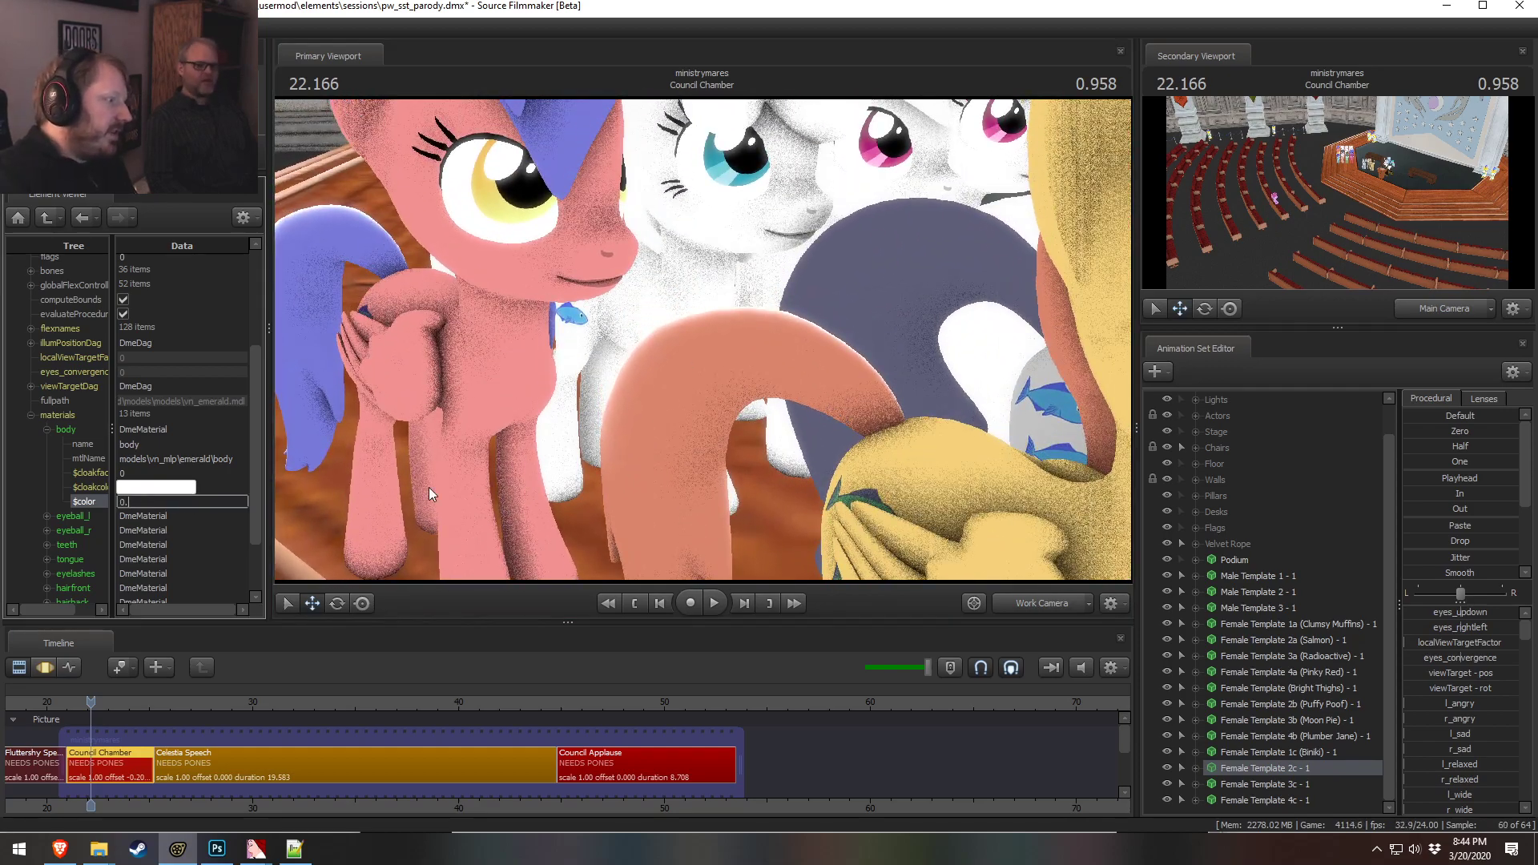
pyautogui.write('.7 1 0')
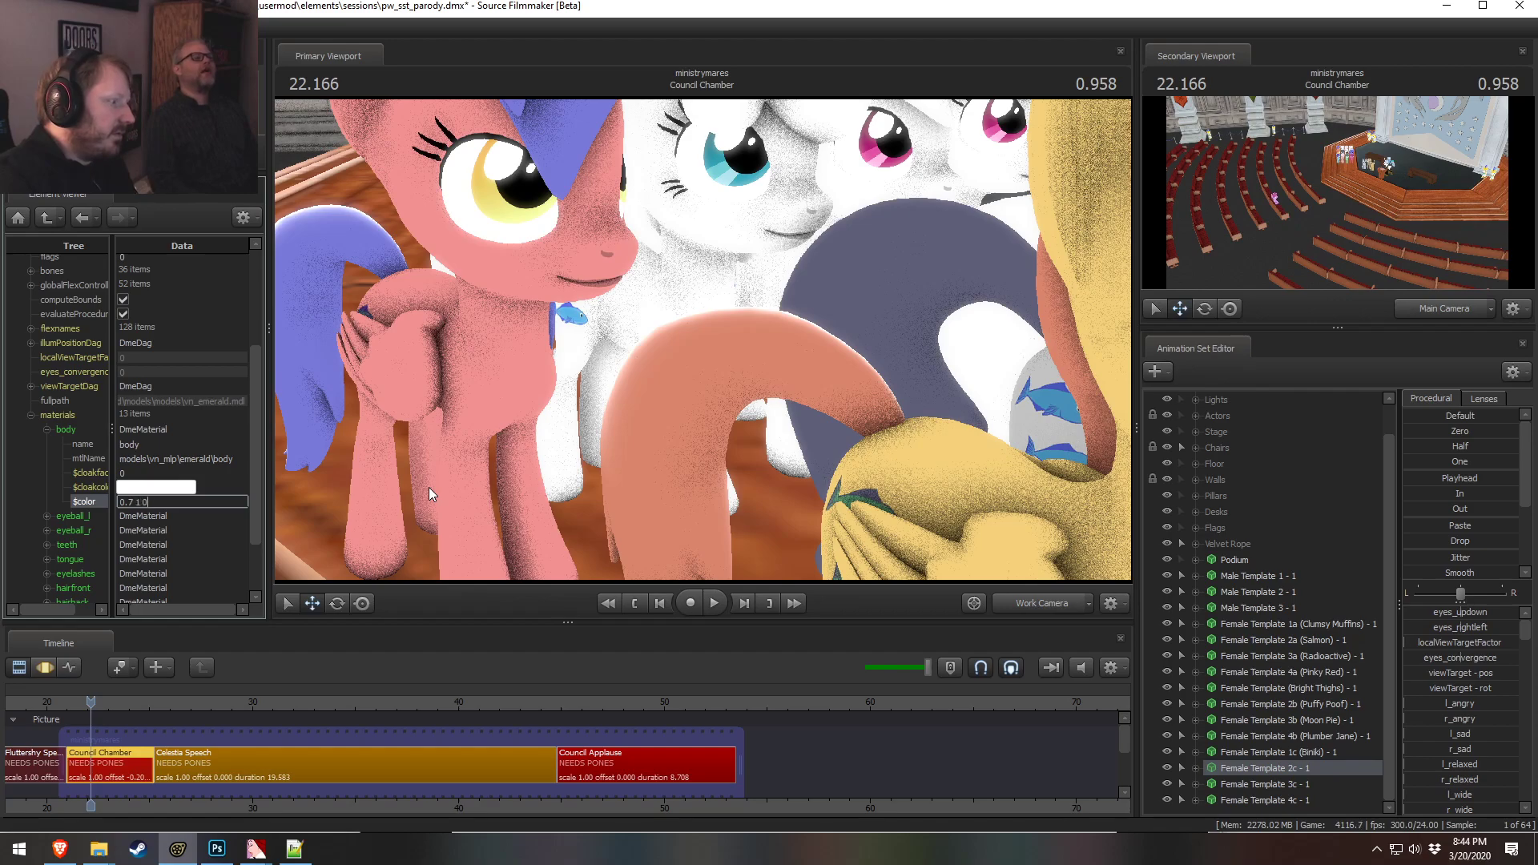
pyautogui.write('.7')
pyautogui.press('Return')
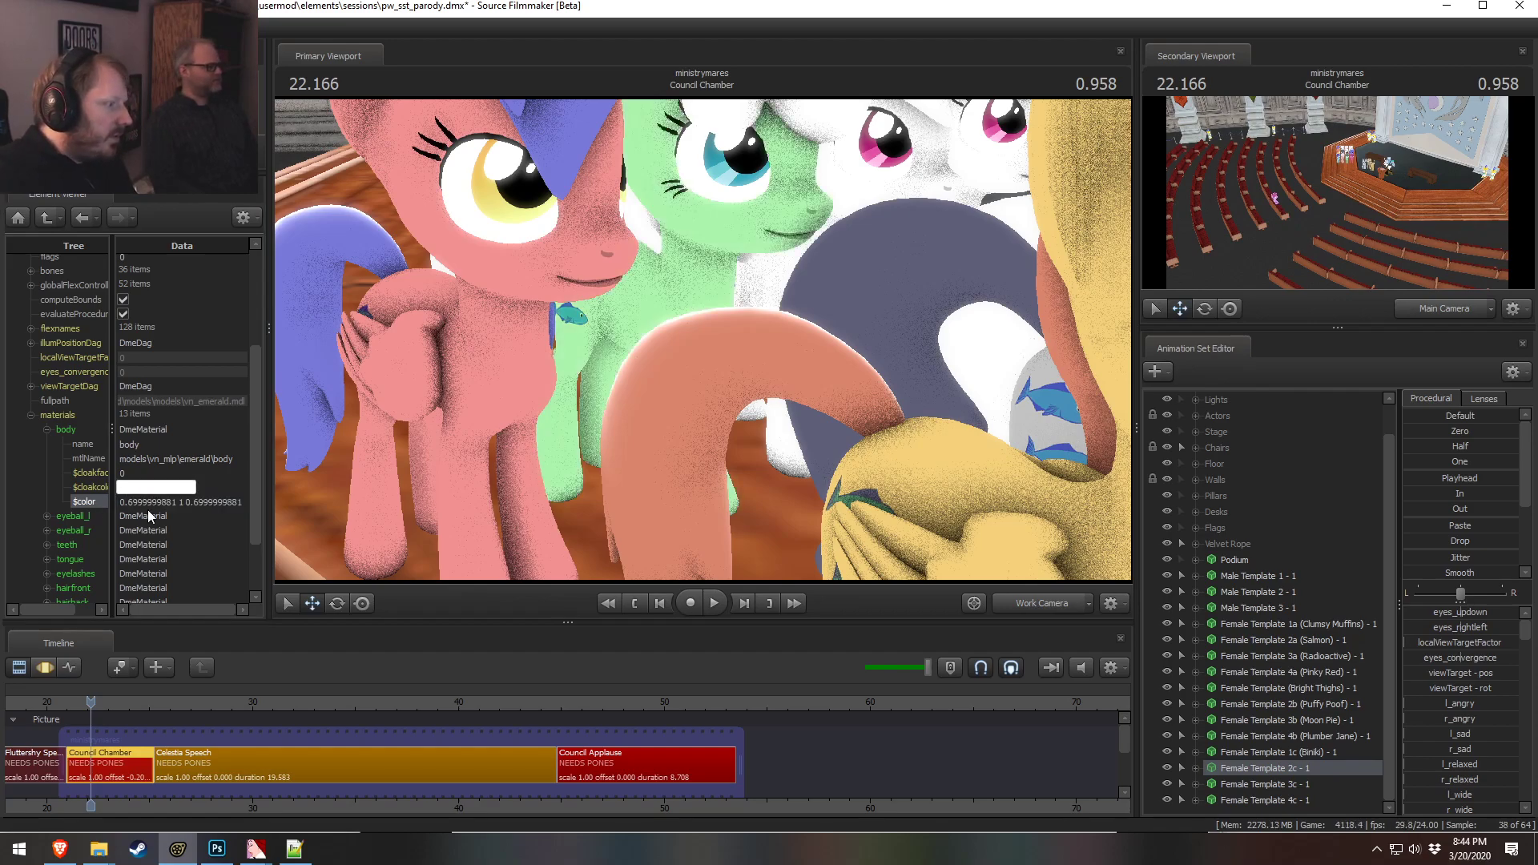
# Set the 2c pony's body material color to yellow, 1 1 0.4
pyautogui.doubleClick(177, 502)
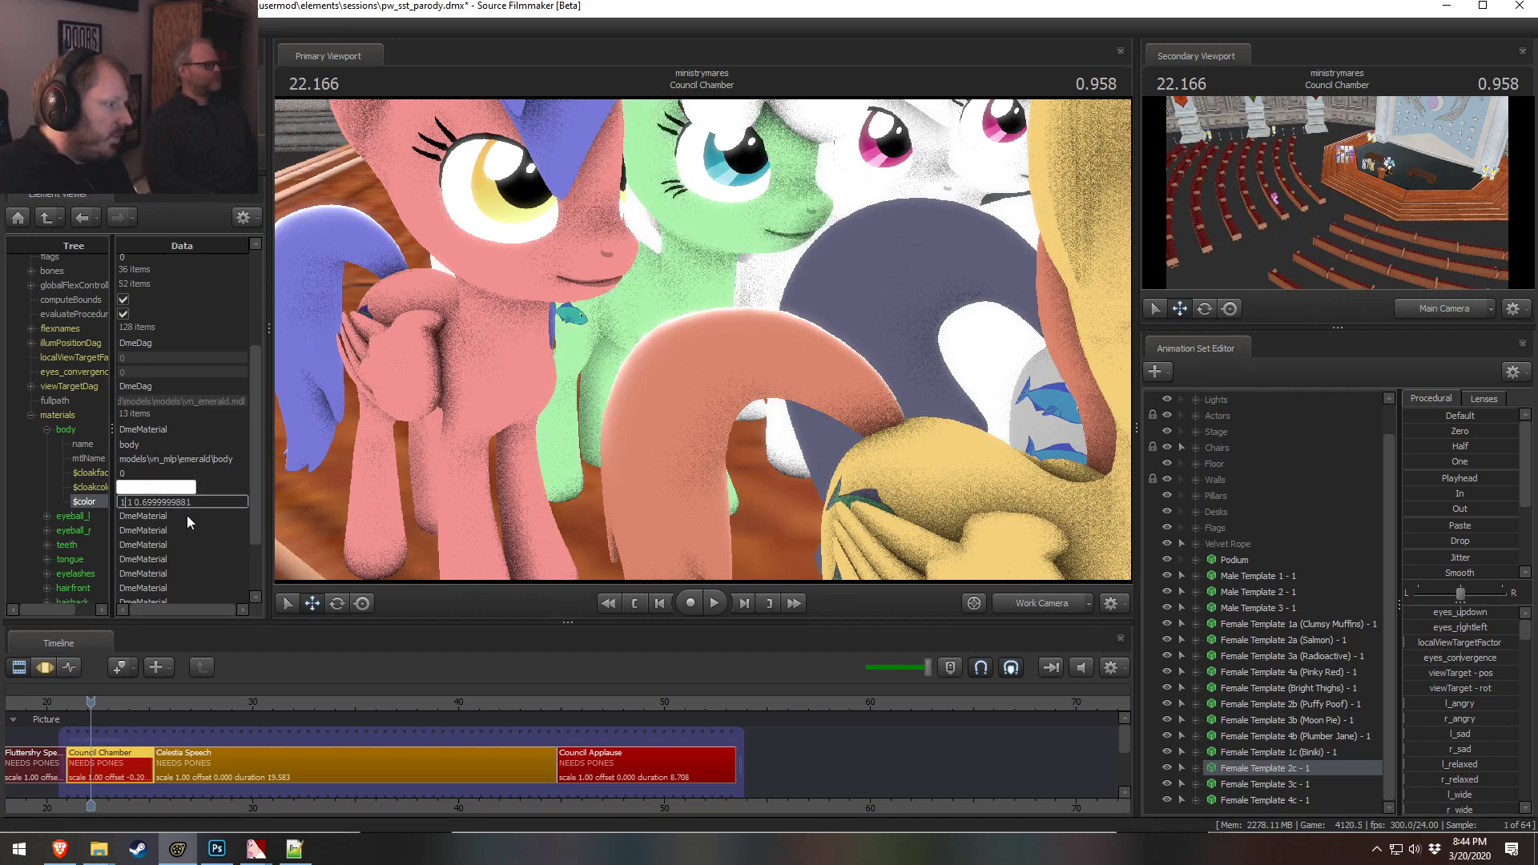
pyautogui.write('1')
pyautogui.click(179, 459)
pyautogui.moveTo(675, 327); pyautogui.dragTo(677, 368)
pyautogui.press('s')
pyautogui.press('w')
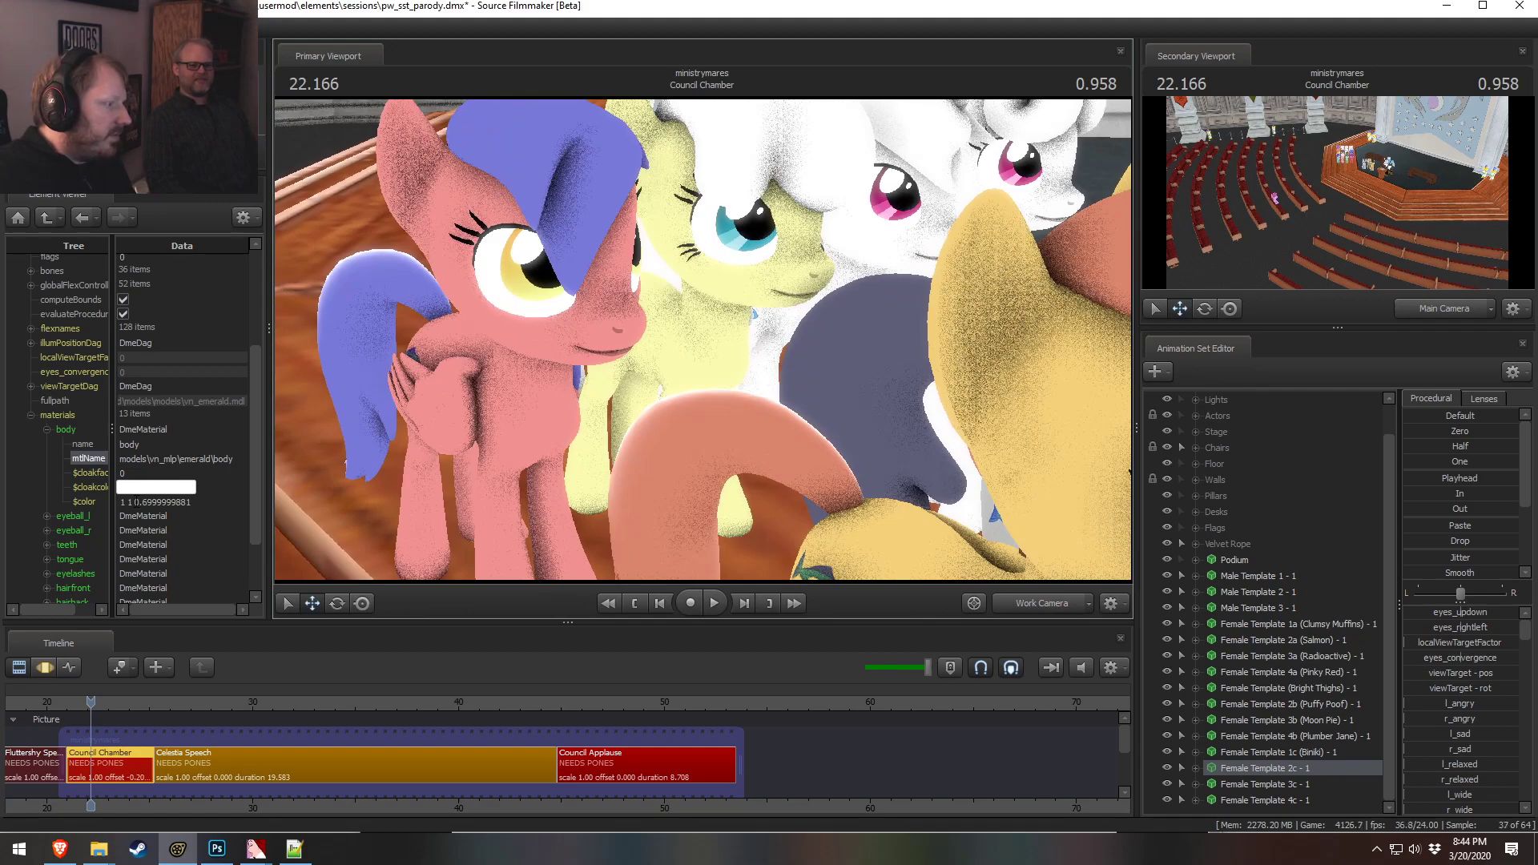
pyautogui.moveTo(136, 503); pyautogui.dragTo(490, 498)
pyautogui.write('0.4')
pyautogui.press('Return')
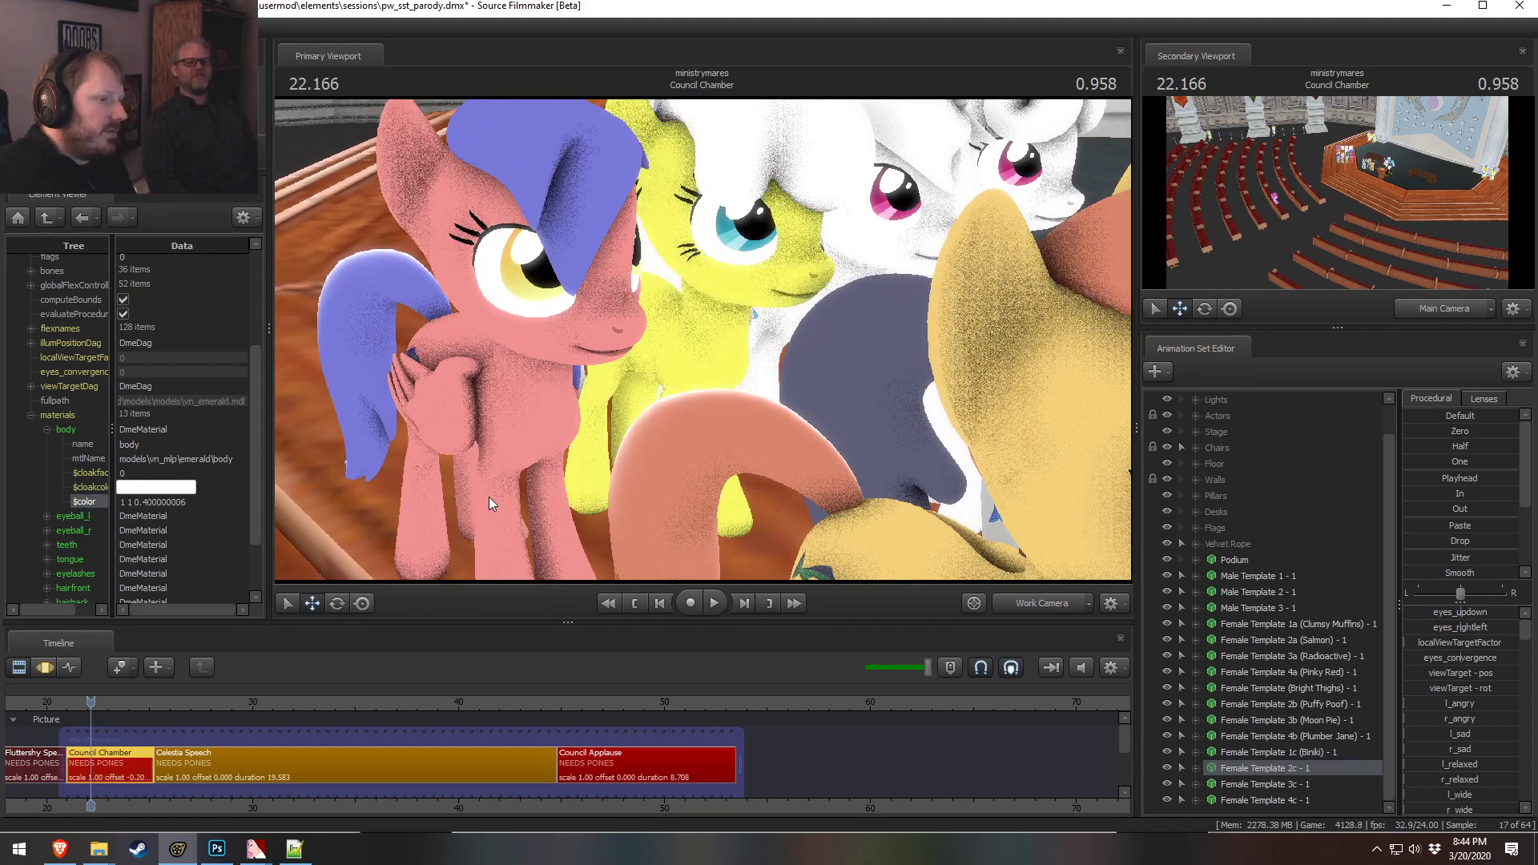
pyautogui.moveTo(708, 304); pyautogui.dragTo(700, 344)
pyautogui.press('s')
pyautogui.press('w')
pyautogui.moveTo(610, 415); pyautogui.dragTo(611, 415)
pyautogui.press('s')
pyautogui.press('w')
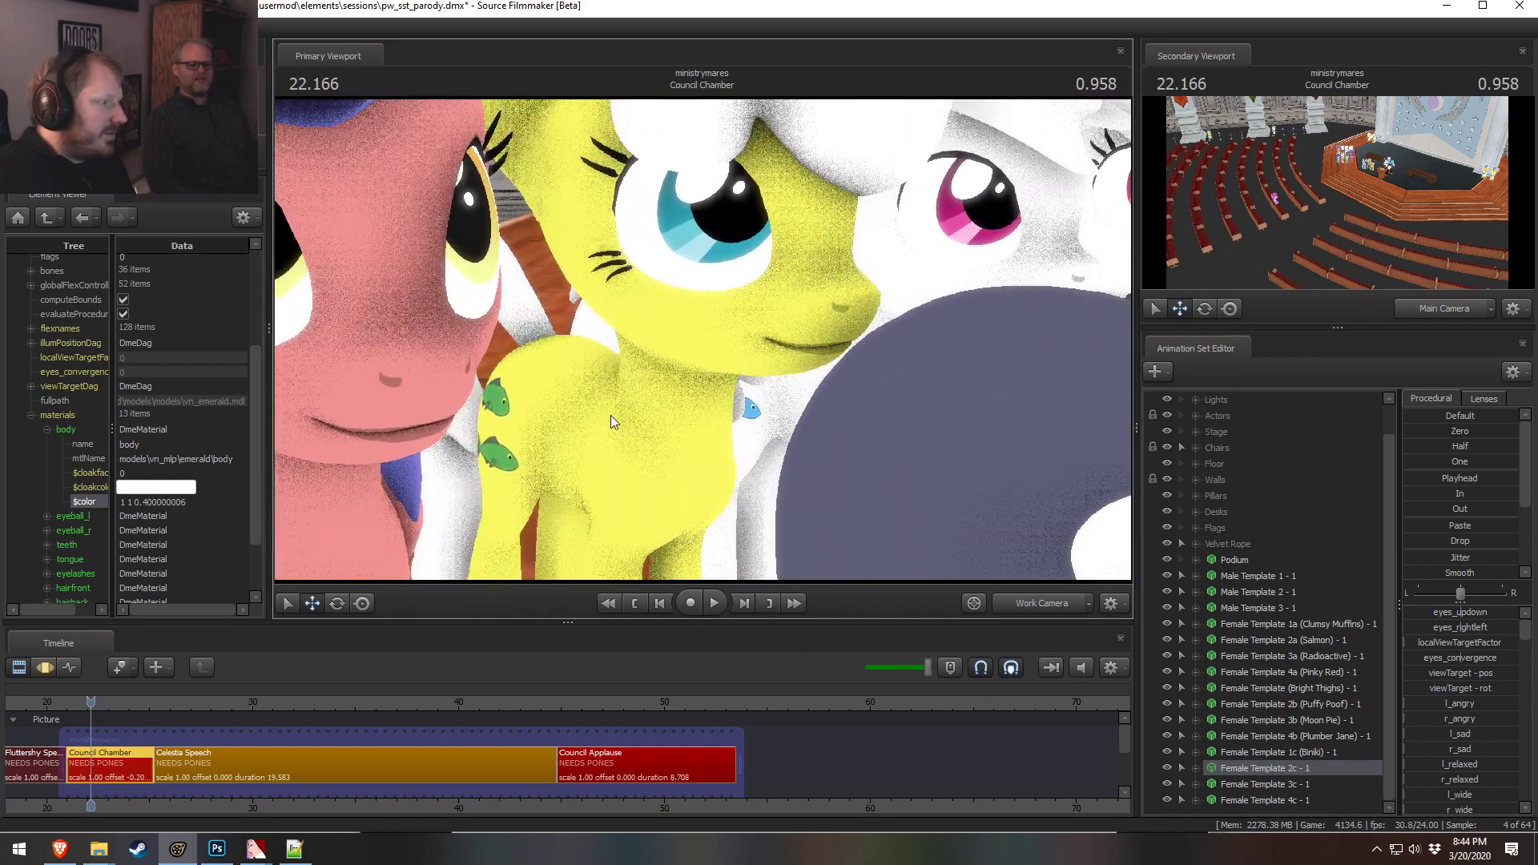
# Try a body color of 0.9 0.9 0.4 and revert it to 1 1 0.4
pyautogui.moveTo(133, 502); pyautogui.dragTo(104, 496)
pyautogui.write('0.9 0.9')
pyautogui.press('Return')
pyautogui.moveTo(567, 419); pyautogui.dragTo(566, 417)
pyautogui.press('s')
pyautogui.press('w')
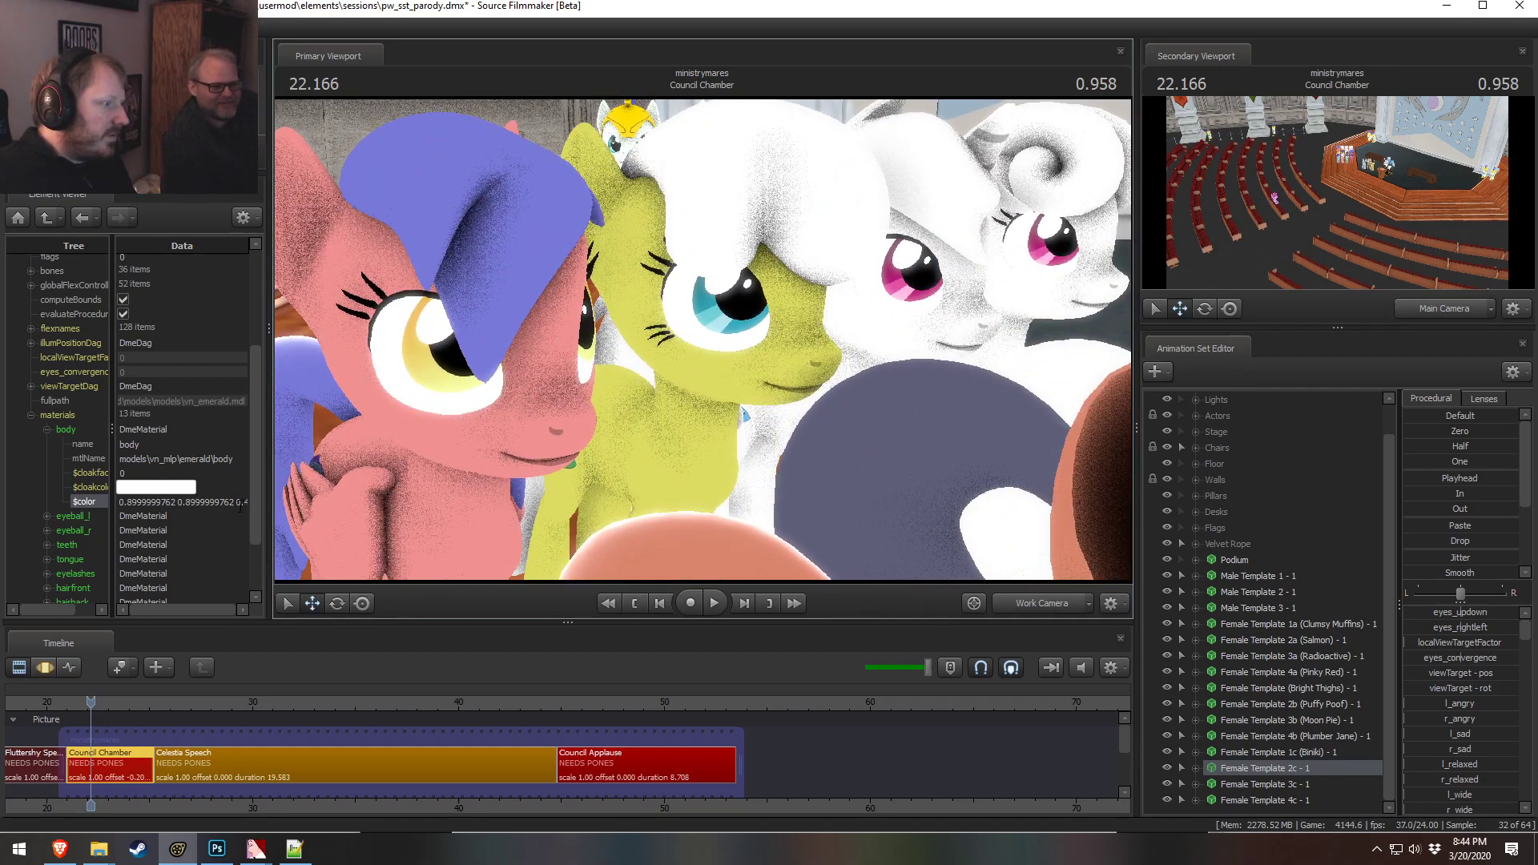
pyautogui.click(241, 503)
pyautogui.write('1 1 0.400000006')
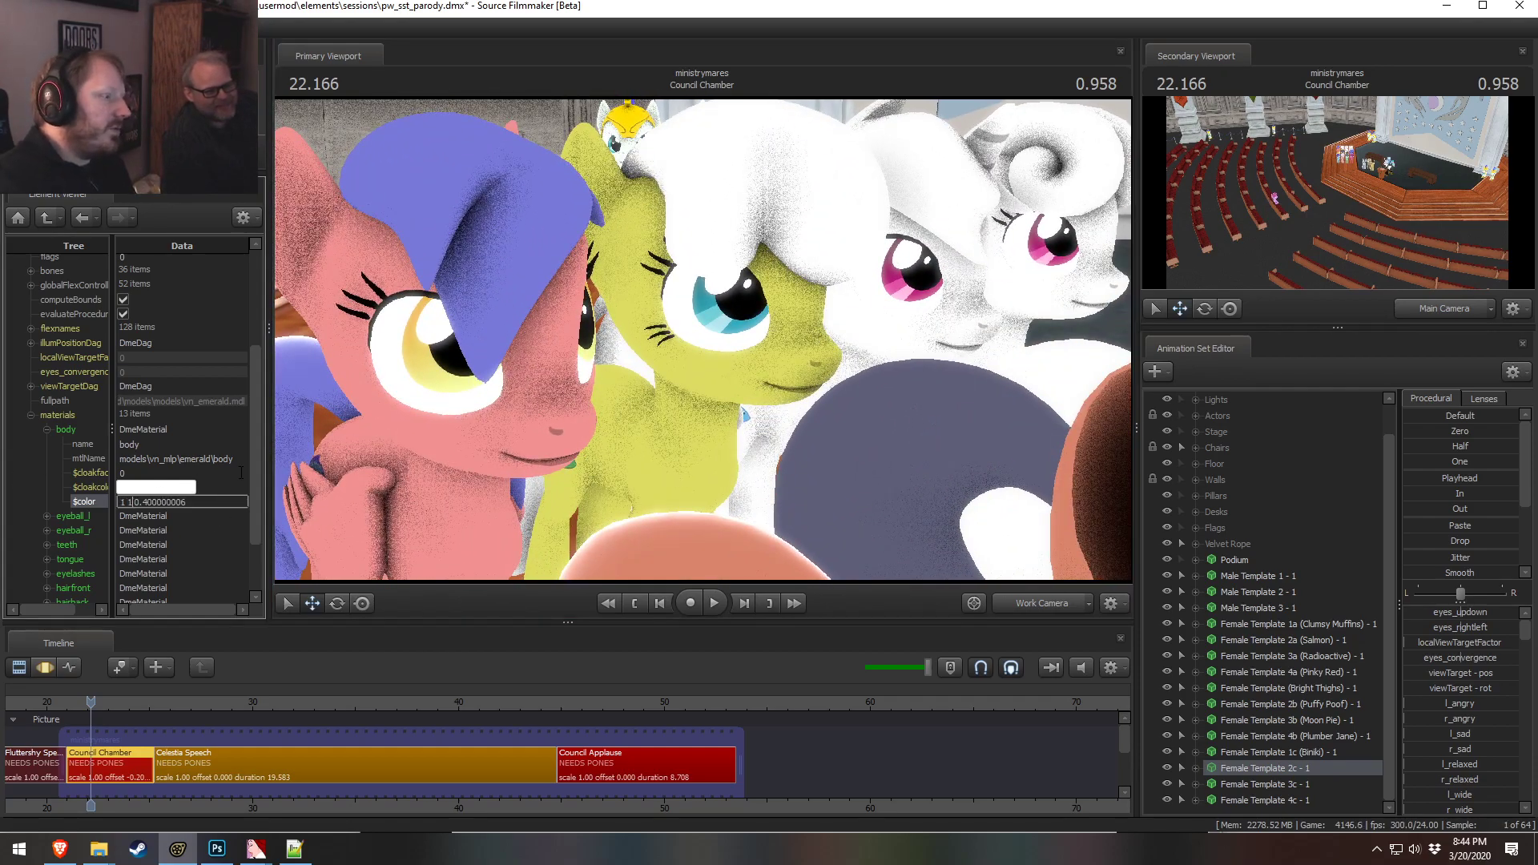
pyautogui.press('Return')
# Set the front hair material color to 0.7 0.85 0.2
pyautogui.moveTo(647, 457); pyautogui.dragTo(705, 472)
pyautogui.press('s')
pyautogui.rightClick(705, 340)
pyautogui.click(766, 376)
pyautogui.rightClick(689, 340)
pyautogui.click(724, 381)
pyautogui.press('w')
pyautogui.moveTo(724, 381); pyautogui.dragTo(671, 365)
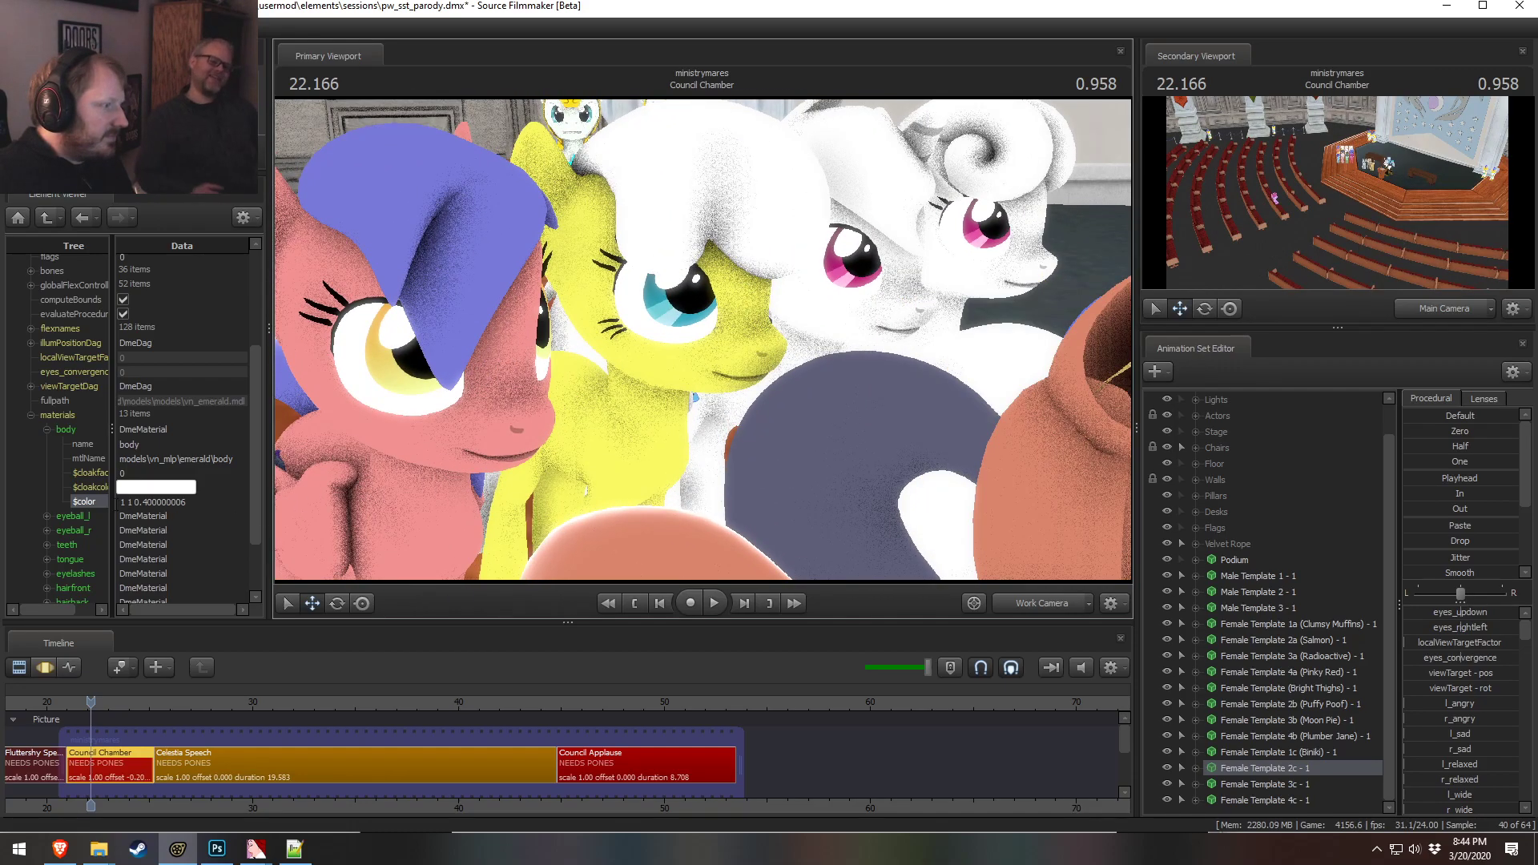
pyautogui.scroll(-2, 79, 529)
pyautogui.click(45, 510)
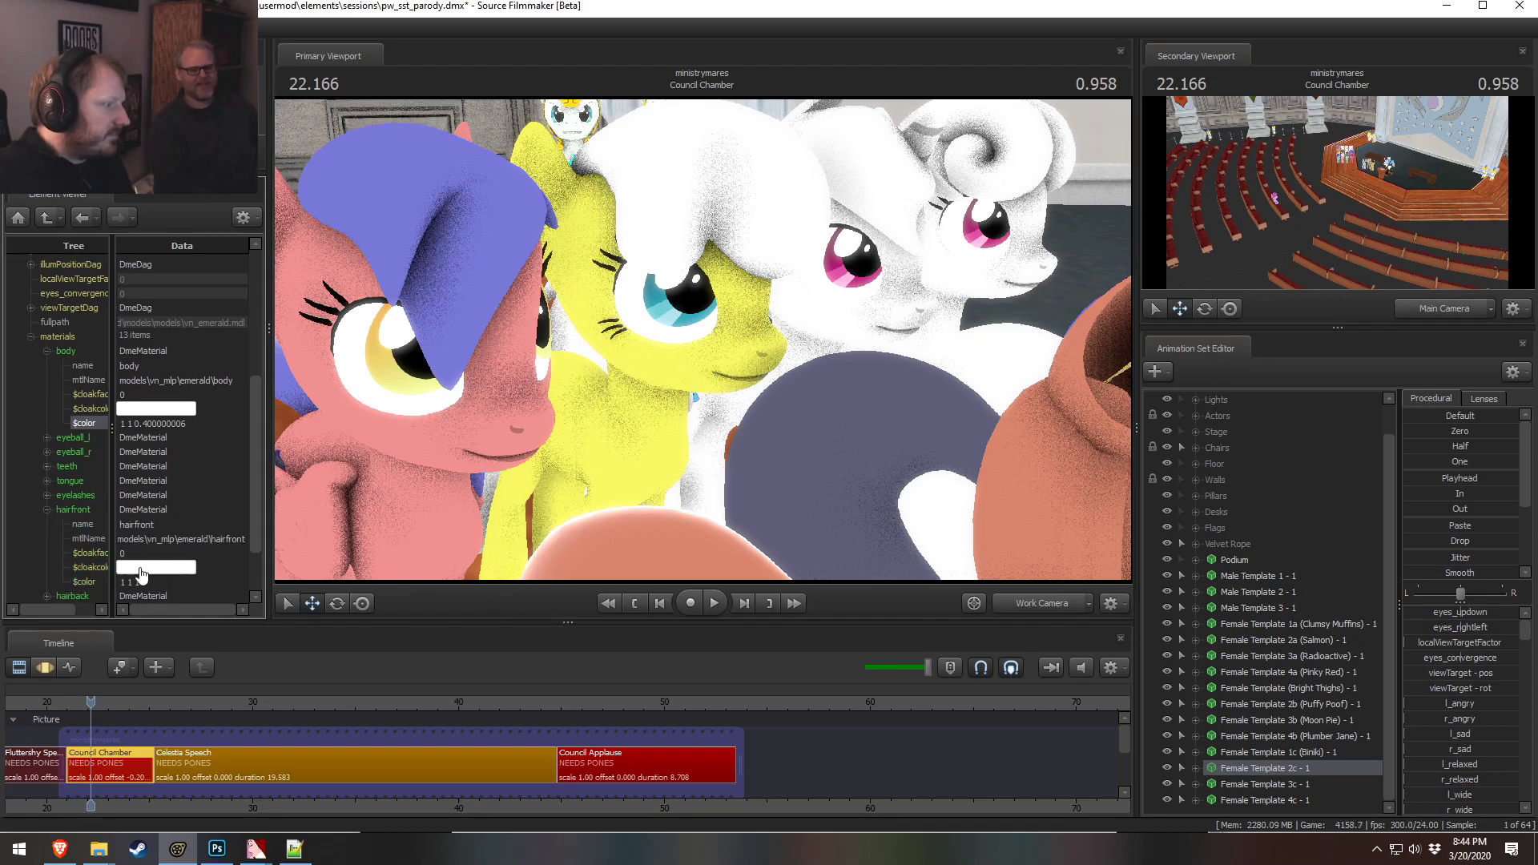
pyautogui.moveTo(158, 582); pyautogui.dragTo(18, 570)
pyautogui.write('0.7 0.')
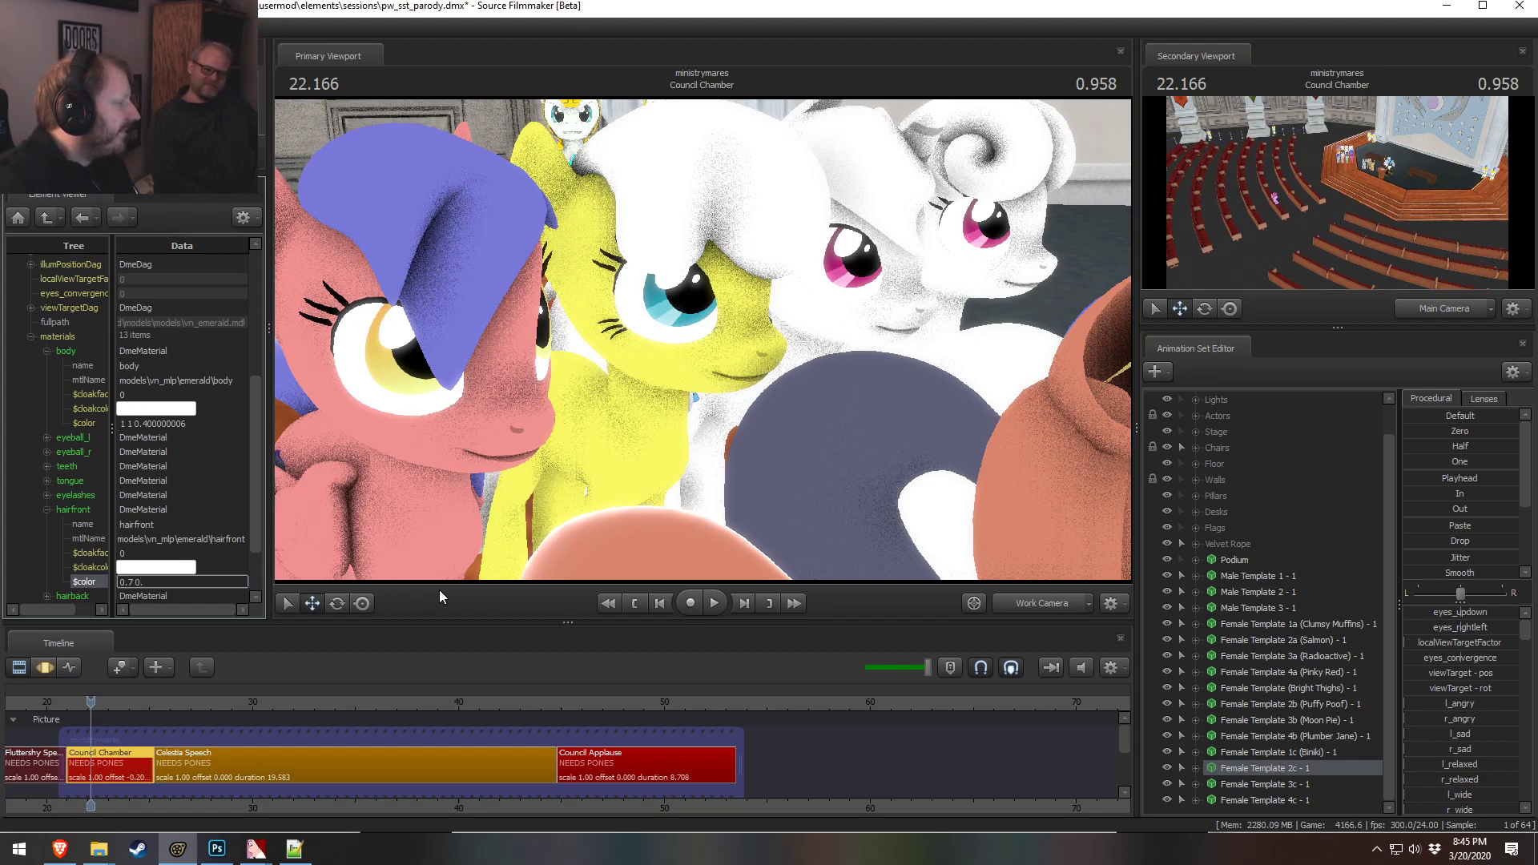
pyautogui.write('85 0.2')
pyautogui.press('Return')
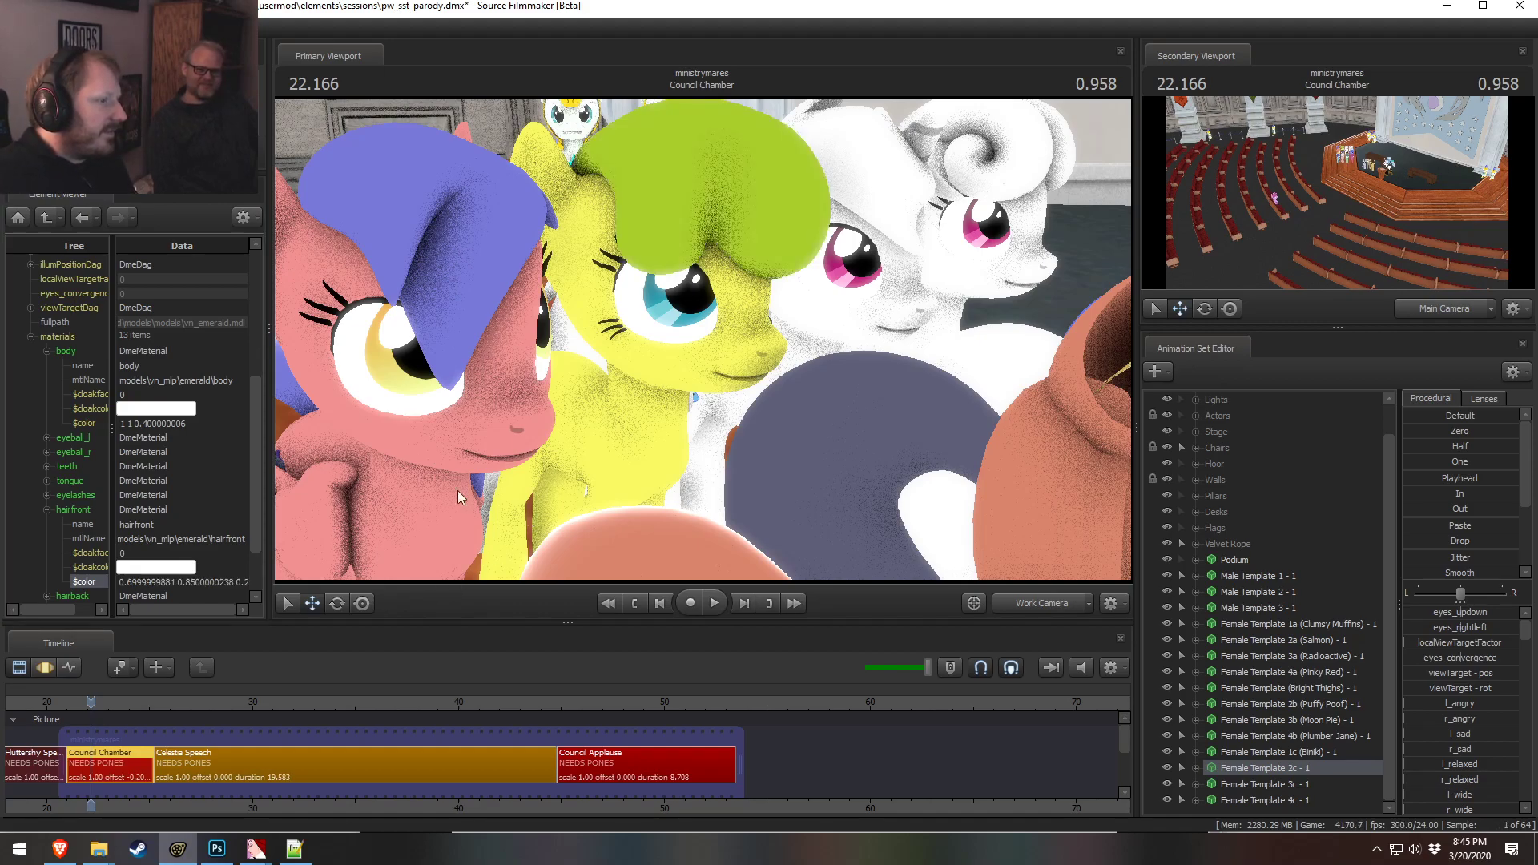
# Set the front hair material color to 0.5 0.6 0.1
pyautogui.click(161, 582)
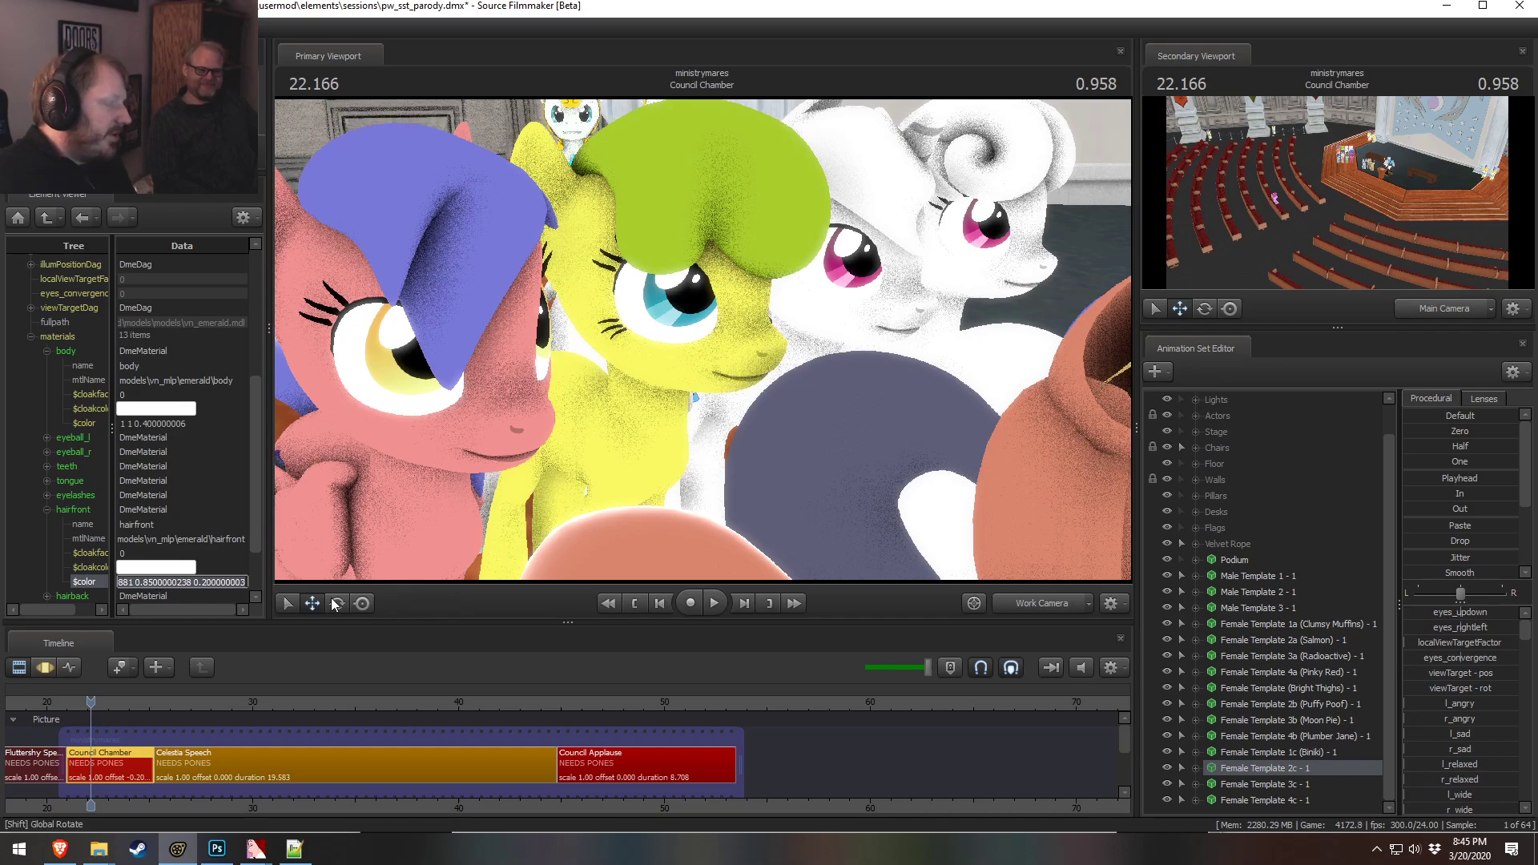
pyautogui.hotkey('ctrl', 'a')
pyautogui.write('0.5')
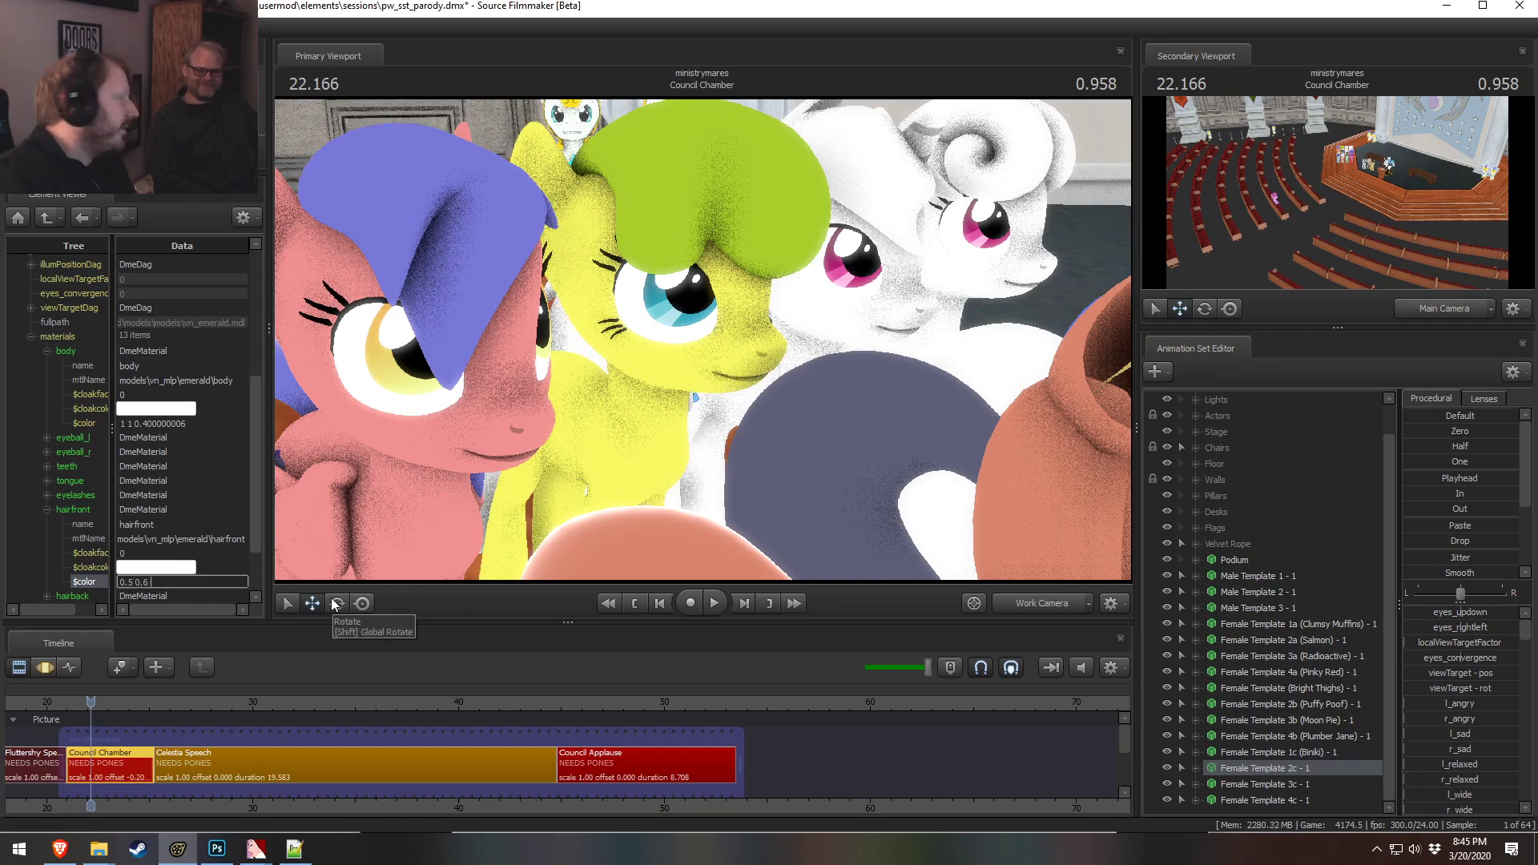
pyautogui.write(' 0.6000000238 0.1')
pyautogui.press('Return')
pyautogui.moveTo(659, 404); pyautogui.dragTo(702, 340)
pyautogui.press('w')
pyautogui.press('s')
# Compare the pony's colors against the color-matching chart in the browser
pyautogui.click(202, 582)
pyautogui.hotkey('alt', 'Tab')
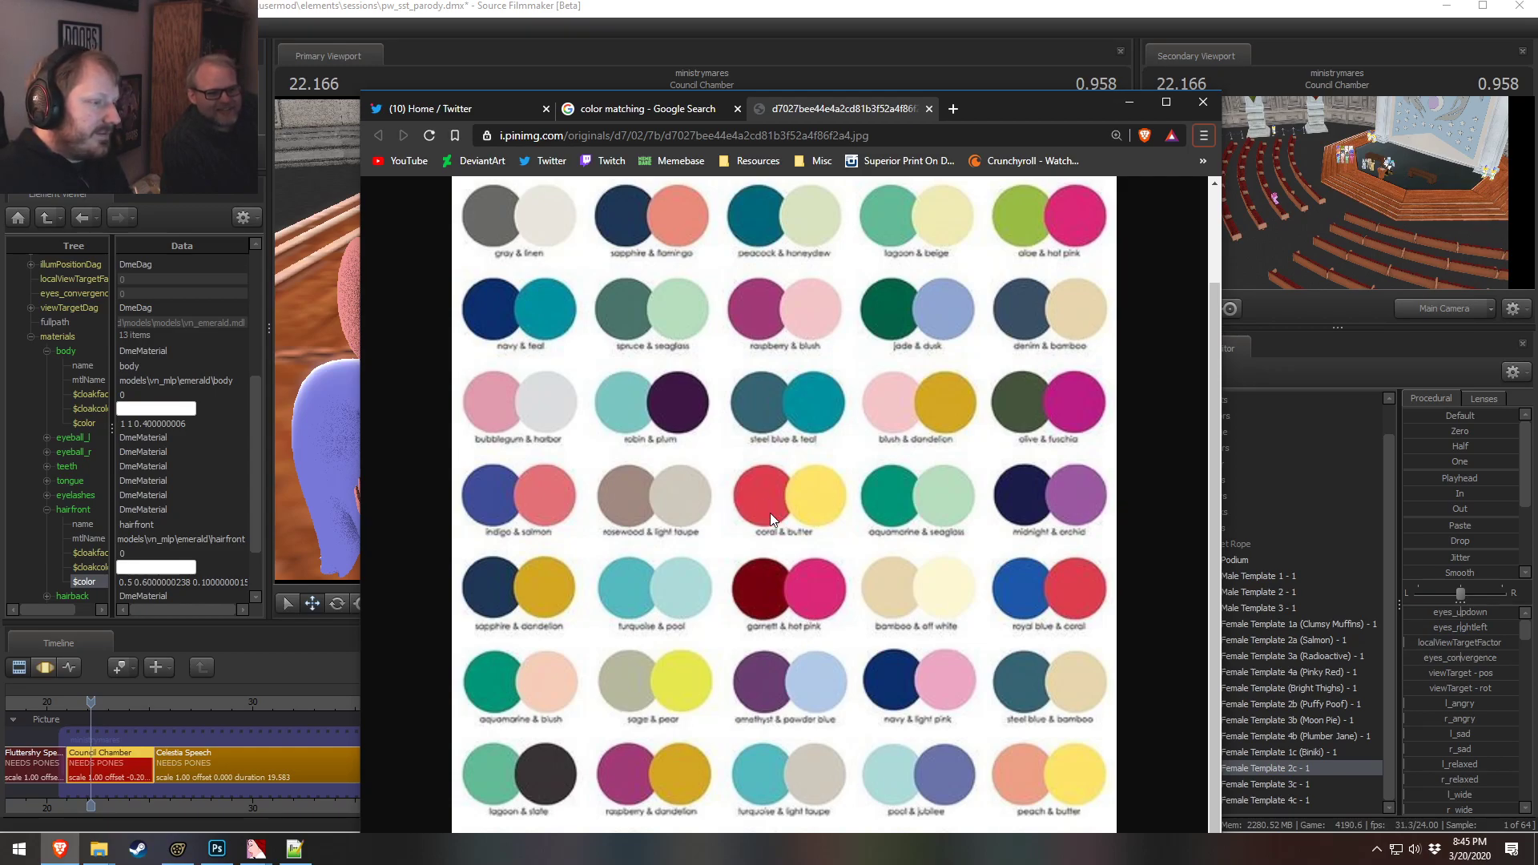
pyautogui.hotkey('alt', 'Tab')
pyautogui.moveTo(665, 466); pyautogui.dragTo(704, 489)
pyautogui.press('w')
pyautogui.hotkey('alt', 'Tab')
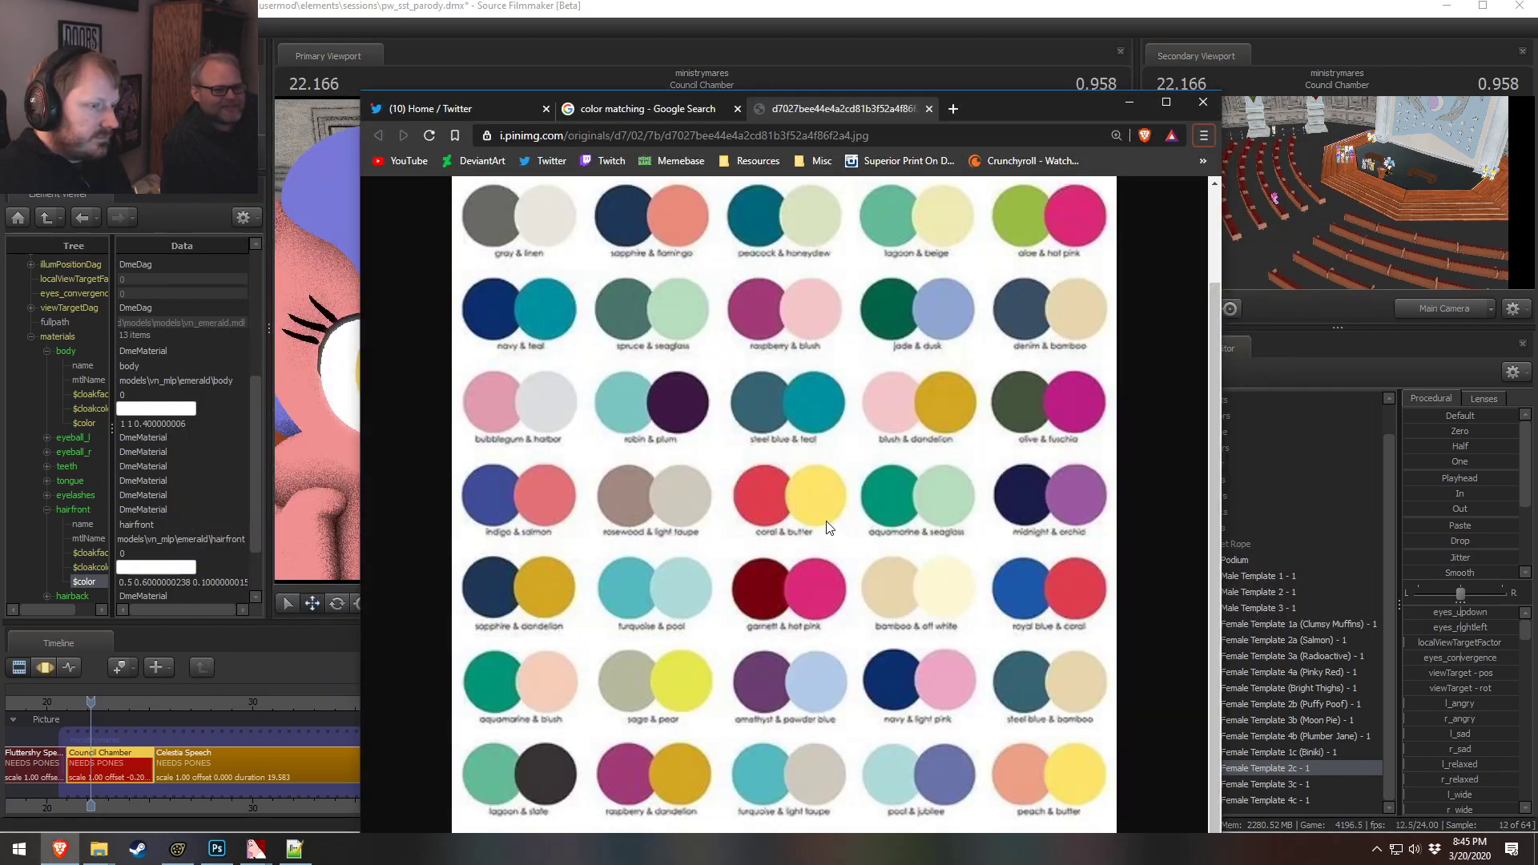
pyautogui.hotkey('alt', 'Tab')
# Set the front hair material color to 0.5 0.2 0.4
pyautogui.click(184, 582)
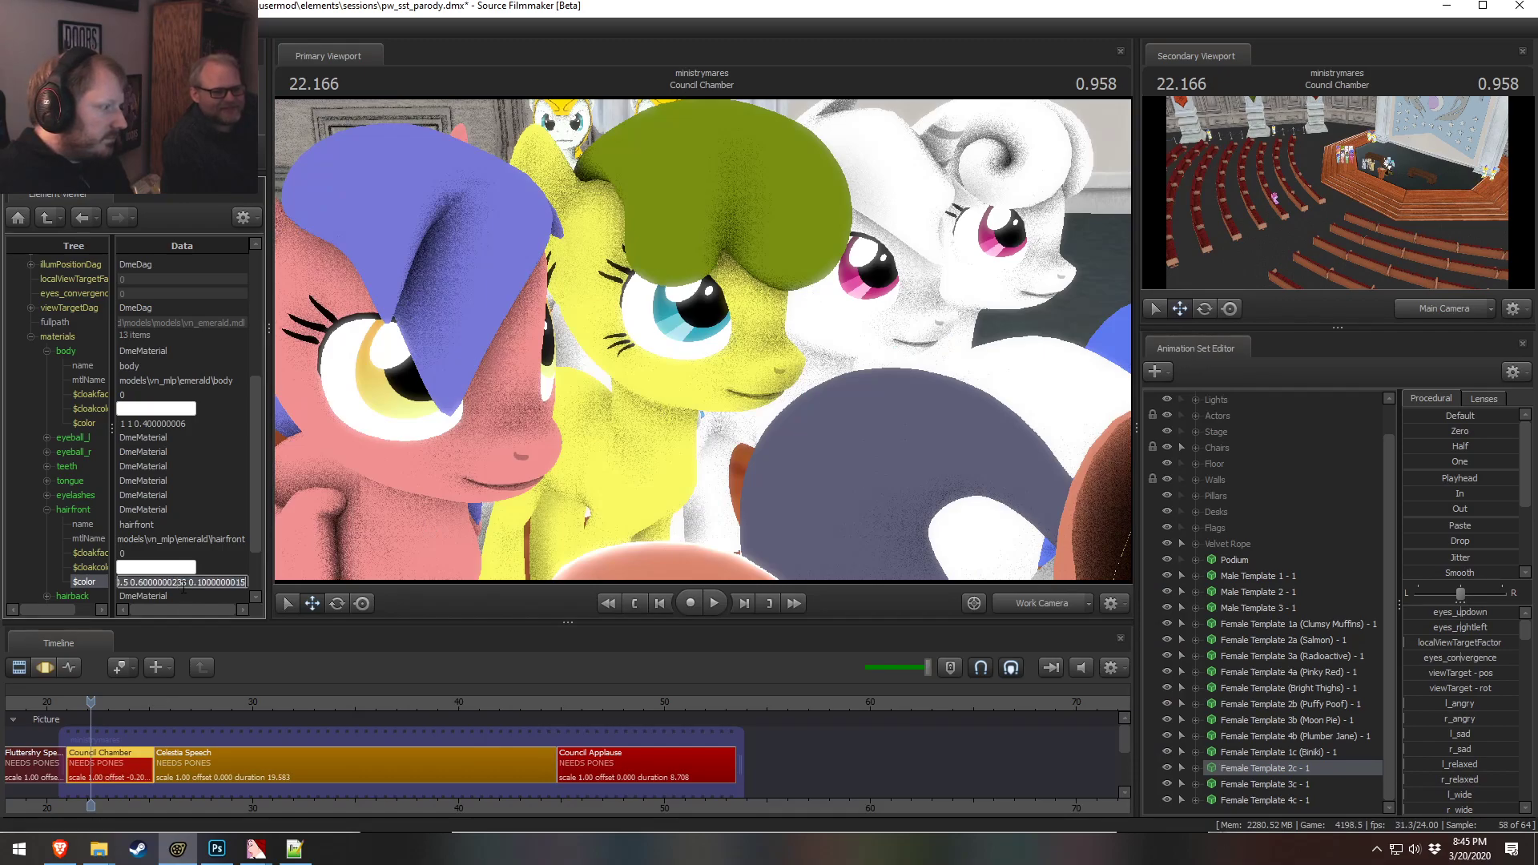
pyautogui.hotkey('ctrl', 'a')
pyautogui.write('0.')
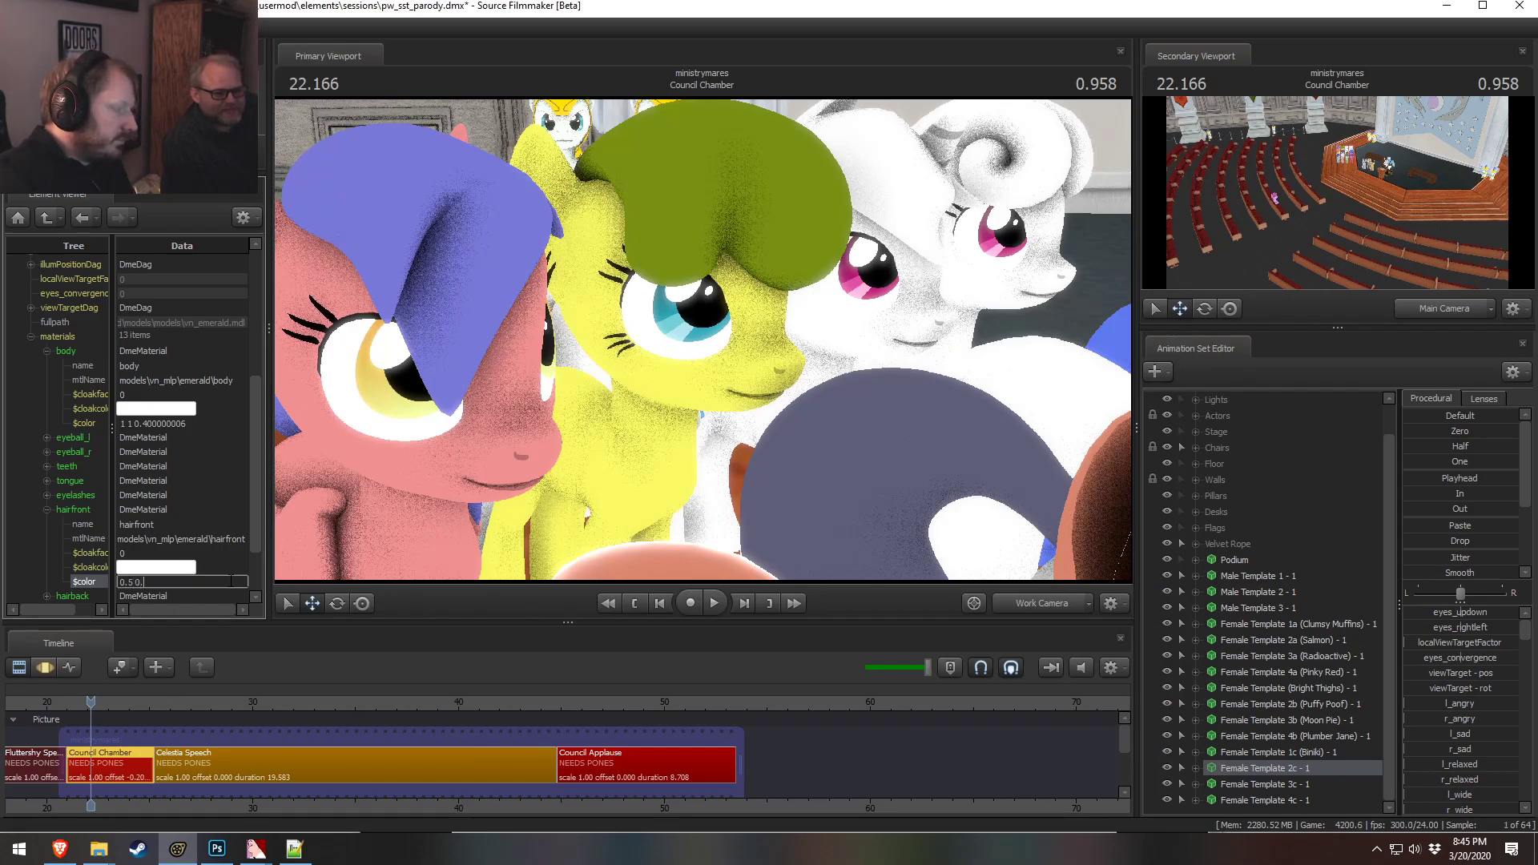
pyautogui.write('5 0.200000003 0.')
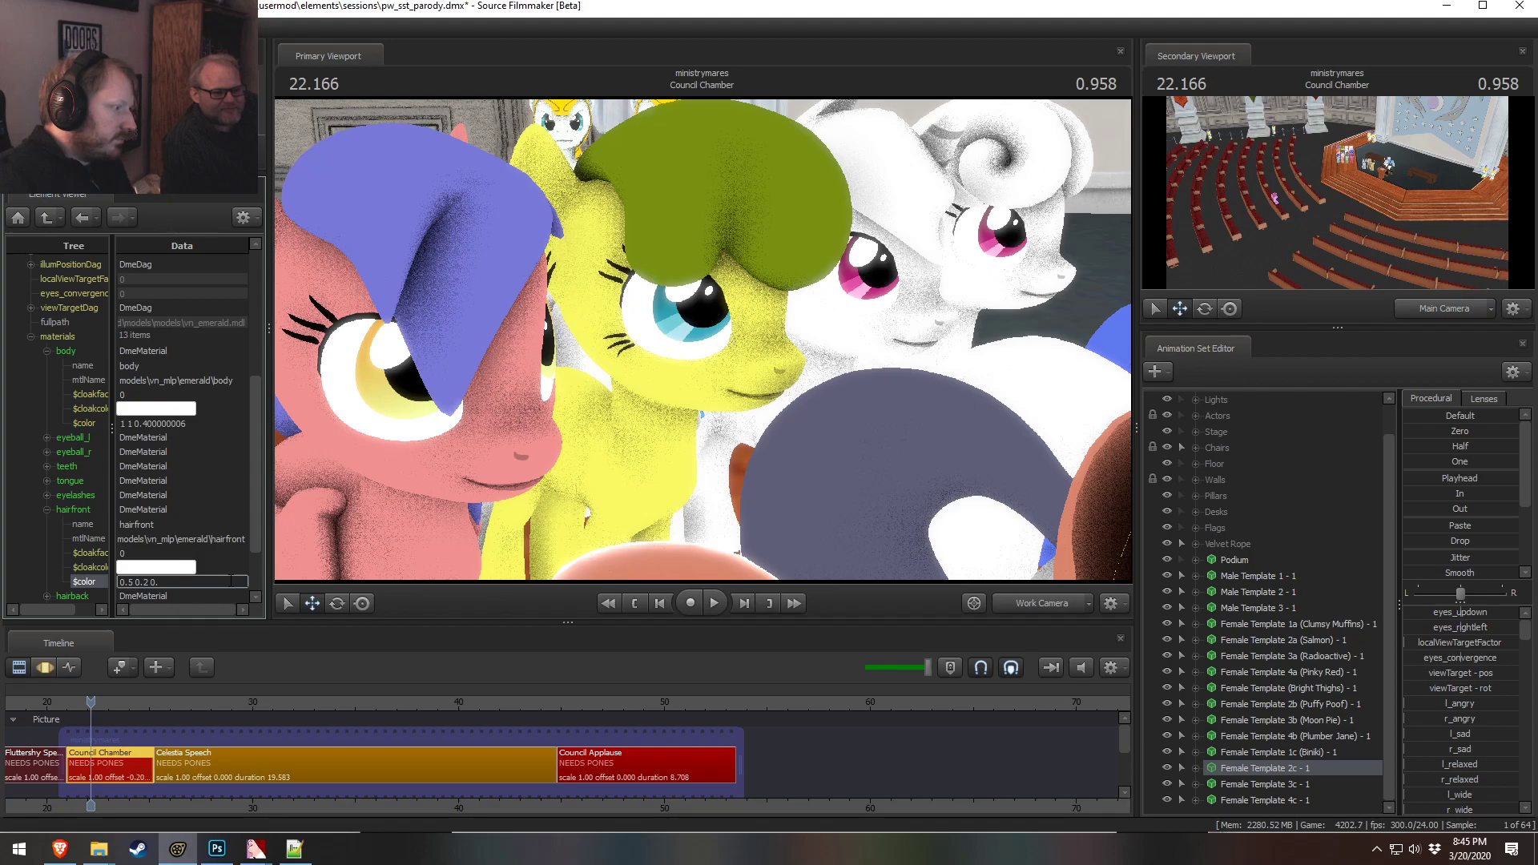
pyautogui.write('4')
pyautogui.press('Return')
# Set the front hair material color to 0.8 0.4 0.75 and check it against the chart
pyautogui.click(146, 582)
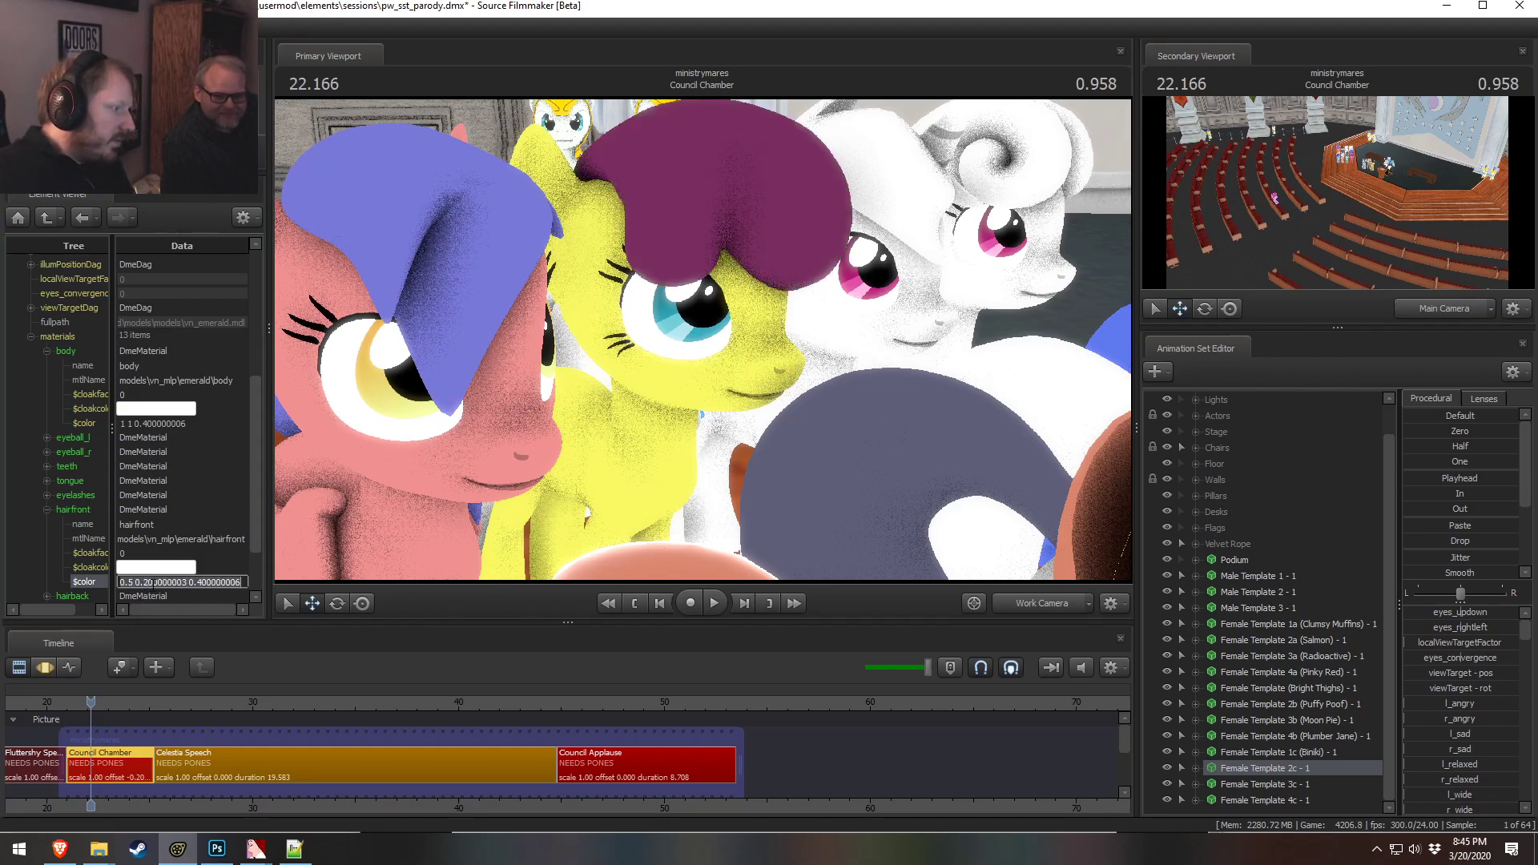
pyautogui.hotkey('ctrl', 'a')
pyautogui.write('0.')
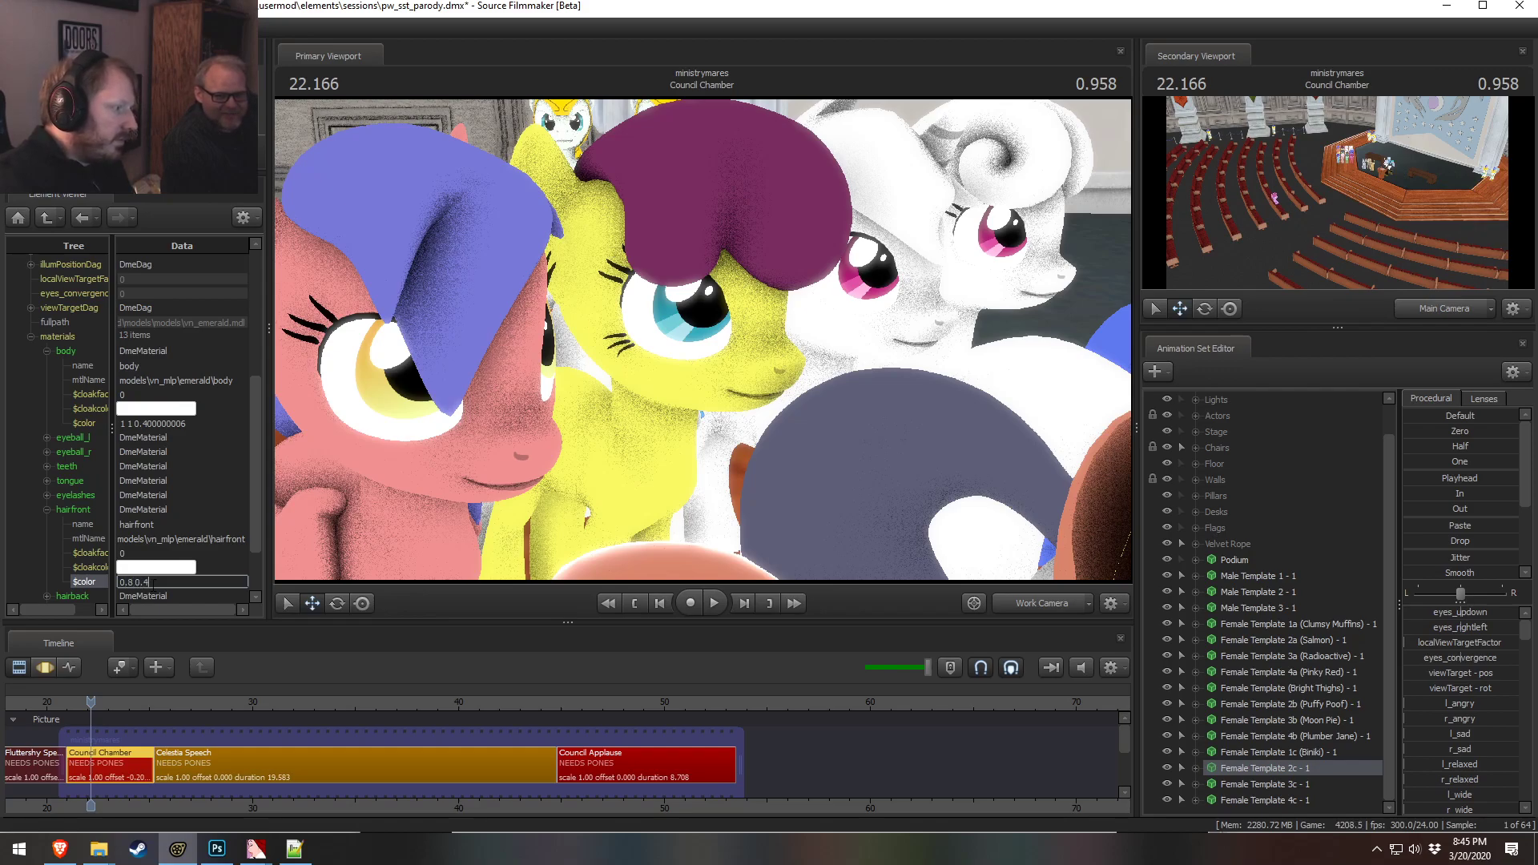
pyautogui.press('Return')
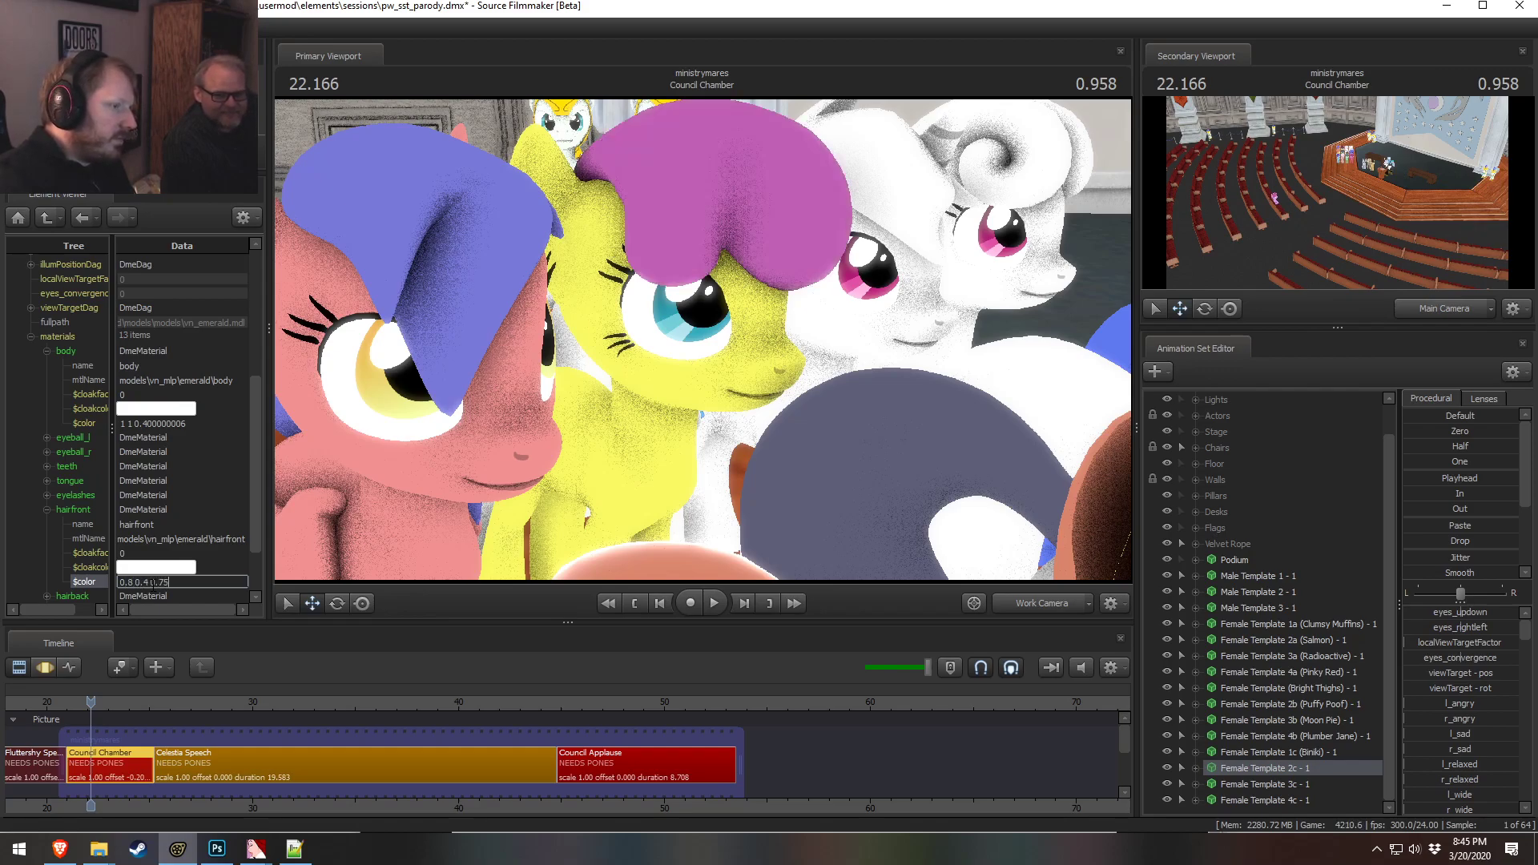
pyautogui.hotkey('alt', 'Tab')
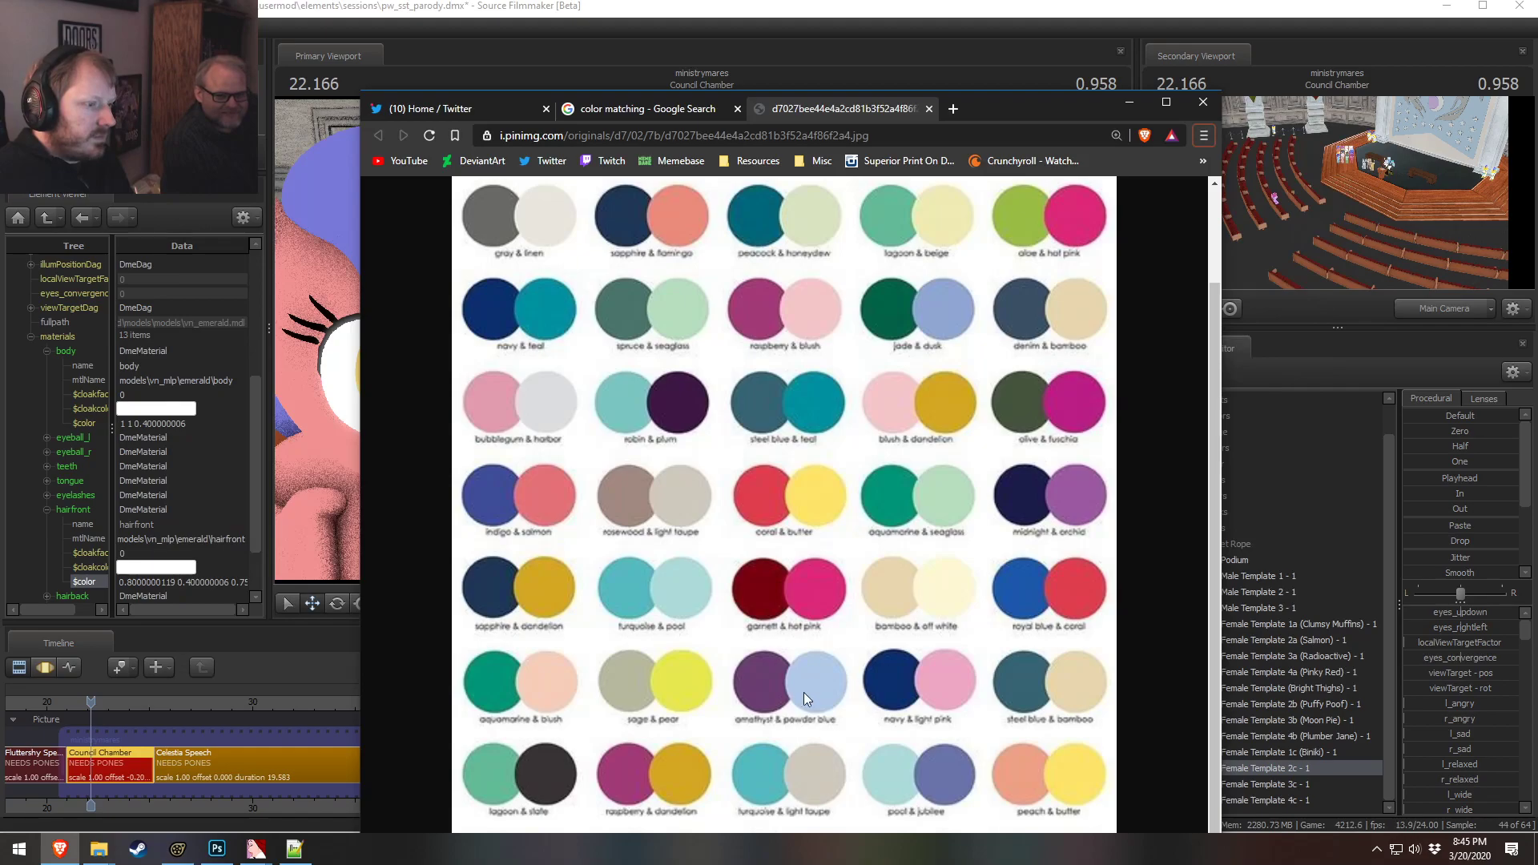
pyautogui.hotkey('alt', 'Tab')
# Set the front hair material color to 0.9 0.4 0.75
pyautogui.click(128, 582)
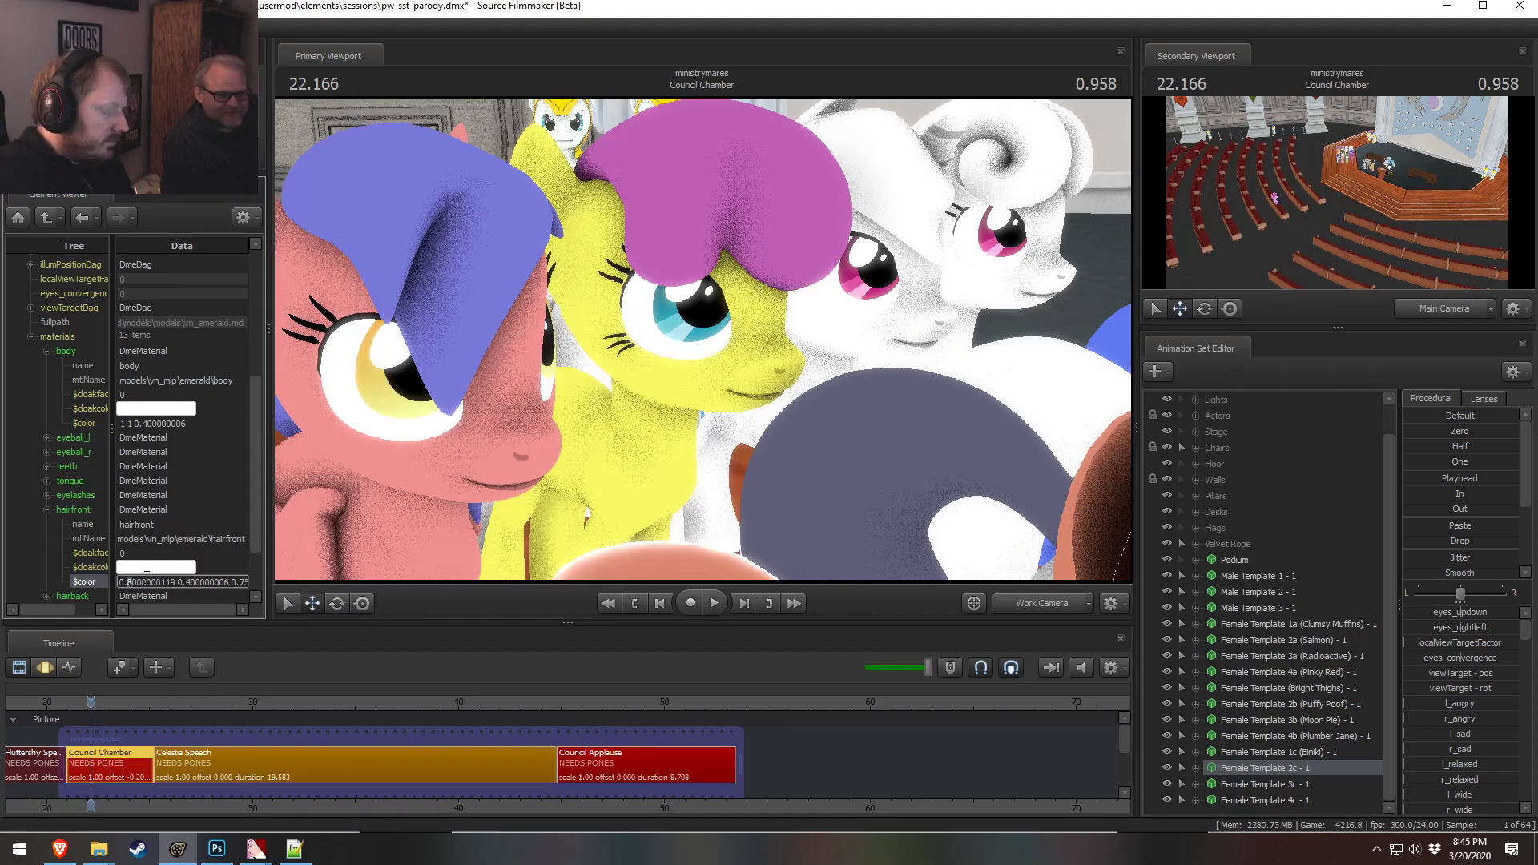
pyautogui.write('99')
pyautogui.press('Delete')
pyautogui.press('Delete')
pyautogui.press('Delete')
pyautogui.press('Delete')
pyautogui.press('Delete')
pyautogui.press('Delete')
pyautogui.press('Delete')
pyautogui.press('Delete')
pyautogui.press('Delete')
pyautogui.press('Delete')
pyautogui.press('BackSpace')
pyautogui.press('Return')
# Preview the ponies with scene lighting enabled, then switch lighting back off
pyautogui.moveTo(326, 319); pyautogui.dragTo(326, 353, button='right')
pyautogui.hotkey('alt', 'Tab')
pyautogui.hotkey('alt', 'Tab')
pyautogui.moveTo(825, 477); pyautogui.dragTo(1001, 488)
pyautogui.moveTo(961, 352); pyautogui.dragTo(704, 352)
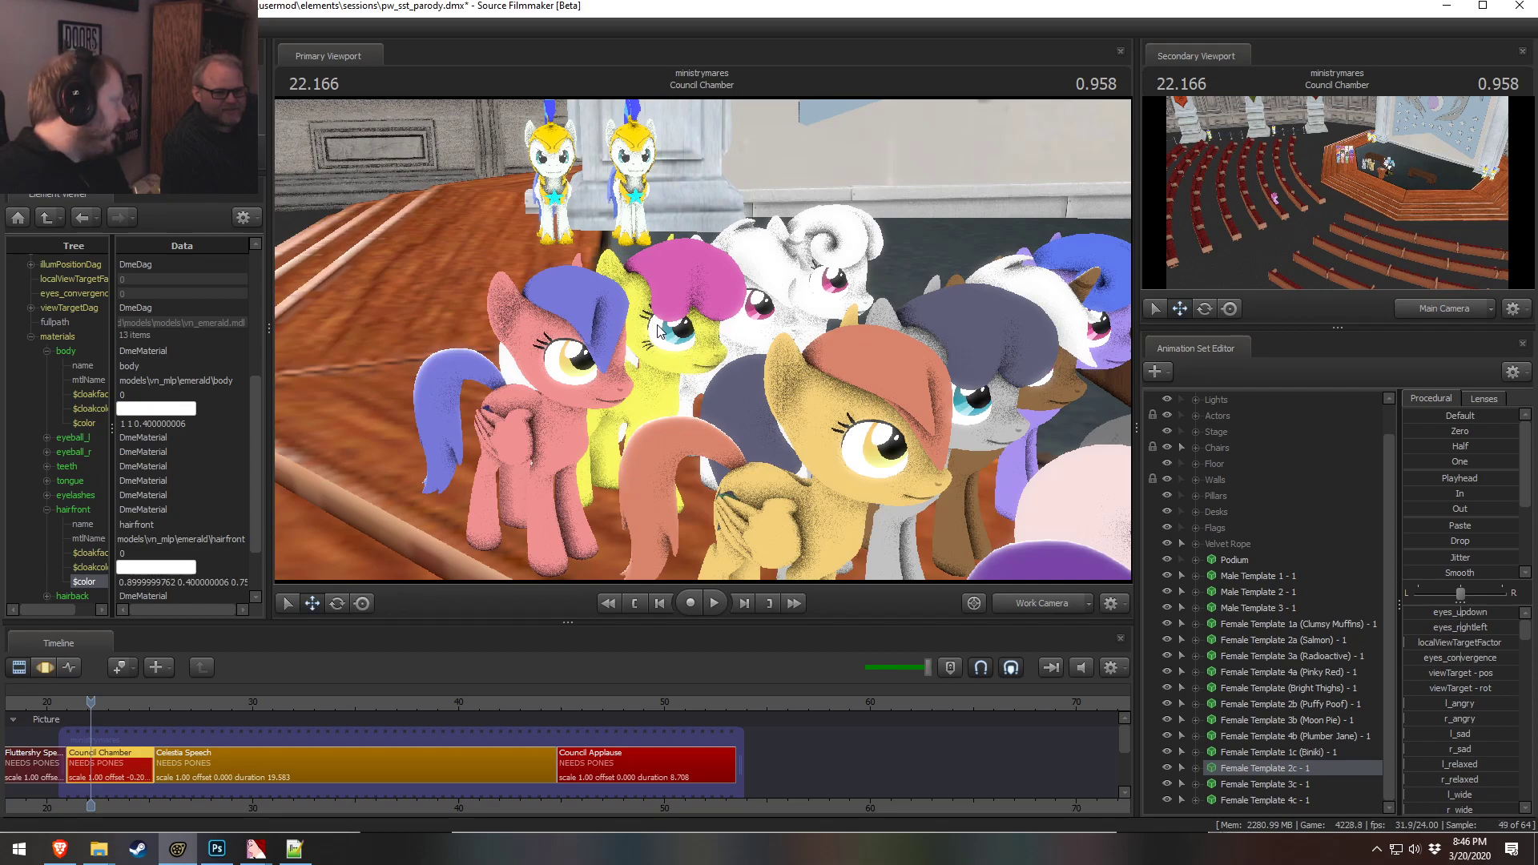
pyautogui.moveTo(655, 324); pyautogui.dragTo(597, 377)
pyautogui.rightClick(483, 500)
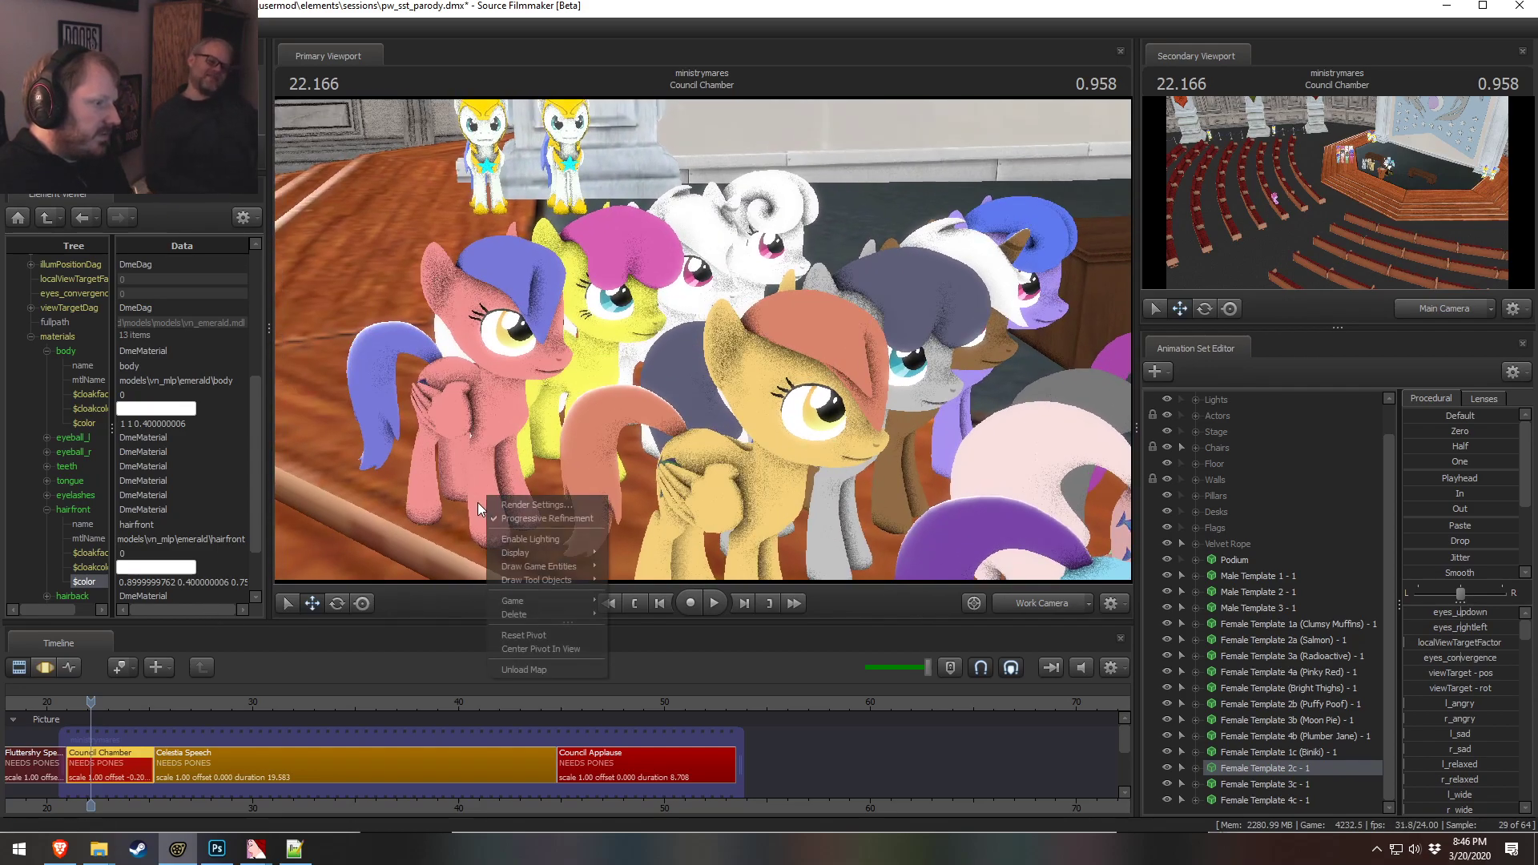
pyautogui.click(535, 535)
pyautogui.press('F2')
pyautogui.rightClick(585, 483)
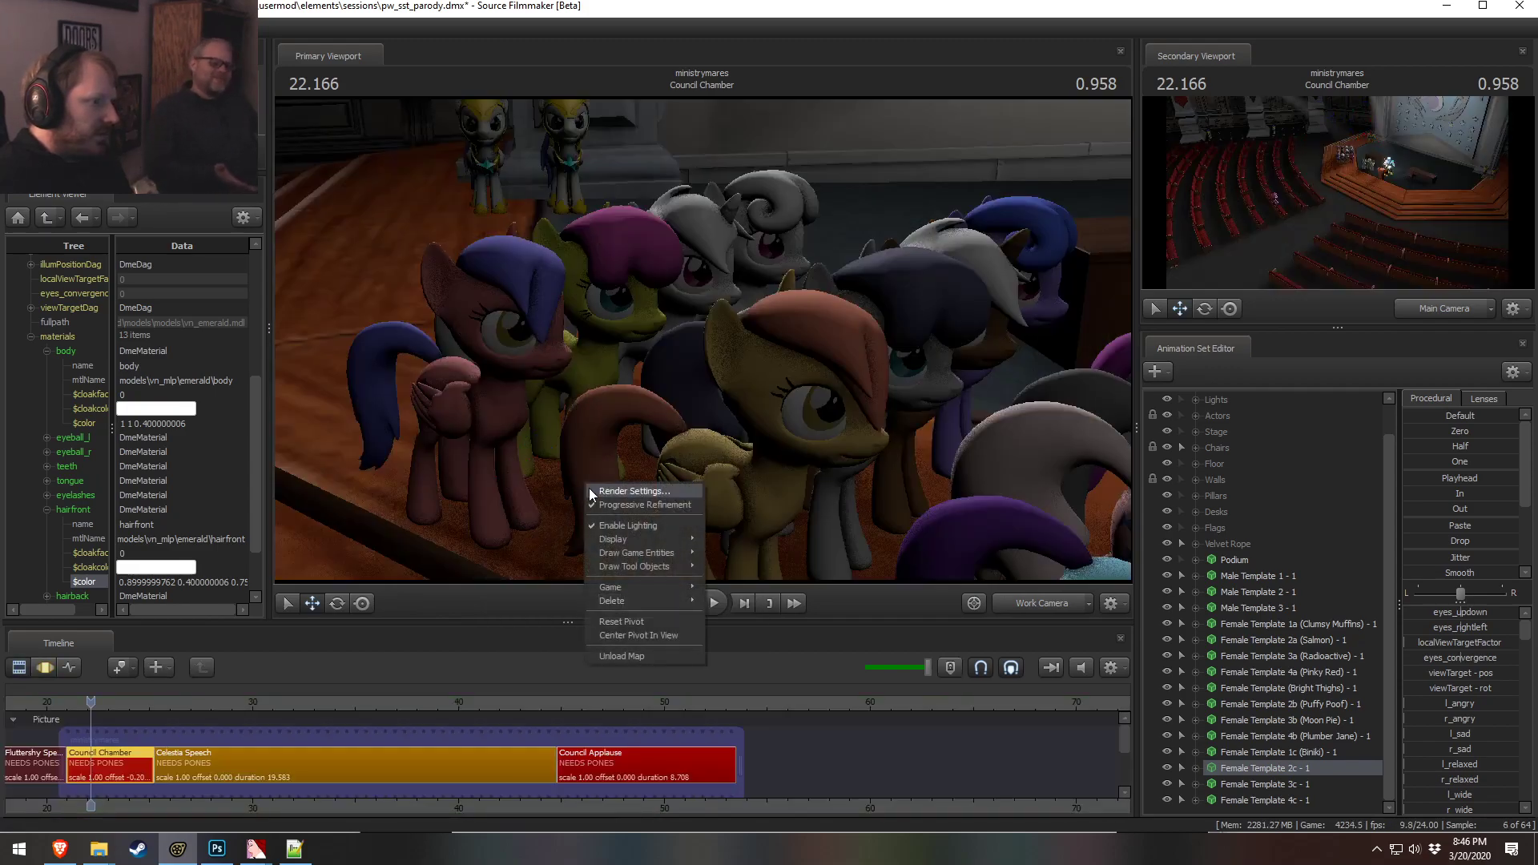
pyautogui.click(615, 523)
pyautogui.press('F3')
pyautogui.press('F2')
# Copy the front hair color 0.9 0.4 0.75 into the back hair and tail material colors
pyautogui.doubleClick(132, 582)
pyautogui.hotkey('ctrl', 'c')
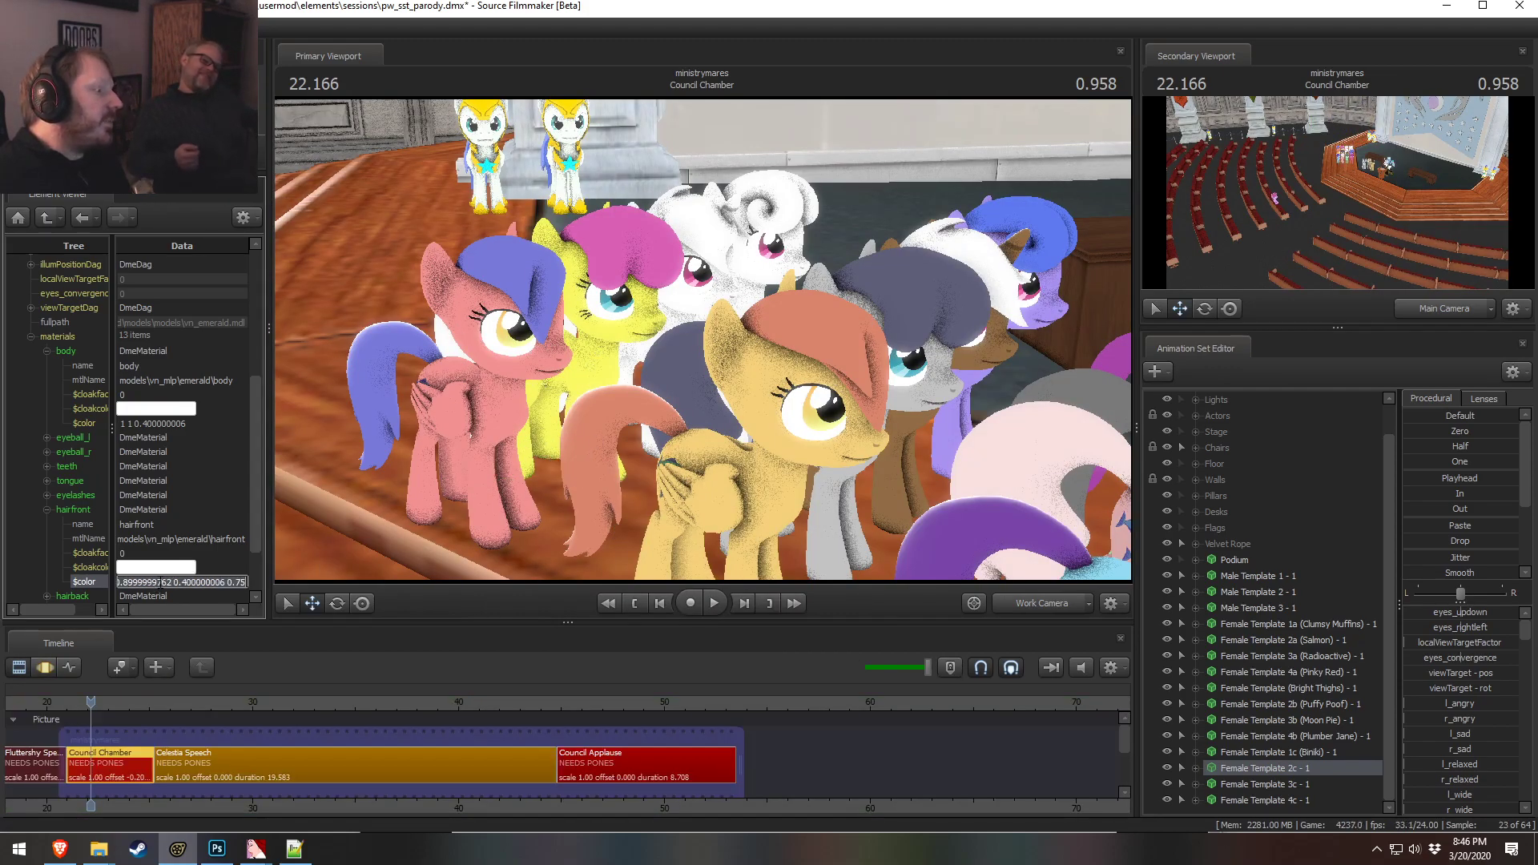
pyautogui.click(49, 510)
pyautogui.moveTo(709, 362); pyautogui.dragTo(702, 340)
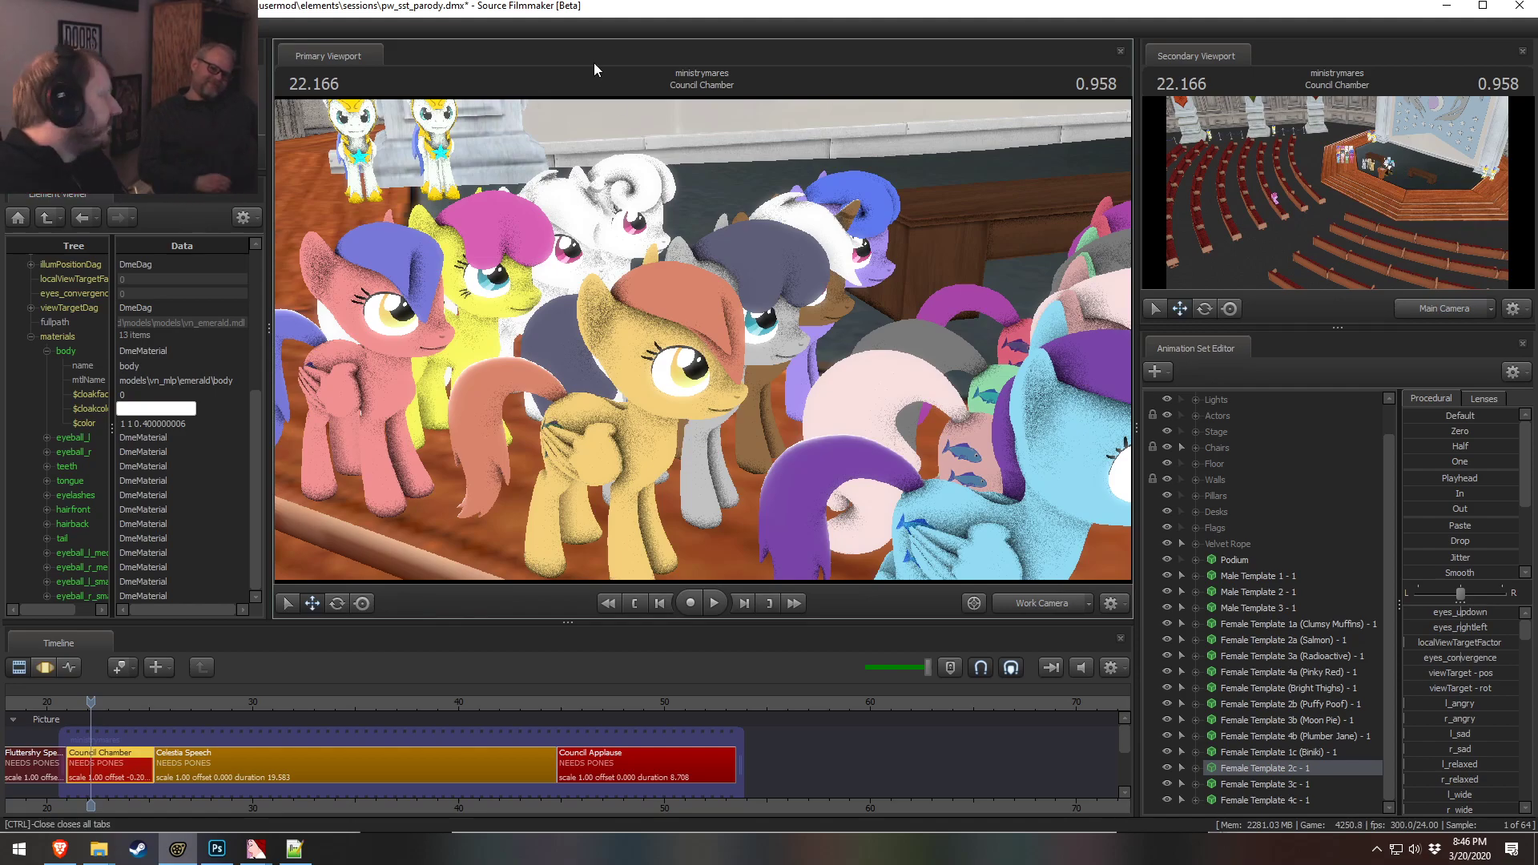
pyautogui.moveTo(191, 424); pyautogui.dragTo(118, 422)
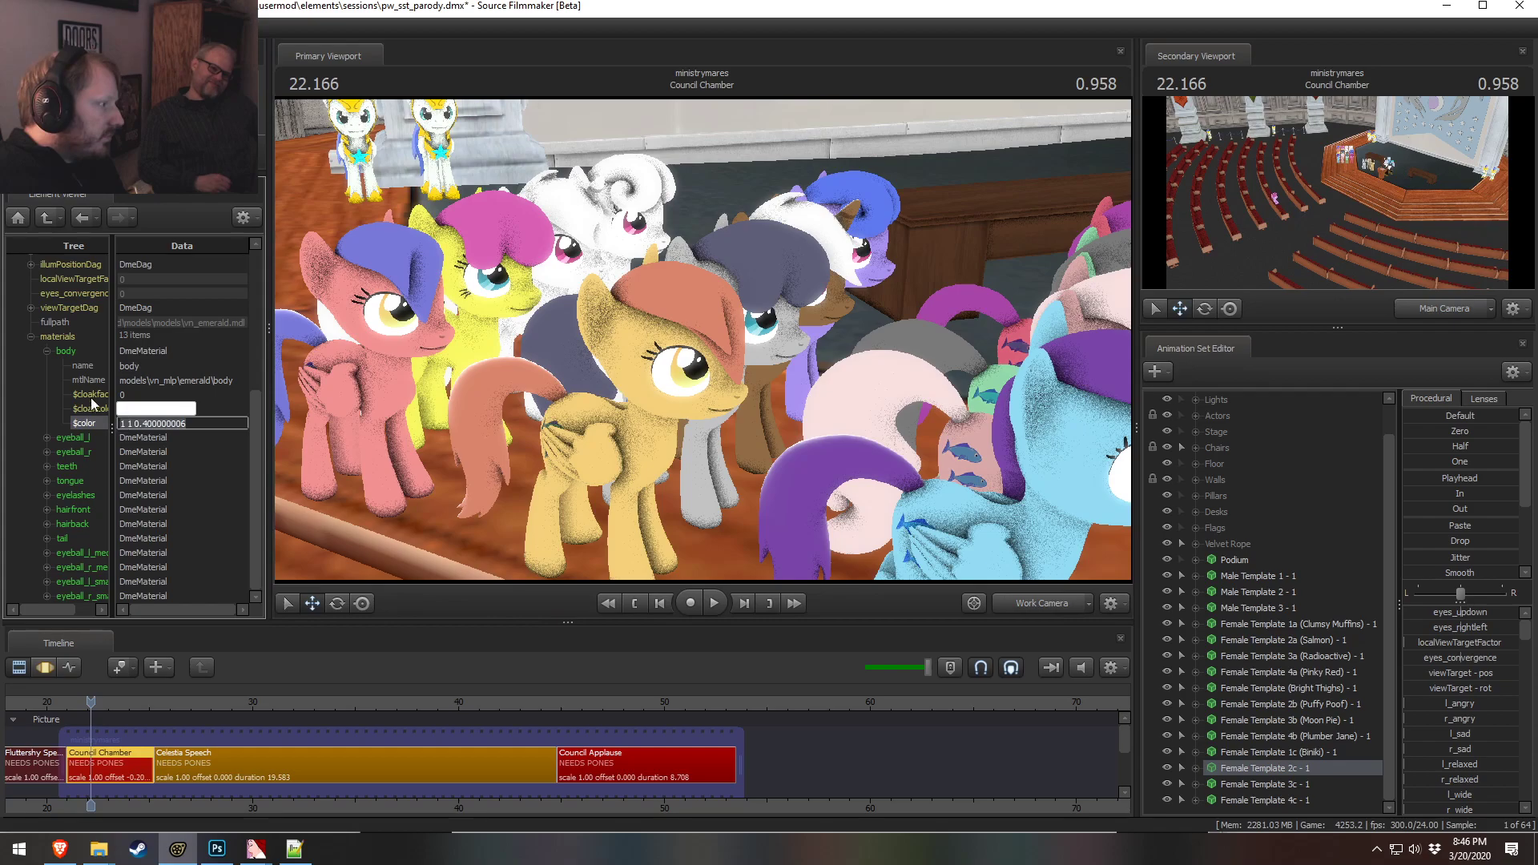
pyautogui.click(48, 510)
pyautogui.doubleClick(153, 581)
pyautogui.scroll(-2, 152, 582)
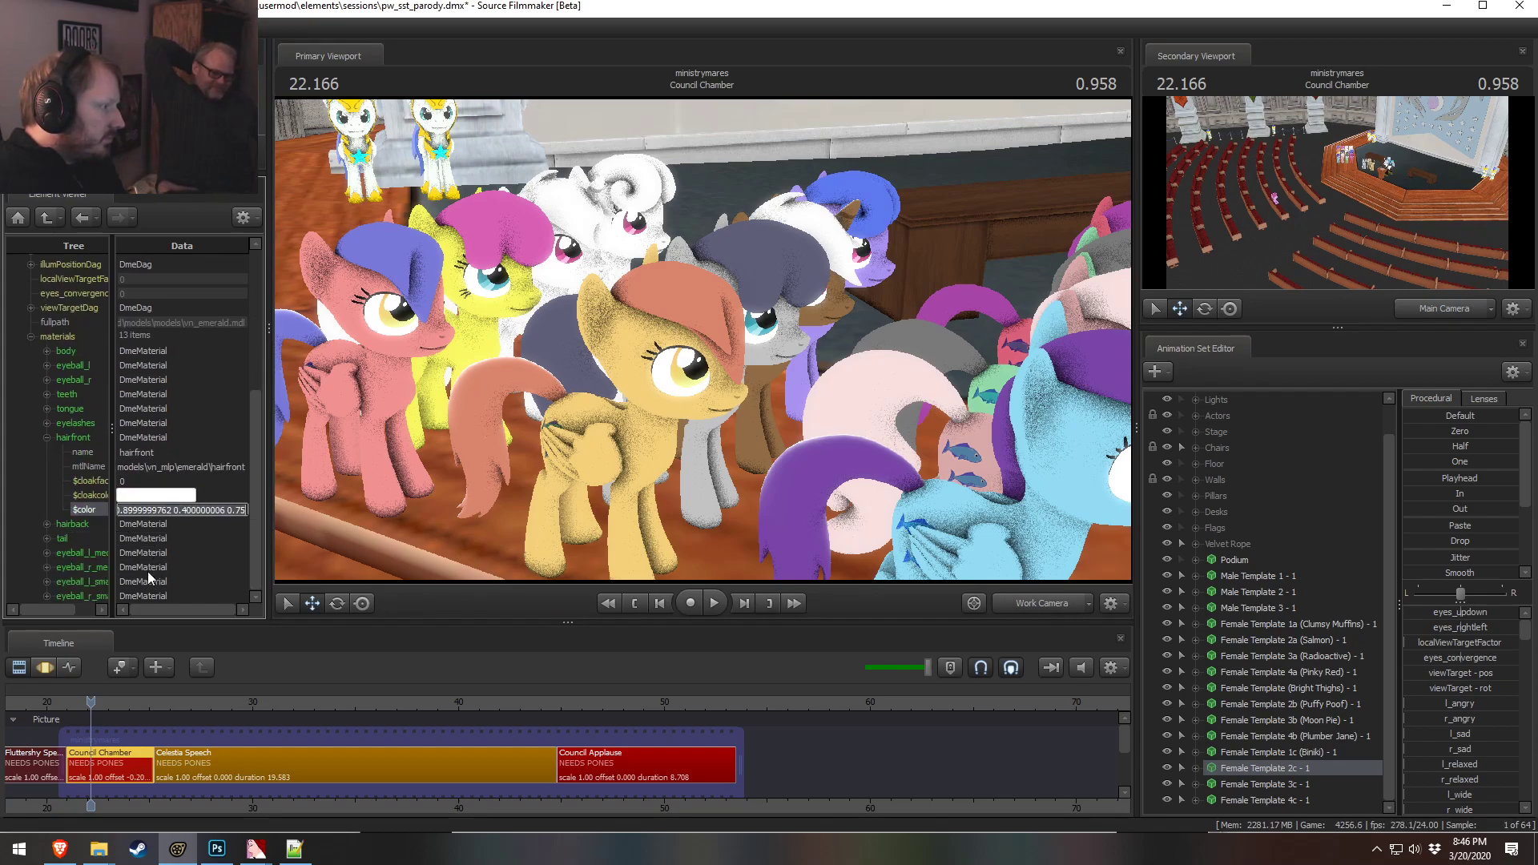
pyautogui.click(46, 524)
pyautogui.scroll(-2, 99, 547)
pyautogui.doubleClick(164, 525)
pyautogui.hotkey('ctrl', 'v')
pyautogui.click(47, 538)
pyautogui.scroll(-2, 104, 541)
pyautogui.doubleClick(152, 538)
pyautogui.hotkey('ctrl', 'v')
pyautogui.click(160, 496)
# Rename the 2c animation set to "Female Template 2c (Daisy Lazy) - 1"
pyautogui.moveTo(513, 384); pyautogui.dragTo(704, 338)
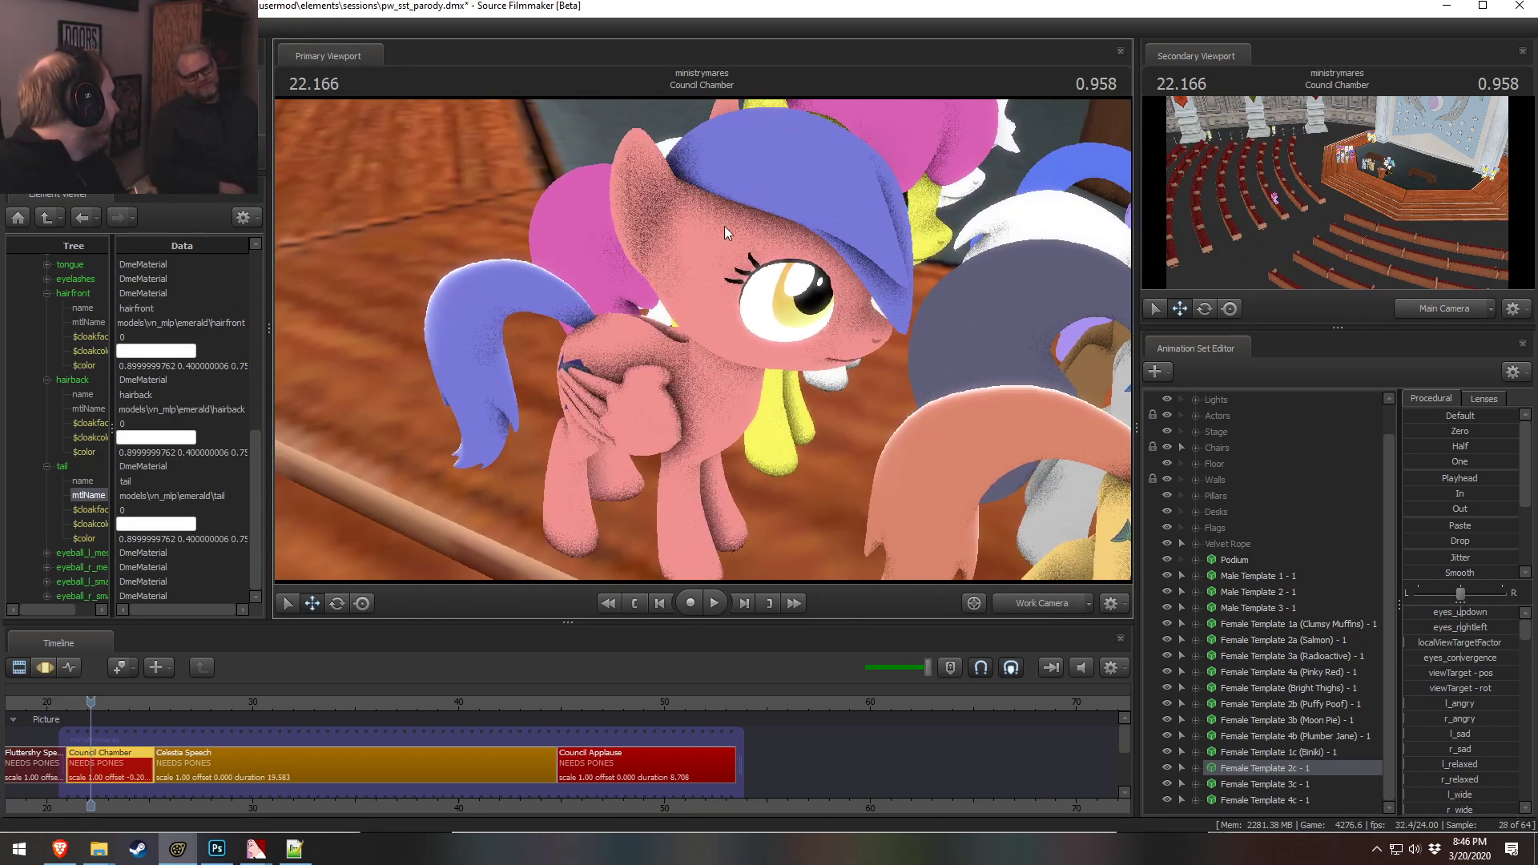
pyautogui.moveTo(845, 162); pyautogui.dragTo(945, 124)
pyautogui.moveTo(703, 338); pyautogui.dragTo(469, 324)
pyautogui.rightClick(1296, 765)
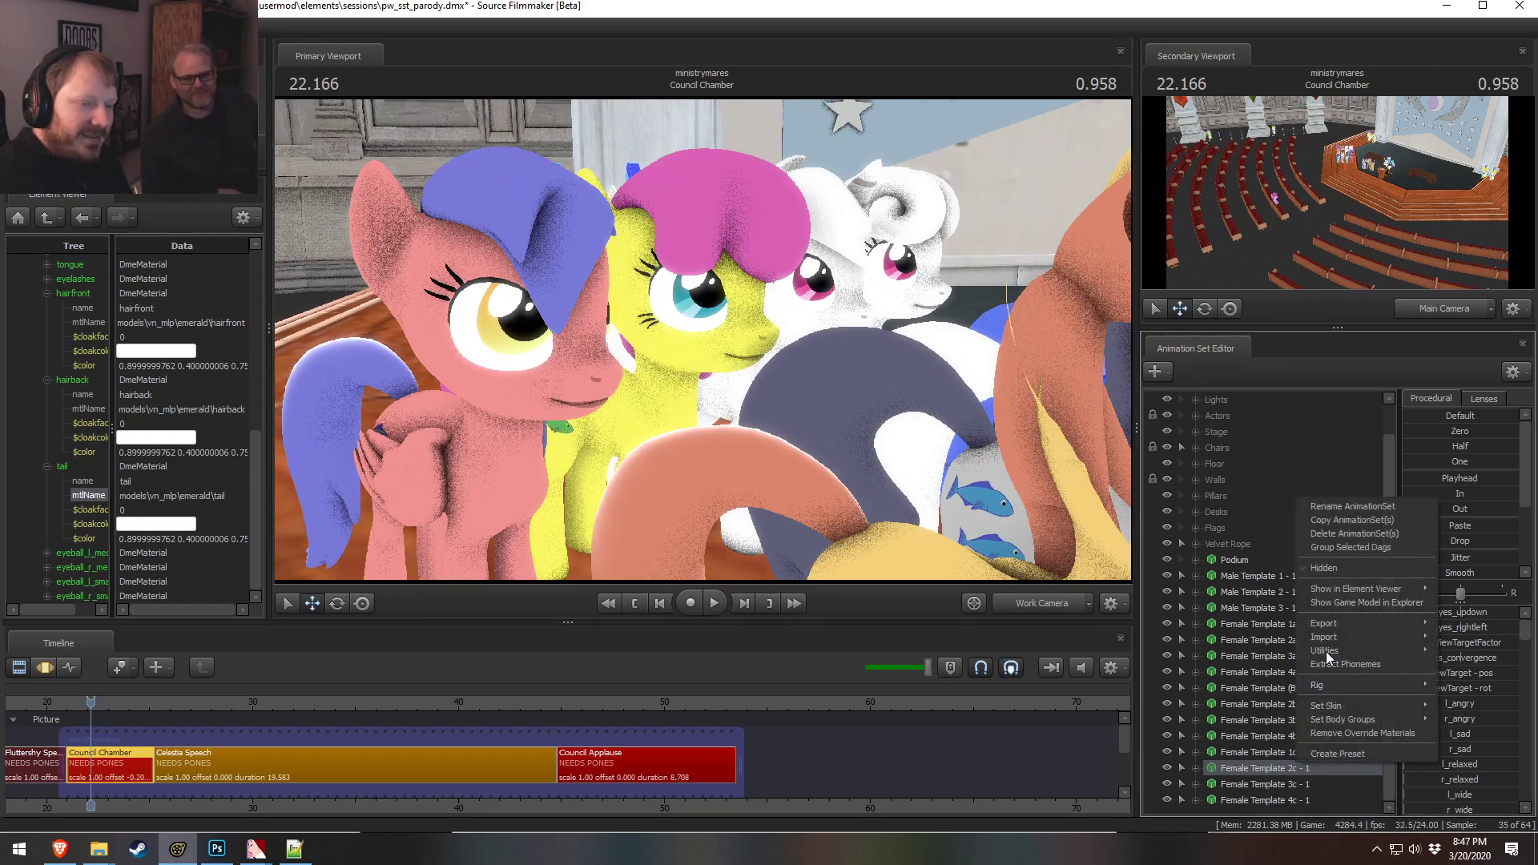
pyautogui.click(1352, 506)
pyautogui.click(778, 413)
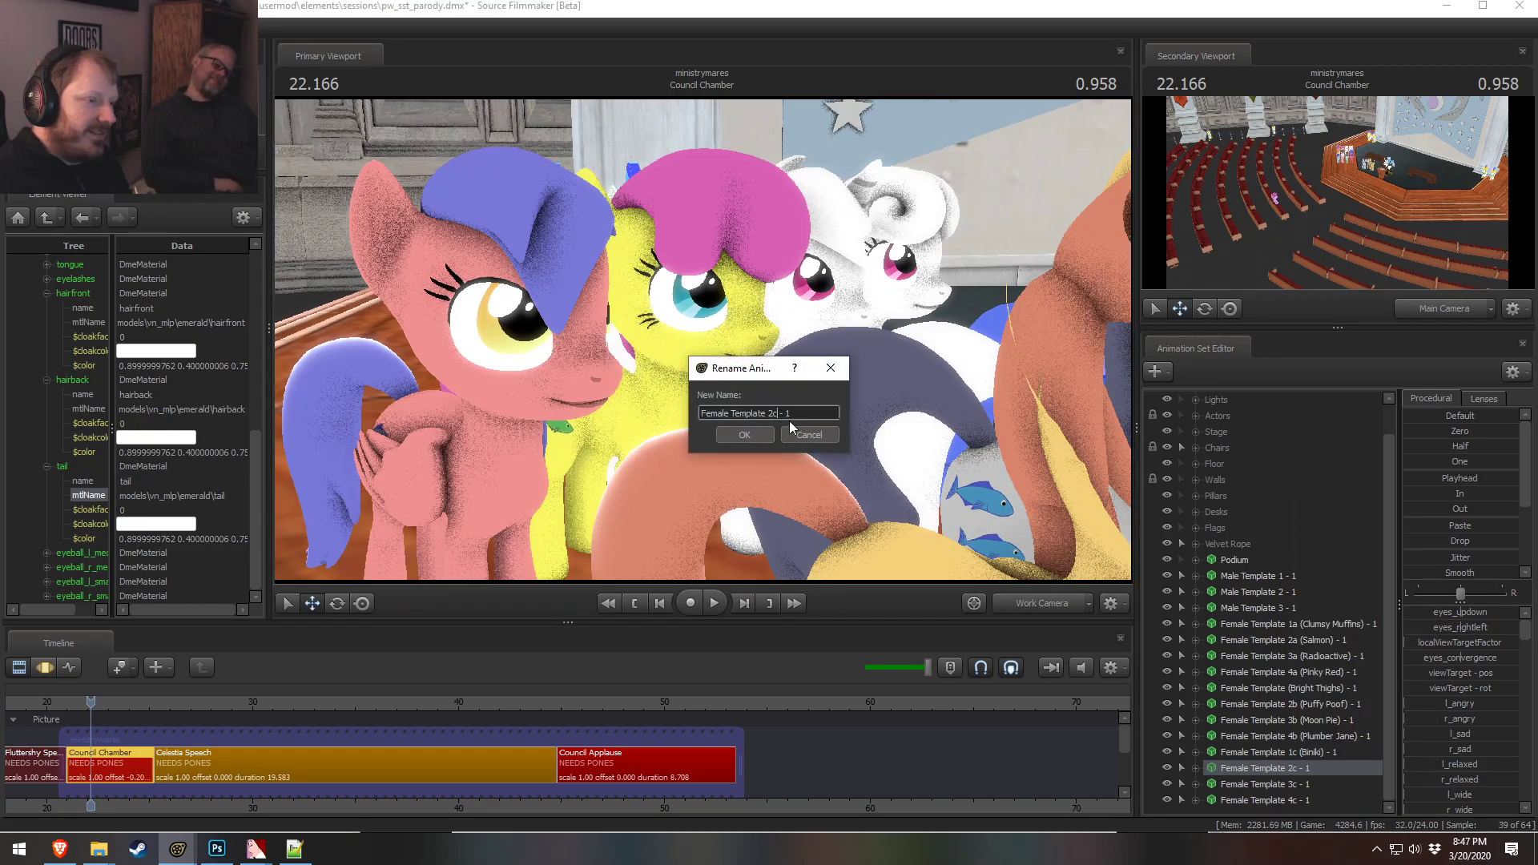
pyautogui.write('(Daisy Lazy')
pyautogui.press('Return')
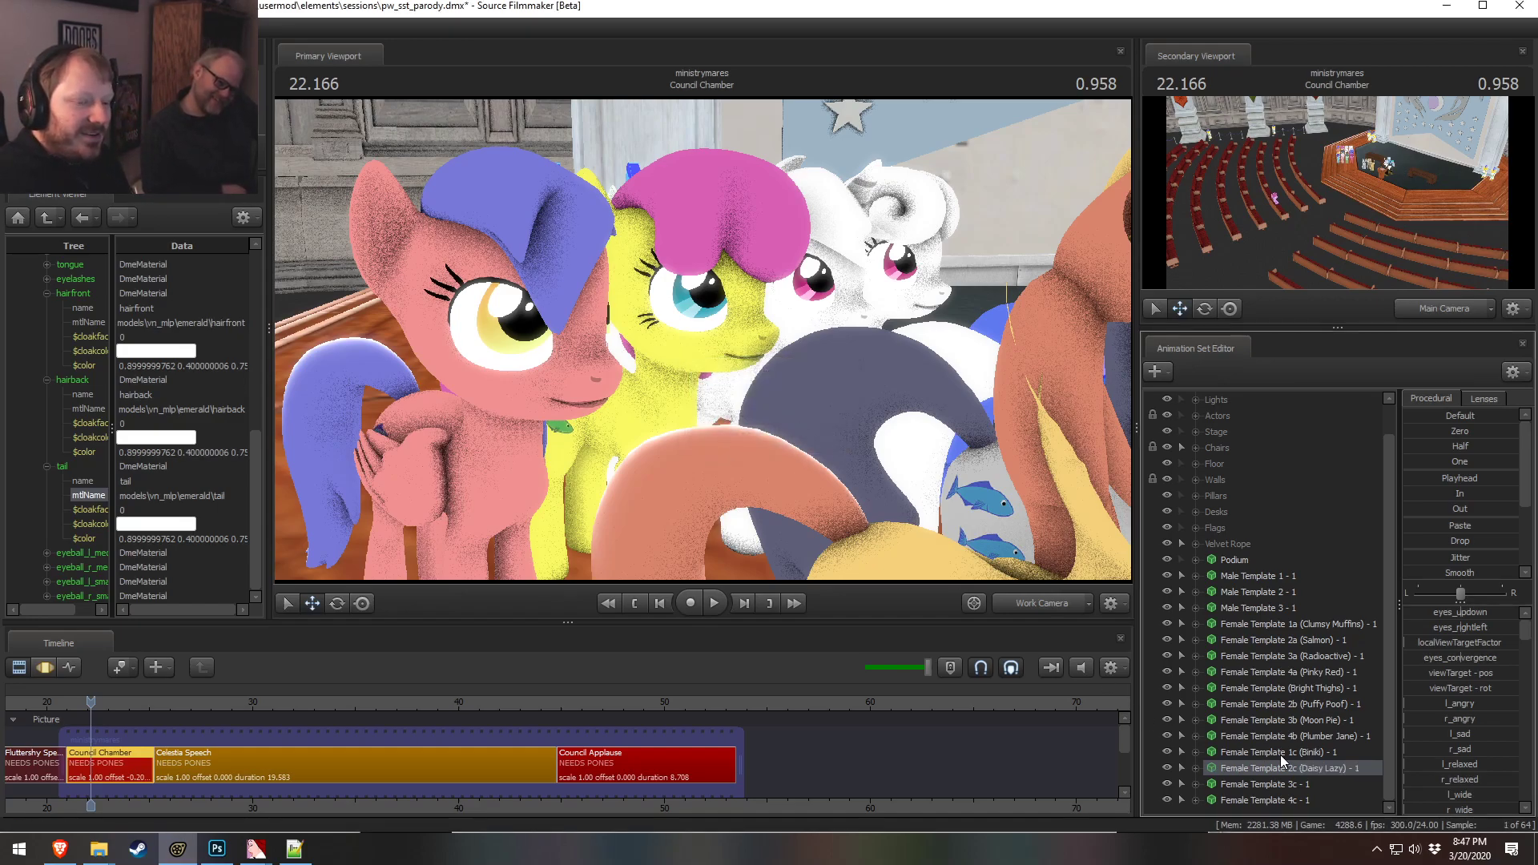
# Open the Female Template 3c animation set in the element viewer and expand its body material color
pyautogui.moveTo(861, 503); pyautogui.dragTo(858, 547)
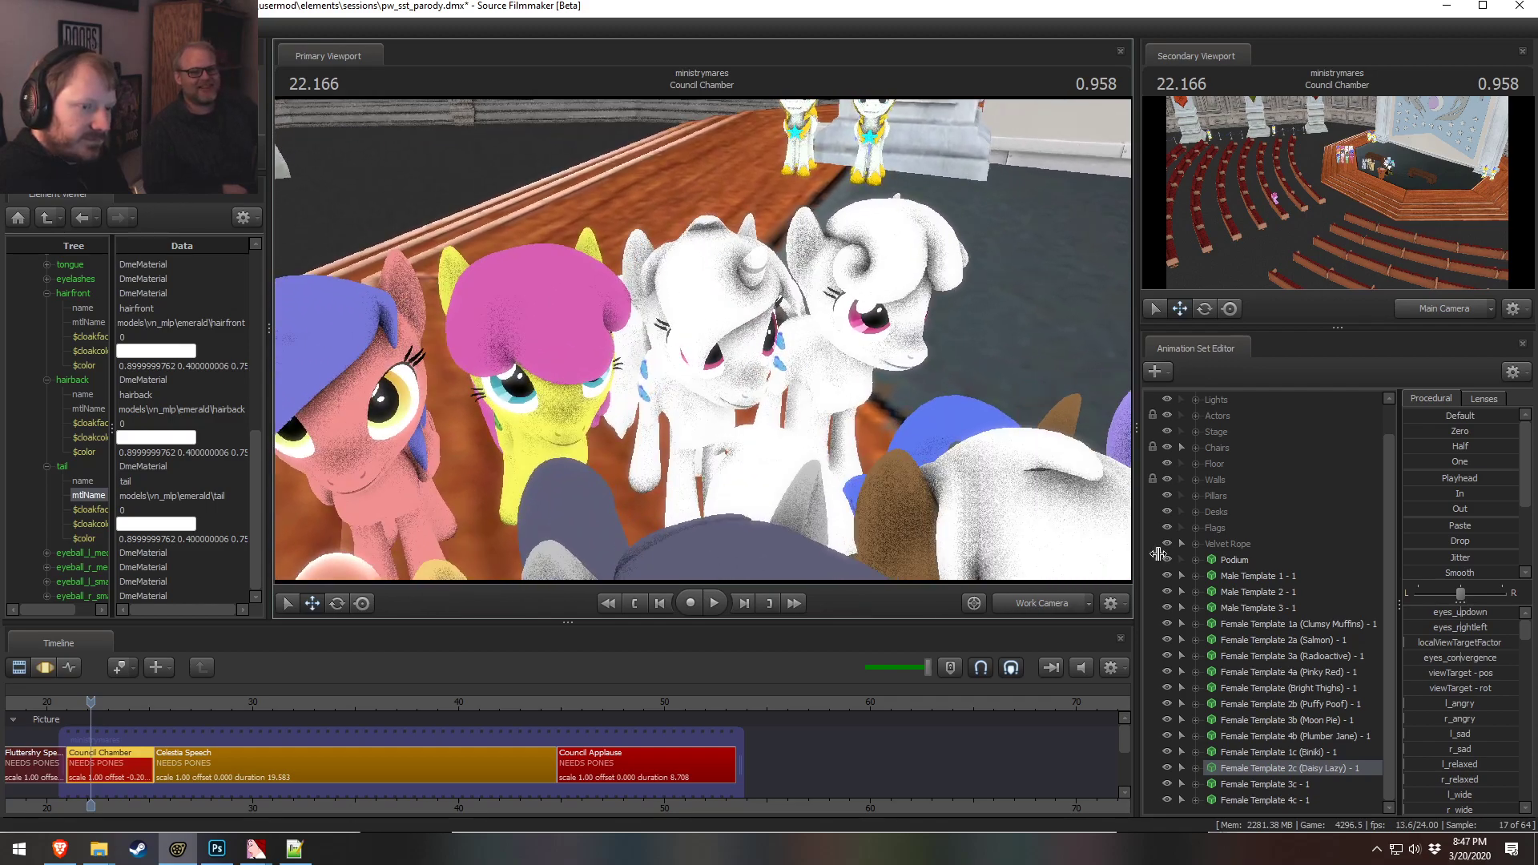
pyautogui.rightClick(1254, 783)
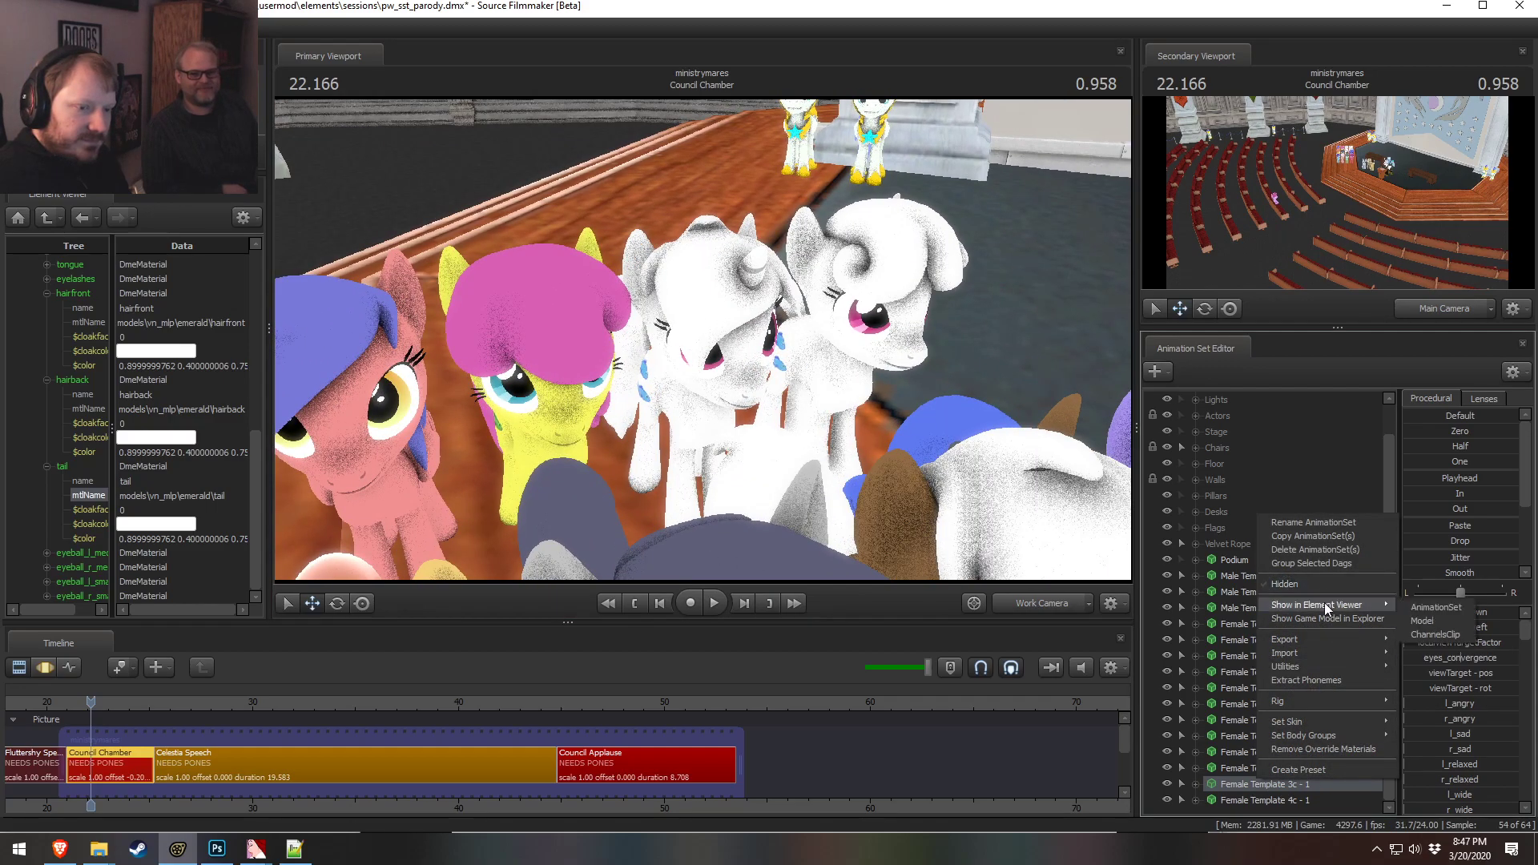
pyautogui.click(1442, 613)
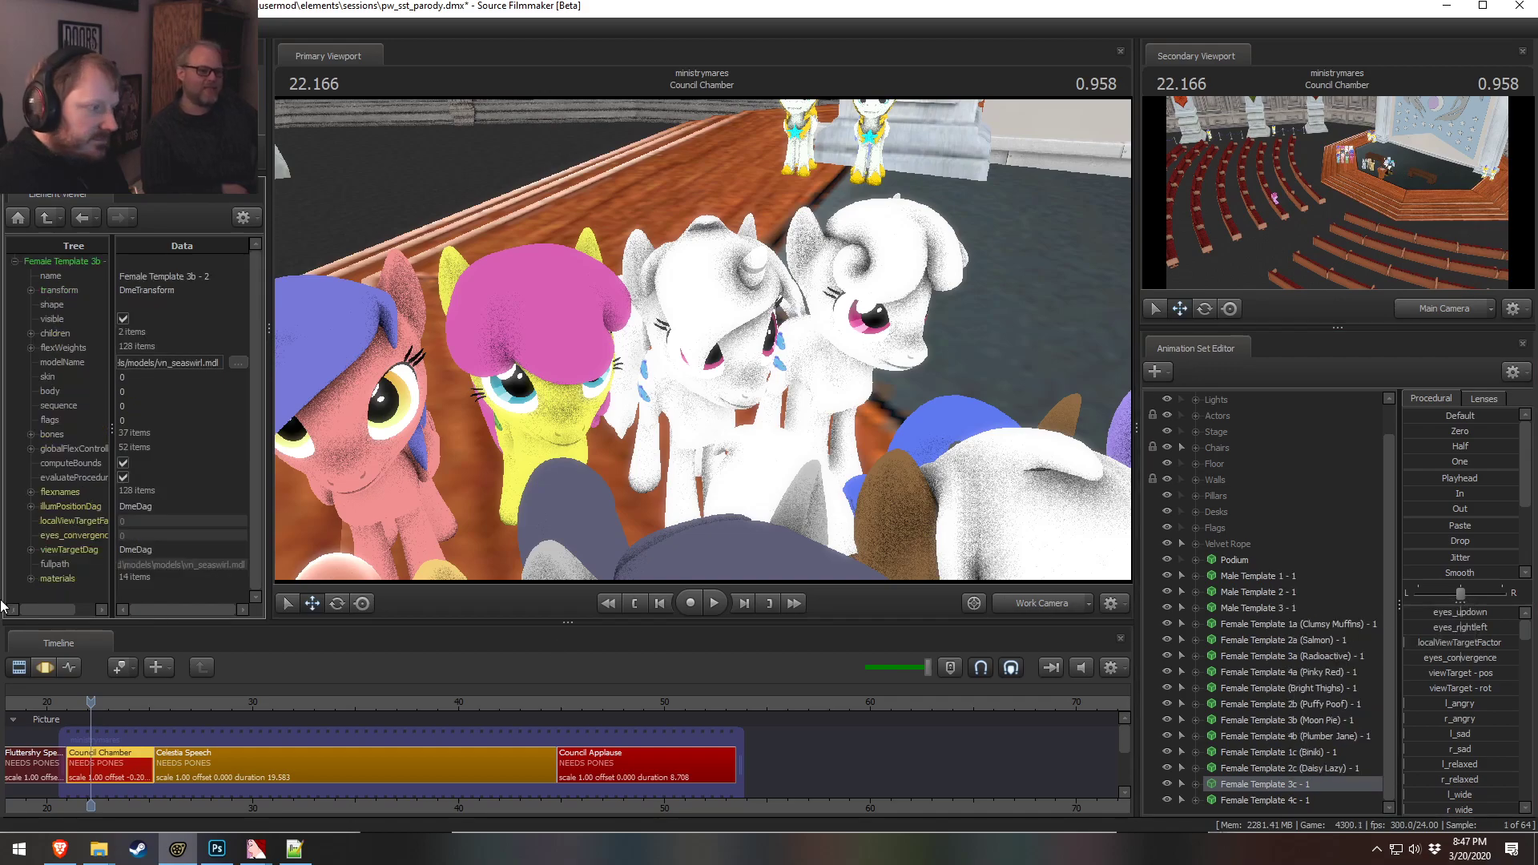
pyautogui.click(30, 580)
pyautogui.scroll(-3, 31, 580)
pyautogui.click(45, 471)
pyautogui.scroll(-3, 101, 527)
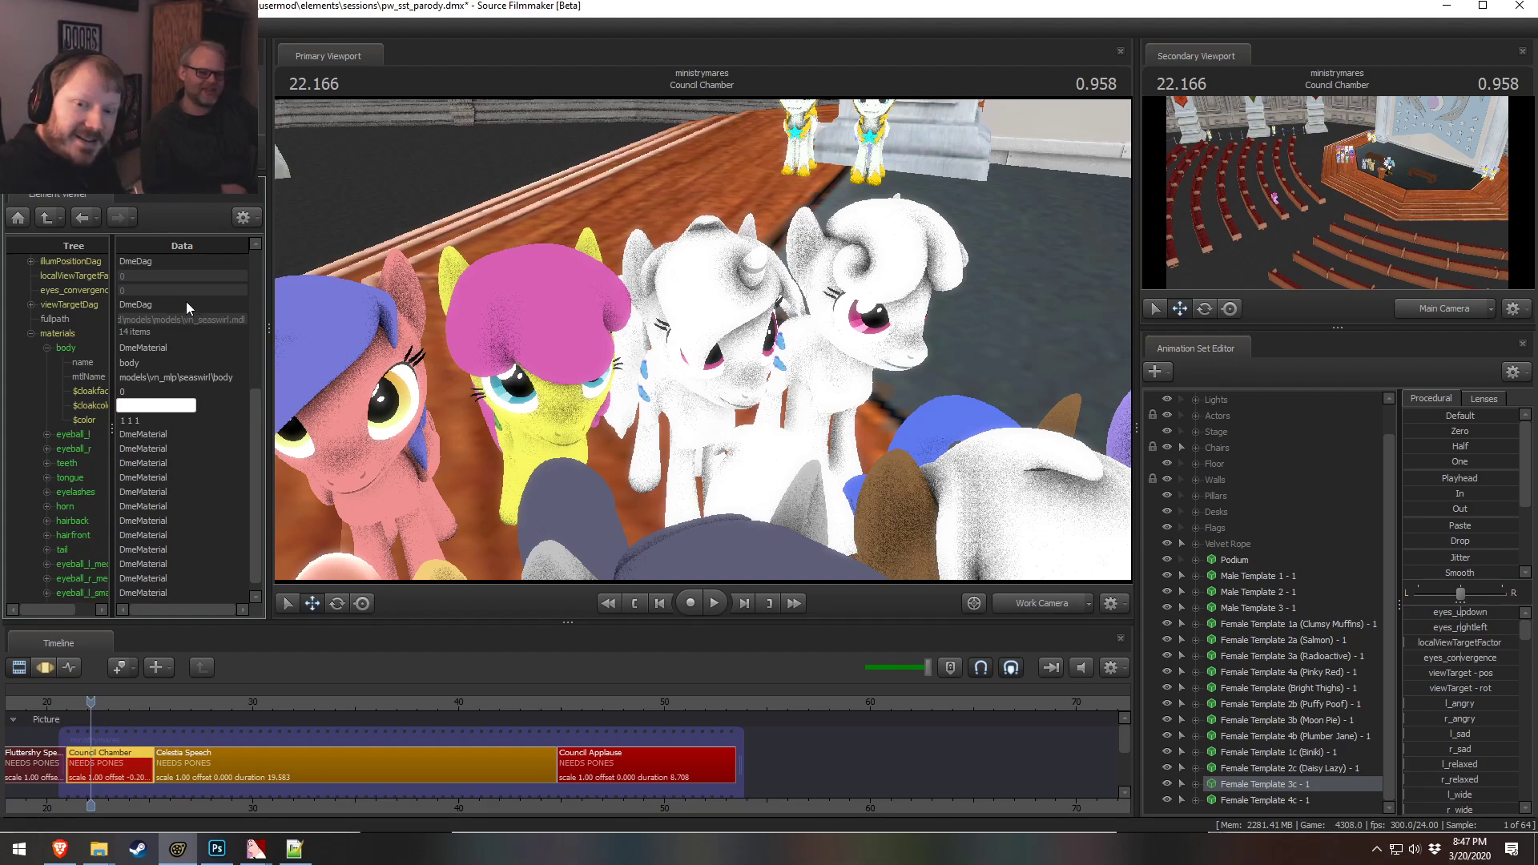
pyautogui.doubleClick(164, 420)
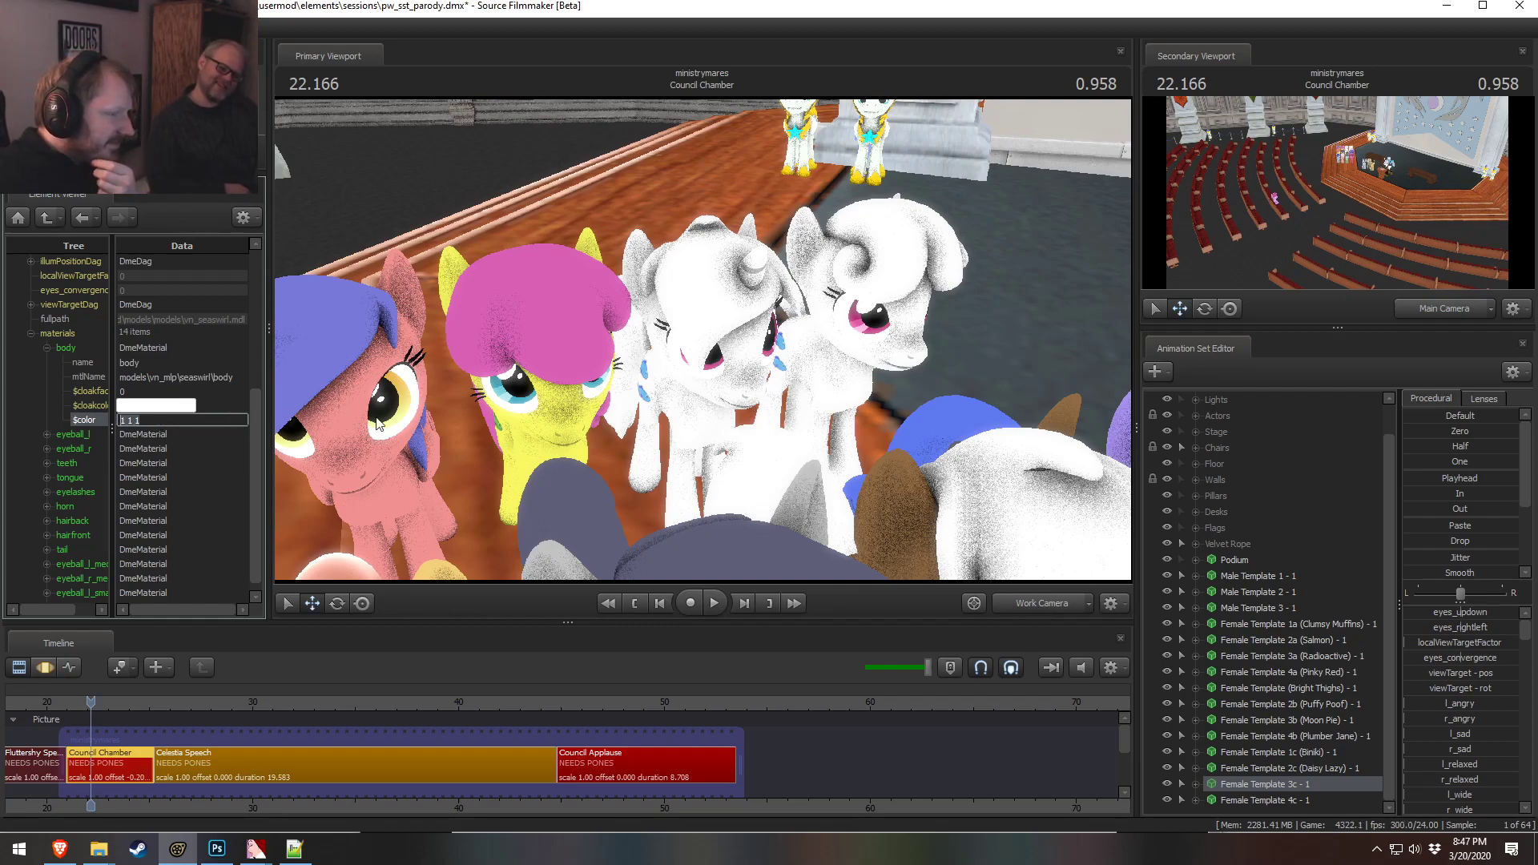
pyautogui.press('s')
pyautogui.moveTo(491, 462); pyautogui.dragTo(497, 512)
pyautogui.press('w')
pyautogui.press('w')
pyautogui.moveTo(698, 352); pyautogui.dragTo(698, 337)
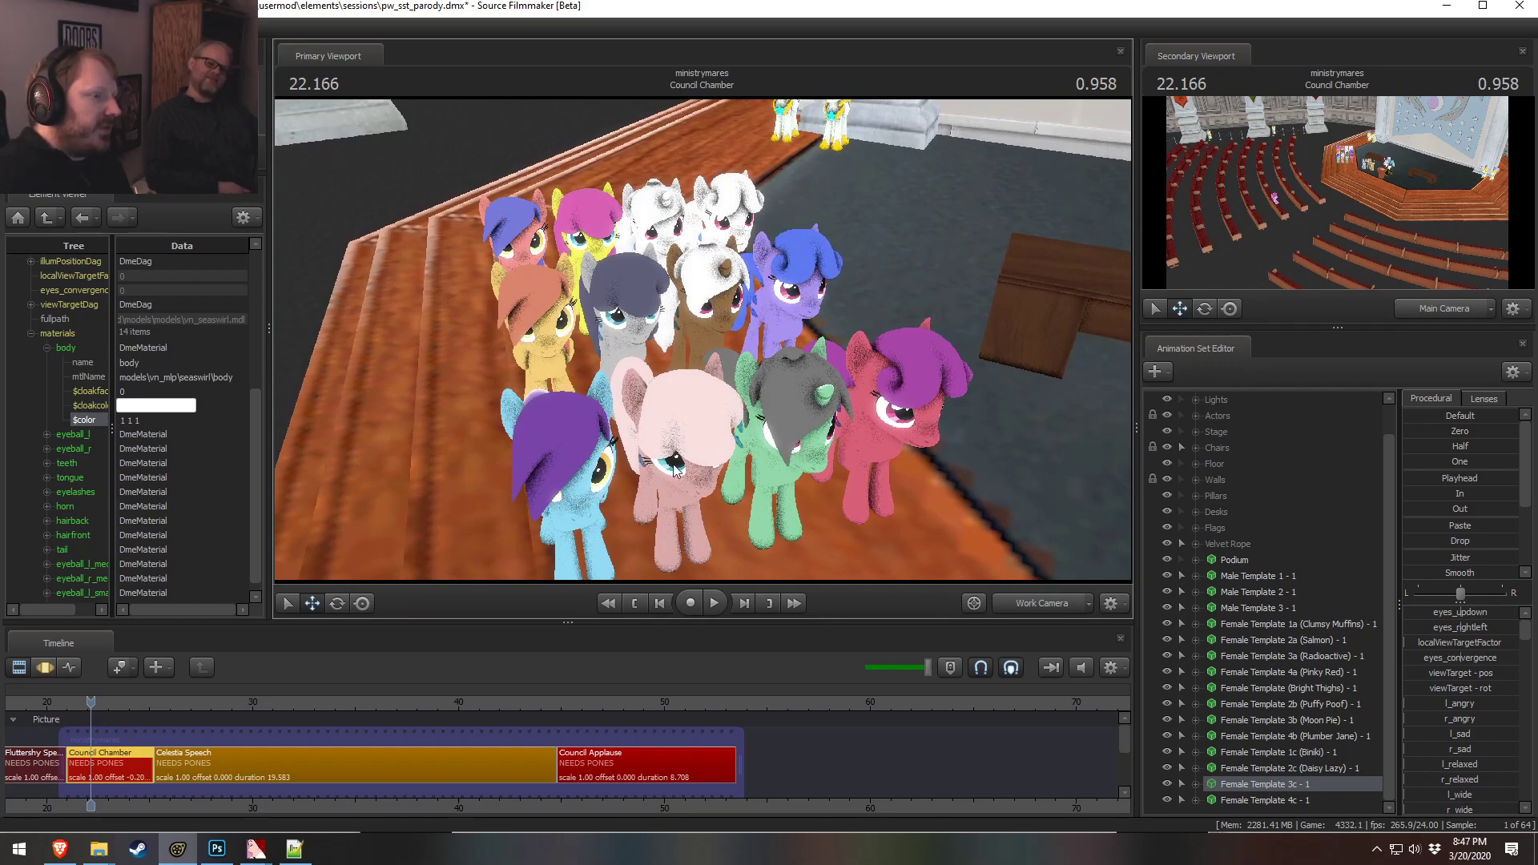
pyautogui.moveTo(748, 386); pyautogui.dragTo(703, 340)
pyautogui.press('w')
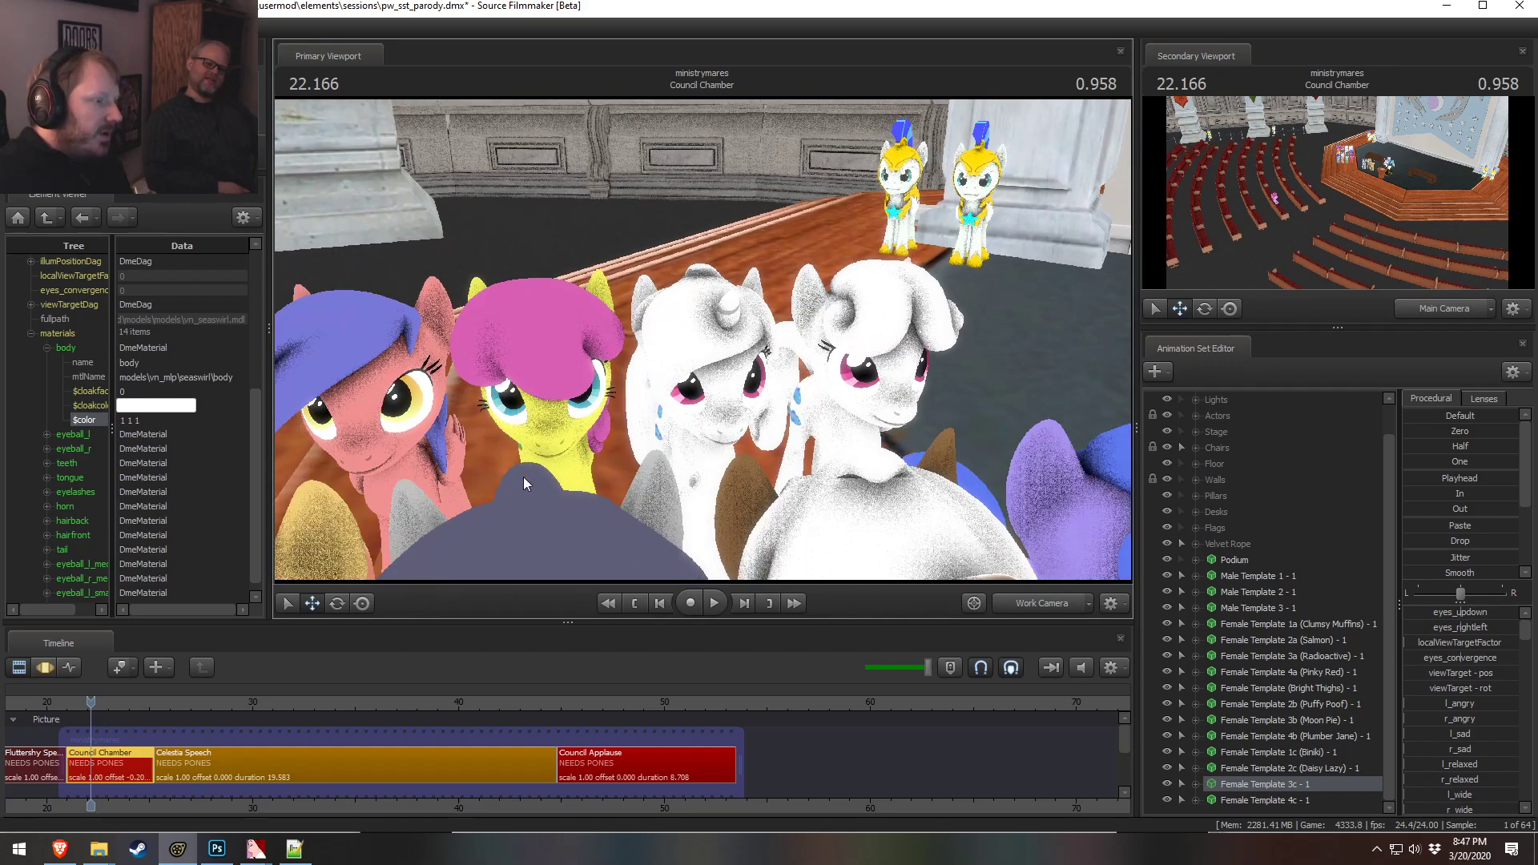
# Set the 3c pony's body material color to 0.4 0.5 0.9
pyautogui.doubleClick(128, 420)
pyautogui.write('0.')
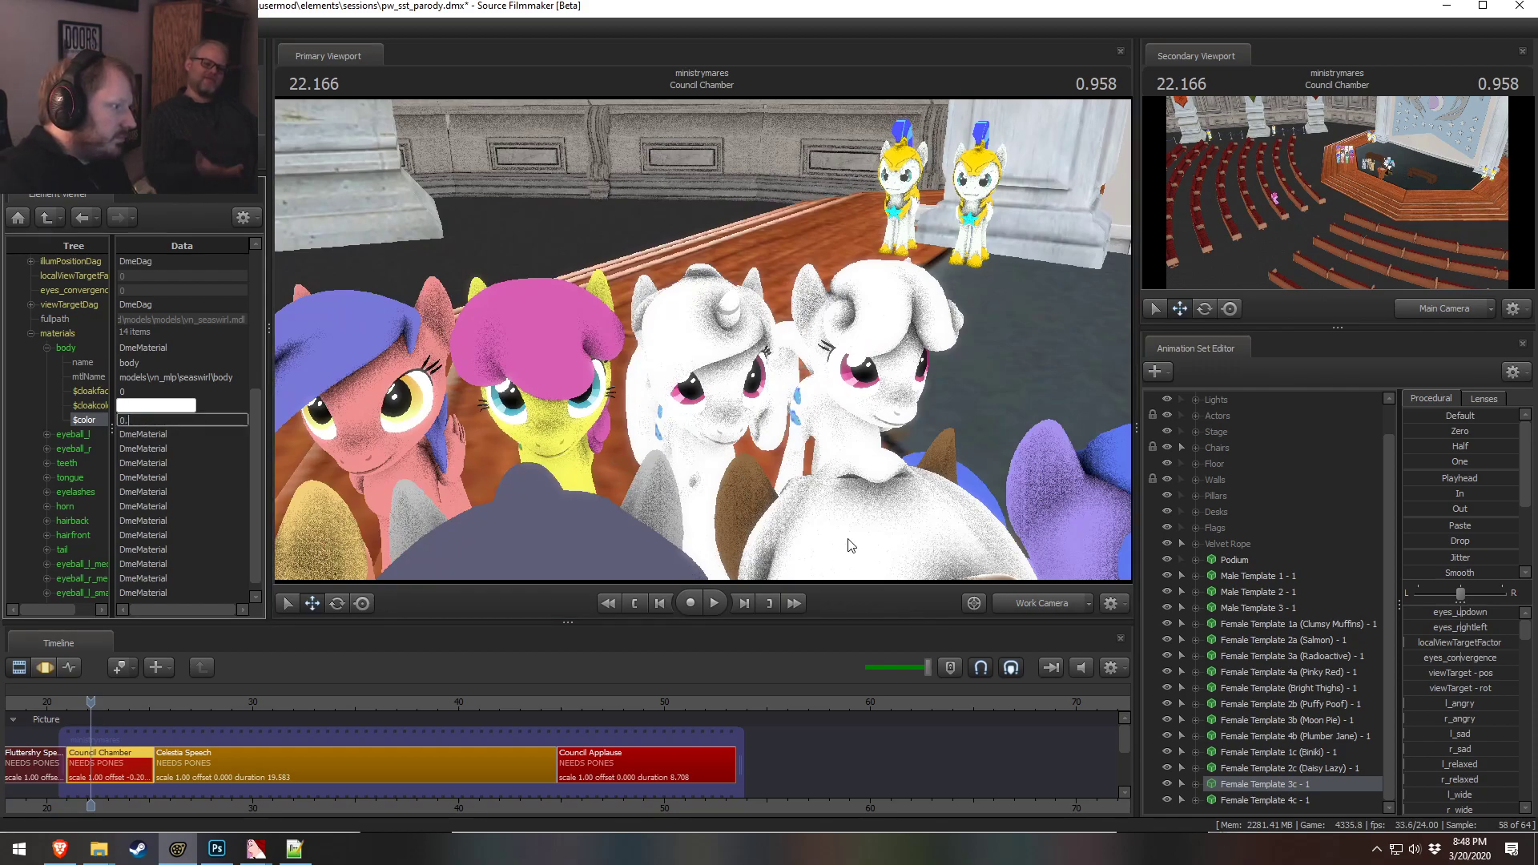
pyautogui.write('400000006 0.')
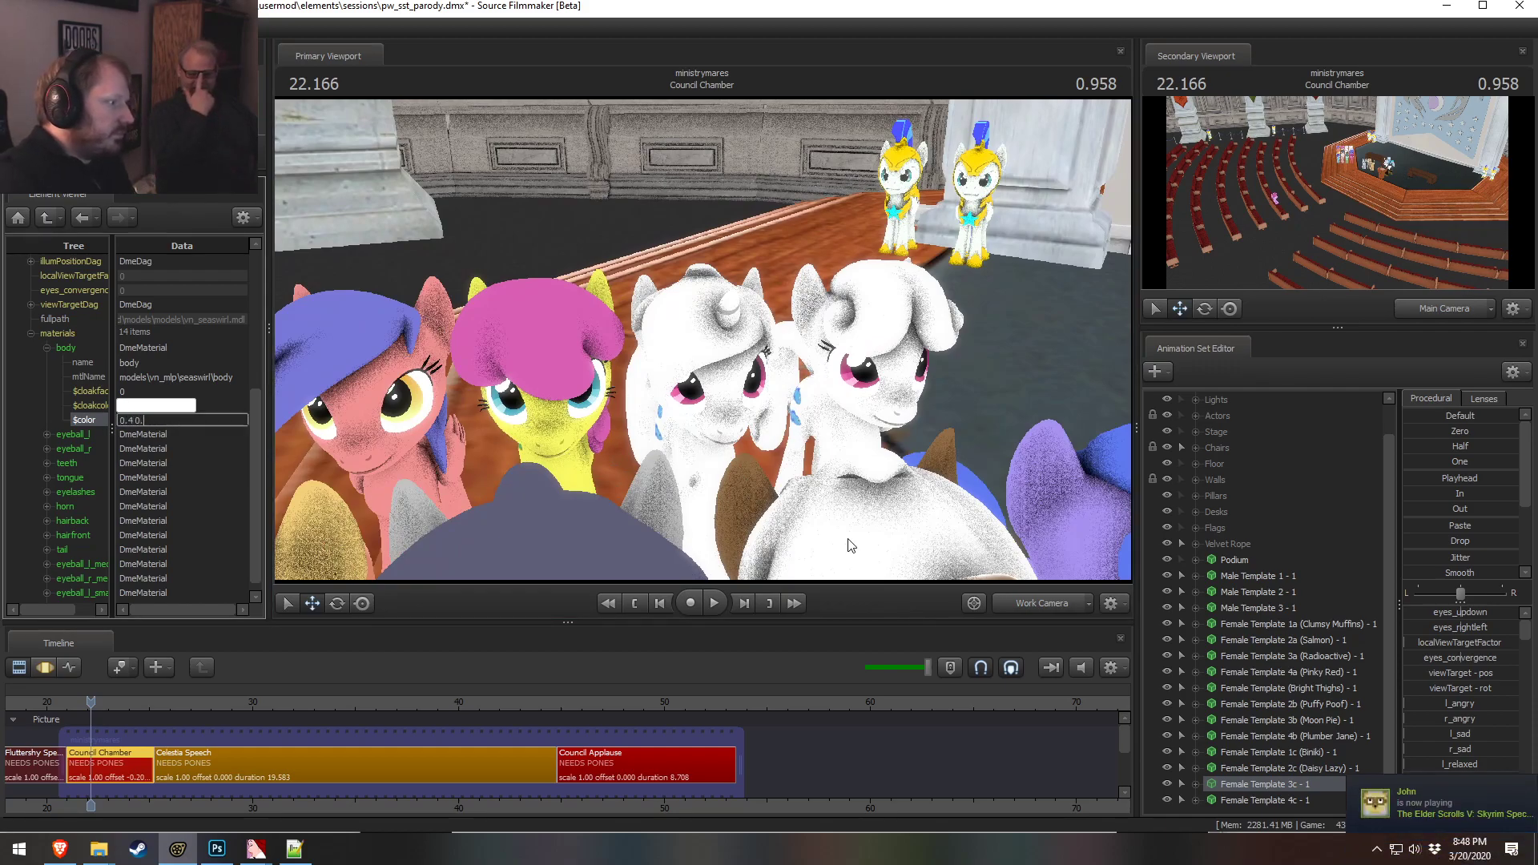
pyautogui.write('5 0.89')
pyautogui.press('Return')
pyautogui.moveTo(848, 453); pyautogui.dragTo(866, 482)
pyautogui.press('s')
pyautogui.press('w')
pyautogui.press('s')
pyautogui.press('w')
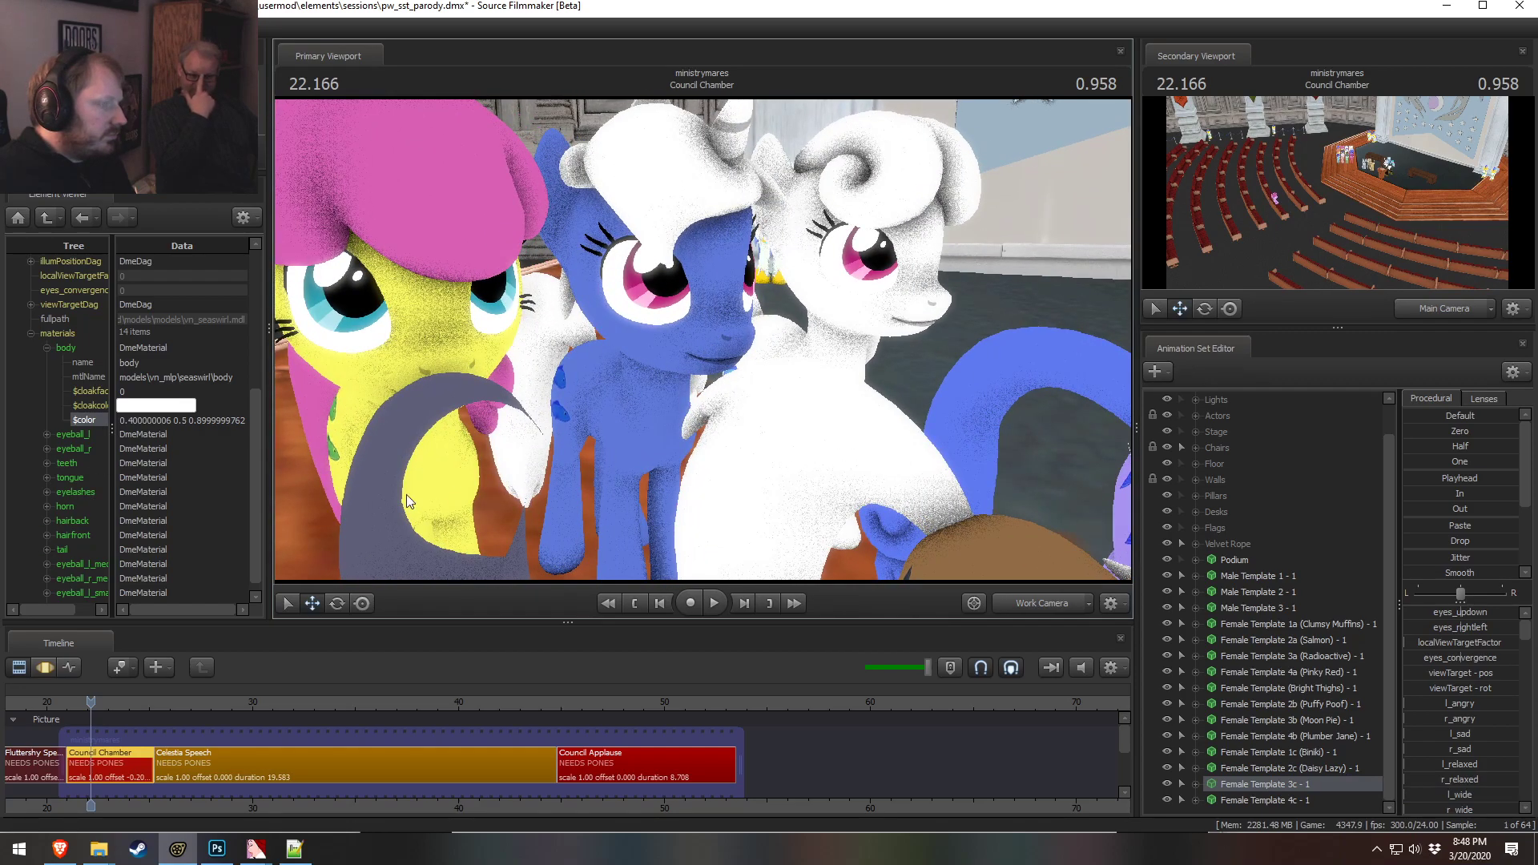
# Change the body color's blue value to 1
pyautogui.moveTo(201, 421); pyautogui.dragTo(476, 397)
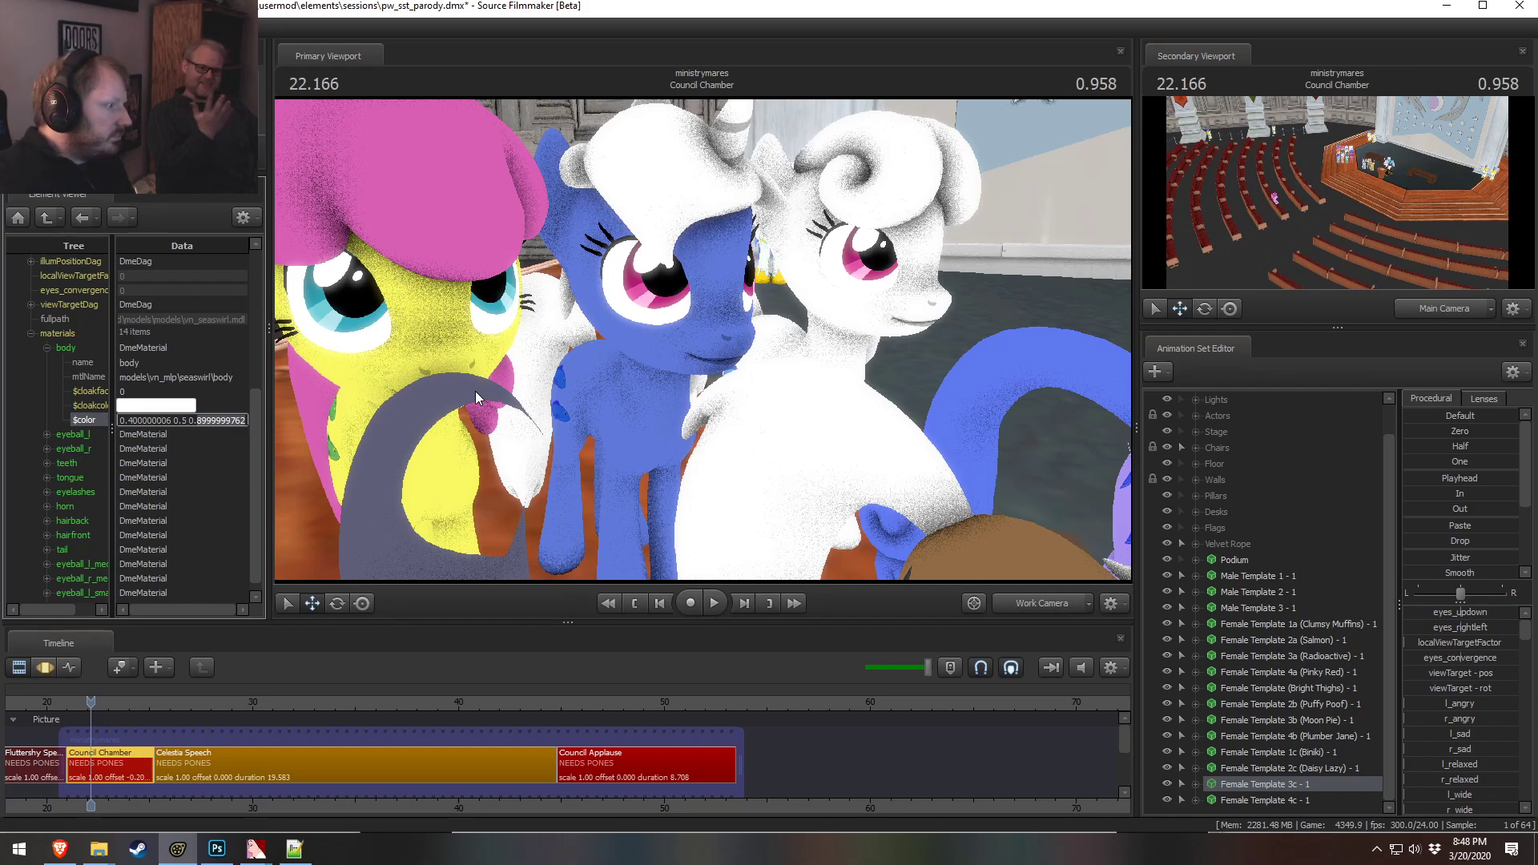
pyautogui.press('BackSpace')
pyautogui.press('Return')
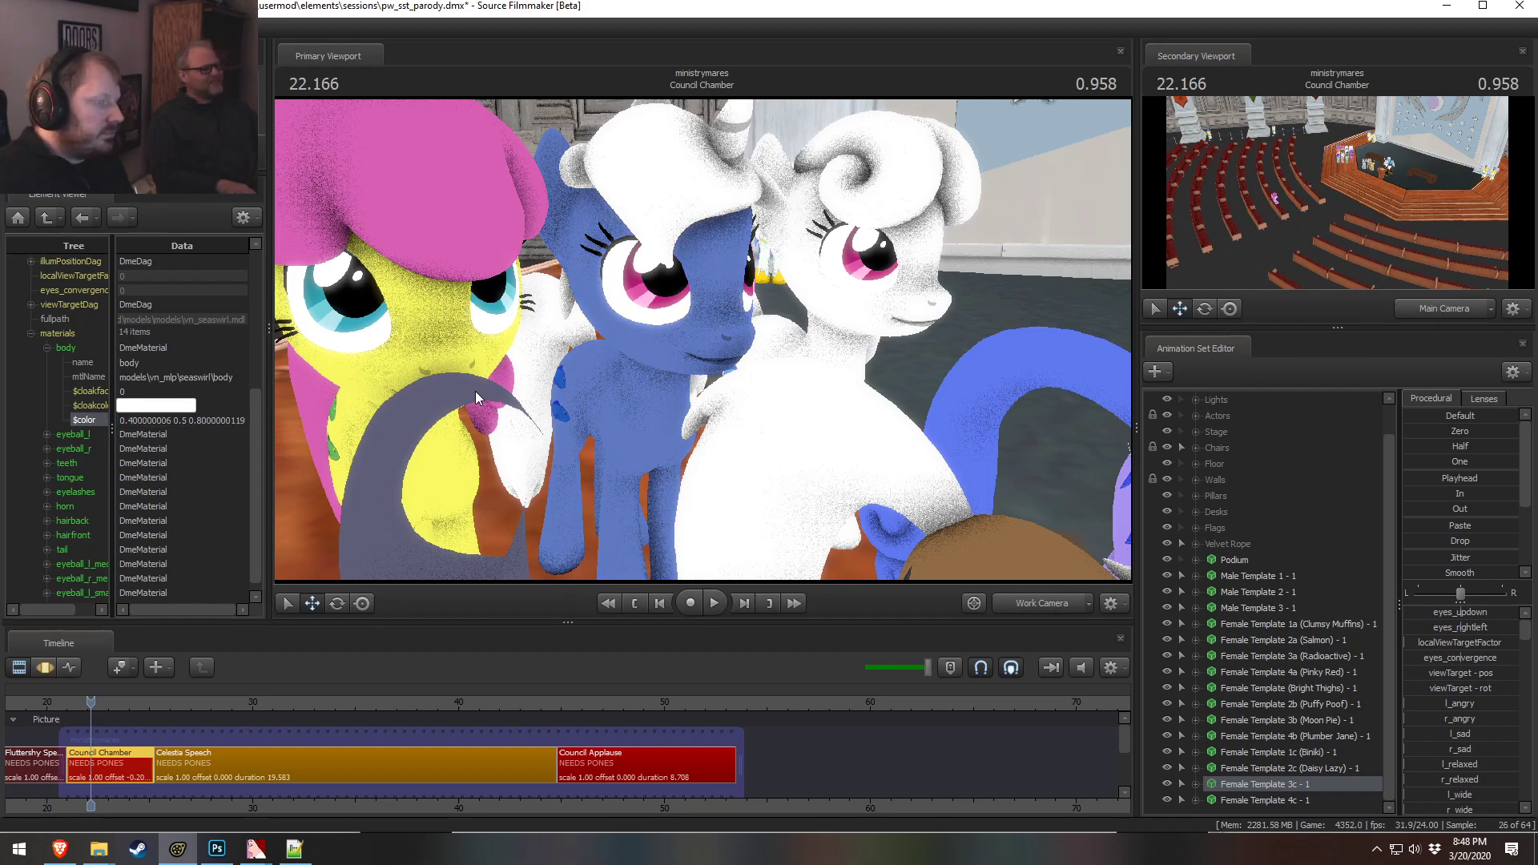
pyautogui.moveTo(193, 426); pyautogui.dragTo(497, 451)
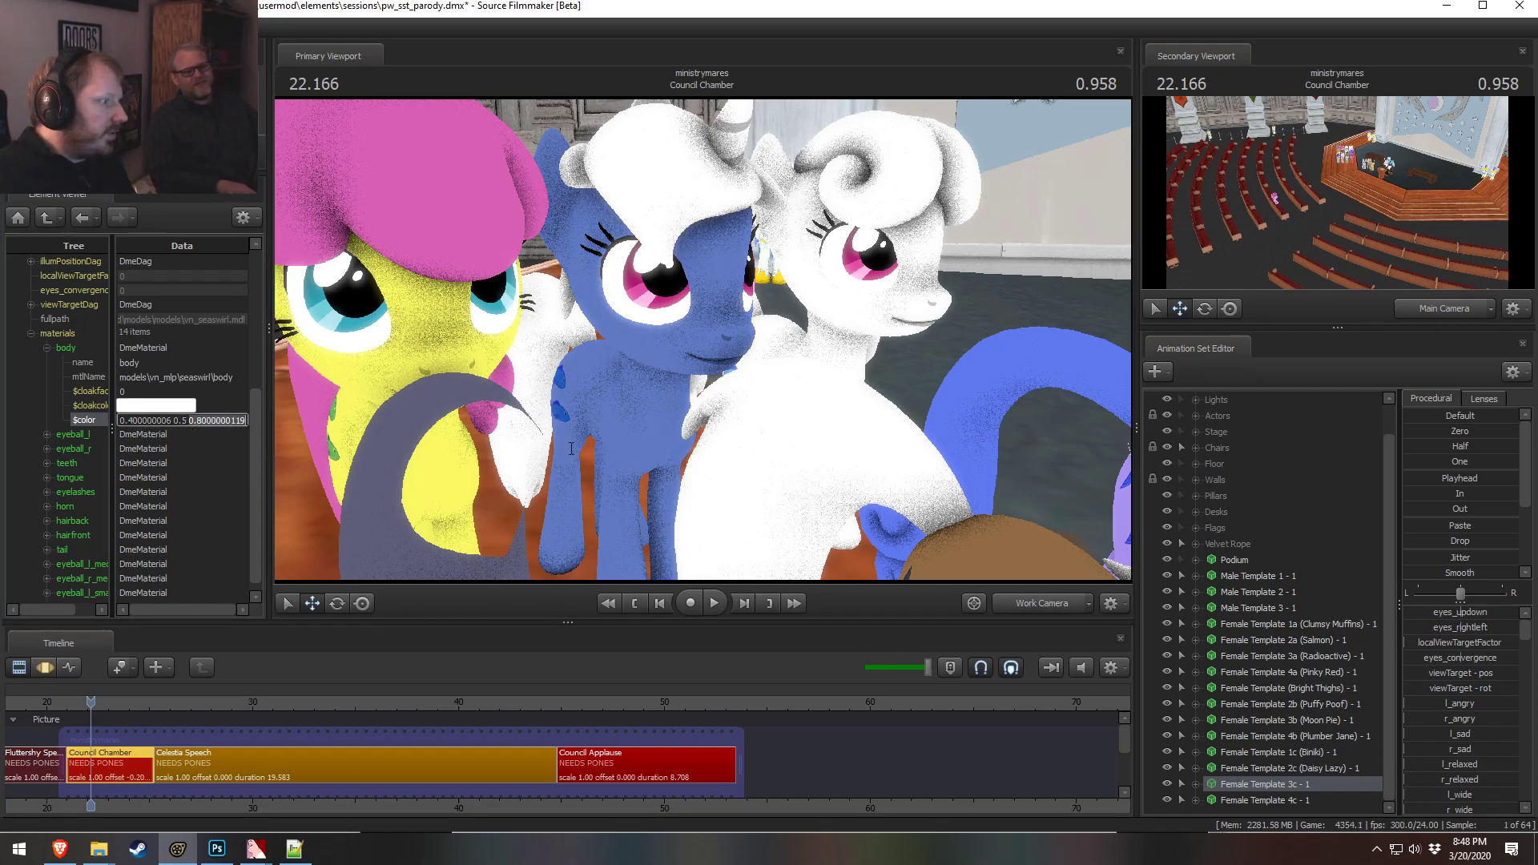
pyautogui.write('1')
pyautogui.press('Return')
# Set the 3c pony's body material color to 0.3 0.45 0.9
pyautogui.press('s')
pyautogui.moveTo(687, 413); pyautogui.dragTo(671, 333)
pyautogui.press('w')
pyautogui.press('w')
pyautogui.moveTo(189, 424); pyautogui.dragTo(205, 422)
pyautogui.write('0.9')
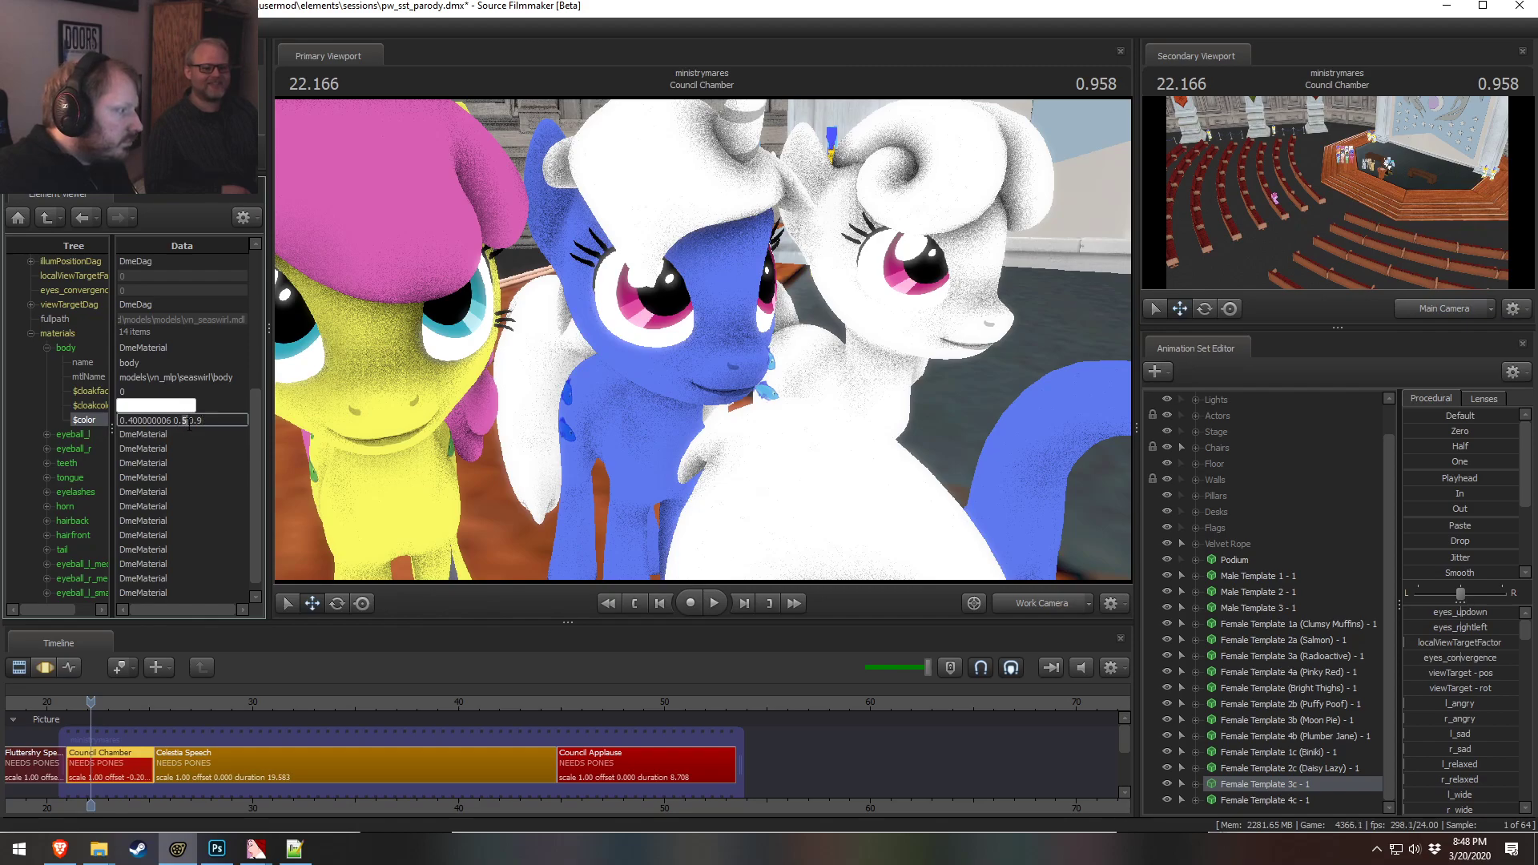
pyautogui.write('4')
pyautogui.moveTo(128, 421); pyautogui.dragTo(171, 421)
pyautogui.write('3')
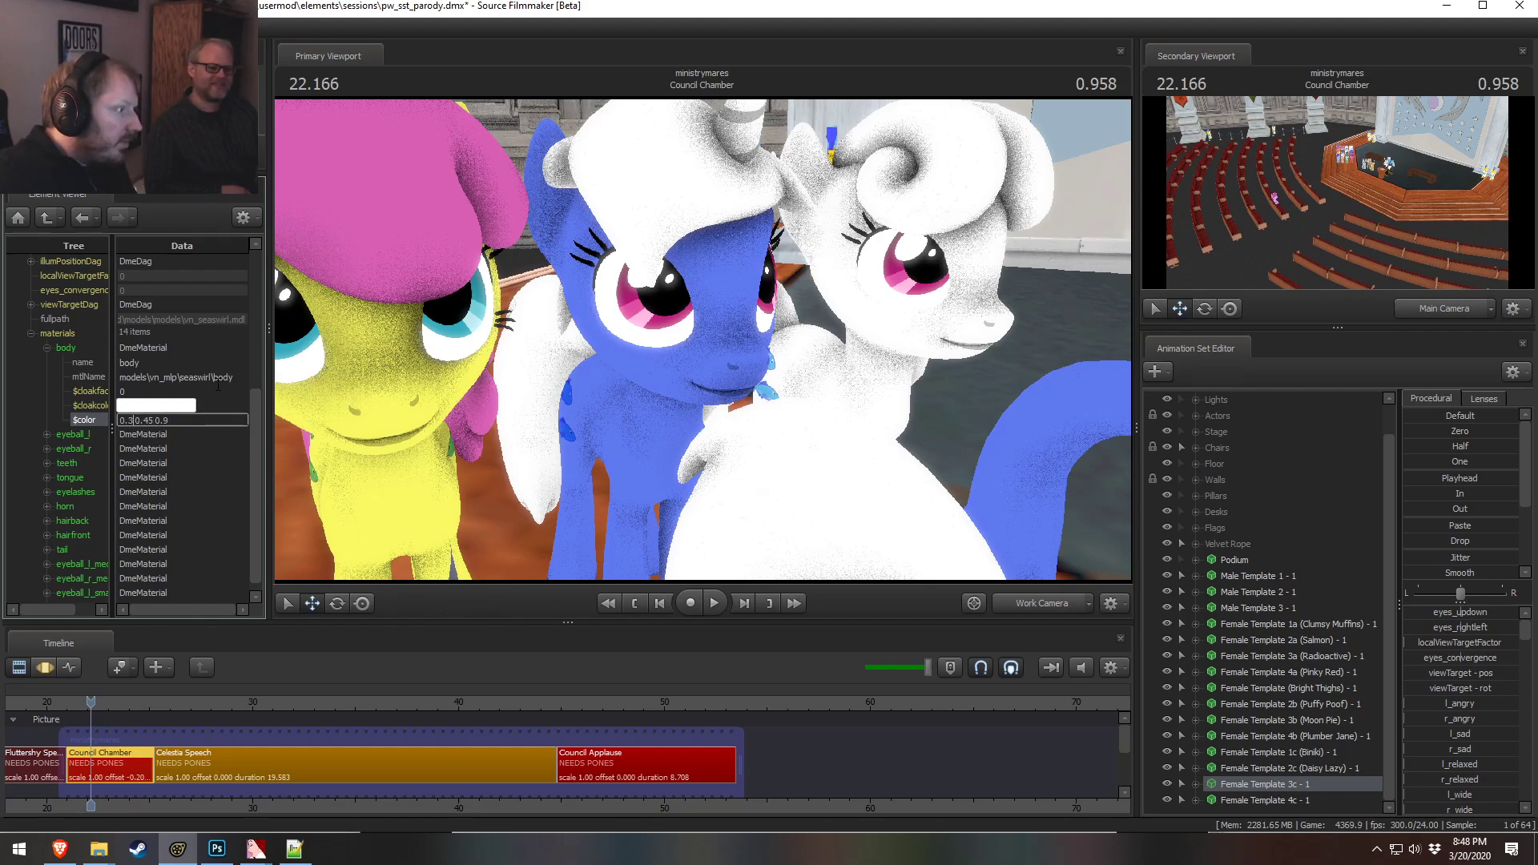
pyautogui.click(219, 390)
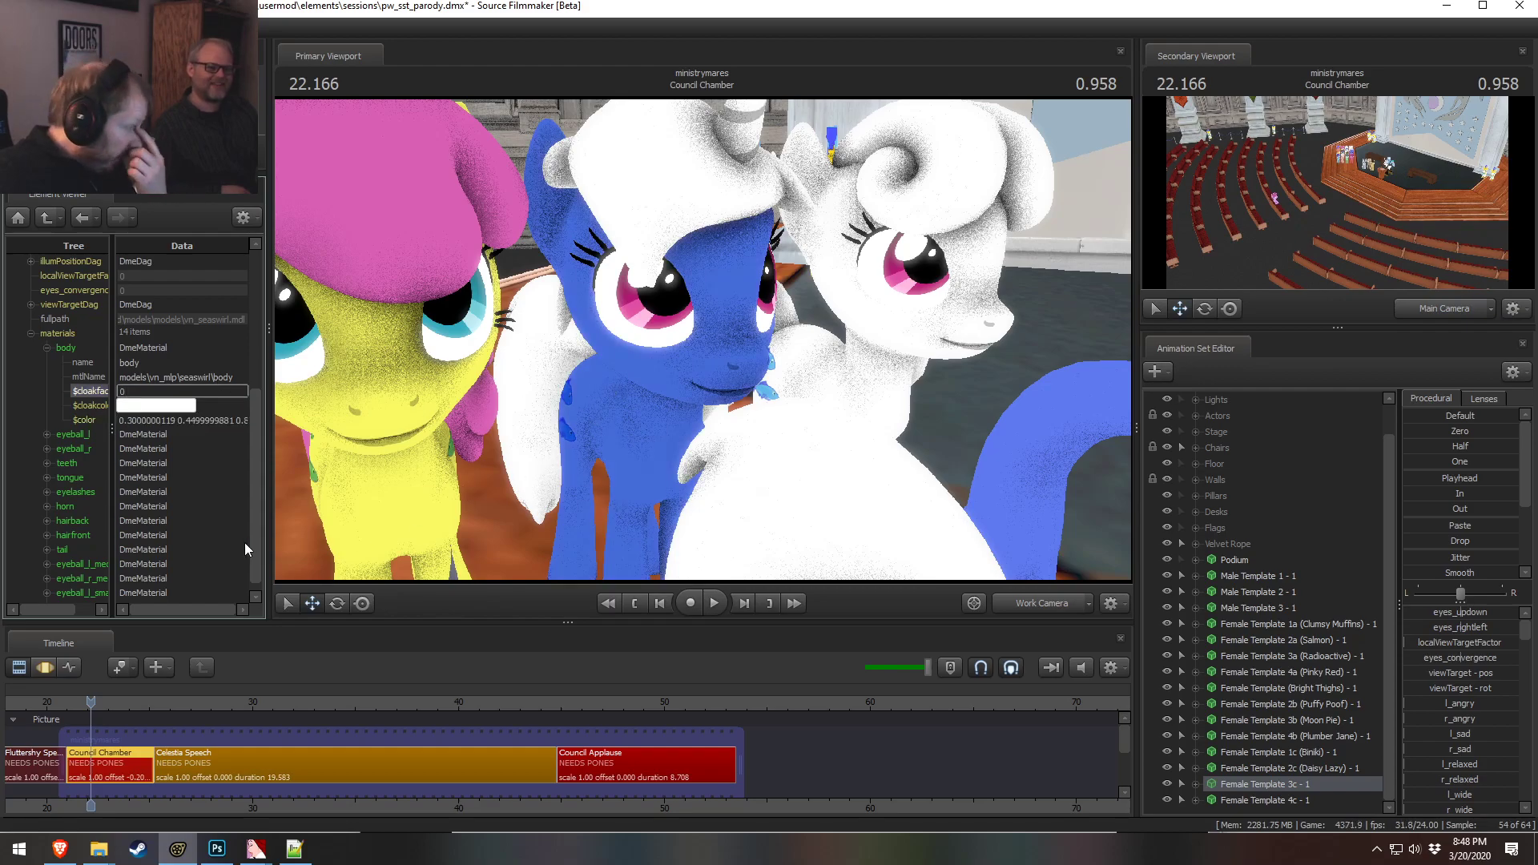
# Expand the front hair material and set its color to 0.8 0.9 1
pyautogui.click(46, 520)
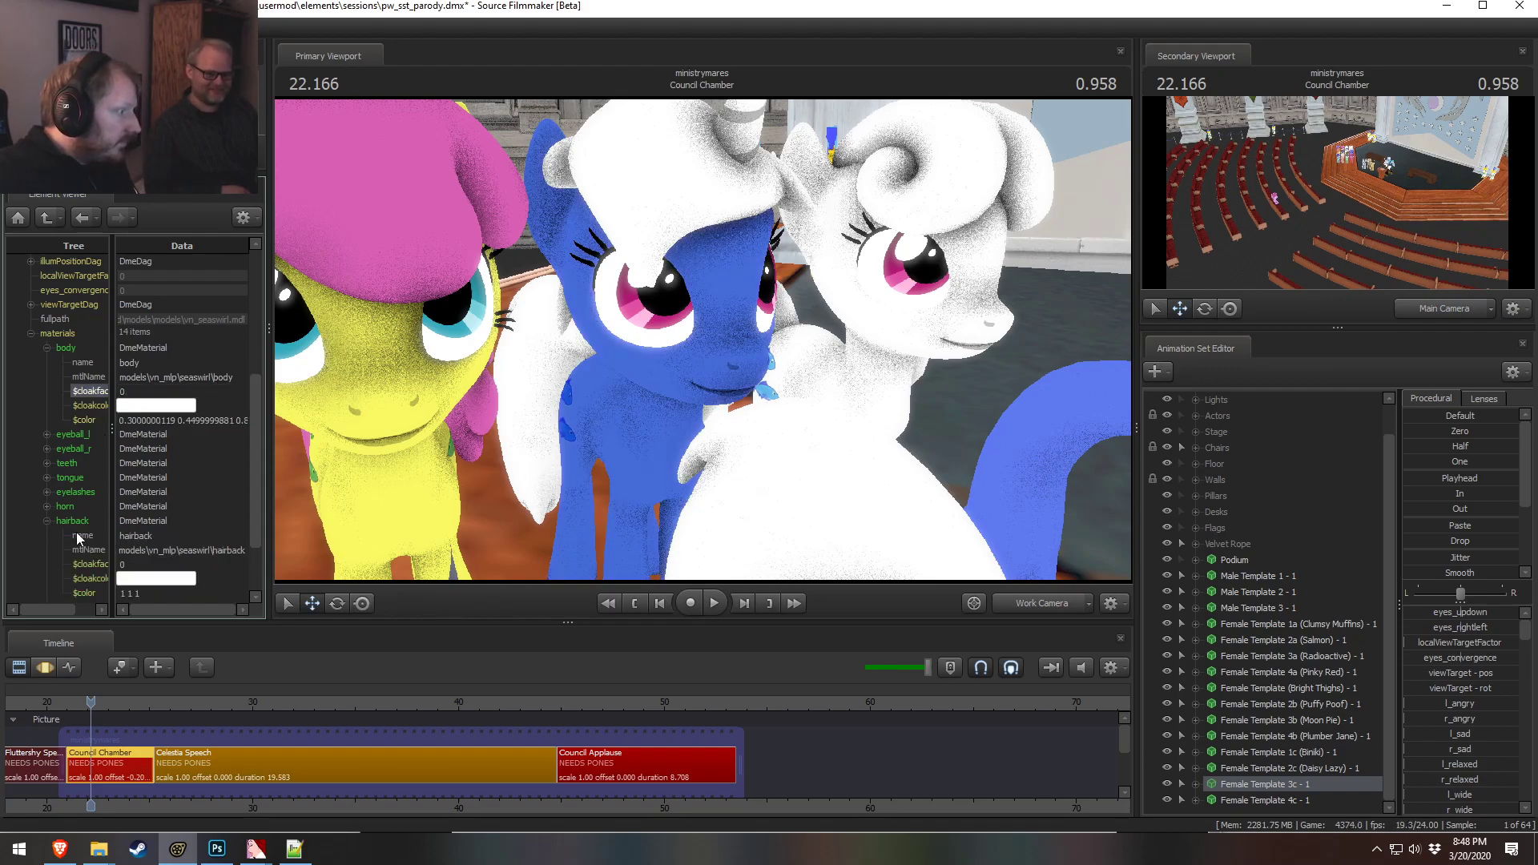
pyautogui.scroll(-2, 172, 568)
pyautogui.click(46, 522)
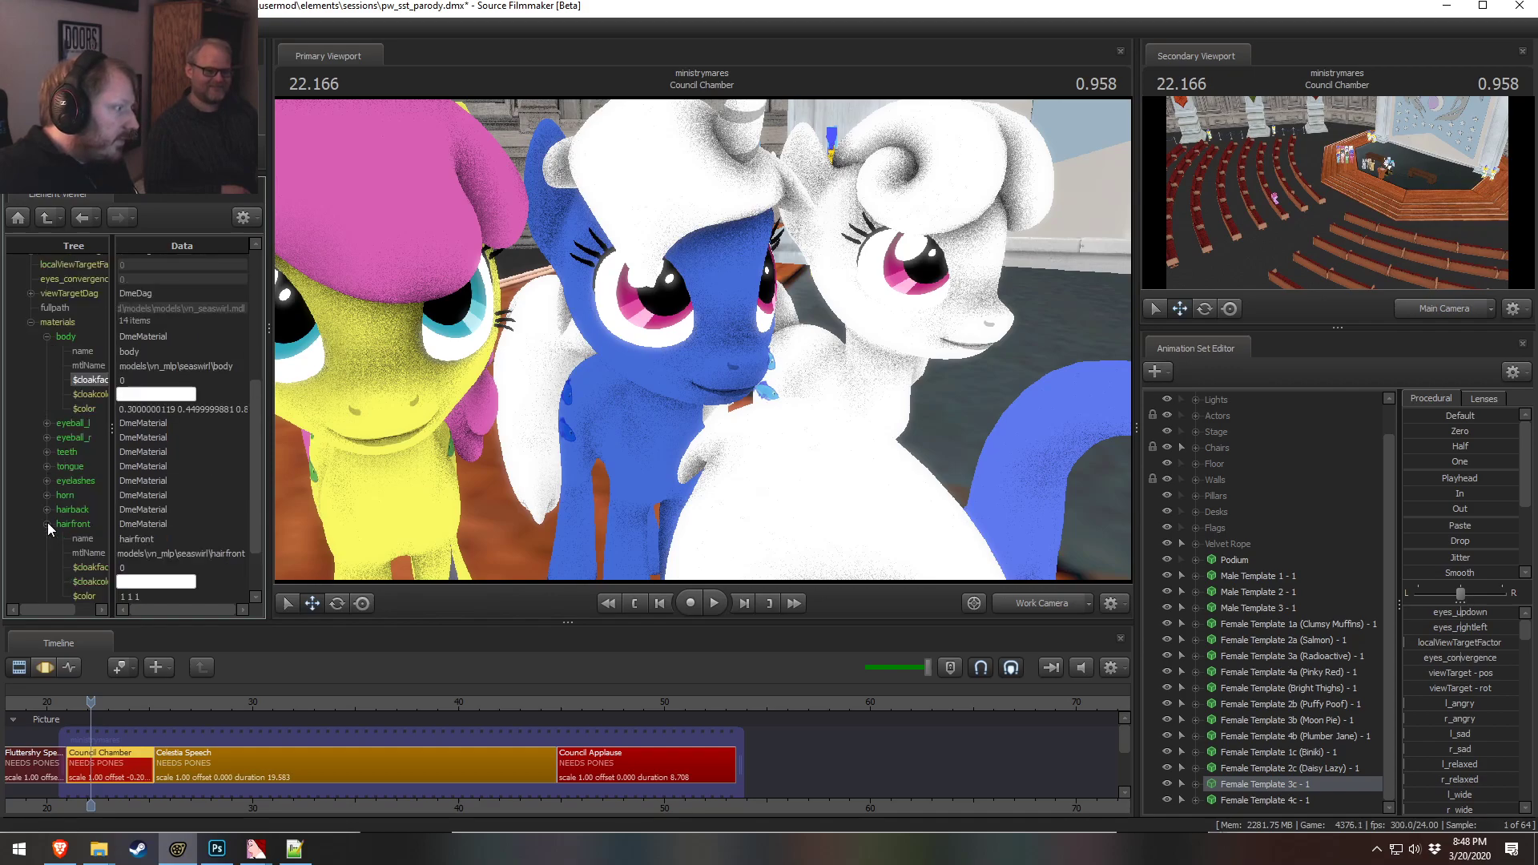
pyautogui.click(158, 526)
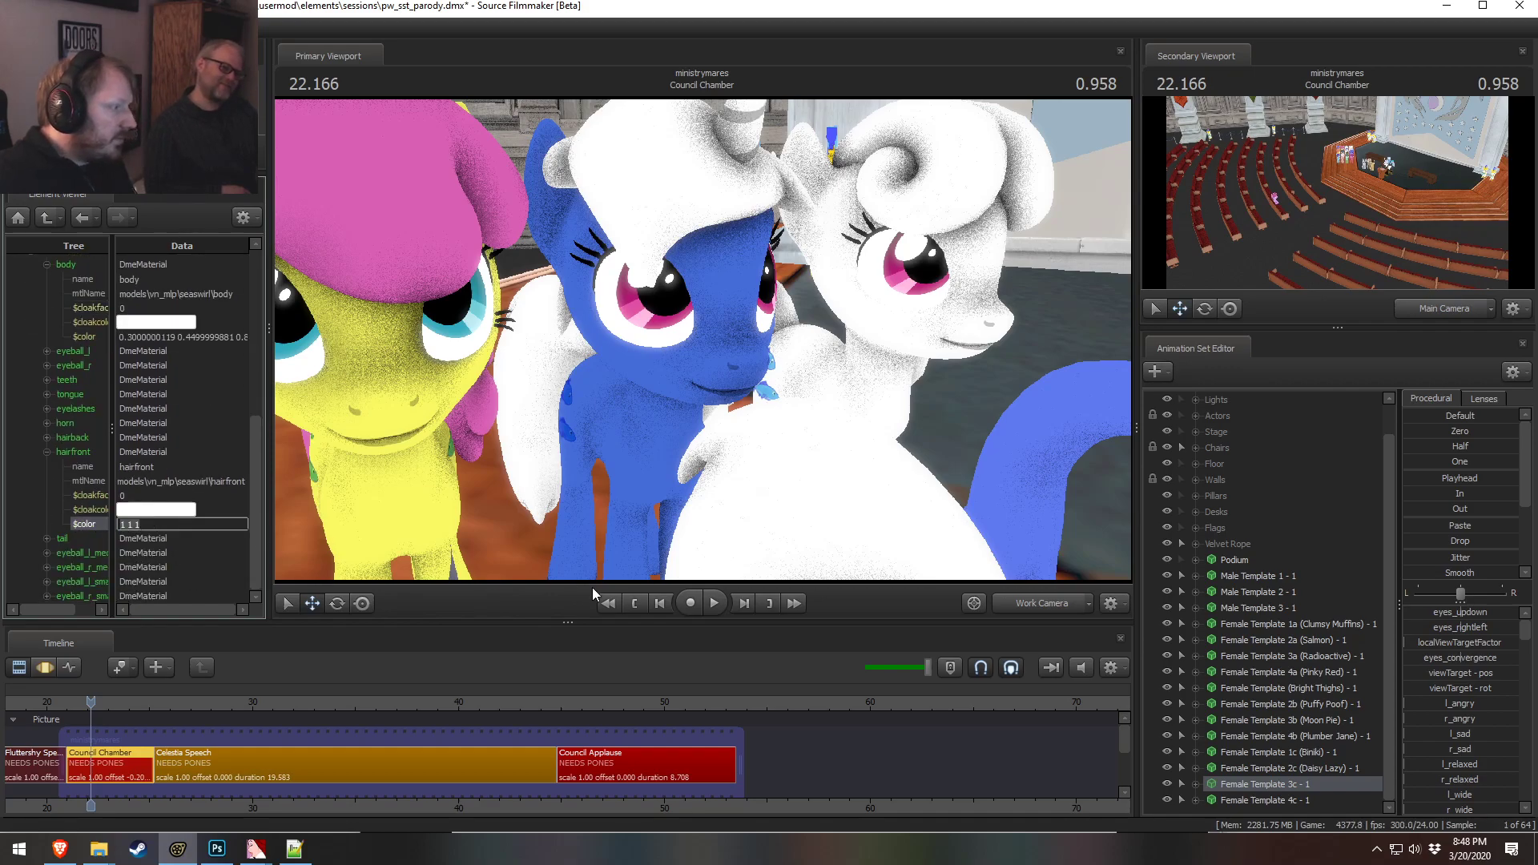
pyautogui.write('0.8 0.9 1')
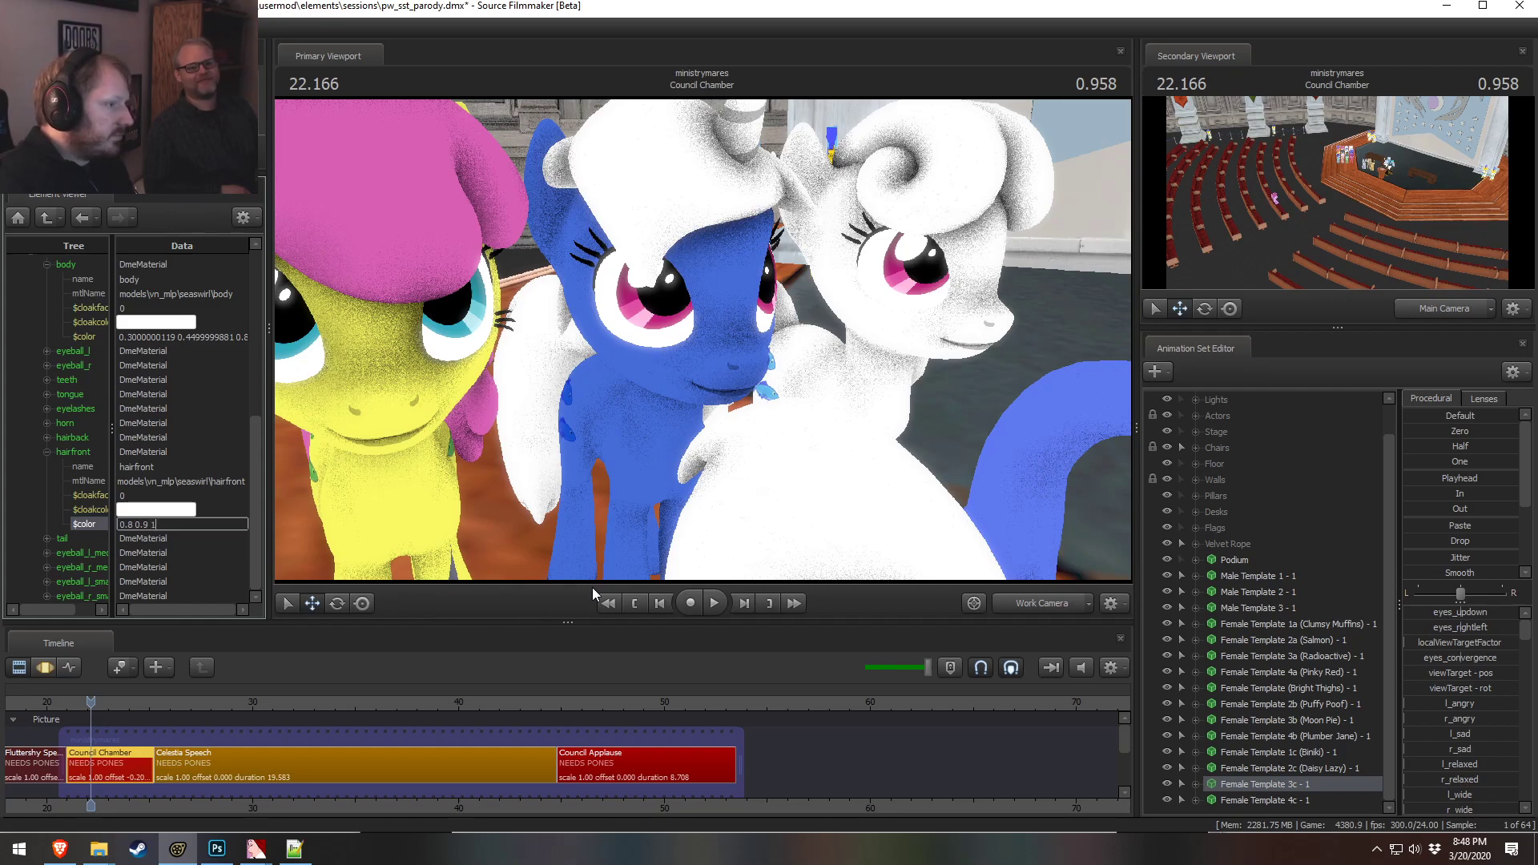
pyautogui.press('Return')
# Change the front hair color's red value to 0.7, giving 0.7 0.8 1
pyautogui.moveTo(782, 480); pyautogui.dragTo(825, 474)
pyautogui.press('s')
pyautogui.press('w')
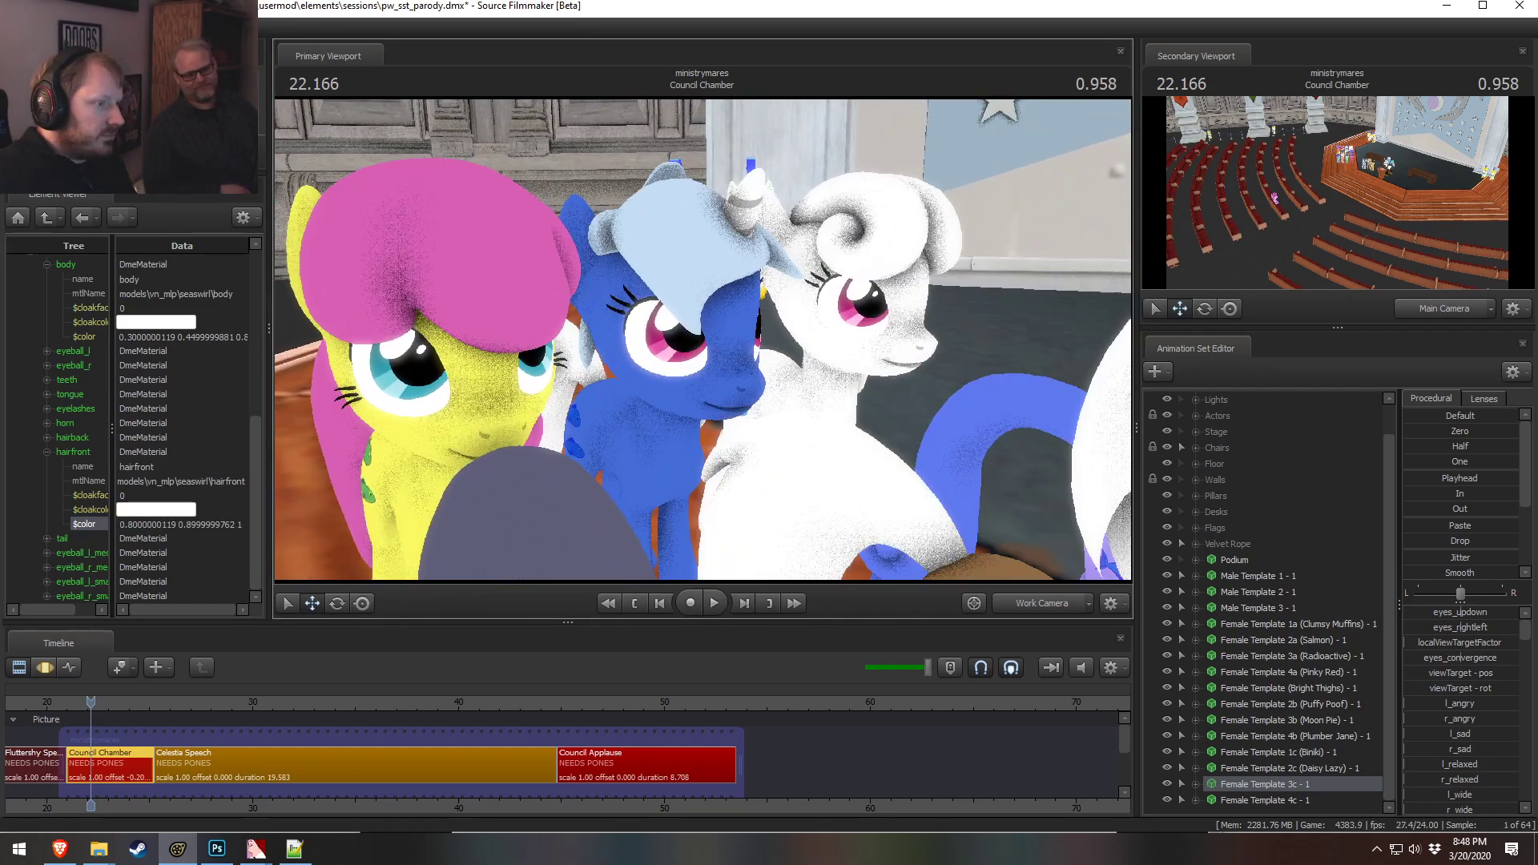
pyautogui.doubleClick(146, 525)
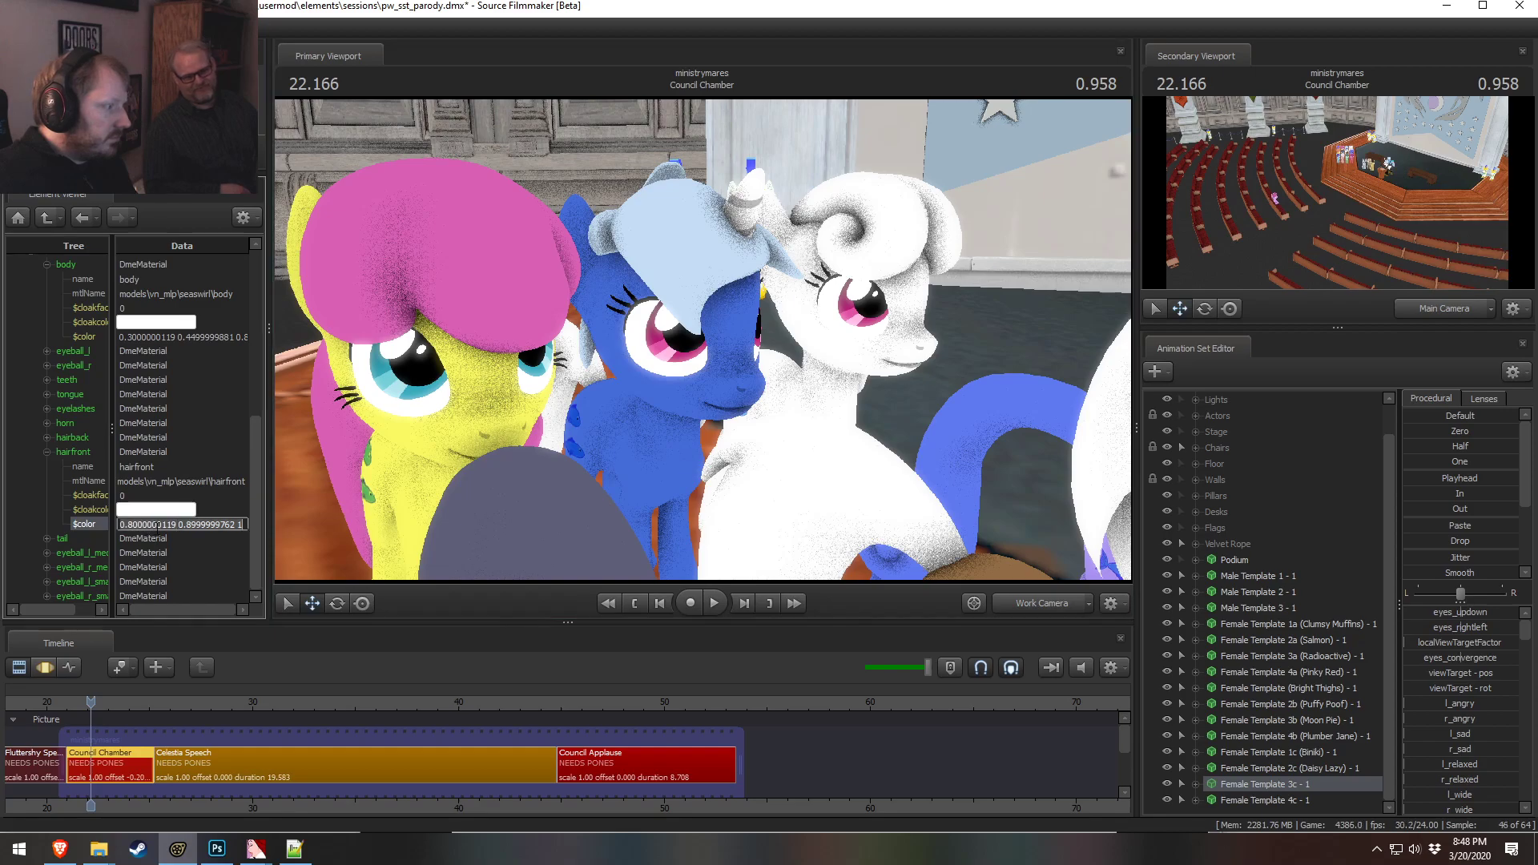
pyautogui.write('0.7 0.8 0.9')
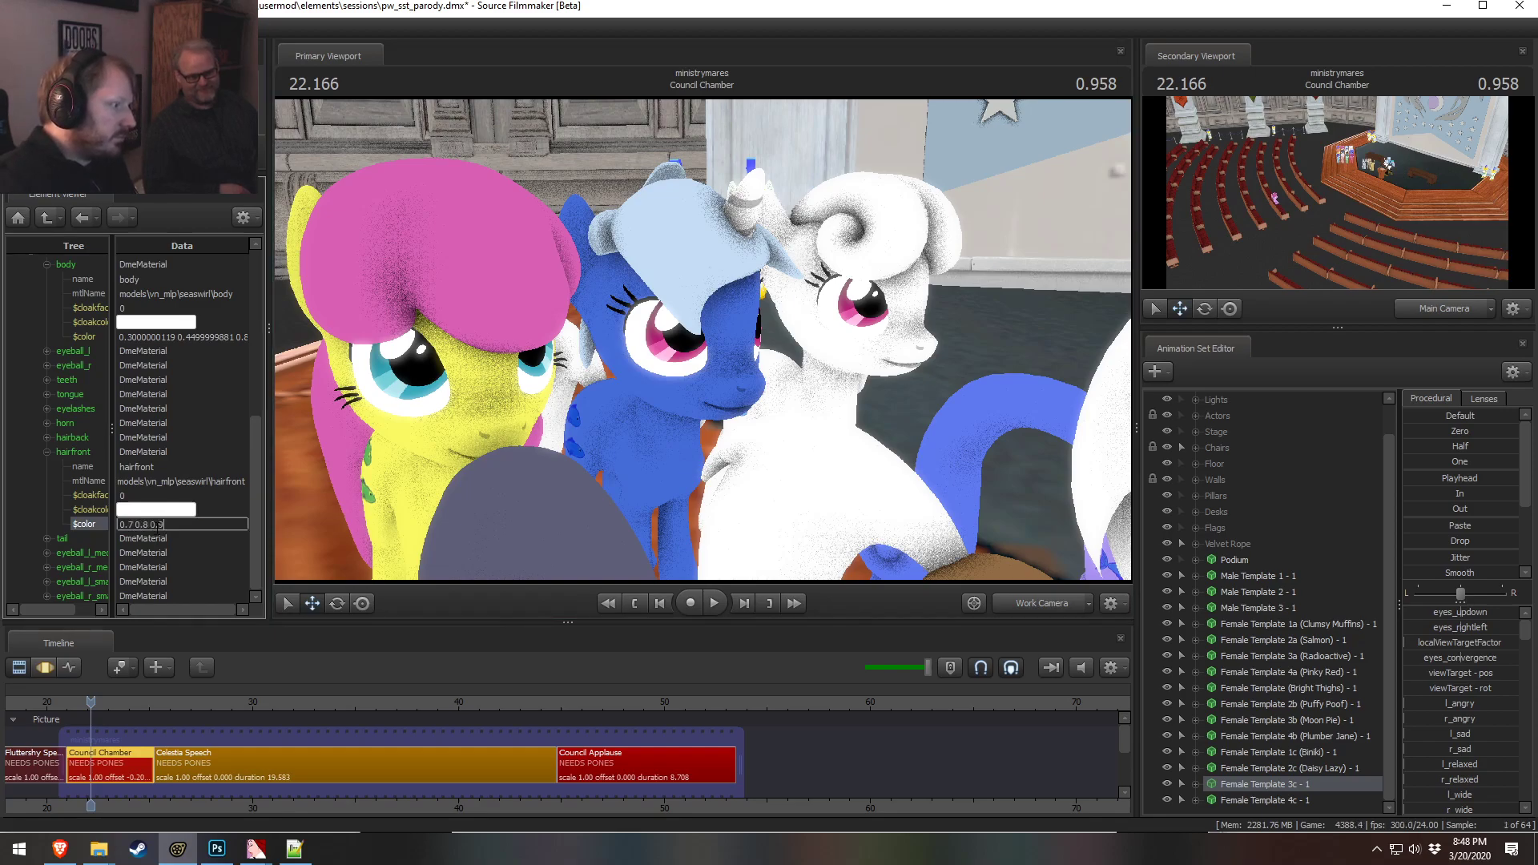
pyautogui.press('Return')
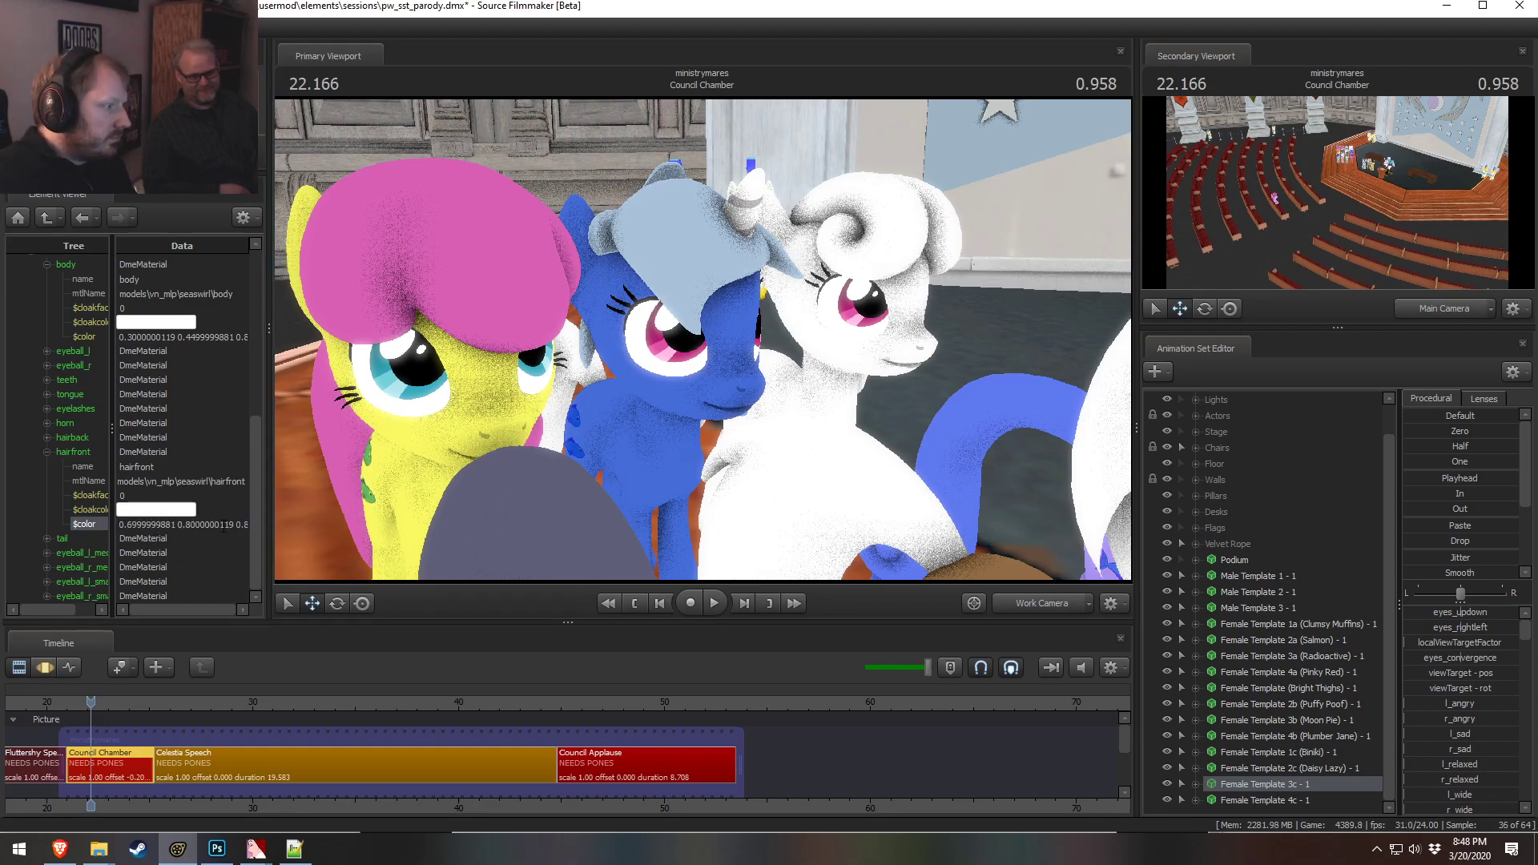
# Copy the front hair color 0.7 0.8 1 into the tail and back hair material colors
pyautogui.doubleClick(244, 525)
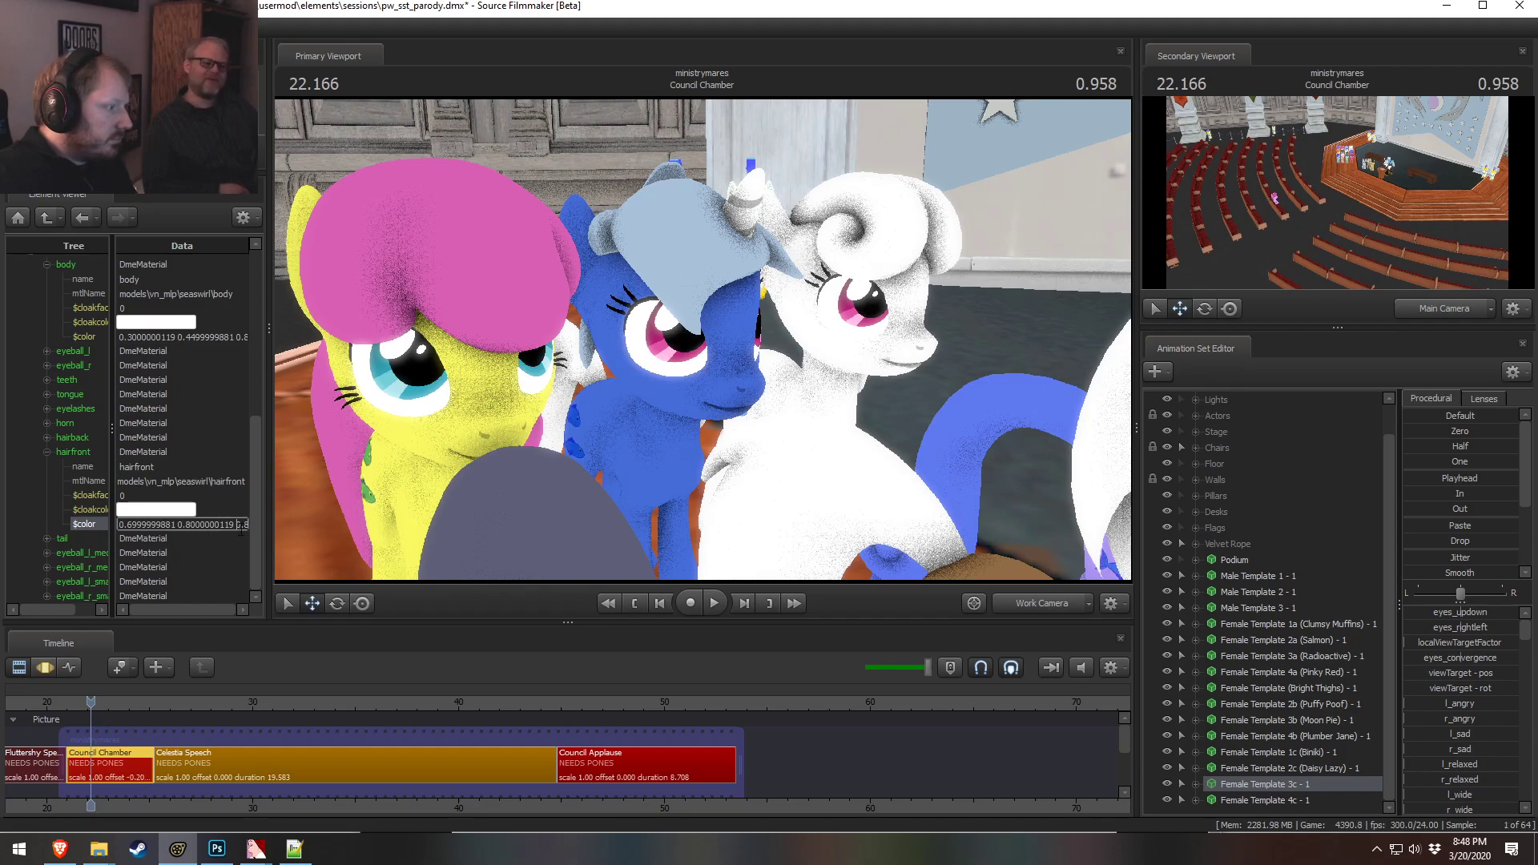
pyautogui.doubleClick(217, 483)
pyautogui.doubleClick(180, 525)
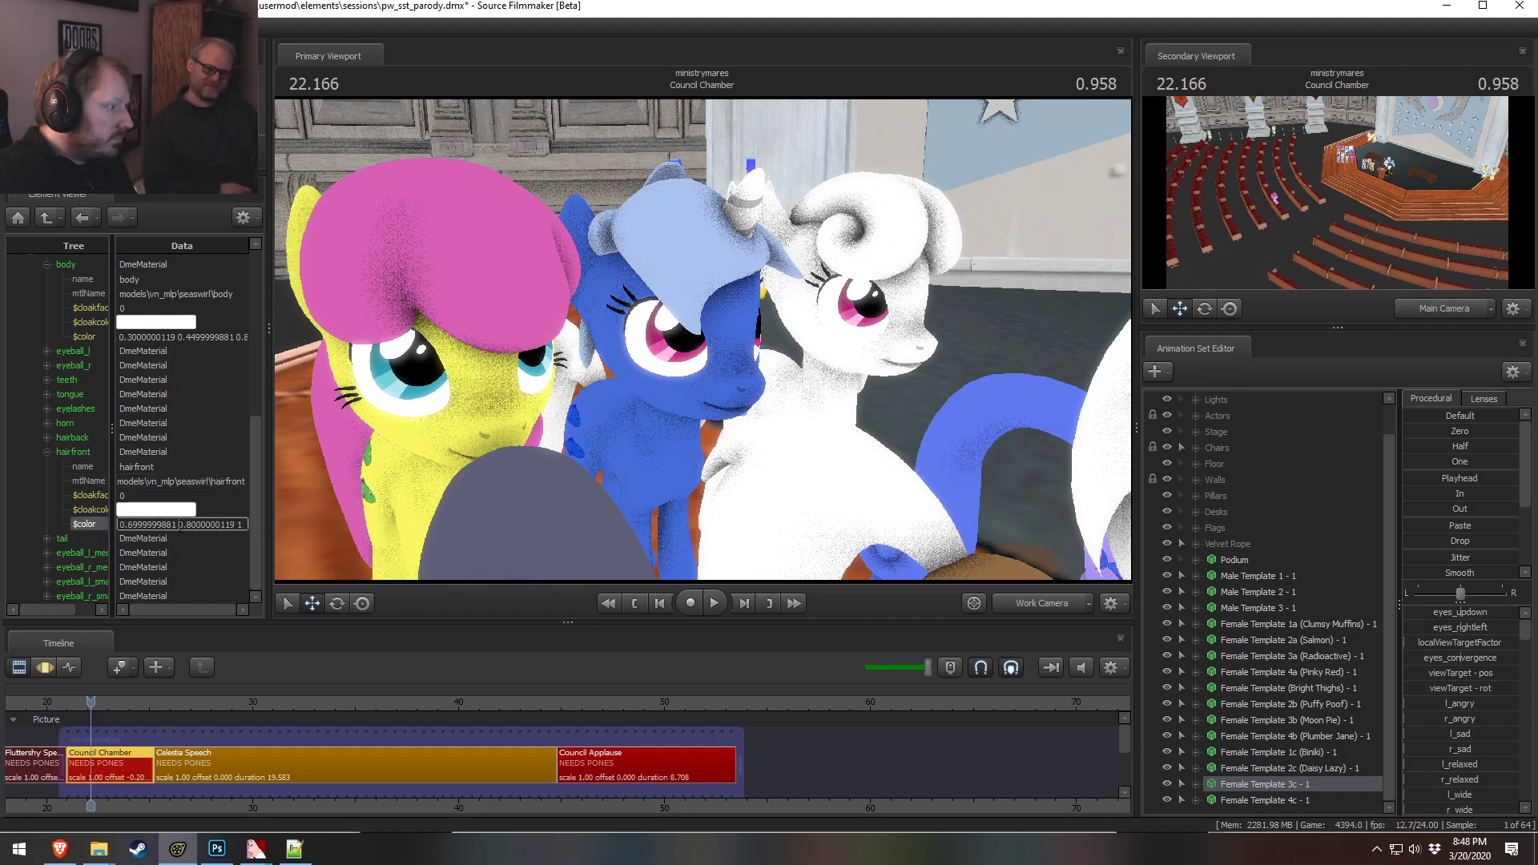
pyautogui.click(320, 549)
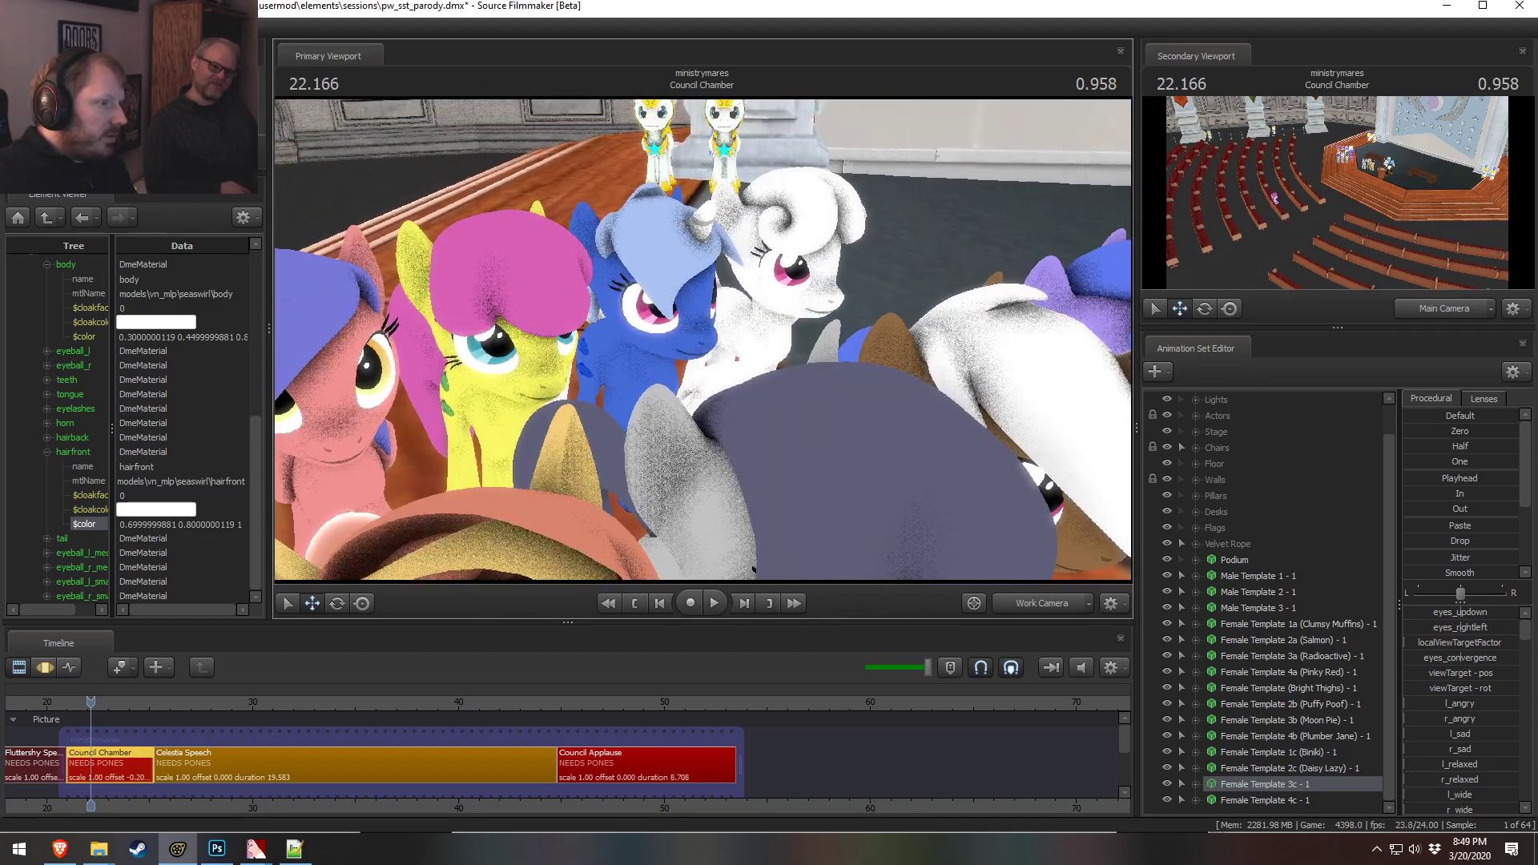
pyautogui.click(180, 525)
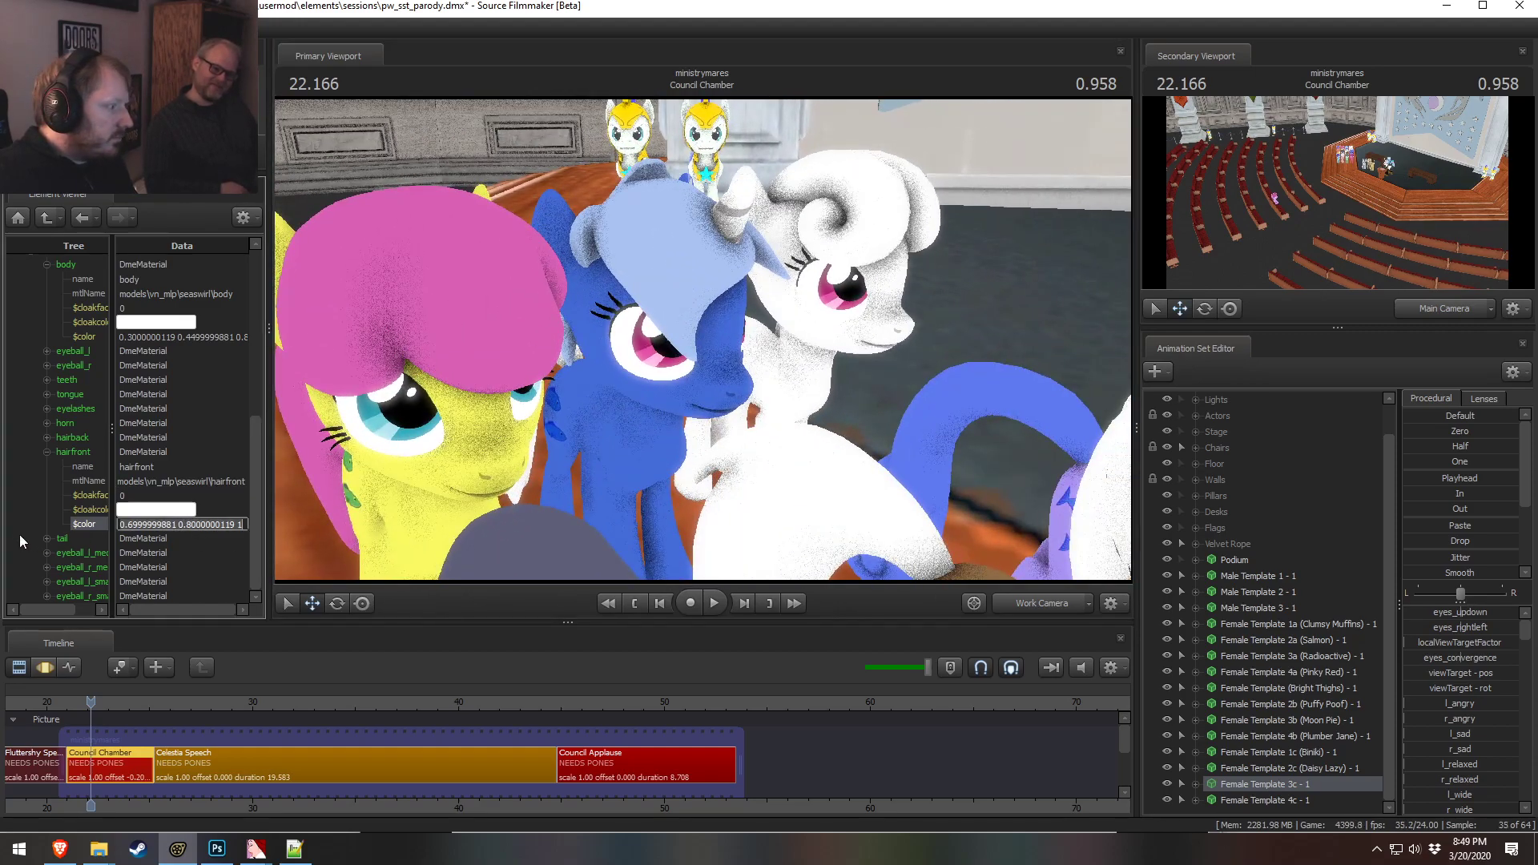
pyautogui.click(46, 538)
pyautogui.click(180, 538)
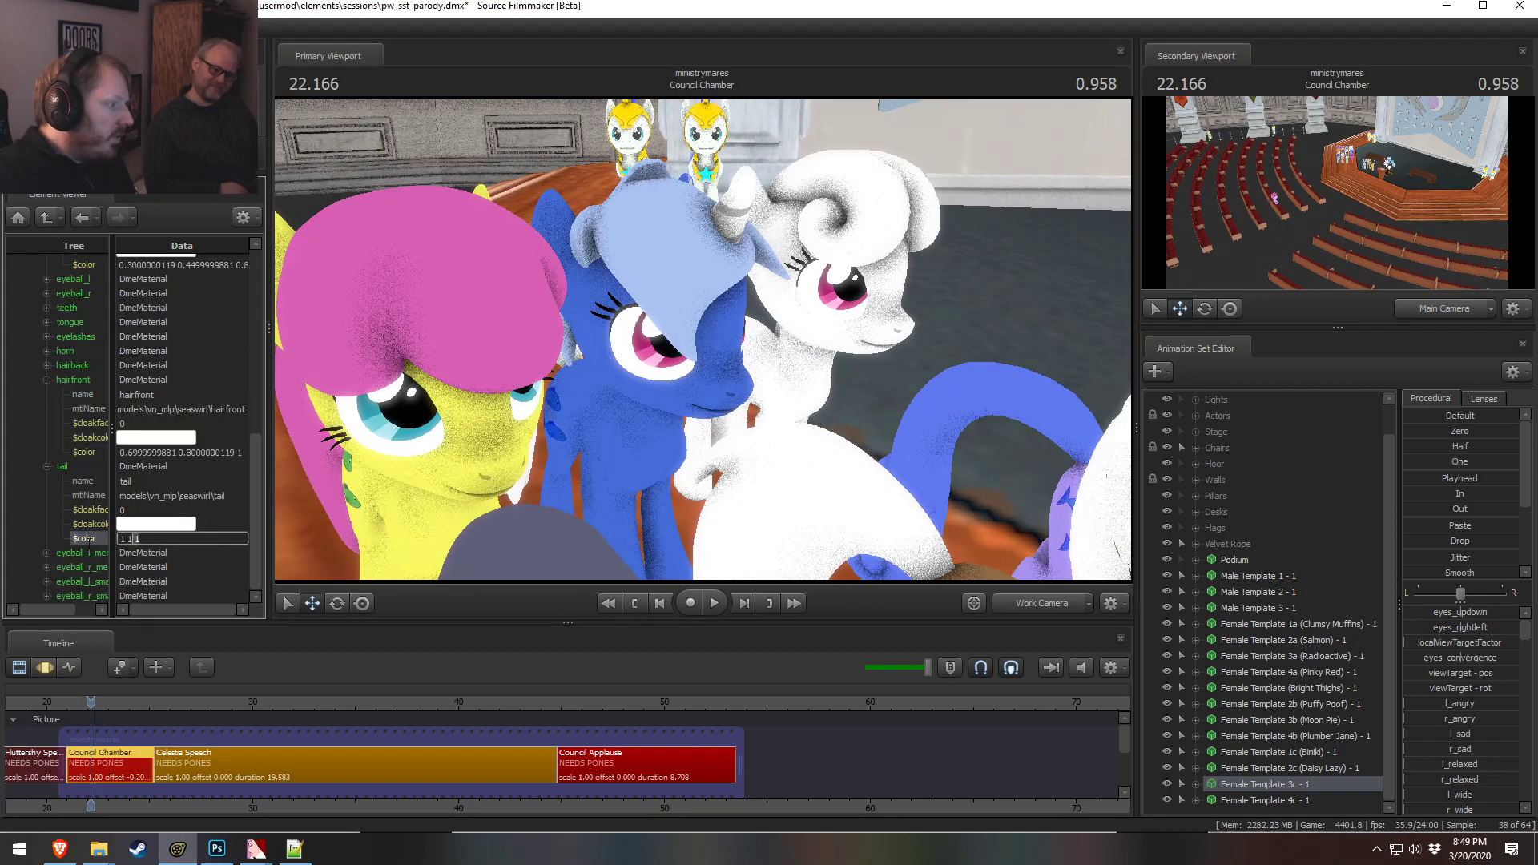
pyautogui.click(46, 467)
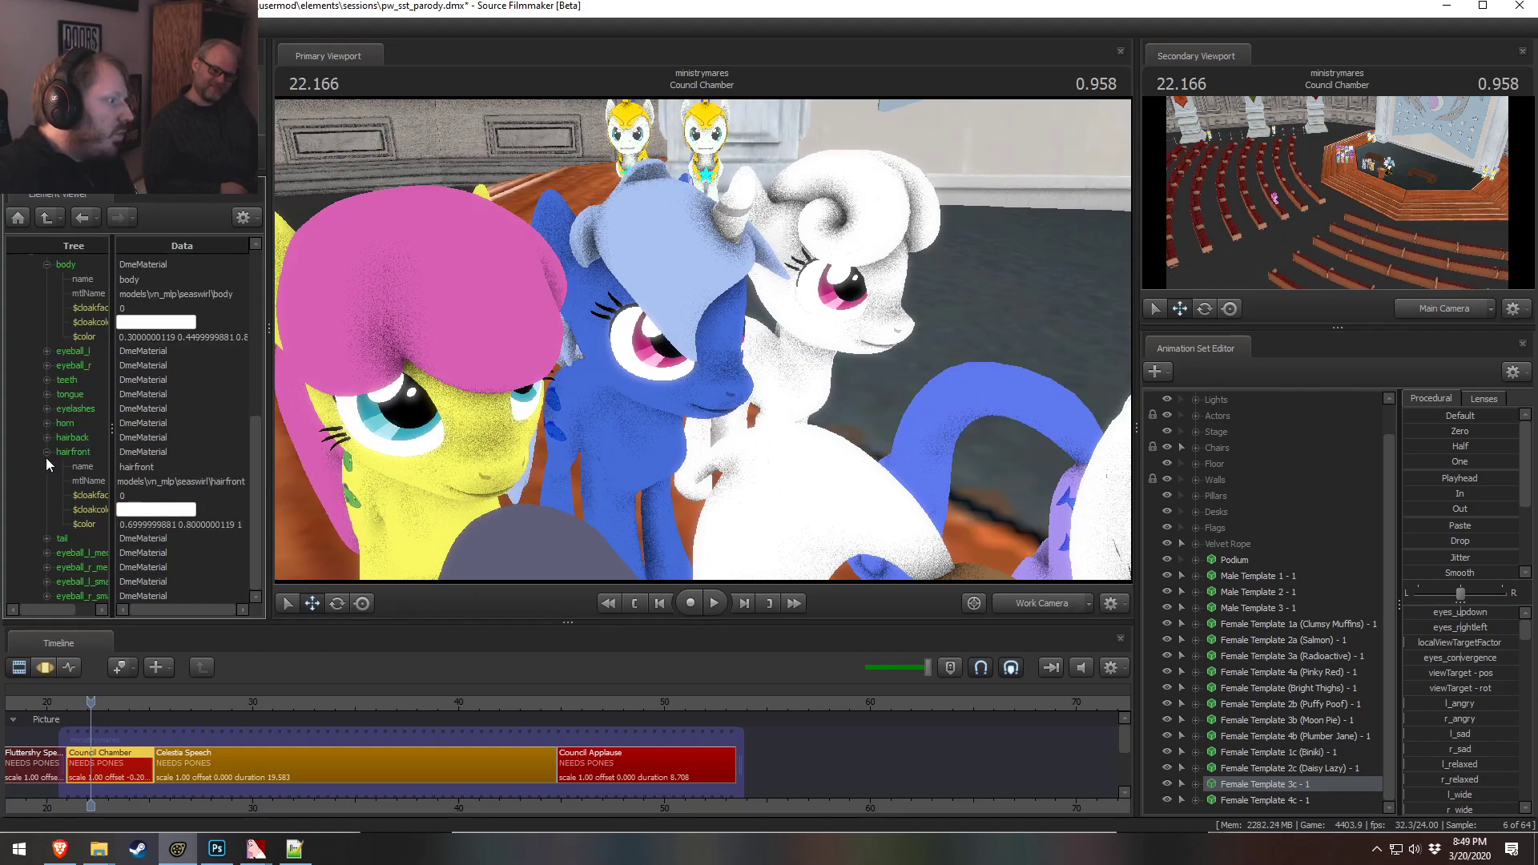
pyautogui.scroll(3, 46, 458)
pyautogui.click(46, 513)
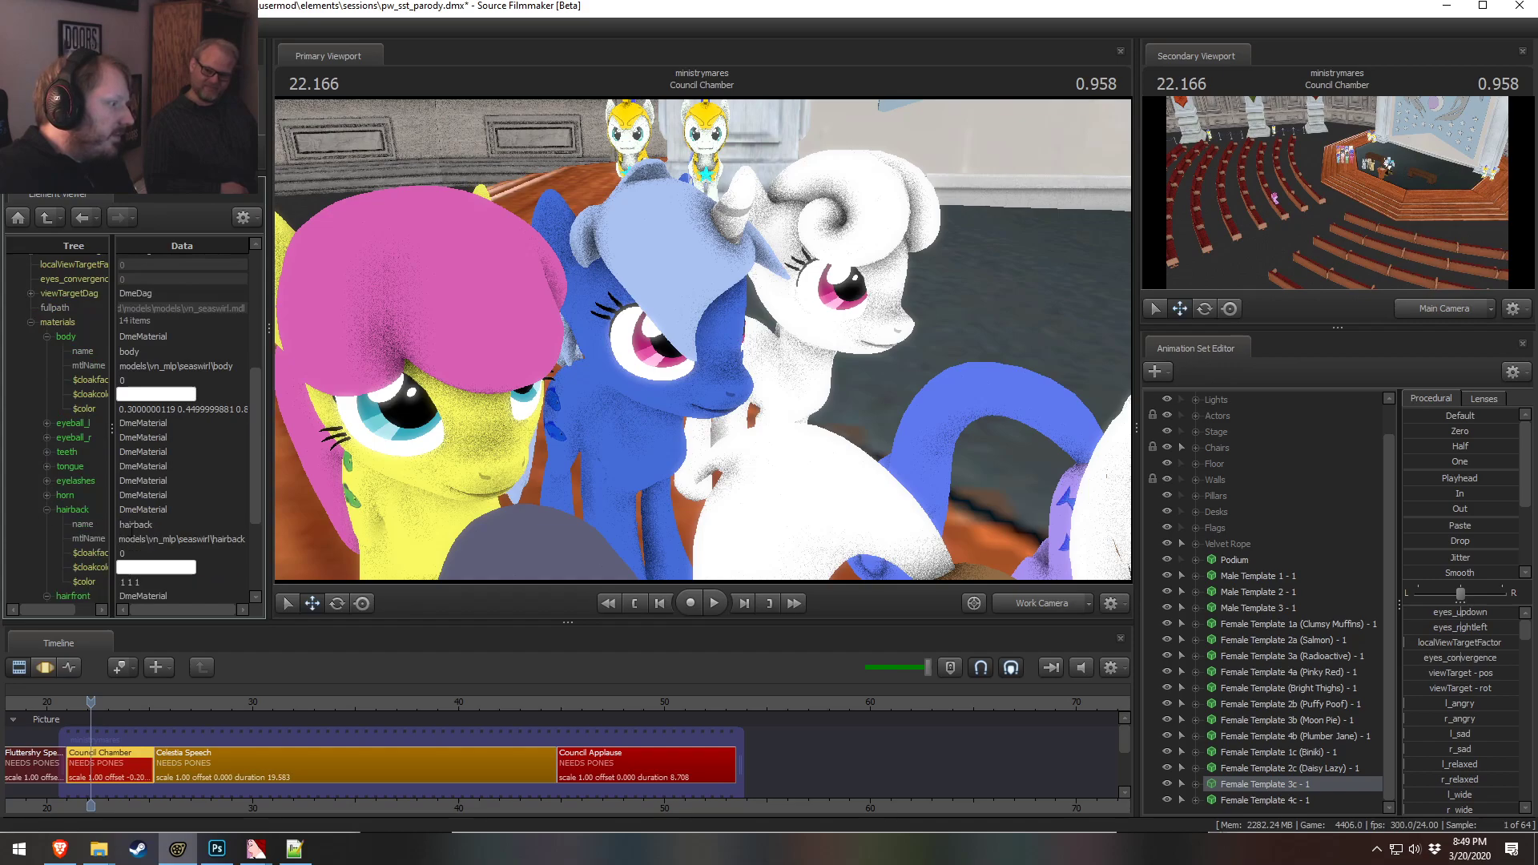
pyautogui.scroll(-1, 161, 537)
pyautogui.click(199, 540)
pyautogui.scroll(-2, 252, 521)
pyautogui.moveTo(513, 416); pyautogui.dragTo(703, 346)
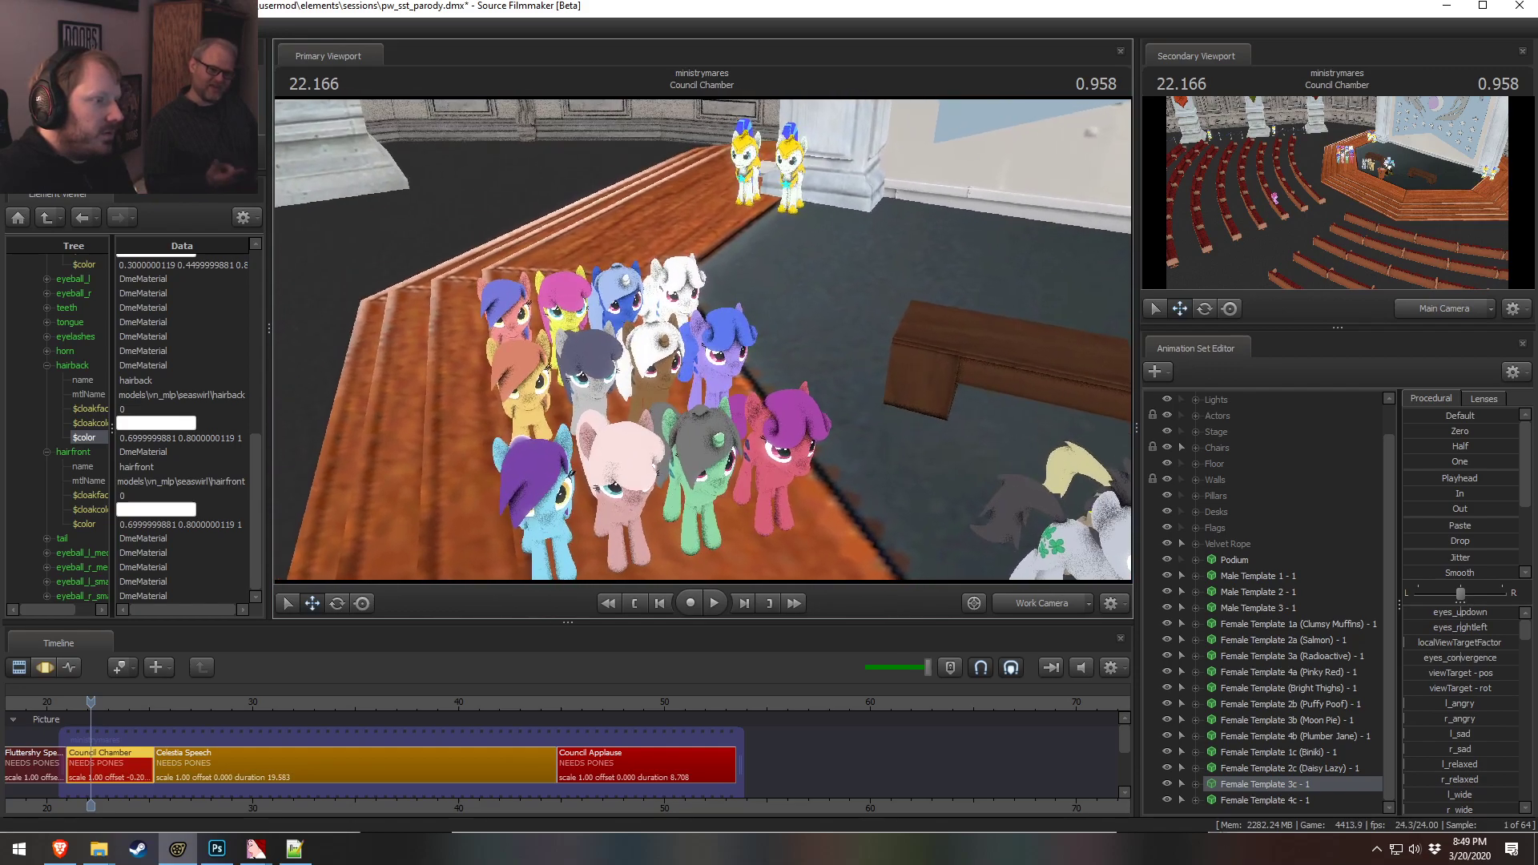
# Preview the recolored 3c pony in the viewport from several angles
pyautogui.moveTo(587, 397); pyautogui.dragTo(761, 375)
pyautogui.rightClick(702, 338)
pyautogui.click(729, 381)
pyautogui.rightClick(669, 360)
pyautogui.click(701, 404)
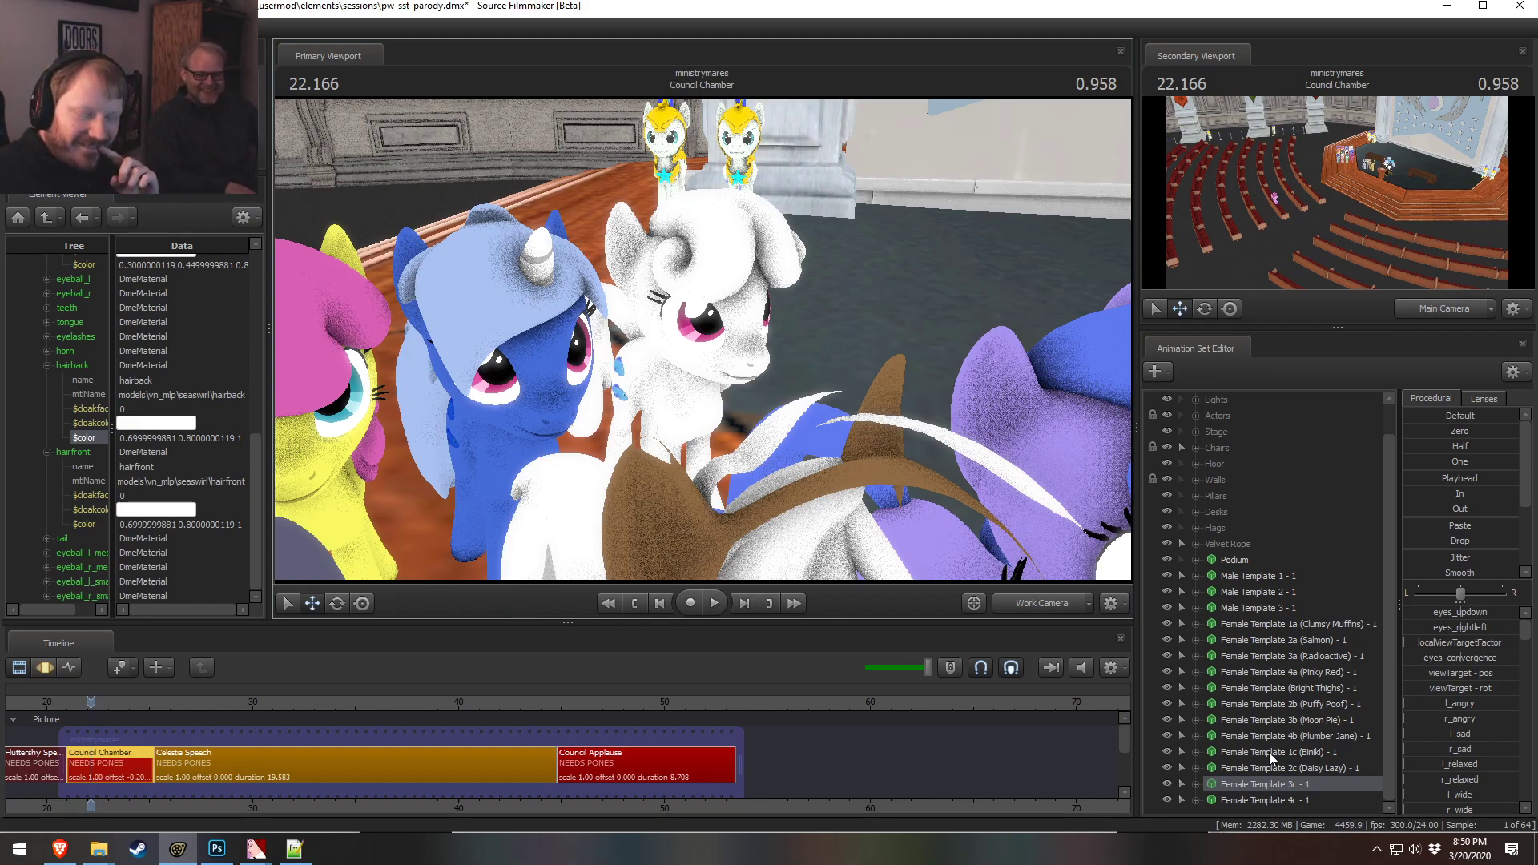
pyautogui.moveTo(698, 296); pyautogui.dragTo(481, 293)
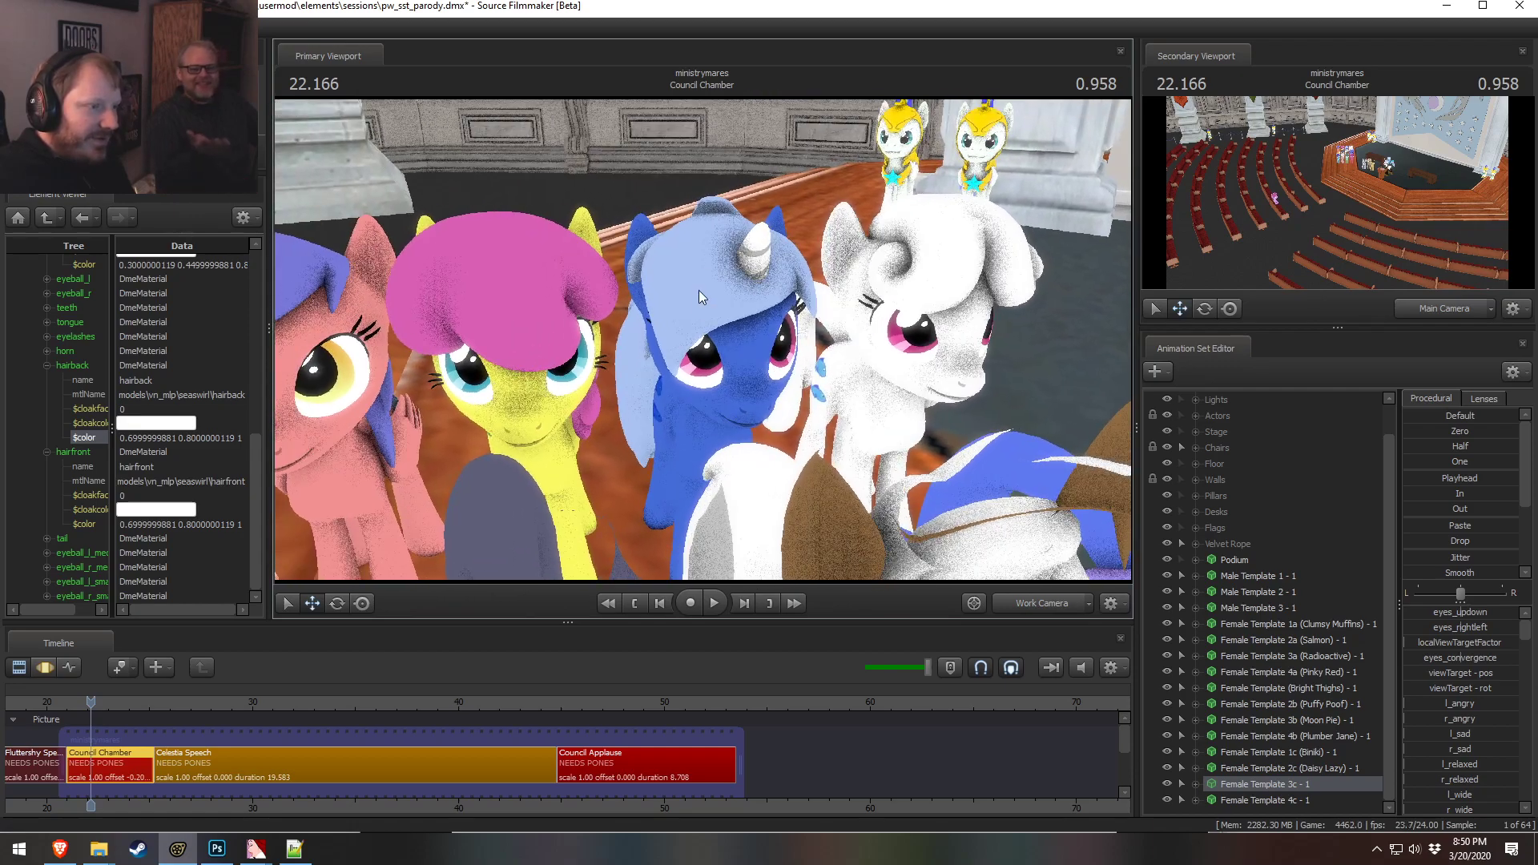
# Rename the 3c animation set to Female Template 3c (Thunder Buck) - 1
pyautogui.rightClick(1268, 784)
pyautogui.moveTo(1341, 616)
pyautogui.click(1321, 529)
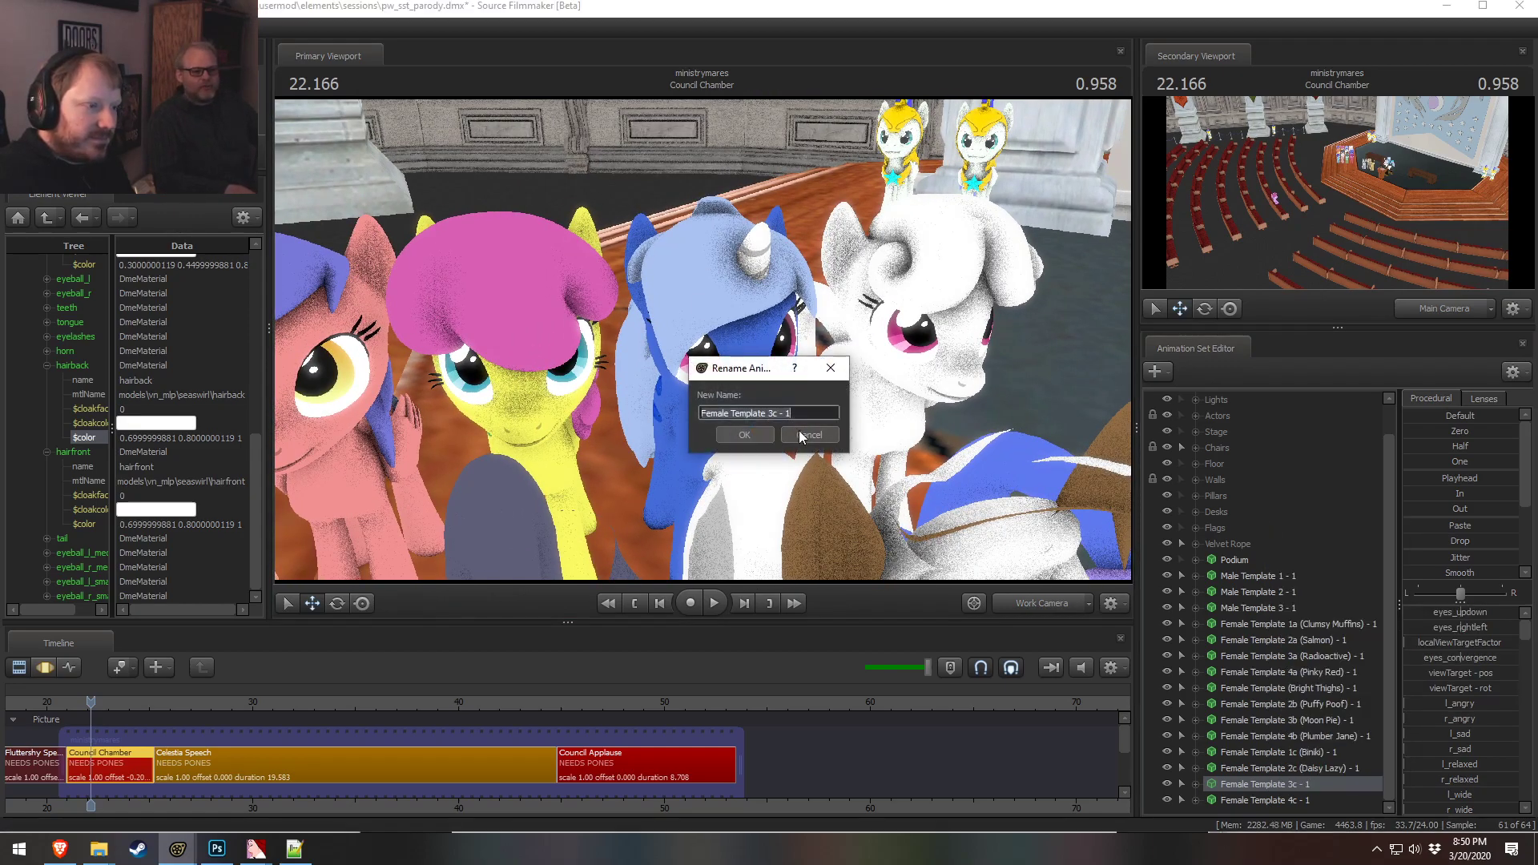
pyautogui.click(787, 413)
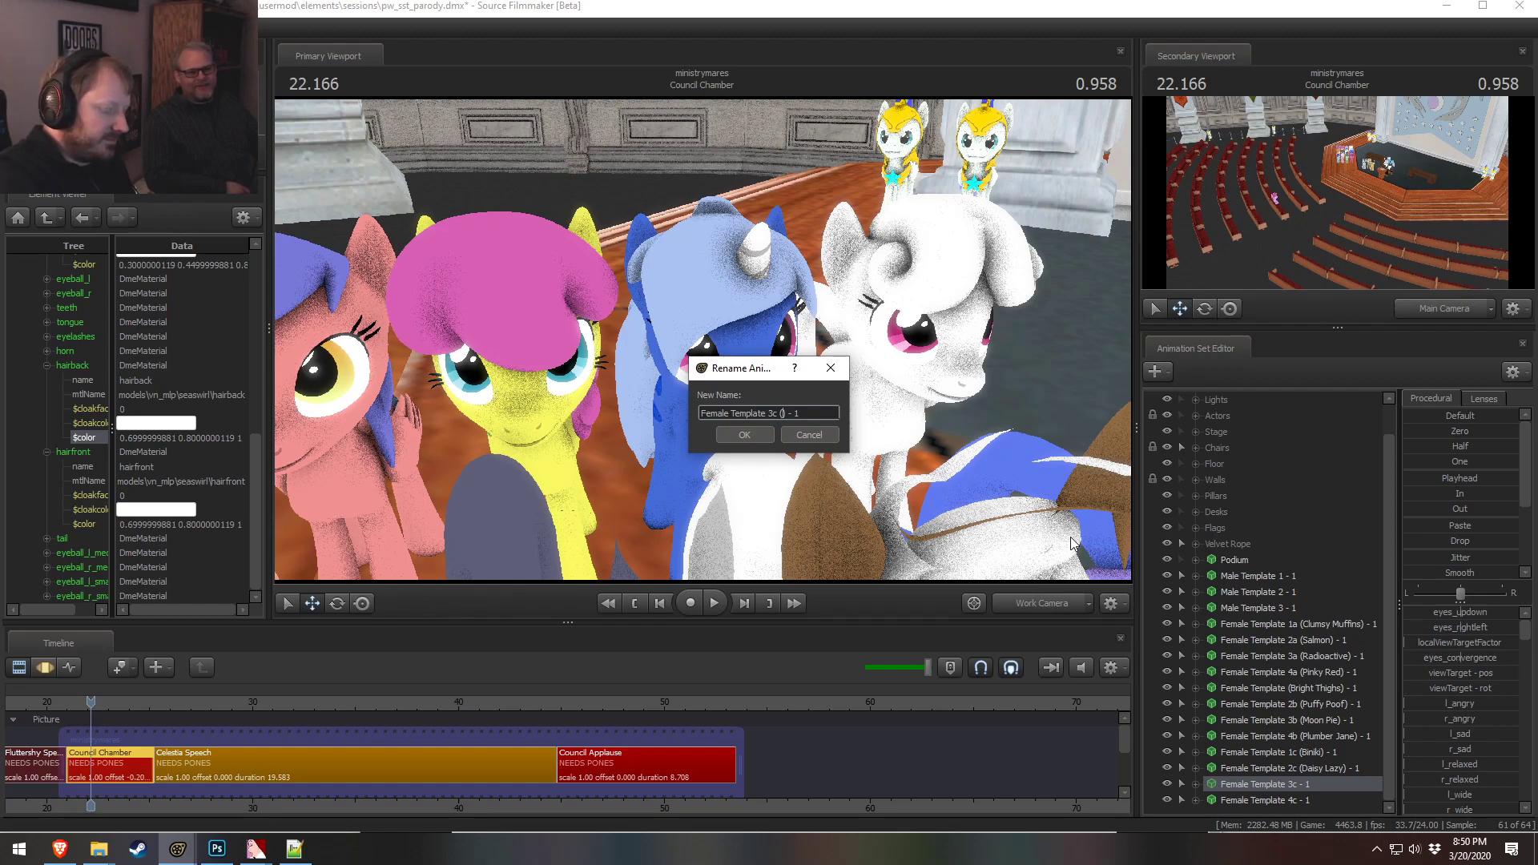
pyautogui.write('Buck')
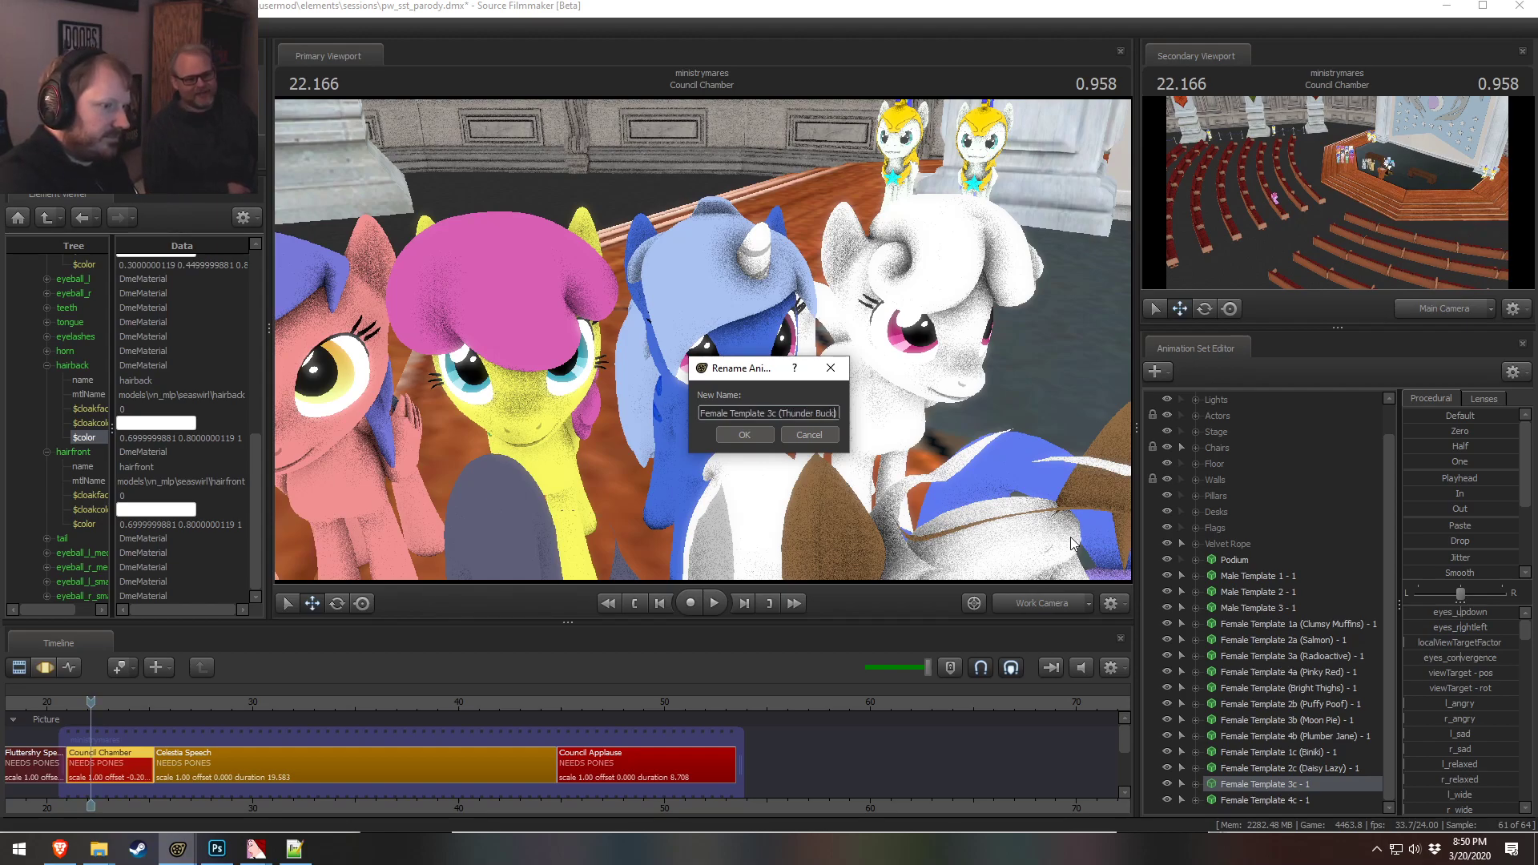
pyautogui.click(734, 438)
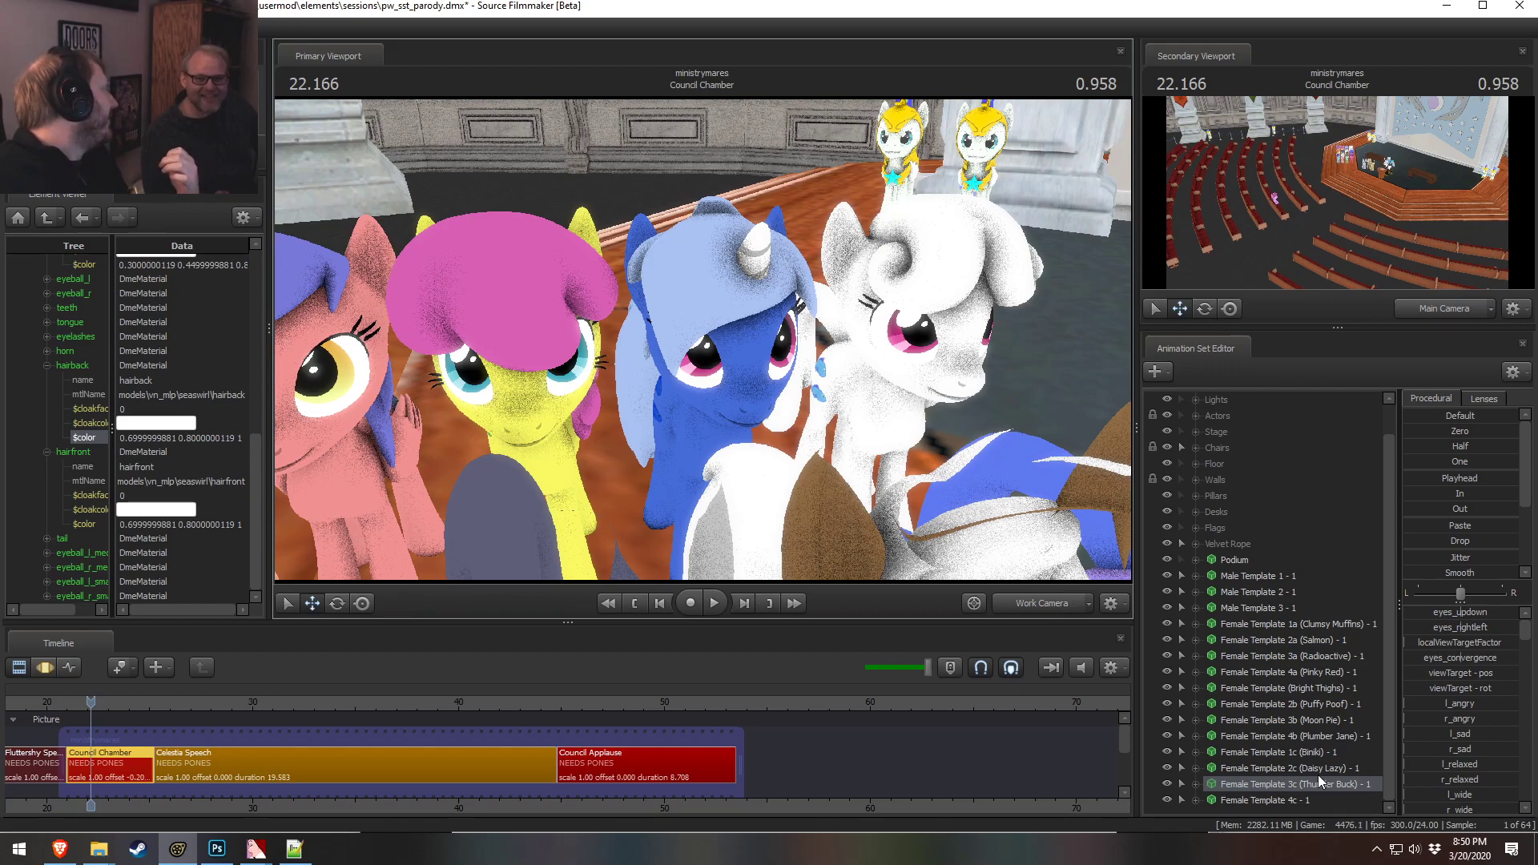
# Rename the 3c animation set to Female Template 3c (Thunder Chuckles) - 1
pyautogui.rightClick(1351, 801)
pyautogui.click(1397, 535)
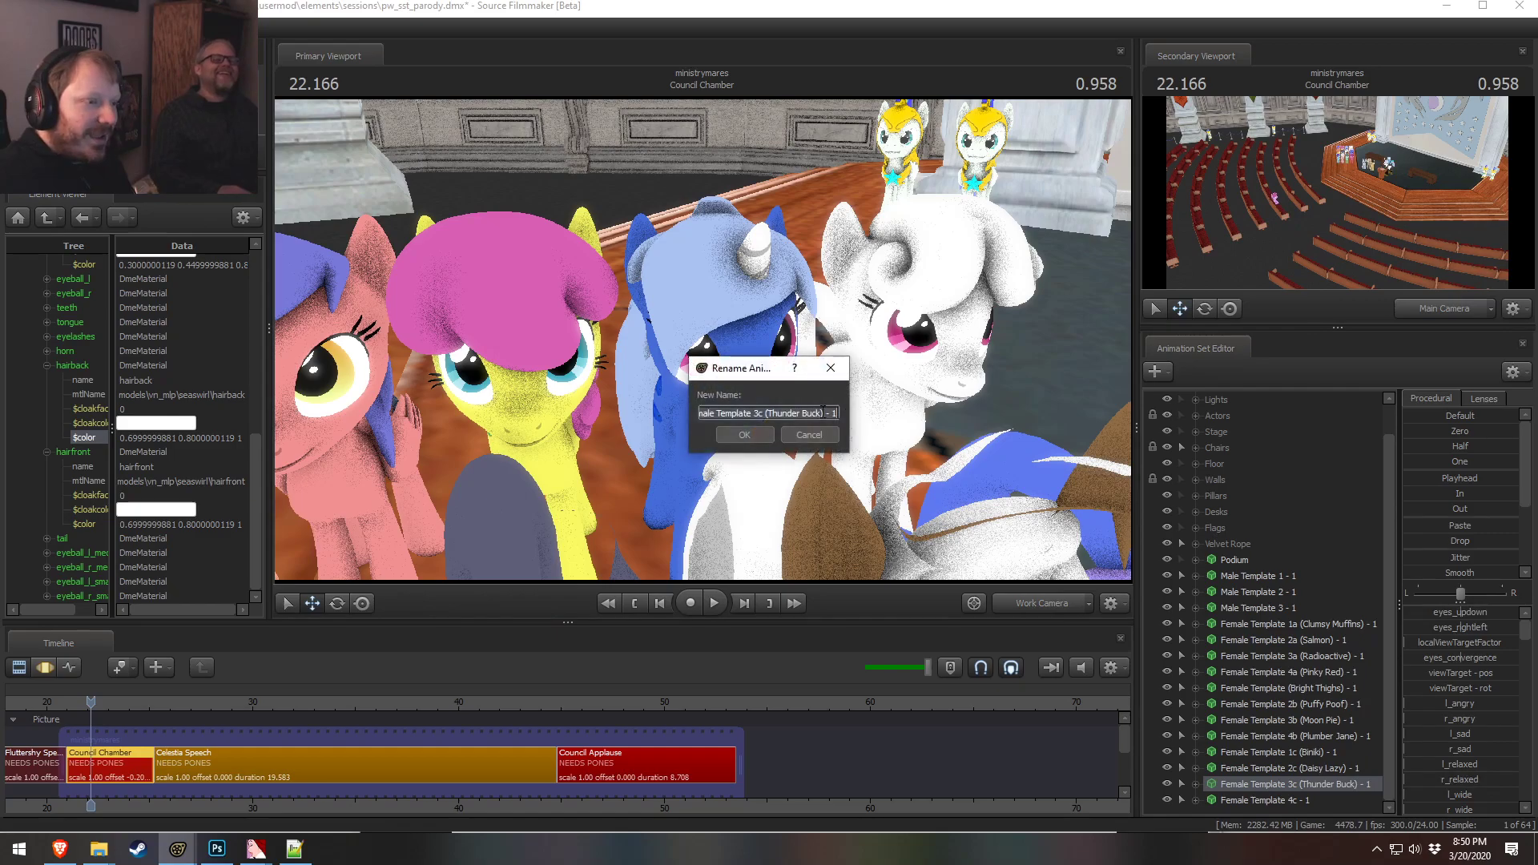
pyautogui.doubleClick(811, 413)
pyautogui.write('Chuck')
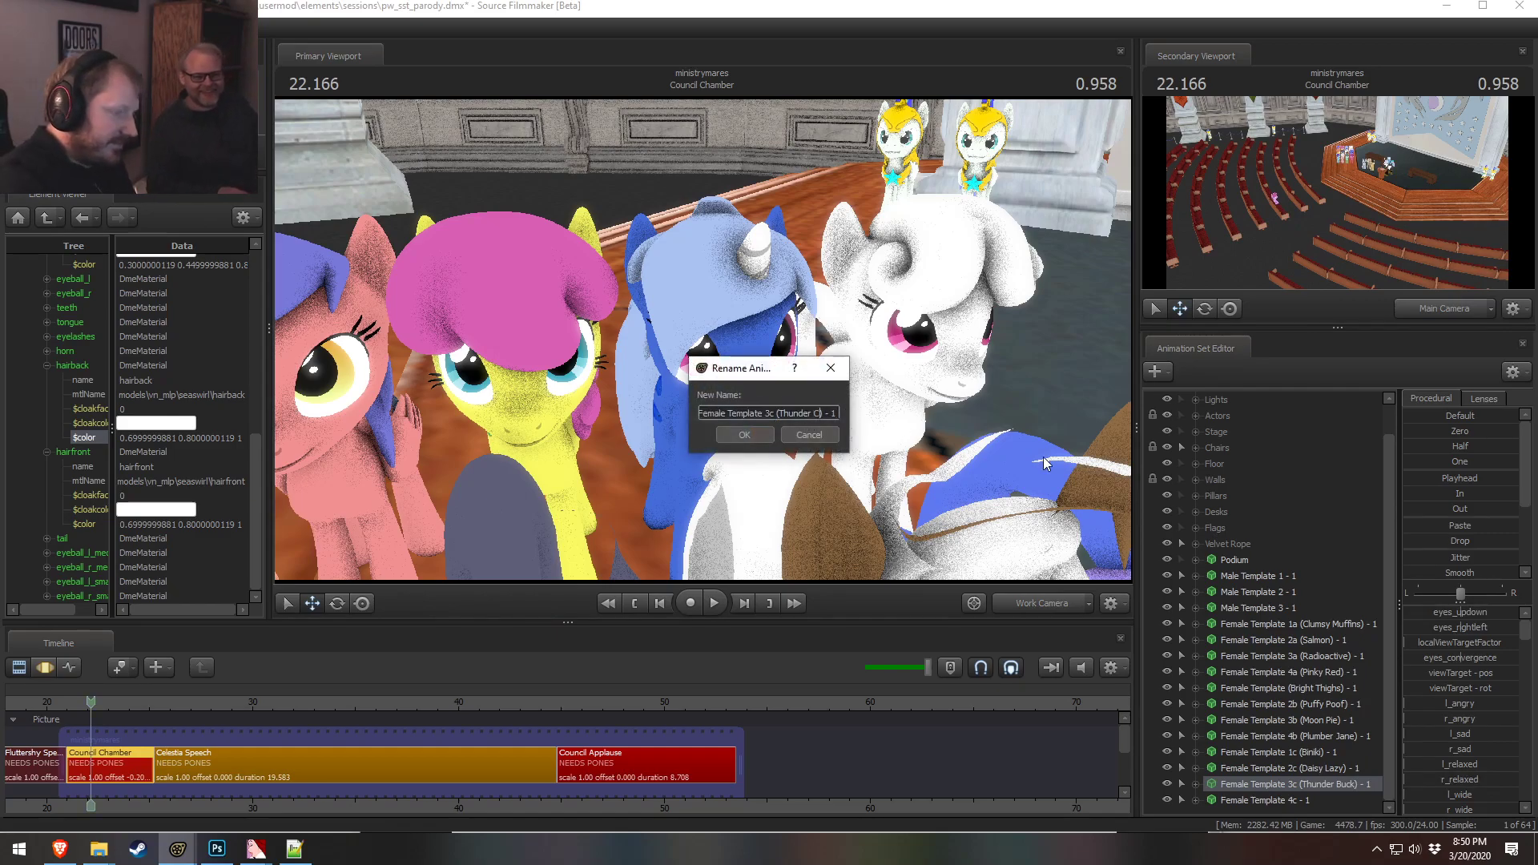
pyautogui.press('Return')
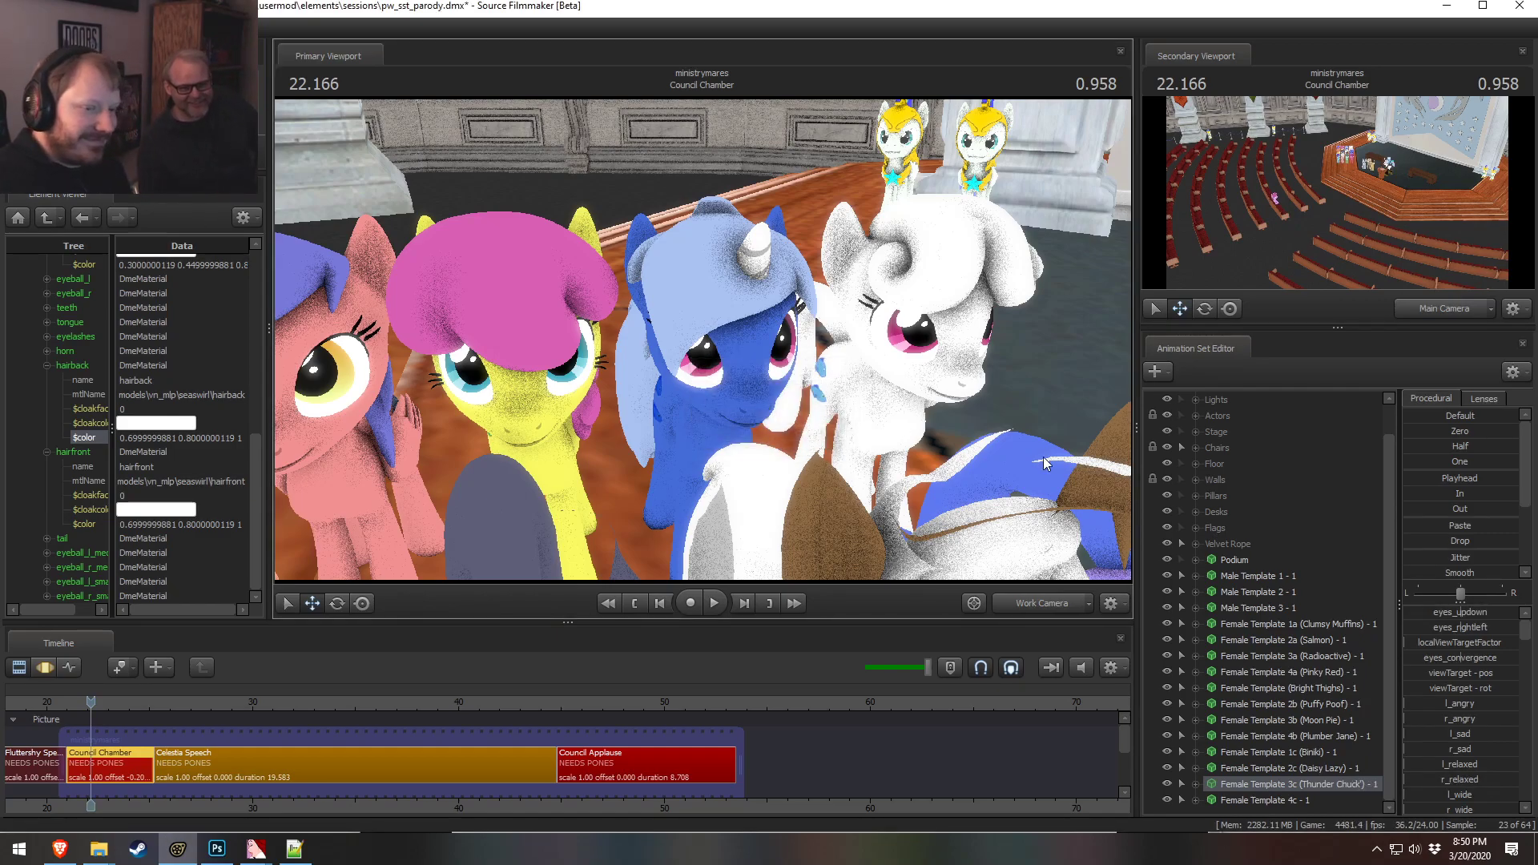
pyautogui.rightClick(1332, 777)
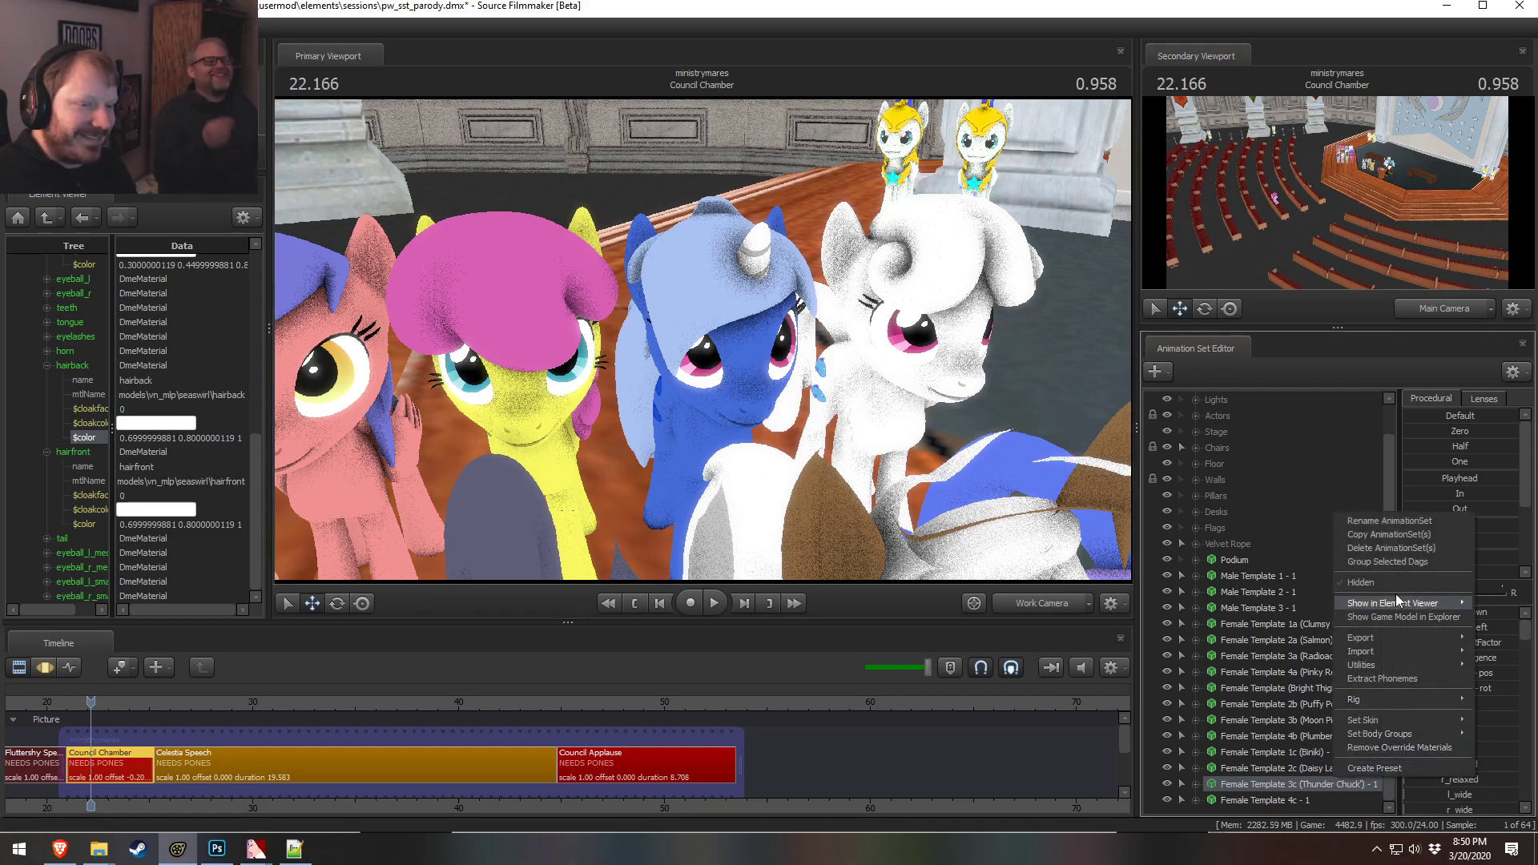
pyautogui.click(1394, 521)
pyautogui.click(822, 413)
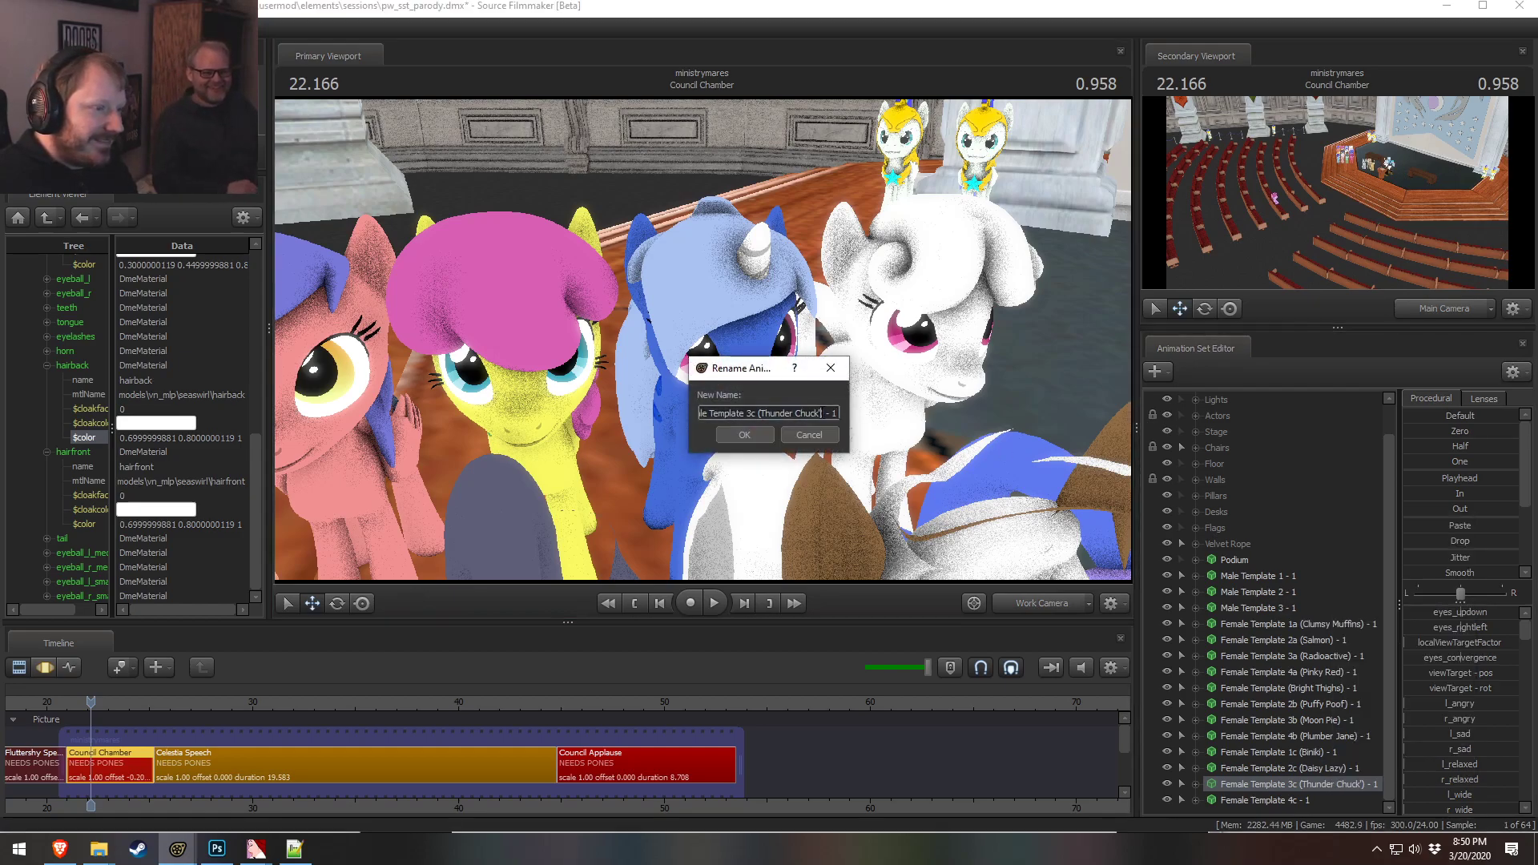
pyautogui.click(744, 435)
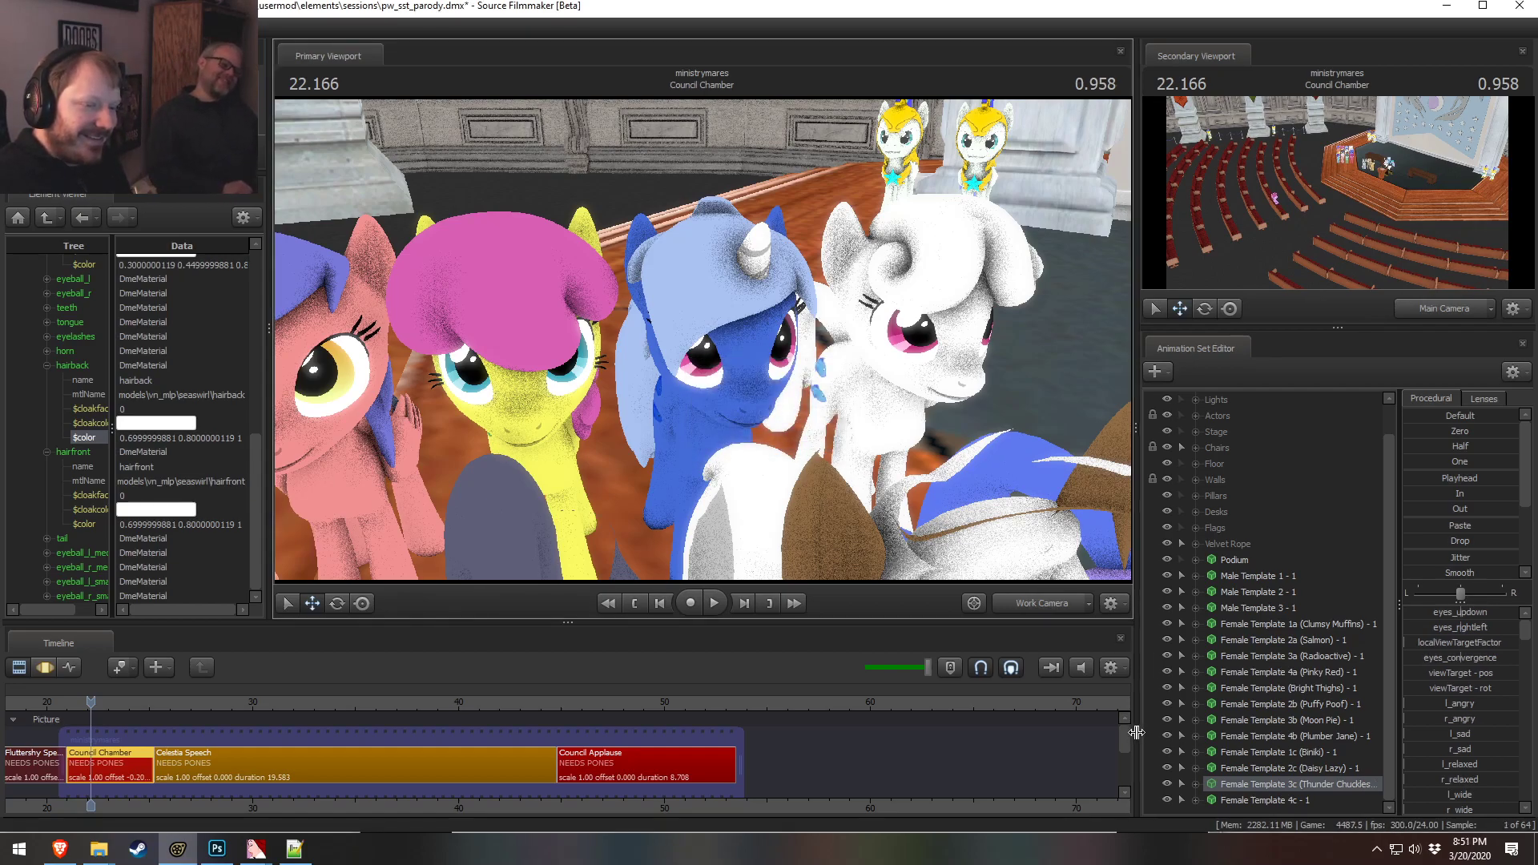
pyautogui.moveTo(1136, 733); pyautogui.dragTo(1122, 732)
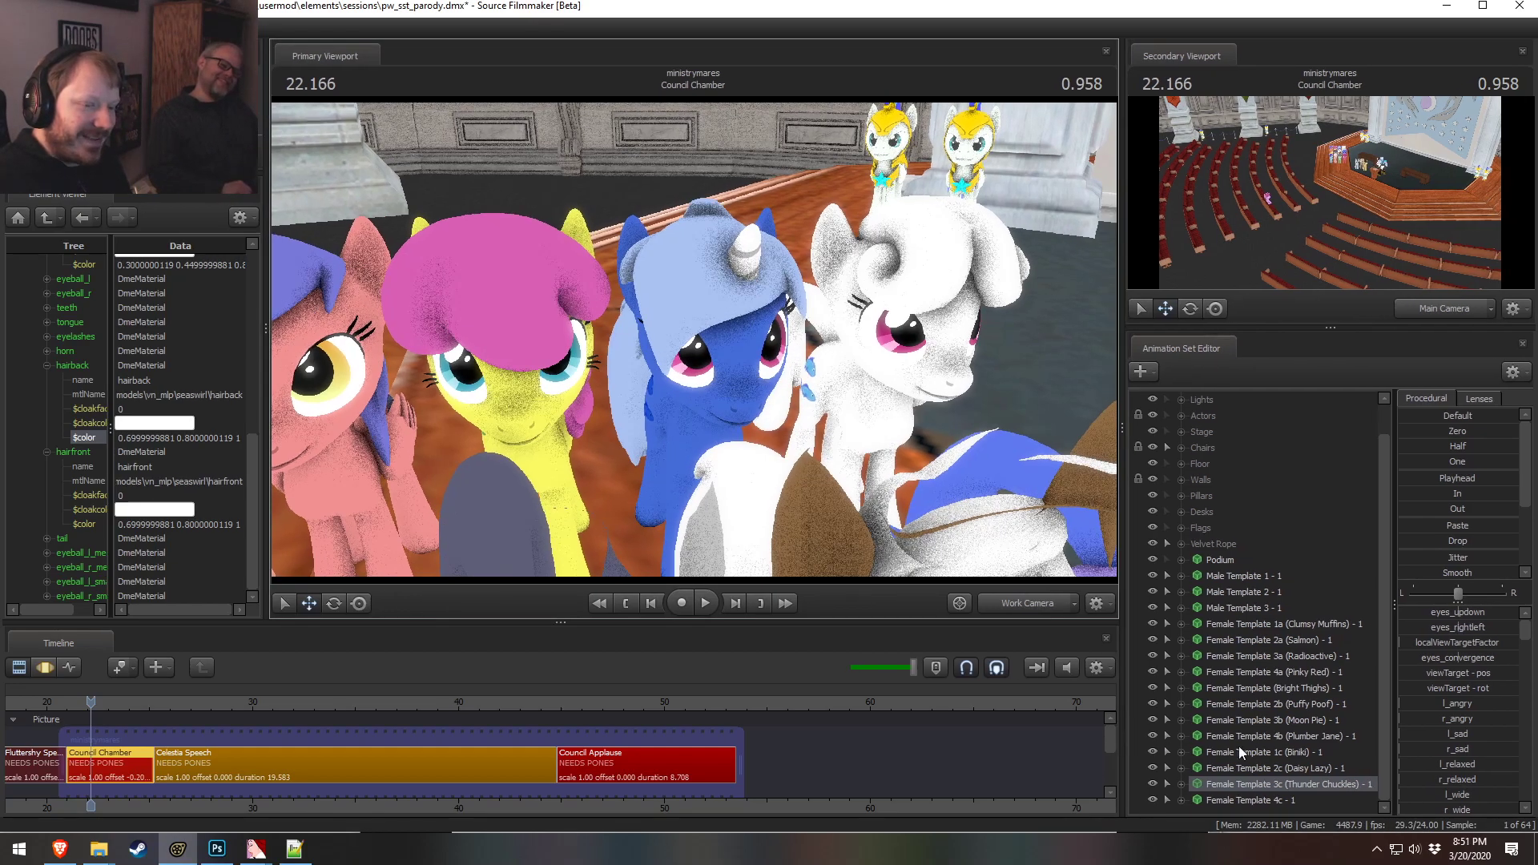
pyautogui.rightClick(1275, 803)
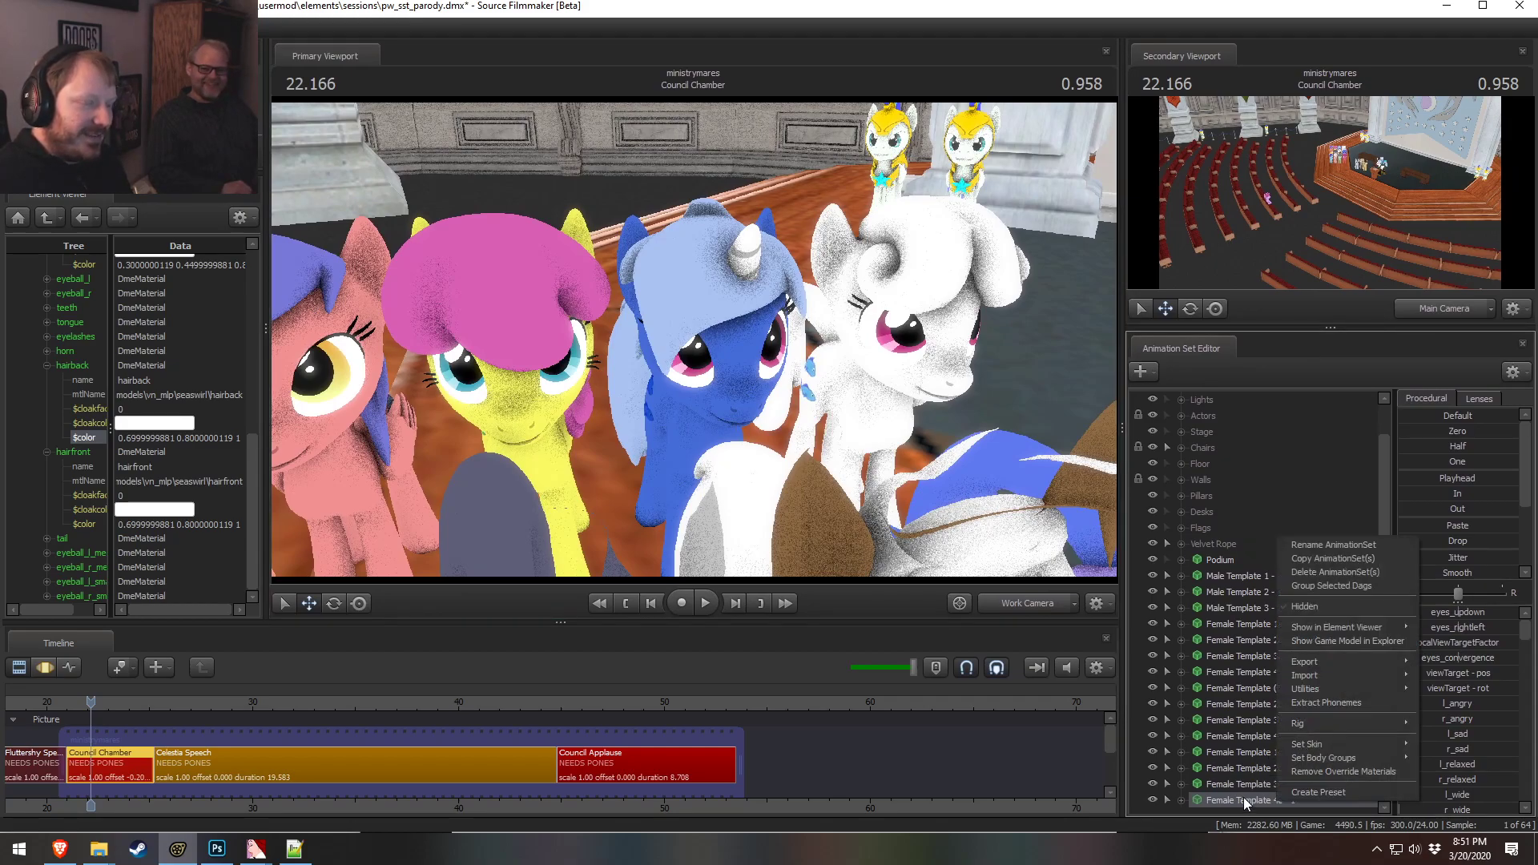
pyautogui.moveTo(950, 522); pyautogui.dragTo(680, 334)
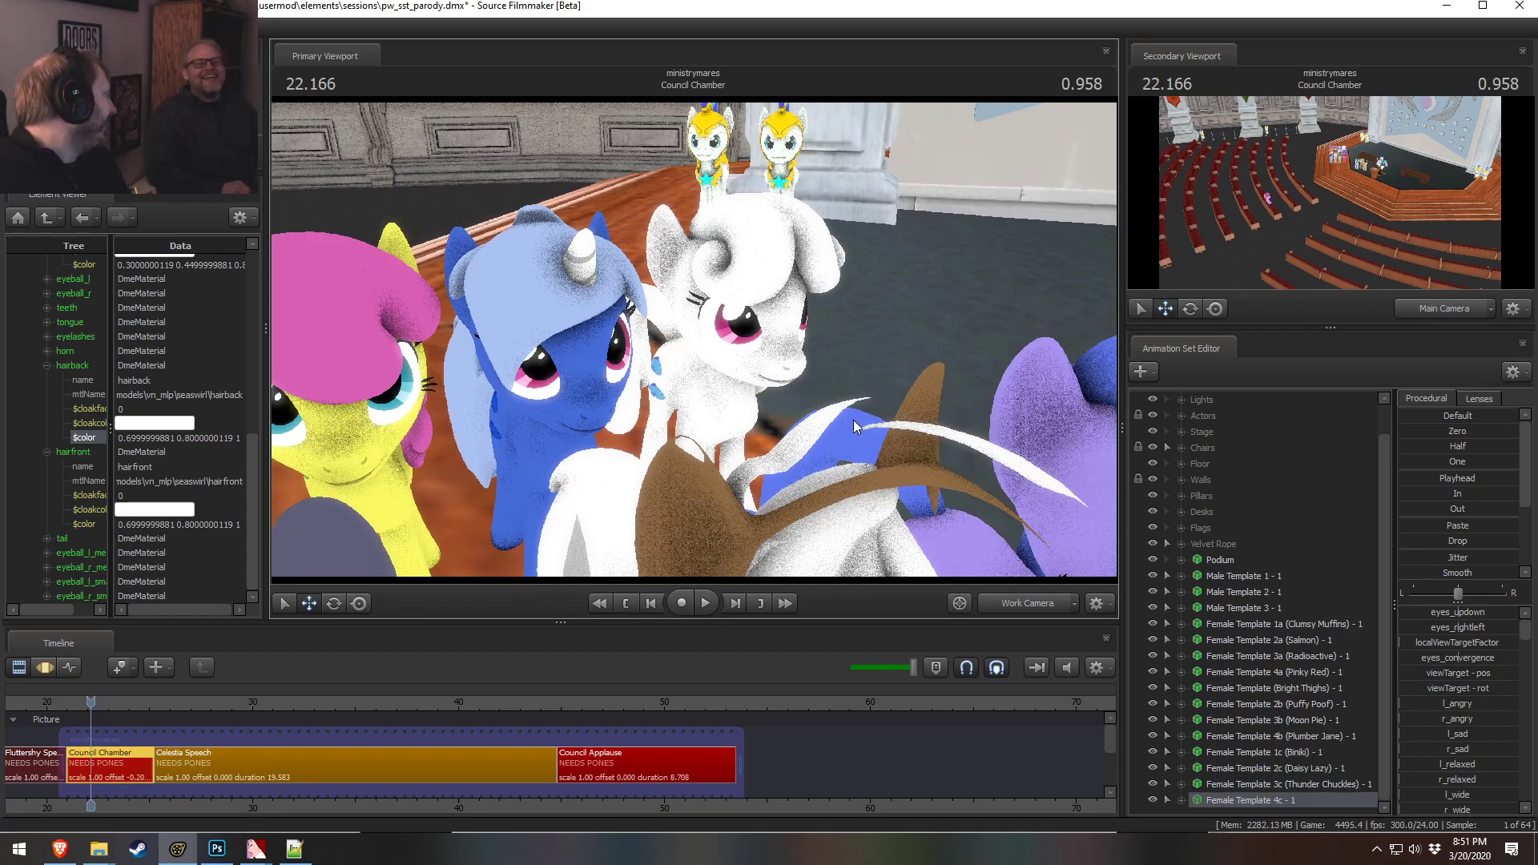
pyautogui.rightClick(1272, 801)
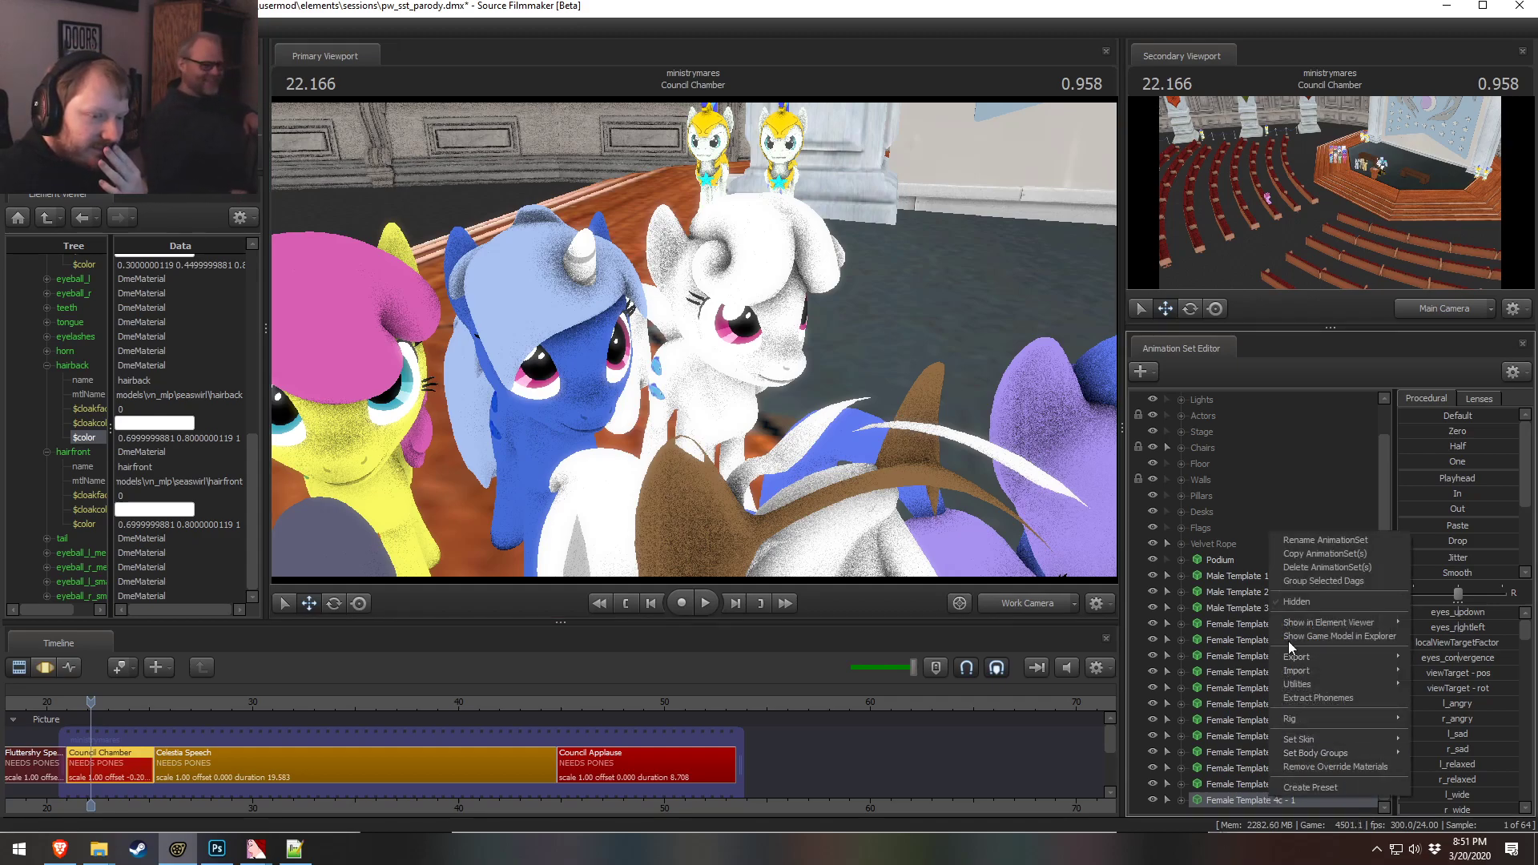
pyautogui.rightClick(1236, 796)
pyautogui.click(948, 502)
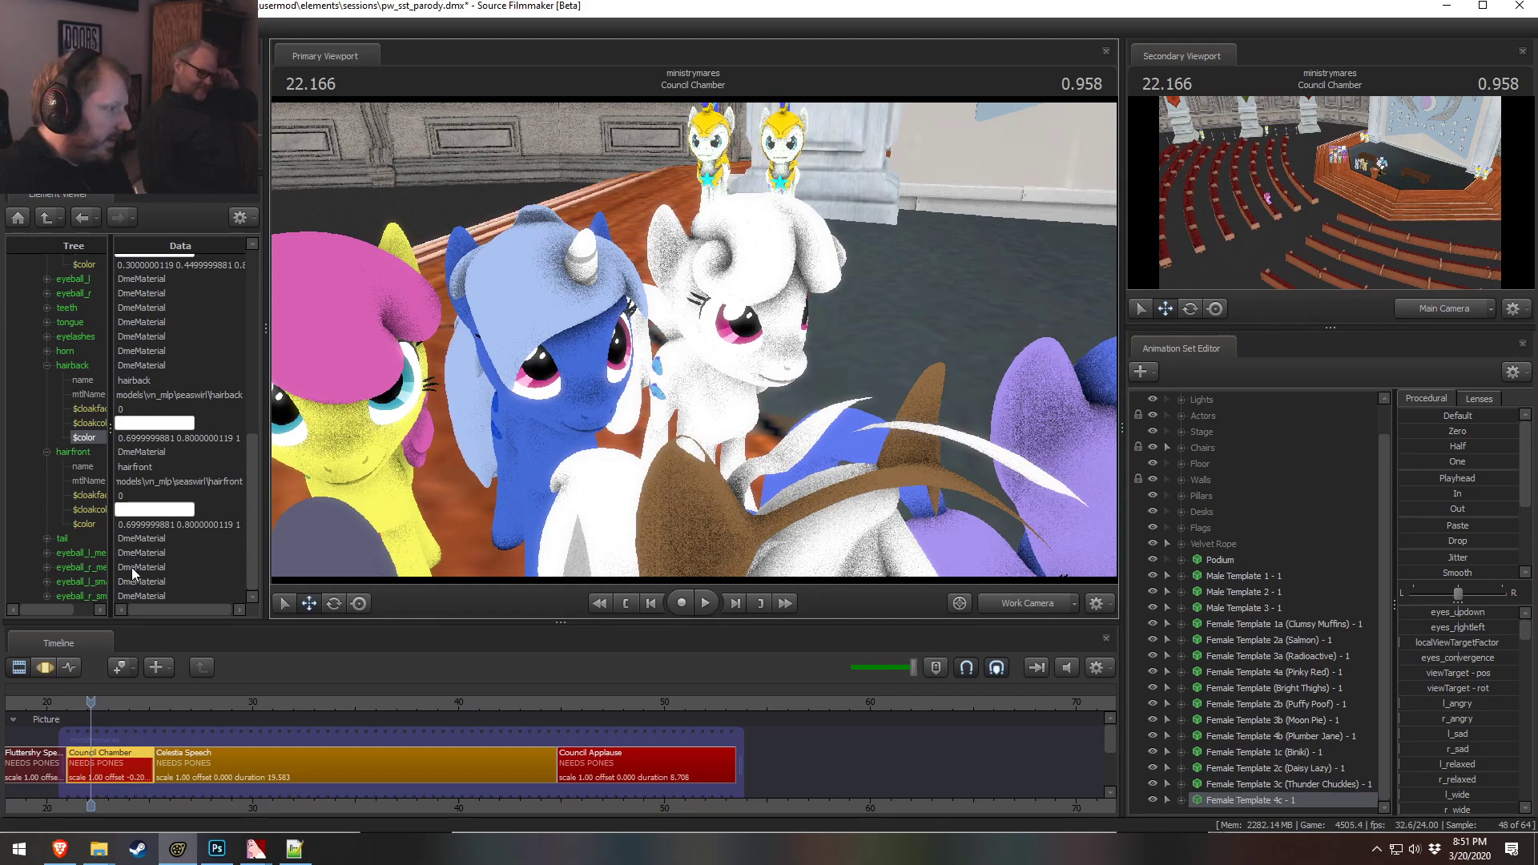
# Copy the 3c body color into the horn material's color
pyautogui.scroll(3, 111, 351)
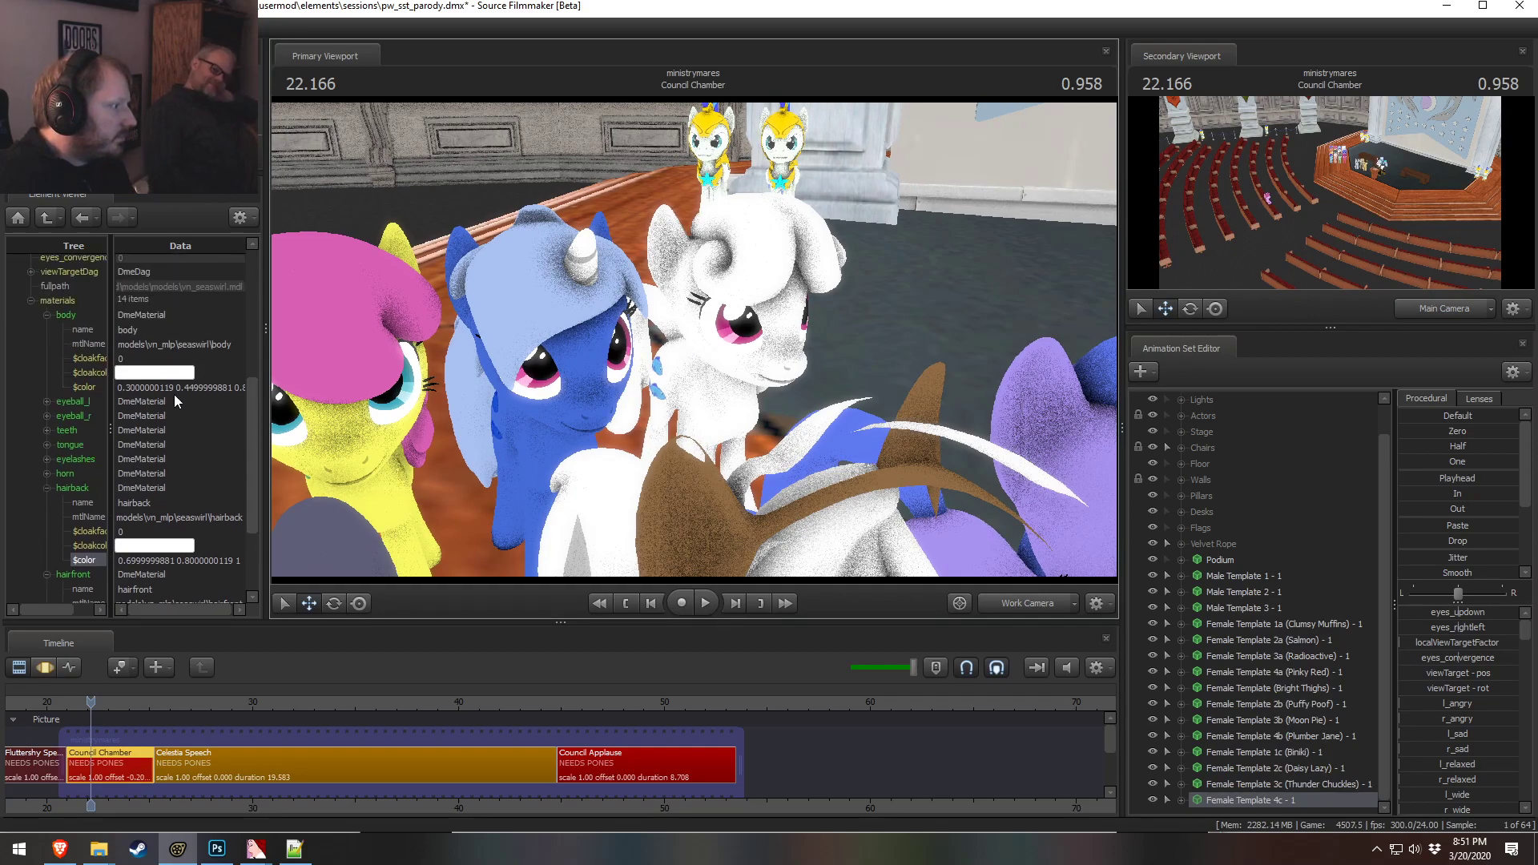
pyautogui.doubleClick(175, 388)
pyautogui.press('End')
pyautogui.click(48, 473)
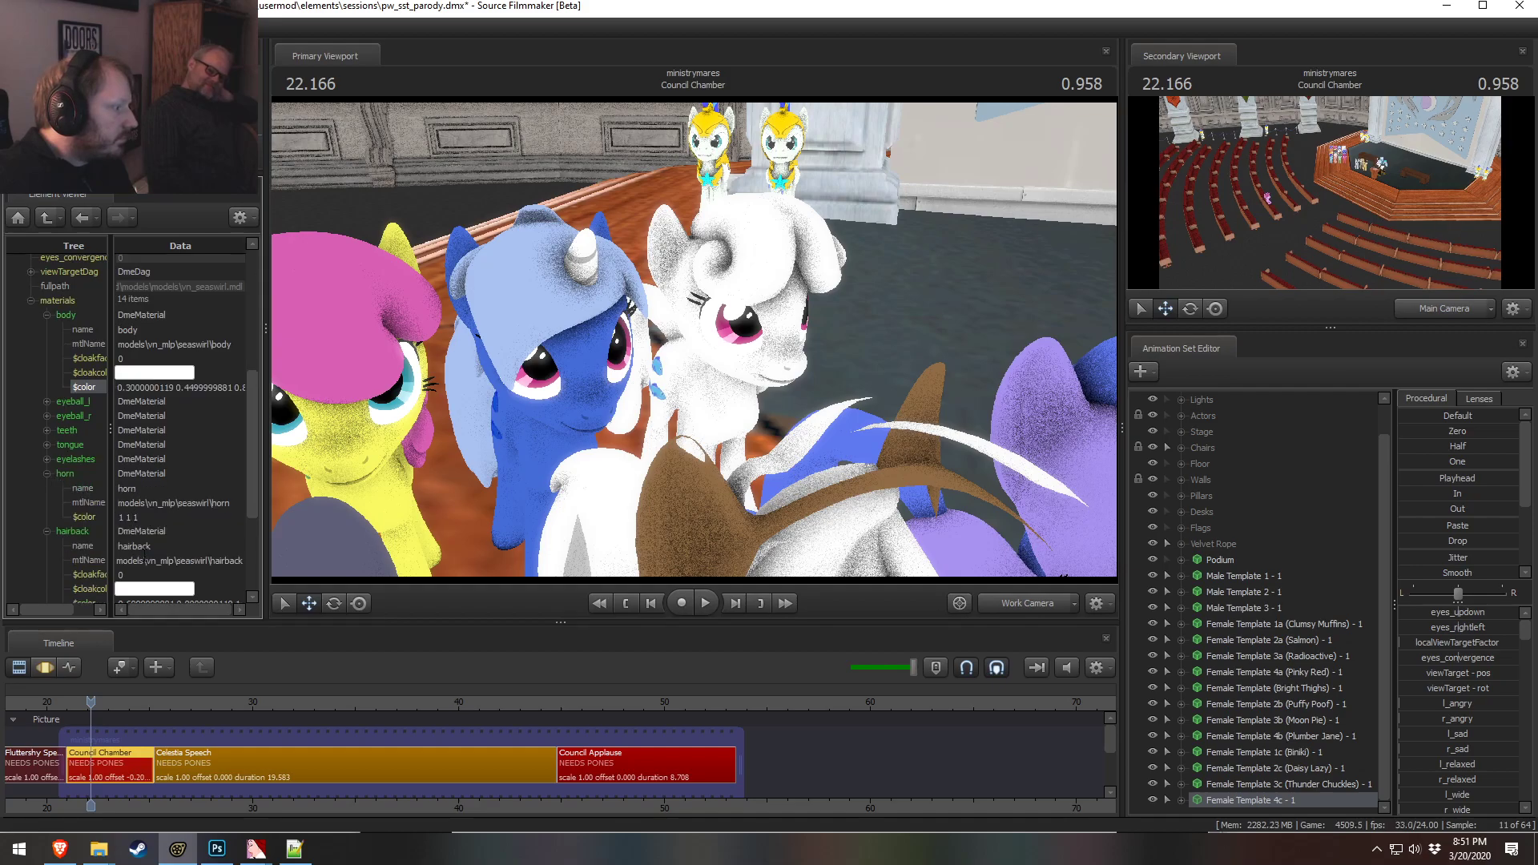
pyautogui.doubleClick(124, 517)
pyautogui.write('0.3000000119 0.4499999881 0.8999999762')
pyautogui.click(170, 474)
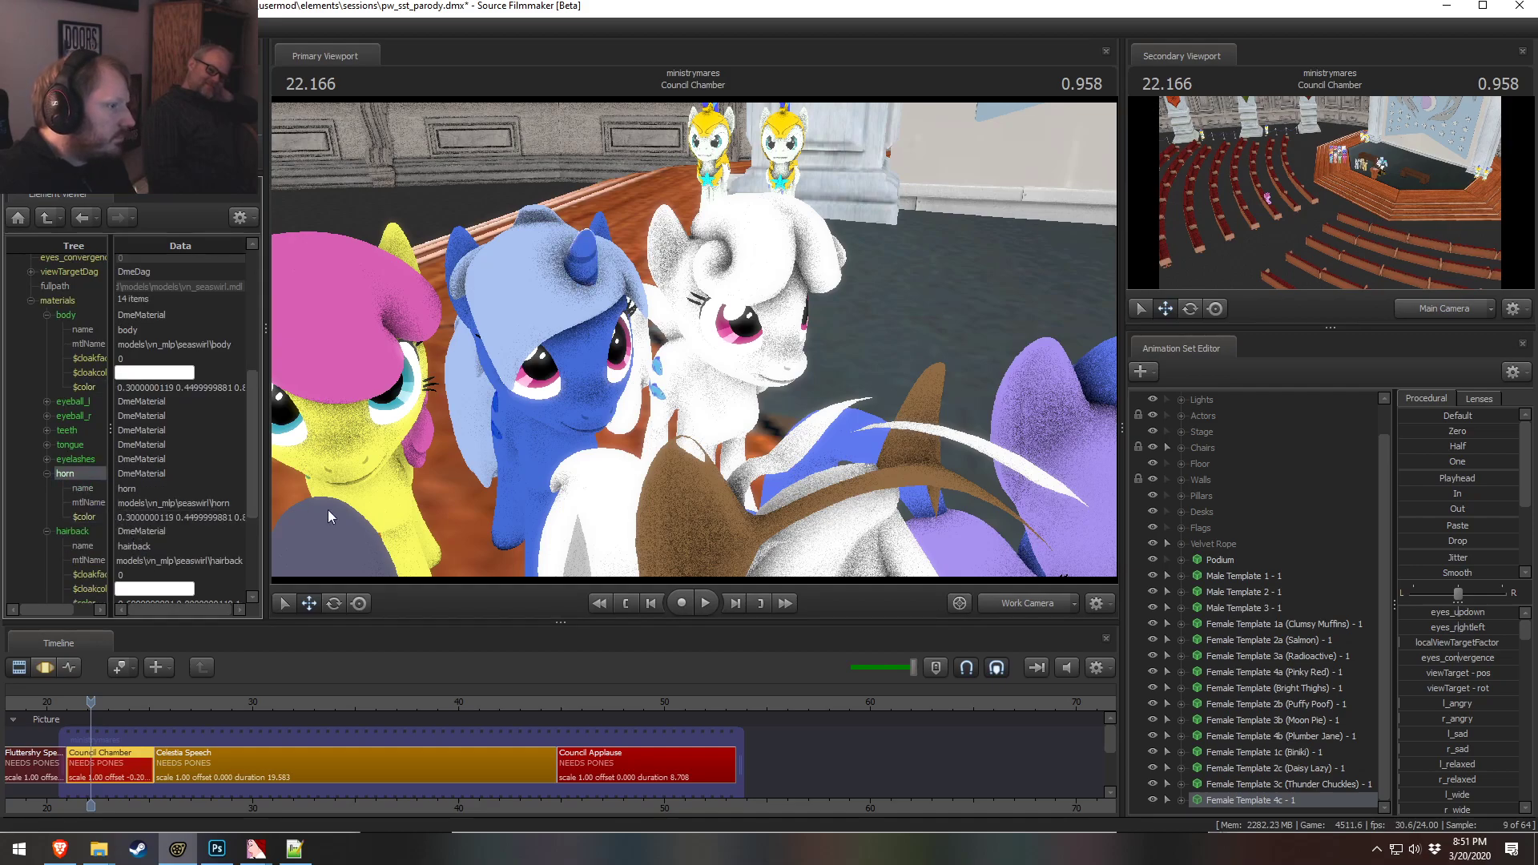
# Show the Female Template 4c set in the element viewer and set its body material color to 0.9 0.9 0.9
pyautogui.rightClick(1265, 804)
pyautogui.moveTo(1361, 629)
pyautogui.click(1441, 645)
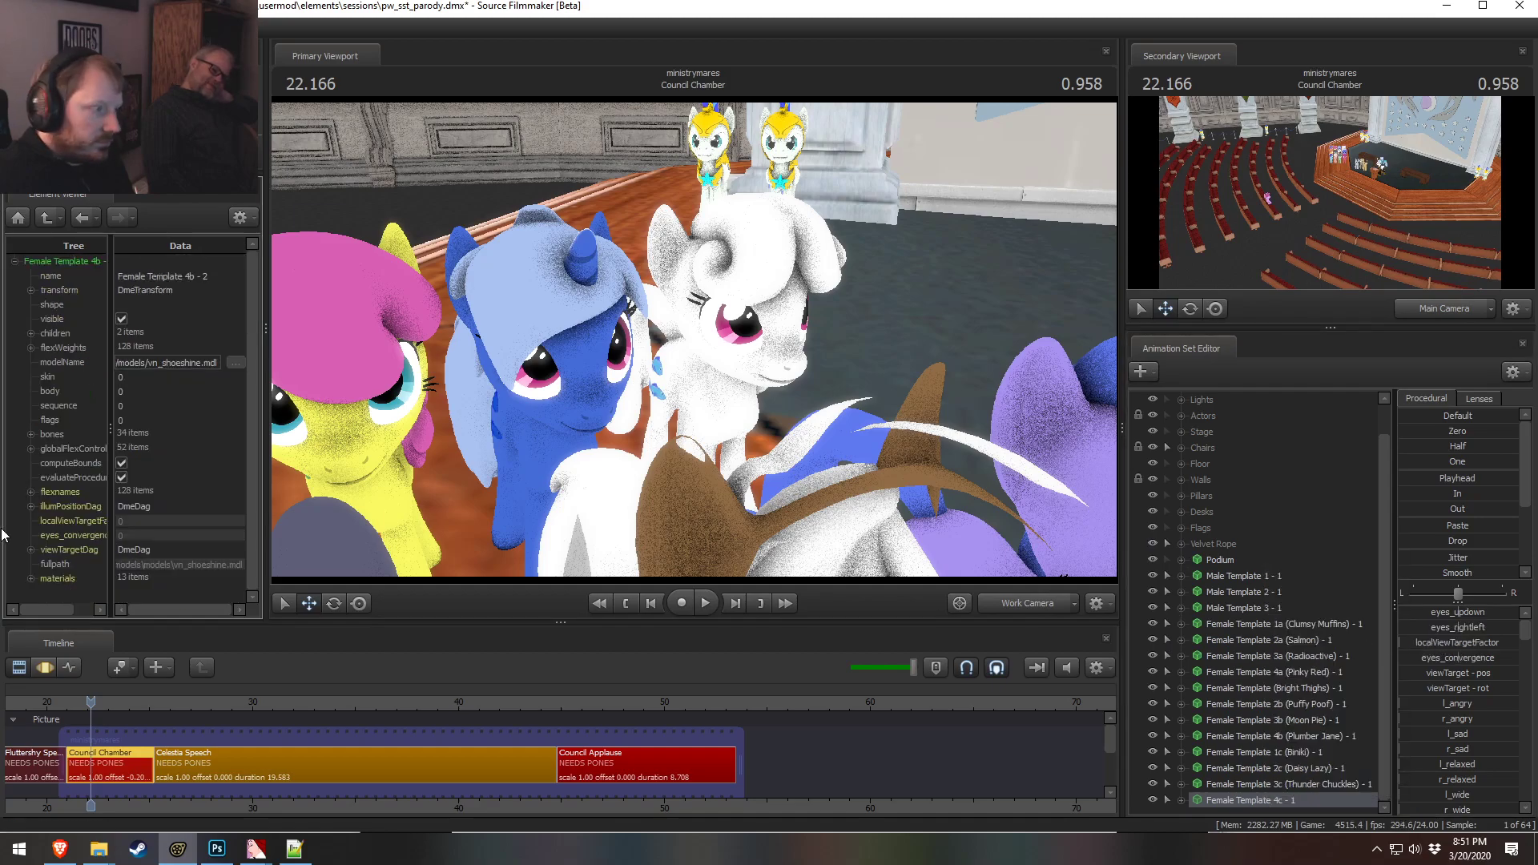
pyautogui.click(30, 578)
pyautogui.scroll(-4, 56, 480)
pyautogui.click(47, 430)
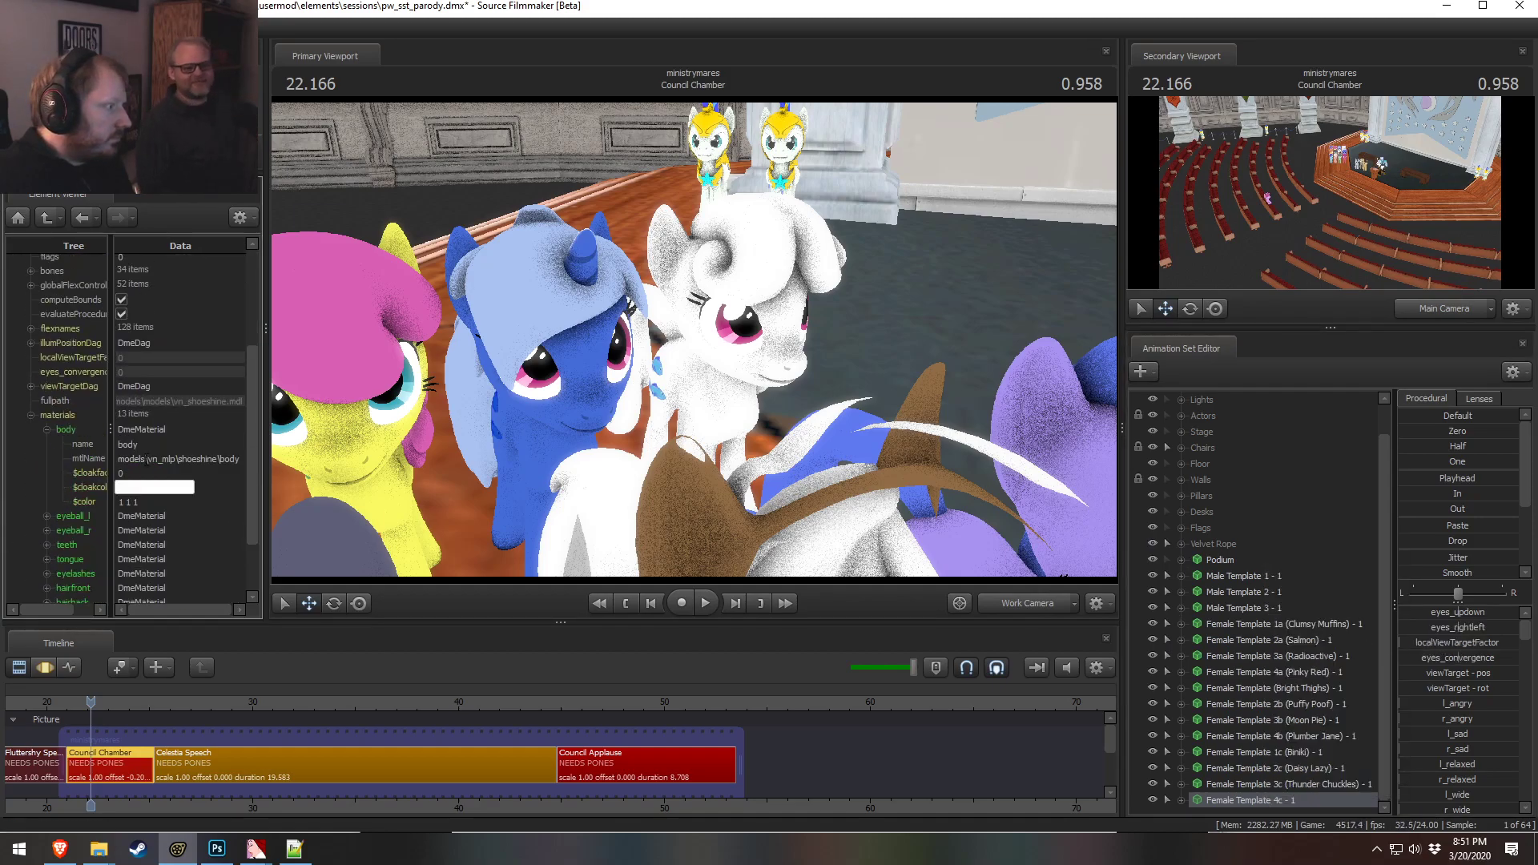
pyautogui.click(146, 502)
pyautogui.write('0.9 ')
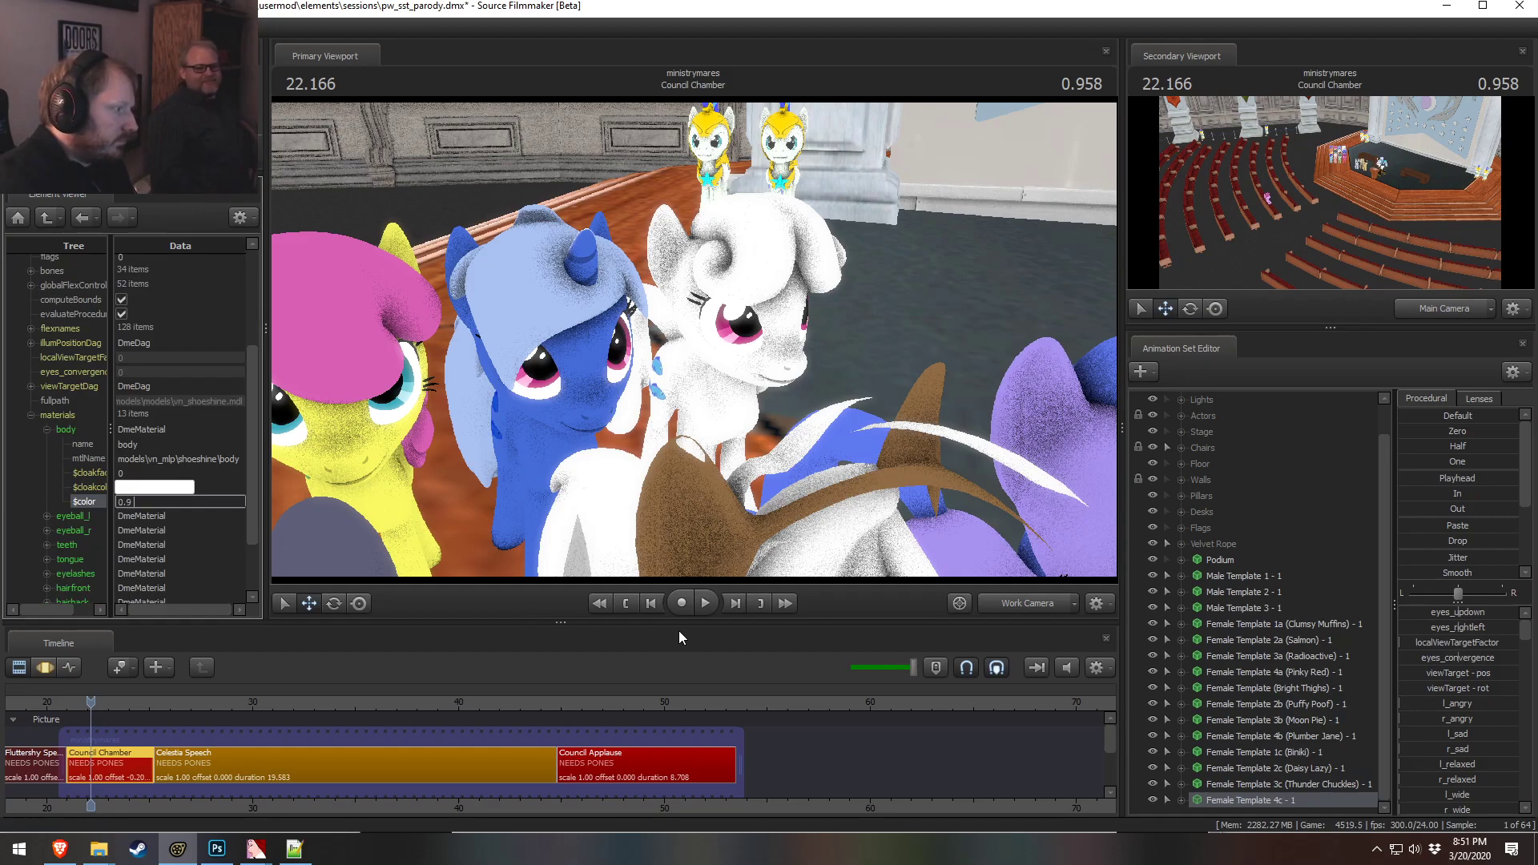
pyautogui.write('0.9 0.9')
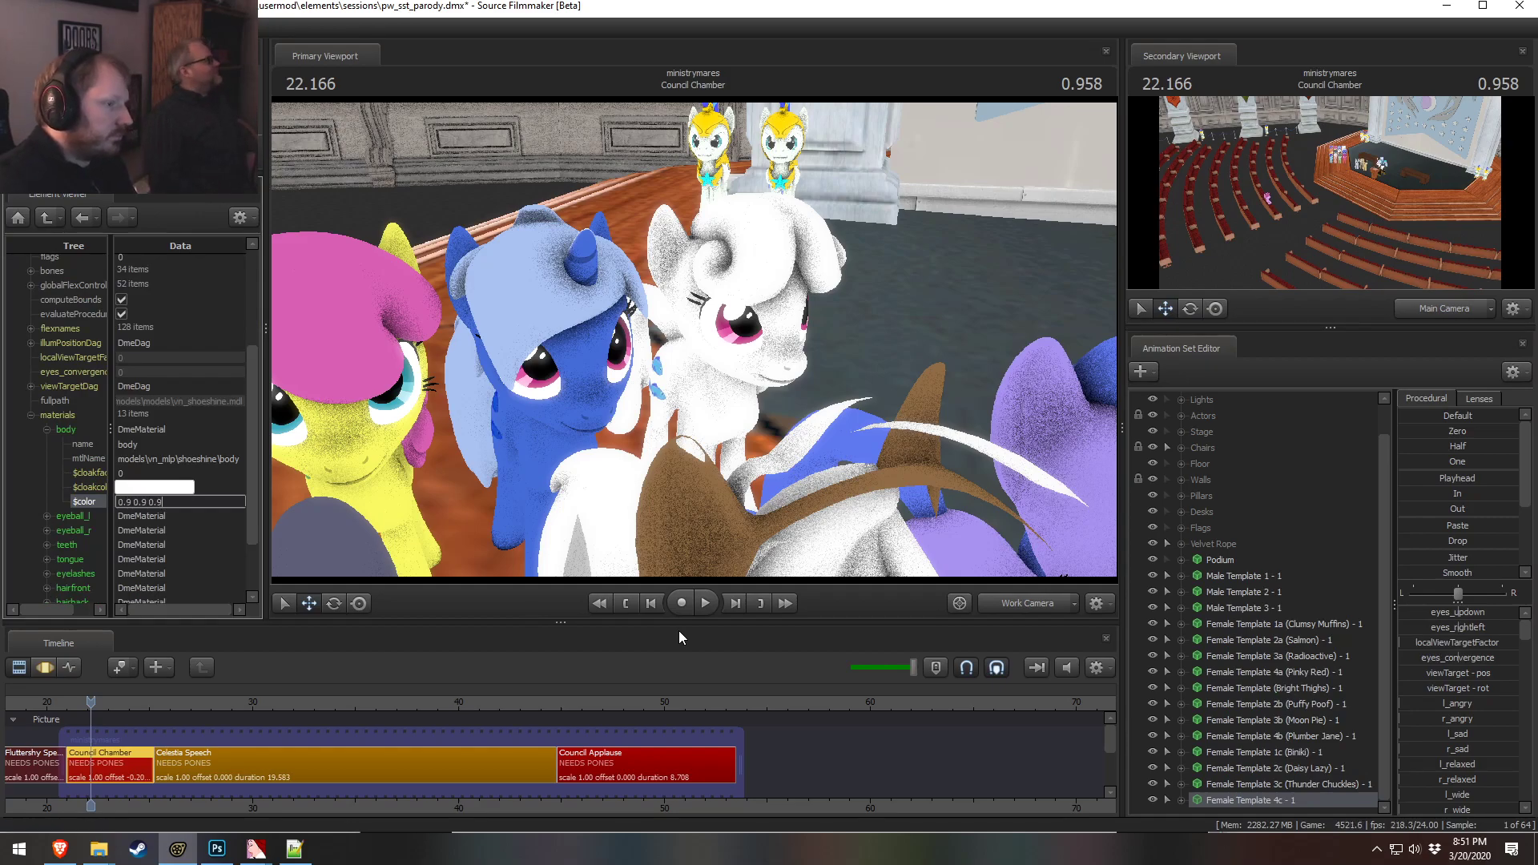
pyautogui.press('Return')
pyautogui.rightClick(699, 338)
pyautogui.click(745, 385)
pyautogui.rightClick(742, 386)
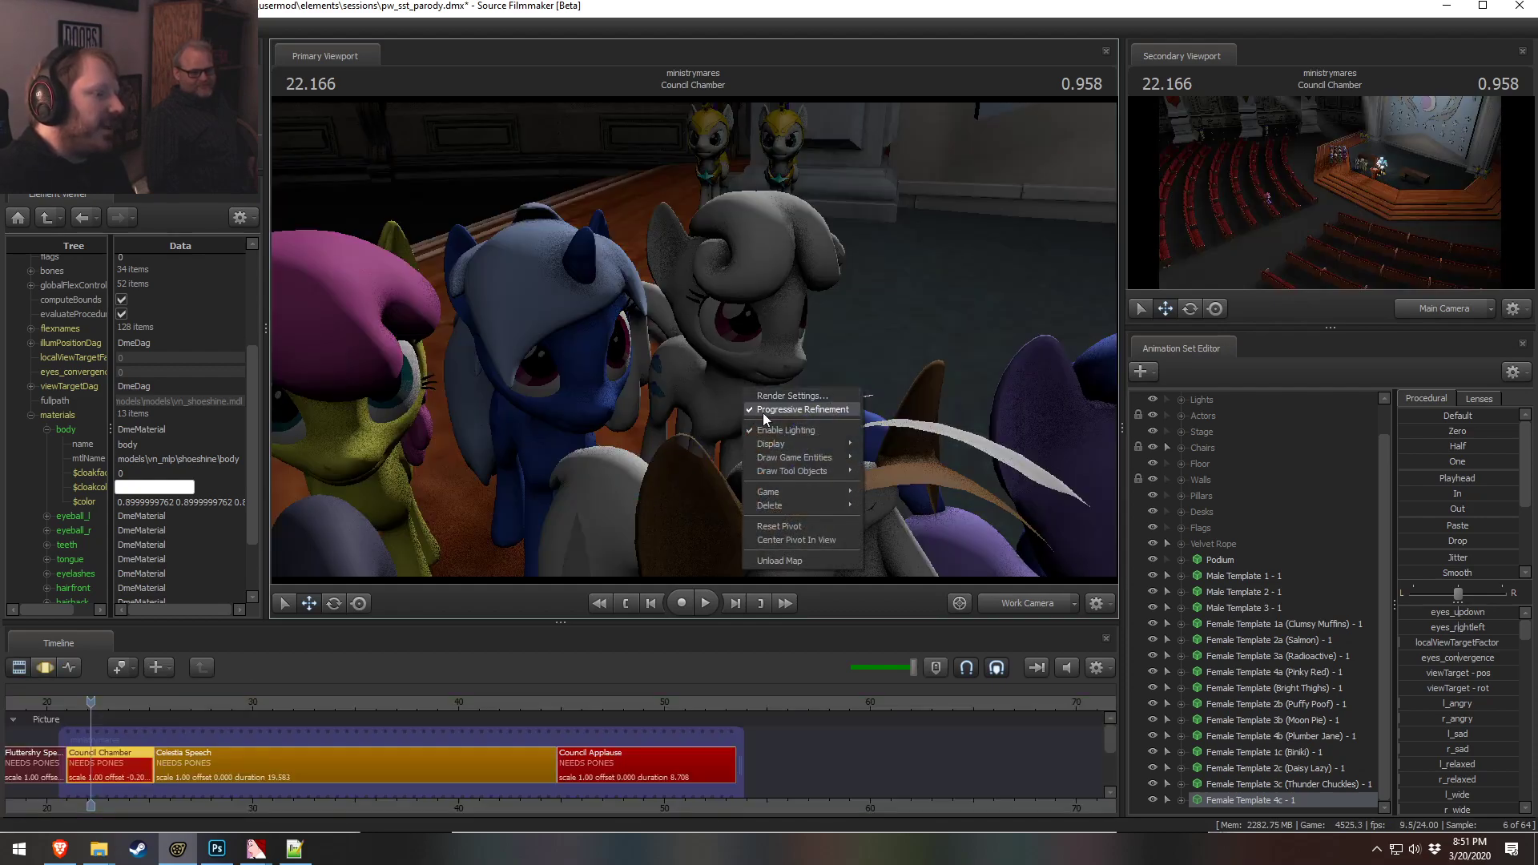
pyautogui.click(774, 408)
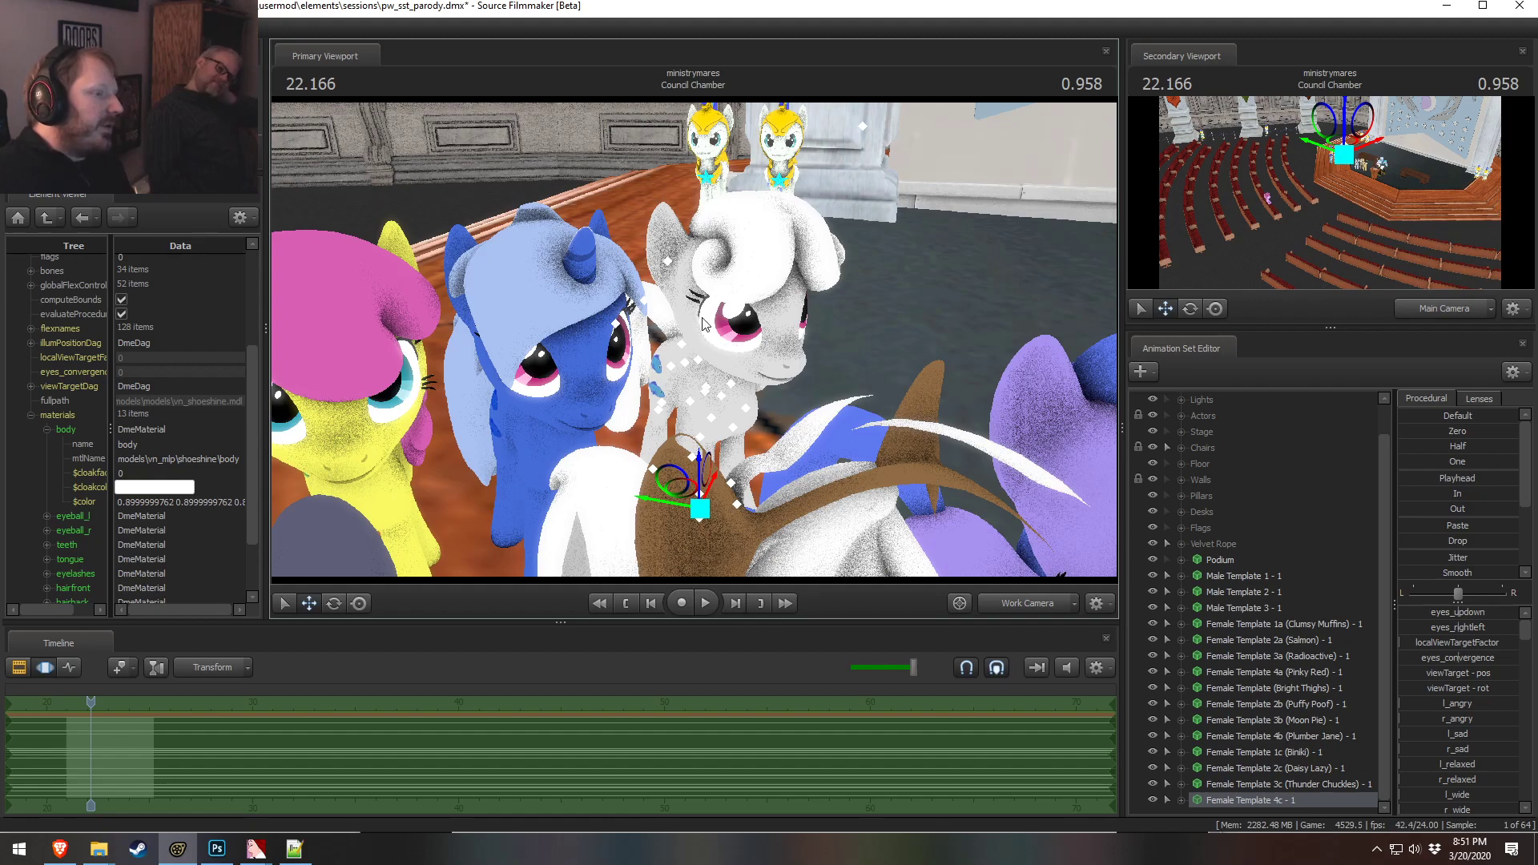
pyautogui.press('w')
pyautogui.moveTo(761, 349); pyautogui.dragTo(771, 336)
pyautogui.moveTo(801, 435); pyautogui.dragTo(841, 428)
pyautogui.press('s')
# Compare the 4c pony in the viewport against the color-matching chart from several camera positions
pyautogui.hotkey('alt', 'Tab')
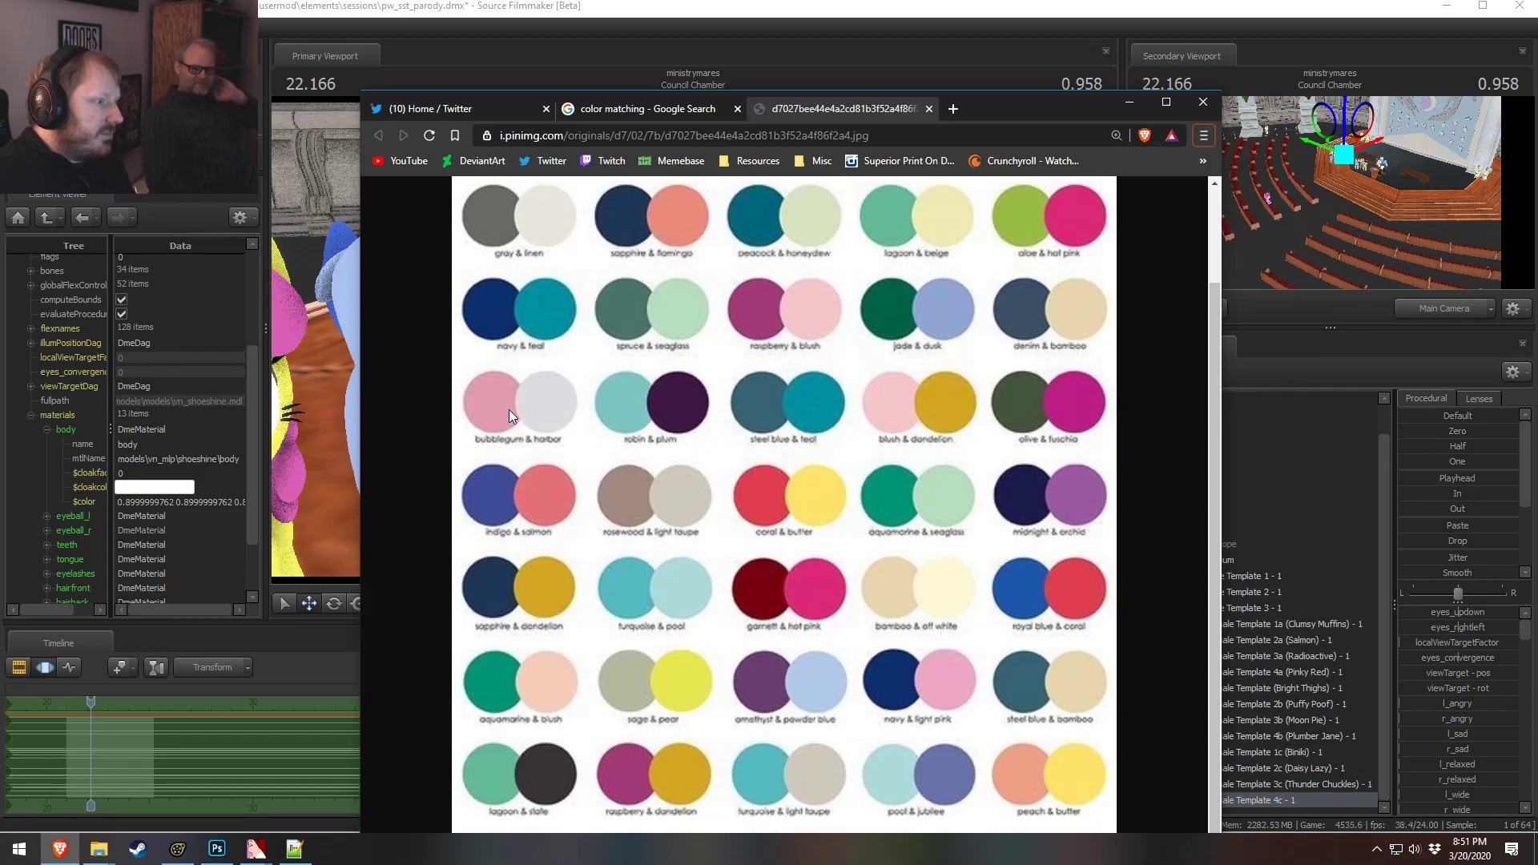
pyautogui.hotkey('alt', 'Tab')
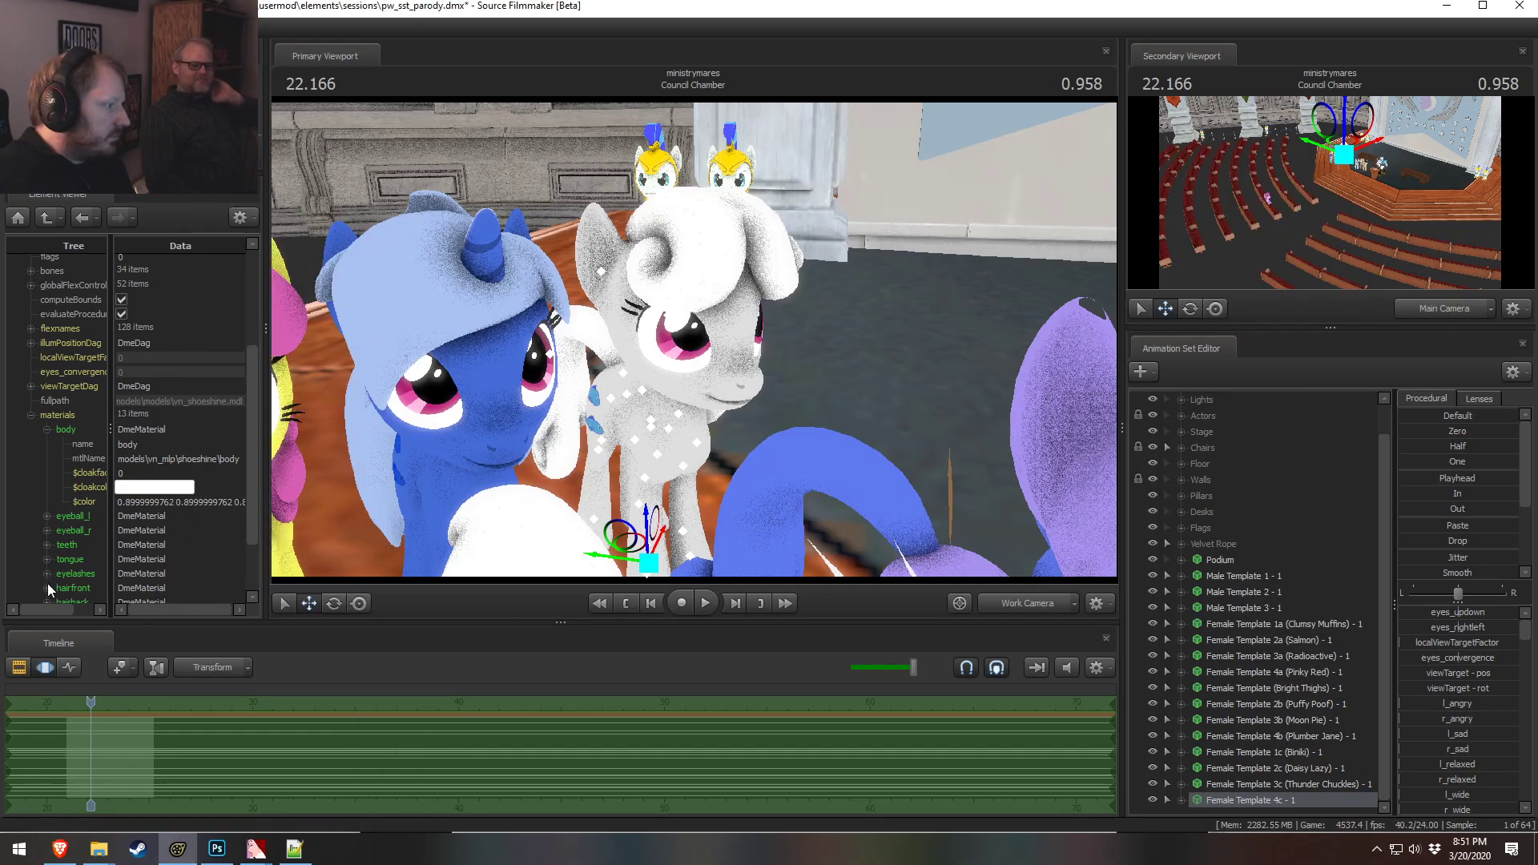
pyautogui.scroll(-2, 48, 583)
pyautogui.hotkey('alt', 'Tab')
pyautogui.hotkey('alt', 'Tab')
pyautogui.moveTo(625, 433); pyautogui.dragTo(628, 488)
pyautogui.press('s')
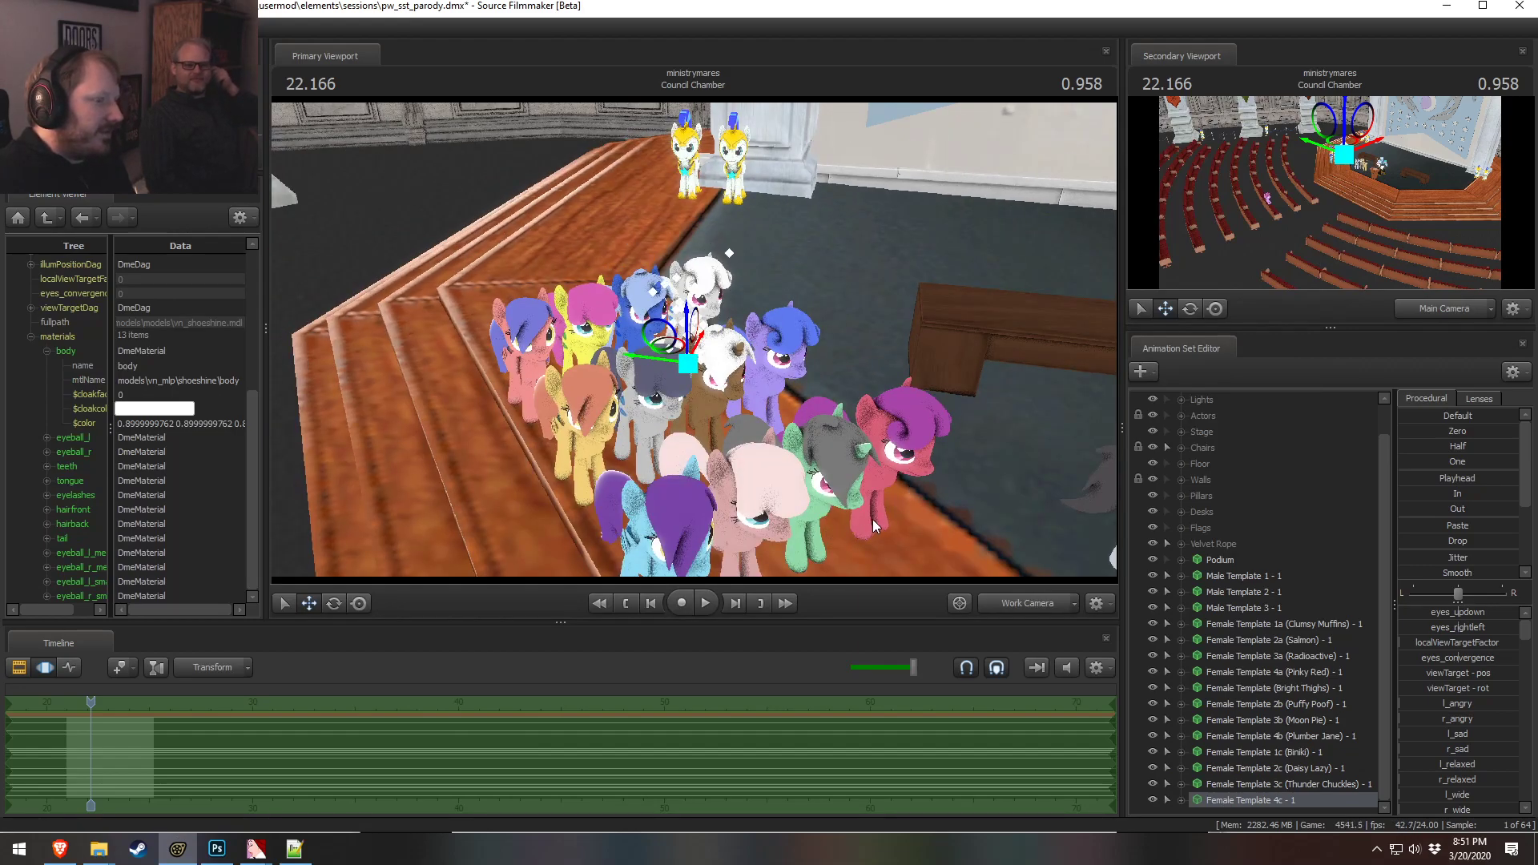
pyautogui.press('w')
pyautogui.moveTo(621, 391)
pyautogui.mouseDown()
pyautogui.moveTo(664, 401)
pyautogui.moveTo(617, 386)
pyautogui.moveTo(648, 386)
pyautogui.mouseUp()
pyautogui.press('s')
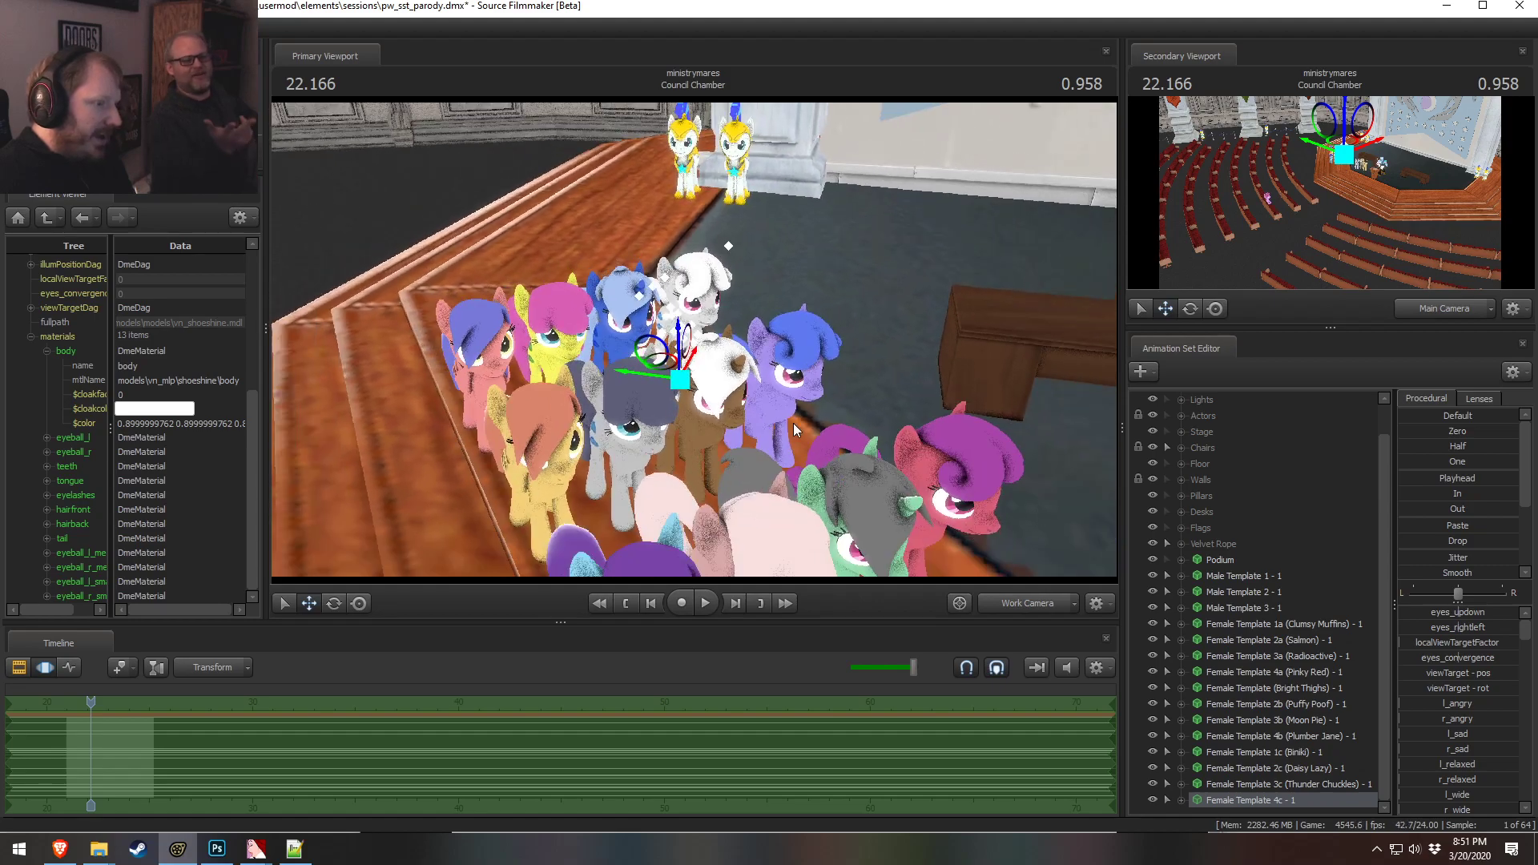
pyautogui.moveTo(605, 469)
pyautogui.mouseDown()
pyautogui.moveTo(632, 432)
pyautogui.moveTo(618, 448)
pyautogui.mouseUp()
pyautogui.press('w')
pyautogui.hotkey('alt', 'Tab')
# Expand the 4c front hair material and set its color to 1 0.8 0.8
pyautogui.click(196, 550)
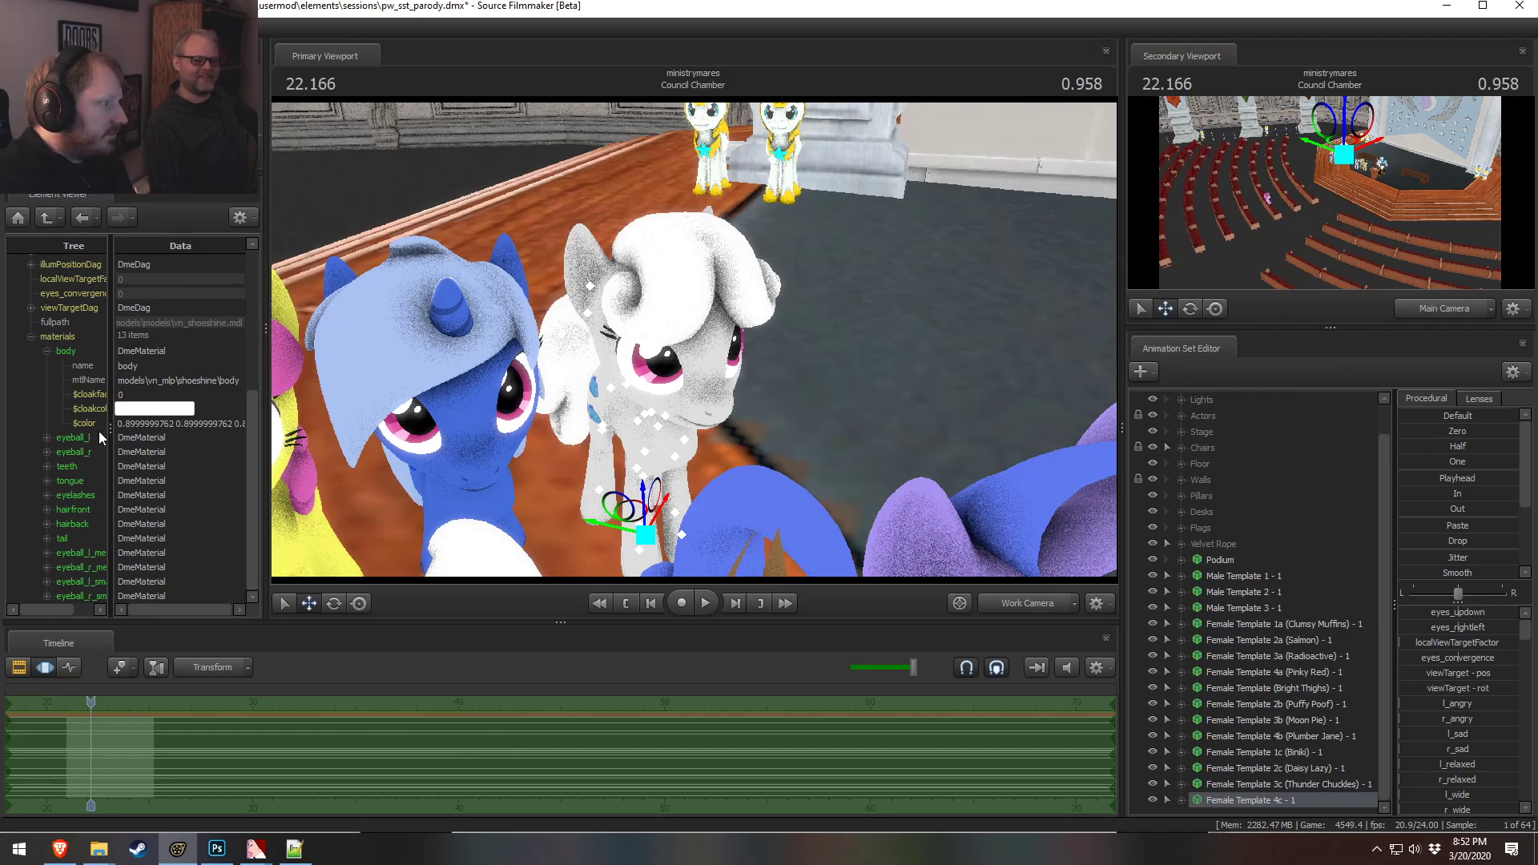
pyautogui.click(47, 510)
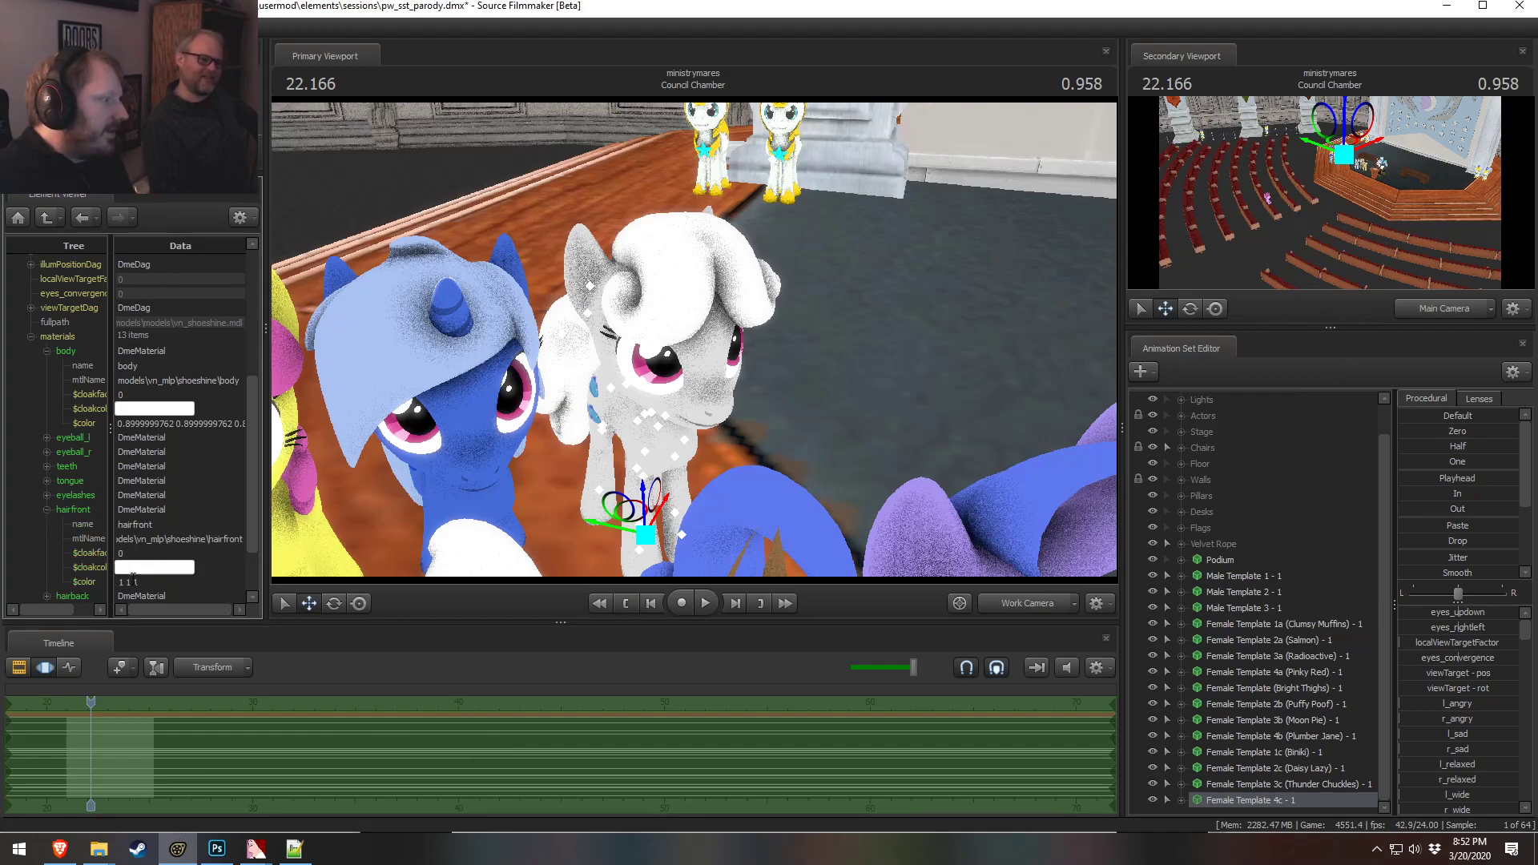
pyautogui.doubleClick(160, 581)
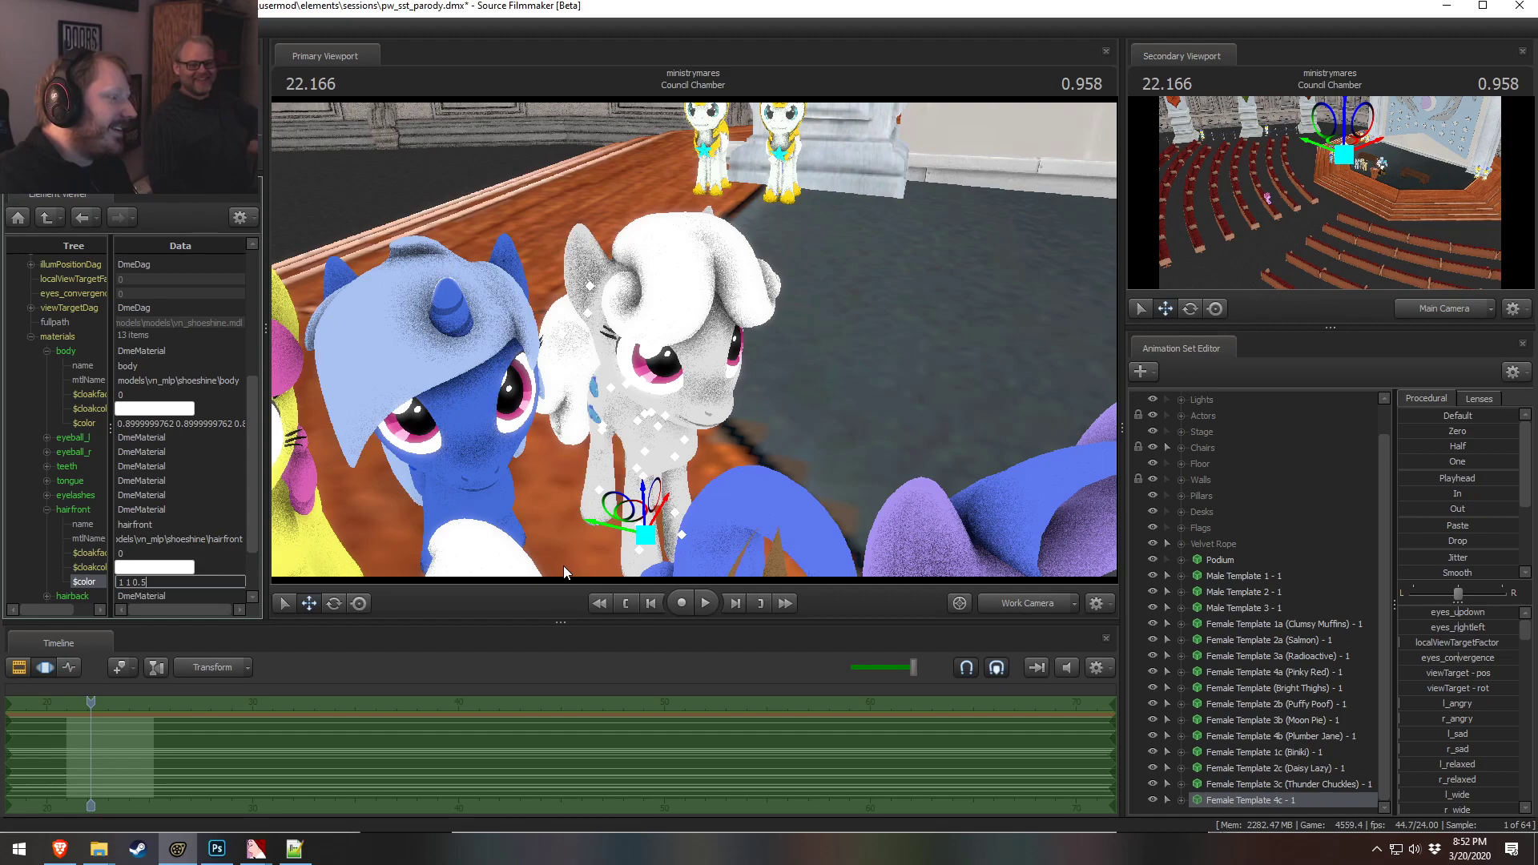
pyautogui.press('Return')
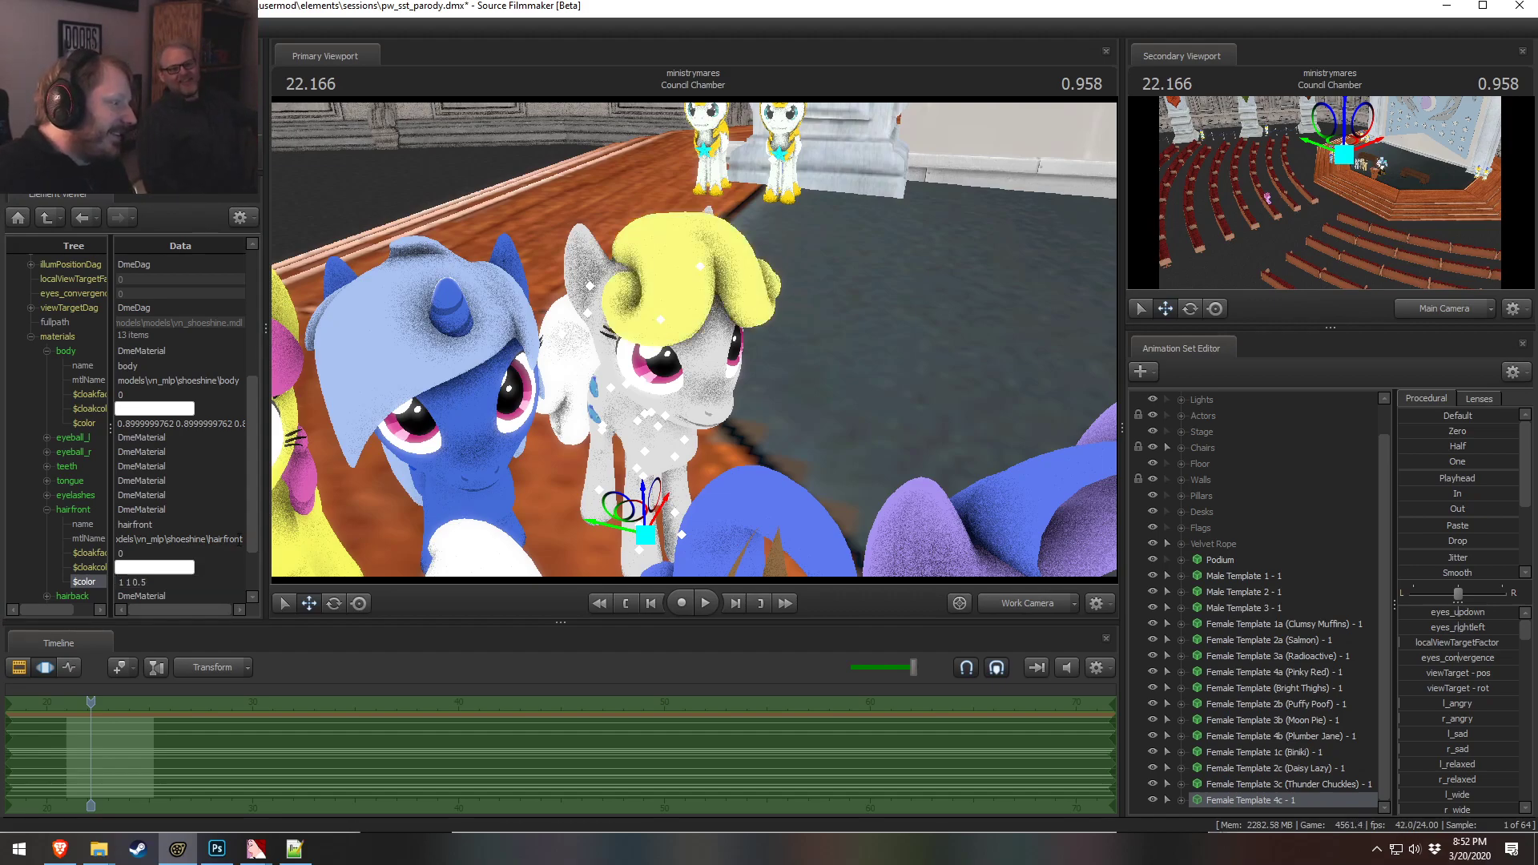
pyautogui.click(160, 582)
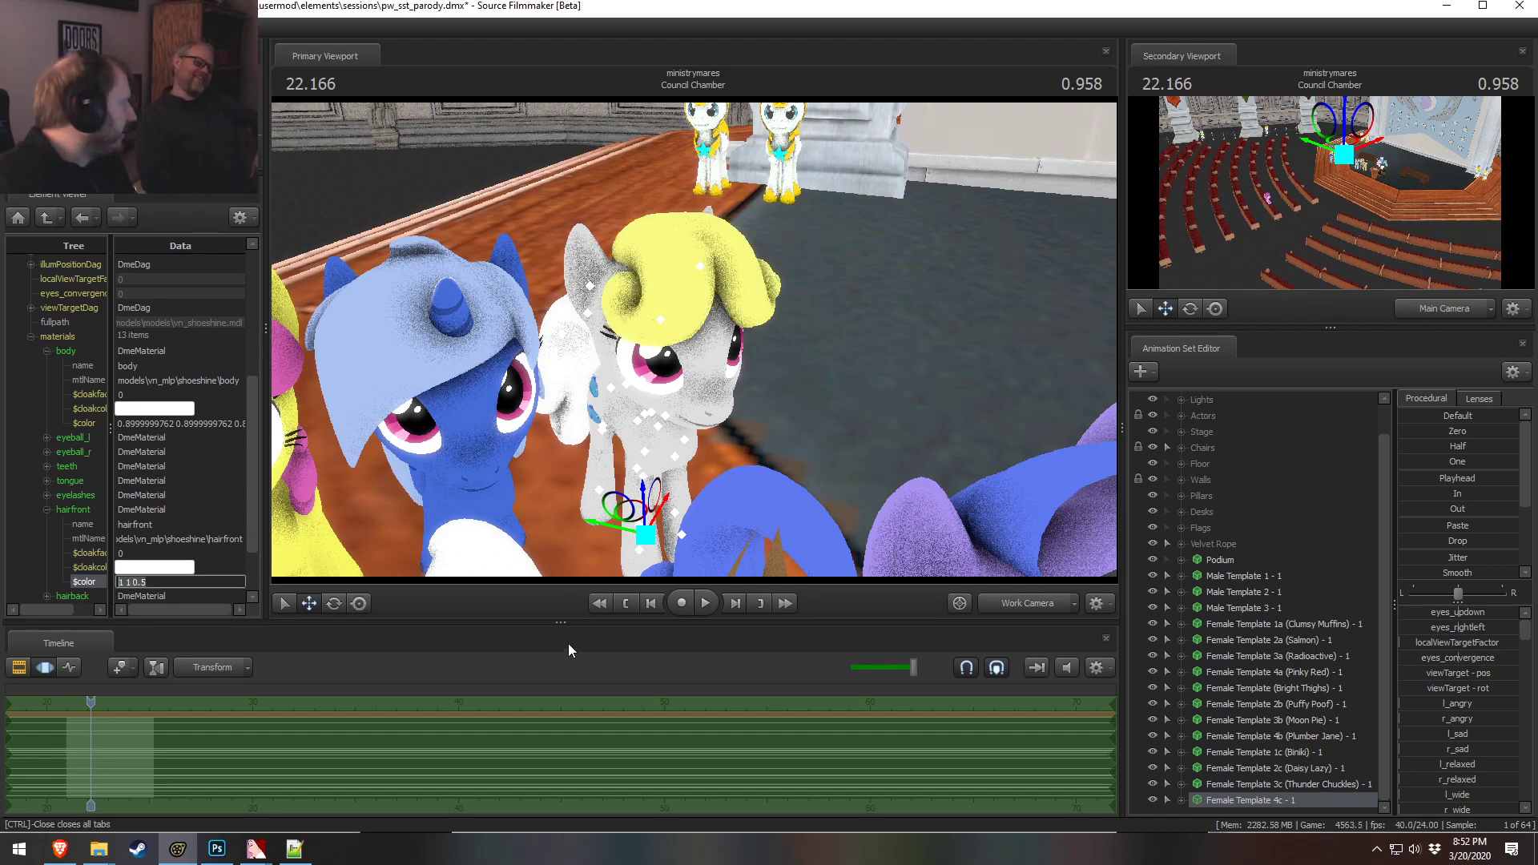
pyautogui.write('1 0.8 0.8')
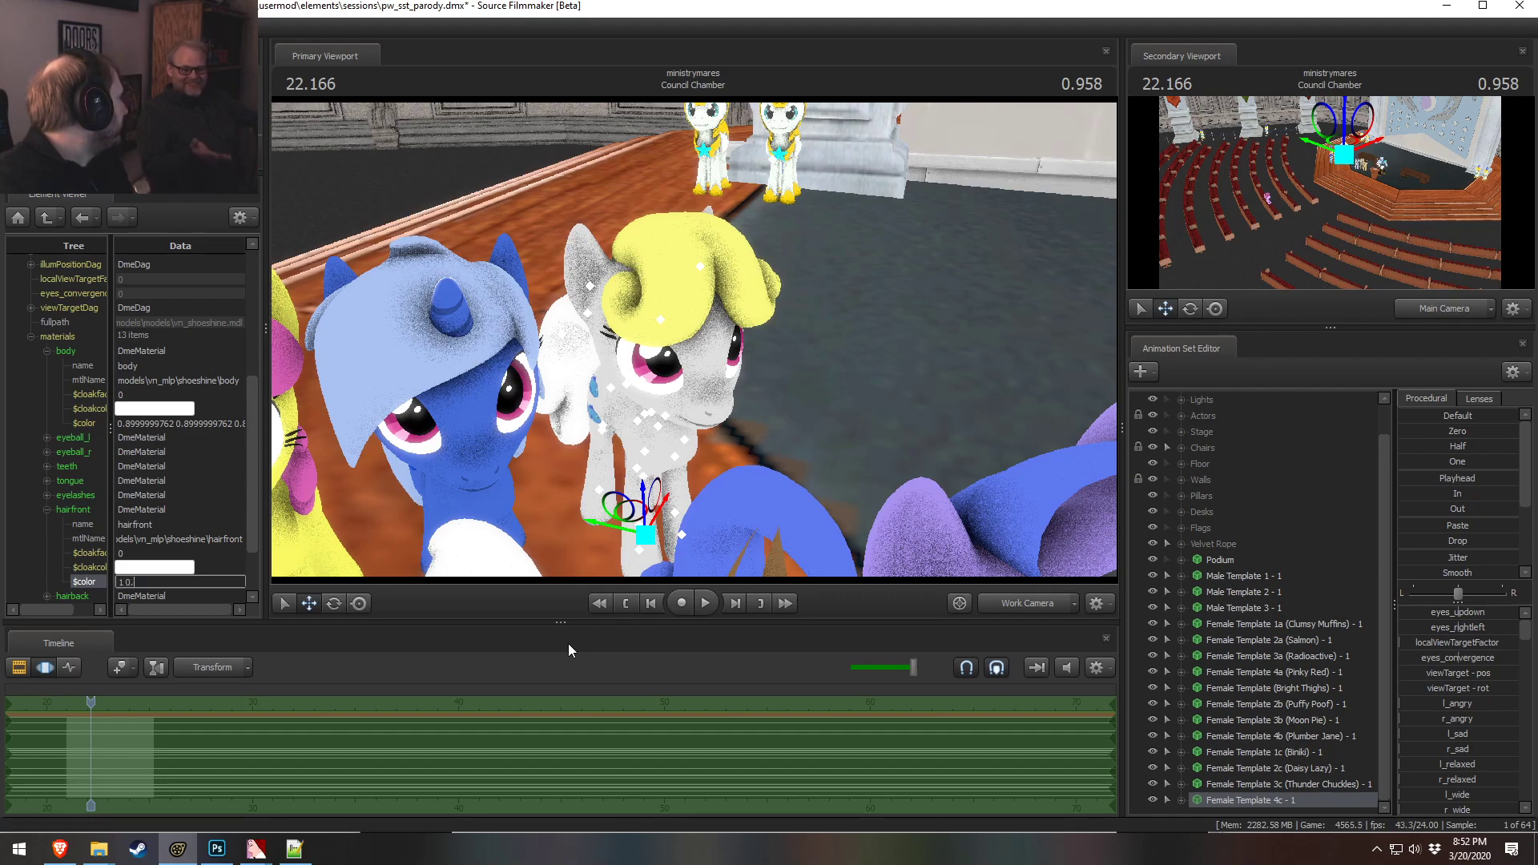
pyautogui.press('Return')
# Check the 4c pony's new hair color against the chart and in the viewport
pyautogui.hotkey('alt', 'Tab')
pyautogui.hotkey('alt', 'Tab')
pyautogui.keyDown('alt'); pyautogui.moveTo(767, 412); pyautogui.dragTo(712, 385); pyautogui.keyUp('alt')
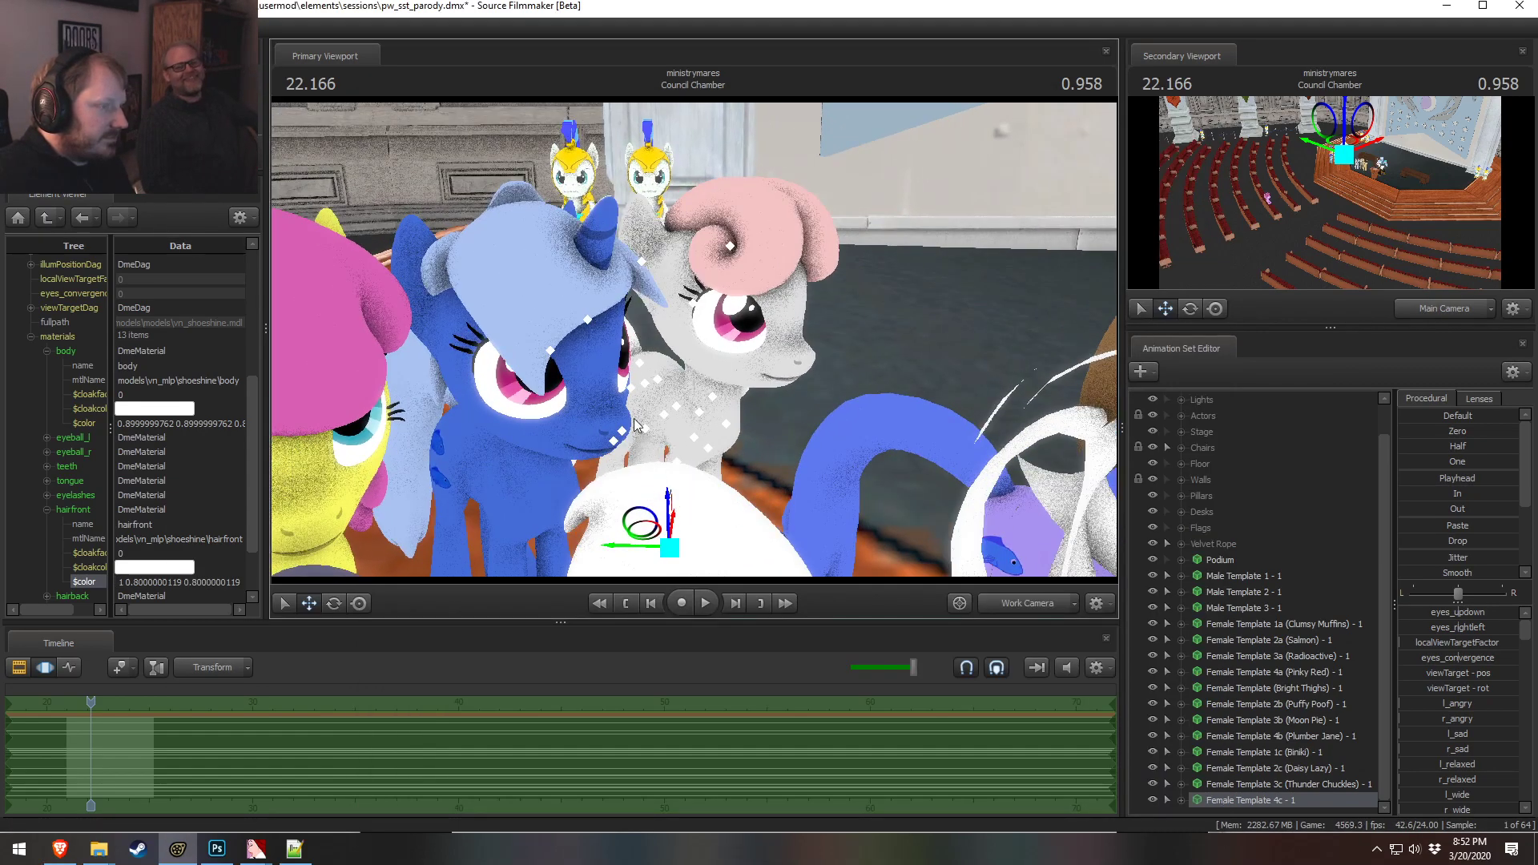
# Set the 4c front hair material color to 1 0.7 0.7
pyautogui.click(161, 583)
pyautogui.write('1 0.7 0.7')
pyautogui.press('Return')
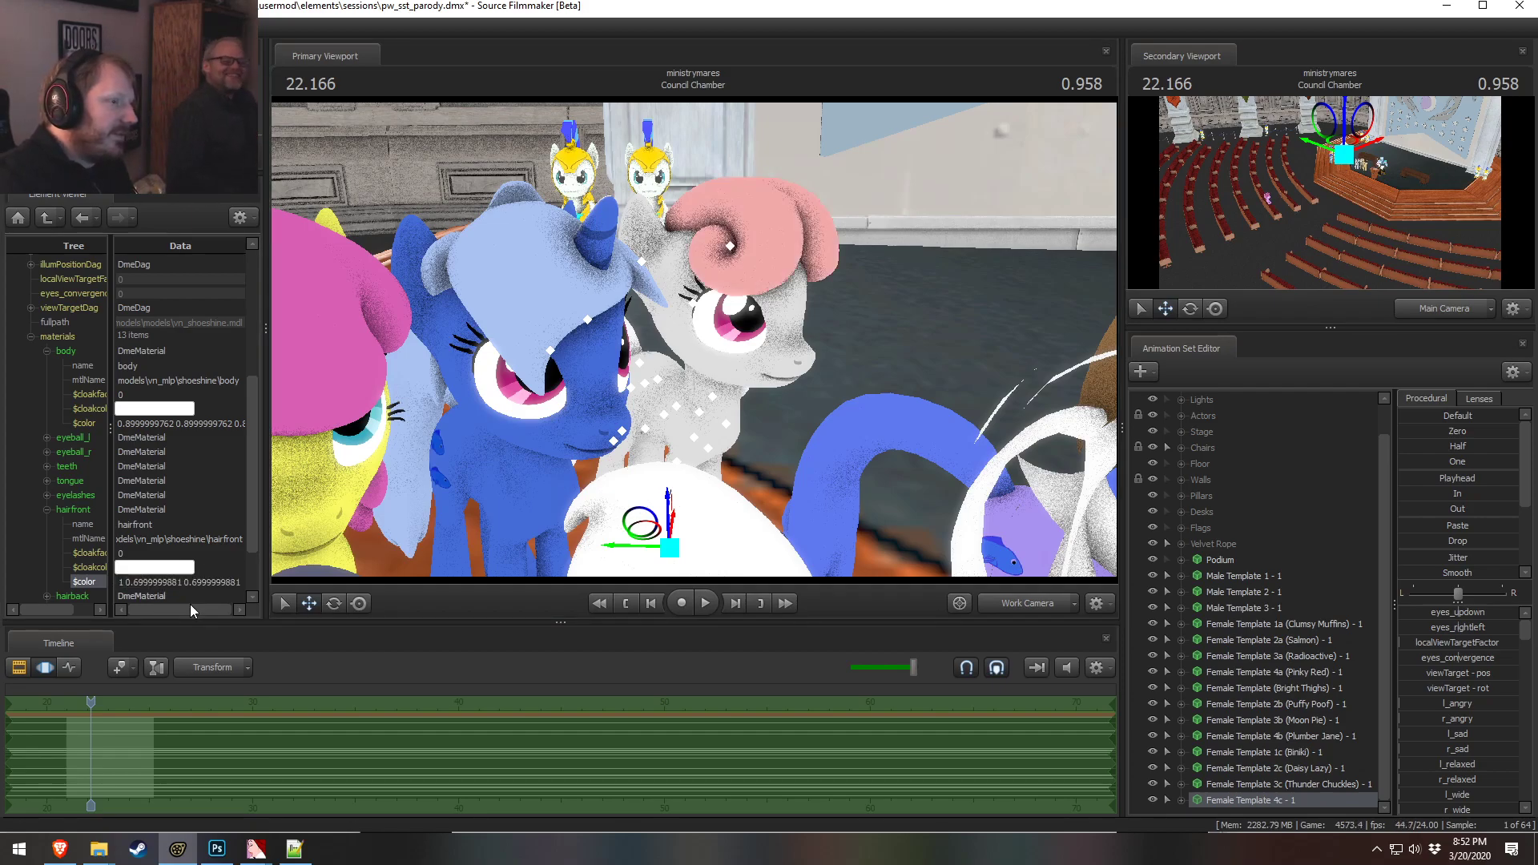
# Collapse the front hair material and try setting the 4c body color to 1 0.8 0.8
pyautogui.click(160, 582)
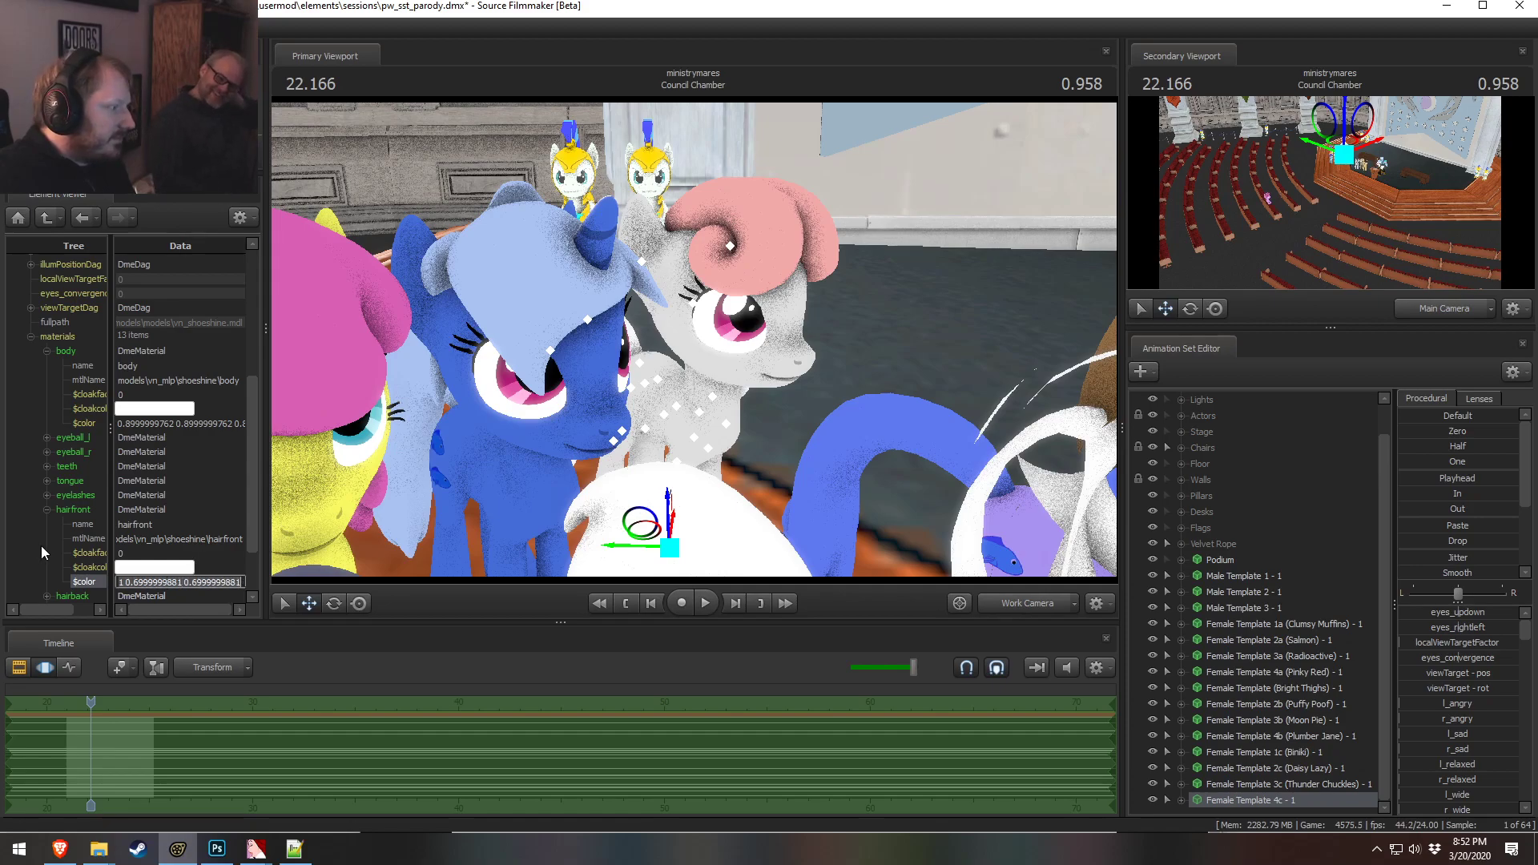
pyautogui.click(48, 511)
pyautogui.moveTo(481, 361); pyautogui.dragTo(230, 507)
pyautogui.press('s')
pyautogui.press('w')
pyautogui.click(181, 423)
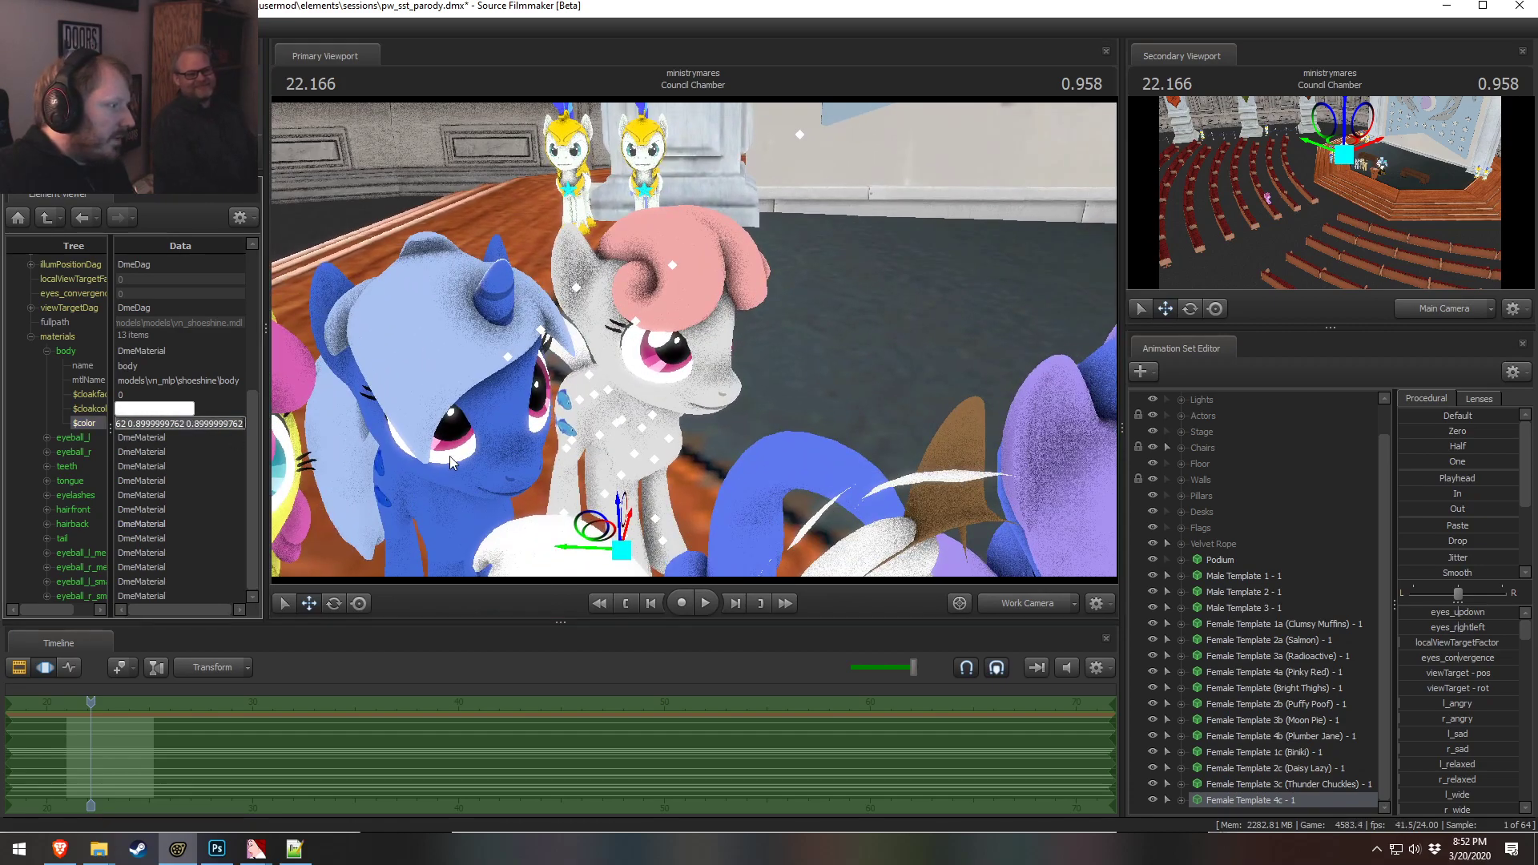
pyautogui.write('1 0.8 0.8')
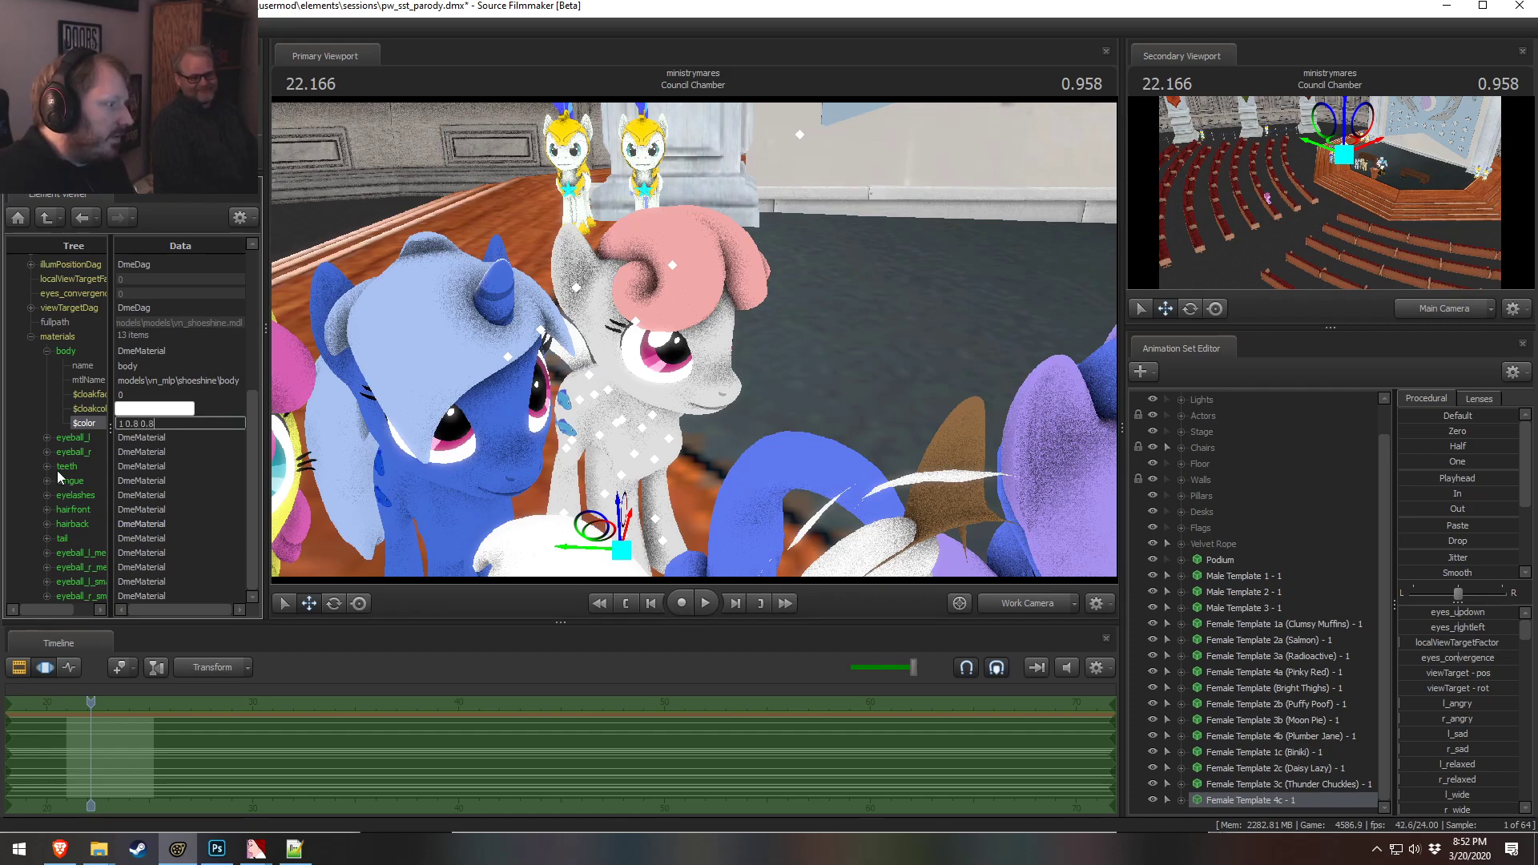
pyautogui.press('Return')
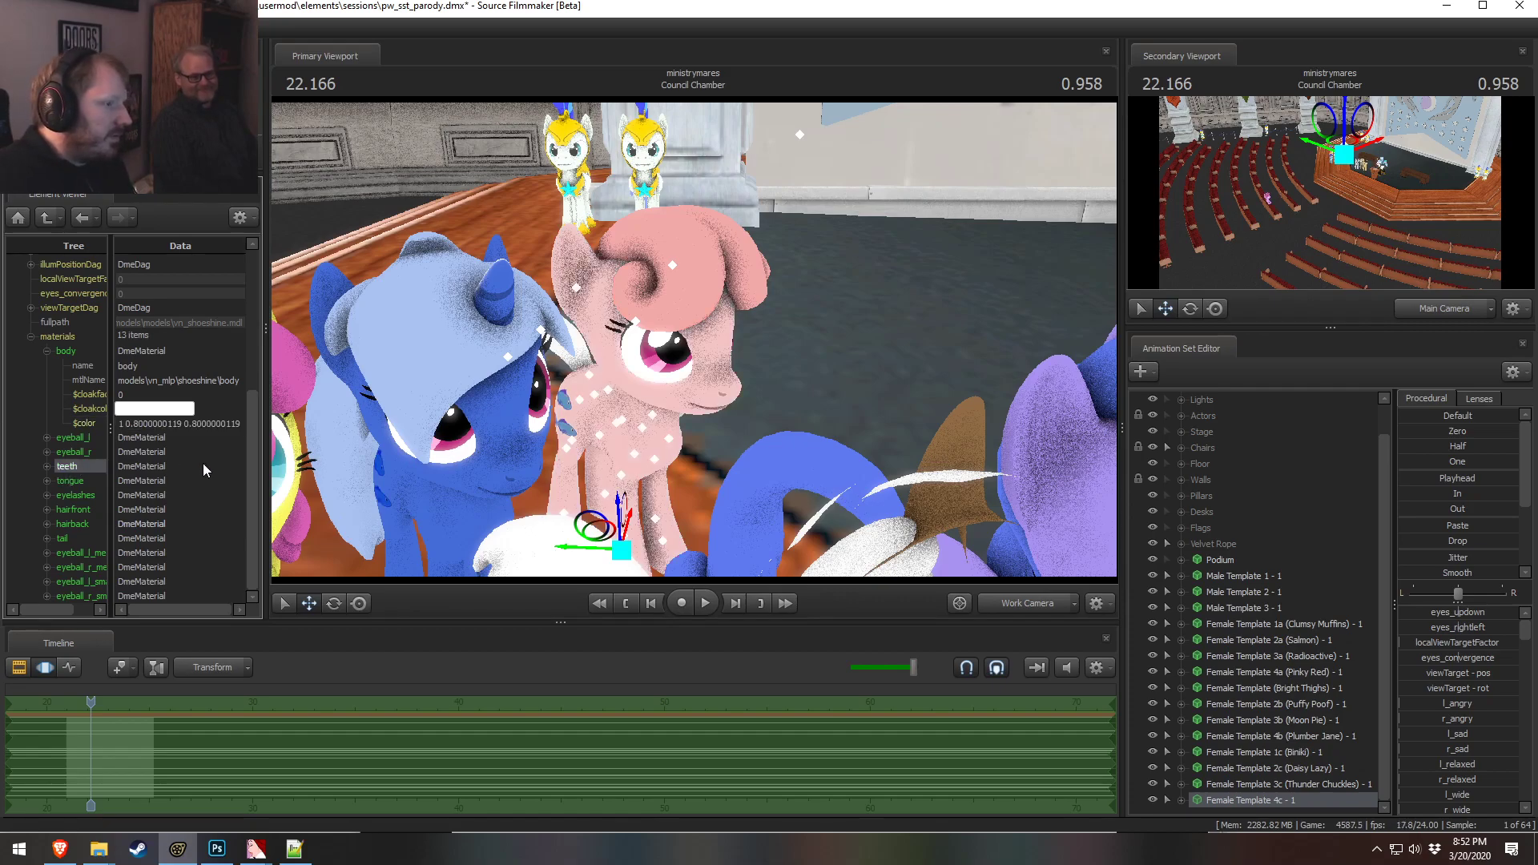
# Compare the 4c pony against the color-matching chart and view it from several camera positions
pyautogui.hotkey('alt', 'Tab')
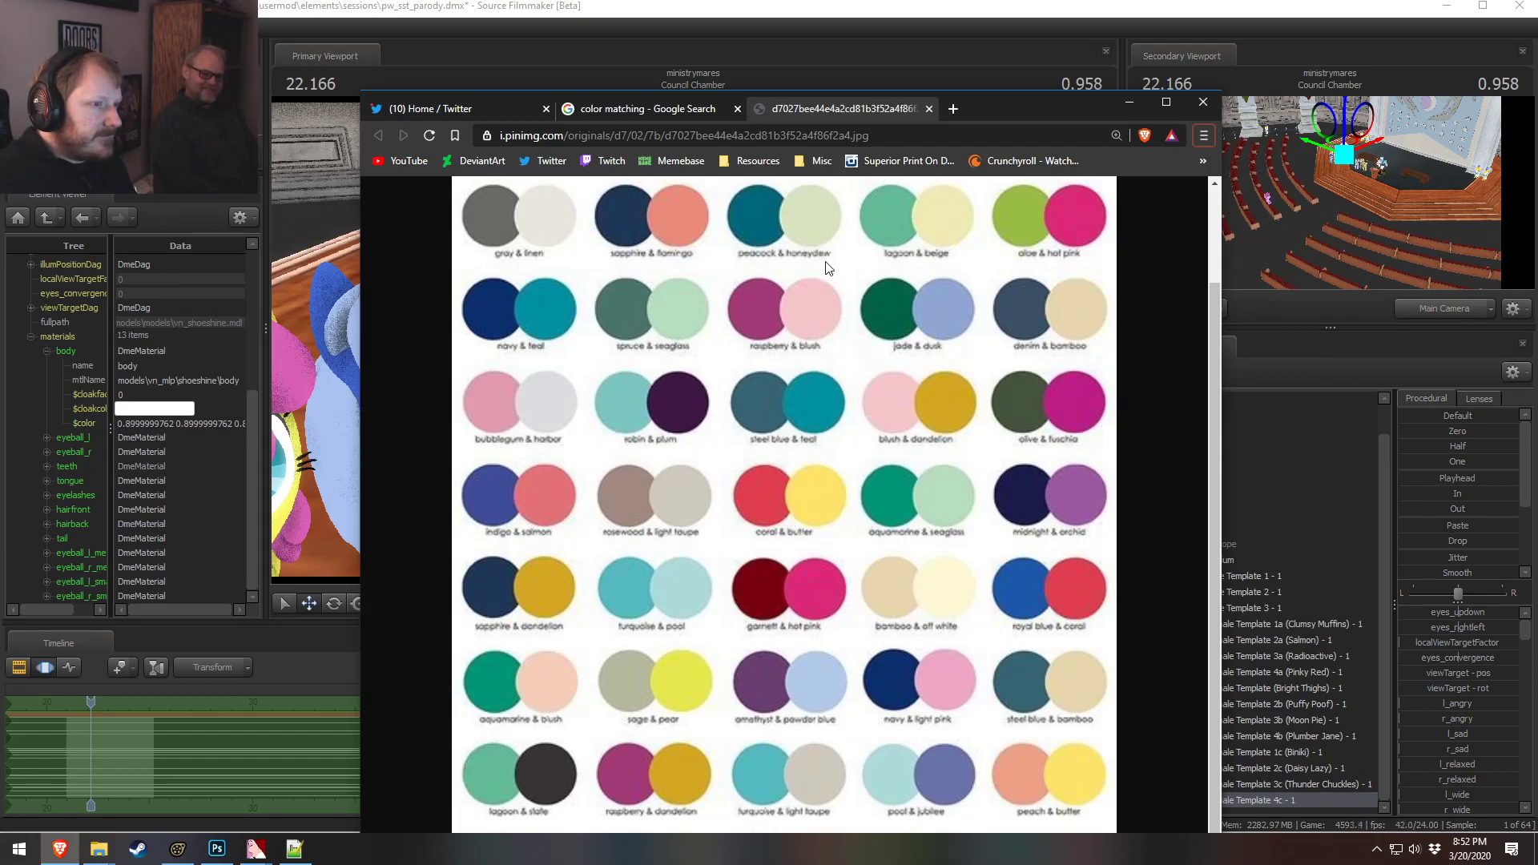
pyautogui.hotkey('alt', 'Tab')
pyautogui.press('s')
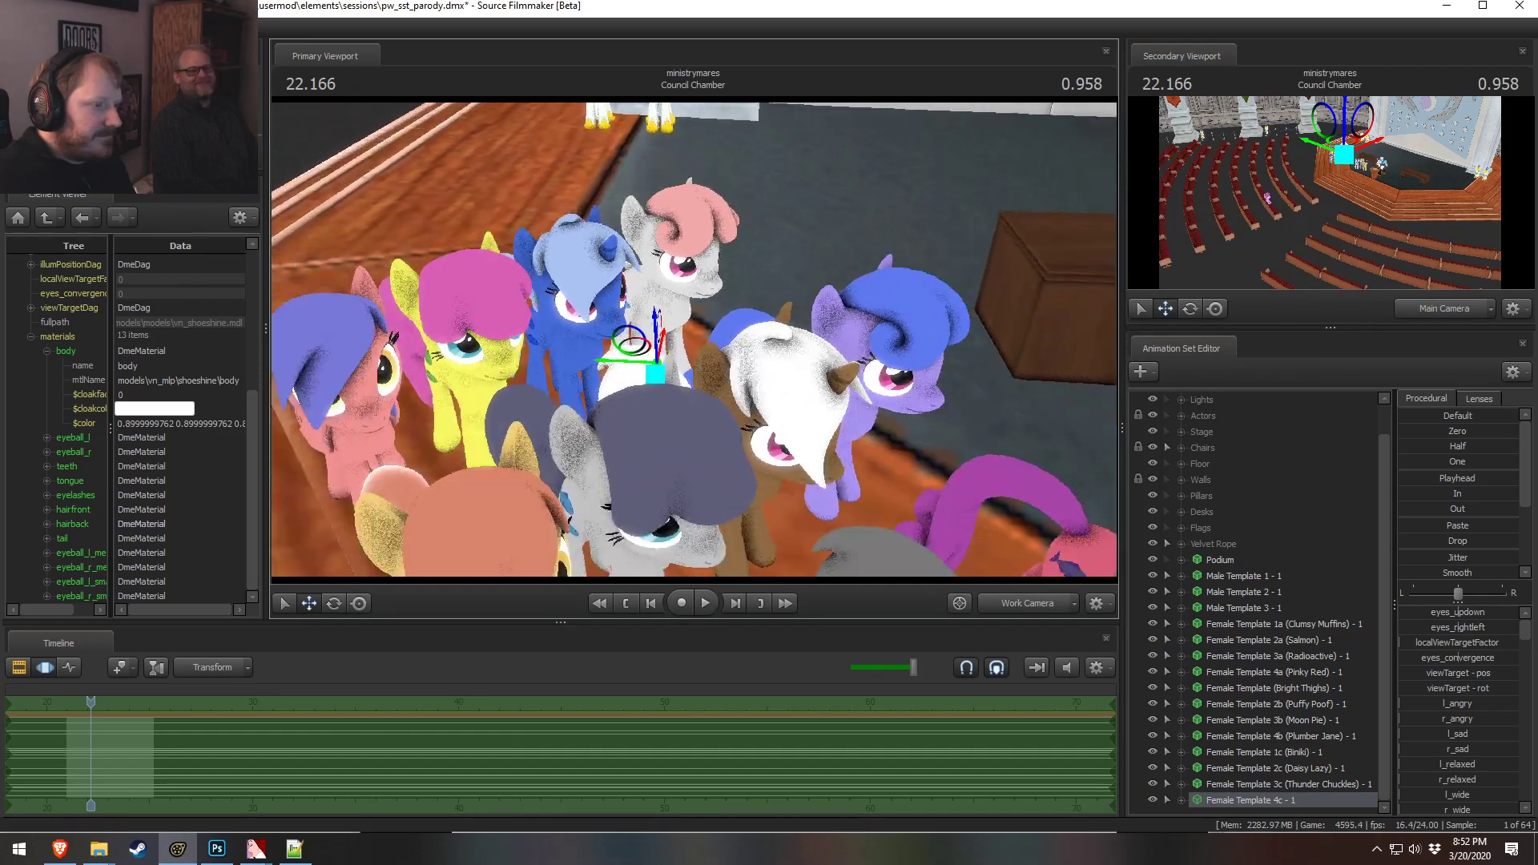
pyautogui.moveTo(693, 340); pyautogui.dragTo(705, 293)
pyautogui.press('d')
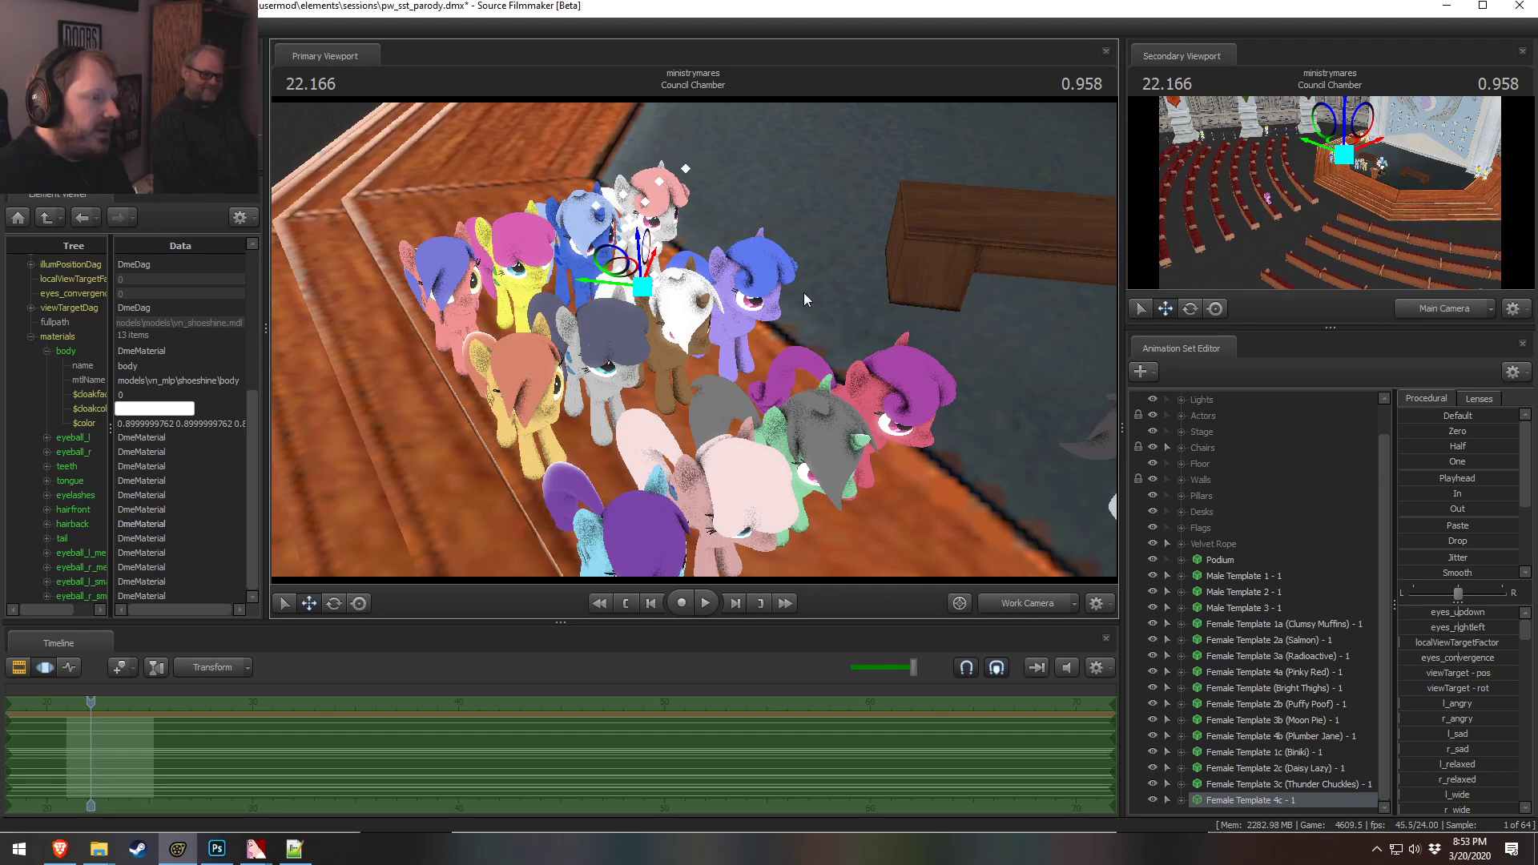
pyautogui.moveTo(791, 280); pyautogui.dragTo(781, 228)
pyautogui.press('w')
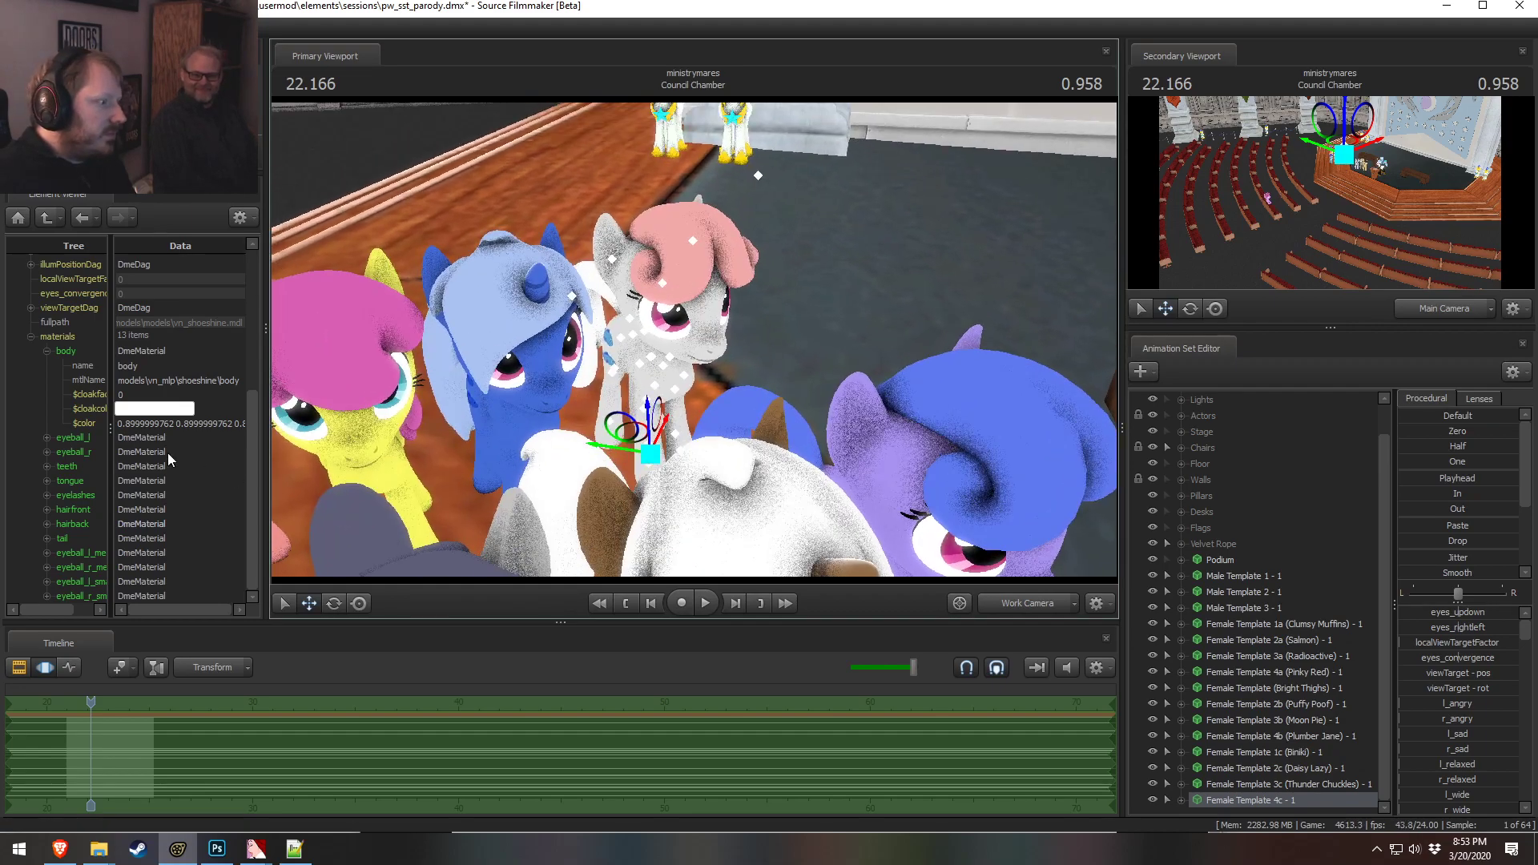
# Expand the 4c front hair material and try its color as 0 1 1, then 0 1 0
pyautogui.click(43, 510)
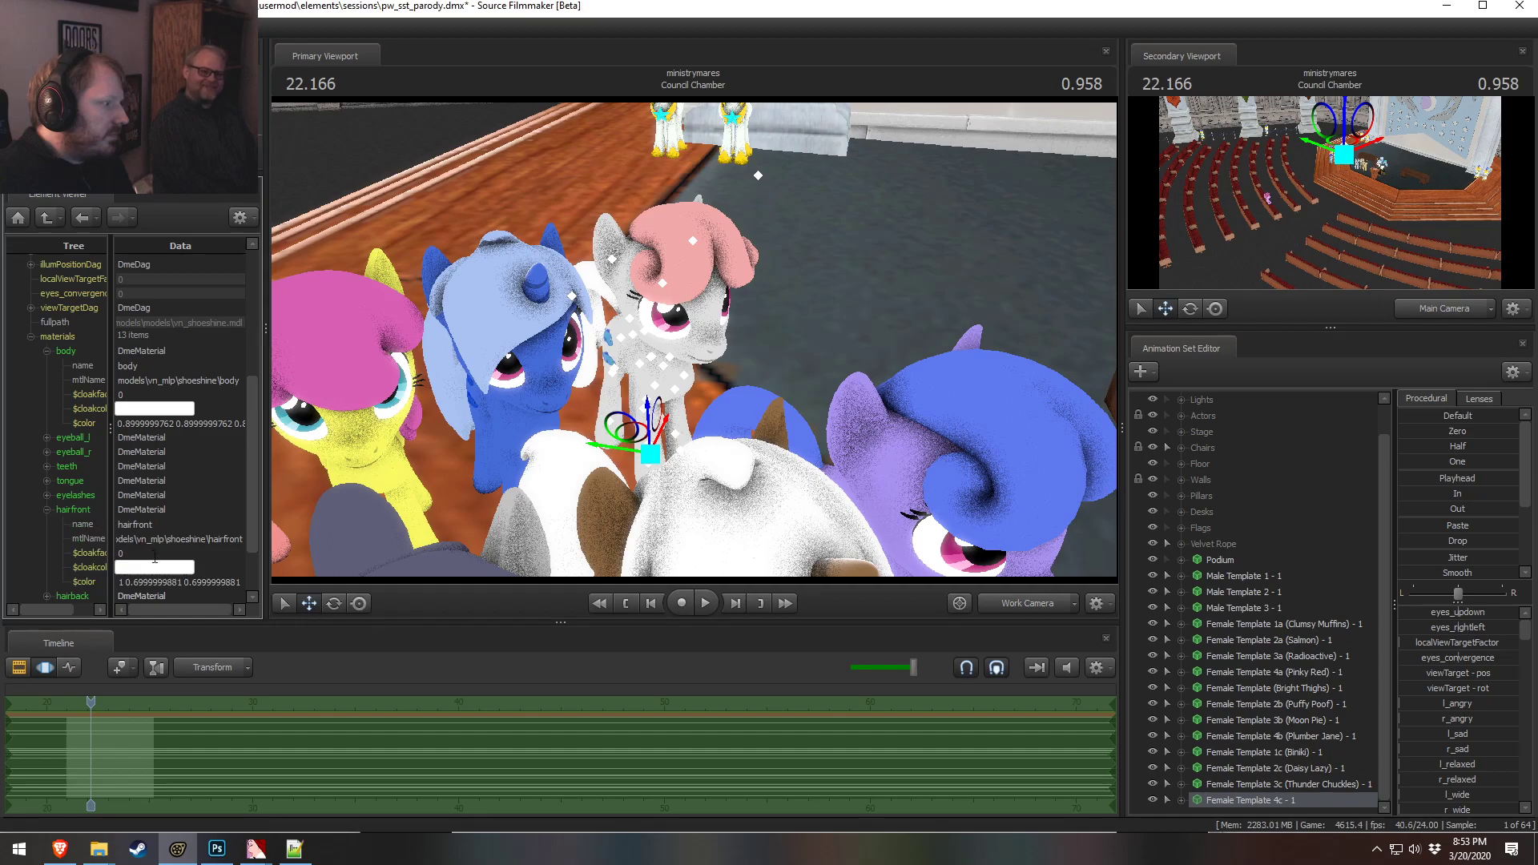
pyautogui.doubleClick(161, 583)
pyautogui.write('0 1 1')
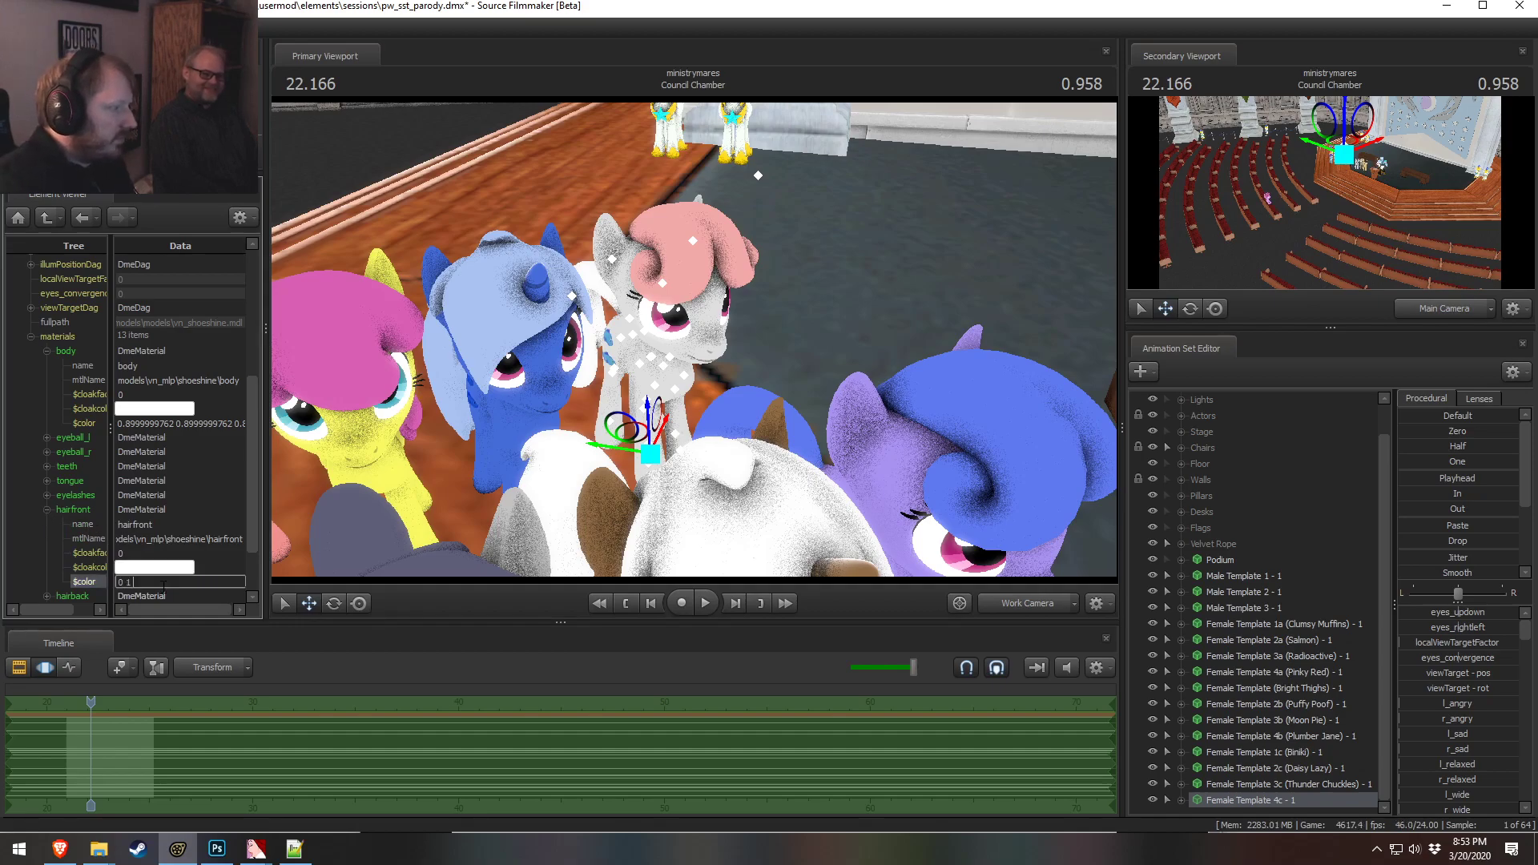
pyautogui.press('Return')
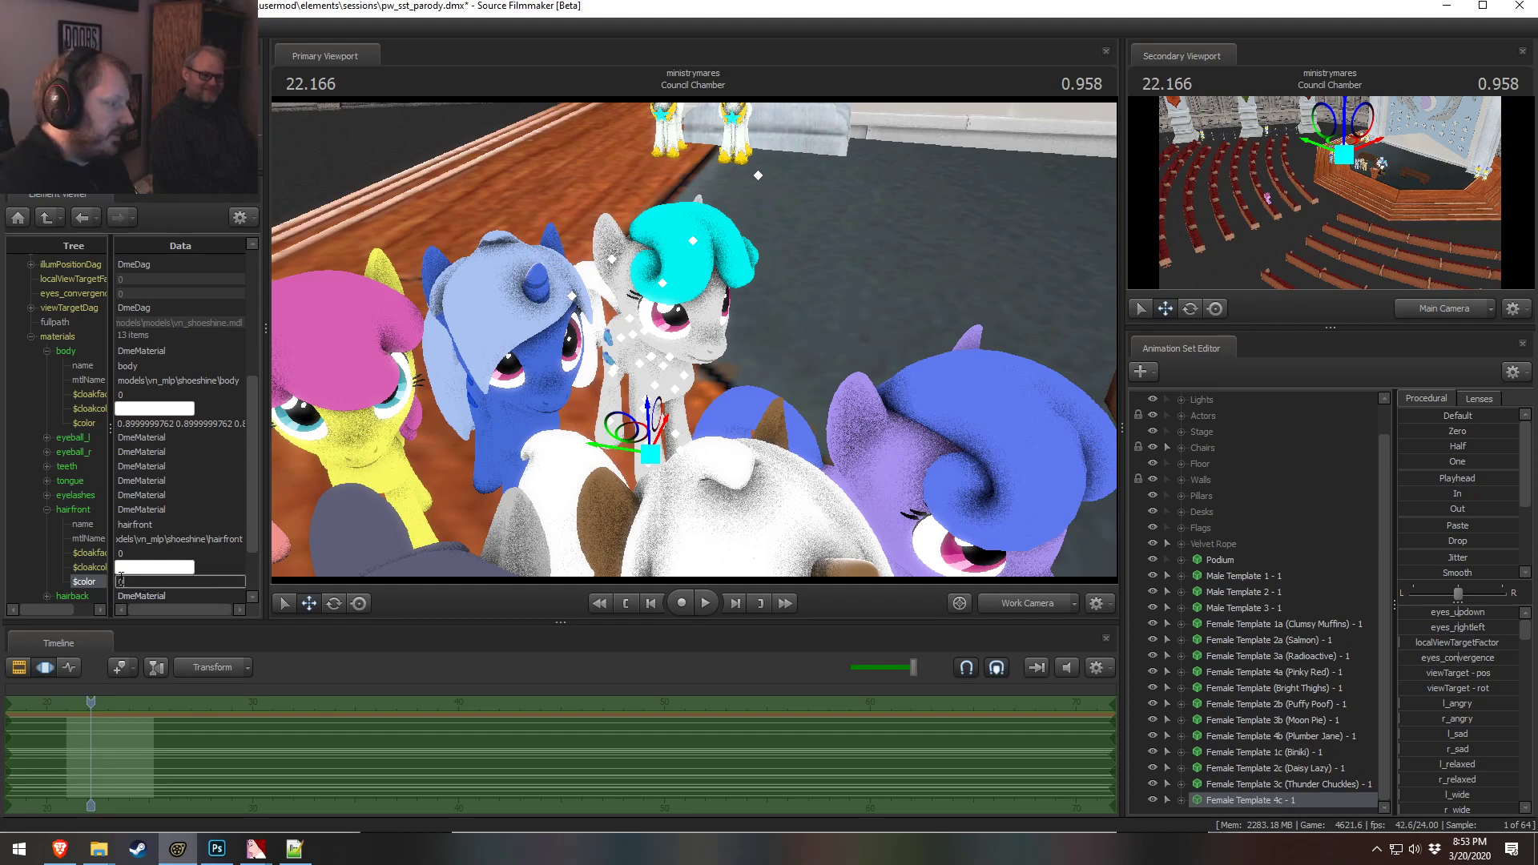
pyautogui.write('0')
pyautogui.moveTo(577, 398); pyautogui.dragTo(583, 348)
pyautogui.press('w')
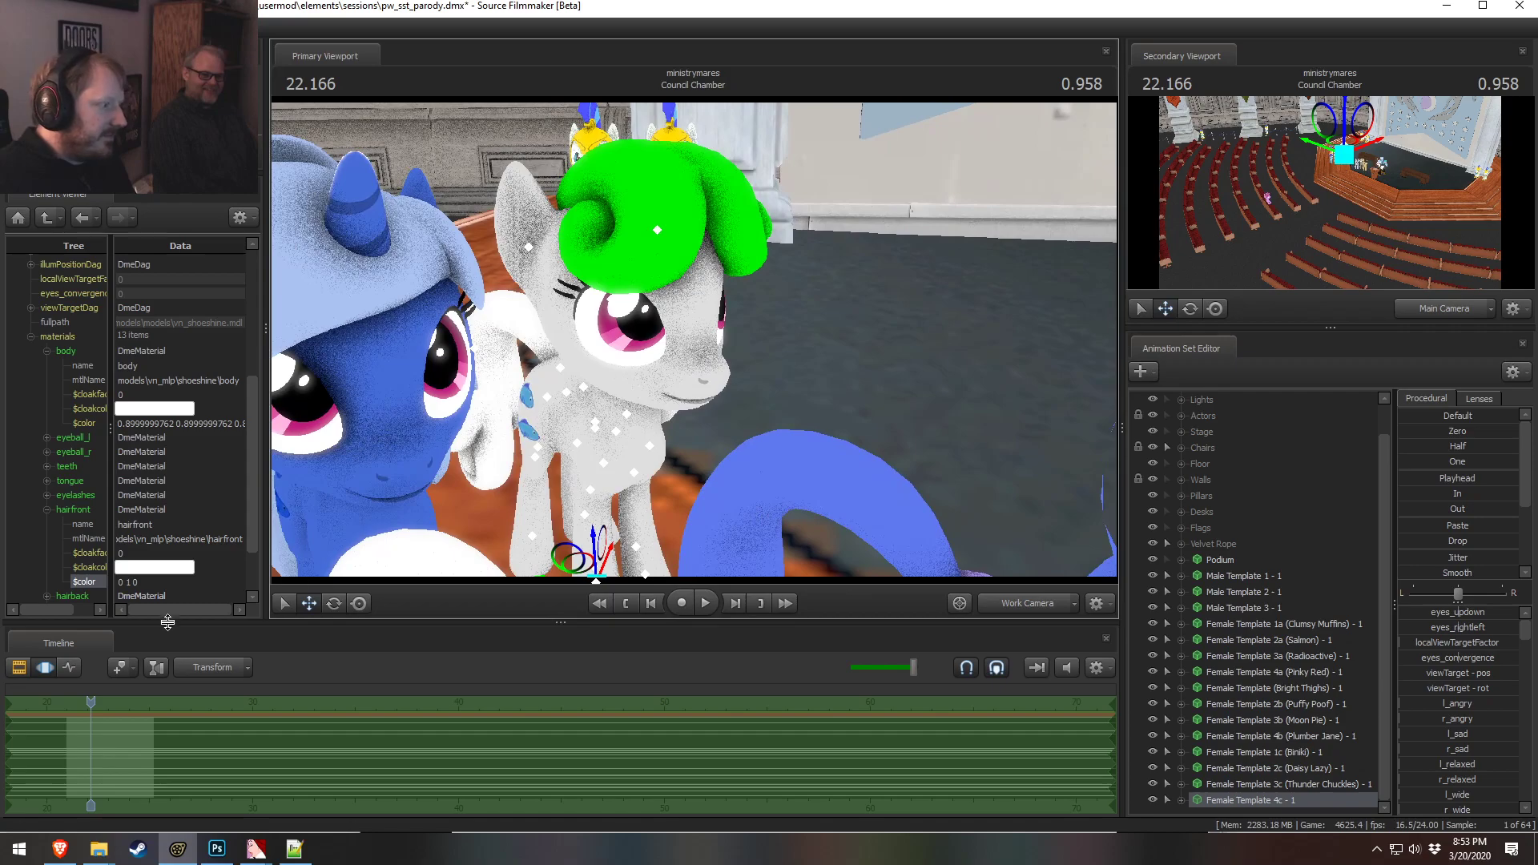
# Try the 4c front hair color as 0 0 0, then 1 0 1, then 100 100 100
pyautogui.click(156, 582)
pyautogui.write('0 0 0')
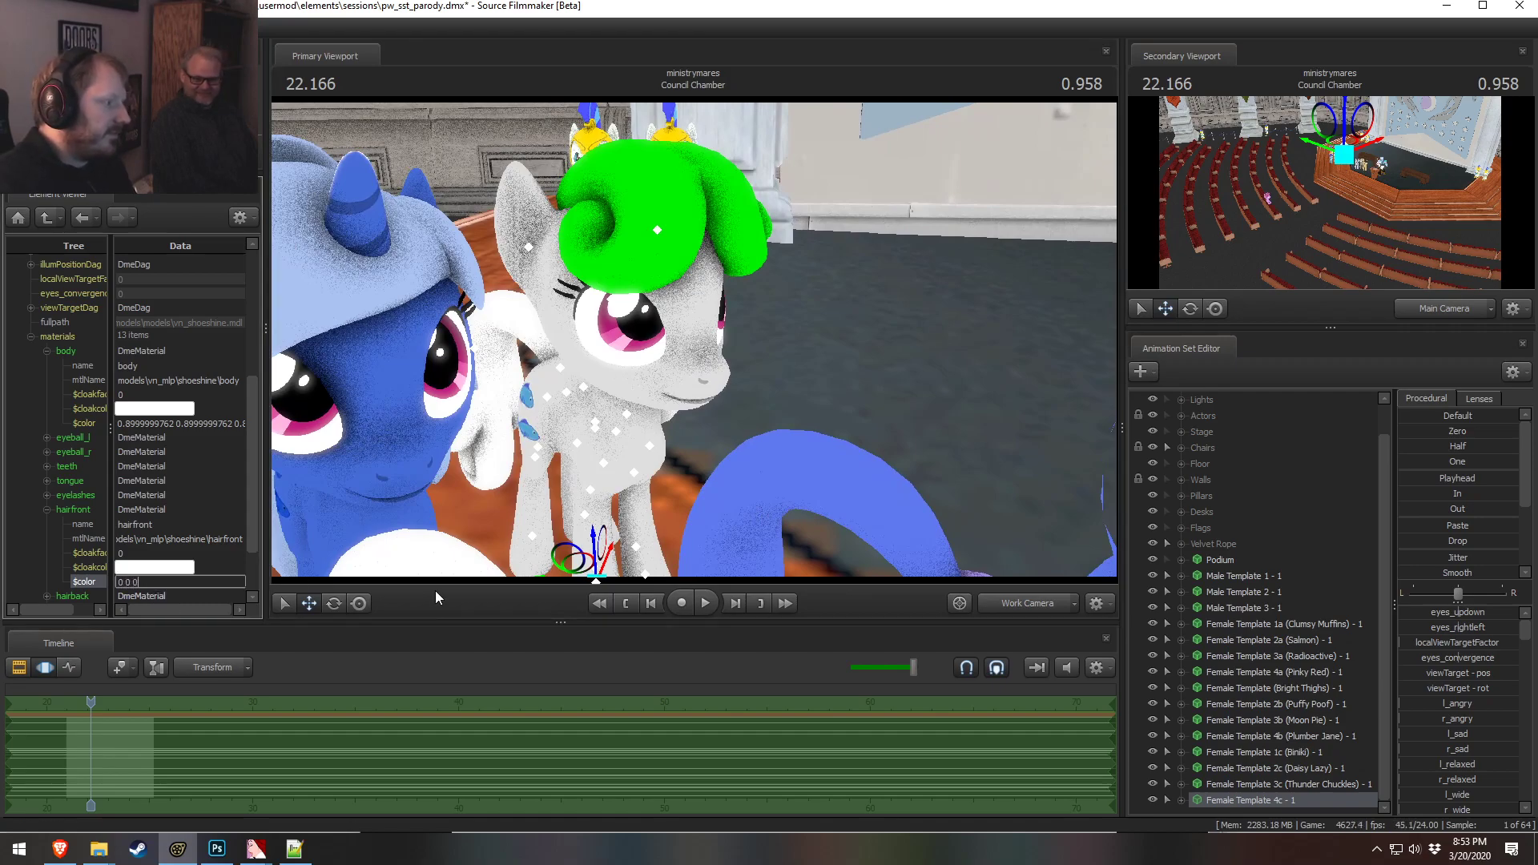
pyautogui.press('Return')
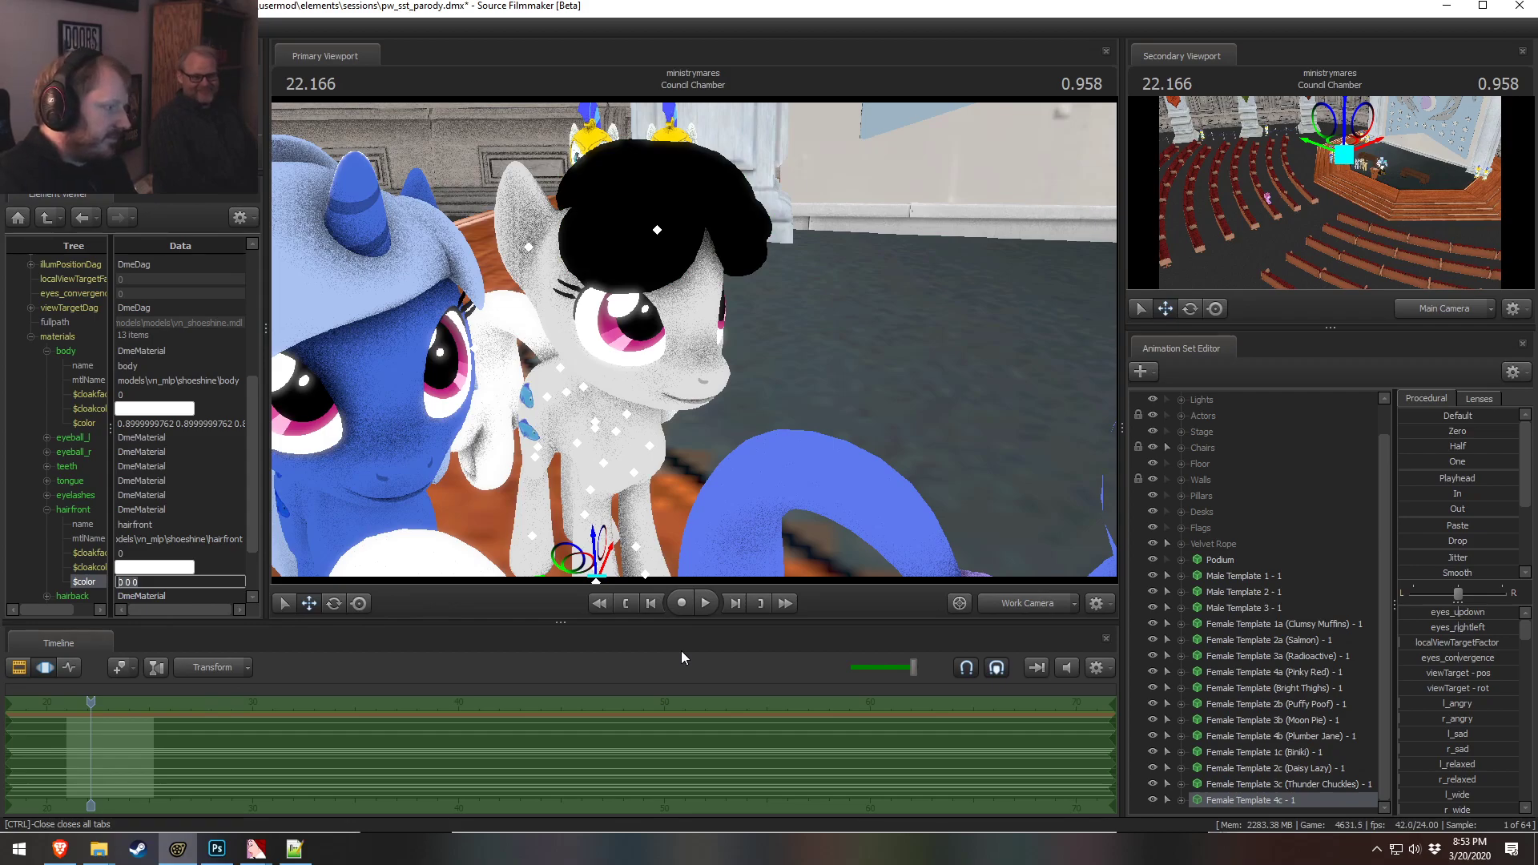
pyautogui.write('1 0 1')
pyautogui.press('Return')
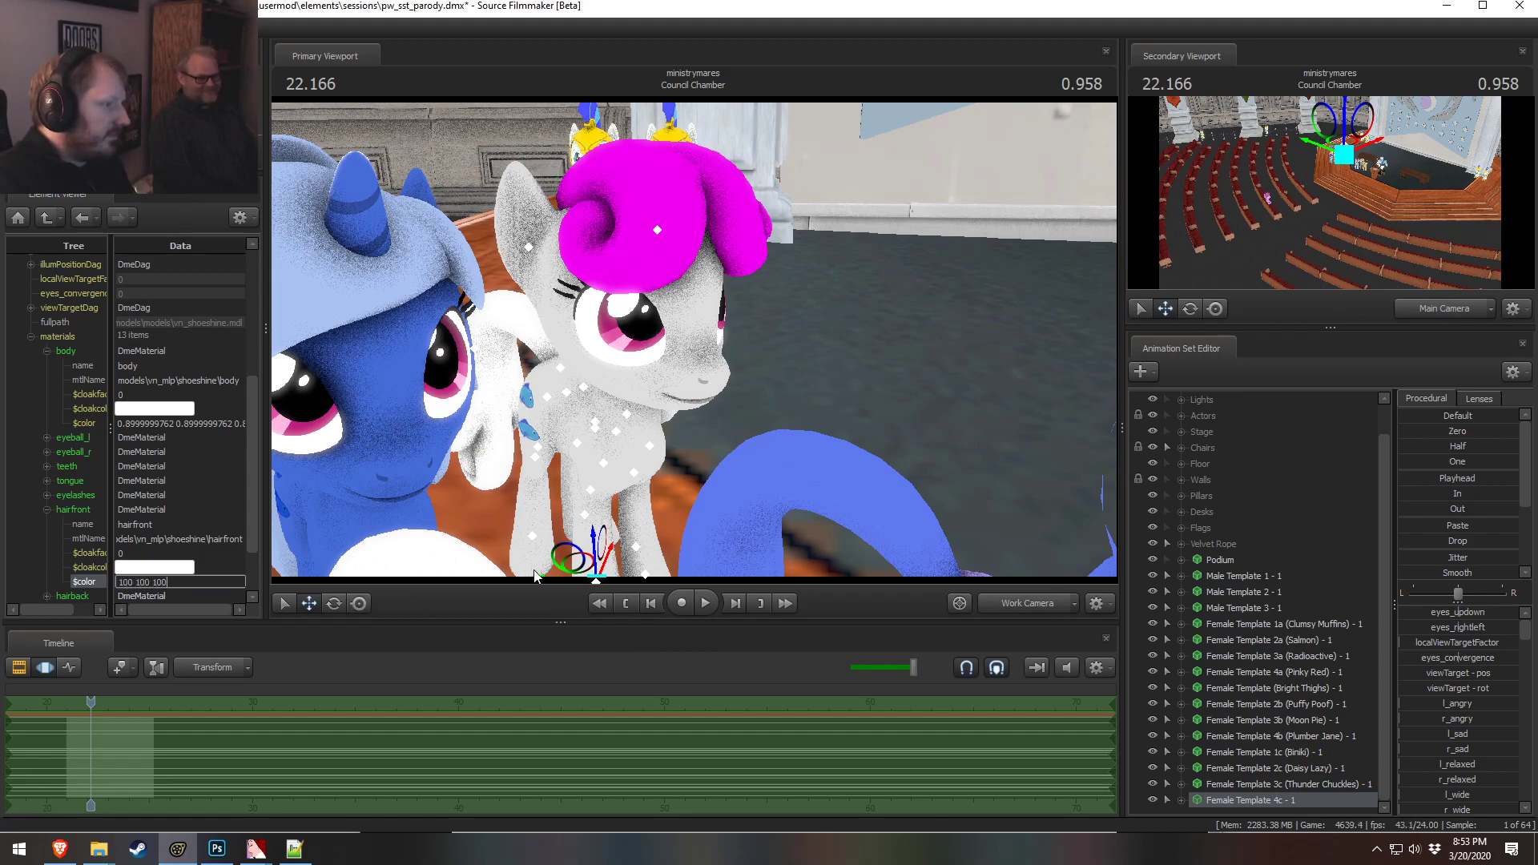
pyautogui.press('Return')
# Set the 4c front hair material color to 1 0.5 0.5
pyautogui.moveTo(868, 335); pyautogui.dragTo(700, 339)
pyautogui.moveTo(886, 397); pyautogui.dragTo(909, 377)
pyautogui.moveTo(610, 391); pyautogui.dragTo(565, 421)
pyautogui.click(128, 582)
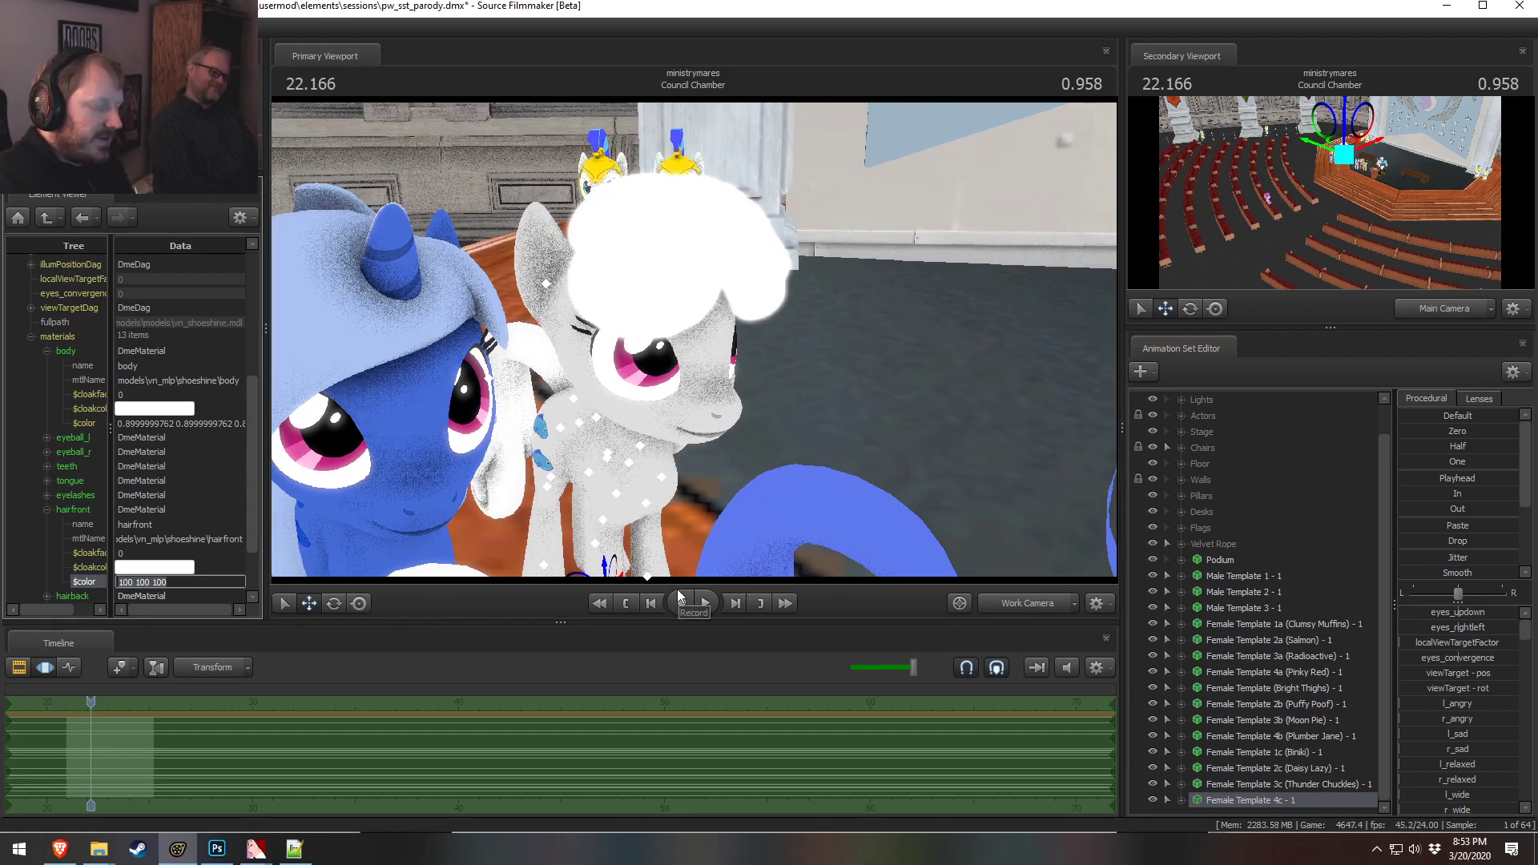
pyautogui.write('1 0.5 0')
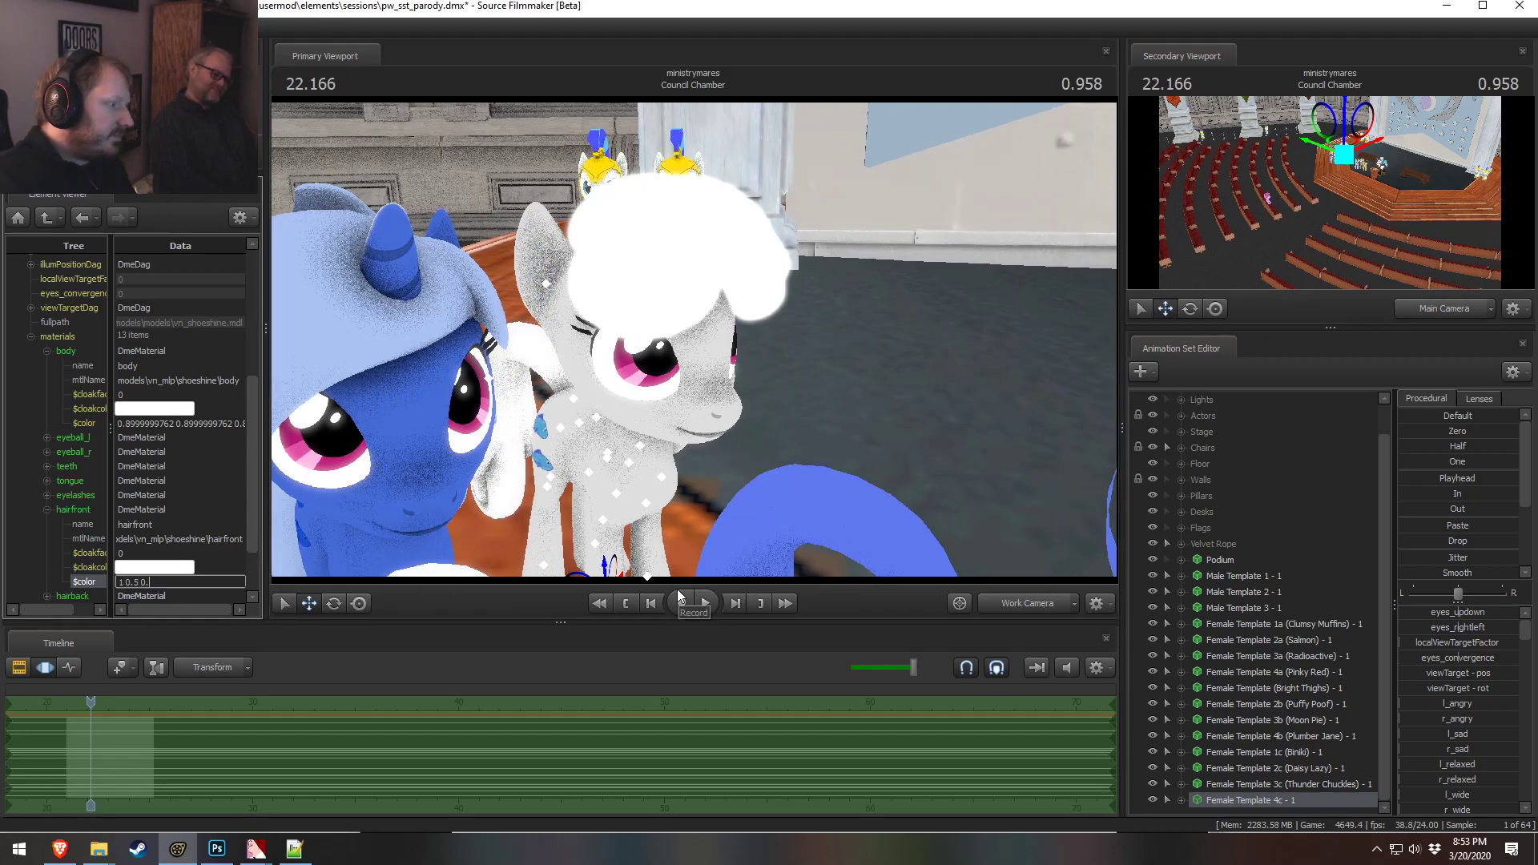
pyautogui.write('.5')
pyautogui.press('Return')
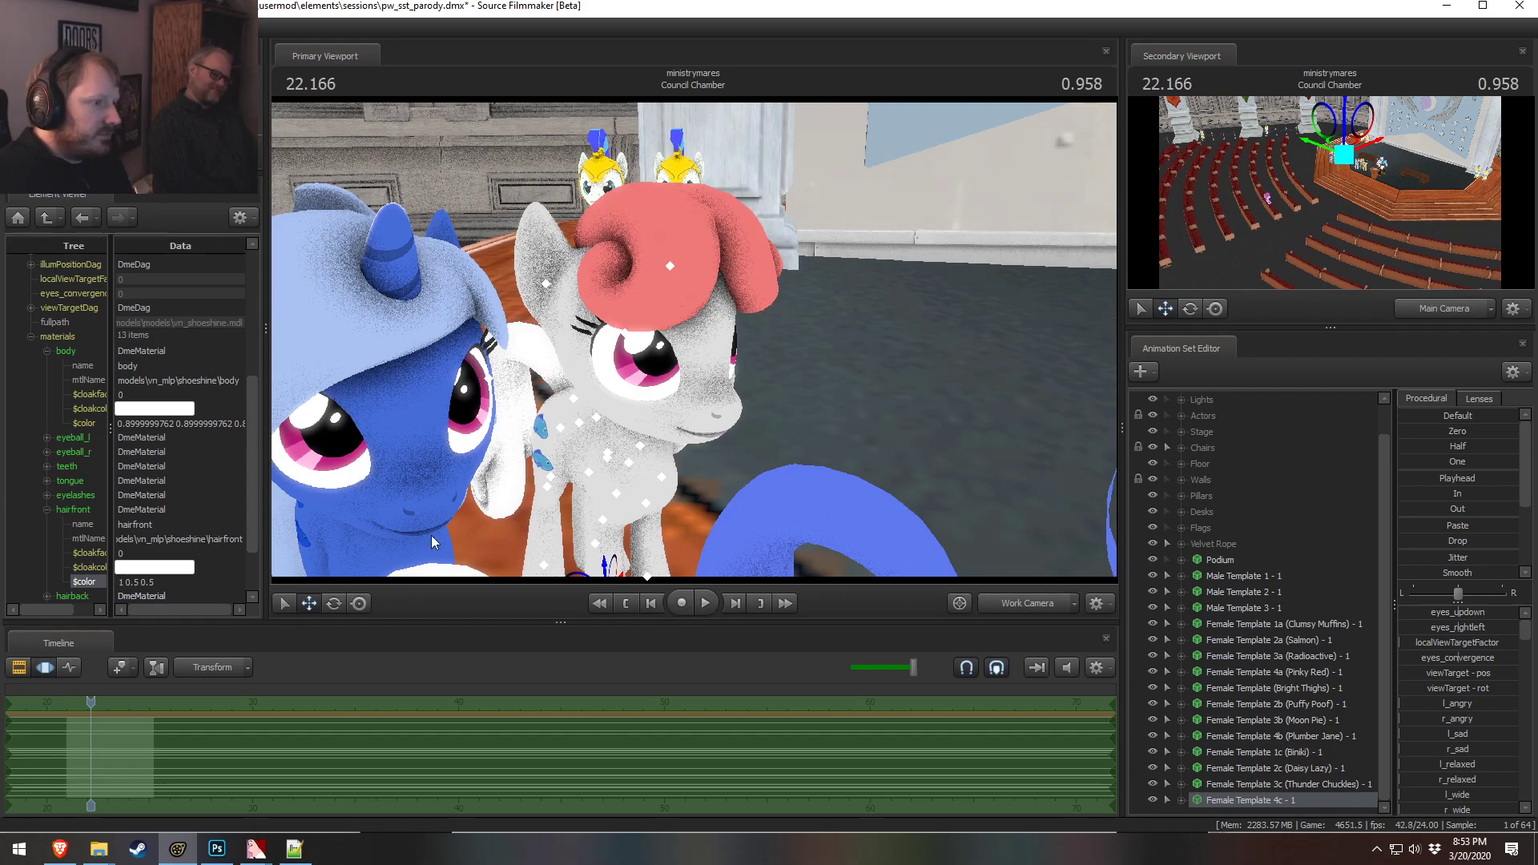
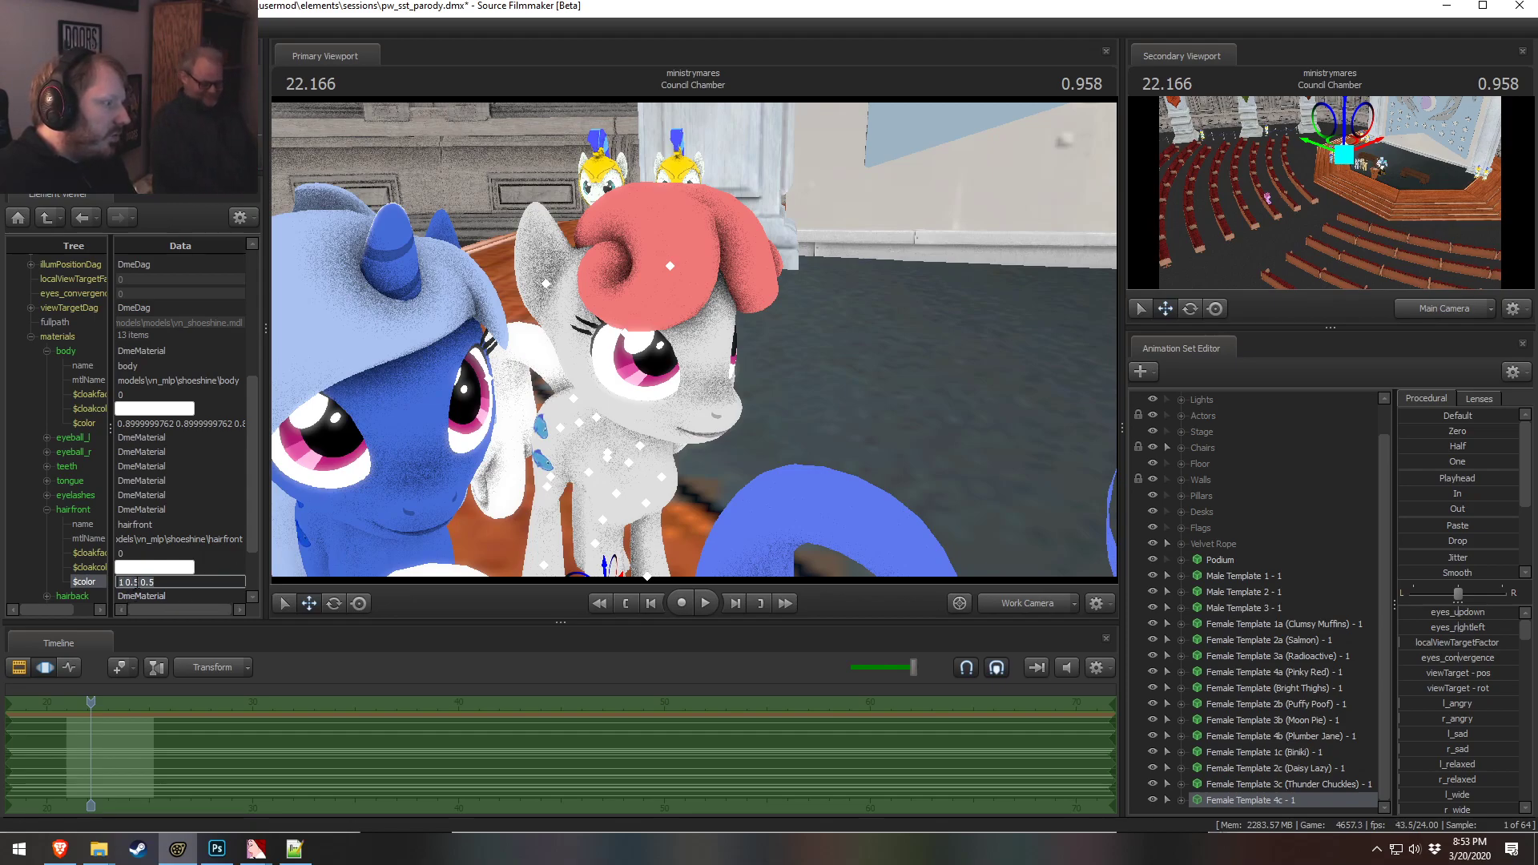
# Try the 4c front hair material color as 1 0.8 0.9, then set it to 1 0.7 0.8
pyautogui.click(165, 553)
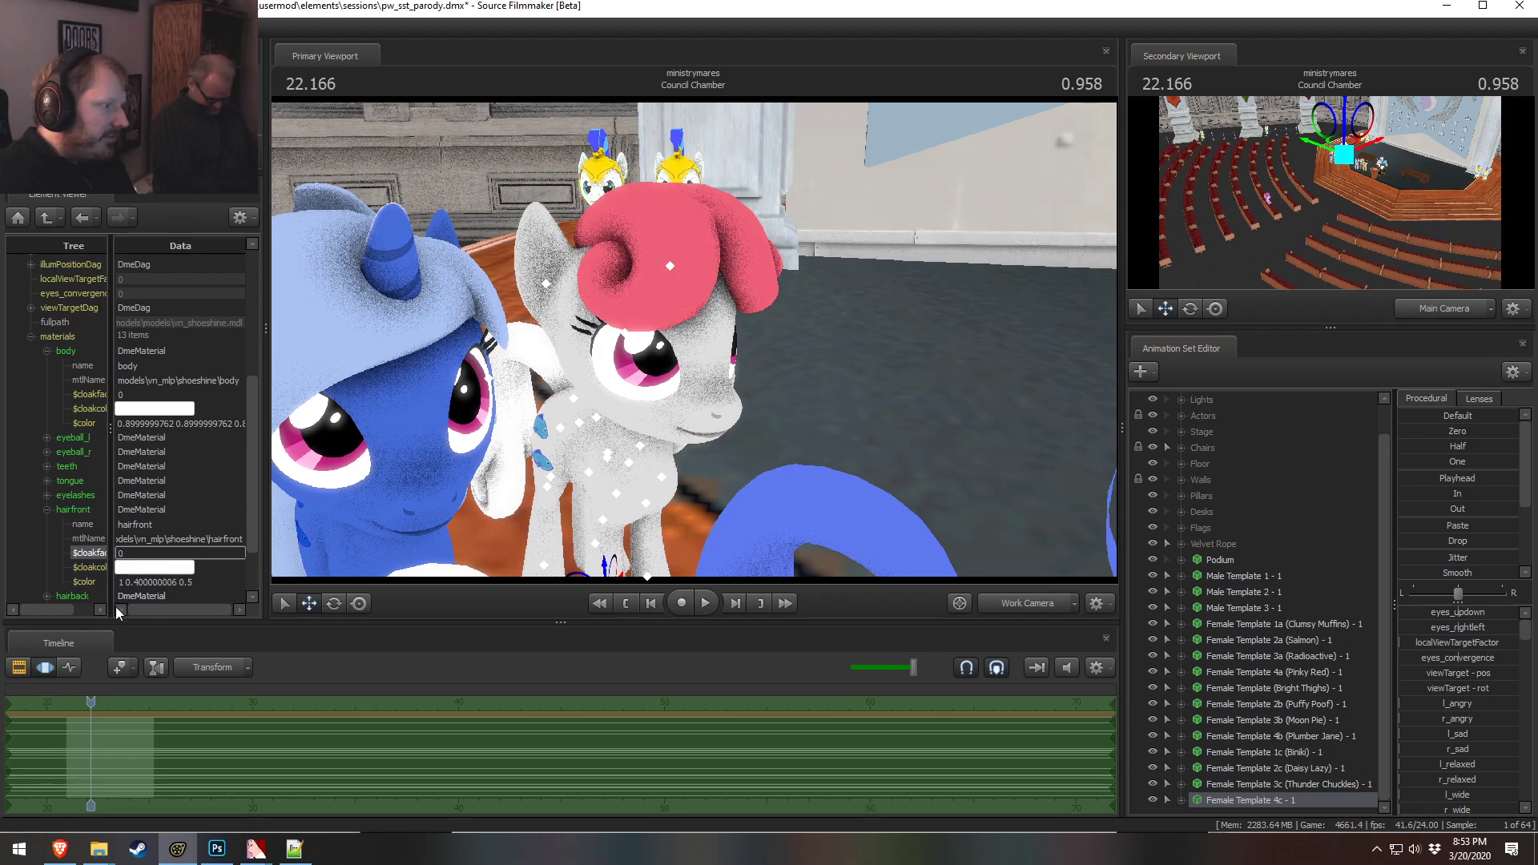
pyautogui.click(126, 582)
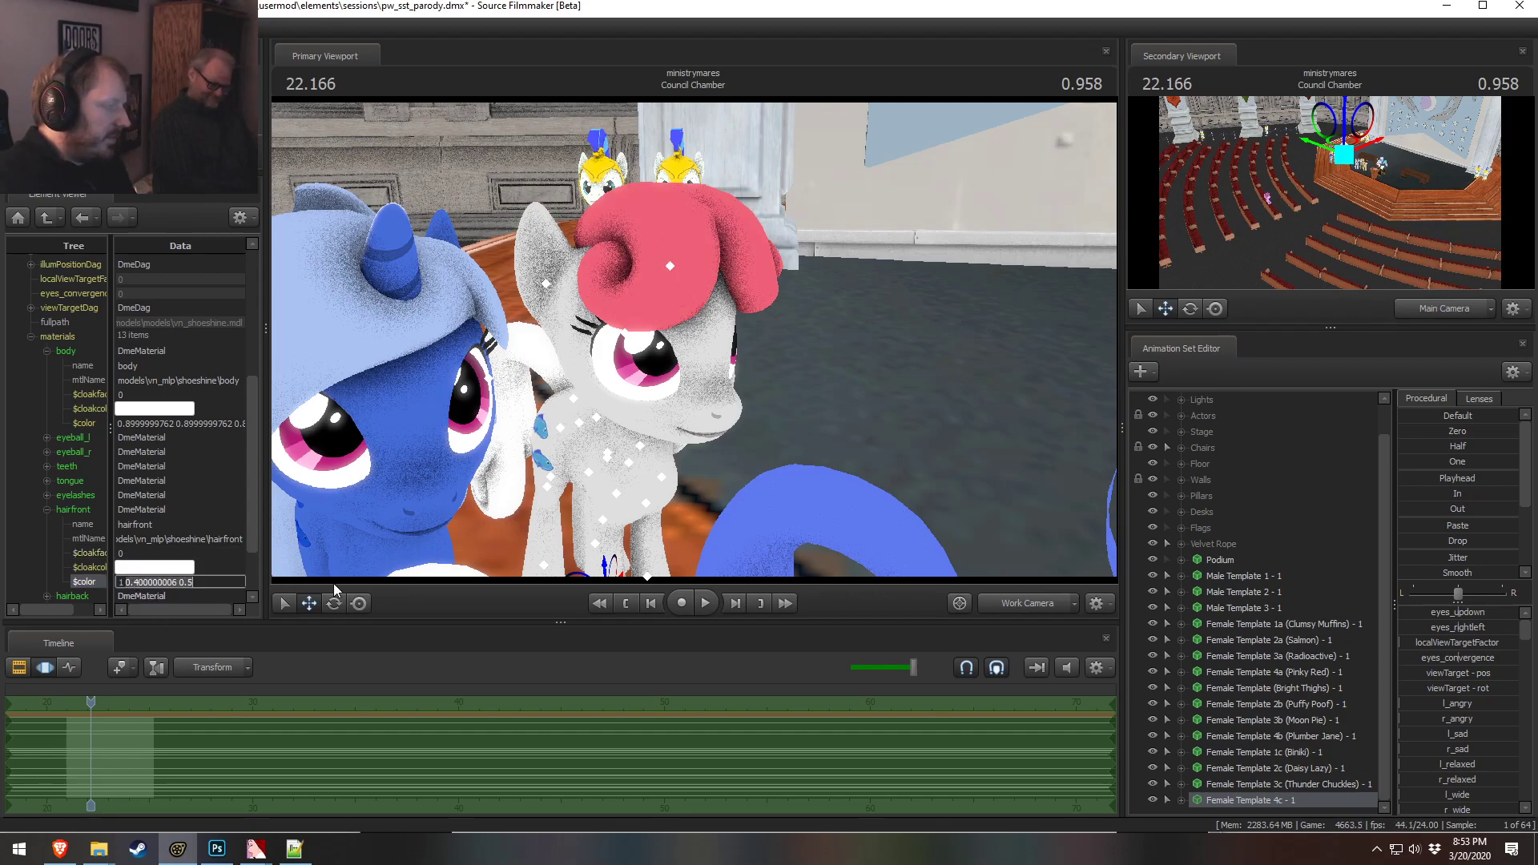
pyautogui.write('.8 0.9')
pyautogui.press('Return')
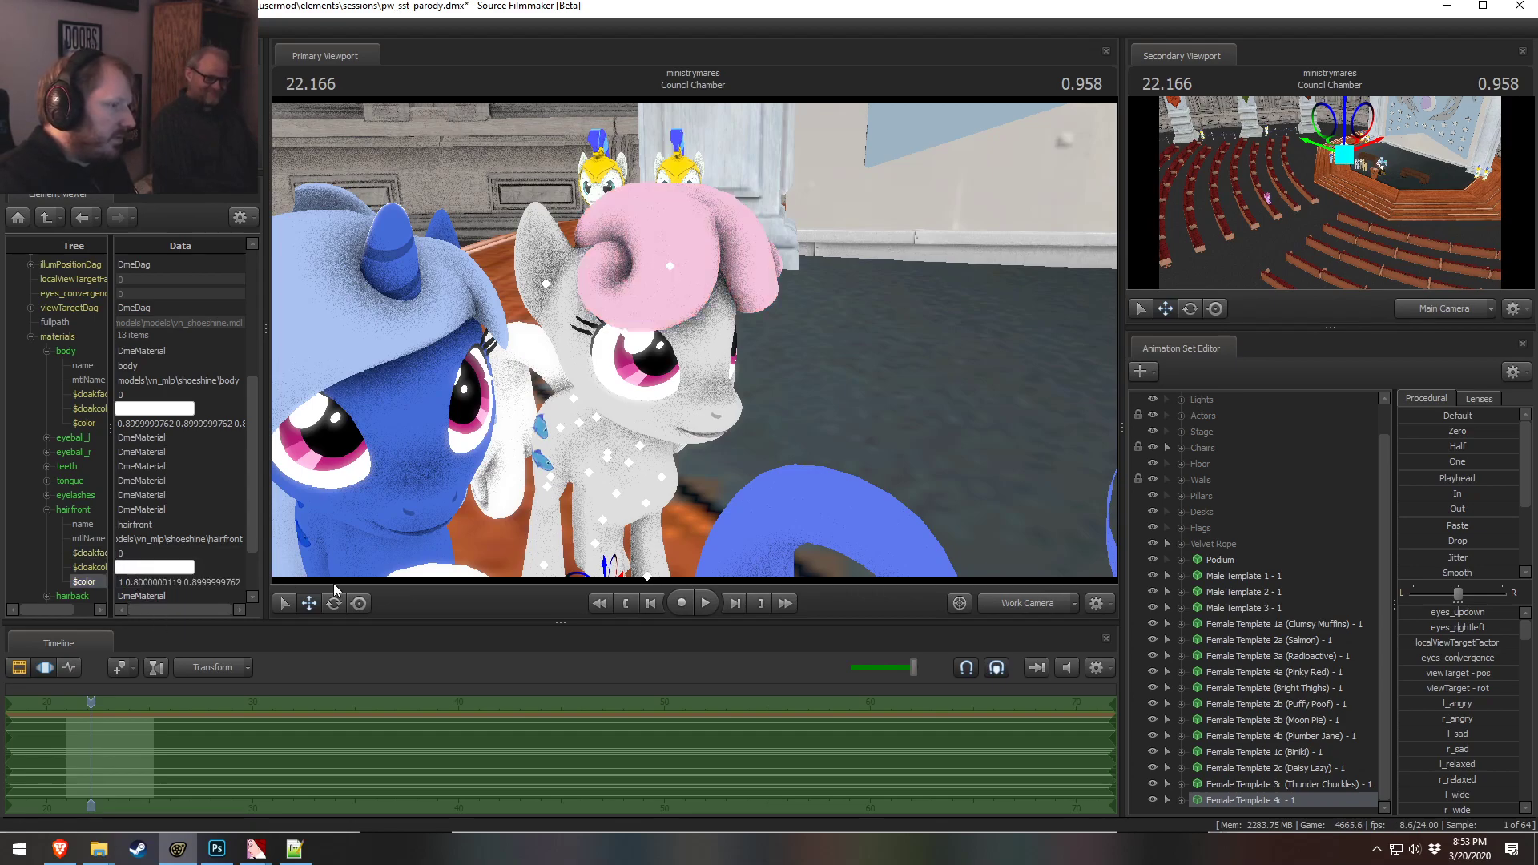
pyautogui.hotkey('ctrl', 'a')
pyautogui.write('0.')
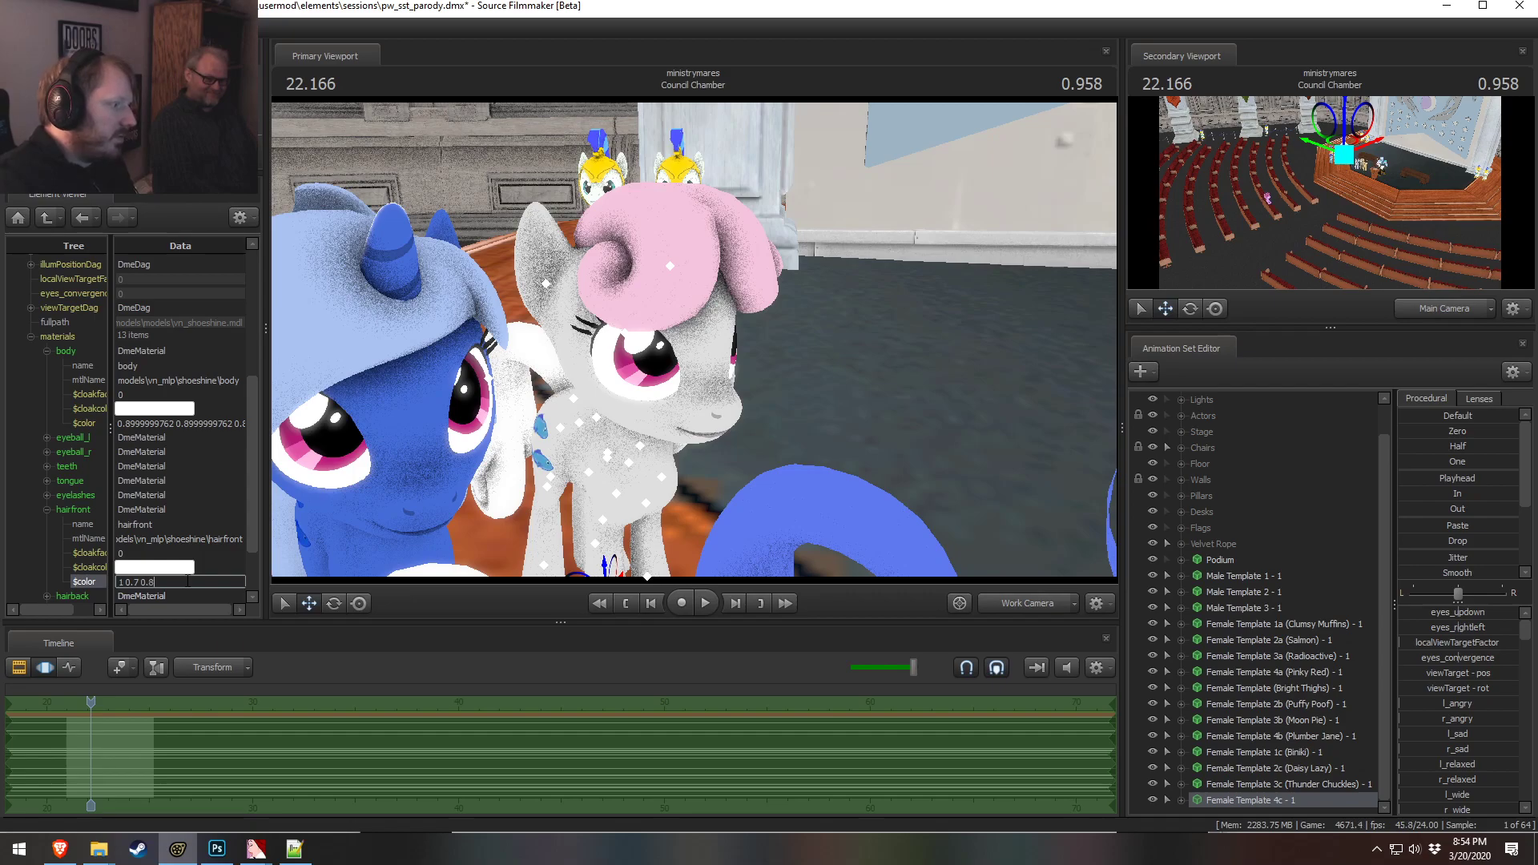
pyautogui.write('7 0.8')
pyautogui.press('Return')
# Expand the back hair and tail materials and give the tail the same 1 0.7 0.8 color
pyautogui.press('s')
pyautogui.moveTo(728, 465); pyautogui.dragTo(694, 341)
pyautogui.press('w')
pyautogui.click(195, 586)
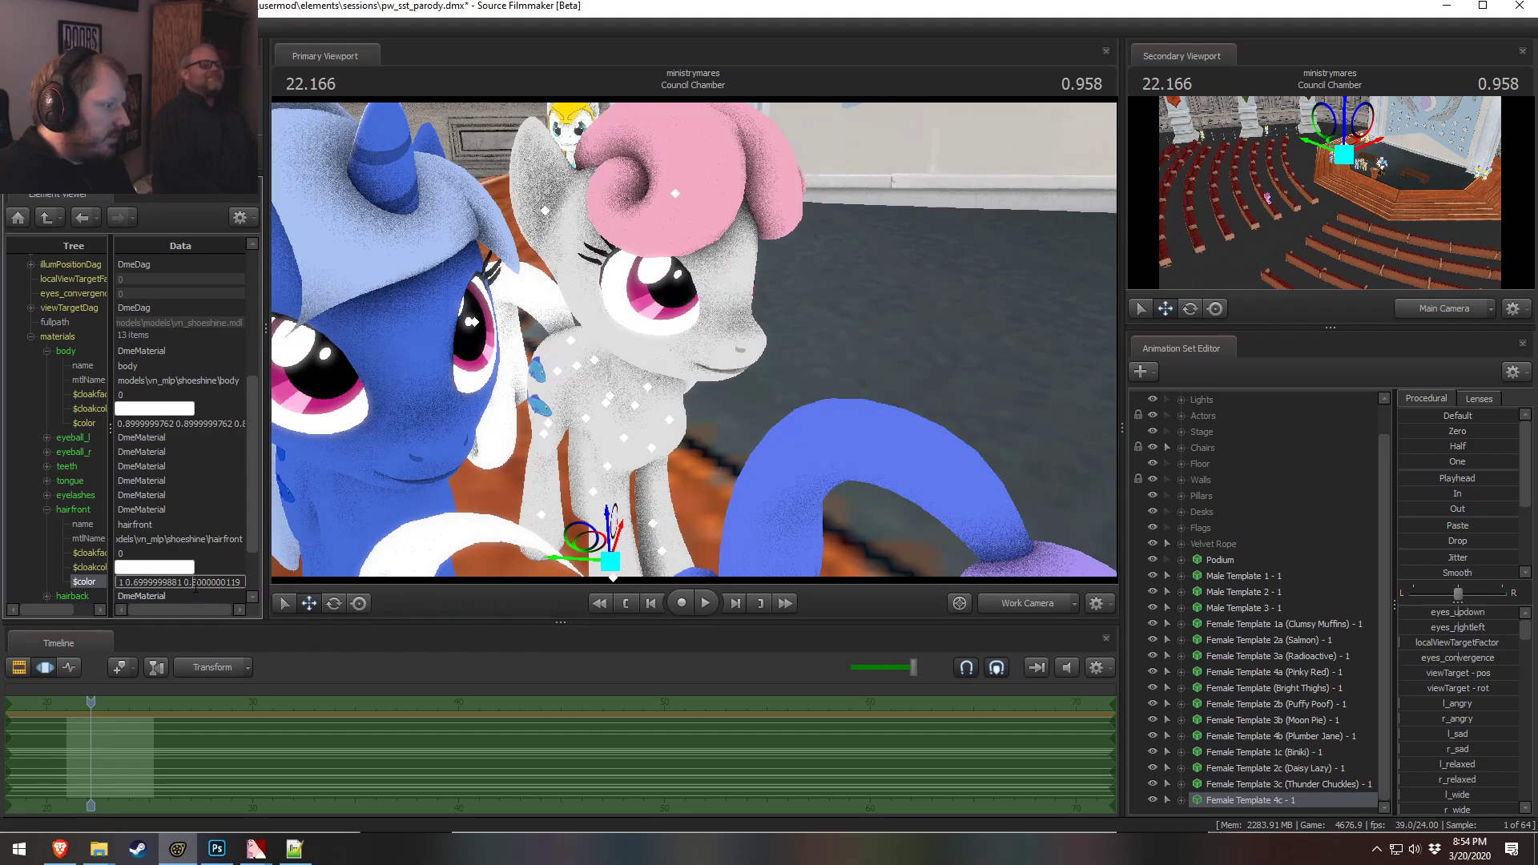
pyautogui.click(46, 509)
pyautogui.click(46, 524)
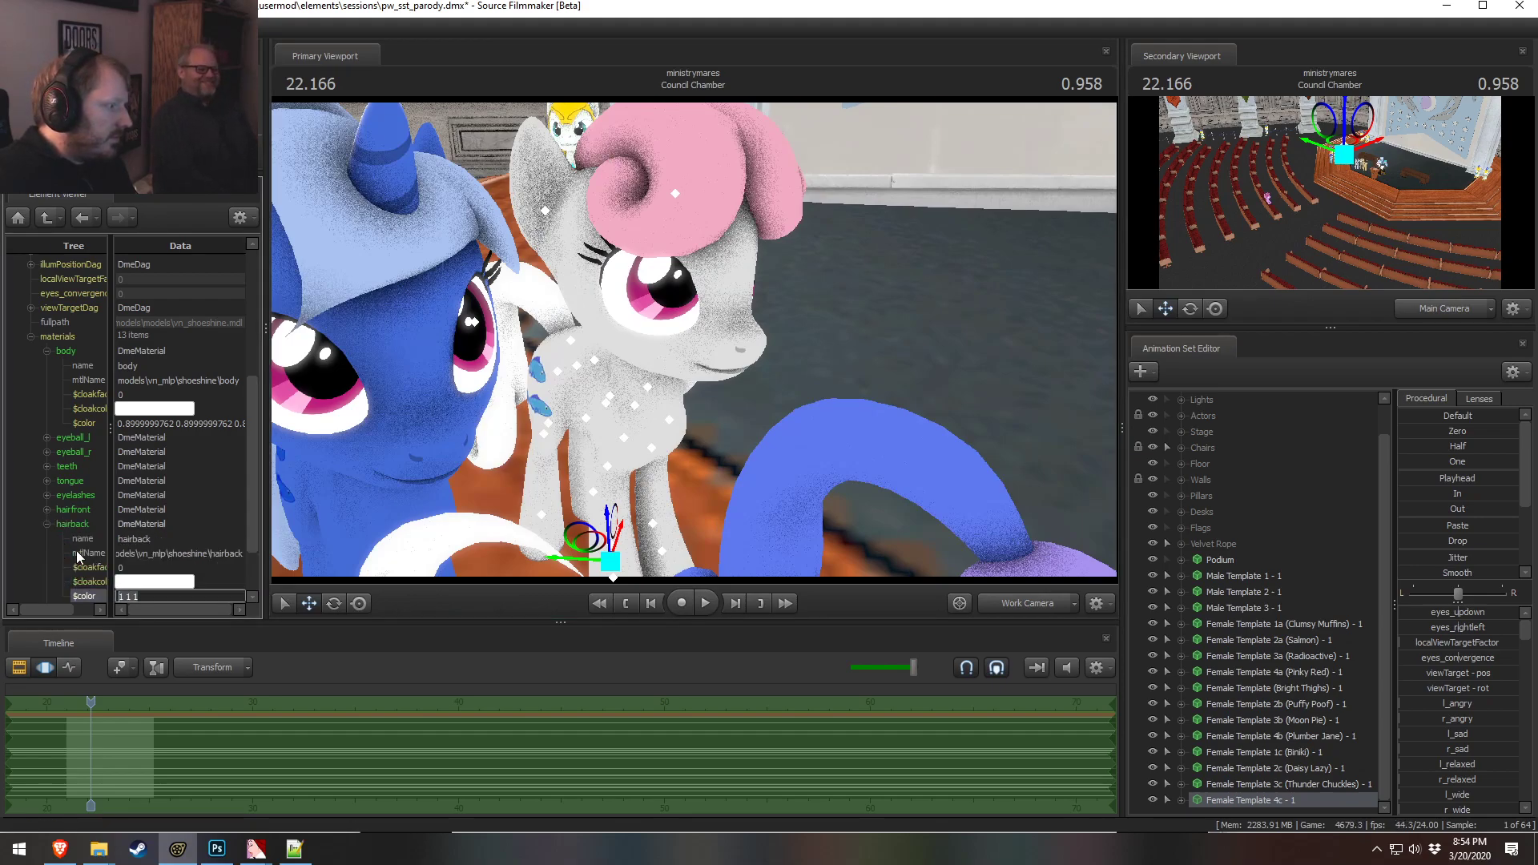
pyautogui.click(46, 524)
pyautogui.click(47, 538)
pyautogui.scroll(-2, 144, 609)
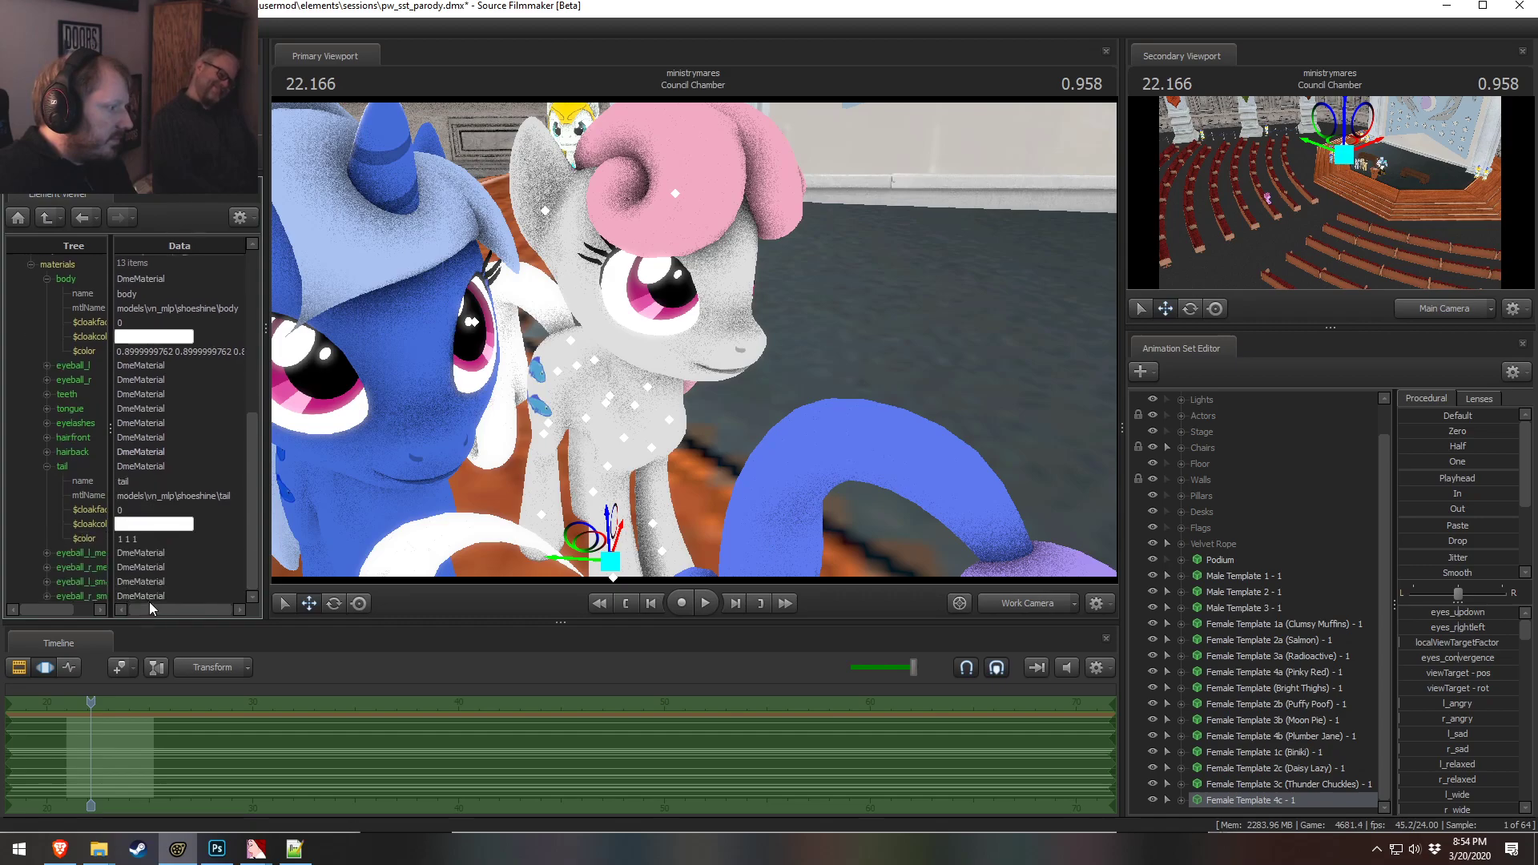
pyautogui.click(160, 509)
# Try to move the 4c pony in the viewport and undo the move
pyautogui.moveTo(535, 333); pyautogui.dragTo(361, 316)
pyautogui.moveTo(694, 340); pyautogui.dragTo(851, 395)
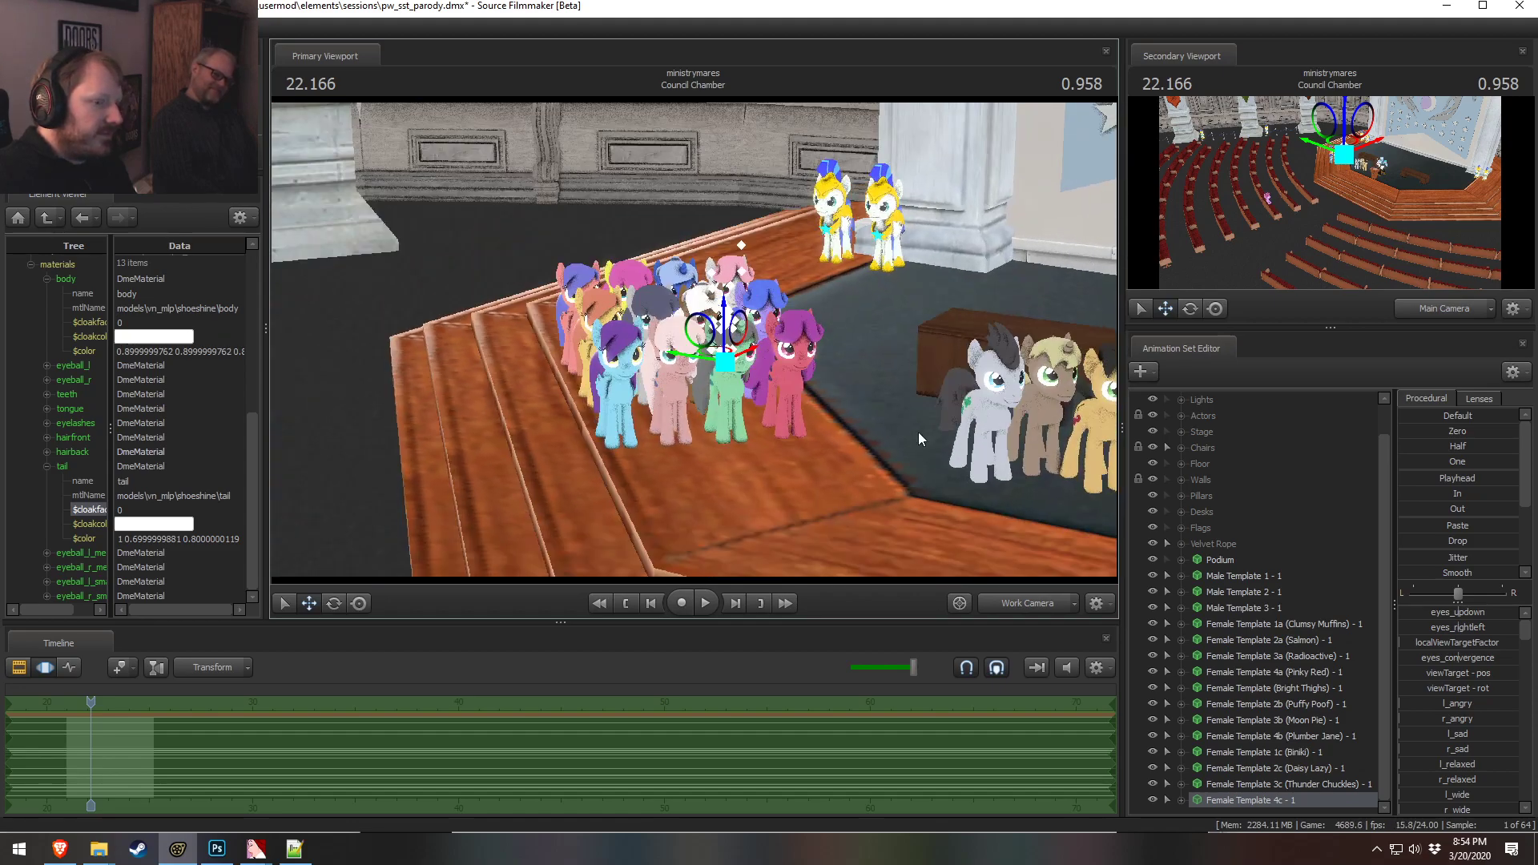
pyautogui.click(1253, 629)
pyautogui.keyDown('shift'); pyautogui.click(1269, 803); pyautogui.keyUp('shift')
pyautogui.keyDown('alt'); pyautogui.moveTo(652, 487); pyautogui.dragTo(633, 481); pyautogui.keyUp('alt')
pyautogui.moveTo(616, 408); pyautogui.dragTo(694, 492)
pyautogui.hotkey('ctrl', 'z')
# Rename the 4c pony's animation set to Female Template 4c (Swiggles) - 1
pyautogui.press('F2')
pyautogui.click(1276, 803)
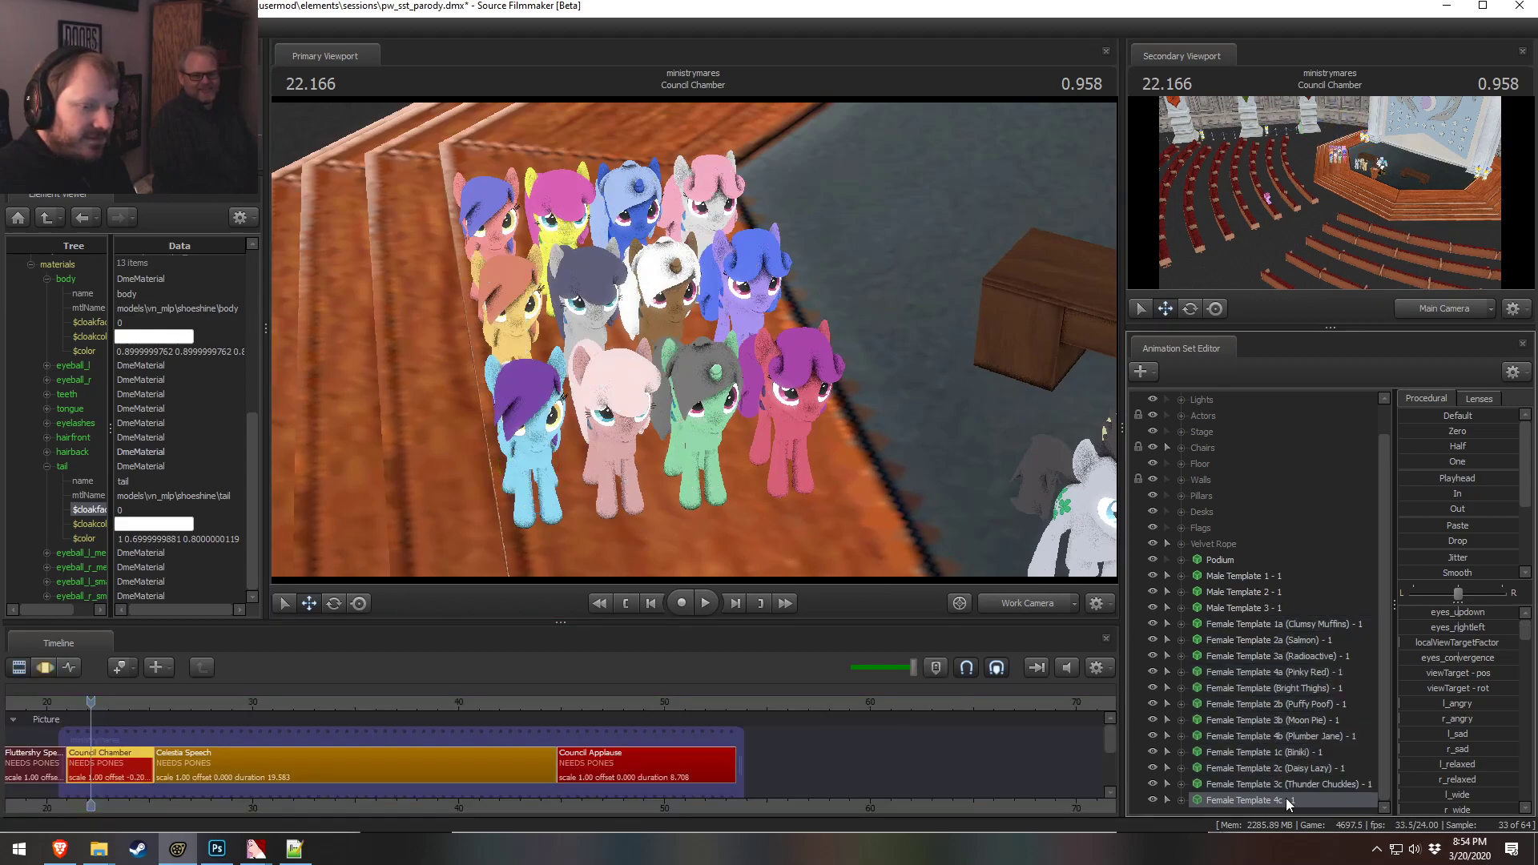
pyautogui.rightClick(1285, 798)
pyautogui.click(1353, 555)
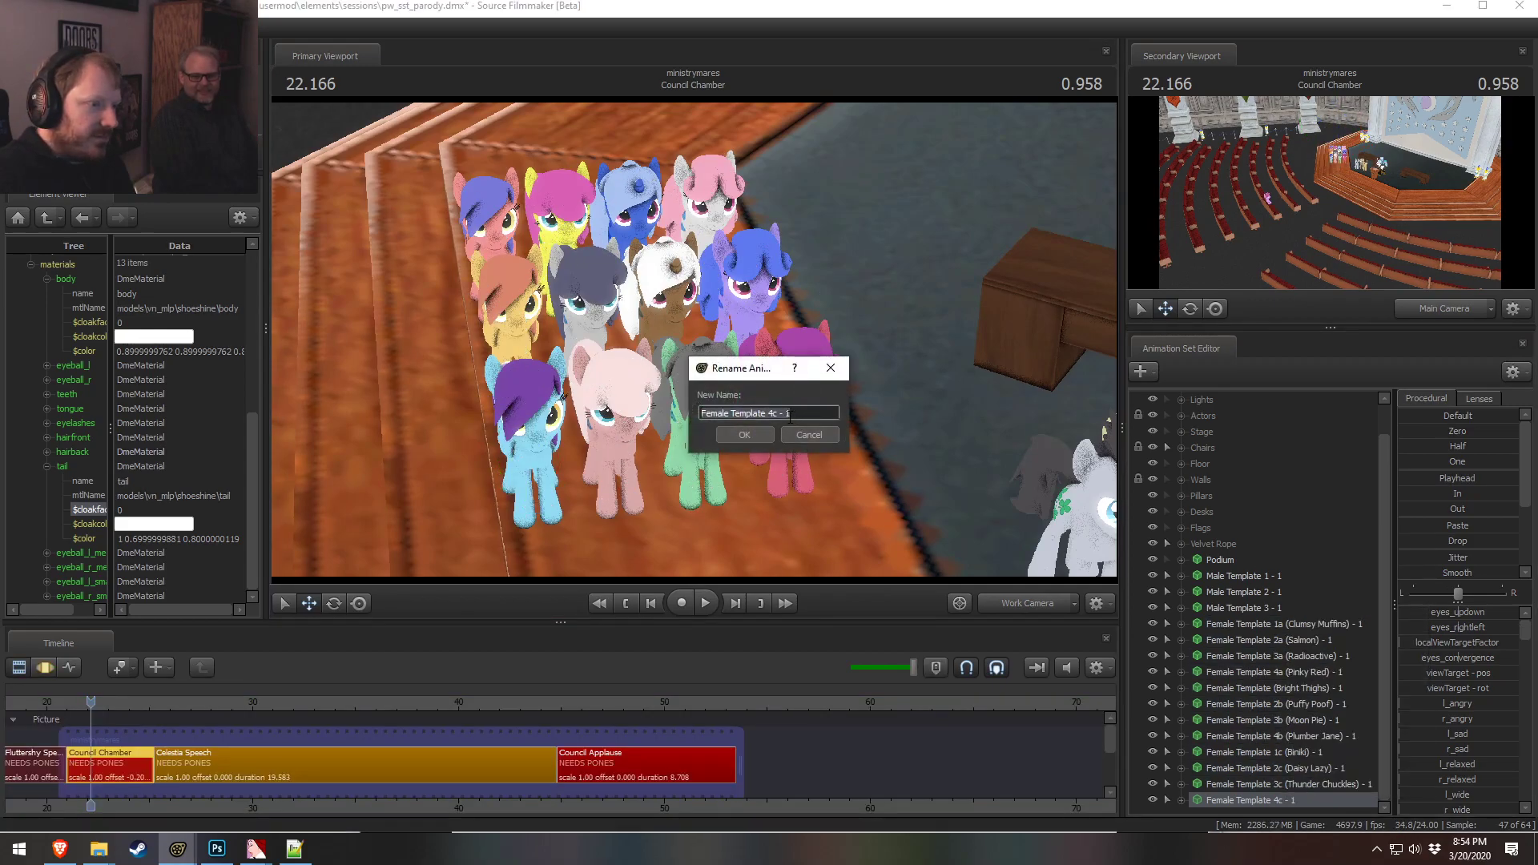
pyautogui.write('()')
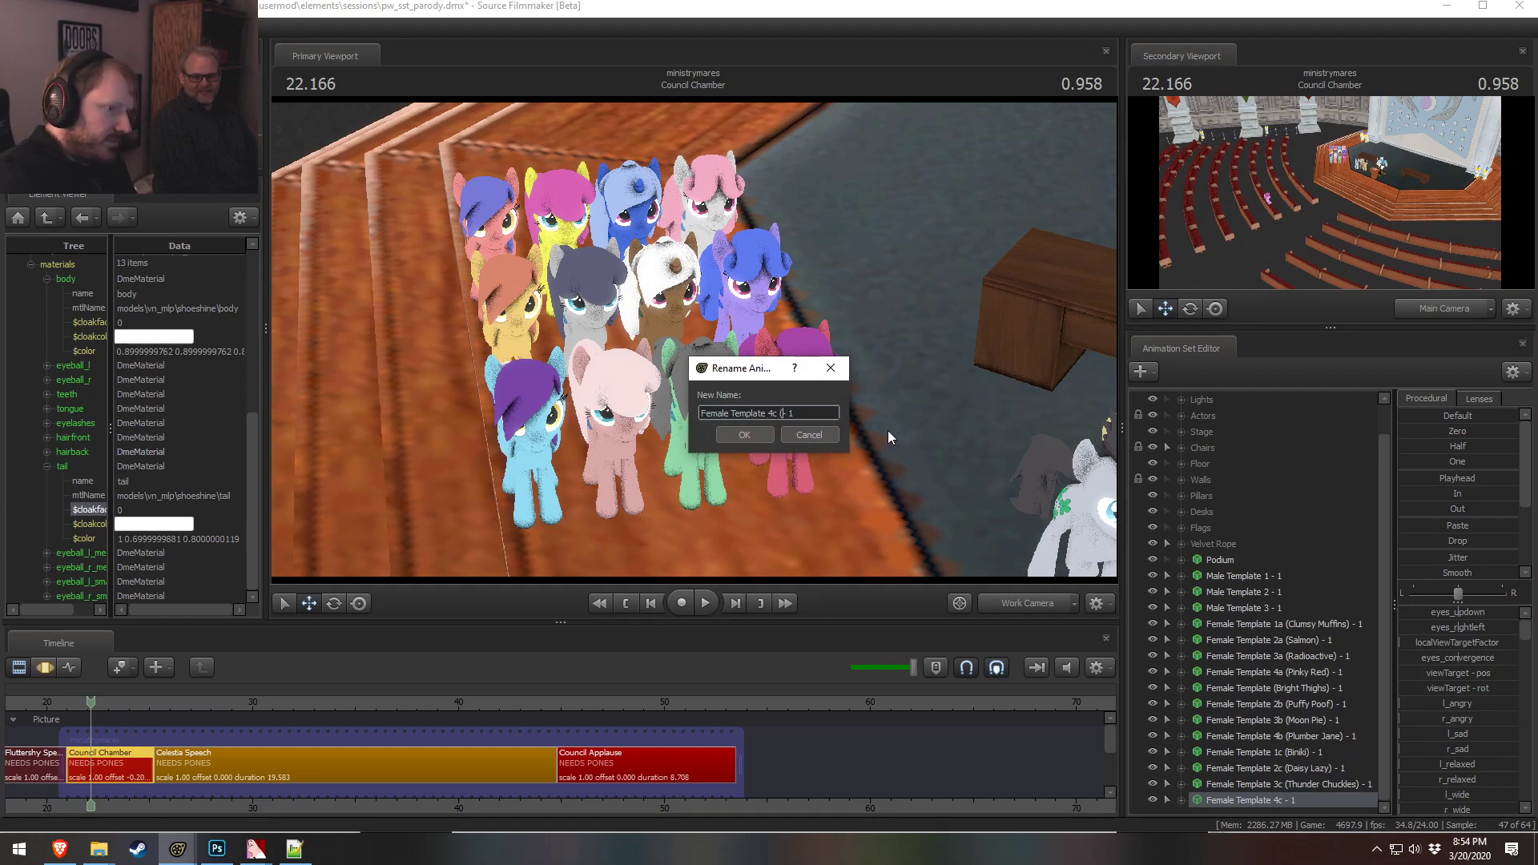
pyautogui.press('Left')
pyautogui.write('Pony)')
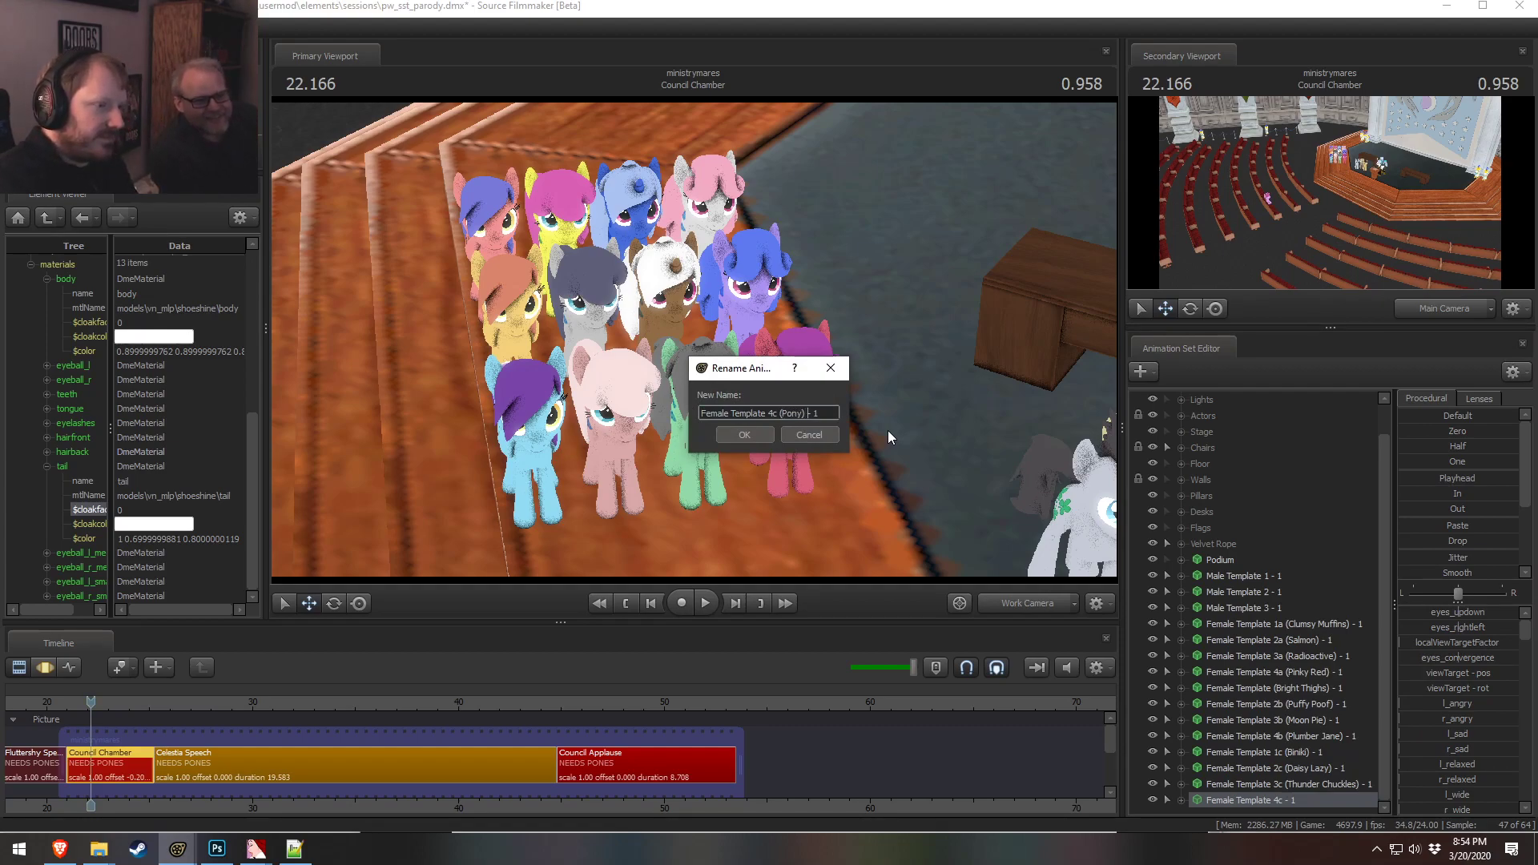
pyautogui.press('Left')
pyautogui.press('BackSpace')
pyautogui.press('BackSpace')
pyautogui.press('BackSpace')
pyautogui.press('BackSpace')
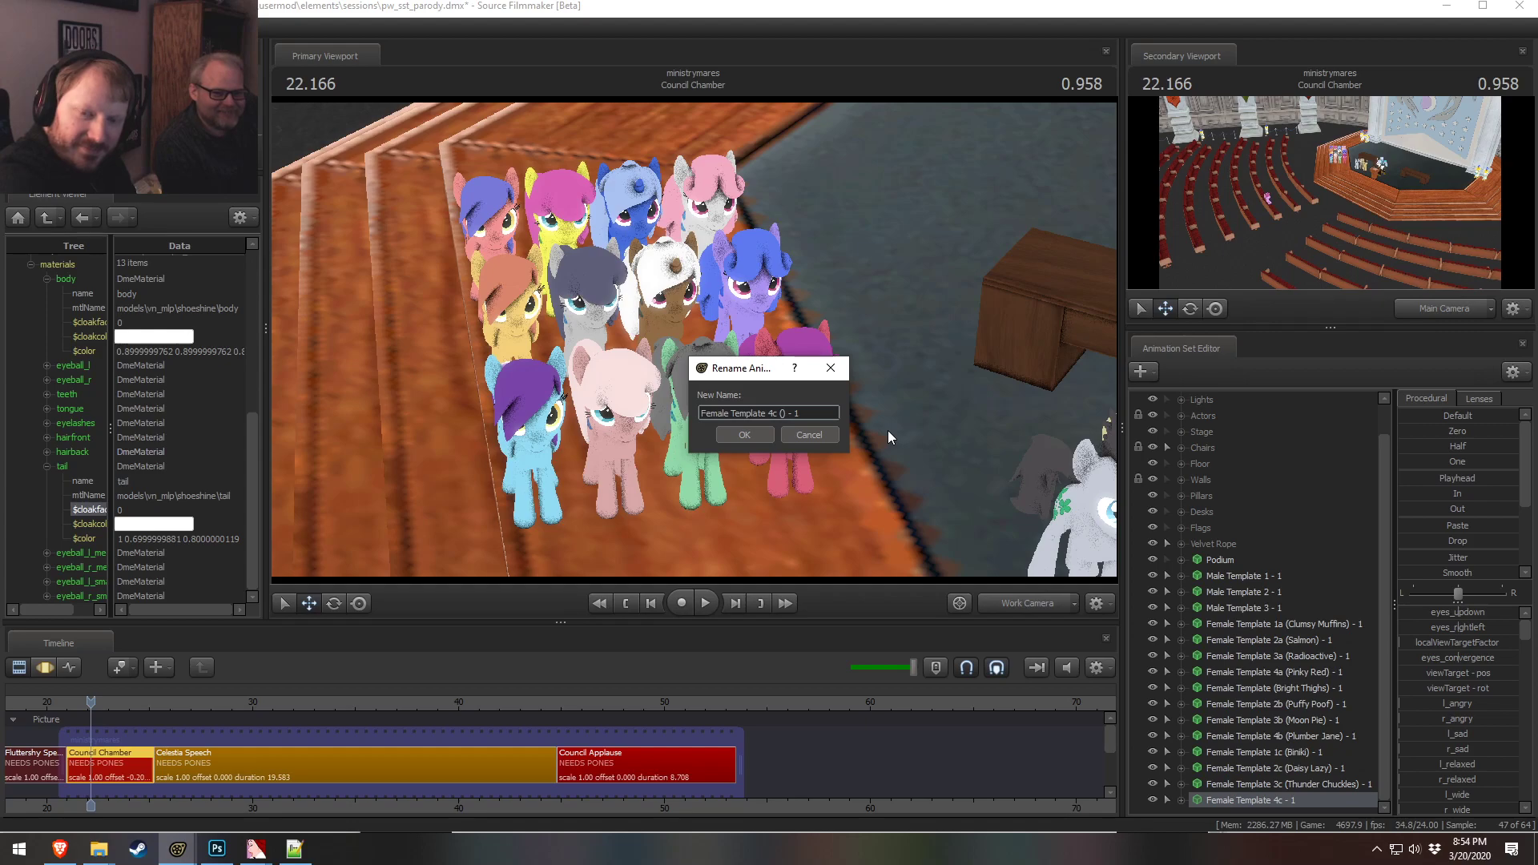
pyautogui.write('Swigg')
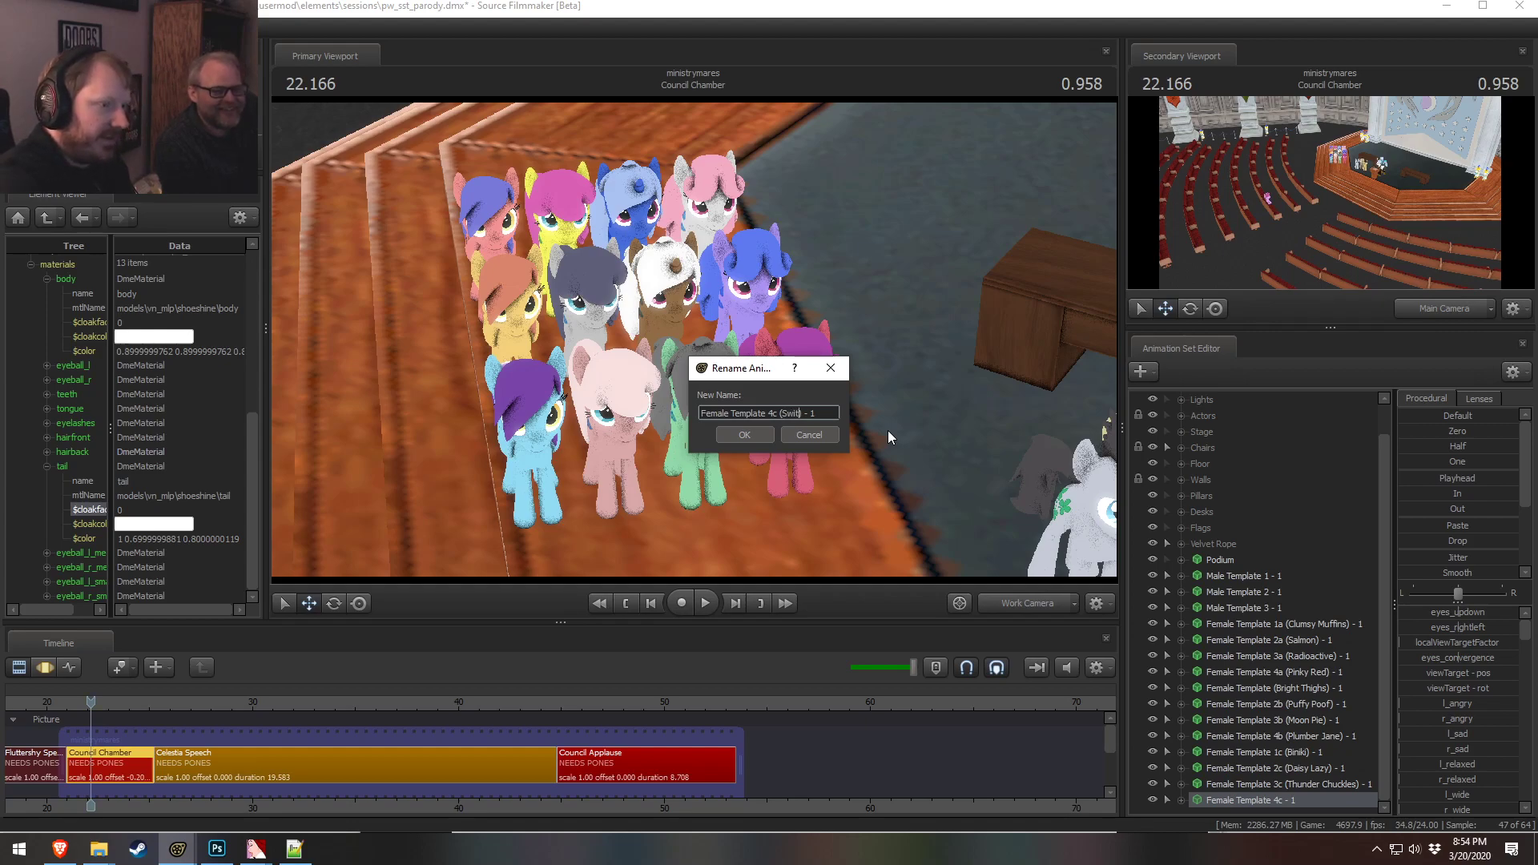
pyautogui.write('les')
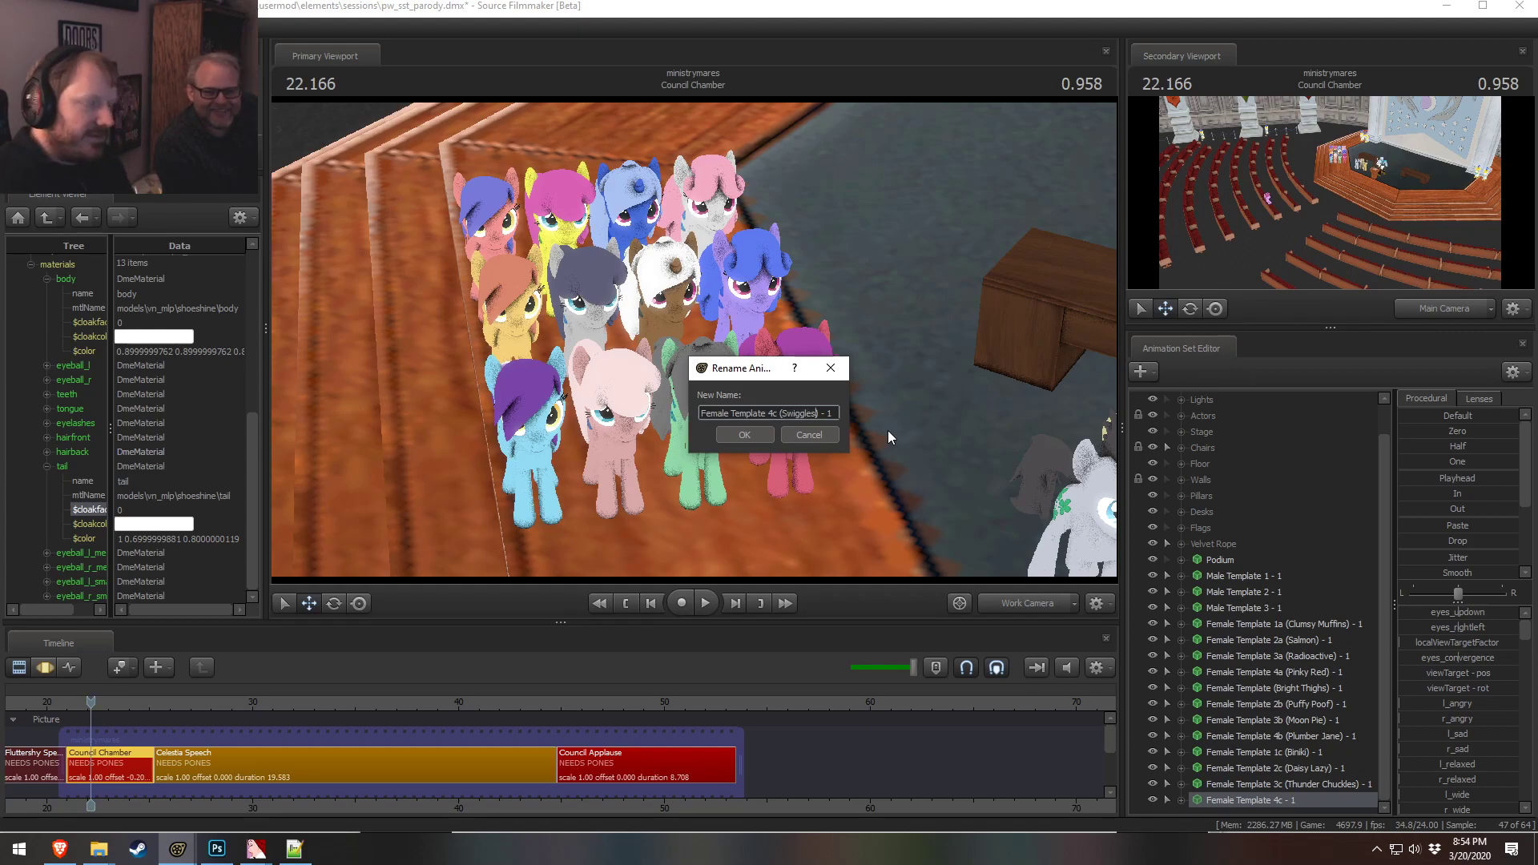
pyautogui.click(734, 436)
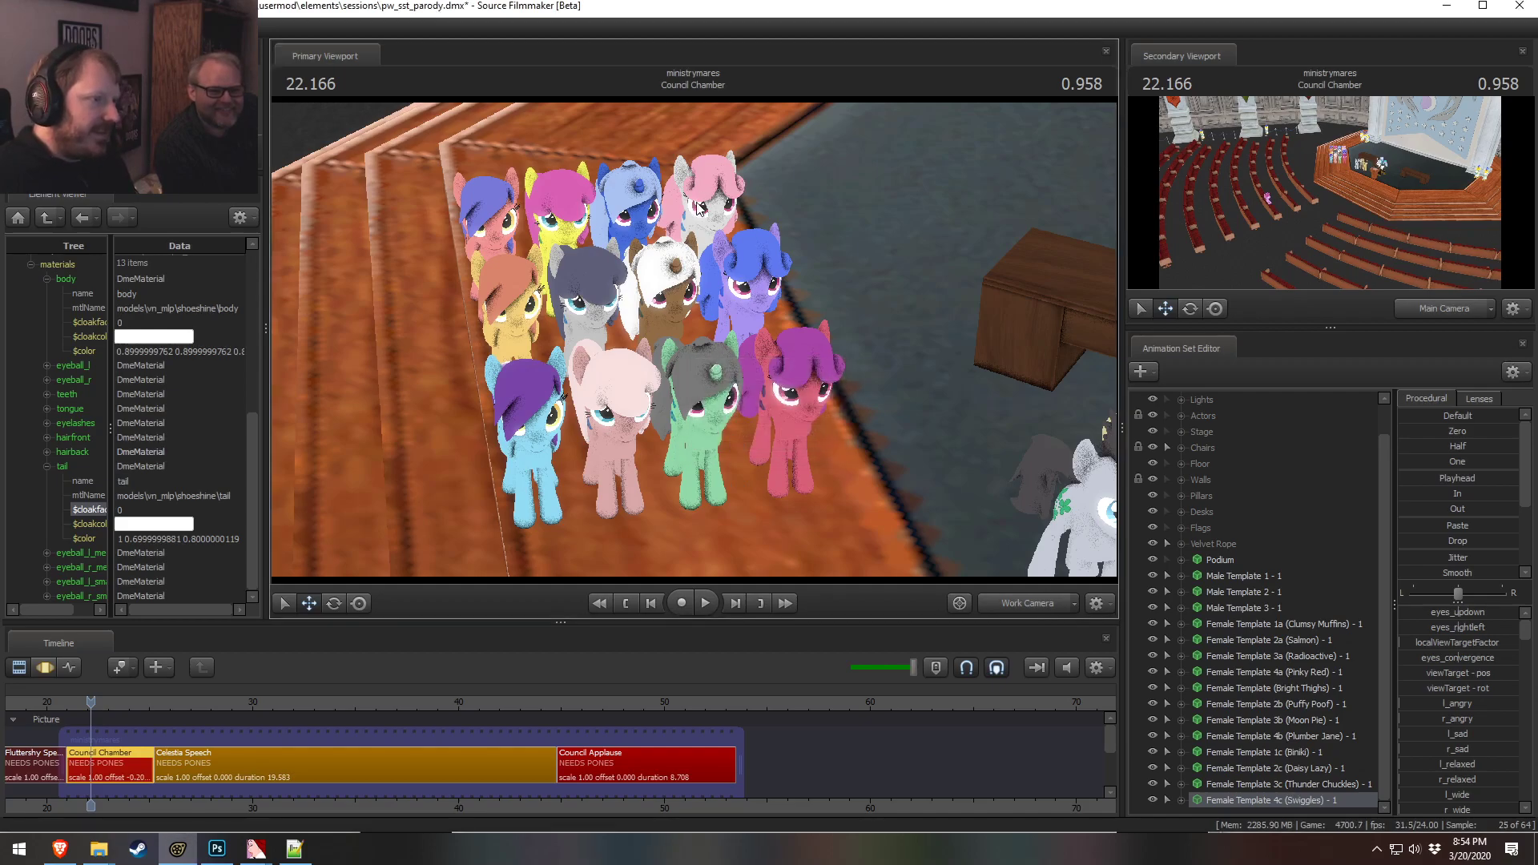
# Fly the work camera around the ponies standing on the podium steps
pyautogui.press('a')
pyautogui.moveTo(809, 264); pyautogui.dragTo(736, 287)
pyautogui.press('d')
pyautogui.press('s')
pyautogui.press('w')
pyautogui.press('d')
pyautogui.press('a')
pyautogui.press('w')
pyautogui.press('a')
pyautogui.press('z')
pyautogui.moveTo(722, 353); pyautogui.dragTo(673, 441)
pyautogui.press('w')
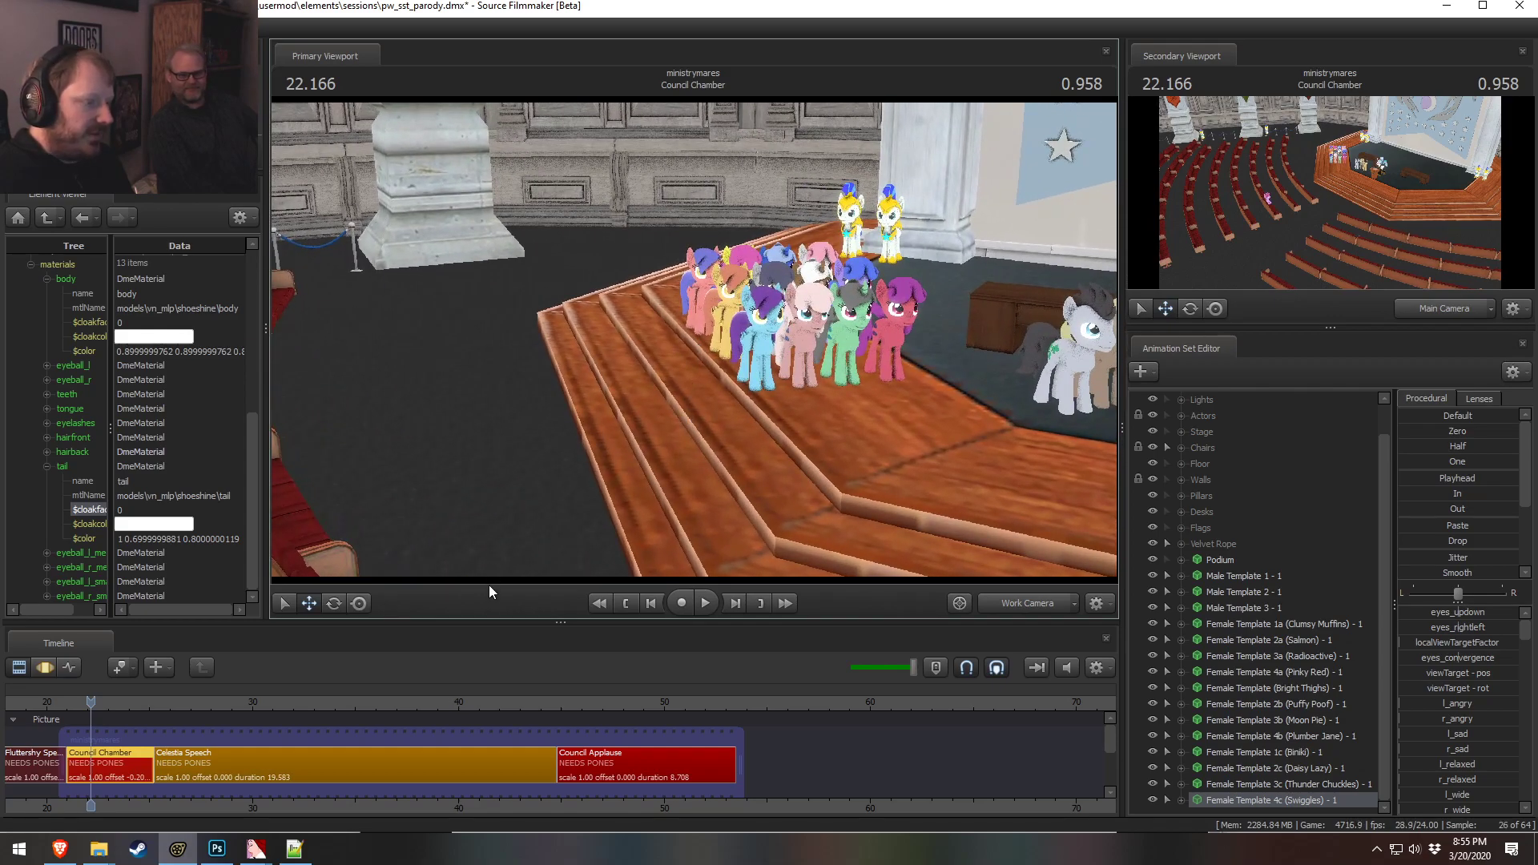
pyautogui.moveTo(490, 620); pyautogui.dragTo(492, 656)
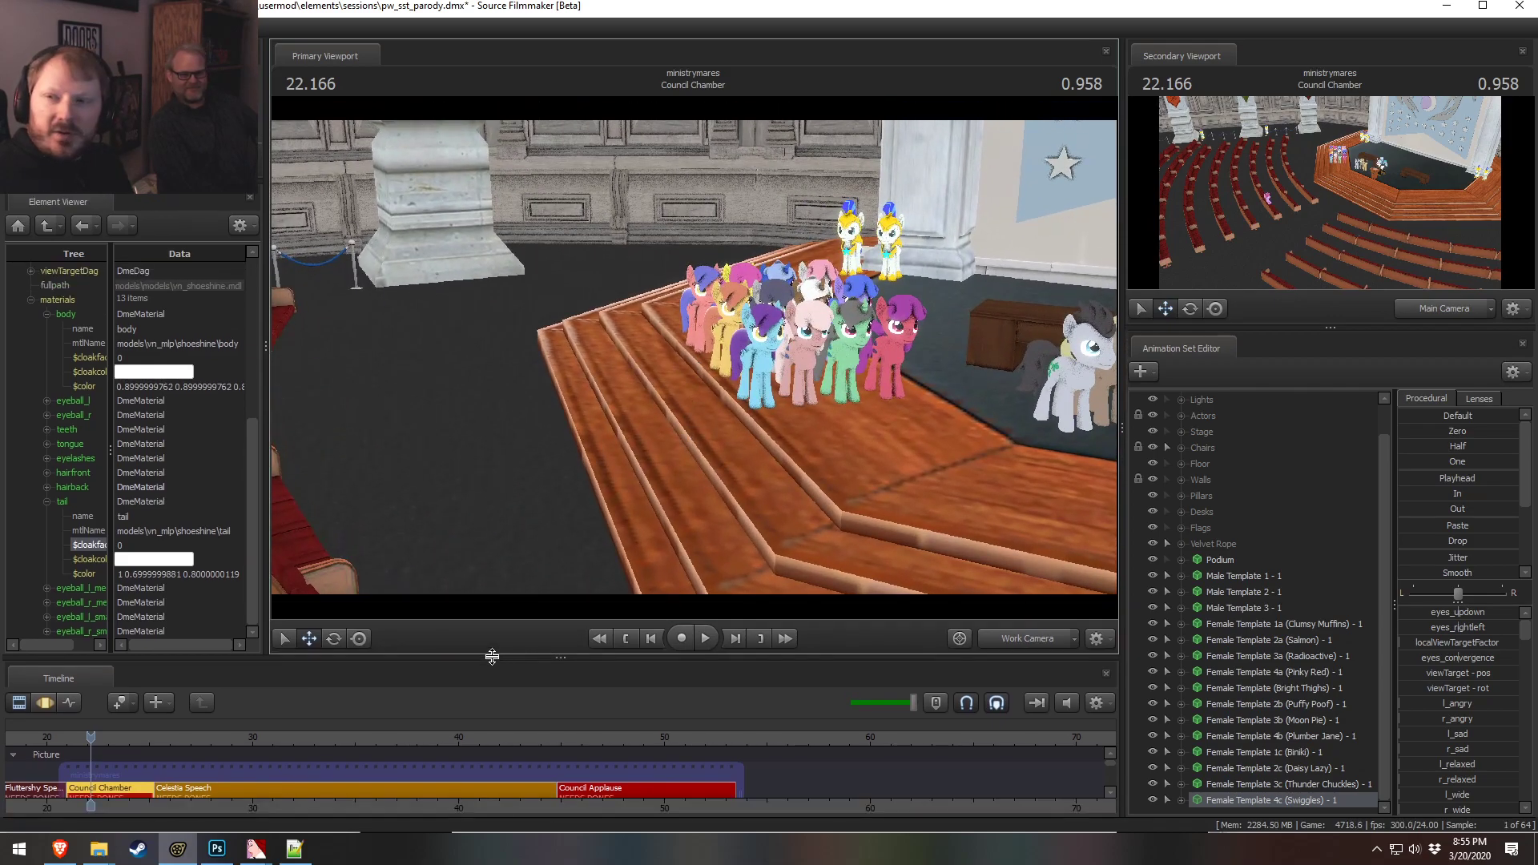
pyautogui.moveTo(799, 657); pyautogui.dragTo(802, 622)
pyautogui.moveTo(693, 352); pyautogui.dragTo(641, 357)
# Turn viewport lighting on and then off again
pyautogui.rightClick(693, 343)
pyautogui.click(742, 385)
pyautogui.rightClick(726, 359)
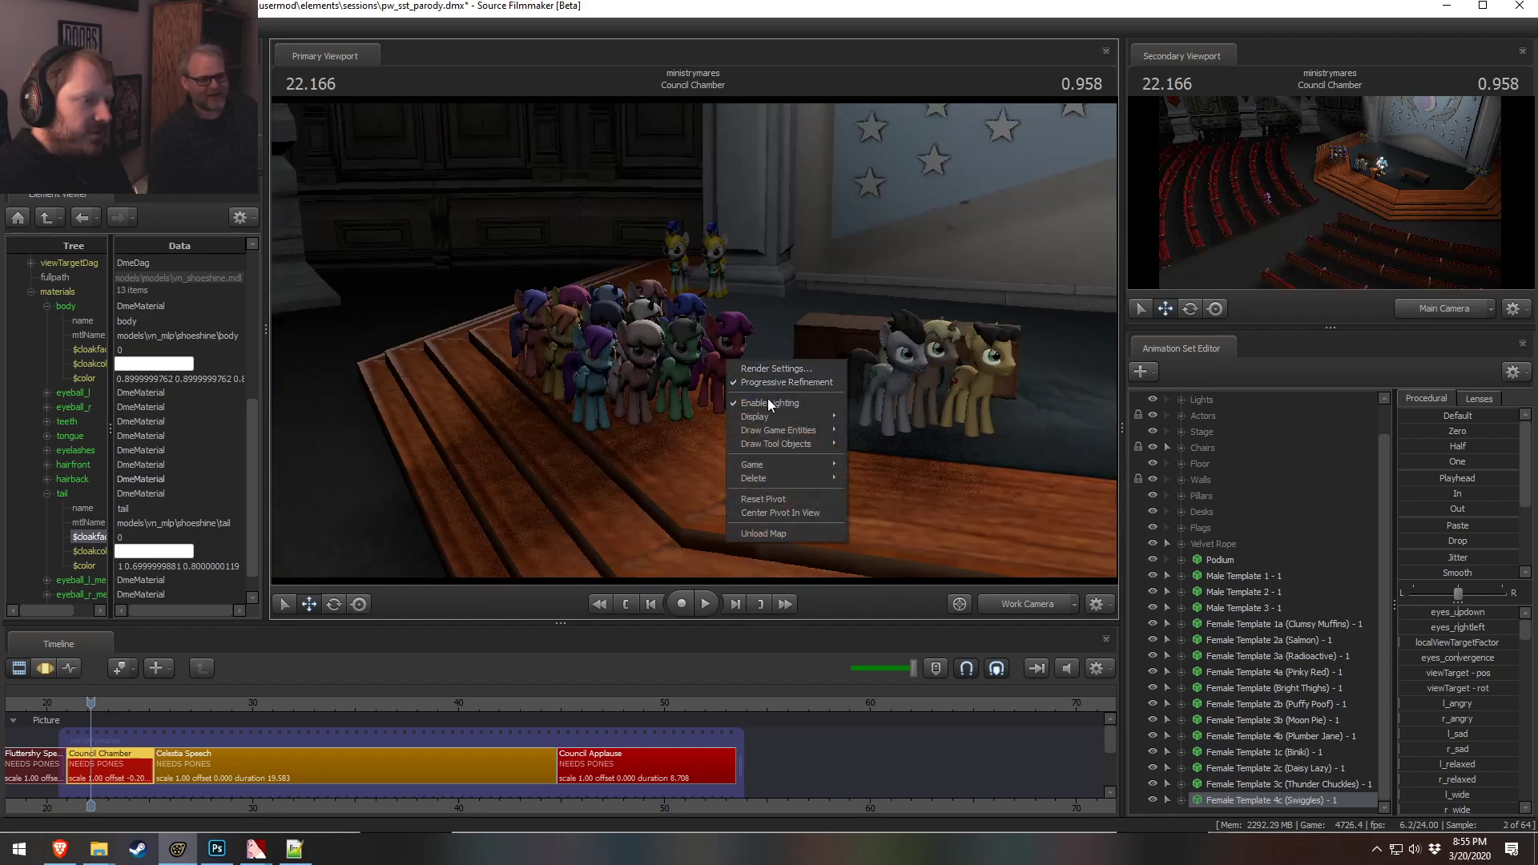
pyautogui.click(769, 402)
pyautogui.moveTo(769, 402); pyautogui.dragTo(770, 370)
# Select Male Template 1 and move that pony from beside the podium to the back of the pony group
pyautogui.press('w')
pyautogui.click(1265, 597)
pyautogui.click(1246, 572)
pyautogui.moveTo(919, 392); pyautogui.dragTo(1033, 405)
pyautogui.press('F3')
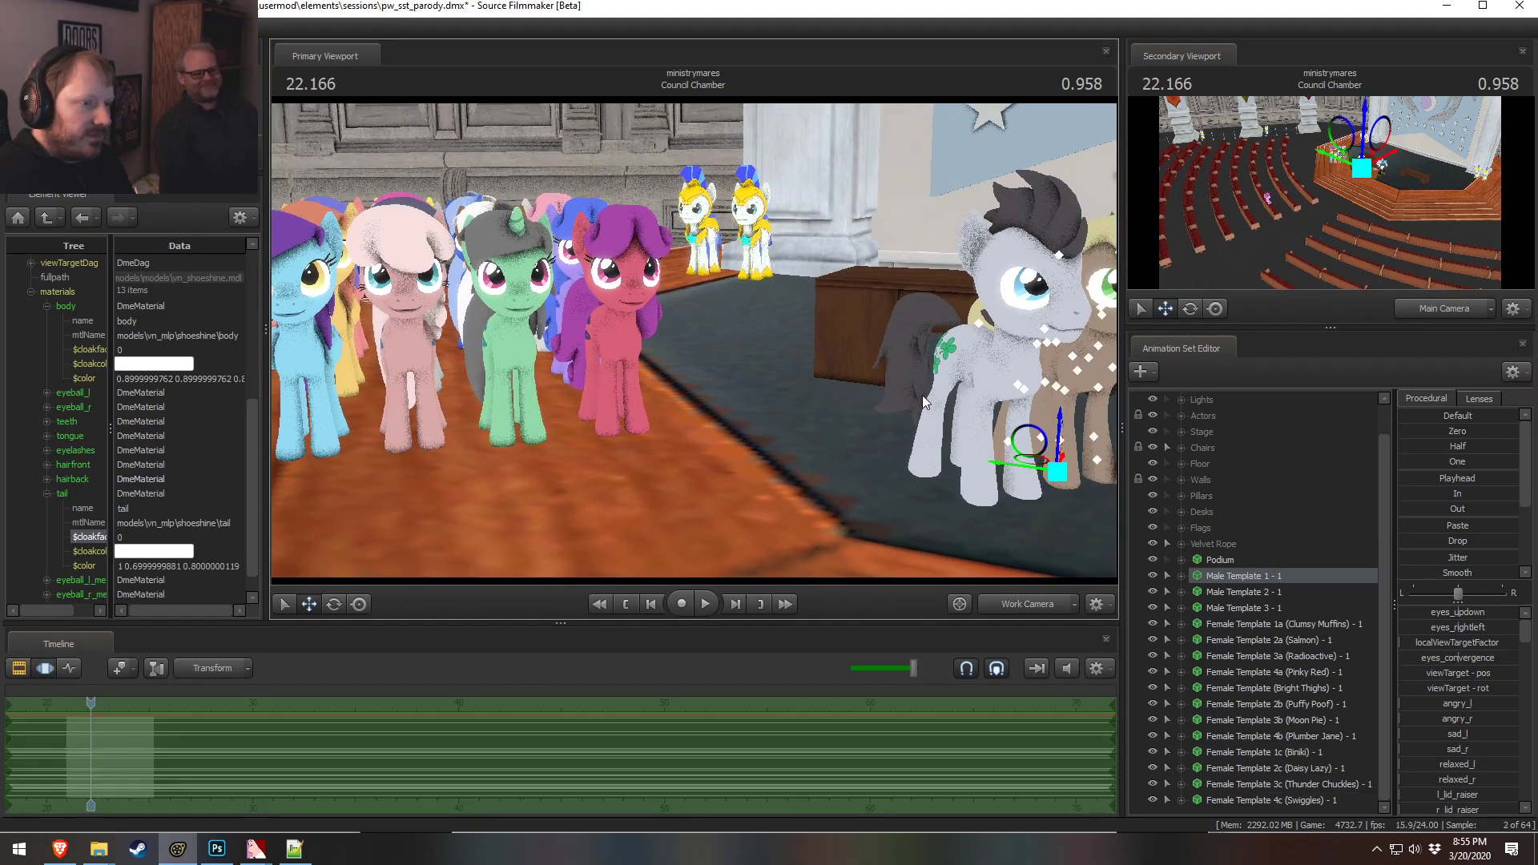
pyautogui.moveTo(1021, 463); pyautogui.dragTo(508, 411)
# Raise the male pony a little higher behind the group
pyautogui.press('e')
pyautogui.press('w')
pyautogui.moveTo(462, 350); pyautogui.dragTo(462, 291)
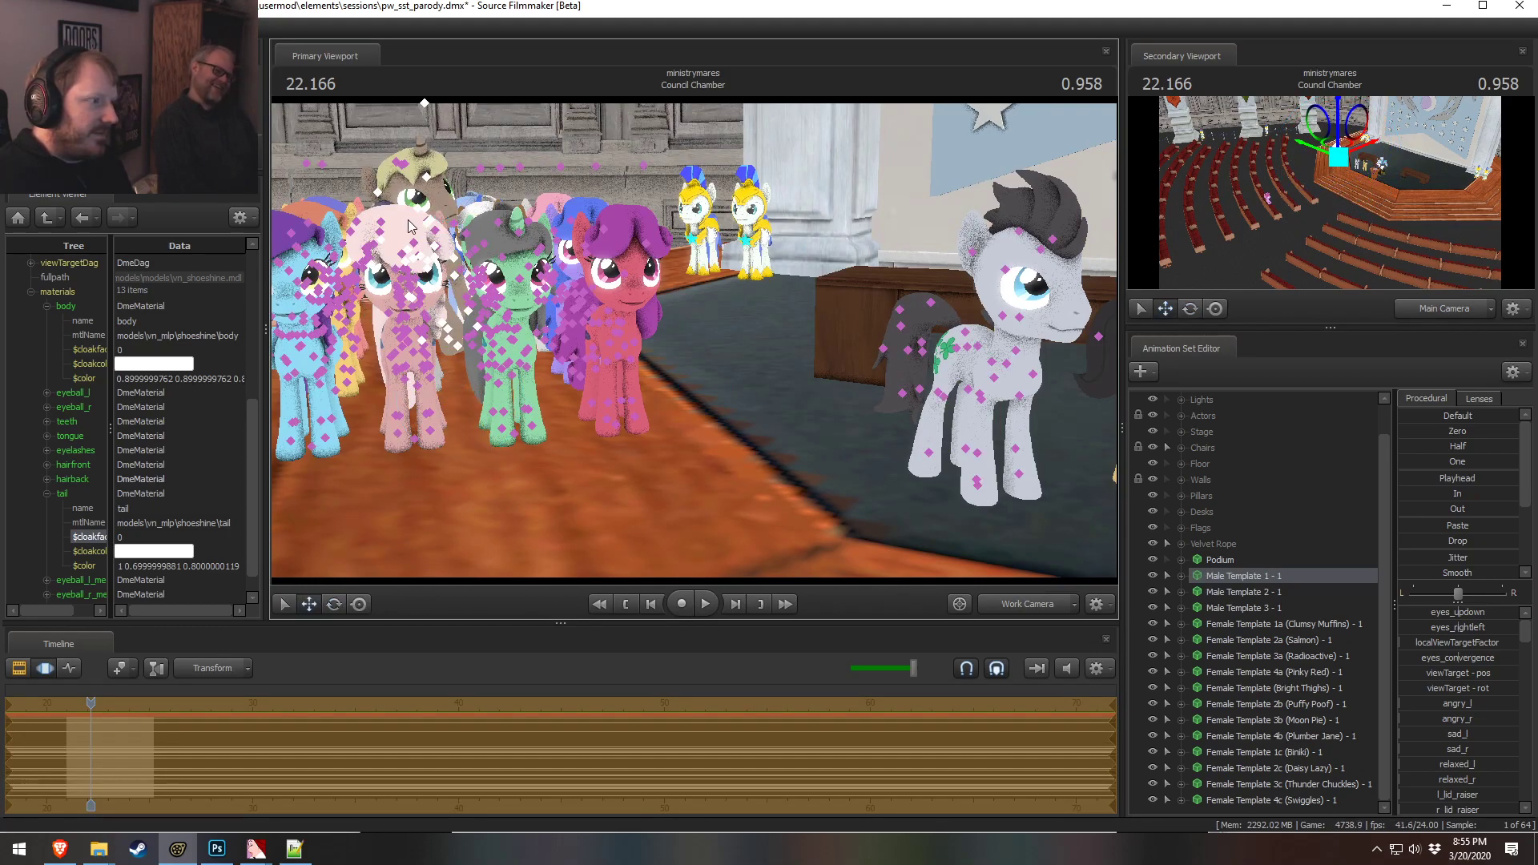
pyautogui.click(426, 224)
pyautogui.moveTo(434, 176); pyautogui.dragTo(439, 177)
# Expand the male pony's face controls and change its skin
pyautogui.click(1197, 593)
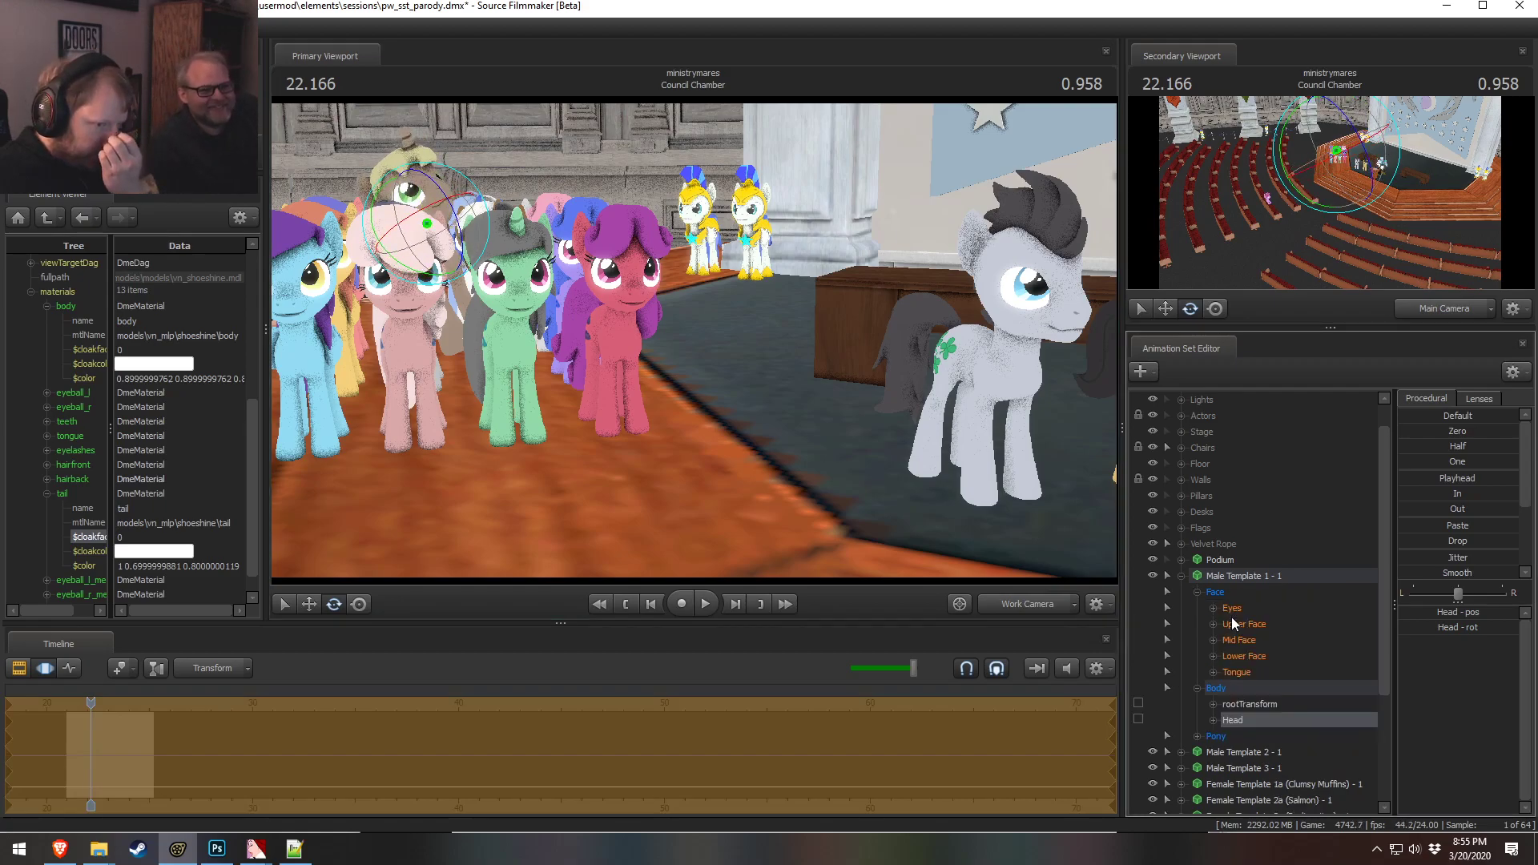
pyautogui.click(1243, 624)
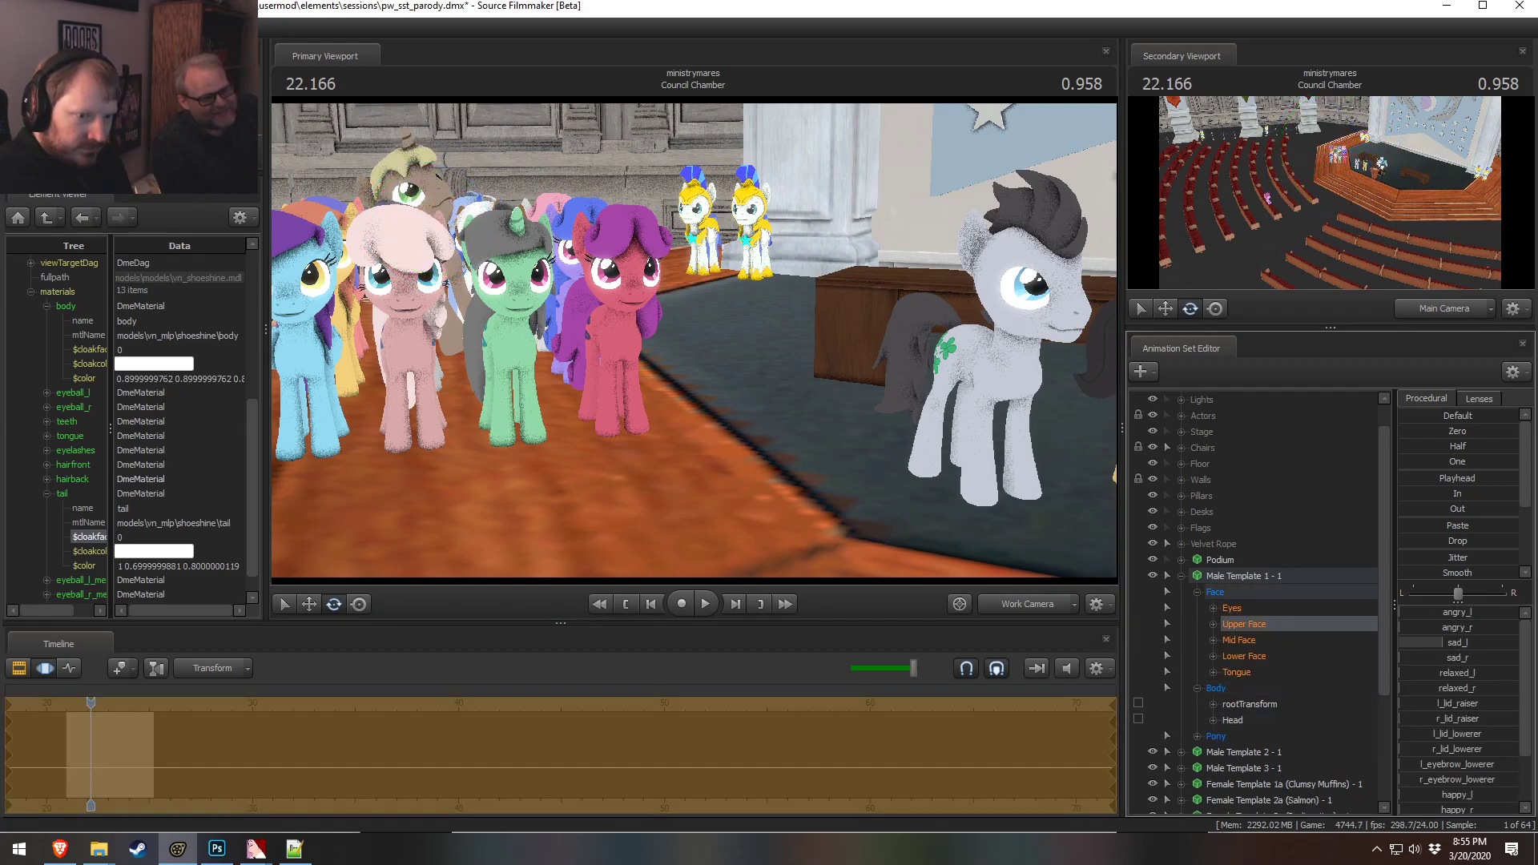
pyautogui.click(1285, 608)
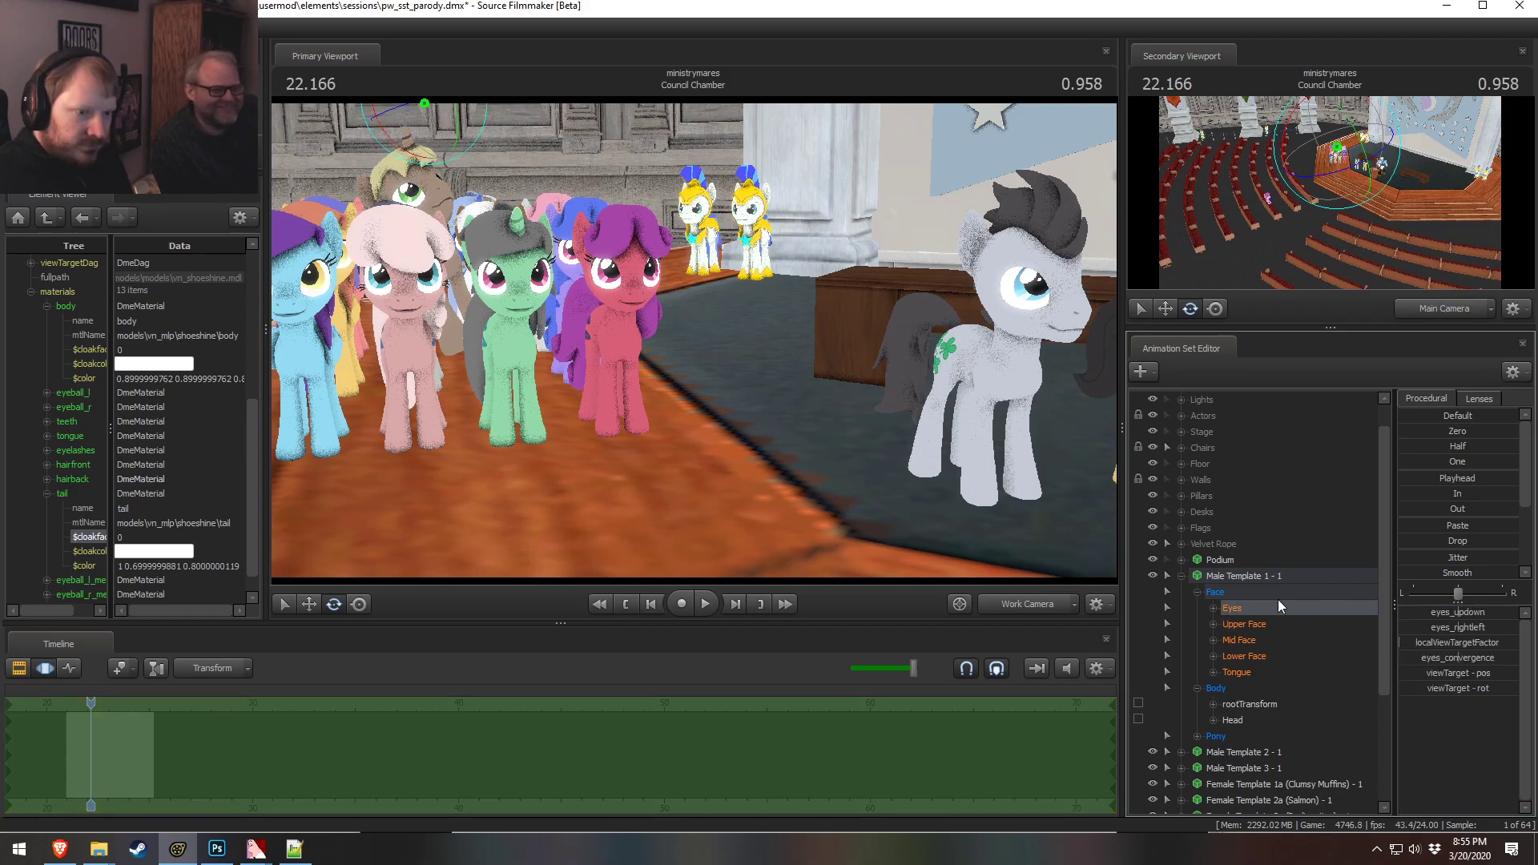
pyautogui.rightClick(1279, 609)
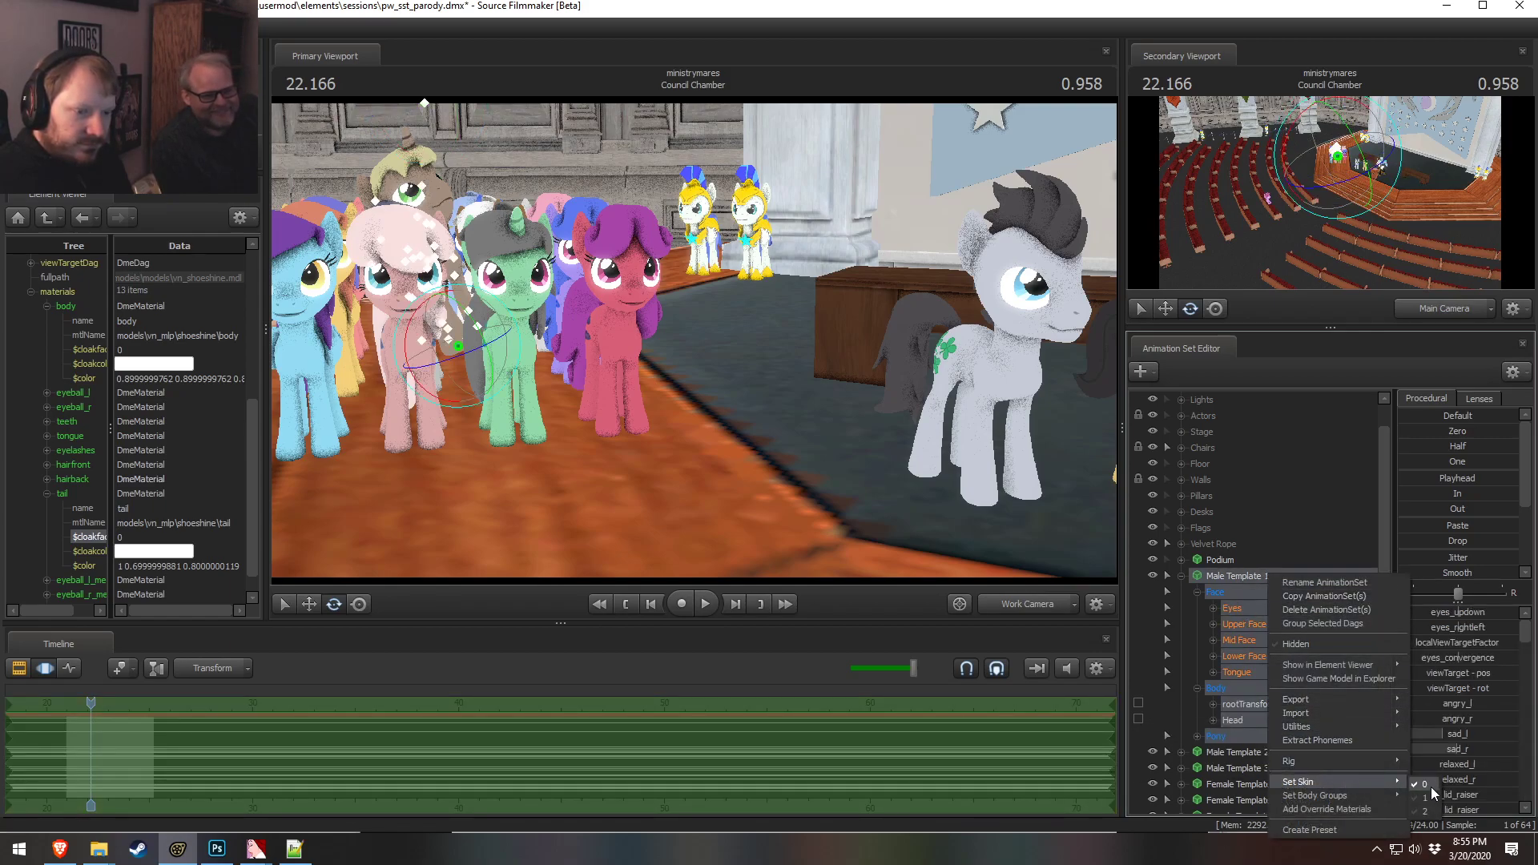
pyautogui.click(1427, 810)
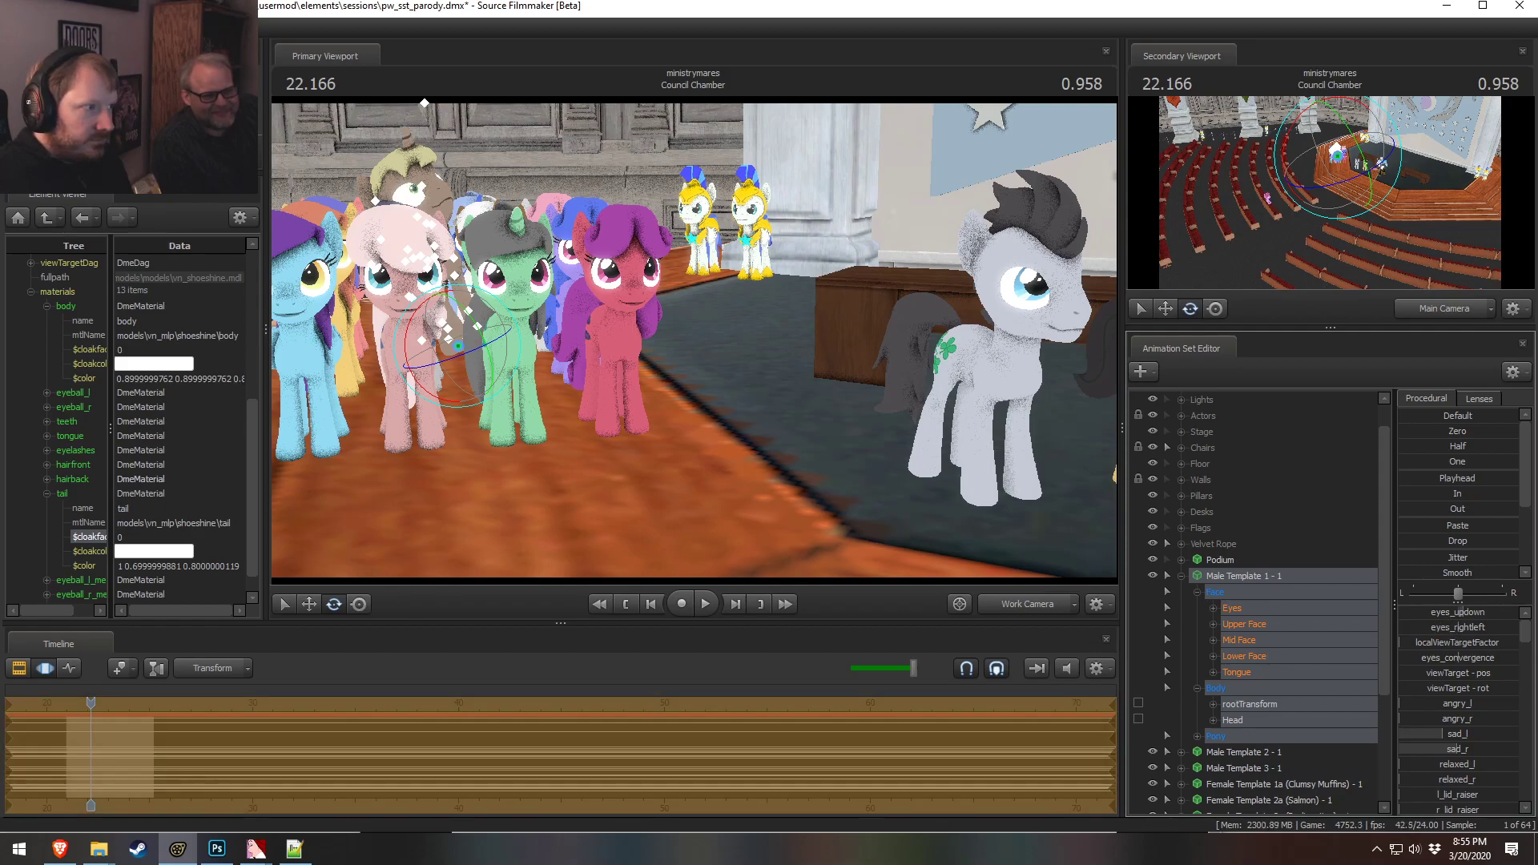
# Open the male pony's mouth slightly with the jaw_open control
pyautogui.click(1254, 658)
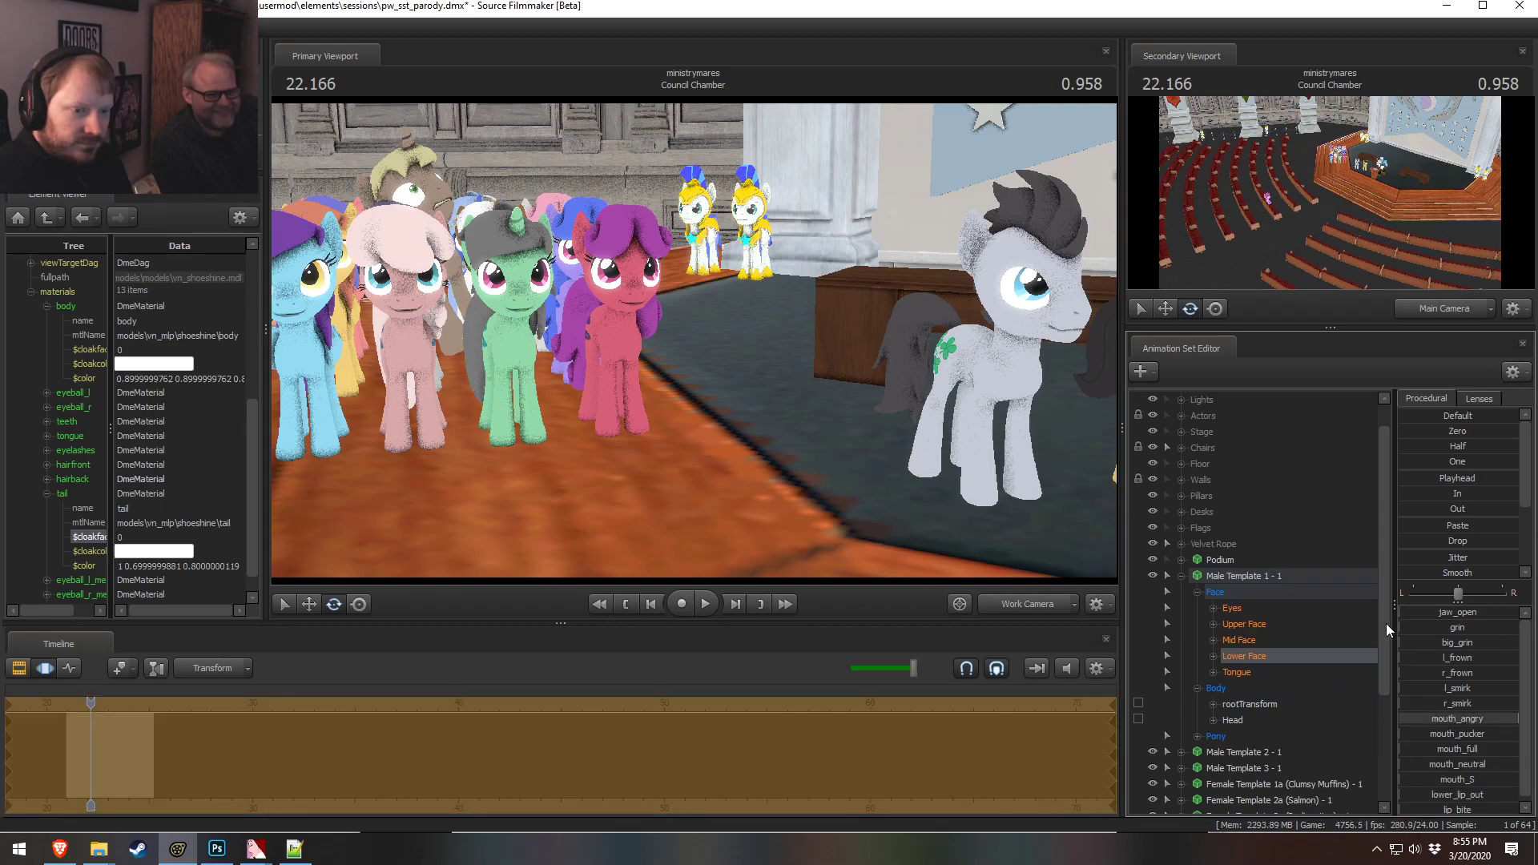
pyautogui.moveTo(1489, 612); pyautogui.dragTo(1501, 612)
pyautogui.press('w')
pyautogui.moveTo(1076, 547); pyautogui.dragTo(671, 340)
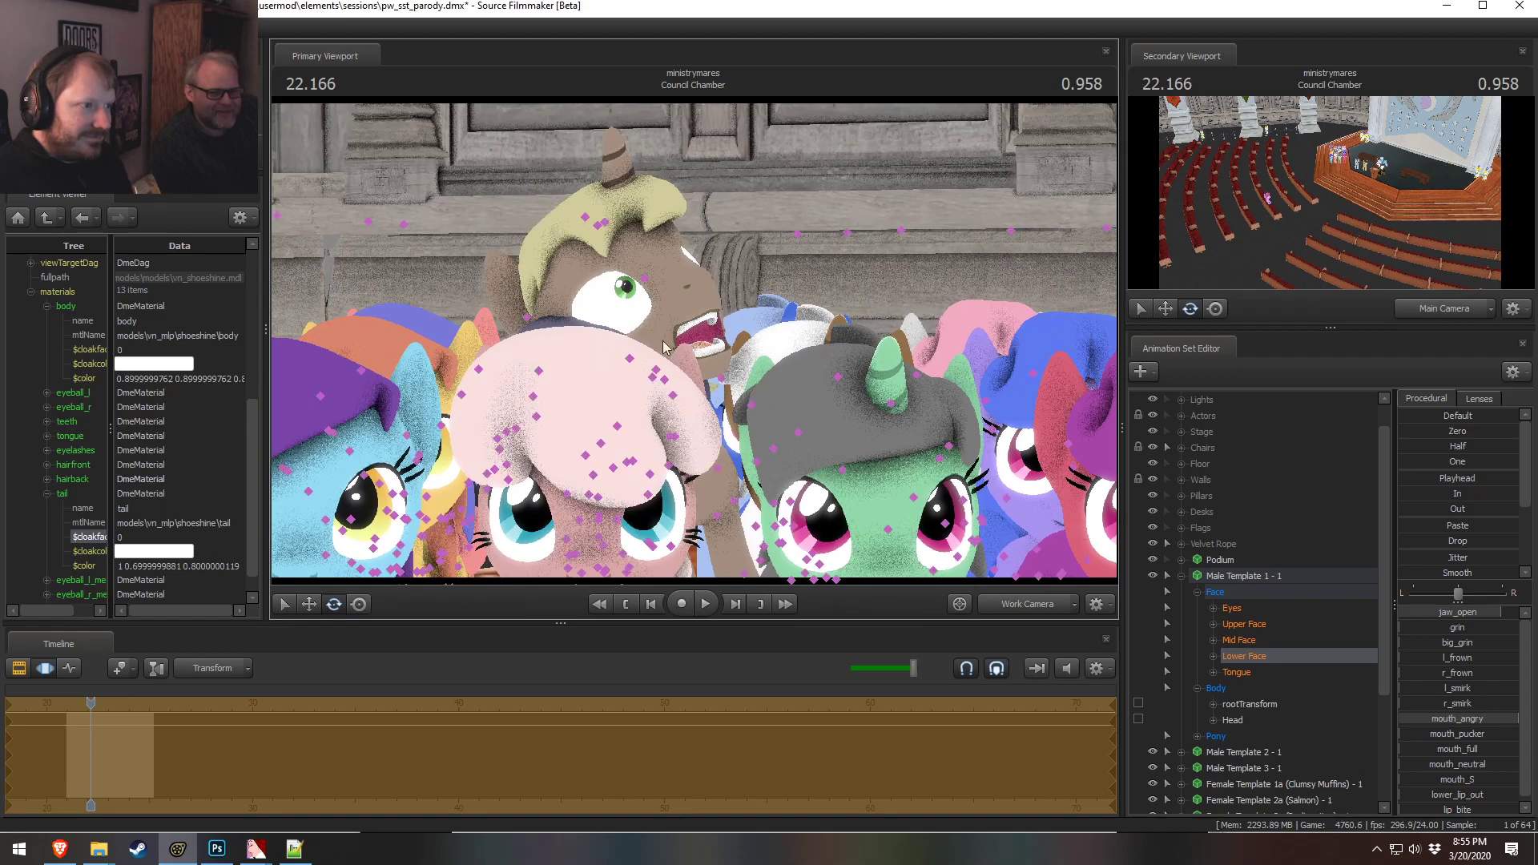
# Select the male pony's head and rotate it to tilt it
pyautogui.click(663, 368)
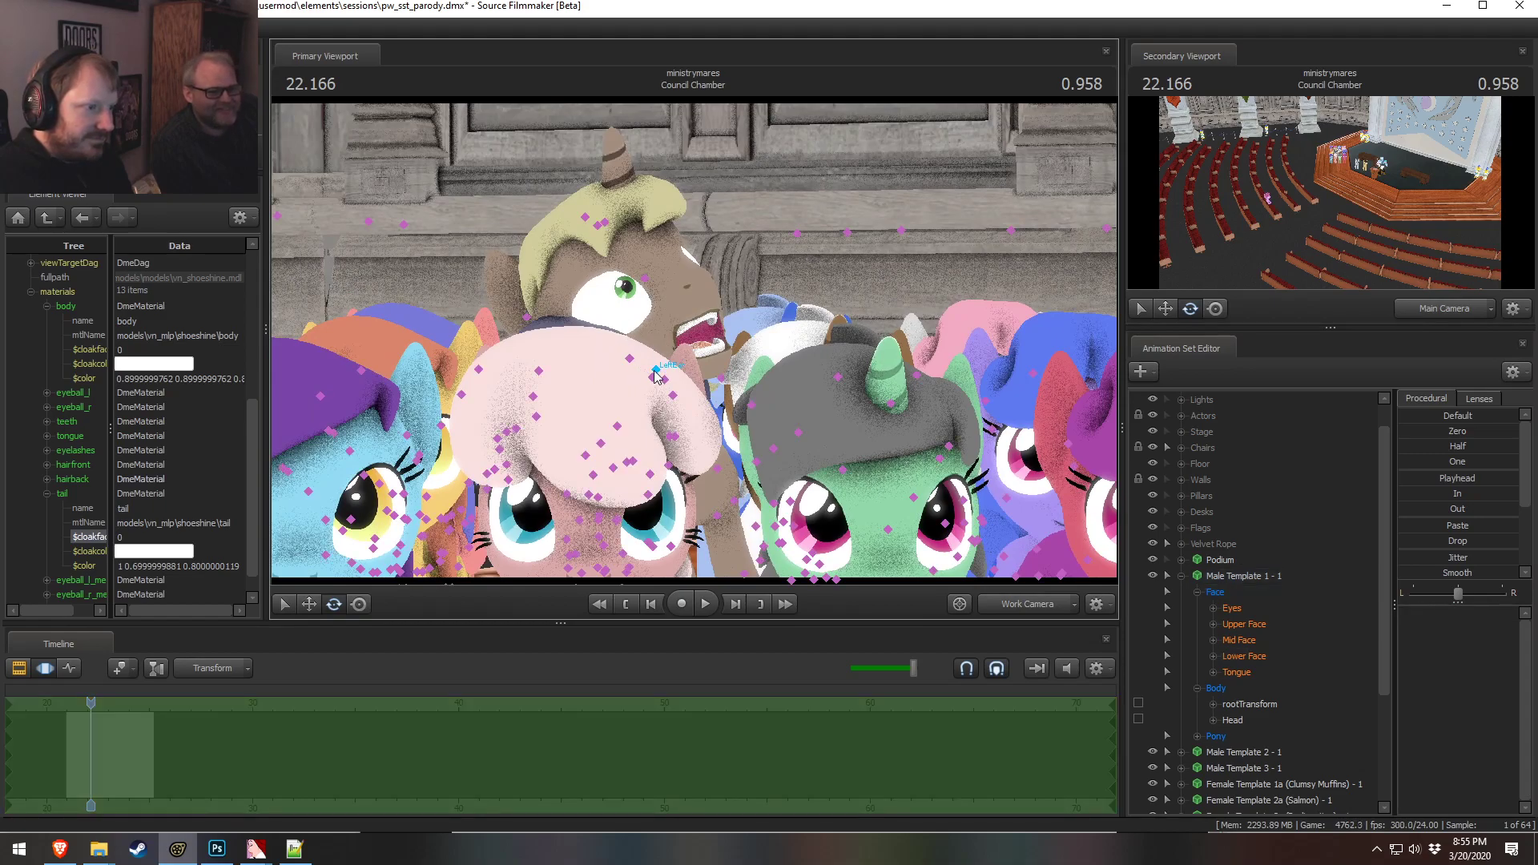
pyautogui.click(655, 375)
pyautogui.moveTo(653, 378); pyautogui.dragTo(671, 404)
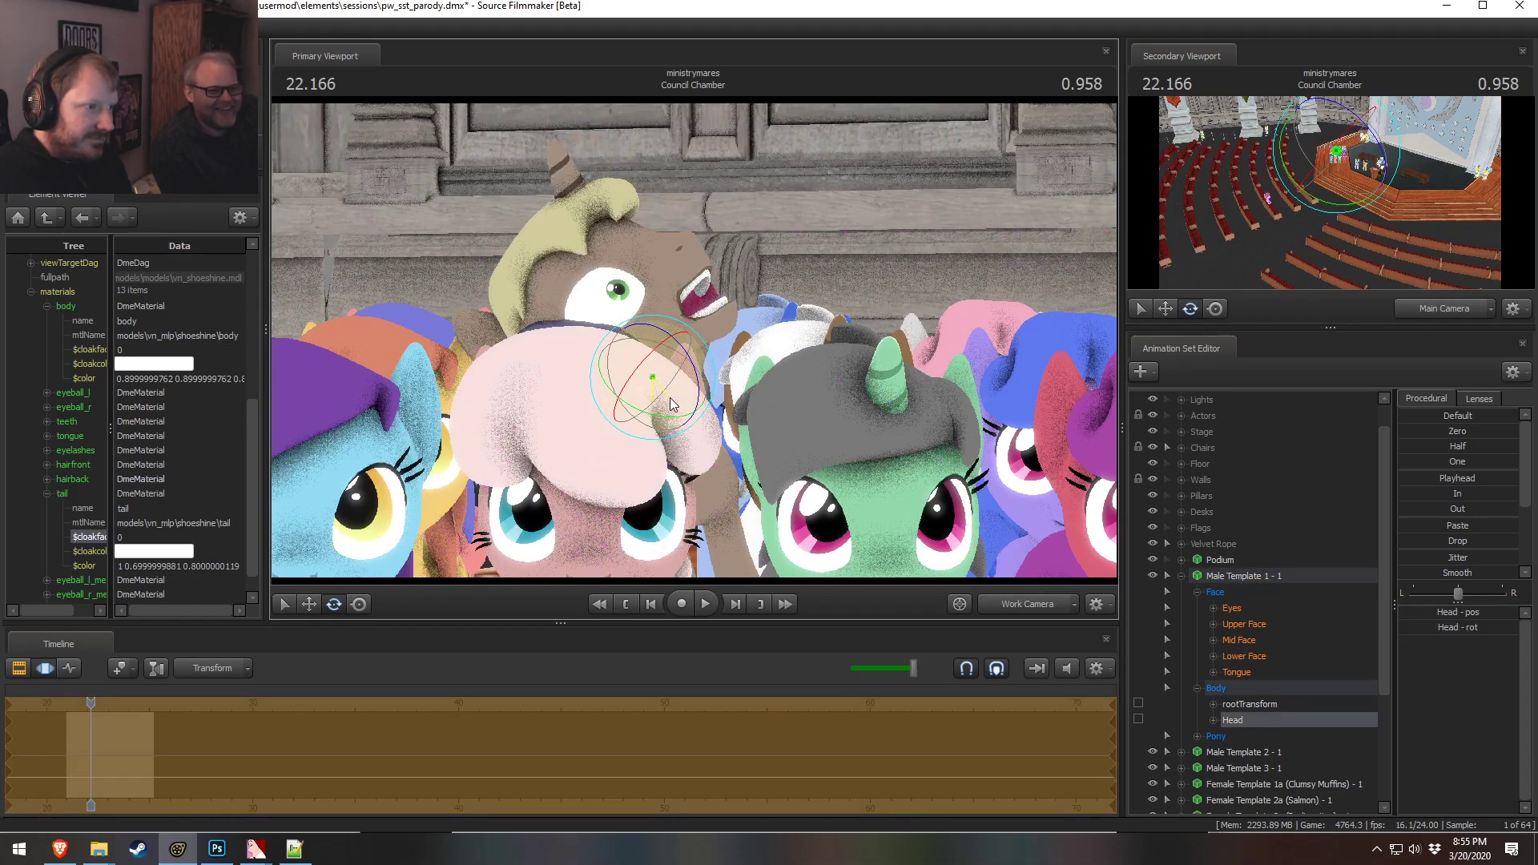
pyautogui.moveTo(844, 418); pyautogui.dragTo(774, 375)
pyautogui.press('w')
pyautogui.press('s')
pyautogui.press('w')
pyautogui.press('s')
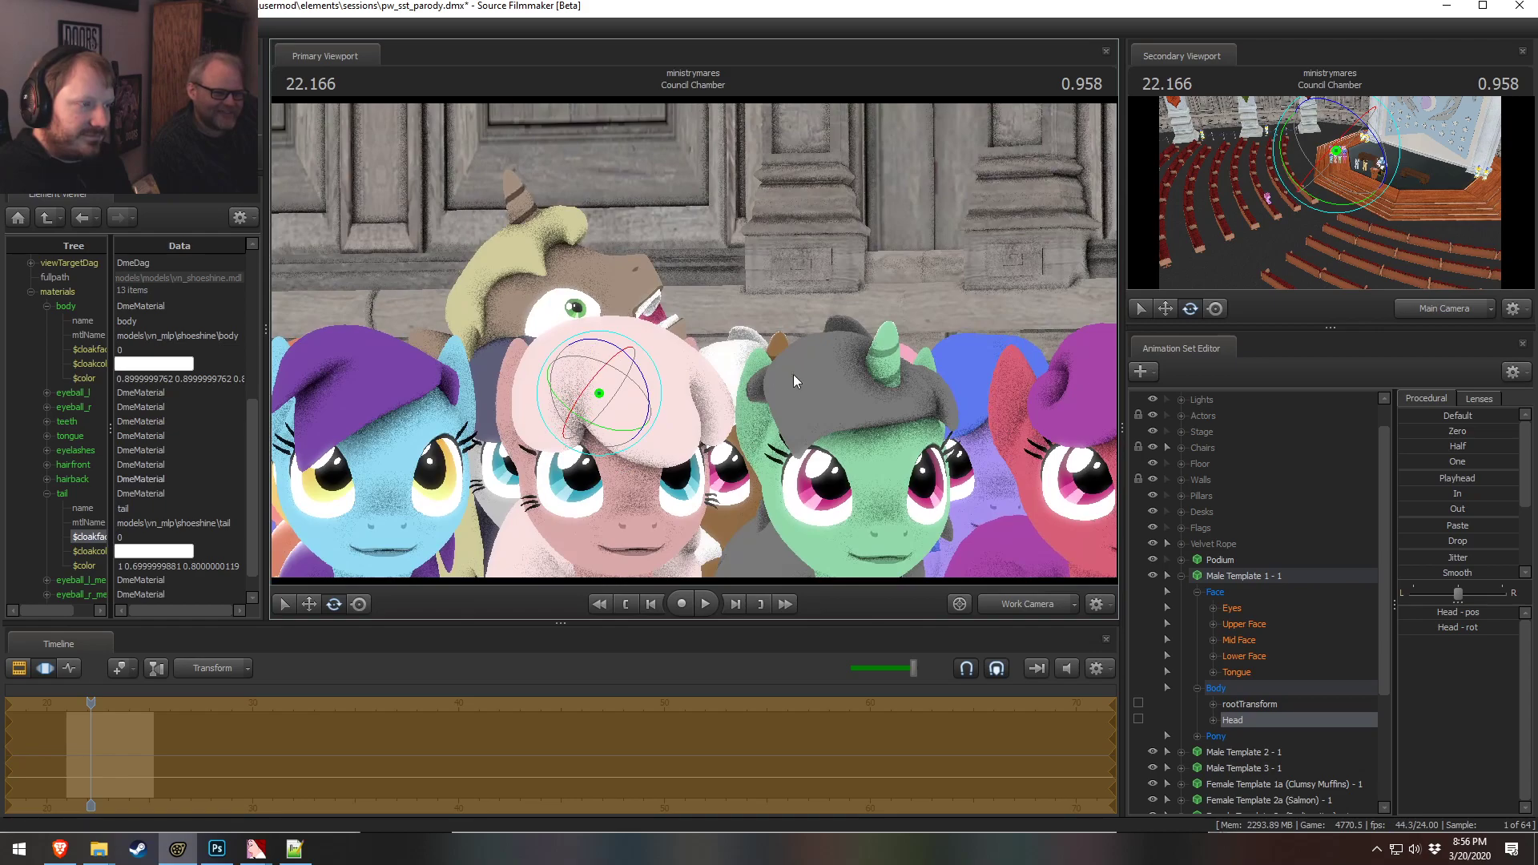
# Adjust the male pony's eye direction and head rotation behind the pink pony
pyautogui.click(1250, 606)
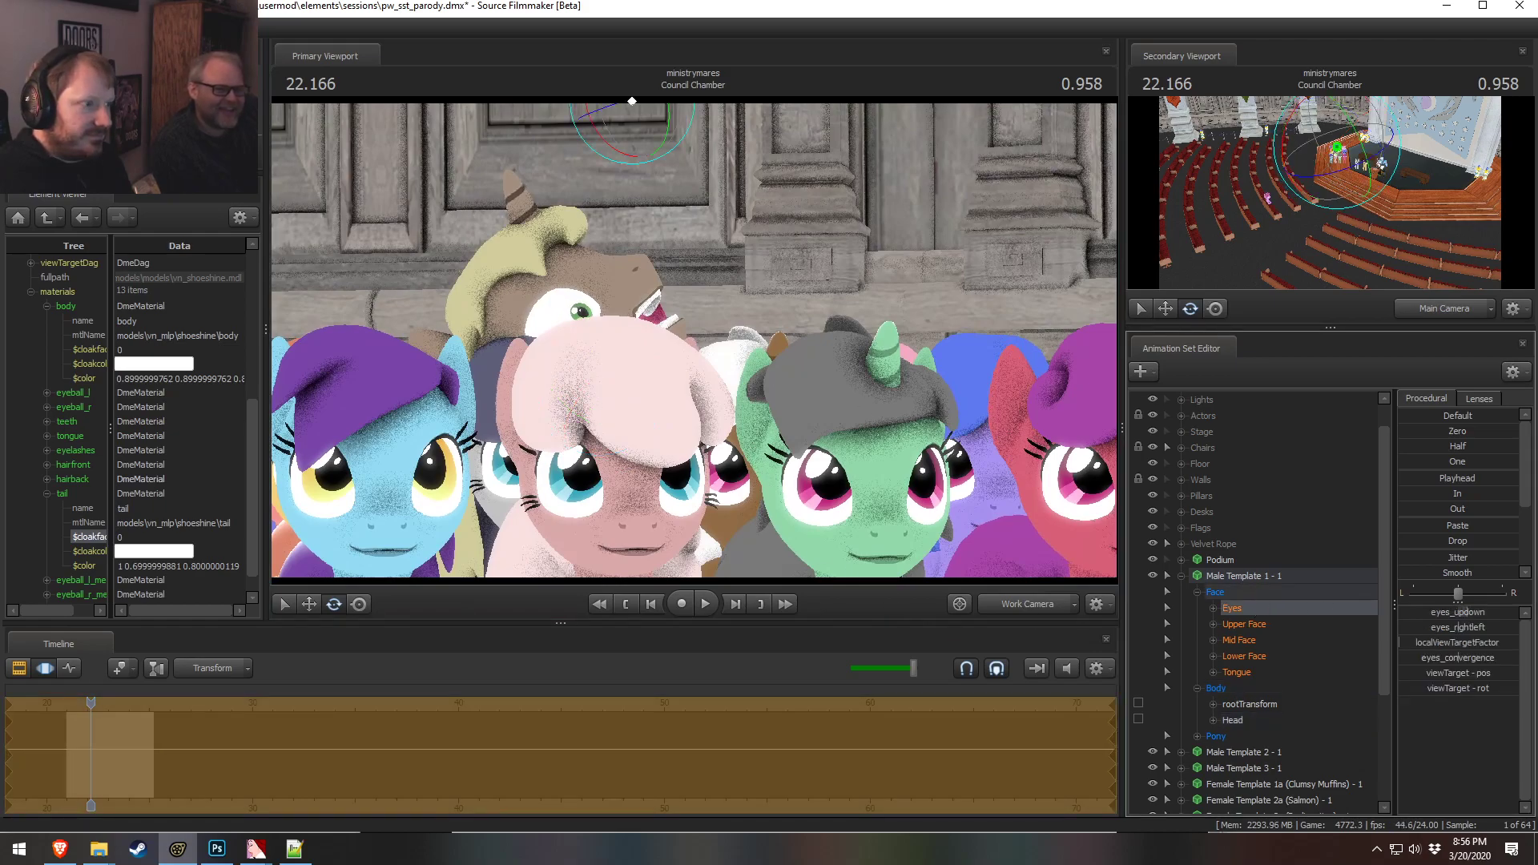
pyautogui.press('ctrl')
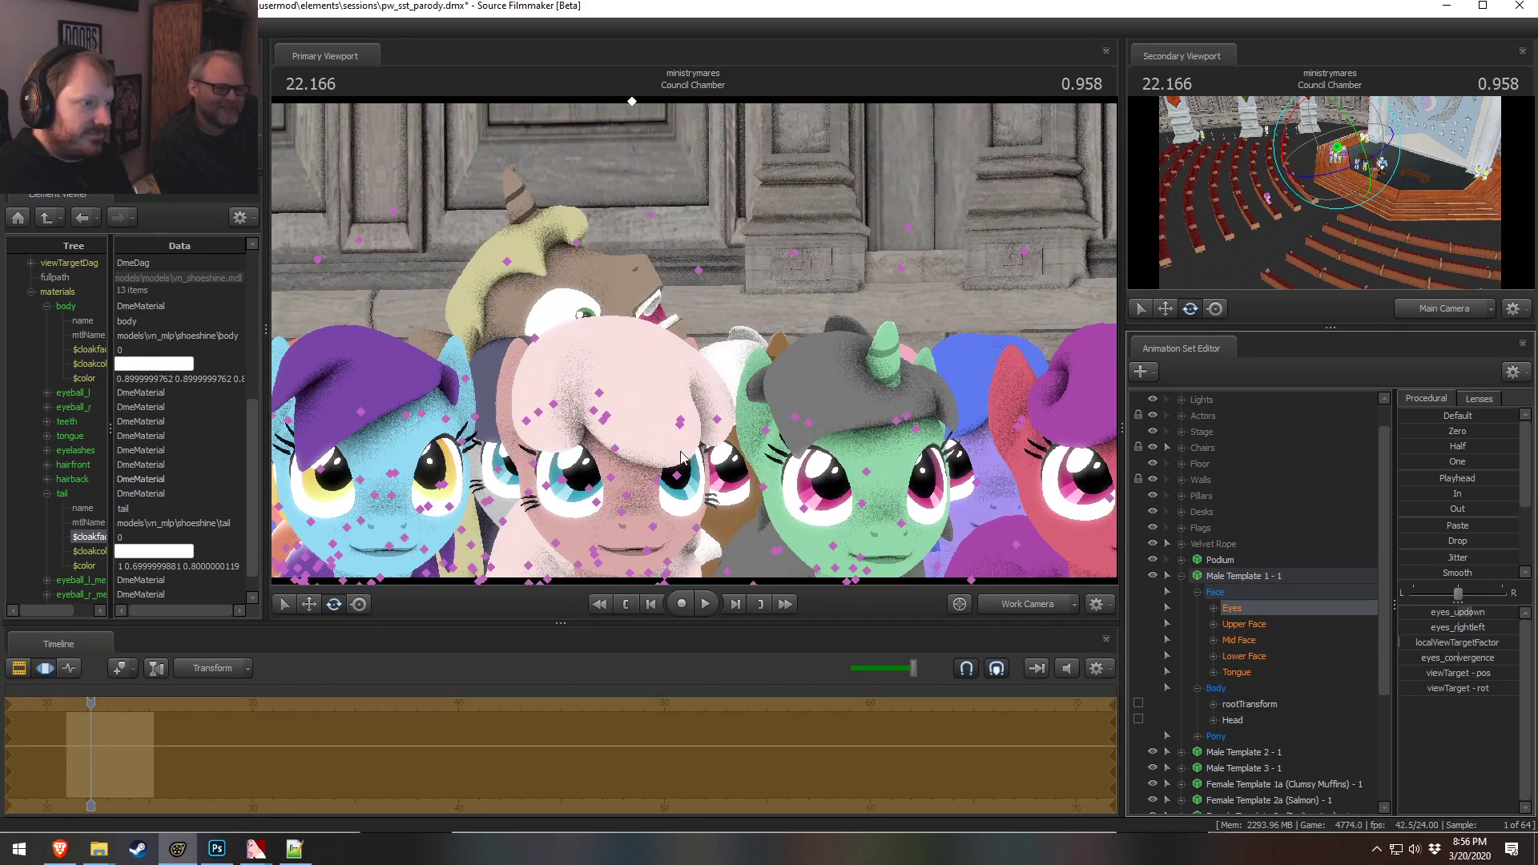
pyautogui.keyDown('ctrl'); pyautogui.click(604, 396); pyautogui.keyUp('ctrl')
pyautogui.moveTo(594, 396); pyautogui.dragTo(615, 424)
pyautogui.press('e')
pyautogui.moveTo(748, 398); pyautogui.dragTo(679, 559)
pyautogui.press('w')
pyautogui.press('e')
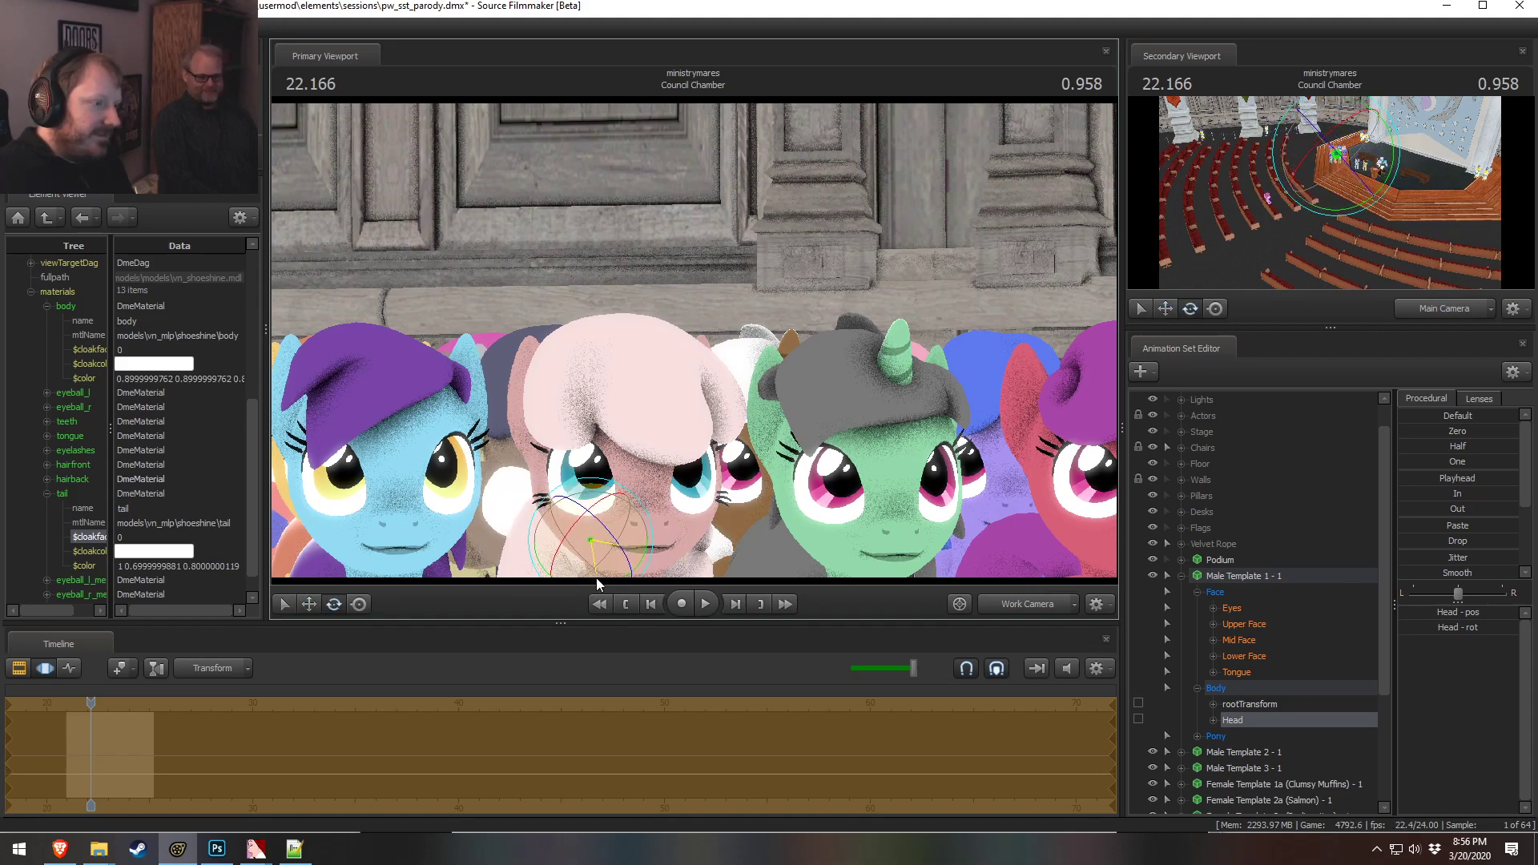
pyautogui.press('w')
pyautogui.moveTo(546, 553)
pyautogui.mouseDown()
pyautogui.moveTo(502, 545)
pyautogui.moveTo(547, 562)
pyautogui.mouseUp()
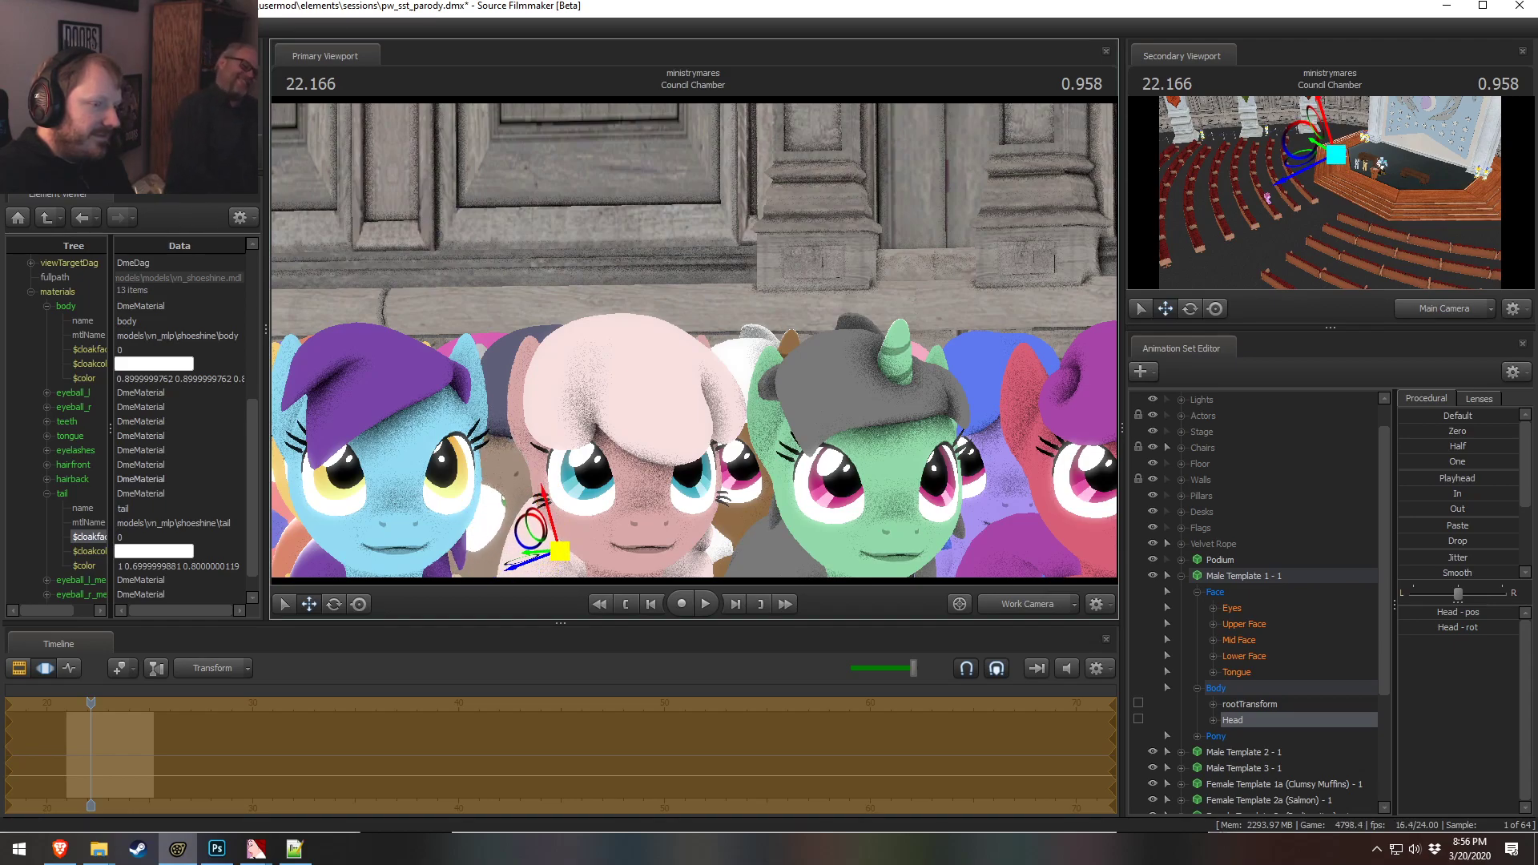
# Adjust the male pony's eyes_updown control to shift its gaze
pyautogui.click(1231, 608)
pyautogui.moveTo(1458, 613); pyautogui.dragTo(1447, 628)
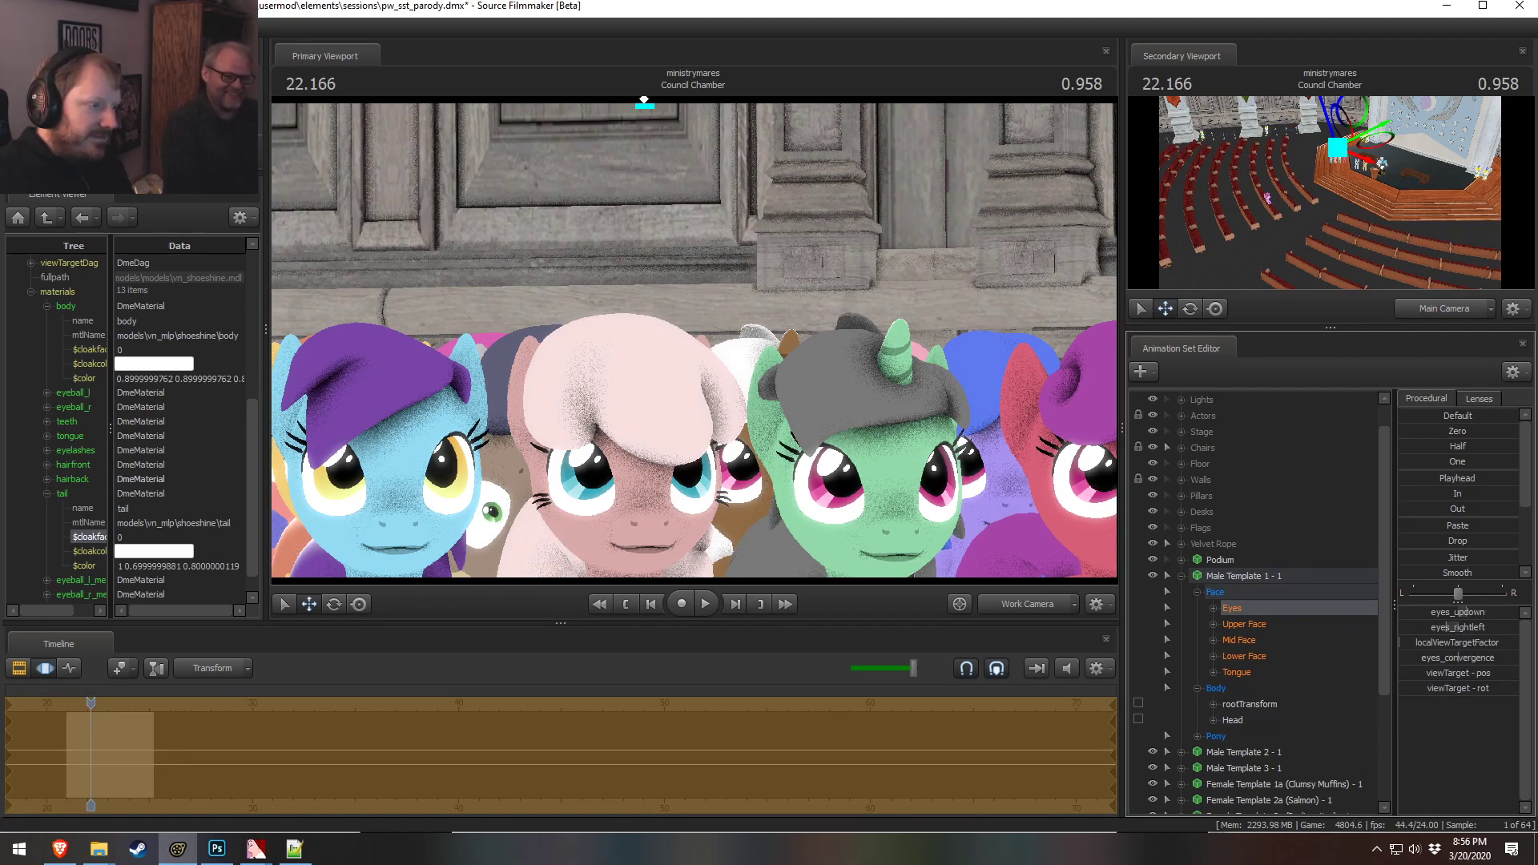
pyautogui.click(1248, 653)
pyautogui.click(1247, 579)
pyautogui.click(1278, 718)
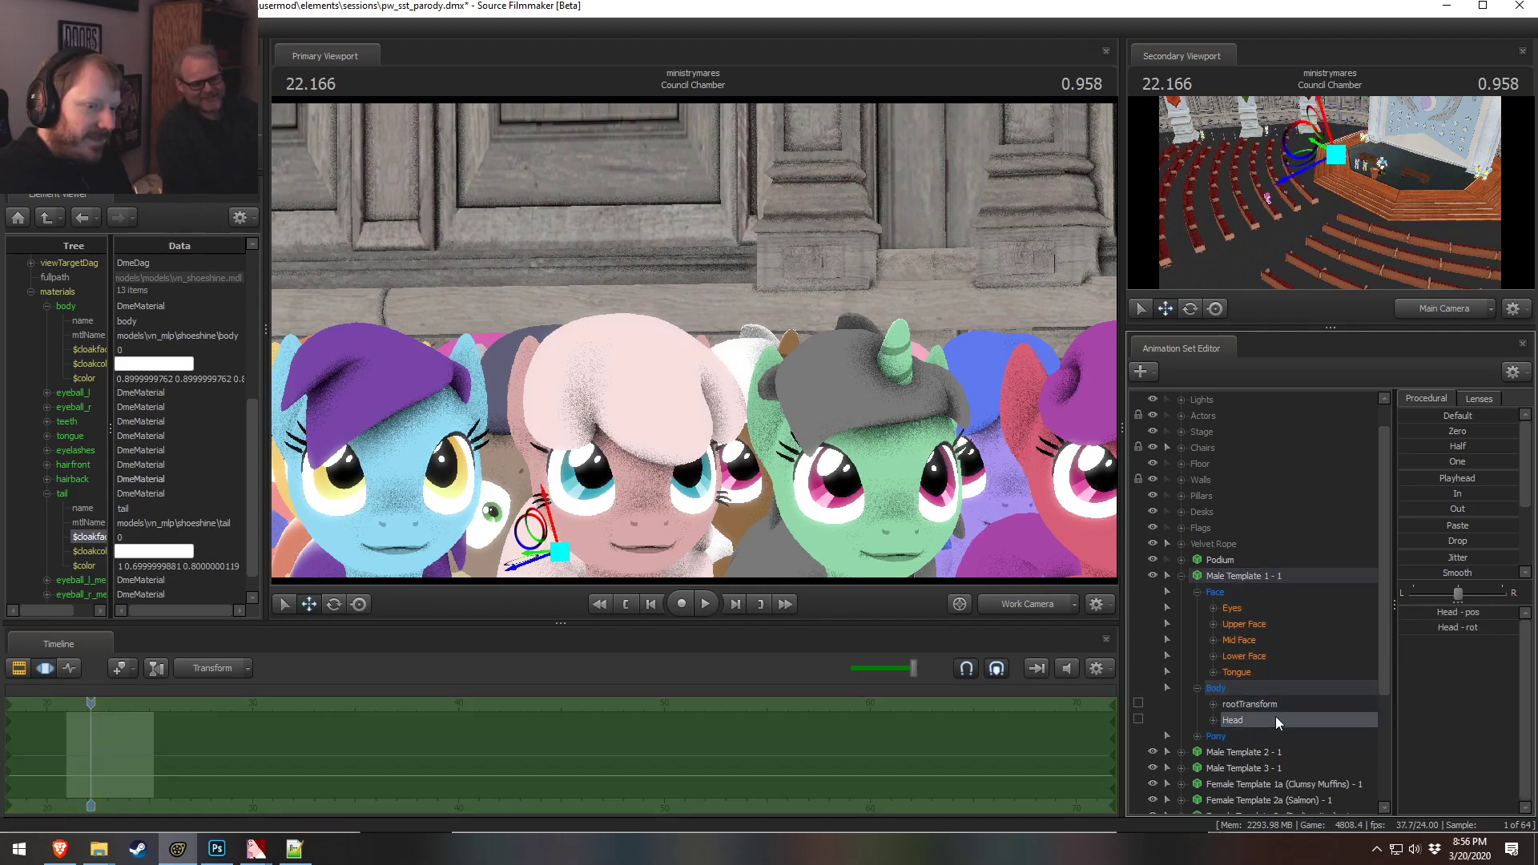
pyautogui.press('e')
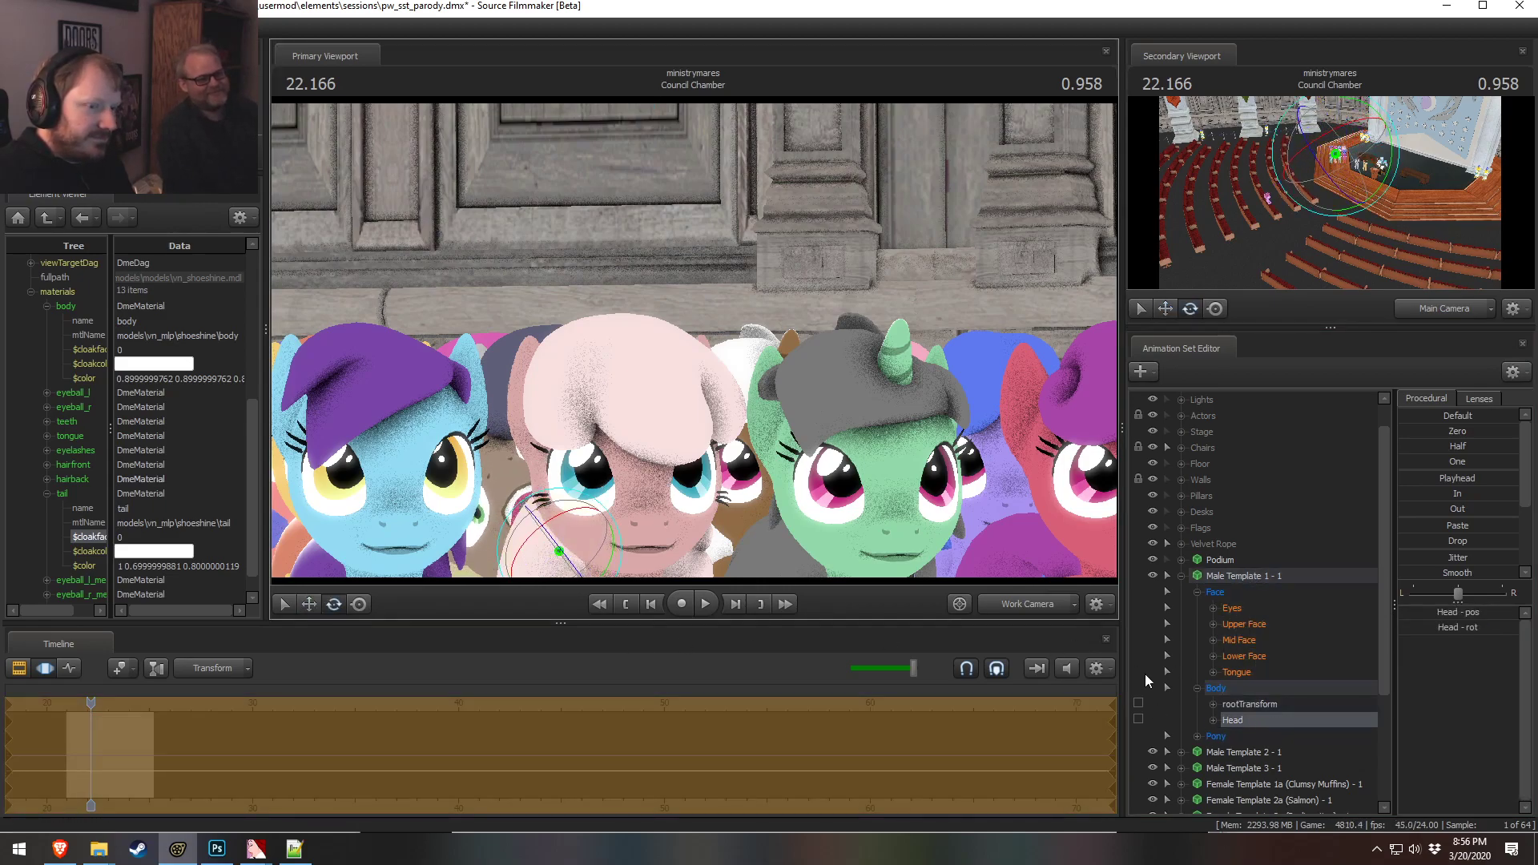
pyautogui.click(1250, 655)
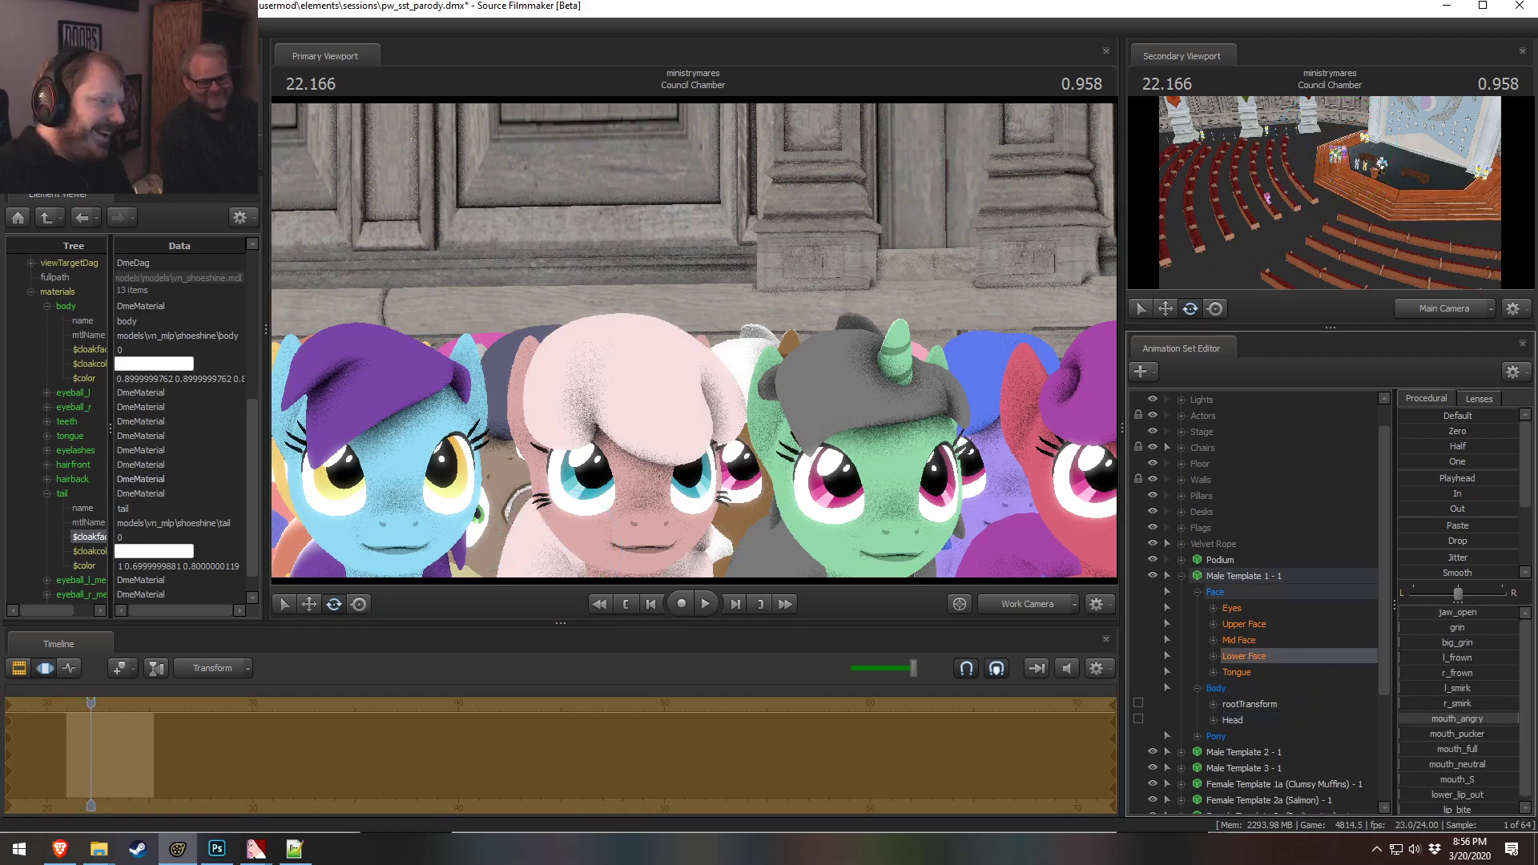
# Fine-tune the male pony's jaw_open value while viewing the faces close up
pyautogui.moveTo(521, 401); pyautogui.dragTo(577, 425)
pyautogui.press('w')
pyautogui.moveTo(725, 430); pyautogui.dragTo(714, 435)
pyautogui.press('s')
pyautogui.moveTo(1418, 615); pyautogui.dragTo(1408, 615)
pyautogui.moveTo(876, 426)
pyautogui.mouseDown()
pyautogui.moveTo(893, 497)
pyautogui.moveTo(875, 425)
pyautogui.mouseUp()
pyautogui.moveTo(1429, 615)
pyautogui.mouseDown()
pyautogui.moveTo(1473, 615)
pyautogui.moveTo(1427, 615)
pyautogui.mouseUp()
pyautogui.moveTo(921, 433); pyautogui.dragTo(893, 432)
pyautogui.press('w')
pyautogui.press('s')
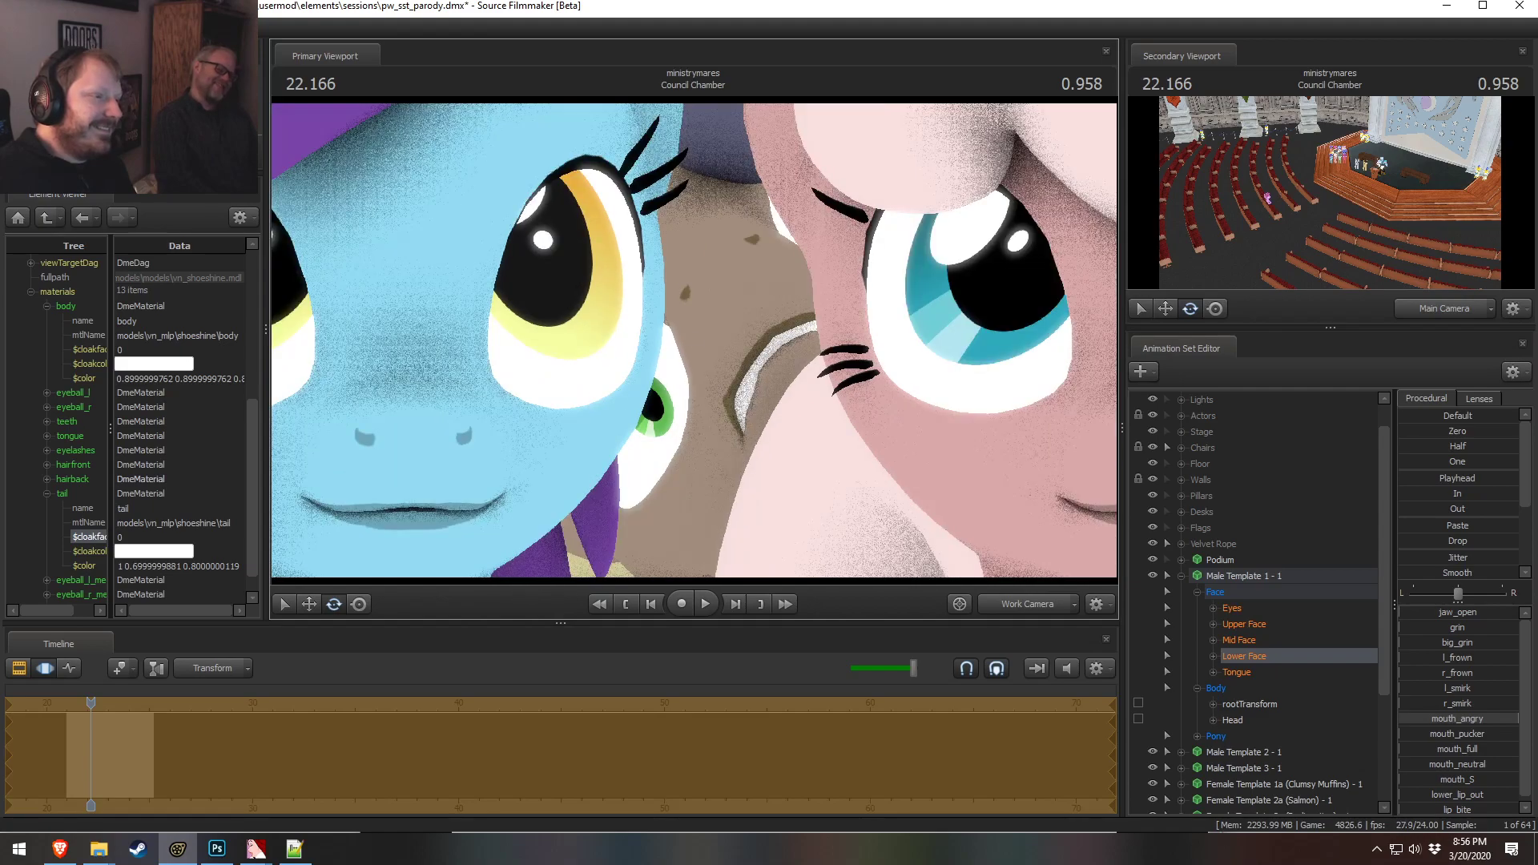
# On Clumsy Muffins, raise the l_angry brow control and slightly adjust the jaw_open control
pyautogui.scroll(-2, 1277, 767)
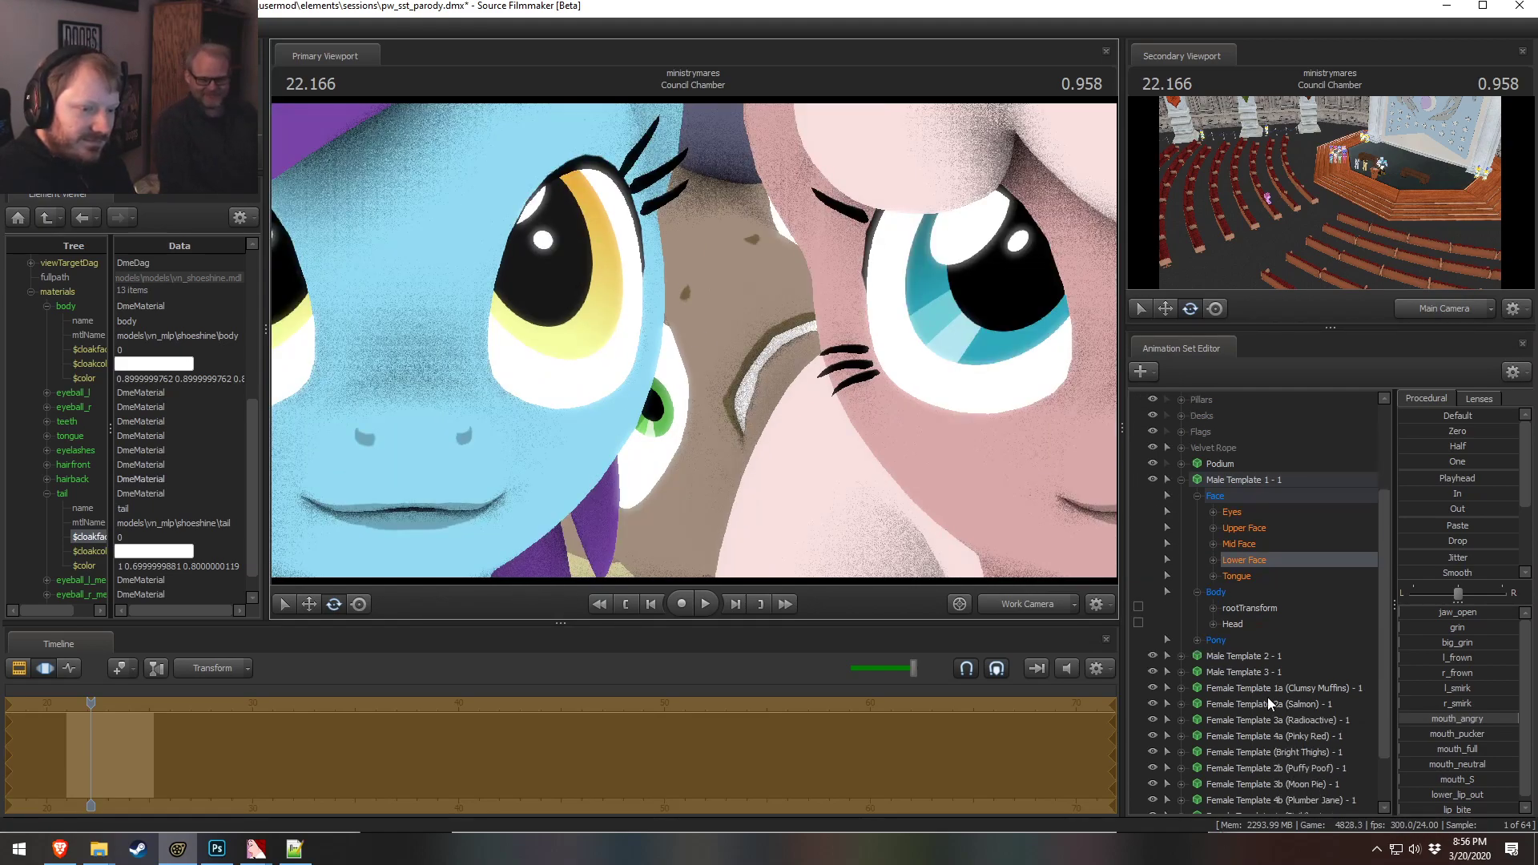
pyautogui.click(1268, 695)
pyautogui.click(1181, 688)
pyautogui.click(1196, 704)
pyautogui.click(1281, 741)
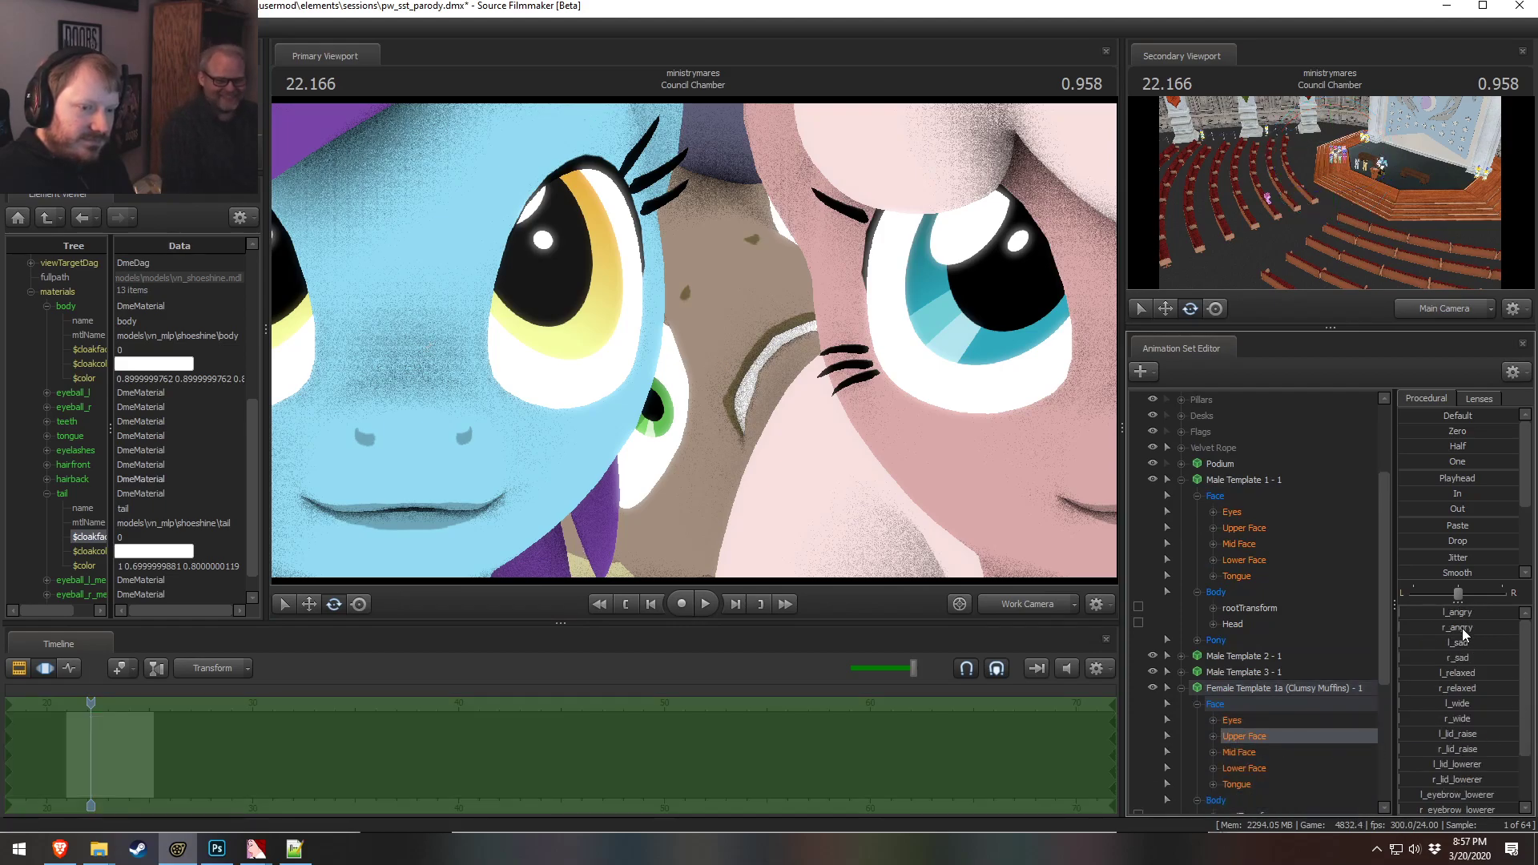
pyautogui.moveTo(1401, 613); pyautogui.dragTo(1465, 628)
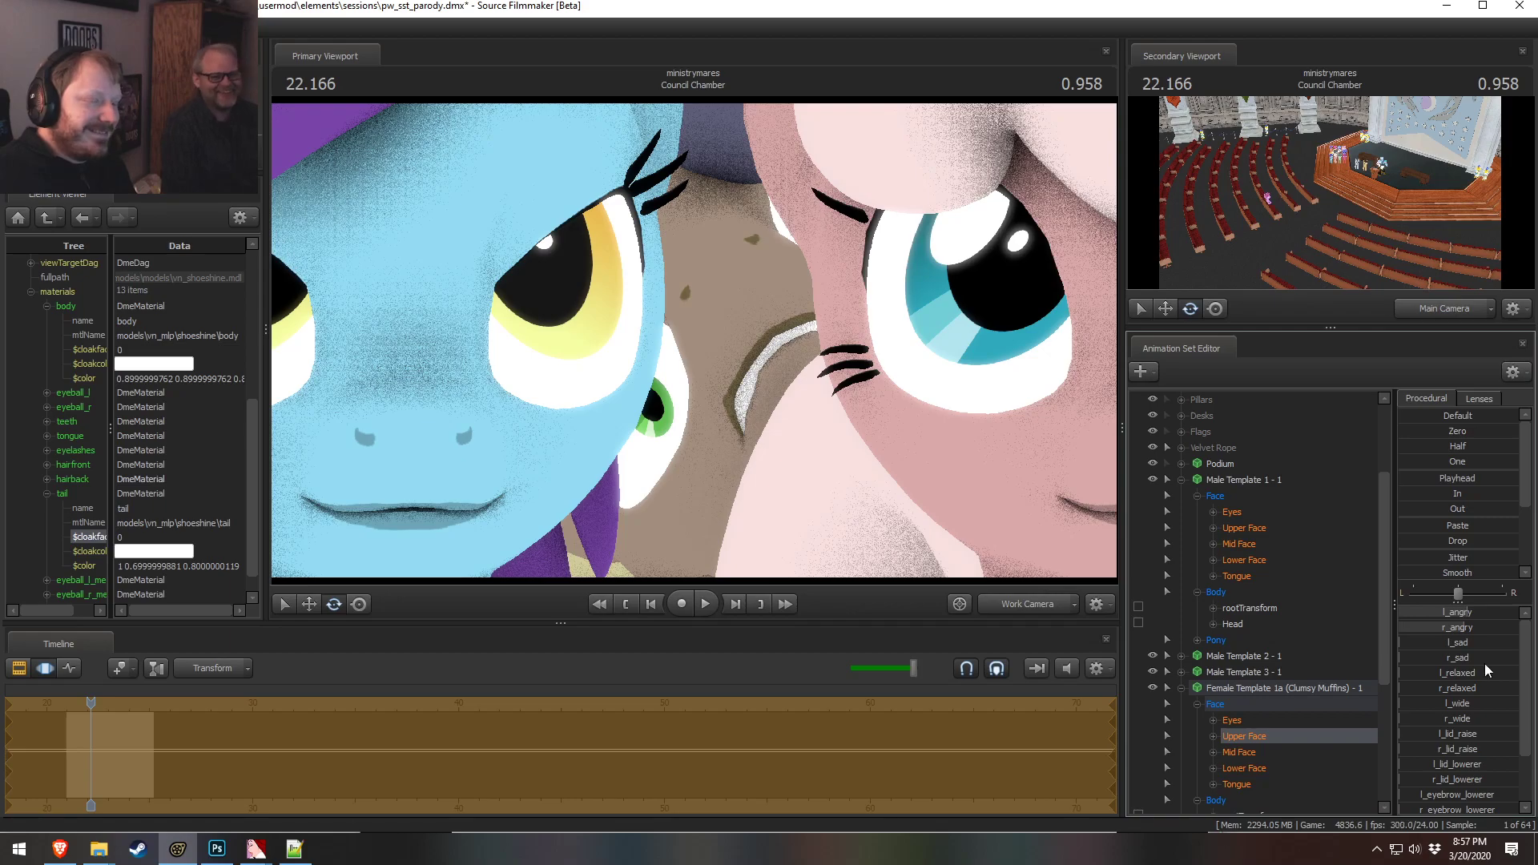
pyautogui.scroll(-2, 1477, 781)
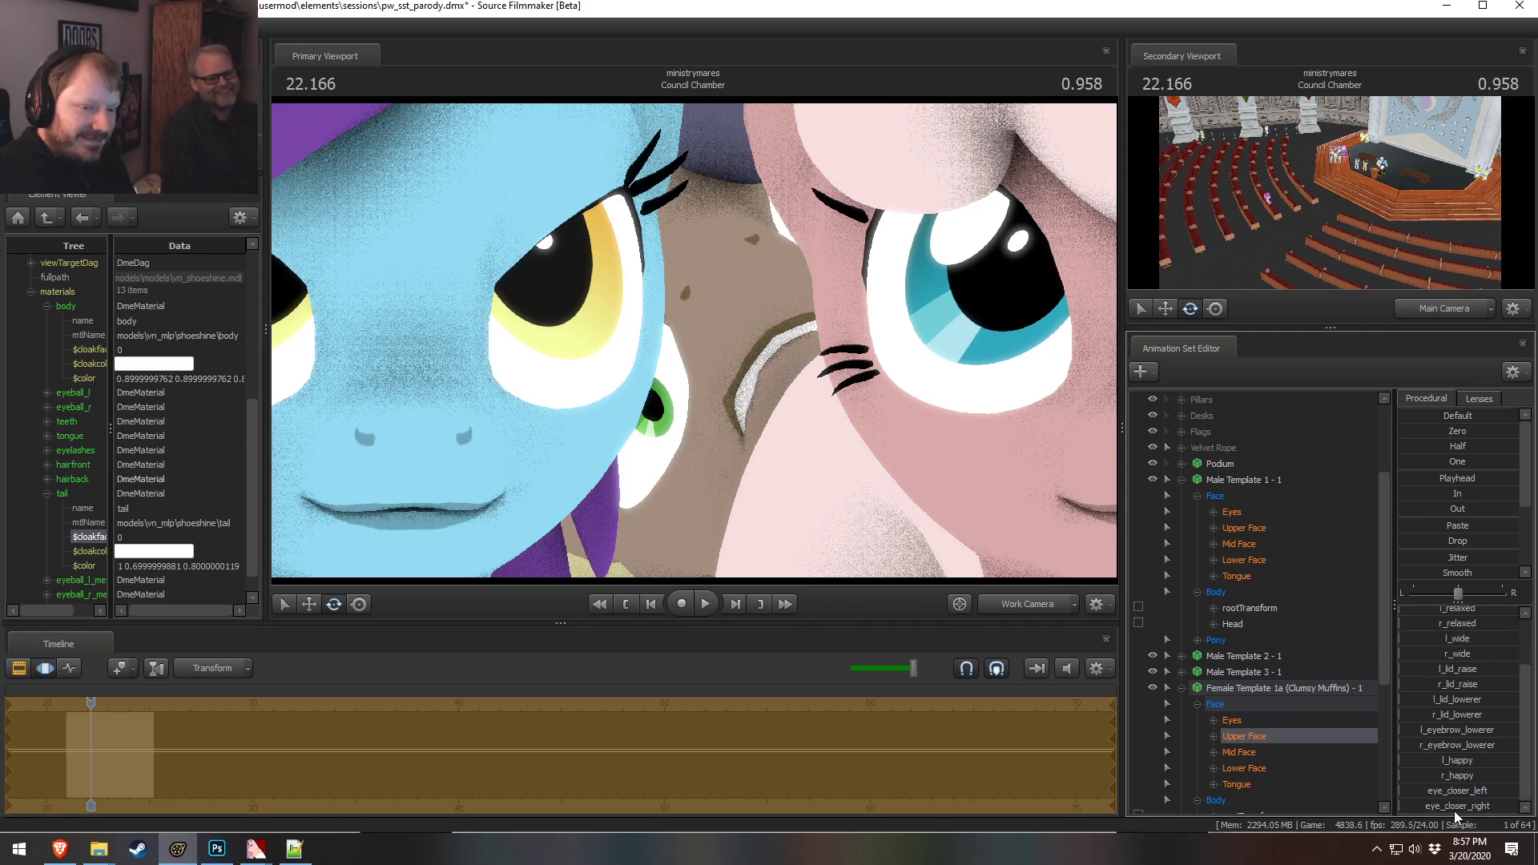
pyautogui.click(1252, 769)
pyautogui.moveTo(1437, 615)
pyautogui.mouseDown()
pyautogui.moveTo(1513, 613)
pyautogui.moveTo(1426, 614)
pyautogui.mouseUp()
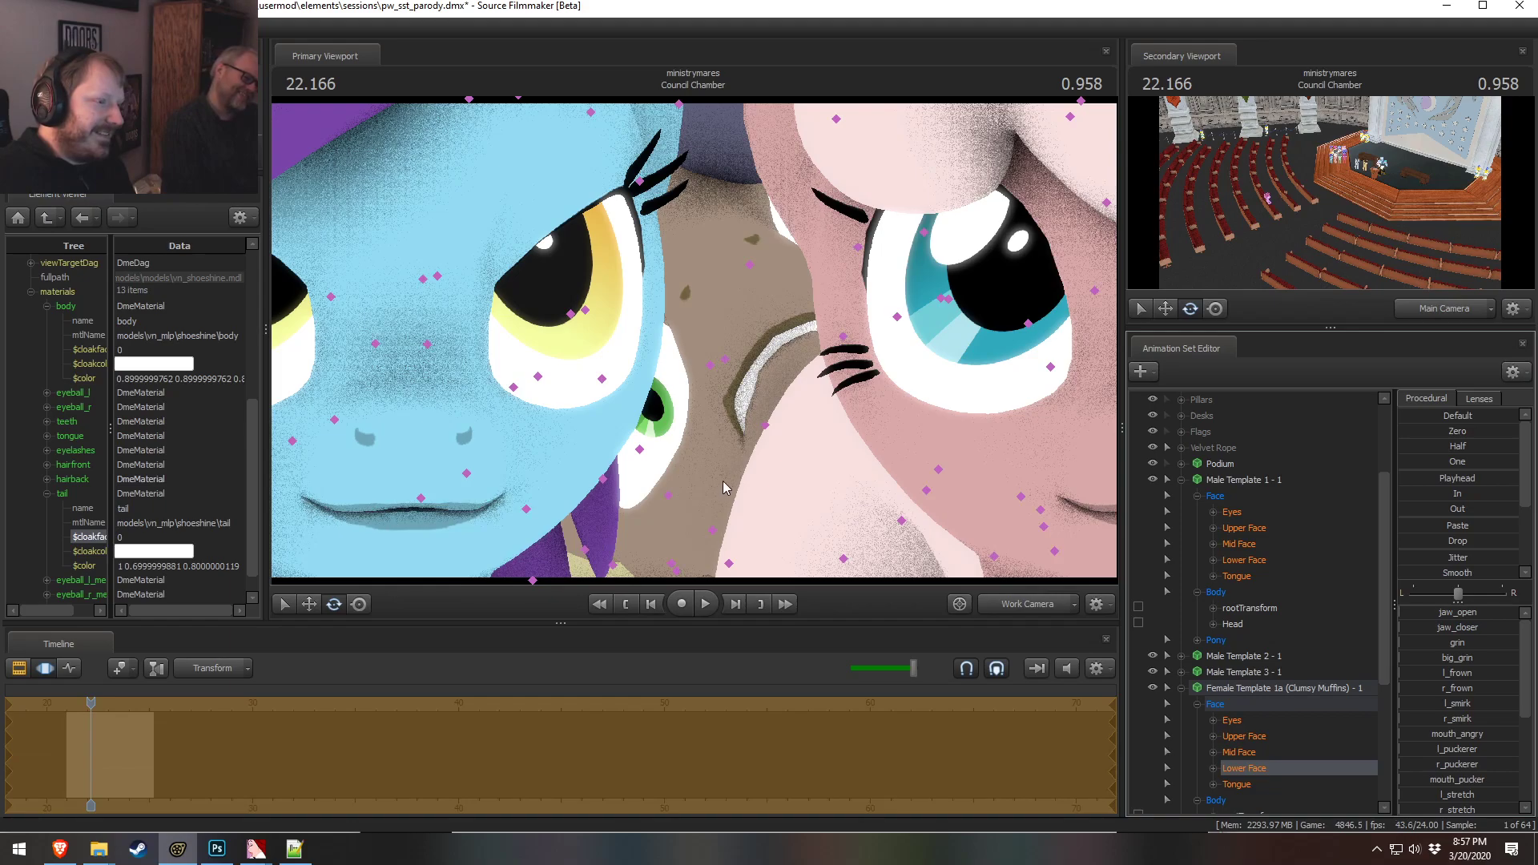
# Undo a series of recent pony changes
pyautogui.press('s')
pyautogui.moveTo(807, 435)
pyautogui.mouseDown()
pyautogui.moveTo(793, 439)
pyautogui.moveTo(817, 436)
pyautogui.mouseUp()
pyautogui.moveTo(665, 372); pyautogui.dragTo(695, 347)
pyautogui.press('ctrl')
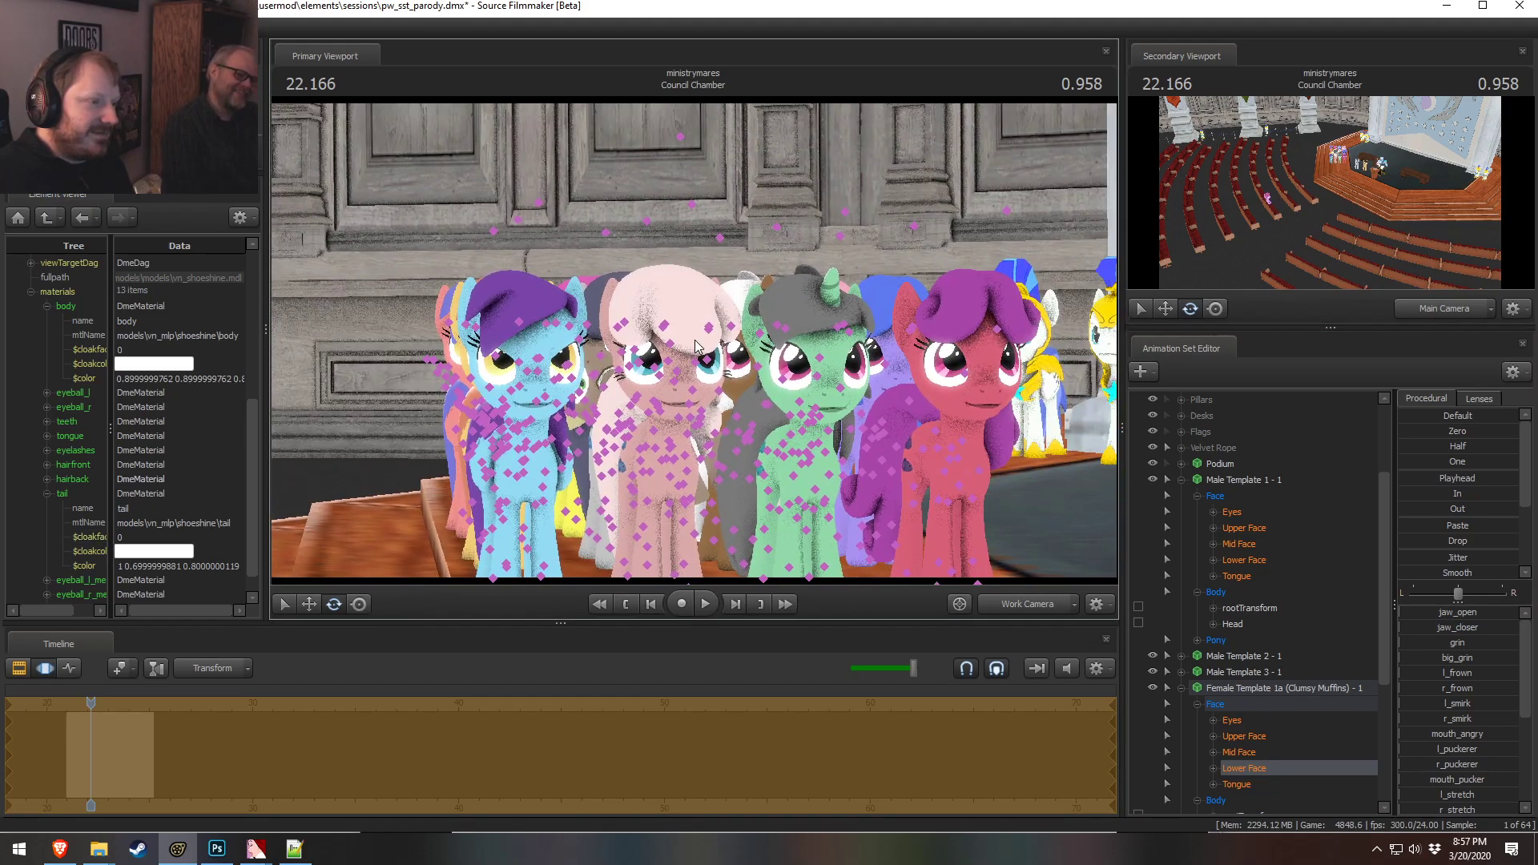
pyautogui.hotkey('ctrl', 'z')
pyautogui.hotkey('ctrl', 'z')
pyautogui.hotkey('ctrl', 'z')
pyautogui.hotkey('ctrl', 'z')
pyautogui.hotkey('ctrl', 'z')
pyautogui.hotkey('ctrl', 'z')
pyautogui.hotkey('ctrl', 'z')
pyautogui.hotkey('ctrl', 'z')
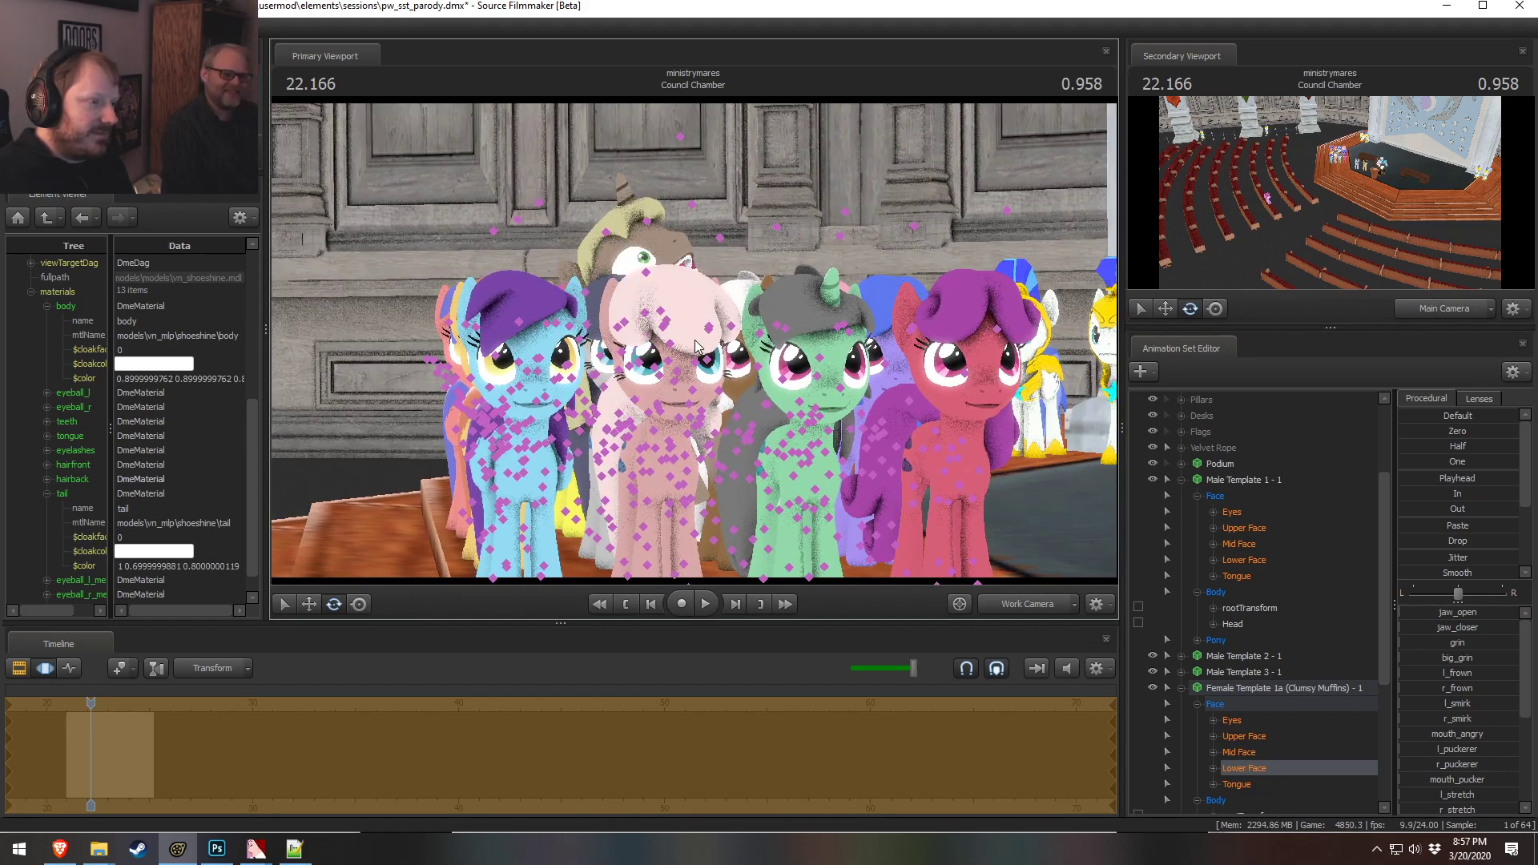
pyautogui.hotkey('ctrl', 'z')
pyautogui.hotkey('ctrl', 'z')
pyautogui.hotkey('ctrl', 'z')
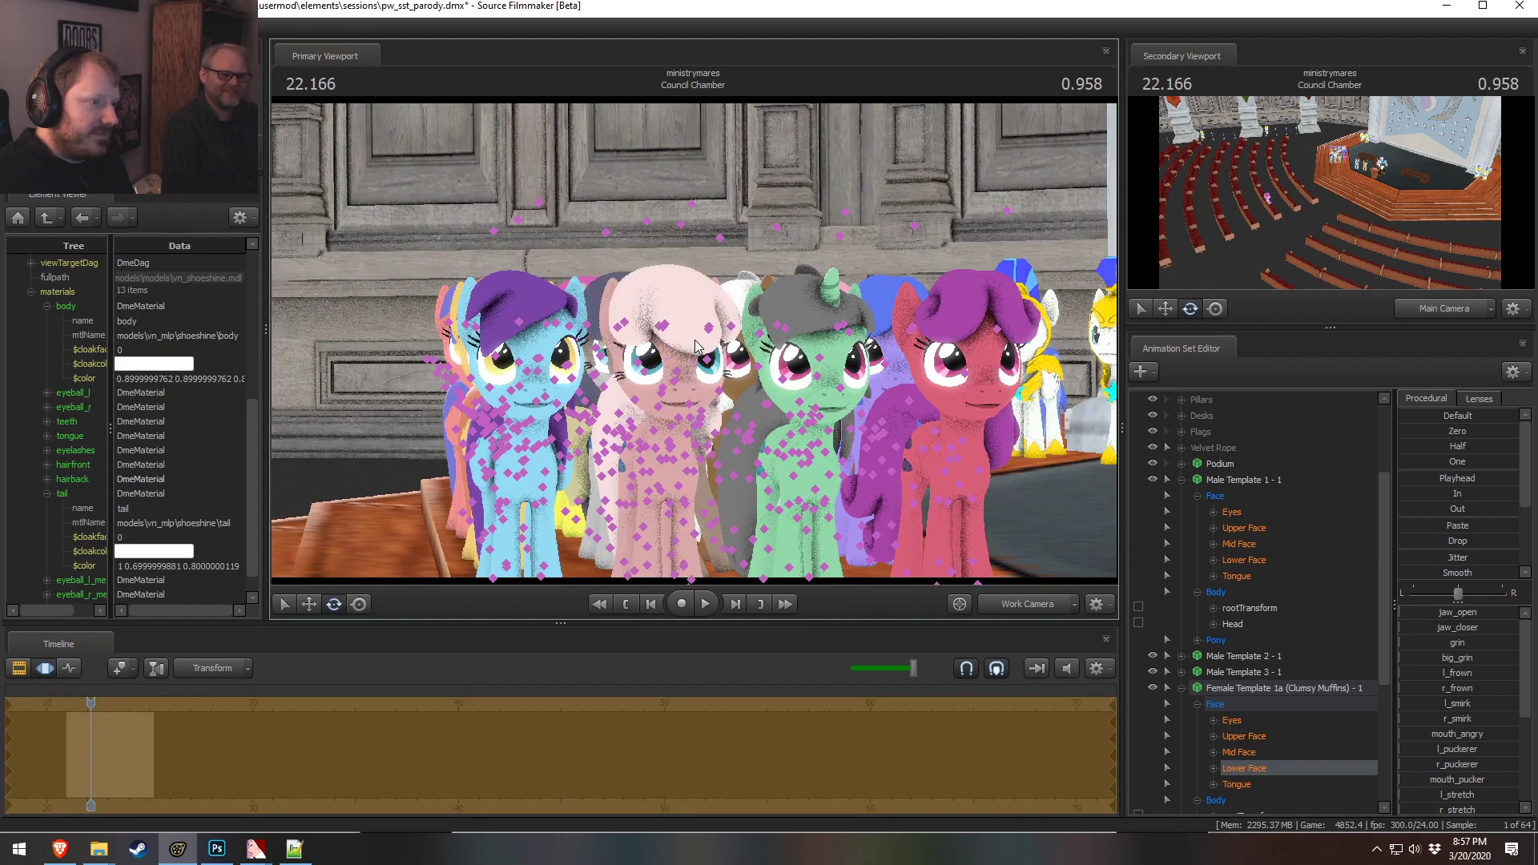
pyautogui.moveTo(737, 343); pyautogui.dragTo(697, 344)
pyautogui.press('s')
pyautogui.hotkey('ctrl', 'z')
pyautogui.press('s')
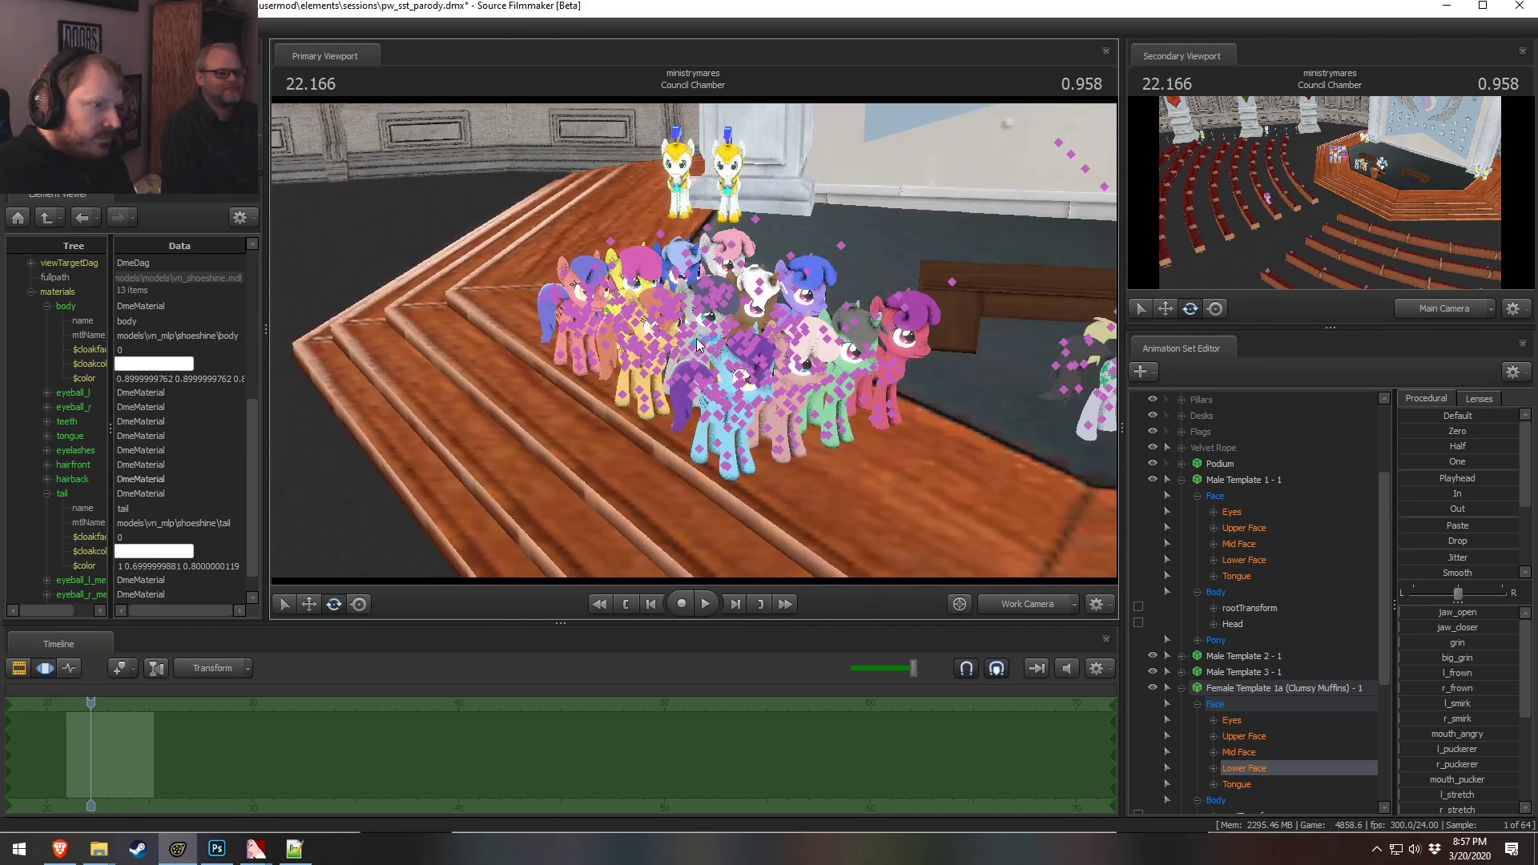
# Move the female pony animation sets into the Audience group under Actors
pyautogui.moveTo(868, 350); pyautogui.dragTo(695, 349)
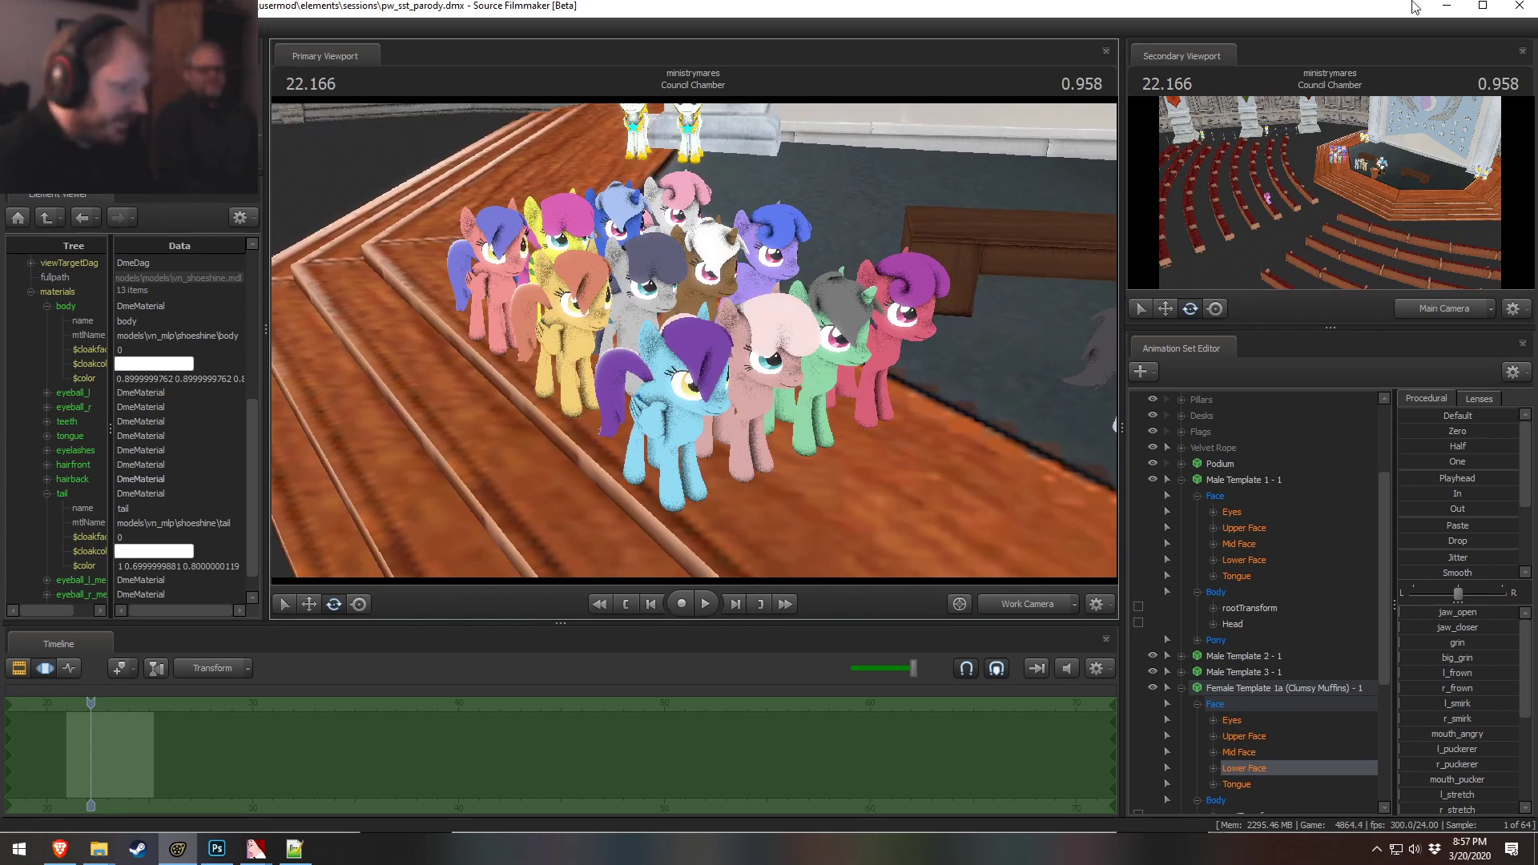
pyautogui.click(1182, 480)
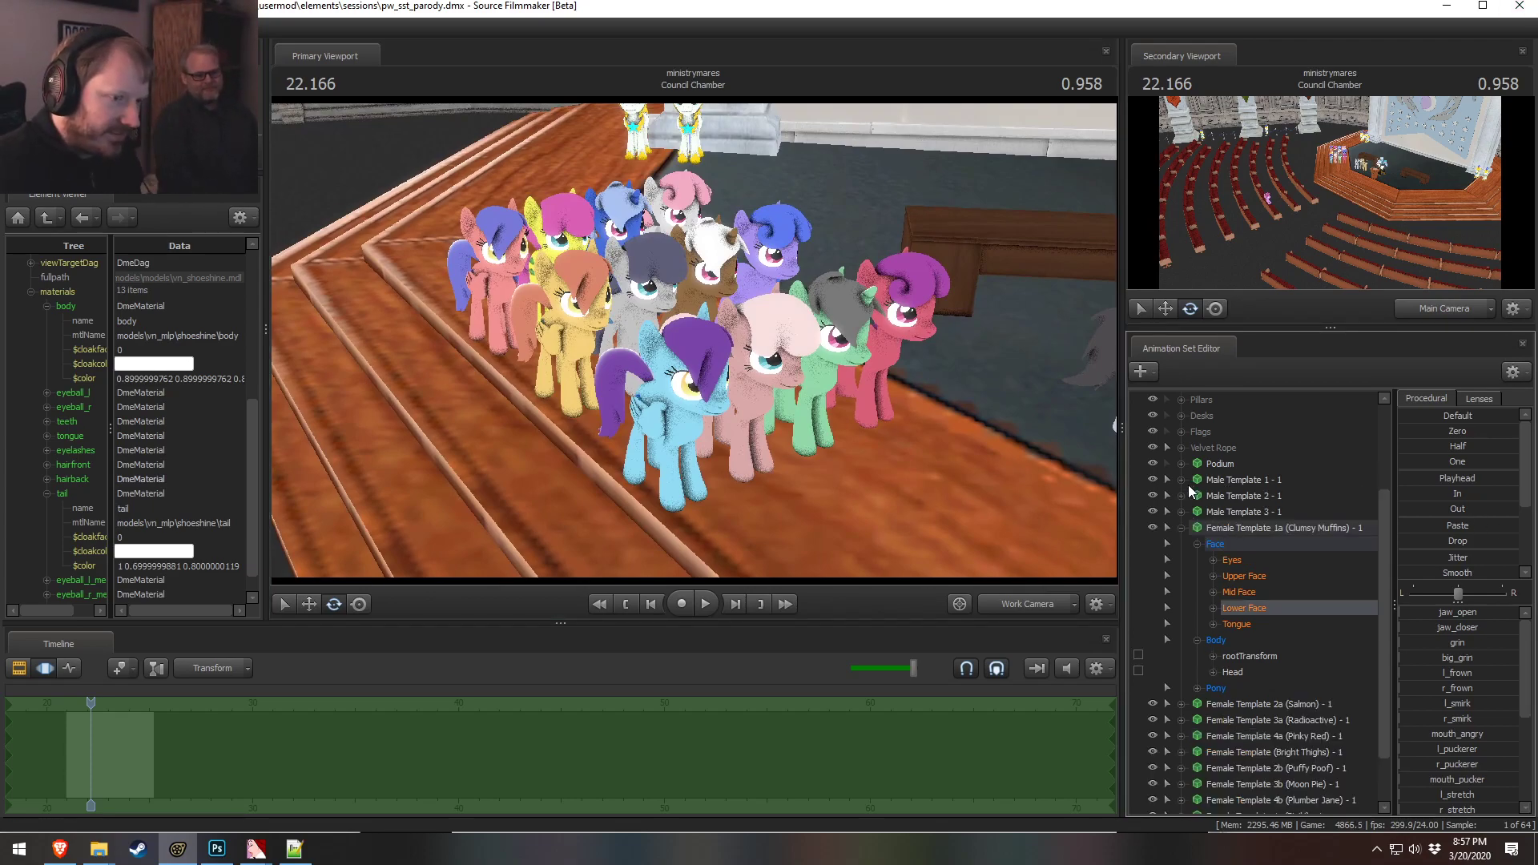
pyautogui.click(1181, 529)
pyautogui.click(1240, 623)
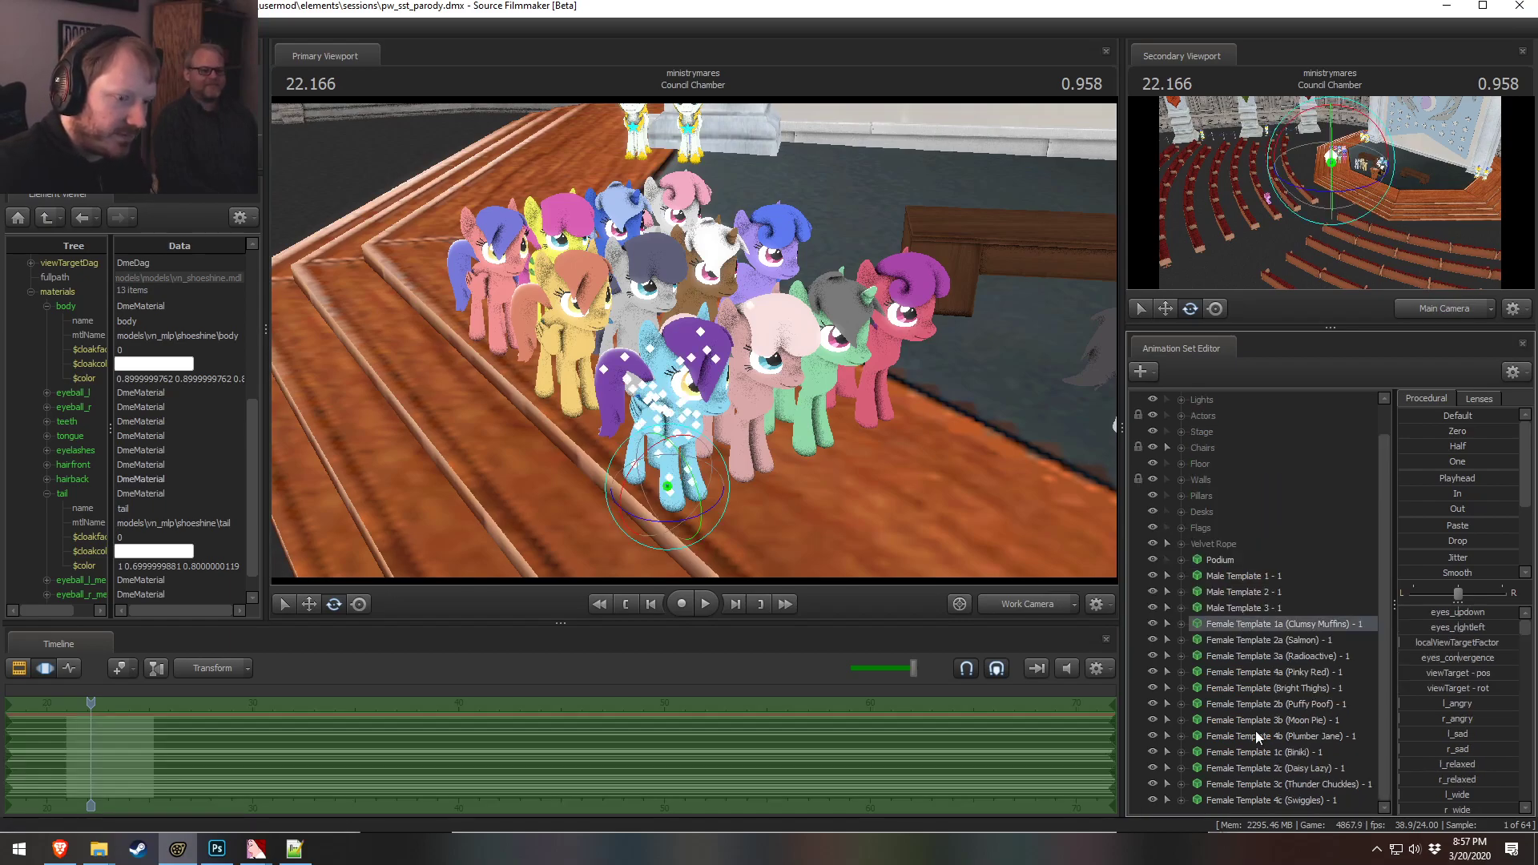
pyautogui.keyDown('shift'); pyautogui.click(1253, 801); pyautogui.keyUp('shift')
pyautogui.click(1180, 416)
pyautogui.moveTo(1290, 771); pyautogui.dragTo(1196, 501)
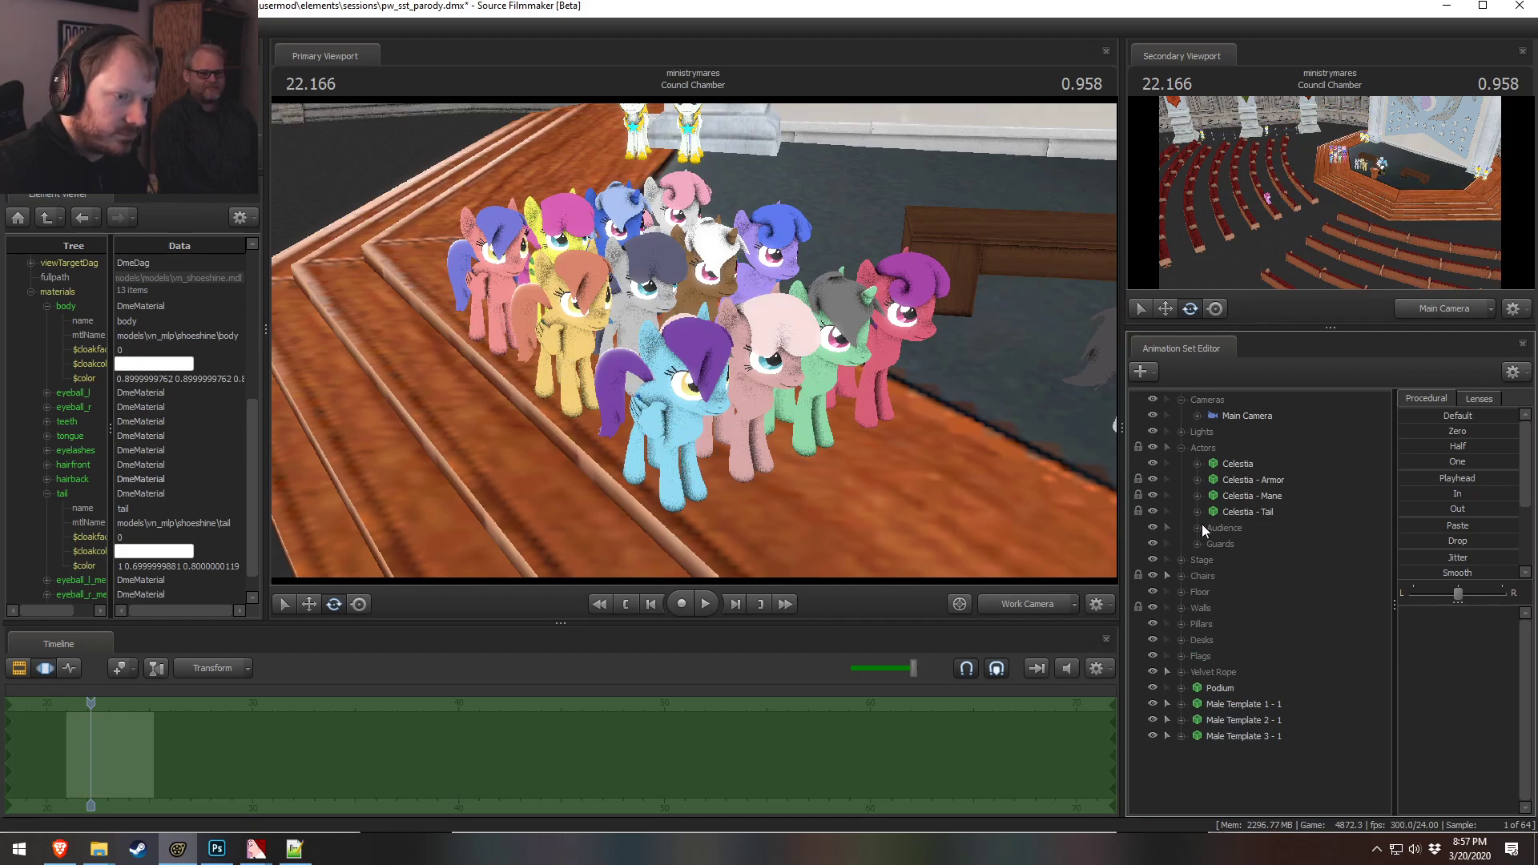
pyautogui.click(1198, 527)
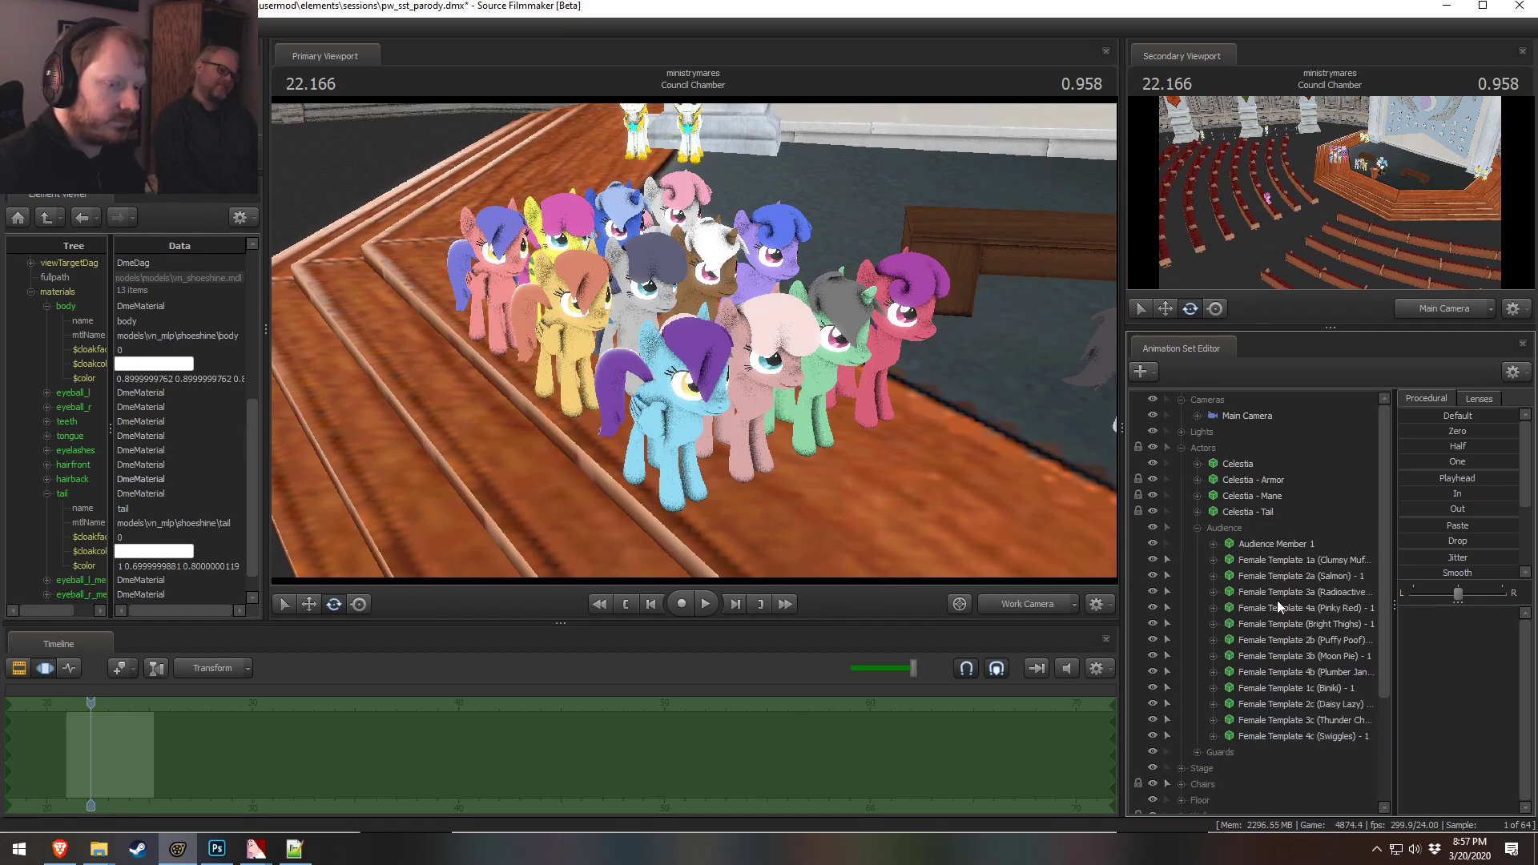
# Fly the work camera around the audience ponies to inspect their placement
pyautogui.press('s')
pyautogui.moveTo(1071, 495); pyautogui.dragTo(1057, 532)
pyautogui.press('w')
pyautogui.press('s')
pyautogui.press('d')
pyautogui.moveTo(712, 340); pyautogui.dragTo(687, 337)
pyautogui.press('w')
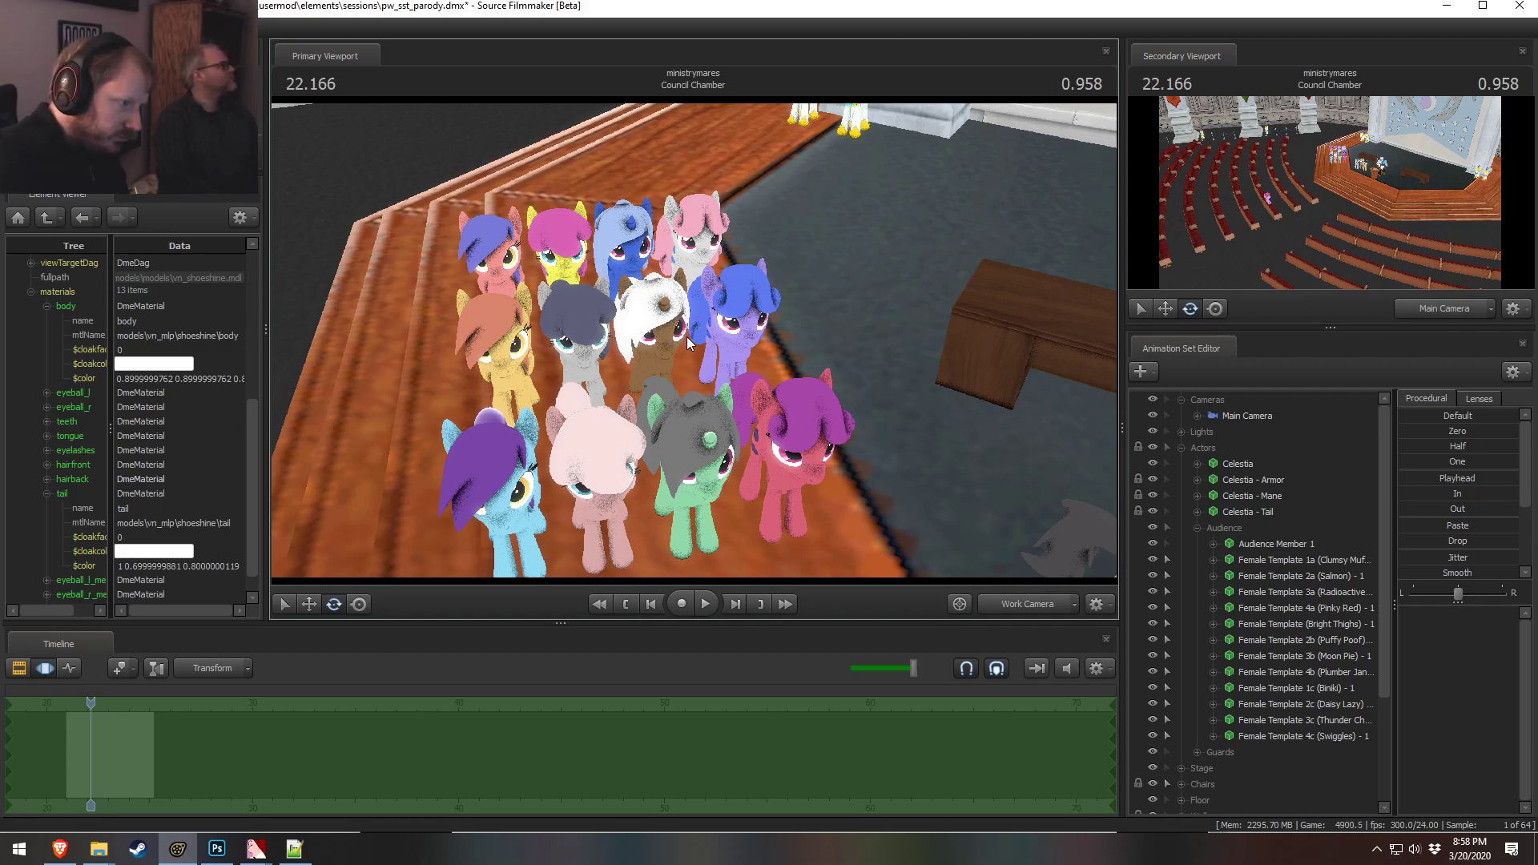
pyautogui.press('a')
pyautogui.moveTo(830, 278); pyautogui.dragTo(905, 192)
pyautogui.press('d')
pyautogui.press('w')
pyautogui.press('z')
pyautogui.press('s')
pyautogui.press('w')
pyautogui.press('s')
pyautogui.press('w')
pyautogui.press('s')
pyautogui.press('w')
pyautogui.moveTo(672, 347); pyautogui.dragTo(1085, 530)
pyautogui.press('s')
pyautogui.press('s')
pyautogui.press('w')
pyautogui.press('s')
pyautogui.press('s')
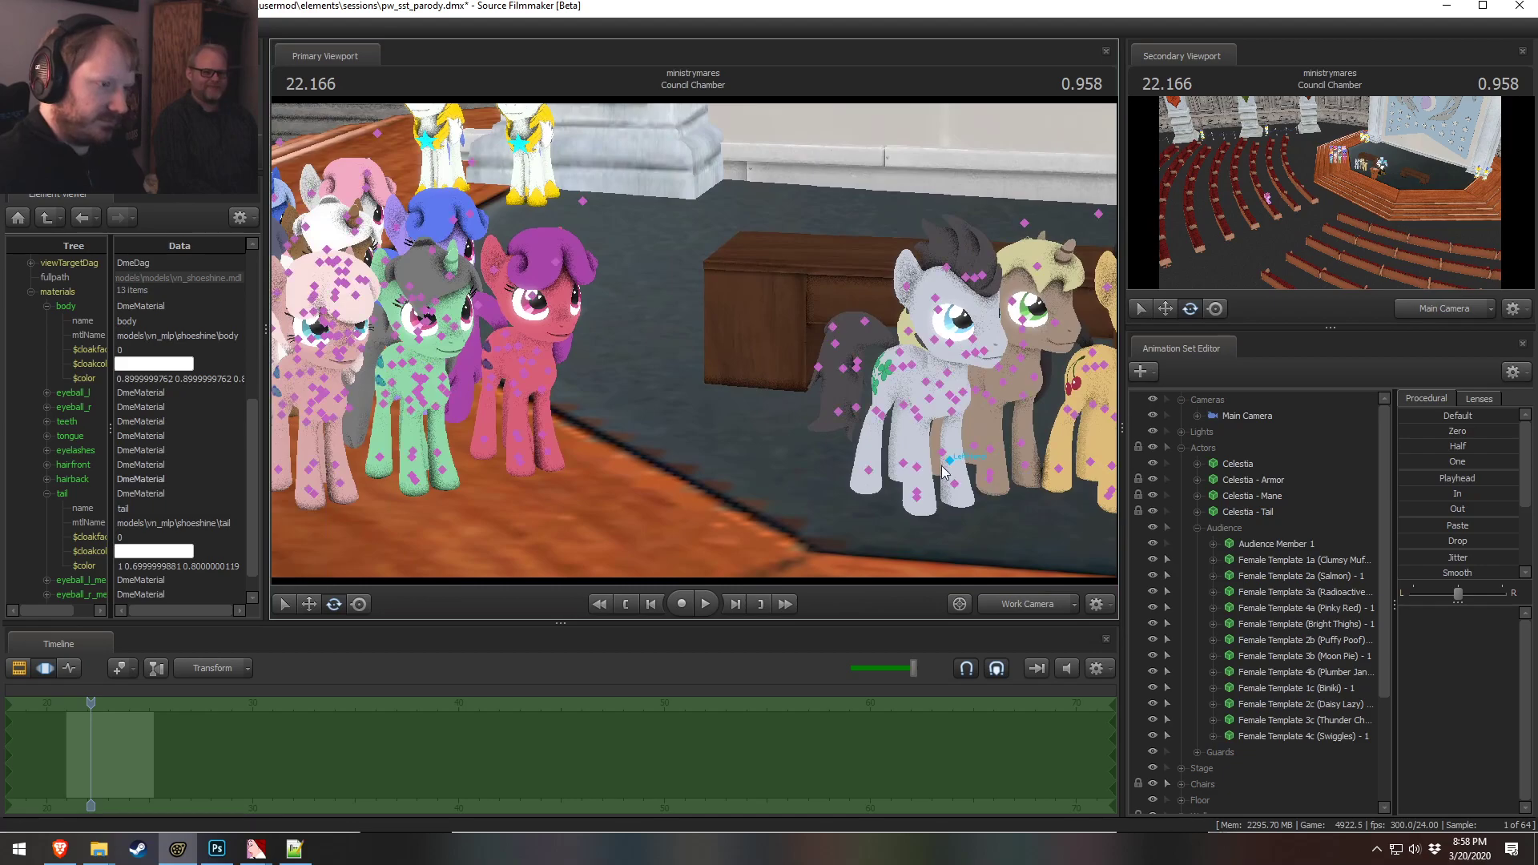
# Reposition and rotate the Male Template 1 pony beside the other stallions
pyautogui.scroll(-3, 1274, 609)
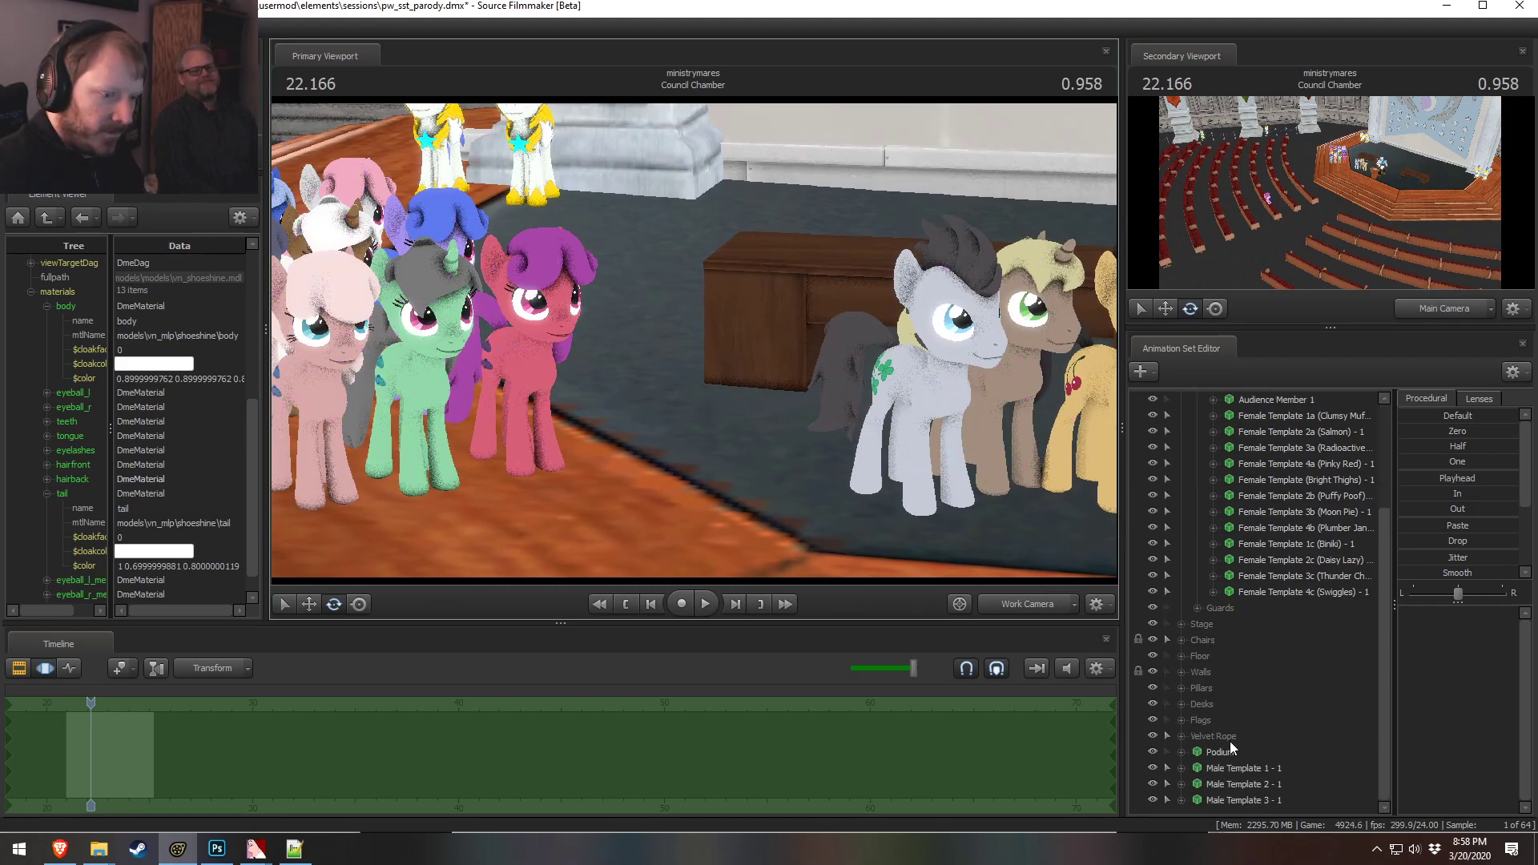
pyautogui.click(1236, 768)
pyautogui.moveTo(963, 523); pyautogui.dragTo(986, 481)
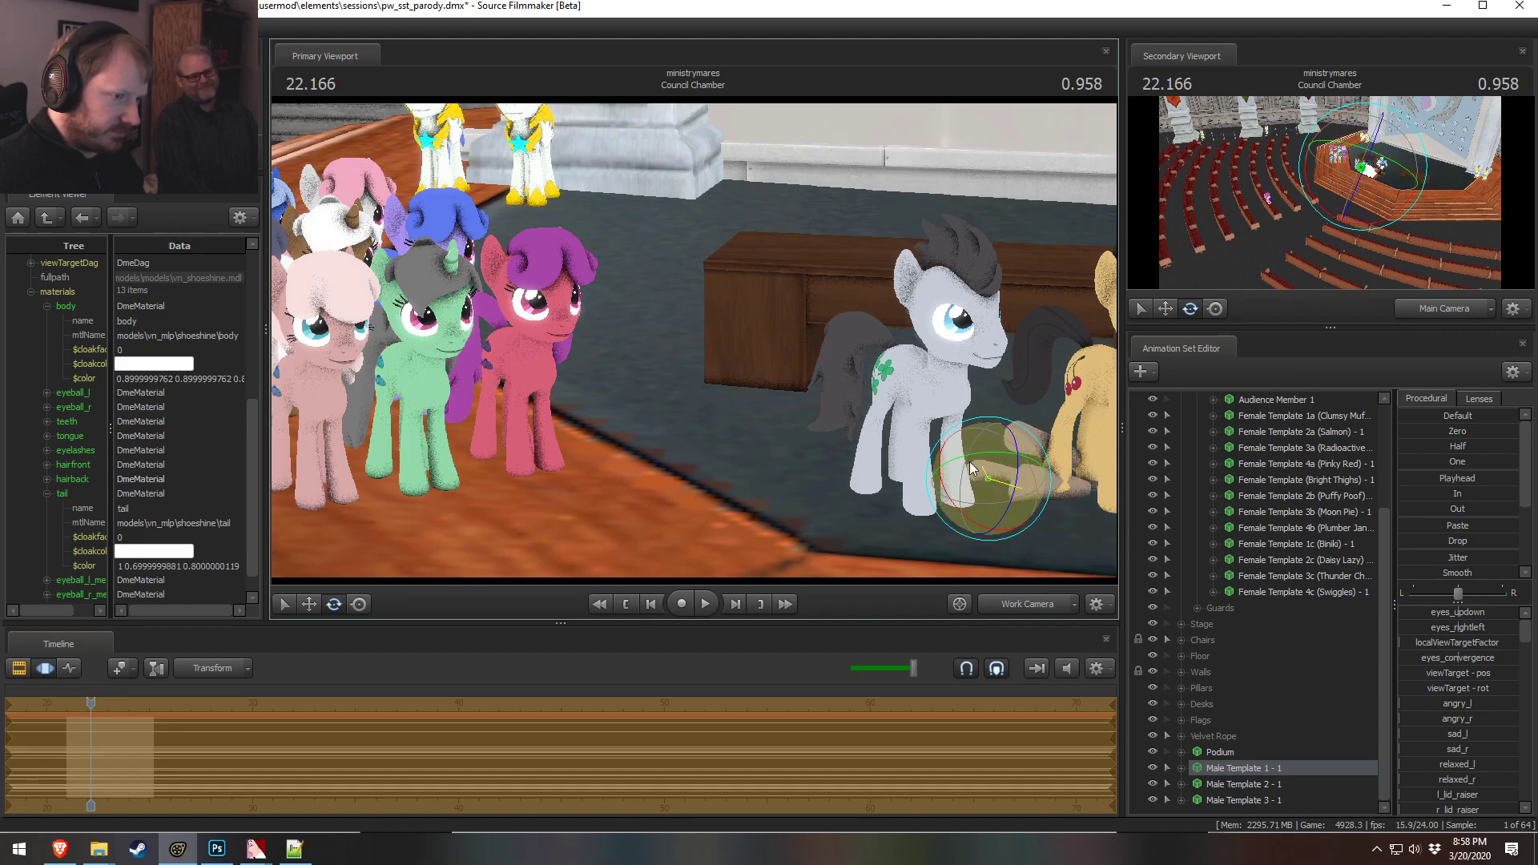
pyautogui.press('w')
pyautogui.moveTo(967, 471); pyautogui.dragTo(638, 357)
pyautogui.moveTo(564, 398); pyautogui.dragTo(682, 332)
pyautogui.moveTo(540, 382)
pyautogui.mouseDown()
pyautogui.moveTo(504, 305)
pyautogui.moveTo(531, 296)
pyautogui.moveTo(490, 272)
pyautogui.moveTo(510, 281)
pyautogui.moveTo(486, 305)
pyautogui.moveTo(527, 367)
pyautogui.mouseUp()
pyautogui.press('e')
pyautogui.press('w')
pyautogui.moveTo(506, 277); pyautogui.dragTo(539, 527)
pyautogui.keyDown('alt'); pyautogui.moveTo(705, 330); pyautogui.dragTo(677, 432); pyautogui.keyUp('alt')
pyautogui.click(606, 450)
pyautogui.press('e')
pyautogui.hotkey('ctrl', 'z')
pyautogui.hotkey('ctrl', 'z')
pyautogui.moveTo(978, 474); pyautogui.dragTo(693, 340)
# Save the session
pyautogui.press('F2')
pyautogui.press('F3')
pyautogui.moveTo(681, 267); pyautogui.dragTo(432, 265)
pyautogui.press('s')
pyautogui.moveTo(560, 321); pyautogui.dragTo(694, 336)
pyautogui.hotkey('ctrl', 's')
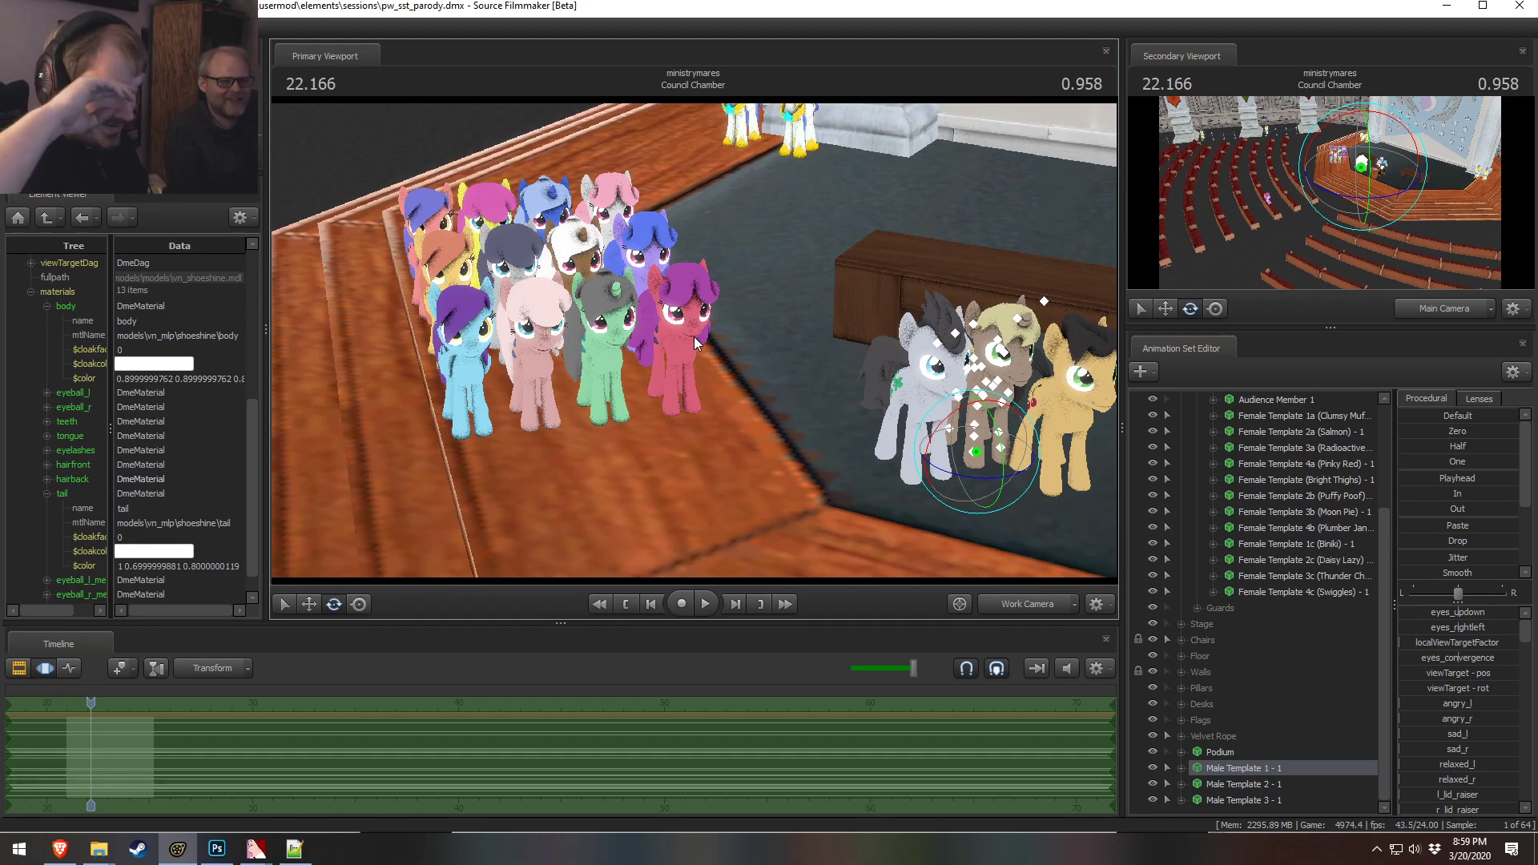
# Fly the work camera around the stallions and crowd to review the scene
pyautogui.moveTo(743, 285); pyautogui.dragTo(741, 369)
pyautogui.press('w')
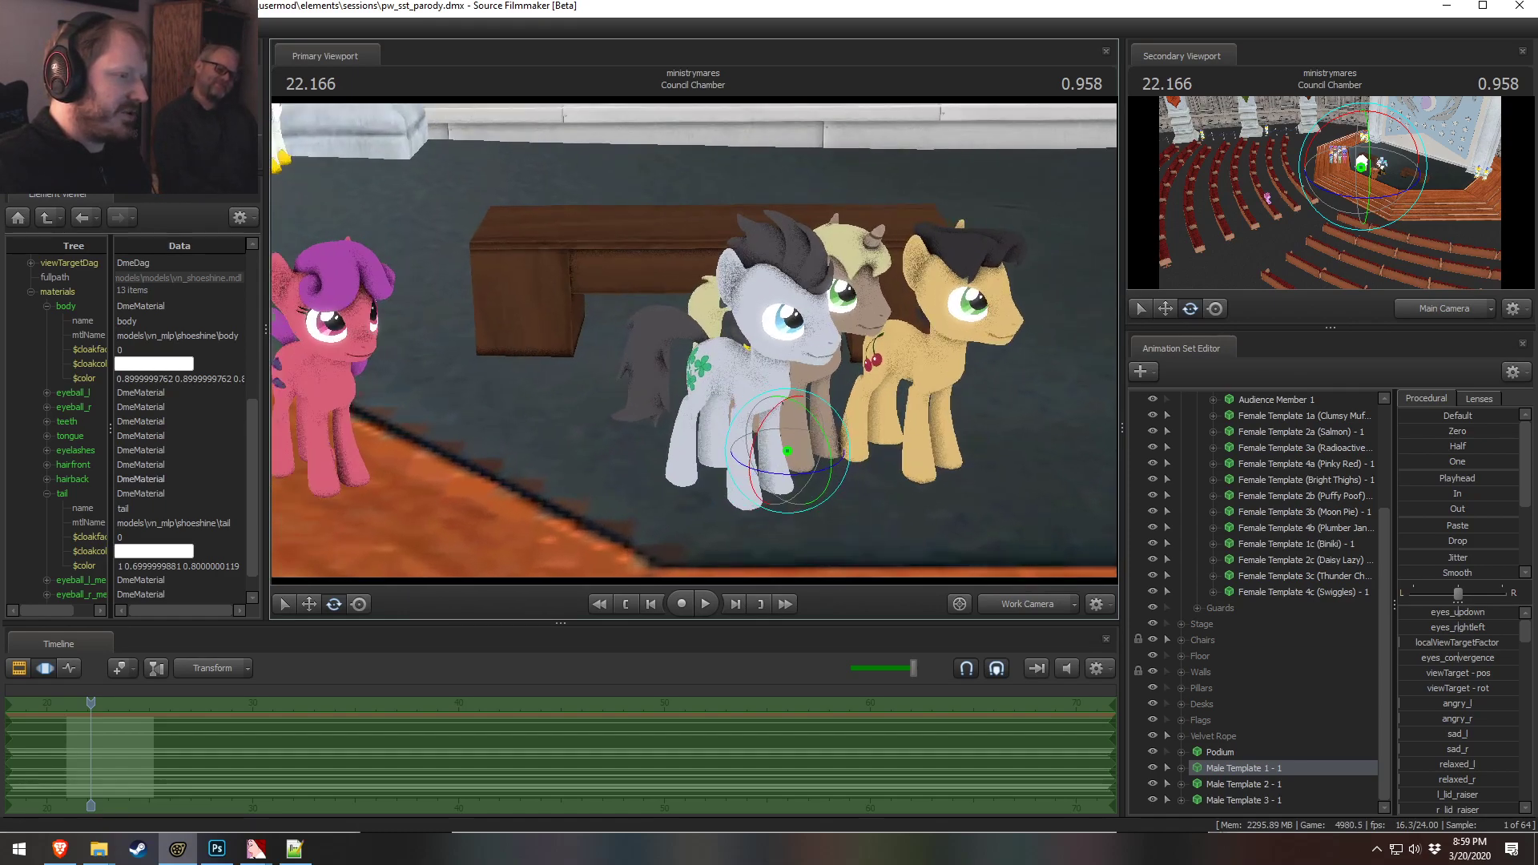
pyautogui.moveTo(872, 379); pyautogui.dragTo(788, 349)
pyautogui.press('w')
pyautogui.press('s')
pyautogui.press('w')
pyautogui.press('a')
pyautogui.press('z')
pyautogui.moveTo(694, 342)
pyautogui.mouseDown()
pyautogui.moveTo(705, 384)
pyautogui.moveTo(695, 342)
pyautogui.mouseUp()
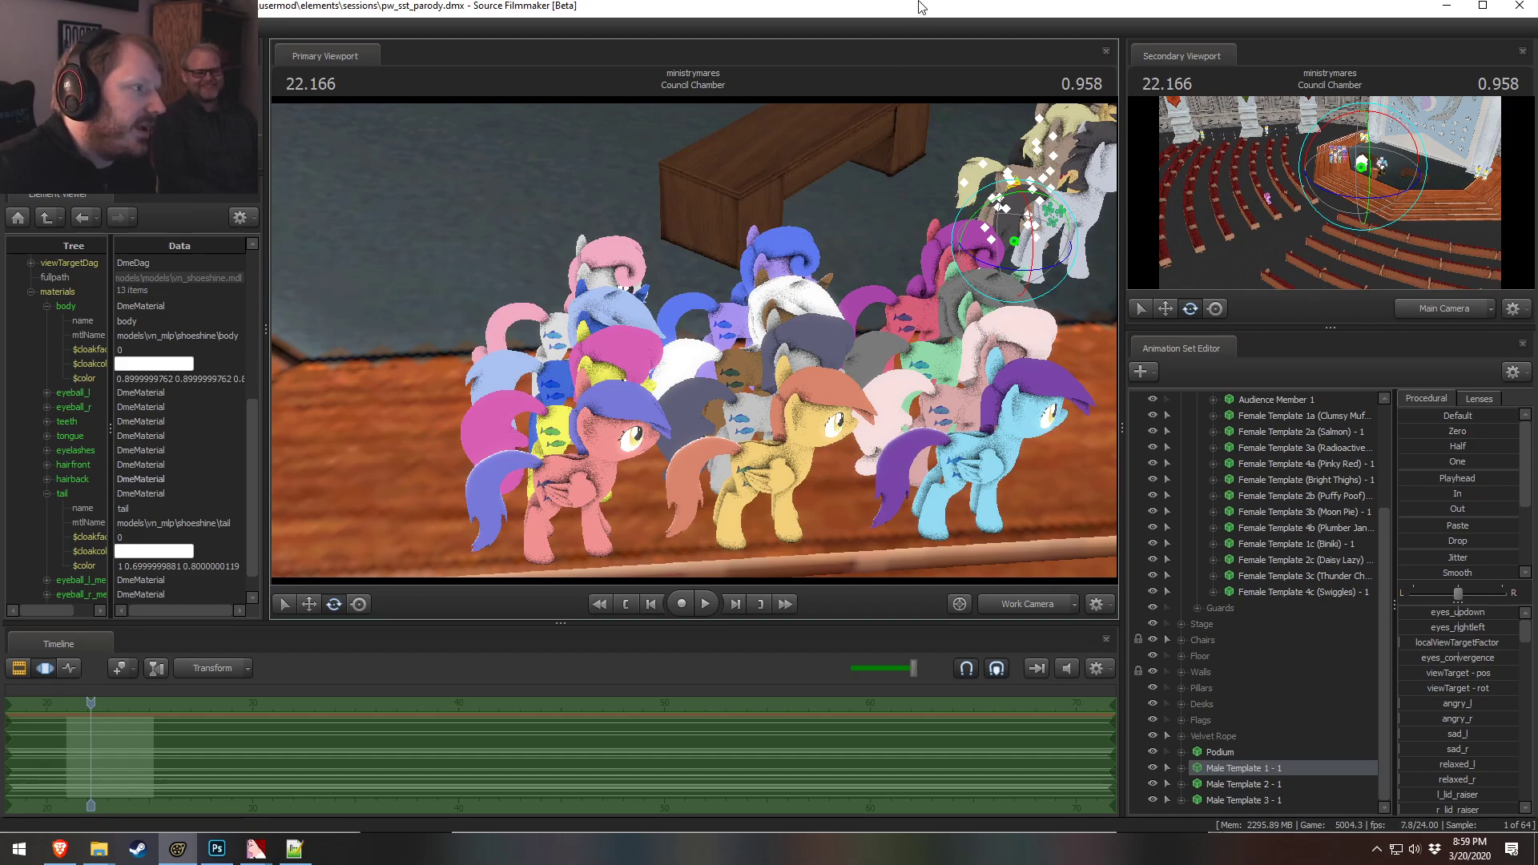
# Switch to the browser and close the color-matching chart tab and the browser window
pyautogui.moveTo(658, 5); pyautogui.dragTo(688, 0)
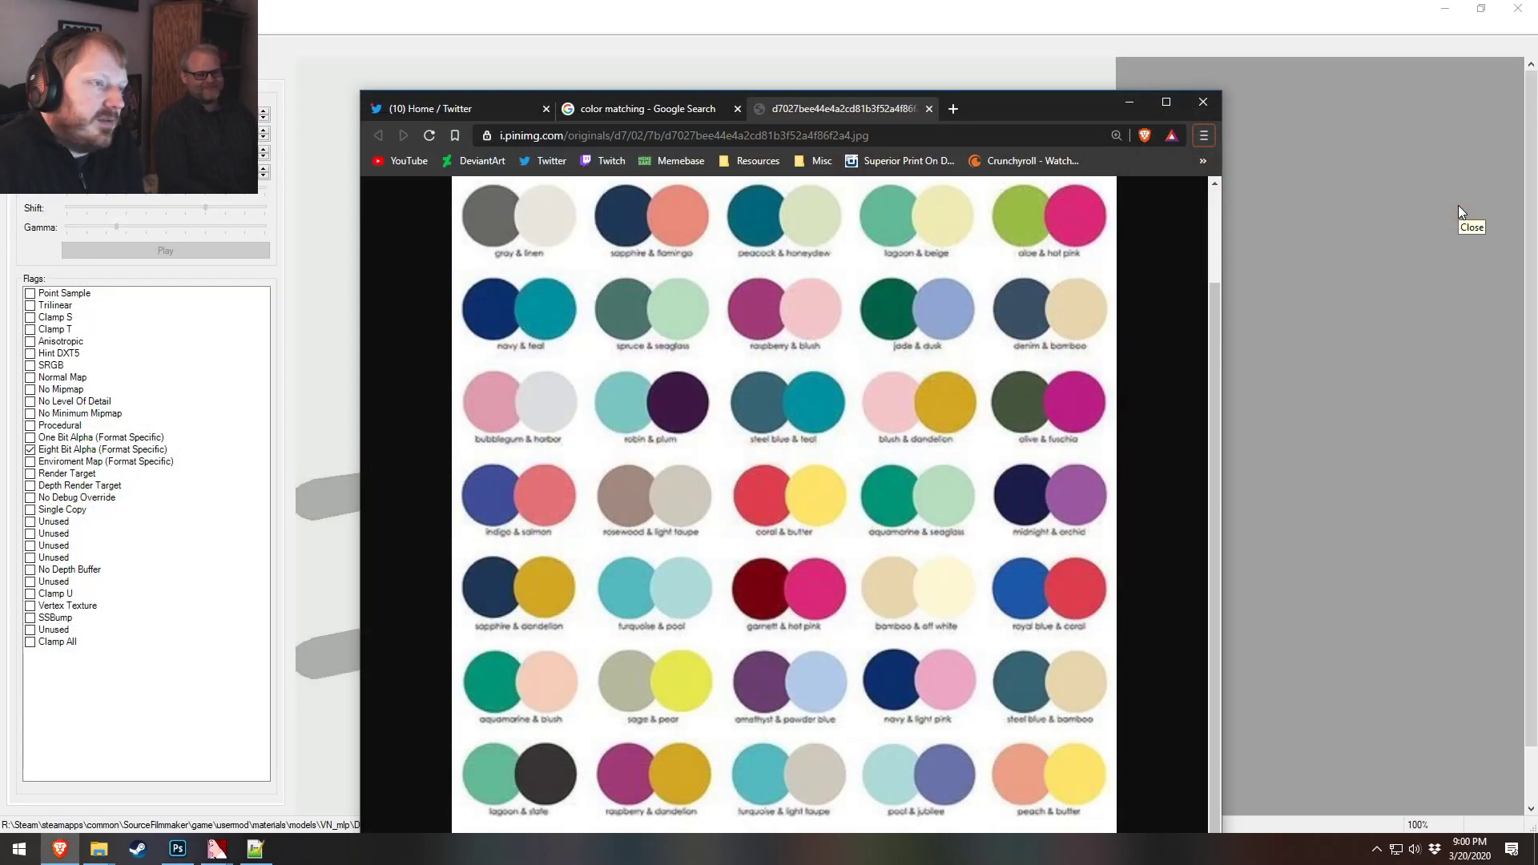
pyautogui.click(929, 108)
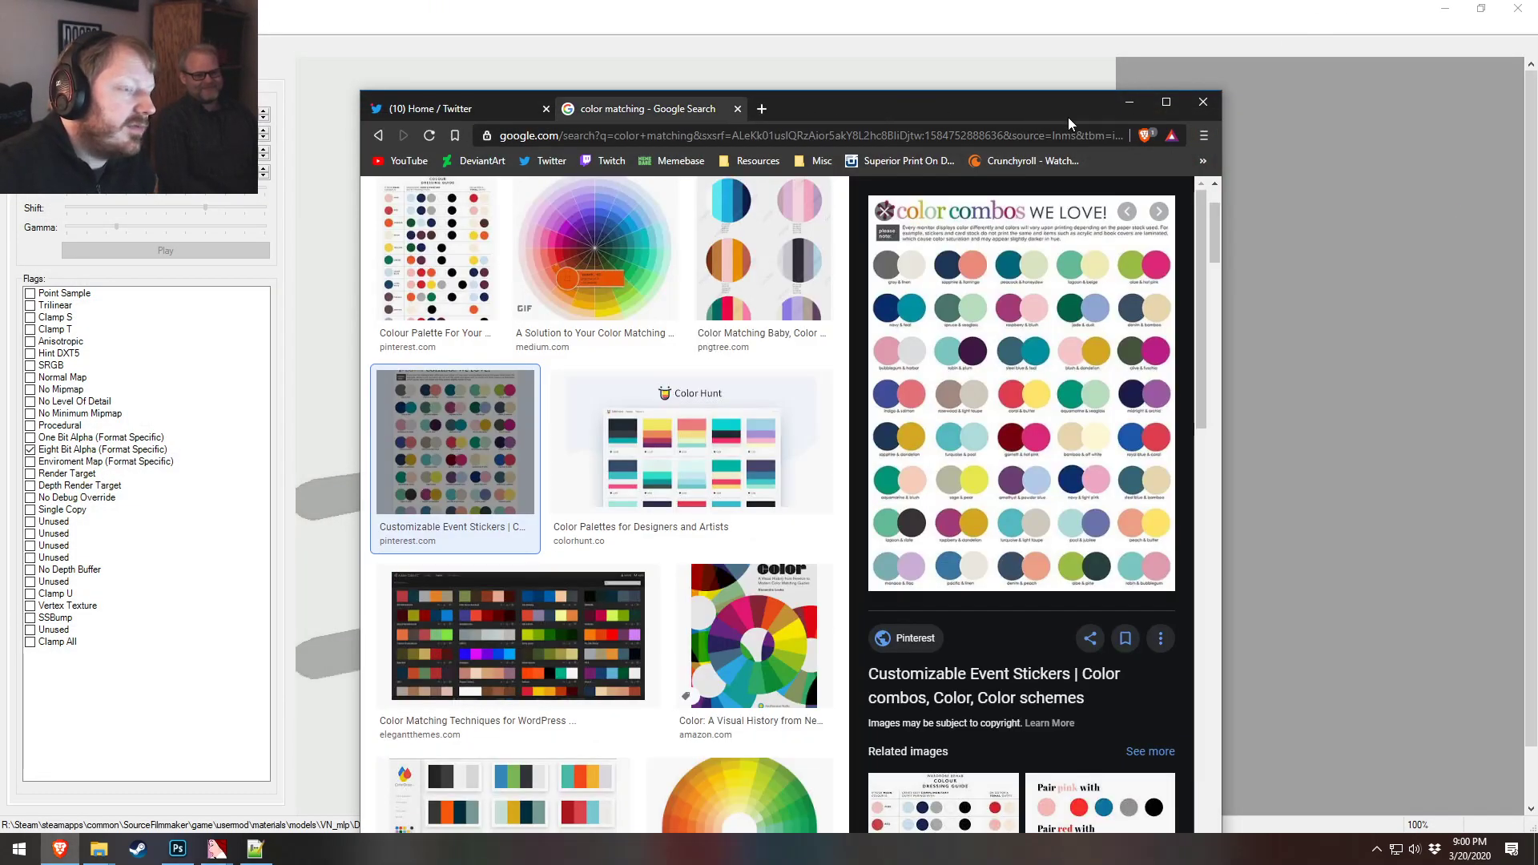
pyautogui.click(1204, 104)
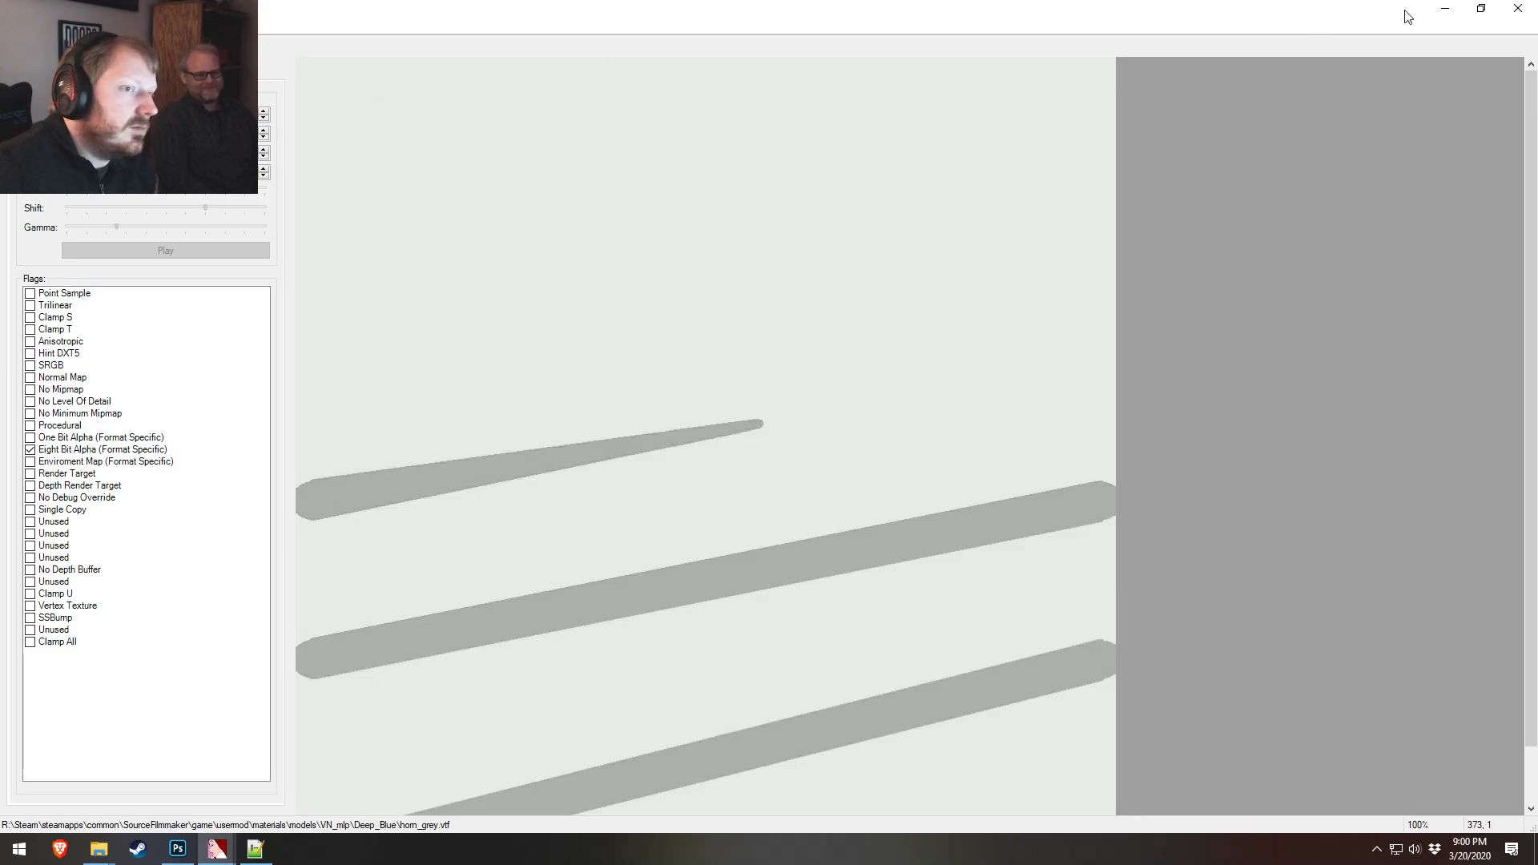
# Close the VTF viewer and quit Photoshop without saving hairfront.tga
pyautogui.click(1518, 10)
pyautogui.click(1257, 168)
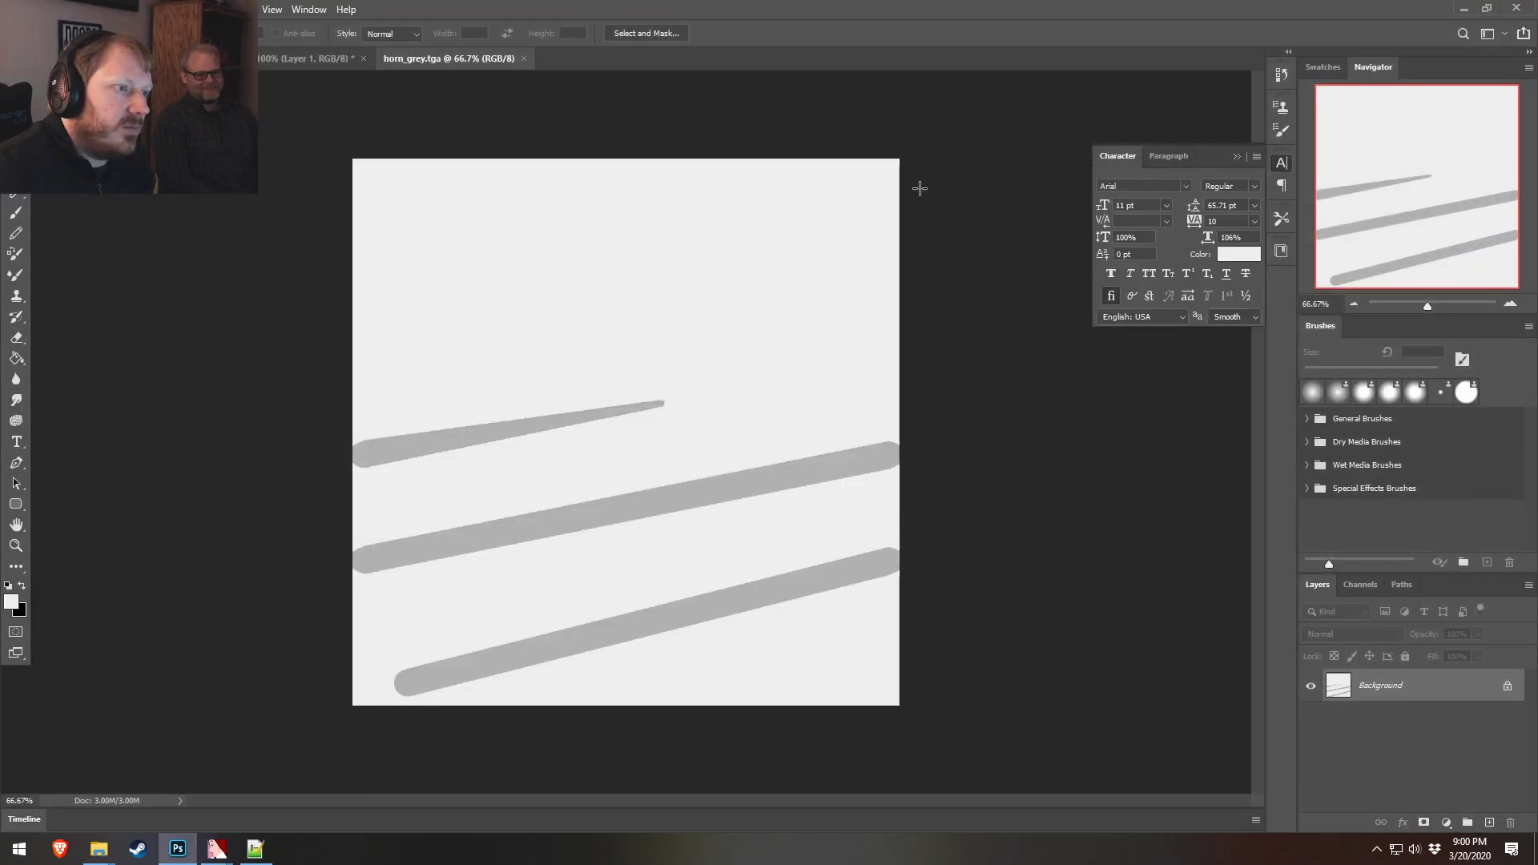
pyautogui.click(1510, 8)
pyautogui.click(783, 316)
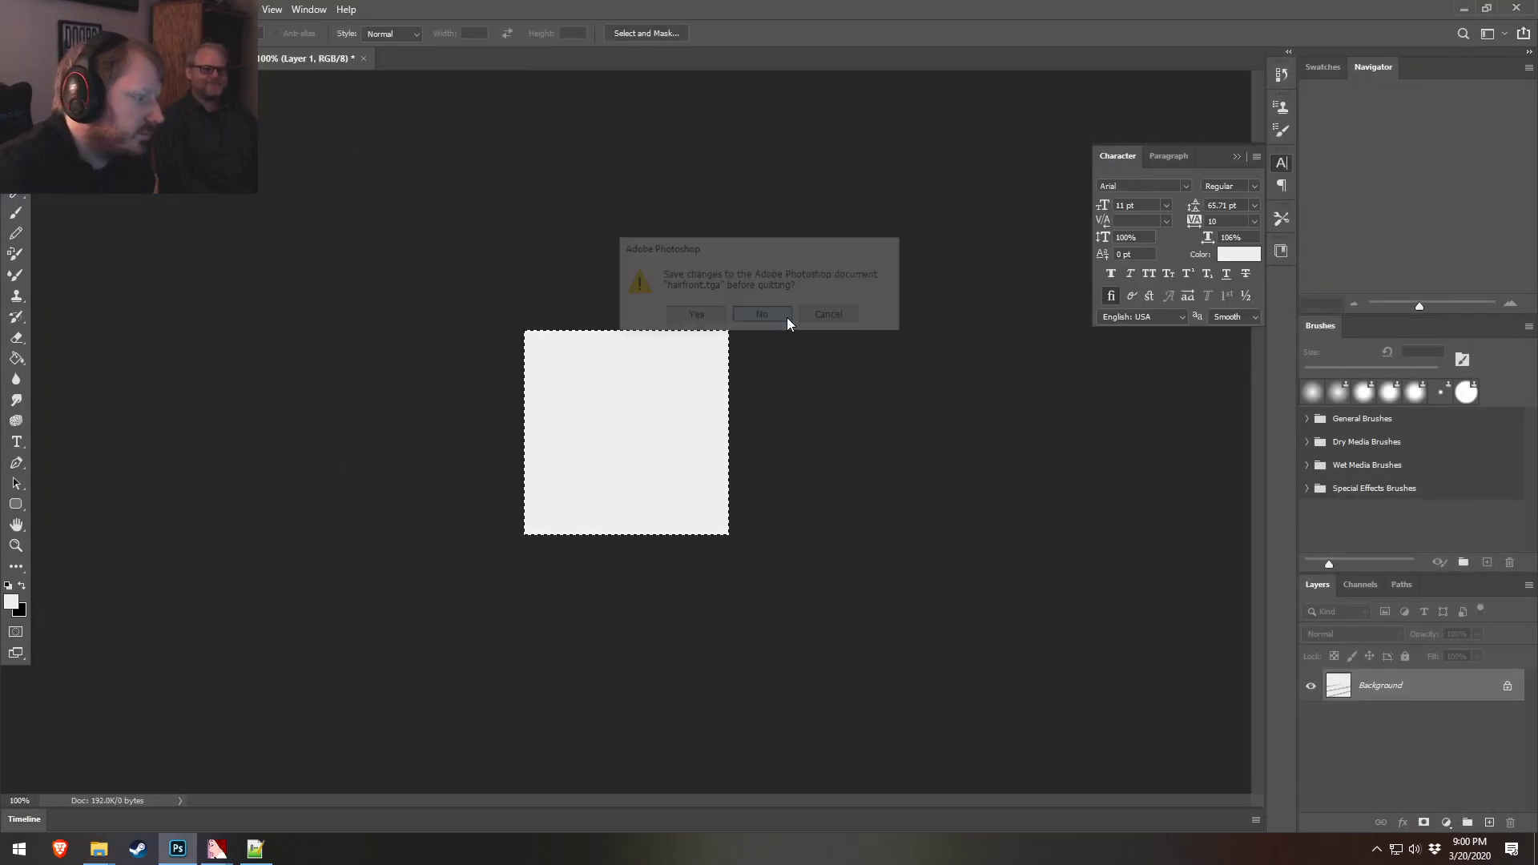
pyautogui.click(763, 316)
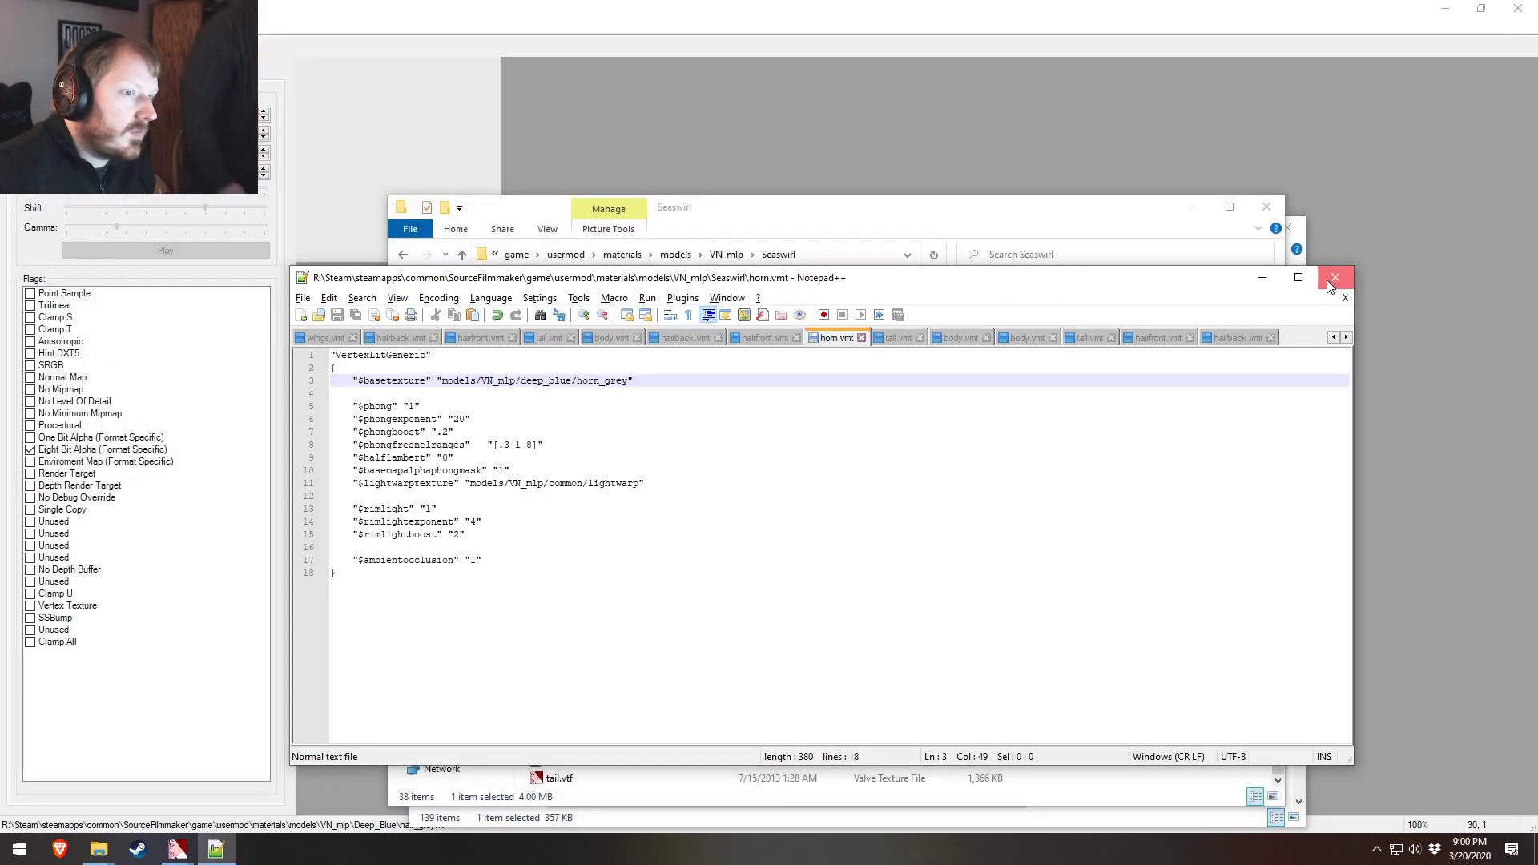
# Close the models folder window and the remaining VTF viewer
pyautogui.click(1329, 274)
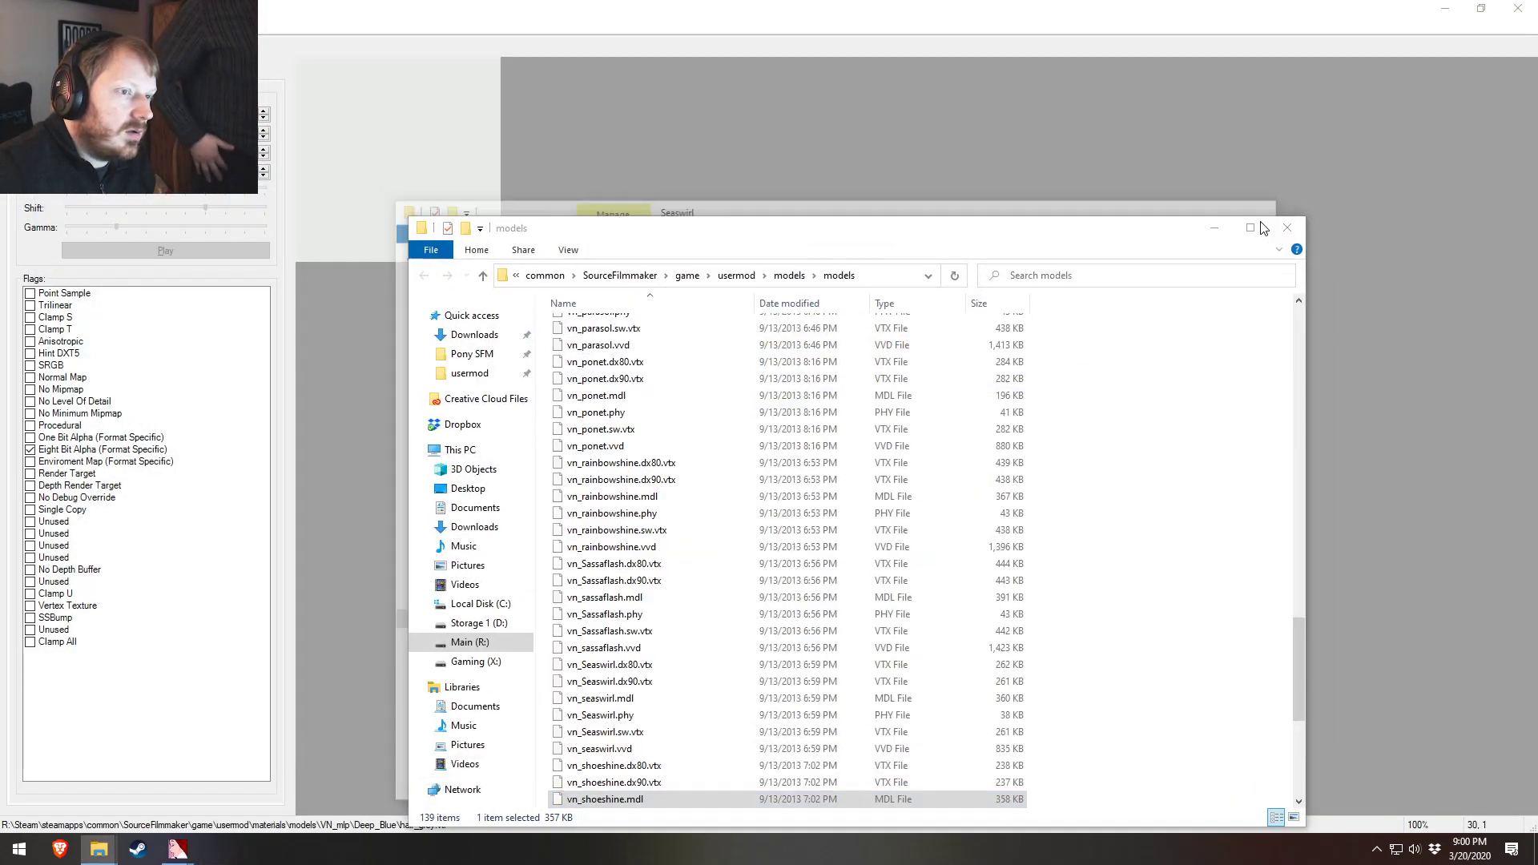
pyautogui.click(1304, 215)
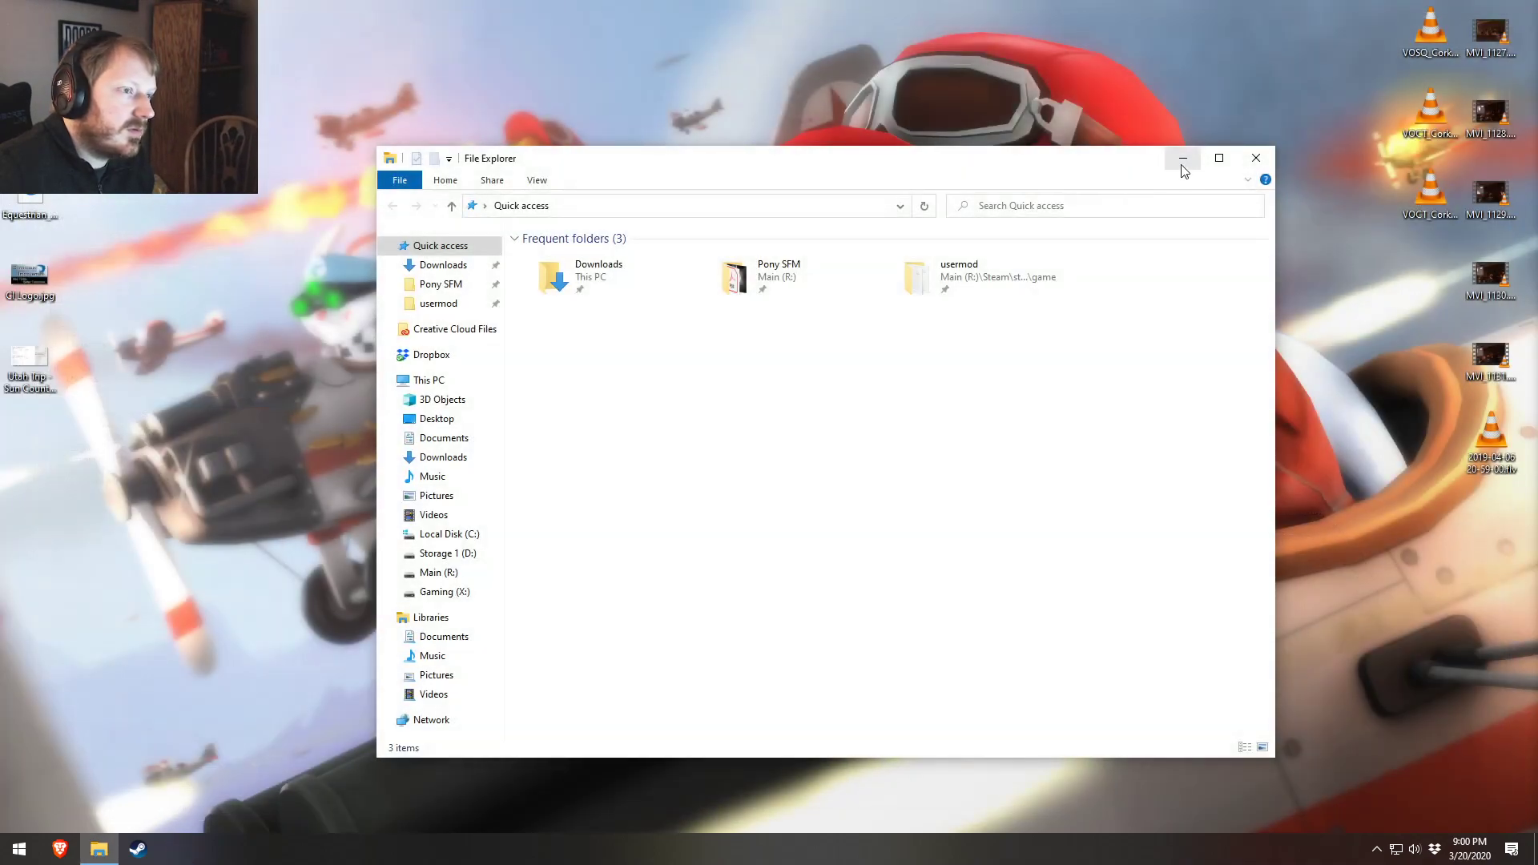
pyautogui.click(1255, 159)
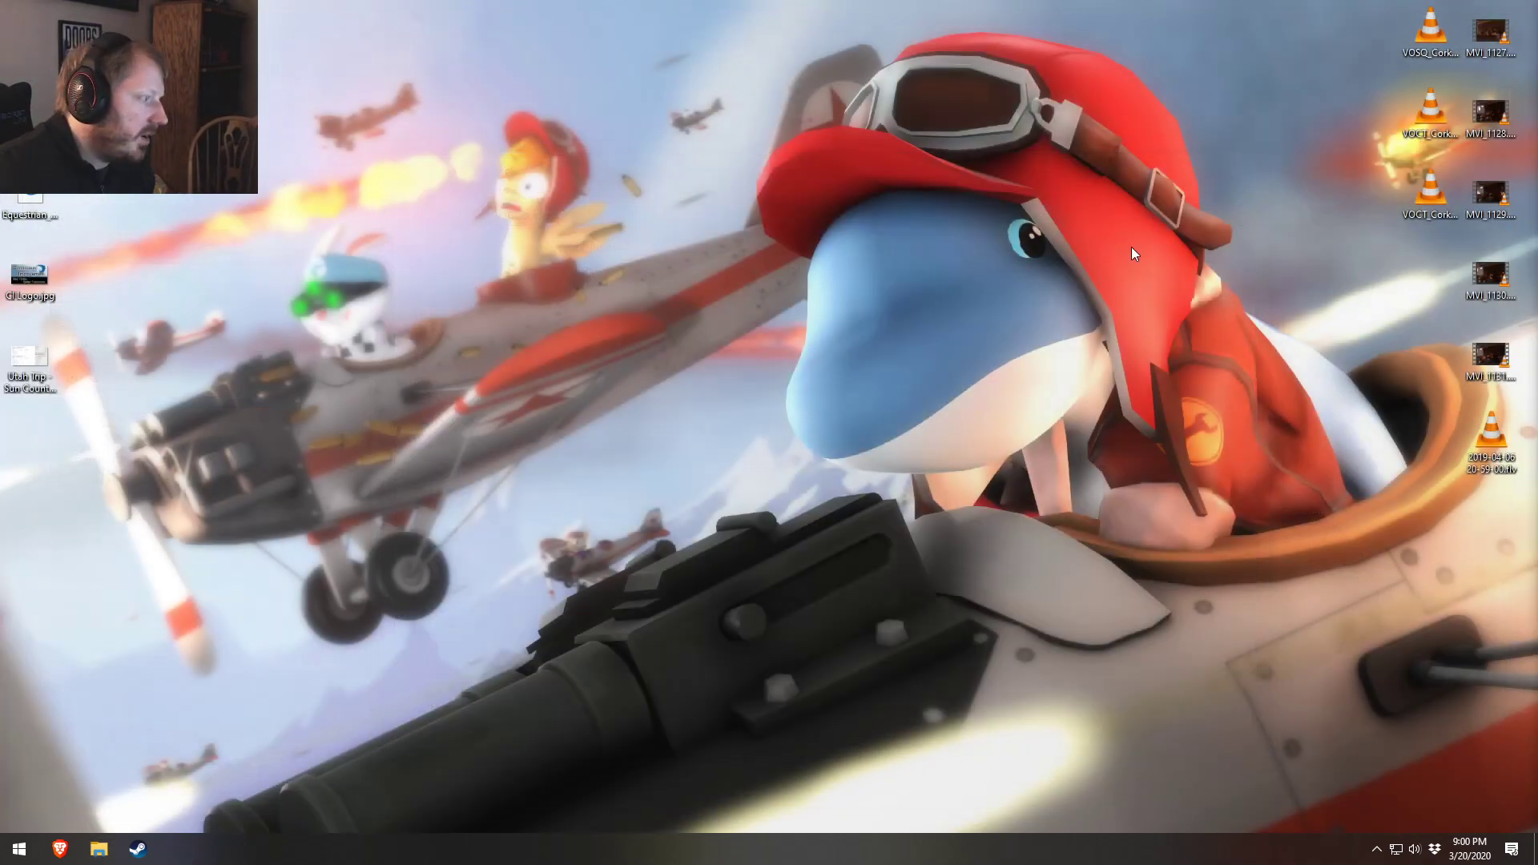